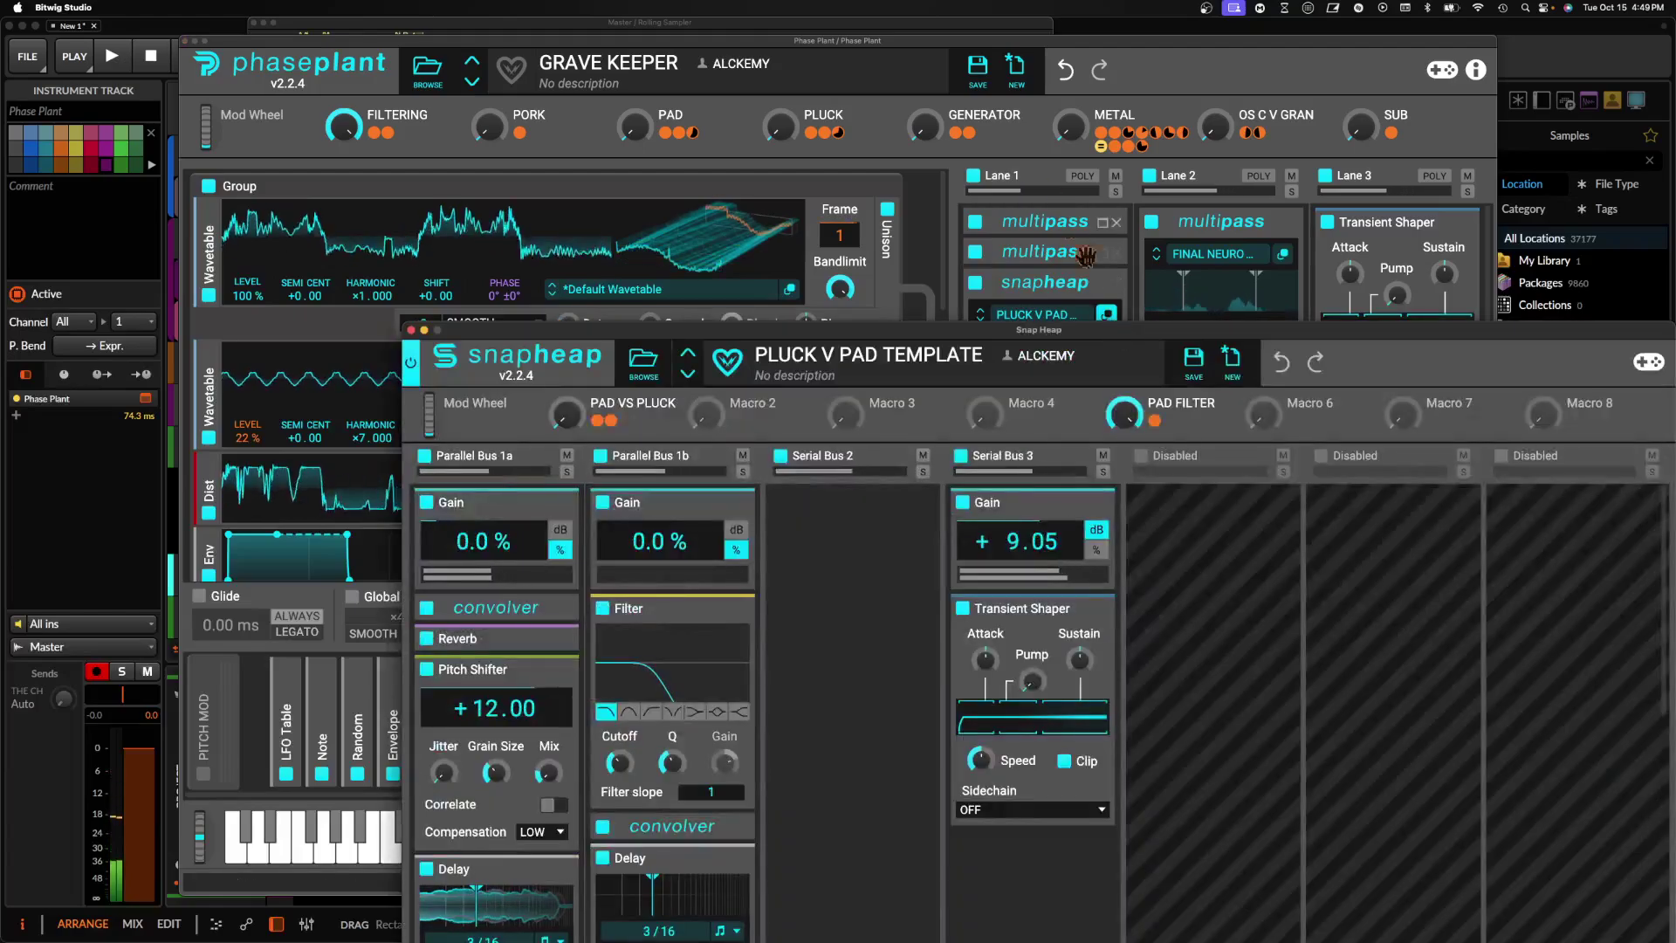
# - Close the Snap Heap editor, expand the first Multipass in Phase Plant's Lane 1, and return to the arrangement
pyautogui.moveTo(952, 357); pyautogui.dragTo(1121, 229)
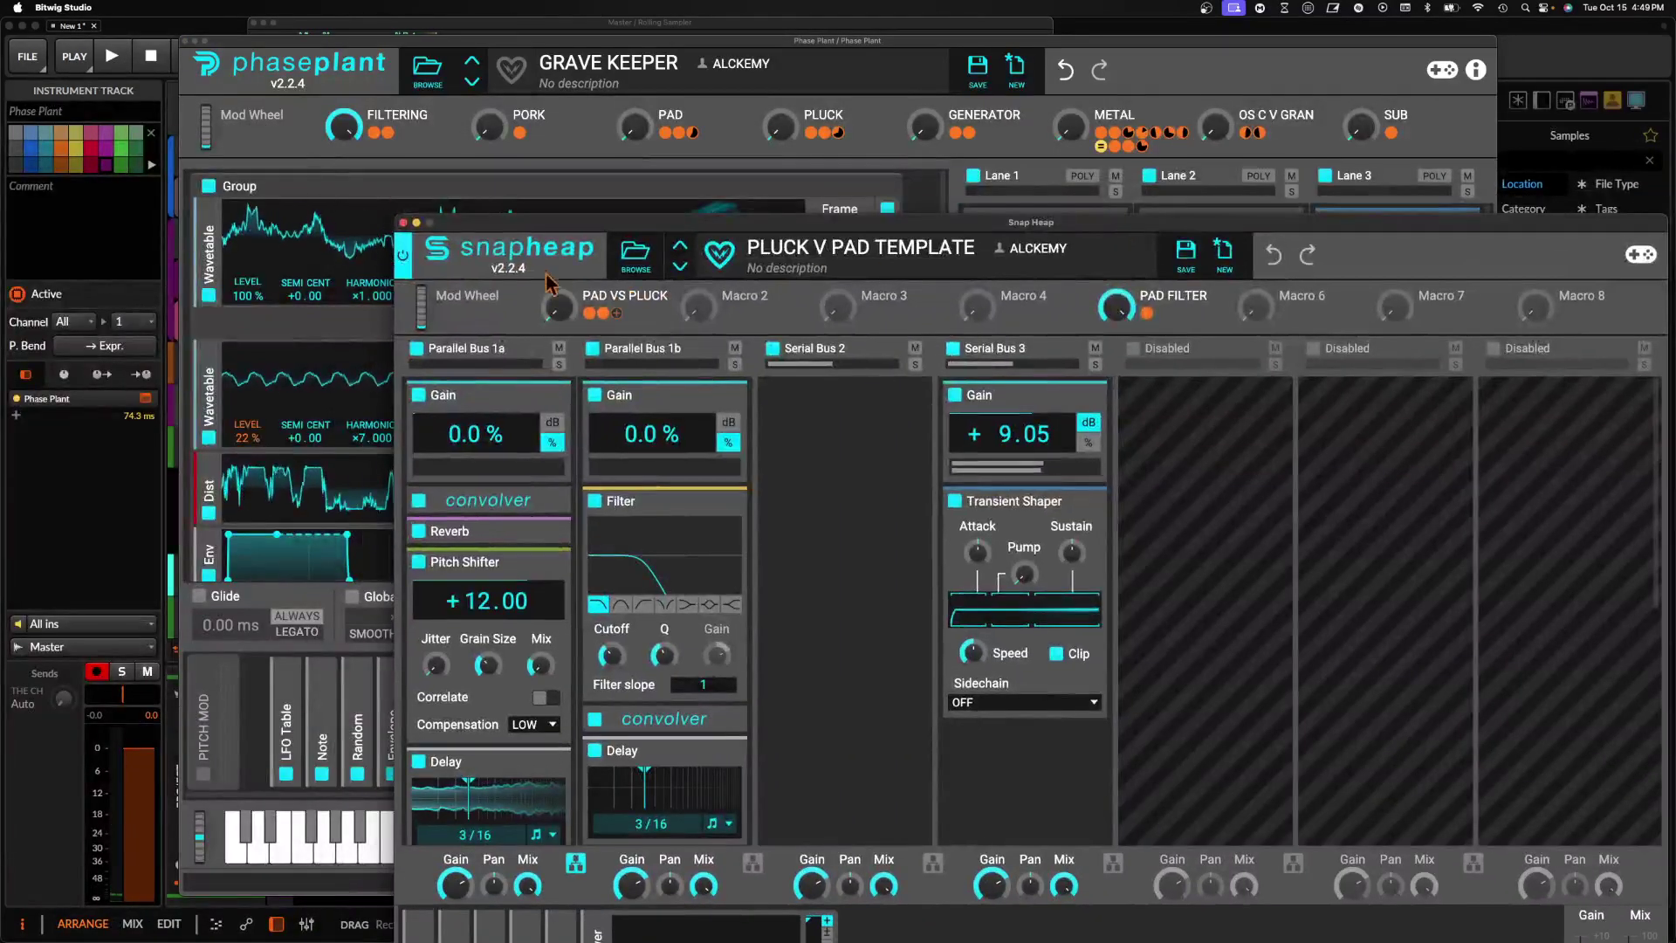
pyautogui.click(405, 222)
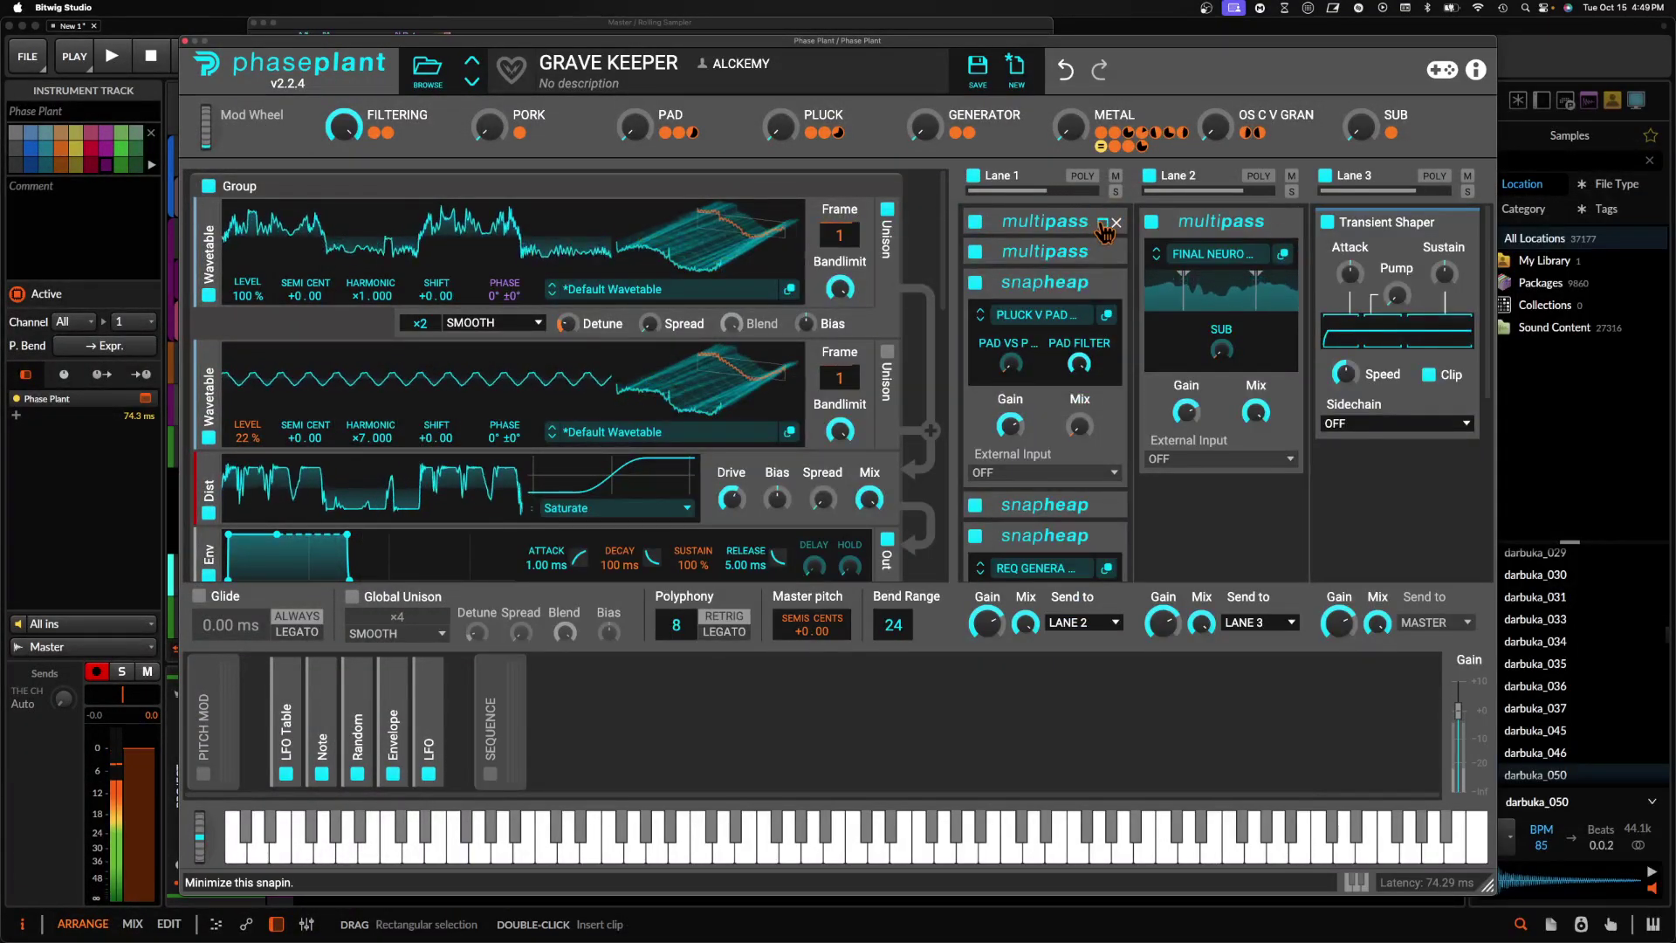
pyautogui.click(1086, 221)
pyautogui.click(186, 42)
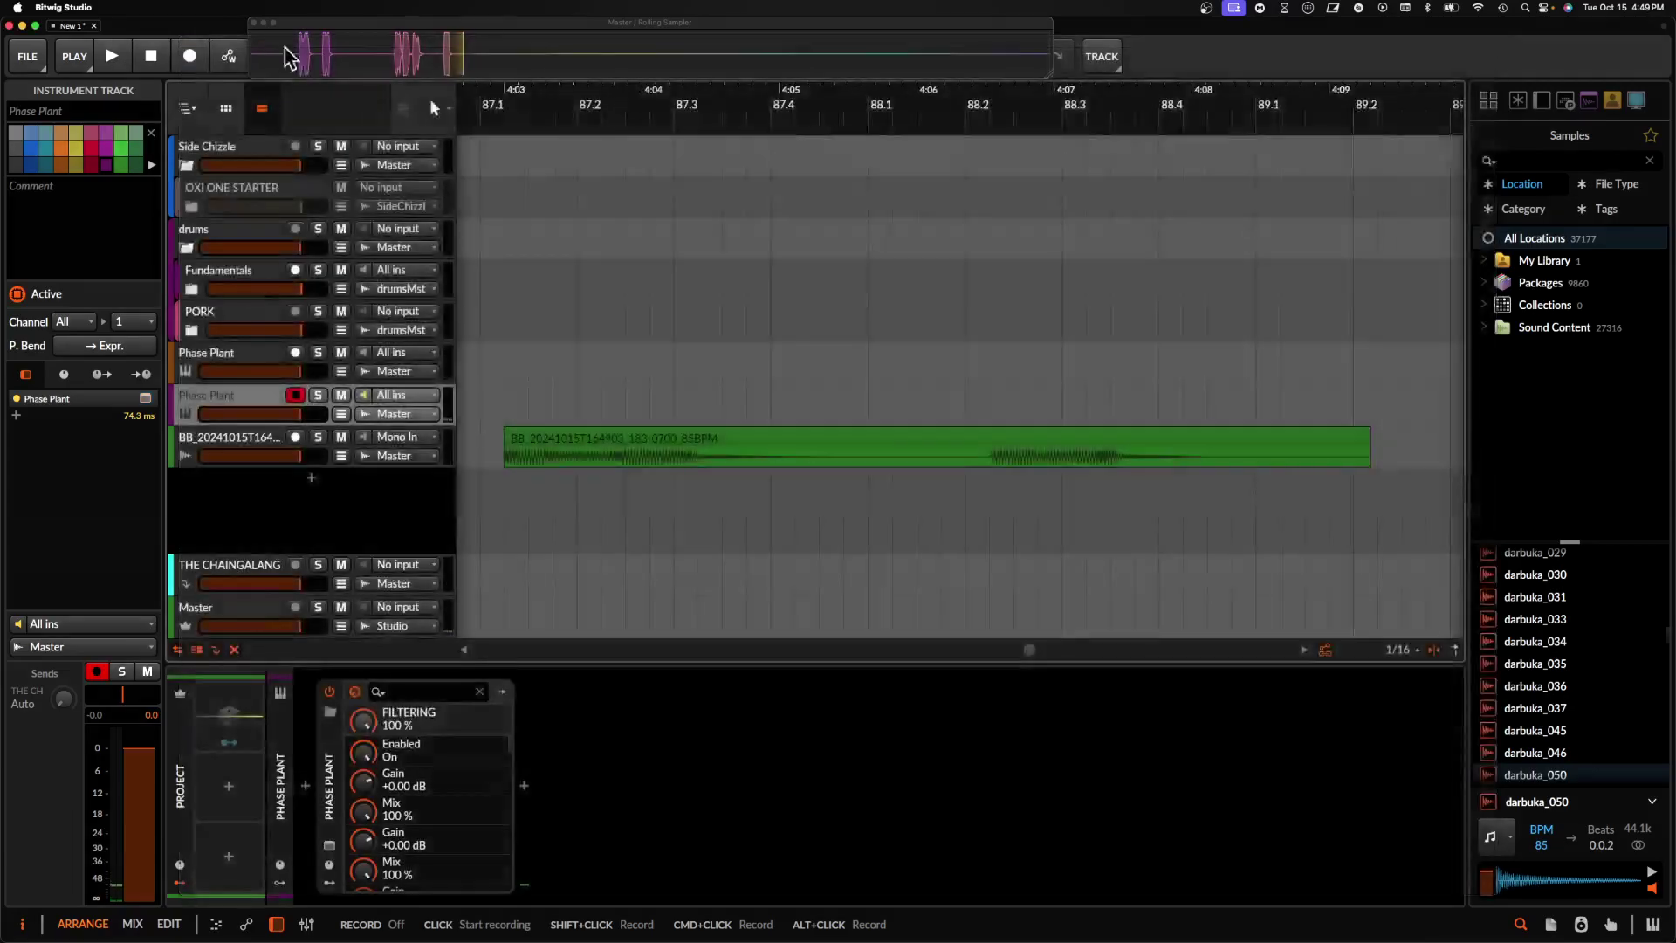
# - Select the Master track, reopen Rolling Sampler, and place its latest recording on the audio track at about 89.1
pyautogui.click(217, 613)
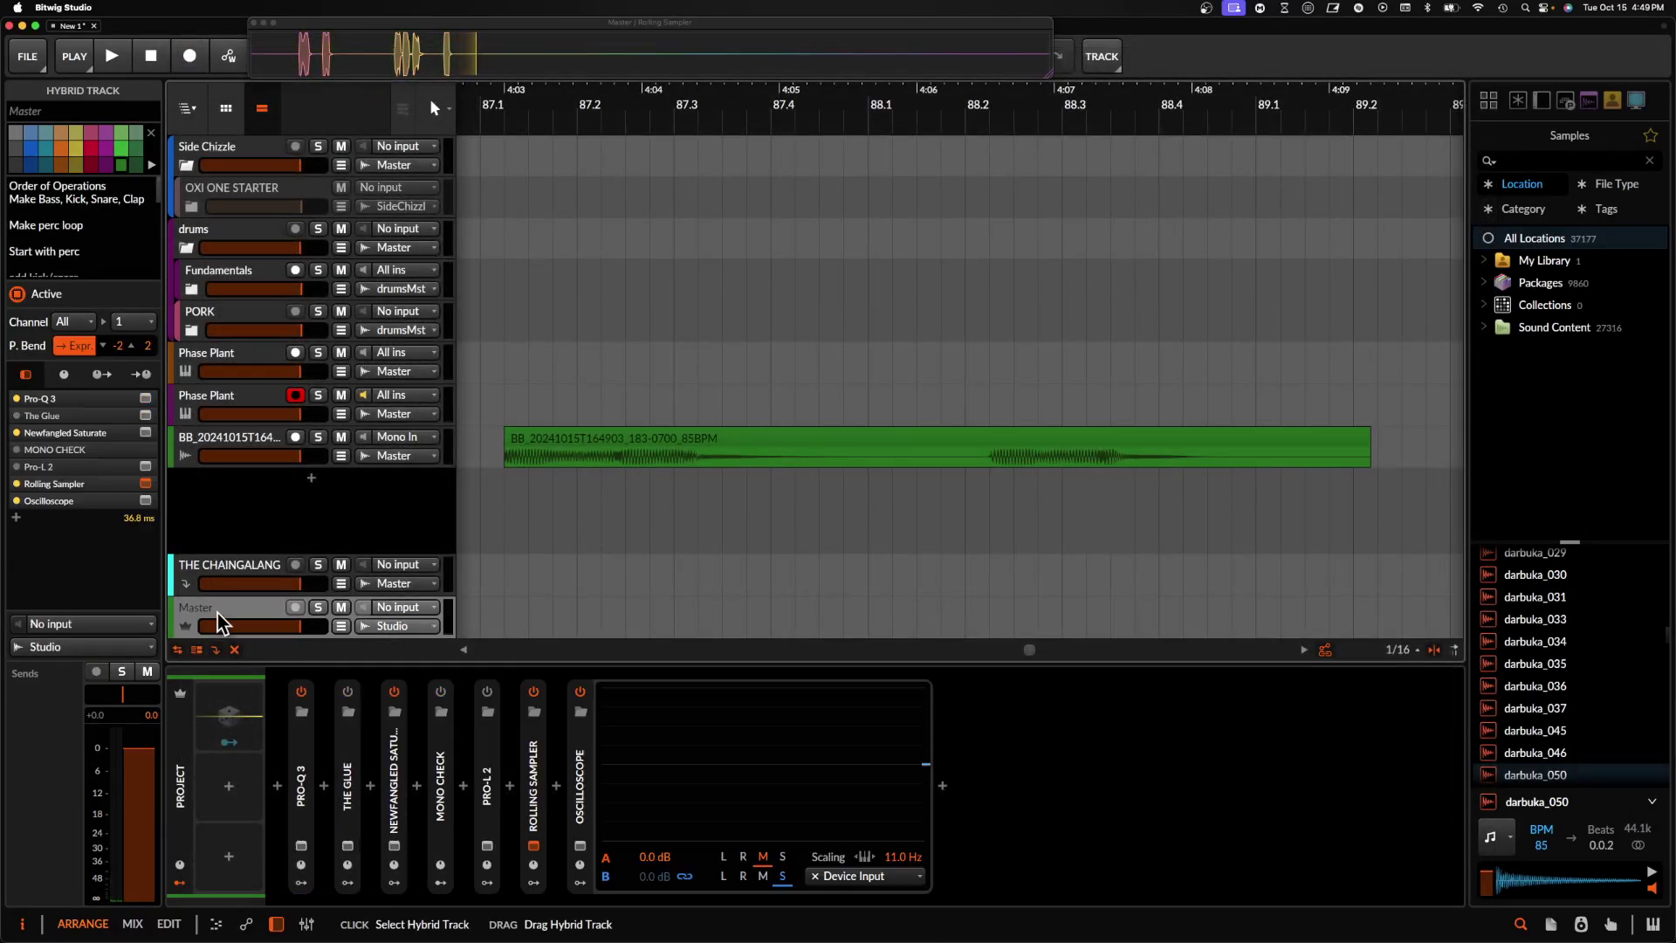
pyautogui.click(534, 846)
pyautogui.click(536, 846)
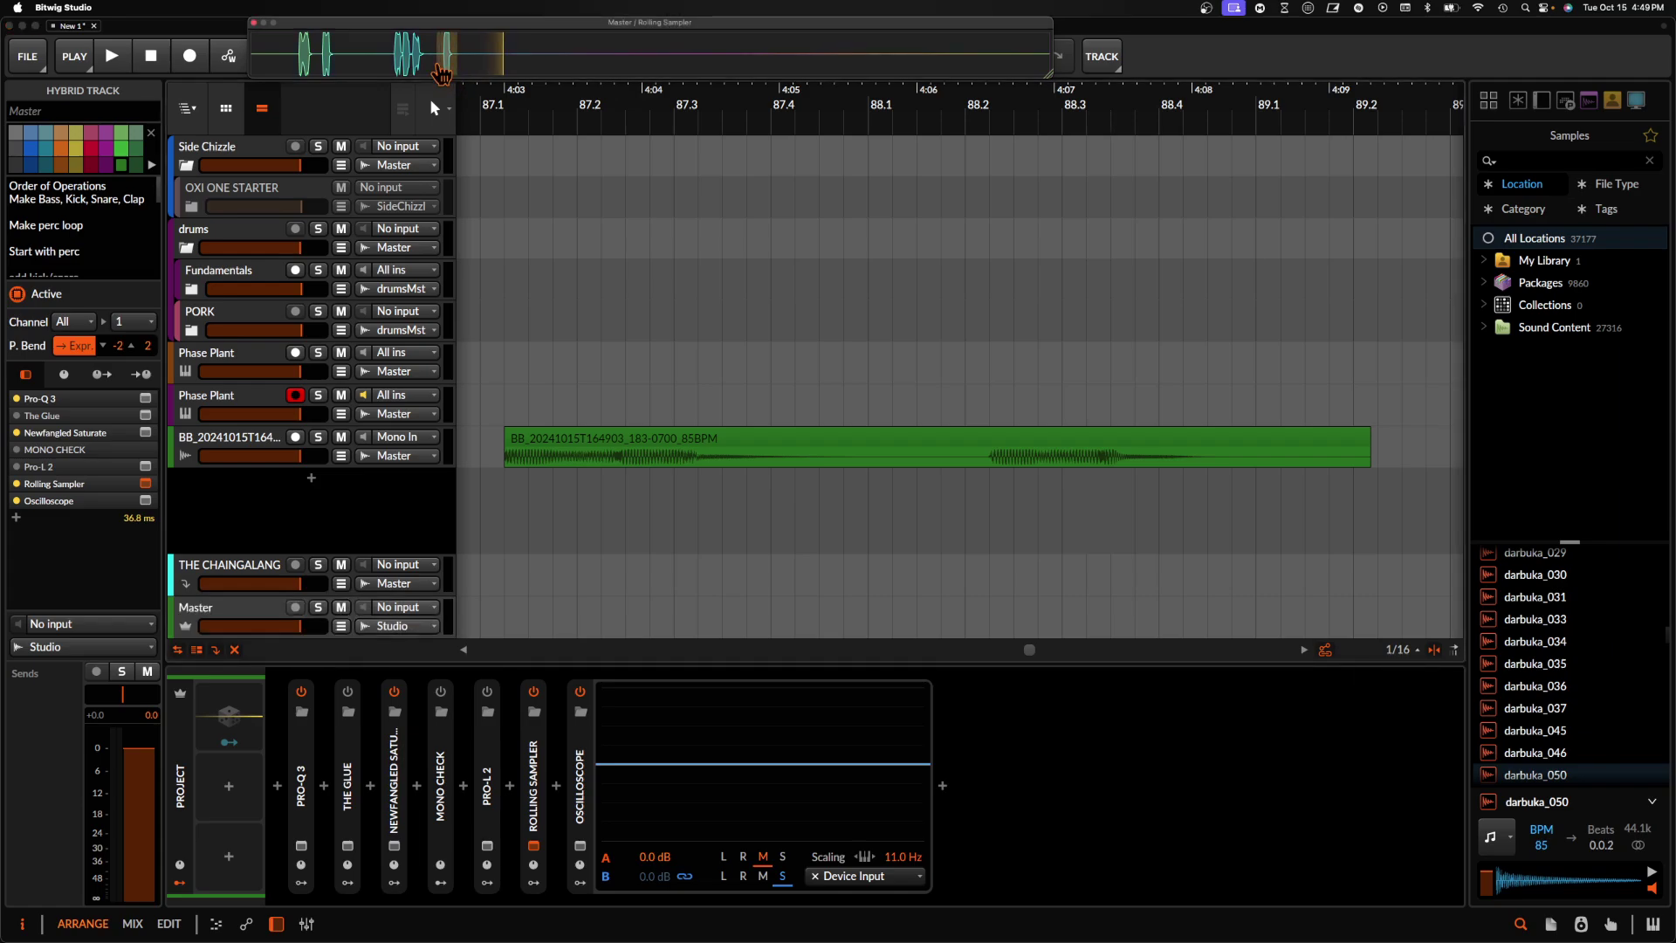
pyautogui.moveTo(447, 62); pyautogui.dragTo(1244, 438)
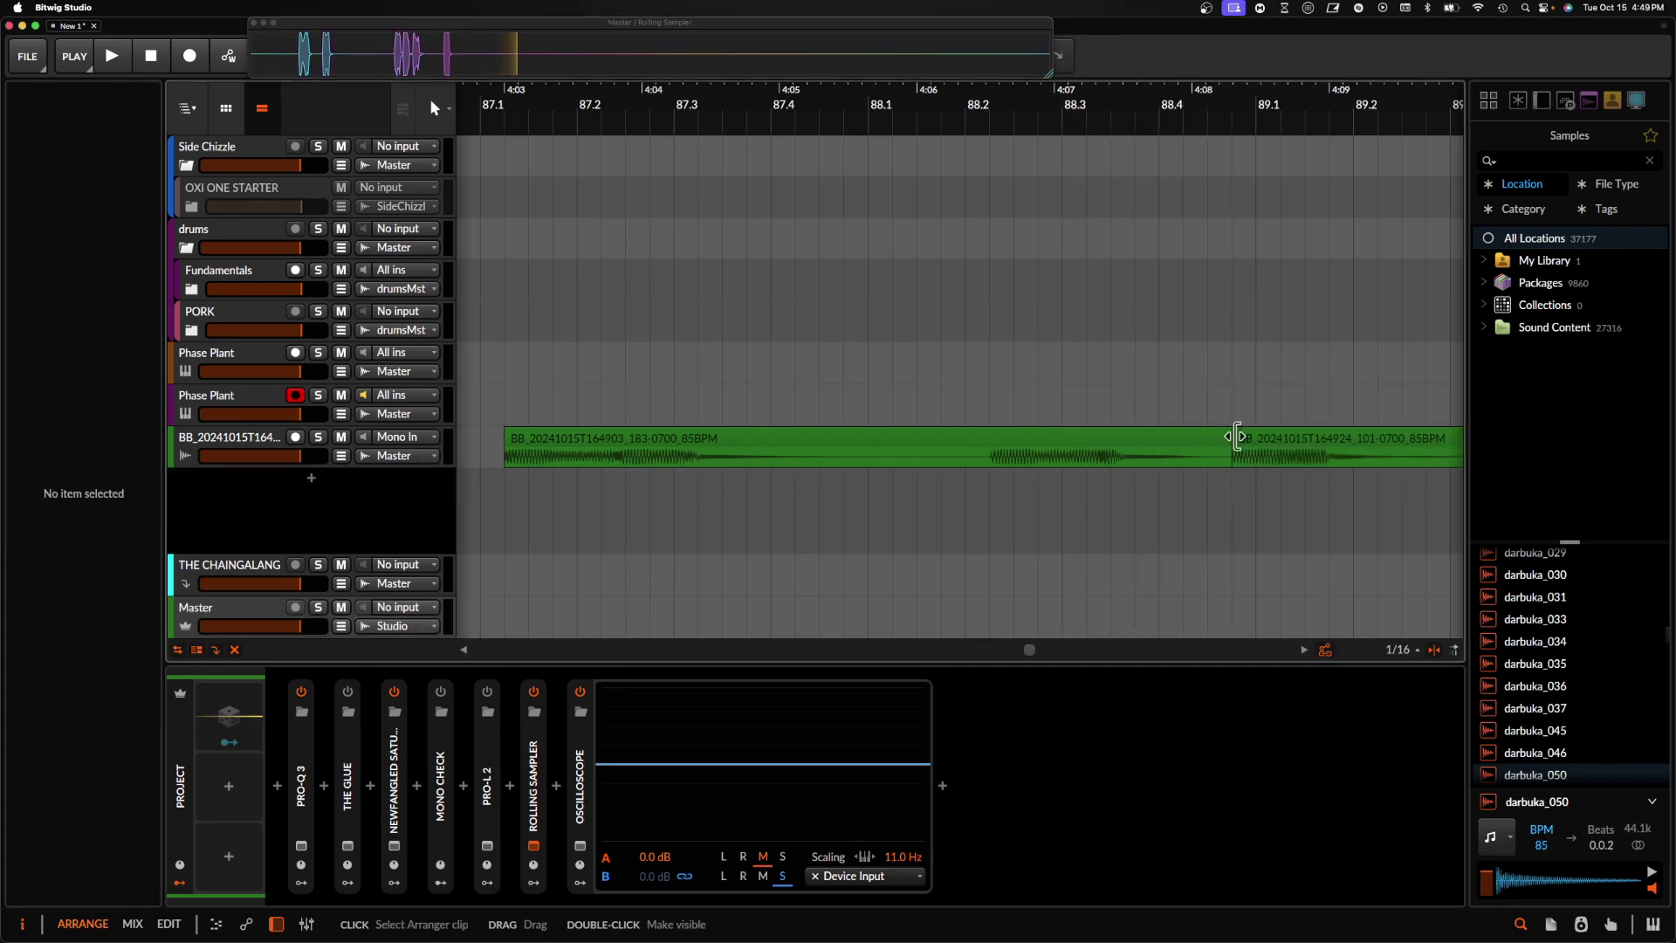
# - Reopen Phase Plant from the armed track and open the Filter Default 2 Multipass editor in Lane 1
pyautogui.click(222, 402)
pyautogui.click(329, 846)
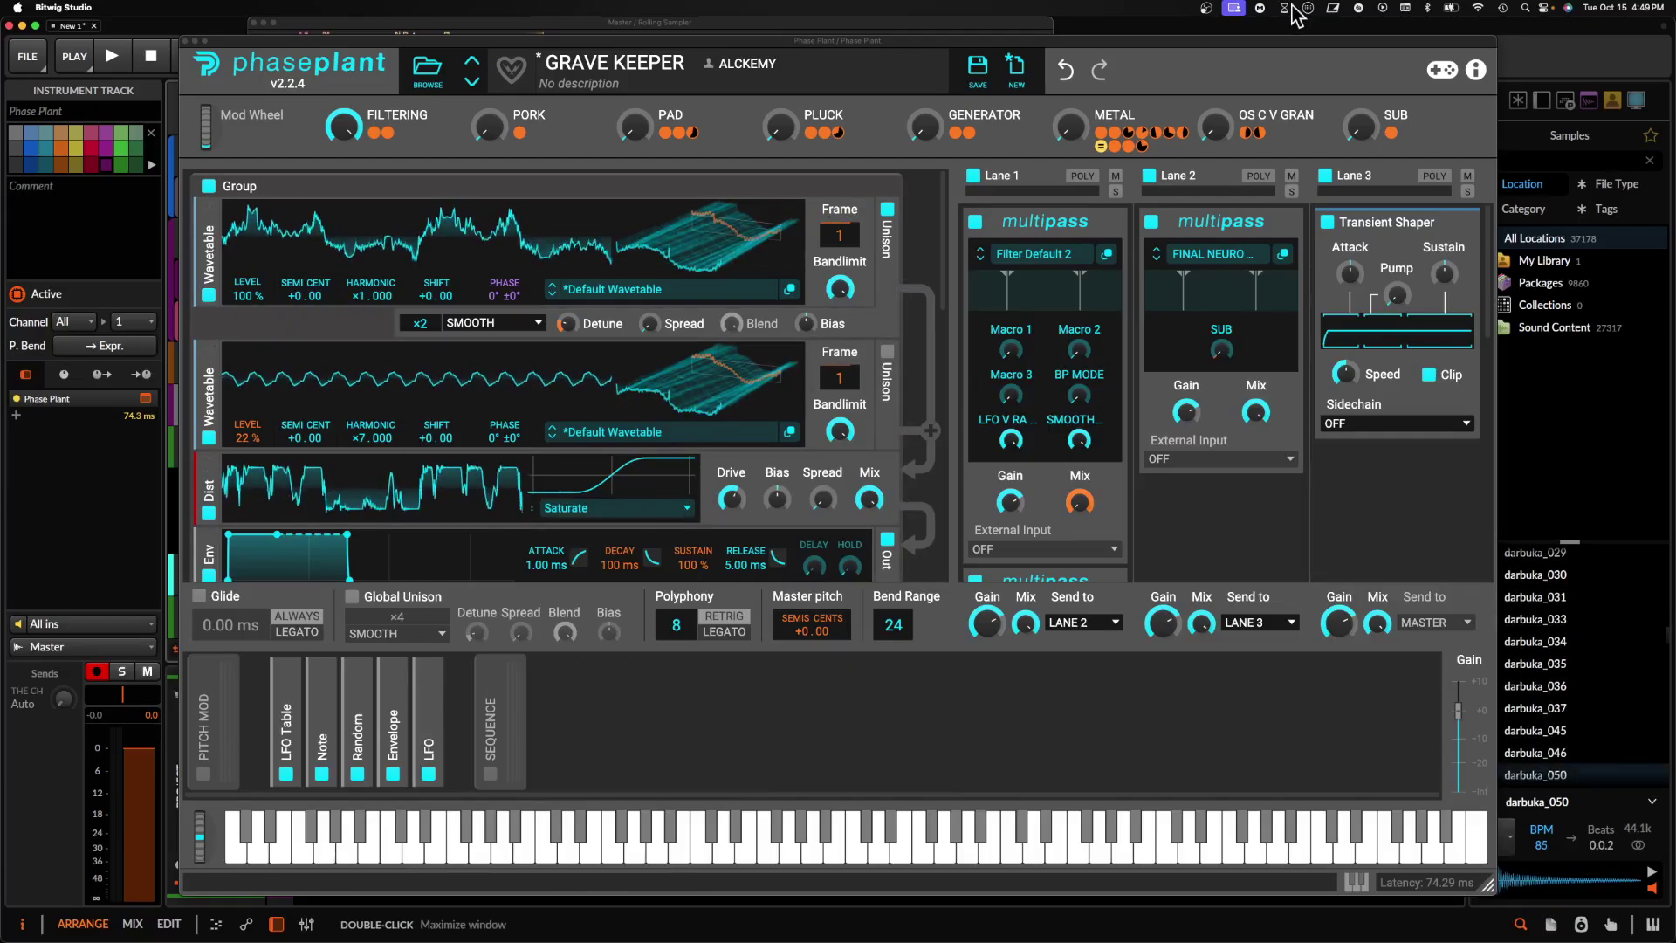
pyautogui.click(1106, 253)
pyautogui.moveTo(986, 300); pyautogui.dragTo(838, 75)
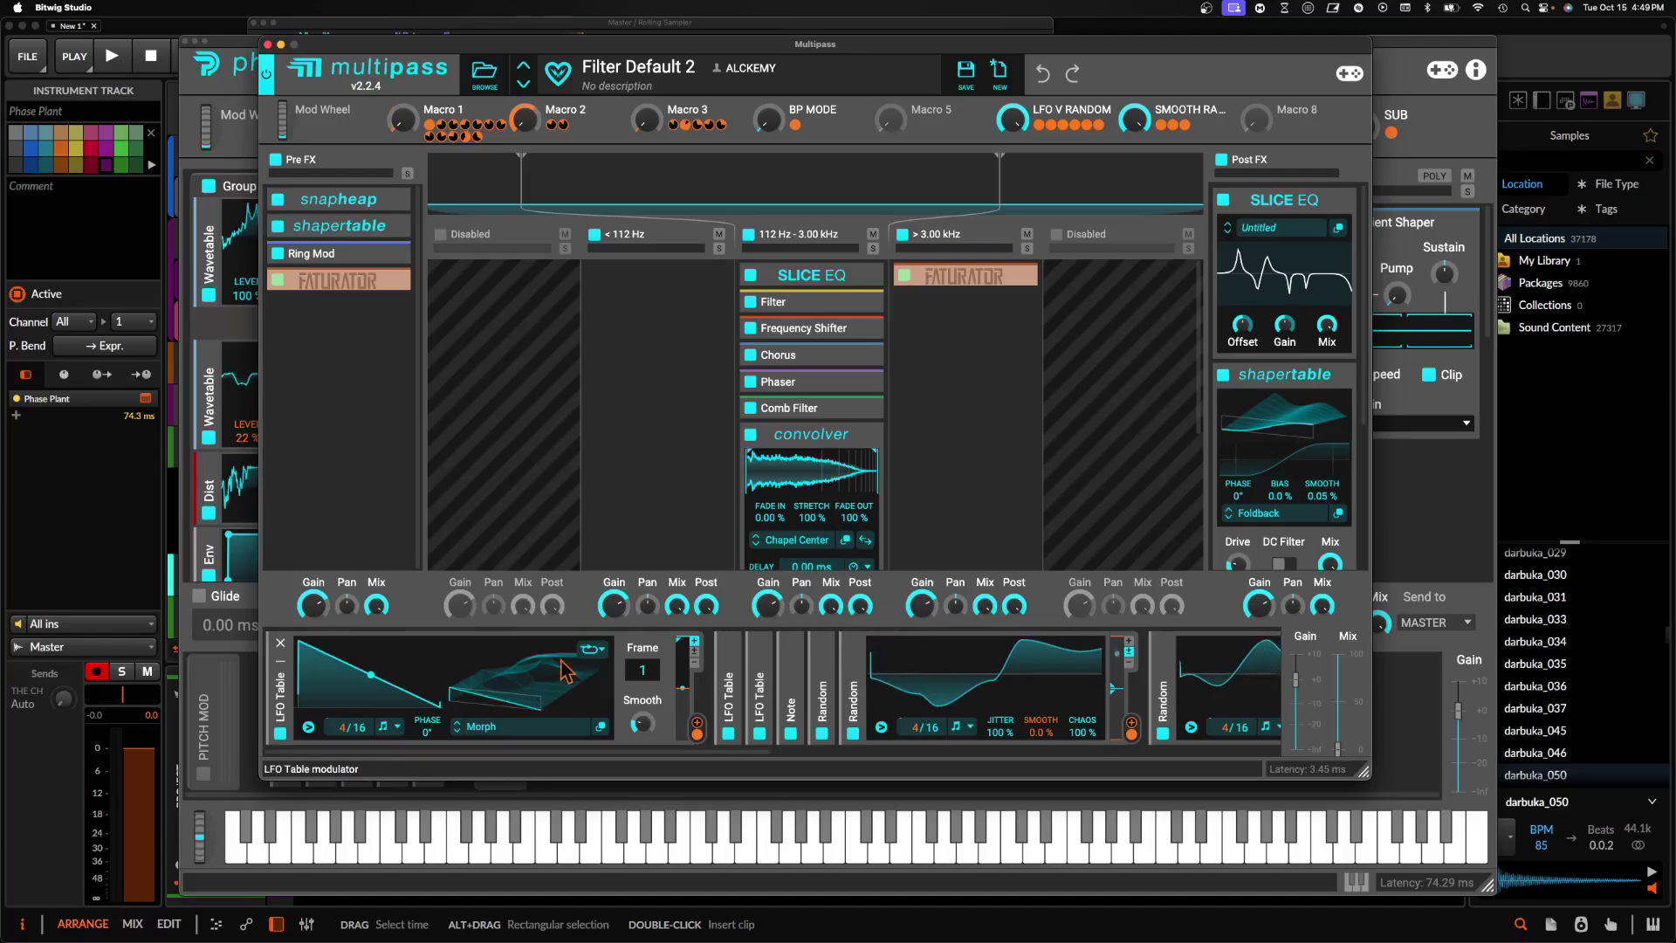
# - Expand the collapsed LFO Table and Random modulators in the Multipass and examine the modulator row through to the last LFO
pyautogui.click(728, 694)
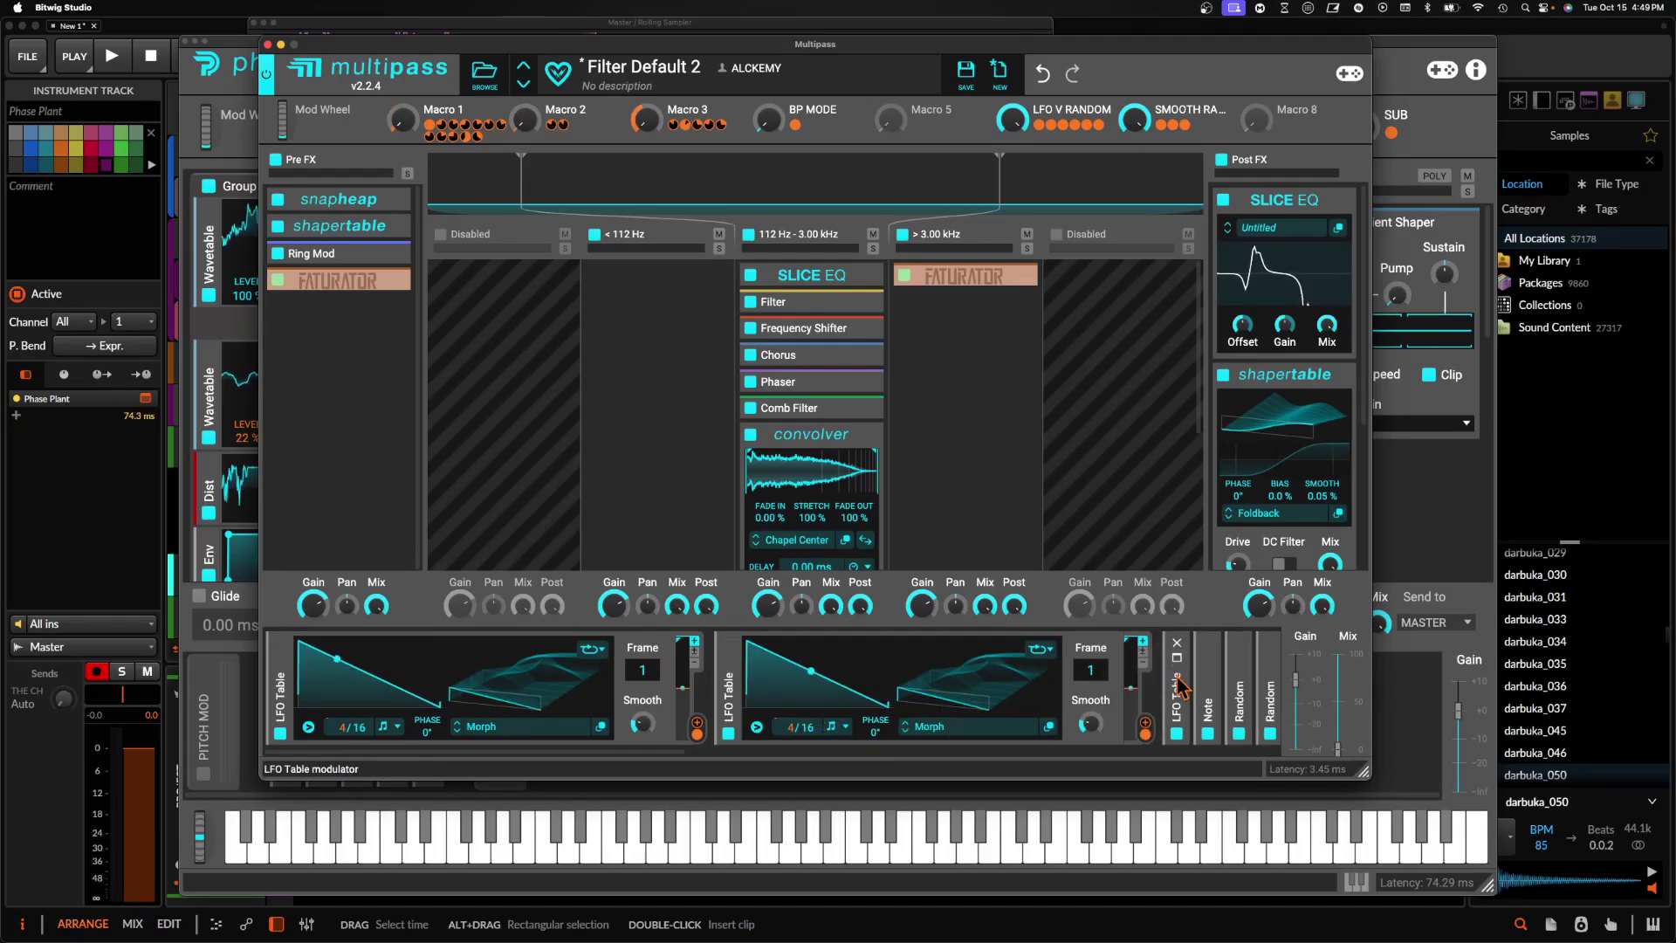
pyautogui.click(1180, 690)
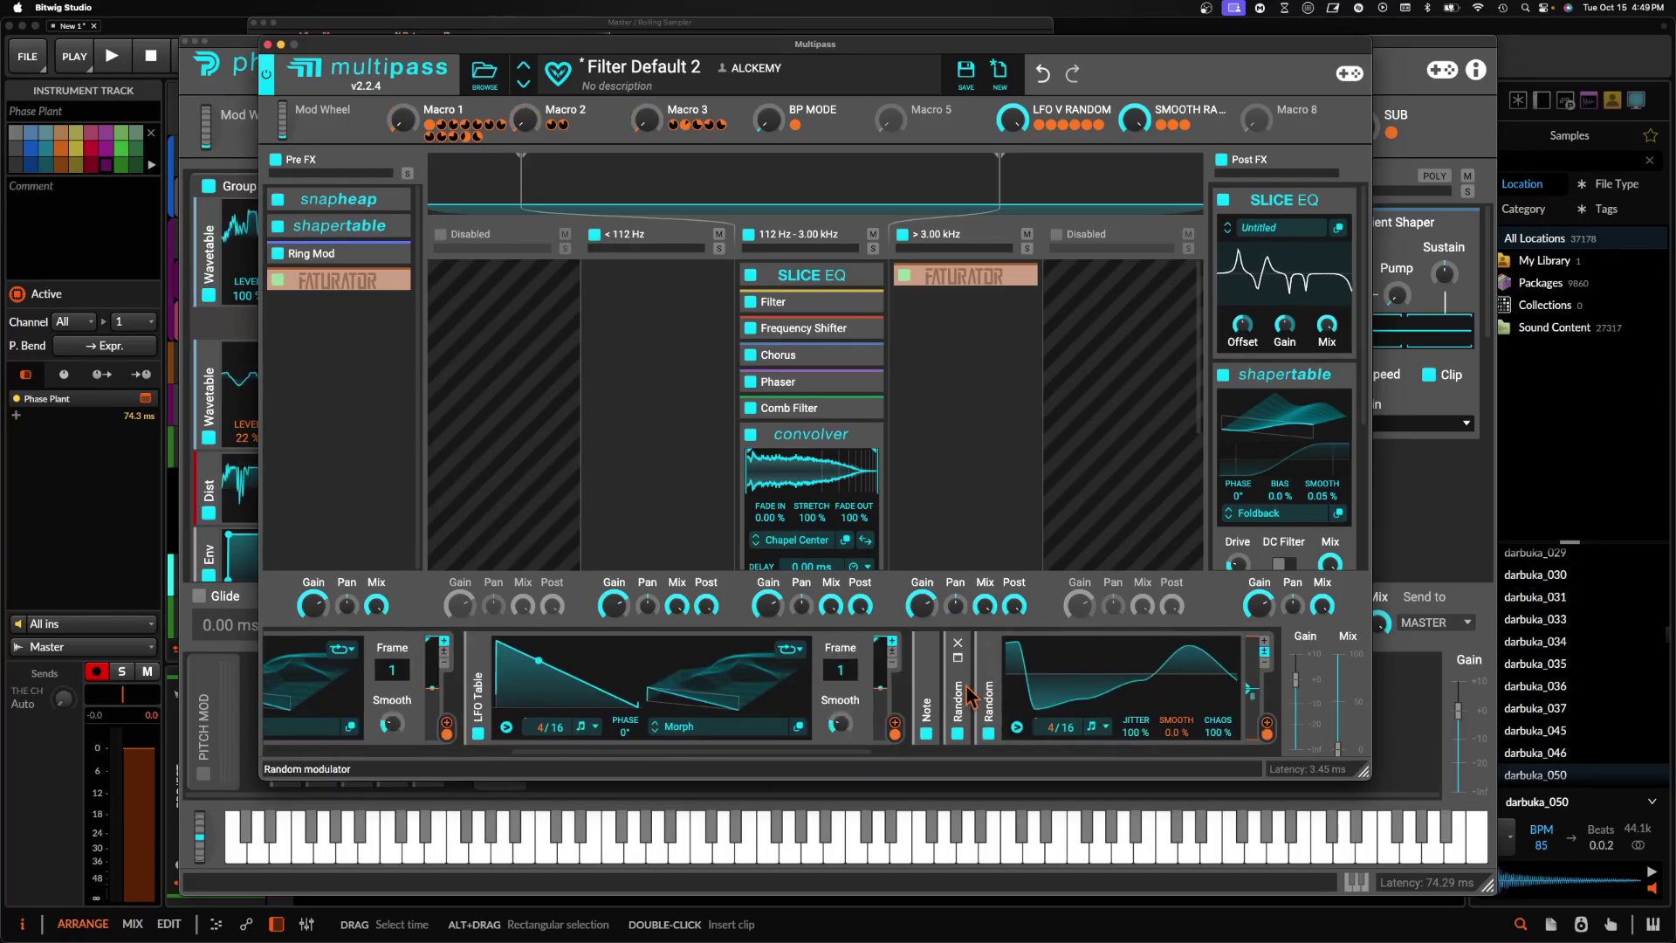
pyautogui.hscroll(10, 967, 673)
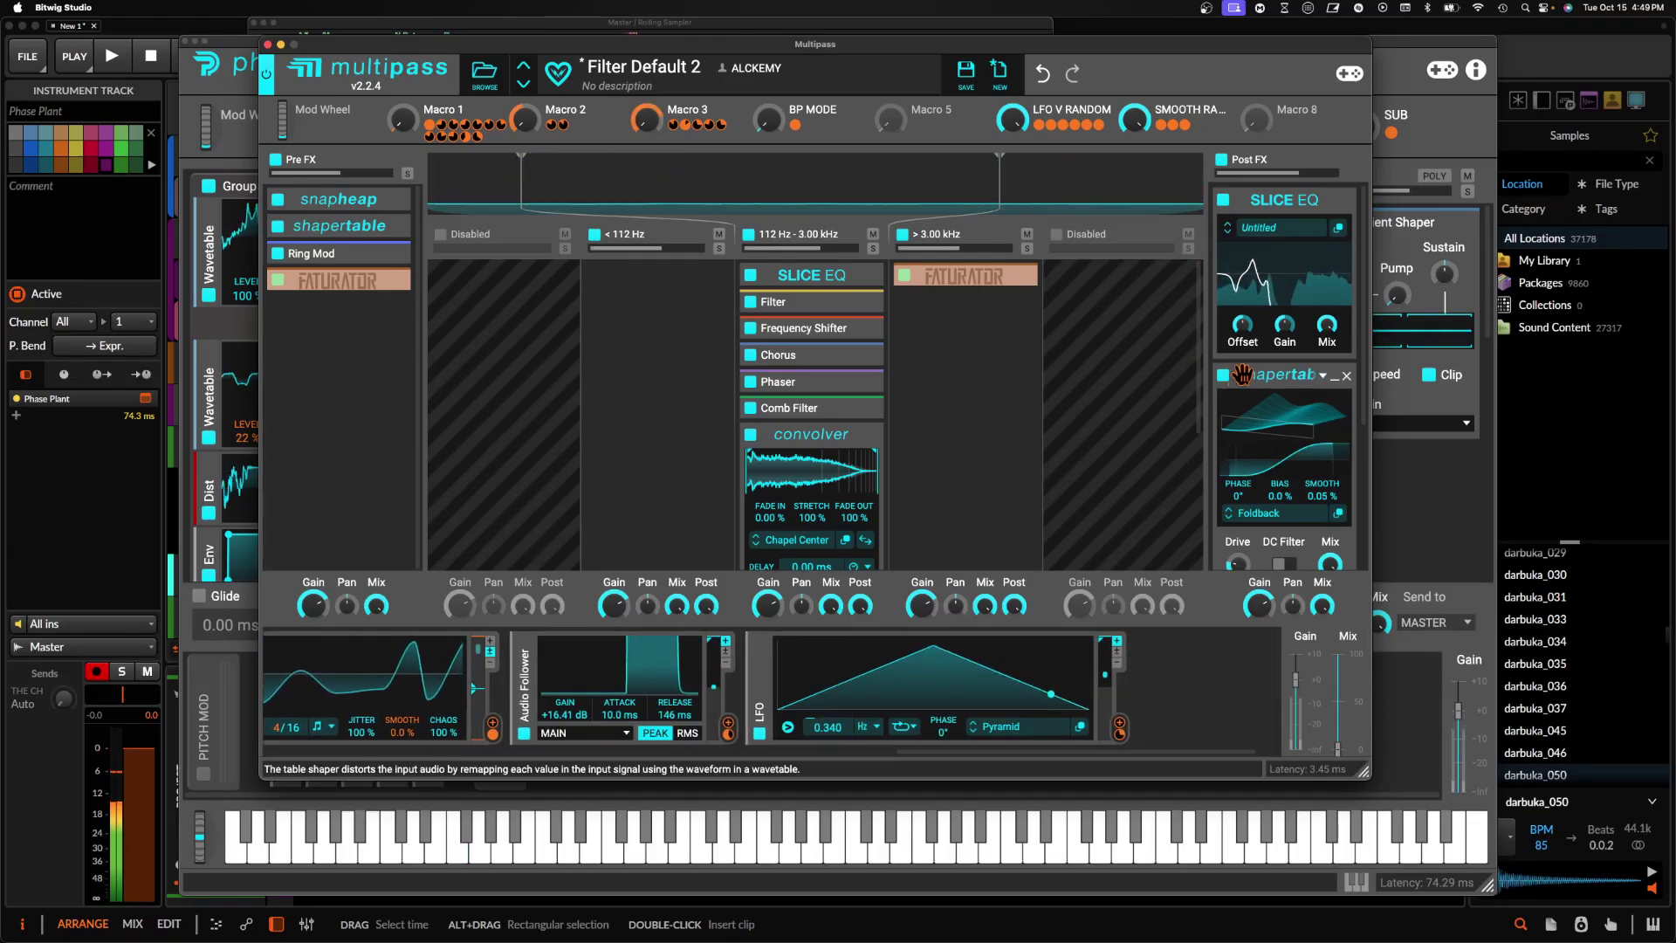
# - Close the plug-in editors and place the newest Rolling Sampler recording on a new audio track at about 87.3
pyautogui.click(268, 45)
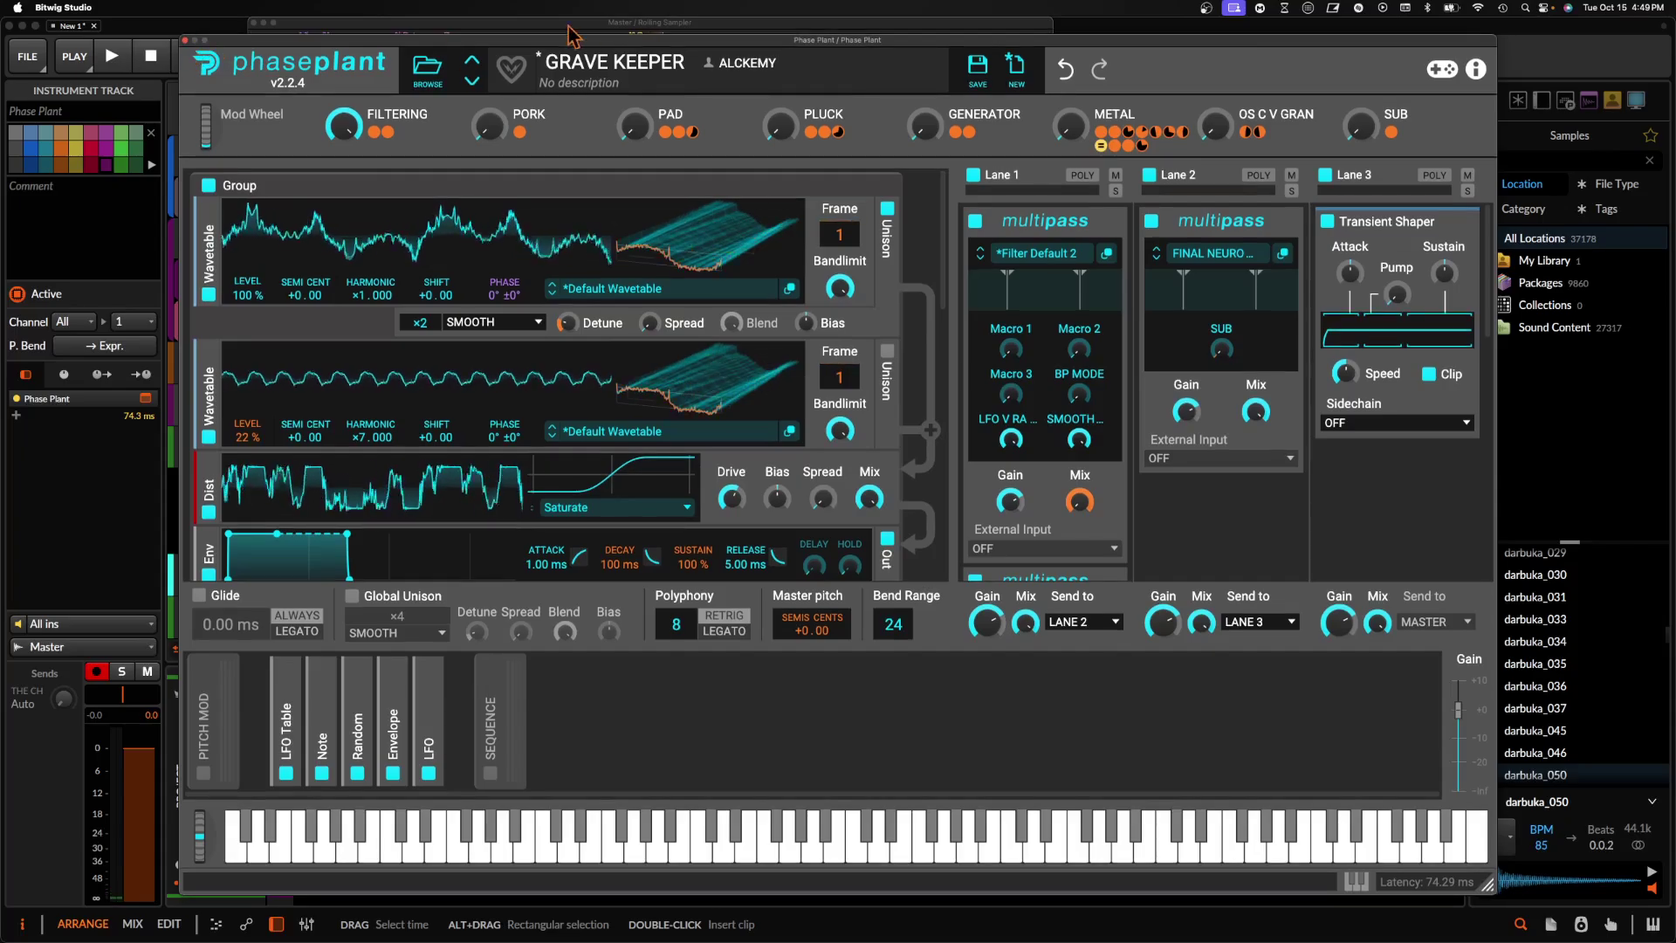
pyautogui.click(185, 41)
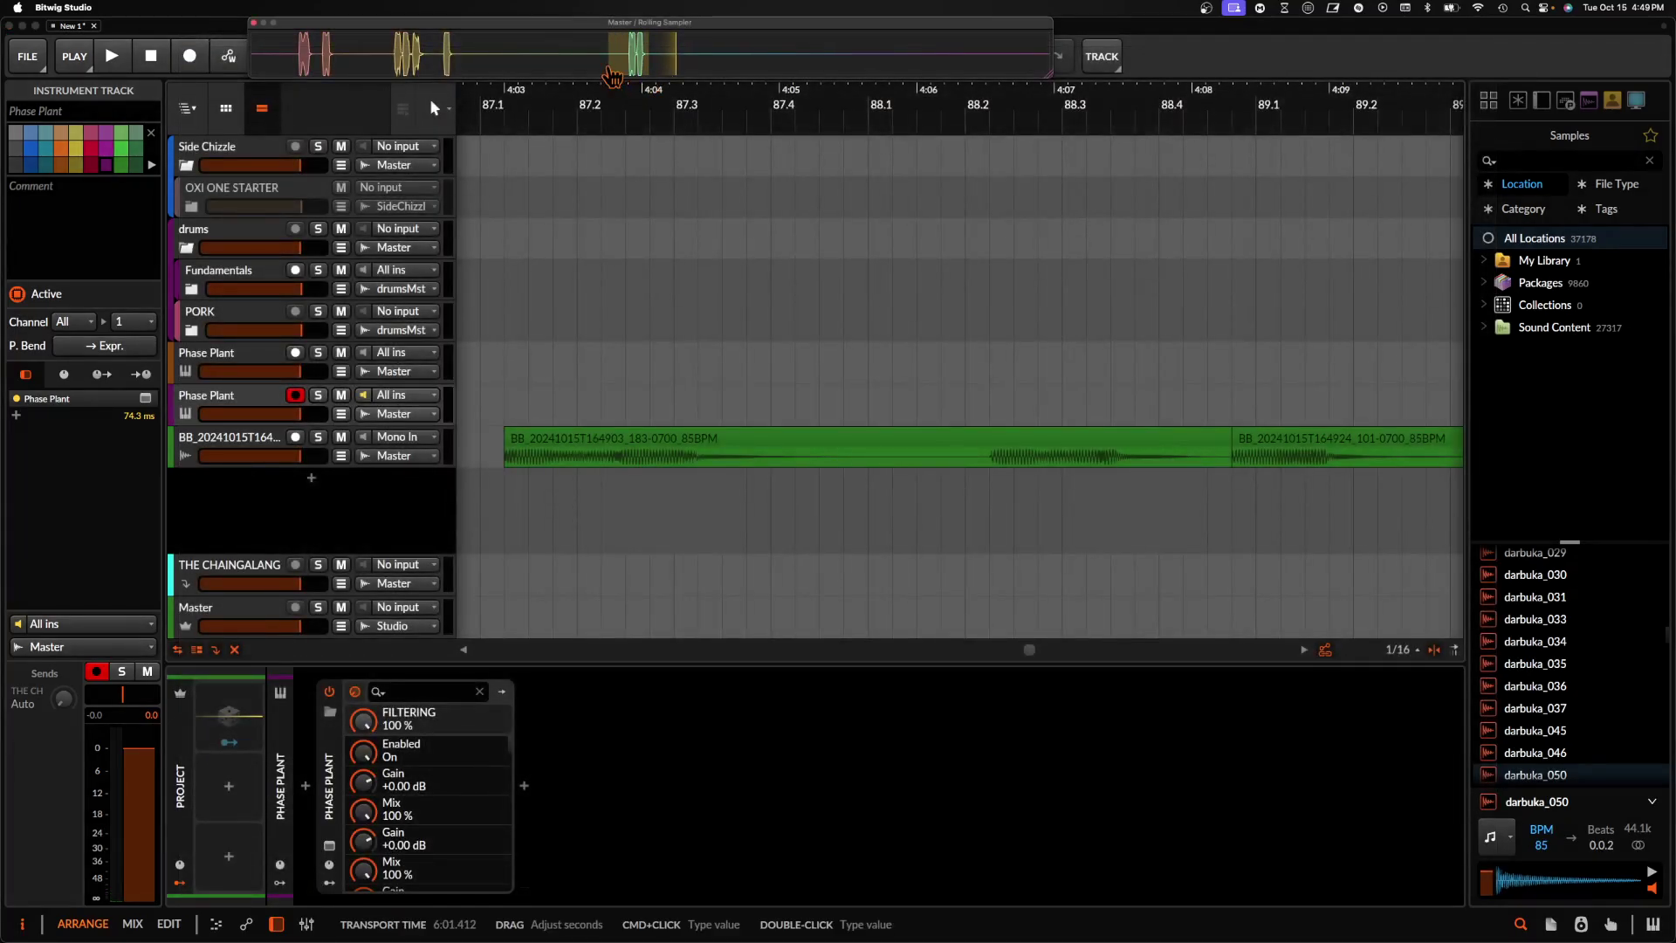
pyautogui.moveTo(638, 63); pyautogui.dragTo(726, 522)
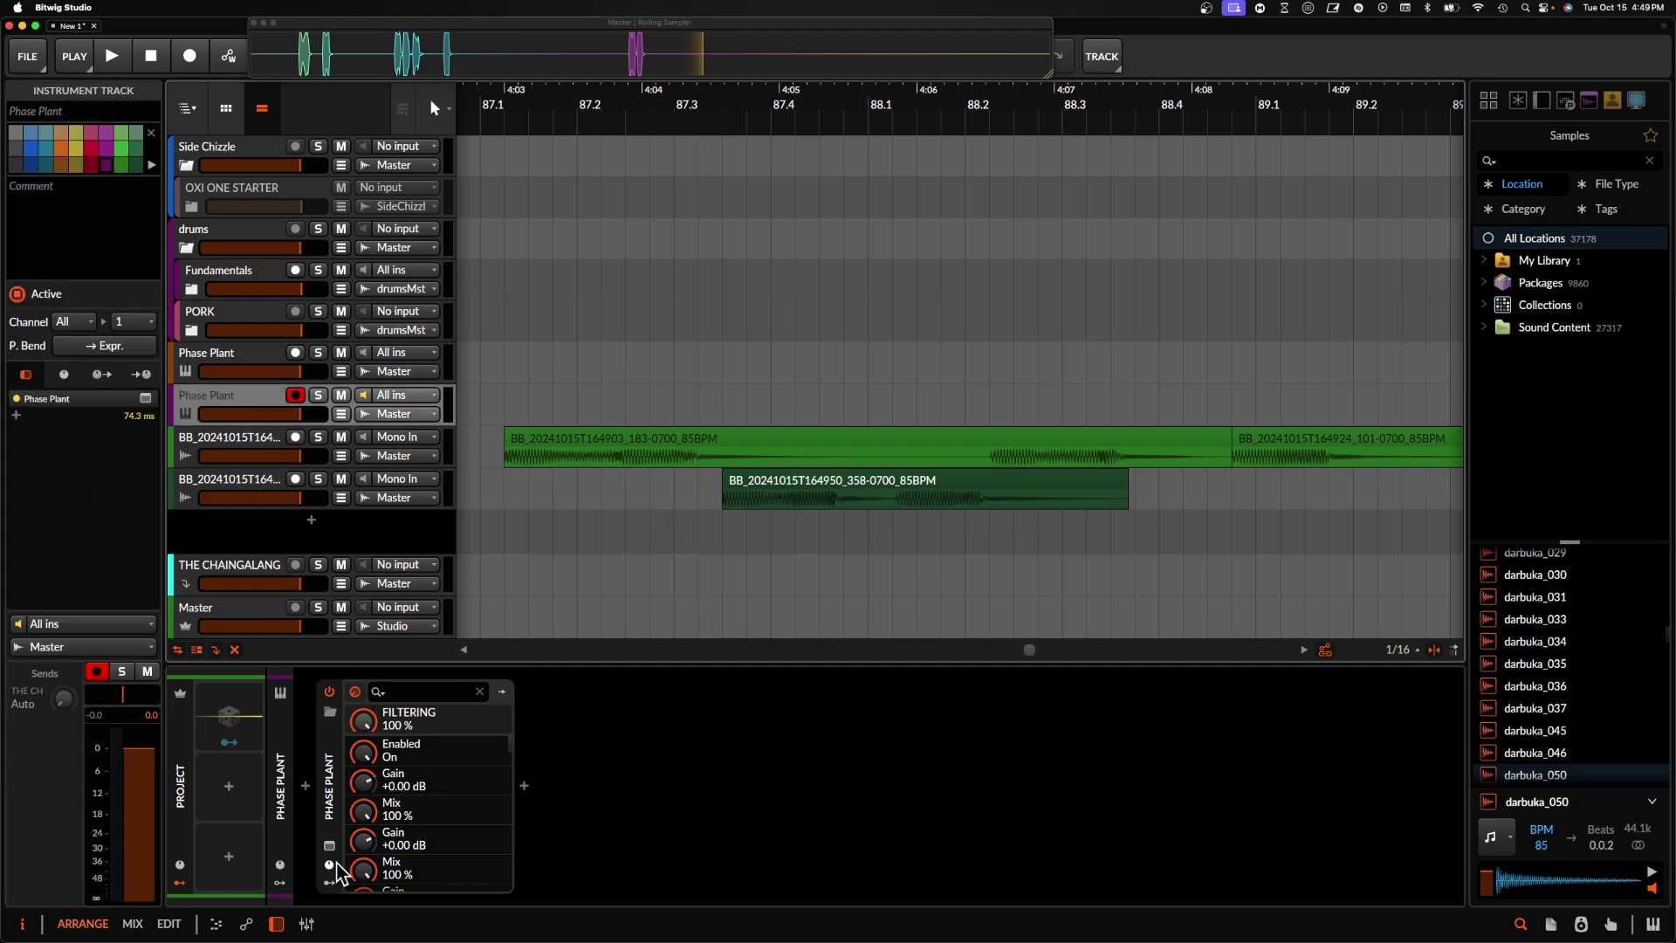
# - Capture a Phase Plant sound with the pitch wheel bent and place the recording on a new track after the 87.3 clip
pyautogui.click(330, 866)
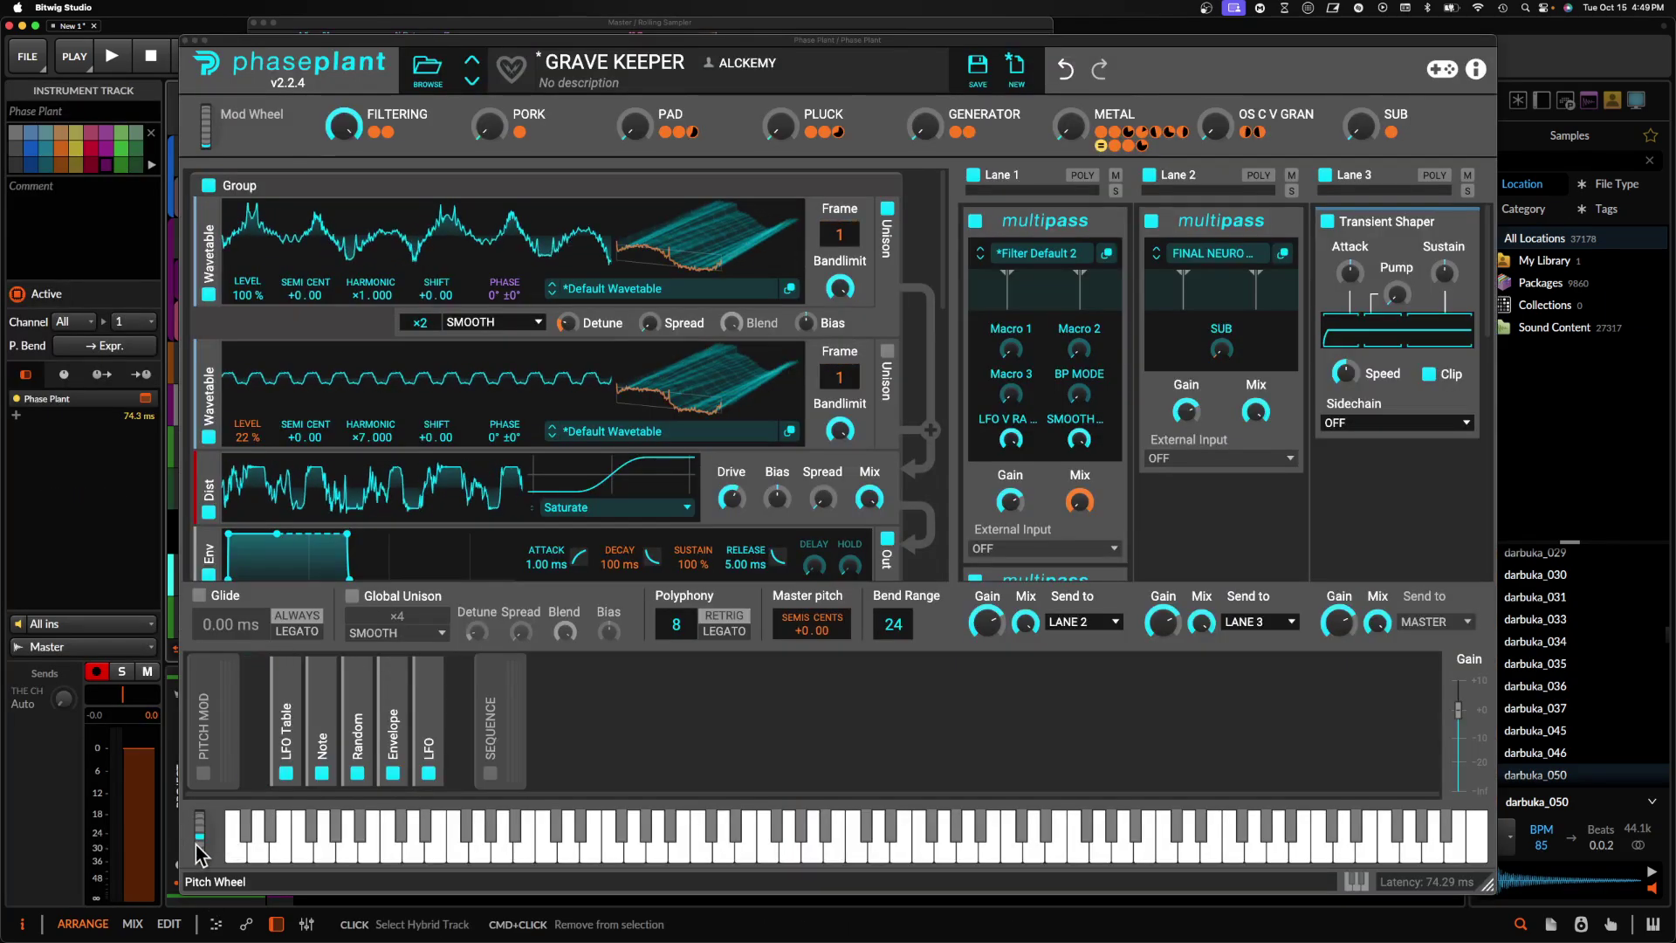
pyautogui.moveTo(196, 844); pyautogui.dragTo(183, 822)
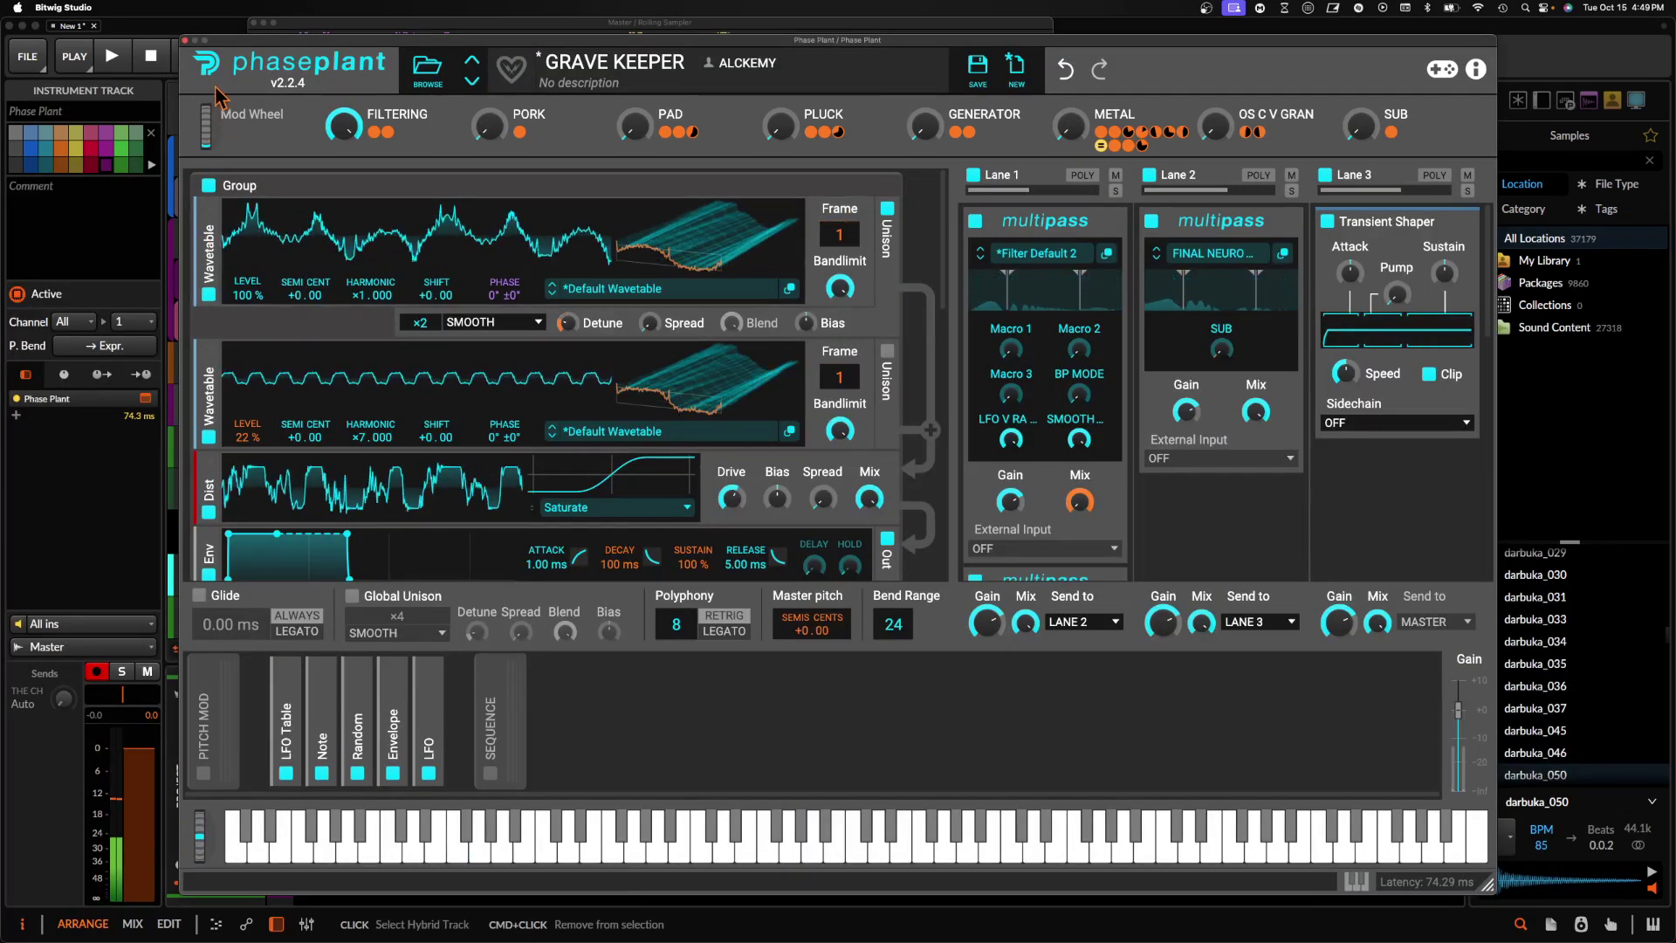
pyautogui.click(185, 41)
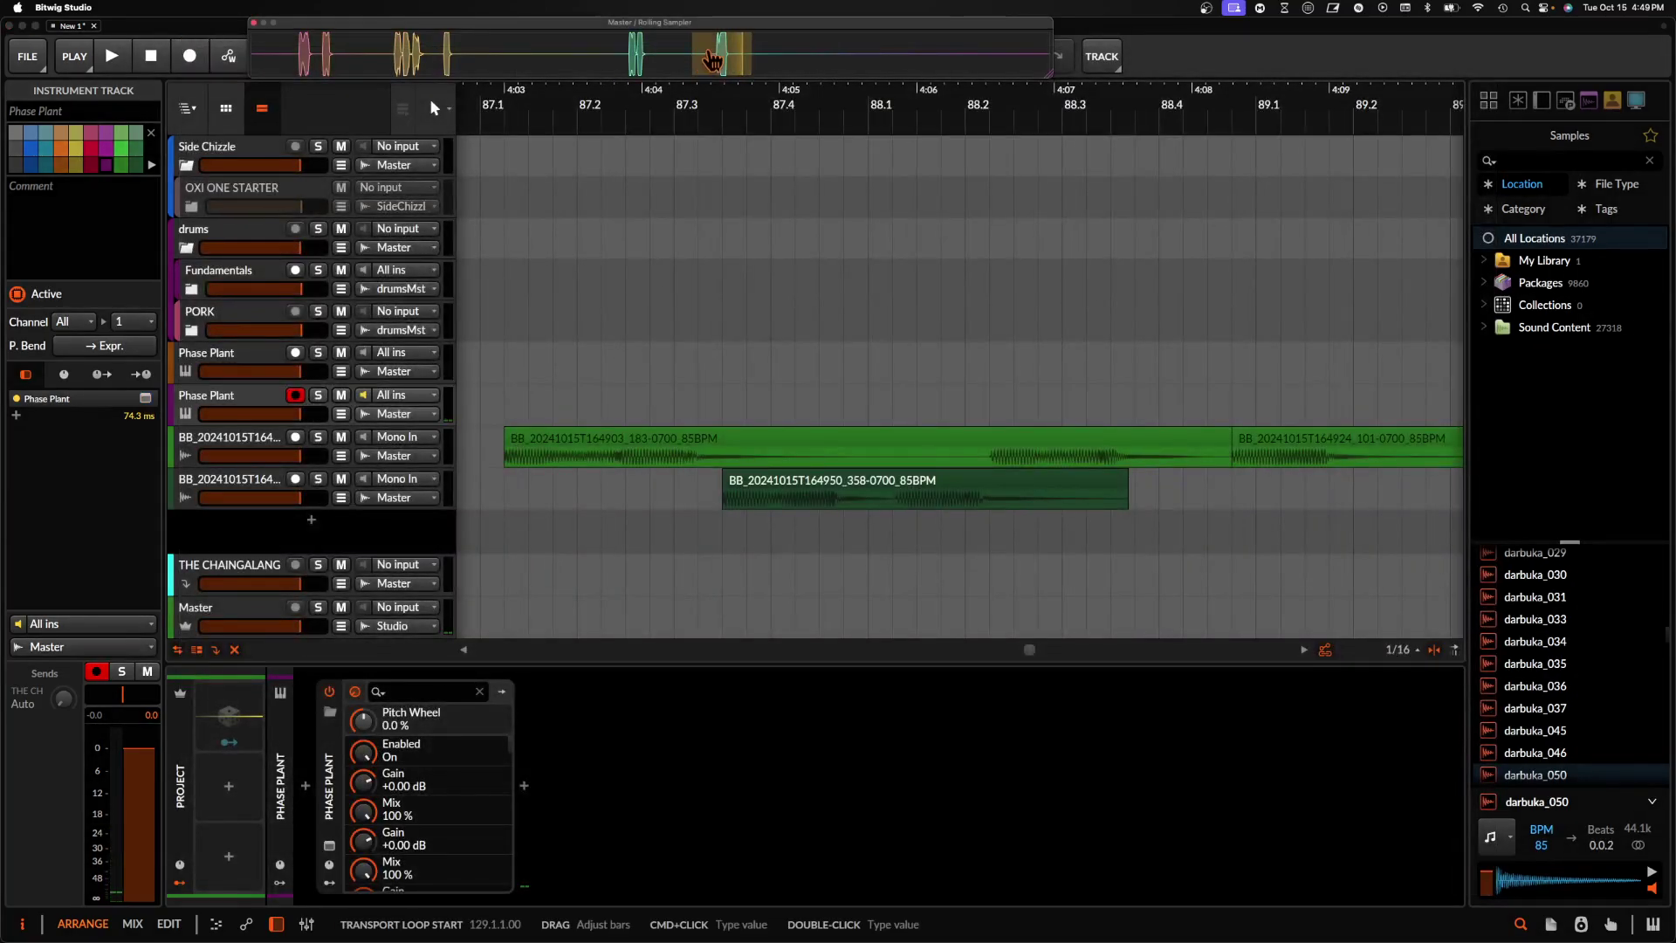
pyautogui.moveTo(728, 59); pyautogui.dragTo(1131, 480)
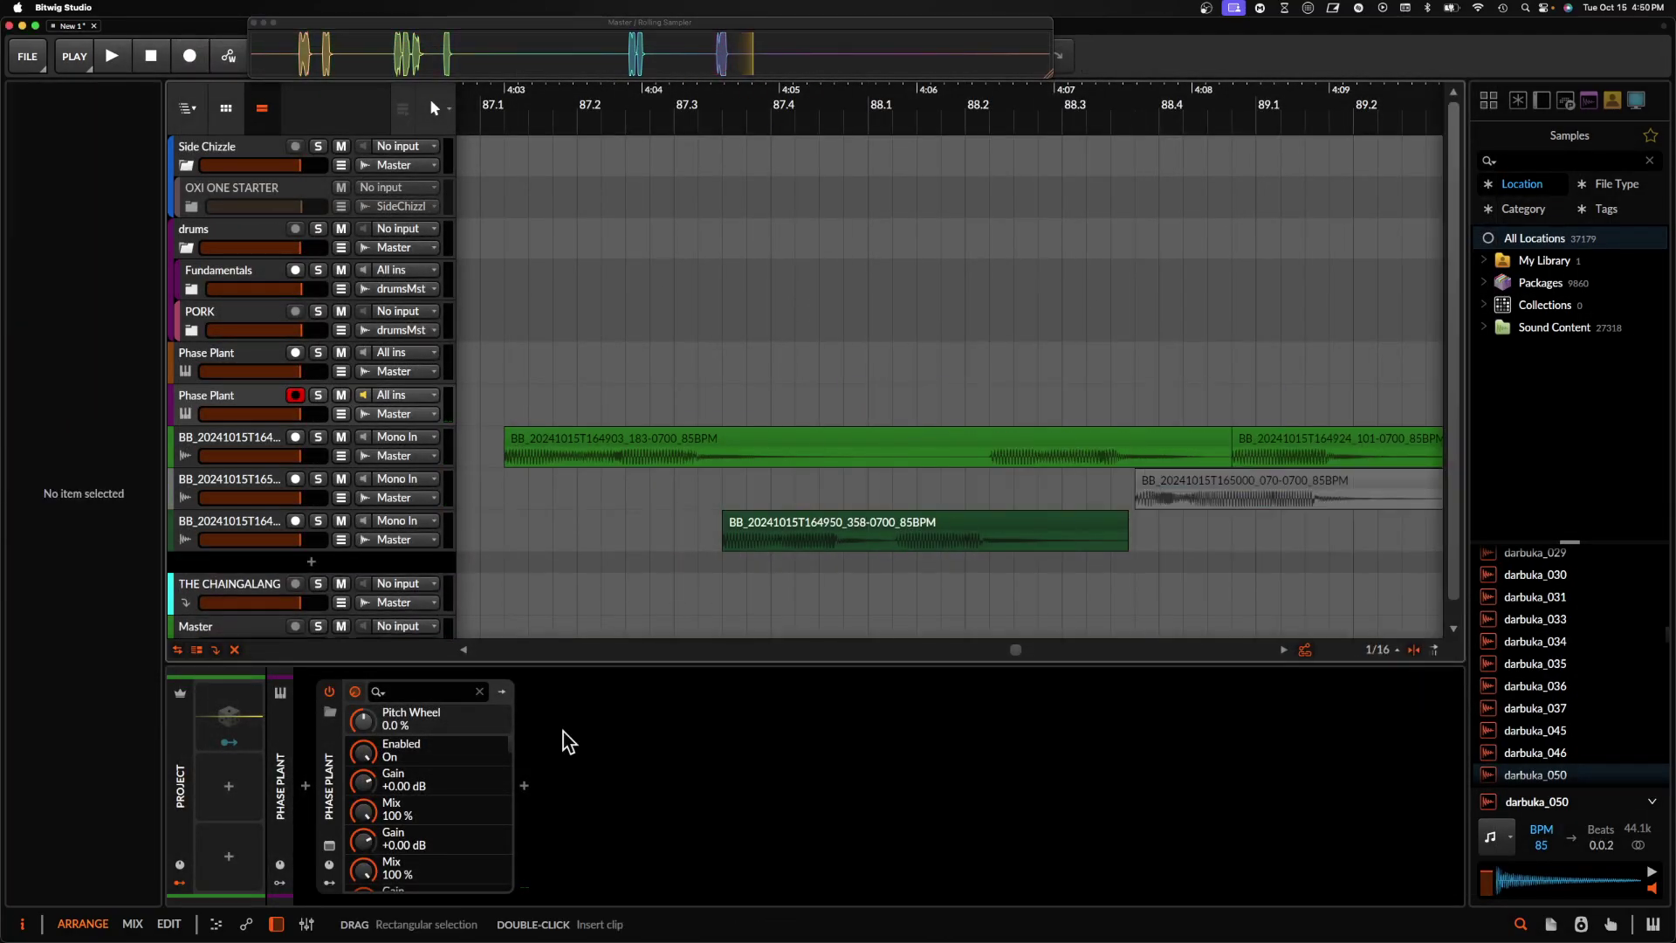
# - Capture a longer Phase Plant take with pitch-wheel bends and place the recording on the lowest recording track at bar 81
pyautogui.click(329, 870)
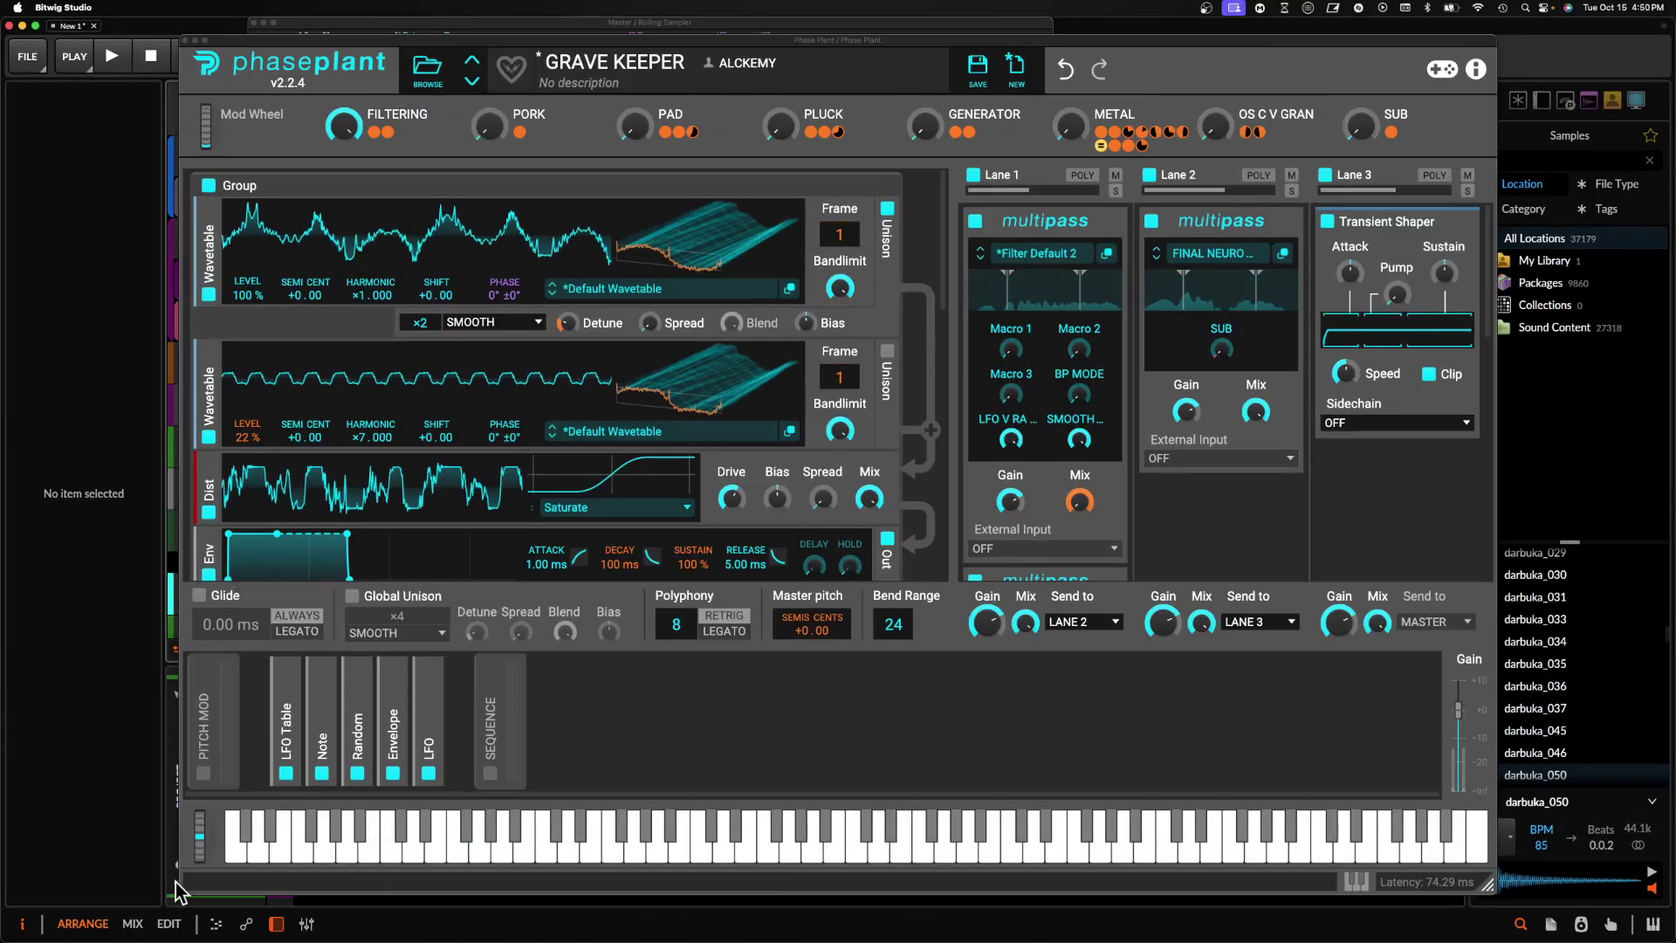
pyautogui.moveTo(192, 860); pyautogui.dragTo(177, 819)
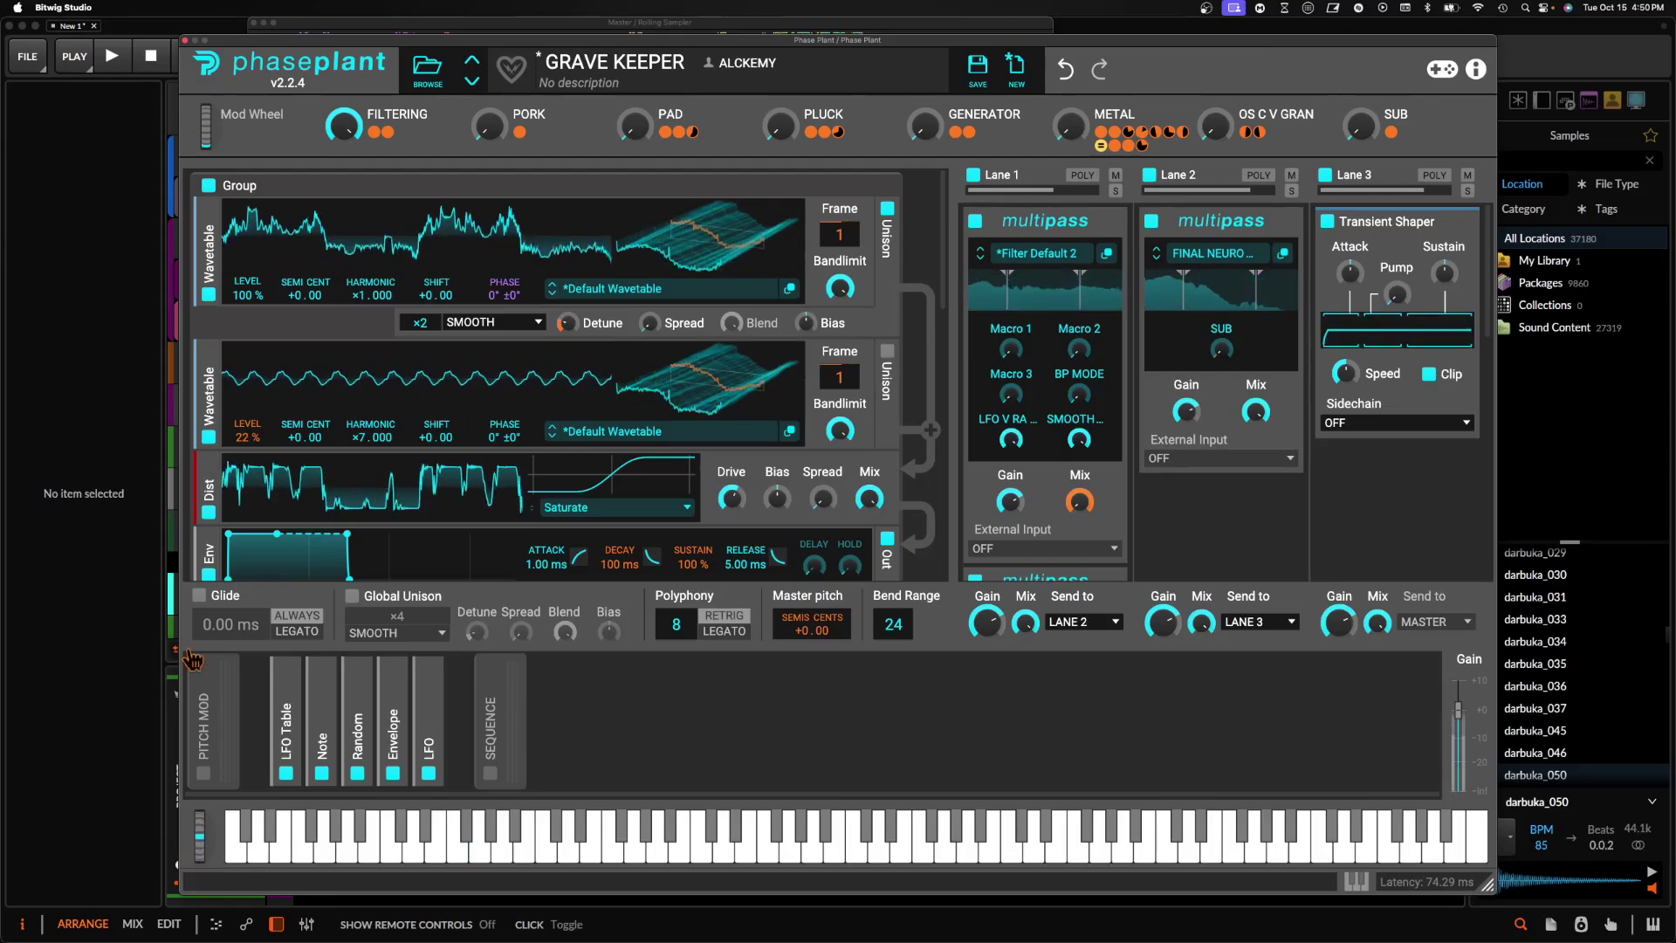
pyautogui.click(186, 41)
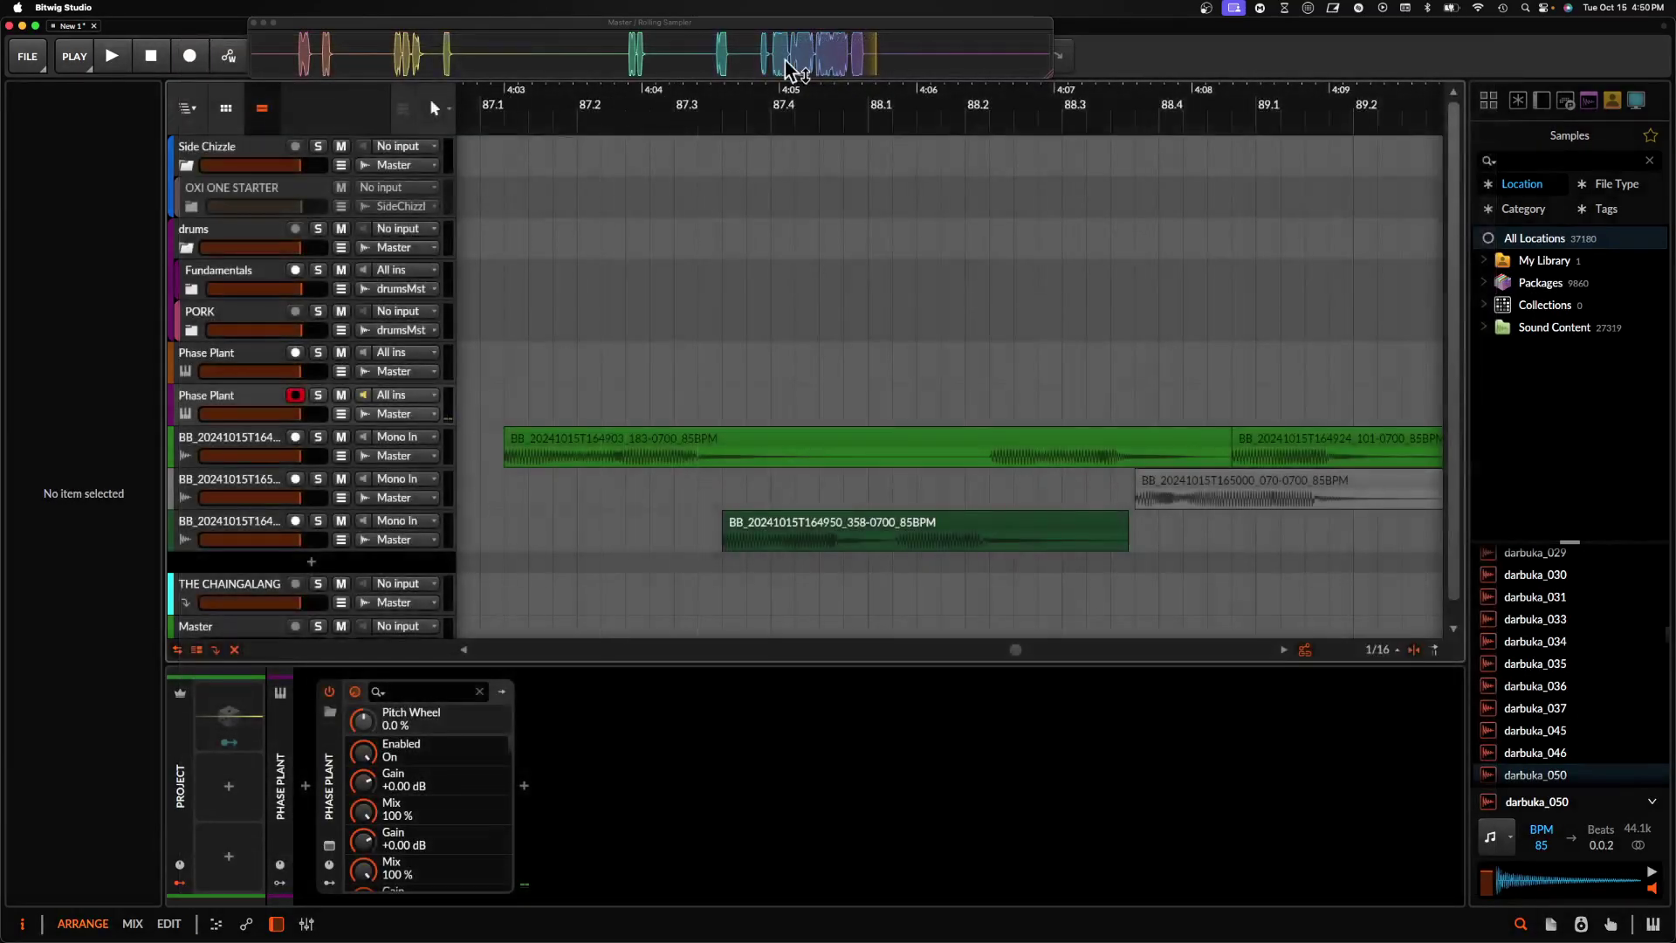
pyautogui.moveTo(886, 66); pyautogui.dragTo(849, 69)
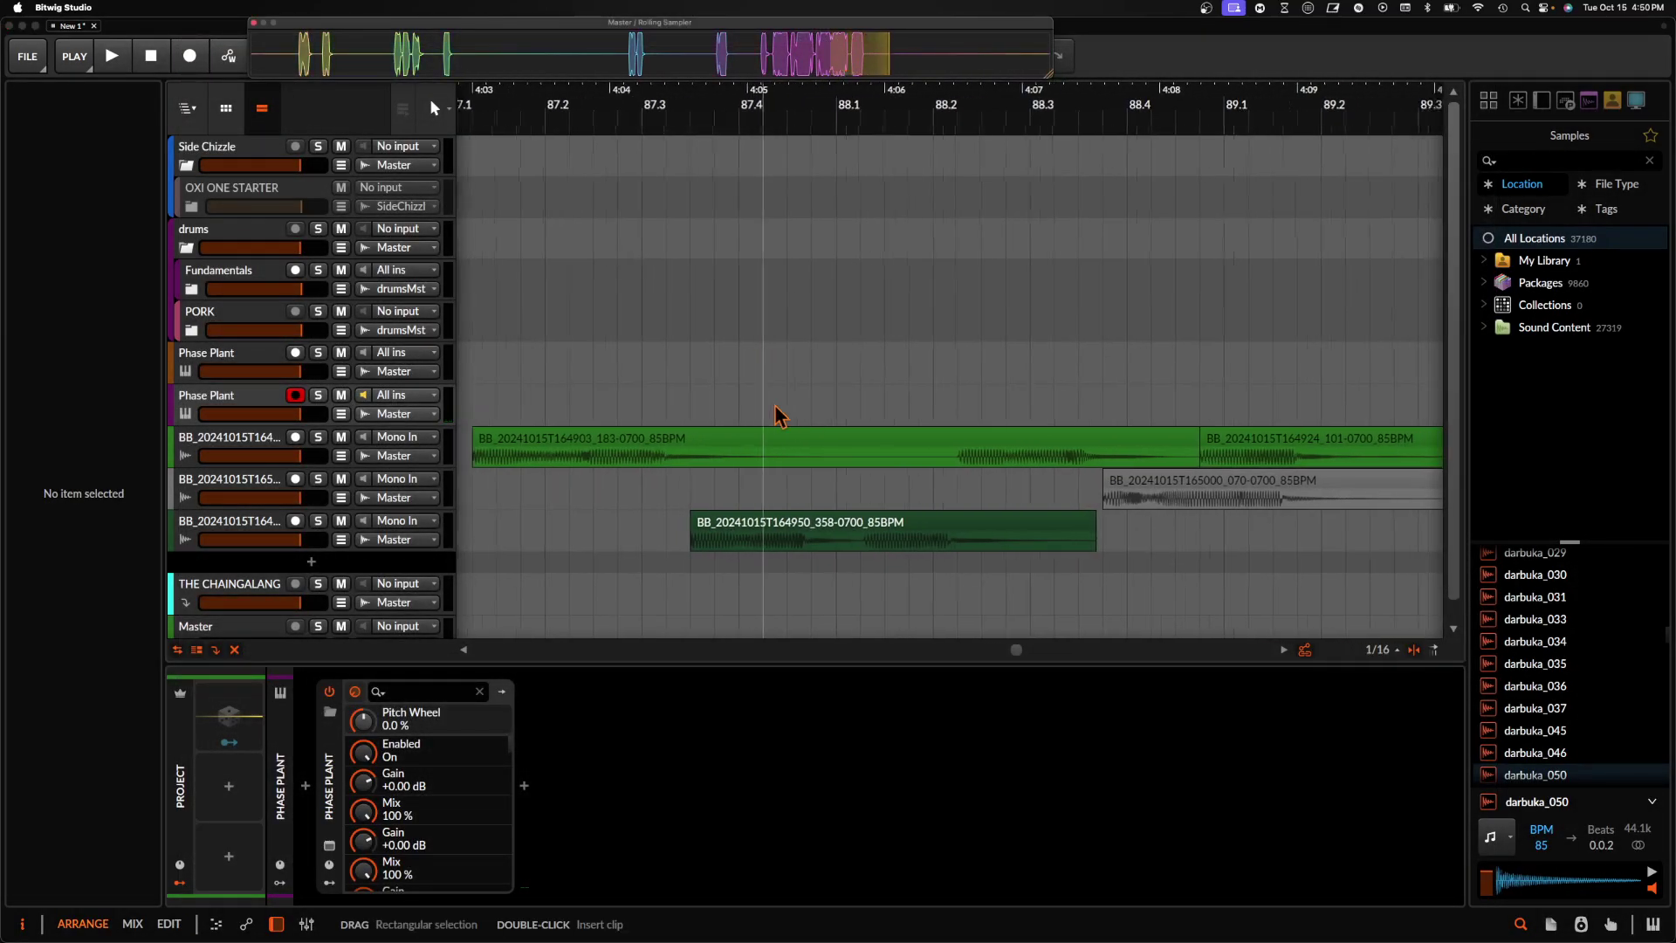
pyautogui.hscroll(5, 777, 414)
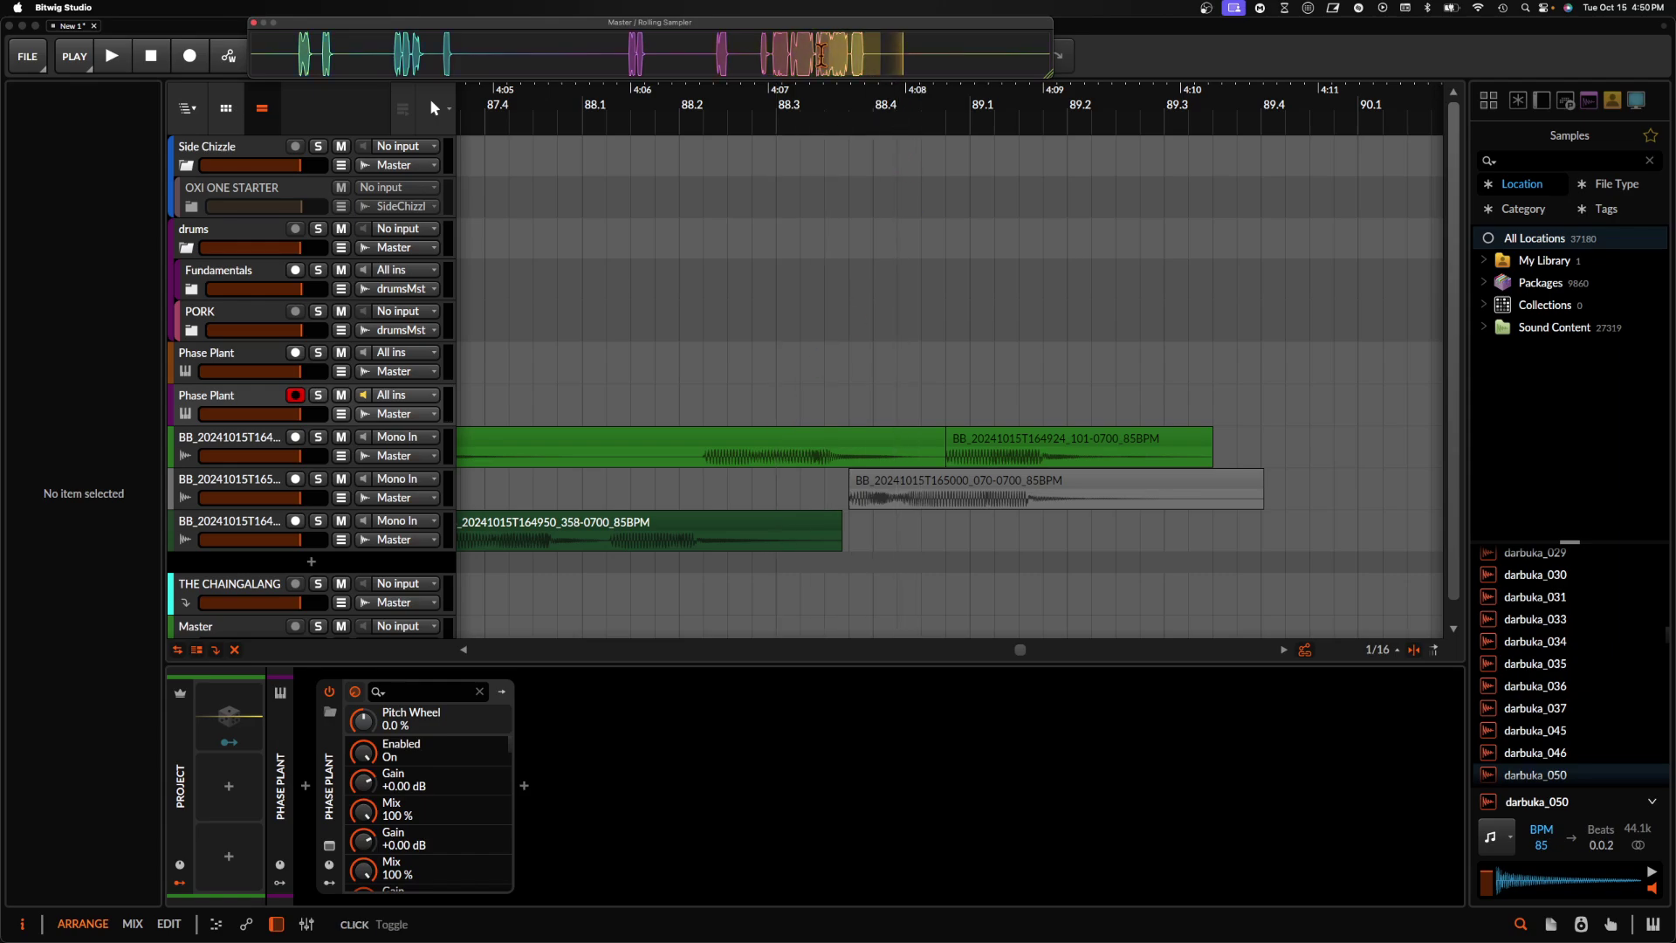
pyautogui.moveTo(804, 62); pyautogui.dragTo(831, 525)
# - Move the first clip on the uppermost recording track to position 85.2.1
pyautogui.scroll(-4, 1028, 537)
pyautogui.scroll(-6, 1030, 533)
pyautogui.hscroll(3, 825, 515)
pyautogui.scroll(6, 825, 515)
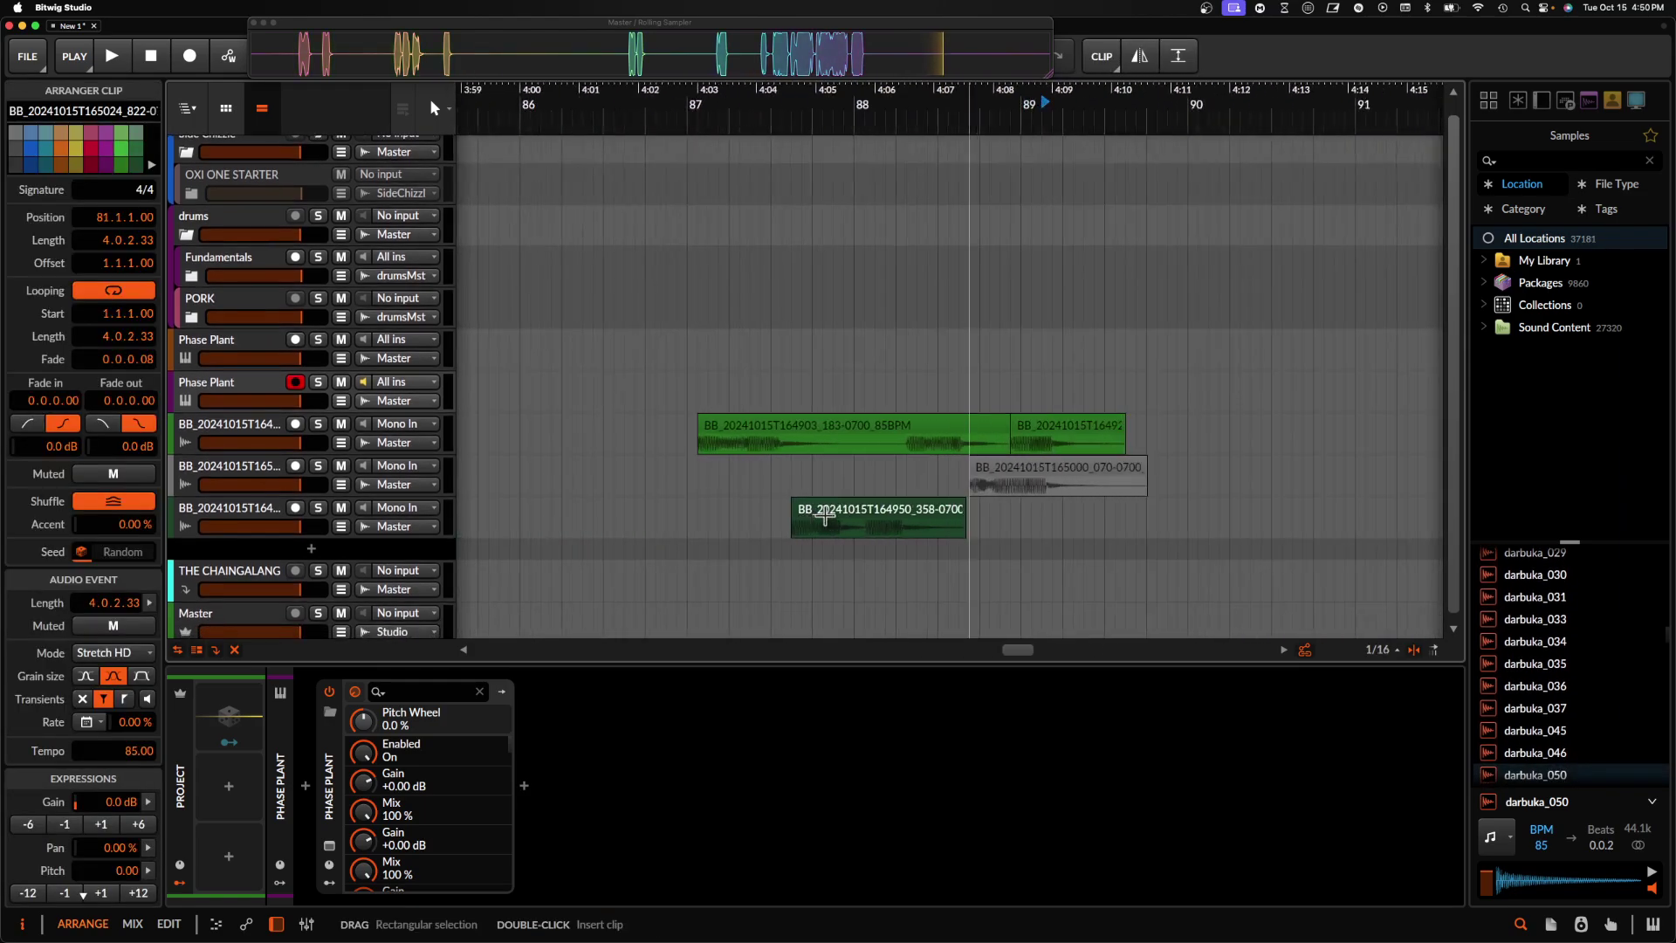
pyautogui.click(758, 432)
pyautogui.press('-')
pyautogui.press('-')
pyautogui.press('-')
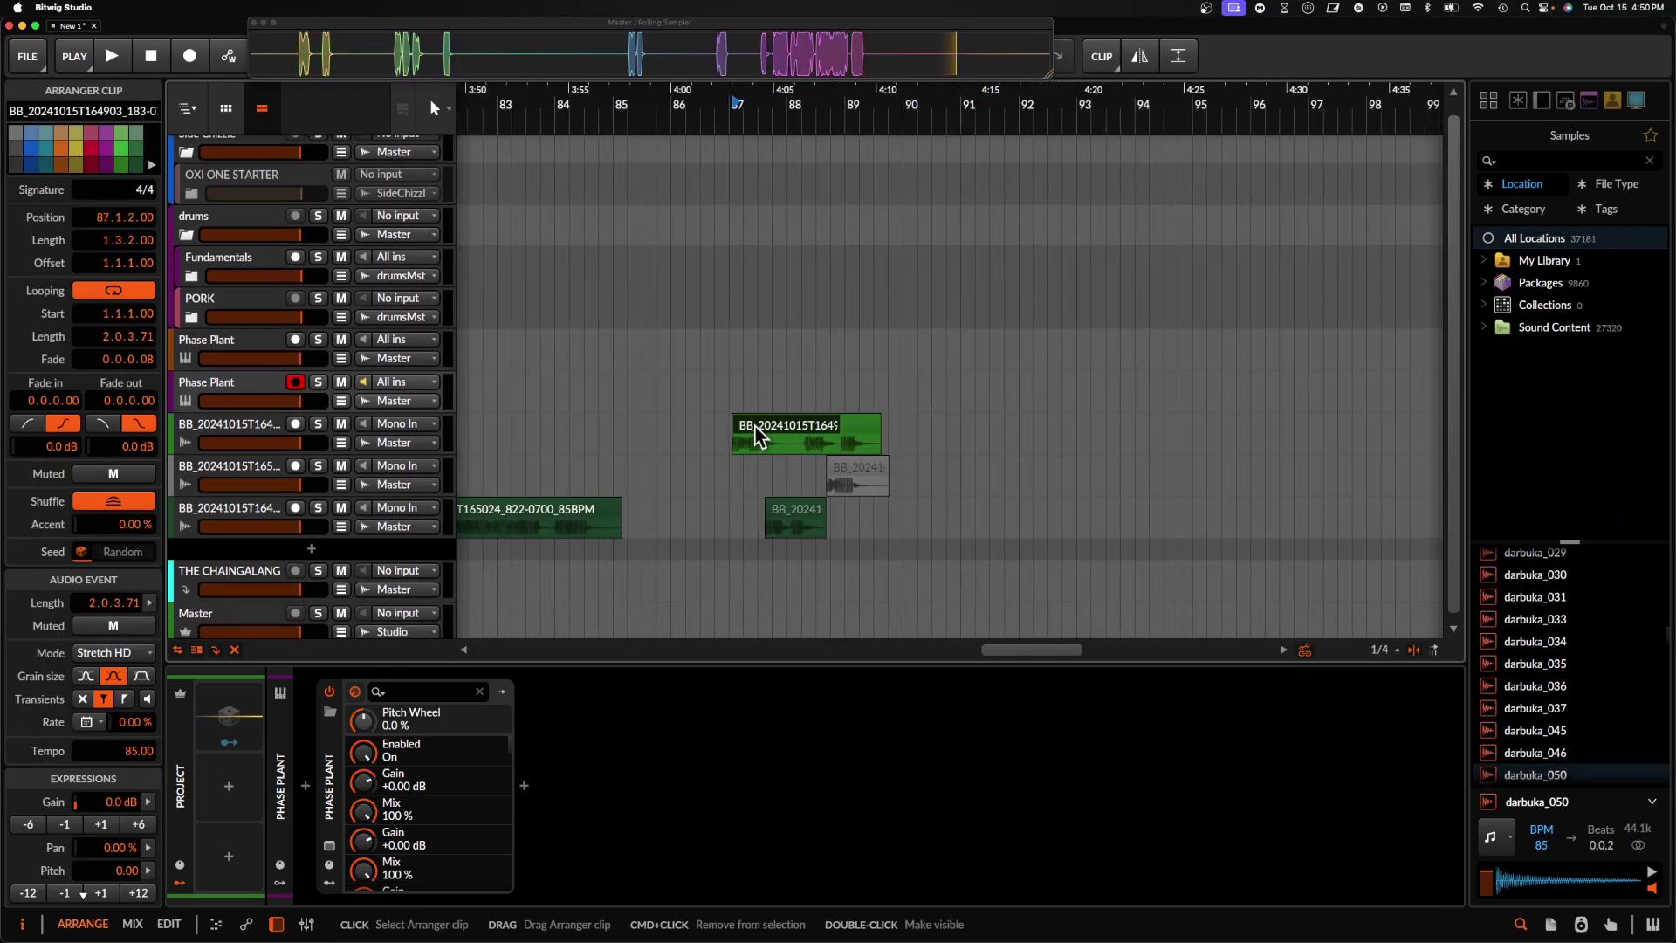
pyautogui.moveTo(754, 430); pyautogui.dragTo(662, 434)
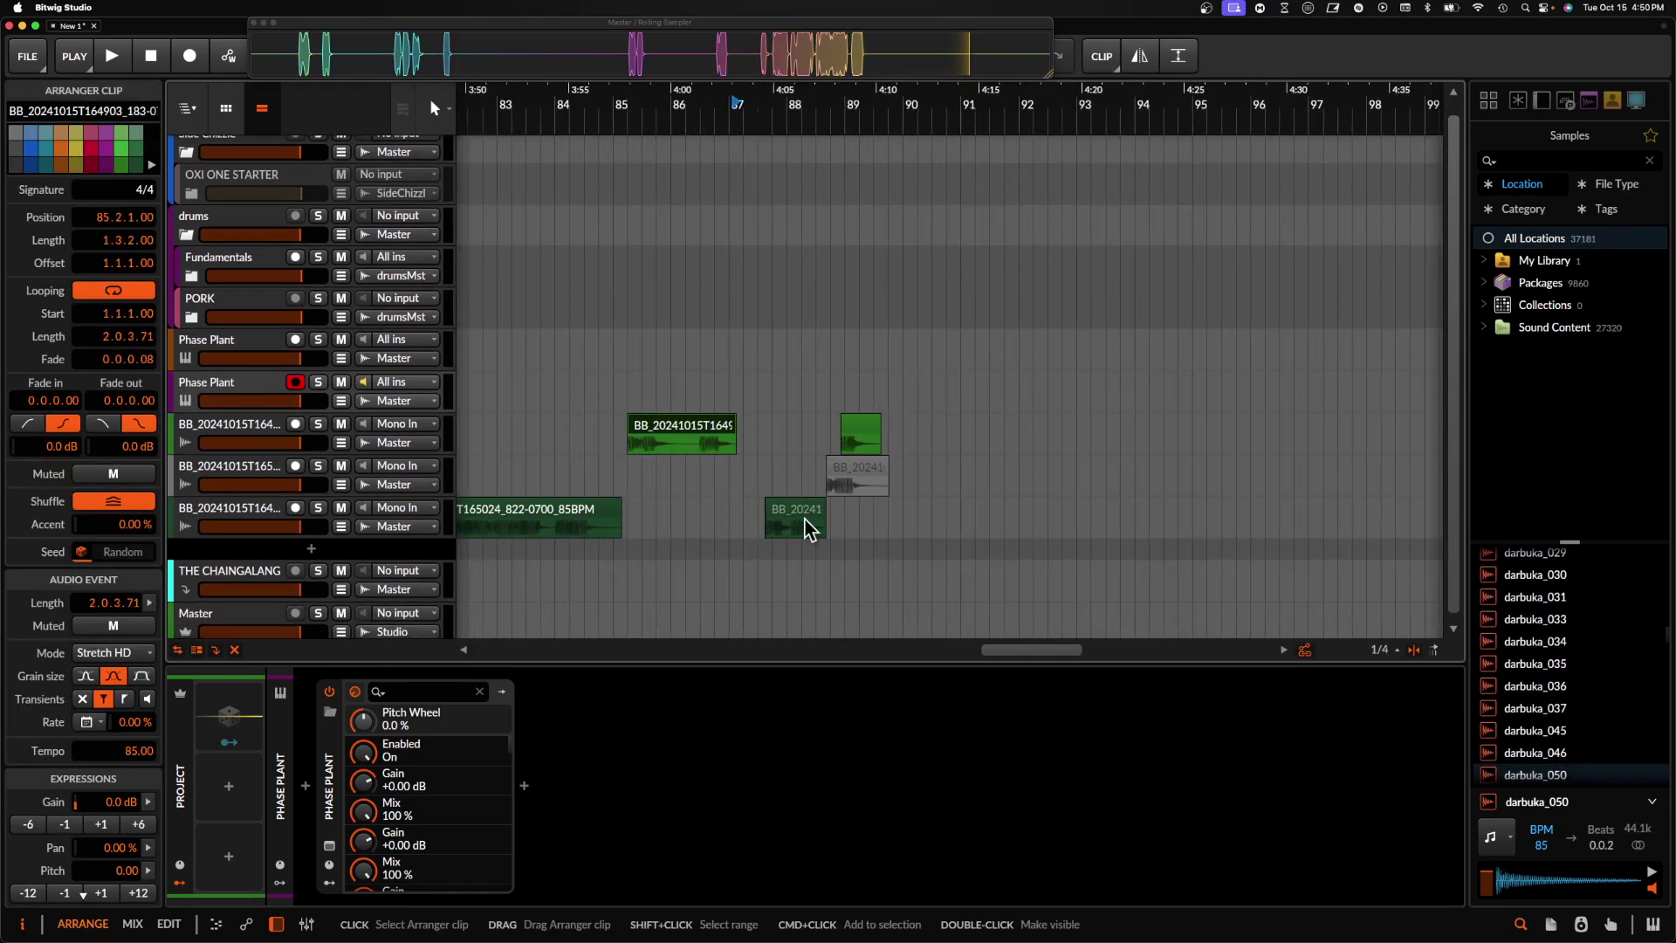
# - Add an audio track below the recordings and move the short clip near bar 87 to position 87.2.1
pyautogui.moveTo(764, 510); pyautogui.dragTo(796, 518)
pyautogui.click(254, 515)
pyautogui.press('super+t')
pyautogui.click(756, 510)
pyautogui.press('+')
pyautogui.press('+')
pyautogui.press('+')
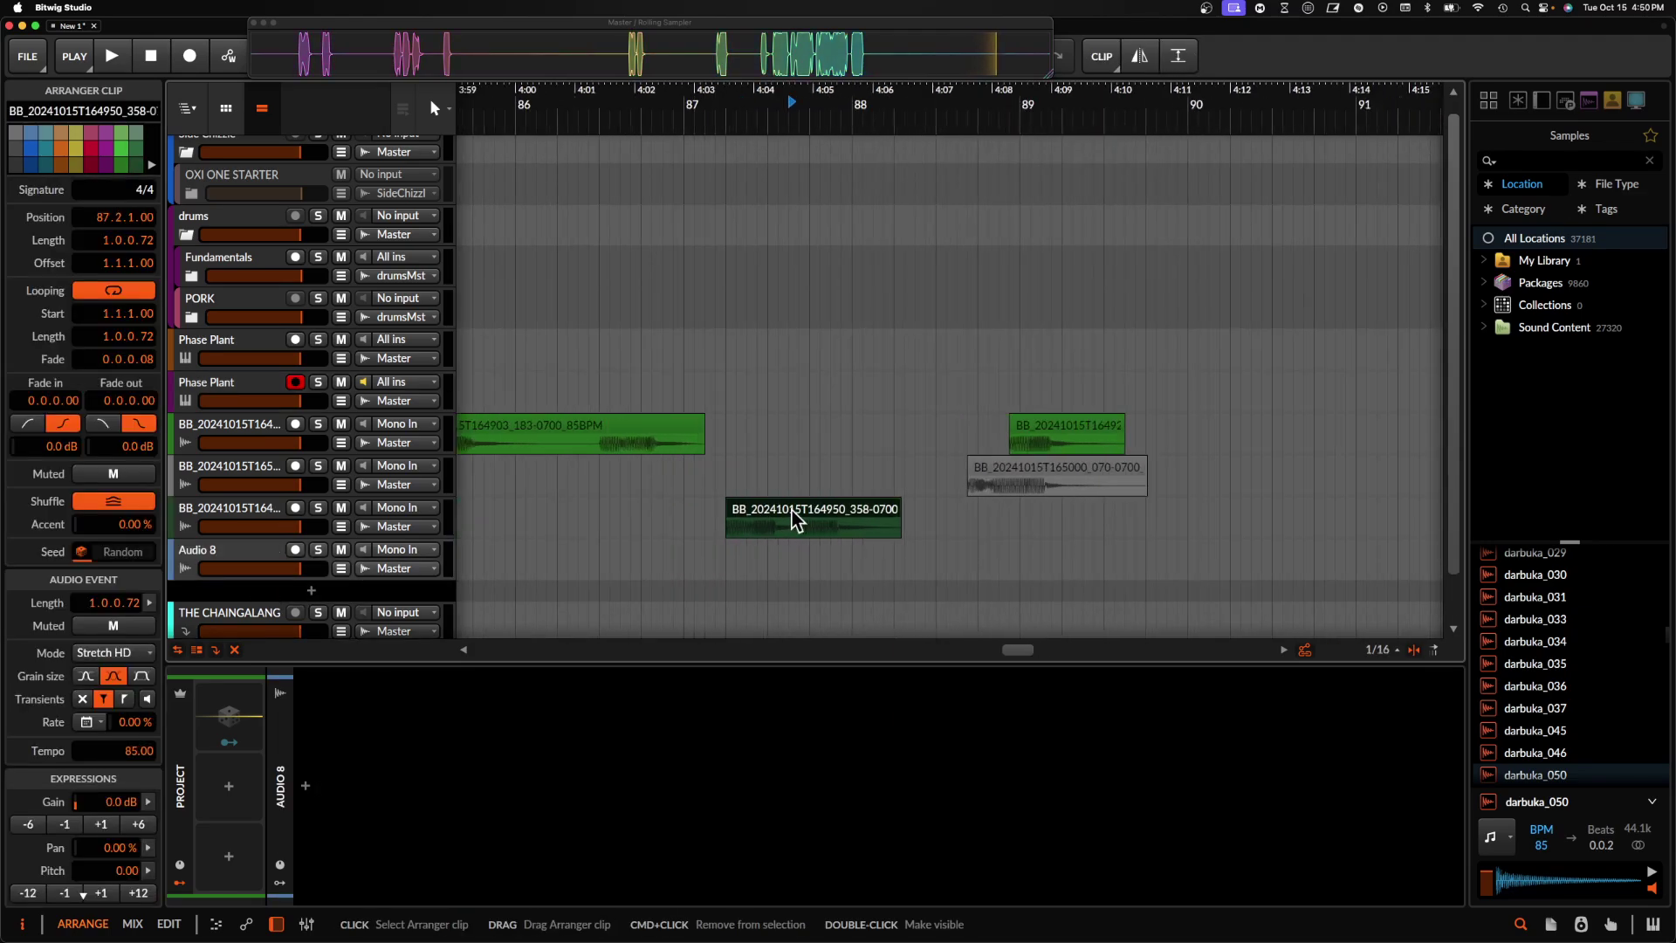
# - Audition the clip at 87.2.1 and move a section 0.1.1 long from it to position 89.4.1 on the same track
pyautogui.press('+')
pyautogui.press('+')
pyautogui.press('+')
pyautogui.press('space')
pyautogui.press('space')
pyautogui.press('space')
pyautogui.press('space')
pyautogui.press('space')
pyautogui.press('space')
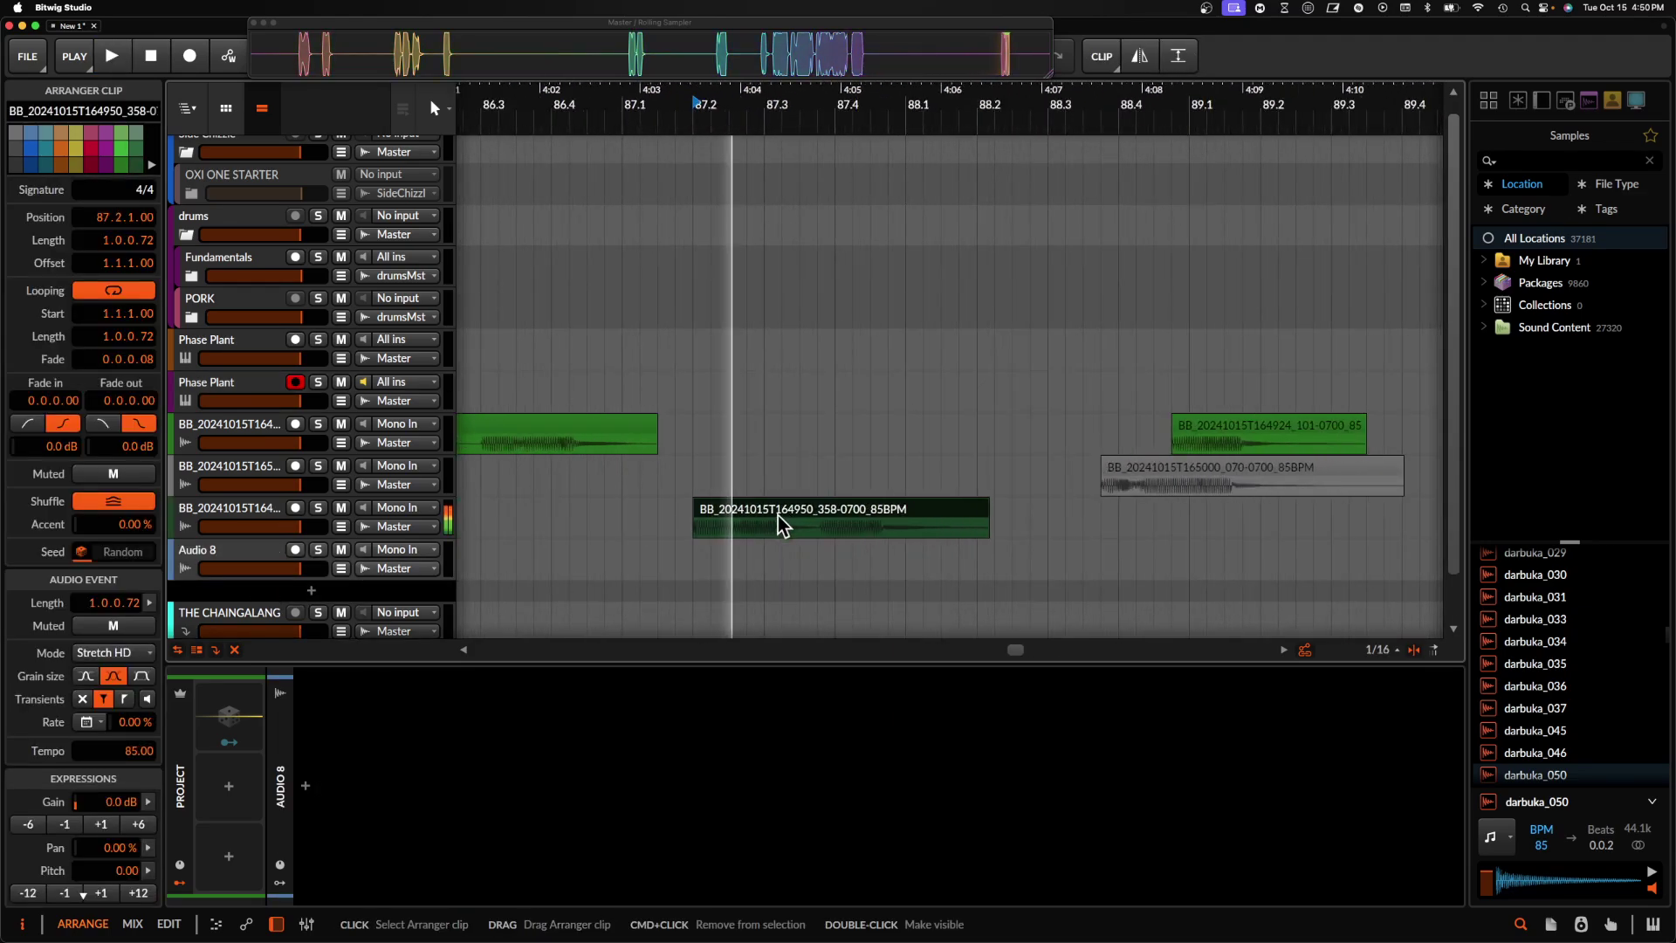
pyautogui.moveTo(731, 533); pyautogui.dragTo(1052, 513)
pyautogui.click(767, 514)
pyautogui.scroll(-3, 766, 512)
pyautogui.press('+')
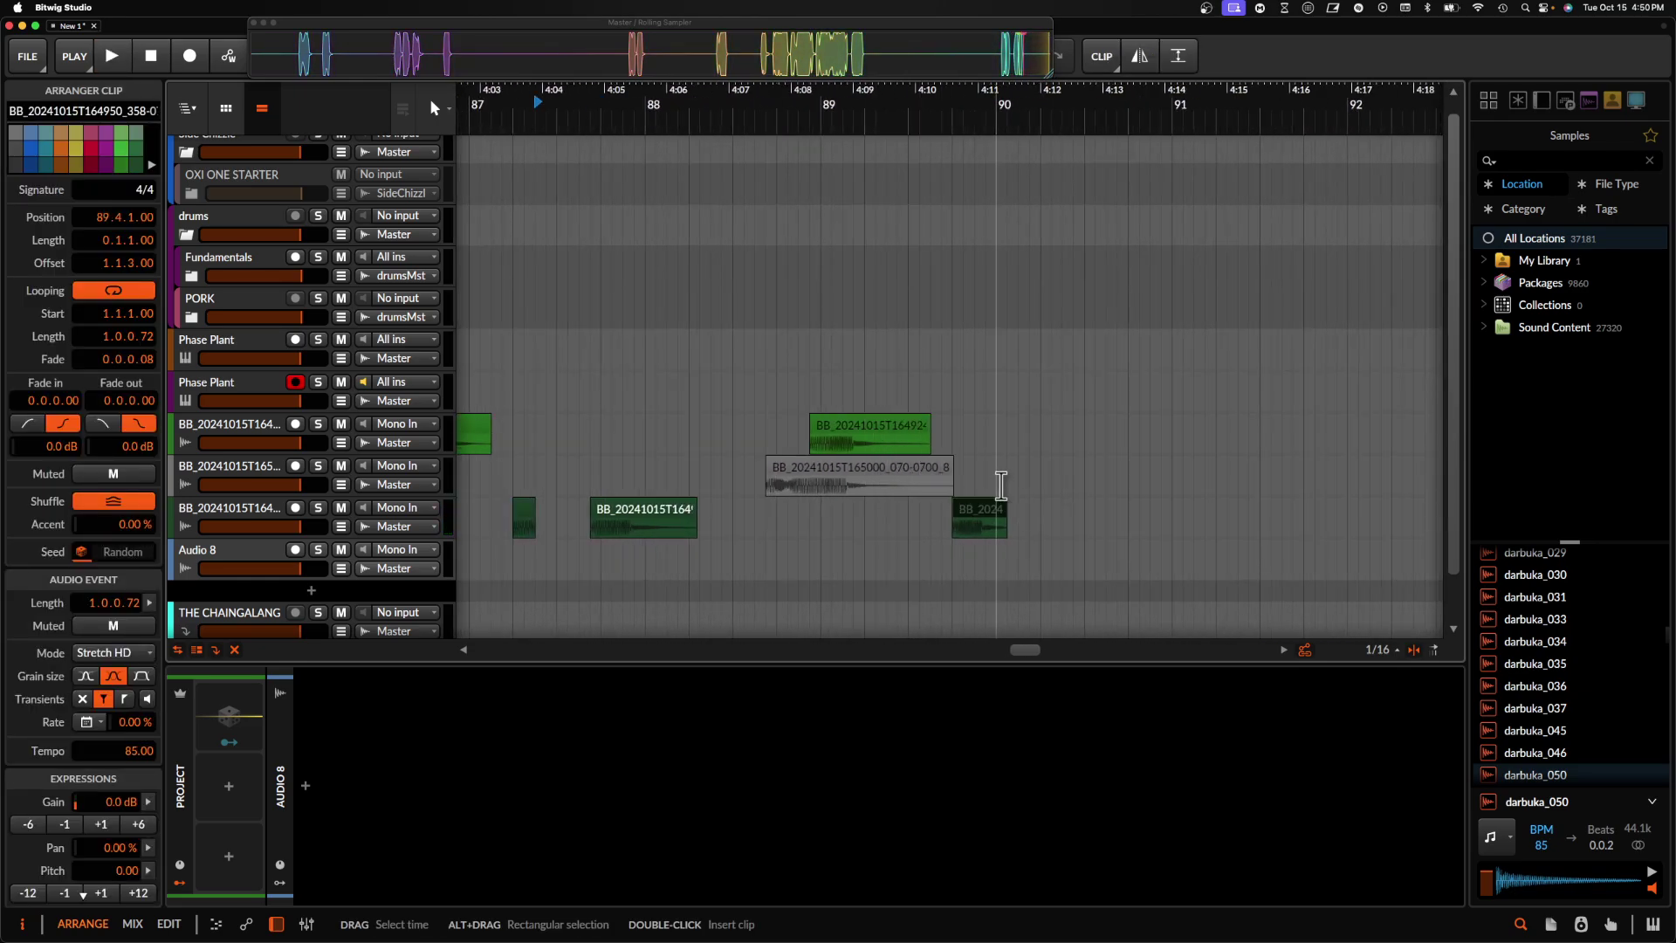
# - Select all seven recorded clips and move them toward Main Section 1A so the short cut-out section starts at 127.4.1
pyautogui.press('-')
pyautogui.press('-')
pyautogui.press('-')
pyautogui.press('-')
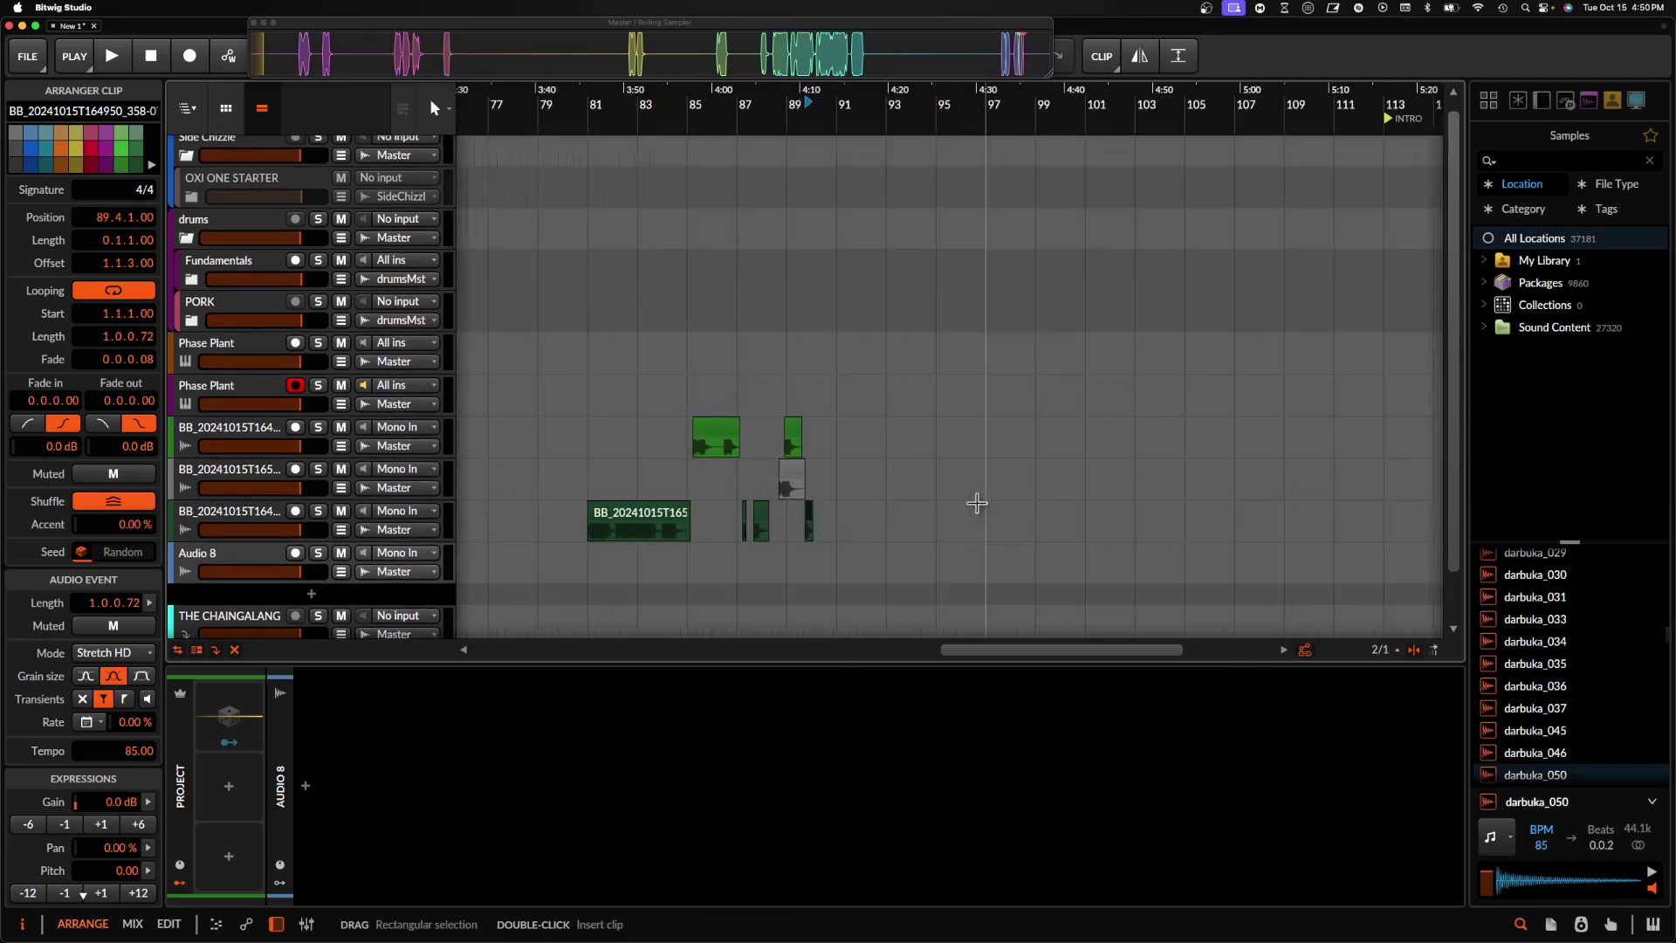
pyautogui.moveTo(573, 419); pyautogui.dragTo(964, 554)
pyautogui.moveTo(679, 515); pyautogui.dragTo(1299, 512)
pyautogui.hscroll(5, 1299, 510)
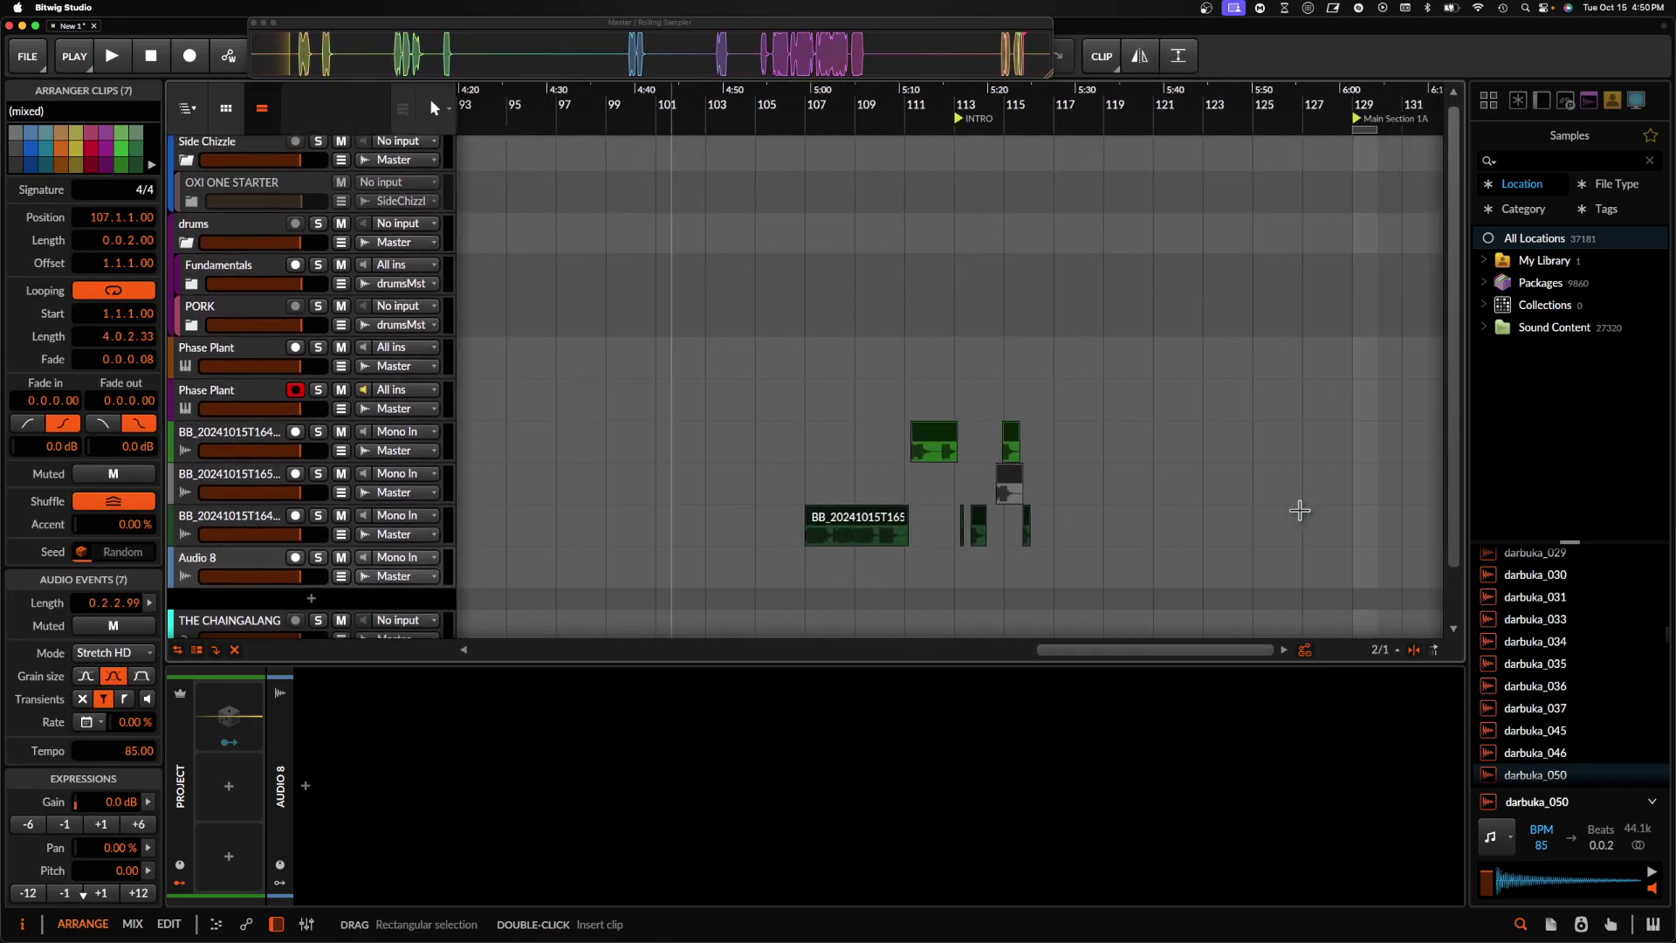
pyautogui.hscroll(4, 904, 547)
pyautogui.moveTo(531, 531); pyautogui.dragTo(830, 530)
# - Move the short cut-out clip to the start of Main Section 1A at 129.1
pyautogui.press('+')
pyautogui.press('+')
pyautogui.press('+')
pyautogui.press('+')
pyautogui.scroll(3, 1000, 520)
pyautogui.click(902, 538)
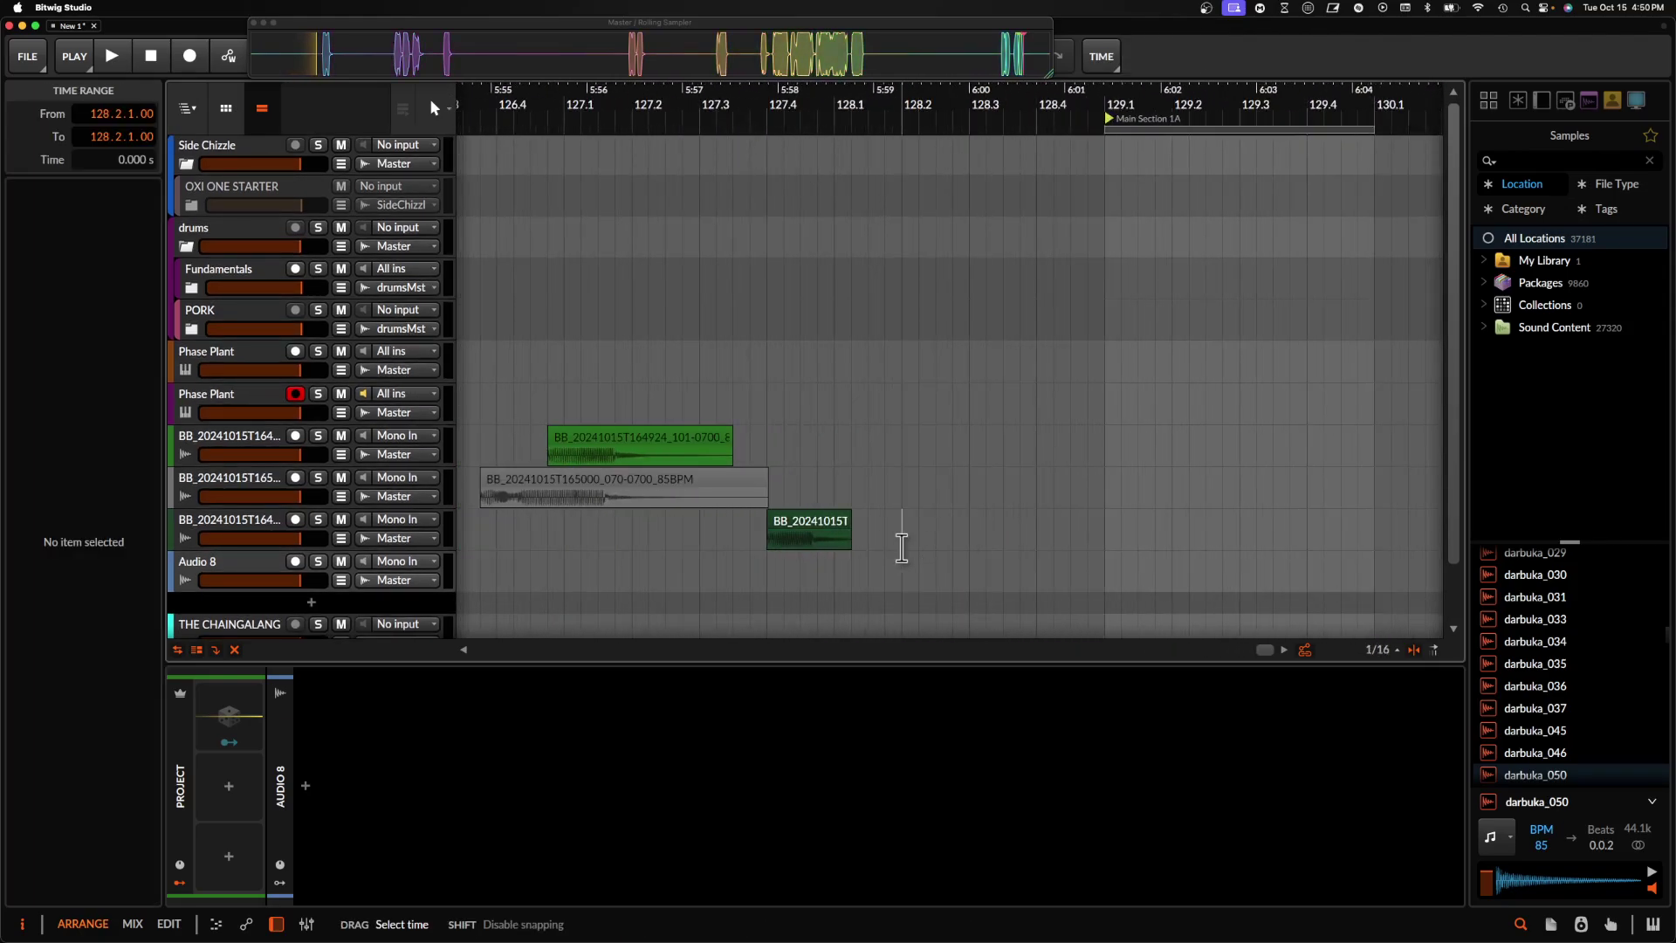
pyautogui.hscroll(2, 901, 549)
pyautogui.moveTo(668, 532); pyautogui.dragTo(1004, 528)
# - Insert a Filter+ device on the track holding the short cut-out clip
pyautogui.click(290, 526)
pyautogui.click(306, 790)
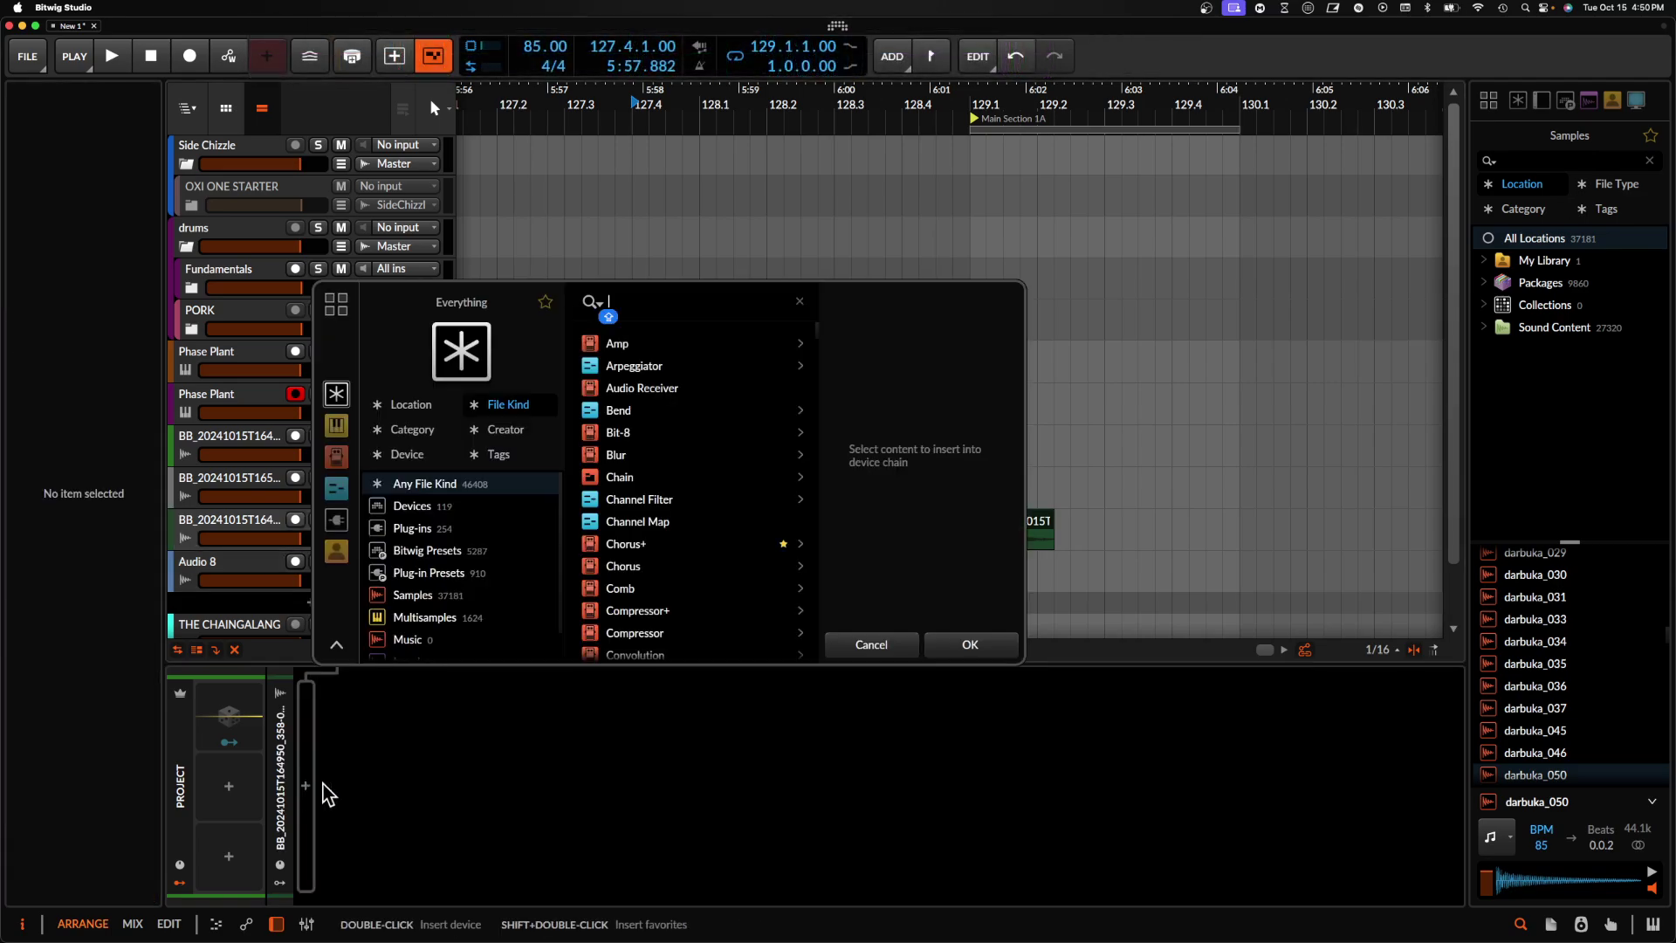
pyautogui.write('FILTER')
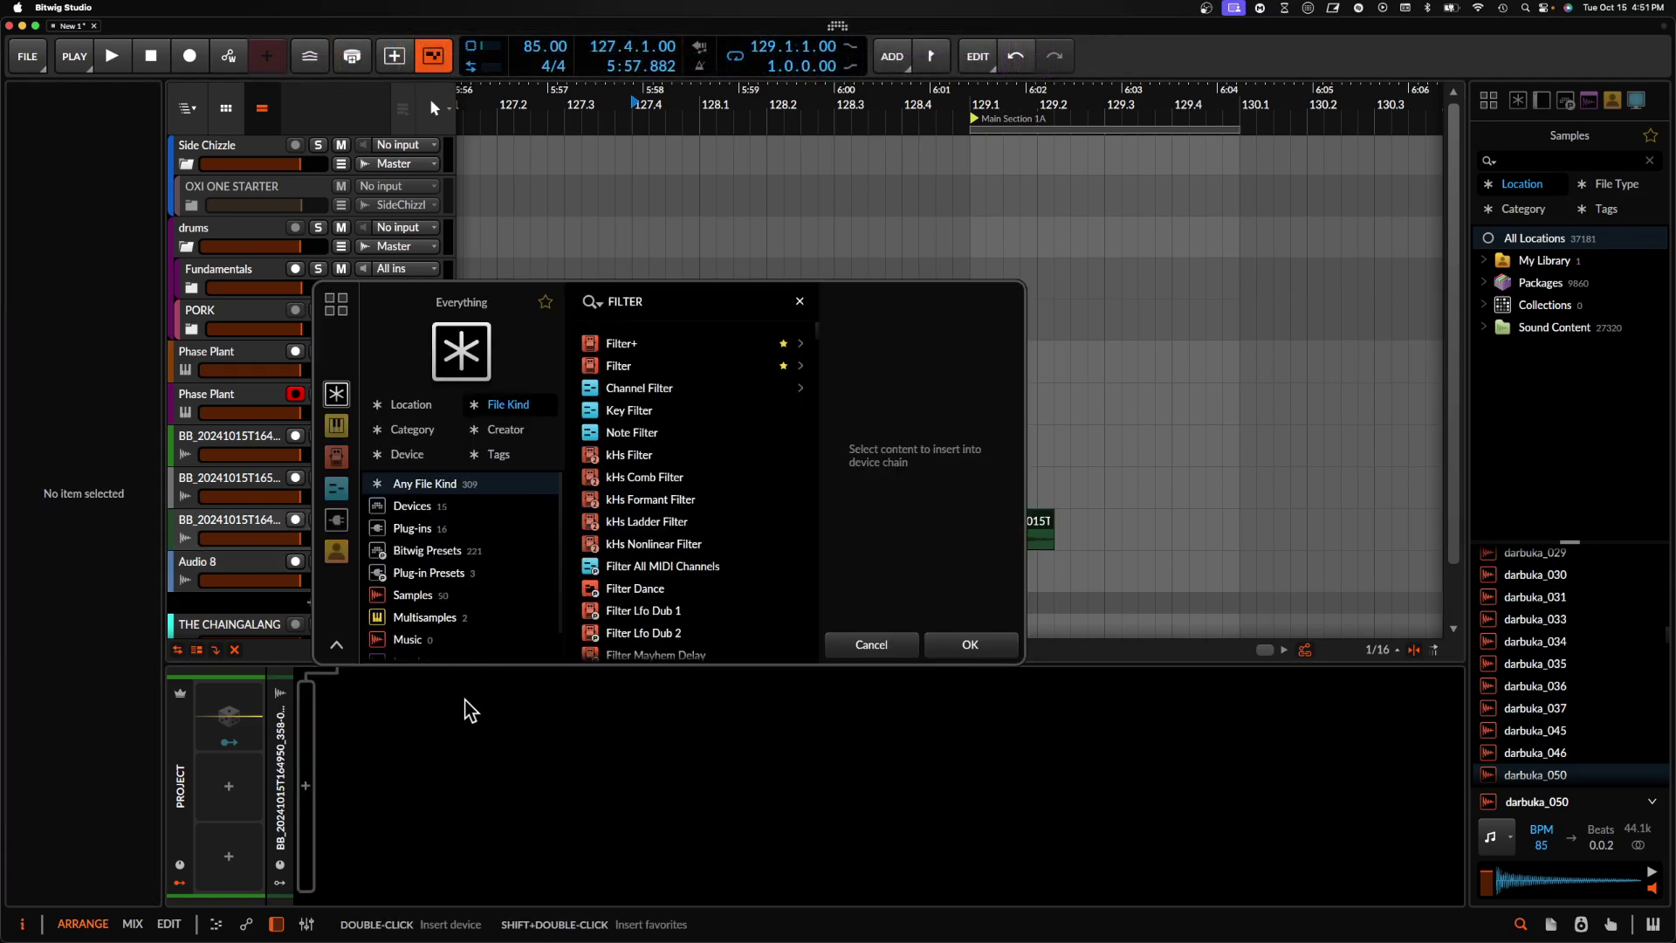
pyautogui.press('Down')
pyautogui.click(967, 646)
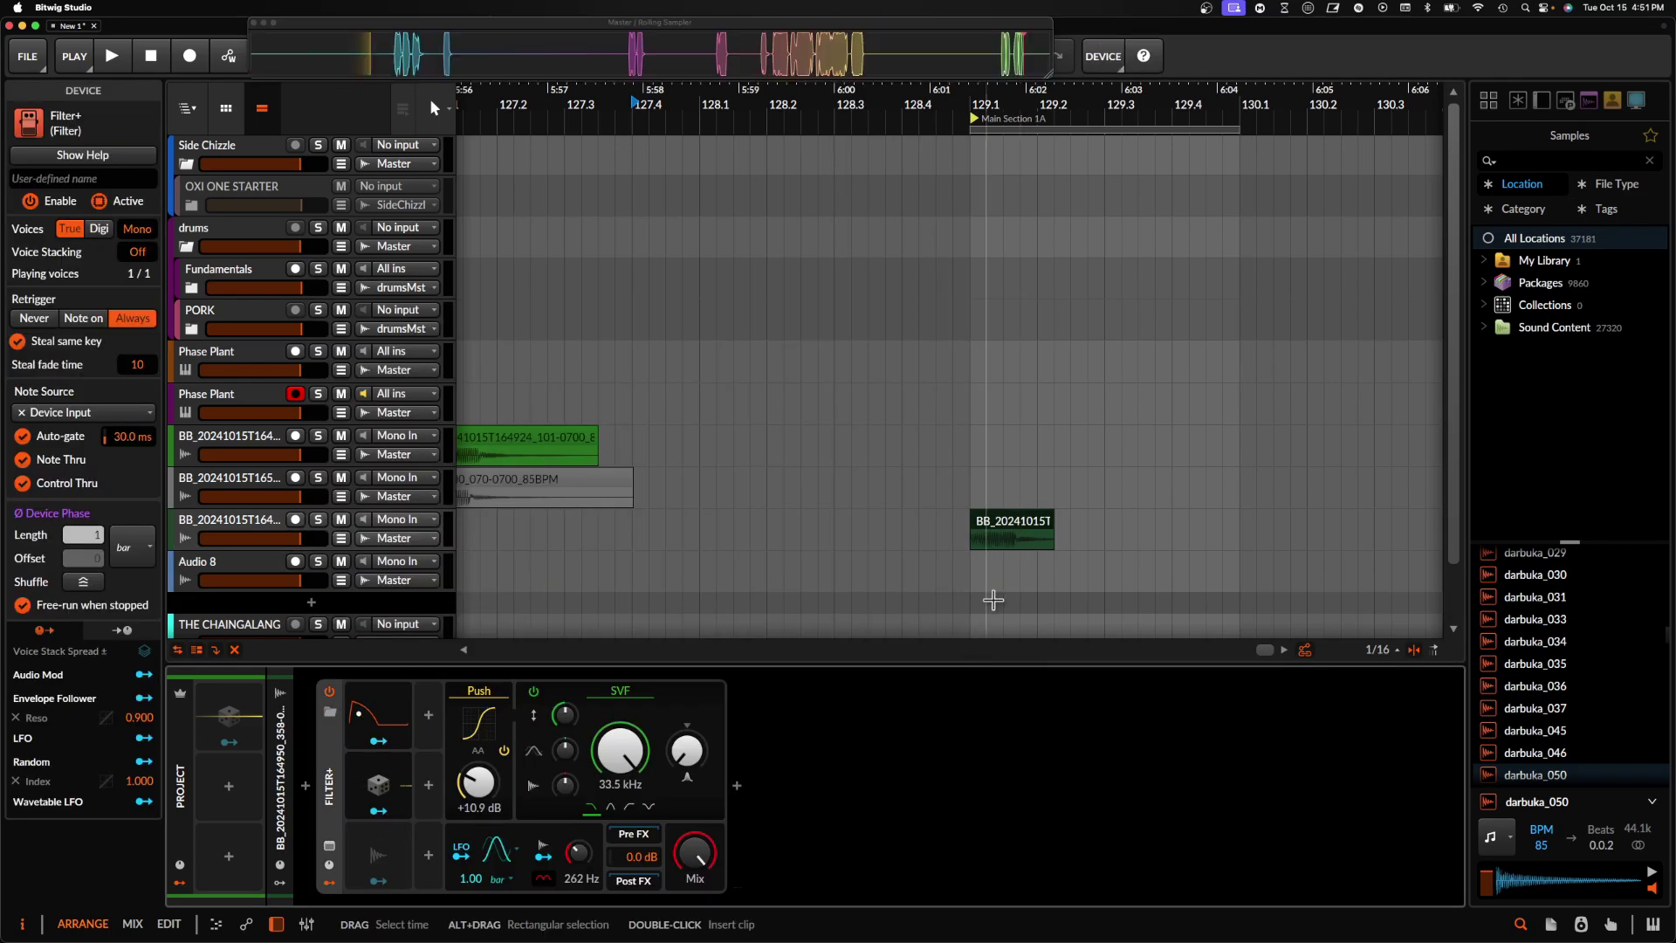
# - Trim the short clip at the start of Main Section 1A to a length of 0.0.3
pyautogui.click(1025, 526)
pyautogui.scroll(5, 1025, 525)
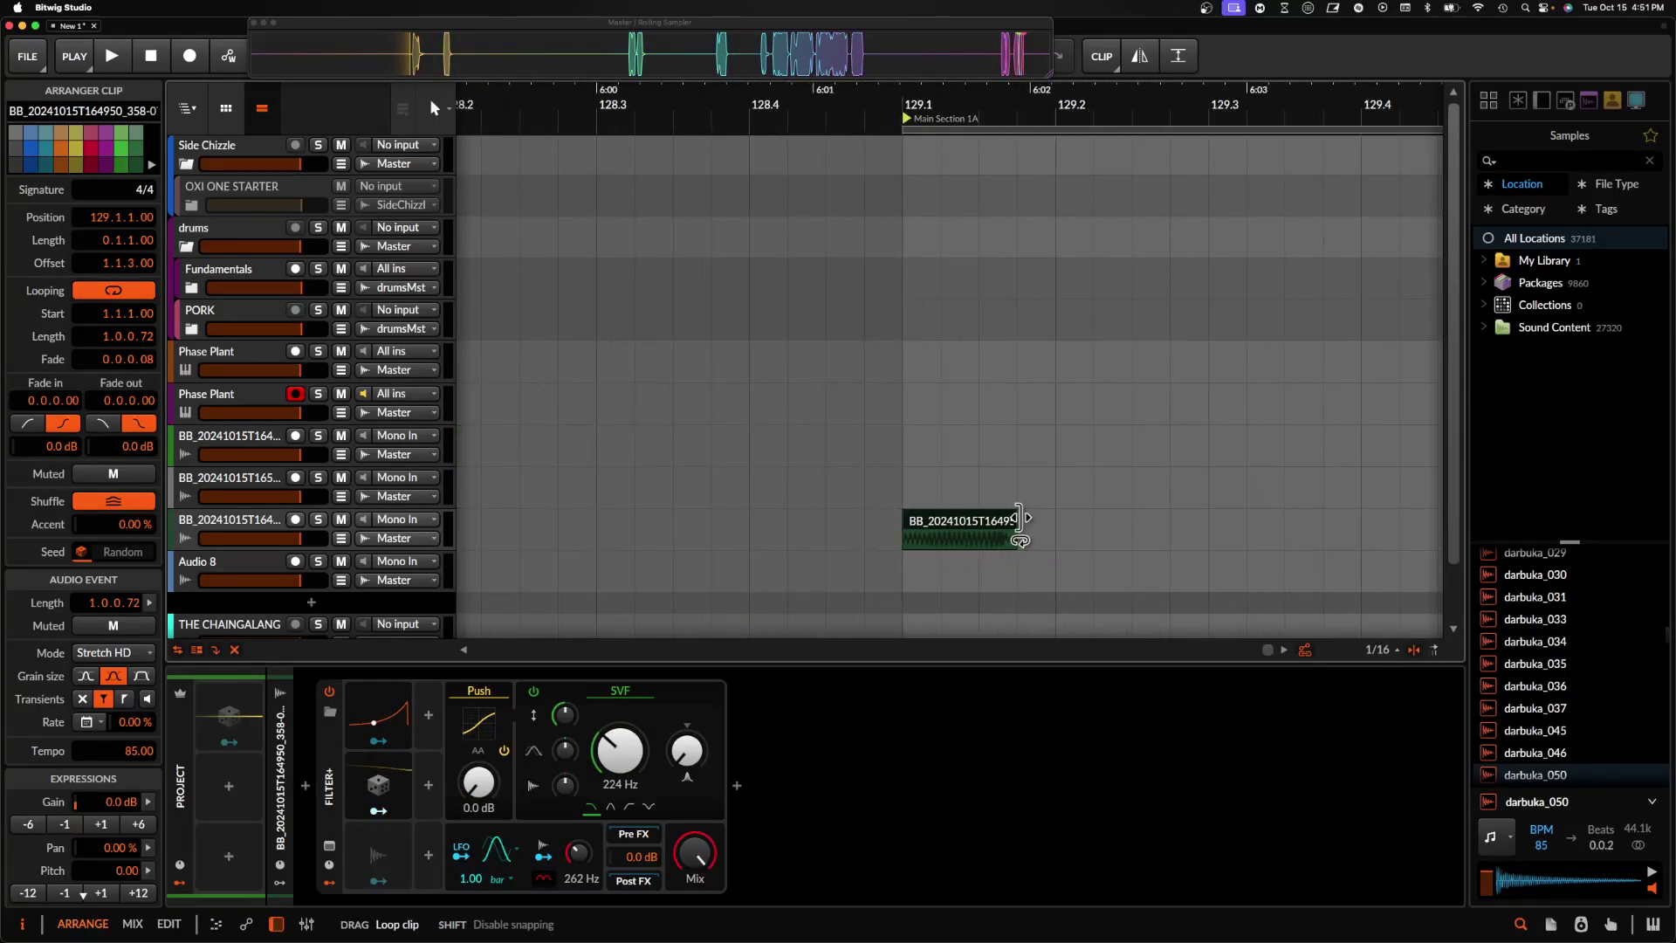
pyautogui.moveTo(1019, 518); pyautogui.dragTo(1017, 517)
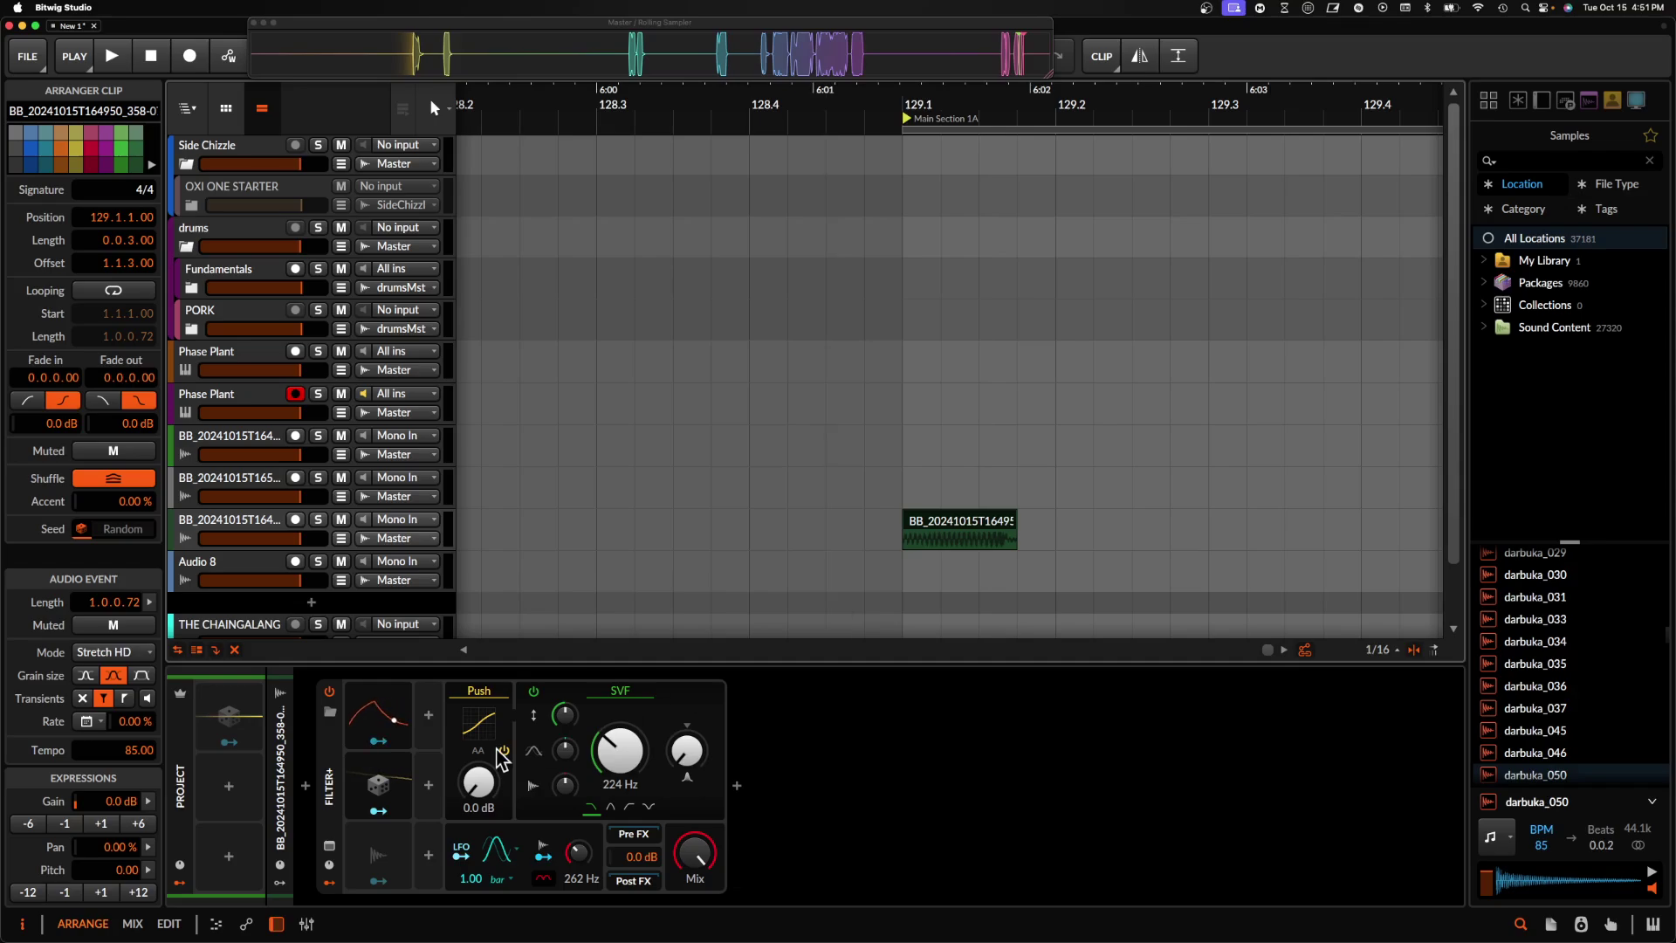
# - Show the clip track's automation lane and draw SVF cutoff automation across the short clip, auditioning the sweep
pyautogui.click(341, 538)
pyautogui.moveTo(892, 600); pyautogui.dragTo(1017, 605)
pyautogui.click(942, 527)
pyautogui.press('space')
pyautogui.press('space')
pyautogui.press('space')
pyautogui.press('space')
# - Reshape the SVF cutoff automation from the start of the short clip and audition the movement repeatedly
pyautogui.moveTo(958, 556); pyautogui.dragTo(903, 603)
pyautogui.press('space')
pyautogui.press('space')
pyautogui.press('space')
pyautogui.press('space')
pyautogui.press('space')
pyautogui.press('space')
pyautogui.press('space')
pyautogui.press('space')
pyautogui.press('space')
# - Raise the Filter+ SVF resonance to about 32.7 % while auditioning, and hide the track's automation lane
pyautogui.click(686, 753)
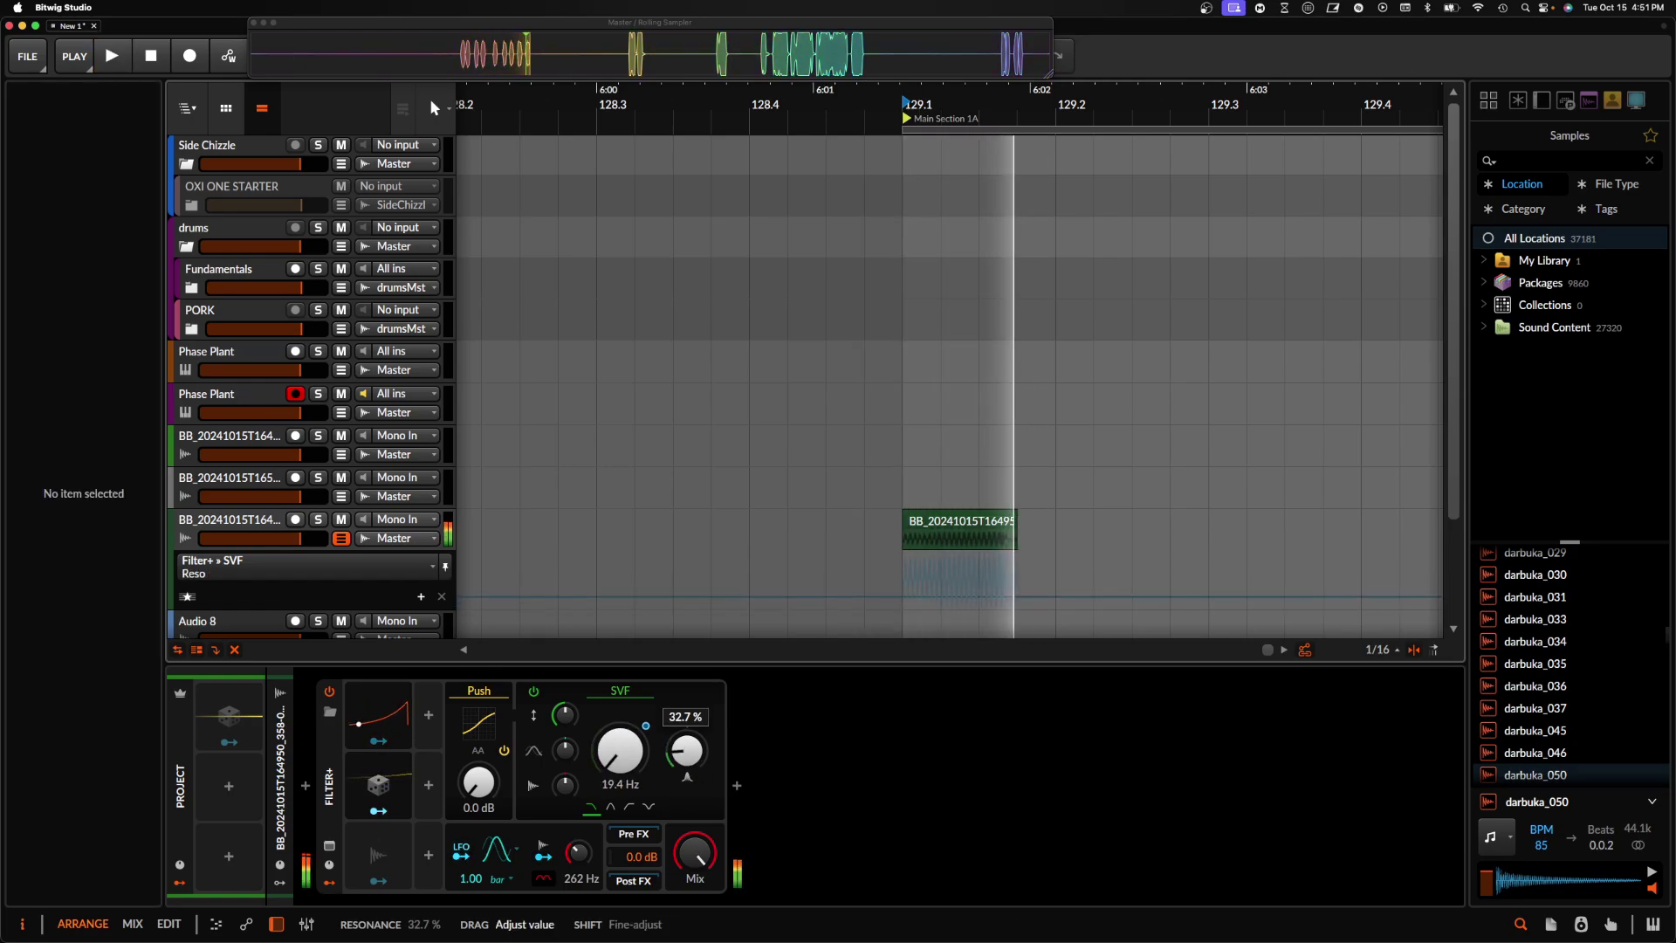
pyautogui.press('space')
pyautogui.click(342, 538)
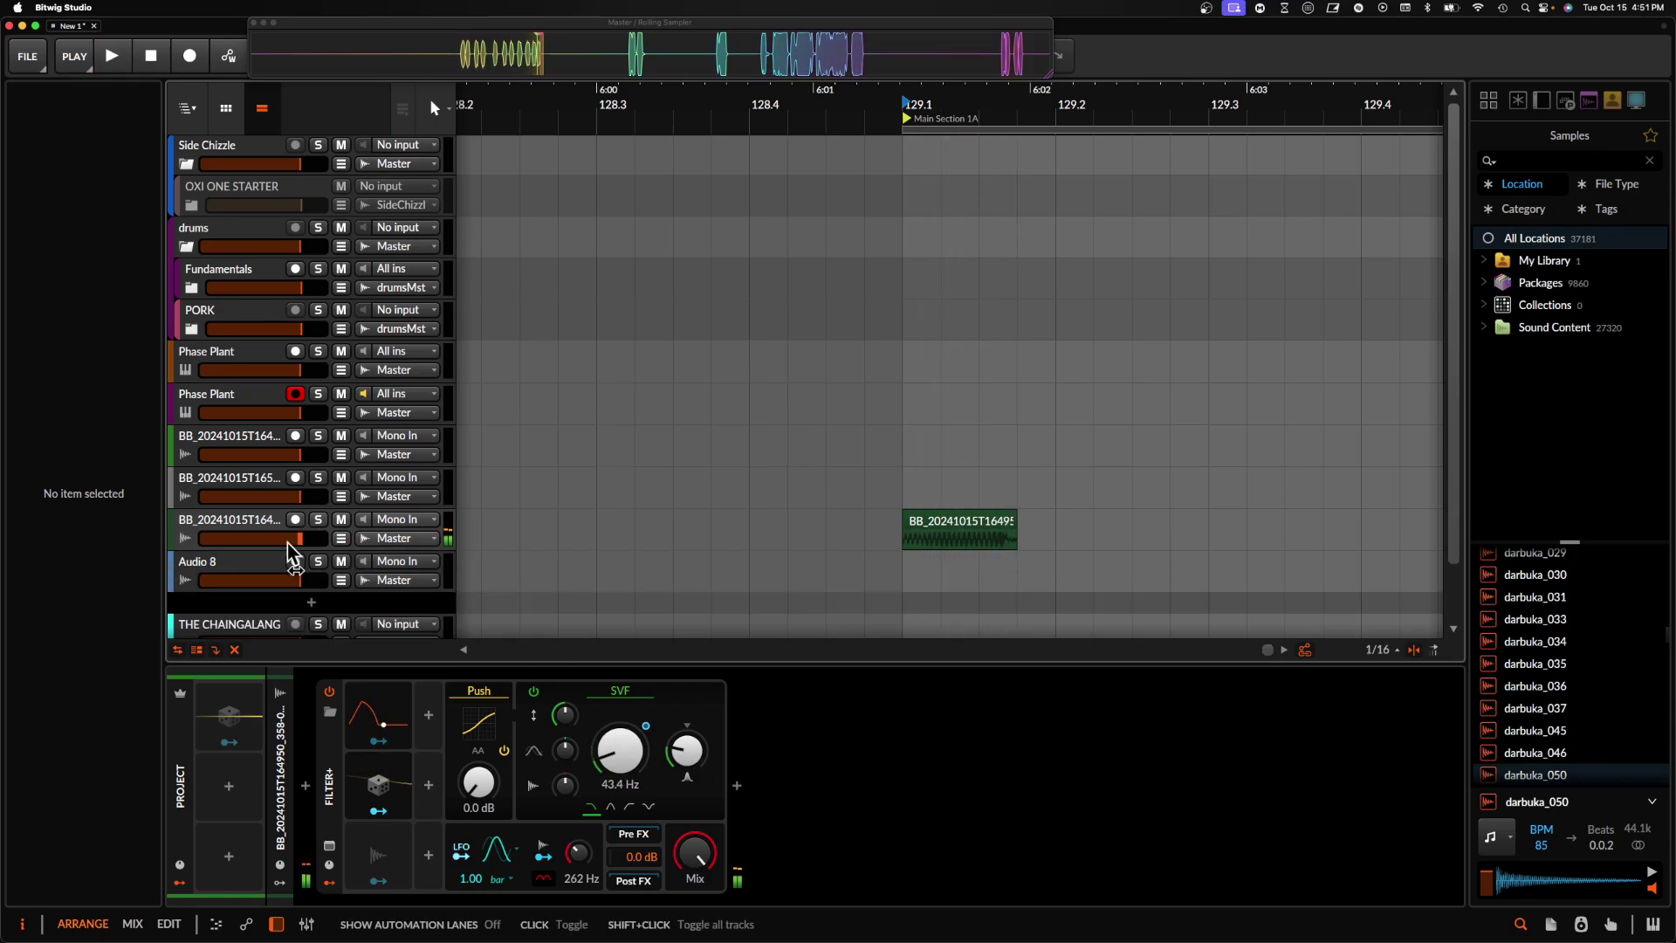
# - Move the grey recorded clip on the middle sample track to position 127.4.2 and audition it
pyautogui.scroll(-5, 974, 529)
pyautogui.hscroll(-4, 978, 516)
pyautogui.hscroll(3, 939, 489)
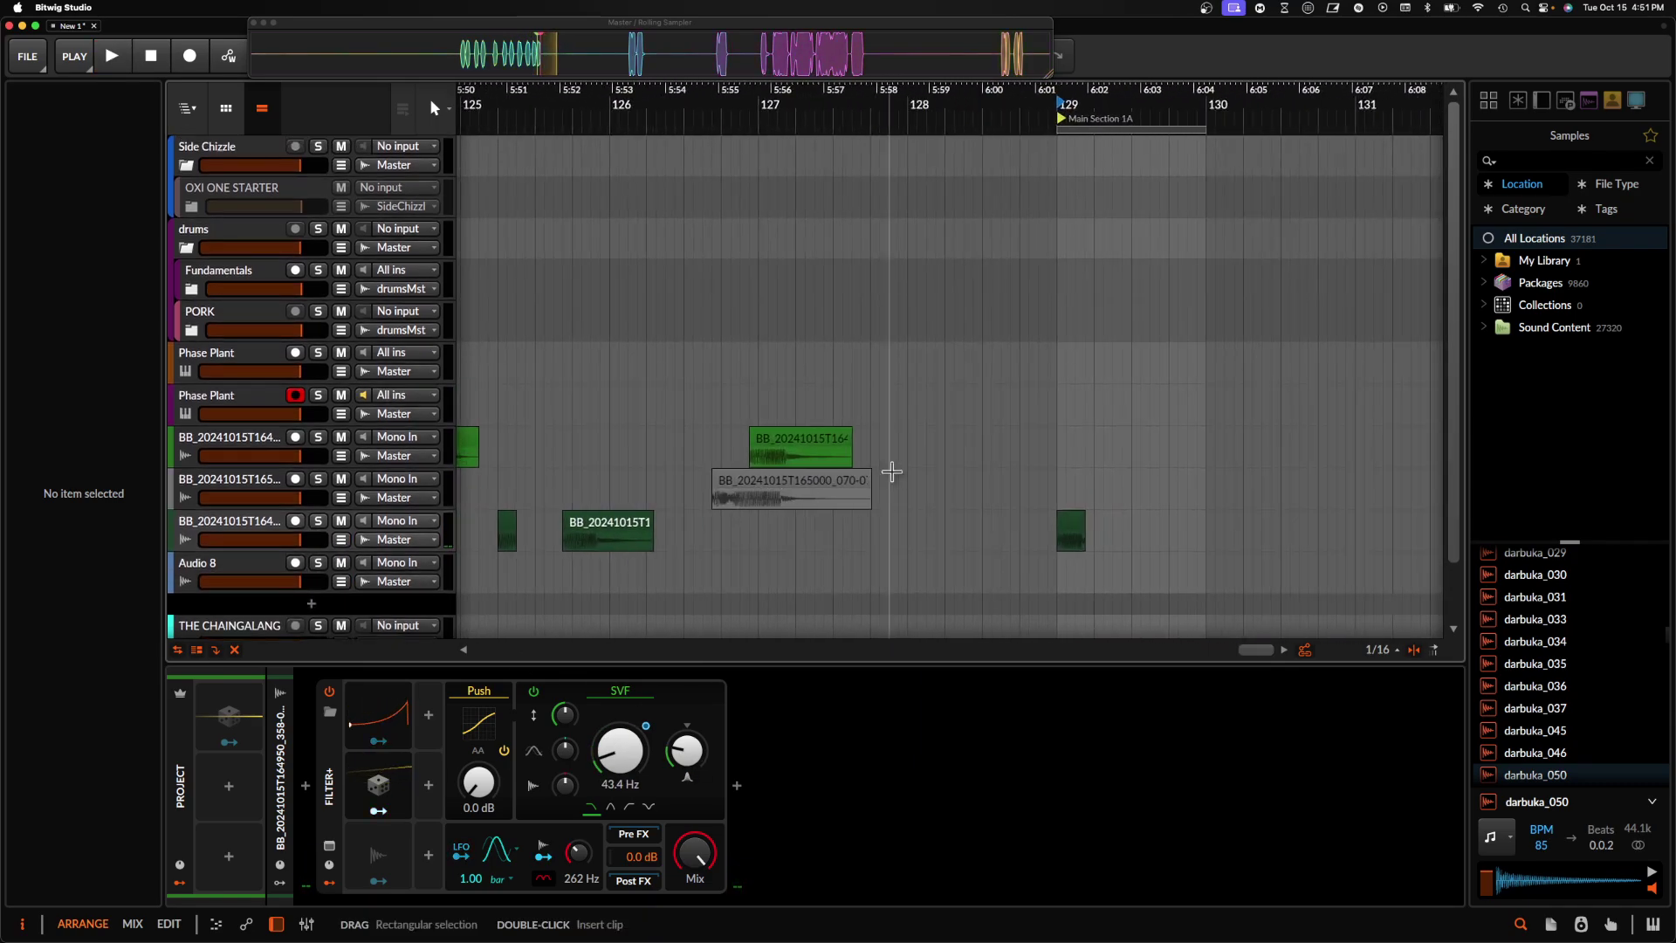
pyautogui.click(774, 487)
pyautogui.moveTo(776, 489); pyautogui.dragTo(935, 476)
pyautogui.press('space')
pyautogui.press('space')
# - Audition the grey clip from 128.1.3, split out a 0.1.2 long section there, and move it to 129.2.2
pyautogui.scroll(4, 934, 485)
pyautogui.scroll(-5, 929, 484)
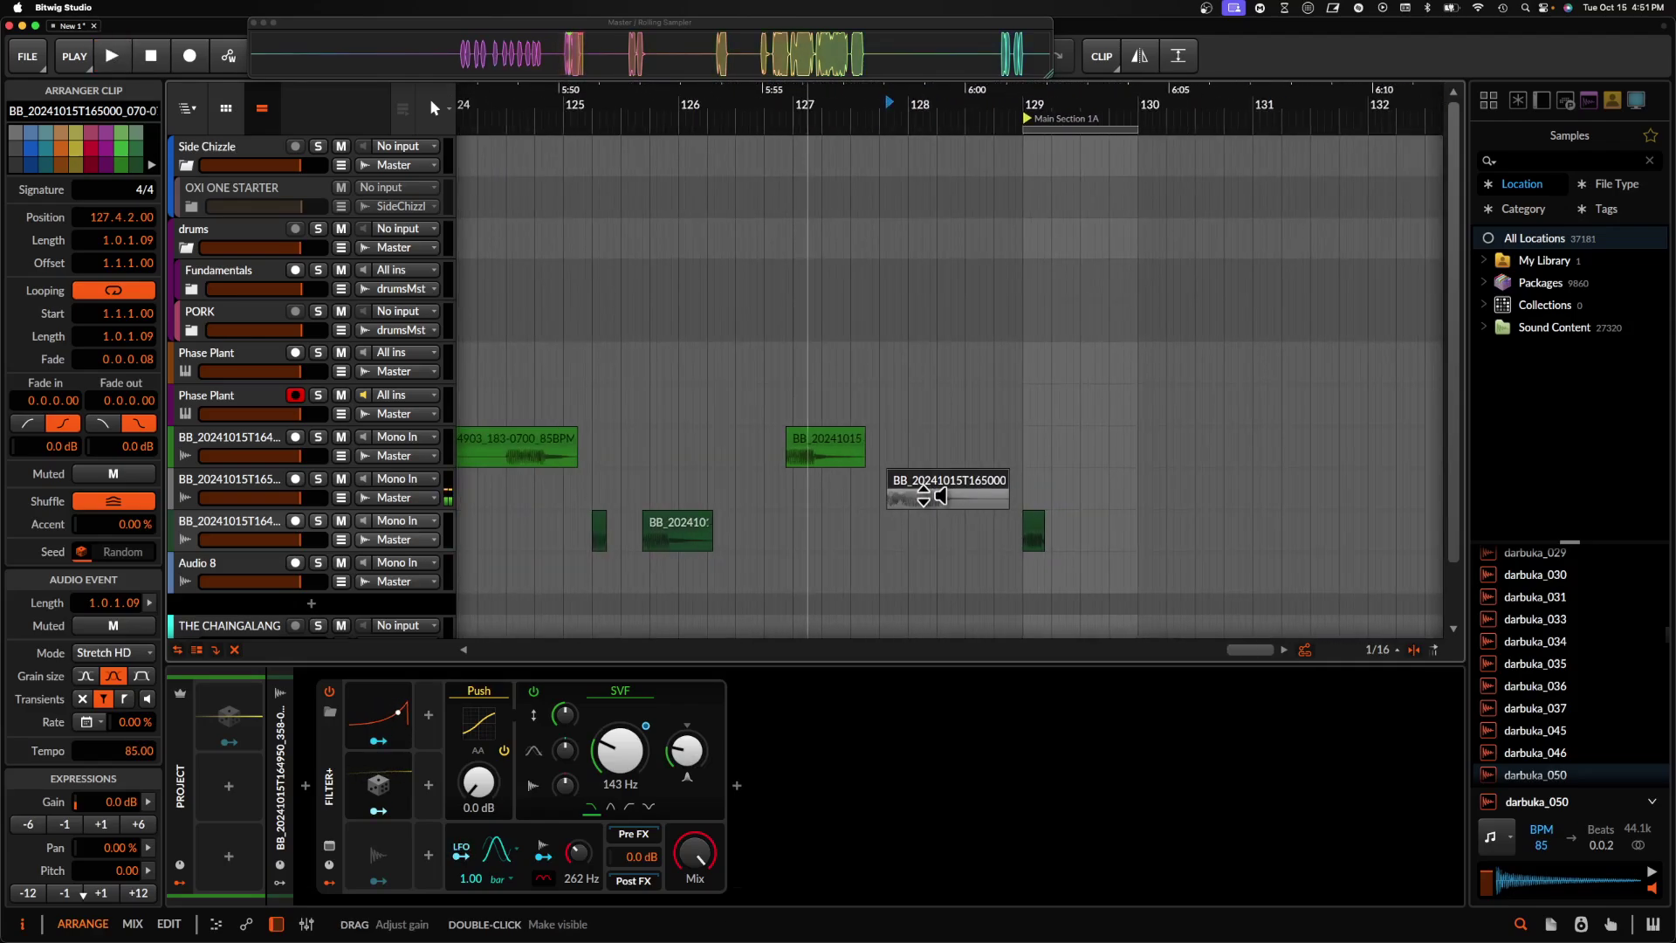
pyautogui.scroll(3, 924, 495)
pyautogui.click(921, 503)
pyautogui.scroll(1, 921, 503)
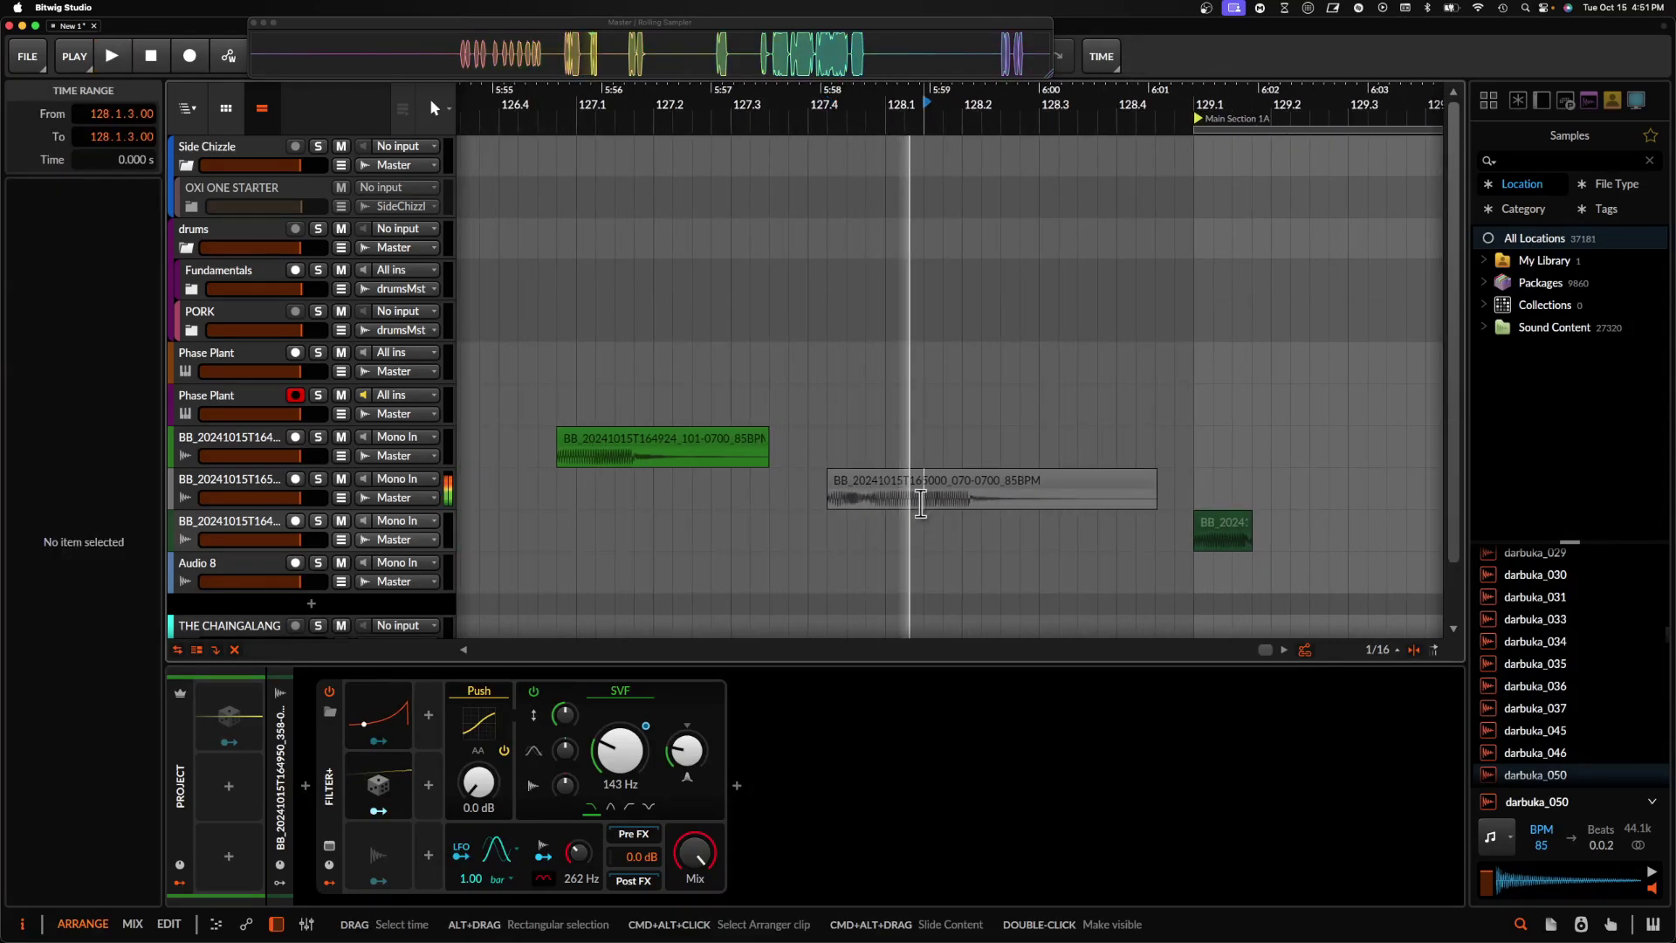
pyautogui.press('space')
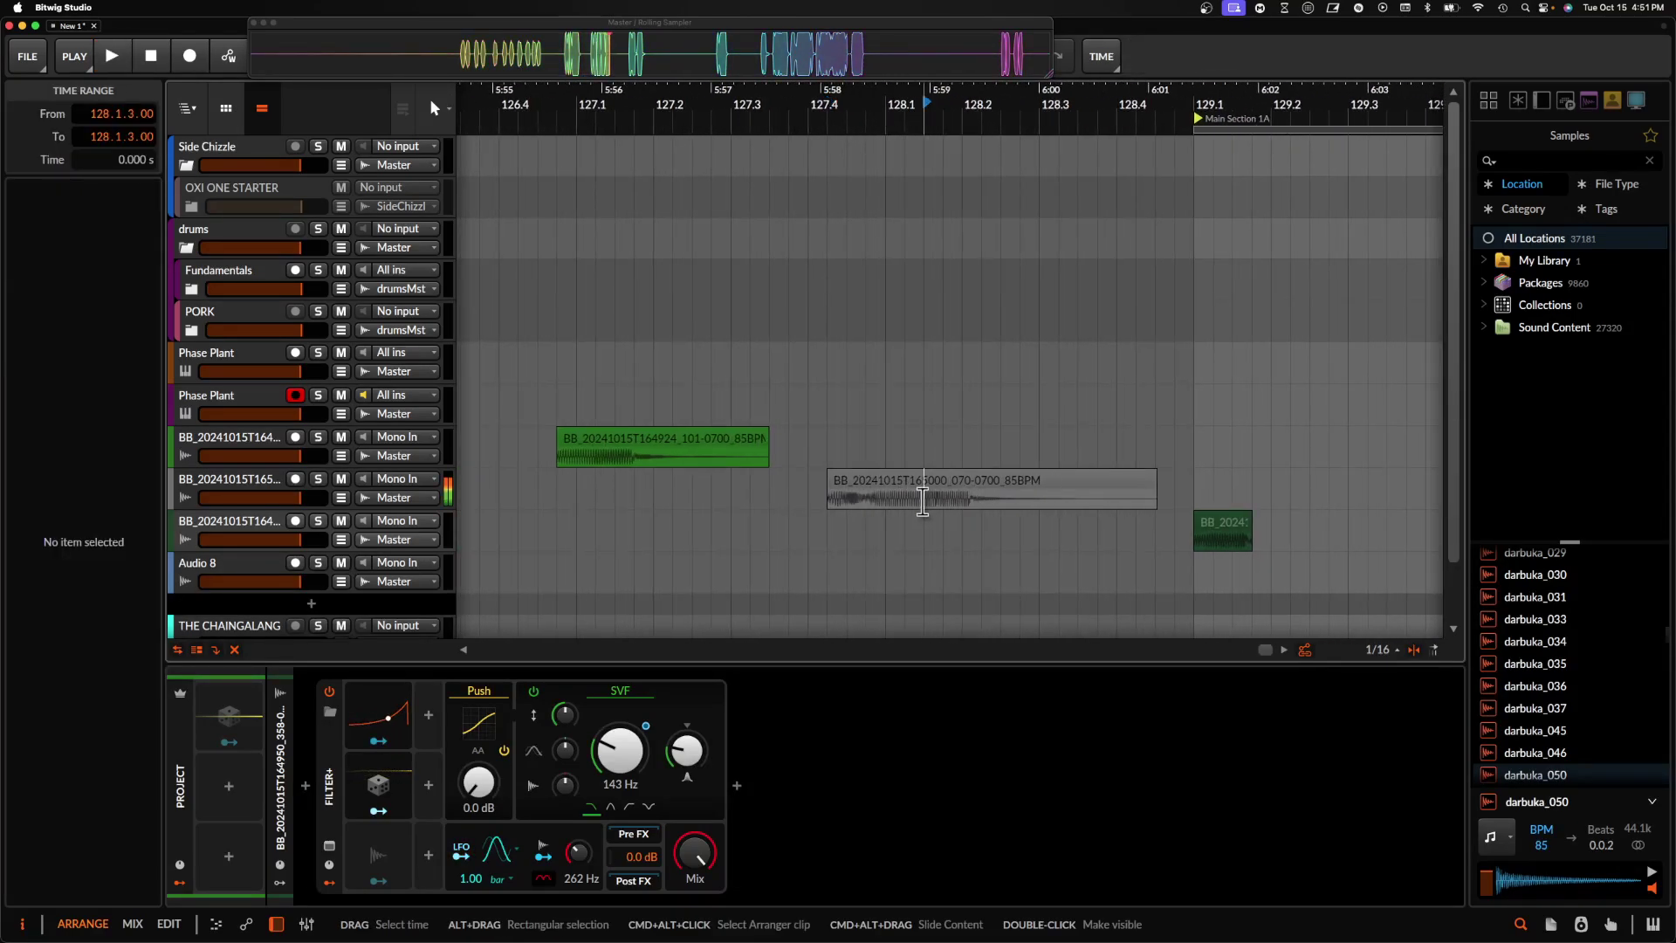
pyautogui.moveTo(922, 503); pyautogui.dragTo(1036, 501)
pyautogui.press('super+e')
pyautogui.scroll(-4, 1037, 500)
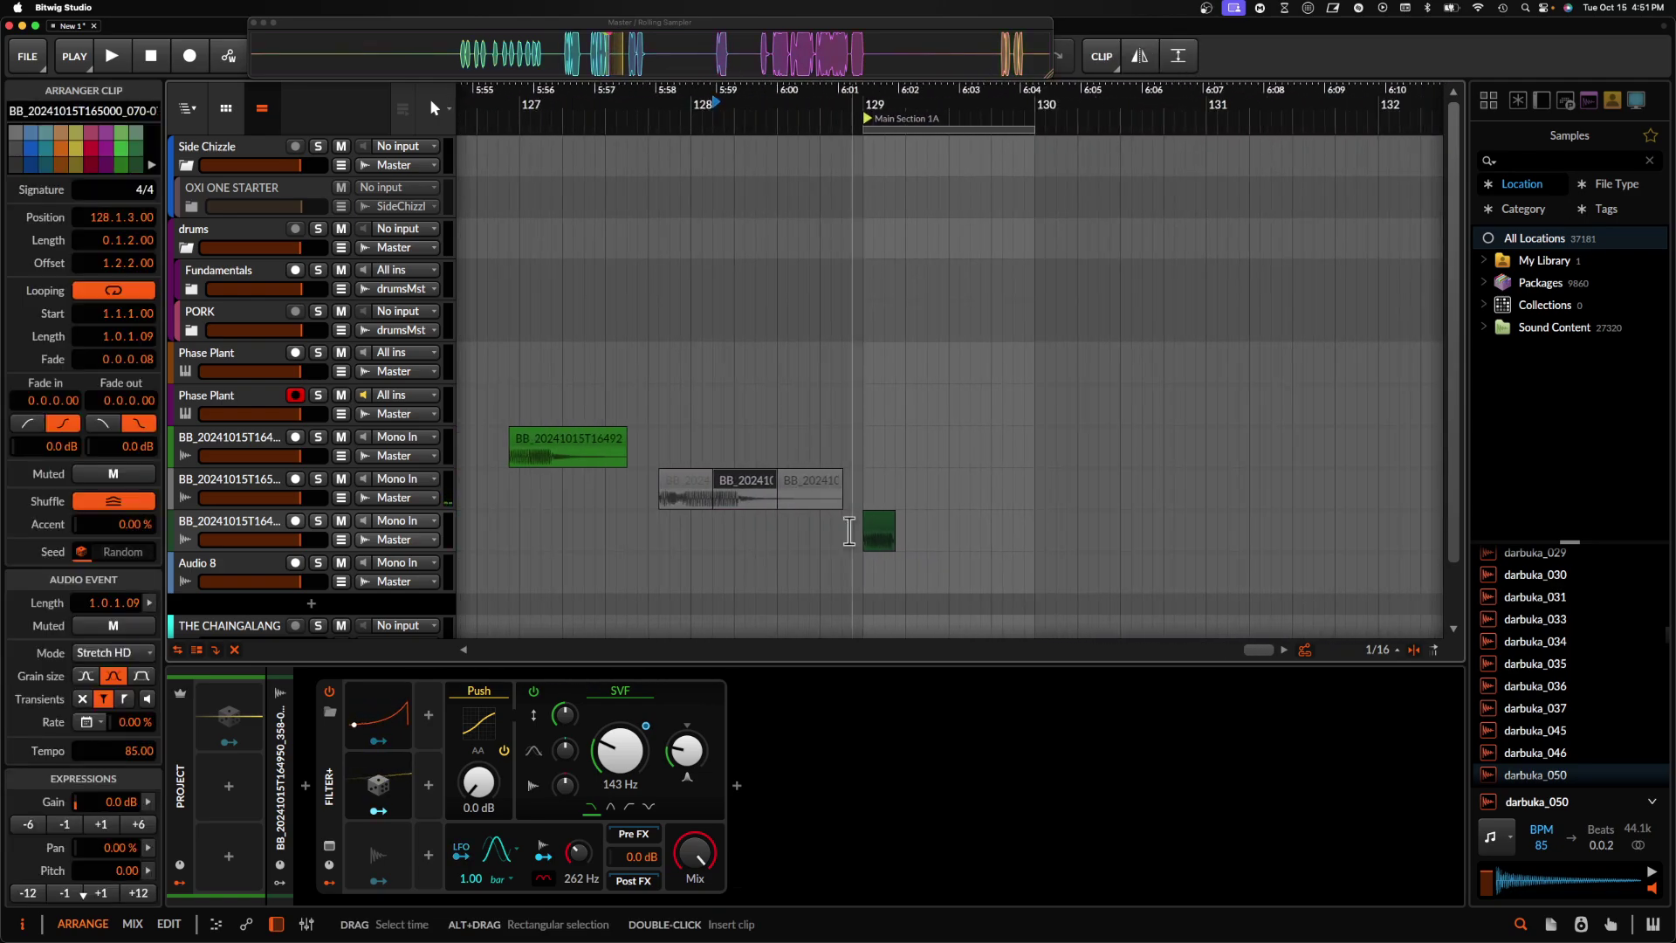
pyautogui.scroll(4, 941, 489)
# - Move the grey cut-out section to 129.2.1 and audition it together with the short clip at 129.1
pyautogui.click(771, 528)
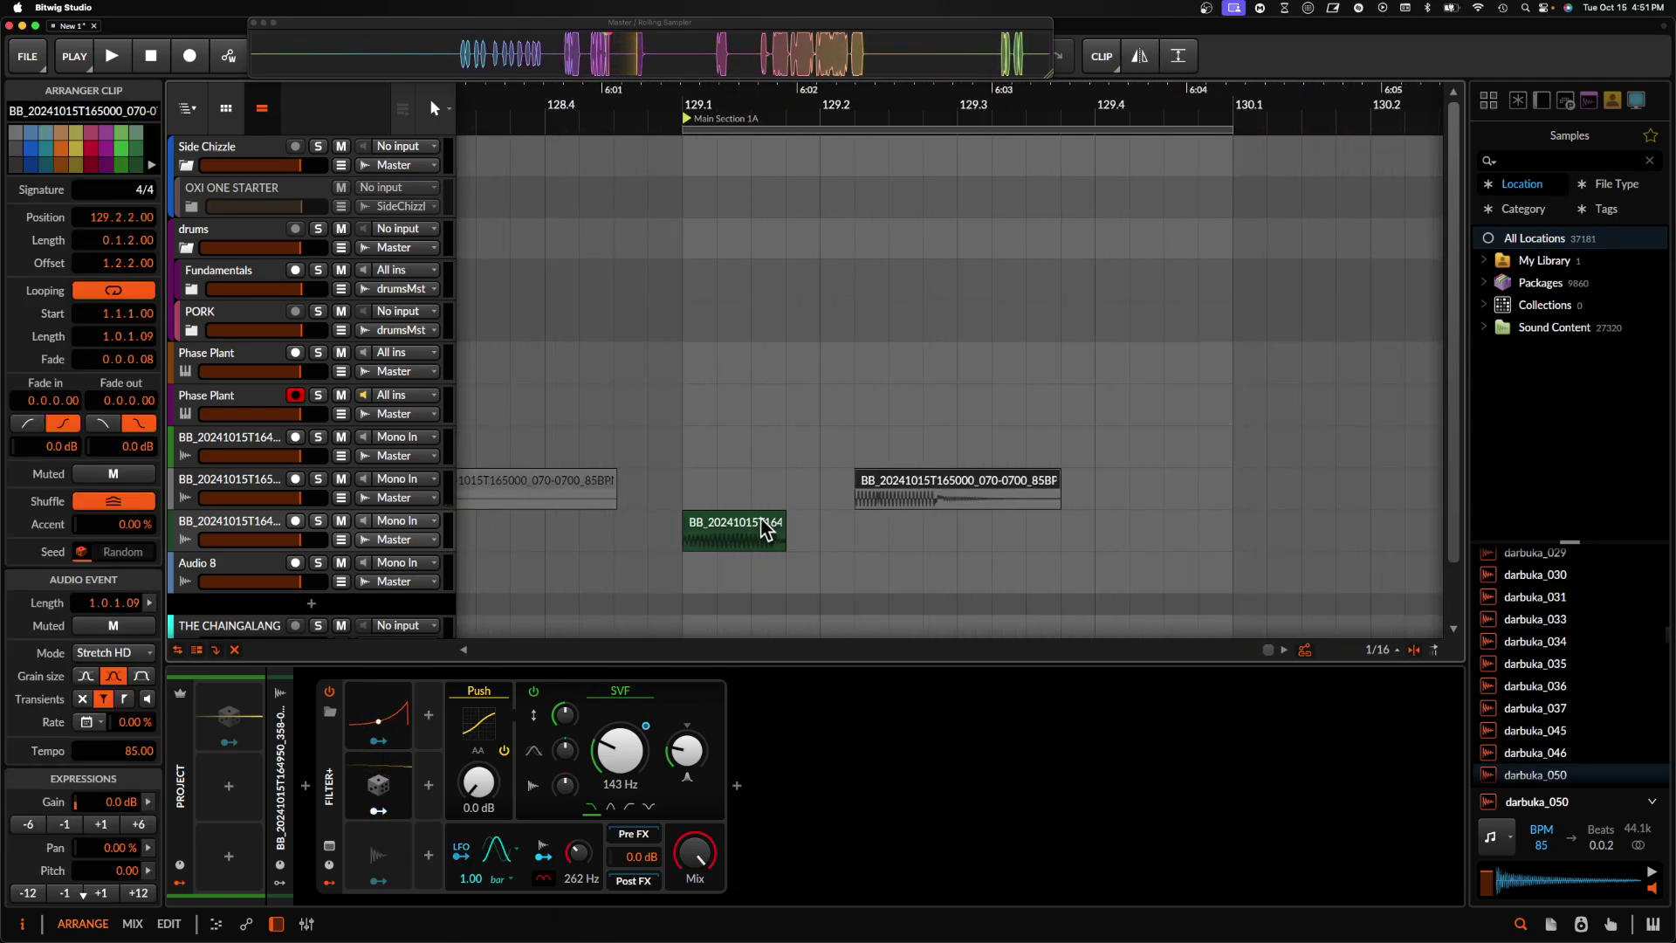
pyautogui.press('space')
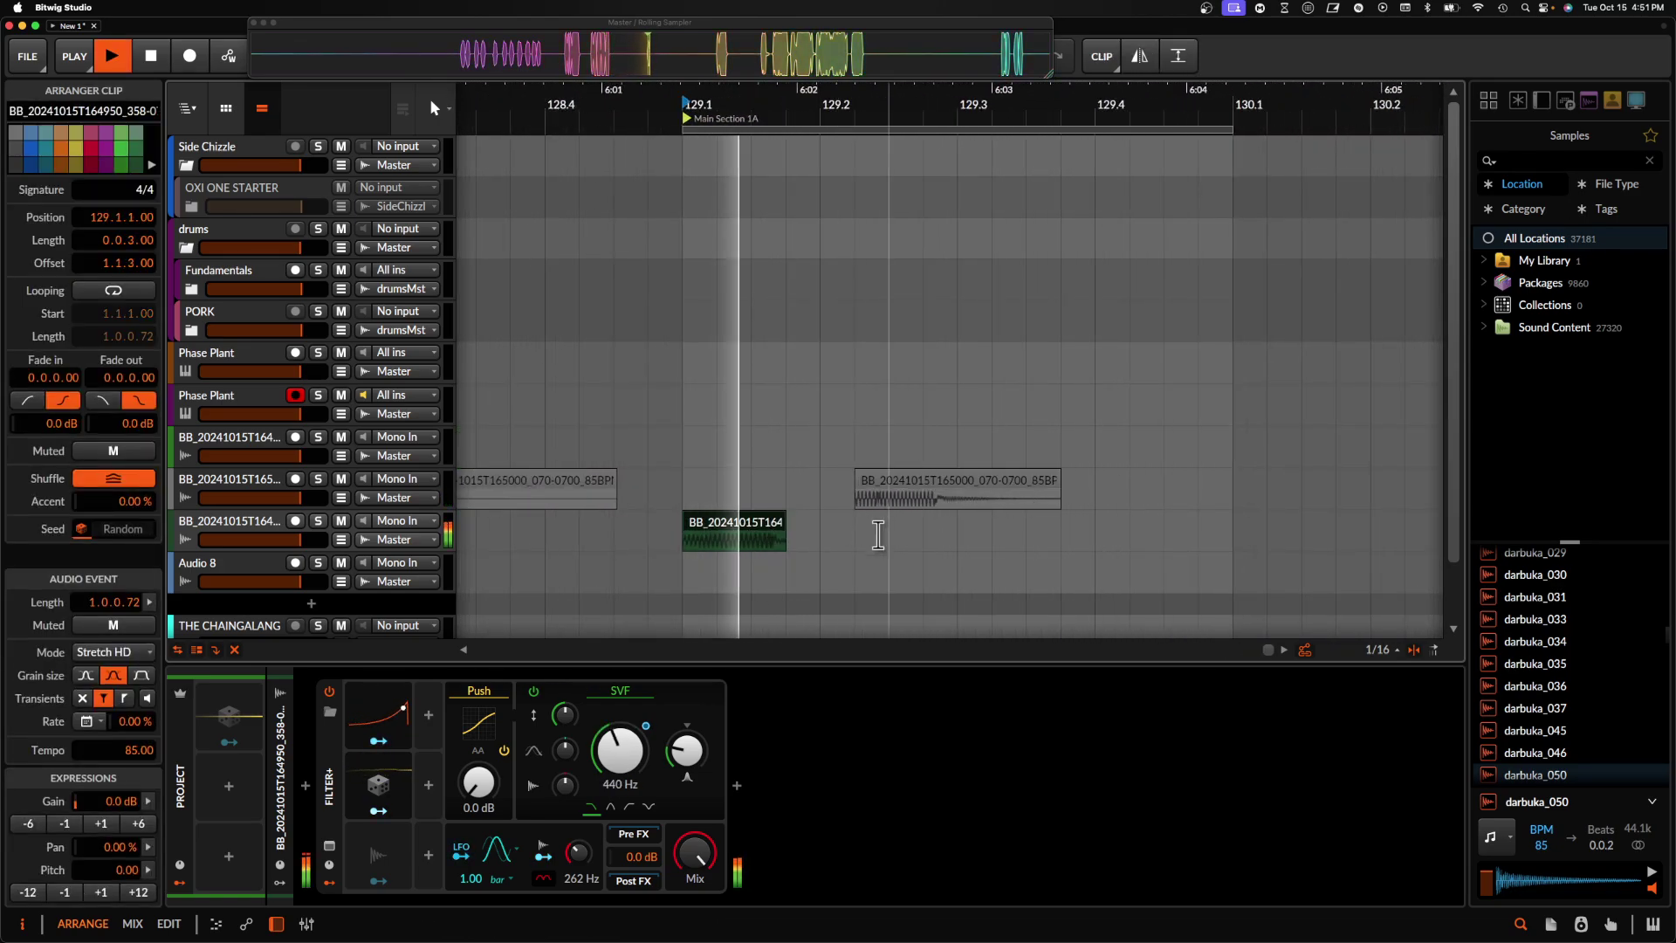
pyautogui.press('space')
pyautogui.moveTo(890, 491); pyautogui.dragTo(857, 492)
pyautogui.scroll(2, 858, 492)
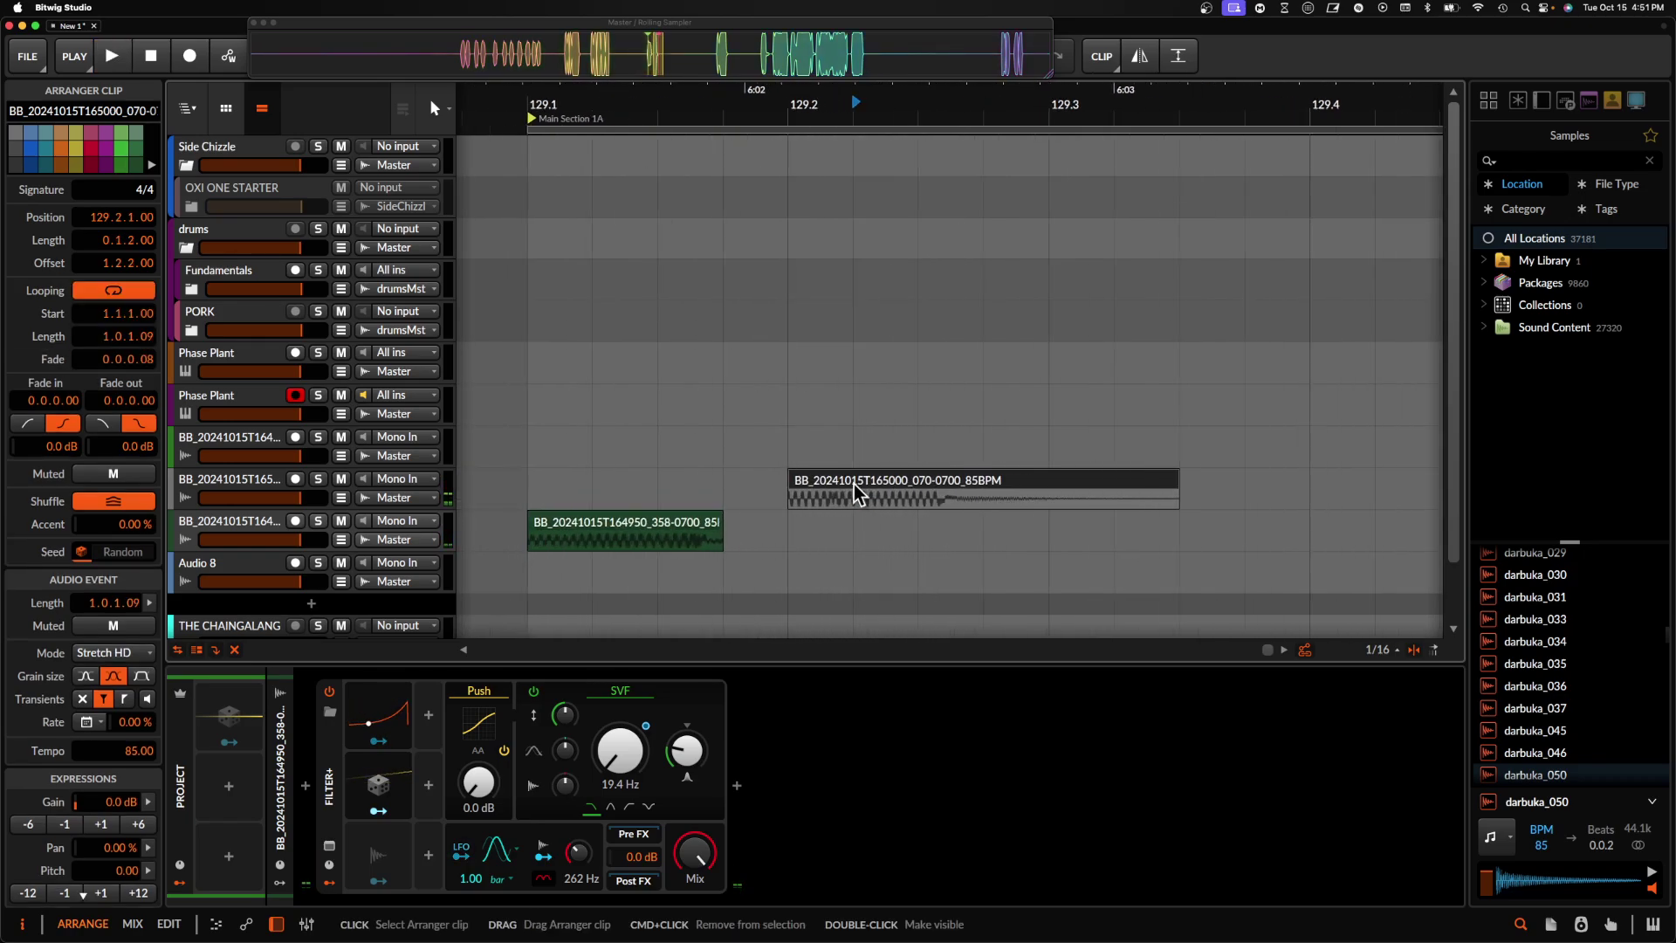
pyautogui.click(691, 522)
pyautogui.press('space')
pyautogui.press('space')
pyautogui.press('space')
pyautogui.press('space')
# - Set the grey section's gain to -0.5 dB and its fade-in to 0.0.0.34, and audition the sequence
pyautogui.click(873, 500)
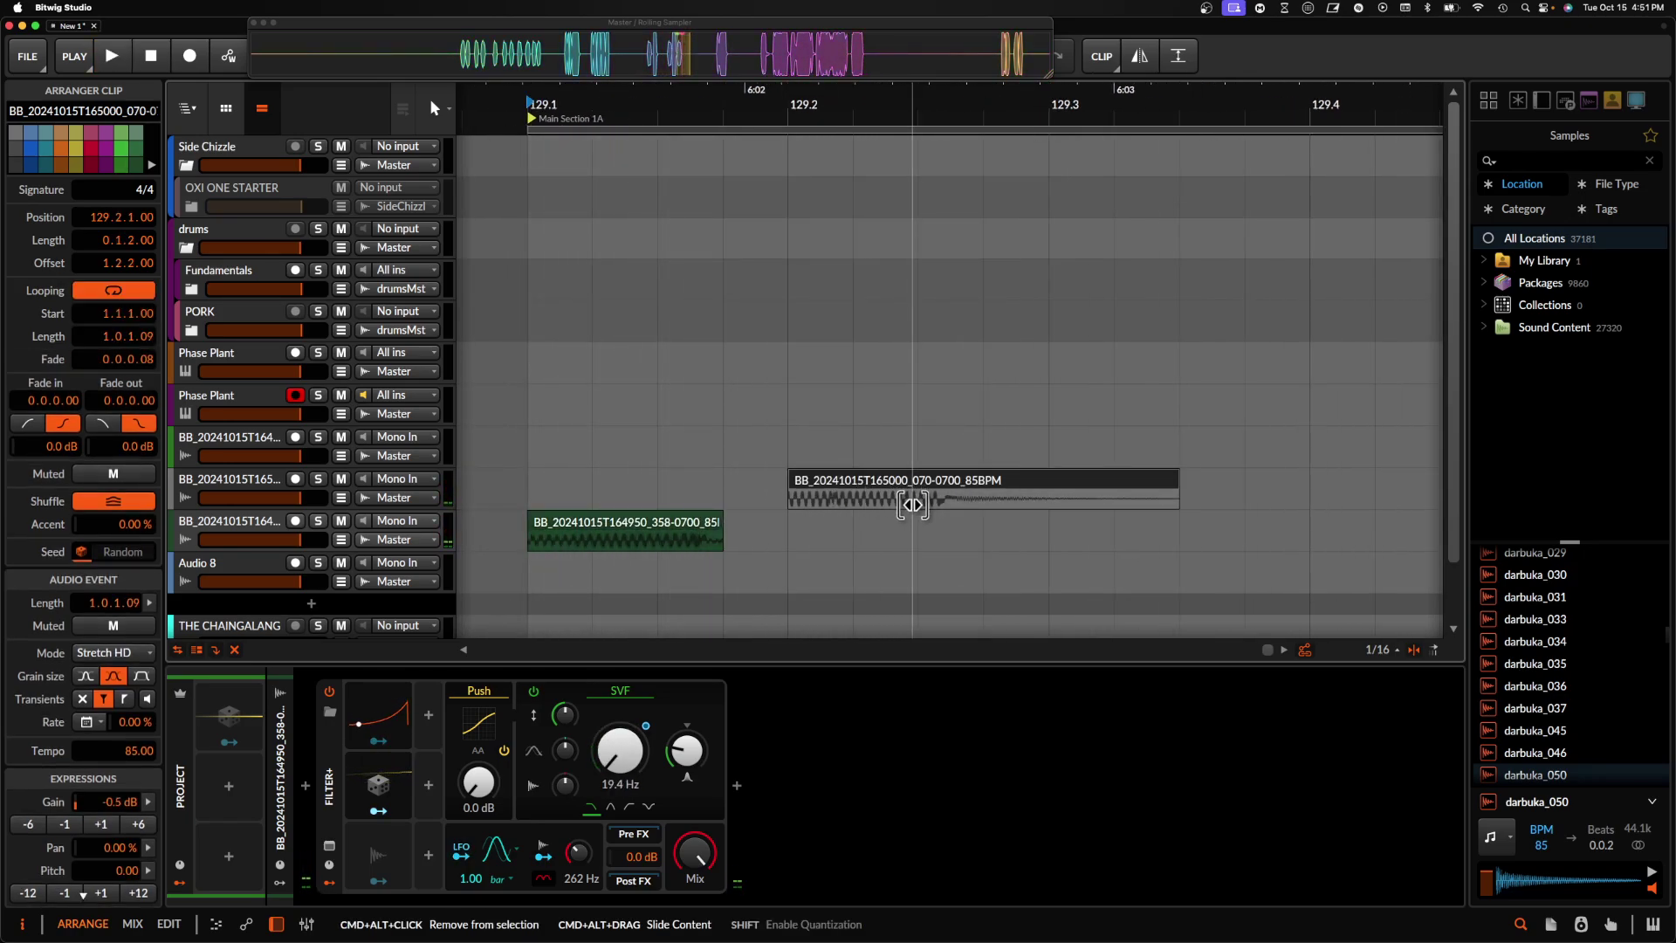
pyautogui.moveTo(816, 494); pyautogui.dragTo(817, 495)
pyautogui.press('space')
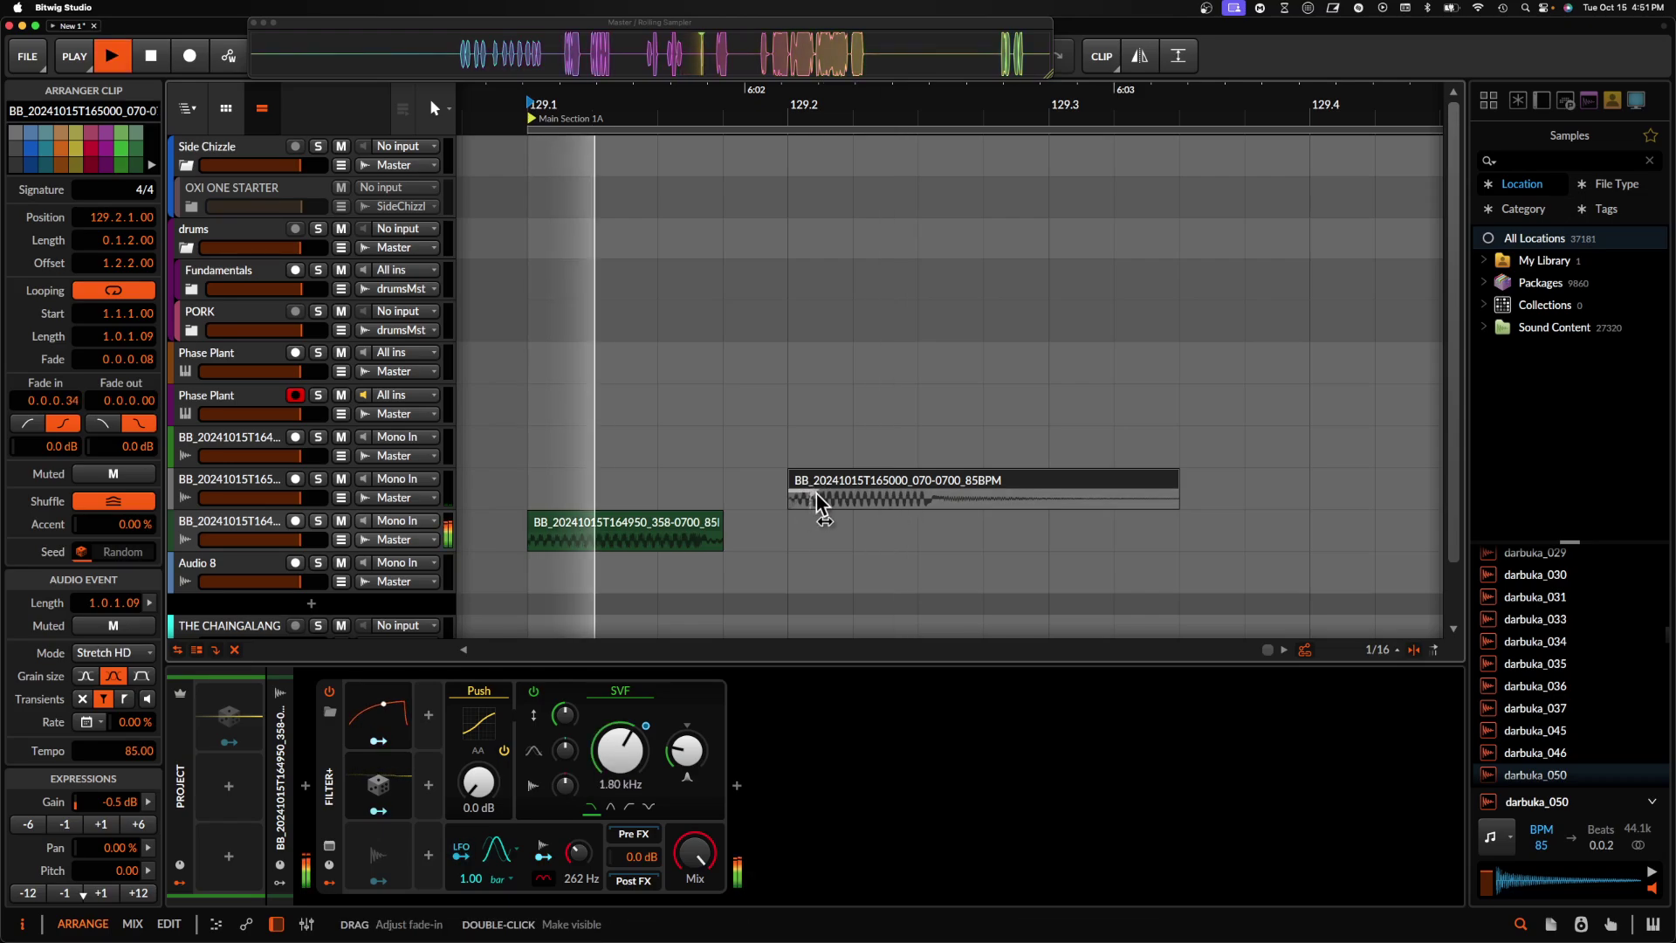
pyautogui.press('space')
pyautogui.press('space')
# - Split the grey section at 129.2.3 and delete the part after the split
pyautogui.click(919, 499)
pyautogui.press('space')
pyautogui.press('super+e')
pyautogui.click(957, 482)
pyautogui.press('Delete')
pyautogui.scroll(2, 957, 480)
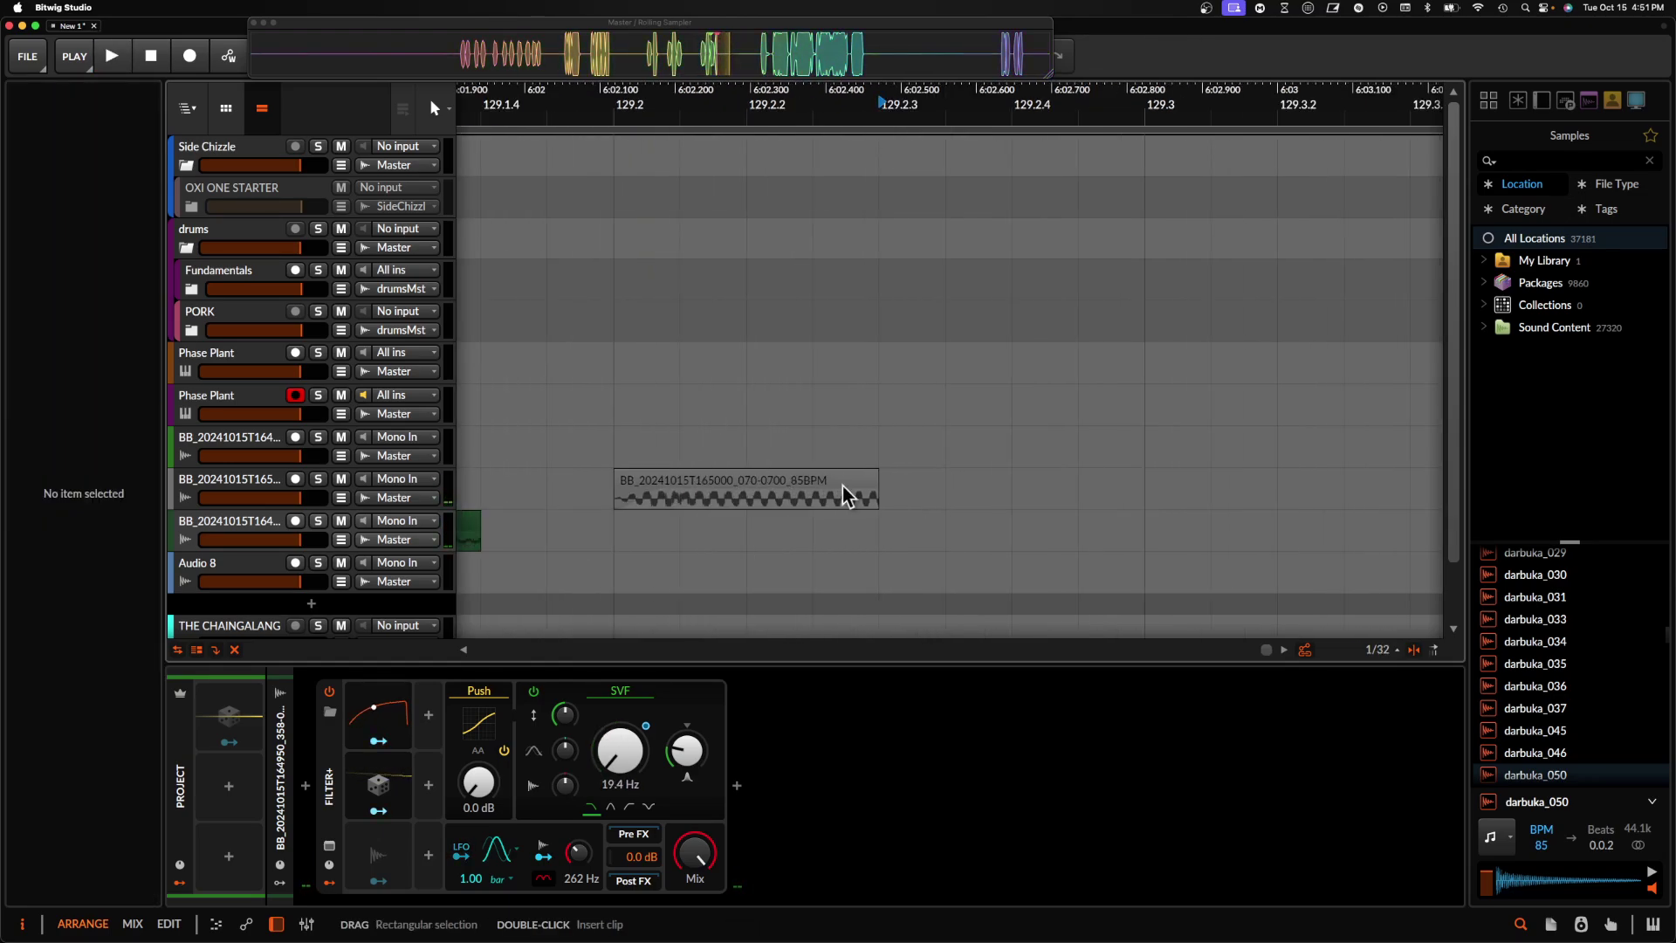
# - Trim the grey section to 0.0.1.50 with a 0.0.0.50 fade-out and a pitch of -2.00, and audition it
pyautogui.click(834, 491)
pyautogui.moveTo(813, 488); pyautogui.dragTo(814, 488)
pyautogui.scroll(-2, 815, 487)
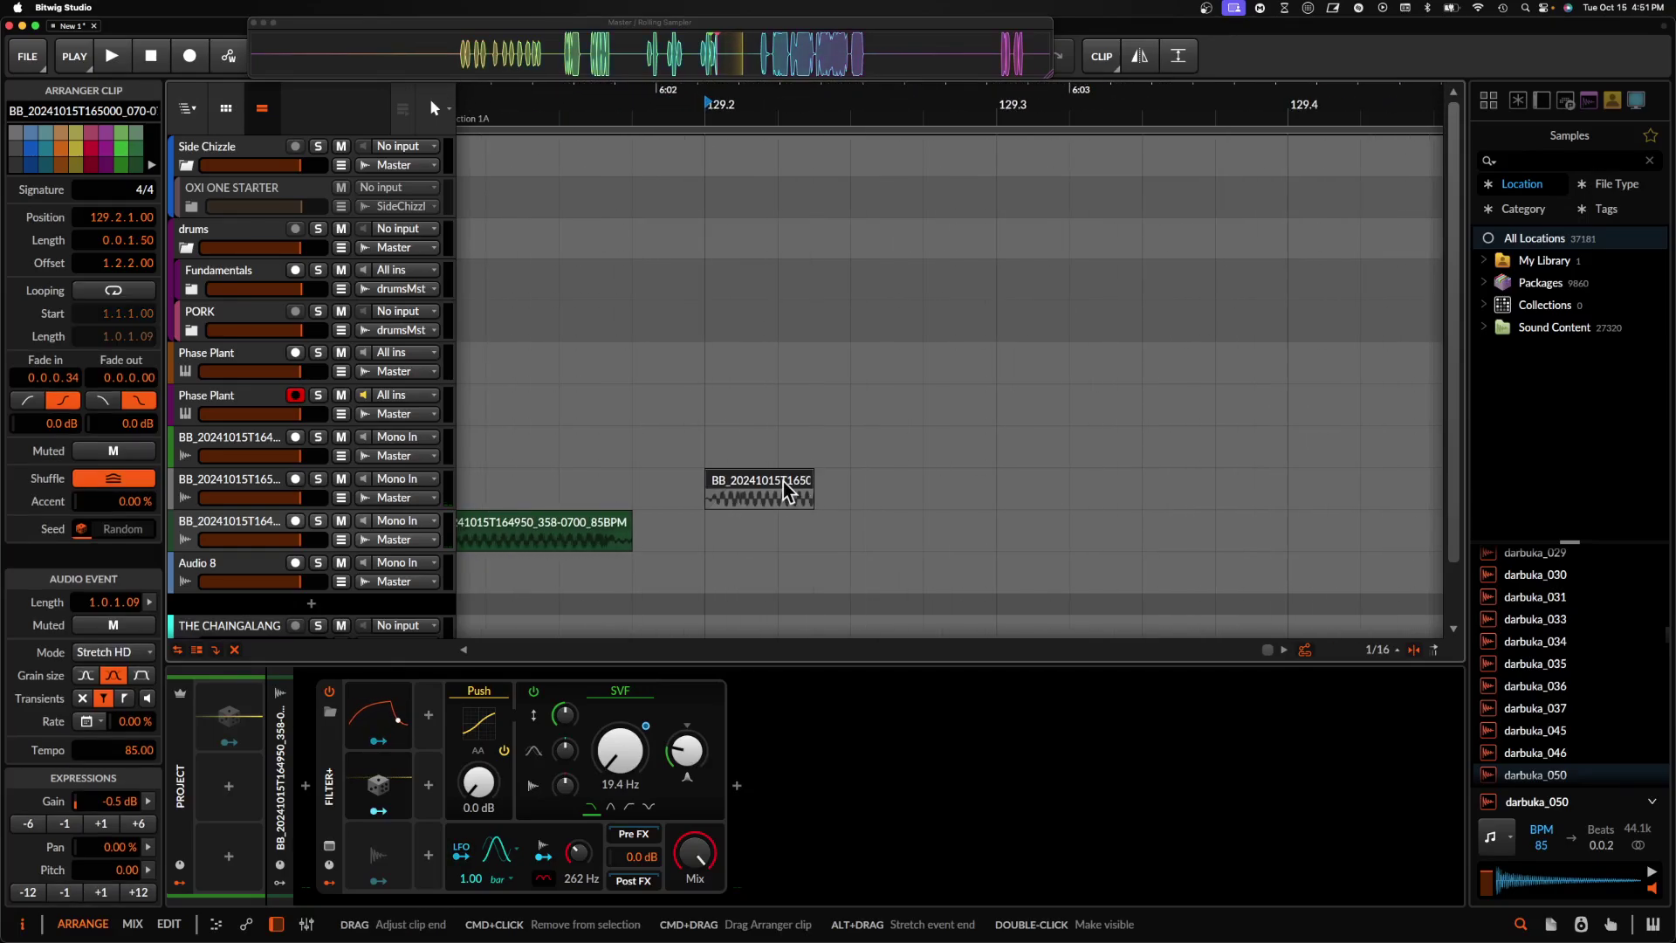
pyautogui.press('space')
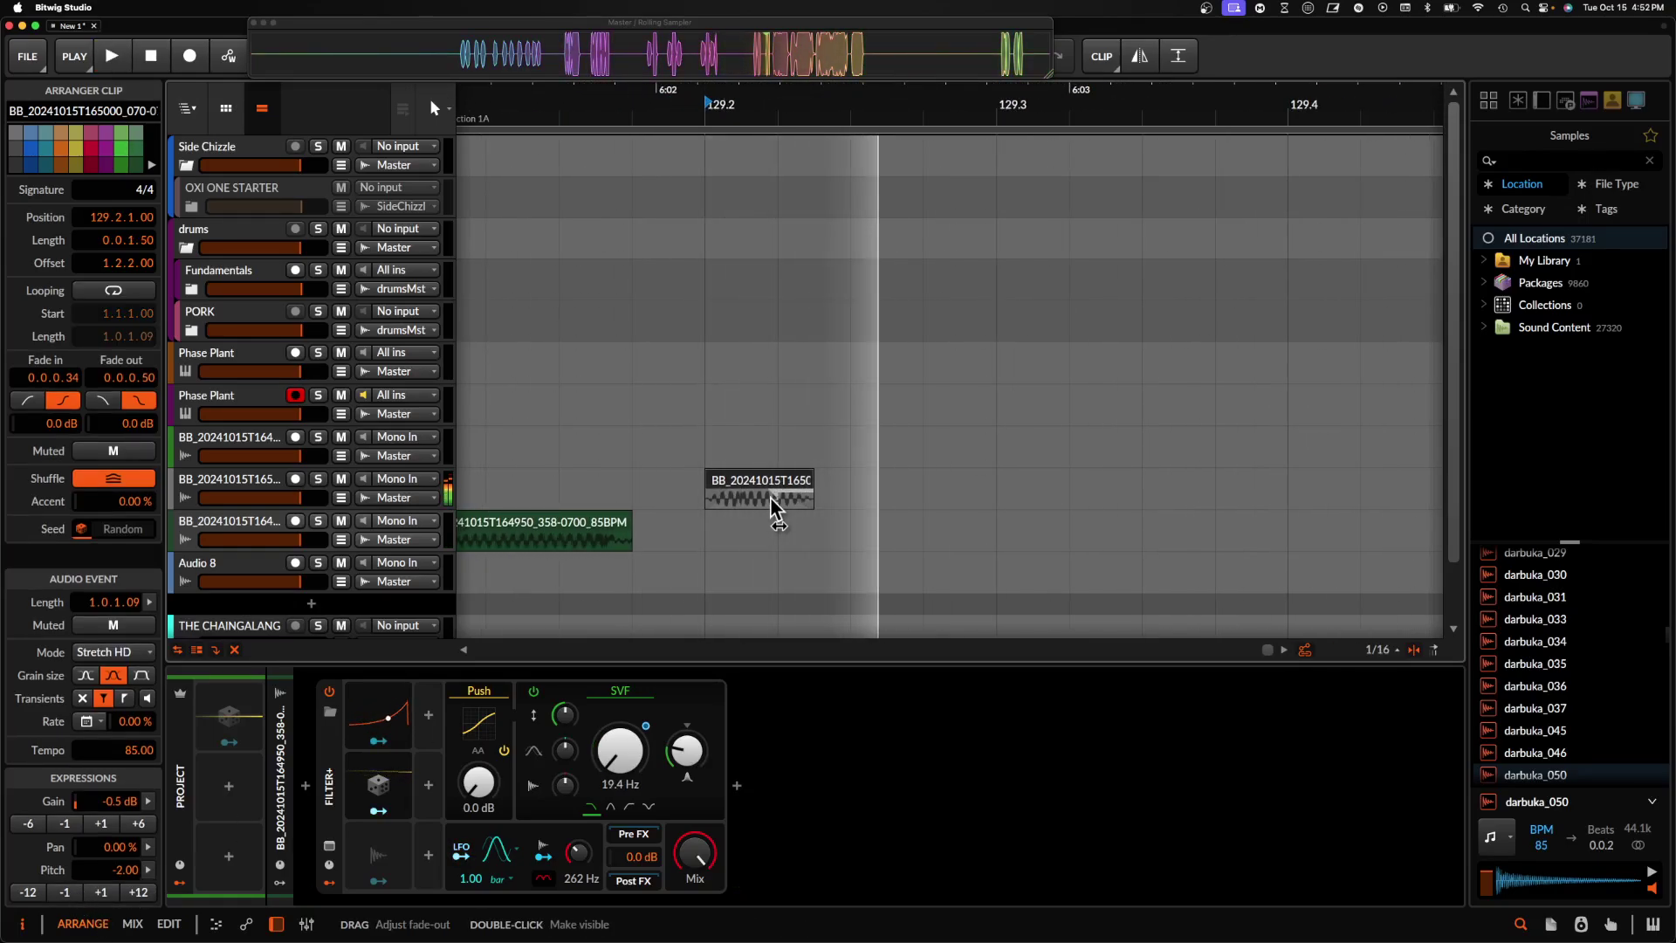
pyautogui.press('space')
# - Extend the grey section at 129.2.1 to a length of 0.0.2 and audition it
pyautogui.moveTo(814, 481); pyautogui.dragTo(826, 479)
pyautogui.press('space')
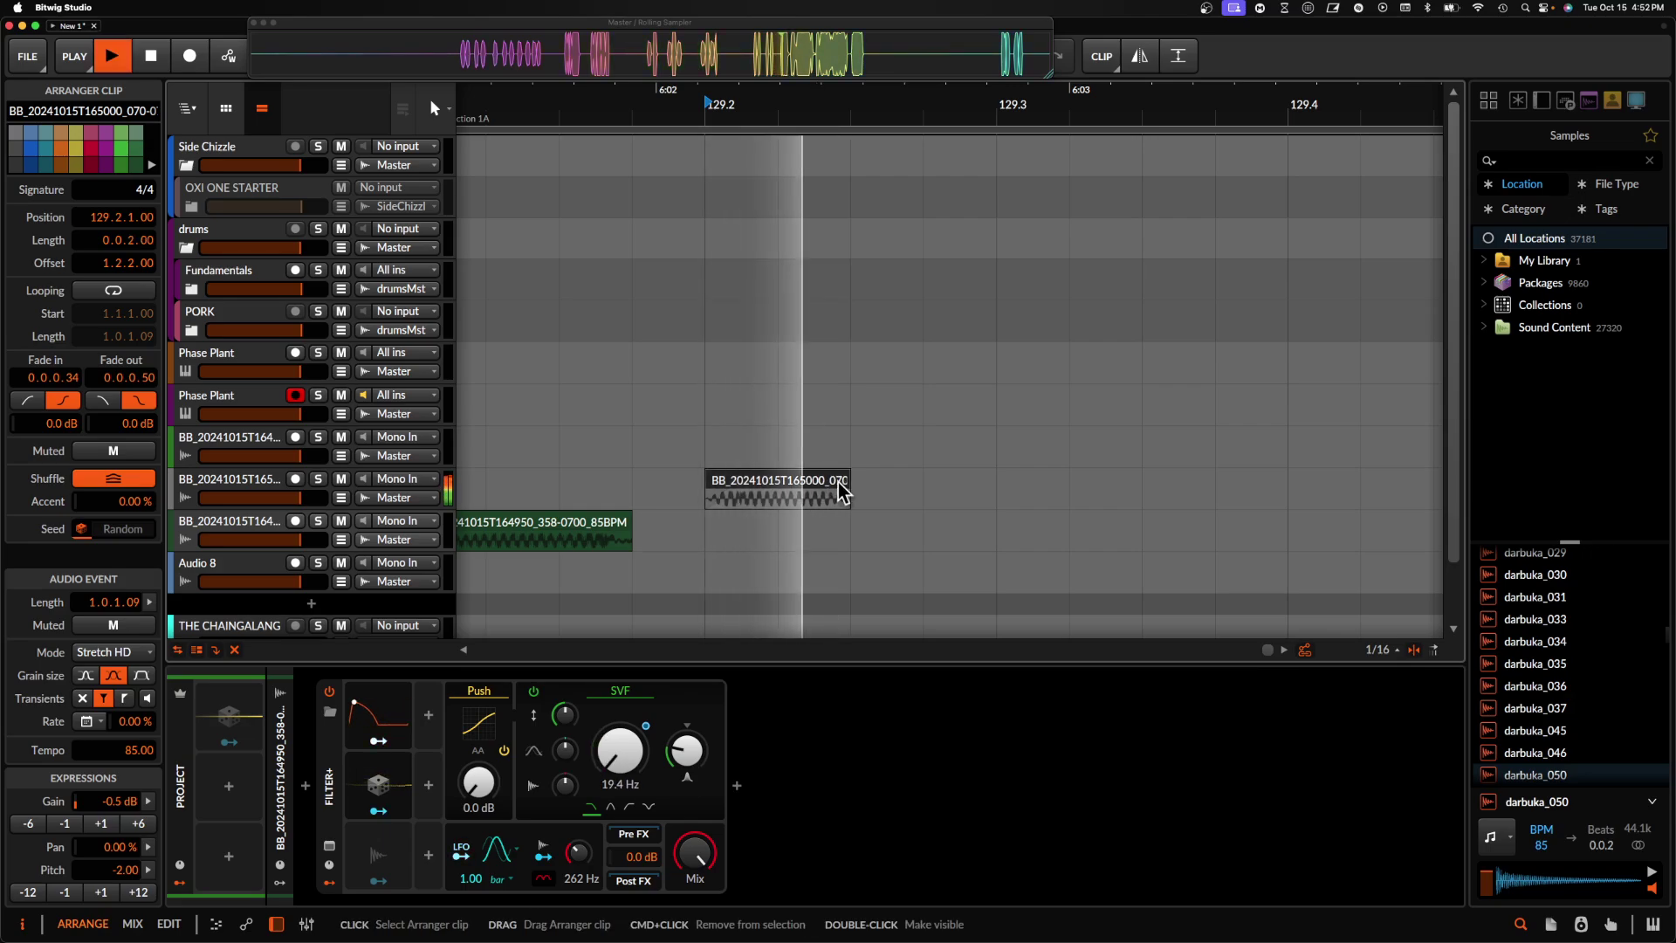
pyautogui.press('space')
pyautogui.press('space')
pyautogui.scroll(-2, 835, 487)
pyautogui.press('space')
# - Duplicate the grey section to 129.2.4 on the same track and audition the sequence from 129.1
pyautogui.click(694, 521)
pyautogui.press('space')
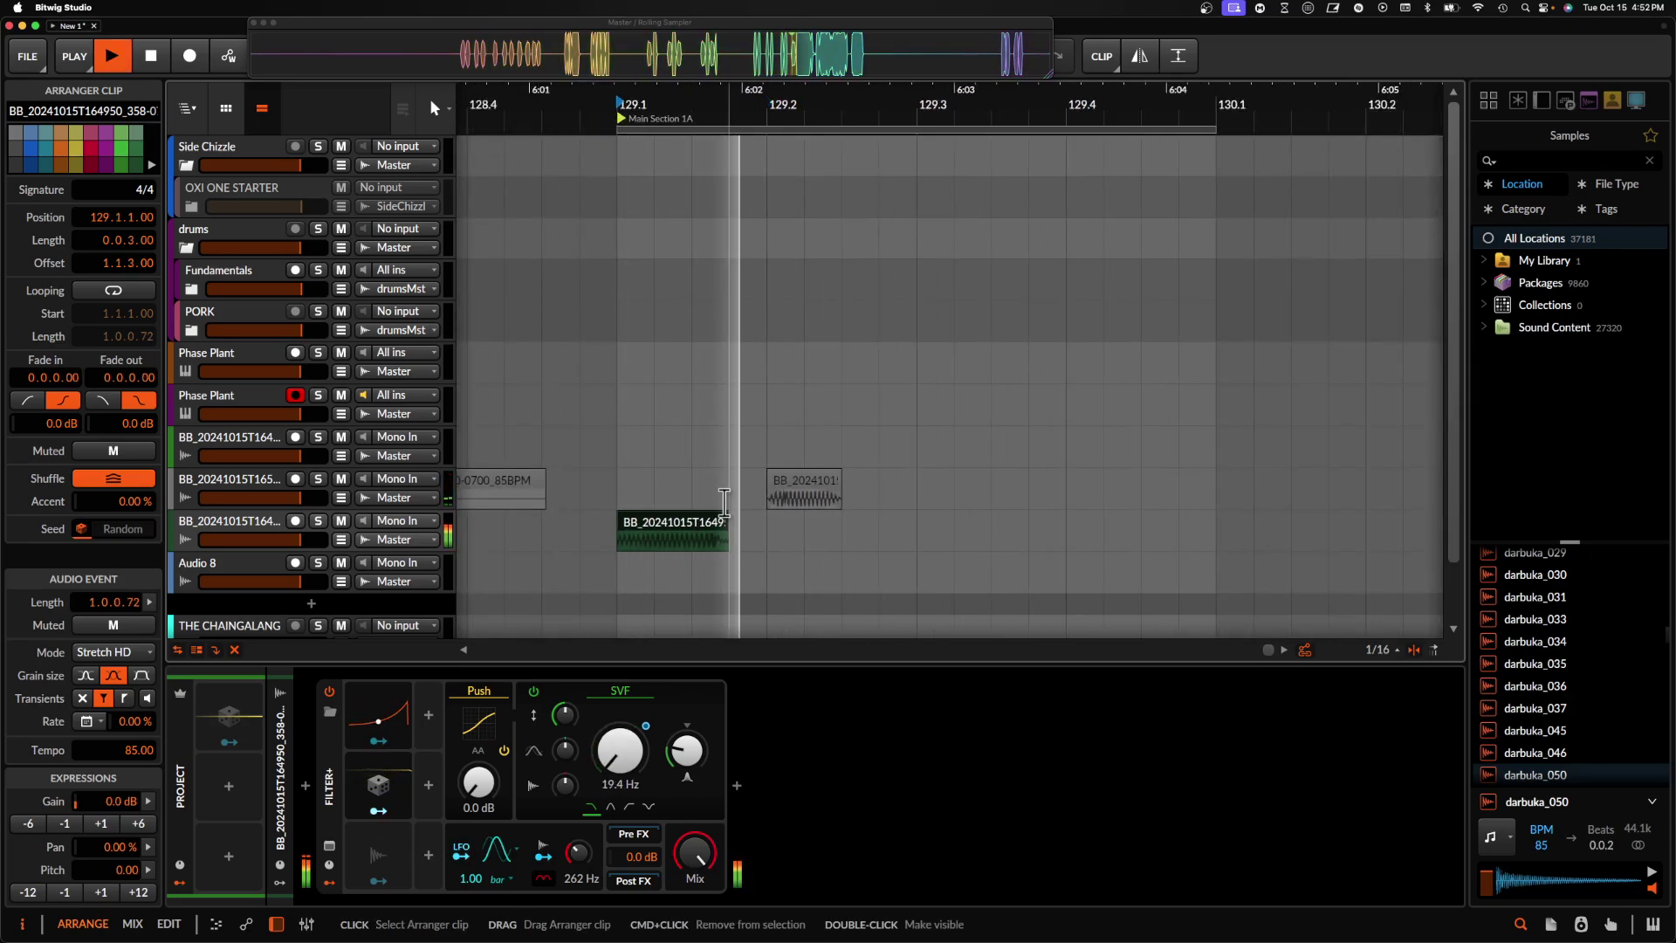
pyautogui.moveTo(816, 487); pyautogui.dragTo(925, 494)
pyautogui.click(683, 531)
pyautogui.press('space')
pyautogui.press('space')
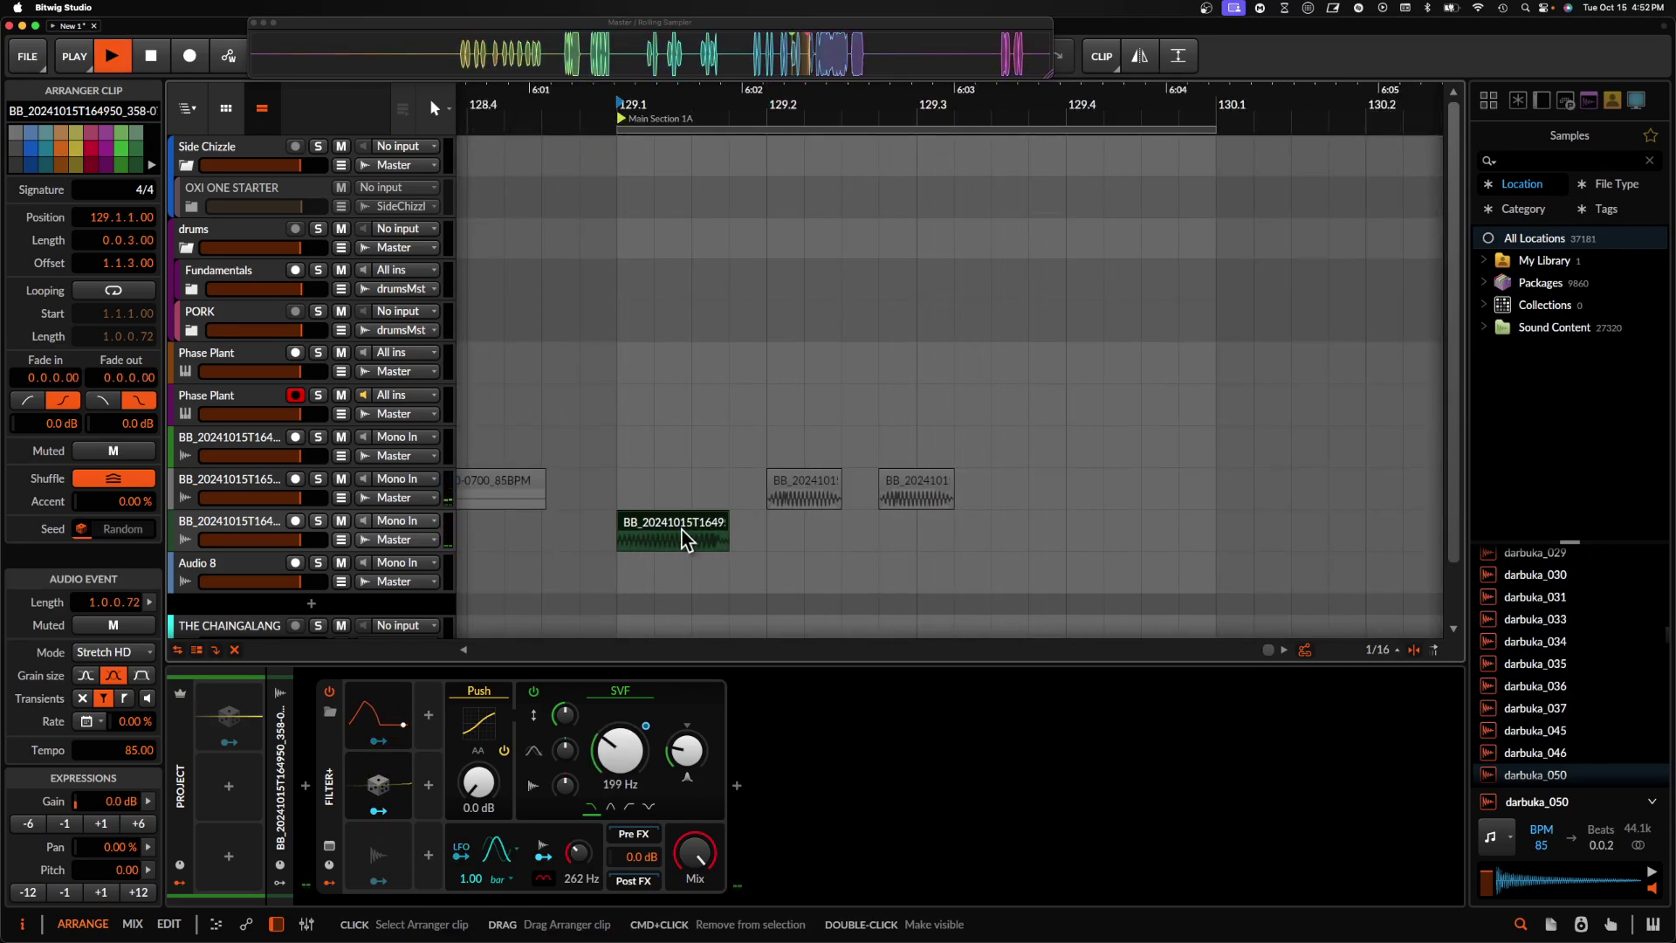
pyautogui.press('space')
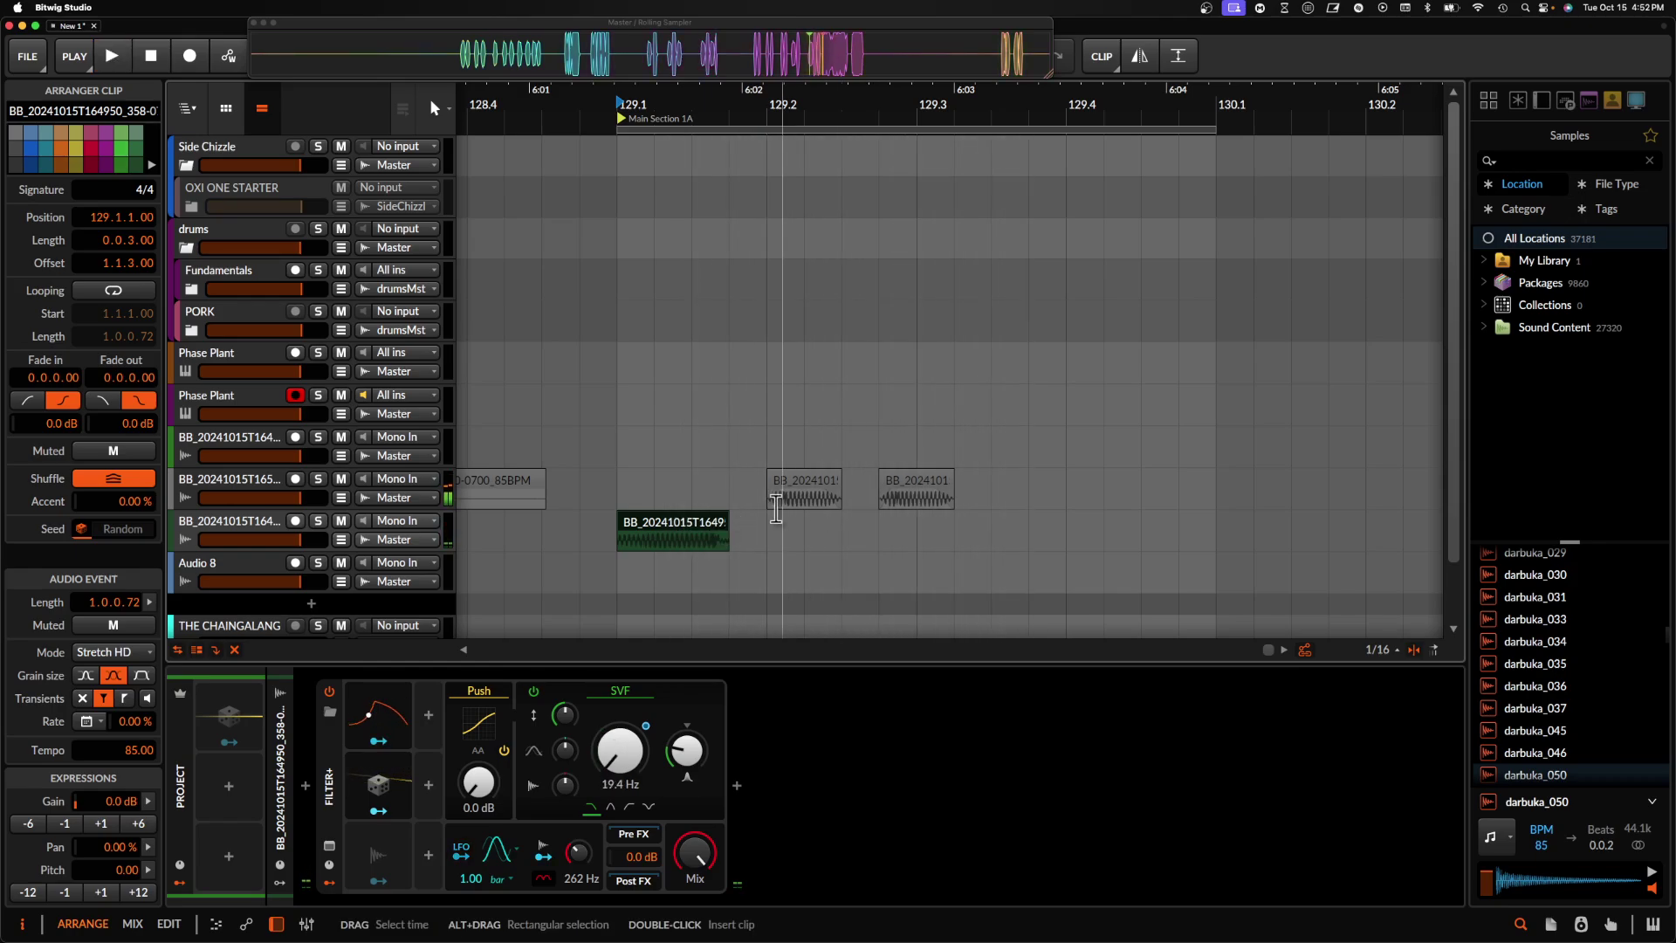
# - Audition the remaining grey clip before Main Section 1A and the green clip at 126.4.4
pyautogui.scroll(-2, 768, 506)
pyautogui.scroll(3, 765, 506)
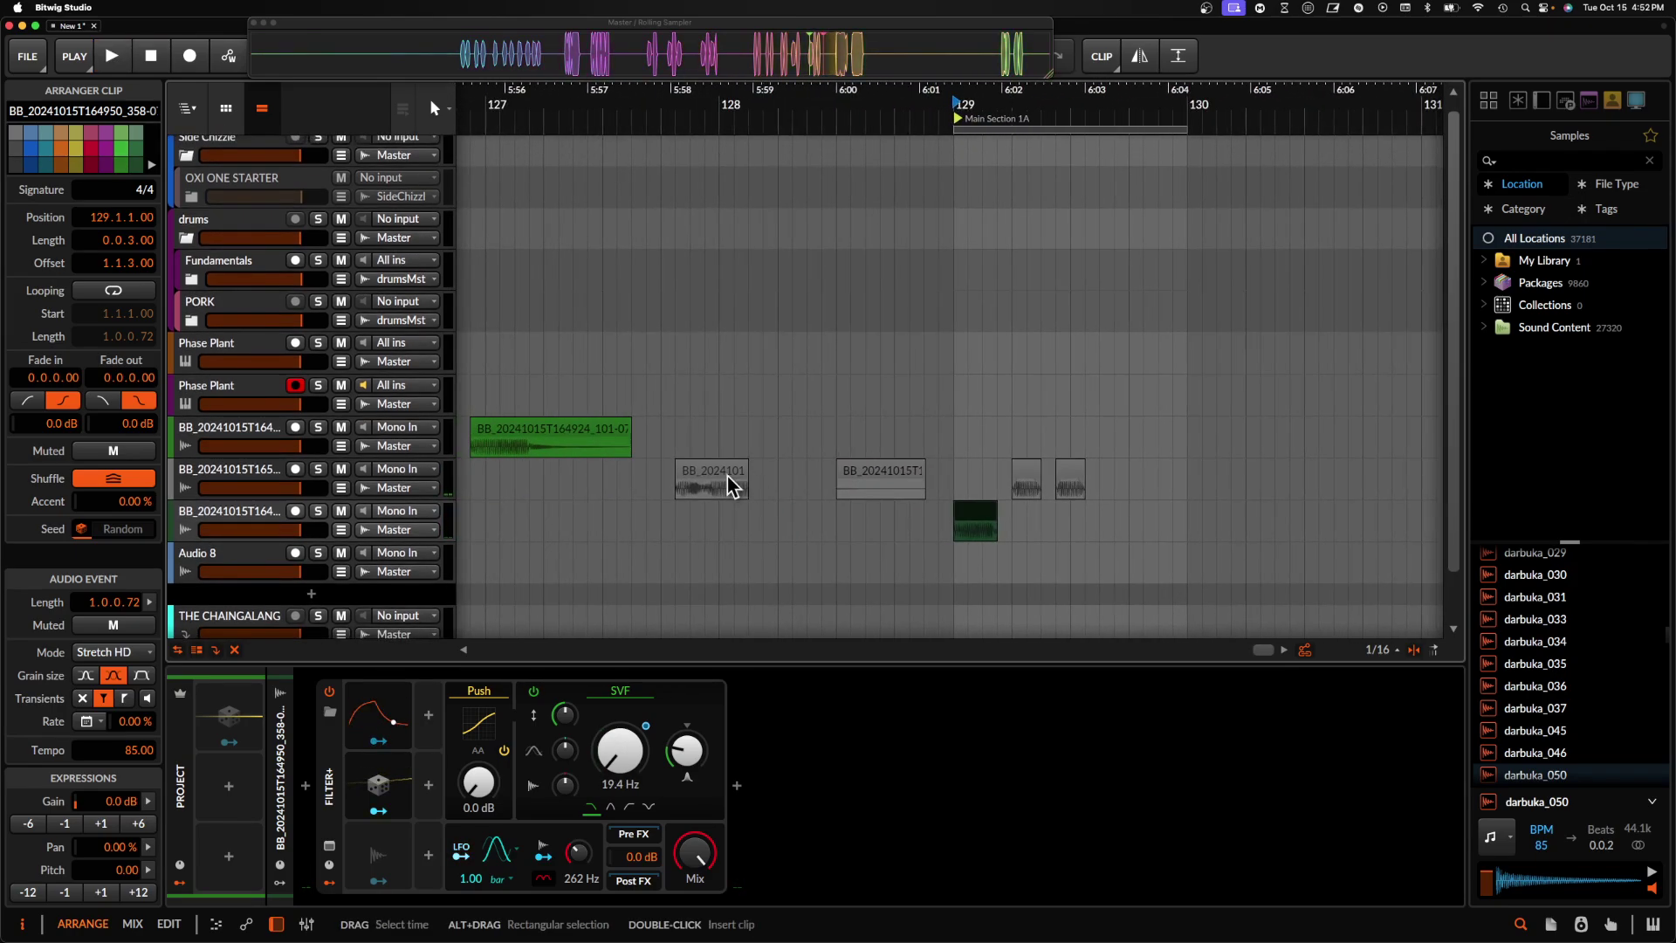
pyautogui.click(725, 475)
pyautogui.press('space')
pyautogui.press('space')
pyautogui.hscroll(-3, 725, 475)
pyautogui.click(706, 437)
pyautogui.press('space')
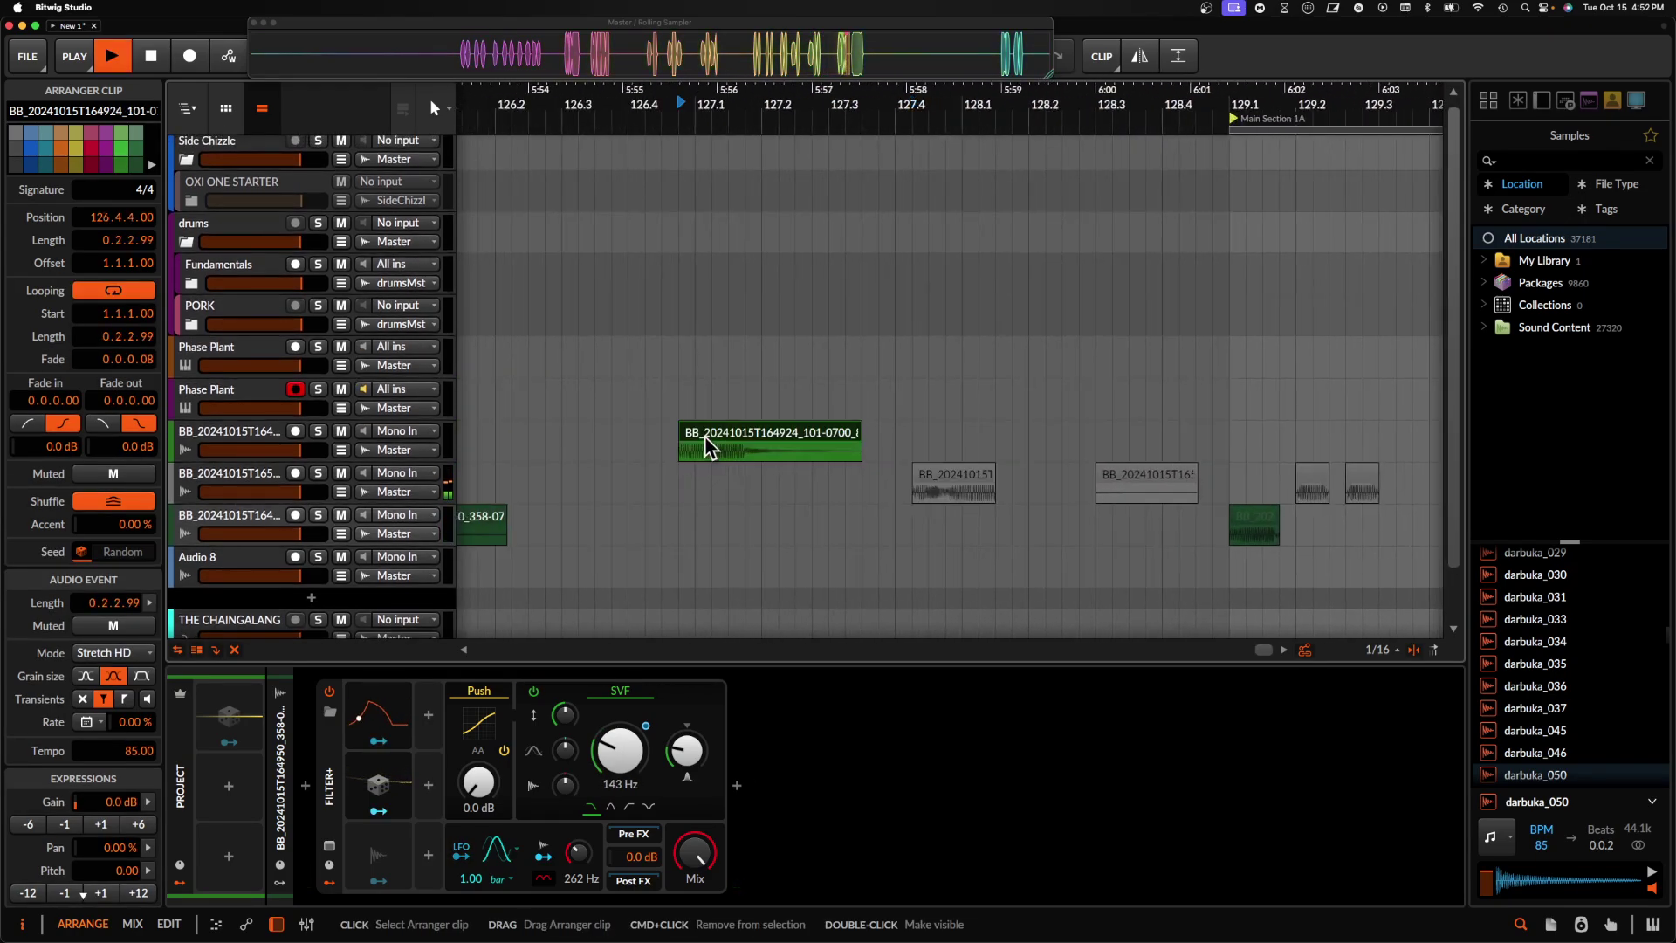
pyautogui.press('space')
# - Audition the two dark green clips at 125.3.4 and 125.2.1
pyautogui.hscroll(-4, 706, 436)
pyautogui.click(757, 501)
pyautogui.press('space')
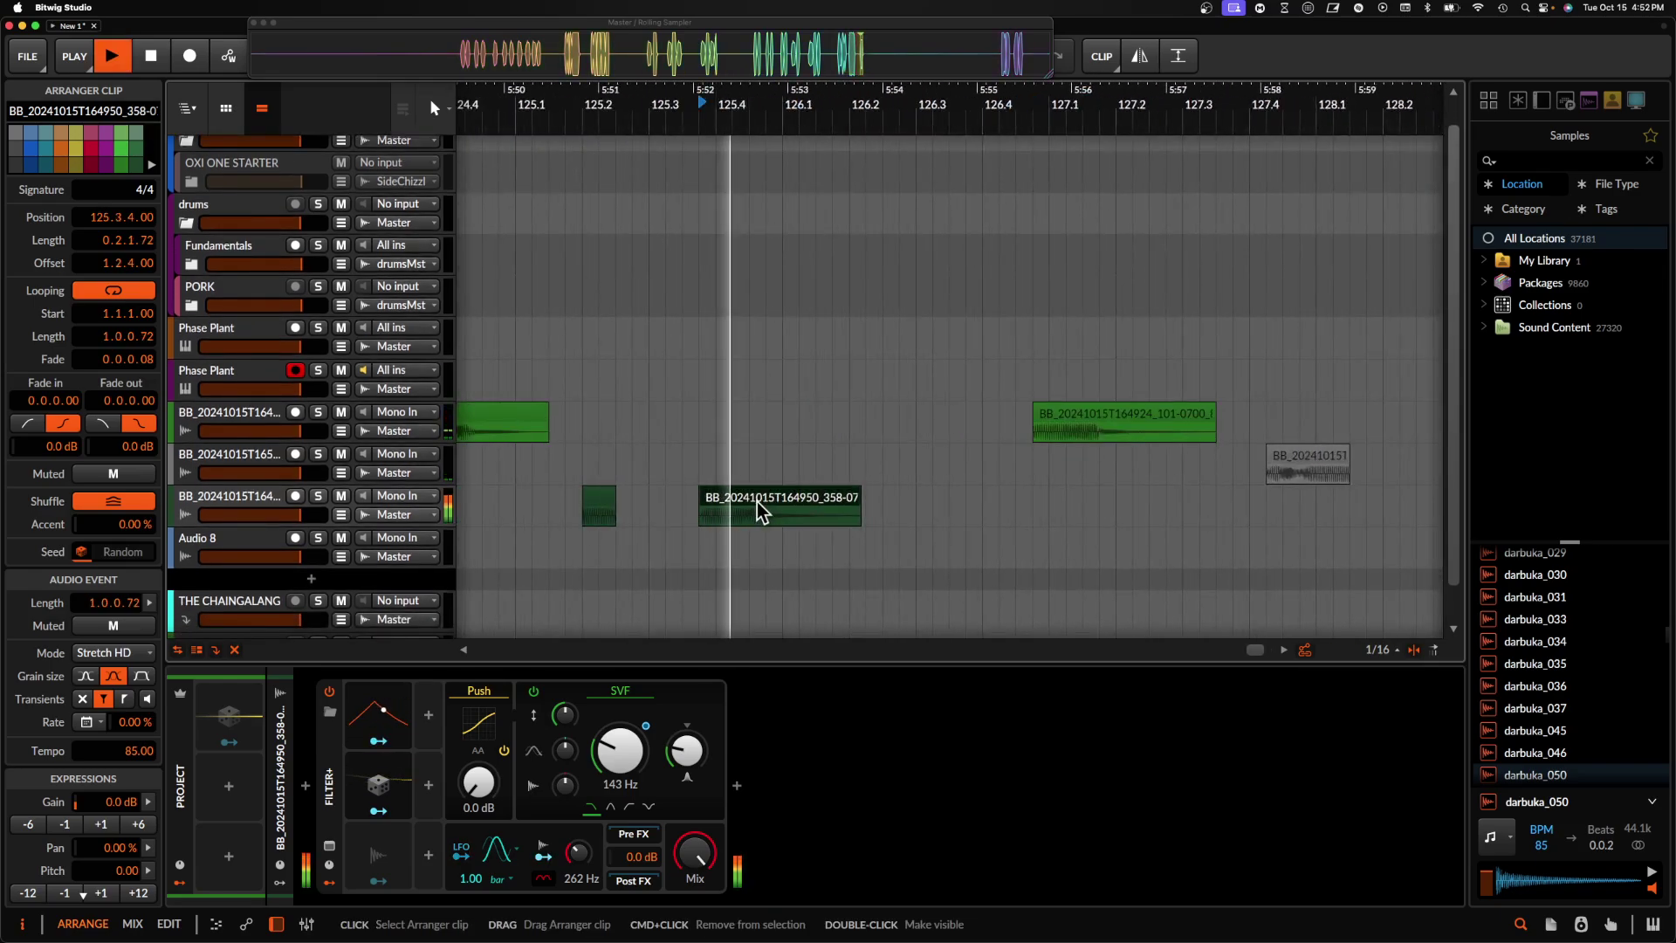
pyautogui.press('space')
pyautogui.hscroll(-3, 786, 497)
pyautogui.click(820, 503)
pyautogui.press('space')
pyautogui.press('space')
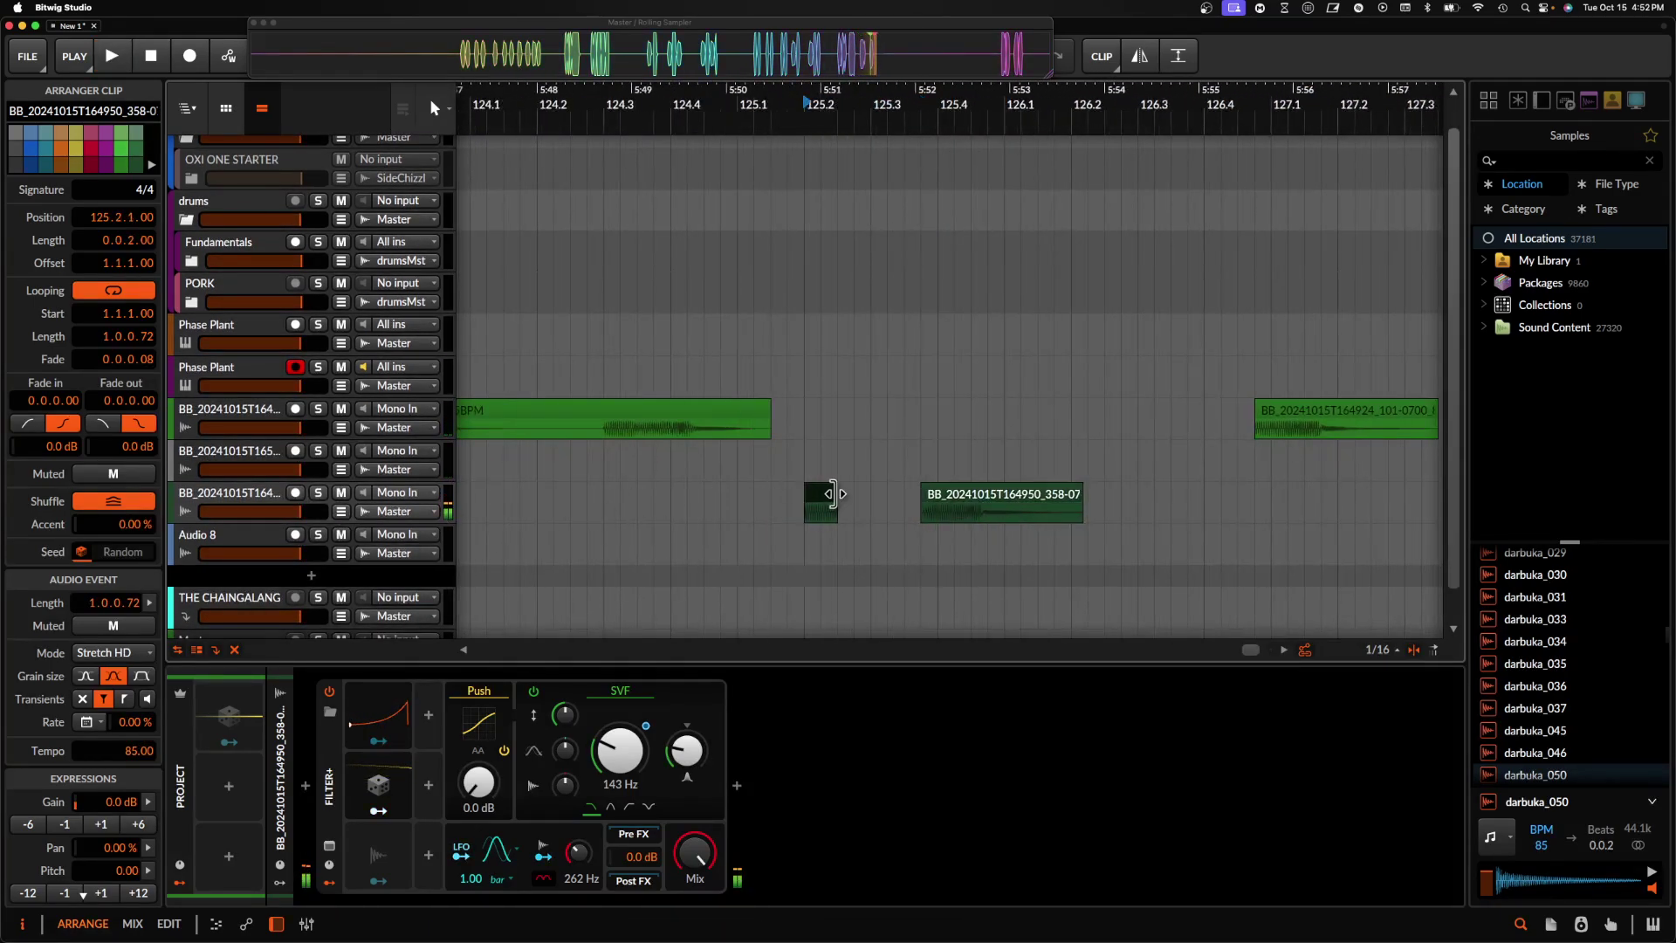
# - Move the clips at 125.2.1 and 125.3.4 up to the grey sample track and audition the first one
pyautogui.keyDown('shift'); pyautogui.click(965, 504); pyautogui.keyUp('shift')
pyautogui.moveTo(964, 504); pyautogui.dragTo(960, 458)
pyautogui.click(819, 456)
pyautogui.press('space')
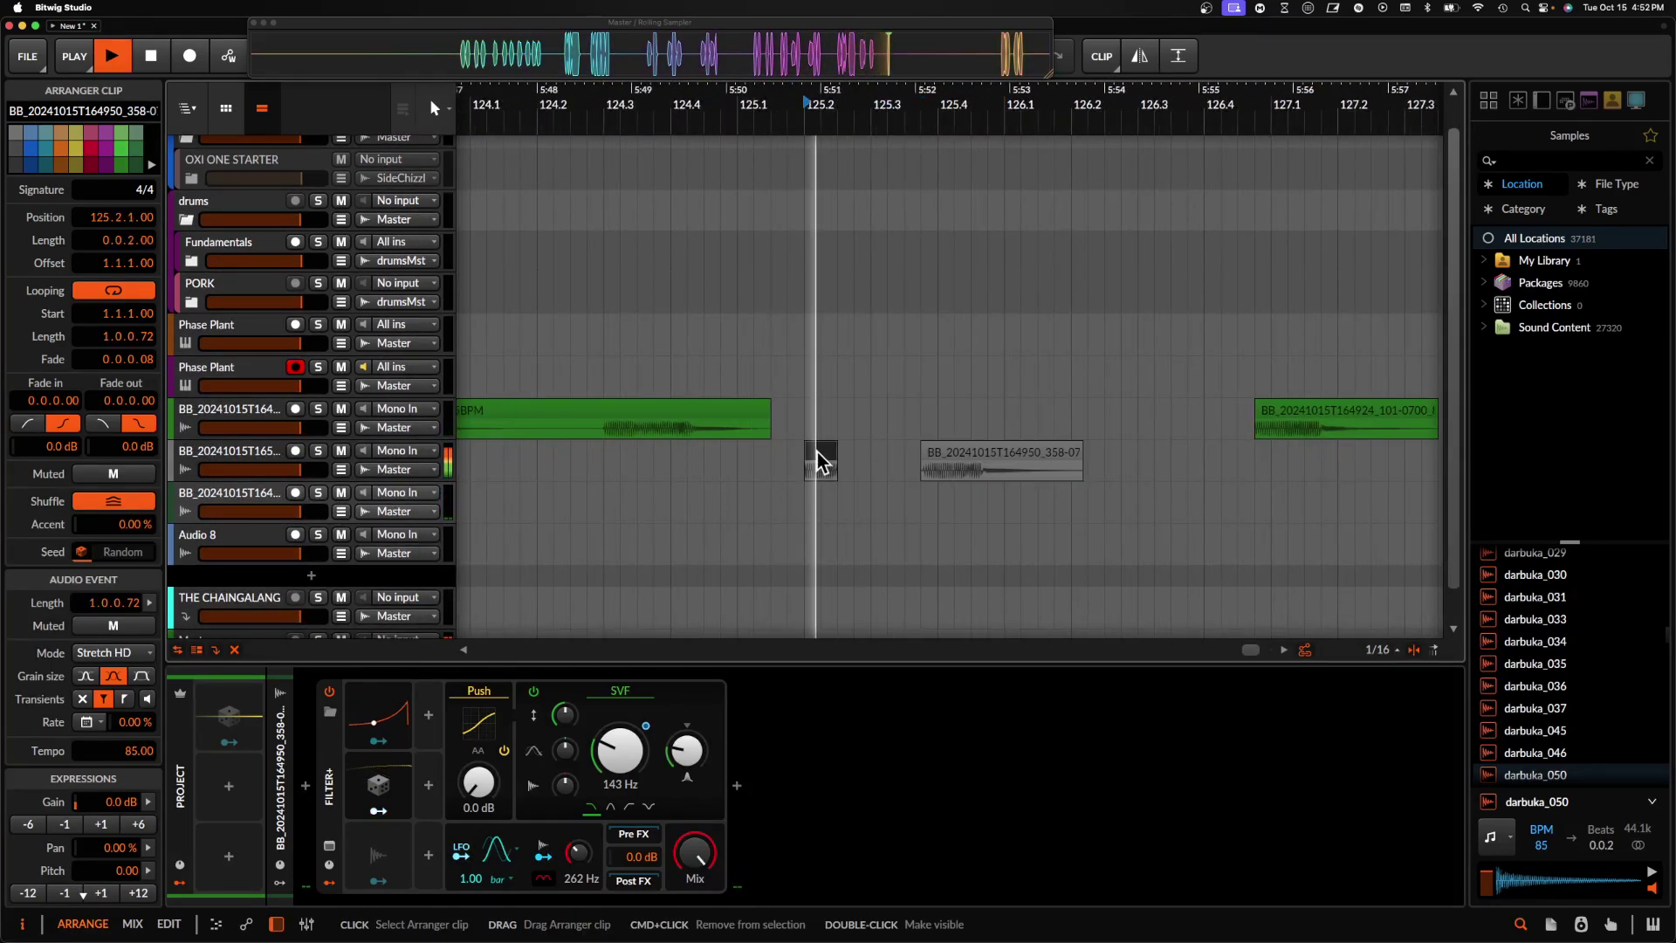
pyautogui.hscroll(-3, 816, 448)
pyautogui.press('space')
# - Audition the long green clip from several points, including 124.3.1 and 123.2.4, for usable bass sounds
pyautogui.click(764, 441)
pyautogui.press('space')
pyautogui.press('space')
pyautogui.click(745, 447)
pyautogui.press('space')
pyautogui.press('space')
pyautogui.hscroll(-3, 741, 445)
pyautogui.press('space')
pyautogui.hscroll(-4, 741, 446)
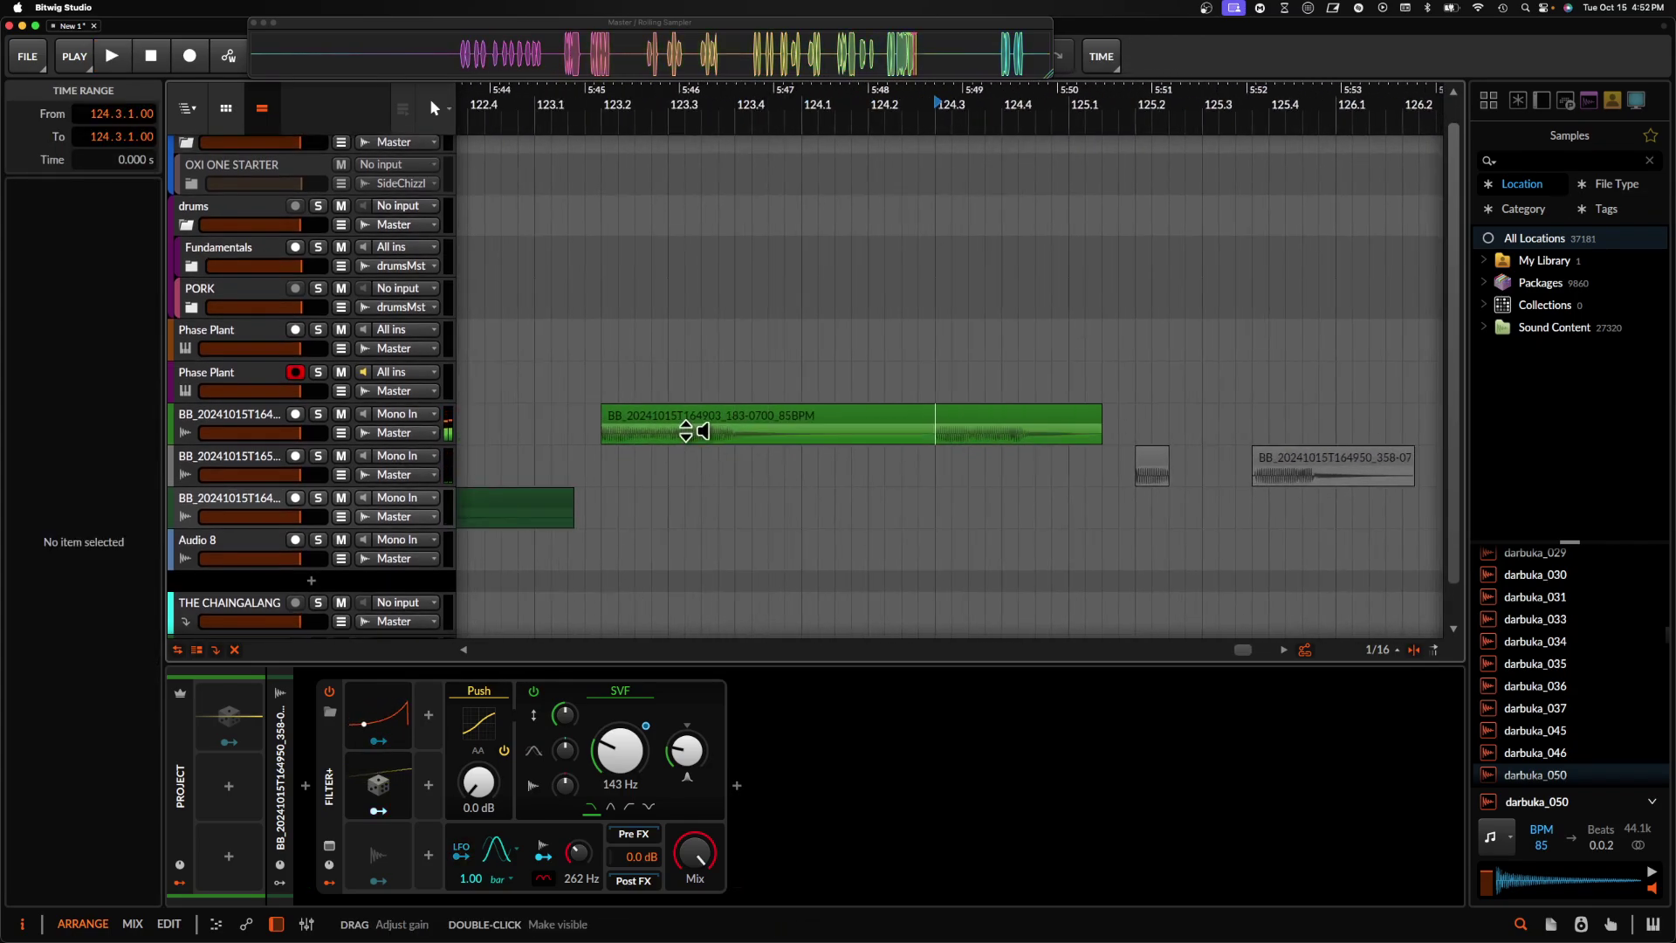
pyautogui.click(654, 441)
pyautogui.press('space')
pyautogui.press('space')
pyautogui.hscroll(-4, 629, 450)
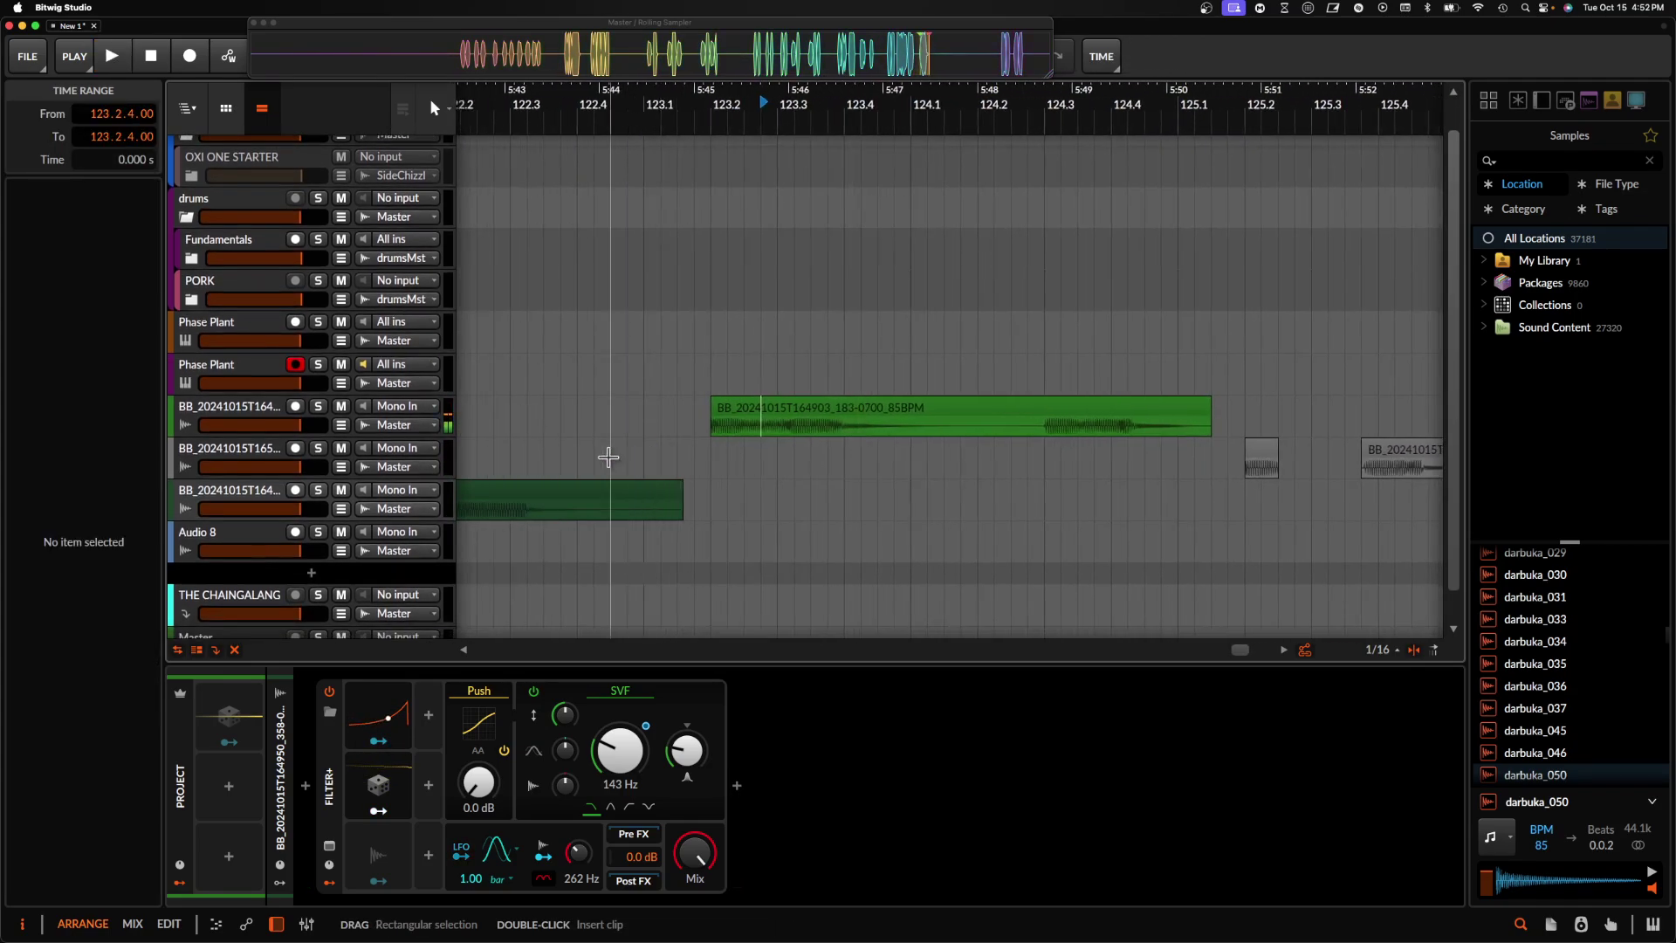
# - Move the long recorded clip at 119.1.1 from the dark green track up to the grey sample track
pyautogui.hscroll(-6, 536, 465)
pyautogui.moveTo(627, 480); pyautogui.dragTo(633, 455)
pyautogui.hscroll(-5, 699, 441)
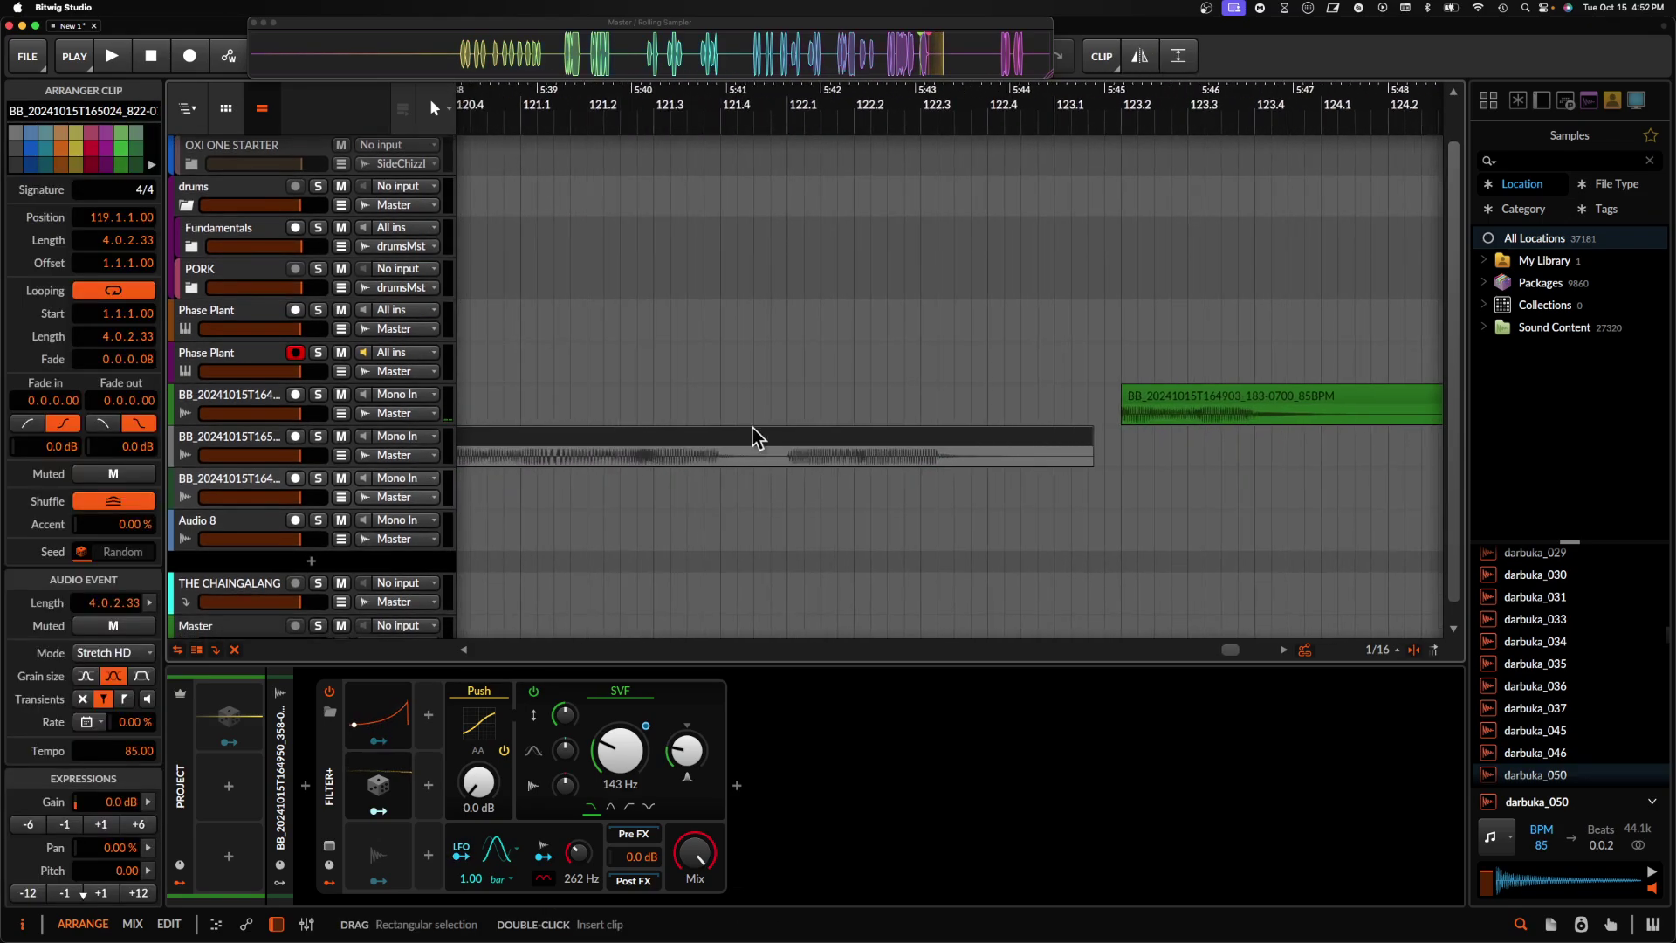
# - Audition the long clip on the grey track from its start, 120.2.3 and 122.1.4
pyautogui.press('space')
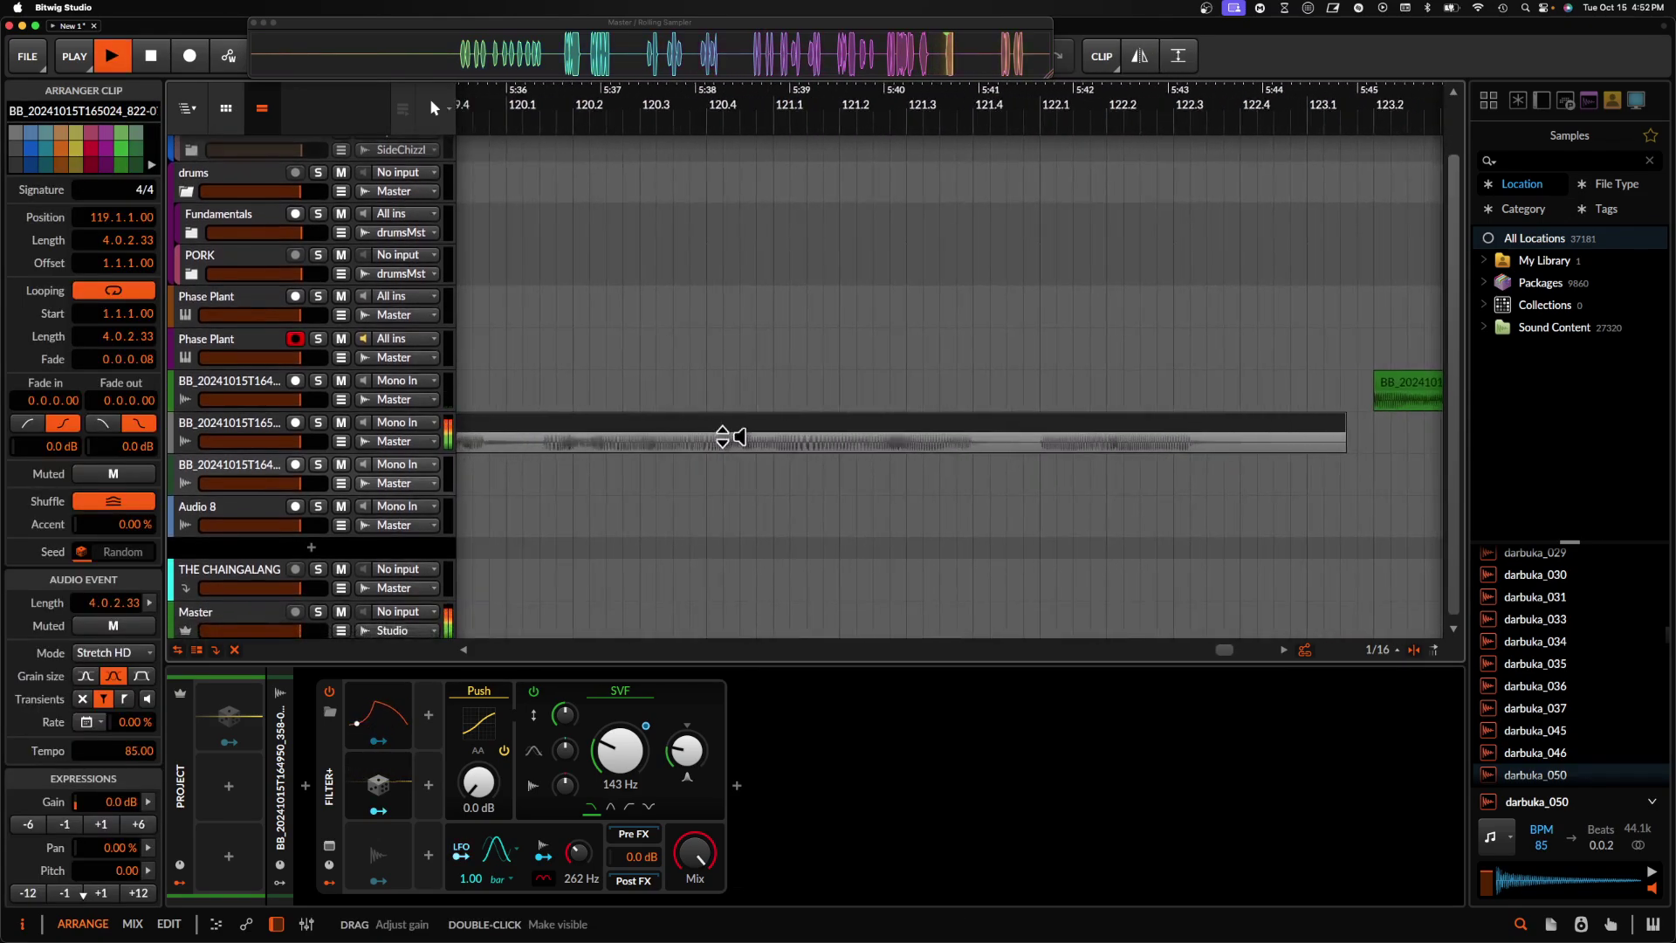
pyautogui.click(603, 443)
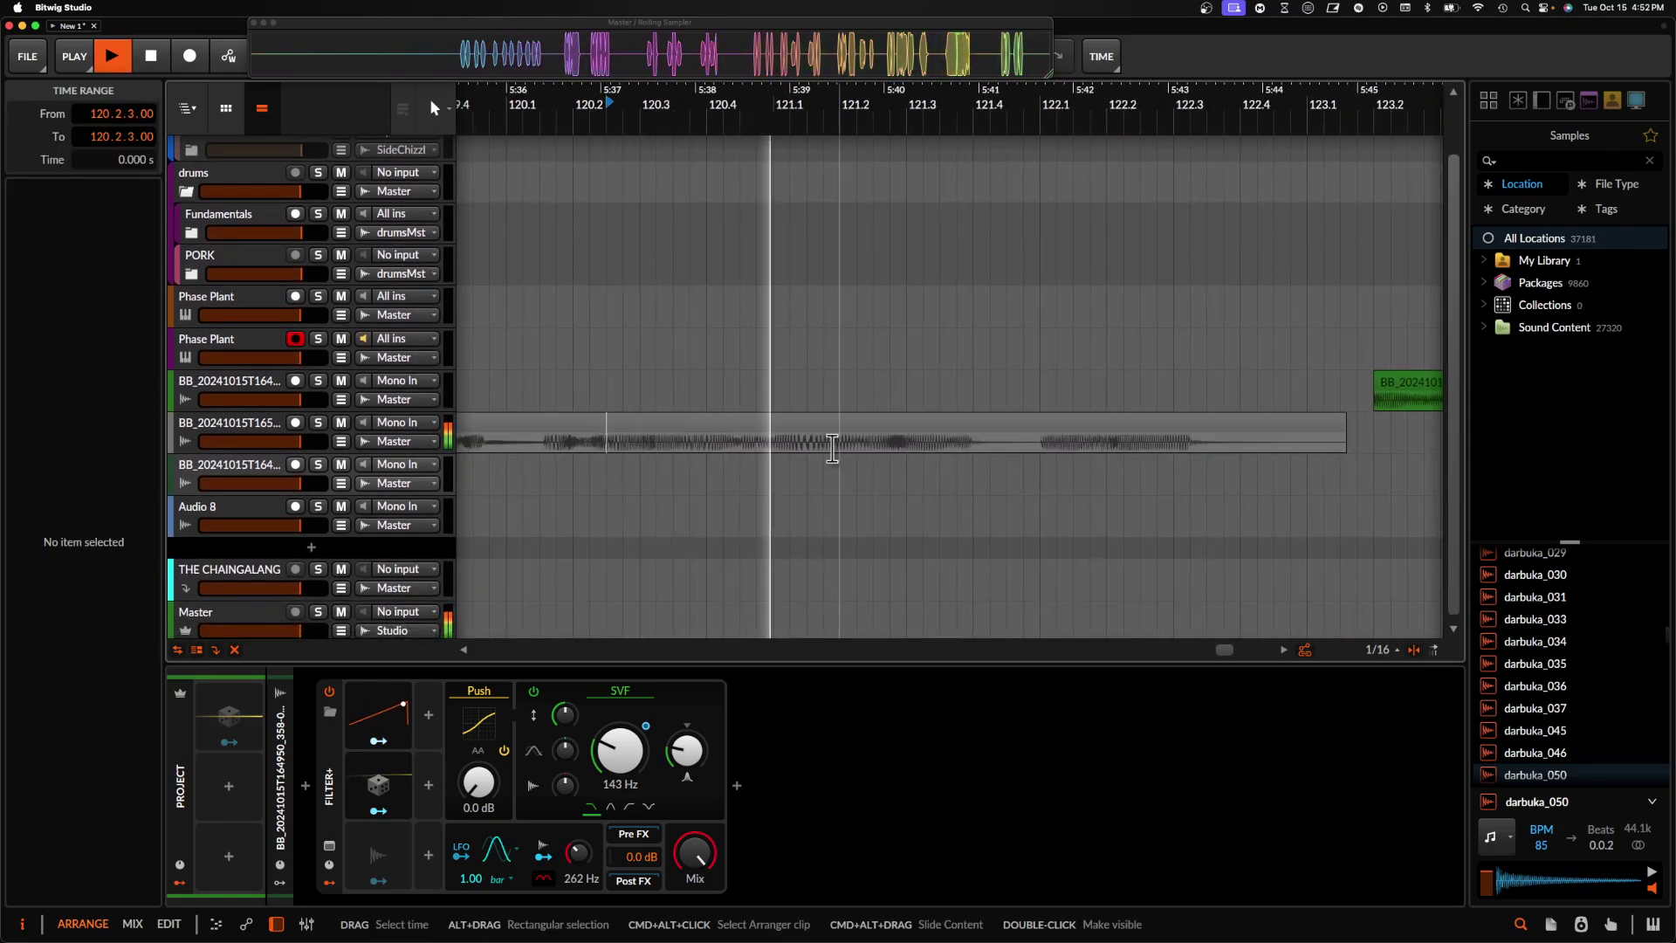
pyautogui.click(922, 447)
pyautogui.press('space')
pyautogui.press('space')
pyautogui.press('space')
pyautogui.hscroll(3, 912, 443)
pyautogui.click(917, 445)
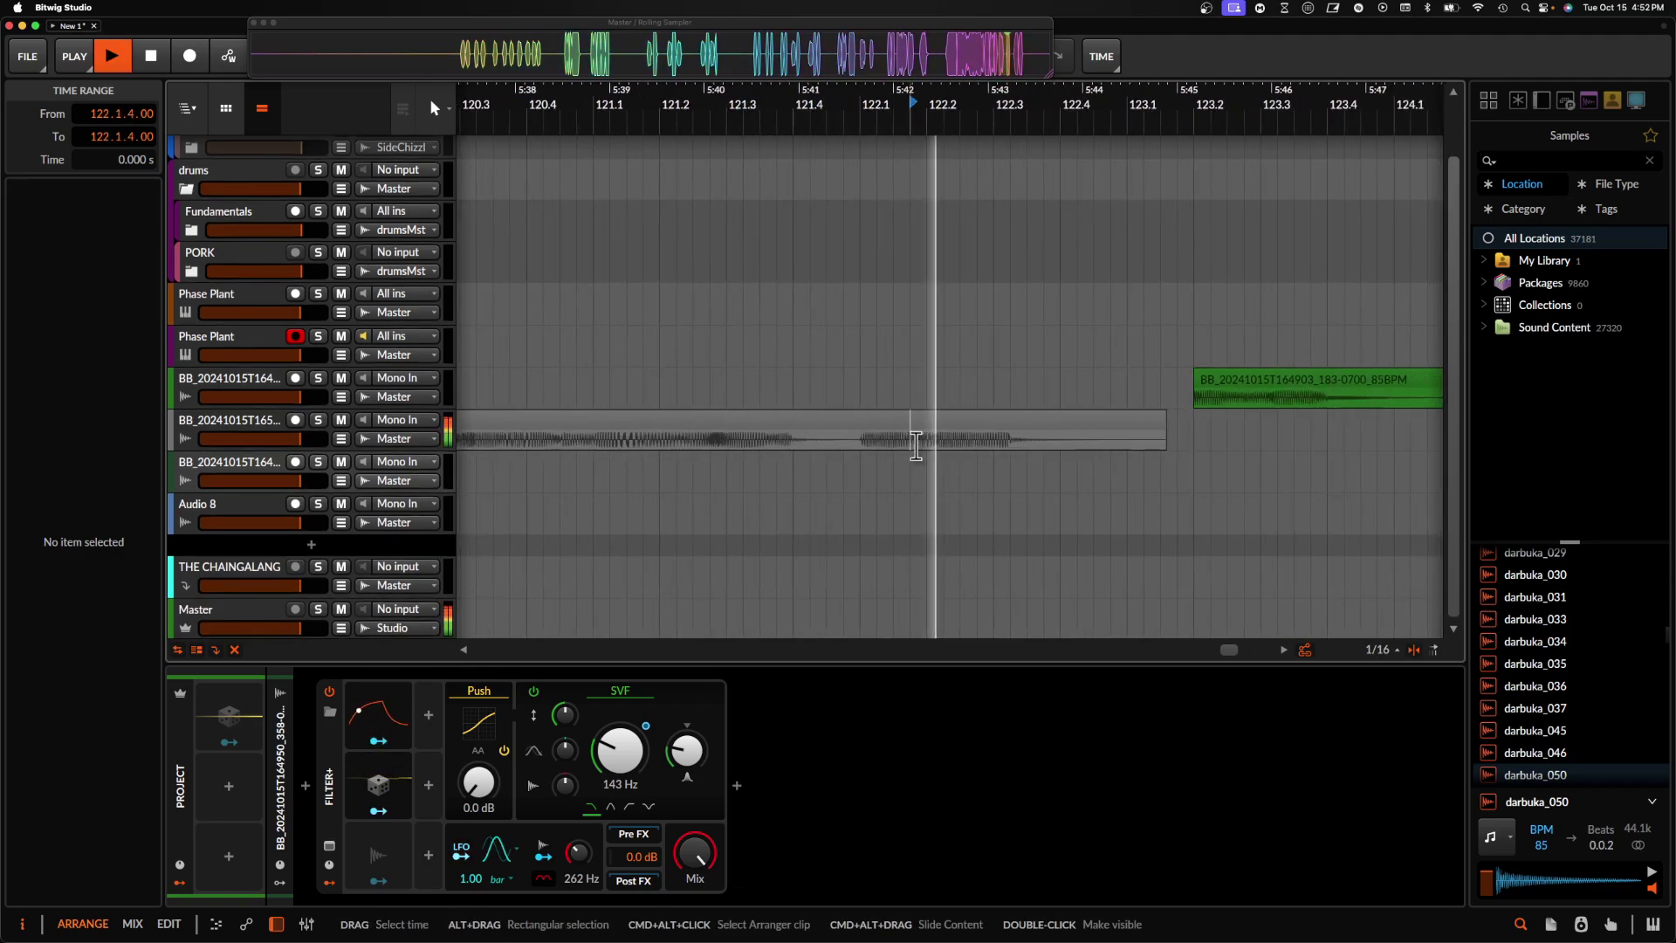
pyautogui.press('space')
# - Split out the 0.1.0 long section at 122.1.4 of the long clip and cut it from the track
pyautogui.moveTo(917, 443); pyautogui.dragTo(976, 452)
pyautogui.click(967, 433)
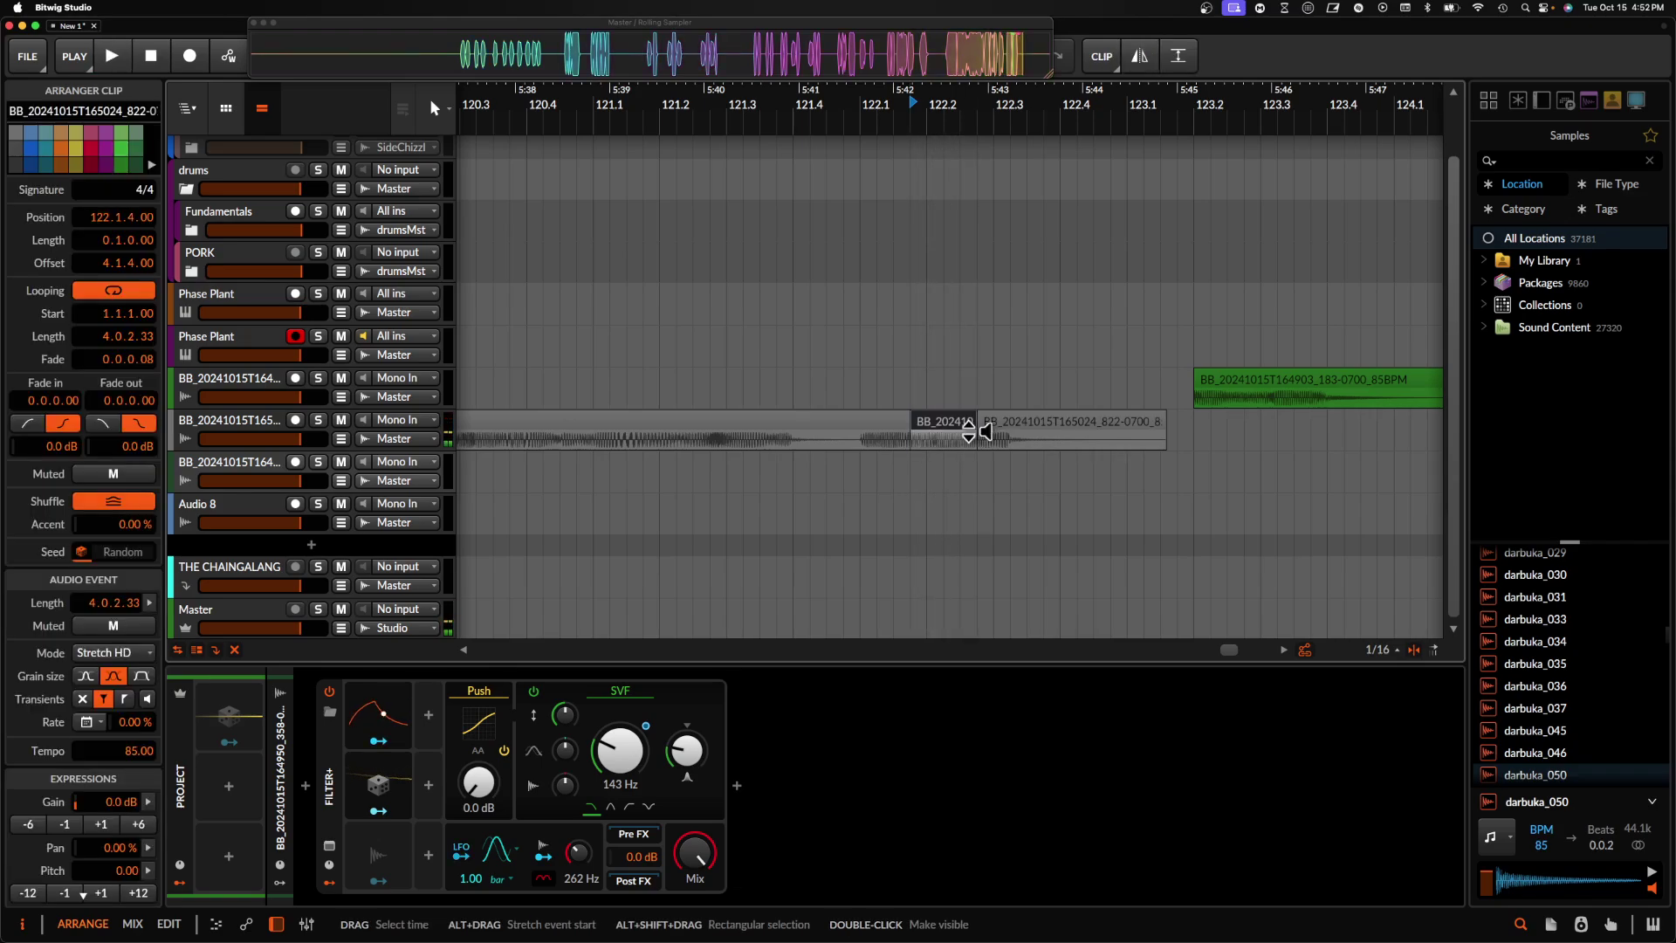
pyautogui.press('Delete')
# - Paste the cut section onto the green sample track at 129.4.1 and audition the sequence from 129.1
pyautogui.scroll(-5, 958, 420)
pyautogui.scroll(5, 958, 420)
pyautogui.click(883, 385)
pyautogui.hotkey('ctrl', 'v')
pyautogui.click(693, 472)
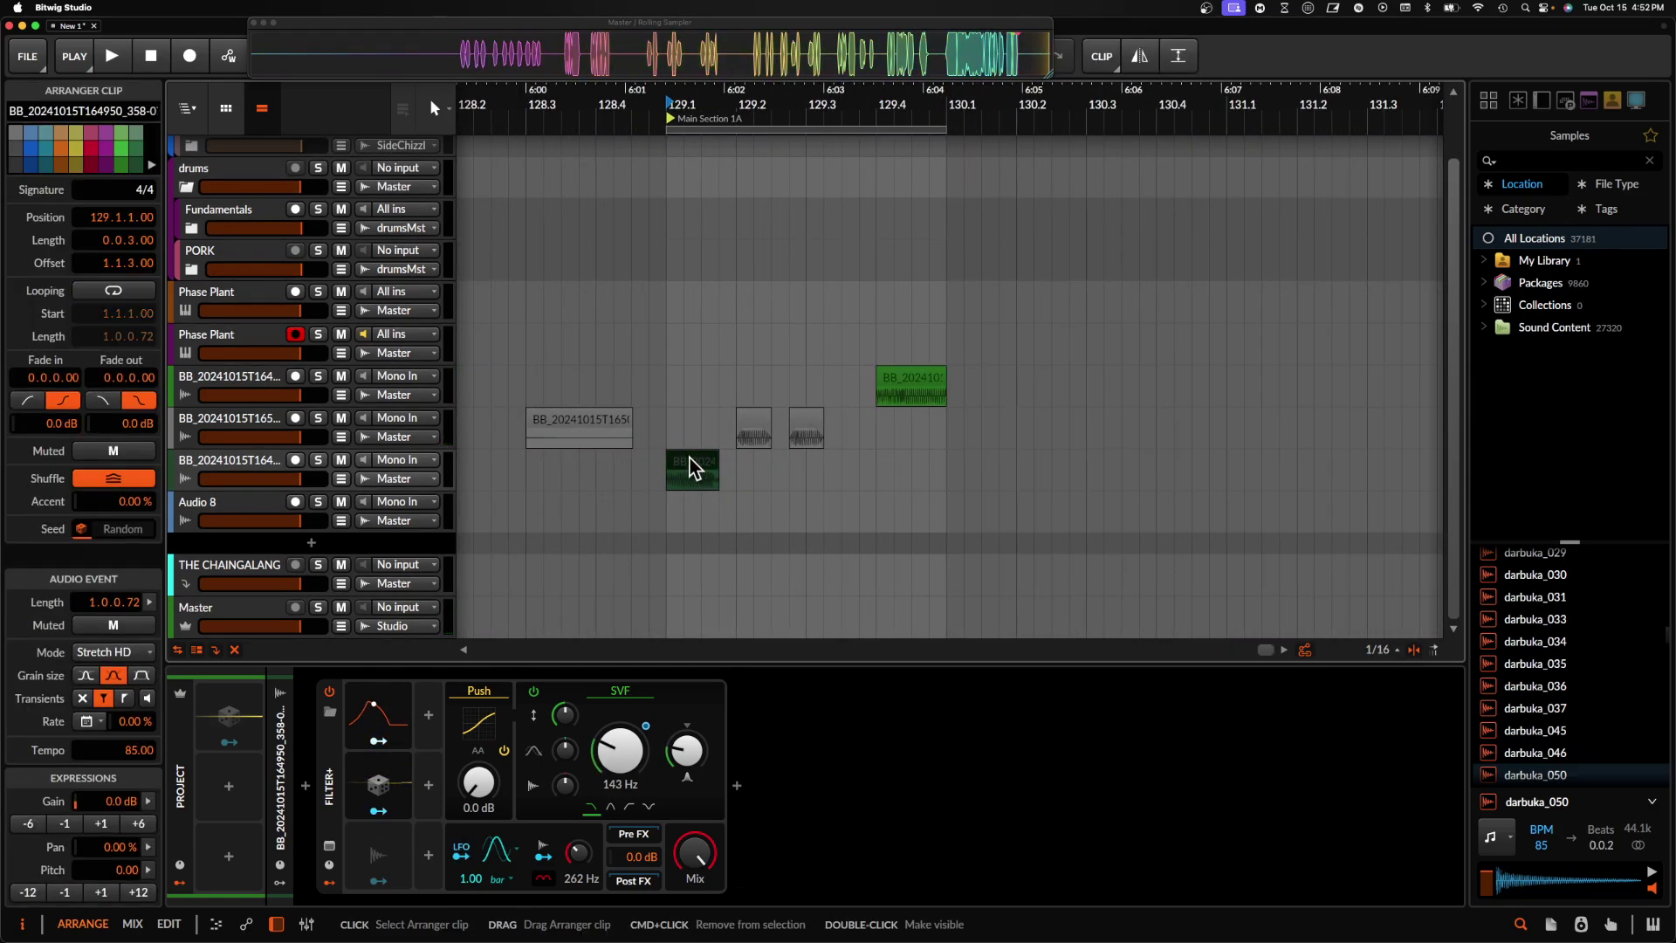
pyautogui.press('space')
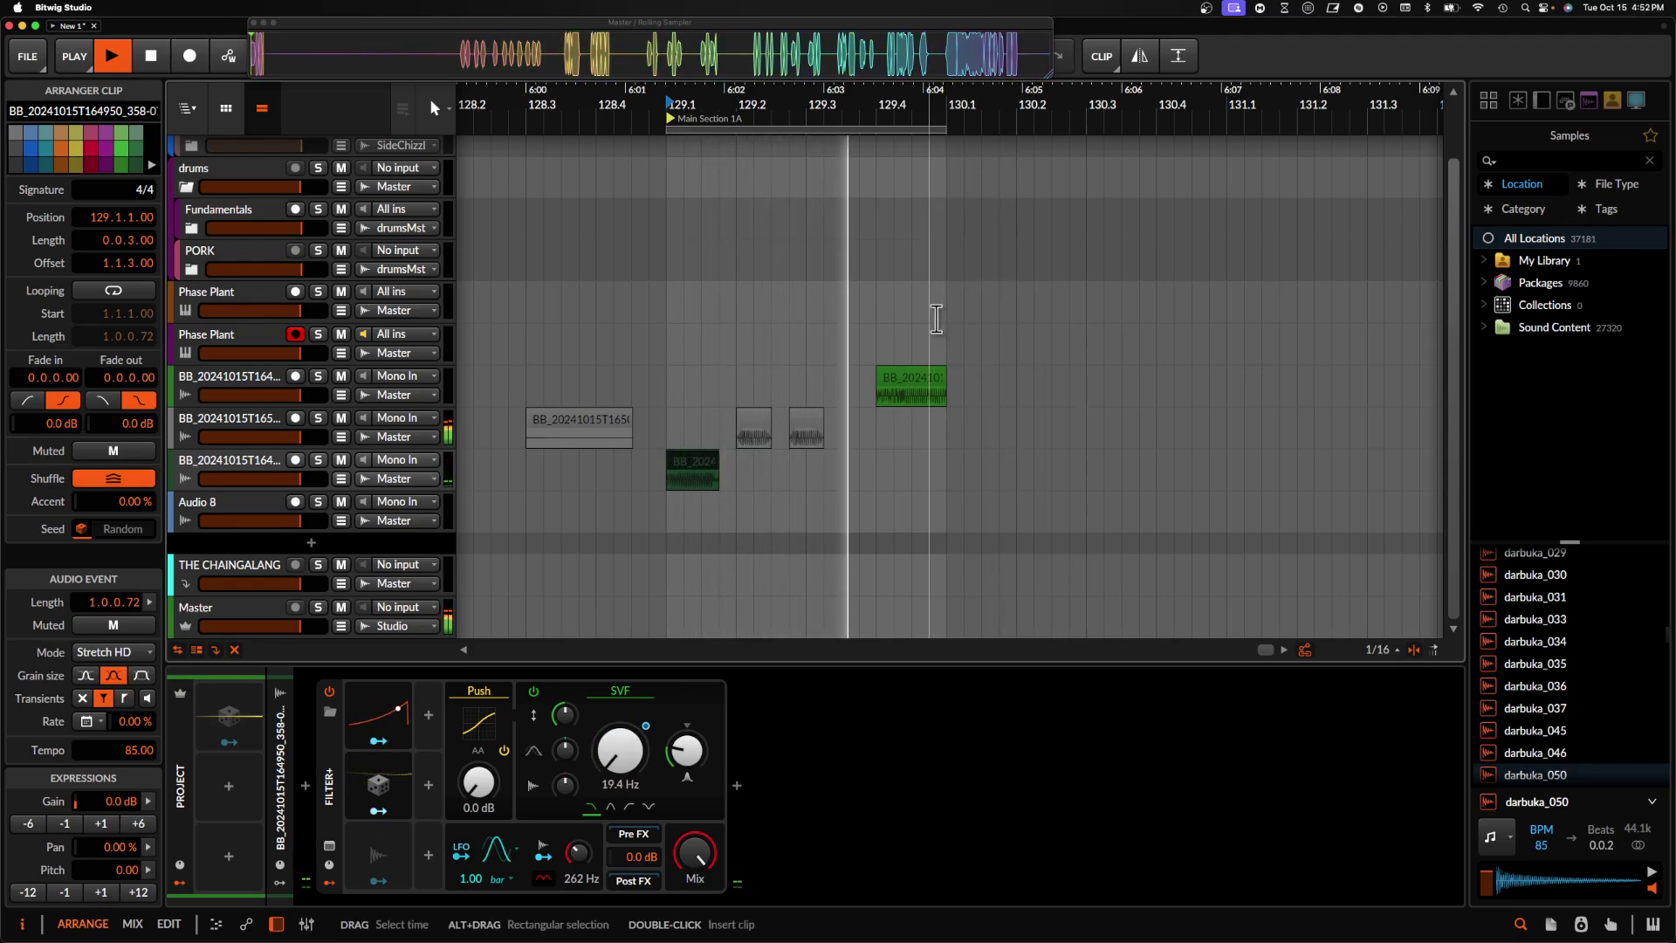
# - Extend the green clip's start back to 129.3.4 for a length of 0.1.1, fade it in, and audition from 129.1
pyautogui.scroll(-3, 899, 390)
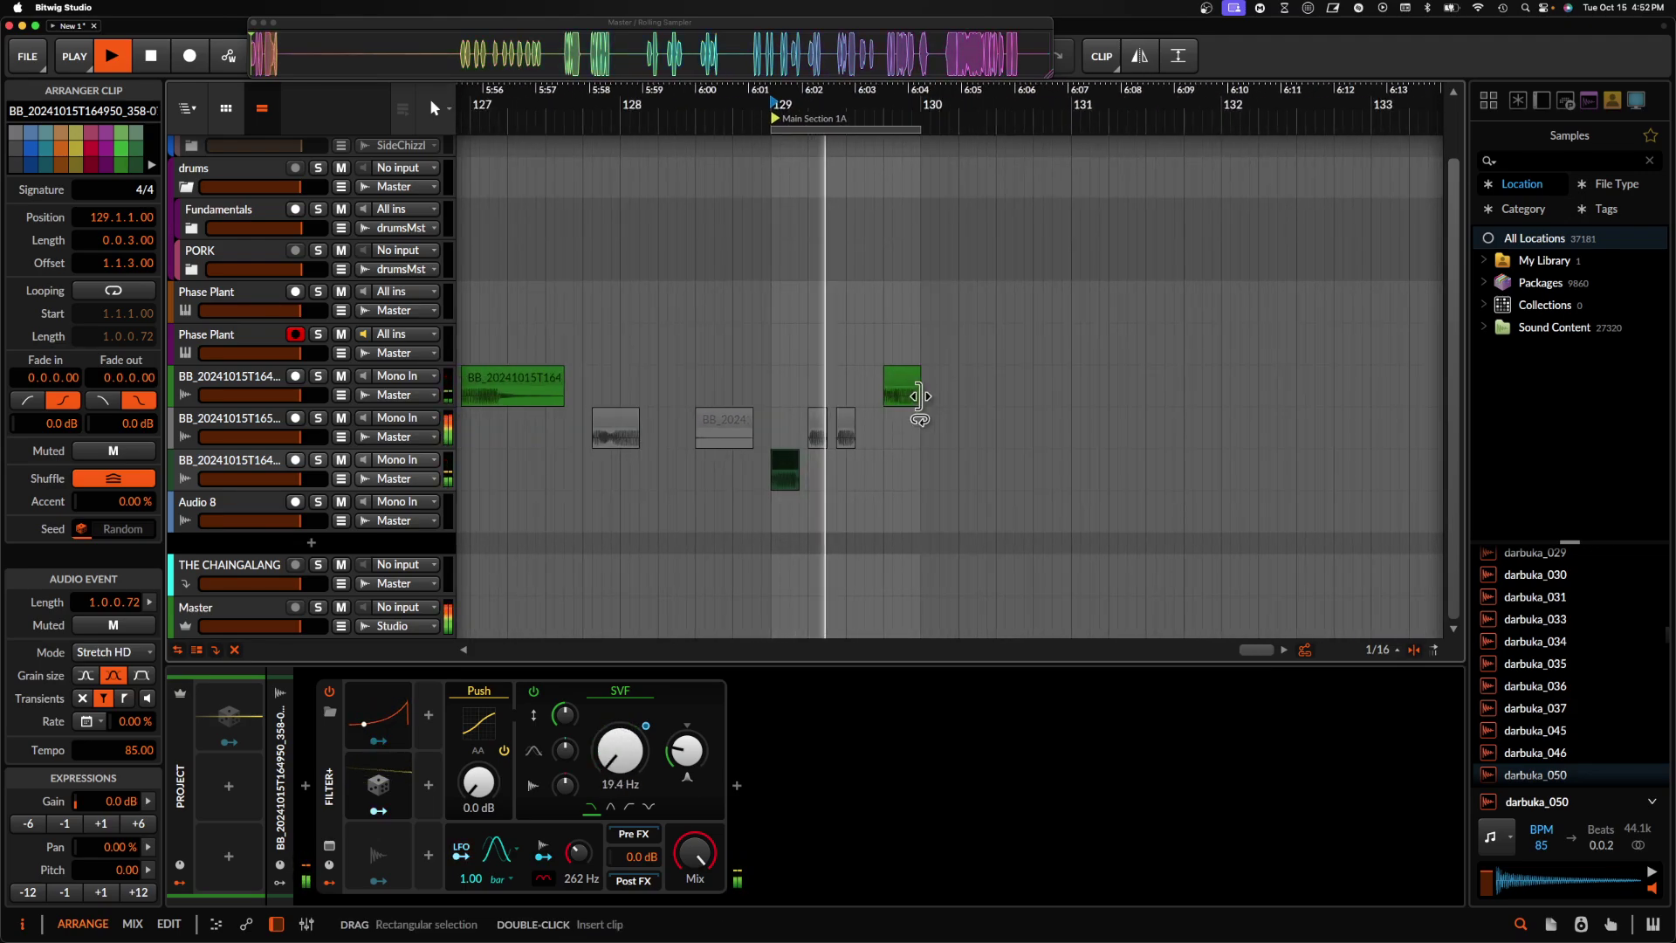
pyautogui.scroll(3, 913, 391)
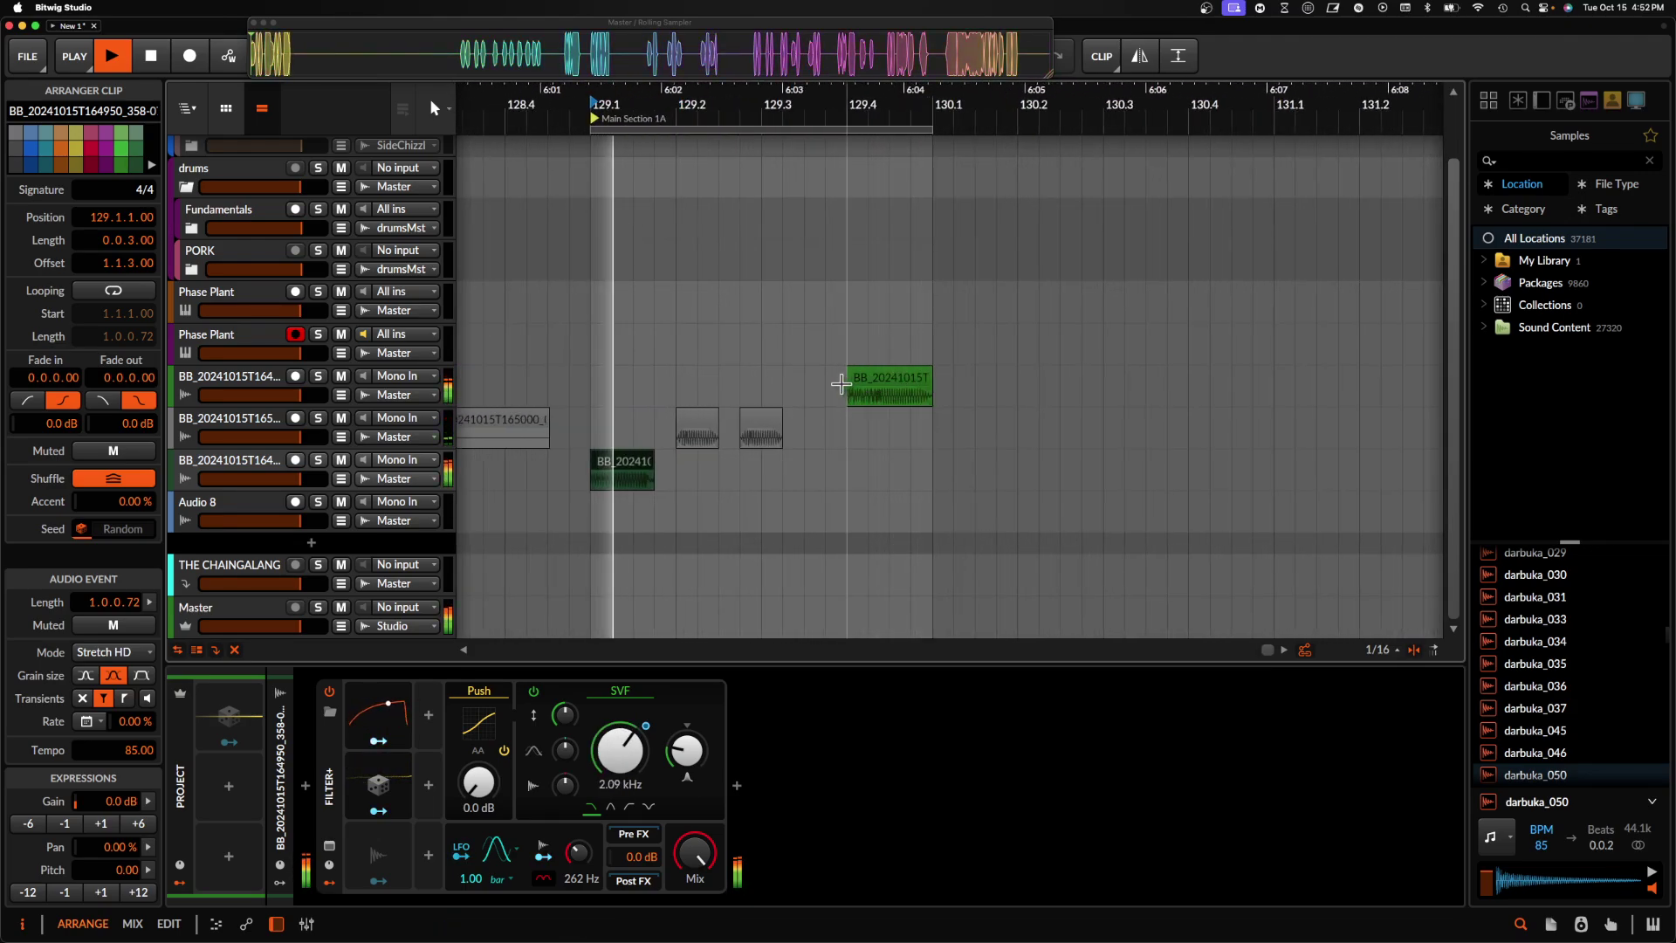
pyautogui.scroll(3, 858, 391)
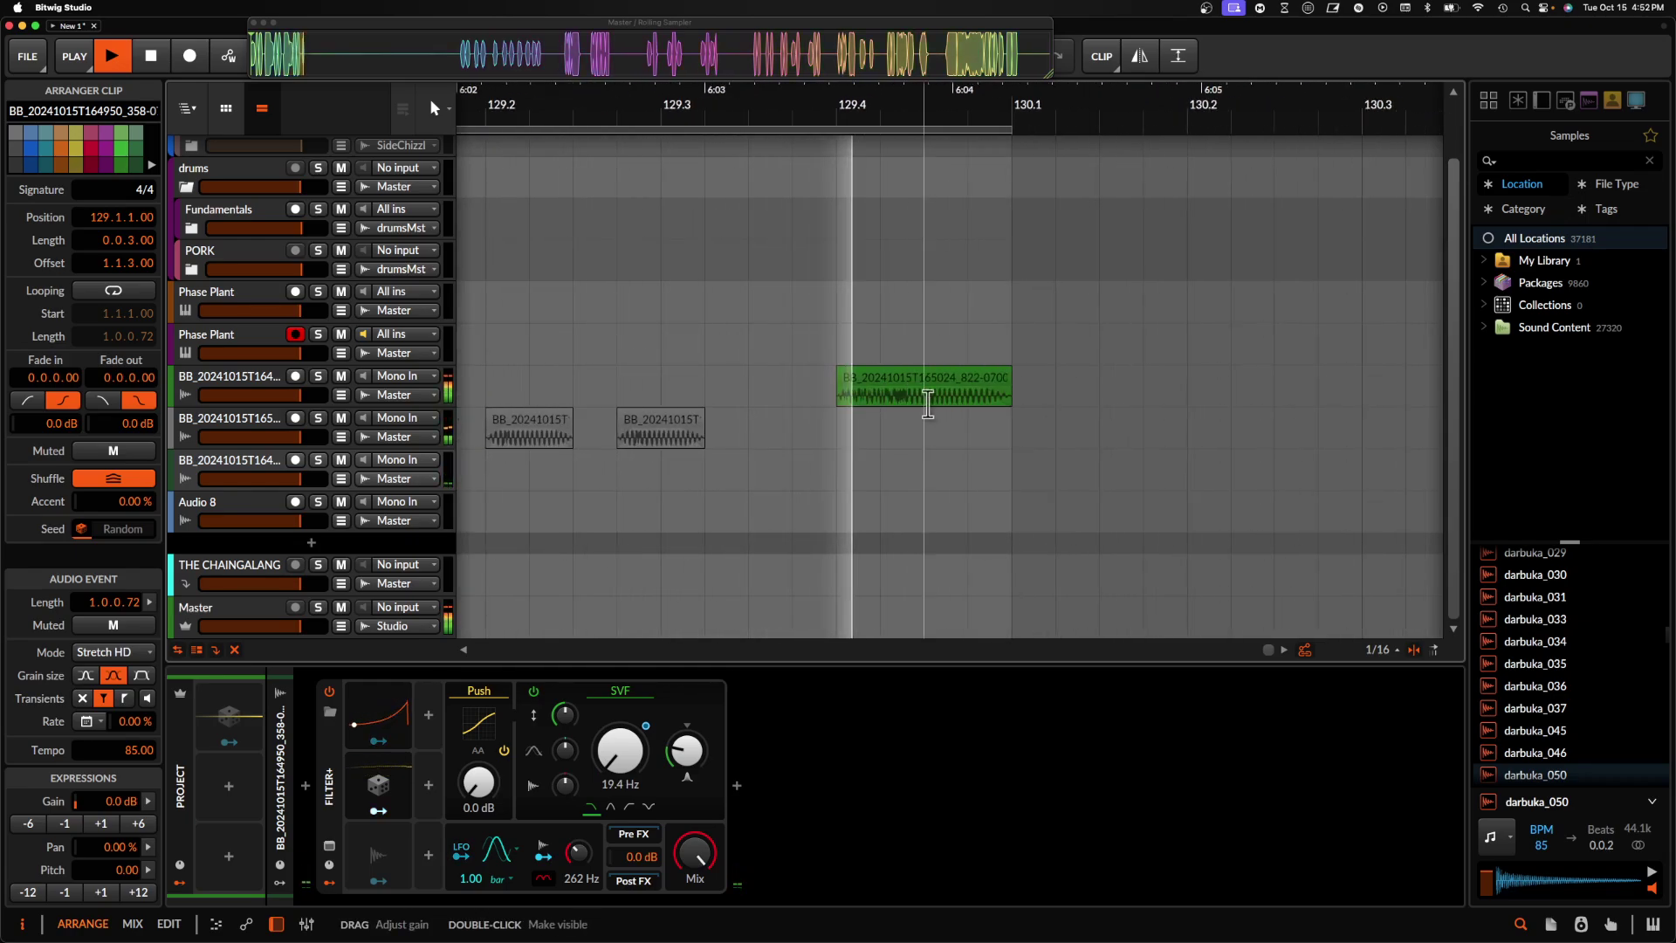
pyautogui.press('space')
pyautogui.keyDown('alt'); pyautogui.keyDown('super'); pyautogui.click(958, 403); pyautogui.keyUp('super'); pyautogui.keyUp('alt')
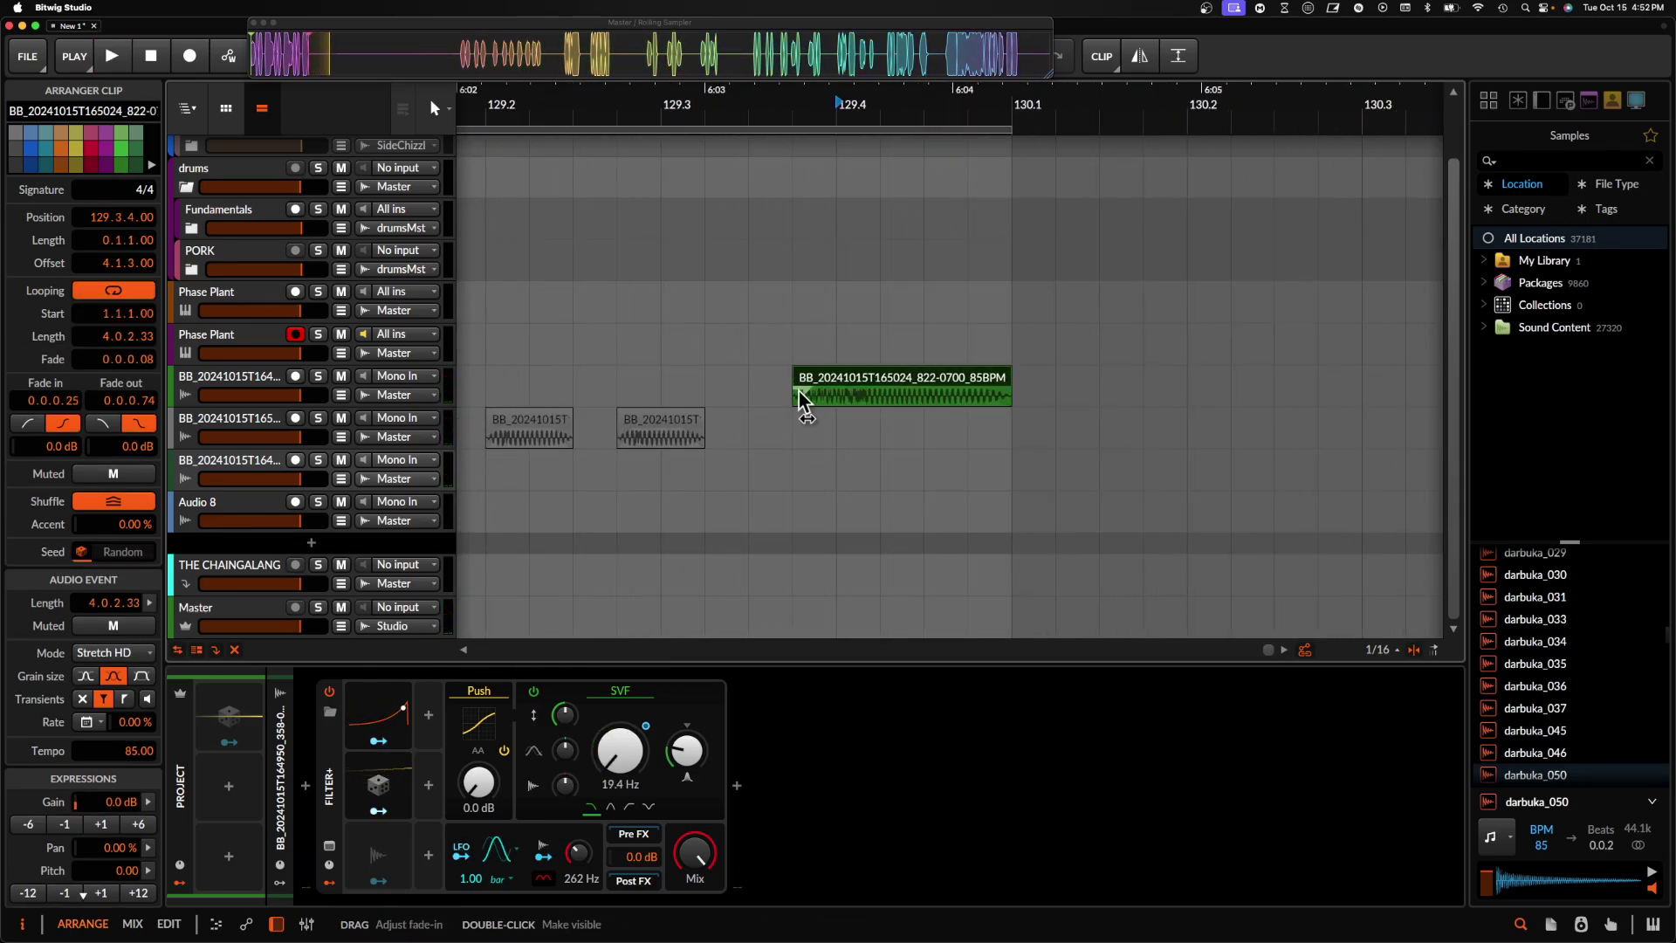
pyautogui.scroll(-3, 805, 389)
pyautogui.click(616, 468)
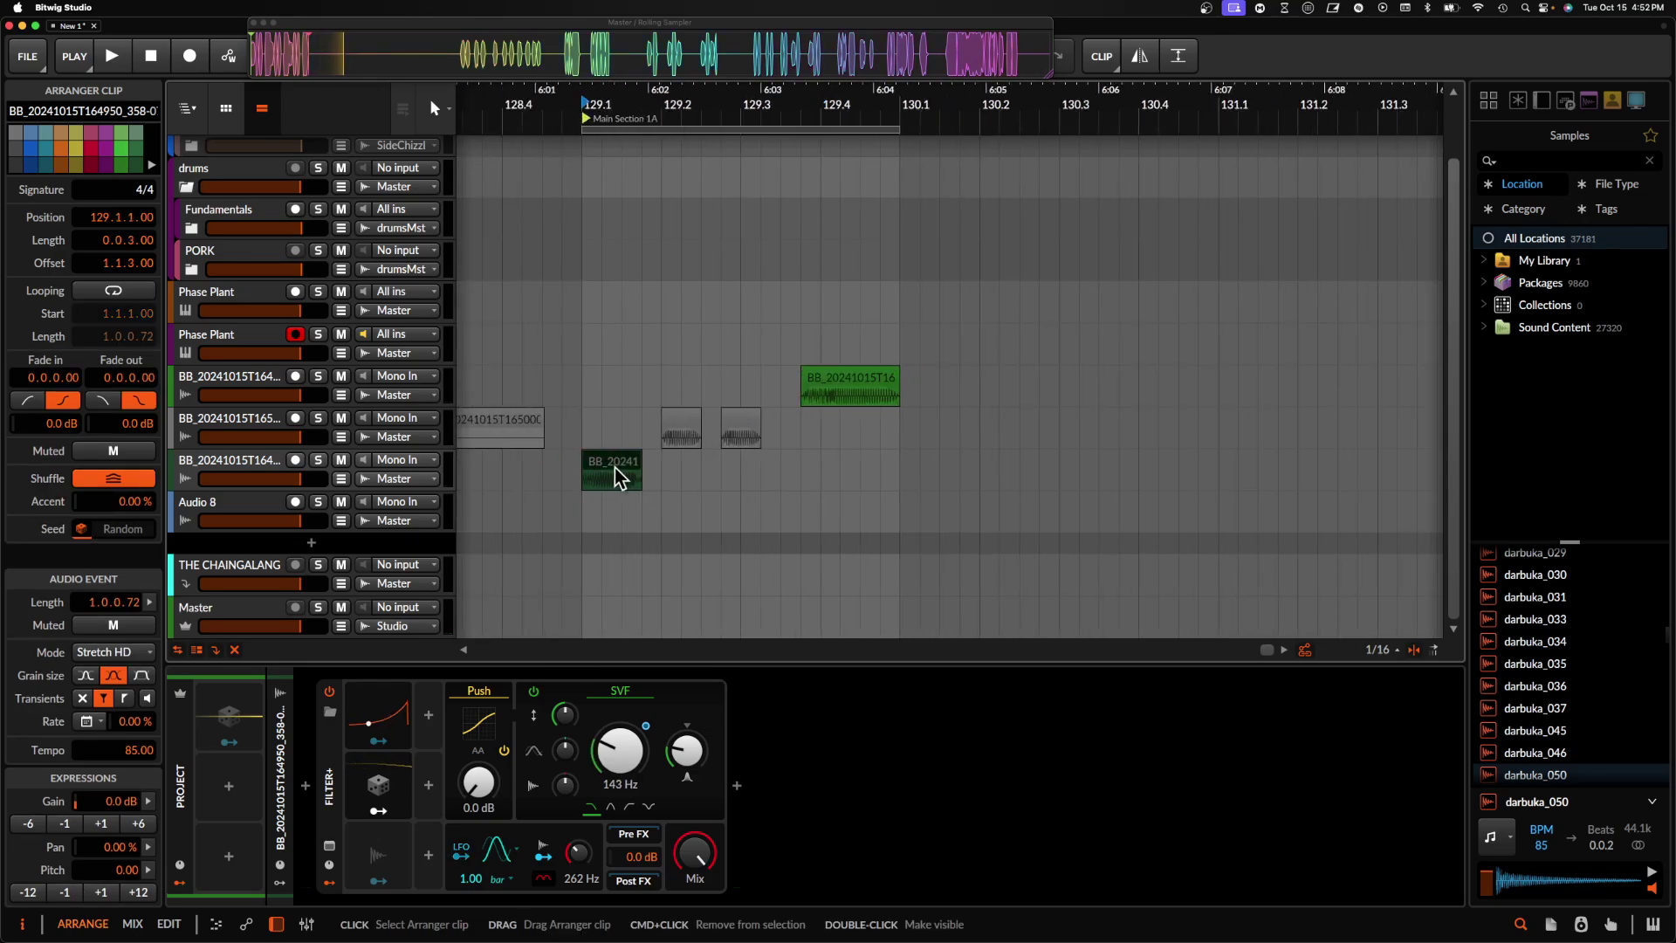
pyautogui.press('space')
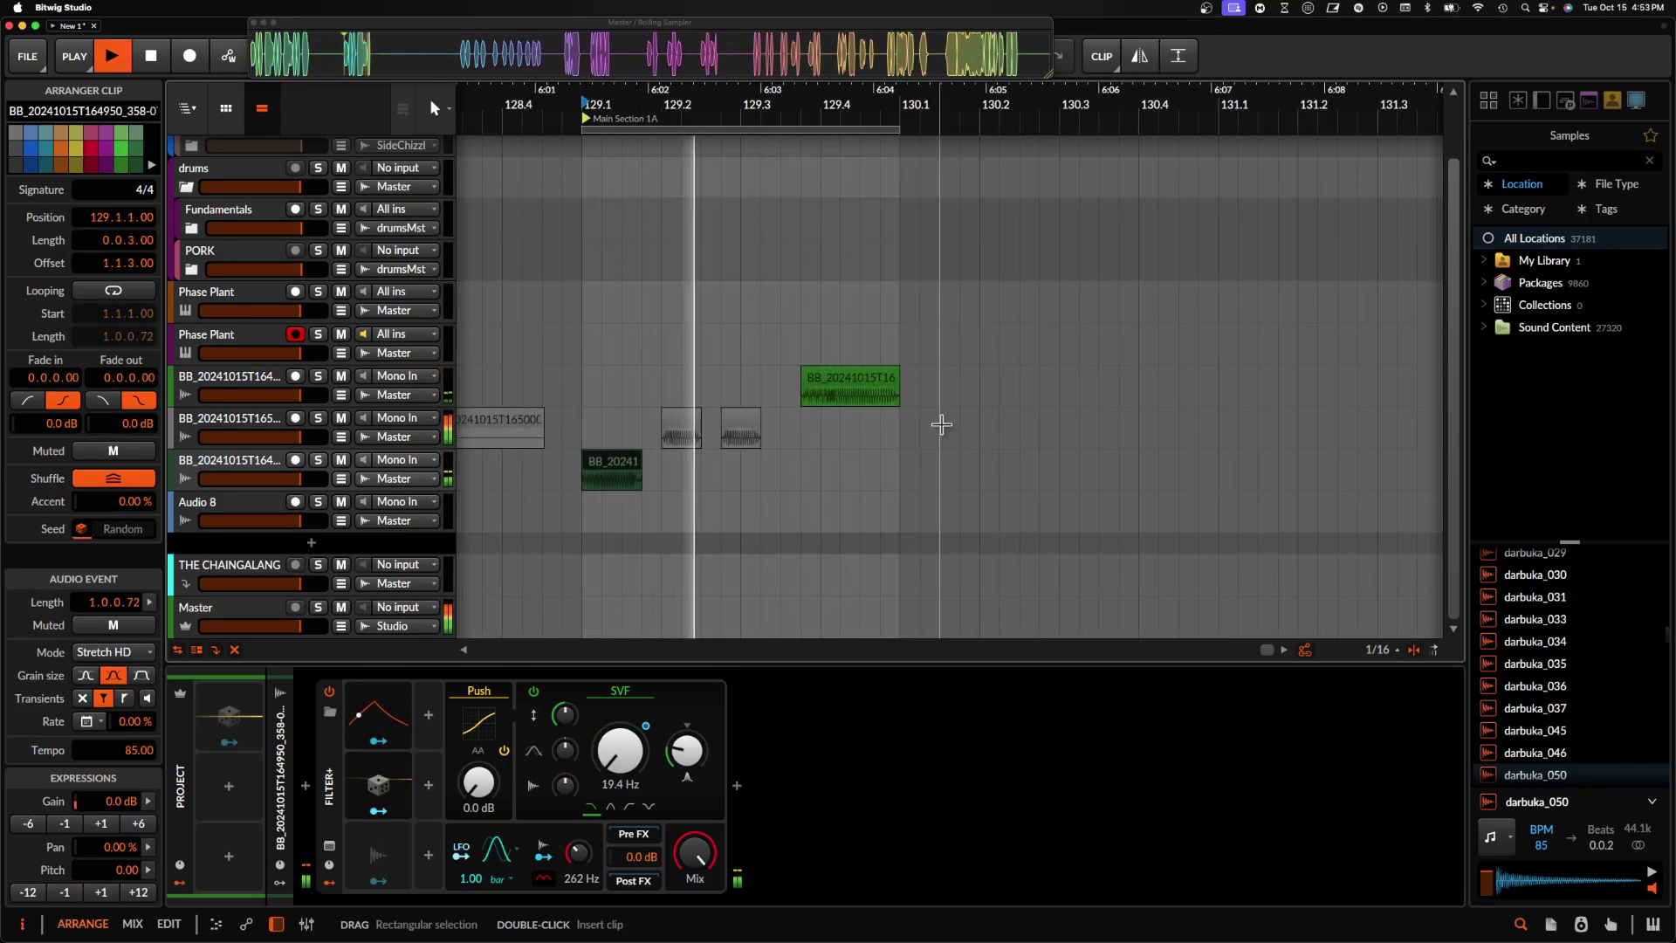
# - Shorten the green clip at 129.3.4 to a length of 0.1.0 and set its fade-out to 0.0.0.37
pyautogui.scroll(3, 943, 423)
pyautogui.moveTo(859, 393); pyautogui.dragTo(825, 389)
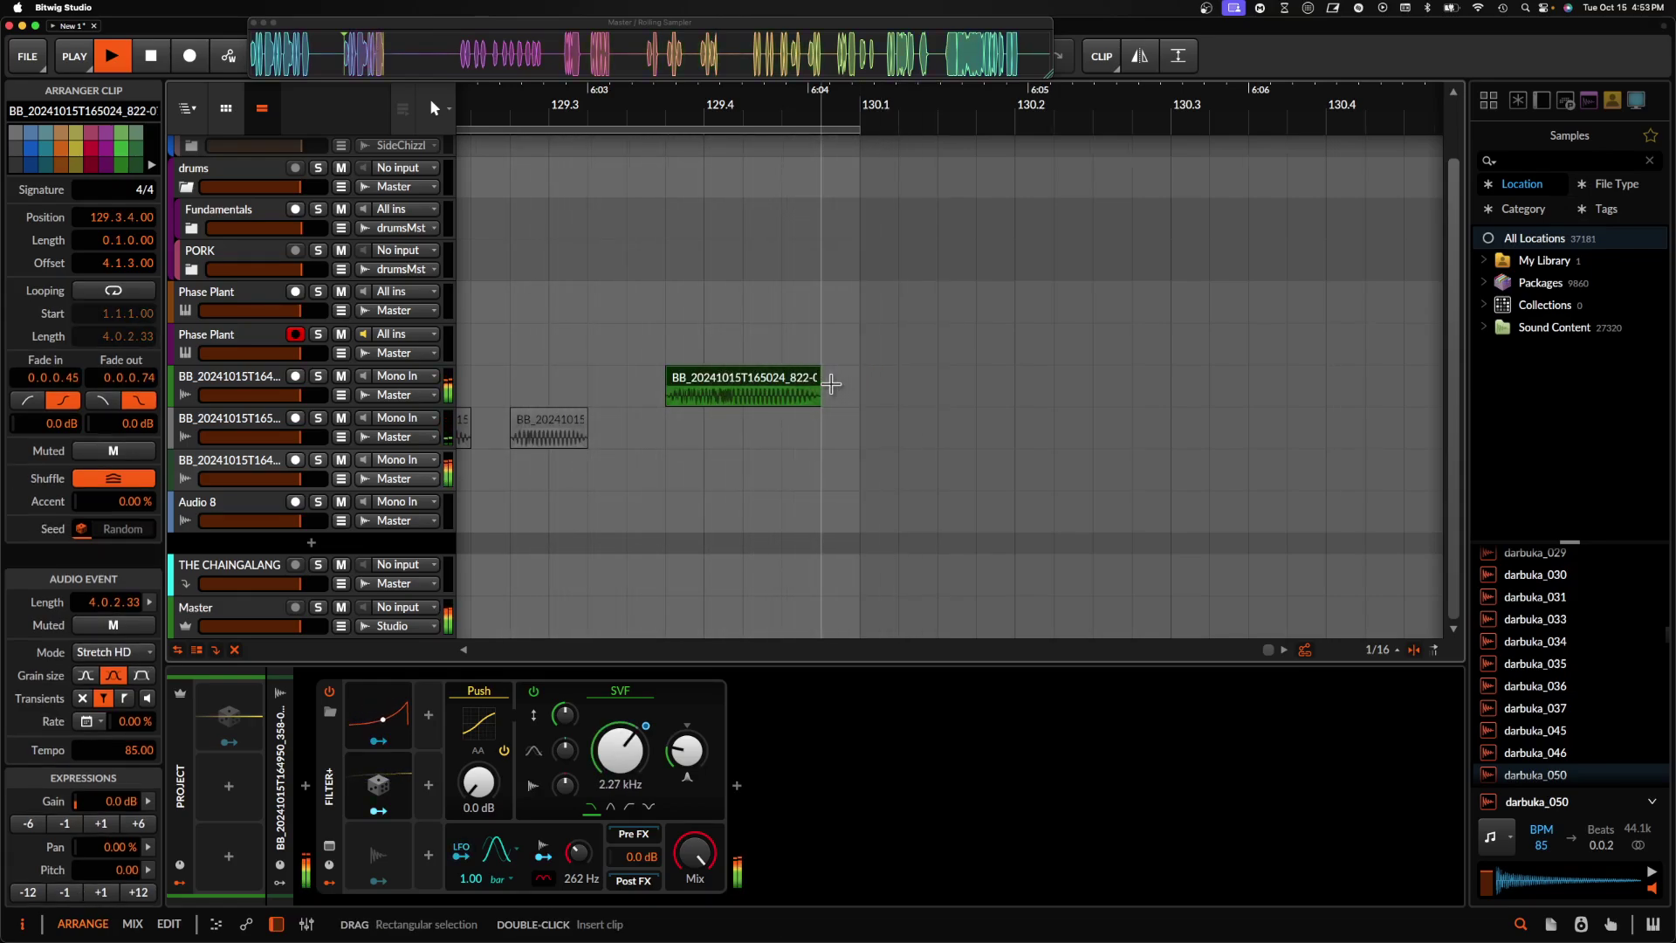
pyautogui.scroll(-2, 821, 397)
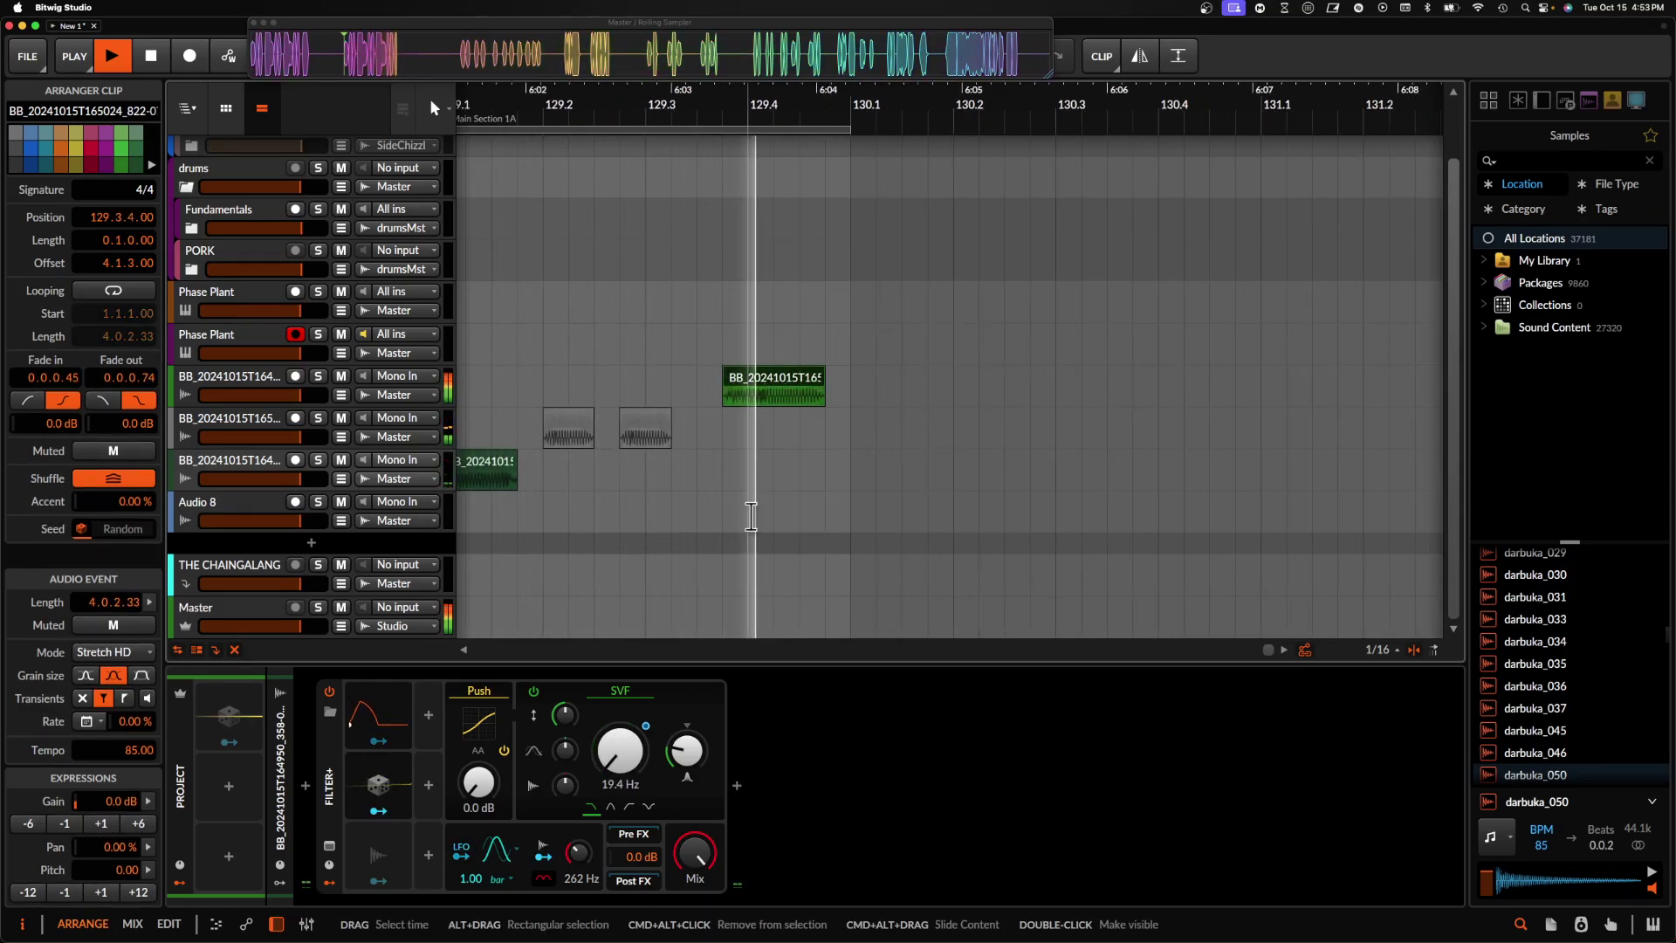
pyautogui.scroll(4, 814, 385)
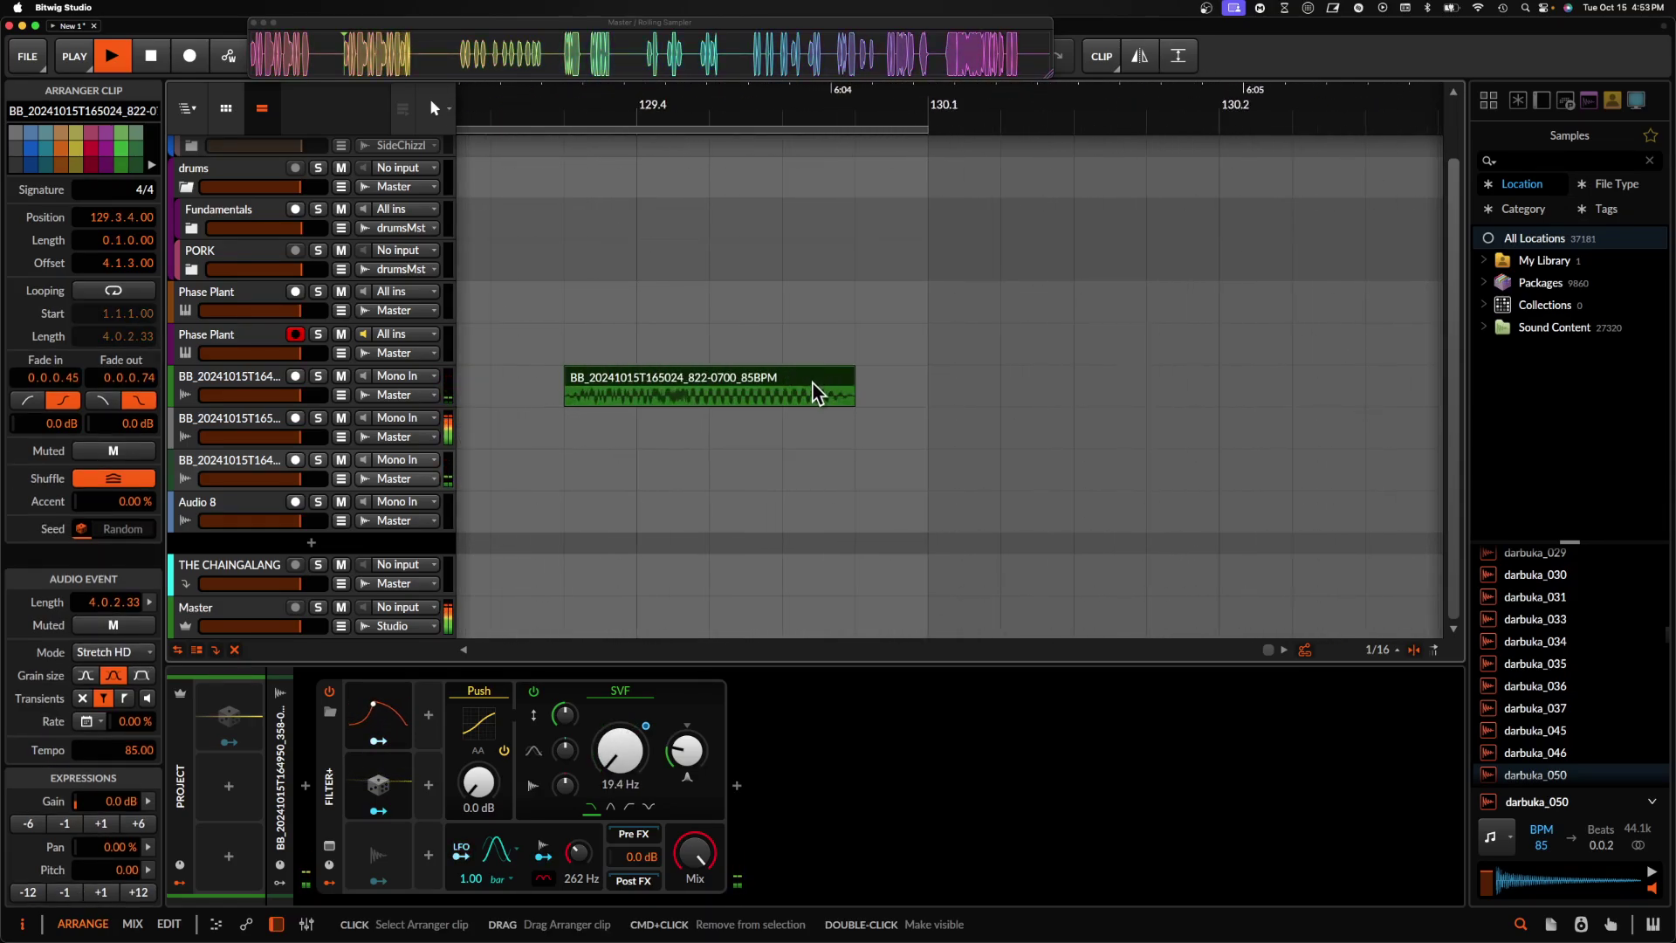
pyautogui.moveTo(815, 391); pyautogui.dragTo(838, 393)
pyautogui.press('space')
pyautogui.scroll(-6, 838, 393)
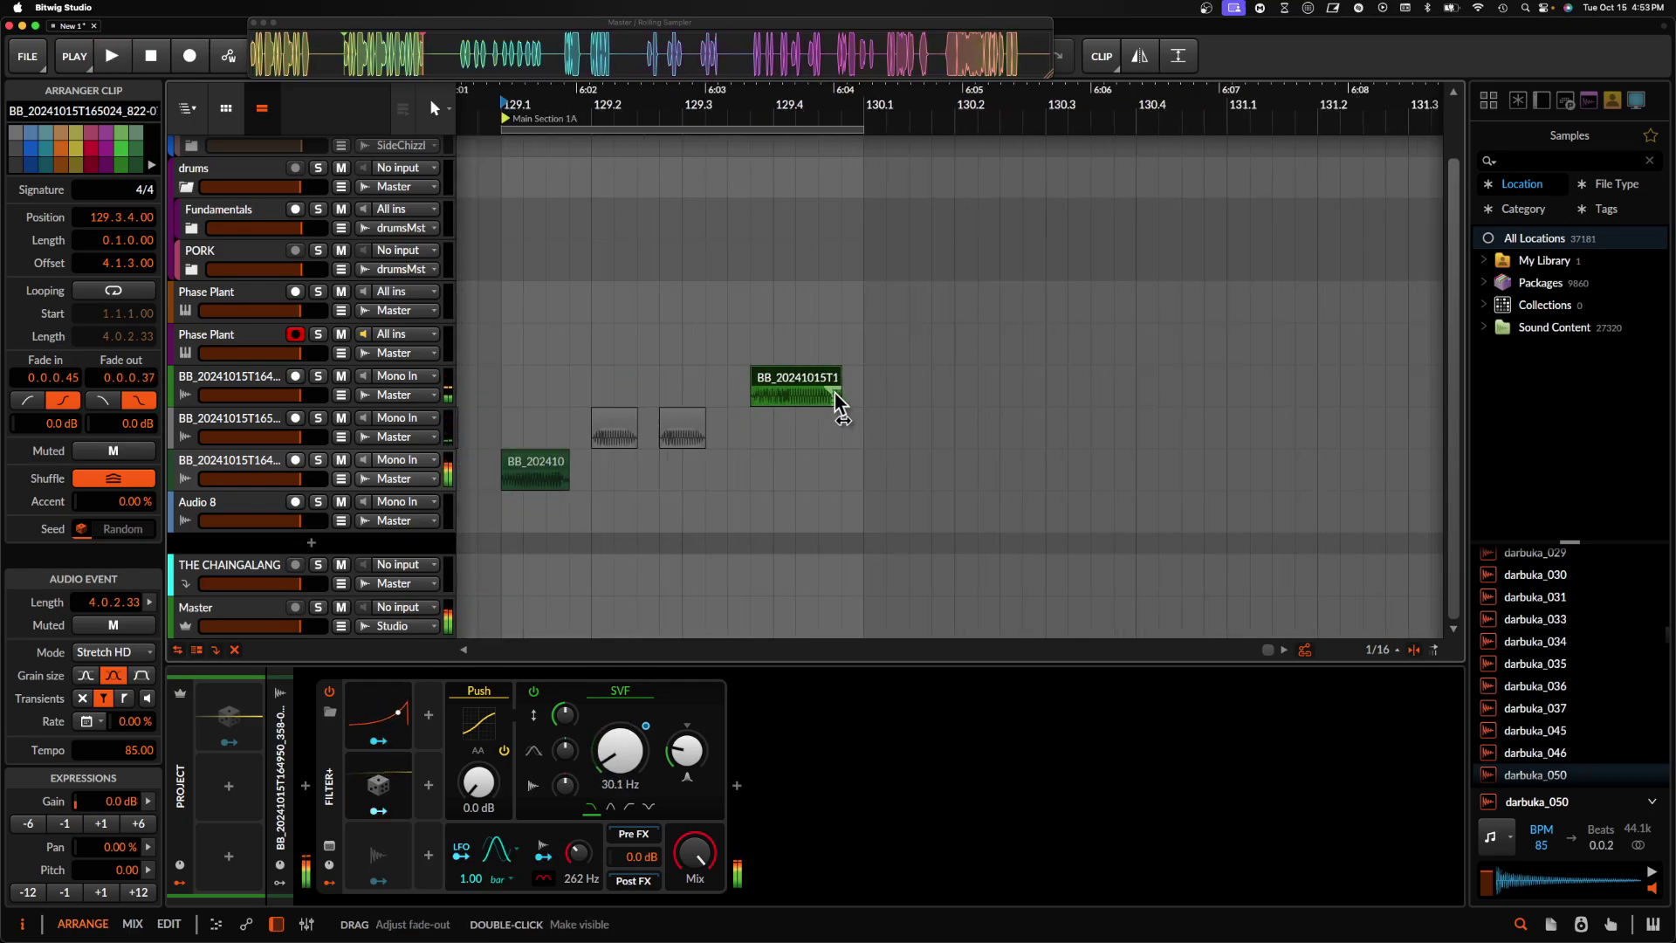
# - Duplicate the bar from 129.1 to 130.1 on the three sample tracks and extend the loop region to two bars
pyautogui.scroll(-2, 835, 393)
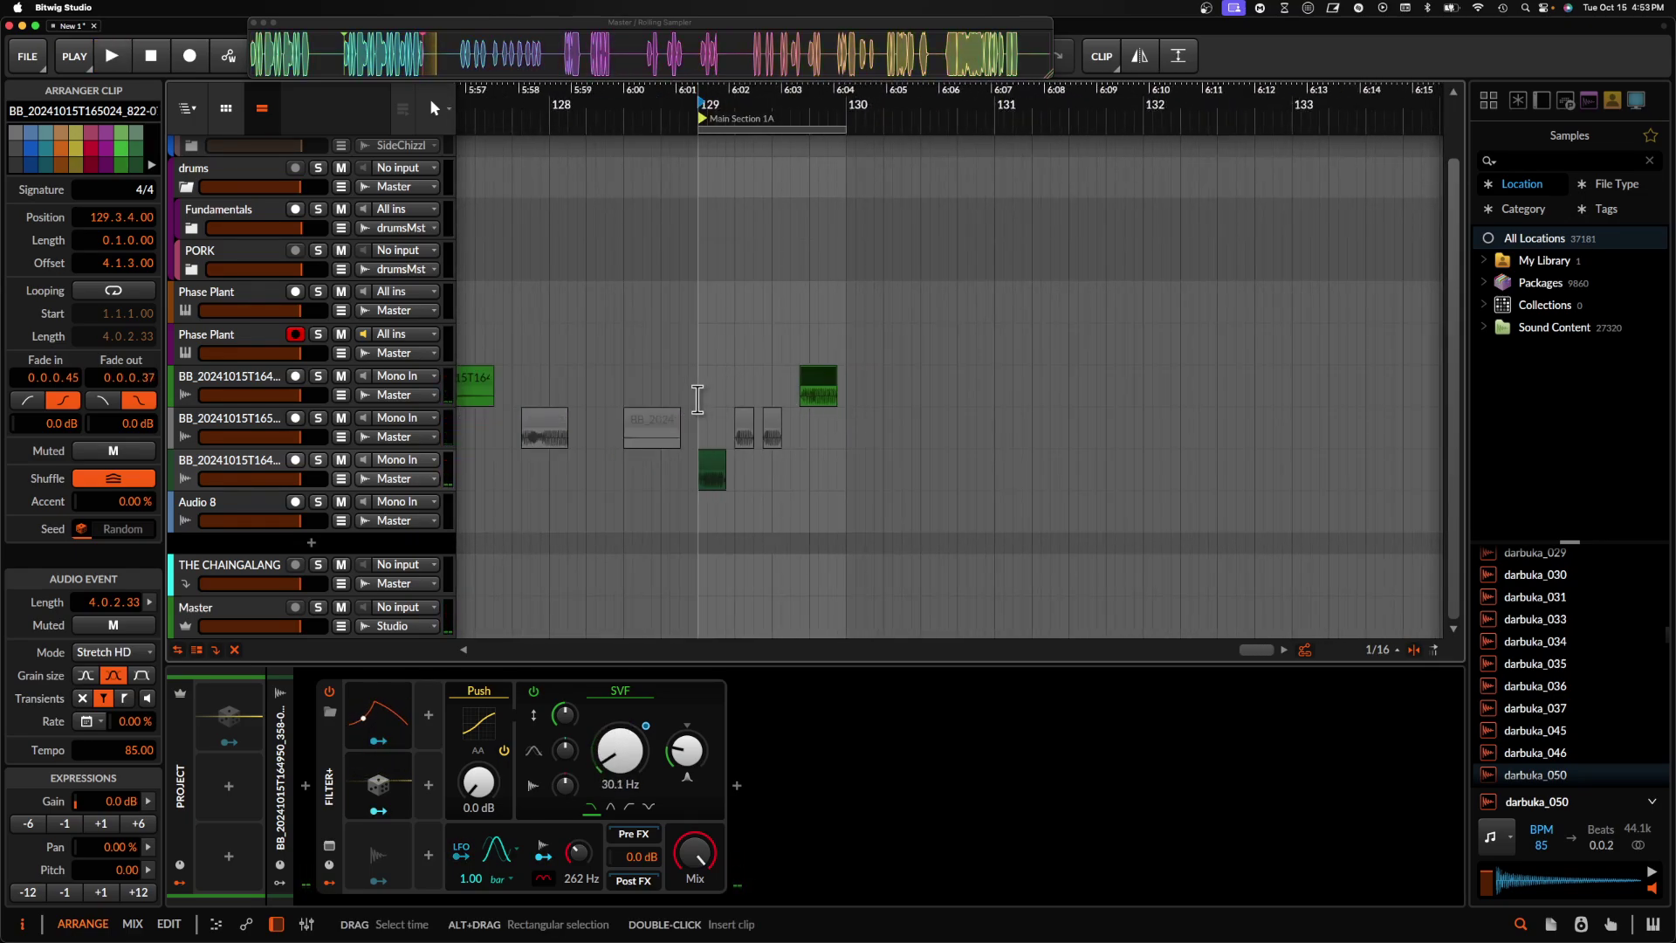
pyautogui.moveTo(699, 399); pyautogui.dragTo(809, 474)
pyautogui.press('super+d')
pyautogui.scroll(-2, 839, 486)
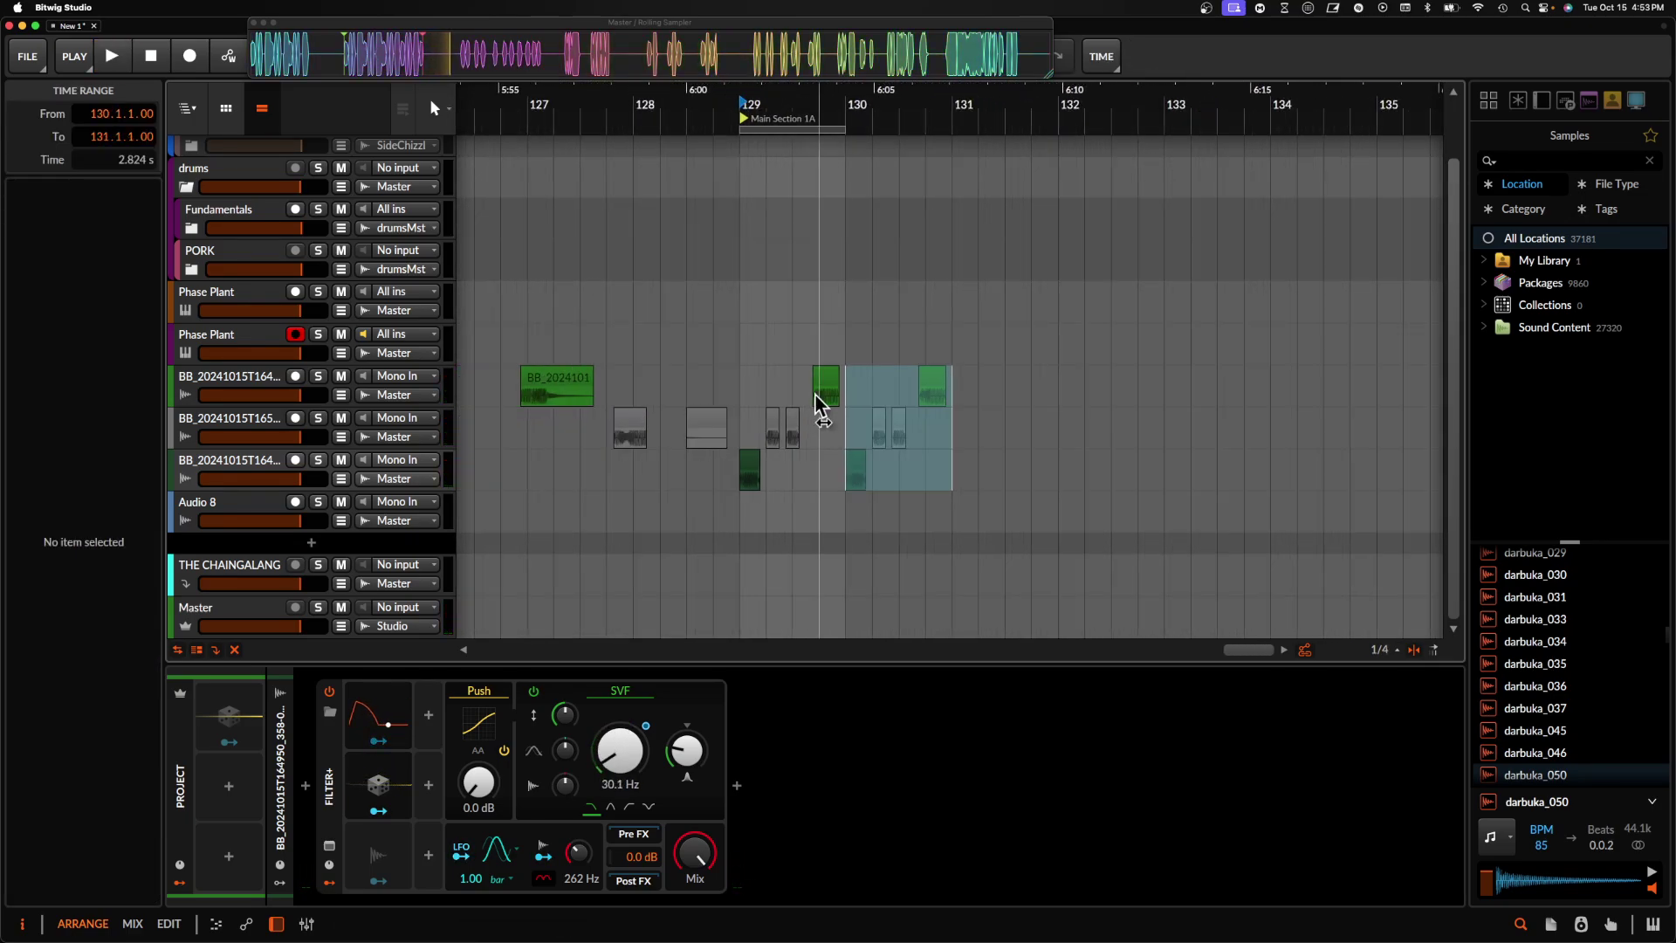
pyautogui.moveTo(840, 131); pyautogui.dragTo(961, 166)
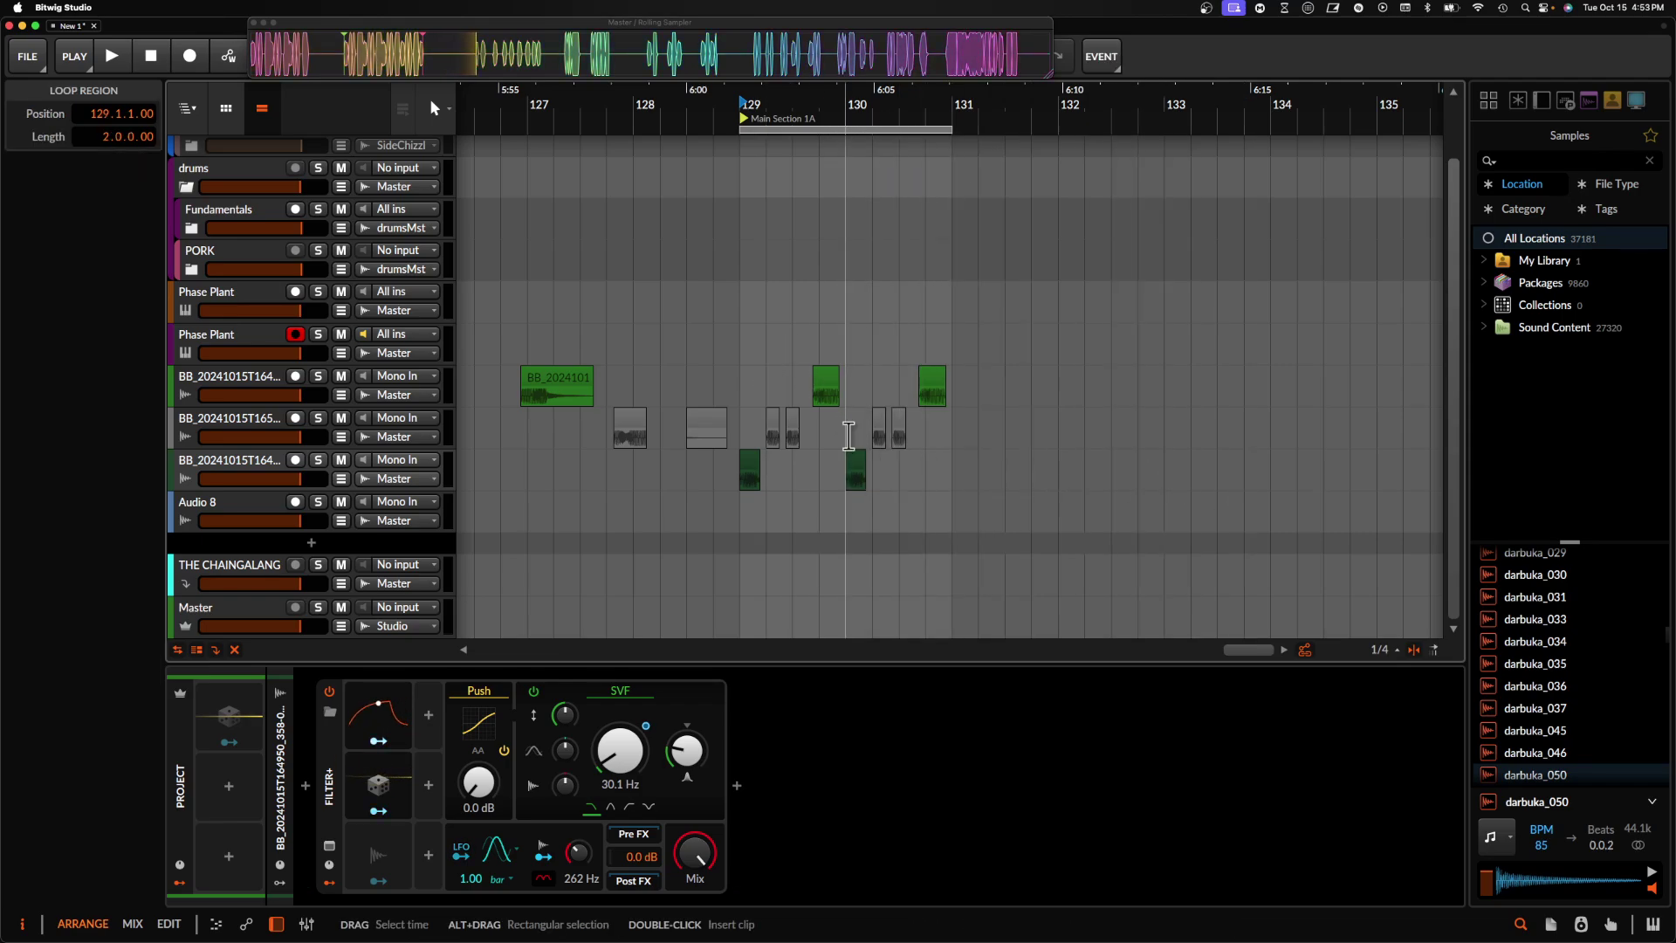
# - Audition the green clip near 127.1, split it at 127.1.4 and cut the tail section from the track
pyautogui.hscroll(-3, 848, 436)
pyautogui.scroll(3, 767, 397)
pyautogui.click(851, 400)
pyautogui.scroll(3, 846, 400)
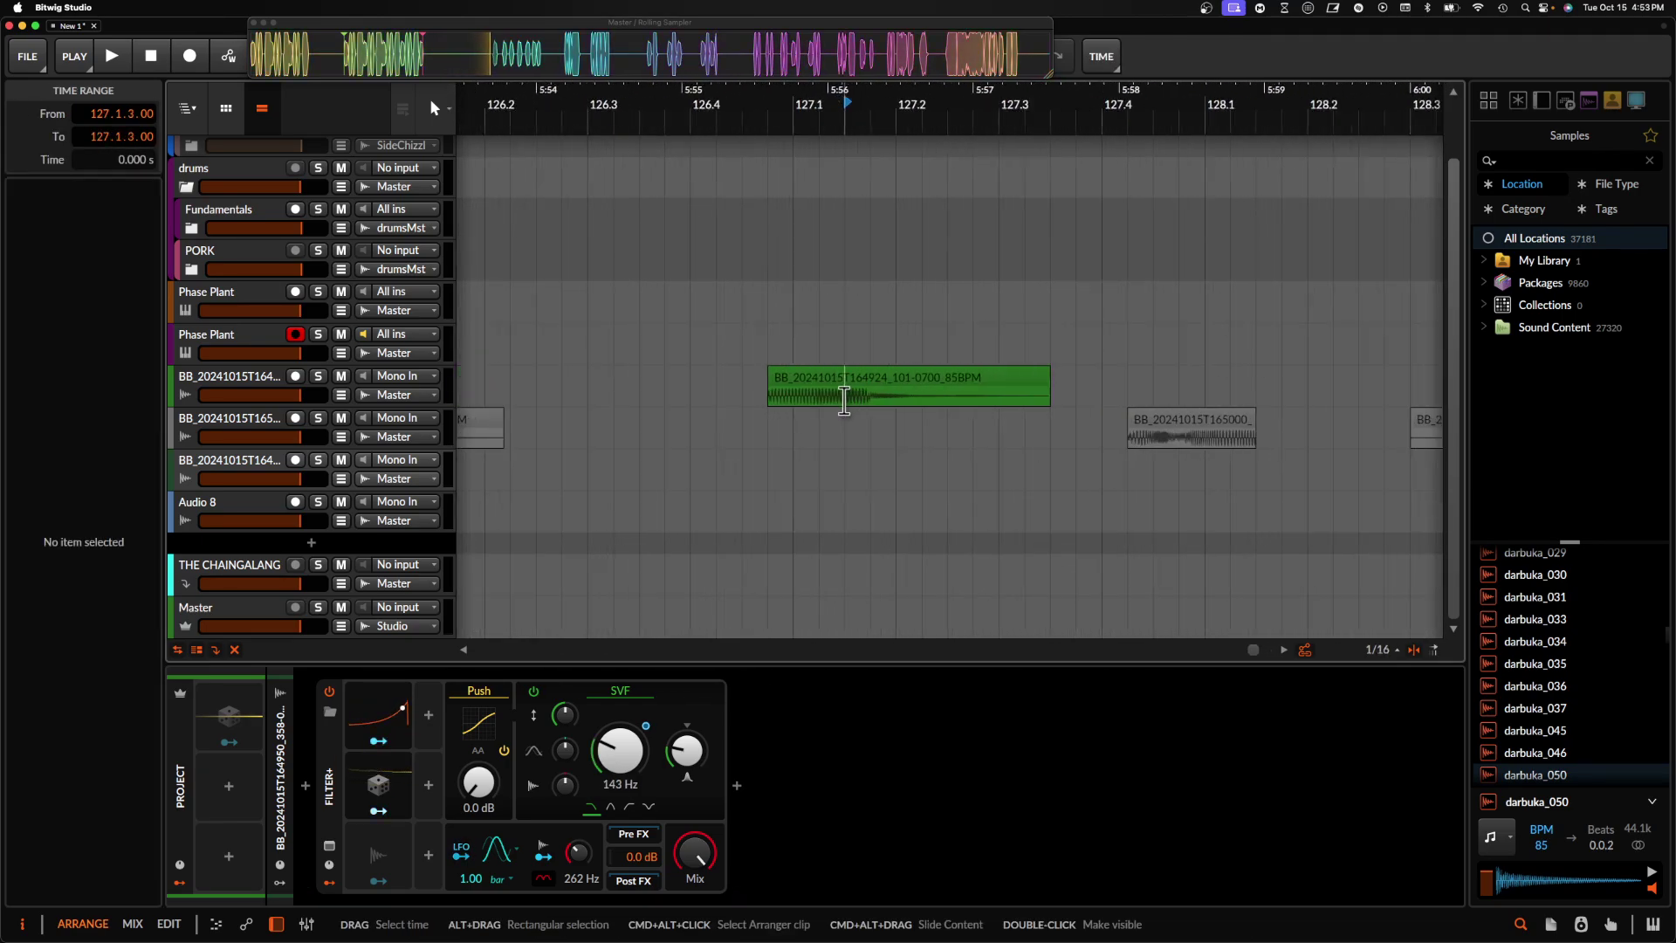
pyautogui.press('space')
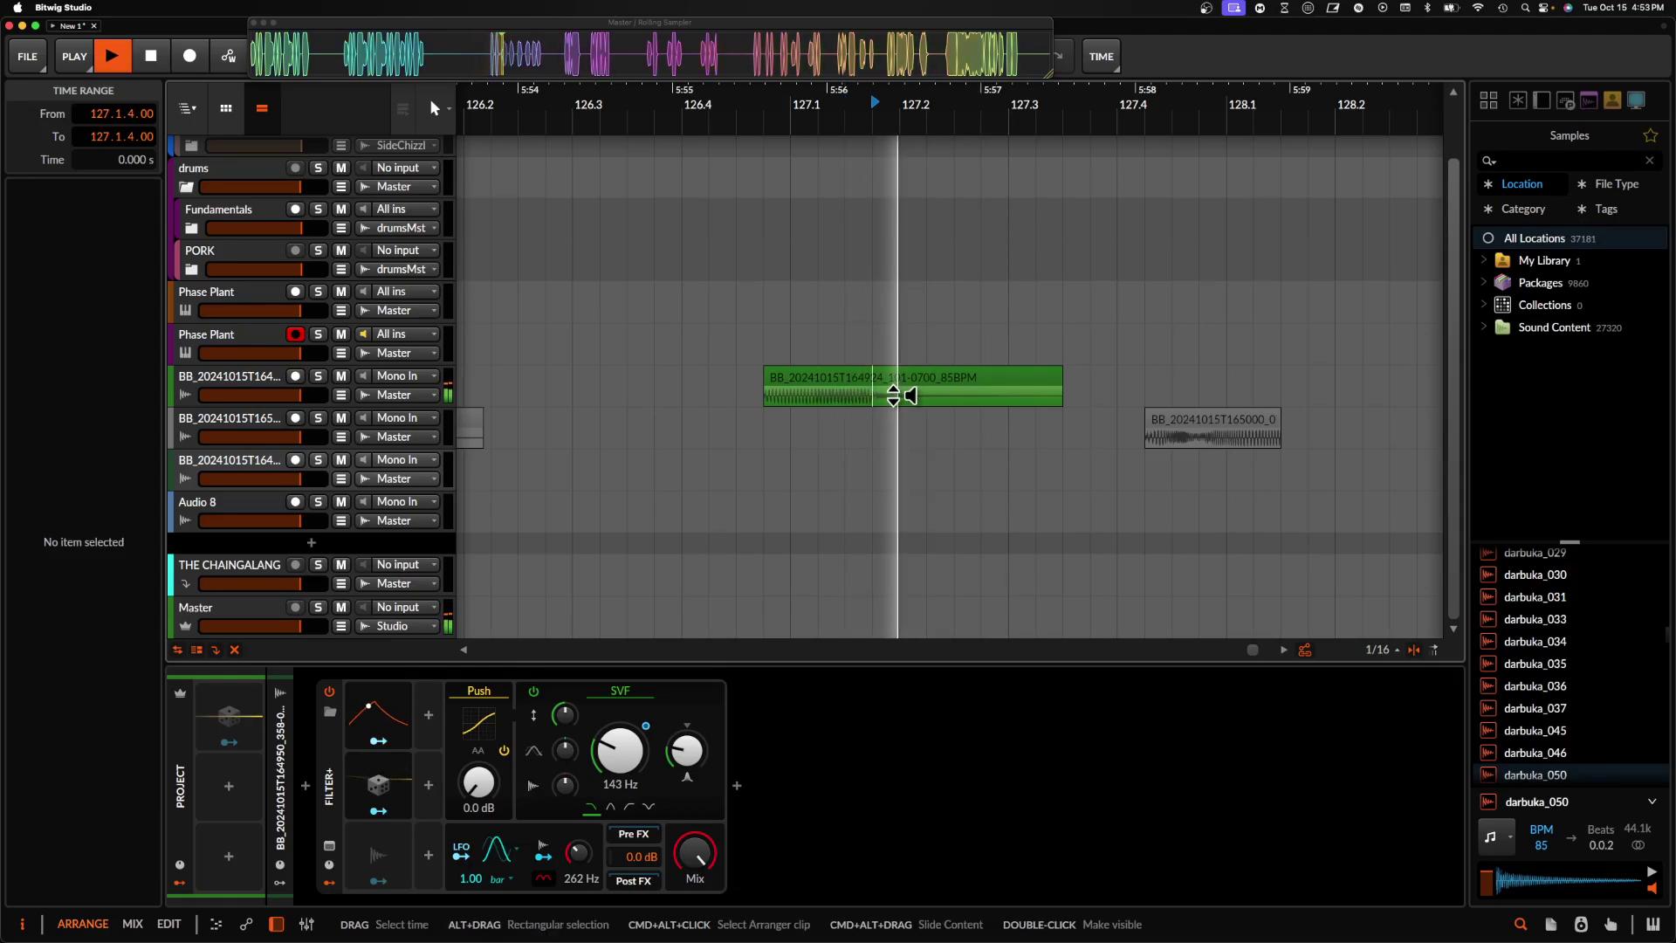
pyautogui.click(898, 385)
pyautogui.press('space')
pyautogui.click(873, 404)
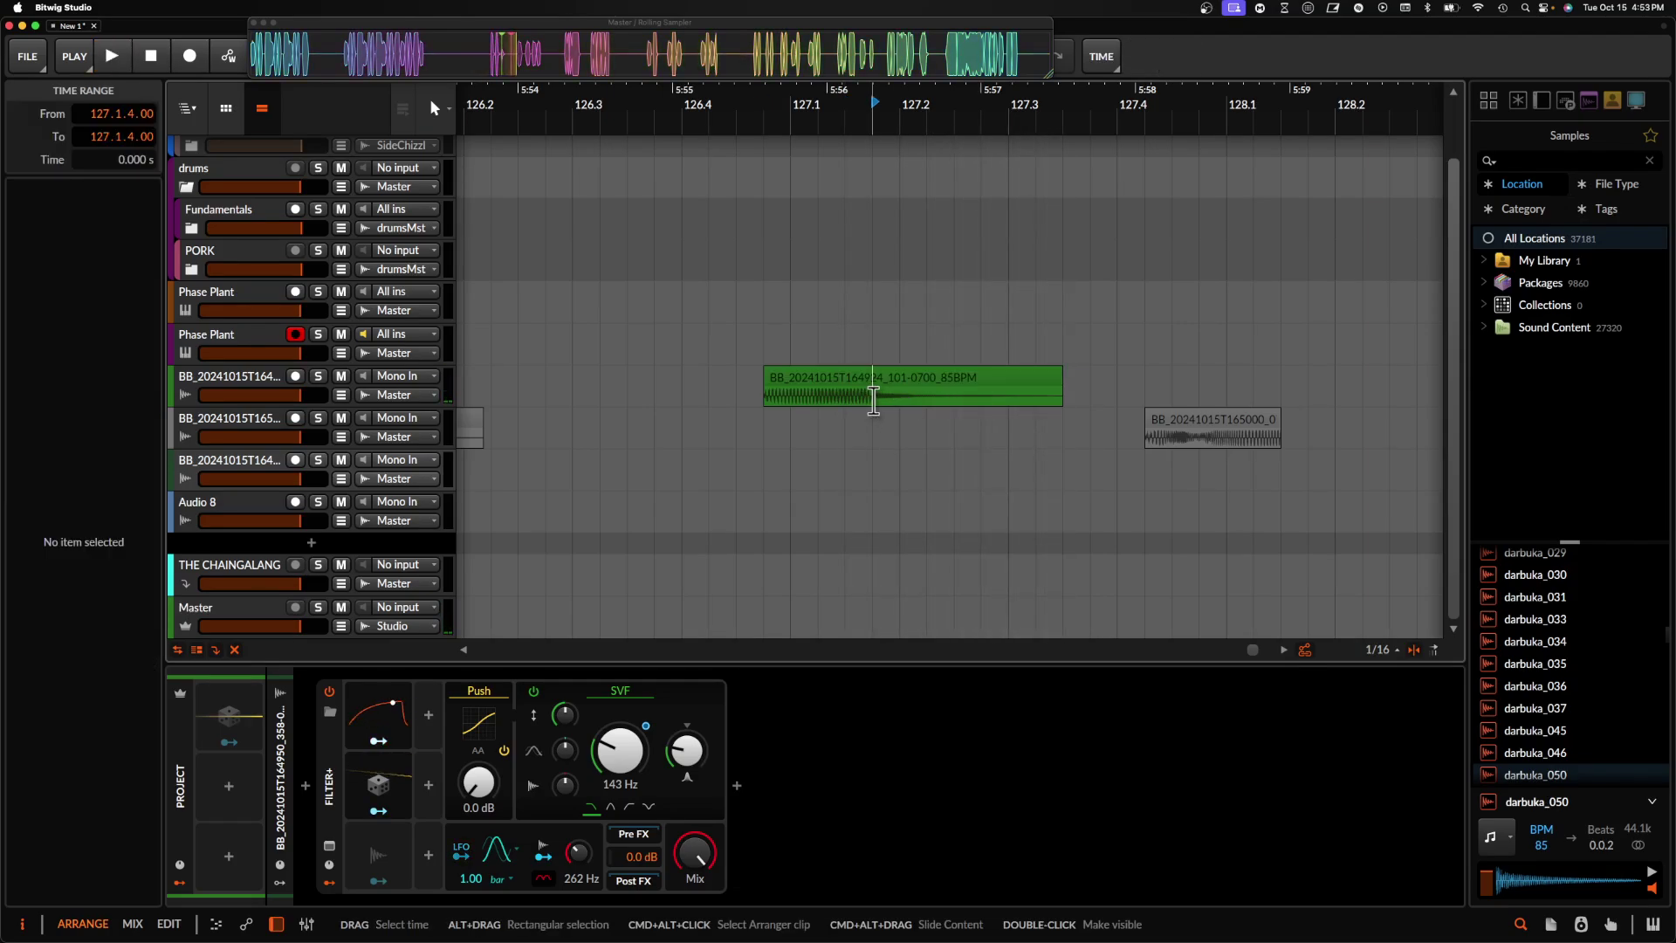
pyautogui.click(908, 380)
pyautogui.press('Delete')
# - Add a new audio track directly below the green sample track
pyautogui.scroll(-3, 961, 384)
pyautogui.hscroll(3, 1018, 389)
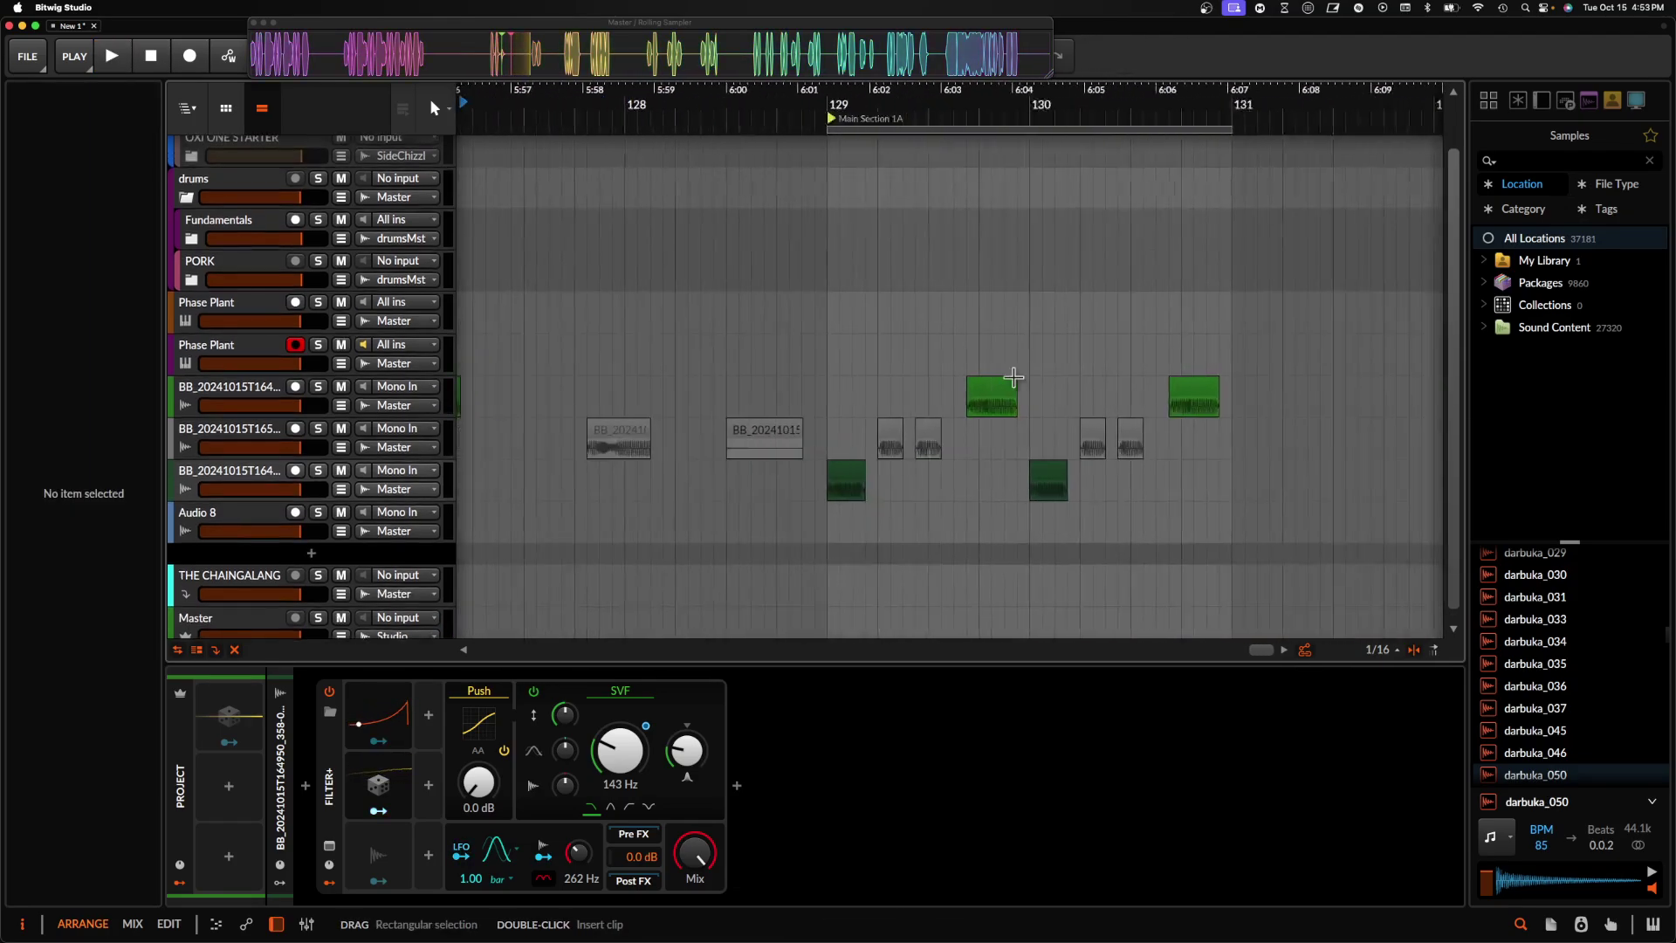
pyautogui.click(269, 359)
pyautogui.click(260, 394)
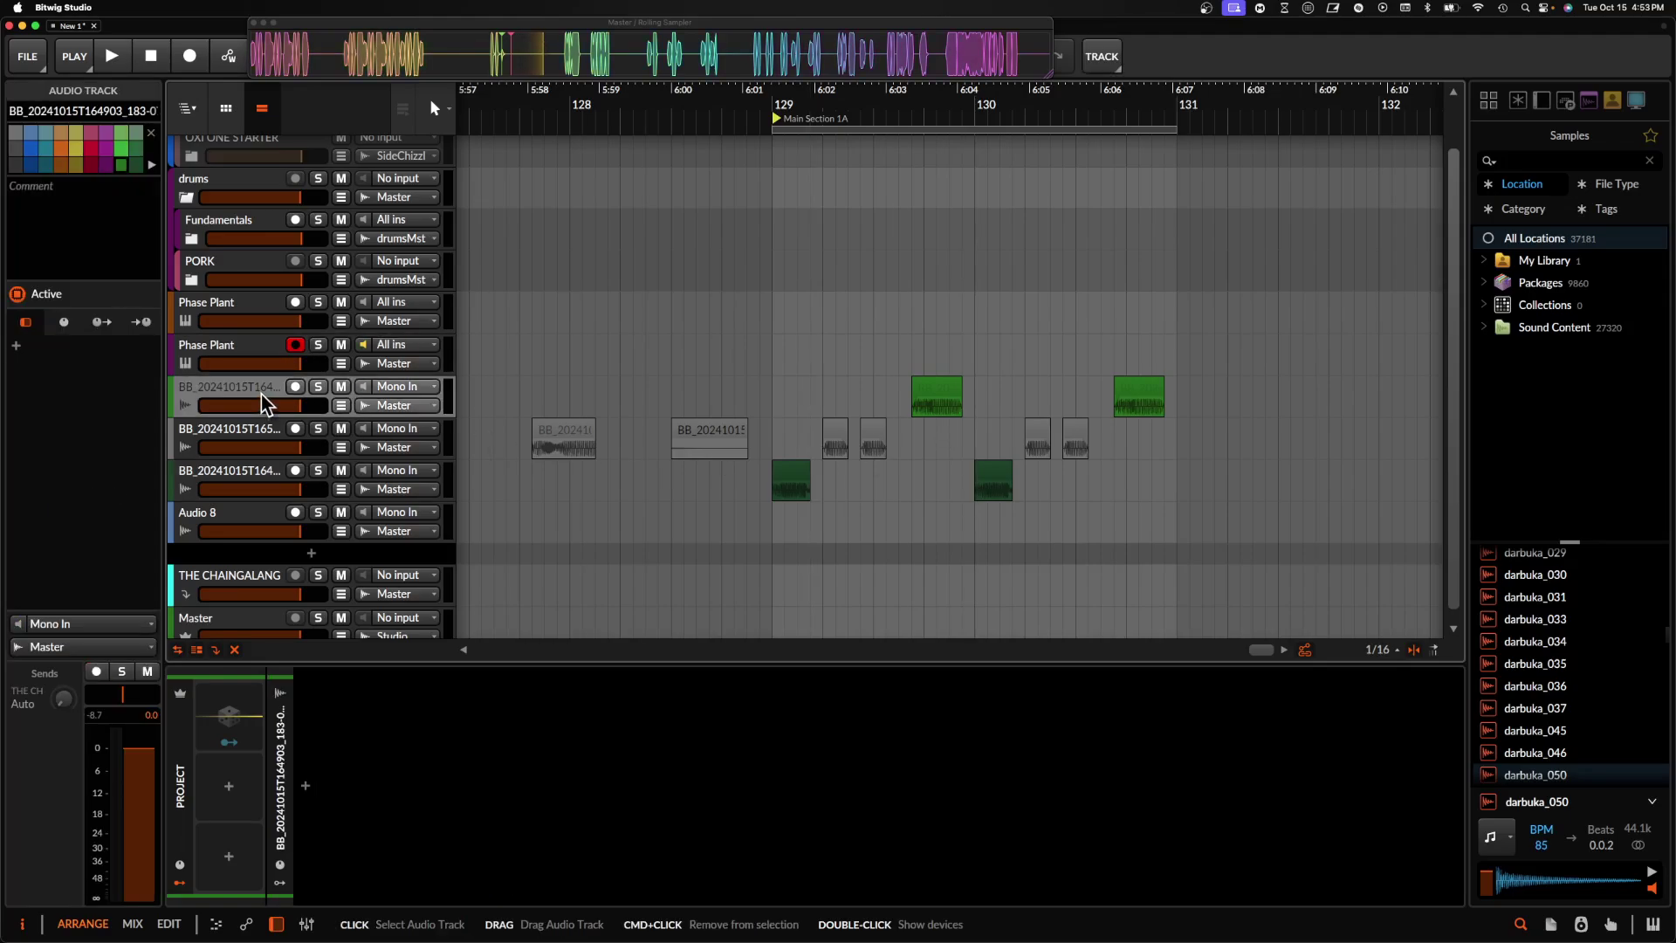
pyautogui.press('super+t')
pyautogui.scroll(3, 748, 423)
pyautogui.hscroll(4, 854, 422)
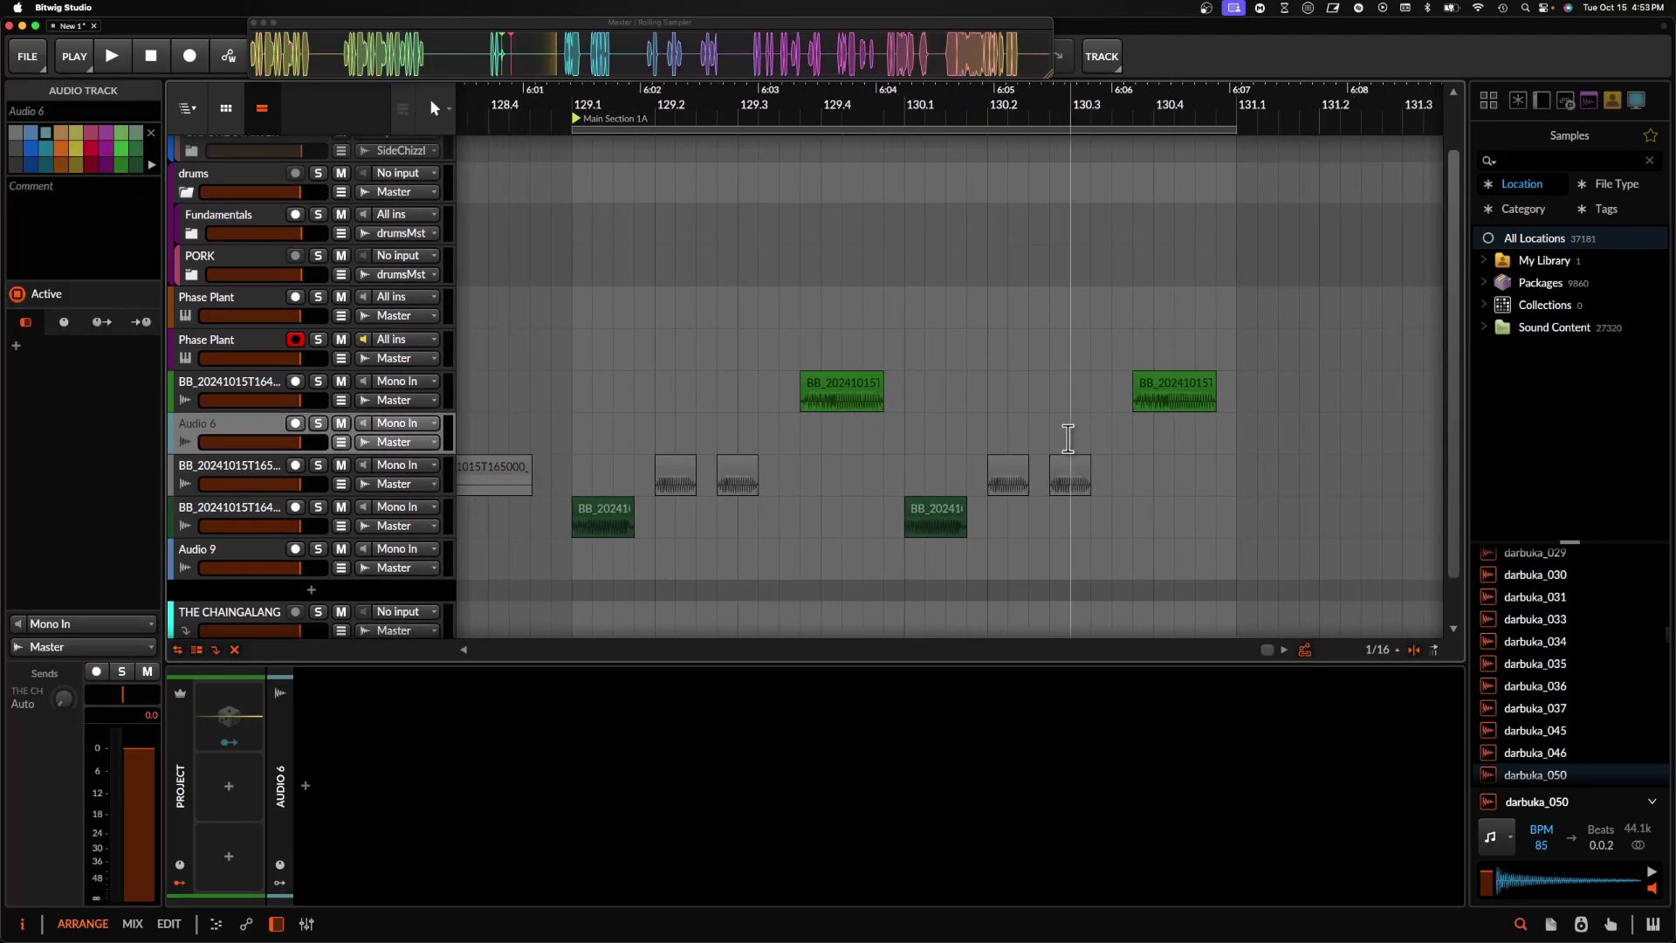
# - Paste the cut tail onto the new track at 130.3.2 and trim it to a length of 0.0.2
pyautogui.press('super+v')
pyautogui.click(1143, 443)
pyautogui.press('super+e')
pyautogui.click(1149, 426)
pyautogui.press('Delete')
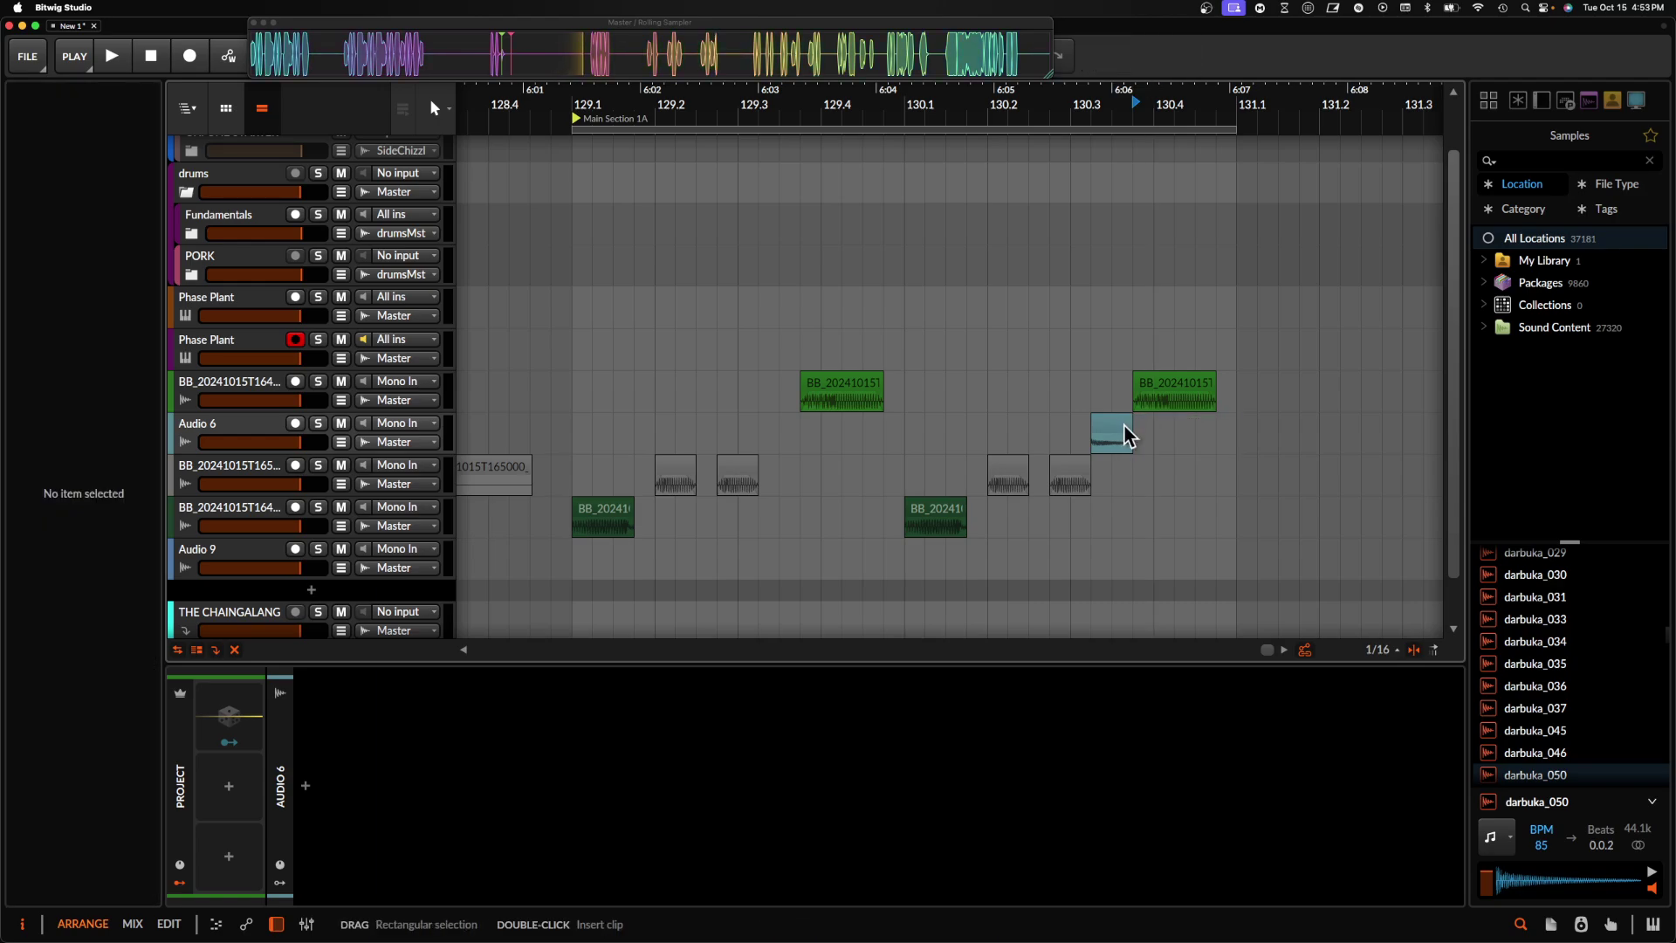
# - Audition the pasted tail clip at 130.3.2 and raise its gain to +7.1 dB
pyautogui.click(1122, 434)
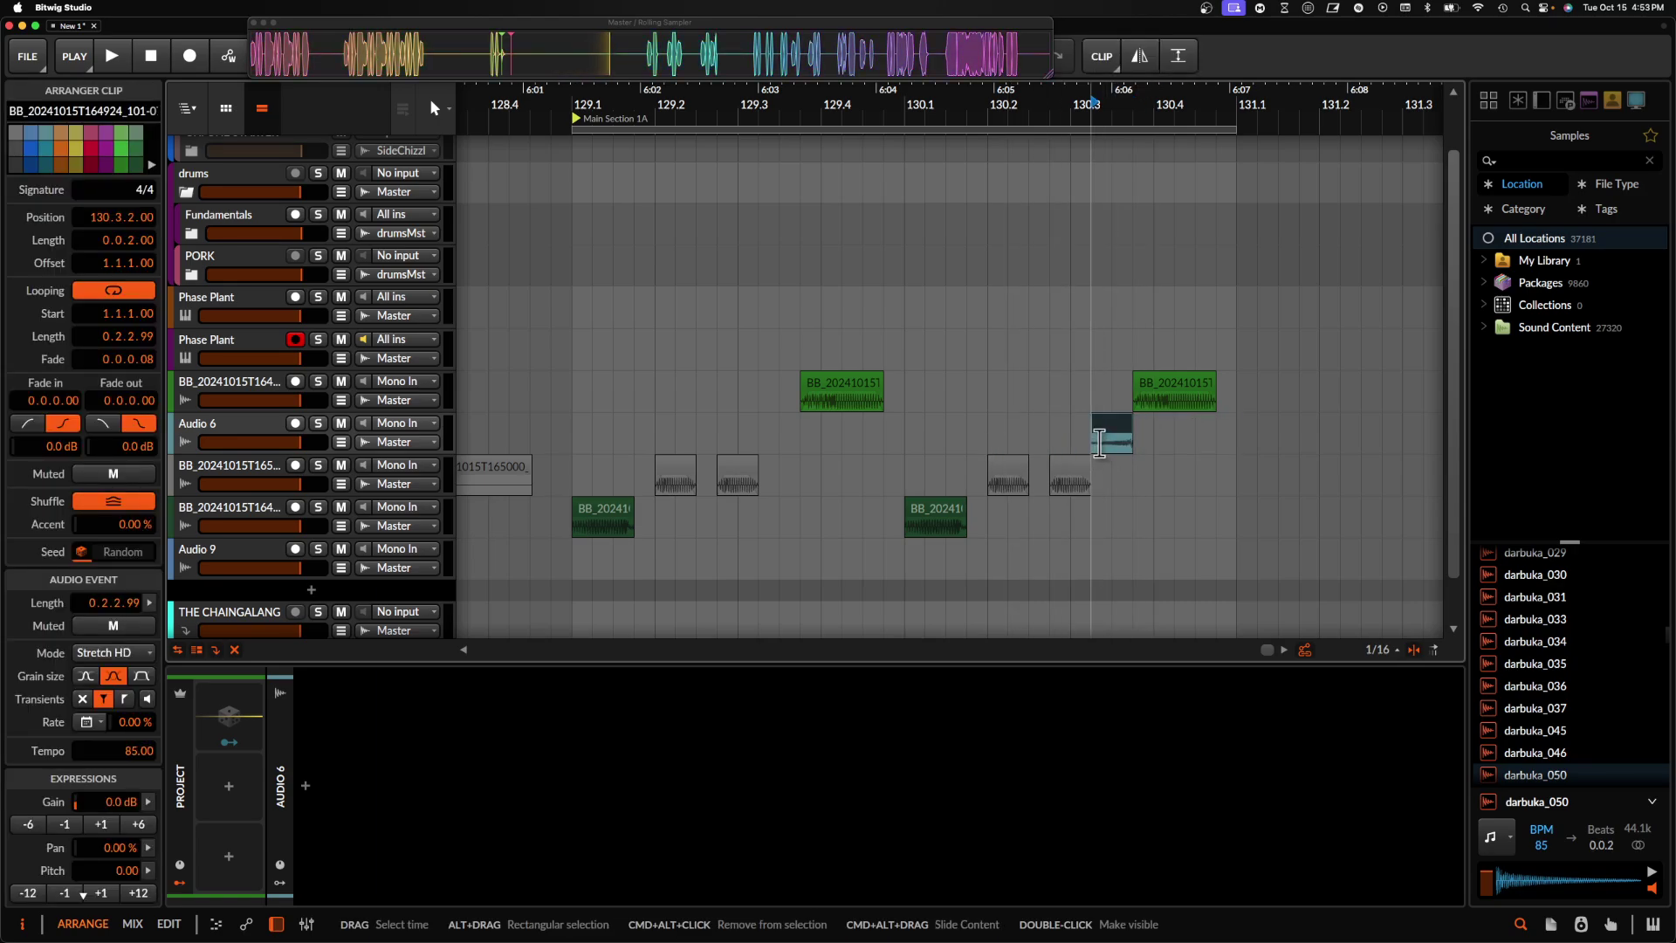
pyautogui.scroll(3, 1125, 437)
pyautogui.press('space')
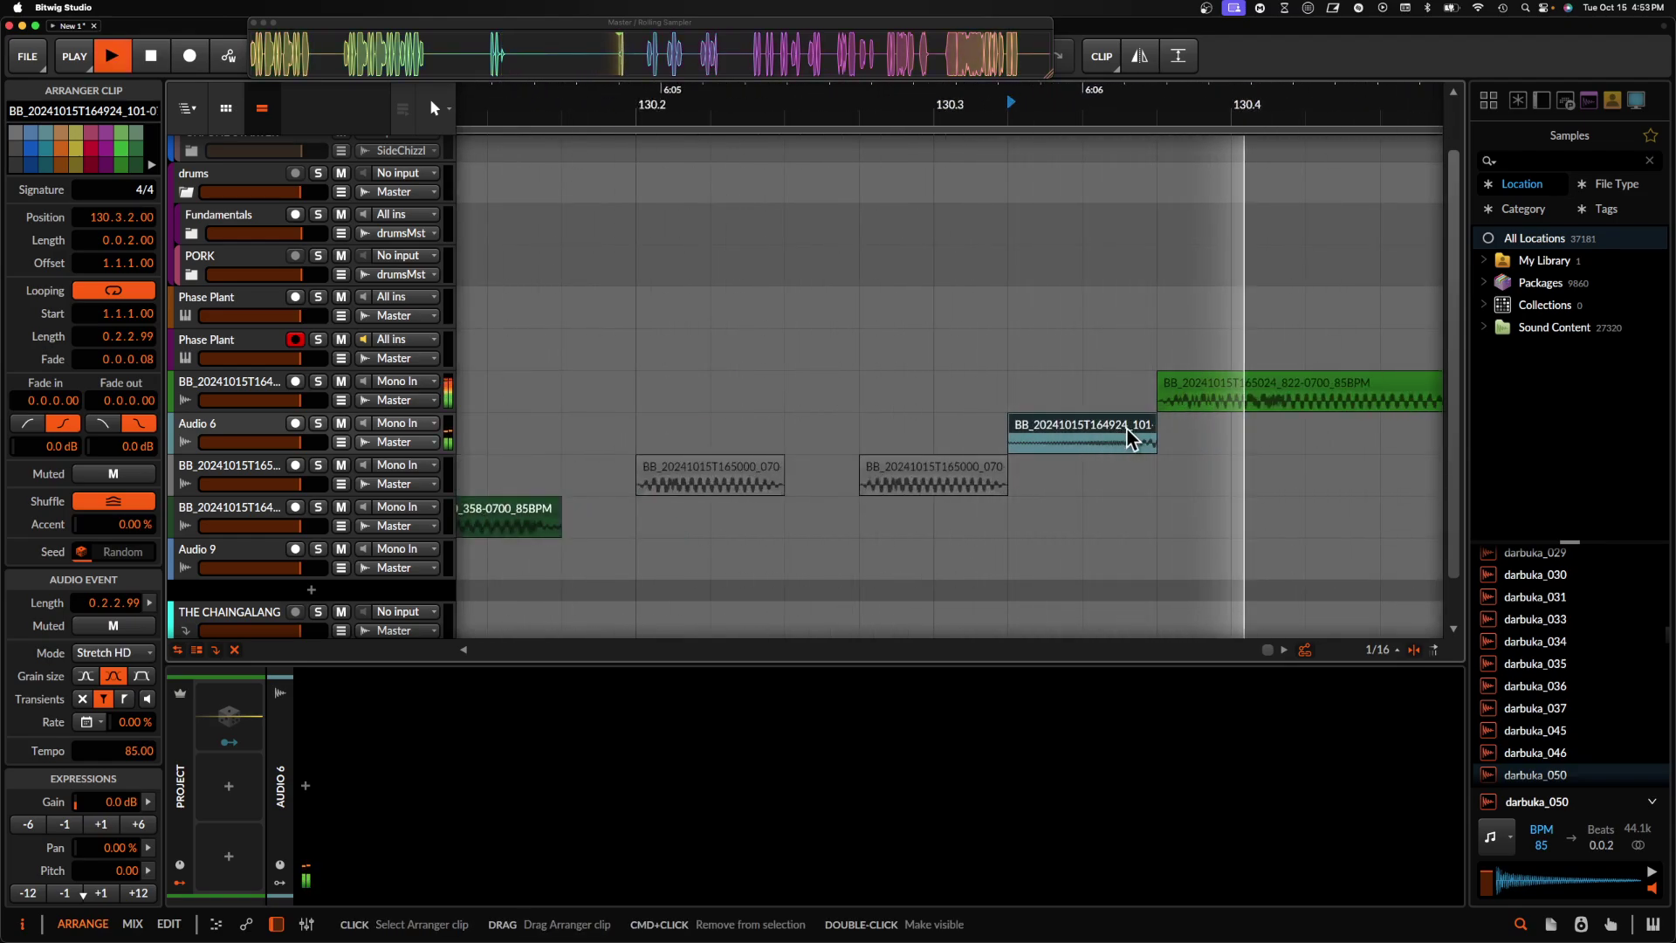
pyautogui.scroll(-4, 1125, 432)
pyautogui.press('space')
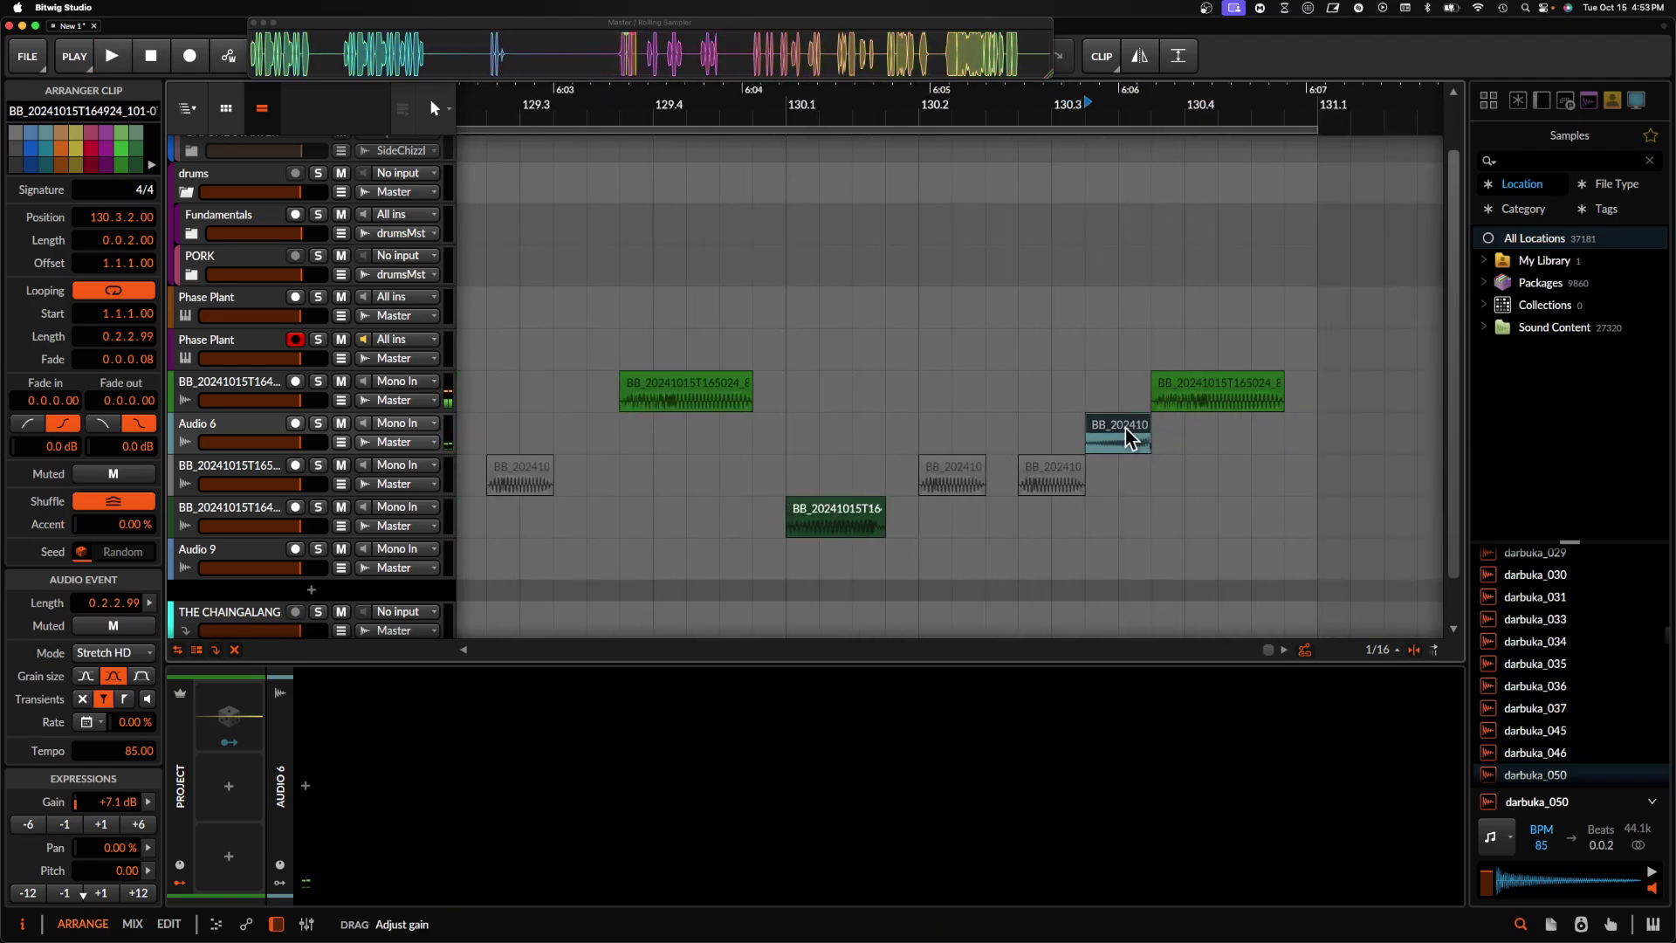
# - Audition the two-bar bass sequence in Main Section 1A with the louder tail clip
pyautogui.press('space')
pyautogui.scroll(-3, 1126, 434)
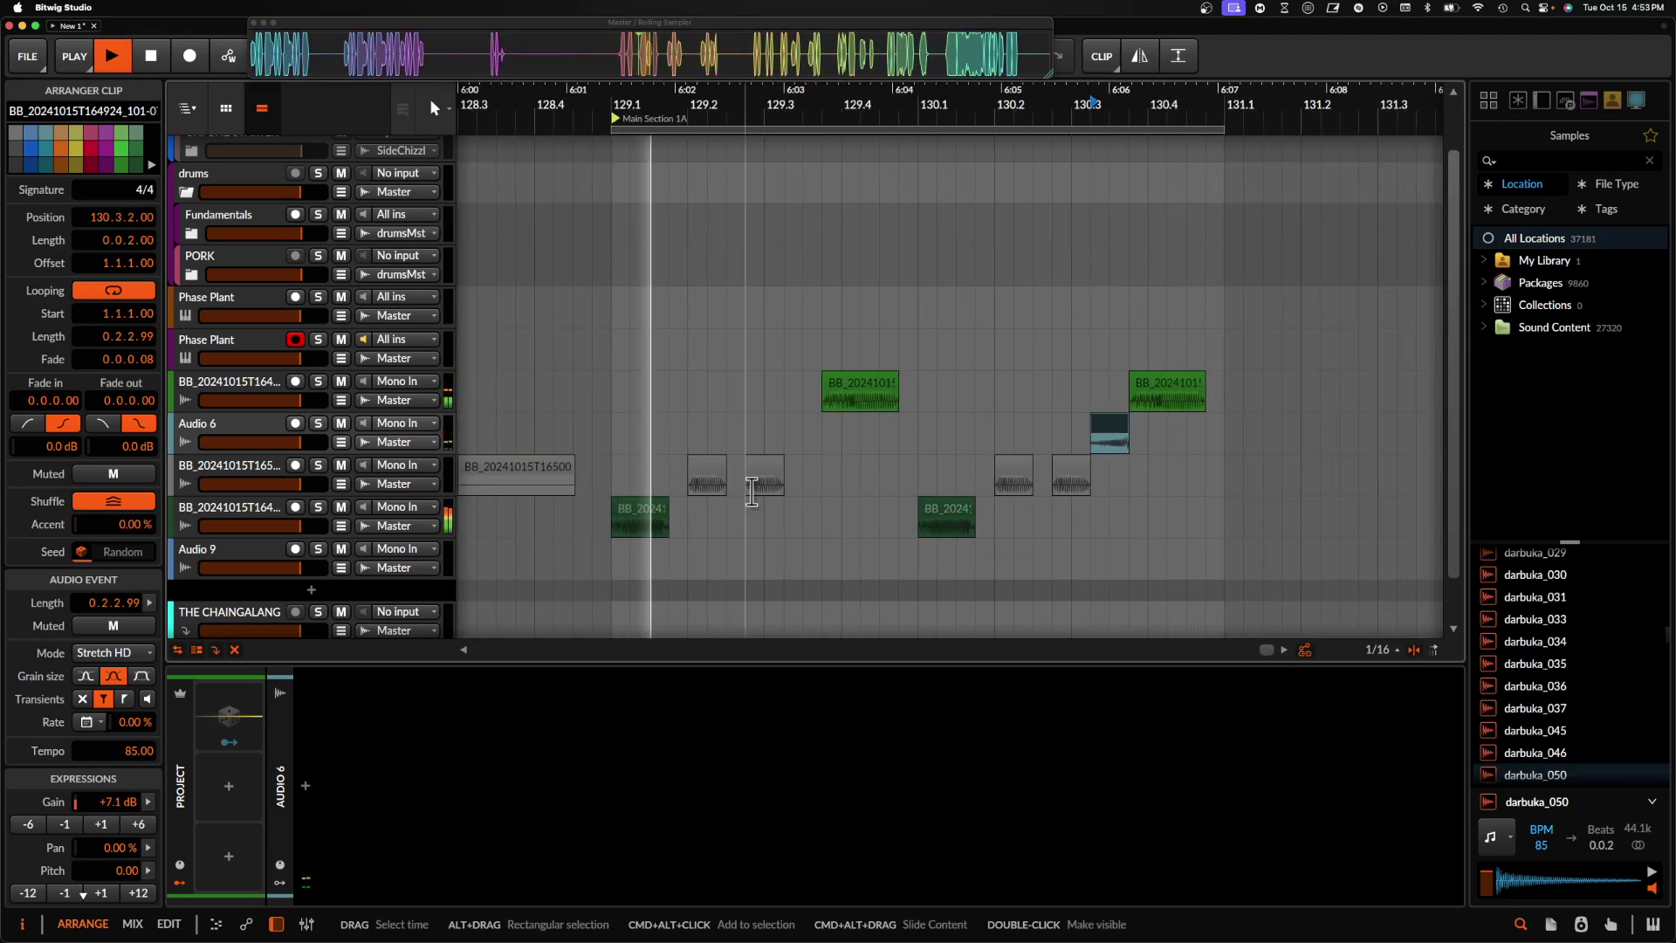
pyautogui.click(644, 516)
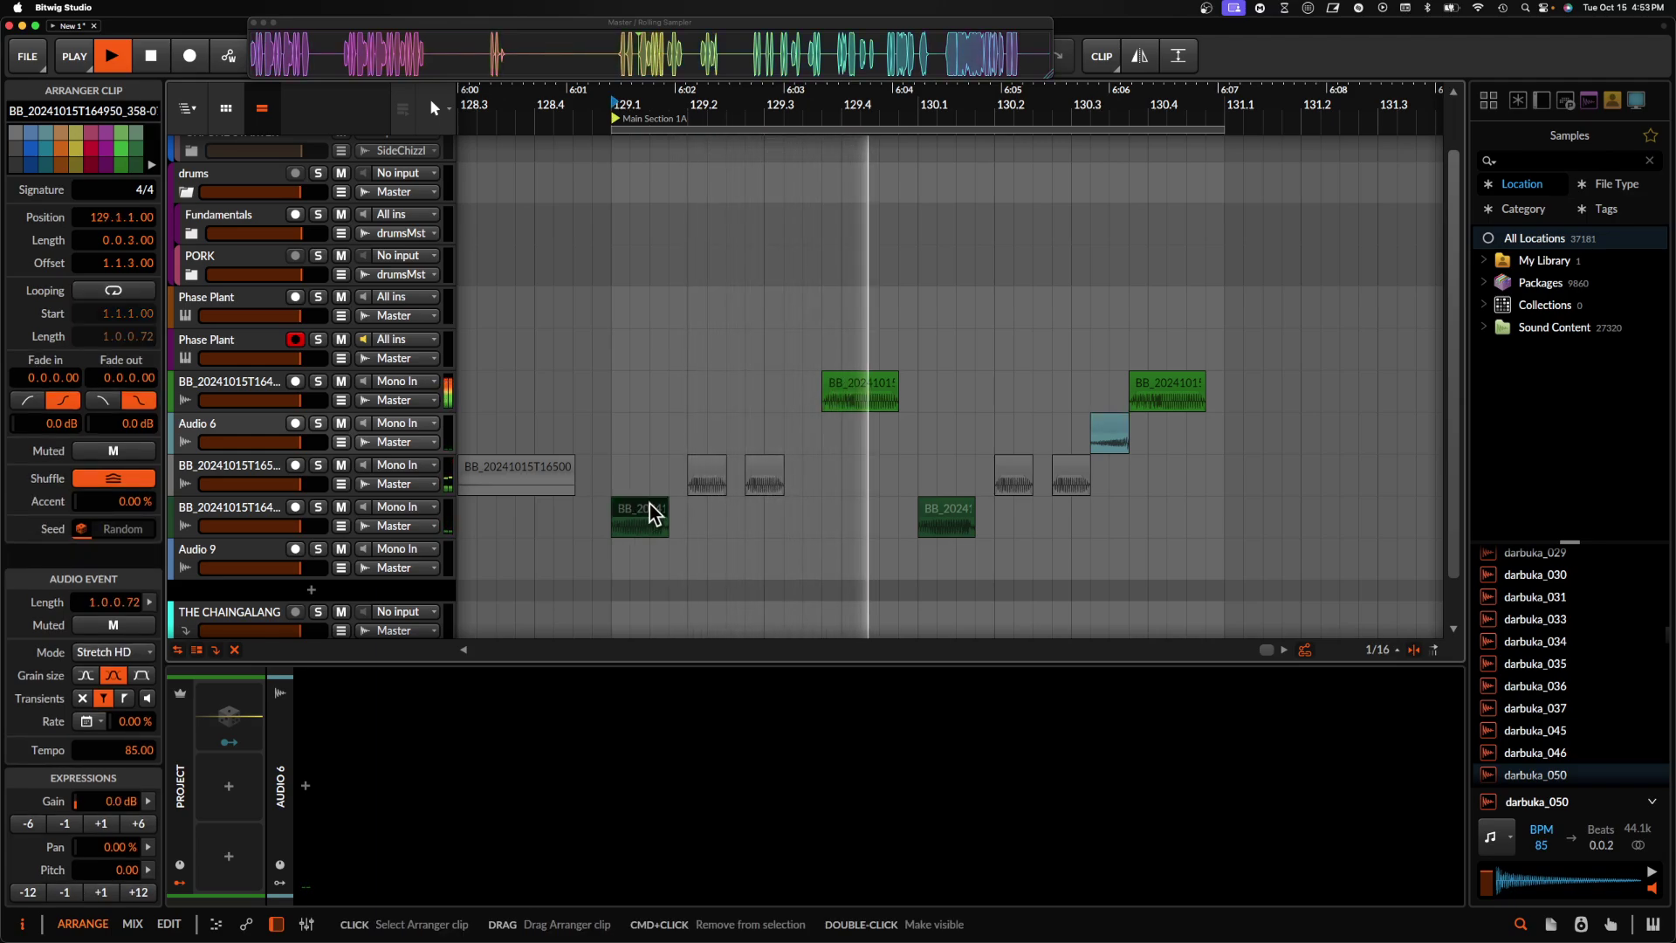
pyautogui.scroll(-1, 926, 457)
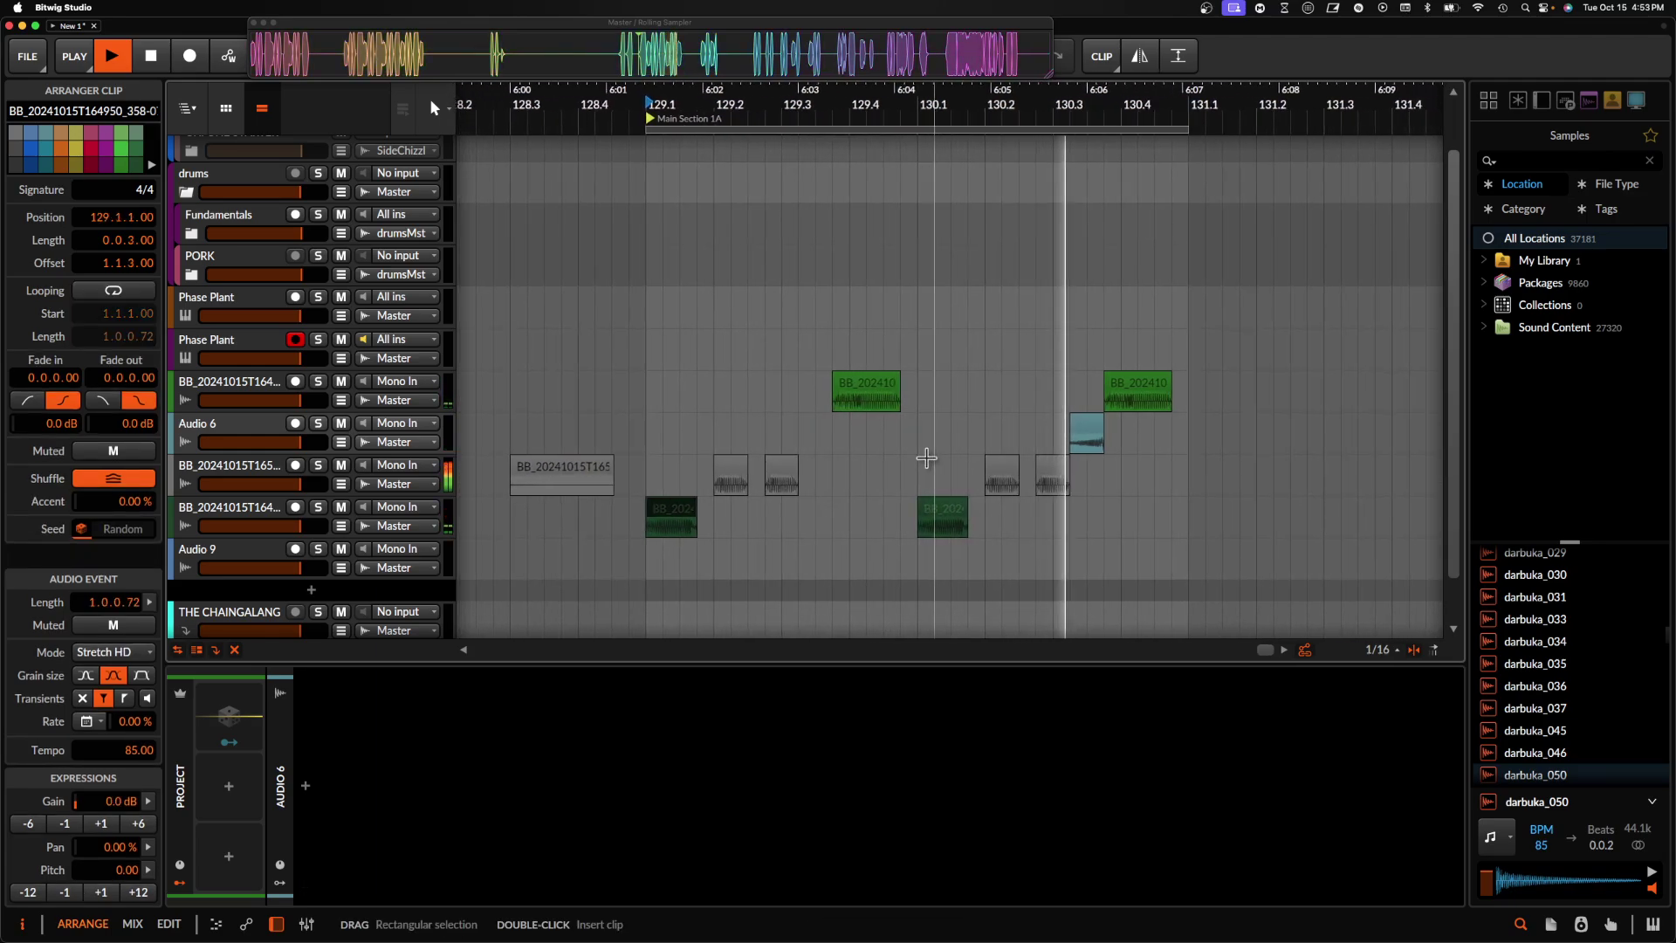
pyautogui.scroll(-1, 833, 477)
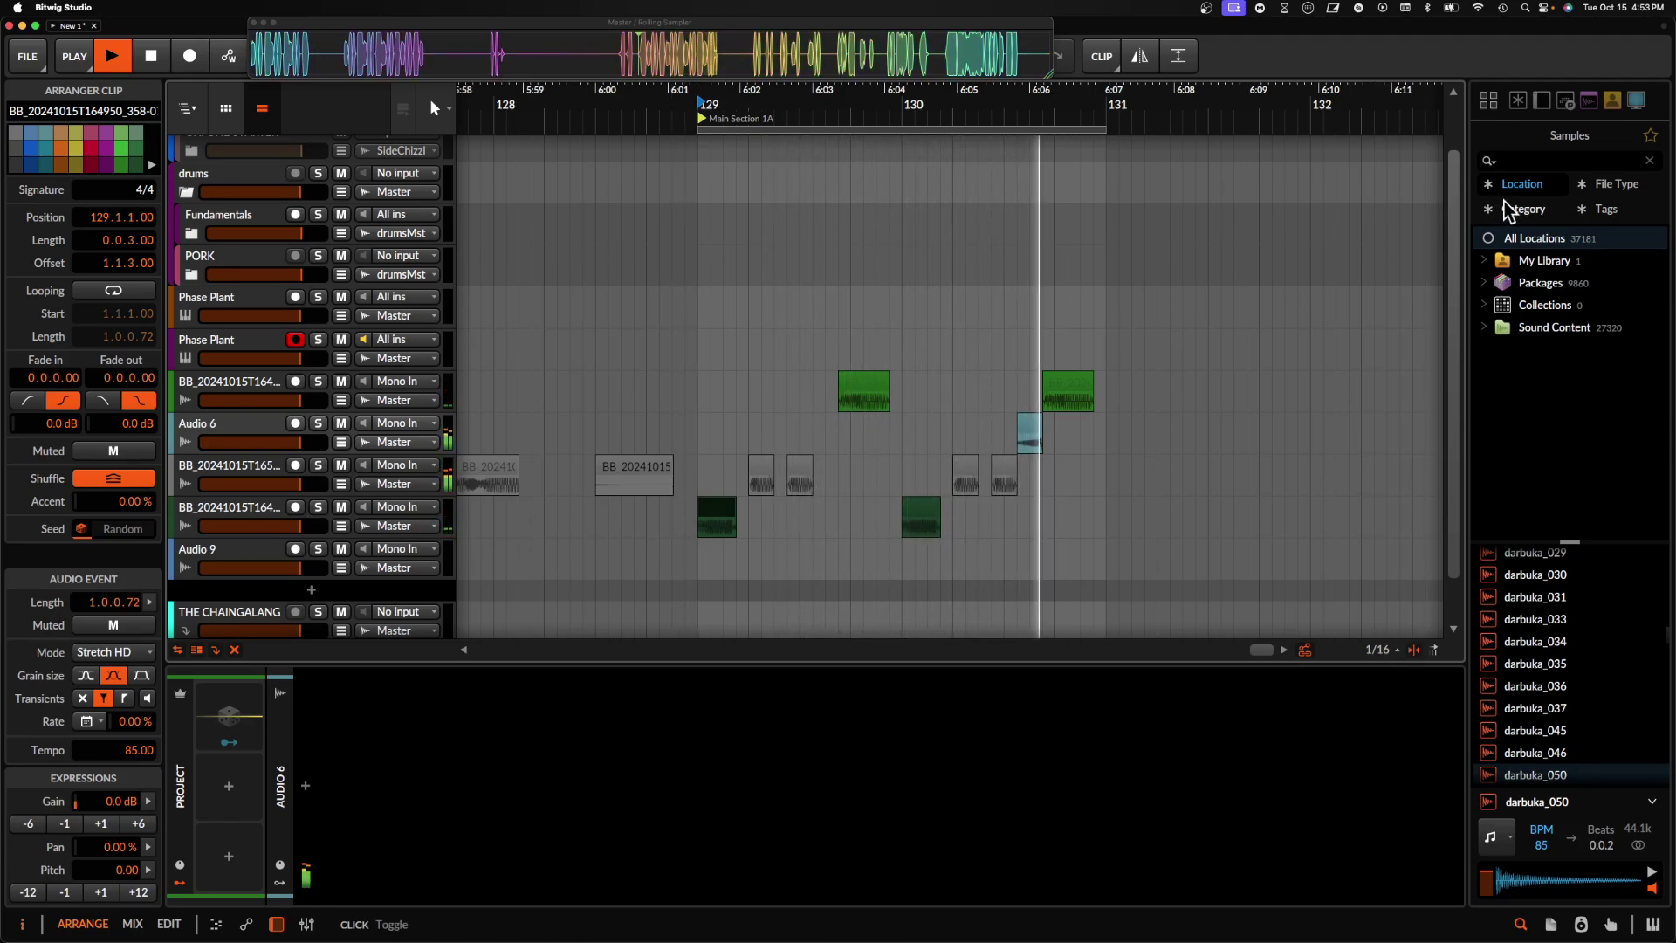
pyautogui.press('space')
# - Search the sample library for "hat" and preview !Hat 30 and the HatsBB_20240505T145305 recording
pyautogui.click(1520, 160)
pyautogui.scroll(15, 1520, 641)
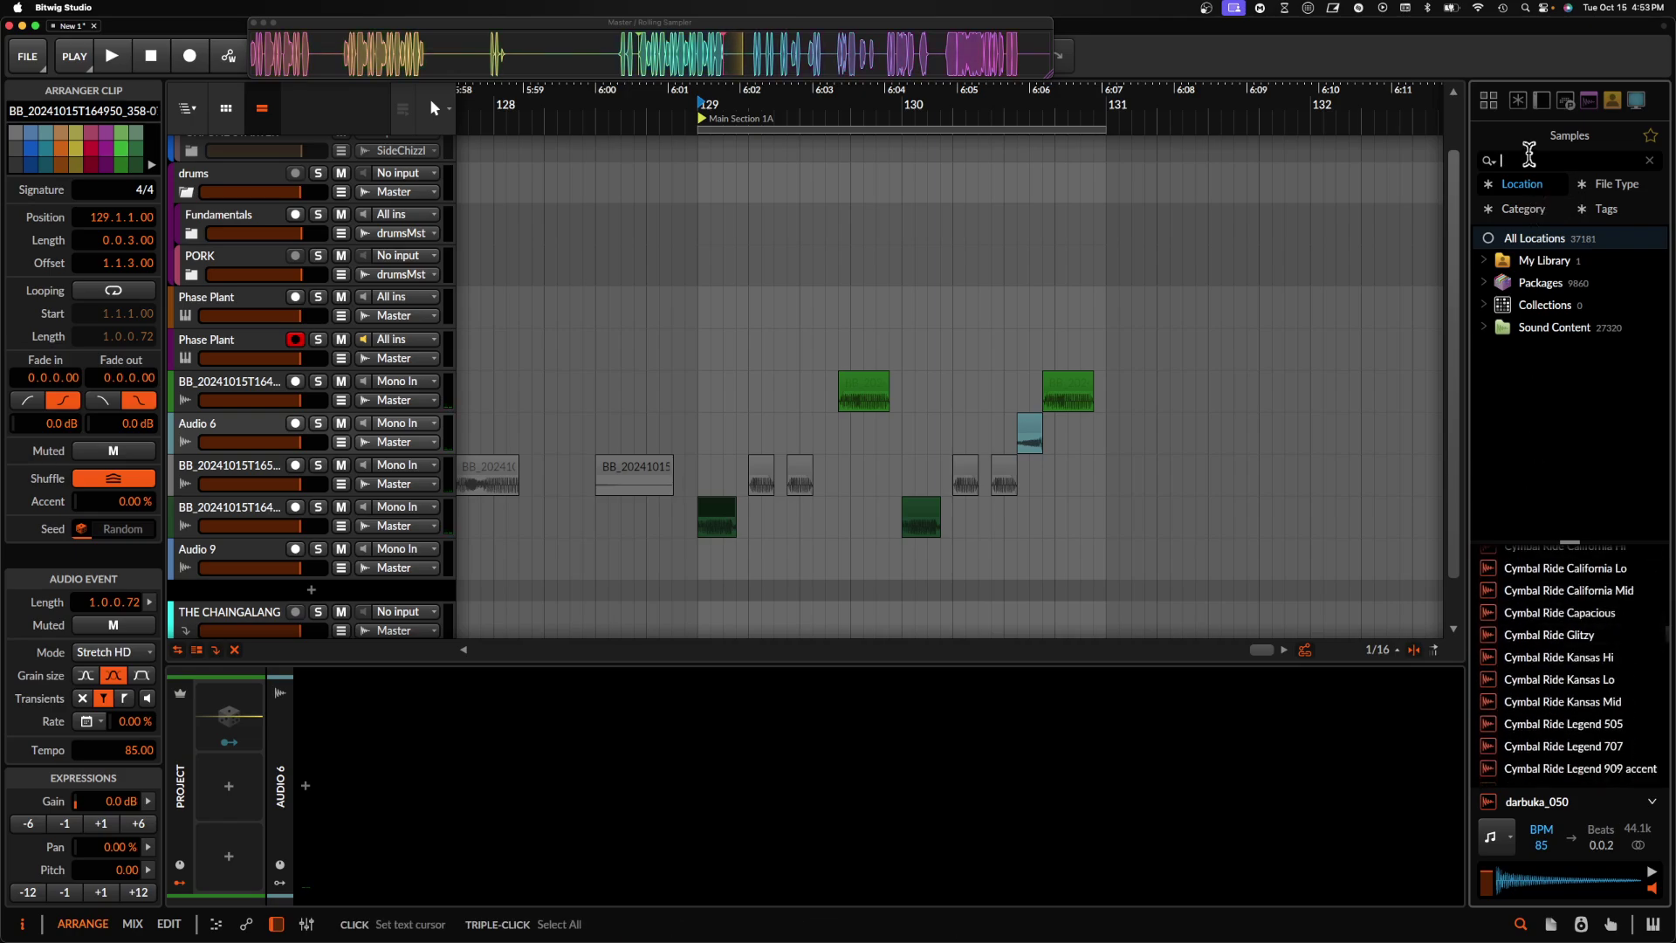
pyautogui.write('hat')
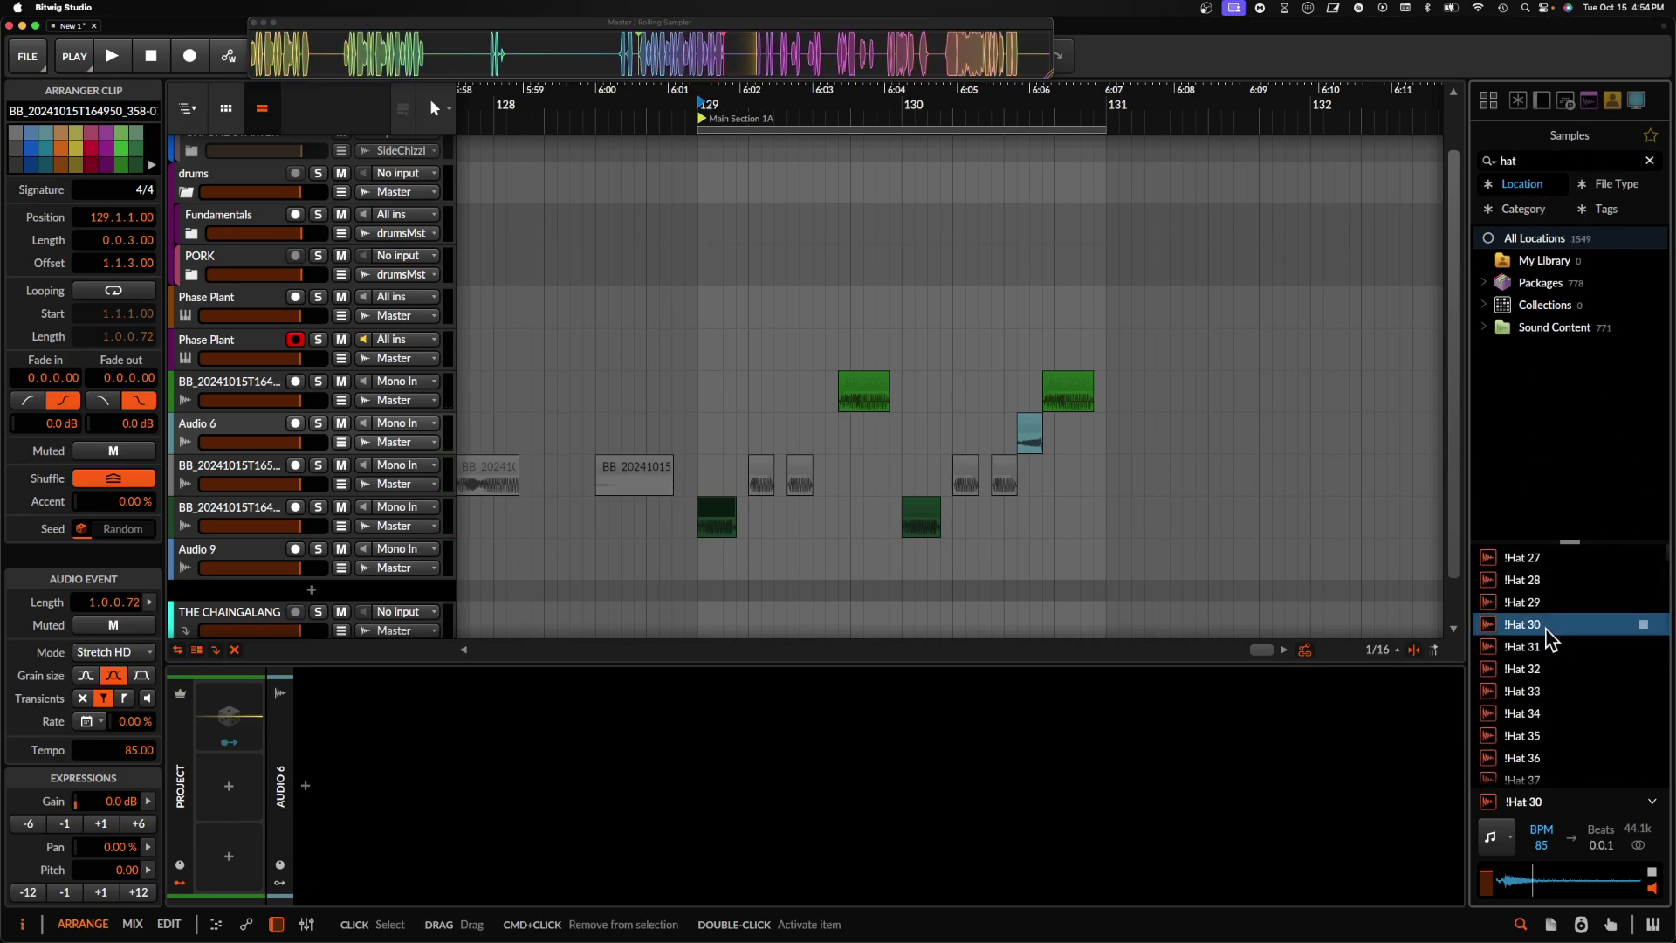
pyautogui.scroll(-10, 1545, 638)
pyautogui.click(1543, 638)
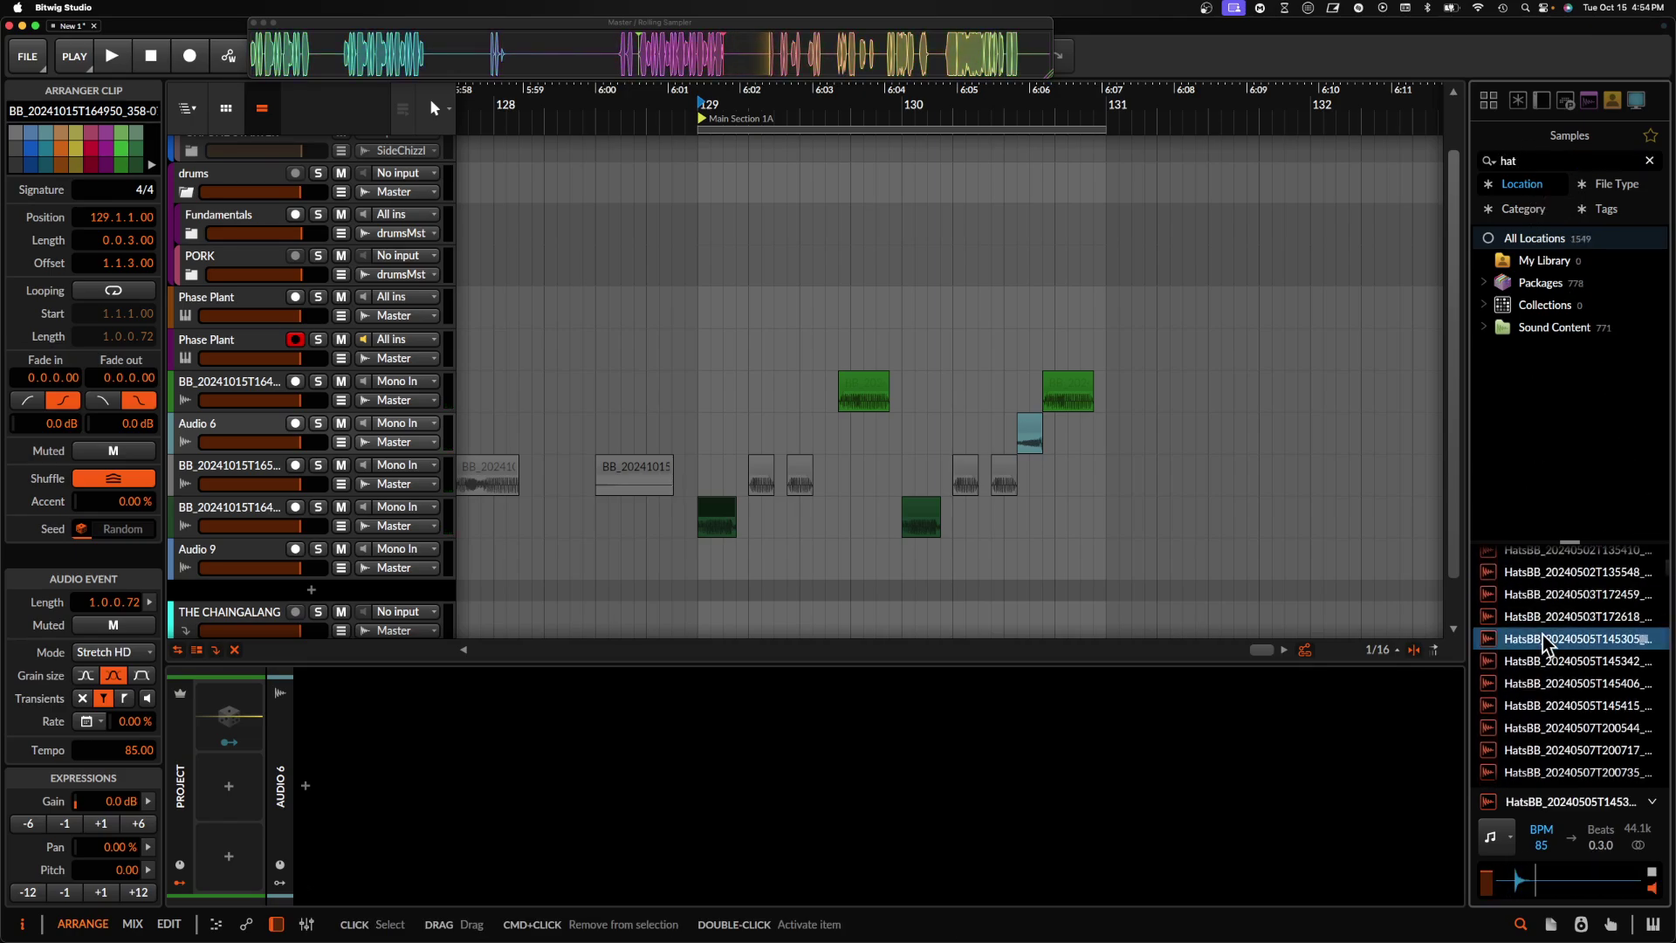
# - Add an audio track below the dark green sample track and place the HatsBB_20240505T145305 sample on it at 129.1.1
pyautogui.click(257, 535)
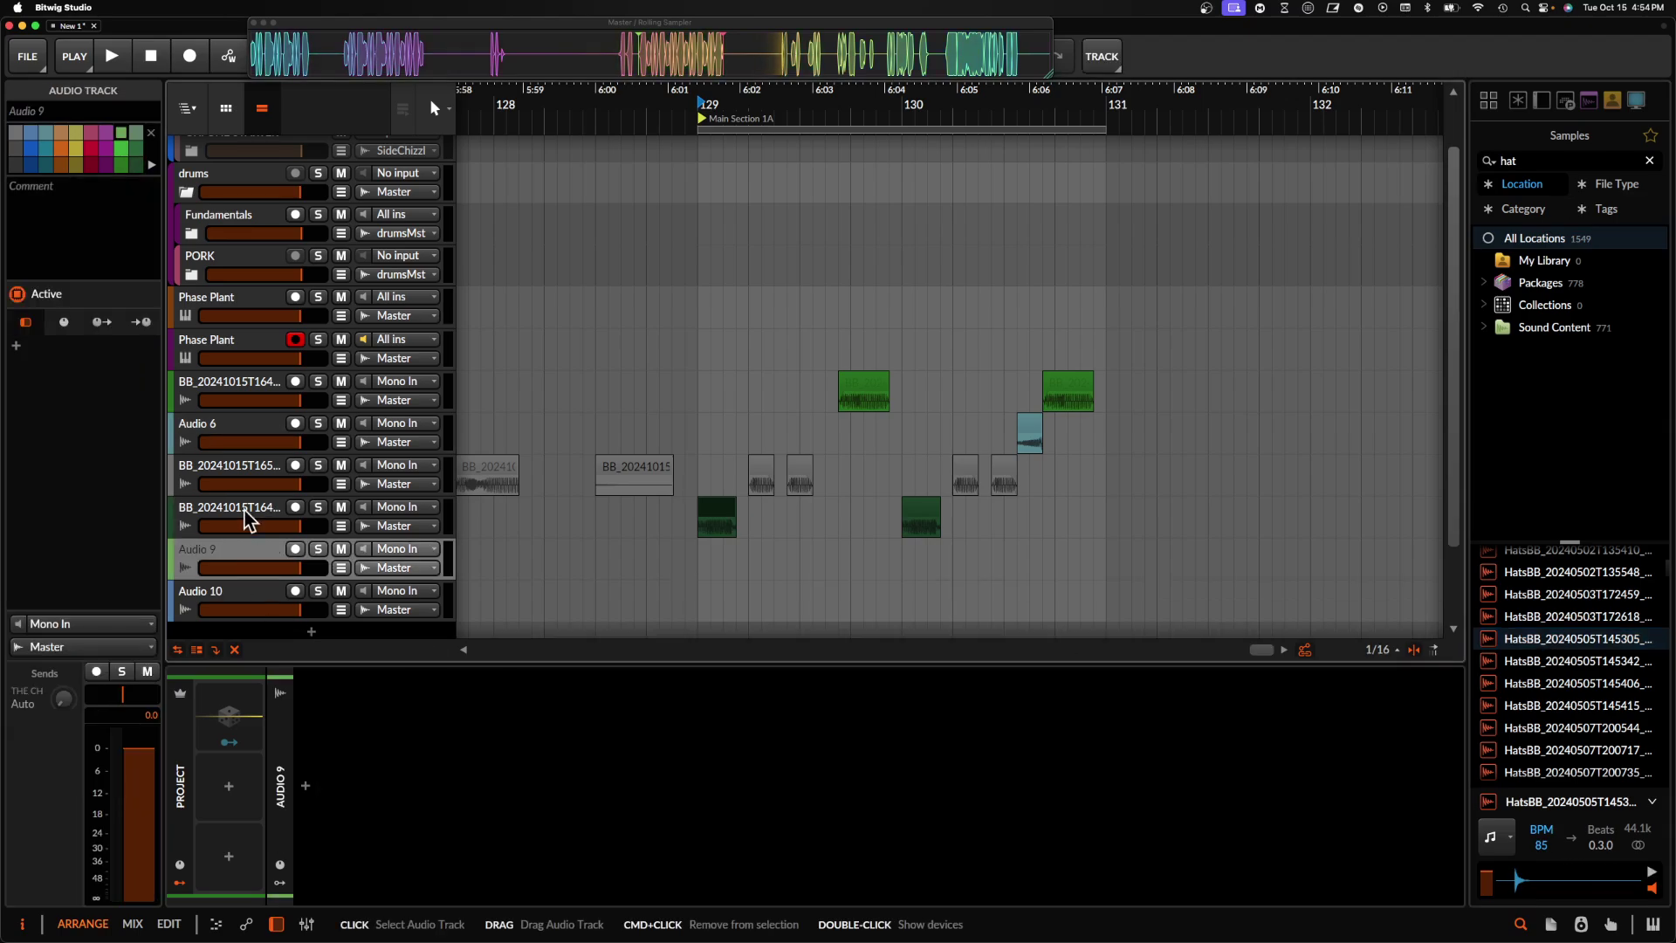
pyautogui.moveTo(1534, 638); pyautogui.dragTo(702, 555)
pyautogui.scroll(3, 702, 556)
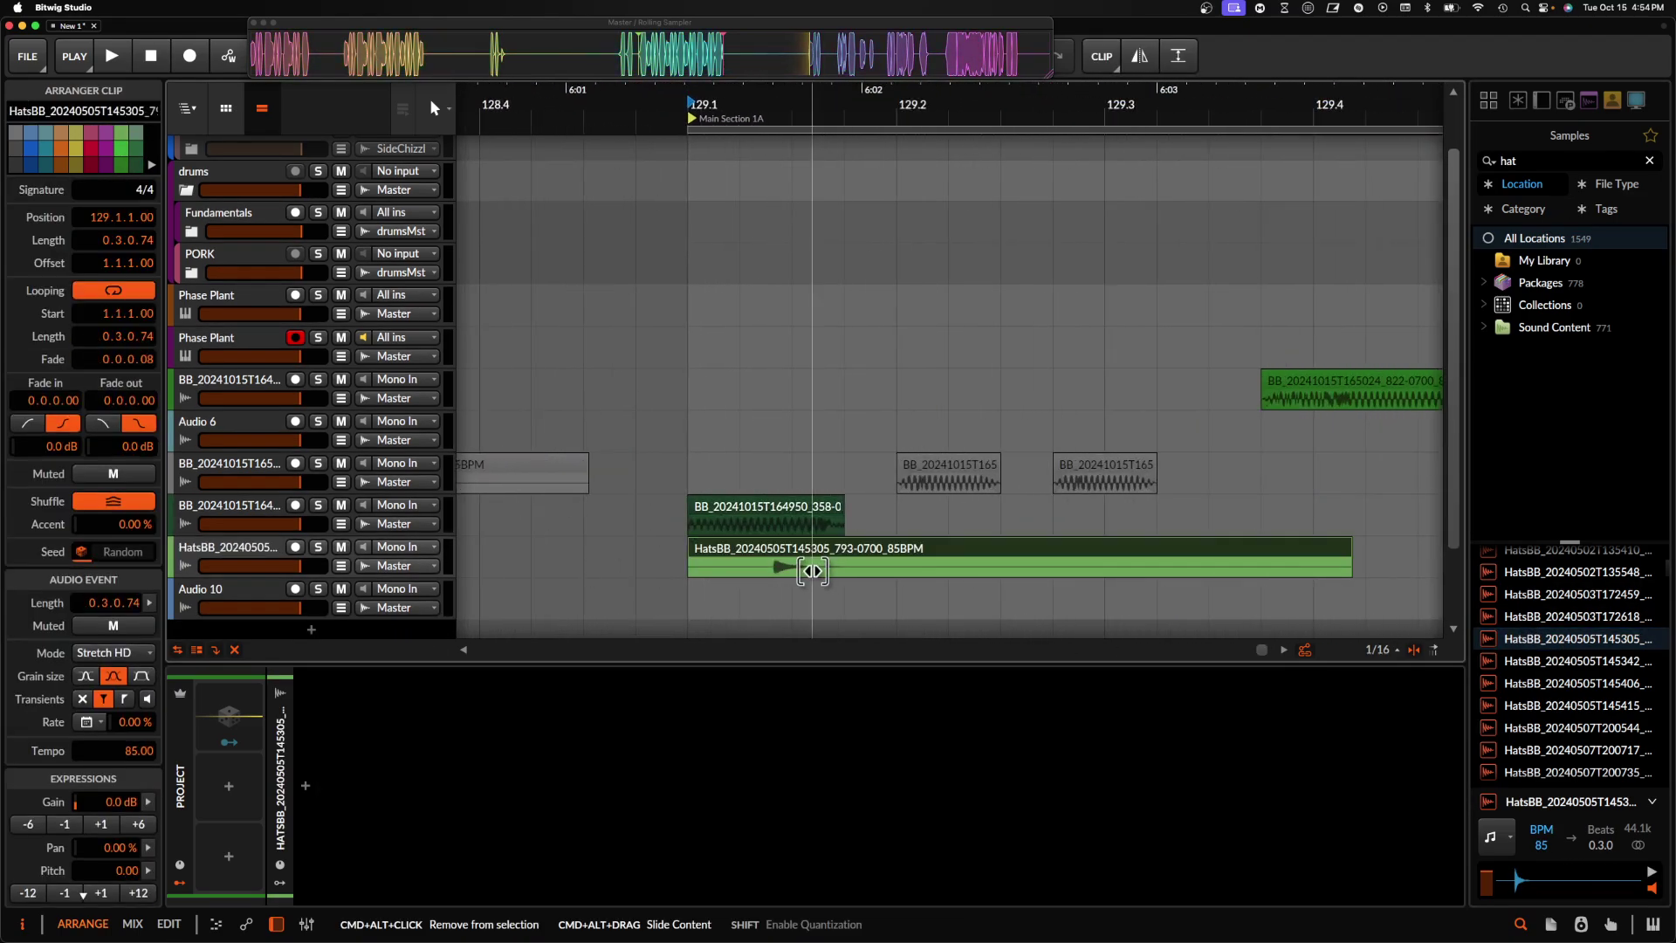
# - Slide the hat clip's content slightly later within the clip and audition it from 129.1.1
pyautogui.click(699, 572)
pyautogui.press('space')
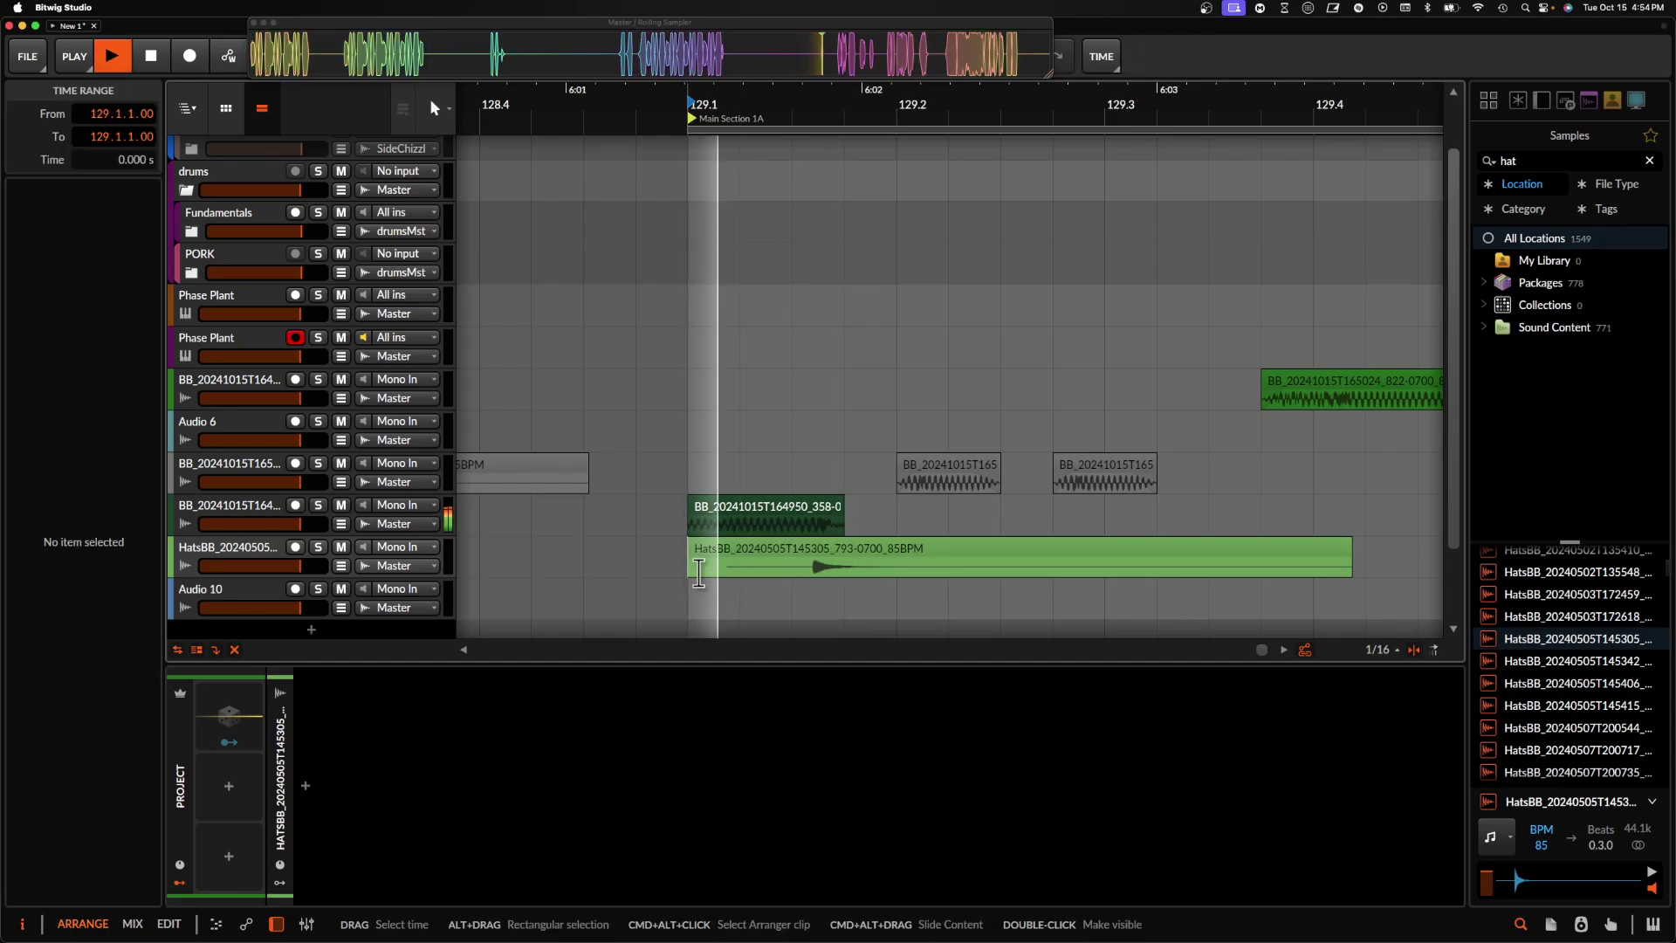
pyautogui.press('space')
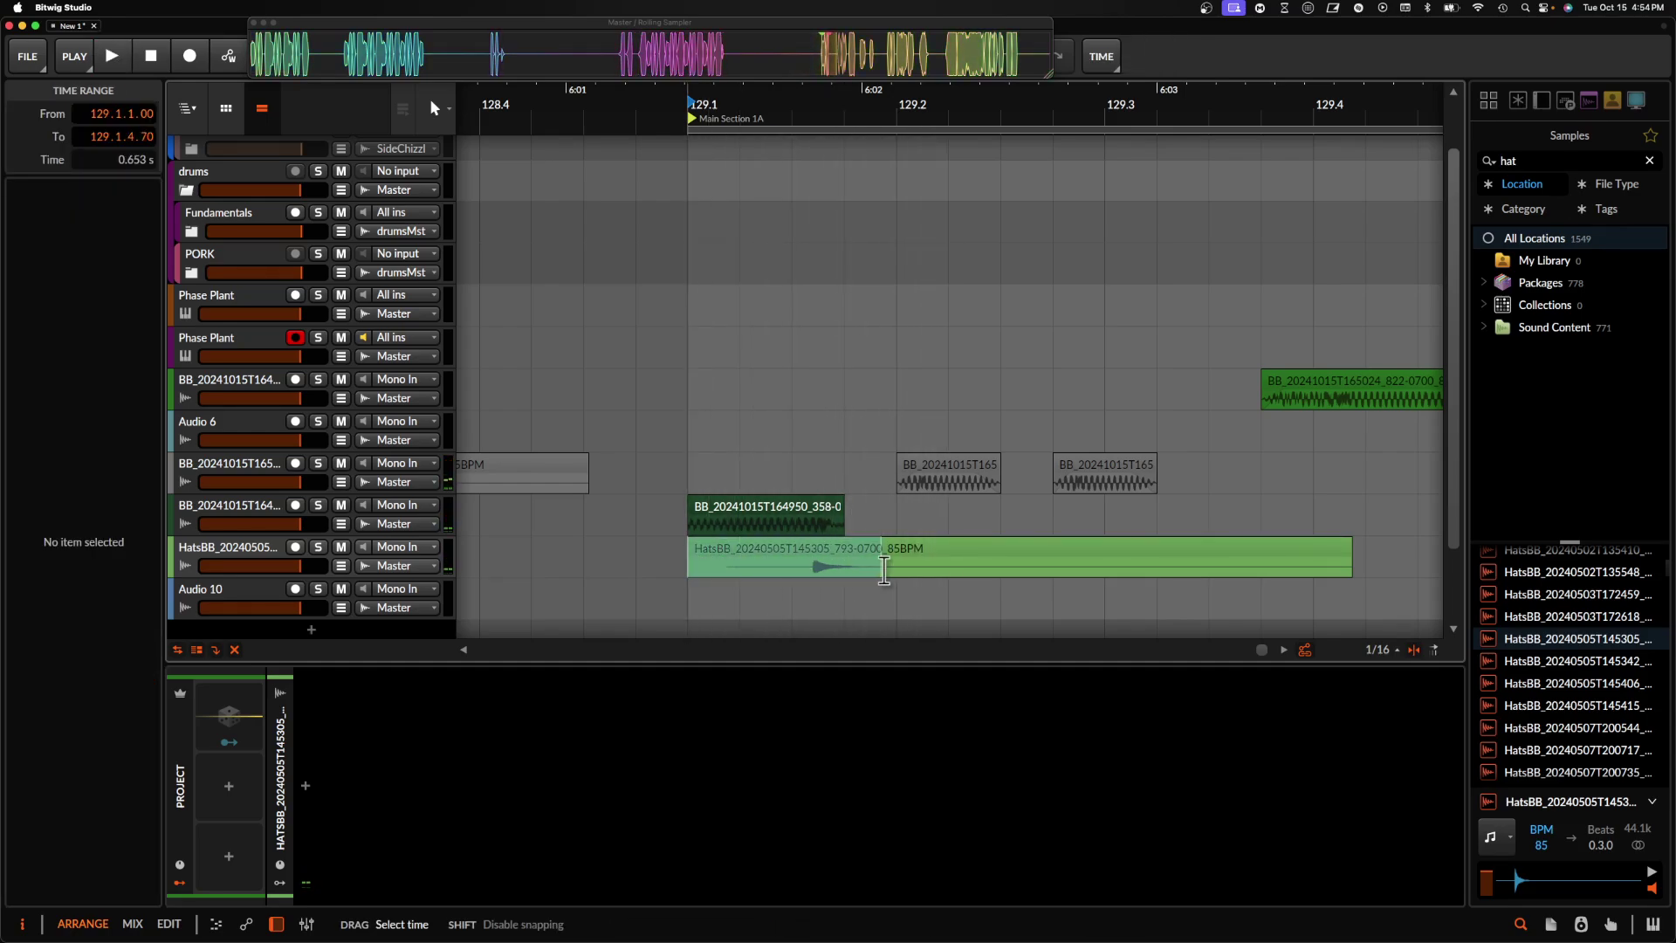
# - Split the hat clip at 129.2.1 to isolate its first 0.1.0 and audition the section from 129.1
pyautogui.moveTo(879, 569); pyautogui.dragTo(897, 569)
pyautogui.click(853, 552)
pyautogui.scroll(-1, 846, 548)
pyautogui.press('space')
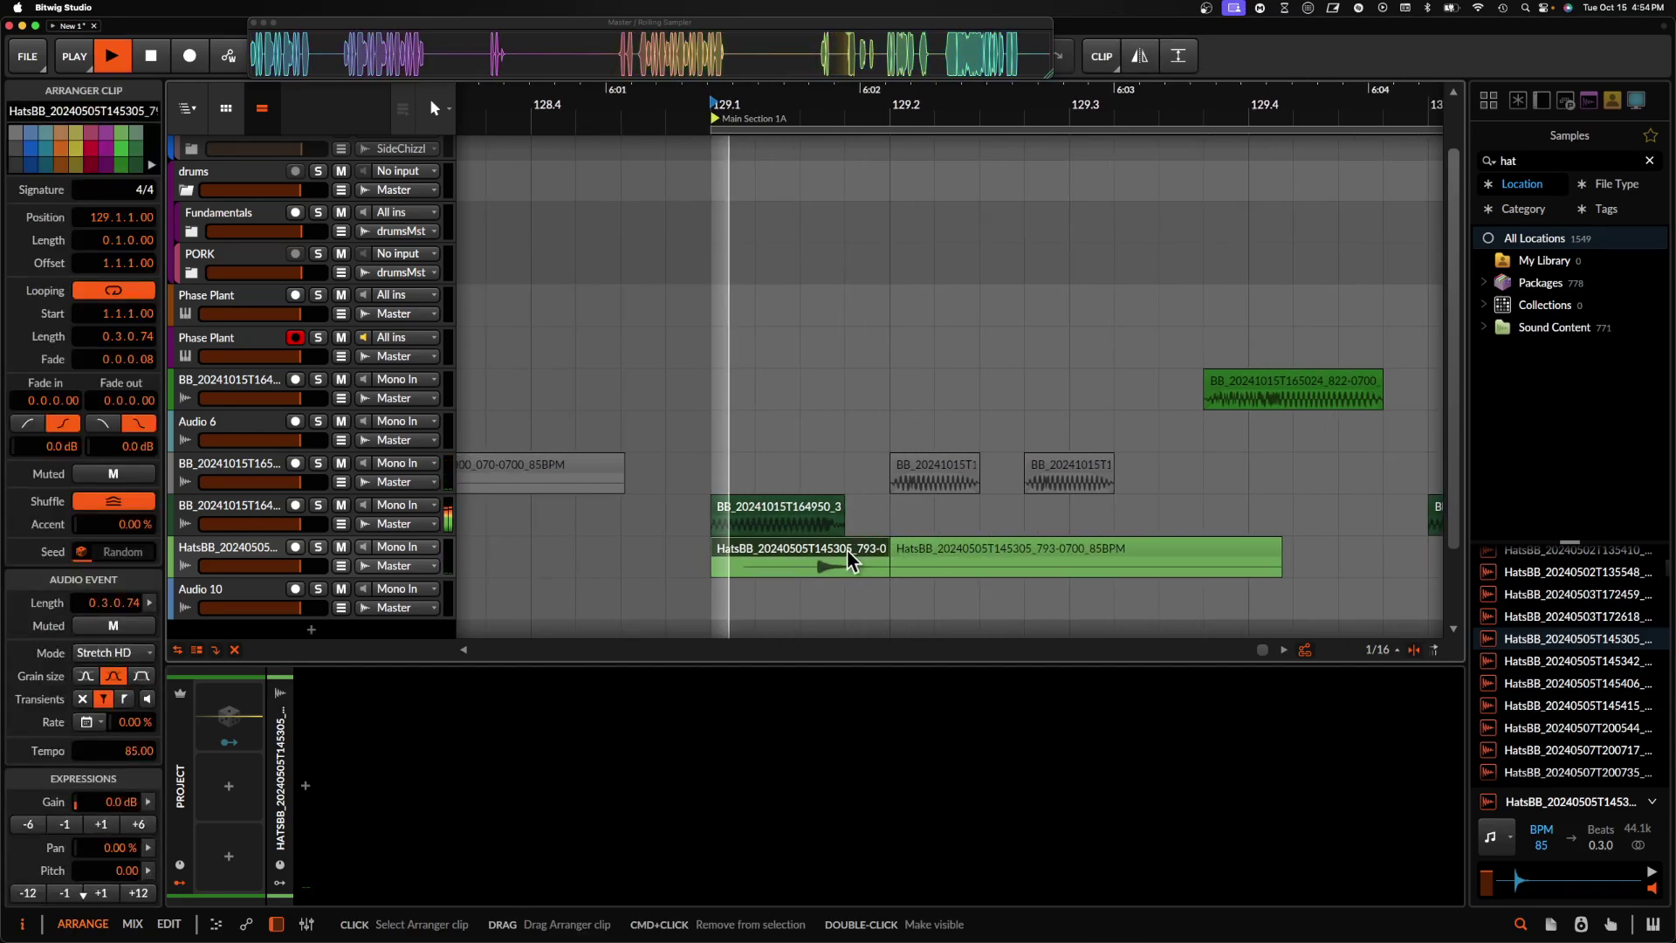
# - Duplicate the first hat slice to 129.2.1, slide the copy's content earlier within its clip and audition from 129.1.1
pyautogui.press('space')
pyautogui.press('super+d')
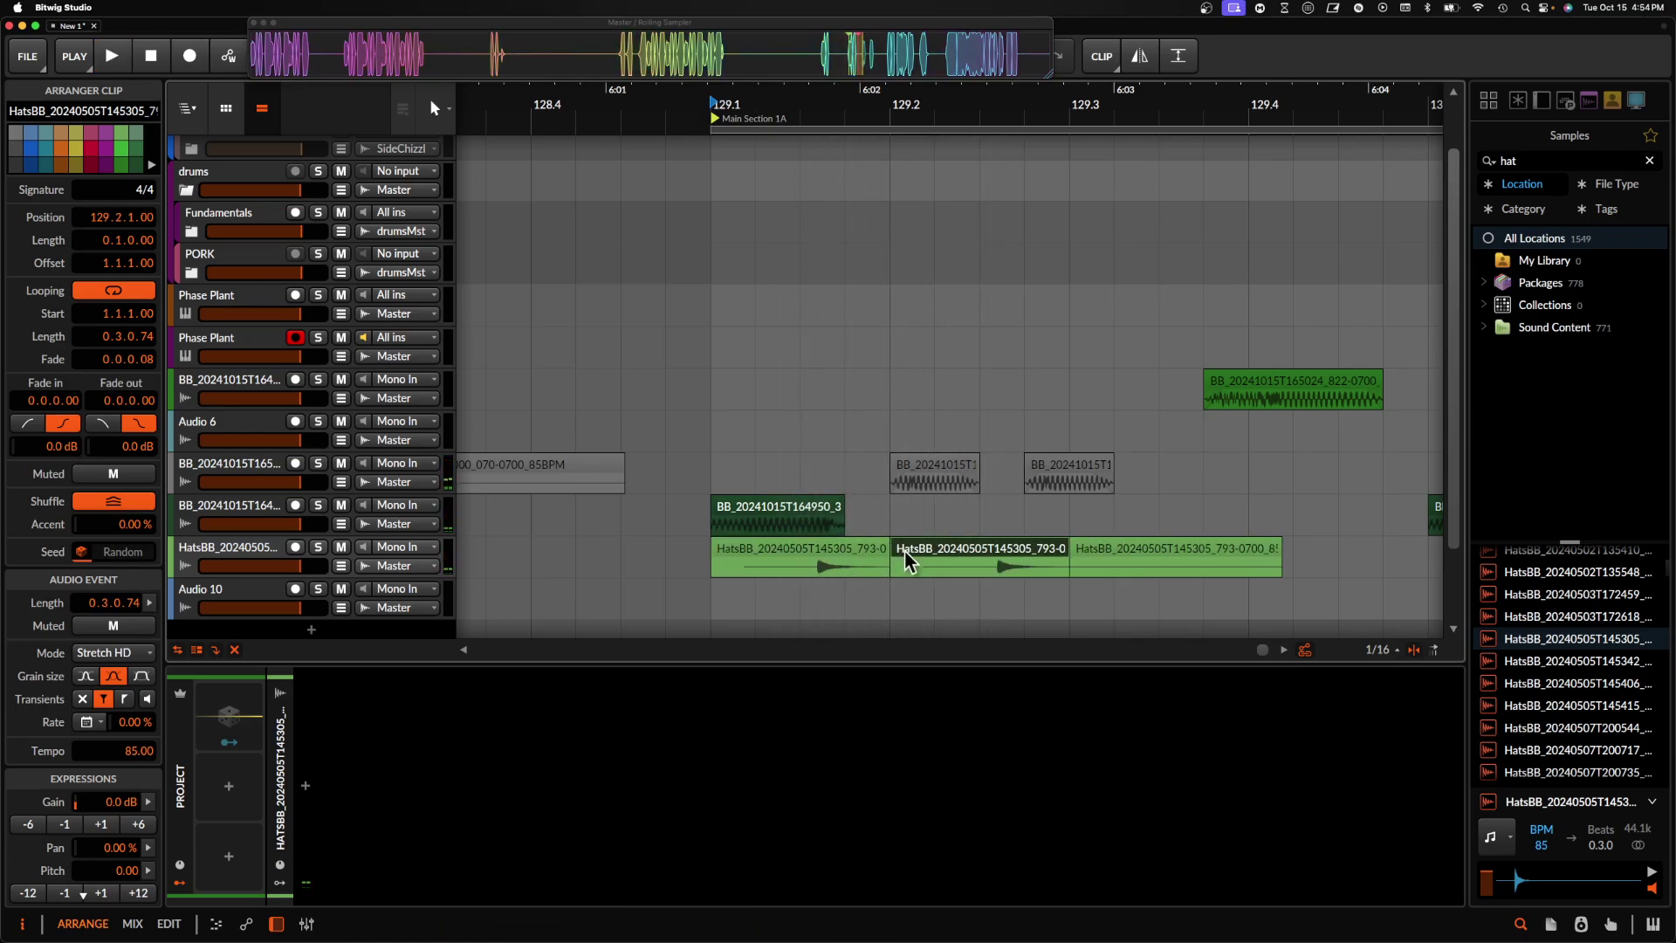
pyautogui.click(742, 555)
pyautogui.press('space')
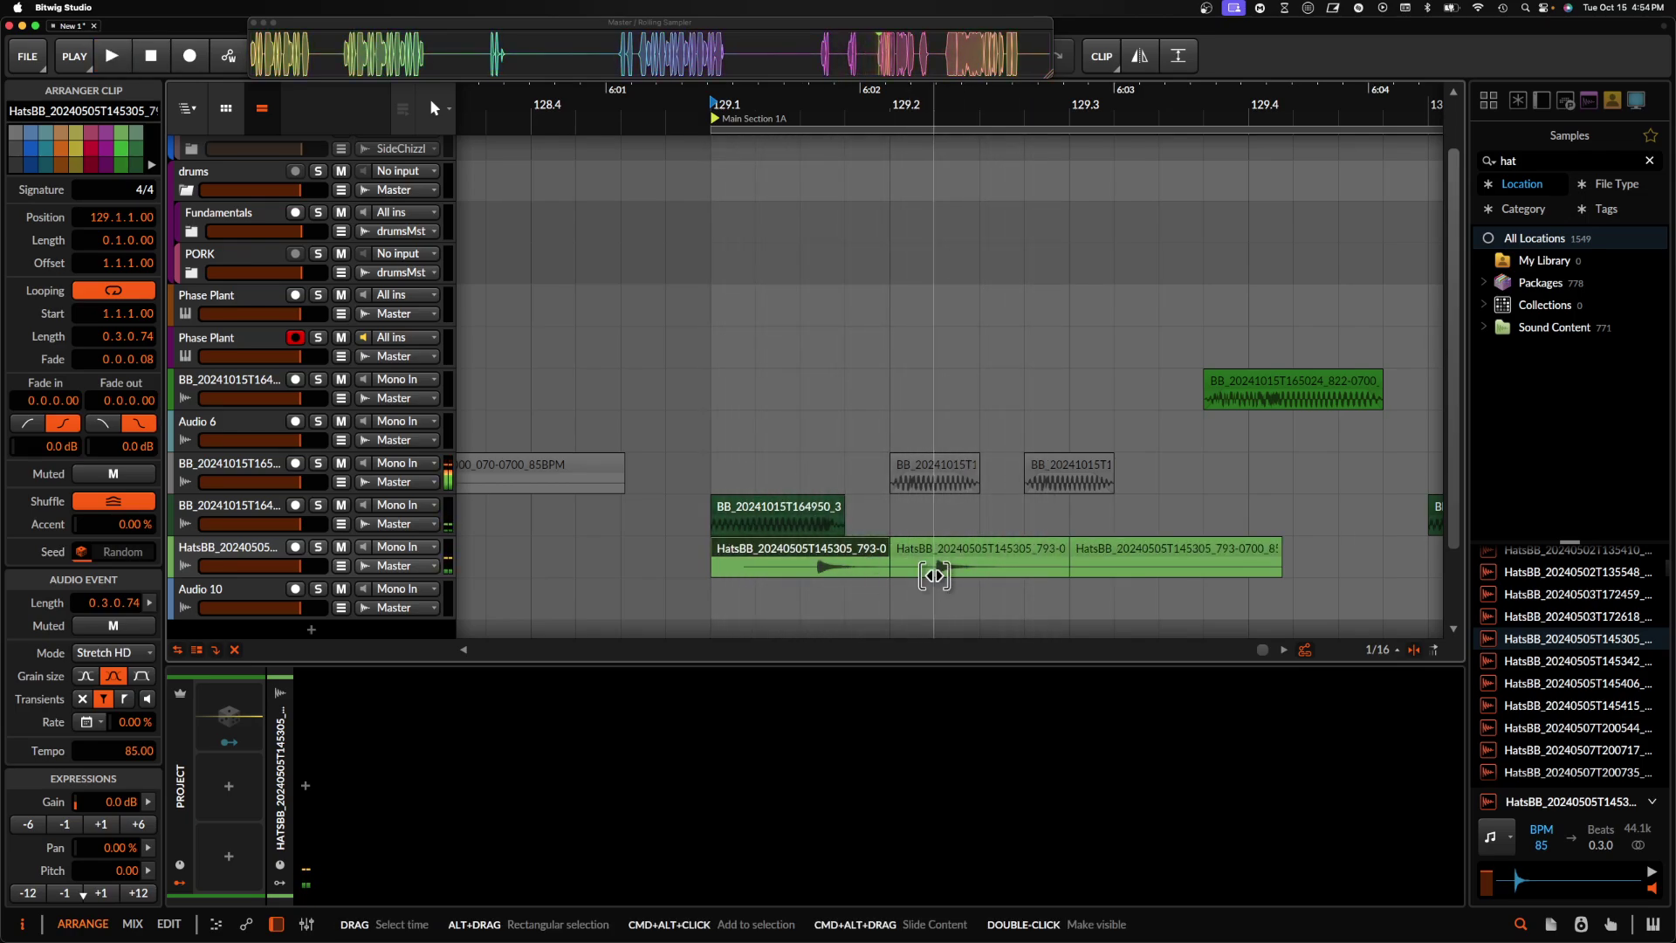
pyautogui.click(939, 574)
pyautogui.click(751, 552)
pyautogui.press('space')
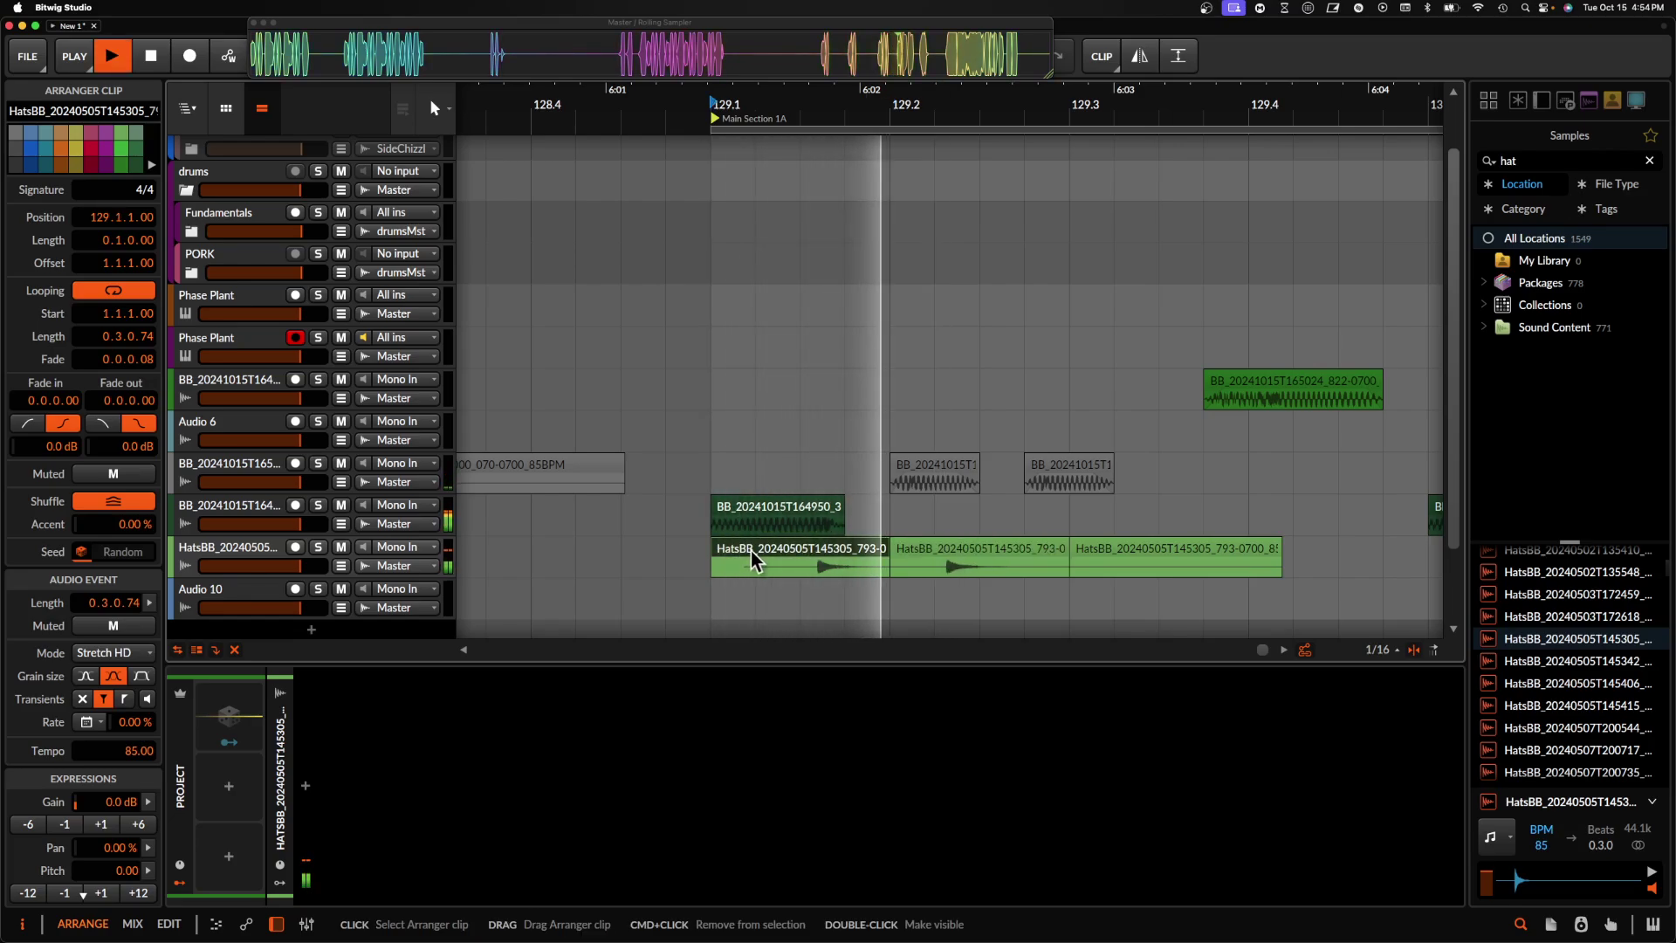
pyautogui.press('space')
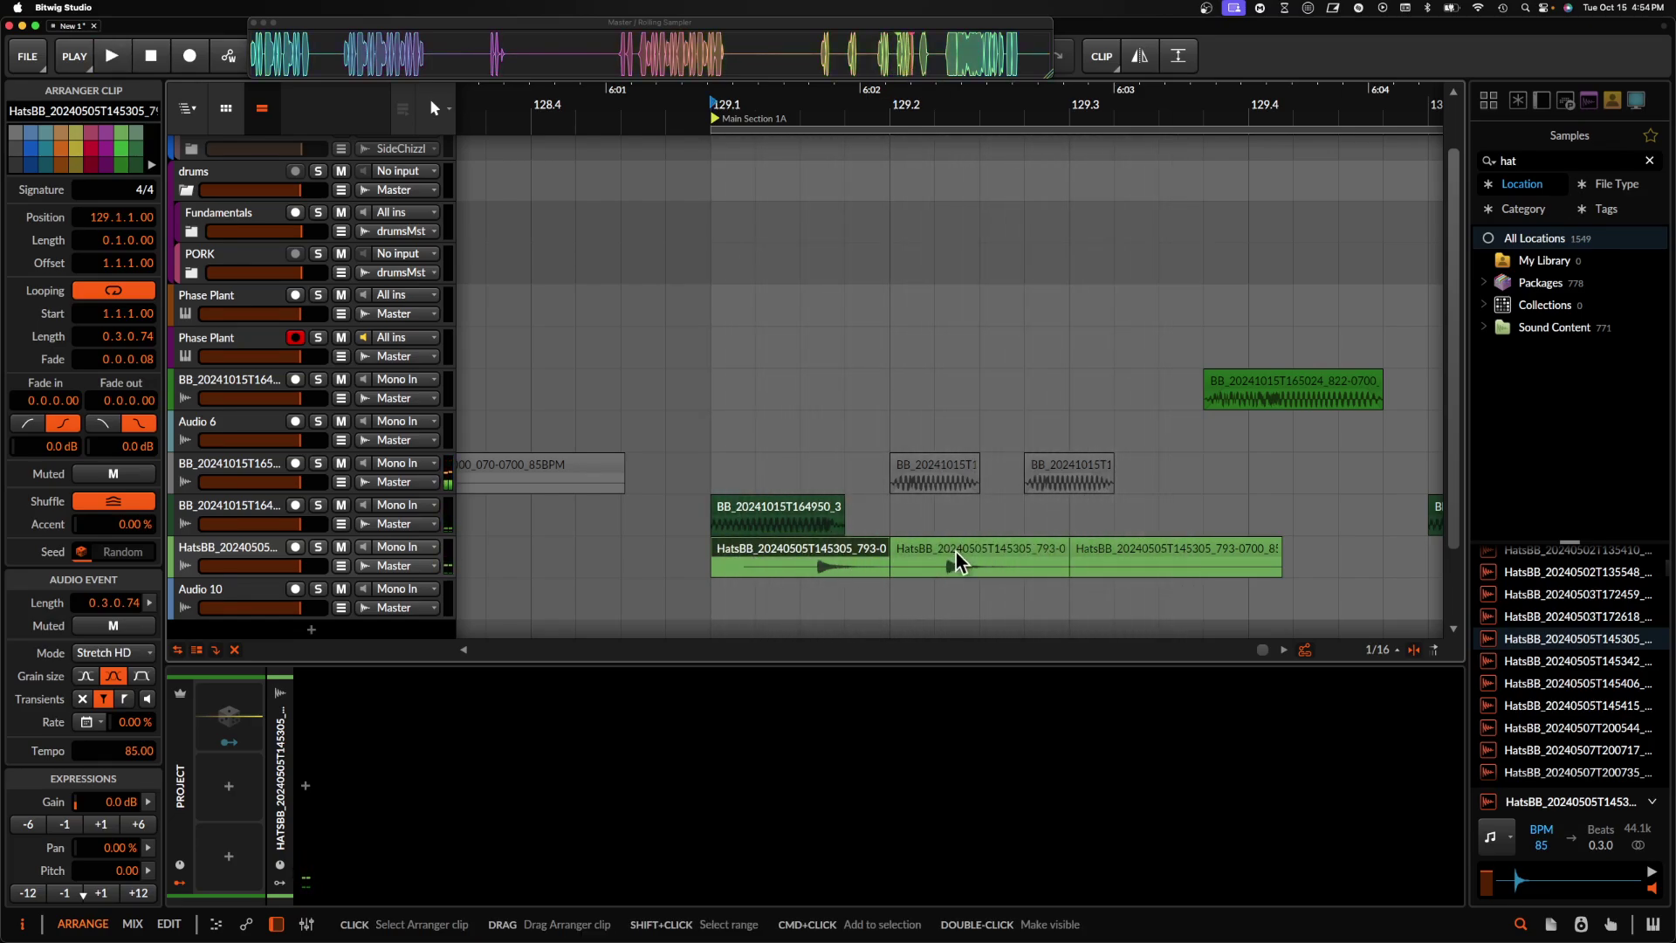
# - Duplicate the first 0.0.3 of the second hat slice to 129.2.4 and audition from 129.1.1
pyautogui.click(904, 569)
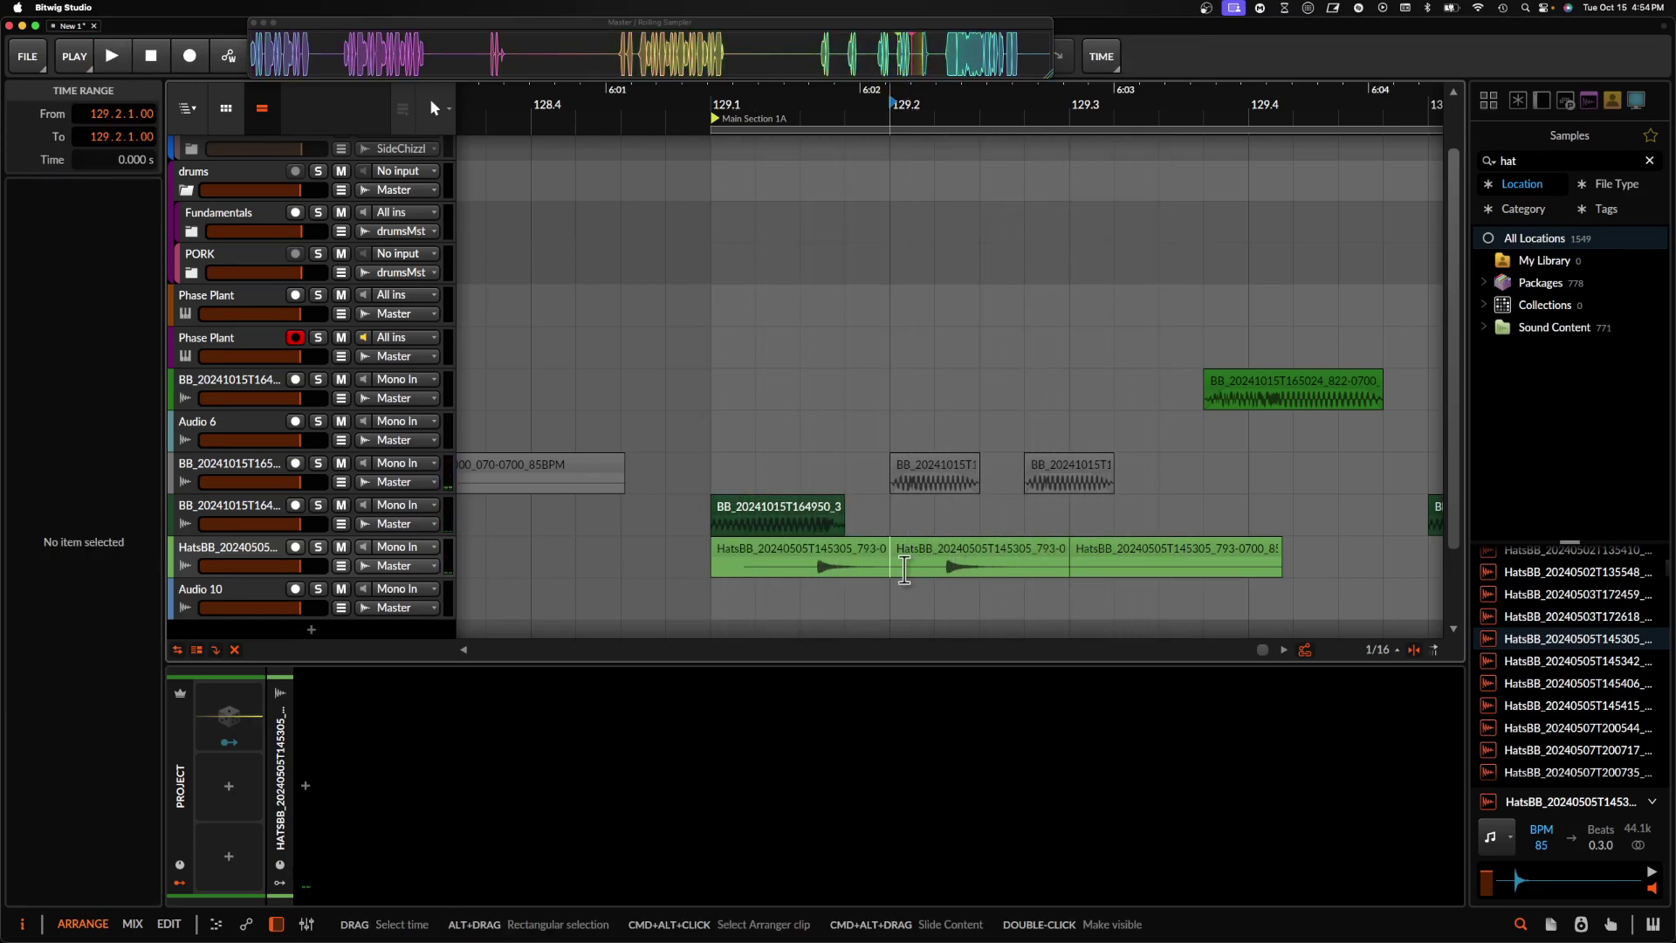
pyautogui.click(820, 548)
pyautogui.press('space')
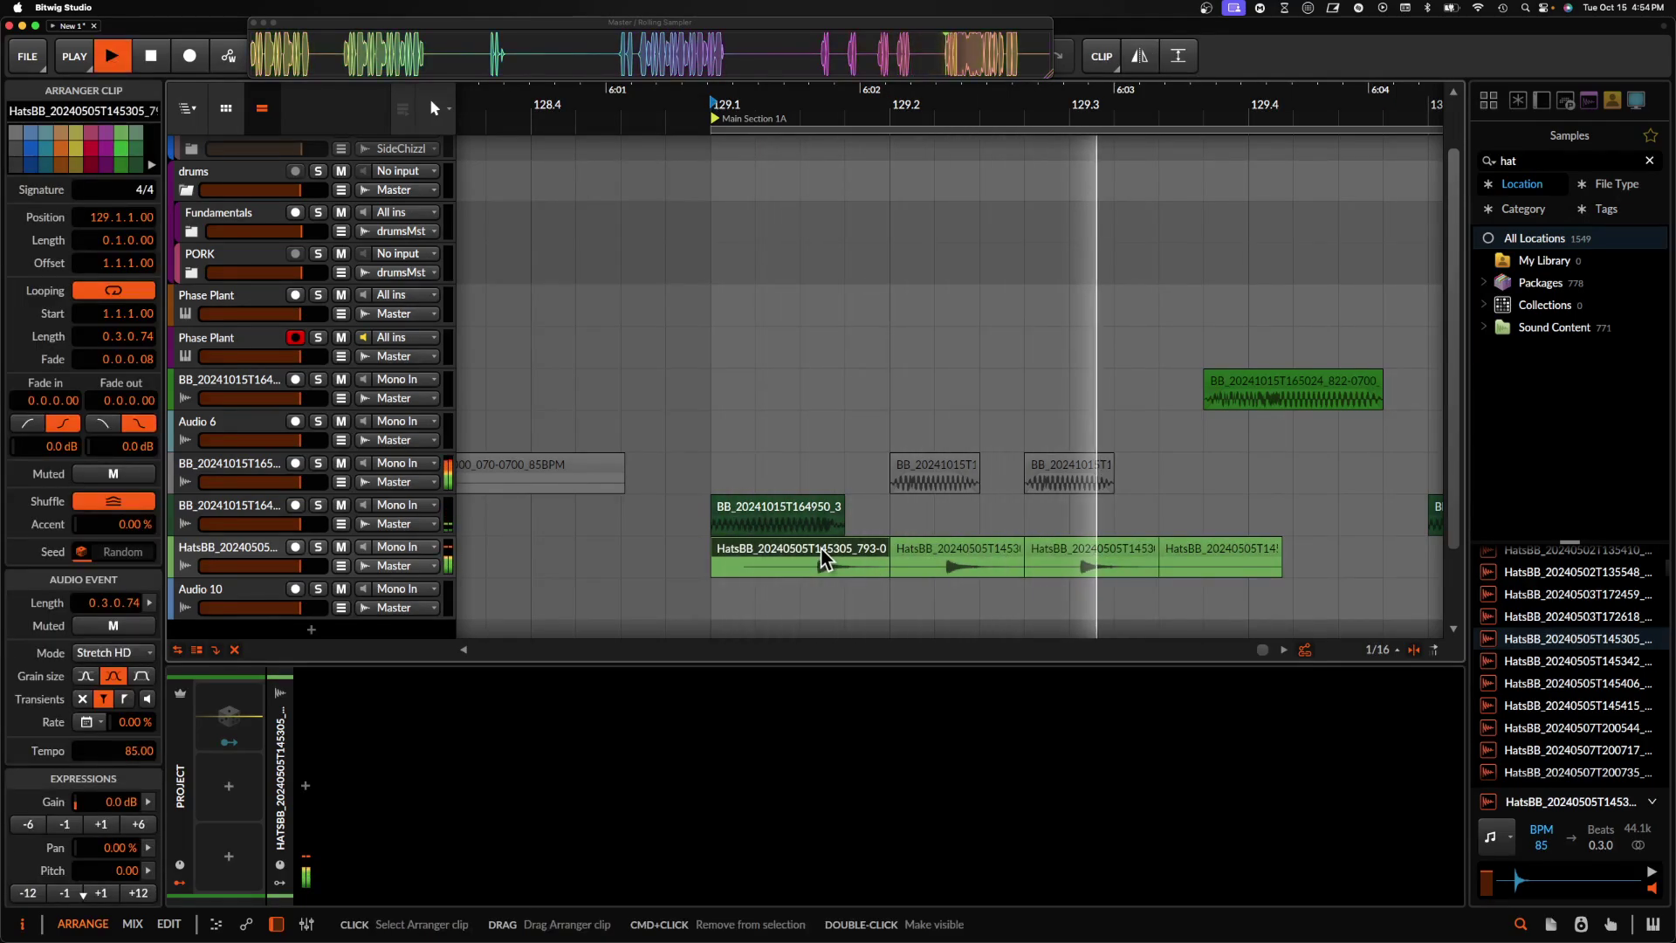
# - Duplicate the whole hat bar from 129.1.1 to 130.1.1 and play it back from 129.1.1
pyautogui.scroll(-5, 1093, 559)
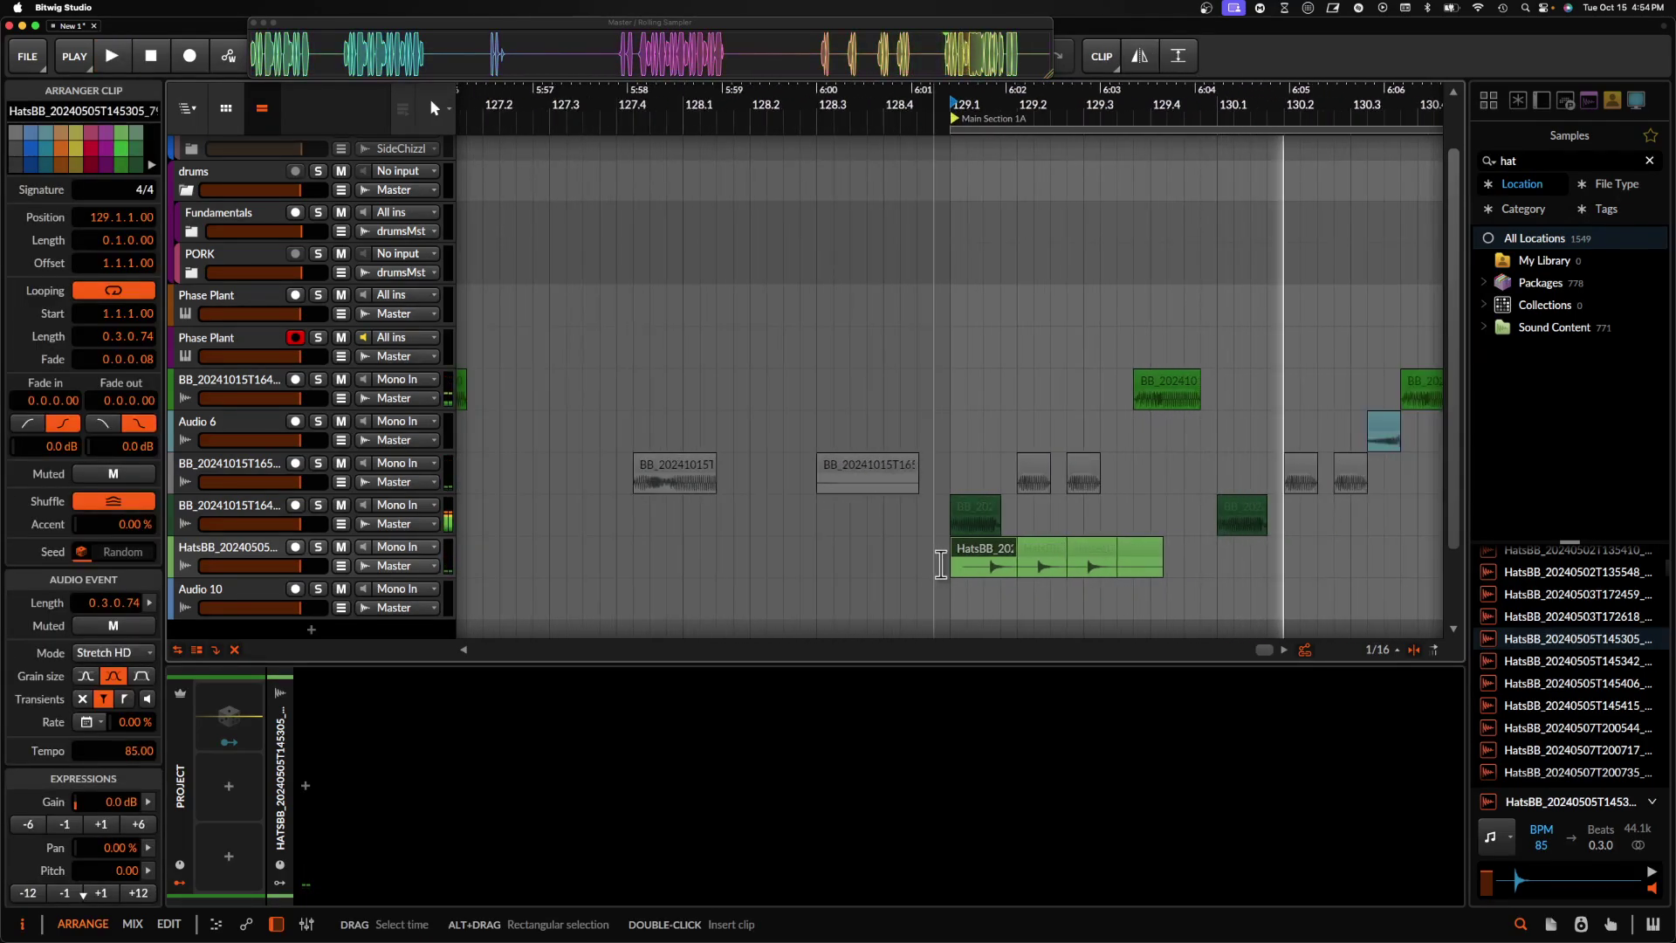
pyautogui.press('space')
pyautogui.click(944, 565)
pyautogui.hotkey('ctrl', 'd')
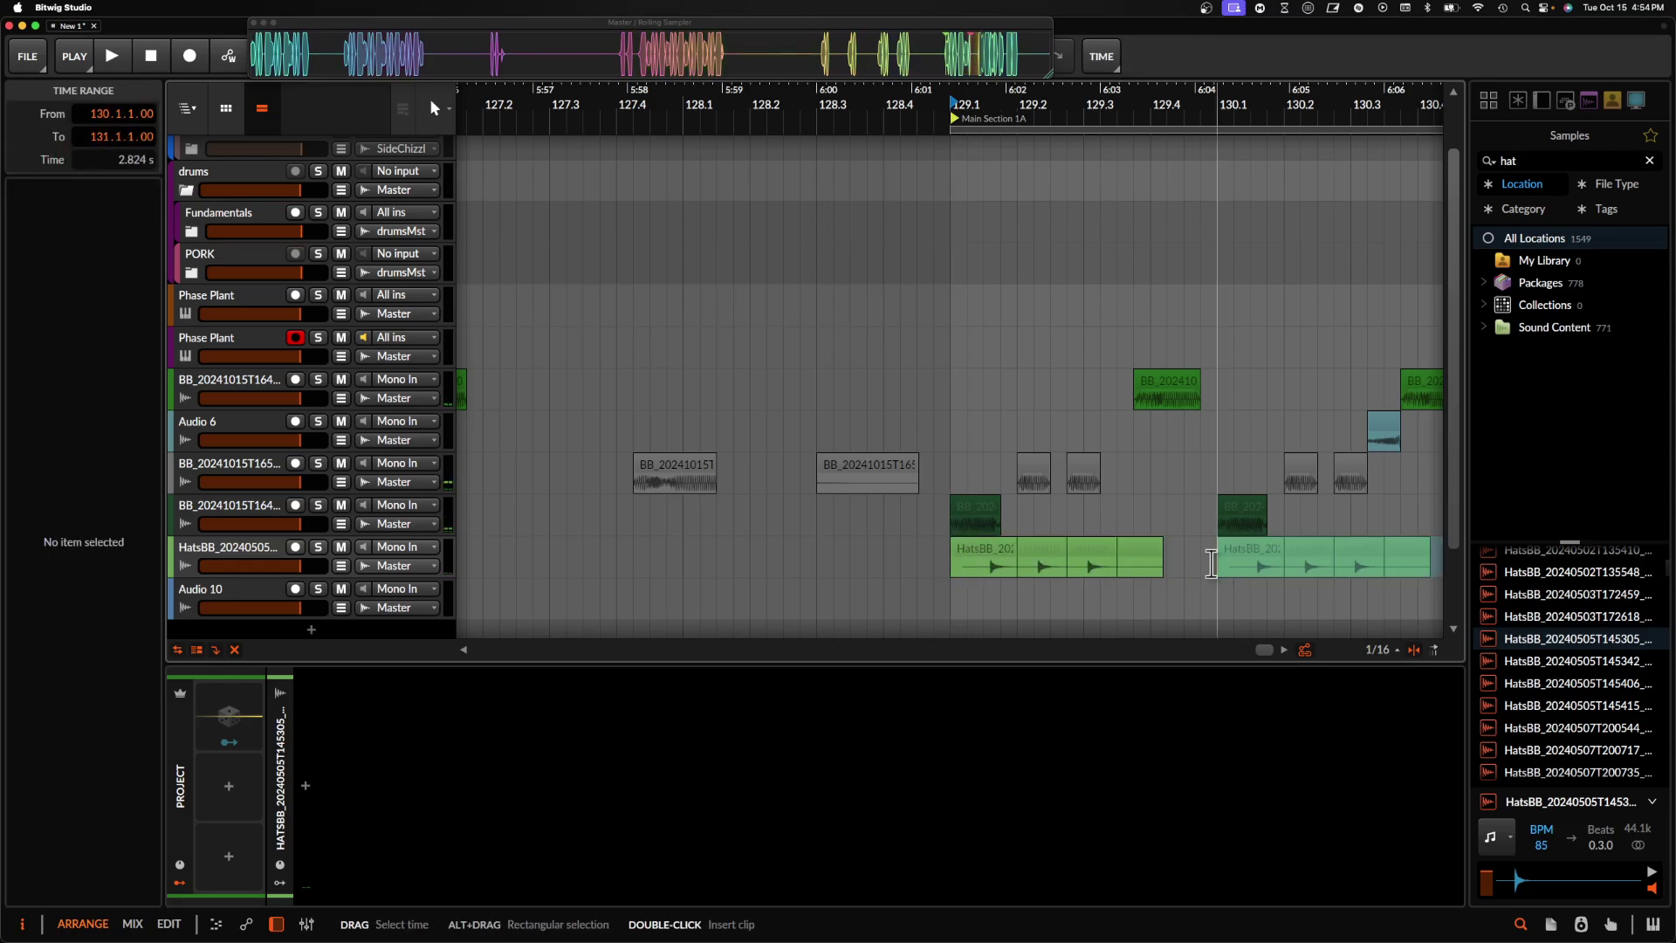
pyautogui.click(1002, 560)
pyautogui.press('space')
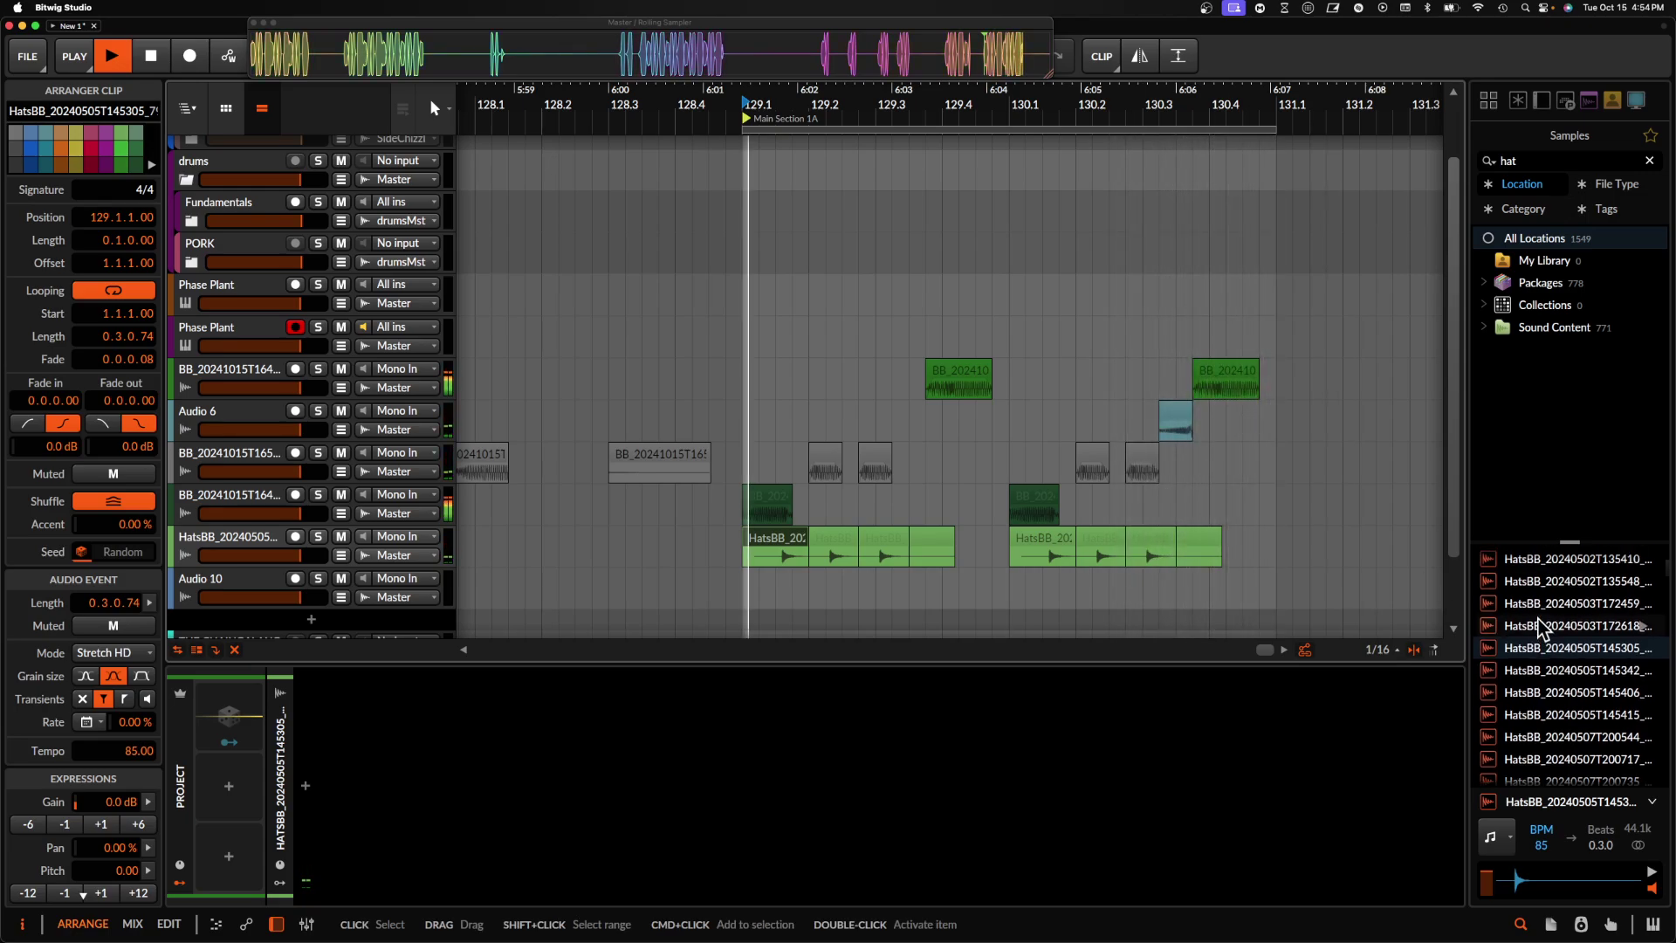
# - Preview further hat samples, including HatsBB_20240507T200735, HatsBB_20240510T181934 and the first HatsSnares BB recording
pyautogui.scroll(-1, 1538, 620)
pyautogui.scroll(-3, 1546, 629)
pyautogui.click(1563, 651)
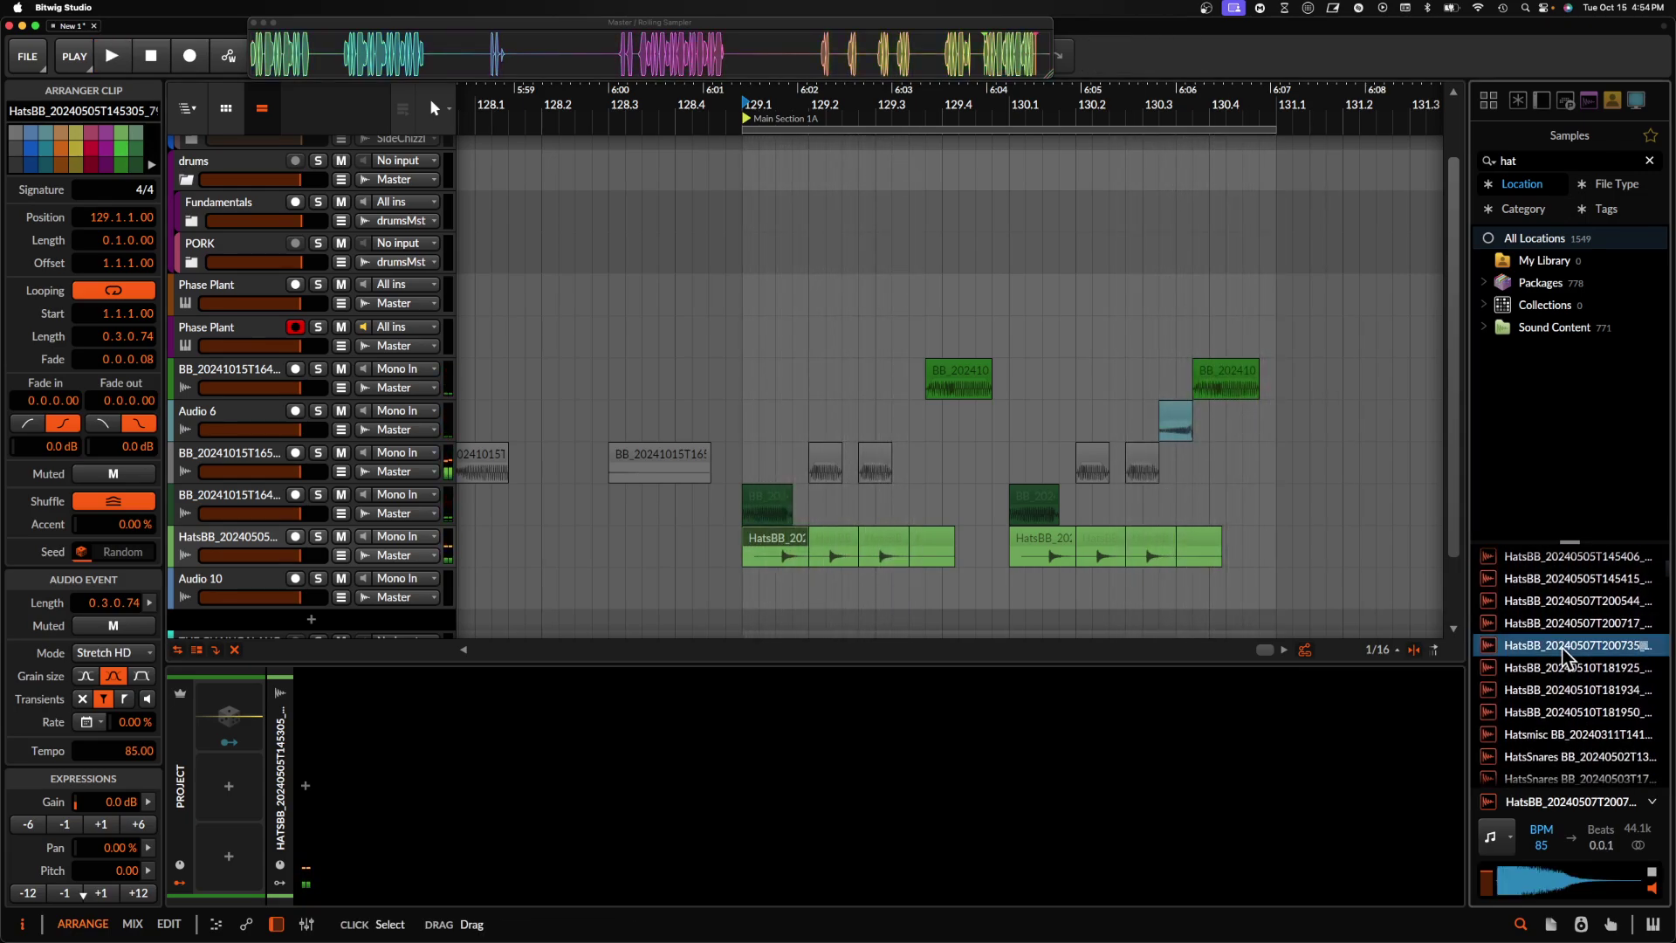
pyautogui.click(1561, 669)
pyautogui.press('space')
pyautogui.scroll(-1, 1560, 667)
pyautogui.press('space')
pyautogui.click(1562, 686)
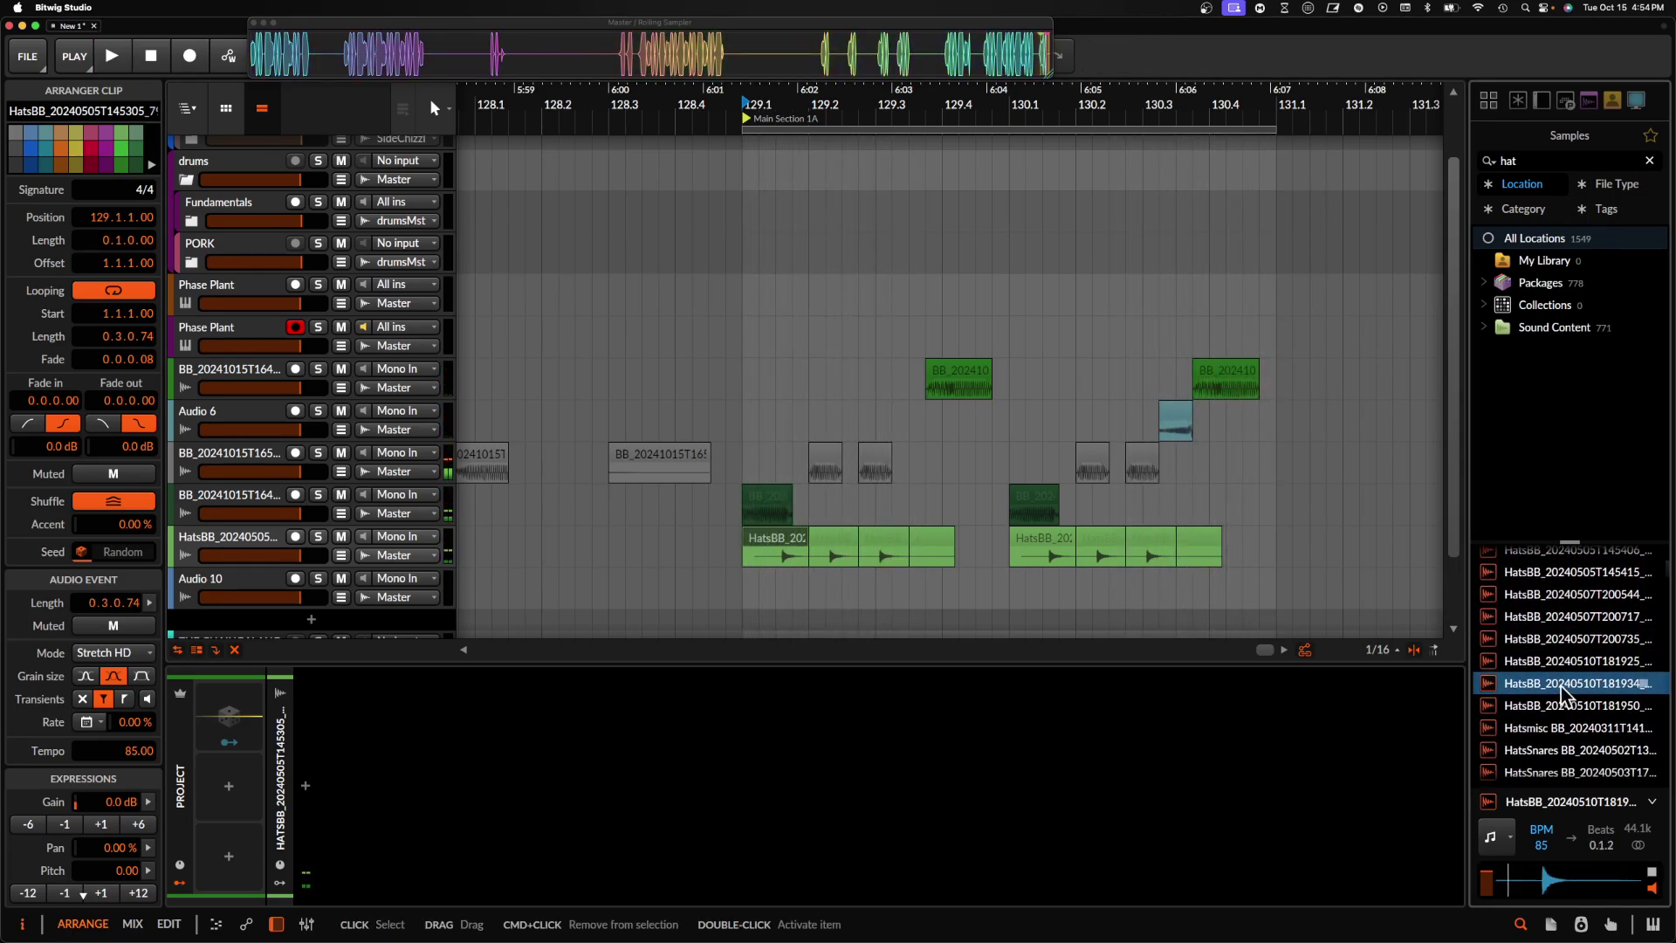
pyautogui.scroll(-3, 1563, 690)
pyautogui.click(1561, 683)
# - Place the HatsSnares BB_20240502 sample on the empty audio track at 129.4.3, shorten it to 0.0.2 and audition from 129.1.1
pyautogui.moveTo(1561, 683); pyautogui.dragTo(979, 584)
pyautogui.moveTo(1166, 573); pyautogui.dragTo(1010, 578)
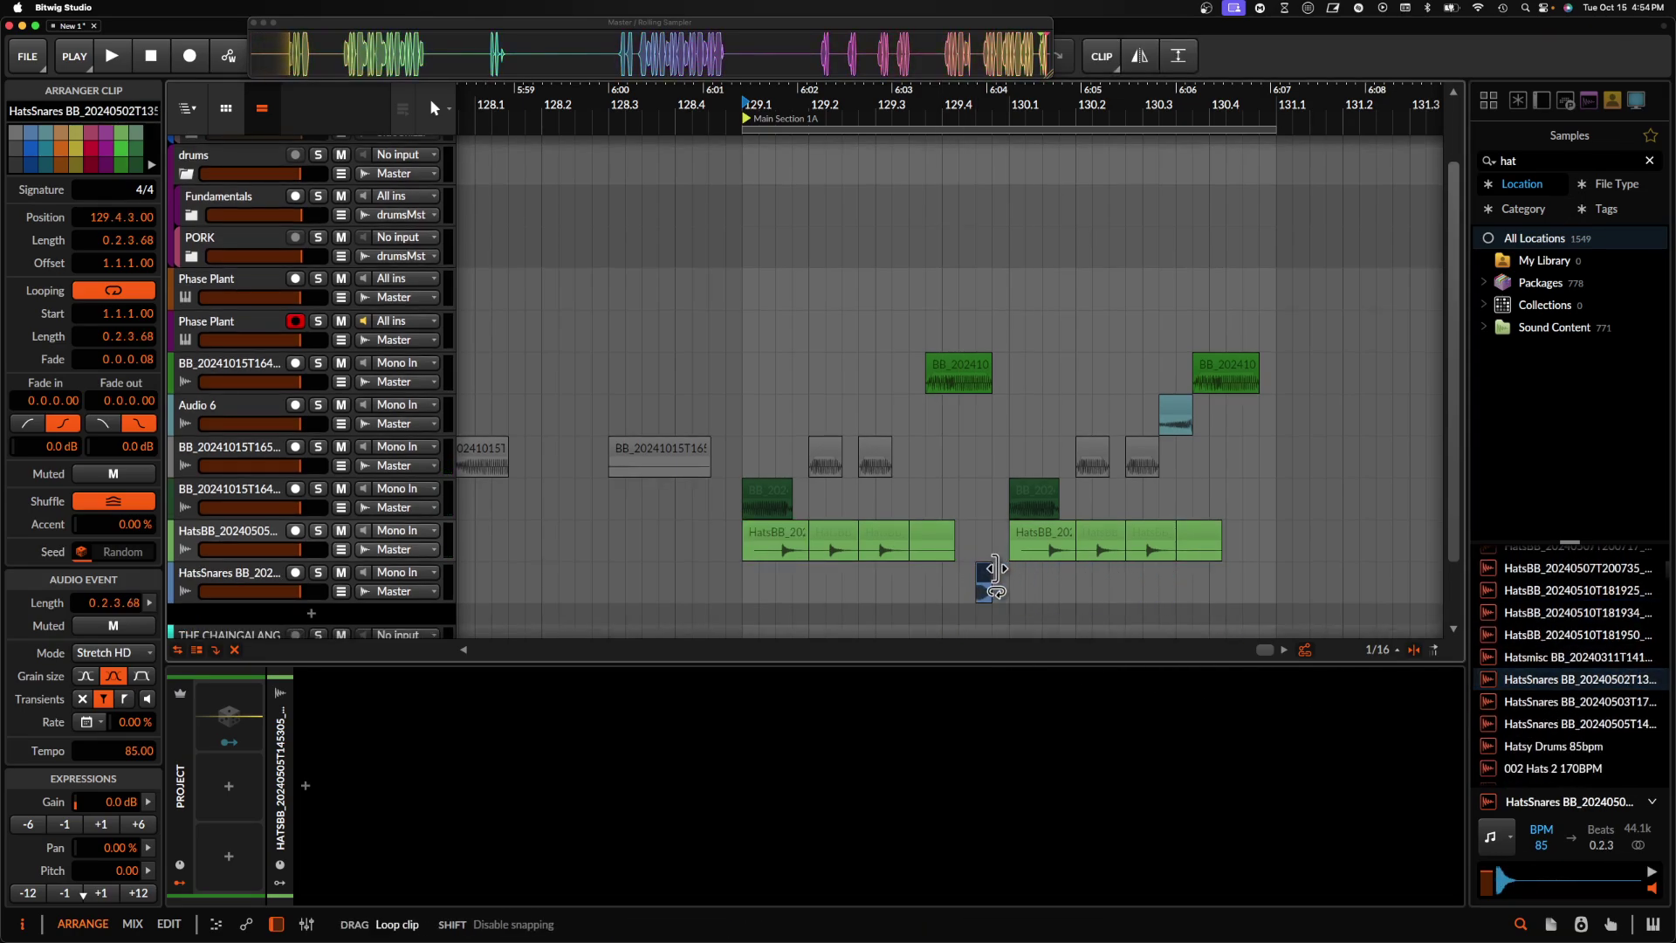
pyautogui.scroll(3, 995, 581)
pyautogui.scroll(-5, 936, 596)
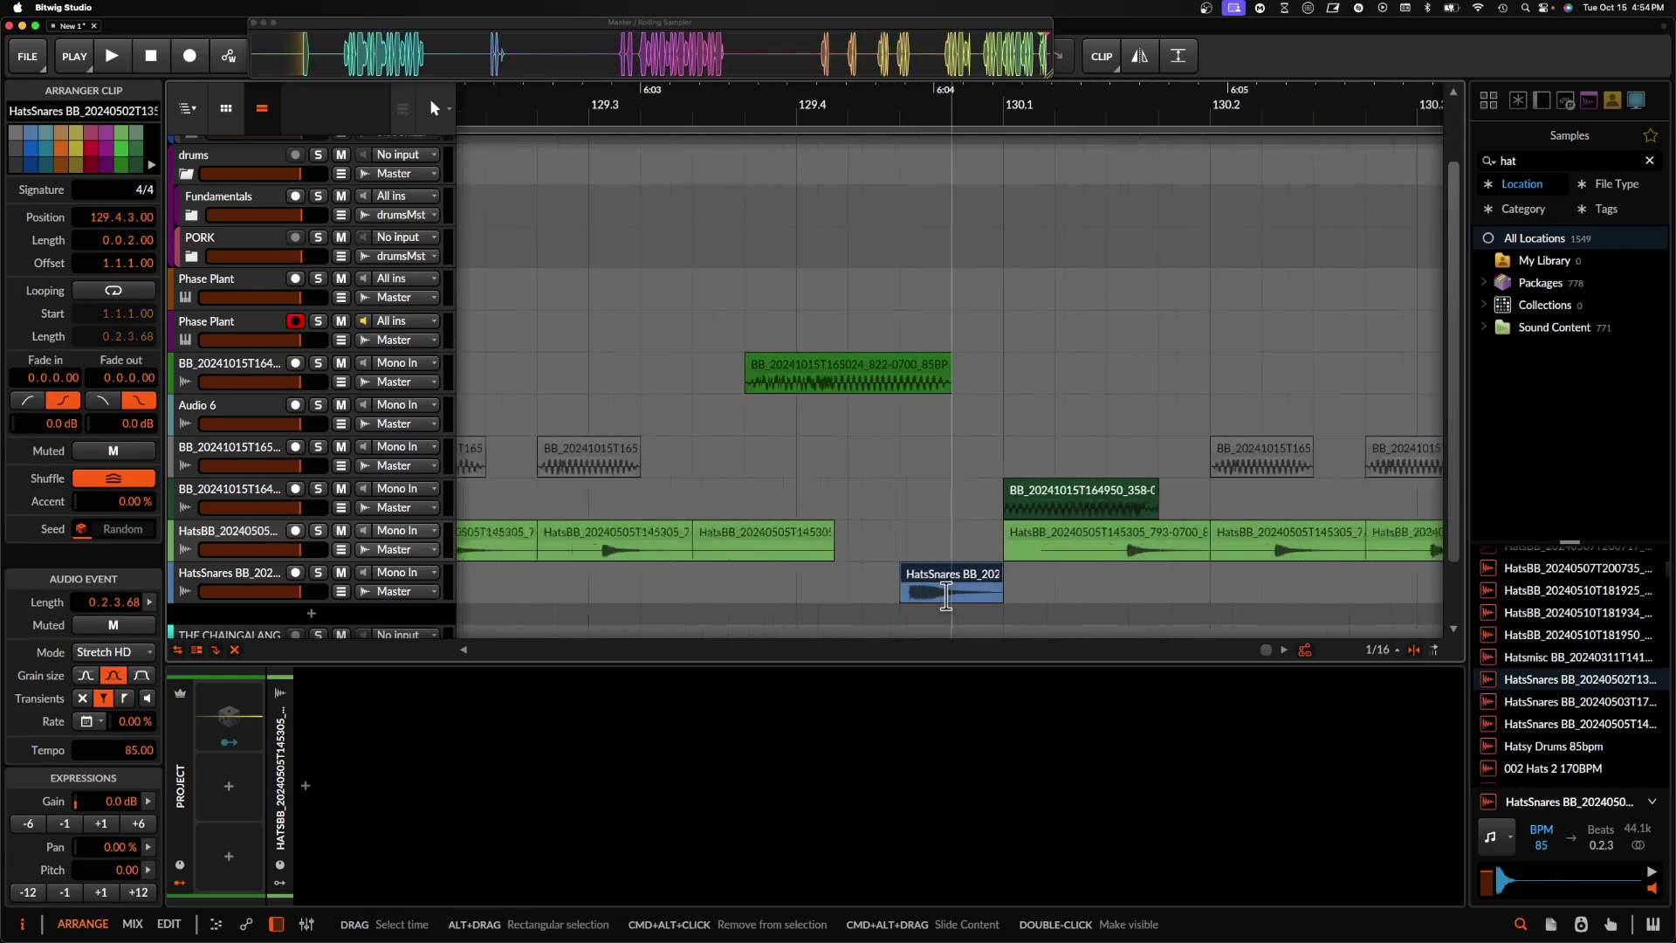
pyautogui.click(720, 532)
pyautogui.press('space')
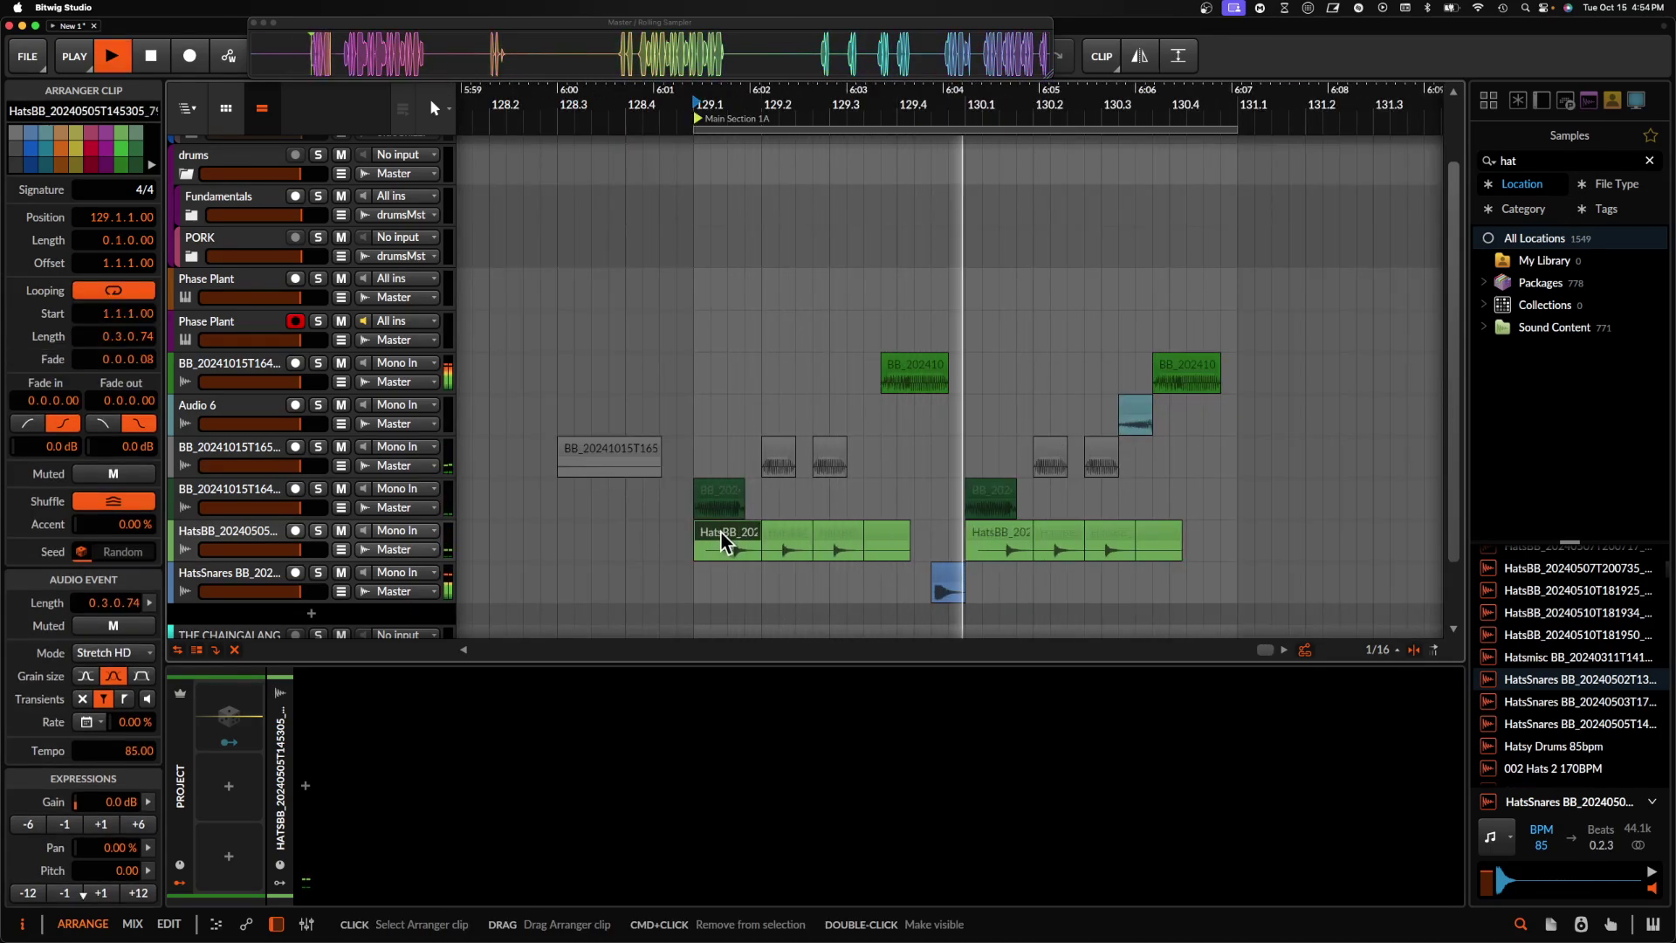
# - Duplicate bar 129 of the HatsSnares track into bar 130
pyautogui.moveTo(713, 587); pyautogui.dragTo(964, 601)
pyautogui.press('super+d')
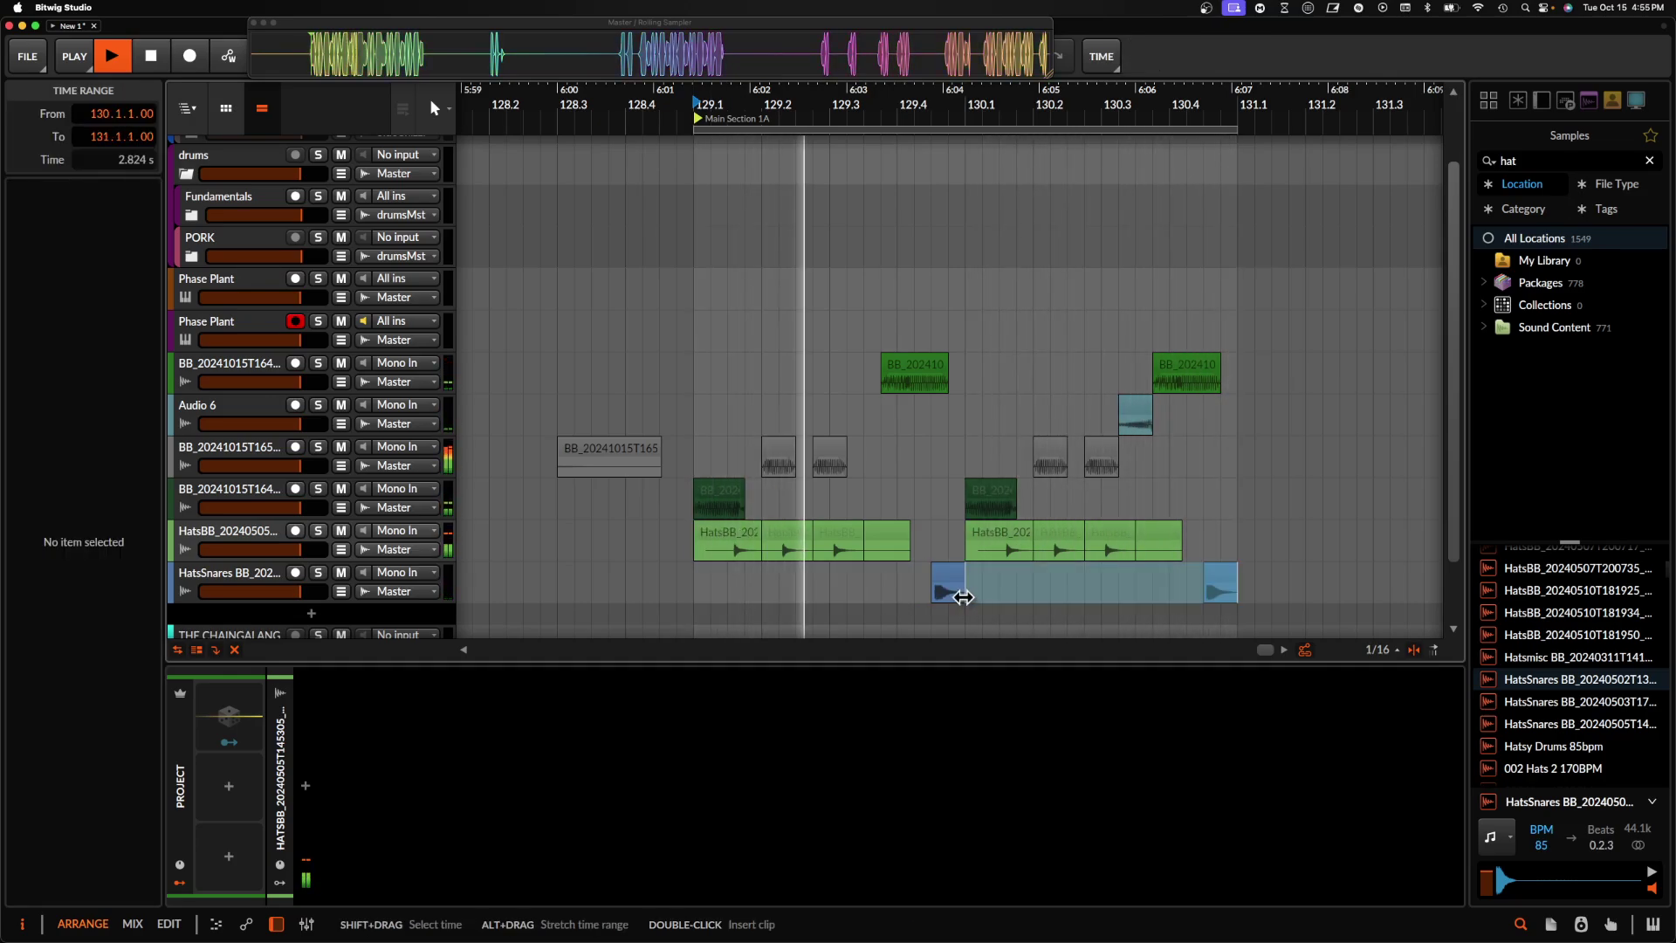
pyautogui.scroll(4, 964, 585)
pyautogui.scroll(-4, 974, 583)
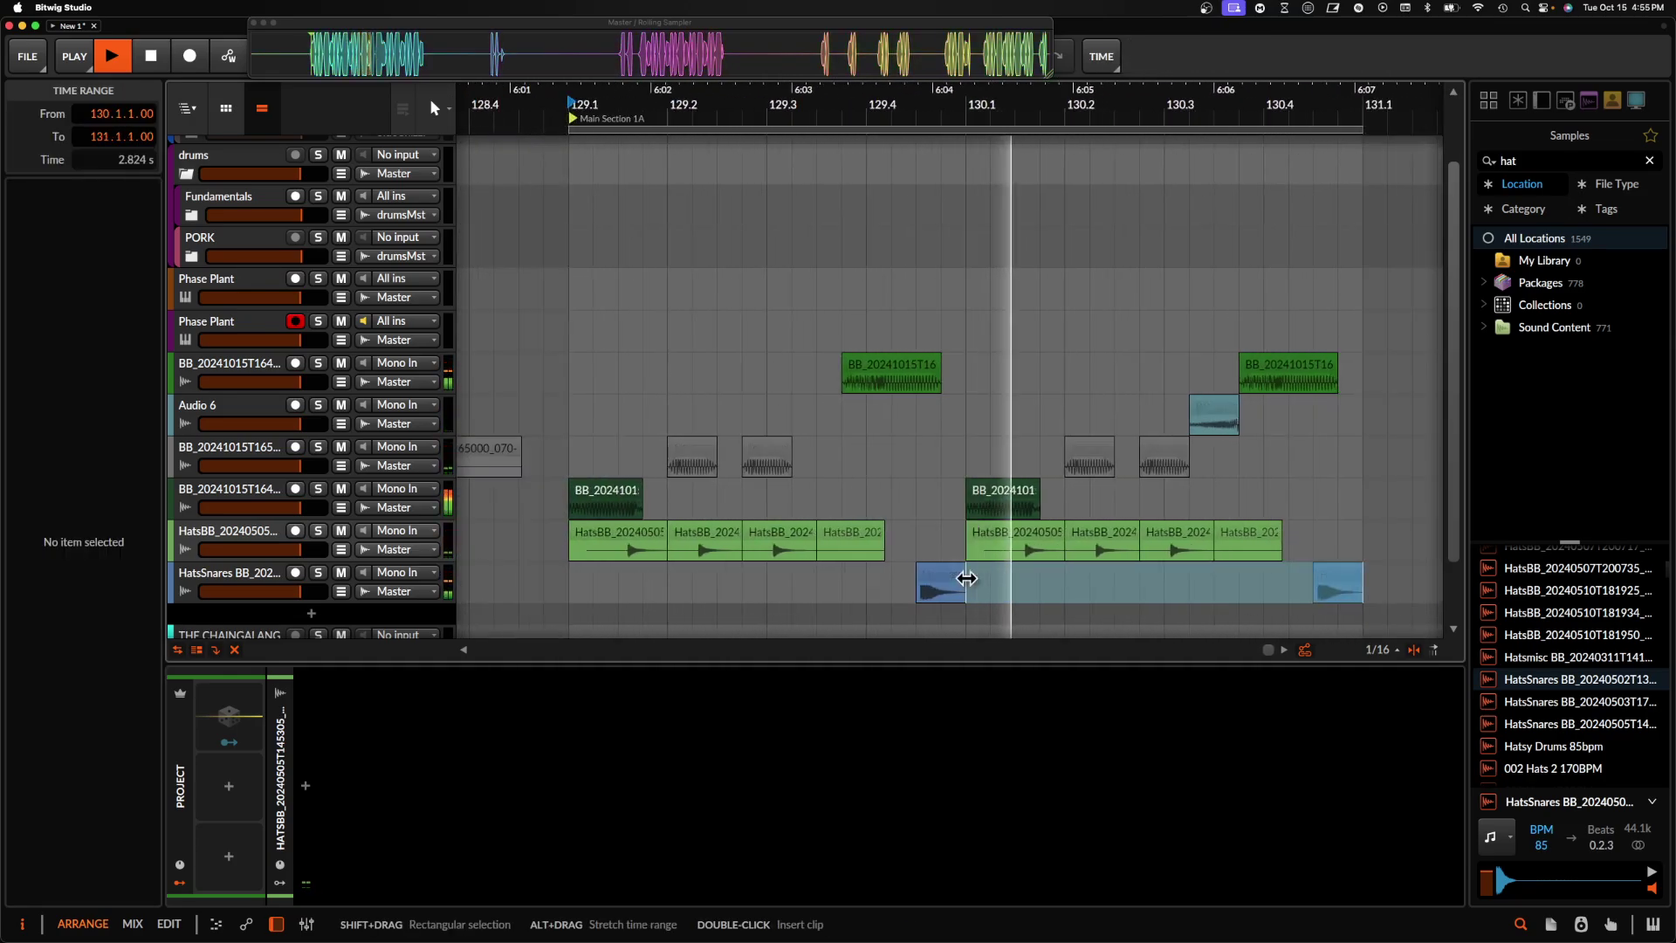
# - Search the sample library for "alckem snare" and preview Alckem Claps & Snares 3 and 1
pyautogui.click(1528, 162)
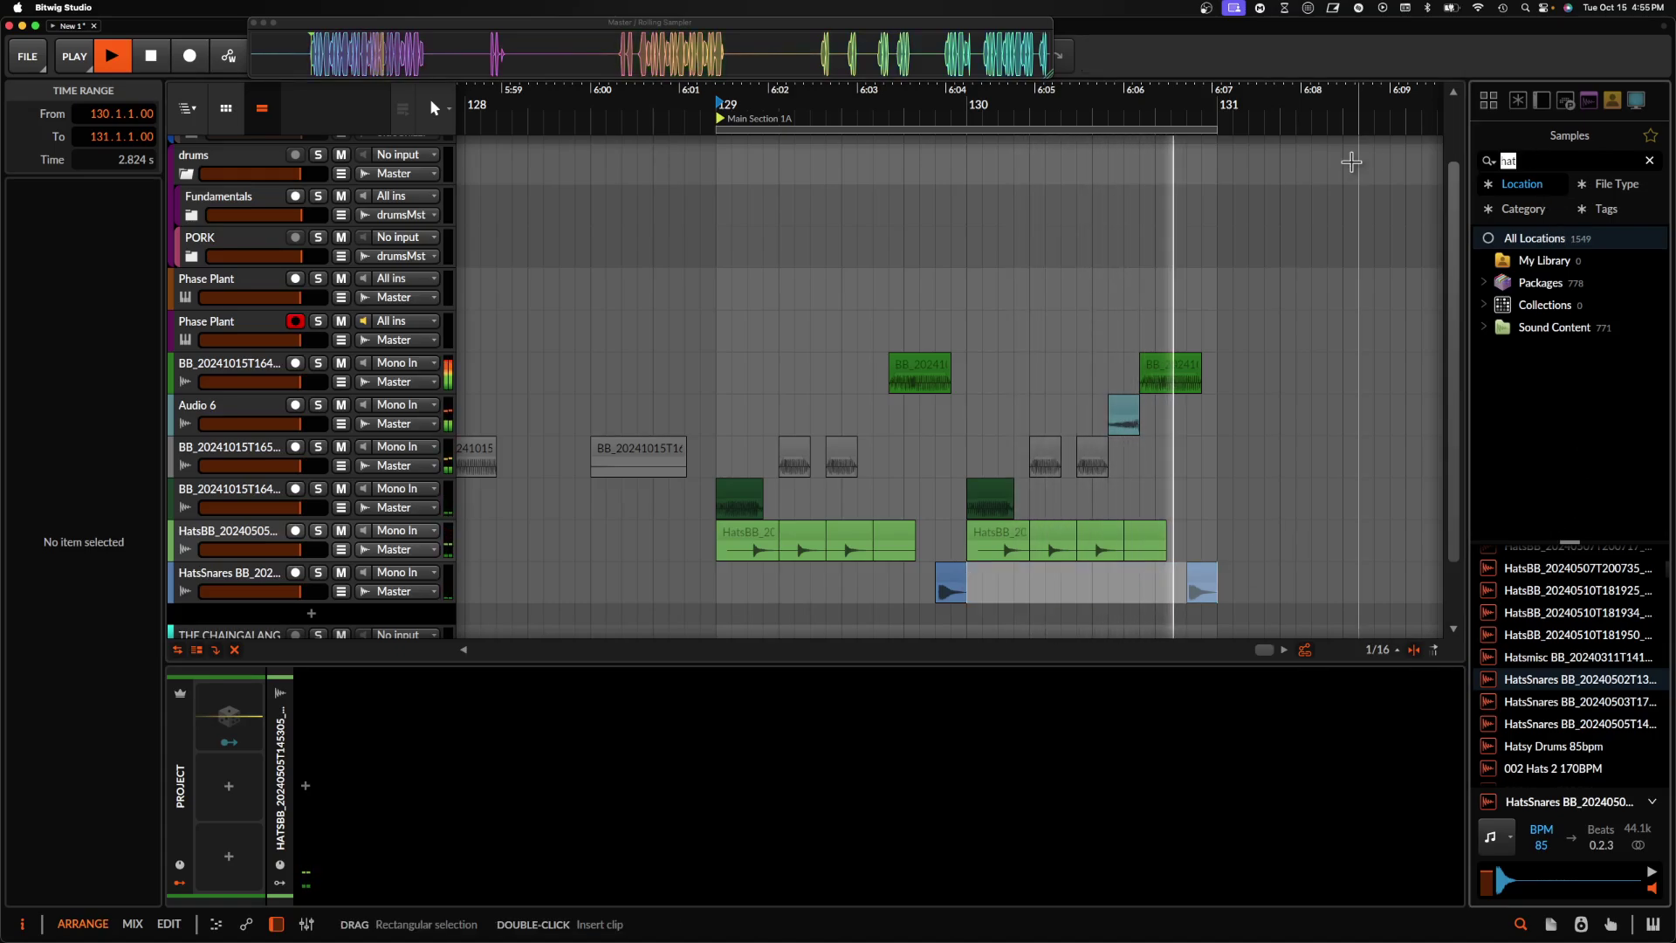
pyautogui.write('sna')
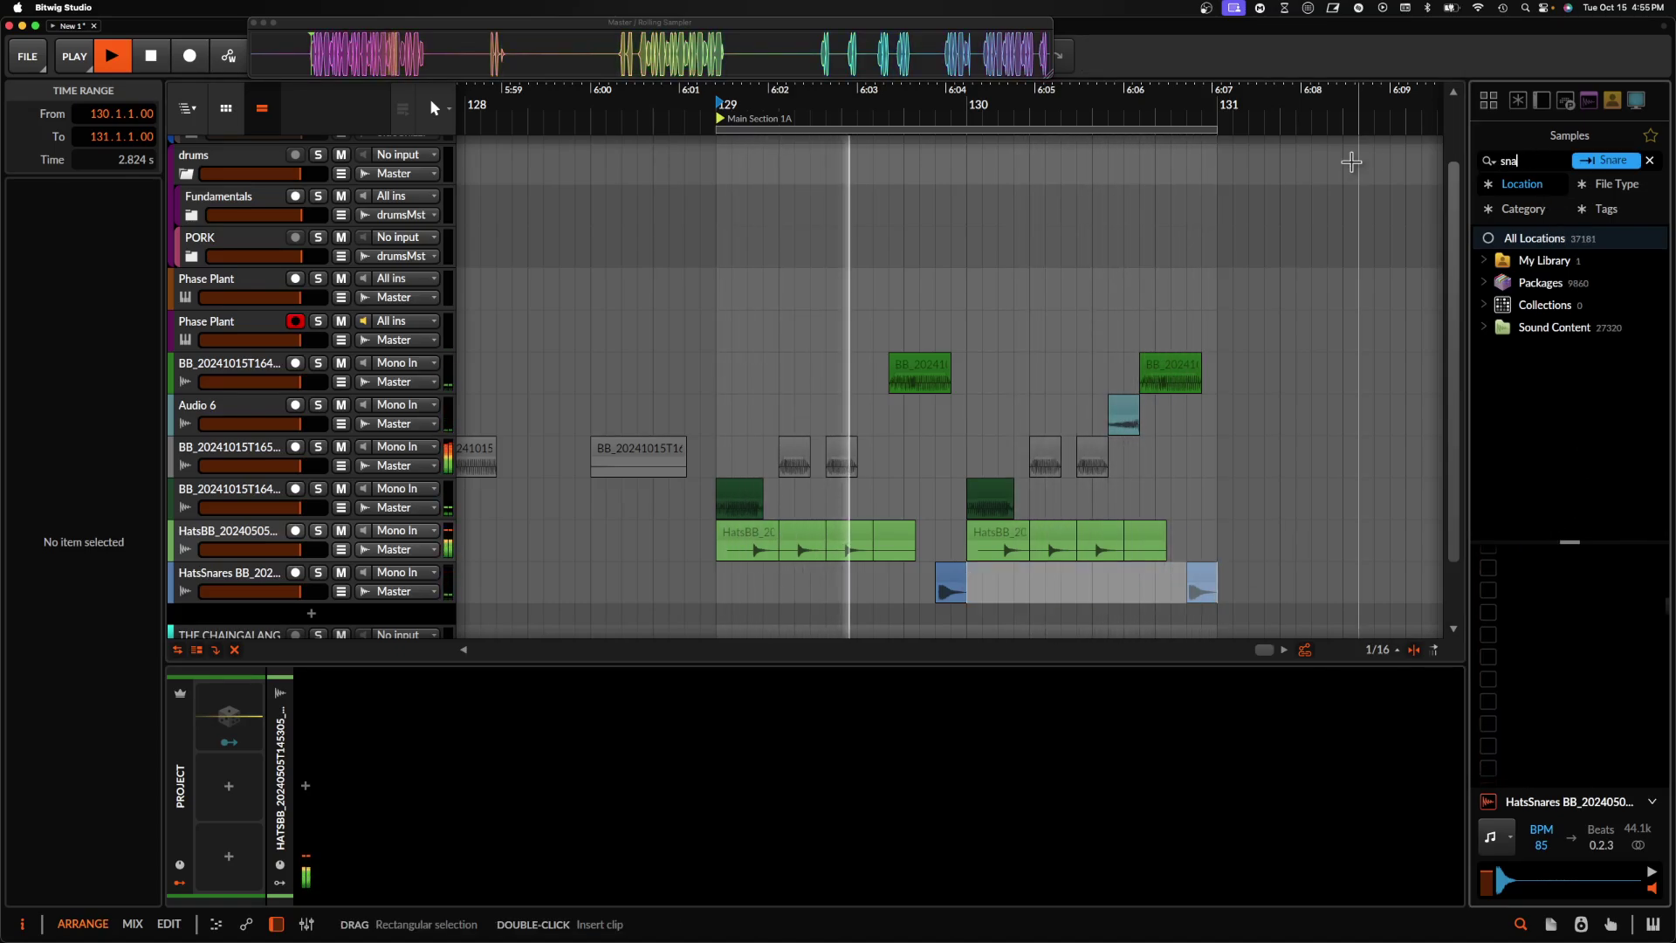
pyautogui.write('realckem snare')
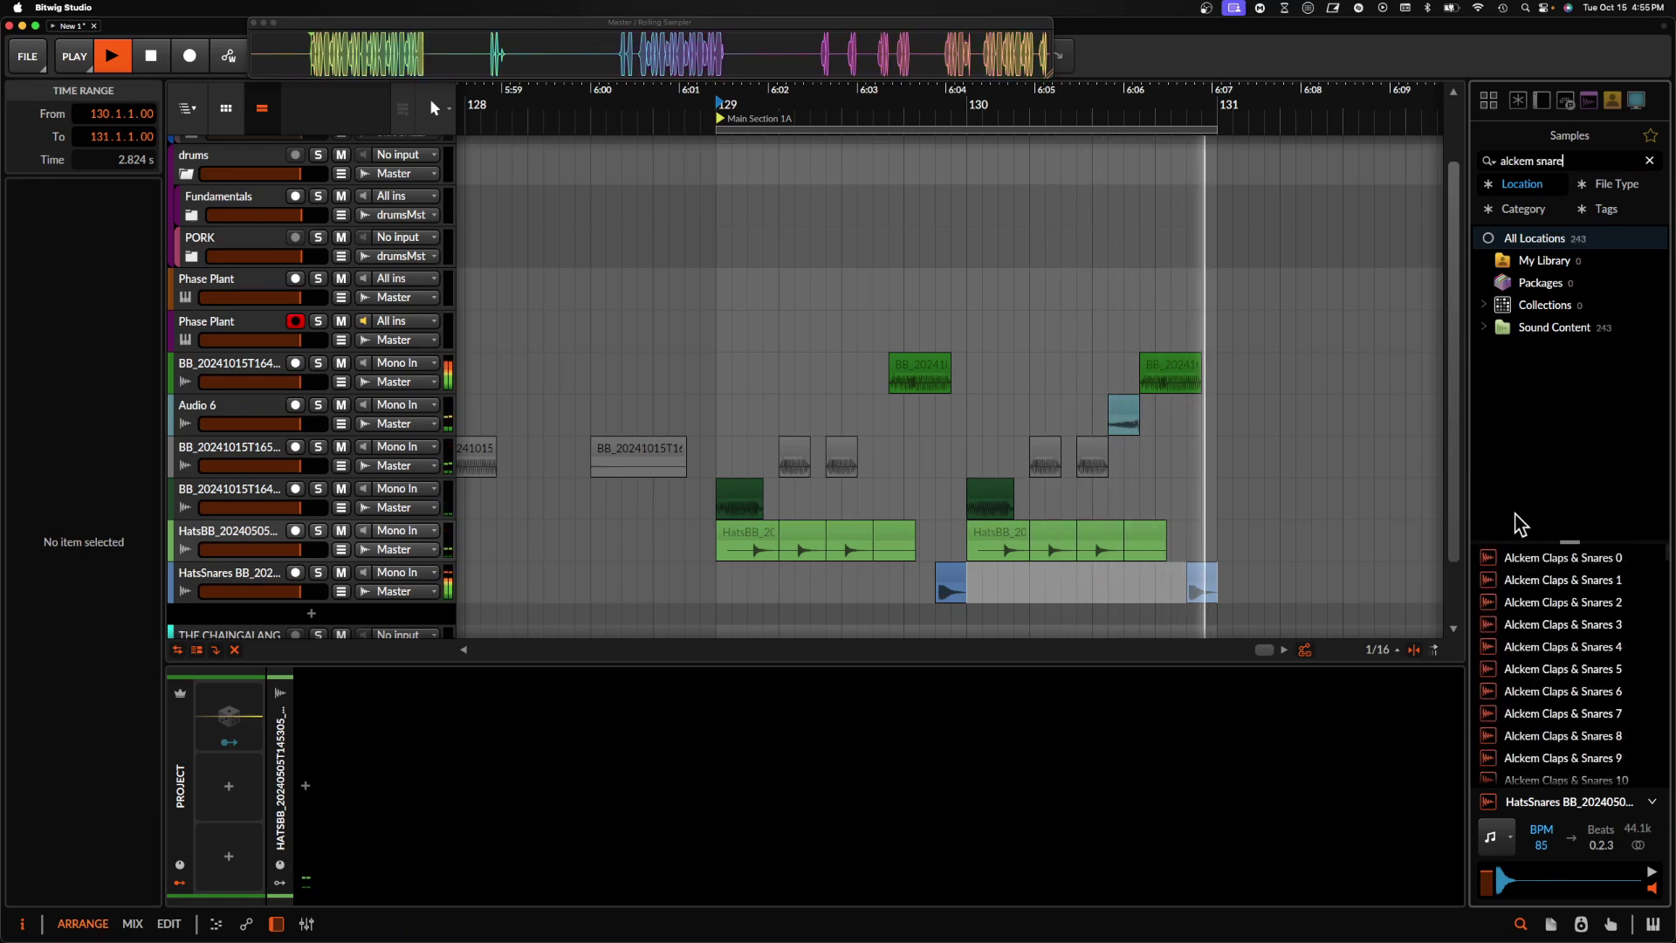
pyautogui.click(1537, 580)
pyautogui.click(1563, 627)
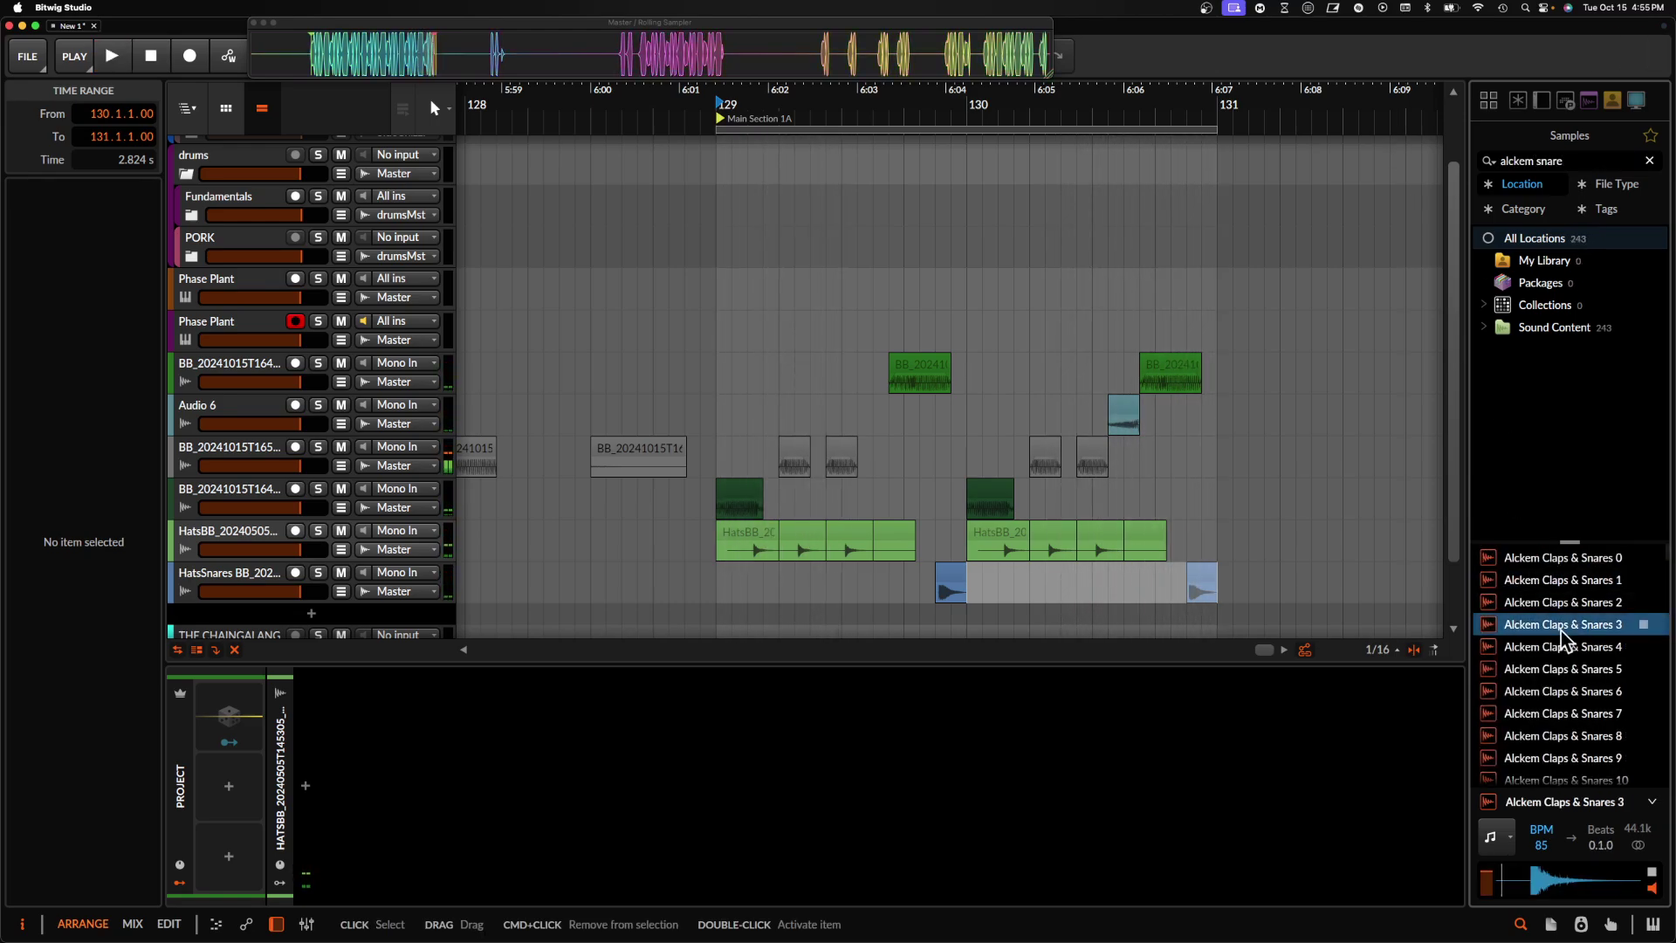
pyautogui.click(1531, 580)
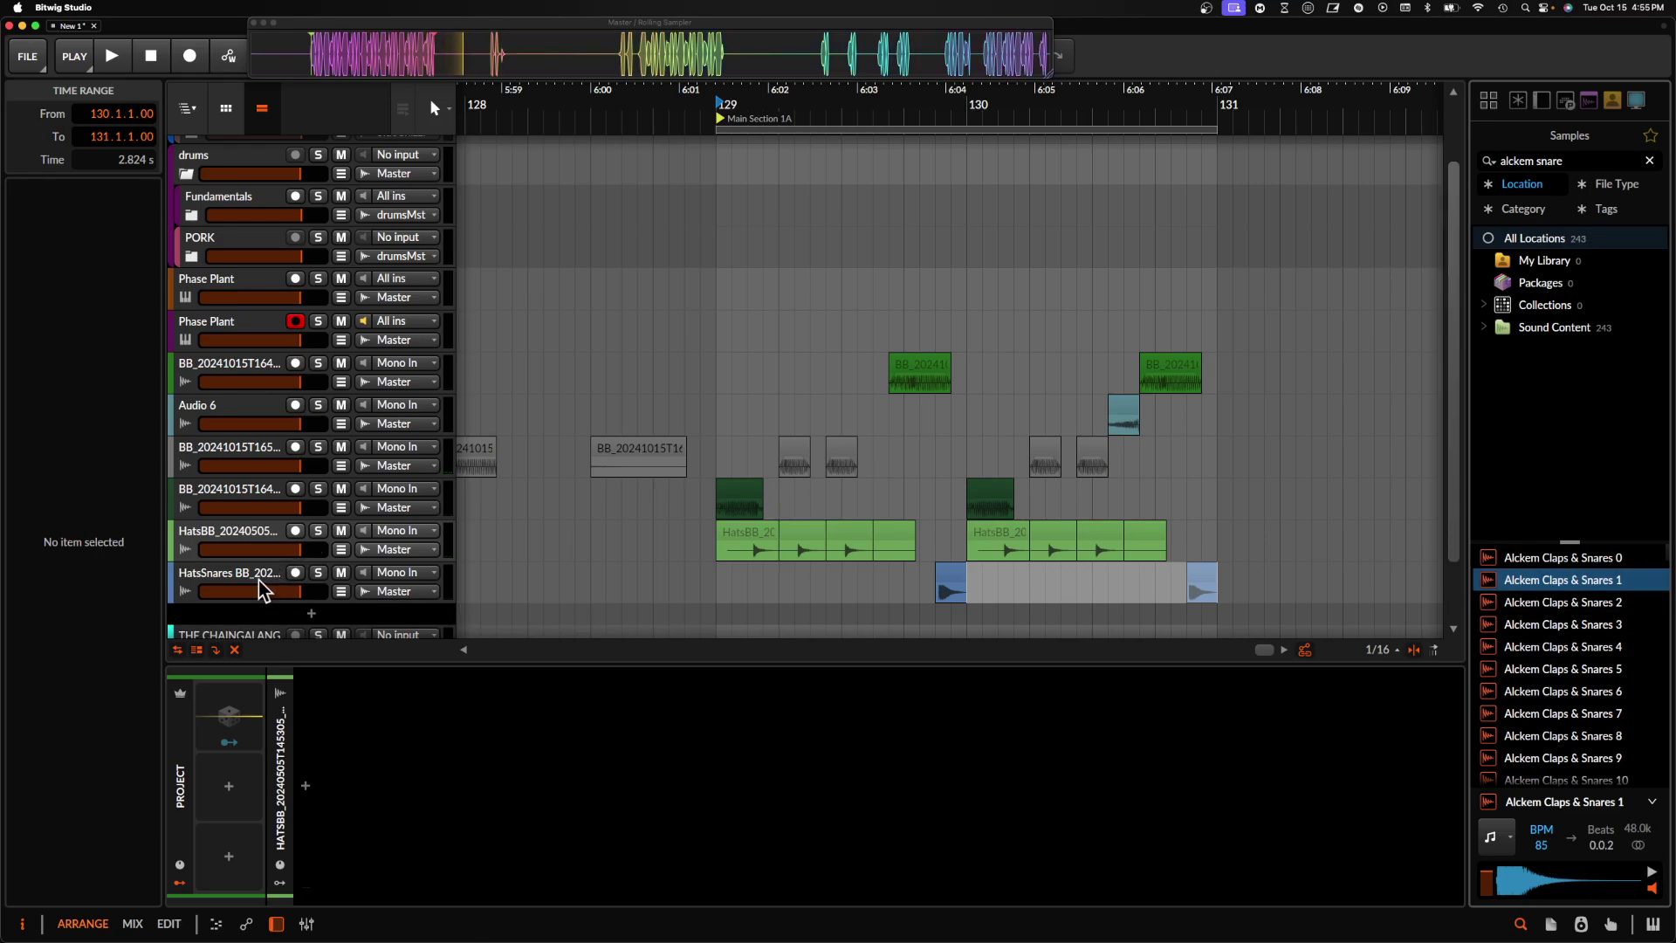
# - Add an audio track below HatsSnares, place Alckem Claps & Snares 1 on it at 129.2.1 and shorten the clip to 0.0.1.52
pyautogui.press('super+t')
pyautogui.scroll(-3, 1327, 541)
pyautogui.moveTo(1534, 580); pyautogui.dragTo(836, 529)
pyautogui.scroll(3, 835, 525)
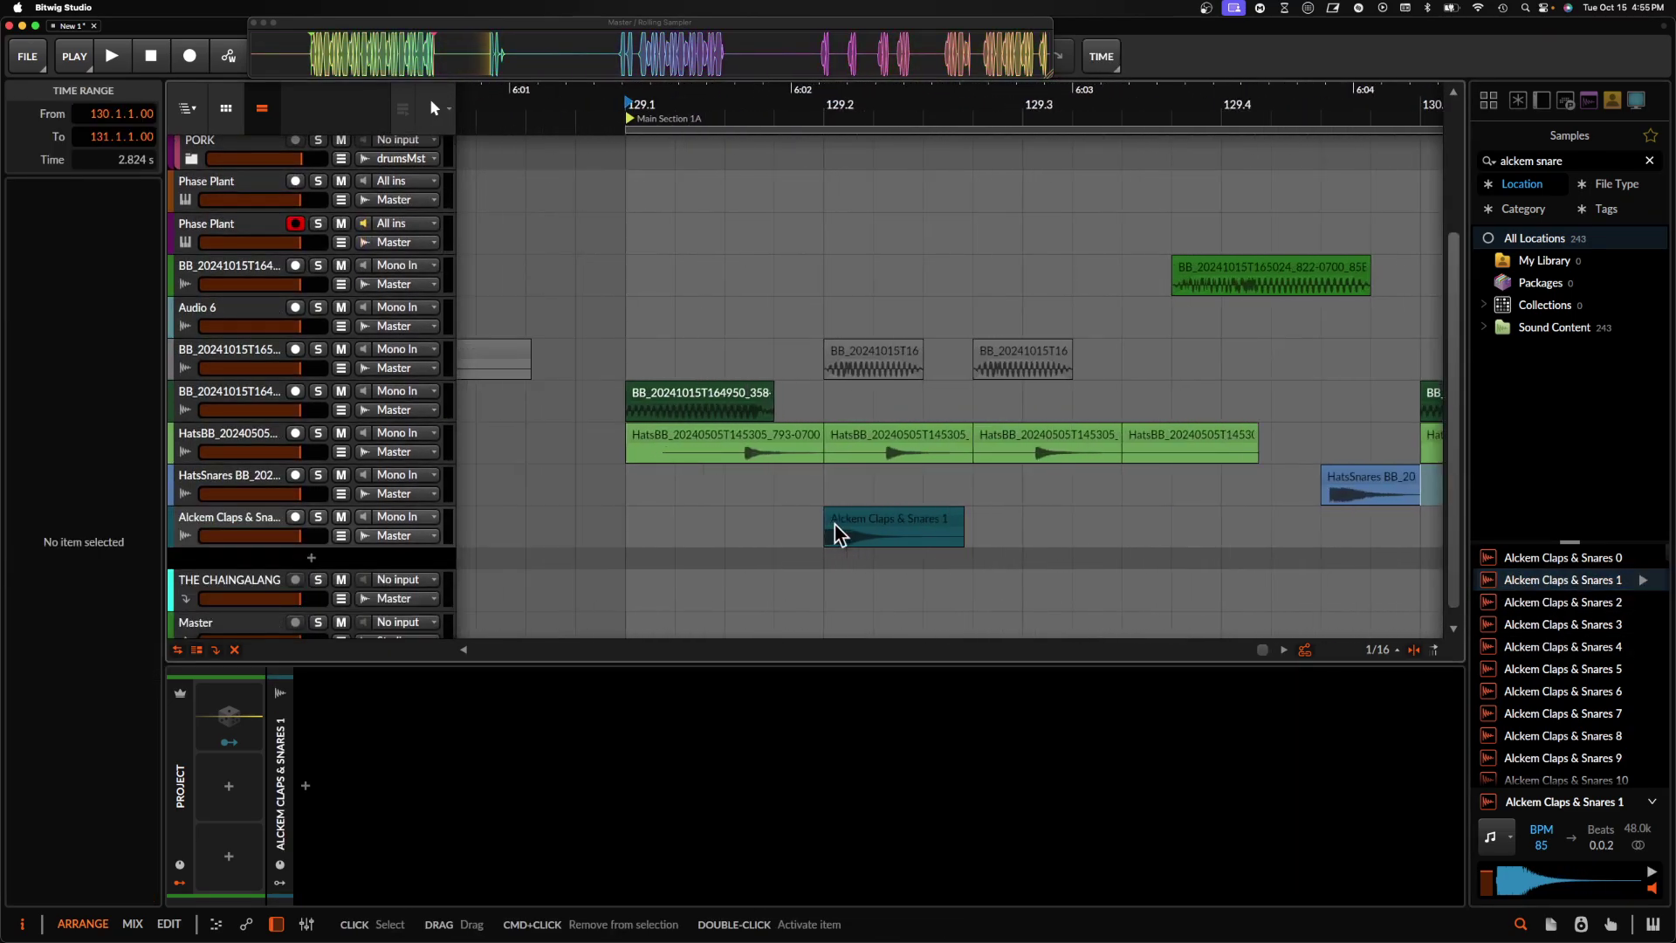
pyautogui.click(856, 523)
pyautogui.scroll(-15, 1563, 633)
pyautogui.scroll(15, 1563, 633)
pyautogui.scroll(2, 887, 528)
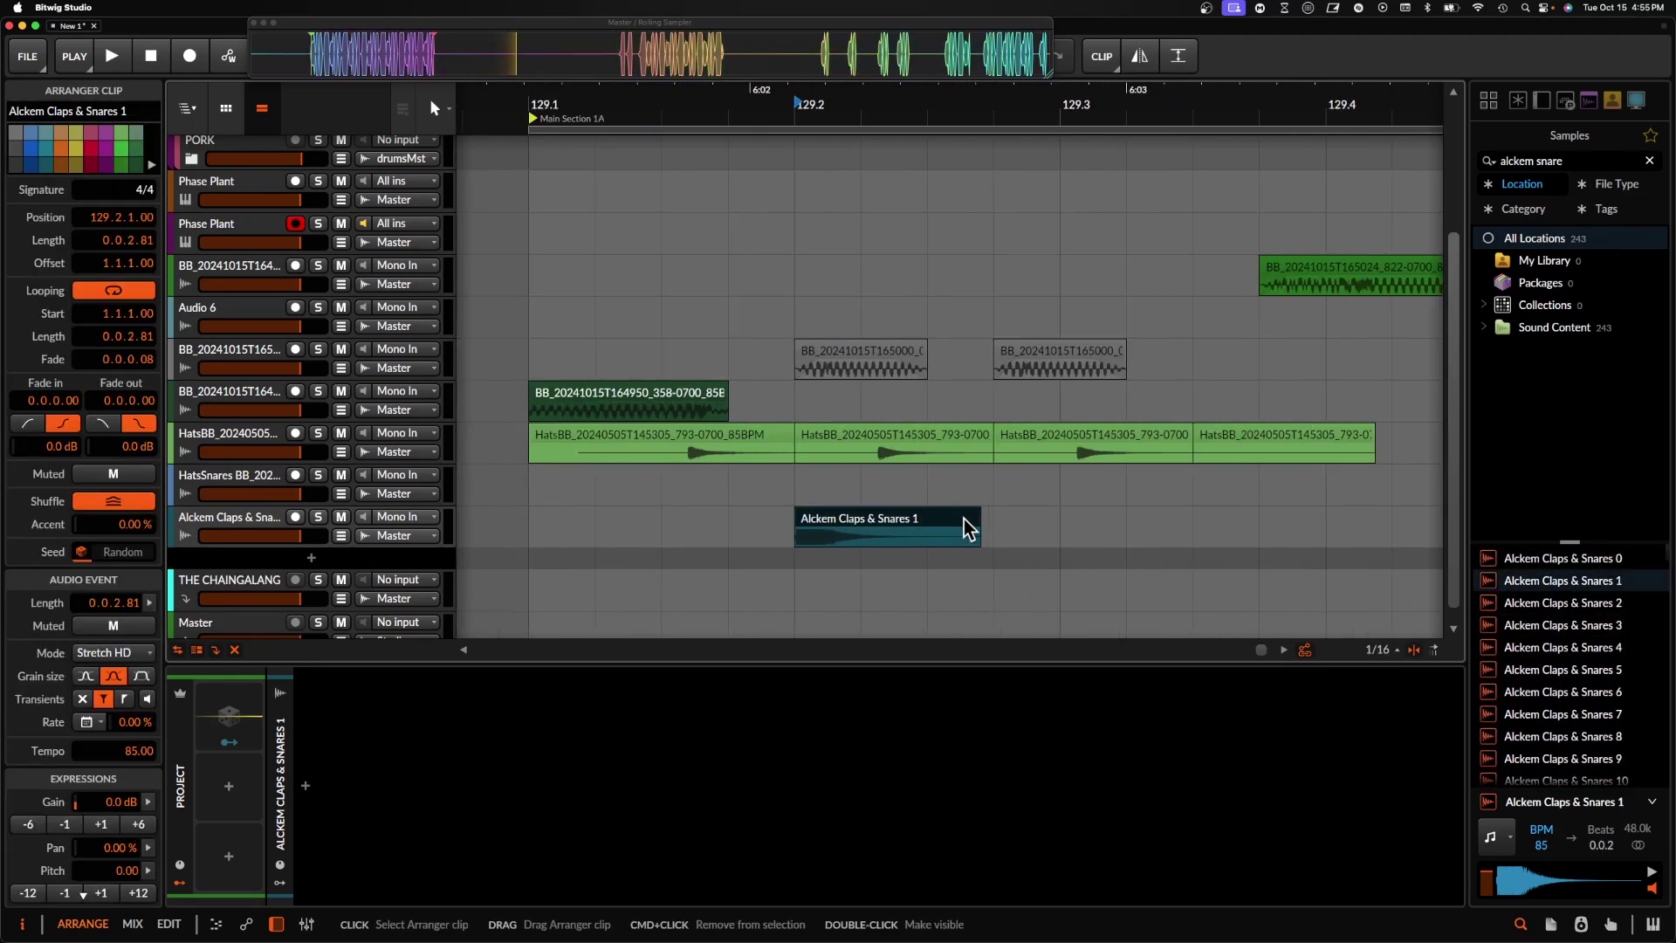
pyautogui.moveTo(980, 519); pyautogui.dragTo(894, 518)
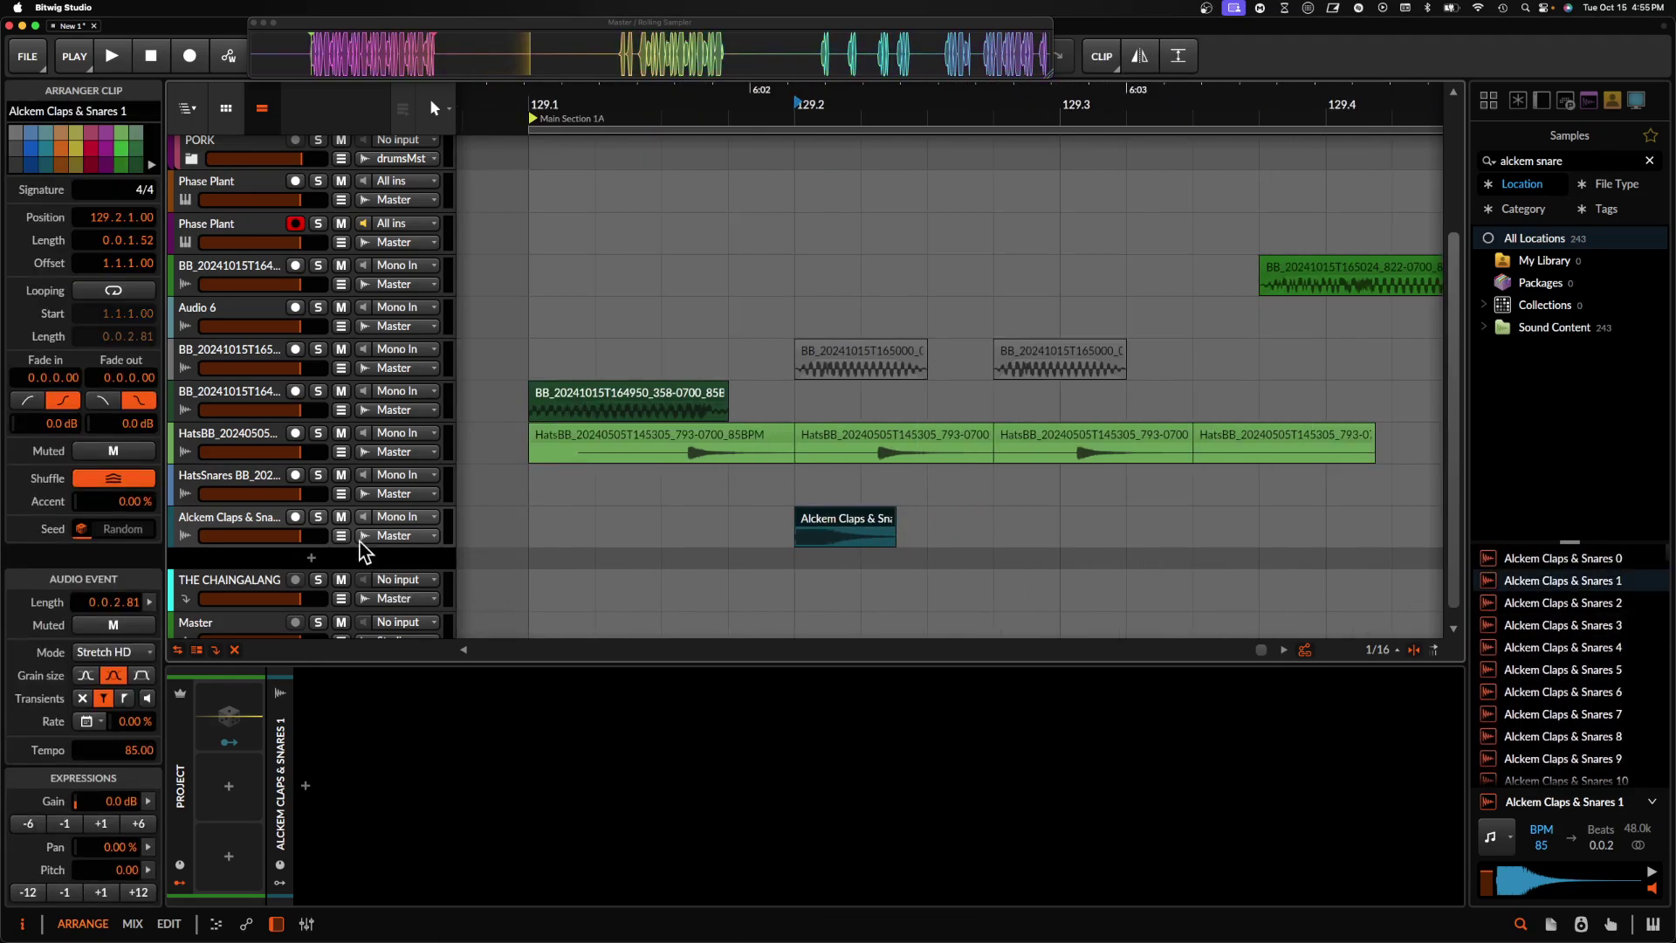
# - Move the HatsBB track into the PORK group and the four bass sample tracks into the Side Chizzle group
pyautogui.scroll(2, 234, 384)
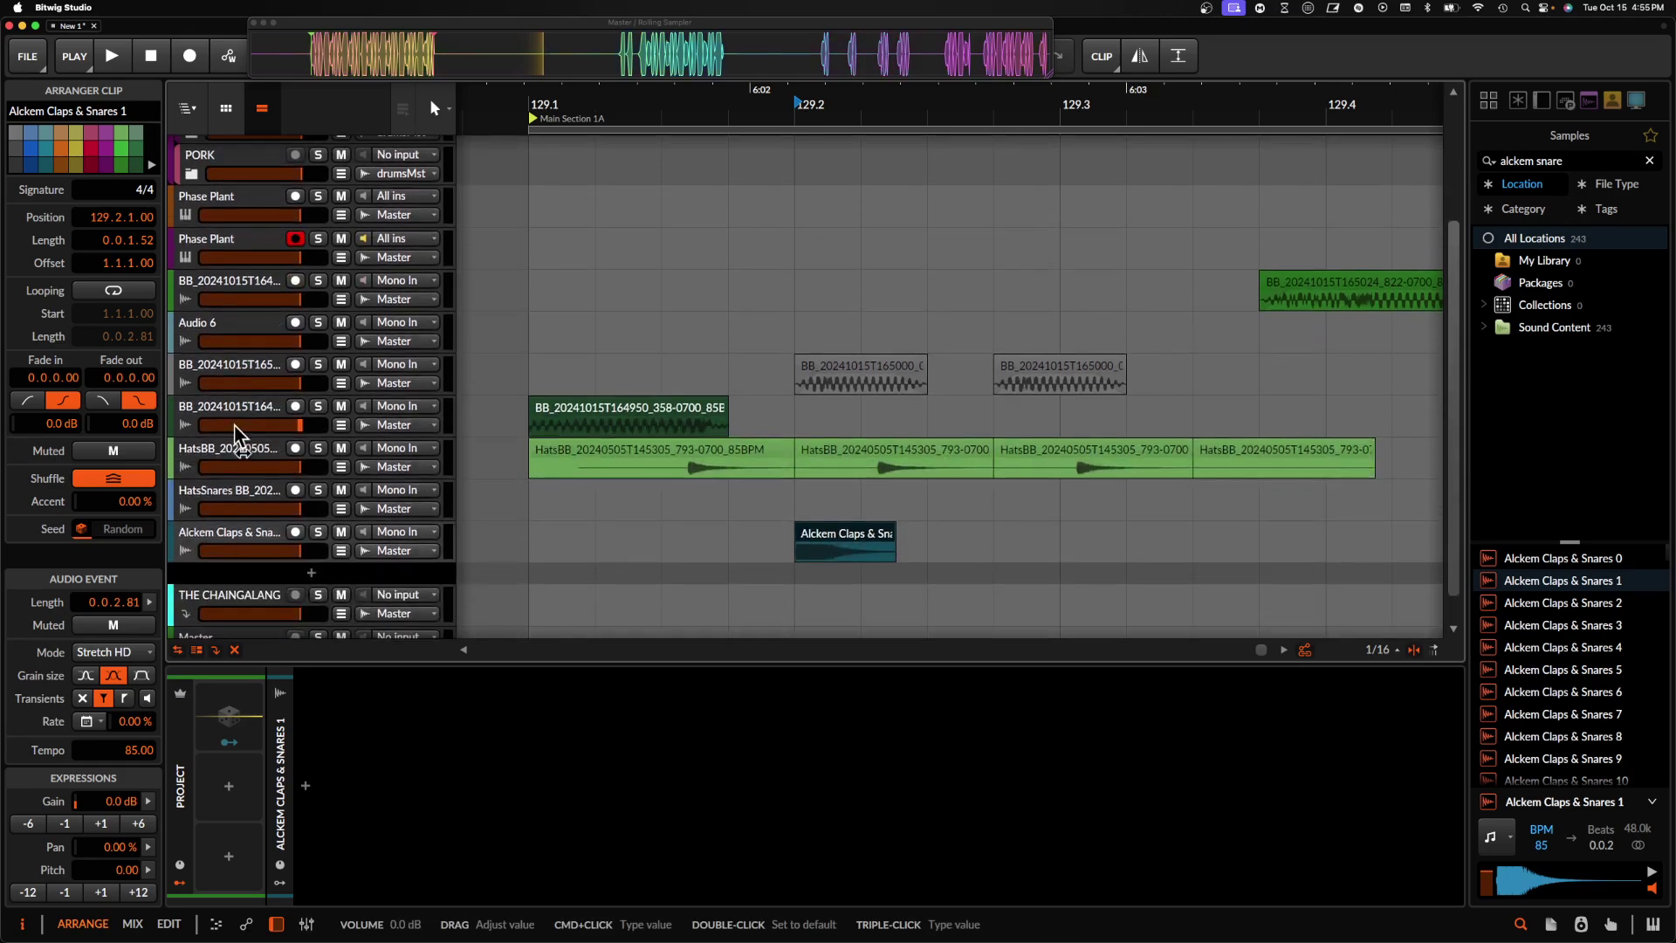
pyautogui.moveTo(236, 454); pyautogui.dragTo(236, 188)
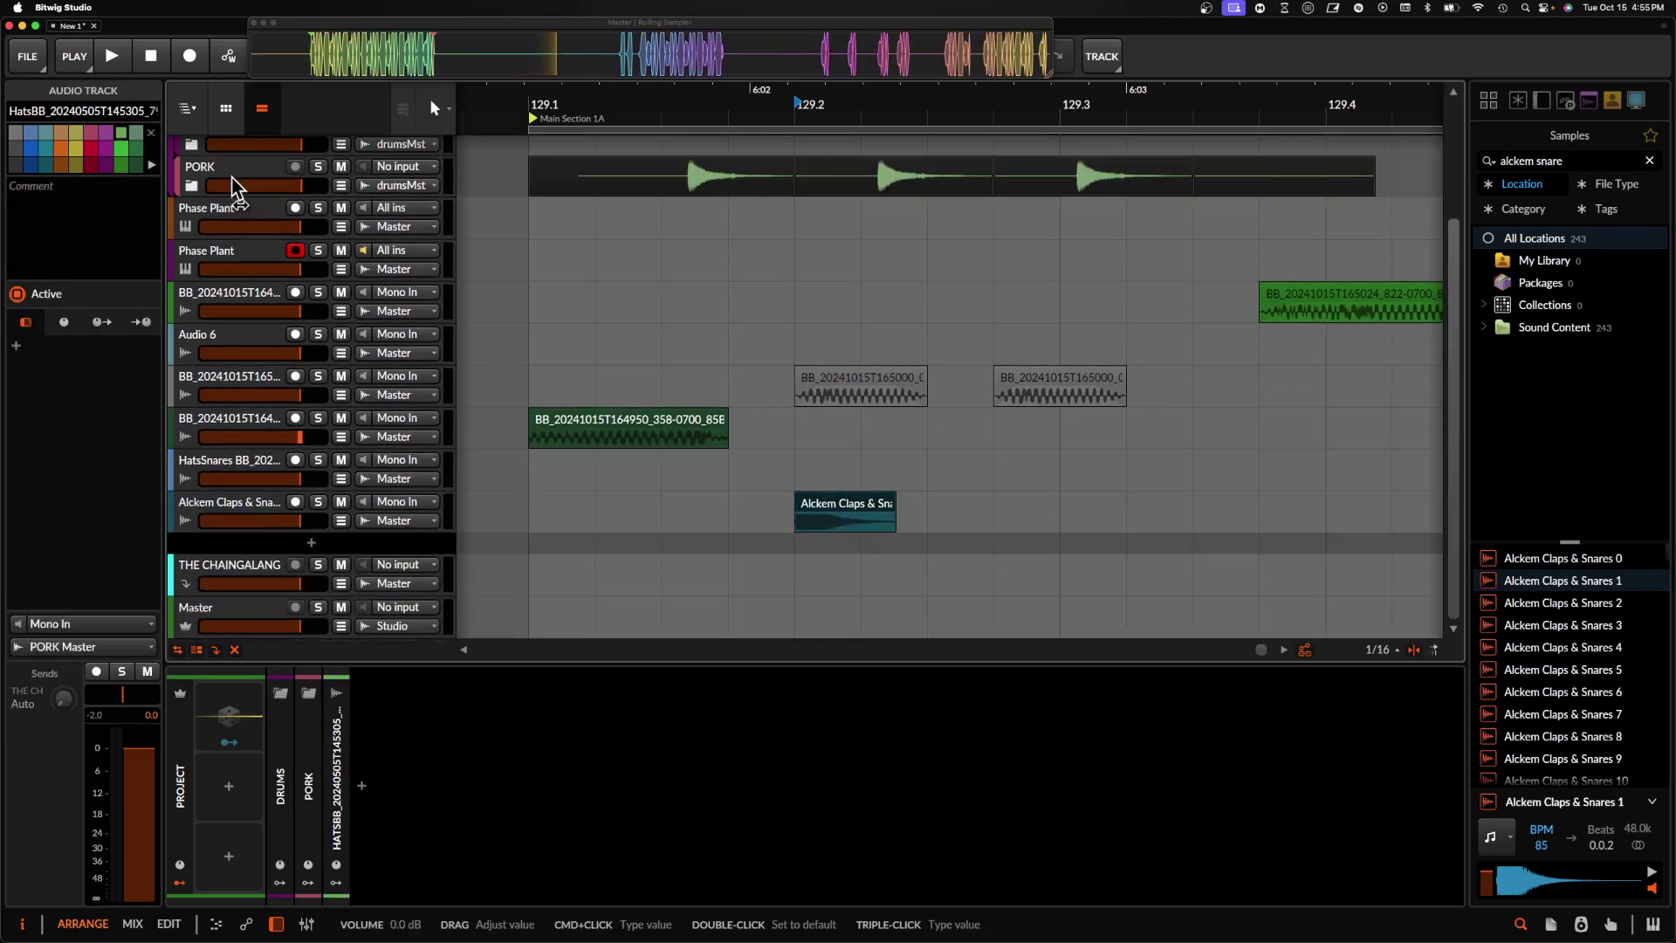
pyautogui.click(269, 429)
pyautogui.scroll(2, 255, 421)
pyautogui.keyDown('shift'); pyautogui.click(253, 376); pyautogui.keyUp('shift')
pyautogui.scroll(2, 248, 359)
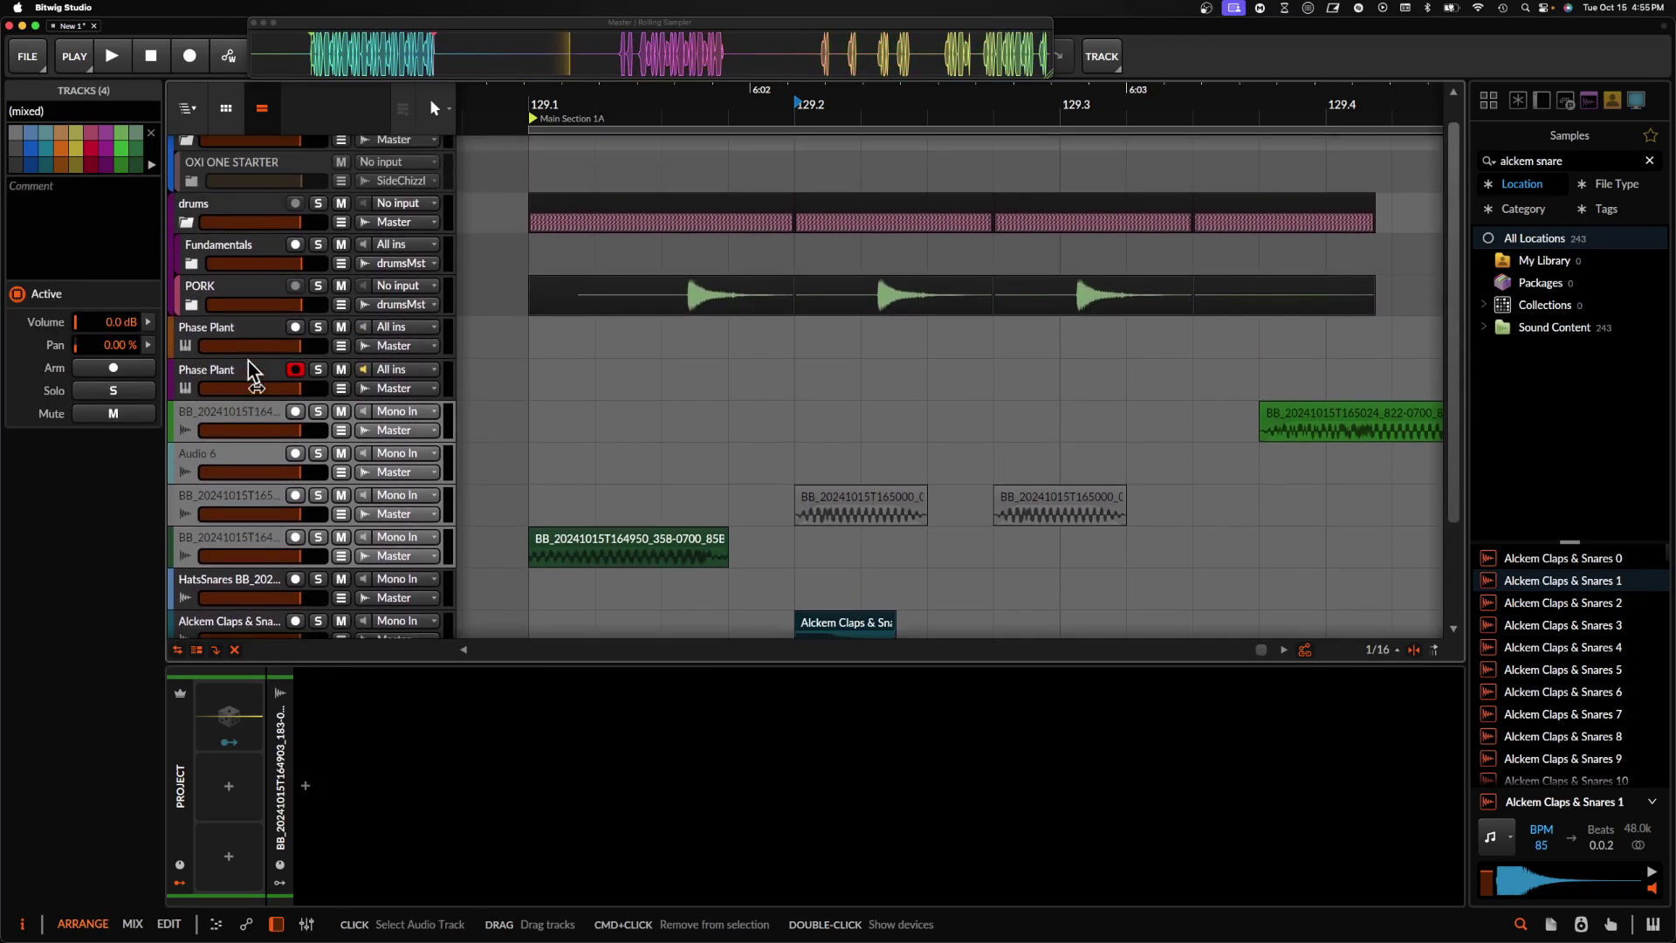
pyautogui.moveTo(252, 449); pyautogui.dragTo(262, 209)
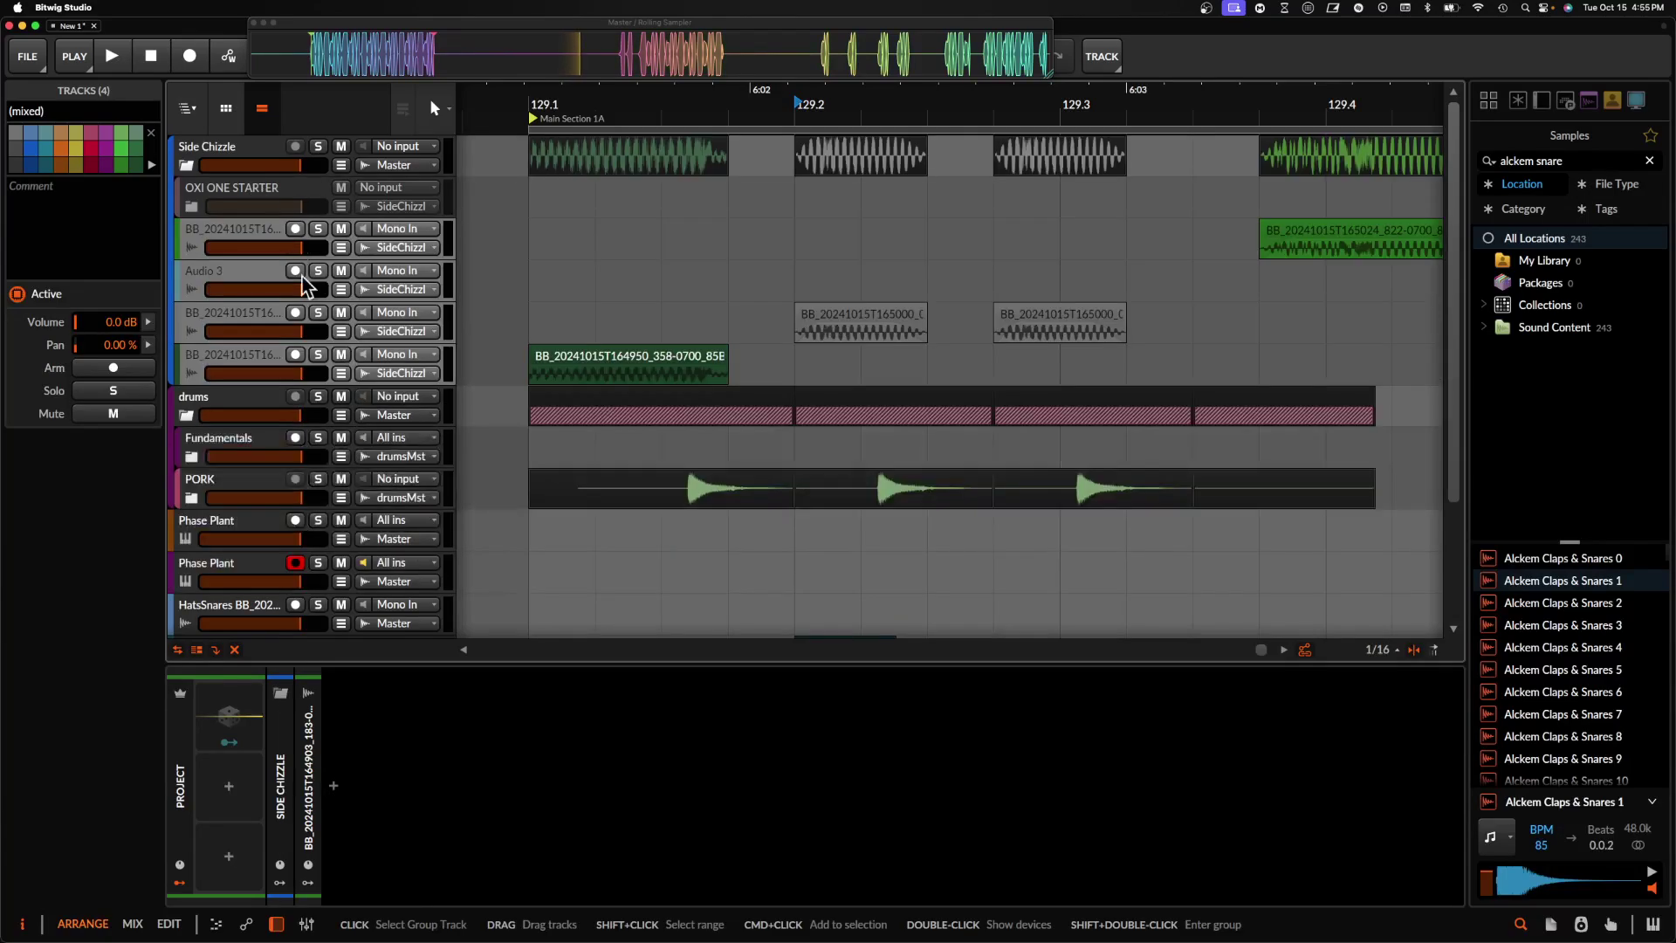
# - Move the Alckem Claps & Snares track into the Fundamentals group
pyautogui.click(245, 483)
pyautogui.scroll(-3, 245, 483)
pyautogui.moveTo(238, 507); pyautogui.dragTo(232, 304)
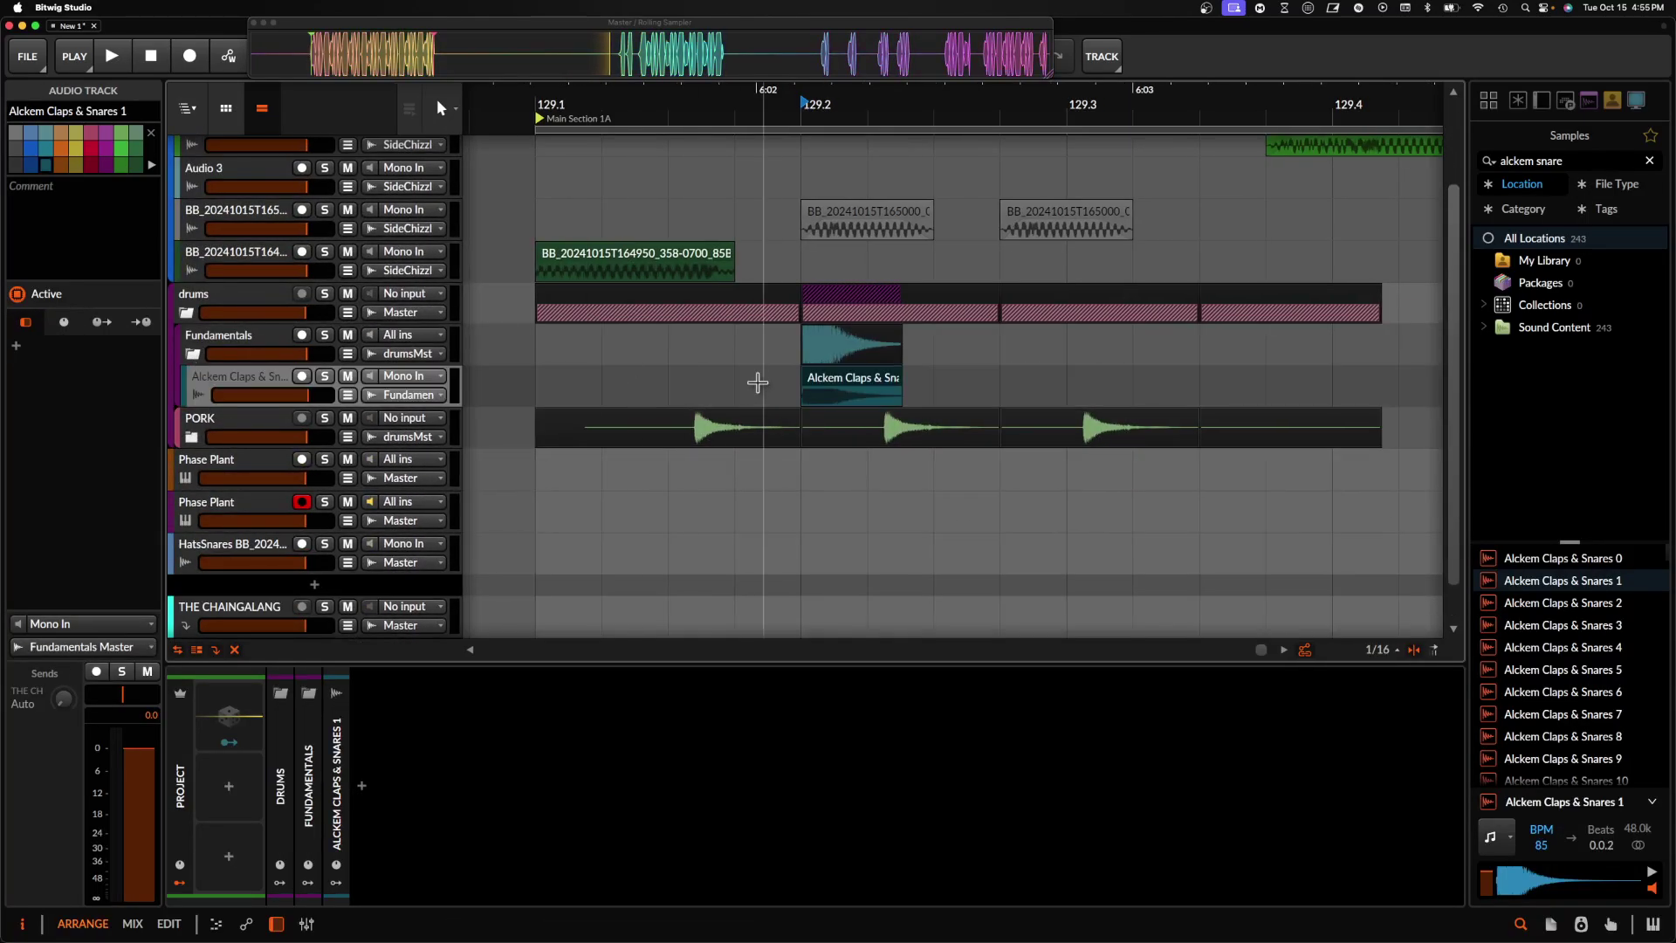
# - Copy the Alckem Claps & Snares 1 clip to 129.2.4 and to 129.3.4.86, just before beat 129.4
pyautogui.scroll(5, 751, 375)
pyautogui.click(1008, 374)
pyautogui.scroll(3, 1008, 374)
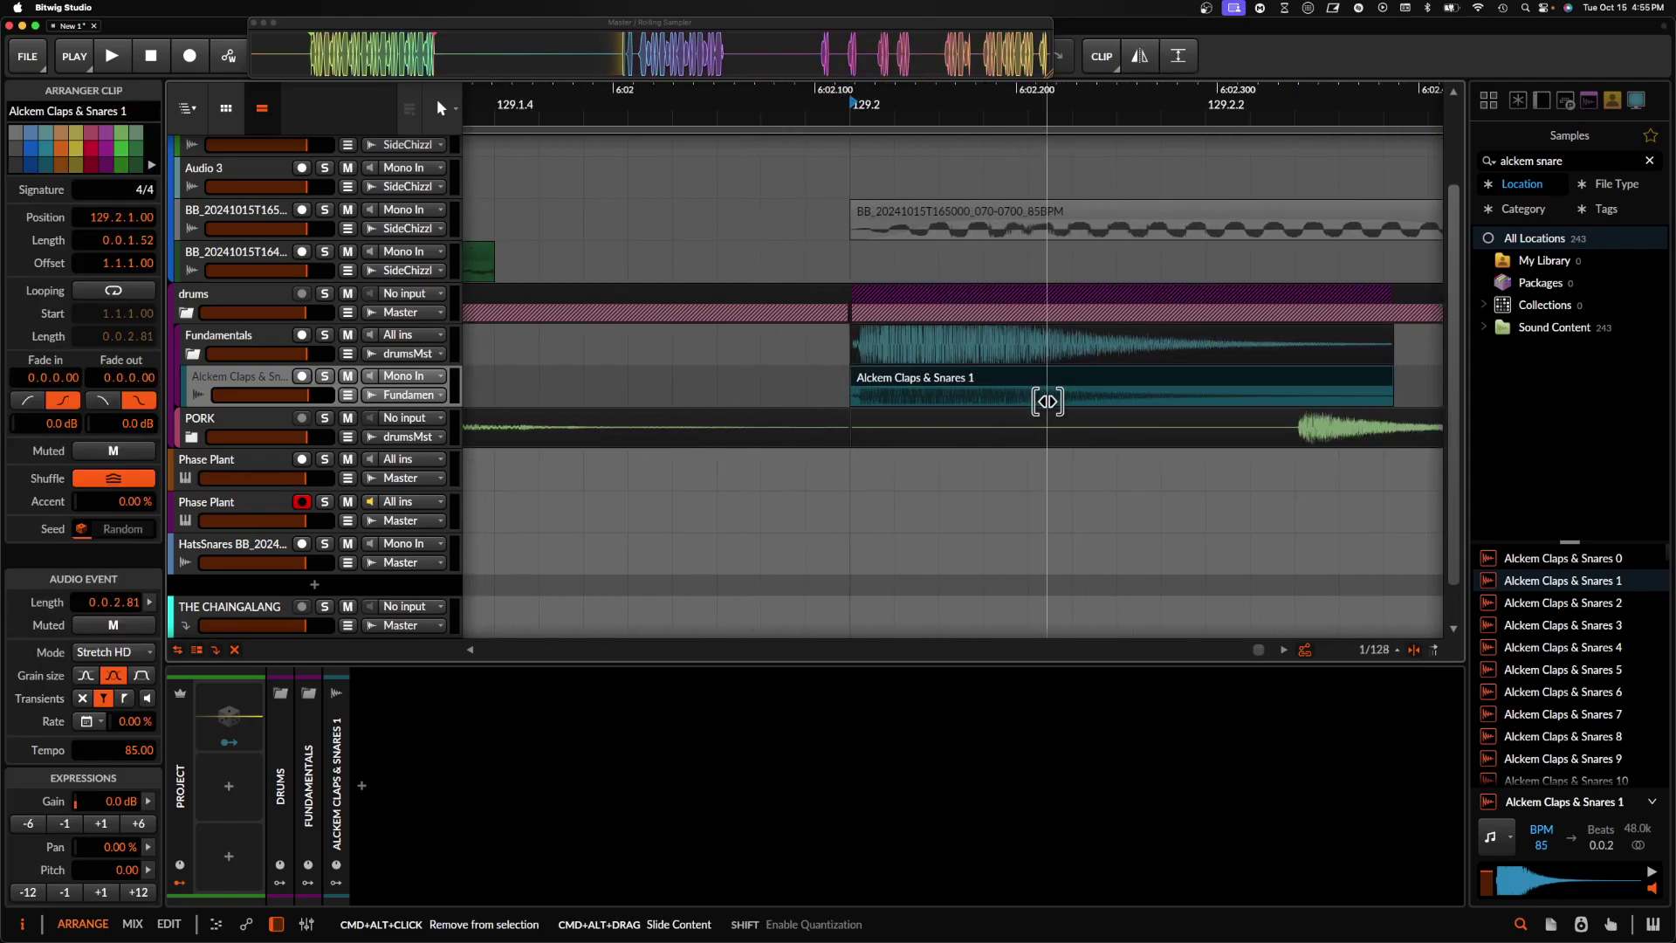
pyautogui.moveTo(1040, 386); pyautogui.dragTo(1205, 384)
pyautogui.scroll(-2, 1020, 377)
pyautogui.scroll(-3, 1004, 379)
pyautogui.scroll(-3, 1201, 383)
pyautogui.moveTo(1001, 369); pyautogui.dragTo(1209, 369)
pyautogui.moveTo(1238, 365); pyautogui.dragTo(1276, 361)
pyautogui.scroll(5, 1272, 371)
pyautogui.scroll(3, 1276, 361)
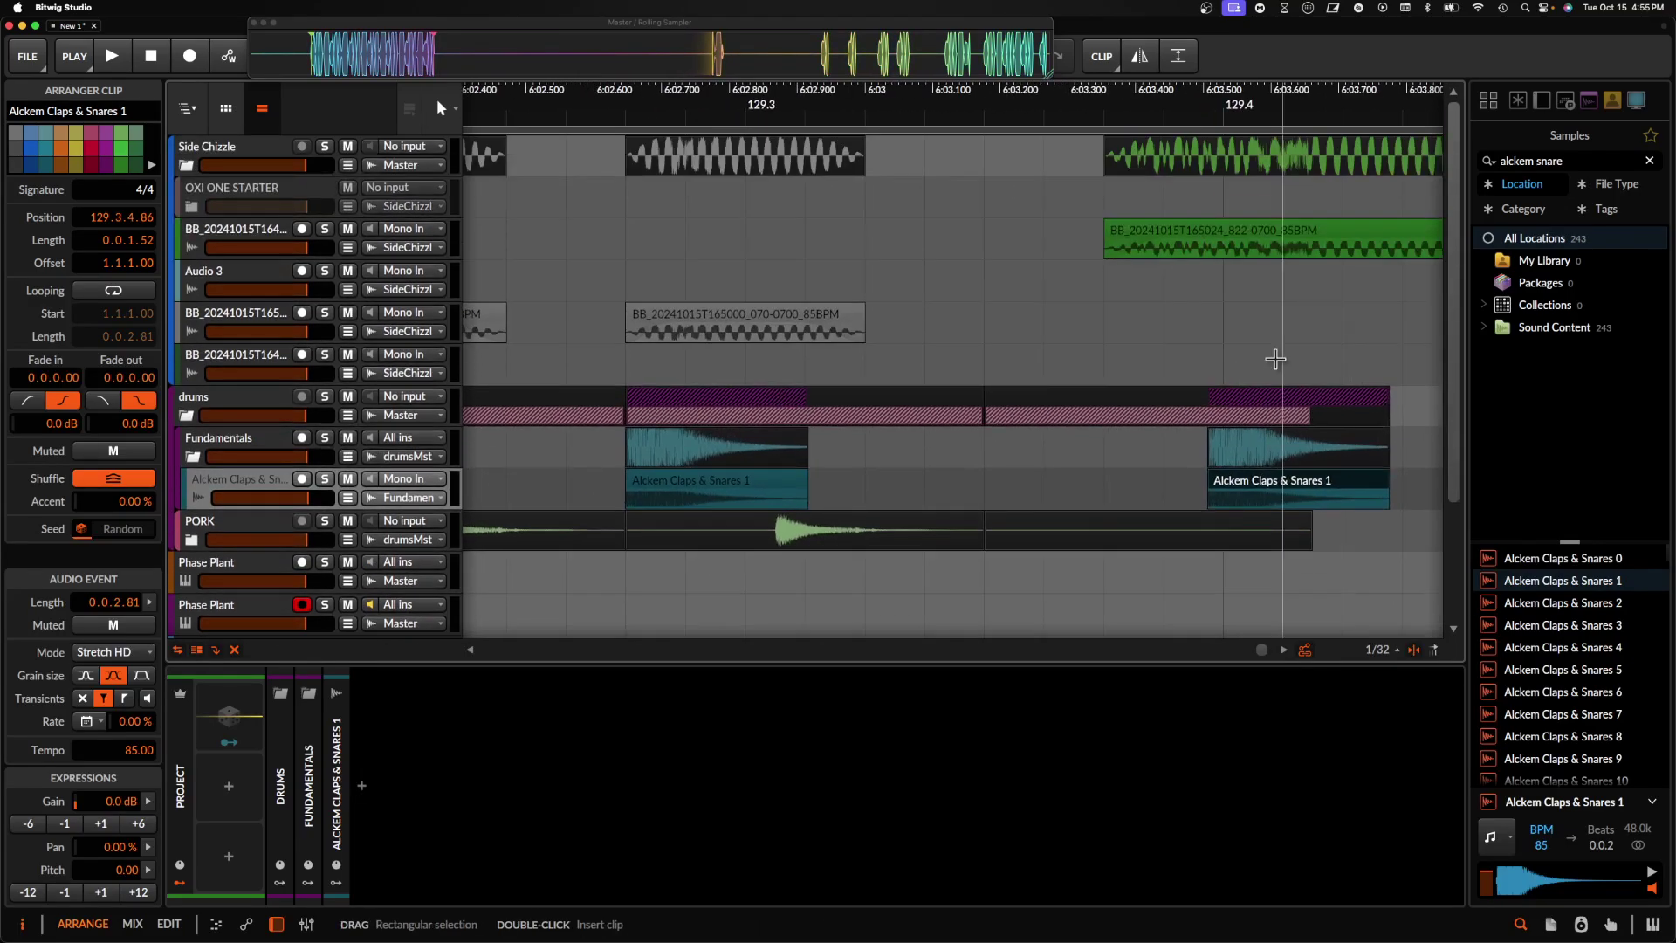
# - Split the green bass clip at 129.4.1, shorten its first piece to 0.0.0.75 and audition the result
pyautogui.click(1232, 287)
pyautogui.click(1205, 237)
pyautogui.hscroll(2, 1205, 235)
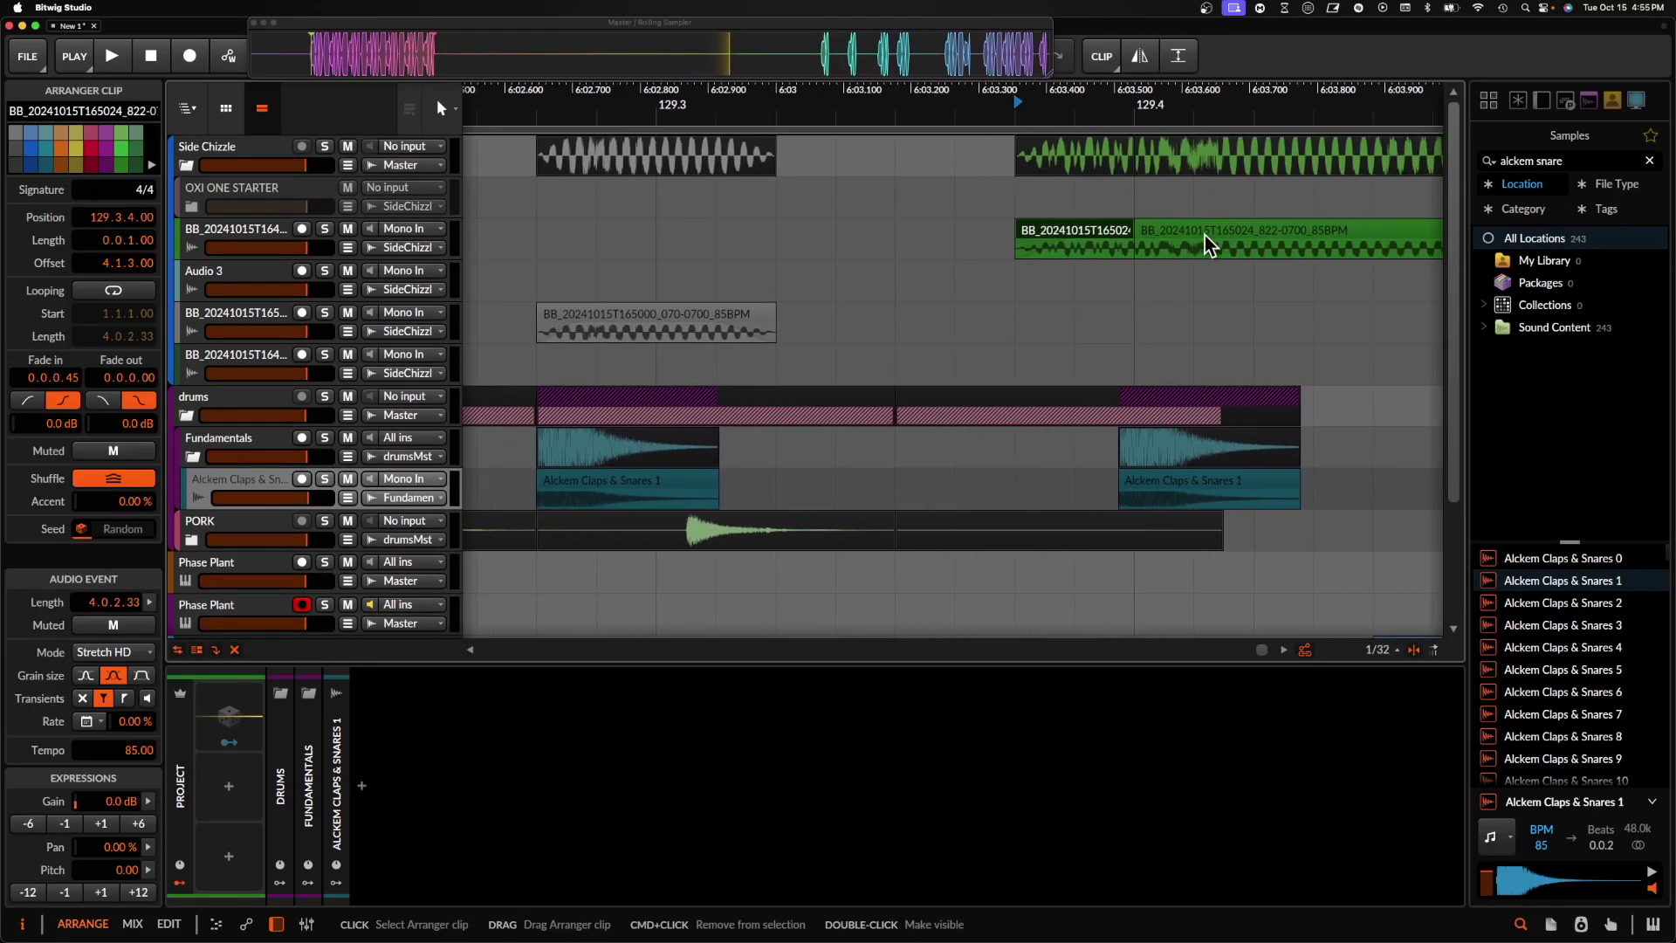
pyautogui.hscroll(5, 1205, 234)
pyautogui.hscroll(1, 888, 232)
pyautogui.moveTo(839, 231); pyautogui.dragTo(812, 232)
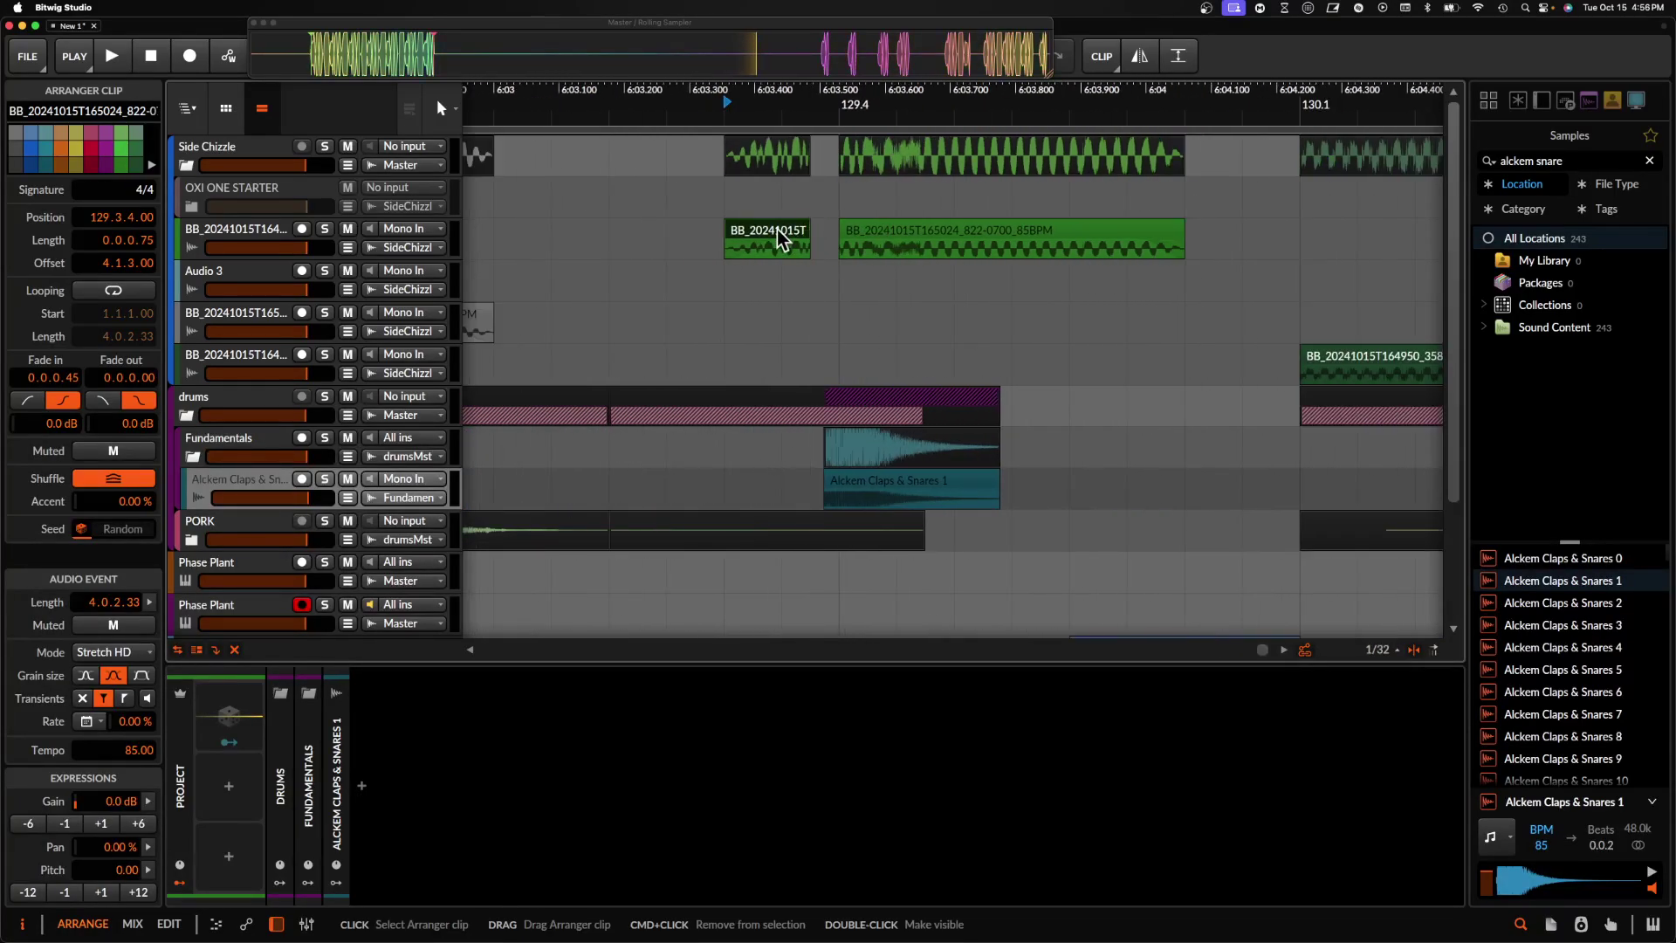
pyautogui.press('space')
pyautogui.press('space')
pyautogui.press('space')
pyautogui.scroll(-4, 777, 229)
pyautogui.hscroll(-1, 777, 227)
pyautogui.press('space')
# - Duplicate bar 129 of the Alckem snare track into bar 130
pyautogui.hscroll(-4, 777, 229)
pyautogui.scroll(-1, 726, 330)
pyautogui.moveTo(648, 400); pyautogui.dragTo(1127, 421)
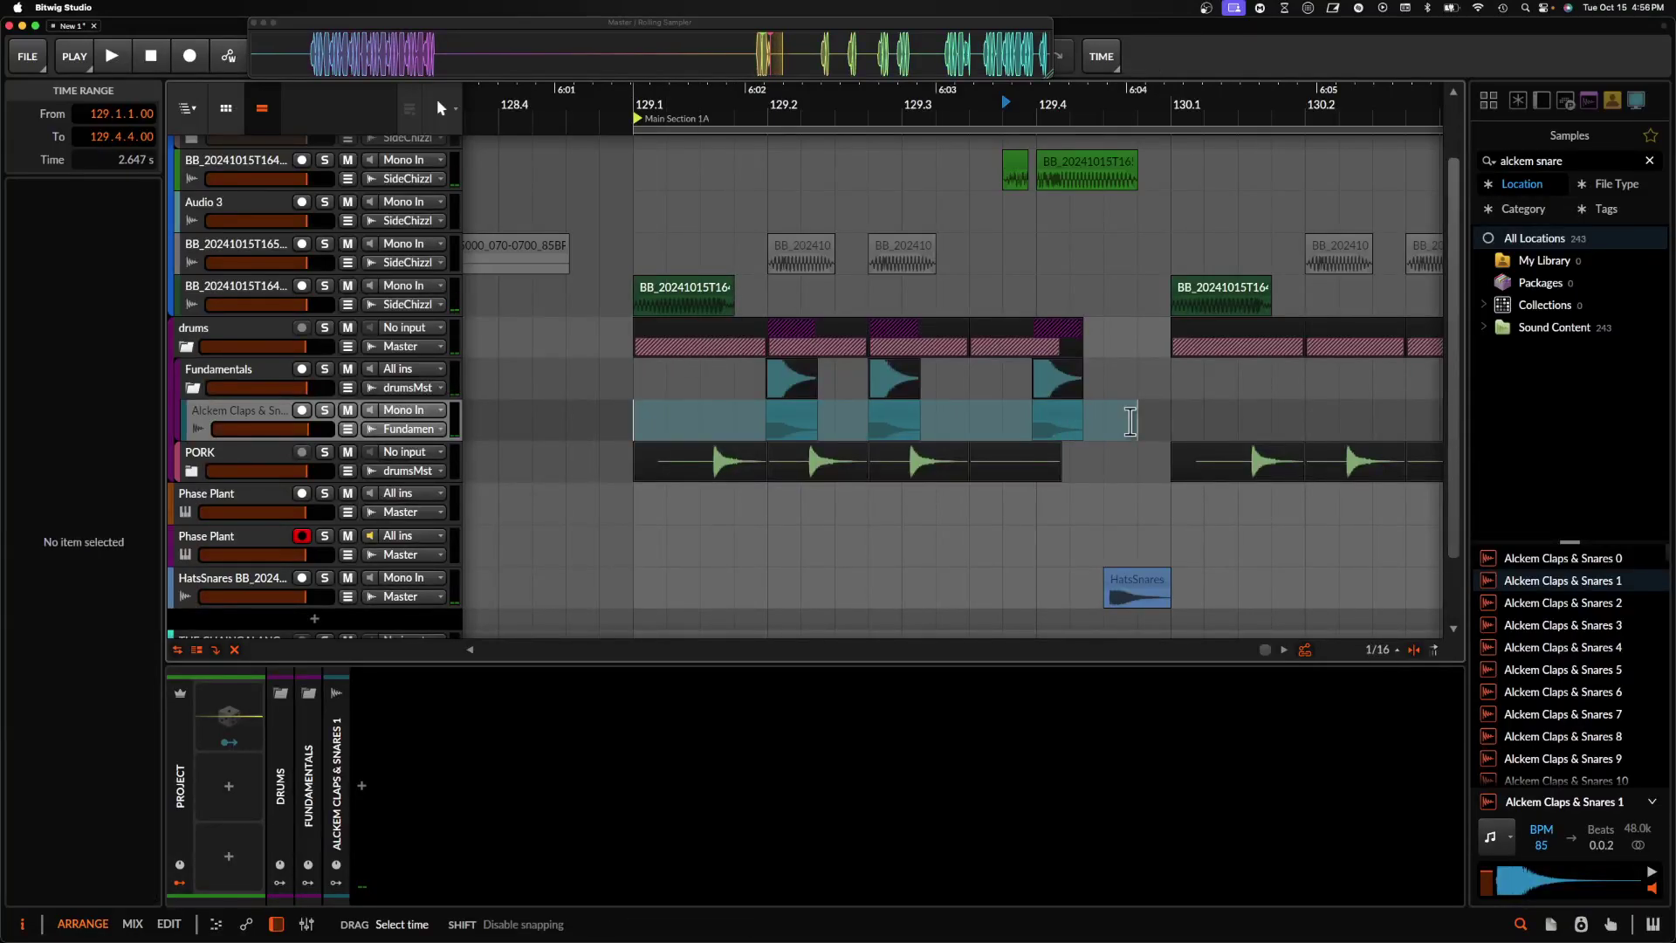
pyautogui.scroll(-4, 1170, 424)
pyautogui.press('super+d')
pyautogui.hscroll(2, 1172, 425)
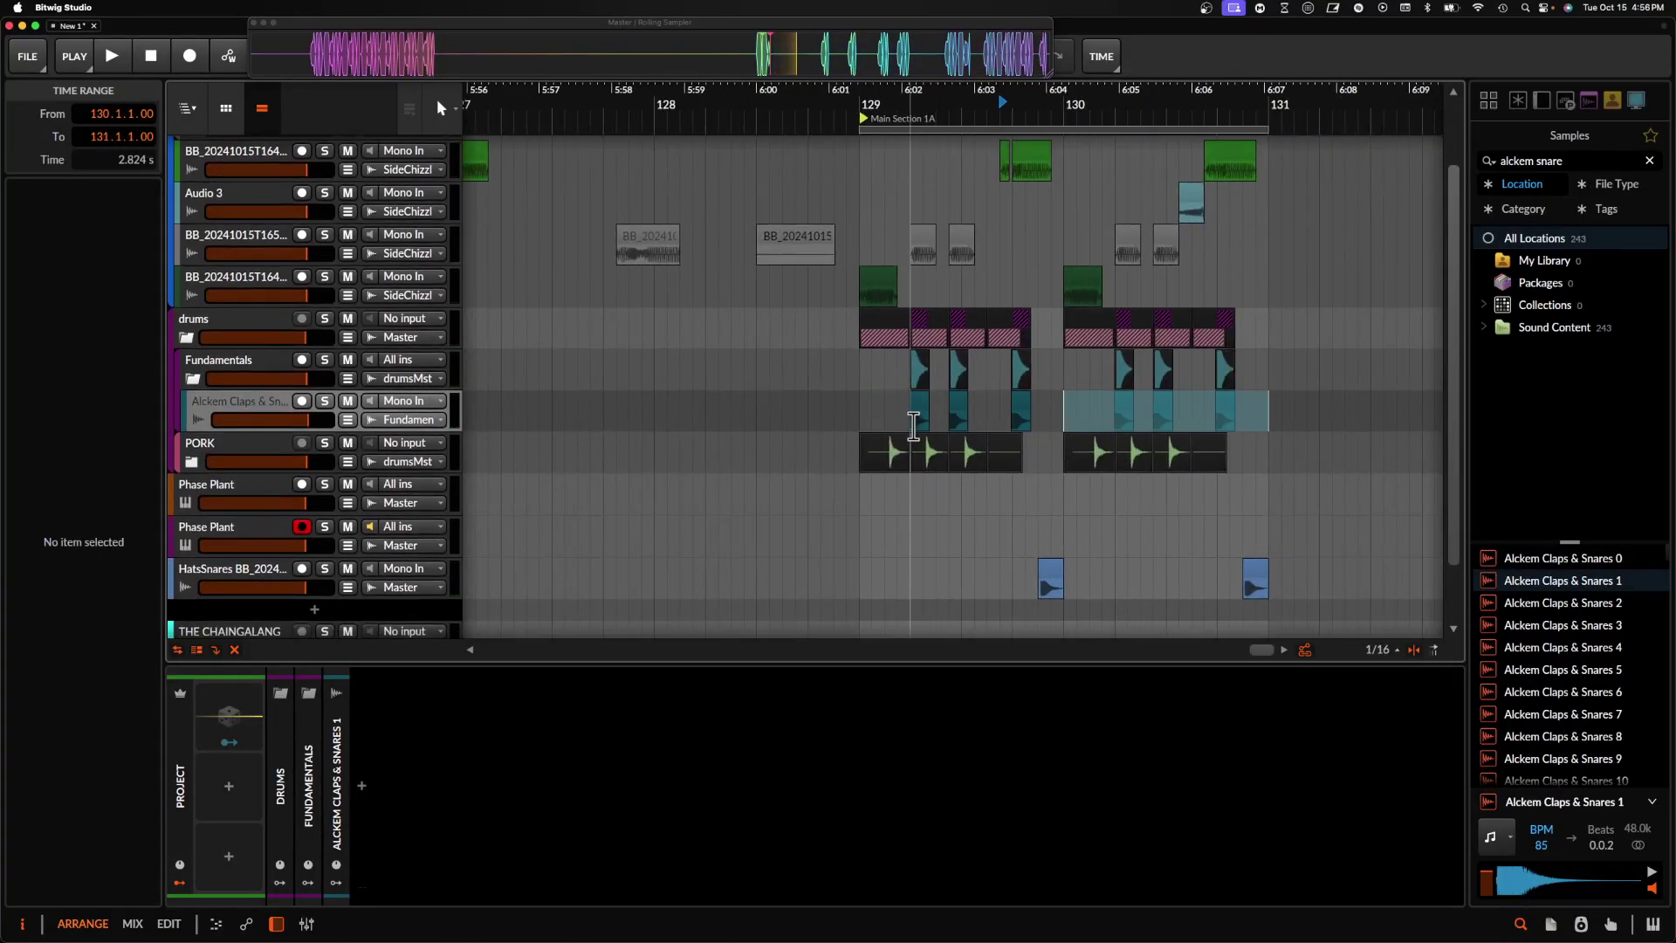
# - Change the sample search to "alckem kick" and audition the kick samples up to Alckem Kicks 13
pyautogui.click(860, 416)
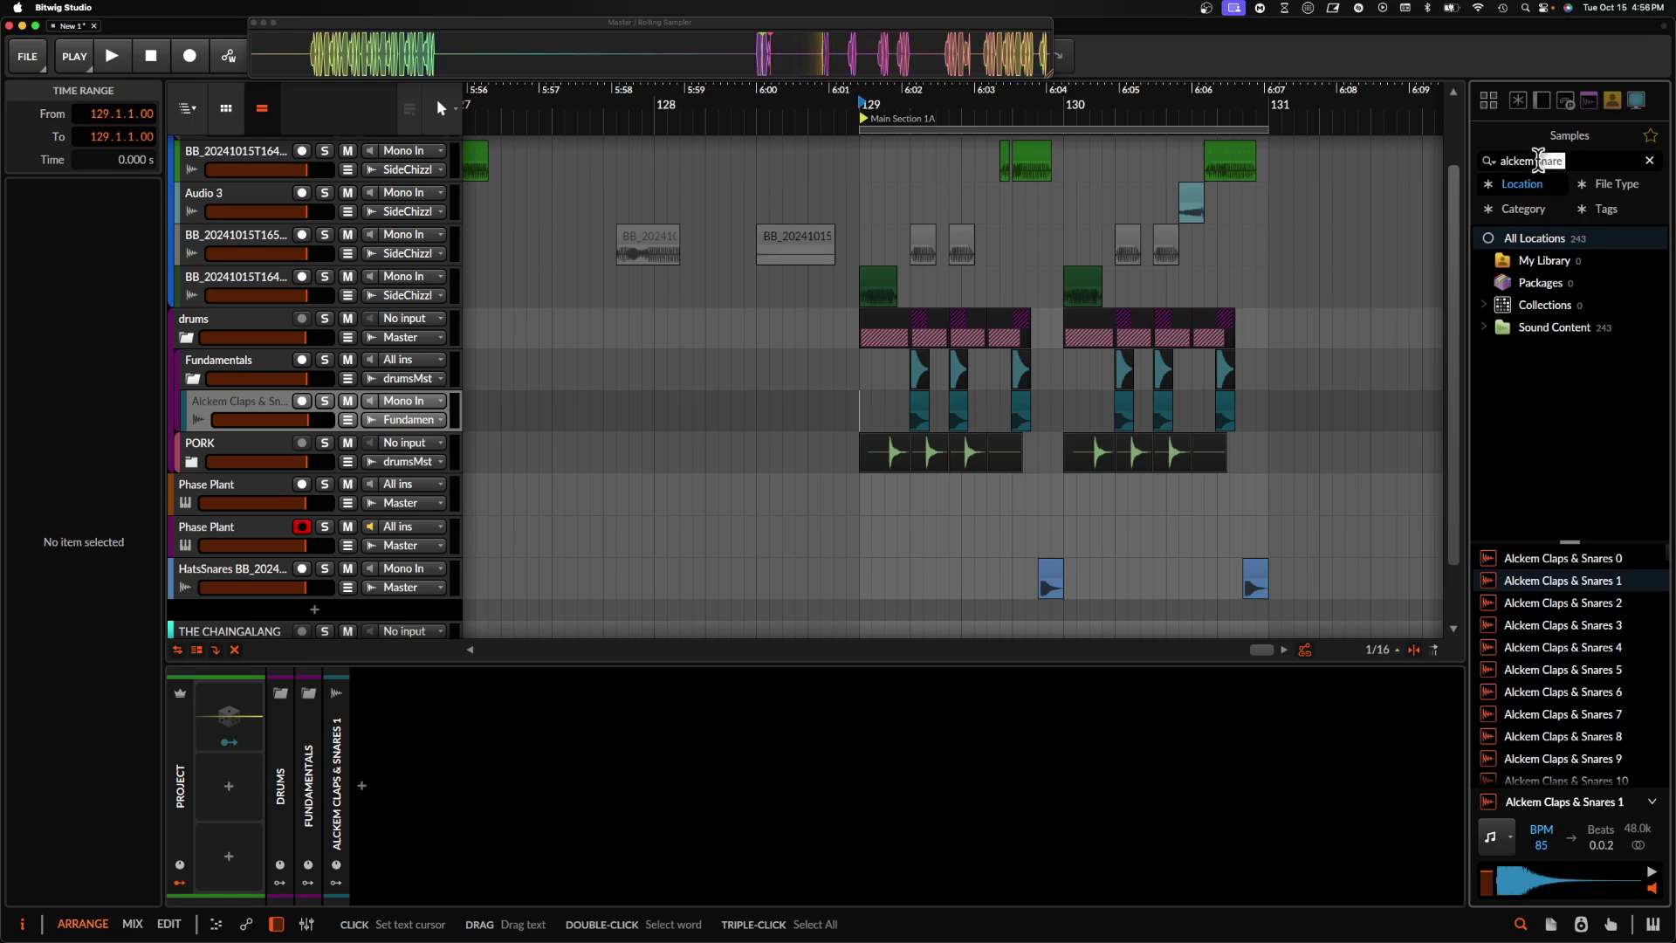
pyautogui.write('kick')
pyautogui.click(1547, 621)
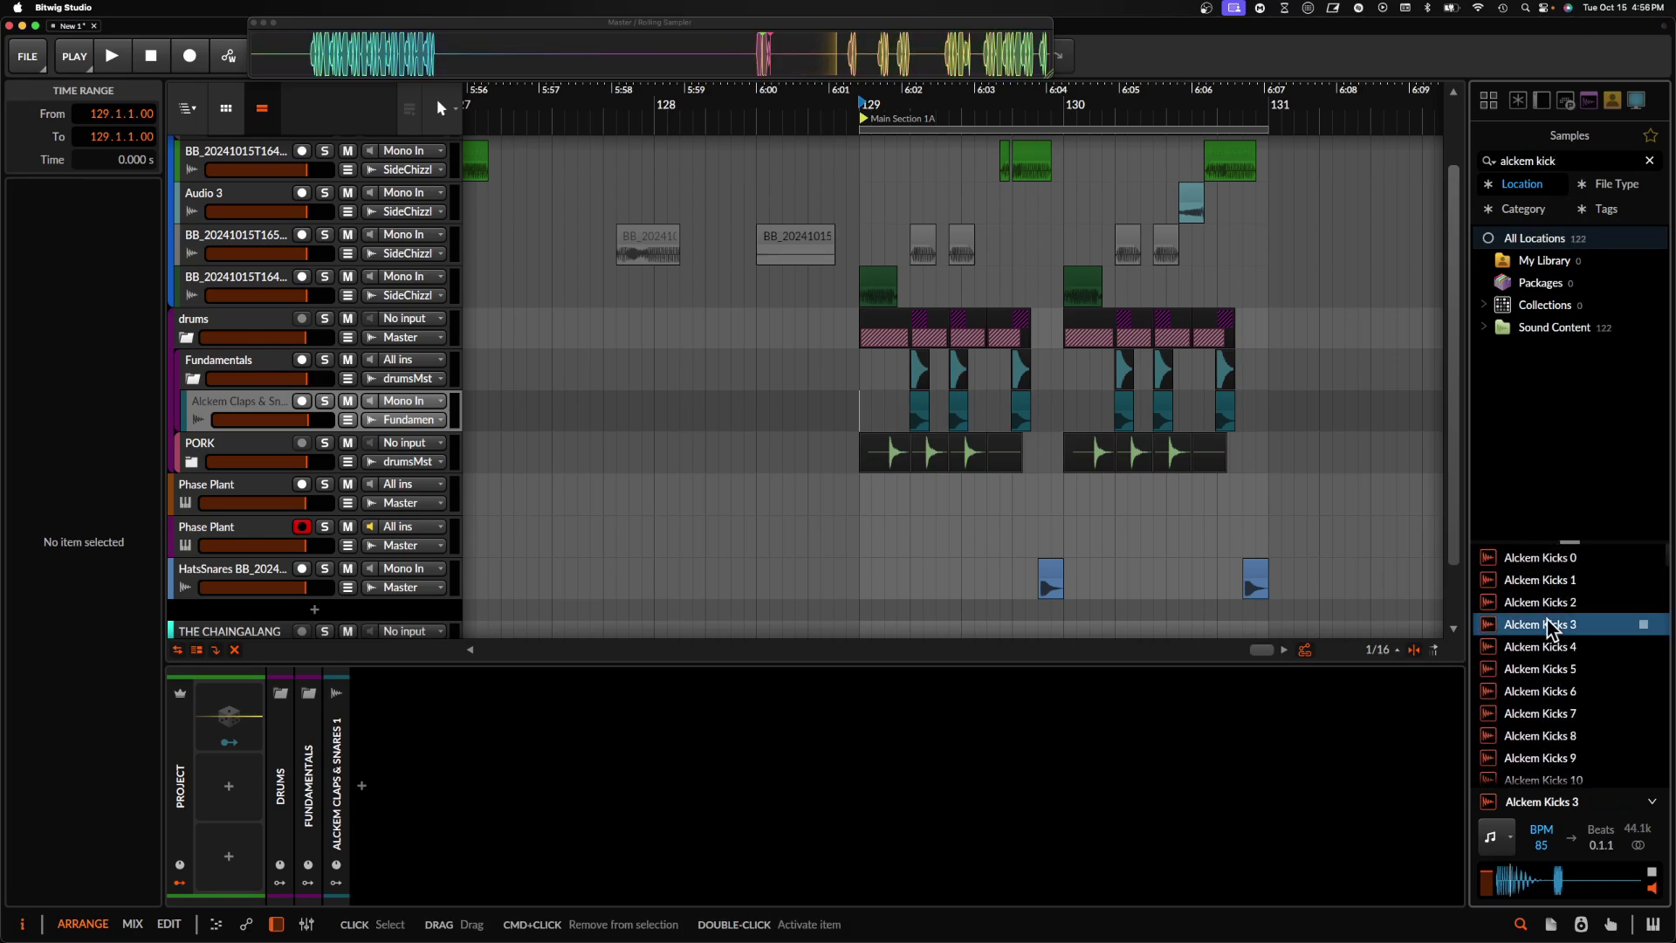
pyautogui.click(1547, 648)
pyautogui.scroll(-1, 1547, 650)
pyautogui.click(1547, 649)
pyautogui.scroll(-2, 1547, 650)
pyautogui.click(1547, 649)
pyautogui.scroll(-3, 1547, 650)
pyautogui.click(1547, 650)
pyautogui.scroll(-3, 1547, 650)
pyautogui.click(1547, 652)
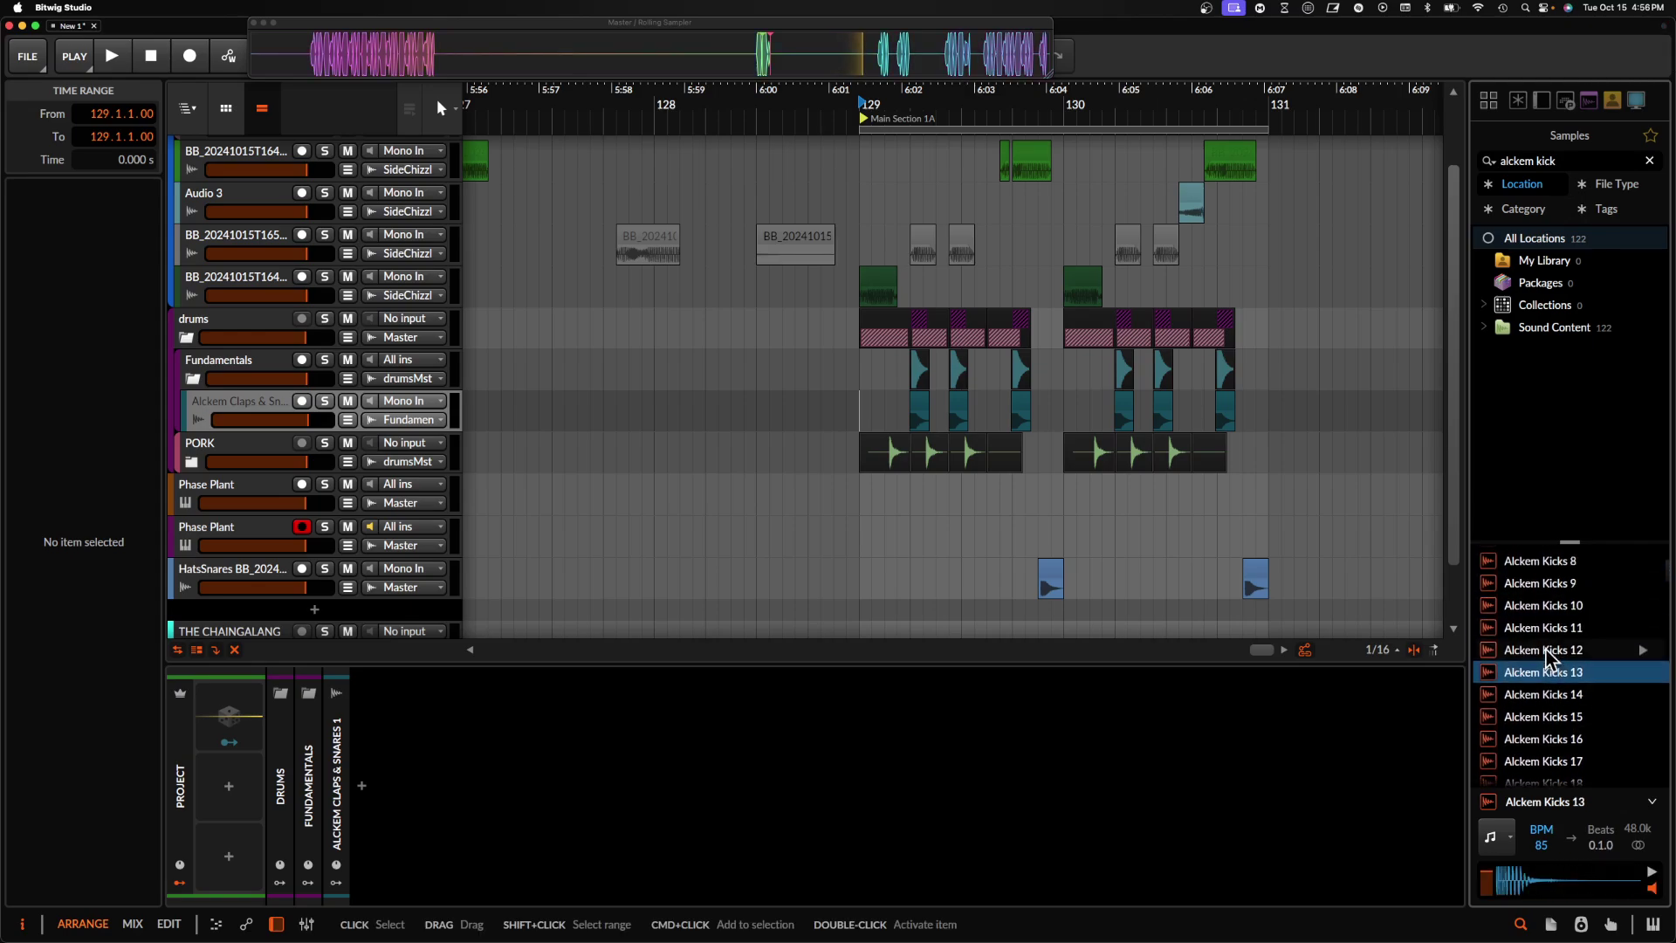
# - Add an audio track below the Alckem snares in the Fundamentals group and place the Alckem Kicks 13 sample at 129.1.1
pyautogui.scroll(5, 1548, 655)
pyautogui.press('super+t')
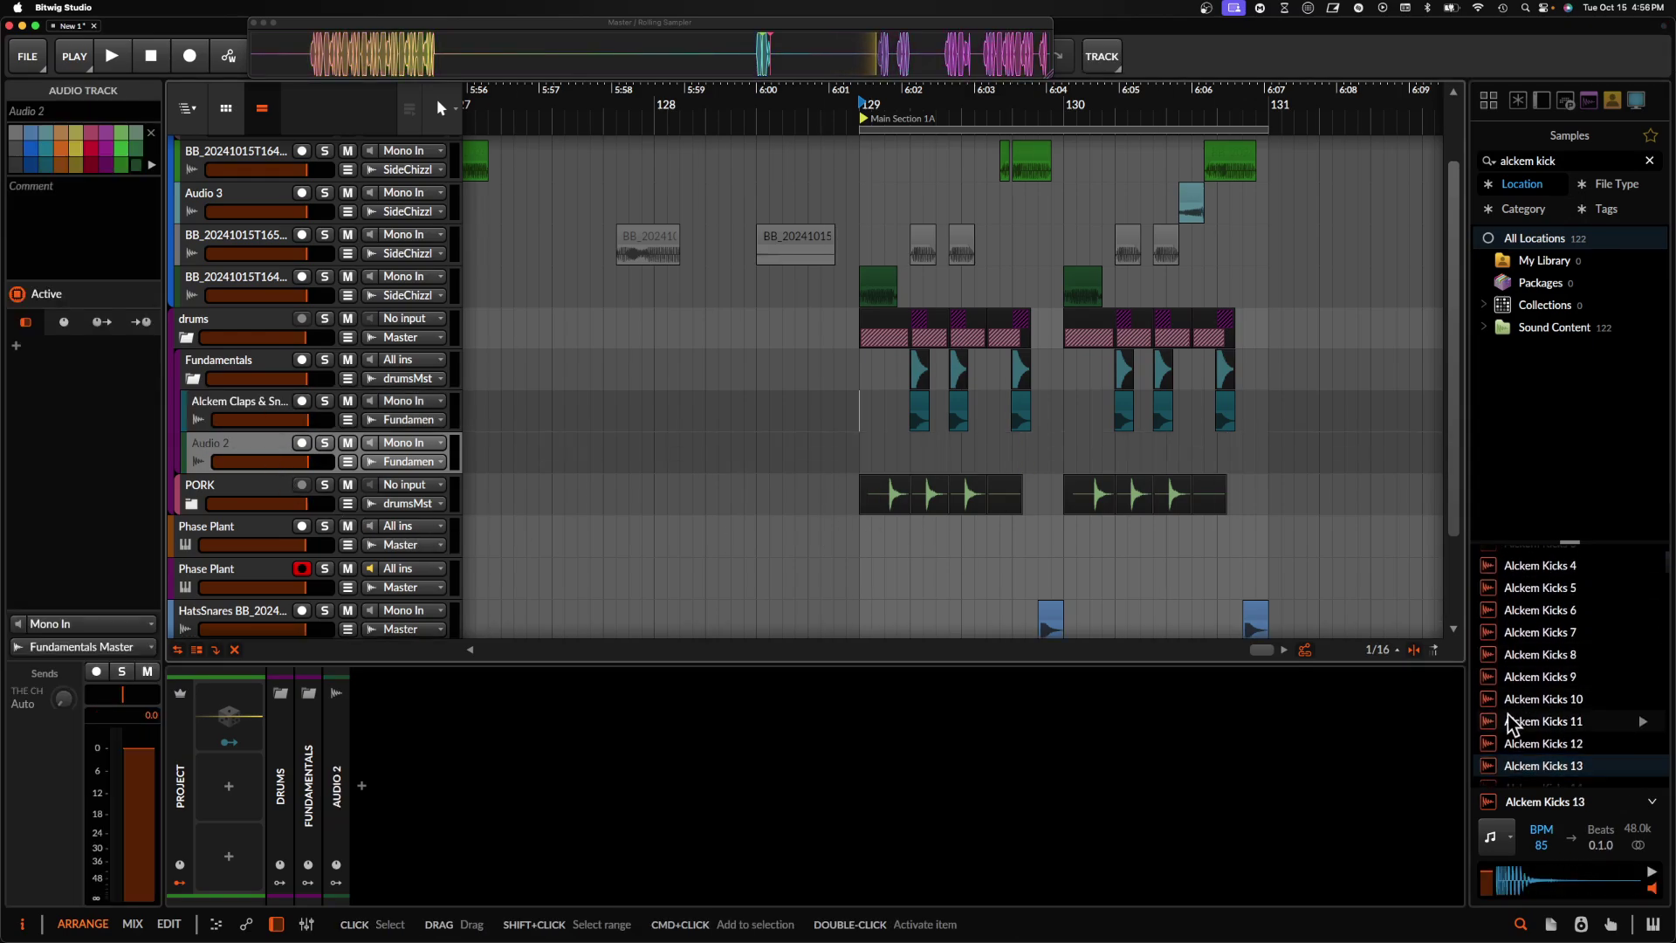
pyautogui.moveTo(1537, 777); pyautogui.dragTo(868, 449)
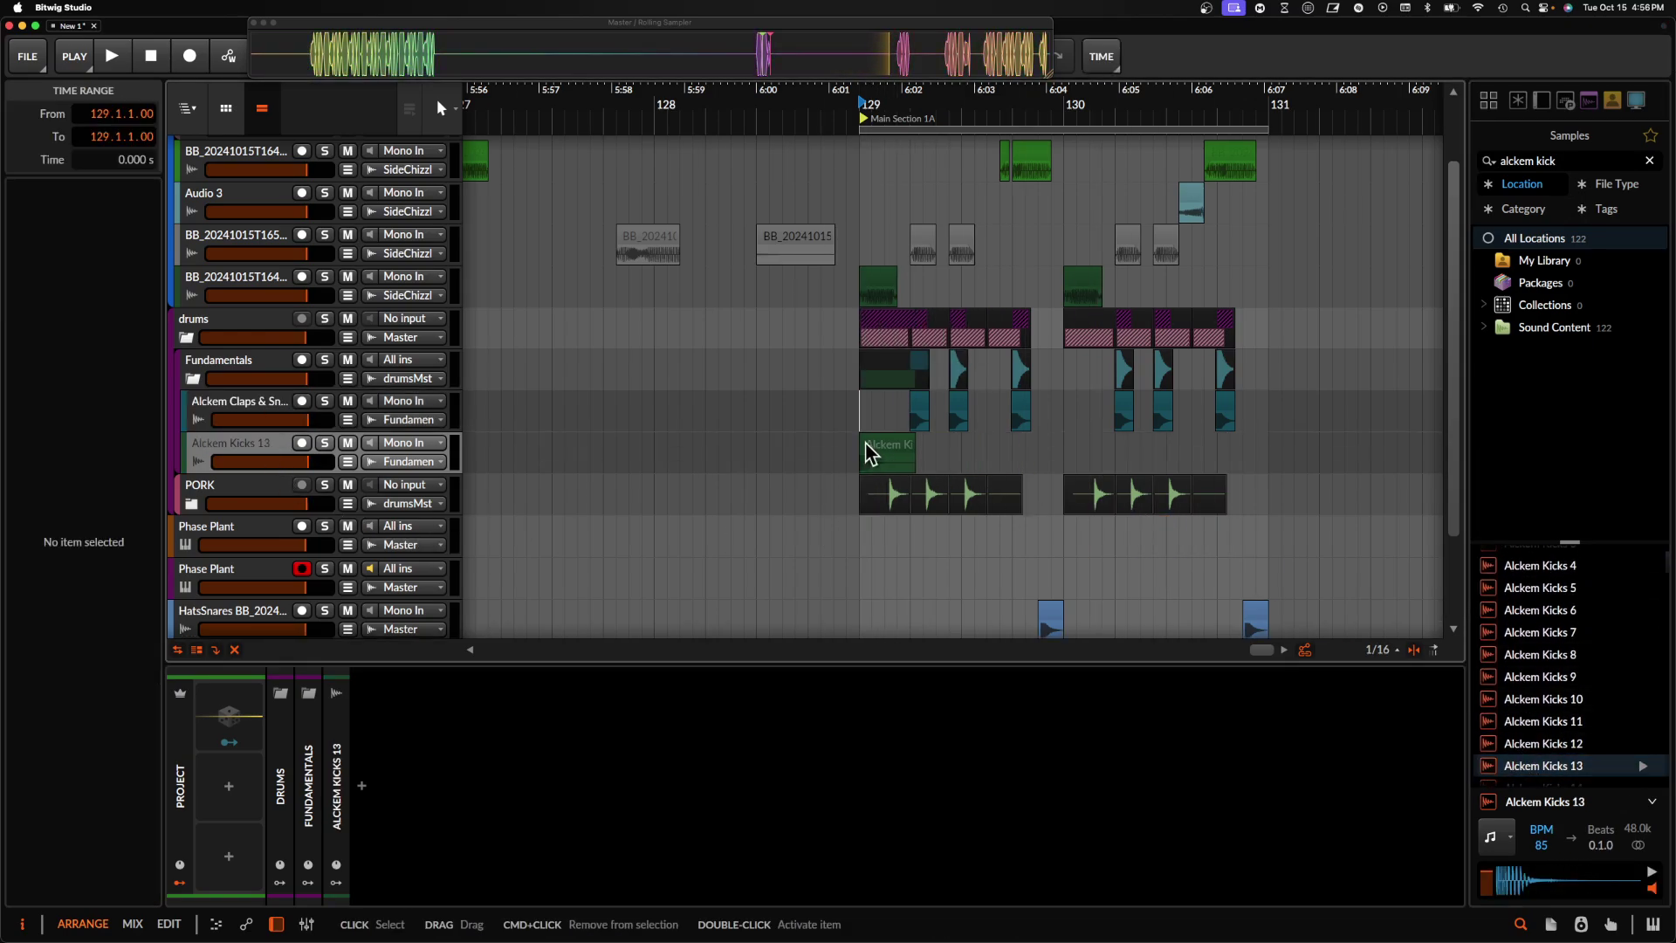
# - Shorten the Alckem Kicks 13 clip to 0.0.2.00, copy it to 129.3.3 and audition the kicks
pyautogui.scroll(2, 868, 449)
pyautogui.click(933, 451)
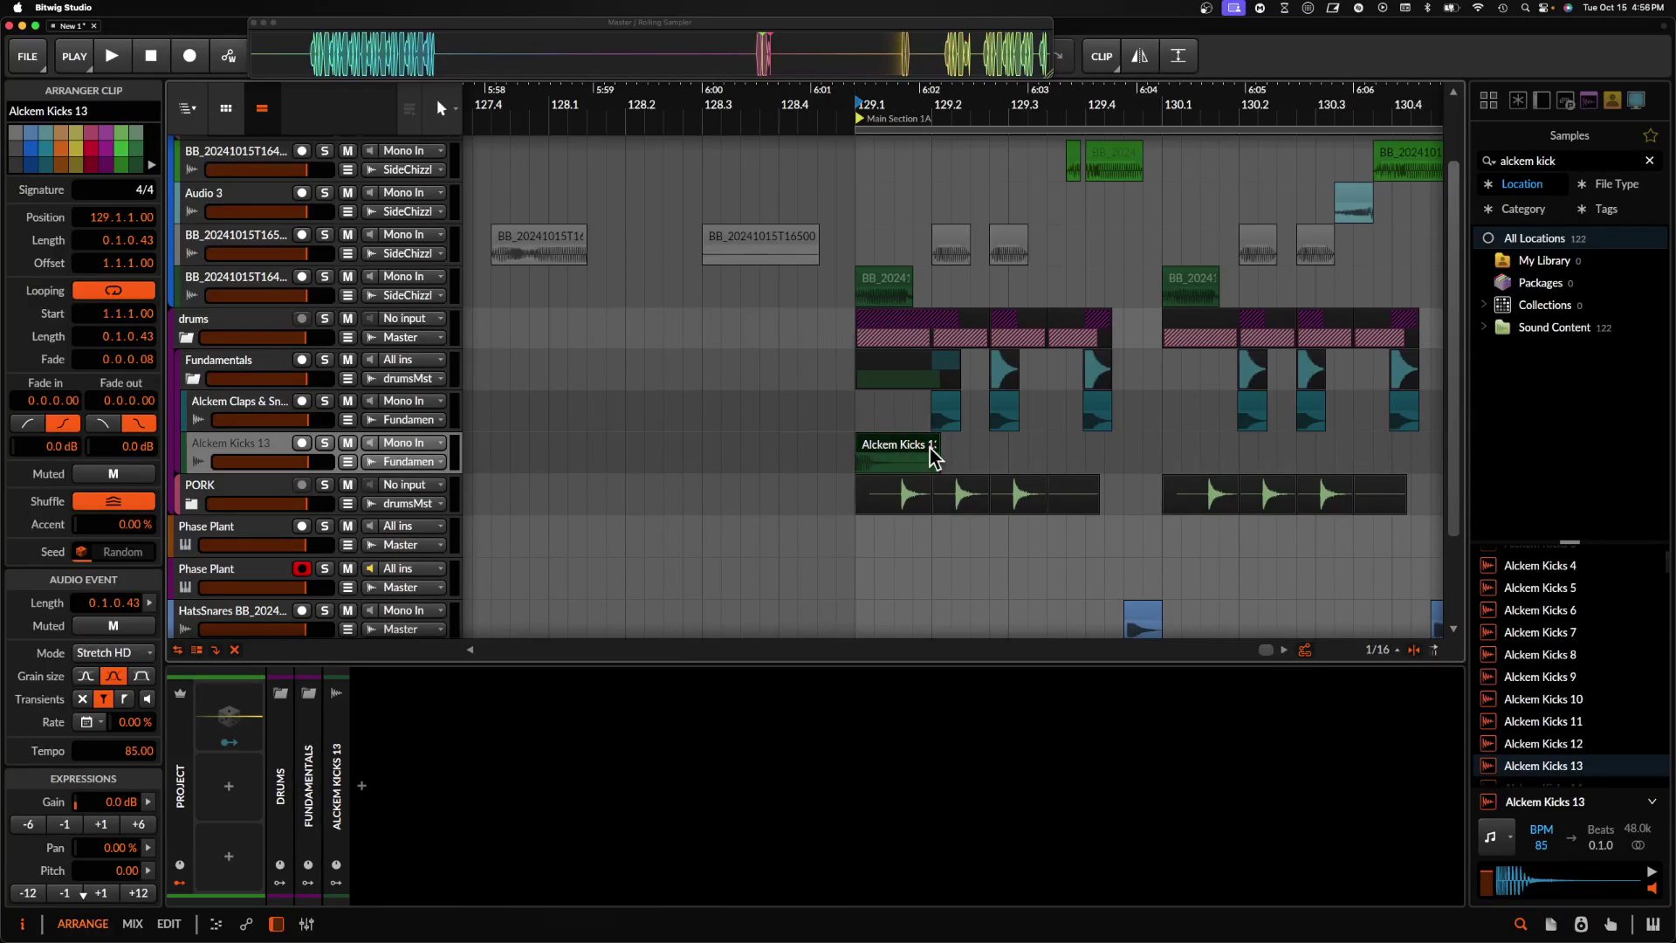
pyautogui.moveTo(899, 445); pyautogui.dragTo(1064, 447)
pyautogui.click(872, 447)
pyautogui.press('space')
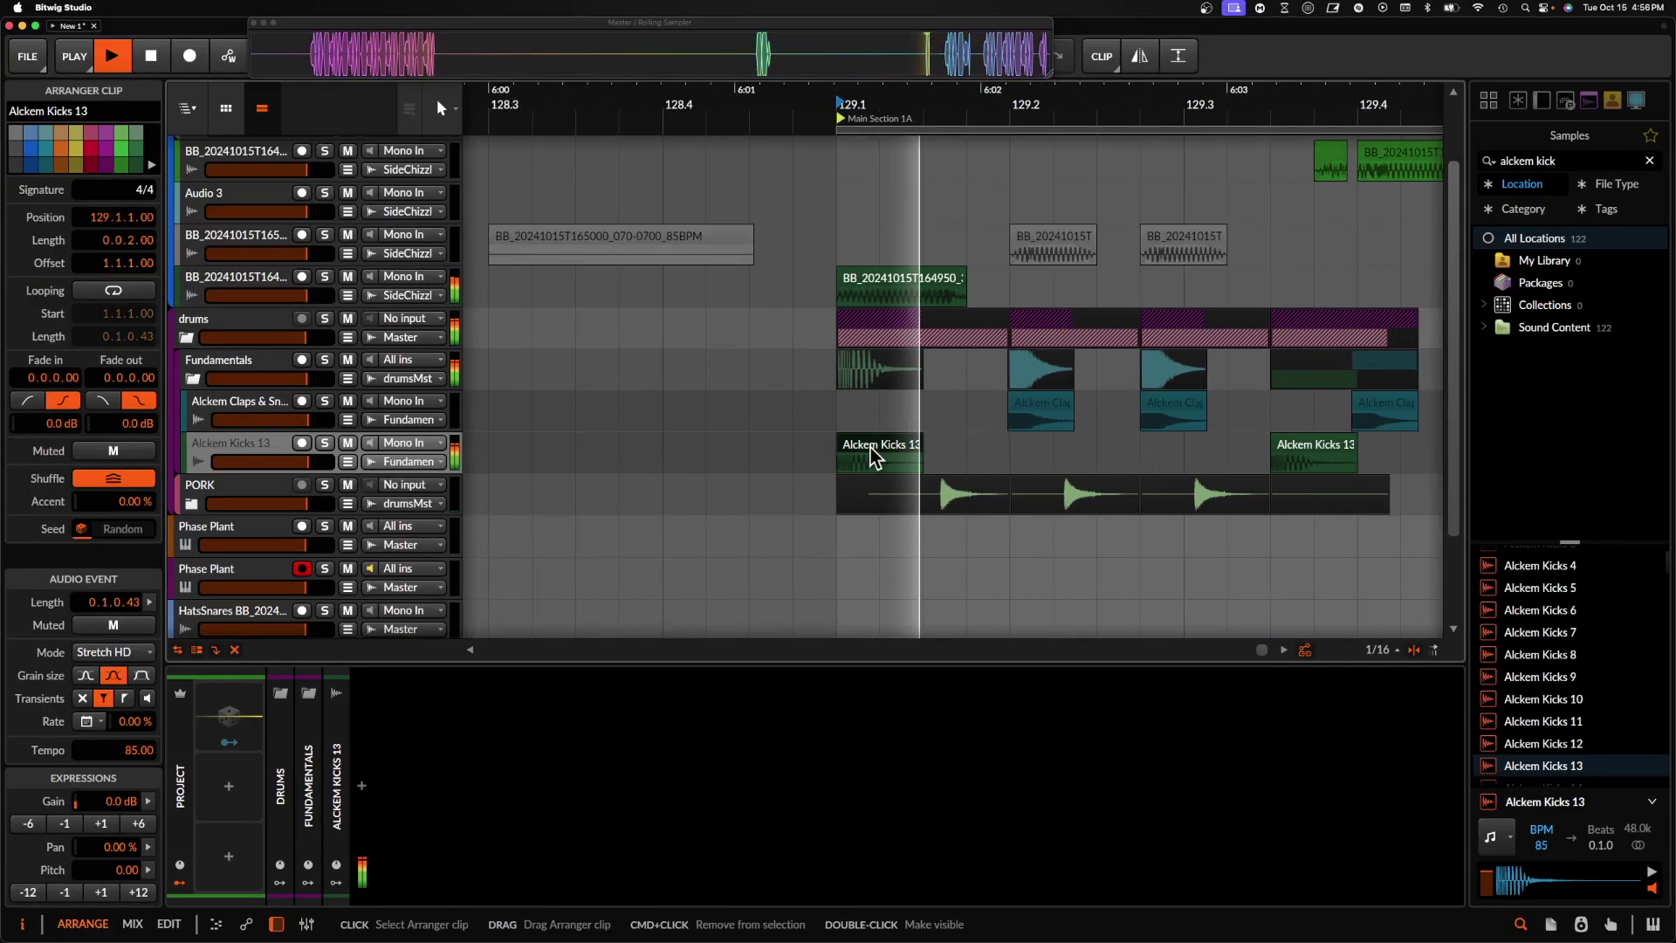
pyautogui.scroll(2, 871, 454)
pyautogui.scroll(-5, 872, 456)
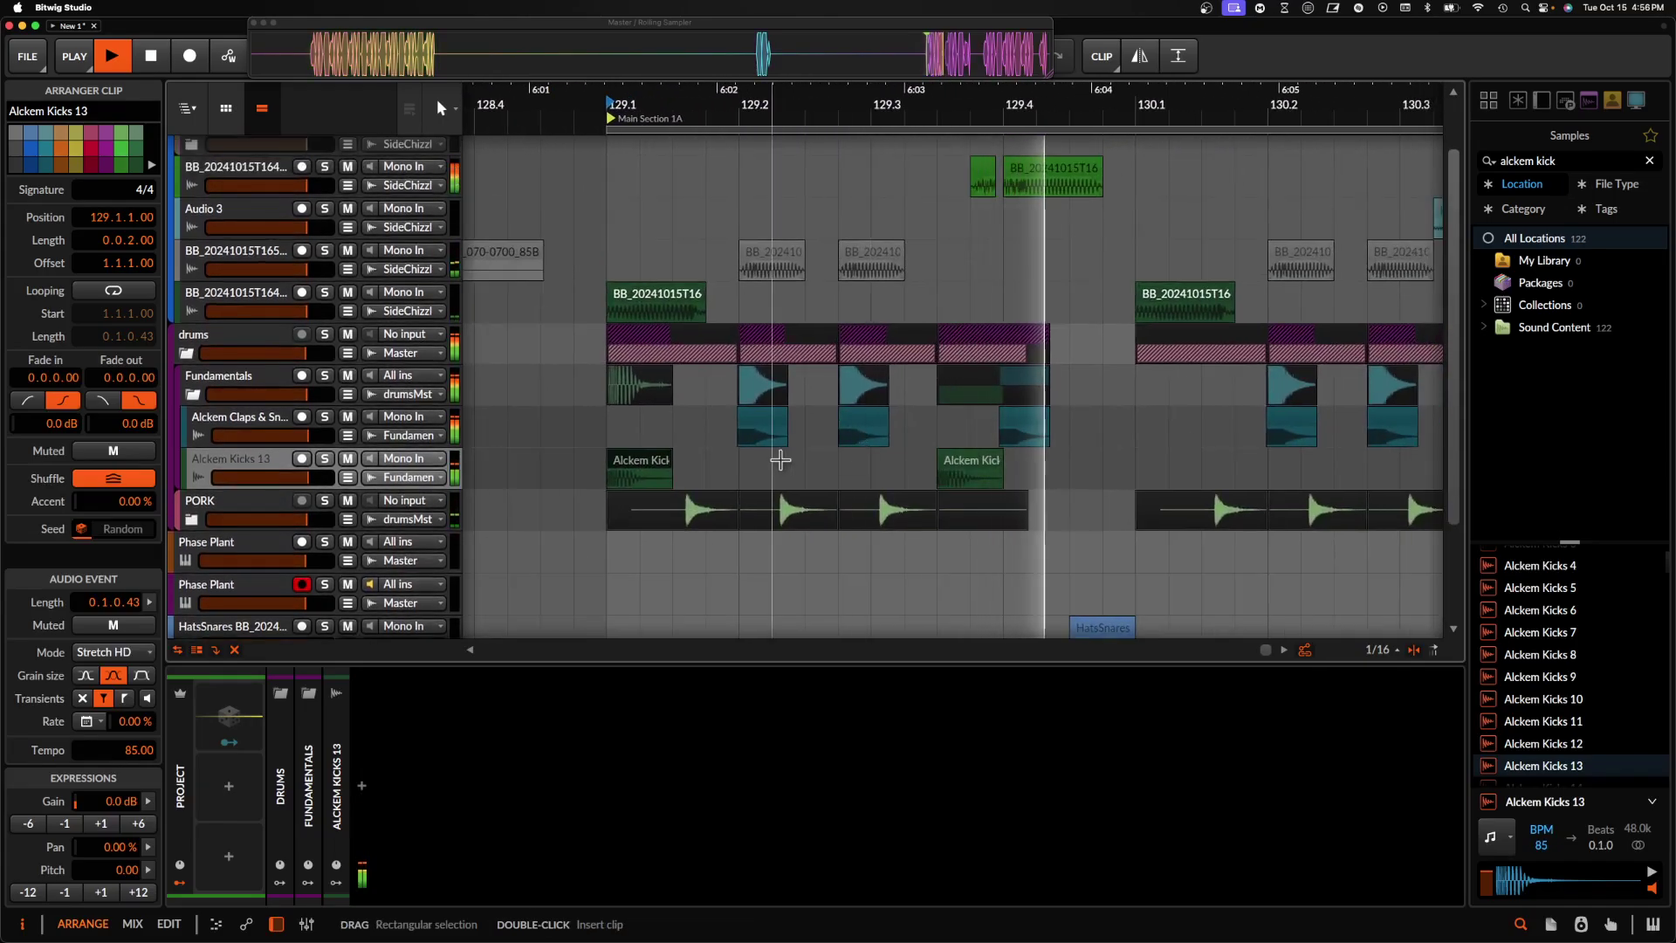
pyautogui.press('space')
# - Duplicate bar 129 of the Alckem Kicks 13 track into bar 130 and audition Main Section 1A
pyautogui.moveTo(603, 491); pyautogui.dragTo(667, 487)
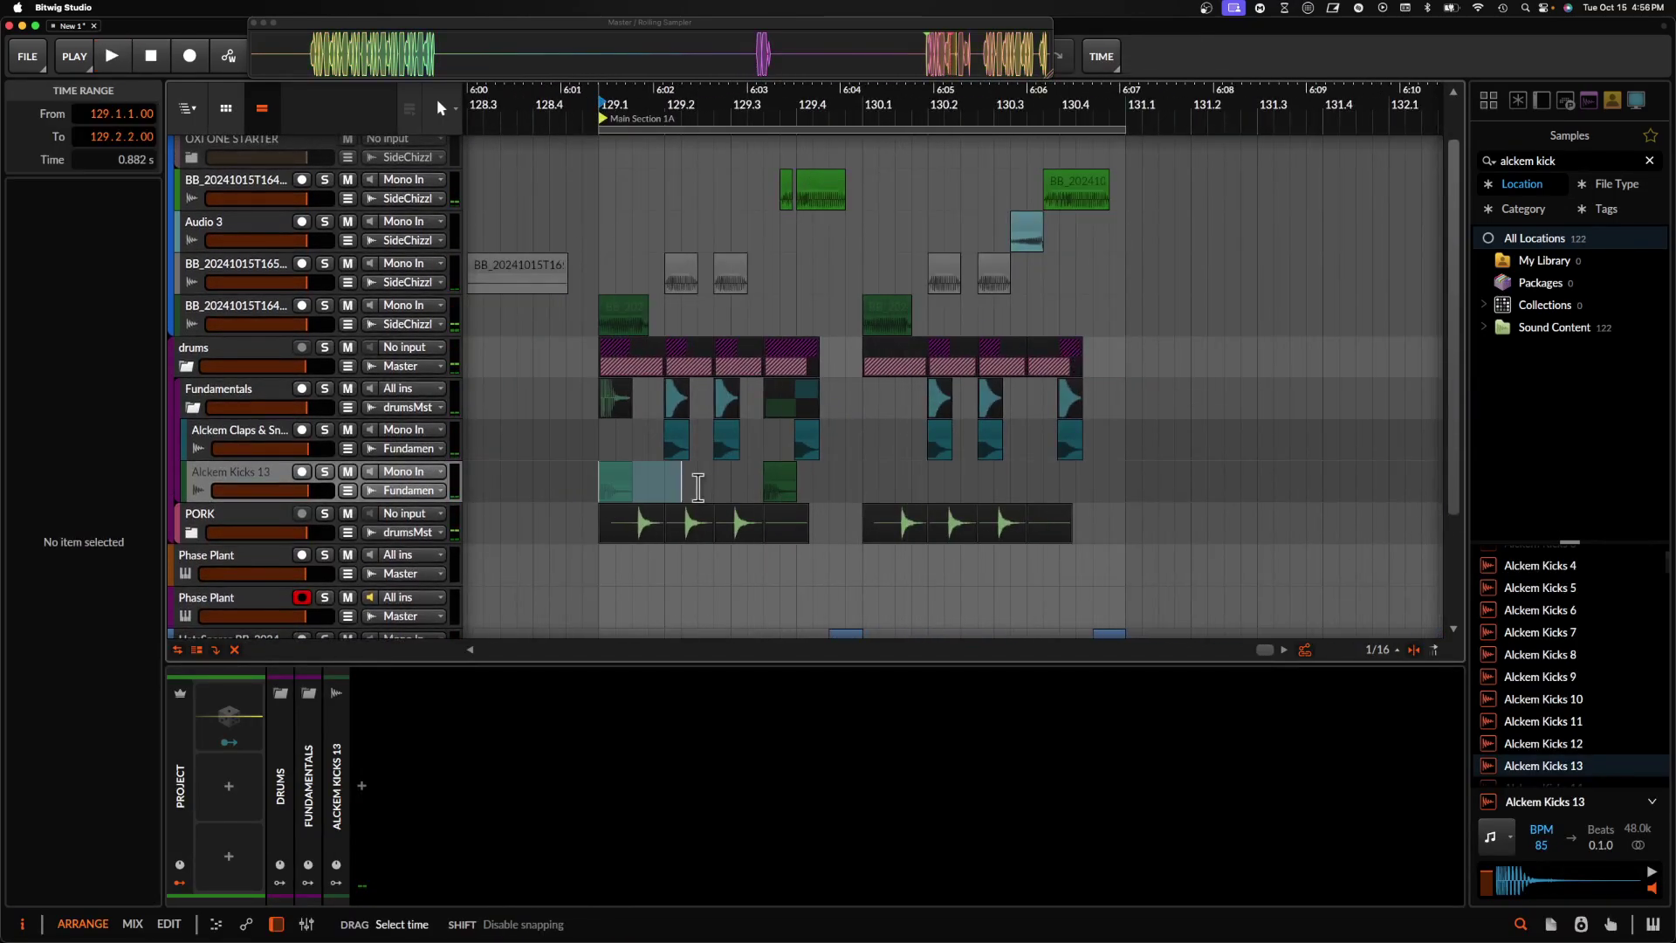
pyautogui.press('super+d')
pyautogui.click(613, 480)
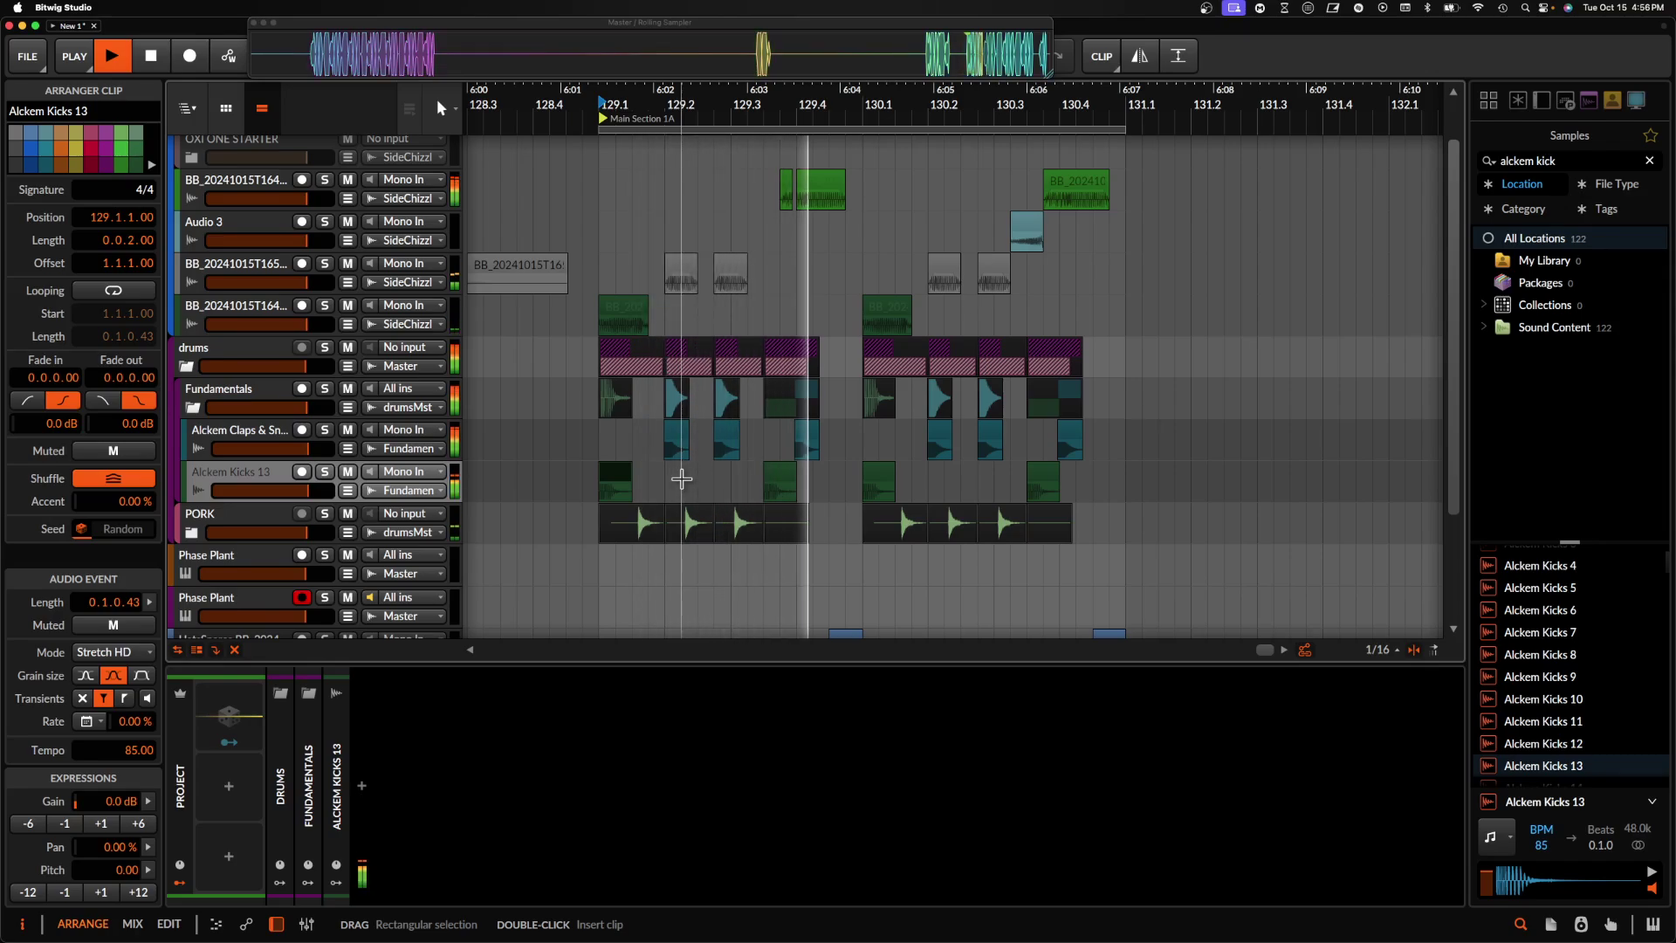
pyautogui.scroll(-5, 824, 502)
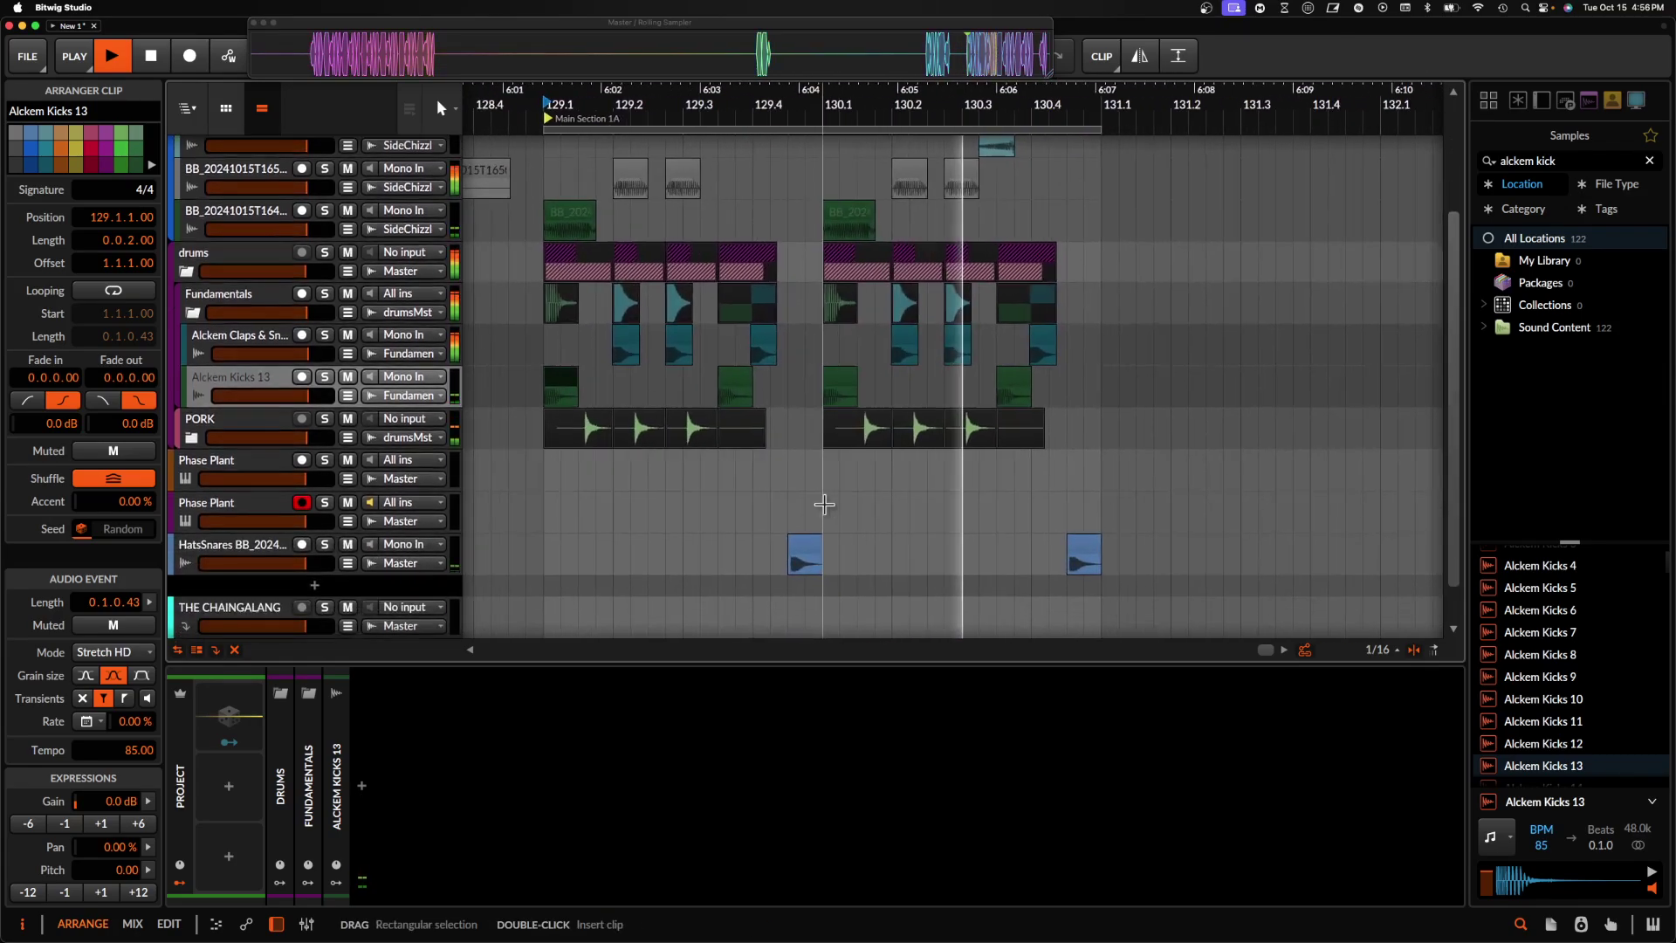
pyautogui.scroll(2, 824, 504)
pyautogui.hscroll(3, 824, 504)
pyautogui.scroll(-4, 857, 491)
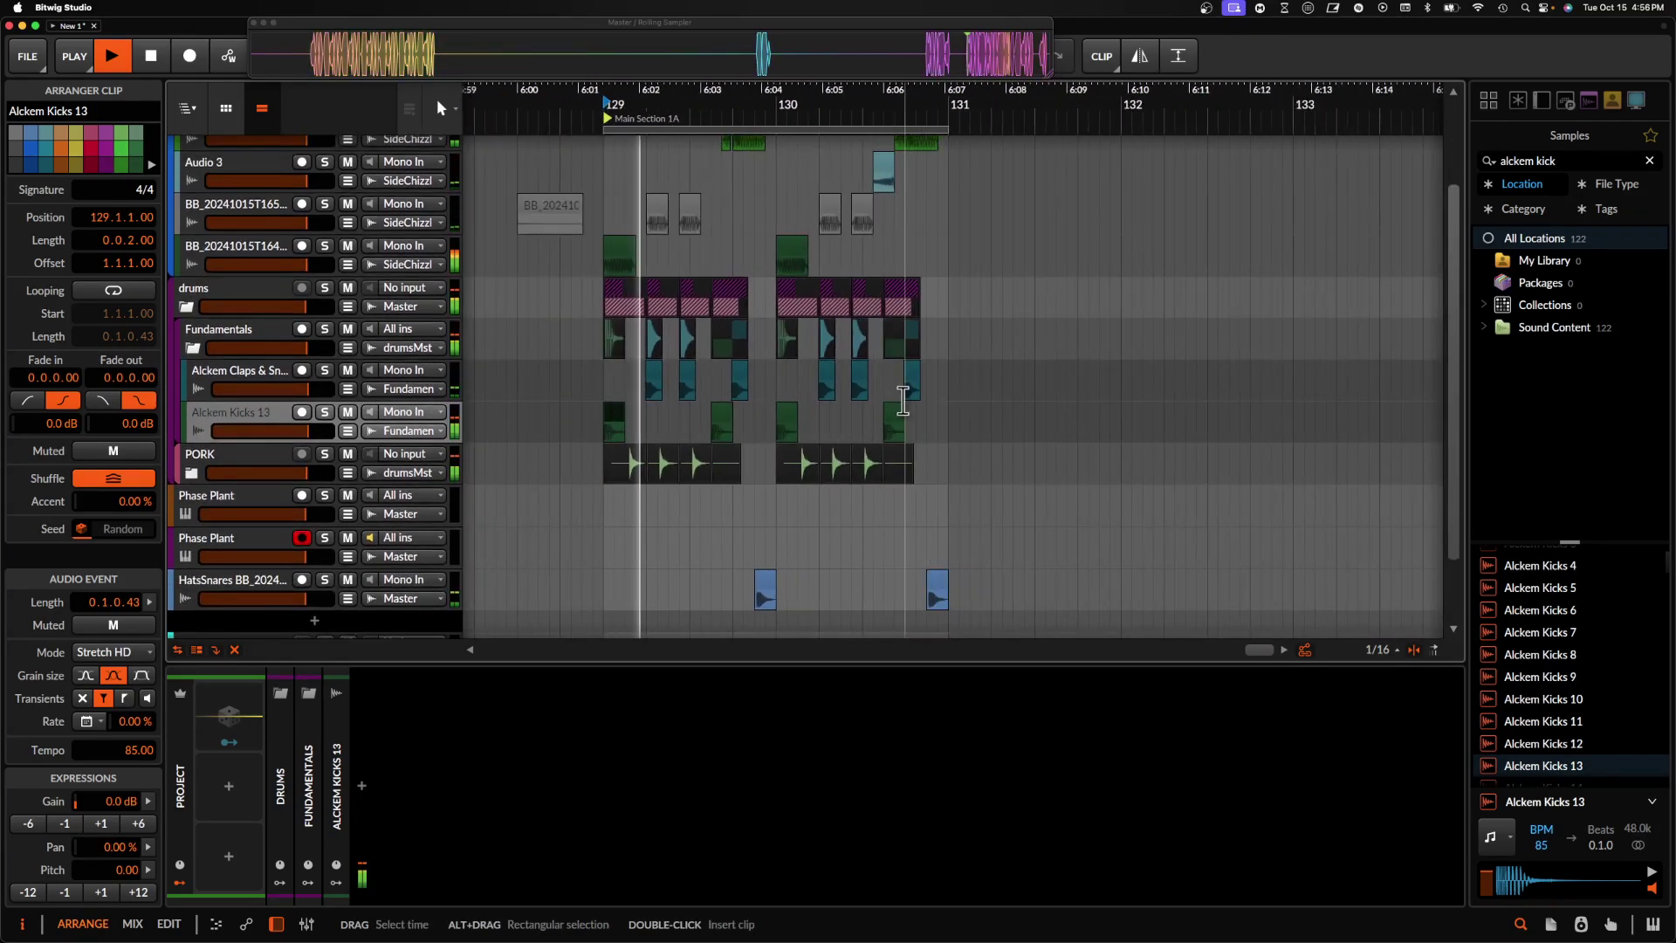
# - Shorten the kick clip at 130.3.3 to 0.0.1.00 and audition from the preceding snare
pyautogui.scroll(6, 902, 404)
pyautogui.moveTo(920, 419); pyautogui.dragTo(866, 418)
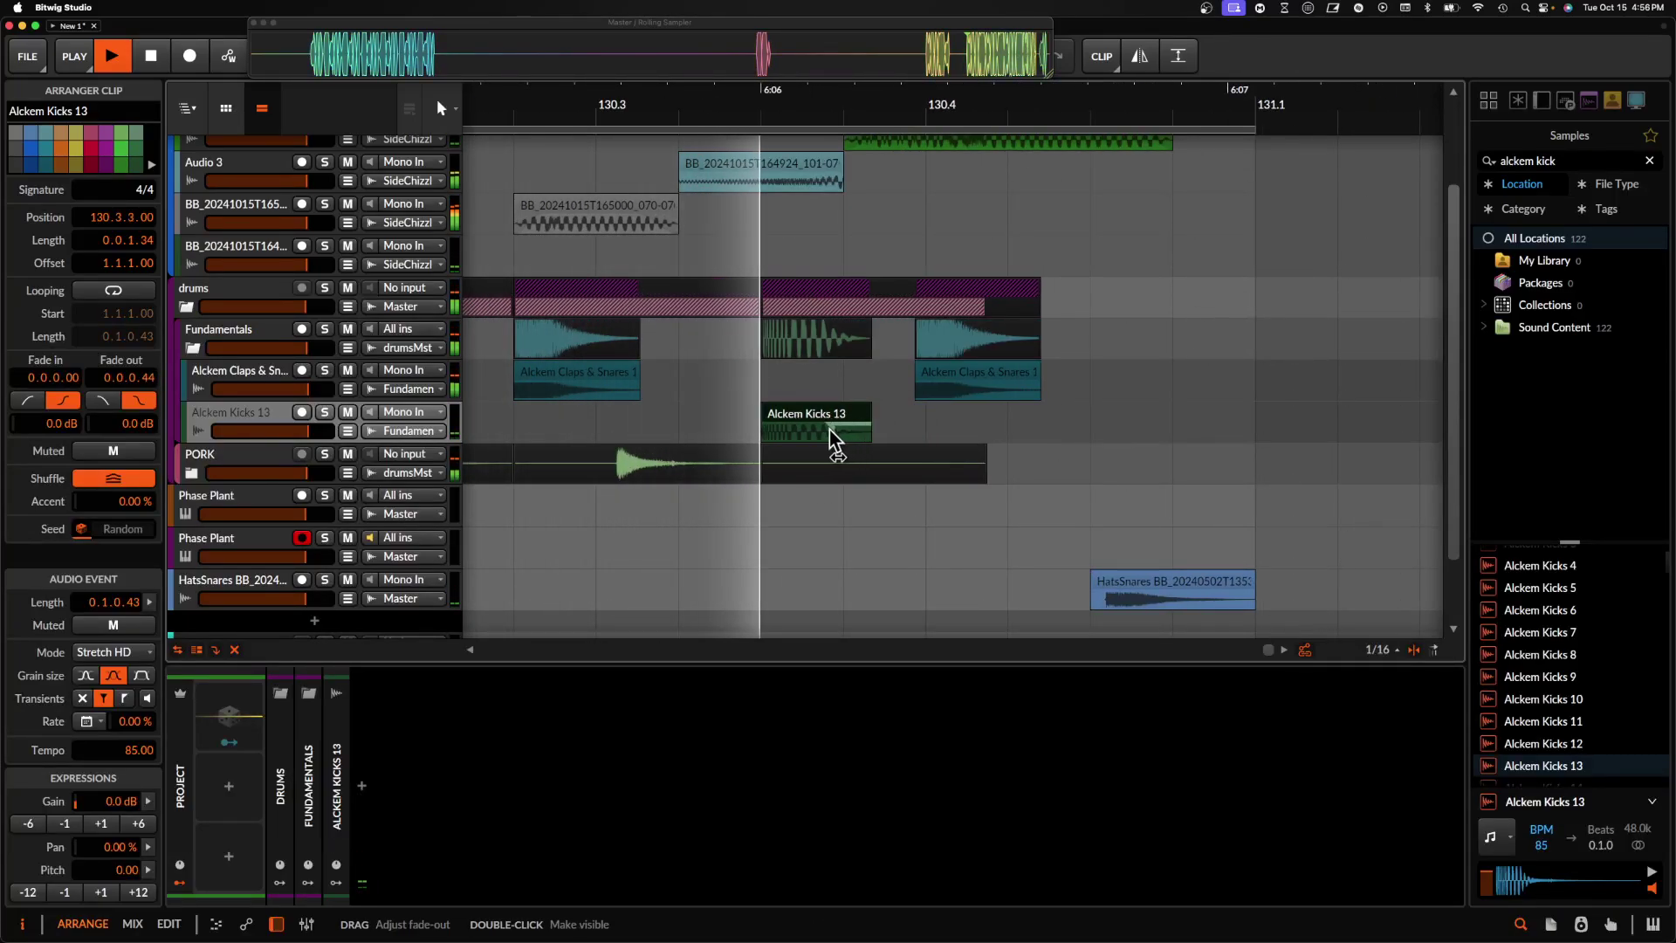
pyautogui.moveTo(868, 419); pyautogui.dragTo(836, 416)
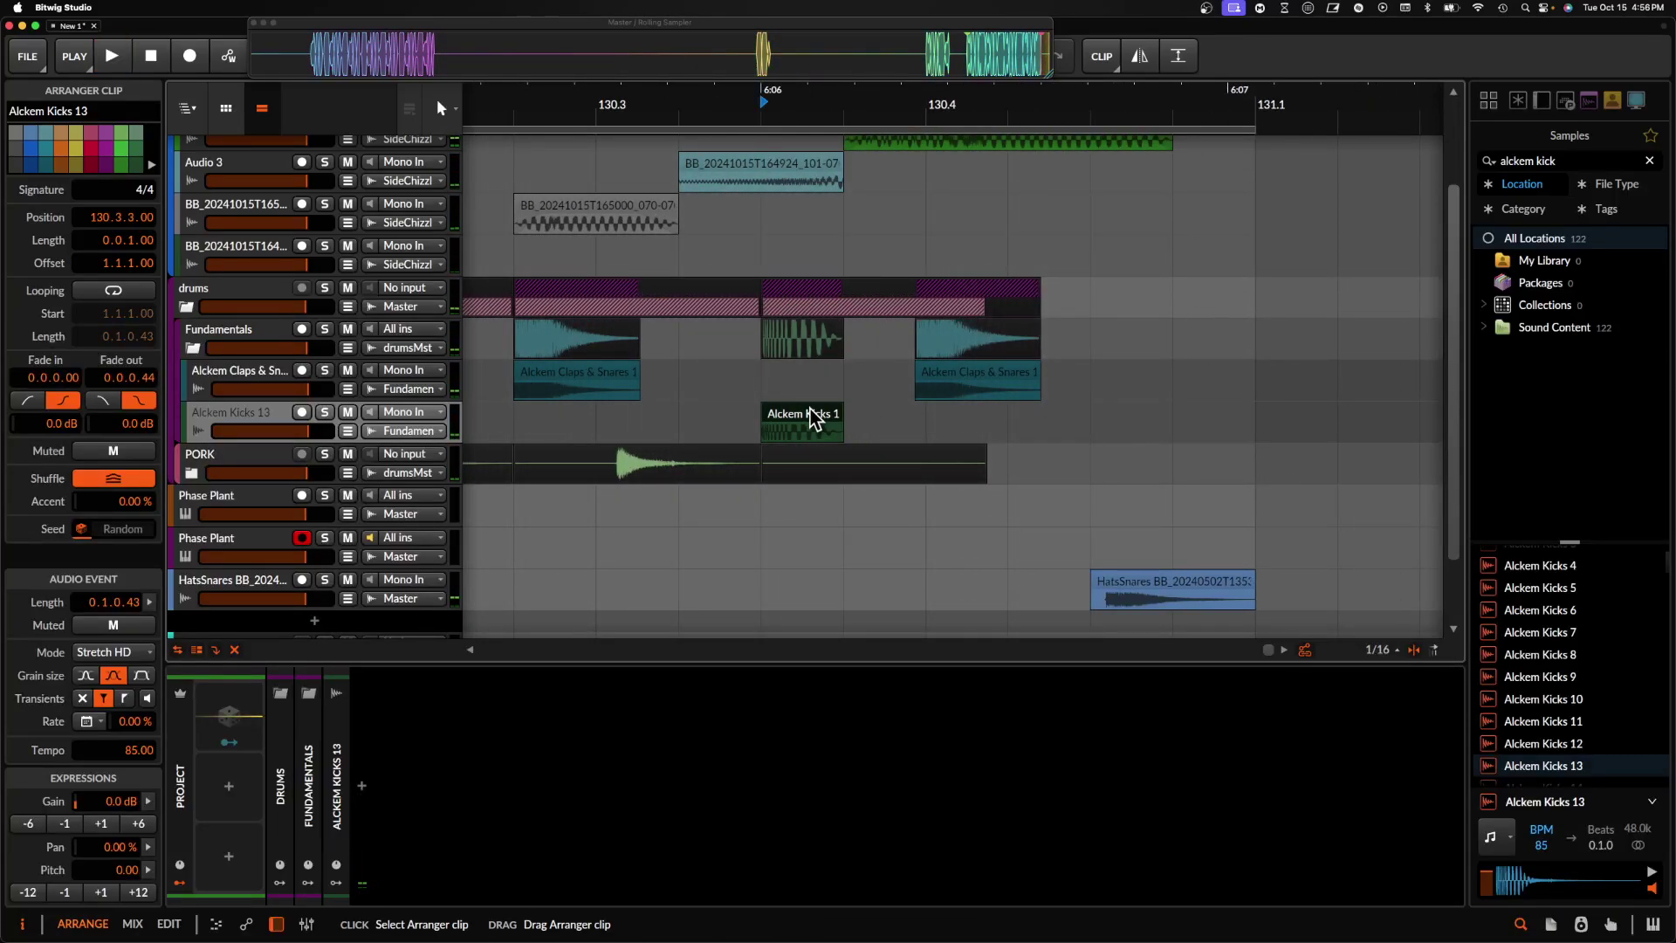
pyautogui.scroll(1, 813, 417)
pyautogui.click(559, 371)
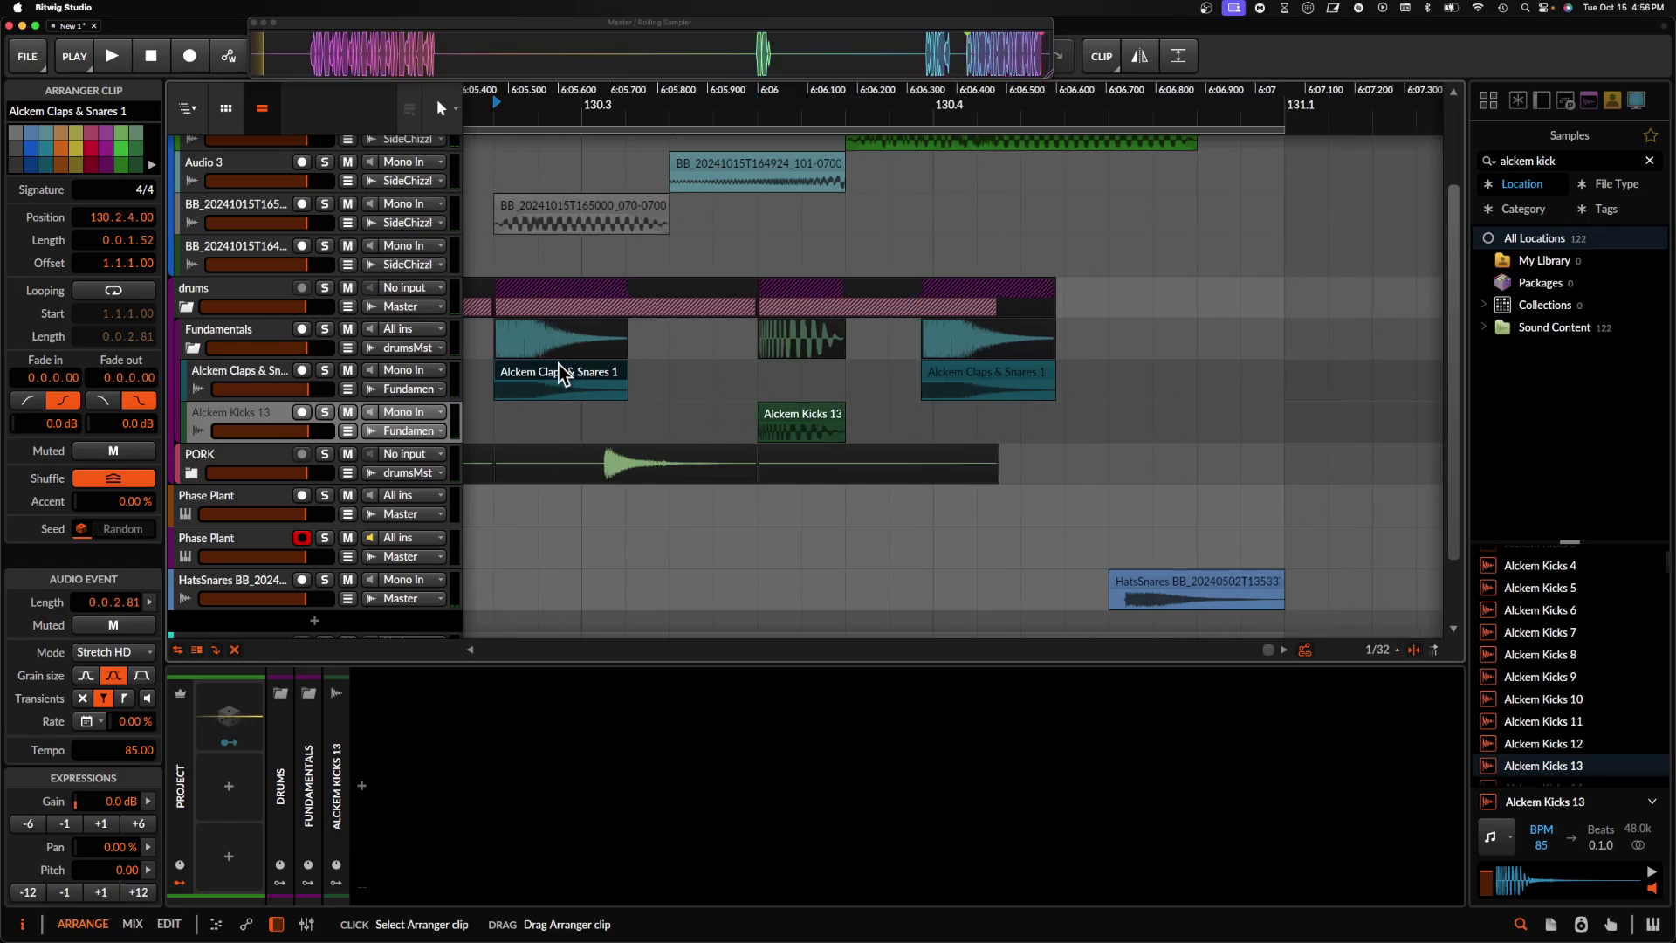
pyautogui.press('space')
pyautogui.press('space')
# - Reverse the kick clip at 130.3.3, give it a 0.0.0.39 fade-in and audition it
pyautogui.click(789, 416)
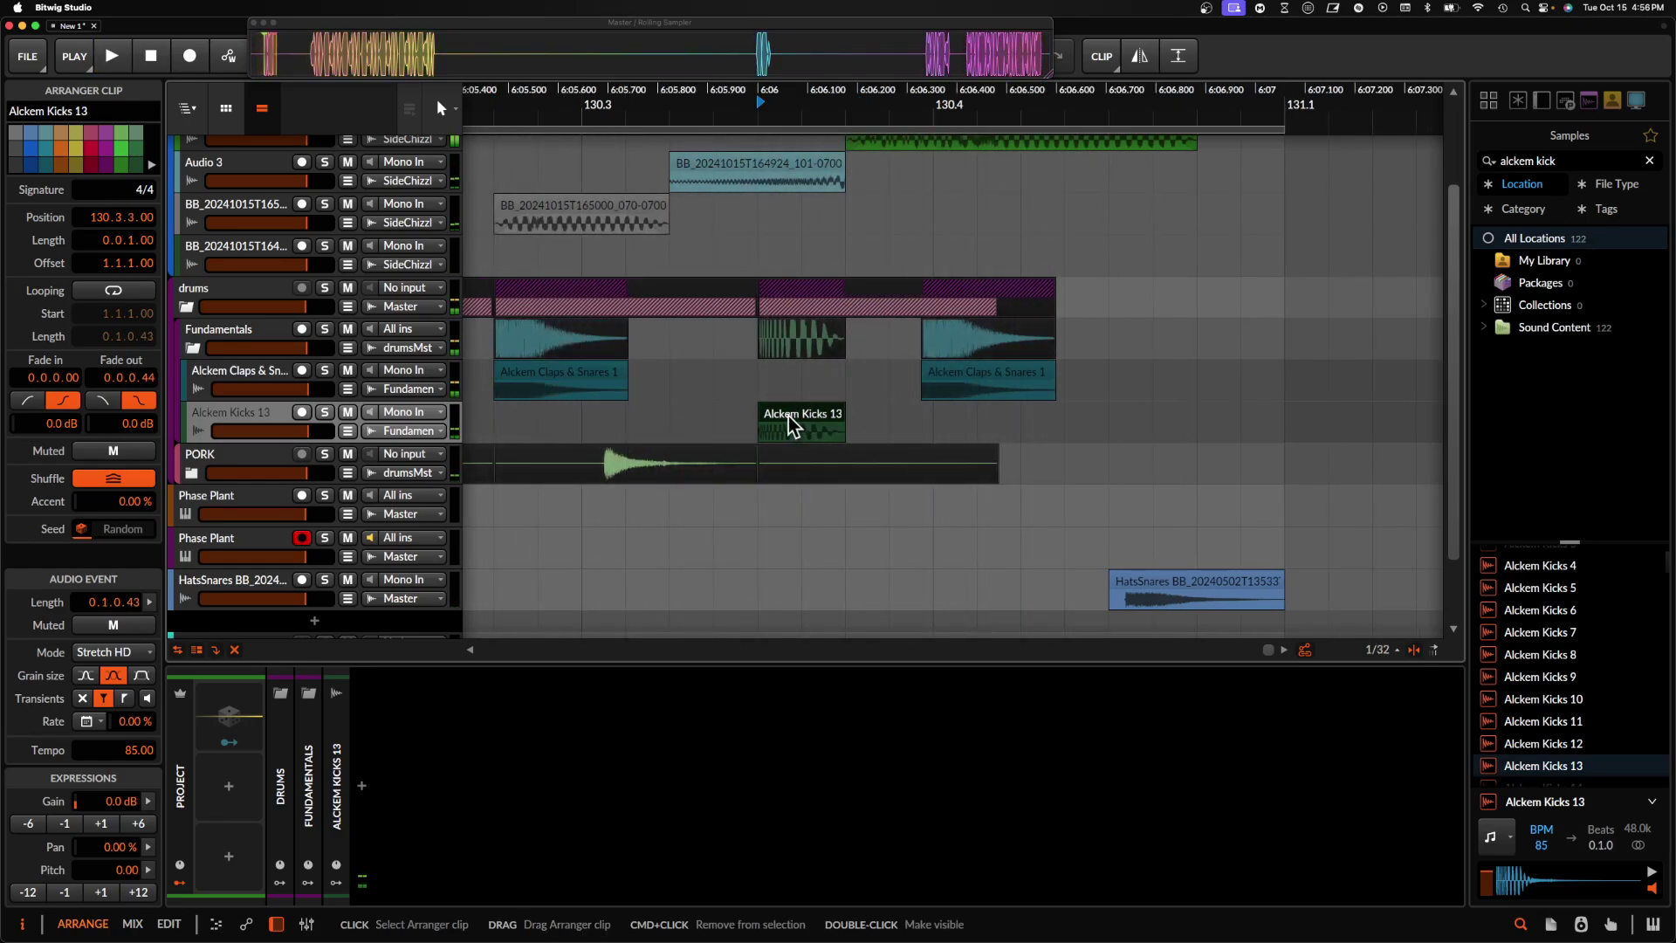
pyautogui.press('r')
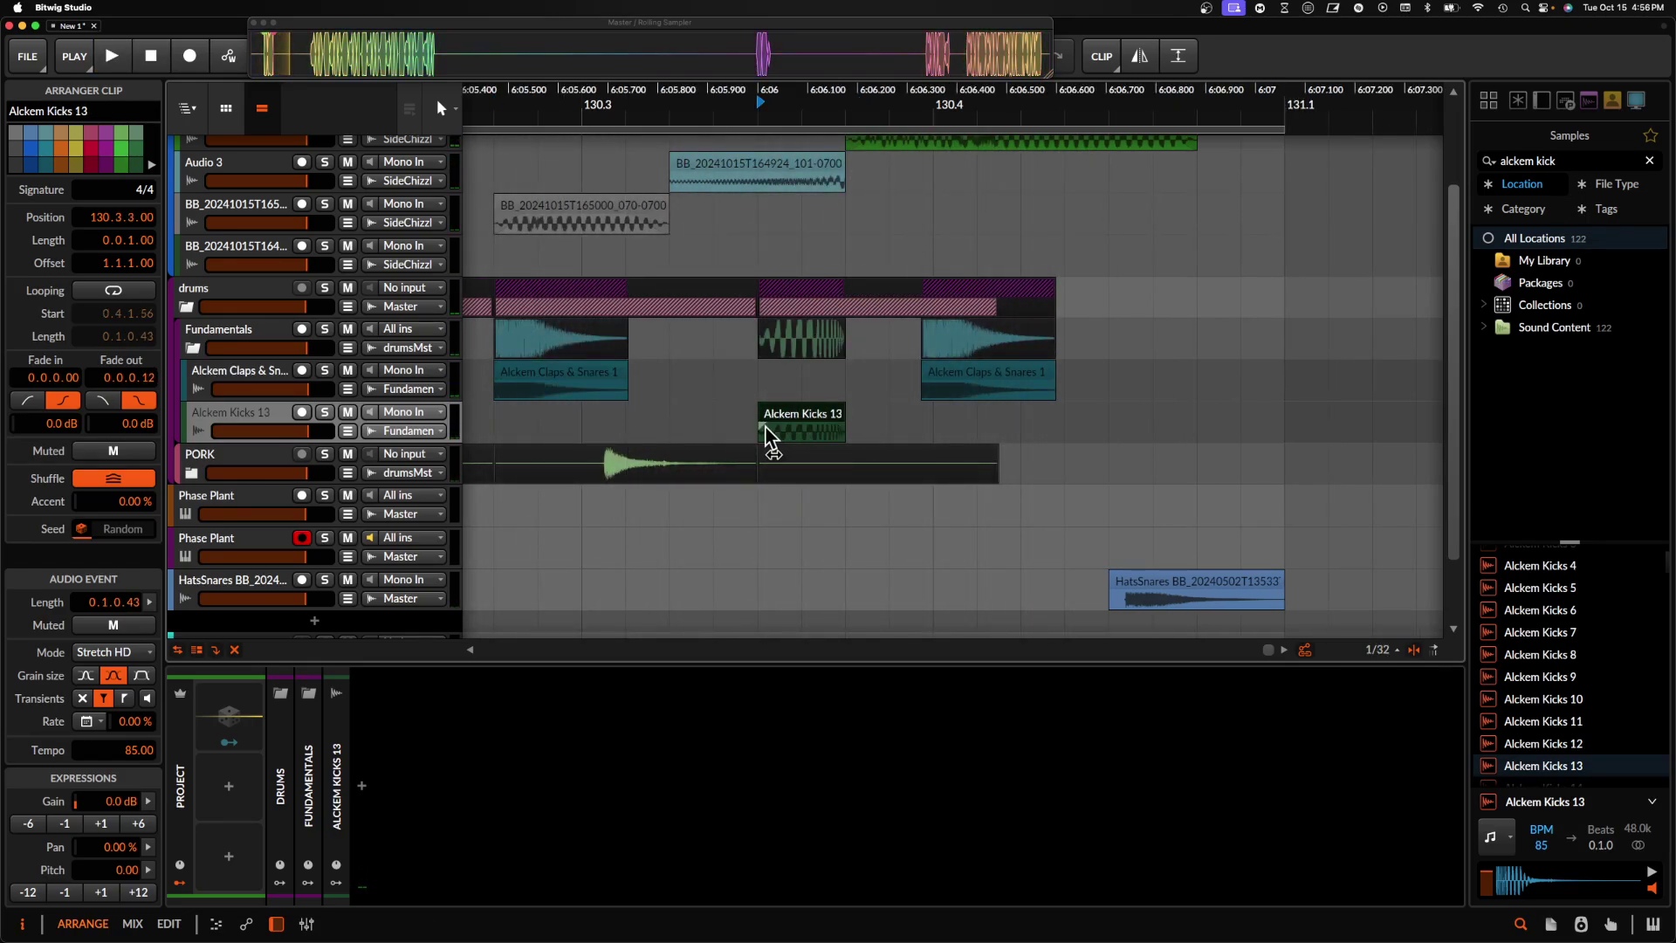
pyautogui.press('space')
pyautogui.scroll(2, 786, 427)
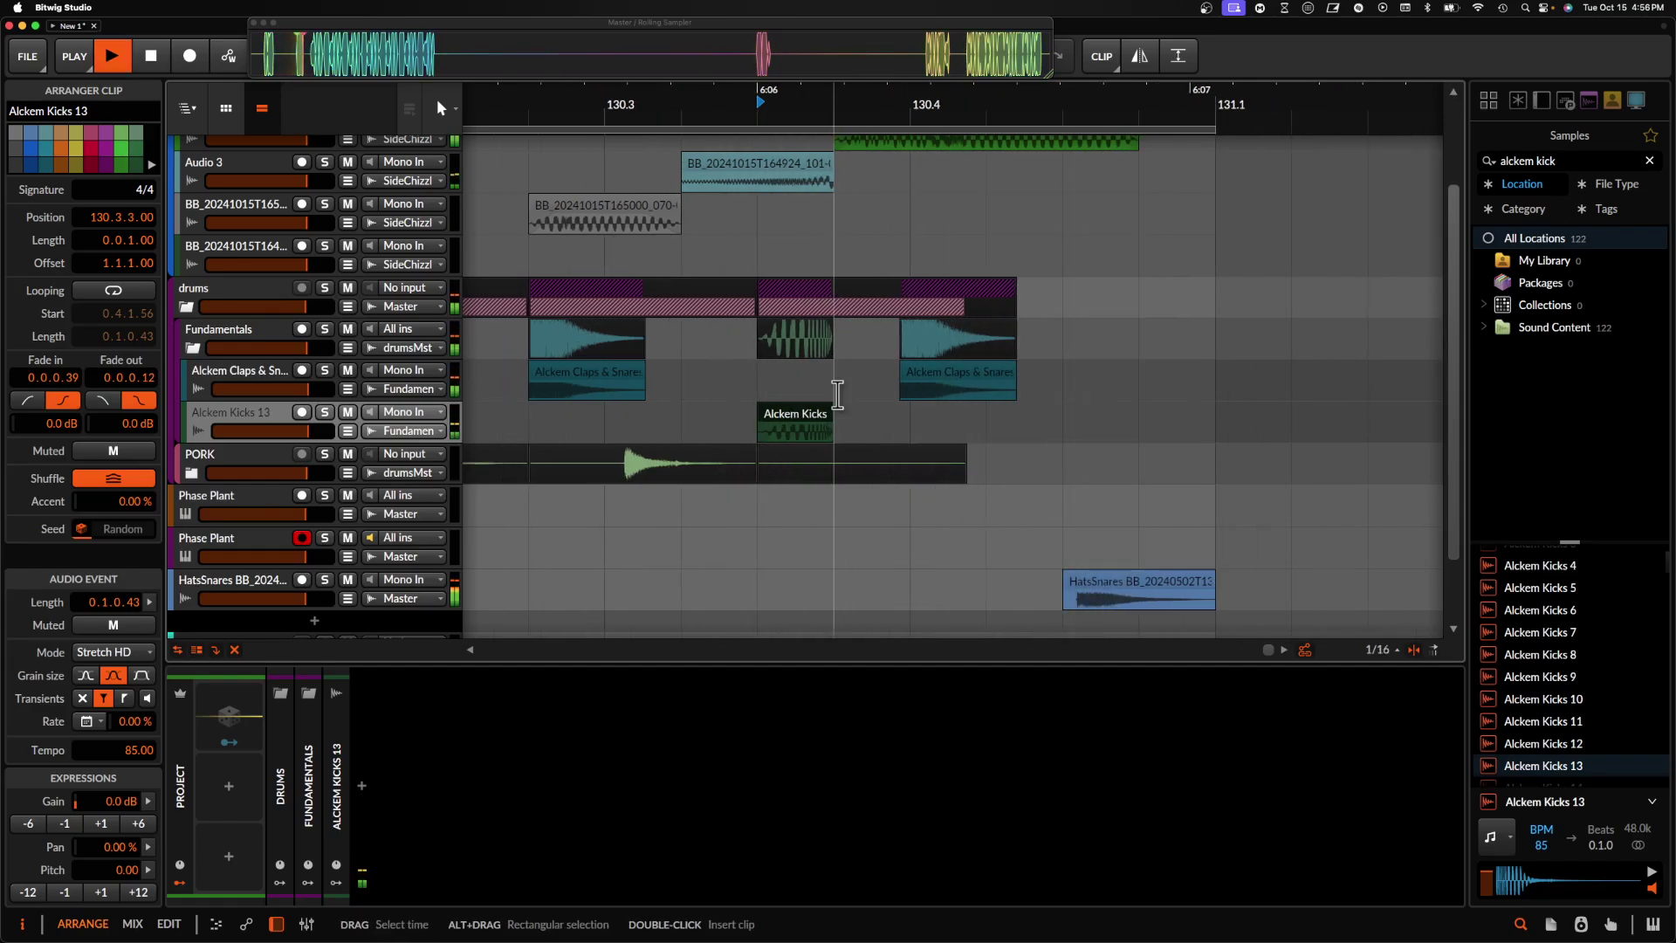
pyautogui.scroll(-2, 790, 415)
# - Try the reversed kick clip at pitch -12.00, set it to 12.00 and audition it
pyautogui.press('space')
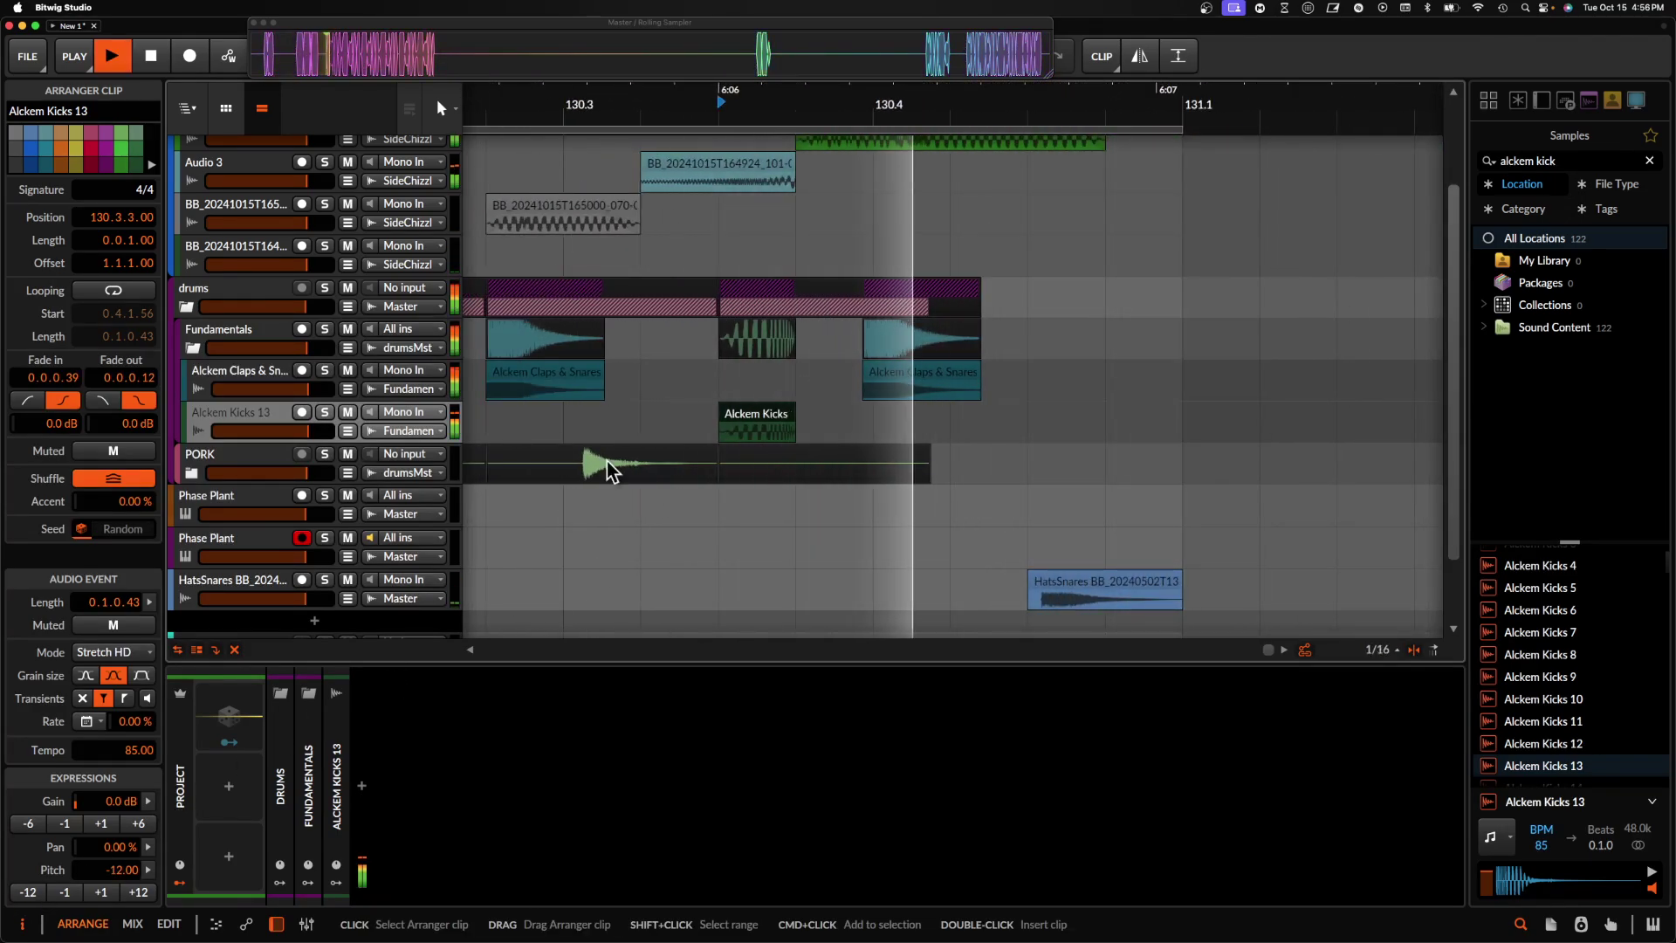
pyautogui.press('space')
pyautogui.click(138, 891)
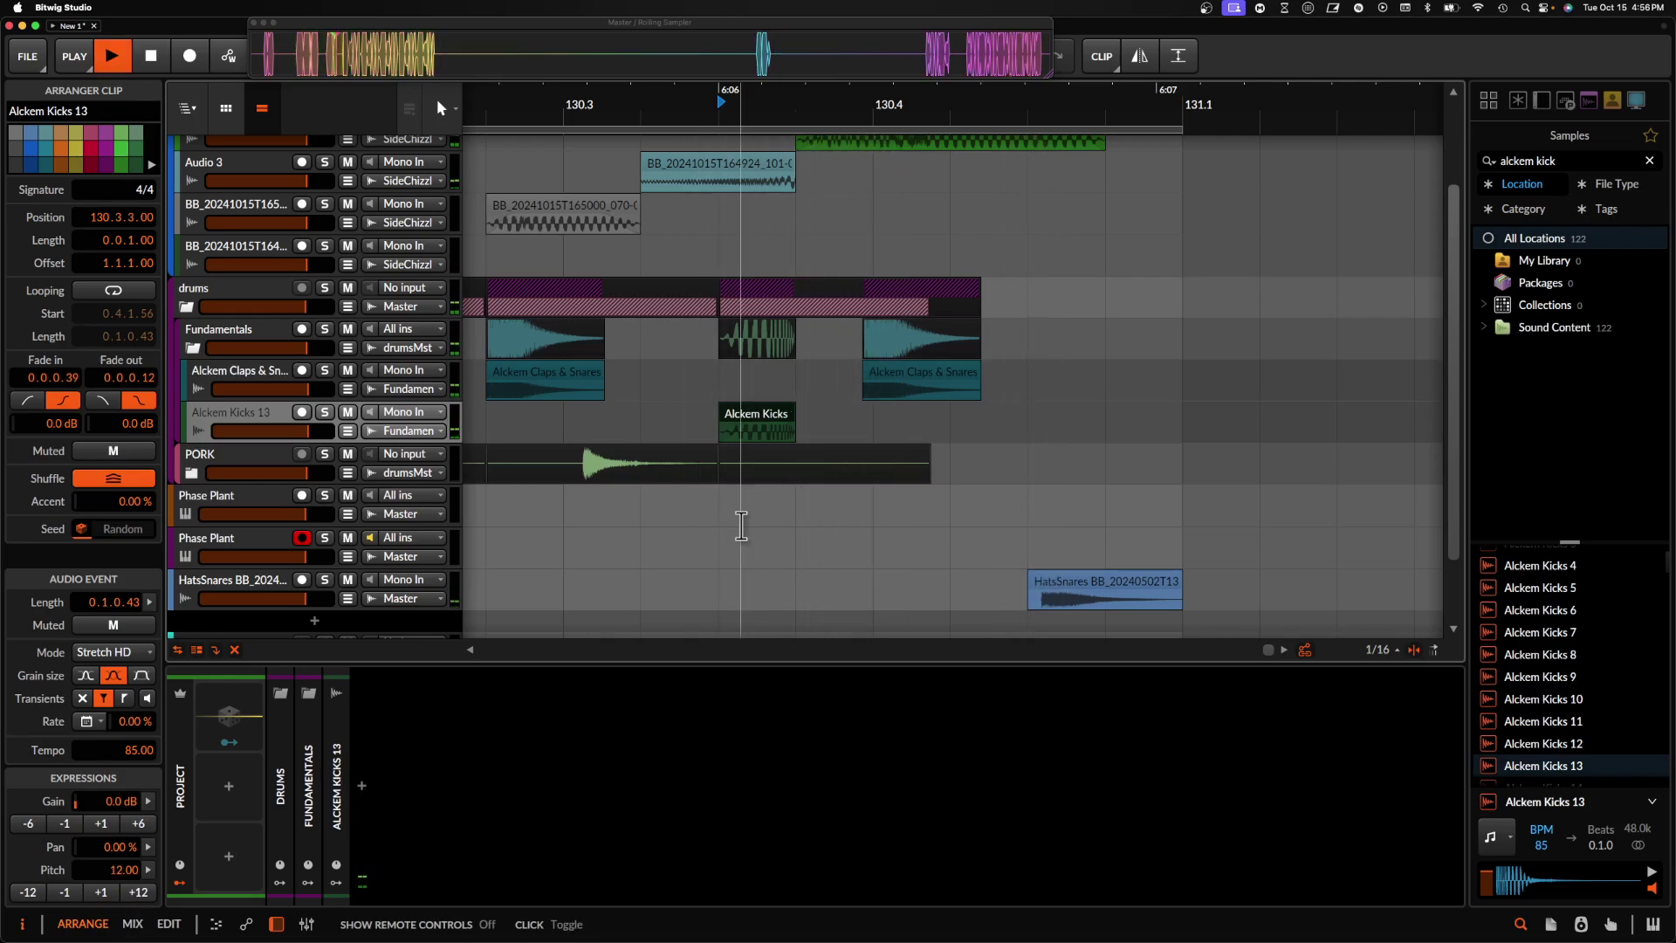
pyautogui.press('space')
# - Draw a pitch envelope on the reversed kick clip that holds 12.00 until 1.1 and falls to -3.00 at its end
pyautogui.doubleClick(753, 428)
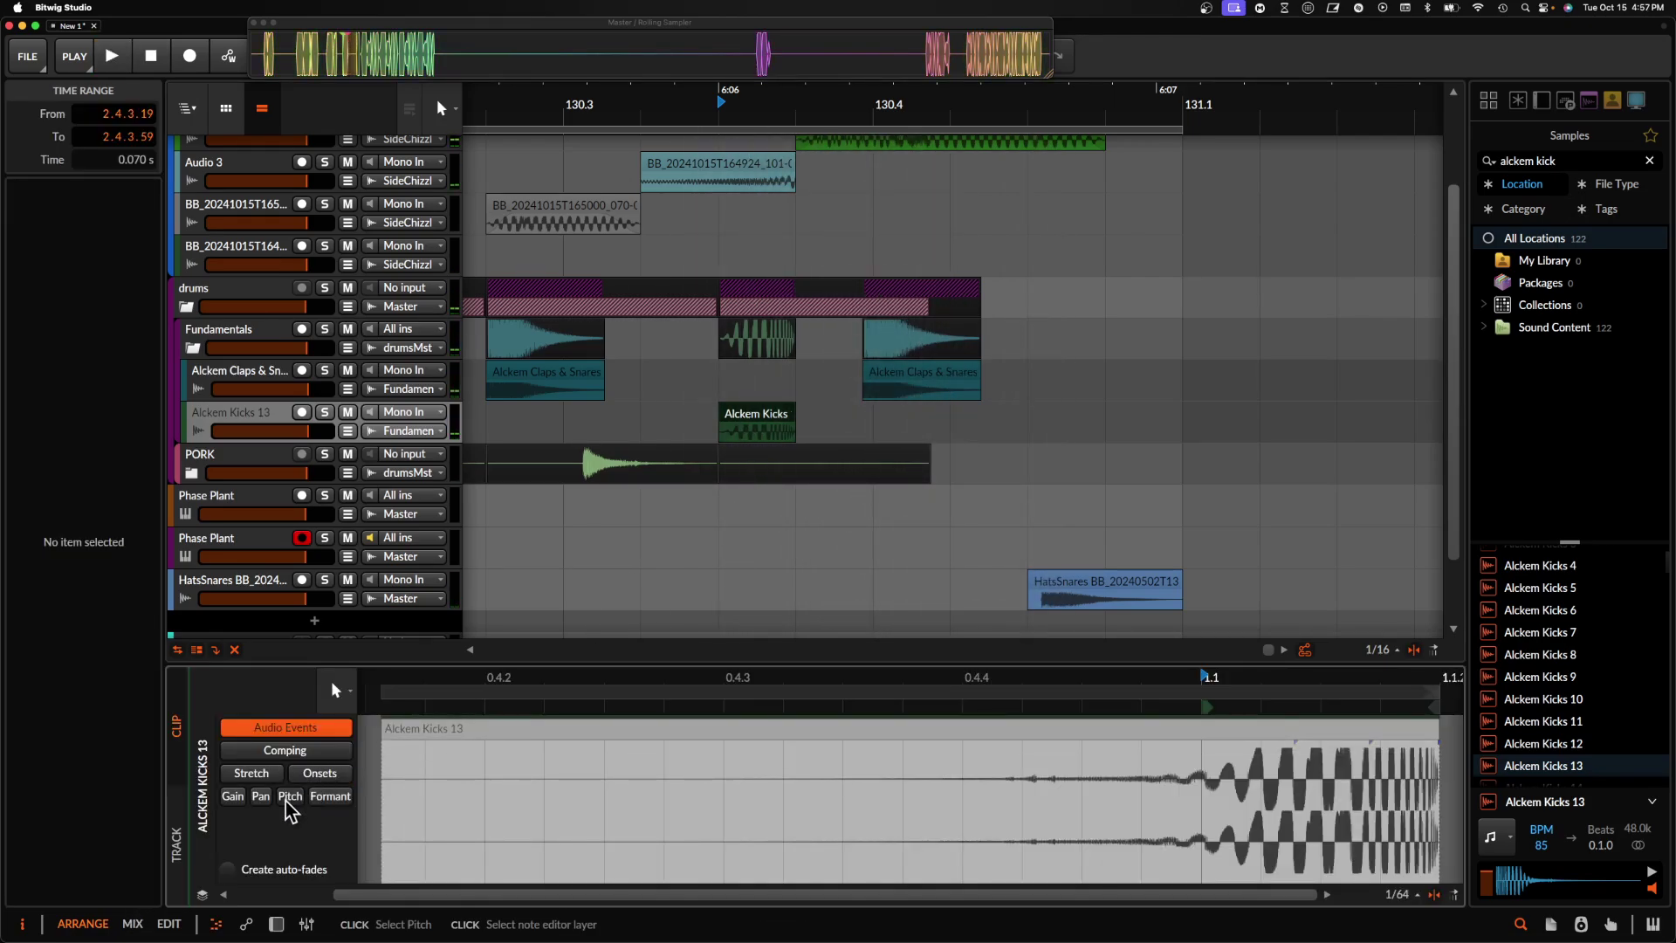
pyautogui.click(291, 796)
pyautogui.scroll(-4, 654, 802)
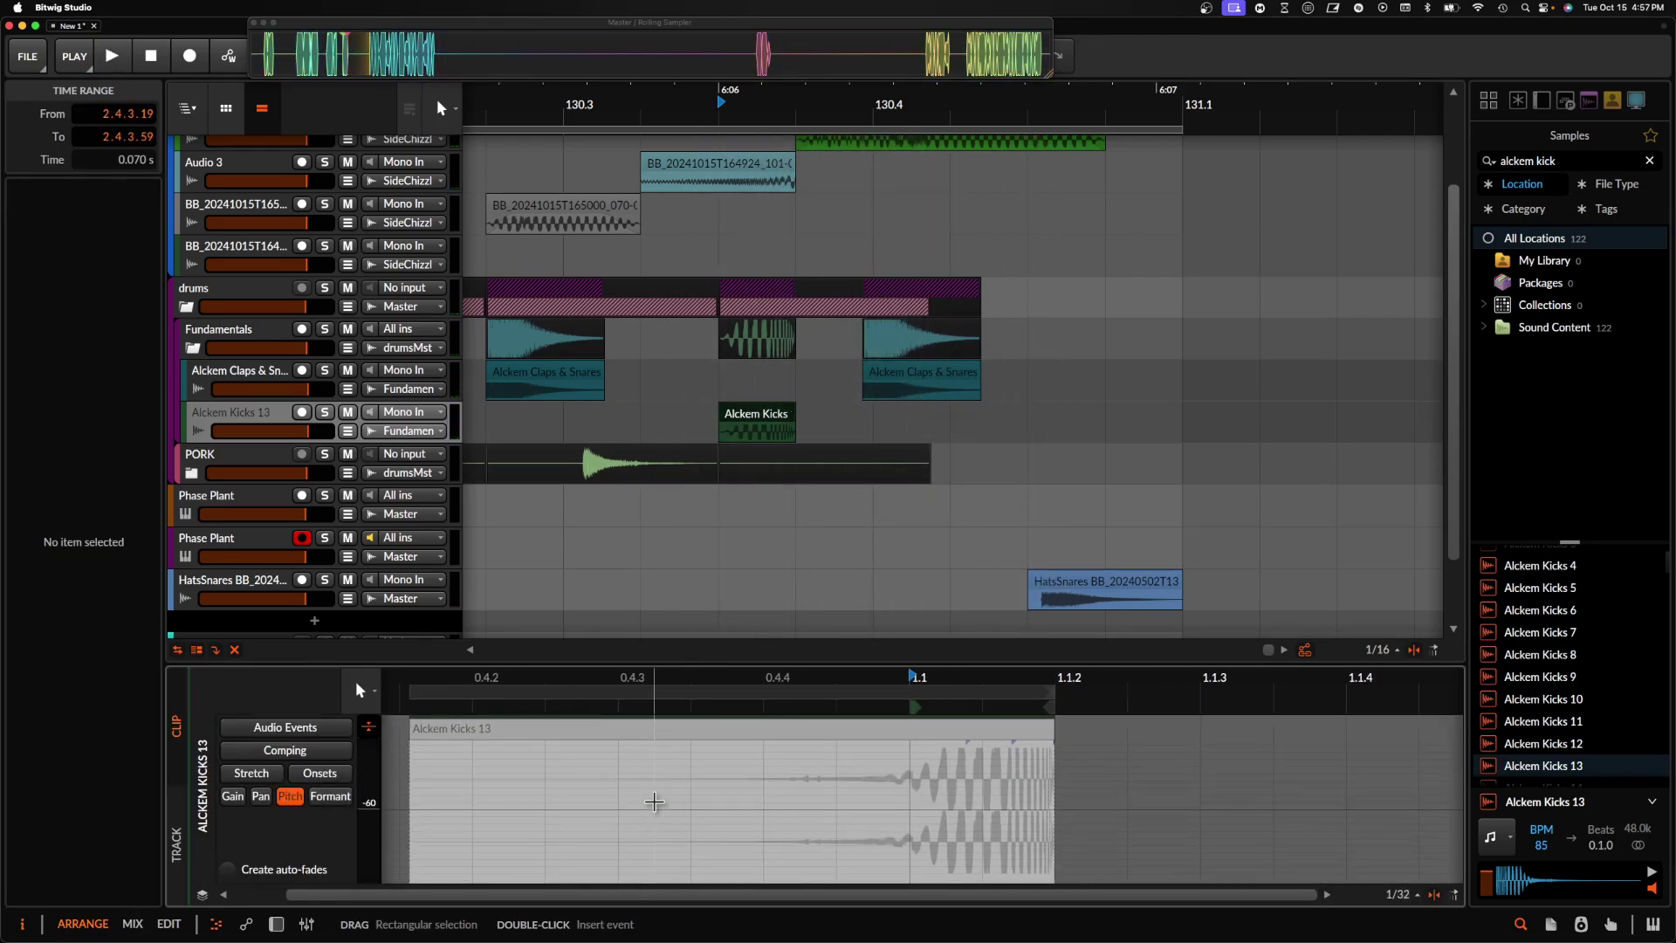
pyautogui.scroll(-4, 654, 802)
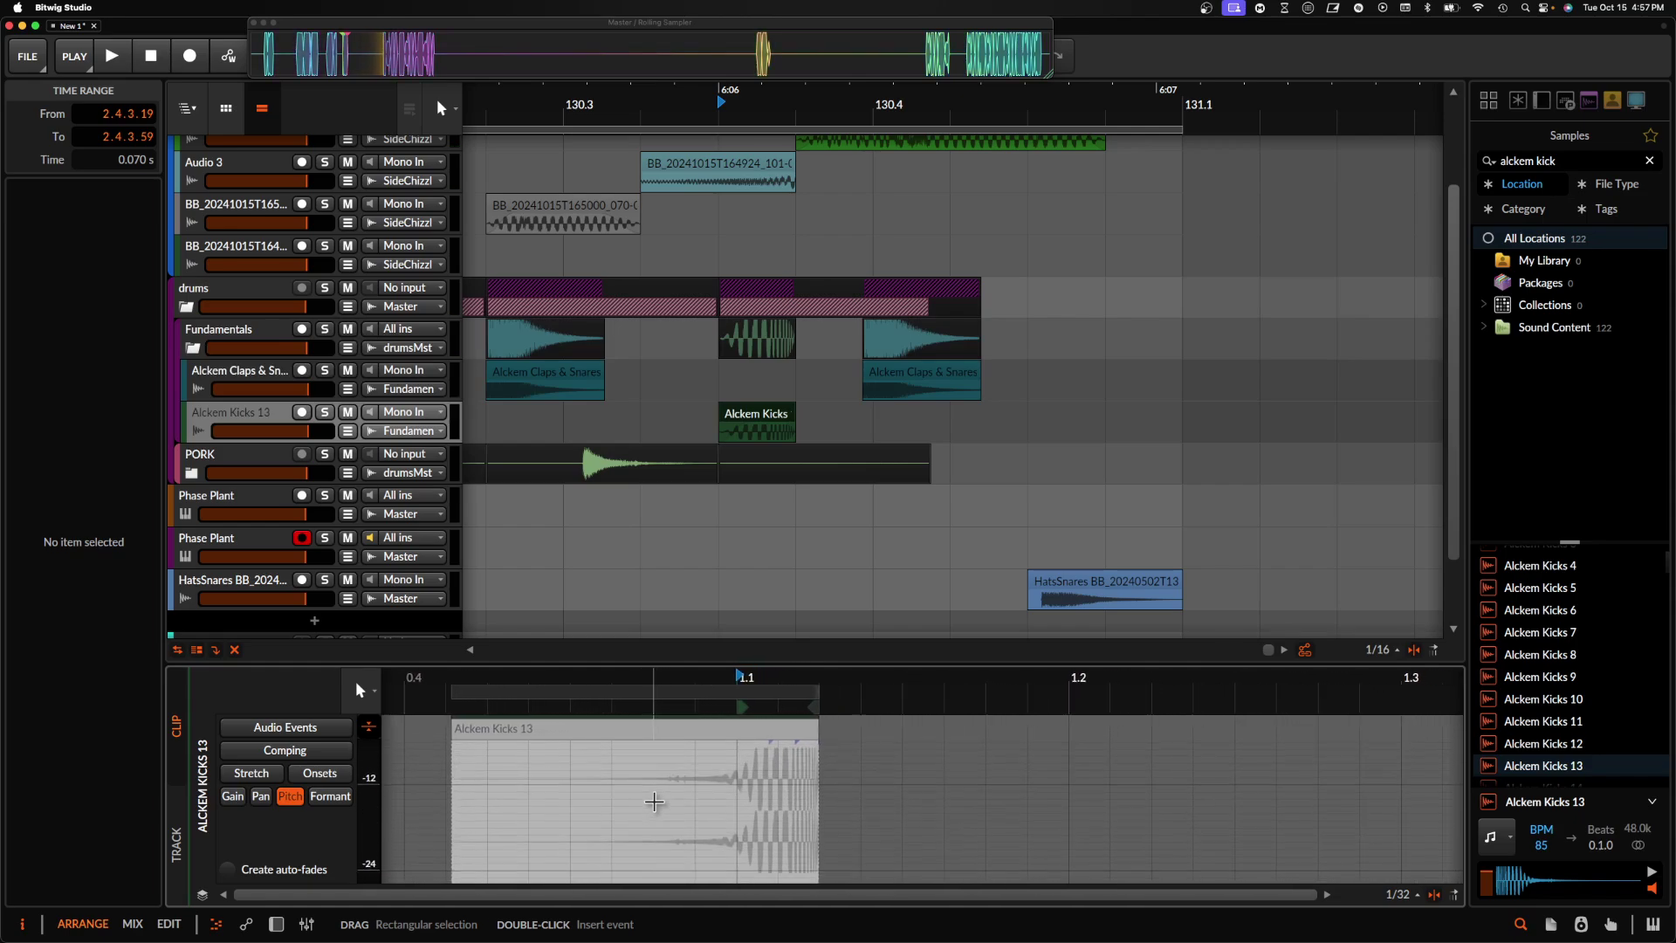
pyautogui.scroll(3, 653, 801)
pyautogui.click(738, 745)
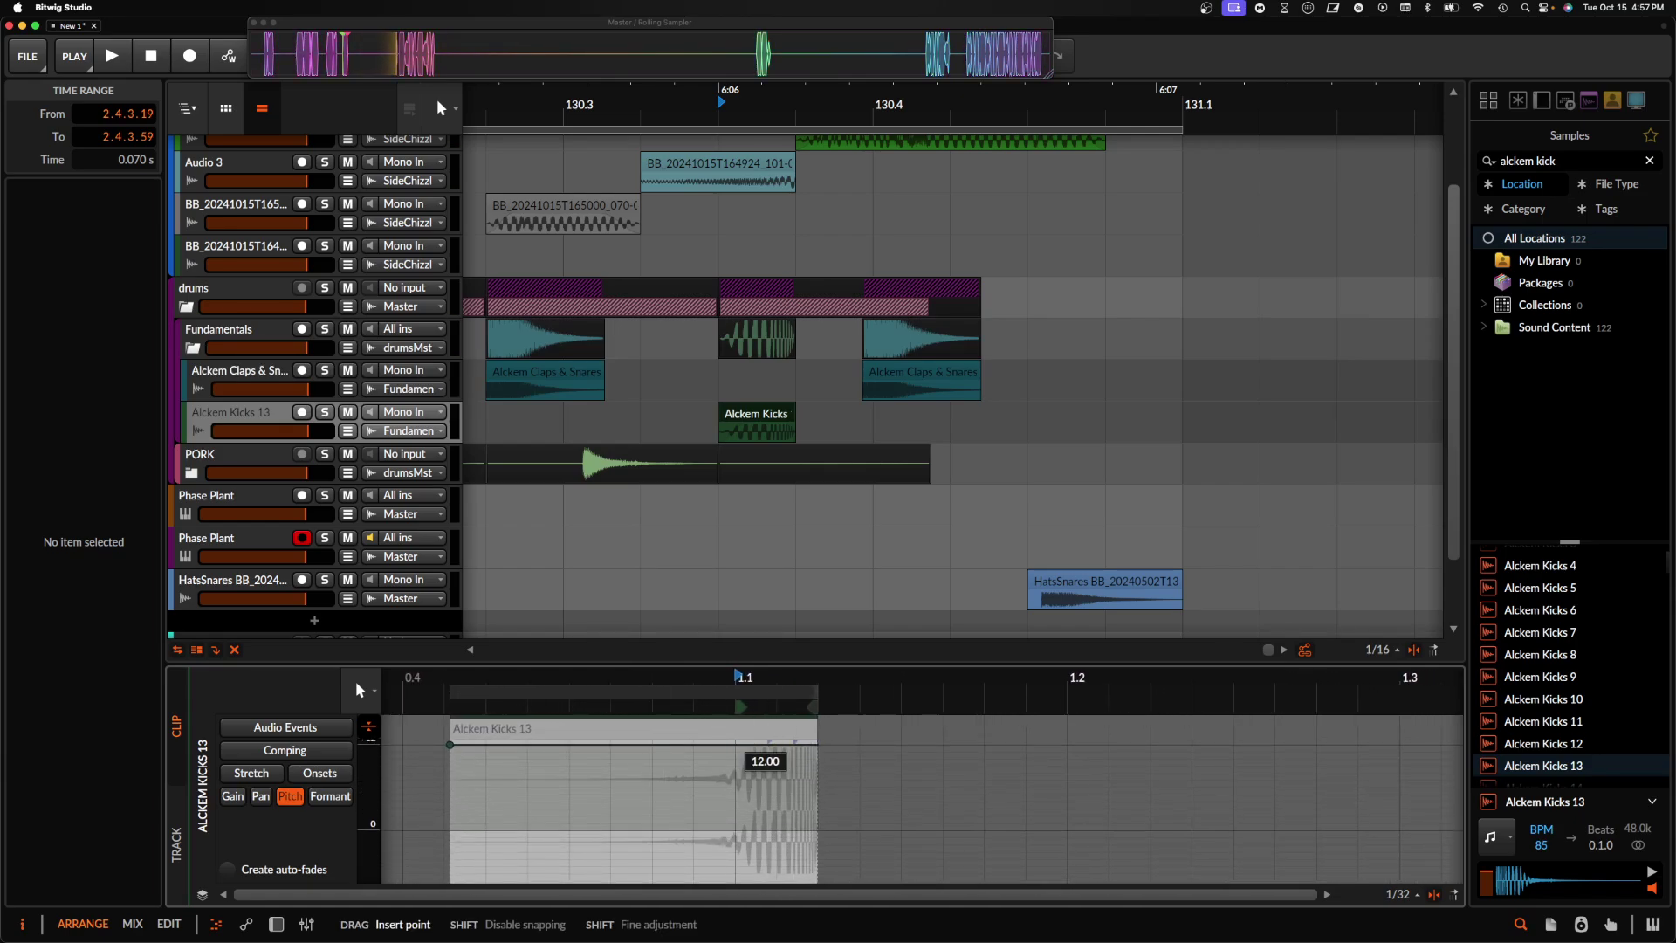
pyautogui.moveTo(815, 745); pyautogui.dragTo(815, 836)
pyautogui.press('space')
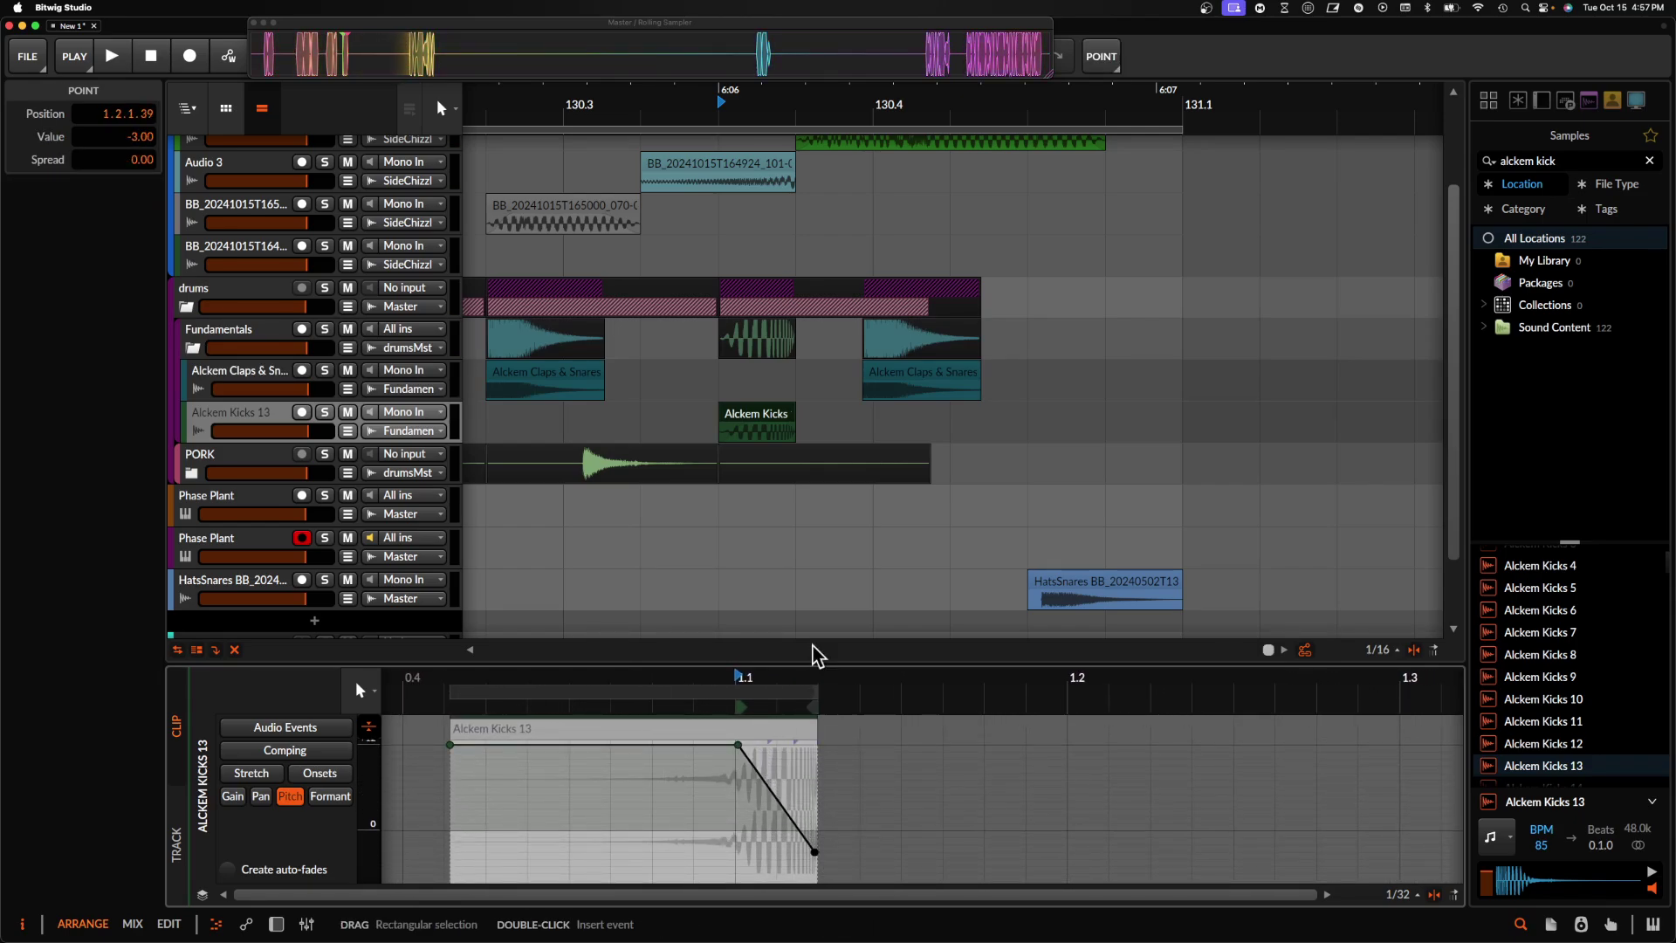
# - Make the pitch envelope of the reversed kick clip fall more steeply after 1.1 and audition it
pyautogui.press('space')
pyautogui.moveTo(780, 803); pyautogui.dragTo(816, 899)
pyautogui.click(767, 412)
pyautogui.press('space')
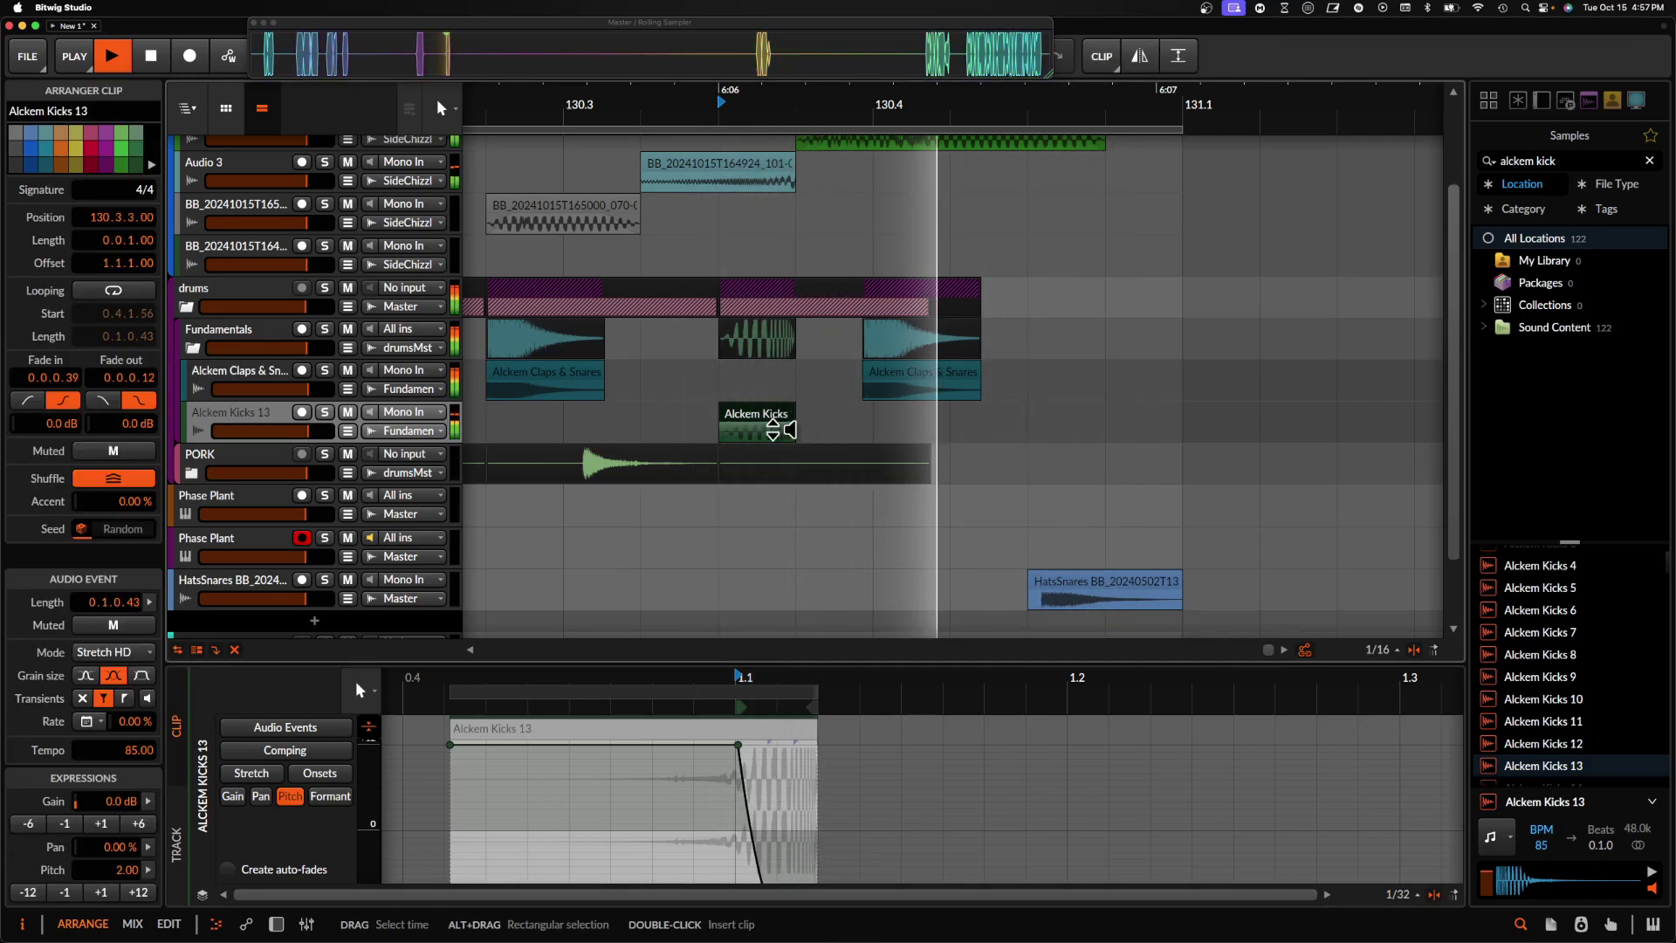
pyautogui.scroll(-1, 780, 429)
pyautogui.press('space')
# - Recolor the reversed kick clip at 130.3.3 purple
pyautogui.doubleClick(220, 420)
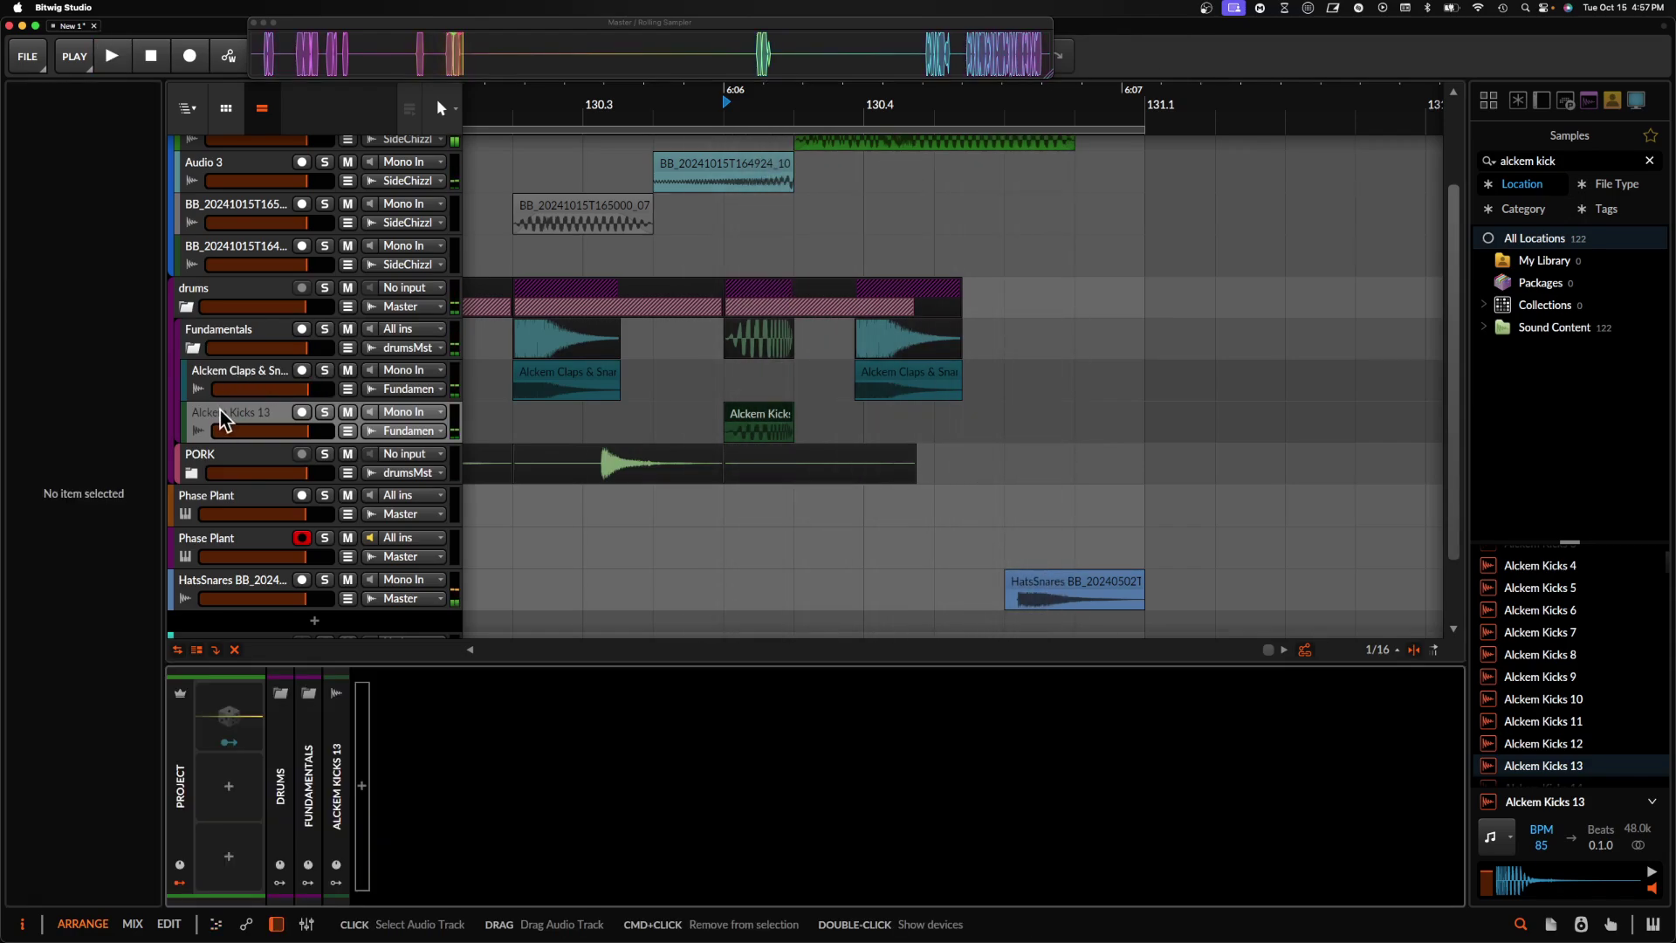
pyautogui.scroll(-5, 611, 464)
pyautogui.rightClick(870, 415)
pyautogui.click(1025, 353)
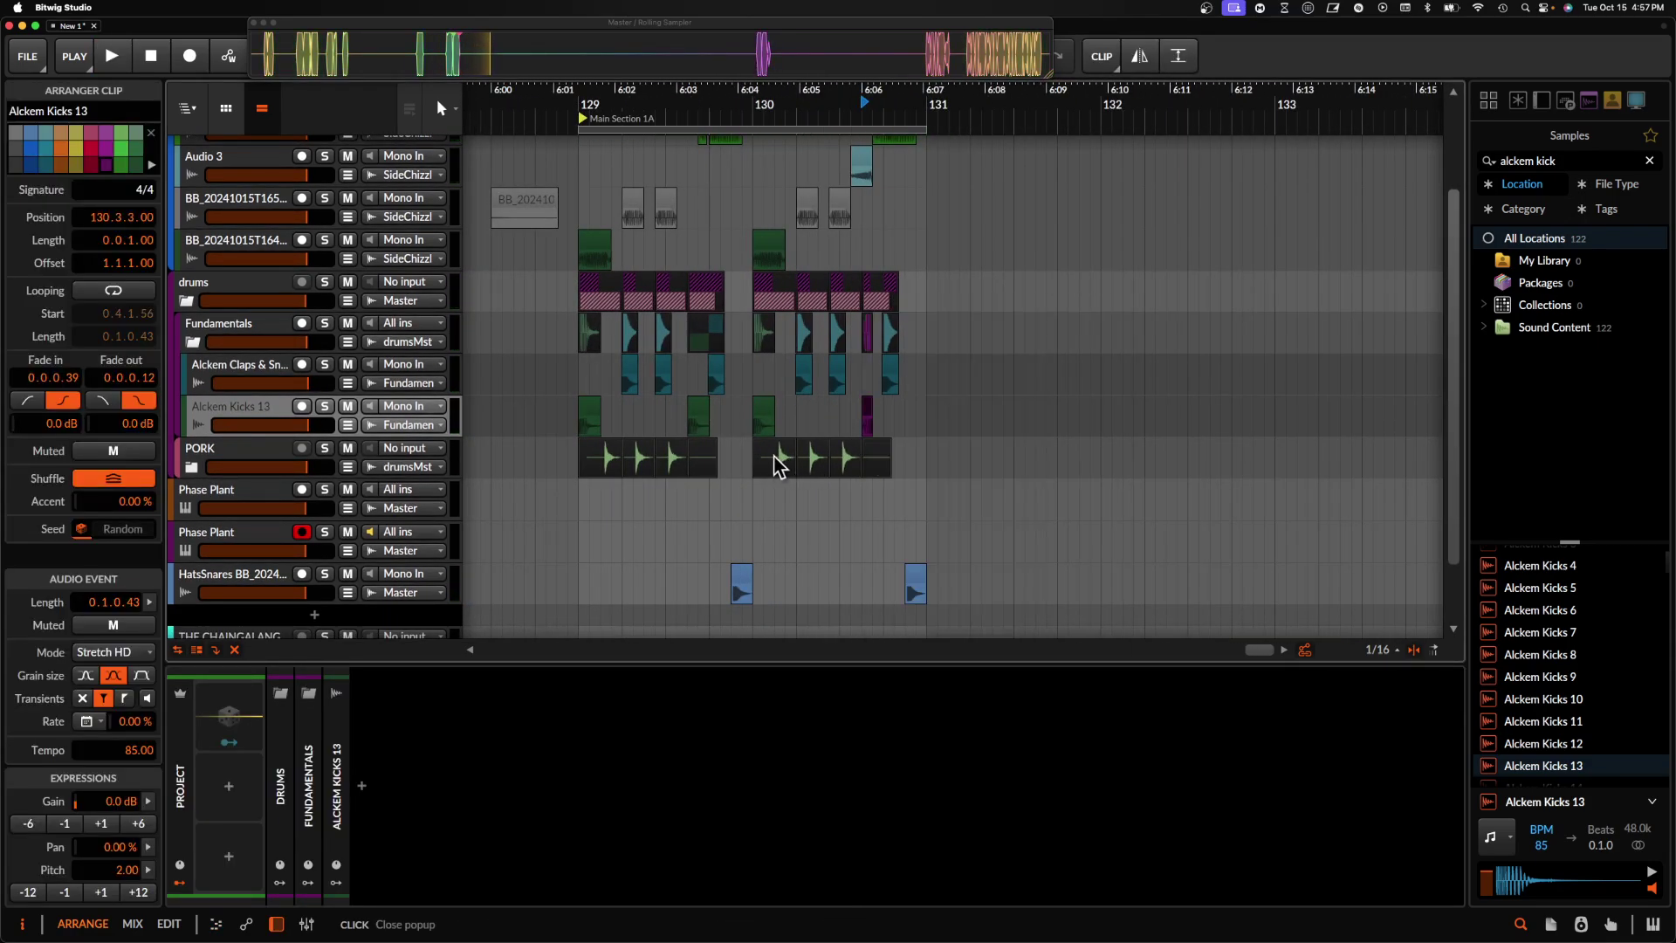
# - Expand the PORK group and add an instrument track below Audio 1
pyautogui.hscroll(-3, 738, 434)
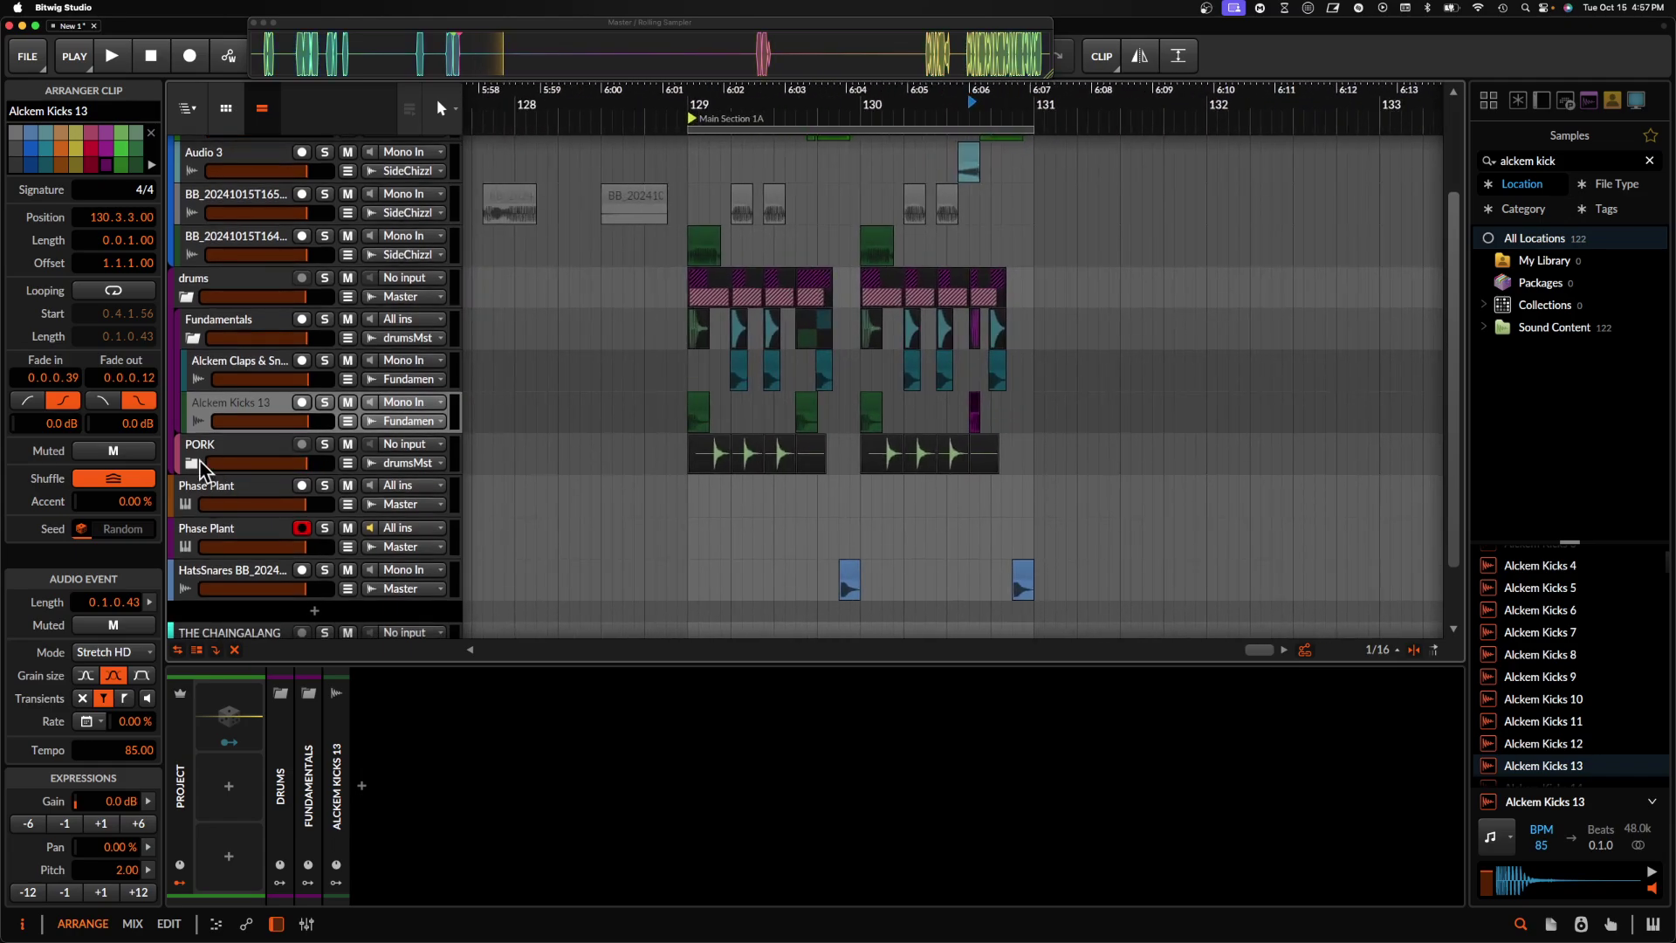
pyautogui.click(201, 462)
pyautogui.click(230, 487)
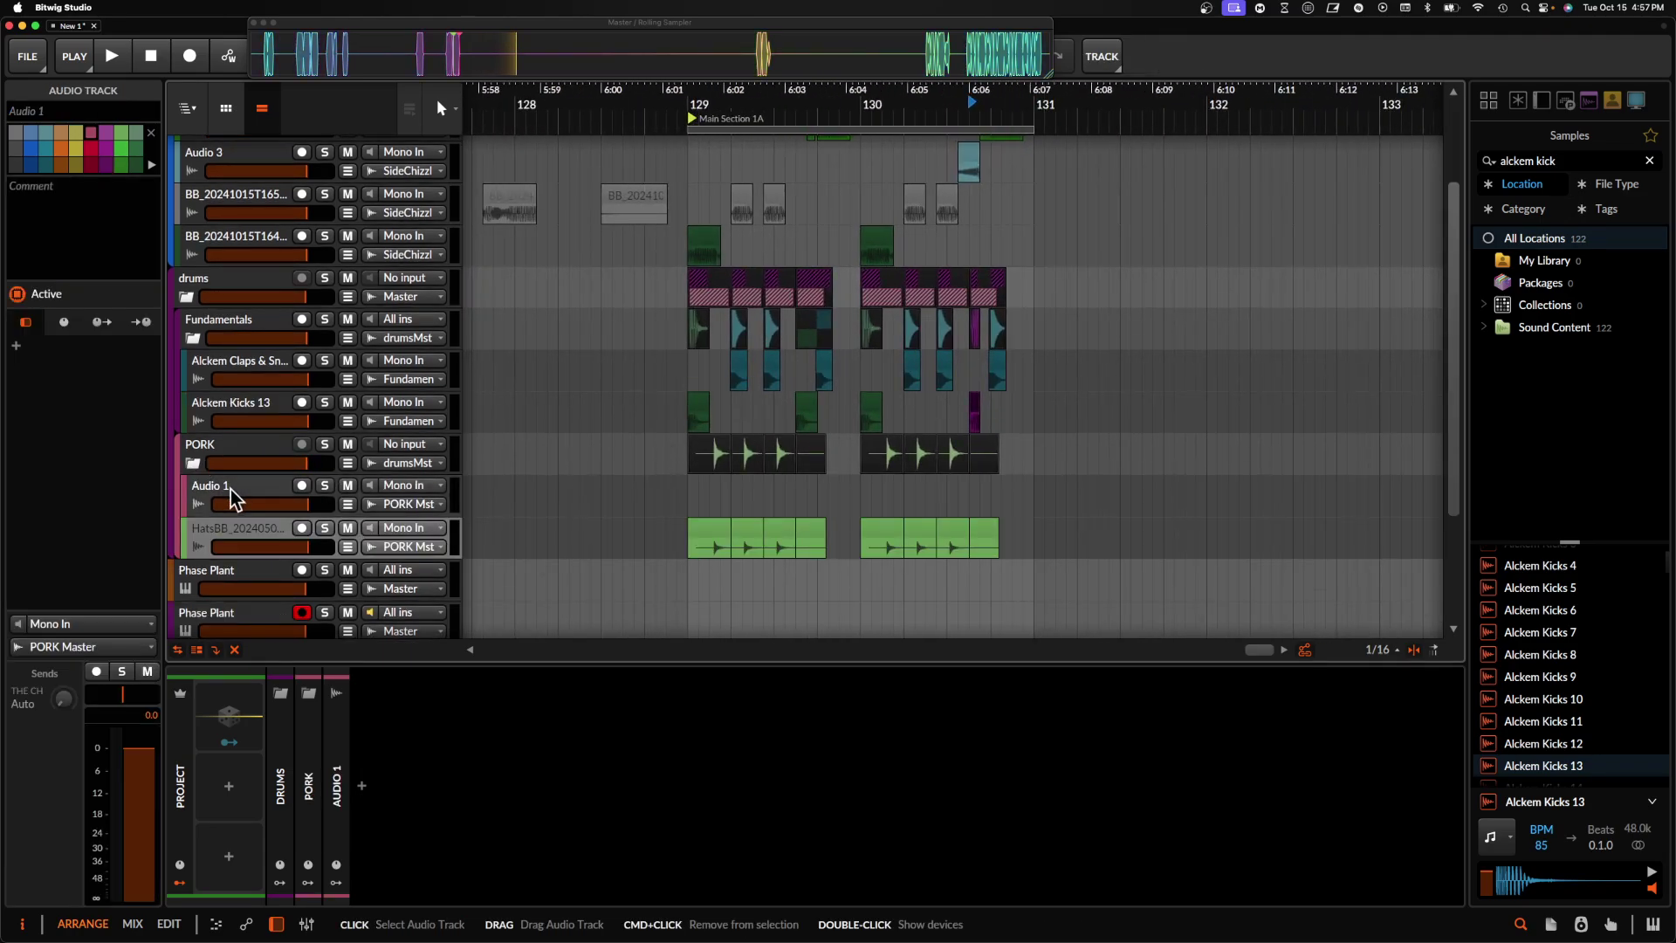
pyautogui.press('super+t')
# - Insert the Life VST3 synth on the new instrument track in the PORK group
pyautogui.click(359, 779)
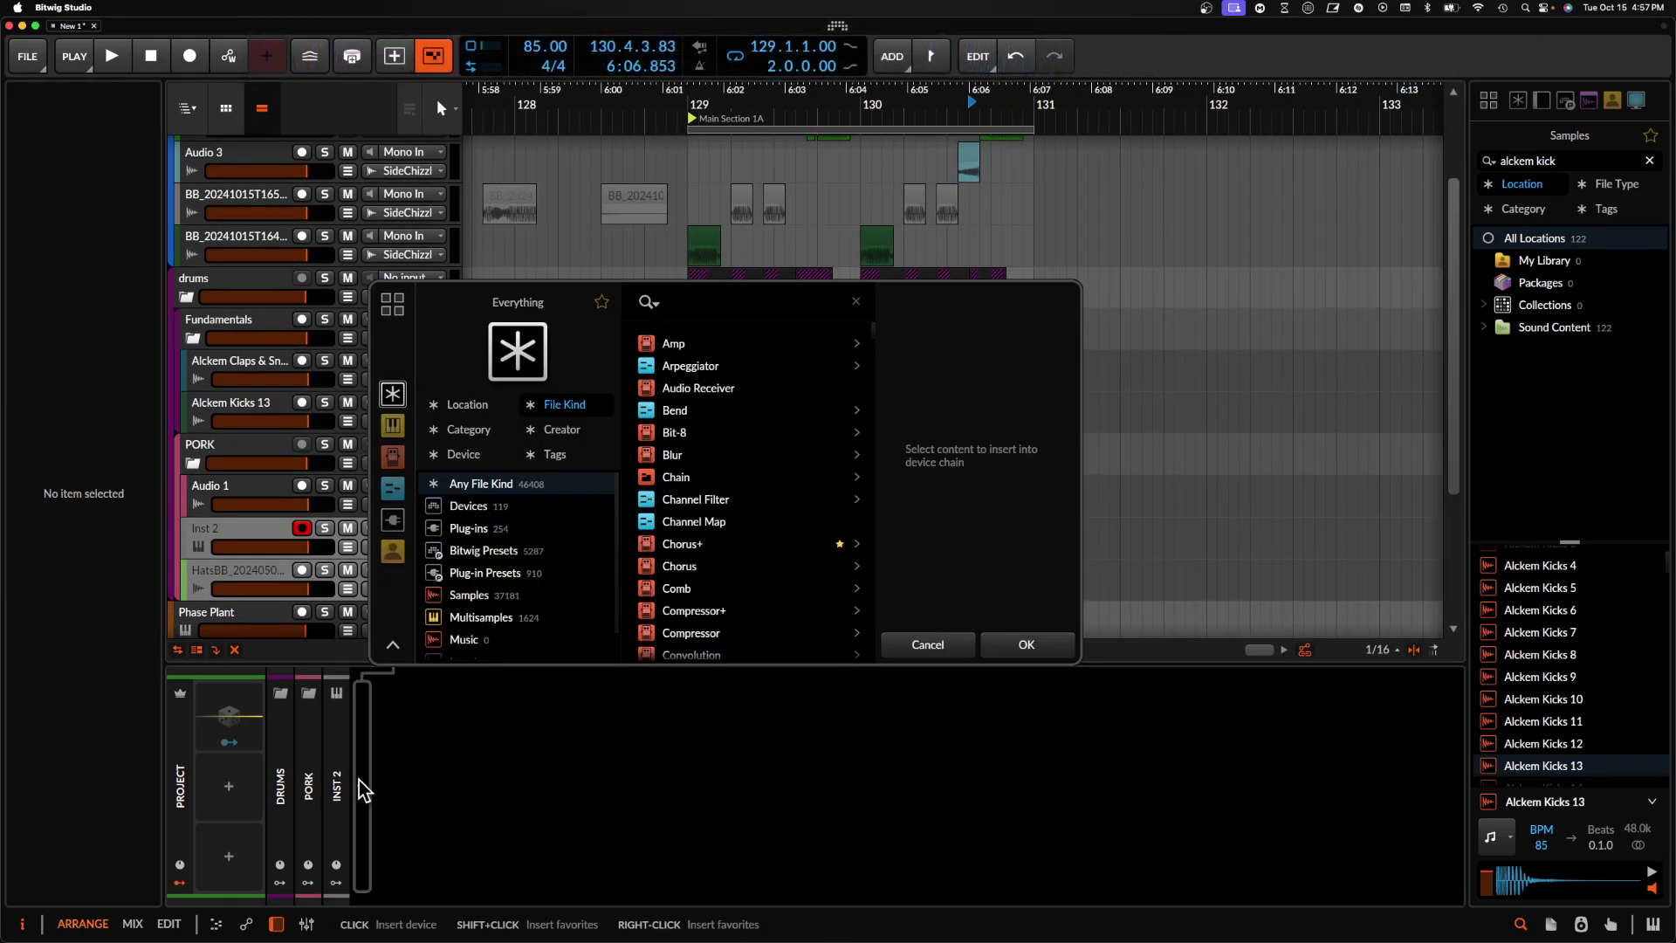
pyautogui.write('life')
pyautogui.click(672, 365)
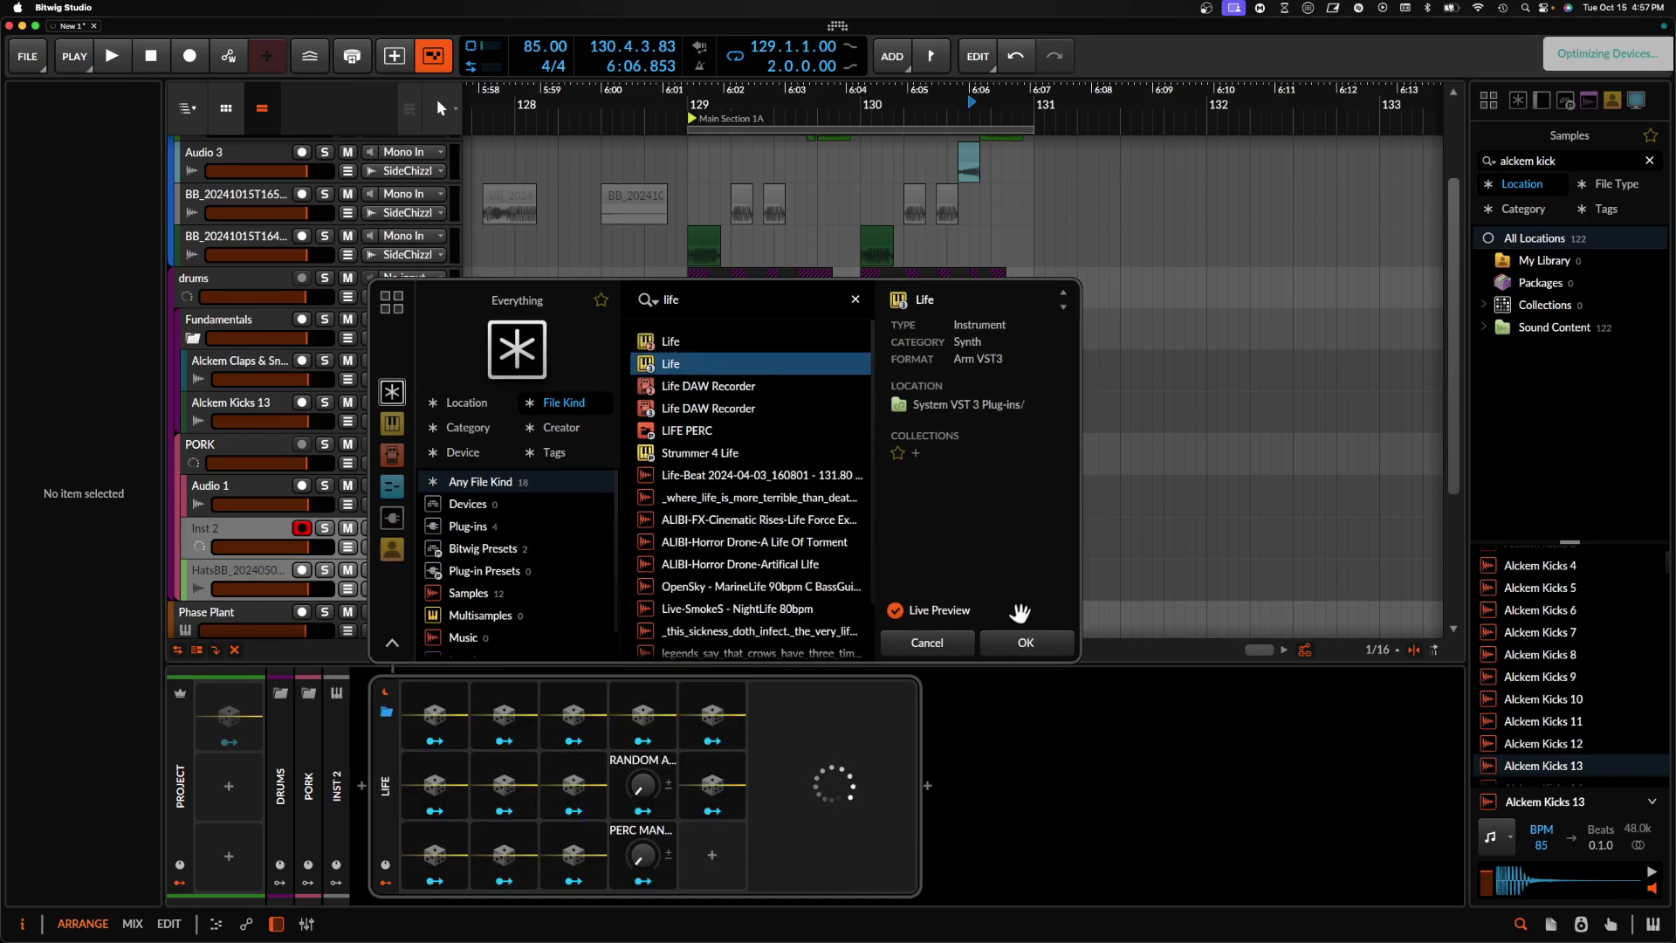
pyautogui.click(1023, 644)
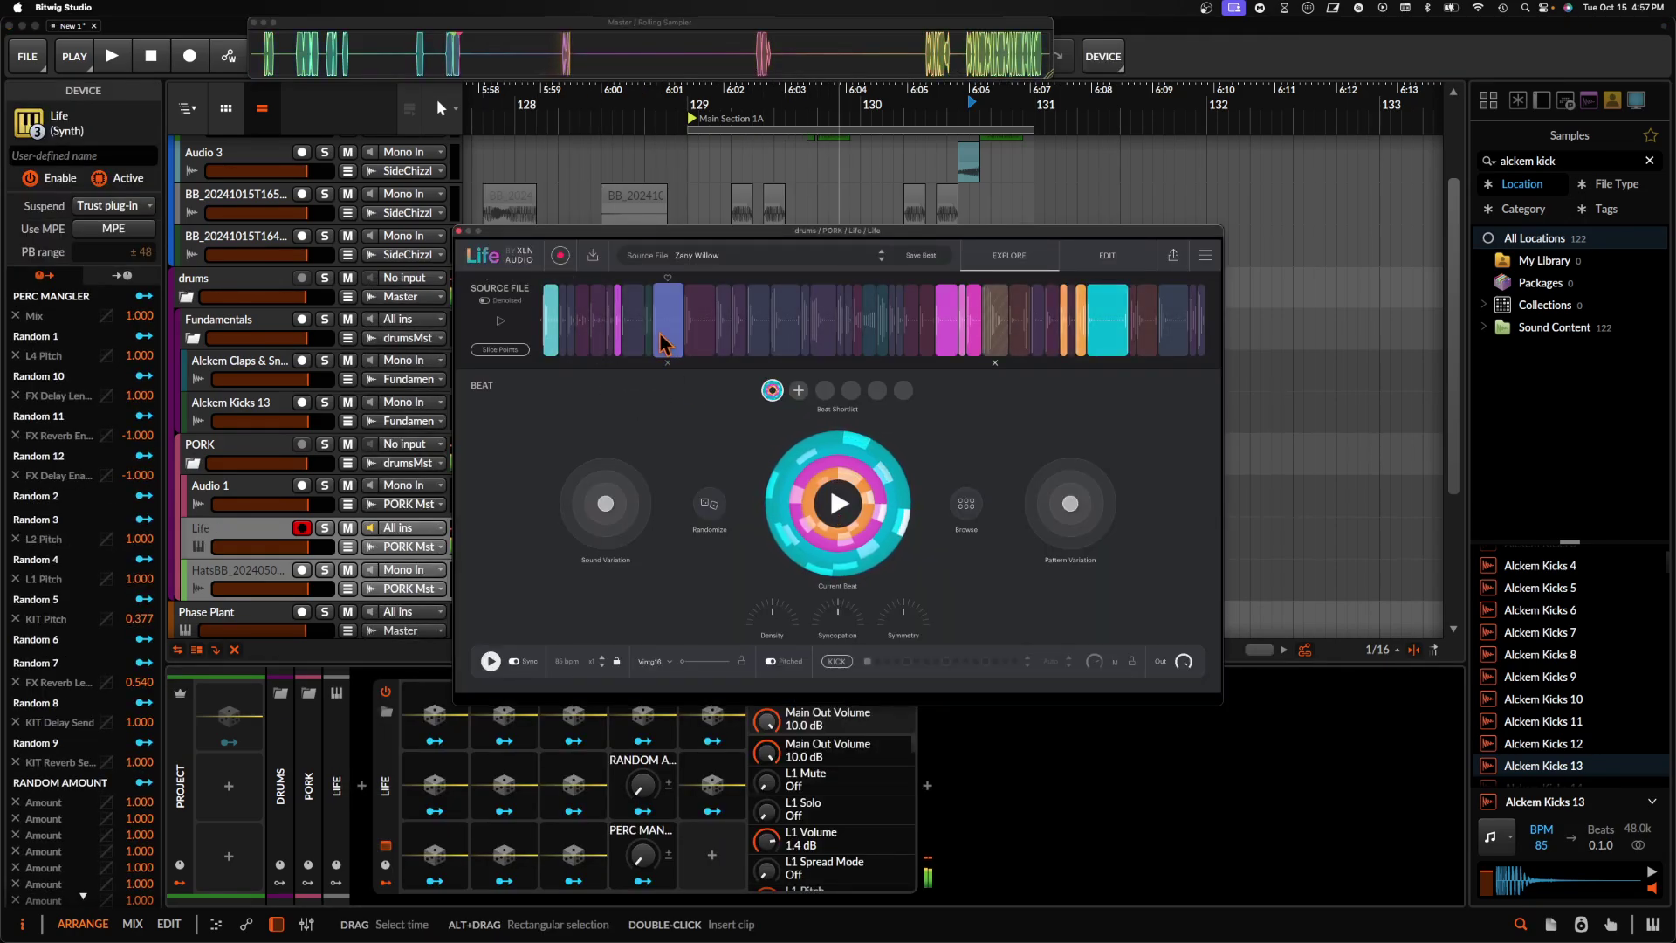
# - Browse Life's source files, audition Zany Willow and Exalting wish, and close the browser without loading another file
pyautogui.click(690, 256)
pyautogui.scroll(-3, 690, 535)
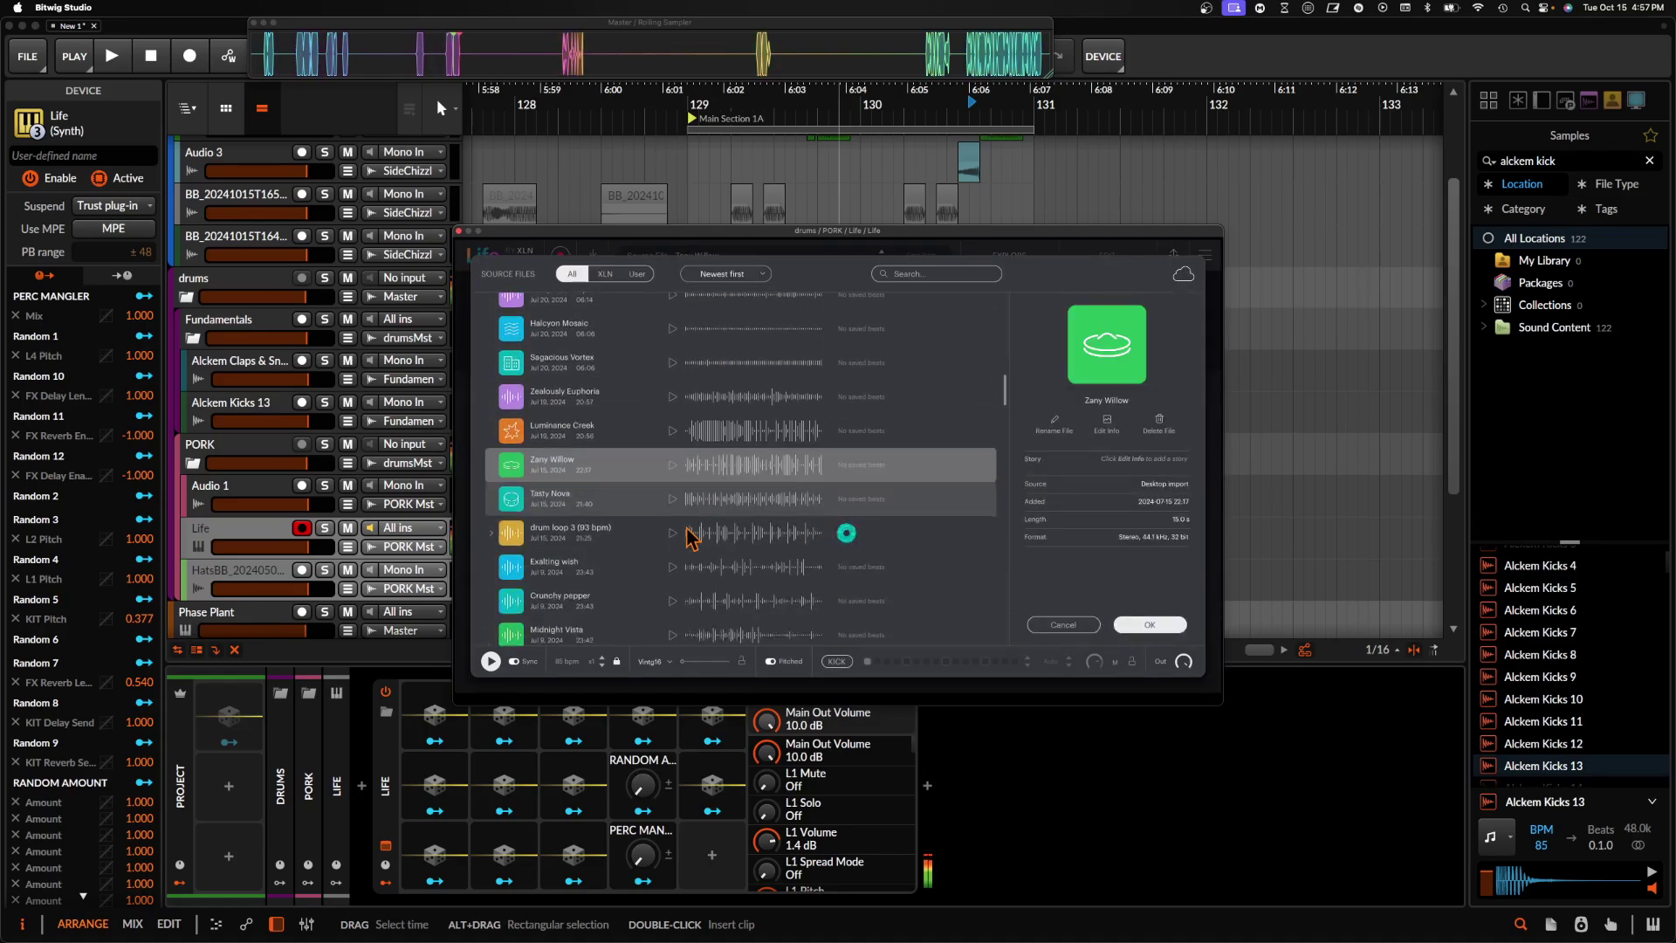
pyautogui.click(672, 466)
pyautogui.click(671, 497)
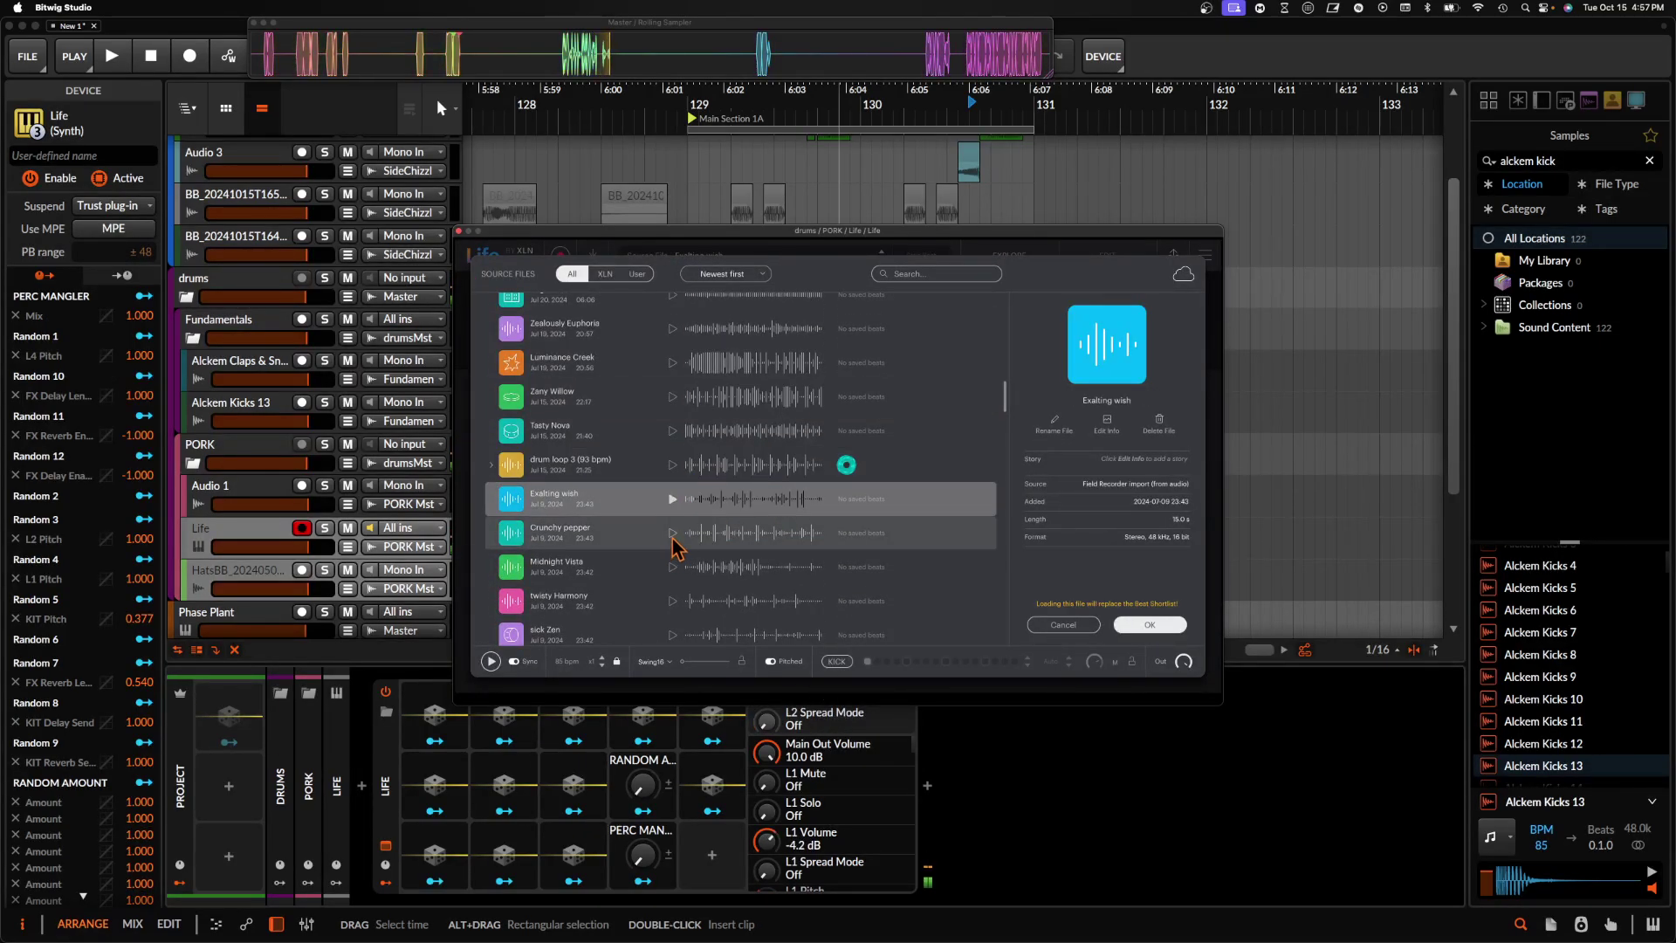
pyautogui.click(1142, 255)
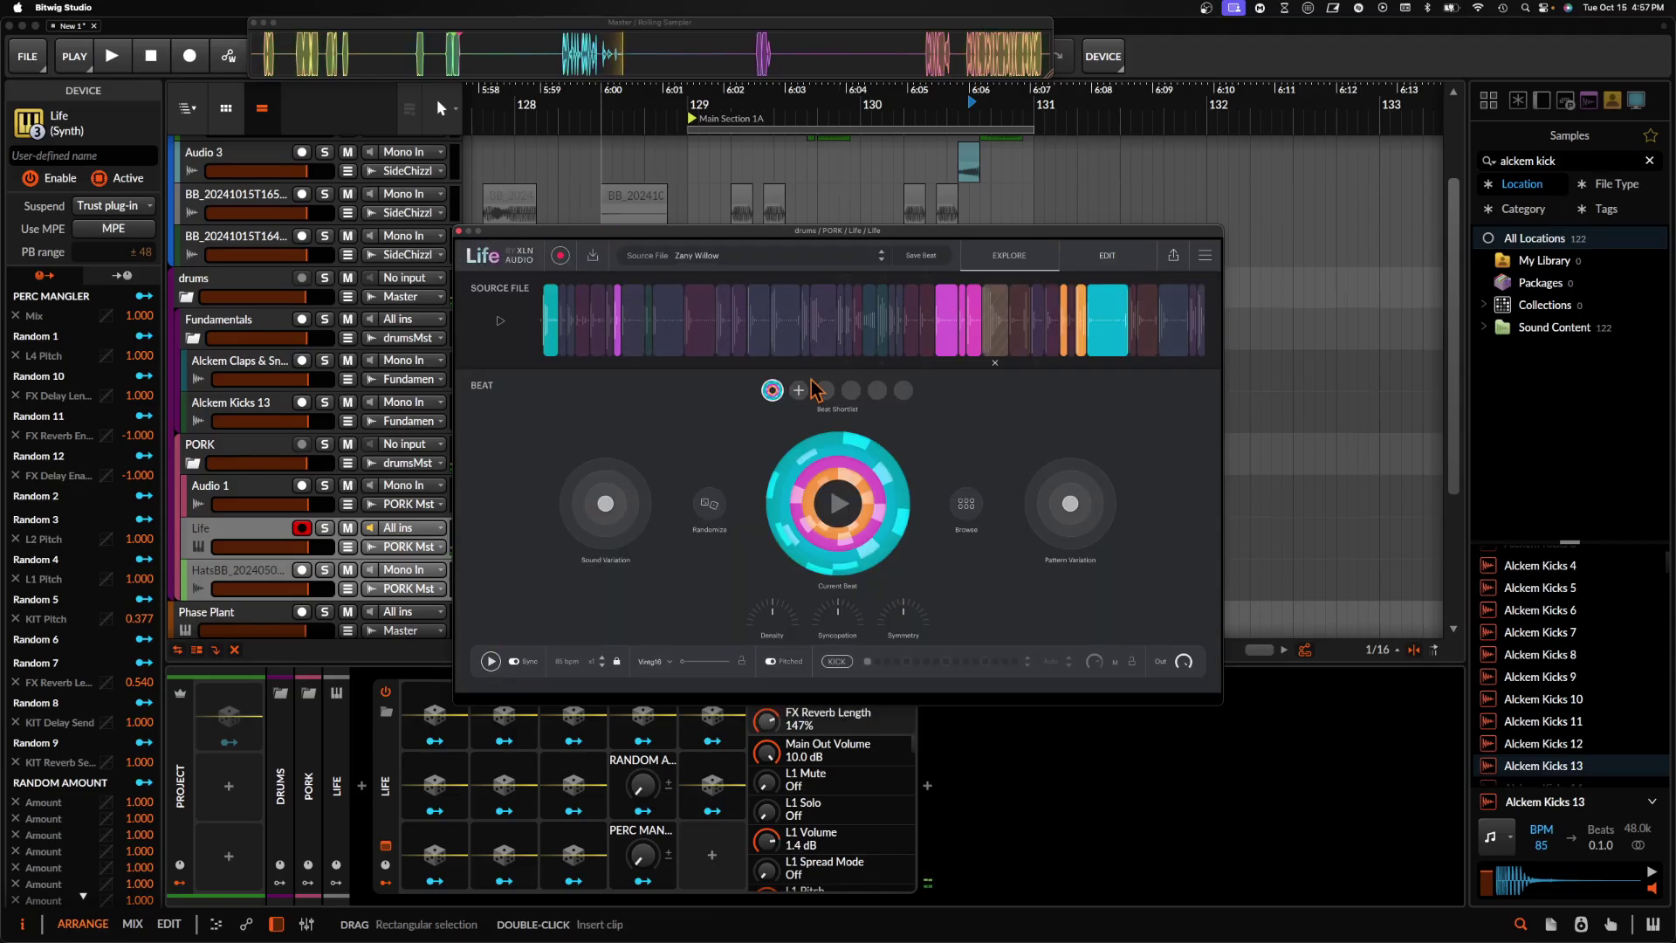
# - Randomize the Life beat built from Zany Willow and close the plug-in window
pyautogui.click(709, 504)
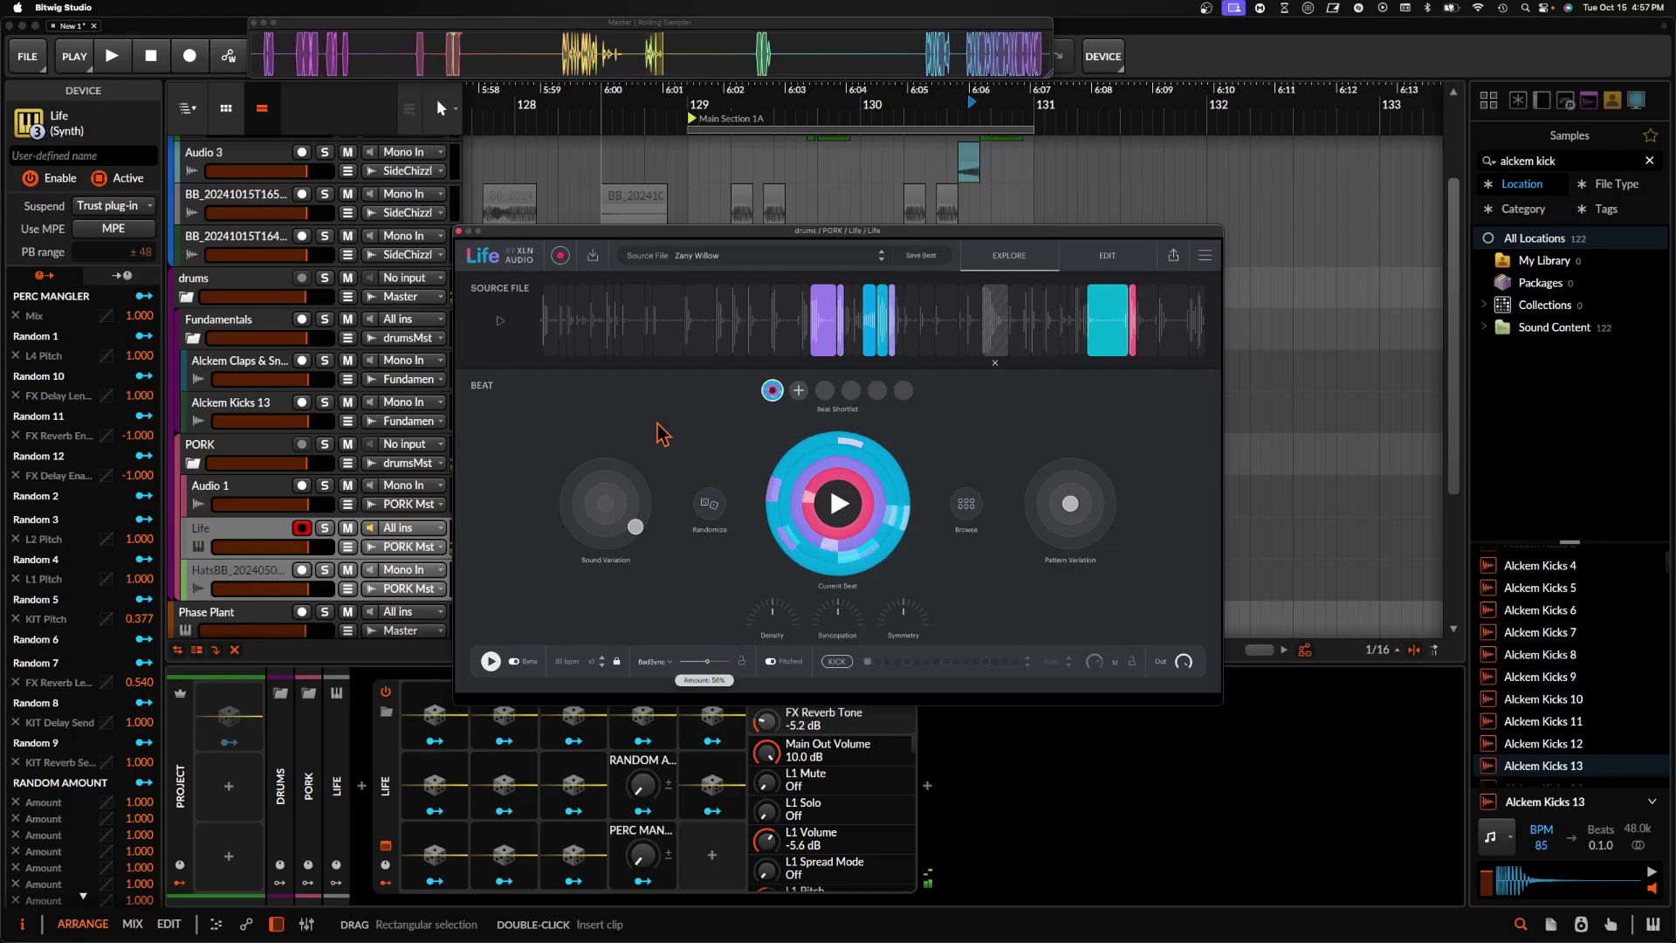
pyautogui.click(459, 231)
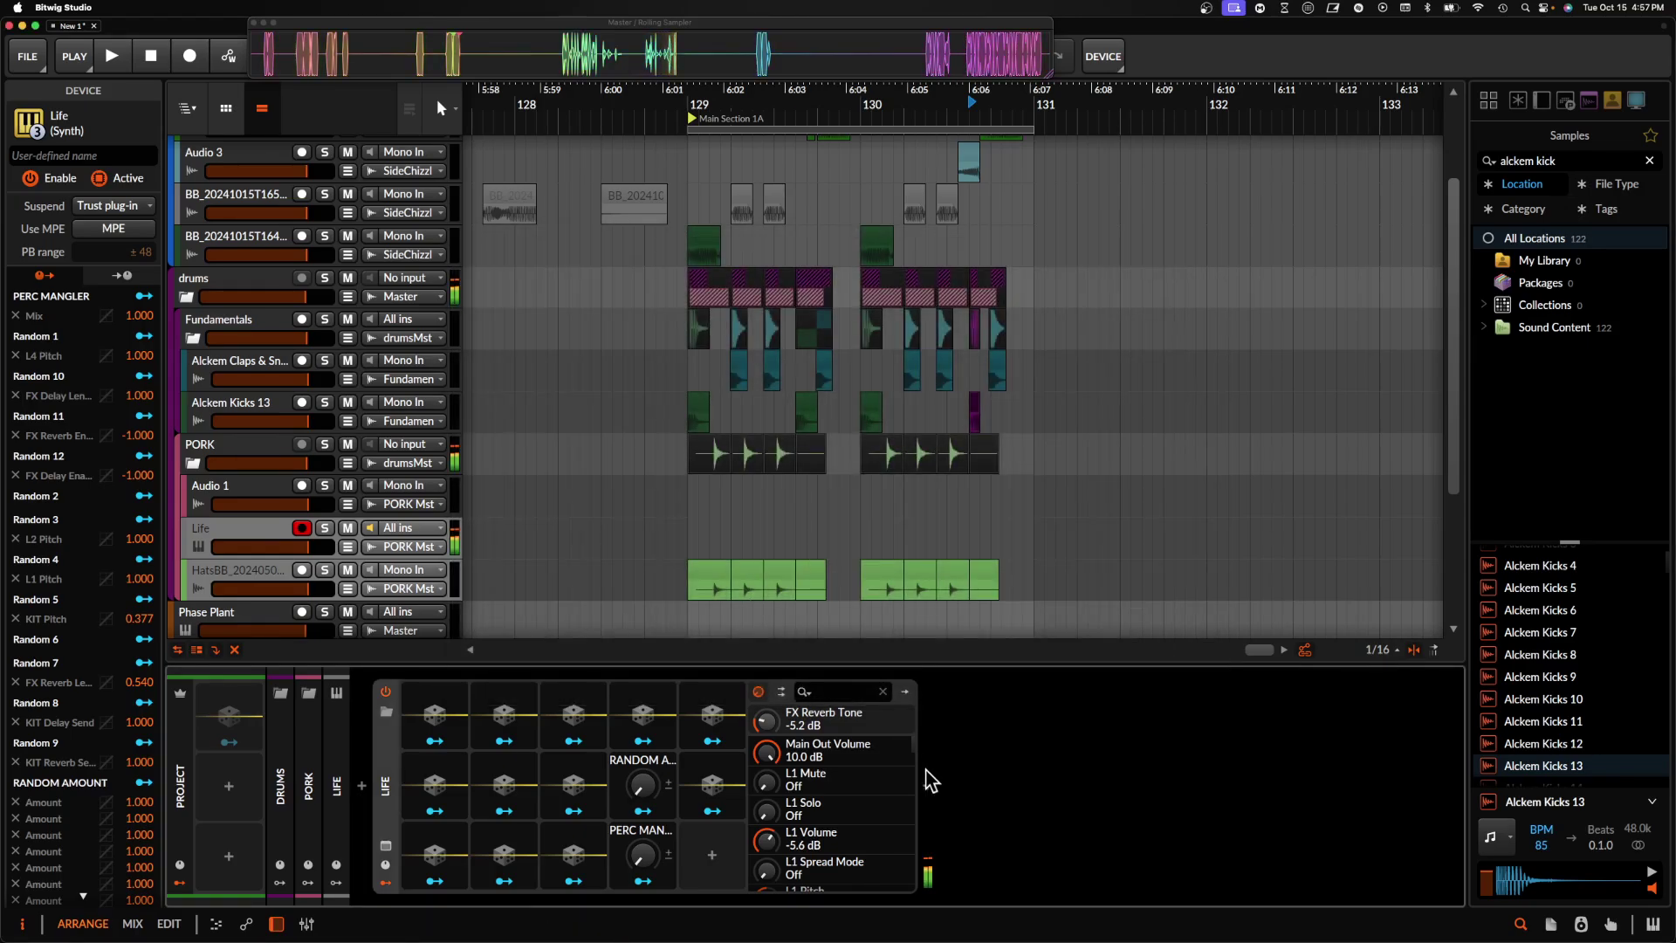
# - Insert Newfangled Saturate after Life and set its clipper shape to 100
pyautogui.click(928, 785)
pyautogui.write('sat')
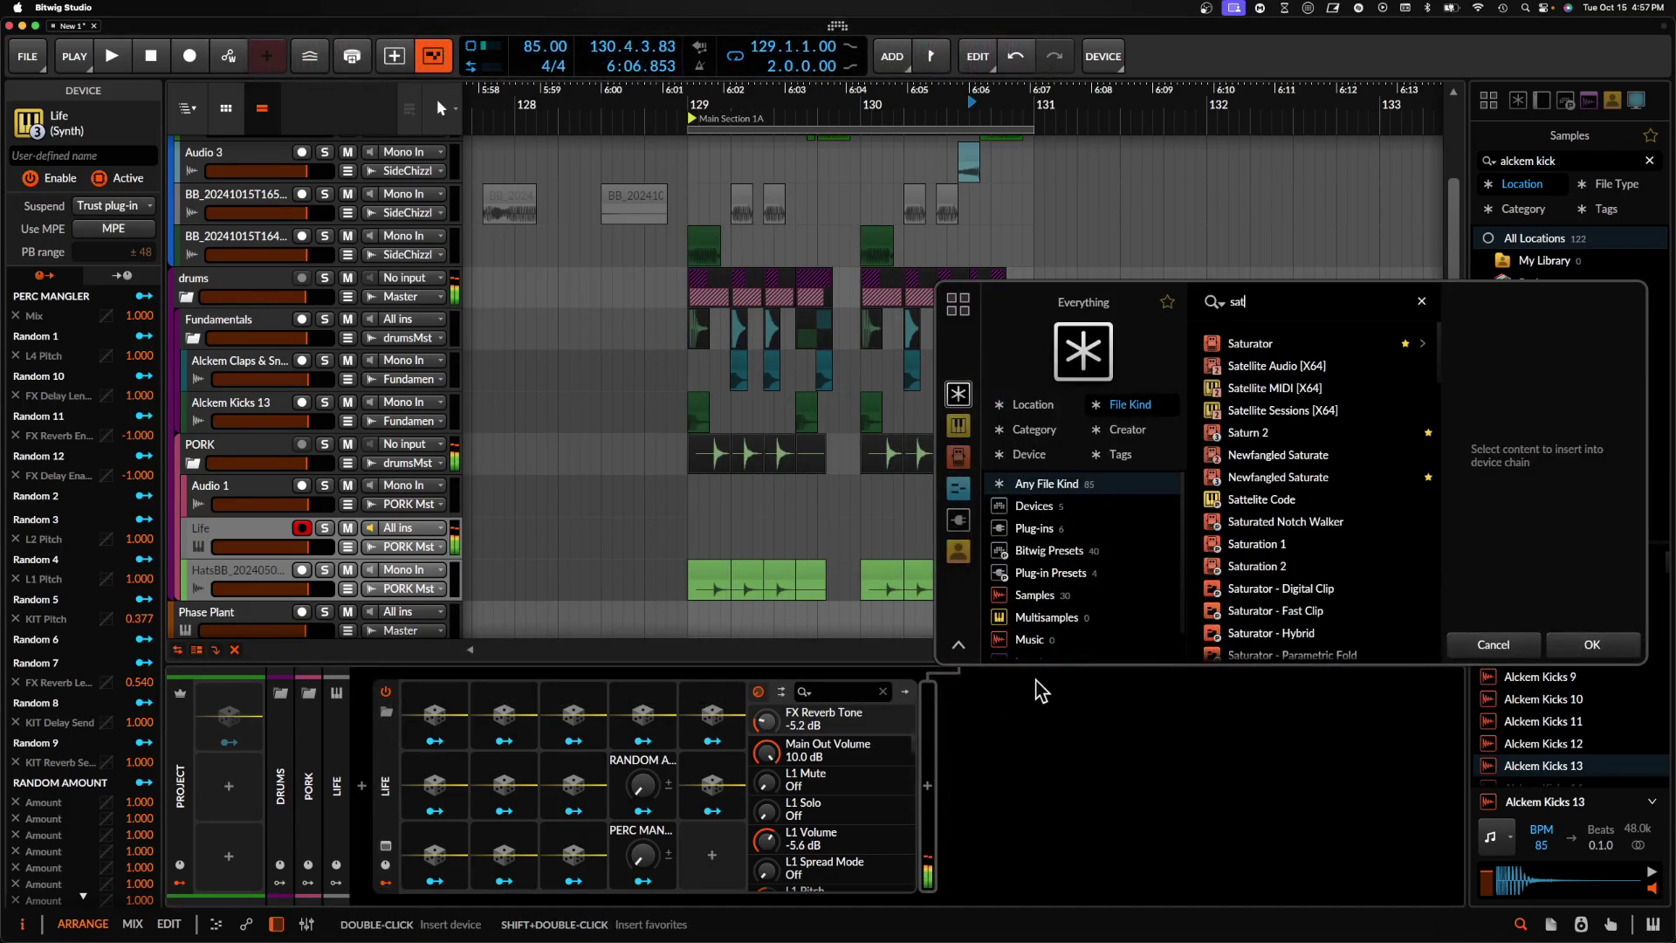
pyautogui.click(1248, 480)
pyautogui.click(1589, 643)
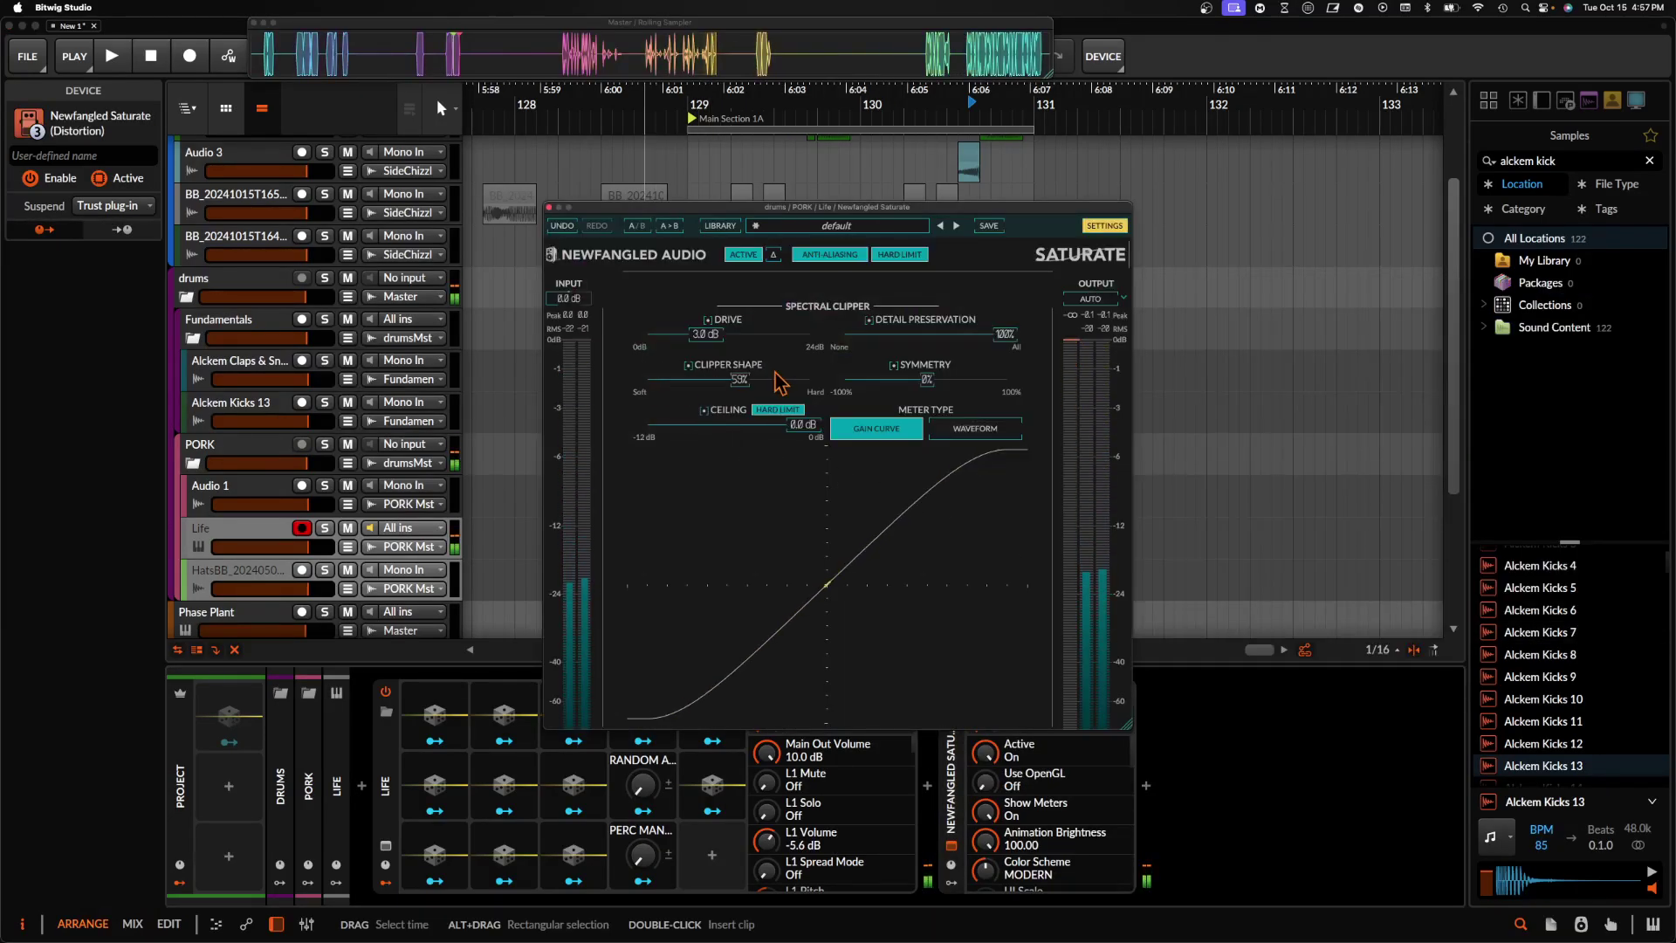
pyautogui.click(550, 209)
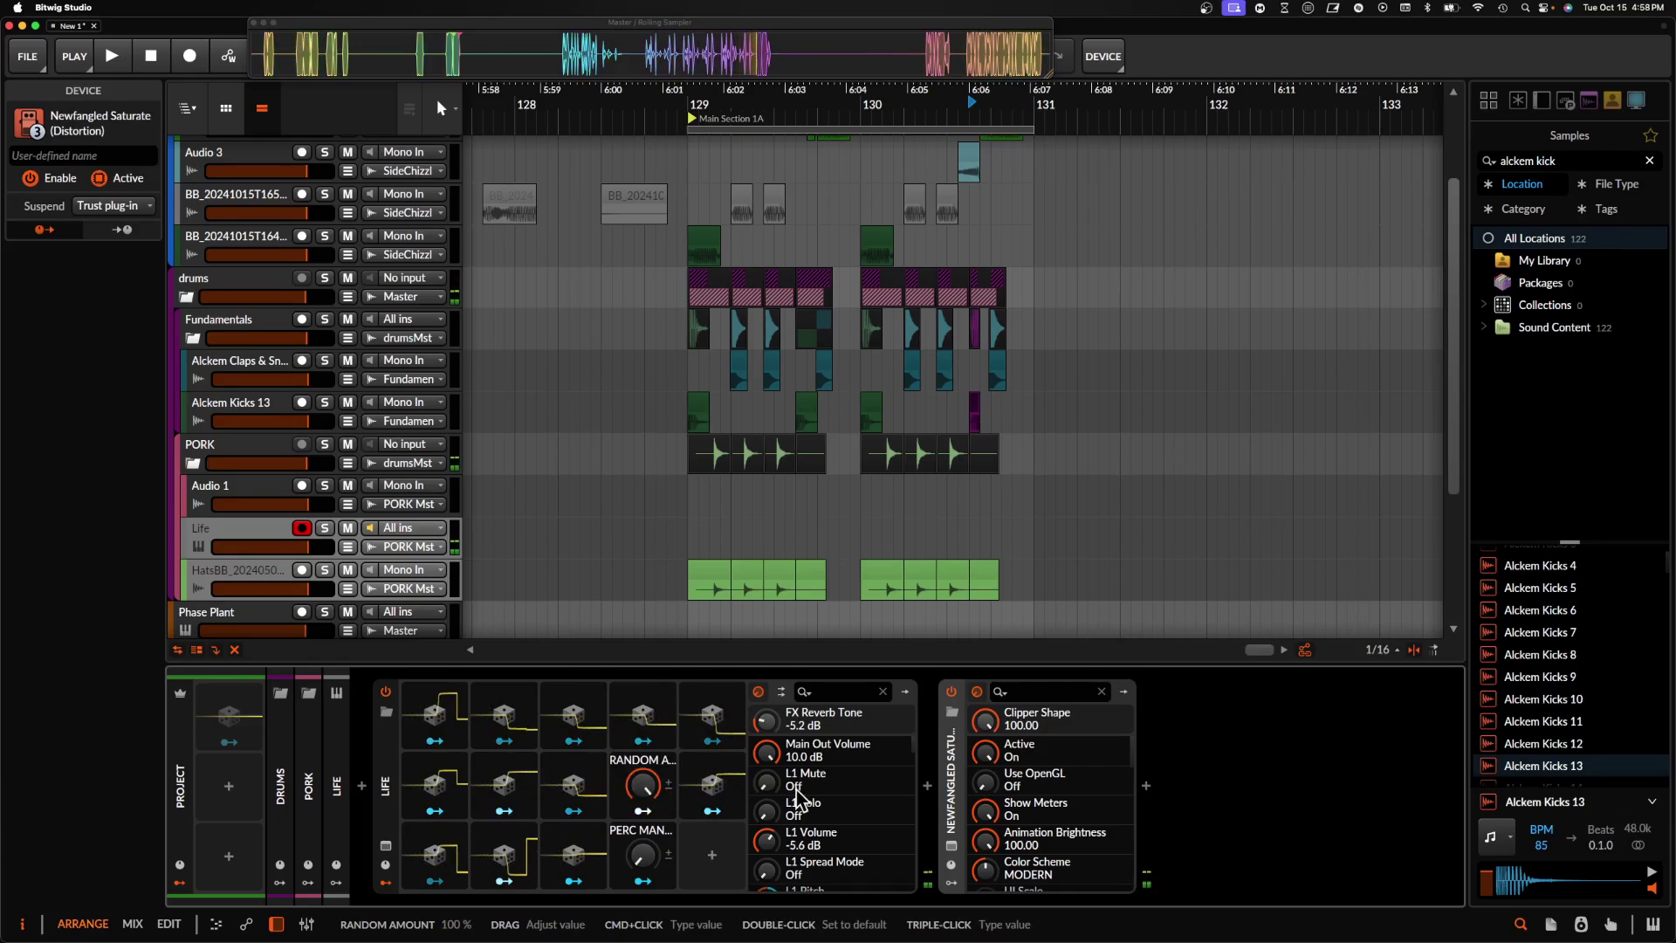
# - Insert Fuse Compressor between Life and Newfangled Saturate
pyautogui.click(929, 789)
pyautogui.write('fuse')
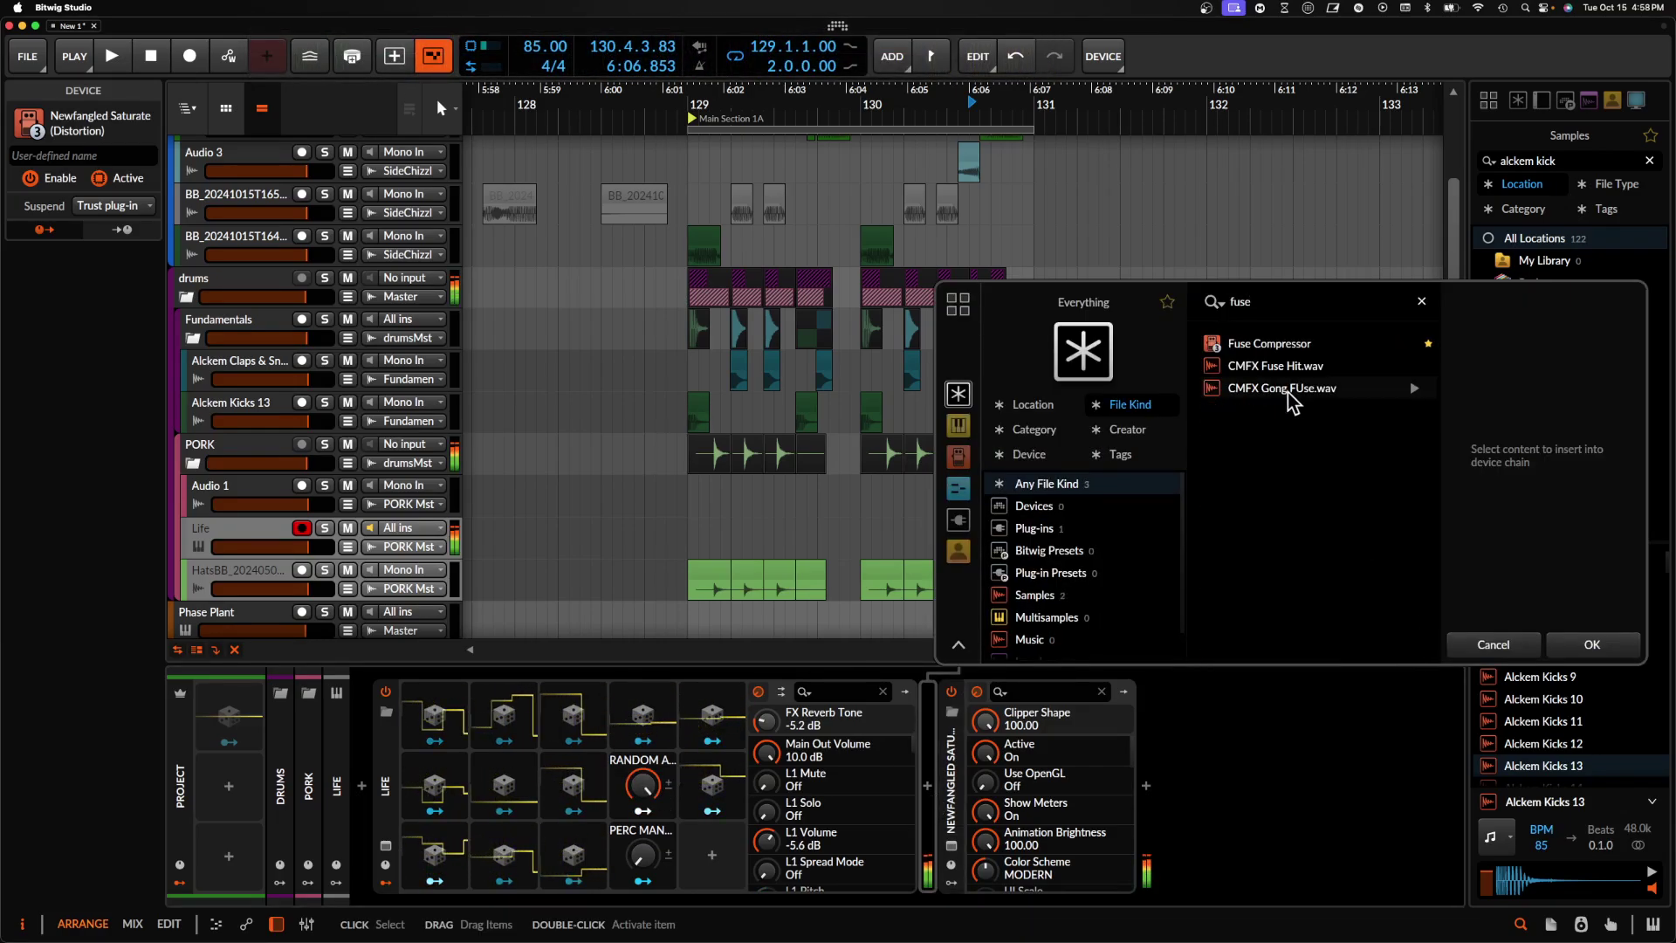
pyautogui.click(1253, 347)
pyautogui.click(1593, 645)
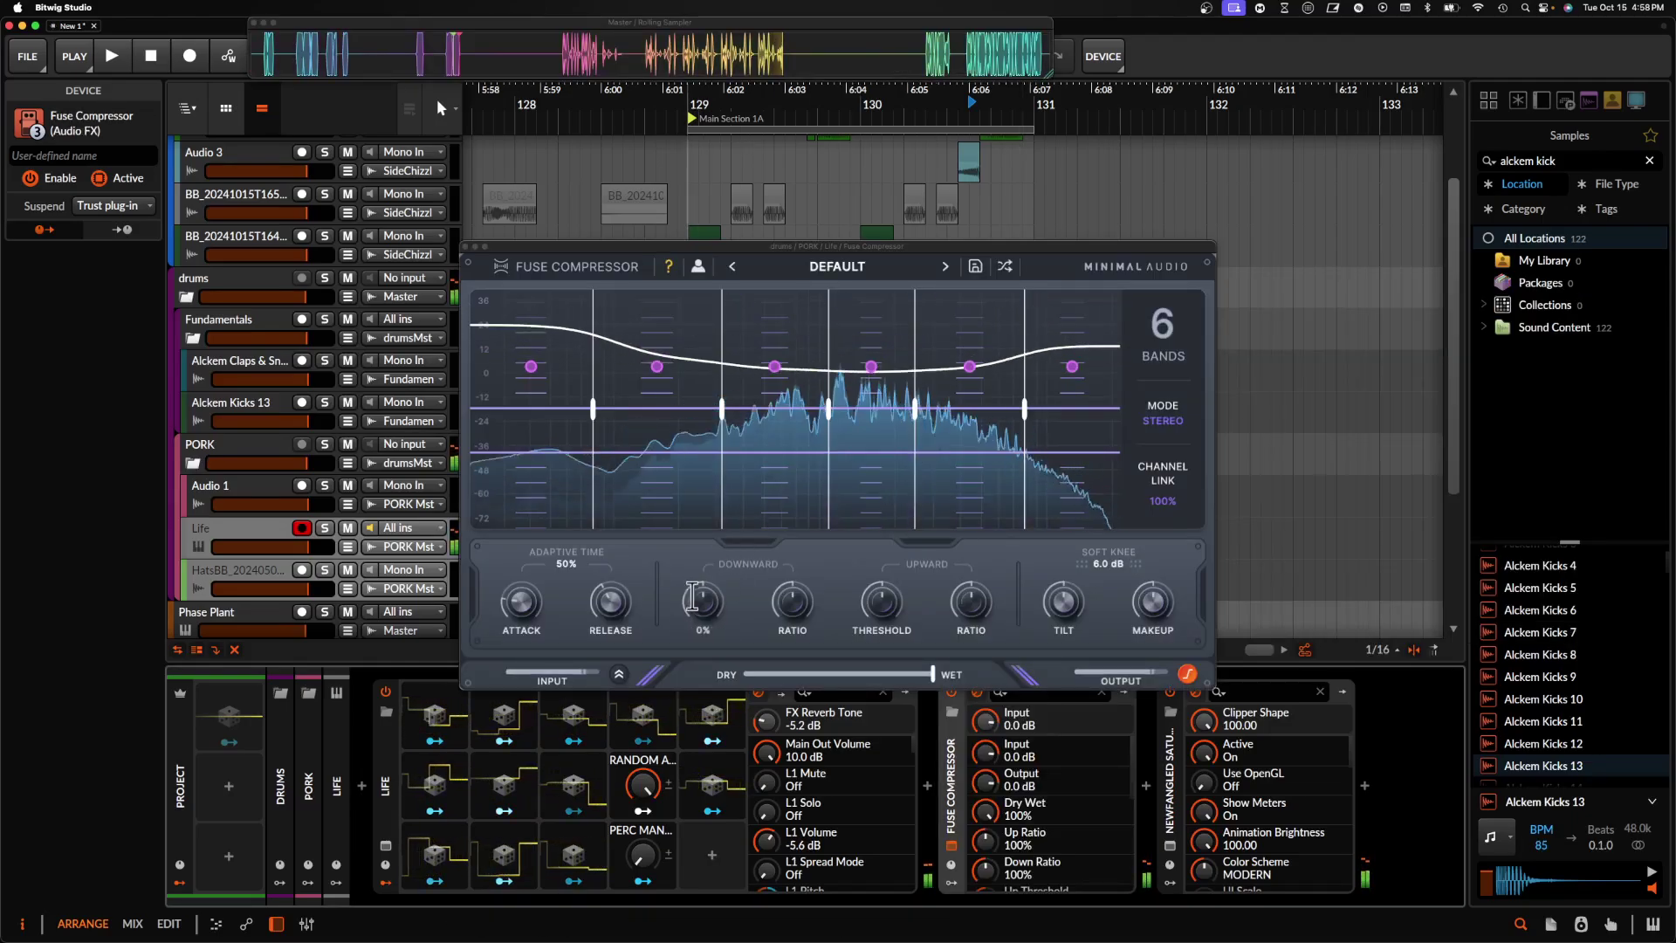
# - Set Fuse Compressor's downward threshold to 41%, downward ratio to 139%, upward ratio to 186% and attack to 220 ms, and raise the upward threshold
pyautogui.moveTo(703, 609); pyautogui.dragTo(699, 572)
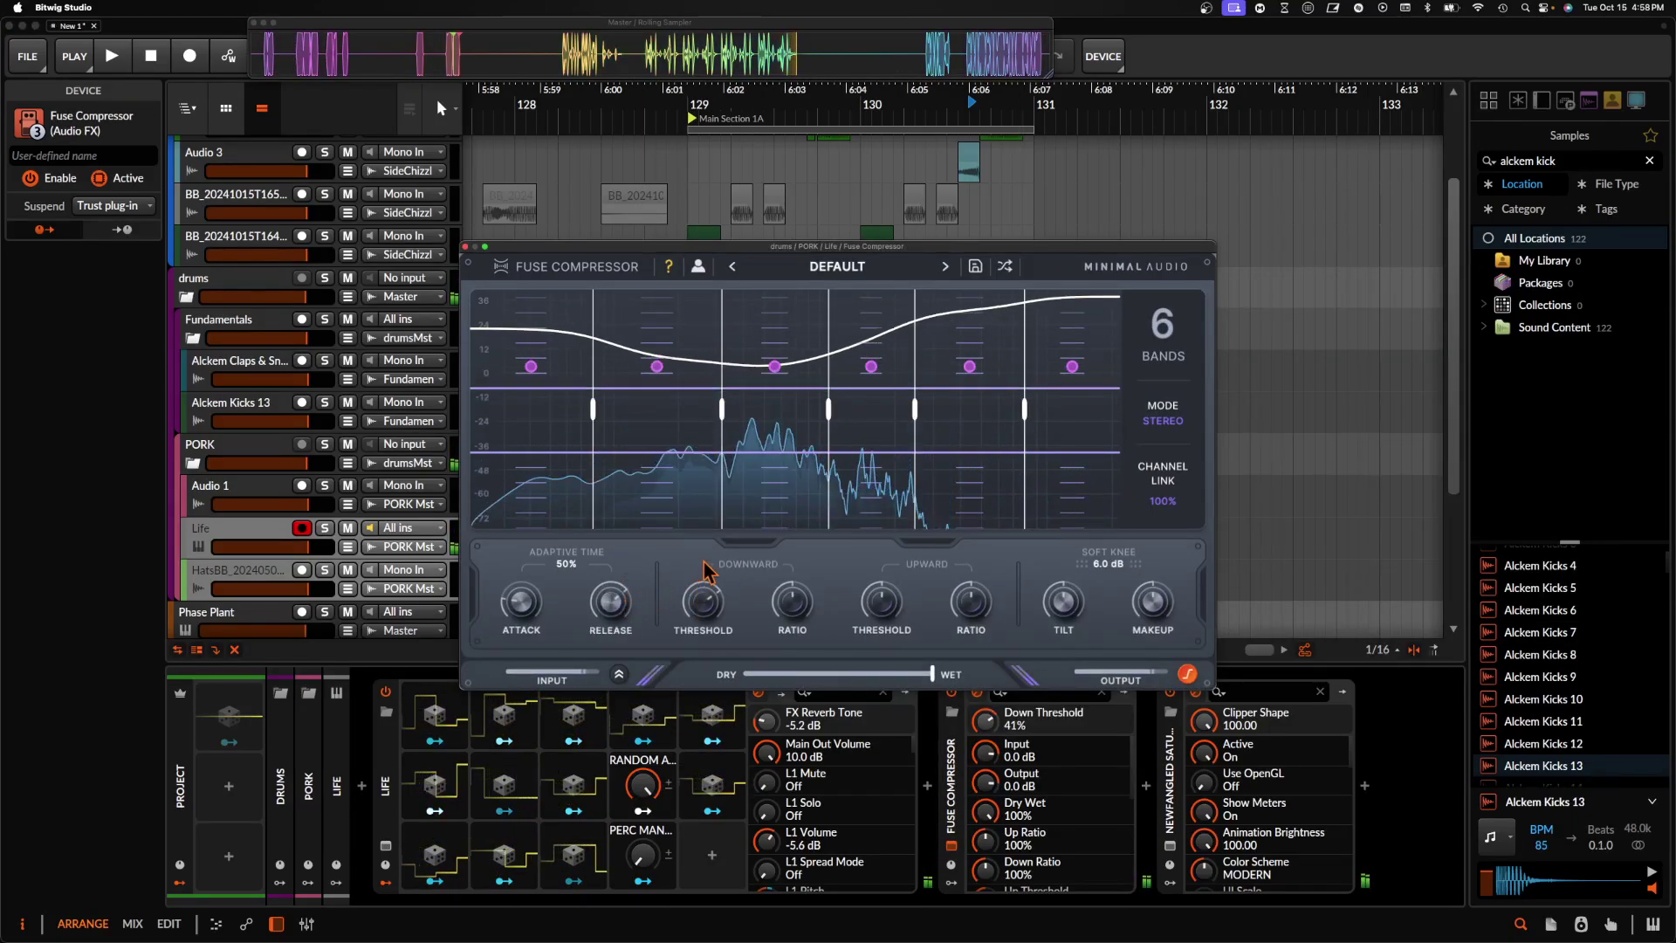
pyautogui.moveTo(792, 604); pyautogui.dragTo(797, 576)
pyautogui.moveTo(881, 609); pyautogui.dragTo(883, 568)
pyautogui.moveTo(971, 602); pyautogui.dragTo(976, 550)
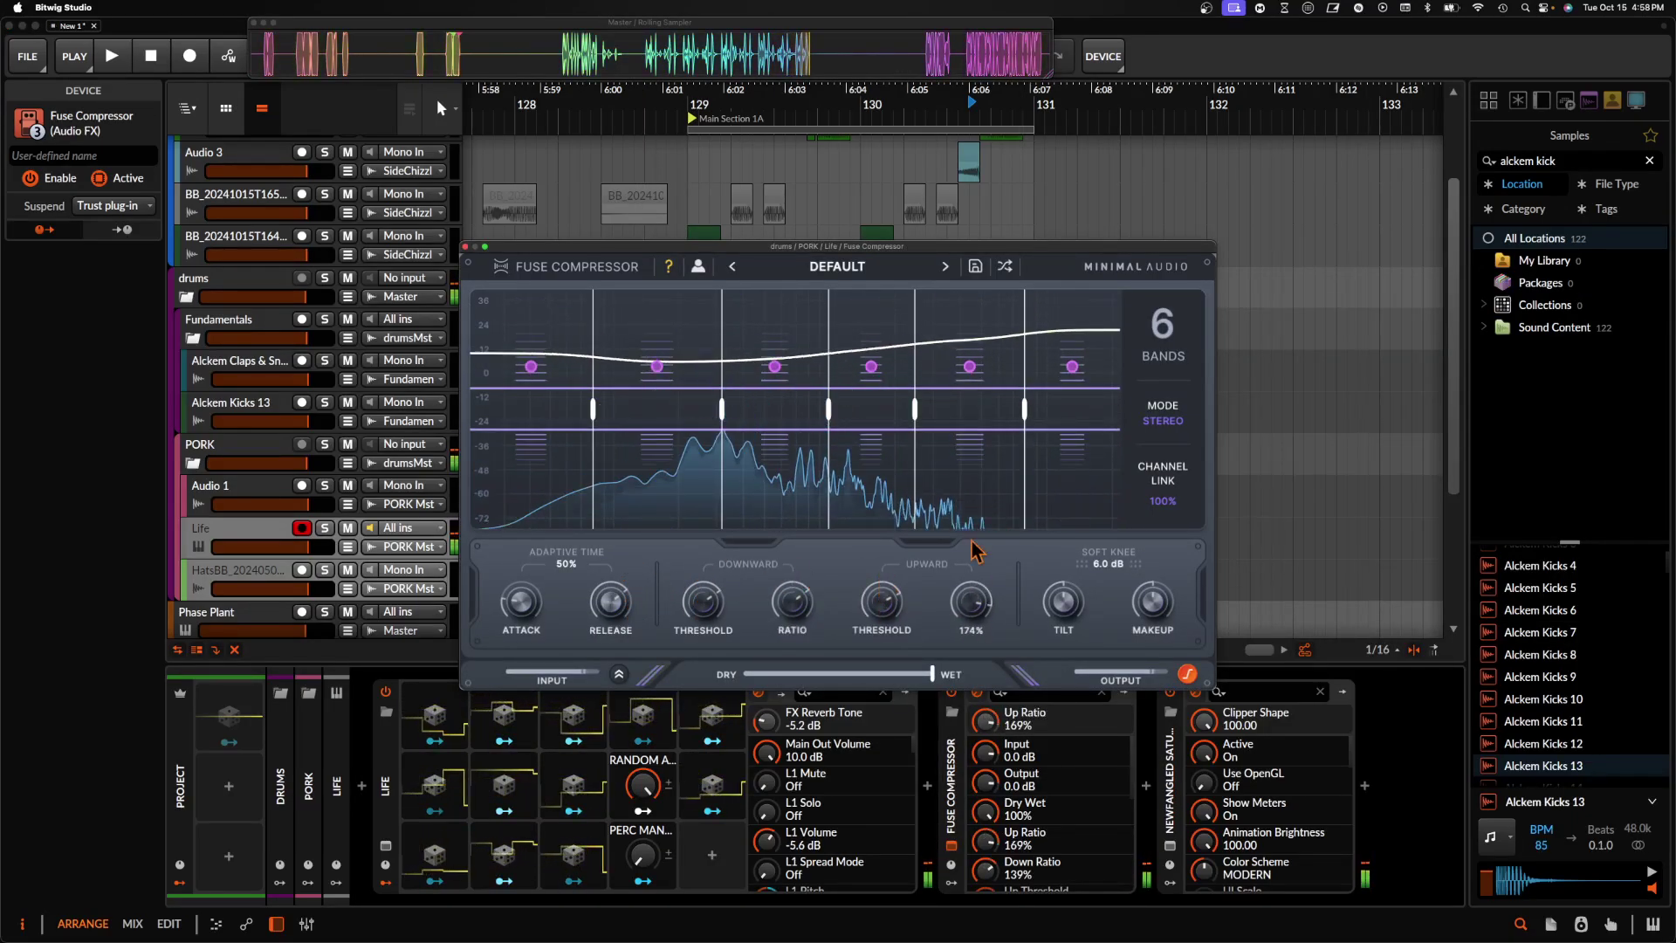
pyautogui.moveTo(519, 602); pyautogui.dragTo(512, 501)
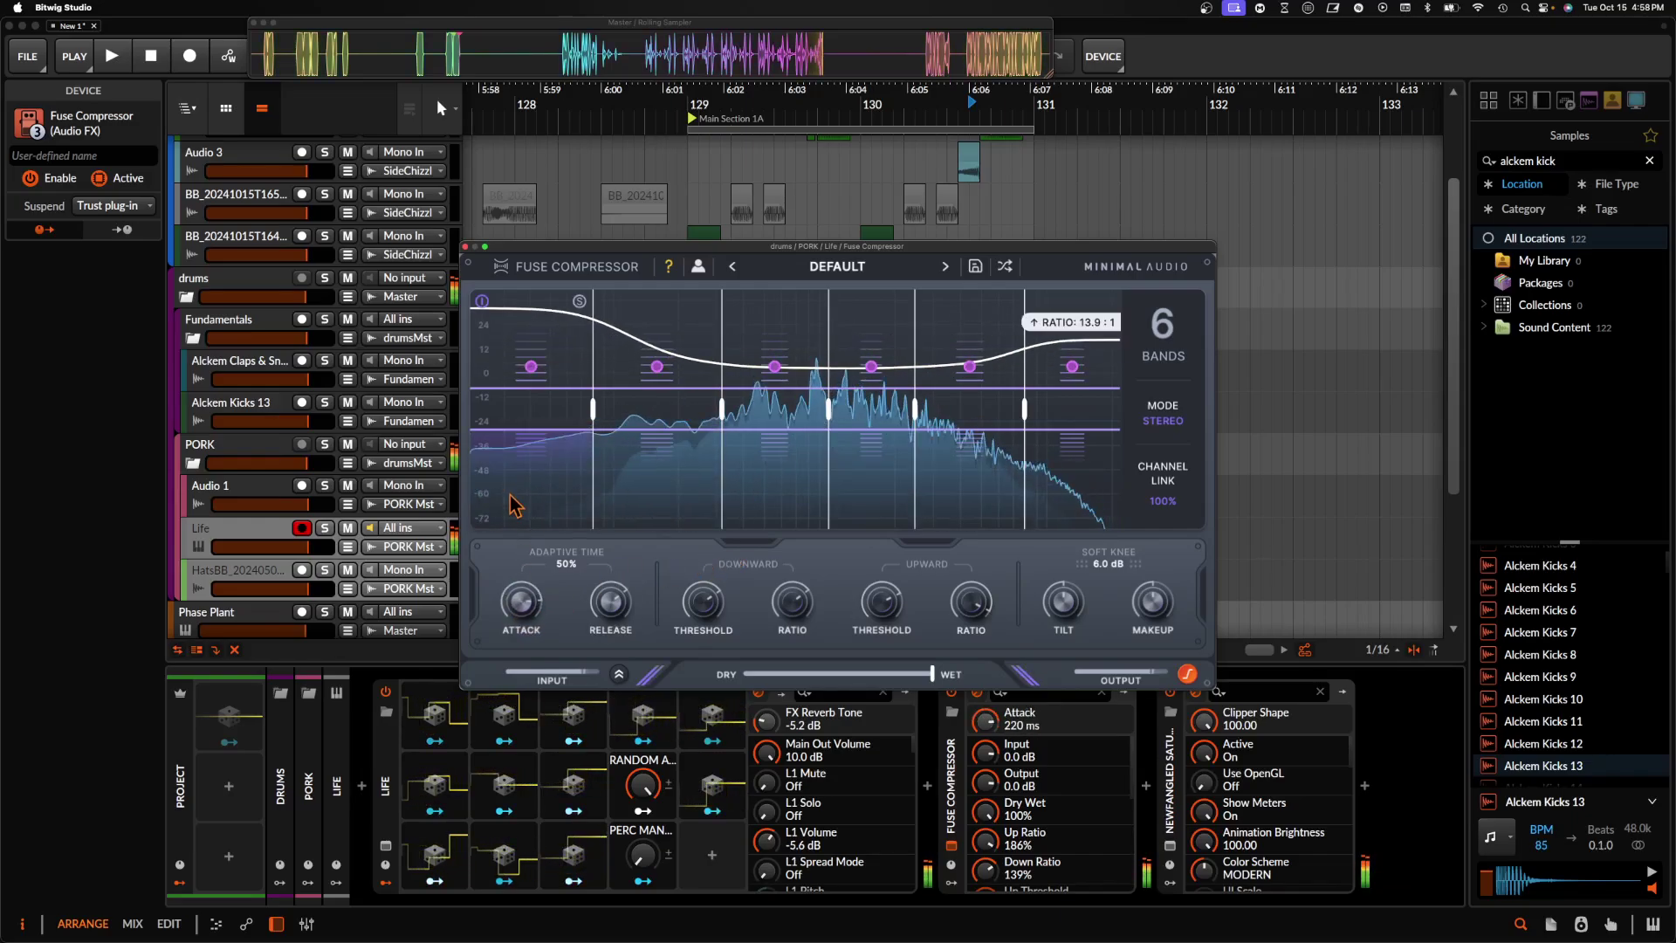
pyautogui.click(468, 246)
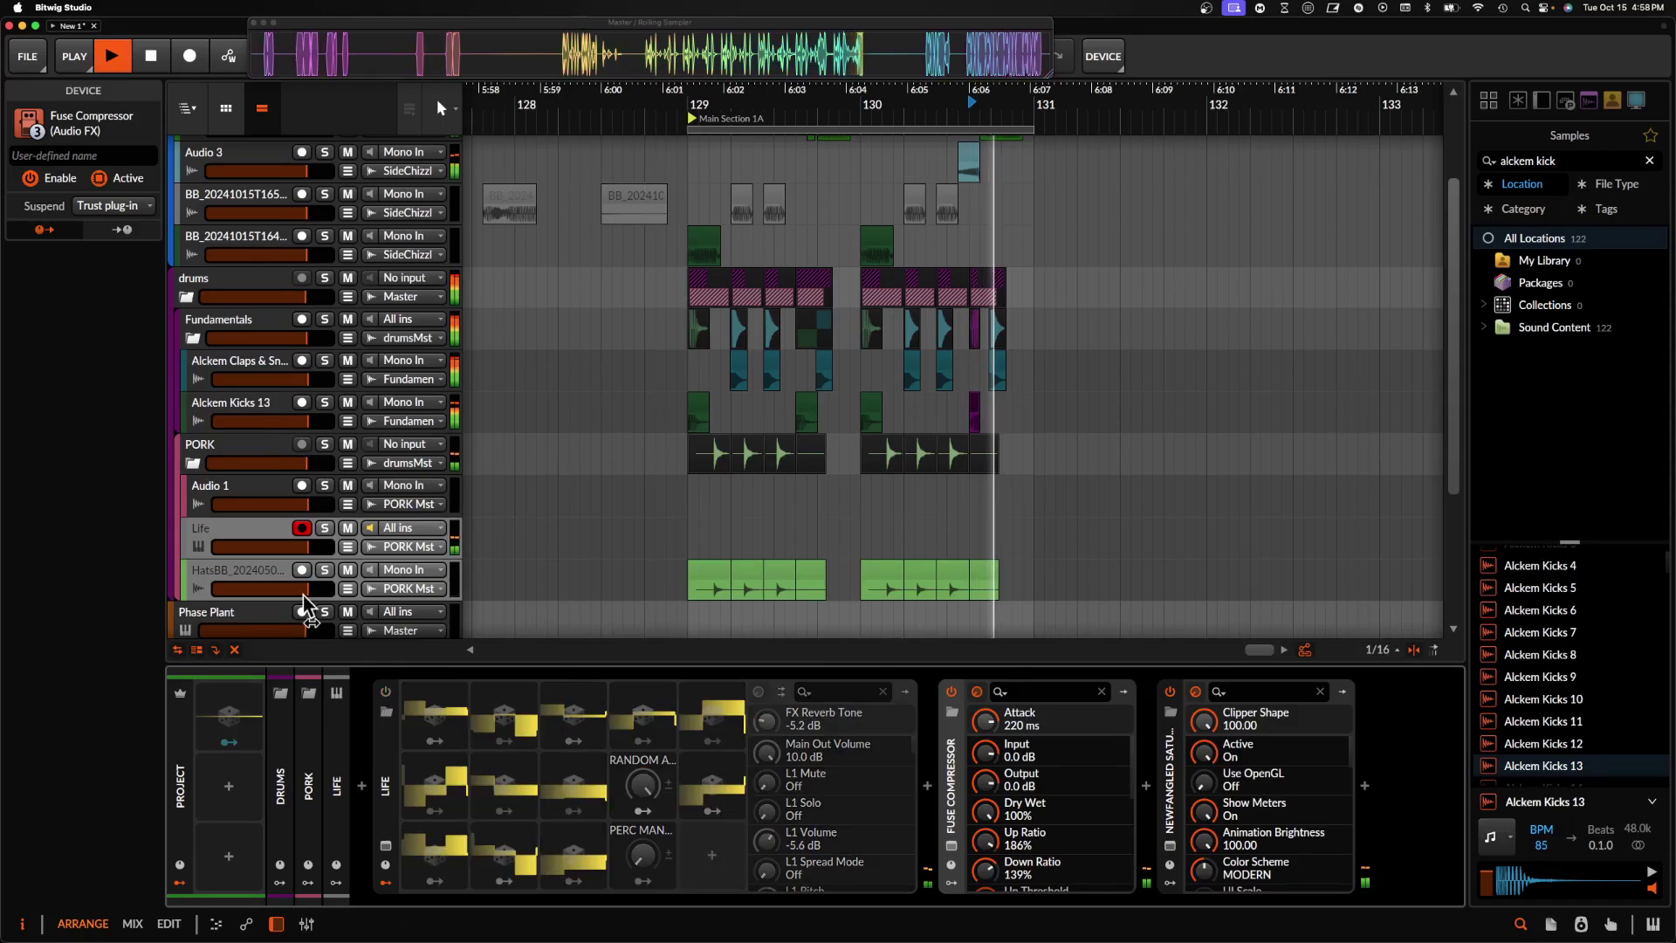
# - Add an audio track below Life and place the recent capture from the rolling sampler on it
pyautogui.click(261, 529)
pyautogui.press('super+shift+t')
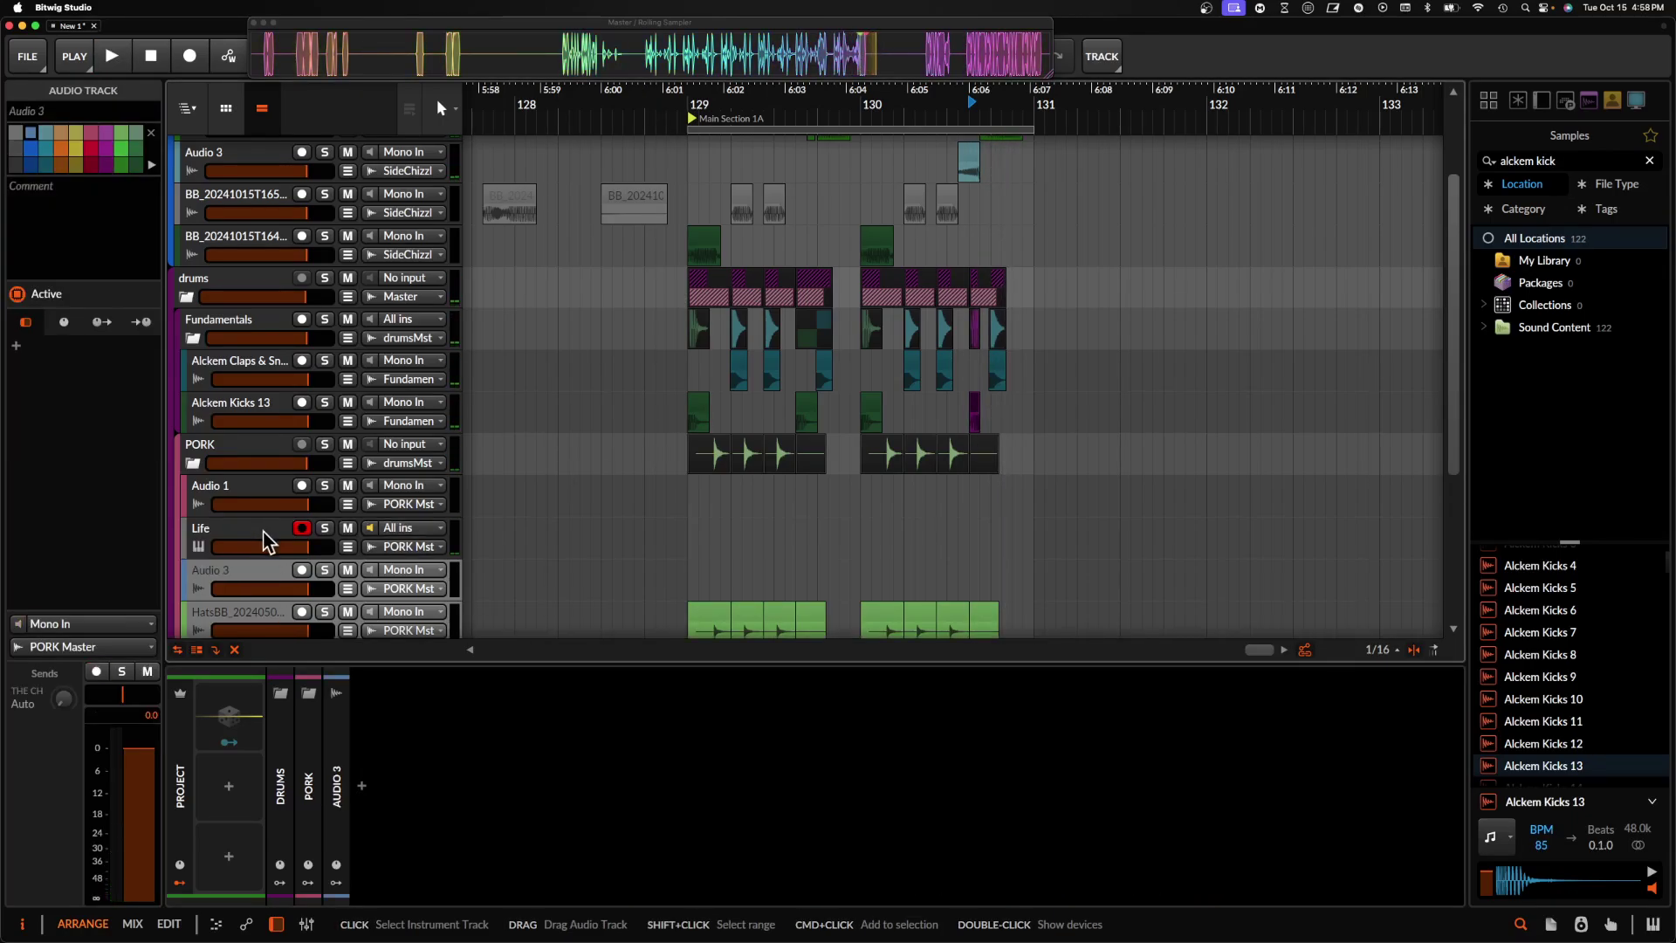
pyautogui.moveTo(650, 73); pyautogui.dragTo(921, 68)
pyautogui.moveTo(889, 214); pyautogui.dragTo(749, 577)
# - Split the captured Life recording and place a two-bar excerpt at 129.1.1 on the new track
pyautogui.scroll(-3, 746, 543)
pyautogui.click(899, 594)
pyautogui.press('super+e')
pyautogui.click(922, 578)
pyautogui.scroll(-3, 922, 578)
pyautogui.moveTo(922, 578)
pyautogui.mouseDown()
pyautogui.moveTo(1014, 580)
pyautogui.moveTo(907, 594)
pyautogui.mouseUp()
pyautogui.scroll(5, 1014, 580)
pyautogui.click(662, 573)
pyautogui.hscroll(-5, 662, 573)
pyautogui.hscroll(-3, 887, 564)
pyautogui.hscroll(2, 887, 564)
pyautogui.scroll(3, 887, 564)
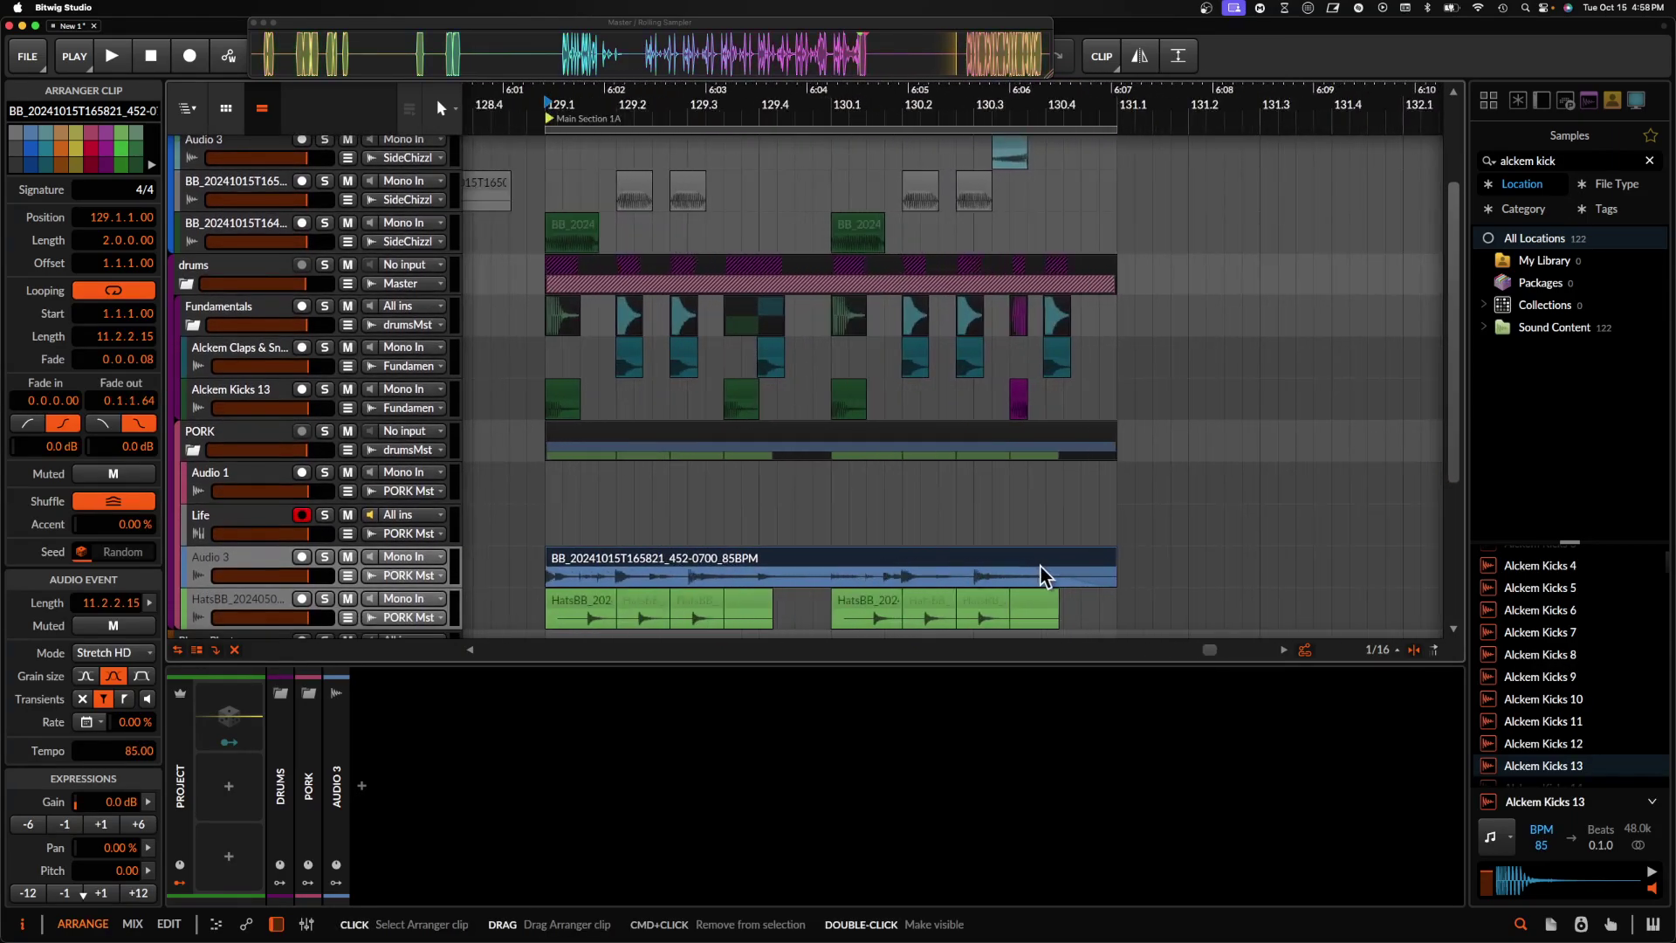
# - Stretch the captured Life excerpt to a length of 2.3.0 and audition it
pyautogui.moveTo(1111, 558); pyautogui.dragTo(1332, 559)
pyautogui.press('space')
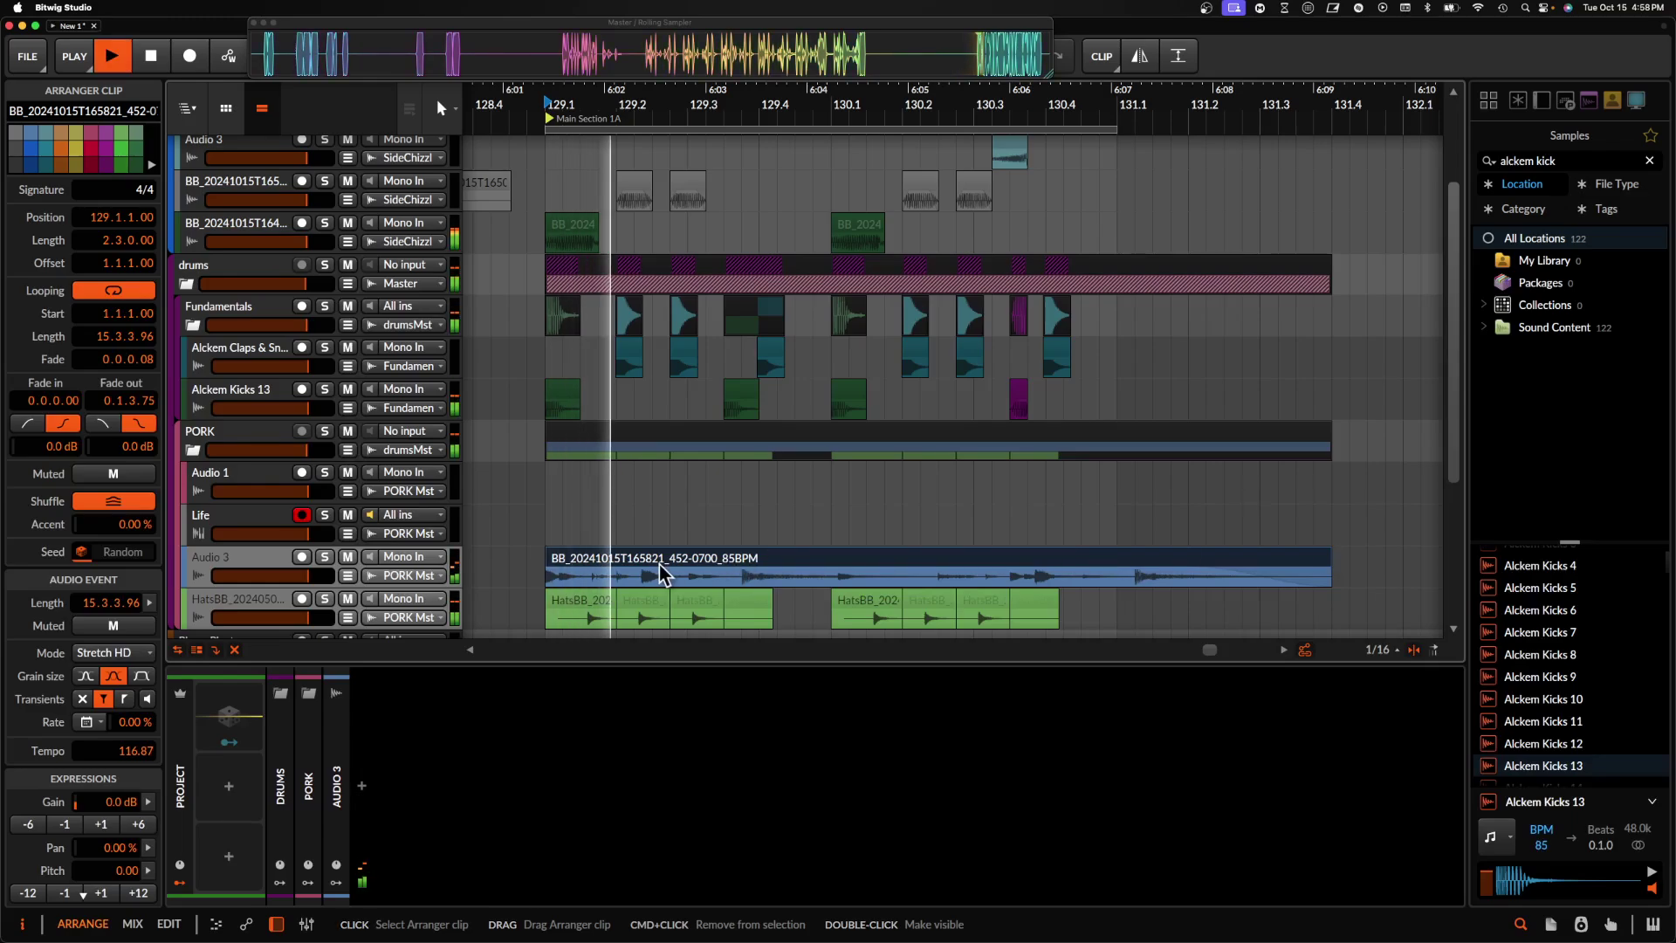
pyautogui.scroll(-5, 723, 561)
pyautogui.press('space')
# - Split off the stretched excerpt's first bar, duplicate it into bar 130 and play the result
pyautogui.moveTo(614, 575); pyautogui.dragTo(791, 575)
pyautogui.press('super+e')
pyautogui.press('super+d')
pyautogui.click(762, 556)
pyautogui.press('space')
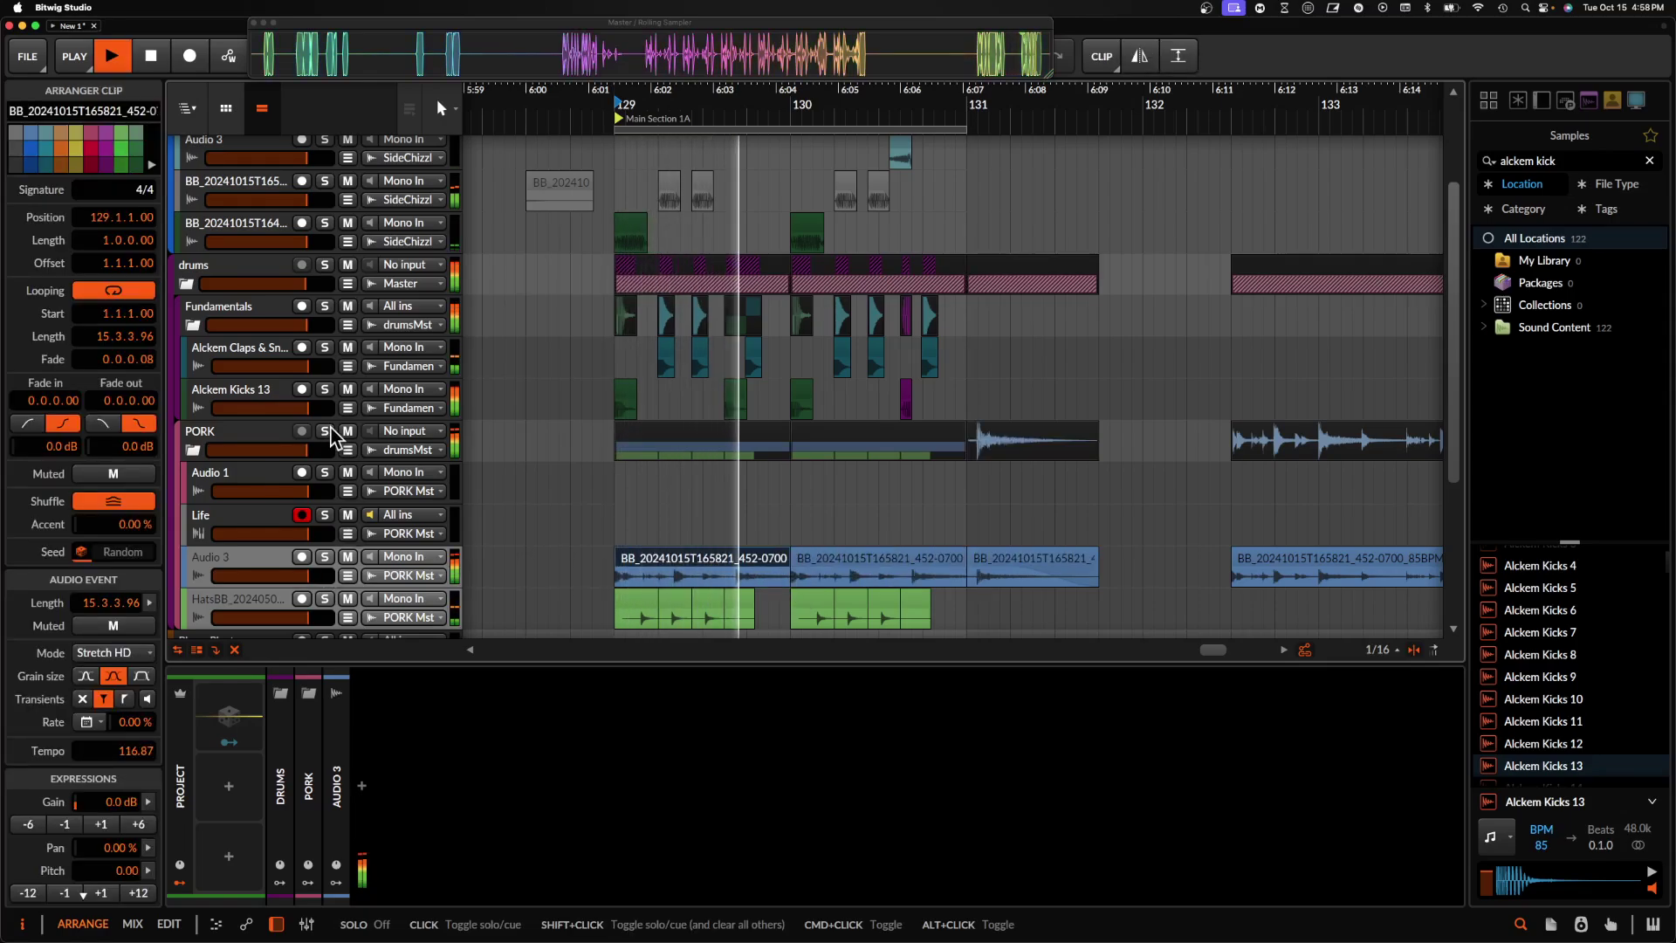
# - Split the Life audio clip in bar 129 at 129.3.4 and 129.4.1
pyautogui.scroll(5, 732, 569)
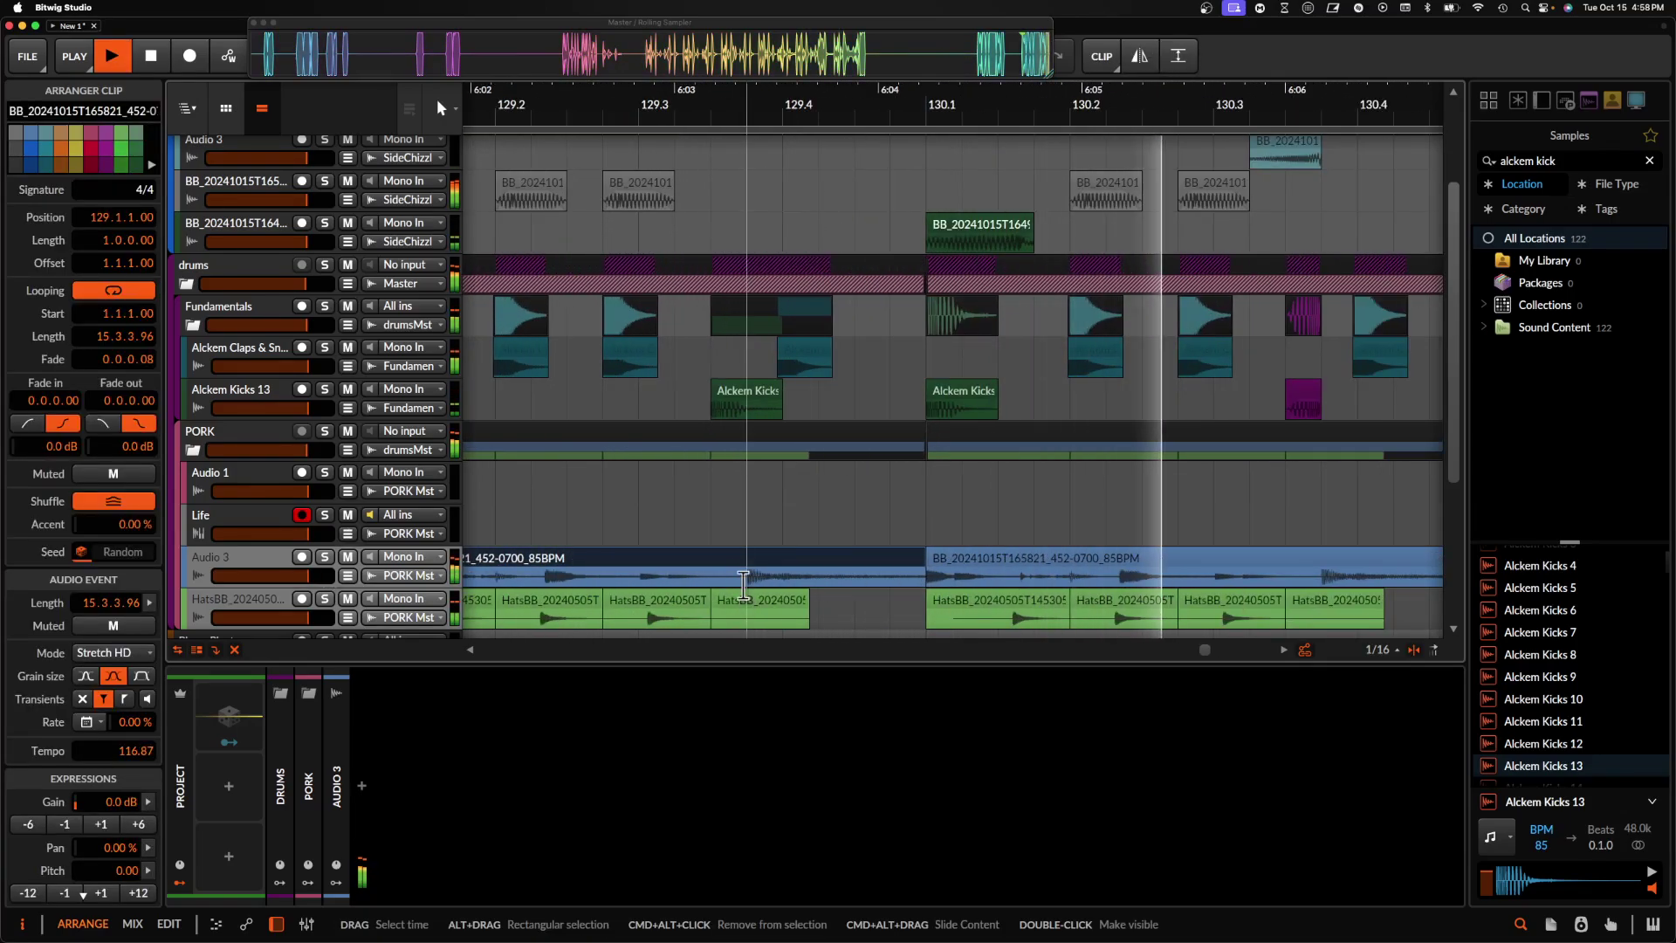
pyautogui.scroll(3, 744, 585)
pyautogui.press('space')
pyautogui.click(748, 576)
pyautogui.press('super+e')
pyautogui.moveTo(789, 579); pyautogui.dragTo(792, 579)
pyautogui.click(818, 579)
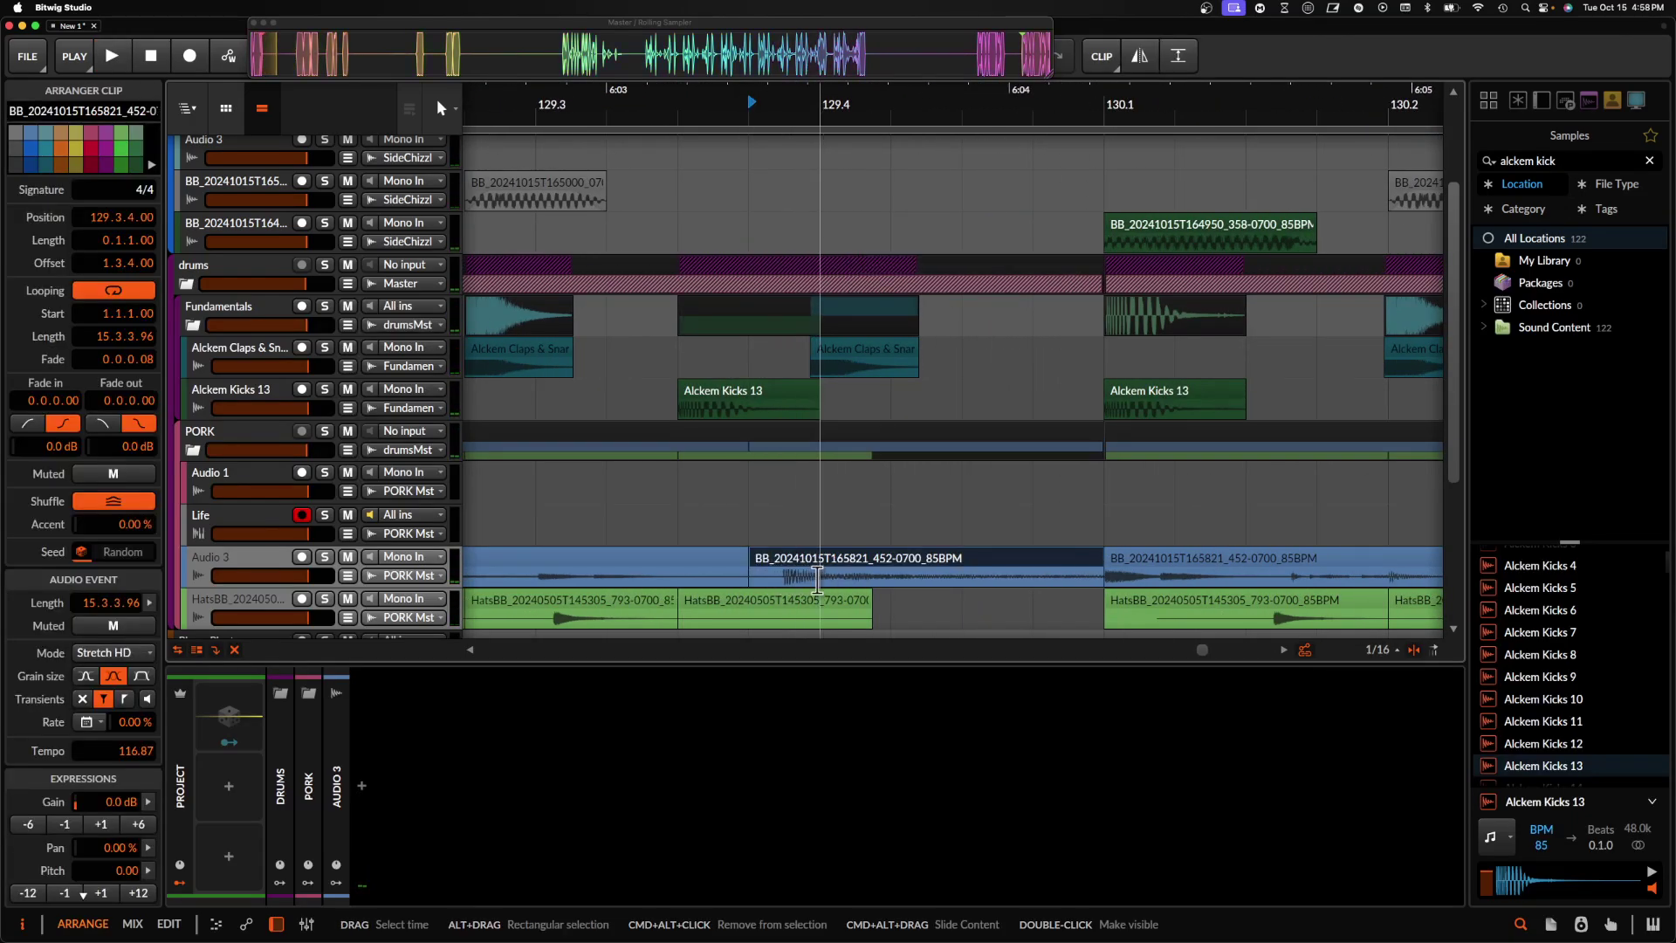
pyautogui.press('super+e')
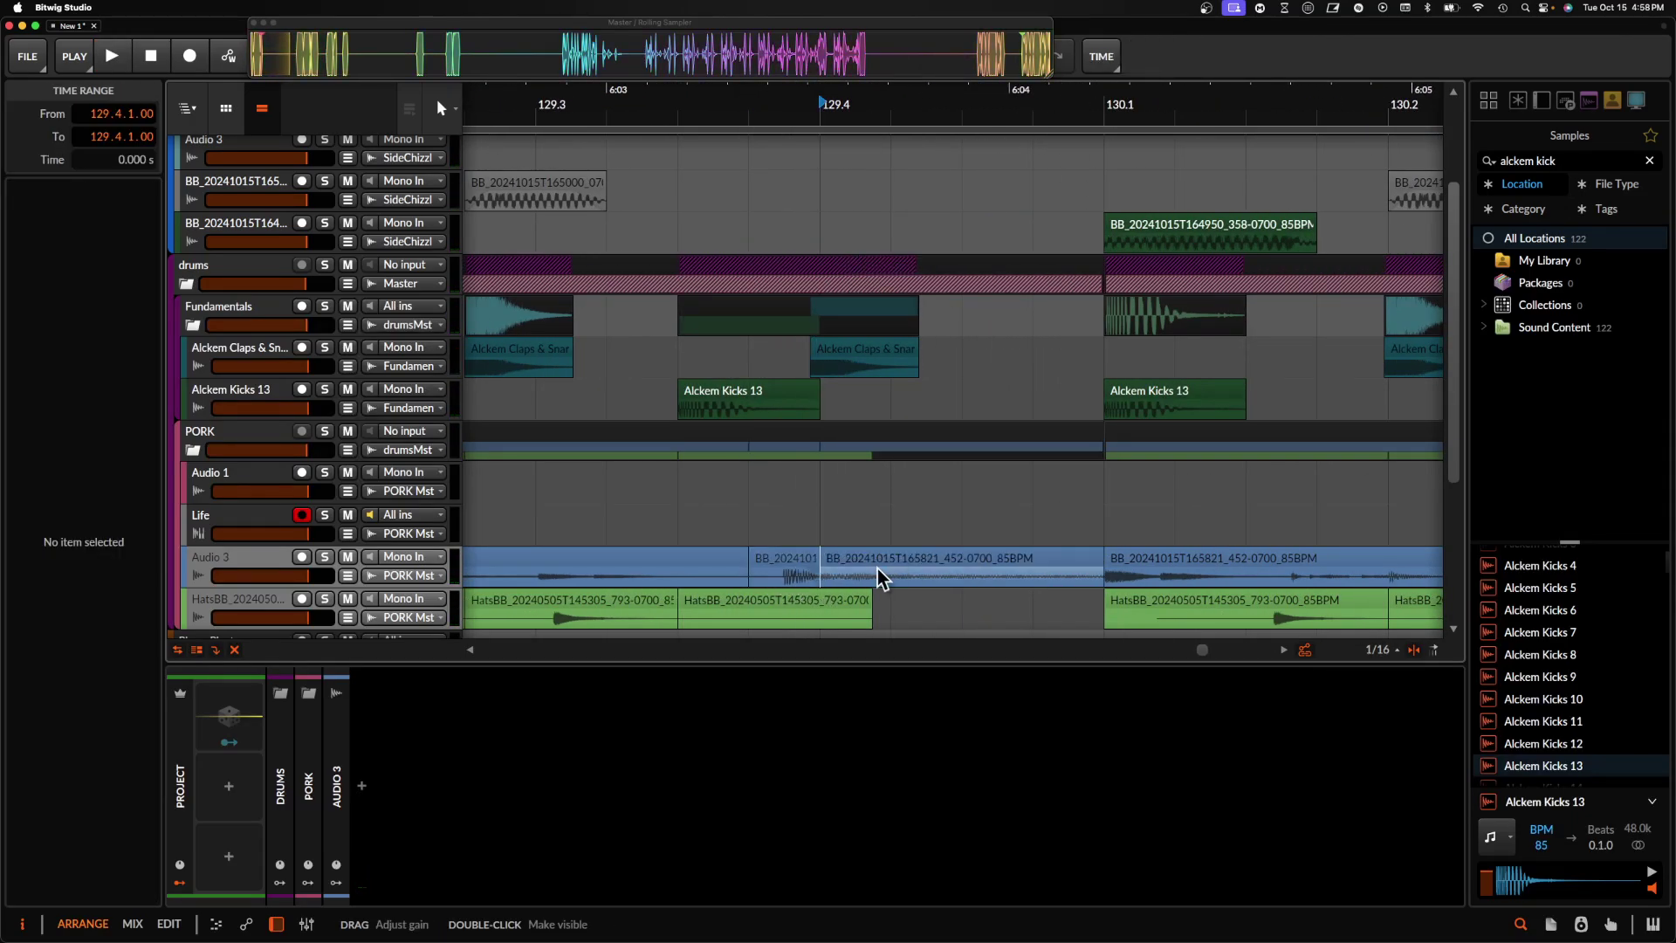
# - Consolidate the Life audio piece at 129.4.1, fade it in over 0.0.3.87 and set its gain to +6.0 dB
pyautogui.click(881, 571)
pyautogui.hotkey('alt', 'Left')
pyautogui.hotkey('alt', 'Left')
pyautogui.hotkey('alt', 'Left')
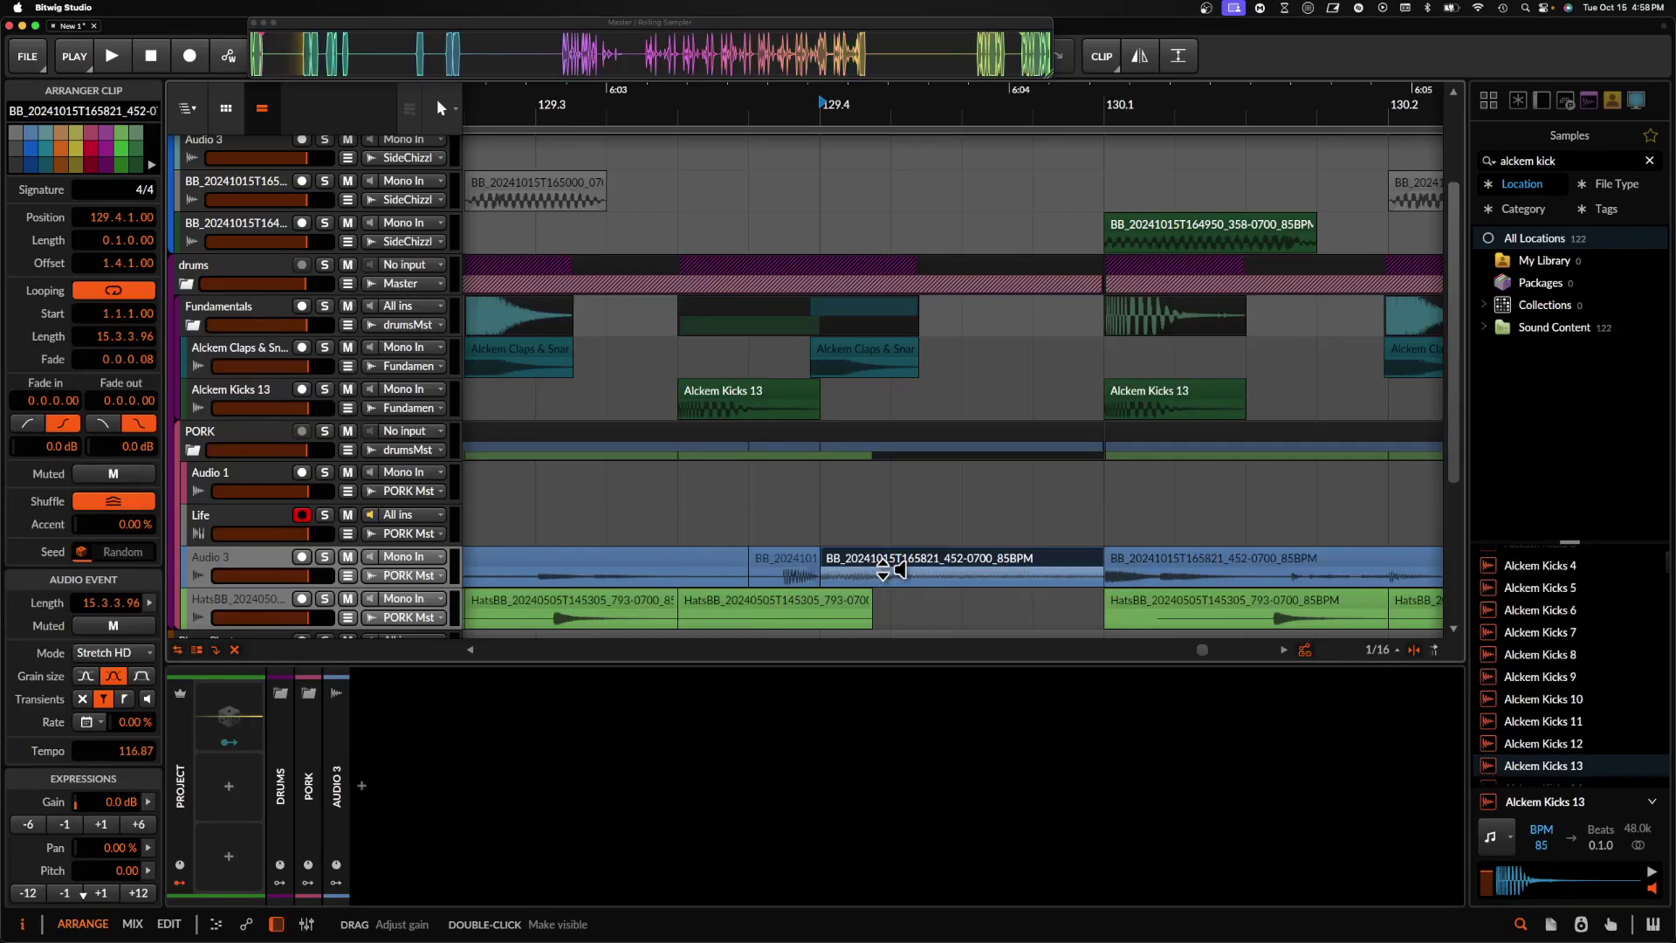
pyautogui.press('super+j')
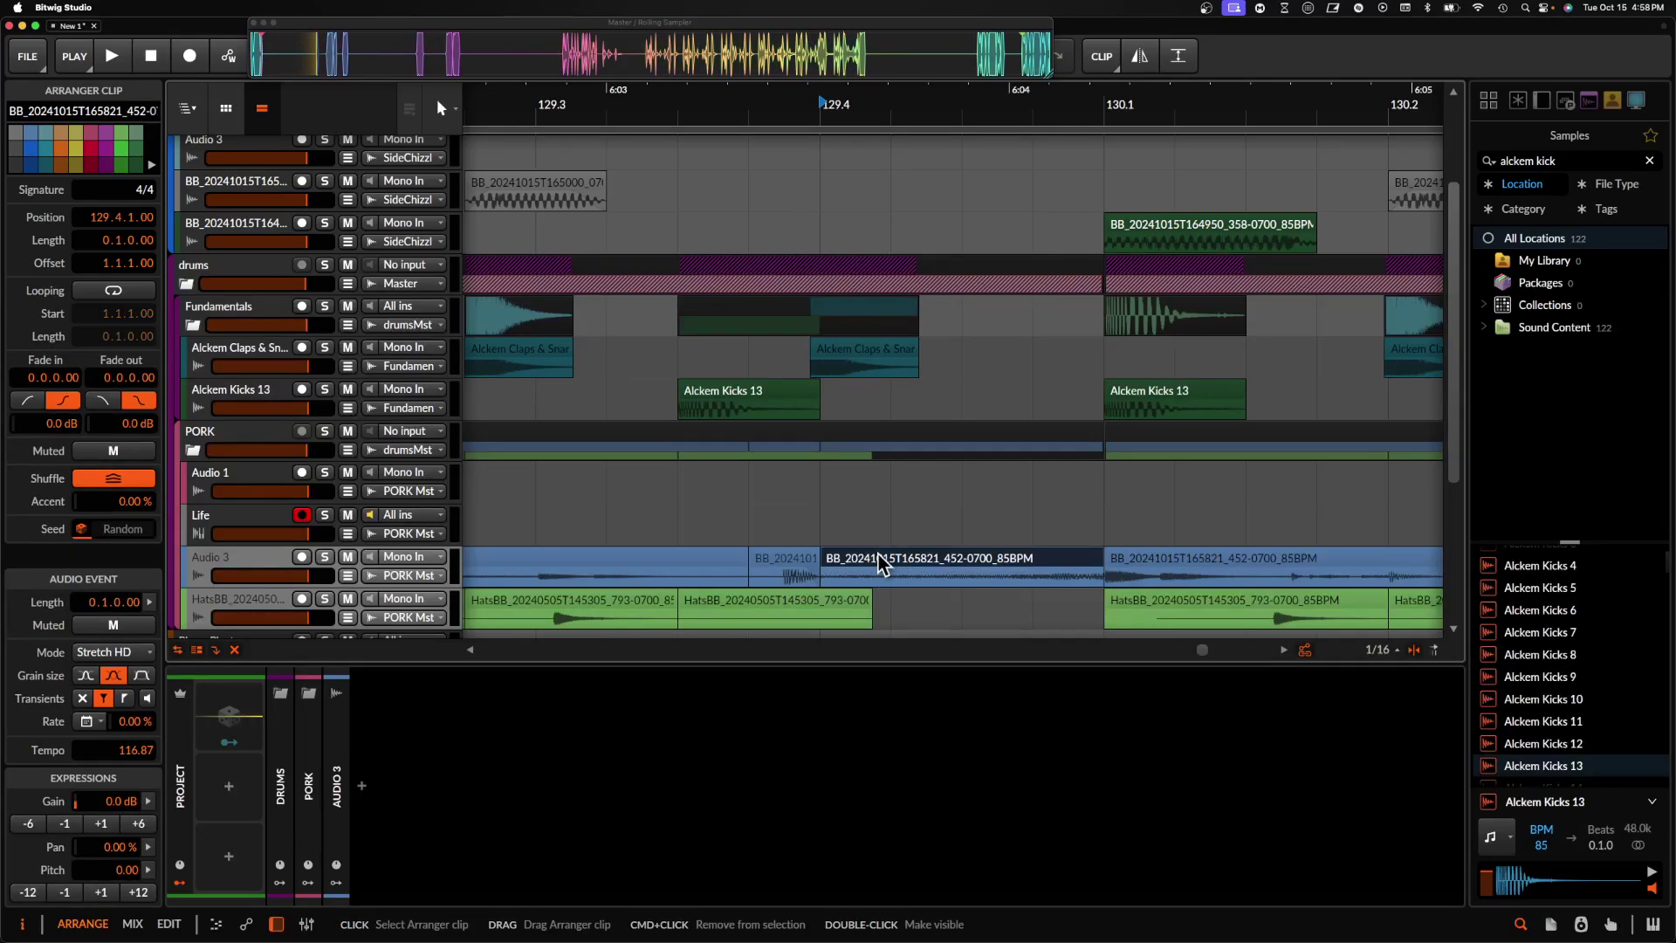
pyautogui.moveTo(849, 568); pyautogui.dragTo(1053, 566)
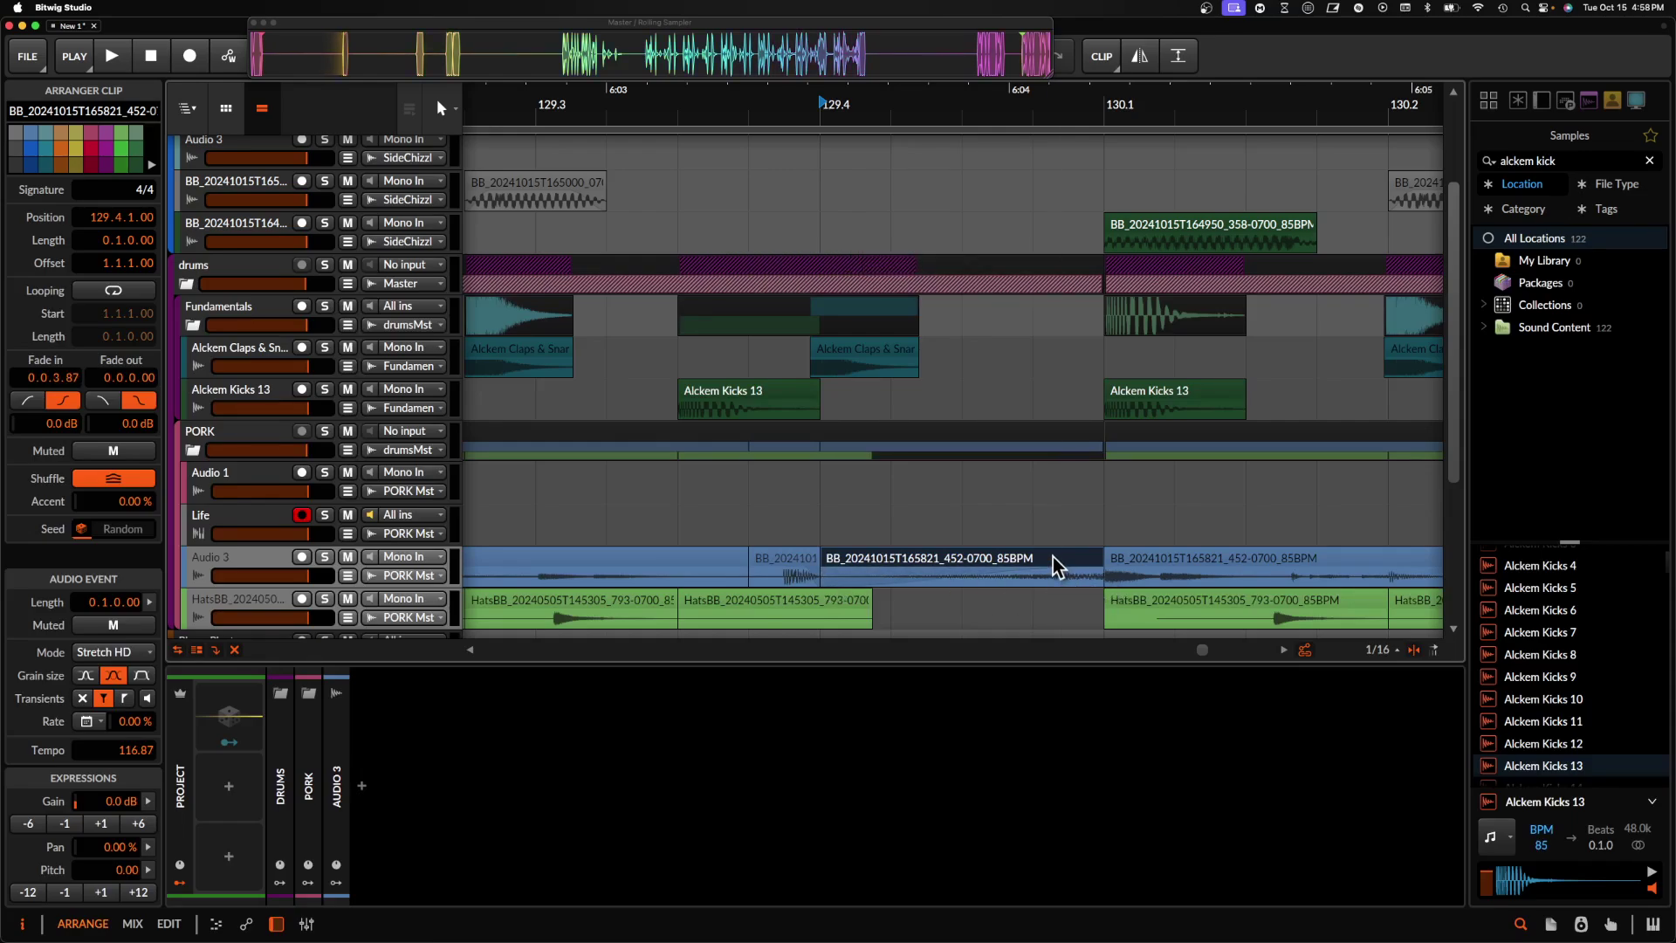
pyautogui.scroll(-3, 751, 625)
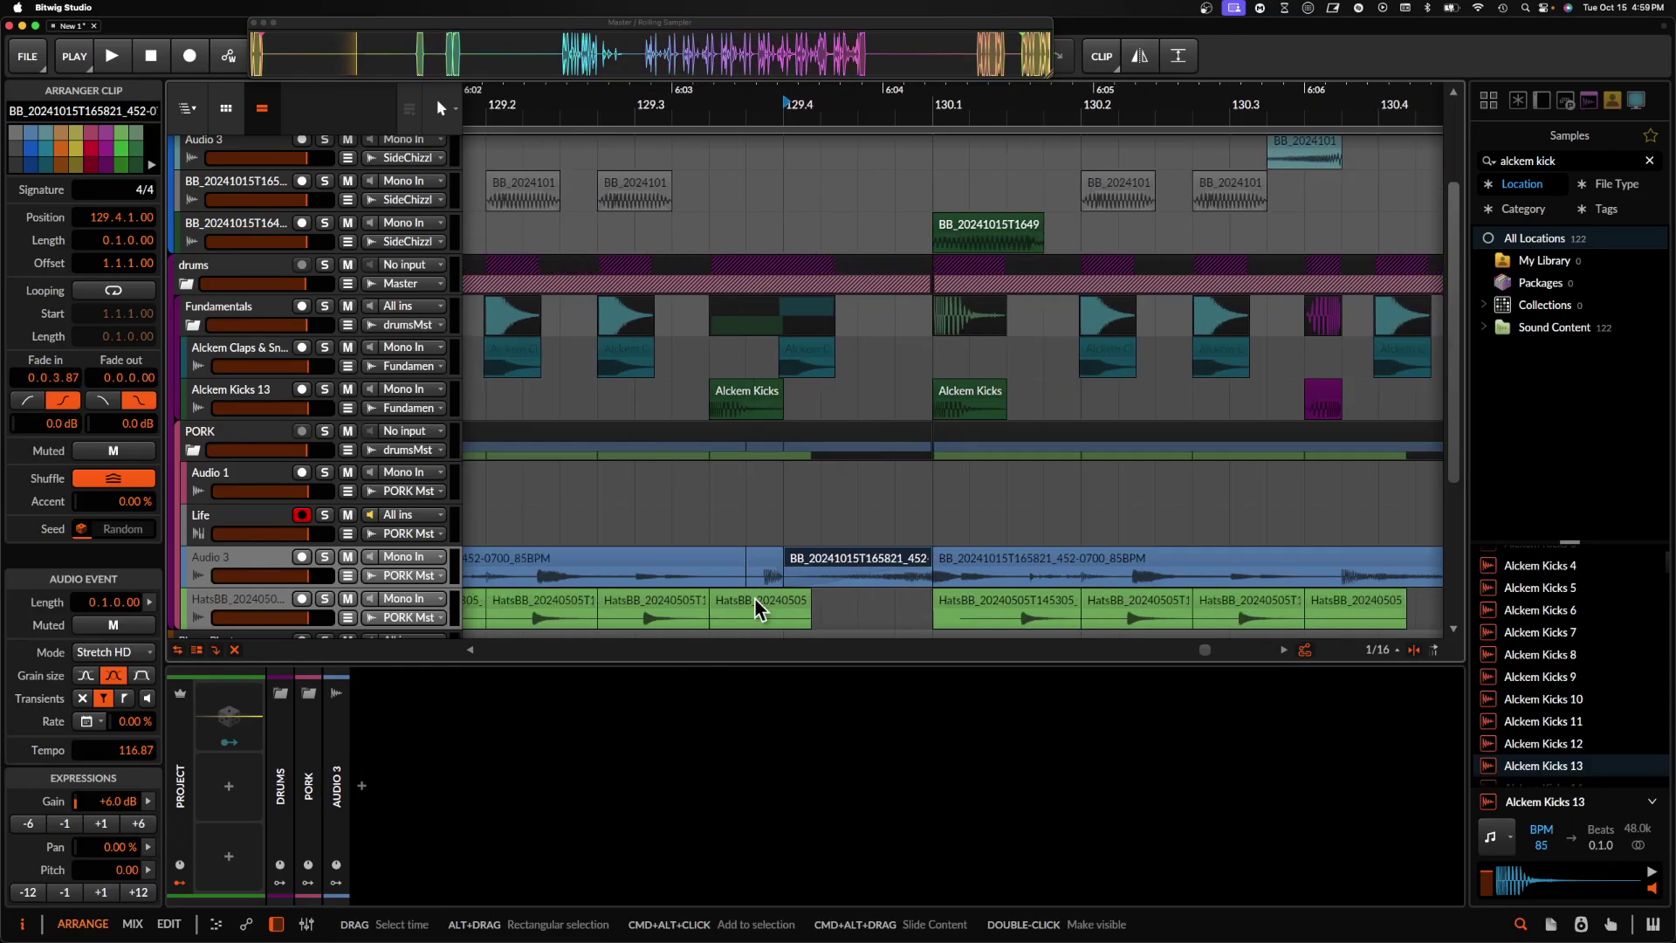
# - Audition the short Life audio piece at 129.3.4 and trim its start to 129.3.4.50
pyautogui.click(763, 570)
pyautogui.press('space')
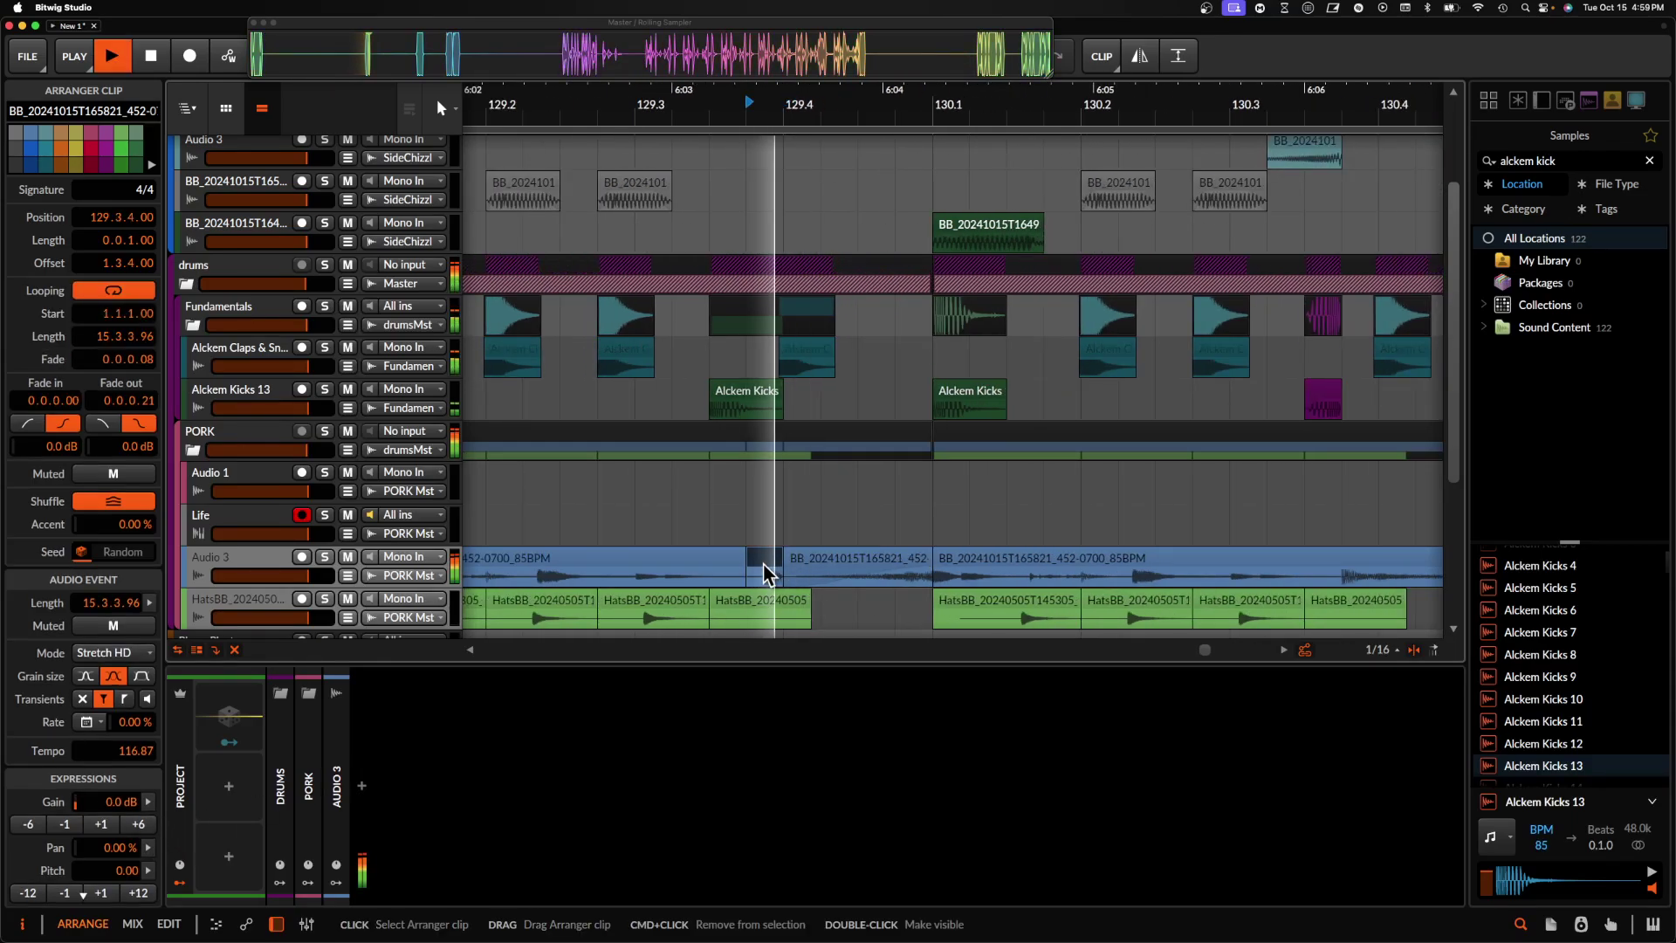
pyautogui.scroll(3, 763, 567)
pyautogui.scroll(3, 763, 567)
pyautogui.press('space')
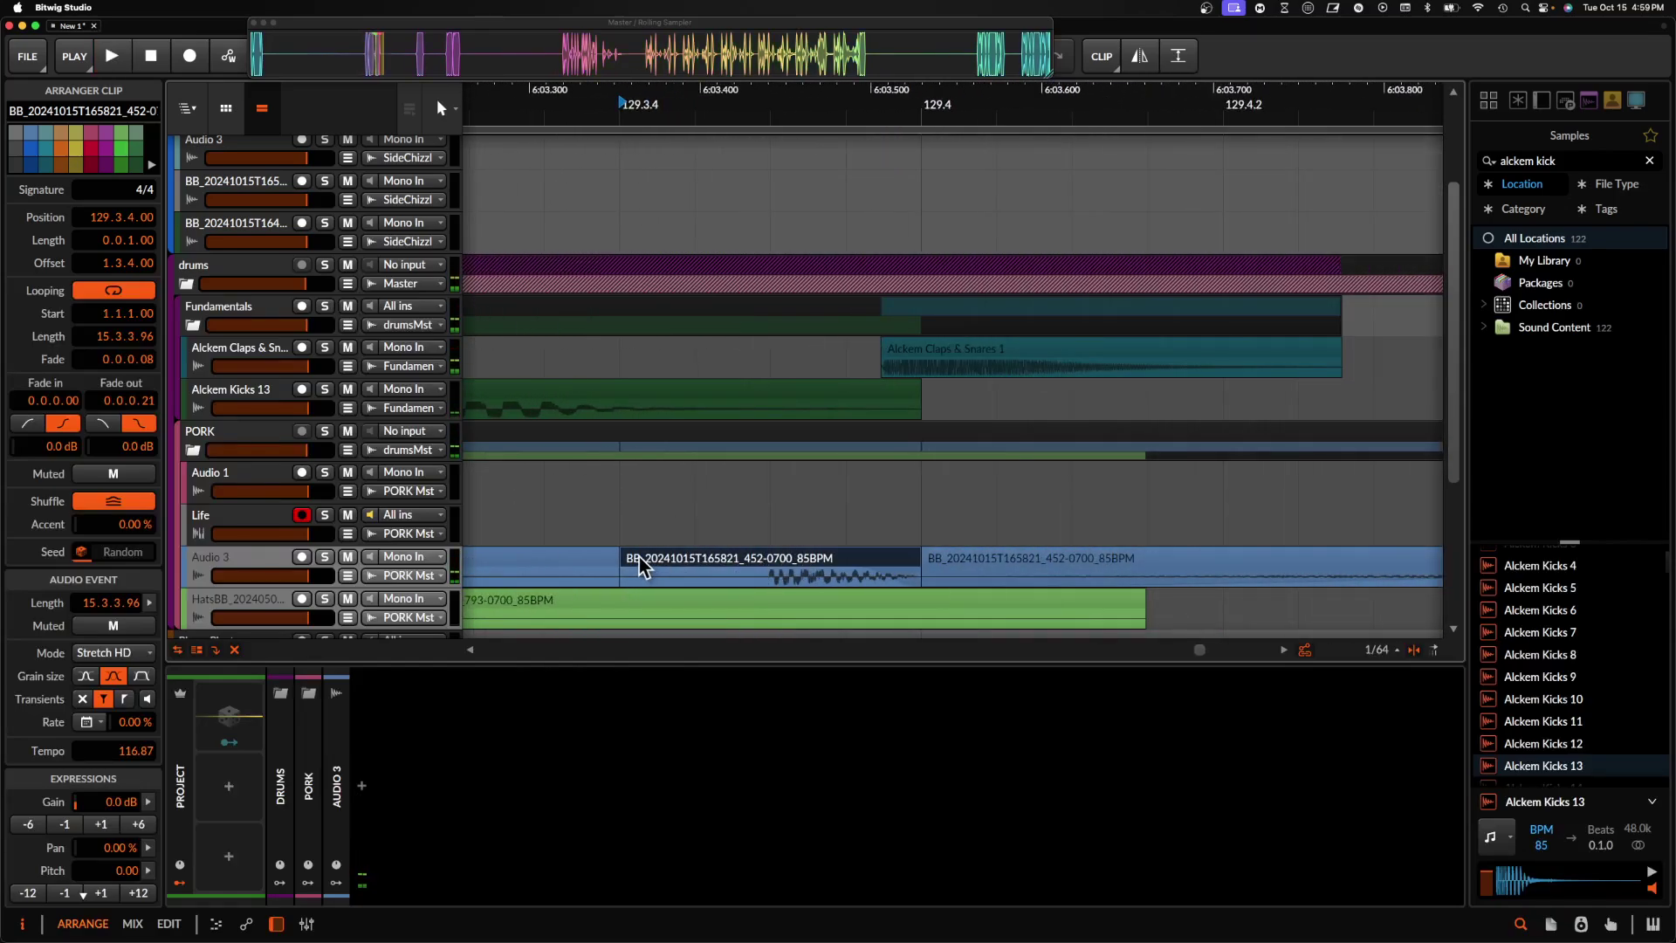
pyautogui.moveTo(630, 557); pyautogui.dragTo(767, 558)
# - Shorten the green bass clip at 129.3.4 to a length of 0.0.0.59 and move it to 129.3.3.85
pyautogui.scroll(3, 767, 559)
pyautogui.scroll(-2, 766, 559)
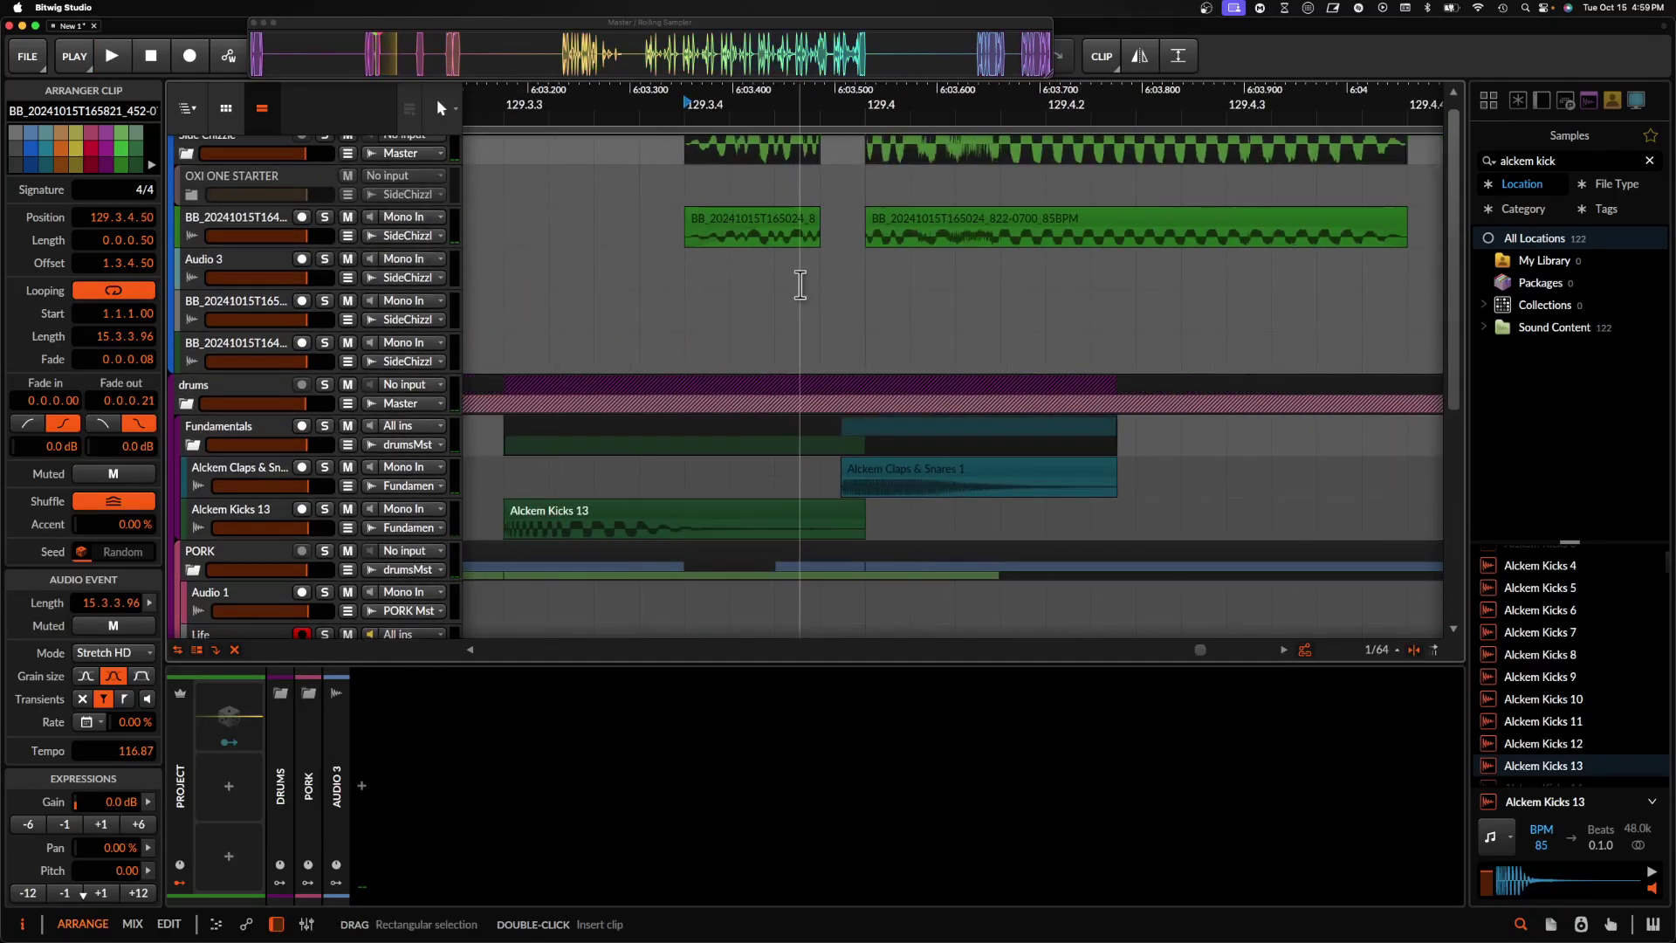
pyautogui.scroll(2, 814, 224)
pyautogui.moveTo(816, 218); pyautogui.dragTo(793, 218)
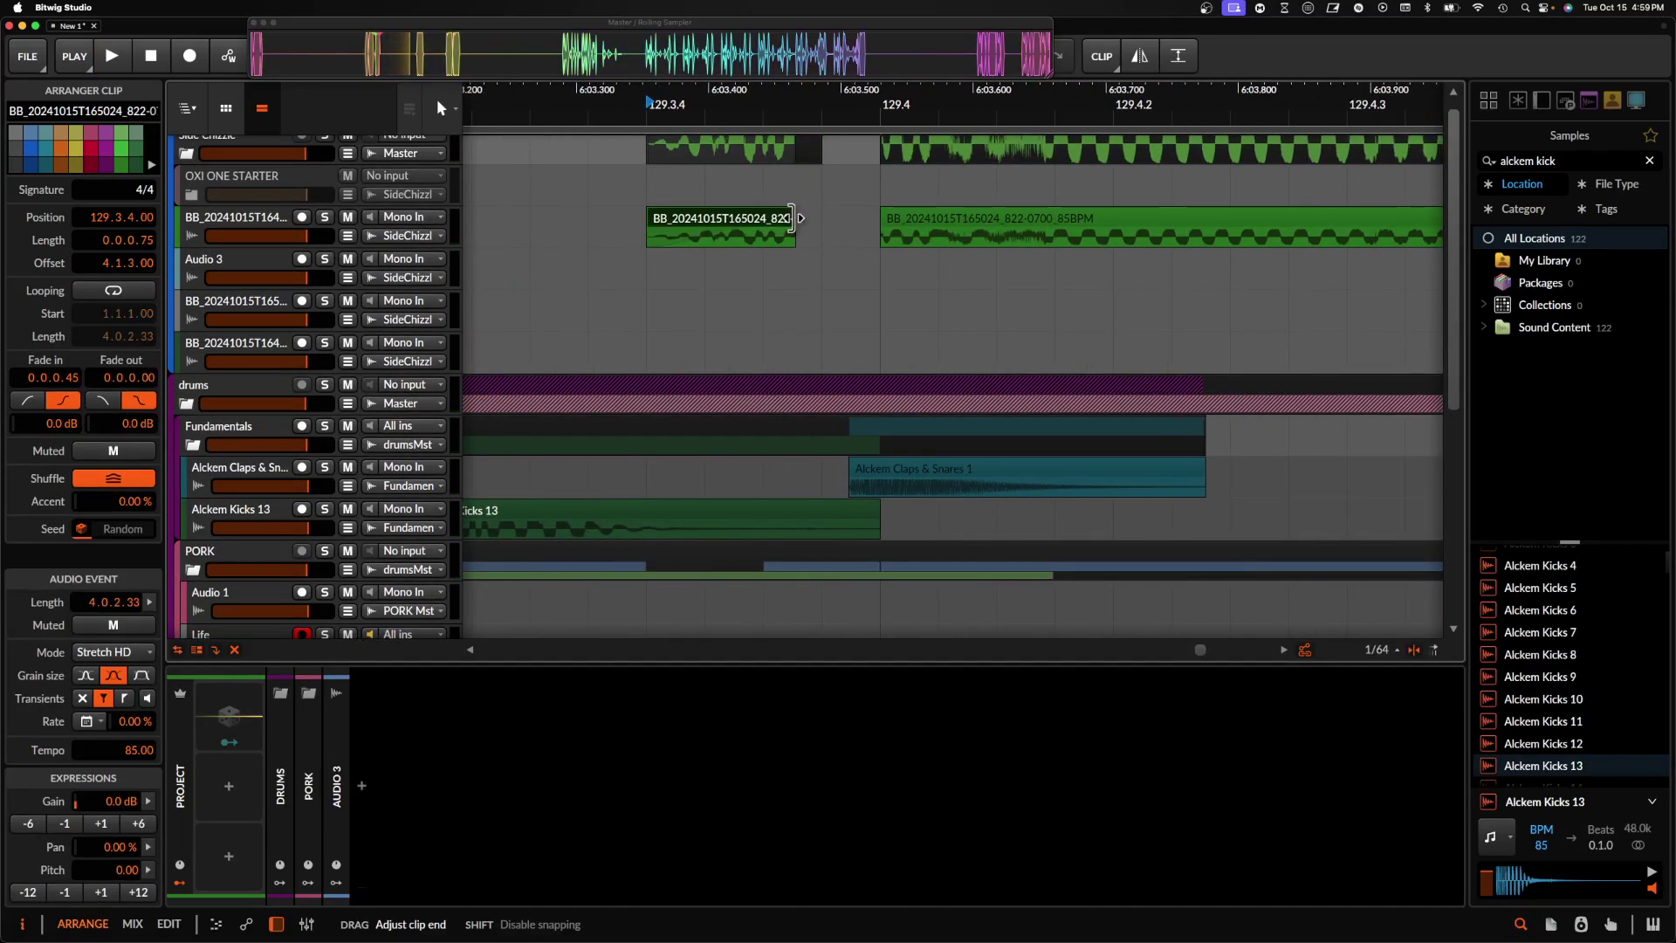
pyautogui.scroll(-1, 759, 420)
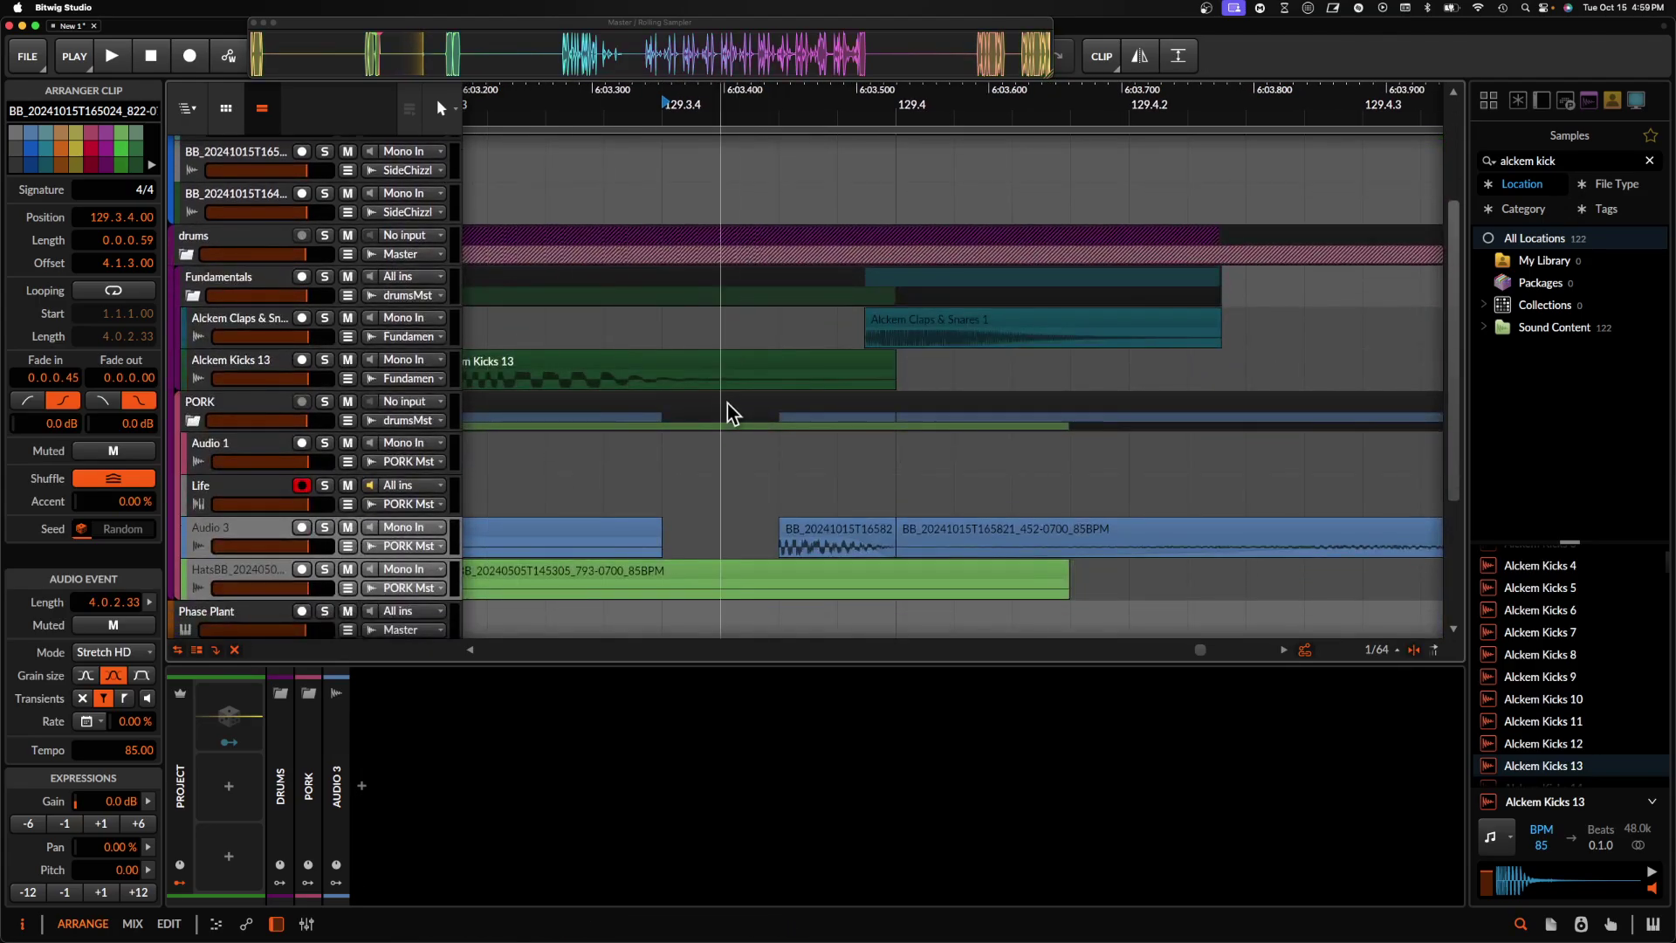
pyautogui.scroll(3, 733, 433)
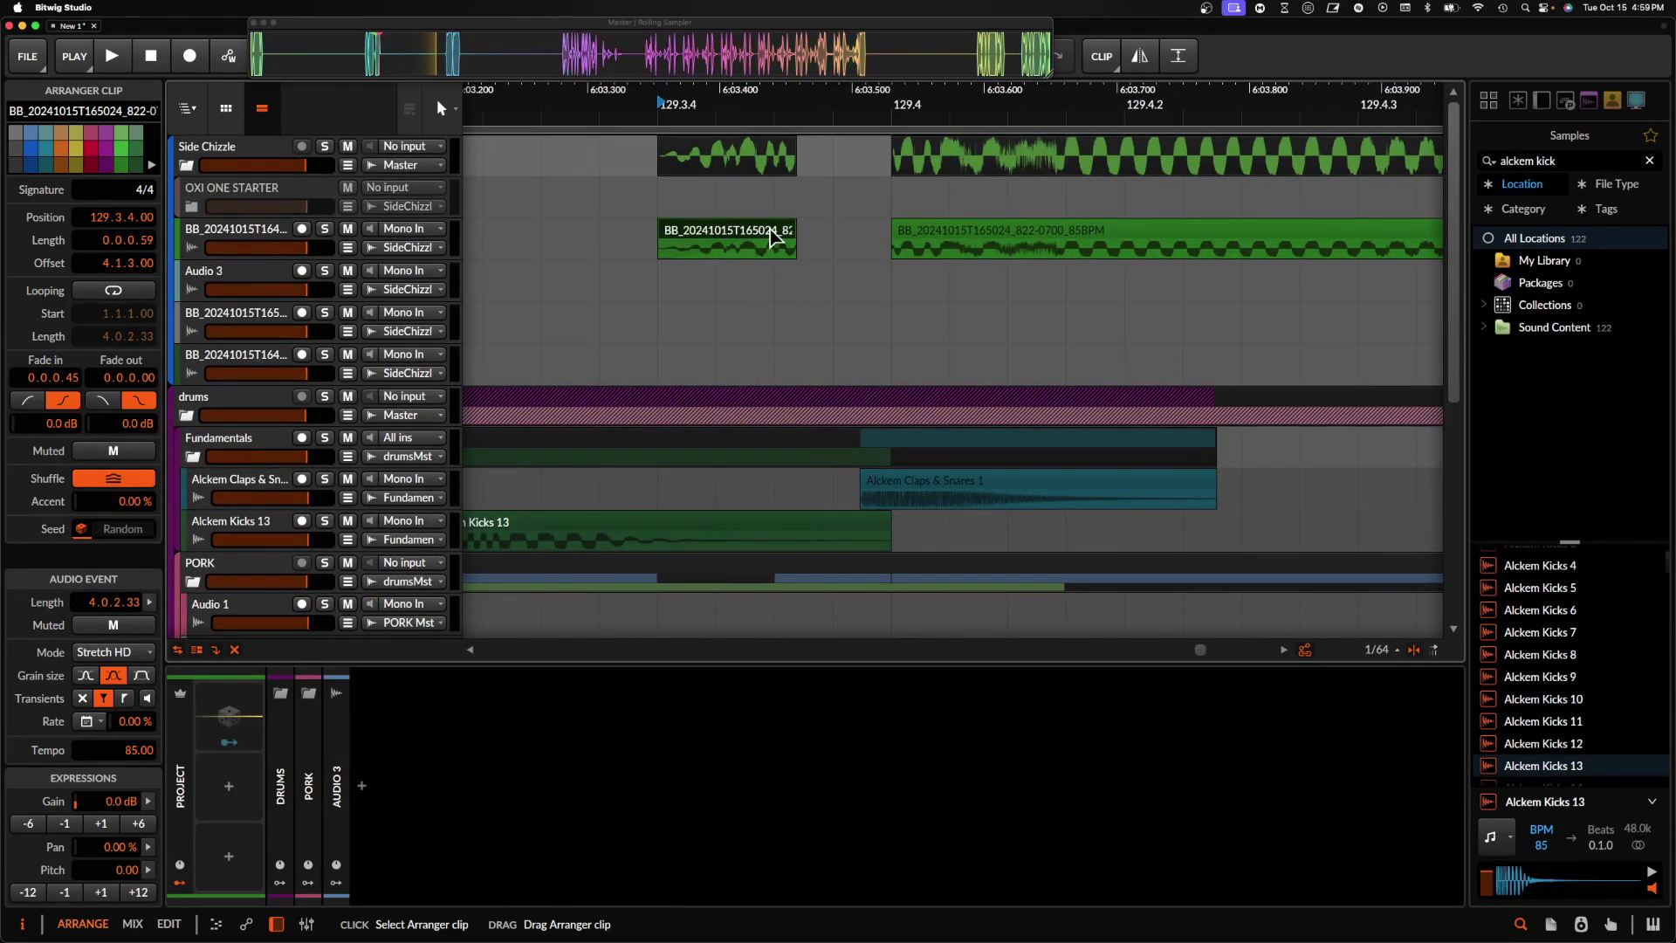
pyautogui.moveTo(775, 230); pyautogui.dragTo(742, 230)
# - Play the section from 129.1.1 to check the edited Life audio and bass, and examine the area around 129.3.3
pyautogui.scroll(-2, 756, 230)
pyautogui.scroll(-5, 717, 236)
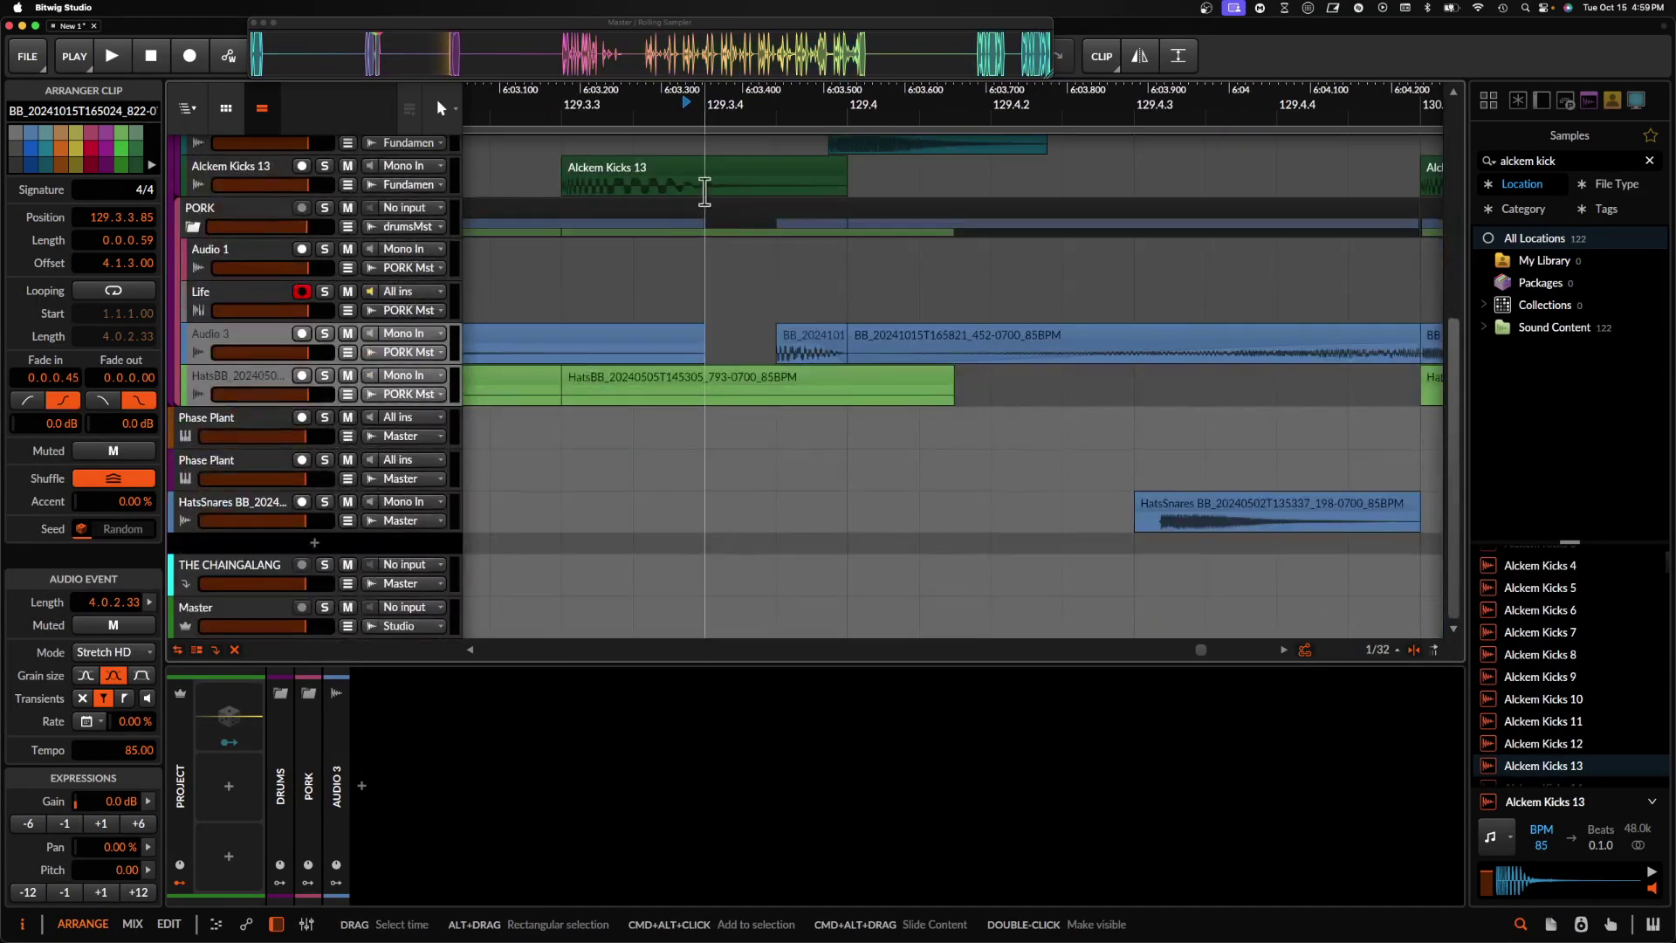
pyautogui.scroll(-6, 705, 190)
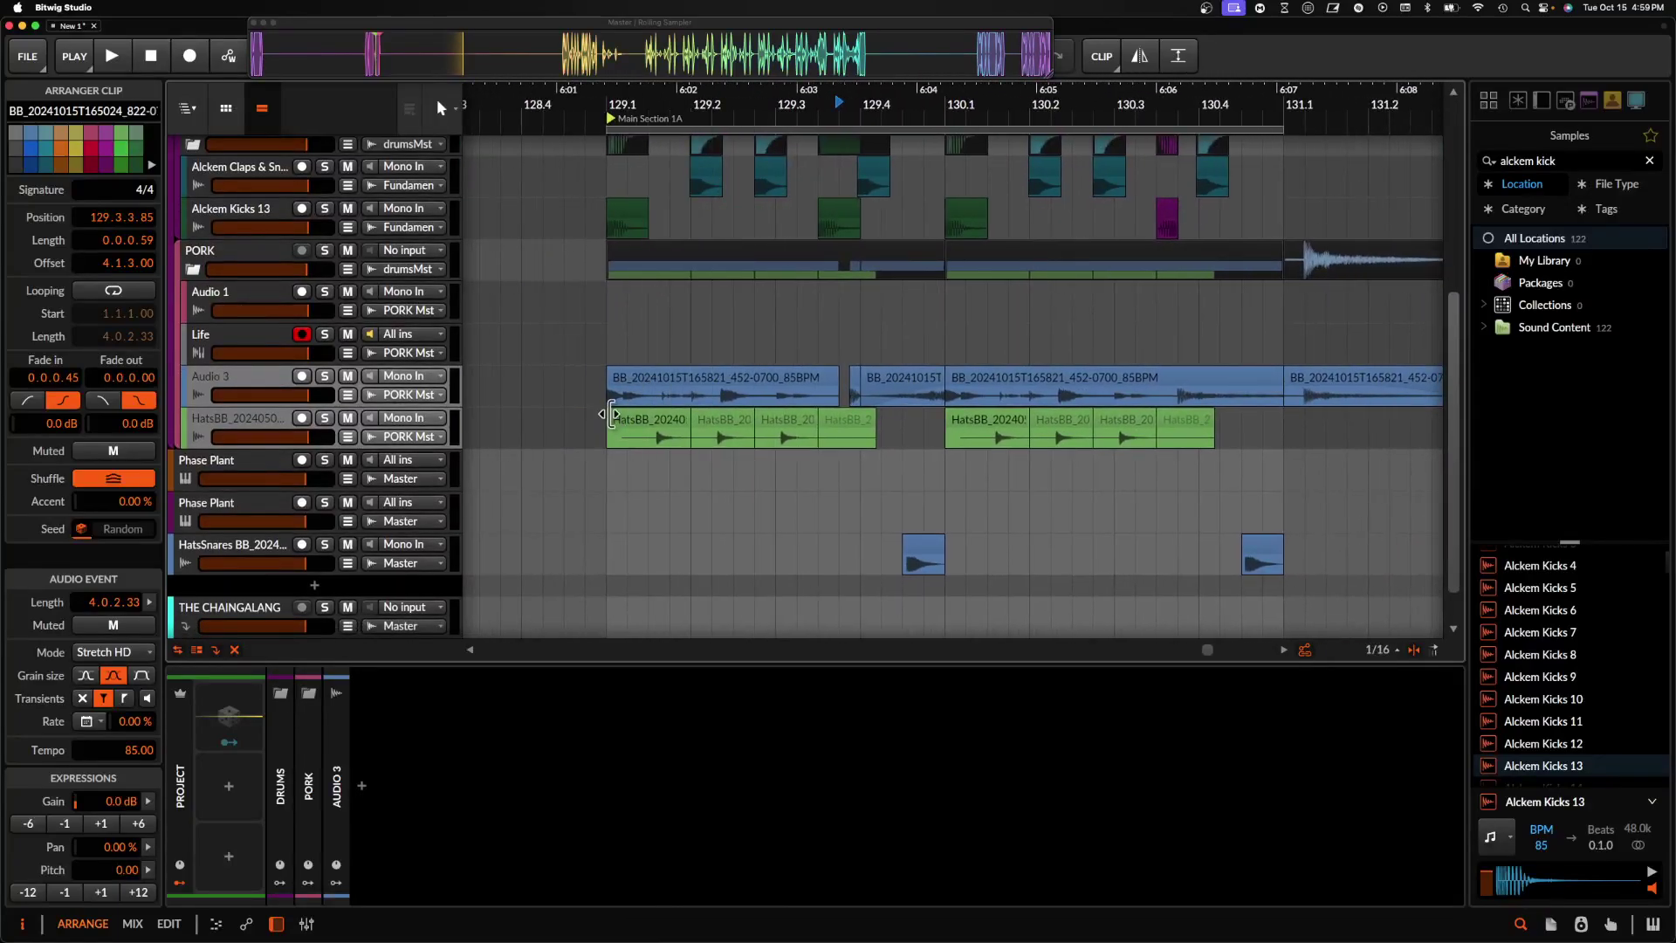
pyautogui.click(609, 397)
pyautogui.press('space')
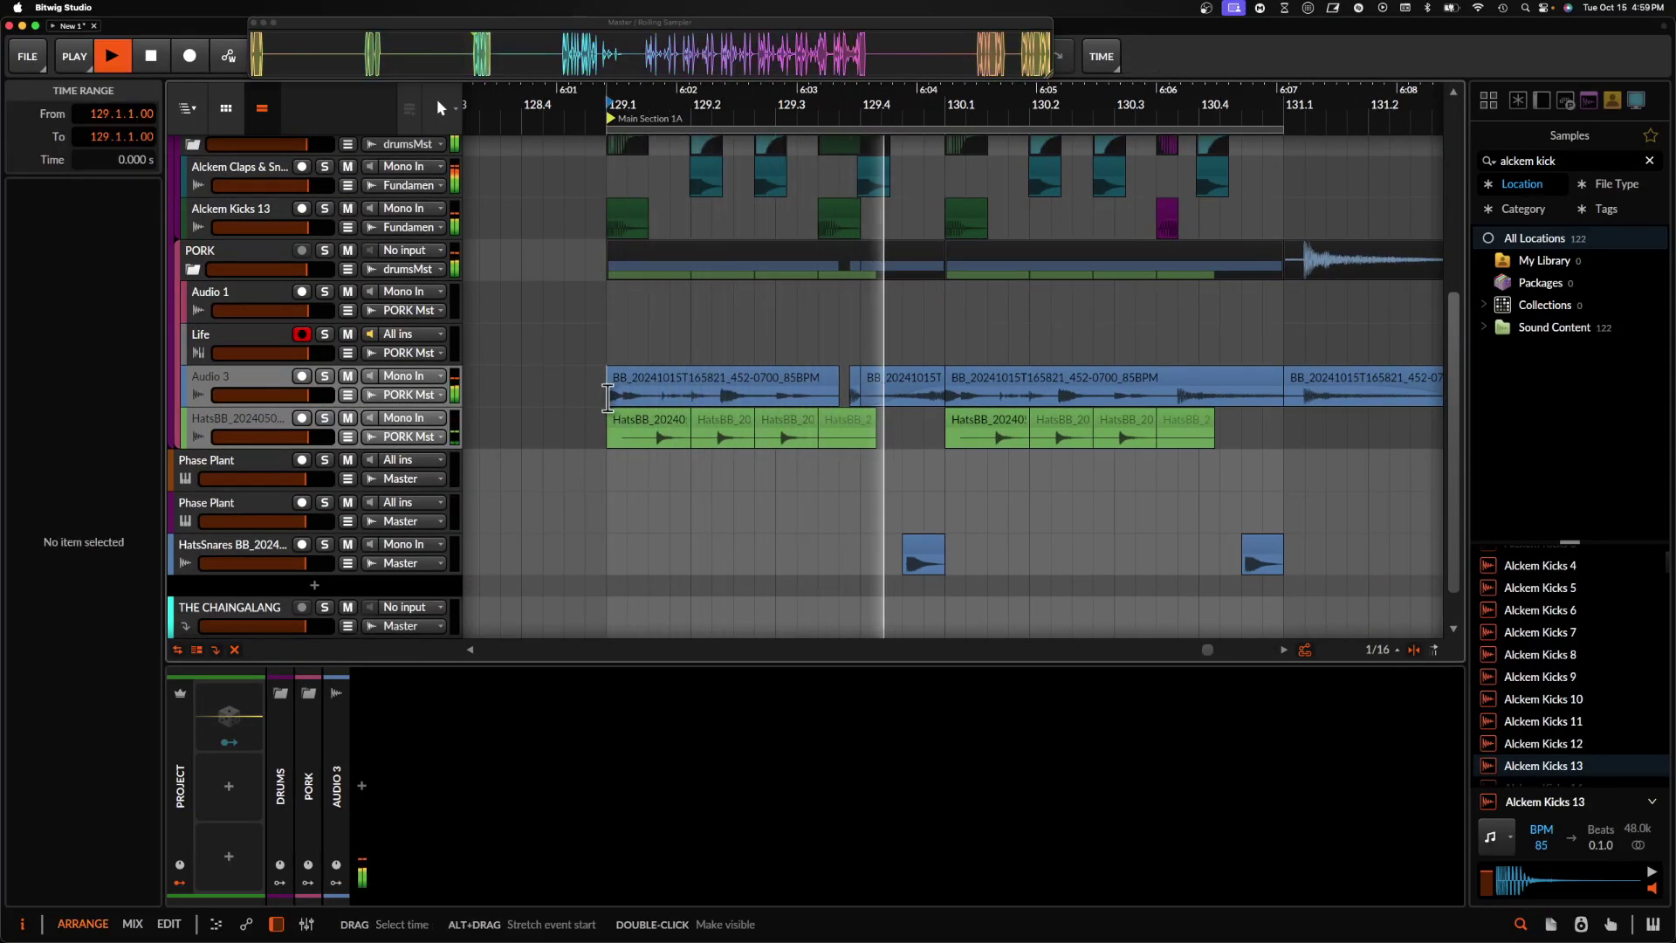
pyautogui.press('space')
pyautogui.scroll(5, 834, 388)
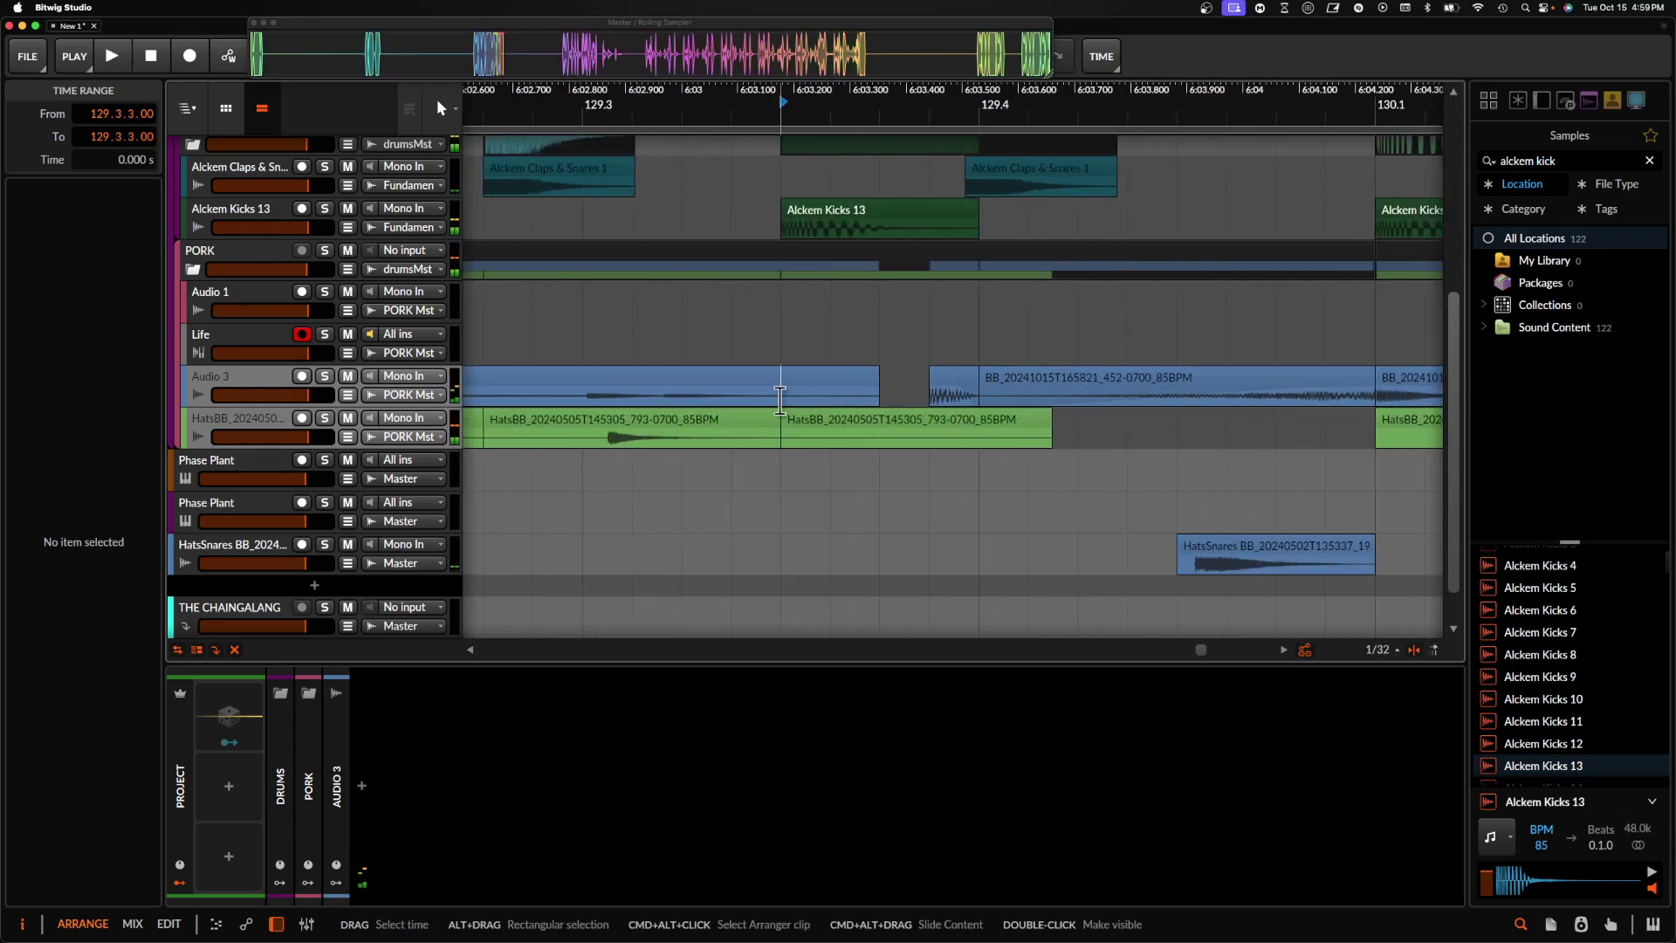
# - Play the arrangement from 129.3.3 to listen to Main Section 1A and examine its bass and drum clips
pyautogui.press('space')
pyautogui.scroll(5, 853, 334)
pyautogui.scroll(3, 851, 337)
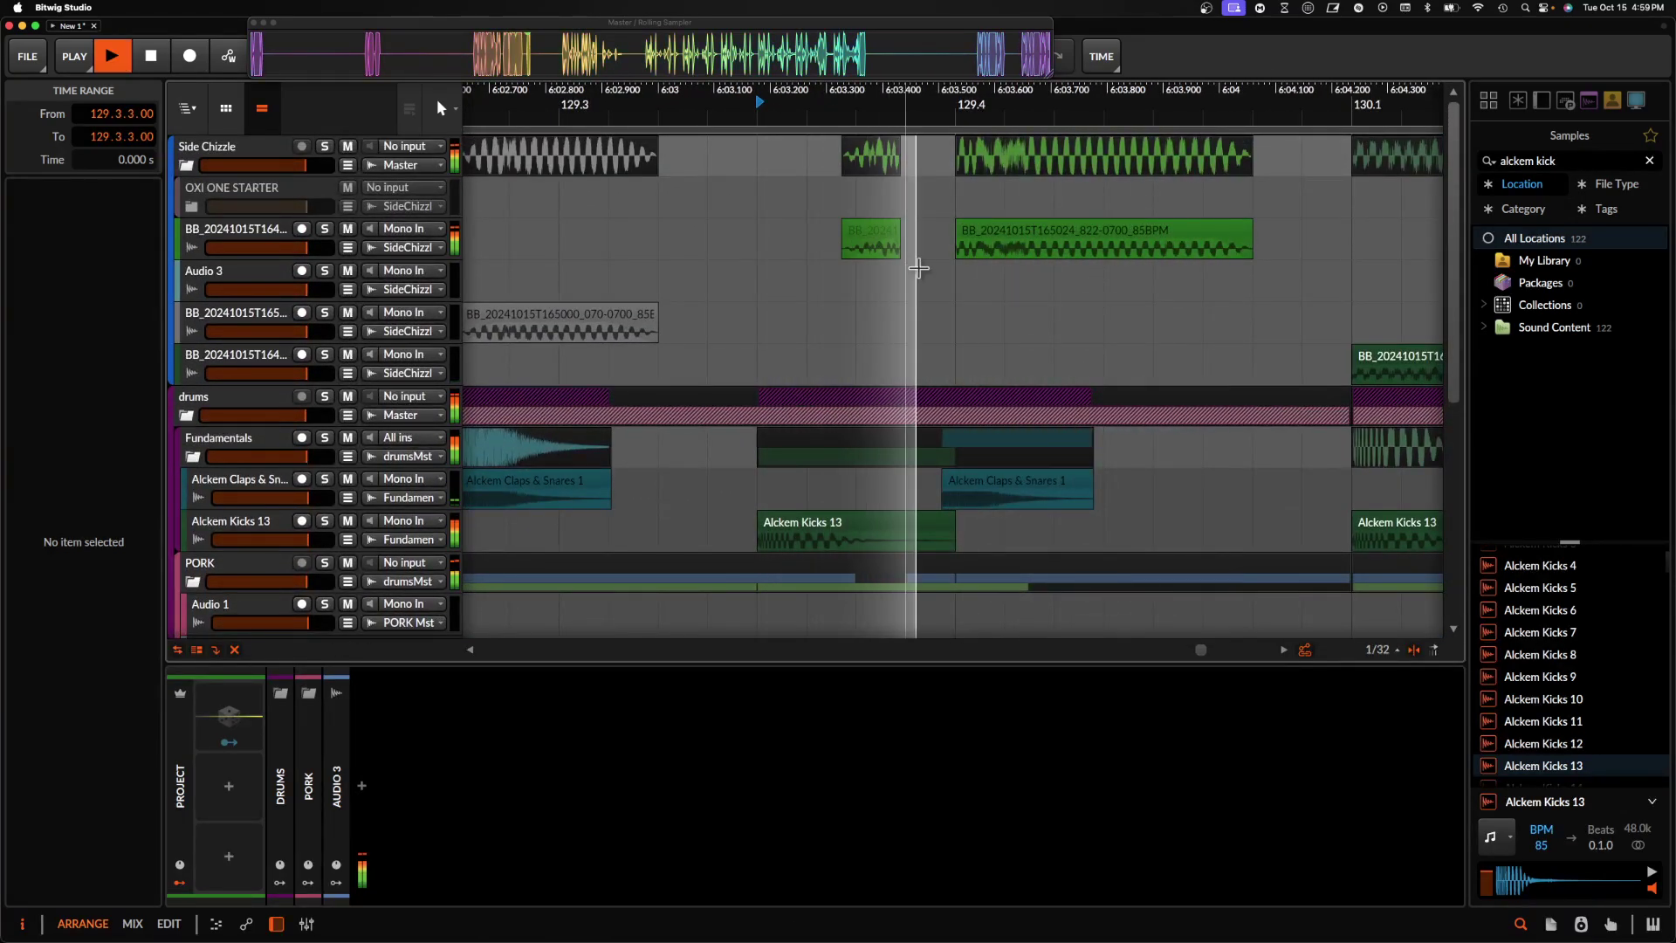
pyautogui.scroll(-5, 918, 269)
pyautogui.scroll(-7, 920, 271)
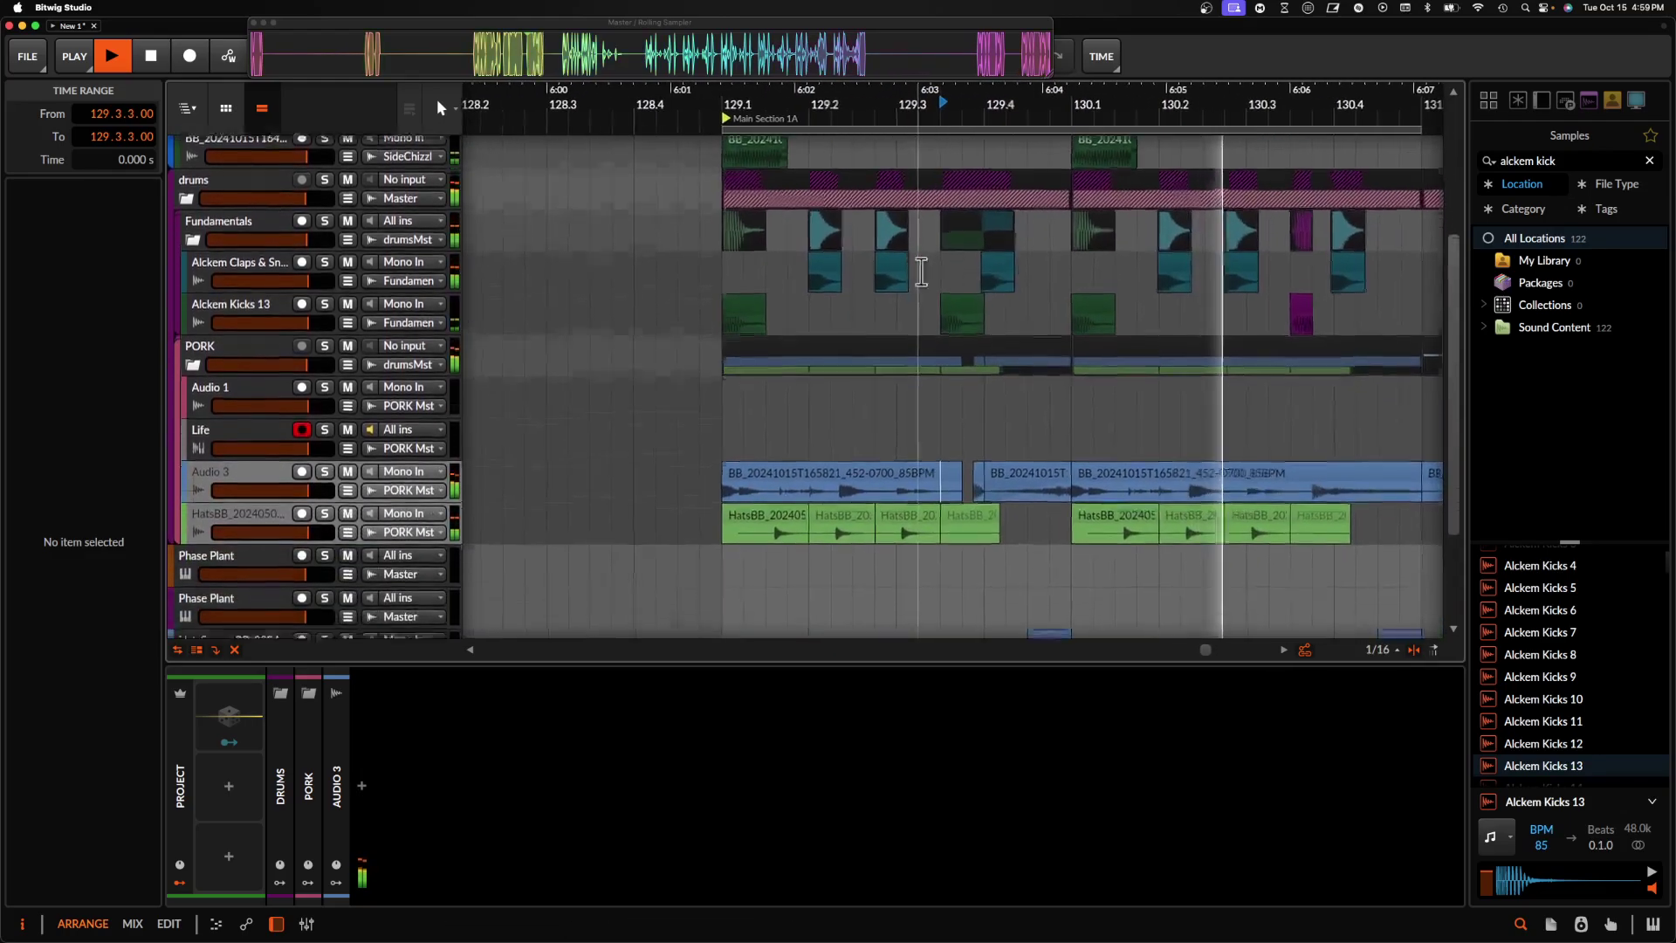
pyautogui.scroll(-3, 921, 270)
pyautogui.press('space')
# - Play Main Section 1A from 129.1.1 and solo the Audio 3 track in the PORK group
pyautogui.moveTo(749, 408); pyautogui.dragTo(1123, 409)
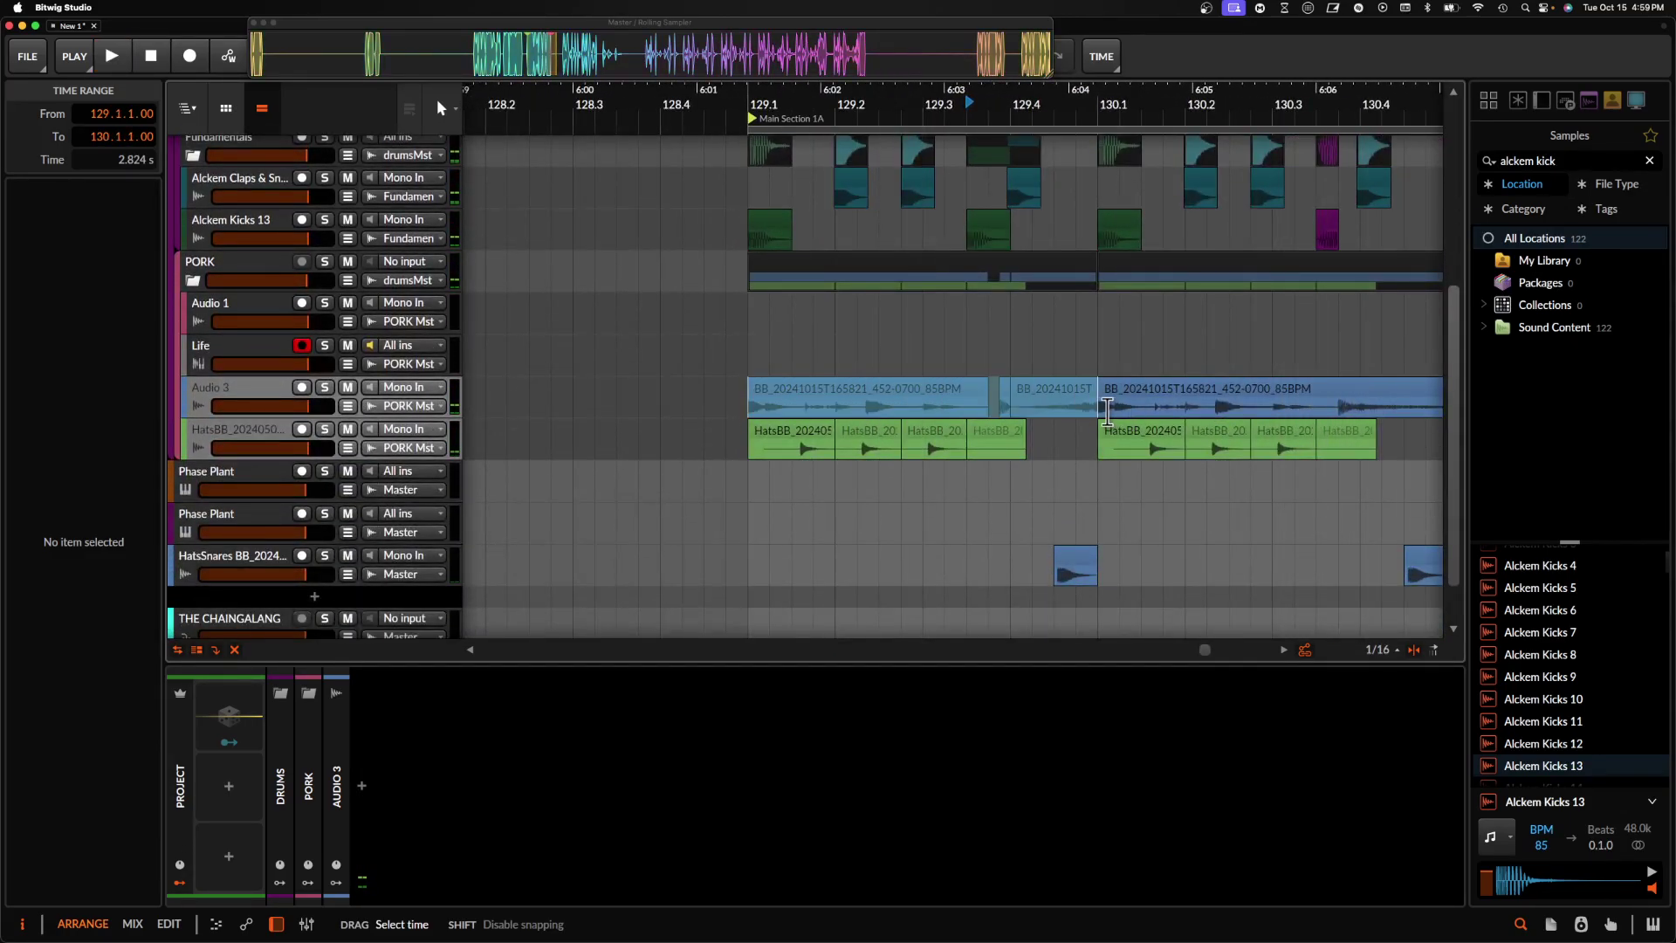
pyautogui.scroll(-5, 1107, 414)
pyautogui.click(703, 385)
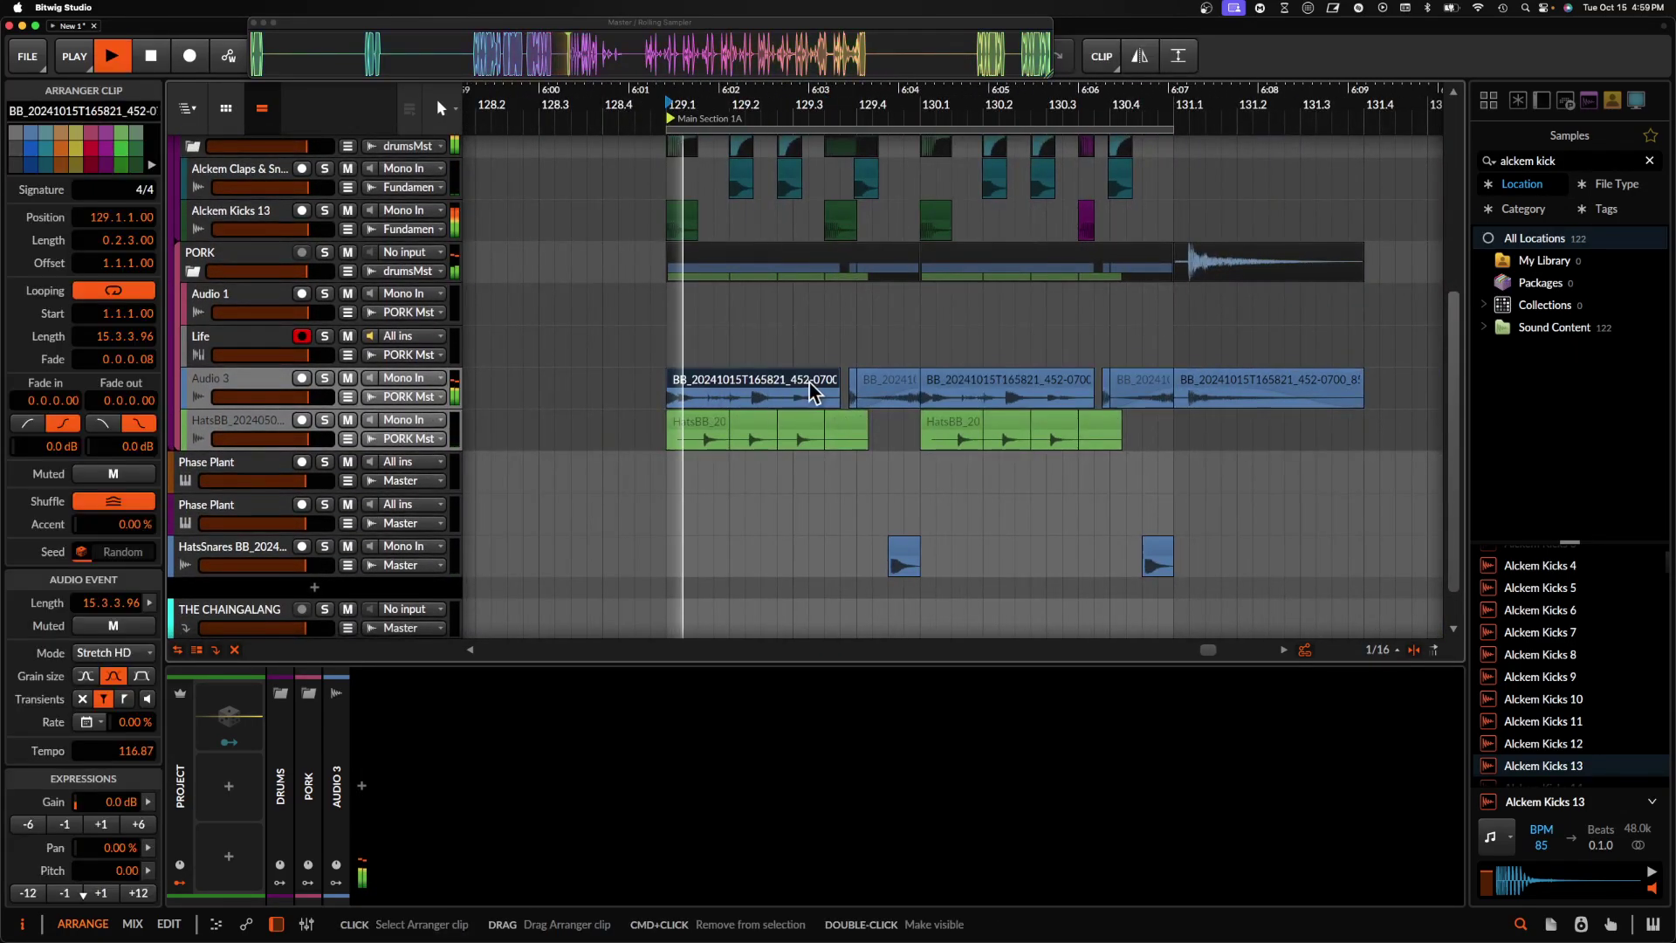
pyautogui.click(324, 378)
pyautogui.click(264, 382)
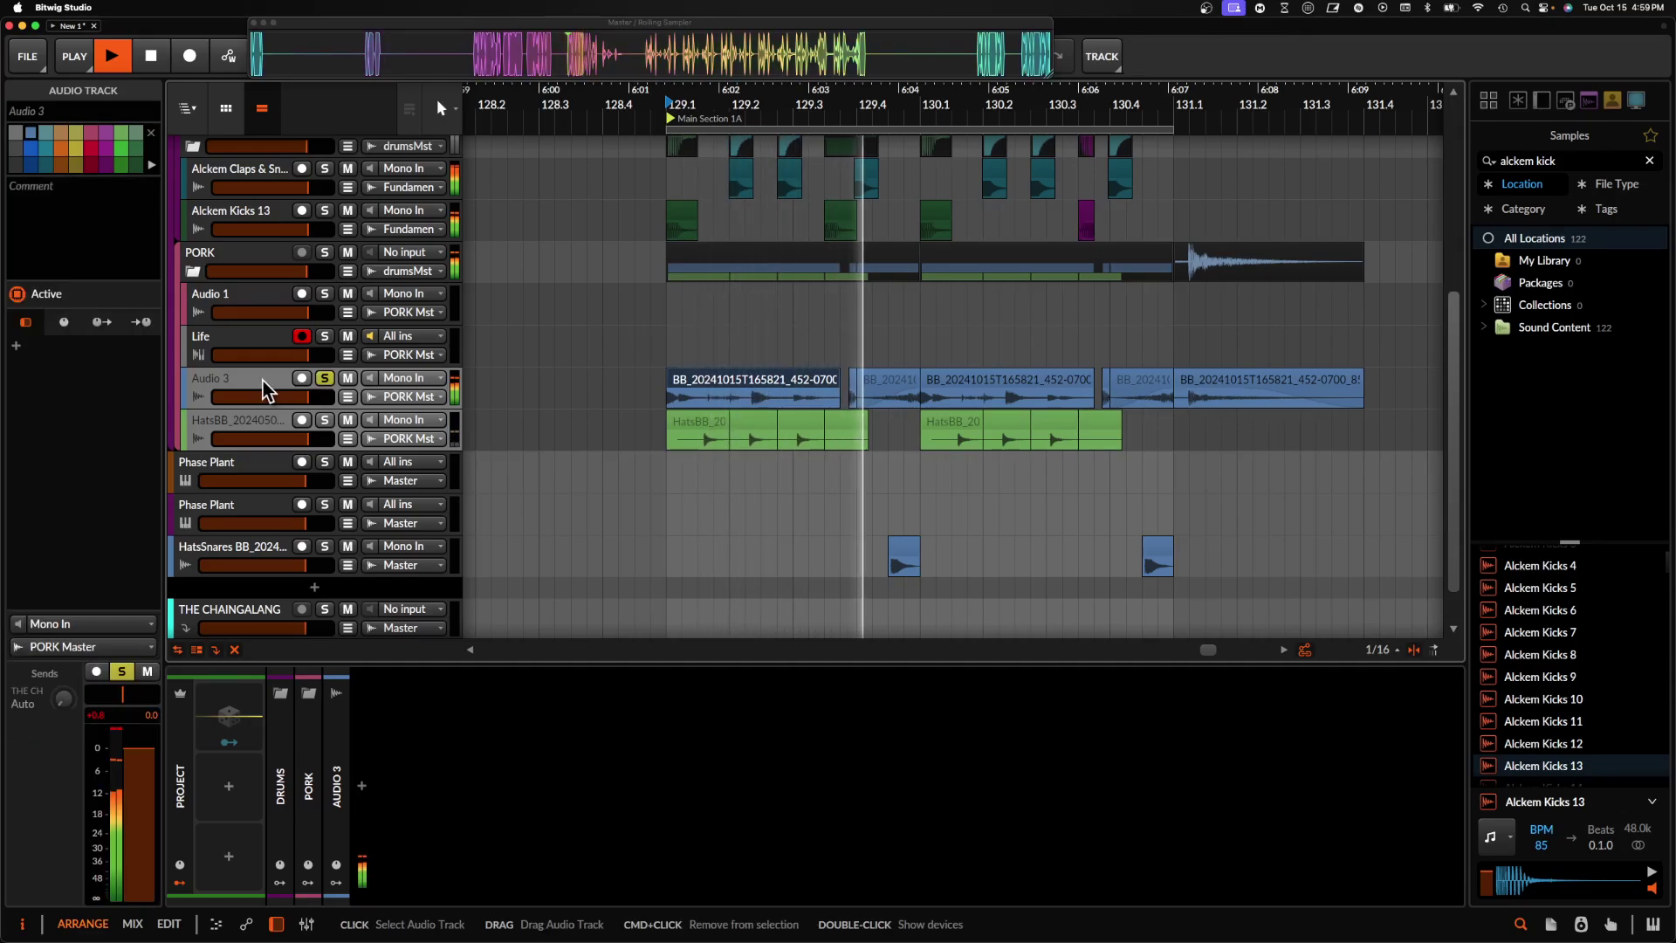
# - Insert the Pro-Q 3 equalizer on the Audio 3 track of the PORK group
pyautogui.click(363, 788)
pyautogui.write('pro')
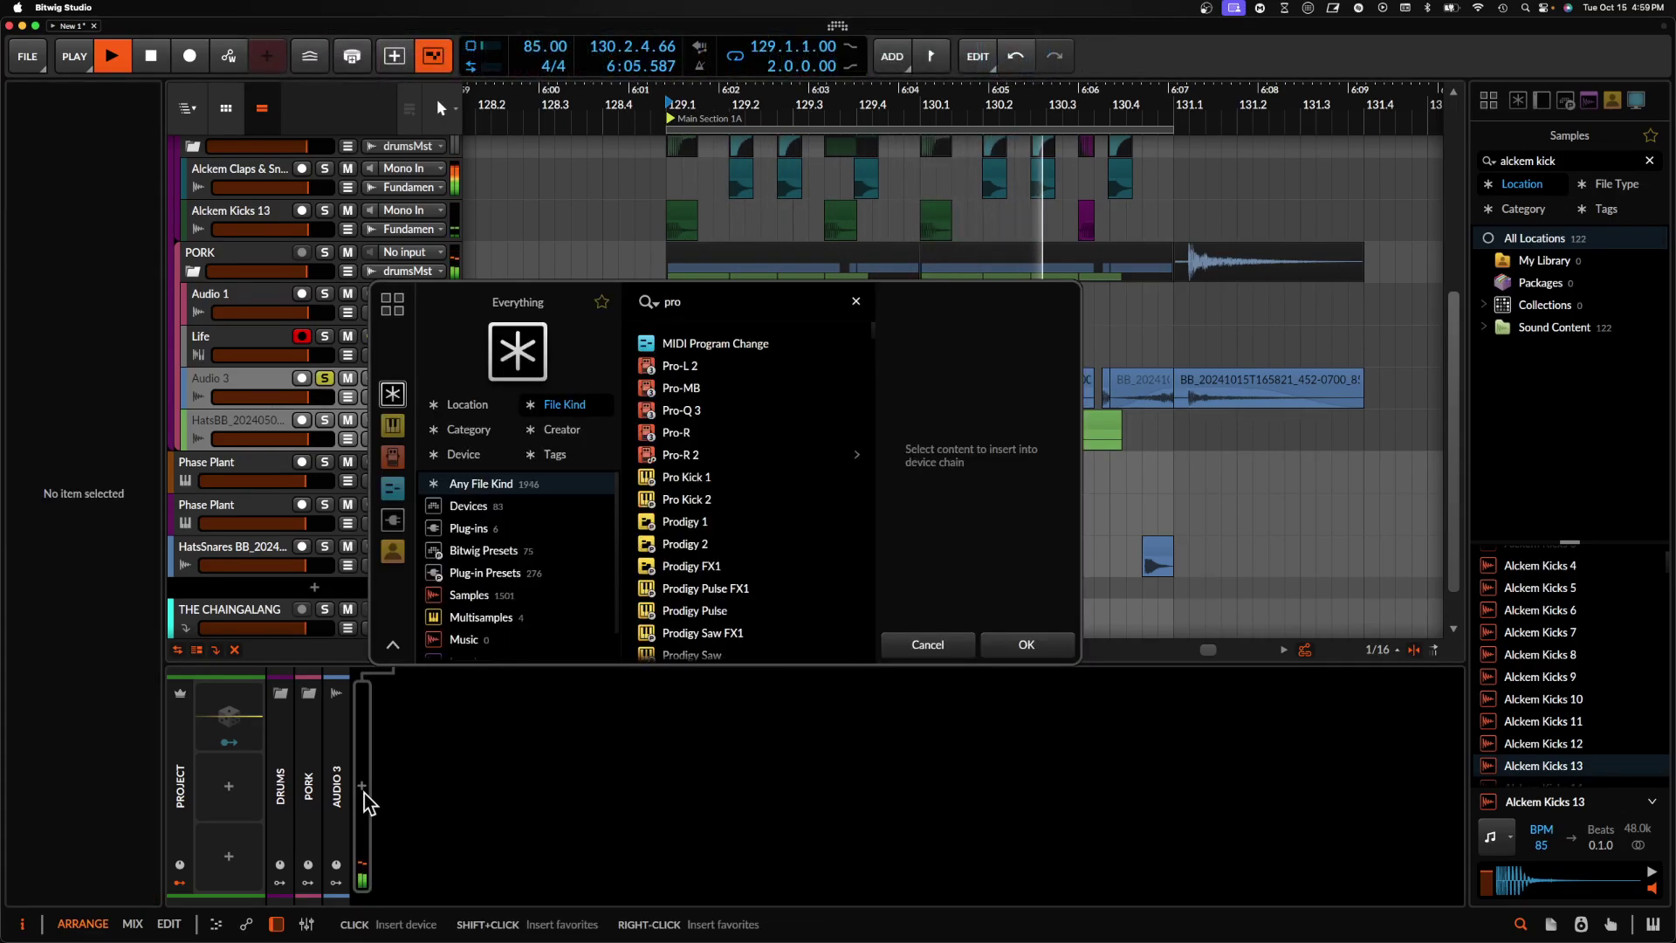
pyautogui.click(681, 411)
pyautogui.press('Return')
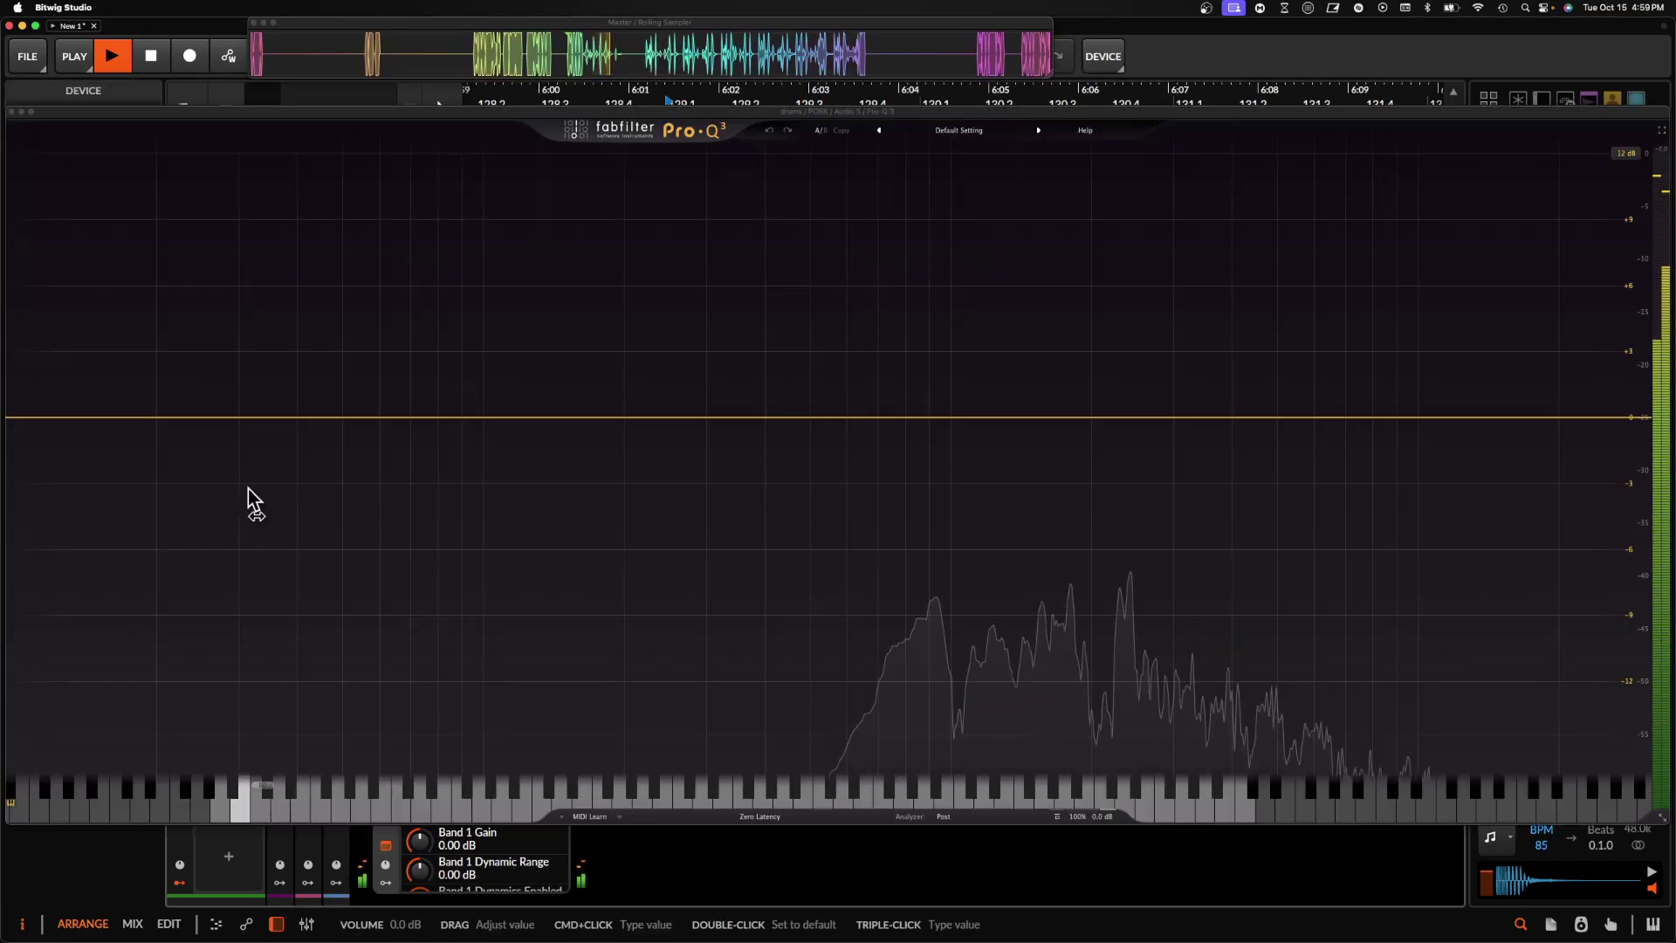
# - Add a low cut at about 370 Hz and a boost band in the upper frequencies, and unsolo the Audio 3 track
pyautogui.click(105, 421)
pyautogui.moveTo(105, 421); pyautogui.dragTo(749, 431)
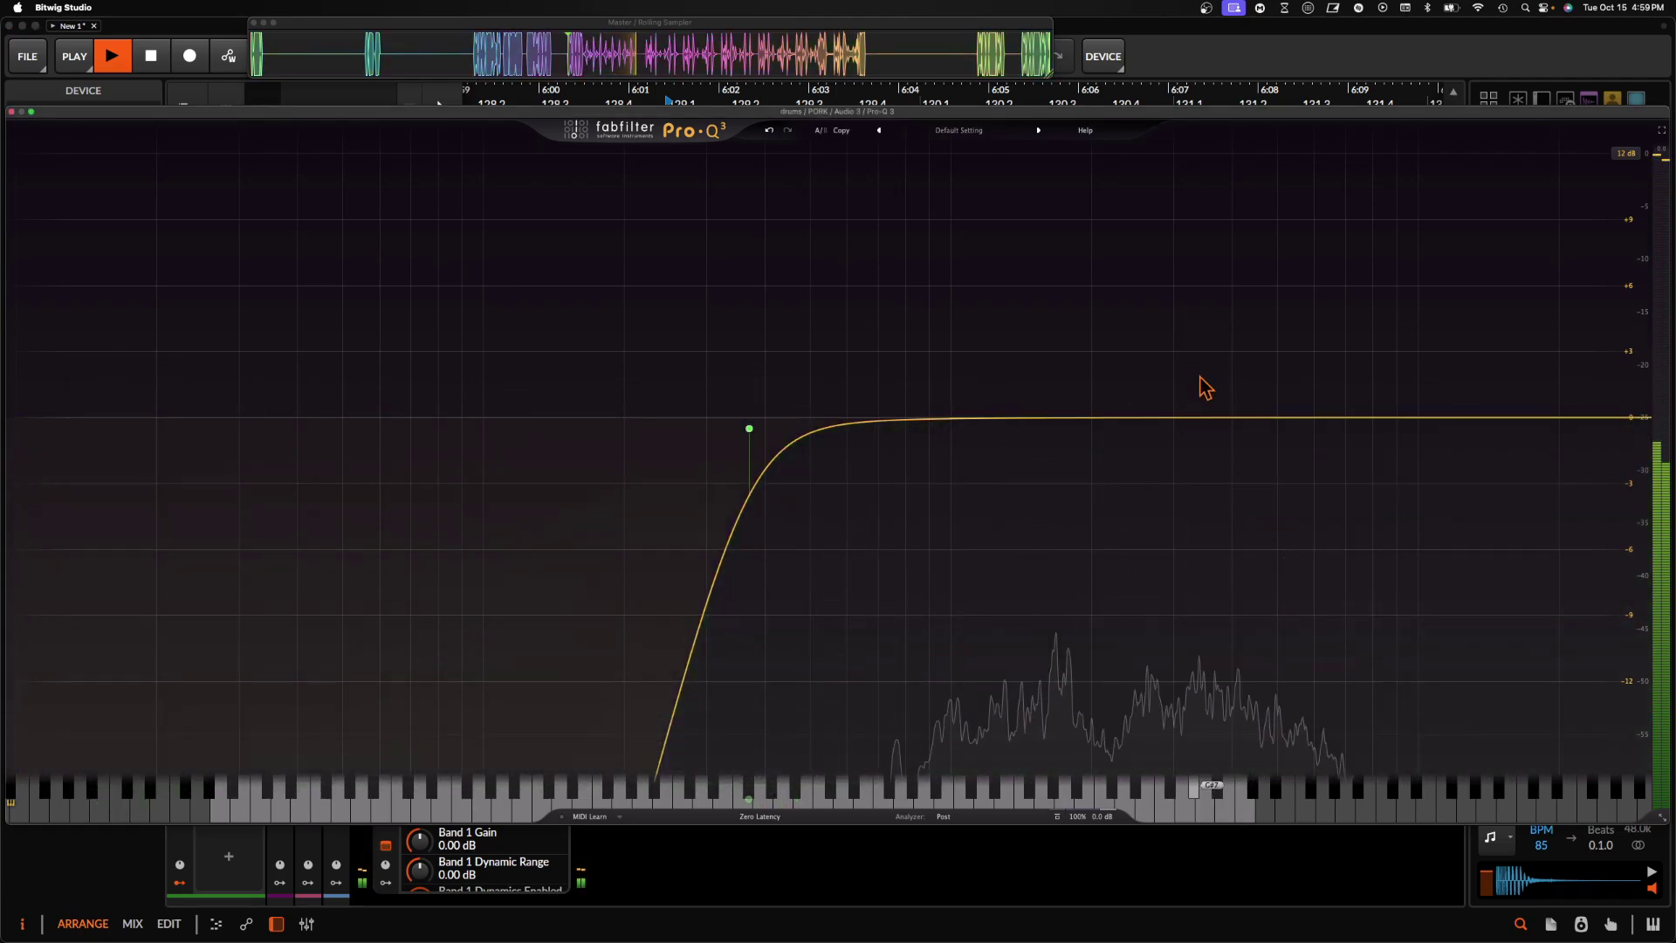
pyautogui.moveTo(1208, 420); pyautogui.dragTo(1181, 339)
pyautogui.click(11, 112)
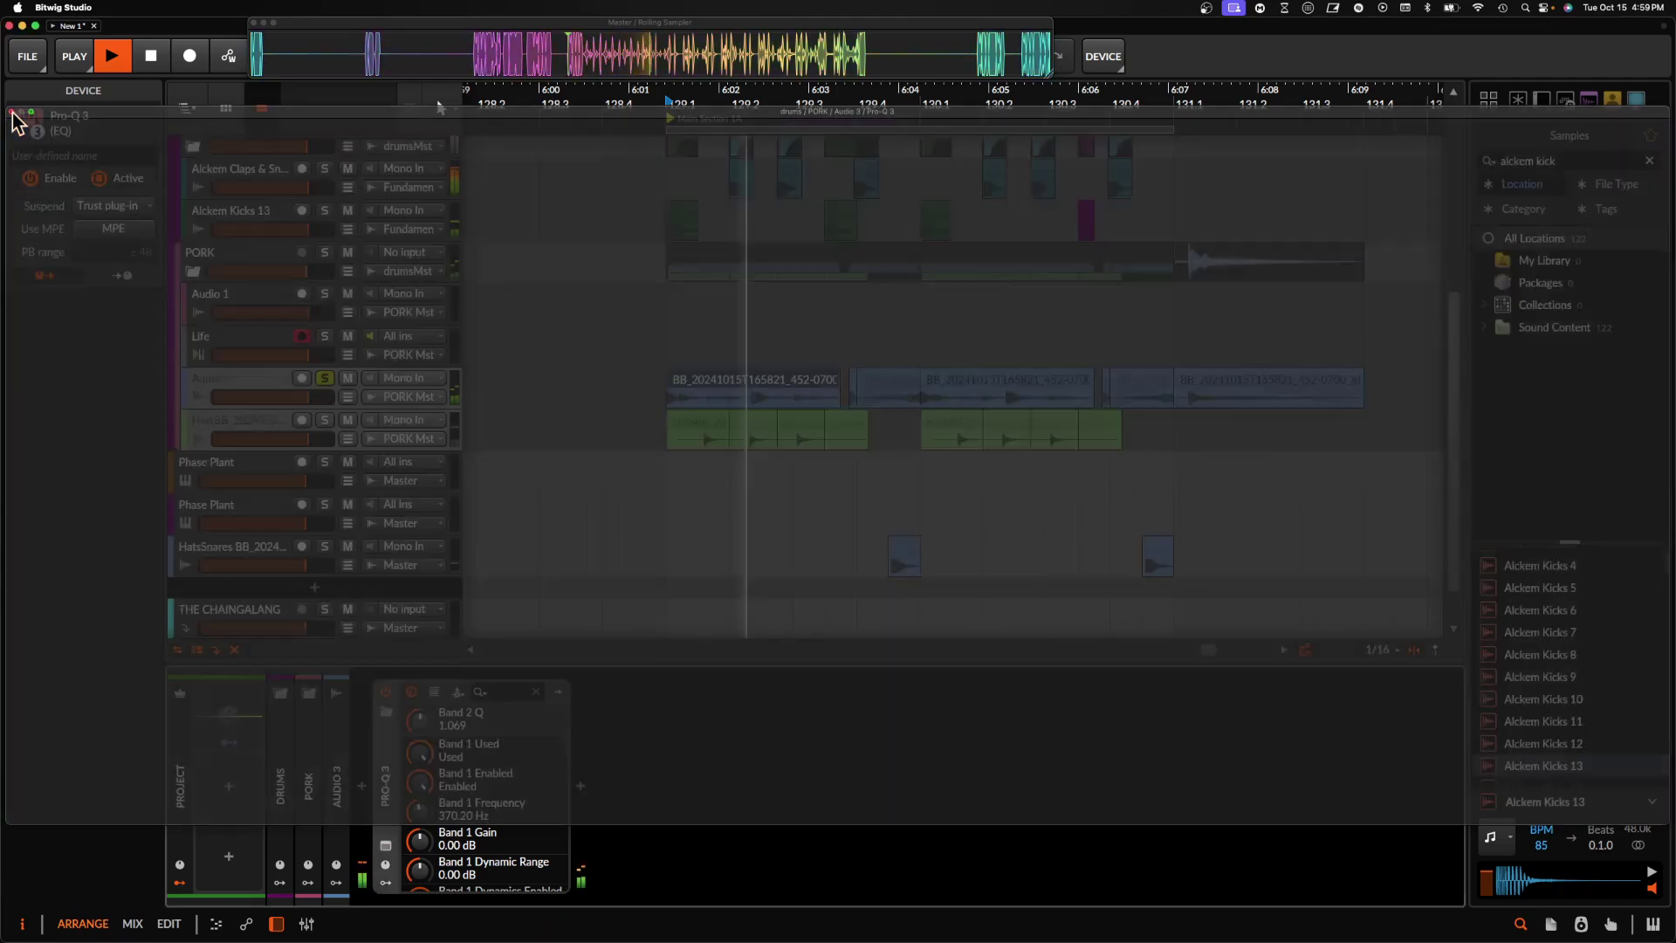
pyautogui.click(262, 390)
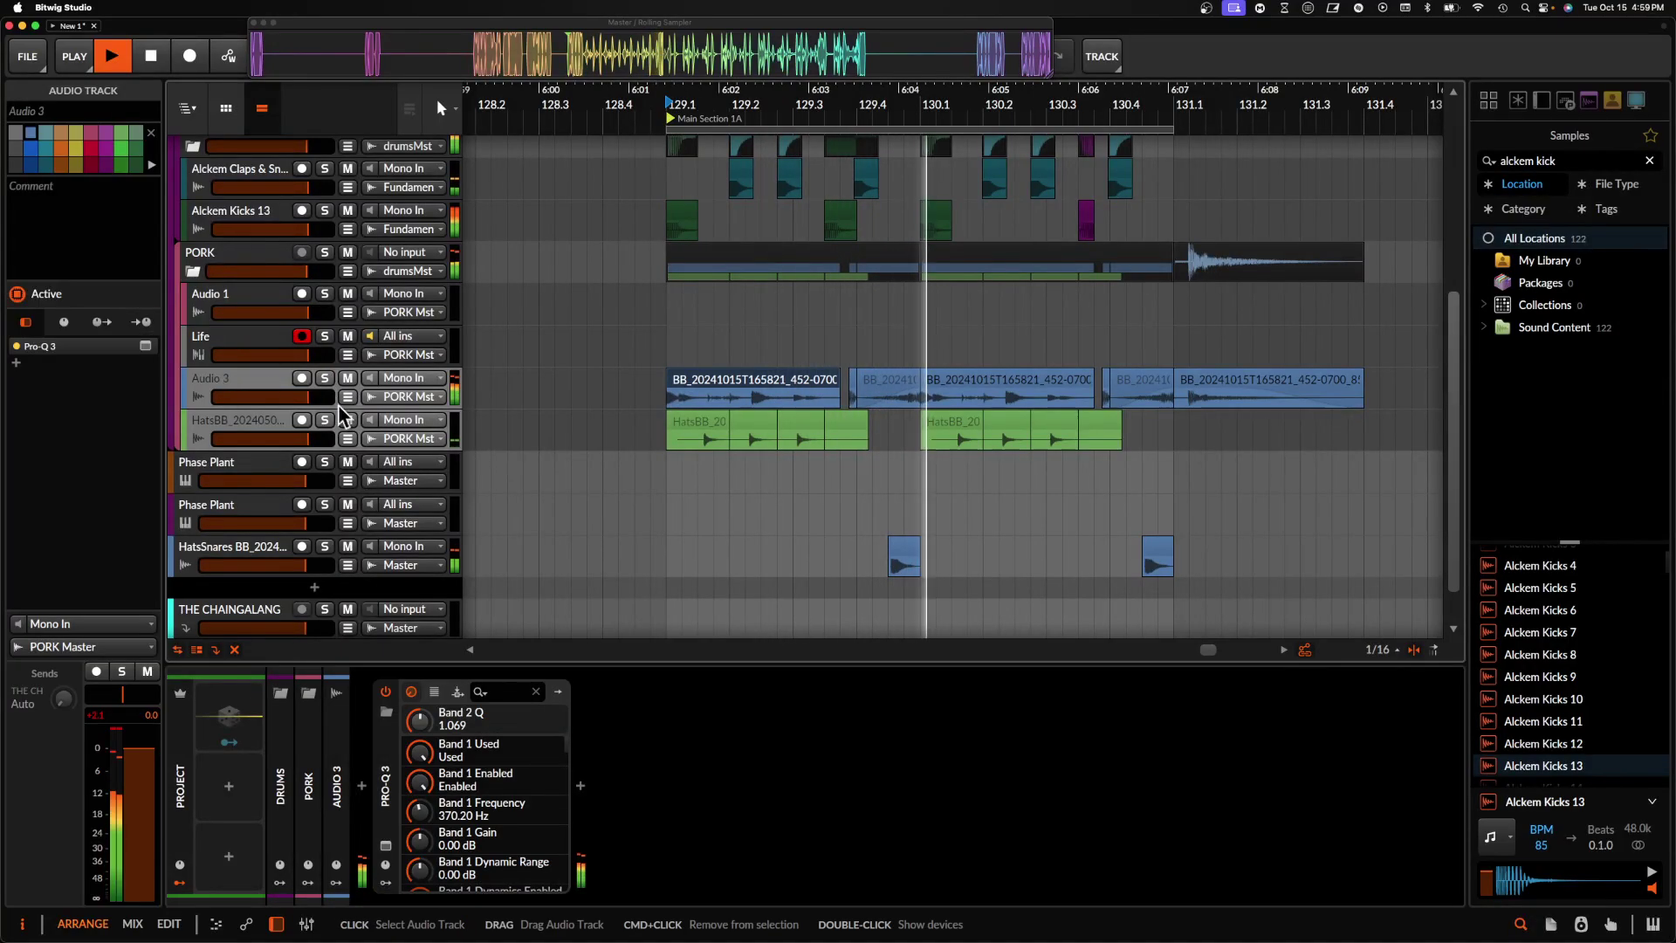
# - Duplicate the two bars from 129.1.1 to 131.1.1 across all bass and drum tracks to 131.1.1
pyautogui.hscroll(3, 861, 390)
pyautogui.scroll(2, 860, 389)
pyautogui.scroll(-1, 862, 395)
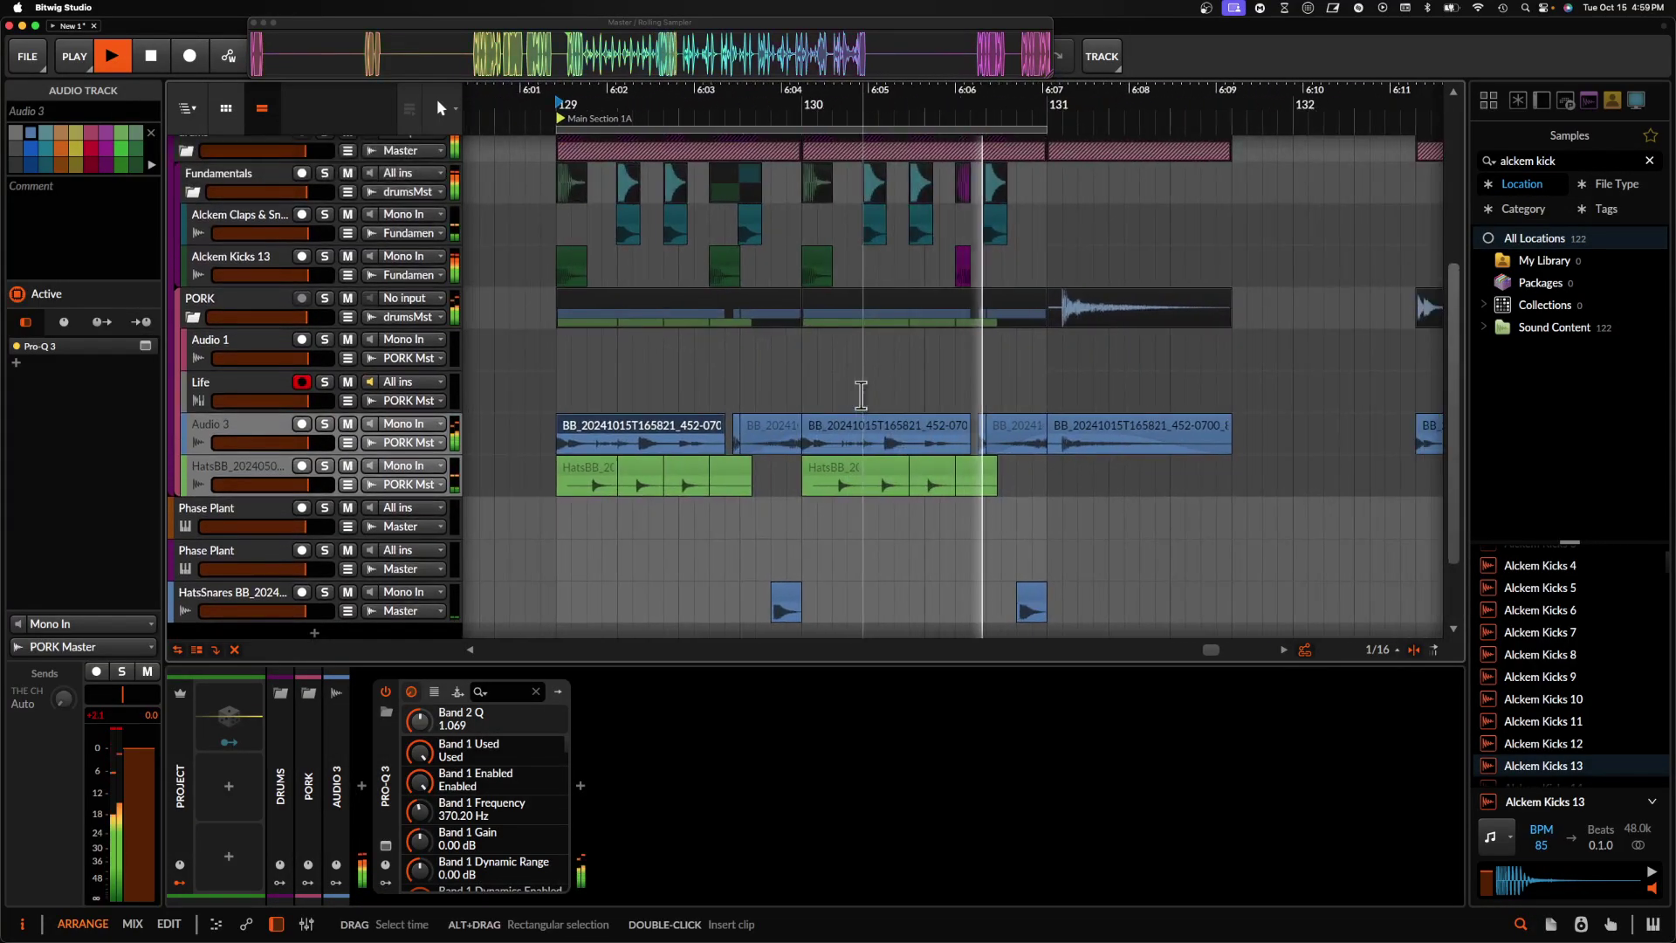
pyautogui.scroll(-4, 860, 395)
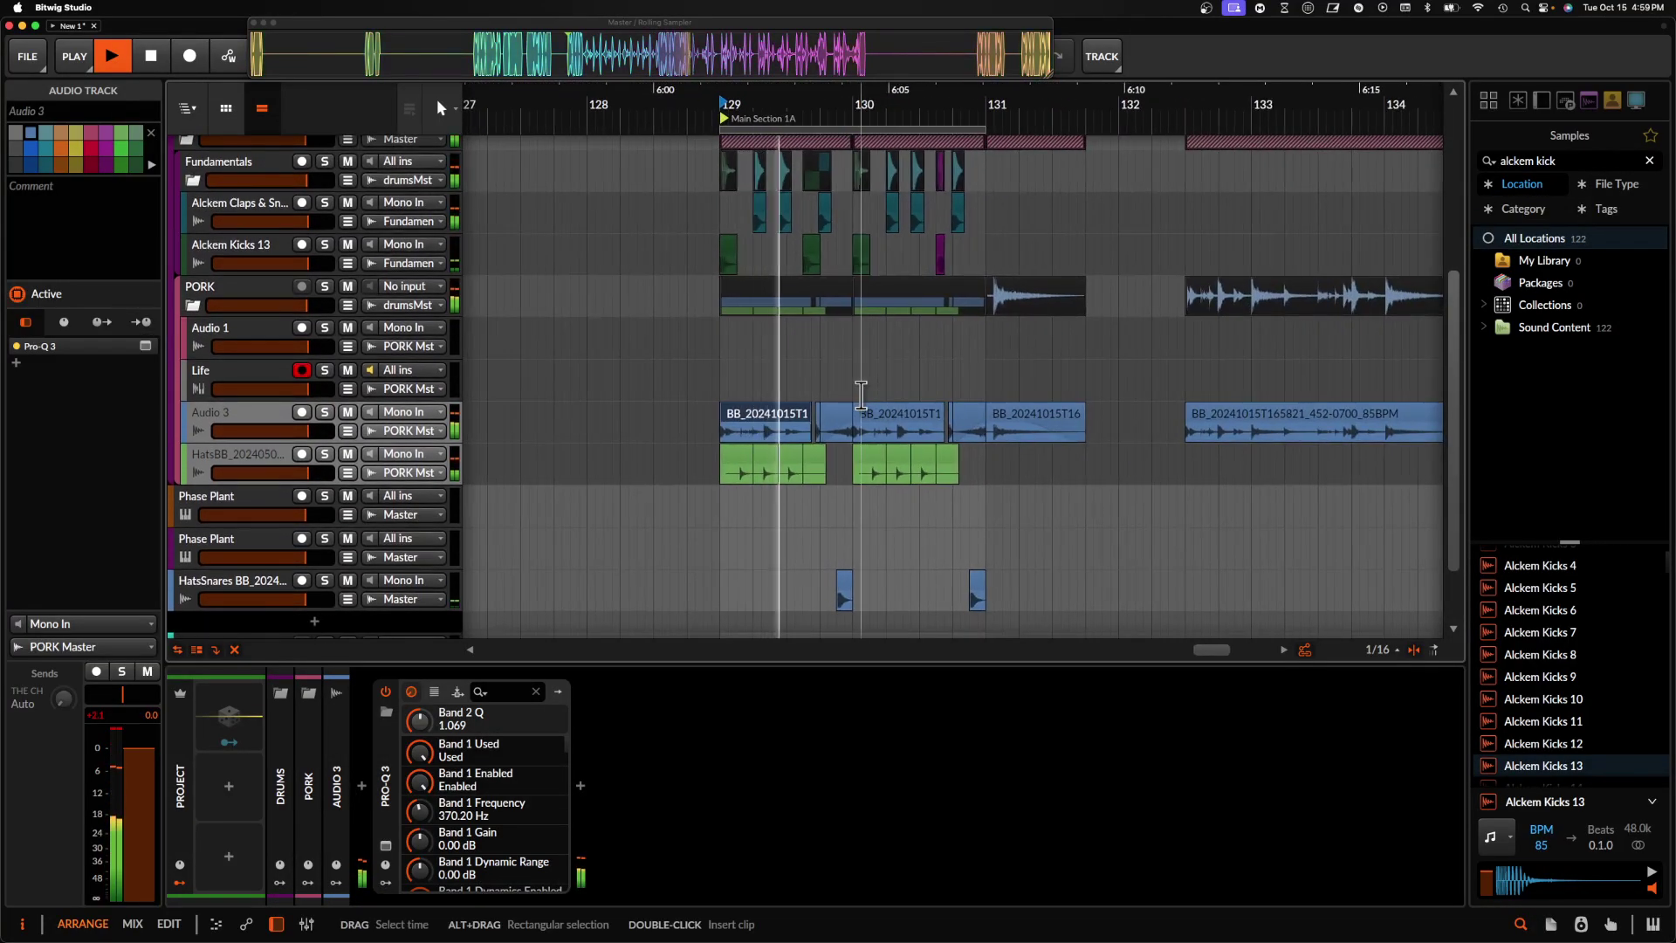
pyautogui.scroll(-3, 861, 394)
pyautogui.scroll(5, 860, 395)
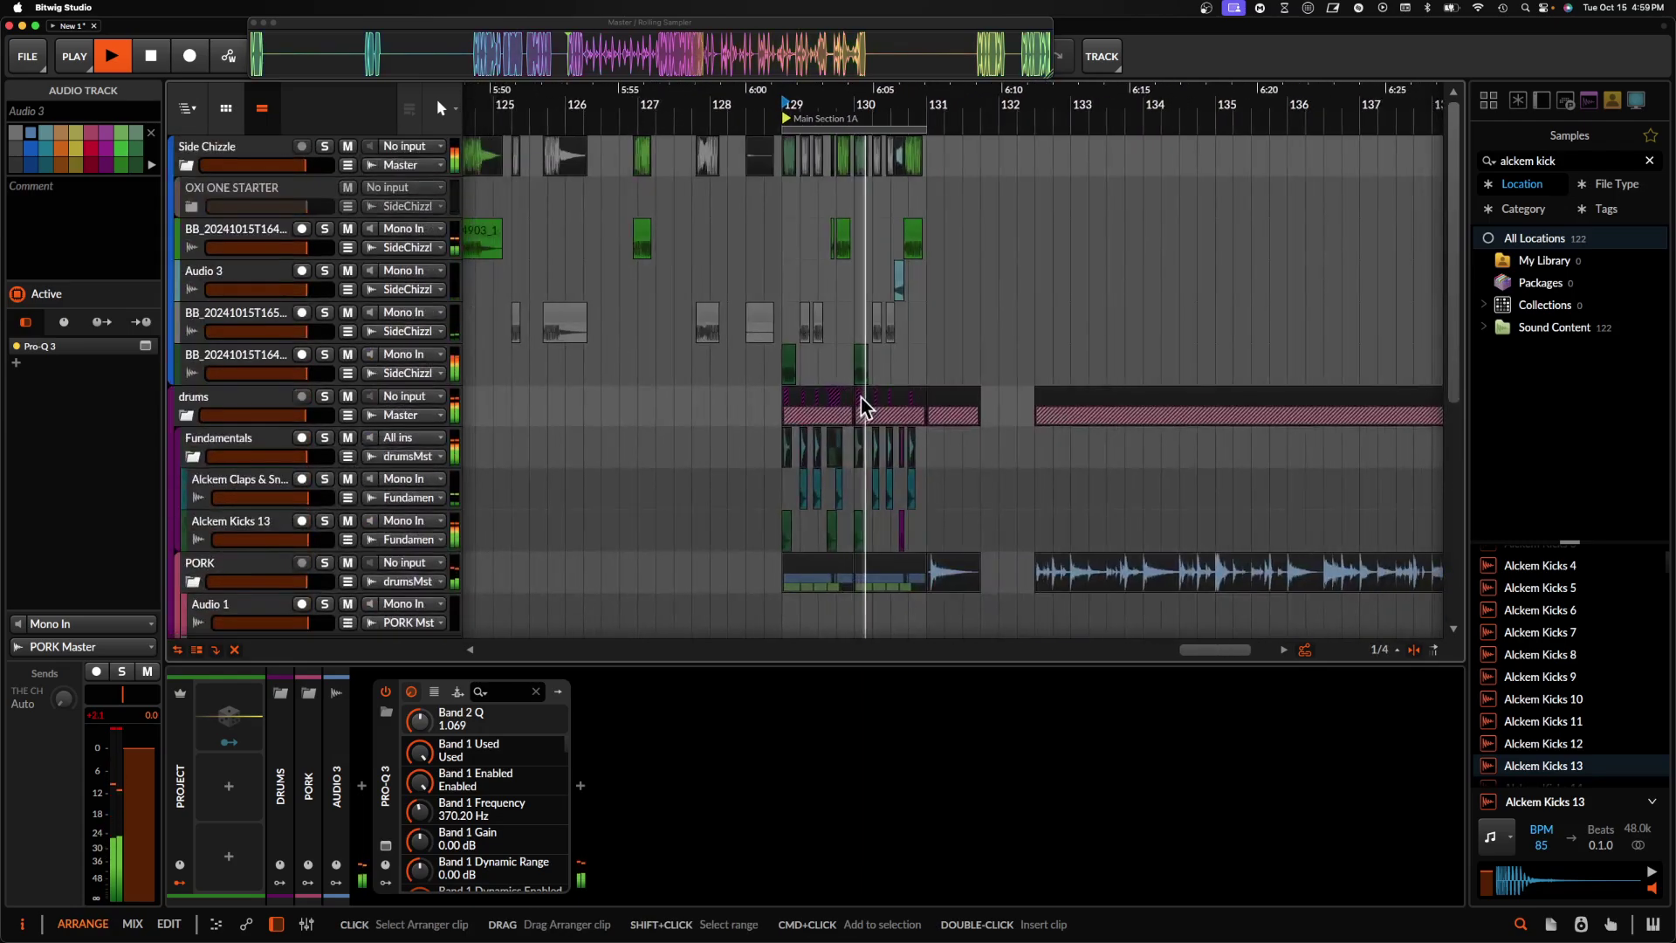
pyautogui.scroll(-2, 860, 396)
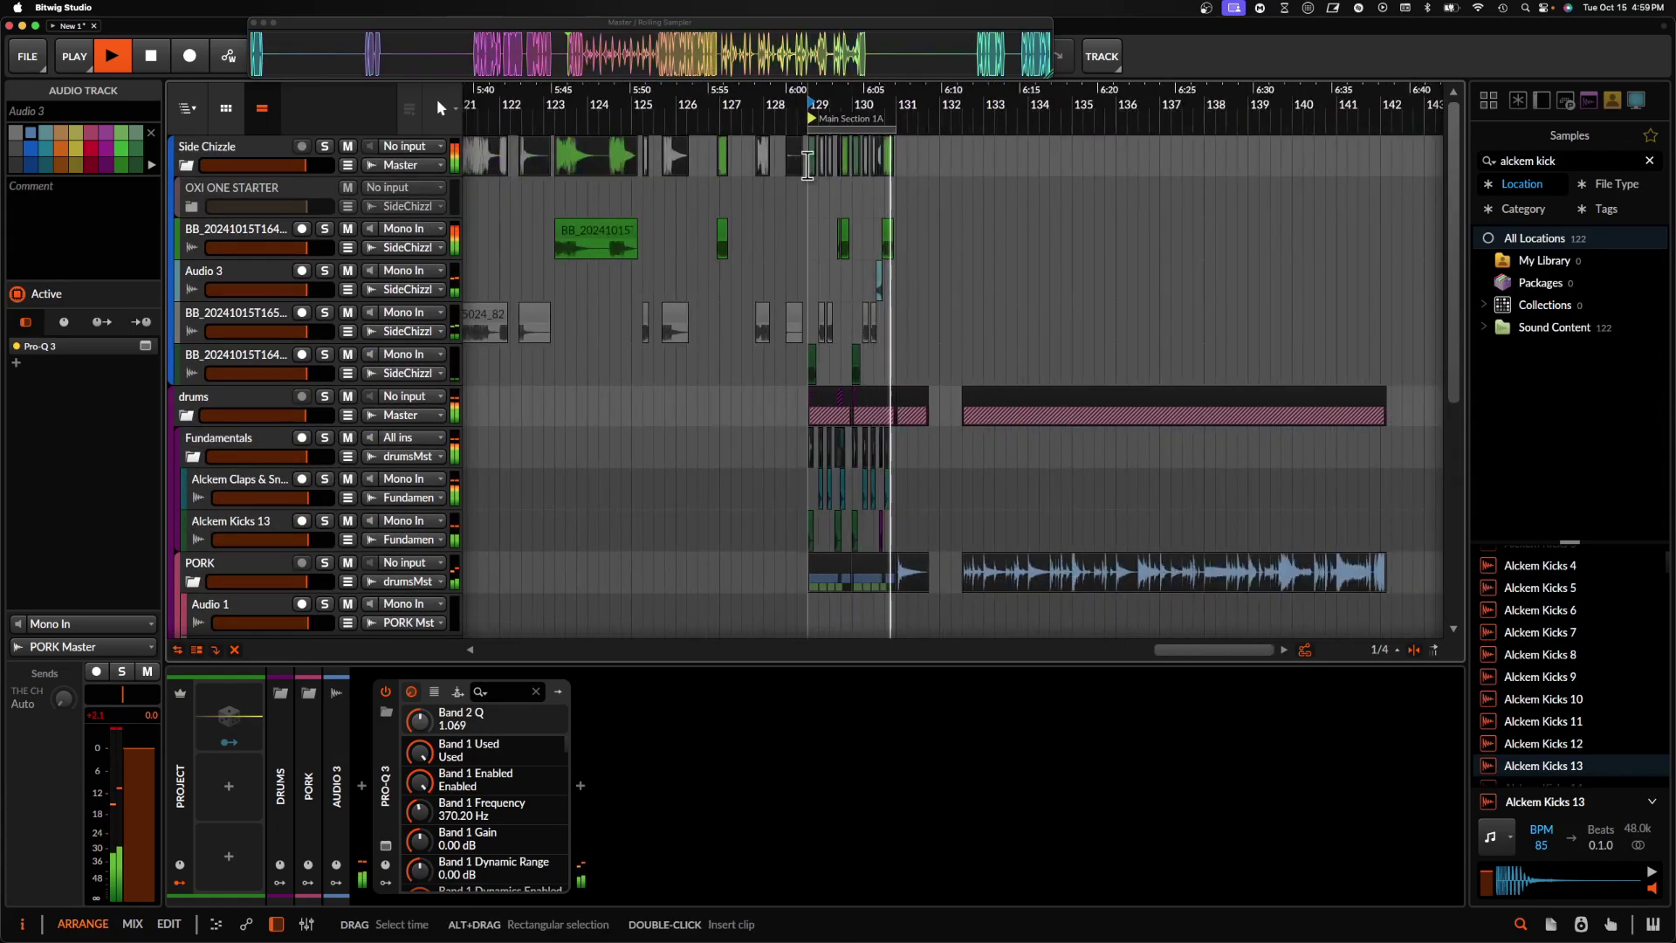
pyautogui.moveTo(808, 164); pyautogui.dragTo(898, 710)
pyautogui.press('super+d')
# - Audition the spare bass clips before Main Section 1A, from 123.2.3 to the clip at 127.4.2
pyautogui.scroll(5, 869, 367)
pyautogui.scroll(3, 730, 266)
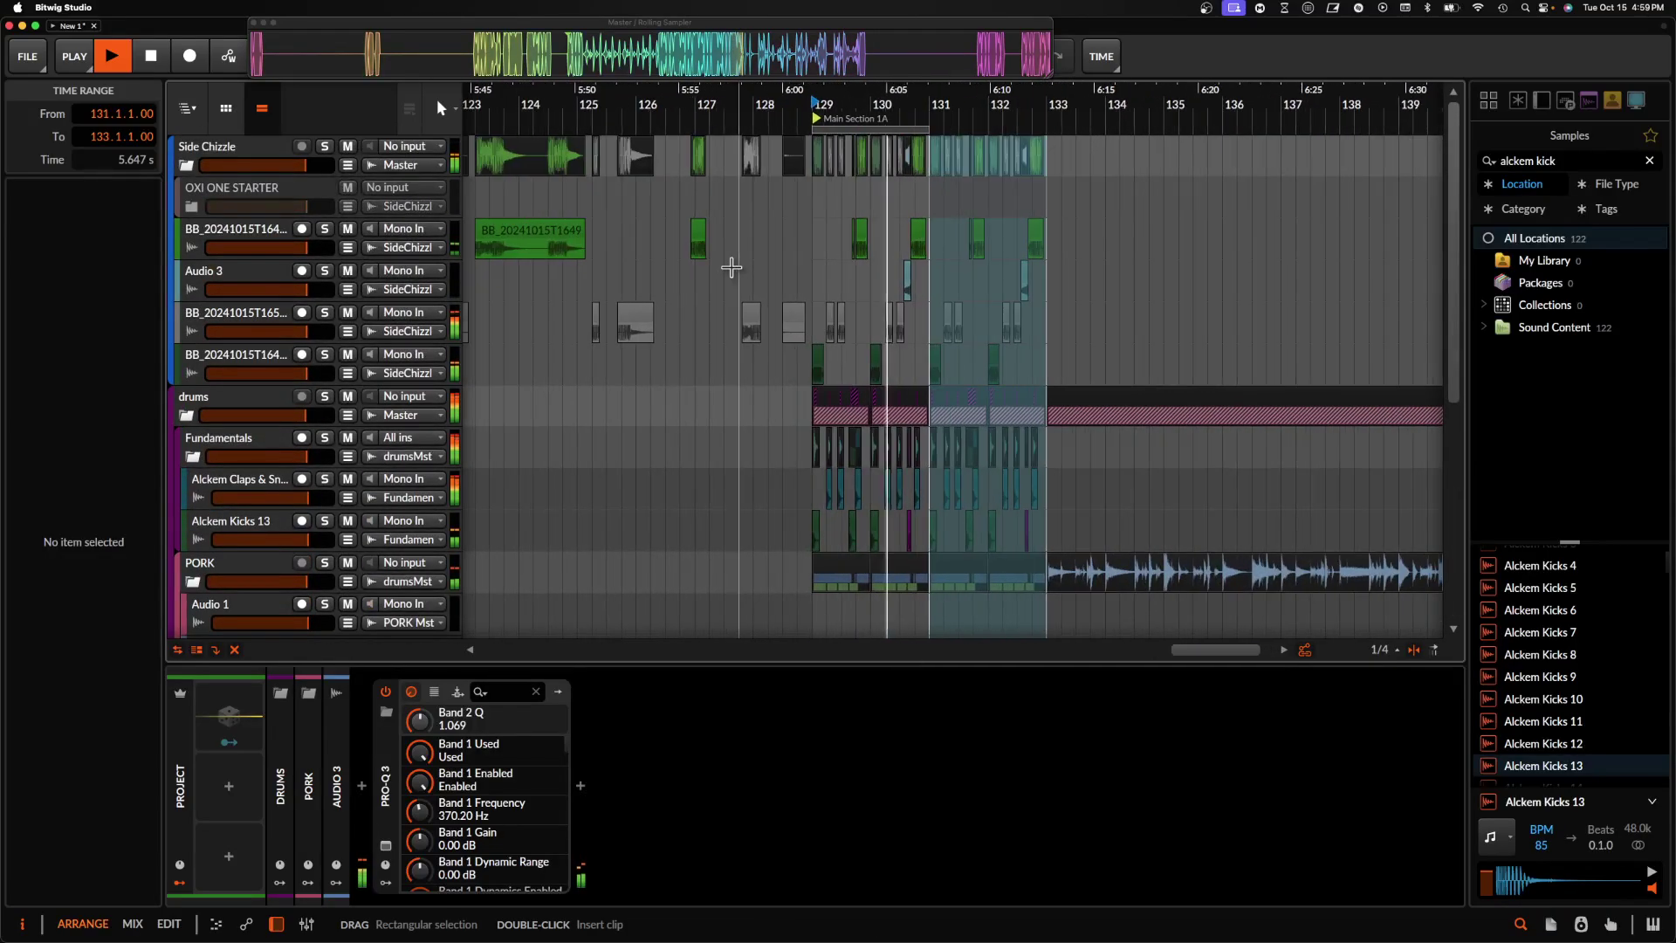
pyautogui.scroll(3, 586, 234)
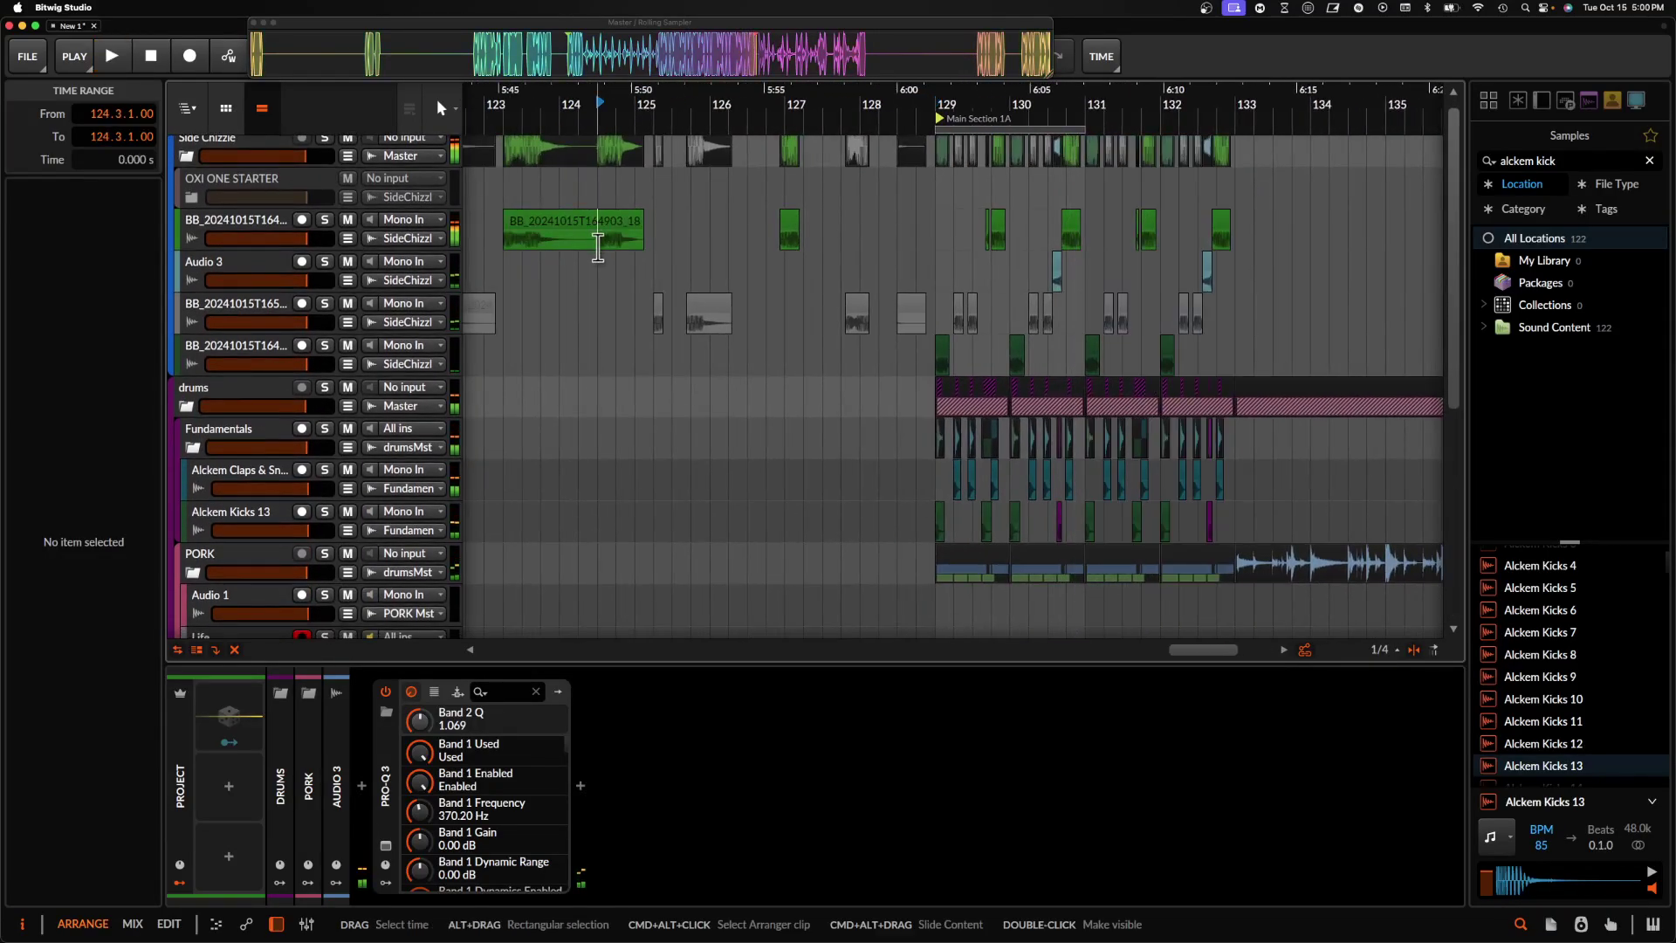
pyautogui.click(599, 248)
pyautogui.hscroll(-3, 598, 247)
pyautogui.click(598, 247)
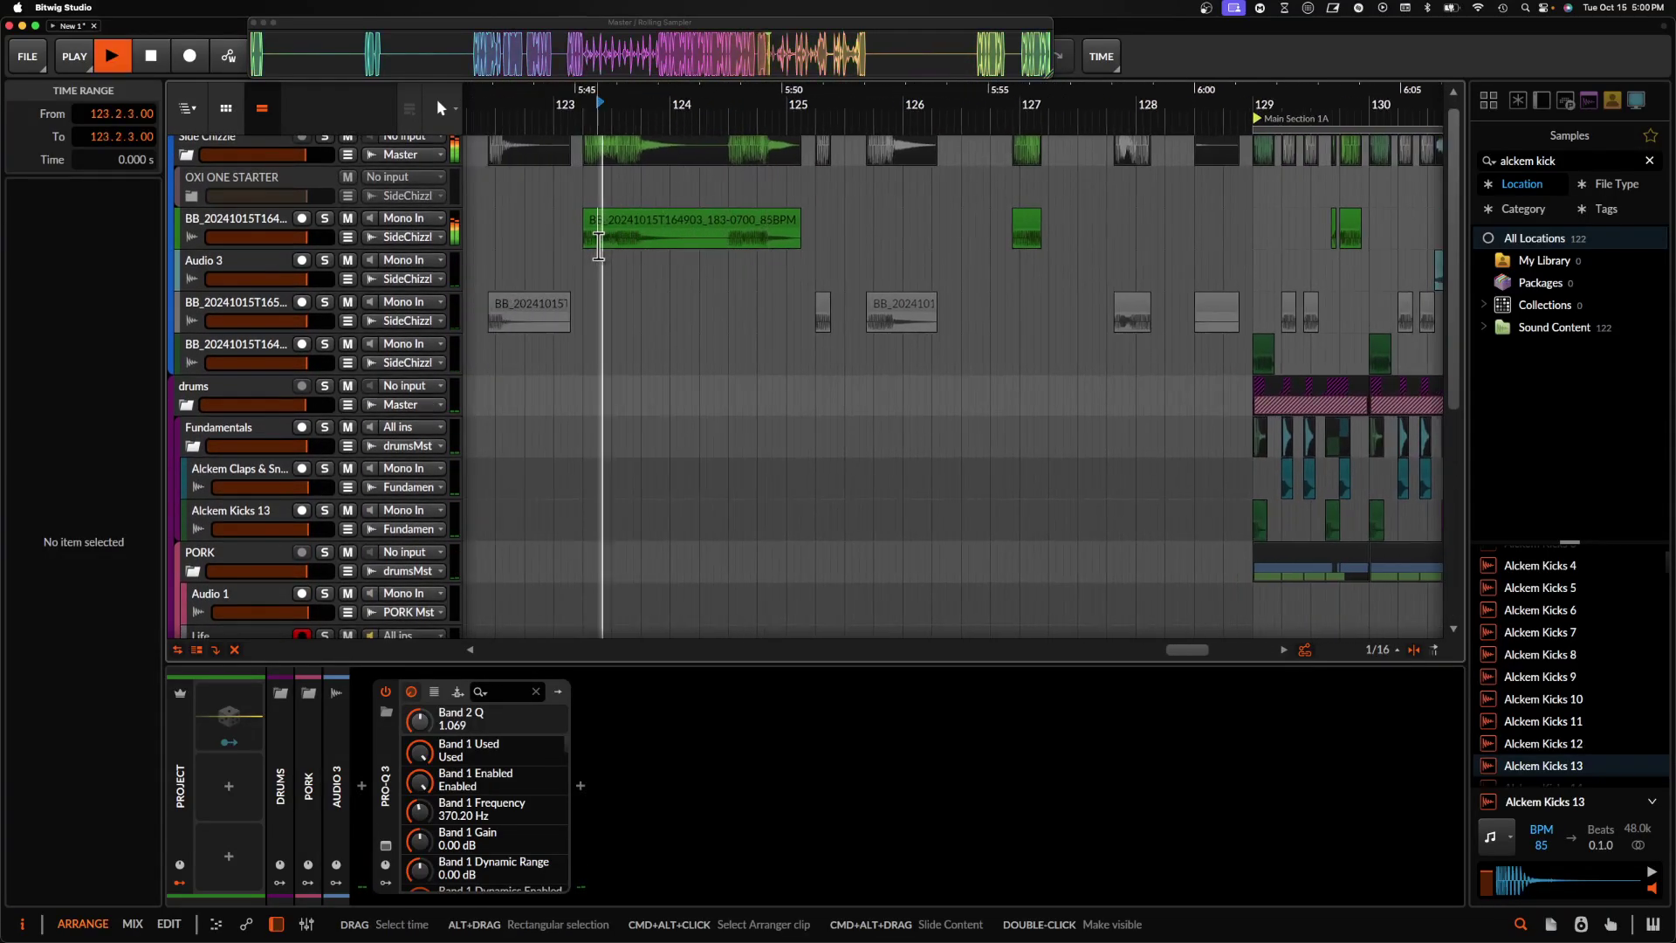
pyautogui.click(886, 313)
pyautogui.press('space')
pyautogui.click(1134, 306)
pyautogui.press('space')
pyautogui.hscroll(2, 1134, 306)
pyautogui.scroll(3, 1135, 305)
pyautogui.press('space')
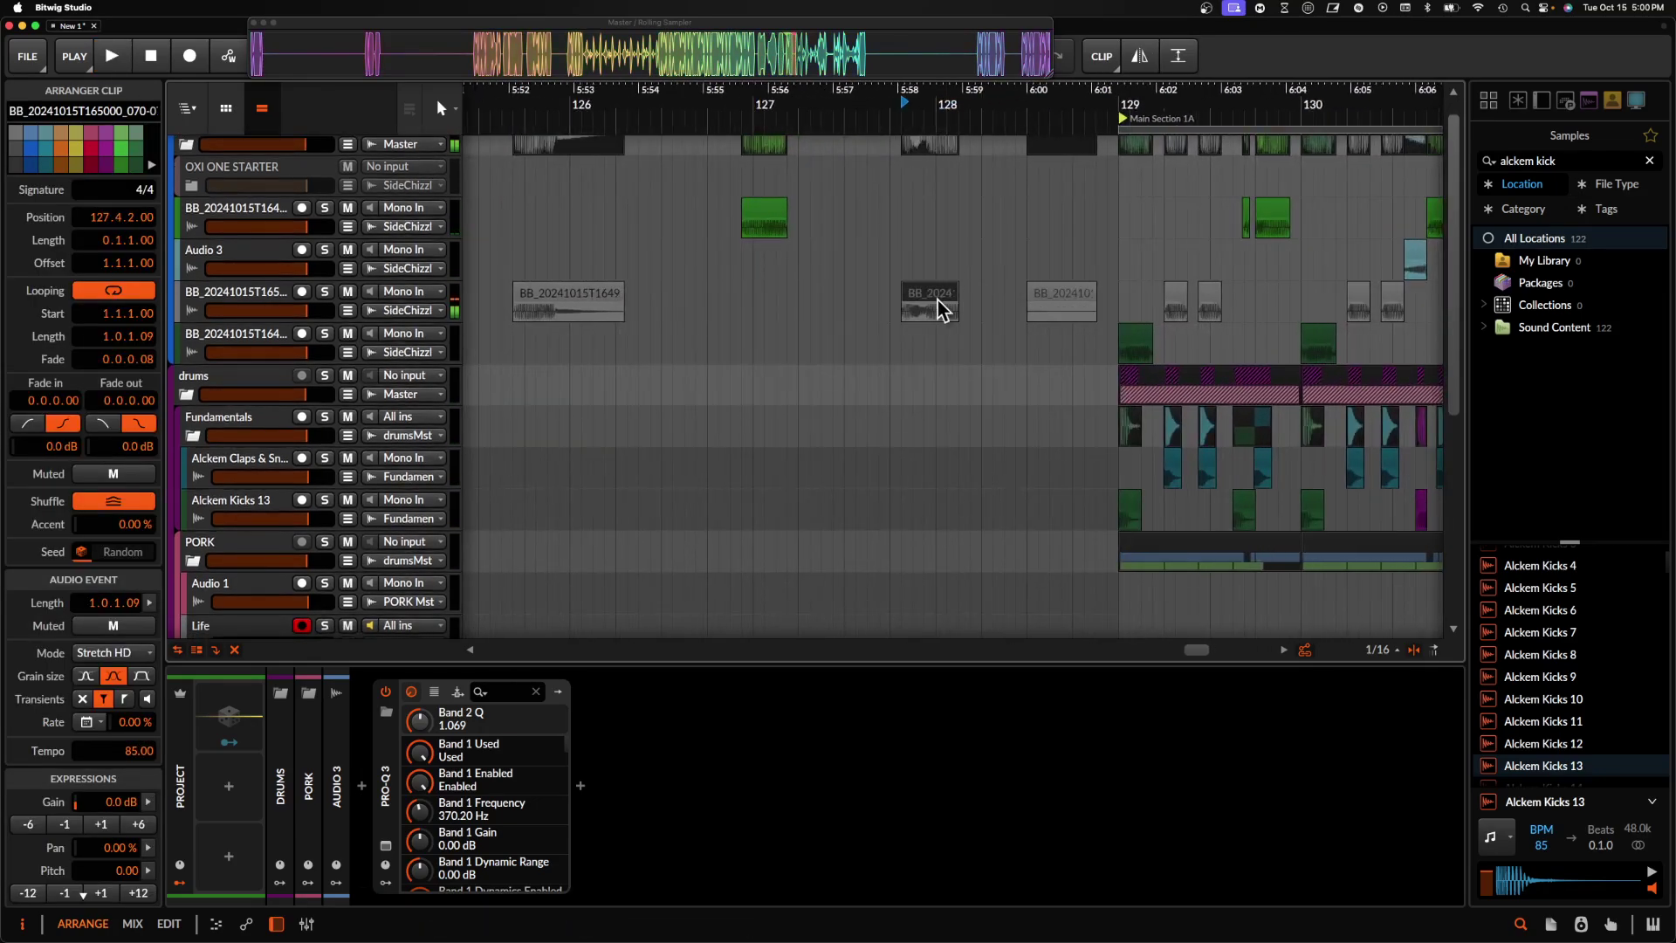
# - Extend the loop region starting at 129.1.1 to a length of four bars
pyautogui.scroll(-4, 938, 299)
pyautogui.hscroll(3, 938, 298)
pyautogui.scroll(4, 945, 298)
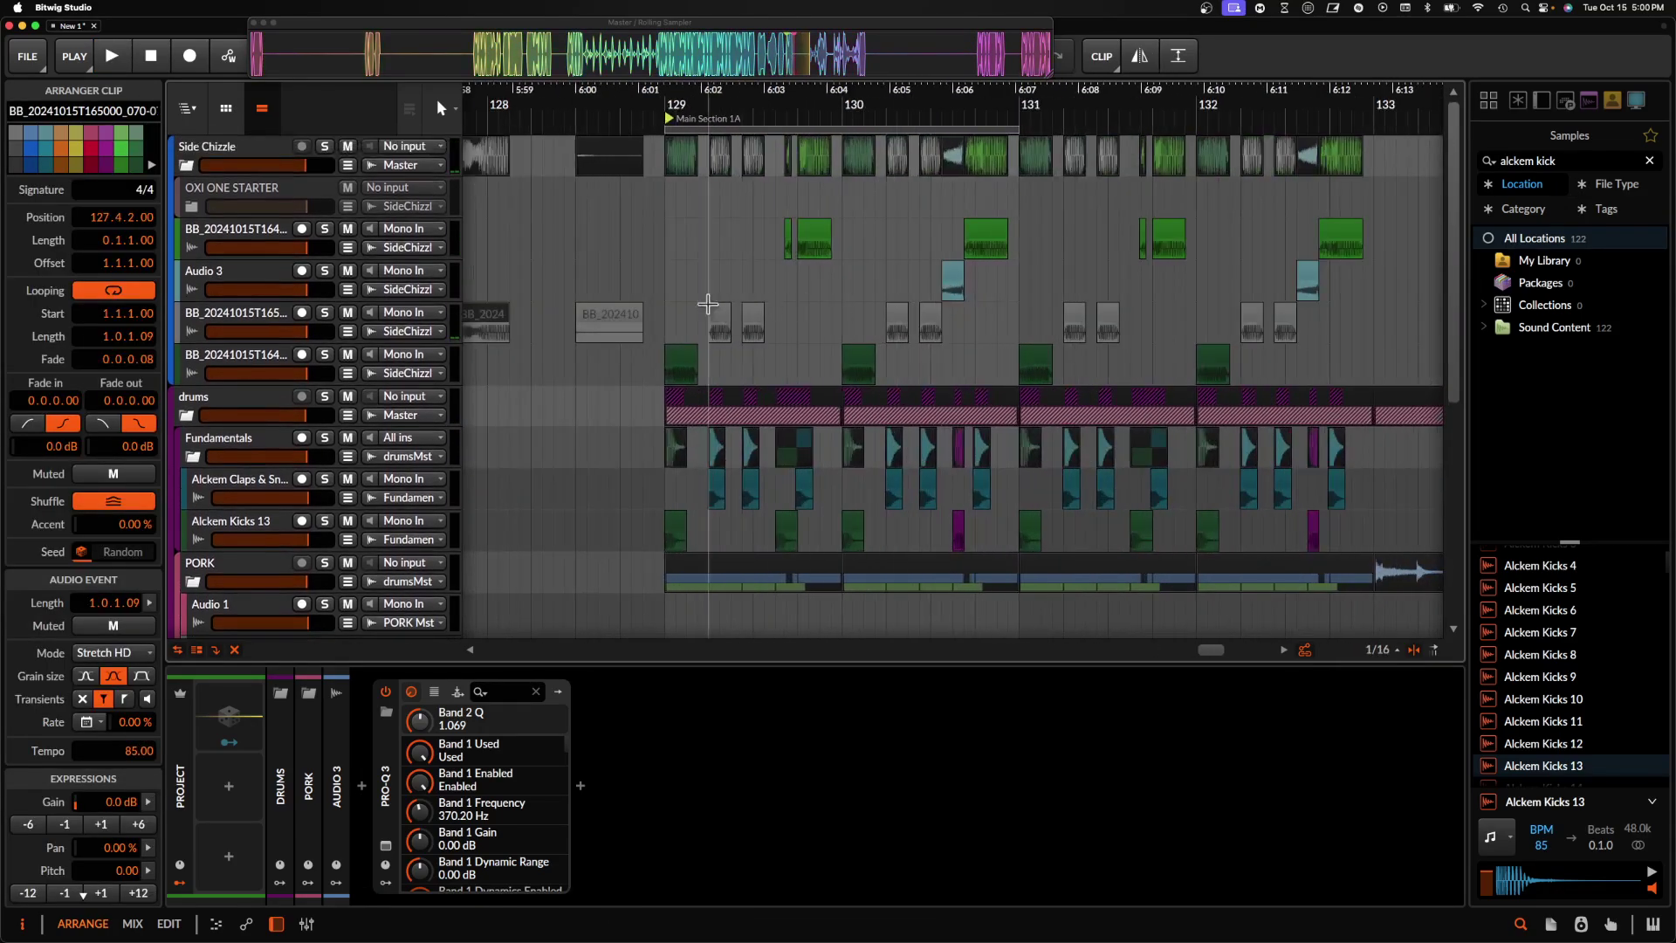
pyautogui.scroll(-3, 1029, 193)
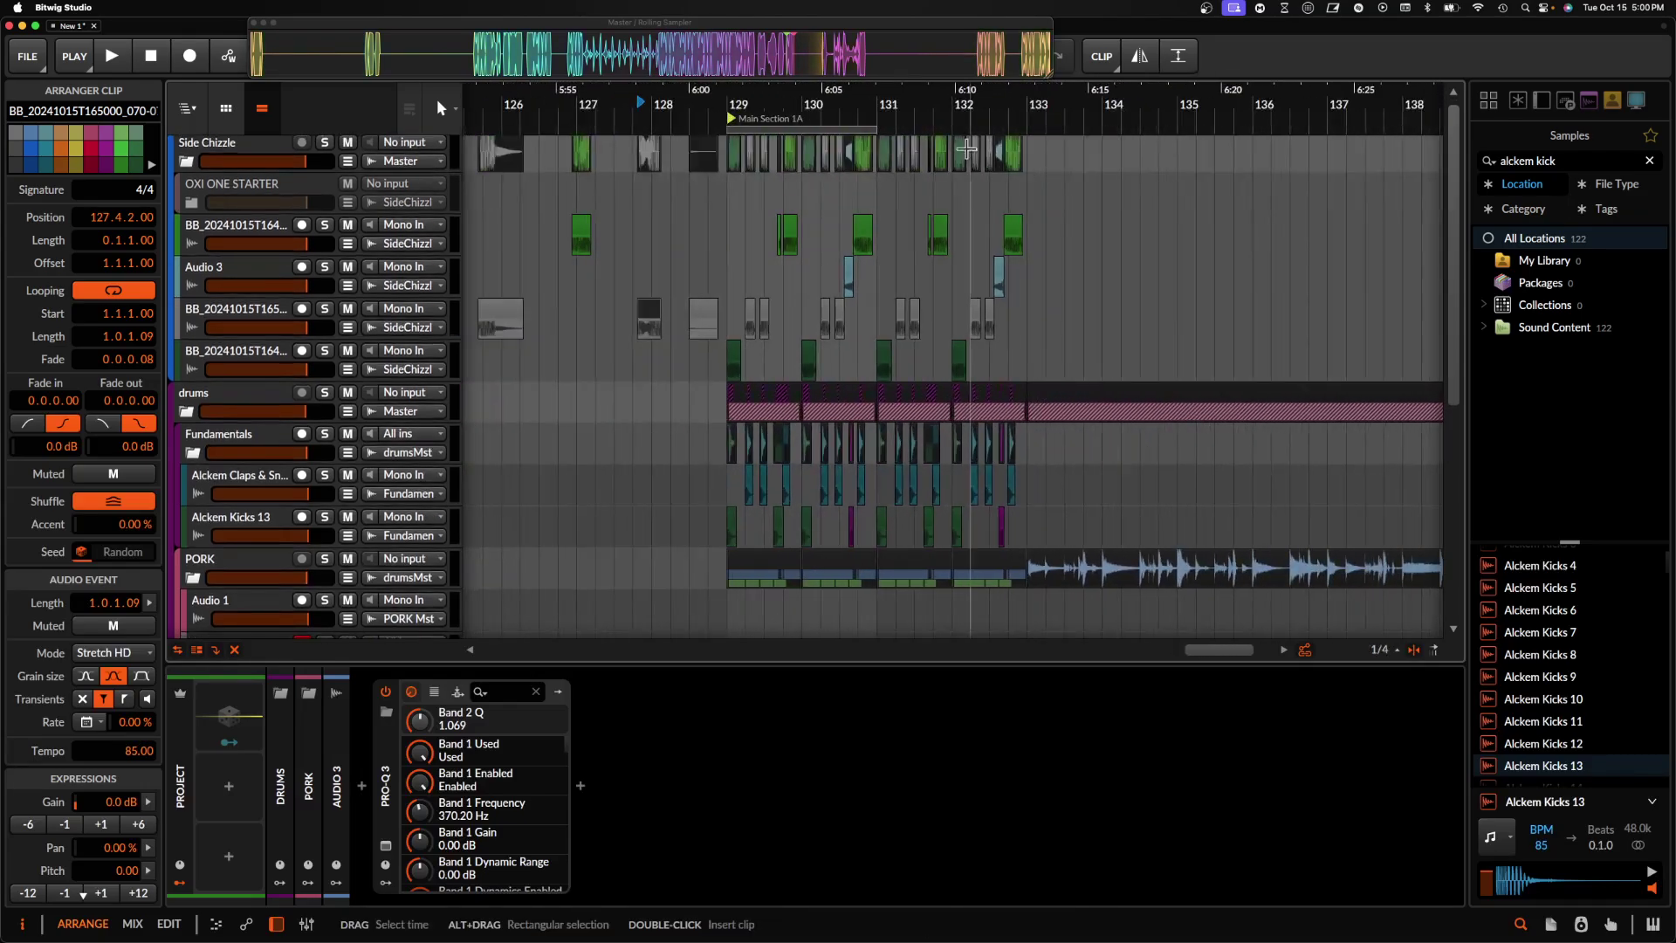
pyautogui.click(874, 130)
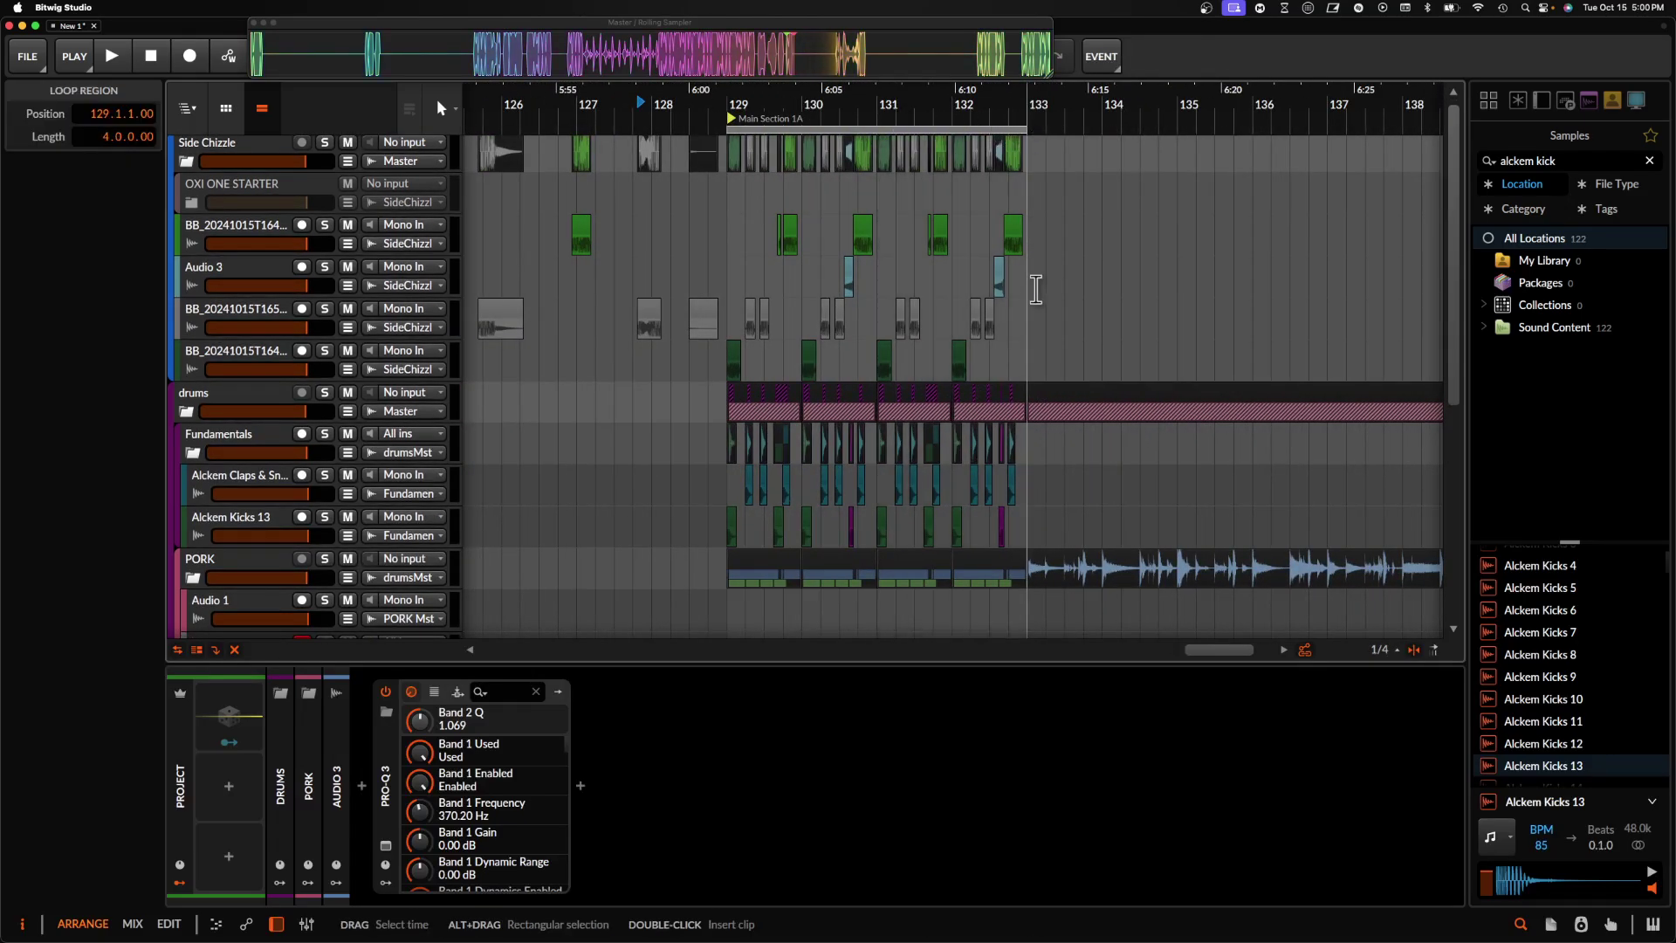
# - Place a copy of the 127.4.2 bass clip at 132.3.4 on the first bass track, replacing the last clip there
pyautogui.scroll(5, 1035, 289)
pyautogui.click(912, 234)
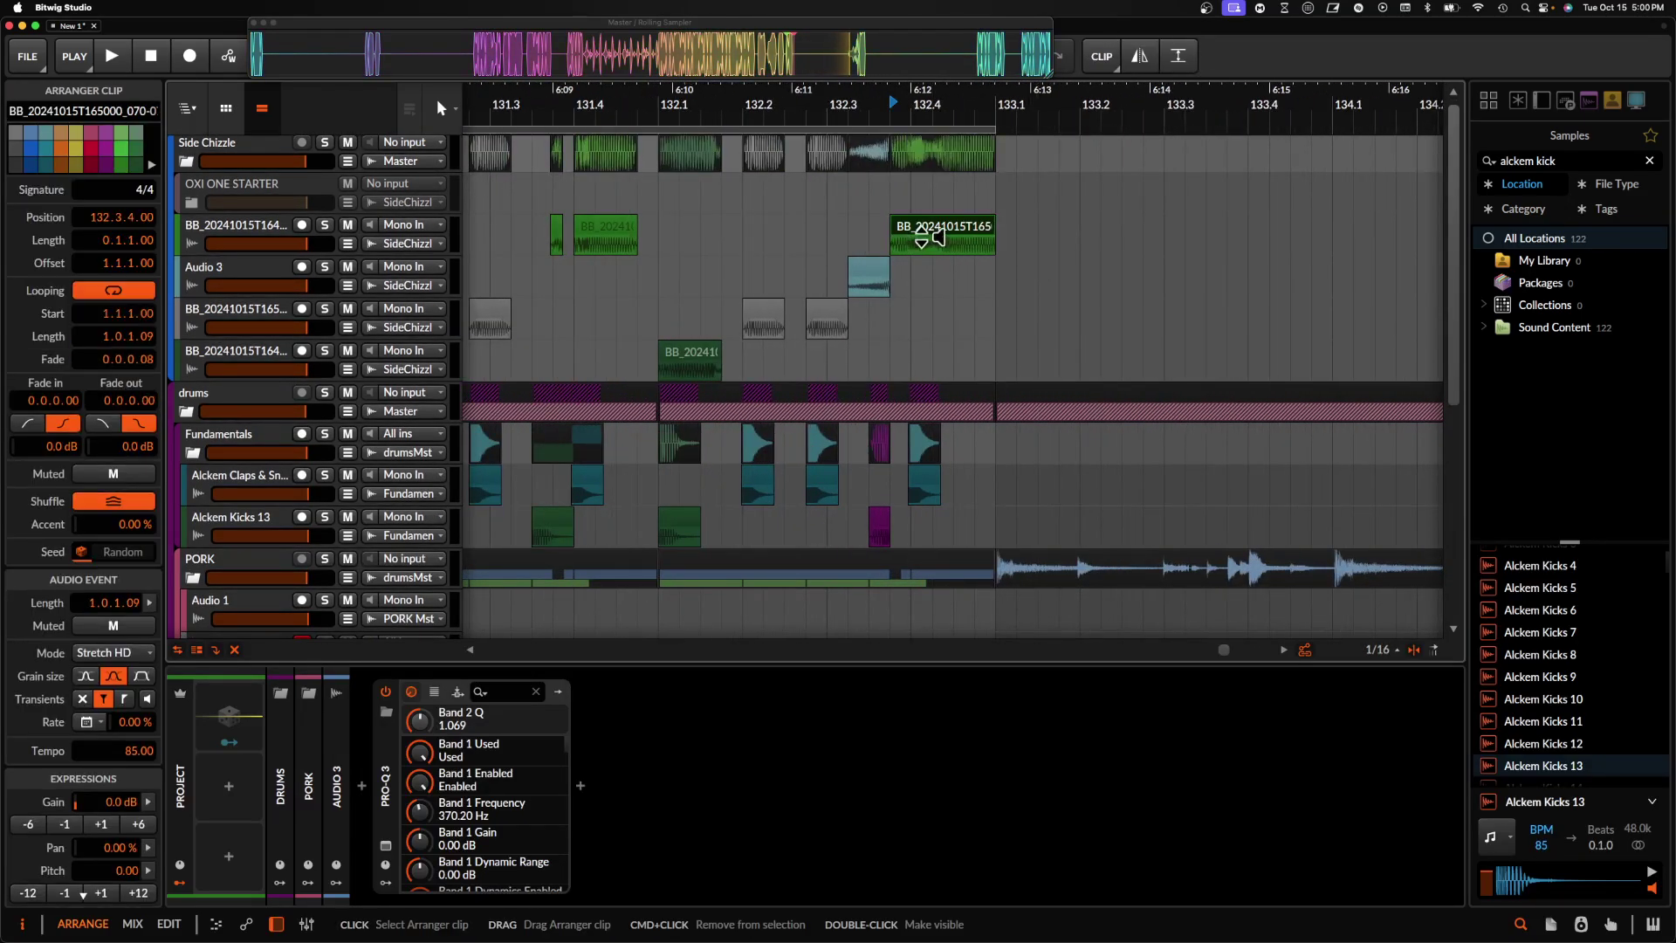
pyautogui.scroll(2, 932, 494)
# - Mute the snare clip at 132.3.4.86 and the kick clip at 132.3.3, and play the result
pyautogui.click(925, 483)
pyautogui.hotkey('alt', 'm')
pyautogui.click(885, 491)
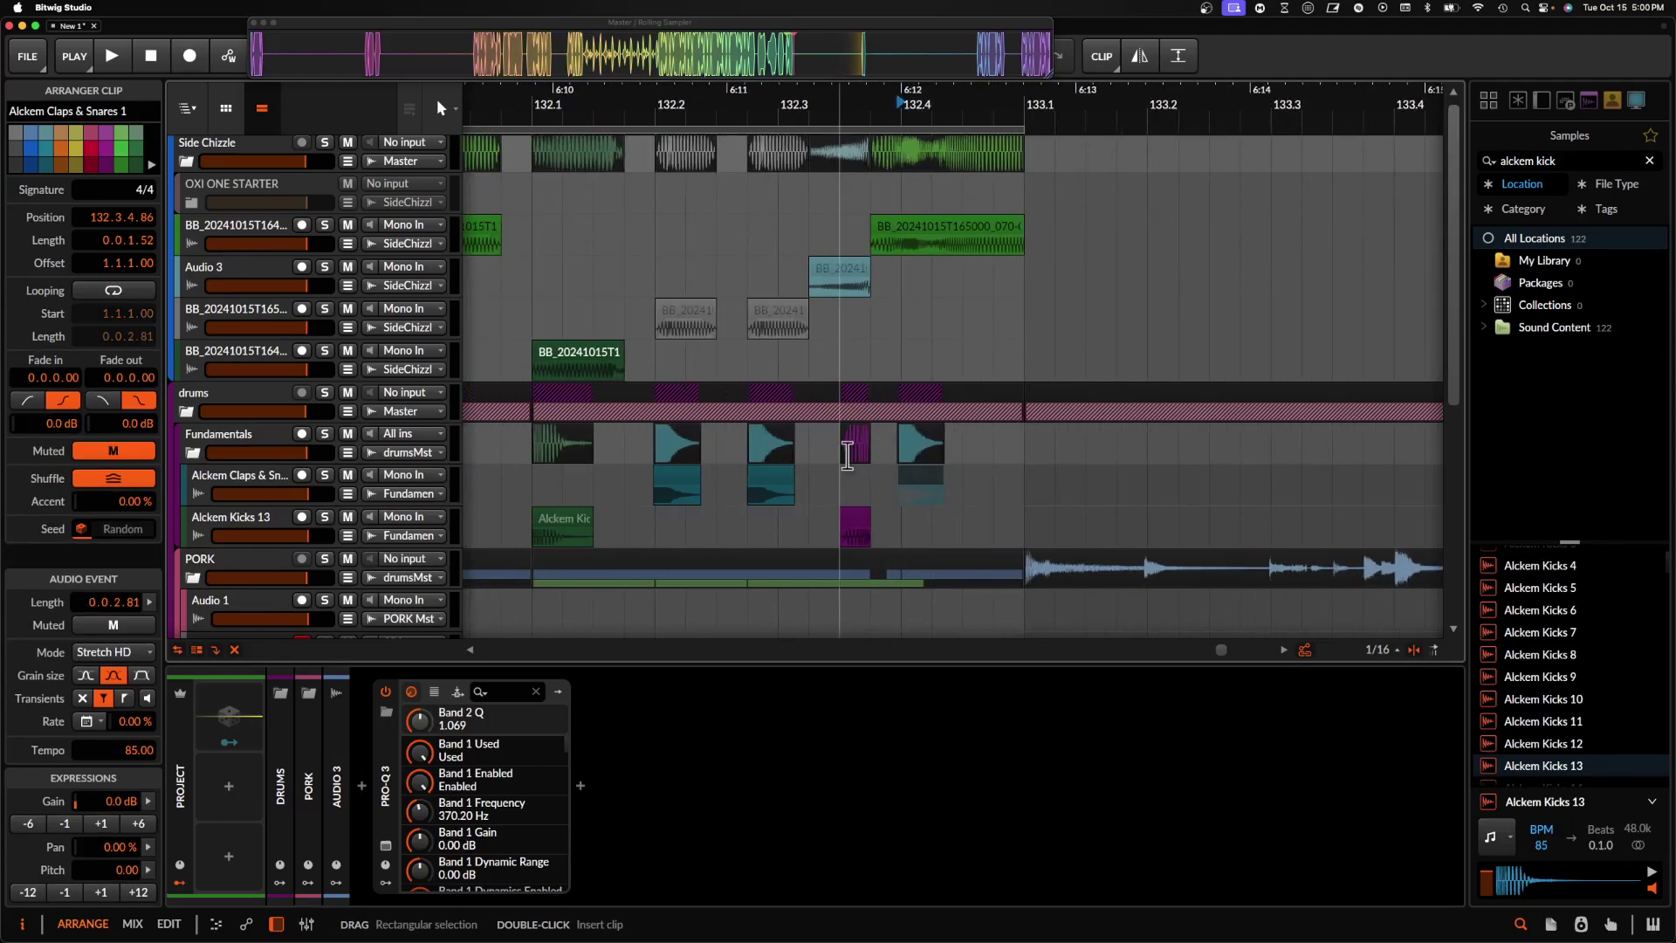
pyautogui.click(854, 521)
pyautogui.press('space')
pyautogui.scroll(-3, 855, 516)
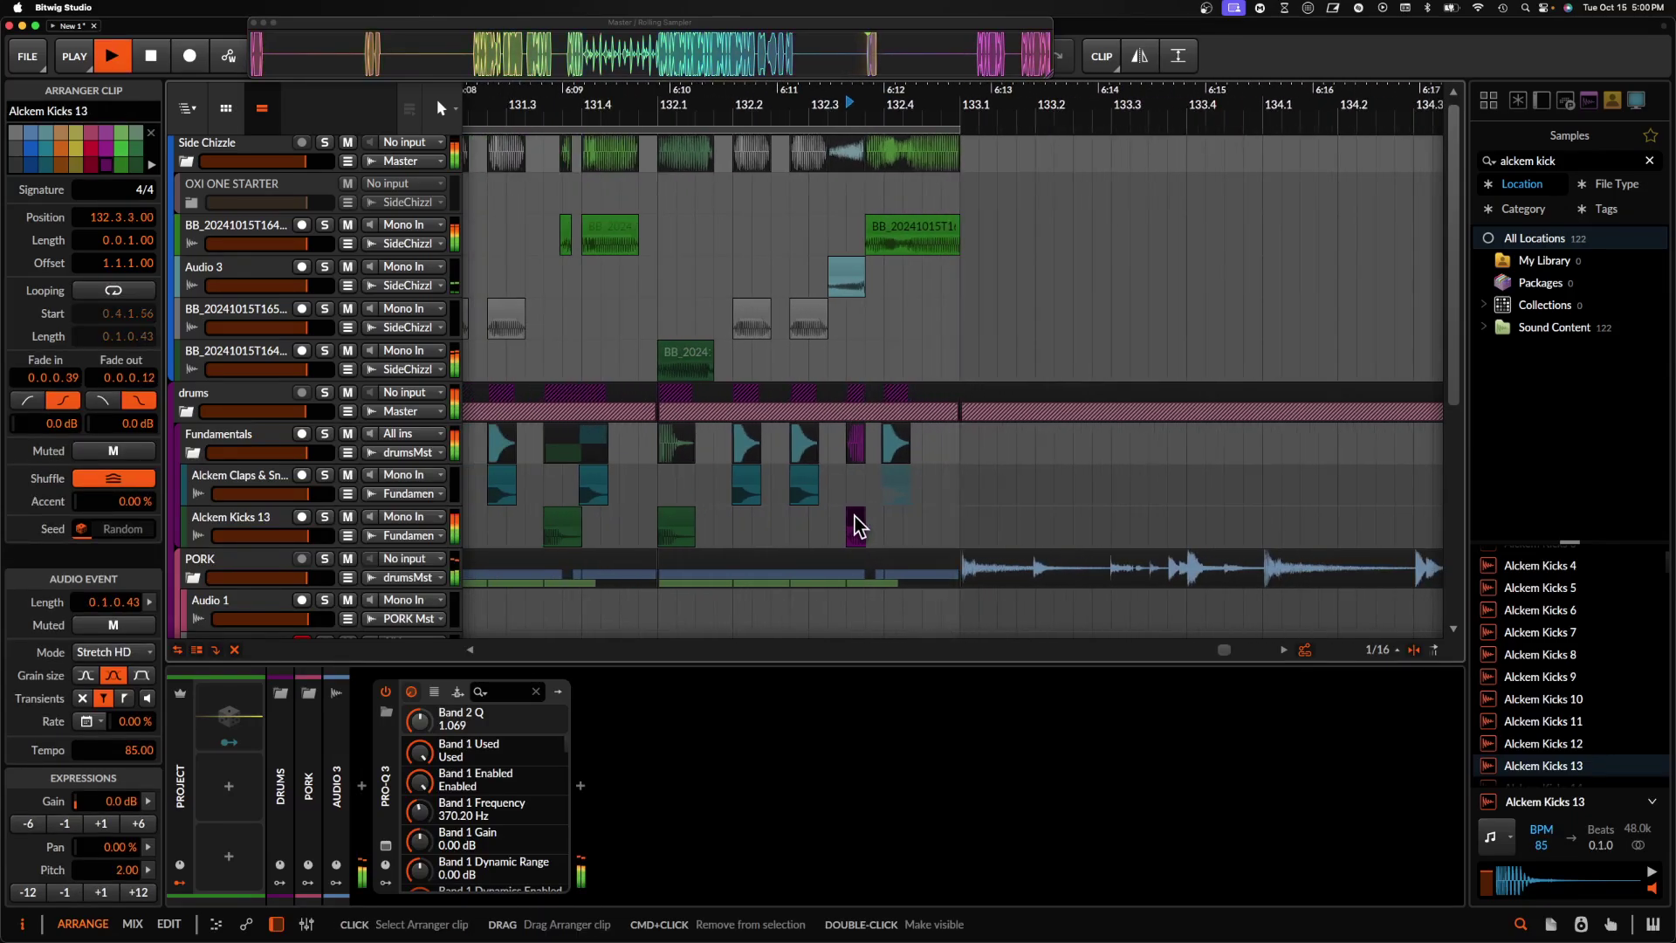
pyautogui.scroll(-3, 856, 516)
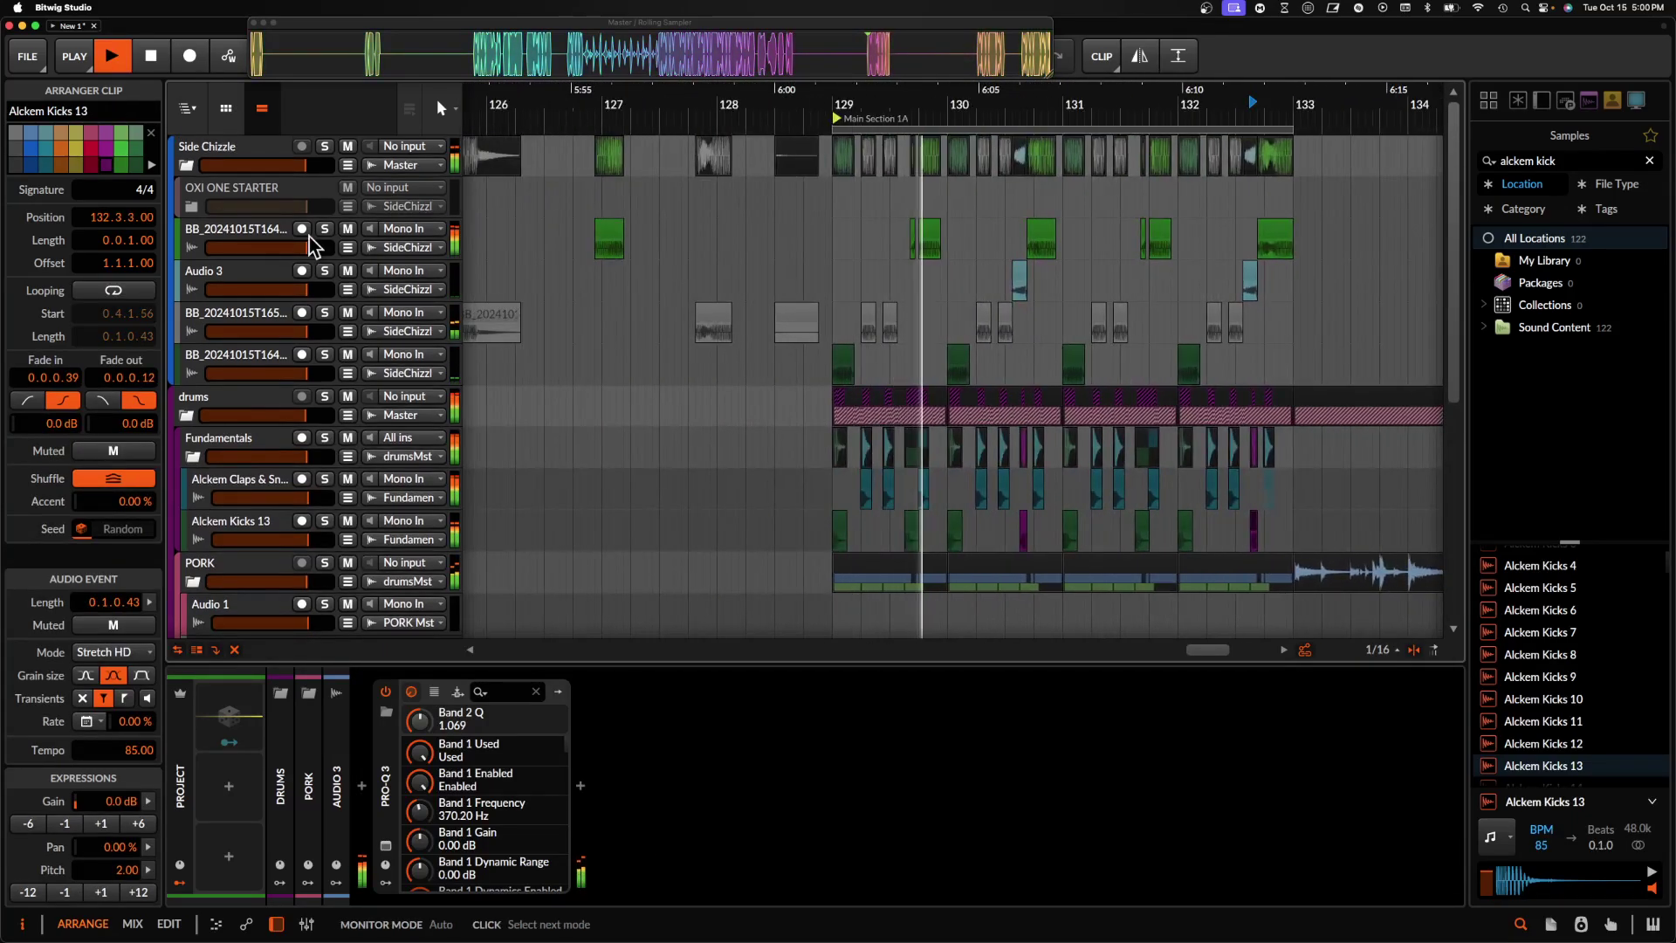
pyautogui.press('space')
# - Group the four bass audio tracks inside Side Chizzle and name the group bas
pyautogui.click(272, 234)
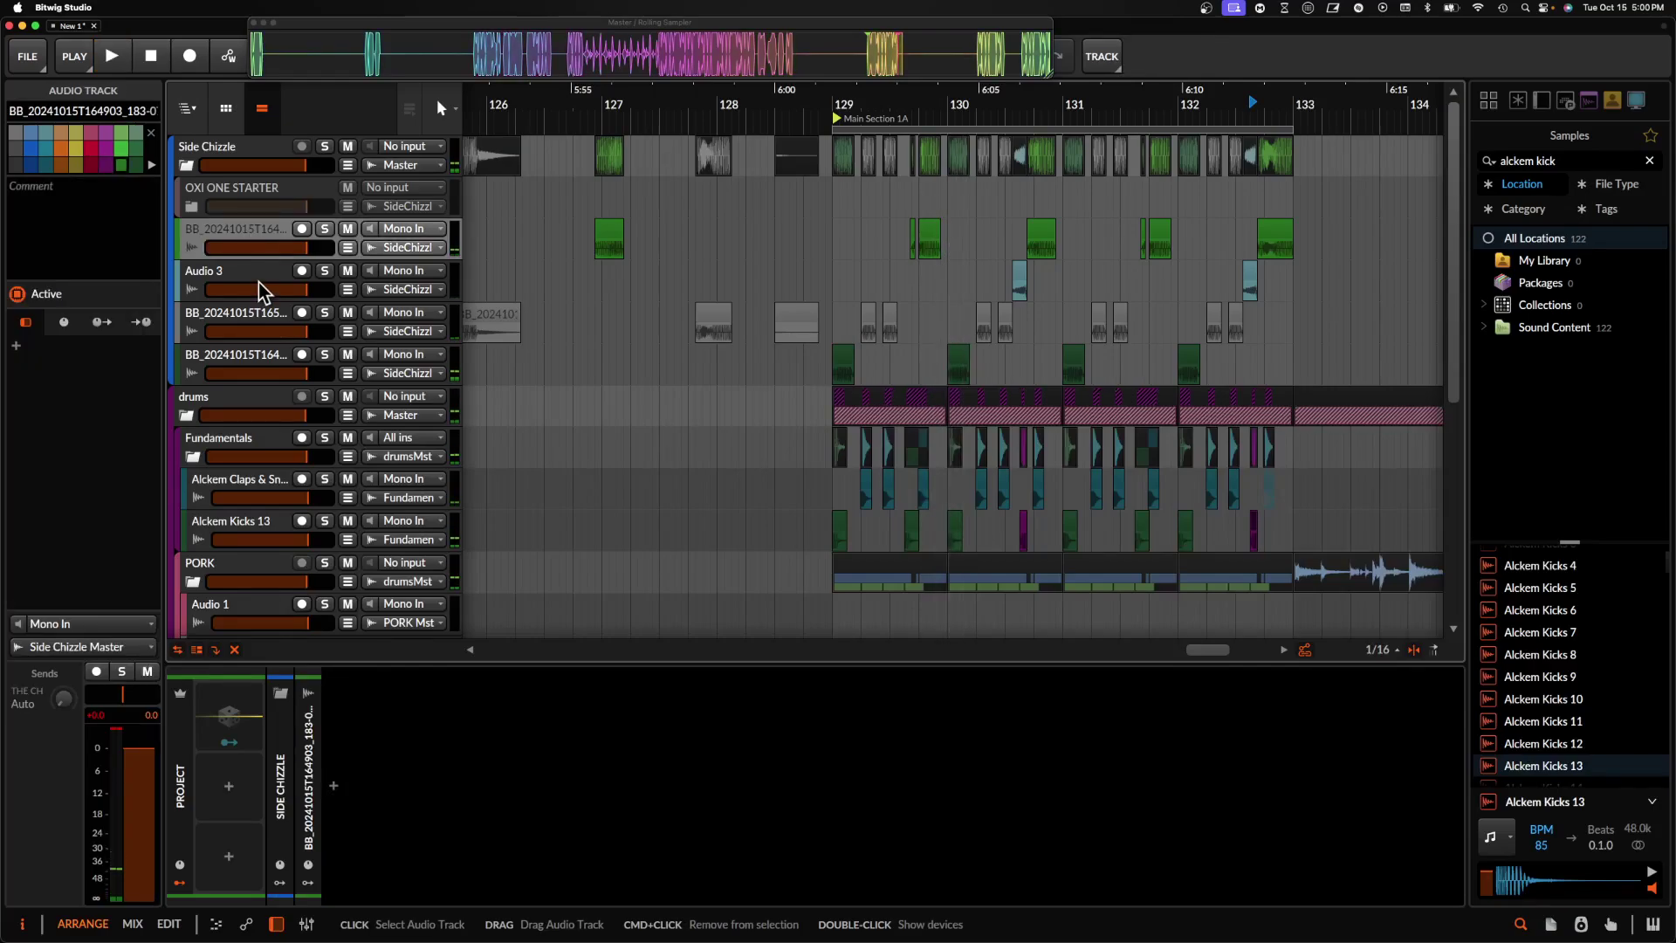
pyautogui.keyDown('shift'); pyautogui.click(237, 325); pyautogui.keyUp('shift')
pyautogui.keyDown('shift'); pyautogui.click(243, 358); pyautogui.keyUp('shift')
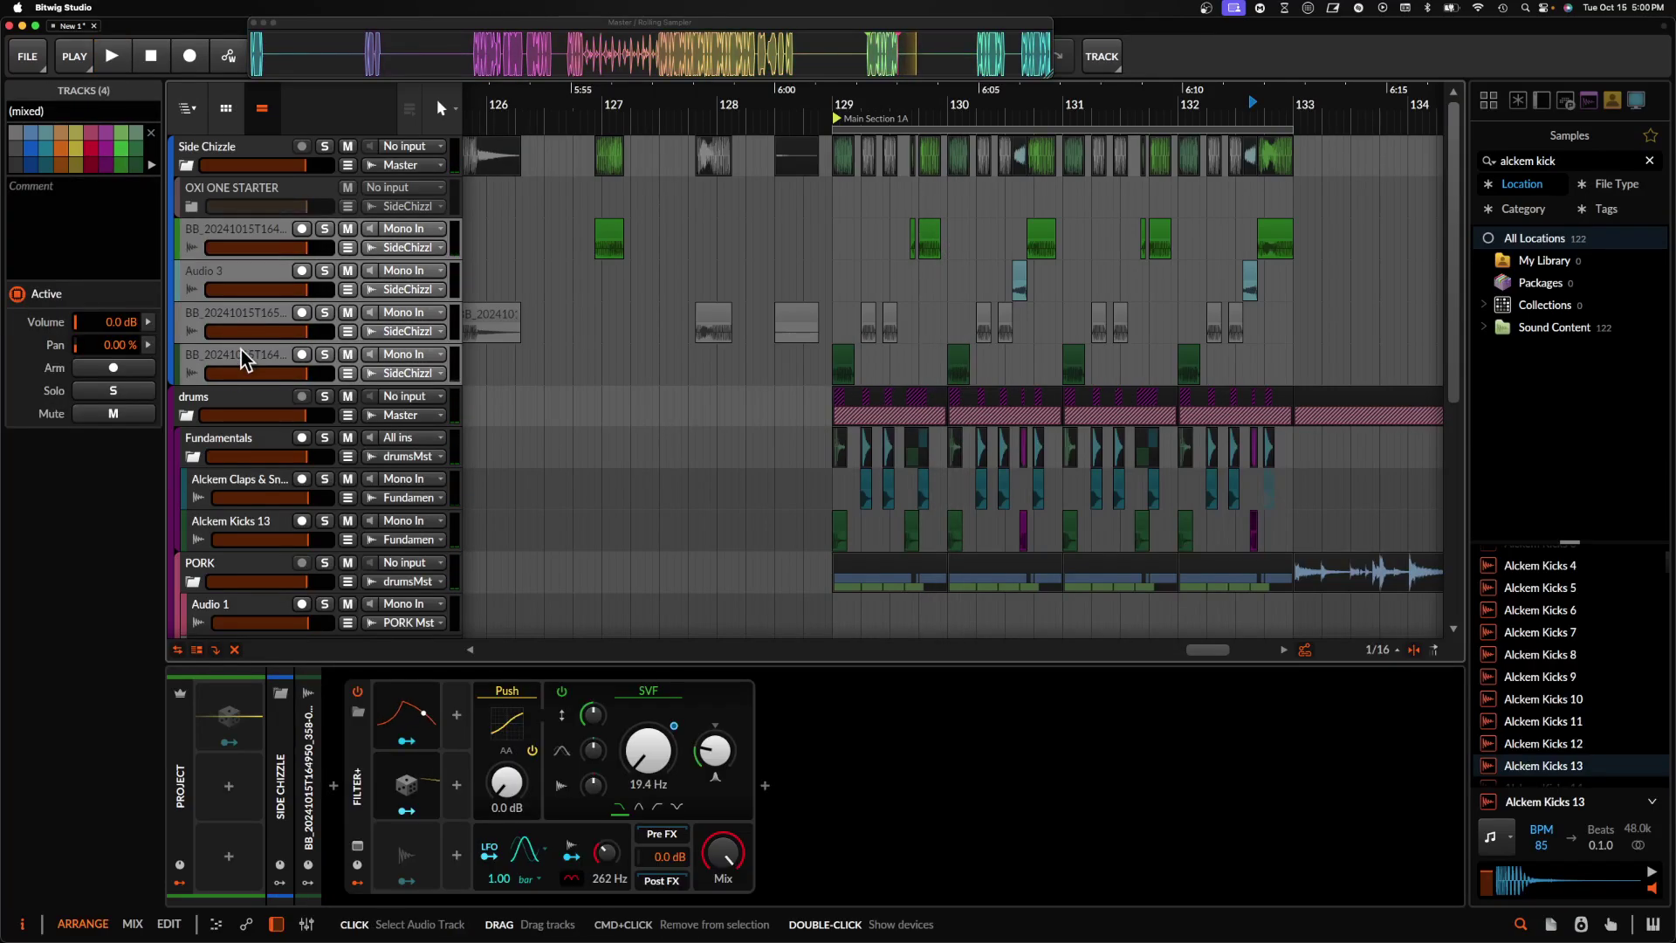
pyautogui.press('super+g')
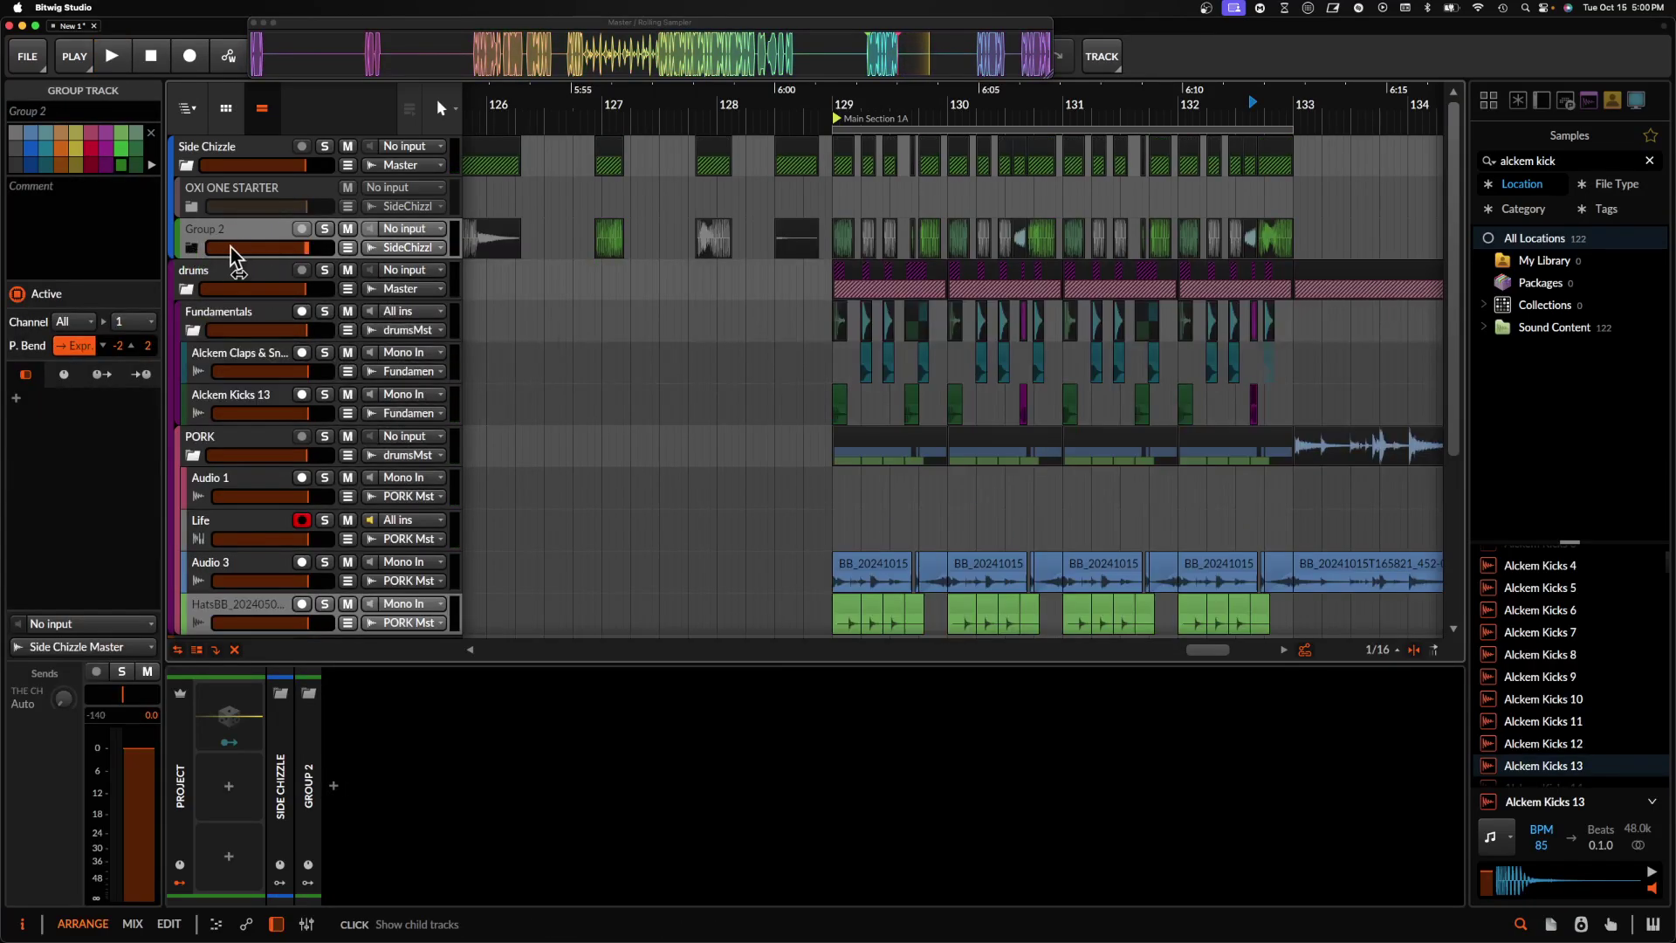
pyautogui.doubleClick(218, 222)
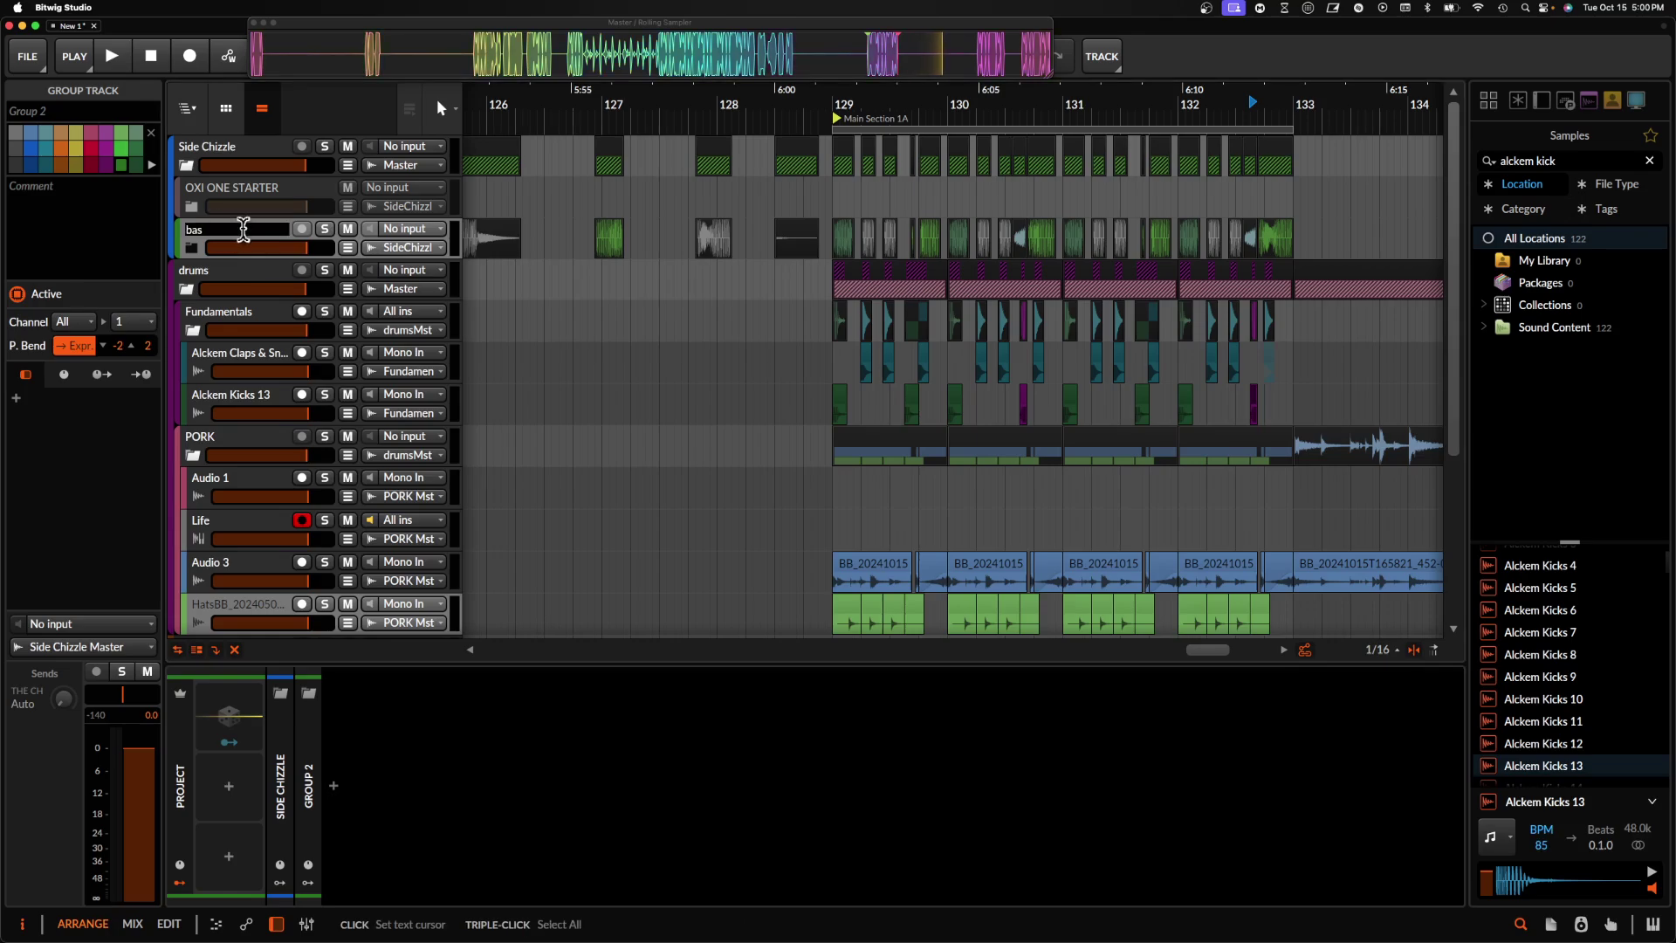
pyautogui.press('Return')
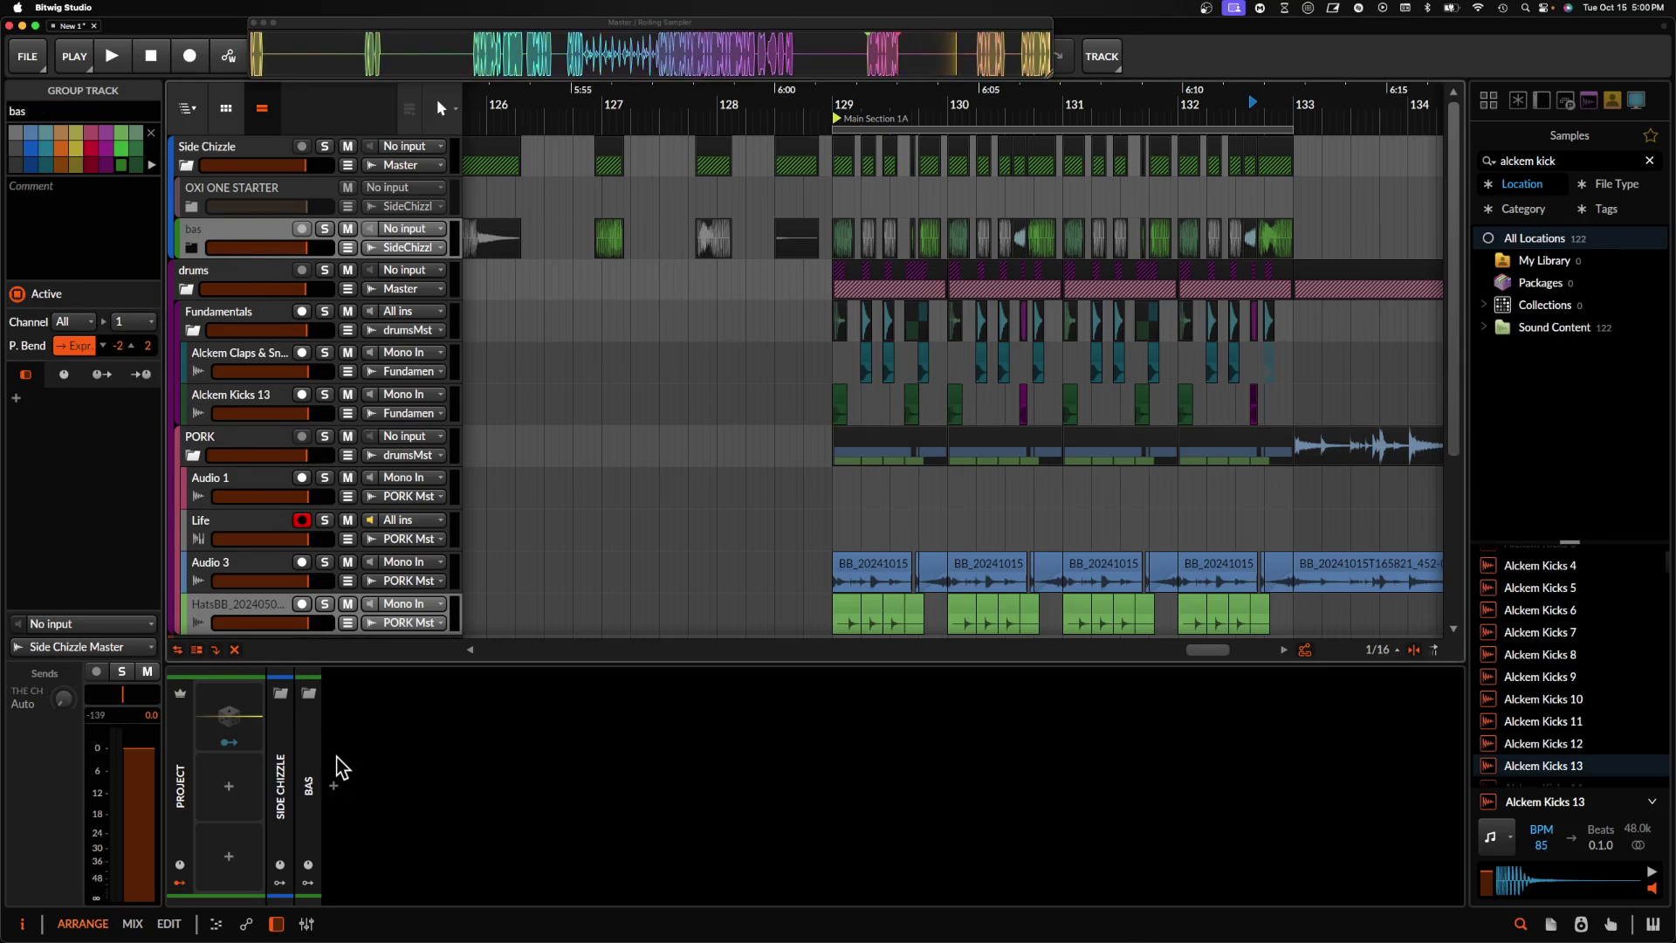
# - Insert the Fuse Compressor on the bas group
pyautogui.click(333, 786)
pyautogui.write('fuse')
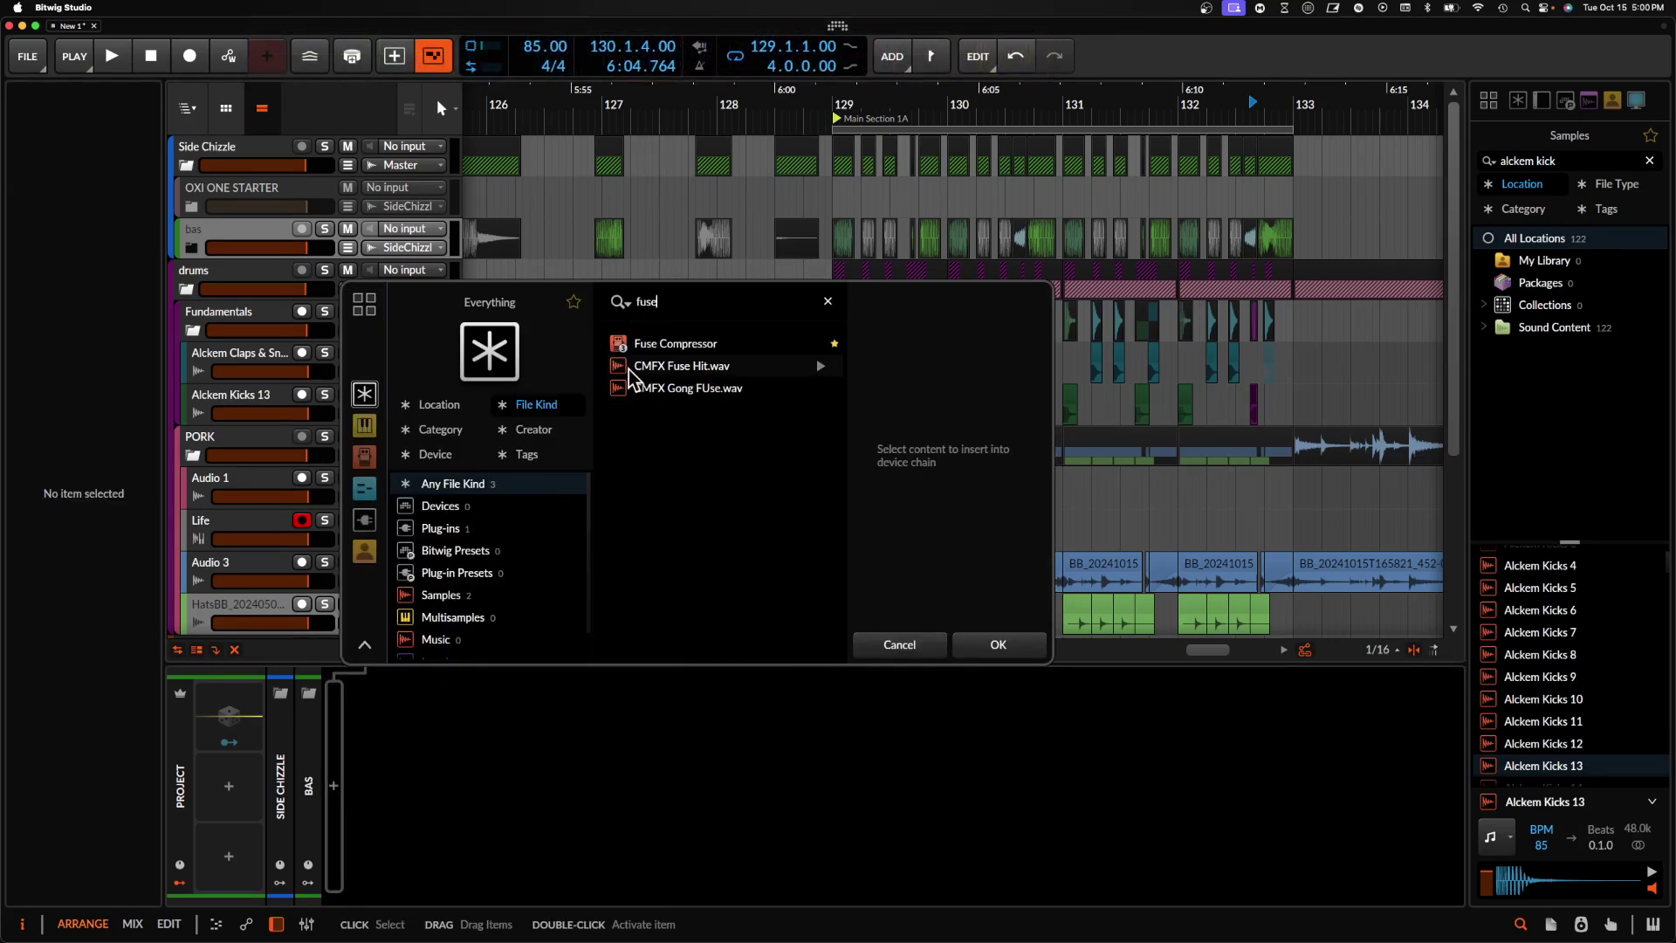
pyautogui.click(997, 646)
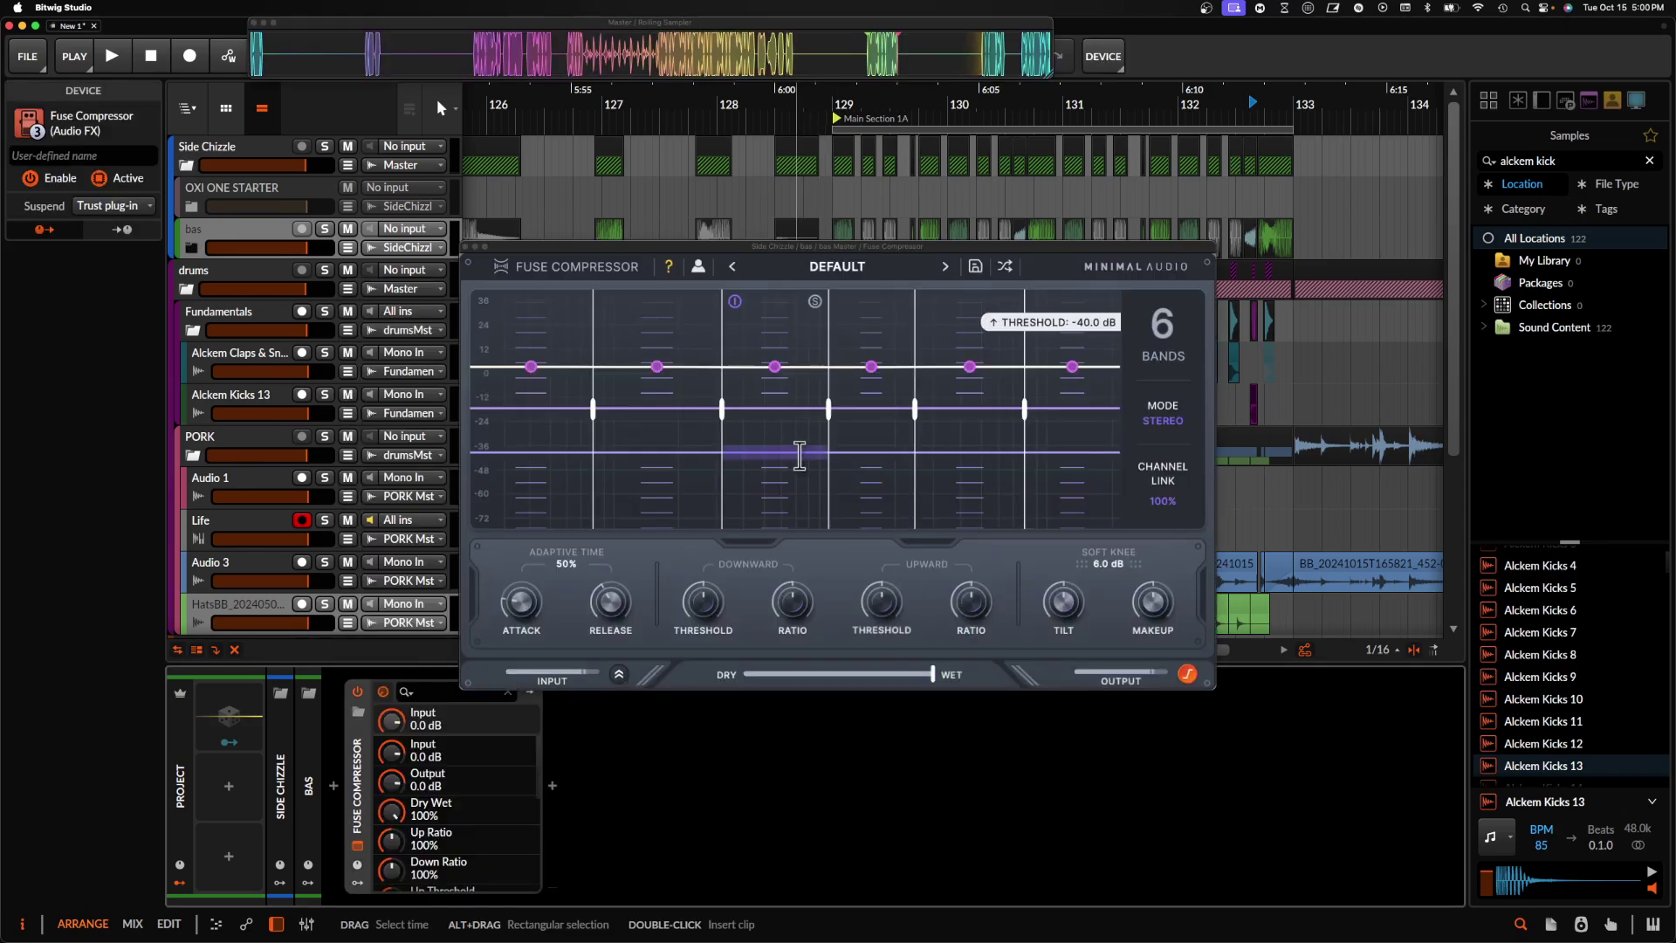
# - Shorten the compressor's release to 1.37 ms and lower its attack while checking the bass in playback
pyautogui.press('space')
pyautogui.moveTo(609, 610); pyautogui.dragTo(616, 673)
pyautogui.press('space')
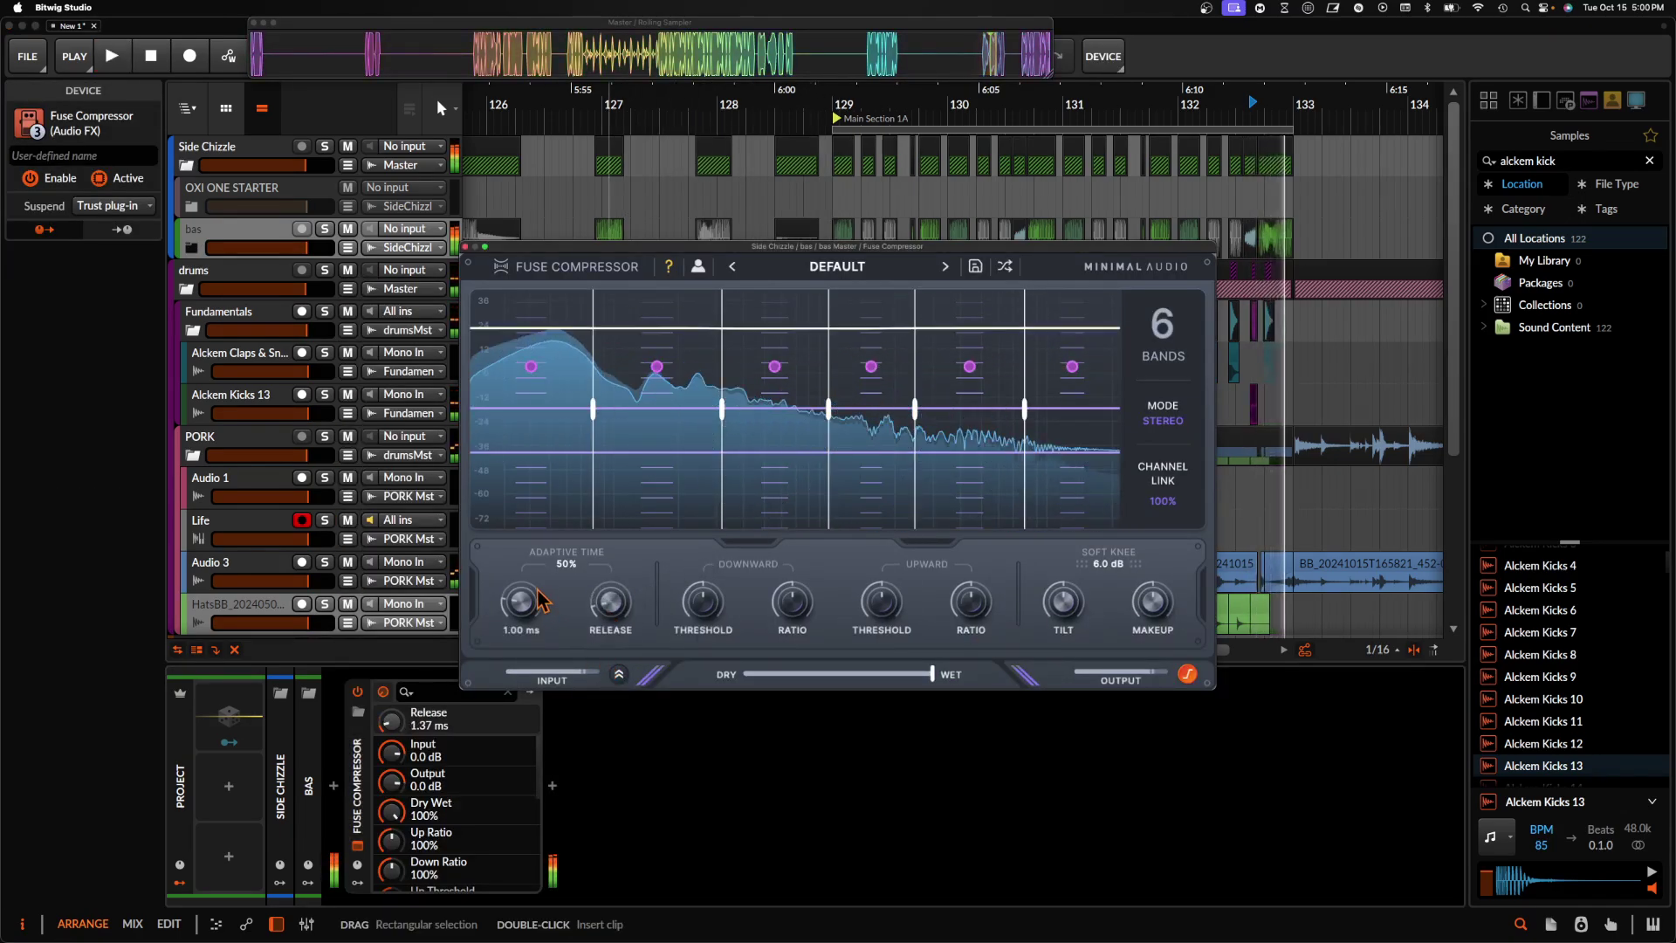
pyautogui.moveTo(533, 599); pyautogui.dragTo(533, 655)
# - Raise both compressor thresholds, and set the downward ratio to 152% and the upward ratio to 148%
pyautogui.moveTo(692, 614); pyautogui.dragTo(690, 584)
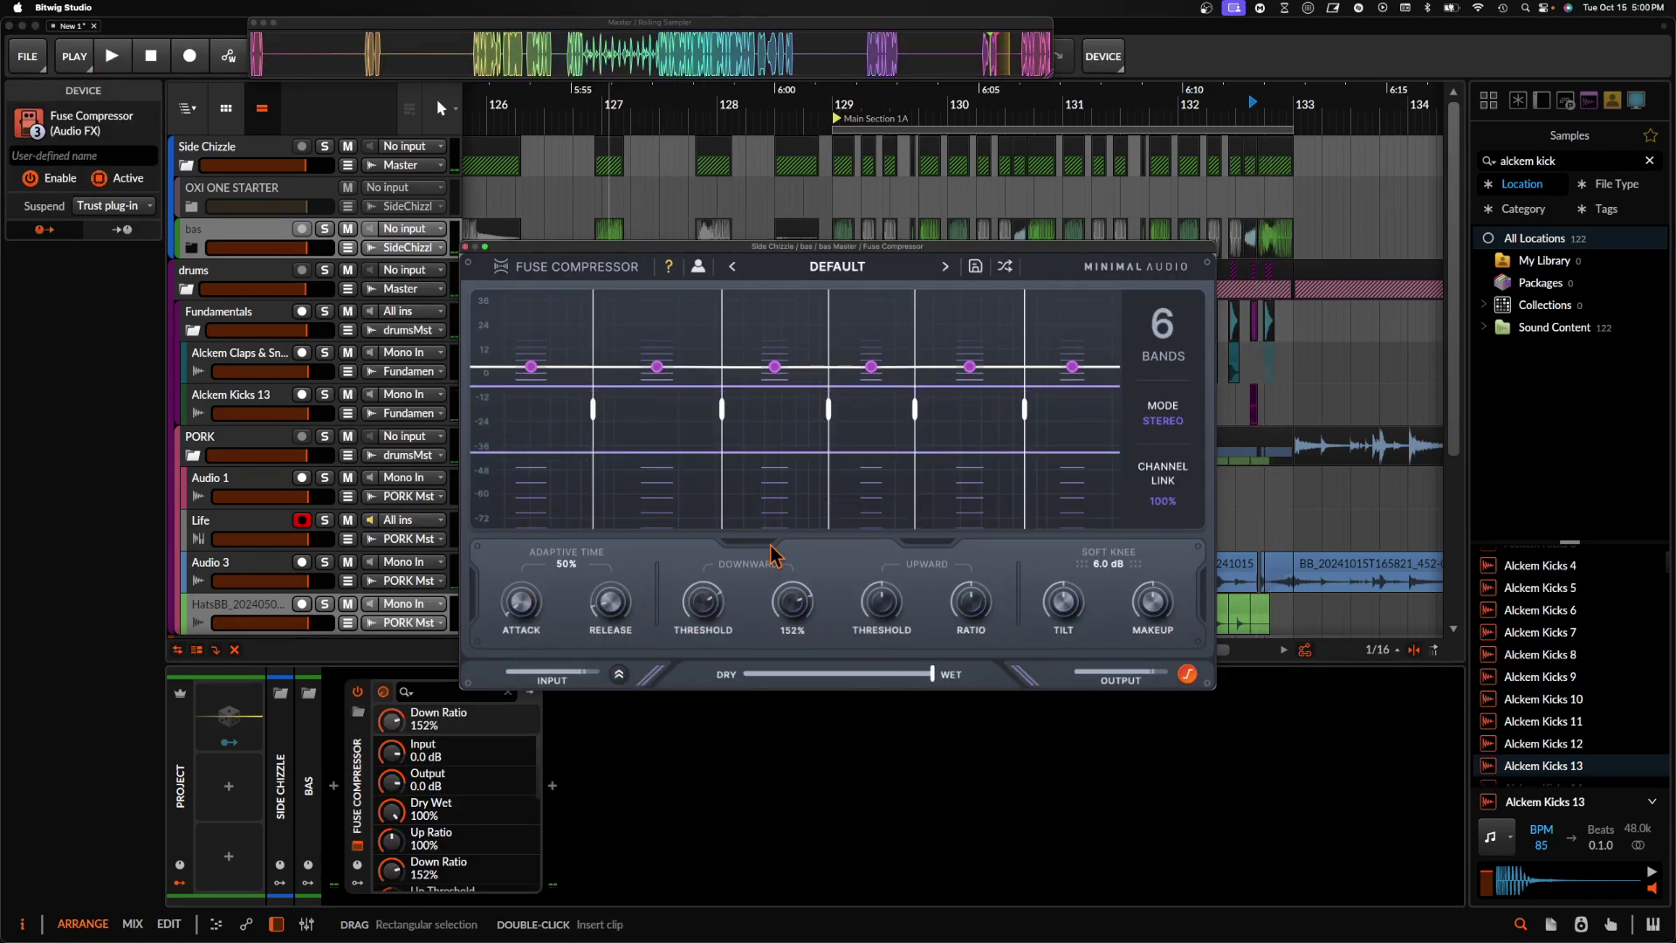
pyautogui.moveTo(879, 599); pyautogui.dragTo(881, 574)
pyautogui.press('space')
pyautogui.moveTo(968, 605); pyautogui.dragTo(969, 564)
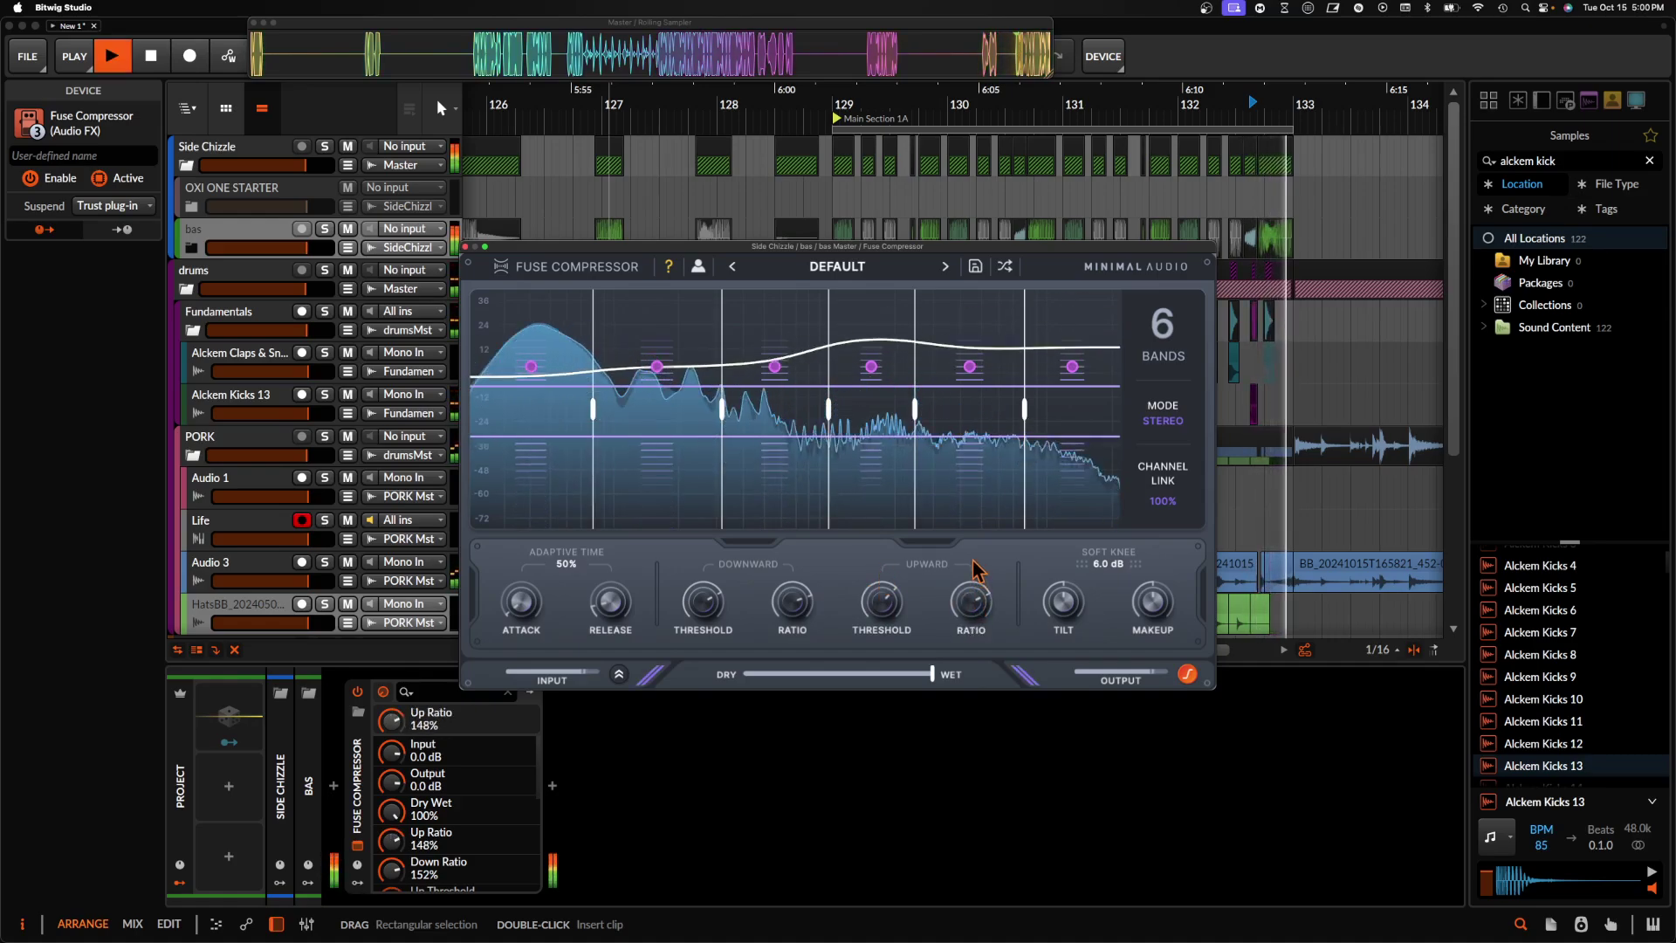
# - Insert Newfangled Saturate after the Fuse Compressor on the bas group and set its input level to about -2.04
pyautogui.doubleClick(580, 793)
pyautogui.write('sat')
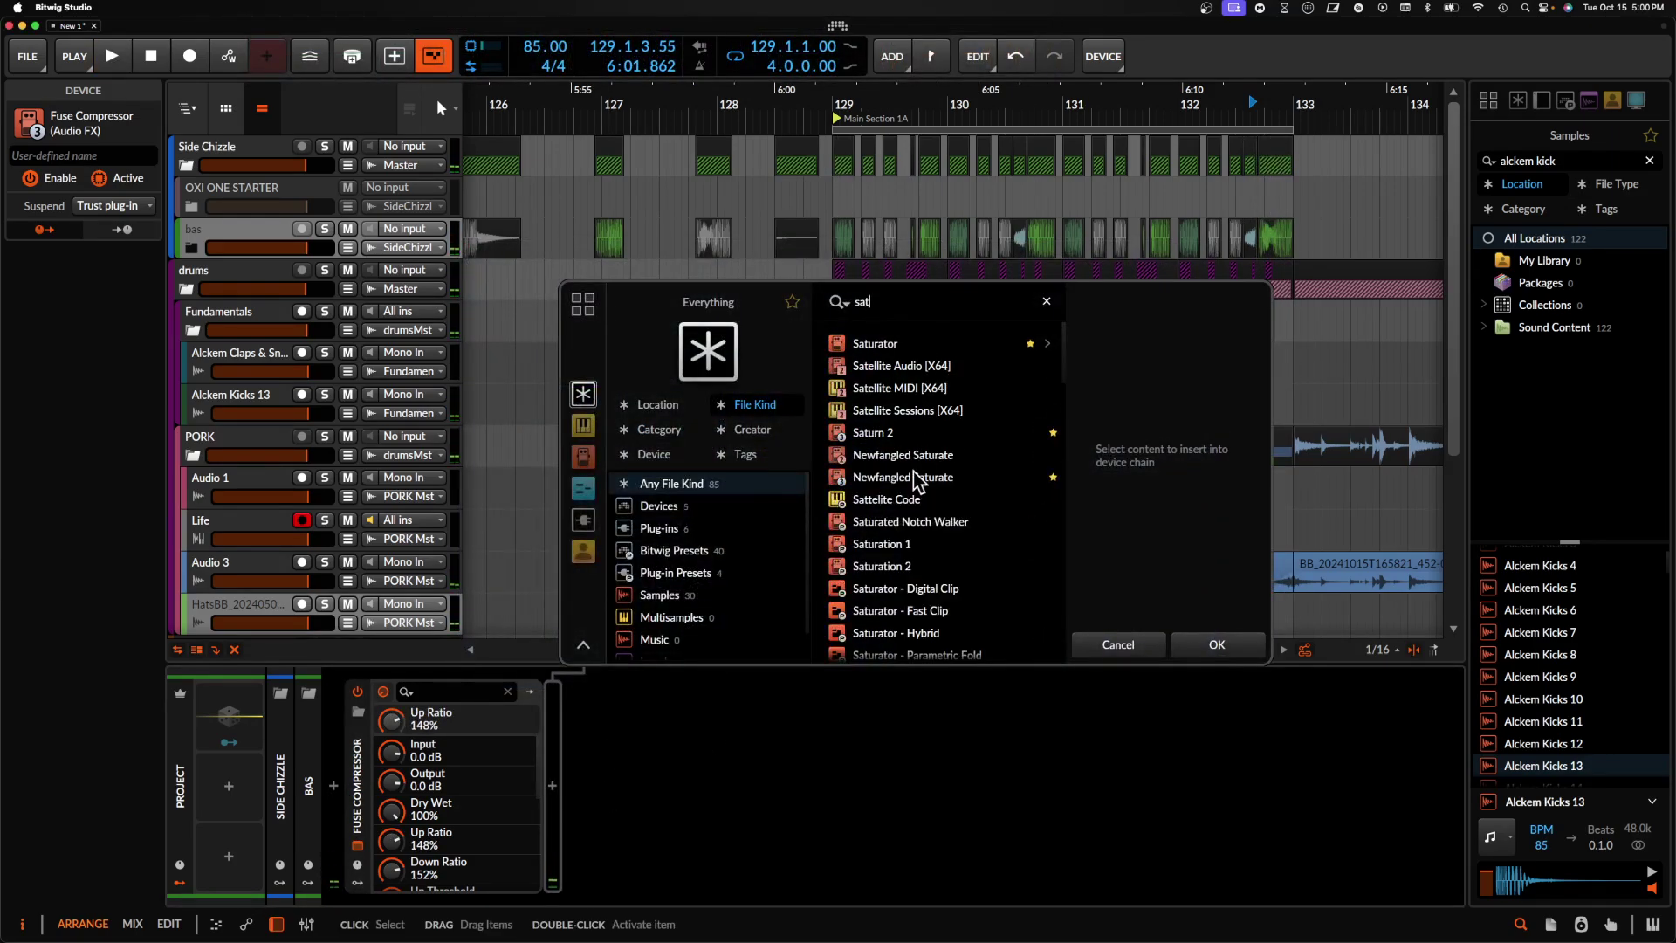
pyautogui.click(917, 478)
pyautogui.click(1217, 644)
pyautogui.moveTo(707, 352); pyautogui.dragTo(768, 390)
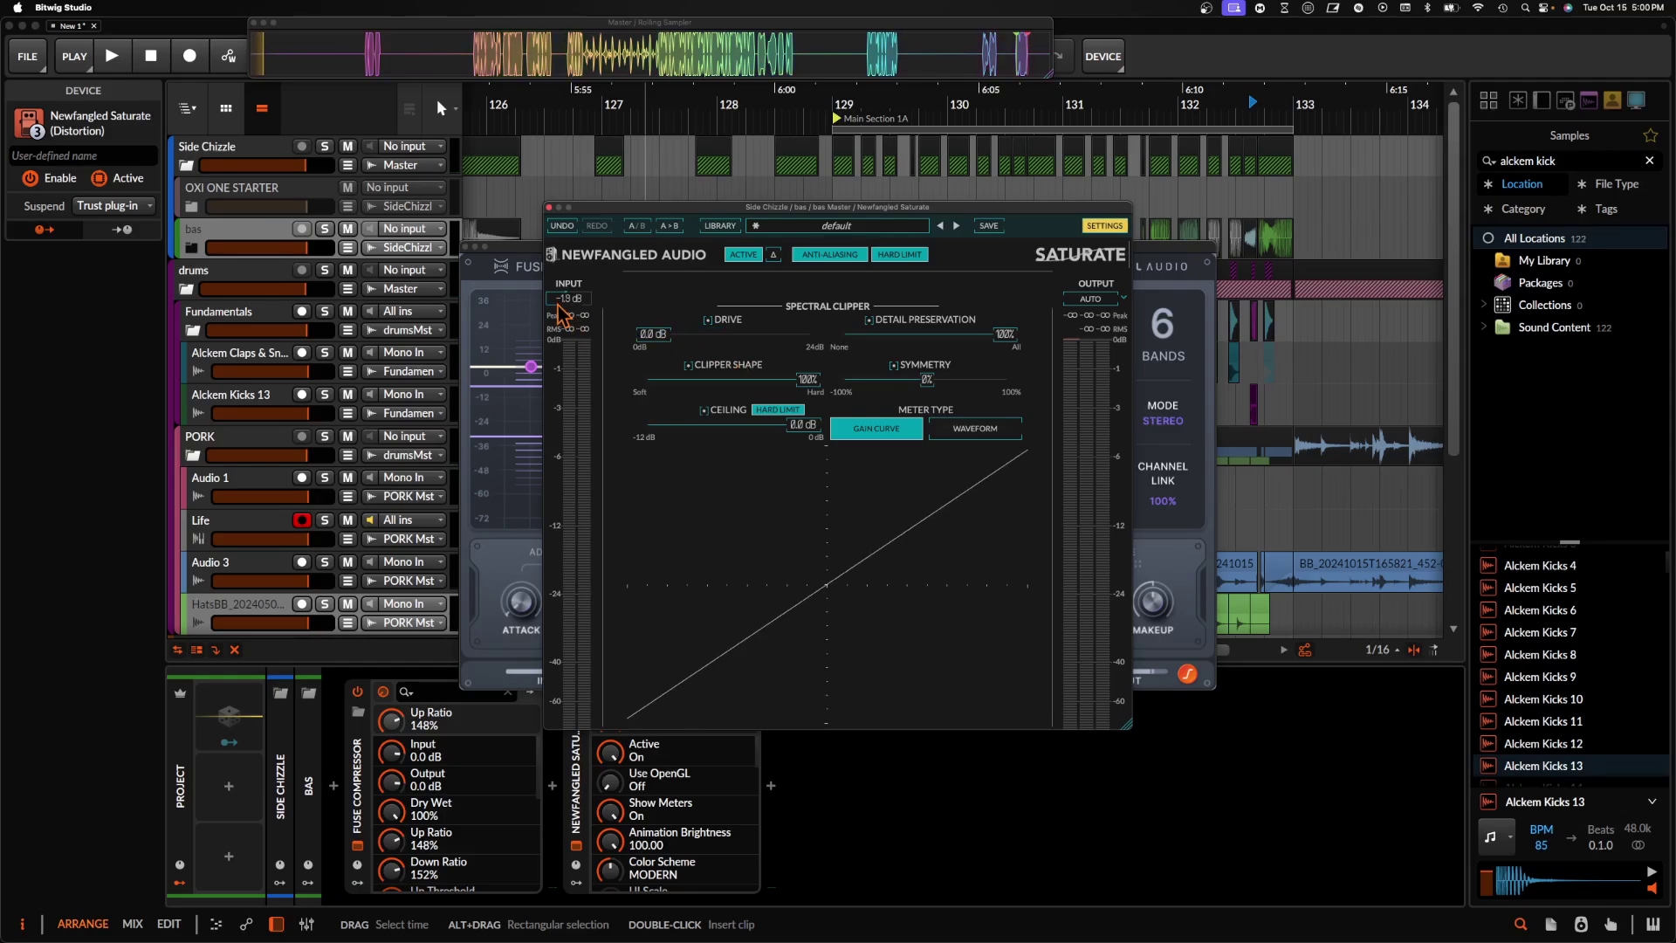
pyautogui.click(549, 207)
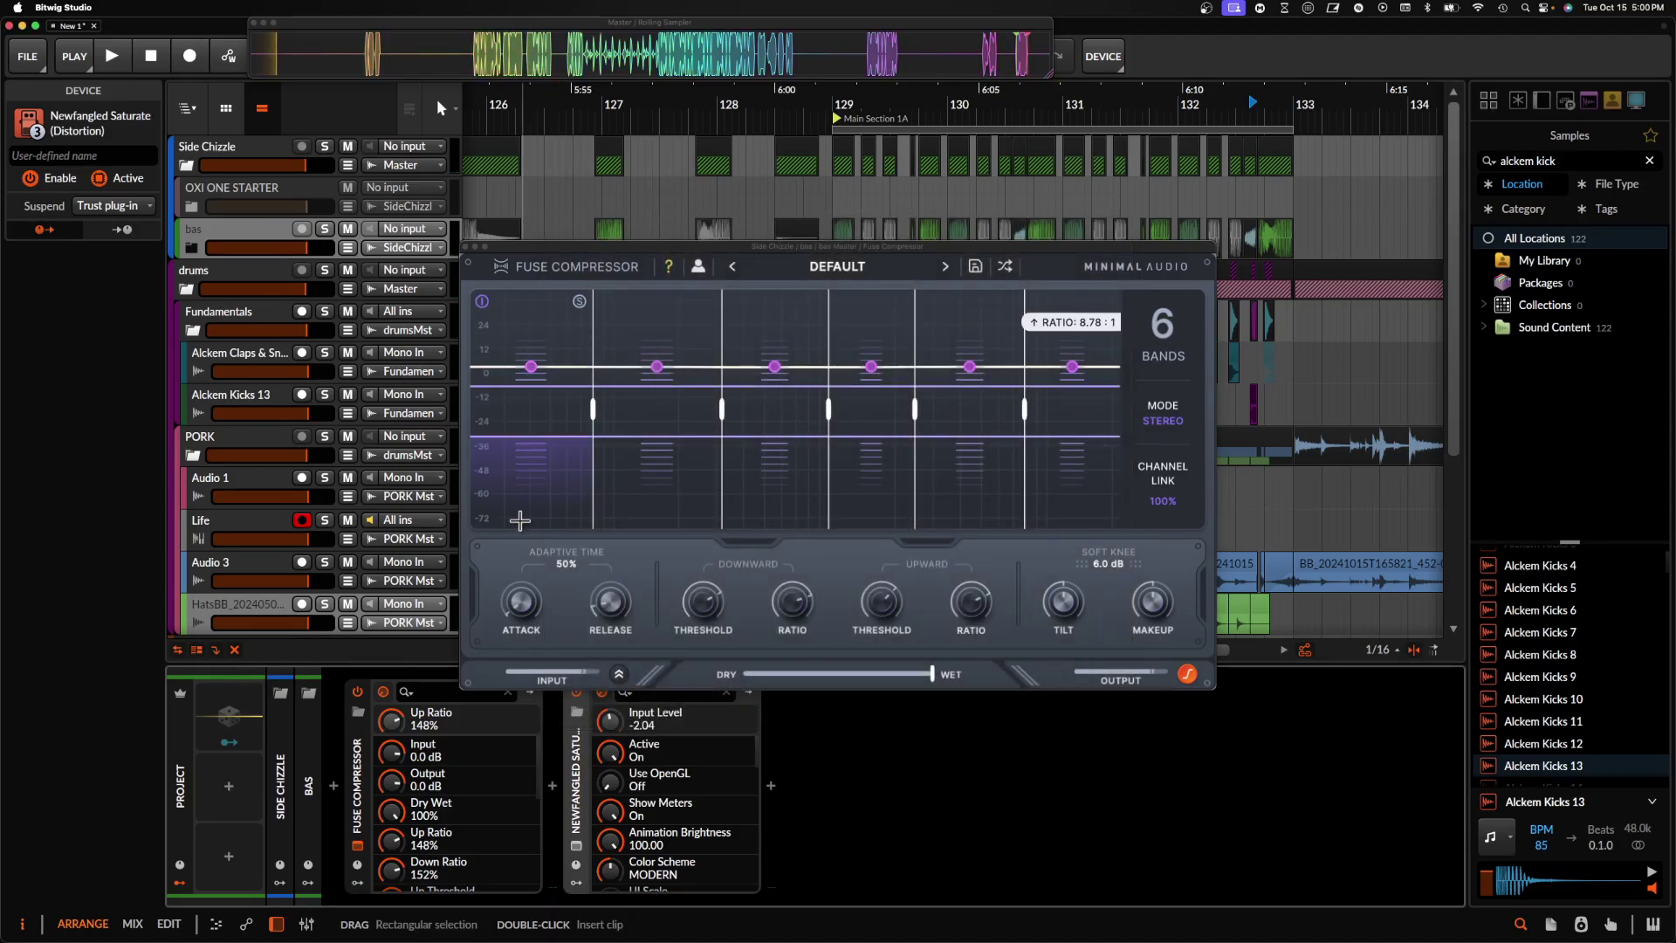
# - Insert Pro-Q 3 between the Fuse Compressor and Newfangled Saturate on the bas group
pyautogui.click(557, 794)
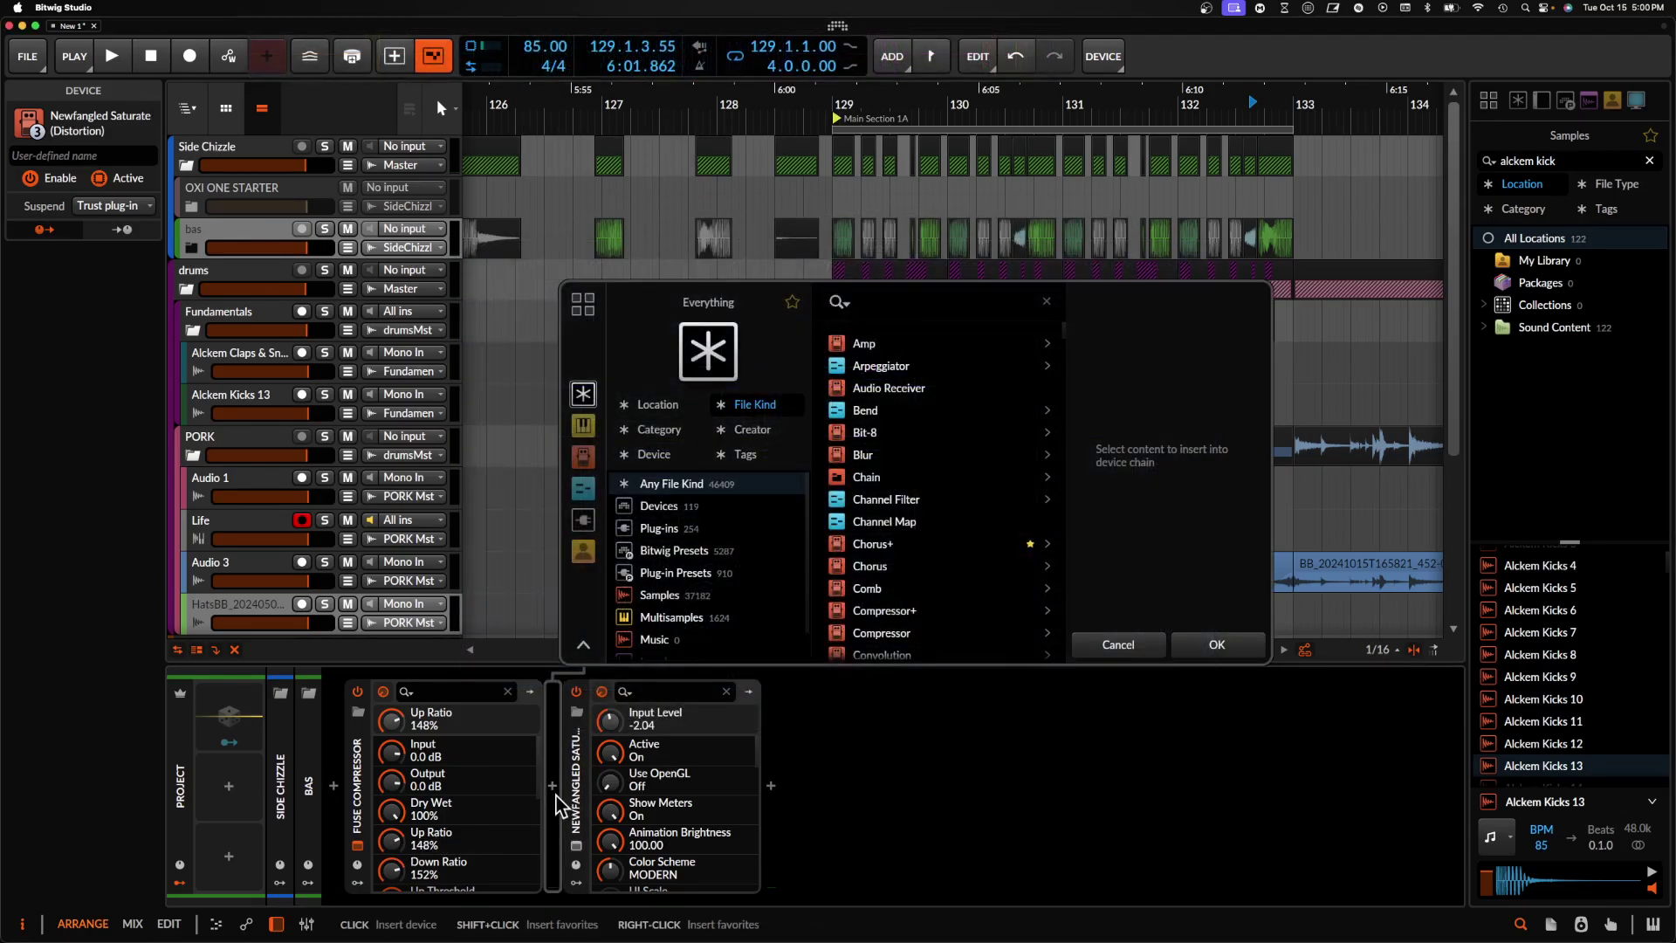
pyautogui.write('pro')
pyautogui.click(873, 410)
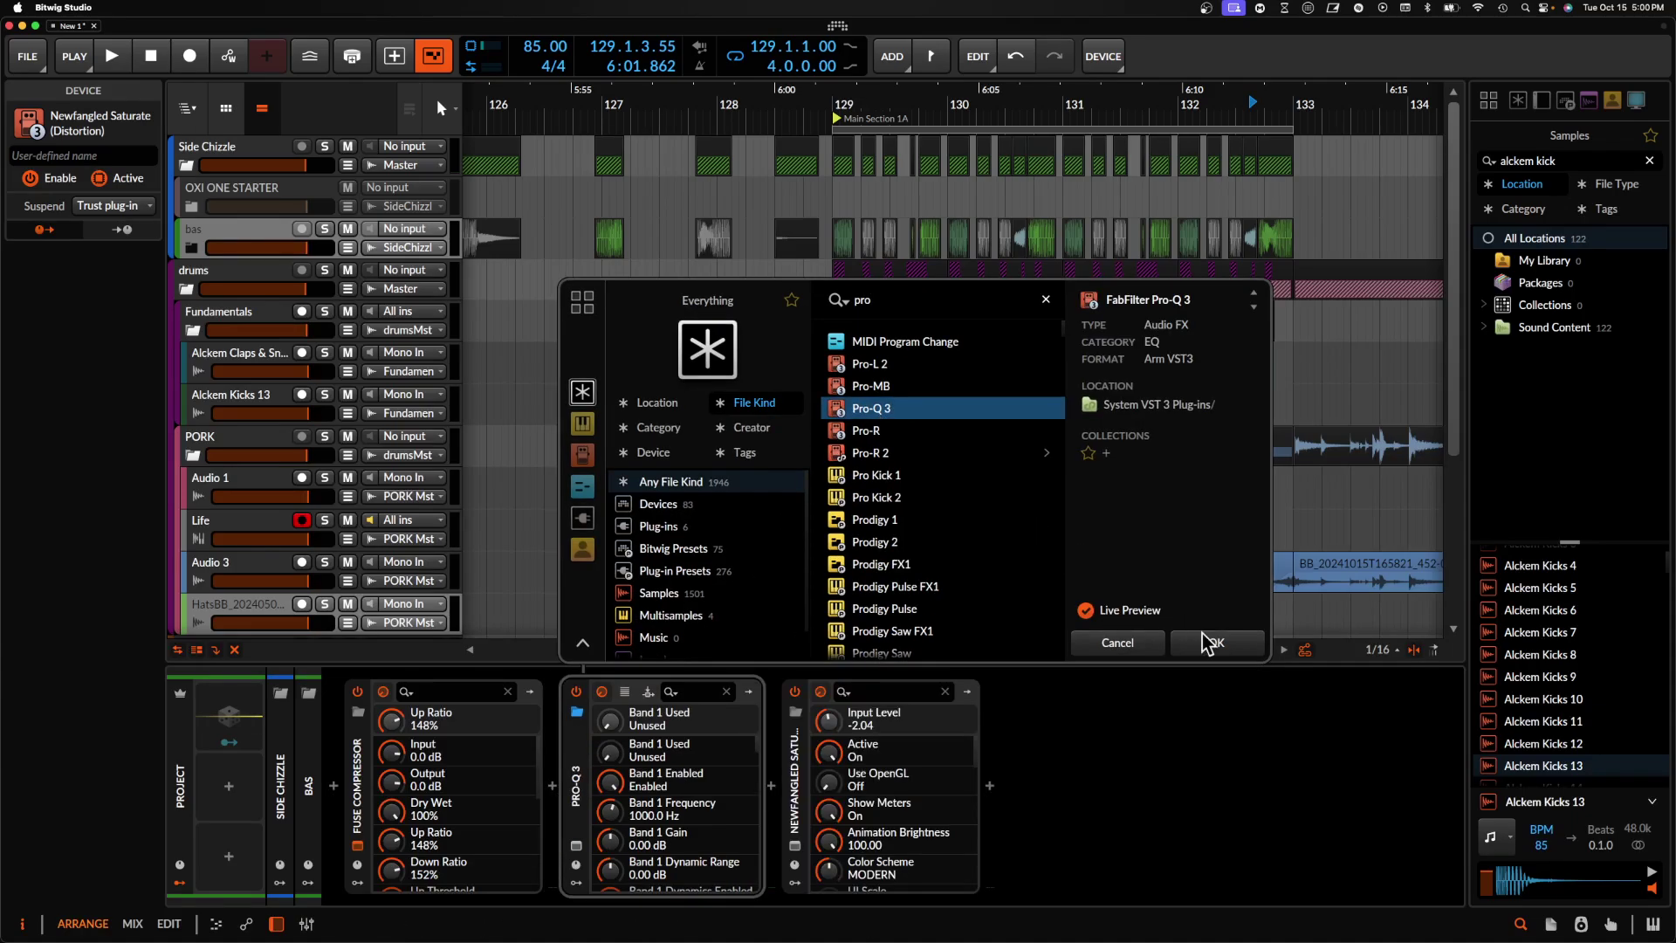
pyautogui.click(1216, 645)
# - During playback, cut the bass 9.6 dB near 167 Hz and boost it about 7 dB near 45 Hz and 3 dB near 10.3 kHz
pyautogui.press('space')
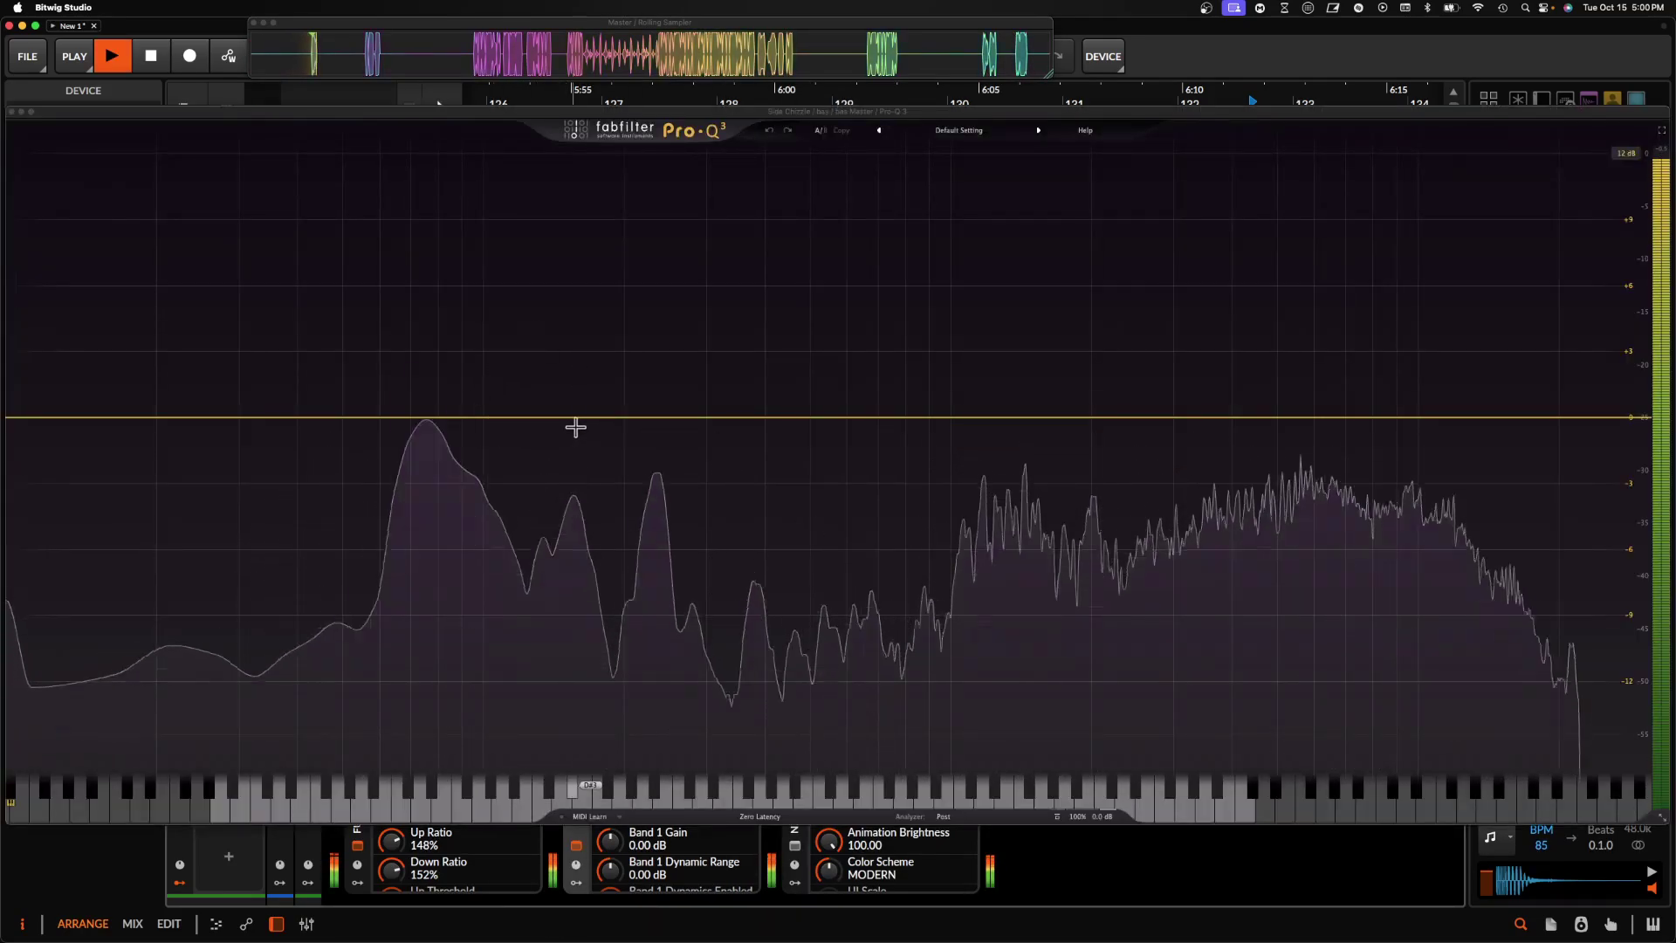
pyautogui.moveTo(580, 419); pyautogui.dragTo(587, 651)
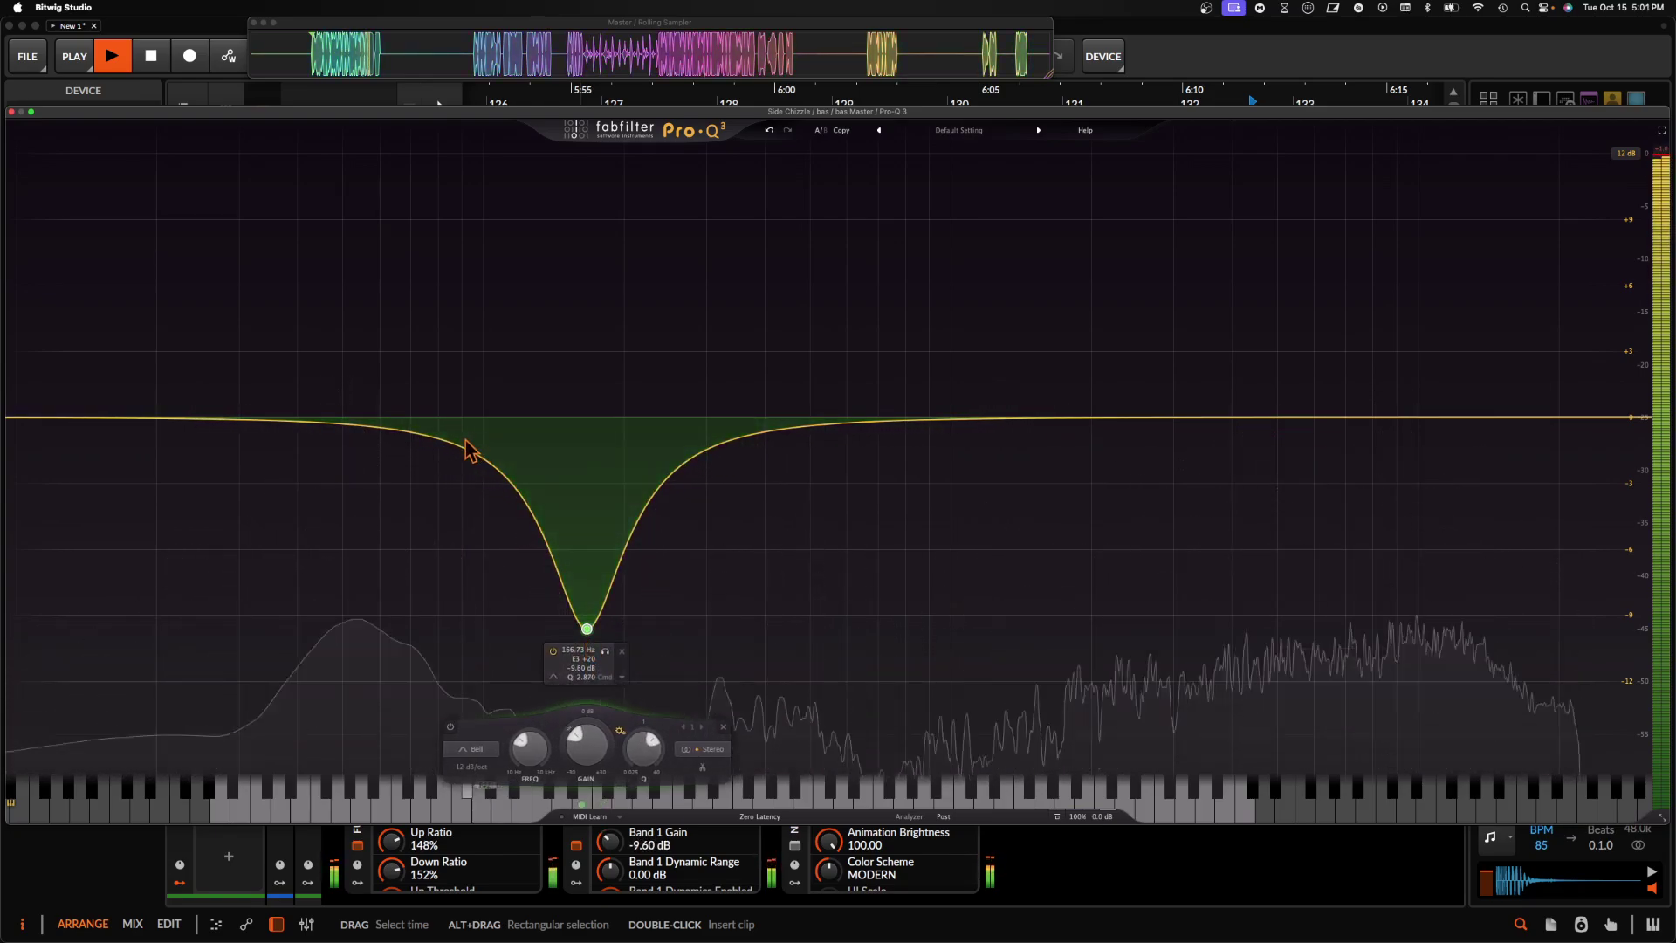
pyautogui.moveTo(434, 419); pyautogui.dragTo(323, 271)
pyautogui.moveTo(1248, 417); pyautogui.dragTo(1424, 362)
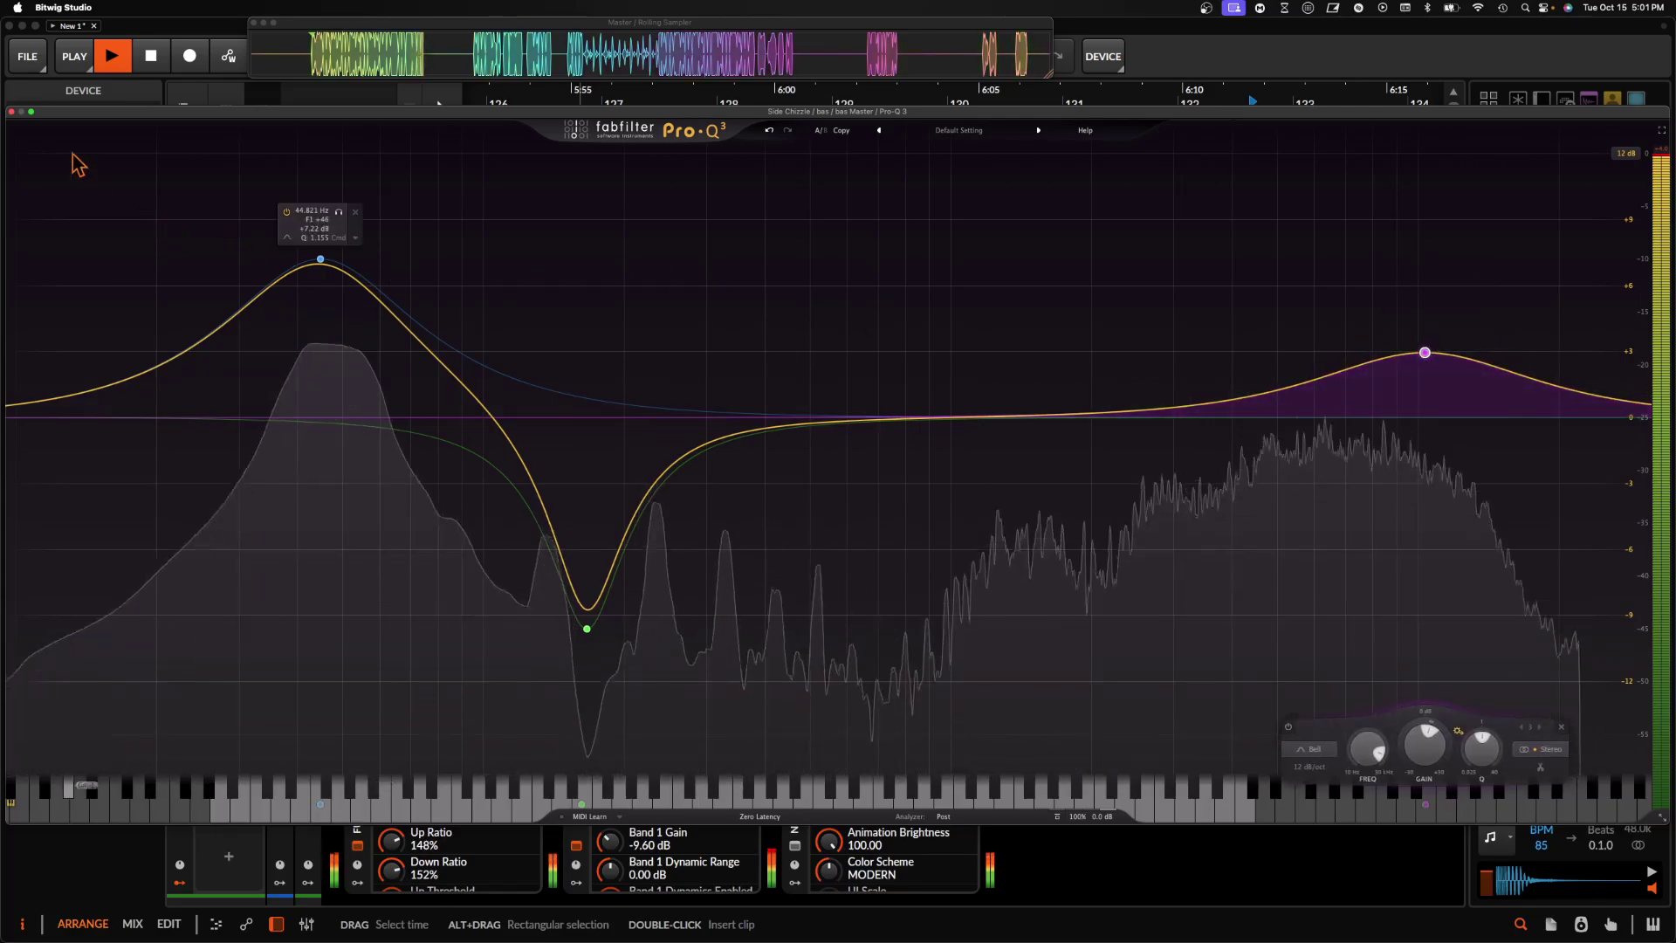
pyautogui.click(11, 112)
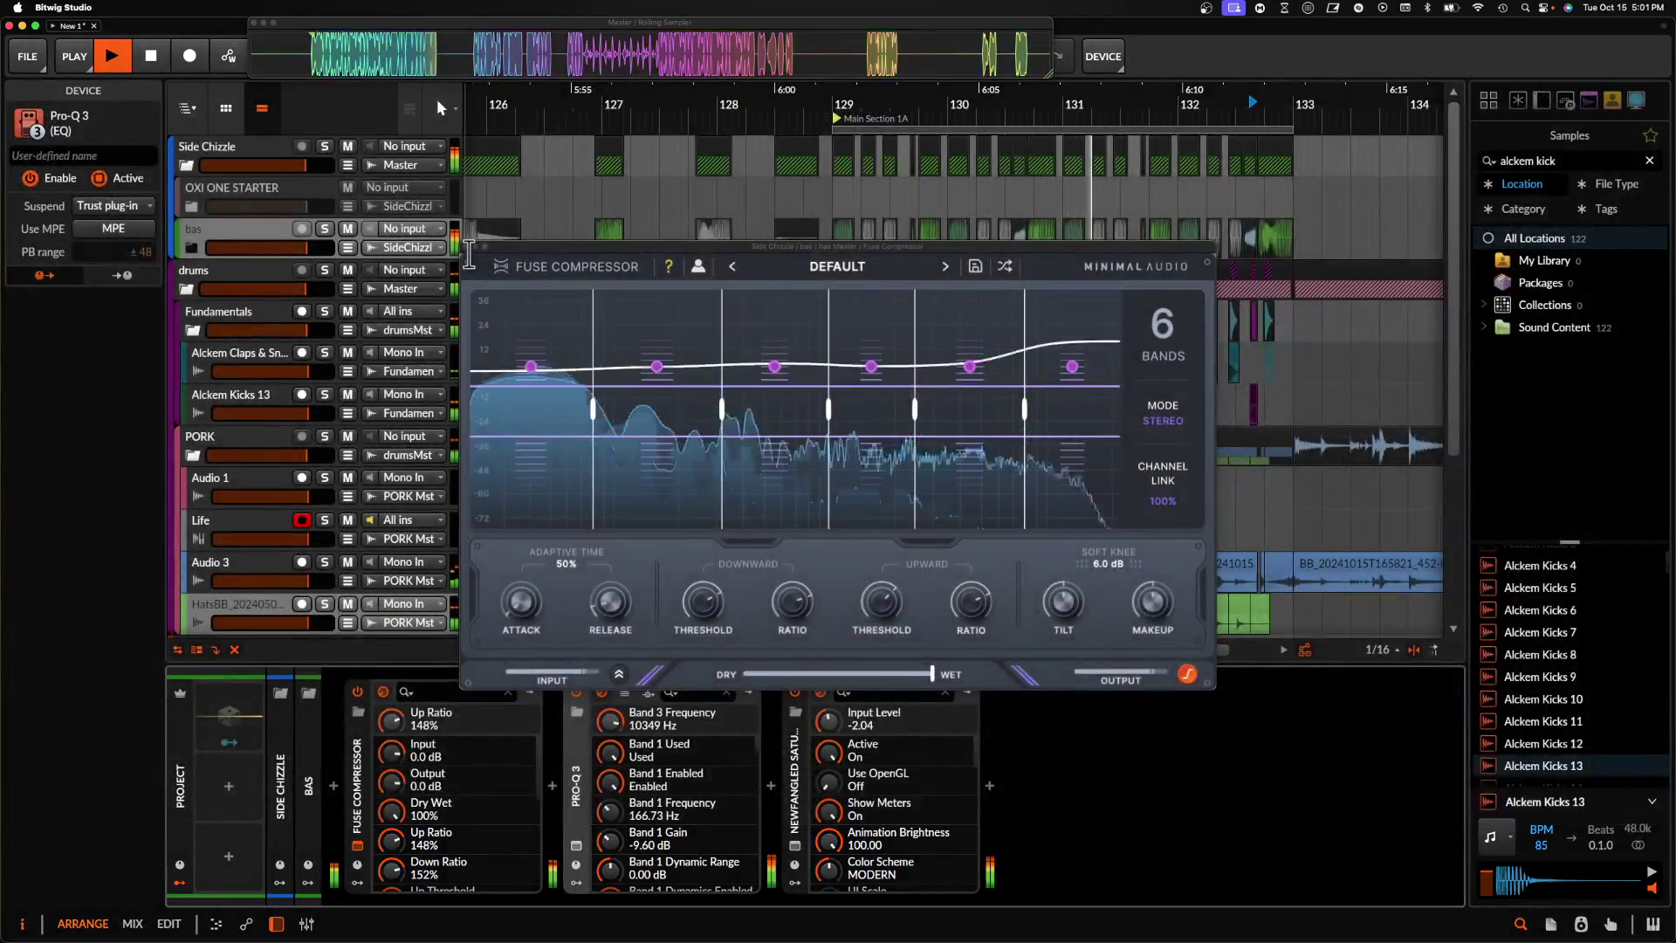
pyautogui.click(470, 247)
# - Stop playback and select the clips on the Alckem Claps & Snares track across Main Section 1A
pyautogui.hscroll(3, 830, 309)
pyautogui.scroll(-1, 829, 311)
pyautogui.scroll(4, 831, 309)
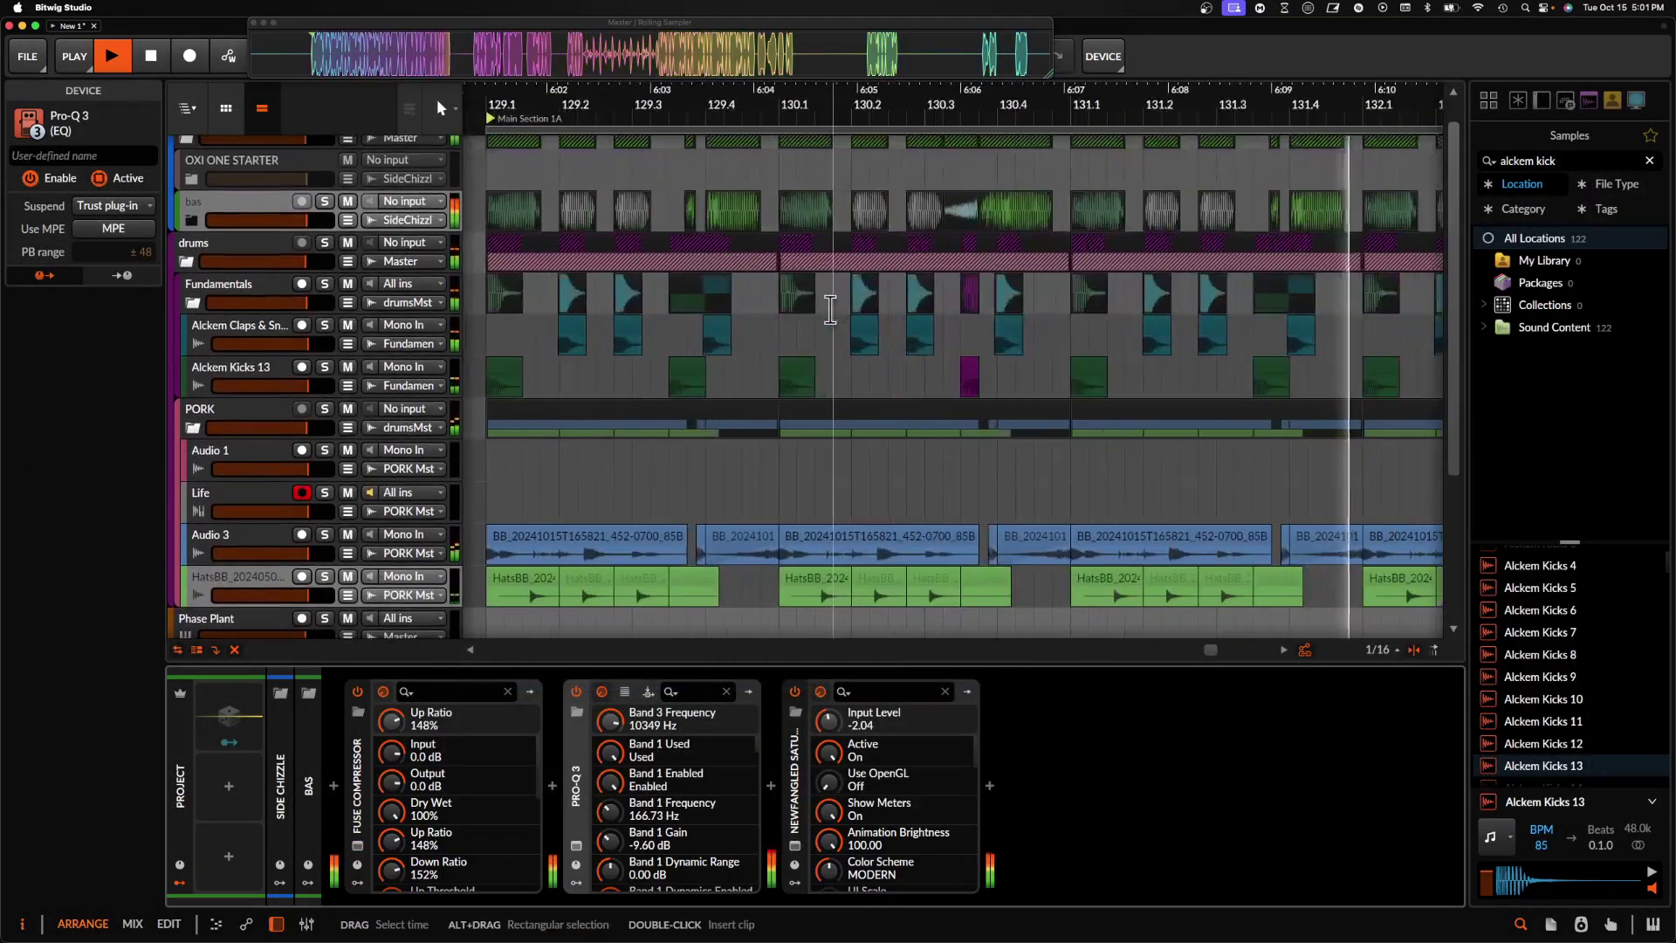
pyautogui.press('space')
pyautogui.click(571, 323)
pyautogui.hscroll(5, 569, 323)
pyautogui.keyDown('shift'); pyautogui.click(885, 327); pyautogui.keyUp('shift')
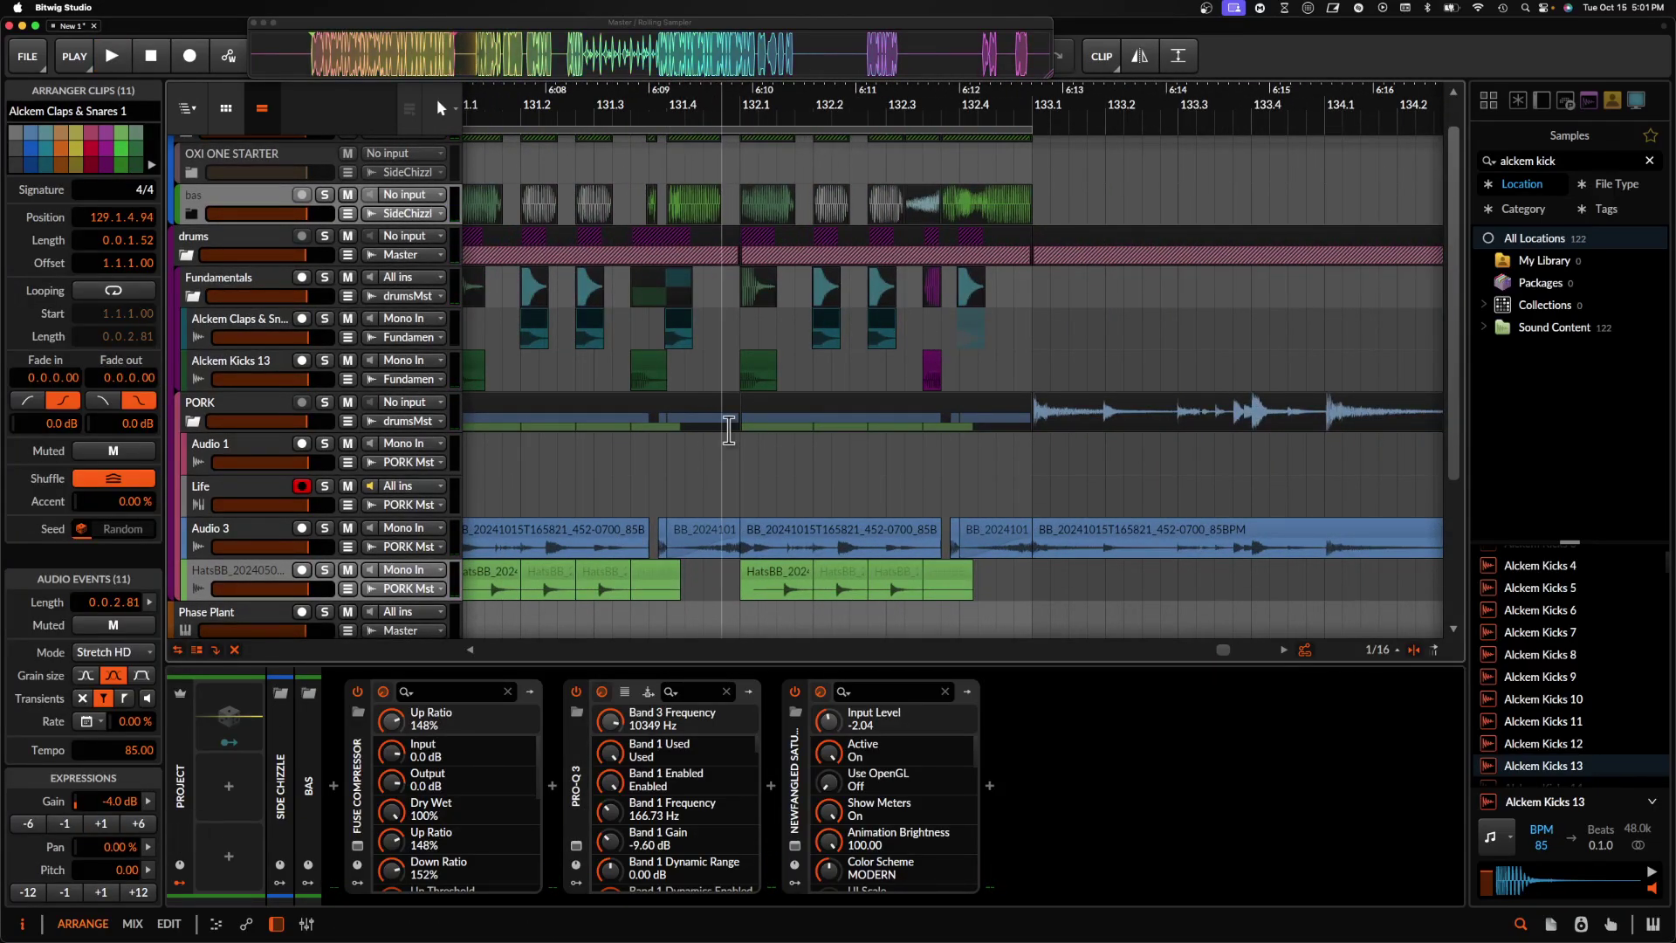
# - Insert Pro-Q 3 on the Alckem Claps & Snares track
pyautogui.hscroll(-3, 716, 428)
pyautogui.click(228, 342)
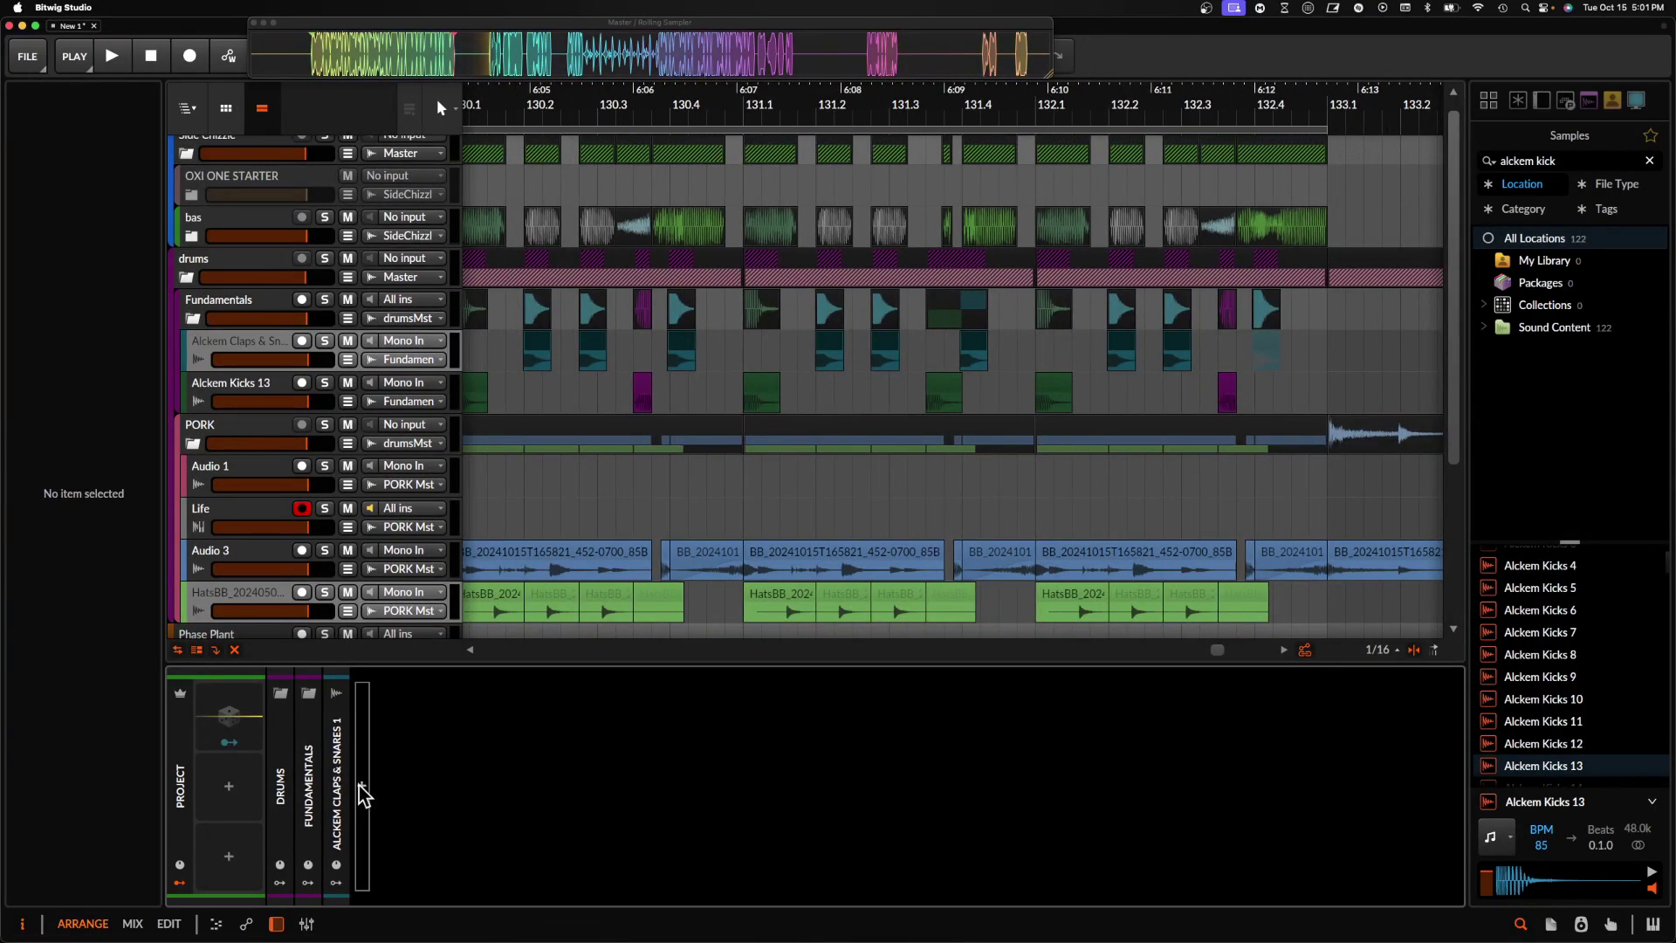
pyautogui.click(361, 795)
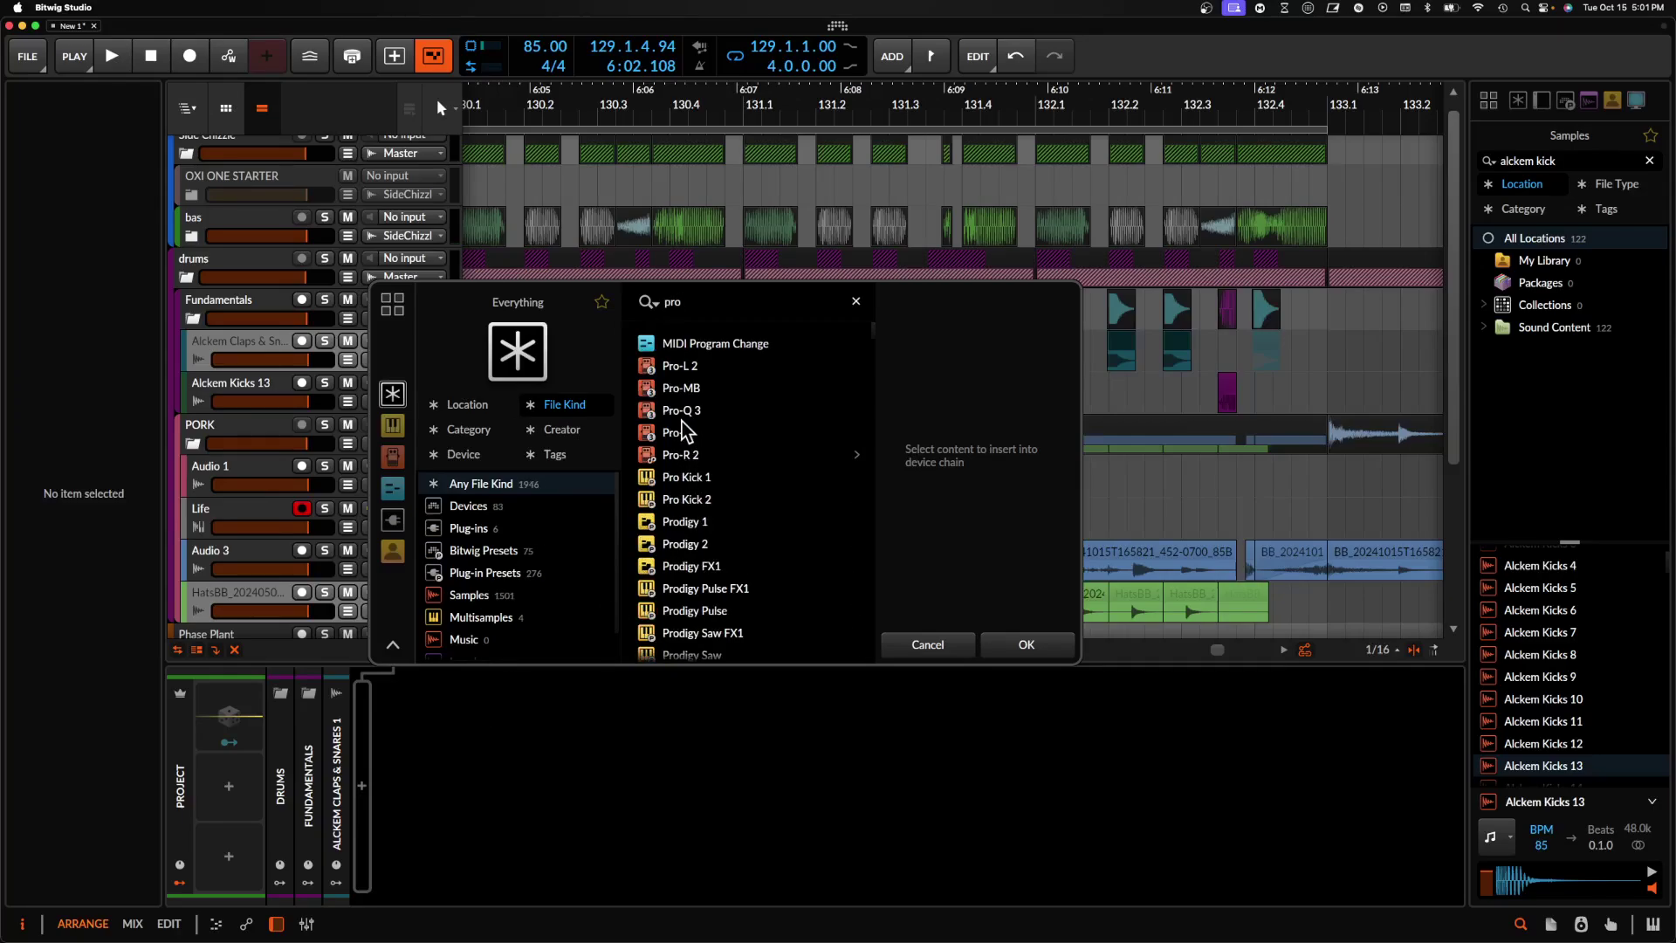
pyautogui.write('pro')
pyautogui.click(682, 409)
pyautogui.click(1026, 644)
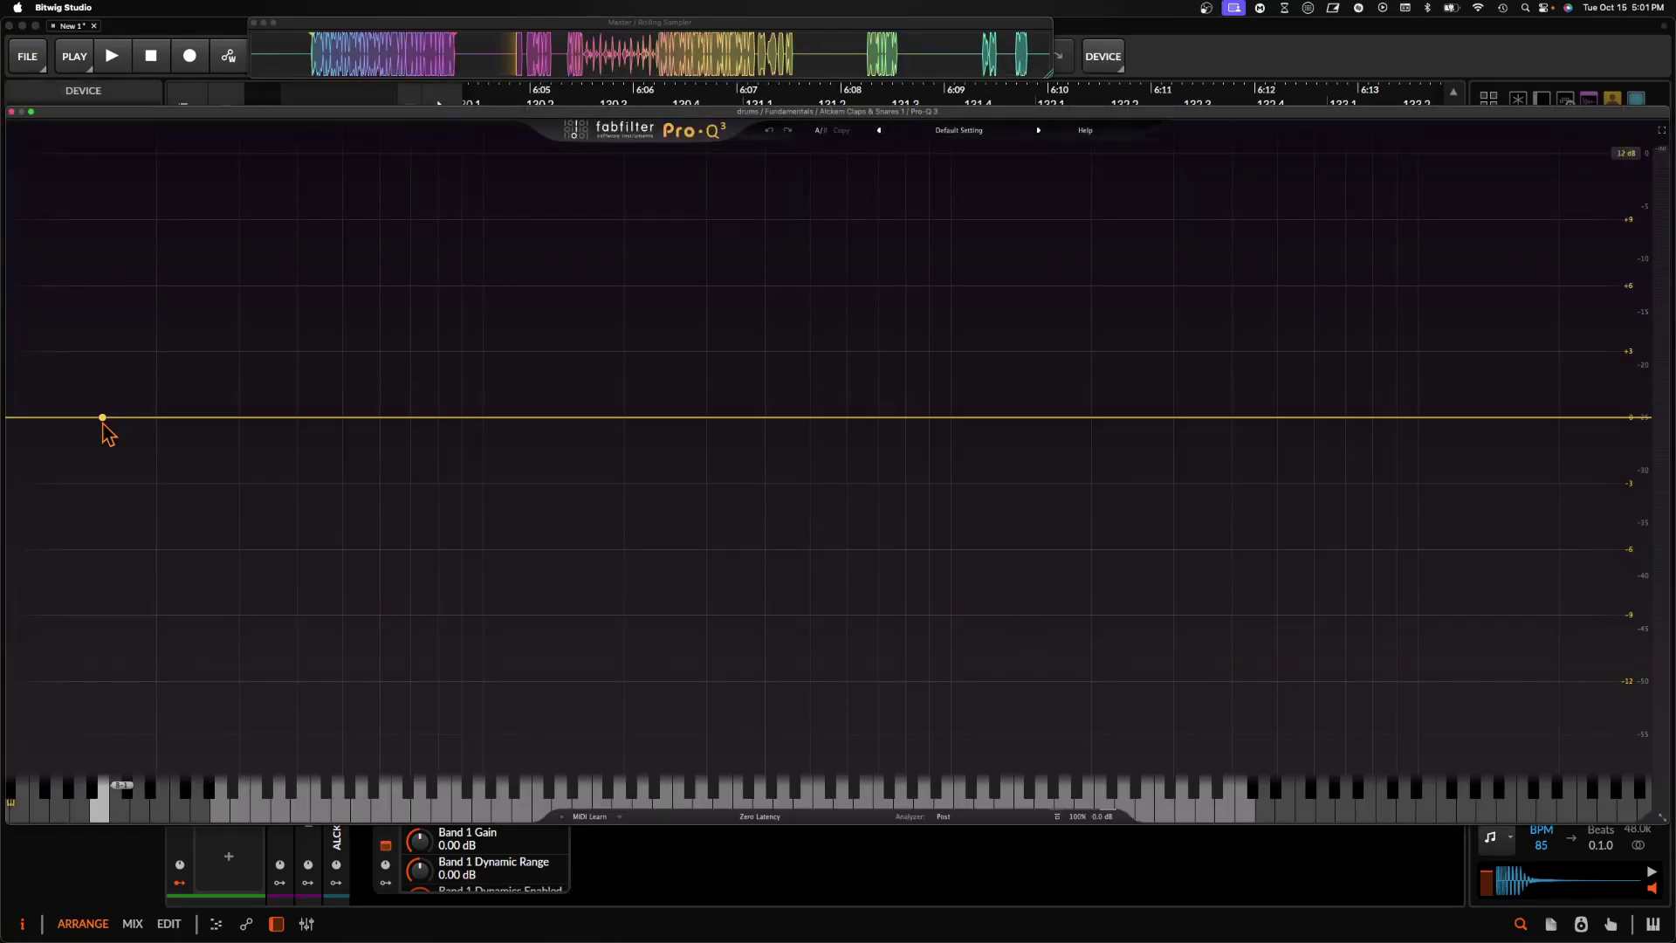
# - Add a low cut at about 456 Hz to the claps and snares EQ while playing the section
pyautogui.click(102, 417)
pyautogui.press('space')
pyautogui.moveTo(105, 422); pyautogui.dragTo(791, 402)
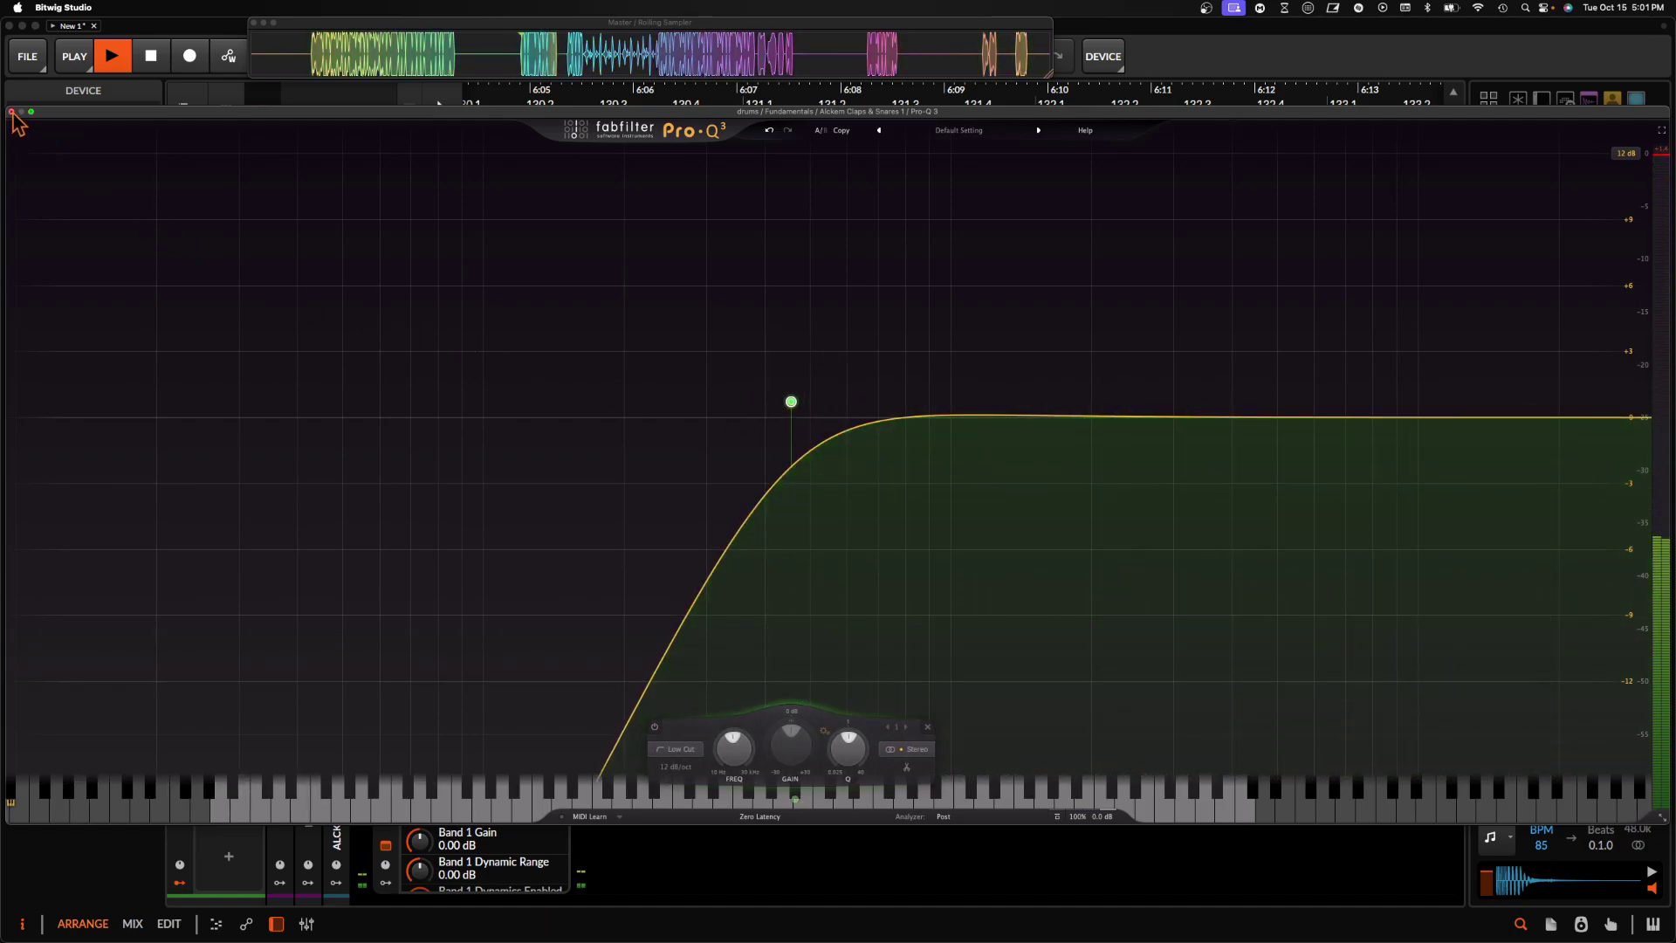
pyautogui.click(10, 111)
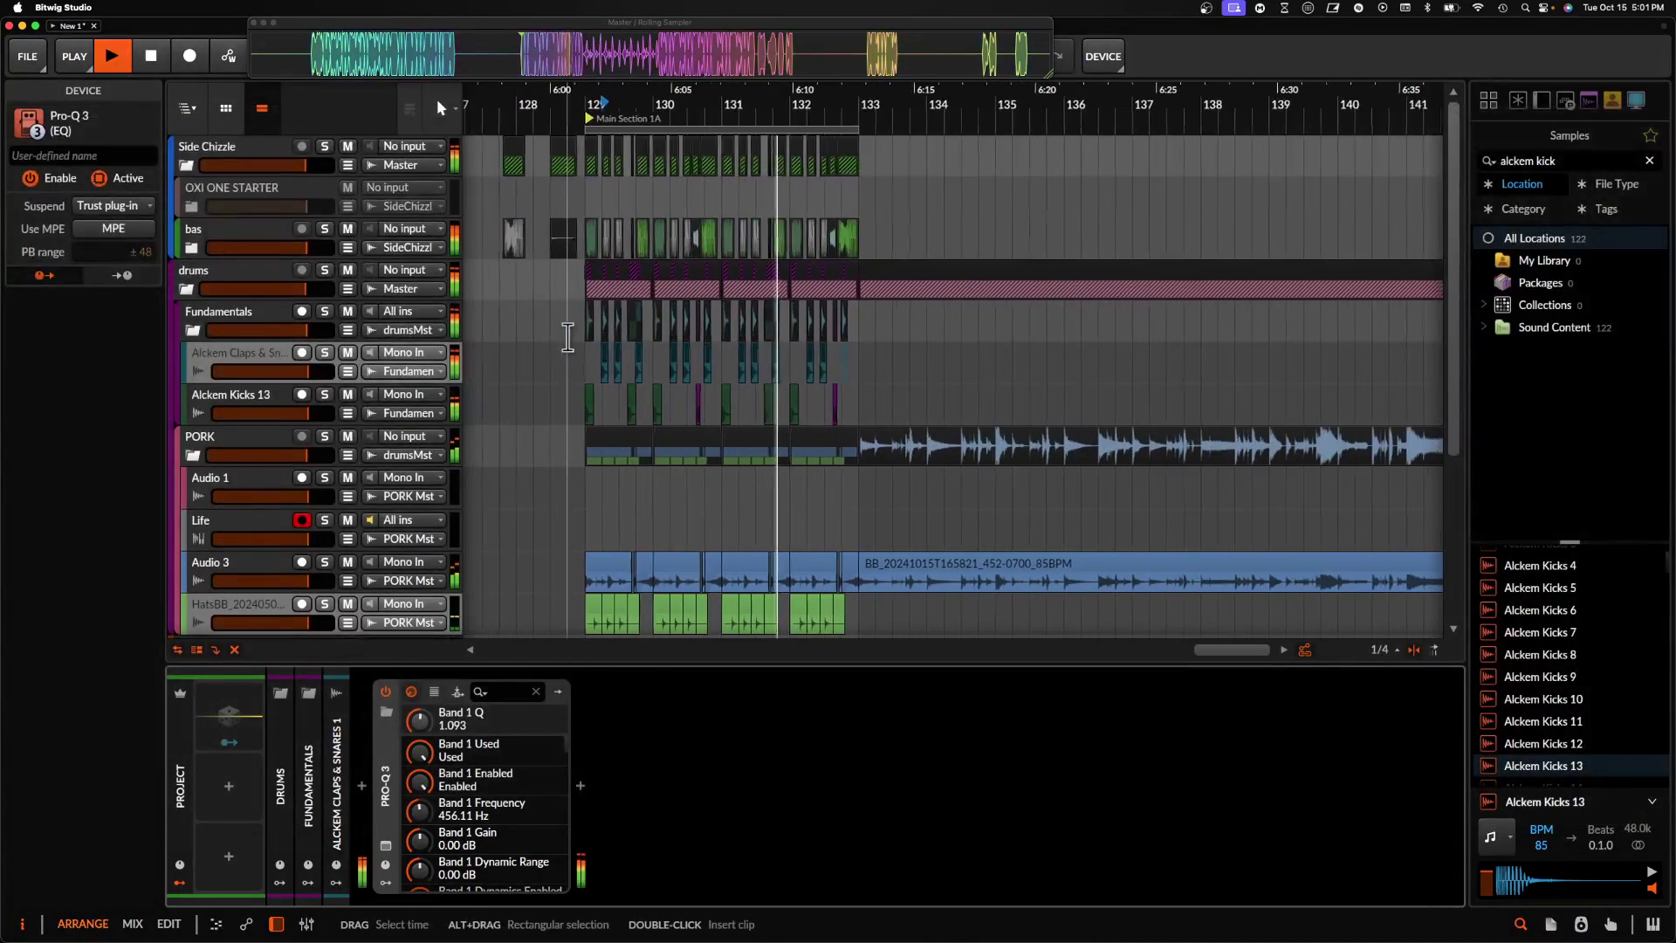
# - Duplicate the four bars of Main Section 1A across all tracks so the copy fills bars 133 to 137
pyautogui.scroll(3, 568, 338)
pyautogui.scroll(2, 579, 179)
pyautogui.click(582, 179)
pyautogui.moveTo(582, 179); pyautogui.dragTo(957, 721)
pyautogui.hotkey('ctrl', 'd')
pyautogui.scroll(3, 855, 507)
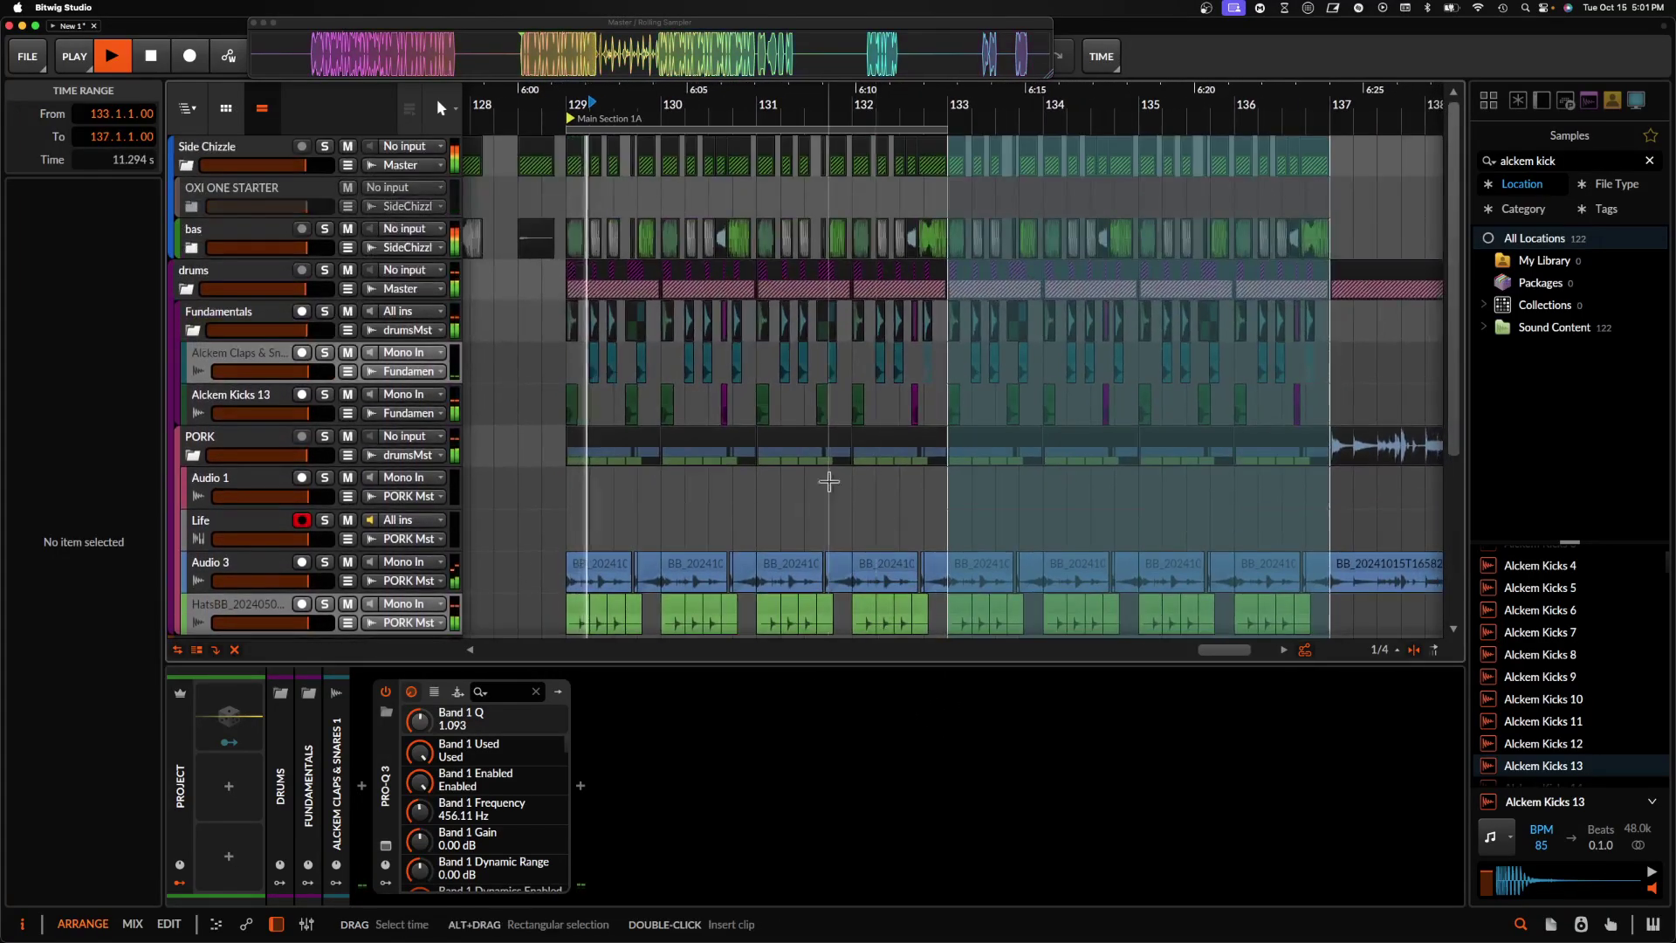
# - Insert the Pro-R 2 reverb at the start of the bas group's device chain
pyautogui.click(226, 247)
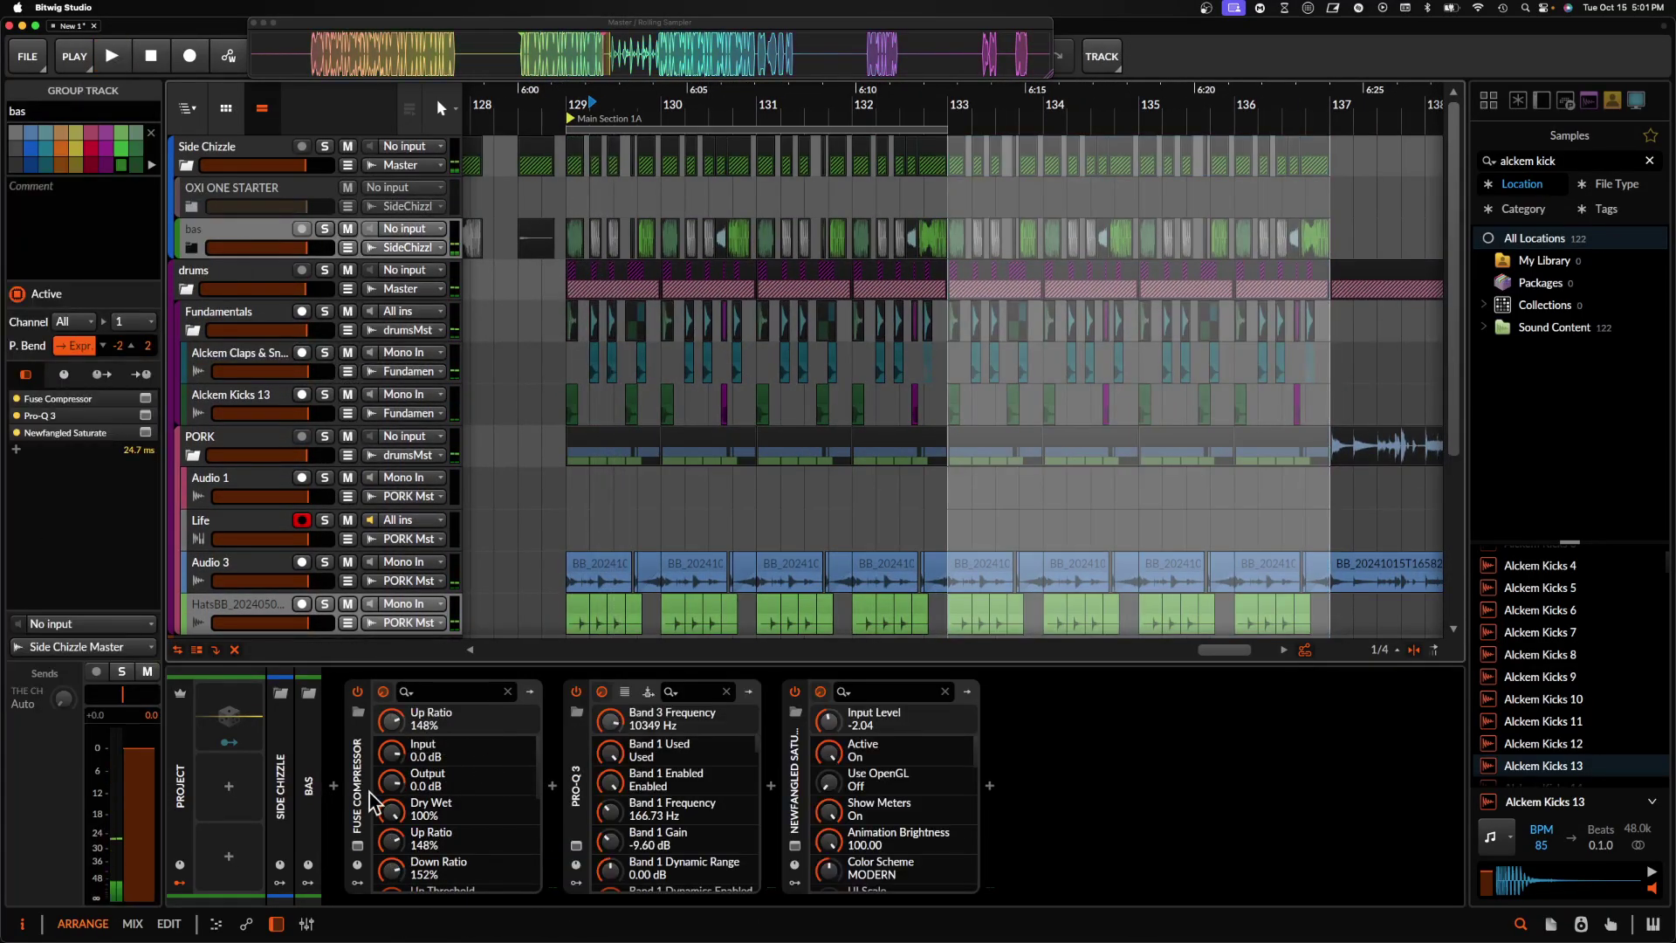
pyautogui.click(333, 786)
pyautogui.write('pro')
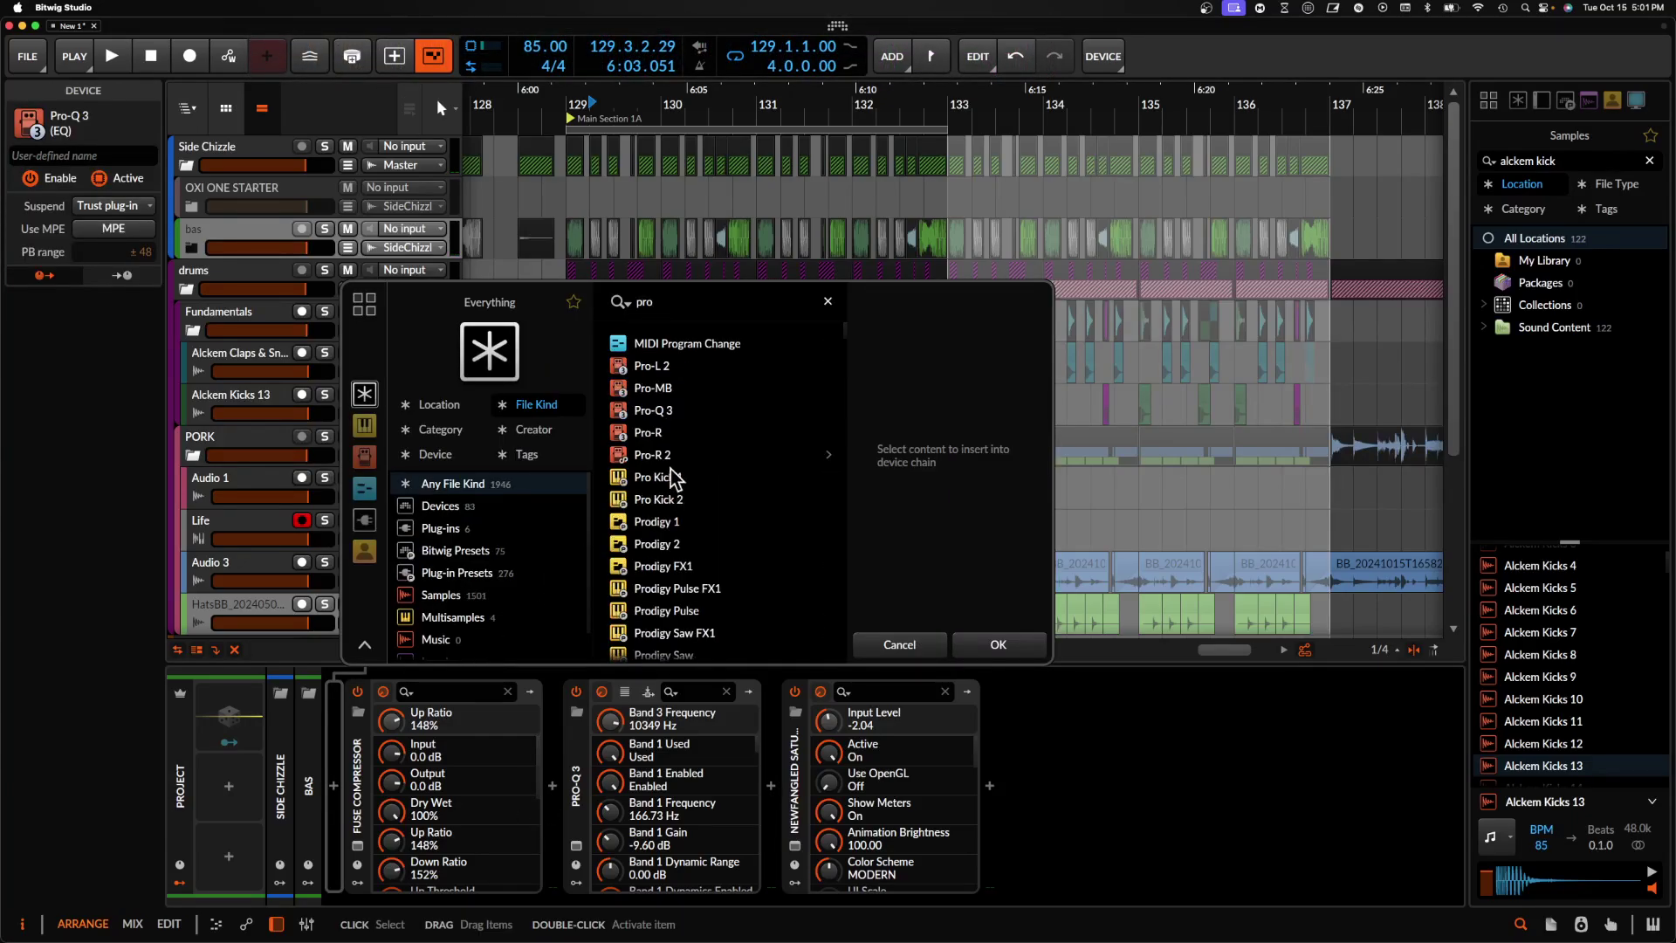
pyautogui.click(652, 455)
pyautogui.click(998, 644)
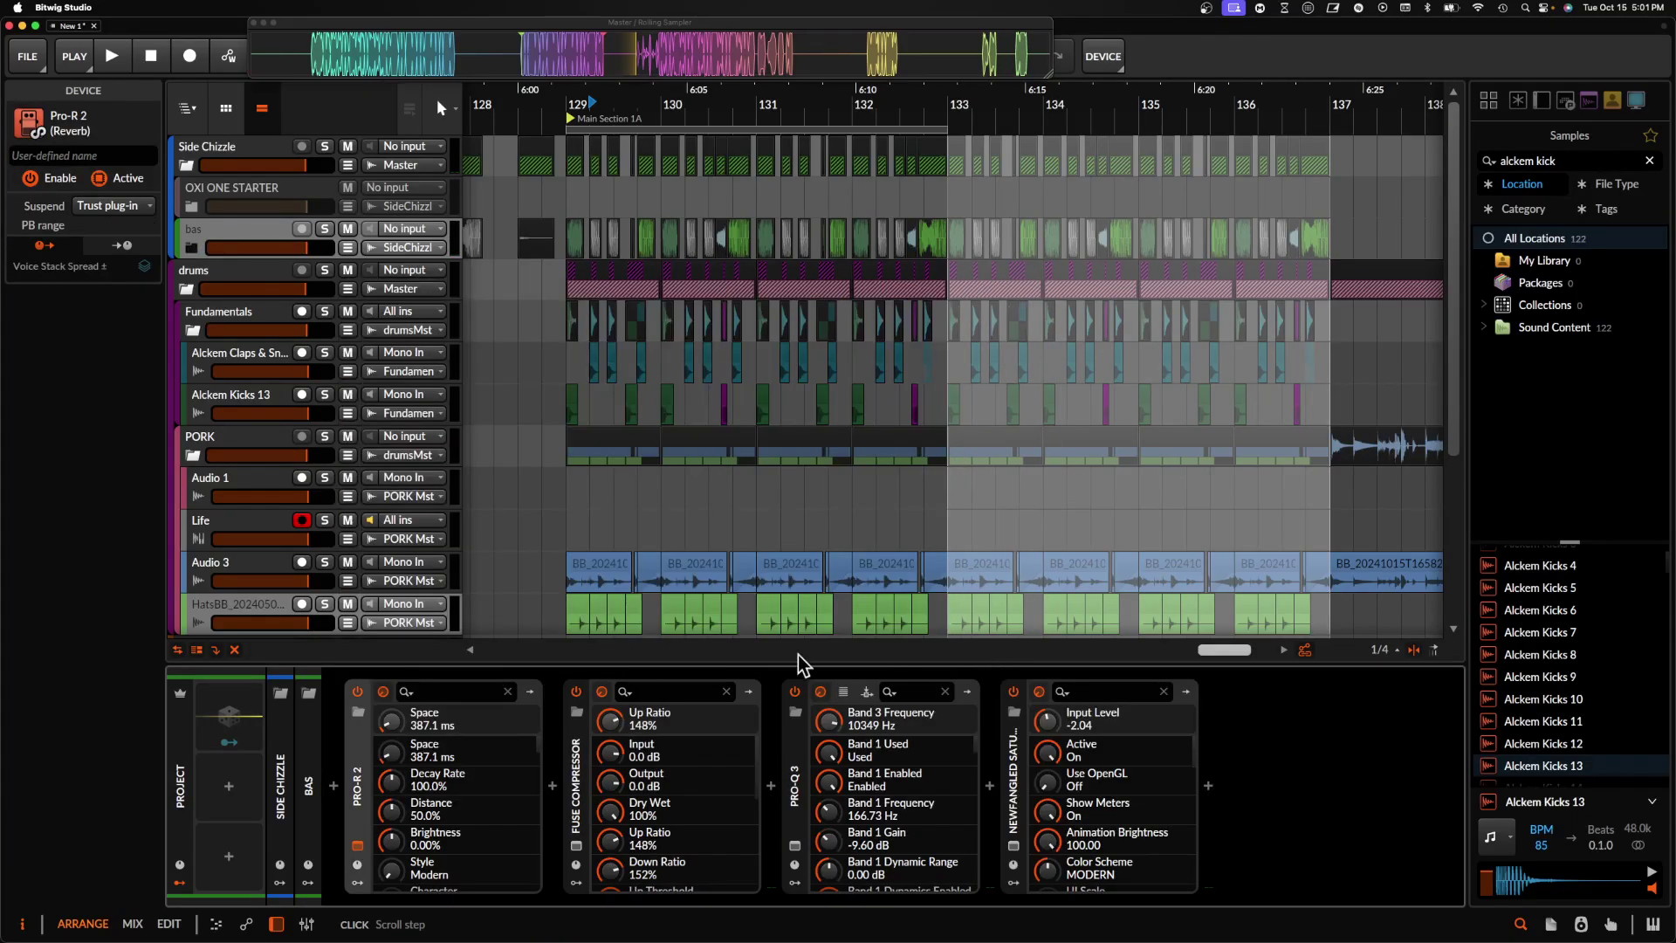
# - Wrap Pro-R 2 in an FX Layer and add an empty second layer beside it
pyautogui.click(456, 723)
pyautogui.click(1252, 650)
pyautogui.click(389, 696)
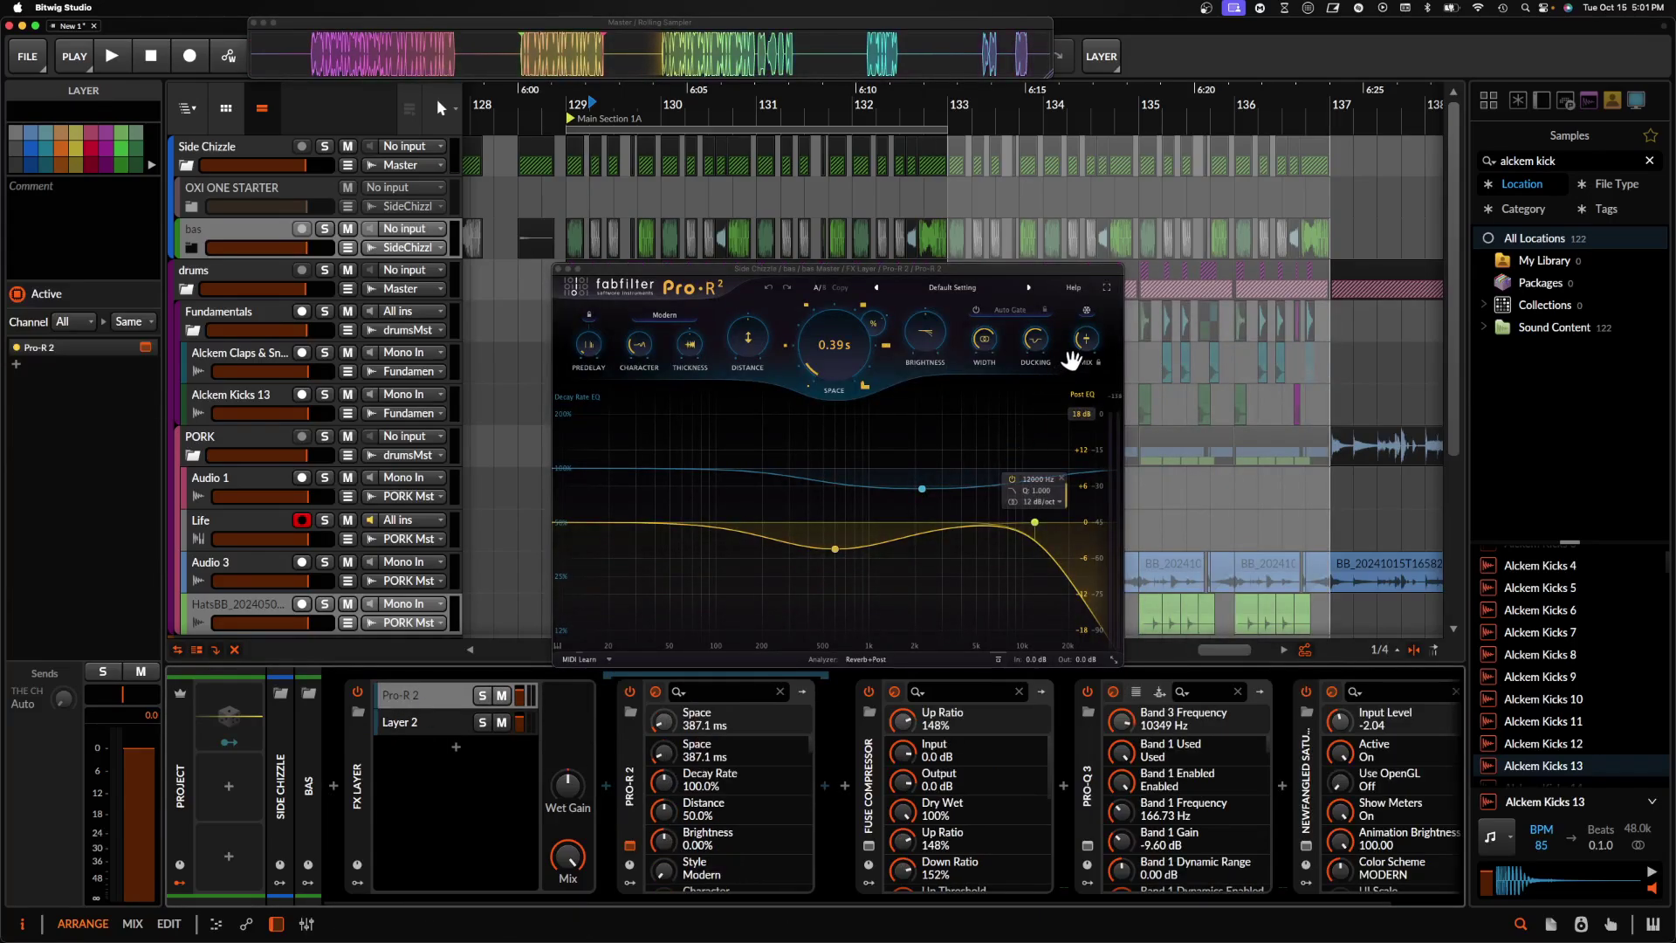
# - Solo the reverb layer while setting a post-EQ low cut near 297 Hz, space to 334.4 ms, brightness to 61.9% and auto gate to 91.03 ms
pyautogui.moveTo(1078, 349); pyautogui.dragTo(1081, 319)
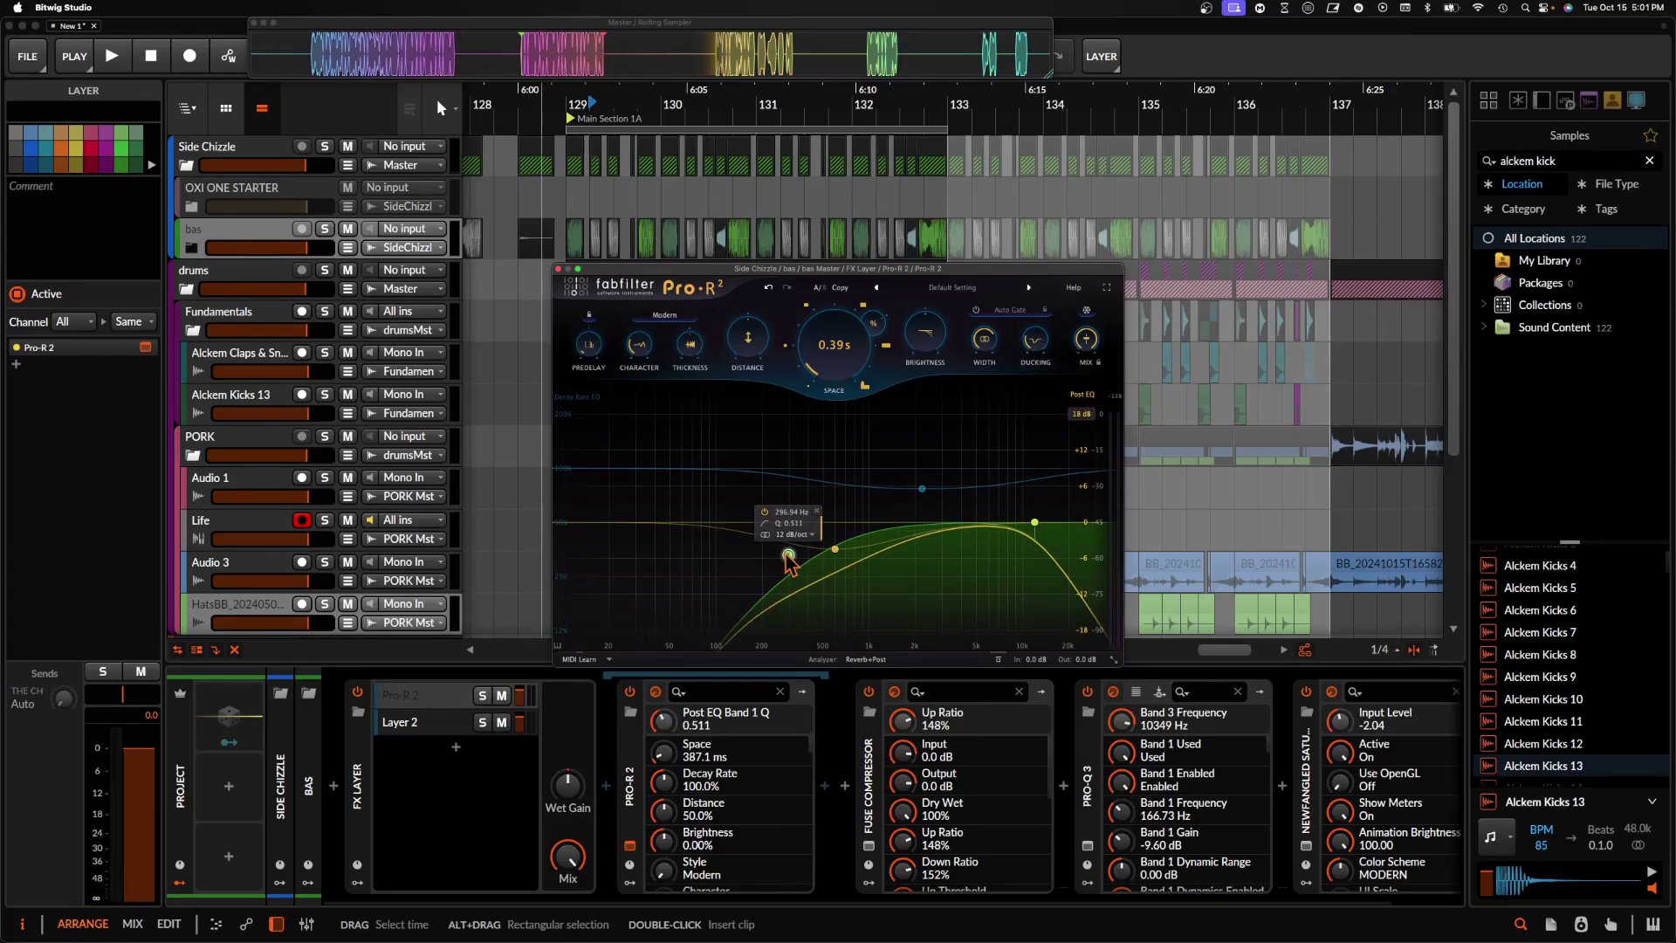
pyautogui.click(482, 695)
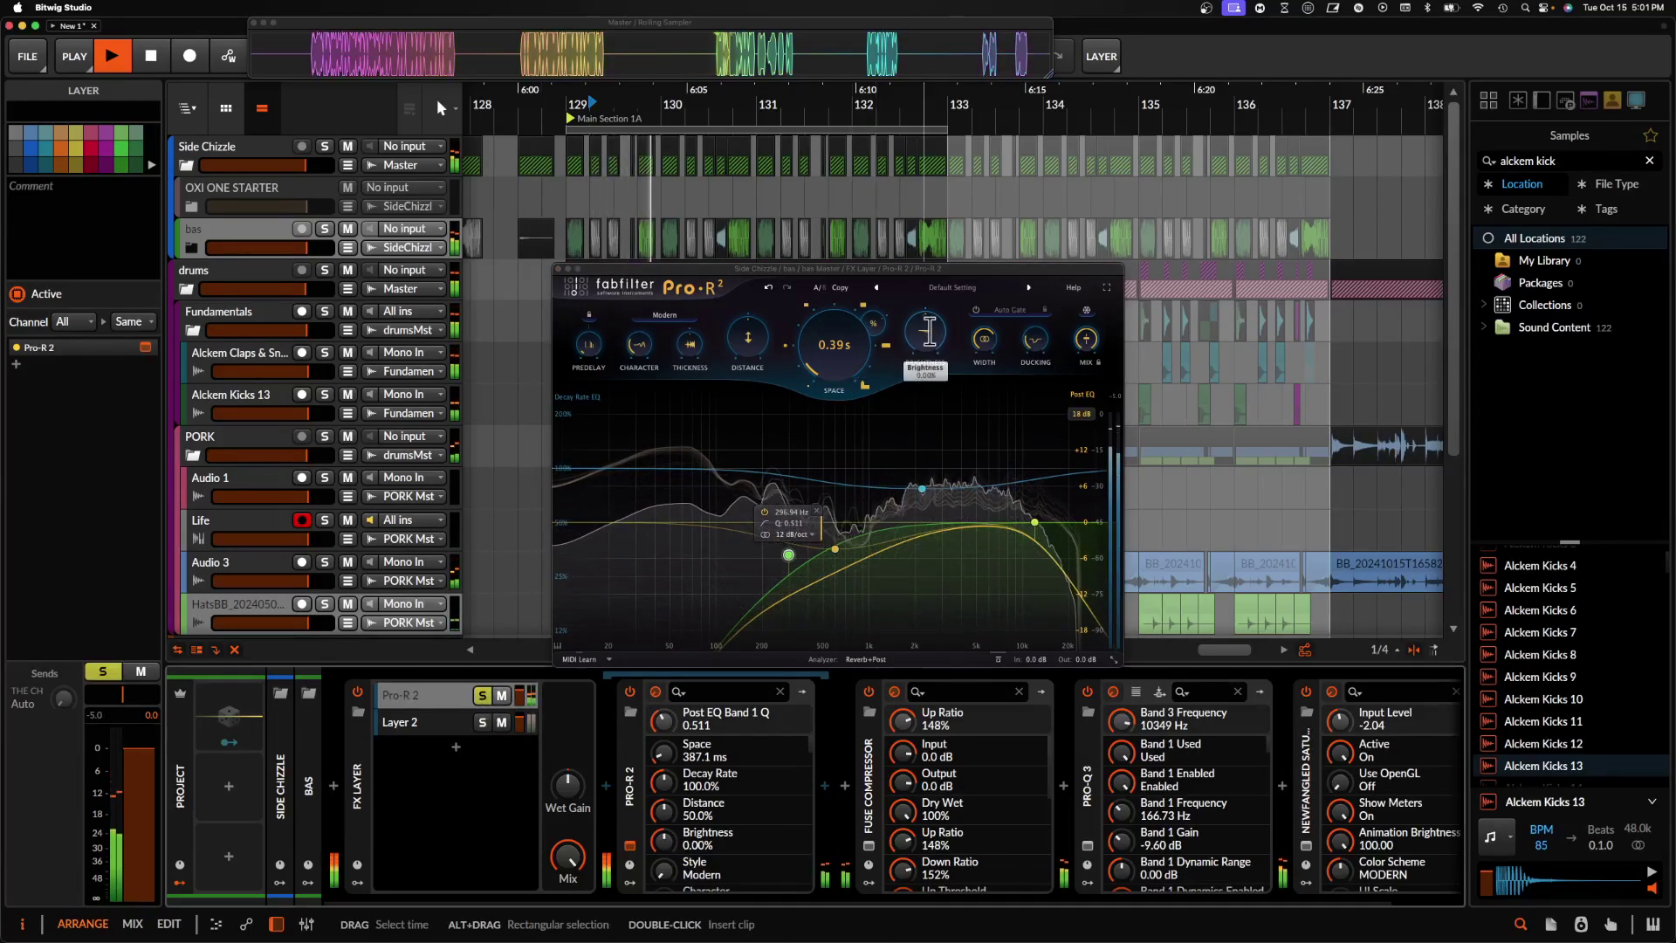
pyautogui.click(925, 338)
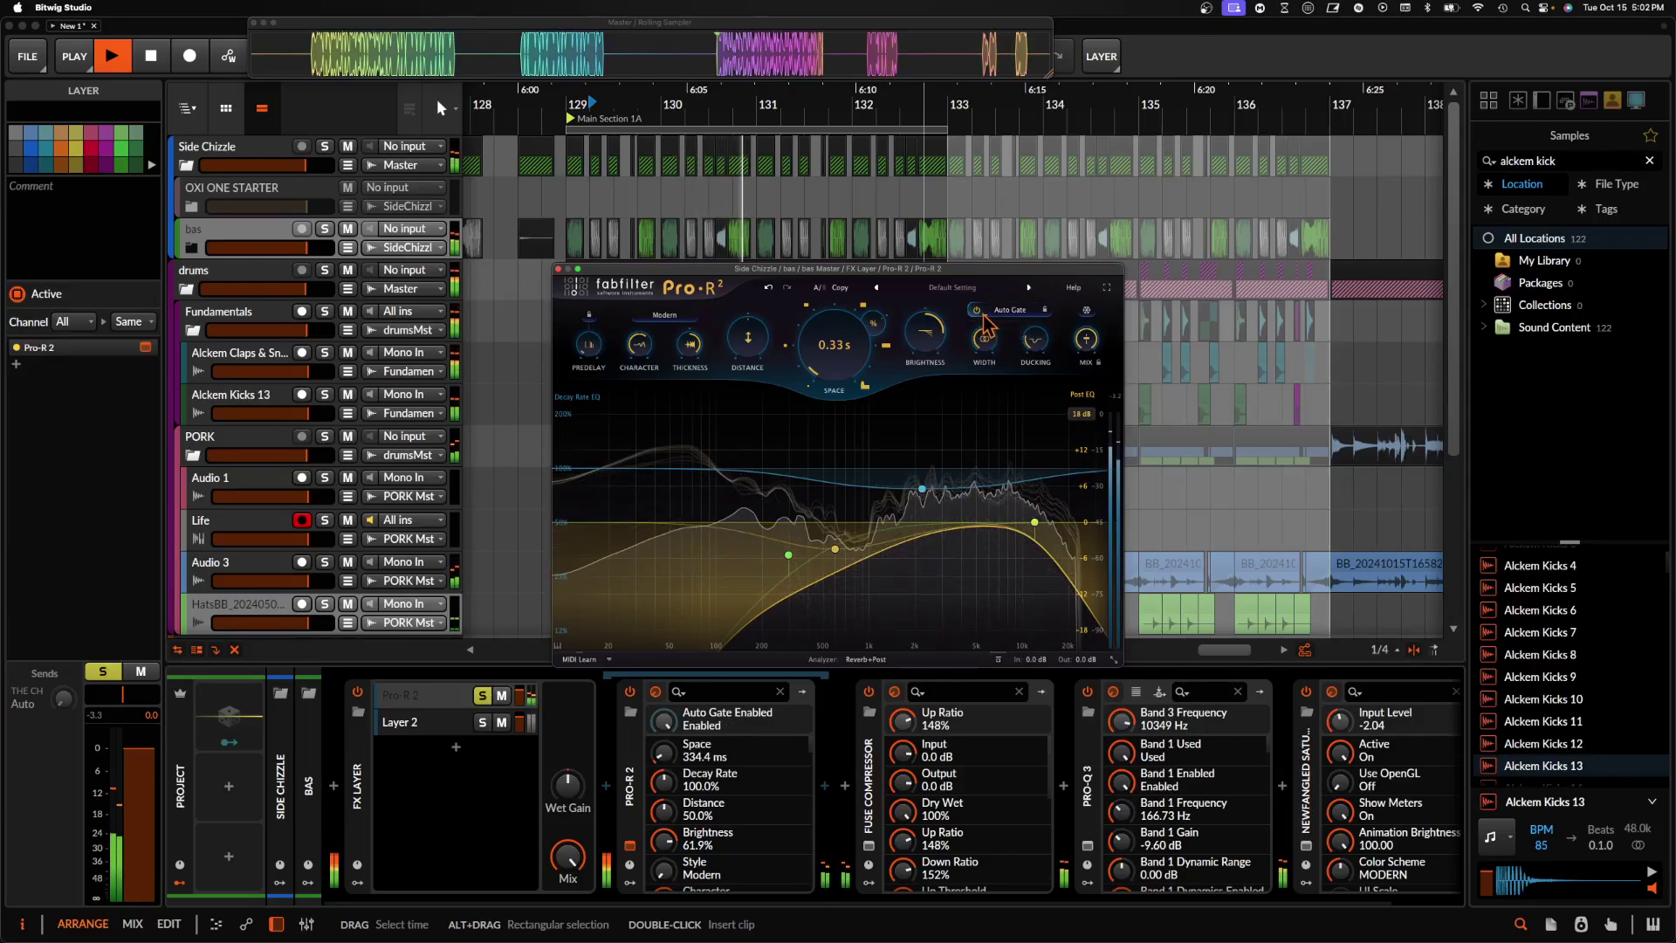
pyautogui.moveTo(992, 313); pyautogui.dragTo(1003, 314)
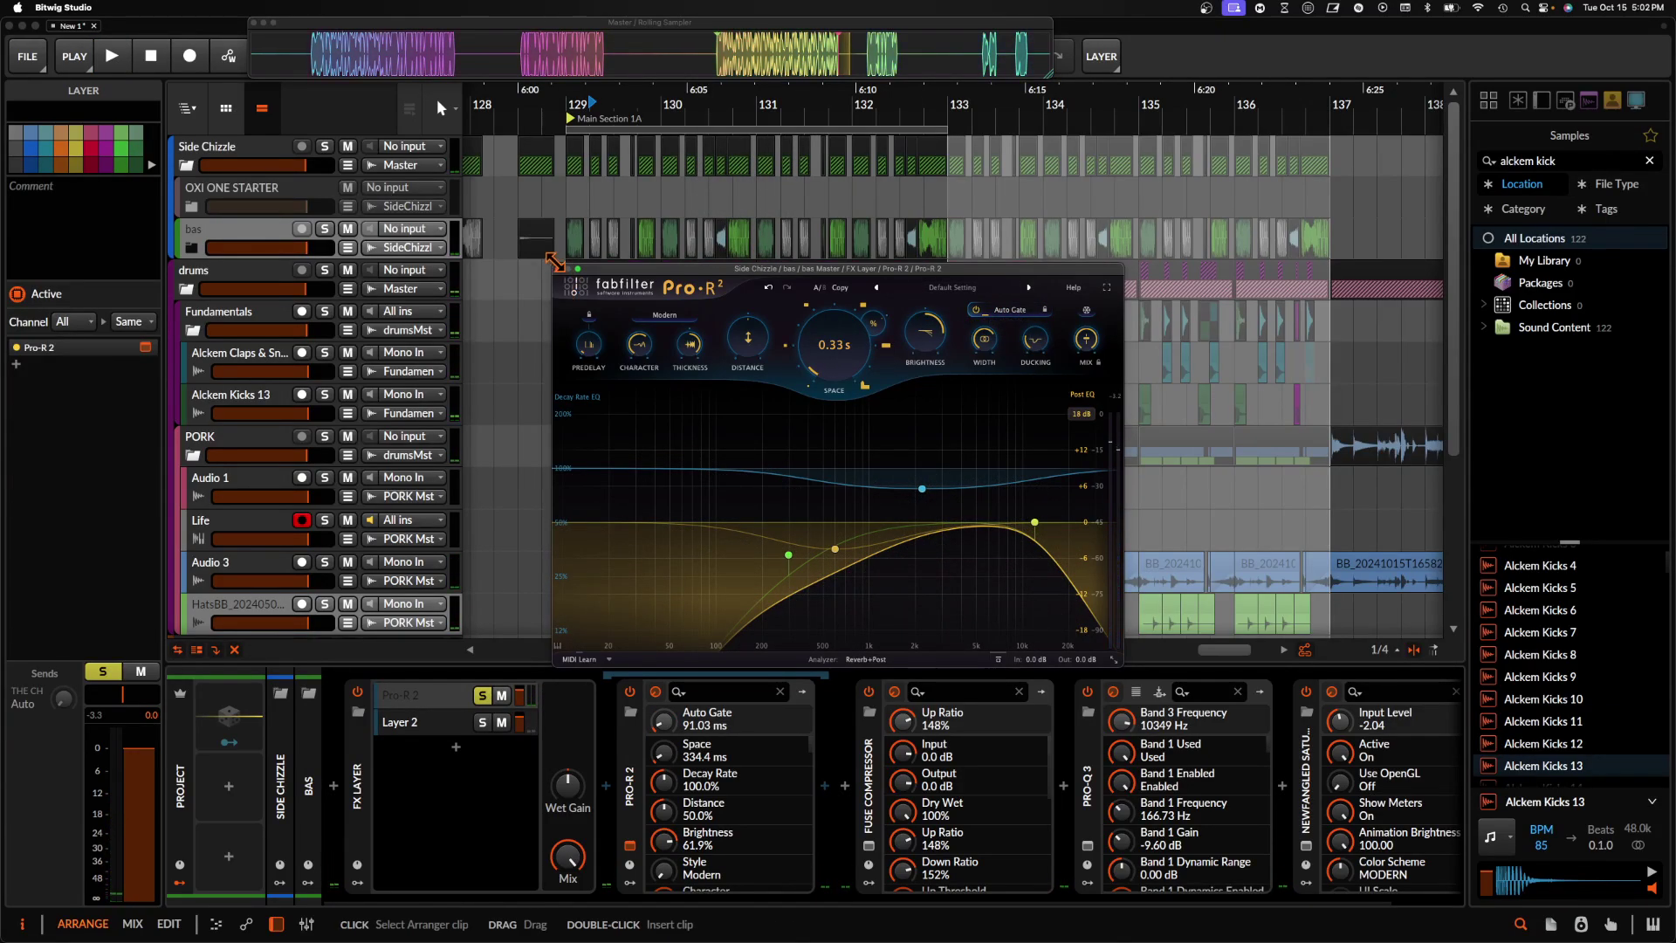
pyautogui.click(559, 271)
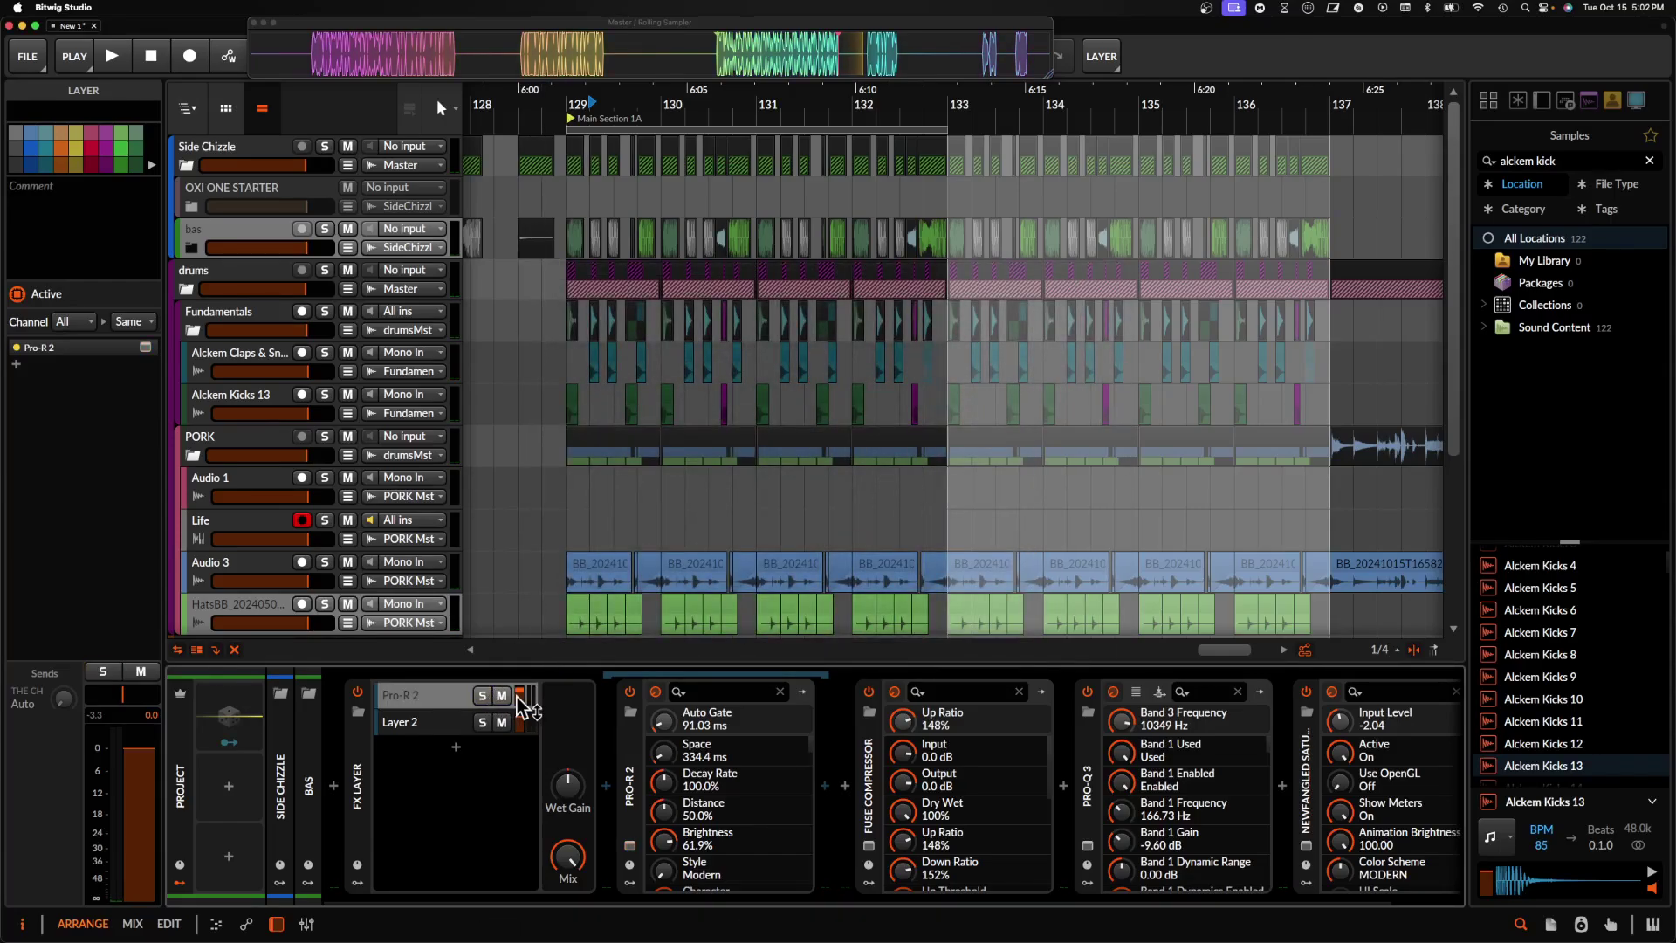
# - Play the section with the reverb, then copy the last bar 131 kick clip to 131.4.4.00
pyautogui.press('space')
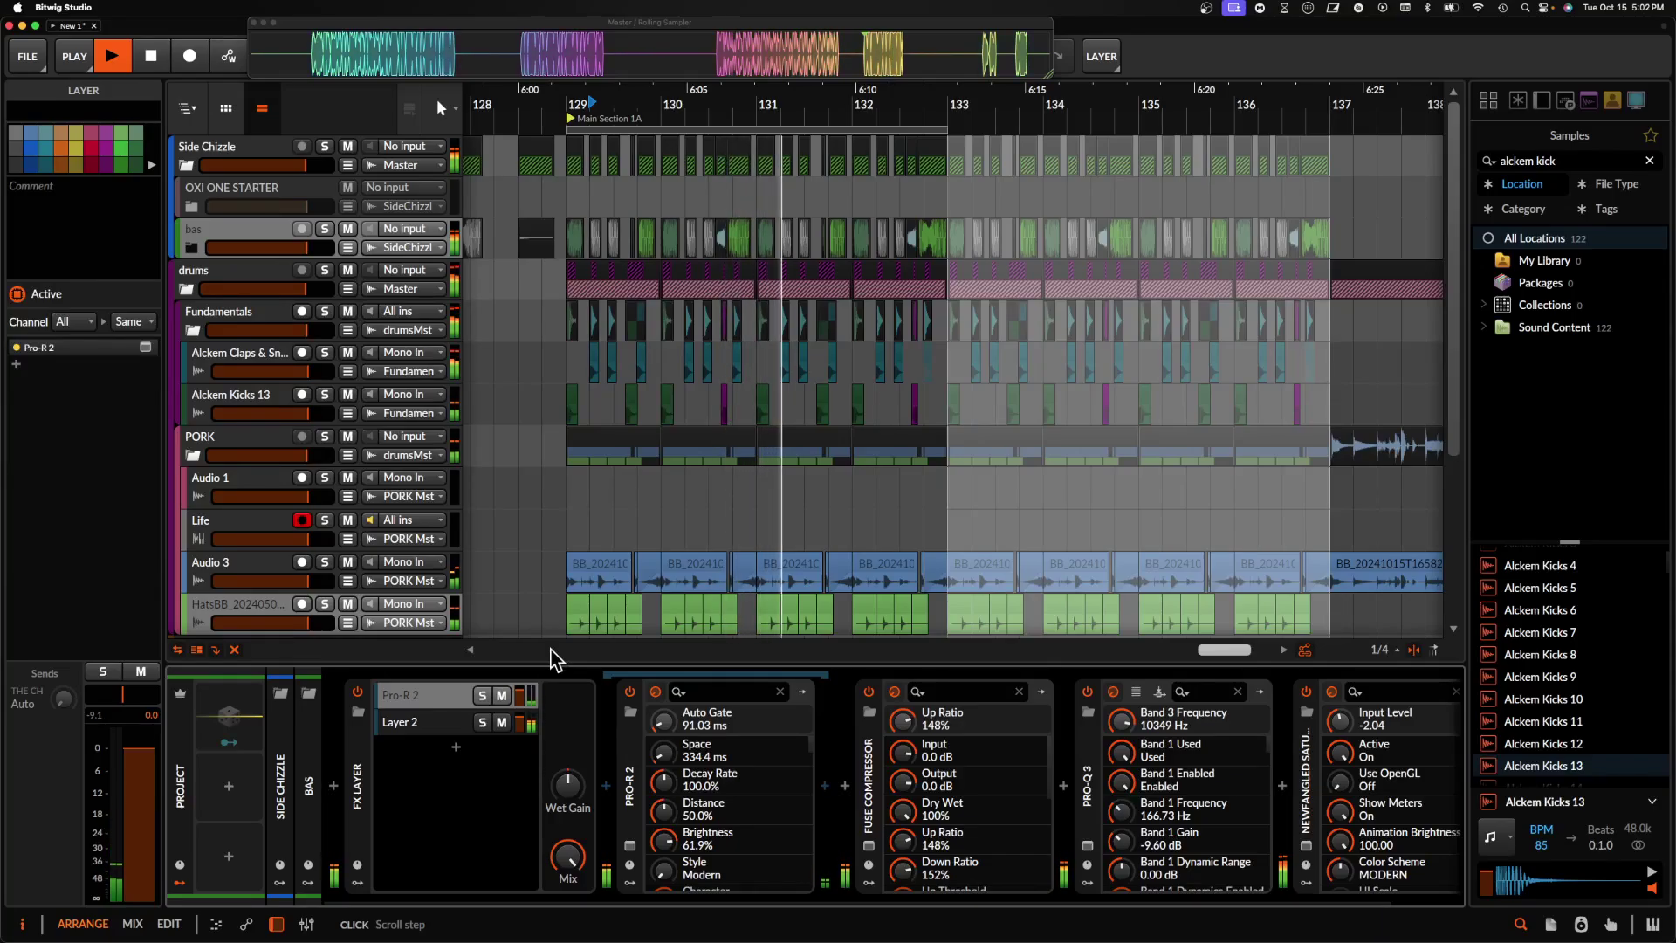
pyautogui.scroll(5, 825, 436)
pyautogui.scroll(5, 819, 411)
pyautogui.press('space')
pyautogui.moveTo(636, 404); pyautogui.dragTo(859, 396)
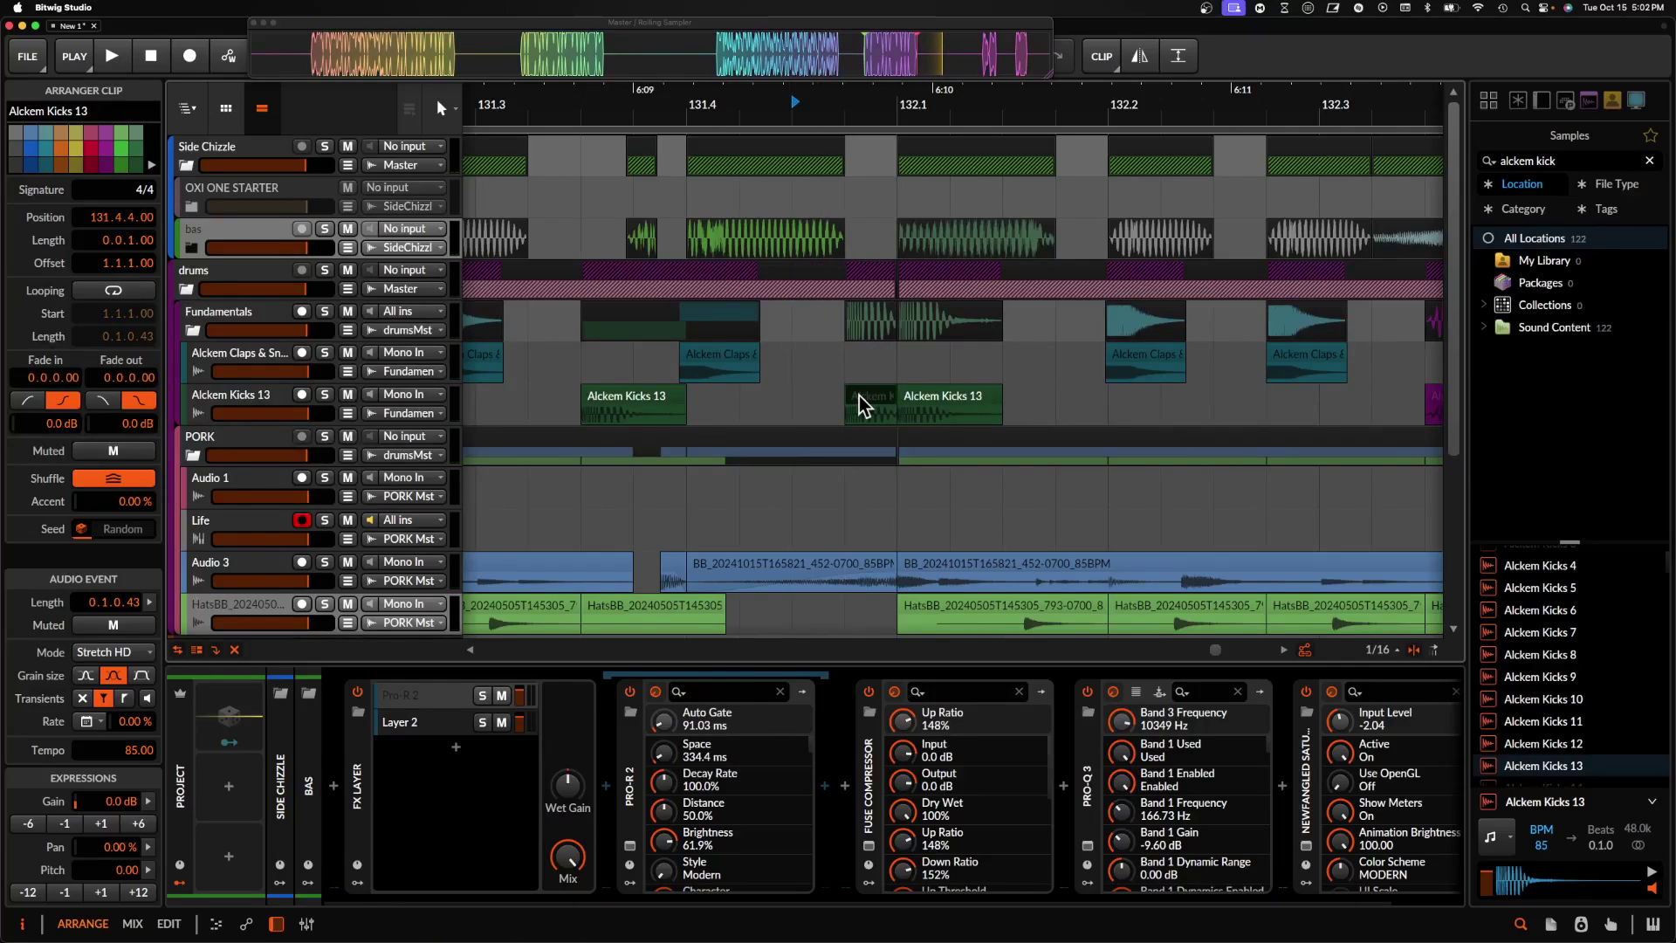
# - Shift the copied kick to 131.4.4.14, shorten it to 0.0.0.73 and add a 0.0.0.22 fade-out, checking it in playback
pyautogui.scroll(3, 859, 396)
pyautogui.moveTo(927, 398); pyautogui.dragTo(913, 402)
pyautogui.press('space')
pyautogui.scroll(-1, 894, 396)
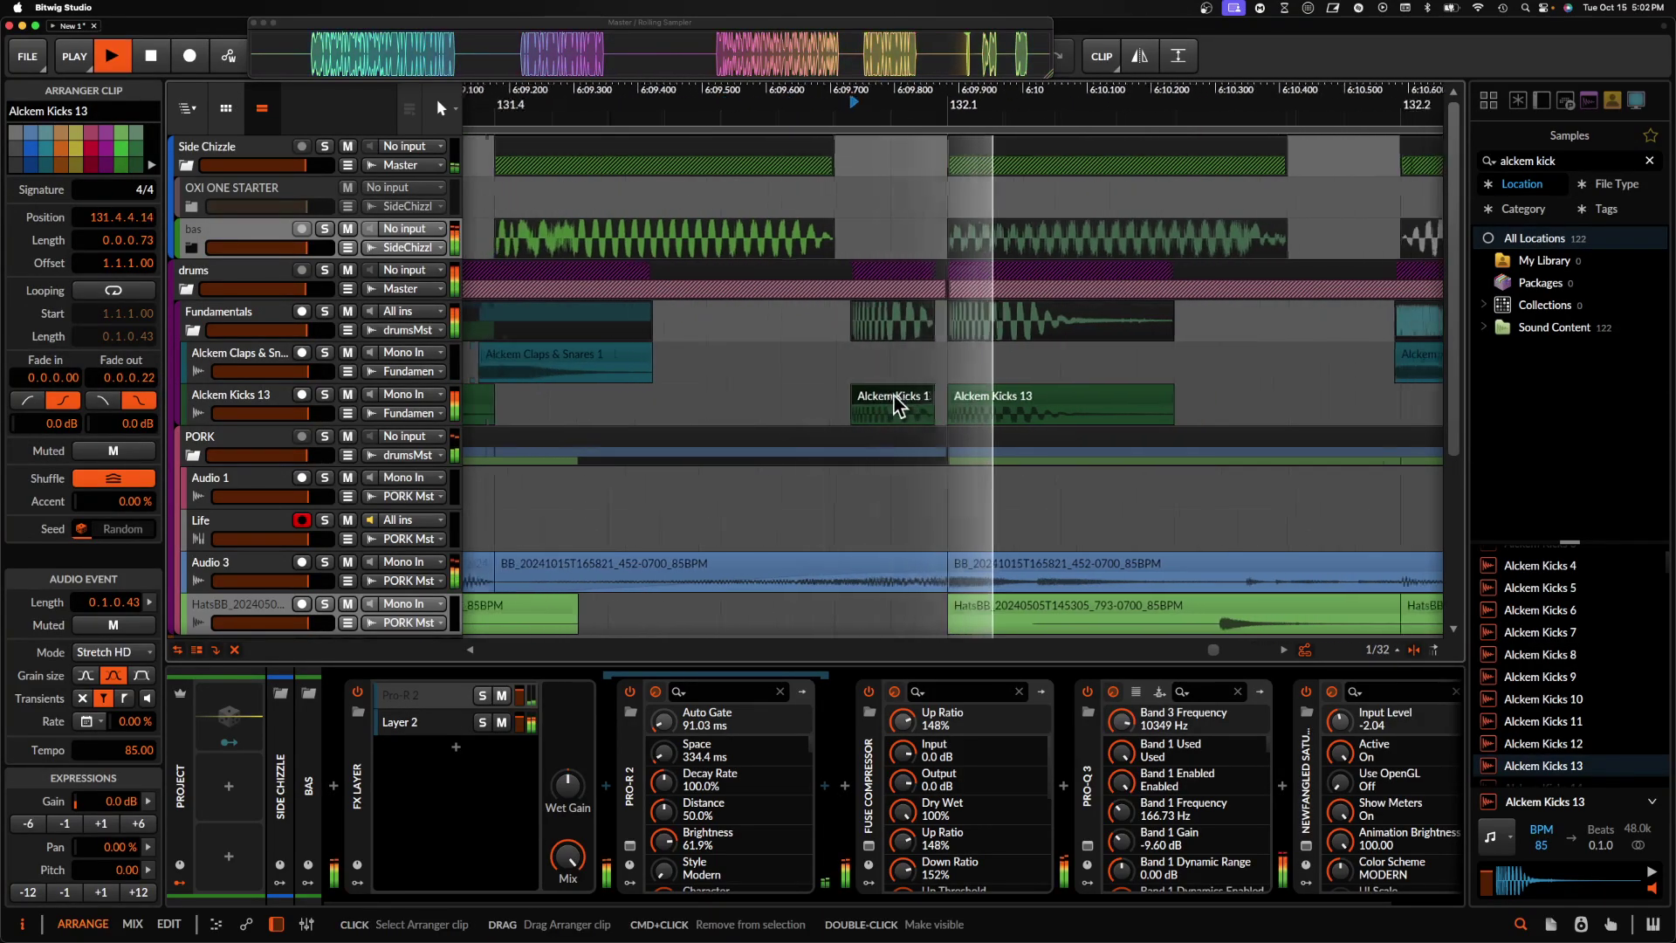
pyautogui.scroll(-3, 894, 396)
# - Add a 0.0.0.19 fade-in to the copied kick before bar 132 and audition it
pyautogui.press('space')
pyautogui.scroll(4, 894, 402)
pyautogui.moveTo(846, 412); pyautogui.dragTo(860, 411)
pyautogui.press('space')
pyautogui.scroll(-2, 892, 404)
pyautogui.press('space')
pyautogui.press('space')
pyautogui.press('space')
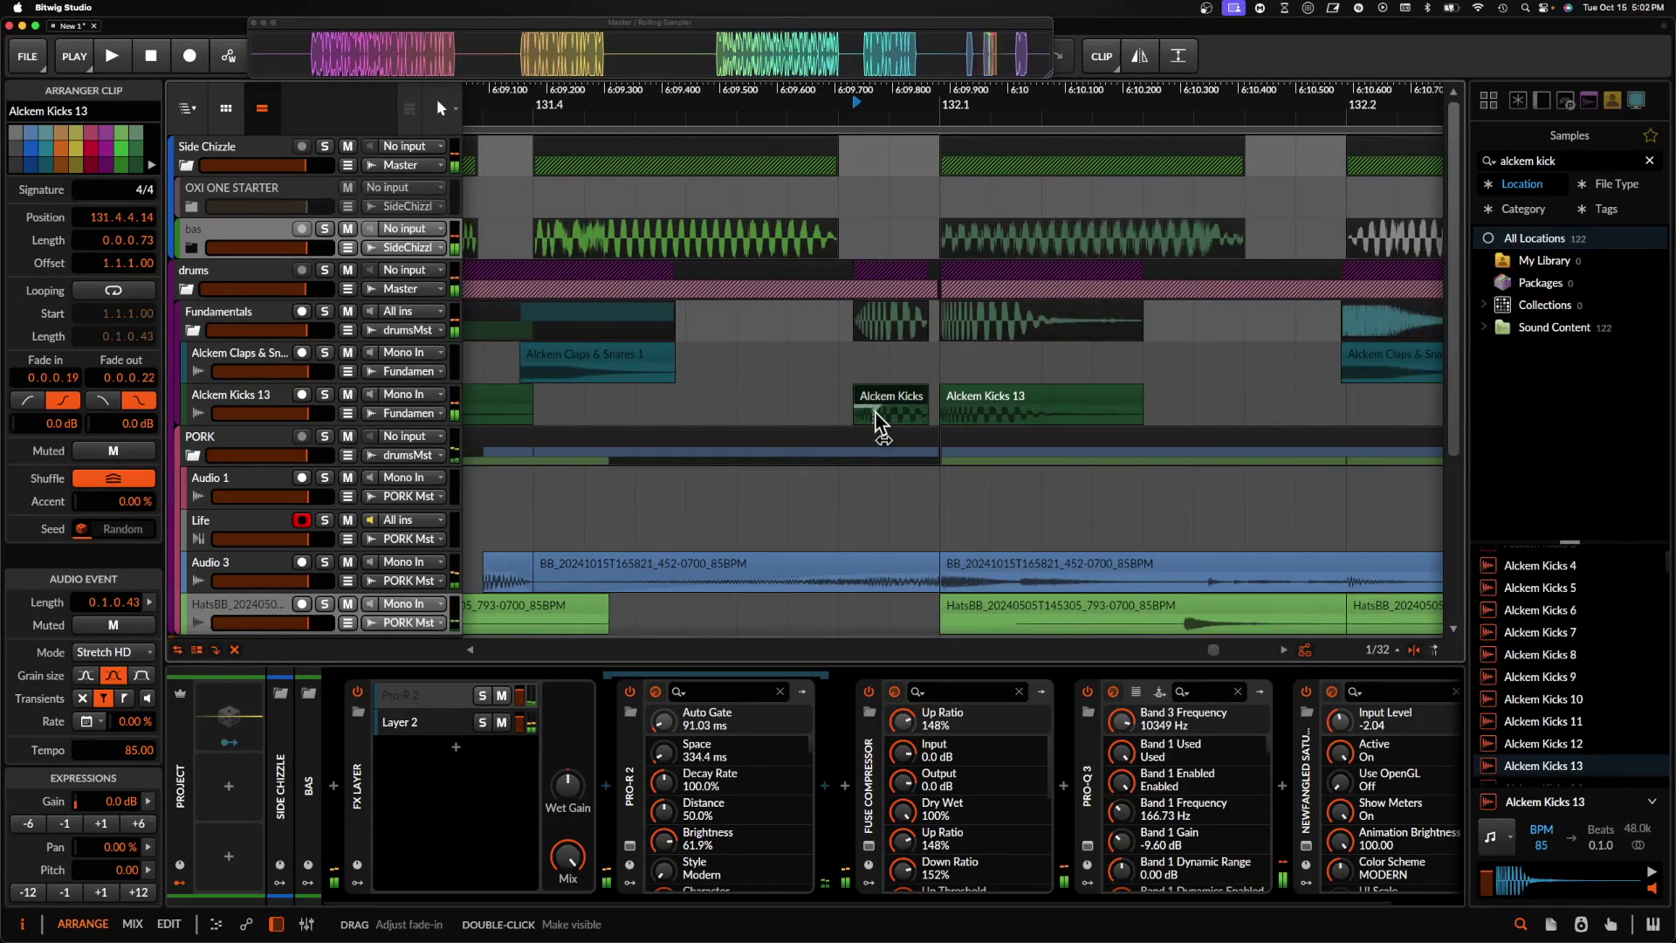
# - Shift the copied kick to 131.4.4.25, shorten it to 0.0.0.69 and play it back
pyautogui.scroll(3, 877, 424)
pyautogui.moveTo(1004, 401); pyautogui.dragTo(985, 411)
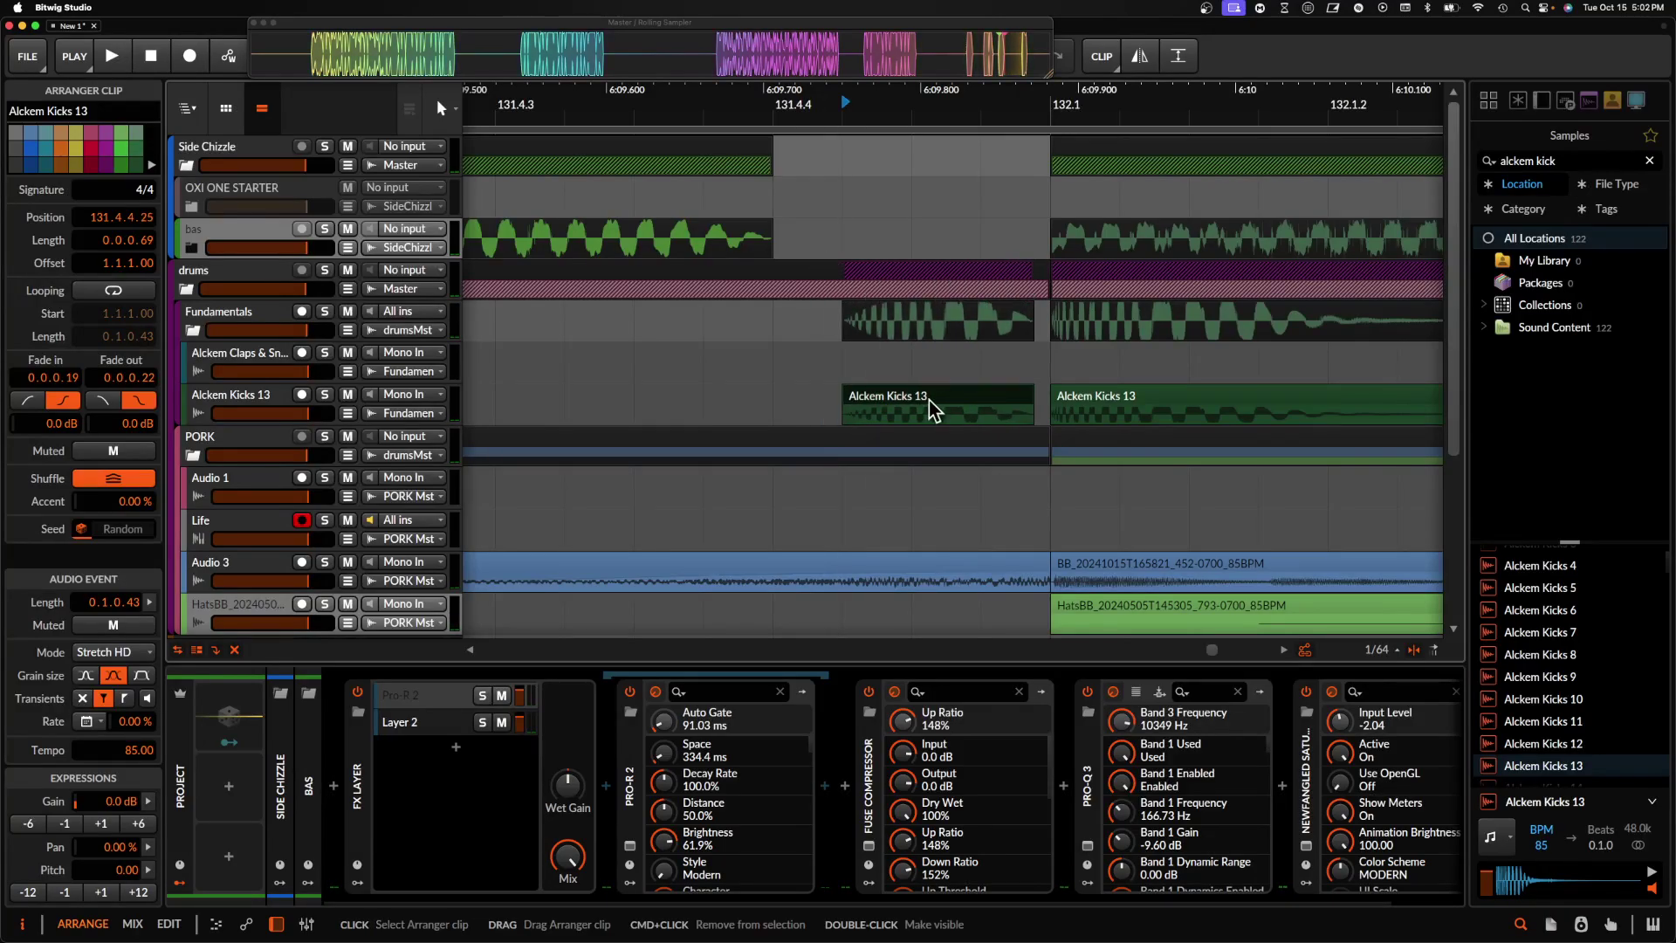
pyautogui.press('space')
# - Extend the loop region starting at bar 129 to eight bars
pyautogui.scroll(-6, 932, 409)
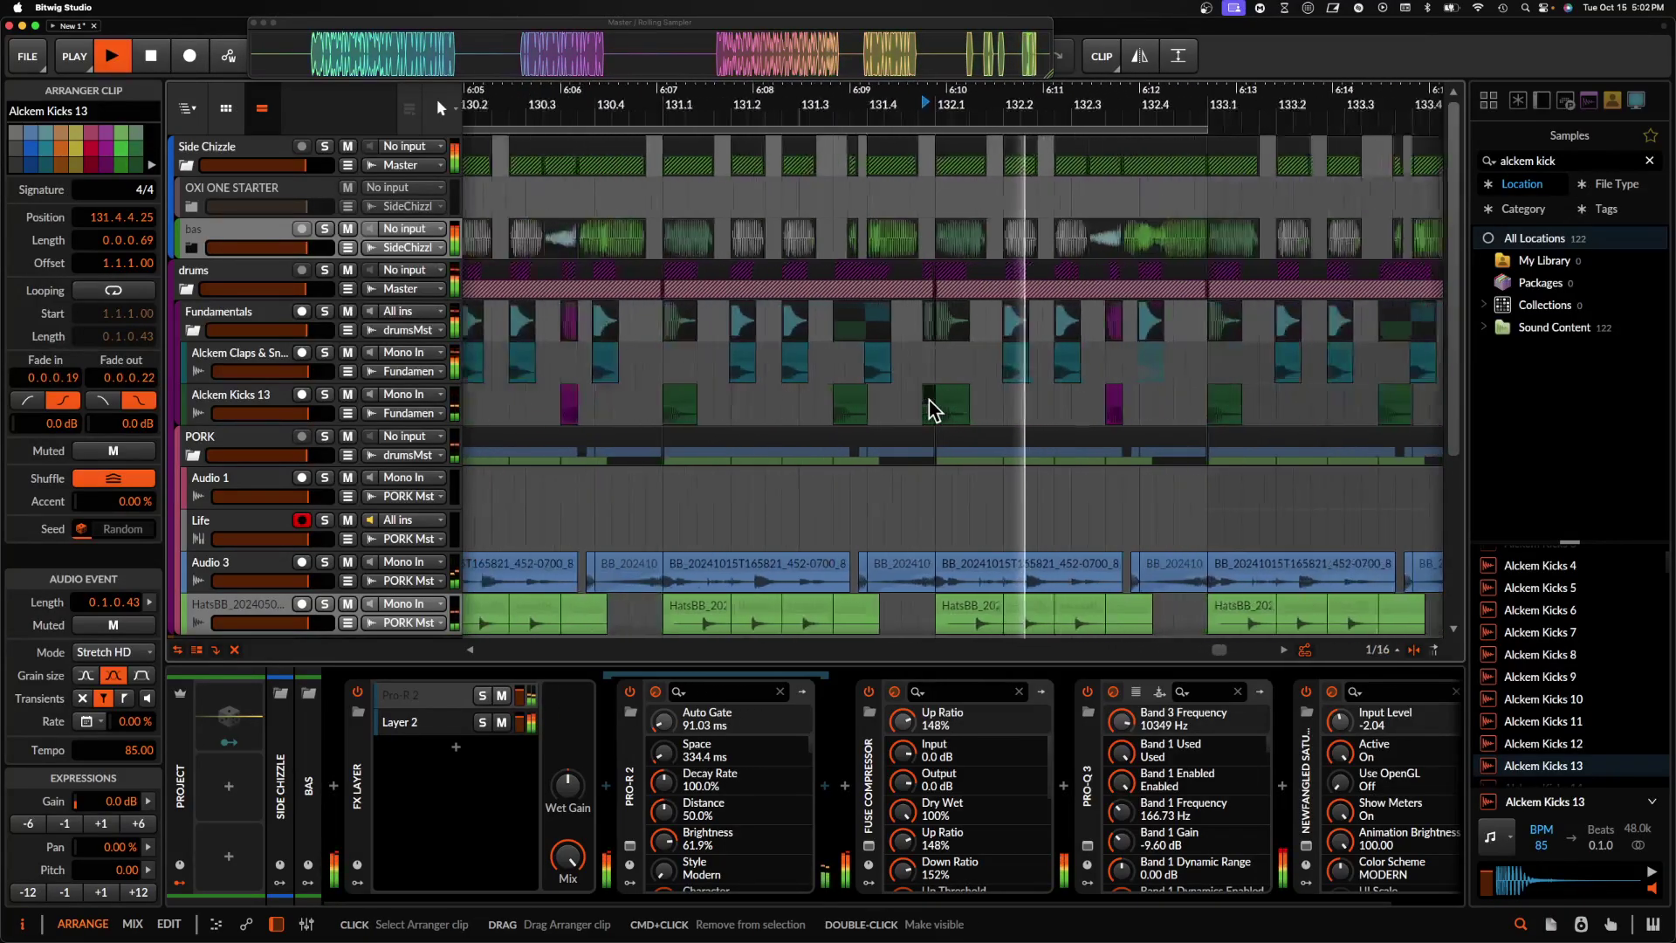
pyautogui.scroll(-5, 1087, 256)
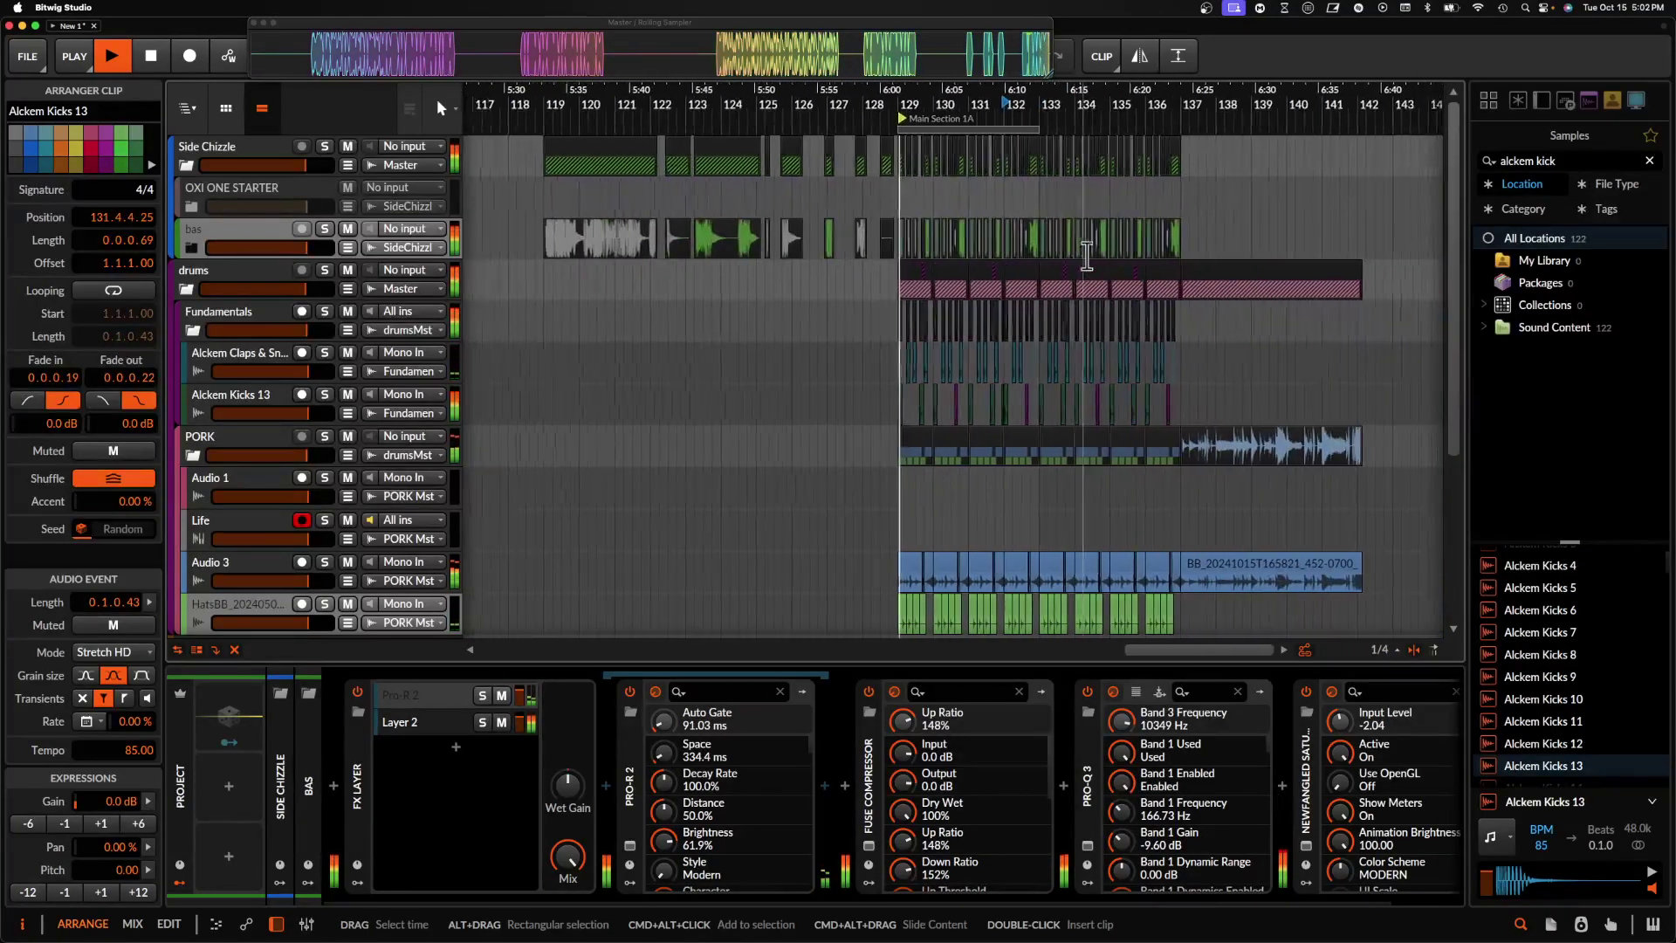
pyautogui.moveTo(1013, 128); pyautogui.dragTo(1151, 127)
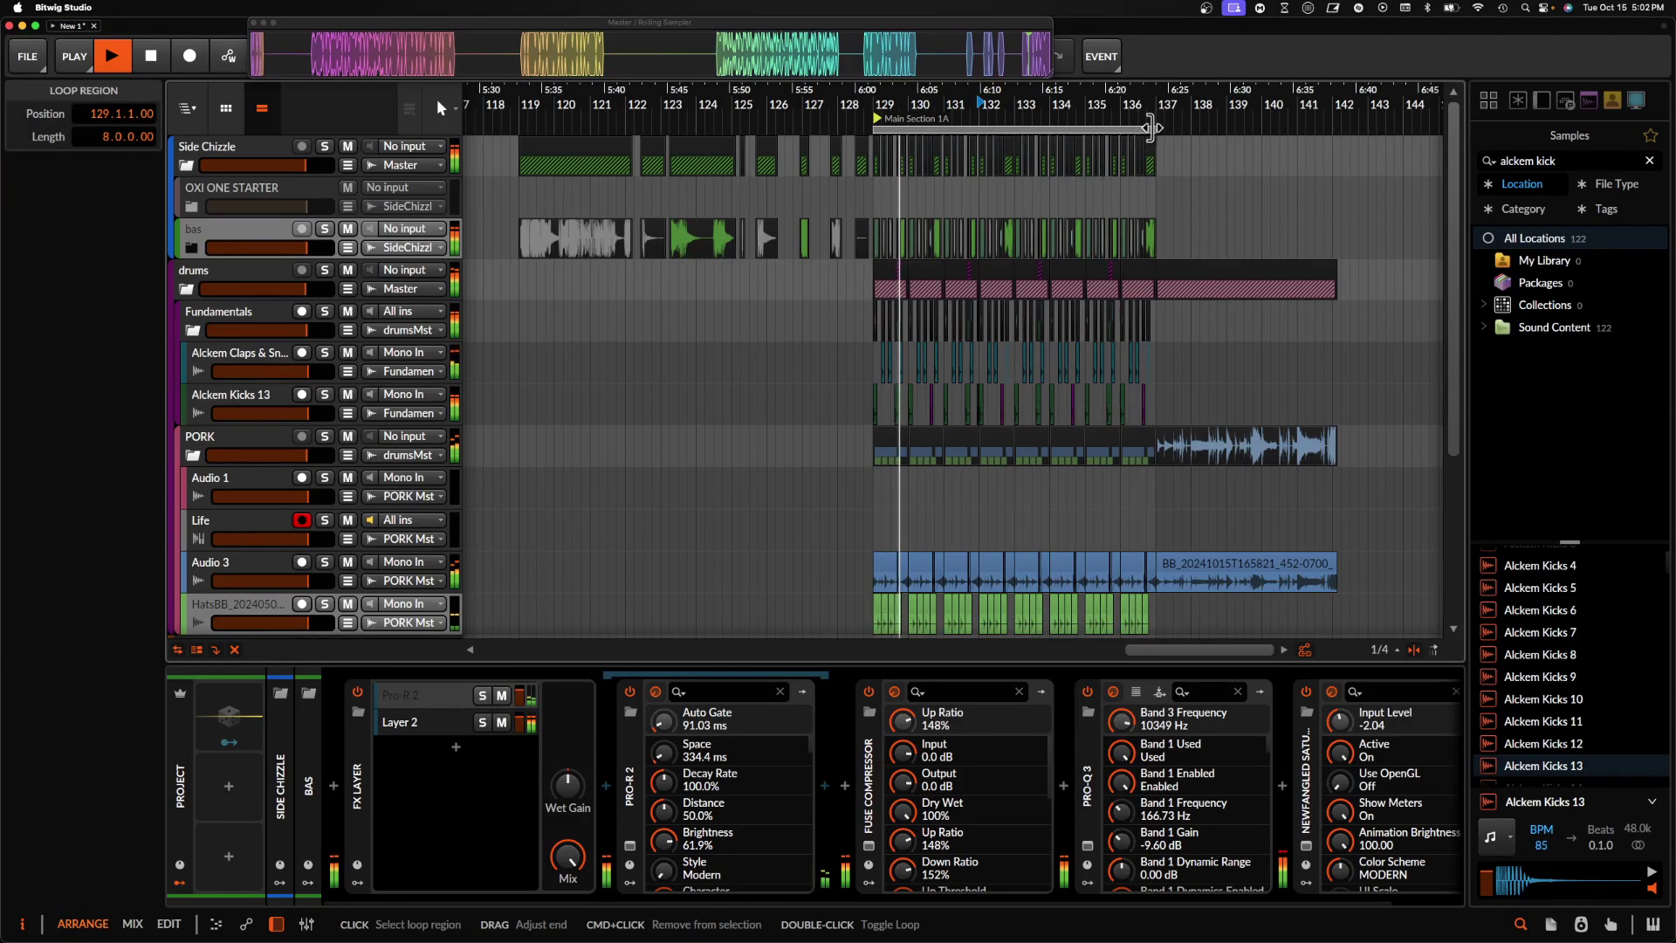
# - Move the leftover BB_20241015T165821 clip after the duplicated section on Audio 3 out to bar 149
pyautogui.scroll(-8, 1287, 389)
pyautogui.click(1192, 496)
pyautogui.moveTo(1192, 496); pyautogui.dragTo(1400, 496)
pyautogui.scroll(6, 1111, 374)
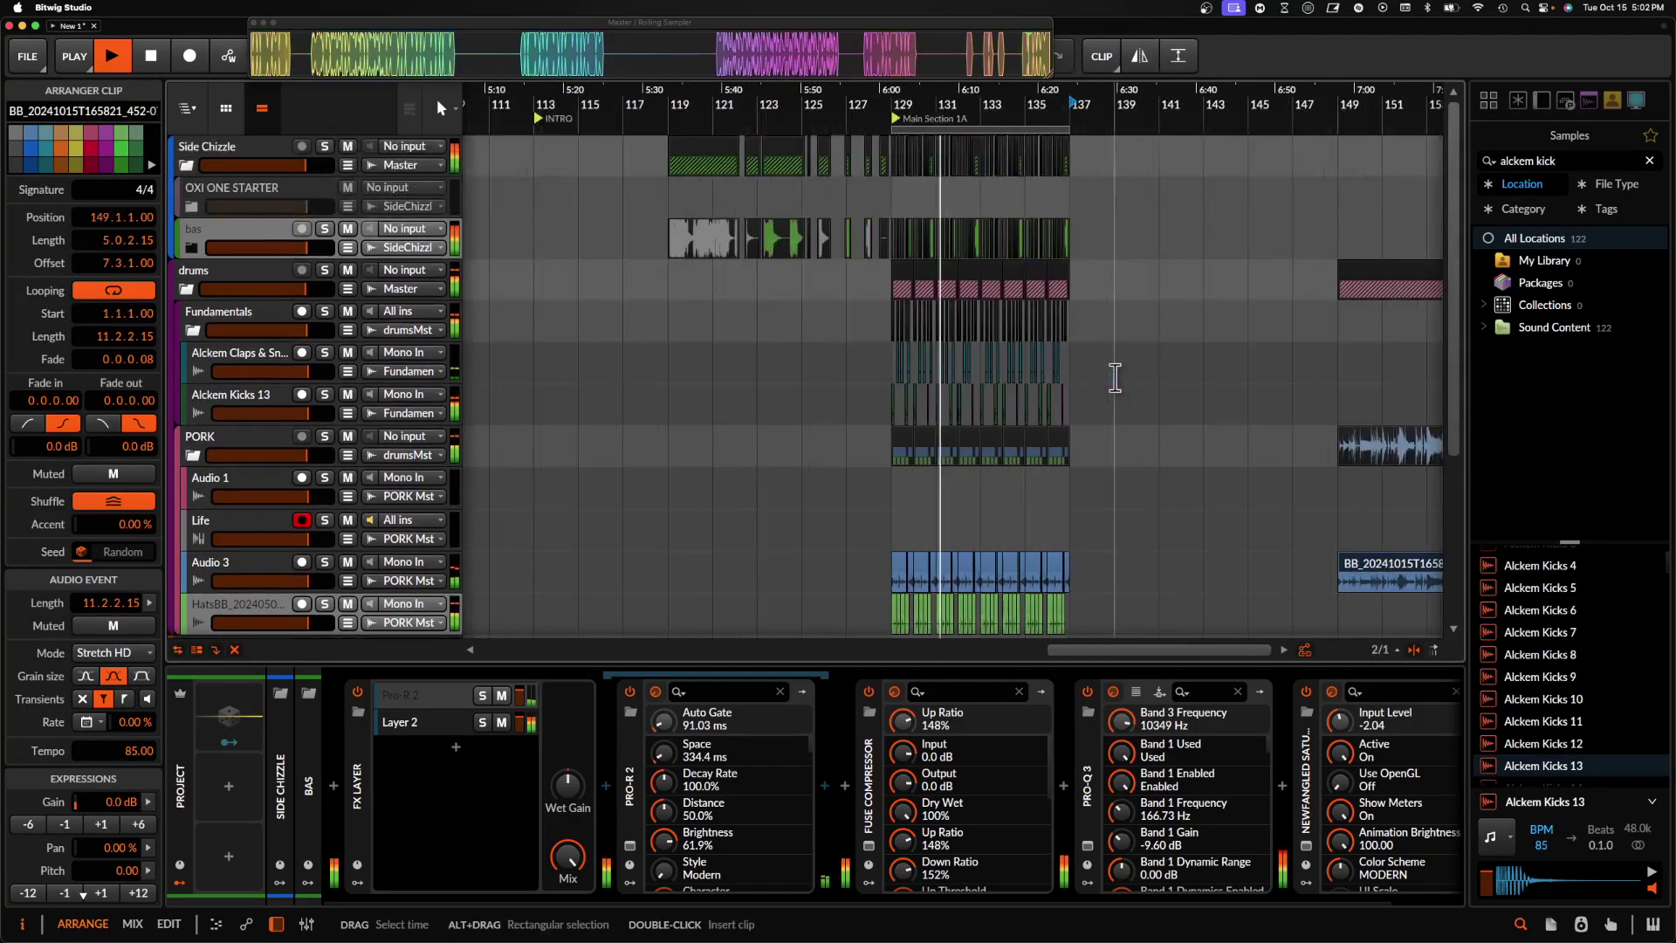
# - Duplicate bars 129 to 137 across all tracks directly after themselves and extend the loop region to 16 bars
pyautogui.moveTo(893, 144); pyautogui.dragTo(1070, 624)
pyautogui.press('super+d')
pyautogui.scroll(3, 1048, 489)
pyautogui.hscroll(3, 1047, 489)
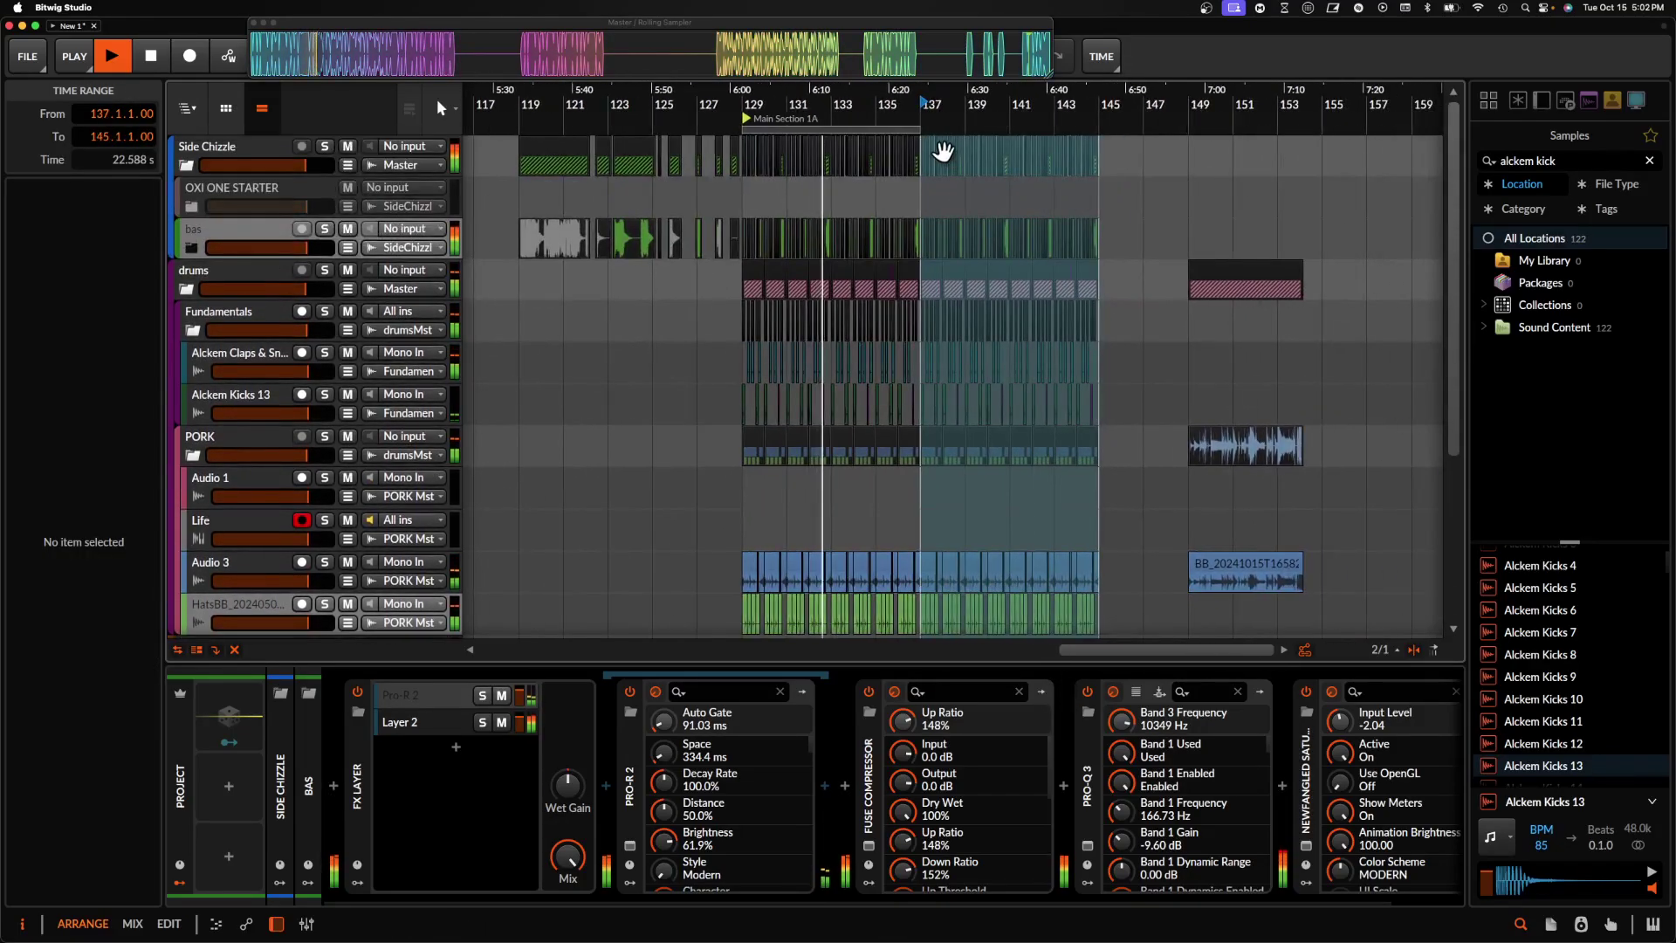
pyautogui.click(903, 131)
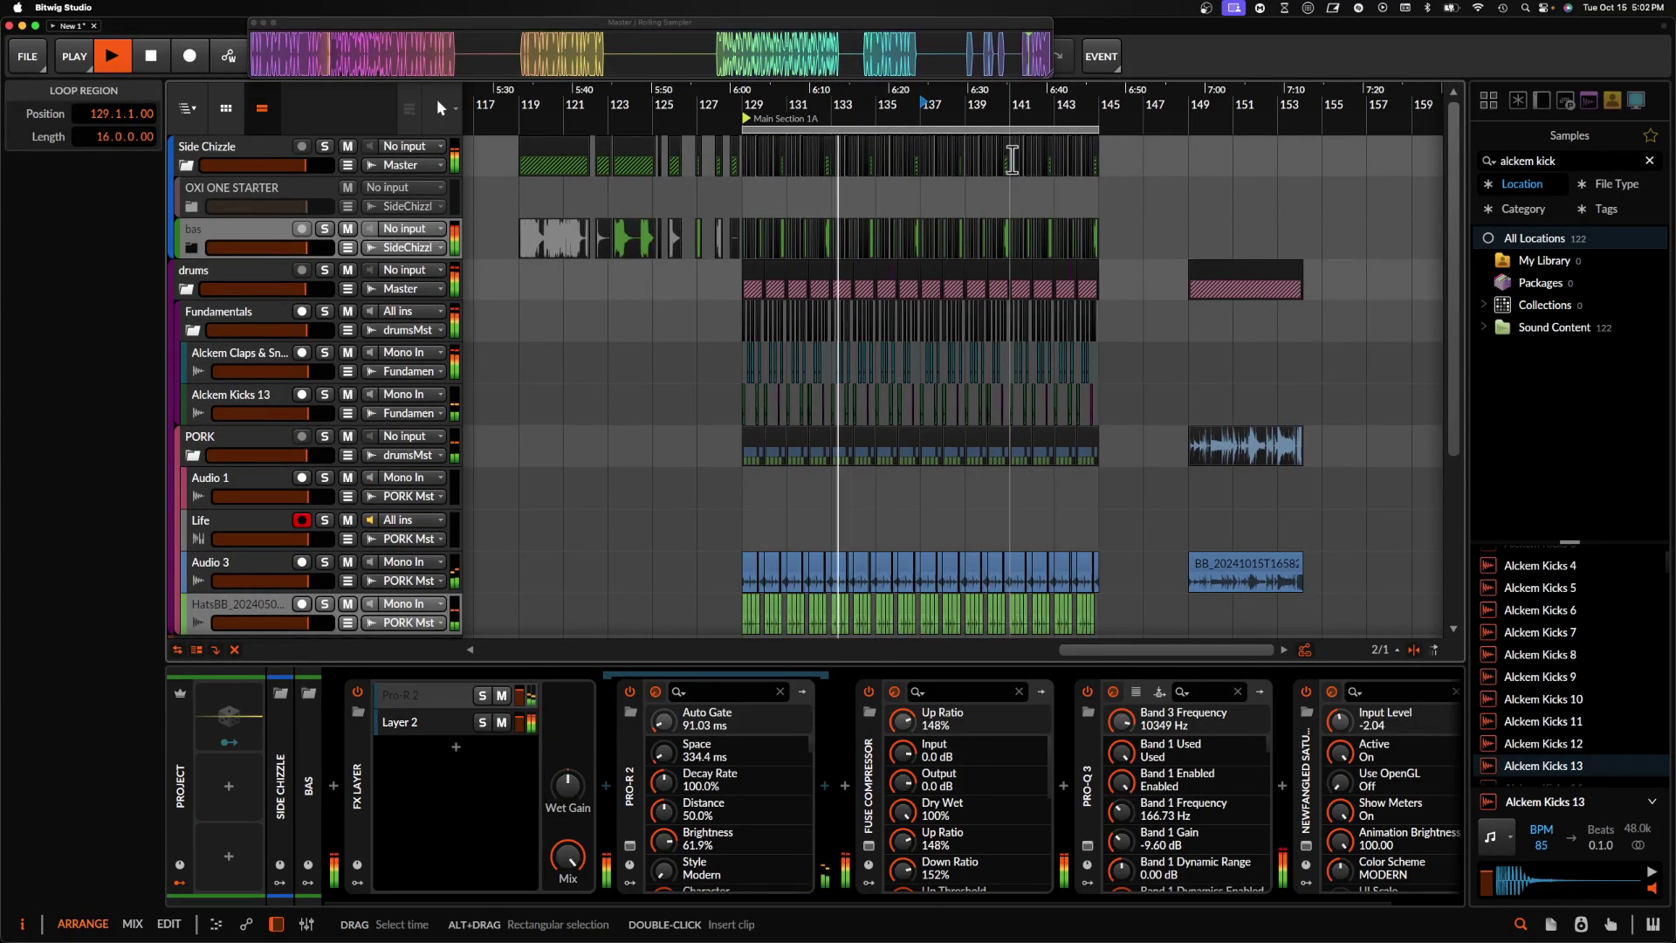
# - Set the input level of Newfangled Saturate on the bas group to 0.00
pyautogui.click(265, 234)
pyautogui.hscroll(2, 865, 762)
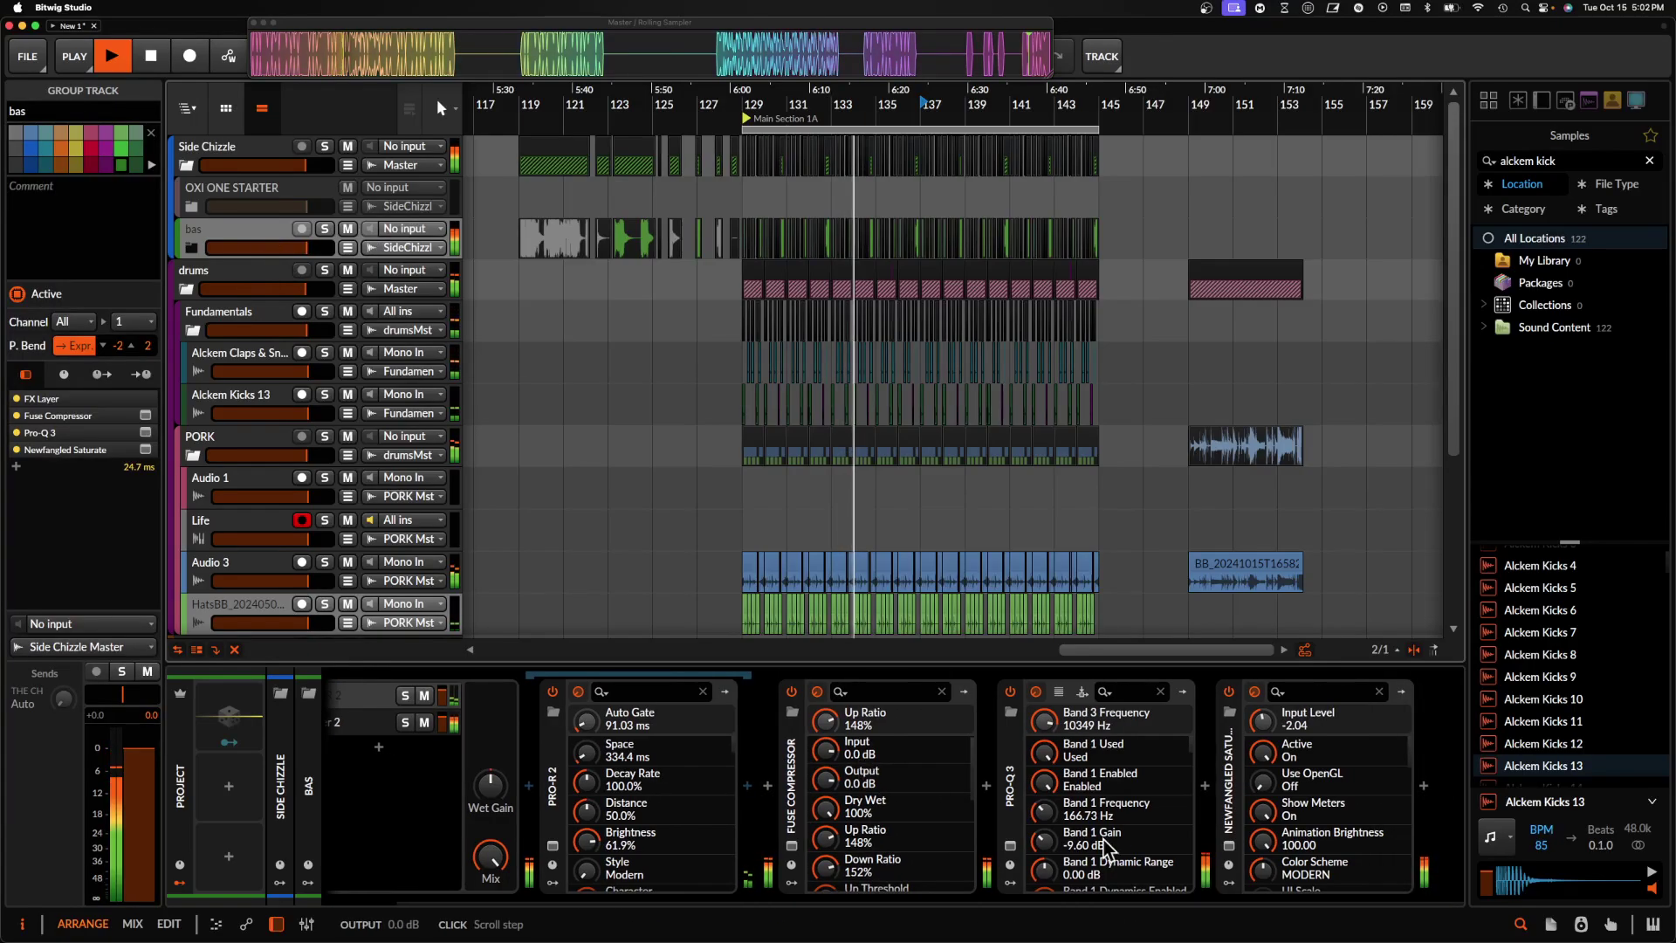
pyautogui.click(1231, 847)
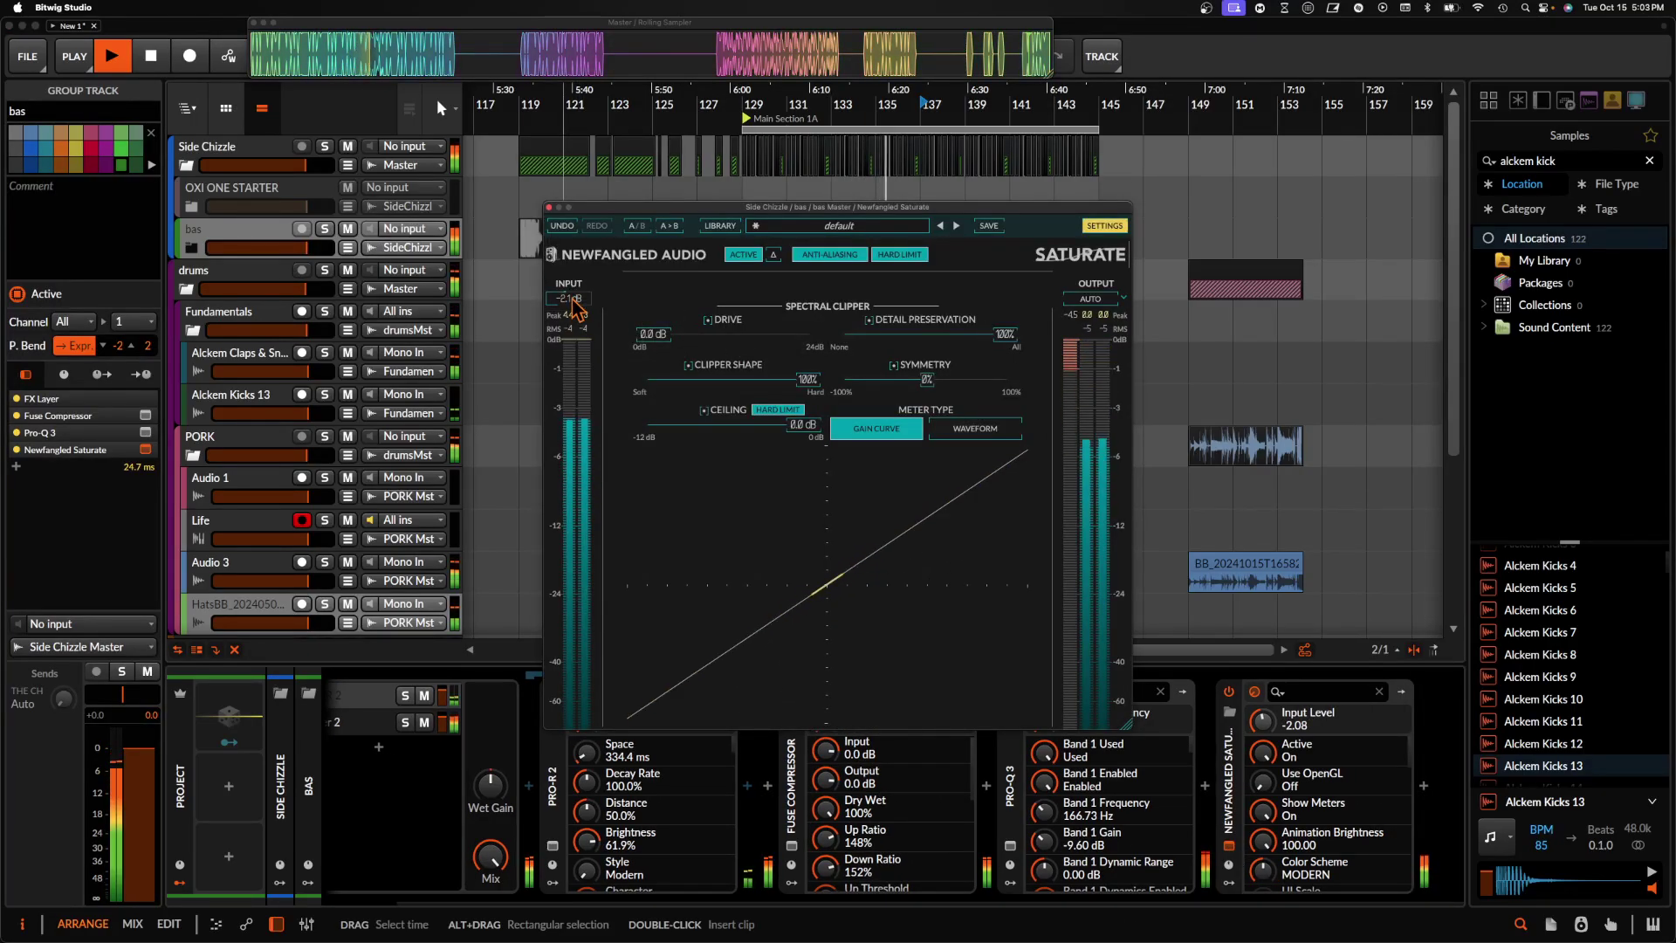
pyautogui.click(549, 207)
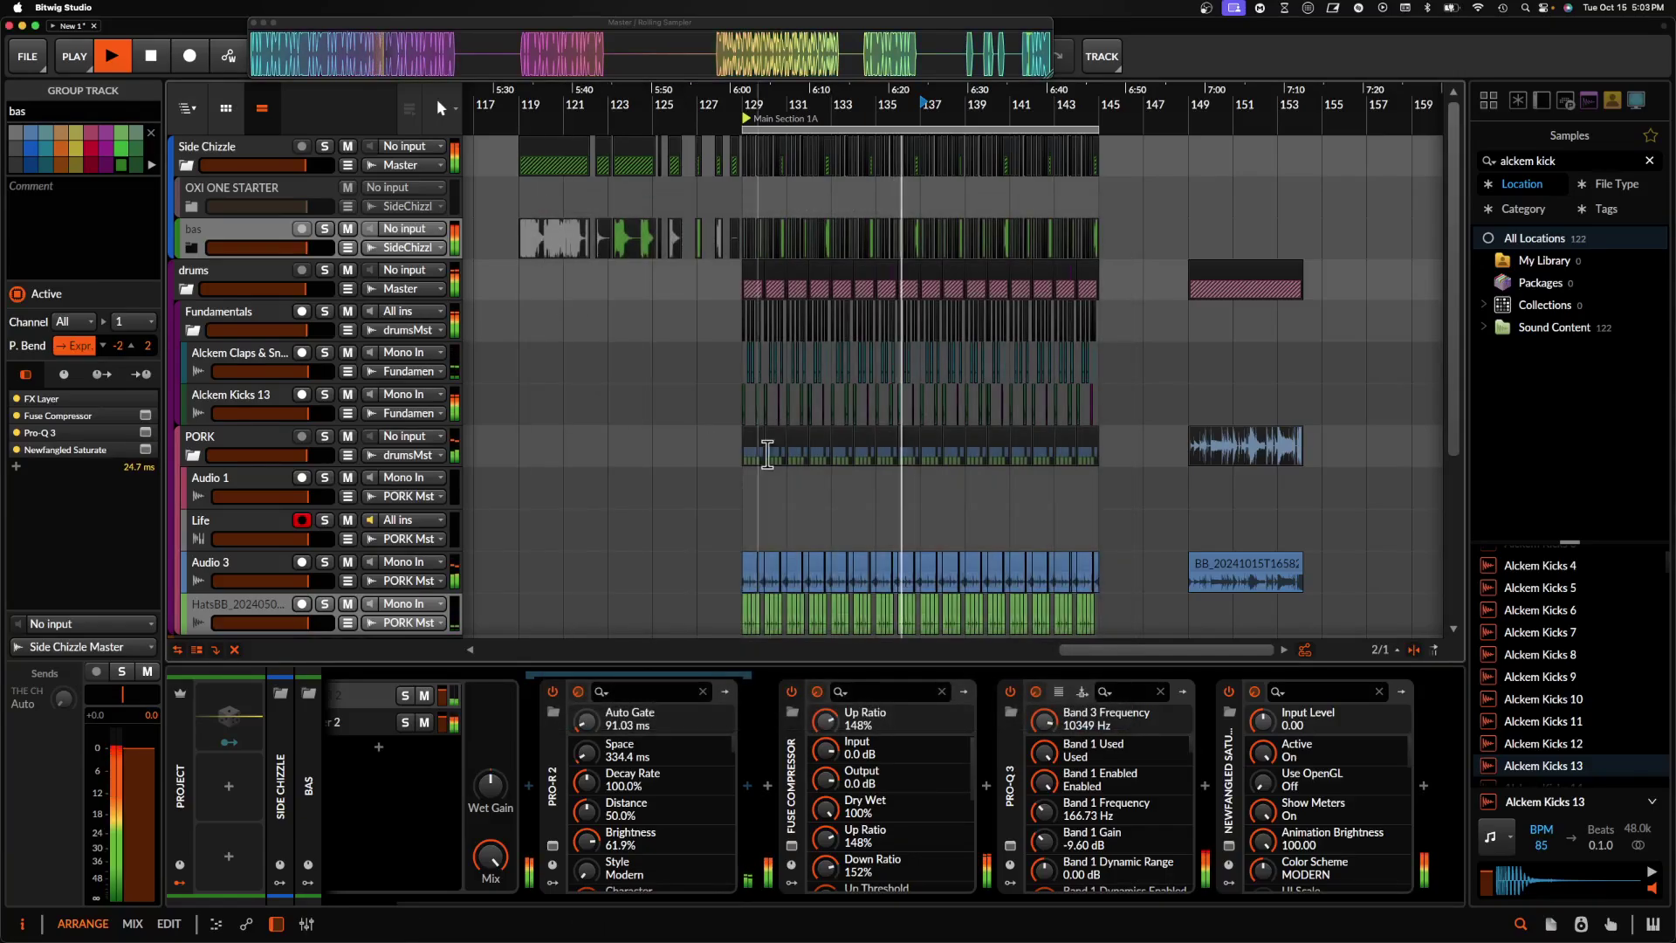
# - Expand the bas group and audition its BB_20241015T165024 clip from bar 119
pyautogui.scroll(5, 811, 328)
pyautogui.scroll(-5, 804, 318)
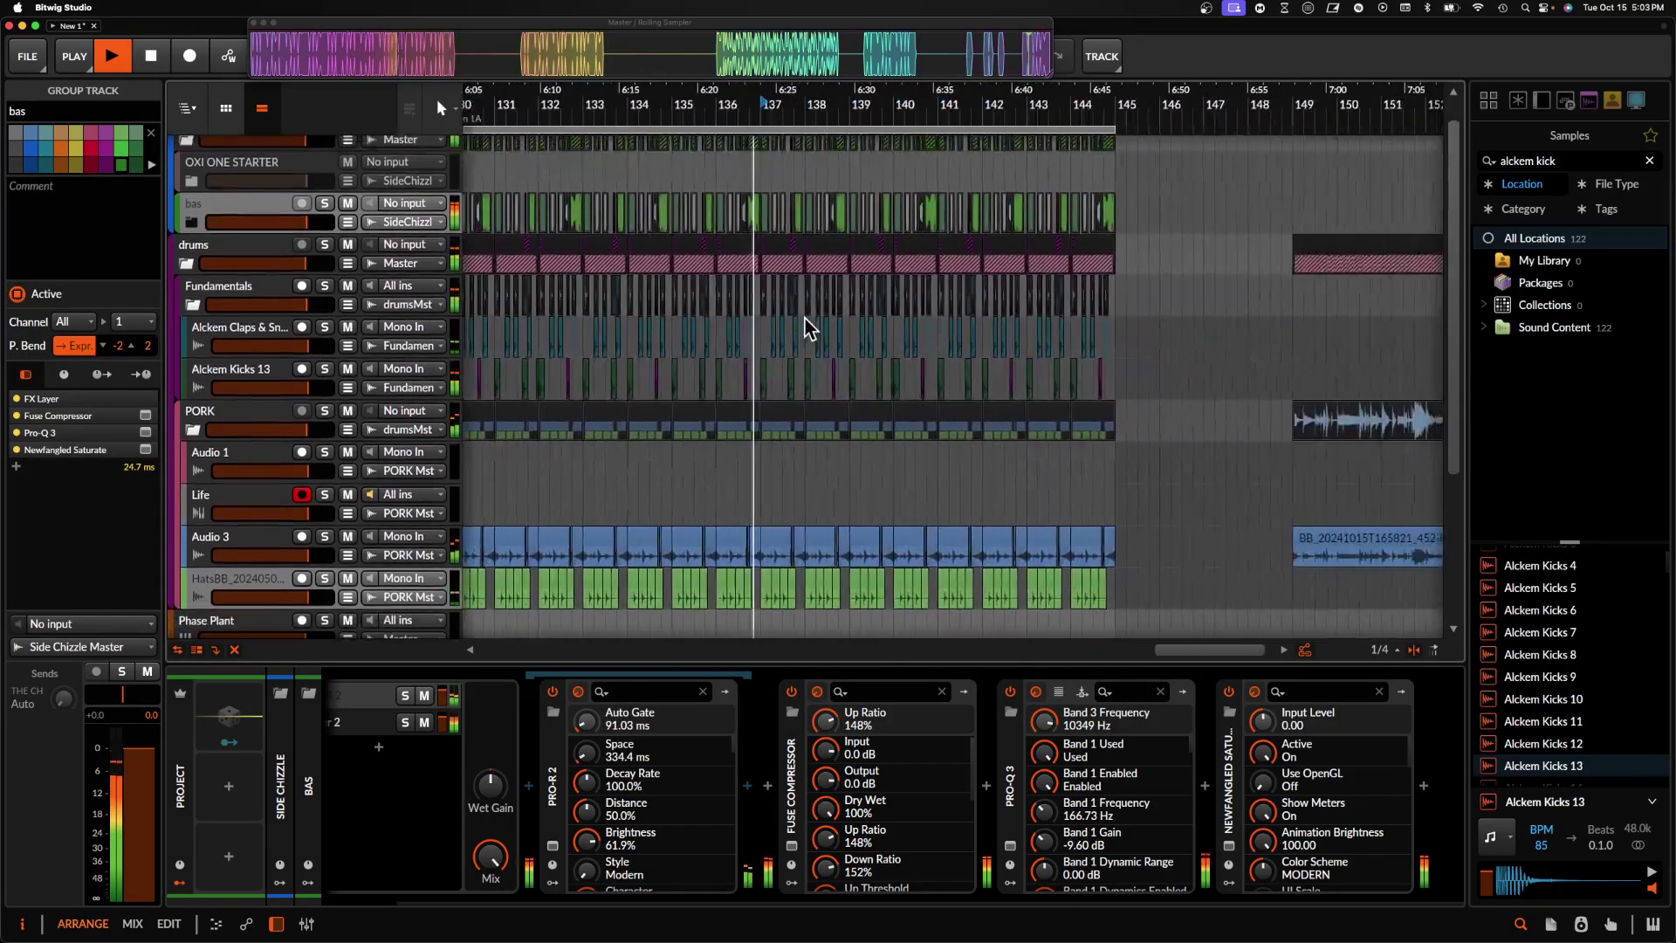
pyautogui.scroll(6, 804, 316)
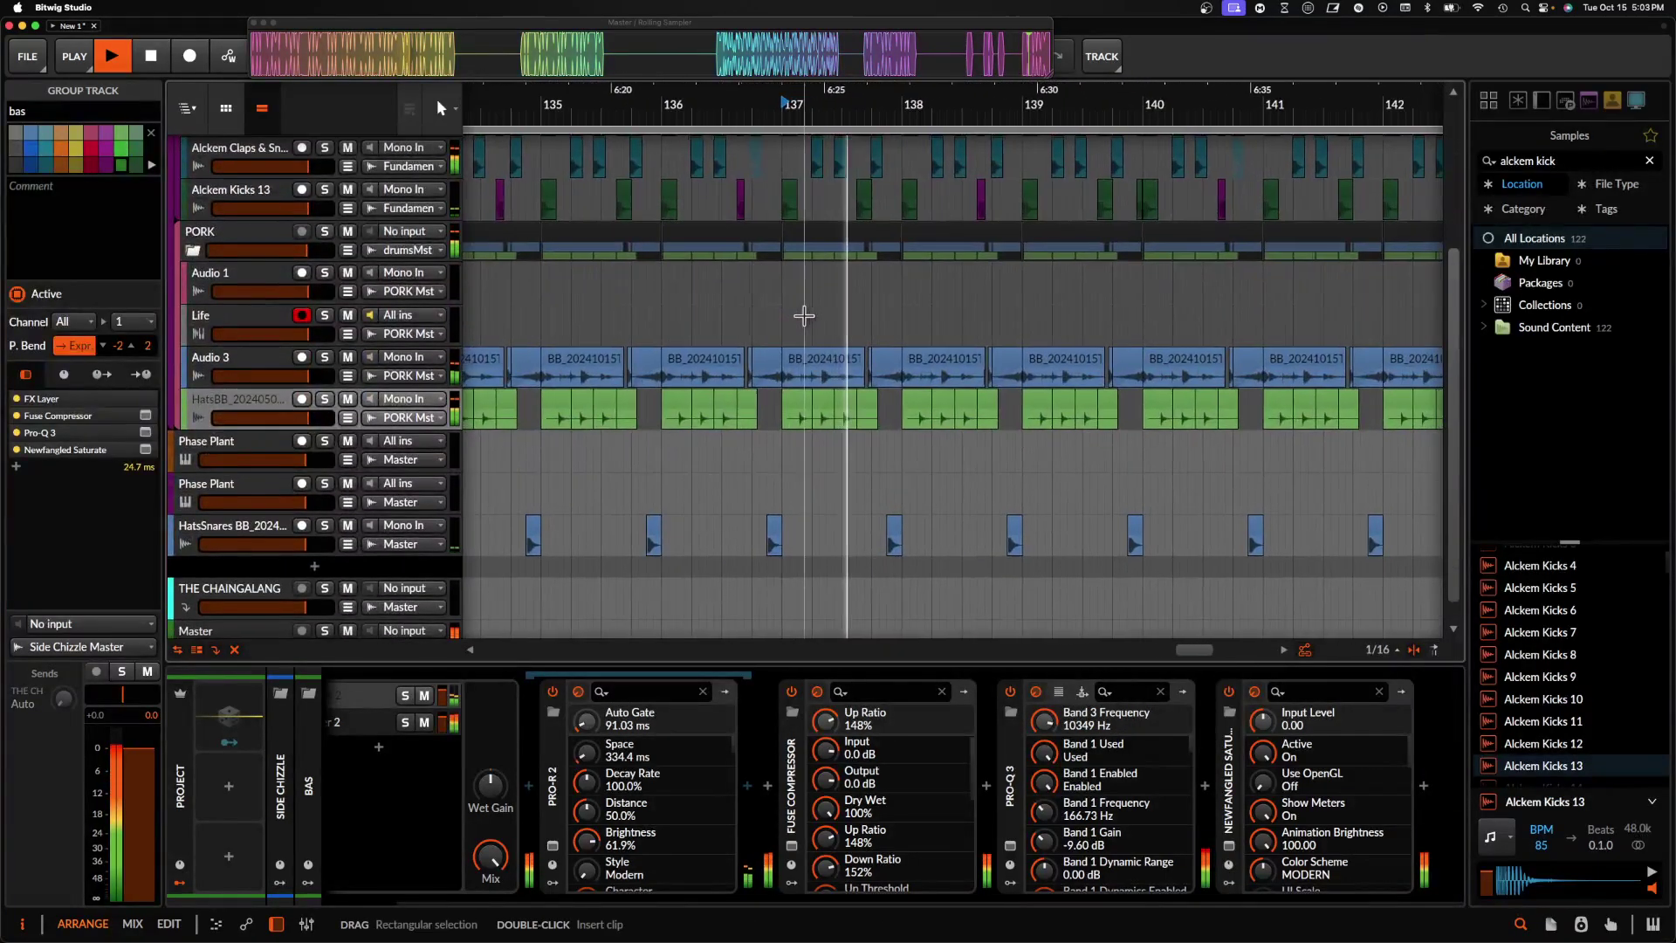
pyautogui.scroll(4, 804, 316)
pyautogui.scroll(-6, 807, 323)
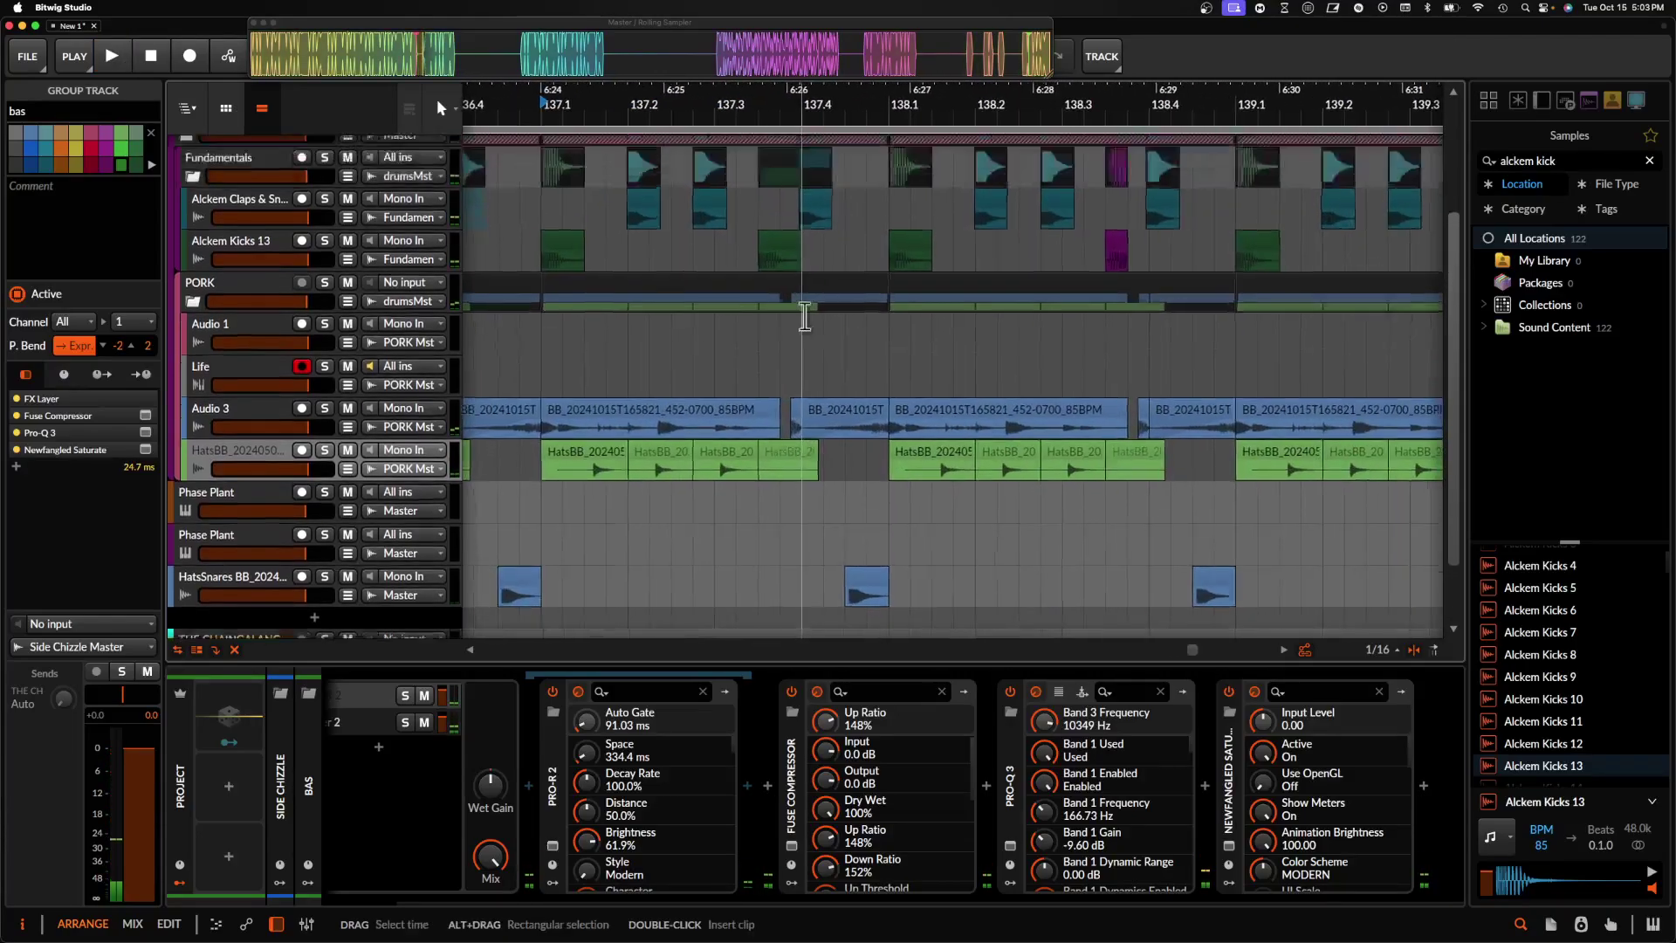
pyautogui.scroll(-2, 807, 327)
pyautogui.click(622, 239)
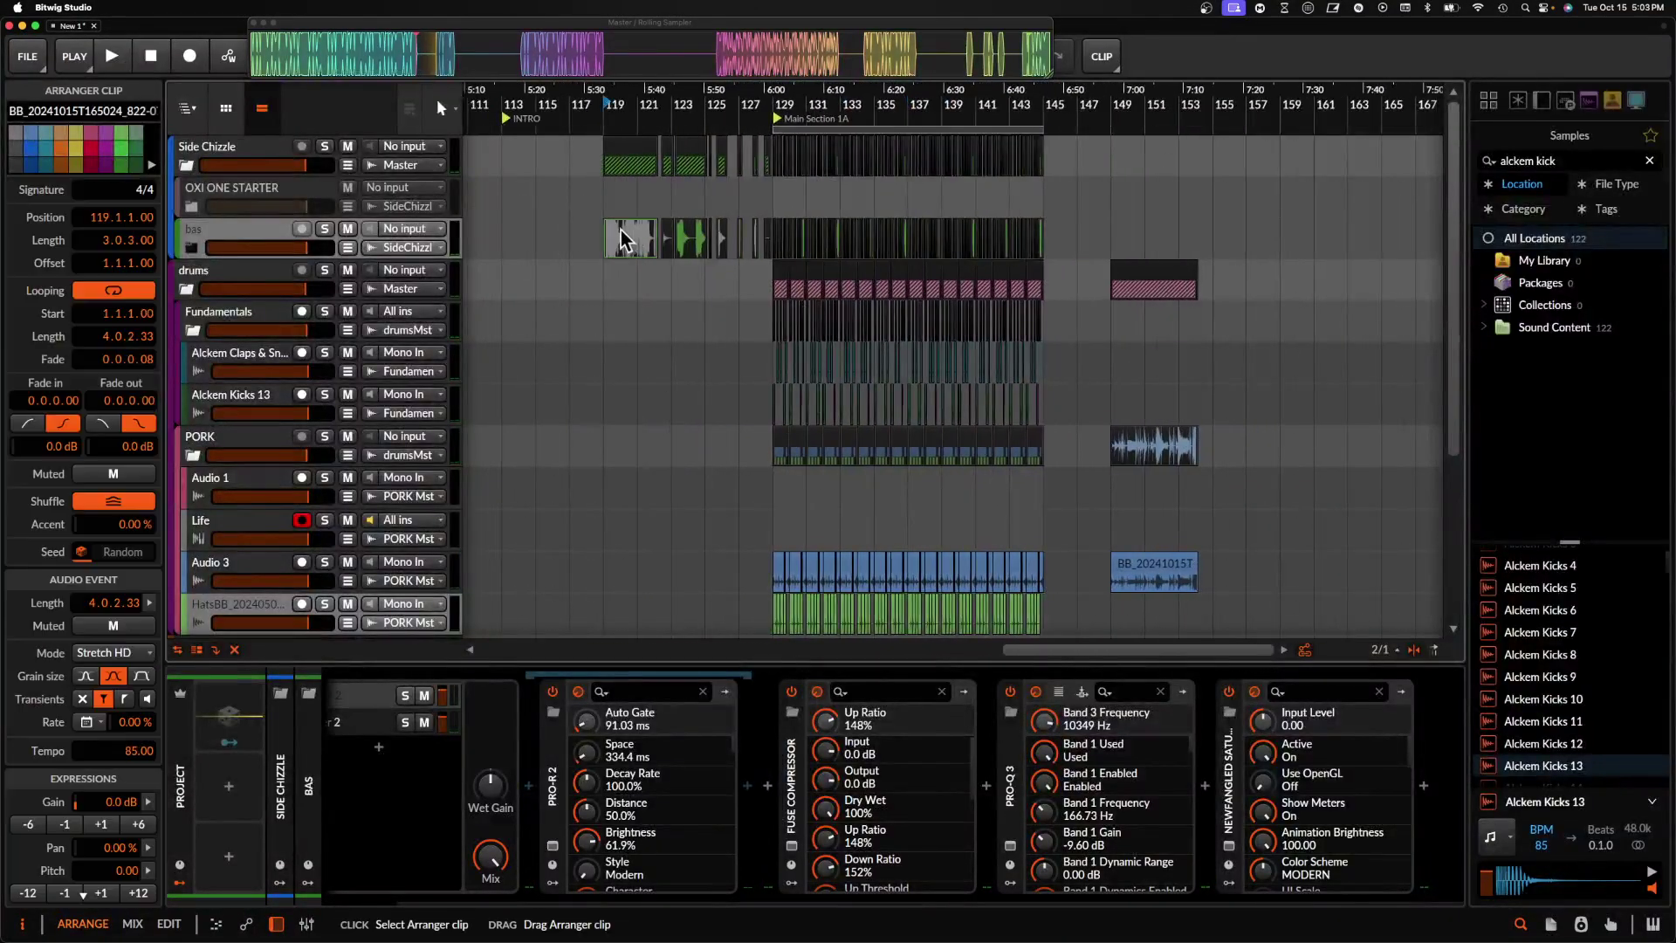
pyautogui.click(185, 248)
pyautogui.scroll(3, 603, 345)
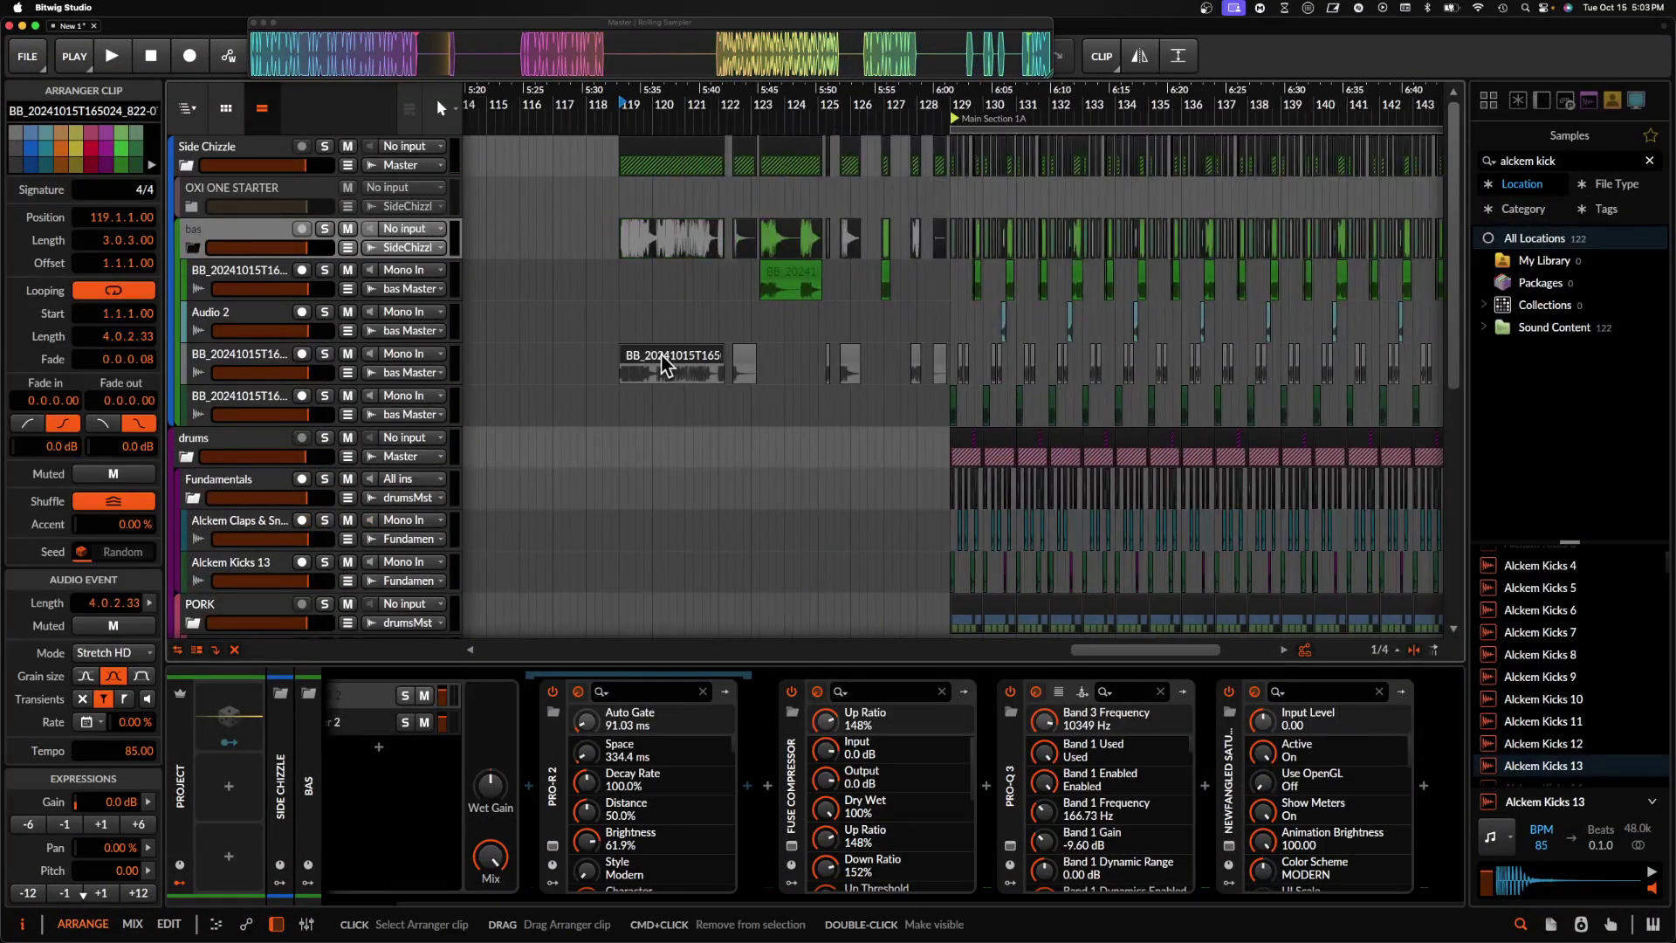
pyautogui.scroll(2, 684, 377)
pyautogui.press('space')
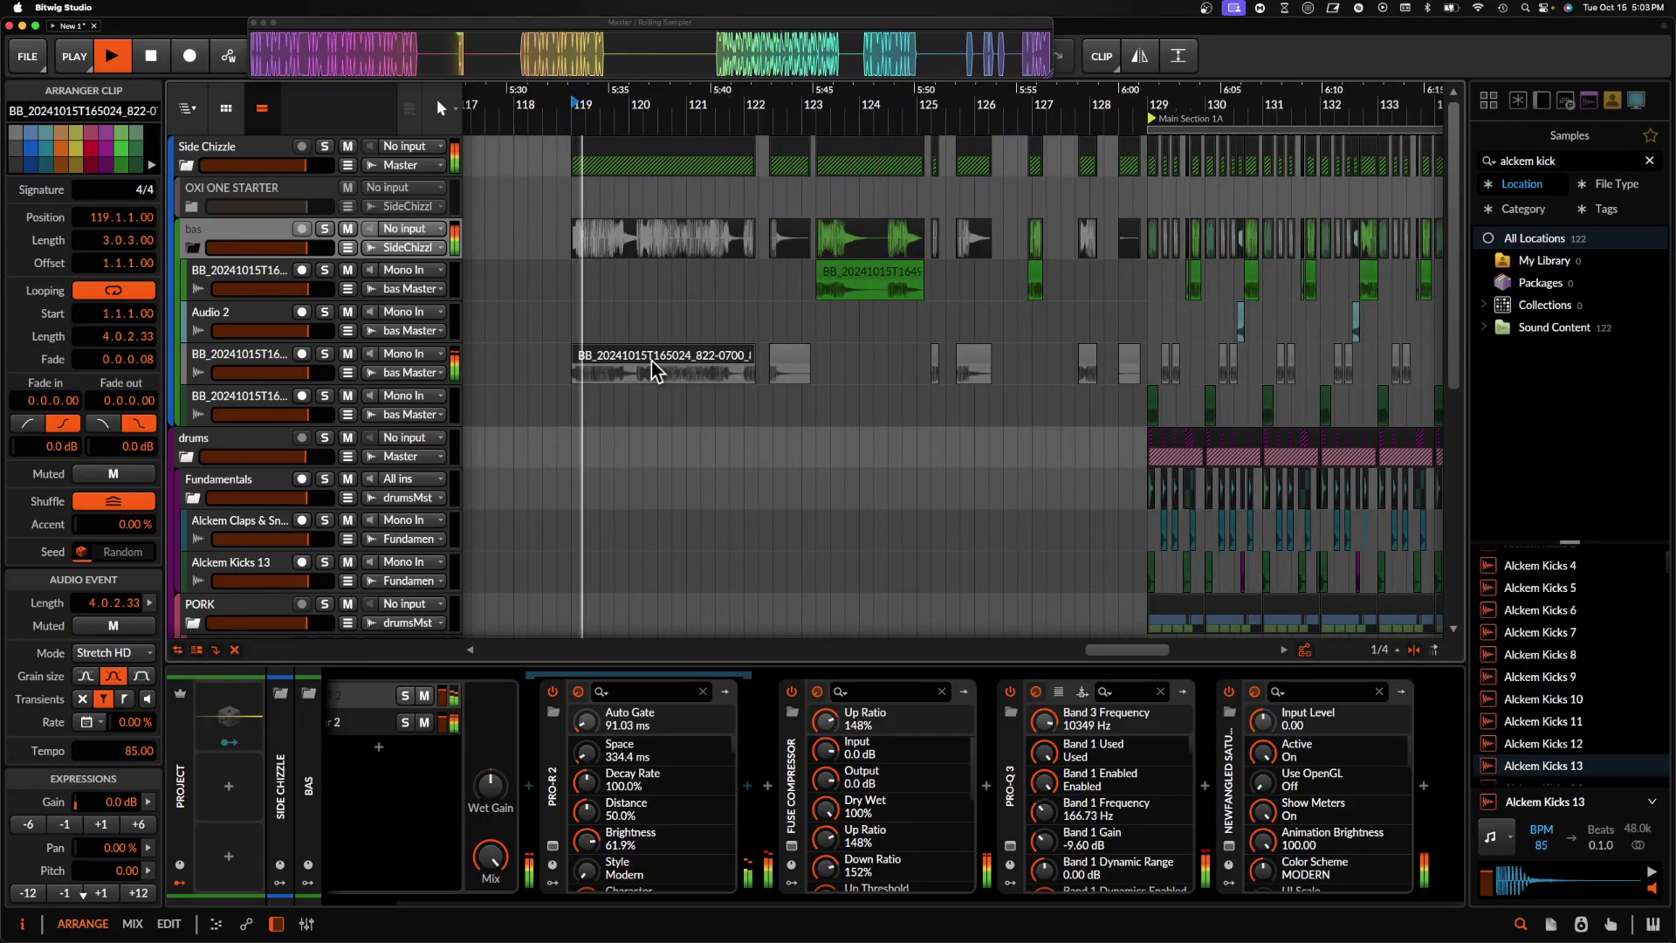
pyautogui.scroll(4, 618, 359)
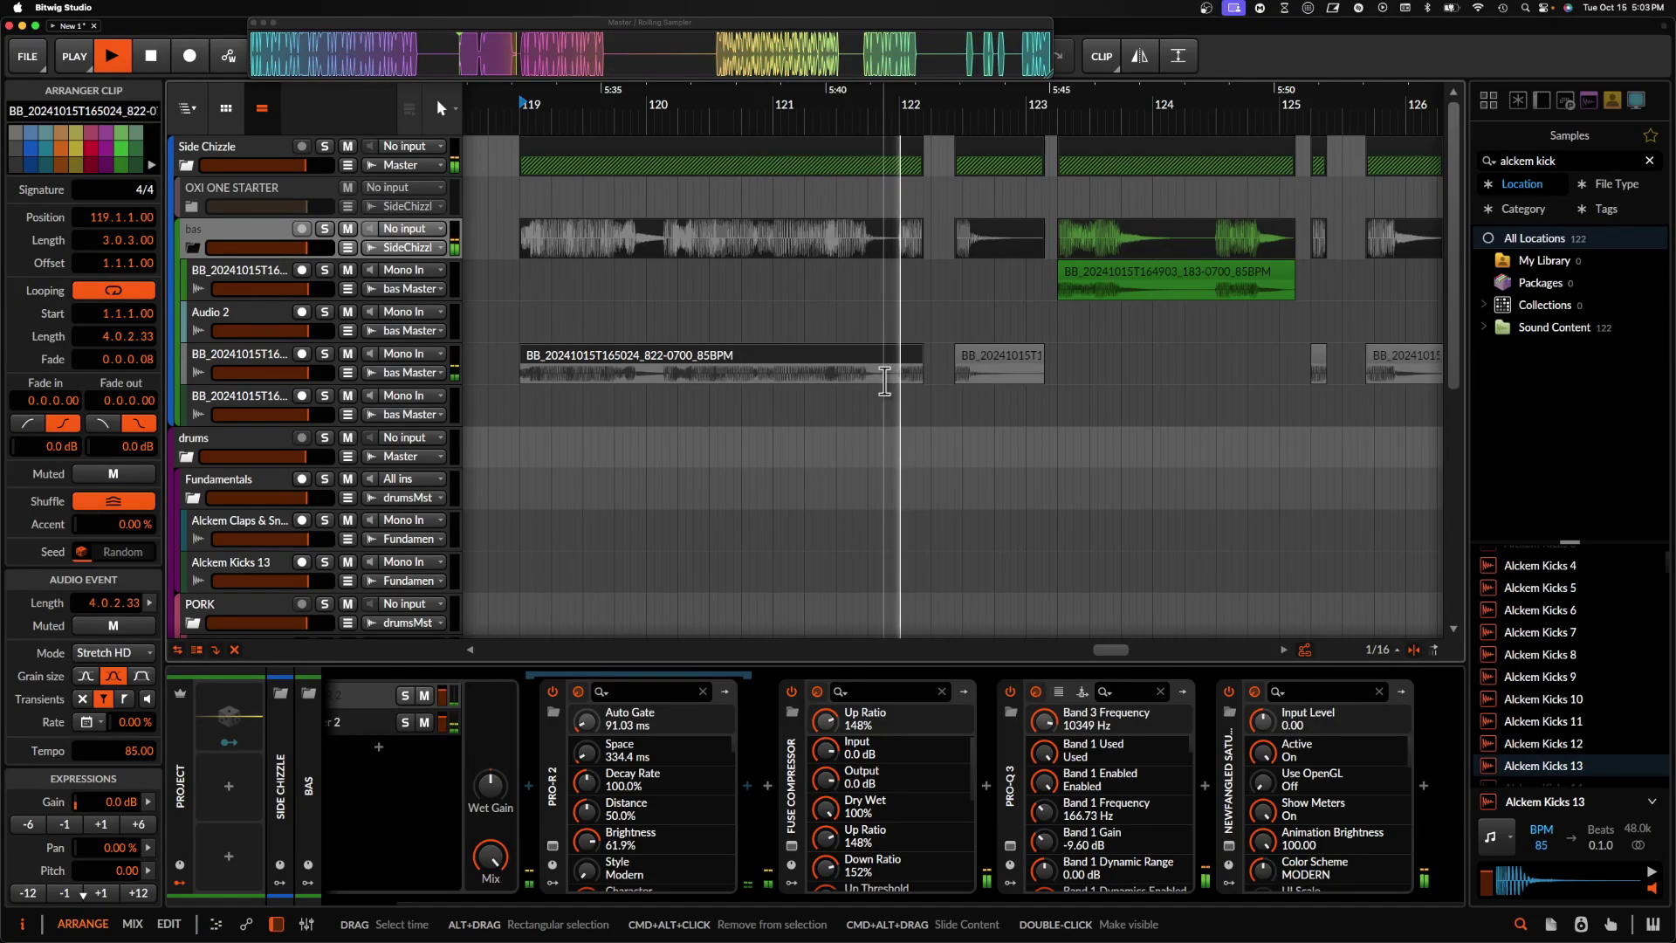
pyautogui.press('space')
pyautogui.scroll(-5, 300, 313)
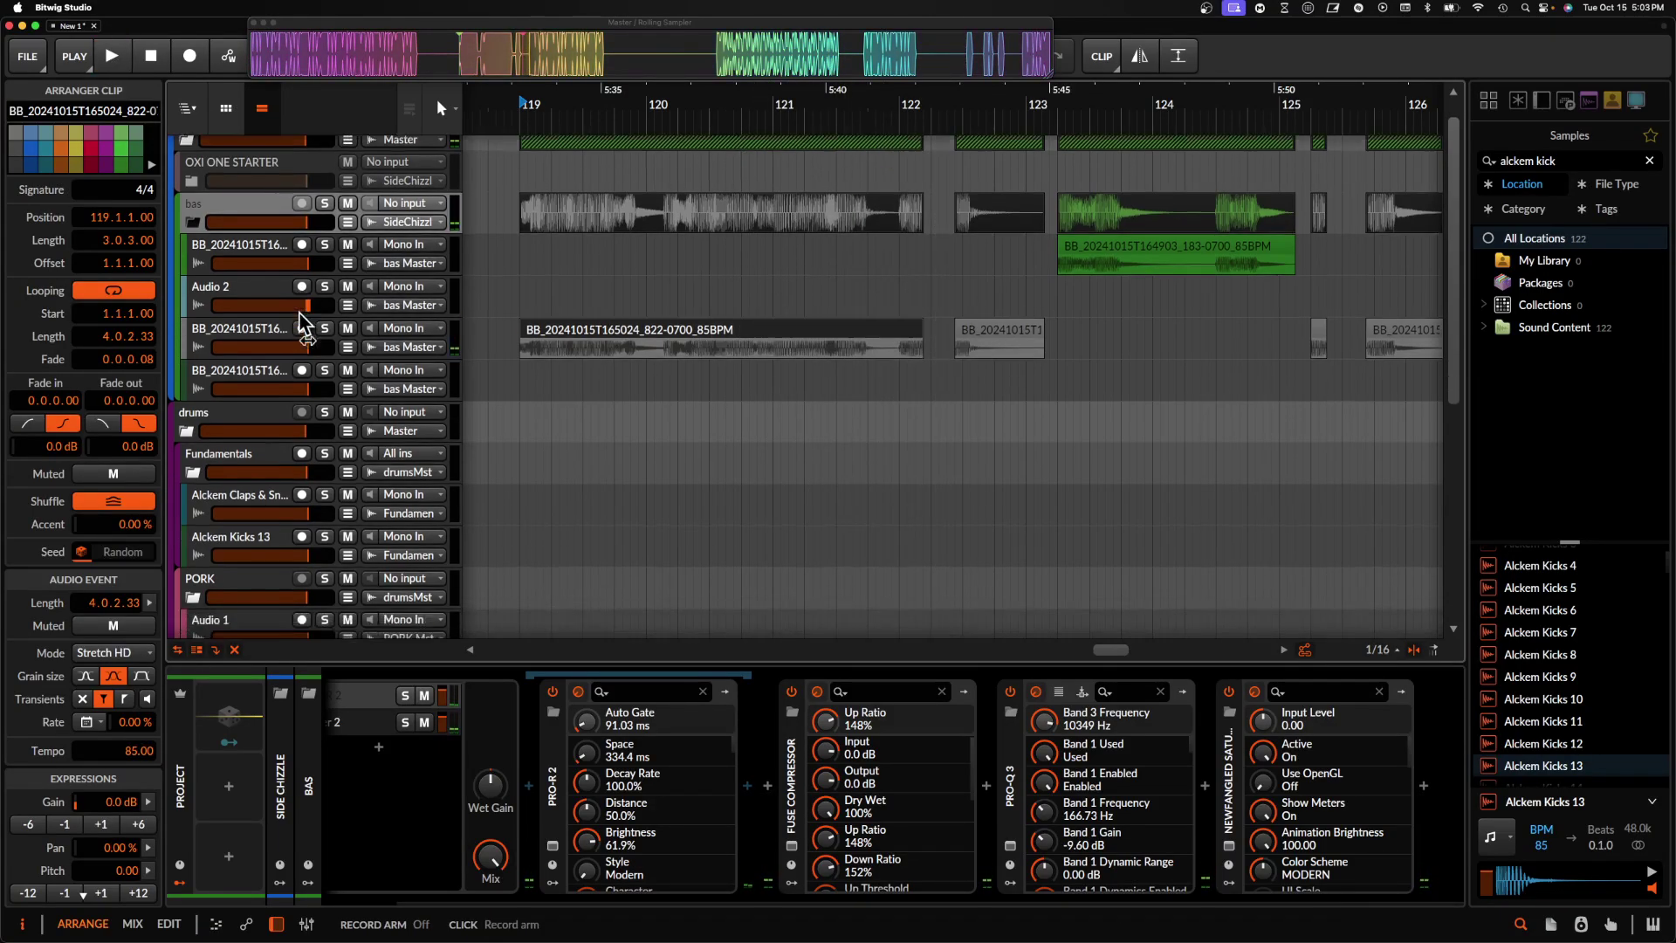
# - Open the GRAVE KEEPER synth on the lower Phase Plant track and expand its PITCH MOD modulator group
pyautogui.click(233, 417)
pyautogui.click(227, 379)
pyautogui.click(228, 458)
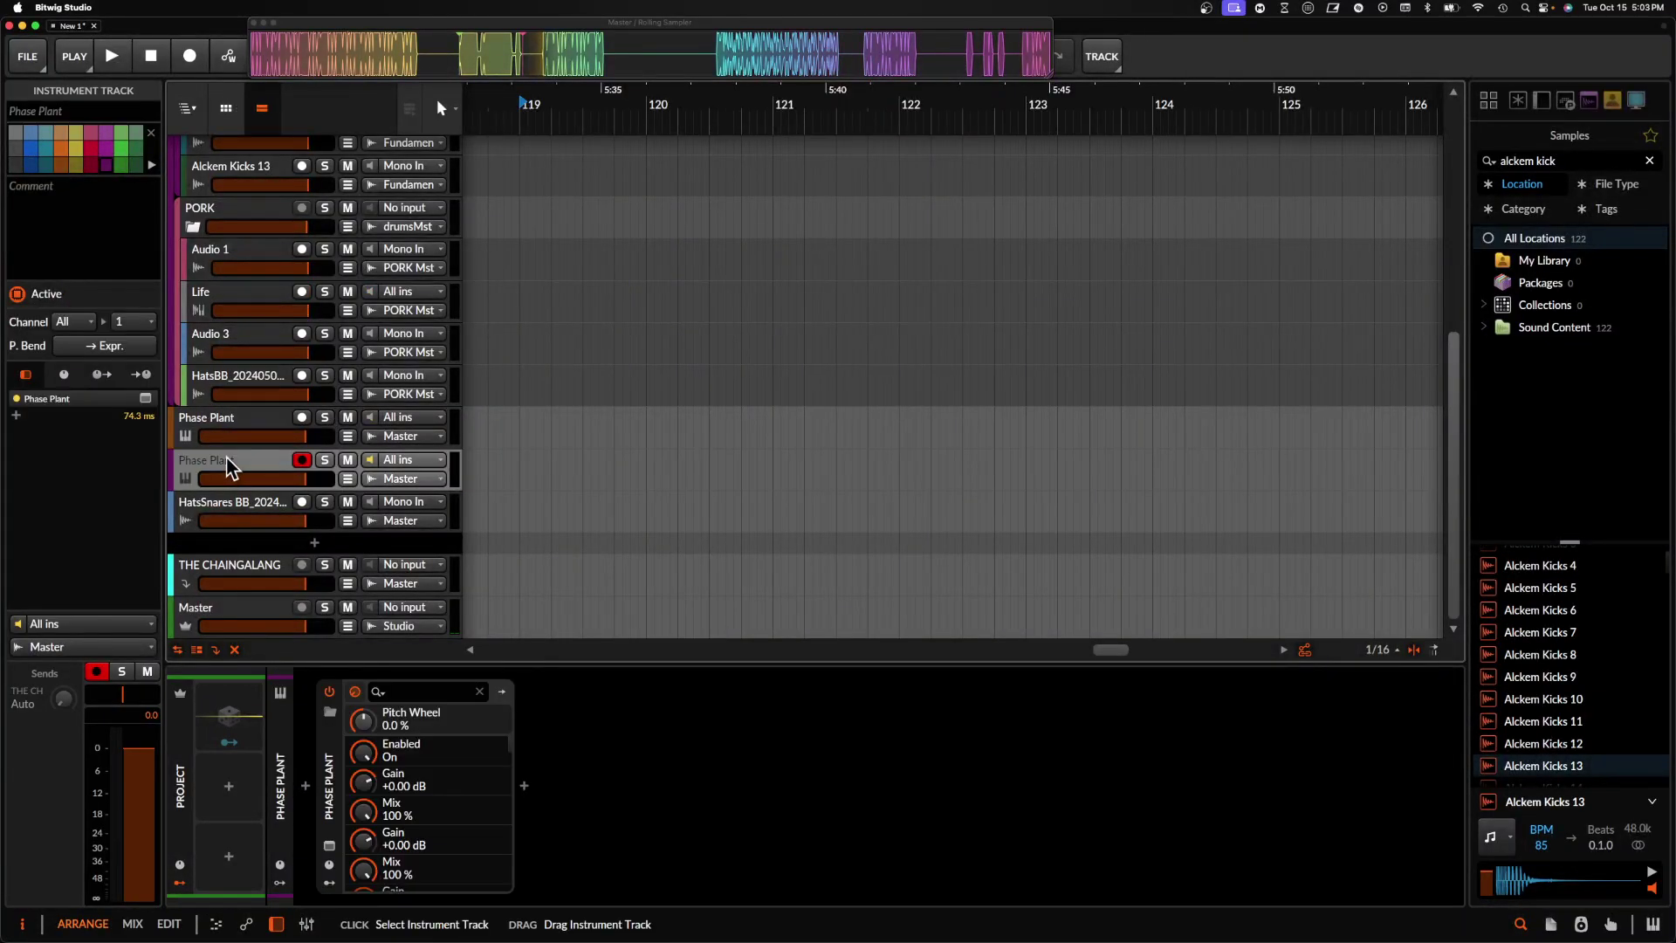
pyautogui.press('e')
pyautogui.doubleClick(231, 465)
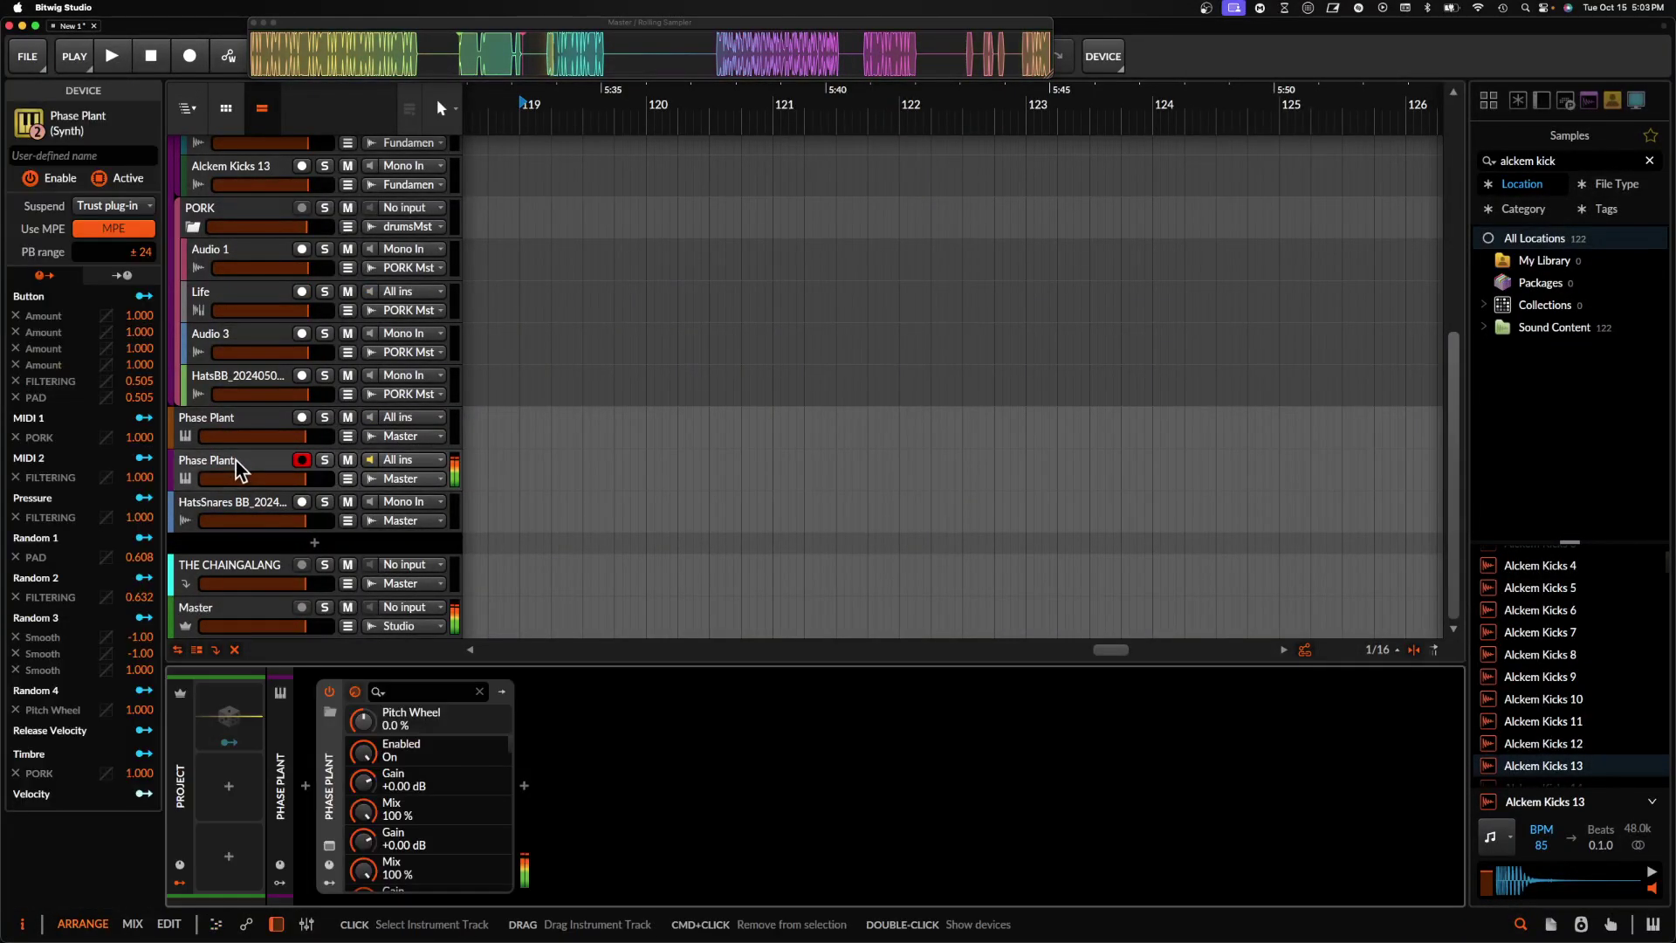
pyautogui.click(327, 851)
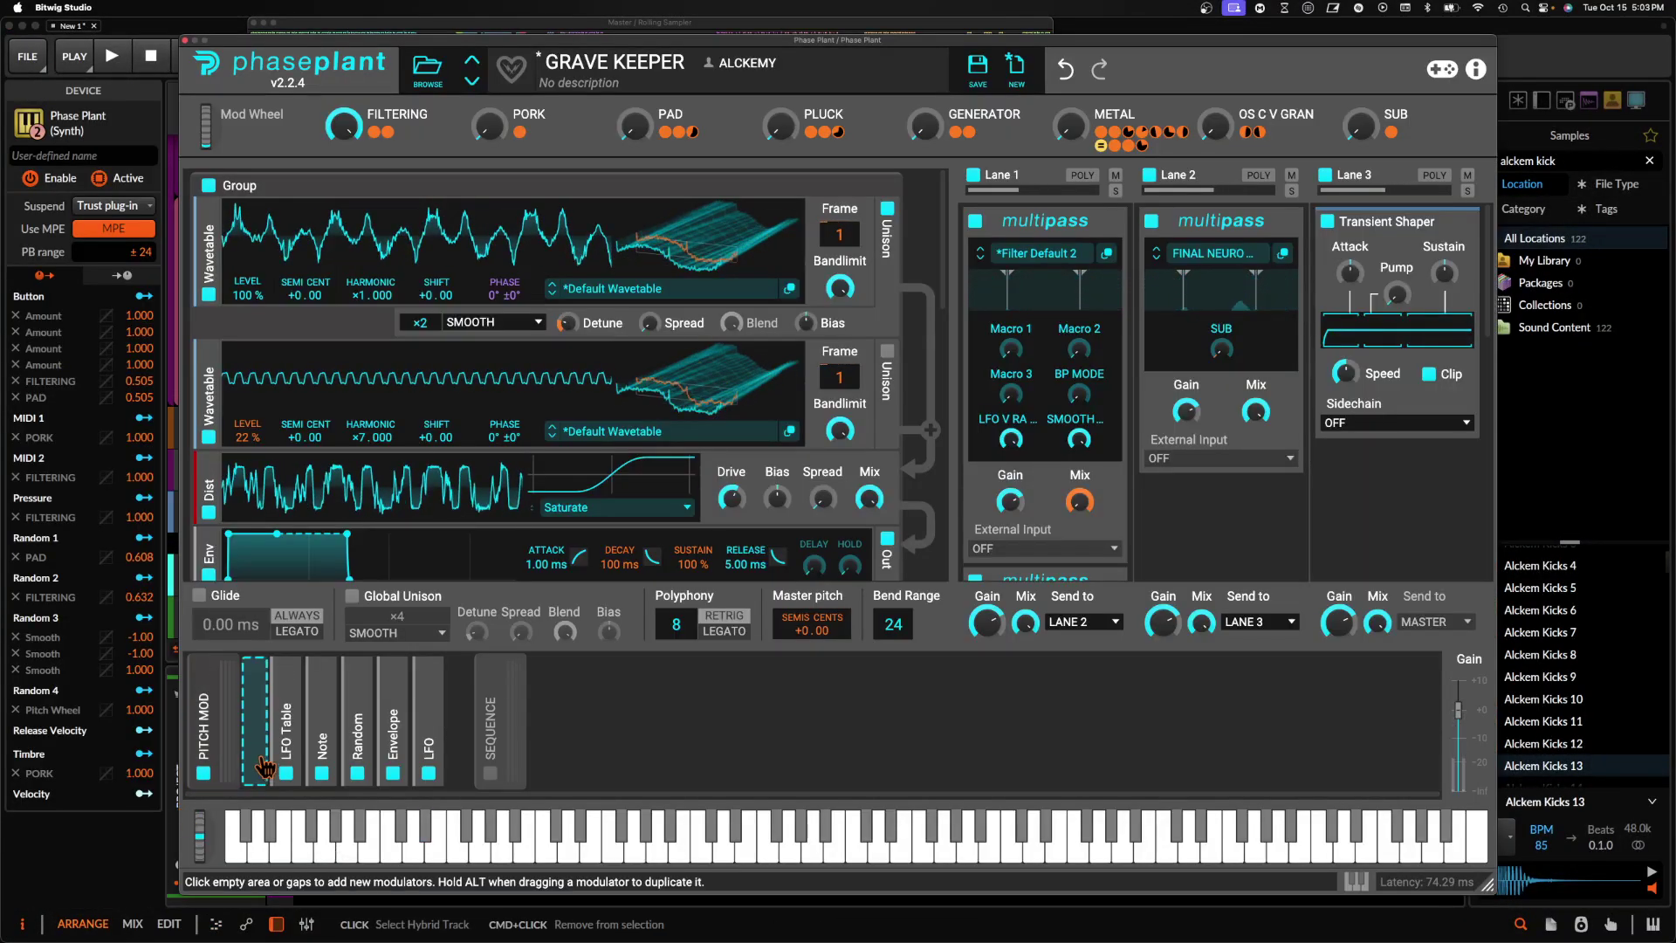
pyautogui.click(203, 698)
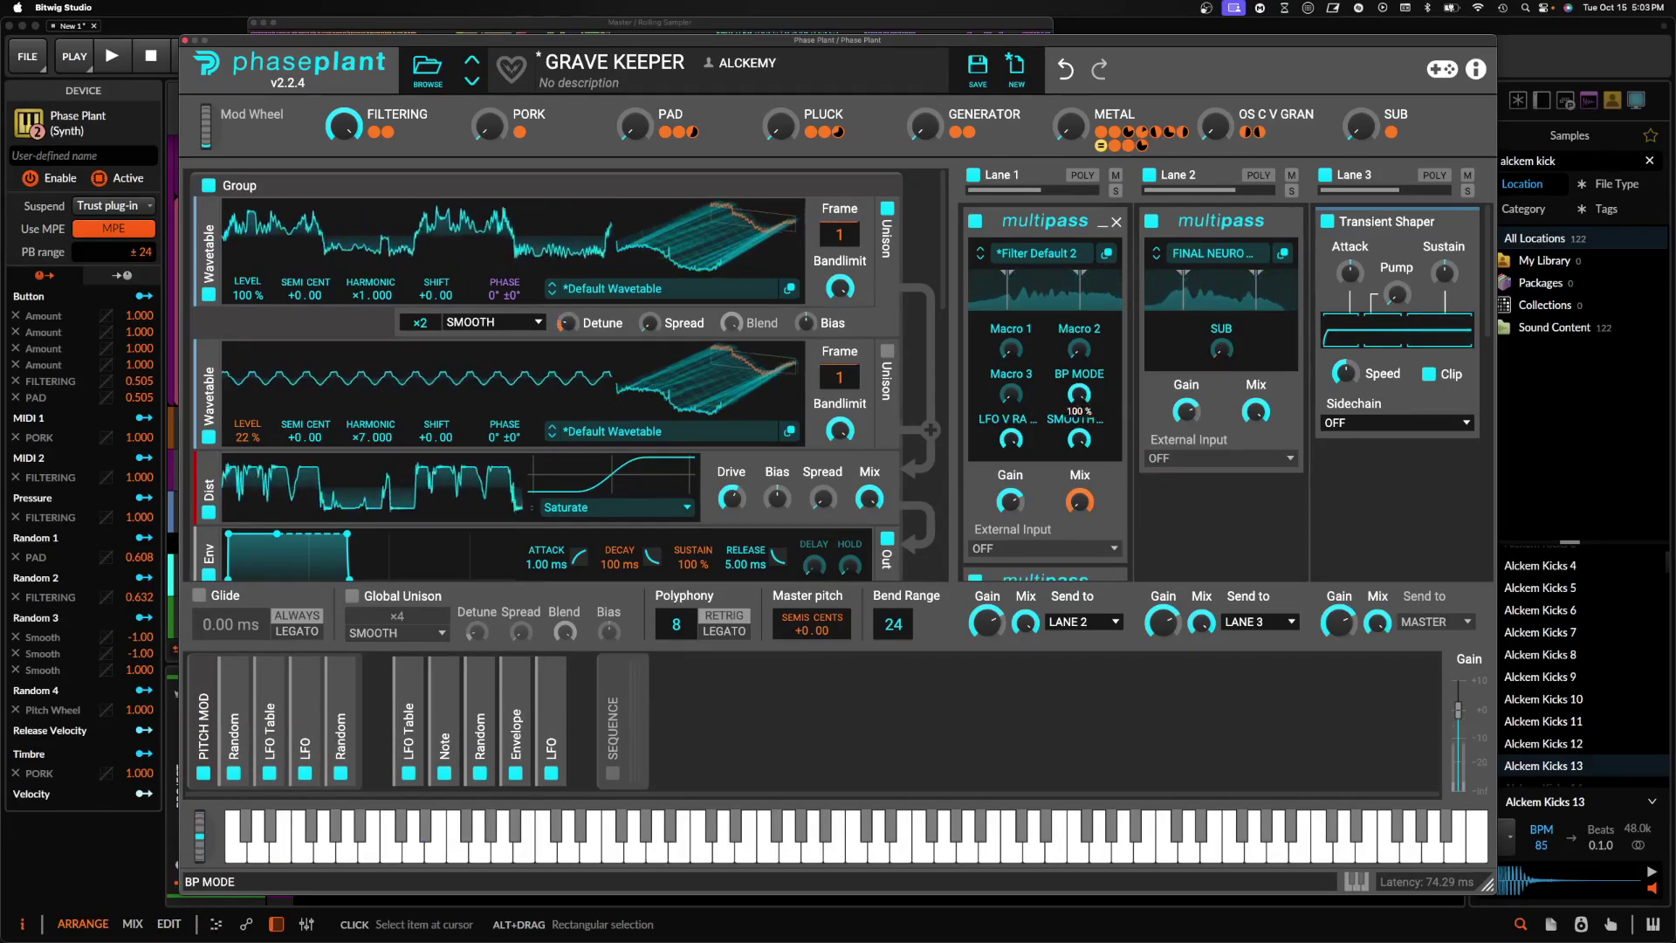
# - Expand the Snapheap inside Lane 1's Filter Default 2 Multipass, and disable Phase Plant's PITCH MOD modulator group
pyautogui.click(1107, 252)
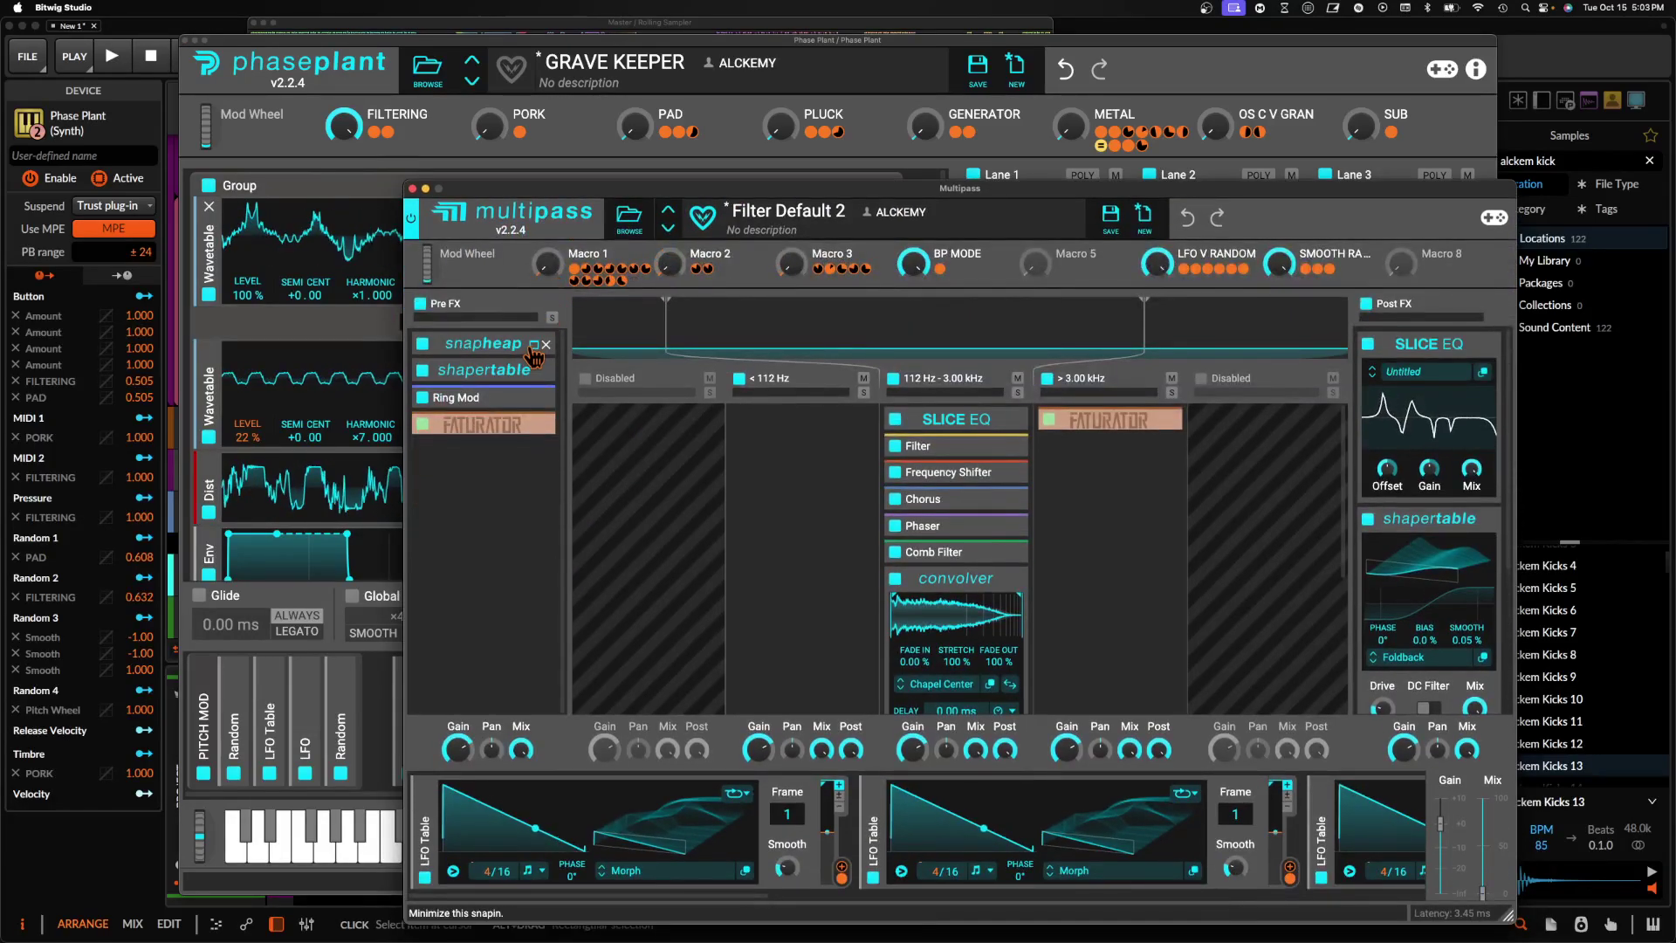
pyautogui.click(533, 347)
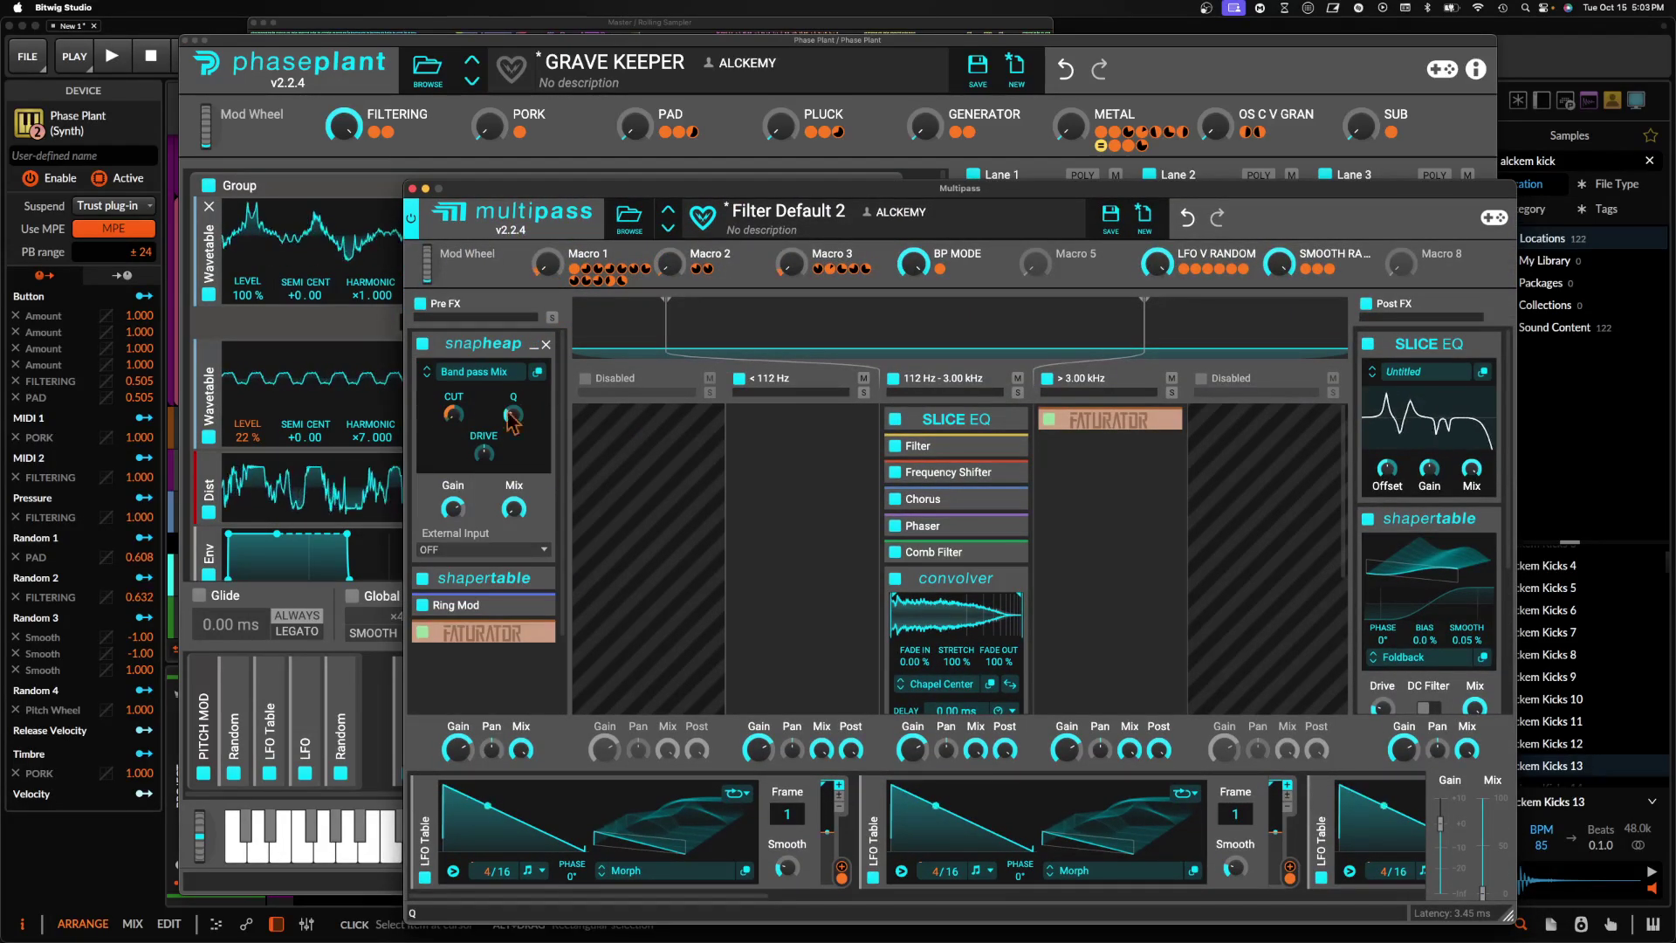
pyautogui.click(412, 188)
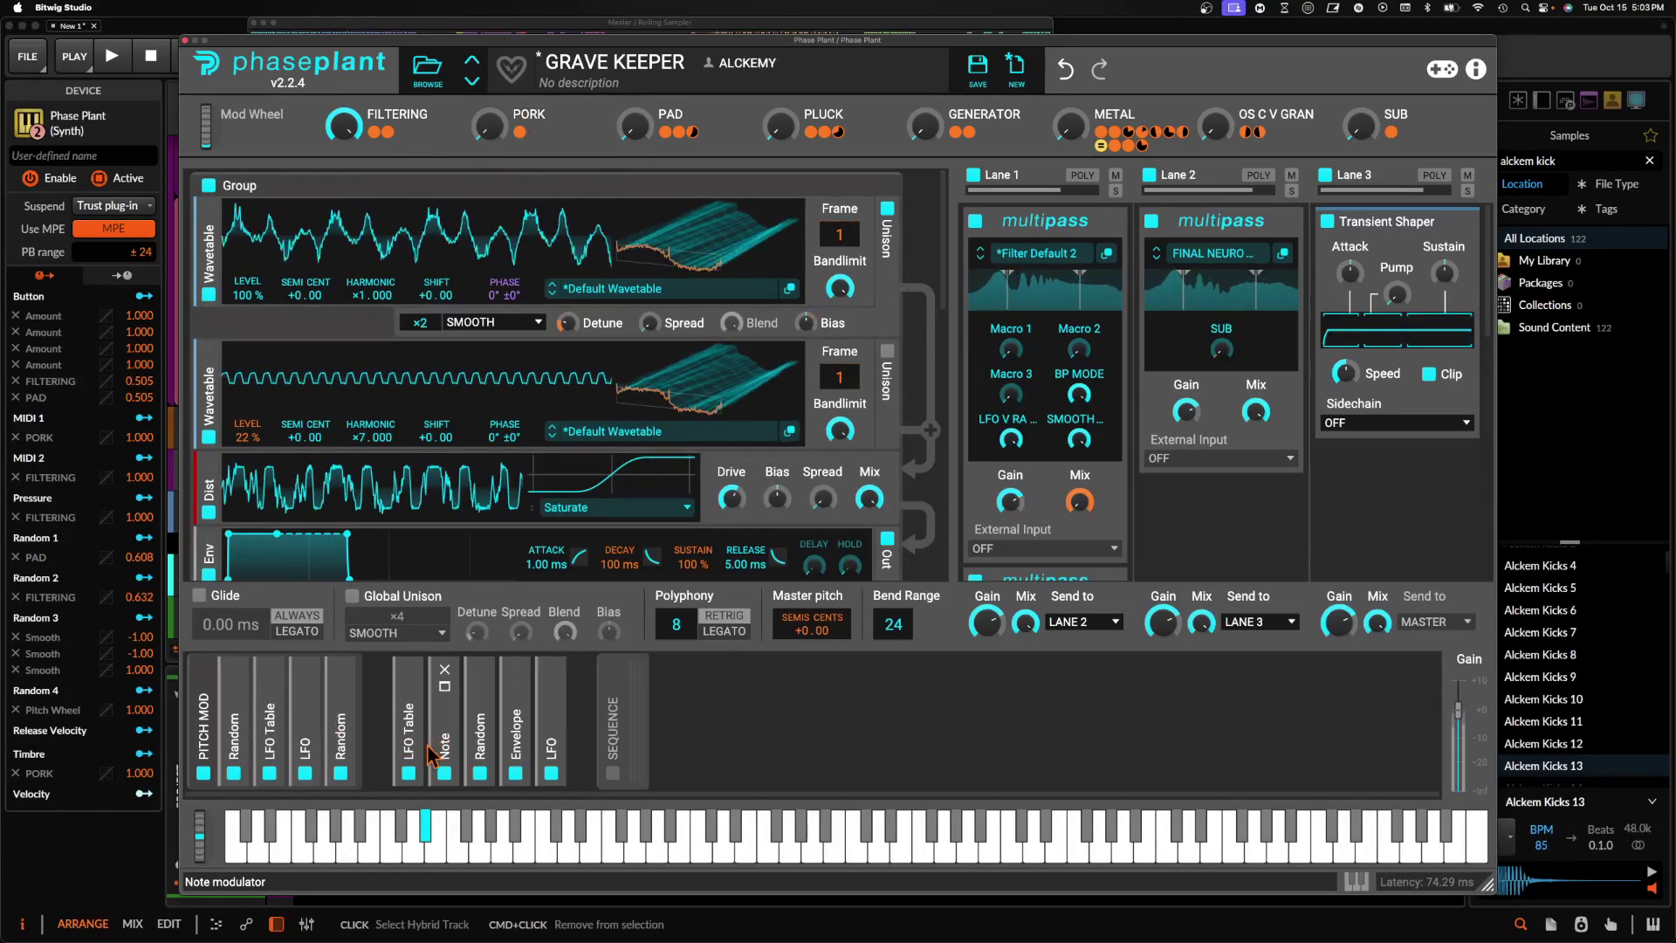
pyautogui.click(206, 773)
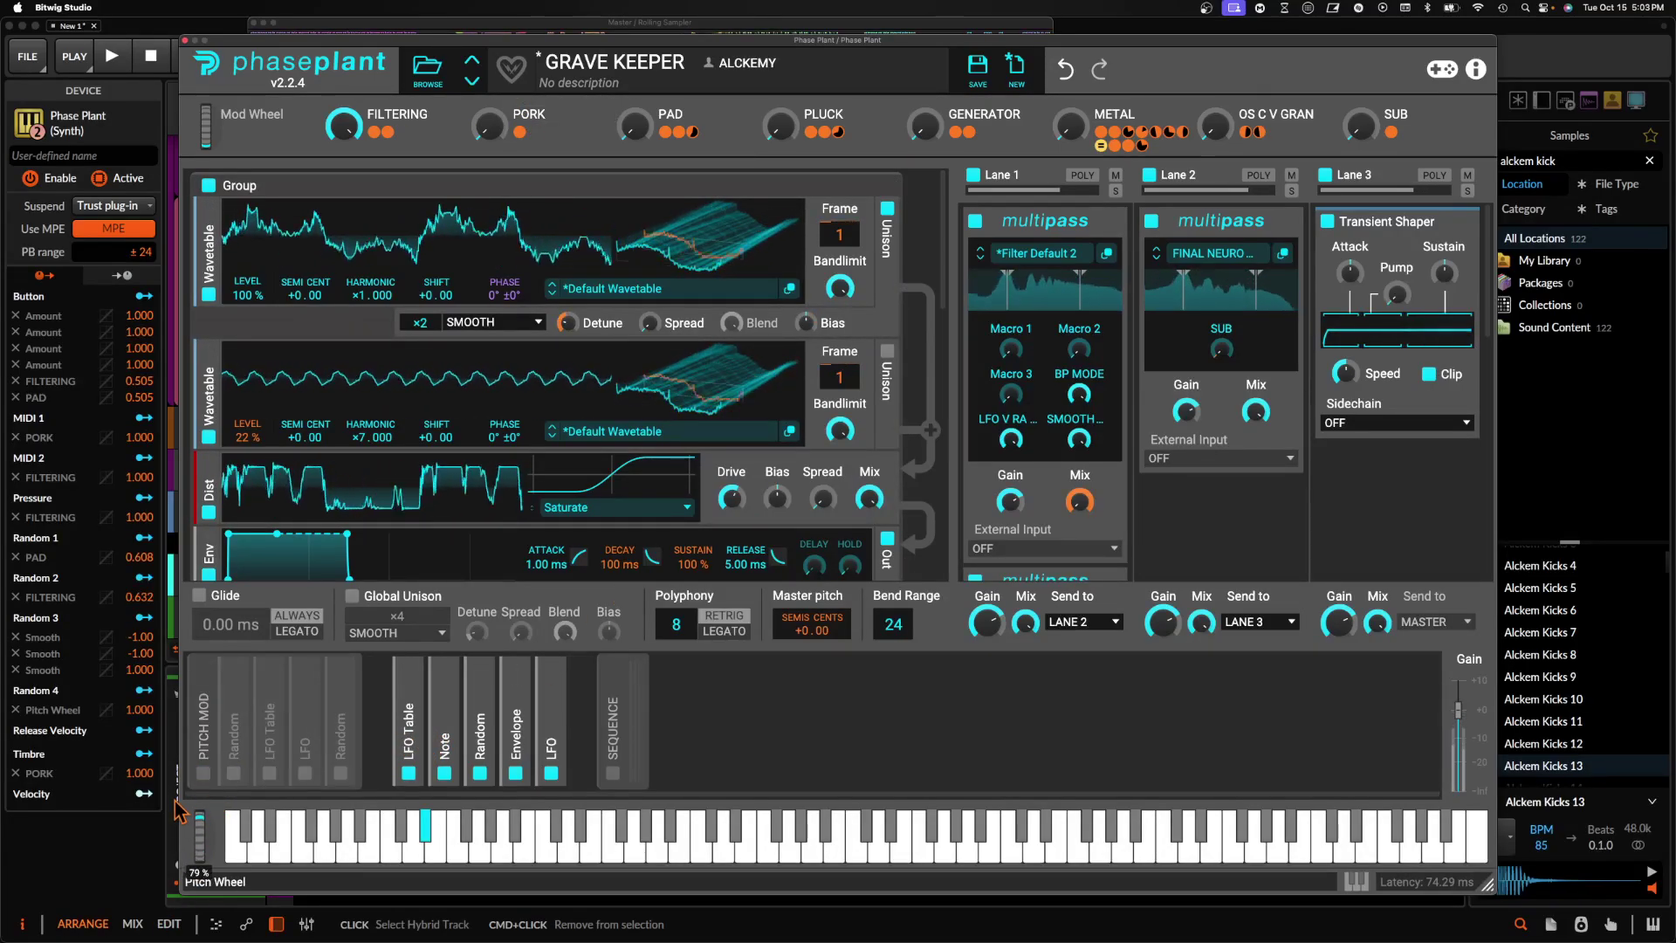
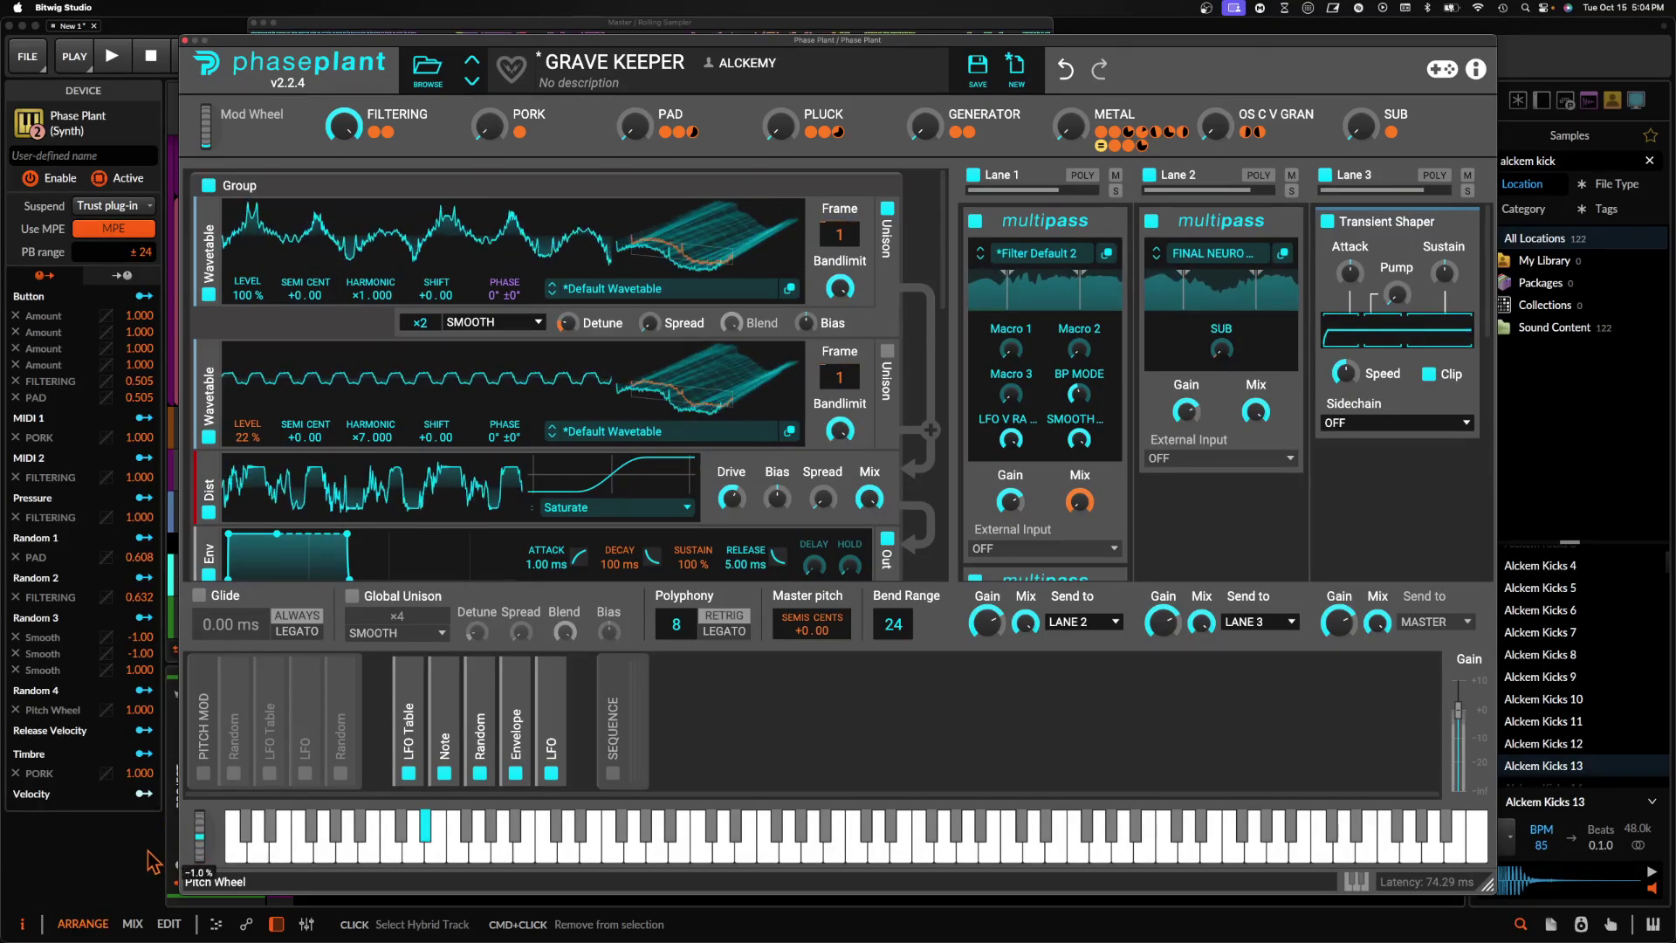
pyautogui.click(185, 41)
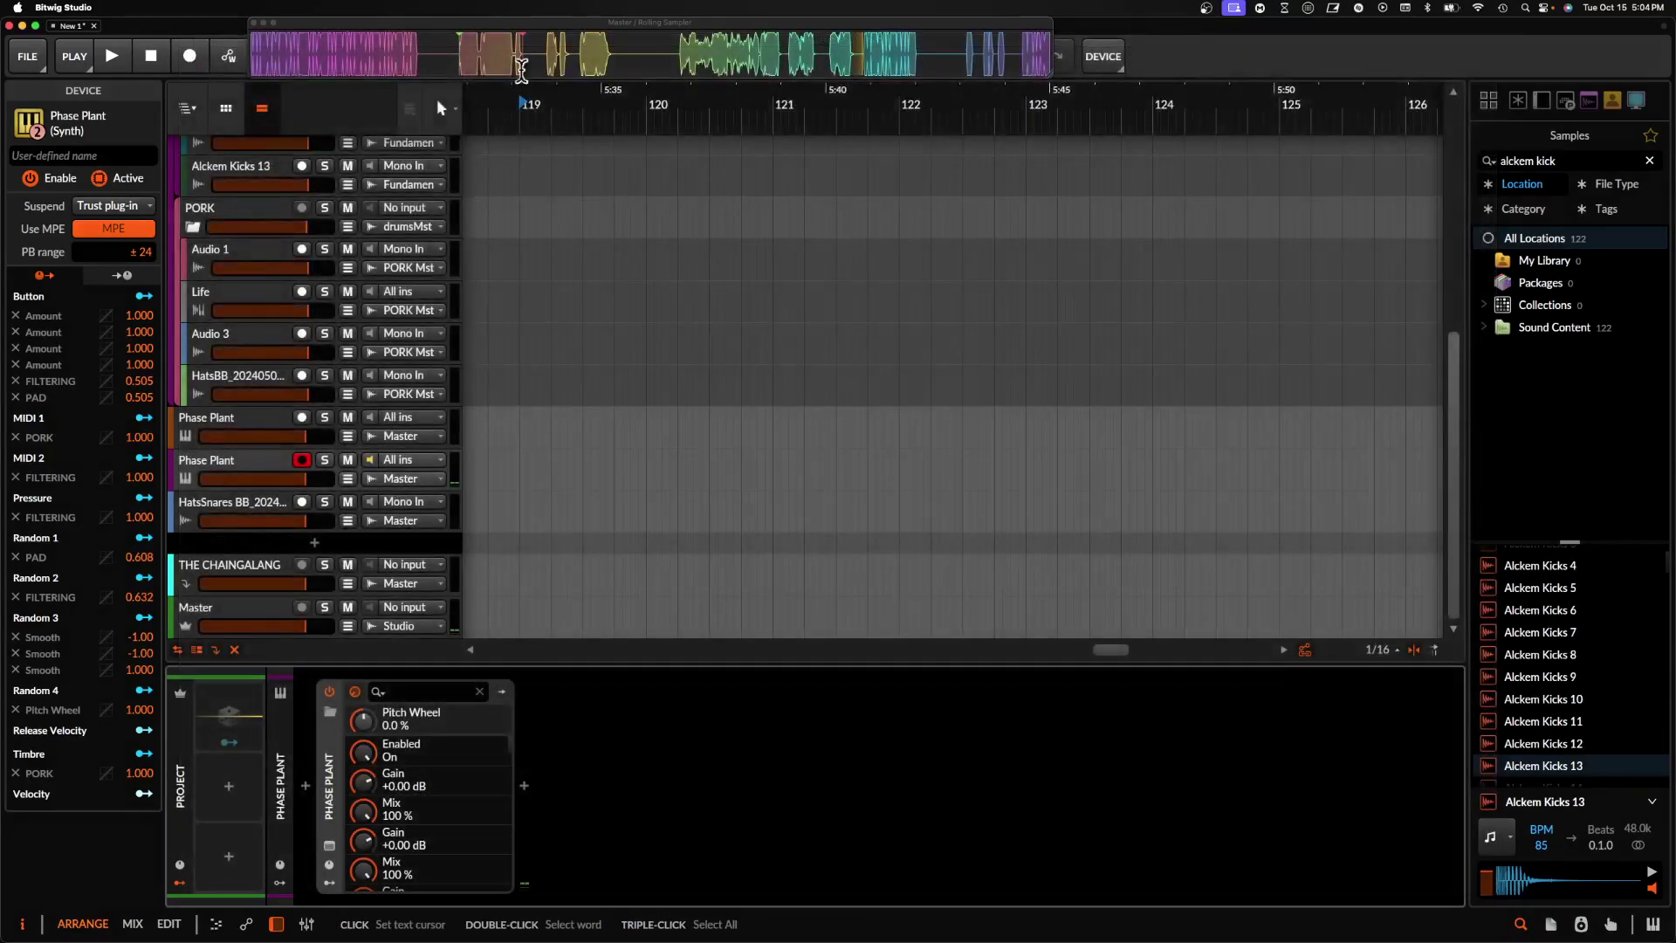
# - Bring a captured Phase Plant chunk from the Rolling Sampler onto Audio 2 and place it at bar 145
pyautogui.click(829, 60)
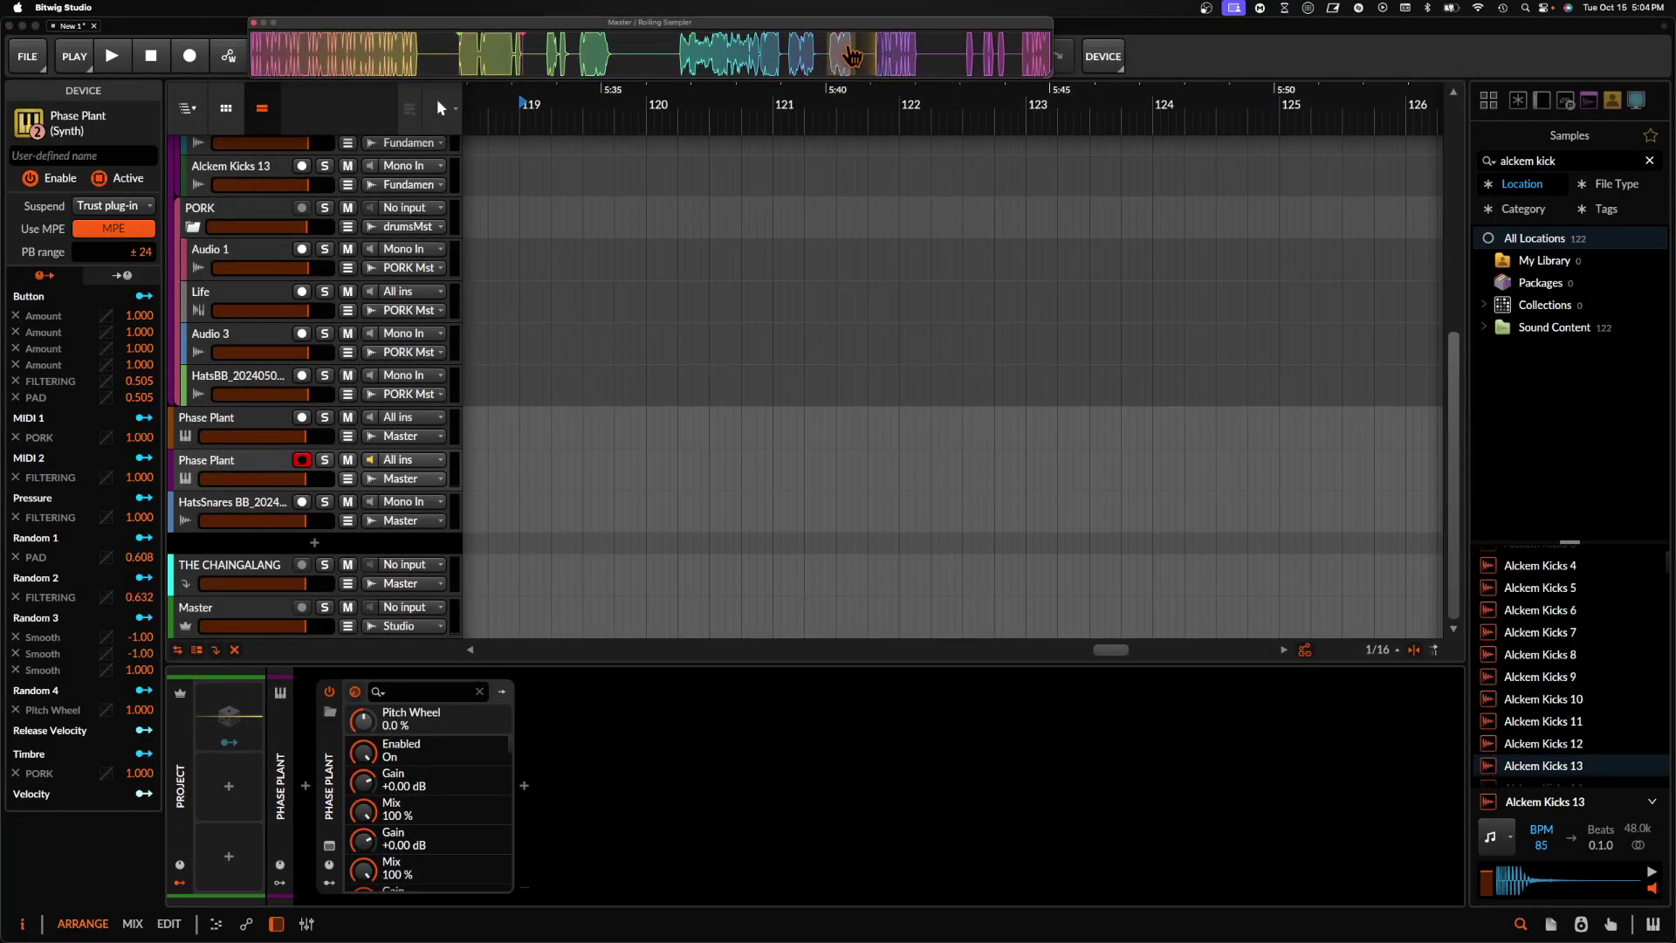
pyautogui.moveTo(839, 218); pyautogui.dragTo(1089, 333)
pyautogui.scroll(-5, 1089, 334)
pyautogui.hscroll(5, 1086, 324)
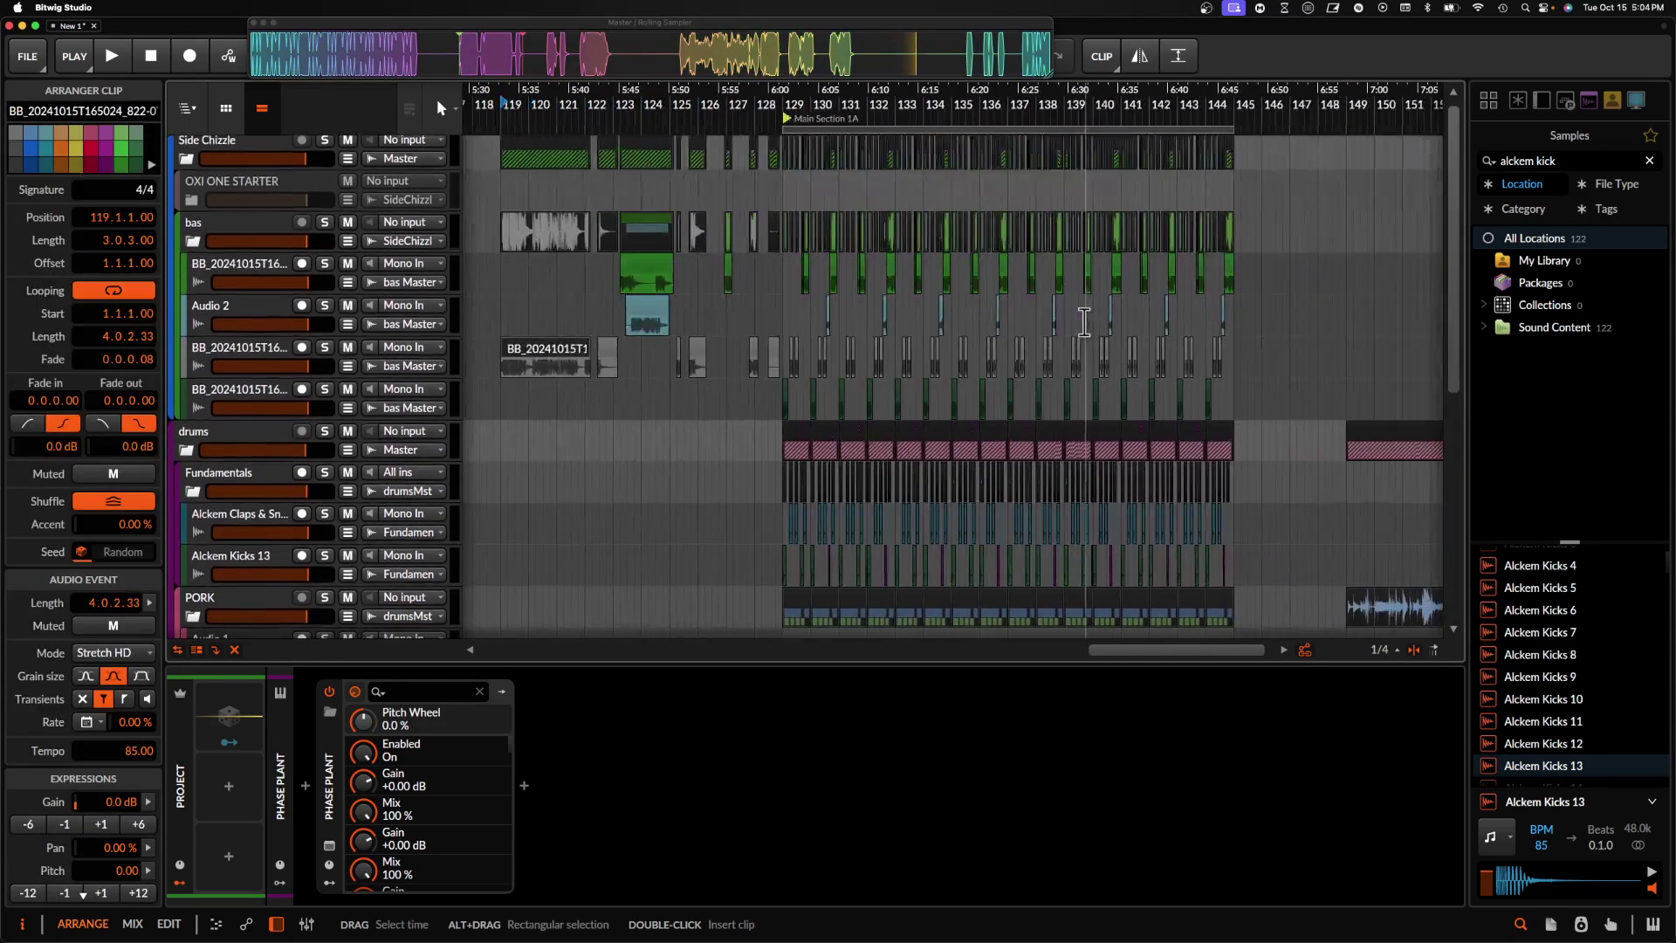
pyautogui.moveTo(663, 313); pyautogui.dragTo(1266, 336)
# - Mute the green bas clip at 144.3.4 and audition the new Audio 2 recording from 145.3.3
pyautogui.scroll(10, 1266, 336)
pyautogui.click(1057, 278)
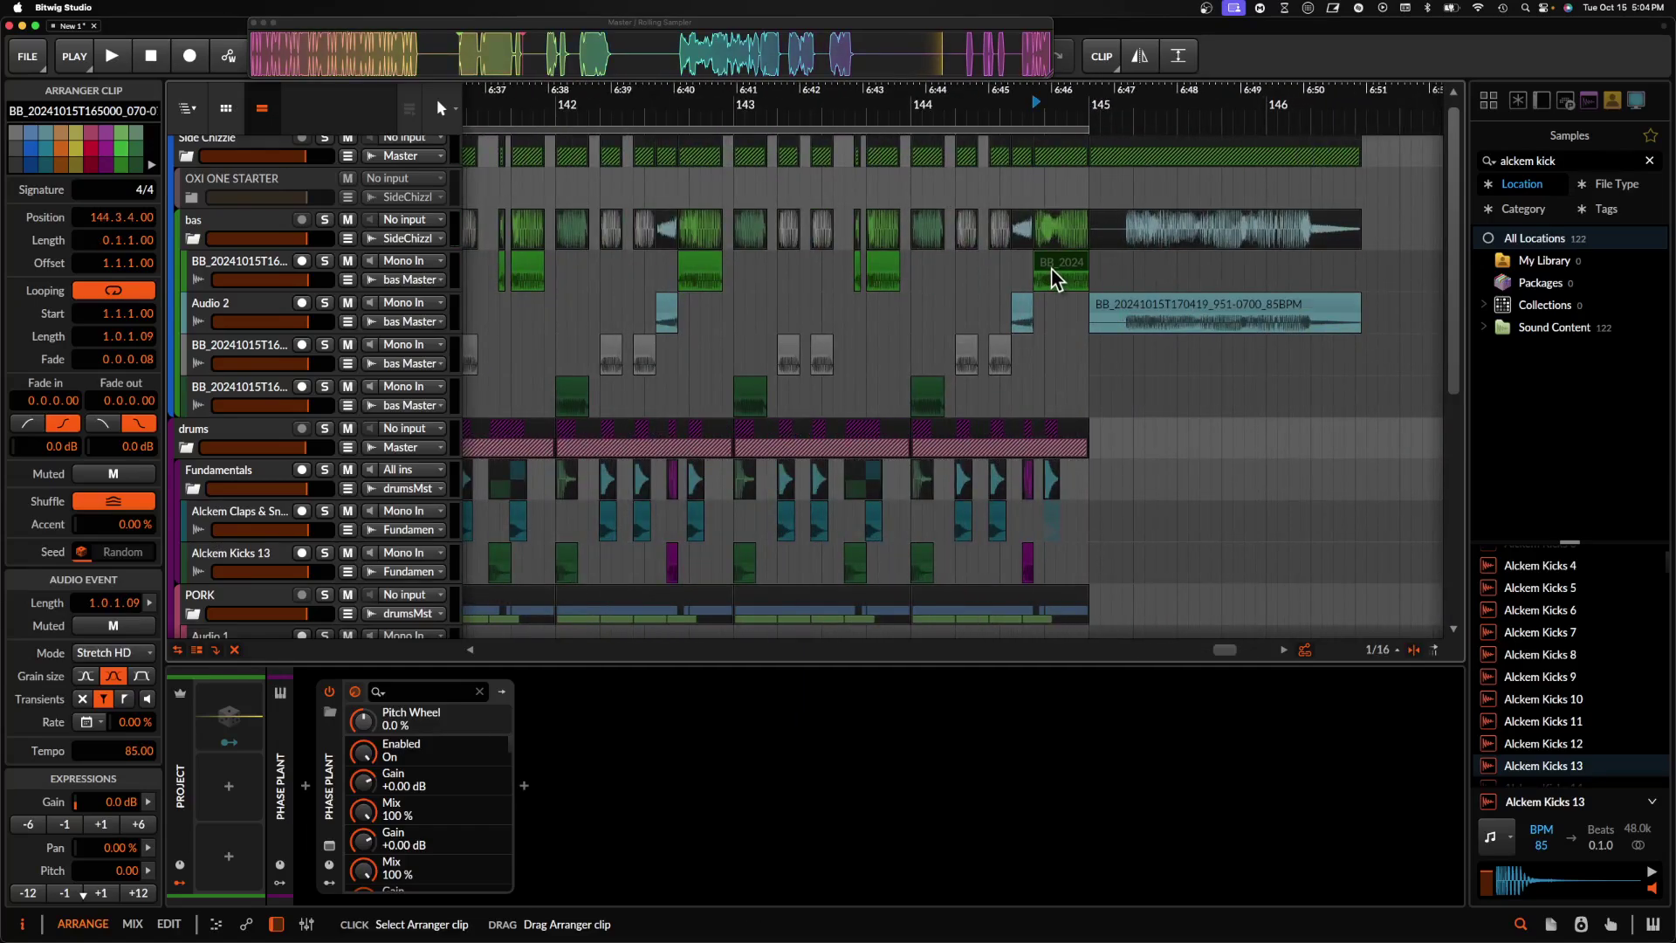
pyautogui.click(1221, 324)
pyautogui.click(1194, 323)
pyautogui.press('space')
pyautogui.click(1198, 325)
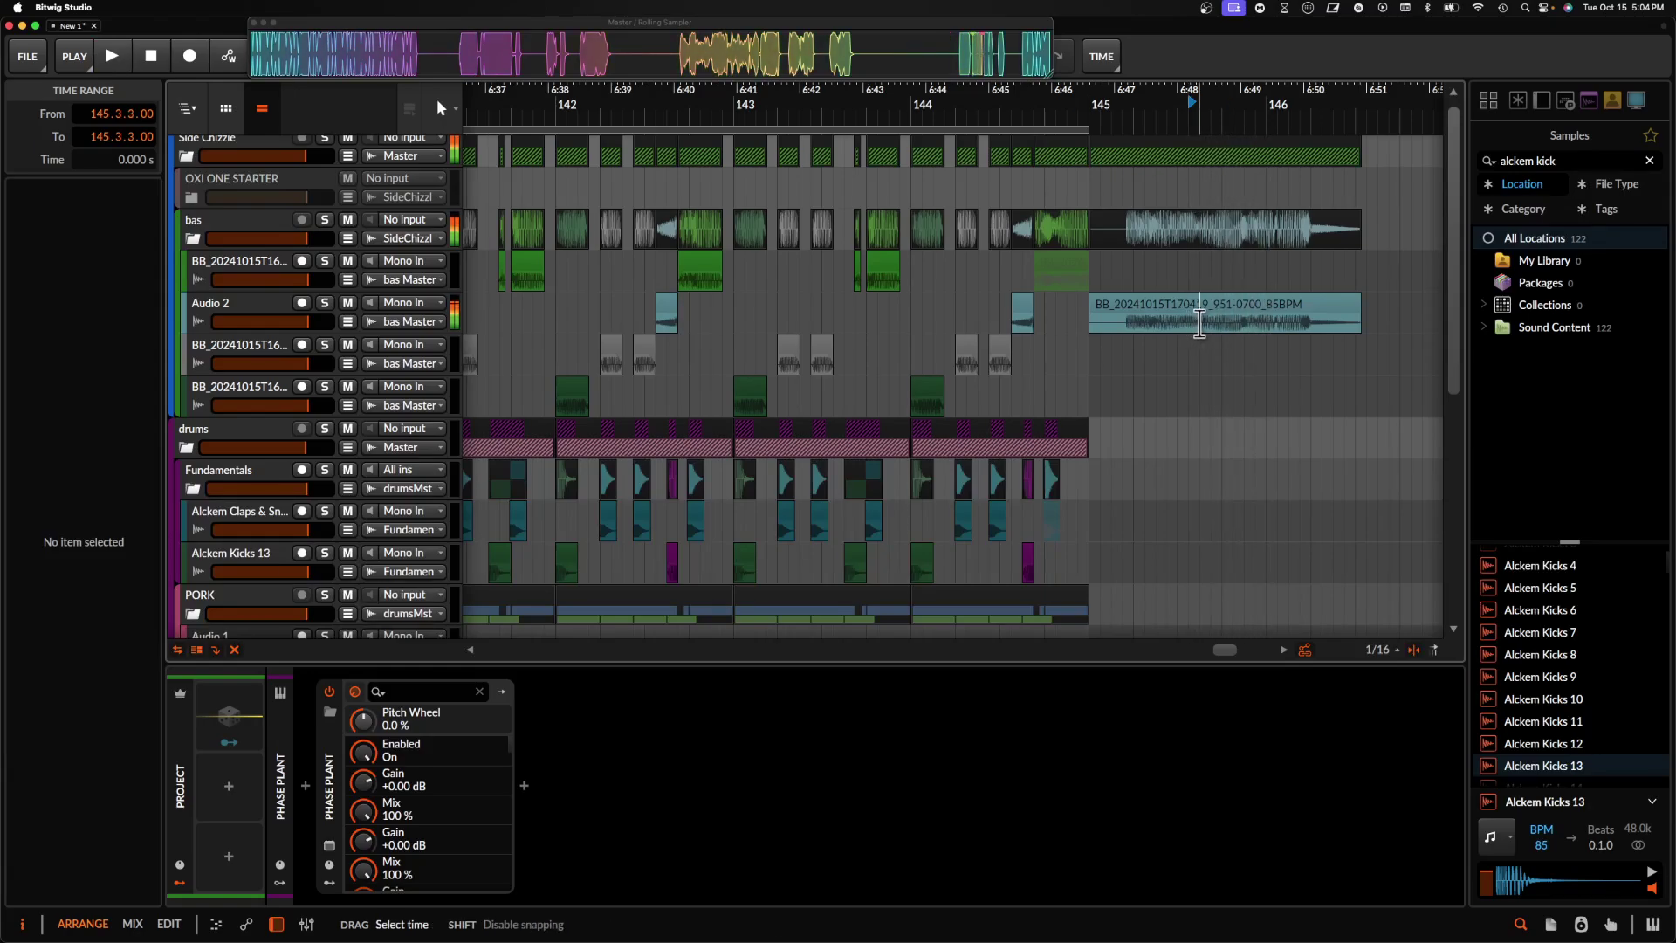
# - Split the Audio 2 recording at 145.3.3 and place the piece at 144.1.1 with a length of 0.1.2.00
pyautogui.press('super+e')
pyautogui.moveTo(1227, 309); pyautogui.dragTo(823, 300)
pyautogui.scroll(4, 1077, 309)
pyautogui.scroll(-1, 1080, 307)
pyautogui.scroll(4, 821, 301)
pyautogui.scroll(-1, 817, 302)
# - Mute the original bas group clips at 144.1.1, 144.2.1 and 144.2.4
pyautogui.click(809, 384)
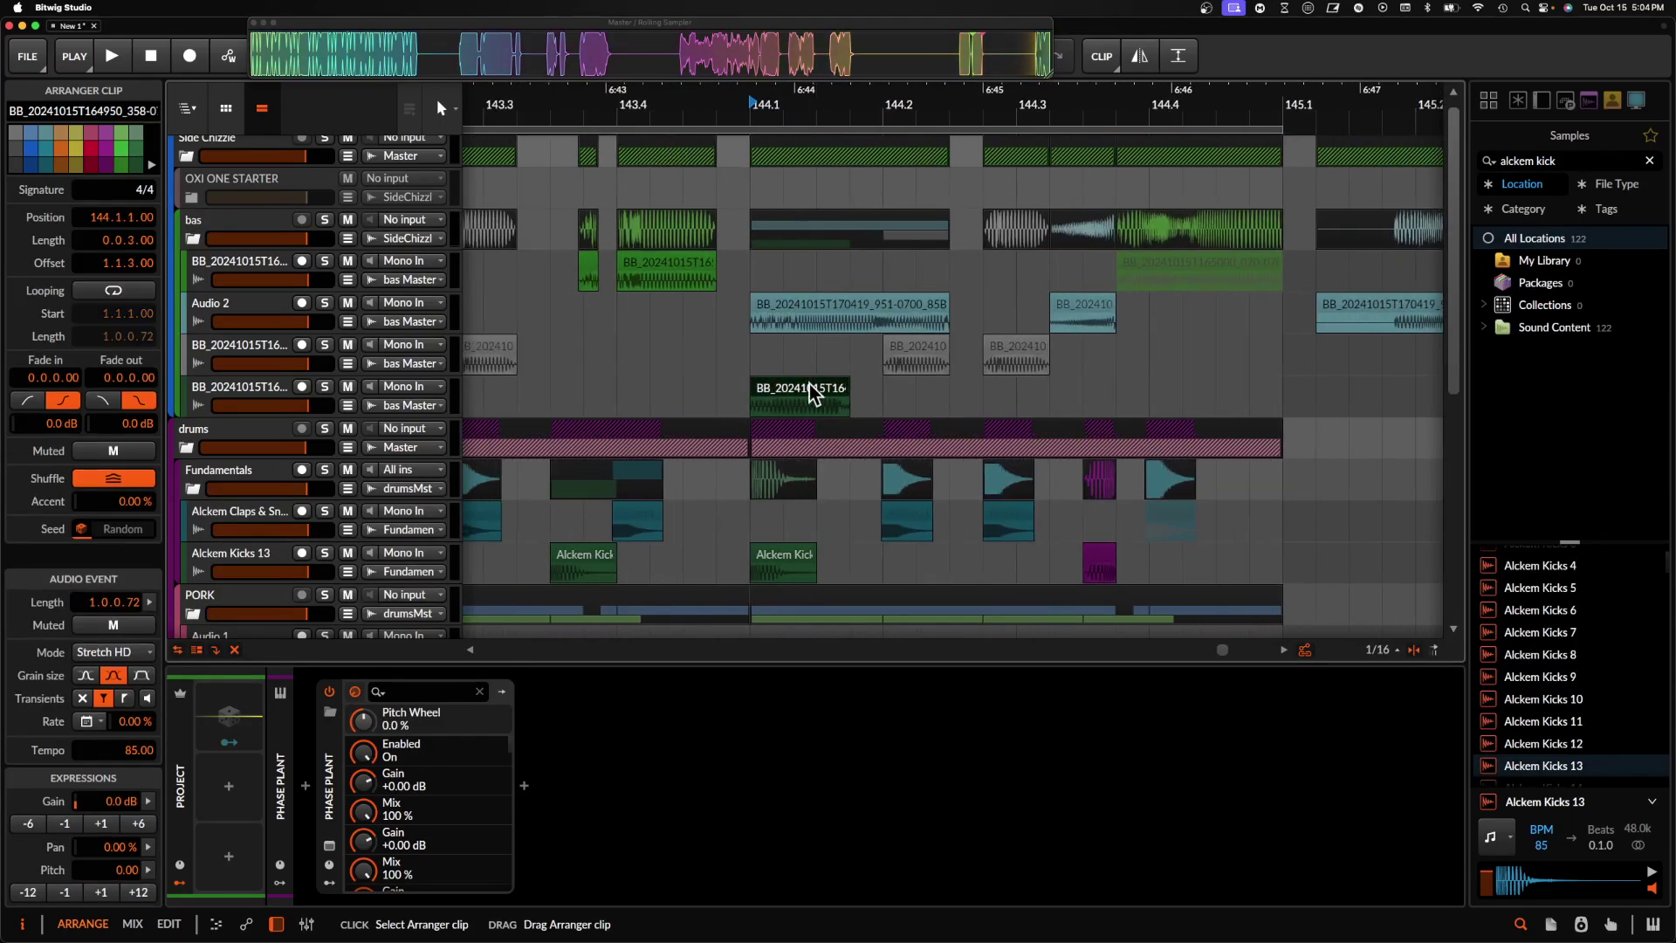
pyautogui.hotkey('alt', 'm')
pyautogui.click(918, 349)
pyautogui.hotkey('alt', 'm')
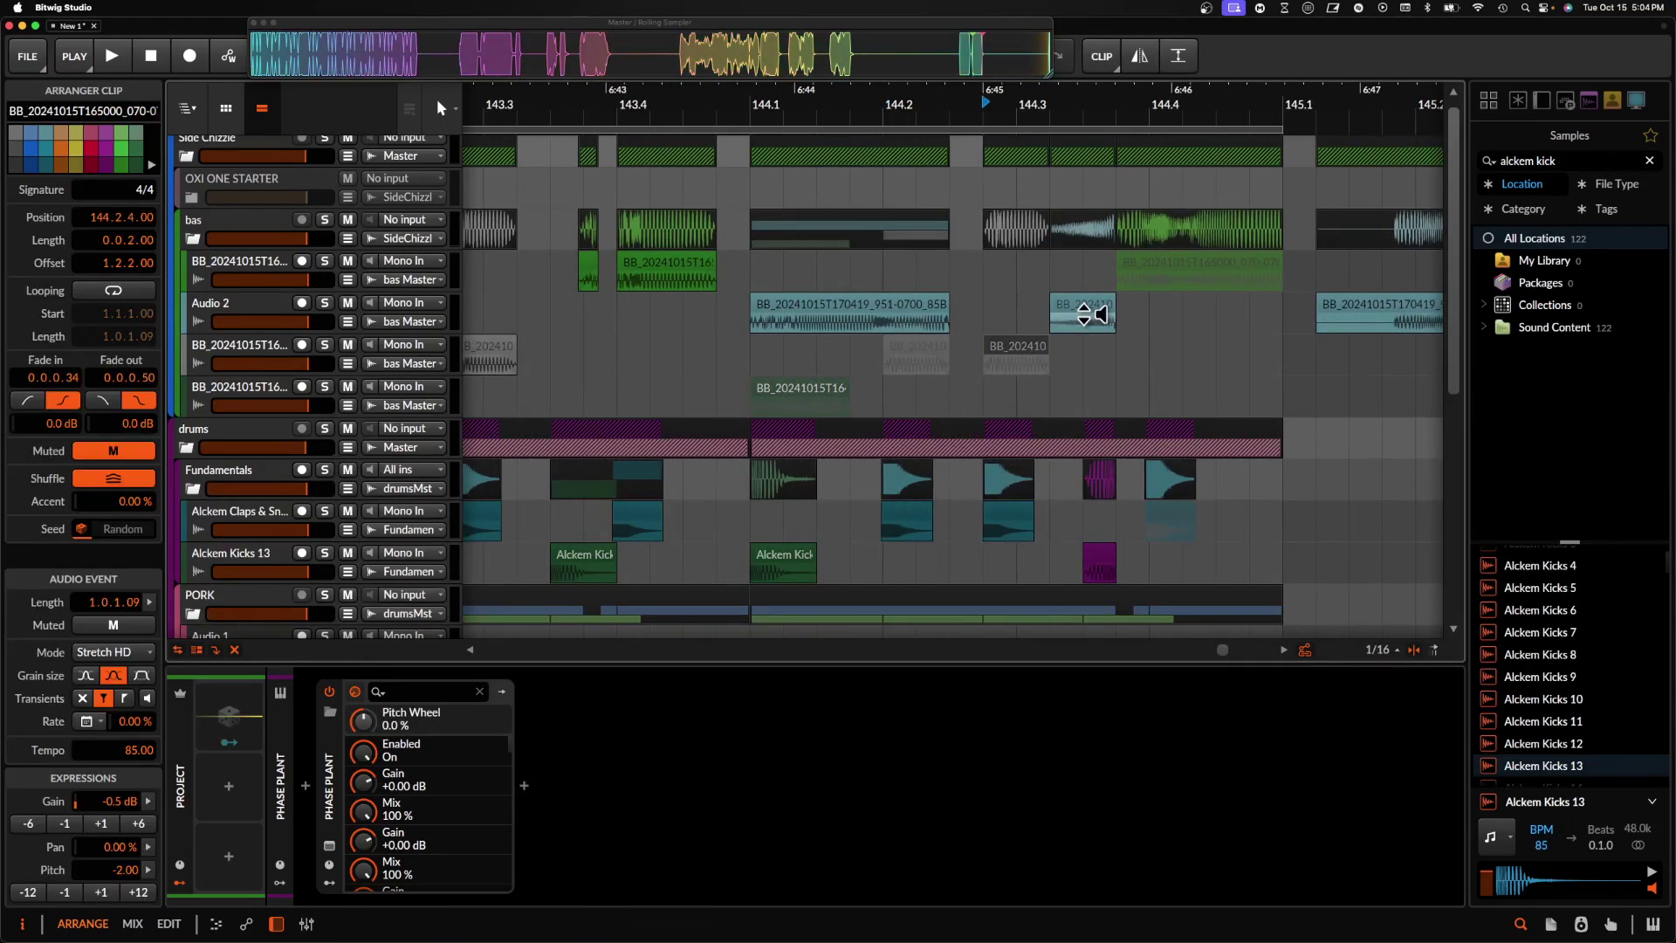
# - Move the short Audio 2 riser clip to 143.4.4, leading into the new bass clip, and play back from 144.1.1
pyautogui.moveTo(1087, 321); pyautogui.dragTo(713, 317)
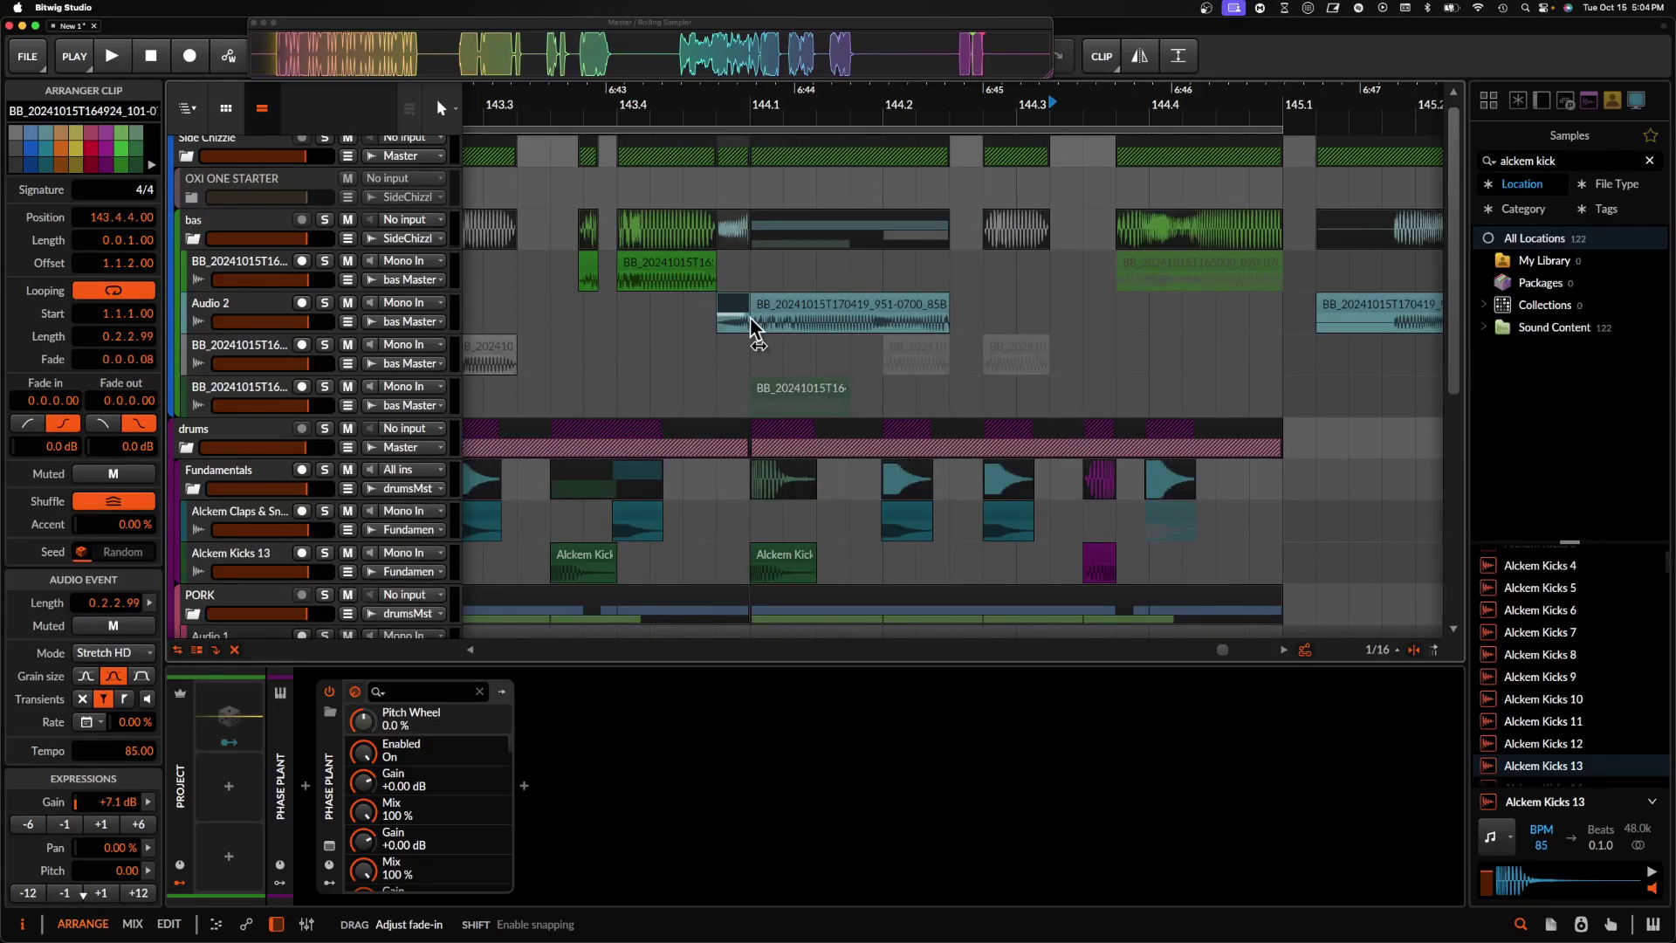
pyautogui.click(819, 307)
pyautogui.scroll(2, 816, 311)
pyautogui.press('space')
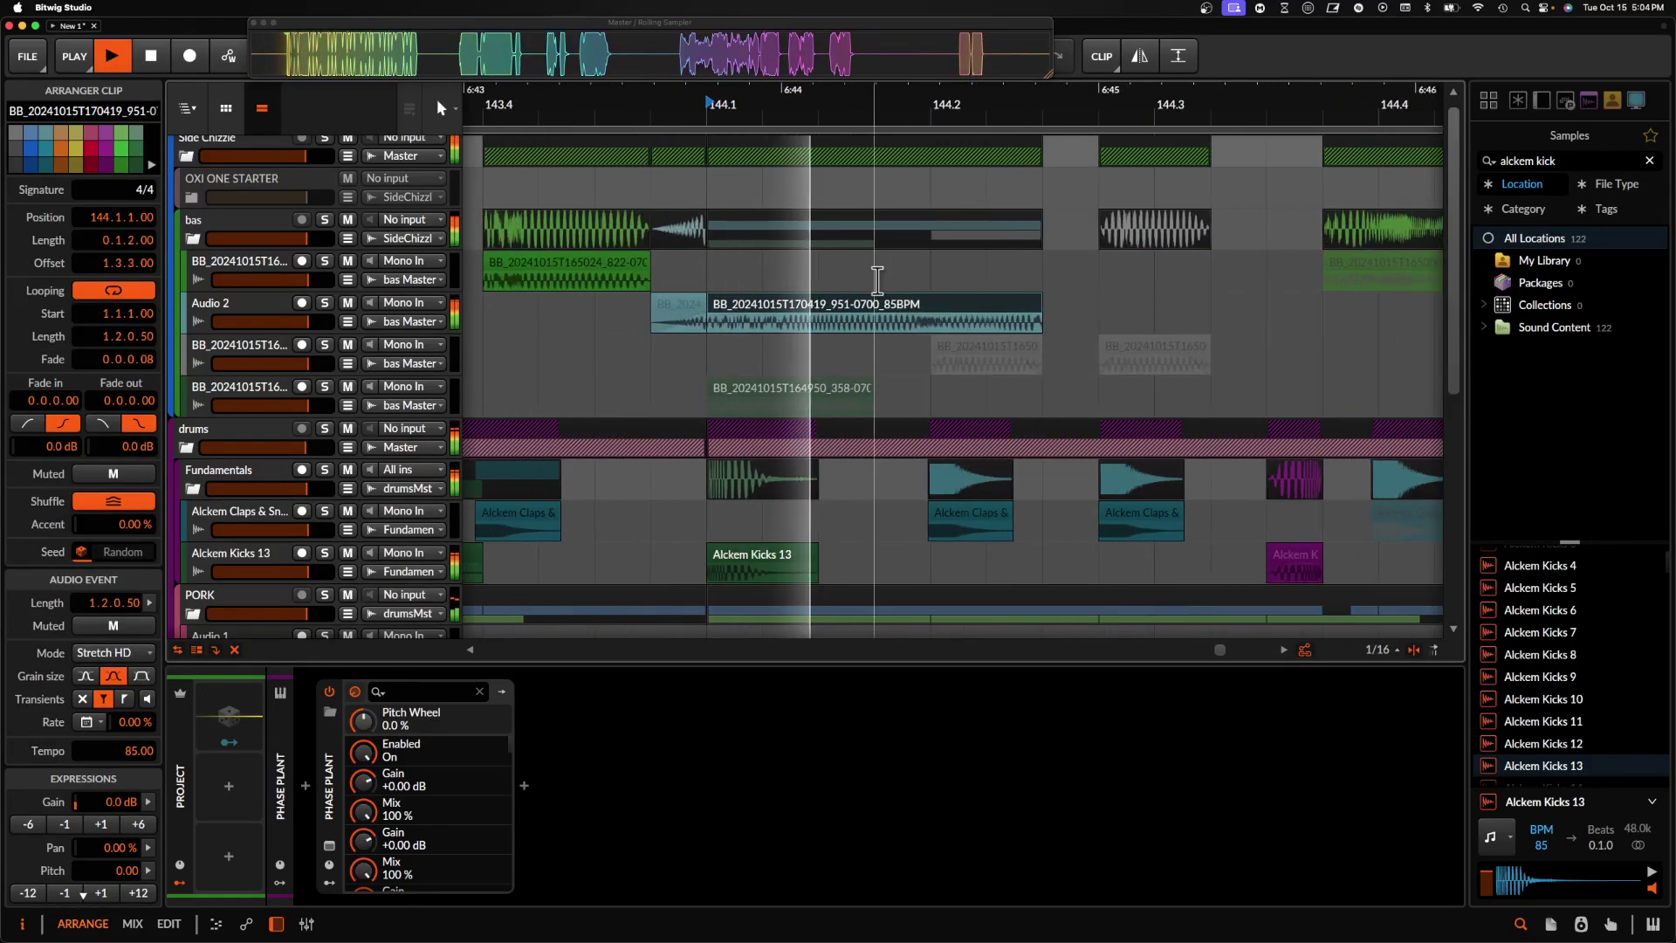
pyautogui.press('space')
# - Mute the claps at 144.2.1 and 144.2.4 and the kick at 144.3.3
pyautogui.moveTo(953, 522); pyautogui.dragTo(1135, 528)
pyautogui.click(1307, 555)
pyautogui.hotkey('alt', 'm')
pyautogui.scroll(-3, 1308, 557)
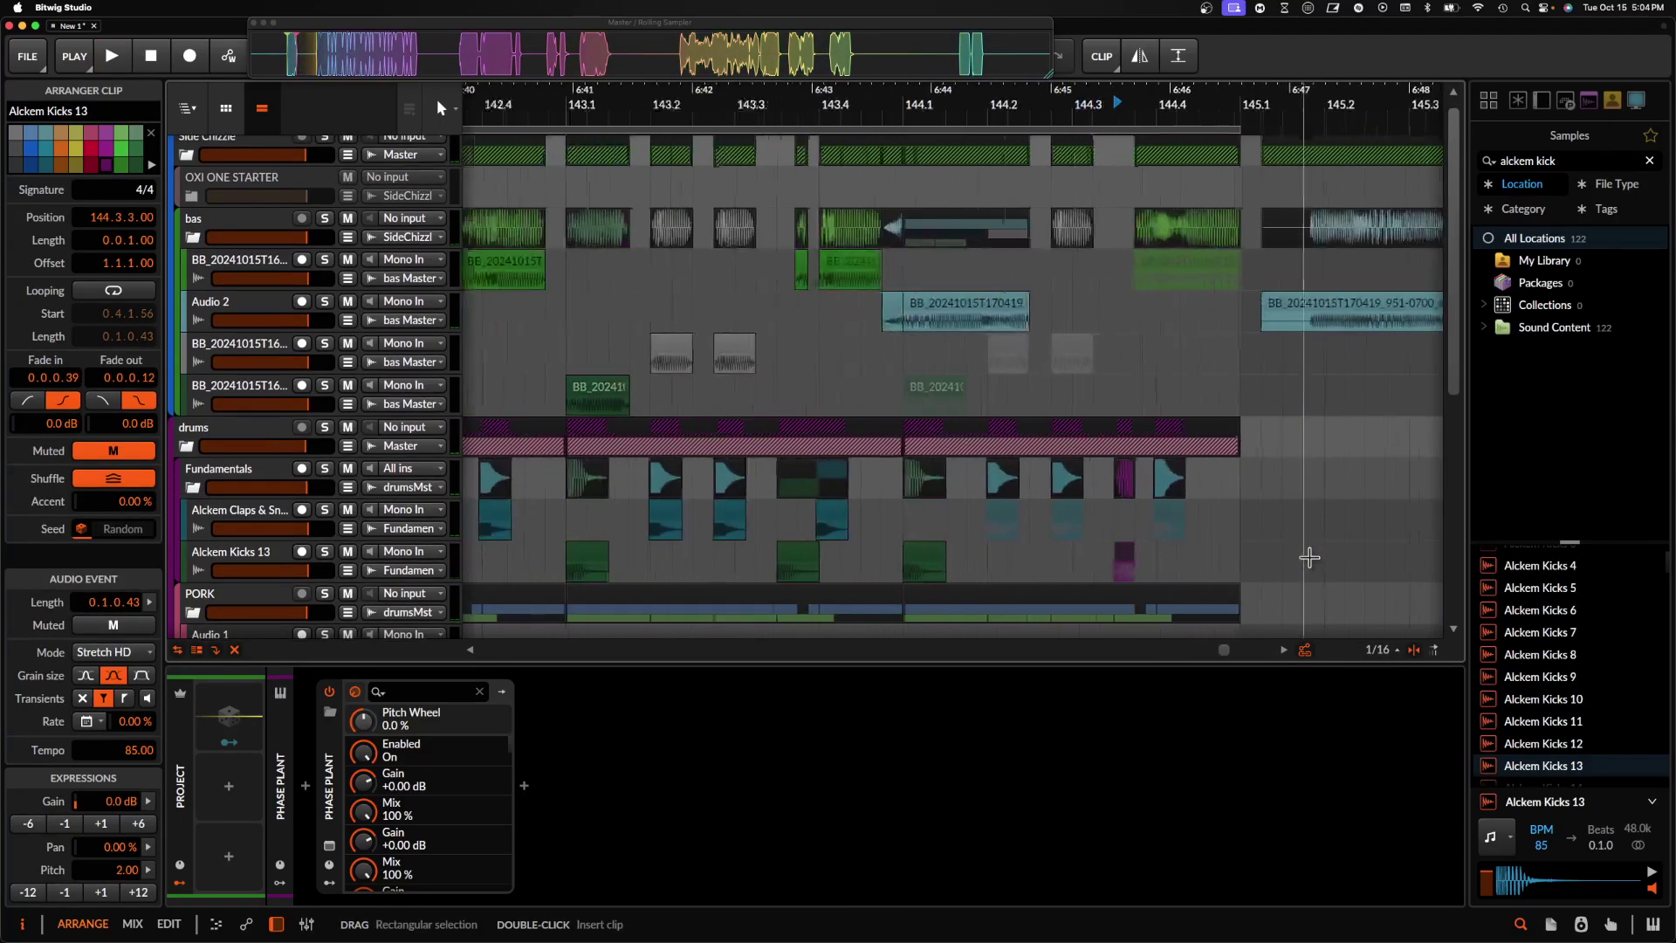
# - Mute the Audio 3 and HatsBB clips in bar 144, along with the HatsSnares clip at 144.4.3
pyautogui.scroll(-4, 1094, 485)
pyautogui.click(962, 374)
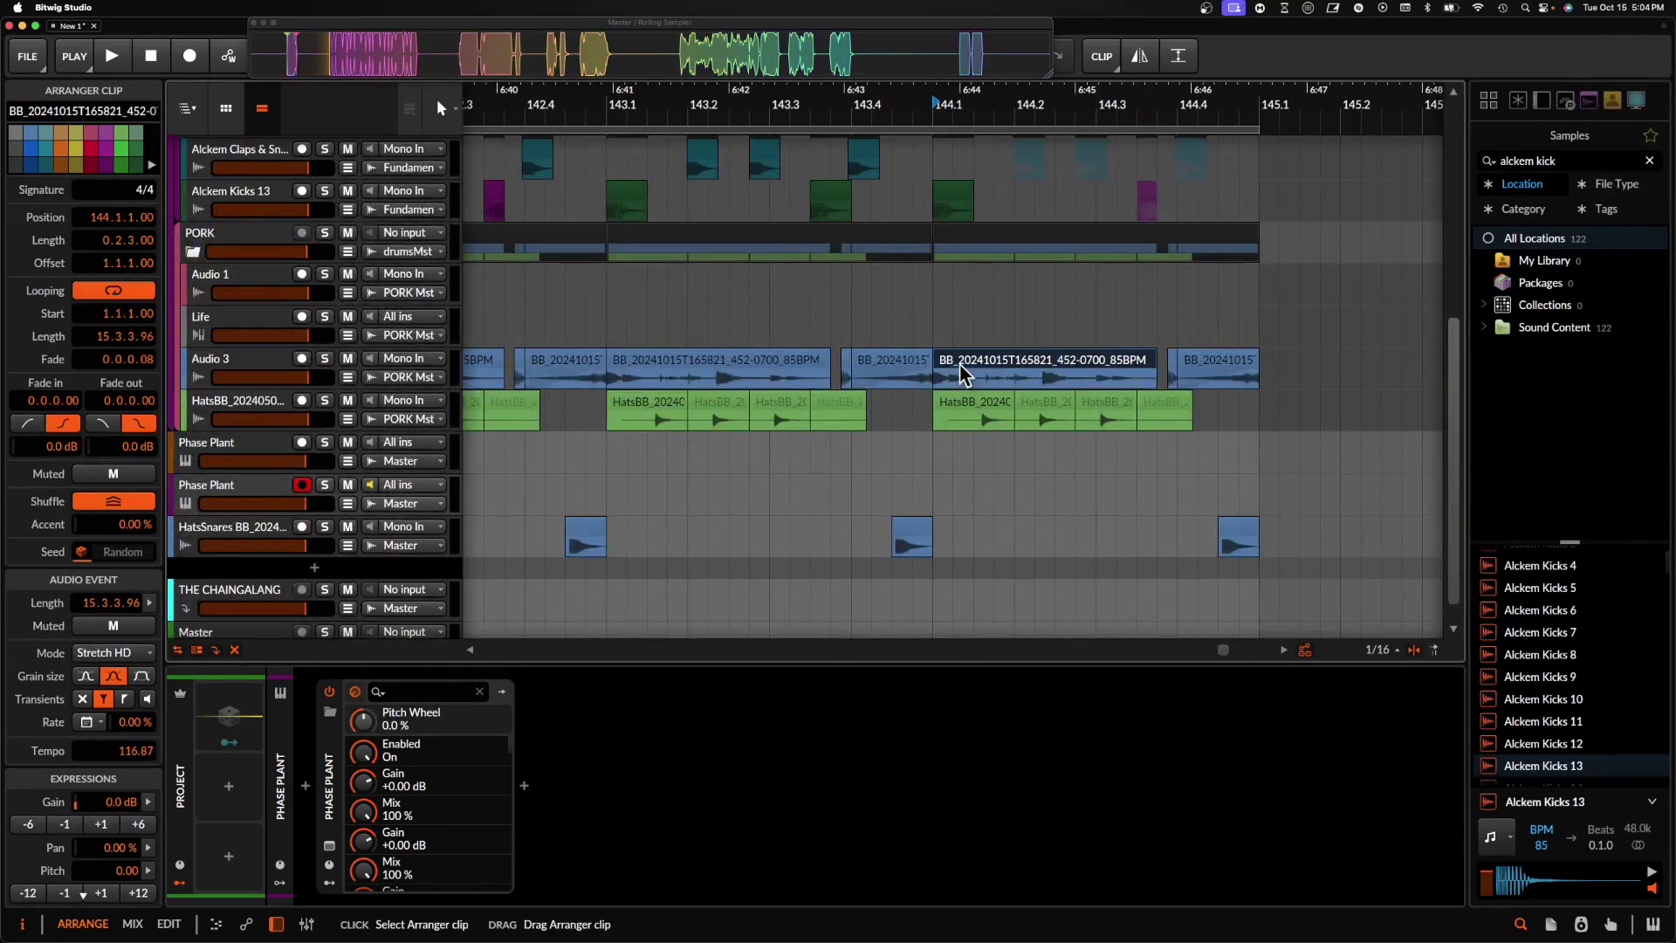
pyautogui.keyDown('shift'); pyautogui.click(1161, 413); pyautogui.keyUp('shift')
pyautogui.hotkey('alt', 'm')
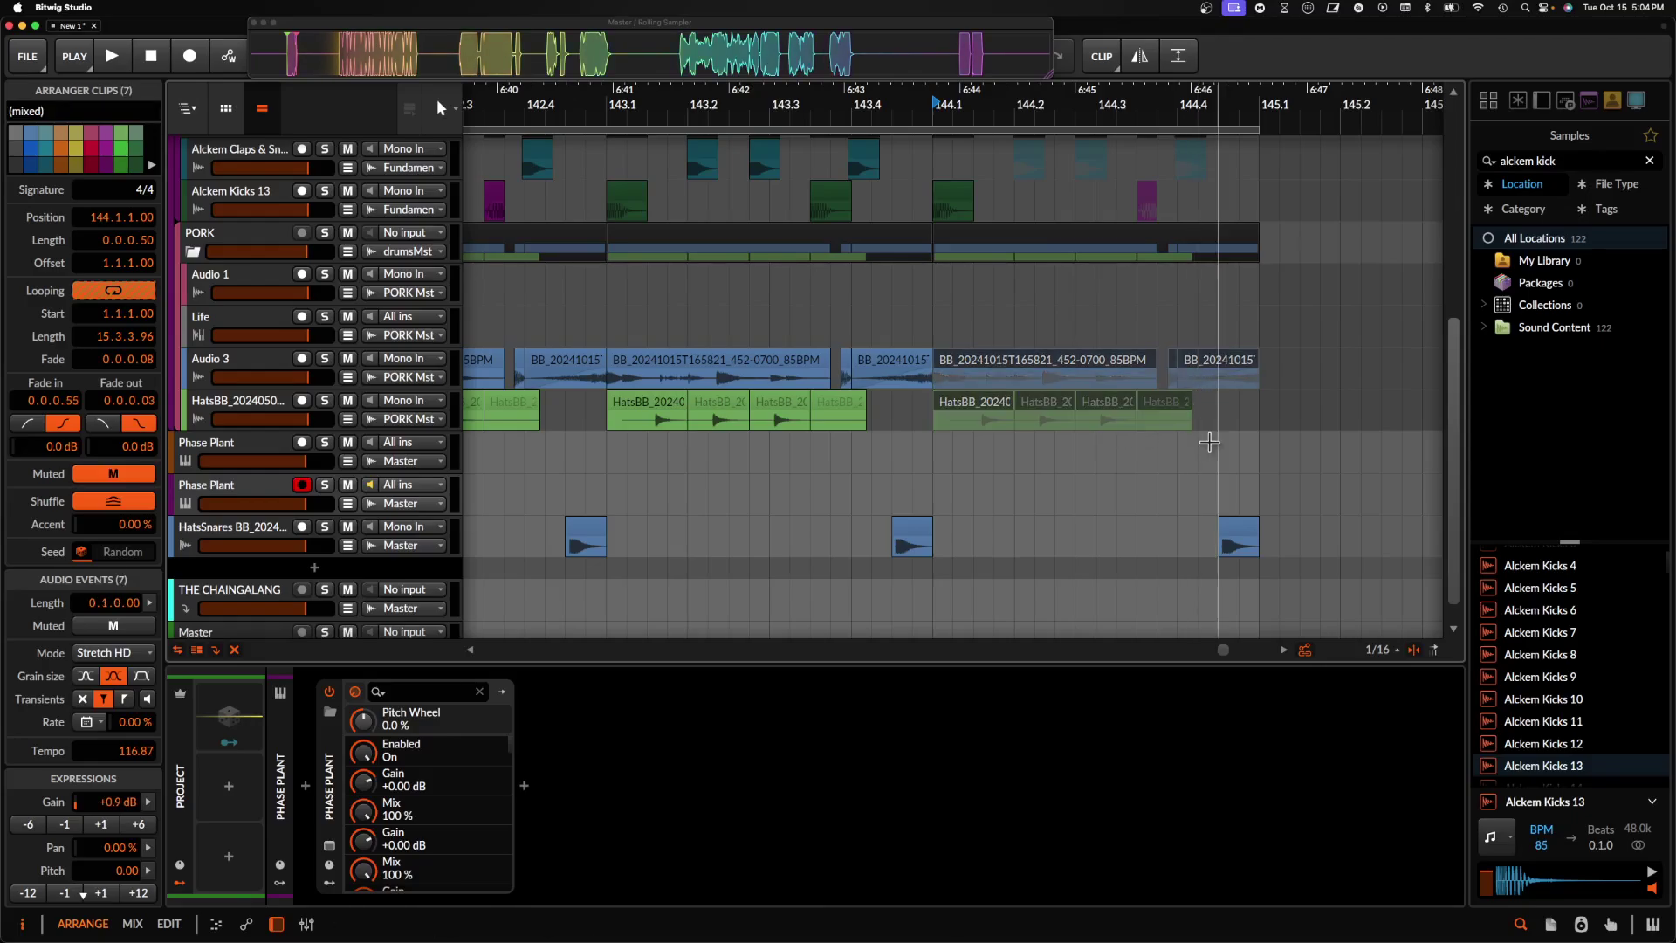
pyautogui.click(1236, 534)
pyautogui.scroll(5, 1238, 534)
pyautogui.scroll(3, 1089, 344)
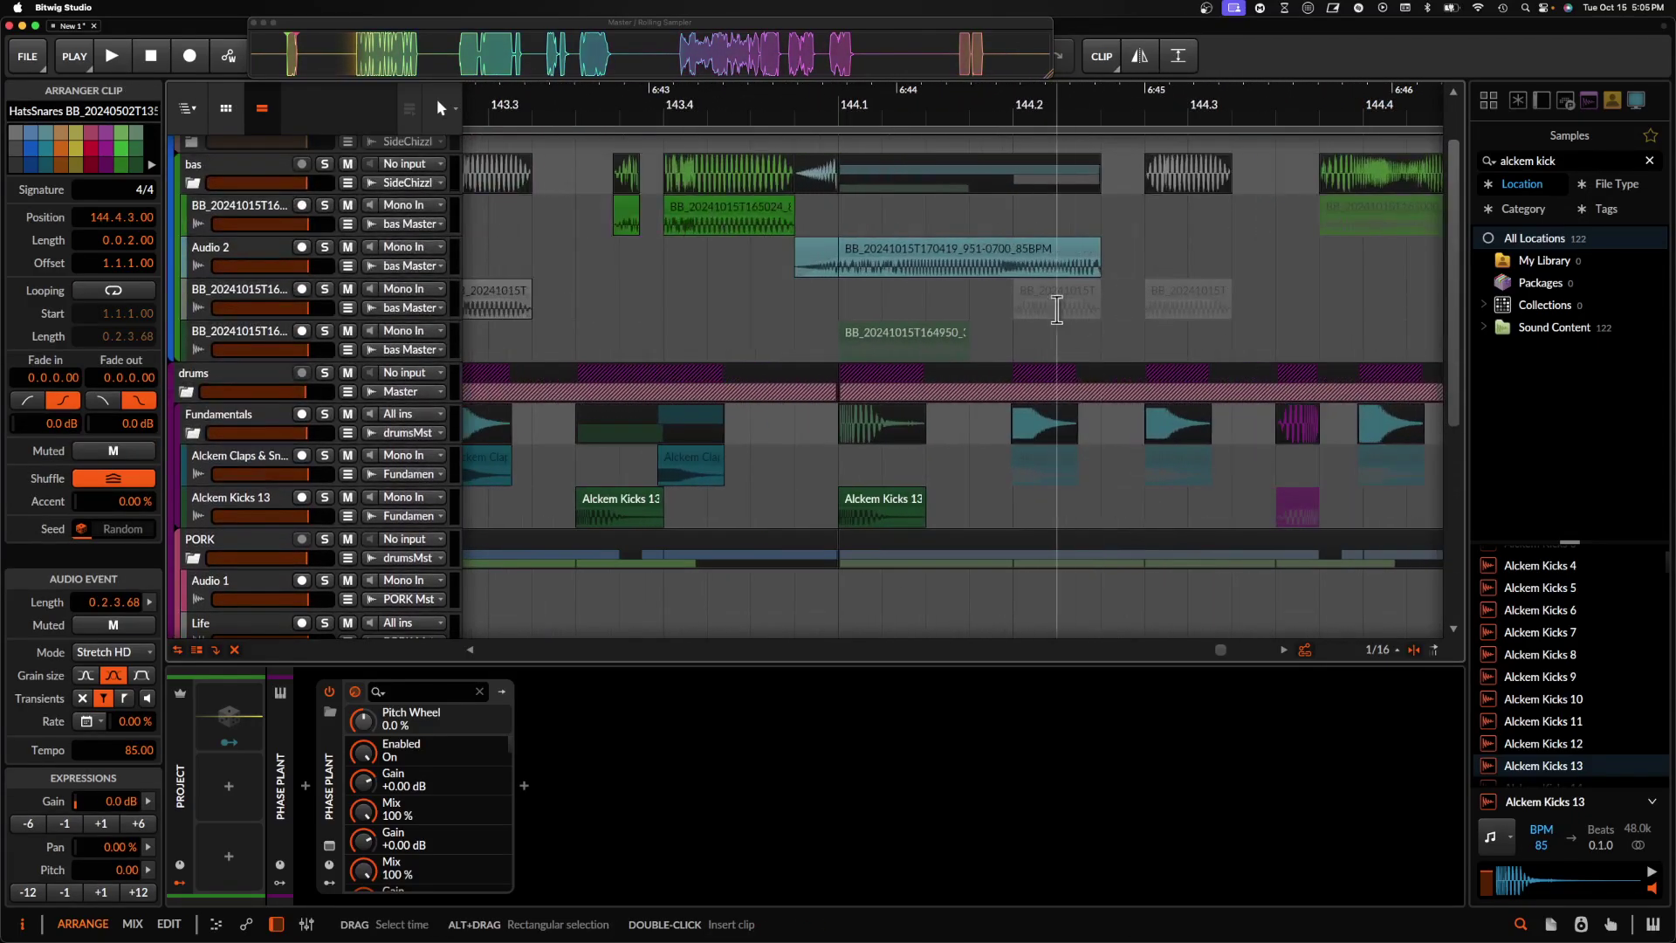
# - Try repeating a 0.0.1.50 slice of the Audio 2 bass clip from 144.1.4, duplicating it three times up to 144.3.2
pyautogui.scroll(3, 1010, 254)
pyautogui.click(939, 269)
pyautogui.press('space')
pyautogui.moveTo(940, 270); pyautogui.dragTo(1047, 270)
pyautogui.press('super+d')
pyautogui.scroll(-4, 1079, 274)
pyautogui.press('super+d')
pyautogui.press('super+d')
pyautogui.hscroll(3, 1079, 277)
pyautogui.scroll(1, 1082, 284)
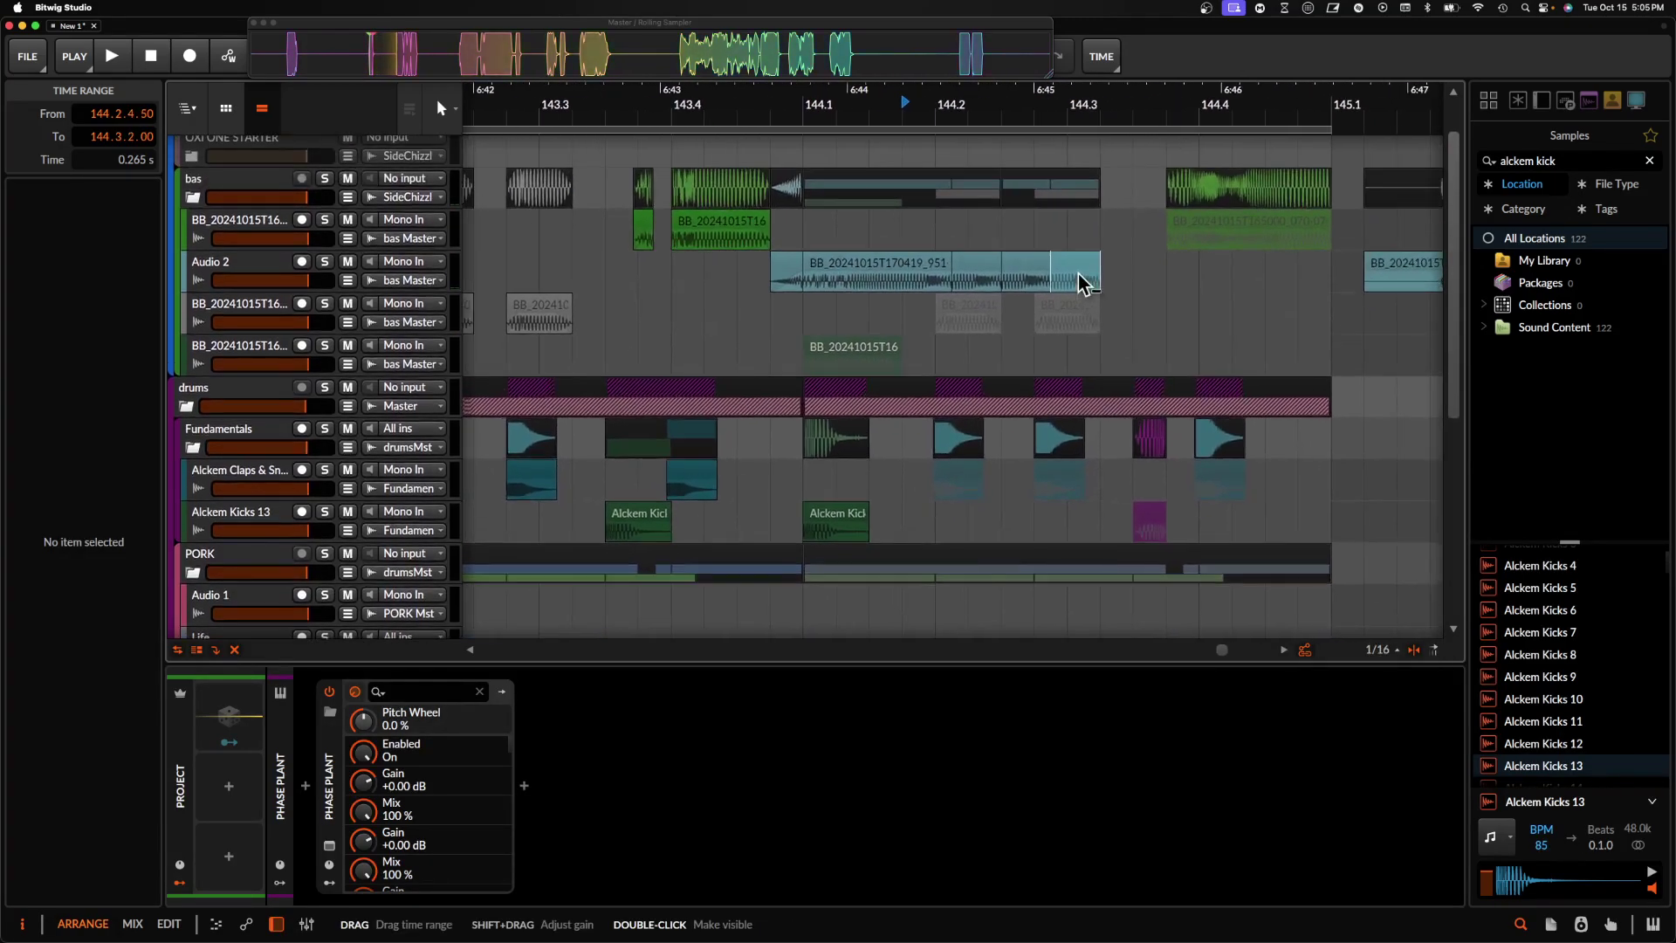
# - Play back the short repeated bass slices from 144.1.1 and undo the duplication
pyautogui.press('space')
pyautogui.click(873, 262)
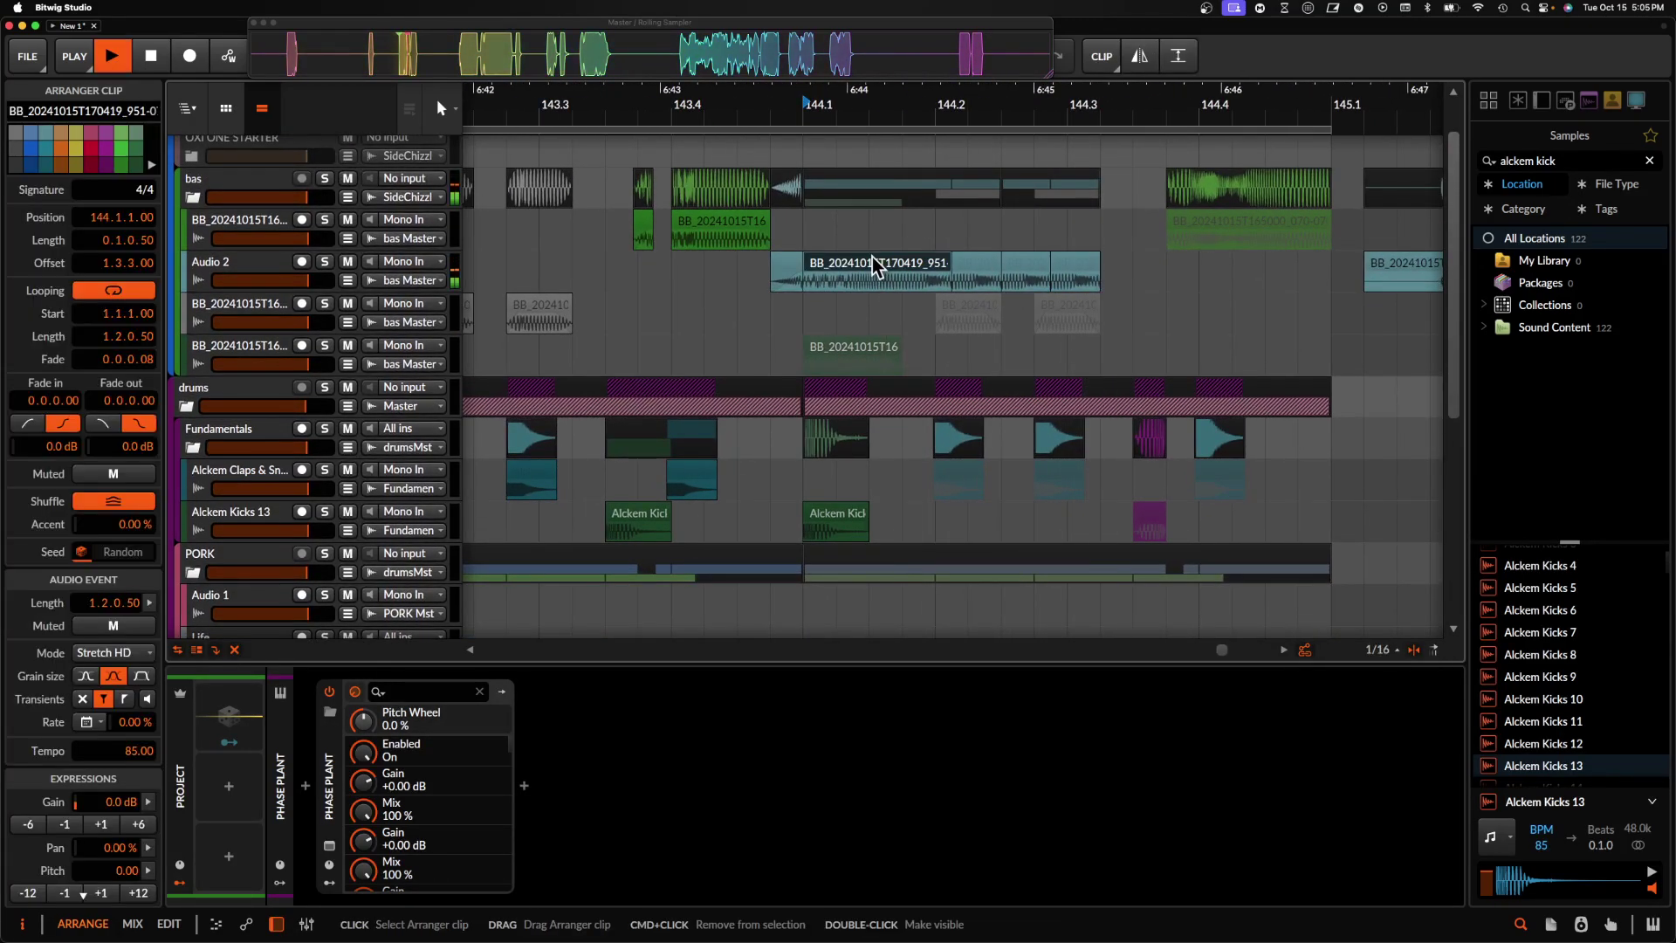
pyautogui.press('space')
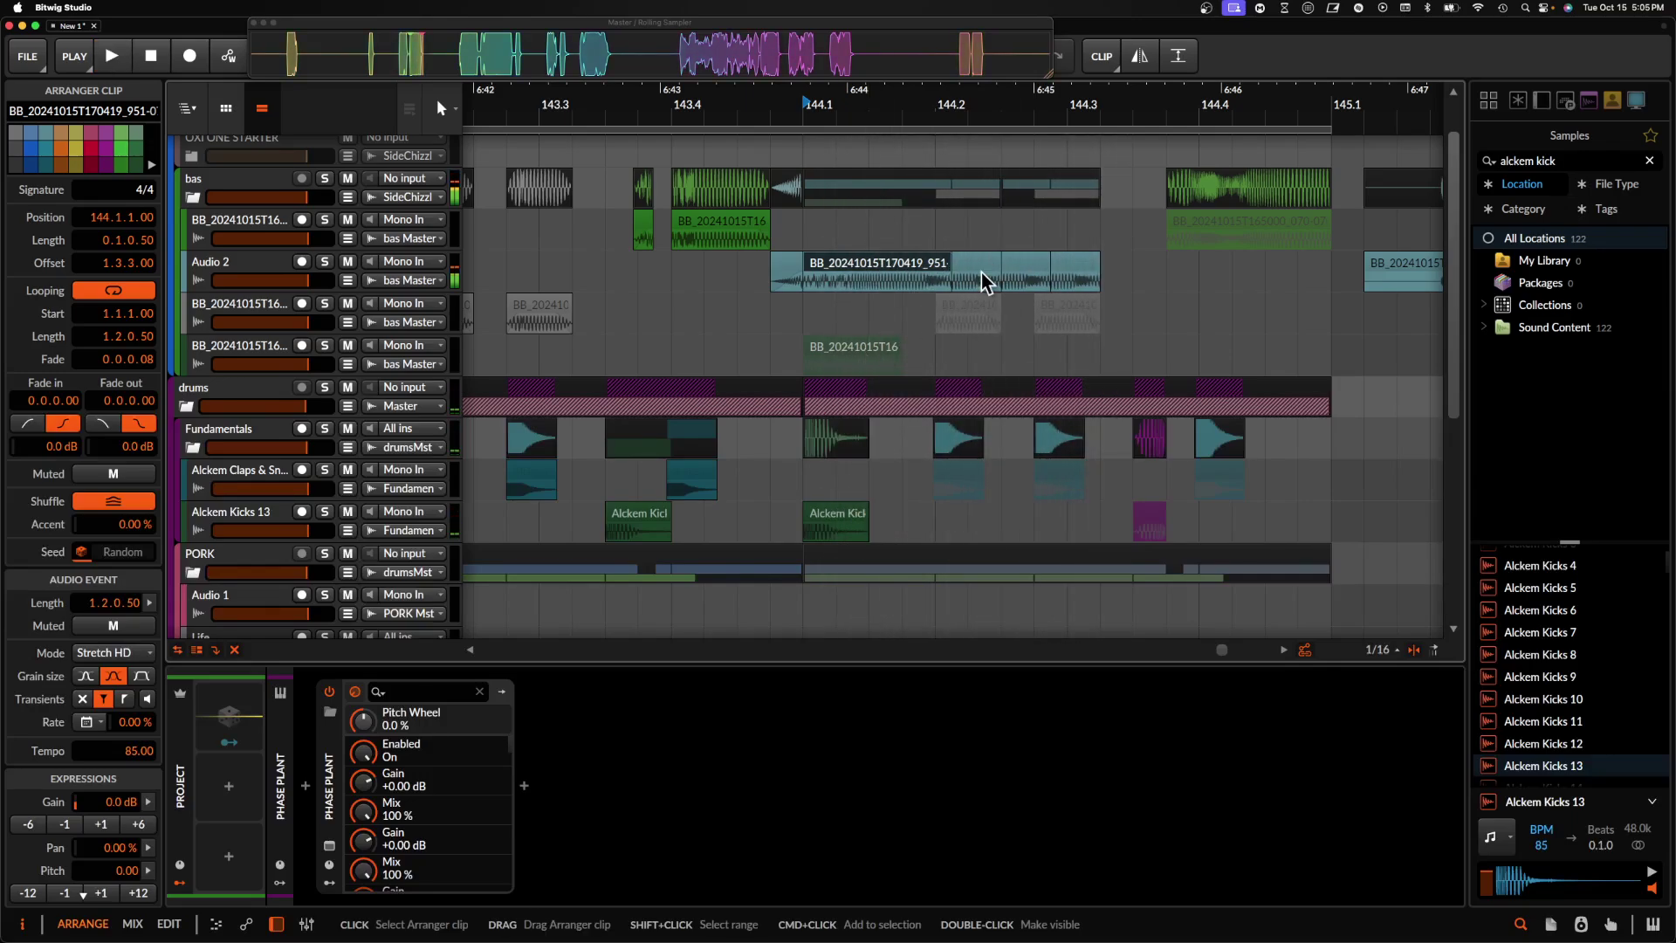
pyautogui.press('super+z')
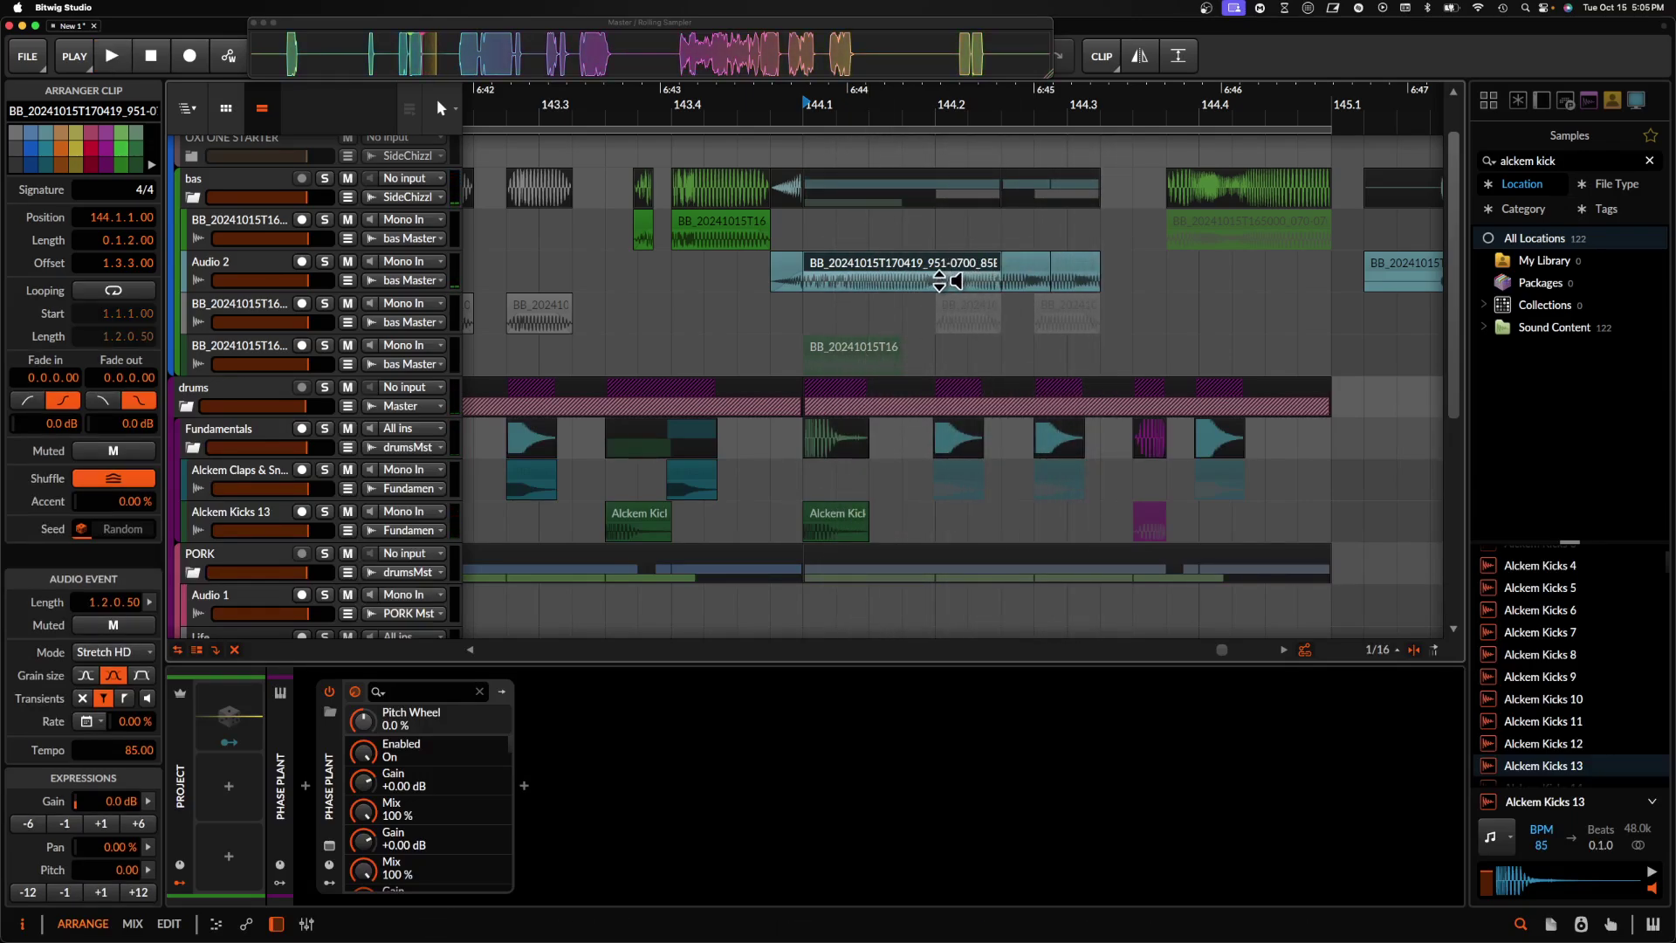
# - Duplicate the Audio 2 bass slice from 144.1.4 to 144.2.3 twice in a row, and play back from 144.1.4
pyautogui.press('space')
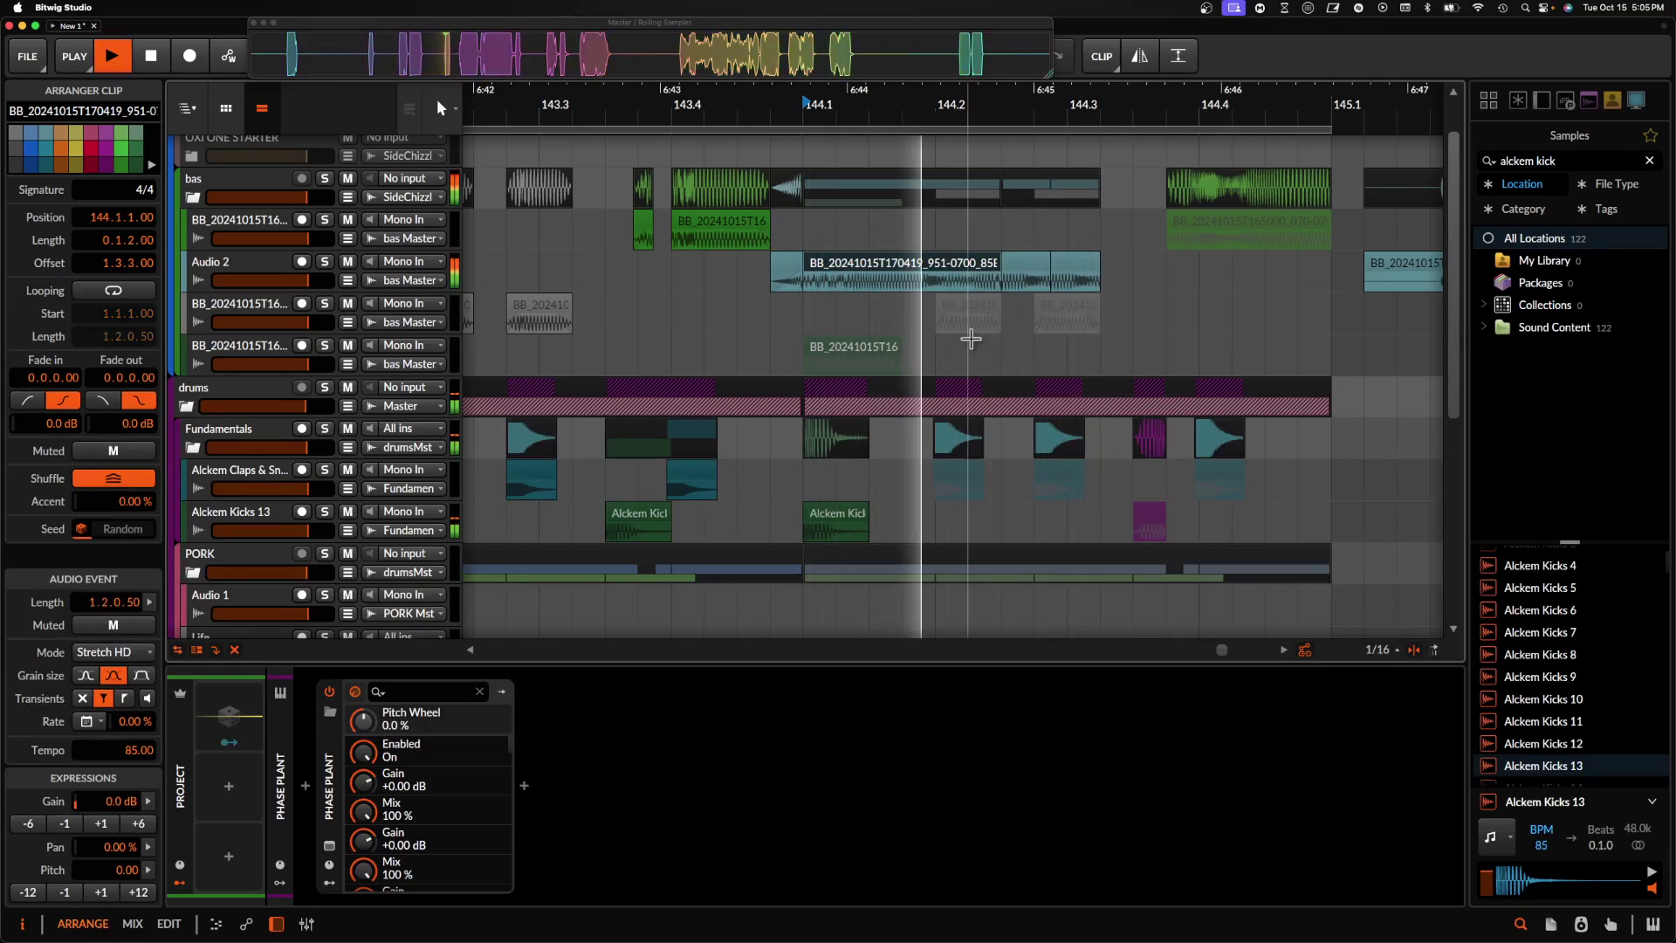
pyautogui.press('space')
pyautogui.moveTo(911, 289); pyautogui.dragTo(998, 289)
pyautogui.press('super+d')
pyautogui.press('super+d')
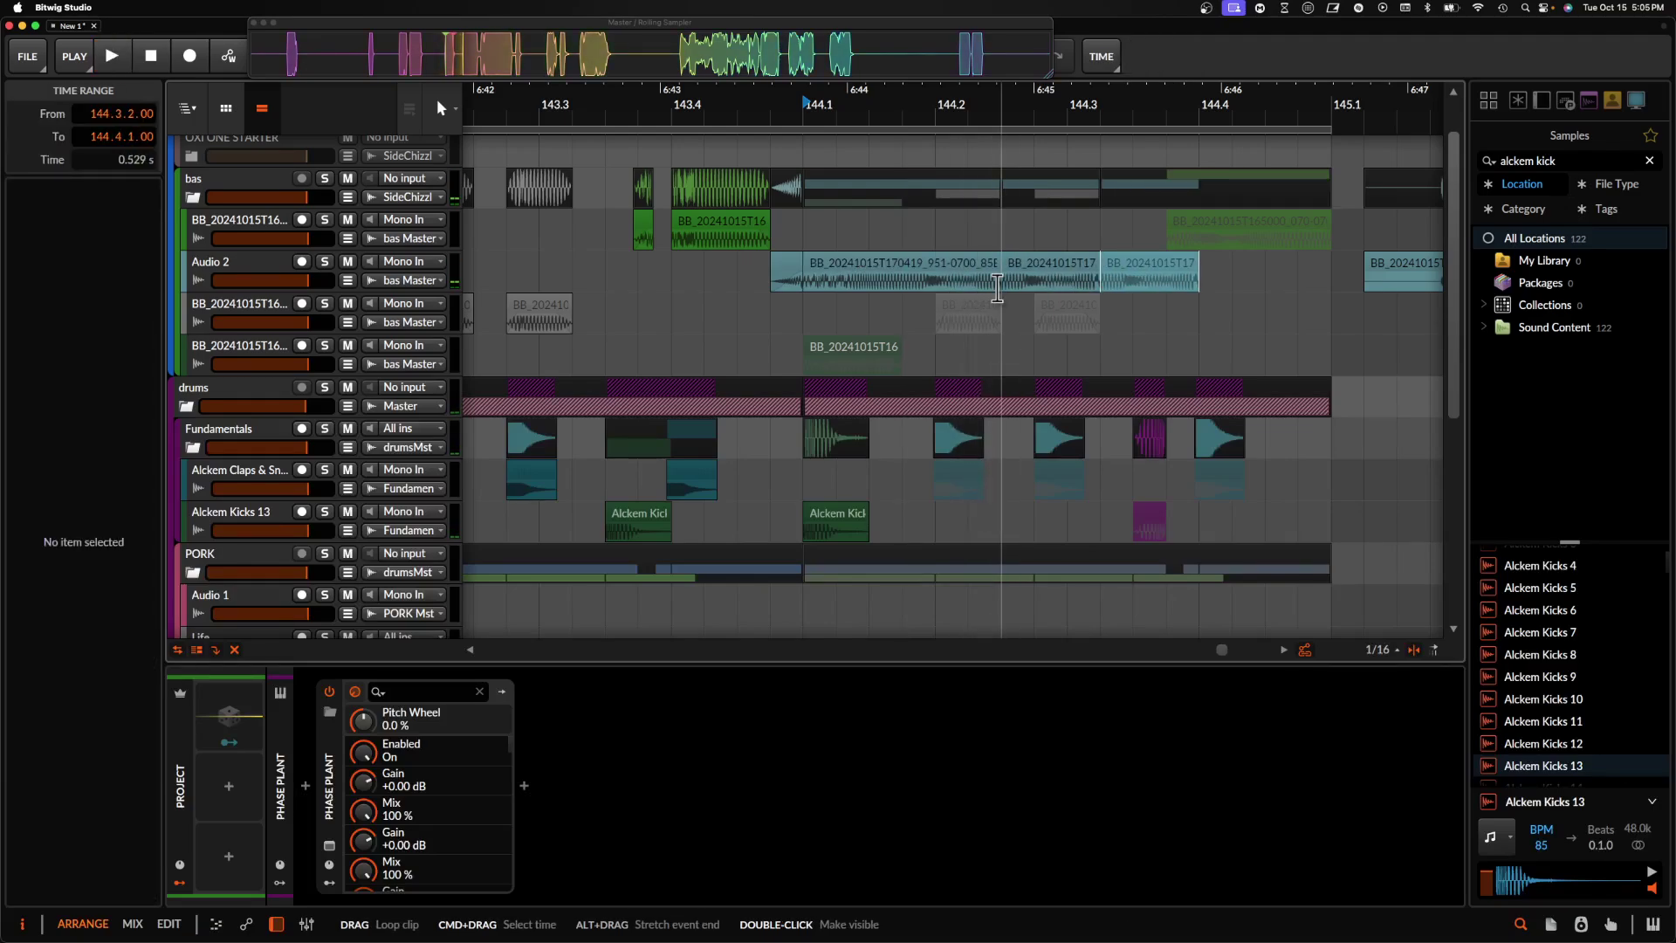
pyautogui.click(905, 284)
pyautogui.press('space')
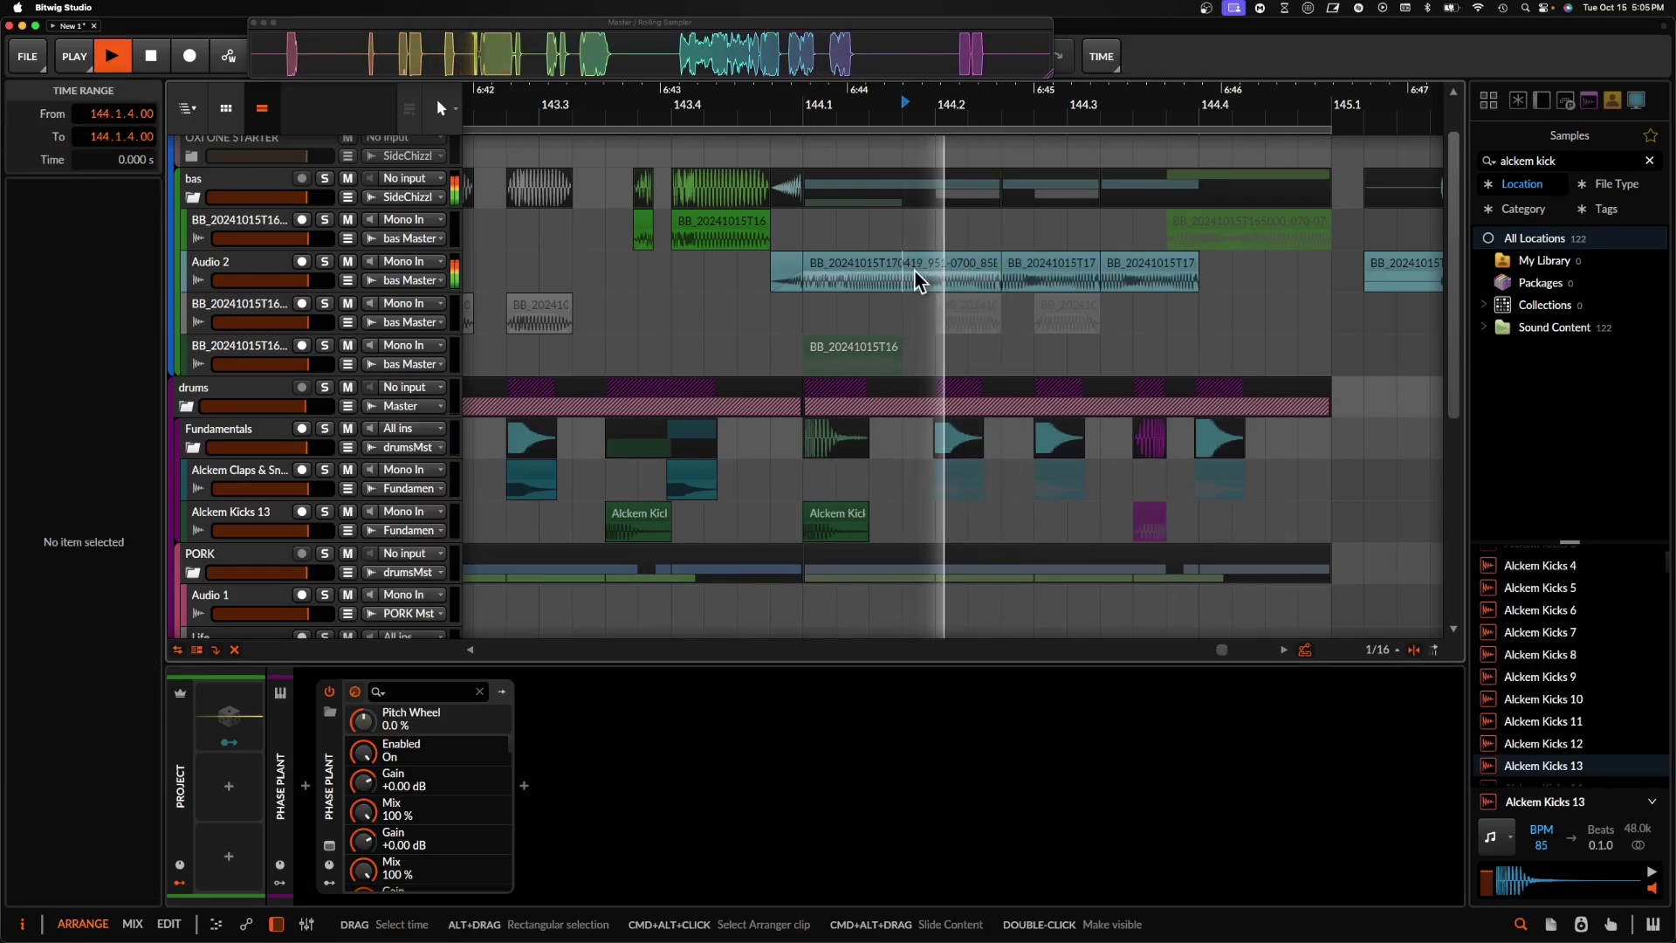
pyautogui.press('space')
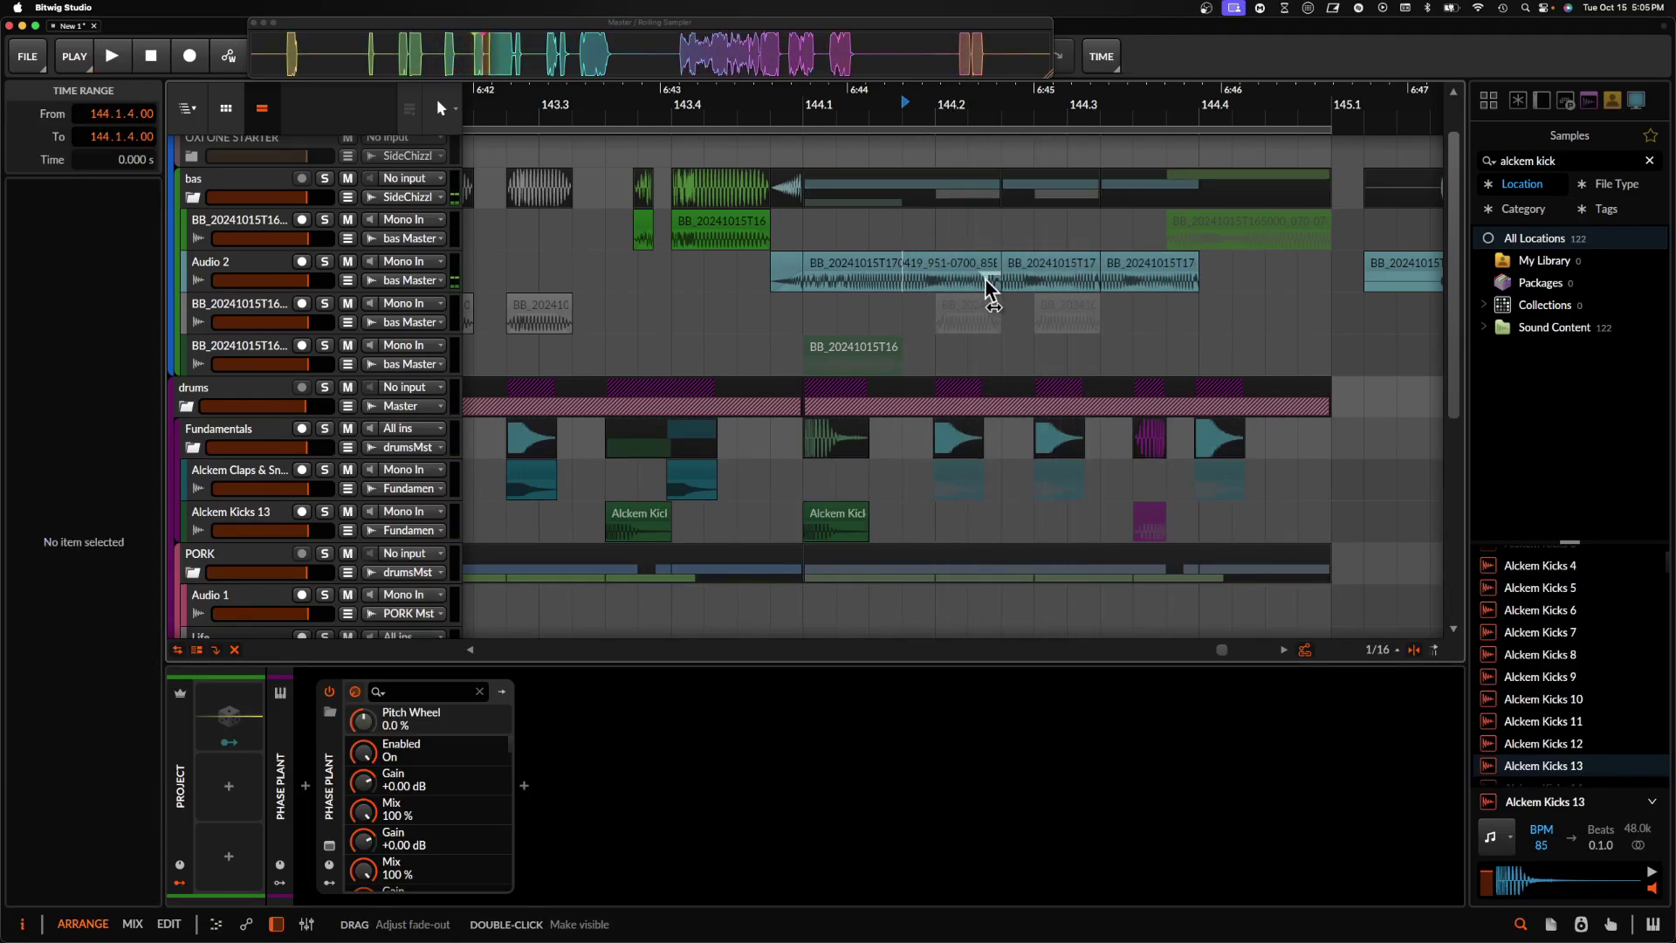
# - Trim the Audio 2 bass clip at 144.1.1 to a length of 0.1.1.50 and move its part after 144.1.4 to 144.2.1
pyautogui.scroll(3, 995, 281)
pyautogui.moveTo(1016, 264); pyautogui.dragTo(983, 264)
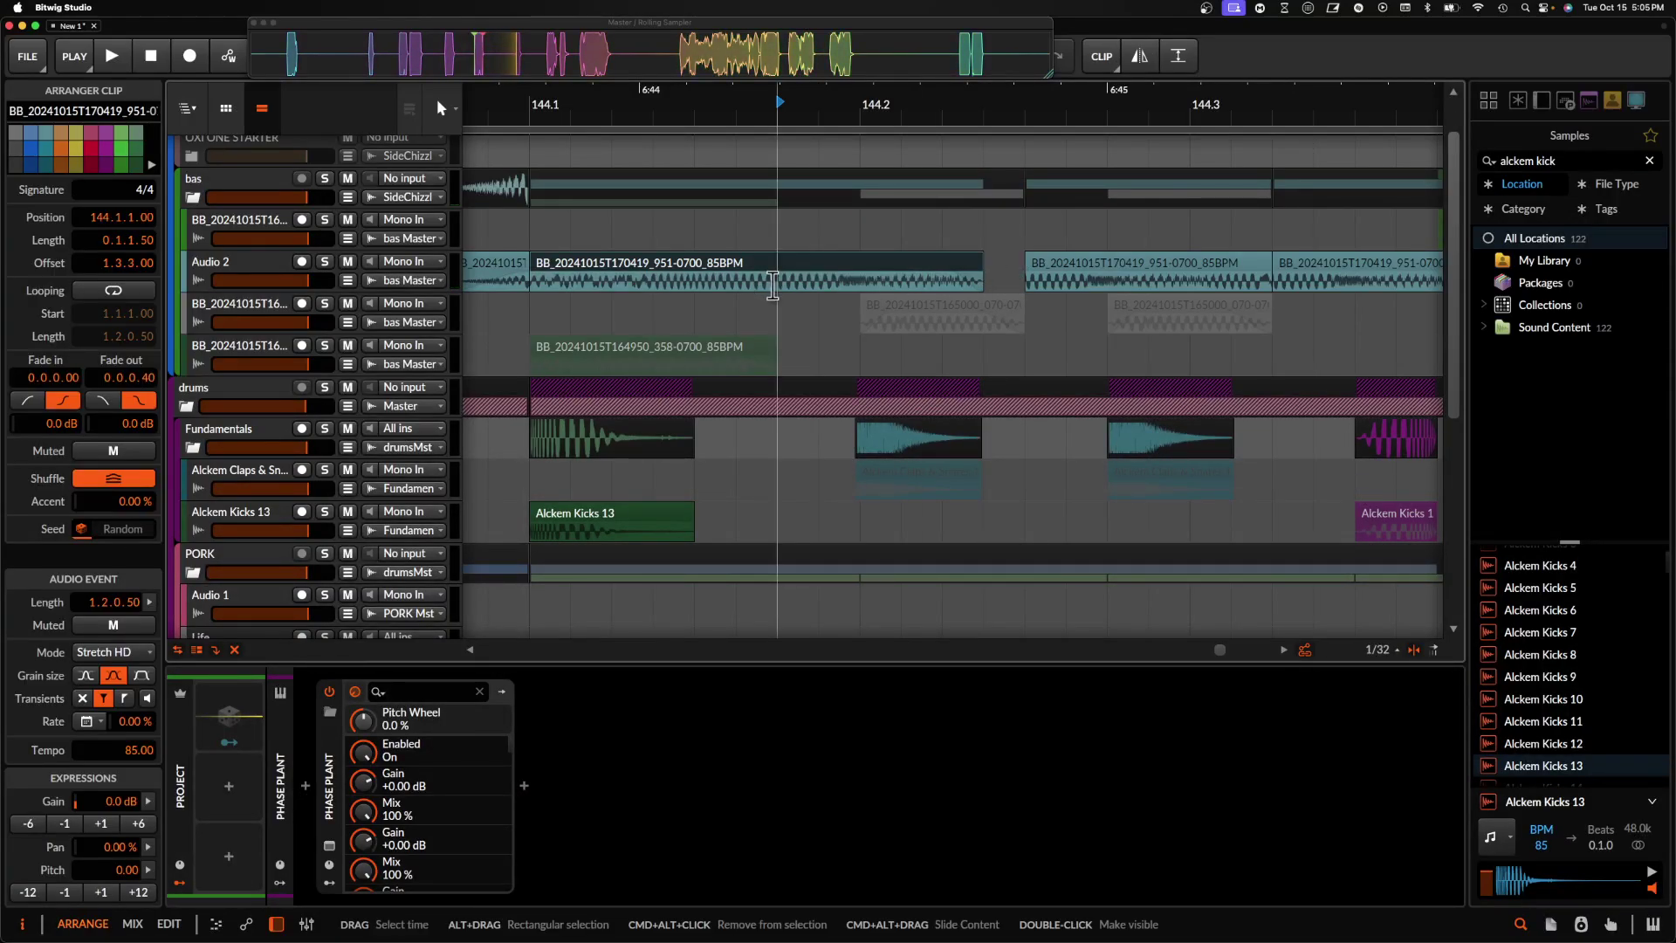
pyautogui.click(778, 284)
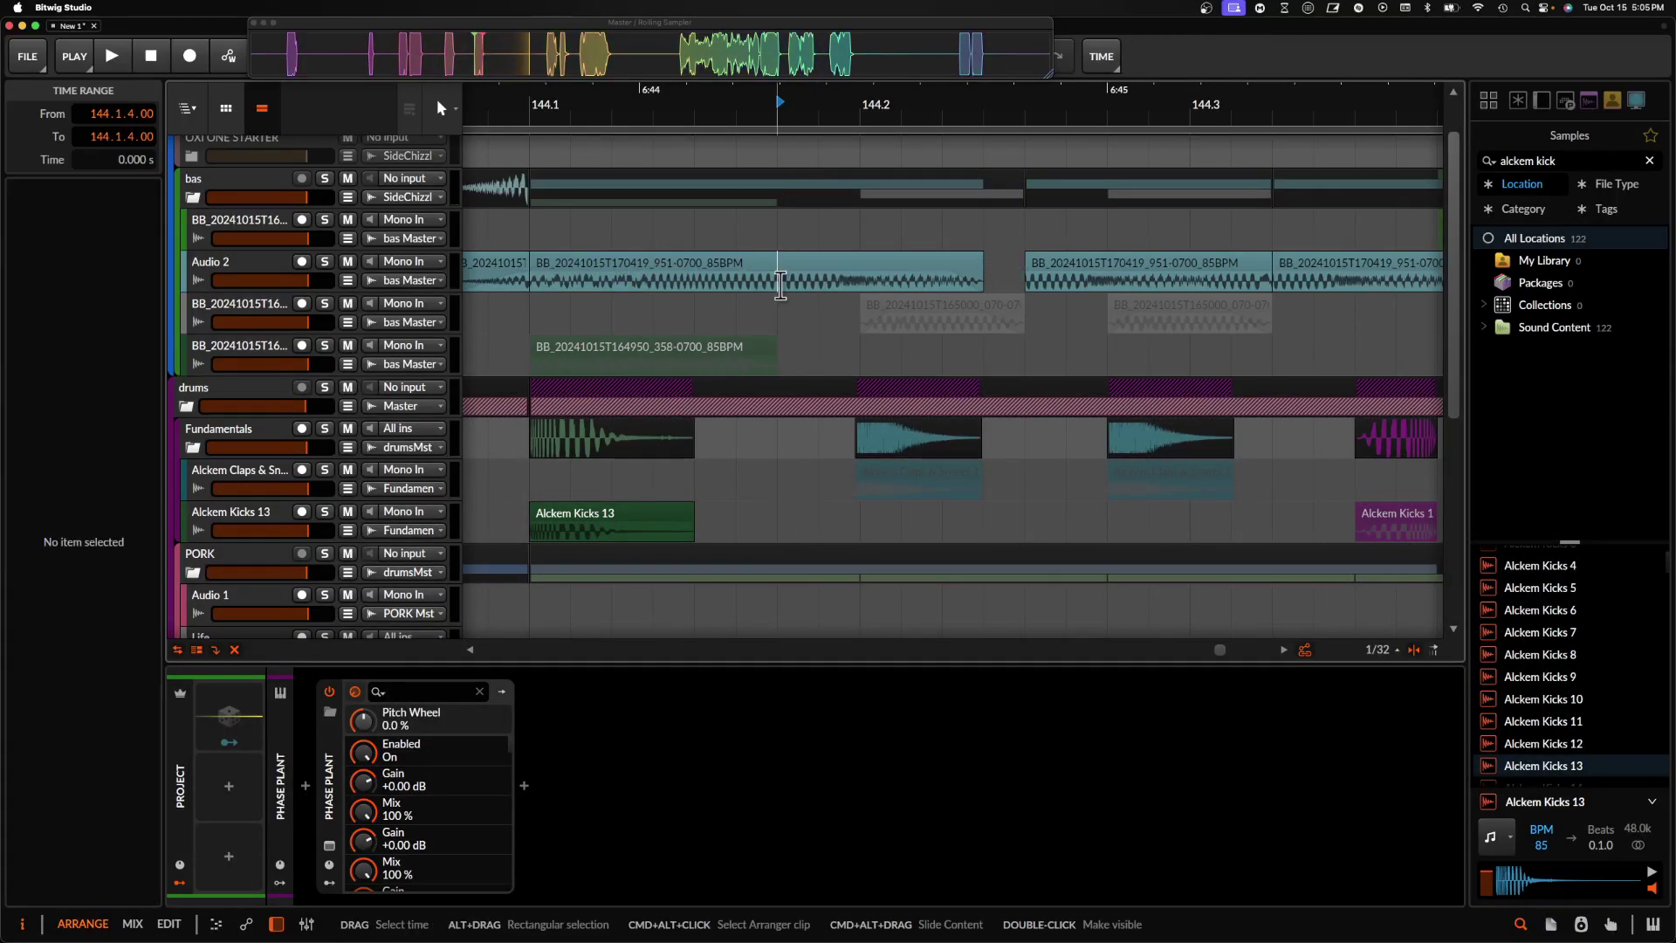
pyautogui.moveTo(805, 269); pyautogui.dragTo(887, 262)
pyautogui.hscroll(5, 887, 262)
pyautogui.scroll(-3, 882, 262)
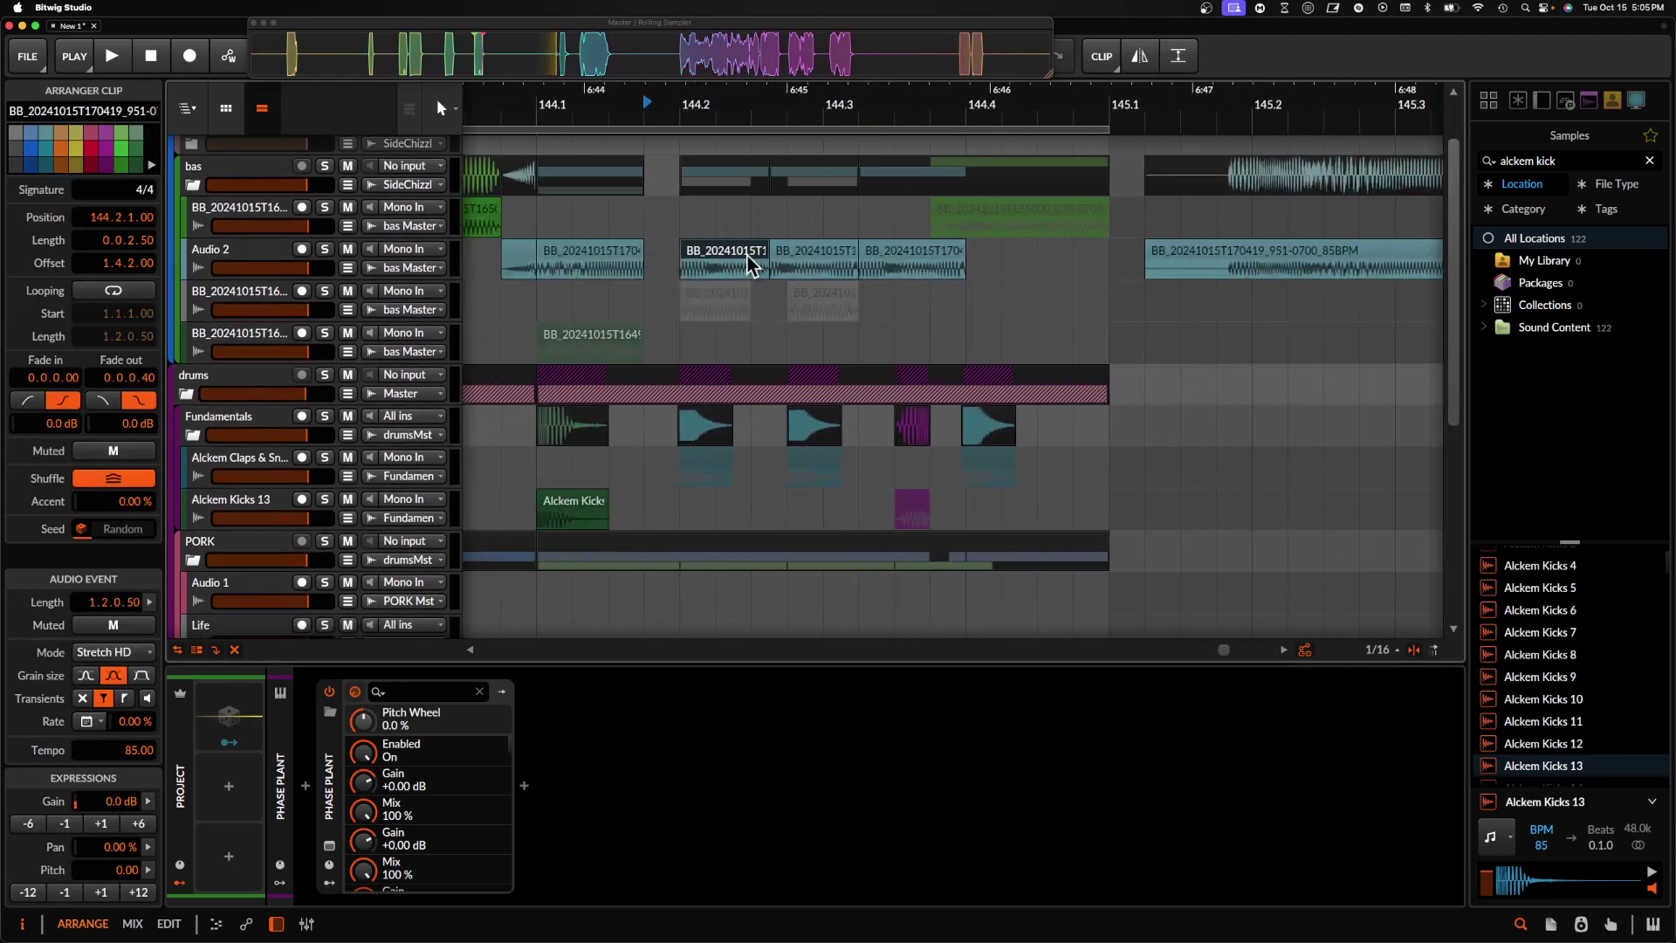
# - Select the Audio 2 bass clips from 144.2.1 to 144.4.1 and play back from the clip at 144.2.1
pyautogui.scroll(3, 751, 265)
pyautogui.click(607, 273)
pyautogui.moveTo(905, 271); pyautogui.dragTo(1232, 270)
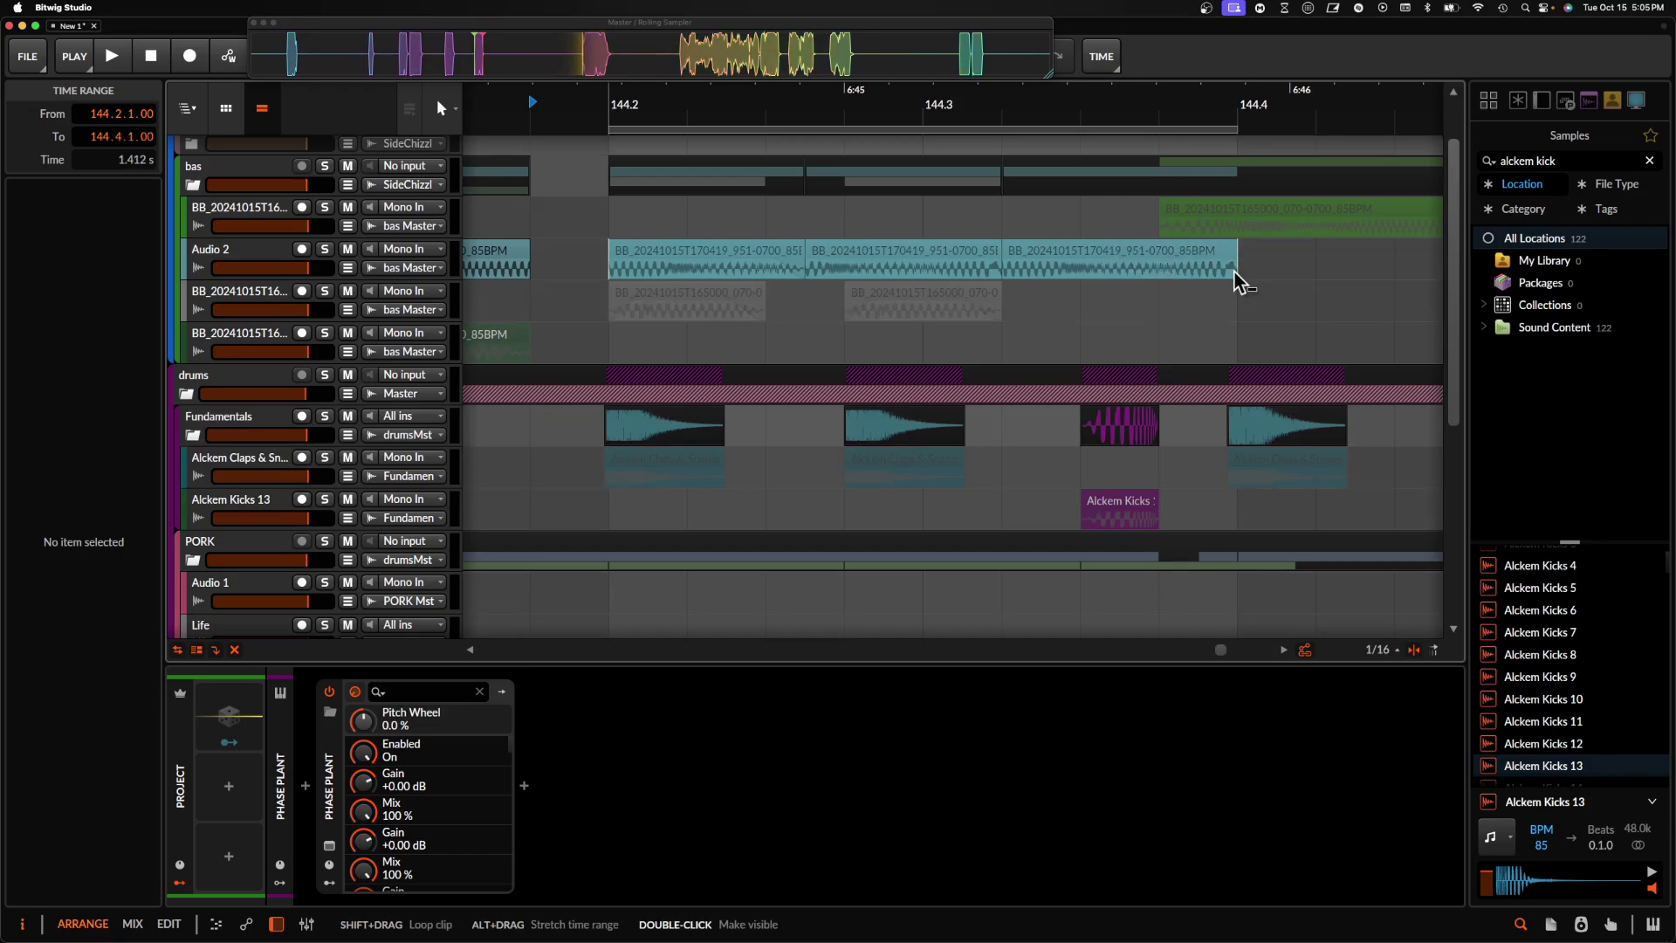
pyautogui.scroll(-1, 744, 259)
pyautogui.click(753, 261)
pyautogui.press('space')
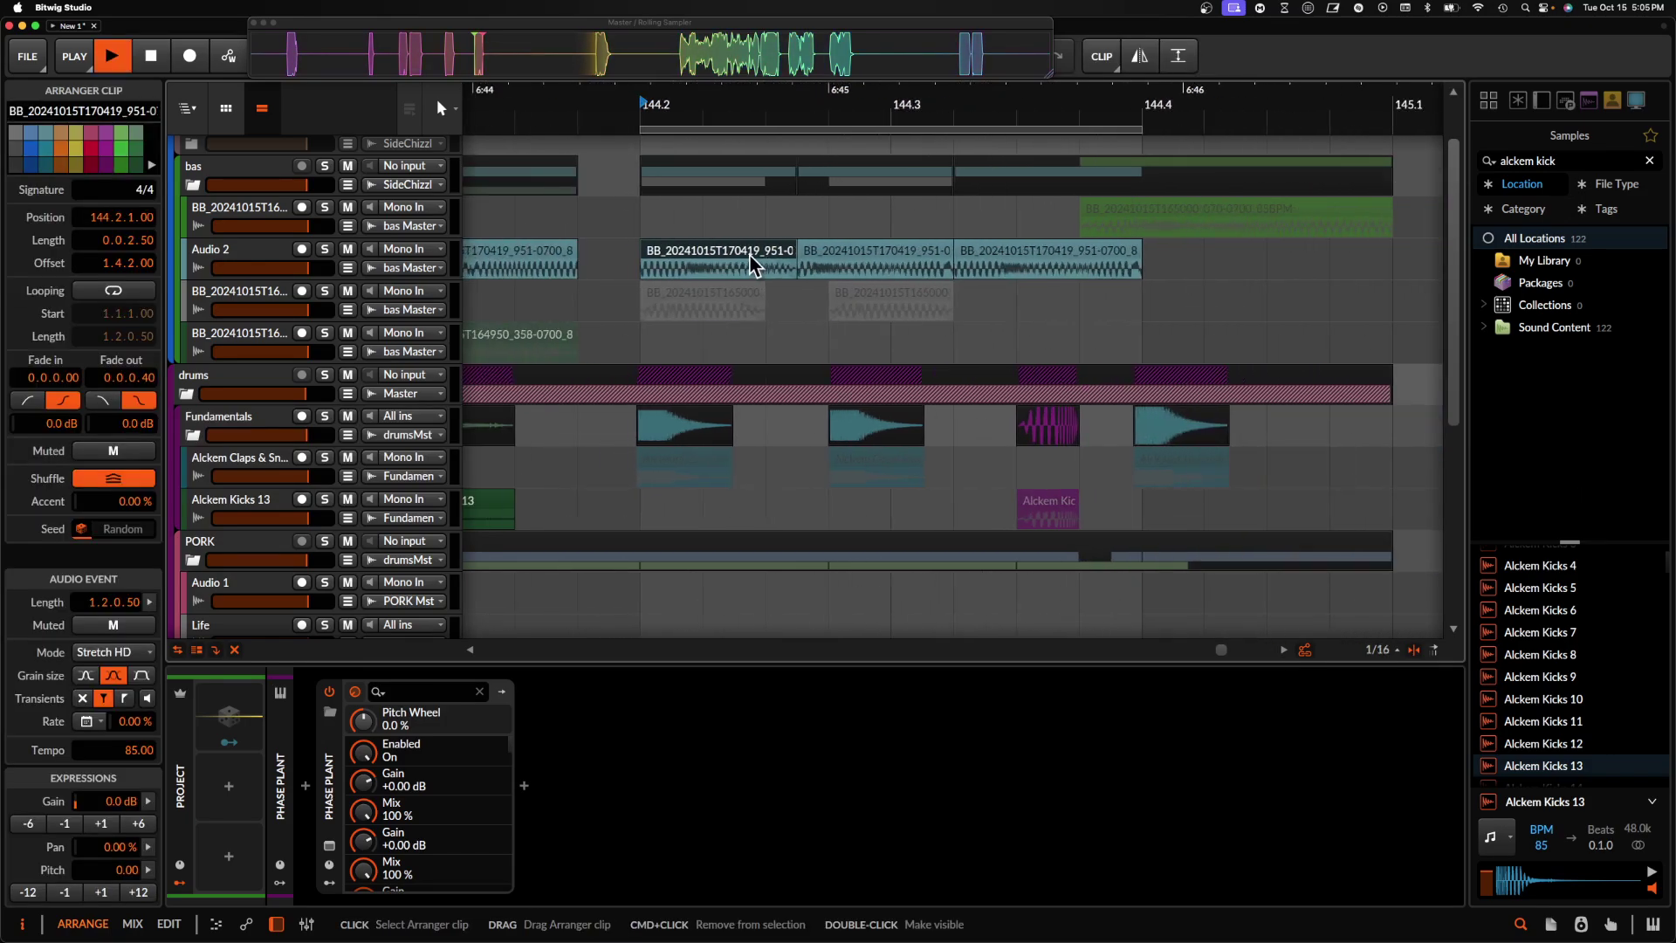
# - Shorten the Audio 2 bass clip at 144.2 to a length of 0.0.2.00, duplicate it twice end to end, and play it back
pyautogui.press('space')
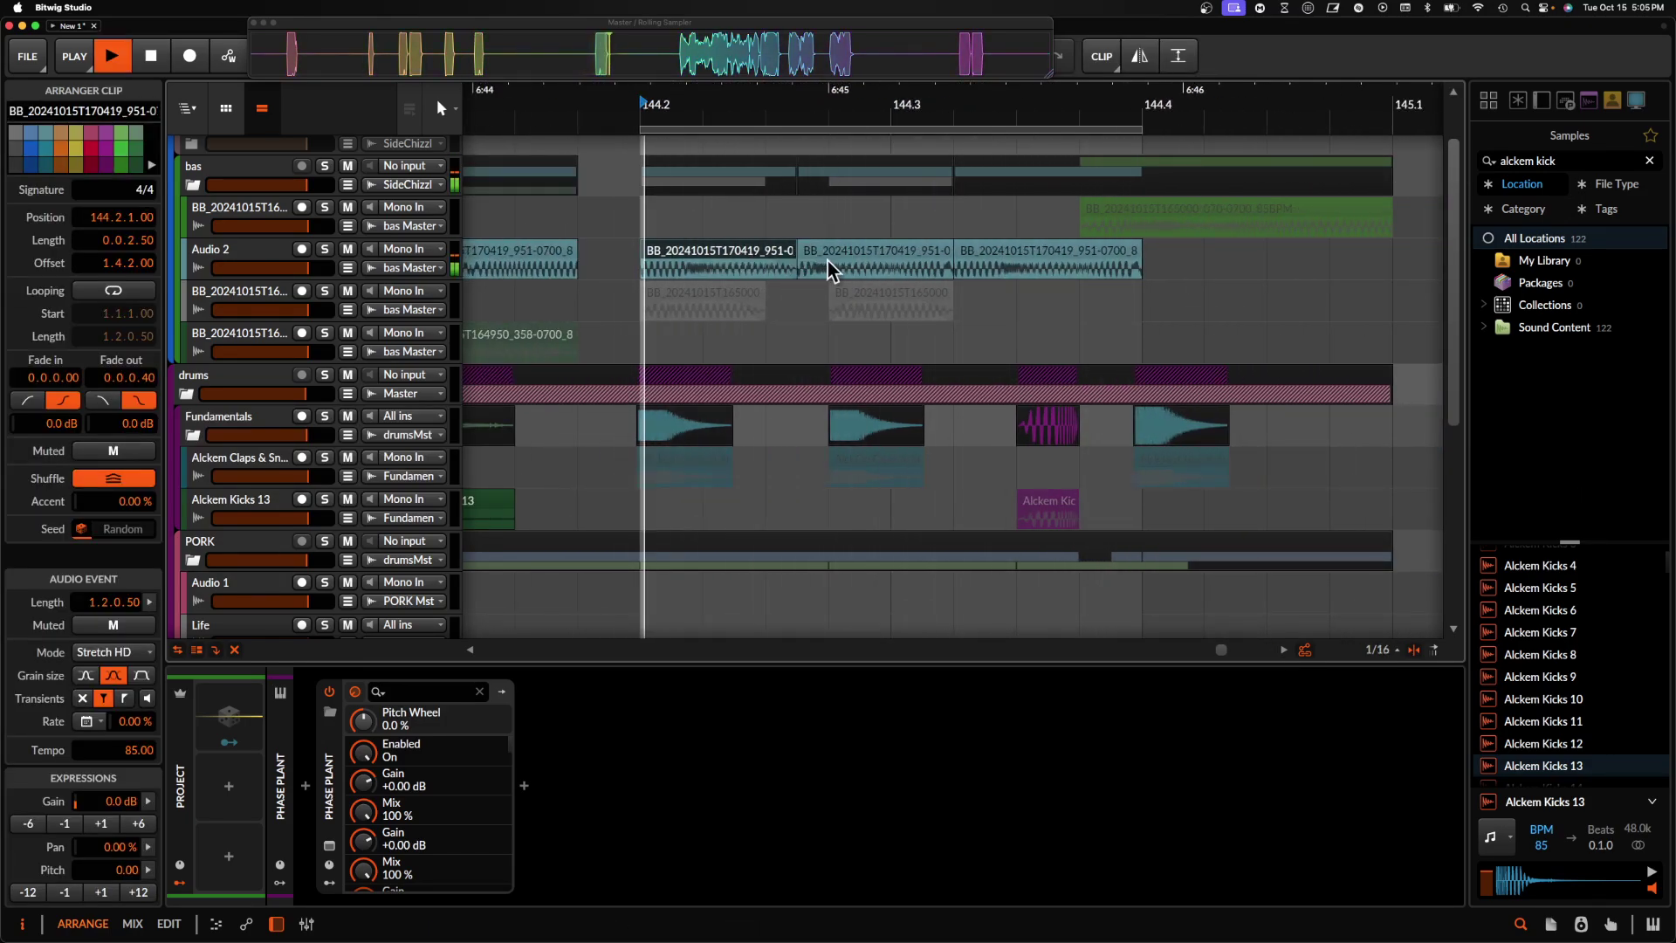
pyautogui.press('space')
pyautogui.press('space')
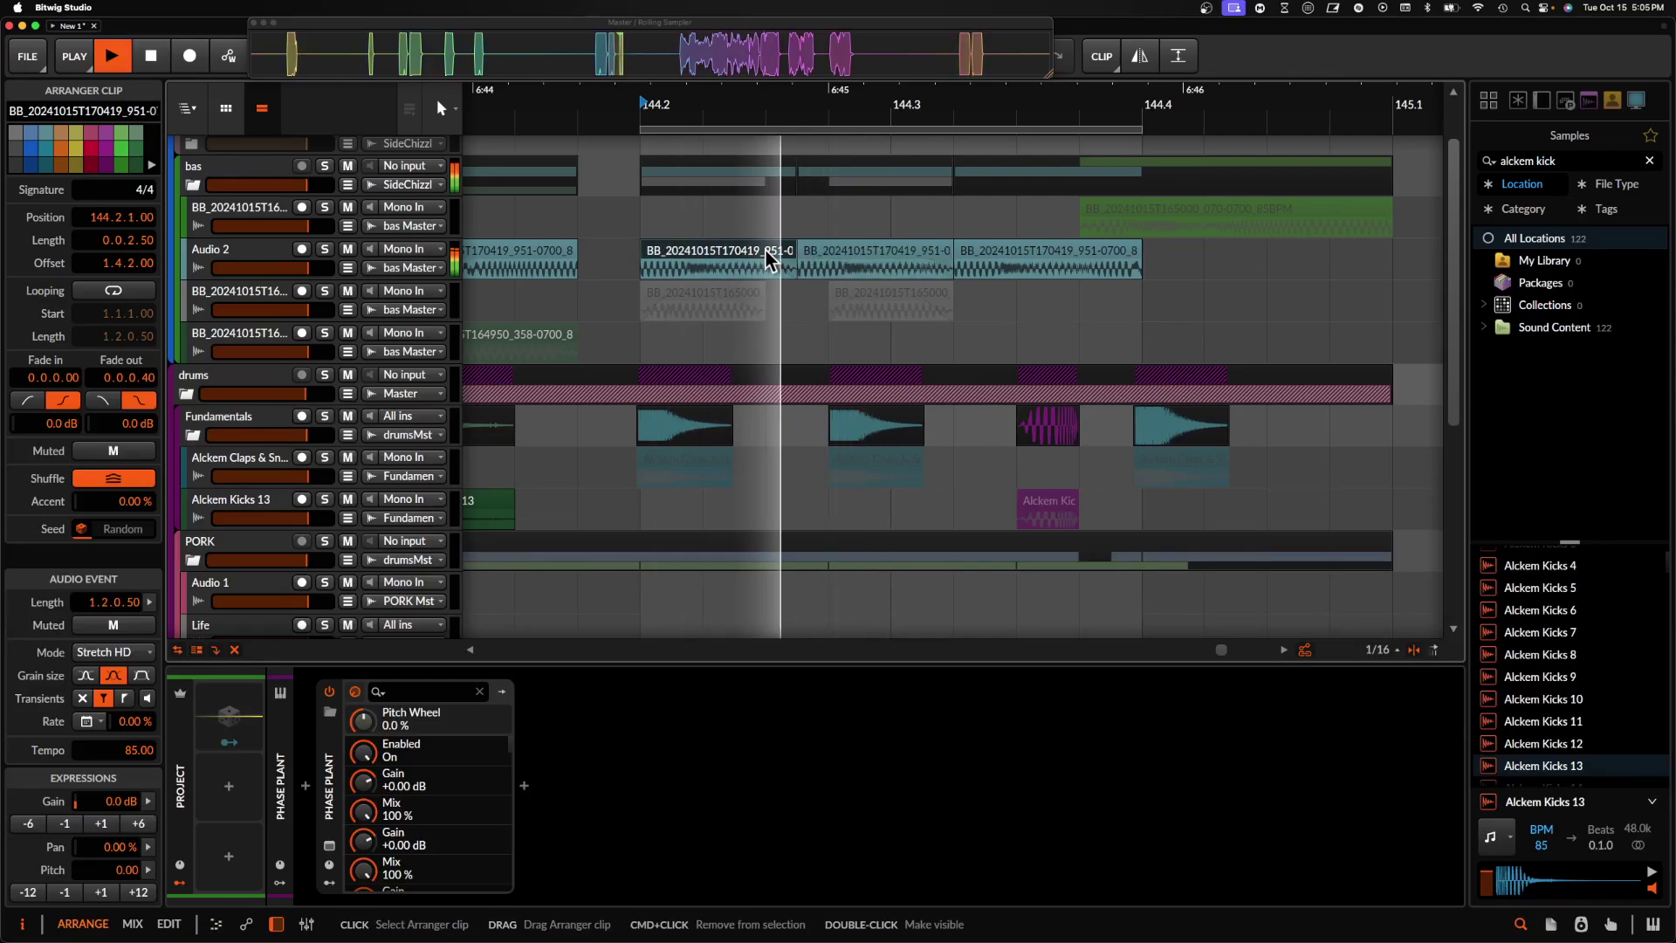
pyautogui.press('space')
pyautogui.scroll(1, 801, 253)
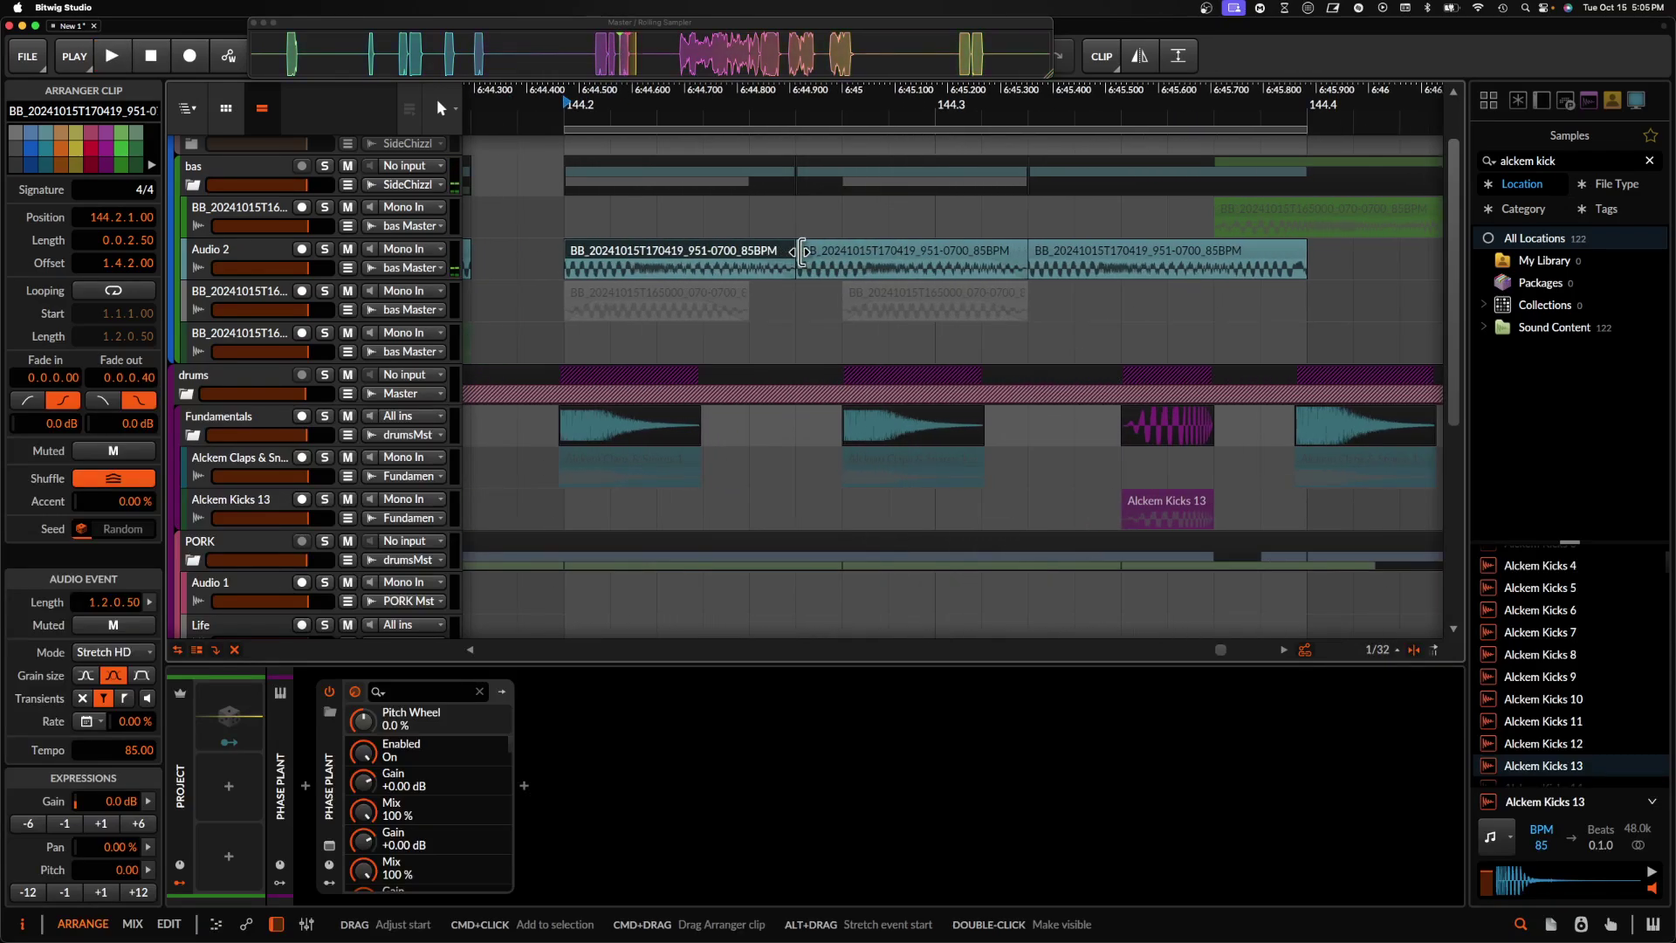
pyautogui.moveTo(789, 252); pyautogui.dragTo(749, 251)
pyautogui.scroll(1, 749, 250)
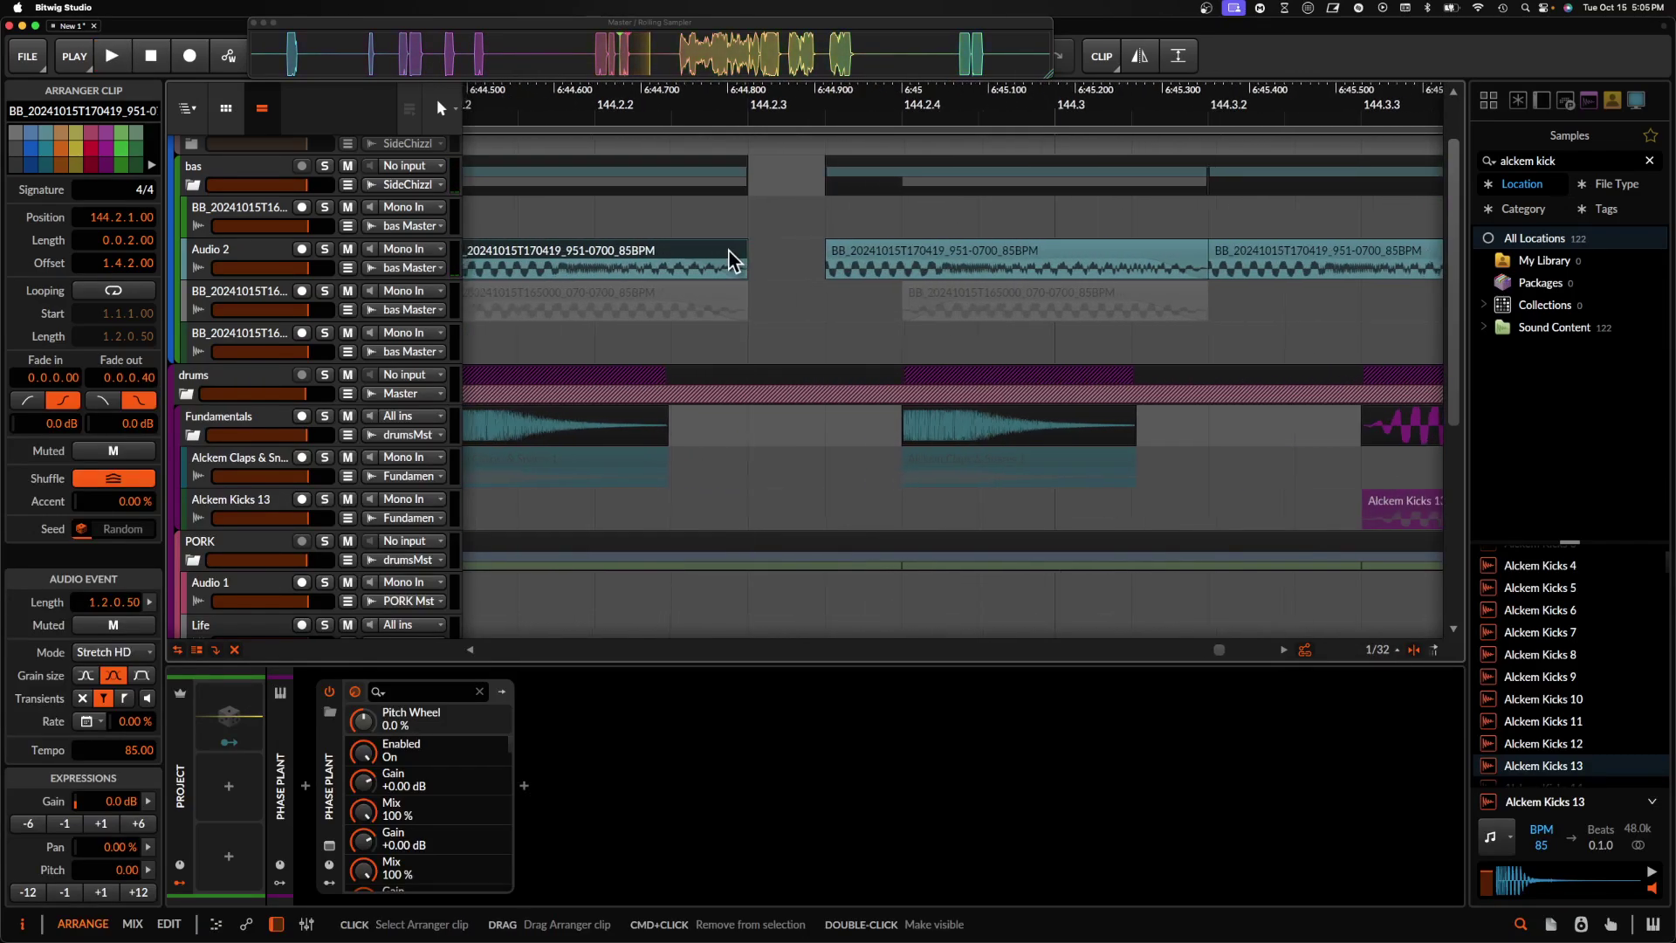
pyautogui.scroll(-1, 729, 249)
pyautogui.press('super+d')
pyautogui.press('super+d')
pyautogui.click(711, 251)
pyautogui.press('space')
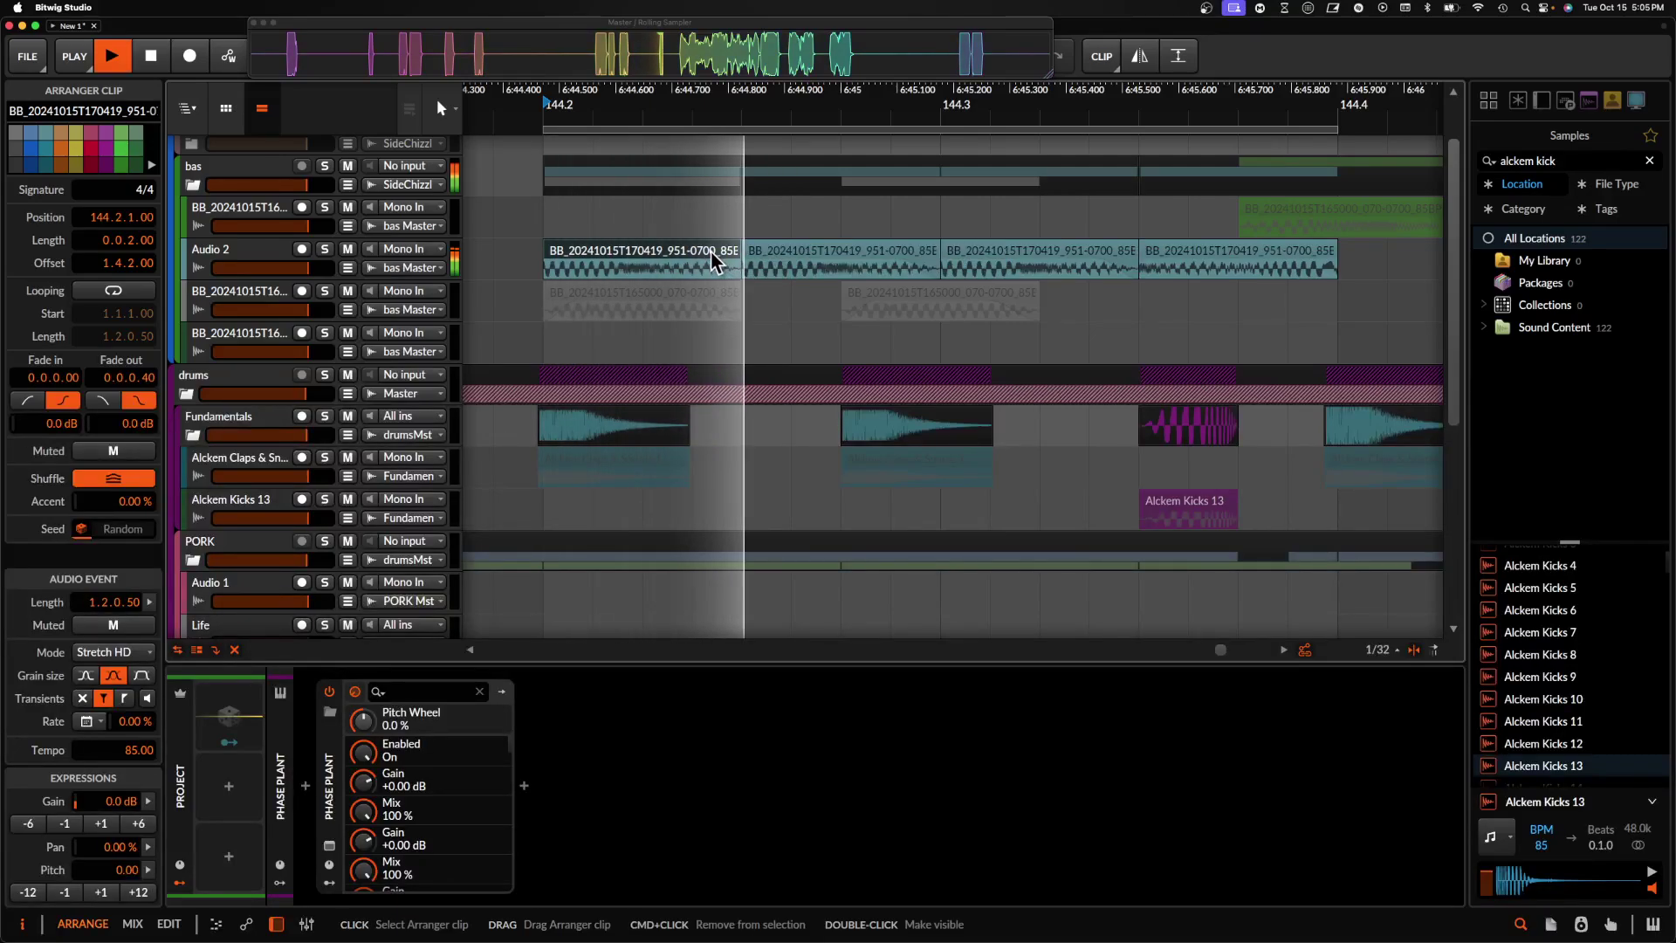
pyautogui.press('space')
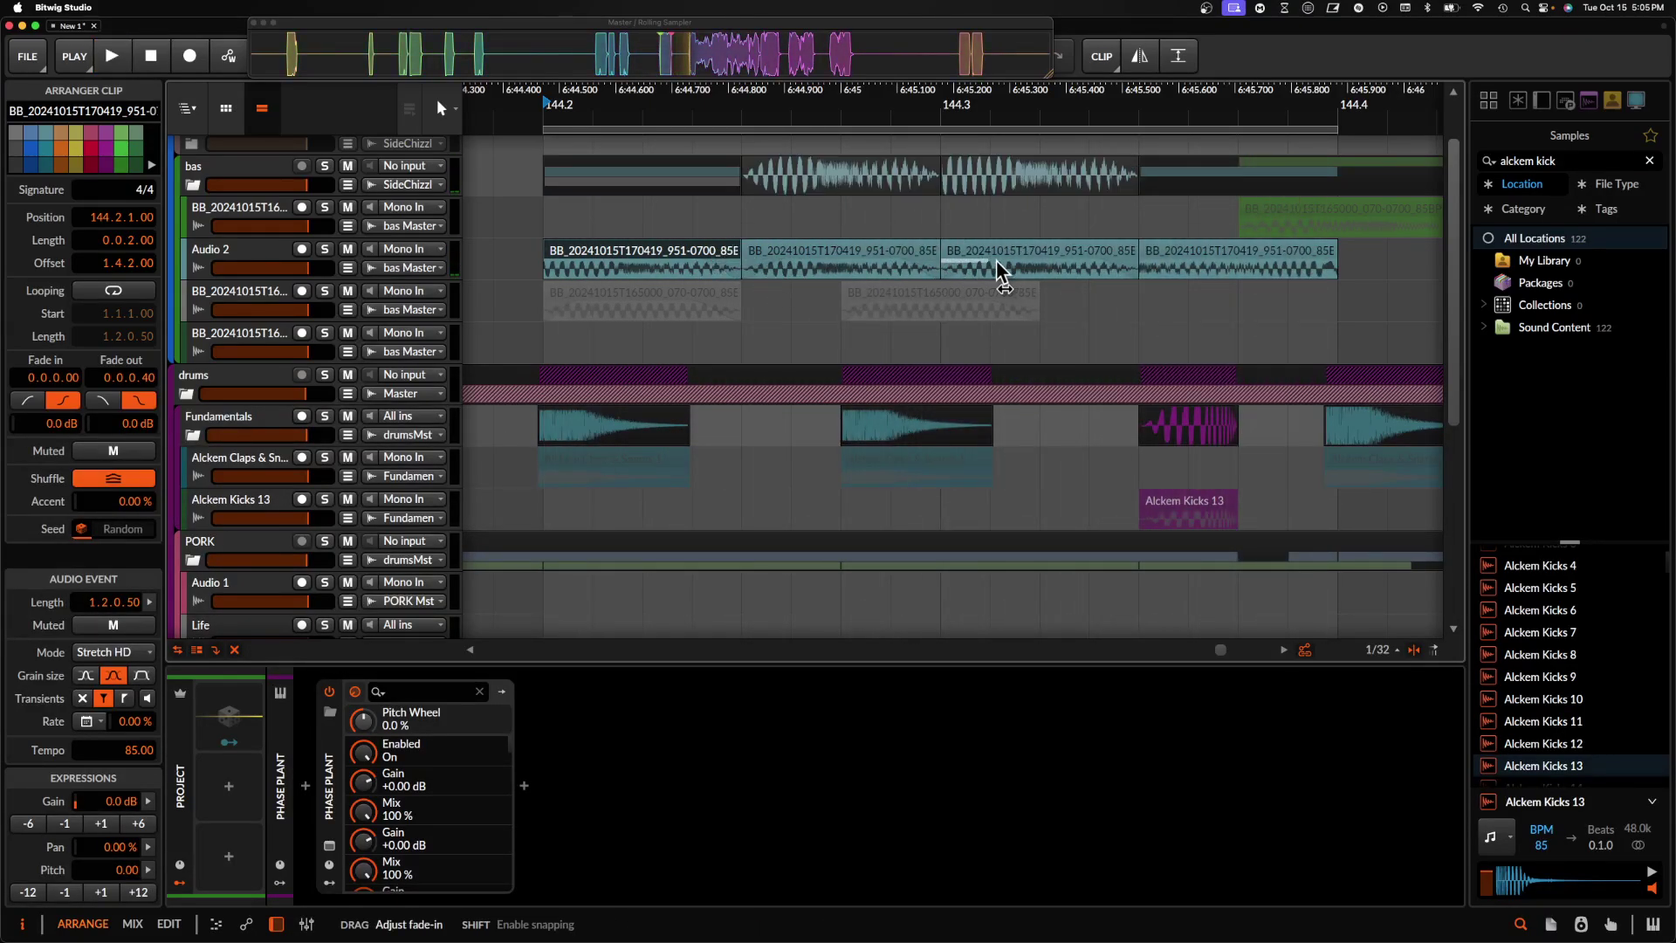
# - Extend the repeated Audio 2 clip at 144.3 through to 144.4, replacing the short leftover clip, and listen to it
pyautogui.hscroll(5, 991, 264)
pyautogui.moveTo(840, 254); pyautogui.dragTo(1042, 254)
pyautogui.scroll(-3, 1036, 254)
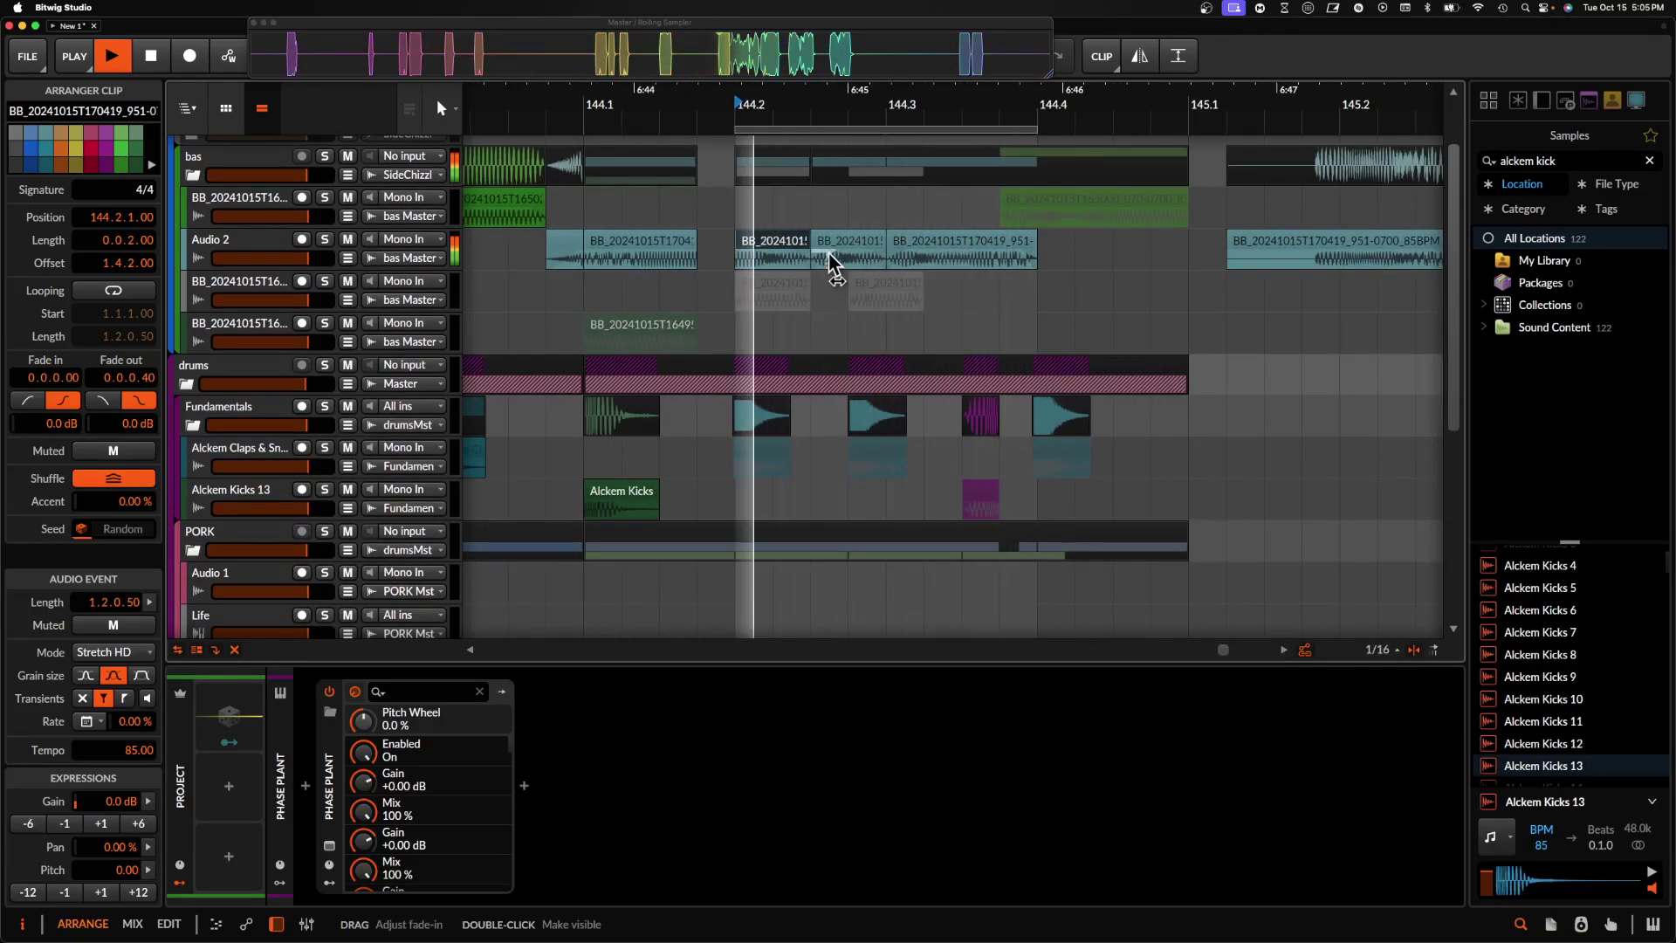
pyautogui.scroll(-2, 830, 262)
pyautogui.scroll(5, 830, 262)
pyautogui.press('space')
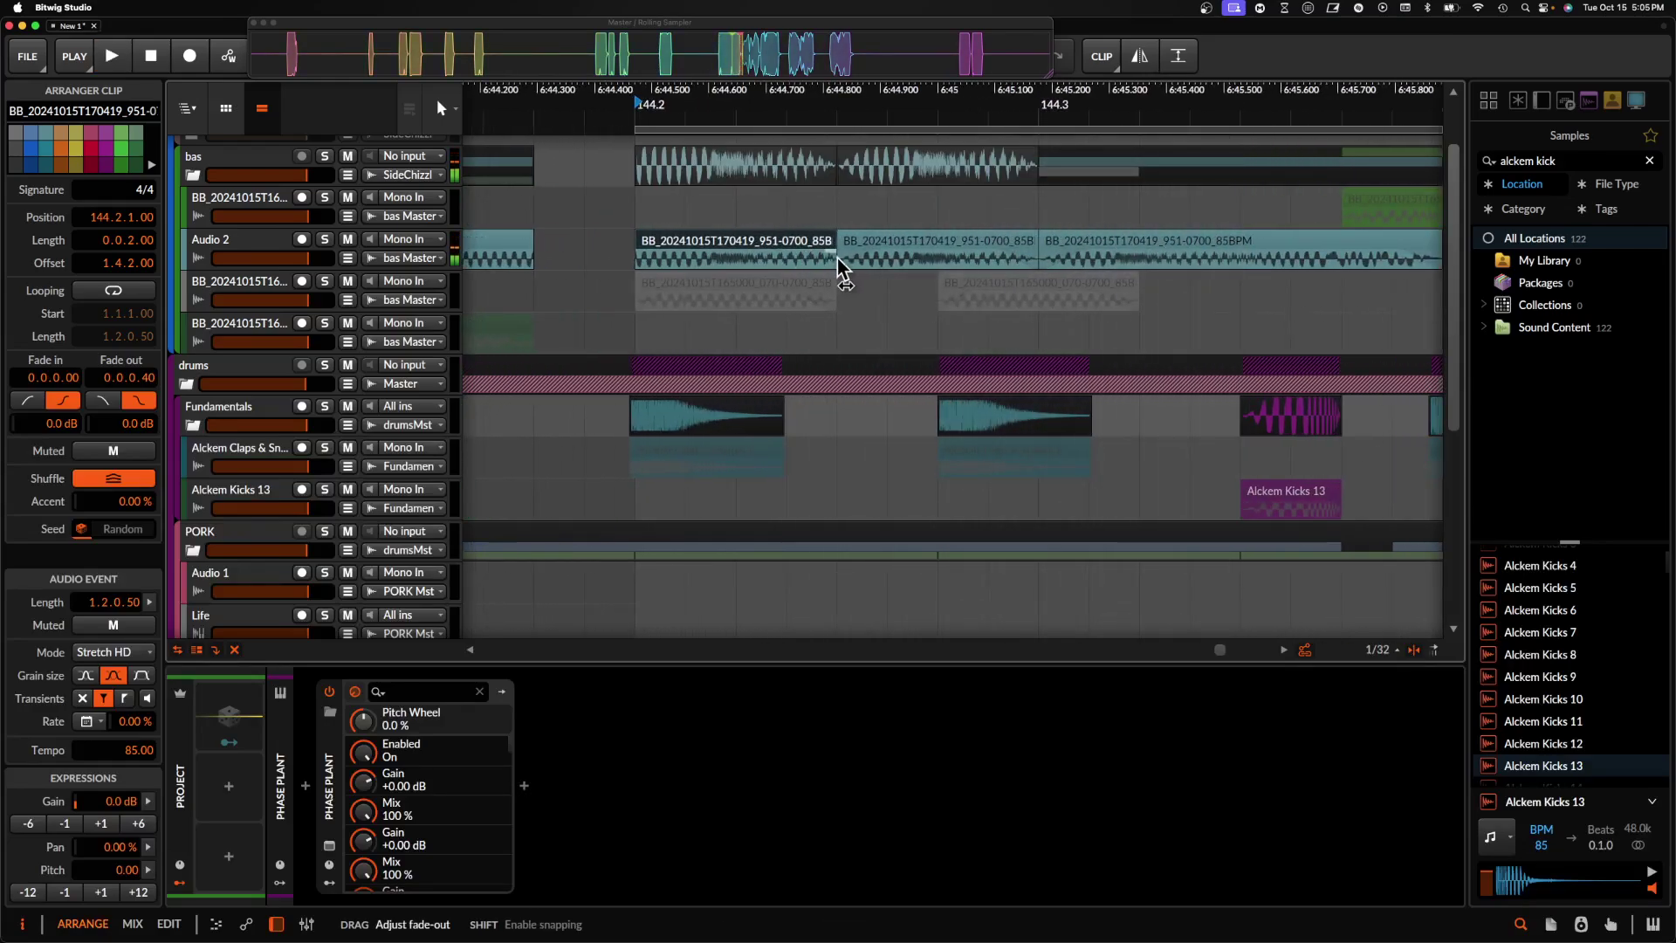
# - Set a fade-out of 0.0.0.17 on the Audio 2 clip at 144.2 and play the transition
pyautogui.moveTo(874, 260); pyautogui.dragTo(821, 259)
pyautogui.press('space')
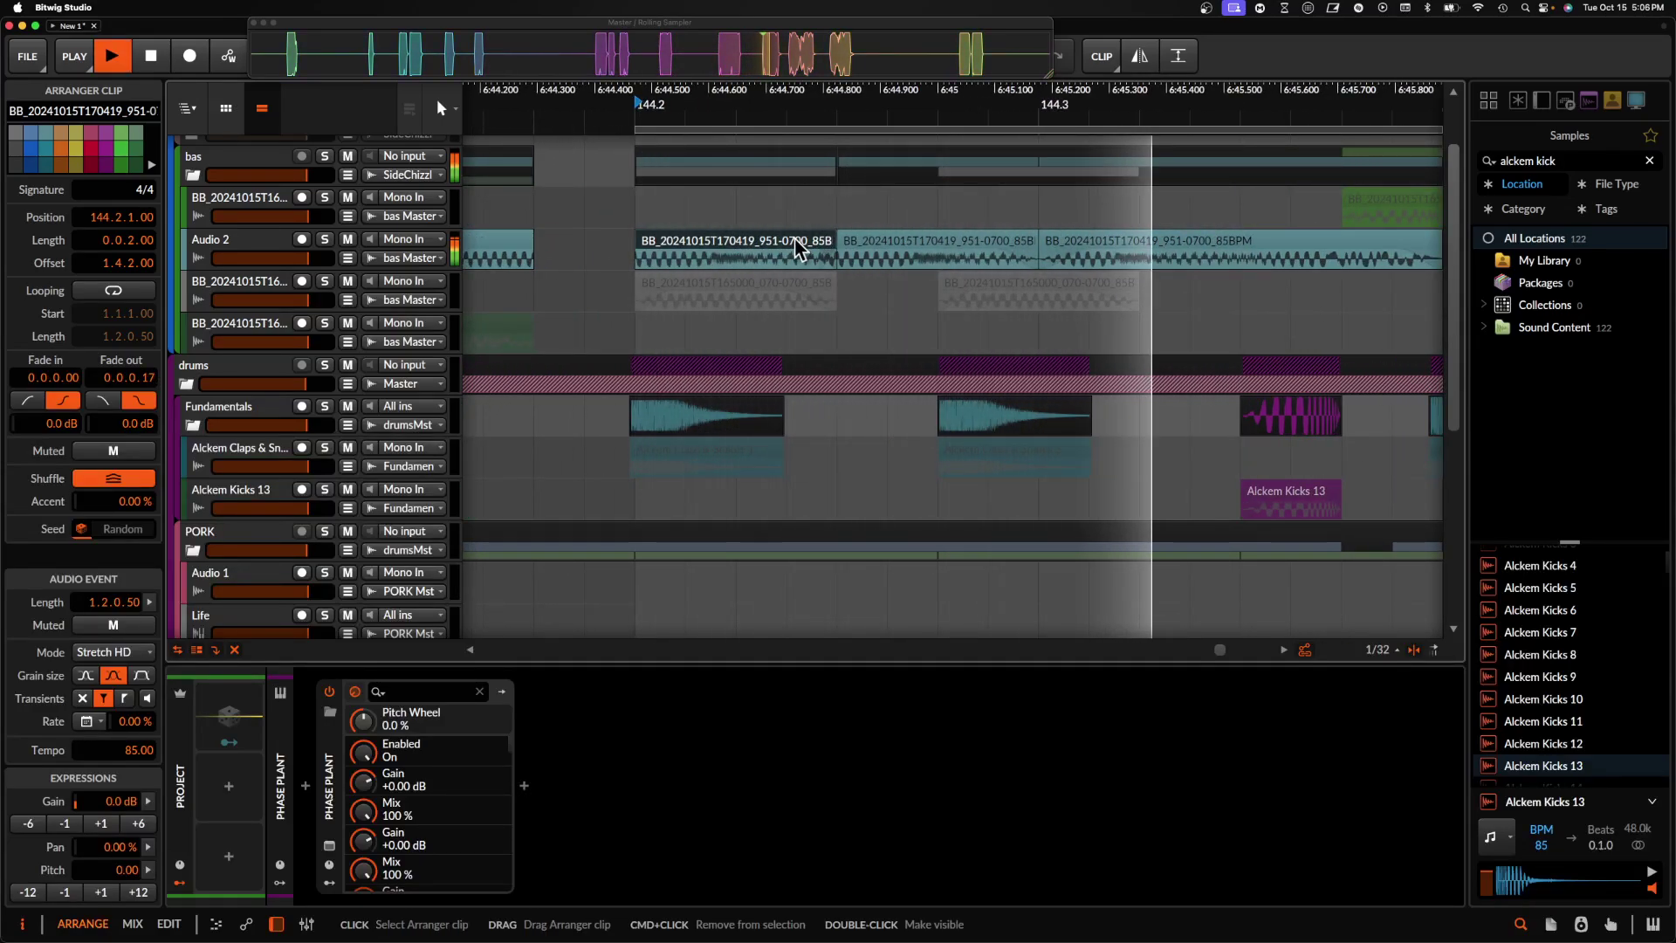
pyautogui.hscroll(2, 798, 247)
pyautogui.press('space')
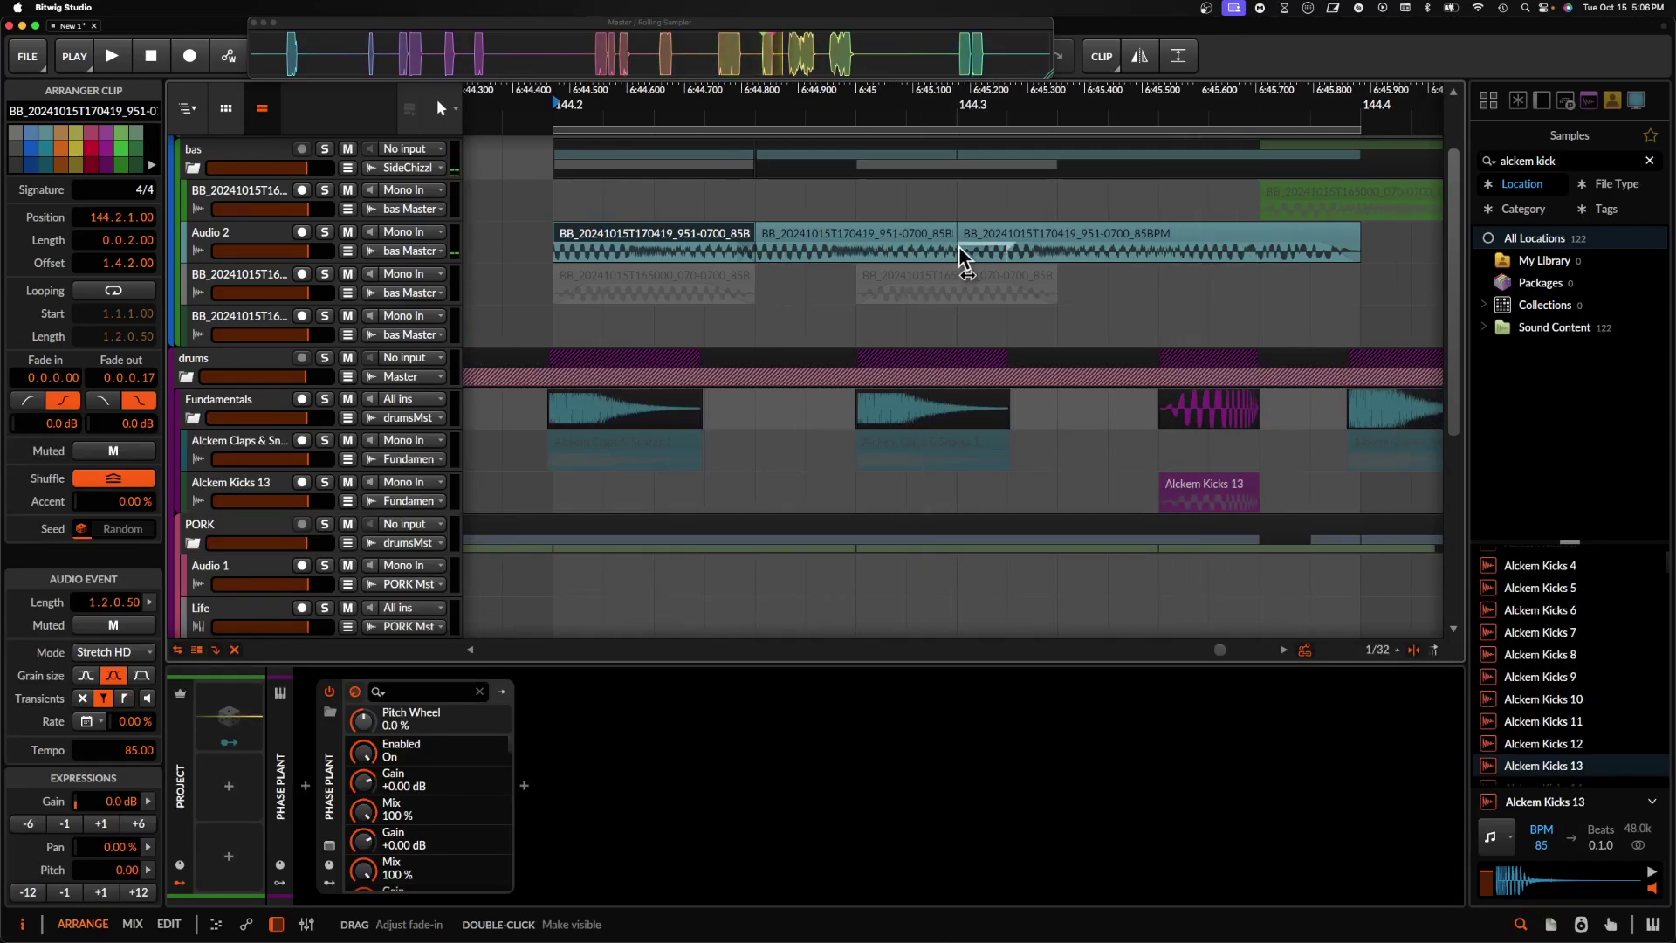
# - Extend the Audio 2 clip at 144.1 to a length of 0.1.0.00, up to the next clip, and listen to the transition
pyautogui.hscroll(-4, 668, 236)
pyautogui.scroll(-3, 665, 235)
pyautogui.hscroll(-2, 666, 235)
pyautogui.click(662, 245)
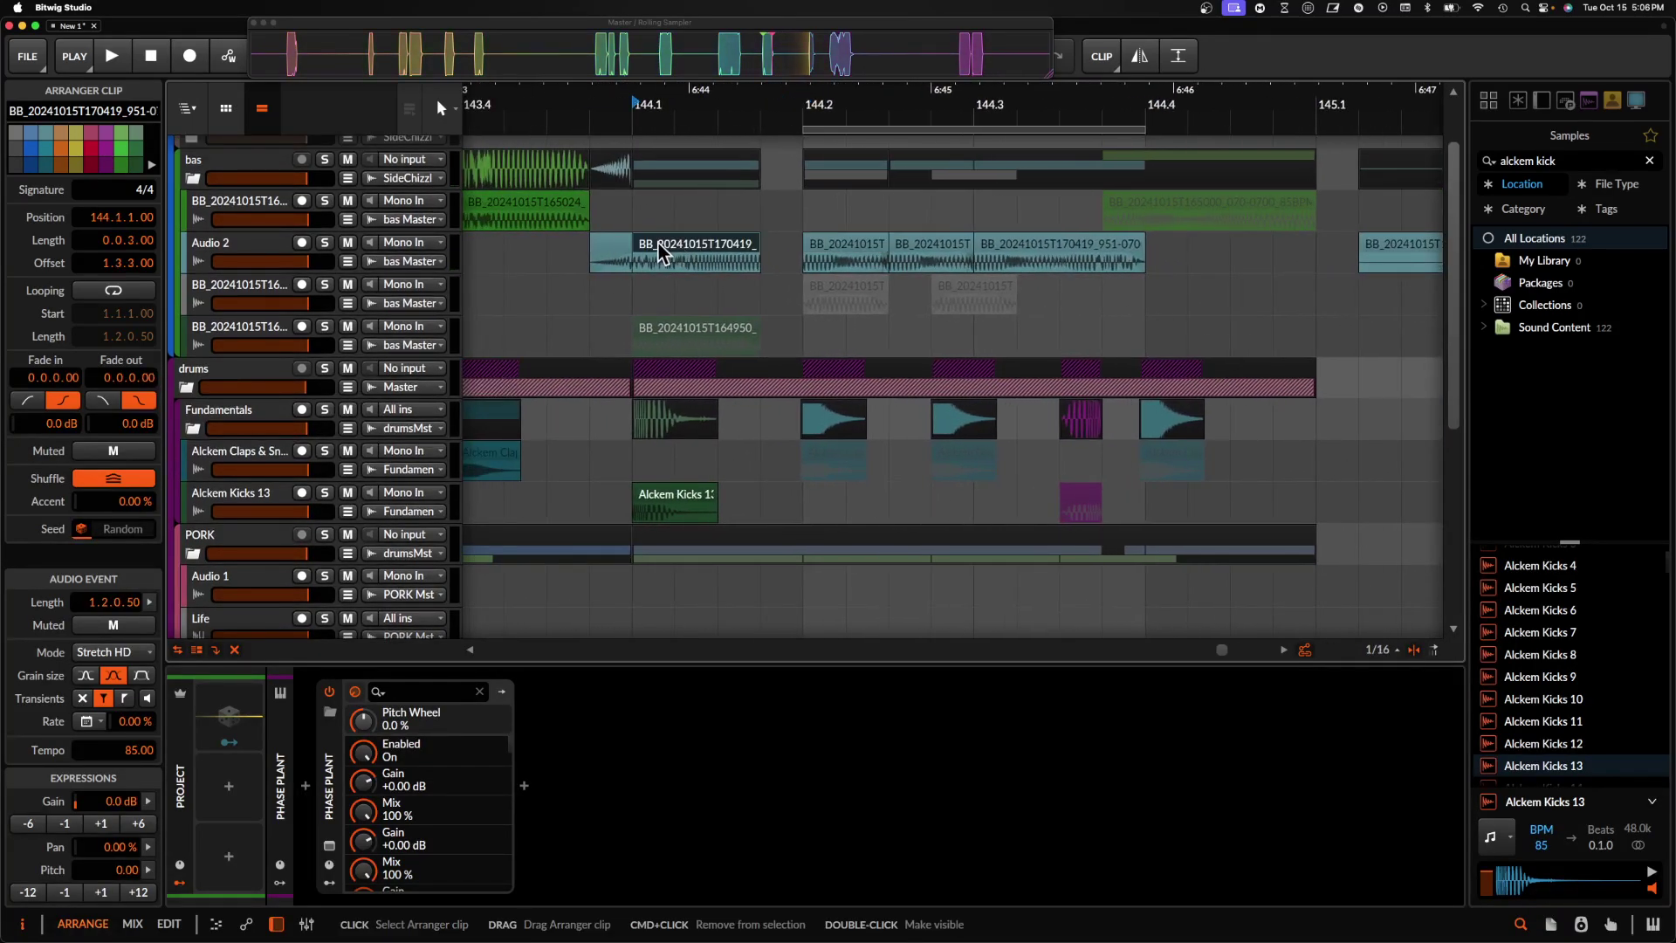
pyautogui.click(613, 250)
pyautogui.press('space')
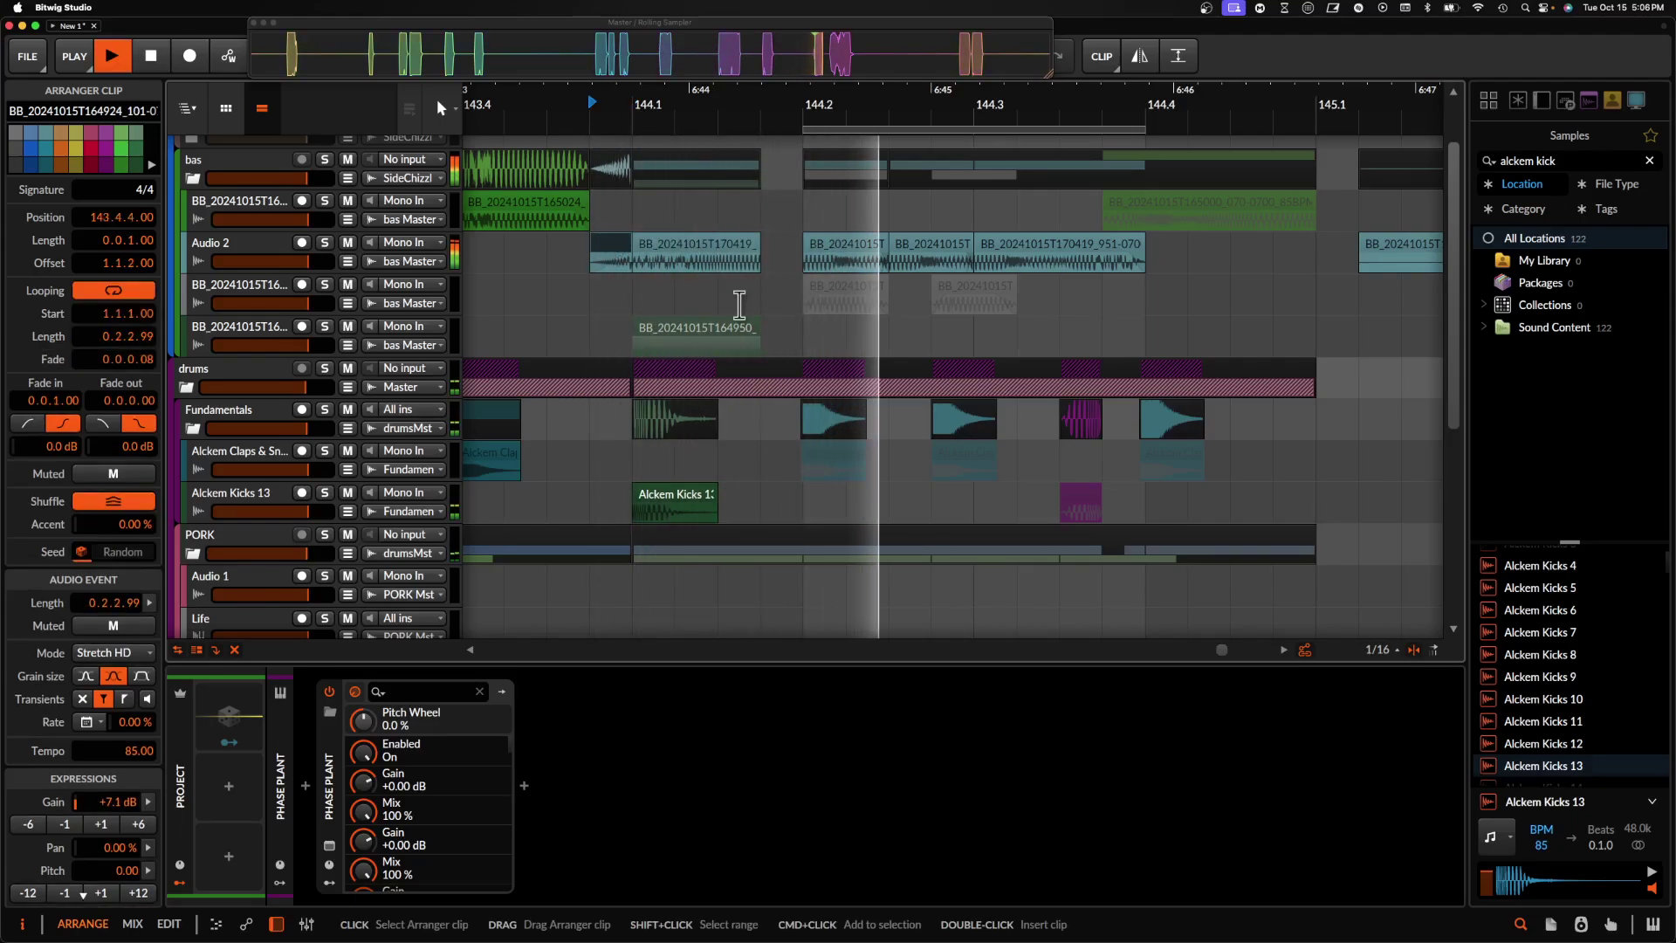
pyautogui.press('space')
pyautogui.moveTo(760, 244); pyautogui.dragTo(801, 245)
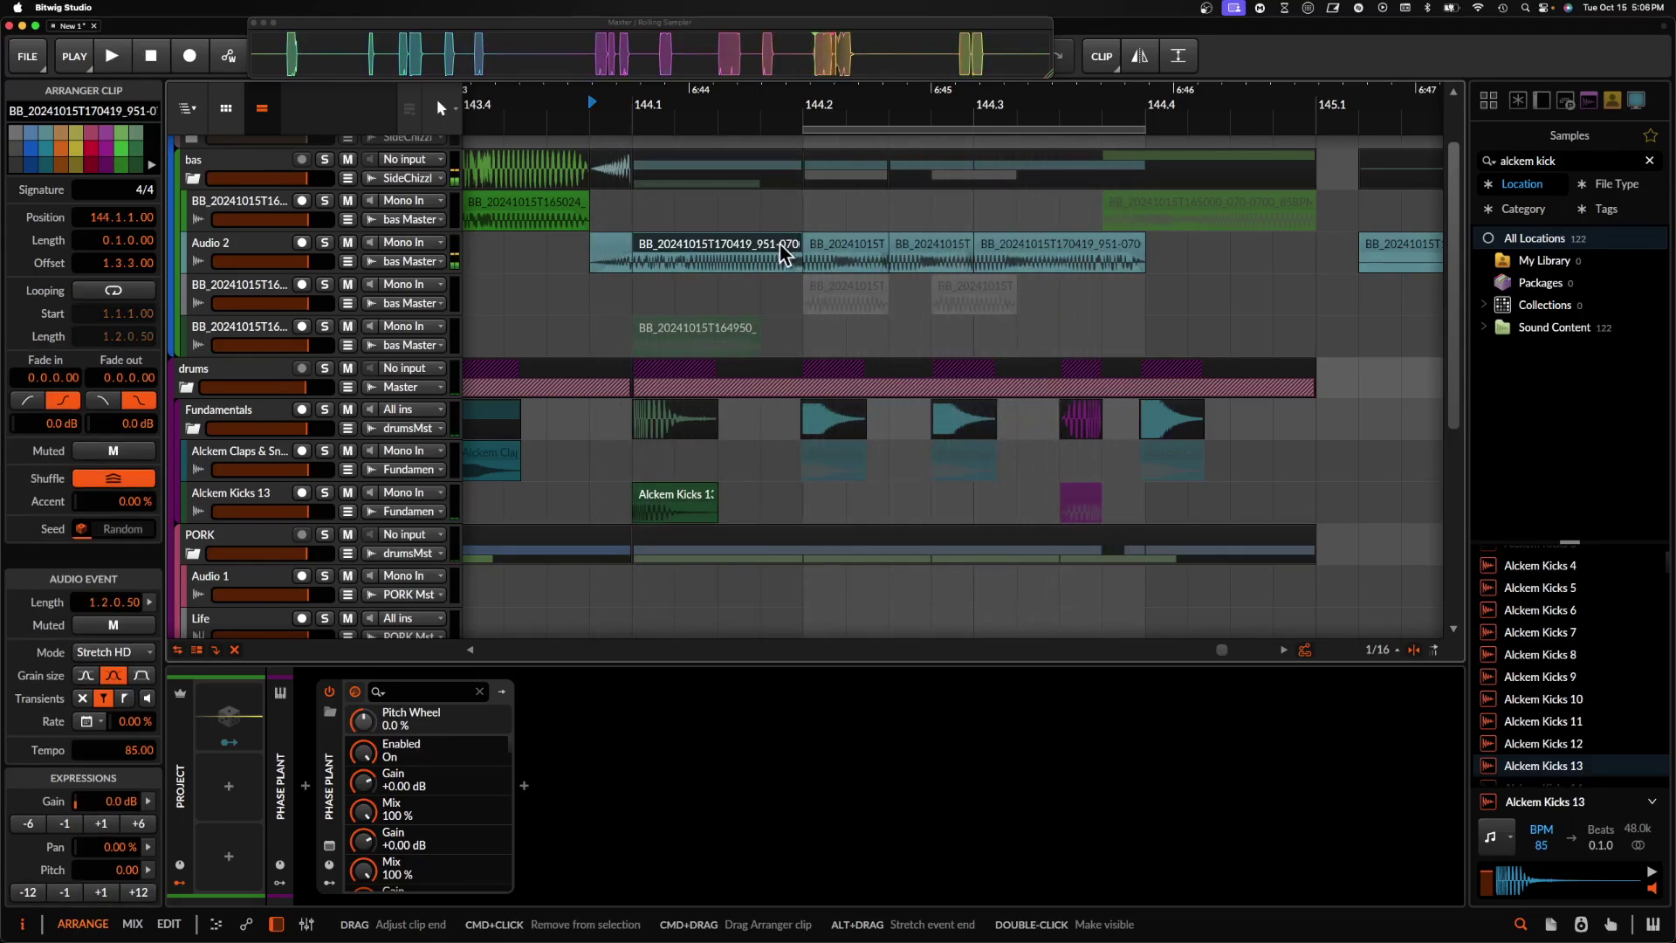
pyautogui.press('space')
pyautogui.press('space')
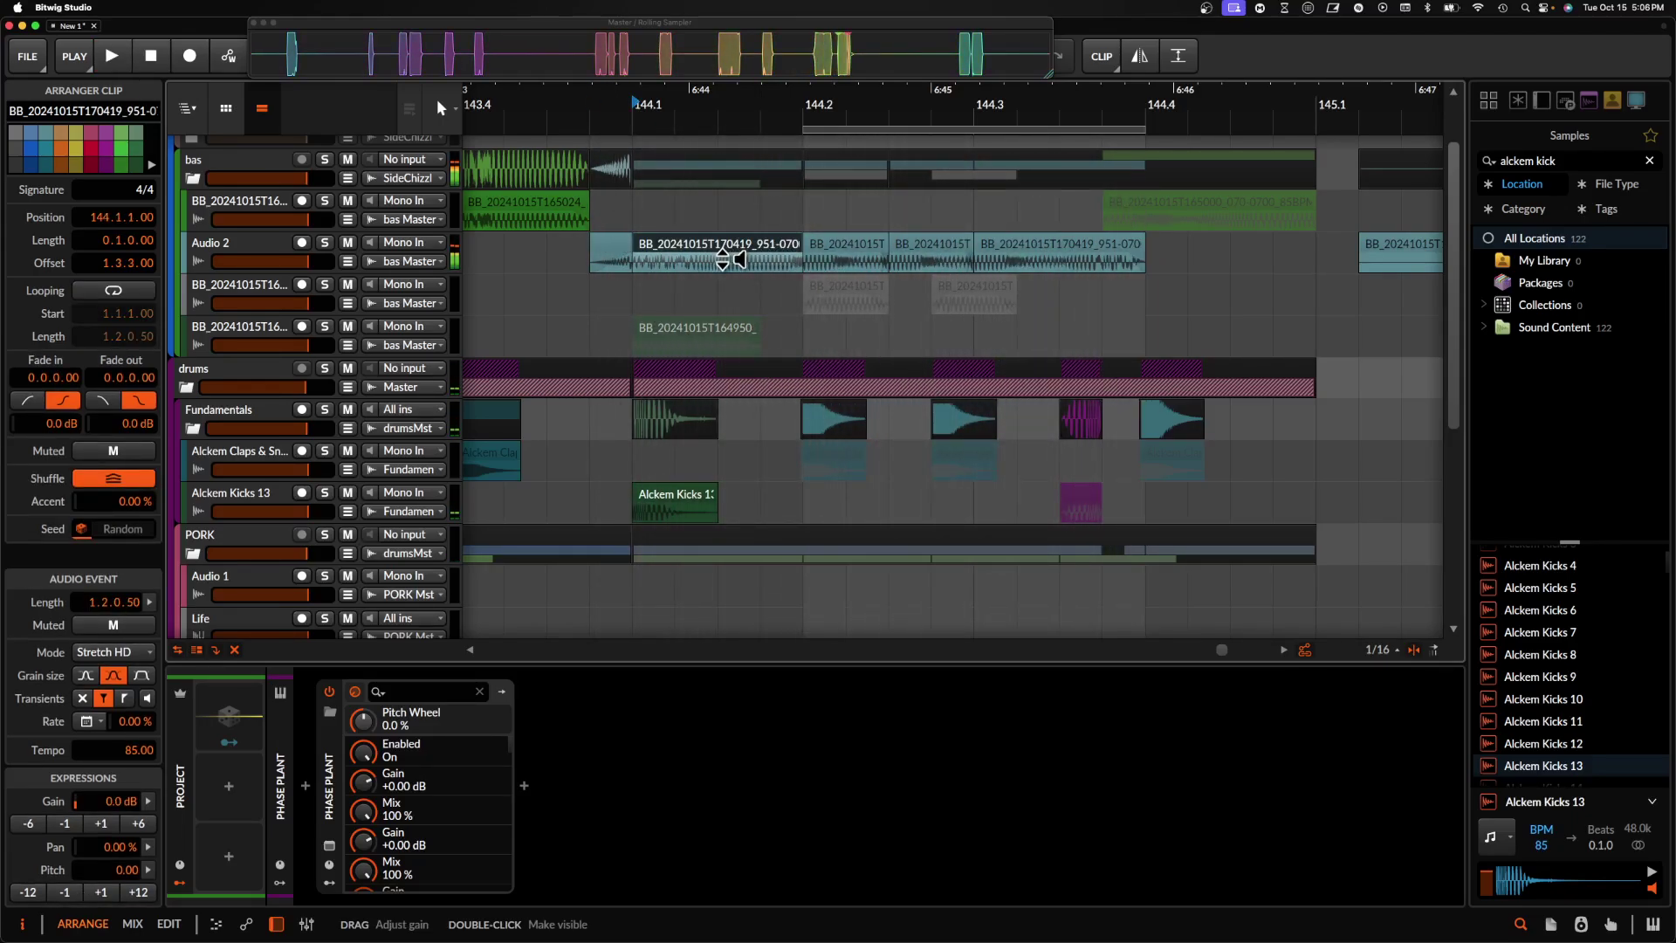
pyautogui.press('space')
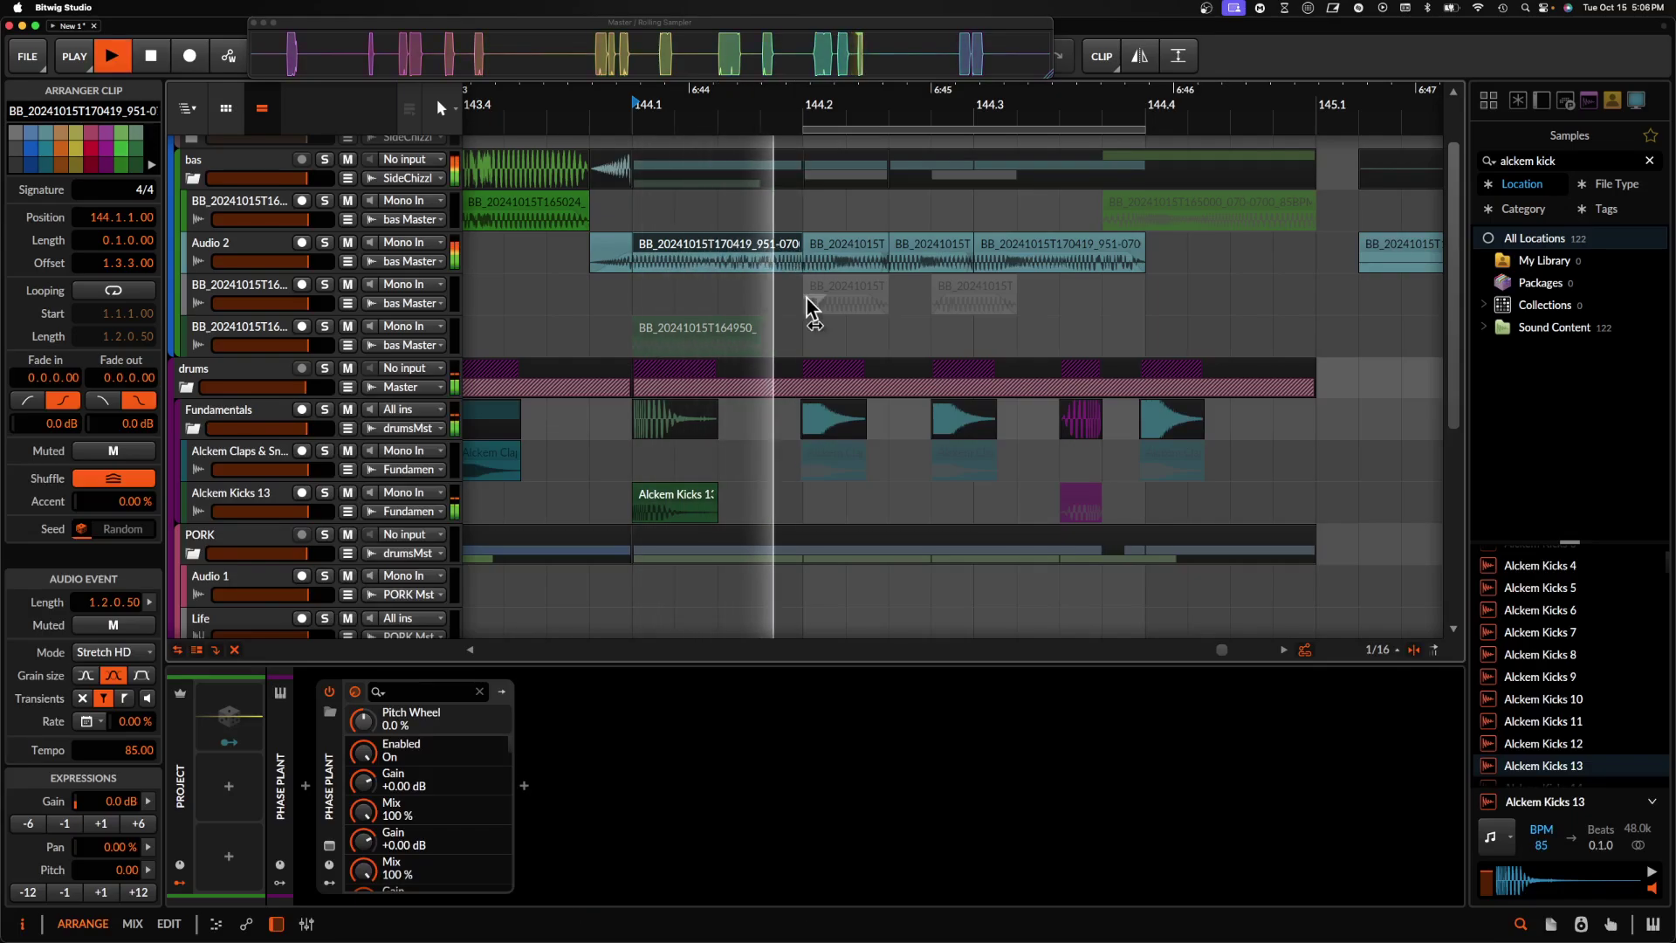
pyautogui.scroll(-5, 738, 250)
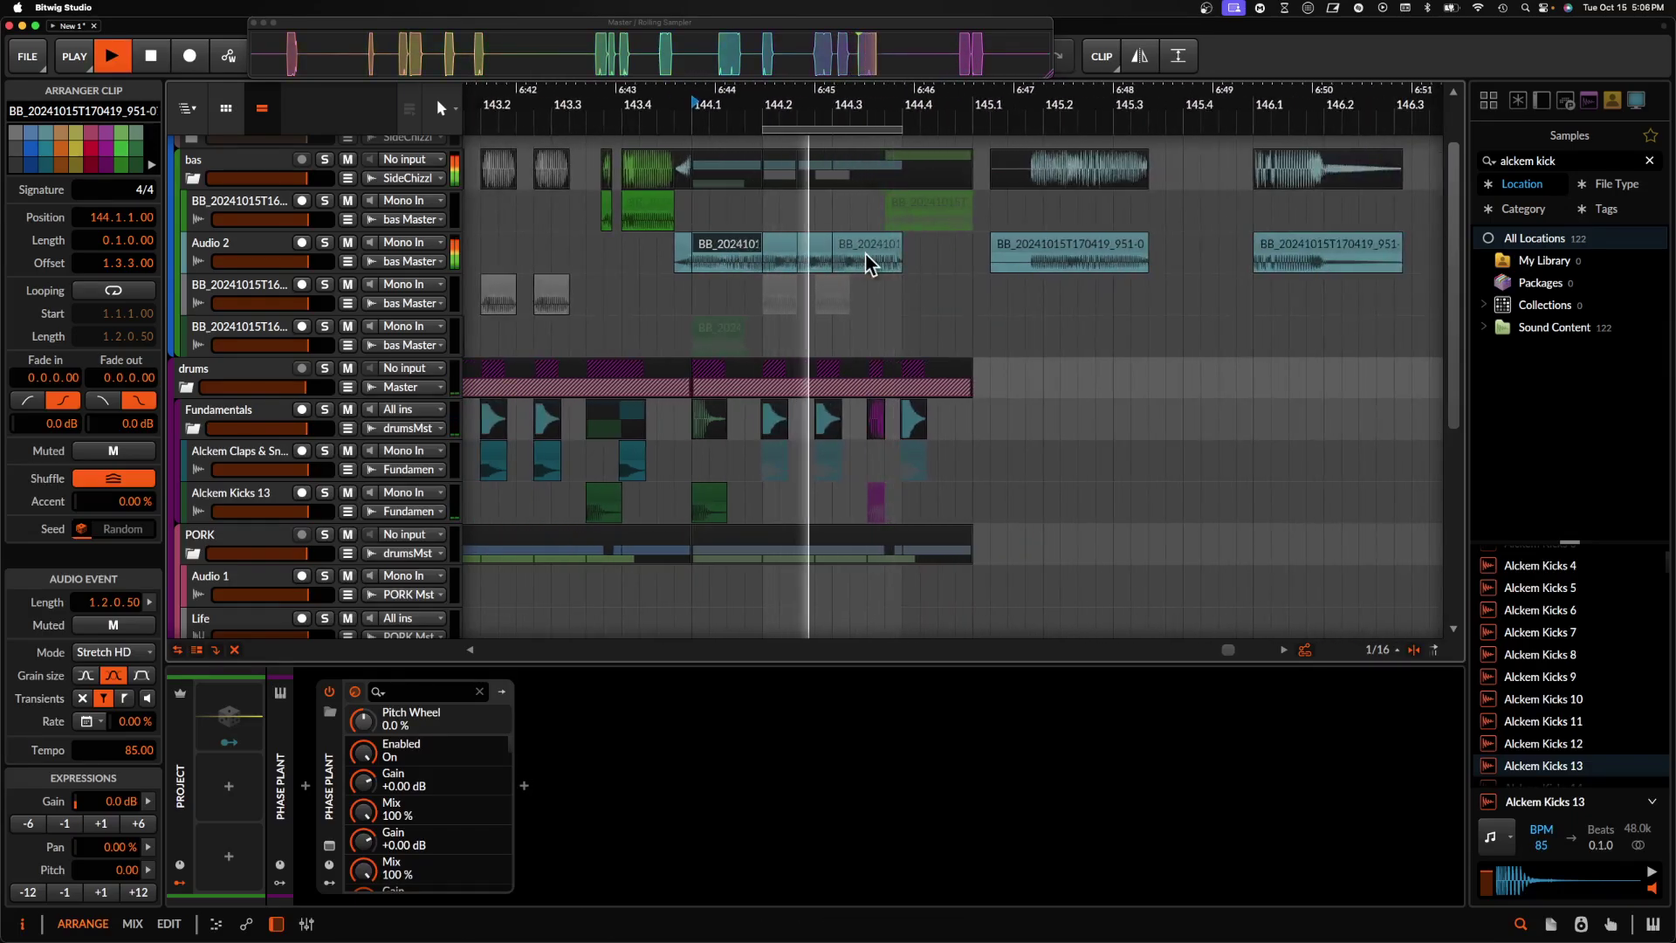
pyautogui.press('space')
# - Extend both the Audio 2 clip at 144.3 and the loop region to end at 145.1, and play the section
pyautogui.moveTo(902, 247); pyautogui.dragTo(965, 247)
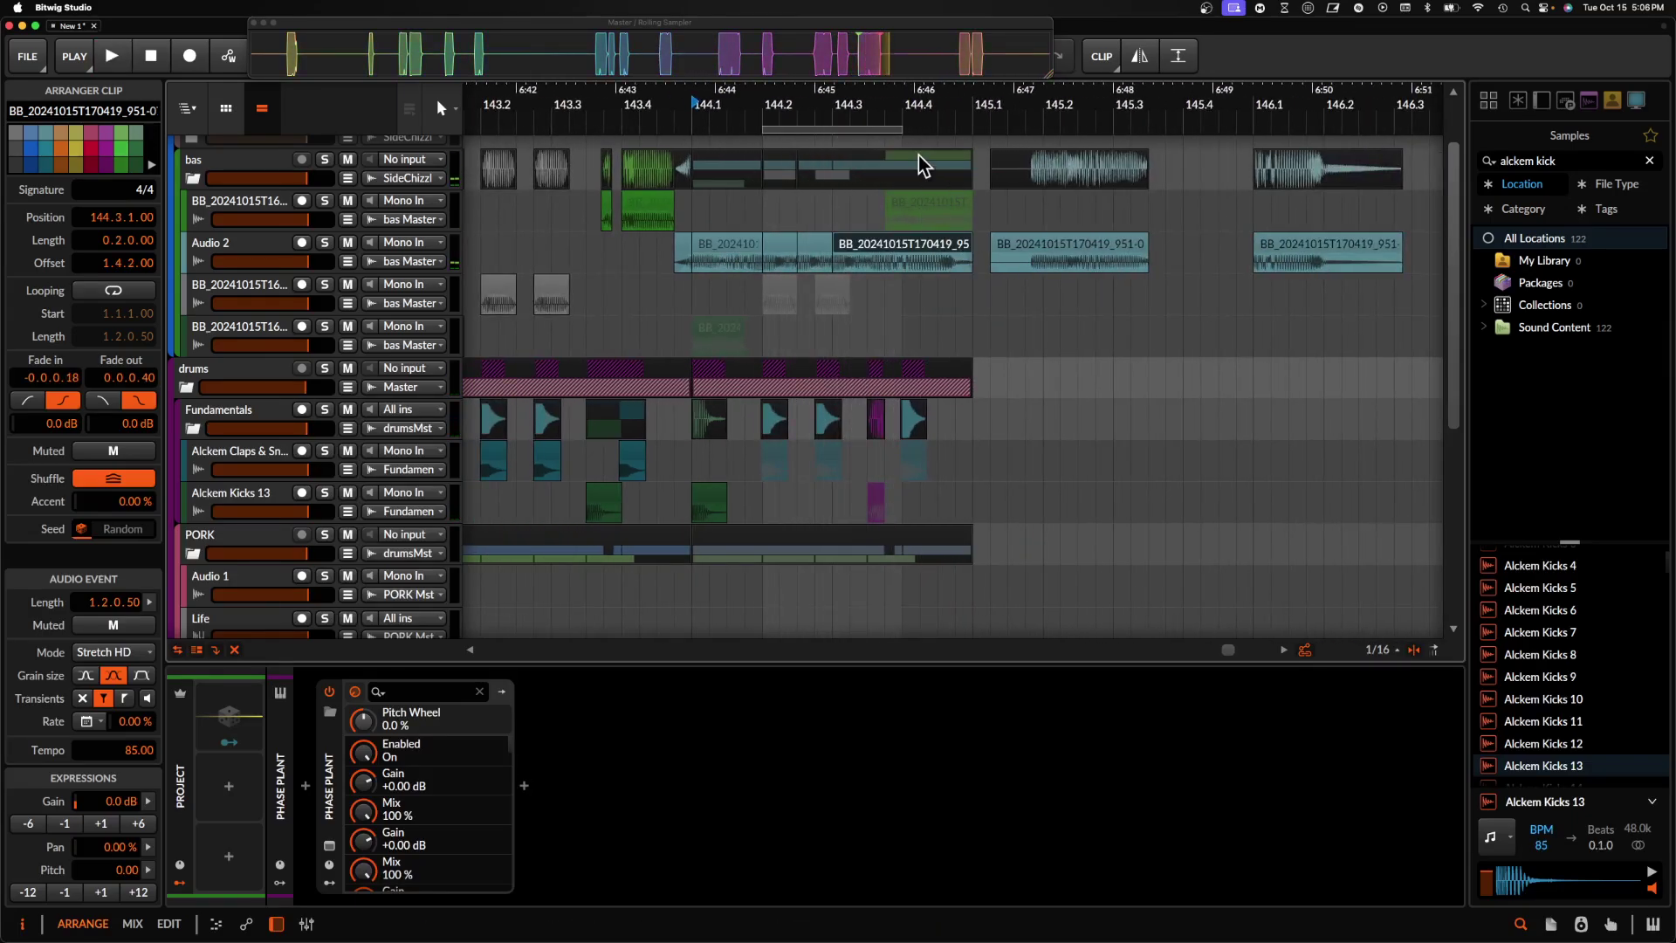
pyautogui.click(899, 129)
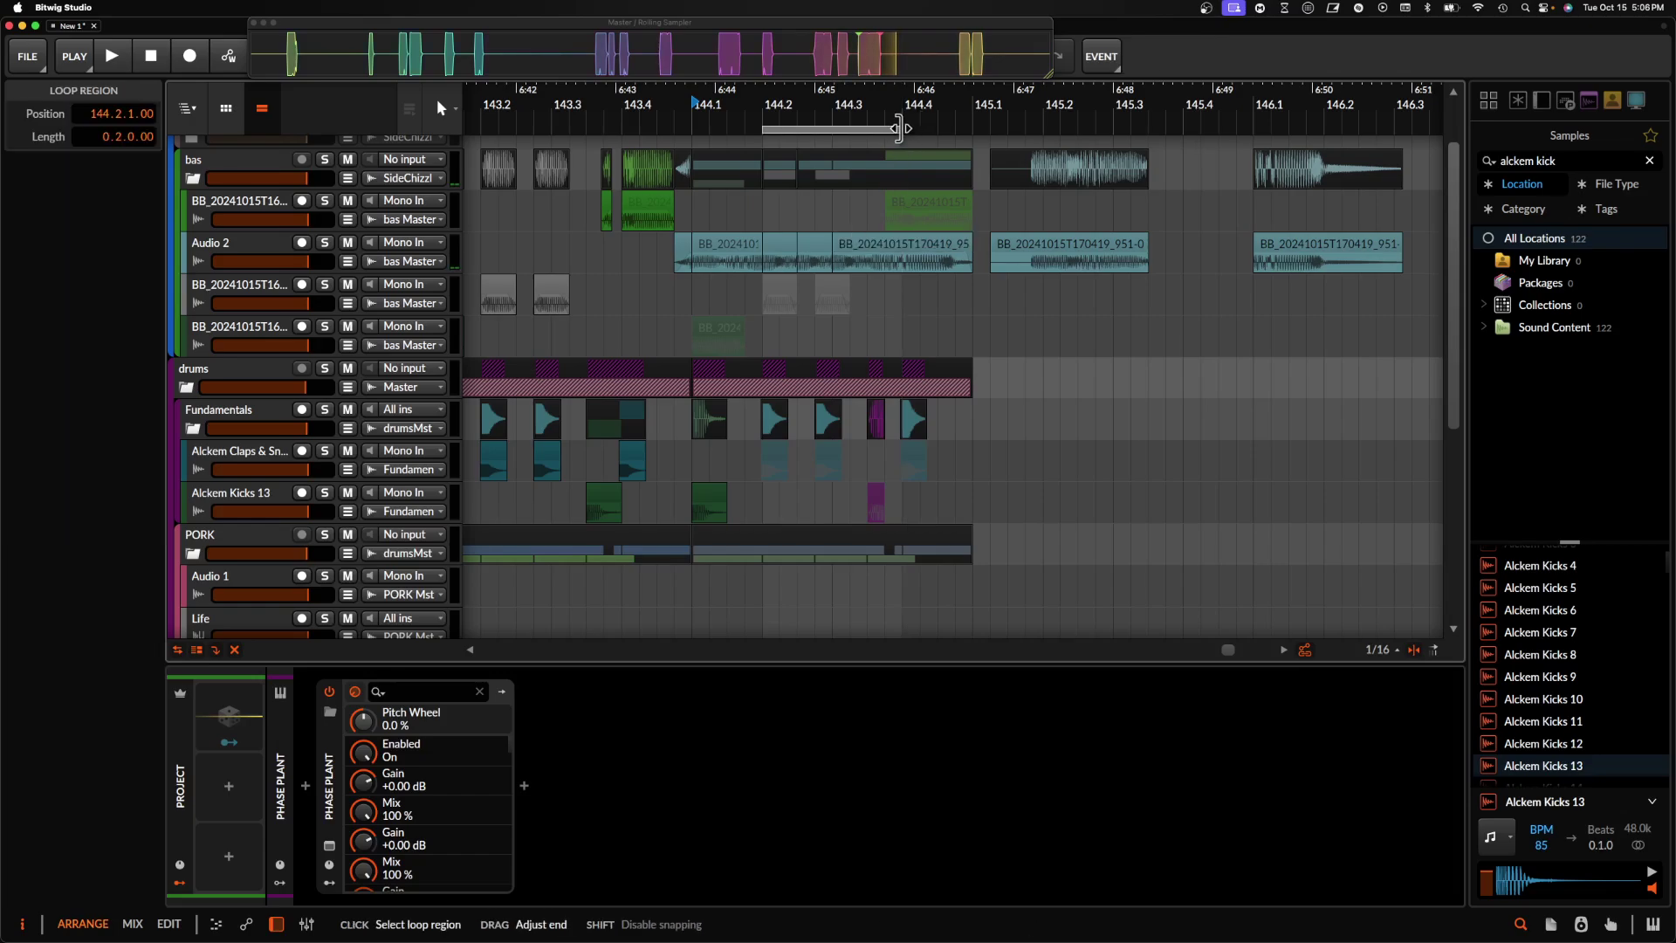
pyautogui.click(780, 248)
pyautogui.press('space')
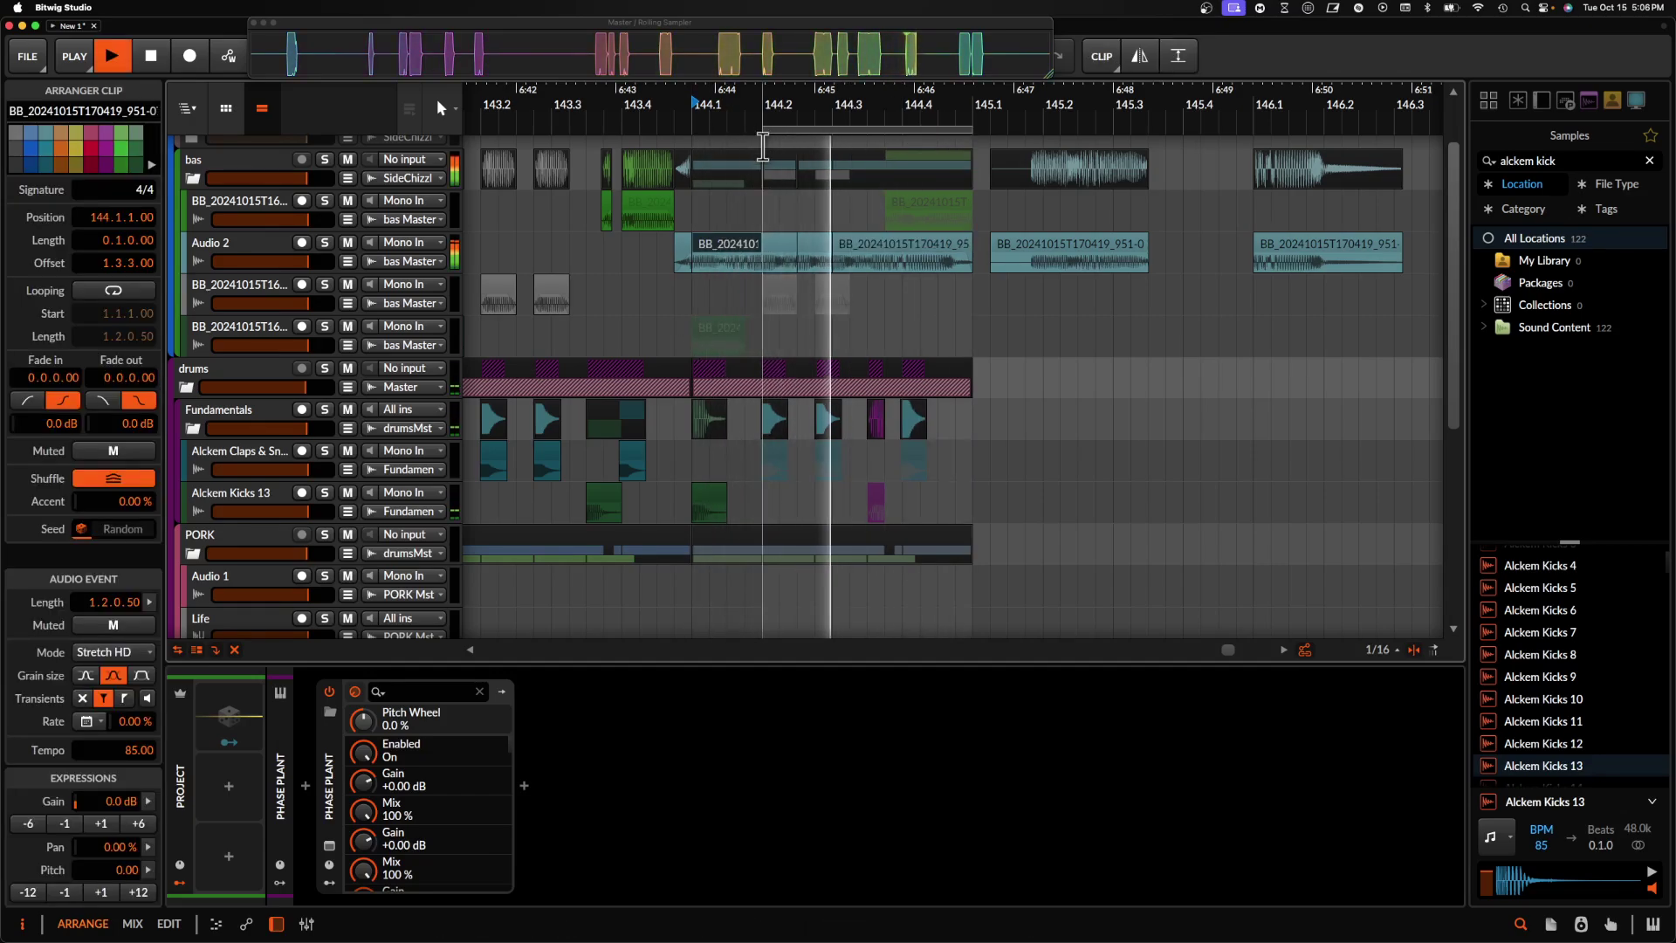
pyautogui.press('space')
pyautogui.press('space')
pyautogui.scroll(5, 819, 262)
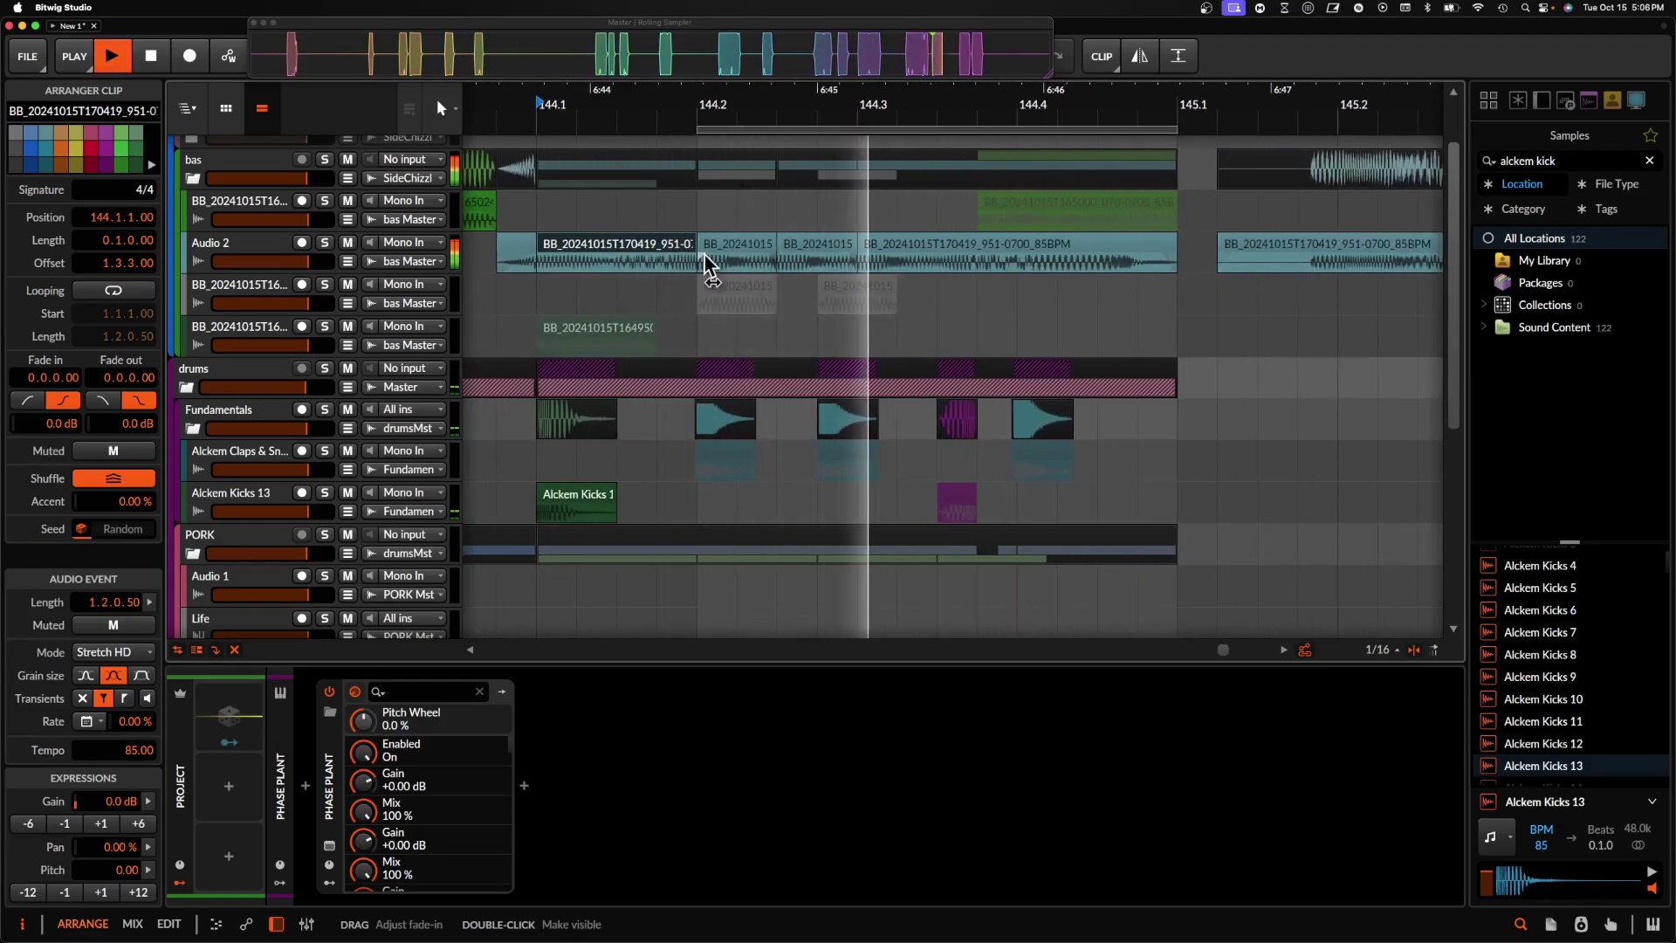
pyautogui.press('space')
# - Split the last bass clip at 144.4 and time-stretch its second half, keeping its end at 145.1
pyautogui.click(1069, 267)
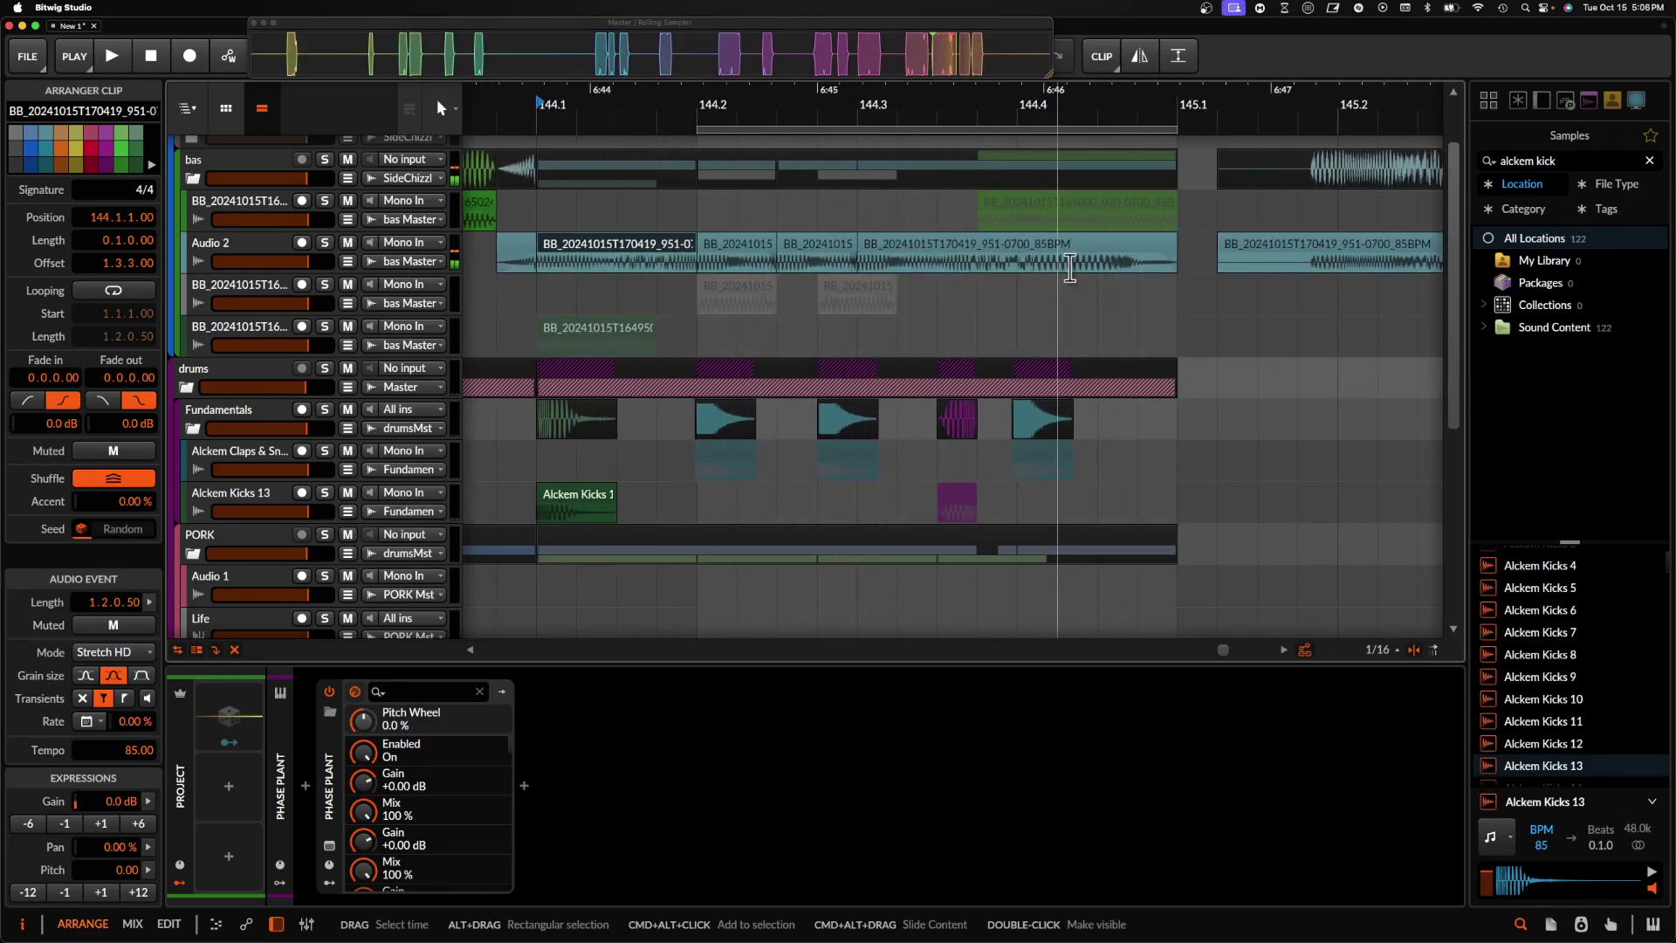
pyautogui.click(1027, 265)
pyautogui.press('super+e')
pyautogui.moveTo(1176, 249); pyautogui.dragTo(1215, 252)
pyautogui.press('super+z')
# - Play the stretched bass phrase and split its final clip at 144.4.4
pyautogui.click(995, 257)
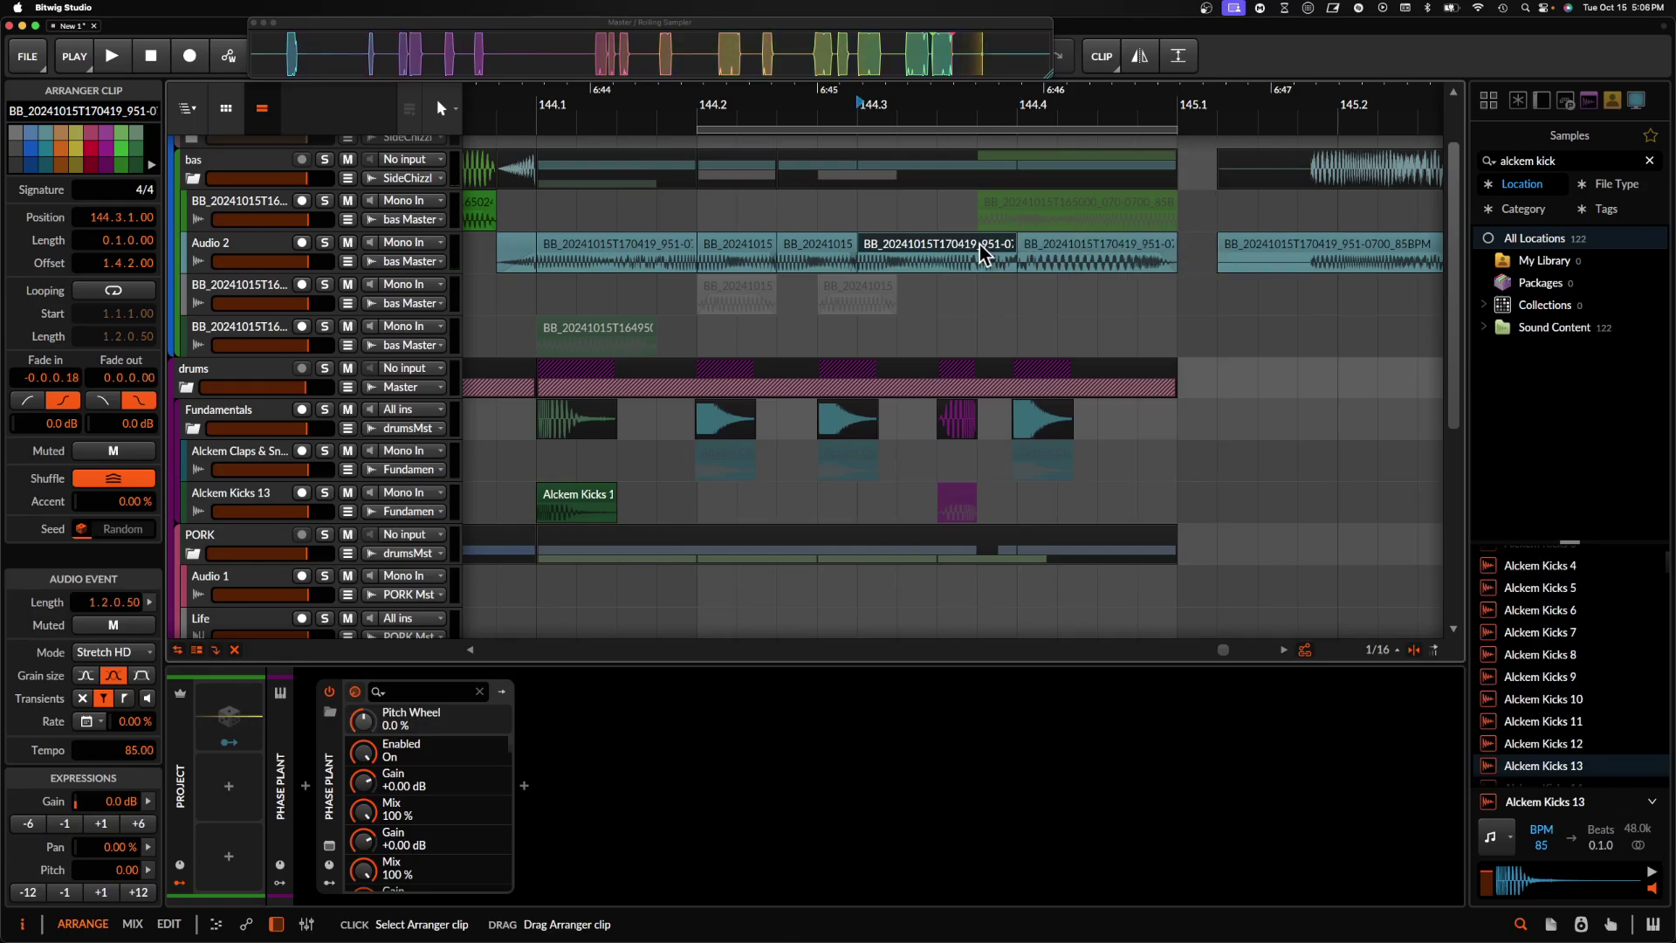
pyautogui.press('space')
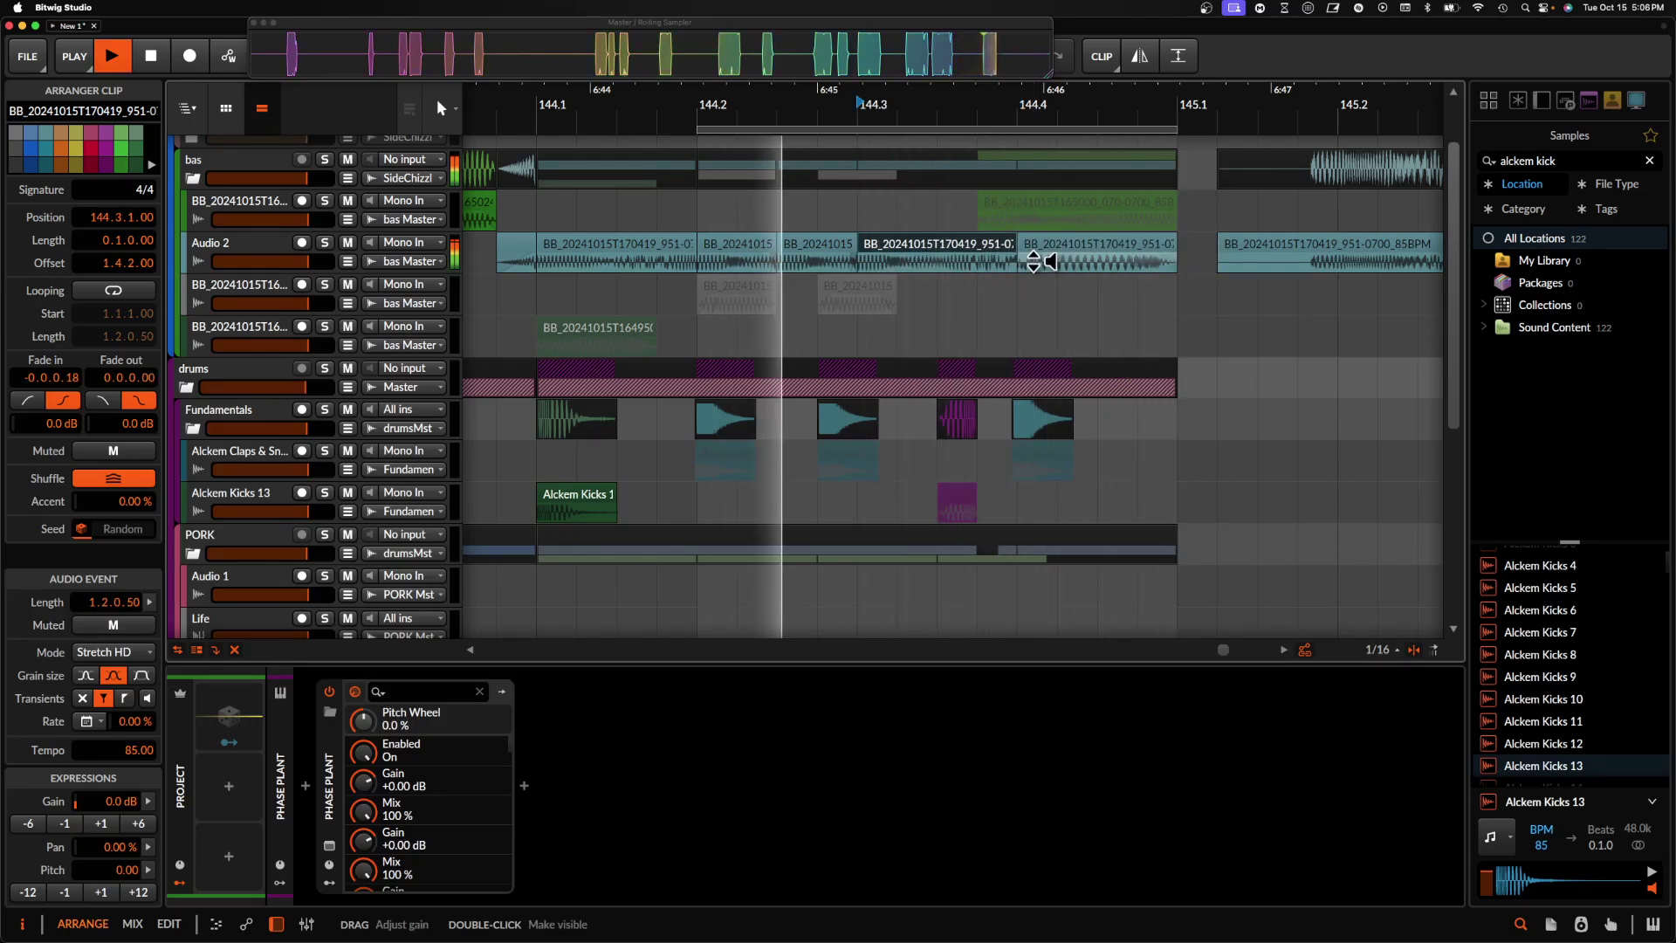
pyautogui.scroll(-5, 1130, 276)
pyautogui.scroll(5, 1130, 277)
pyautogui.scroll(3, 1129, 276)
pyautogui.press('space')
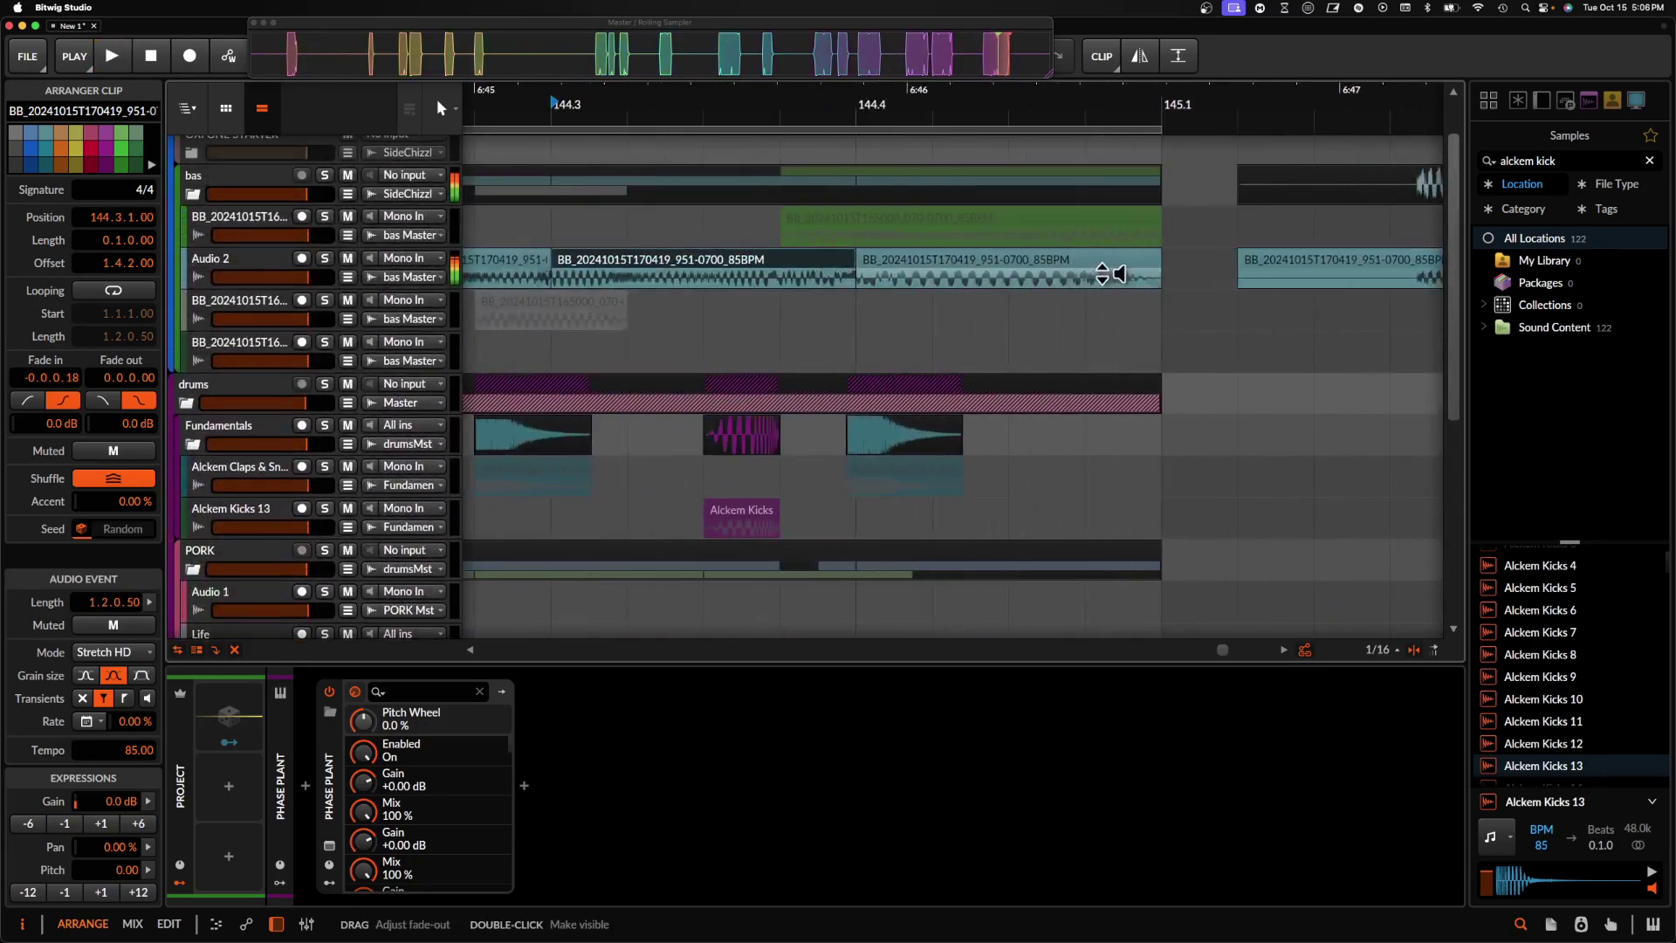
pyautogui.click(1085, 281)
pyautogui.press('super+e')
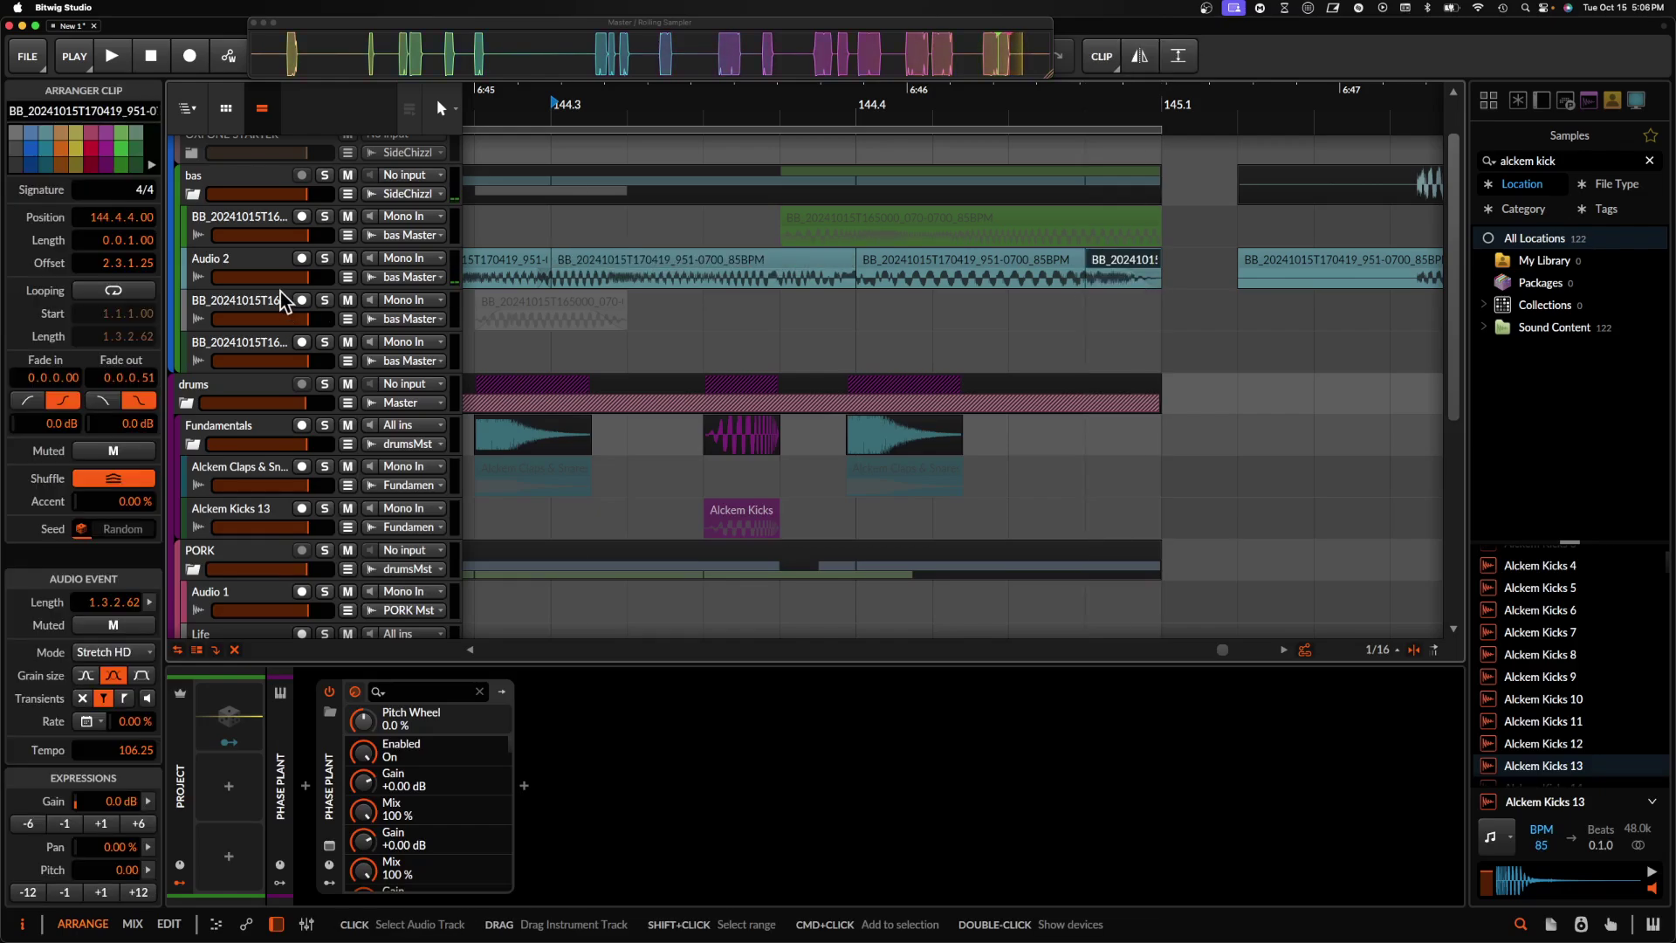
# - Add an audio track below Audio 2, move the slice at 144.4.4 onto it and bounce the slice in place
pyautogui.press('super+t')
pyautogui.moveTo(1098, 267); pyautogui.dragTo(1108, 304)
pyautogui.press('super+b')
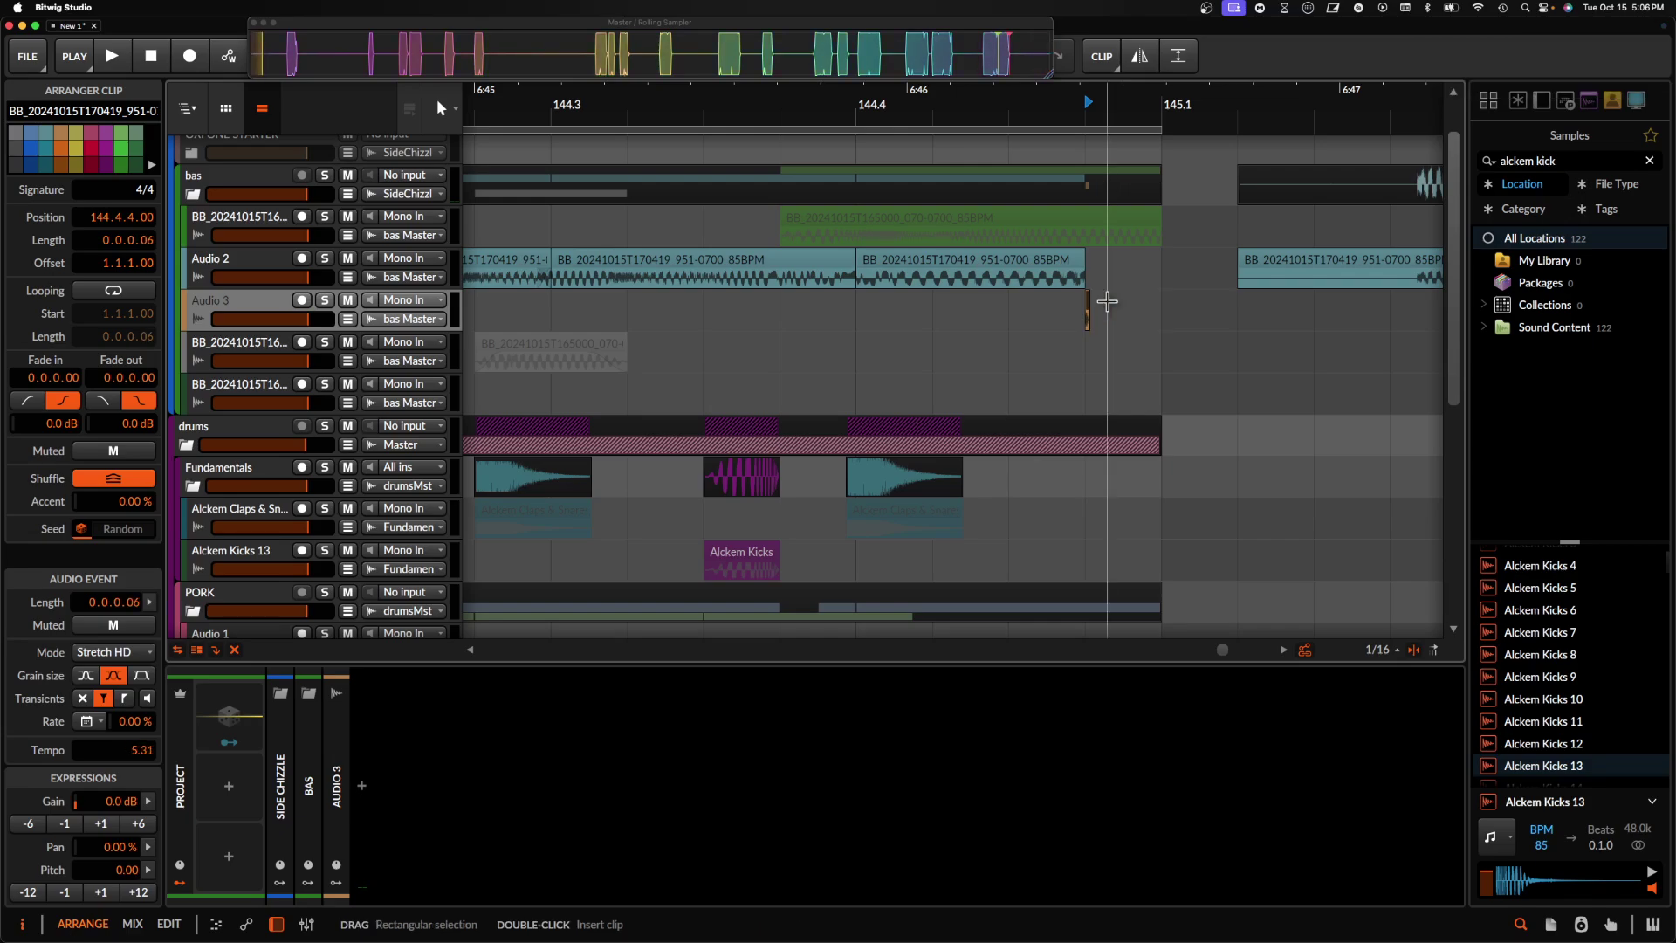
# - Scale the bounced slice to a length of 0.0.0.25 and duplicate it three times to fill up to 145.1
pyautogui.scroll(4, 1107, 301)
pyautogui.hotkey('alt', 'Up')
pyautogui.press('super+d')
pyautogui.press('super+d')
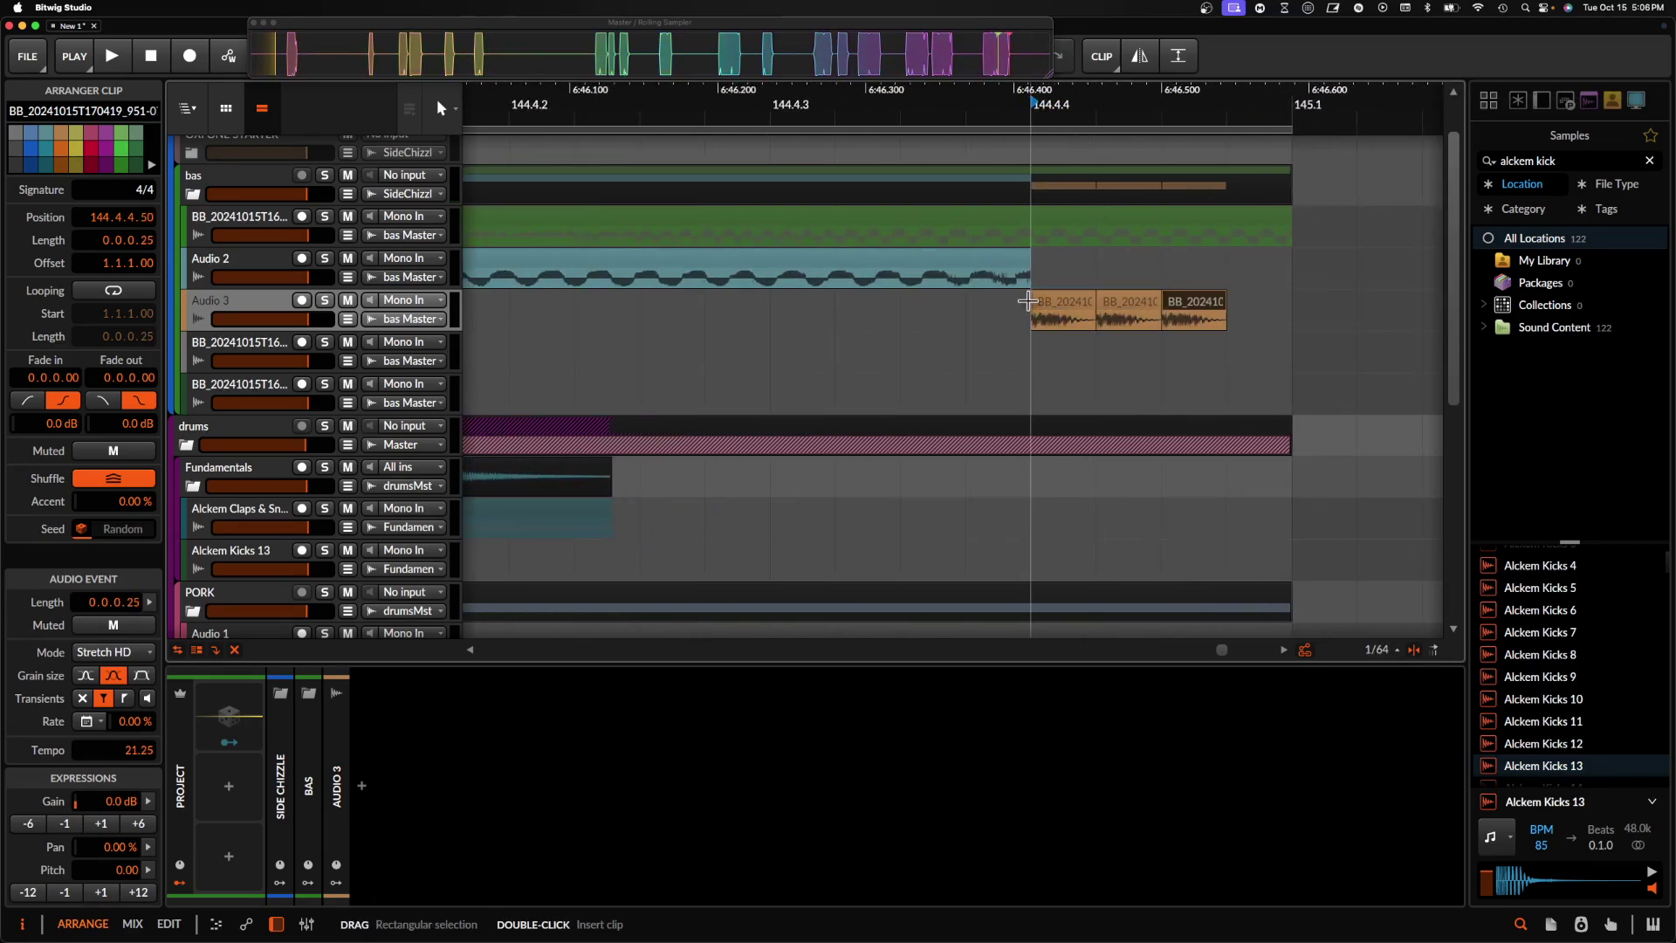
# - Apply a fade-out of 0.0.0.25 to all four short Audio 3 clips and listen to the section
pyautogui.keyDown('shift'); pyautogui.click(1283, 296); pyautogui.keyUp('shift')
pyautogui.press('space')
pyautogui.press('space')
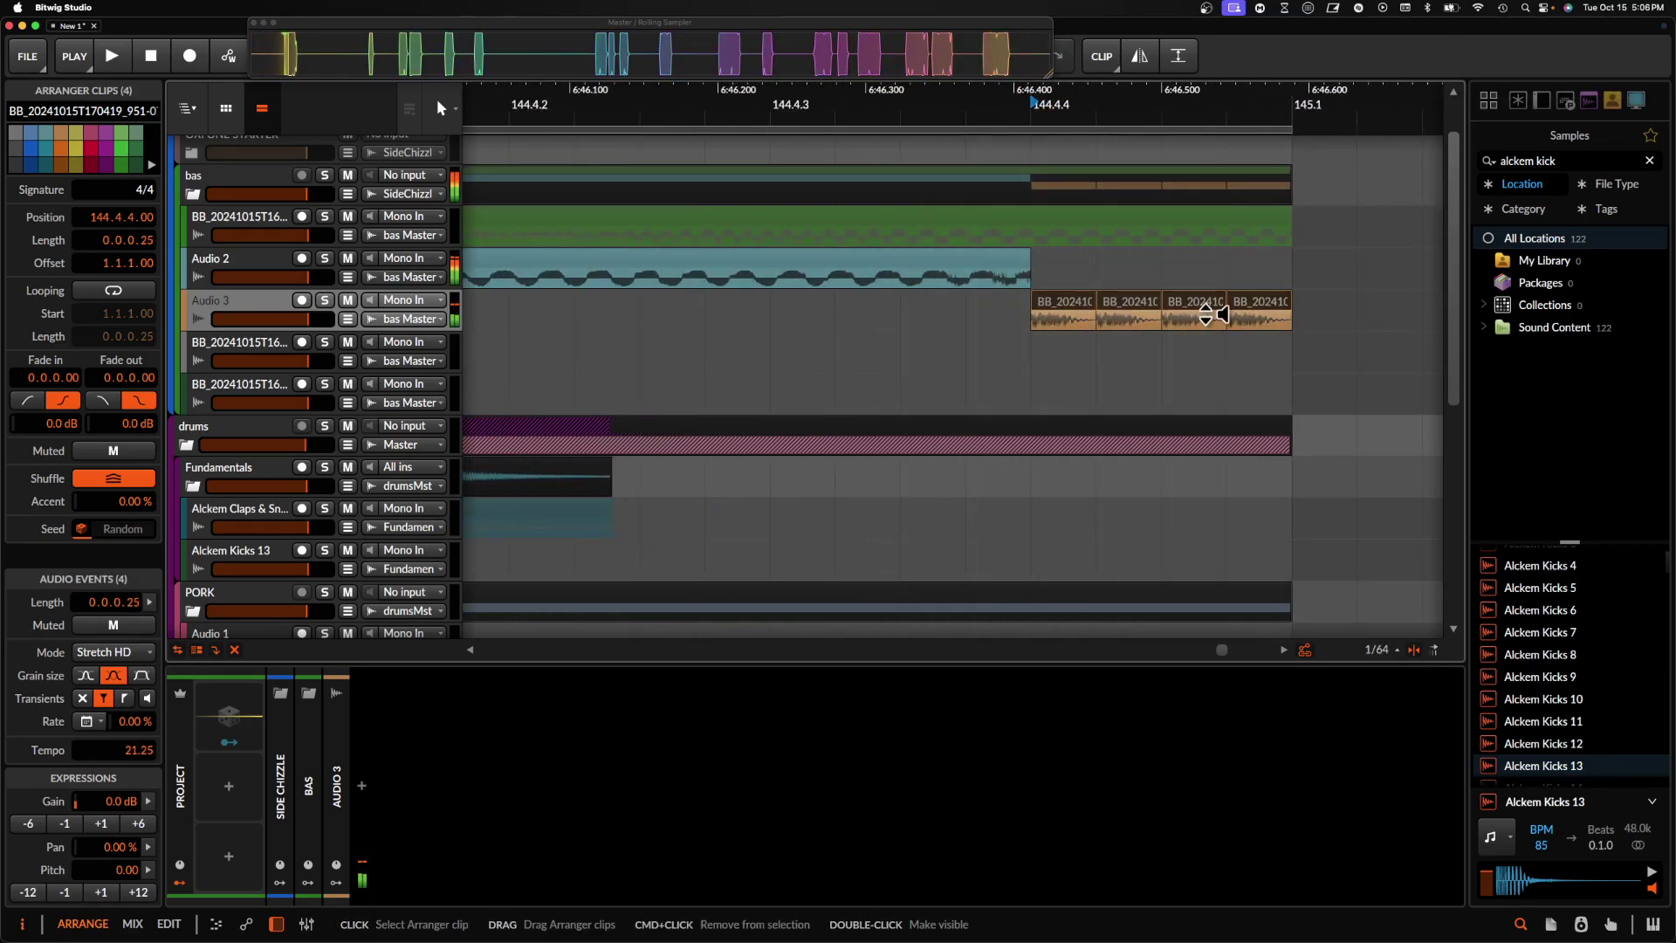
pyautogui.moveTo(1289, 318); pyautogui.dragTo(1180, 317)
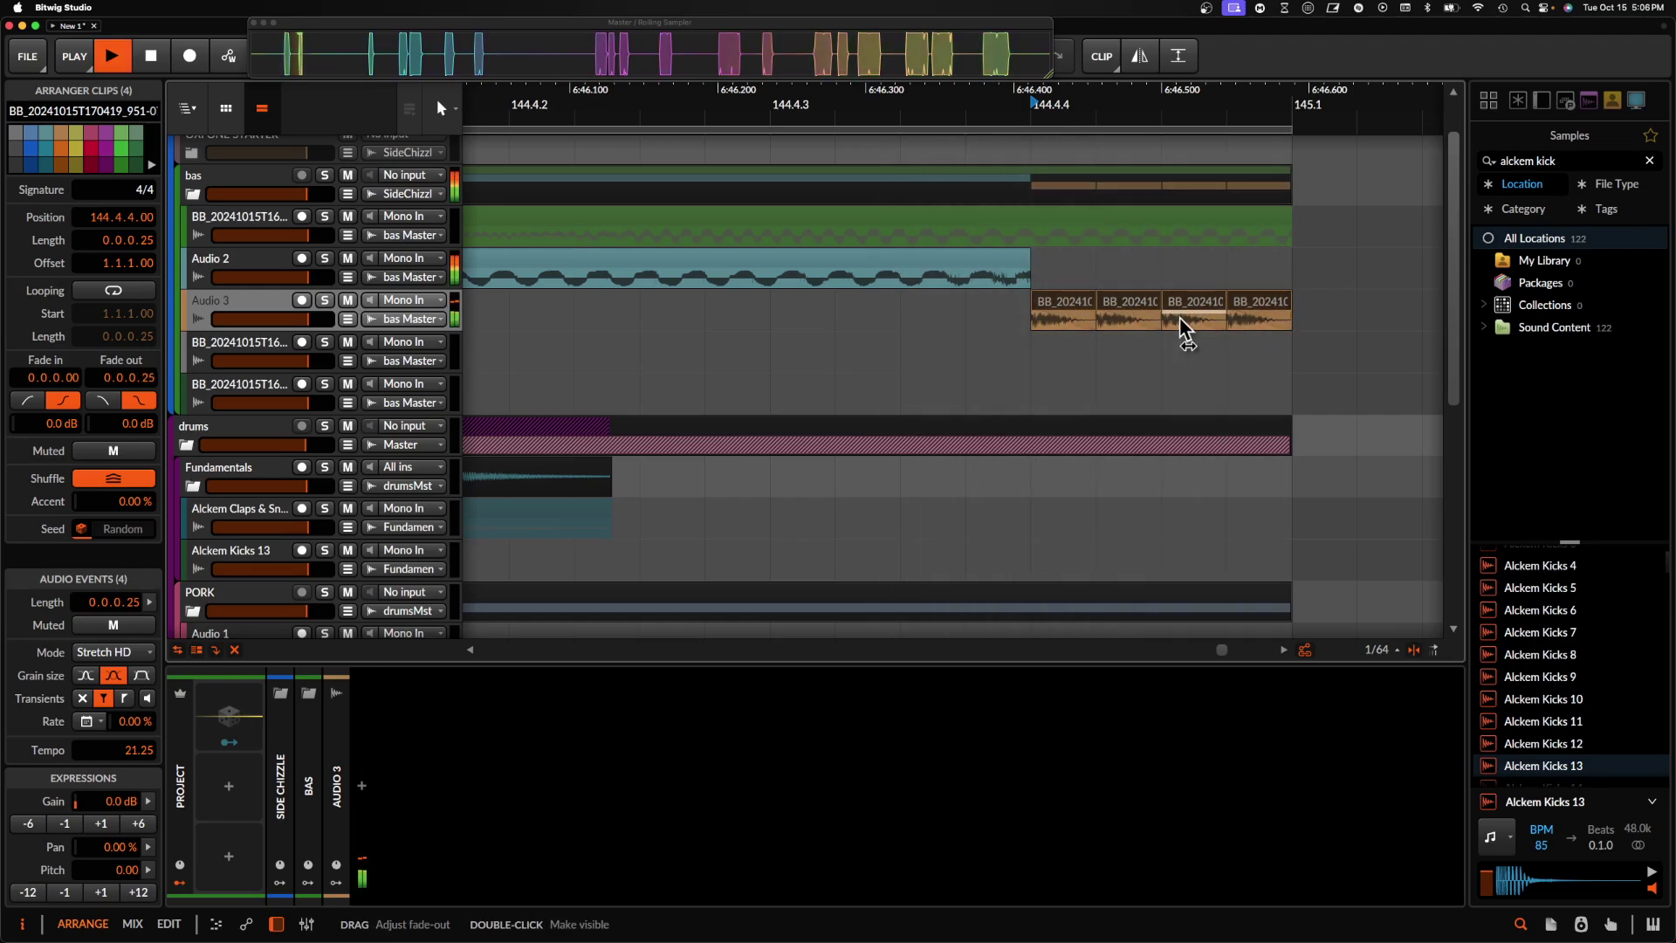
pyautogui.scroll(-4, 1180, 317)
pyautogui.scroll(-5, 1135, 306)
pyautogui.press('space')
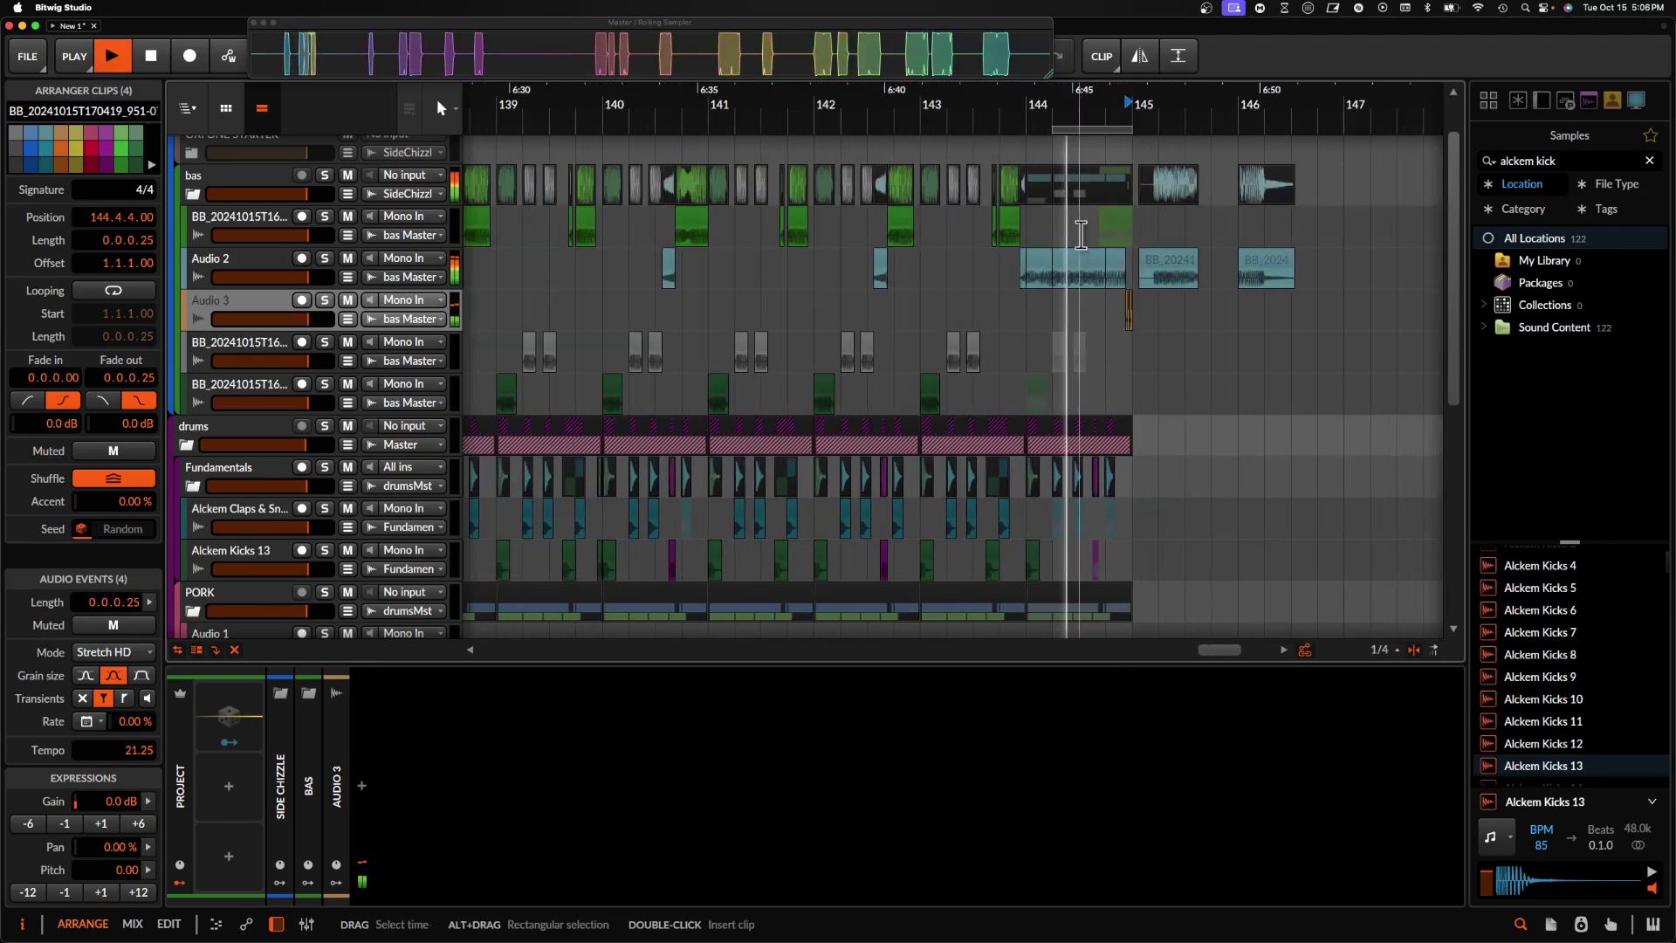
pyautogui.press('space')
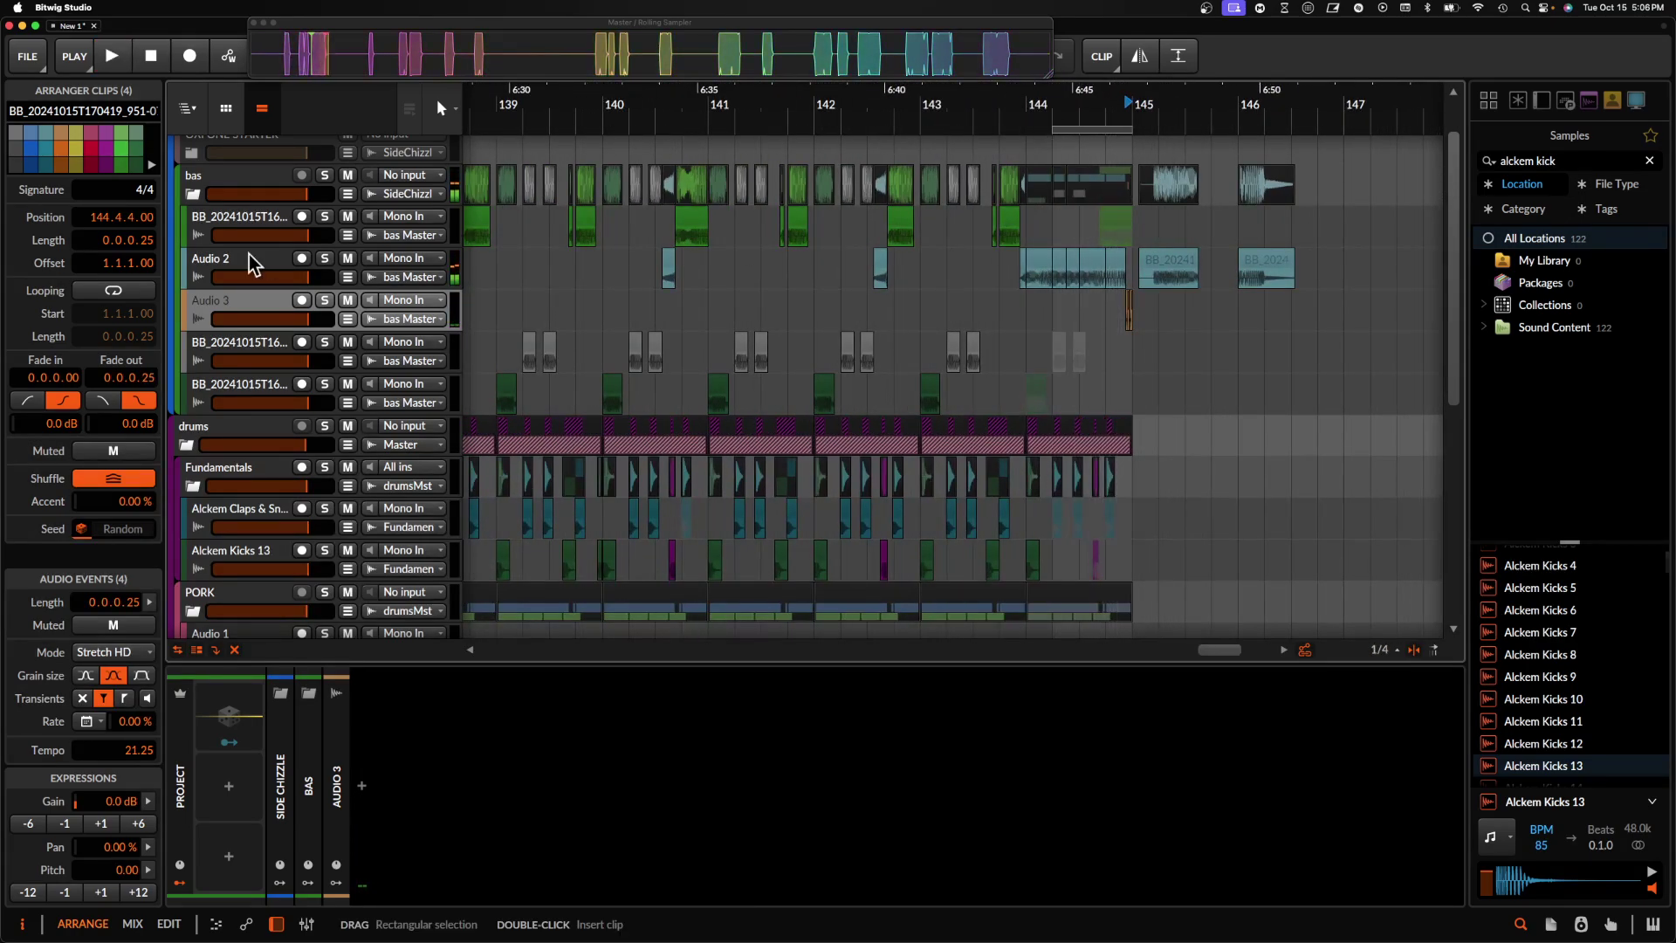
# - Add a Filter+ device to the Audio 2 track
pyautogui.click(224, 274)
pyautogui.click(361, 820)
pyautogui.write('FILTER')
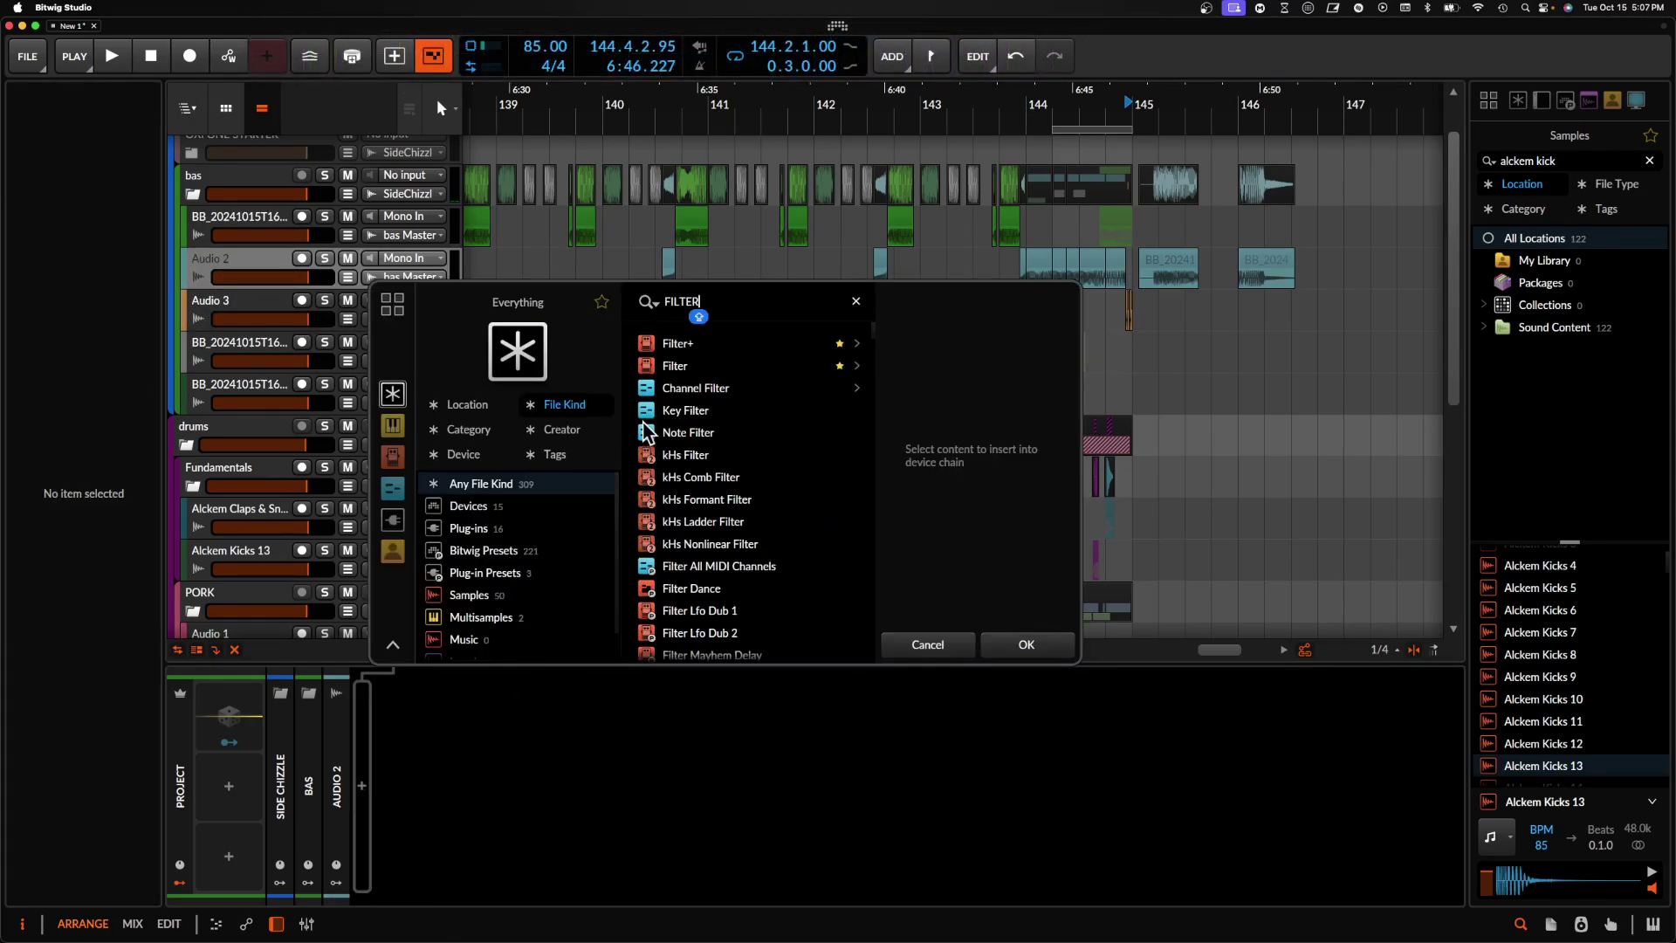
pyautogui.click(675, 343)
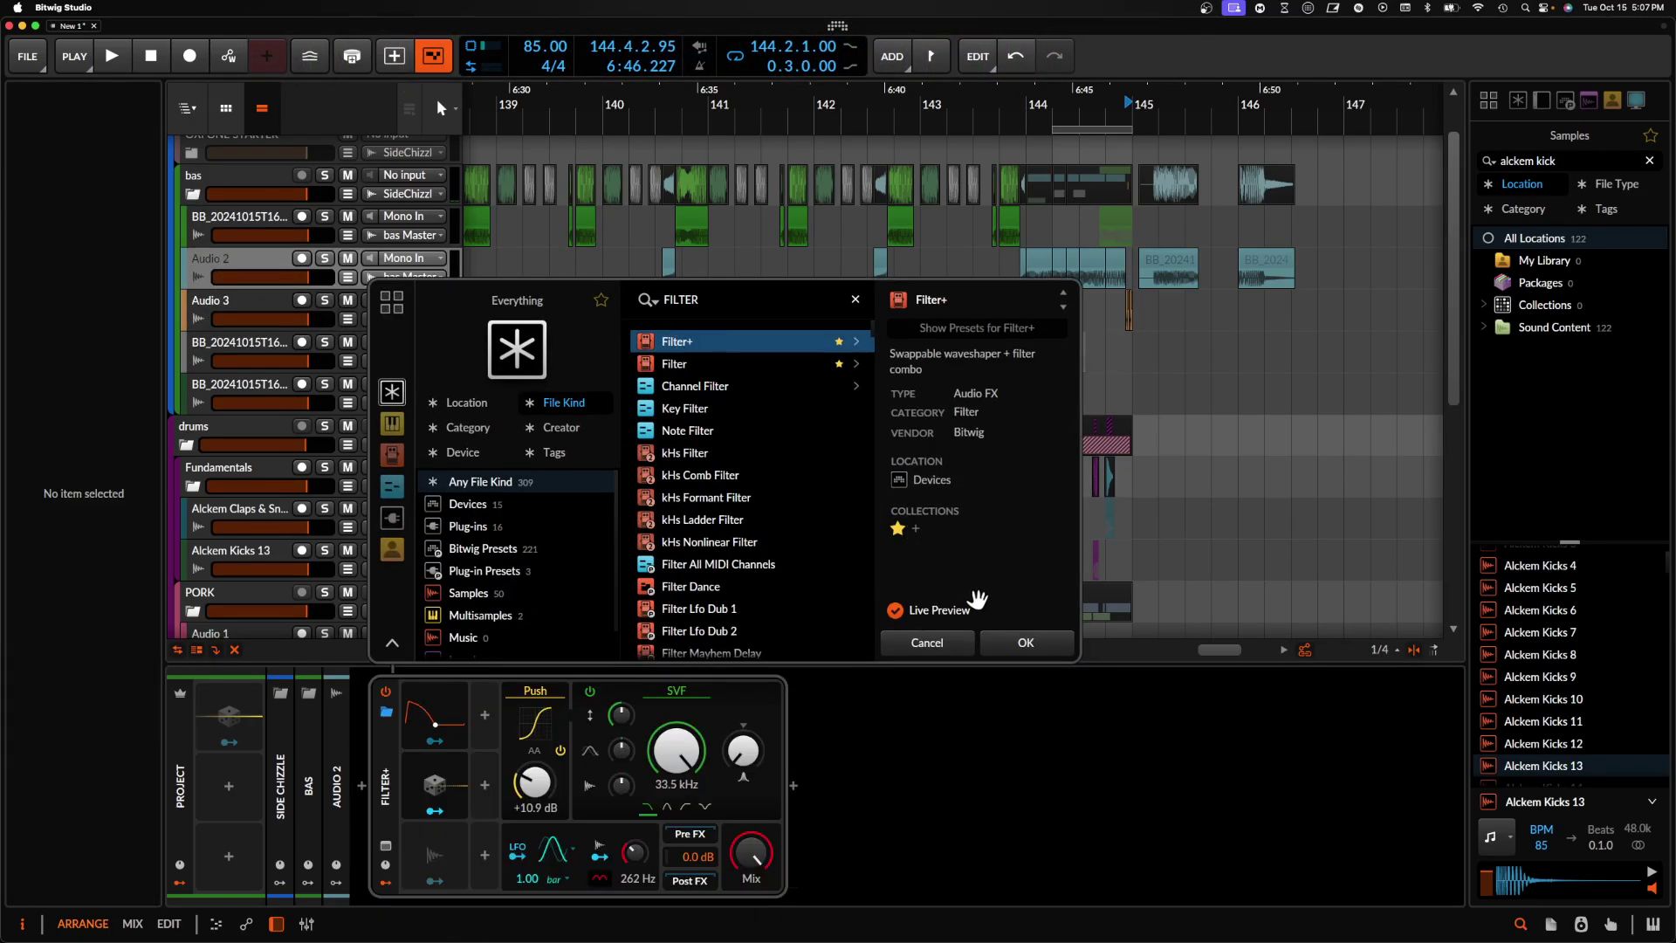
pyautogui.click(1023, 644)
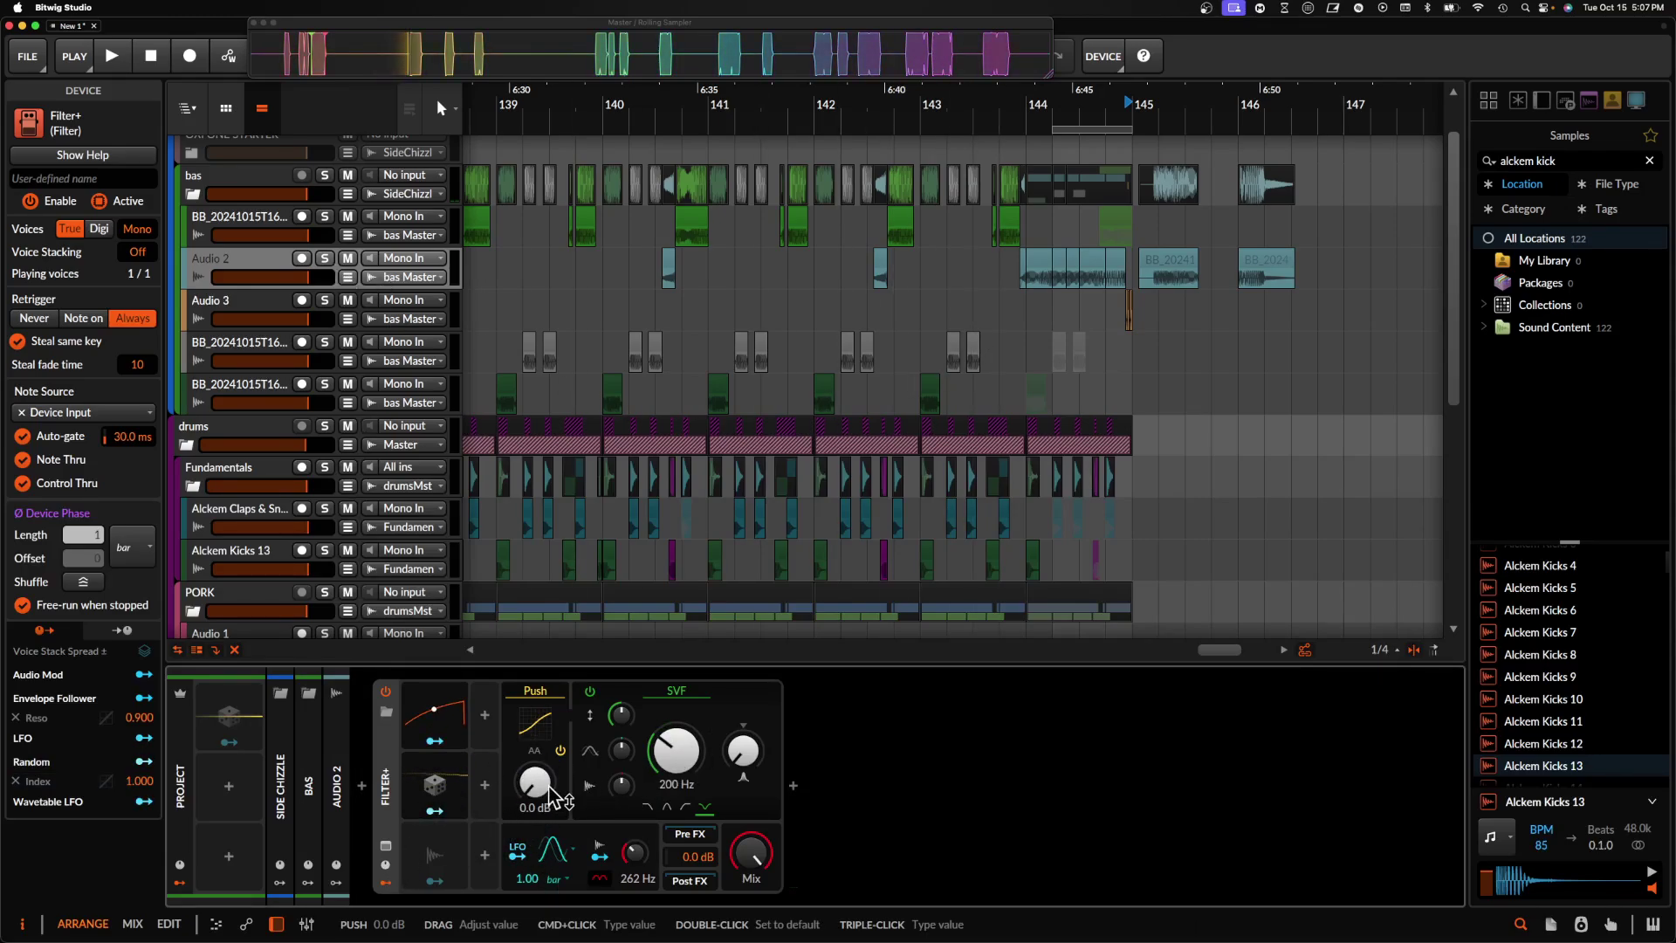
# - Automate the Filter+ SVF cutoff on Audio 2 with three points from 144.2 to about 144.4.4, dipping in the middle and then rising
pyautogui.click(349, 277)
pyautogui.press('+')
pyautogui.click(676, 740)
pyautogui.moveTo(996, 330); pyautogui.dragTo(994, 314)
pyautogui.doubleClick(1060, 321)
pyautogui.moveTo(1135, 317); pyautogui.dragTo(1135, 309)
pyautogui.click(1006, 266)
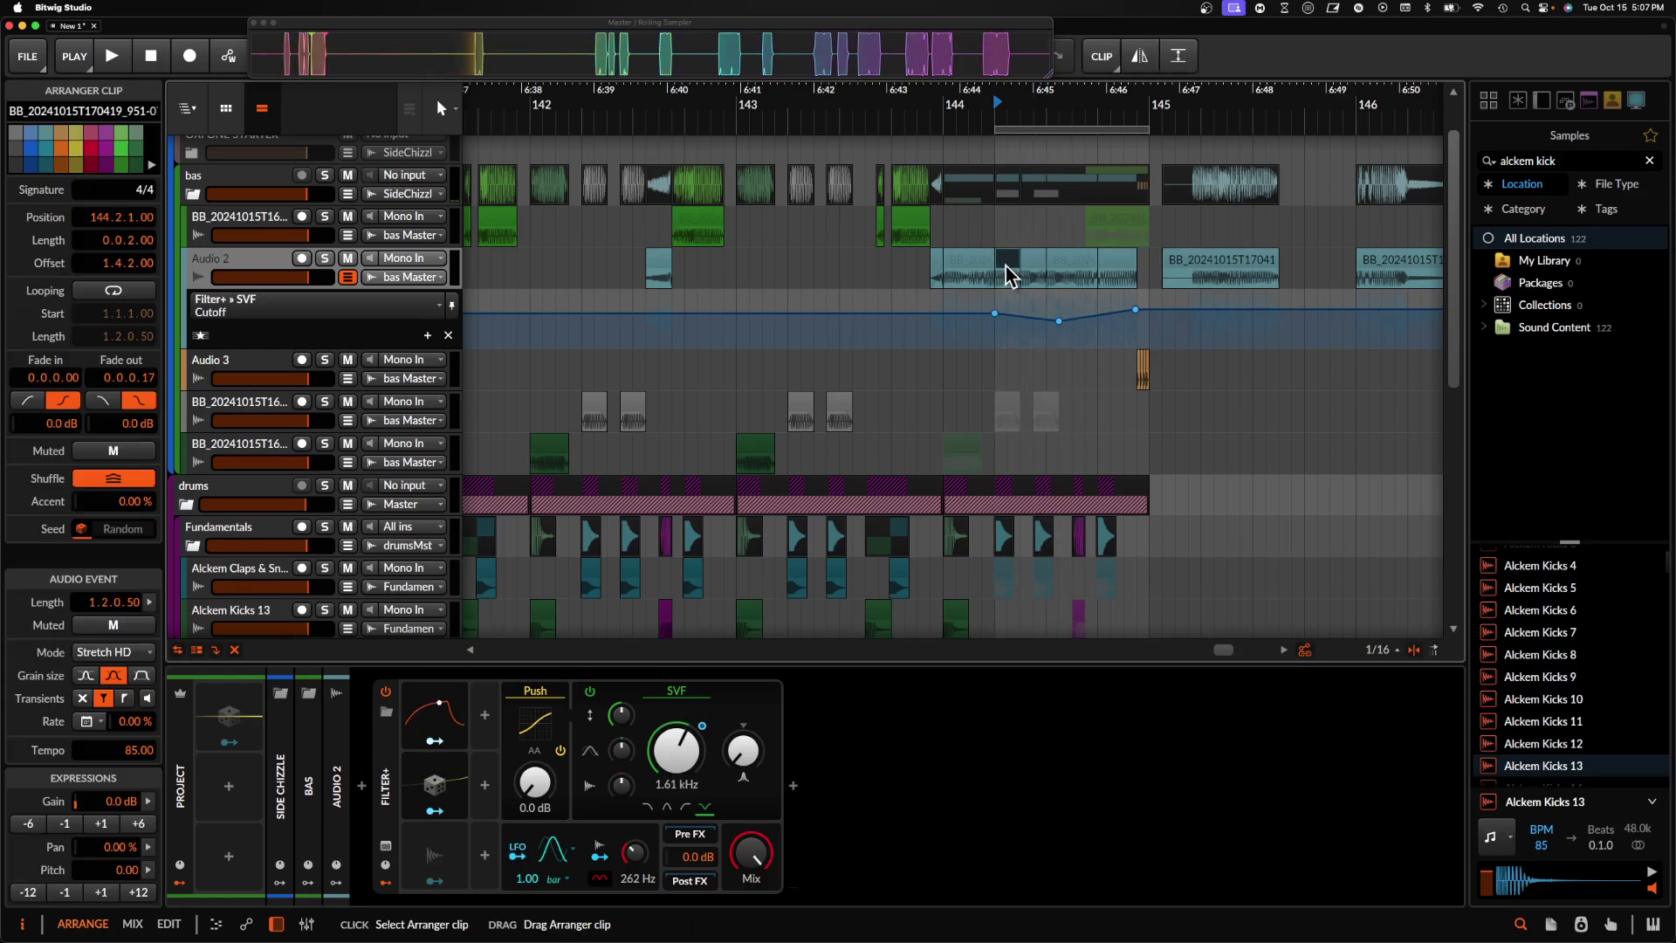
# - Listen to the fill and lower all three Filter+ cutoff automation points on Audio 2, bringing the last one to 1.31 kHz
pyautogui.press('space')
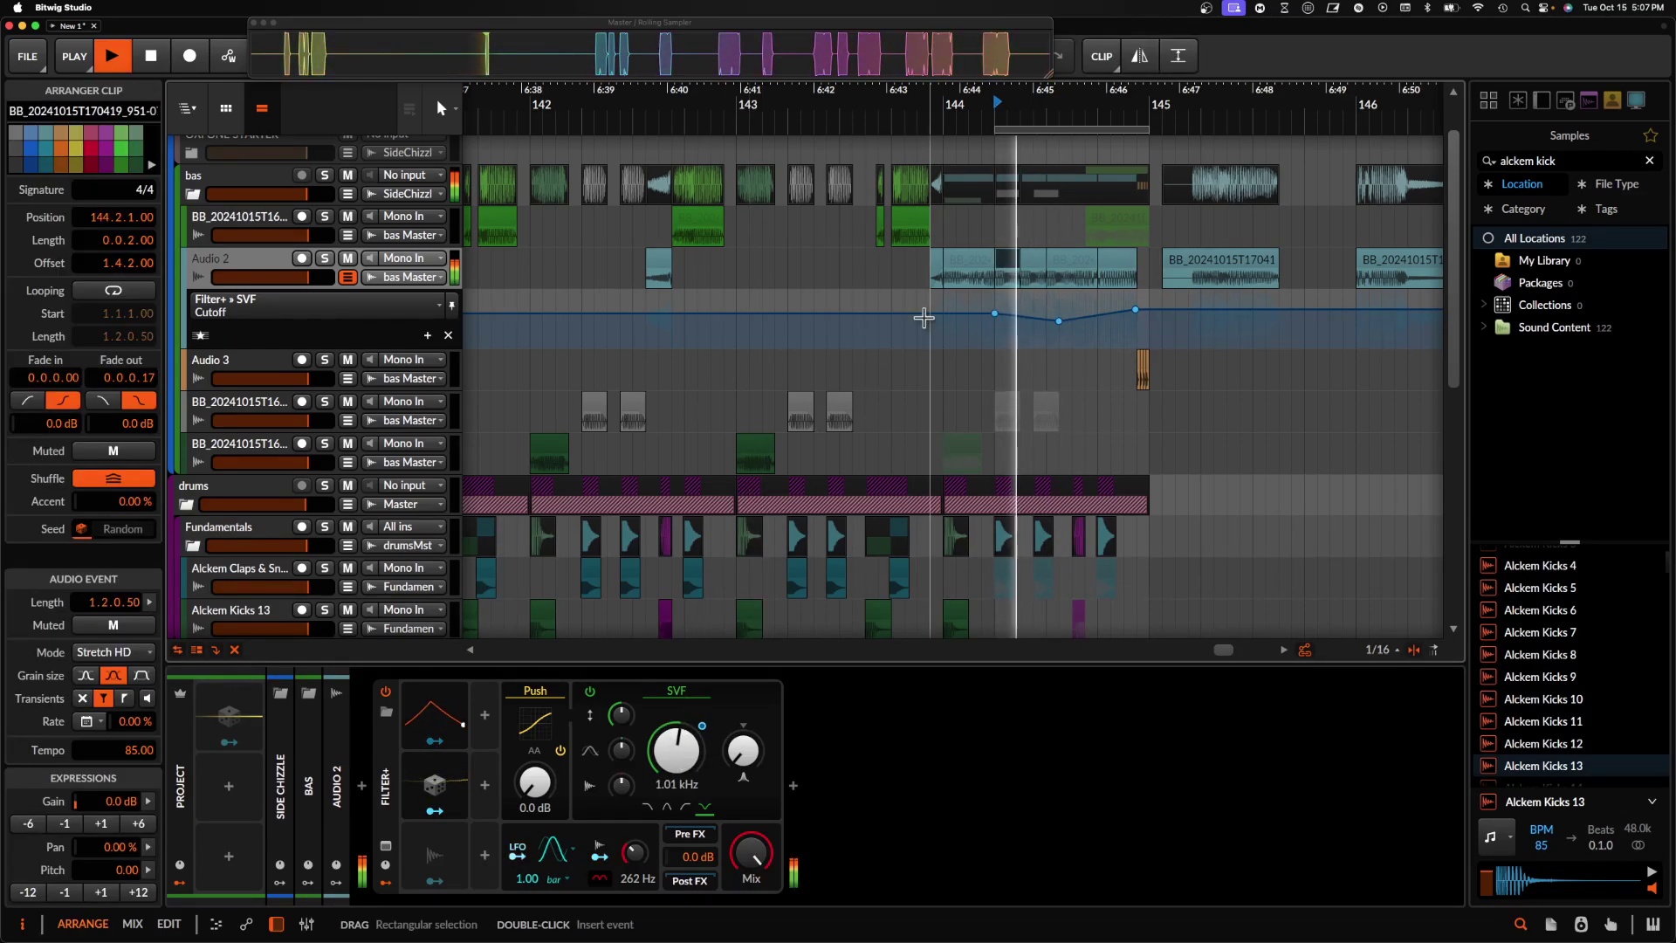
pyautogui.press('space')
pyautogui.click(1020, 356)
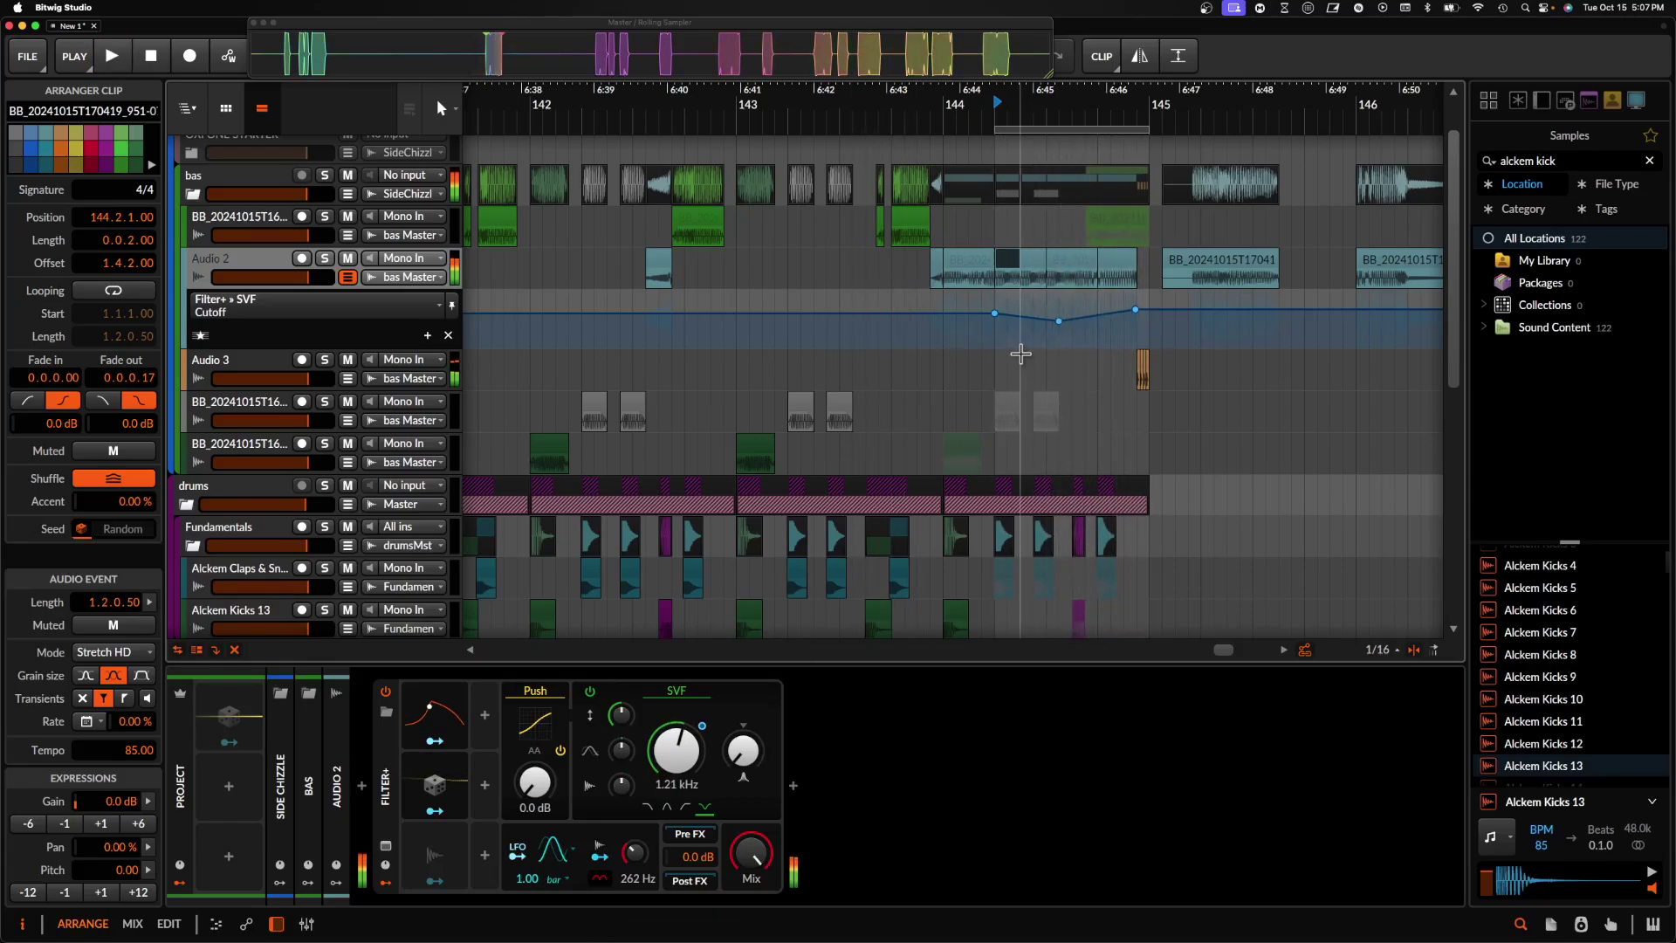
pyautogui.moveTo(1001, 321); pyautogui.dragTo(1135, 317)
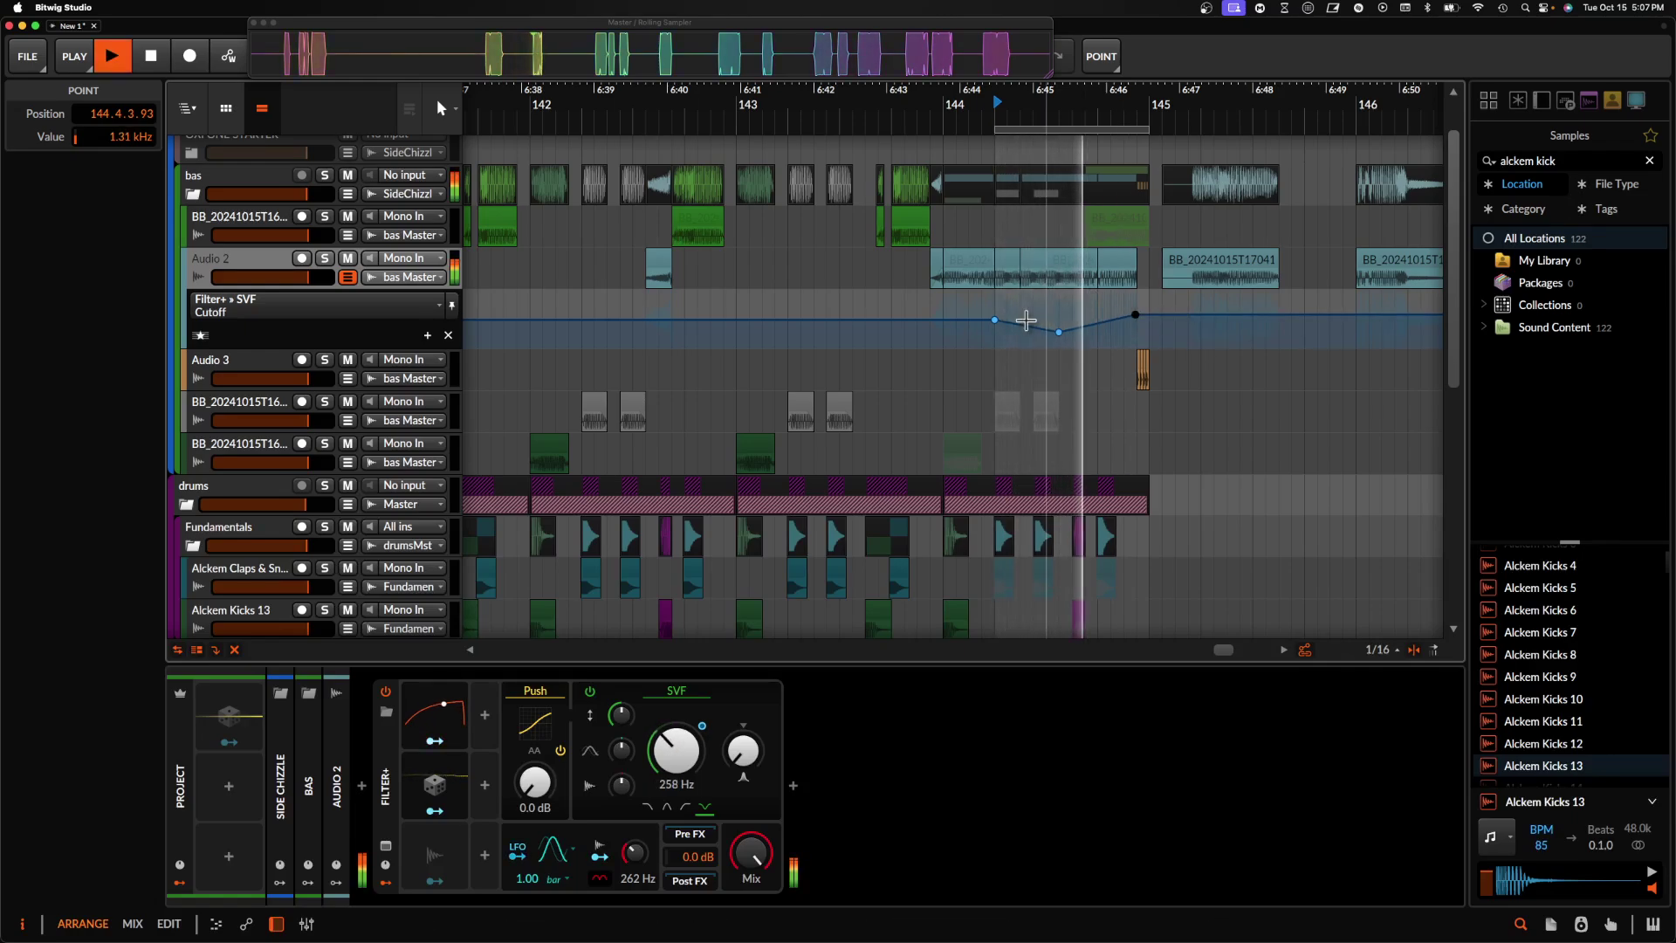
# - Set the Filter+ resonance to about 62% and its Push drive to about +5.3 dB while auditioning the fill
pyautogui.press('space')
pyautogui.moveTo(747, 766); pyautogui.dragTo(748, 710)
pyautogui.press('space')
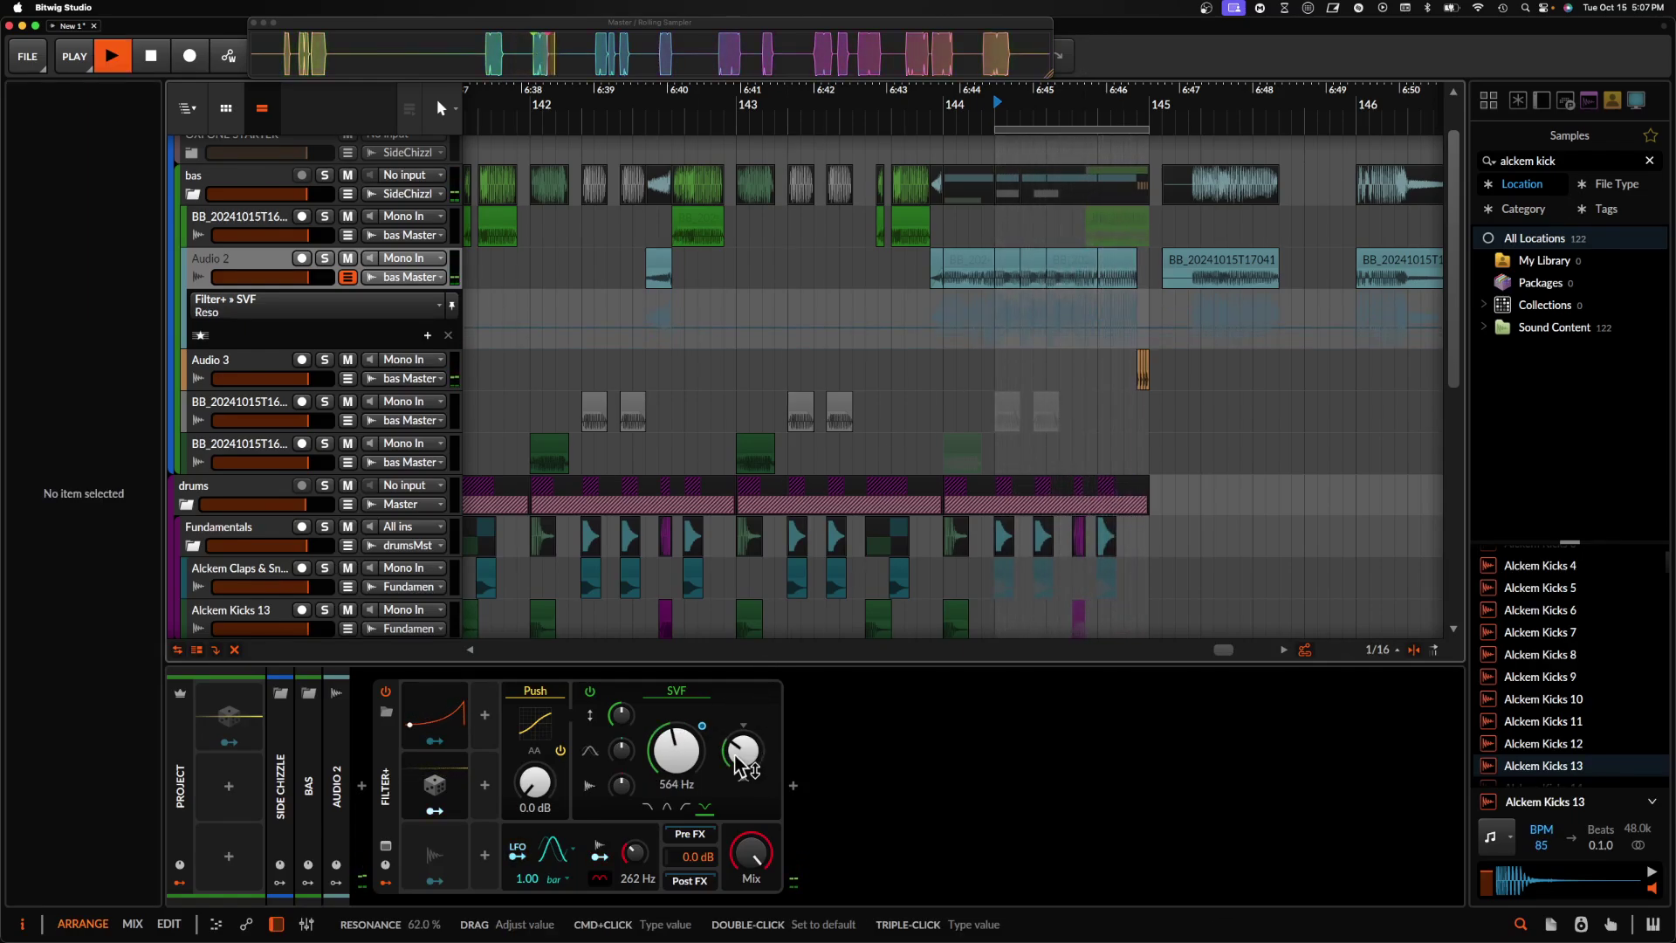
pyautogui.moveTo(535, 783)
pyautogui.mouseDown()
pyautogui.moveTo(535, 721)
pyautogui.moveTo(536, 761)
pyautogui.mouseUp()
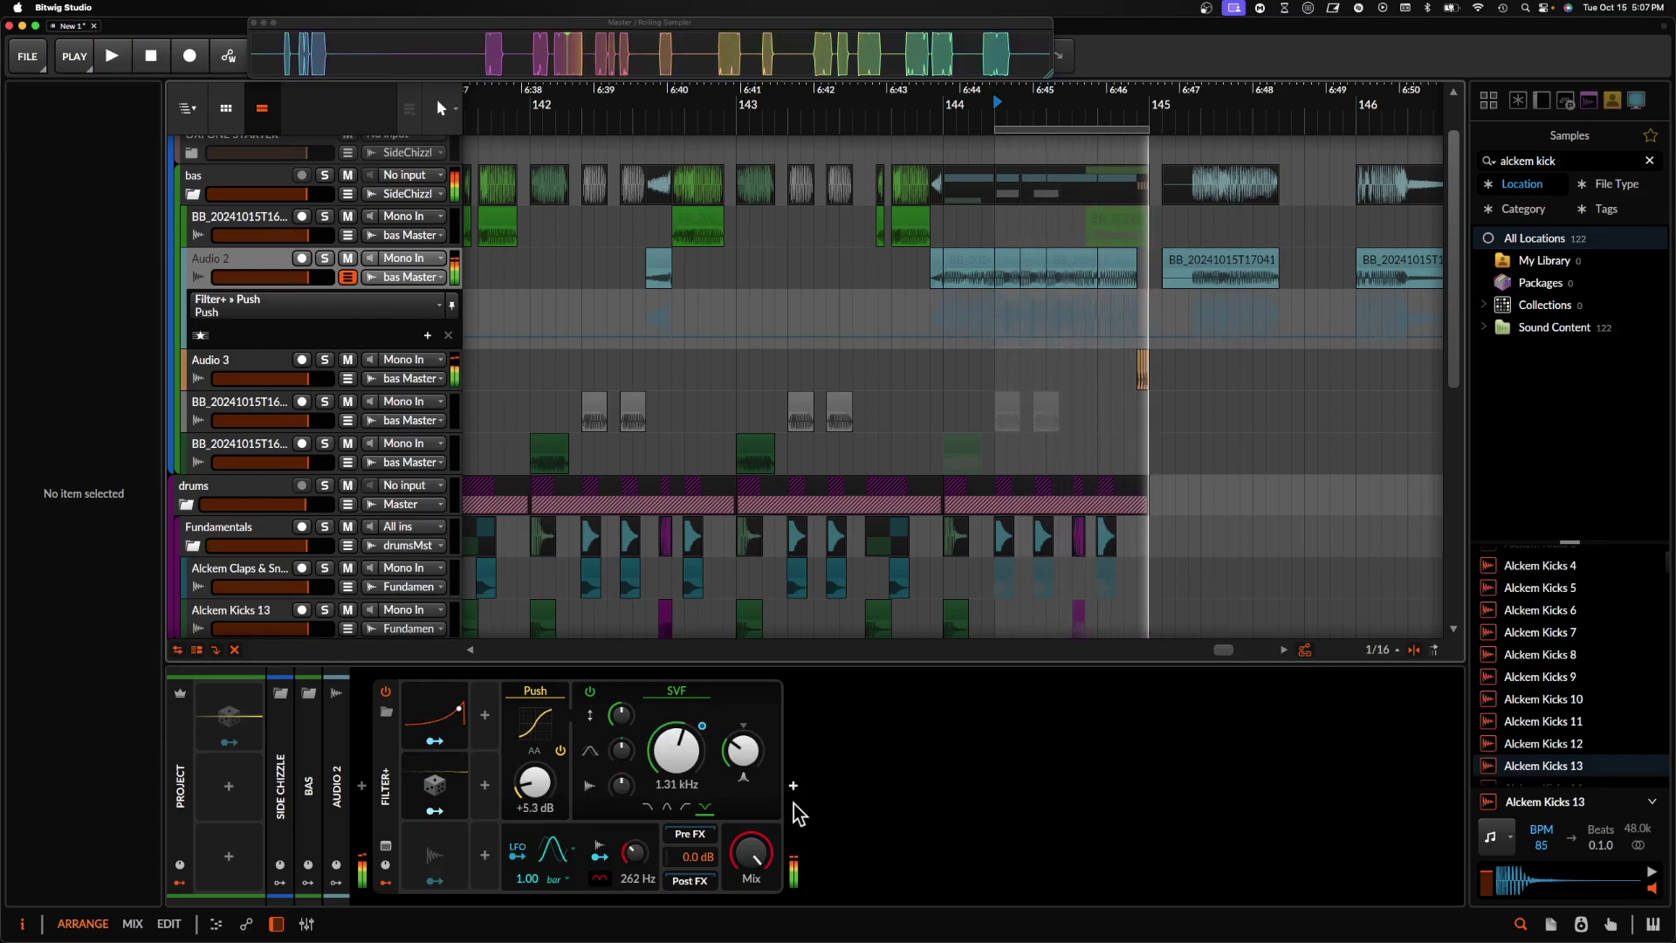
# - Add a Comb device after Filter+ on the Audio 2 track
pyautogui.click(793, 803)
pyautogui.write('COMB')
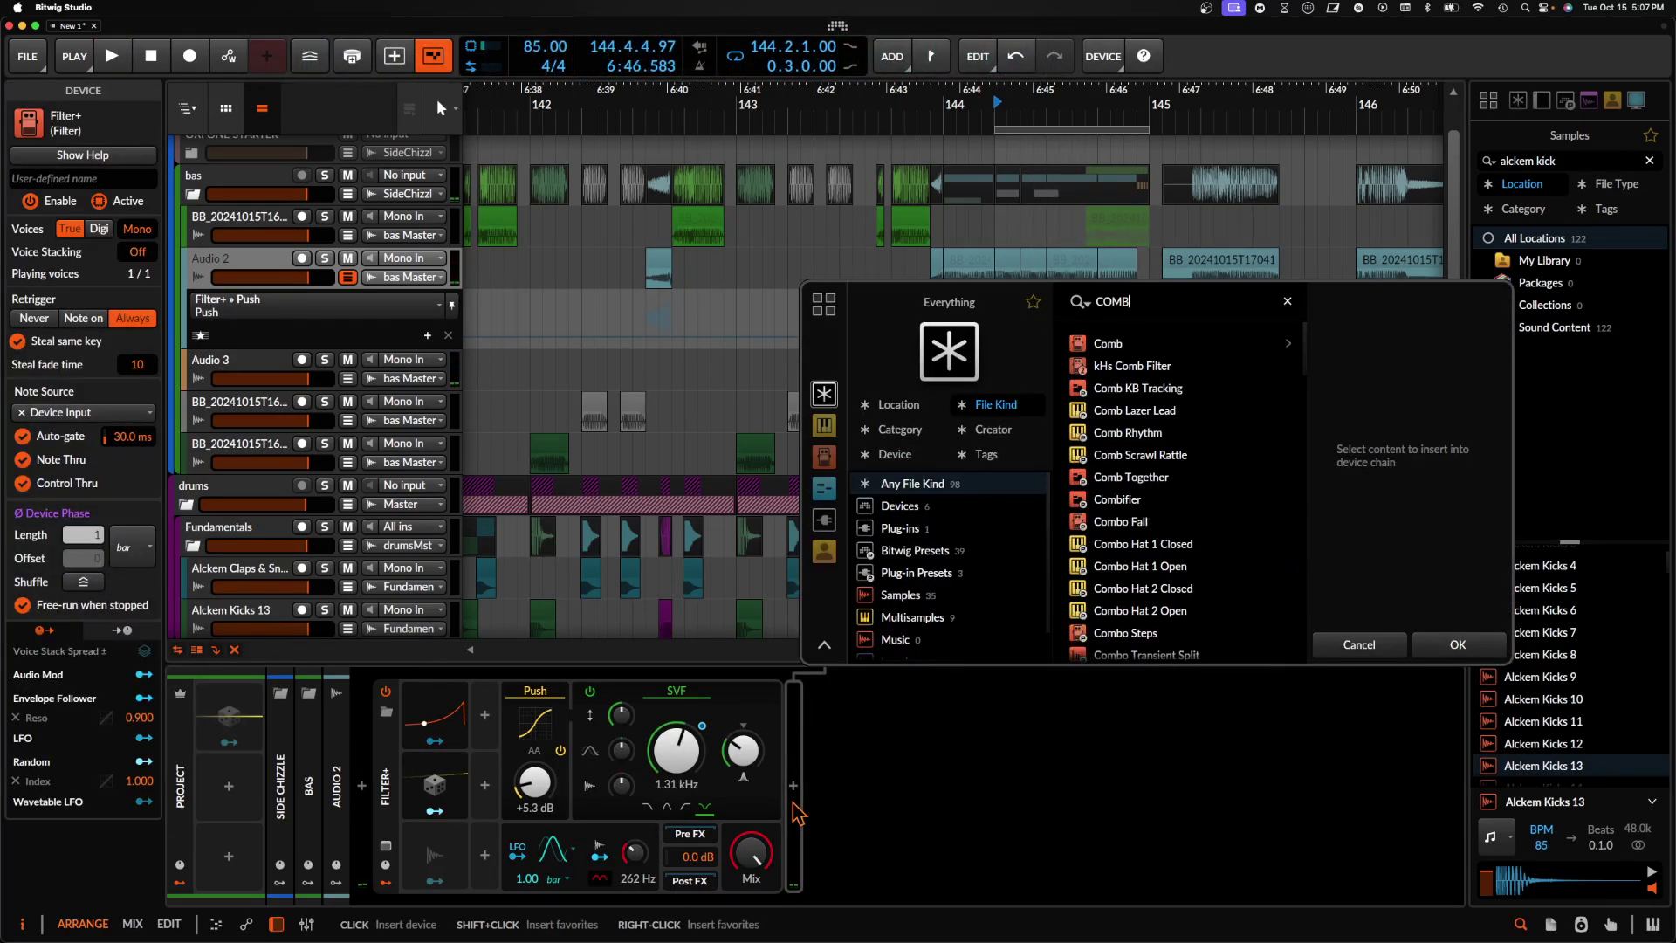
pyautogui.click(1103, 348)
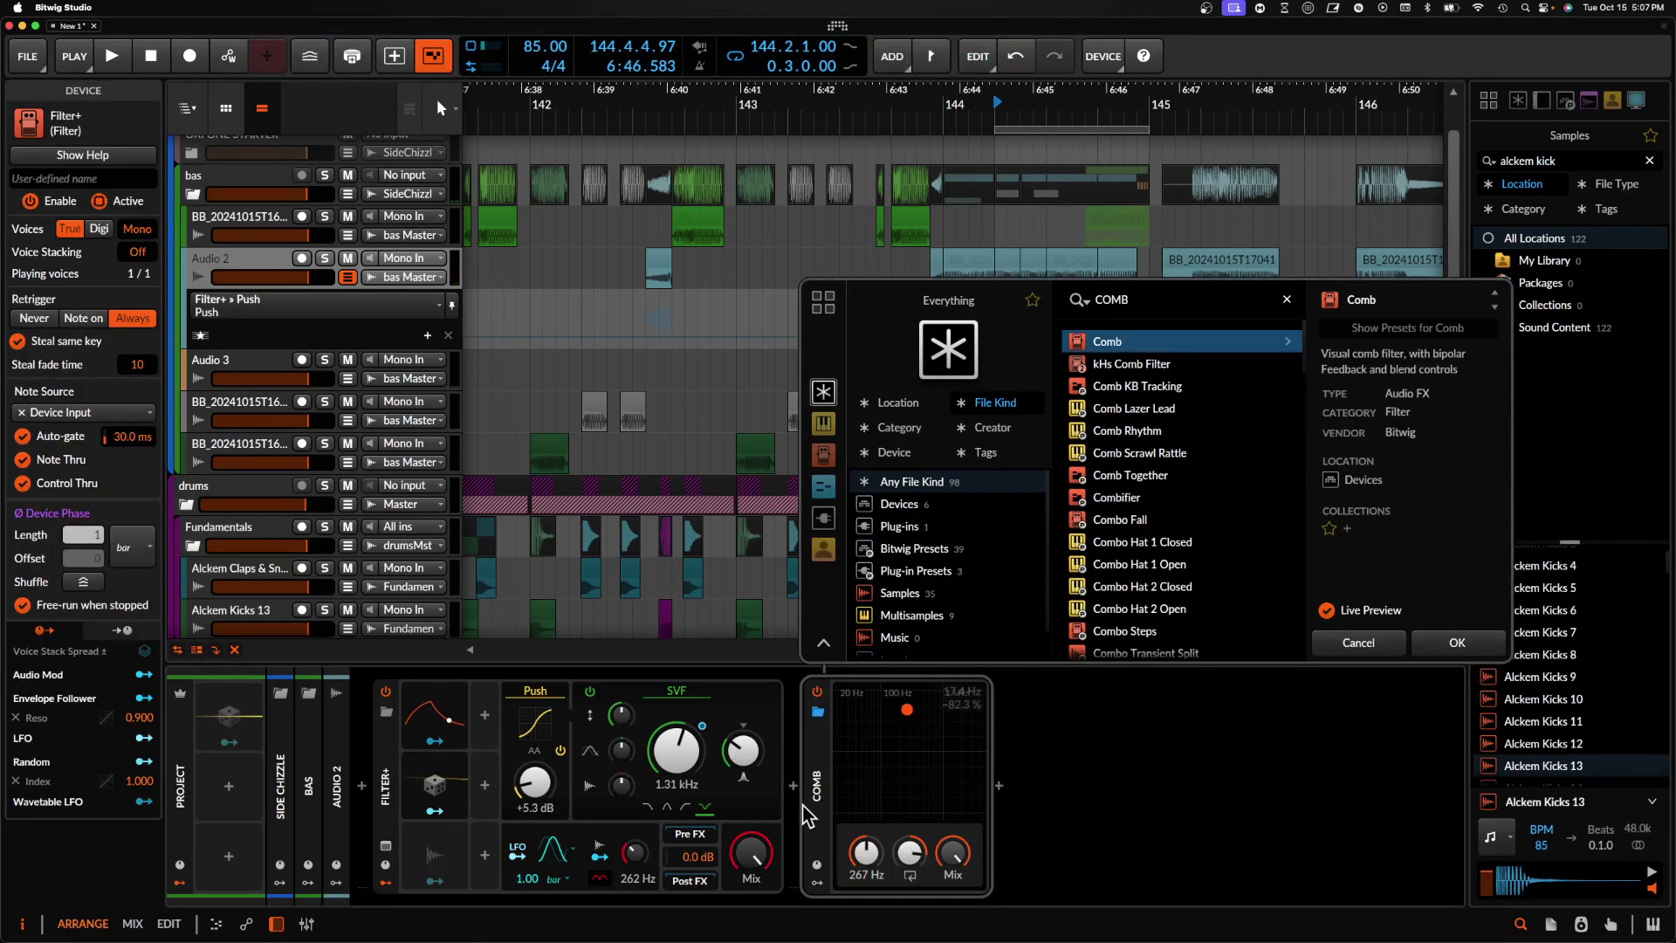
pyautogui.click(1434, 648)
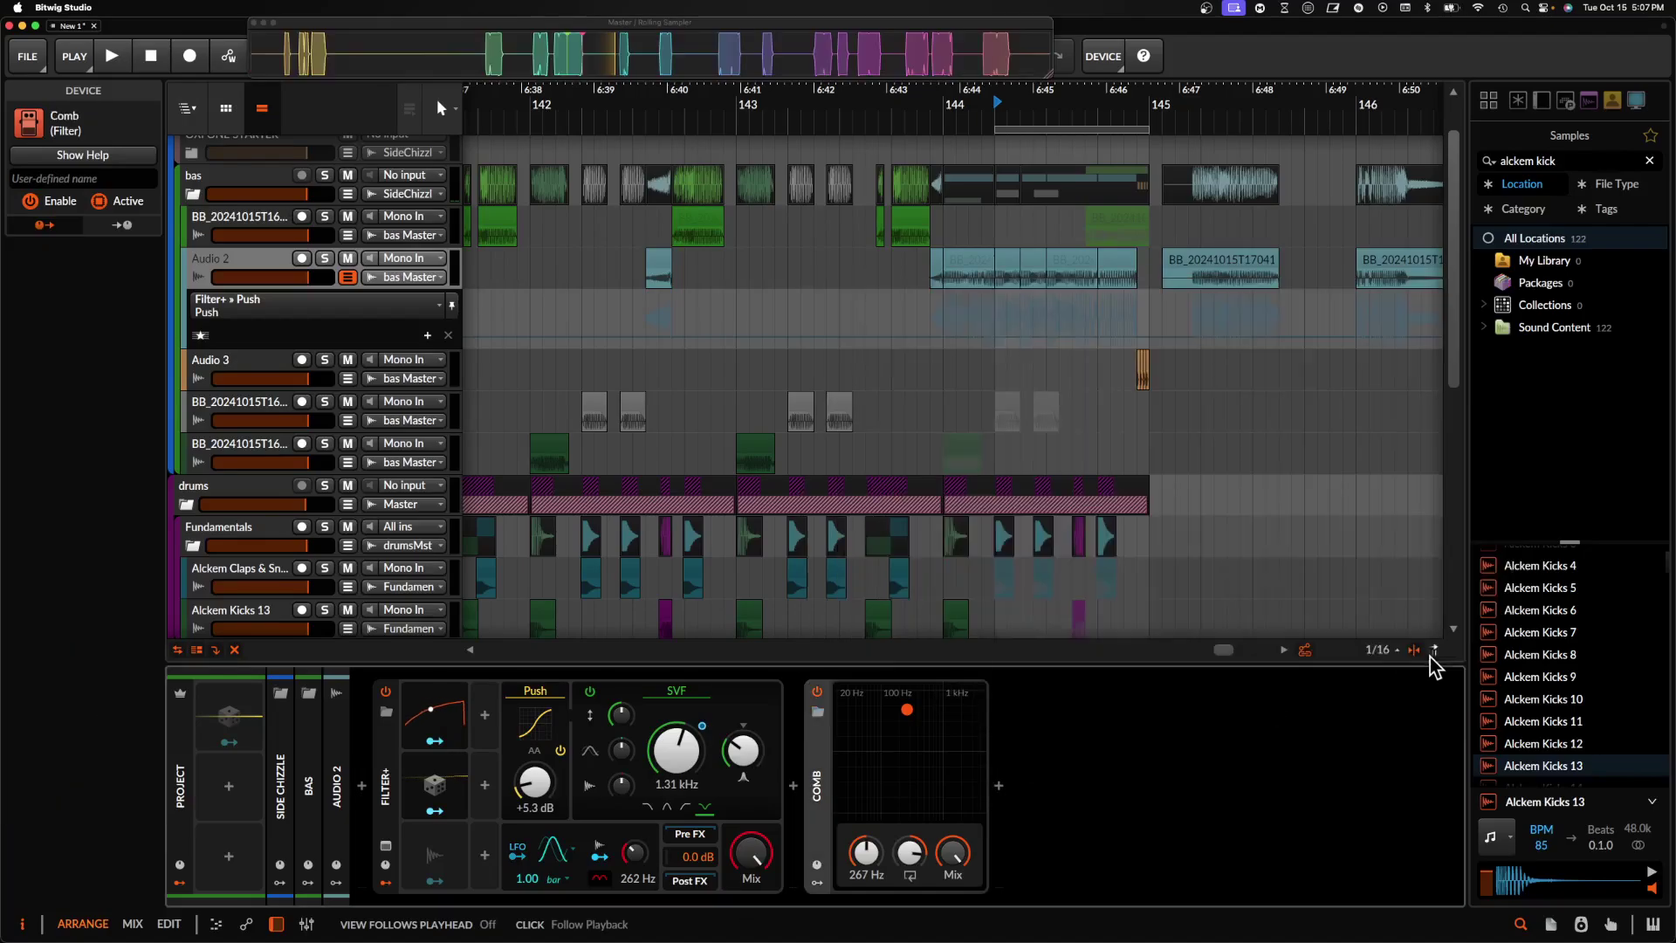
# - Insert a Multiband FX-2 between Filter+ and Comb, and move the Comb into its High band
pyautogui.click(795, 786)
pyautogui.write('FX')
pyautogui.click(1132, 432)
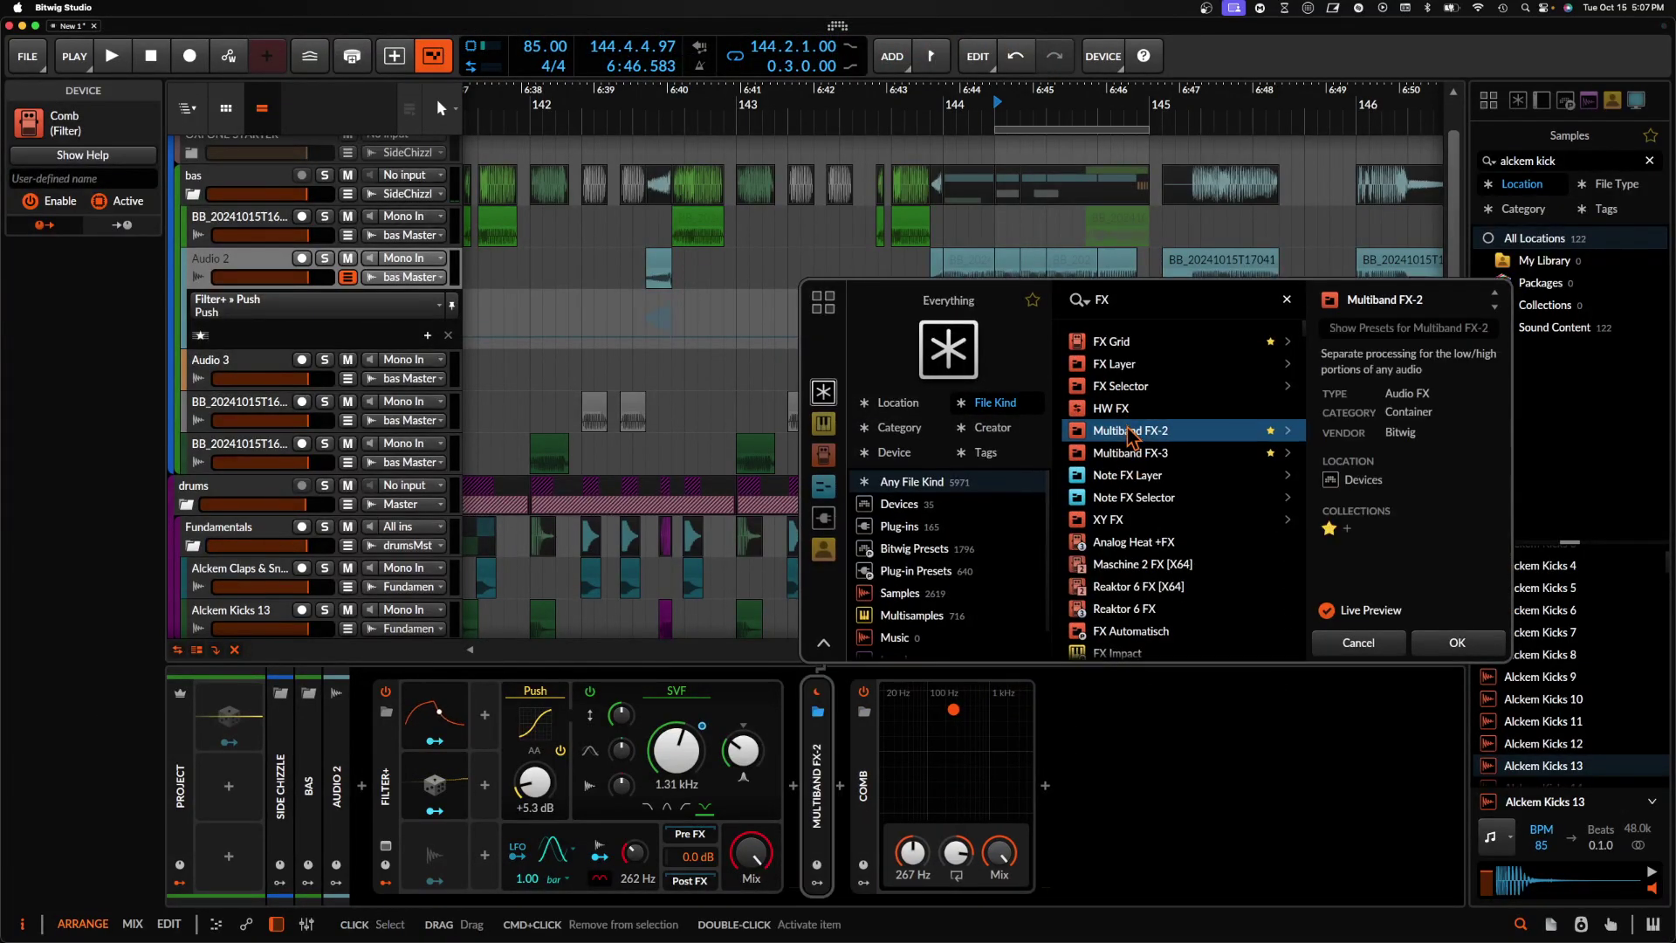
pyautogui.click(1446, 653)
pyautogui.click(824, 758)
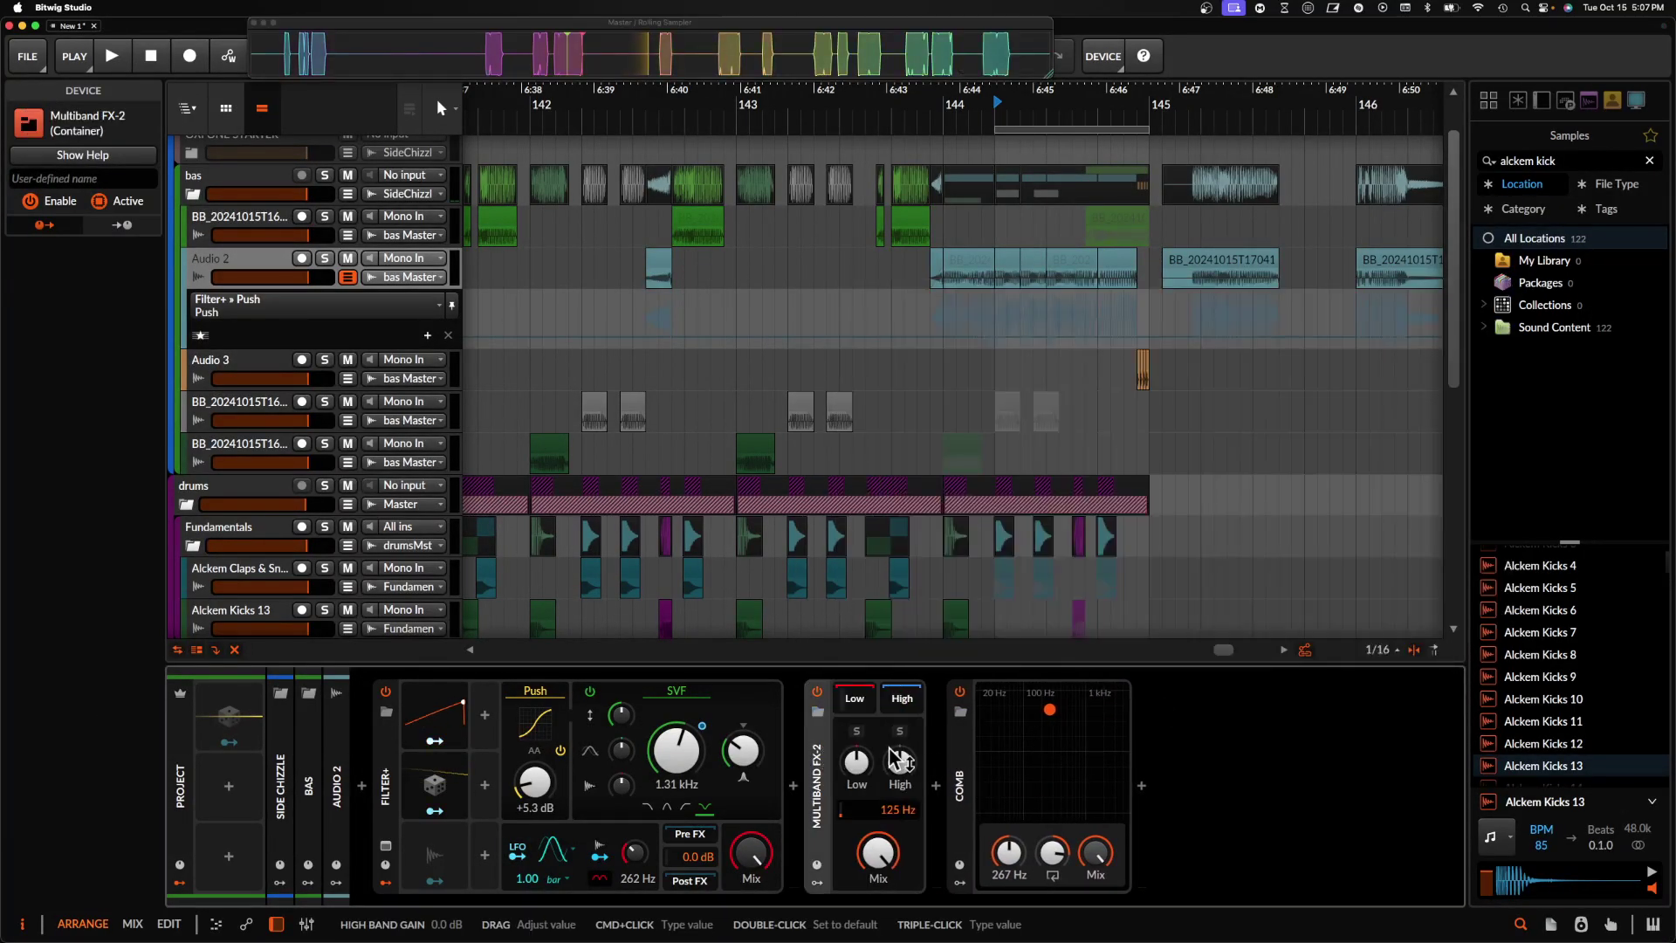
pyautogui.click(978, 737)
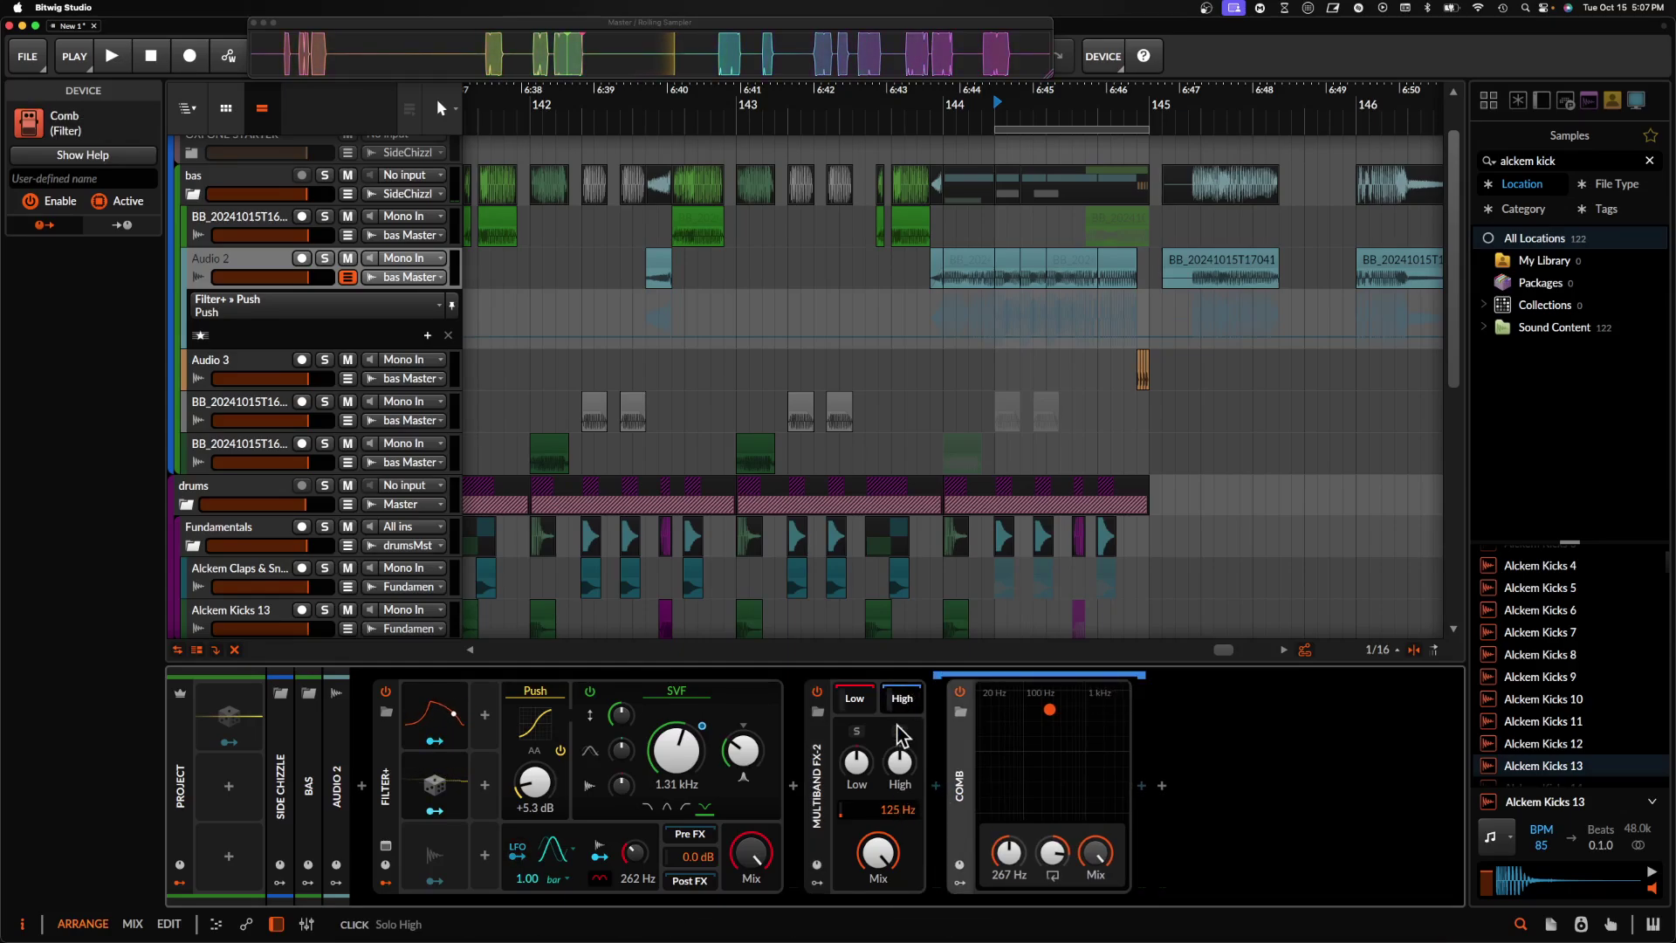
pyautogui.doubleClick(961, 791)
pyautogui.doubleClick(962, 772)
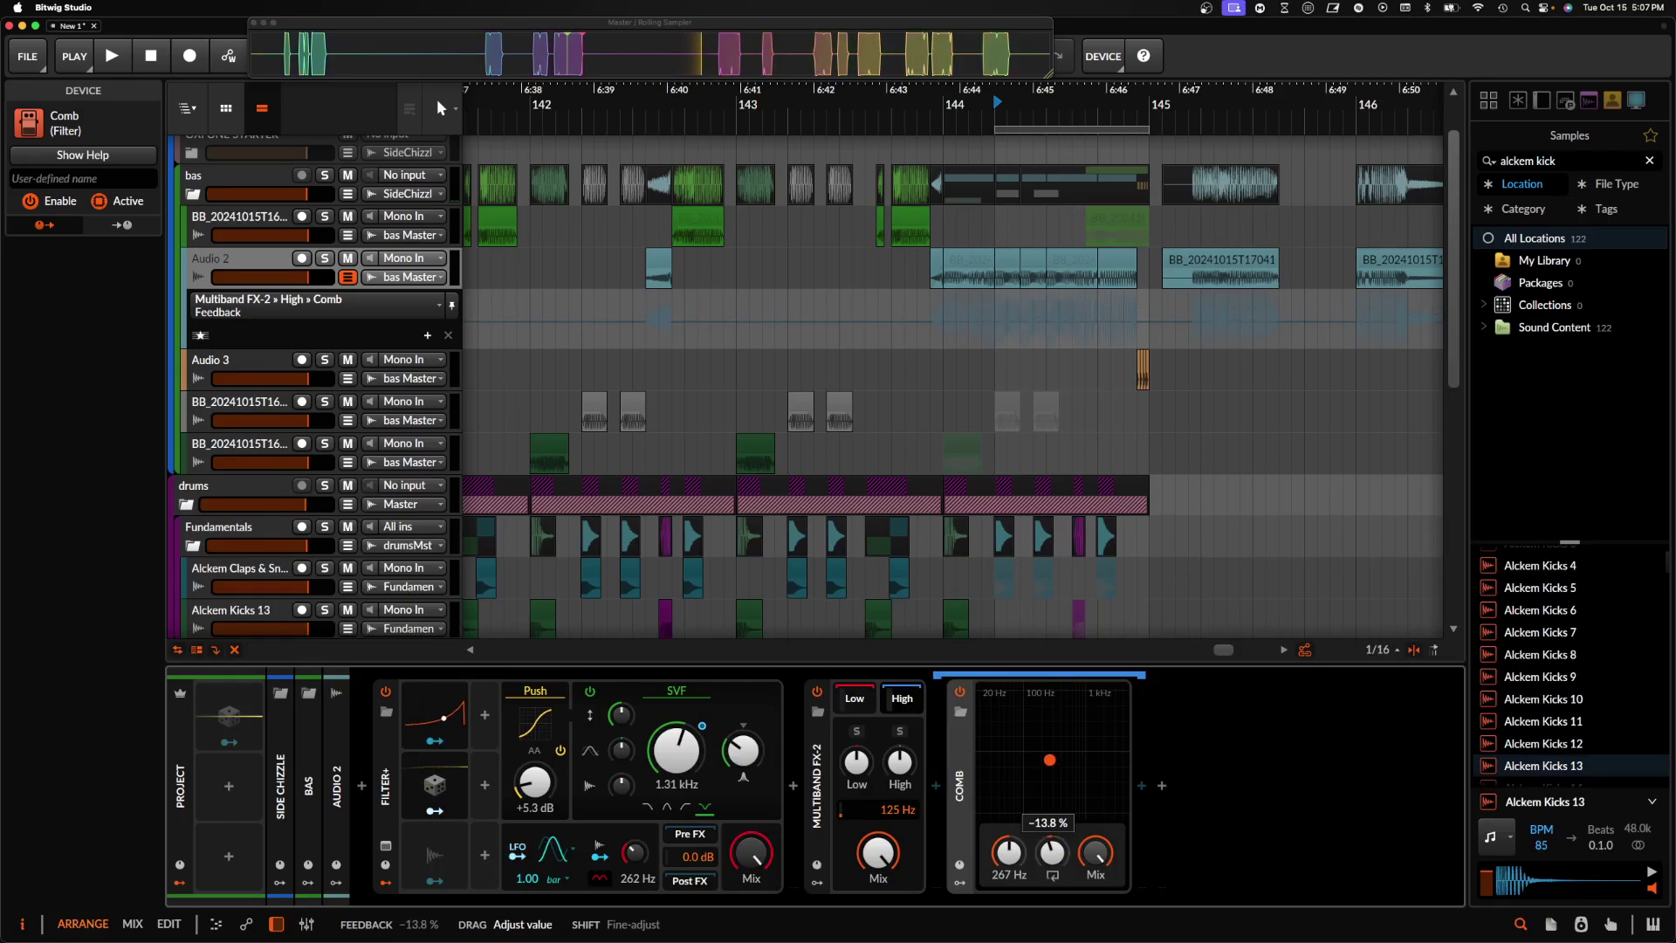
# - Add an LFO modulator to the Comb and map it to the comb Frequency with an amount of about ×3.694
pyautogui.click(961, 884)
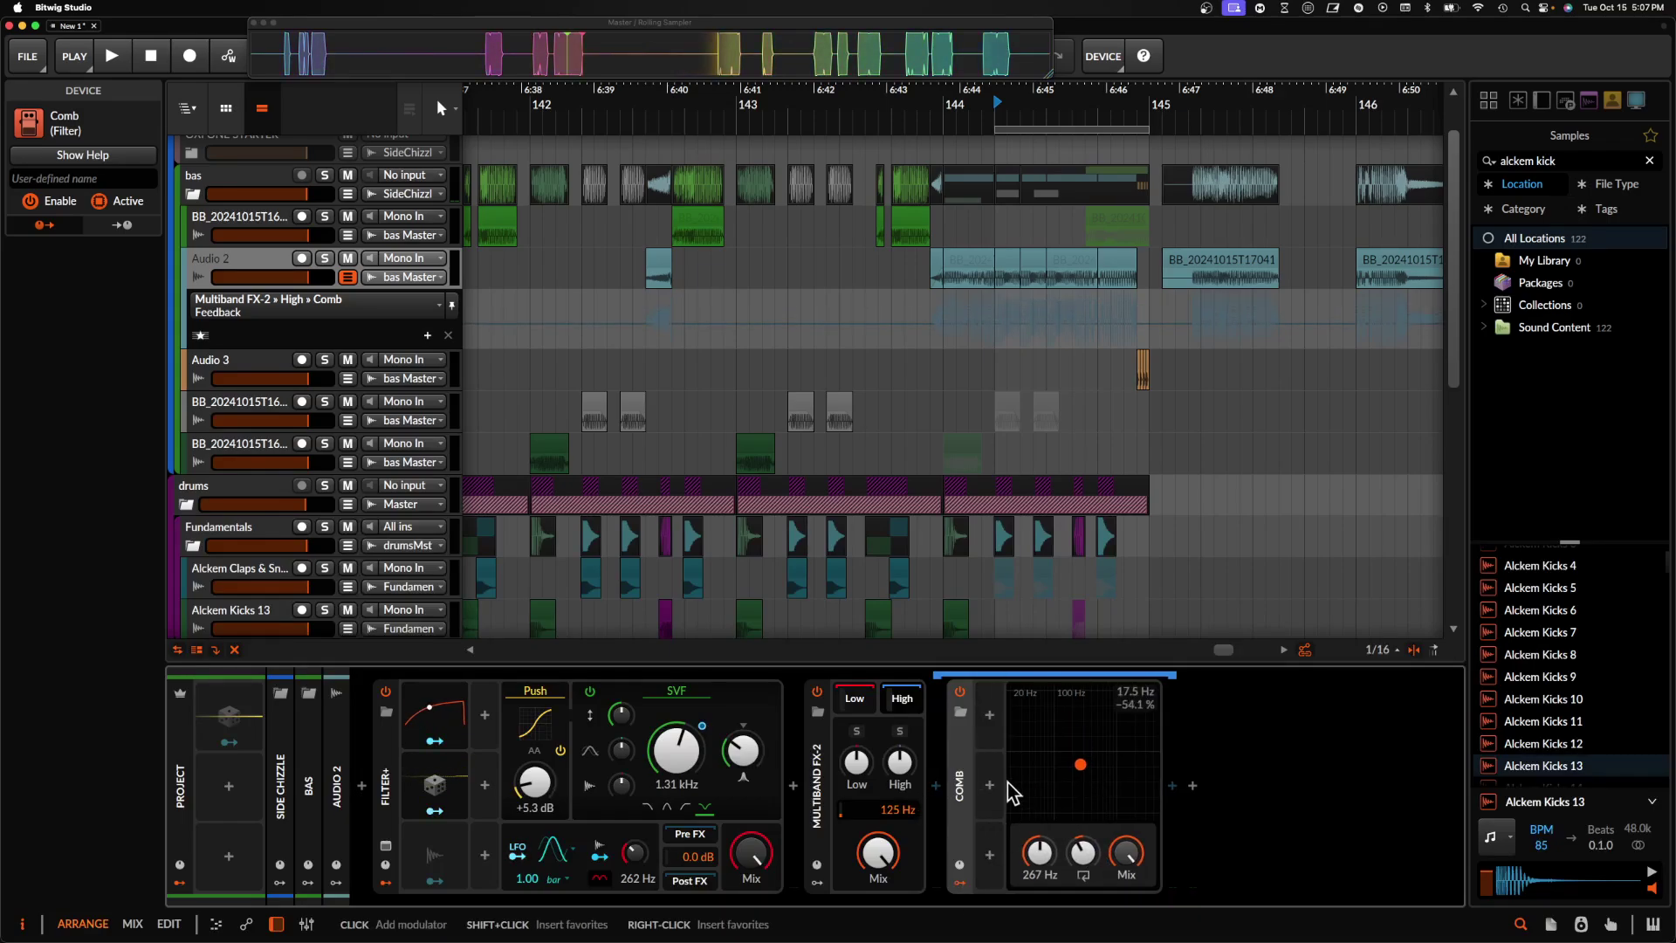
pyautogui.click(993, 723)
pyautogui.write('LFO')
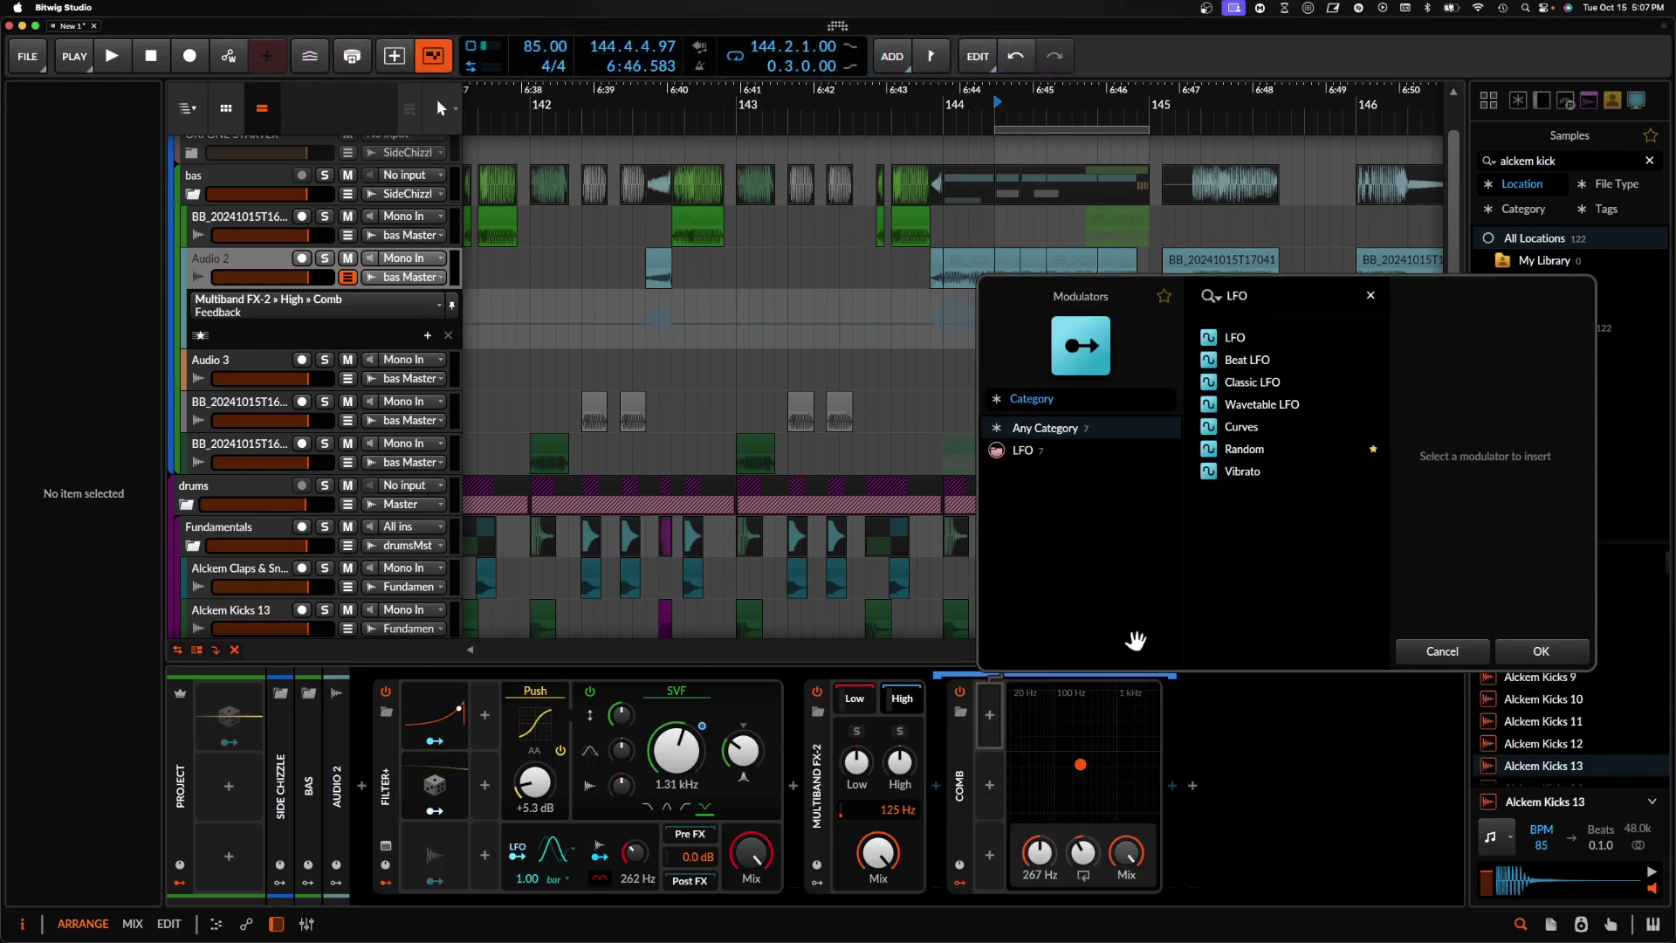
pyautogui.click(1232, 332)
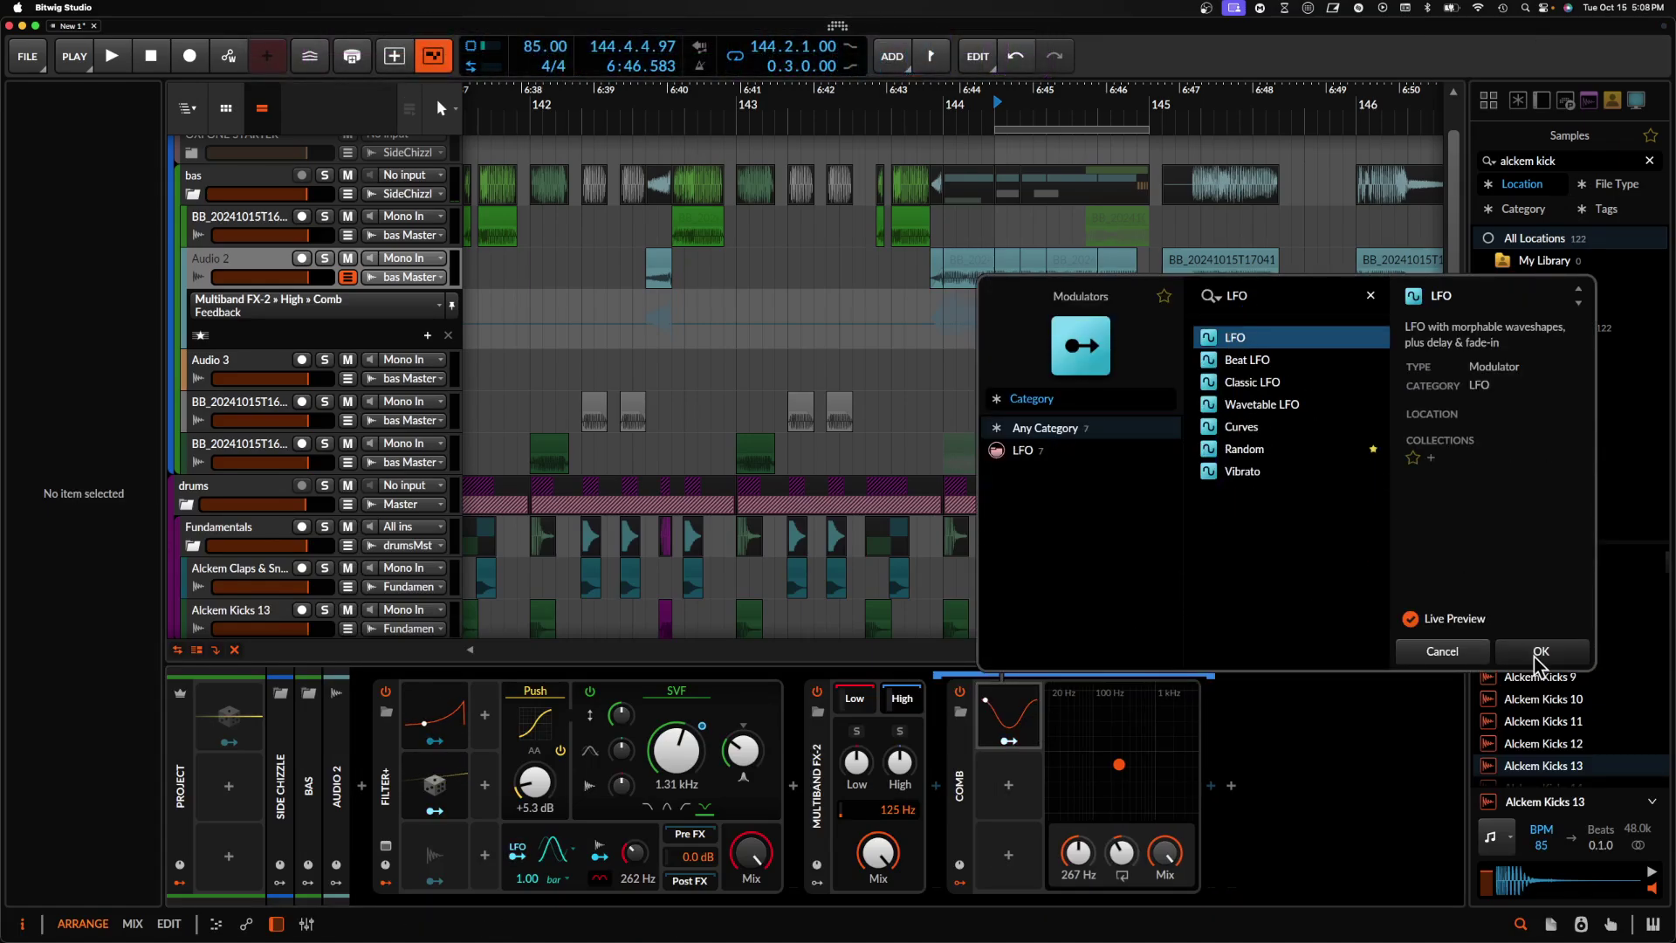
pyautogui.click(1538, 648)
pyautogui.moveTo(1079, 851); pyautogui.dragTo(1079, 845)
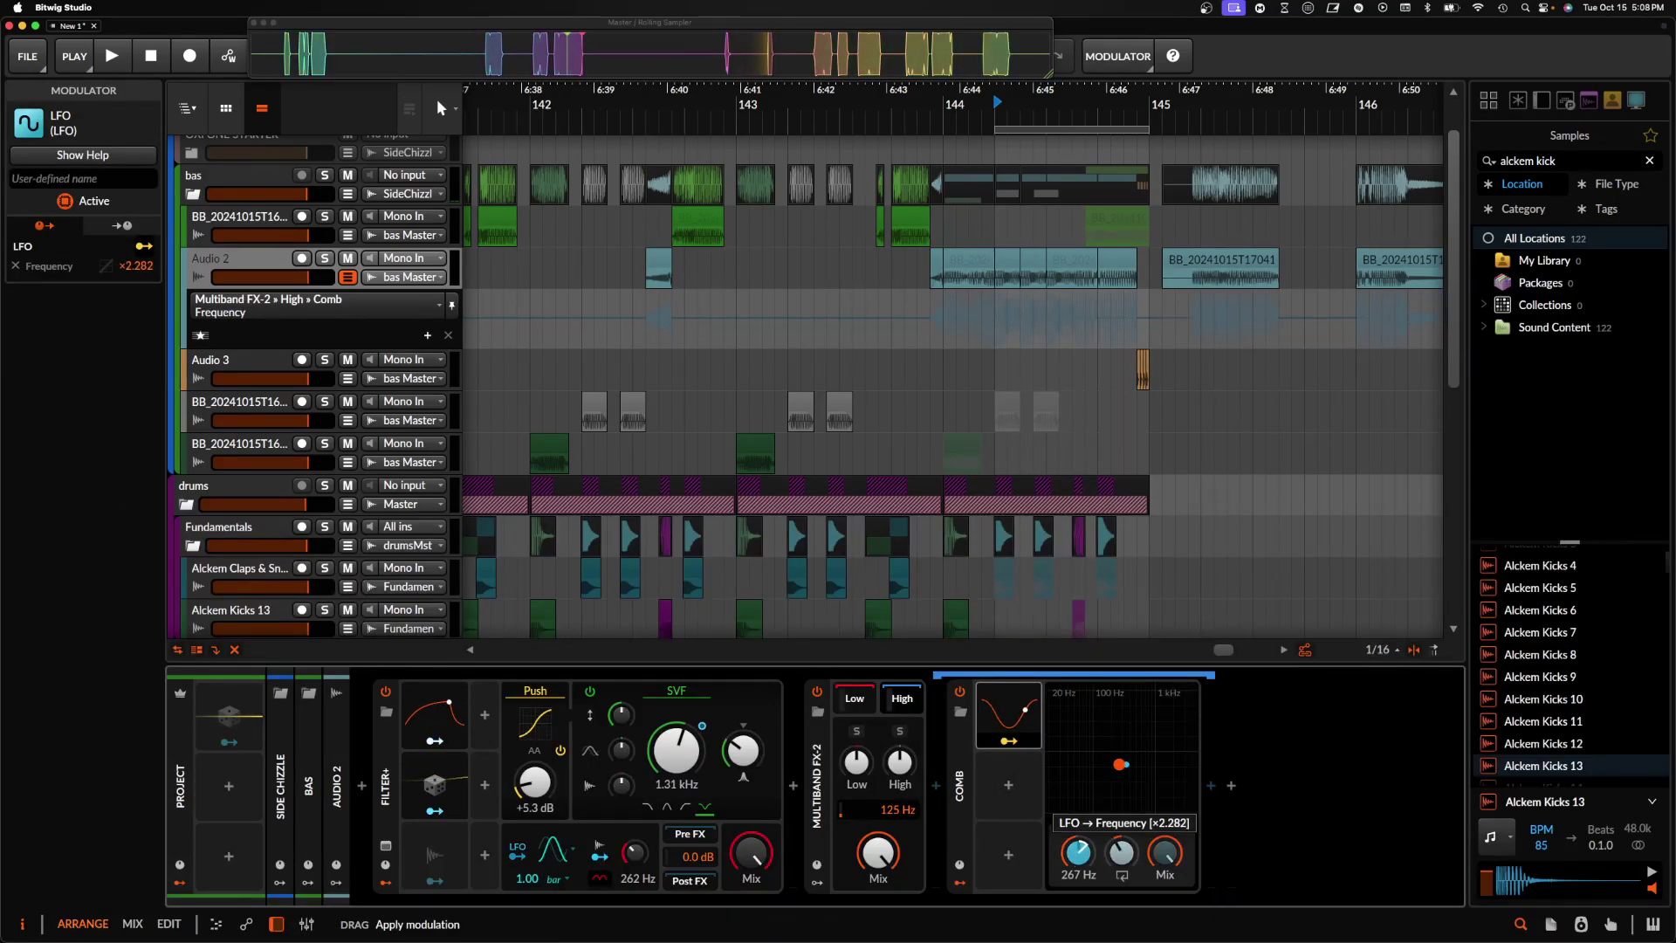
# - Set the Comb's LFO rate to about 0.38 Hz and its feedback to about 38.2% while listening to the fill
pyautogui.click(1007, 736)
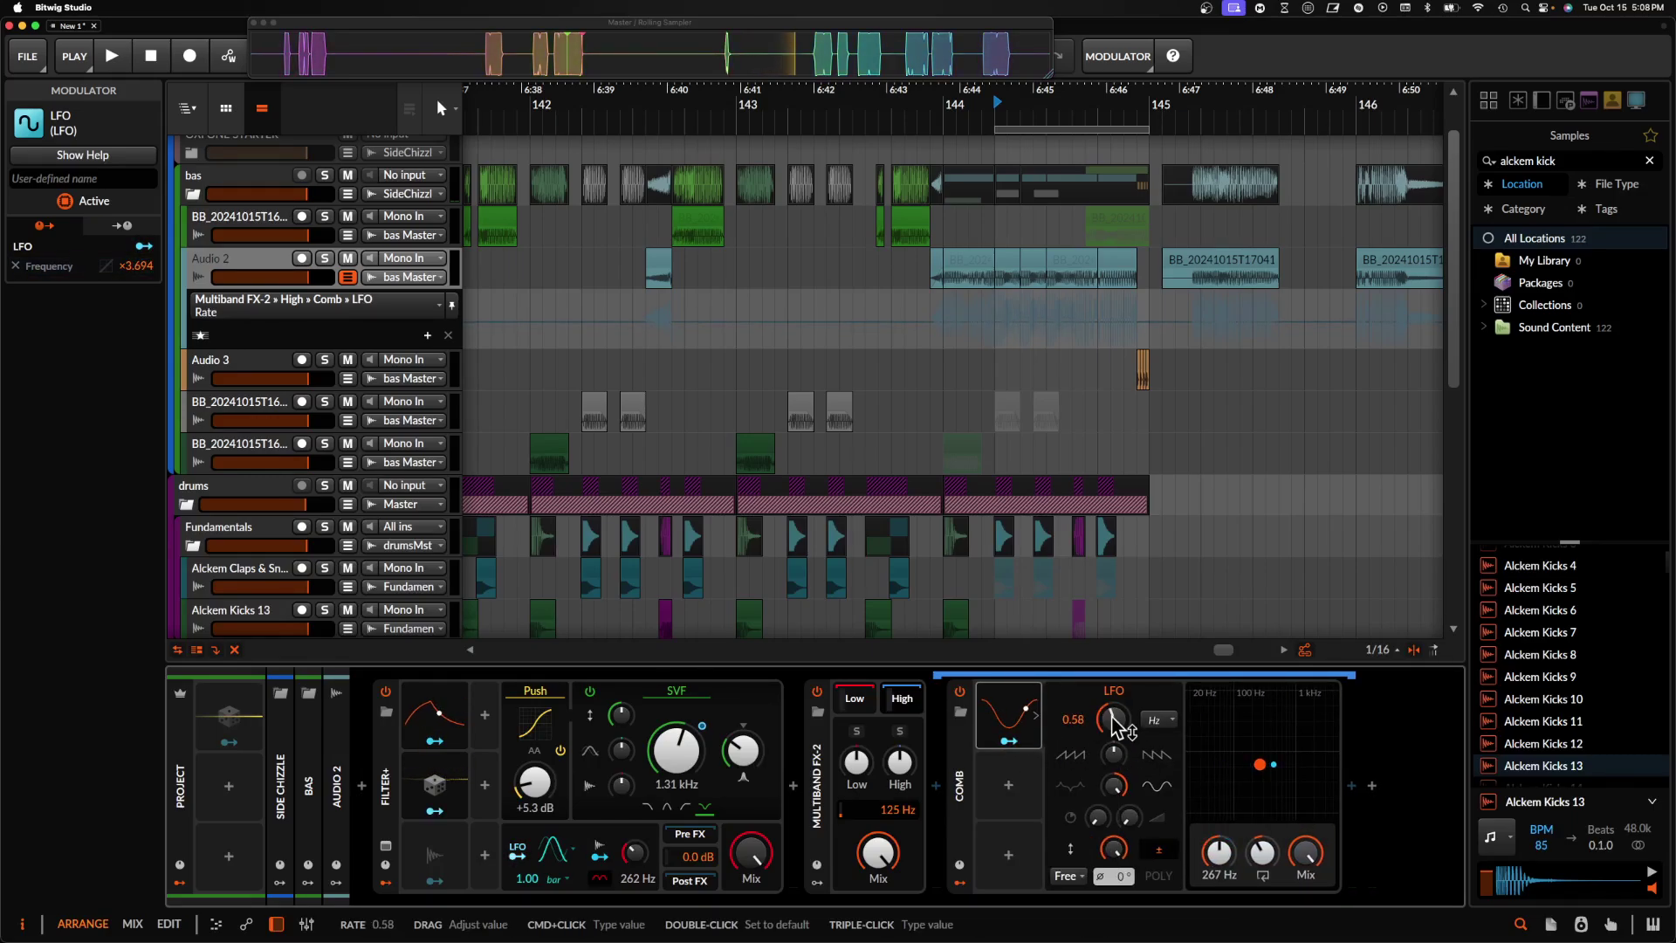
pyautogui.moveTo(1114, 717); pyautogui.dragTo(1114, 742)
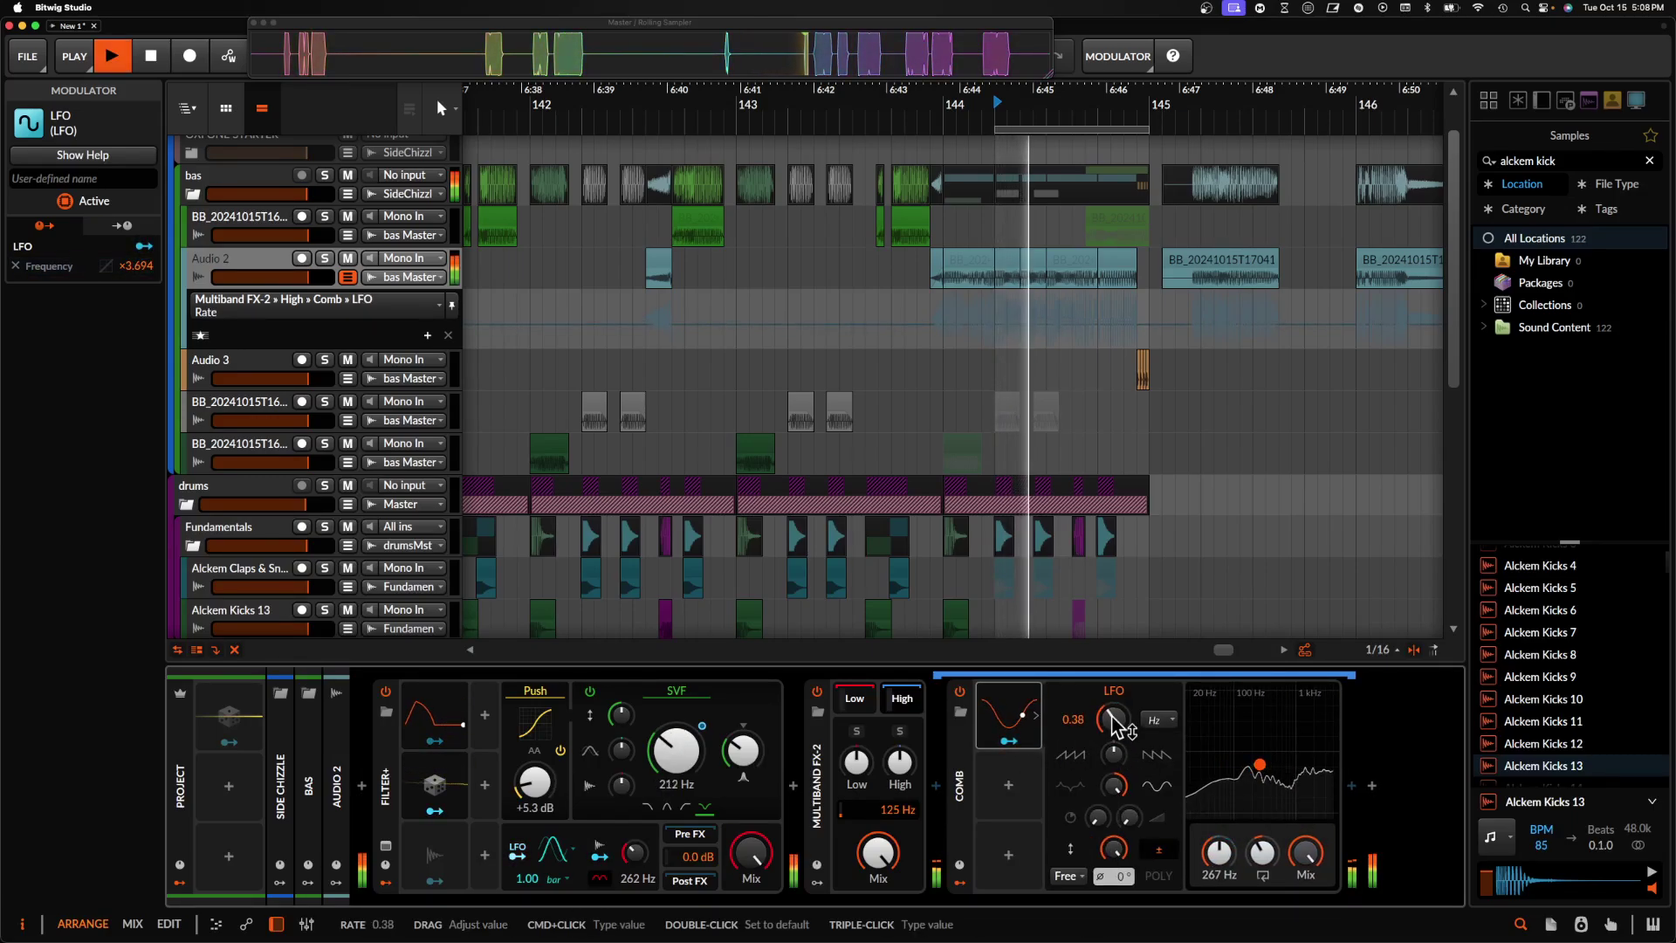
pyautogui.moveTo(1262, 852)
pyautogui.mouseDown()
pyautogui.moveTo(1262, 869)
pyautogui.moveTo(1264, 834)
pyautogui.mouseUp()
pyautogui.press('space')
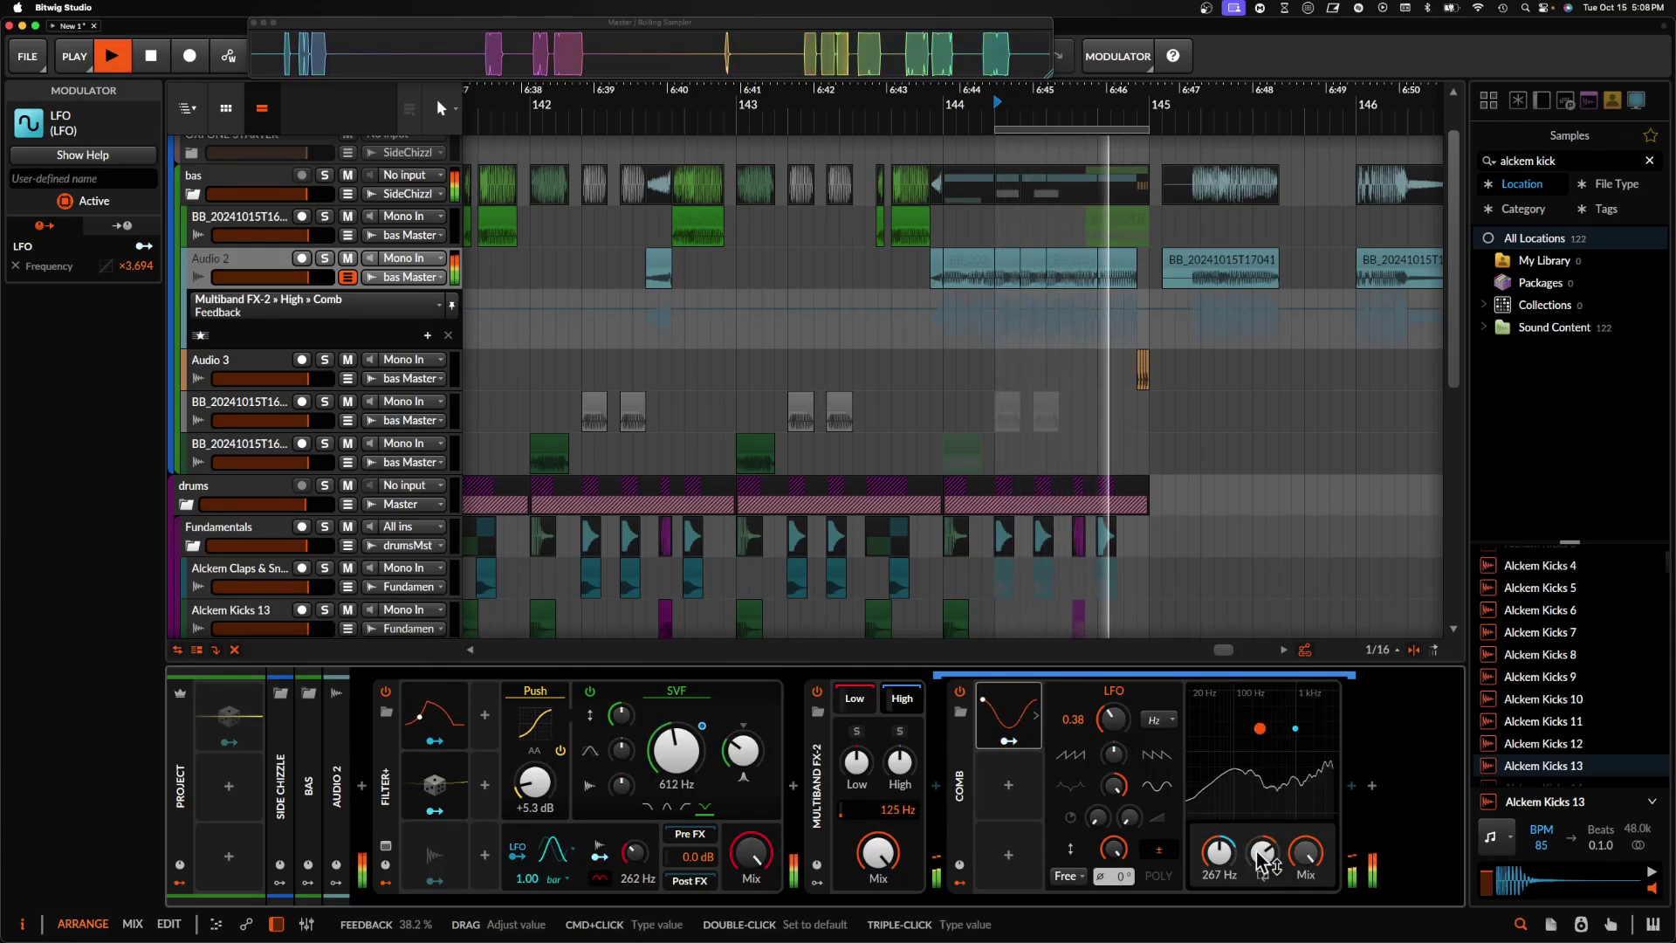
# - Collapse the Comb, Multiband FX-2 and Filter+ devices on Audio 2 and stop playback
pyautogui.doubleClick(962, 758)
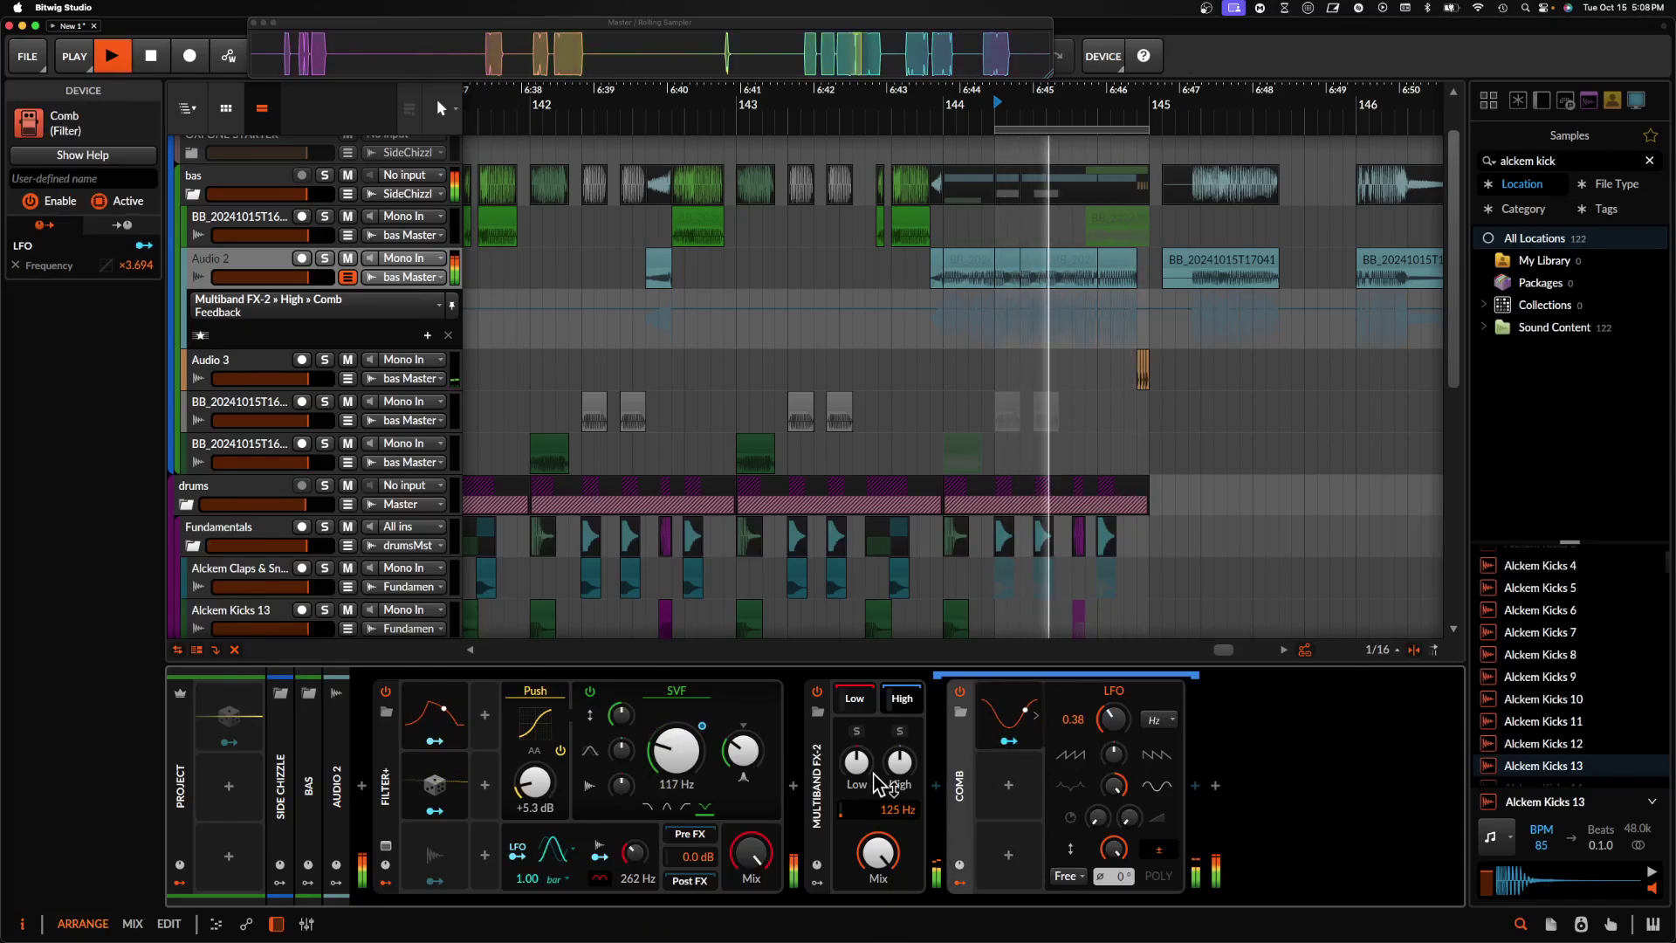
pyautogui.doubleClick(816, 768)
pyautogui.doubleClick(388, 748)
pyautogui.press('space')
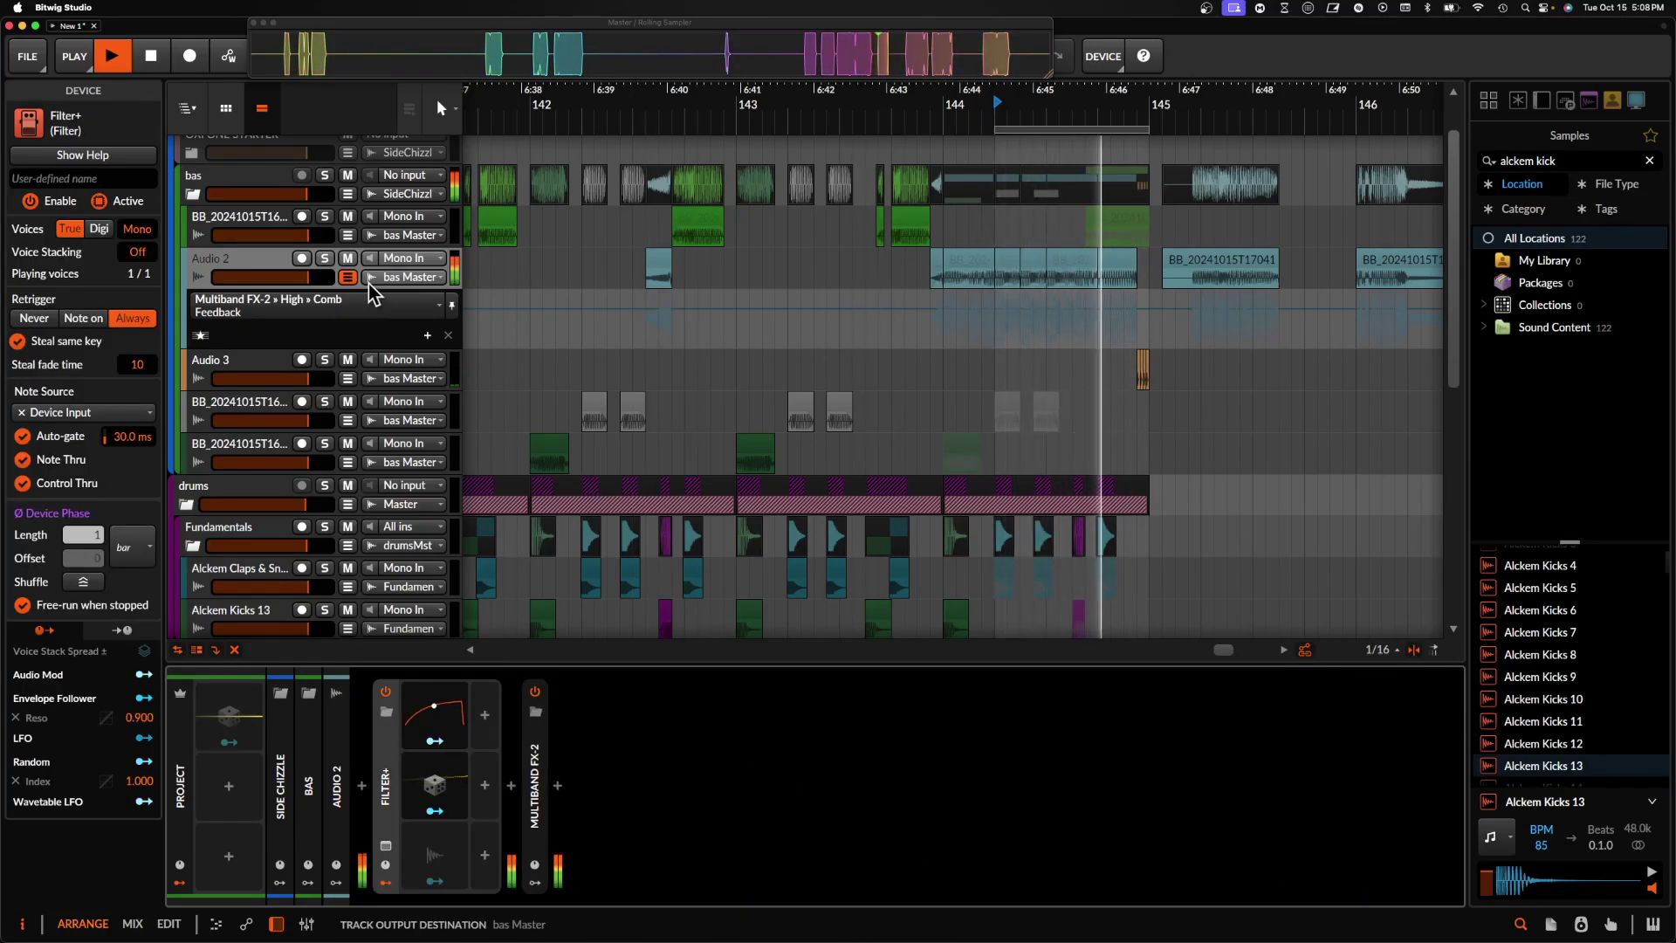
pyautogui.press('space')
# - Set the loop region to start at 129.1 with a length of 16 bars and play from 129.1
pyautogui.scroll(-5, 871, 207)
pyautogui.scroll(-6, 864, 187)
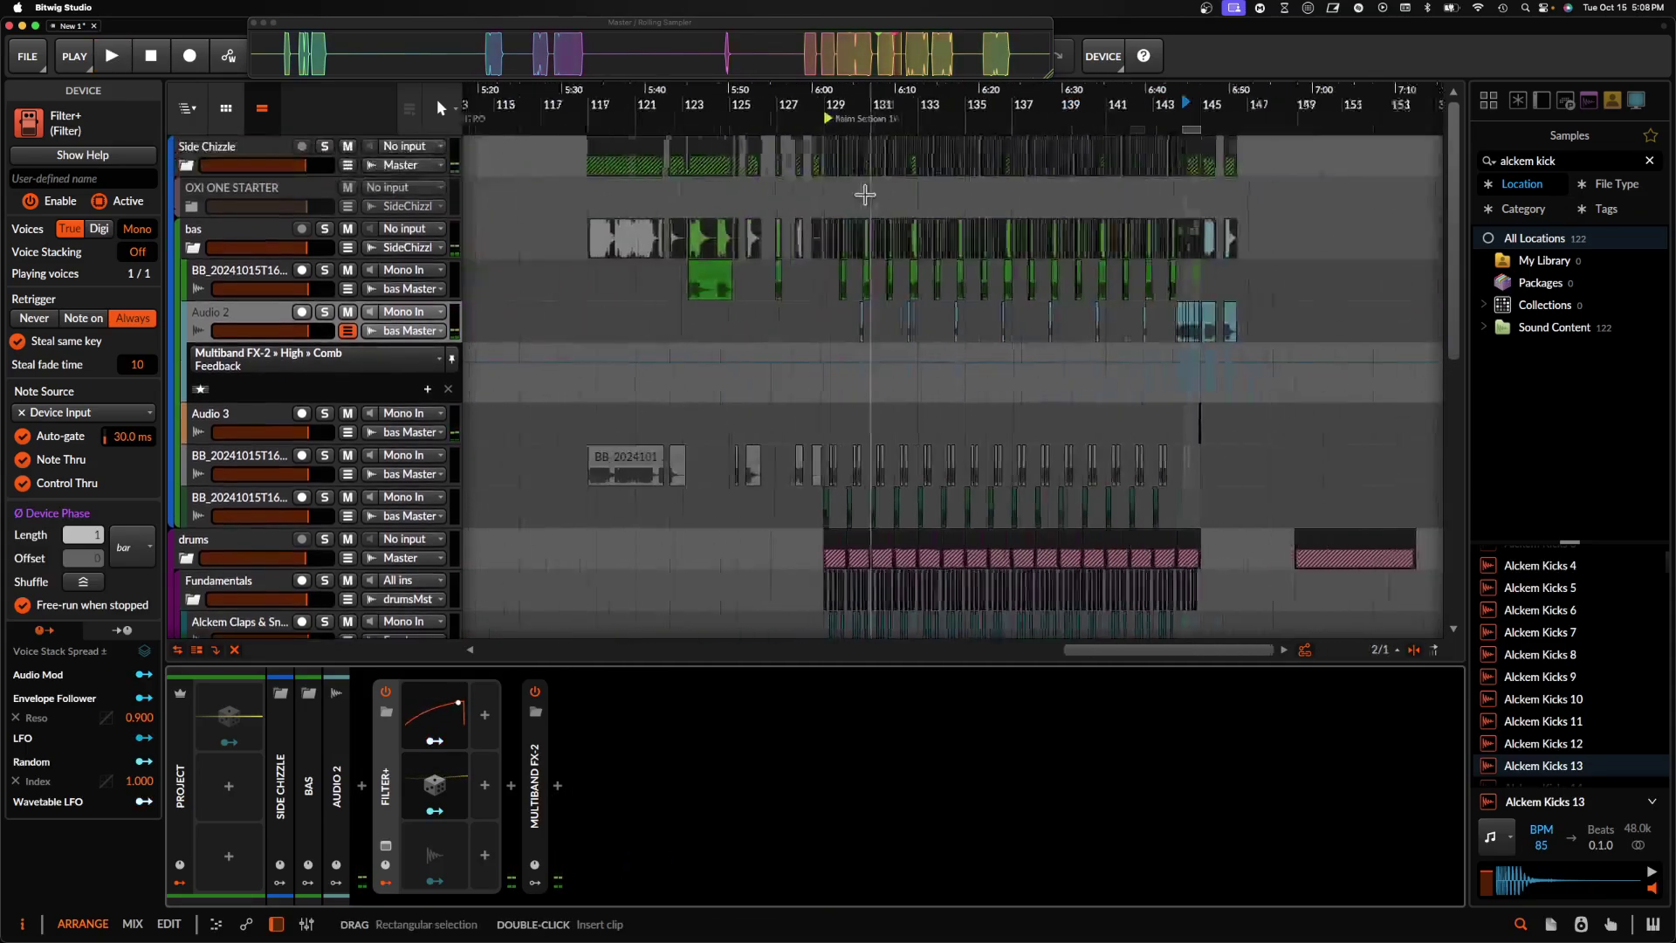
pyautogui.scroll(6, 1092, 125)
pyautogui.moveTo(1090, 128)
pyautogui.mouseDown()
pyautogui.moveTo(437, 123)
pyautogui.moveTo(651, 147)
pyautogui.mouseUp()
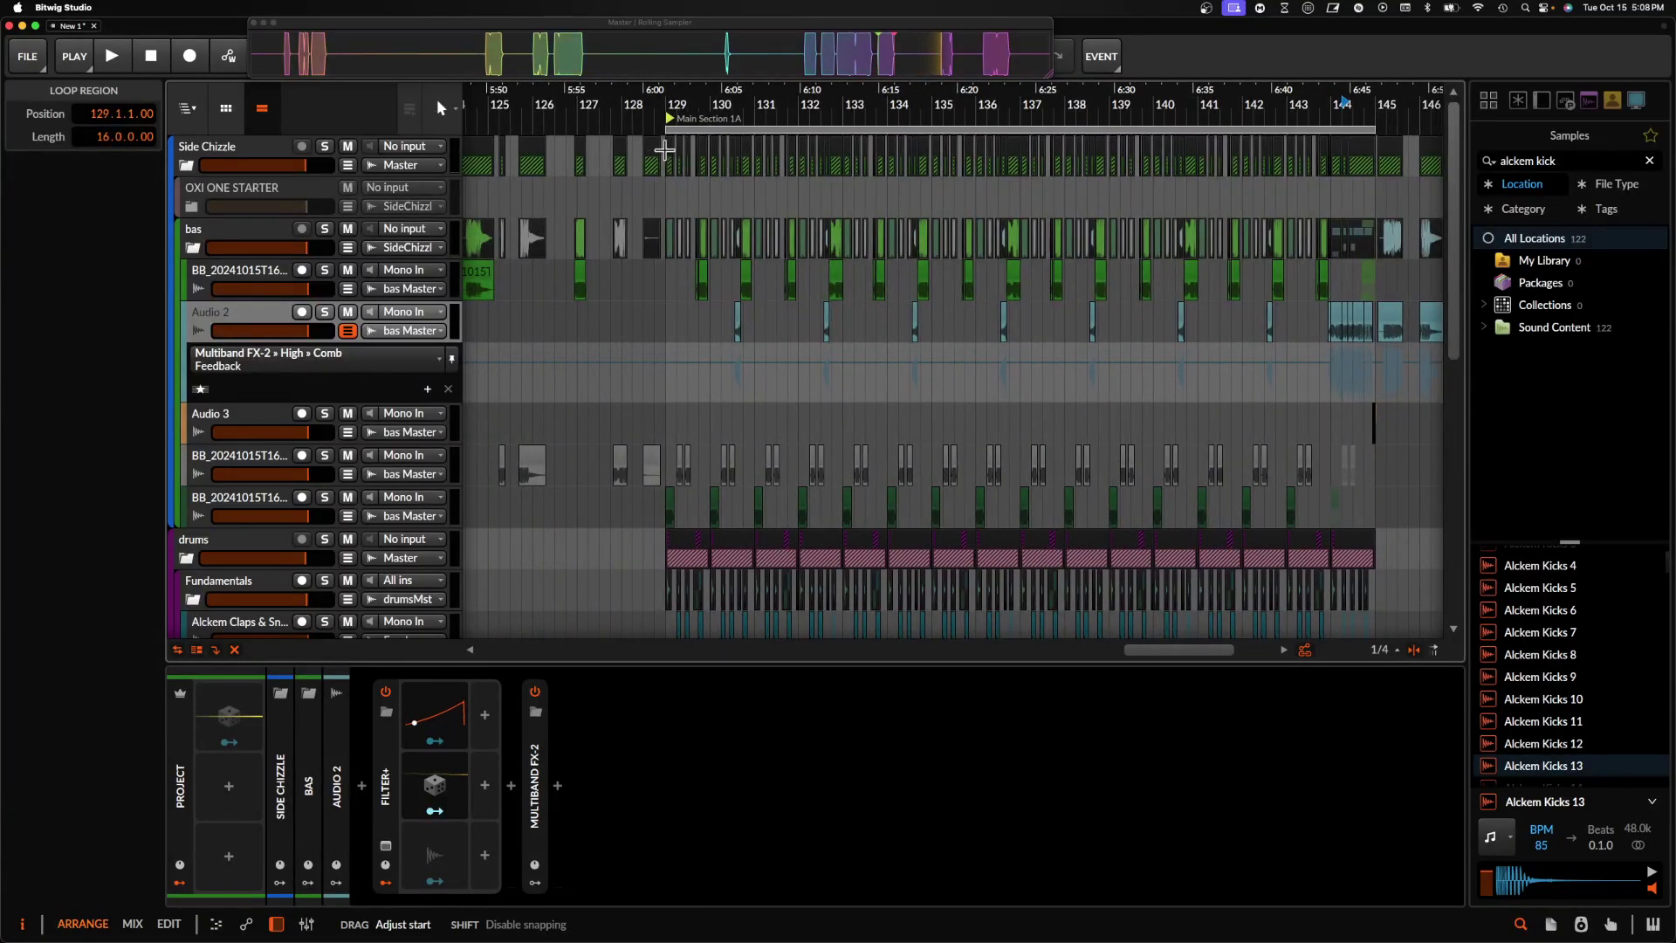
pyautogui.scroll(-5, 667, 150)
pyautogui.click(666, 159)
pyautogui.press('space')
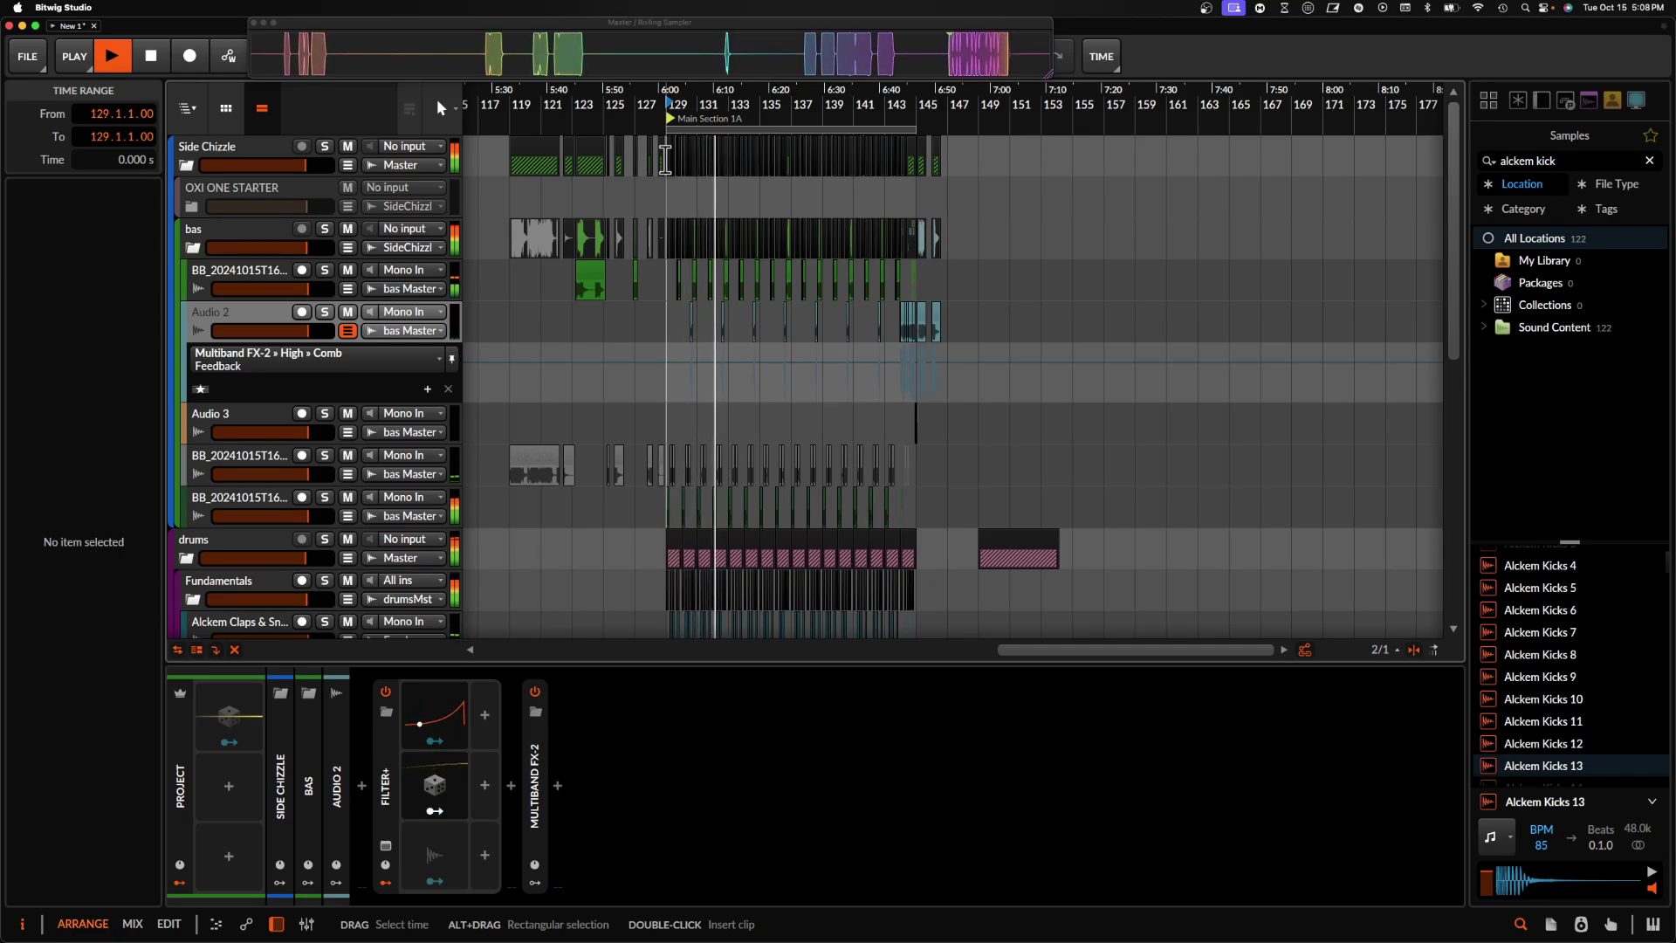
# - Hide the Audio 2 automation lane and check the devices on the bass group and its tracks during playback
pyautogui.scroll(5, 693, 239)
pyautogui.click(248, 273)
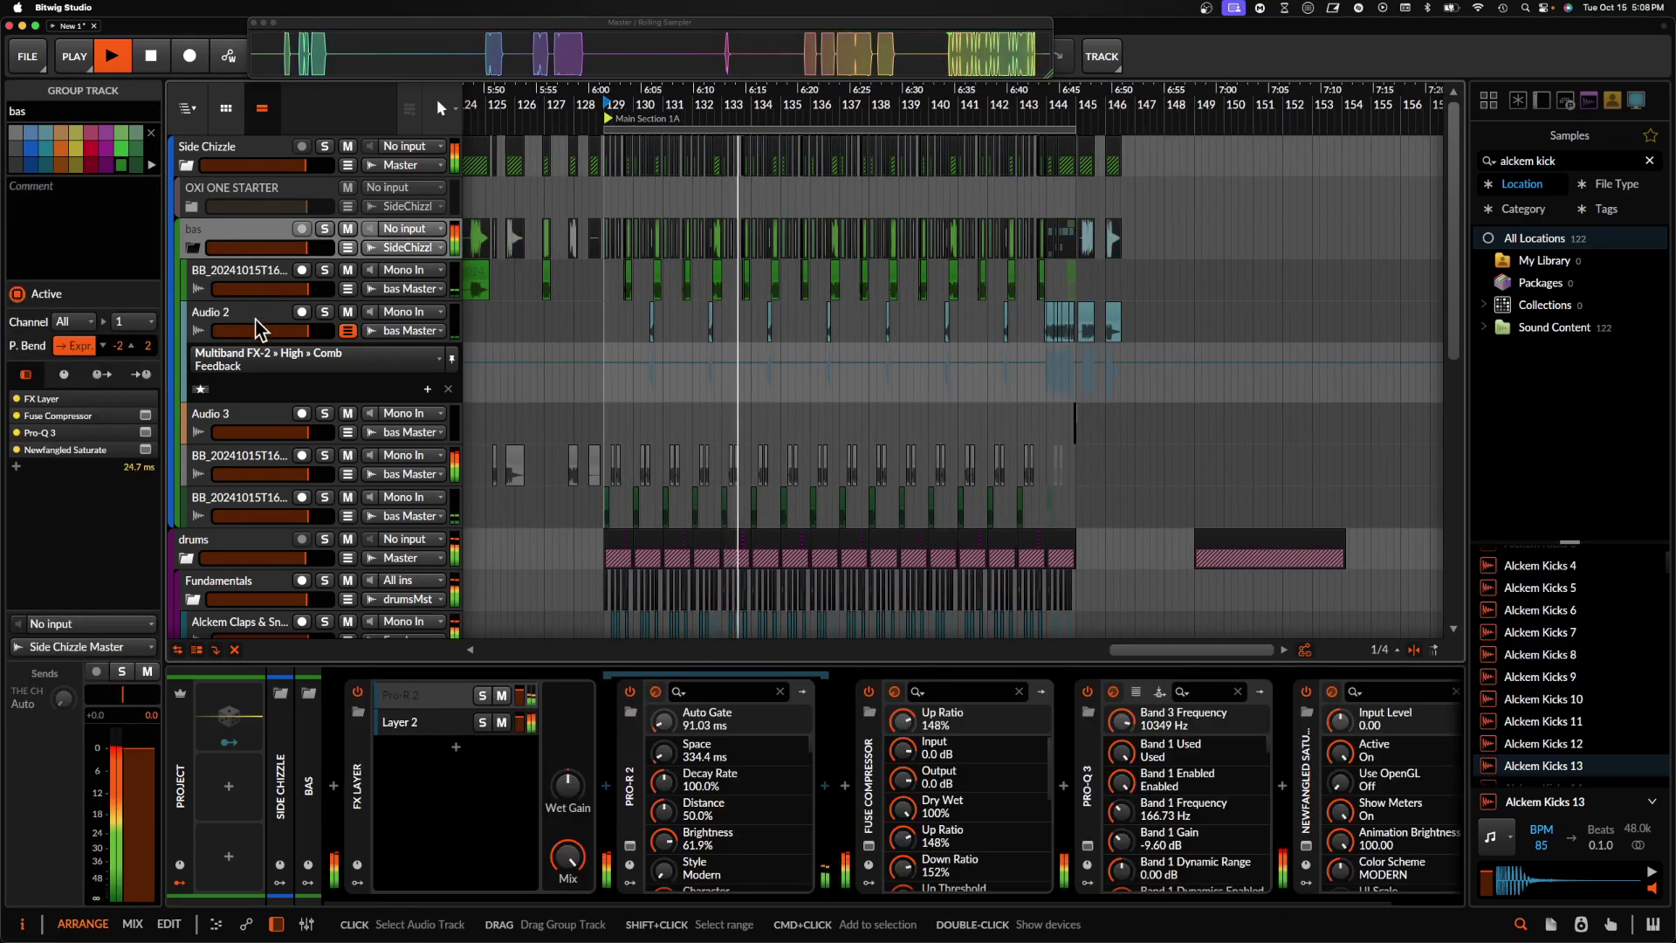
pyautogui.click(325, 332)
pyautogui.click(348, 331)
pyautogui.click(241, 267)
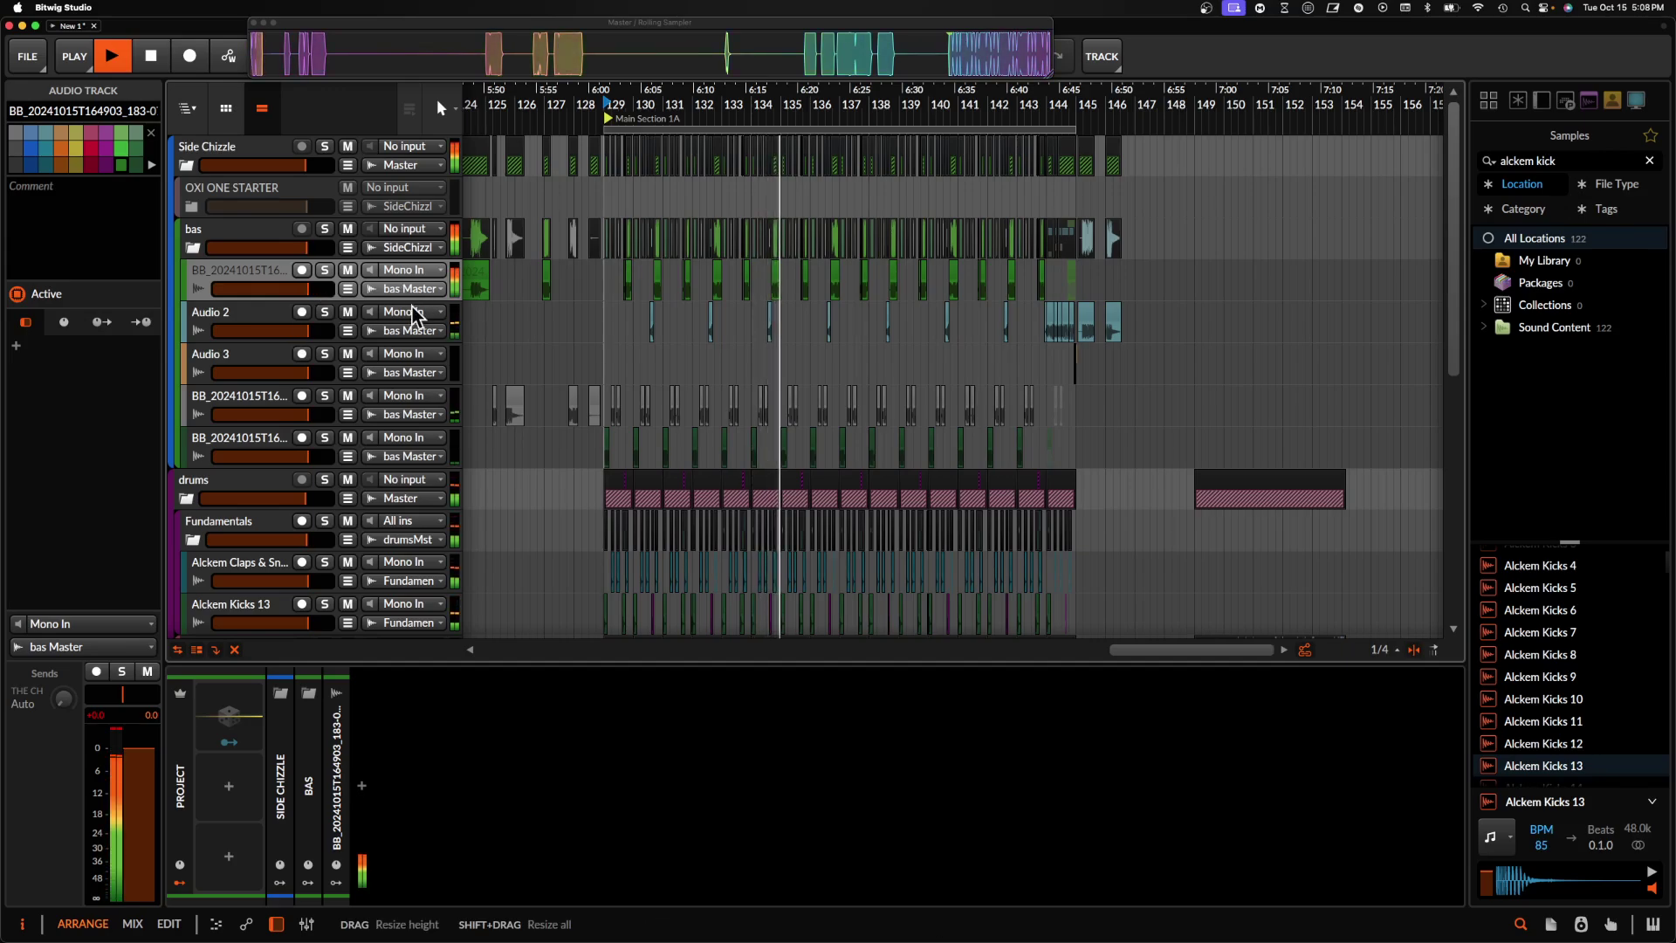
pyautogui.click(255, 320)
# - Listen through Main Section 1A and examine the bass clips from about bar 132 to bar 141
pyautogui.scroll(3, 893, 336)
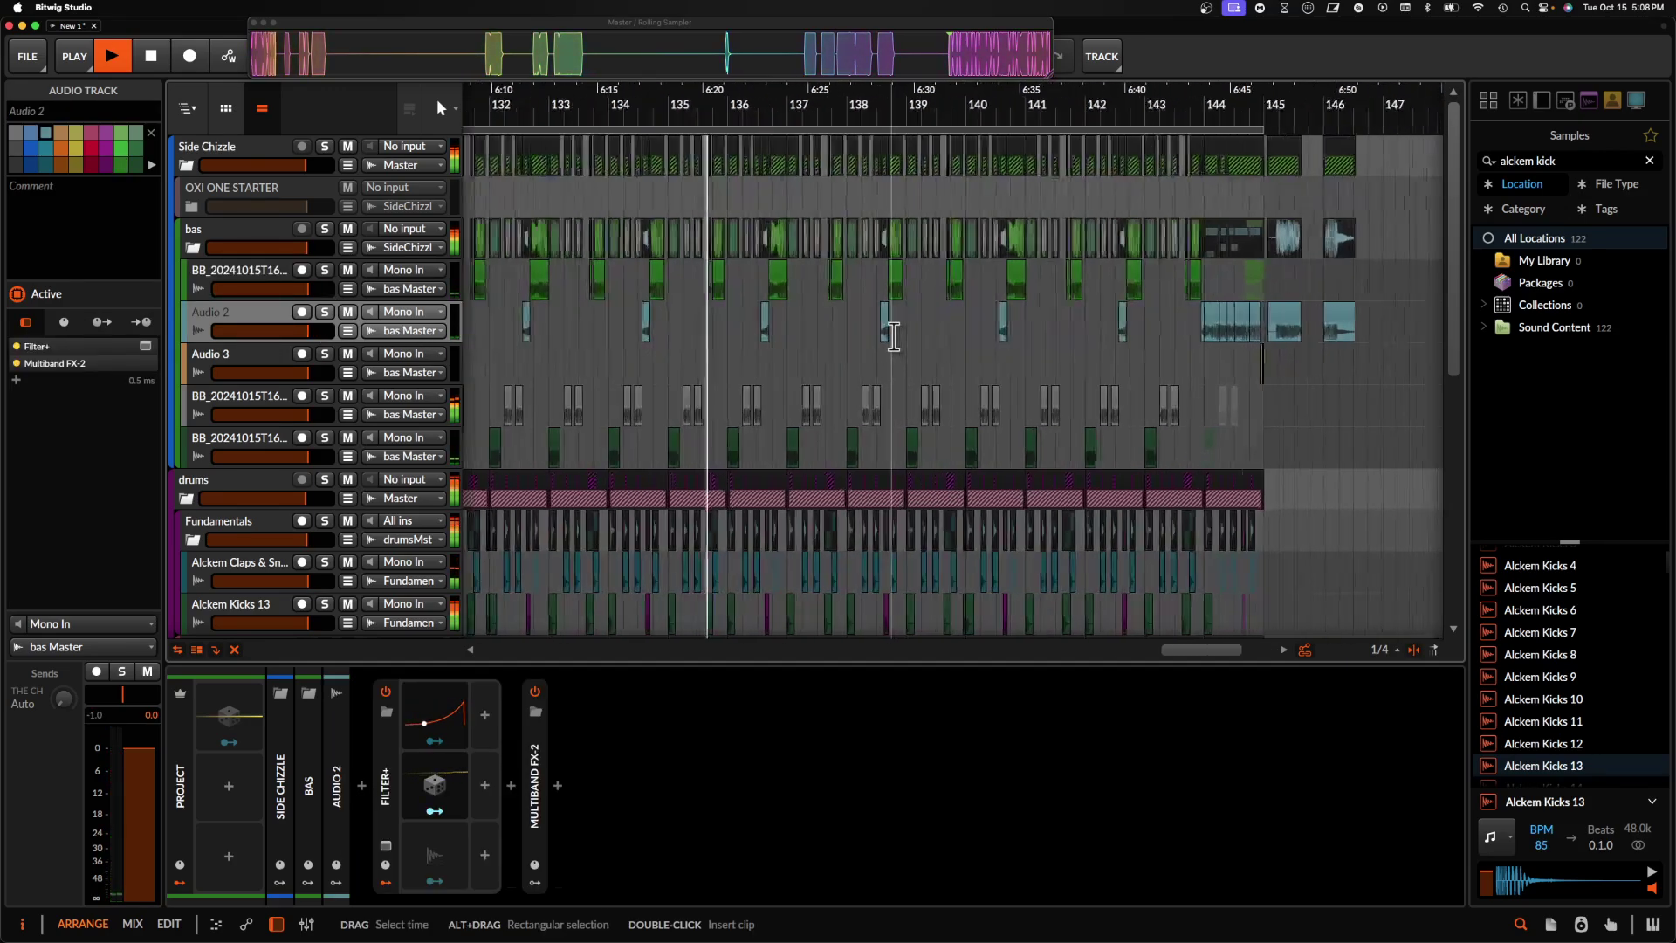
pyautogui.click(262, 275)
pyautogui.click(244, 229)
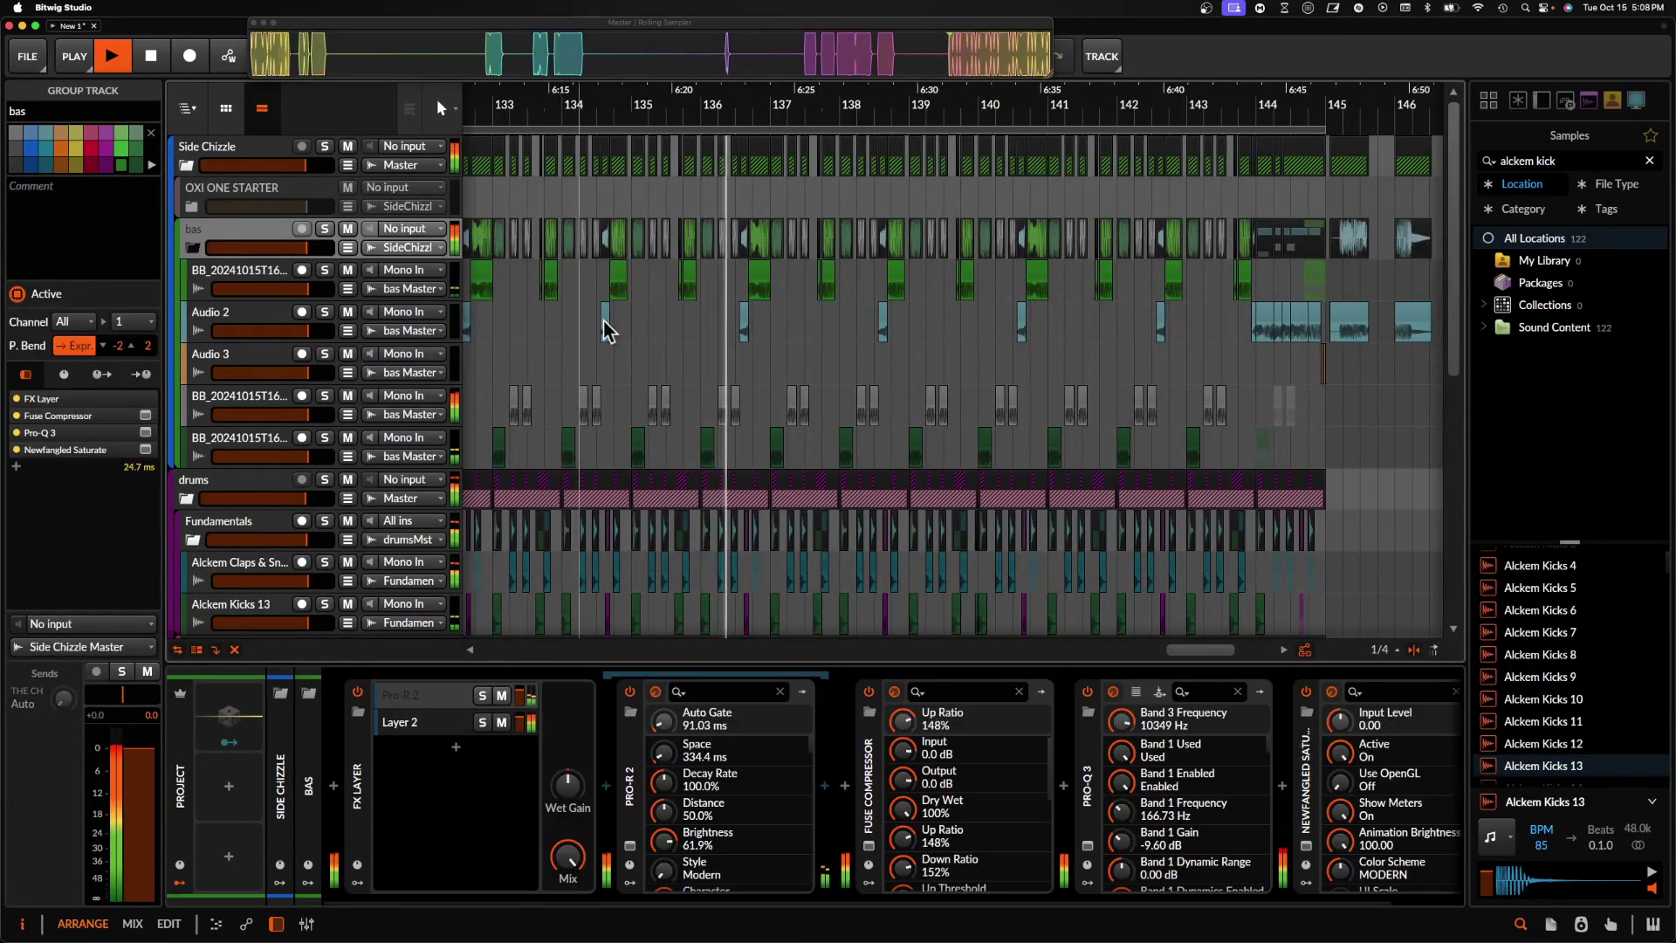
pyautogui.scroll(3, 690, 273)
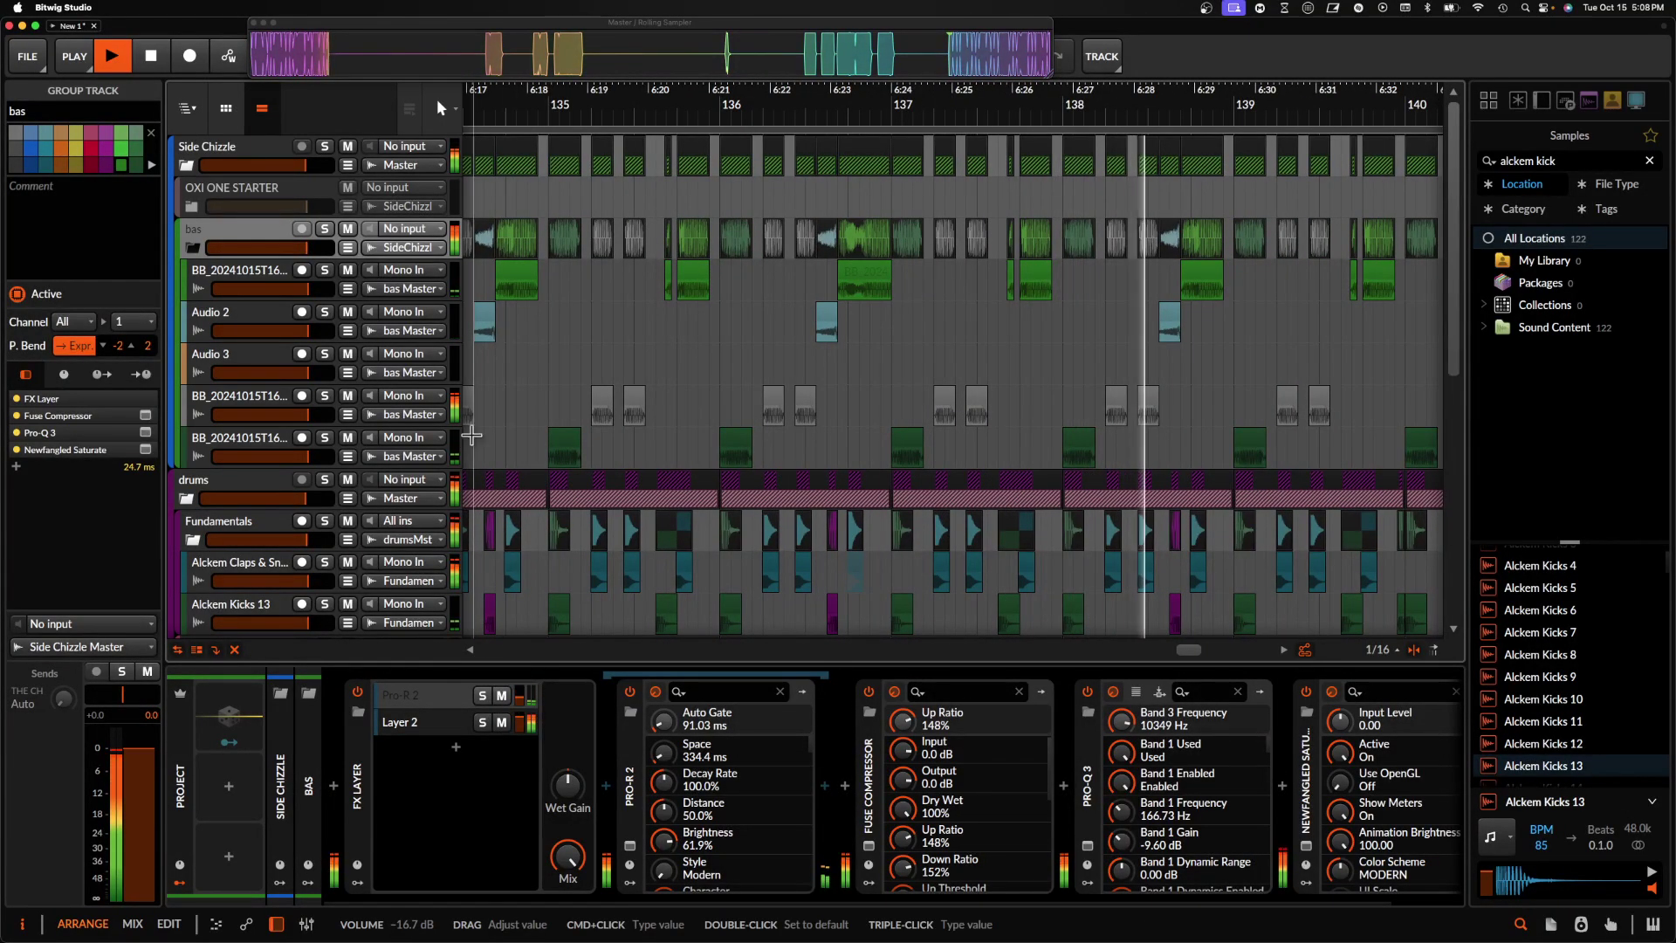
pyautogui.scroll(-5, 307, 336)
pyautogui.scroll(1, 713, 341)
pyautogui.scroll(-3, 713, 341)
pyautogui.scroll(-5, 711, 332)
pyautogui.scroll(5, 709, 324)
pyautogui.hscroll(2, 709, 324)
pyautogui.scroll(5, 709, 324)
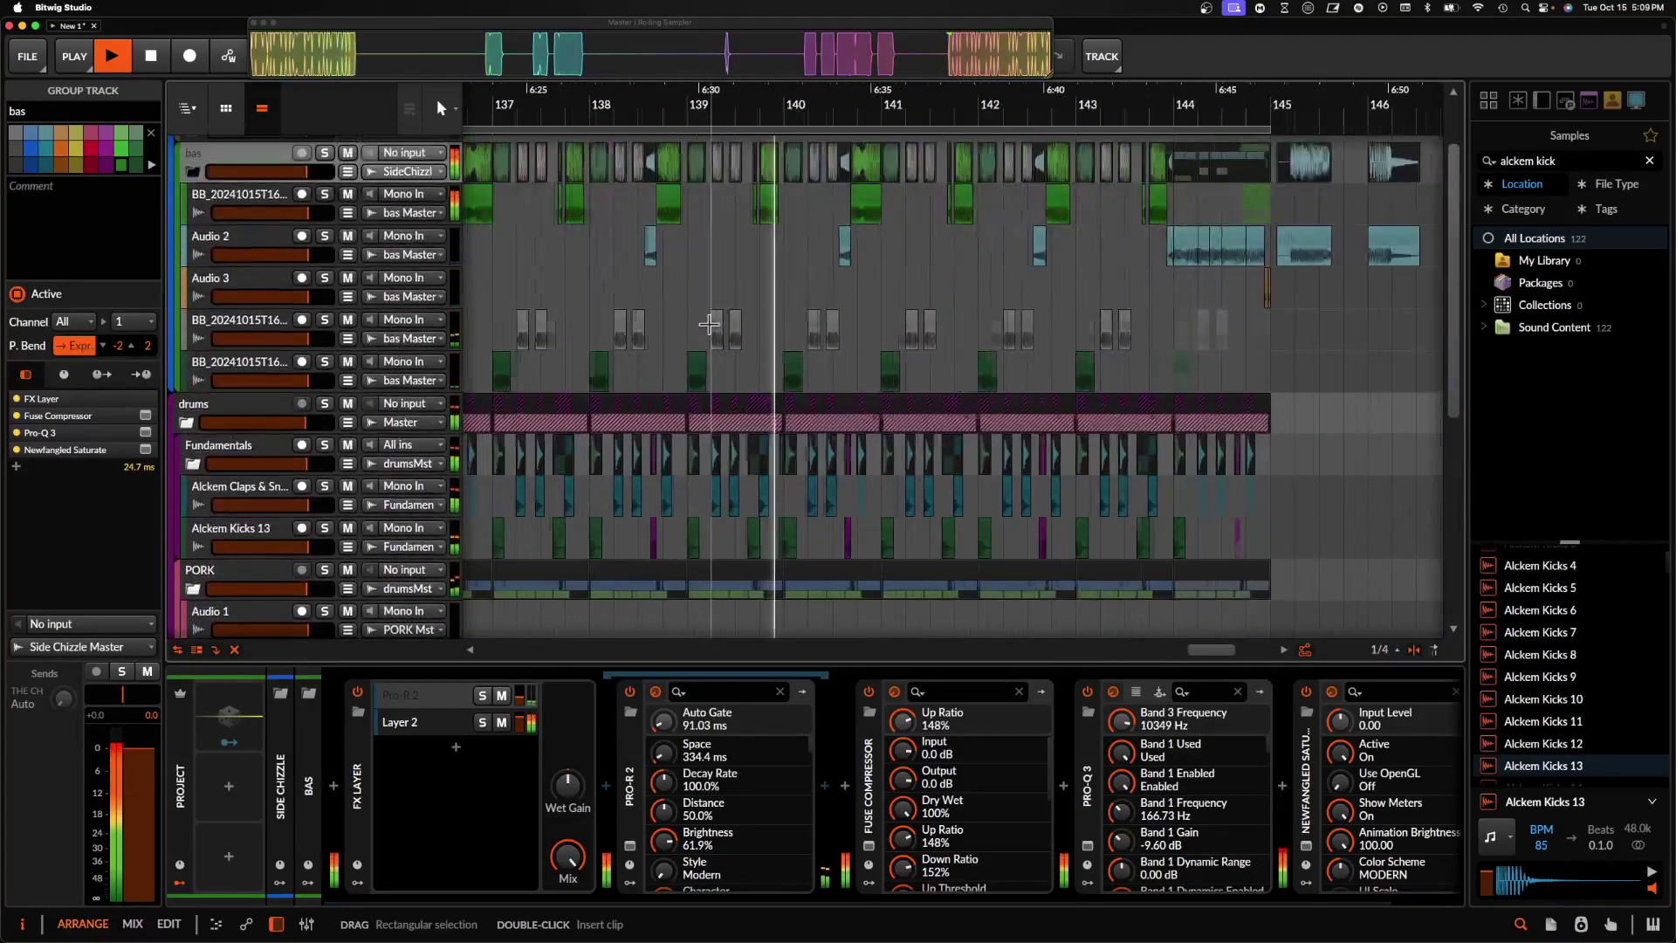
pyautogui.scroll(2, 747, 338)
pyautogui.scroll(3, 746, 339)
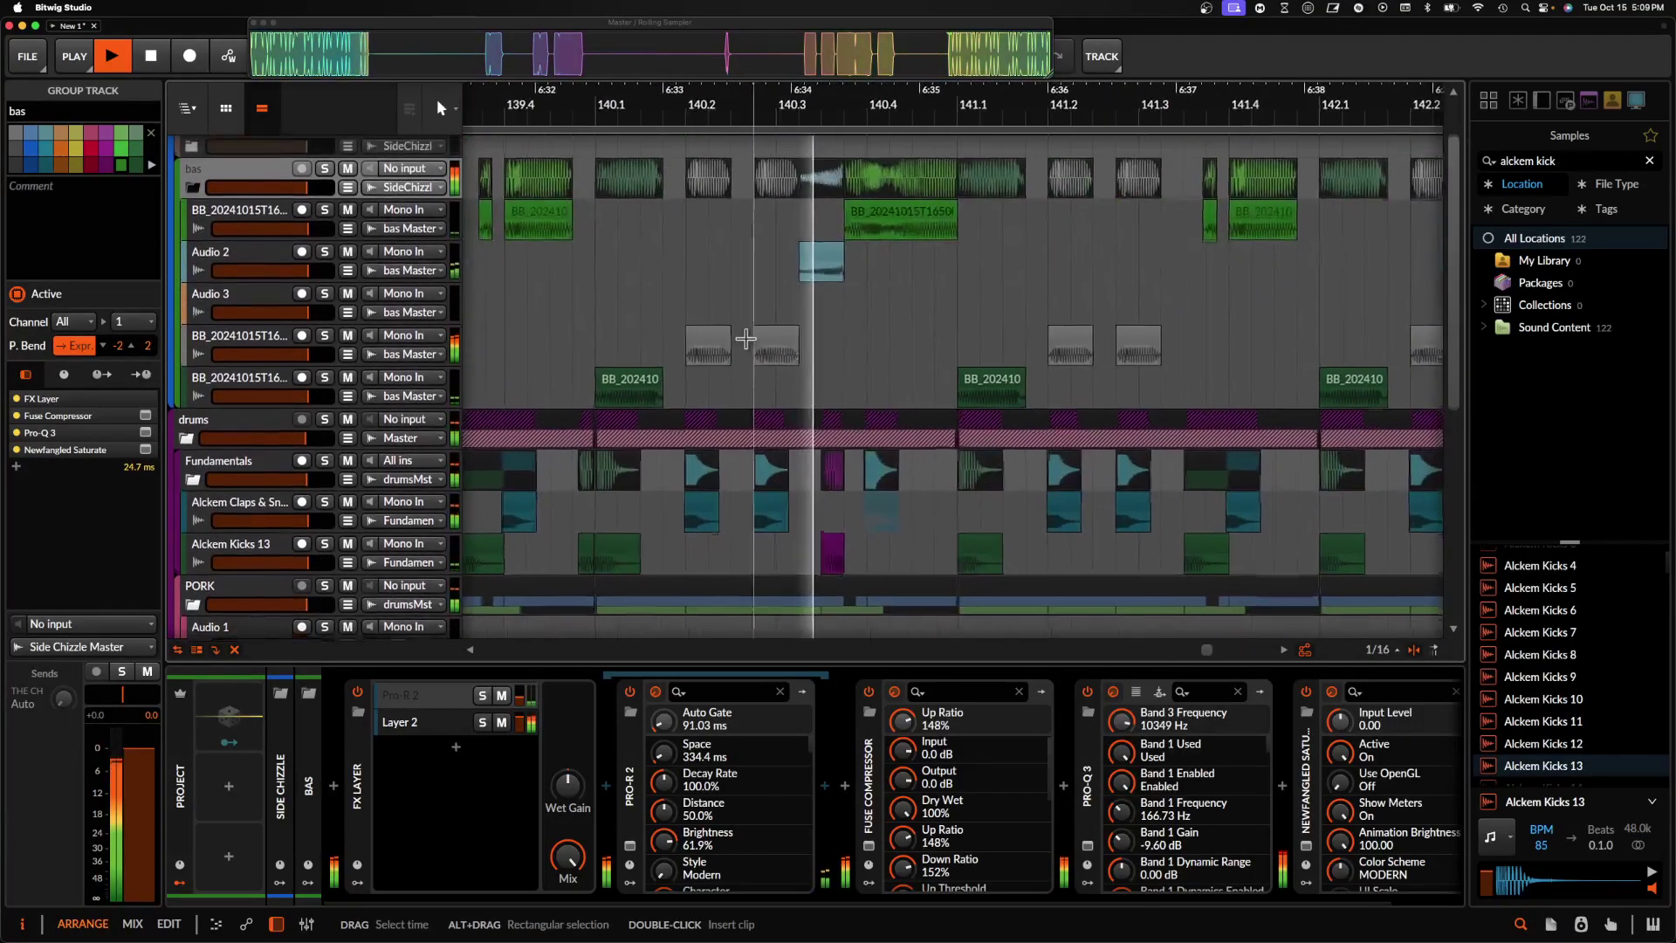
pyautogui.scroll(1, 845, 311)
# - Stop playback and slide the audio content inside the green bass clip at 140.3.4
pyautogui.press('space')
pyautogui.click(854, 227)
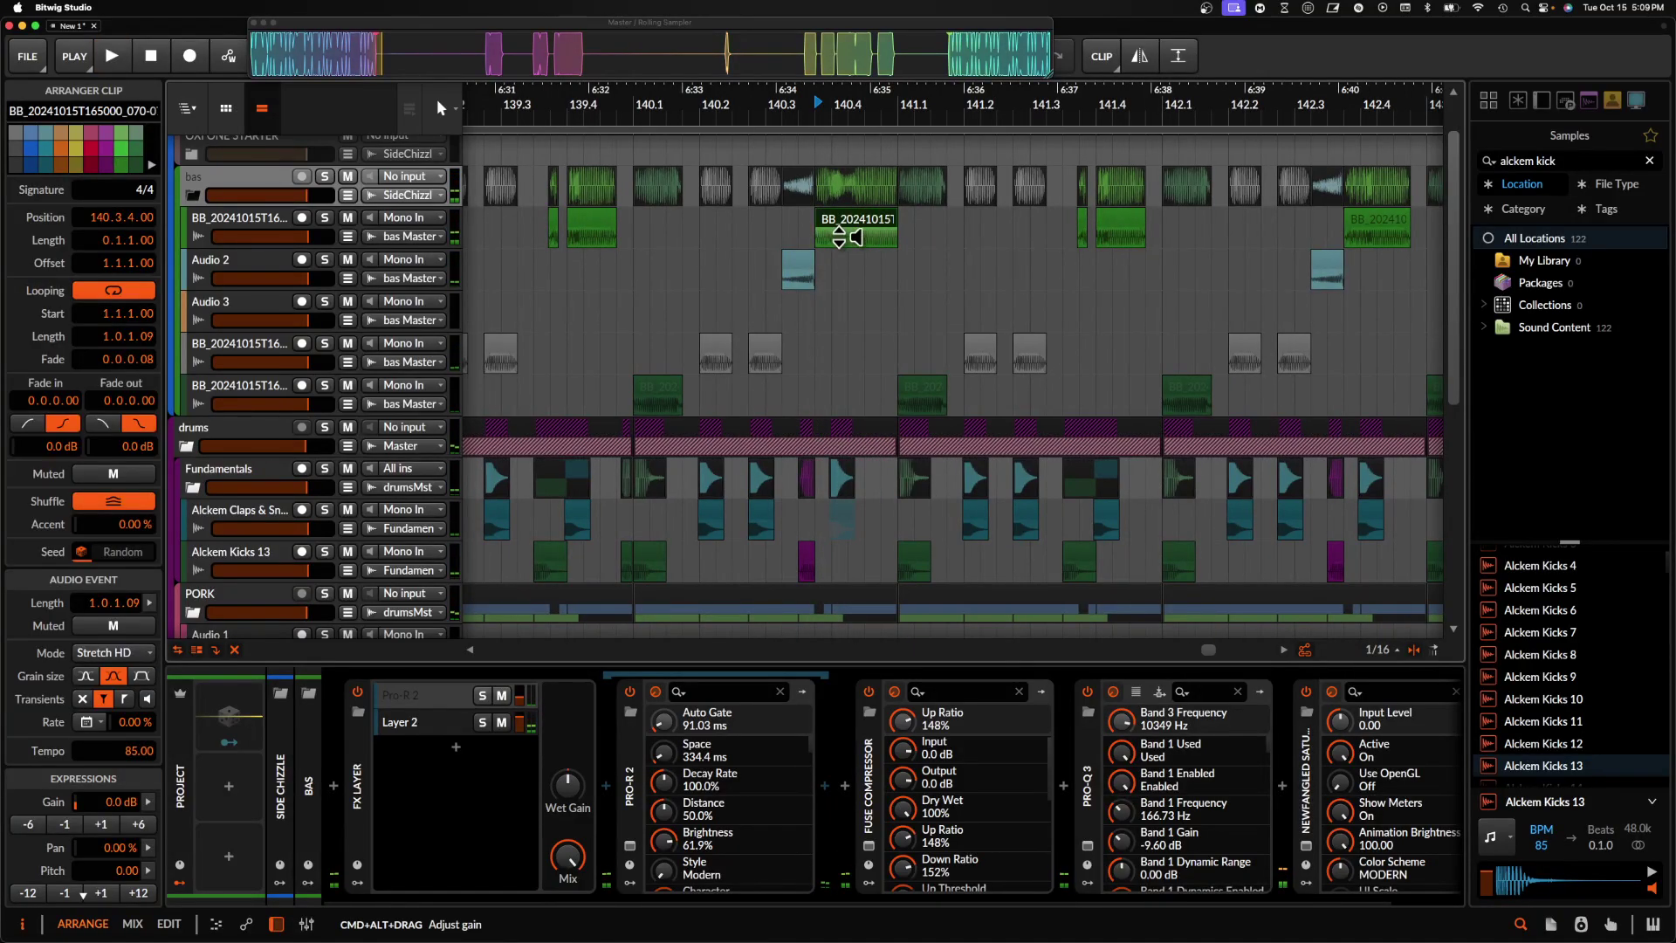
pyautogui.moveTo(836, 246); pyautogui.dragTo(673, 245)
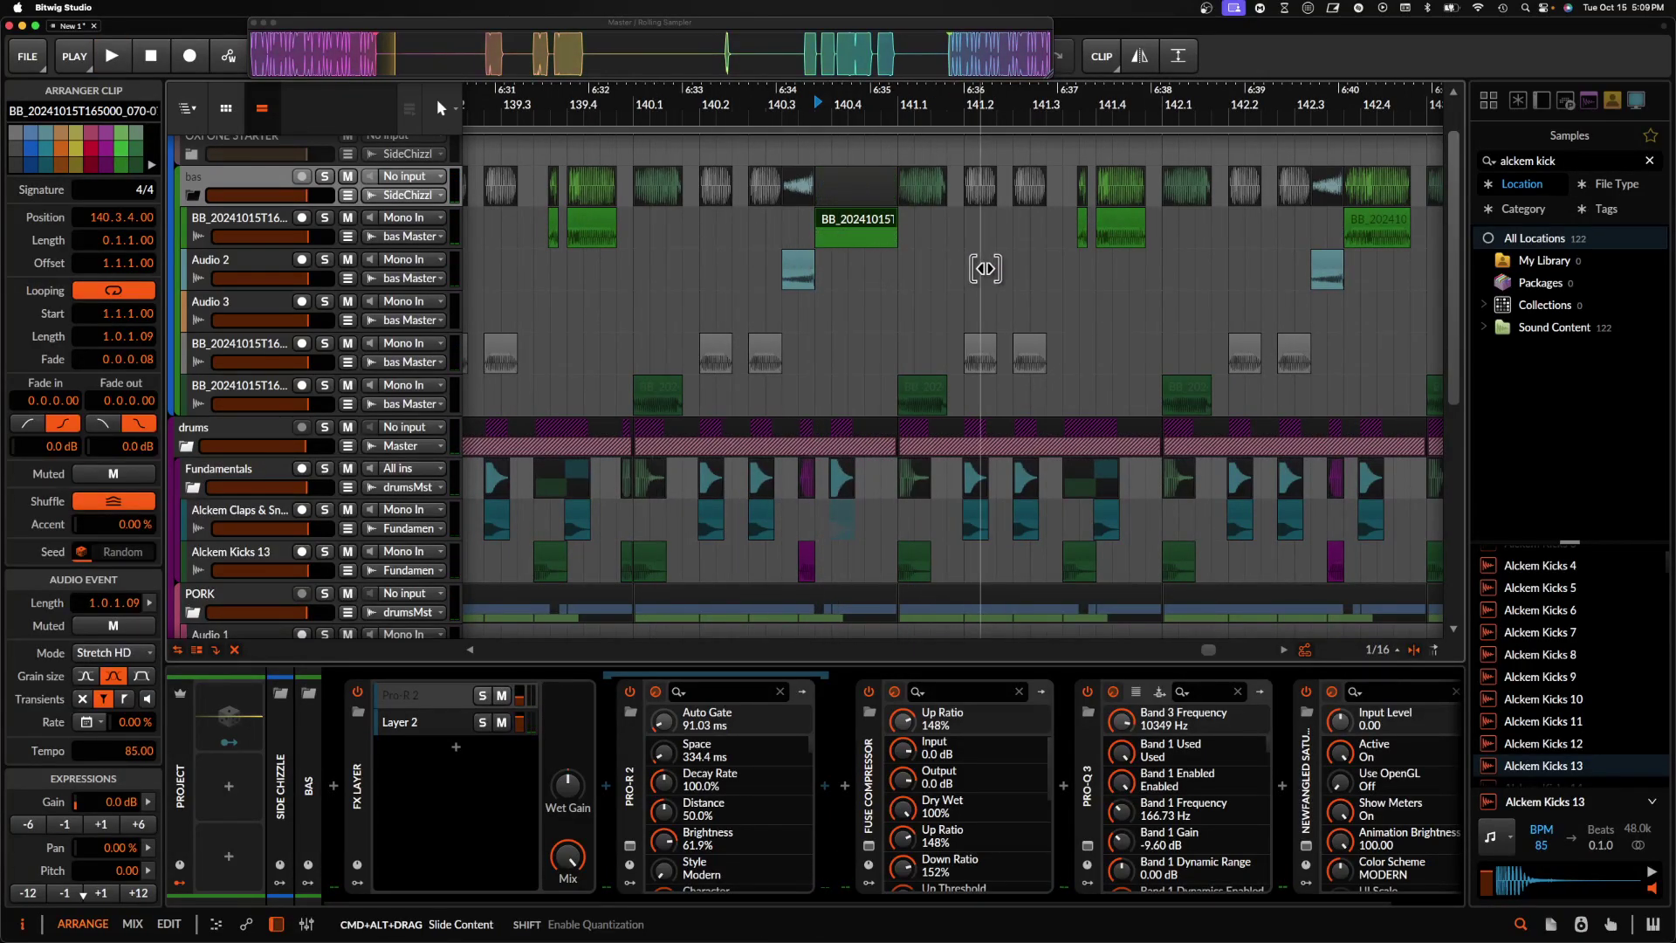
# - Colour the bass clip at 140.3.4 purple and play from the Audio 2 clip at 140.3.2
pyautogui.rightClick(869, 227)
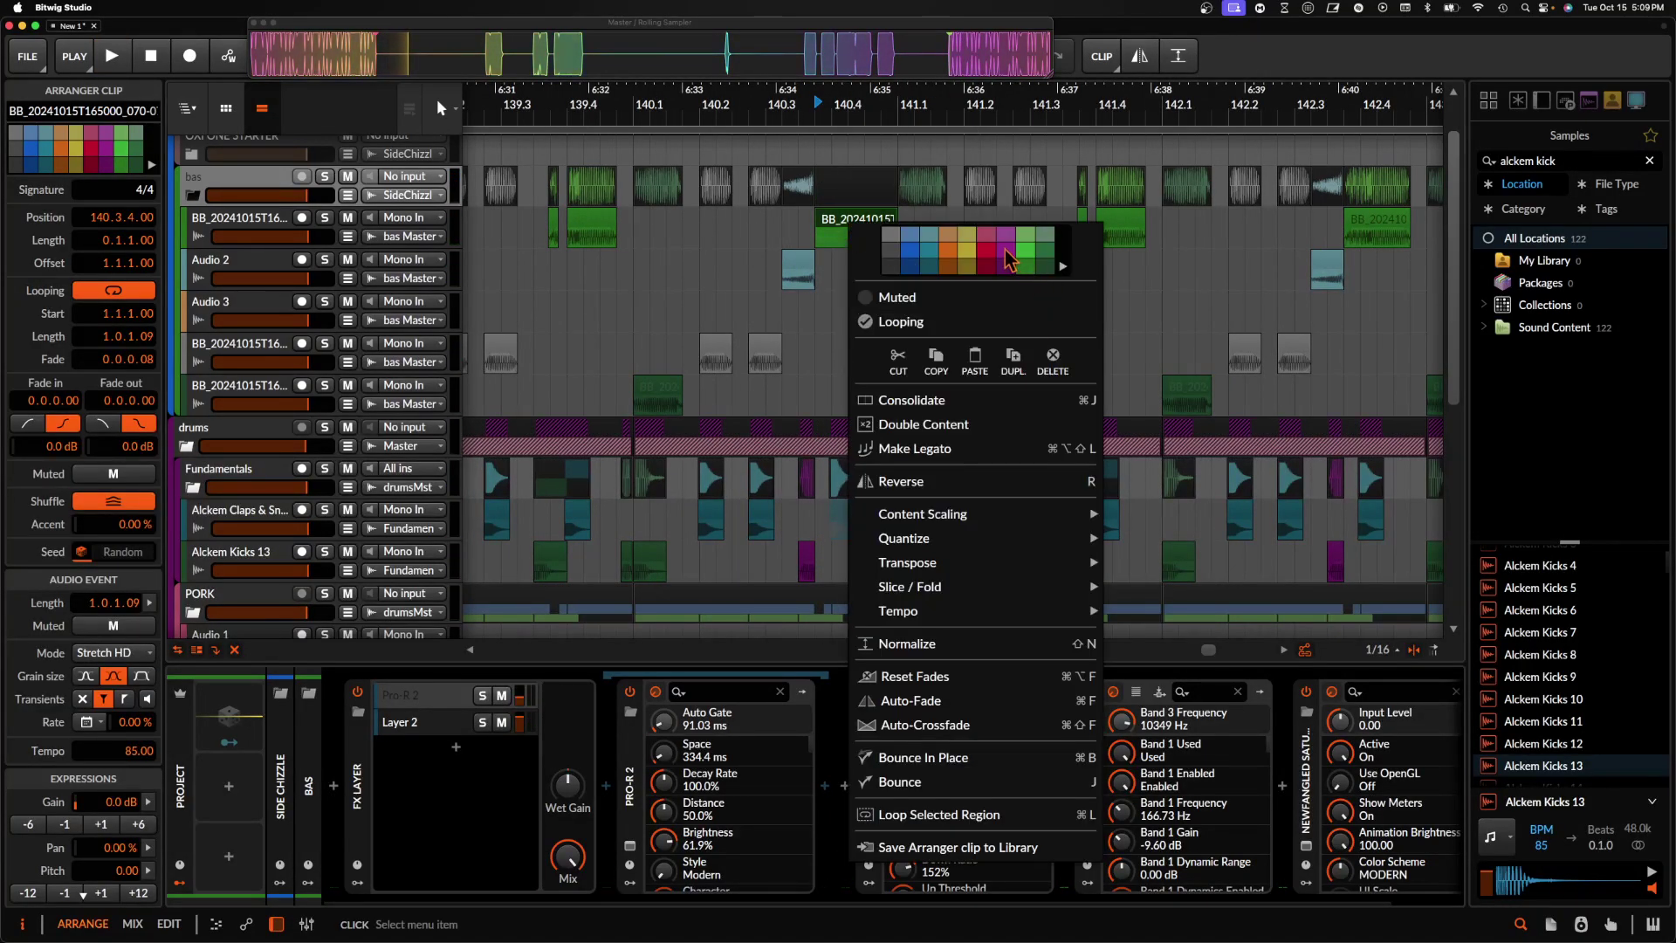
pyautogui.click(842, 231)
pyautogui.click(801, 261)
pyautogui.press('space')
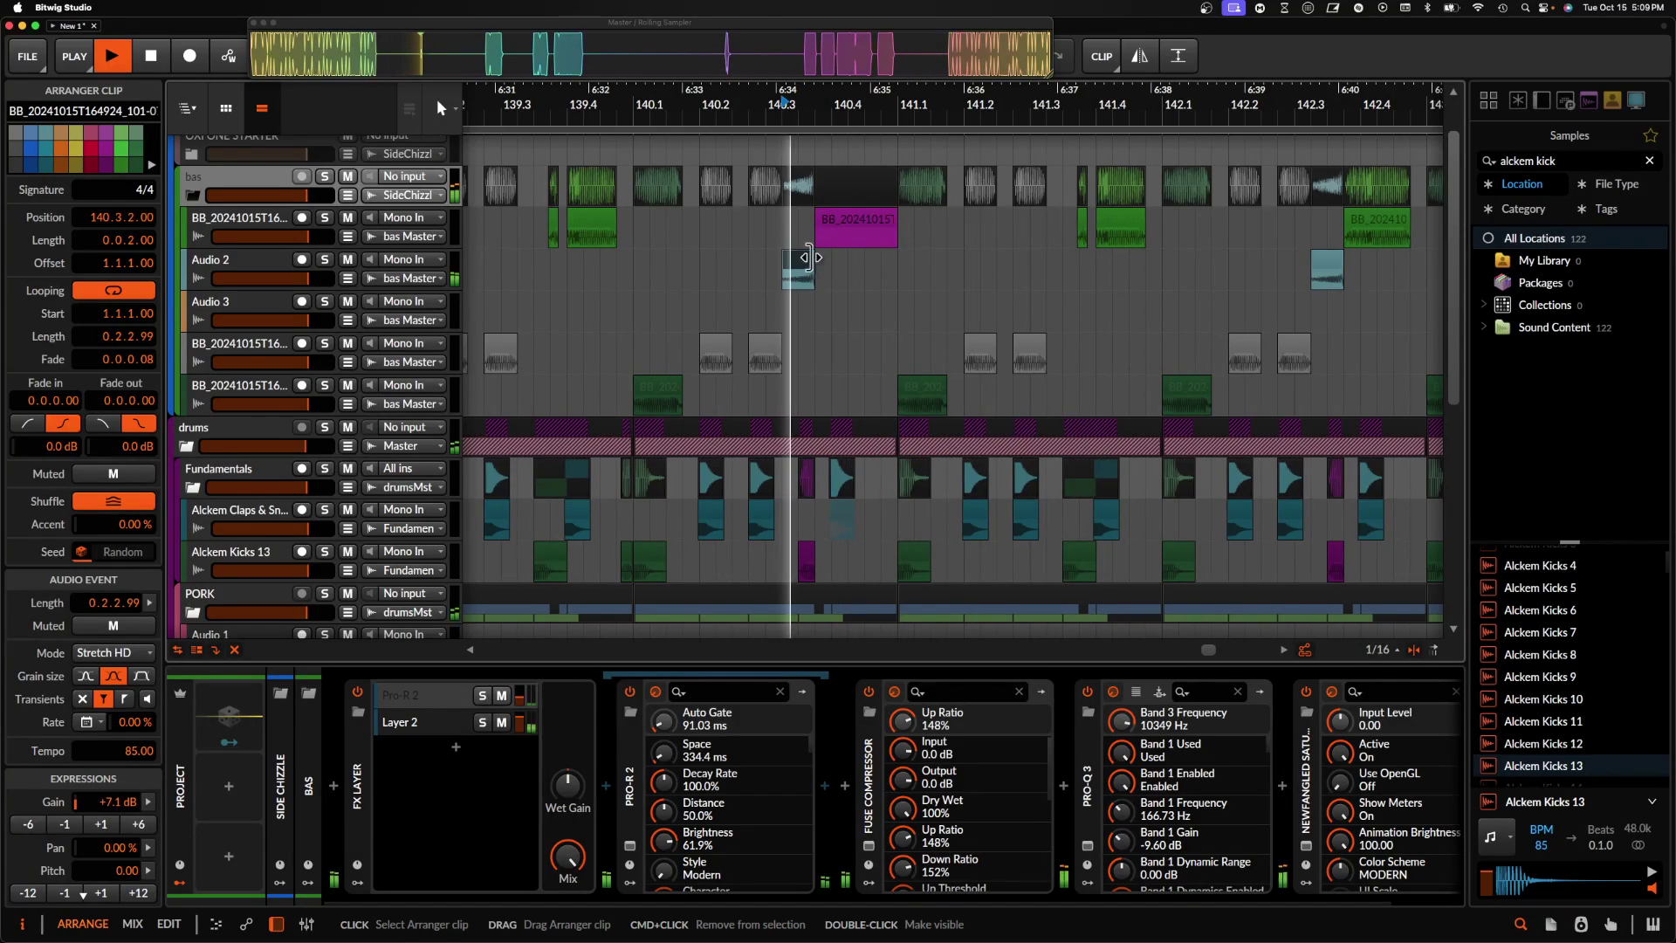
# - Split the green bass clip at 142.4.2, reverse its second half and shift that half to 142.4.3
pyautogui.scroll(-3, 873, 273)
pyautogui.scroll(-4, 873, 273)
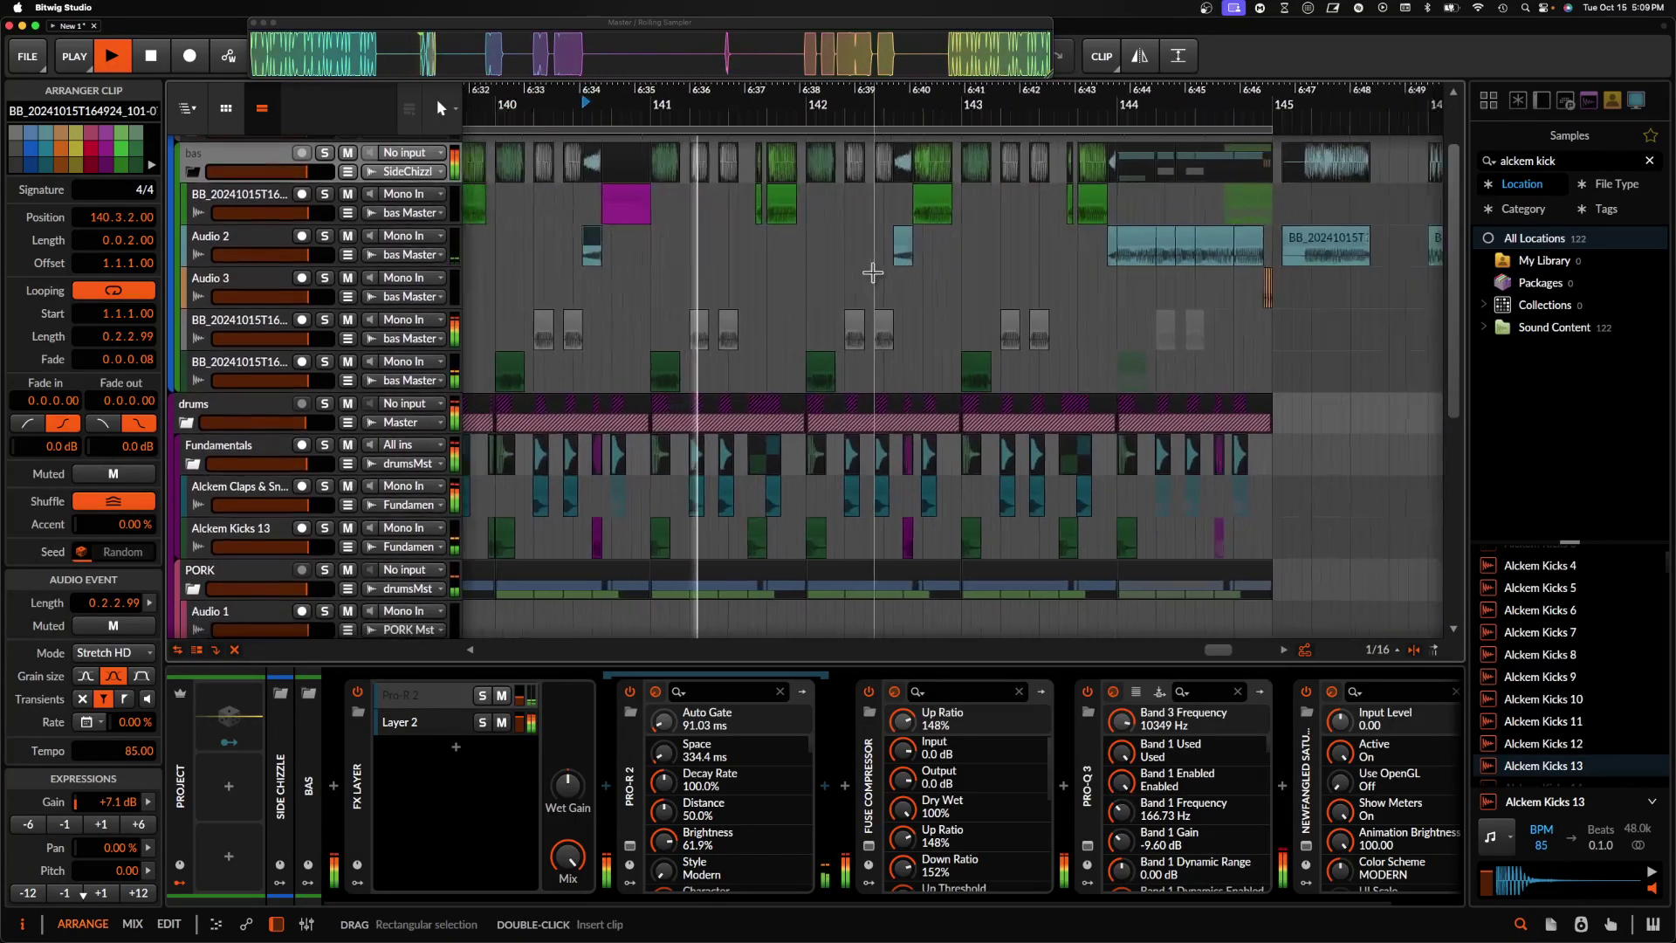
pyautogui.scroll(8, 872, 271)
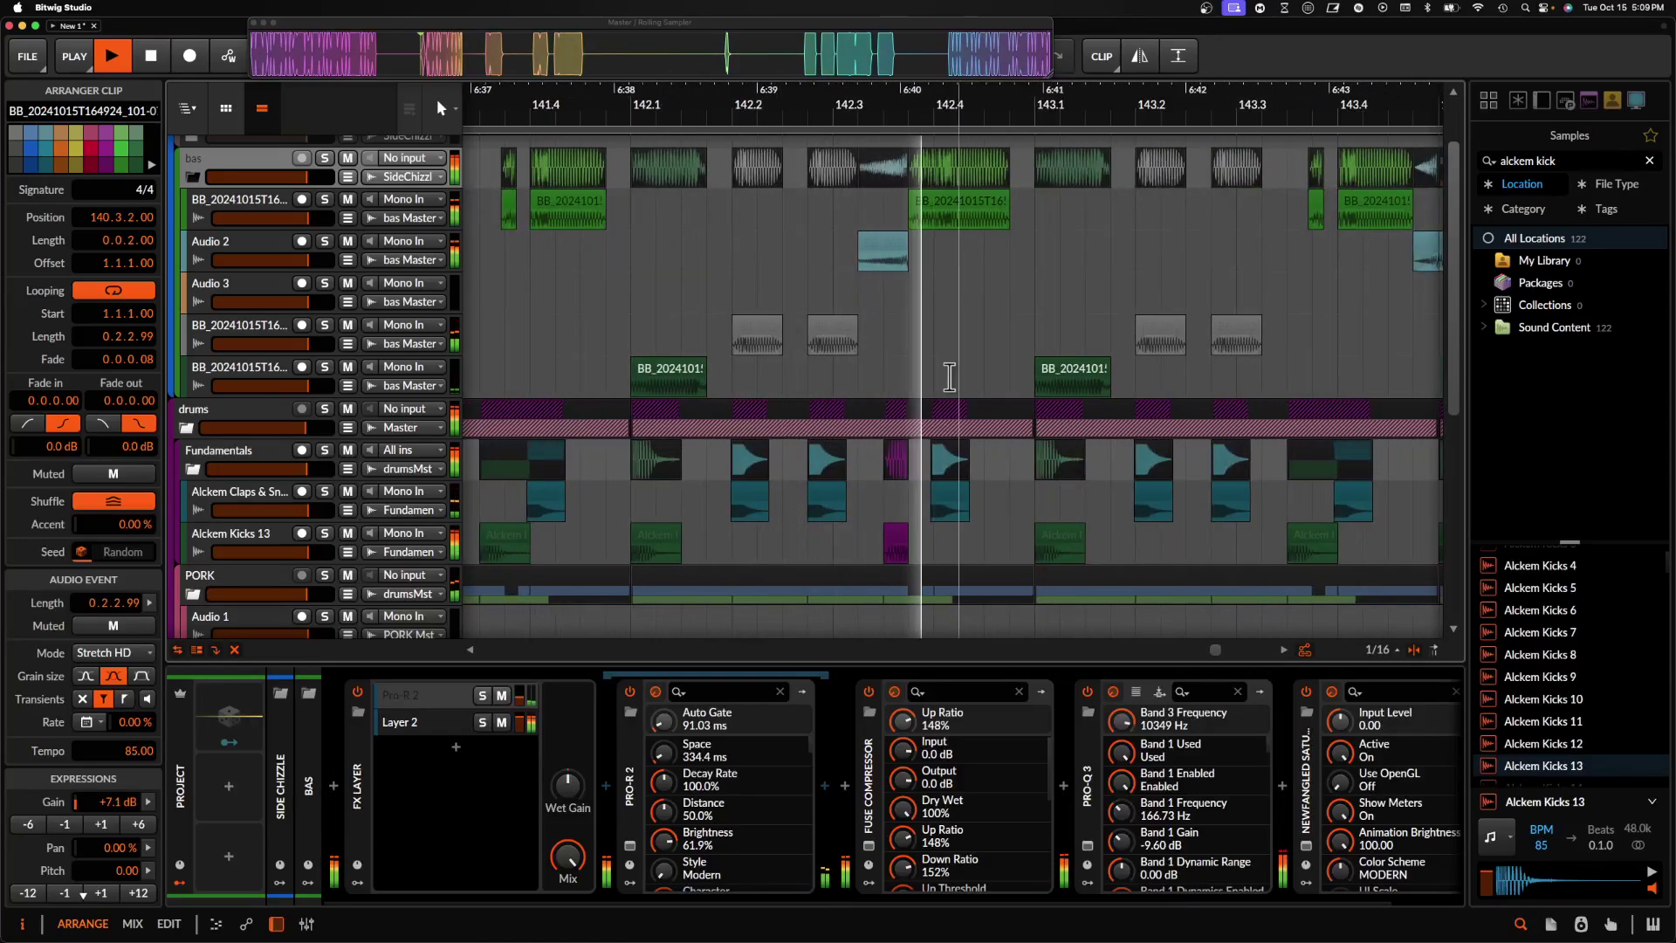
pyautogui.press('space')
pyautogui.click(965, 208)
pyautogui.press('space')
pyautogui.click(960, 224)
pyautogui.press('space')
pyautogui.click(978, 208)
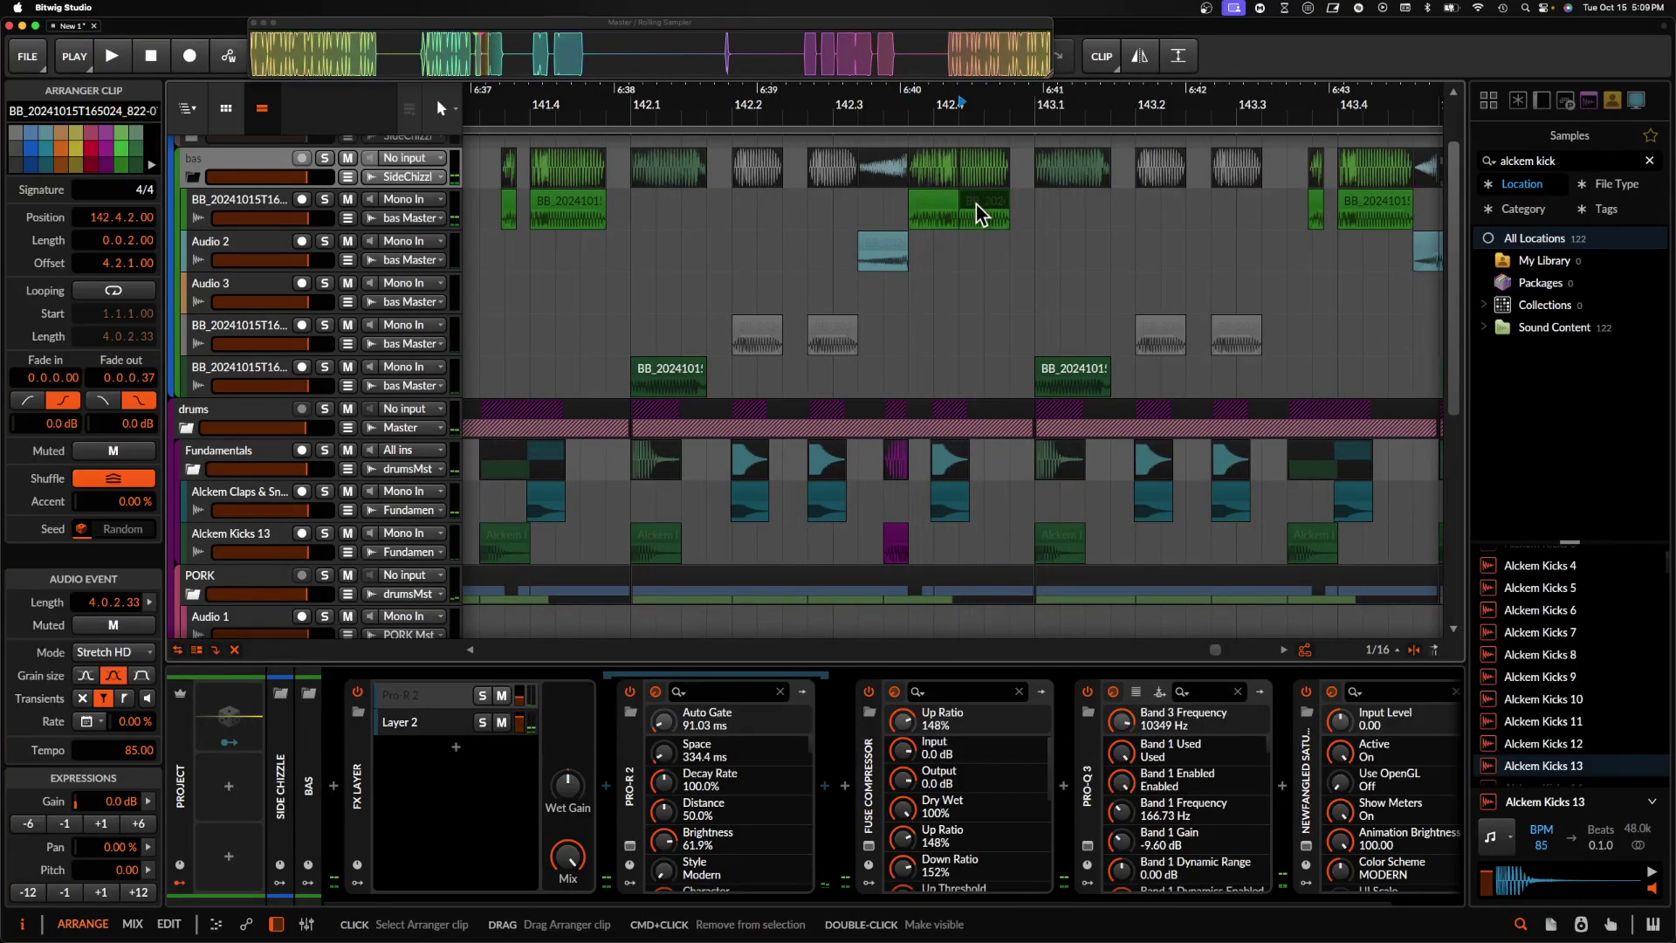
pyautogui.hotkey('ctrl', 'r')
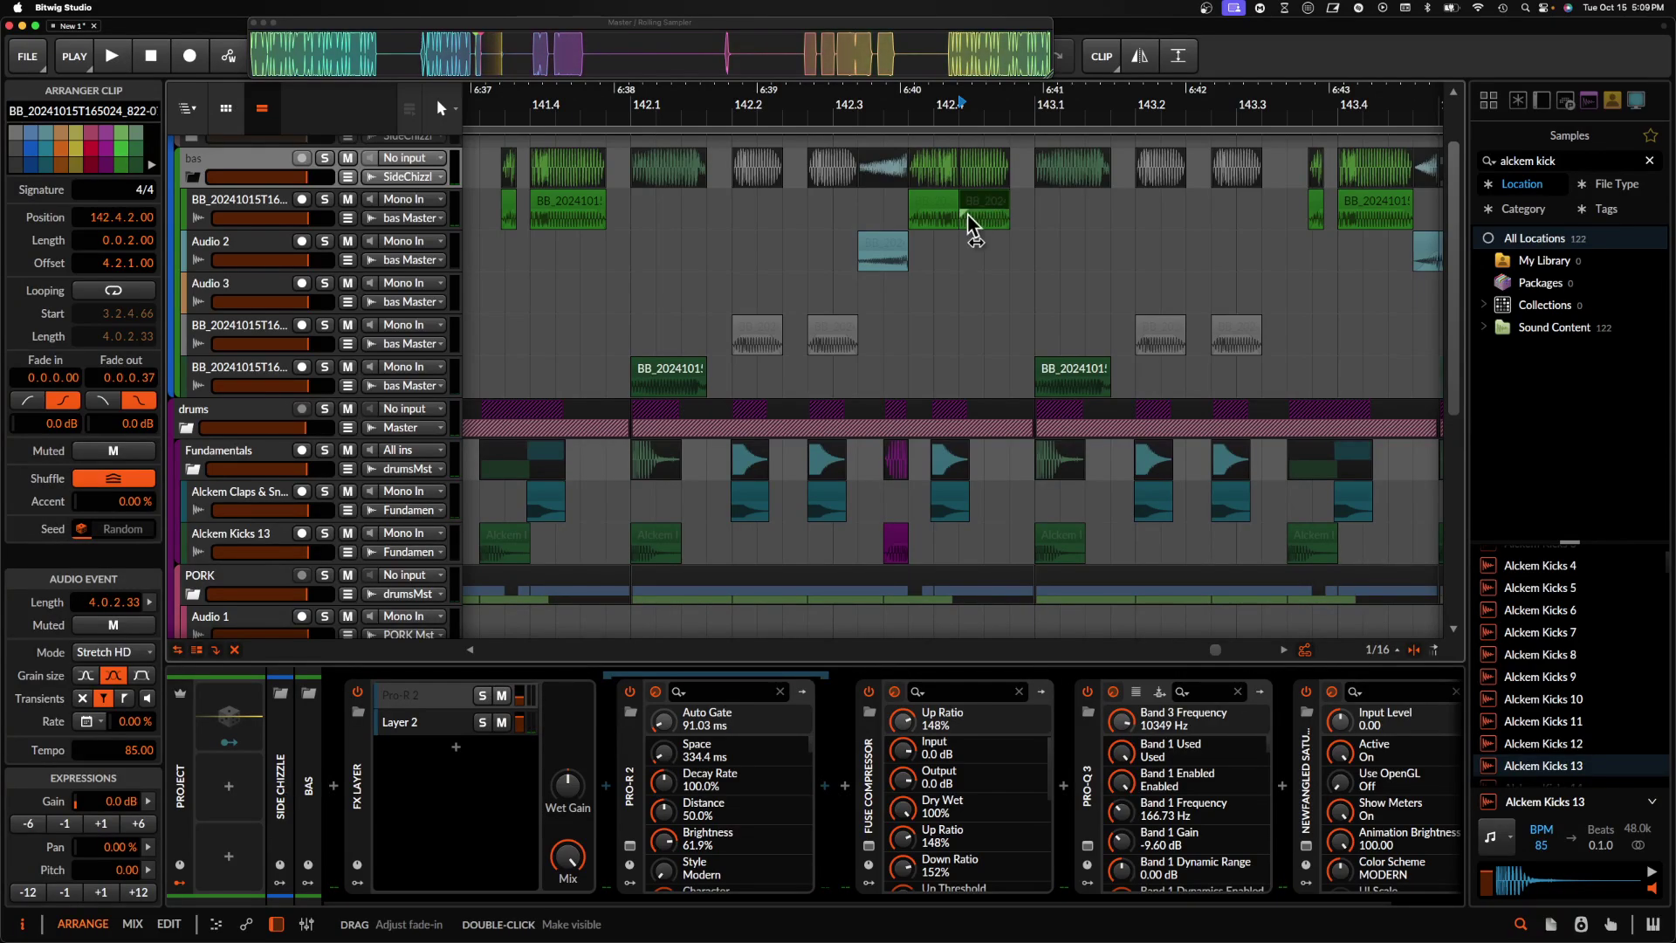
pyautogui.press('space')
# - Listen from 142.3.4 through bar 144 and examine the chopped Audio 2 clips of the fill
pyautogui.scroll(-2, 984, 284)
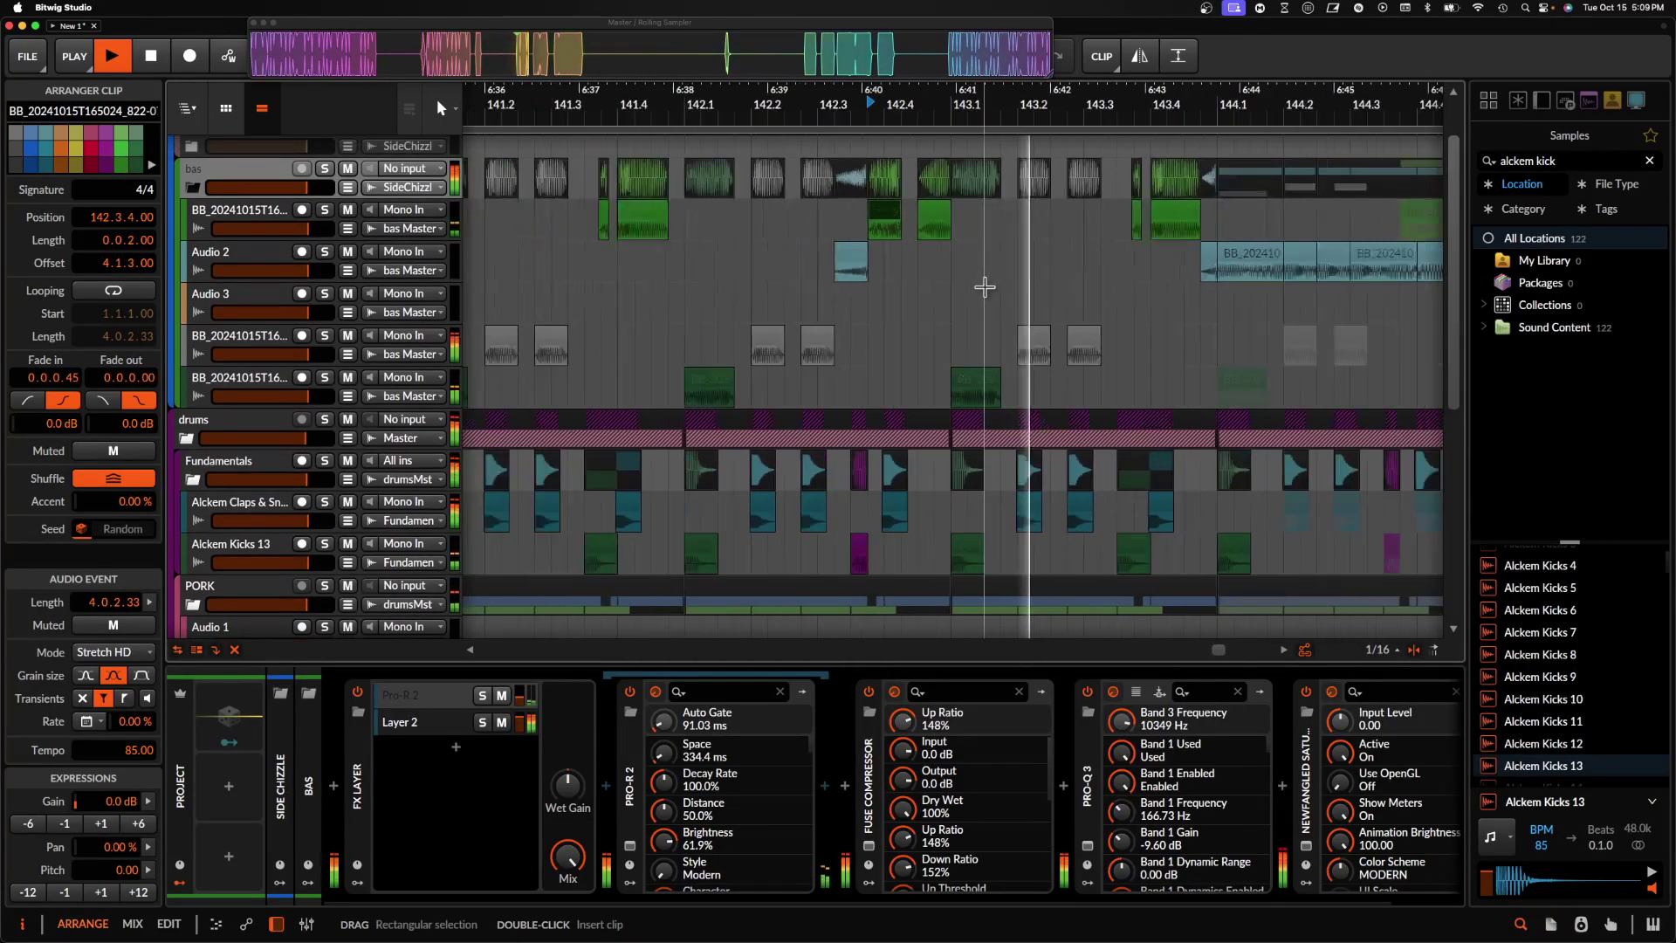
pyautogui.hscroll(3, 985, 287)
pyautogui.scroll(-2, 948, 278)
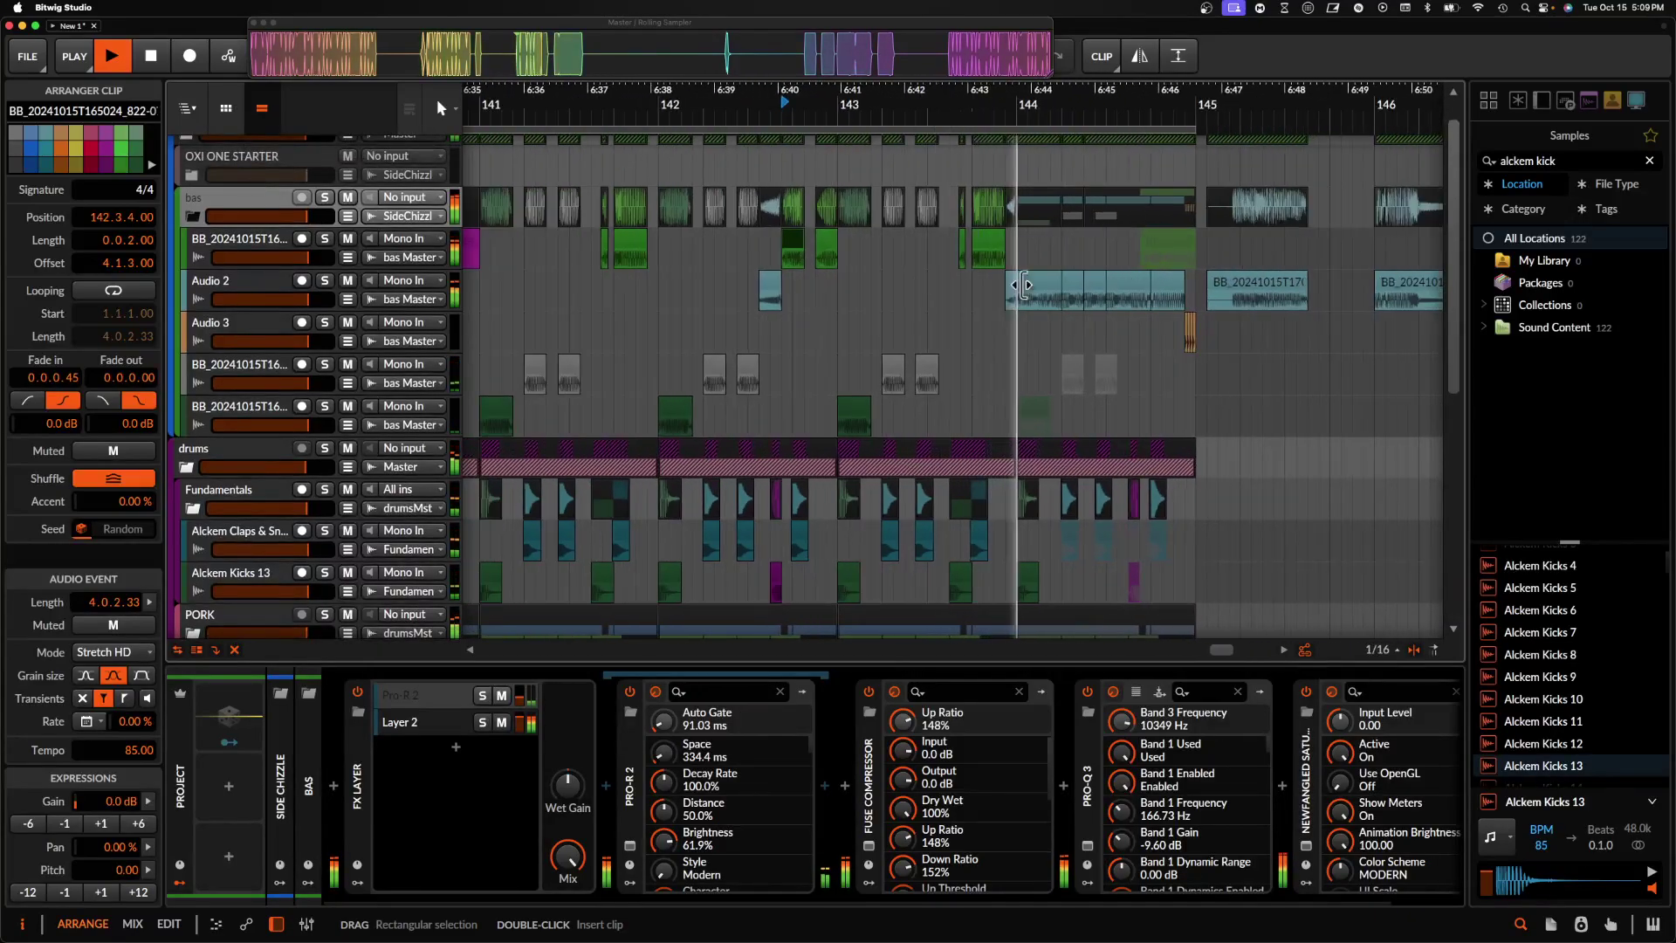
pyautogui.scroll(-2, 1013, 288)
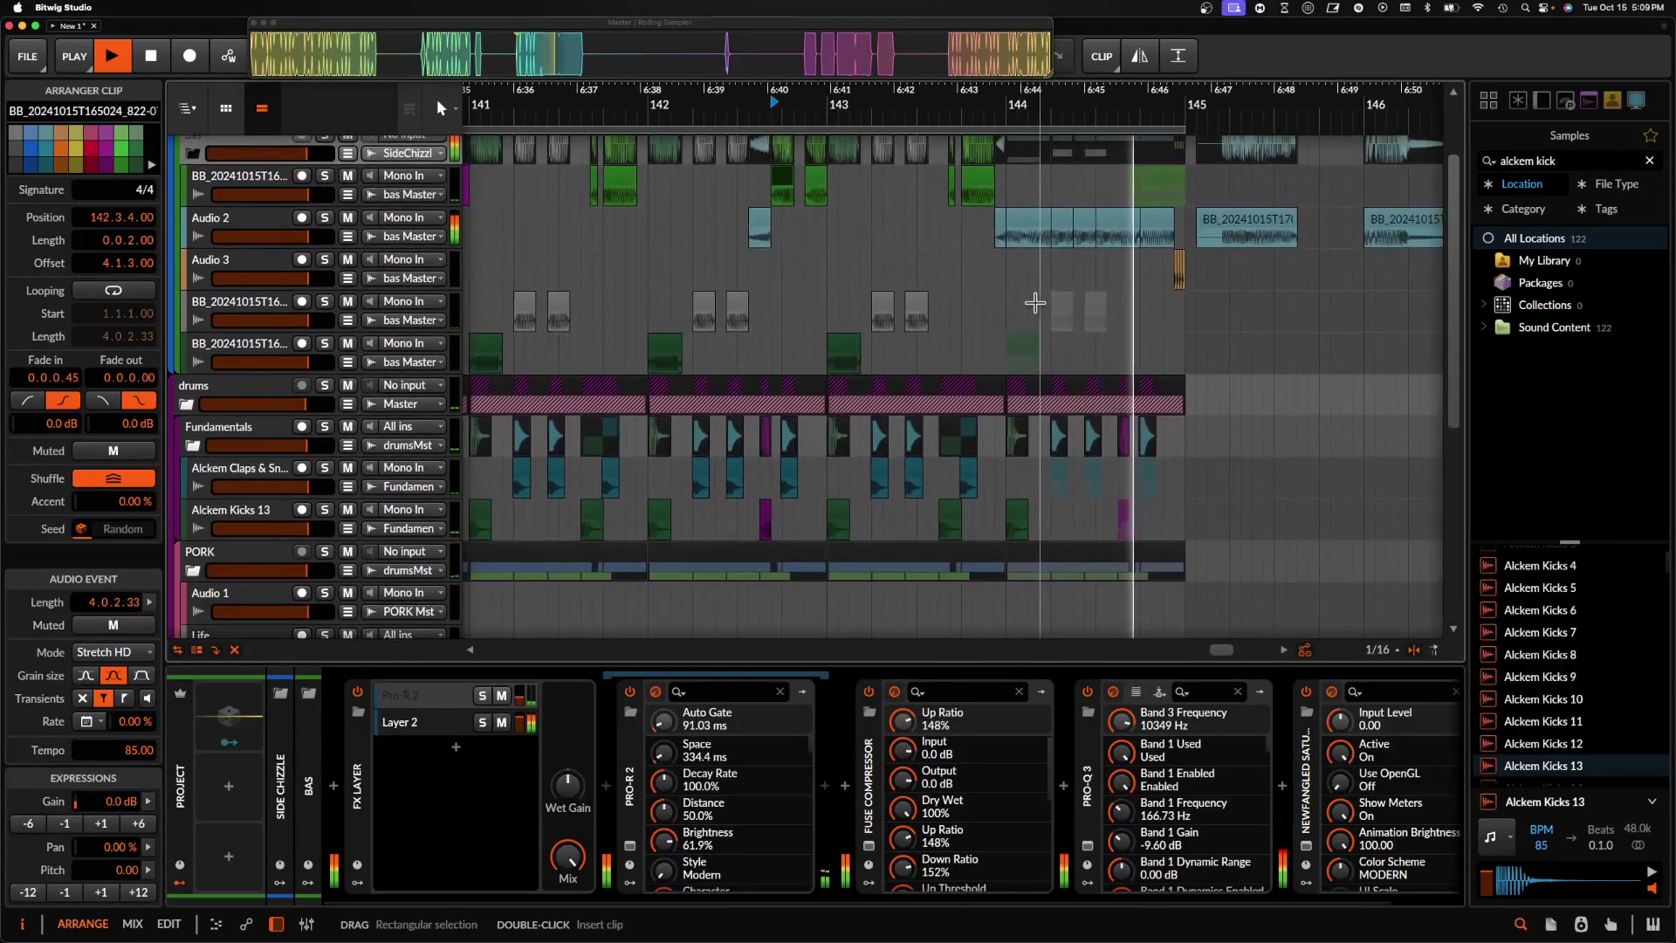
pyautogui.press('space')
pyautogui.click(1058, 223)
pyautogui.scroll(2, 1059, 224)
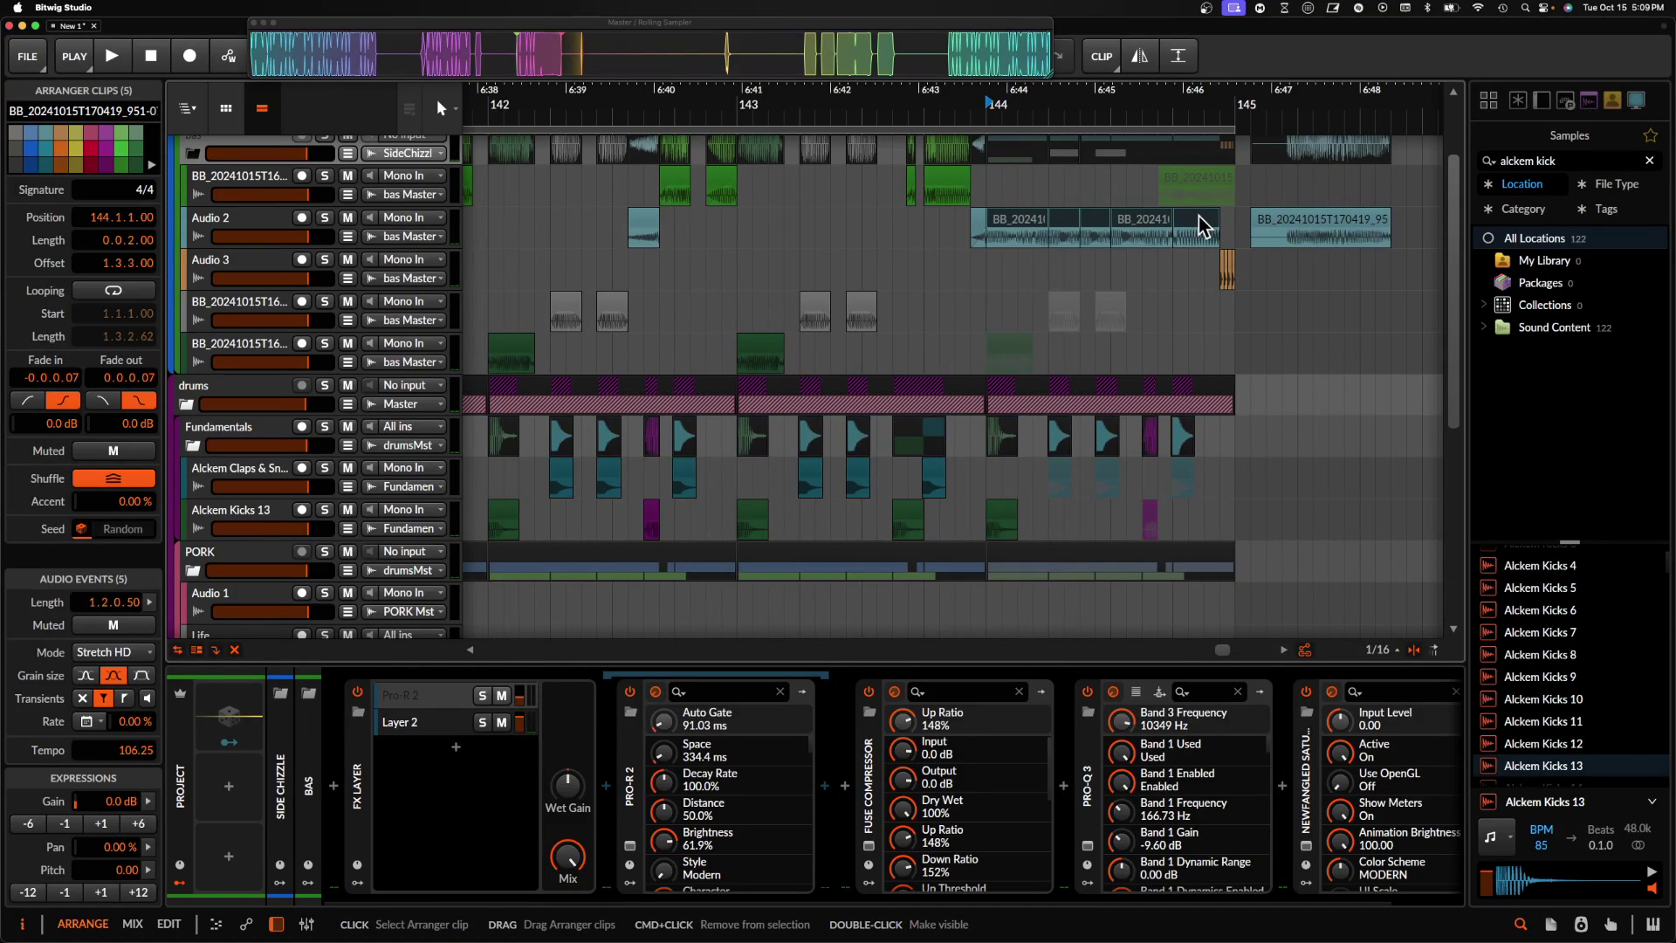
pyautogui.press('space')
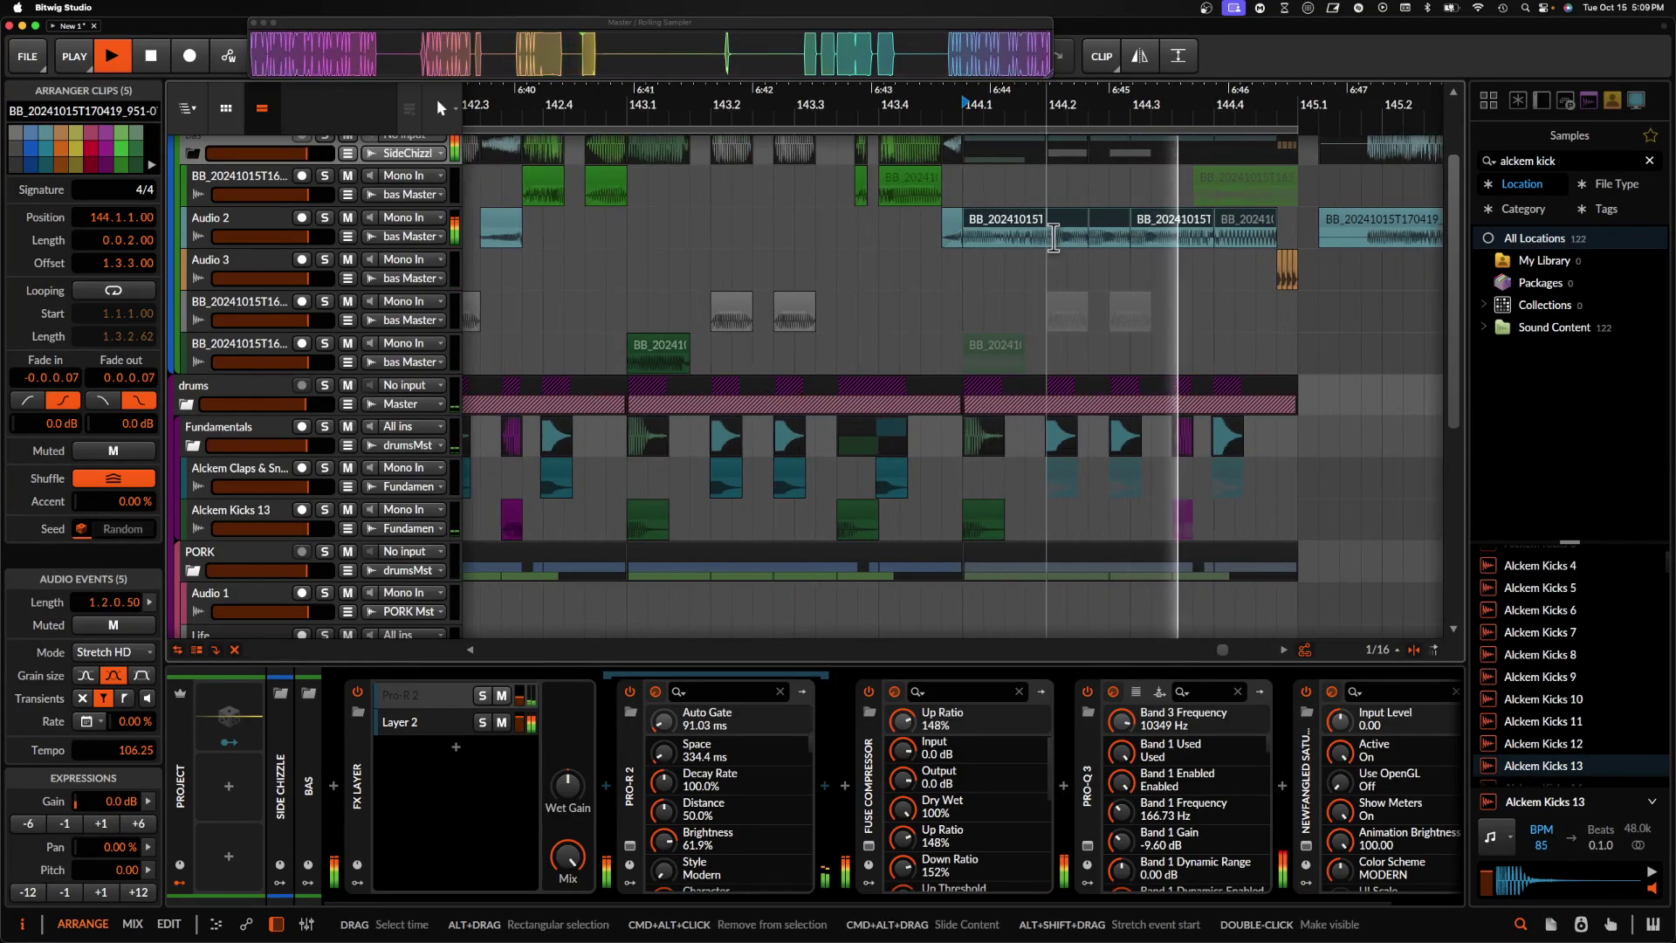
pyautogui.press('space')
# - Adjust the join between the first two Audio 2 clips at 144.2 and play from 144.1
pyautogui.scroll(5, 1044, 211)
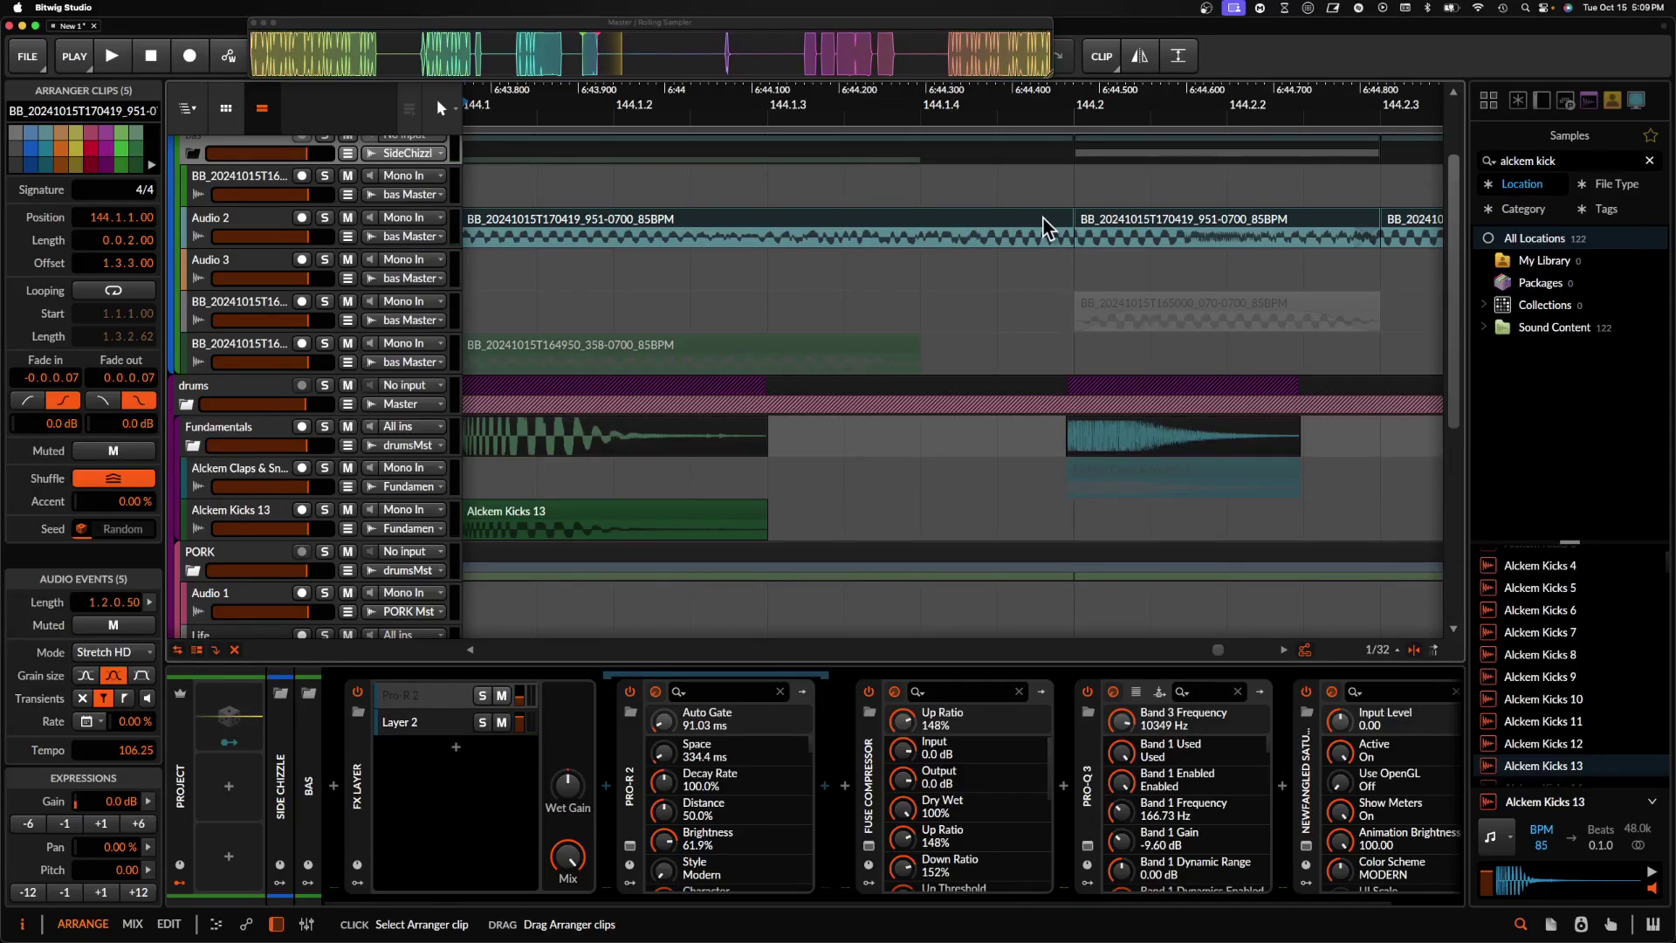
pyautogui.click(1079, 232)
pyautogui.moveTo(1079, 232); pyautogui.dragTo(1085, 233)
pyautogui.press('space')
pyautogui.scroll(-5, 1056, 224)
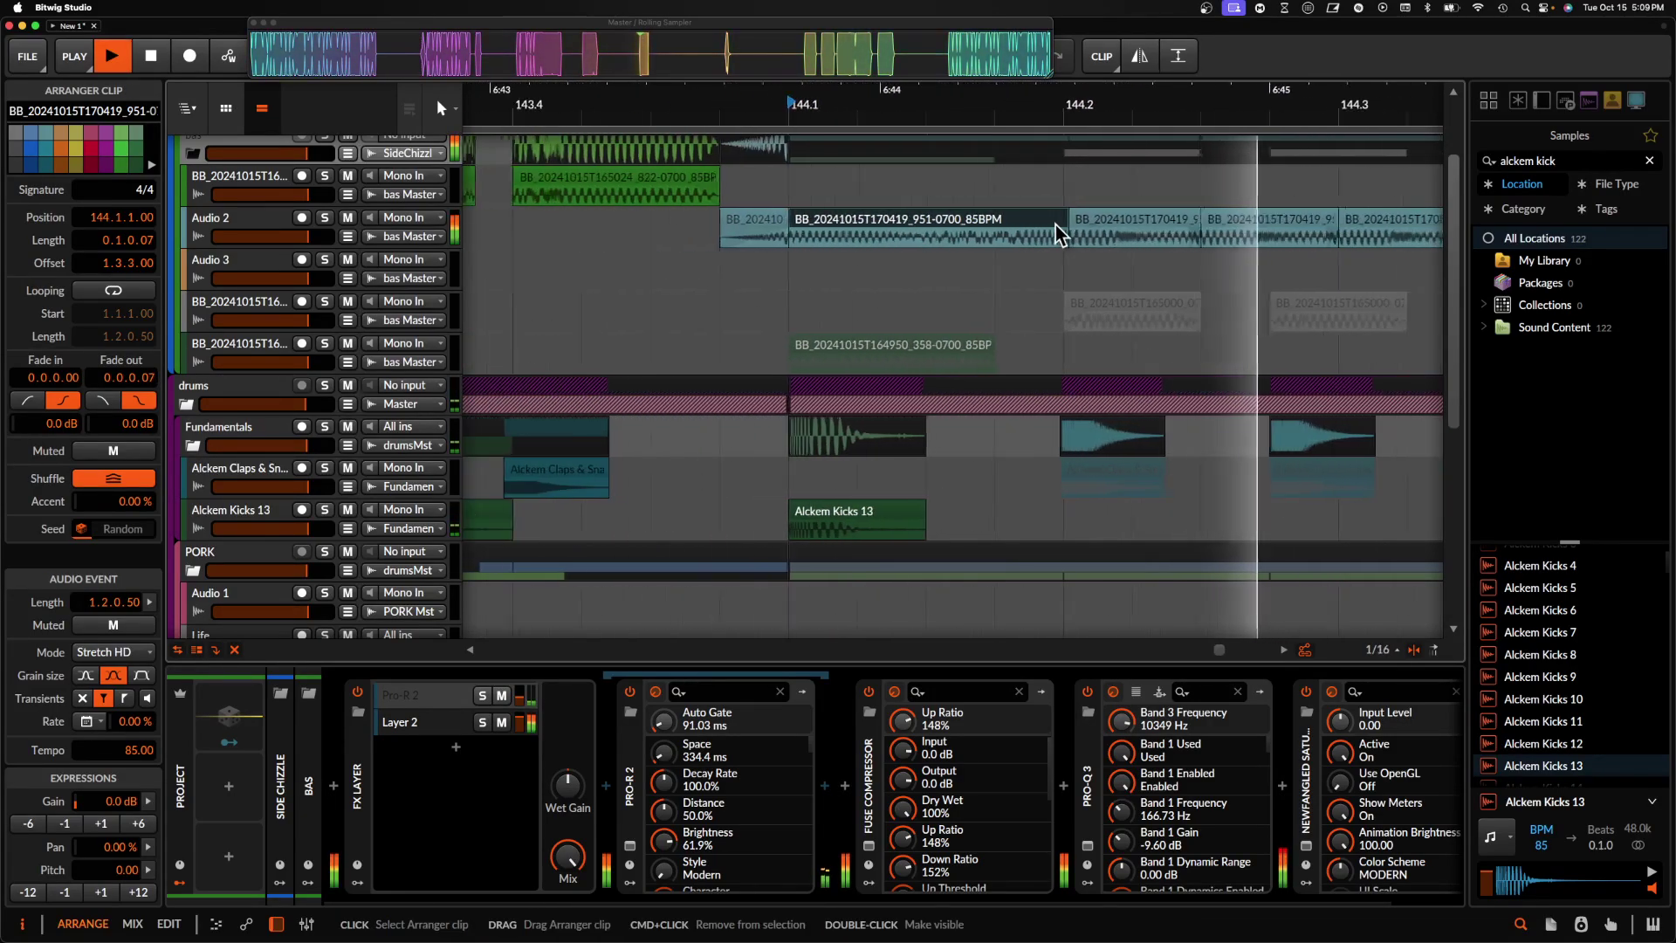
# - Stop playback and consolidate the Audio 2 clips from 144.1.1 to 144.4.4 into one clip
pyautogui.press('space')
pyautogui.scroll(-3, 1225, 214)
pyautogui.keyDown('shift'); pyautogui.click(1226, 218); pyautogui.keyUp('shift')
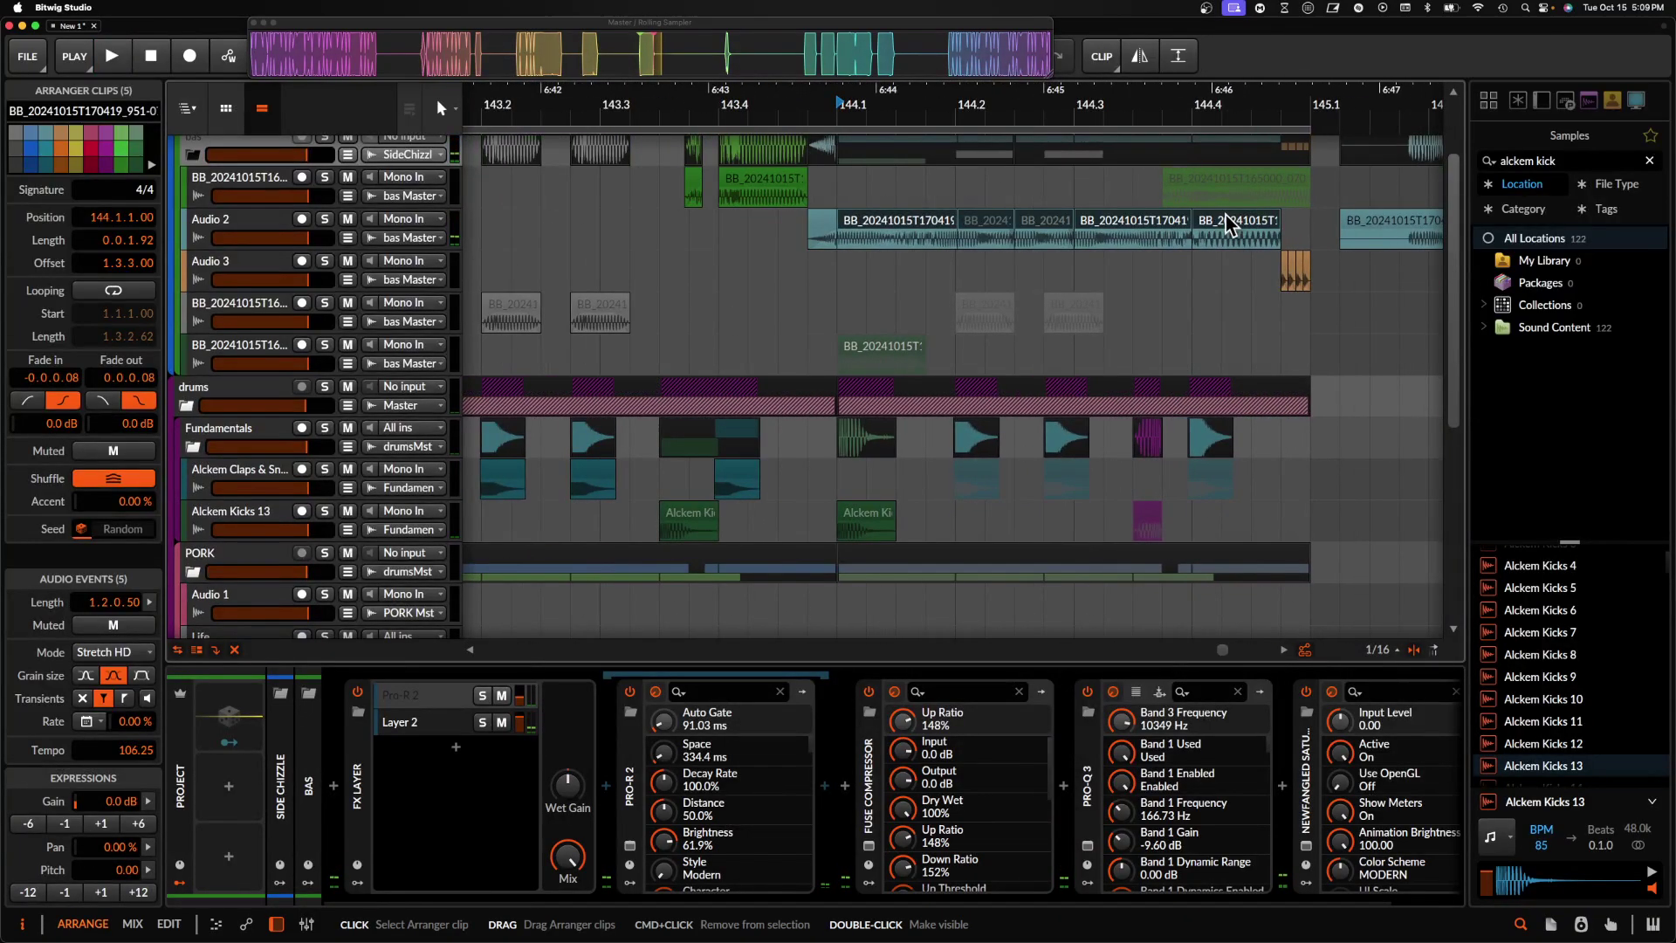
pyautogui.press('super+j')
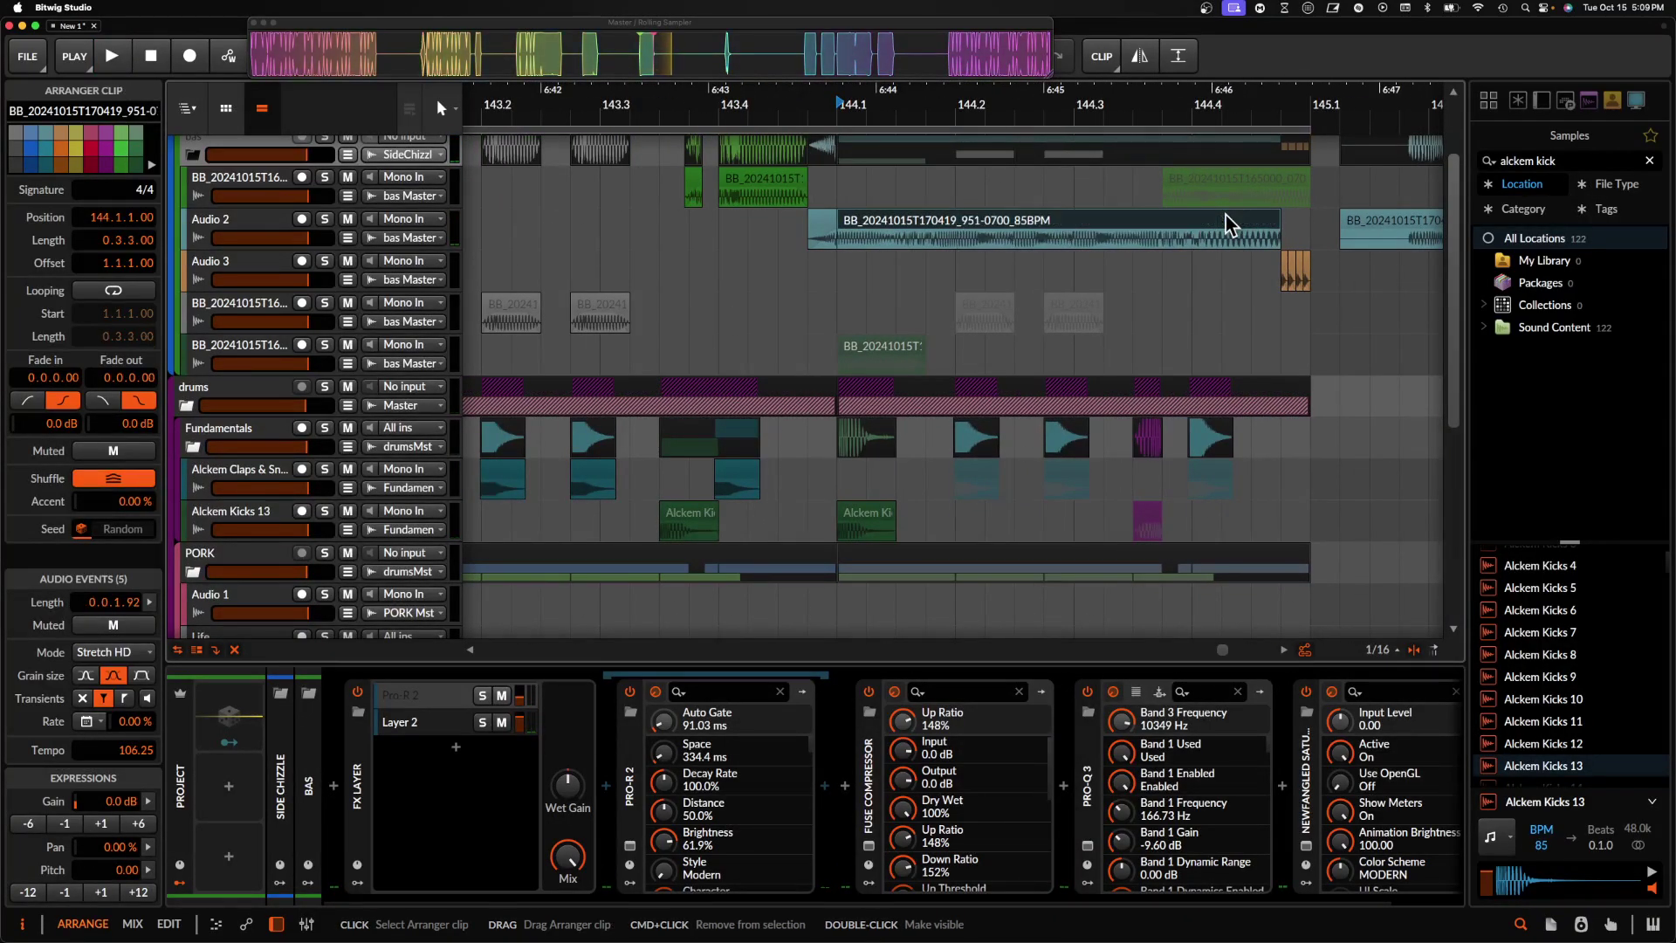
# - Show the consolidated Audio 2 clip's pitch expression in the editor and bounce the clip in place
pyautogui.doubleClick(1119, 225)
pyautogui.click(290, 795)
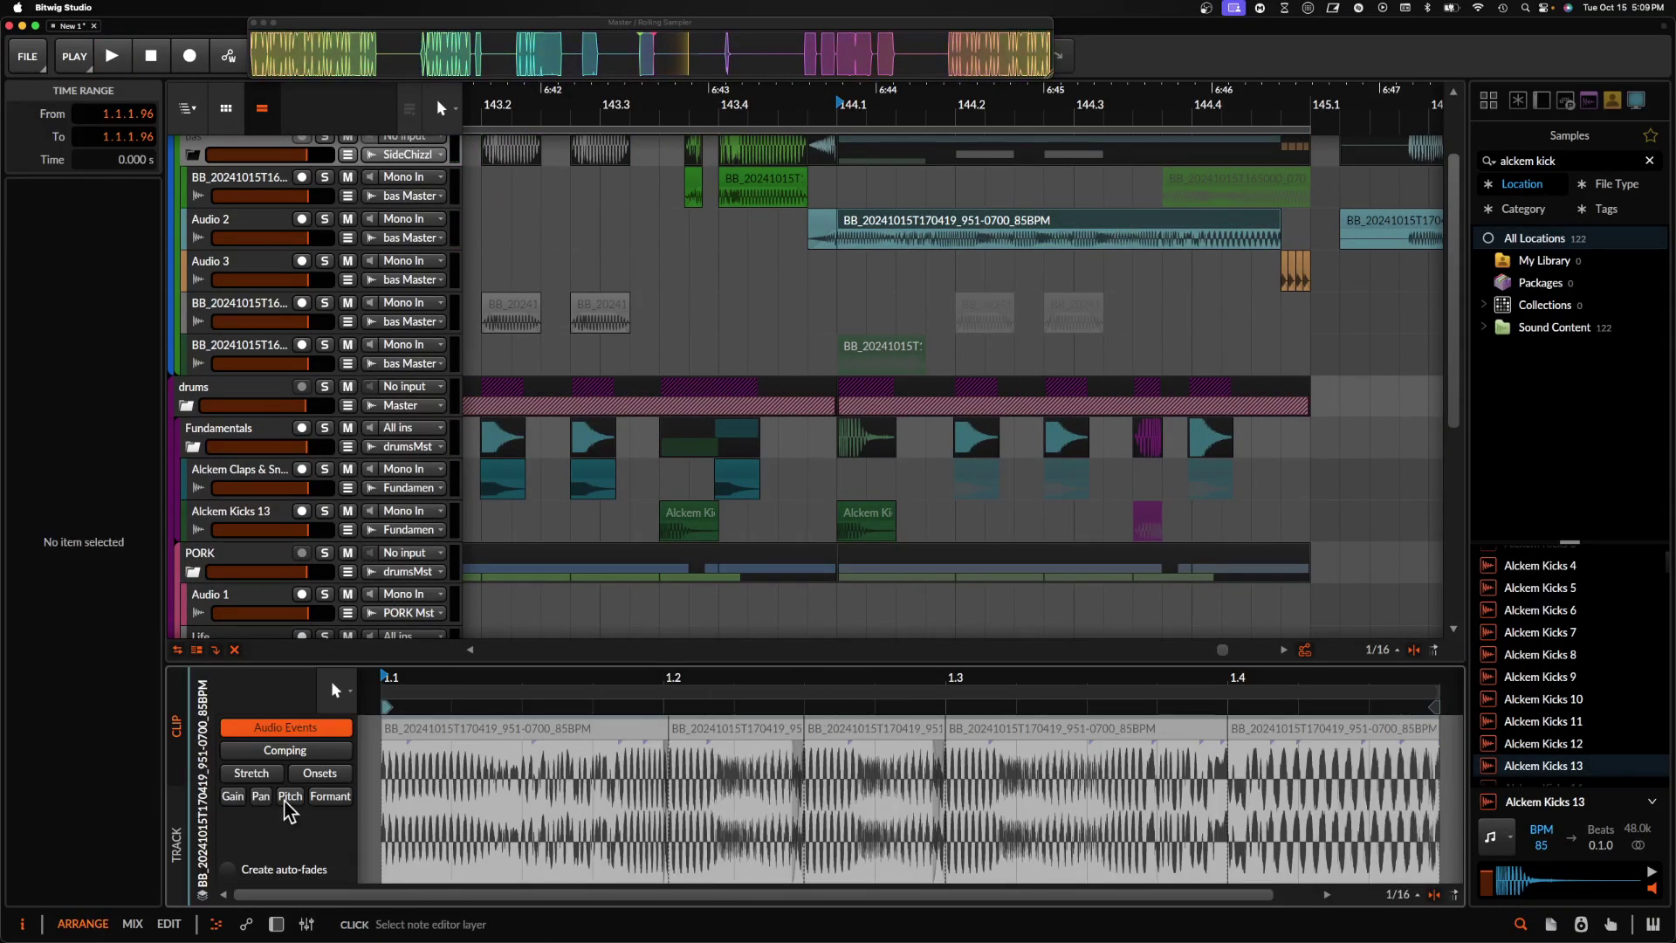
pyautogui.click(694, 811)
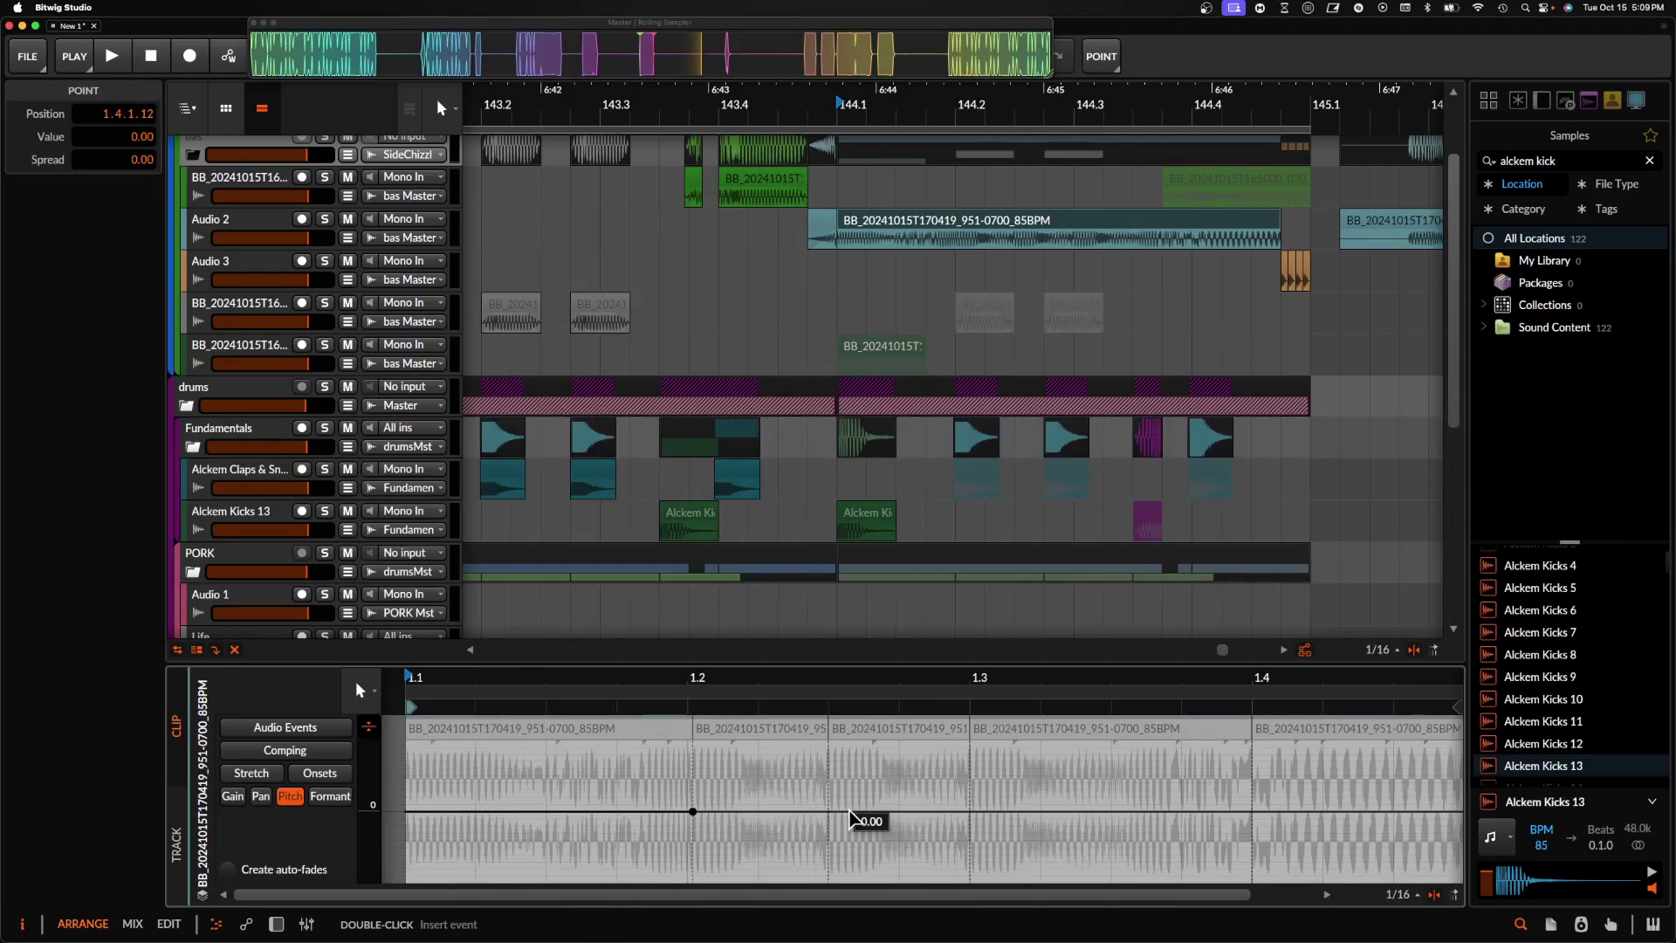
pyautogui.moveTo(898, 811); pyautogui.dragTo(899, 811)
pyautogui.click(1056, 220)
pyautogui.press('super+b')
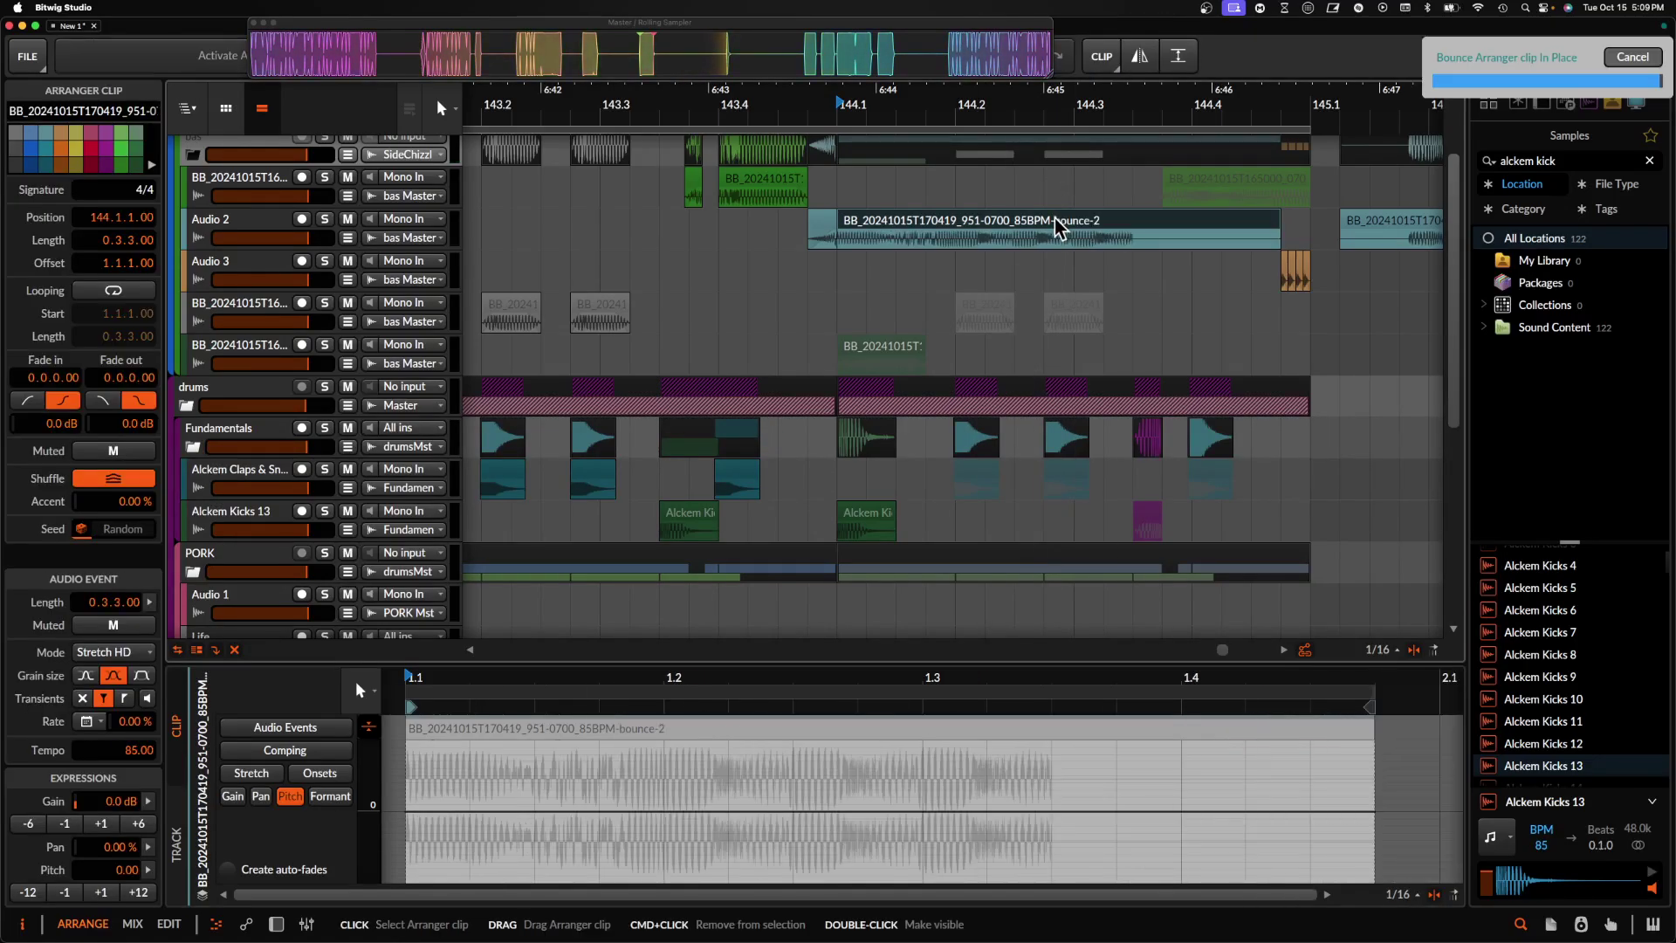
# - Shape the bounced clip's pitch from 0 at 1.1.4 to a slight peak near 1.3 and back to 0 at 1.4.3.87
pyautogui.click(599, 812)
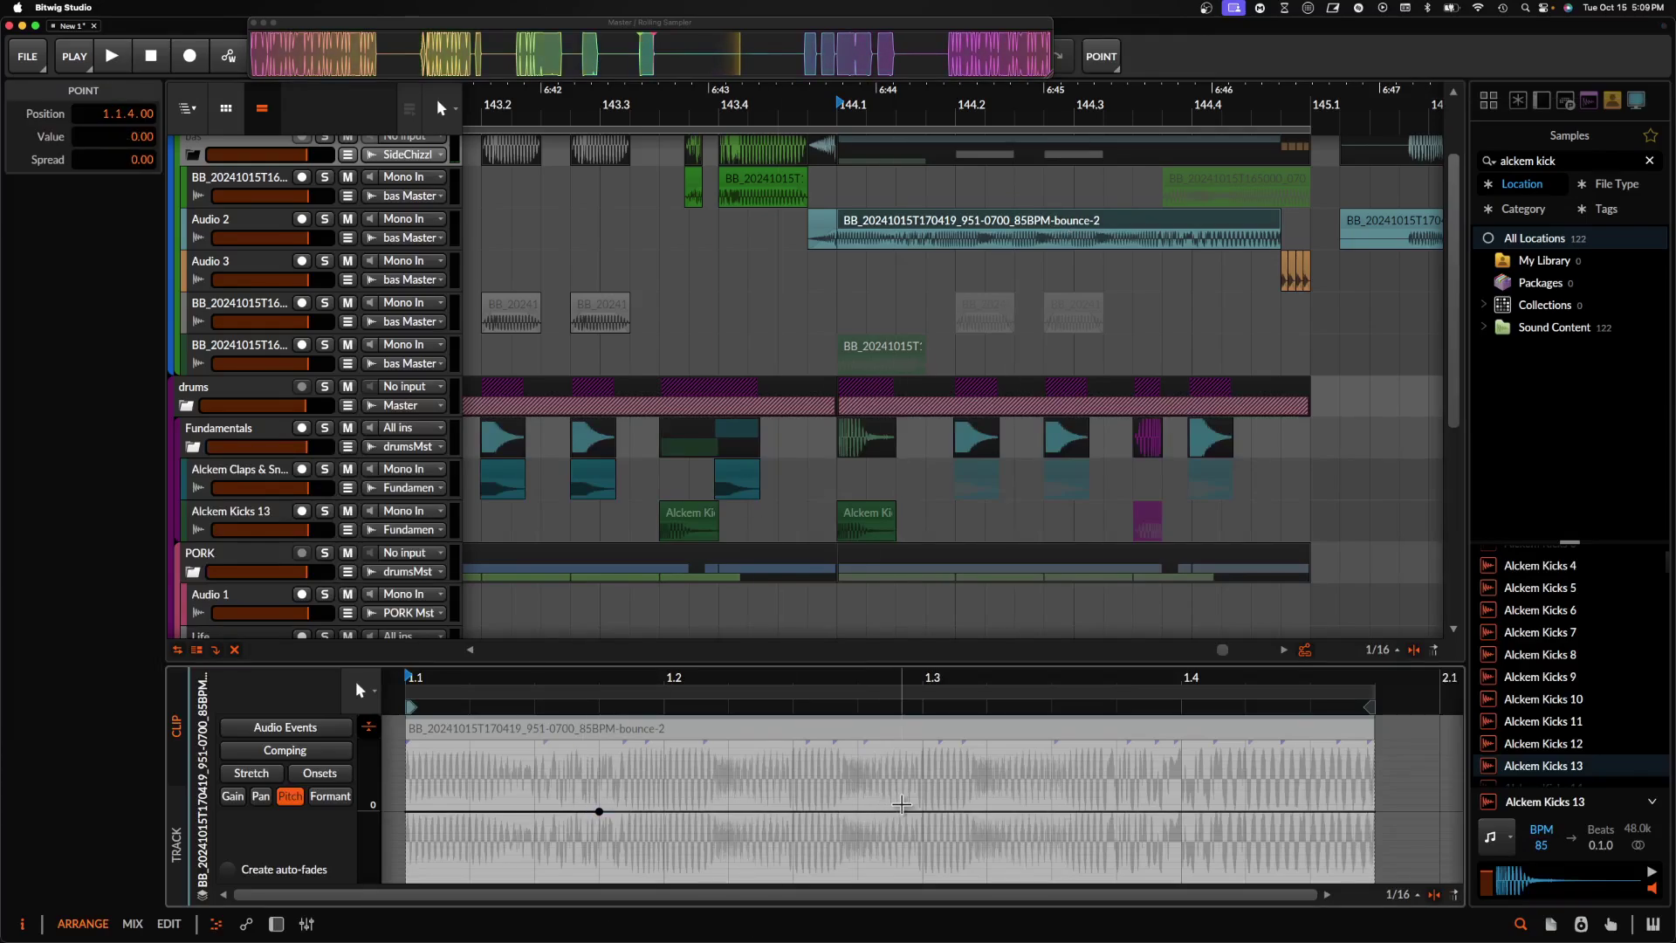
pyautogui.click(915, 804)
pyautogui.click(1336, 804)
pyautogui.moveTo(1367, 805); pyautogui.dragTo(1368, 812)
pyautogui.press('space')
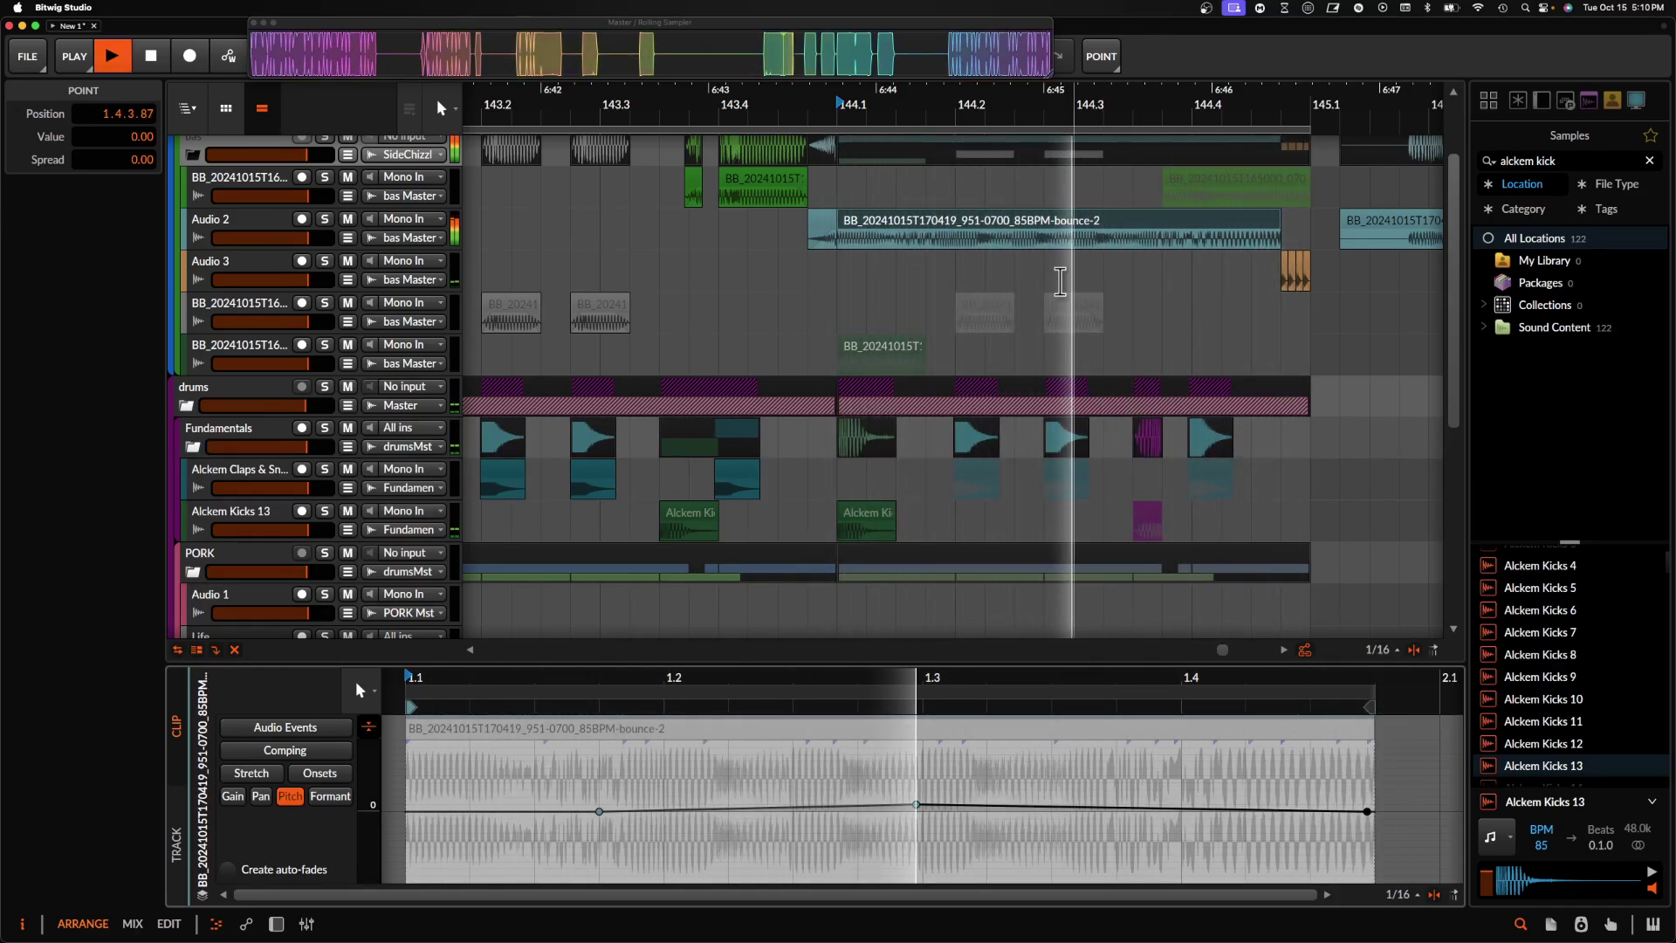
pyautogui.press('space')
# - Split the bounced Audio 2 clip at 144.2.1 and 144.3.2 to isolate a 0.1.1.00 section
pyautogui.click(958, 245)
pyautogui.press('space')
pyautogui.press('space')
pyautogui.moveTo(958, 246); pyautogui.dragTo(1090, 245)
pyautogui.press('super+e')
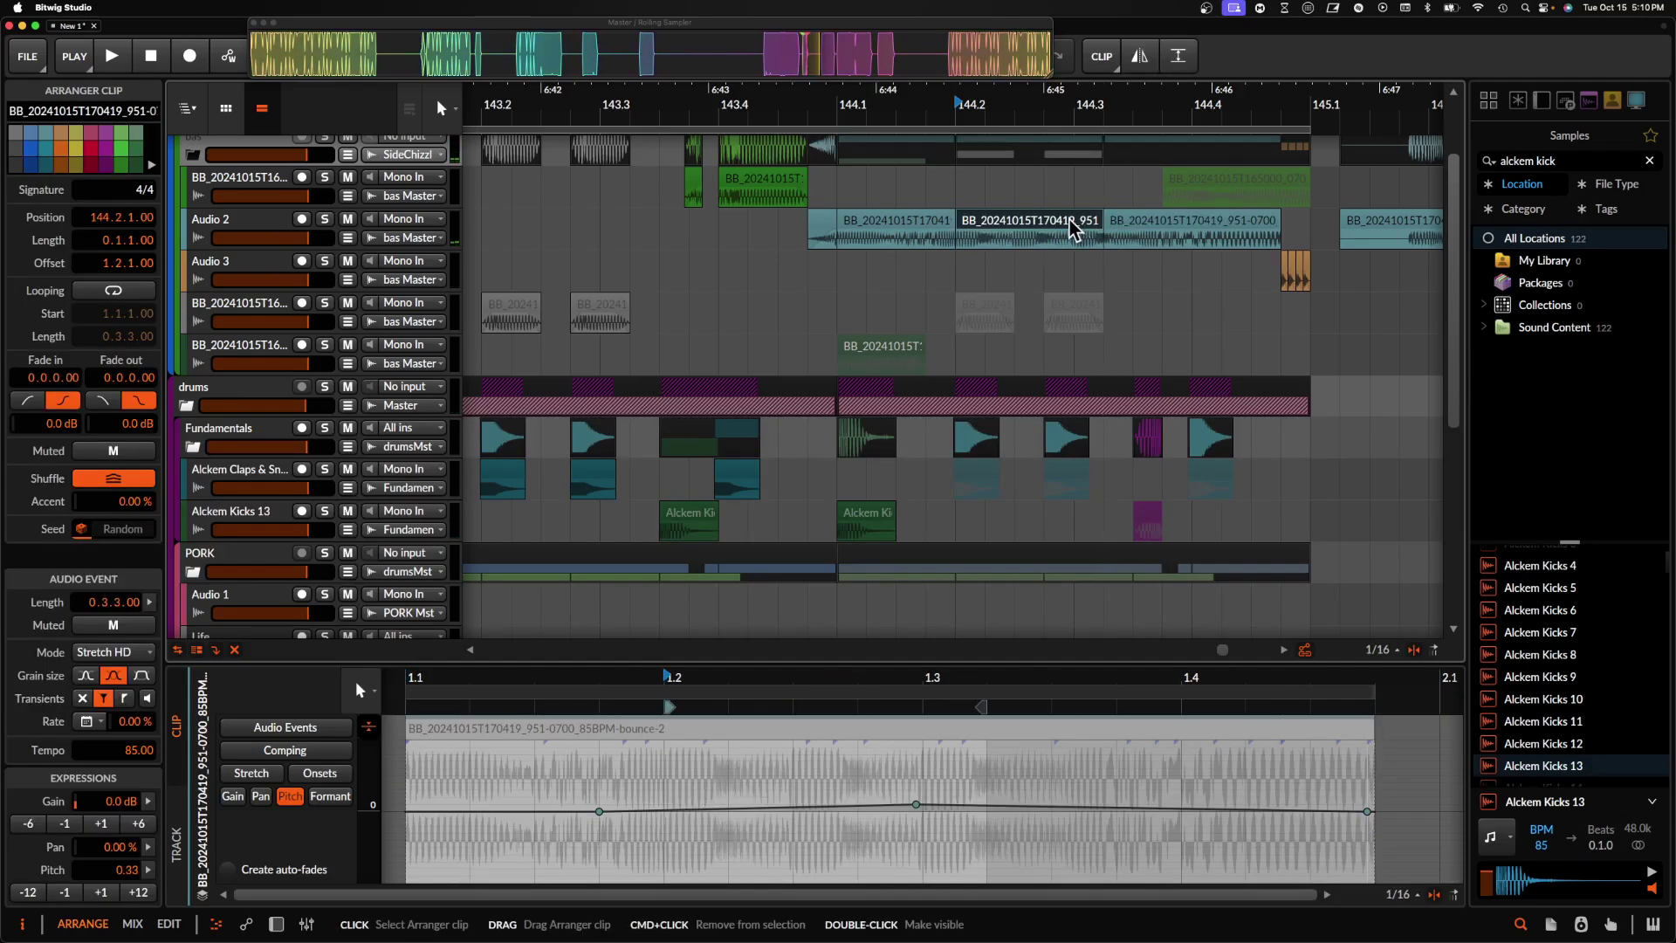
# - Make the last Audio 2 clip, from 144.3.2 to 145.1, repeat the audio of the 144.2.1 section and play it
pyautogui.press('space')
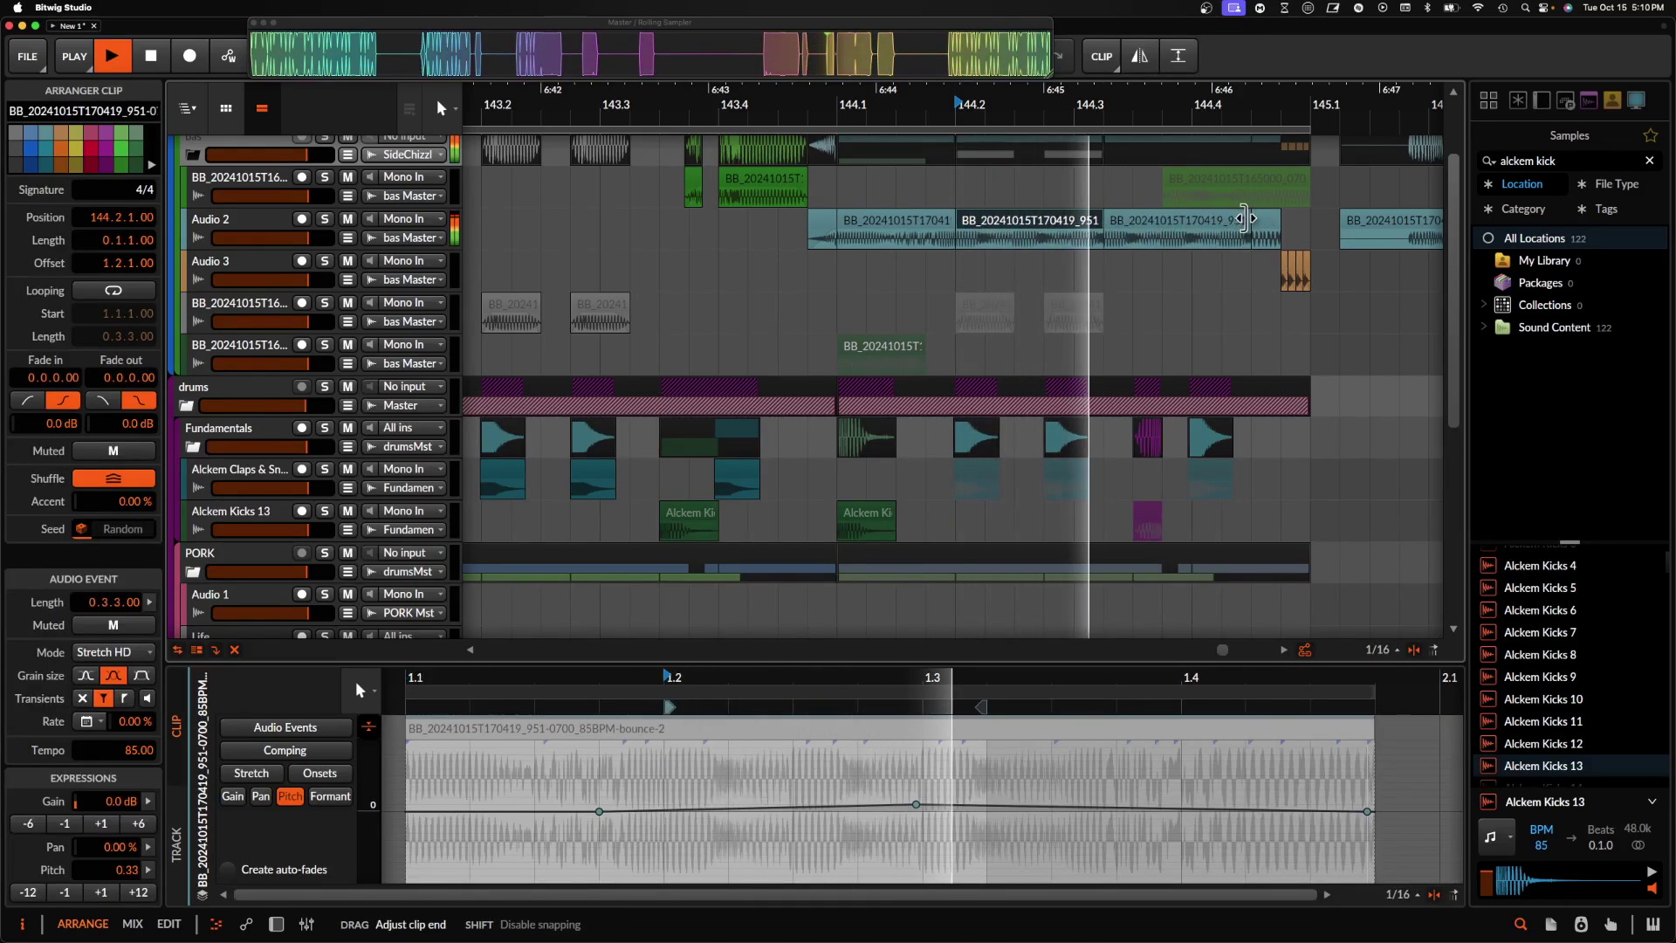
pyautogui.click(1223, 229)
pyautogui.press('space')
pyautogui.click(1067, 226)
pyautogui.press('space')
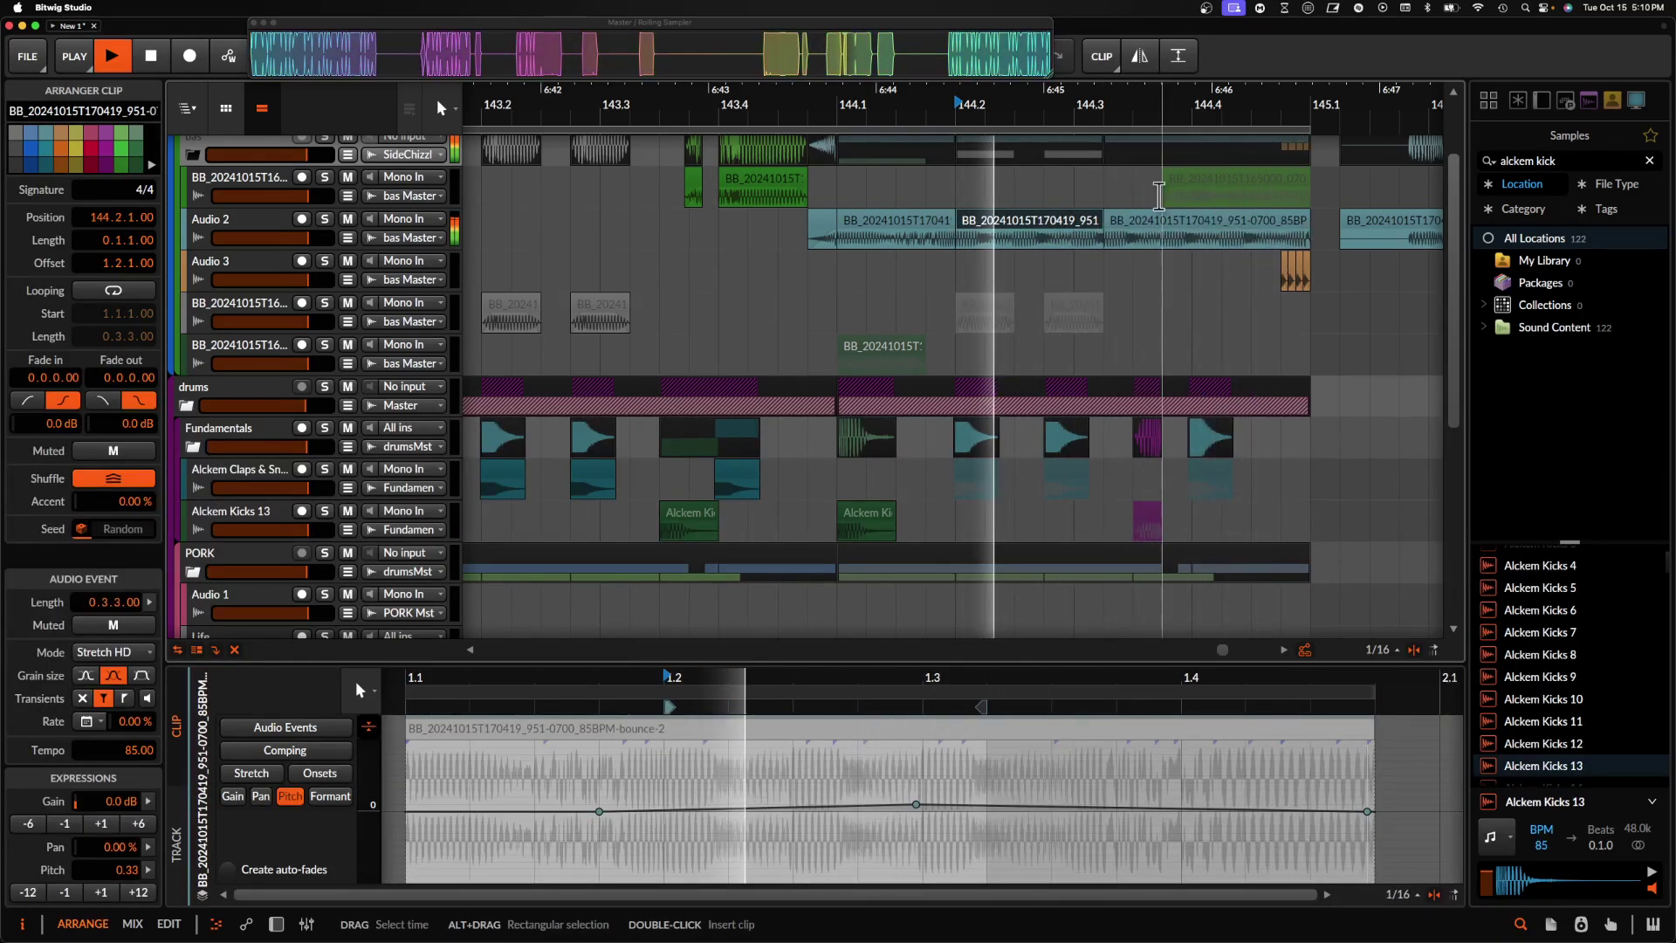
# - Split the Audio 2 clip at 144.4.1, scale the new piece down to 0.0.2.00, duplicate it and listen
pyautogui.scroll(3, 1160, 196)
pyautogui.press('space')
pyautogui.click(1208, 245)
pyautogui.press('super+e')
pyautogui.click(1261, 229)
pyautogui.hotkey('alt', 's')
pyautogui.press('super+d')
pyautogui.click(1257, 229)
pyautogui.press('space')
pyautogui.scroll(-3, 1258, 228)
pyautogui.press('space')
pyautogui.press('space')
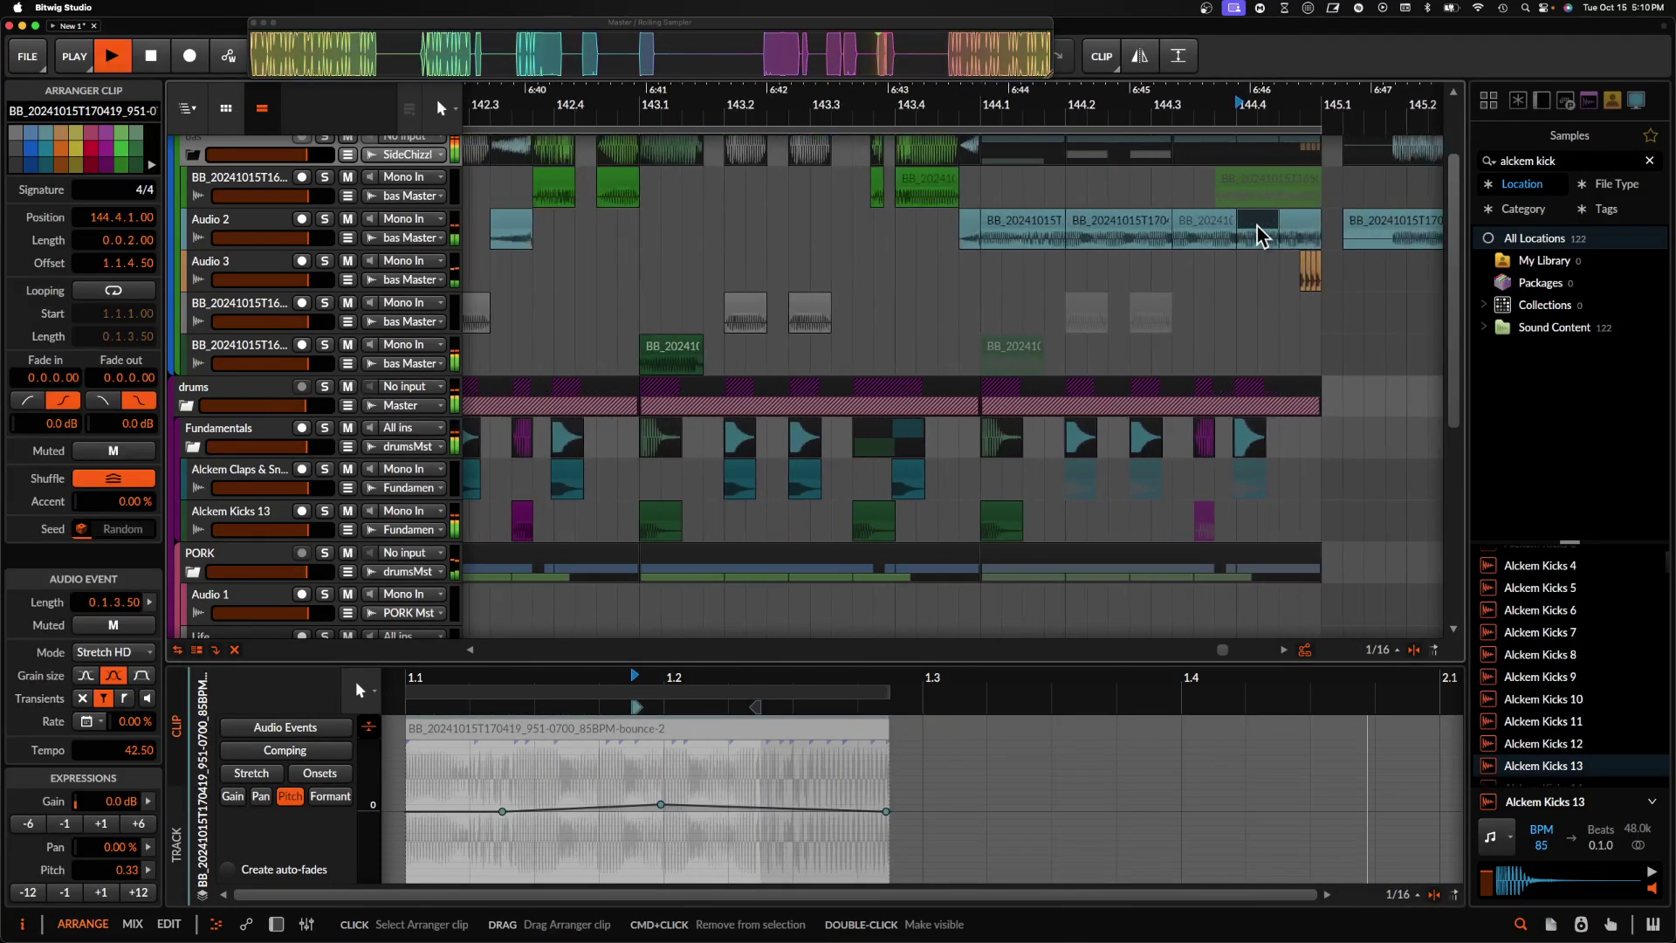
# - Scale the Audio 2 clip at 144.4.1 down to 0.0.1.00 and duplicate it up to 144.4.3, then audition it
pyautogui.scroll(5, 1261, 231)
pyautogui.press('space')
pyautogui.hscroll(2, 1288, 228)
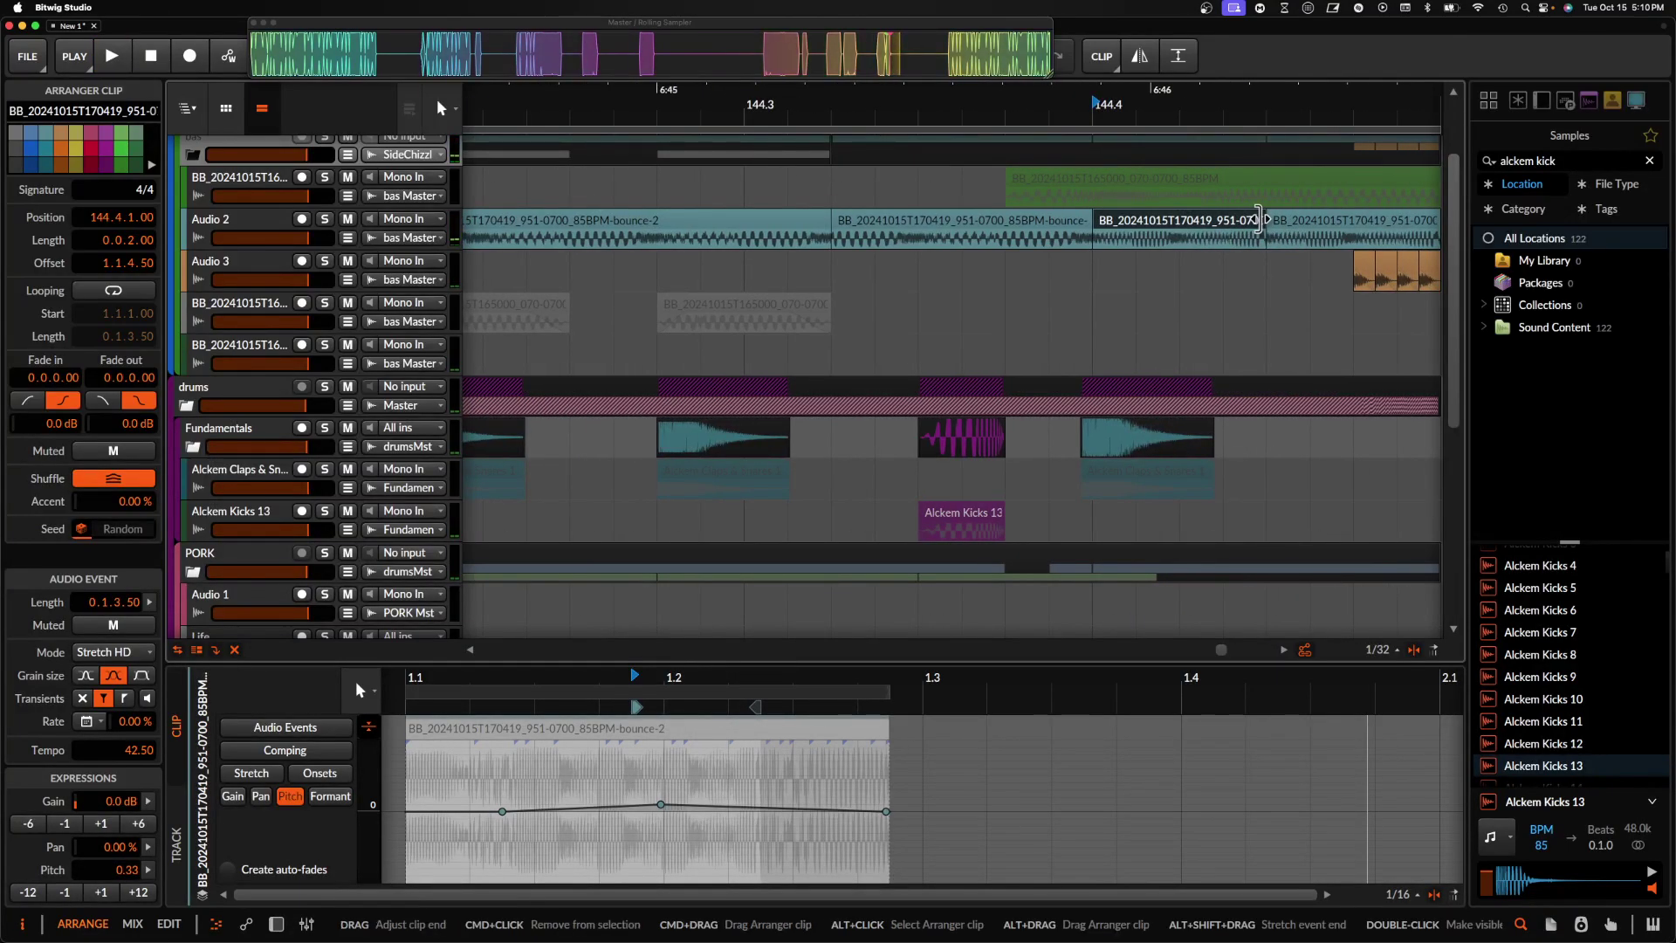
pyautogui.hotkey('alt', 's')
pyautogui.press('super+d')
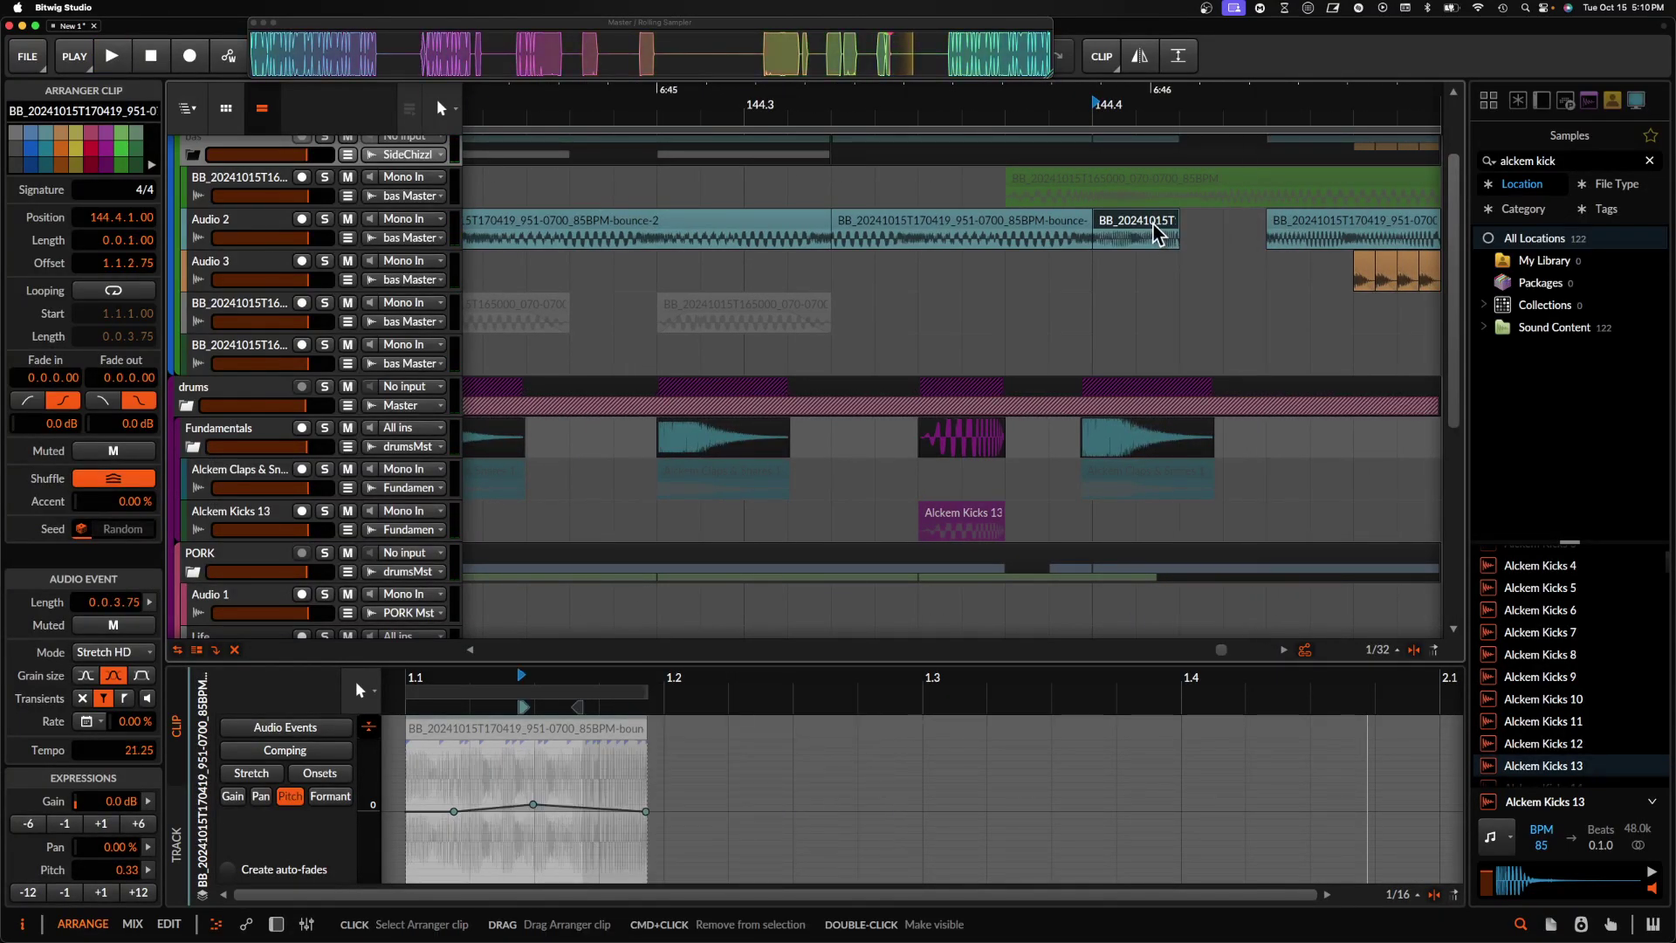
pyautogui.scroll(2, 1162, 233)
pyautogui.scroll(-2, 1157, 234)
pyautogui.press('space')
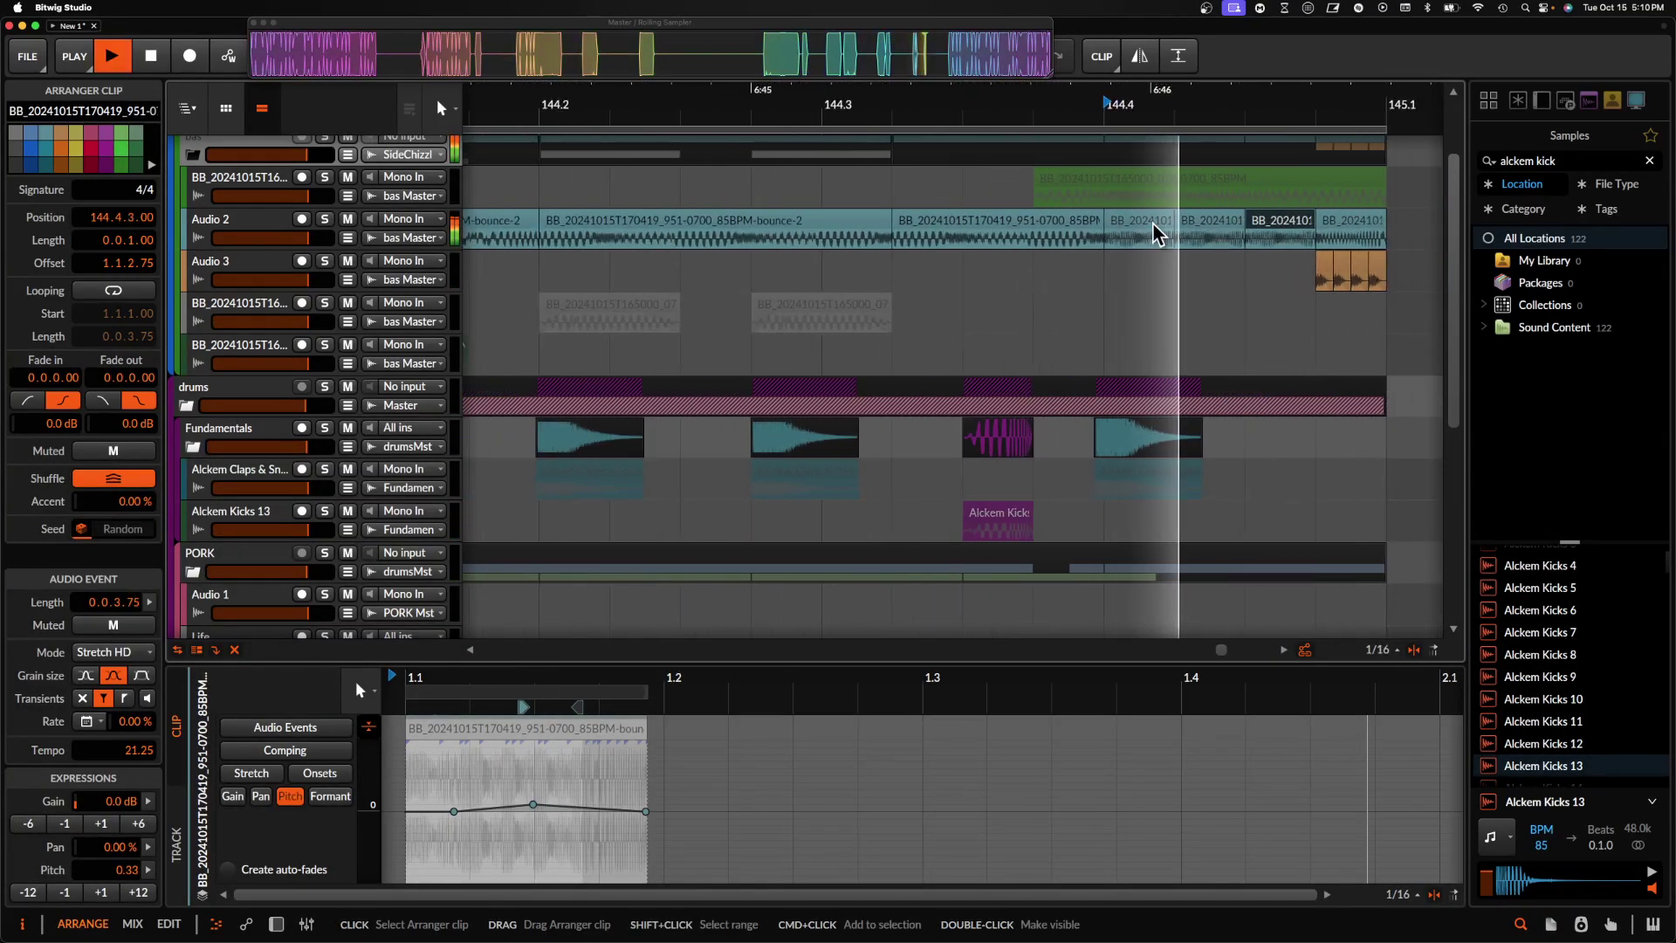
pyautogui.press('space')
# - Halve the first Audio 2 slice at 144.4.1 to 0.0.0.50 and duplicate it up to 144.4.3.50
pyautogui.press('super+shift+Down')
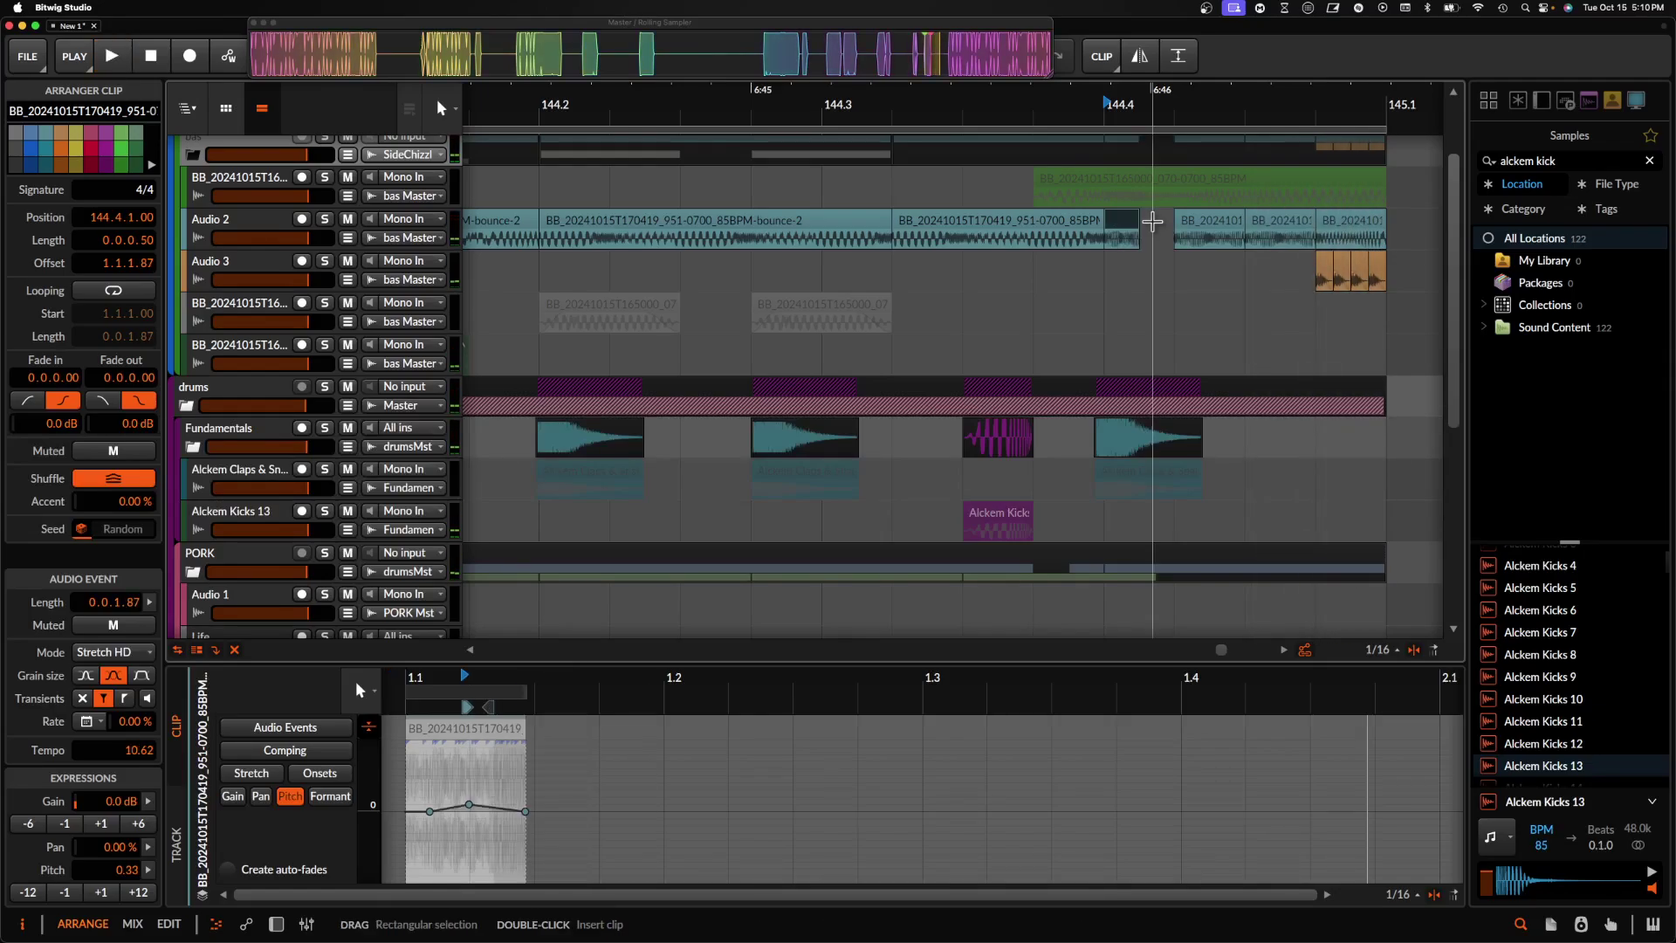
pyautogui.press('space')
pyautogui.press('super+d')
pyautogui.press('super+d')
pyautogui.press('super+d')
pyautogui.press('super+d')
pyautogui.press('super+d')
pyautogui.press('space')
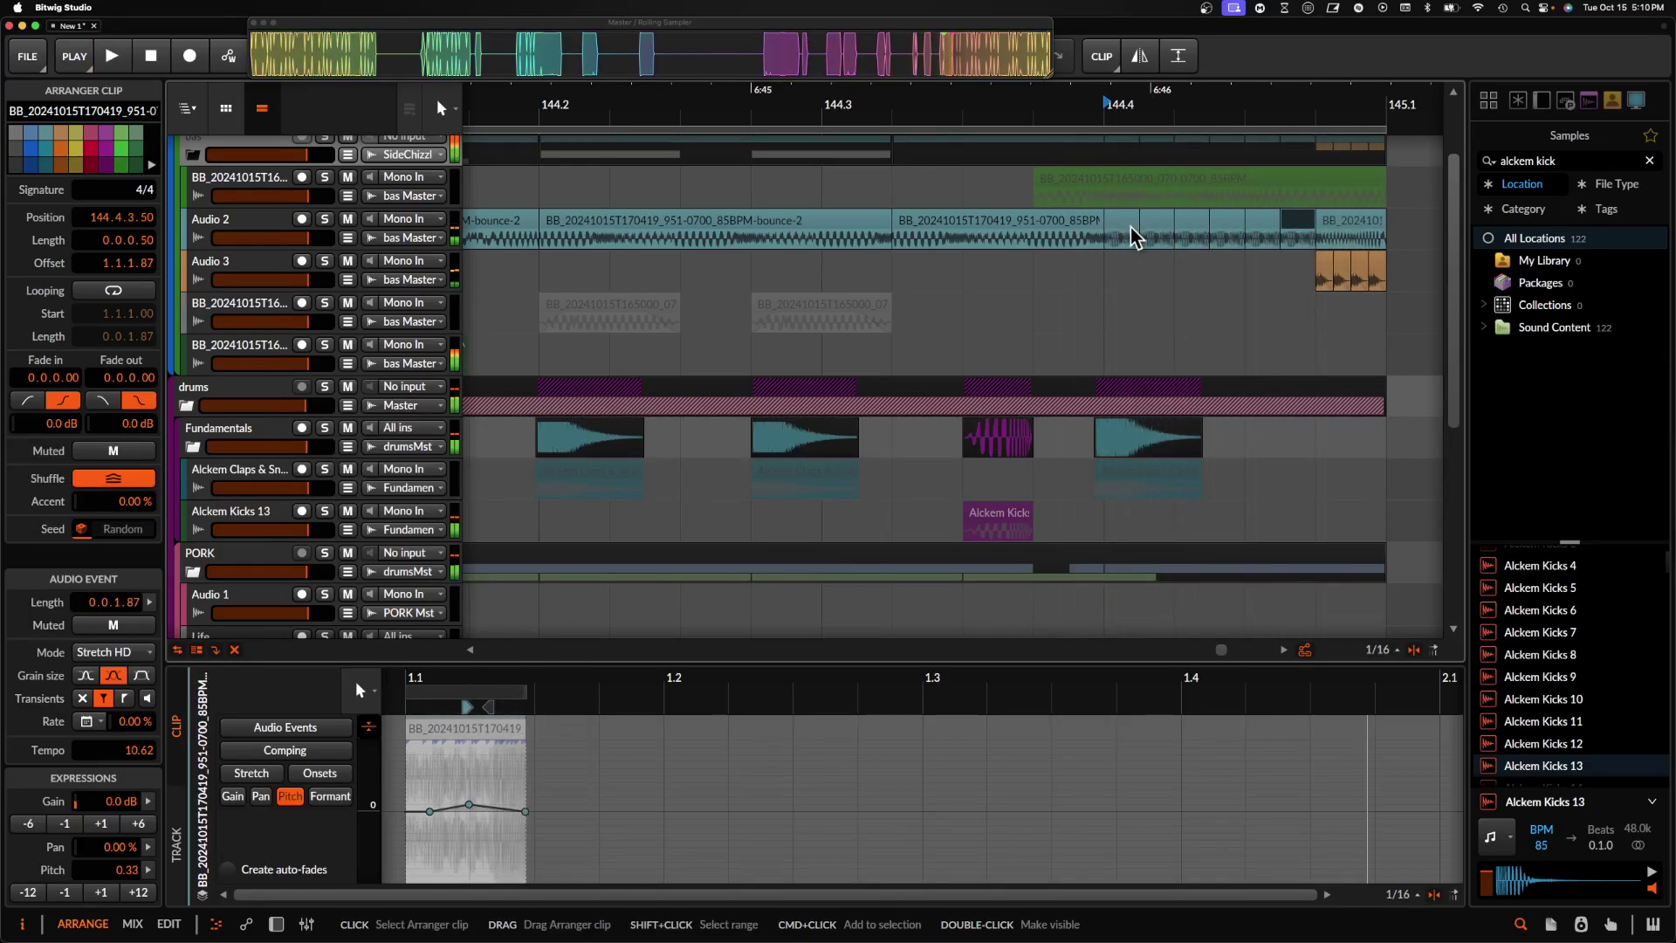
pyautogui.press('space')
pyautogui.press('space')
# - Give the short Audio 2 slices from 144.4.1 to 144.4.3.50 a 0.0.0.33 fade-out and play from 144.3.2
pyautogui.click(1126, 234)
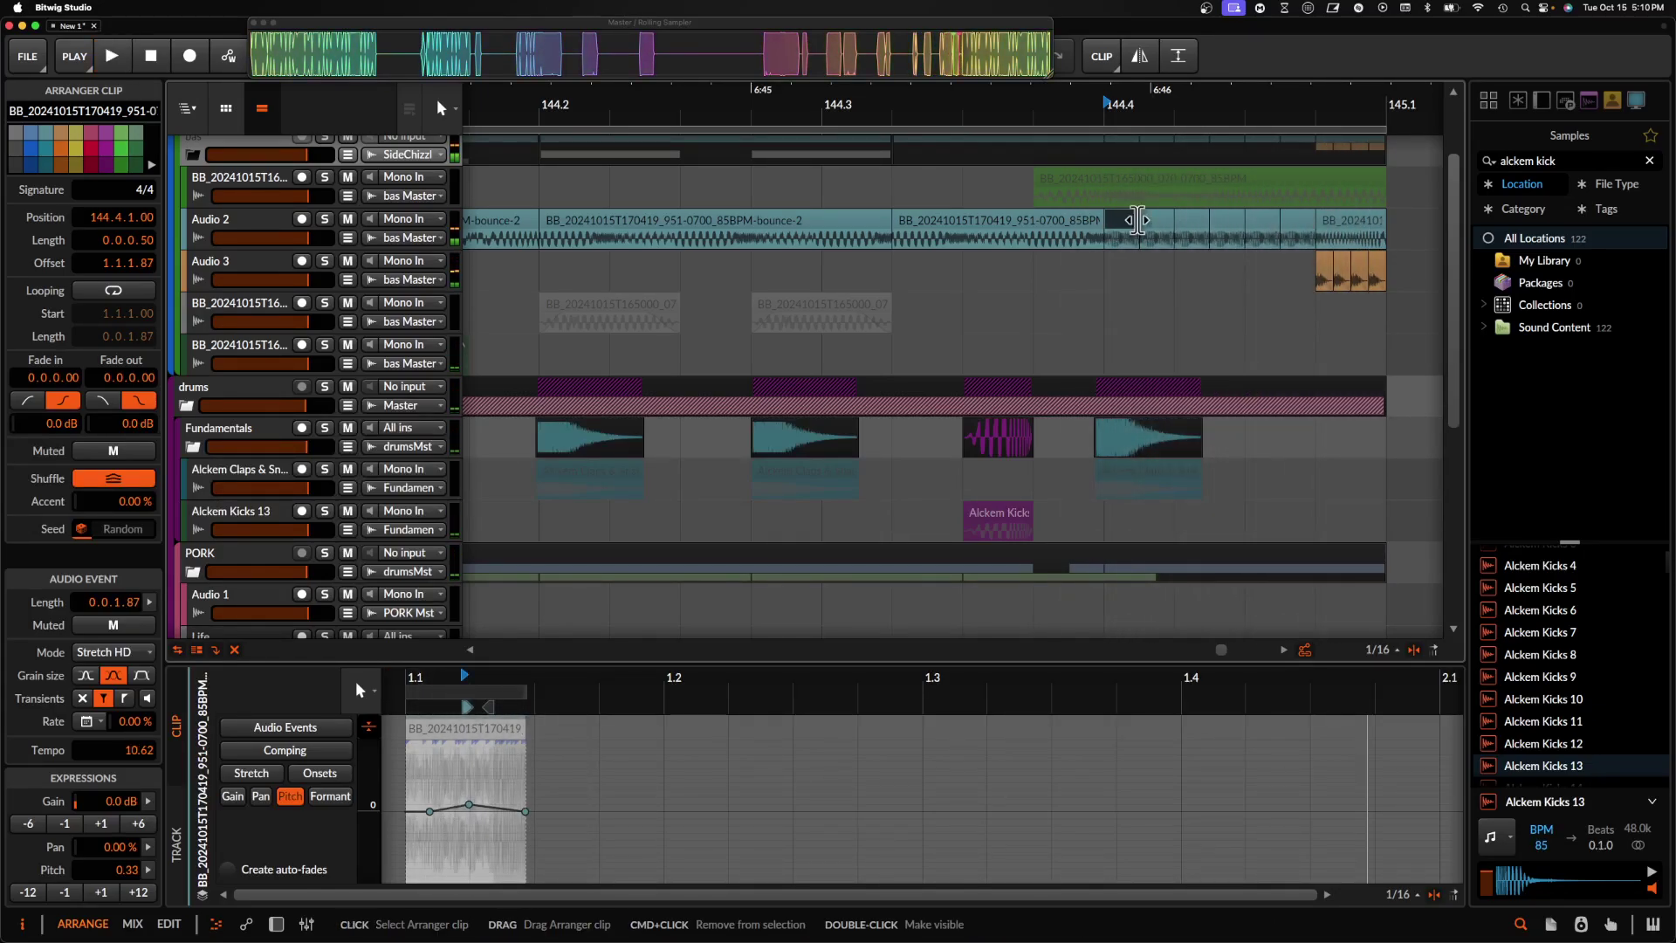
pyautogui.keyDown('shift'); pyautogui.click(1297, 234); pyautogui.keyUp('shift')
pyautogui.moveTo(1314, 234); pyautogui.dragTo(1292, 236)
pyautogui.click(1046, 240)
pyautogui.press('space')
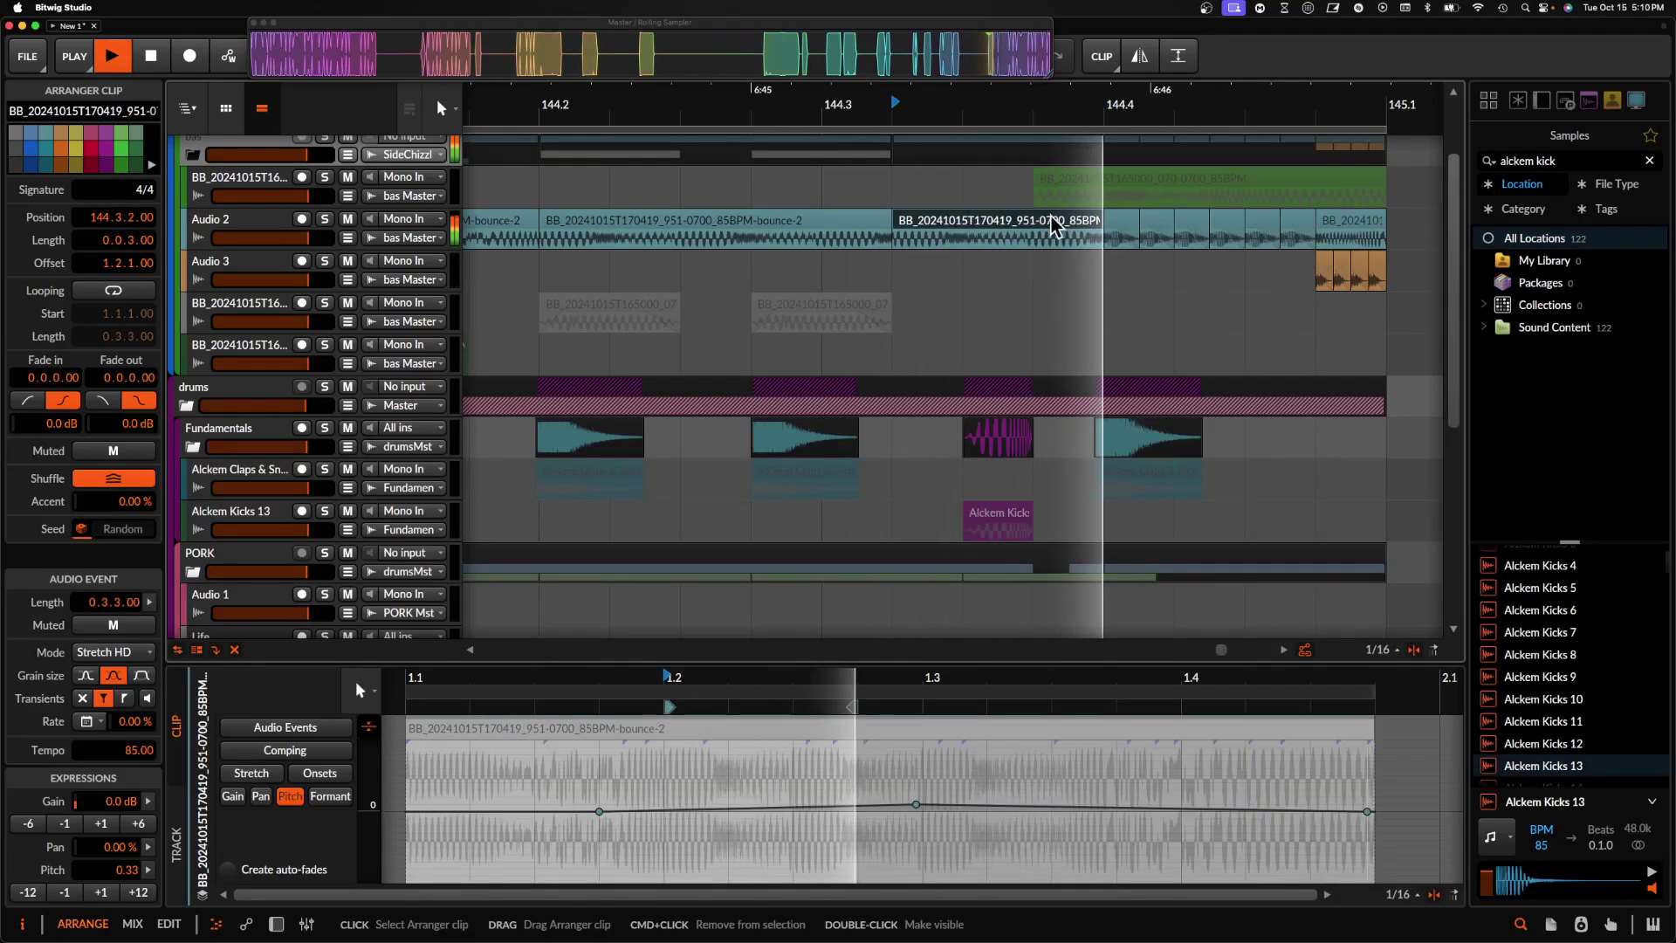
# - Consolidate the six Audio 2 slices starting at 144.4.1 into one 0.0.3.00 clip and bounce it in place
pyautogui.scroll(-3, 1081, 254)
pyautogui.scroll(3, 1081, 255)
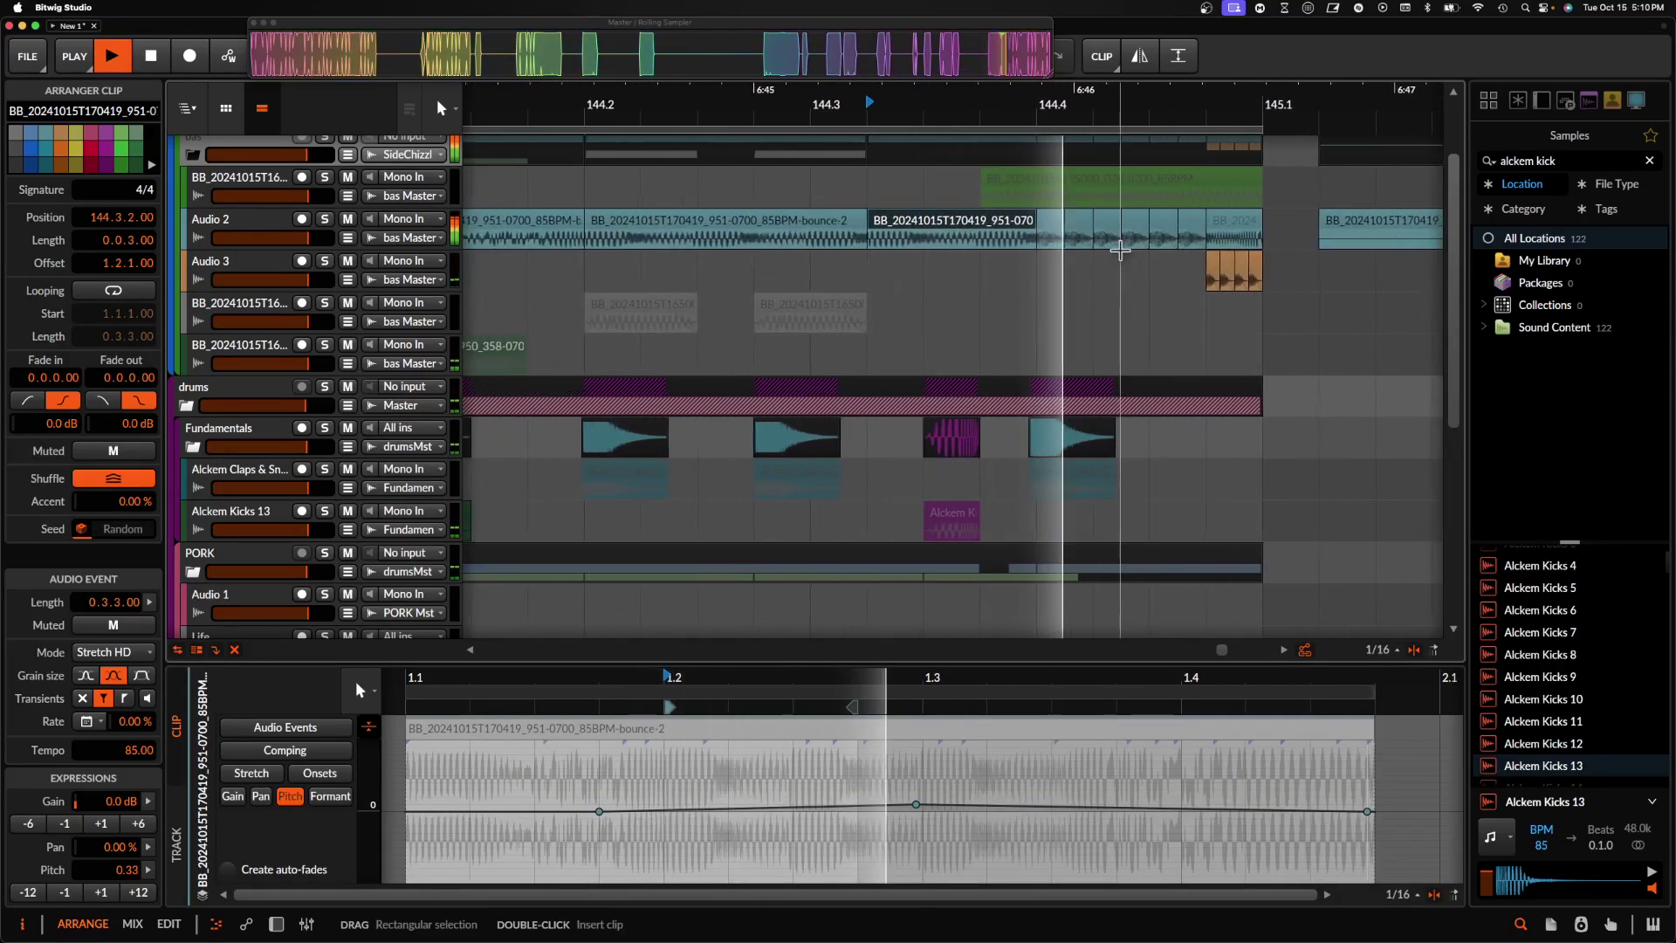
pyautogui.click(1053, 223)
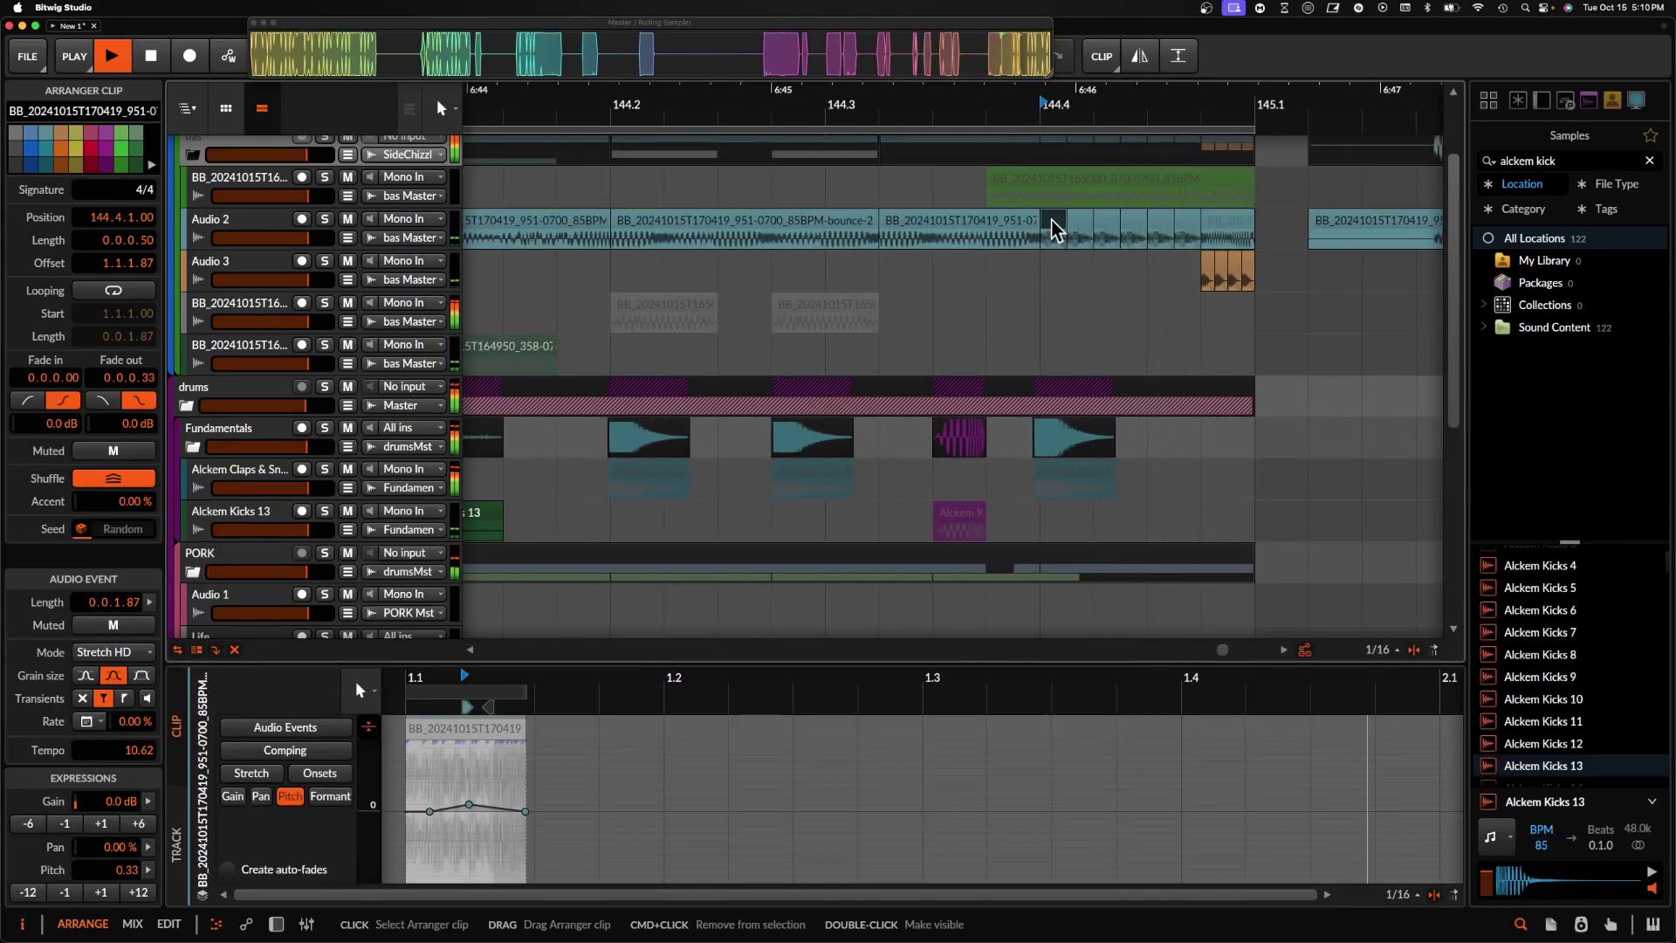
pyautogui.keyDown('shift'); pyautogui.click(1192, 223); pyautogui.keyUp('shift')
pyautogui.press('super+j')
pyautogui.press('space')
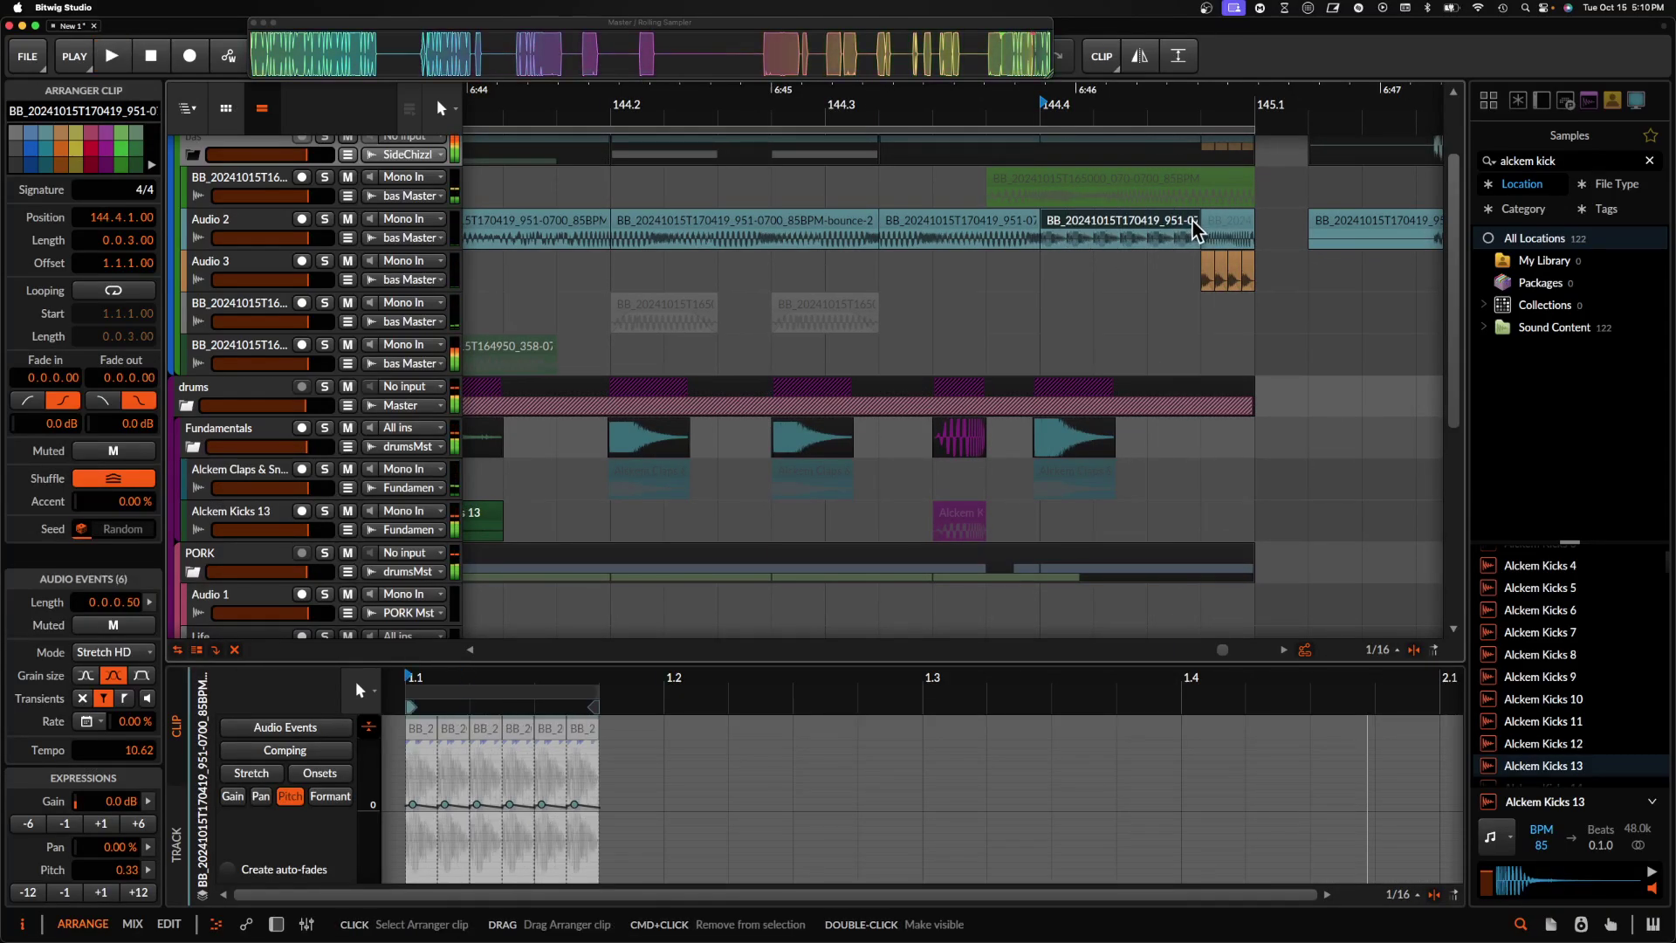
pyautogui.press('super+b')
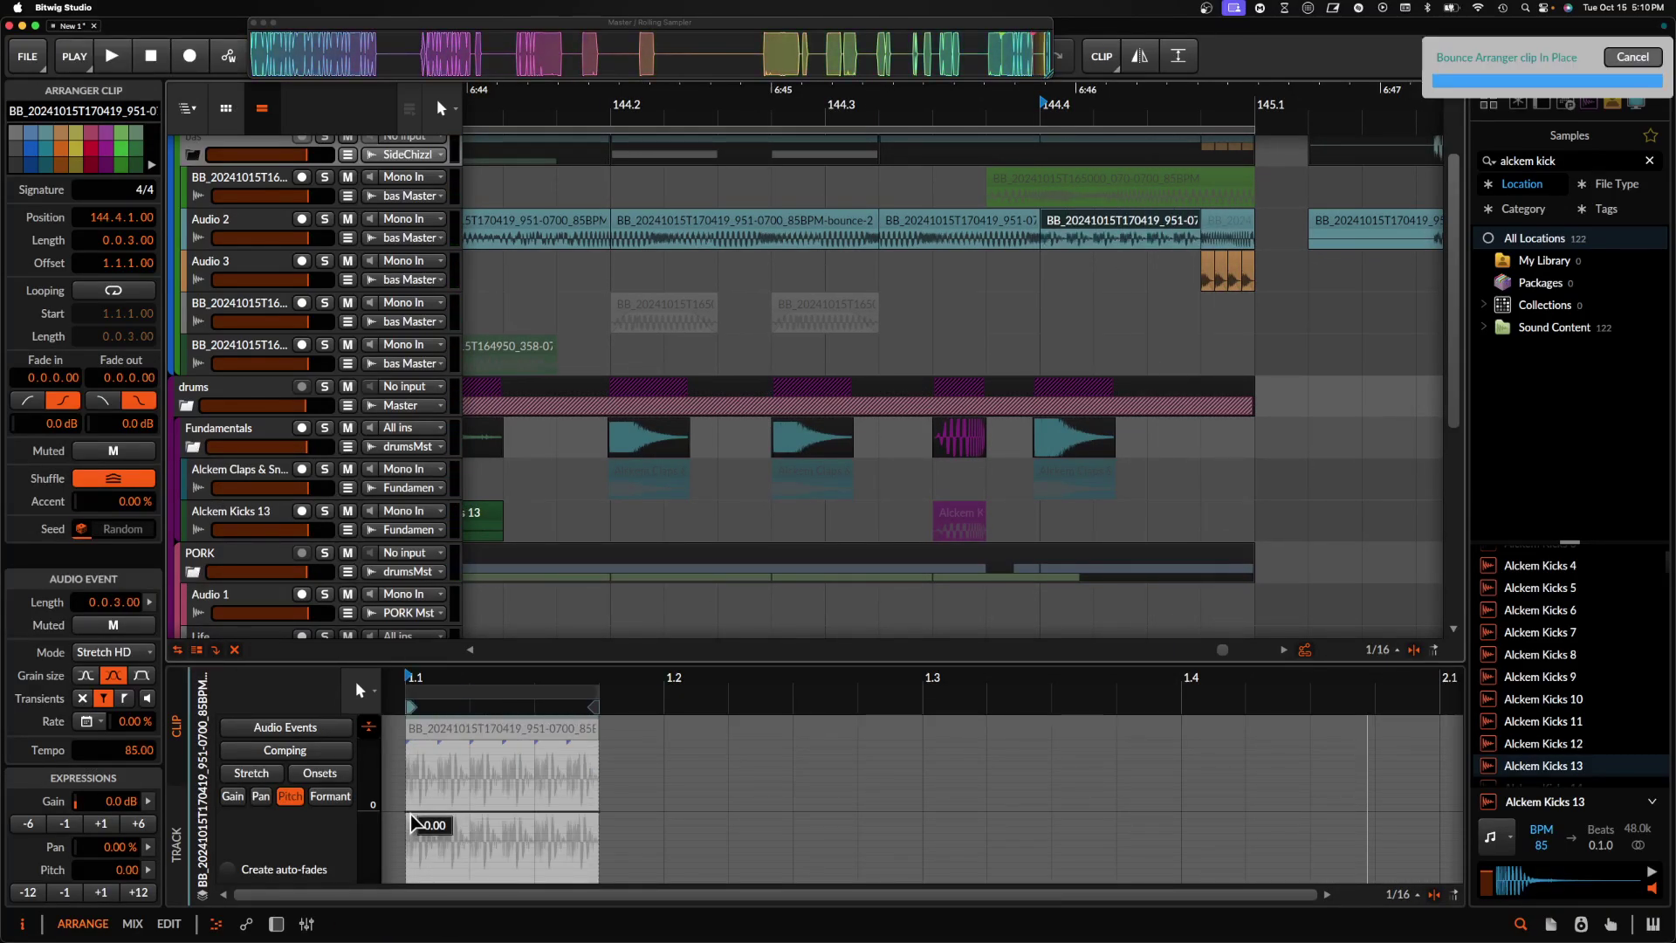
# - Ramp the bounced clip's pitch from 0 to 11.00 at 1.1.3.94 and delete the leftover Audio 2 clip at 144.4.4
pyautogui.click(407, 812)
pyautogui.moveTo(592, 812); pyautogui.dragTo(579, 740)
pyautogui.press('space')
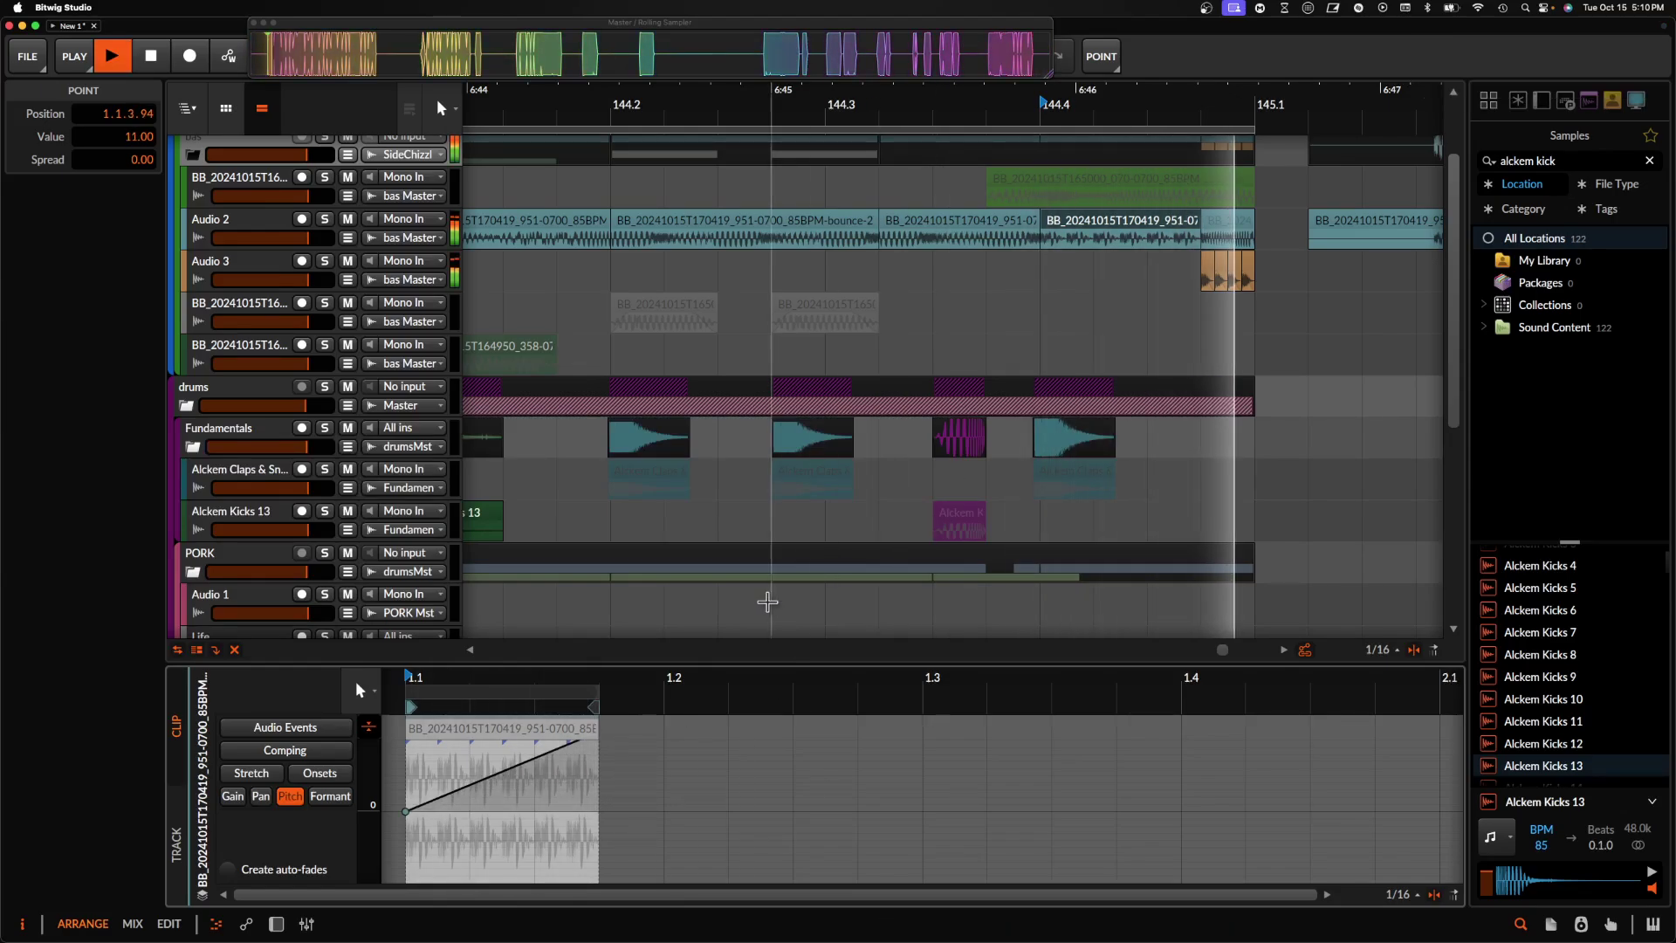
pyautogui.click(1226, 223)
pyautogui.press('Delete')
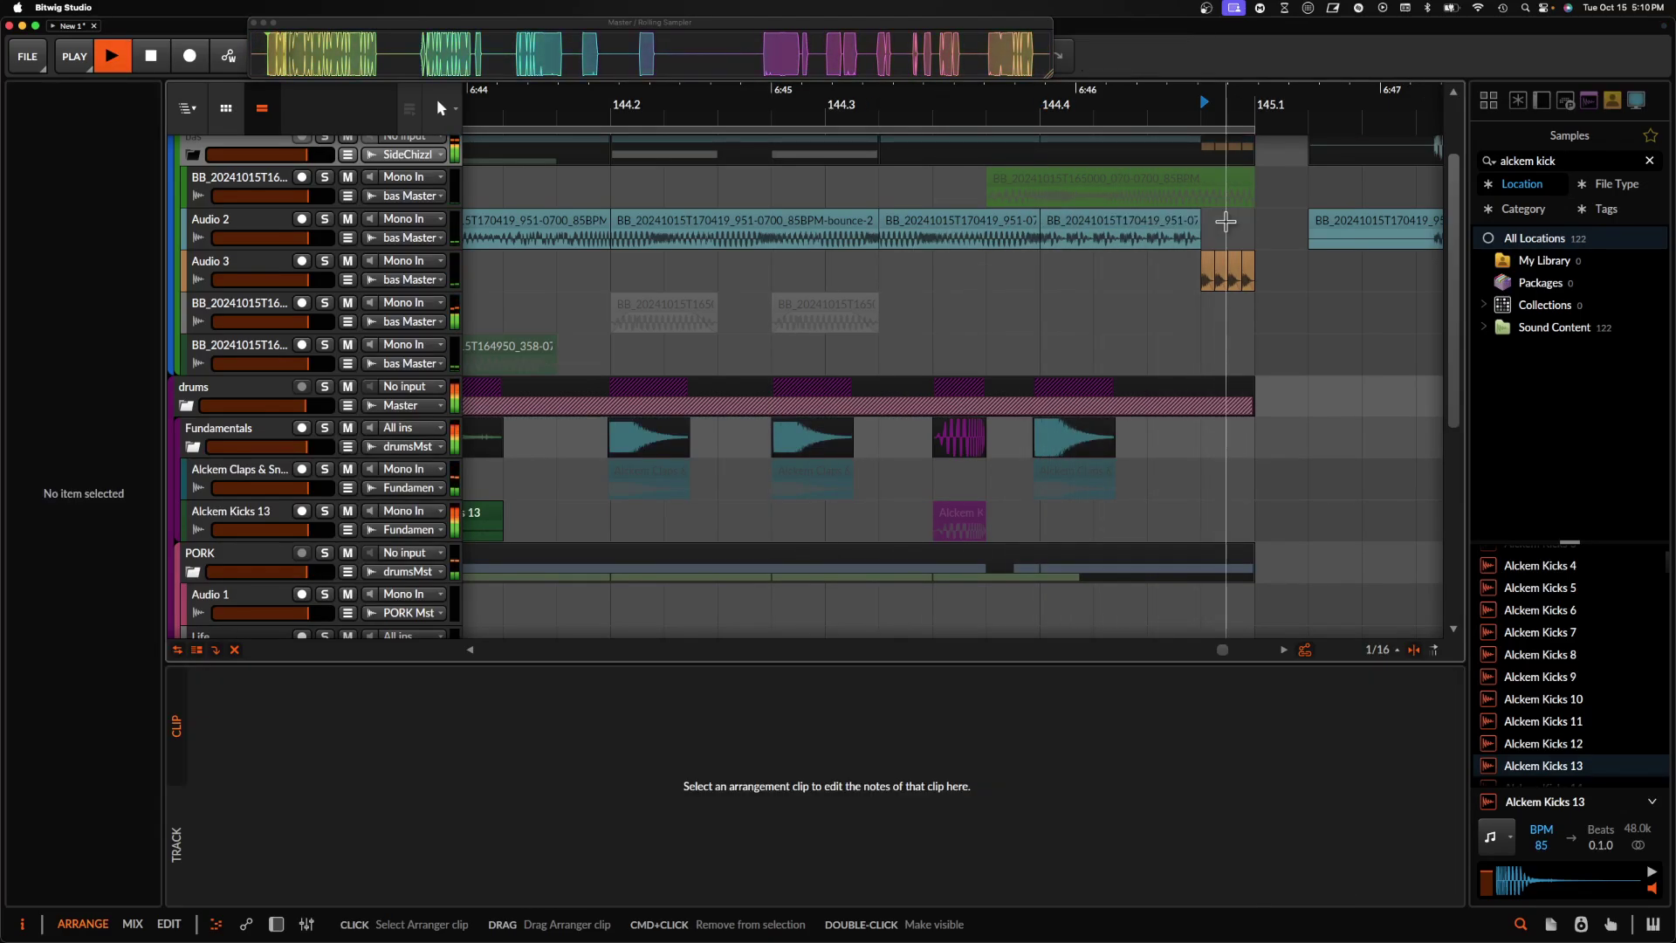
# - Examine the bass and drum tracks across Main Section 1A and the area after bar 145 during playback
pyautogui.scroll(-5, 1227, 221)
pyautogui.scroll(-2, 1195, 223)
pyautogui.hscroll(-3, 853, 225)
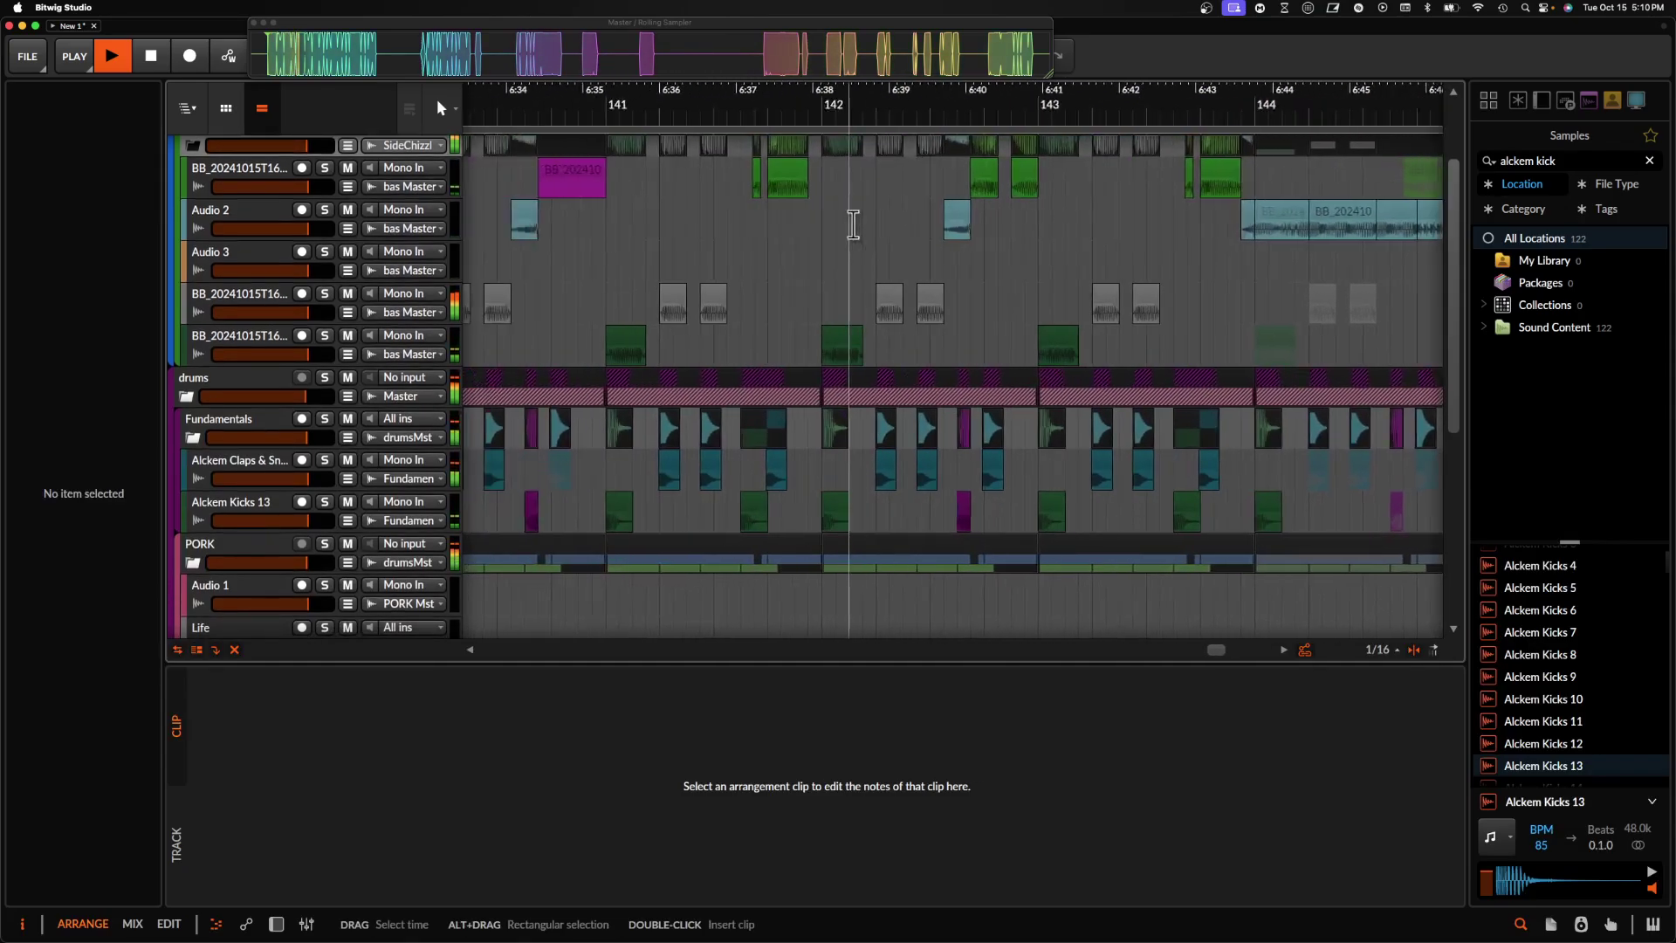
pyautogui.scroll(-3, 853, 224)
pyautogui.hscroll(-2, 834, 223)
pyautogui.scroll(-8, 829, 223)
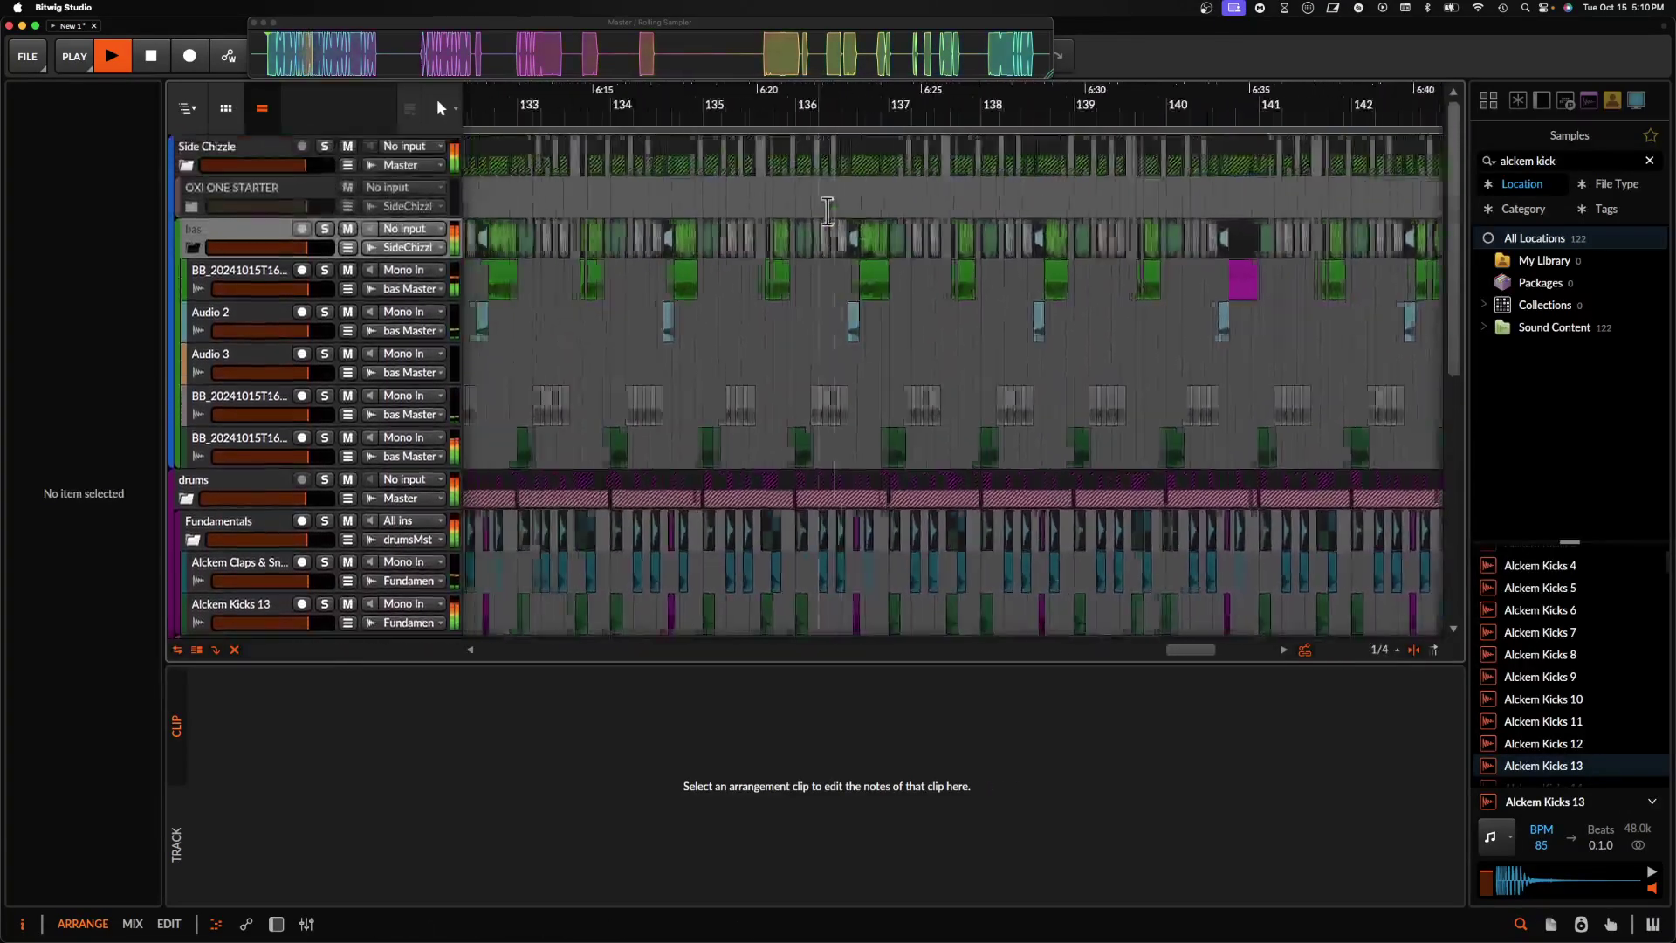
pyautogui.scroll(-8, 692, 210)
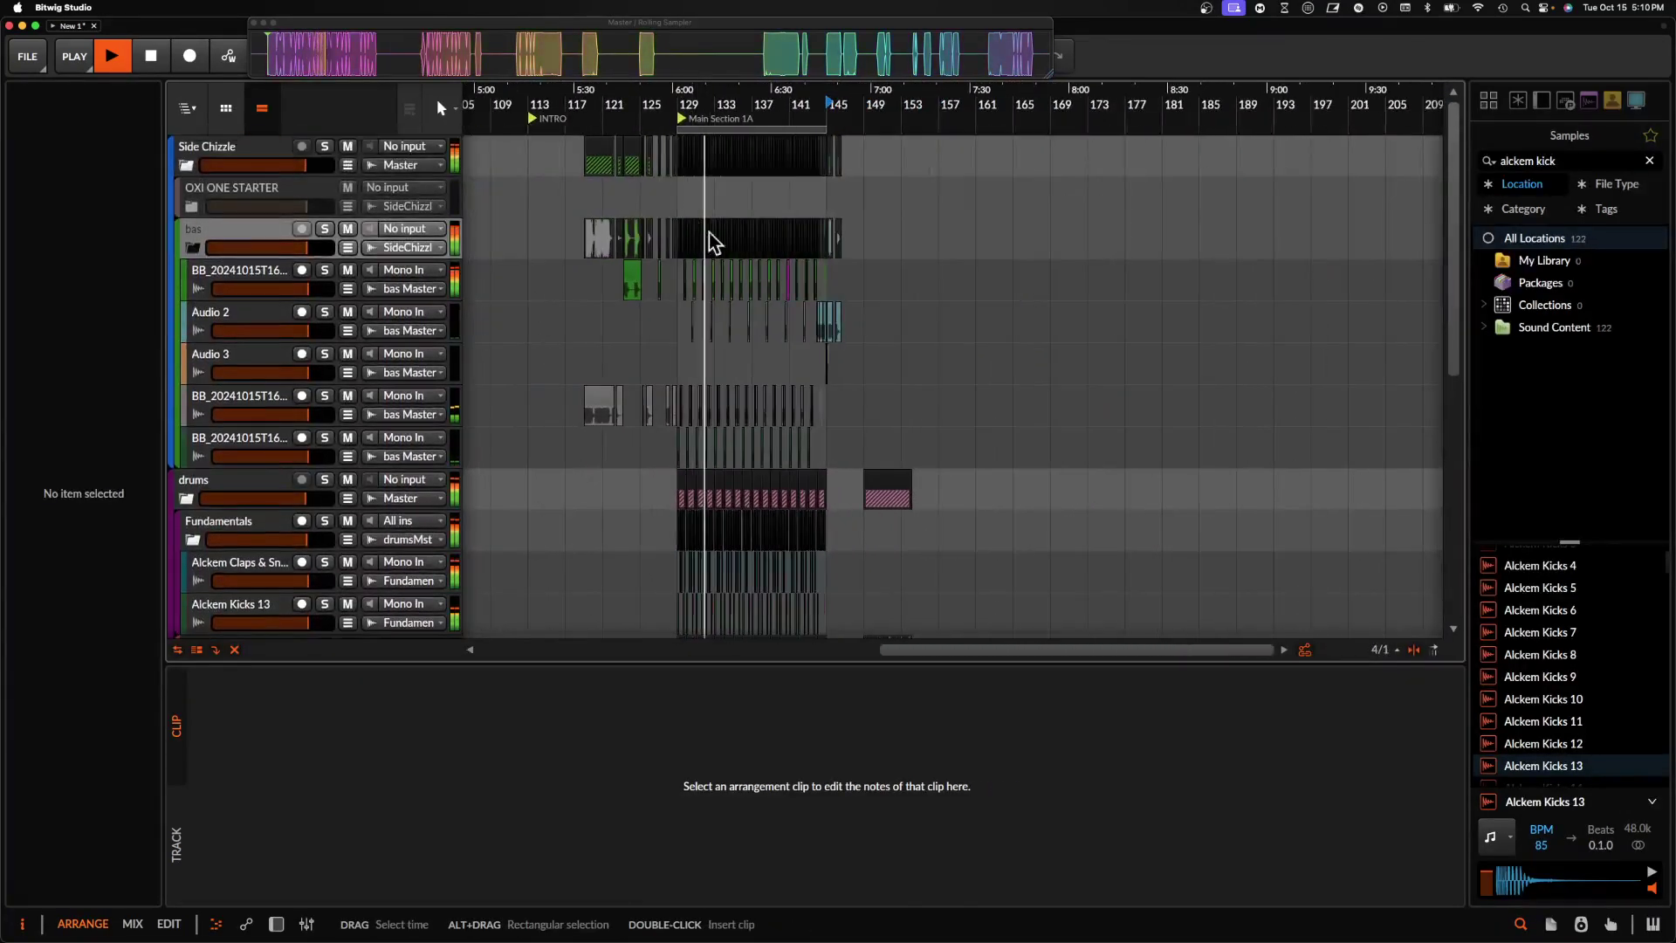
pyautogui.scroll(-5, 805, 344)
pyautogui.scroll(5, 814, 348)
pyautogui.scroll(-4, 815, 348)
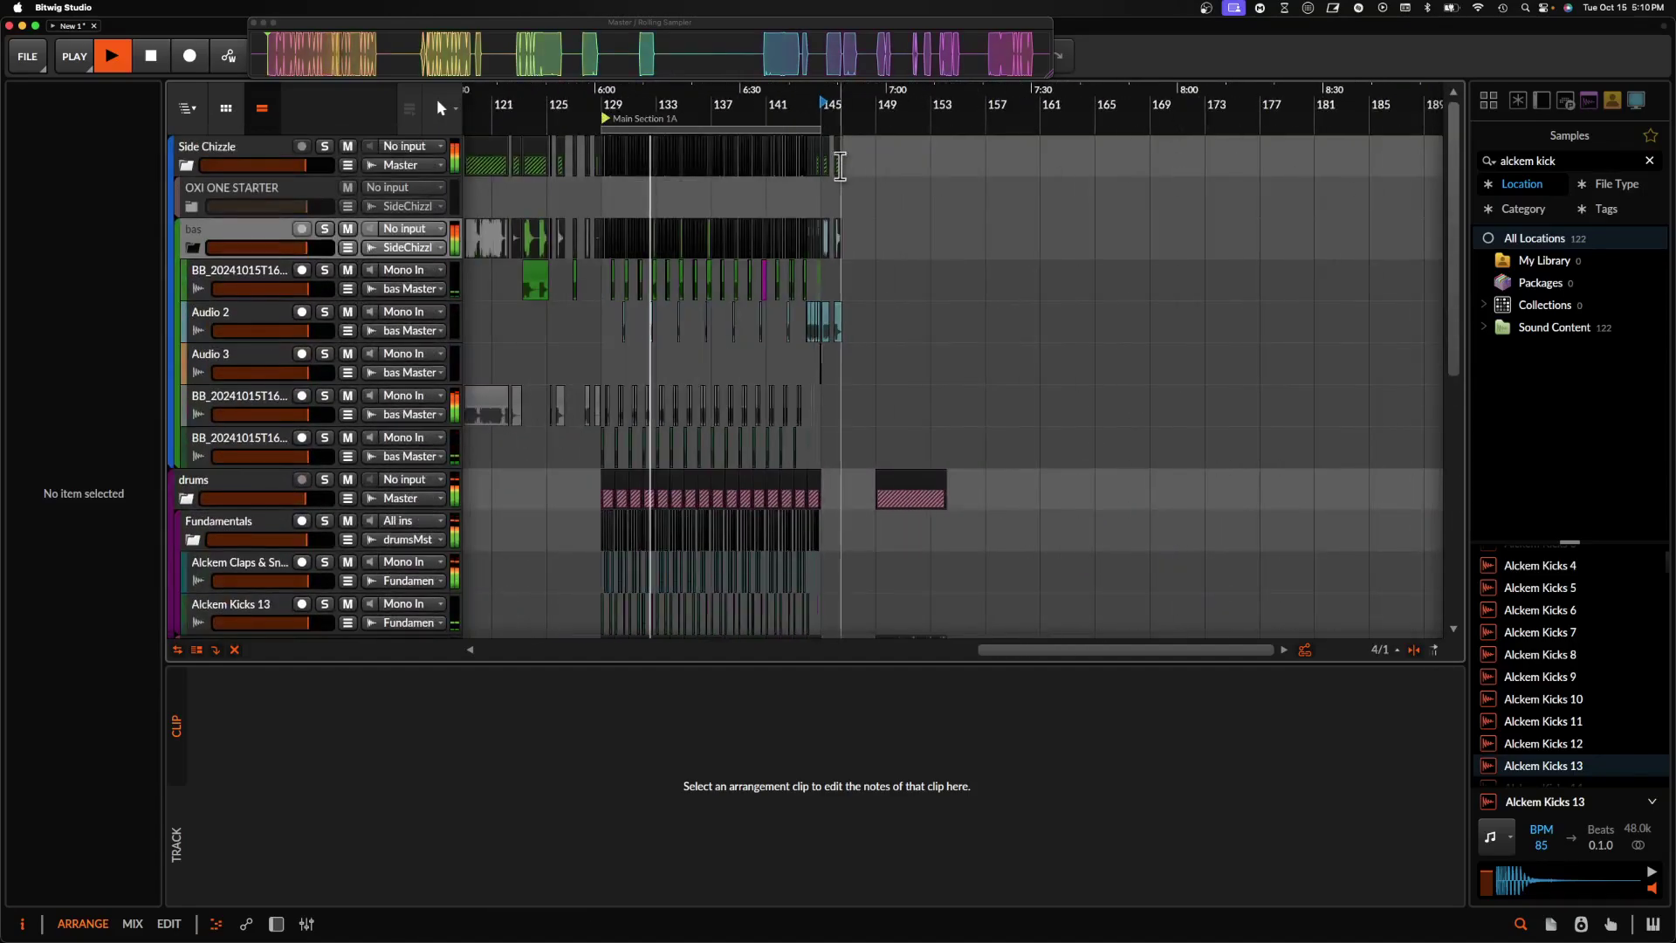
# - Find the unused Audio 3 loop in the PORK group at bar 174 and audition it from 175.3.1
pyautogui.moveTo(828, 166); pyautogui.dragTo(1029, 801)
pyautogui.moveTo(908, 338); pyautogui.dragTo(1249, 347)
pyautogui.scroll(6, 1247, 346)
pyautogui.click(1255, 360)
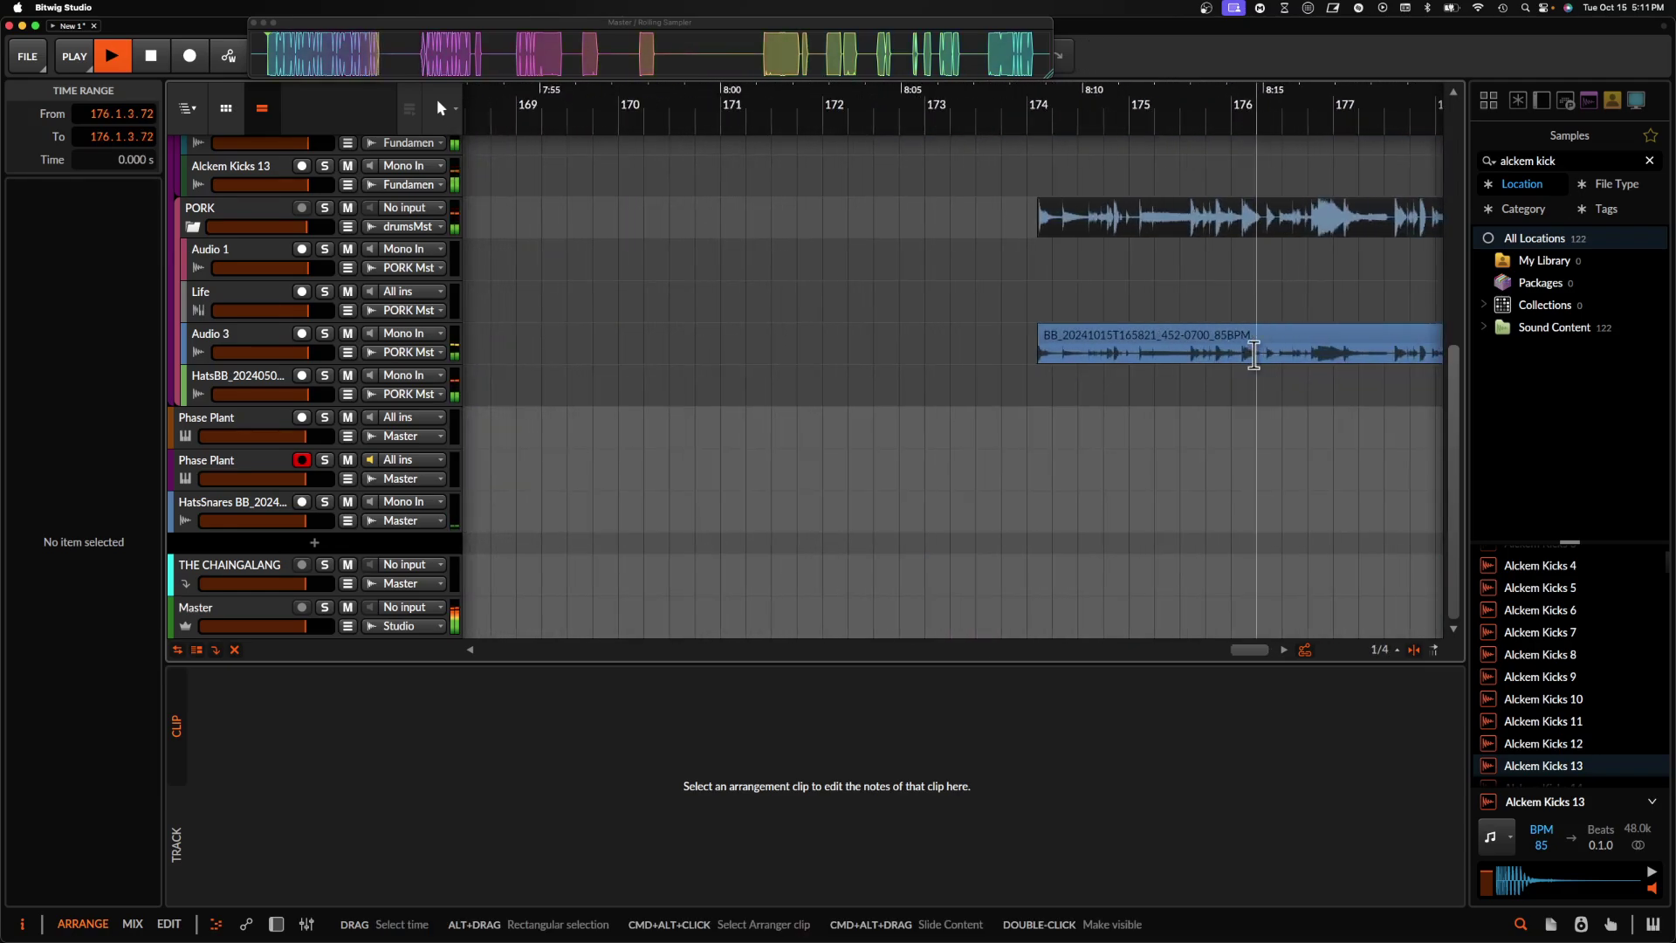
pyautogui.scroll(5, 1258, 357)
pyautogui.click(872, 362)
pyautogui.press('space')
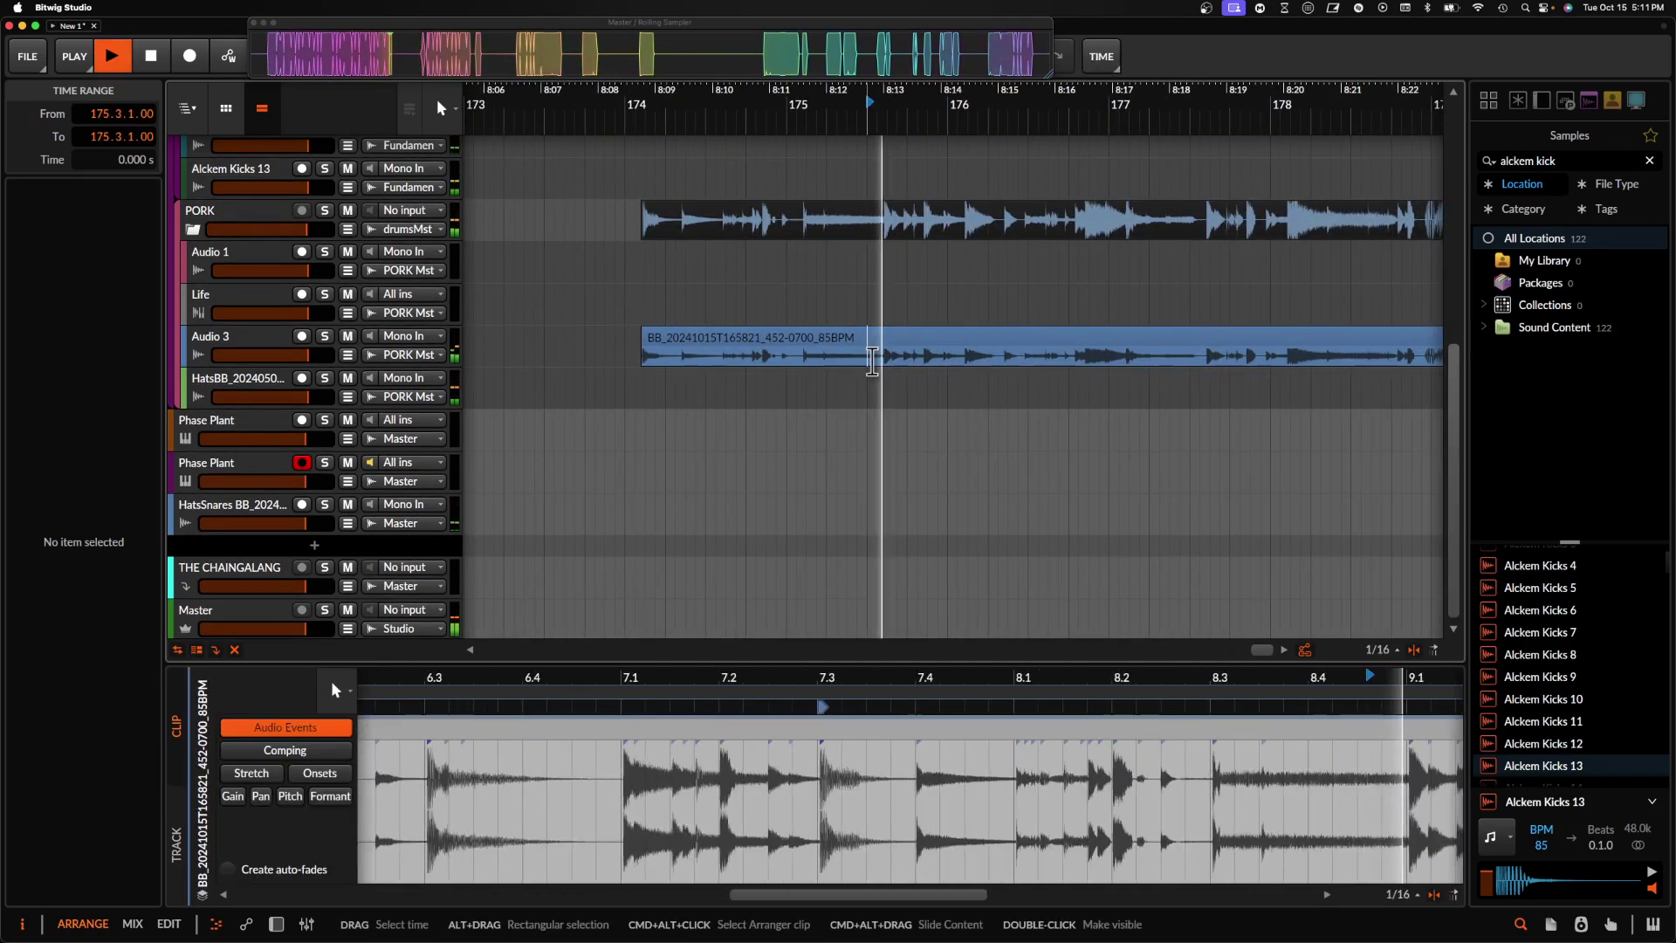
pyautogui.press('space')
pyautogui.doubleClick(906, 362)
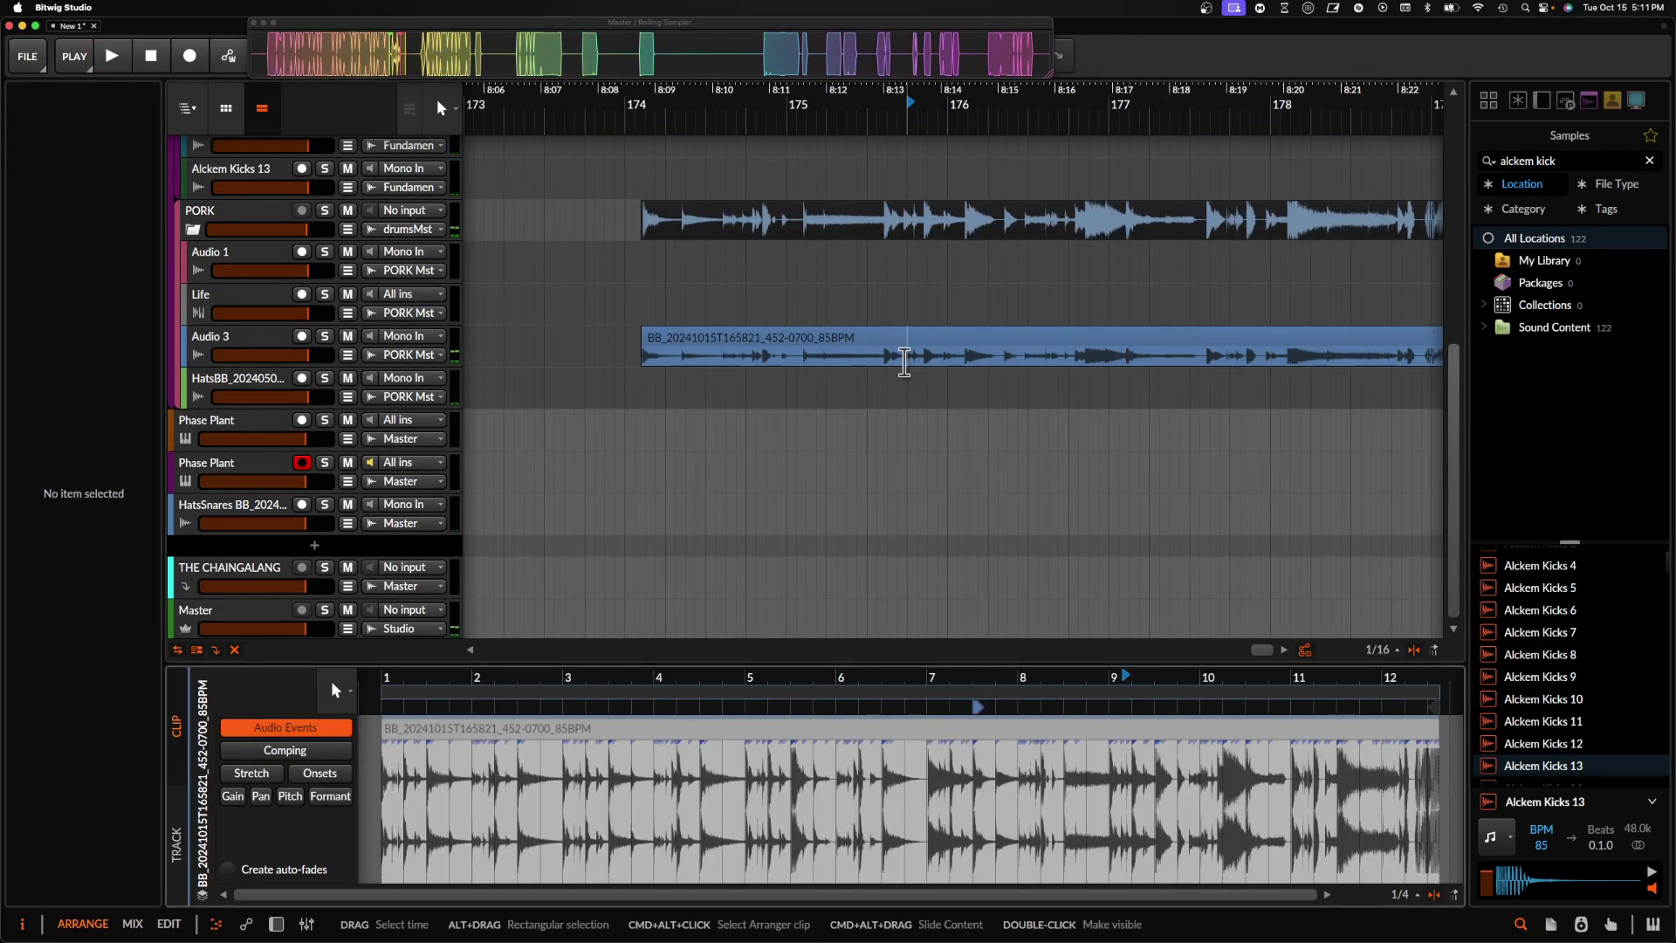
# - Split a 0.2.1.00 long slice out of the PORK group's Audio 3 loop, starting at 175.4.1
pyautogui.moveTo(905, 362); pyautogui.dragTo(994, 366)
pyautogui.press('super+e')
pyautogui.scroll(-7, 986, 362)
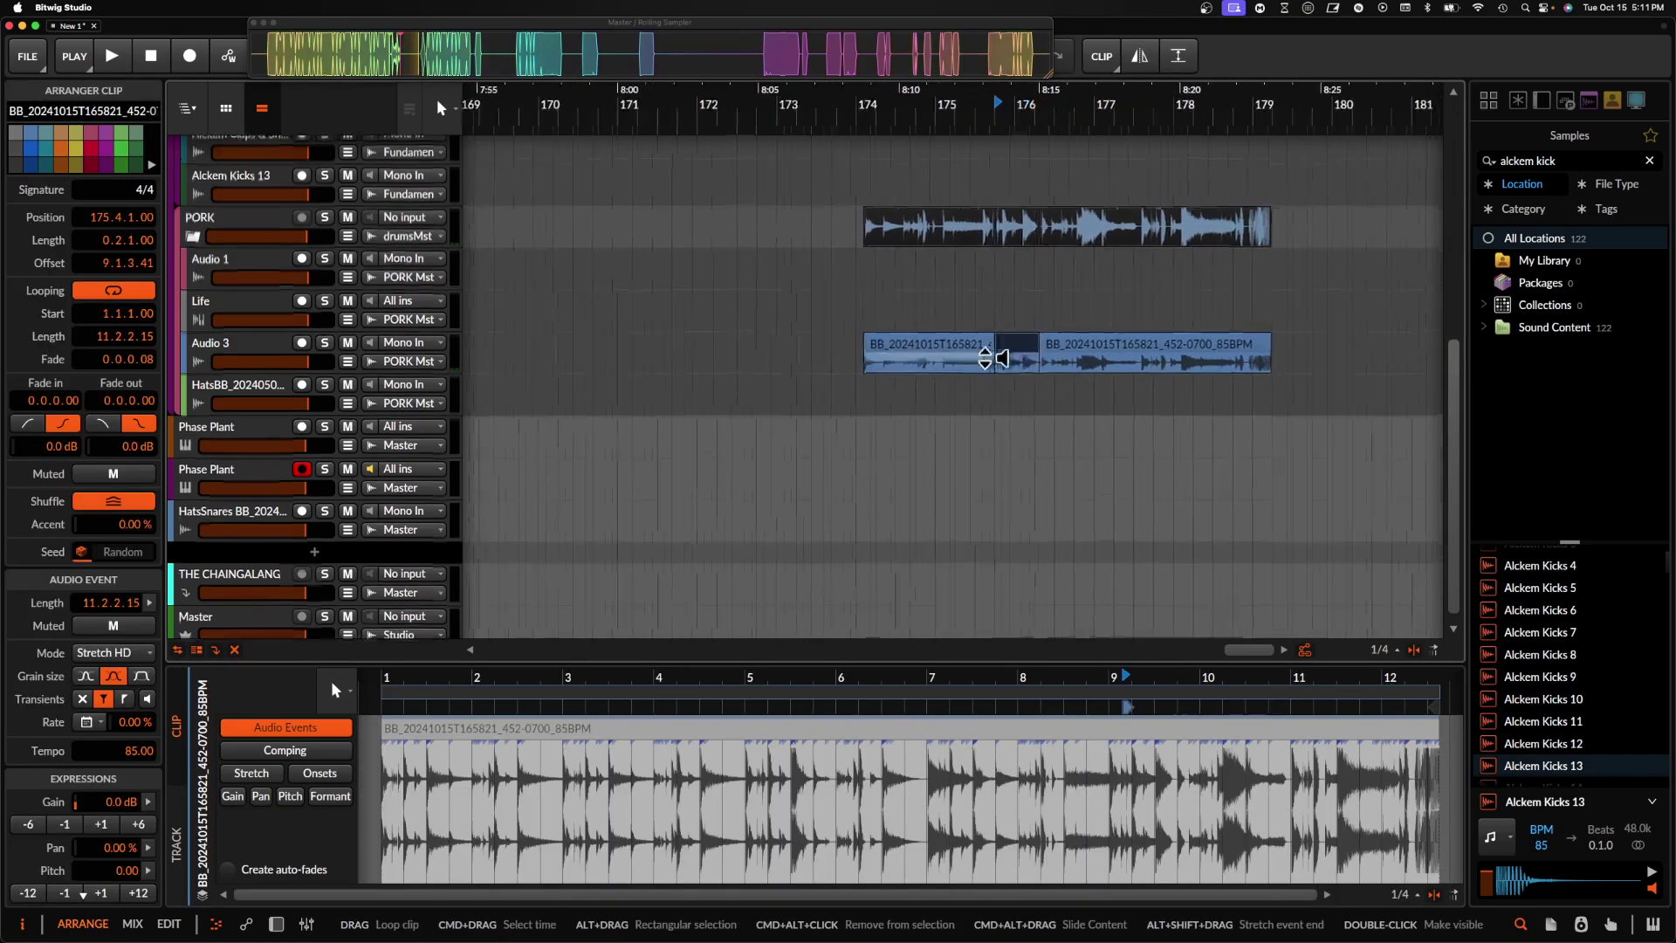
pyautogui.press('Delete')
pyautogui.hscroll(-2, 650, 347)
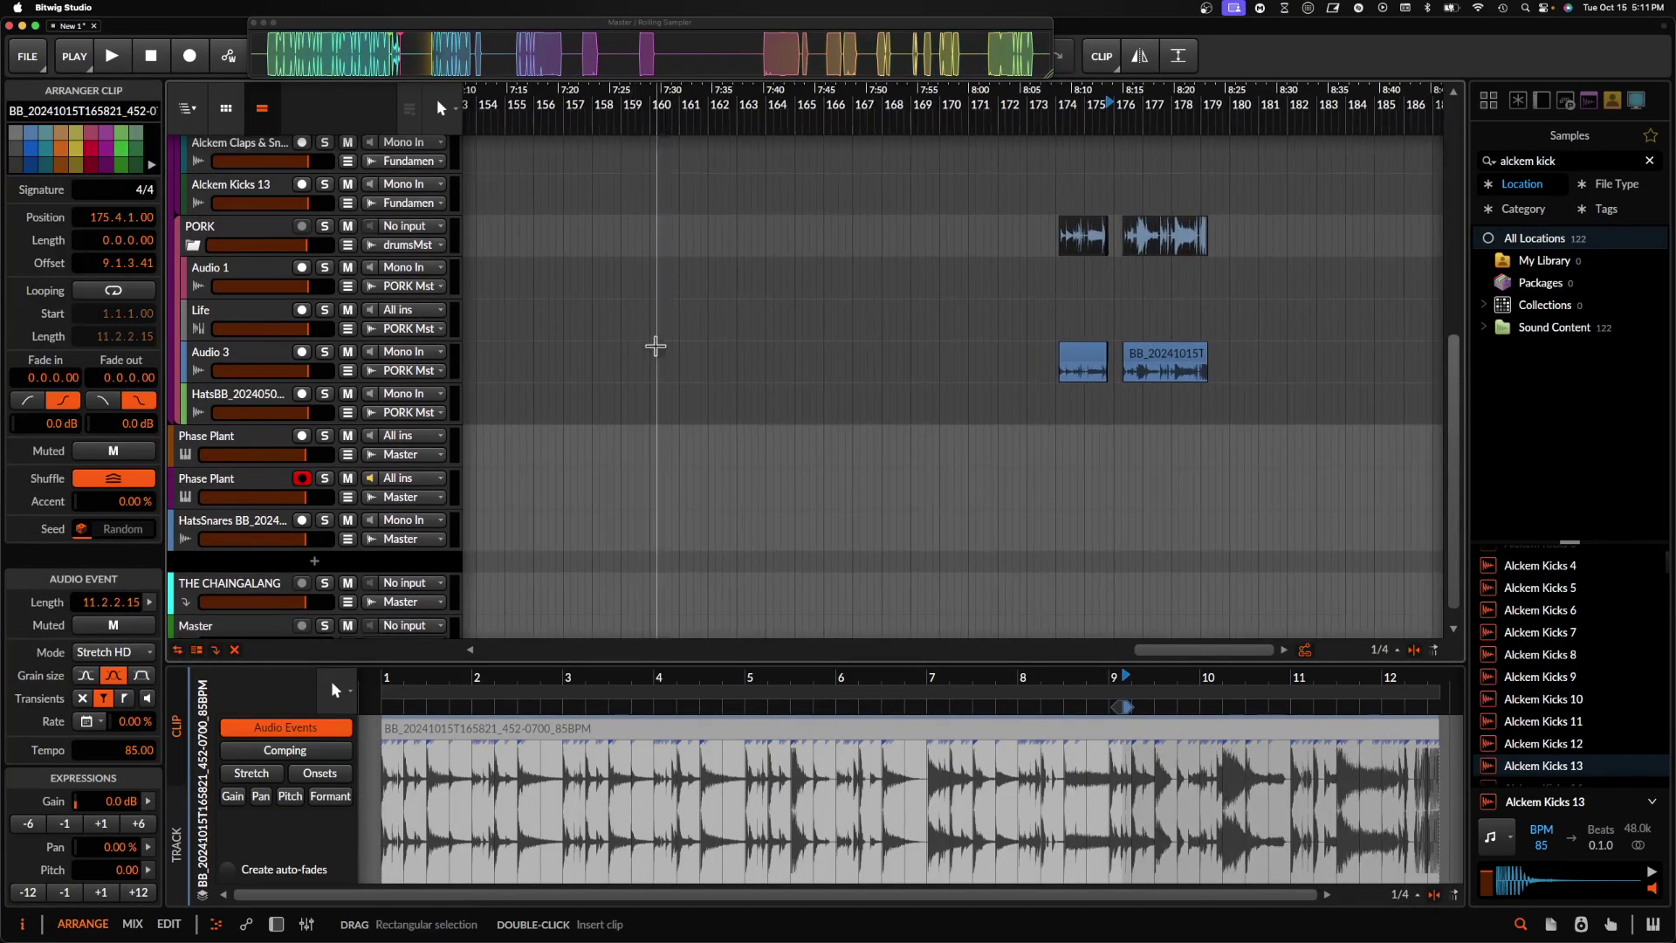
pyautogui.click(947, 358)
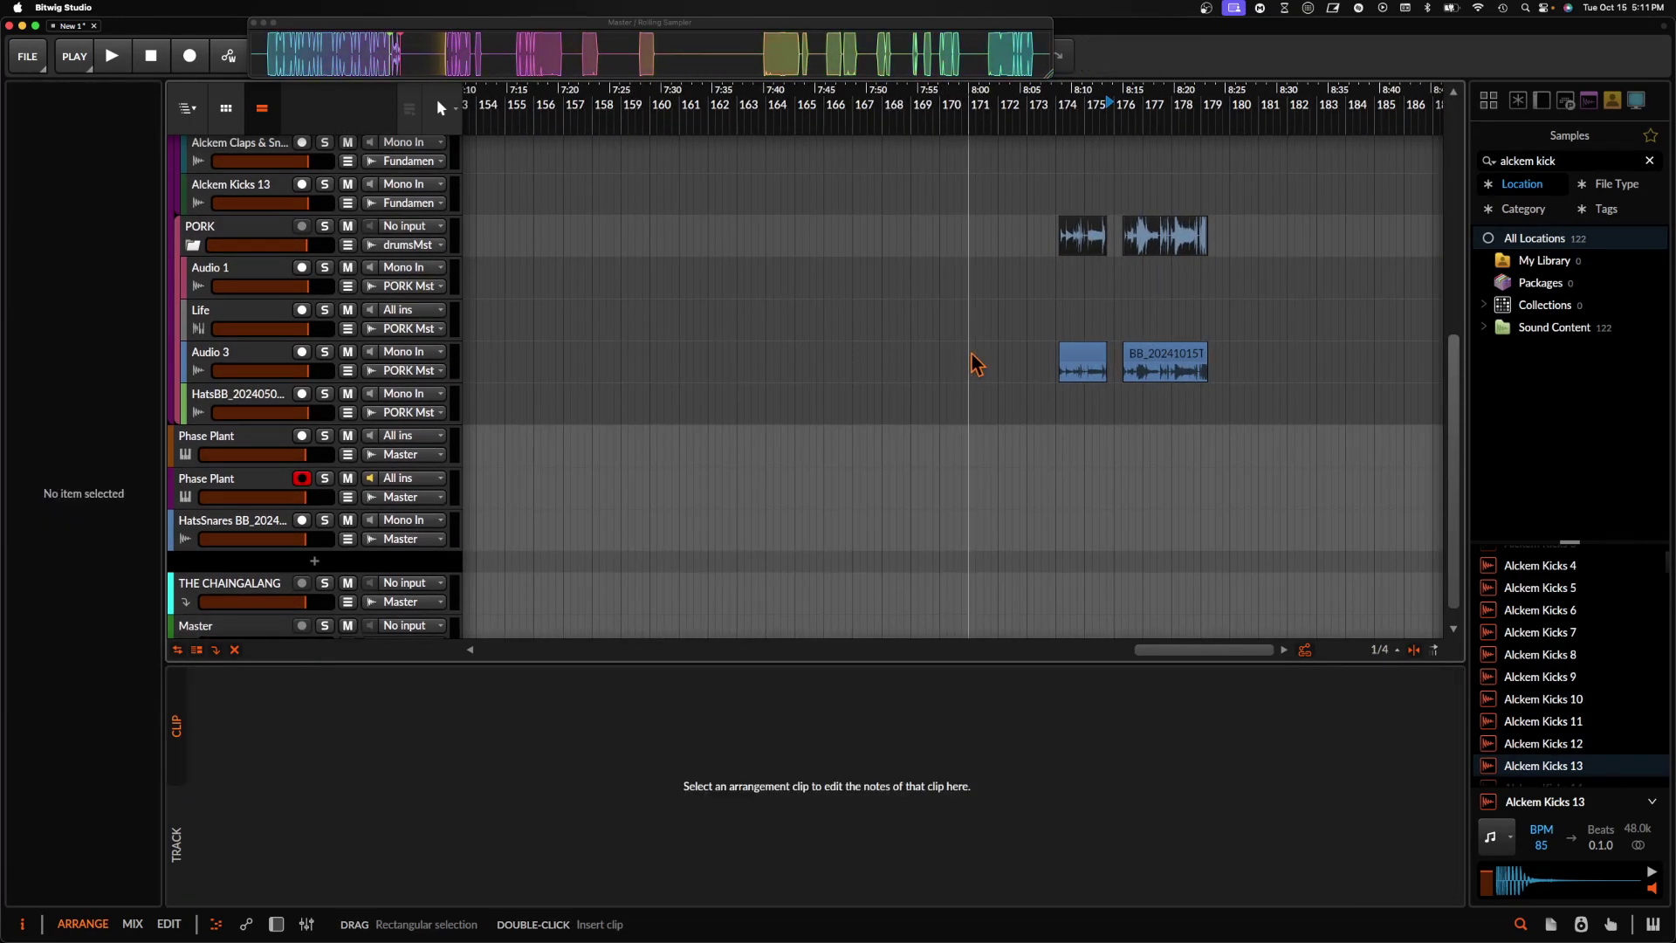
pyautogui.press('super+z')
pyautogui.press('super+z')
# - Move the Audio 3 slice from 175.4.1 back to 145.1.1, right after the main section
pyautogui.moveTo(1114, 357); pyautogui.dragTo(758, 354)
pyautogui.hscroll(-2, 760, 350)
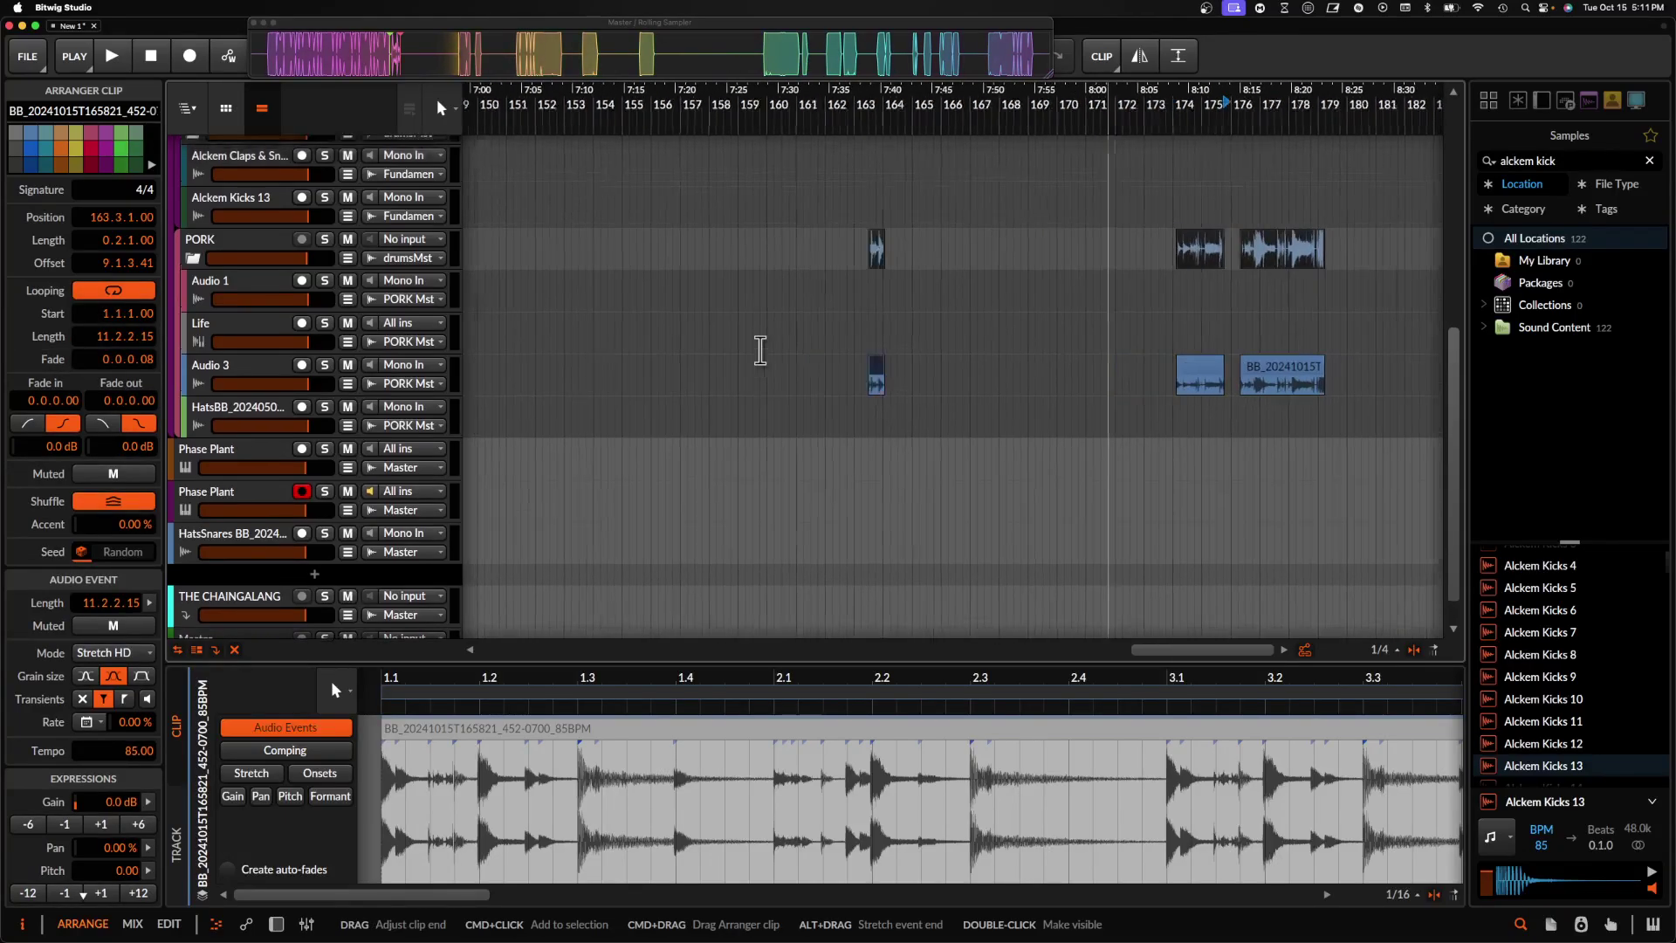
pyautogui.scroll(-3, 761, 350)
pyautogui.moveTo(1134, 374); pyautogui.dragTo(809, 360)
pyautogui.scroll(5, 809, 360)
pyautogui.hscroll(-2, 808, 361)
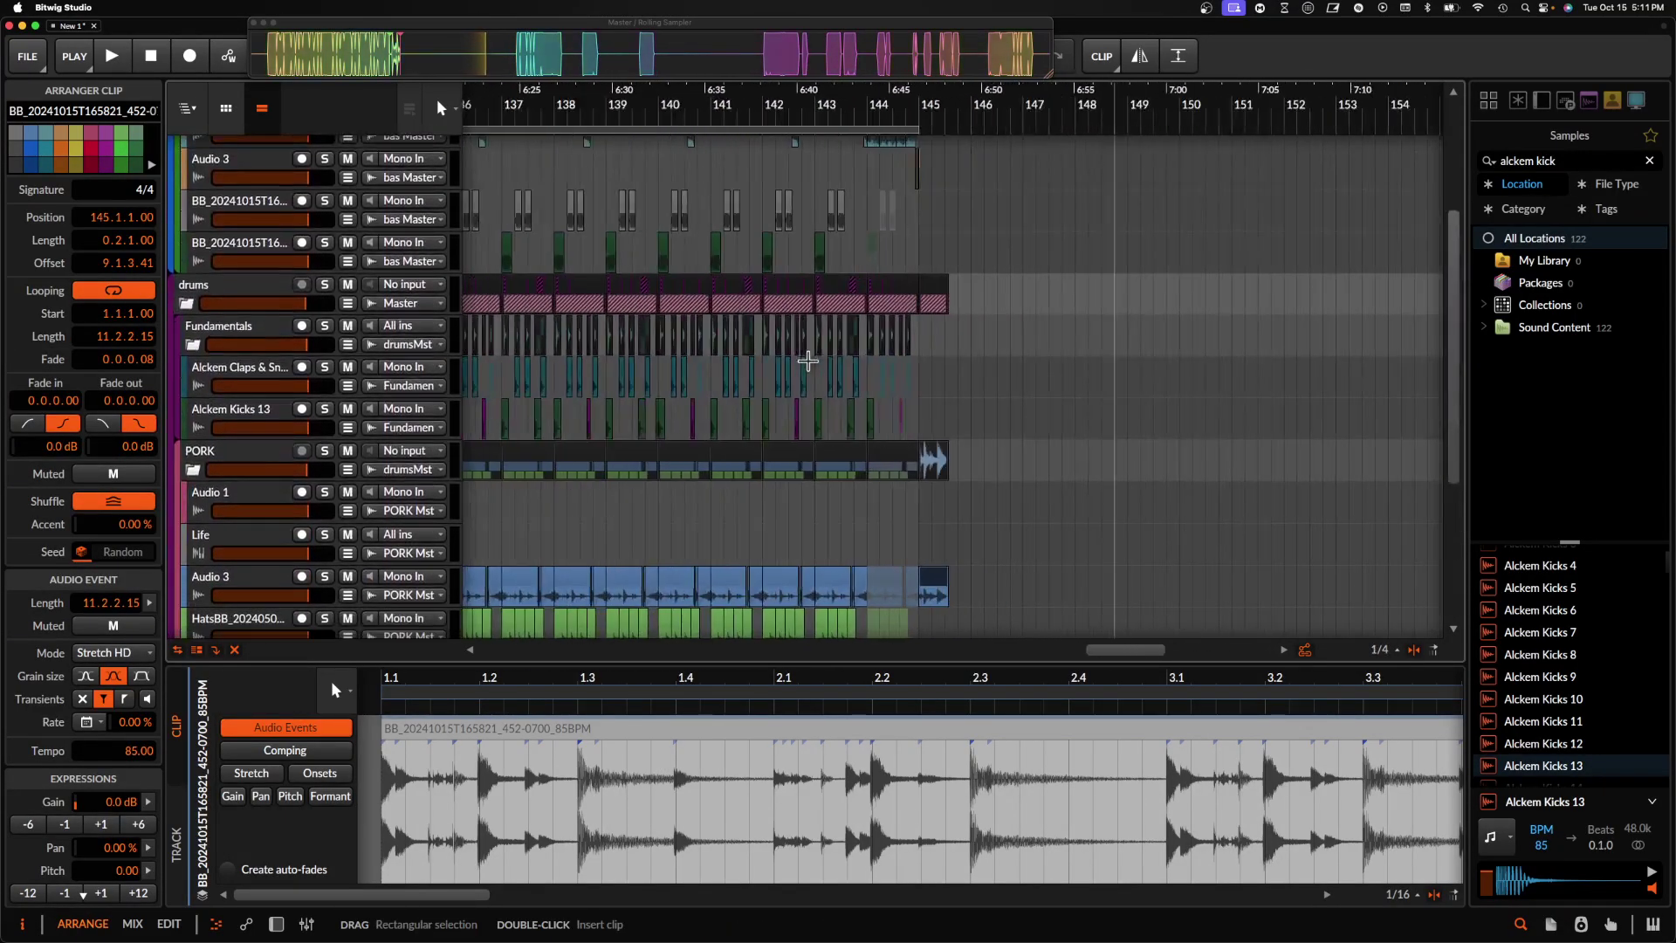
# - Extend the start of the Audio 3 slice to a 0.3.0.00 length, keep it at 145.1.1 and play it
pyautogui.scroll(-4, 808, 361)
pyautogui.scroll(5, 903, 397)
pyautogui.press('space')
pyautogui.click(1042, 411)
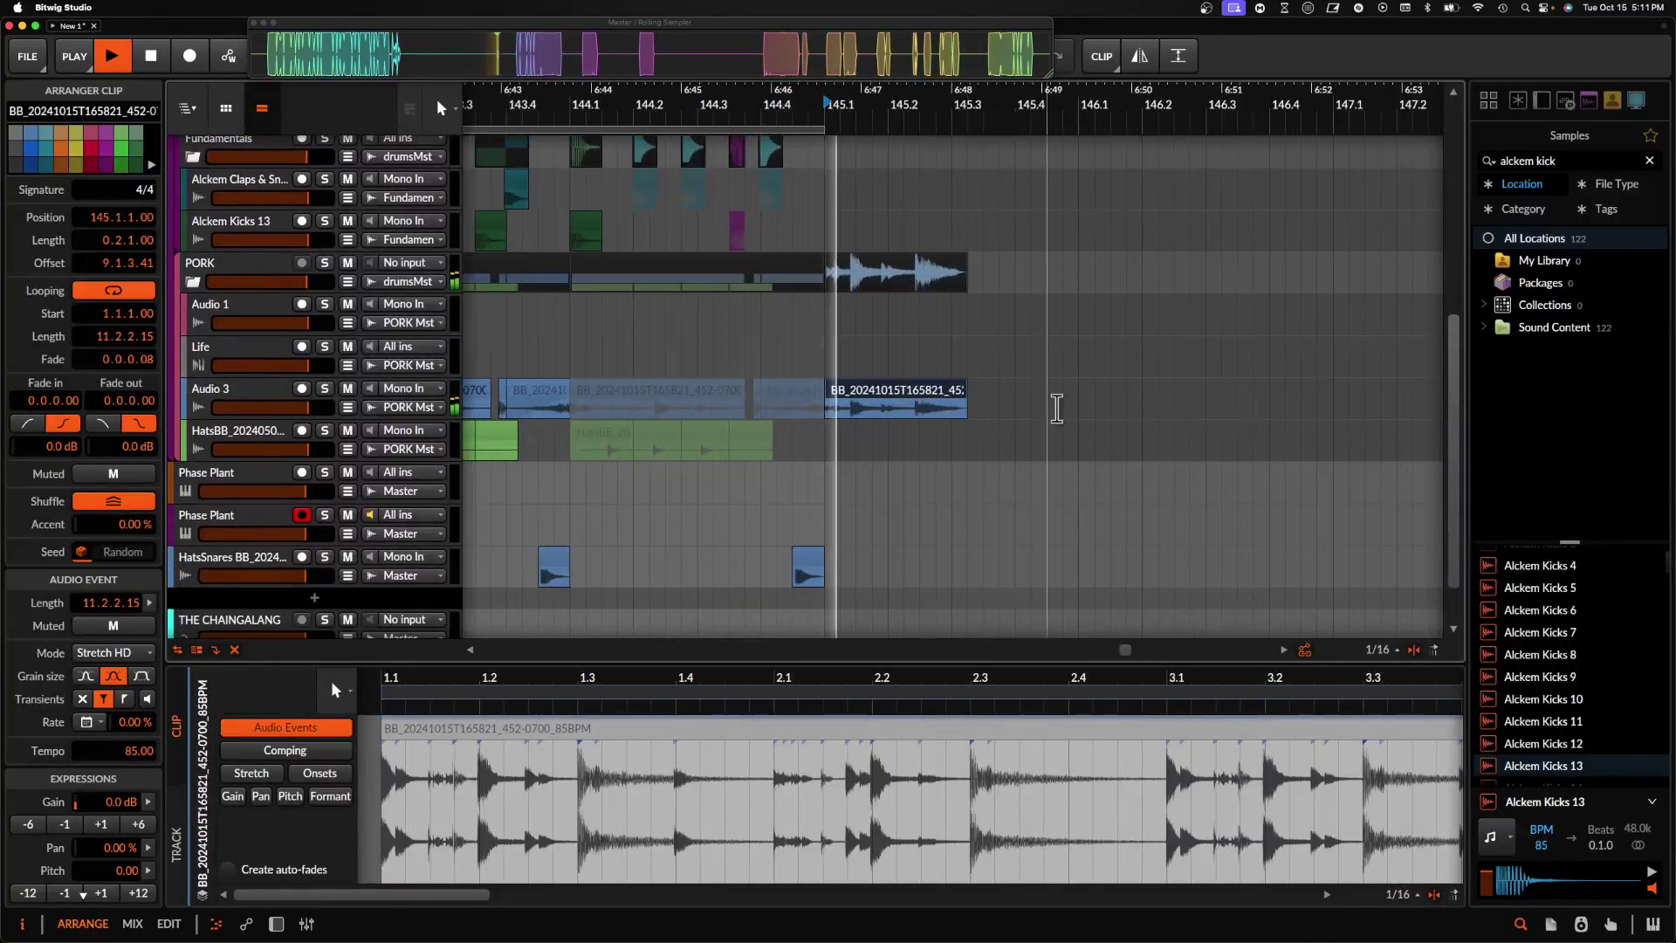
pyautogui.press('space')
pyautogui.moveTo(917, 401); pyautogui.dragTo(826, 390)
pyautogui.press('space')
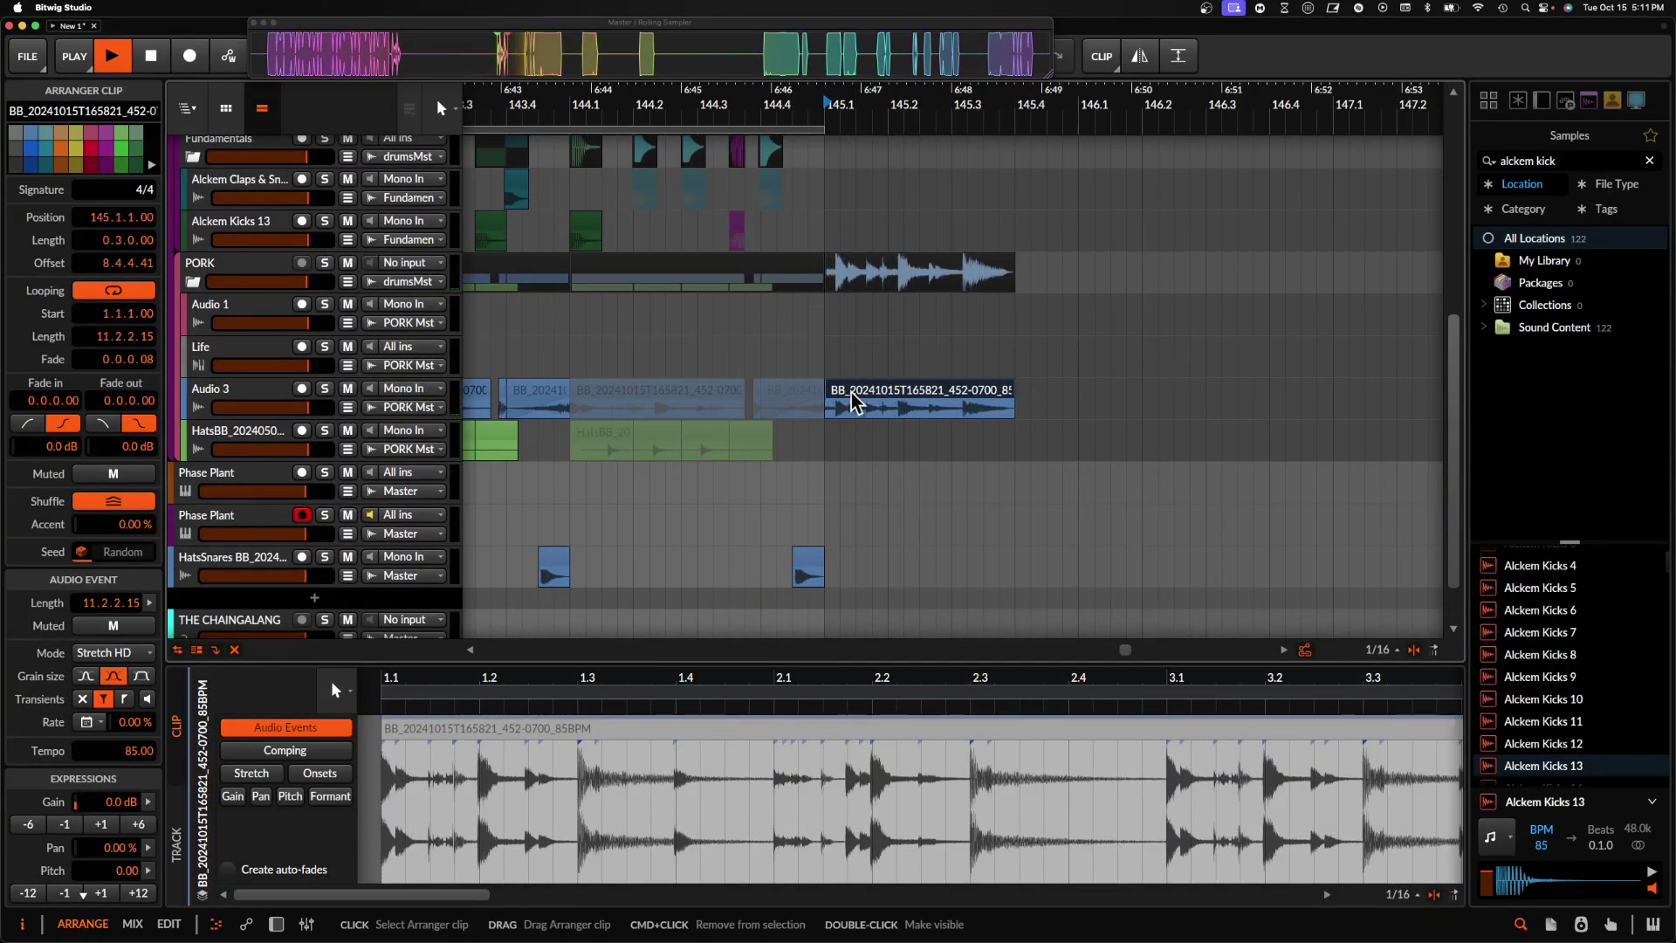
pyautogui.scroll(2, 915, 405)
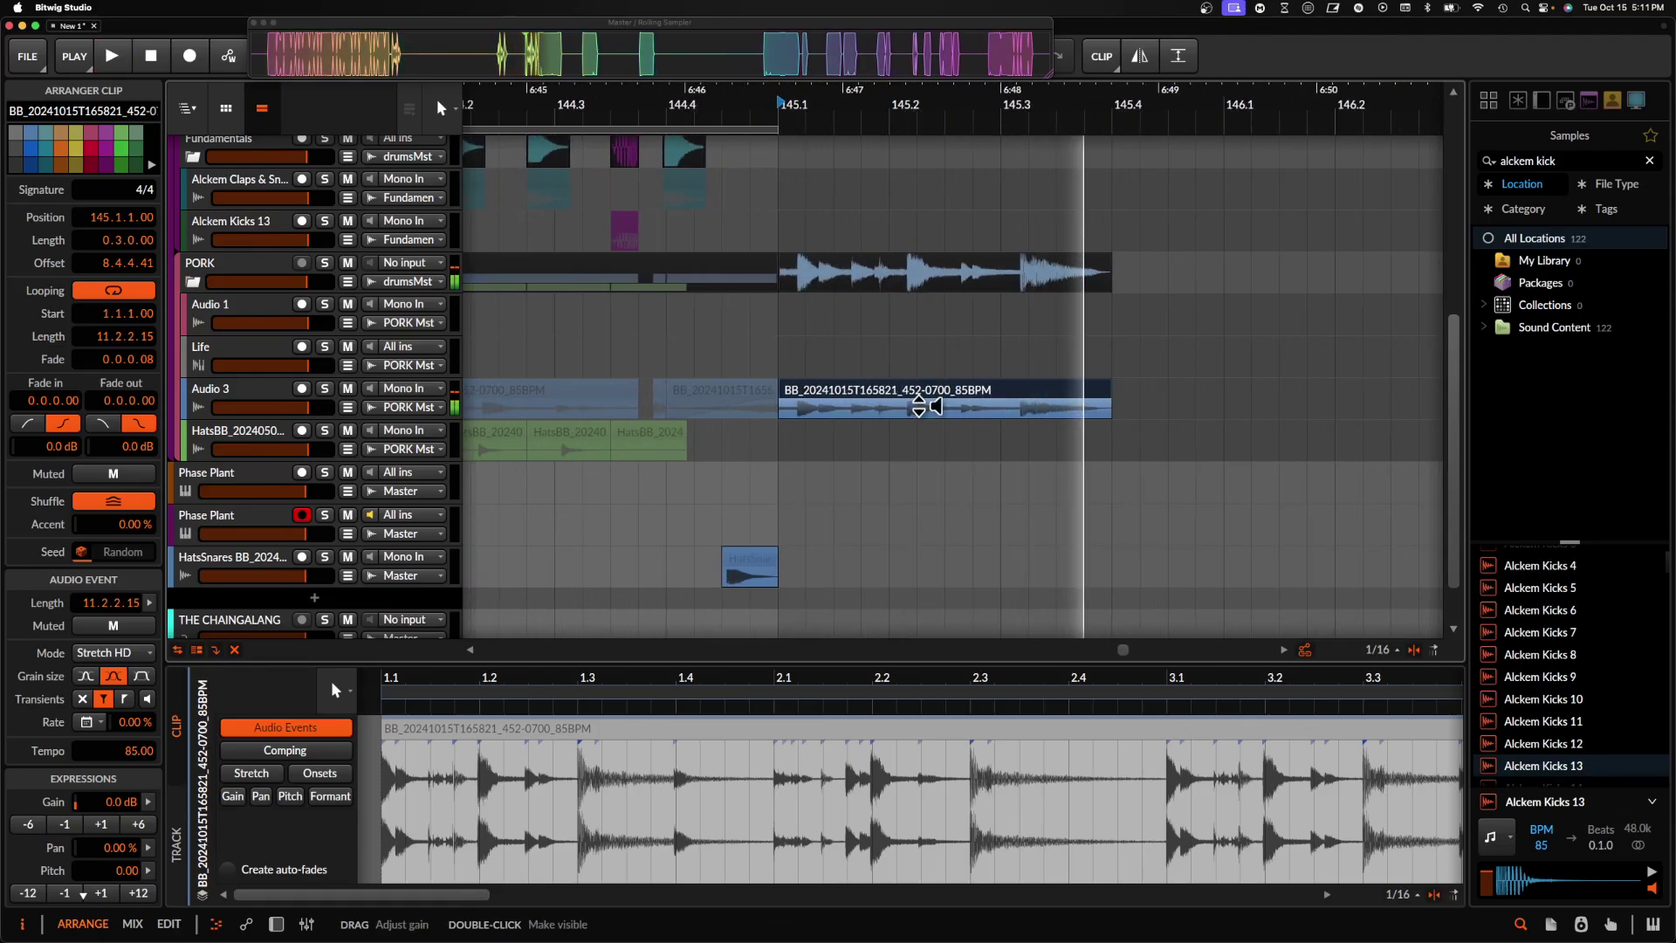
pyautogui.scroll(-2, 940, 414)
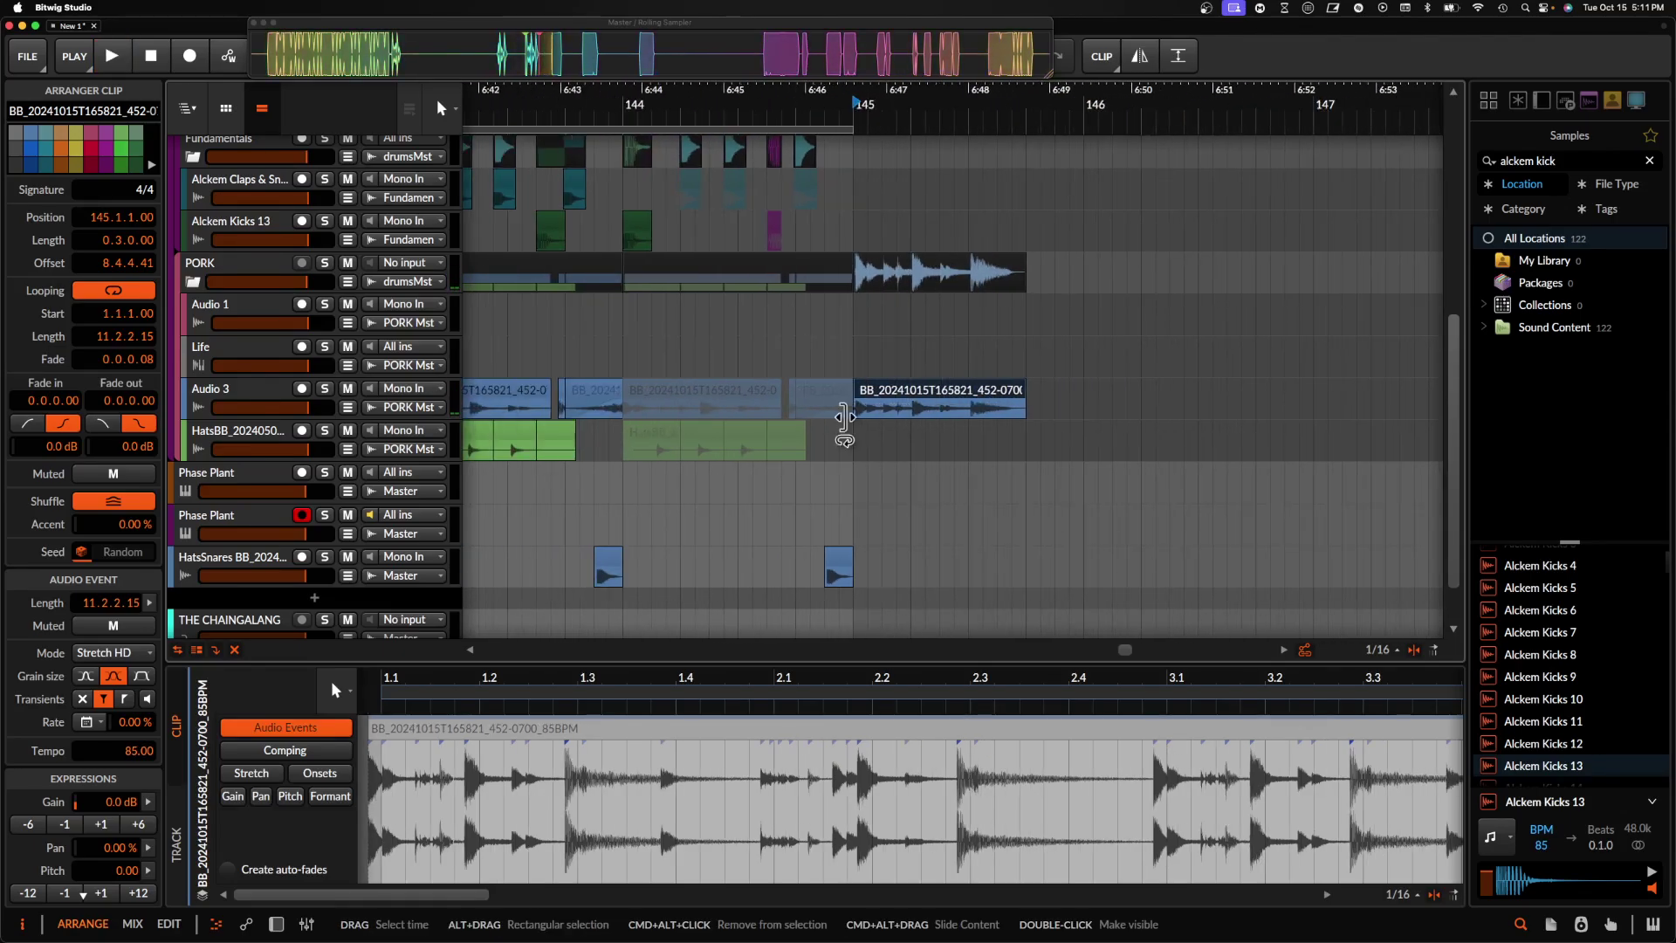
pyautogui.moveTo(853, 414); pyautogui.dragTo(1025, 415)
pyautogui.press('super+d')
pyautogui.scroll(-5, 1024, 414)
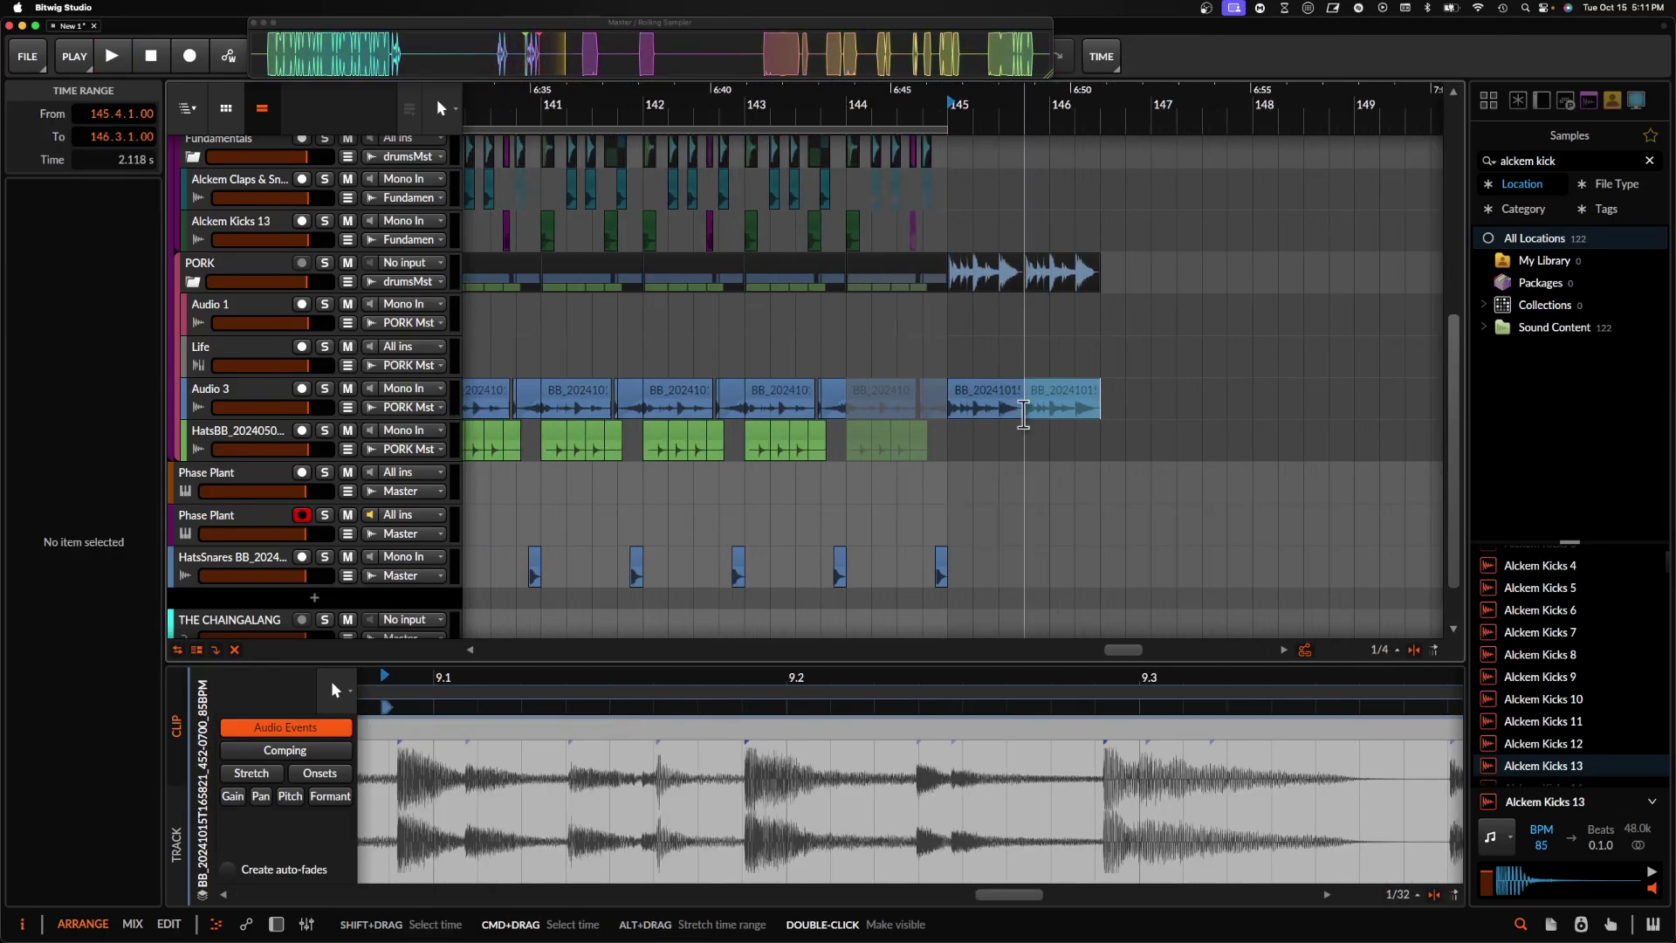
pyautogui.press('super+d')
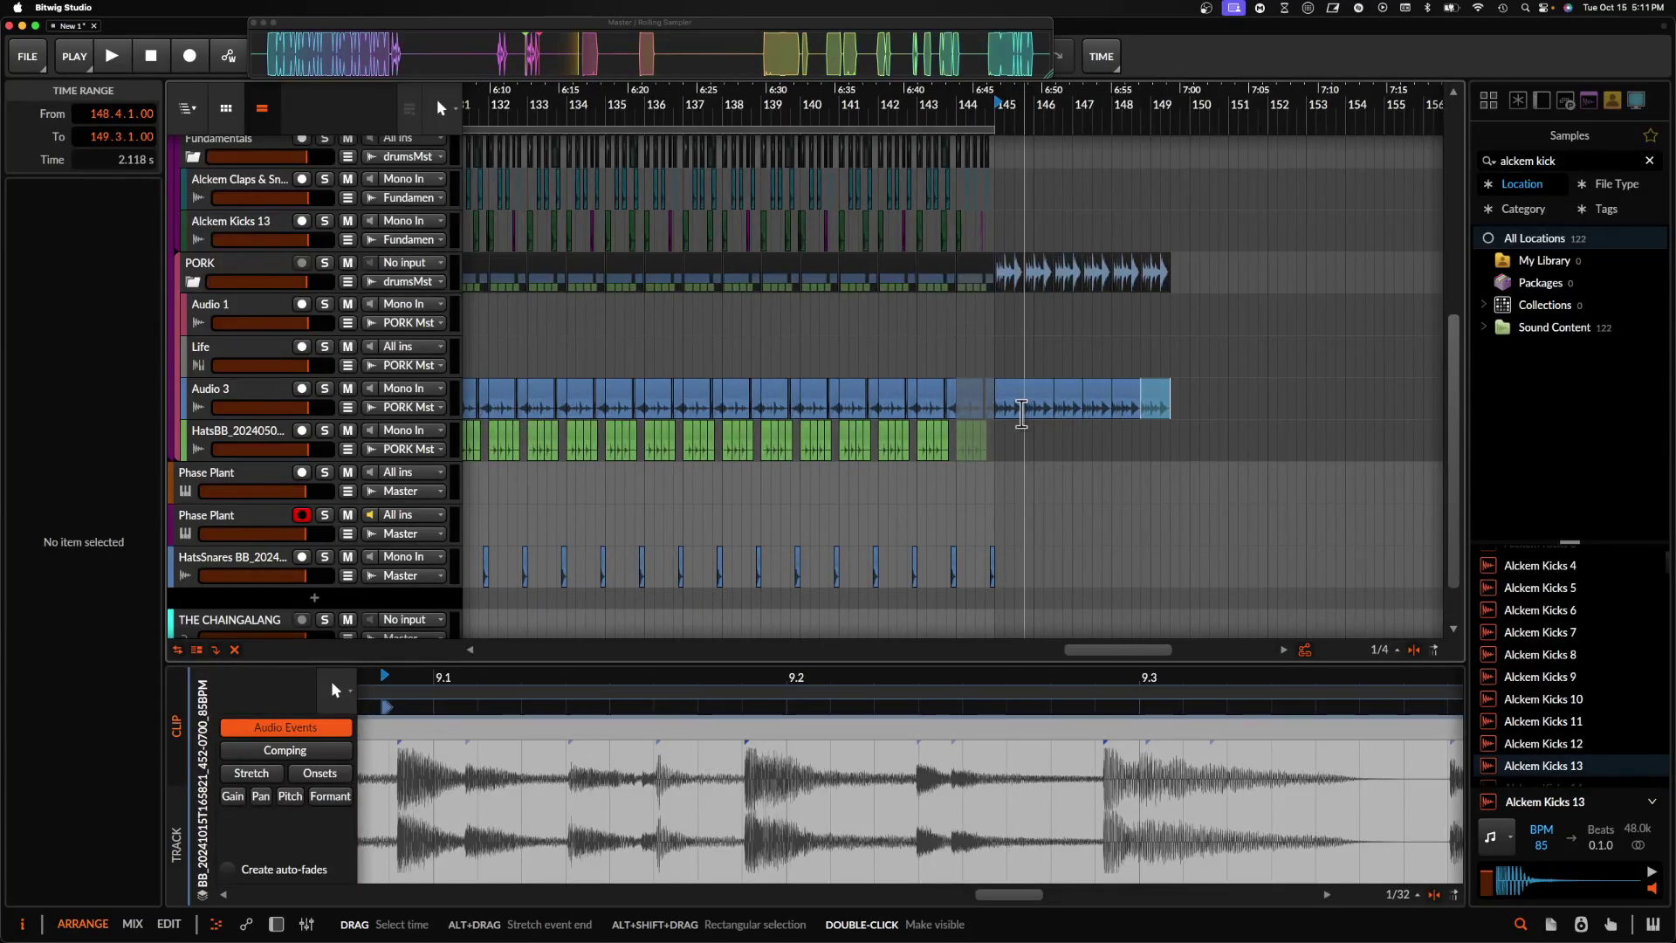
pyautogui.scroll(3, 1023, 414)
pyautogui.scroll(2, 1024, 411)
# - Duplicate bar 145 of the PORK group's Audio 3 track through bars 146 to 148
pyautogui.click(1059, 411)
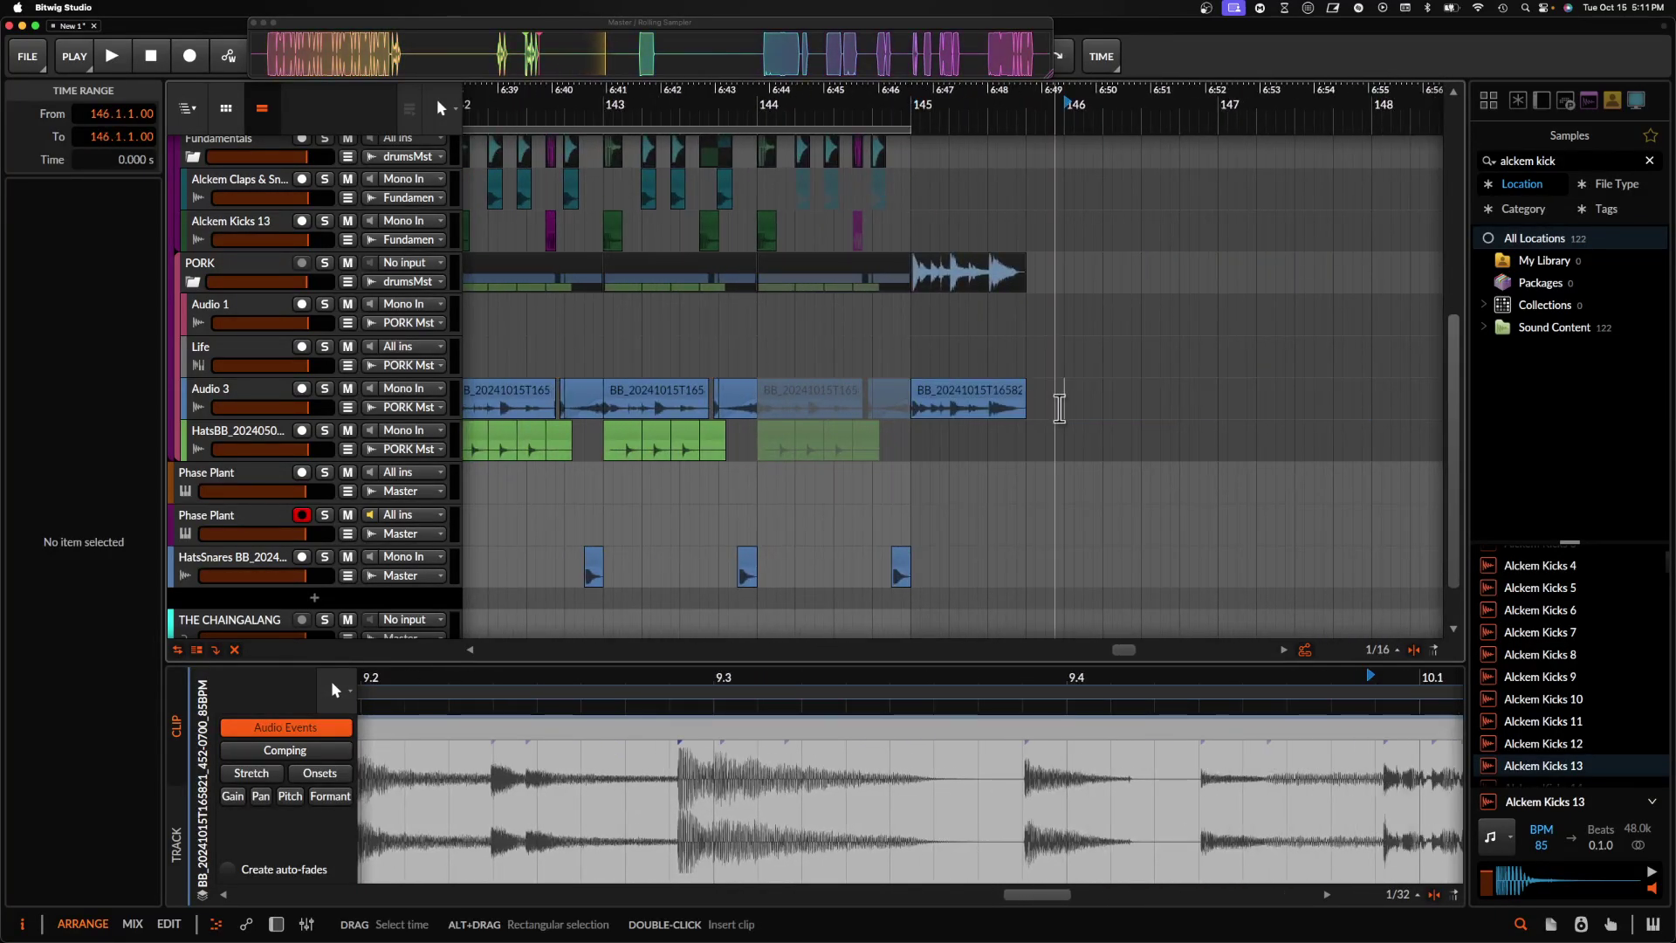
pyautogui.moveTo(1059, 408); pyautogui.dragTo(1110, 410)
pyautogui.scroll(-2, 914, 419)
pyautogui.scroll(-1, 914, 419)
pyautogui.press('super+d')
pyautogui.press('super+d')
pyautogui.press('super+d')
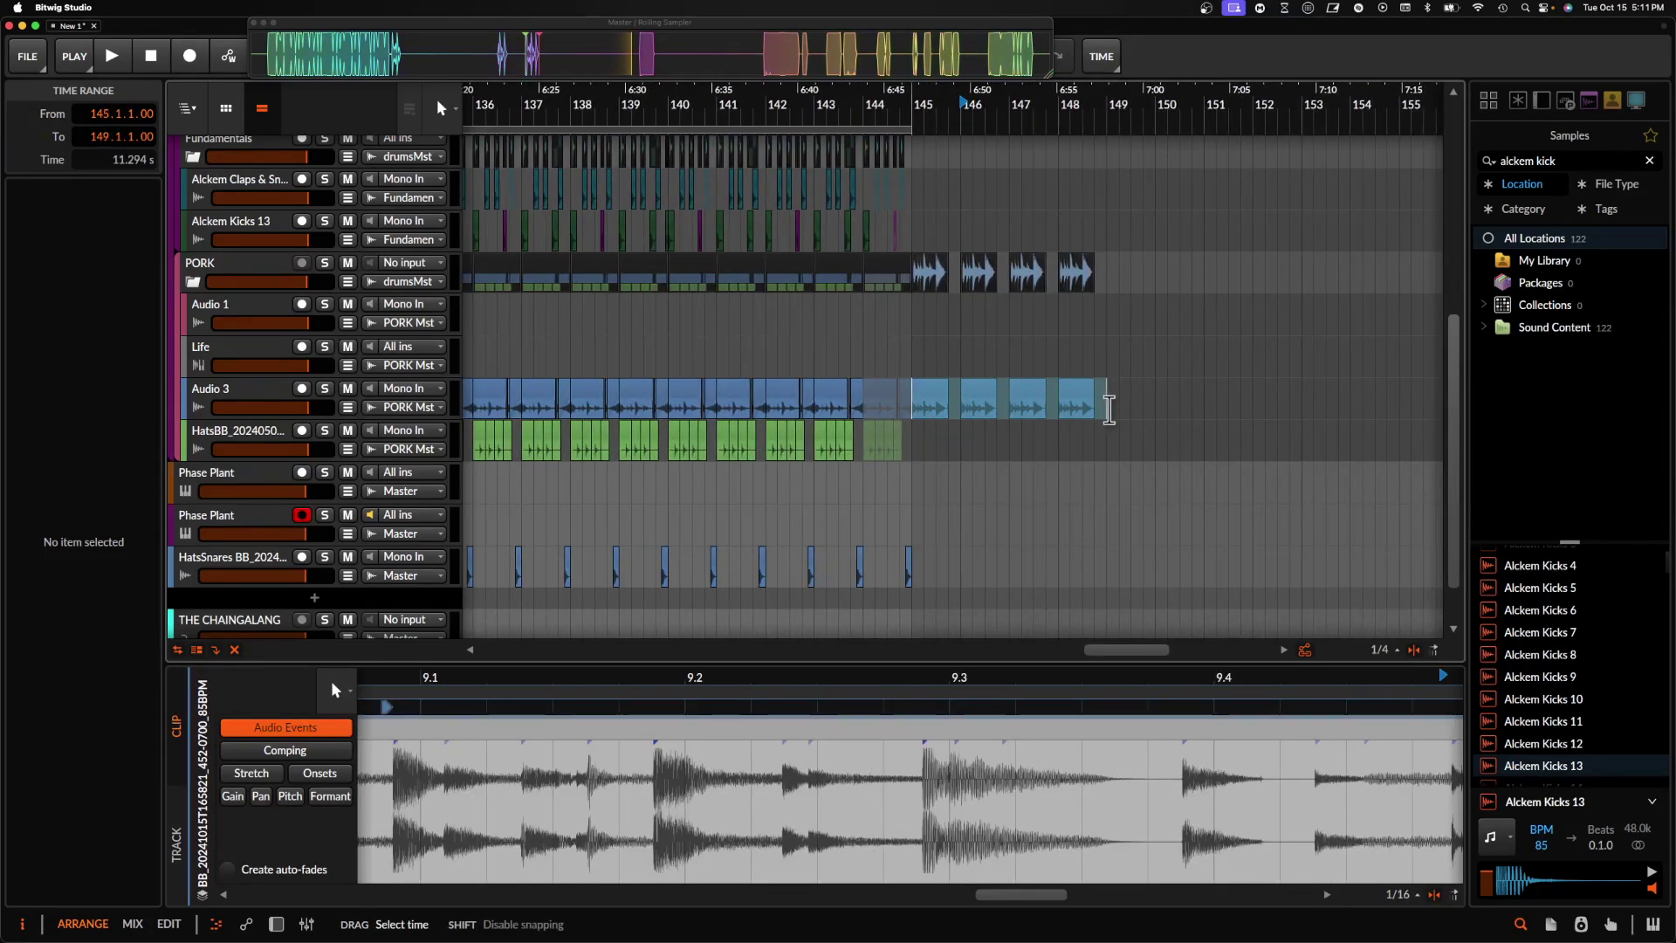
# - Loop the range from 145.1.1 to 149.1.1 and play it from 145.1.1
pyautogui.click(1108, 408)
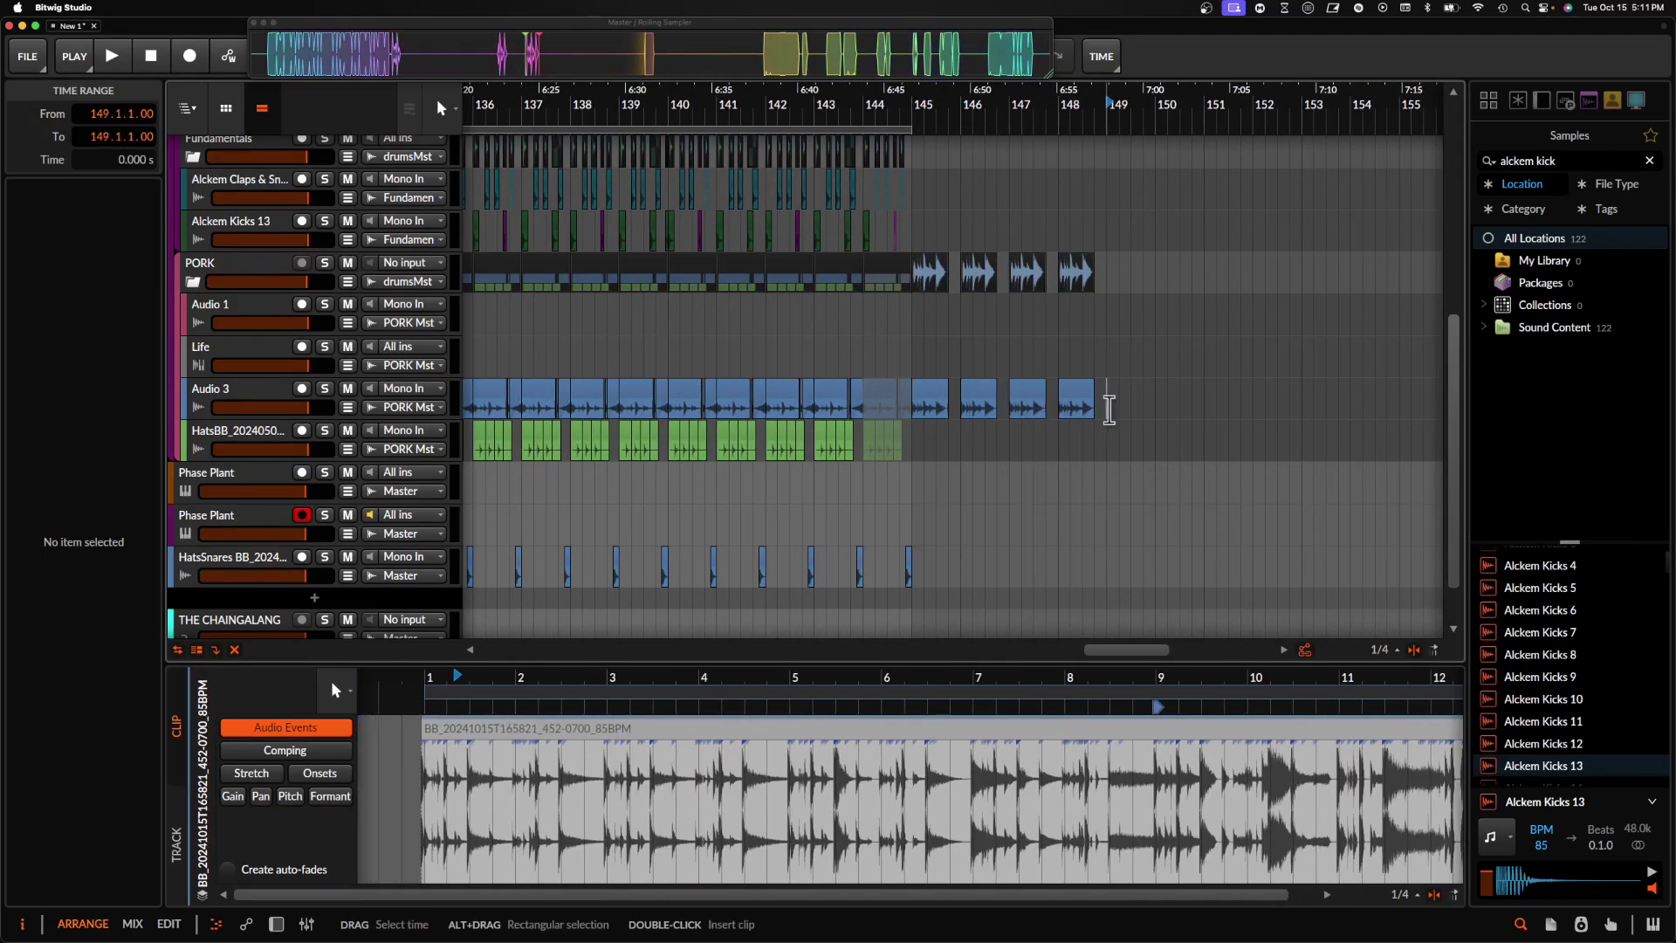
pyautogui.doubleClick(1108, 410)
pyautogui.moveTo(911, 410); pyautogui.dragTo(1106, 409)
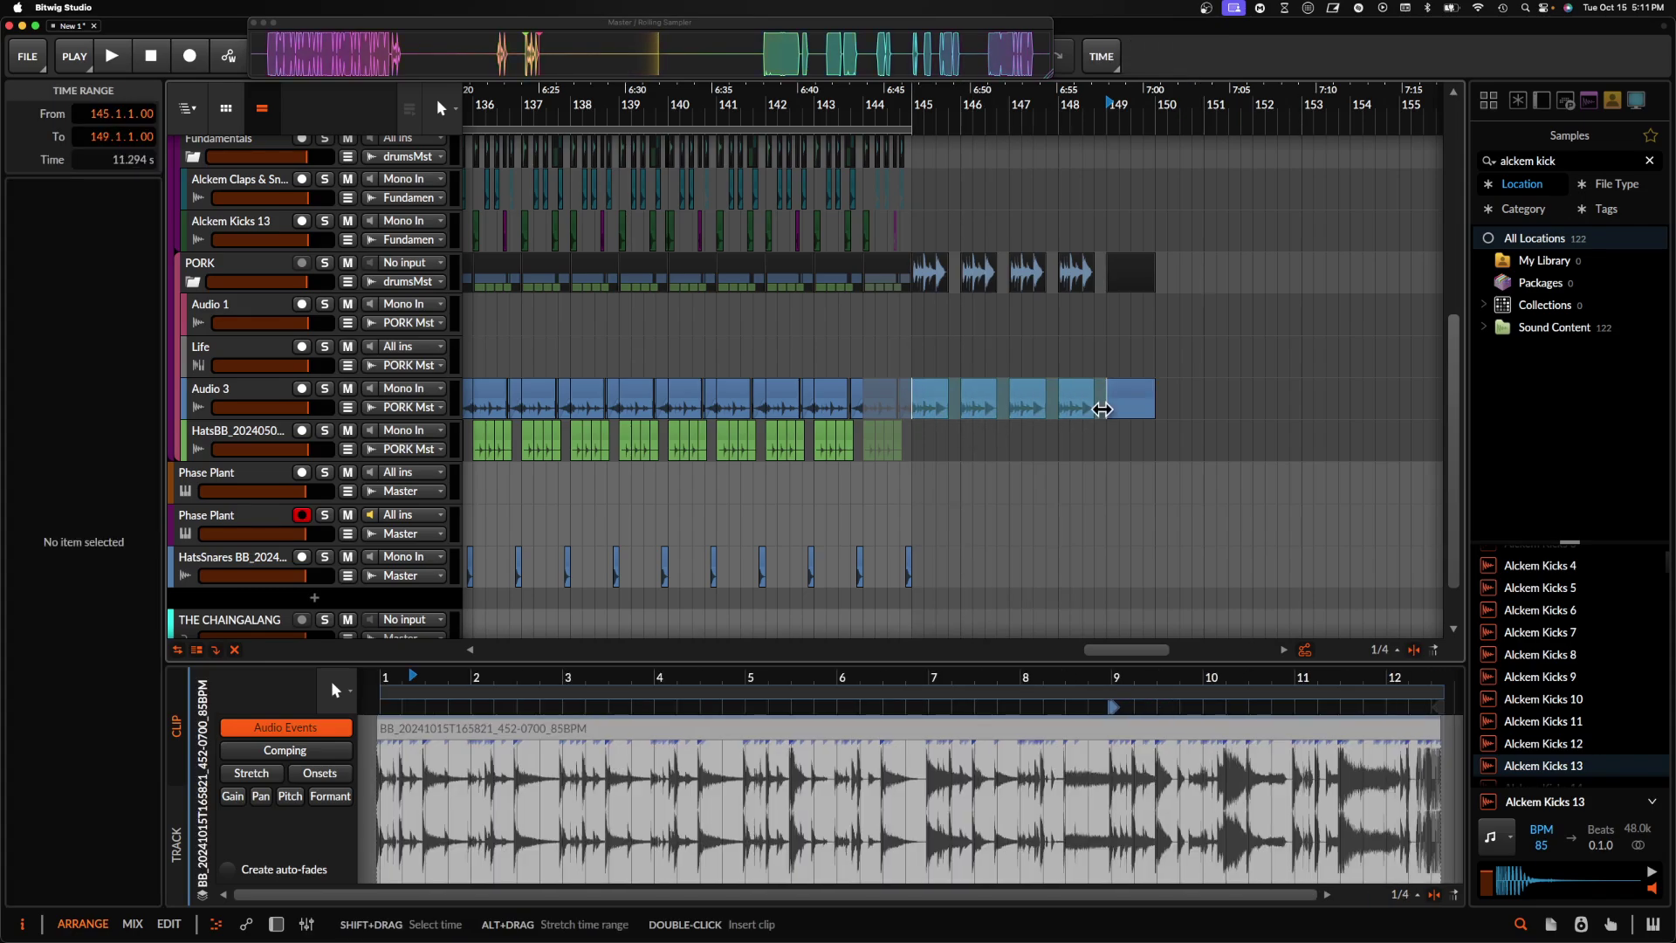
pyautogui.press('super+l')
pyautogui.press('space')
pyautogui.press('space')
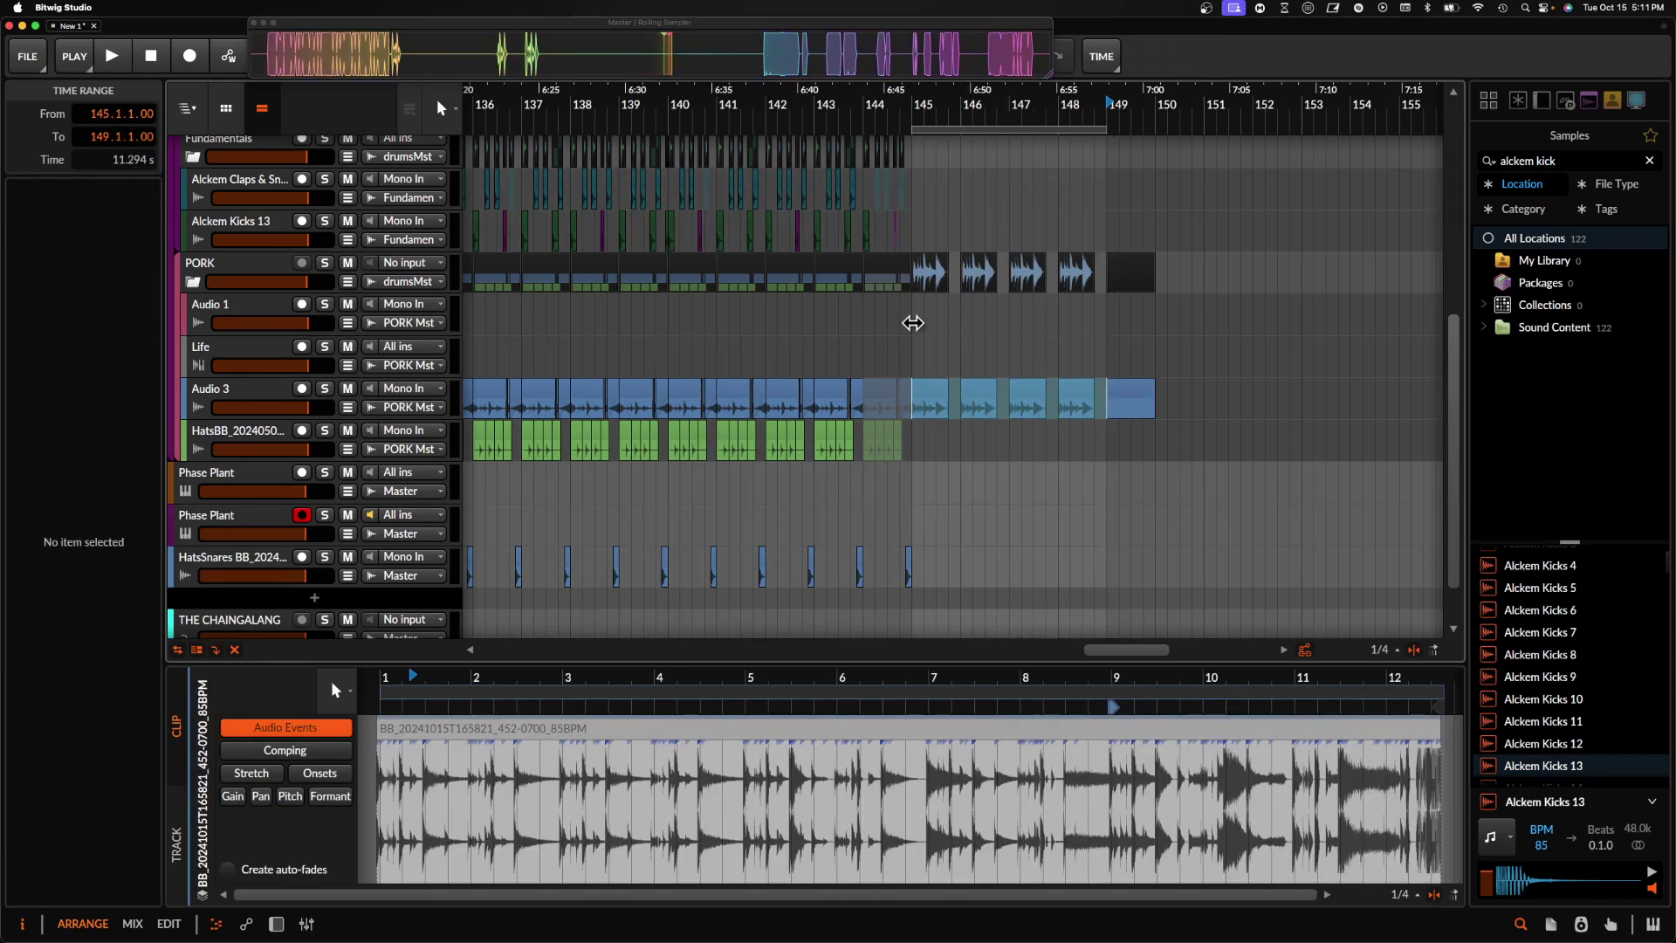
pyautogui.click(913, 322)
pyautogui.press('space')
pyautogui.scroll(3, 949, 308)
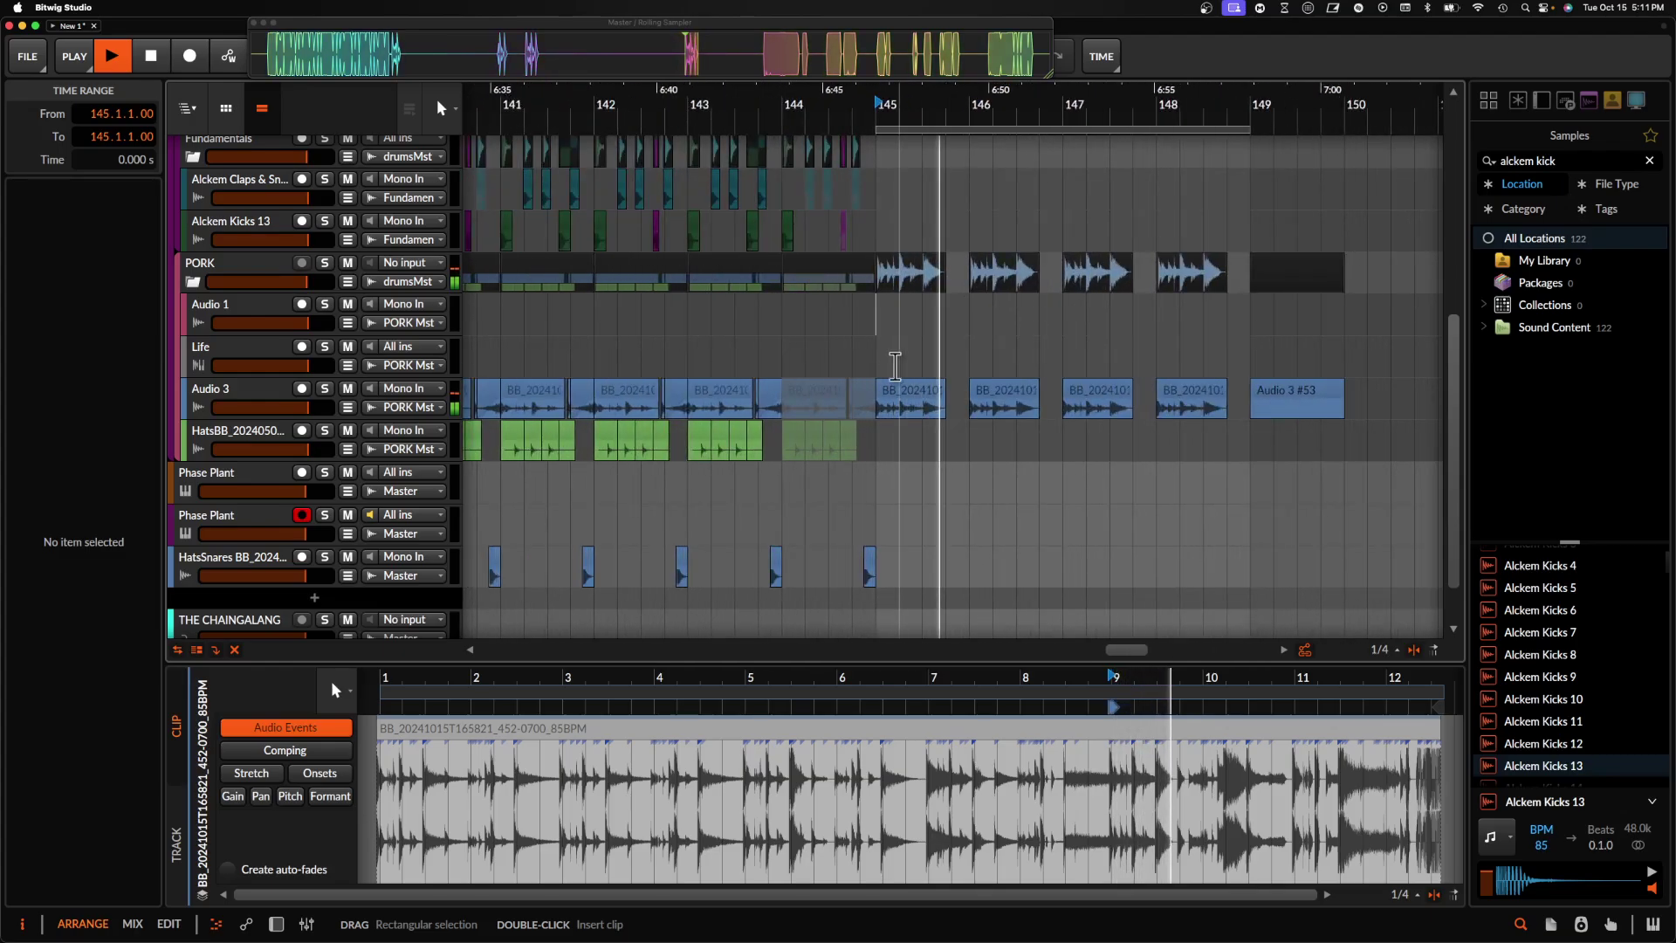
pyautogui.scroll(3, 887, 390)
pyautogui.press('space')
# - Copy the Audio 3 range from 145.2.1 to 145.2.3, paste it at 145.4.1 and play the result
pyautogui.click(921, 413)
pyautogui.moveTo(921, 413); pyautogui.dragTo(954, 422)
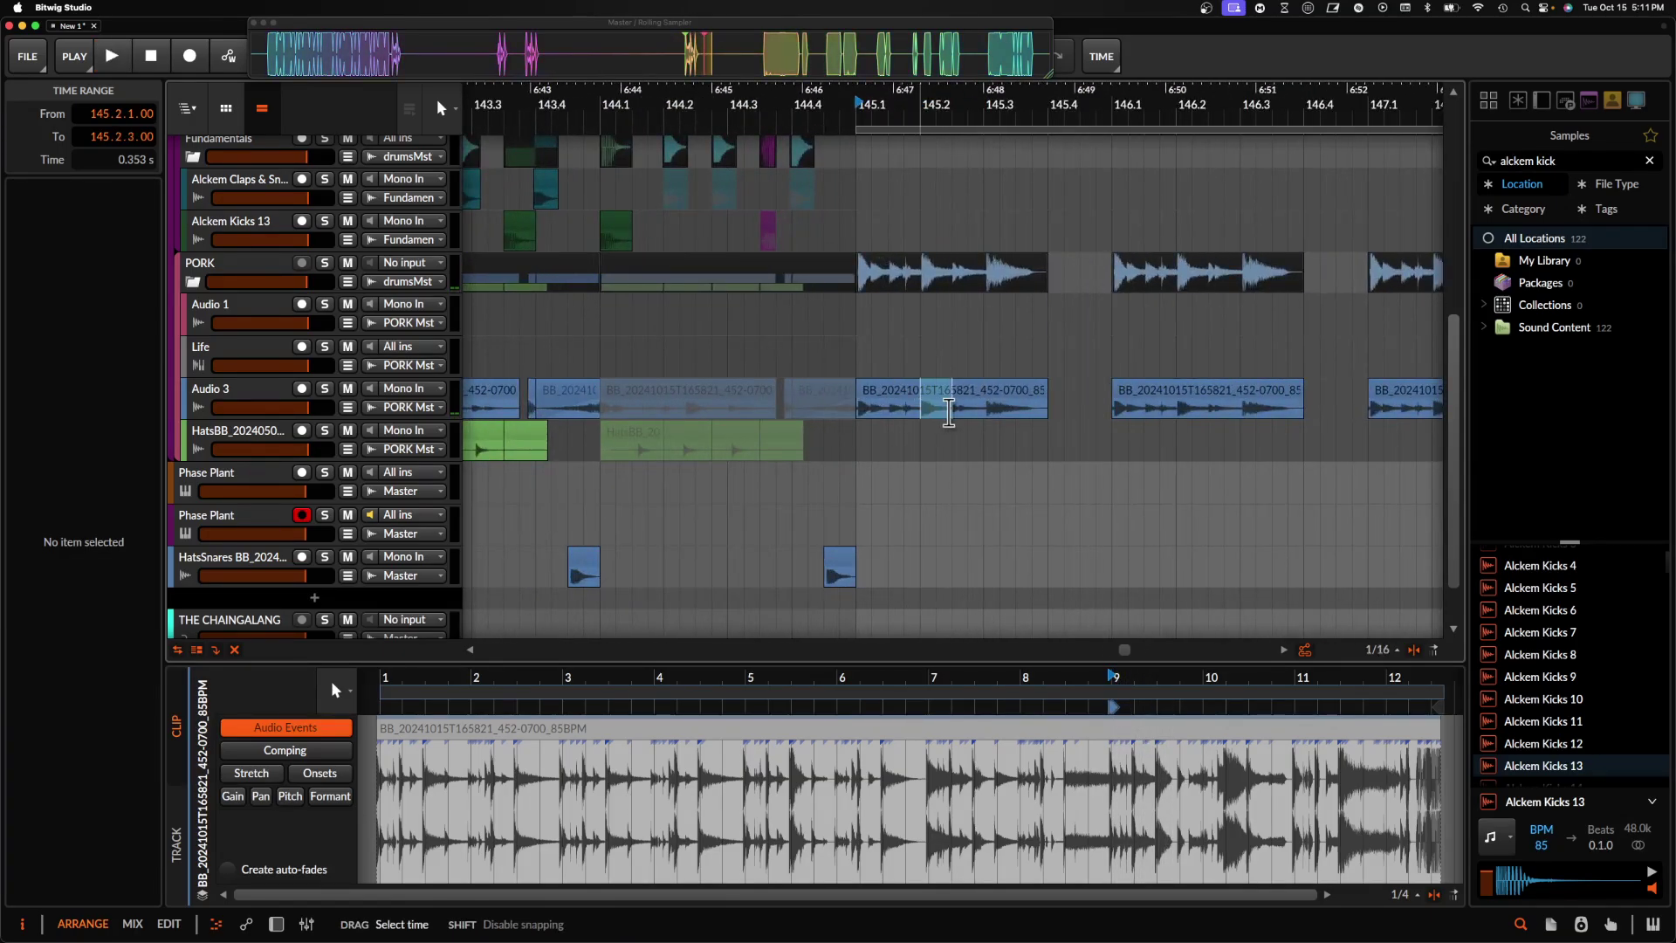
pyautogui.click(1049, 411)
pyautogui.press('super+v')
pyautogui.press('space')
pyautogui.press('space')
pyautogui.click(907, 393)
pyautogui.press('space')
# - Repeat the extended bar 145 of Audio 3 over bars 146 to 148
pyautogui.moveTo(859, 409); pyautogui.dragTo(1112, 408)
pyautogui.press('super+d')
pyautogui.scroll(-5, 1114, 423)
pyautogui.press('super+d')
pyautogui.press('super+d')
pyautogui.scroll(-2, 1112, 410)
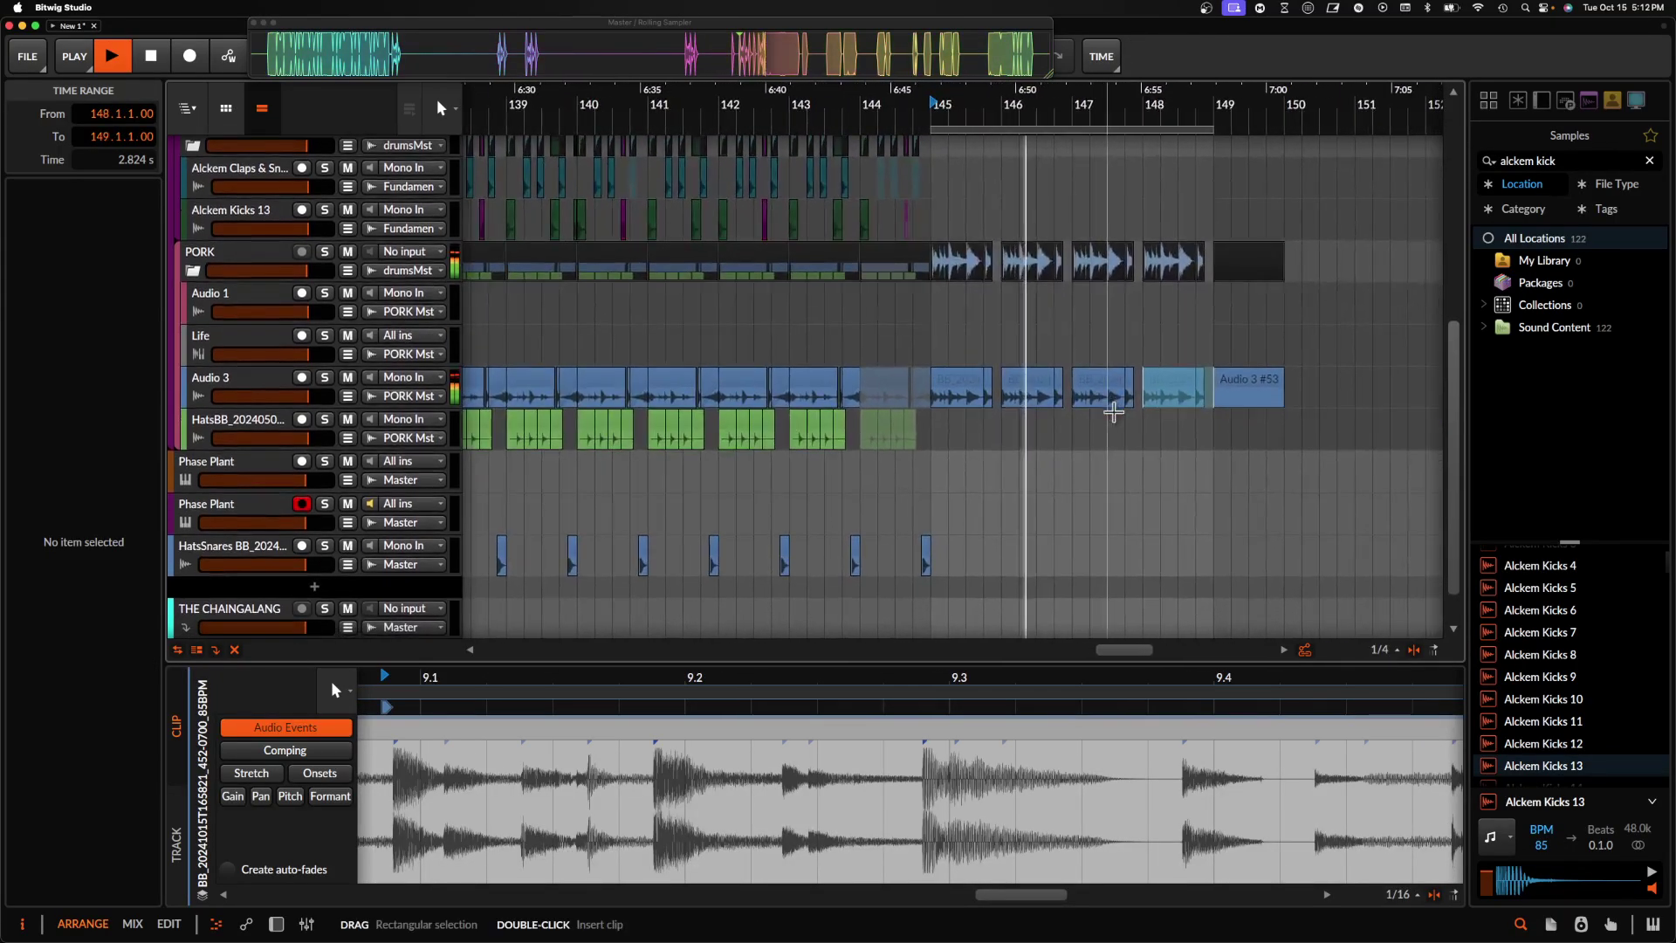
pyautogui.hscroll(-1, 796, 472)
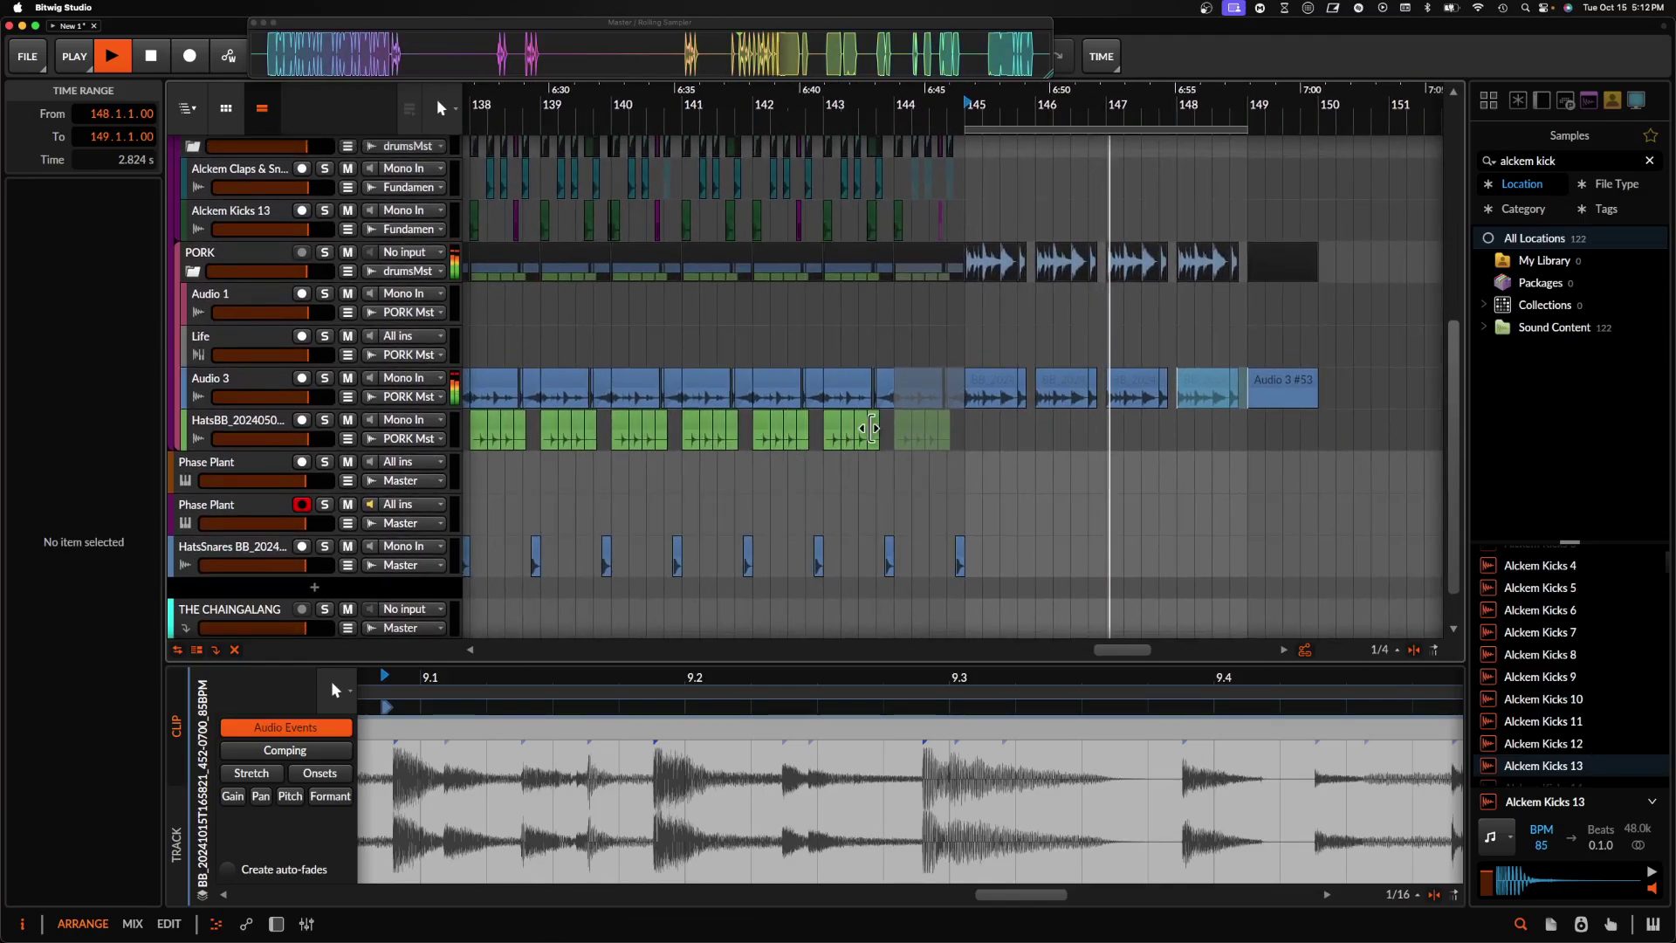
# - Copy a hat clip from bar 143 of the HatsBB track to 145.1.1 and duplicate its range to 145.1.3
pyautogui.click(861, 420)
pyautogui.scroll(3, 934, 427)
pyautogui.click(996, 434)
pyautogui.press('super+v')
pyautogui.scroll(5, 995, 437)
pyautogui.moveTo(1026, 429)
pyautogui.mouseDown()
pyautogui.moveTo(987, 434)
pyautogui.moveTo(1067, 421)
pyautogui.moveTo(1024, 444)
pyautogui.moveTo(1045, 443)
pyautogui.mouseUp()
pyautogui.press('space')
pyautogui.press('super+d')
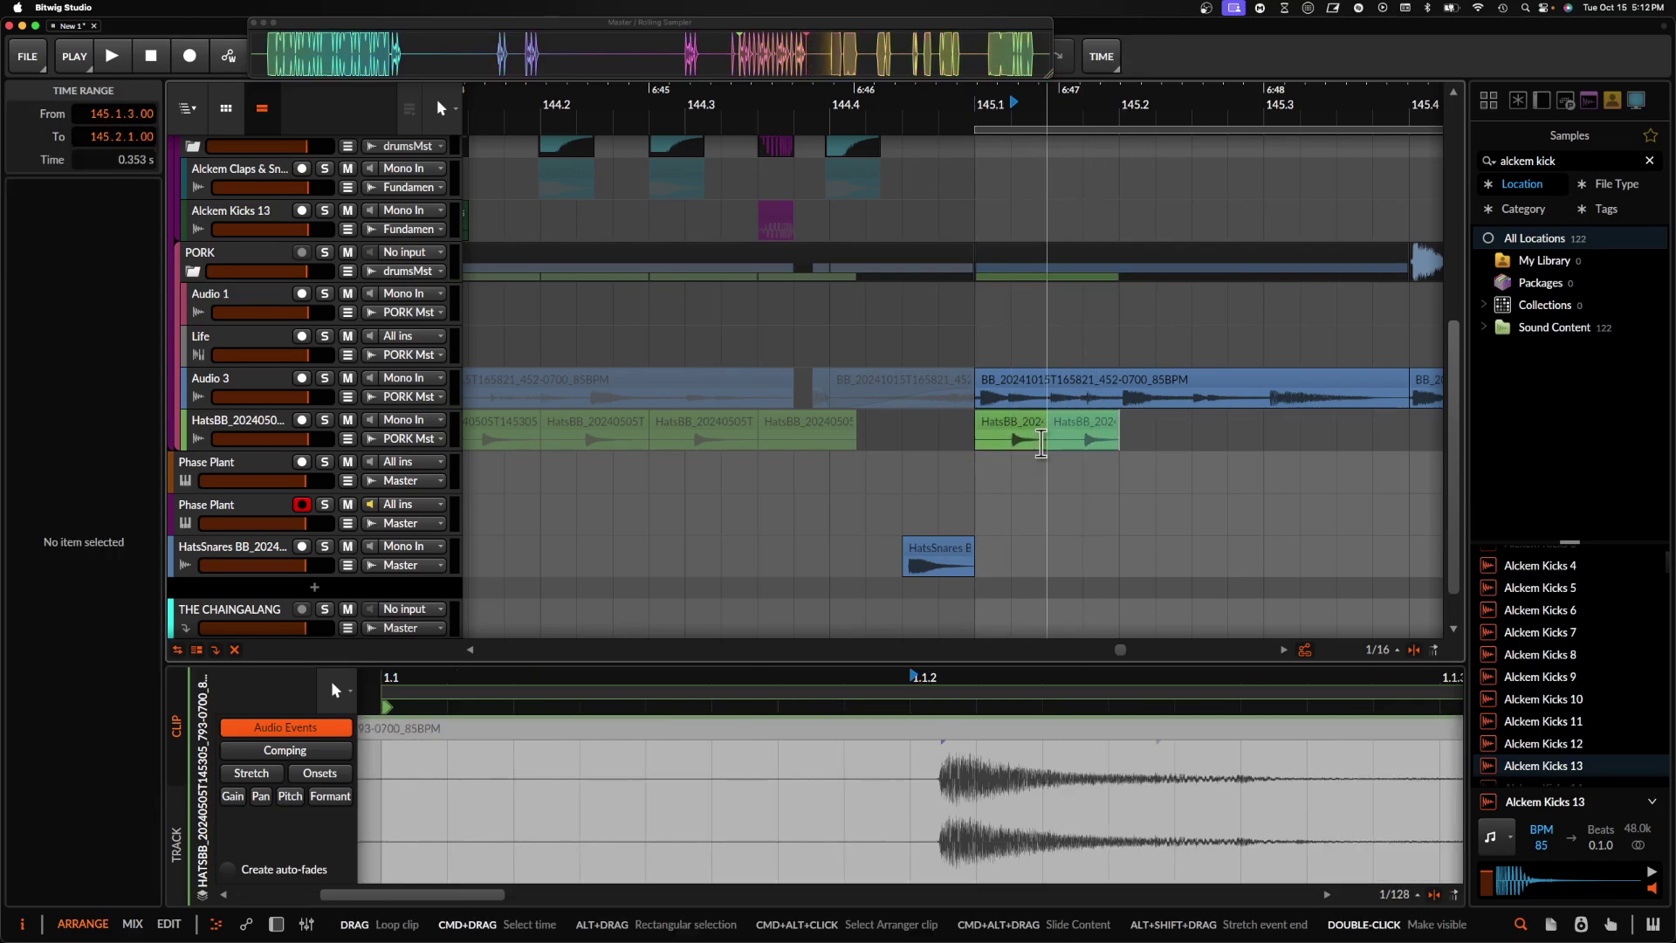
# - Duplicate the hat clip at 145.1.1 and slide the content earlier so both hits fall at their clip starts
pyautogui.click(1042, 437)
pyautogui.scroll(3, 1043, 432)
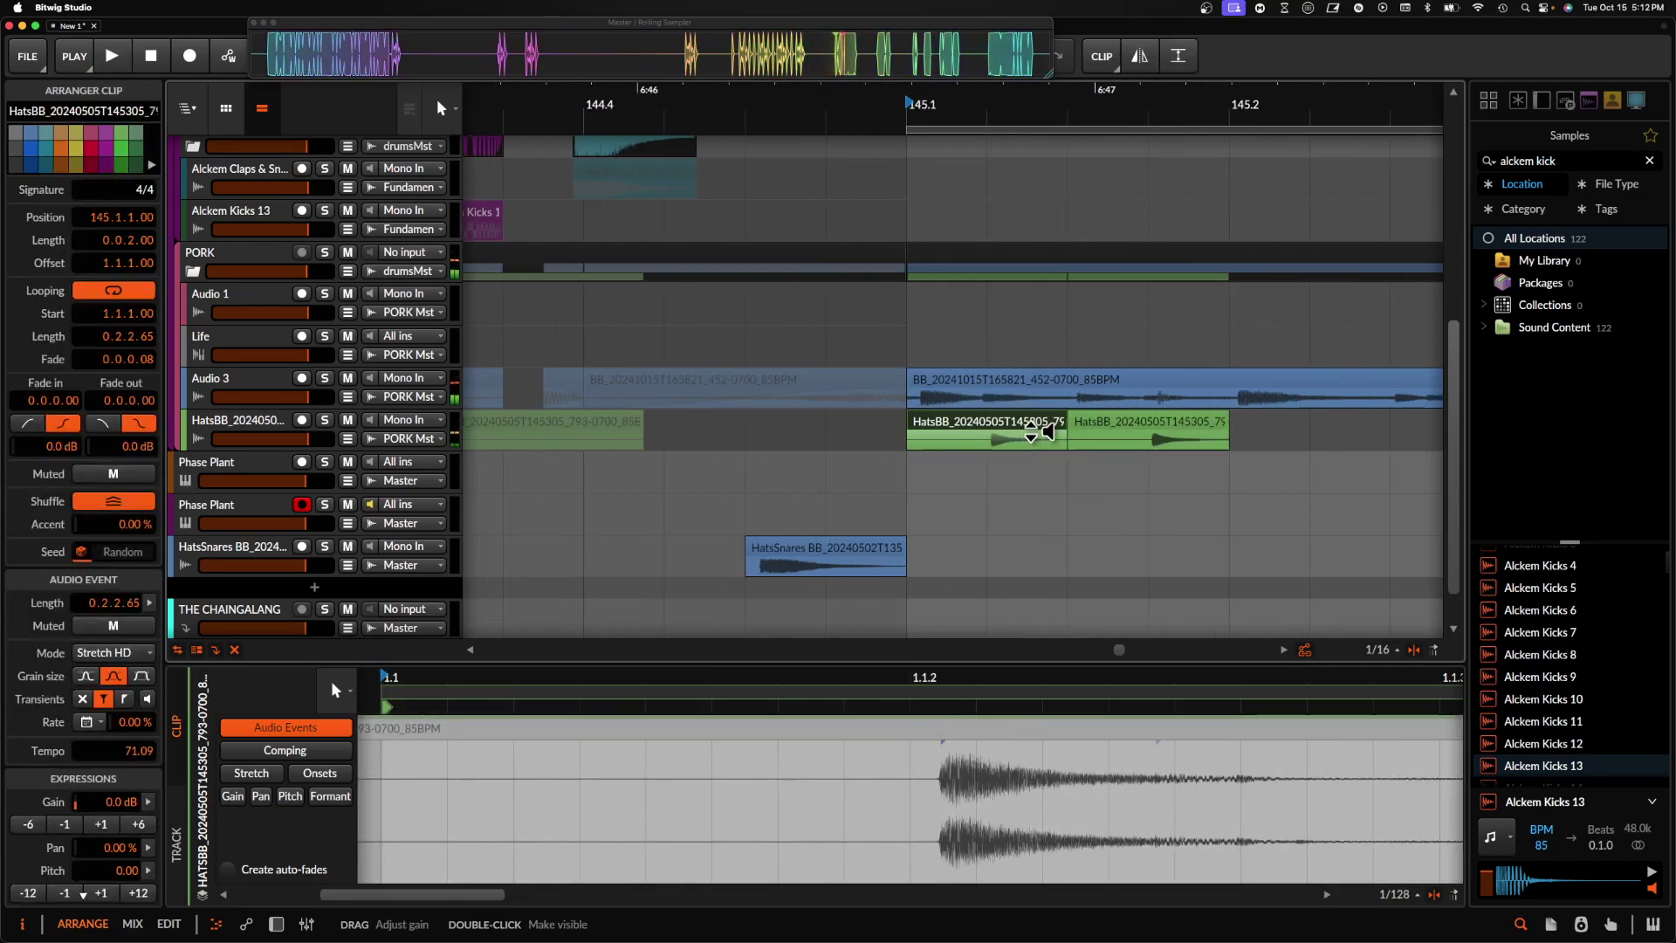
pyautogui.rightClick(1028, 433)
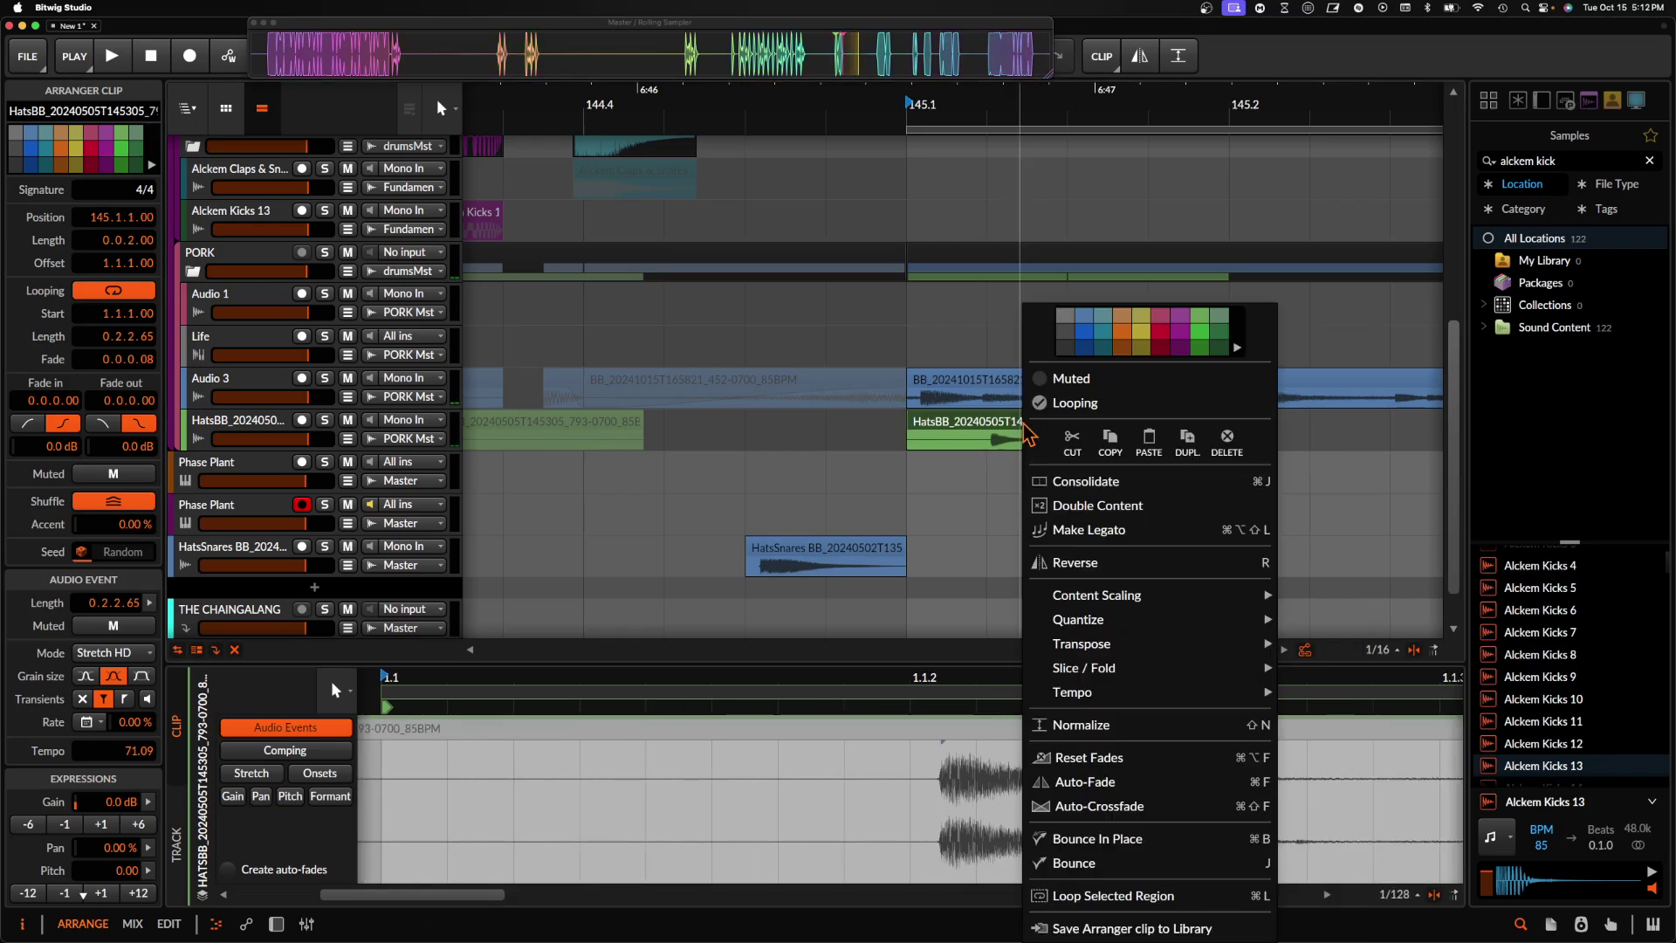
pyautogui.click(1187, 441)
pyautogui.keyDown('ctrl'); pyautogui.keyDown('alt'); pyautogui.moveTo(1123, 444); pyautogui.dragTo(1089, 440); pyautogui.keyUp('alt'); pyautogui.keyUp('ctrl')
pyautogui.moveTo(986, 447); pyautogui.dragTo(1239, 456)
pyautogui.scroll(-2, 1239, 453)
# - Lower the gain of the hat clip at 145.1.3 and duplicate the hat pair from 145.1.1 up to 149.1.1
pyautogui.click(1167, 432)
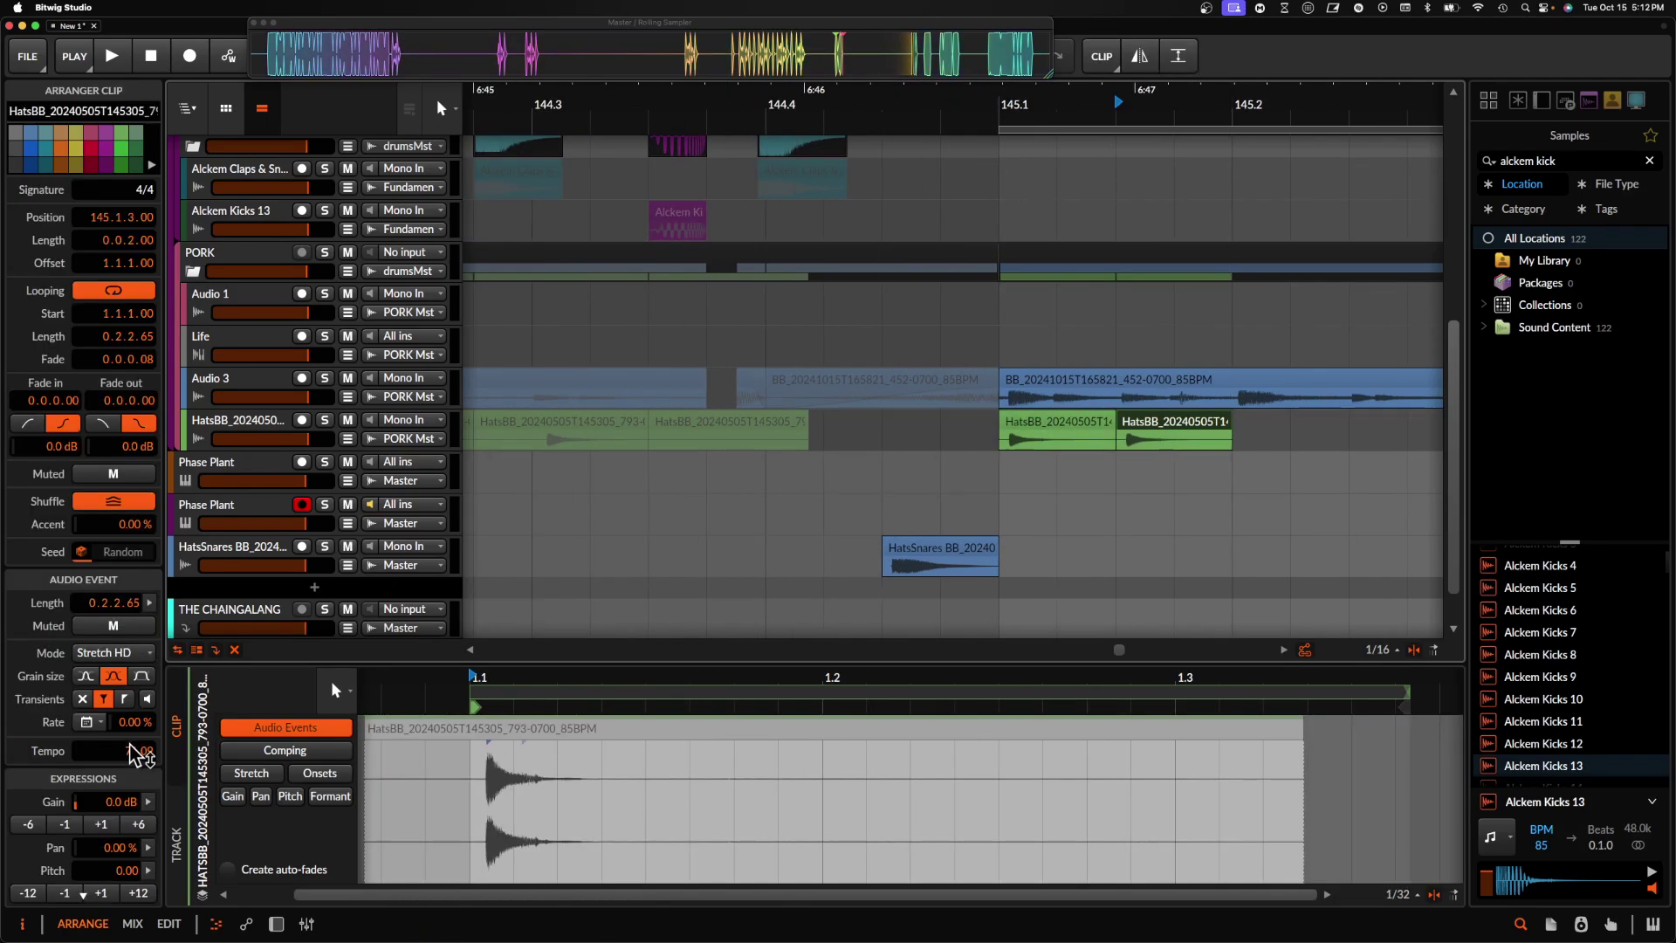
pyautogui.click(77, 826)
pyautogui.scroll(-2, 960, 507)
pyautogui.moveTo(985, 441); pyautogui.dragTo(1108, 448)
pyautogui.scroll(-6, 1109, 448)
pyautogui.press('super+d')
pyautogui.press('super+d')
pyautogui.press('super+d')
pyautogui.press('super+d')
pyautogui.press('super+d')
pyautogui.press('super+d')
pyautogui.press('super+d')
pyautogui.press('super+d')
pyautogui.press('super+d')
pyautogui.press('super+d')
pyautogui.press('super+d')
pyautogui.press('super+d')
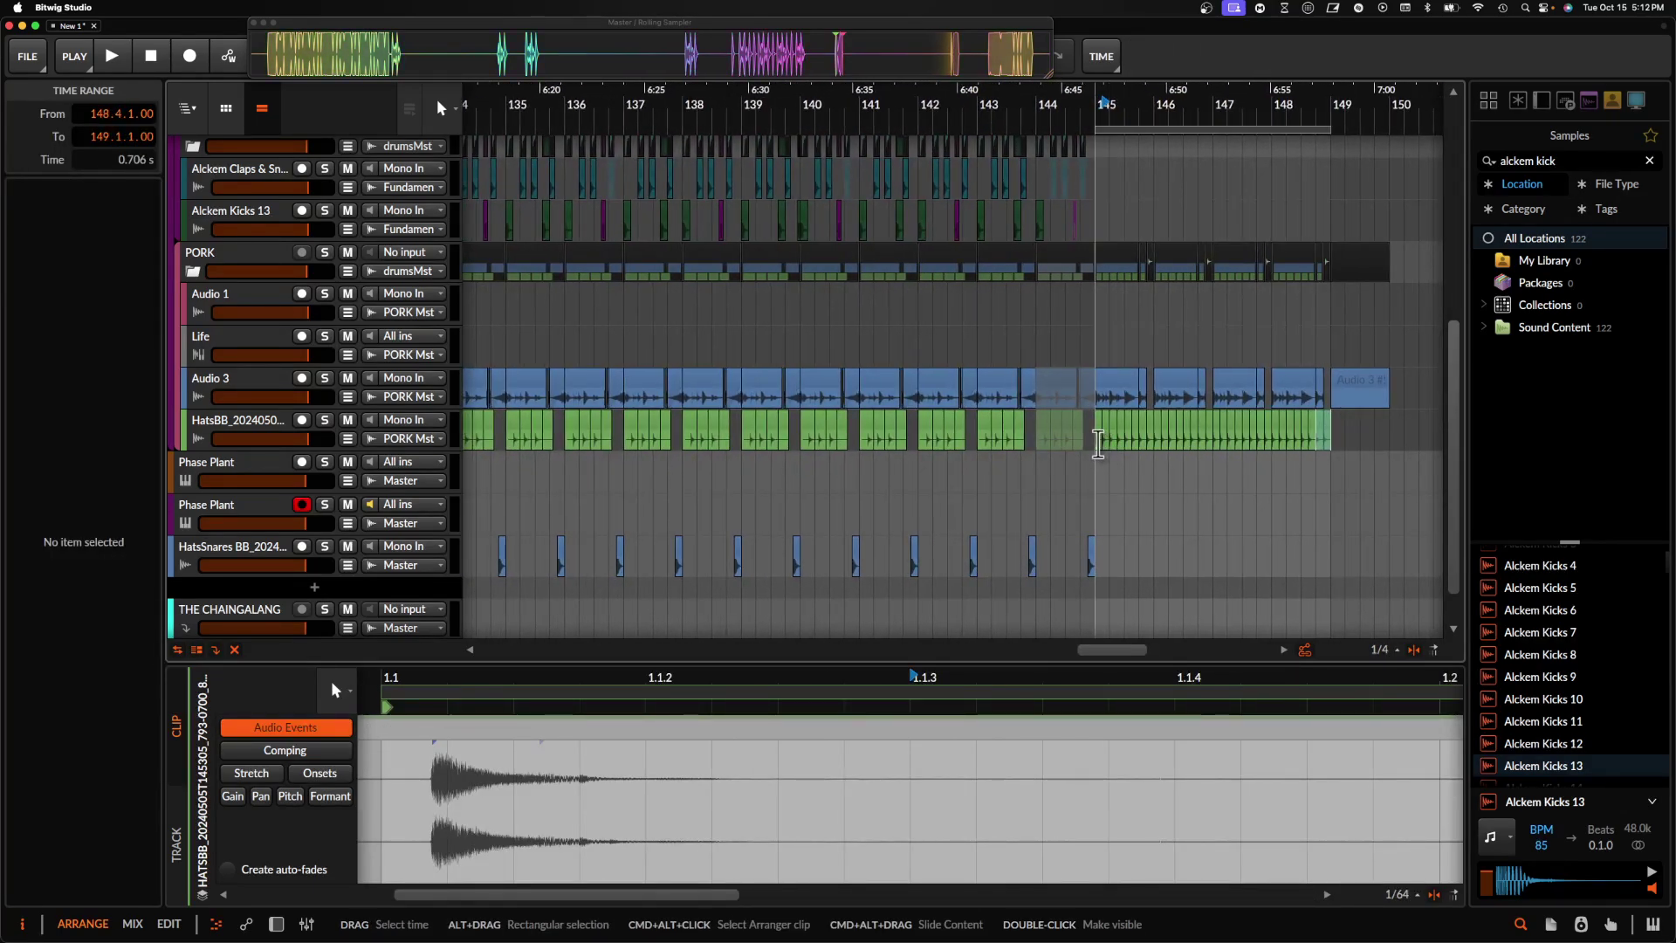
# - Play the new section from 145.1.1 and review the drum and PORK tracks around it
pyautogui.click(1098, 442)
pyautogui.press('space')
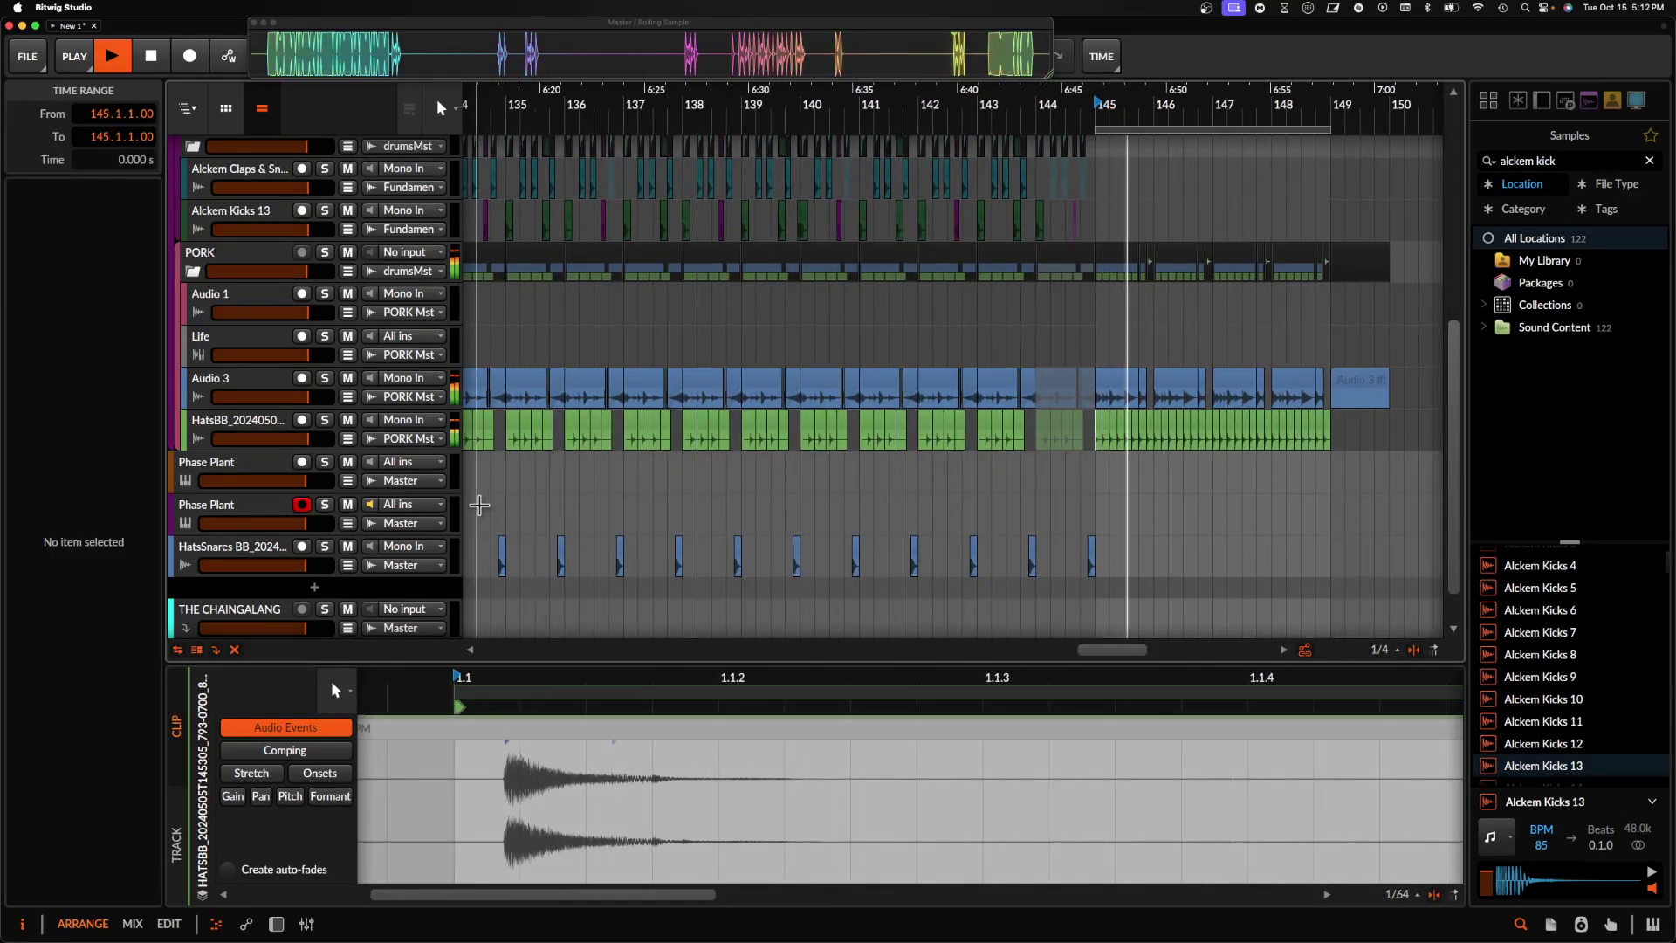
pyautogui.hscroll(5, 943, 479)
pyautogui.scroll(4, 943, 480)
pyautogui.scroll(-3, 942, 475)
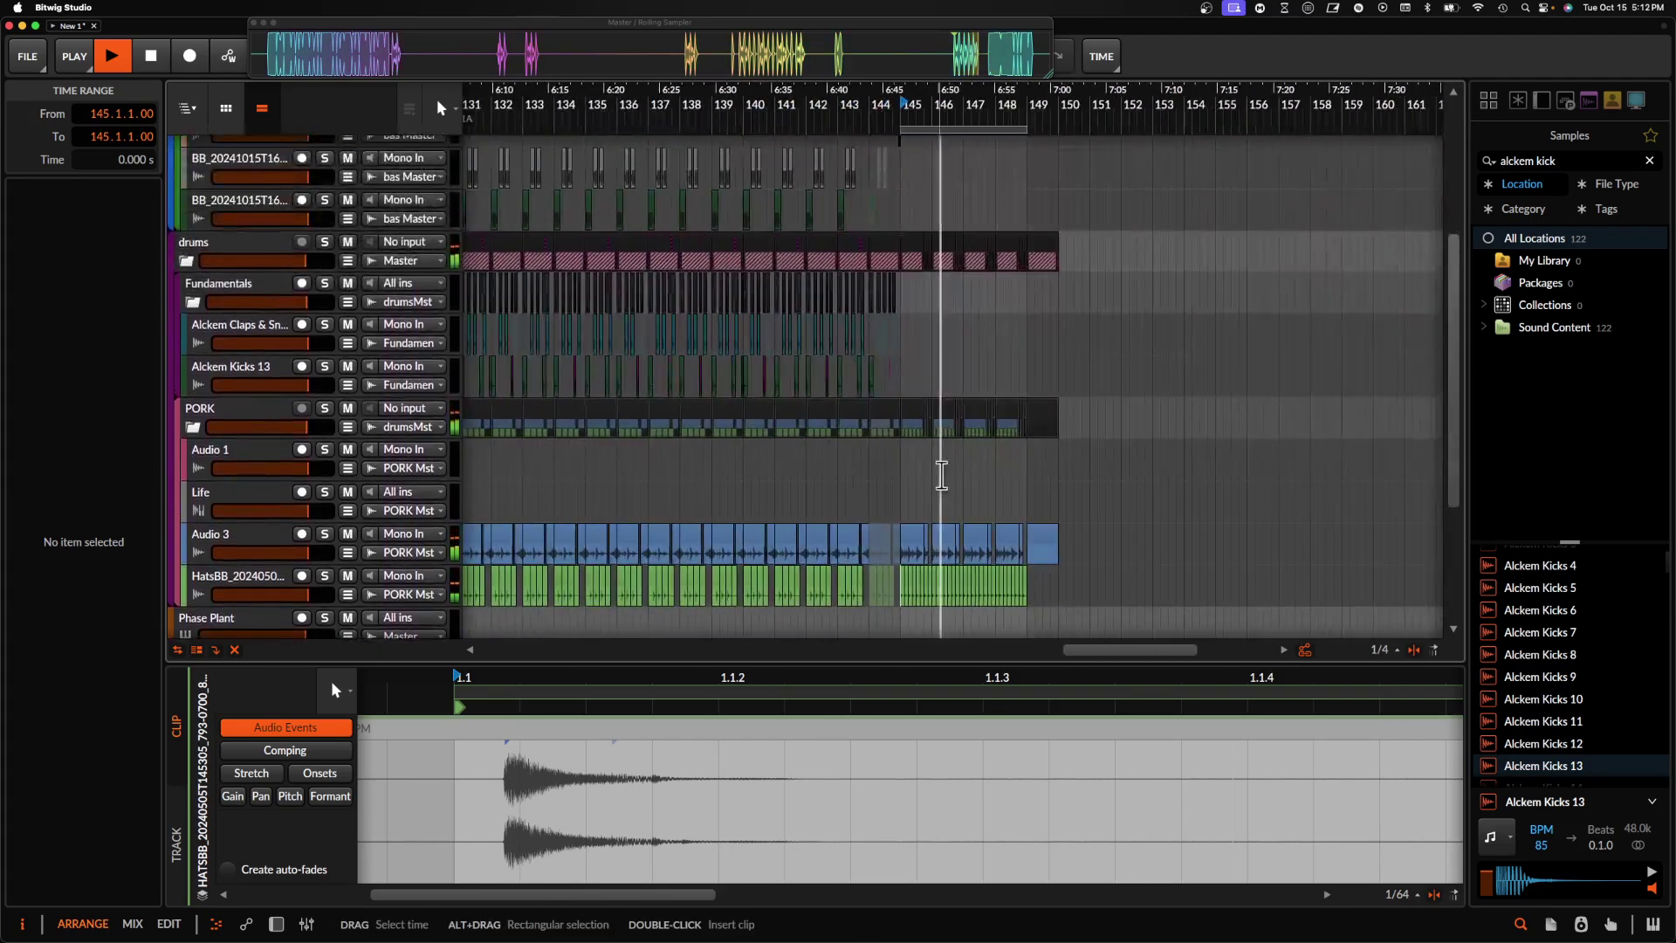
pyautogui.hscroll(-3, 942, 475)
pyautogui.scroll(2, 942, 475)
pyautogui.hscroll(3, 942, 475)
pyautogui.scroll(-1, 942, 475)
# - Search the sample library for "stick" and audition the sticks sample
pyautogui.click(1586, 162)
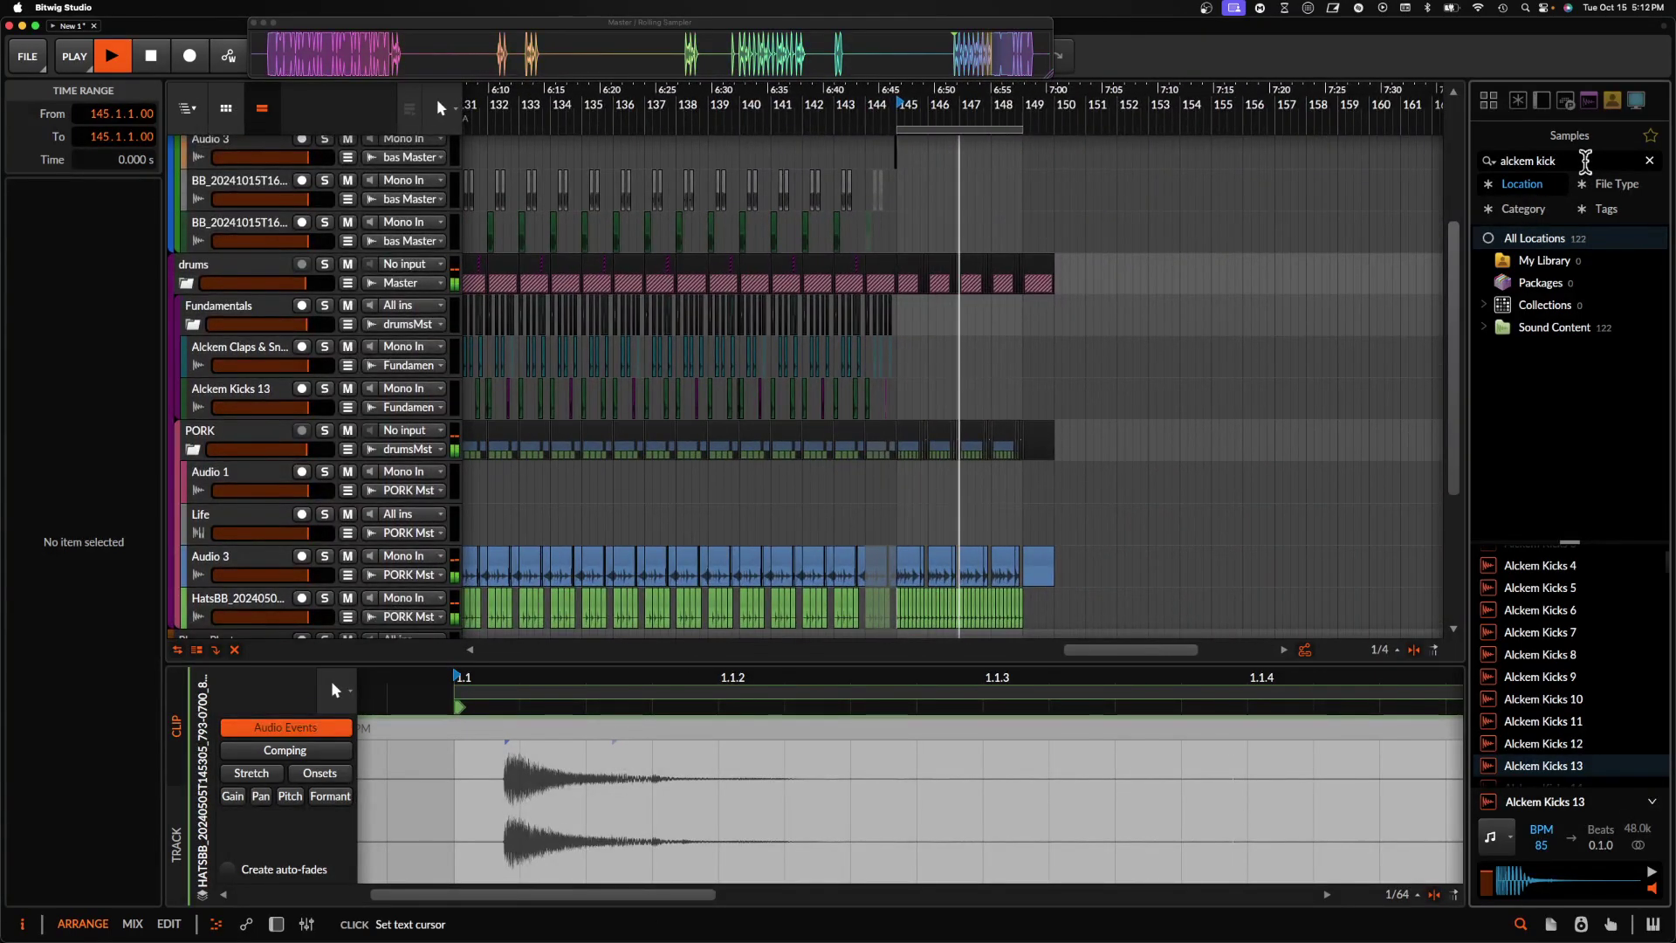
pyautogui.click(1586, 162)
pyautogui.write('stick')
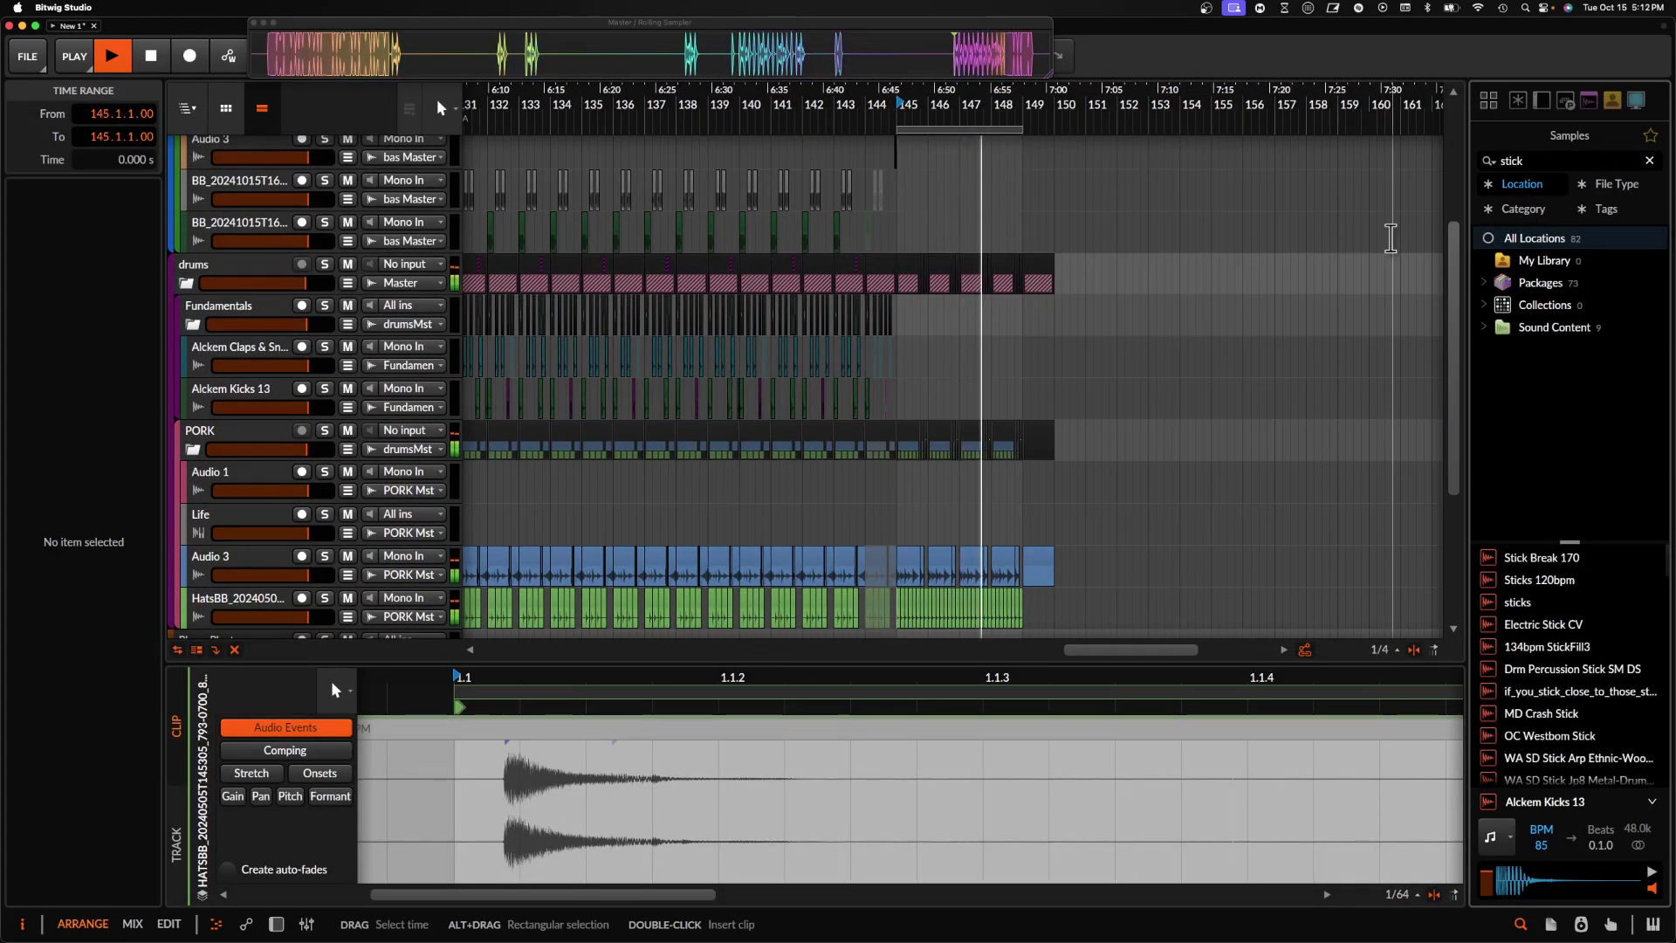
pyautogui.click(1520, 580)
pyautogui.click(1517, 602)
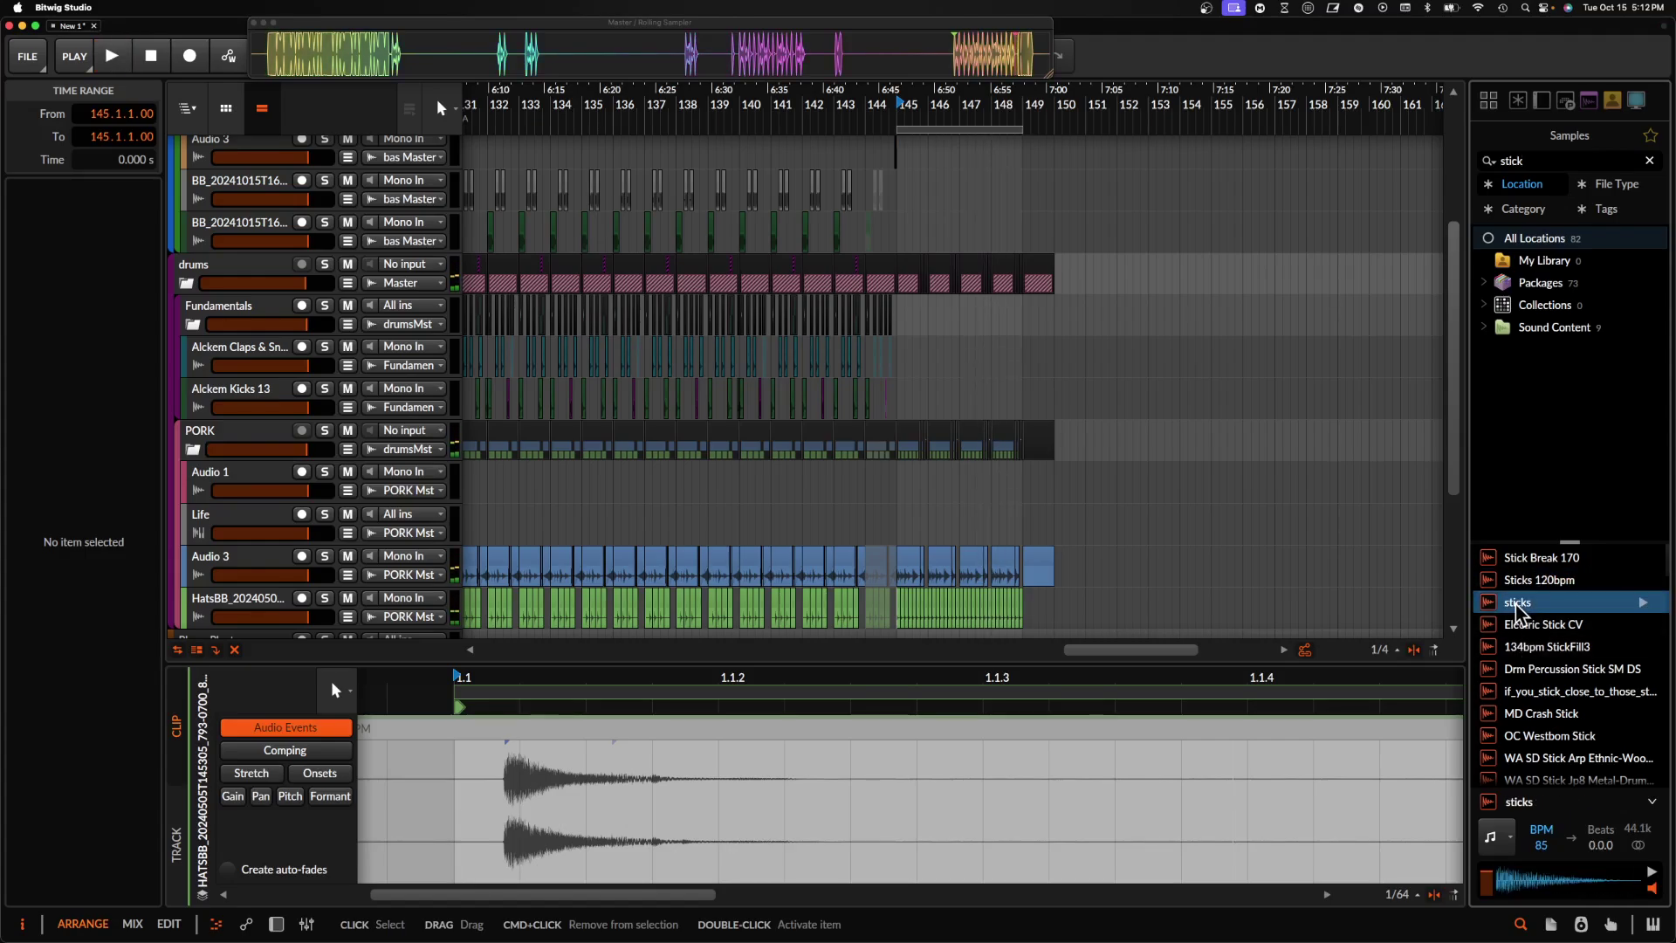
# - Place the sticks sample on a new track in Fundamentals at 145.2.1, with a copy at 145.2.4
pyautogui.moveTo(799, 371); pyautogui.dragTo(799, 377)
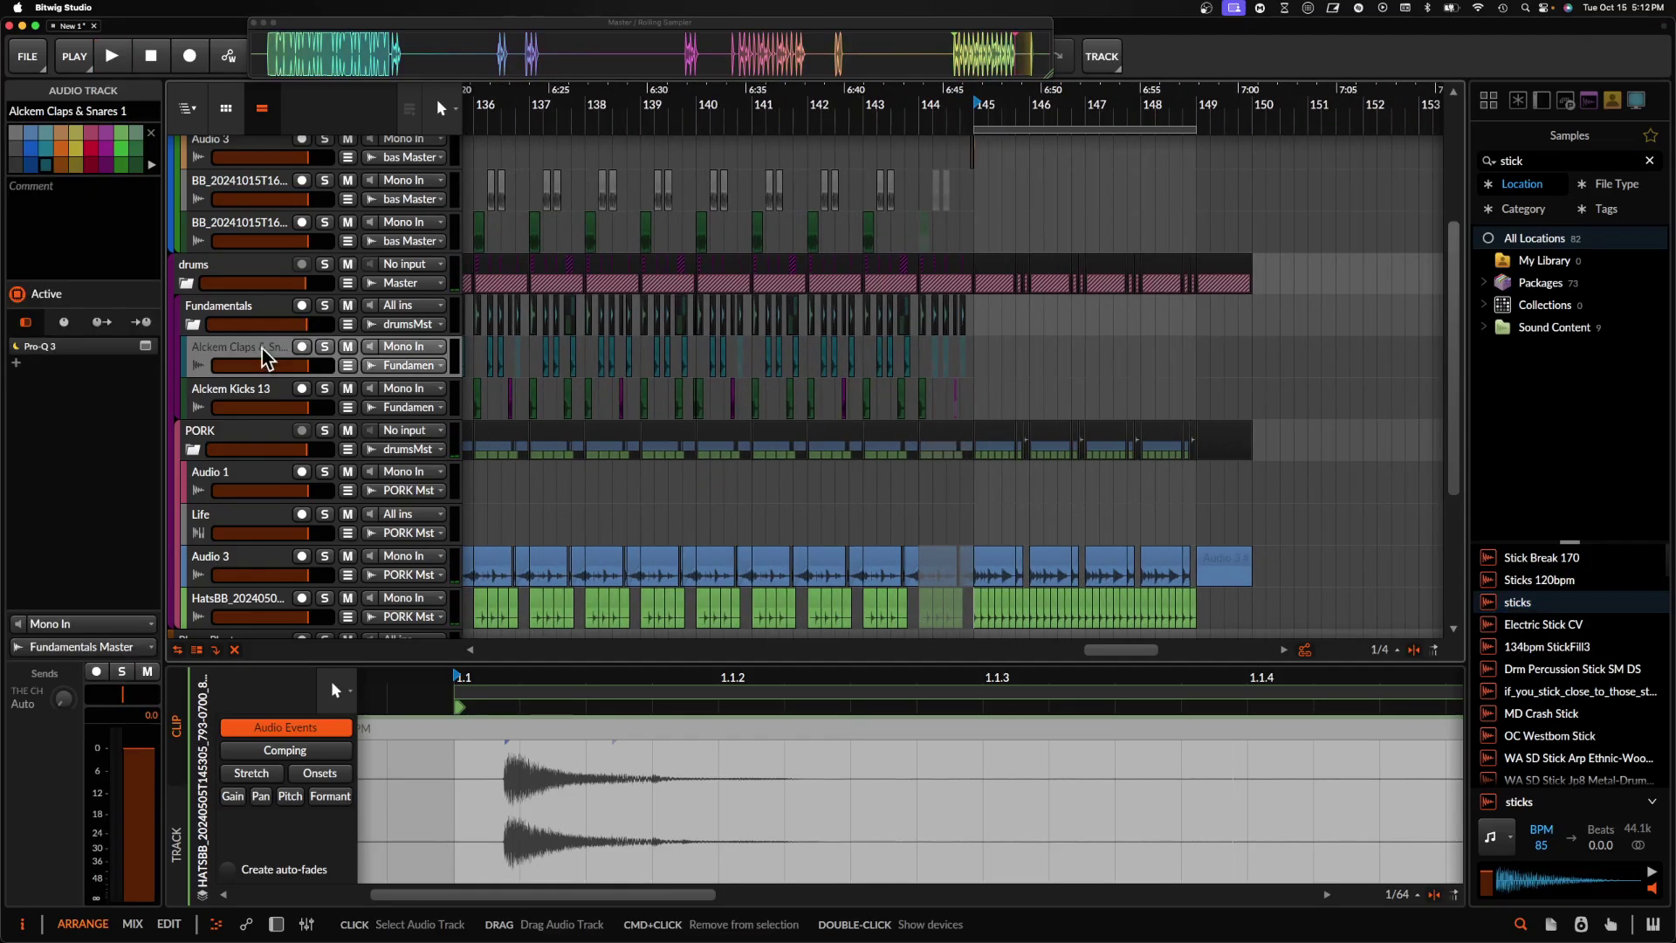
pyautogui.moveTo(1518, 603); pyautogui.dragTo(1076, 403)
pyautogui.scroll(8, 997, 400)
pyautogui.press('+')
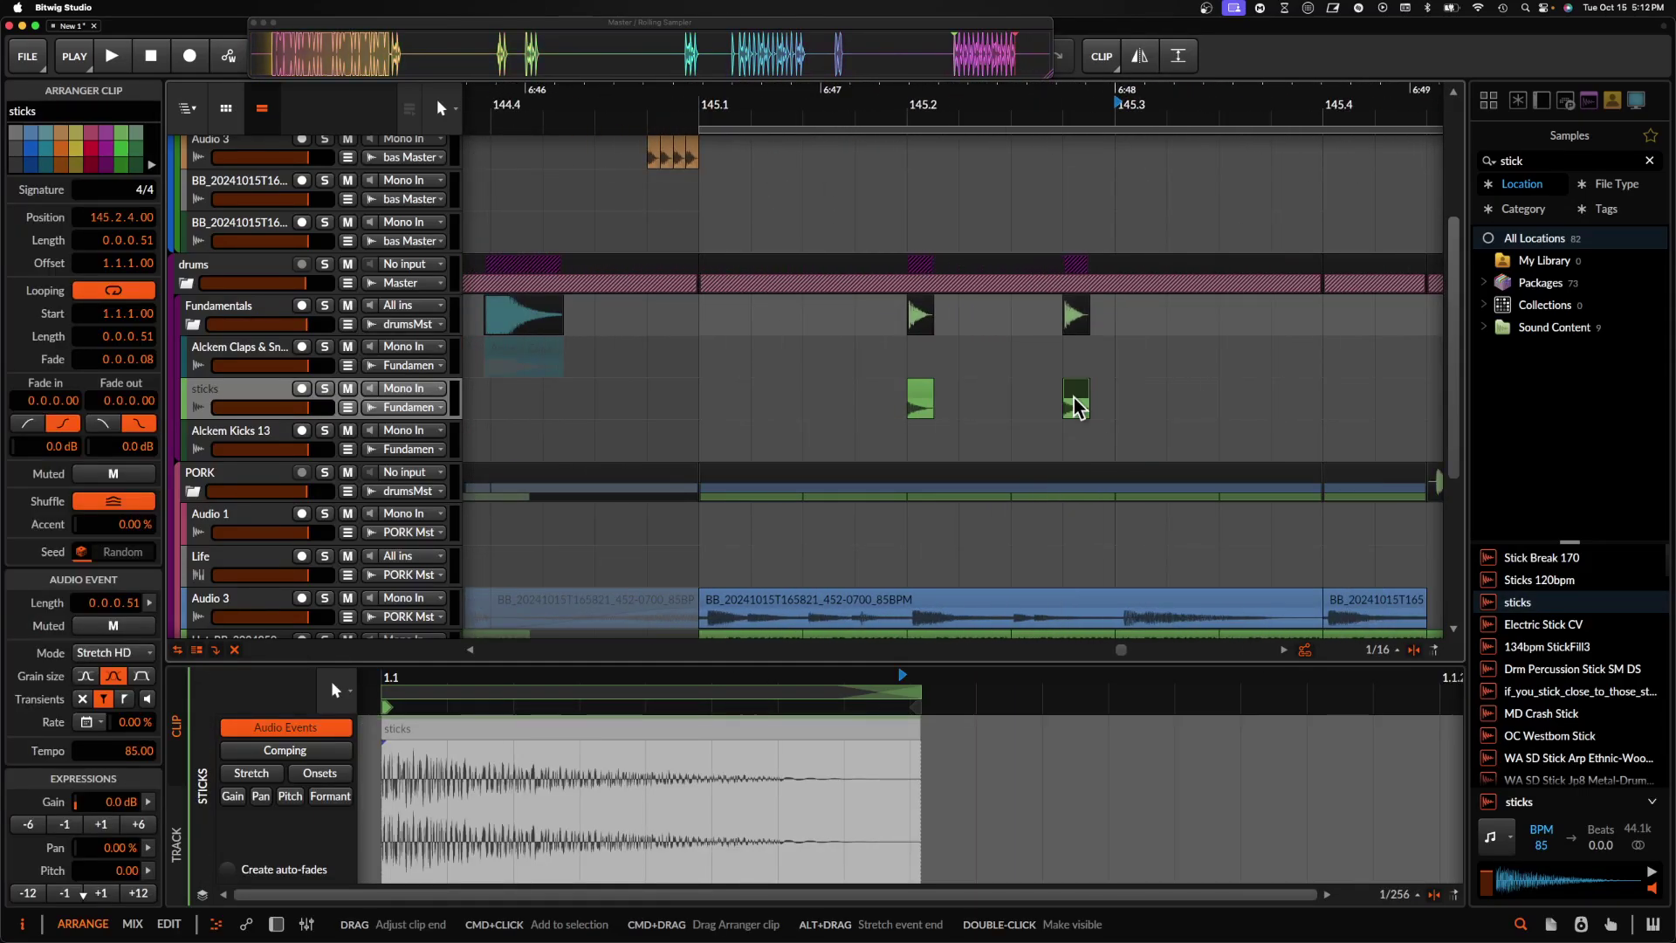
# - Copy the first sticks clip from 145.2.1 to 145.4.1 on the sticks track
pyautogui.moveTo(699, 404); pyautogui.dragTo(1104, 394)
pyautogui.press('-')
pyautogui.scroll(1, 1103, 392)
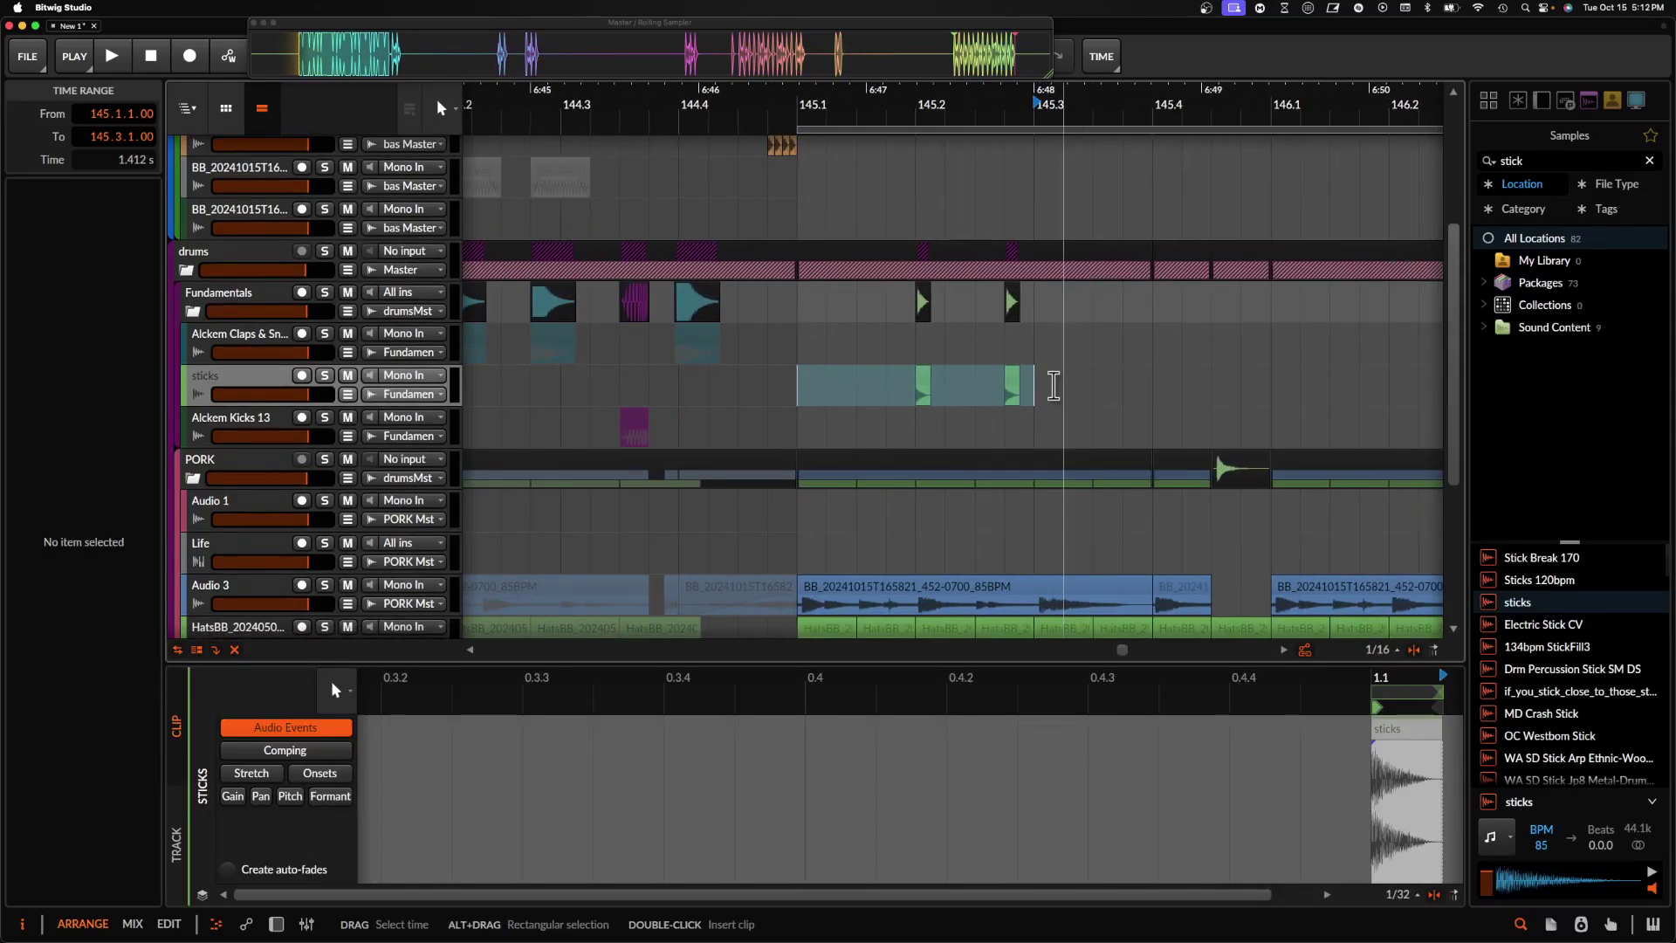
pyautogui.scroll(3, 1055, 386)
pyautogui.click(1055, 386)
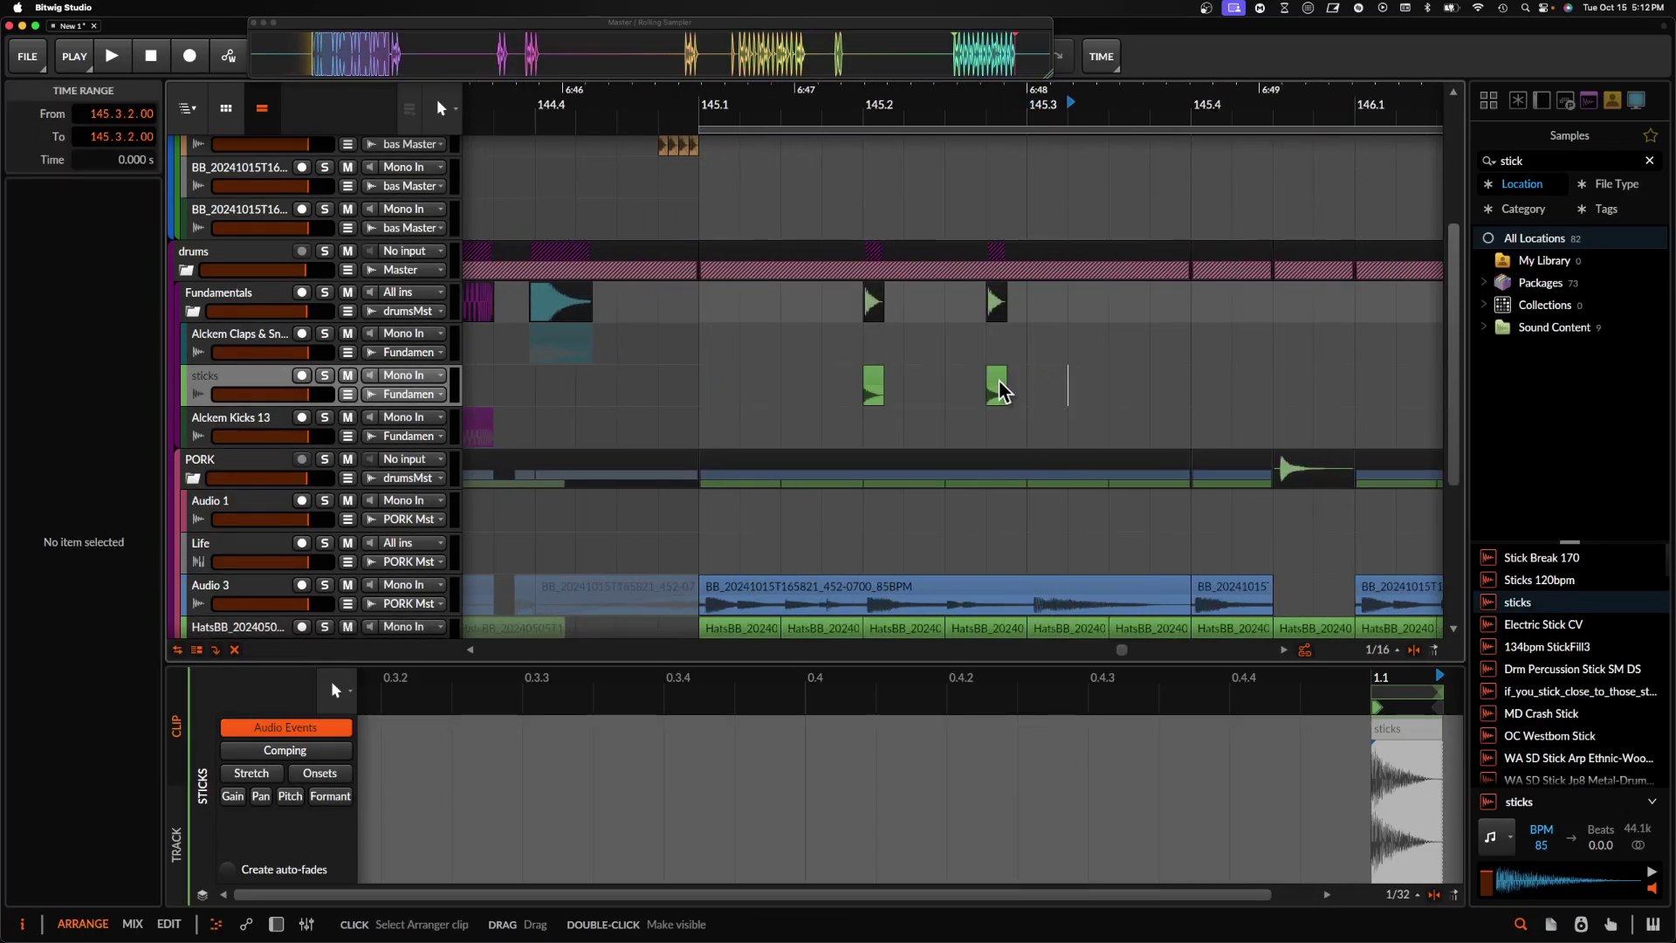
pyautogui.moveTo(876, 393); pyautogui.dragTo(1202, 393)
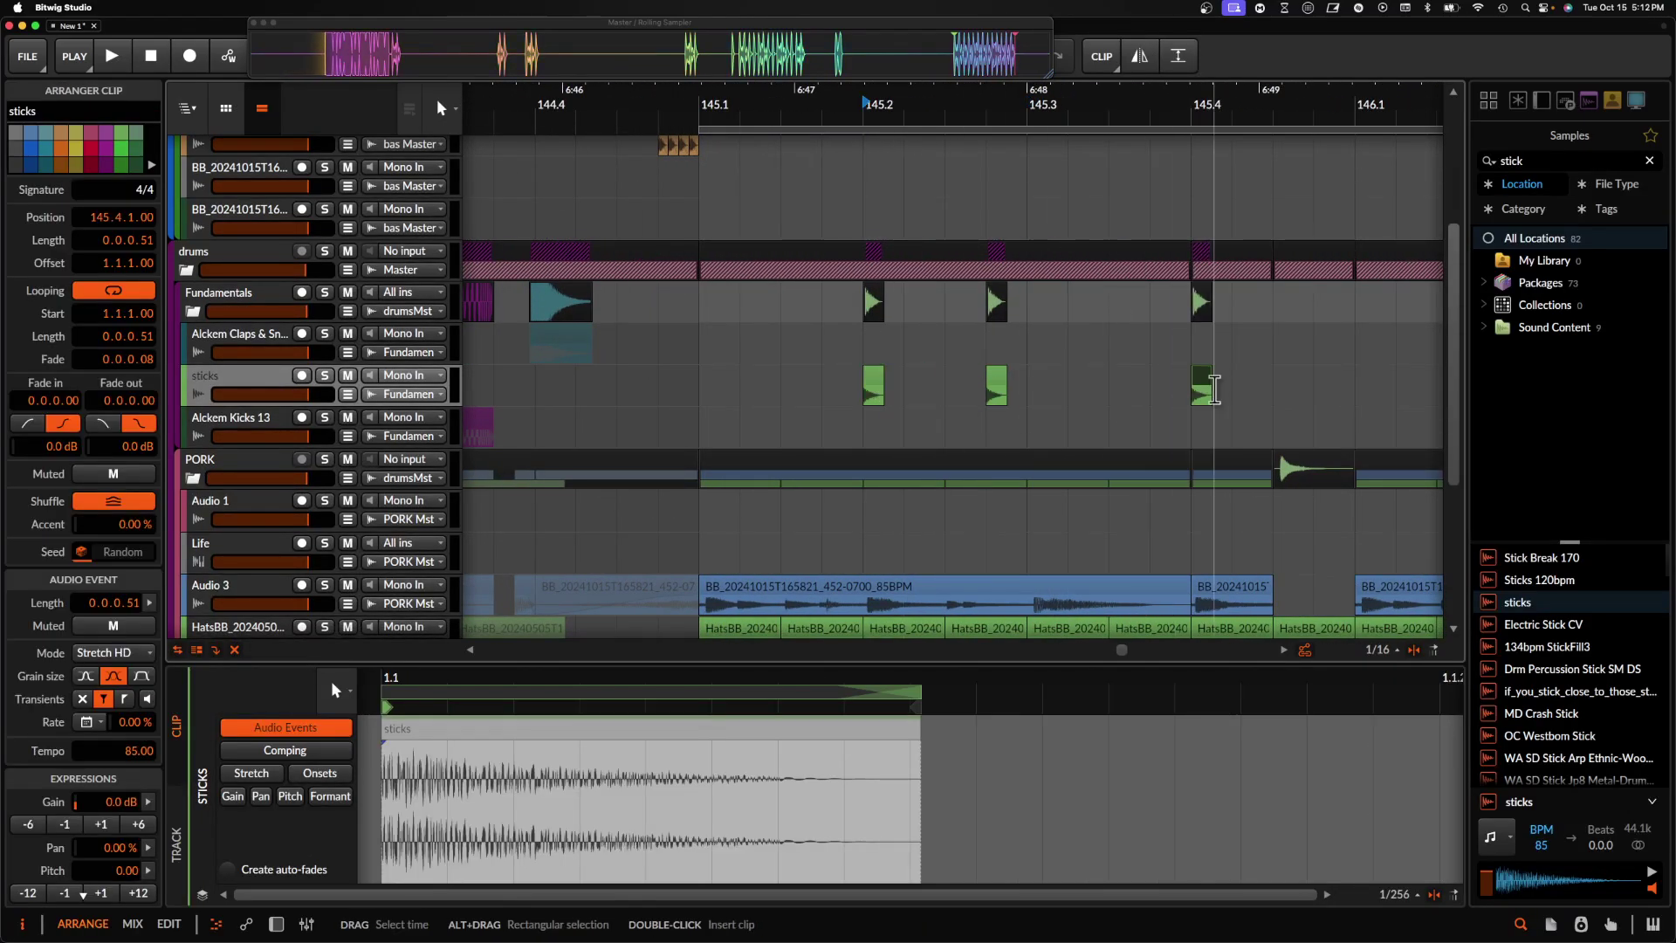
# - Duplicate the bar 145 sticks pattern three times to fill the section up to 149.1.1
pyautogui.press('-')
pyautogui.moveTo(722, 394); pyautogui.dragTo(1114, 406)
pyautogui.scroll(-6, 961, 410)
pyautogui.press('super+d')
pyautogui.press('super+d')
pyautogui.press('super+d')
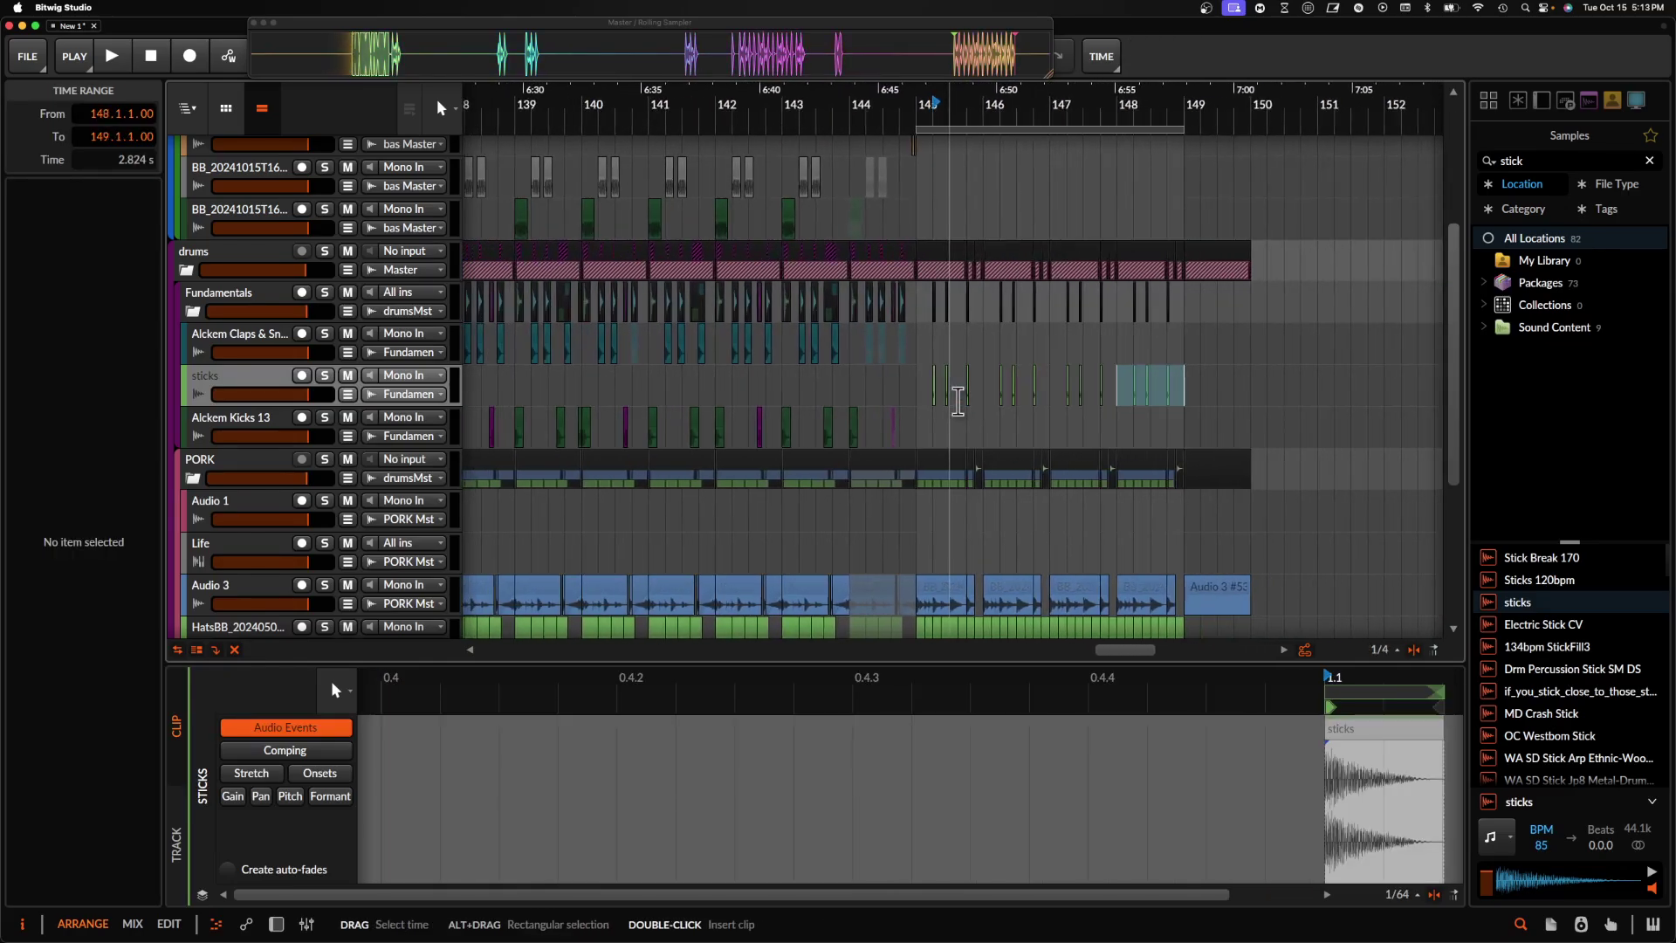
# - Play the sticks pattern from 144.3.1 and review its clips in bars 145 and 146
pyautogui.click(883, 390)
pyautogui.press('space')
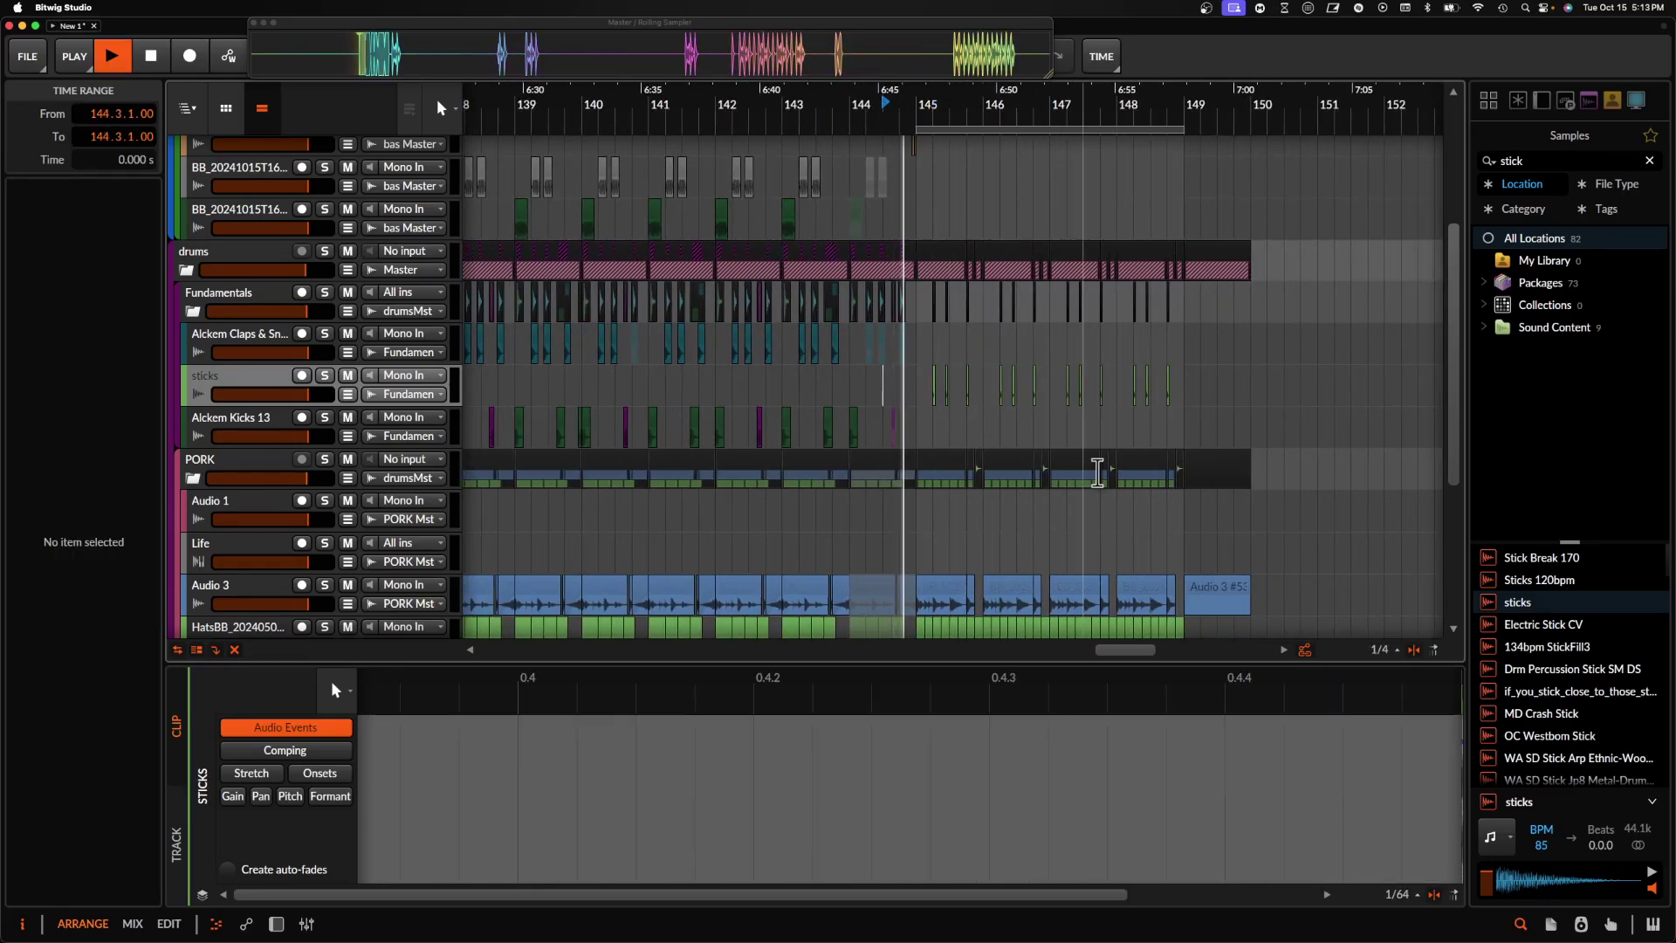
pyautogui.scroll(5, 875, 420)
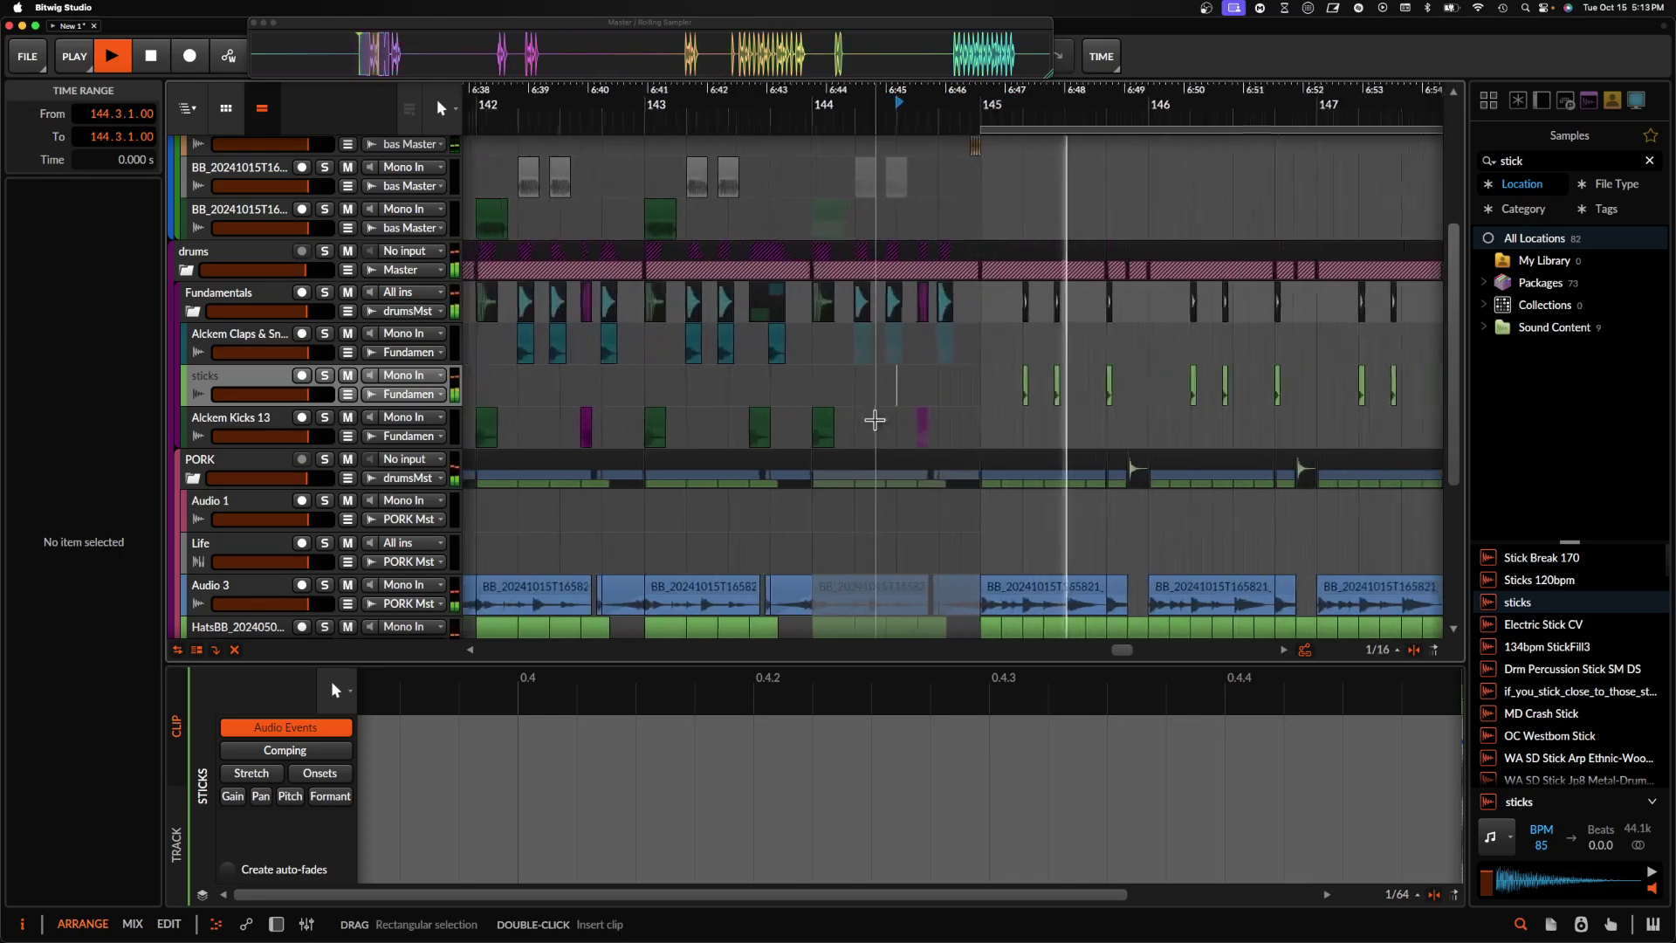
pyautogui.hscroll(3, 874, 420)
pyautogui.scroll(1, 875, 420)
pyautogui.press('+')
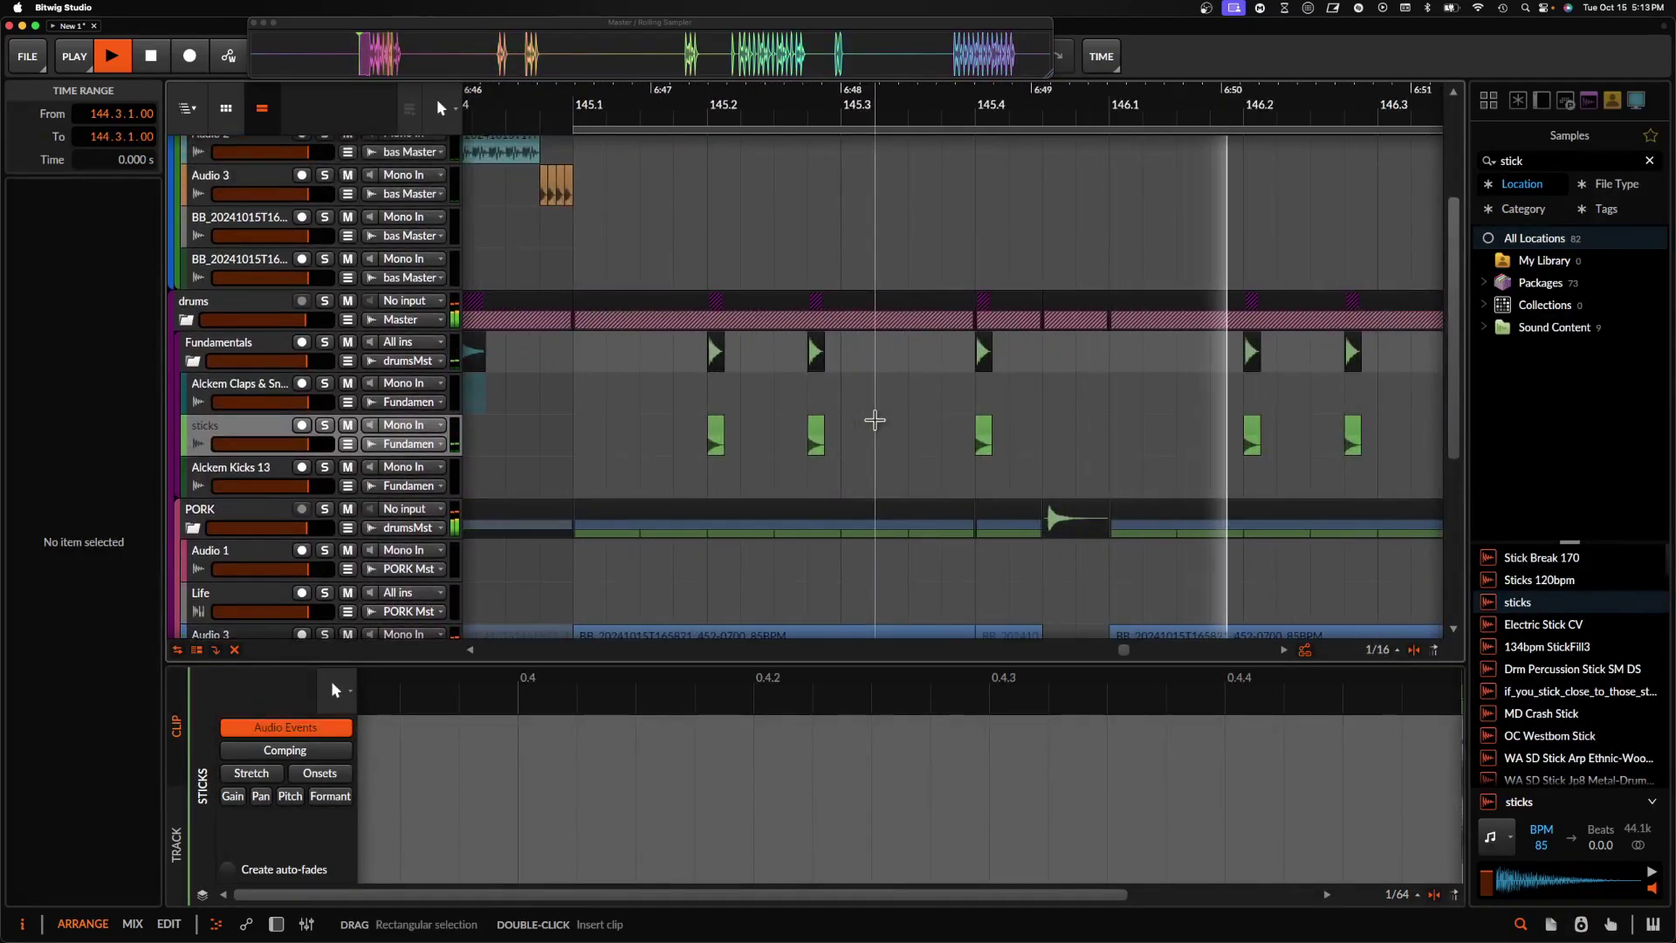
# - Insert the favourited Newfangled Saturate plug-in on the sticks track
pyautogui.click(718, 434)
pyautogui.doubleClick(263, 438)
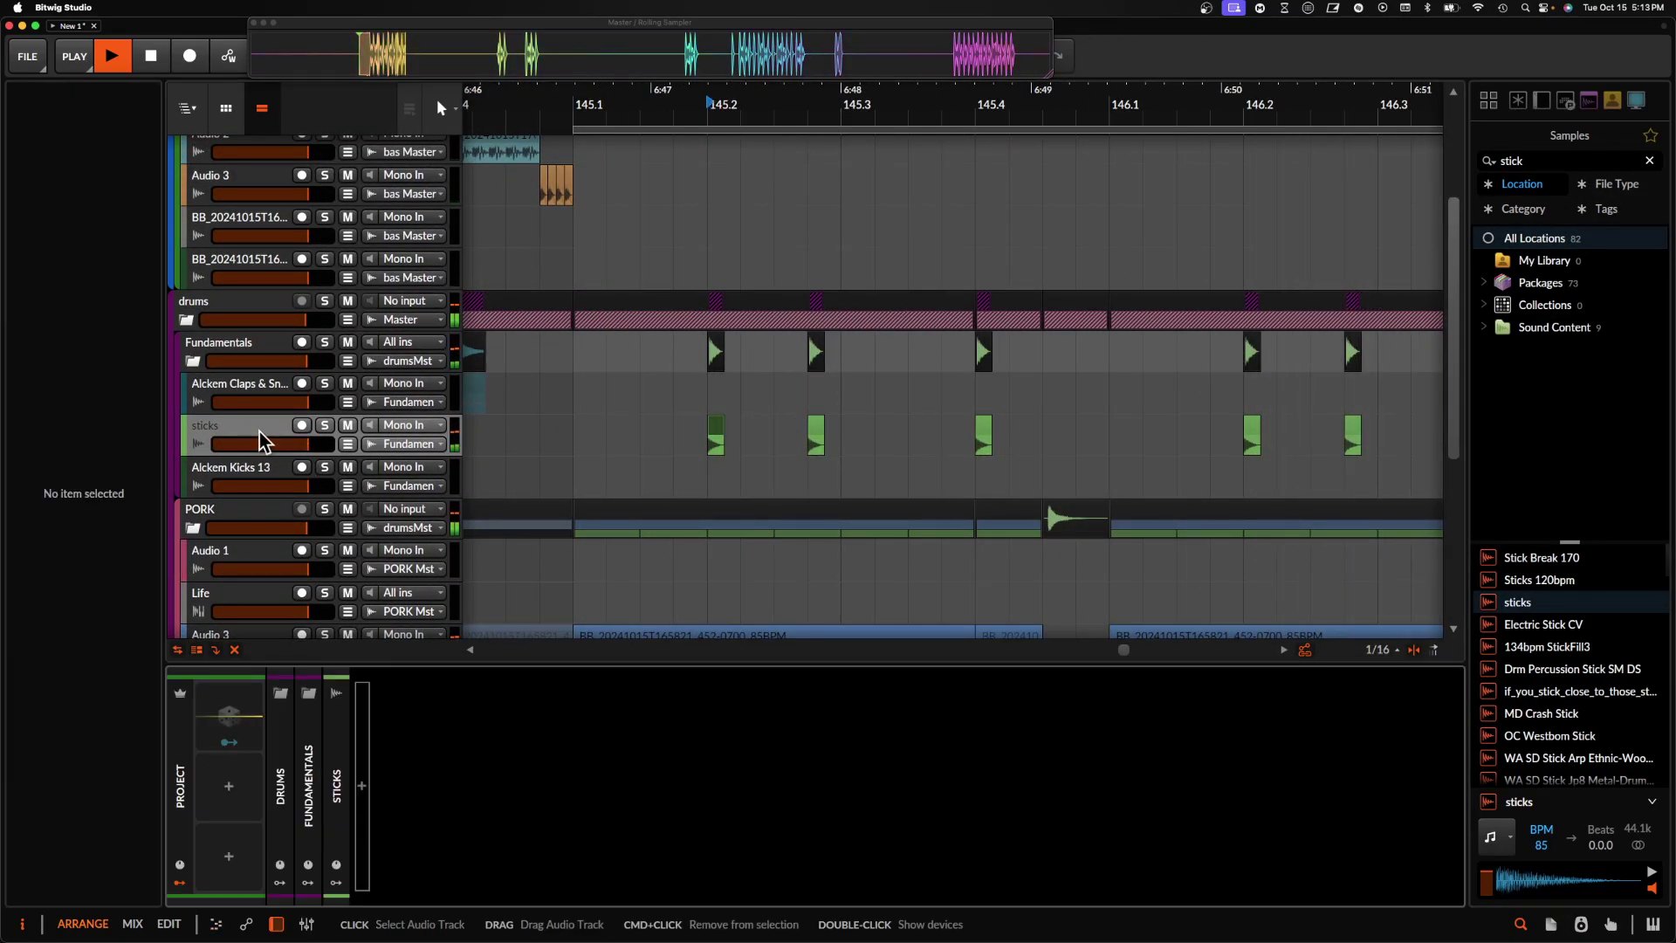
pyautogui.click(362, 786)
pyautogui.write('sat')
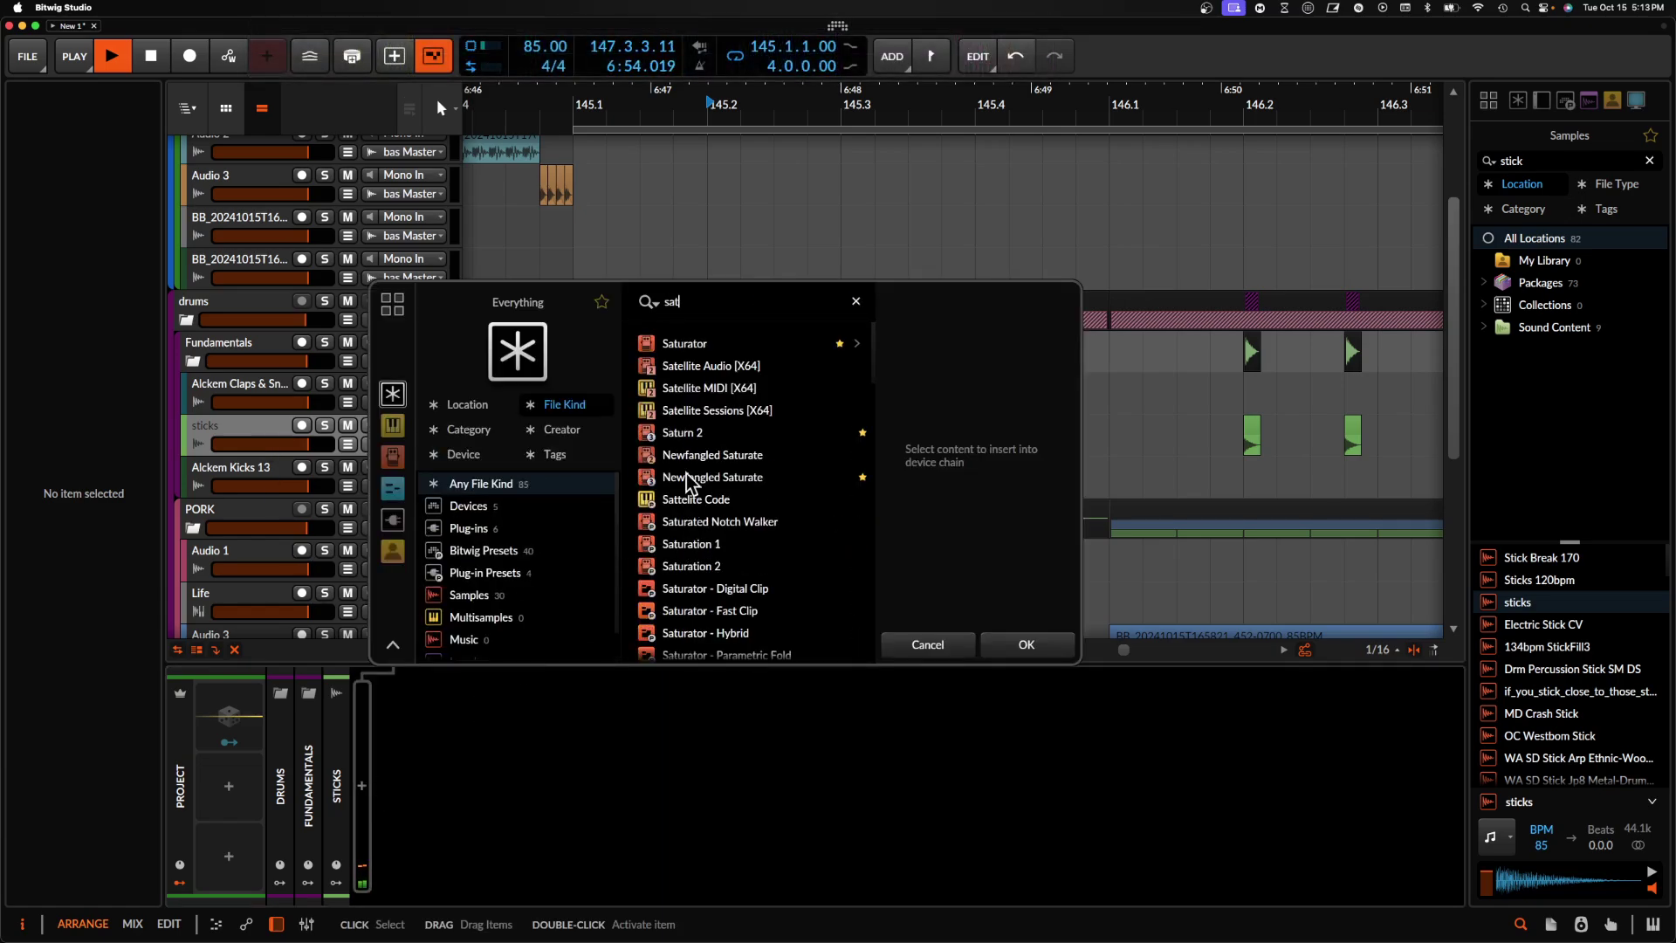
pyautogui.click(712, 477)
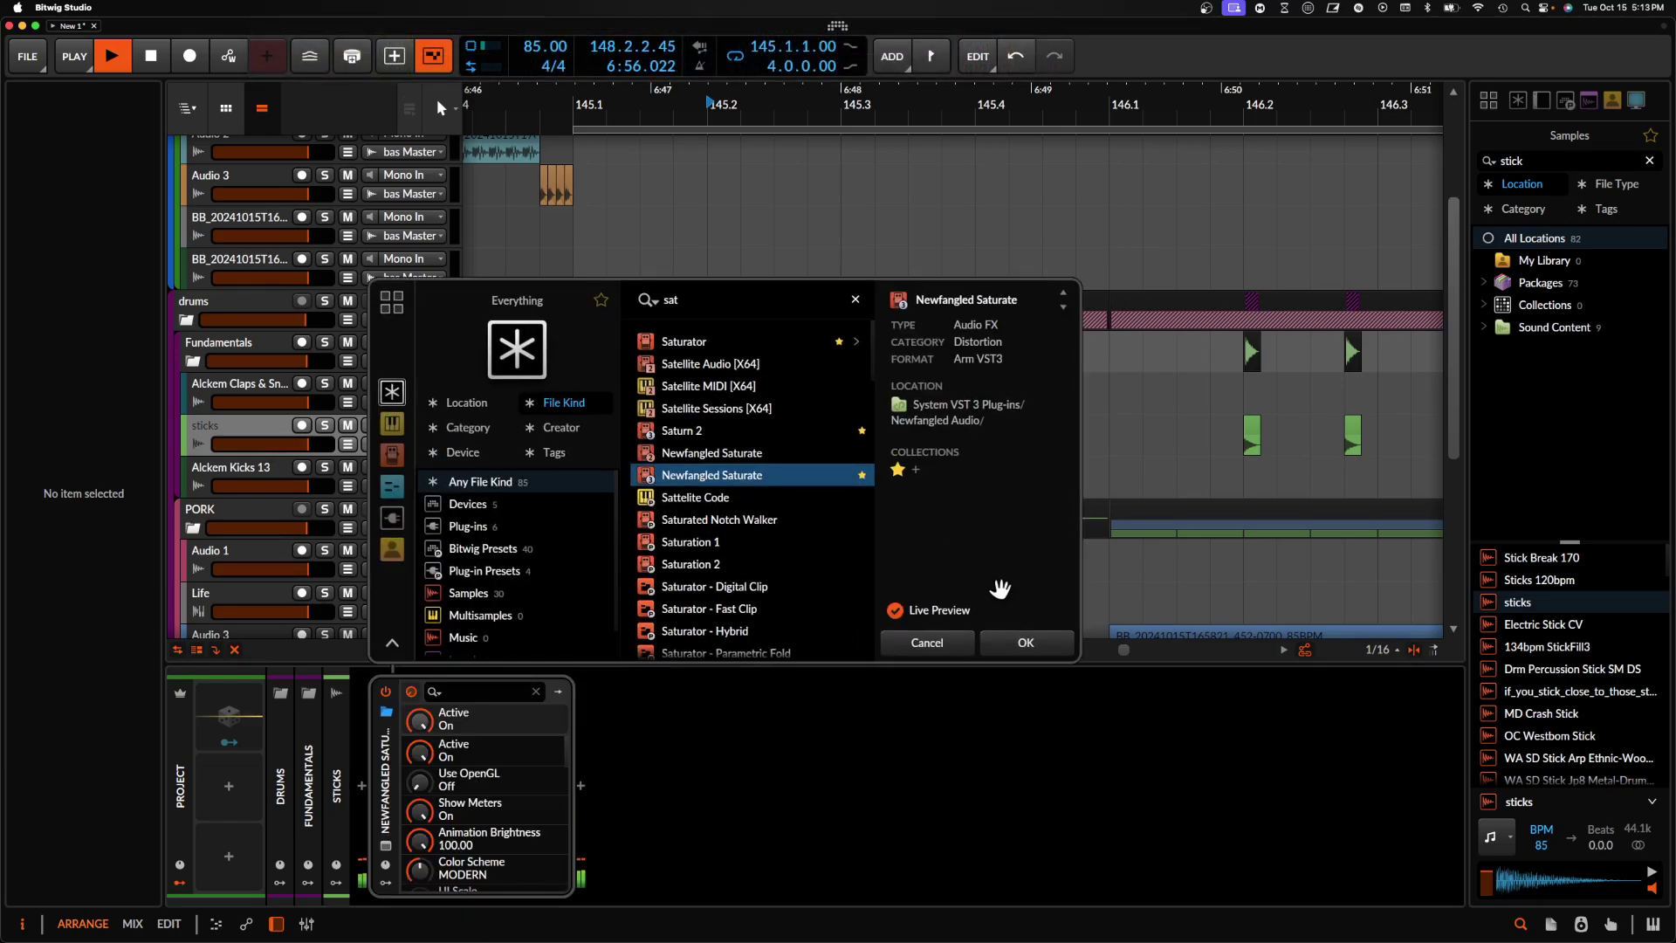
pyautogui.click(1022, 644)
# - Set Newfangled Saturate's Clipper Shape to 100% and close the plug-in window
pyautogui.moveTo(645, 379); pyautogui.dragTo(906, 389)
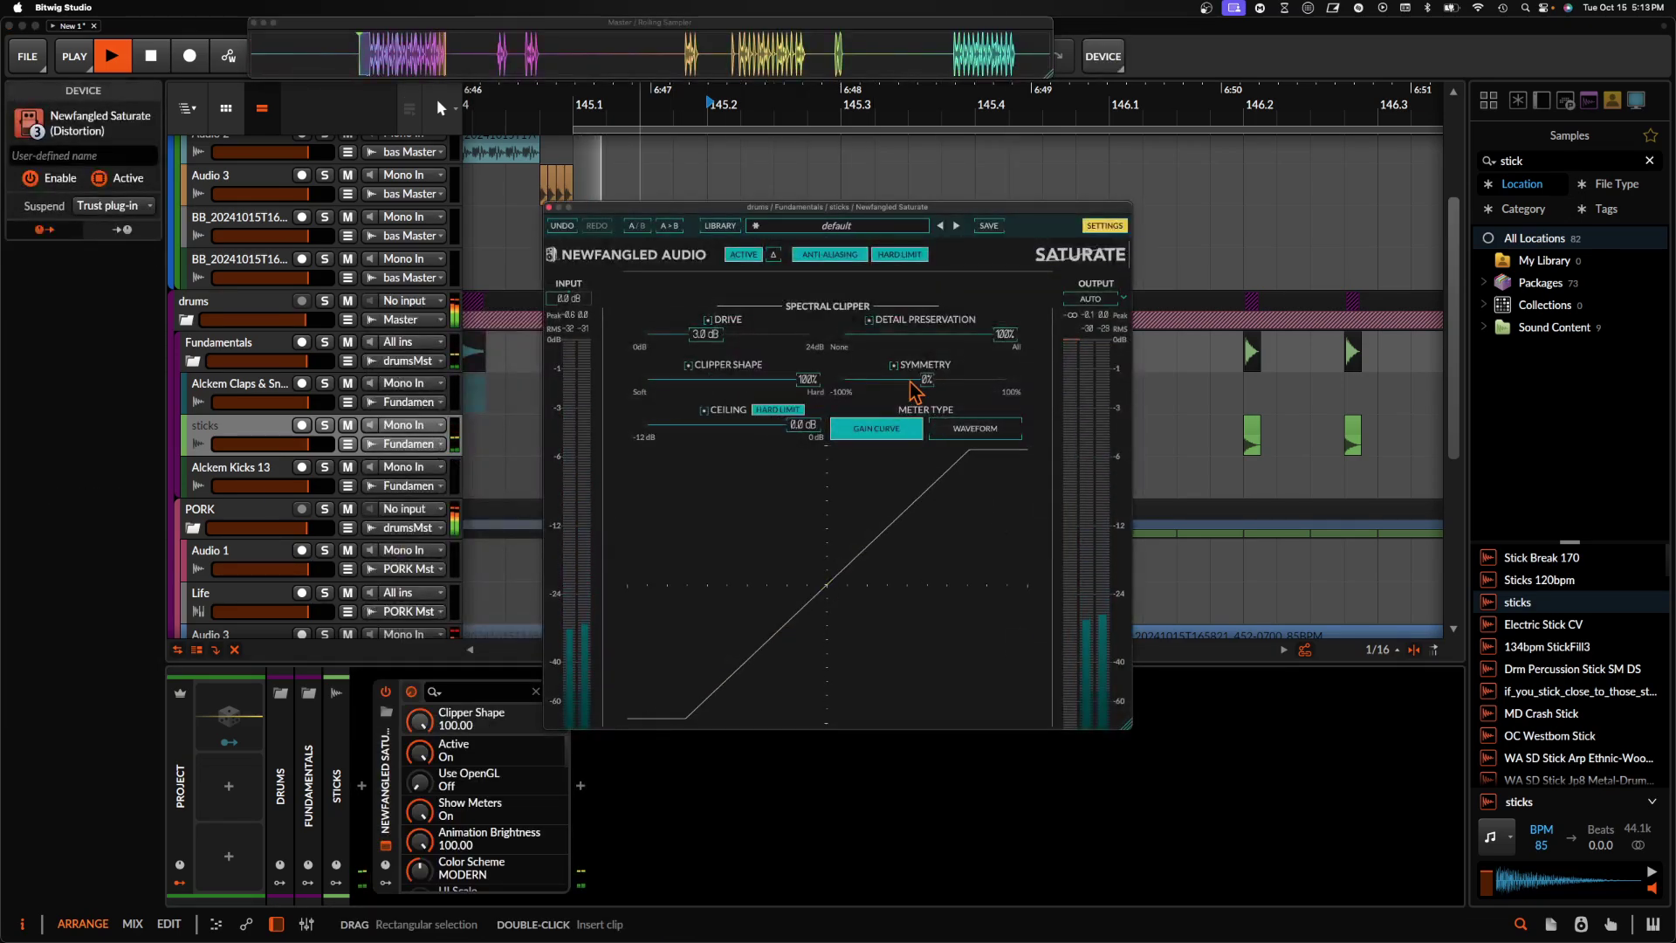
pyautogui.click(549, 207)
pyautogui.scroll(-3, 816, 445)
pyautogui.scroll(2, 816, 445)
pyautogui.scroll(-4, 817, 445)
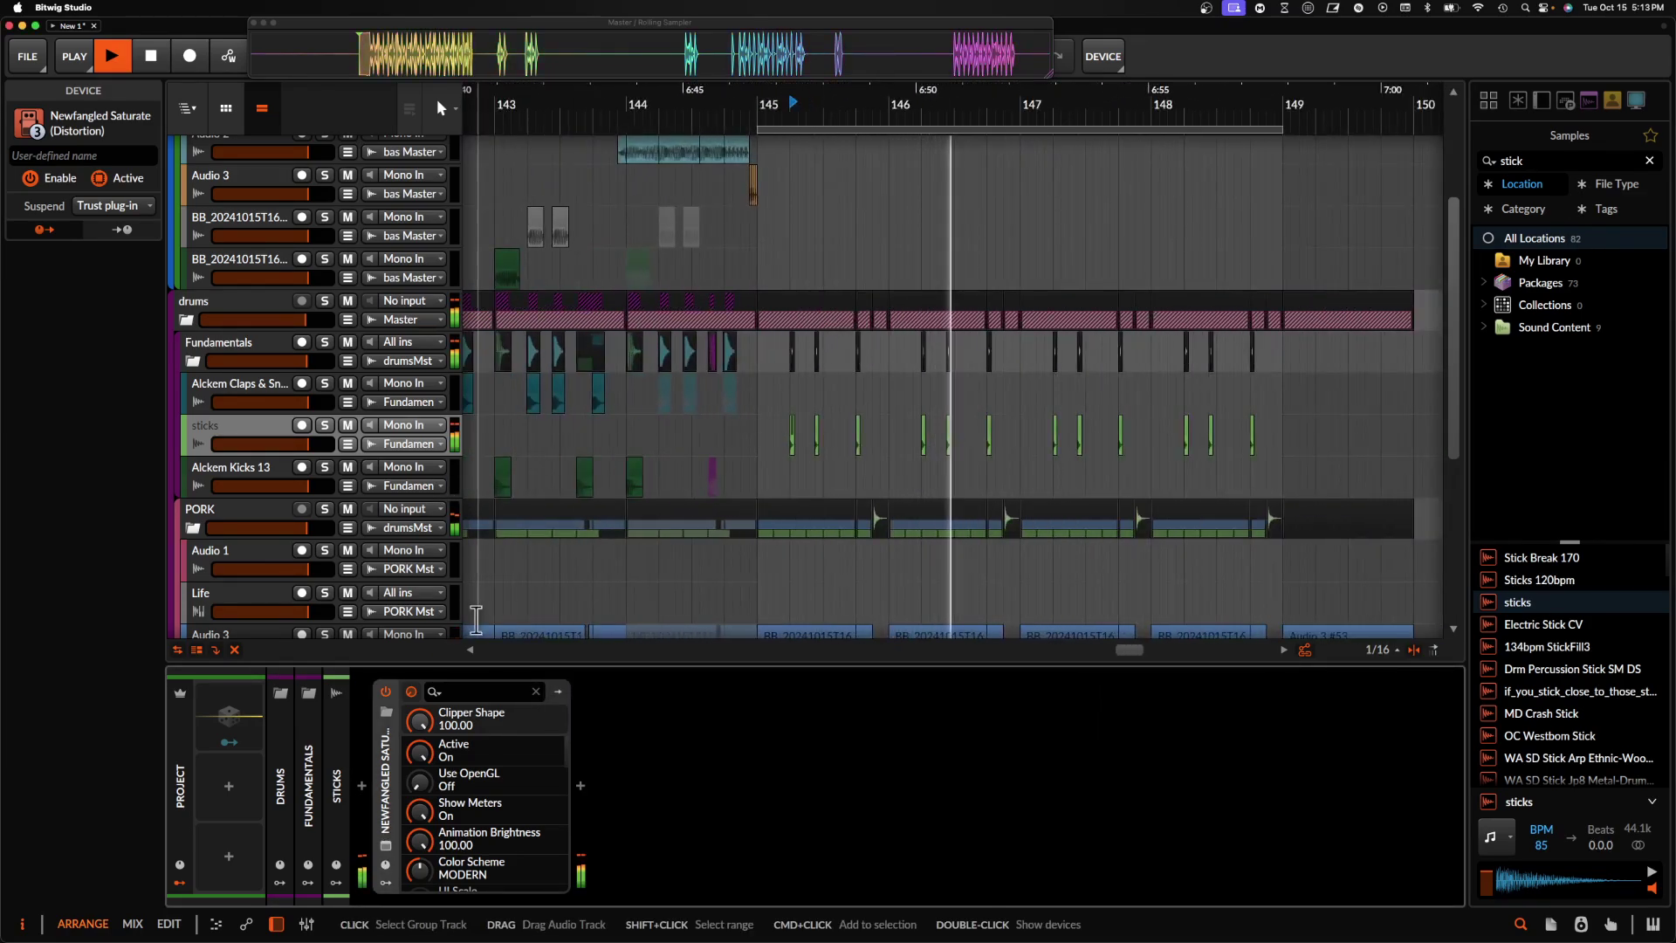
# - Insert Fuse Compressor before Newfangled Saturate, raise its thresholds, and set the downward ratio to 148% and upward ratio to 161%
pyautogui.click(361, 786)
pyautogui.write('fuse')
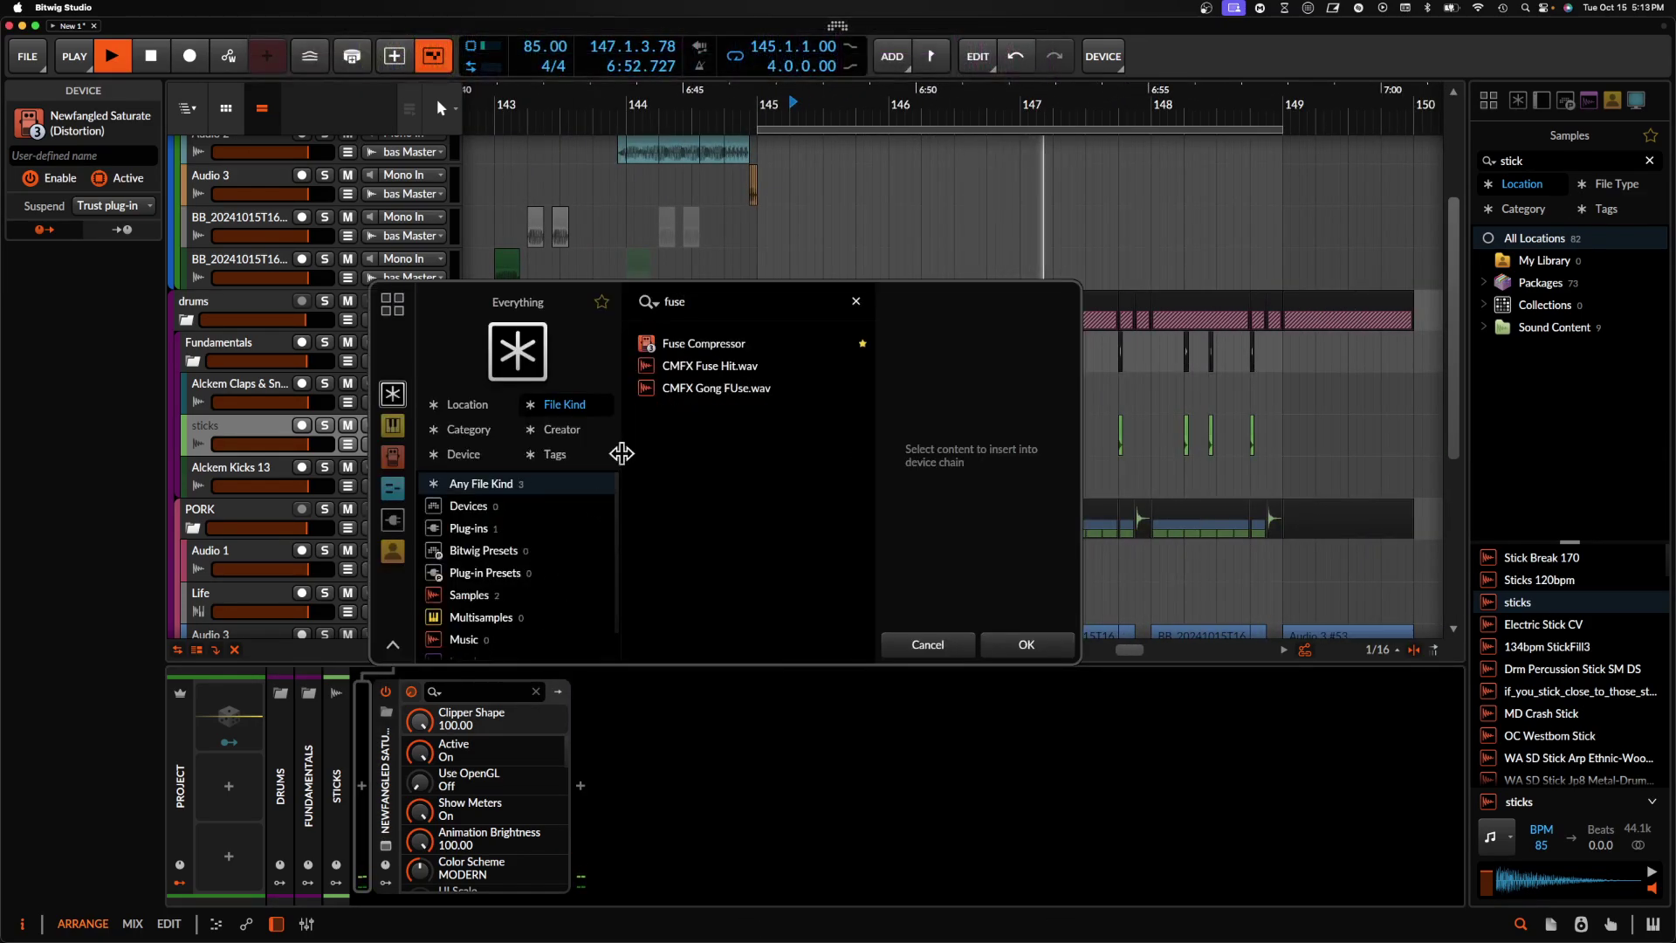
pyautogui.click(1008, 646)
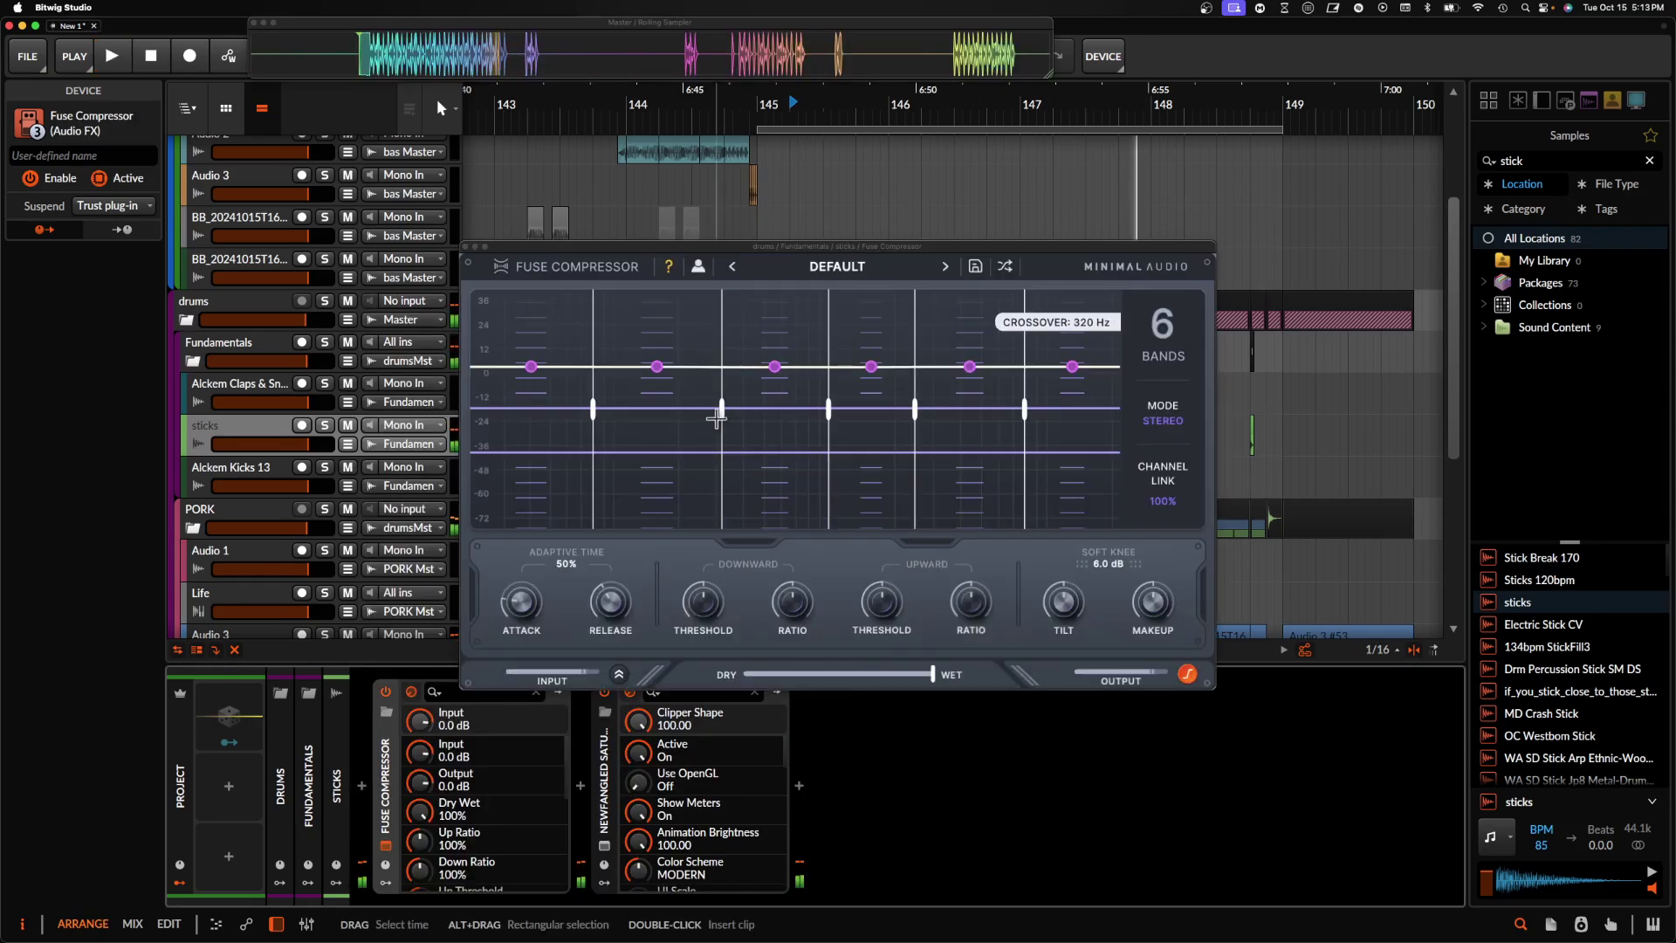
pyautogui.moveTo(521, 602); pyautogui.dragTo(518, 523)
pyautogui.moveTo(704, 609); pyautogui.dragTo(801, 553)
pyautogui.moveTo(876, 596); pyautogui.dragTo(873, 548)
pyautogui.moveTo(970, 598); pyautogui.dragTo(978, 555)
pyautogui.press('space')
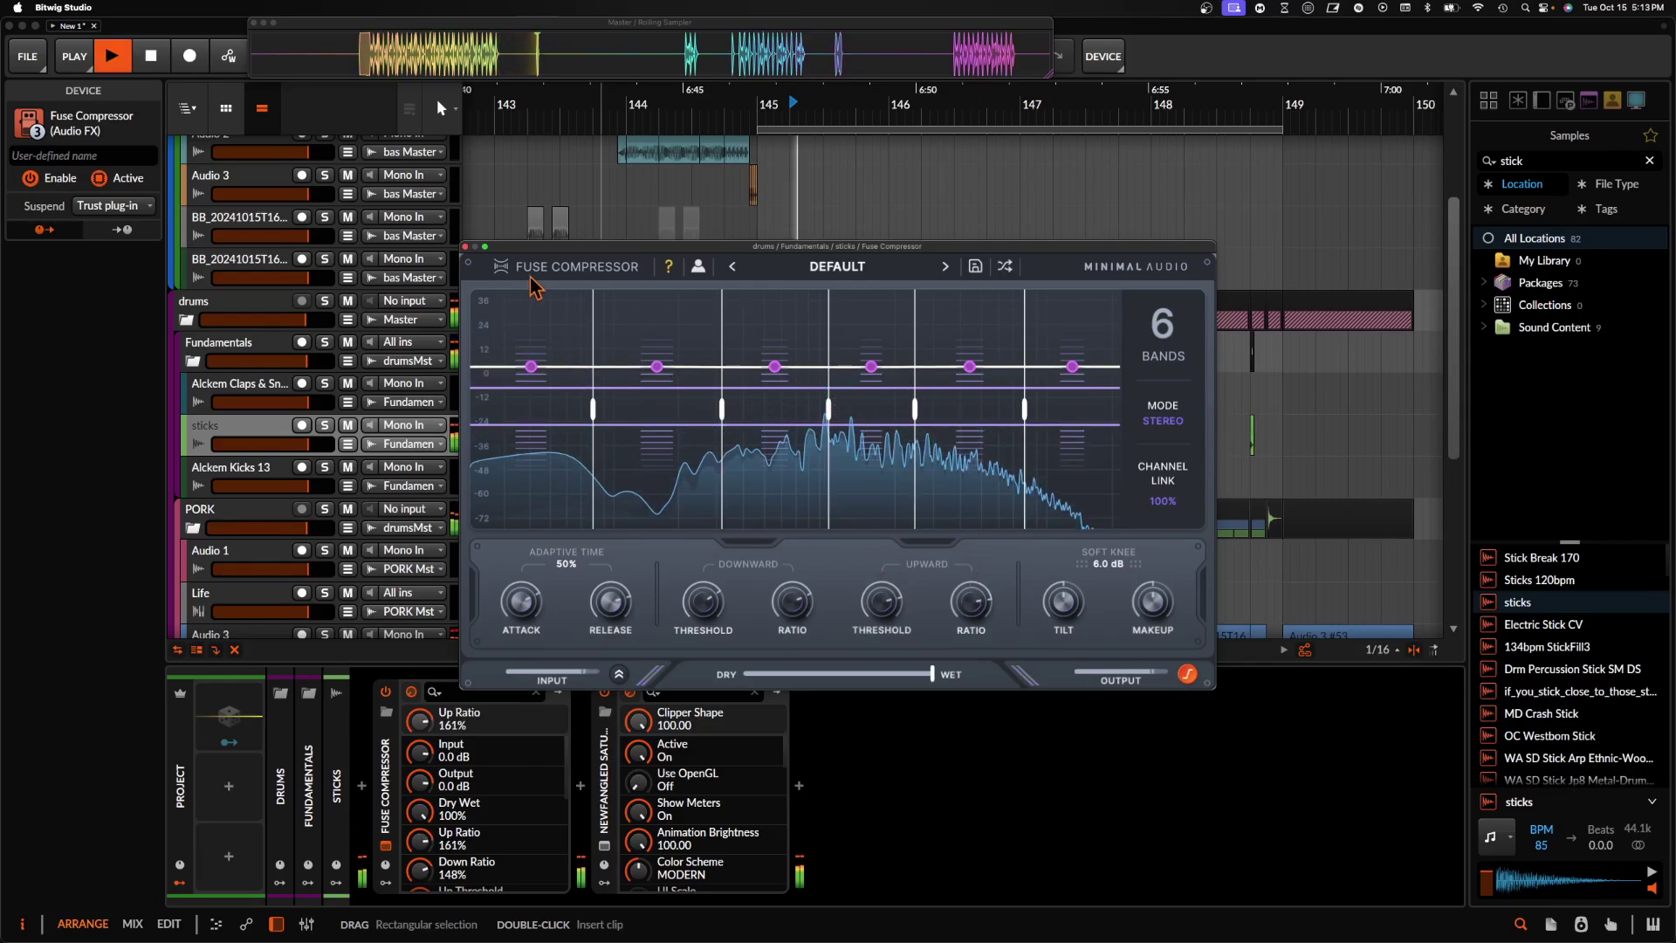
pyautogui.click(465, 247)
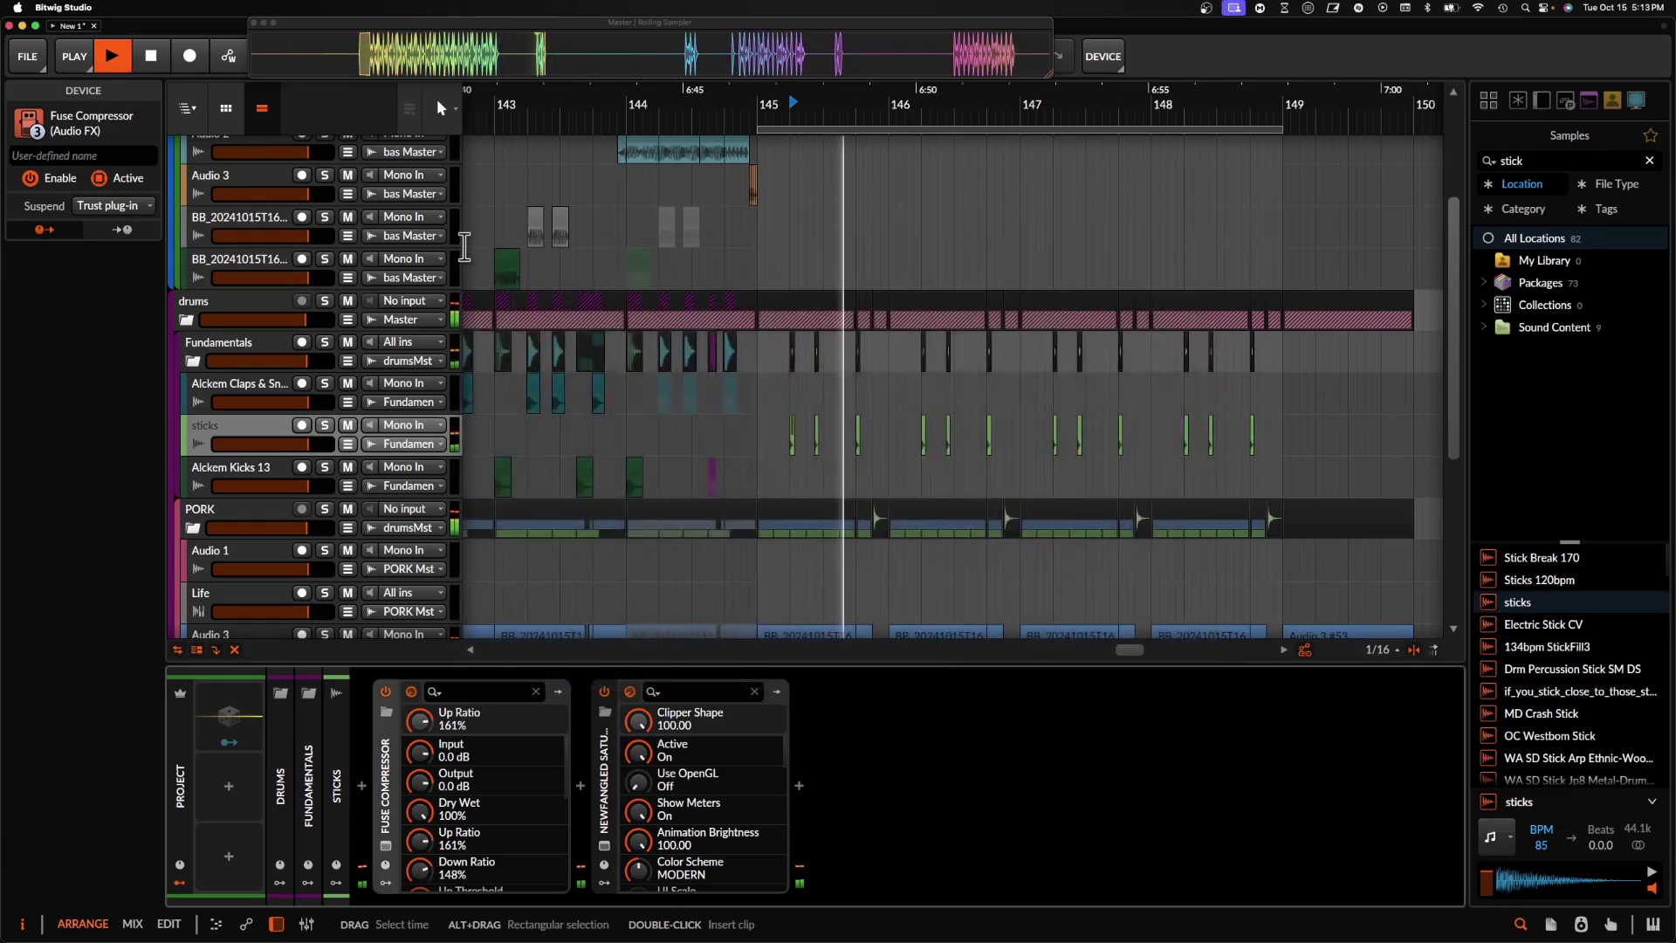
# - Add Filter+ to the sticks track and move it ahead of Fuse Compressor in the device chain
pyautogui.click(581, 786)
pyautogui.write('filter')
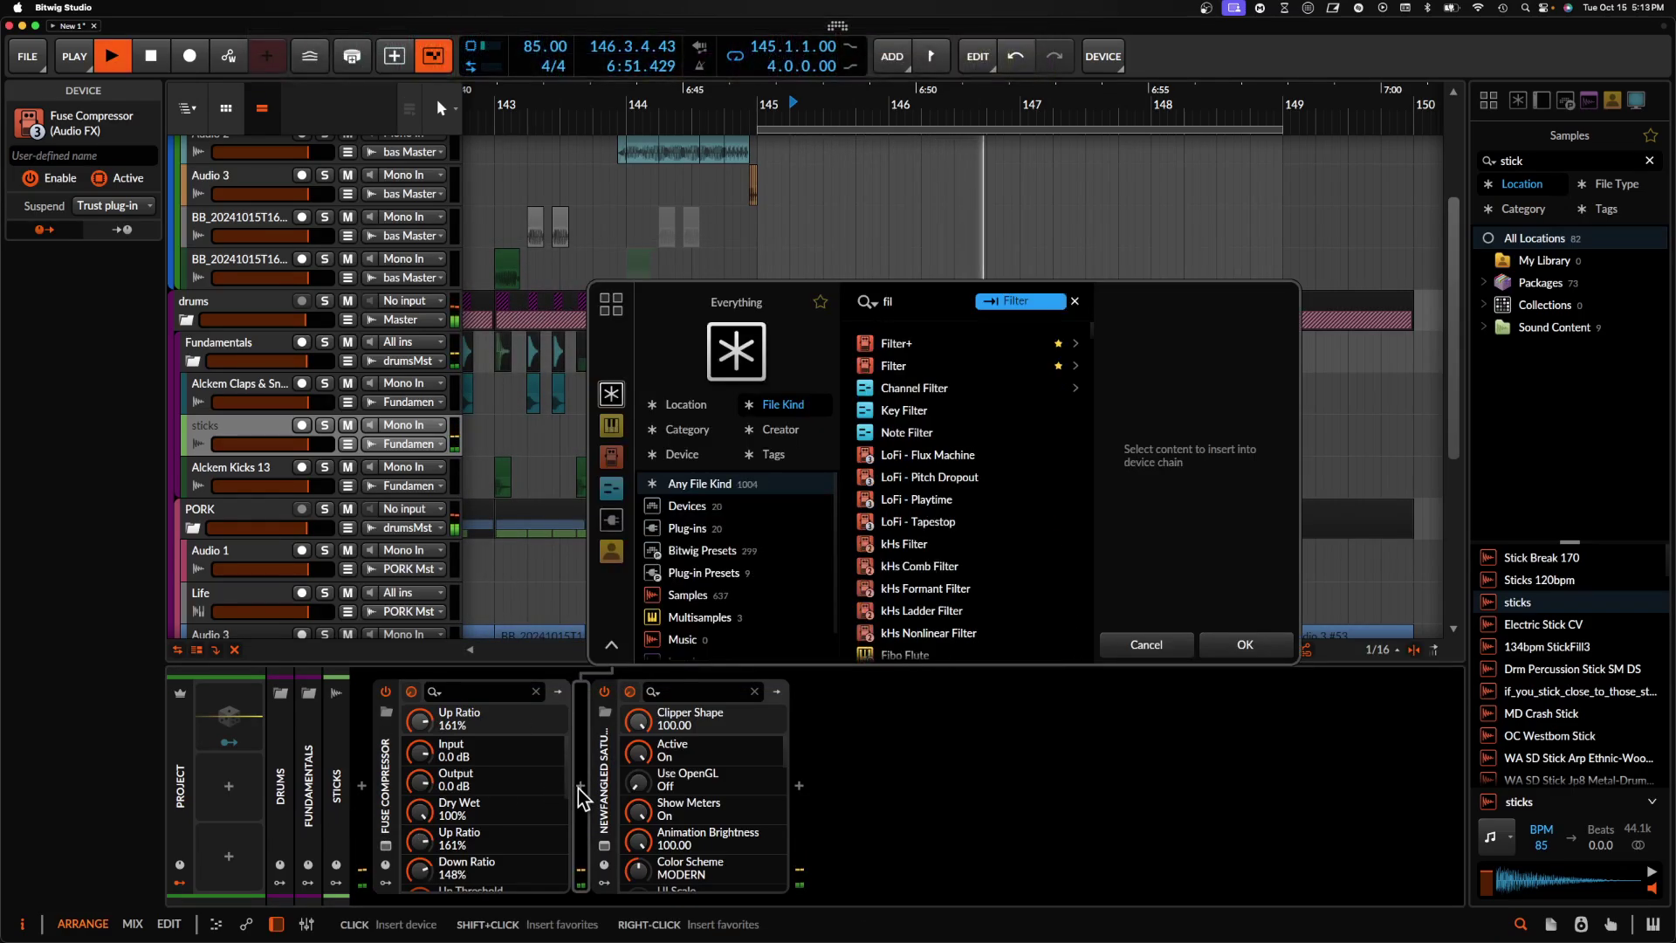
pyautogui.click(897, 343)
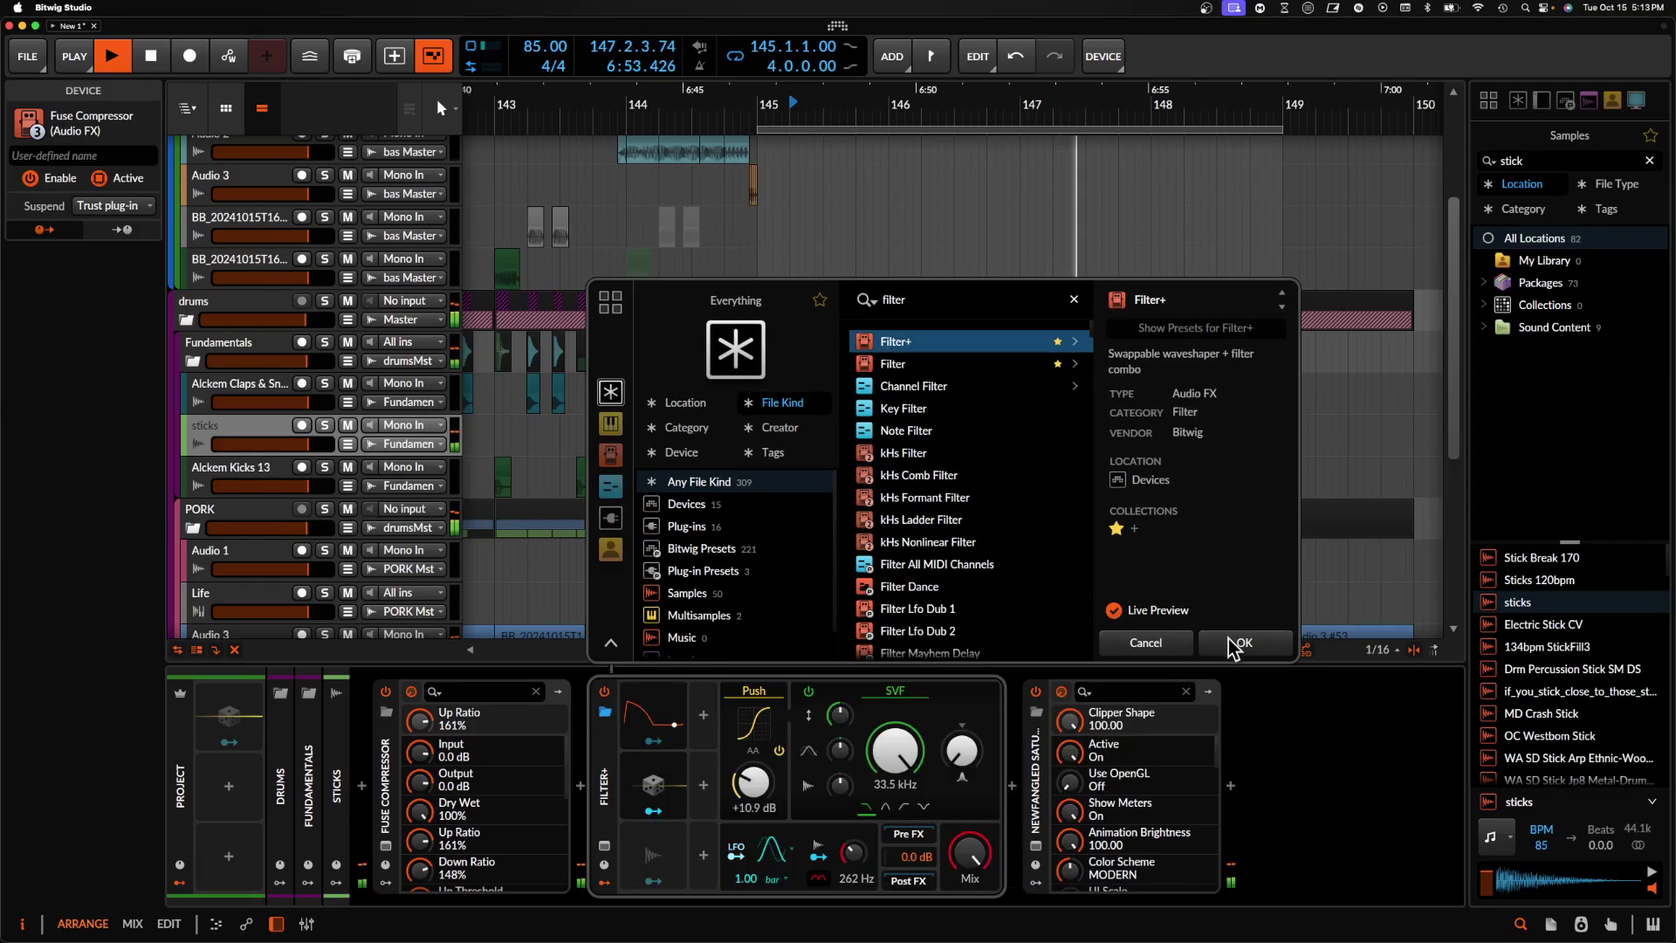
pyautogui.click(1239, 643)
pyautogui.moveTo(602, 807); pyautogui.dragTo(365, 786)
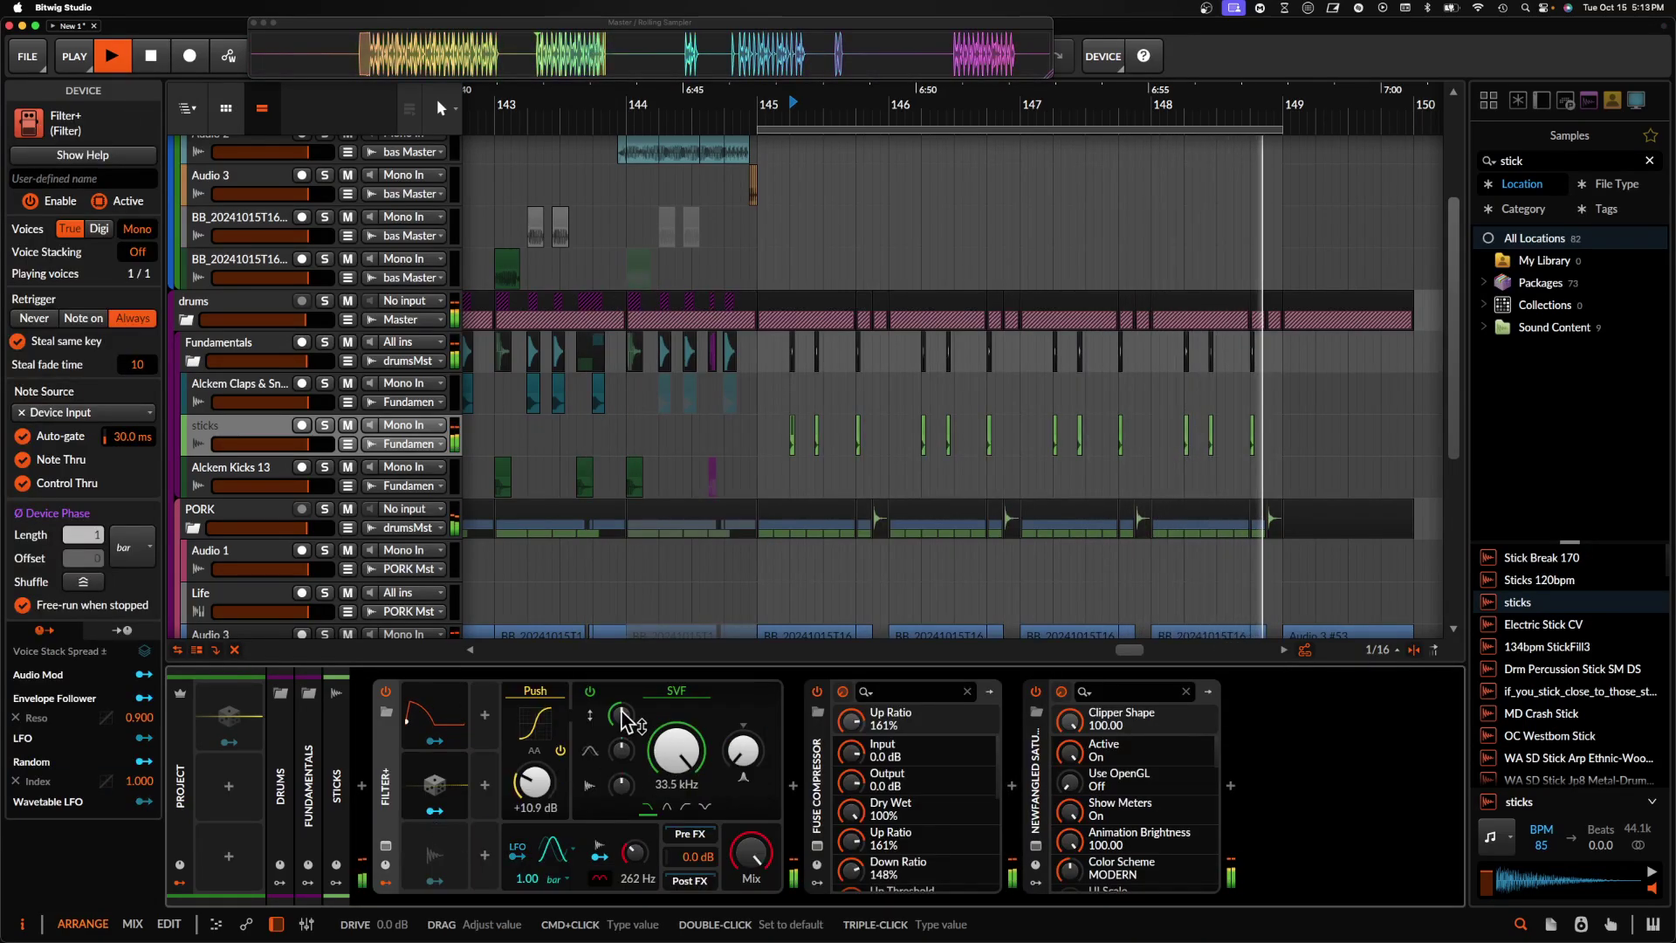
# - Insert Pro-Q 3 between Fuse Compressor and Newfangled Saturate and add a 24 dB/oct low cut at about 353 Hz
pyautogui.click(1012, 784)
pyautogui.write('pro')
pyautogui.click(1292, 410)
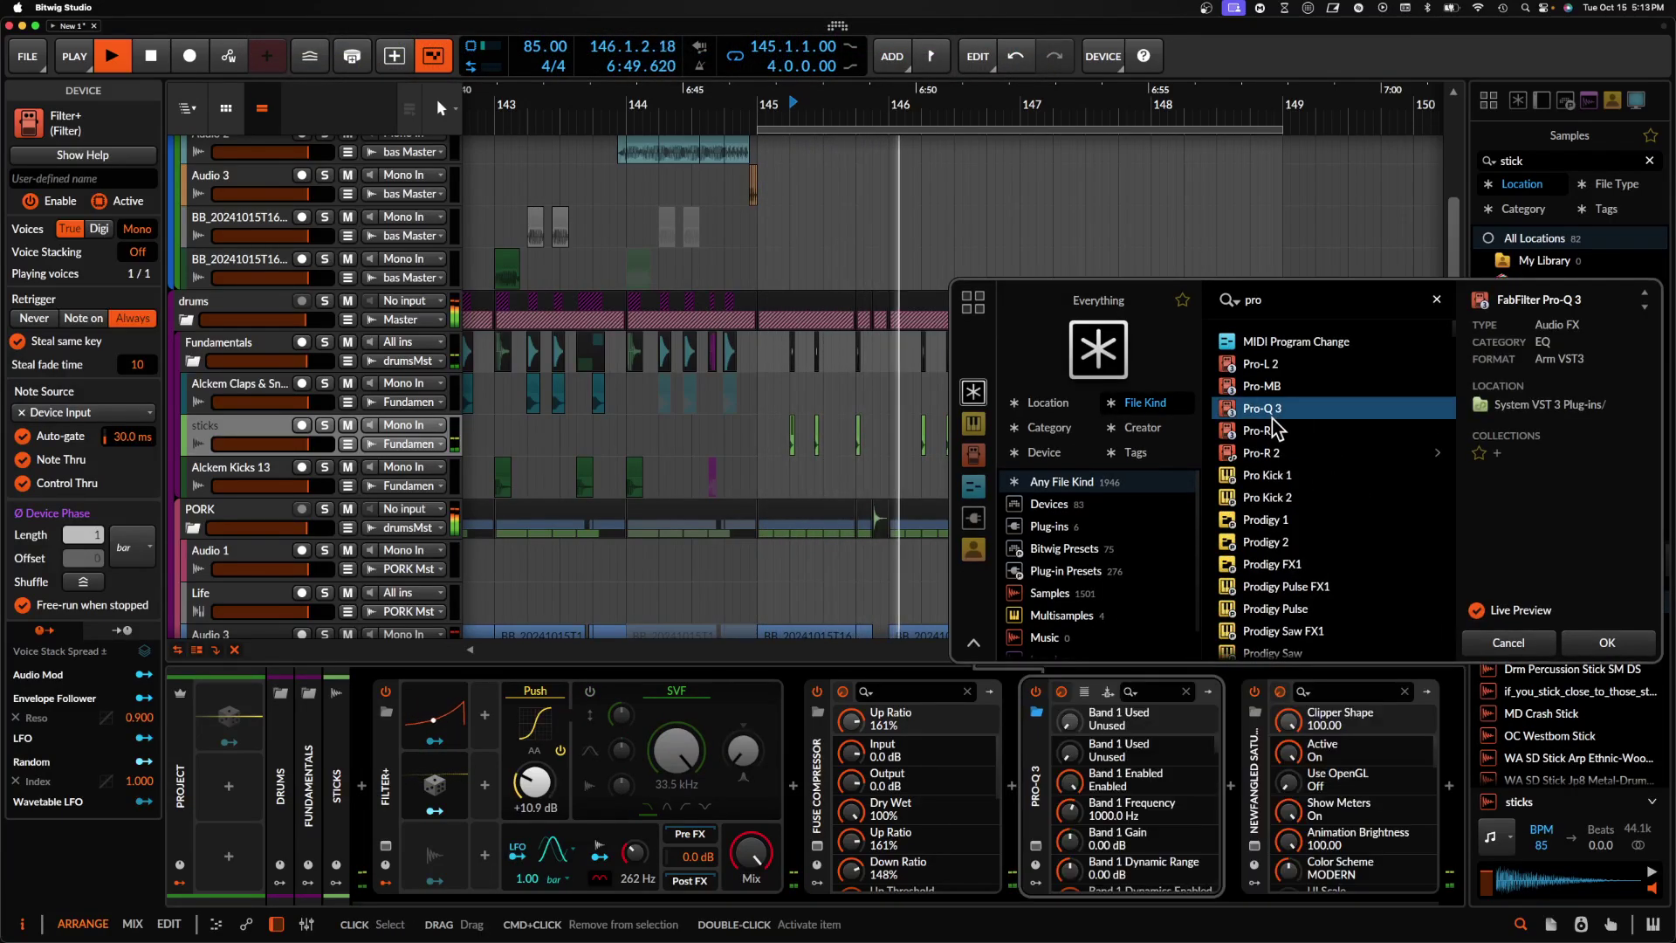
pyautogui.click(1607, 644)
pyautogui.moveTo(75, 419); pyautogui.dragTo(740, 433)
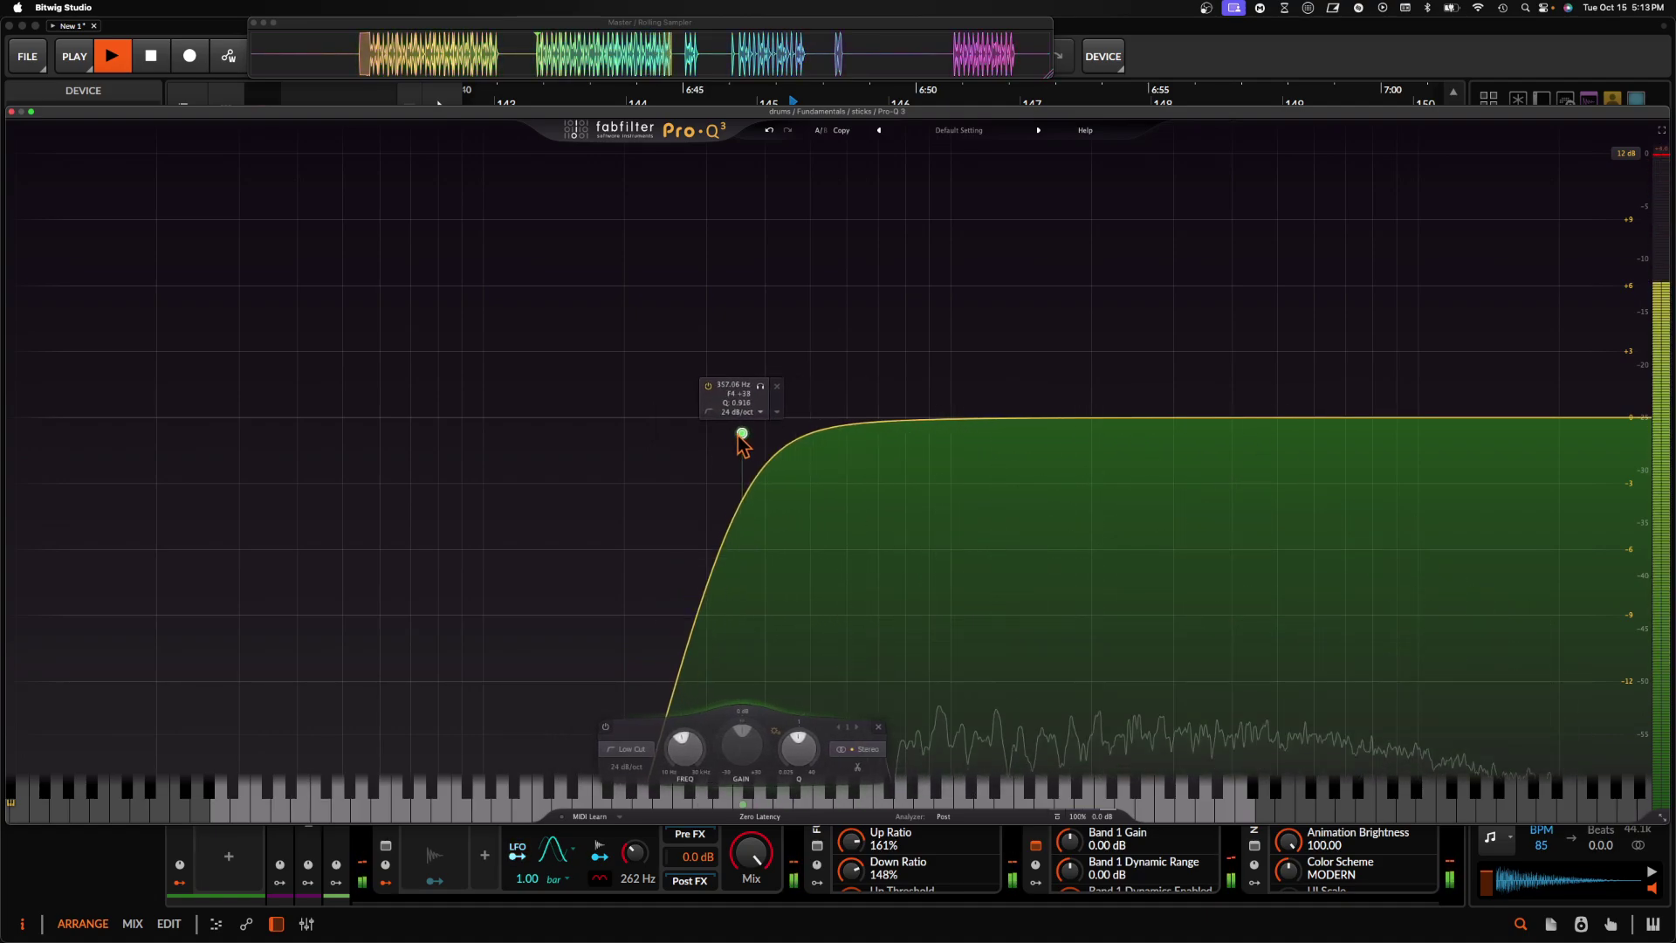
pyautogui.click(11, 113)
pyautogui.press('space')
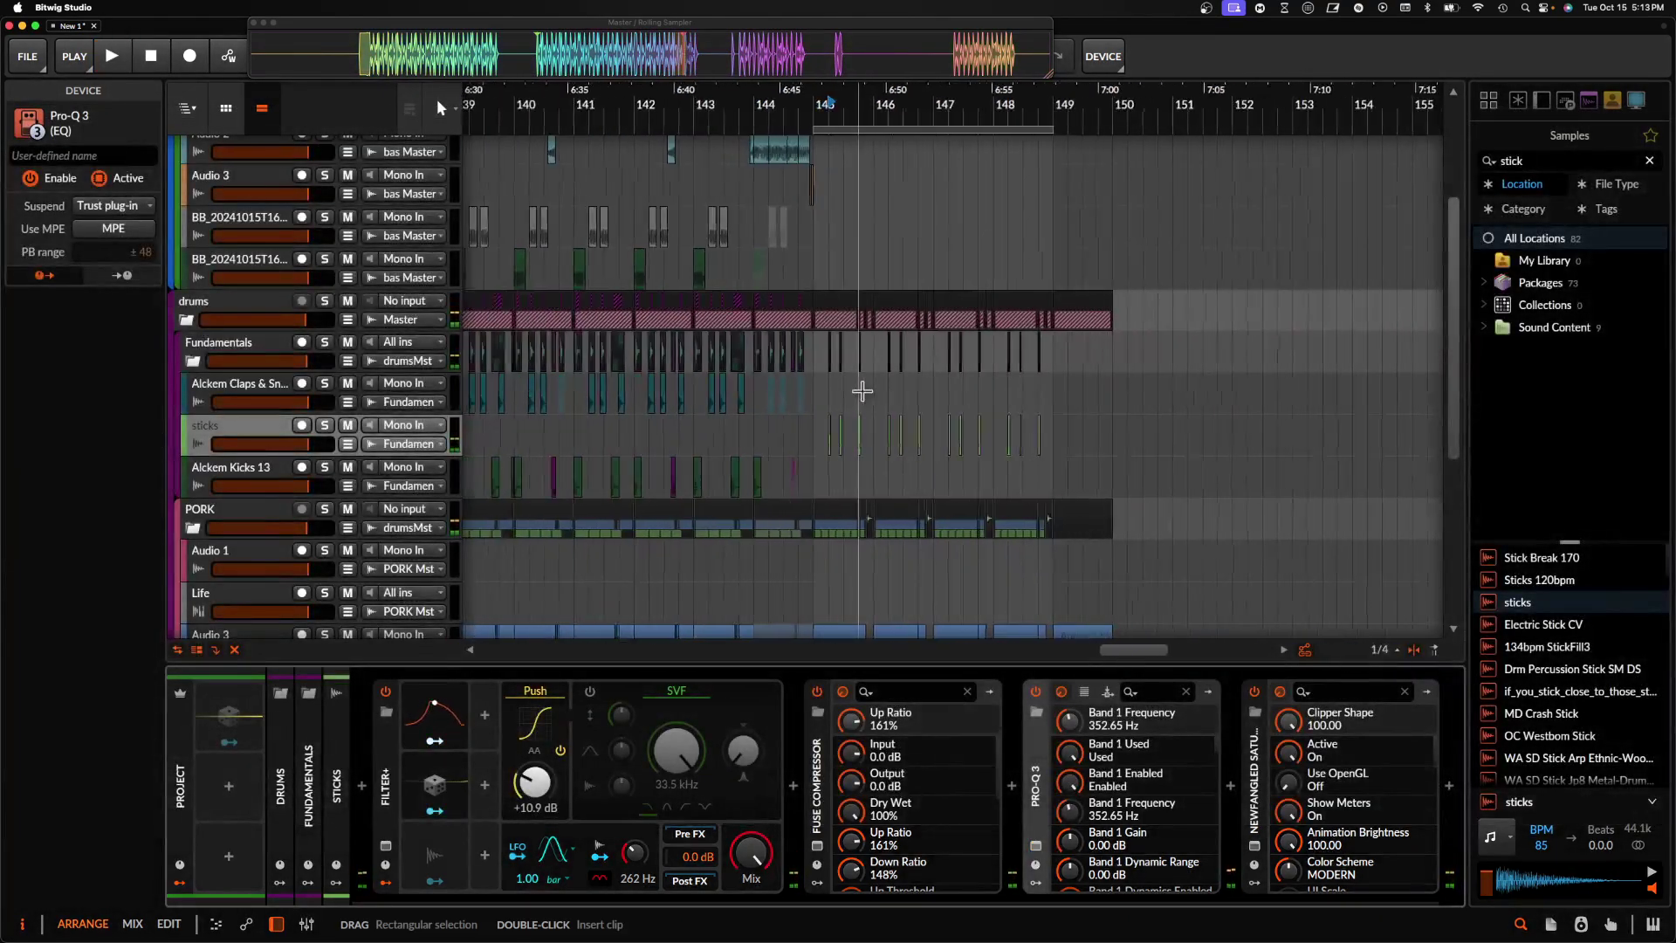
# - Insert Delay+ at the start of the drums group's device chain, before Pro-Q 3
pyautogui.scroll(2, 862, 391)
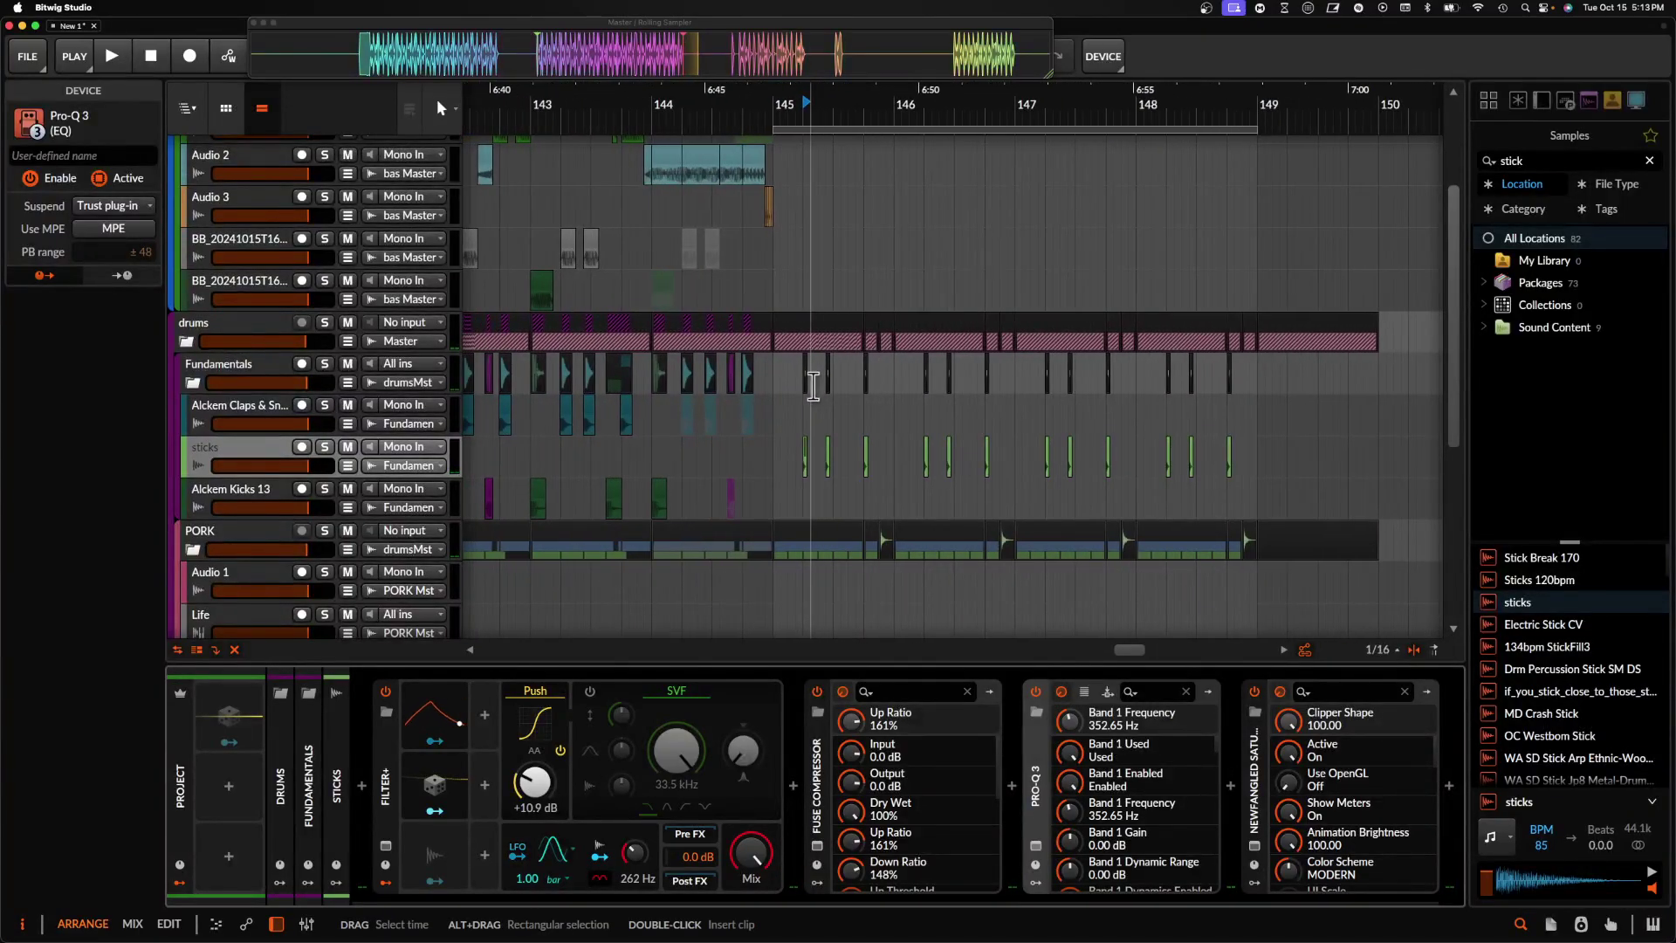
pyautogui.scroll(-1, 813, 386)
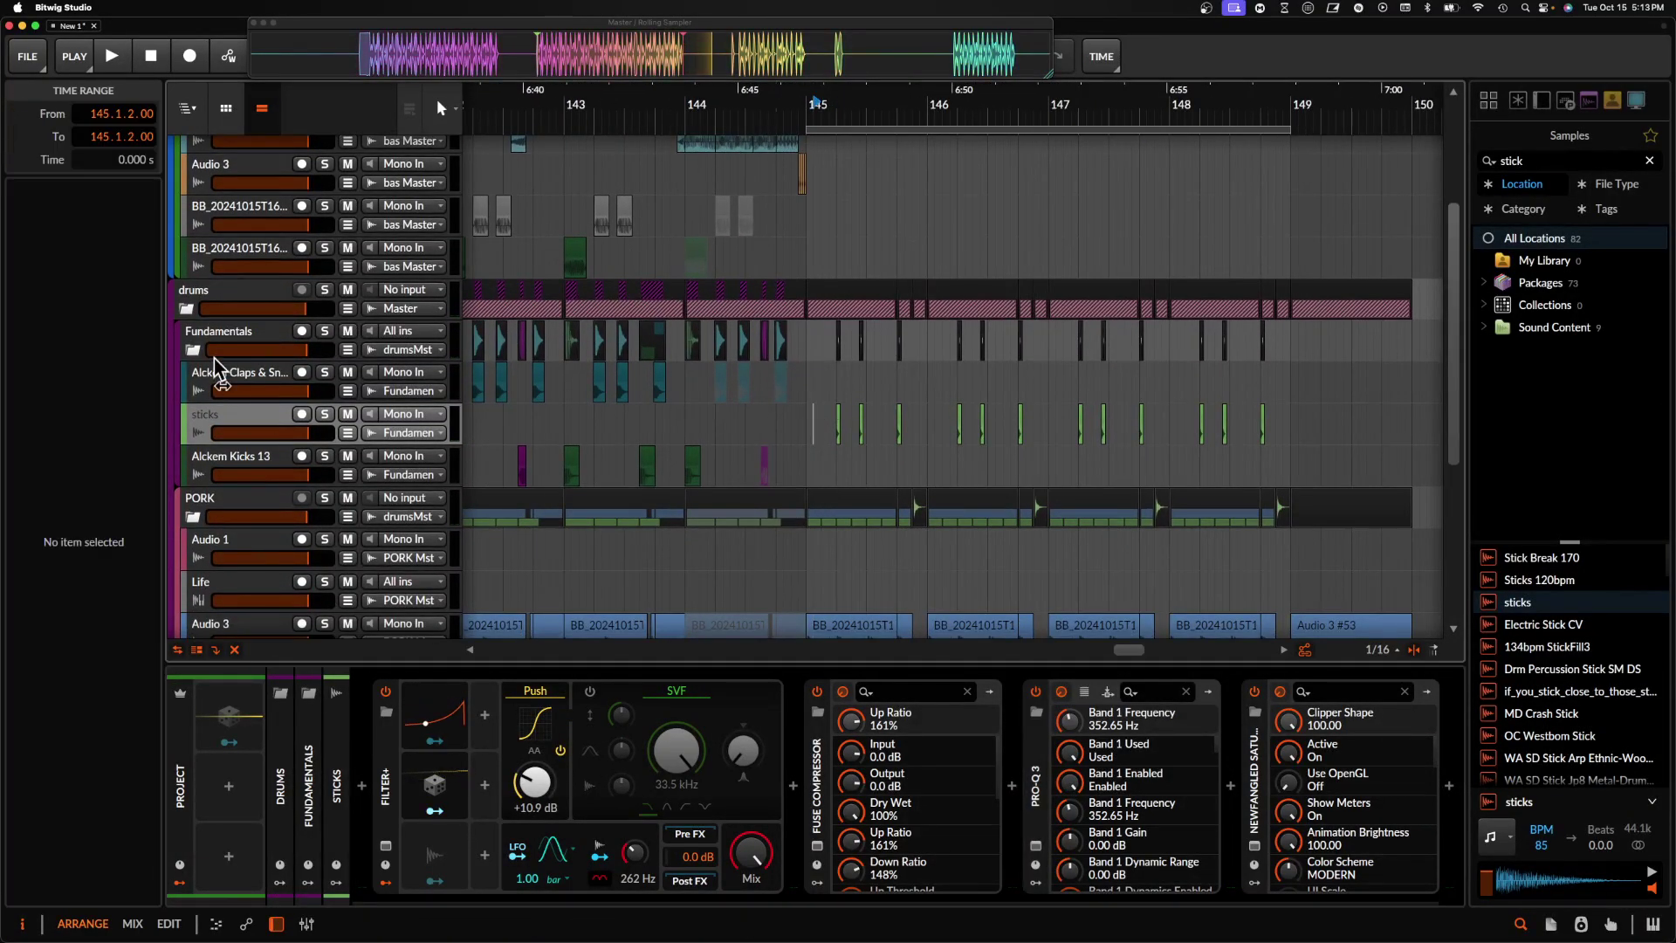
pyautogui.click(203, 306)
pyautogui.click(305, 786)
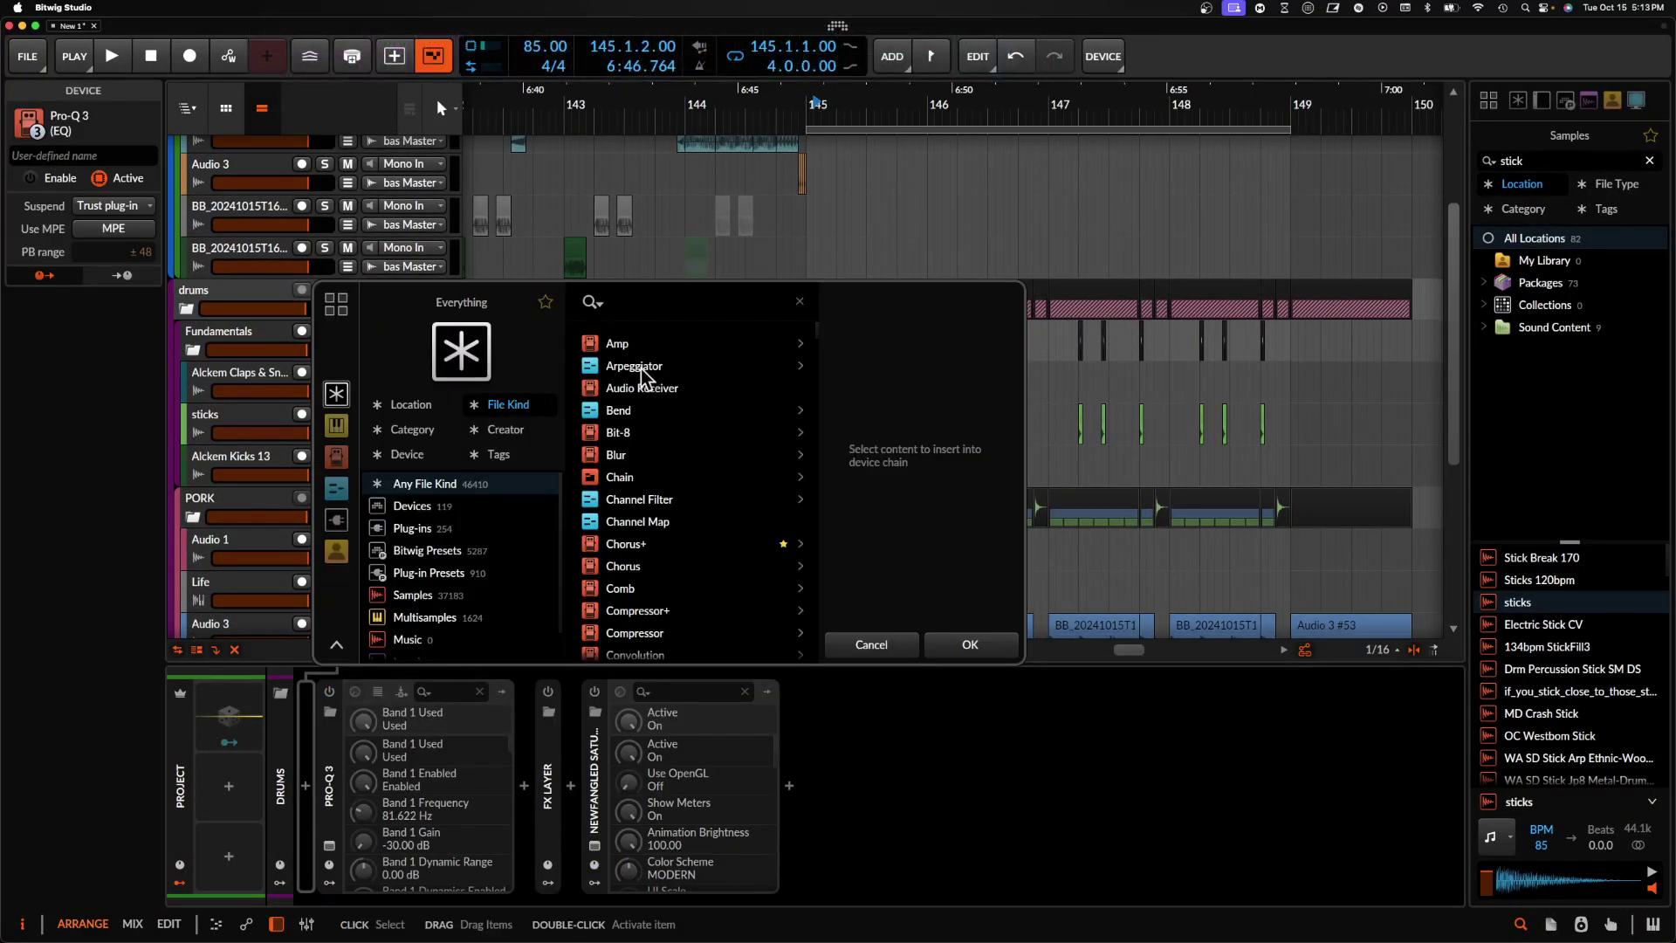
pyautogui.write('delay')
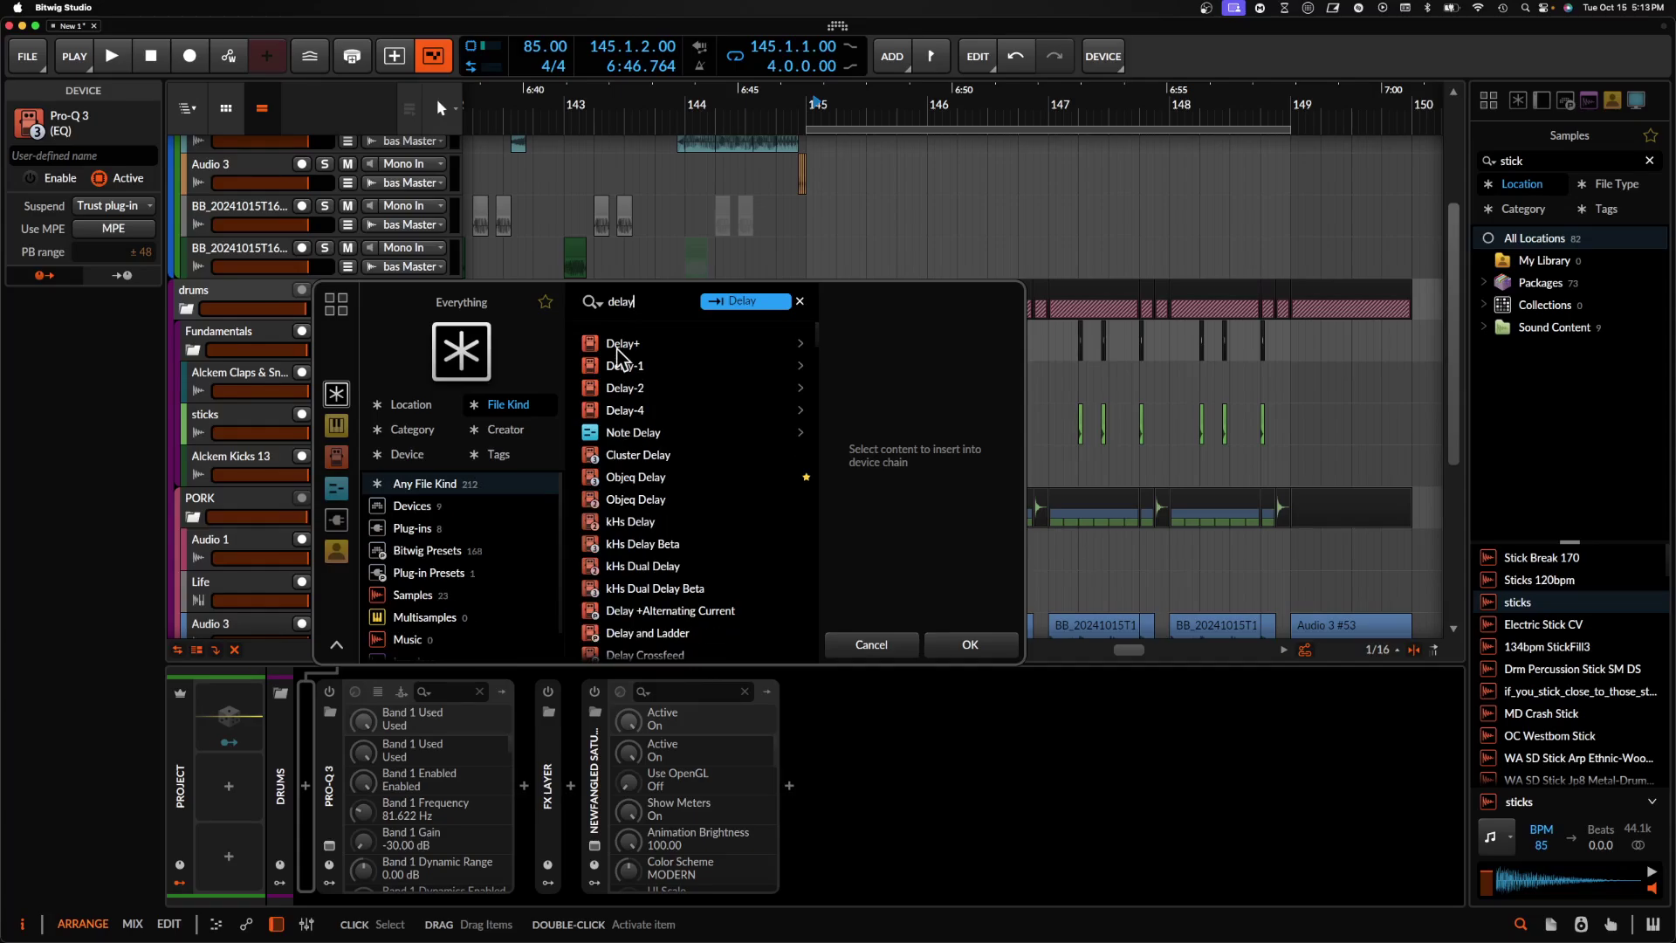
pyautogui.press('Down')
pyautogui.click(960, 657)
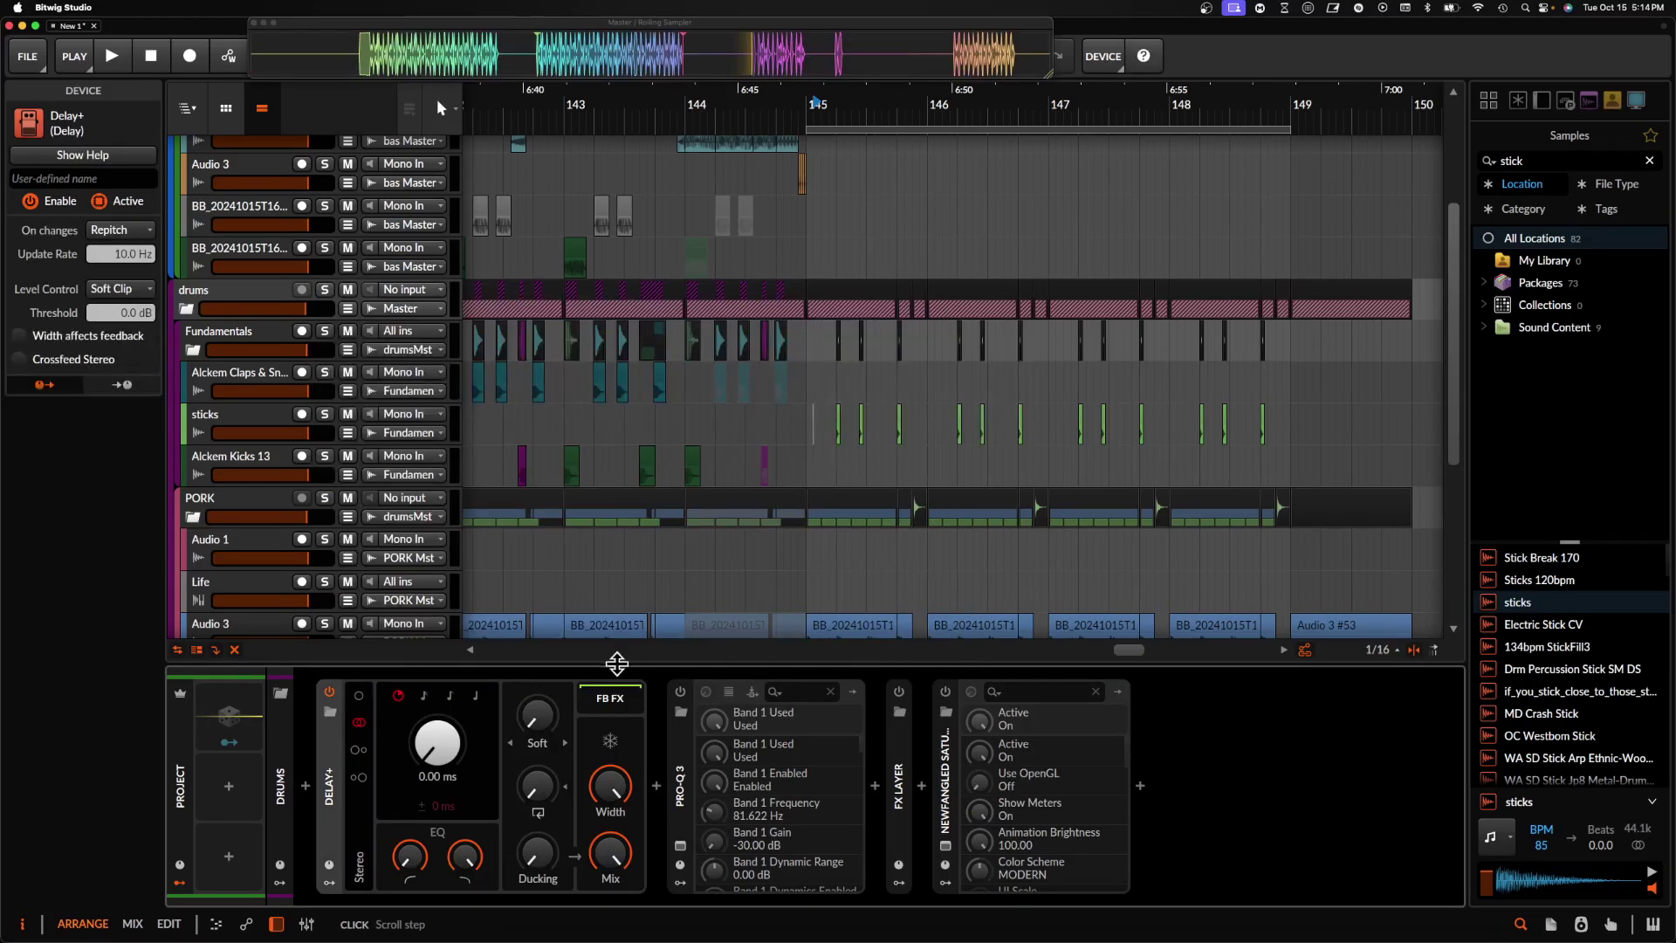
# - Set Delay+'s Soft blur amount to 100% with a 0.00 ms delay time while playing the new section
pyautogui.press('space')
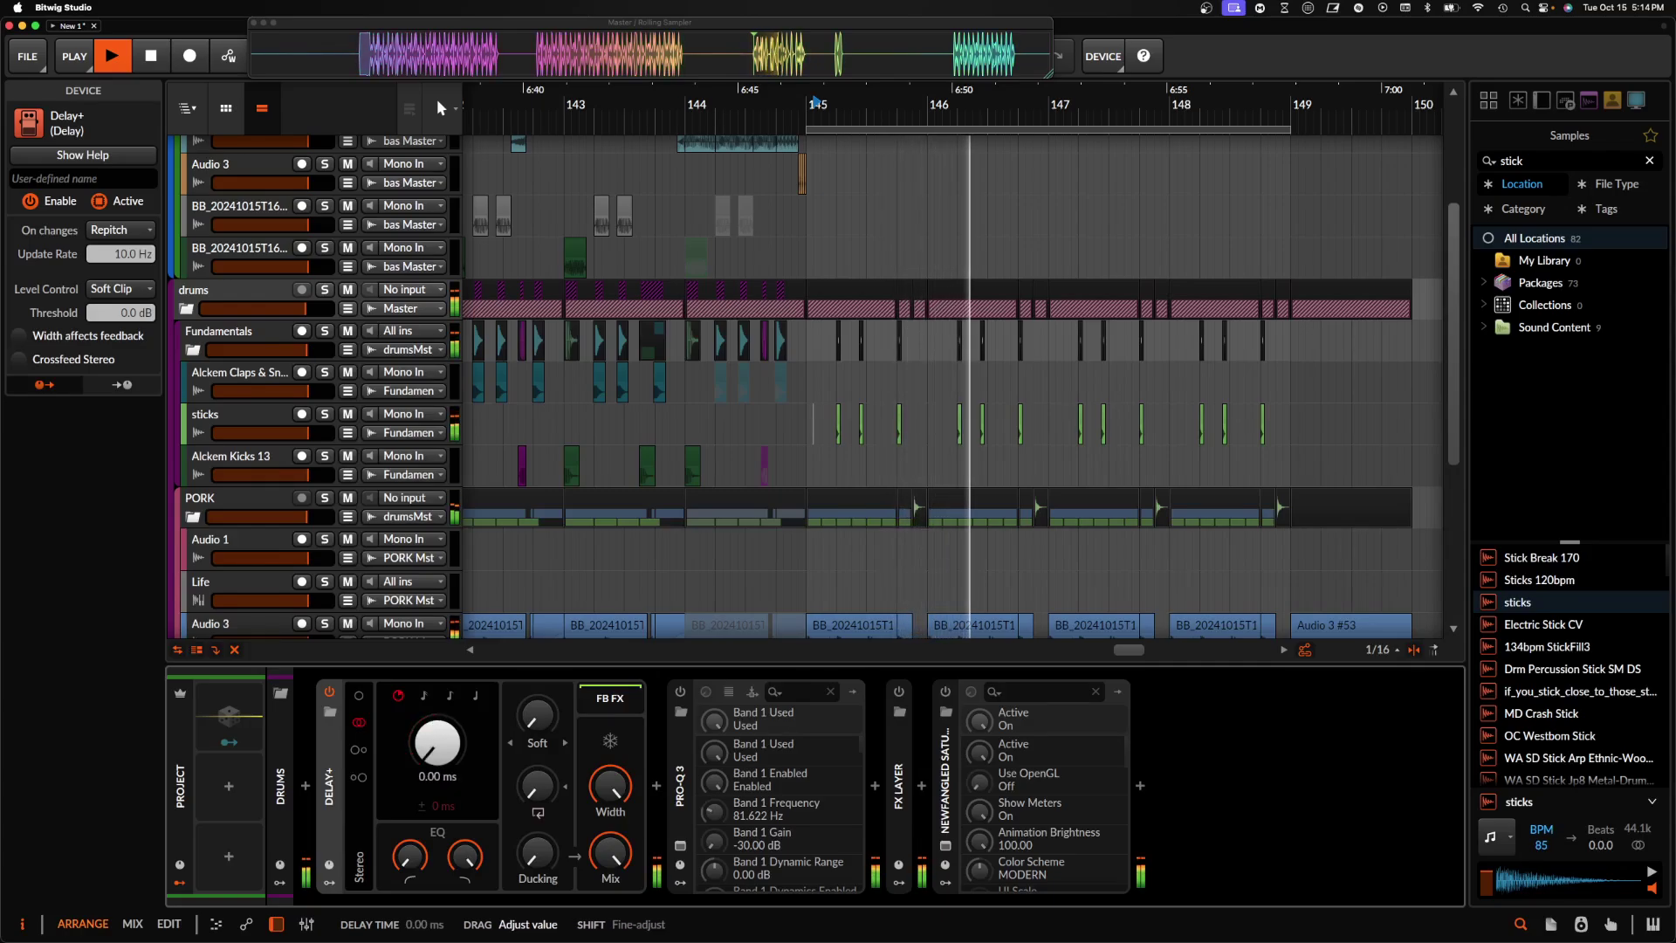
pyautogui.moveTo(537, 716); pyautogui.dragTo(537, 611)
pyautogui.moveTo(427, 746); pyautogui.dragTo(427, 838)
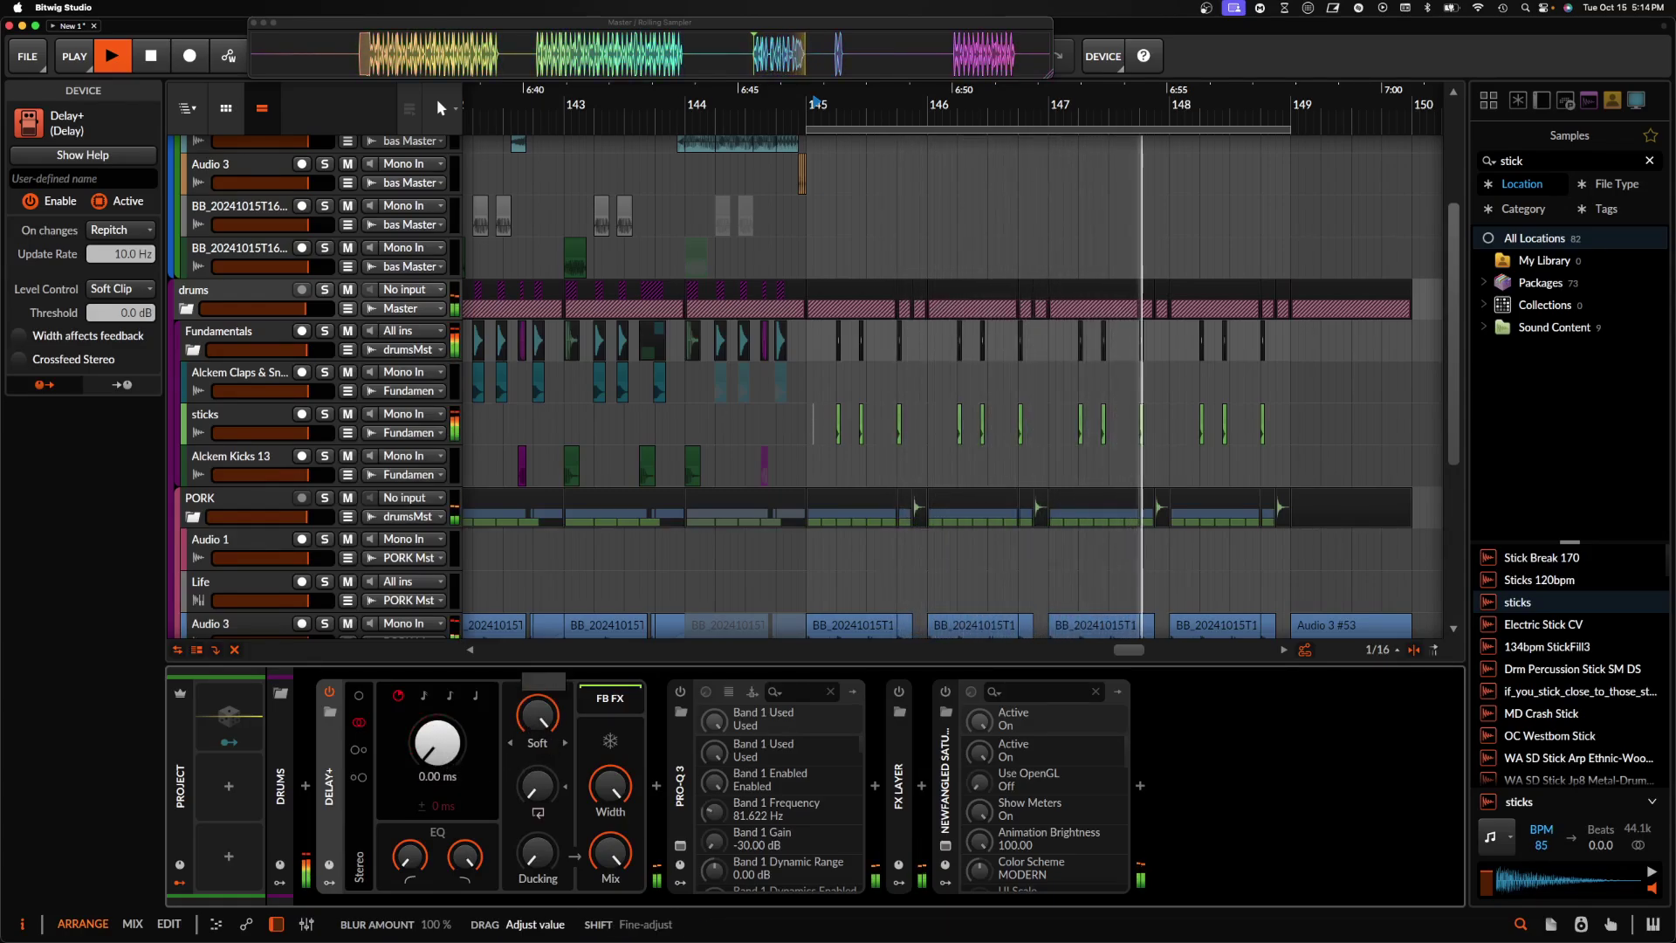
pyautogui.moveTo(431, 751)
pyautogui.mouseDown()
pyautogui.moveTo(431, 707)
pyautogui.moveTo(441, 751)
pyautogui.mouseUp()
pyautogui.press('space')
pyautogui.press('space')
pyautogui.press('space')
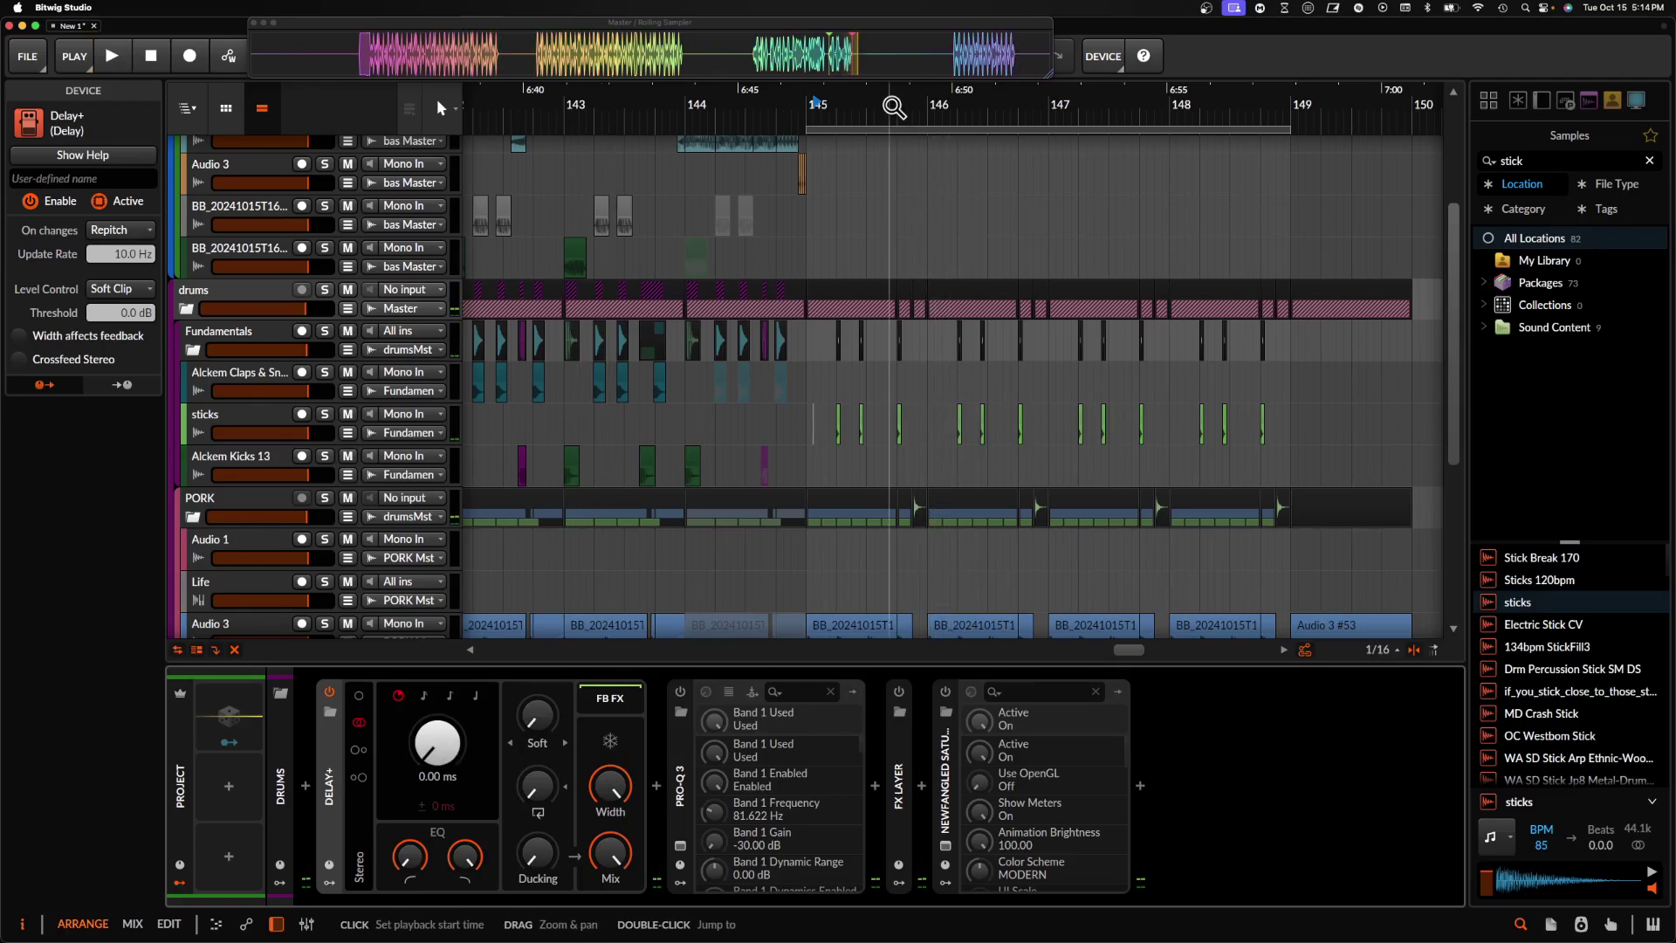
# - Bring the captured Rolling Sampler audio into the arrangement and move it onto a new audio track below Audio 1 in the PORK group
pyautogui.moveTo(834, 64); pyautogui.dragTo(1265, 479)
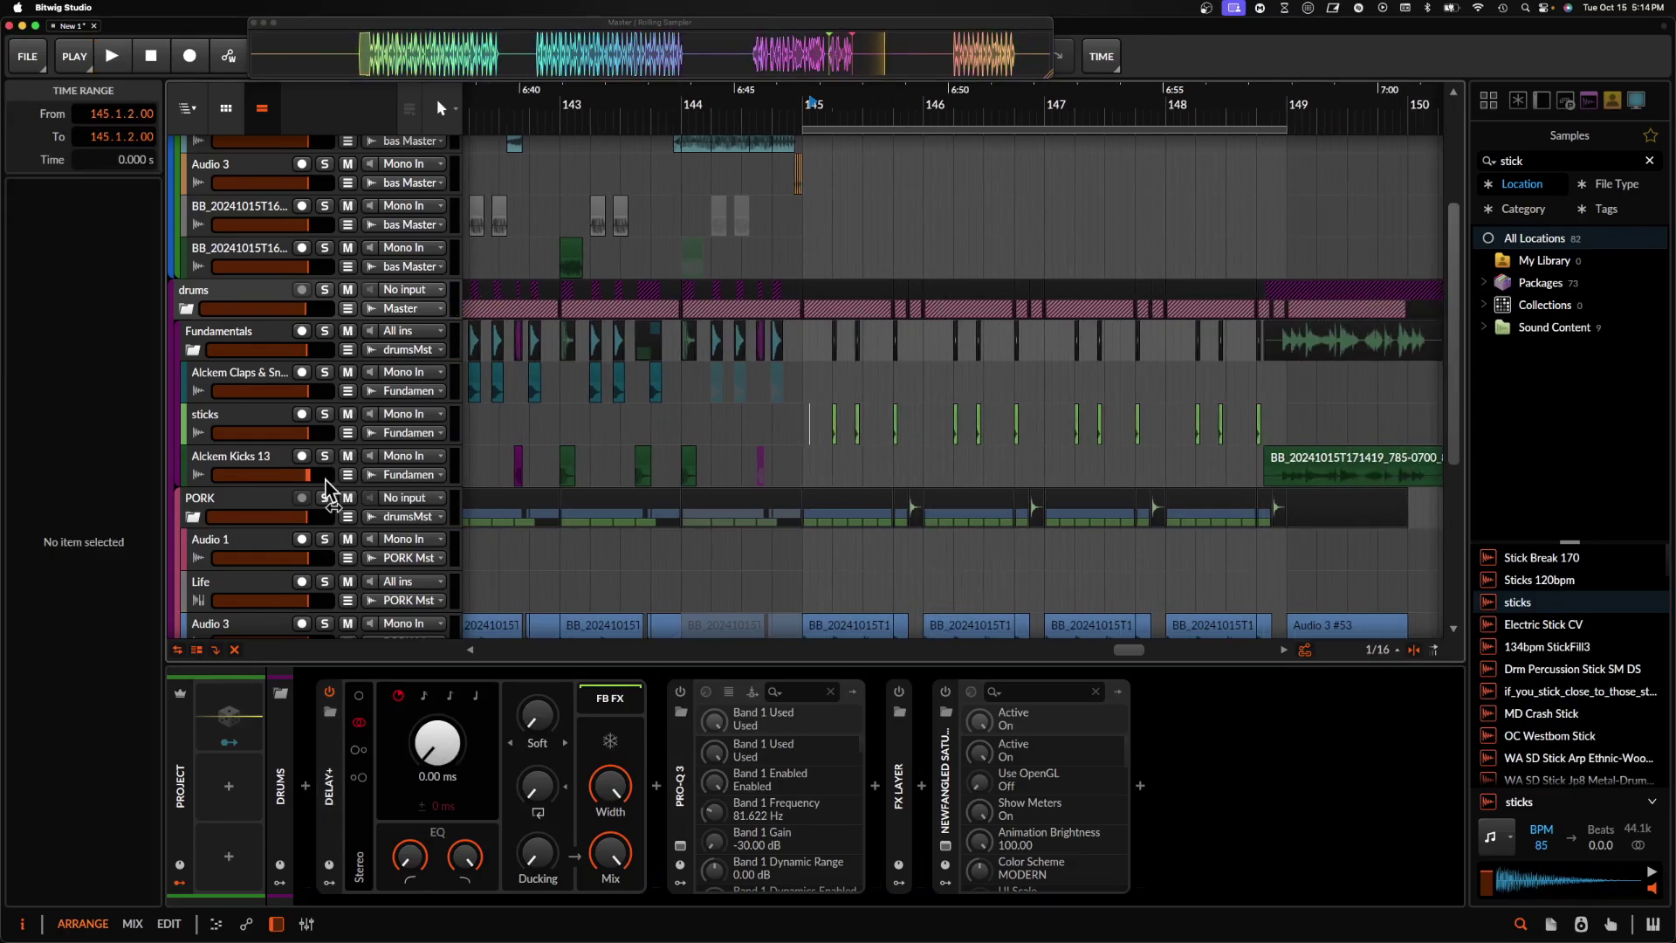
pyautogui.click(242, 419)
pyautogui.click(247, 539)
pyautogui.press('super+t')
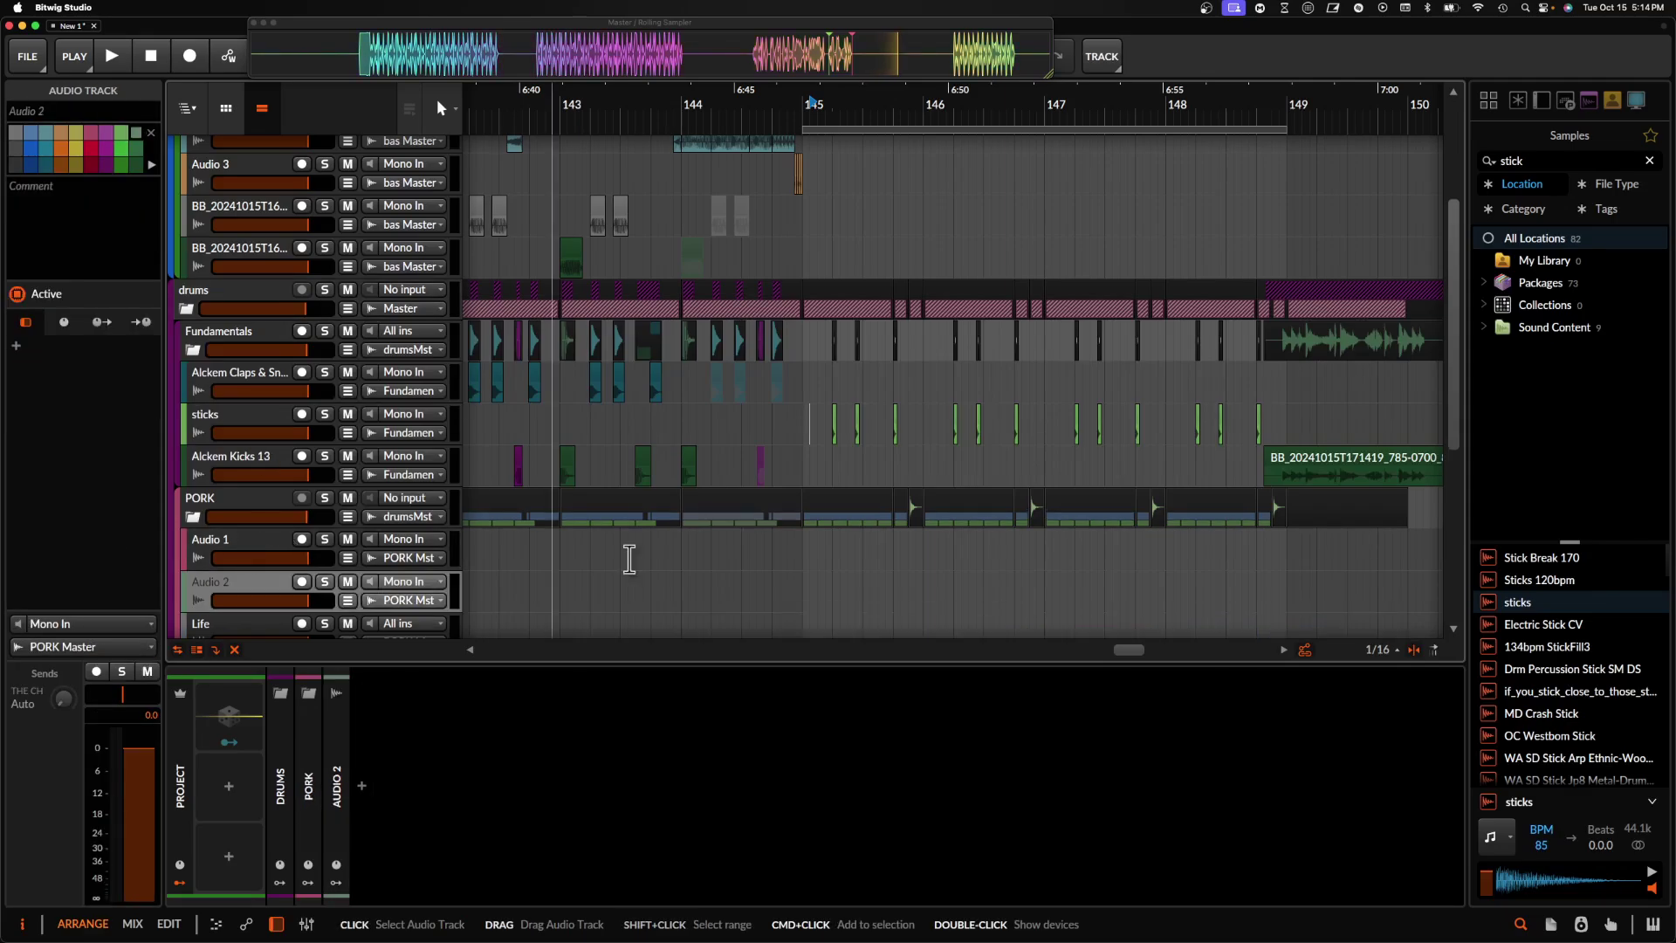
pyautogui.hscroll(5, 485, 550)
pyautogui.moveTo(1002, 469); pyautogui.dragTo(1014, 587)
# - Trim the captured audio to a 0.0.3.00 clip at 148.4.2.00 with +7.9 dB gain and delete the excess
pyautogui.press('space')
pyautogui.press('space')
pyautogui.scroll(3, 838, 580)
pyautogui.click(1099, 559)
pyautogui.click(1094, 574)
pyautogui.press('Delete')
pyautogui.scroll(3, 1074, 573)
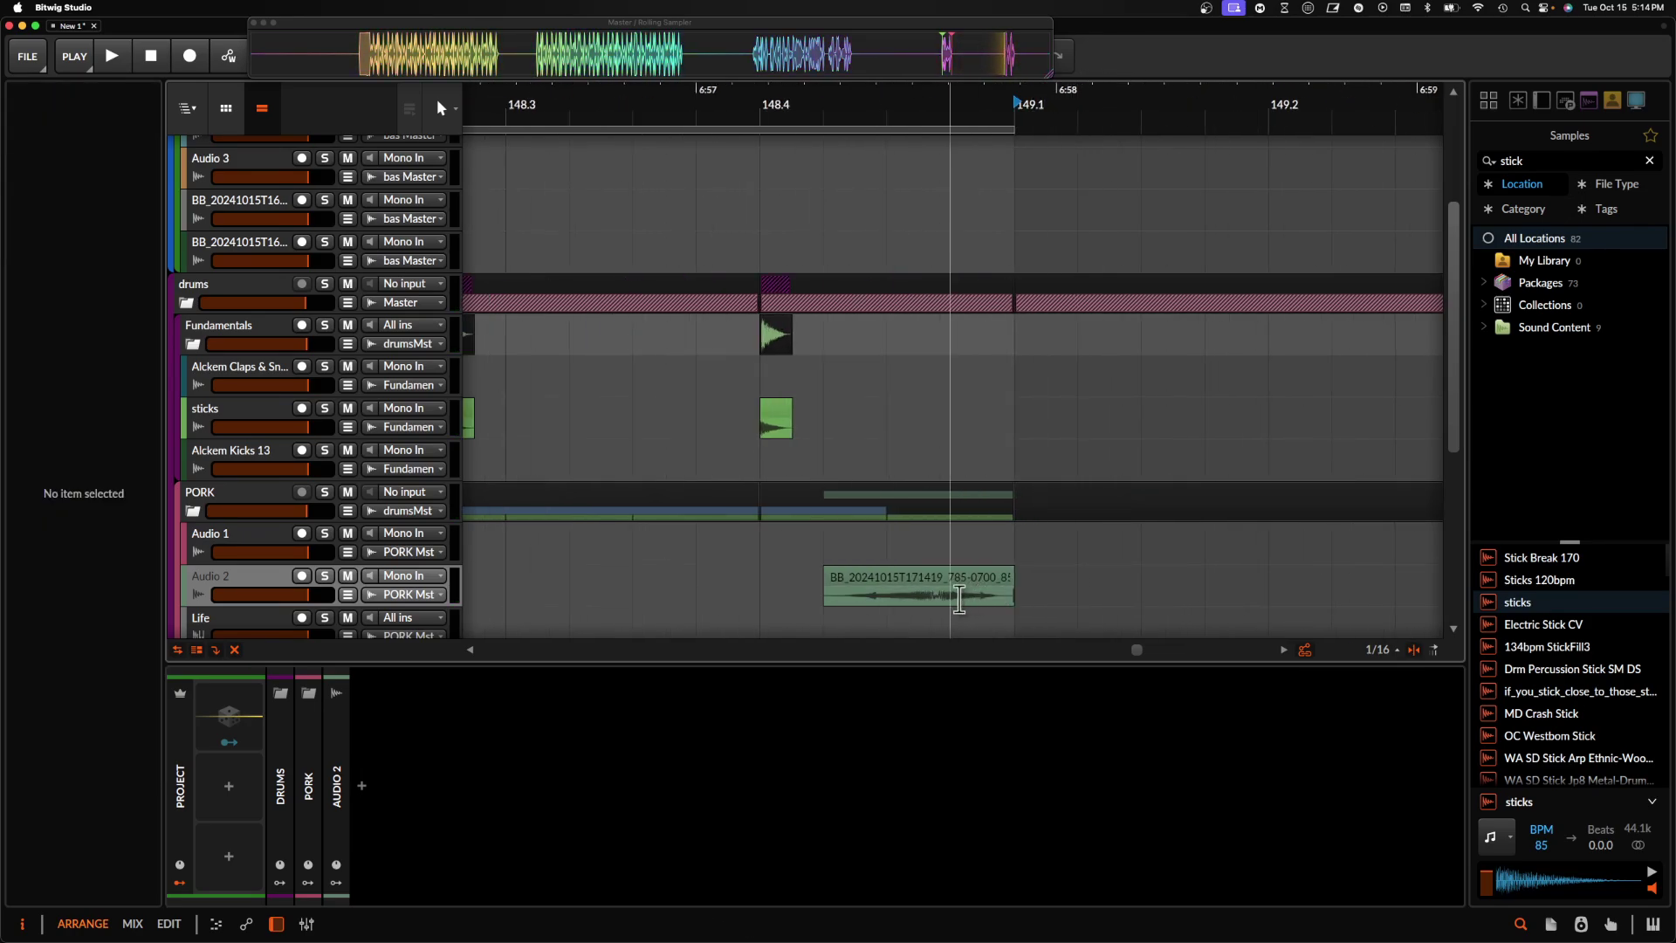
pyautogui.click(960, 589)
pyautogui.scroll(-3, 960, 585)
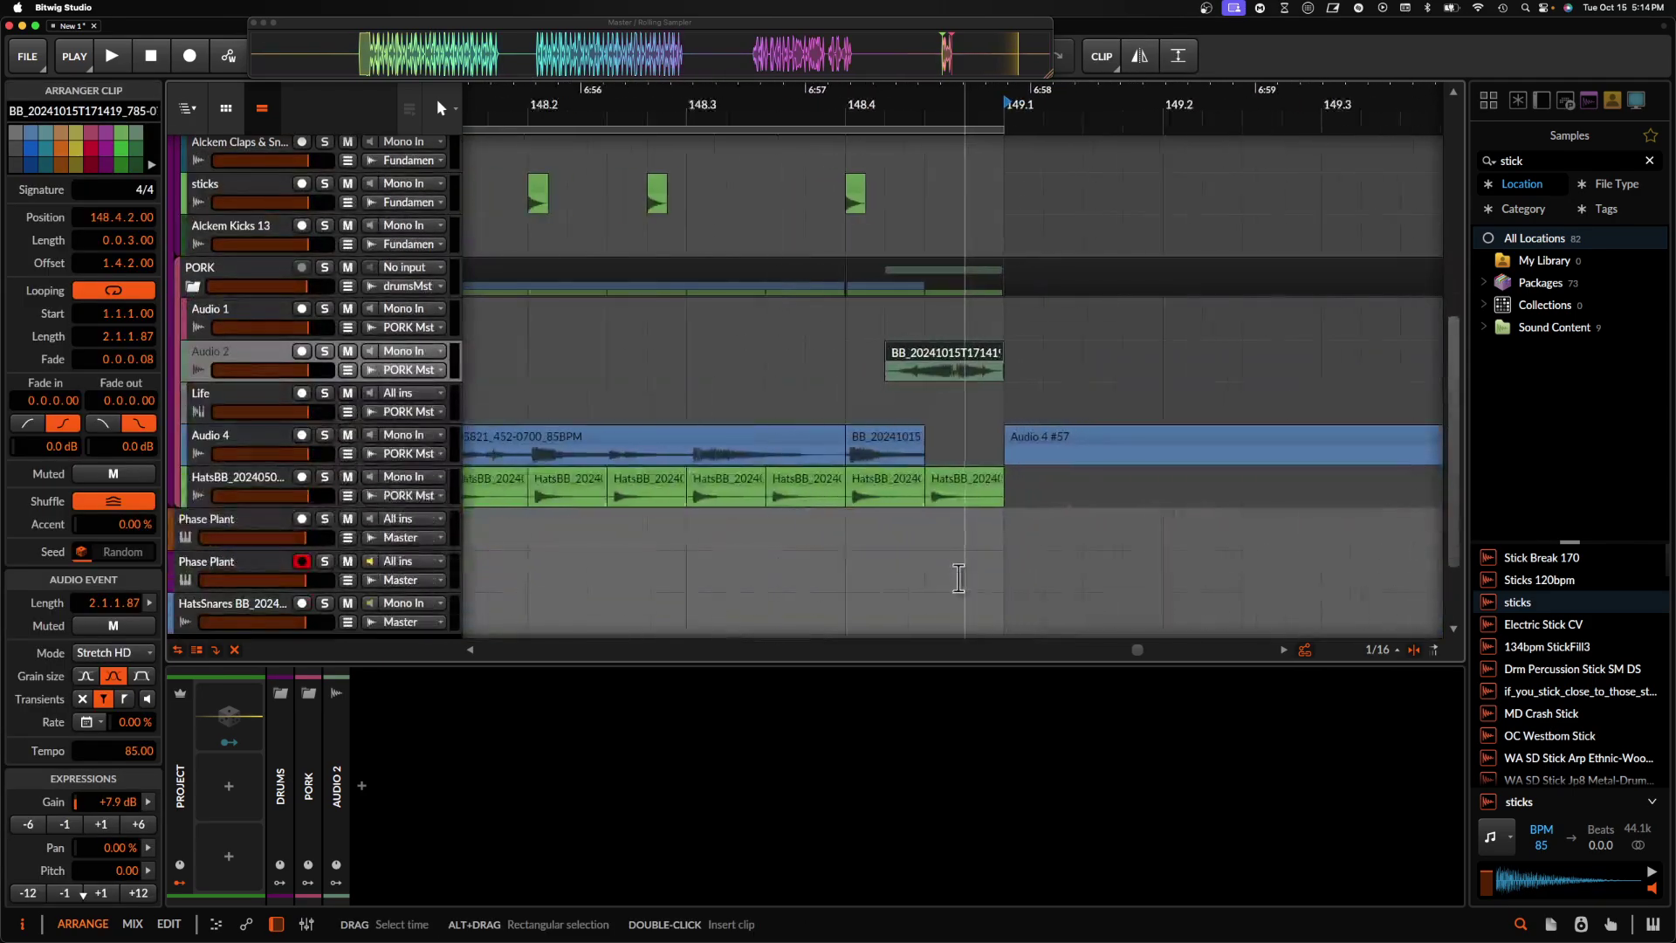
# - Mute the last two hat clips from 148.4 to bar 149 and play back that ending
pyautogui.moveTo(961, 499); pyautogui.dragTo(908, 482)
pyautogui.click(891, 443)
pyautogui.press('space')
# - Listen to how the short PORK clip at 148.4.2 sounds at the end of bar 148
pyautogui.scroll(-2, 932, 413)
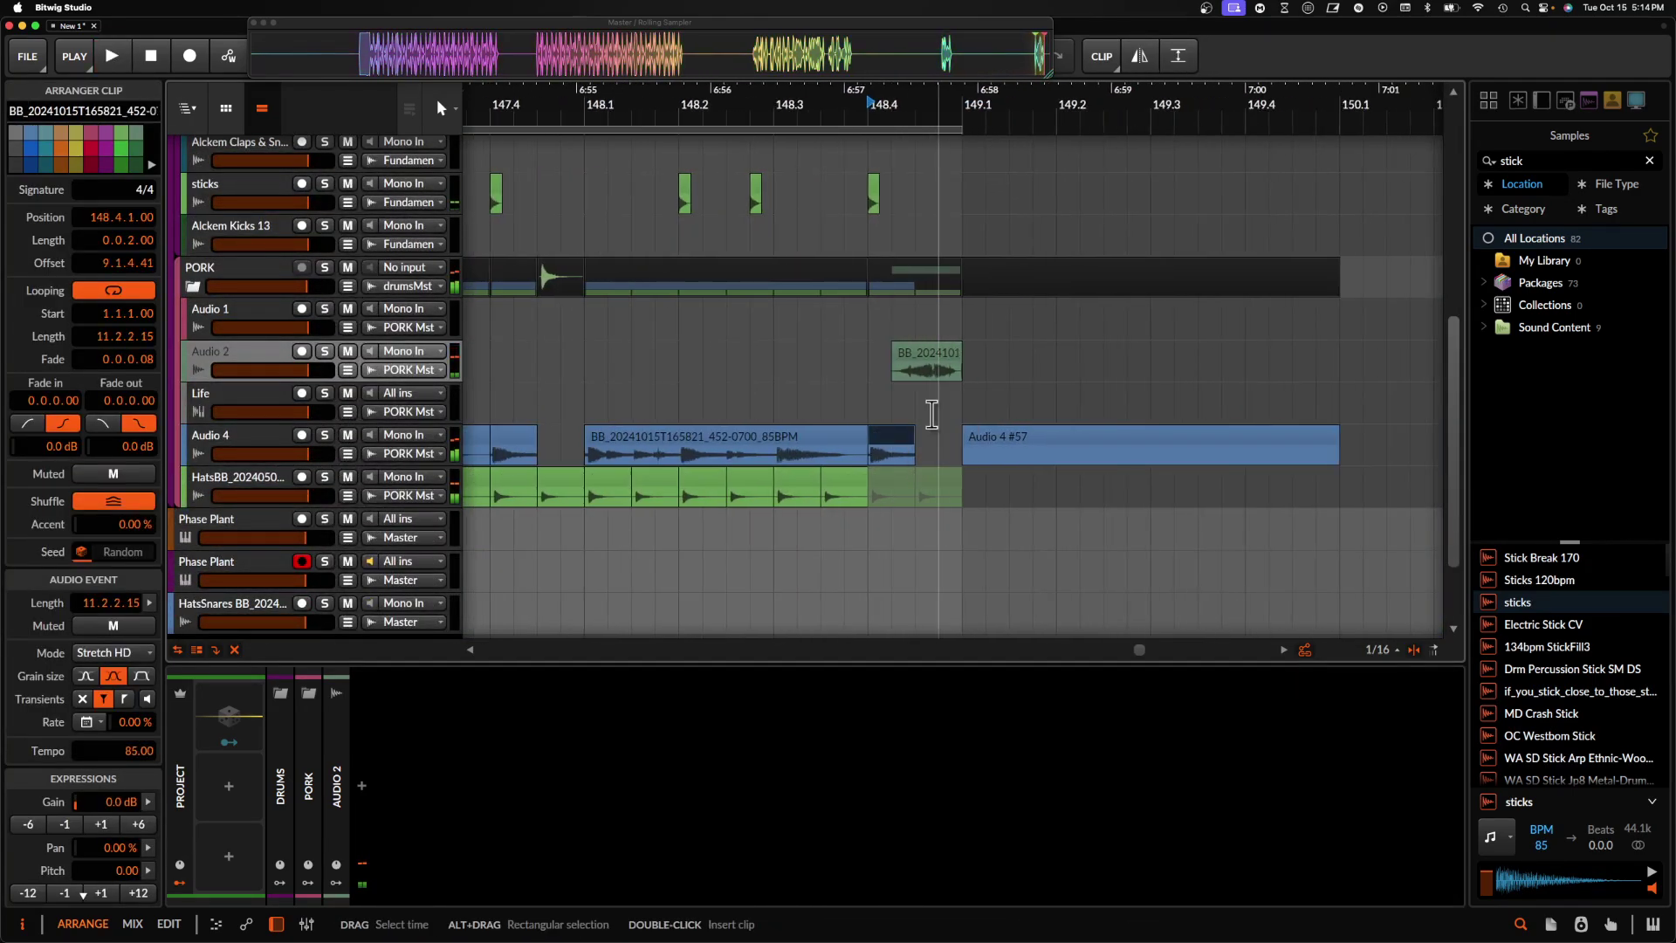
pyautogui.scroll(4, 933, 414)
pyautogui.click(898, 377)
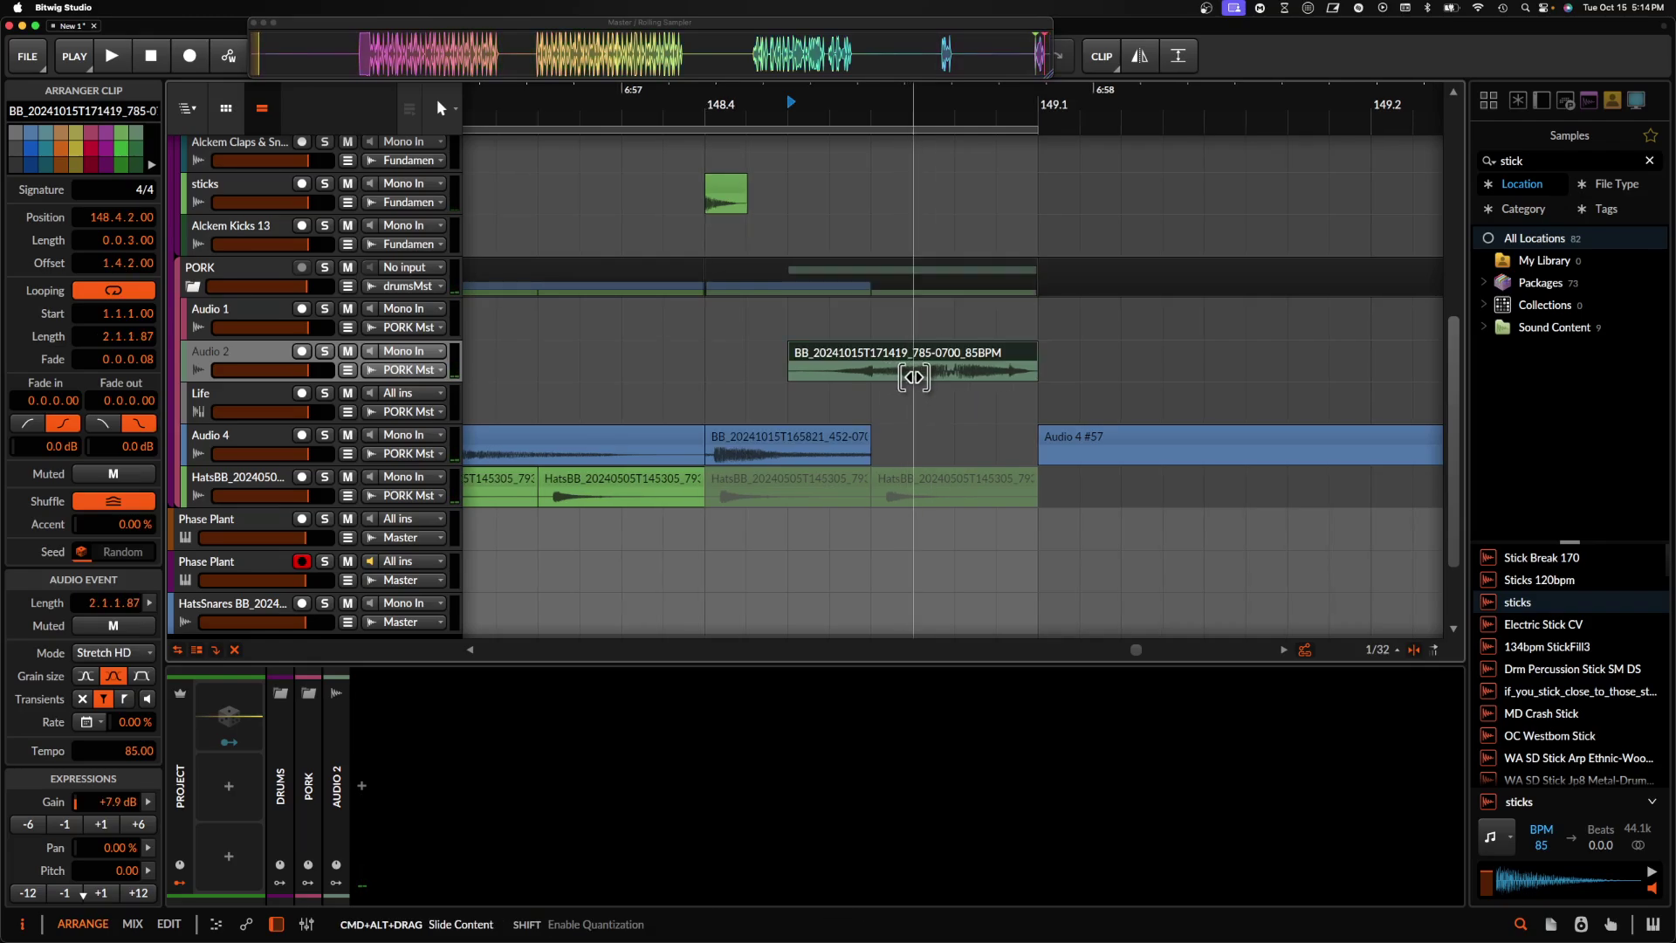
pyautogui.press('space')
pyautogui.scroll(-2, 836, 367)
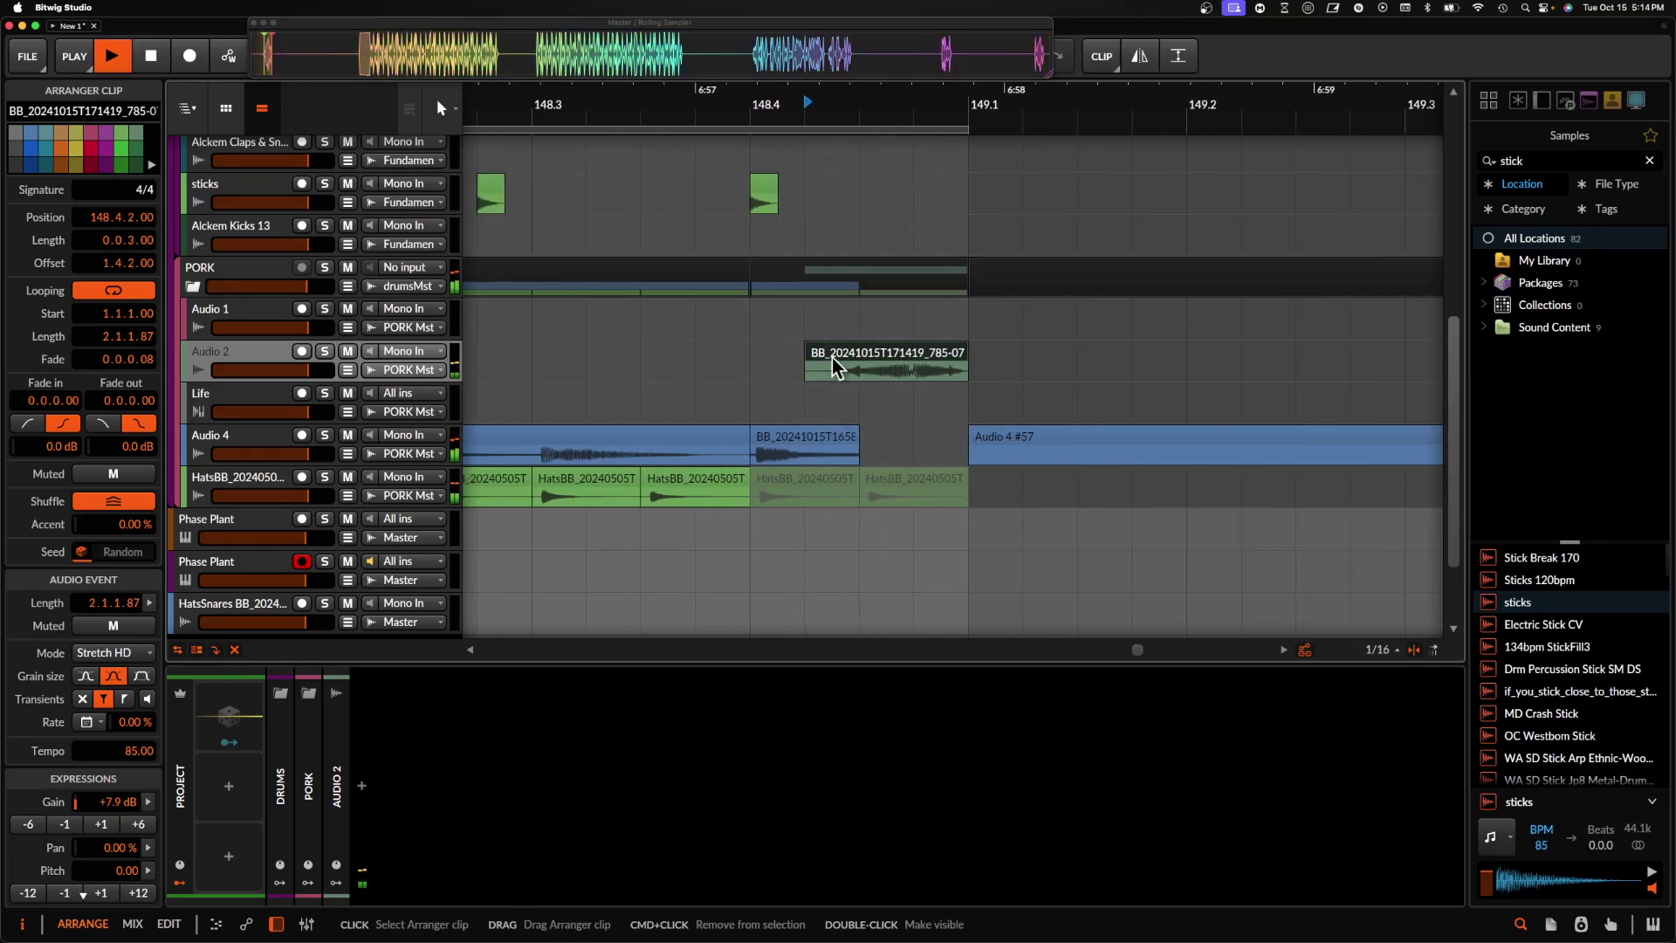
pyautogui.scroll(3, 837, 366)
pyautogui.press('space')
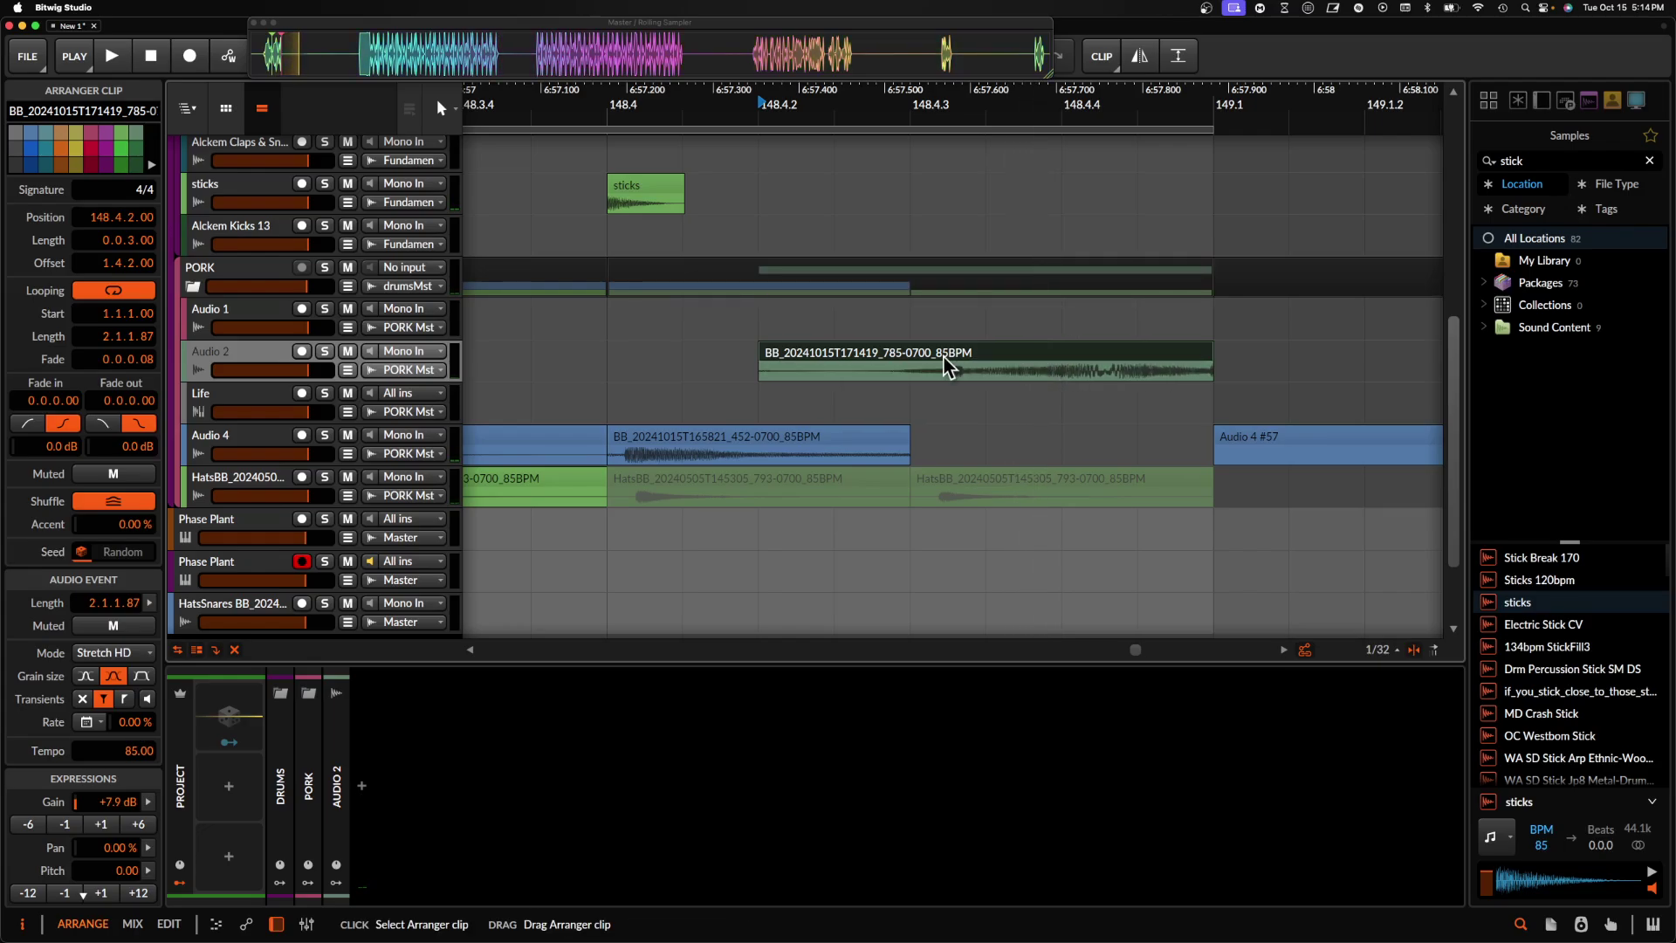
pyautogui.press('space')
pyautogui.scroll(-5, 944, 356)
pyautogui.press('space')
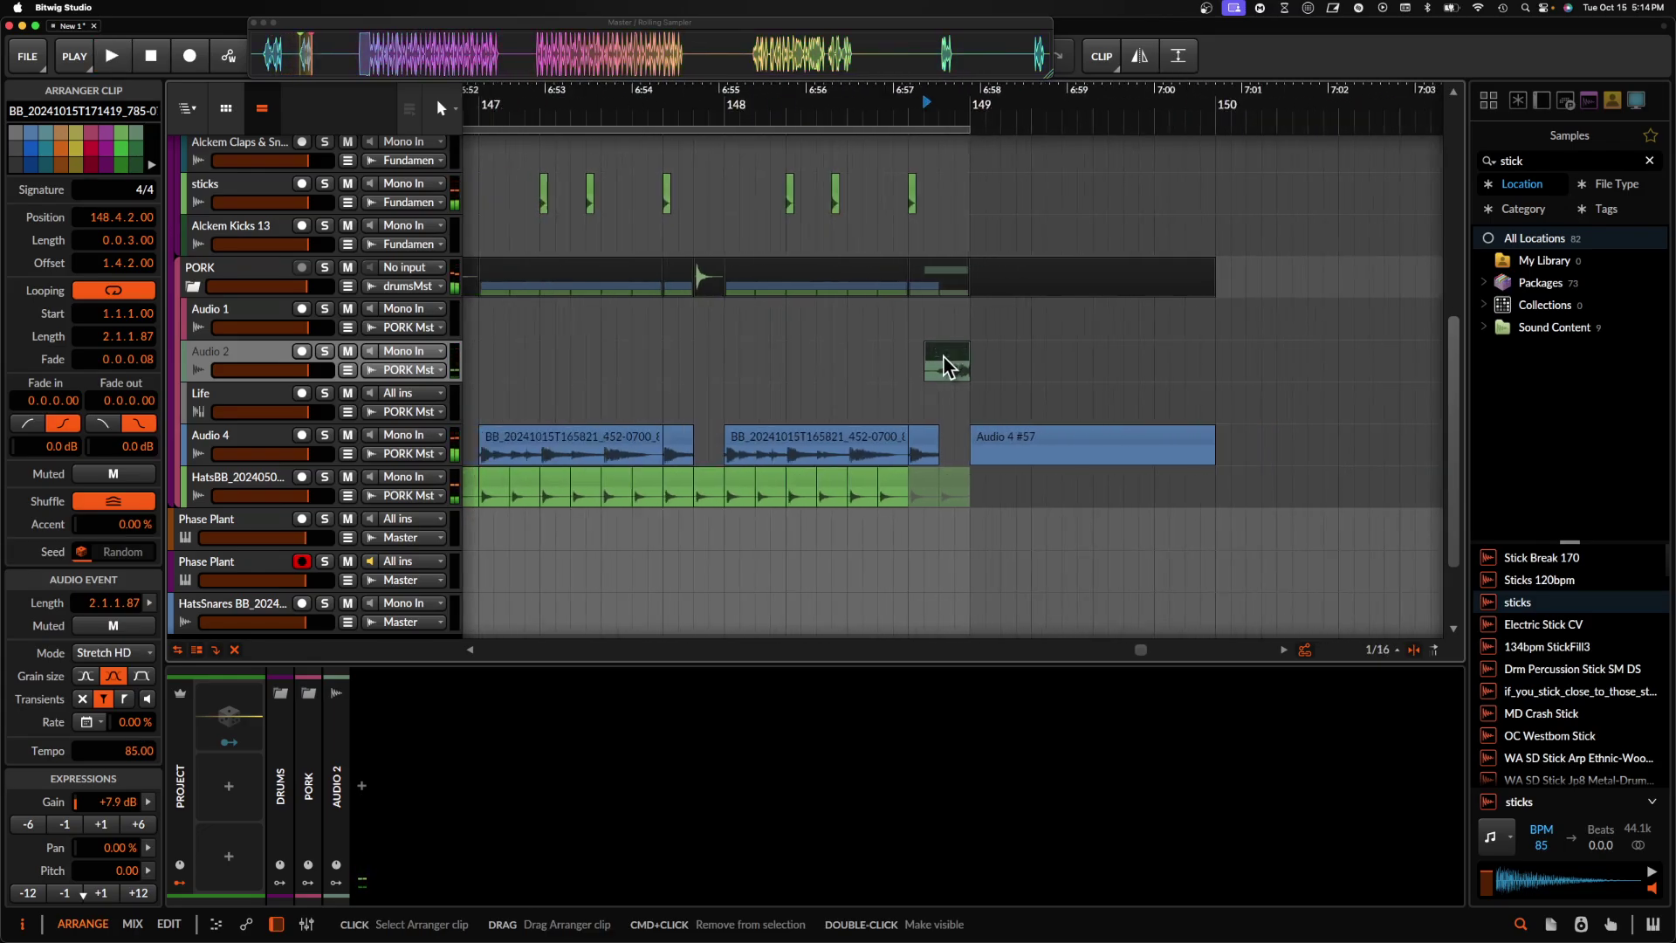
# - Delete the leftover Audio 4 clip that starts at bar 149
pyautogui.scroll(-2, 944, 356)
pyautogui.click(1002, 446)
pyautogui.press('Delete')
# - Play the transition into the new section from the bass clip at 144.4
pyautogui.scroll(-2, 1000, 434)
pyautogui.hscroll(-5, 1000, 434)
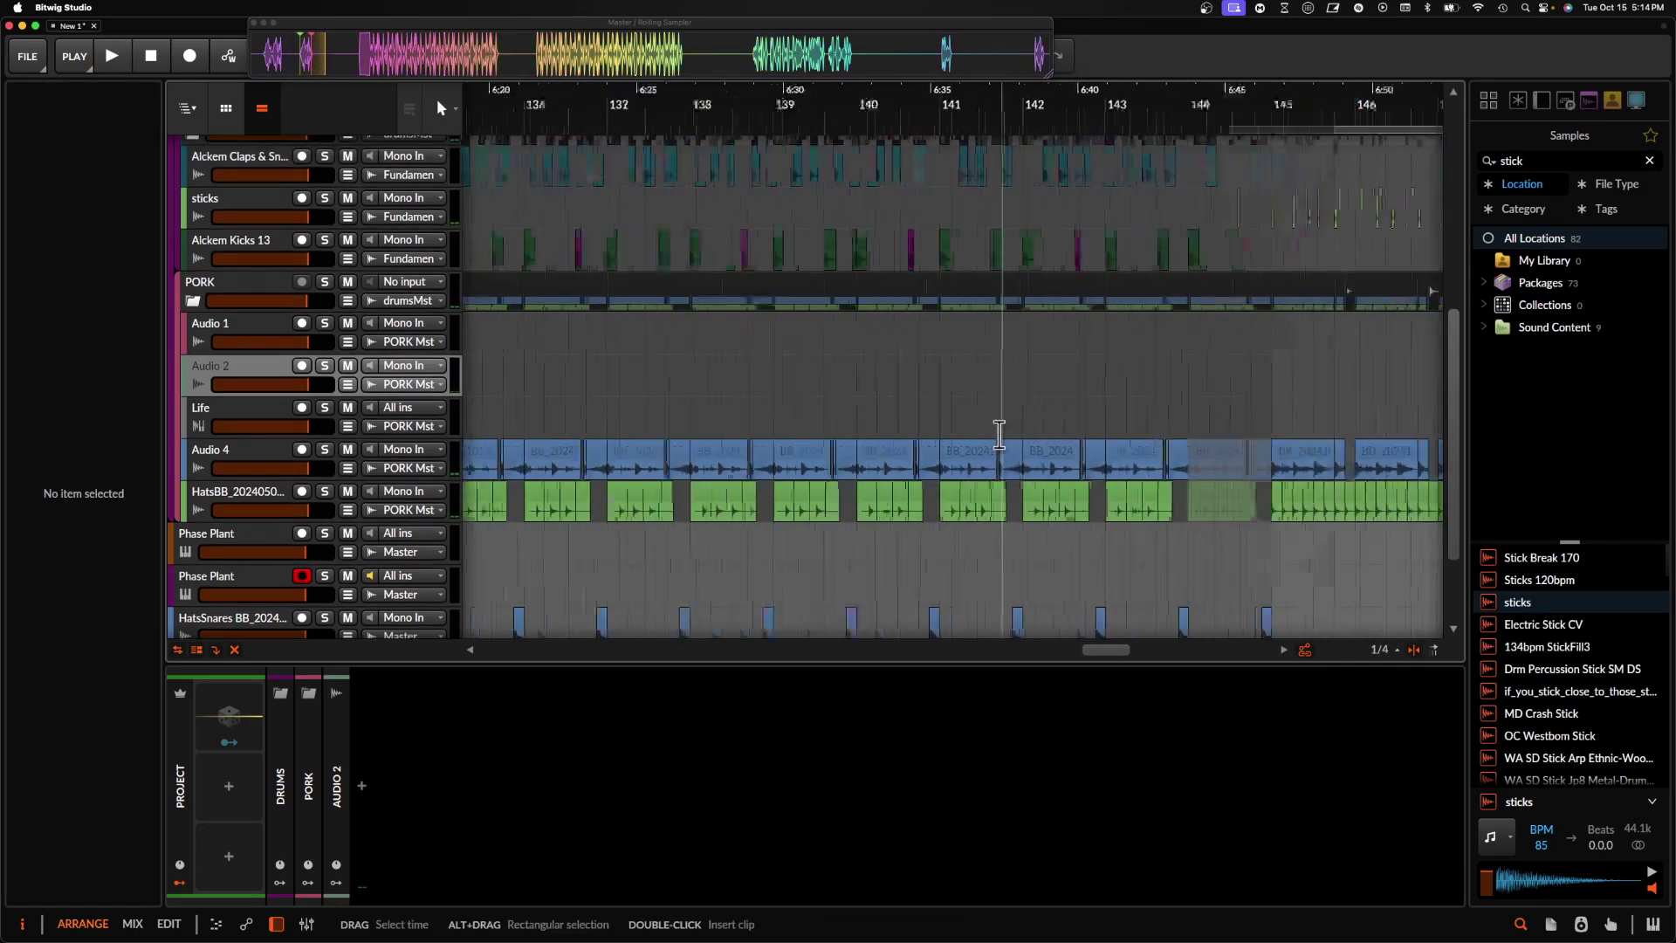
pyautogui.scroll(6, 999, 434)
pyautogui.hscroll(3, 999, 444)
pyautogui.scroll(6, 997, 441)
pyautogui.click(768, 323)
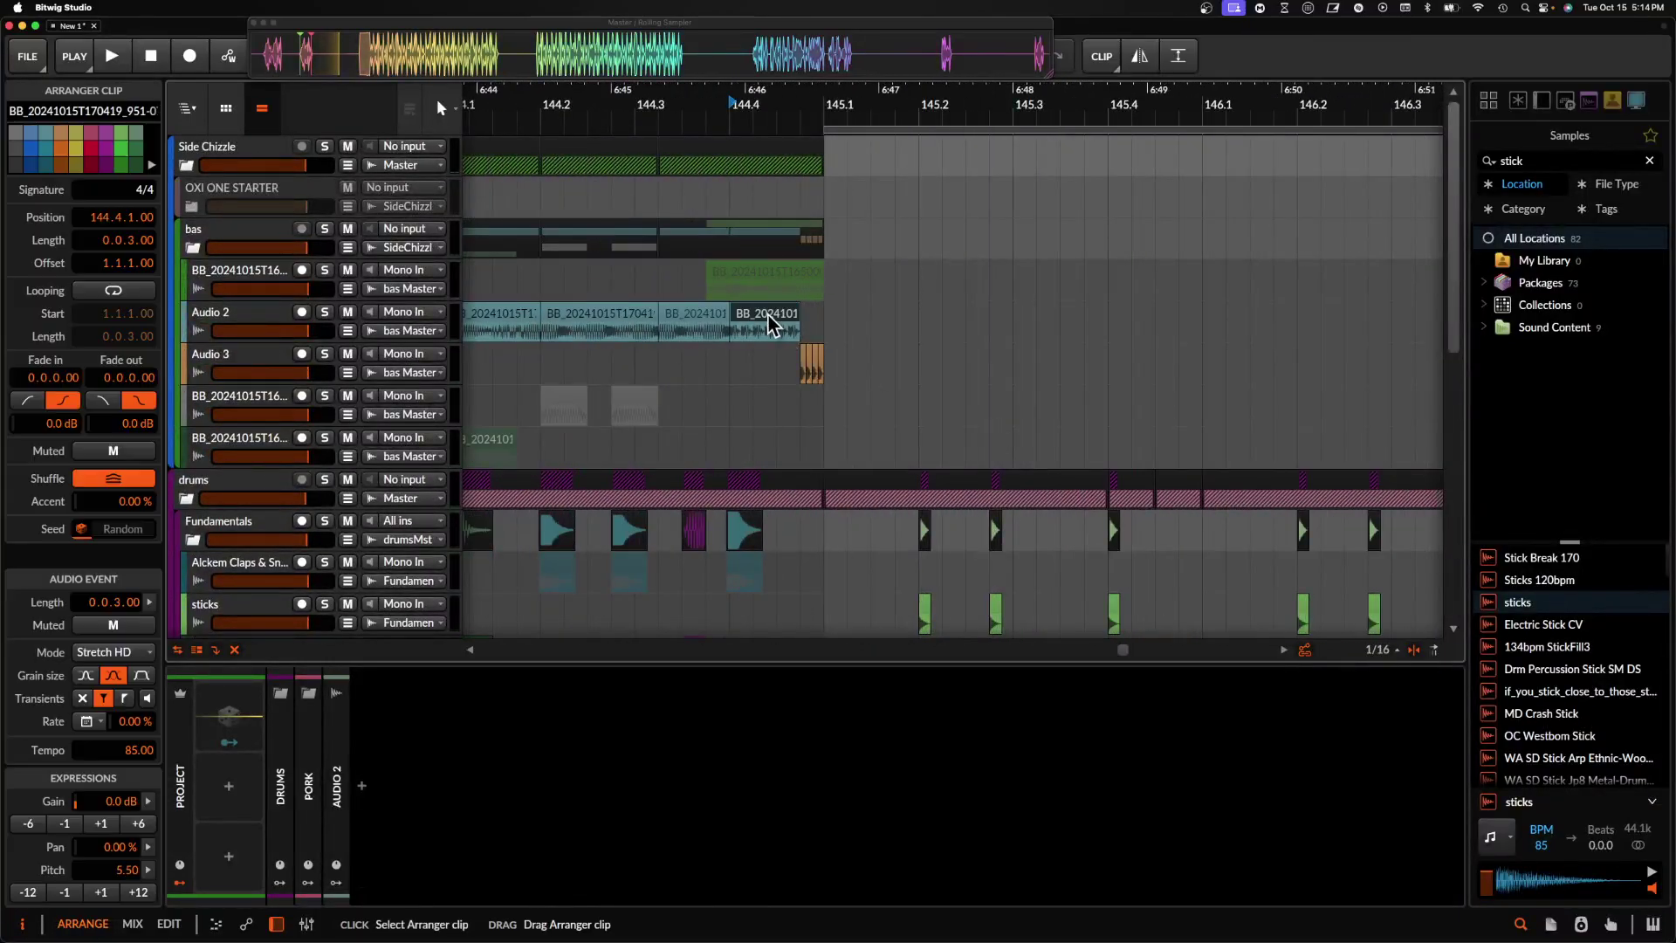
pyautogui.press('space')
pyautogui.scroll(1, 804, 332)
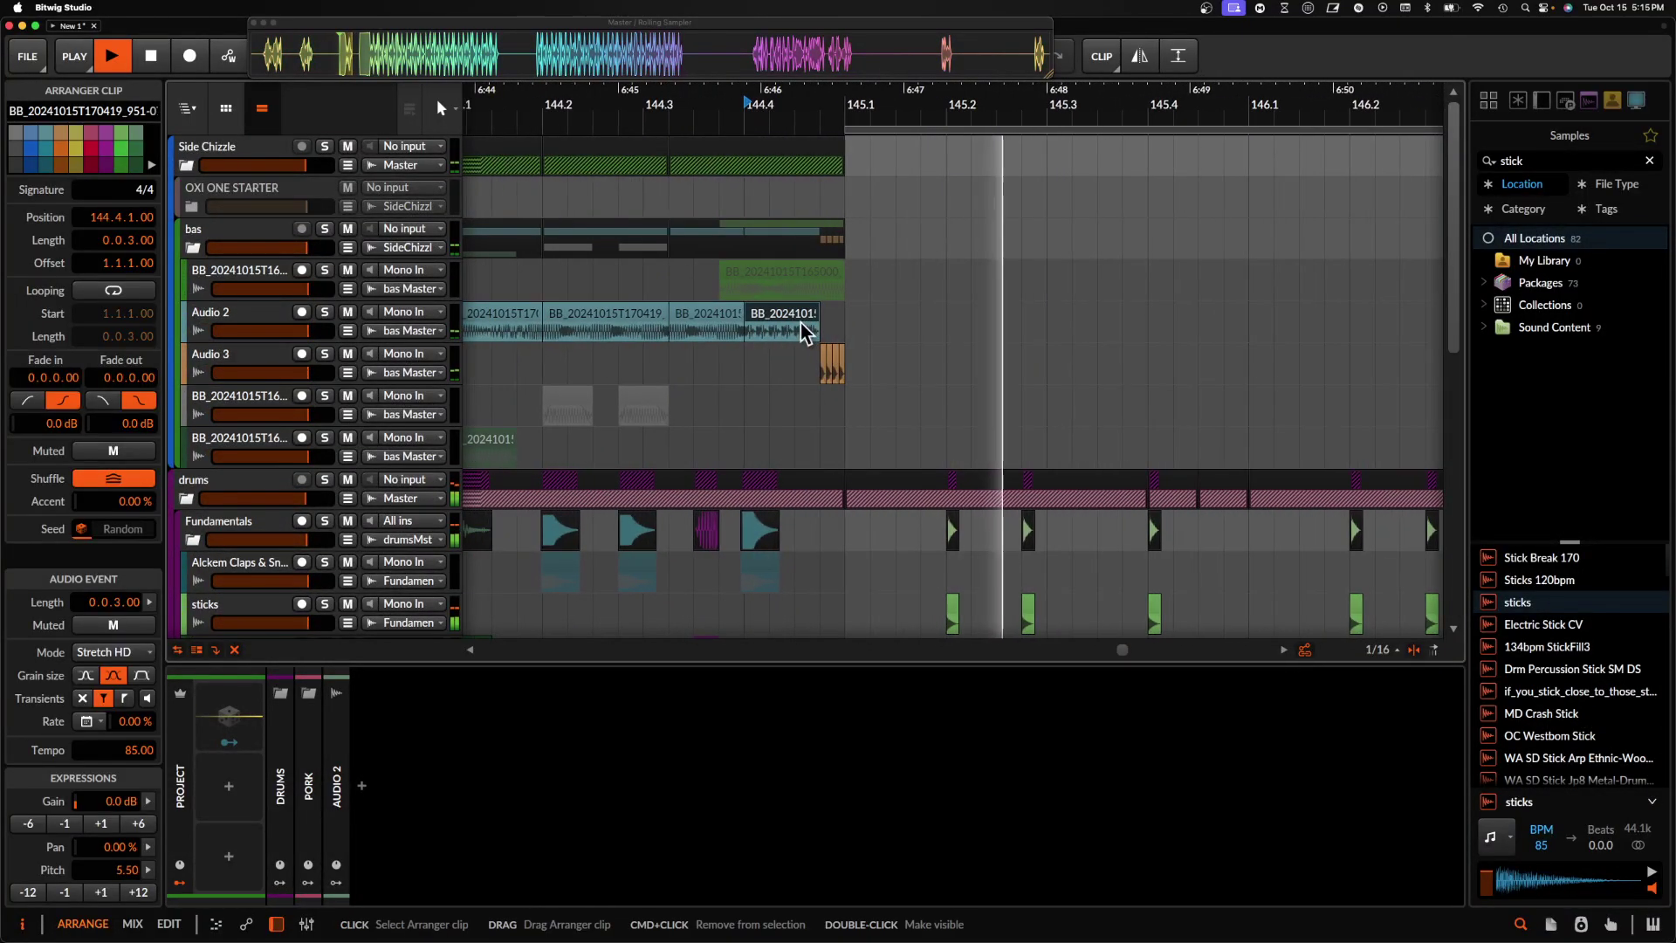
pyautogui.scroll(-4, 803, 331)
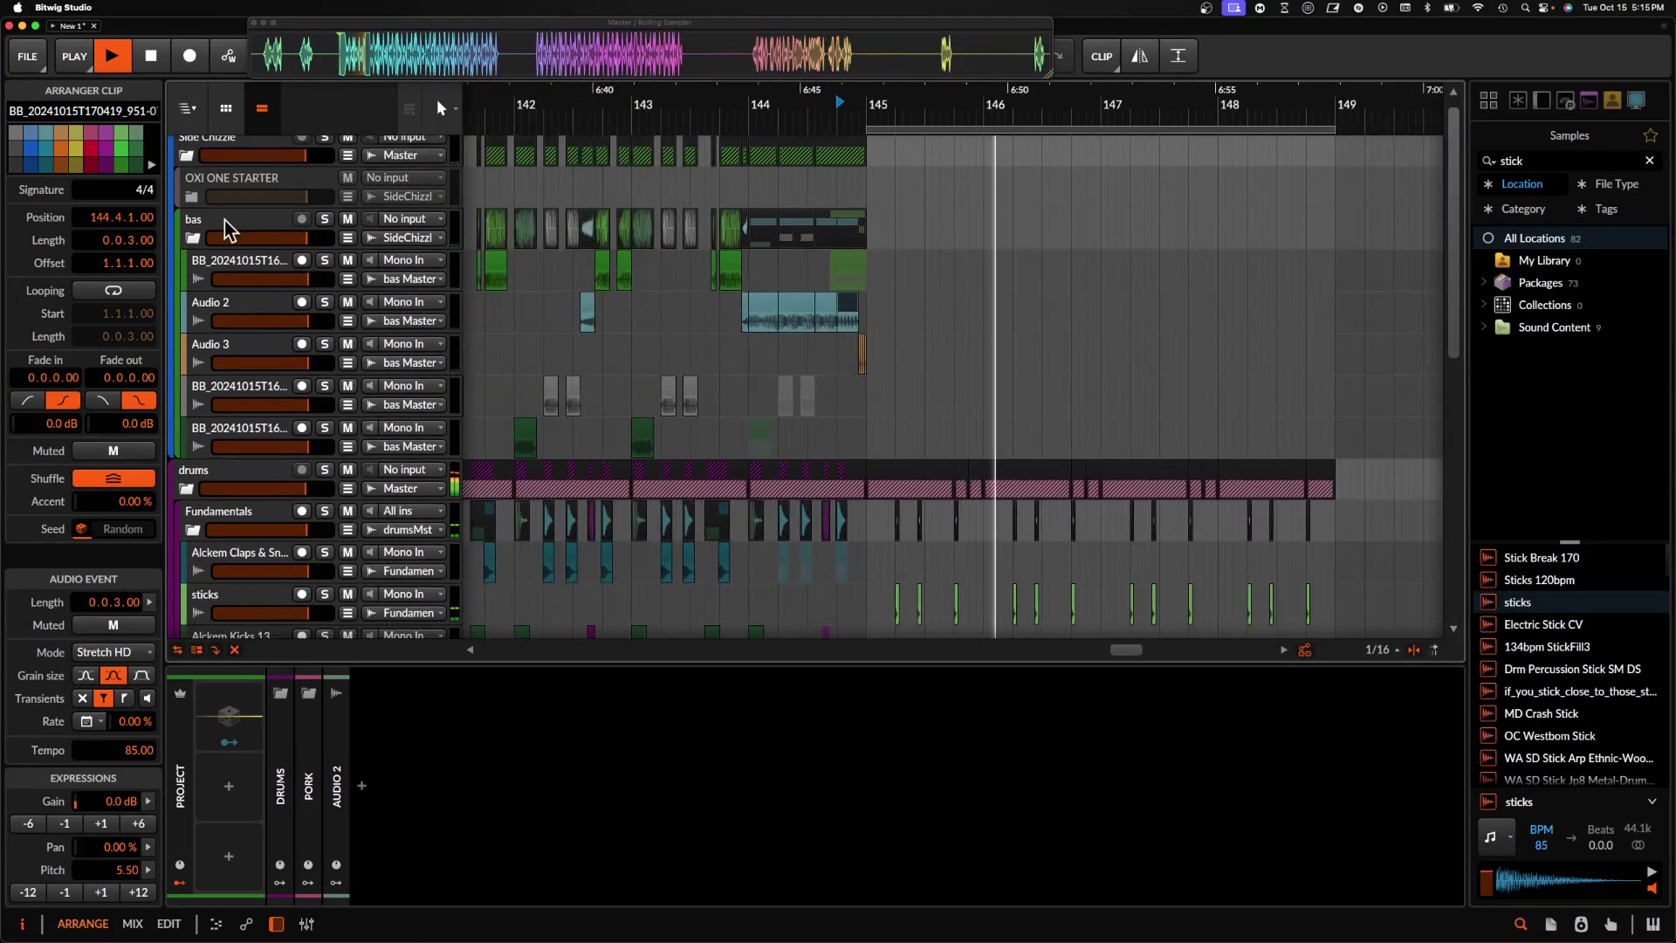
# - Collapse the bas group and add an instrument track below it inside Side Chizzle
pyautogui.click(192, 237)
pyautogui.click(230, 230)
pyautogui.press('super+t')
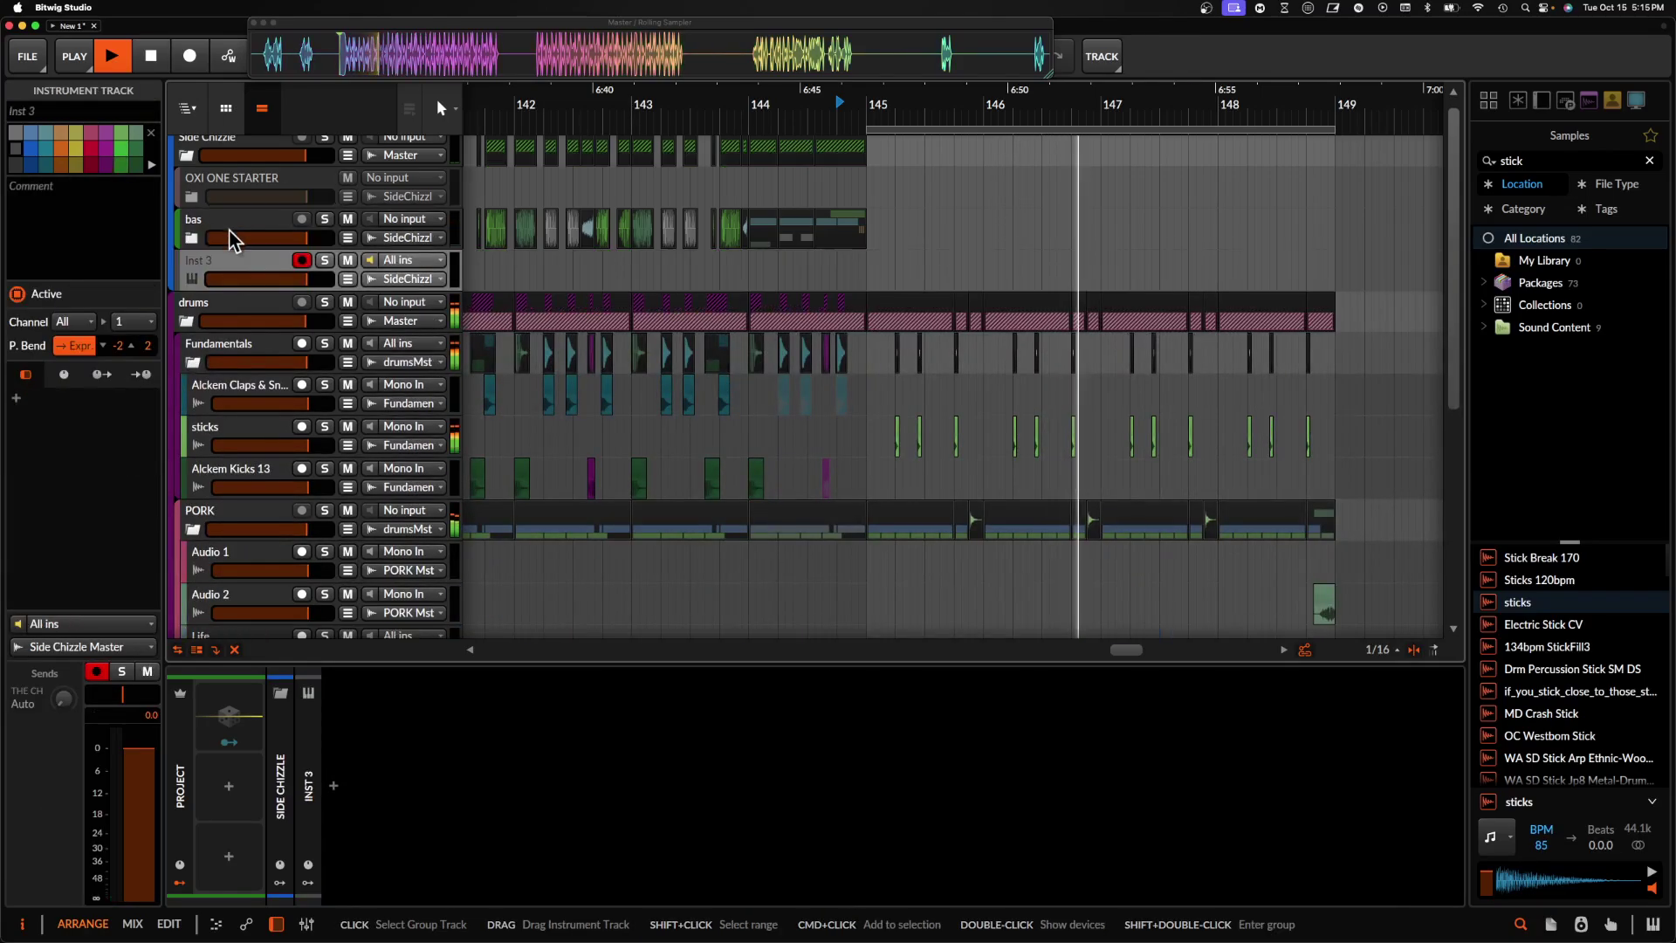
pyautogui.press('space')
# - Play the GRAVE KEEPER patch on the second Phase Plant track while trying the OS C V GRAN macro, and close the plugin window
pyautogui.scroll(-5, 236, 303)
pyautogui.click(239, 486)
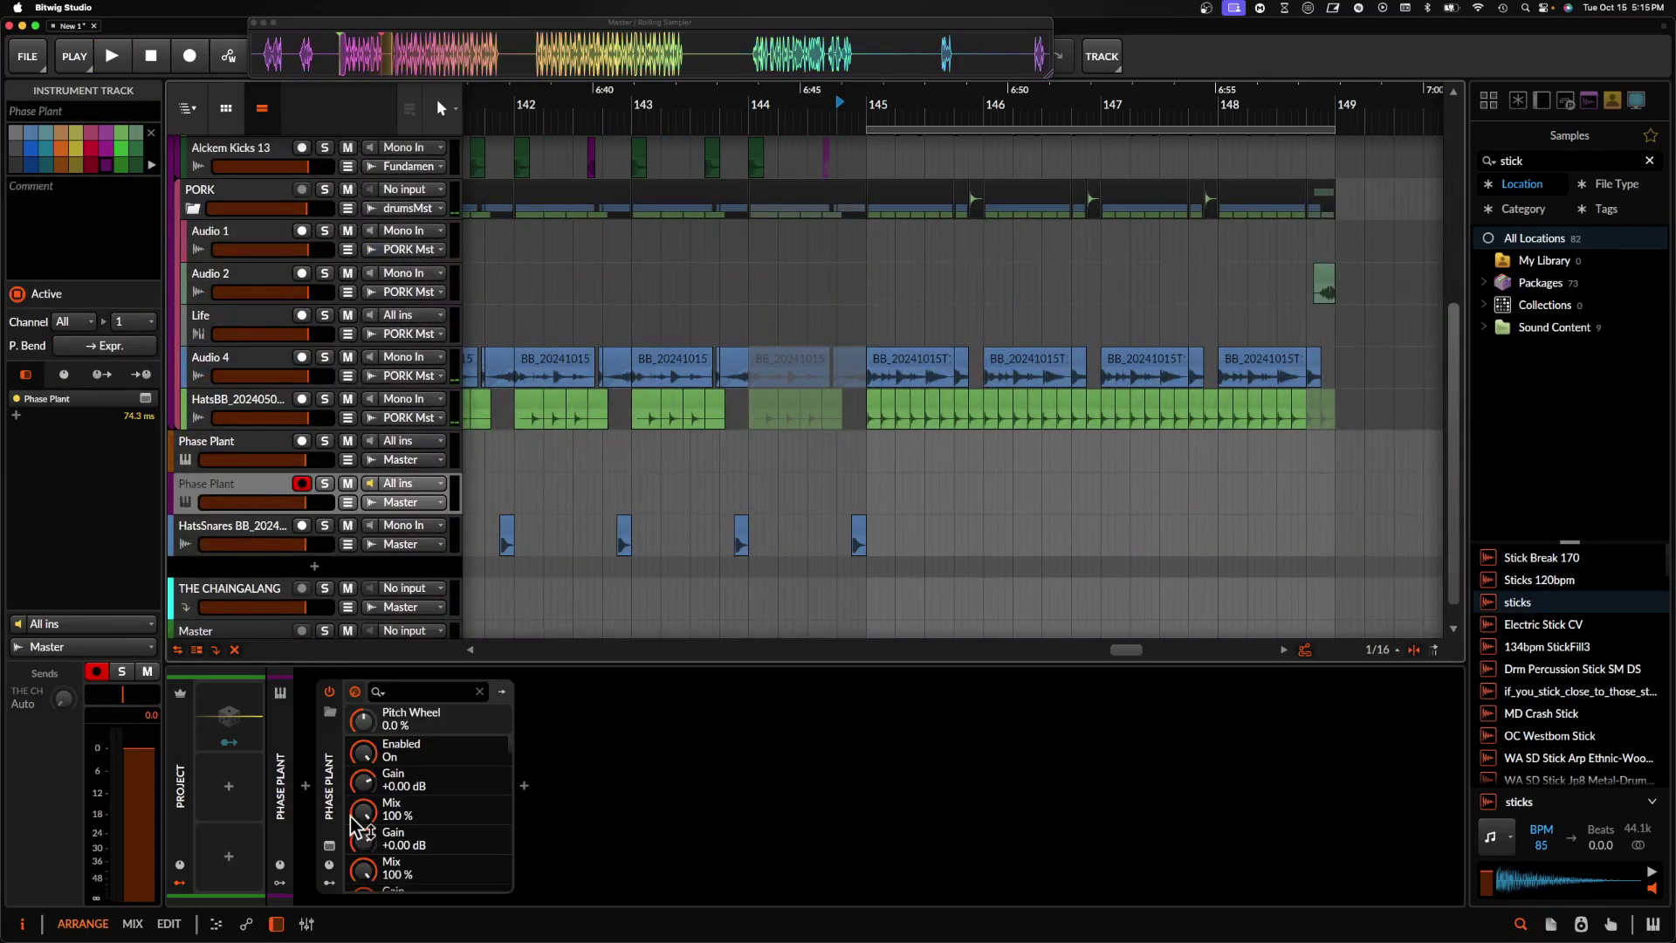
pyautogui.click(329, 846)
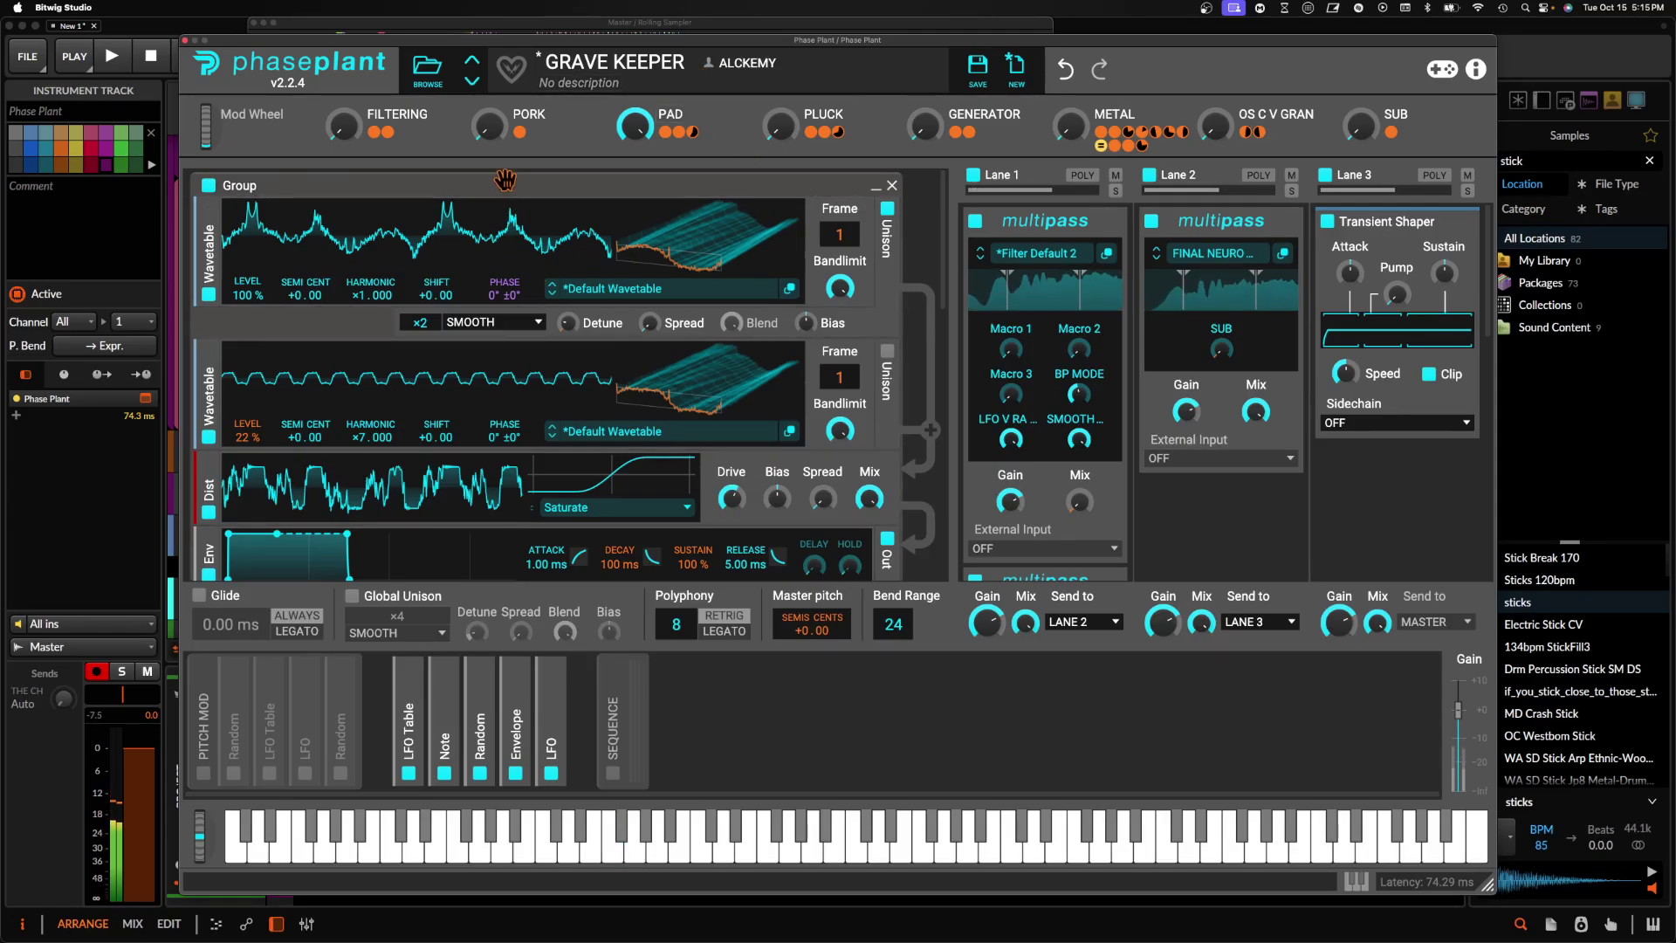
pyautogui.doubleClick(996, 109)
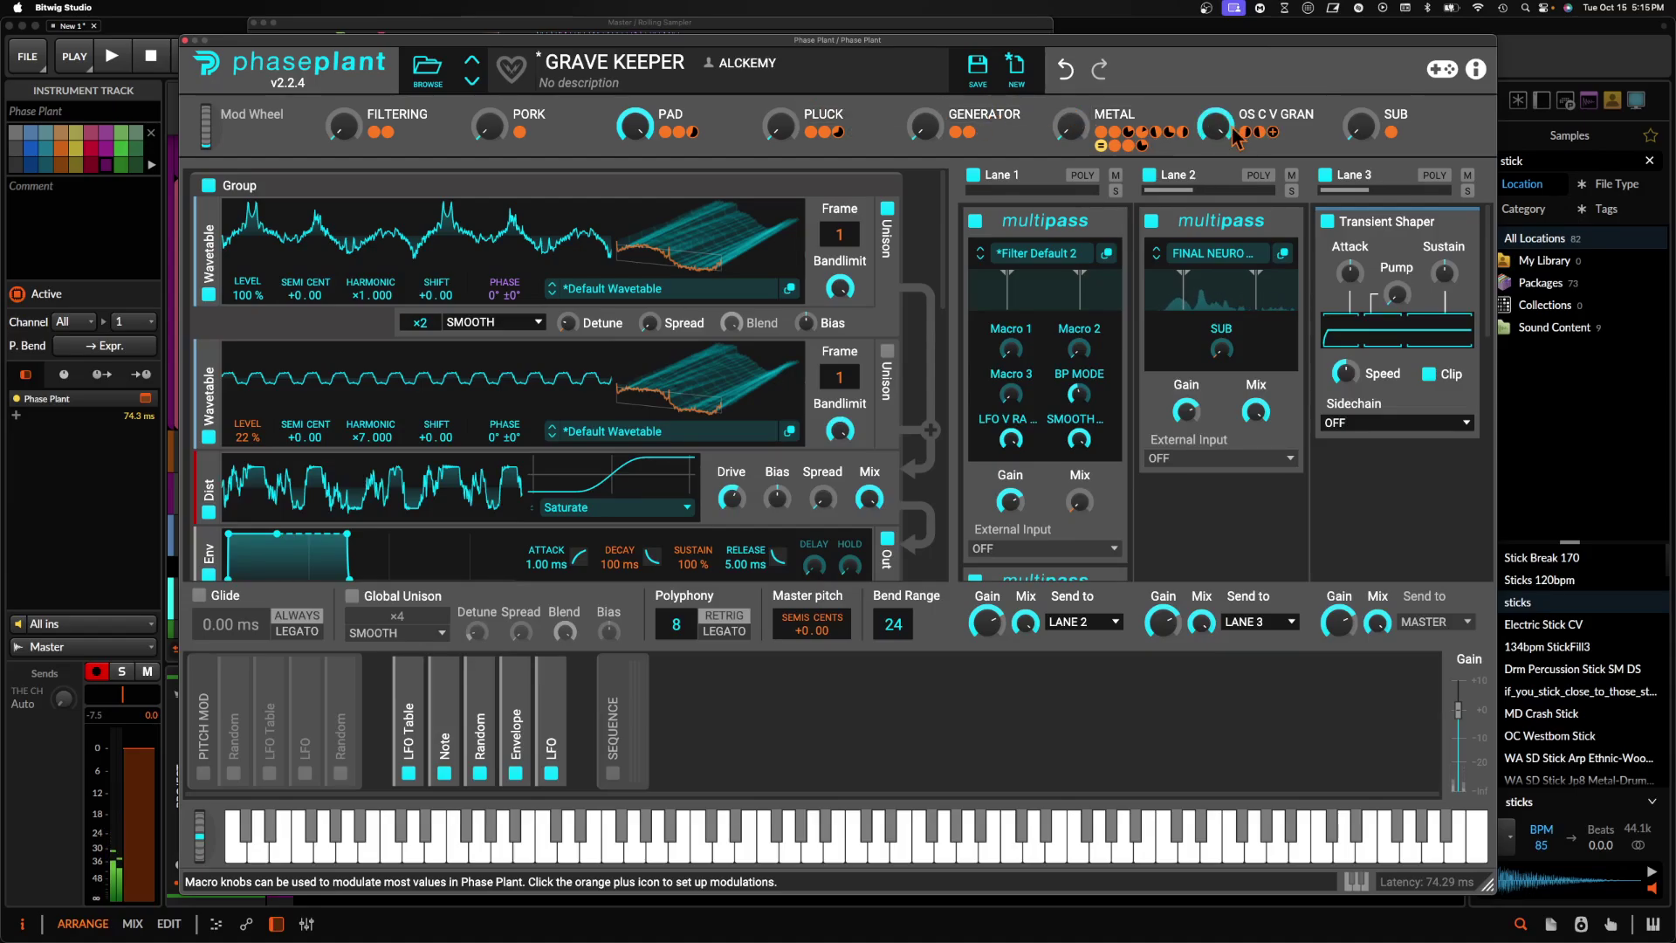
pyautogui.scroll(-6, 621, 323)
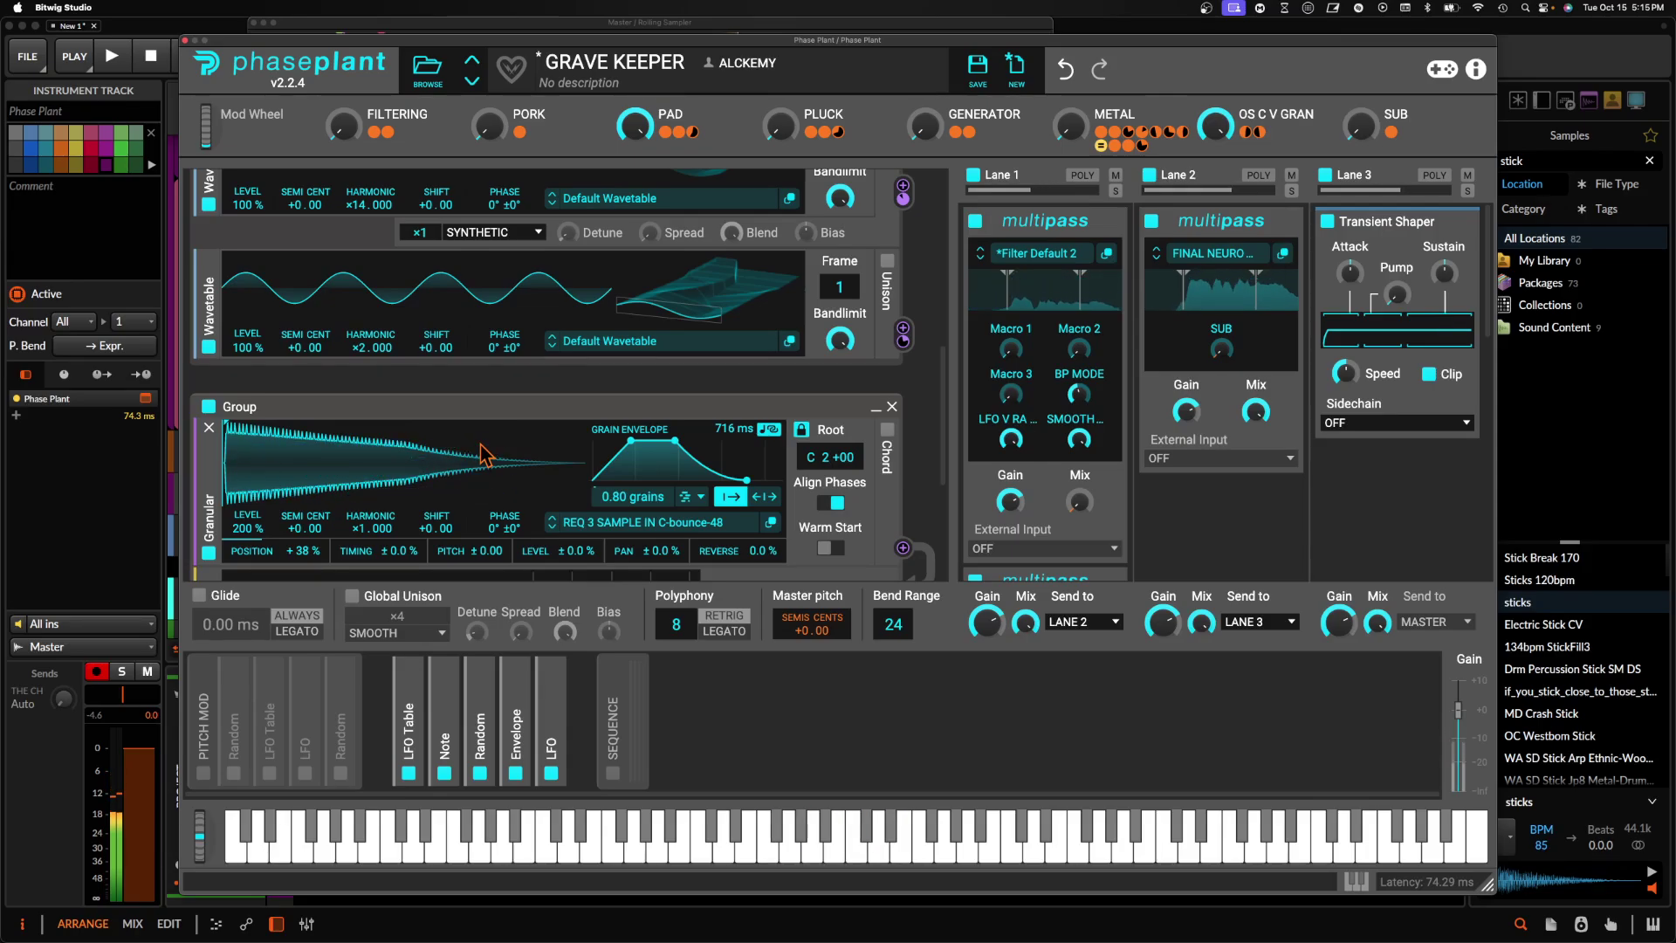
pyautogui.scroll(10, 486, 454)
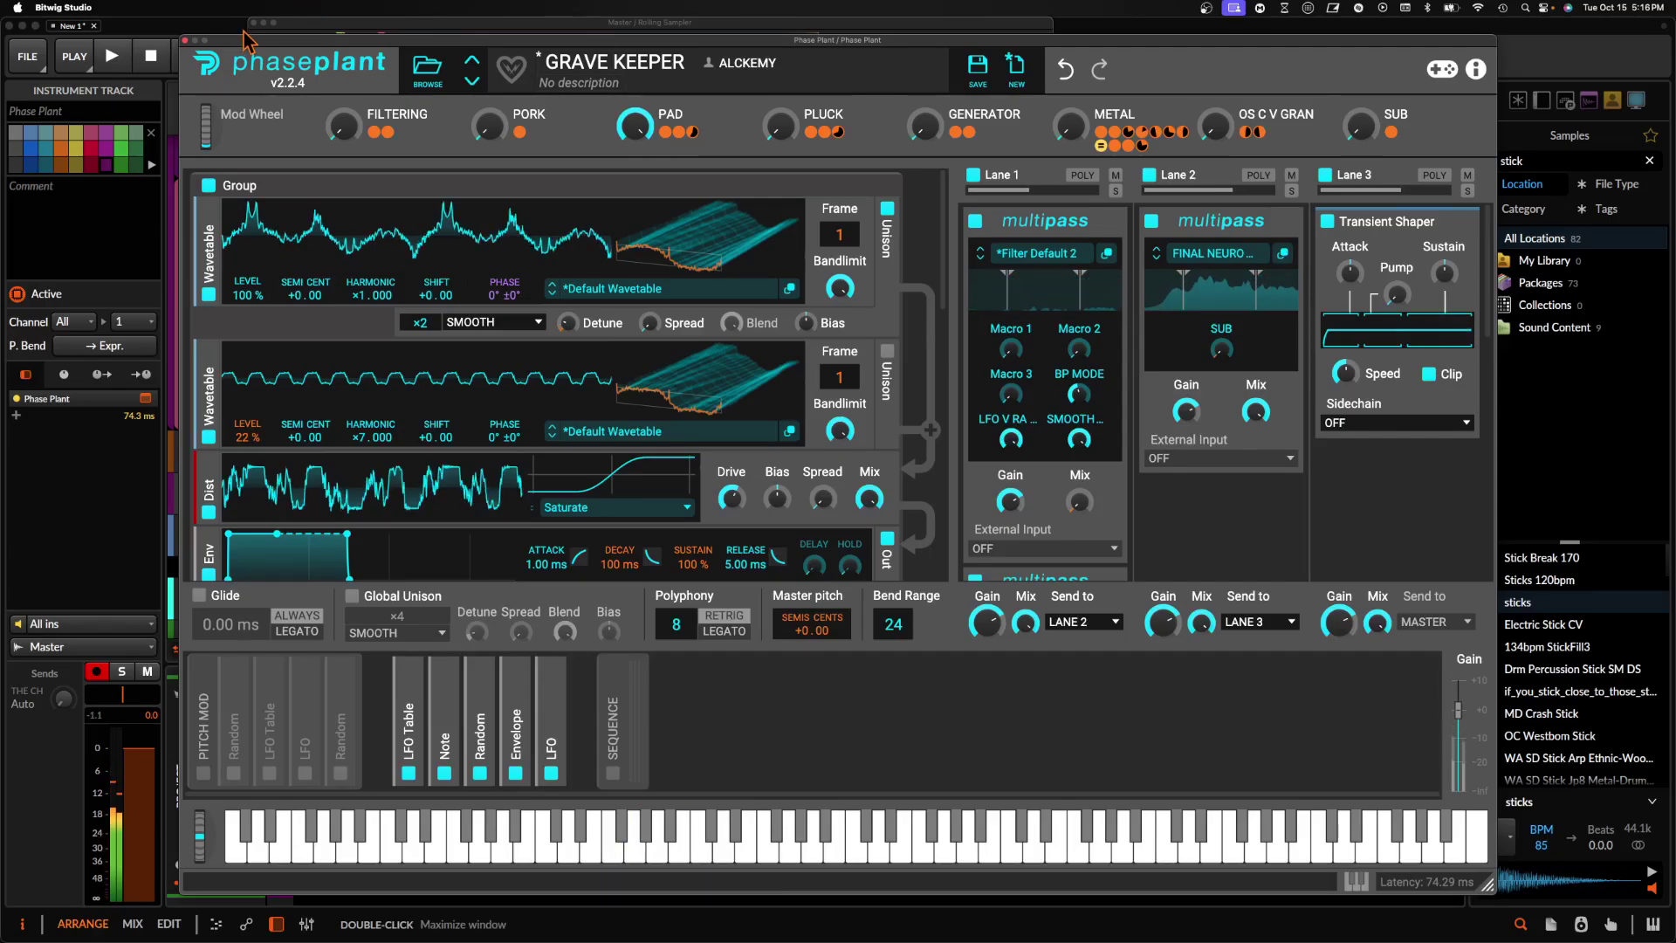
pyautogui.click(185, 40)
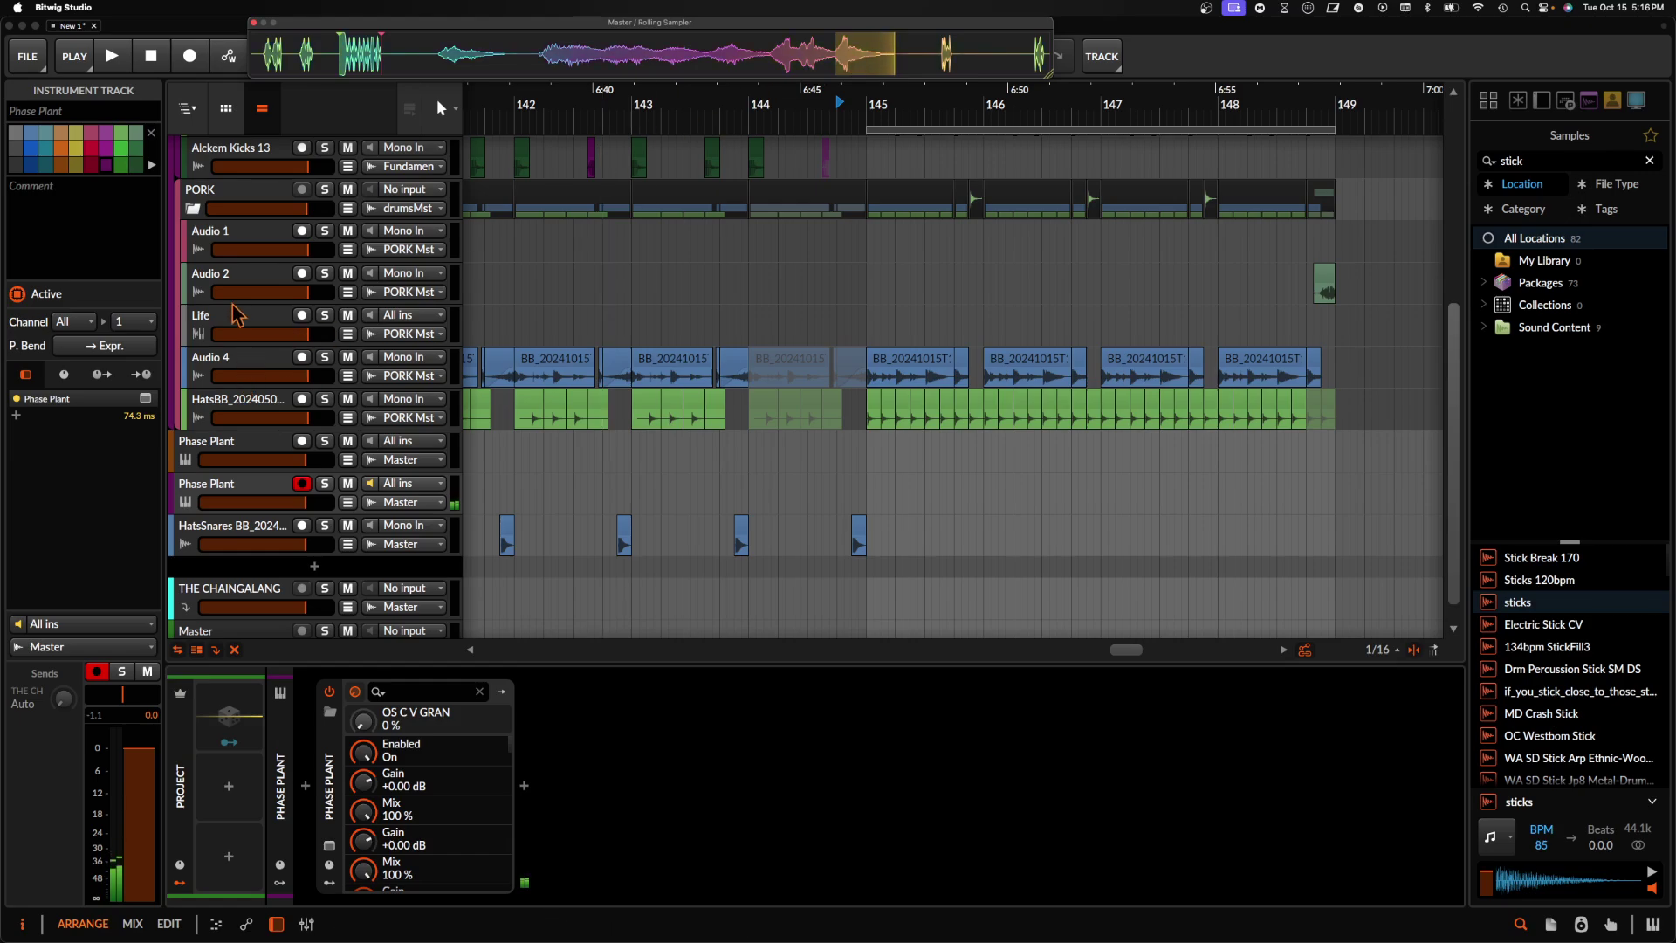
# - Collapse the PORK group and place the Rolling Sampler capture at bar 145 on a new audio track below Inst 3
pyautogui.click(193, 209)
pyautogui.click(248, 265)
pyautogui.press('super+t')
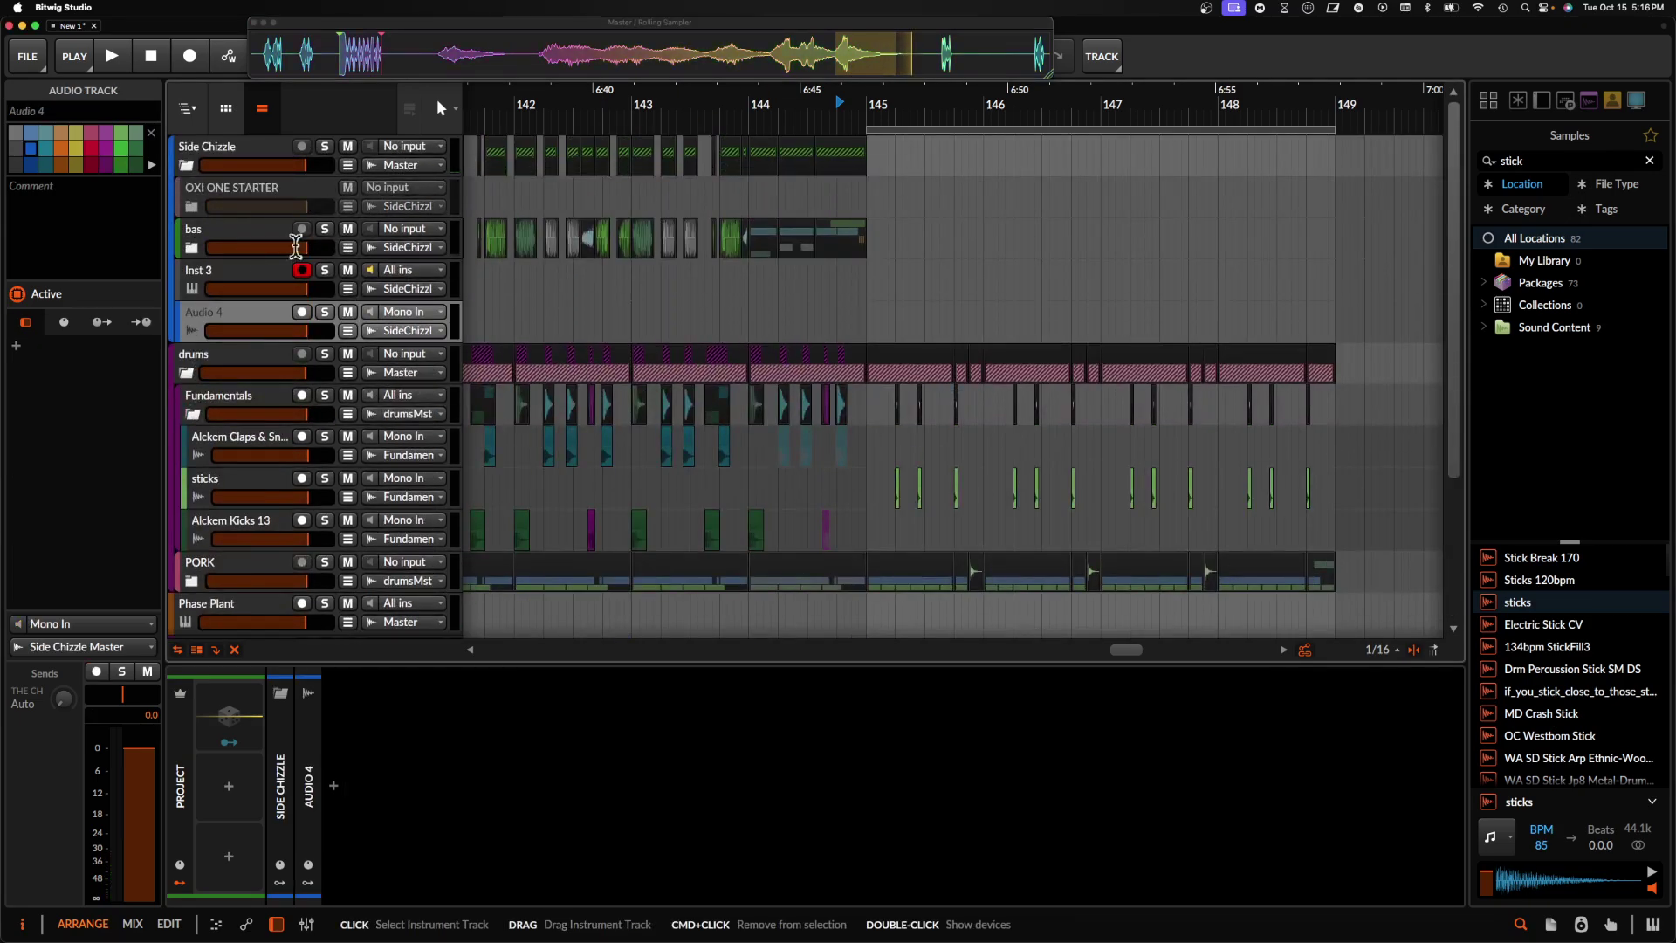
pyautogui.moveTo(847, 49); pyautogui.dragTo(869, 329)
pyautogui.click(720, 295)
pyautogui.scroll(3, 721, 295)
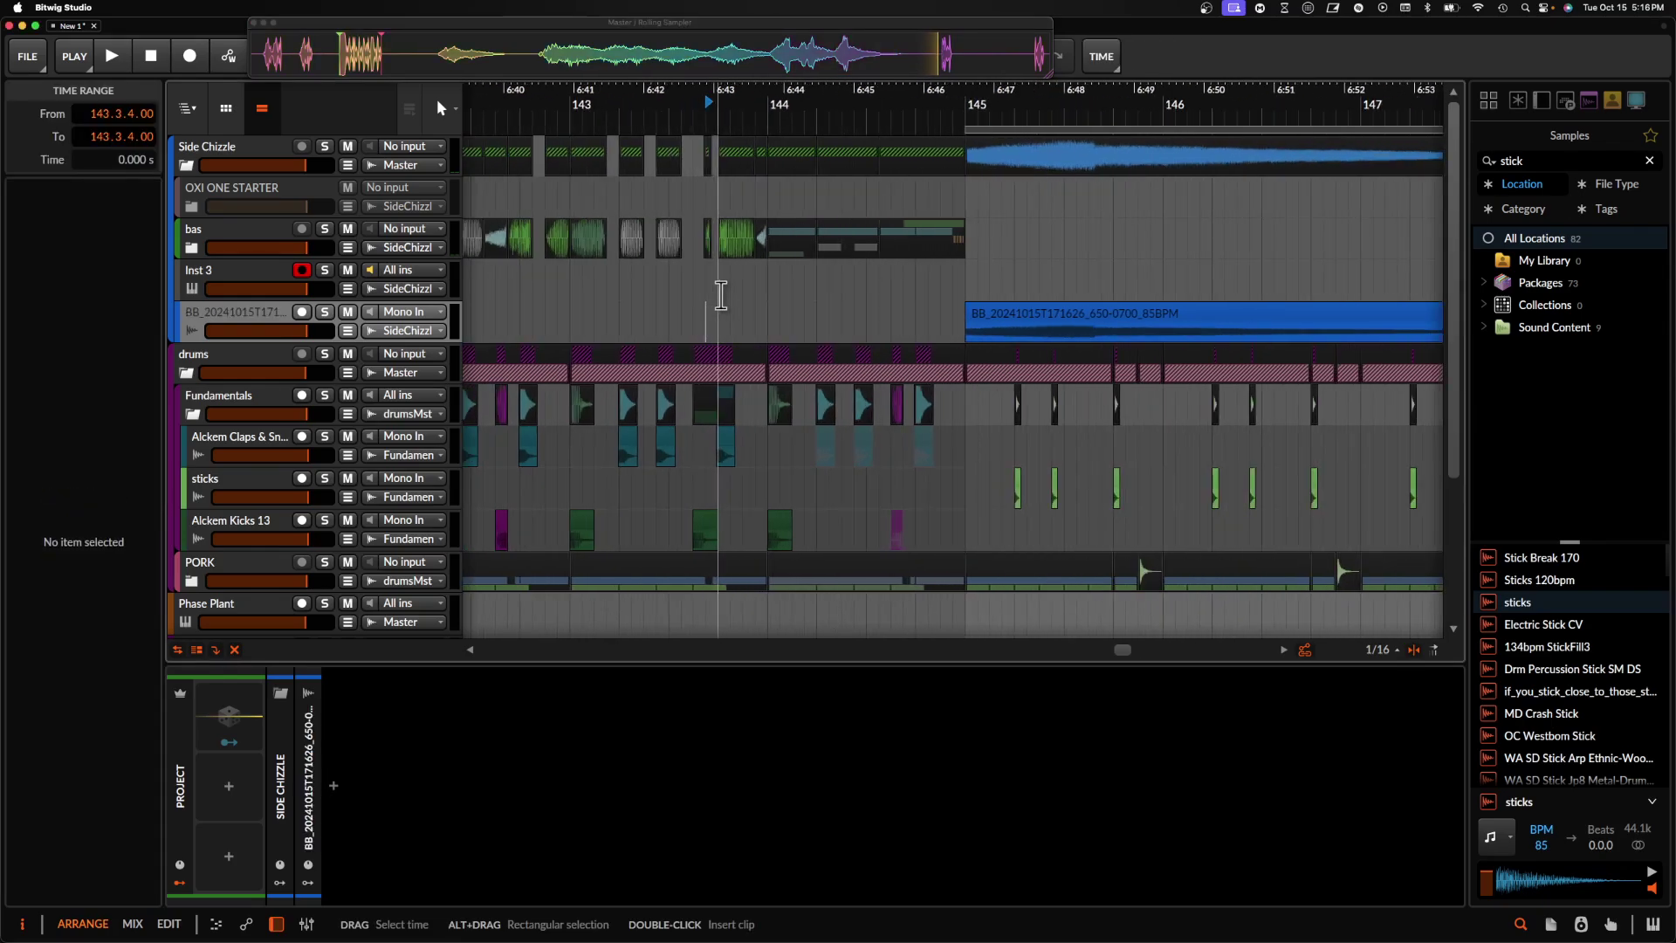
# - Insert Filter+ on the captured synth track with the cutoff at 565 Hz and the drive at 0.0 dB
pyautogui.click(249, 318)
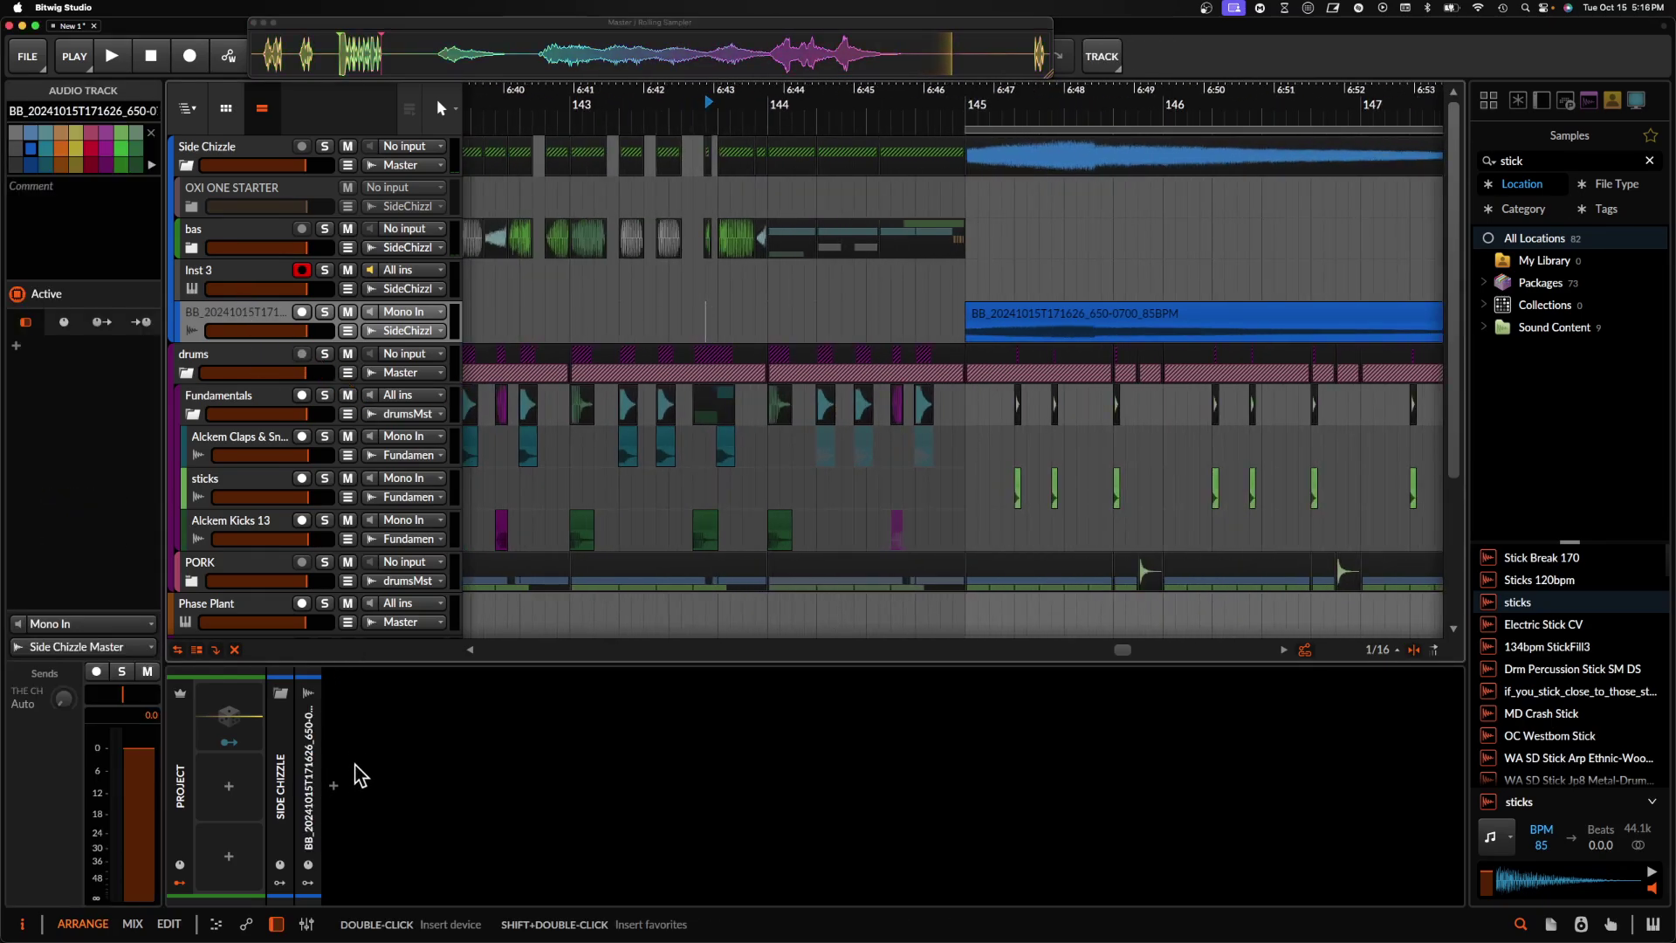
pyautogui.click(340, 788)
pyautogui.write('FILTER')
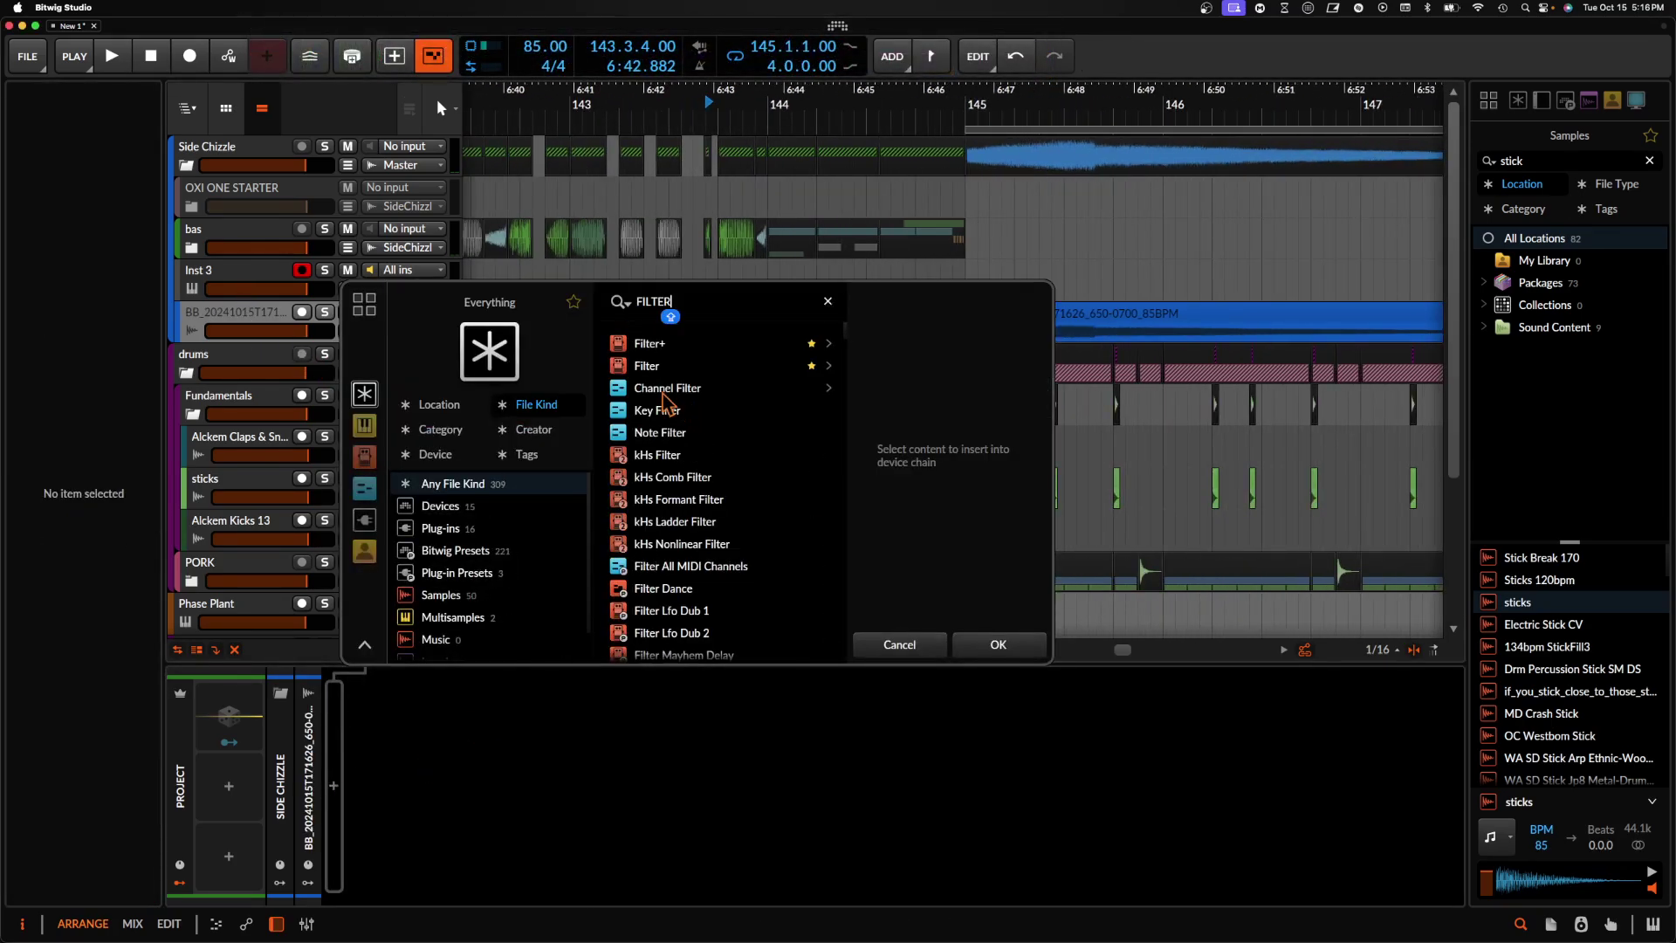
pyautogui.click(649, 343)
pyautogui.click(995, 646)
pyautogui.moveTo(507, 782); pyautogui.dragTo(507, 820)
pyautogui.moveTo(646, 768); pyautogui.dragTo(646, 856)
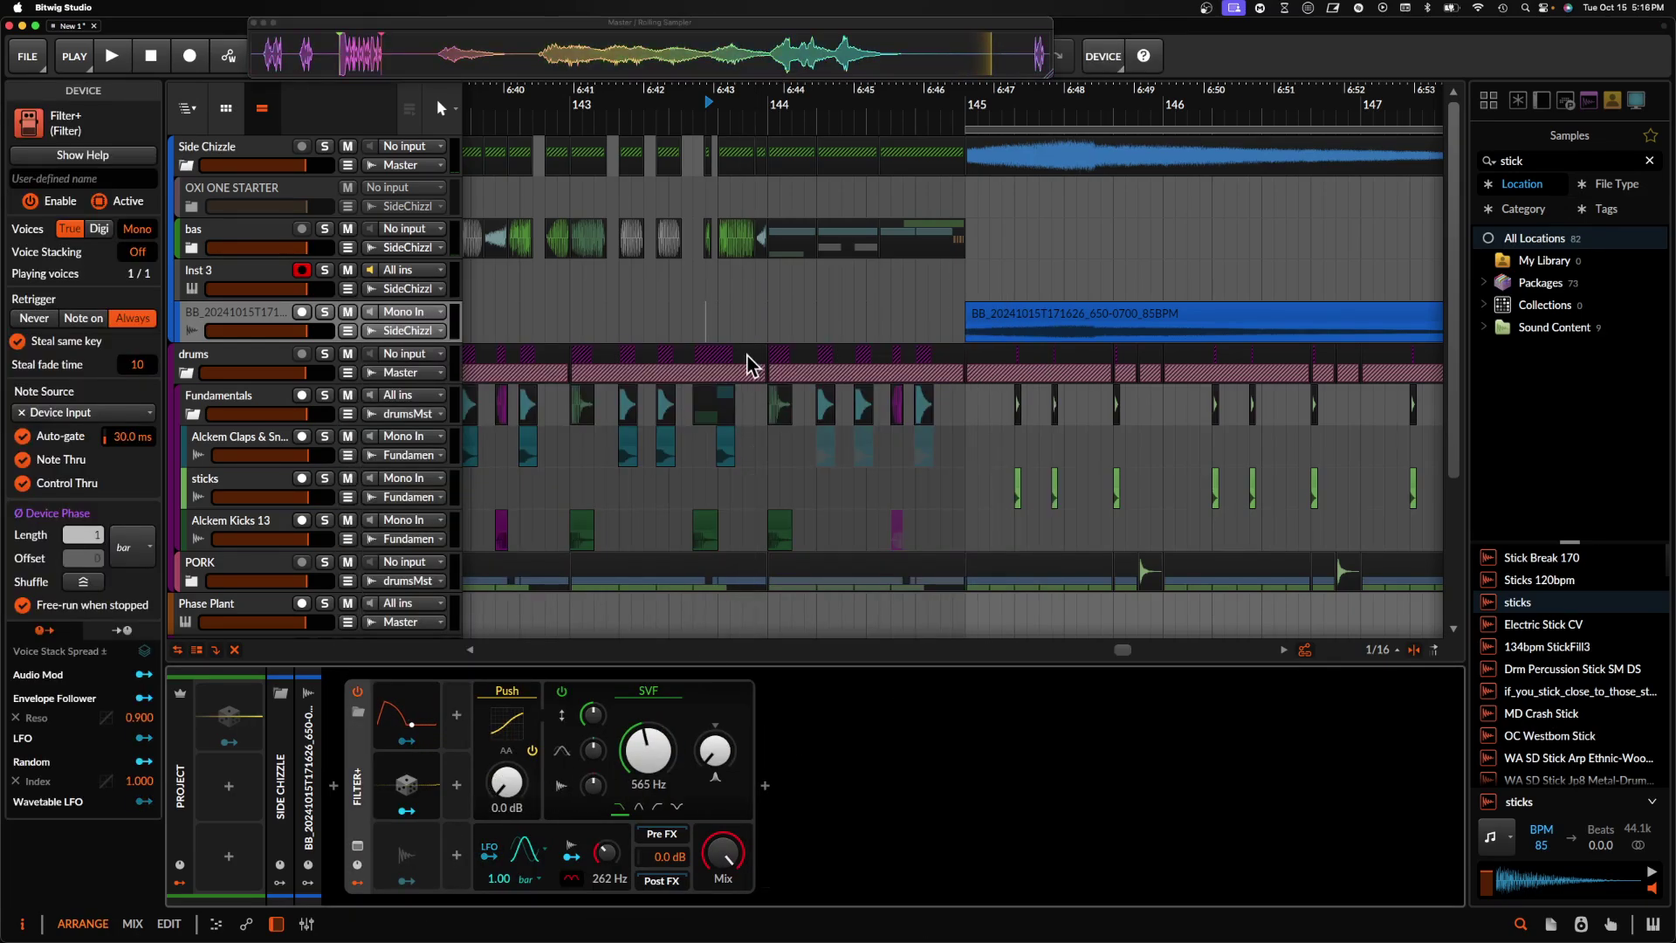
# - Play from 143.4.3 and trim the captured synth clip to two bars, from bar 145 to bar 147
pyautogui.click(750, 364)
pyautogui.press('space')
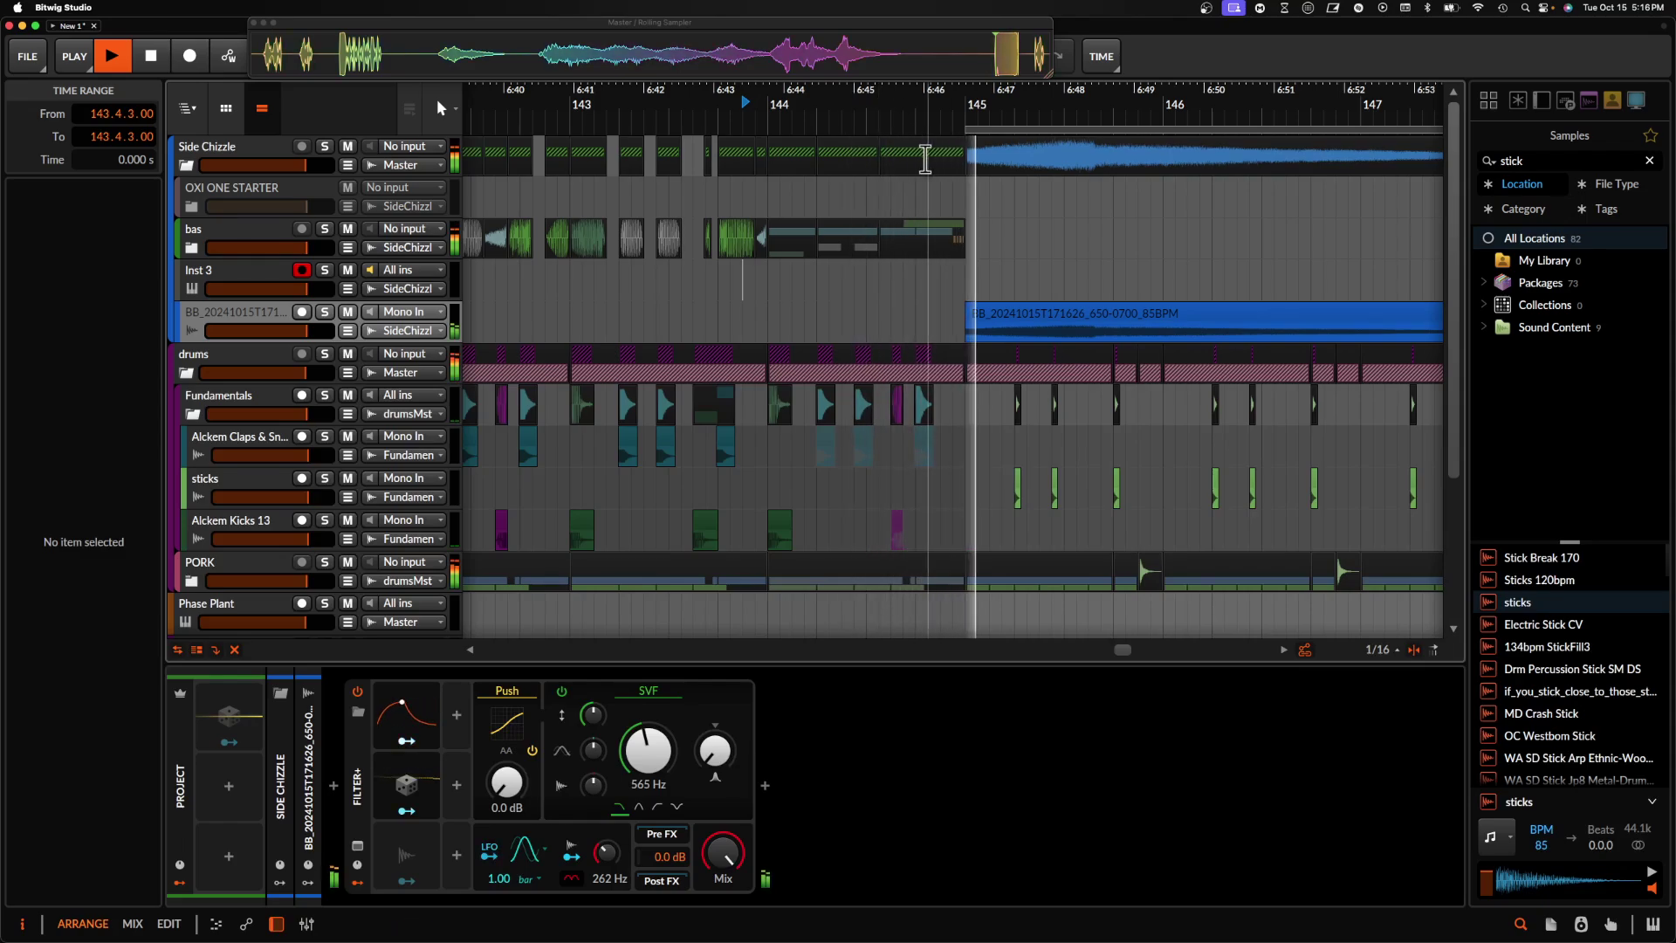
pyautogui.moveTo(1226, 120); pyautogui.dragTo(1231, 111)
pyautogui.moveTo(1426, 116); pyautogui.dragTo(1319, 116)
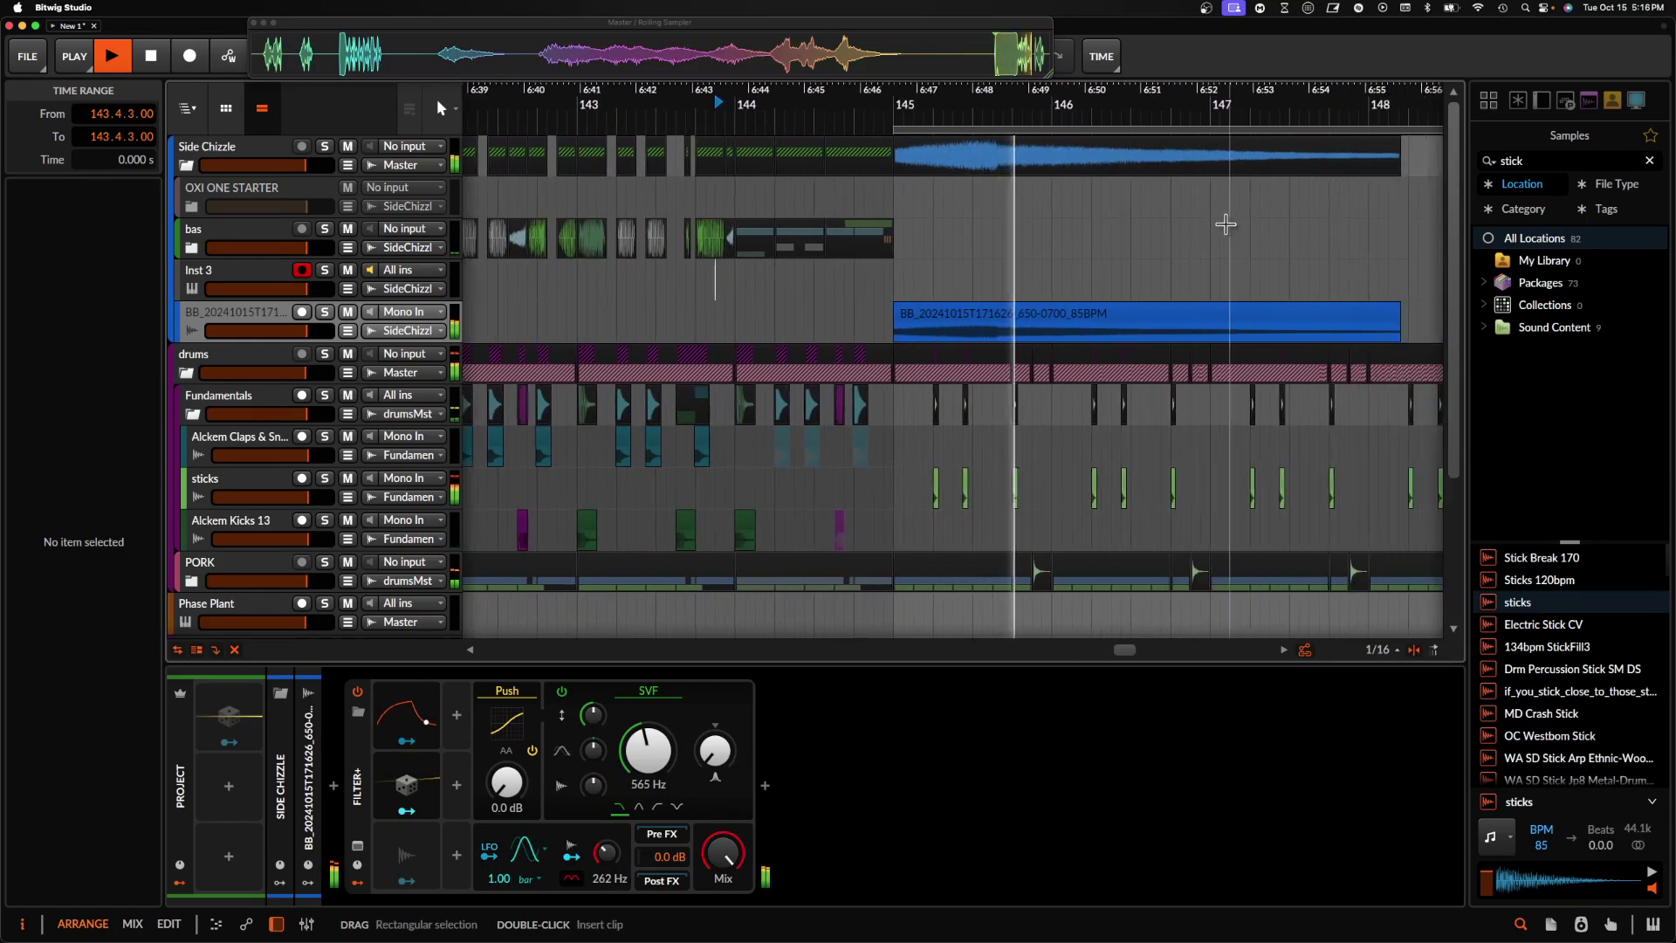
pyautogui.moveTo(1278, 318); pyautogui.dragTo(1085, 311)
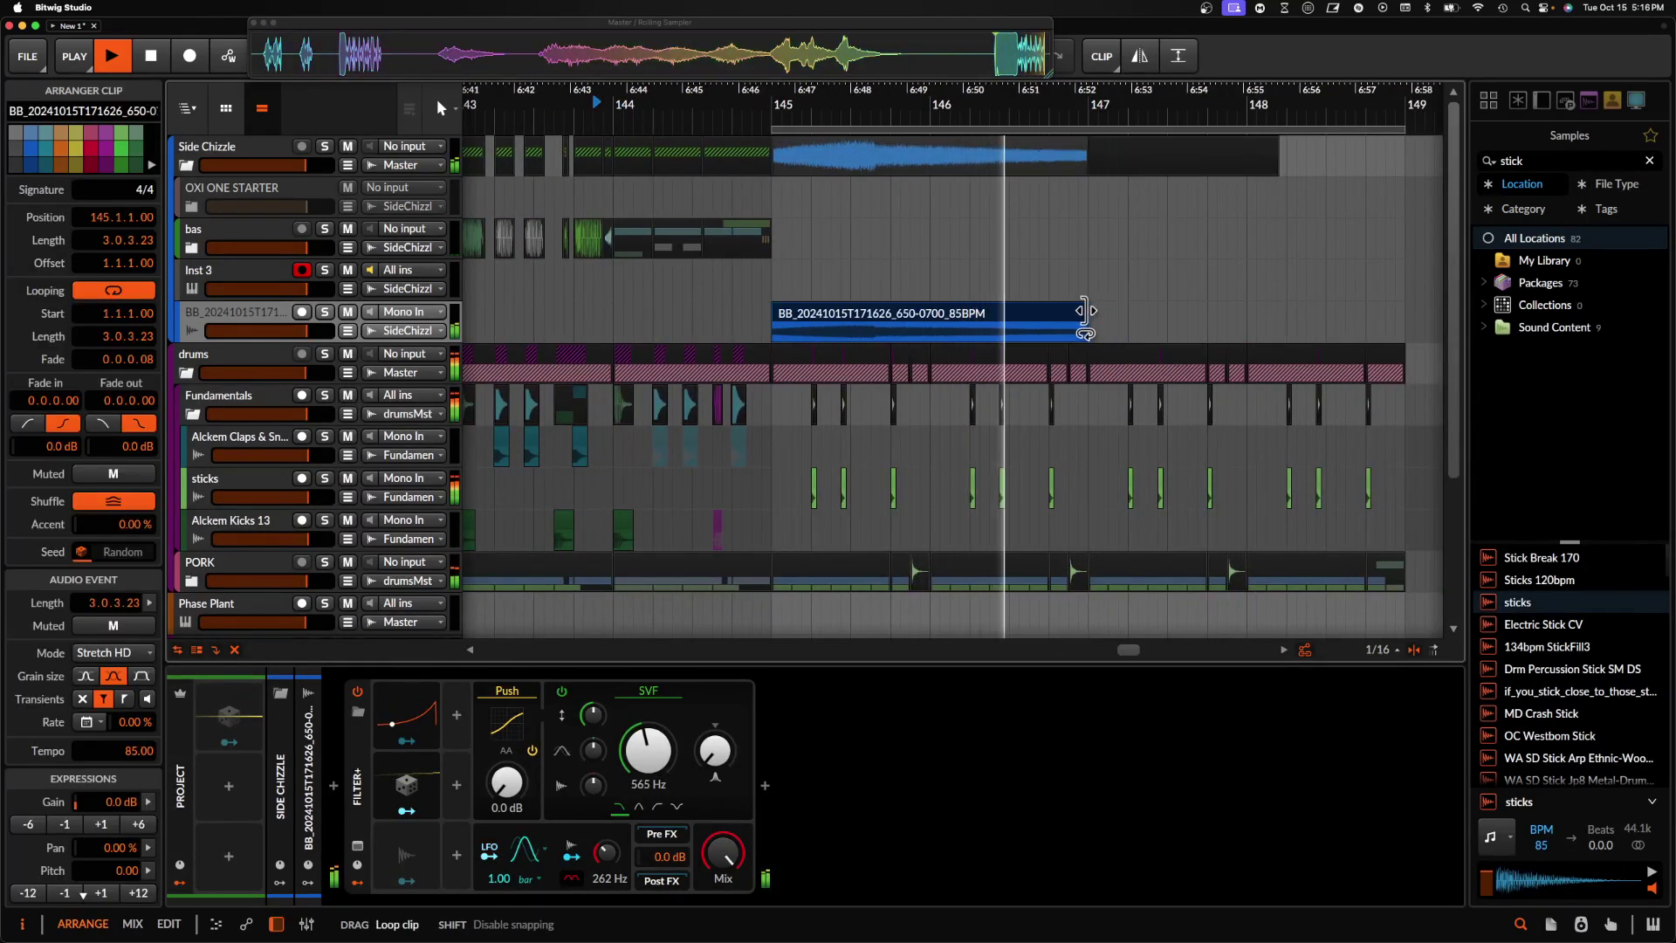
# - Duplicate the two-bar synth clip to bar 147 and set the copy's pitch to 1.00
pyautogui.press('super+d')
pyautogui.click(102, 892)
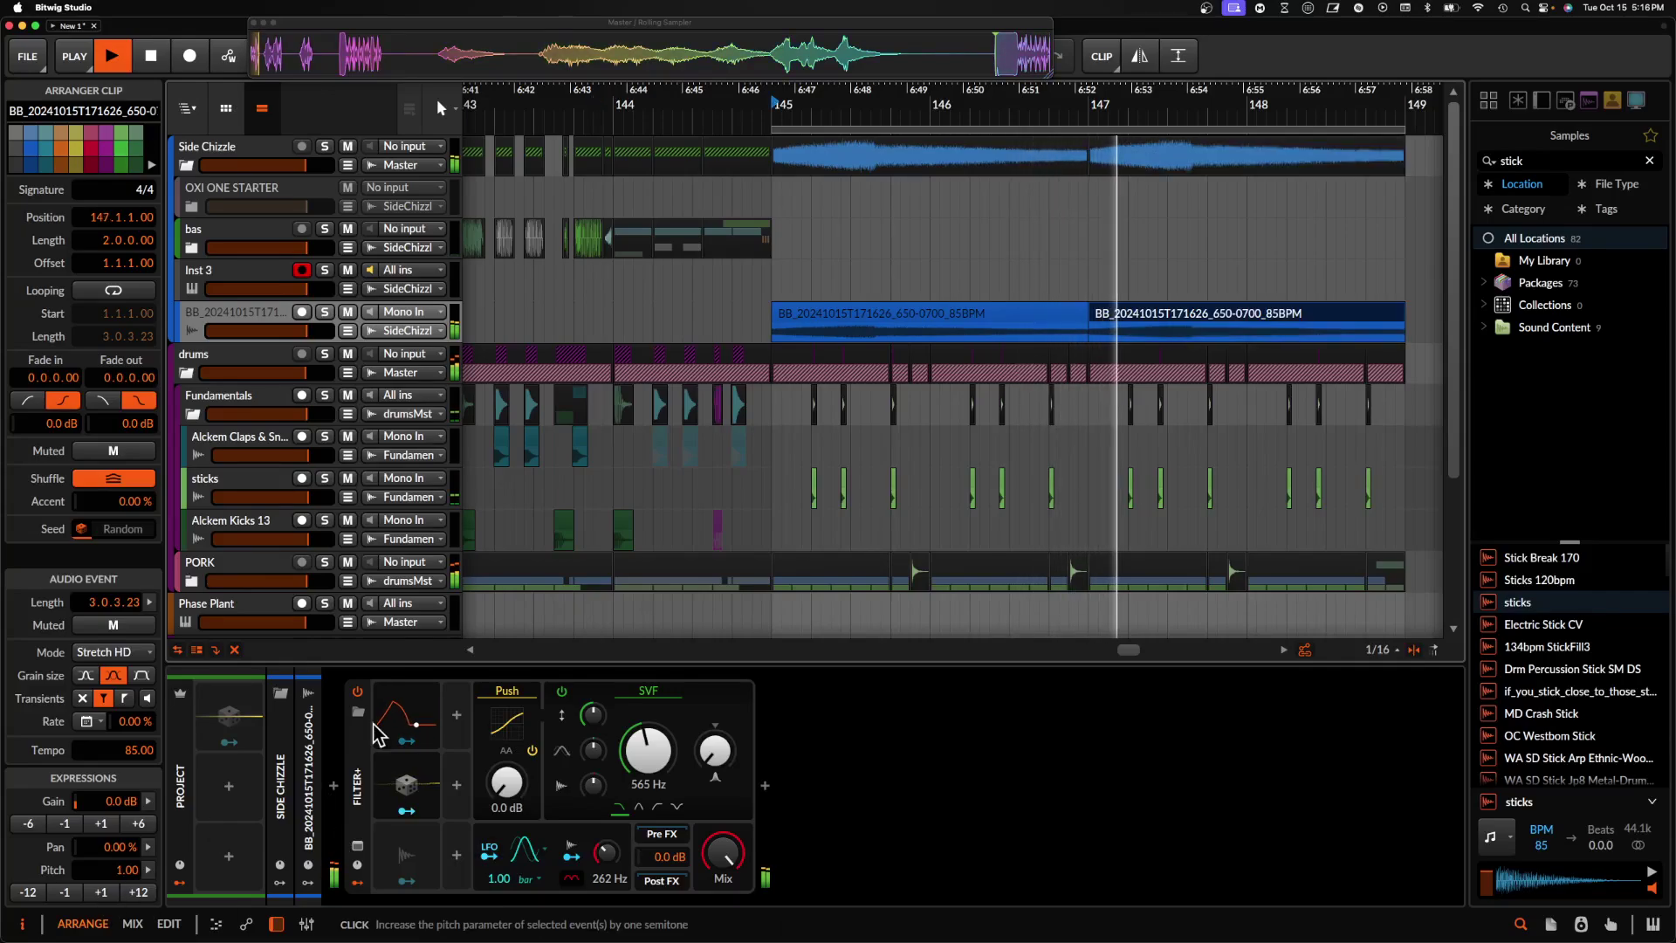
pyautogui.scroll(-2, 771, 314)
pyautogui.click(761, 330)
# - Duplicate bars 145 to 149 across all section tracks to bar 149 and extend the loop region to eight bars
pyautogui.scroll(-2, 698, 218)
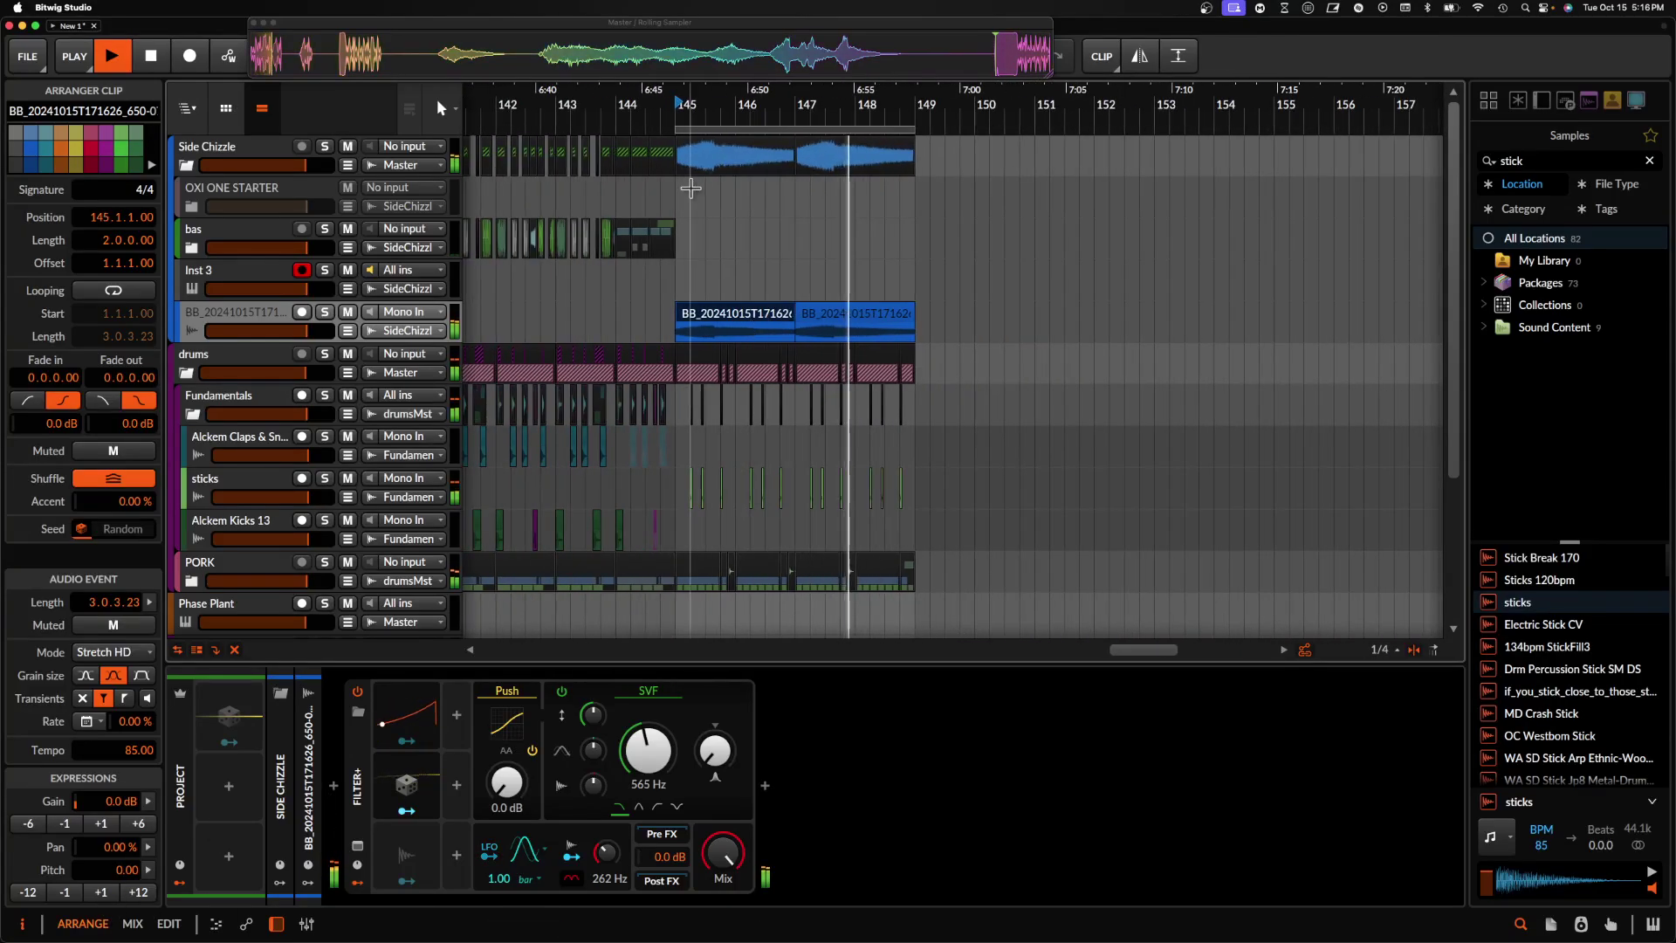
pyautogui.moveTo(690, 189); pyautogui.dragTo(916, 563)
pyautogui.press('super+d')
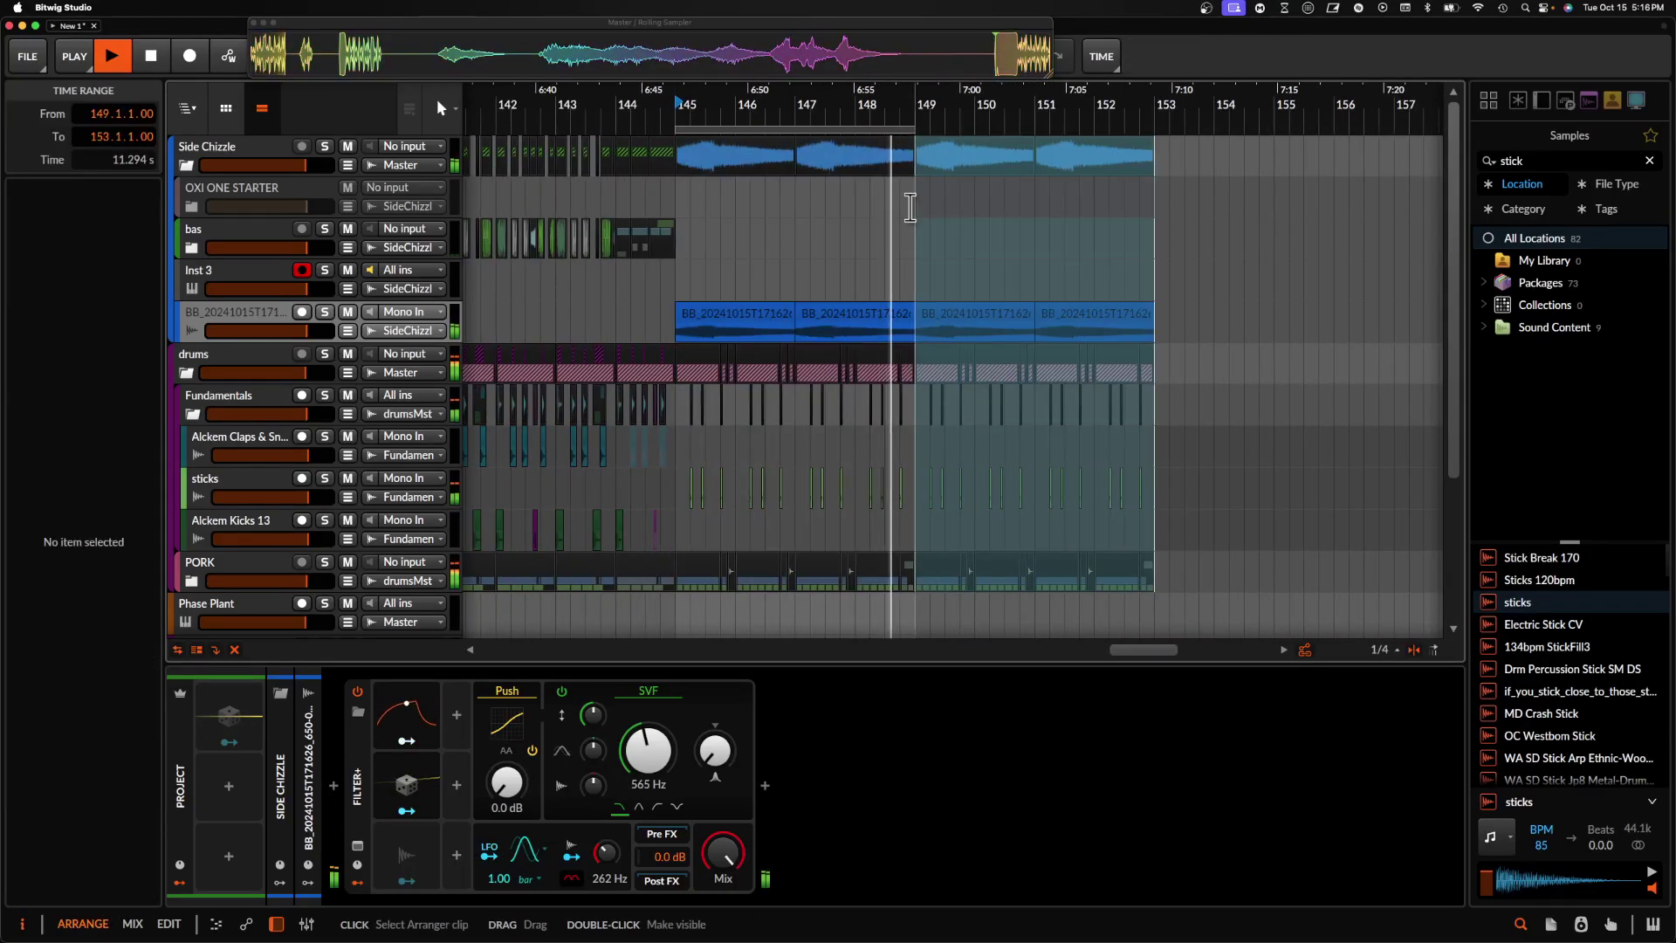
pyautogui.moveTo(910, 130); pyautogui.dragTo(1155, 130)
# - Expand the PORK group and mute the short Audio 2 clip at 148.4.2
pyautogui.scroll(-3, 940, 329)
pyautogui.scroll(3, 939, 337)
pyautogui.scroll(1, 567, 484)
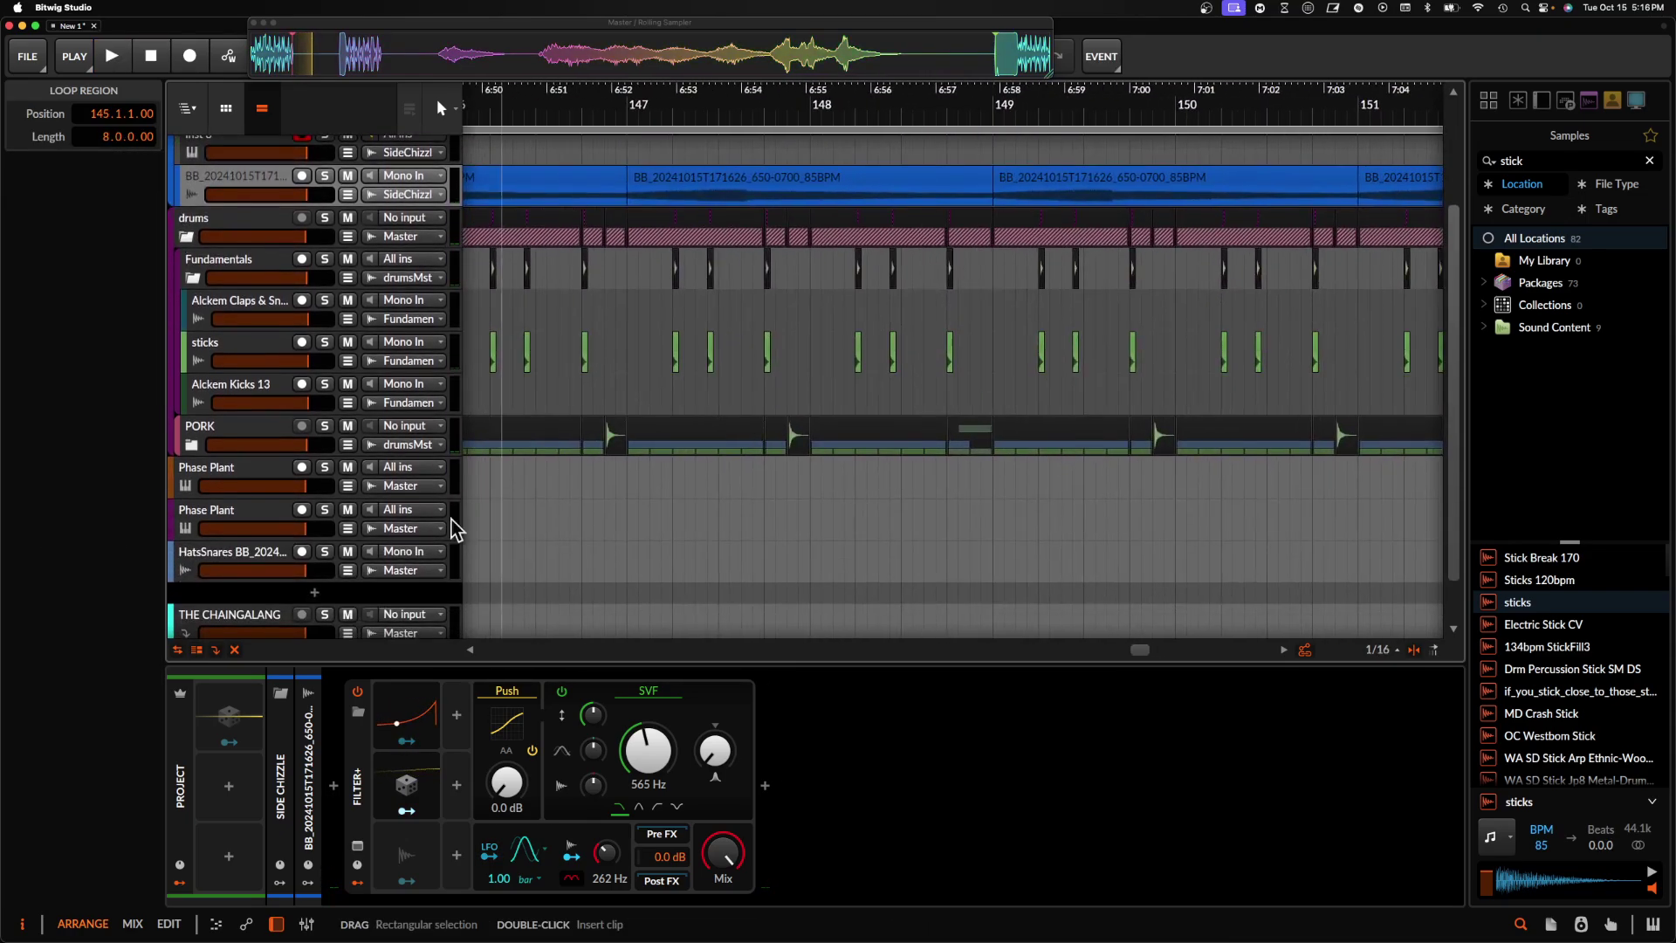
pyautogui.click(192, 445)
pyautogui.click(969, 514)
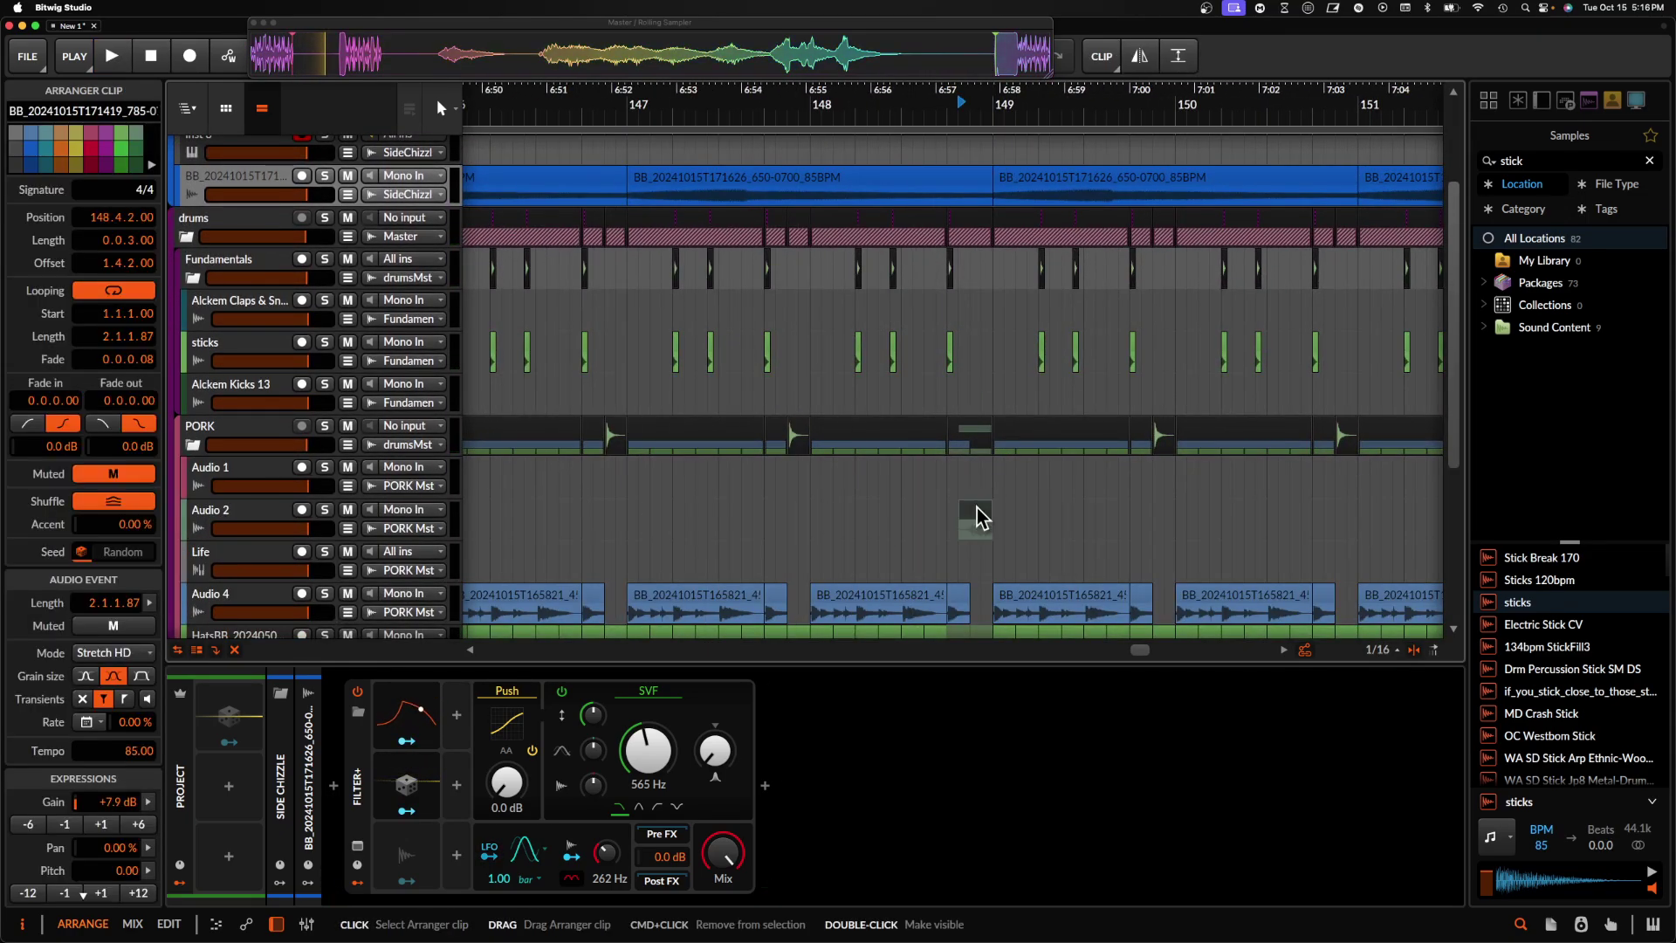
# - Listen to the eight-bar section and the transition into it from bar 143
pyautogui.scroll(-3, 978, 515)
pyautogui.click(578, 351)
pyautogui.press('space')
pyautogui.scroll(2, 602, 332)
pyautogui.scroll(-2, 627, 310)
pyautogui.click(682, 272)
pyautogui.click(544, 253)
pyautogui.press('space')
pyautogui.press('space')
pyautogui.press('space')
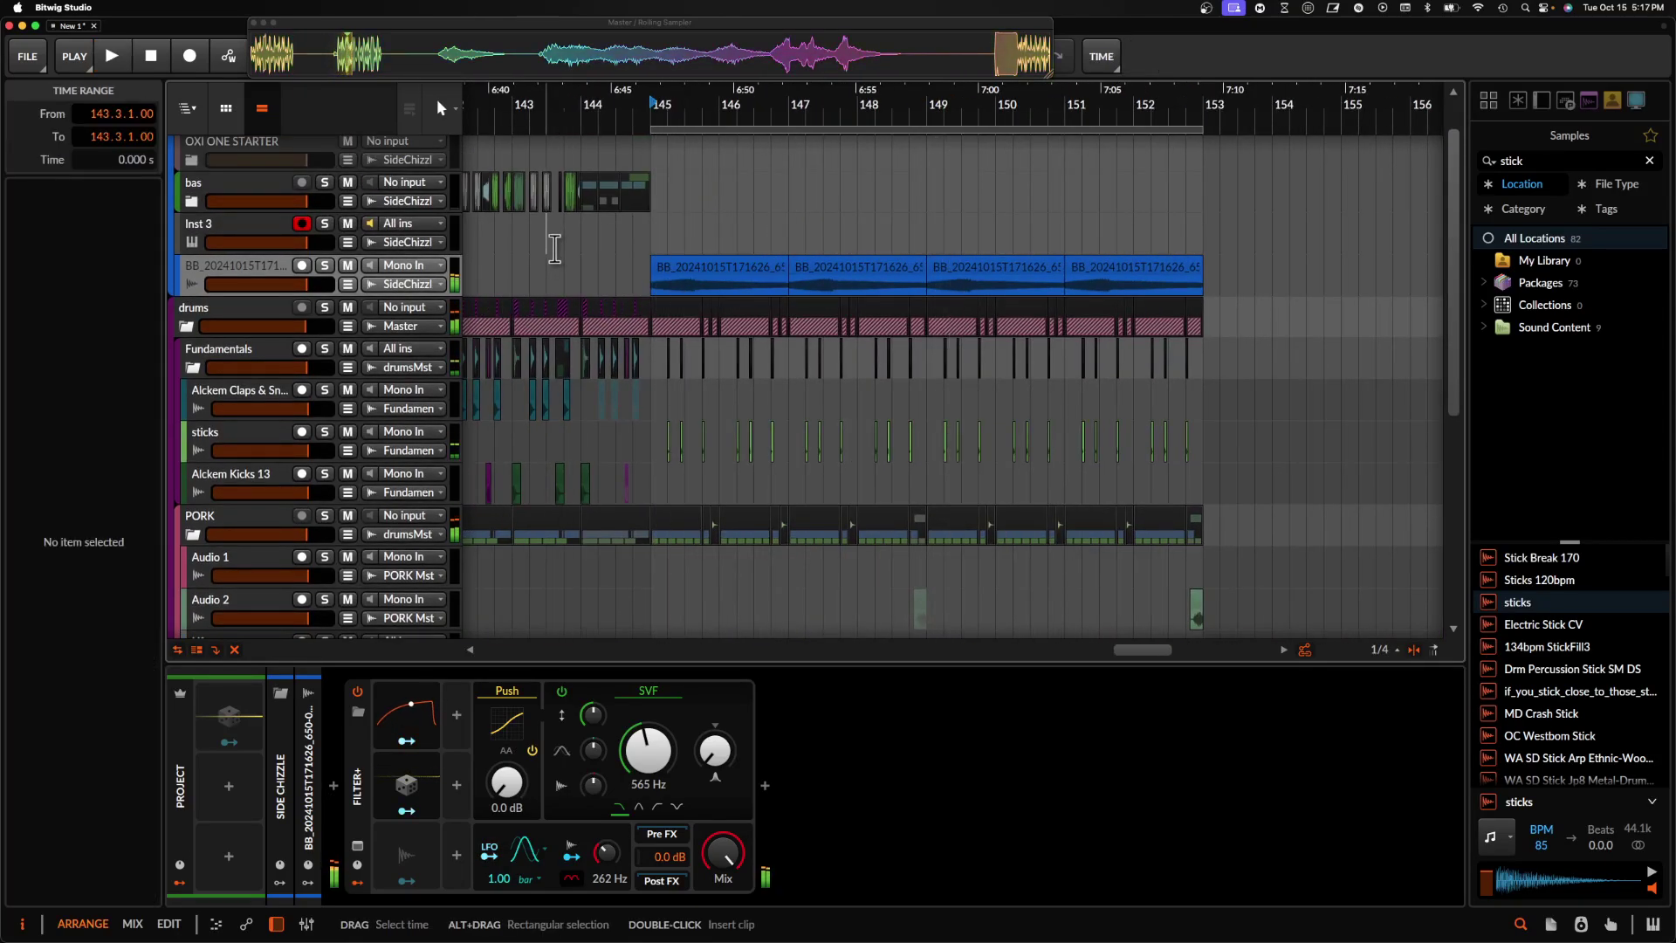
pyautogui.press('space')
pyautogui.click(553, 247)
pyautogui.press('space')
pyautogui.click(558, 248)
pyautogui.click(733, 267)
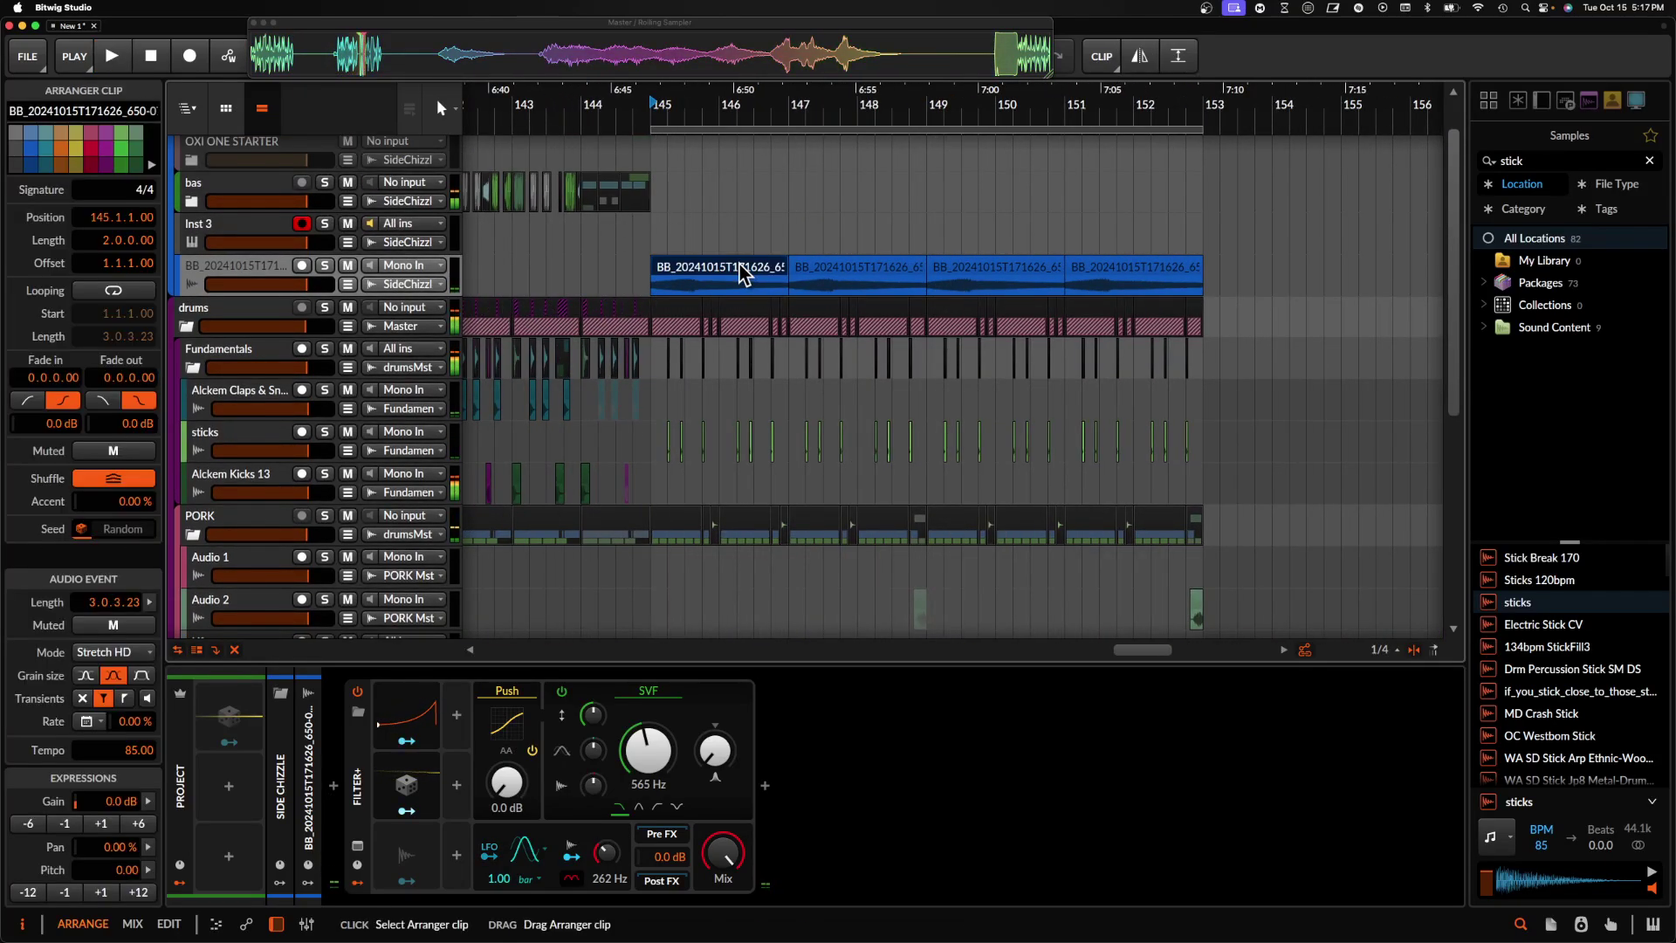
# - Recolour the synth clips at bars 147 and 151 grey
pyautogui.click(843, 270)
pyautogui.rightClick(1089, 276)
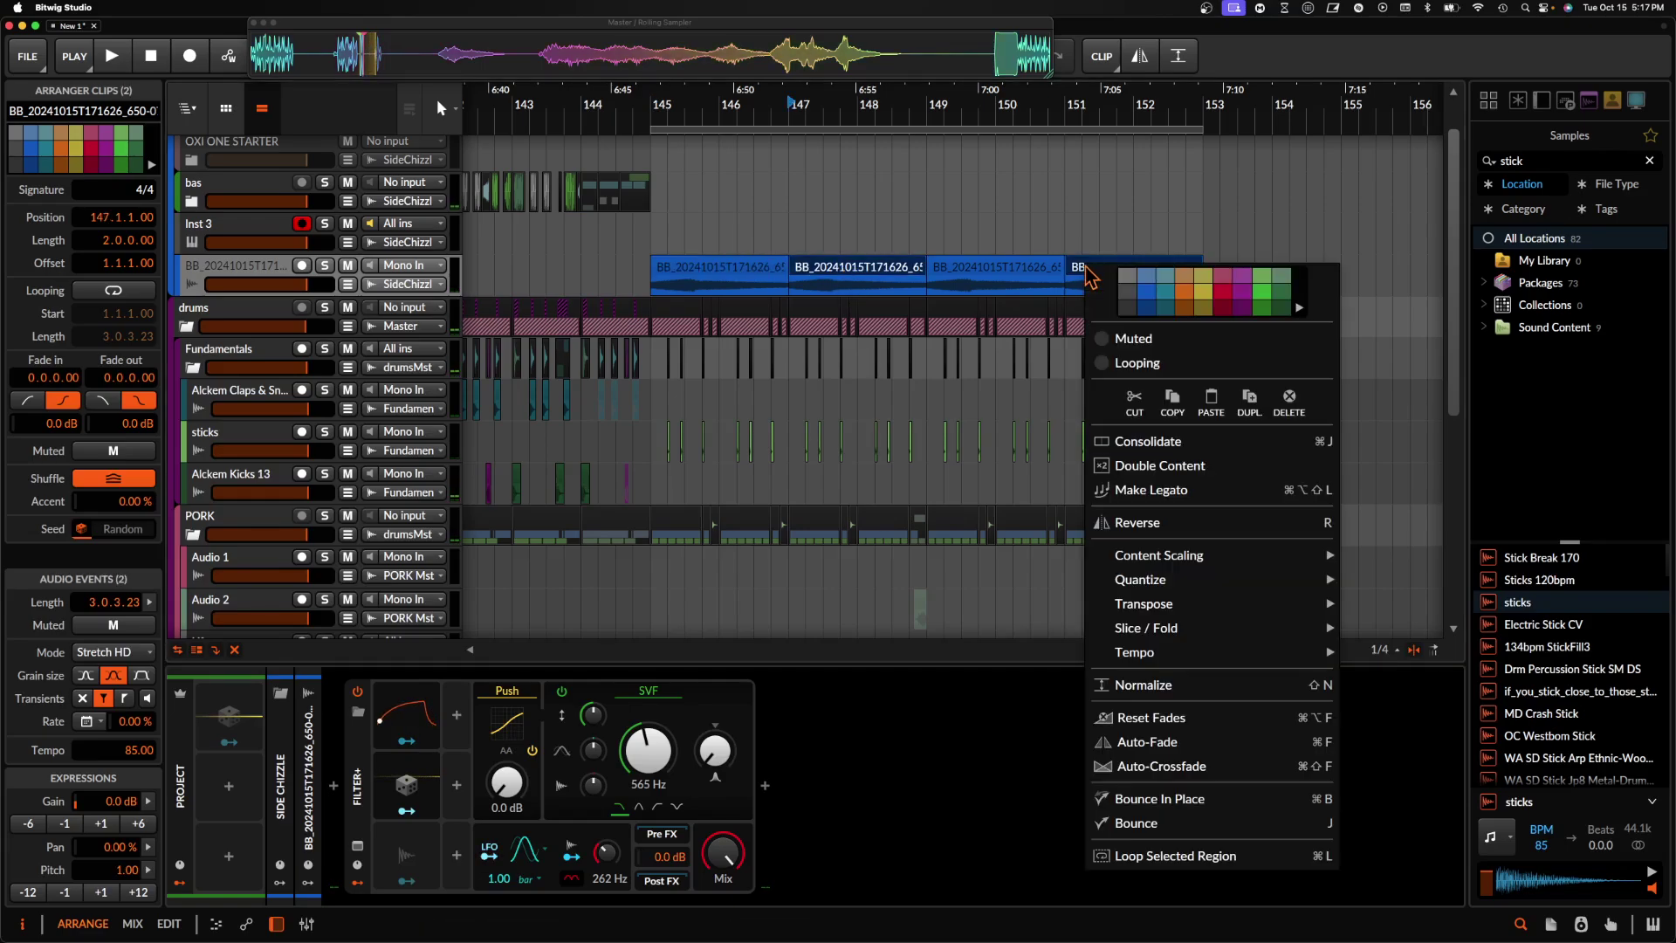
pyautogui.click(1135, 283)
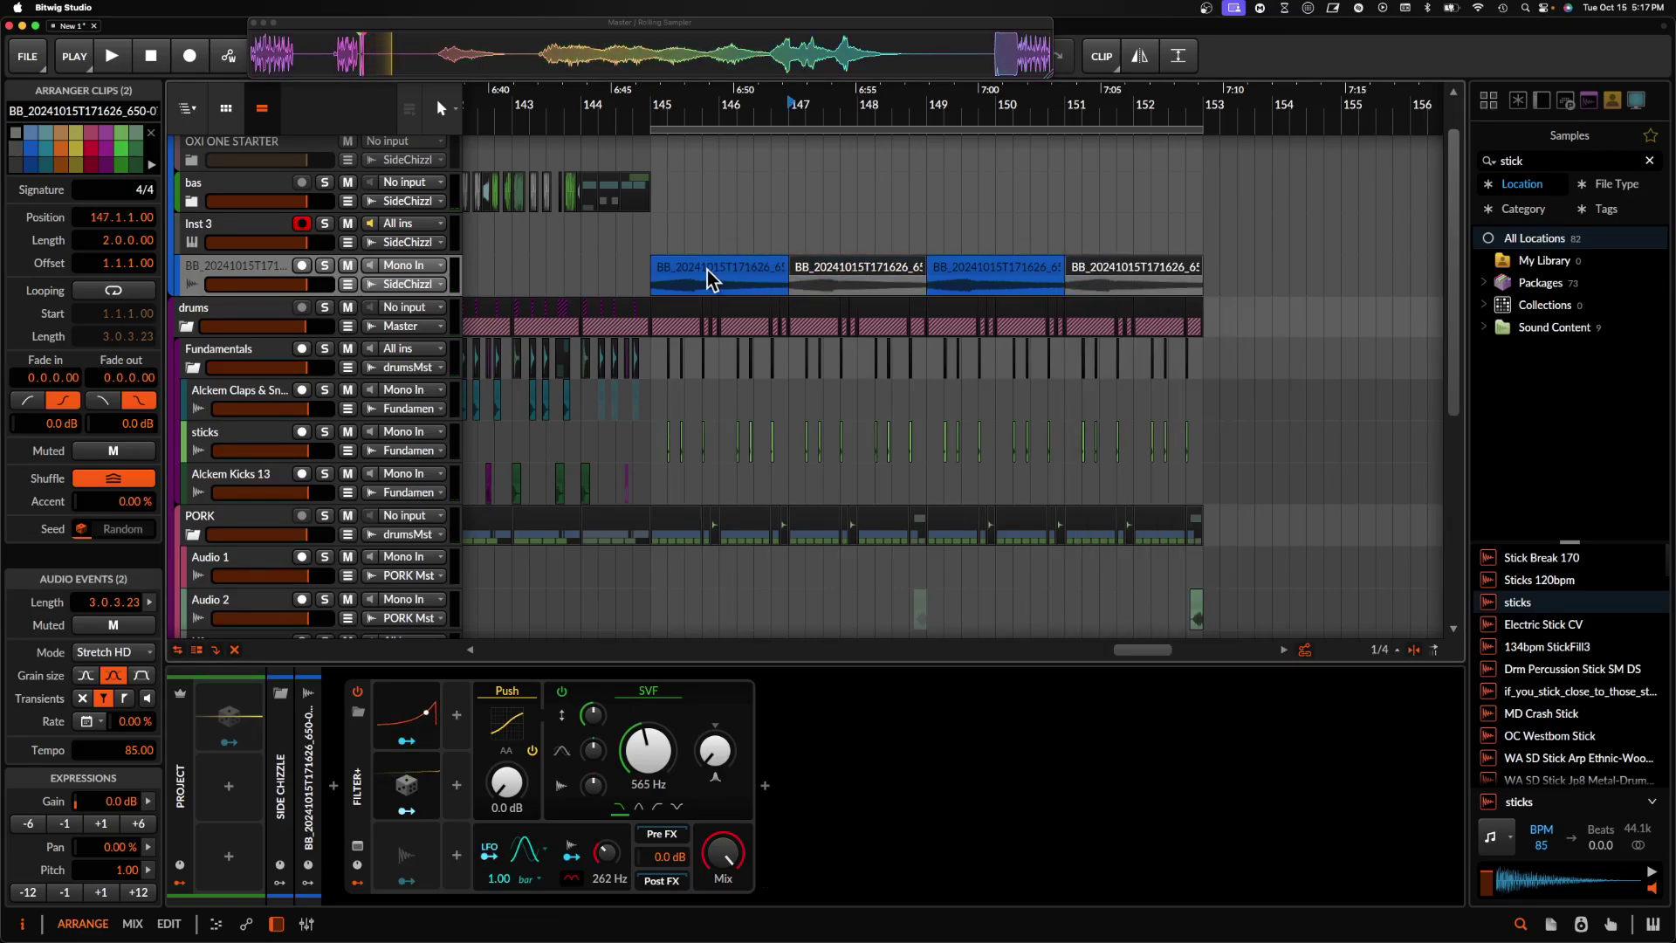
# - Play the transition into the new section from bar 143 and look back over the intro material around bars 103 to 113
pyautogui.click(540, 243)
pyautogui.press('space')
pyautogui.scroll(2, 567, 242)
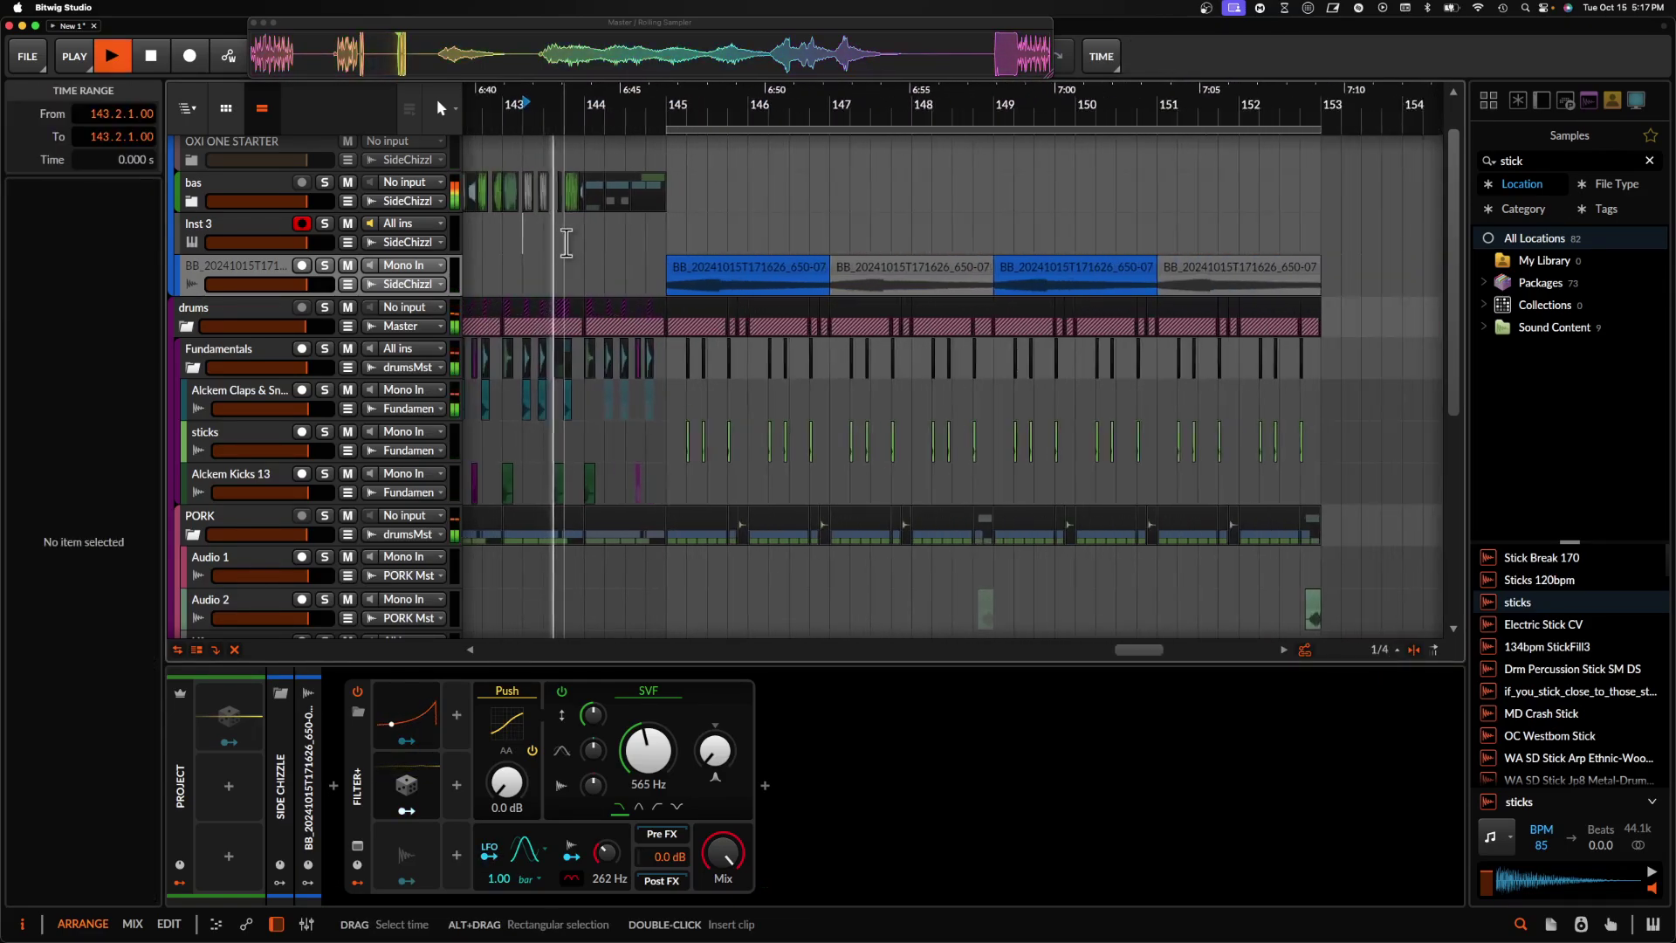
pyautogui.scroll(-5, 485, 268)
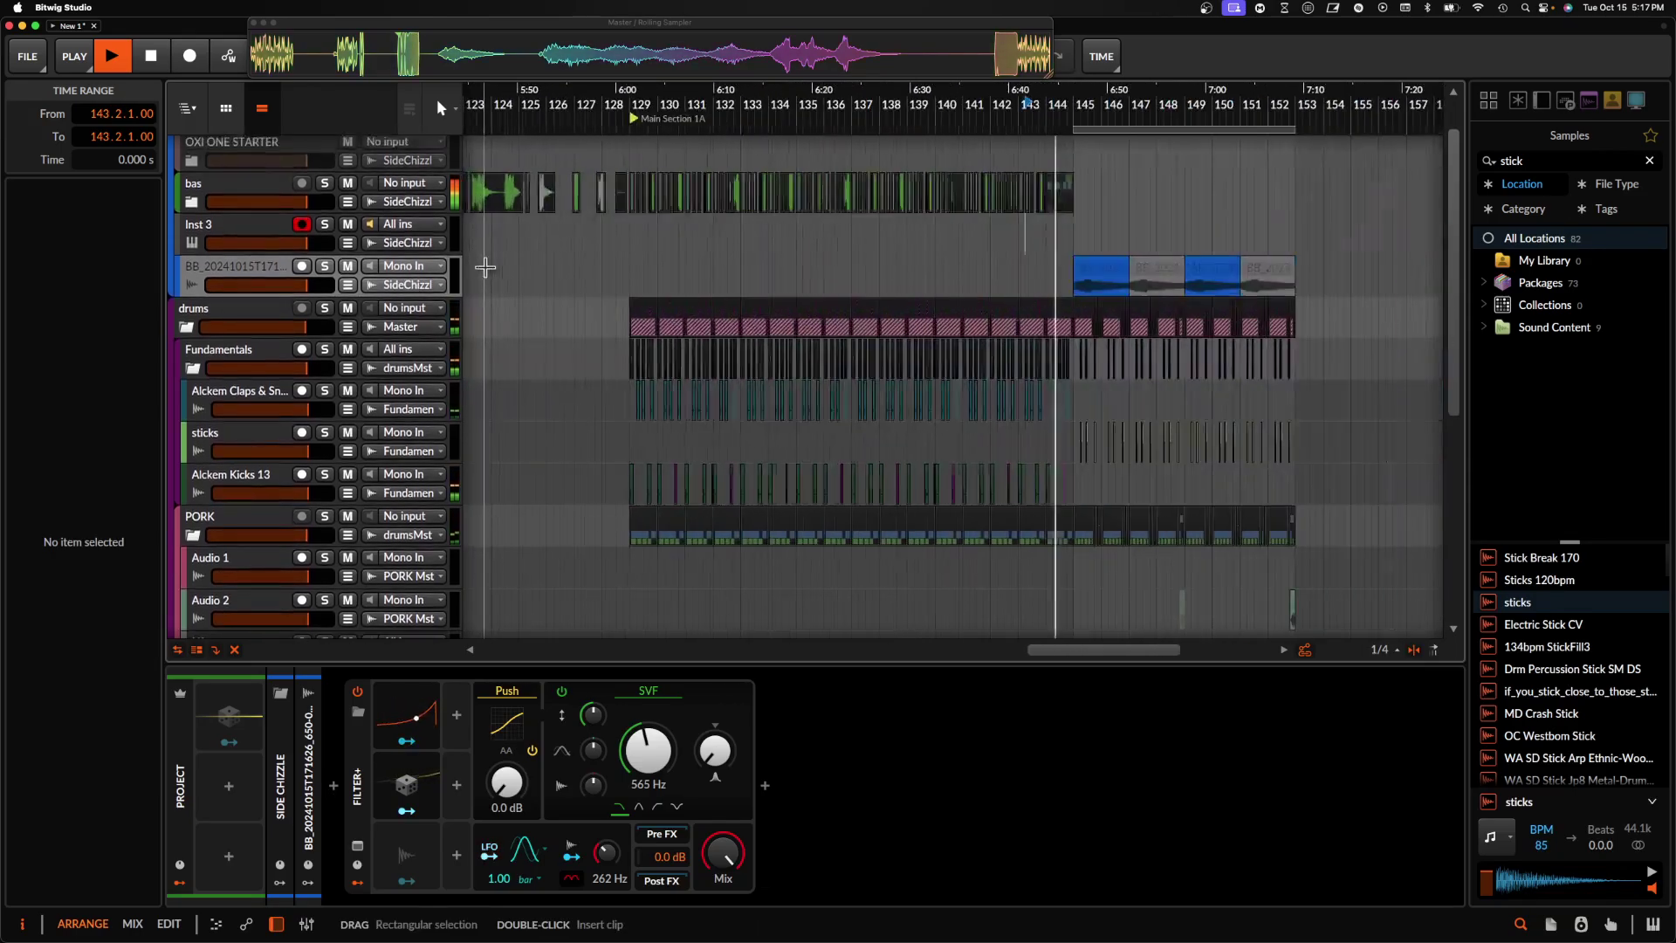
pyautogui.scroll(-5, 485, 268)
pyautogui.scroll(1, 486, 268)
pyautogui.click(743, 169)
pyautogui.moveTo(743, 169); pyautogui.dragTo(896, 336)
pyautogui.moveTo(850, 262); pyautogui.dragTo(585, 253)
pyautogui.hscroll(3, 995, 314)
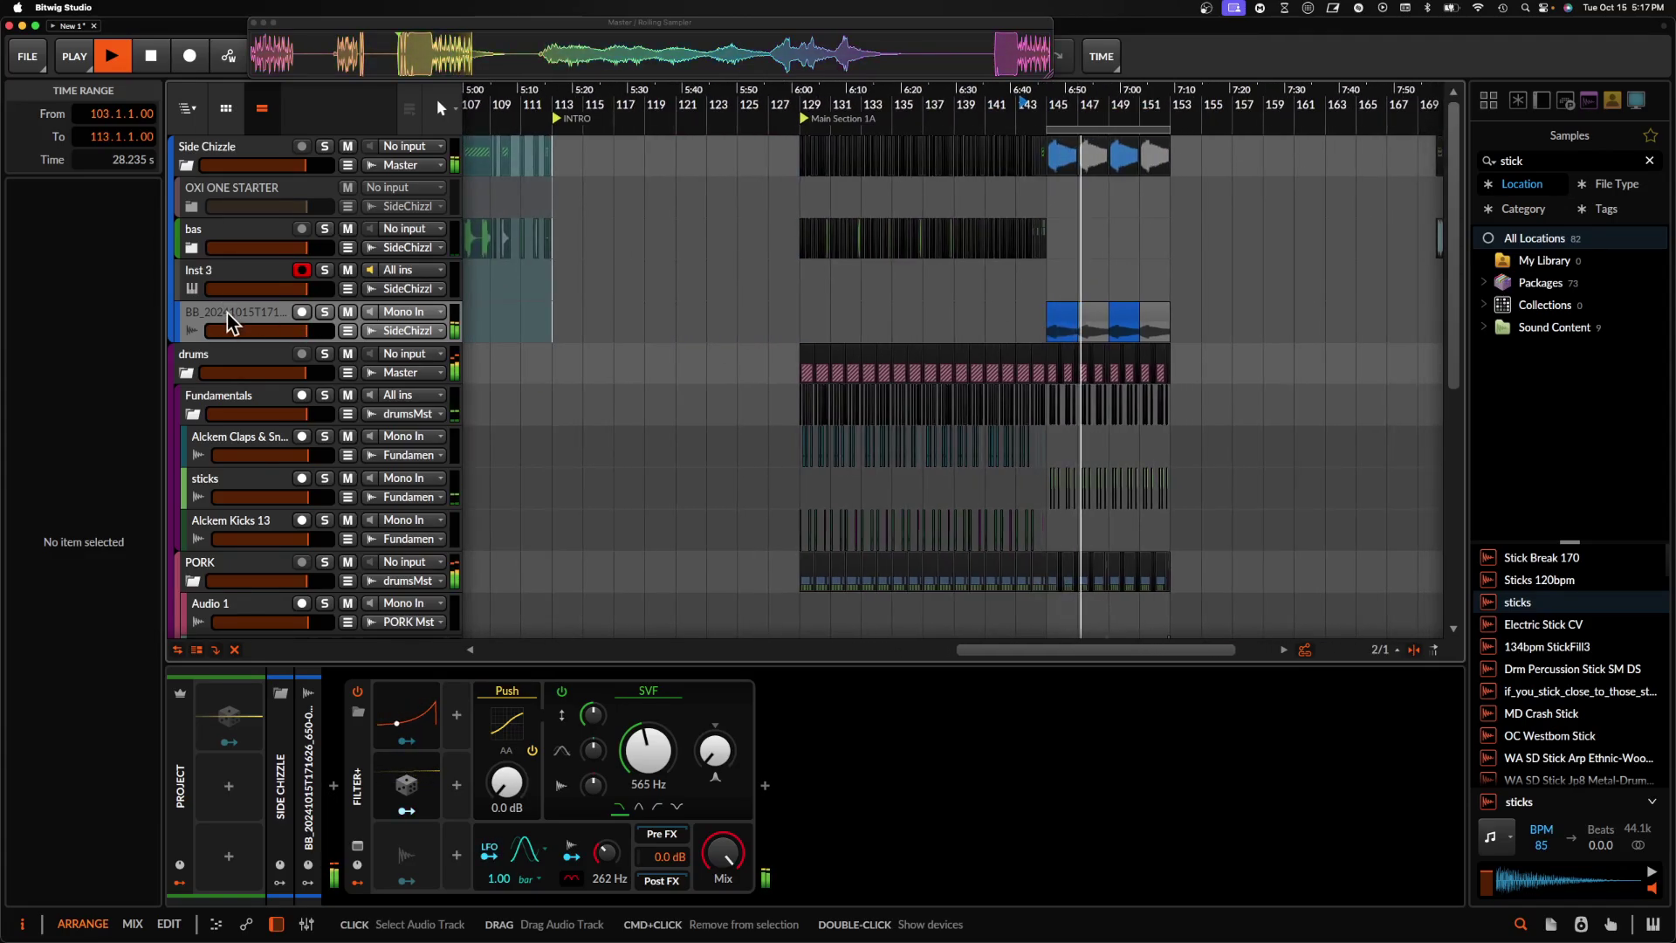
# - Open the Phase Plant synth on the purple track, raise its PLUCK macro to 100 %, stop playback and close the synth
pyautogui.scroll(-5, 229, 323)
pyautogui.click(238, 470)
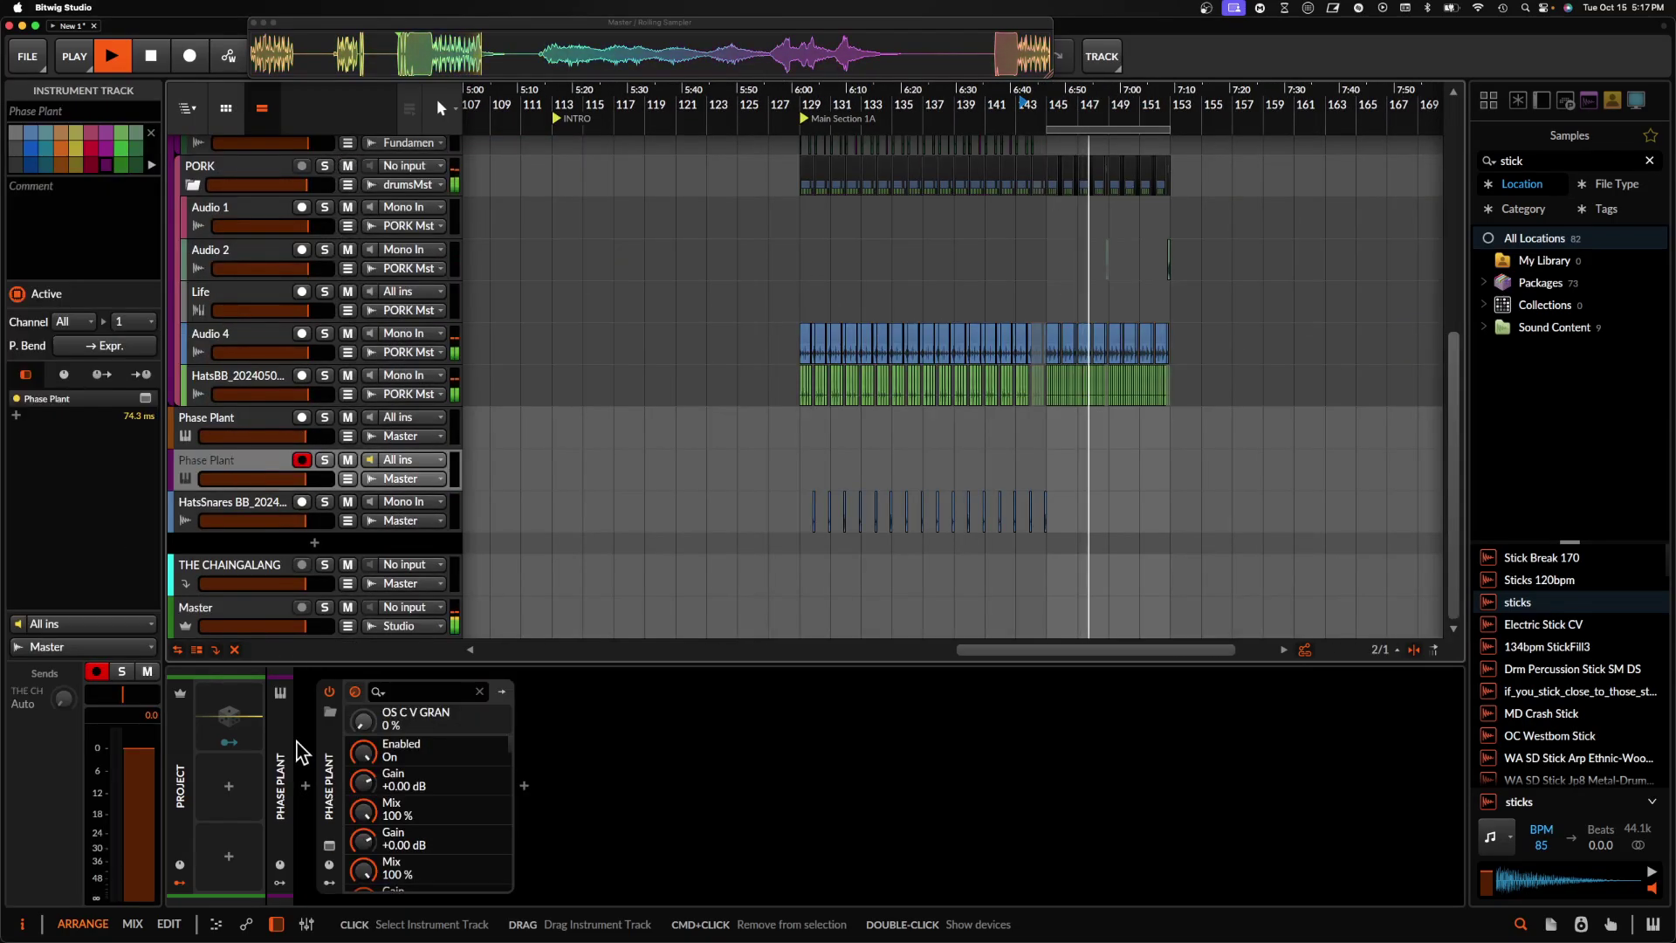
pyautogui.click(330, 847)
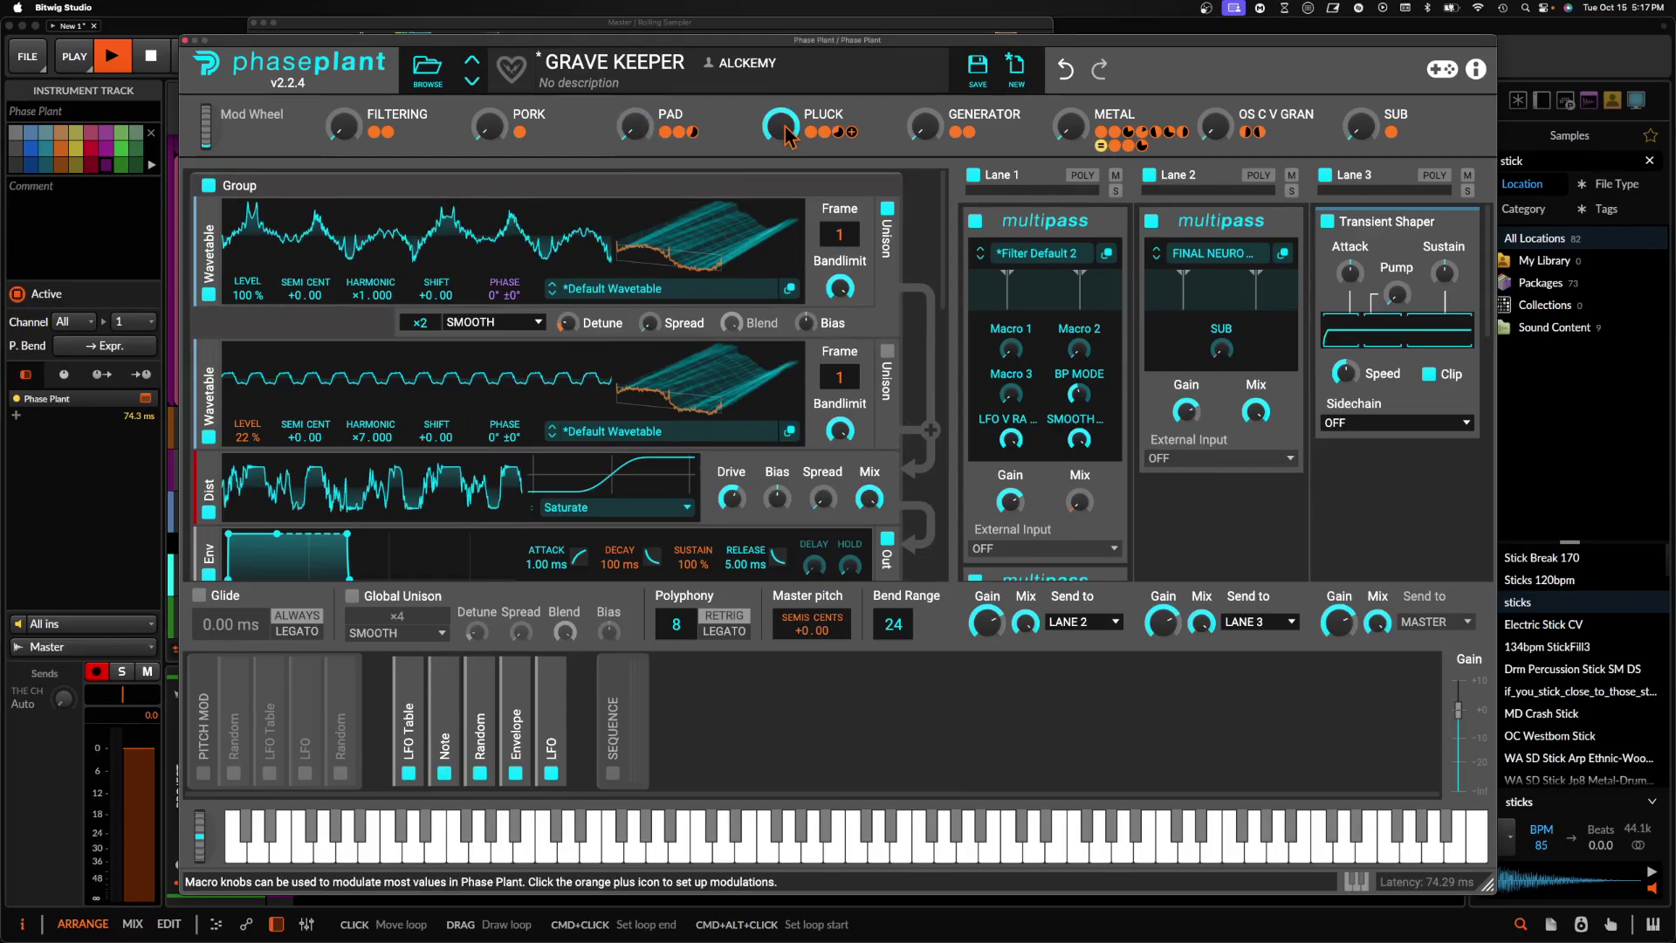
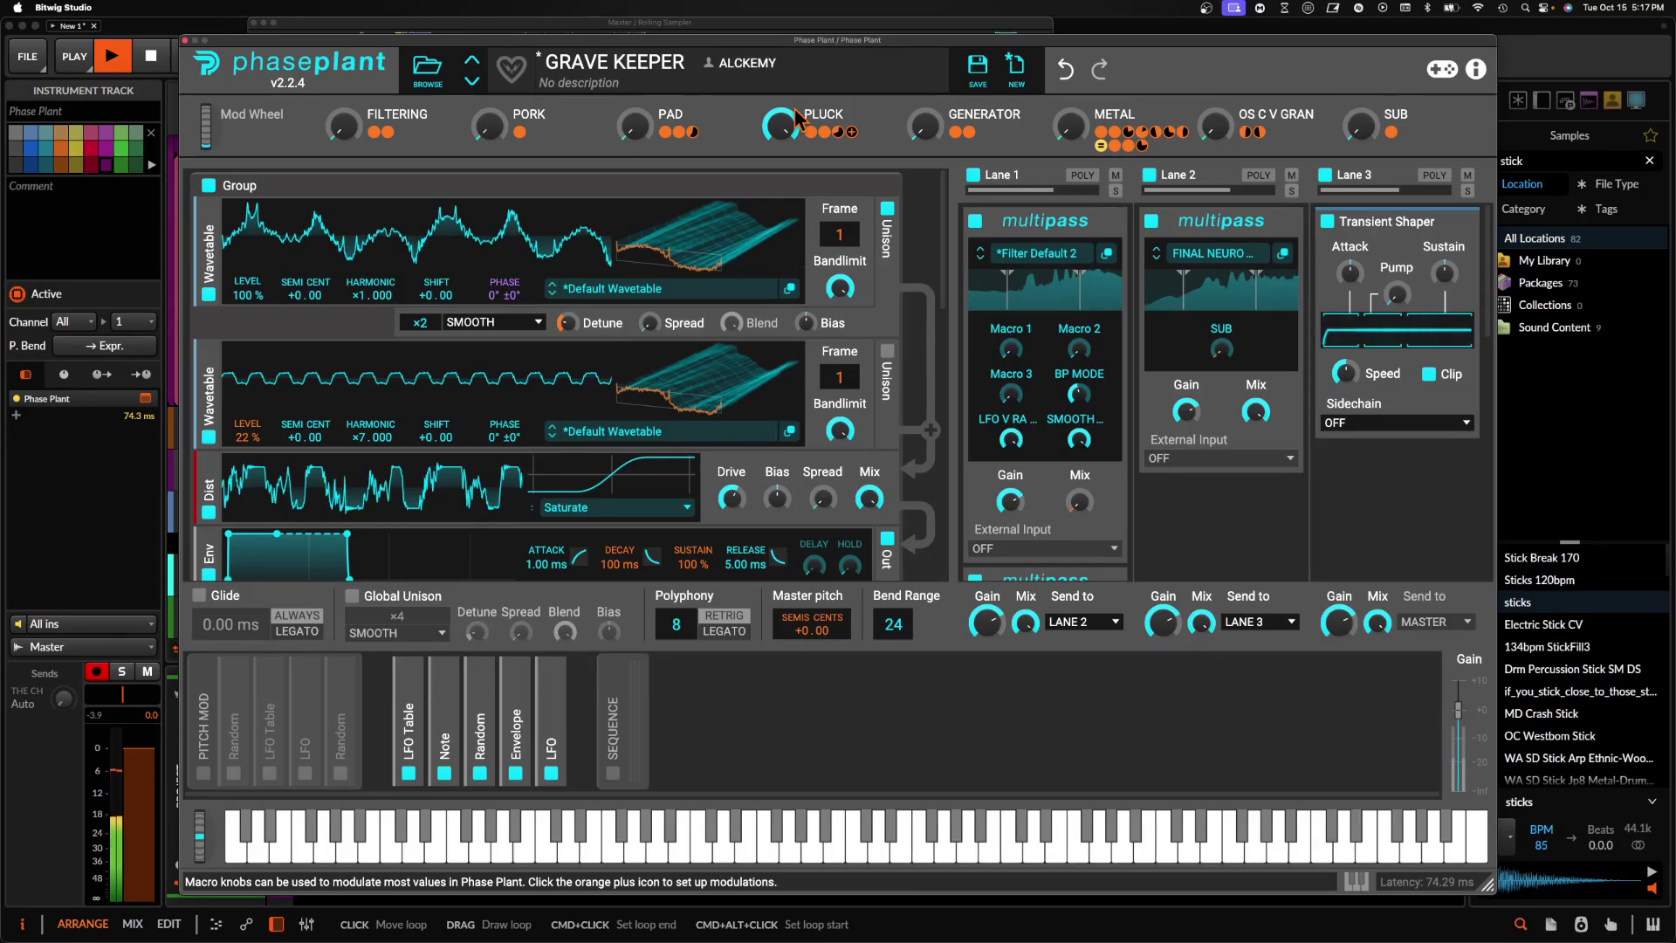
pyautogui.press('space')
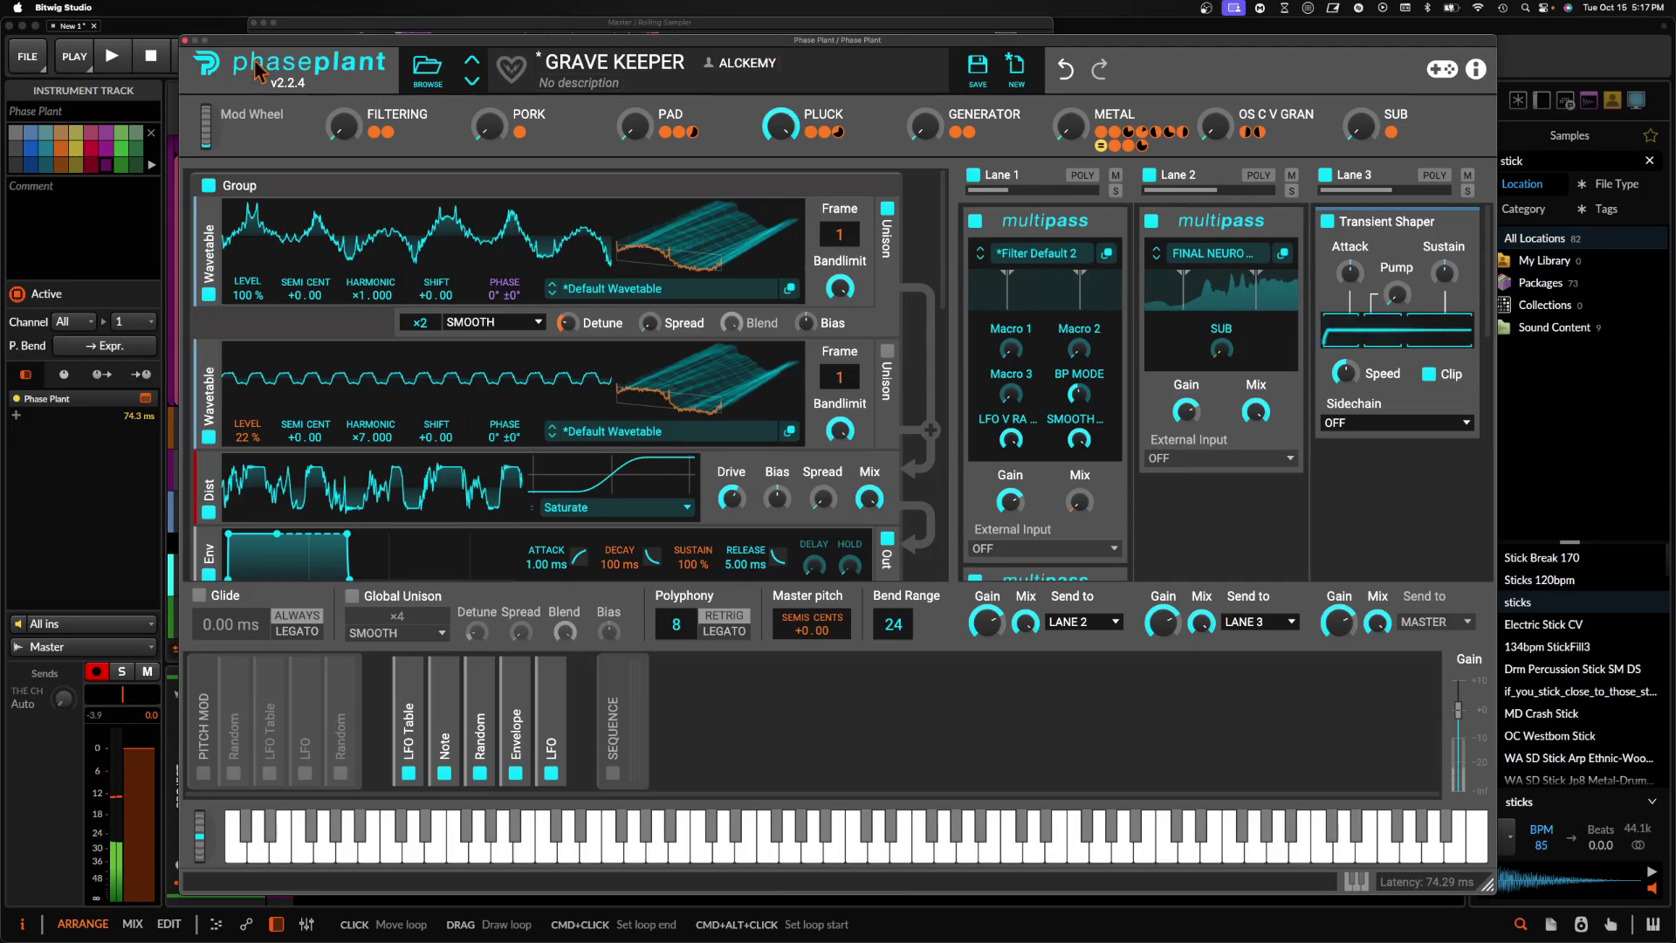
pyautogui.click(186, 40)
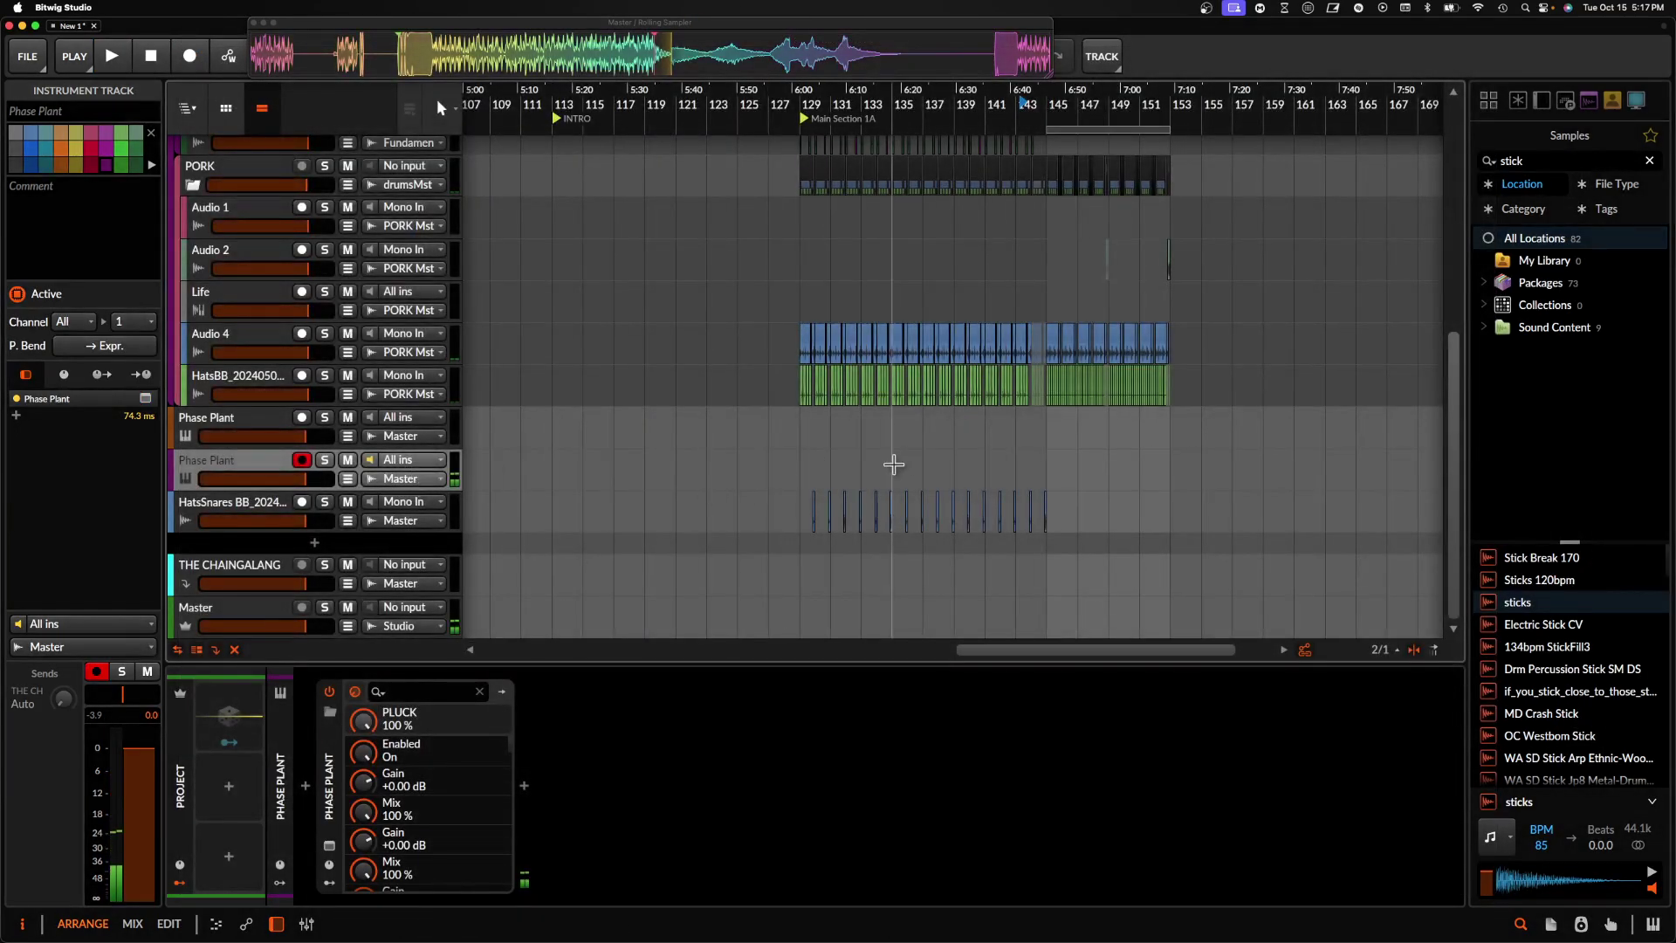
# - Insert a one-bar clip at bar 145 on the purple Phase Plant track and record a note performance over the eight-bar section
pyautogui.scroll(3, 1039, 476)
pyautogui.doubleClick(1055, 471)
pyautogui.moveTo(1055, 472); pyautogui.dragTo(1079, 462)
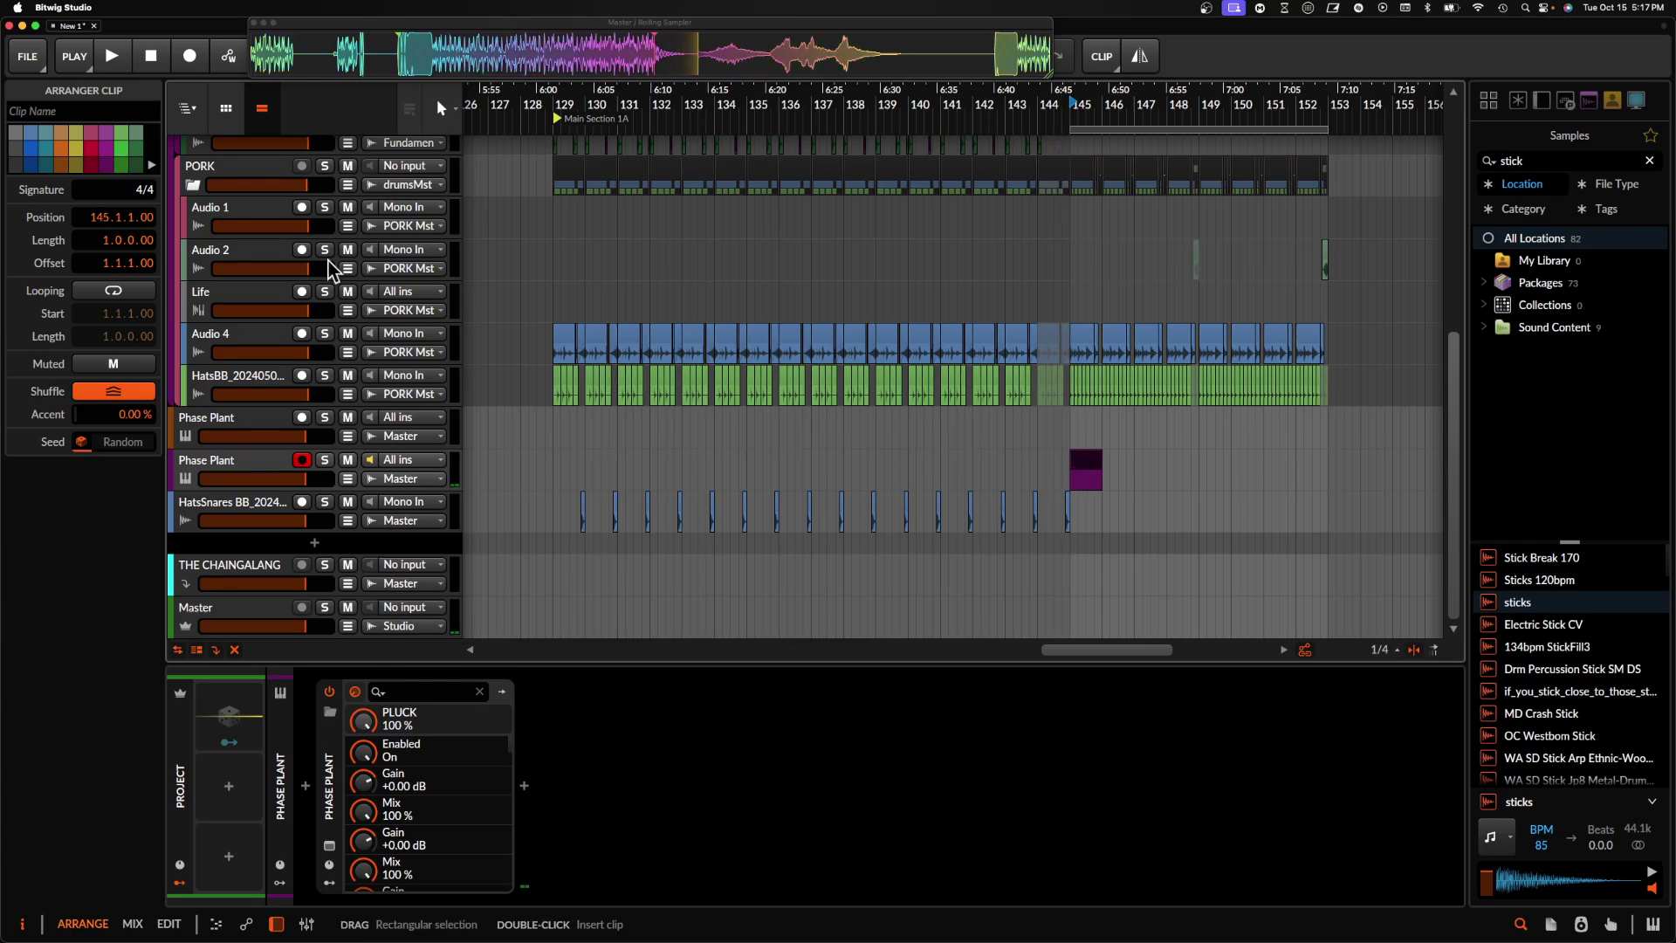
pyautogui.click(196, 58)
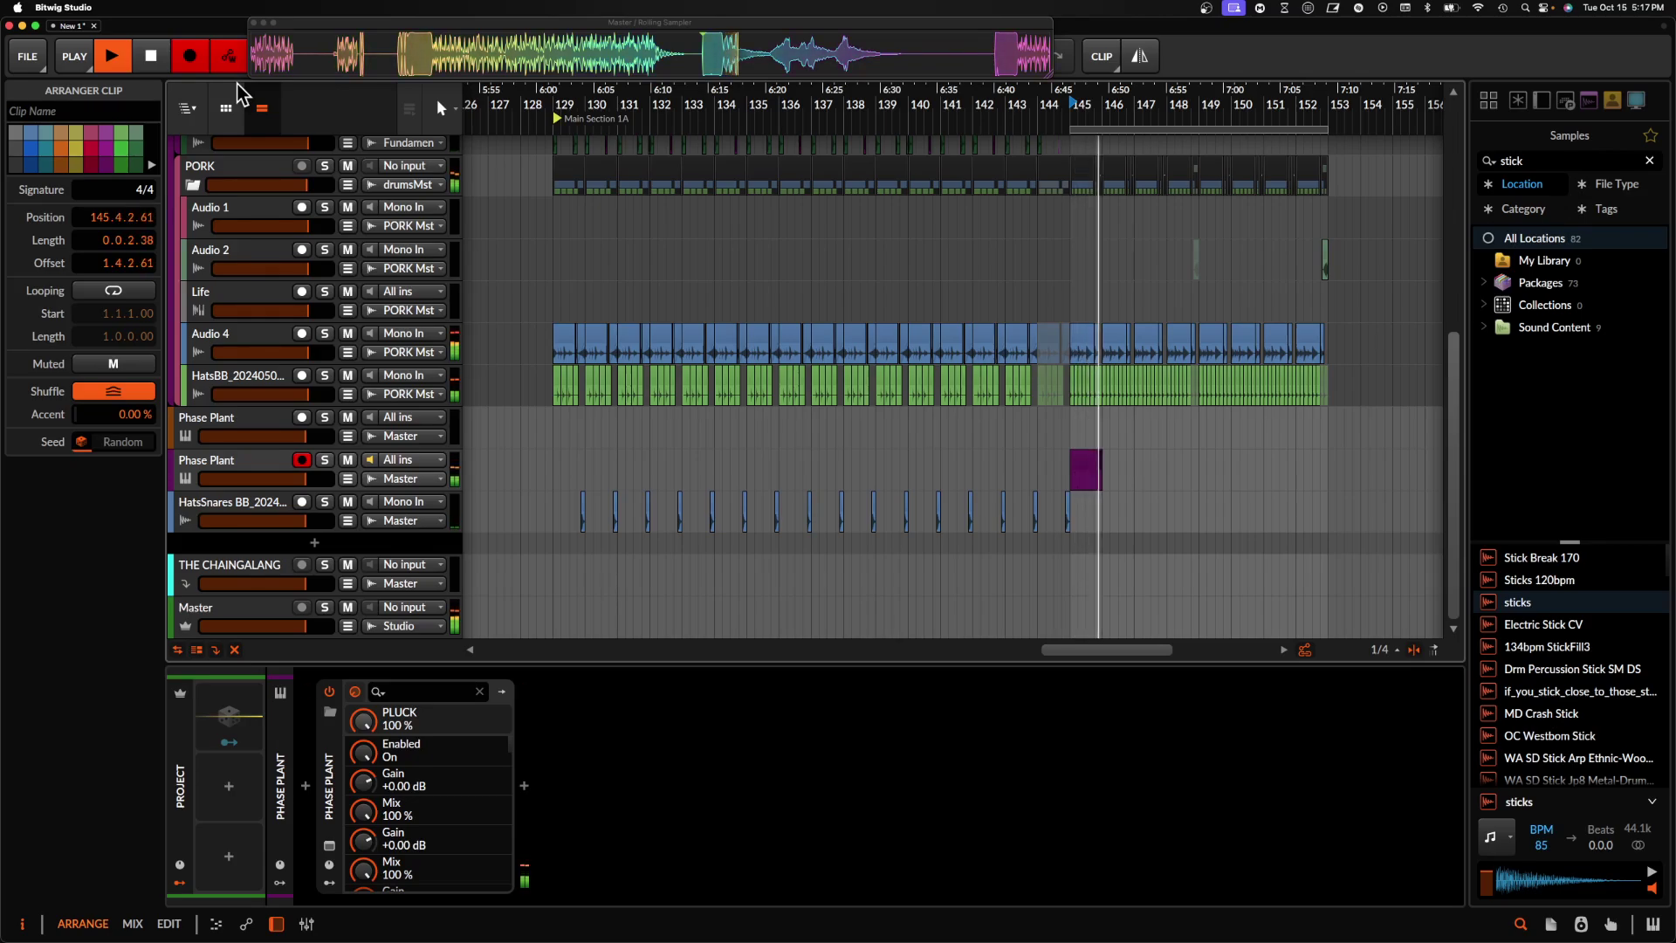
pyautogui.press('Escape')
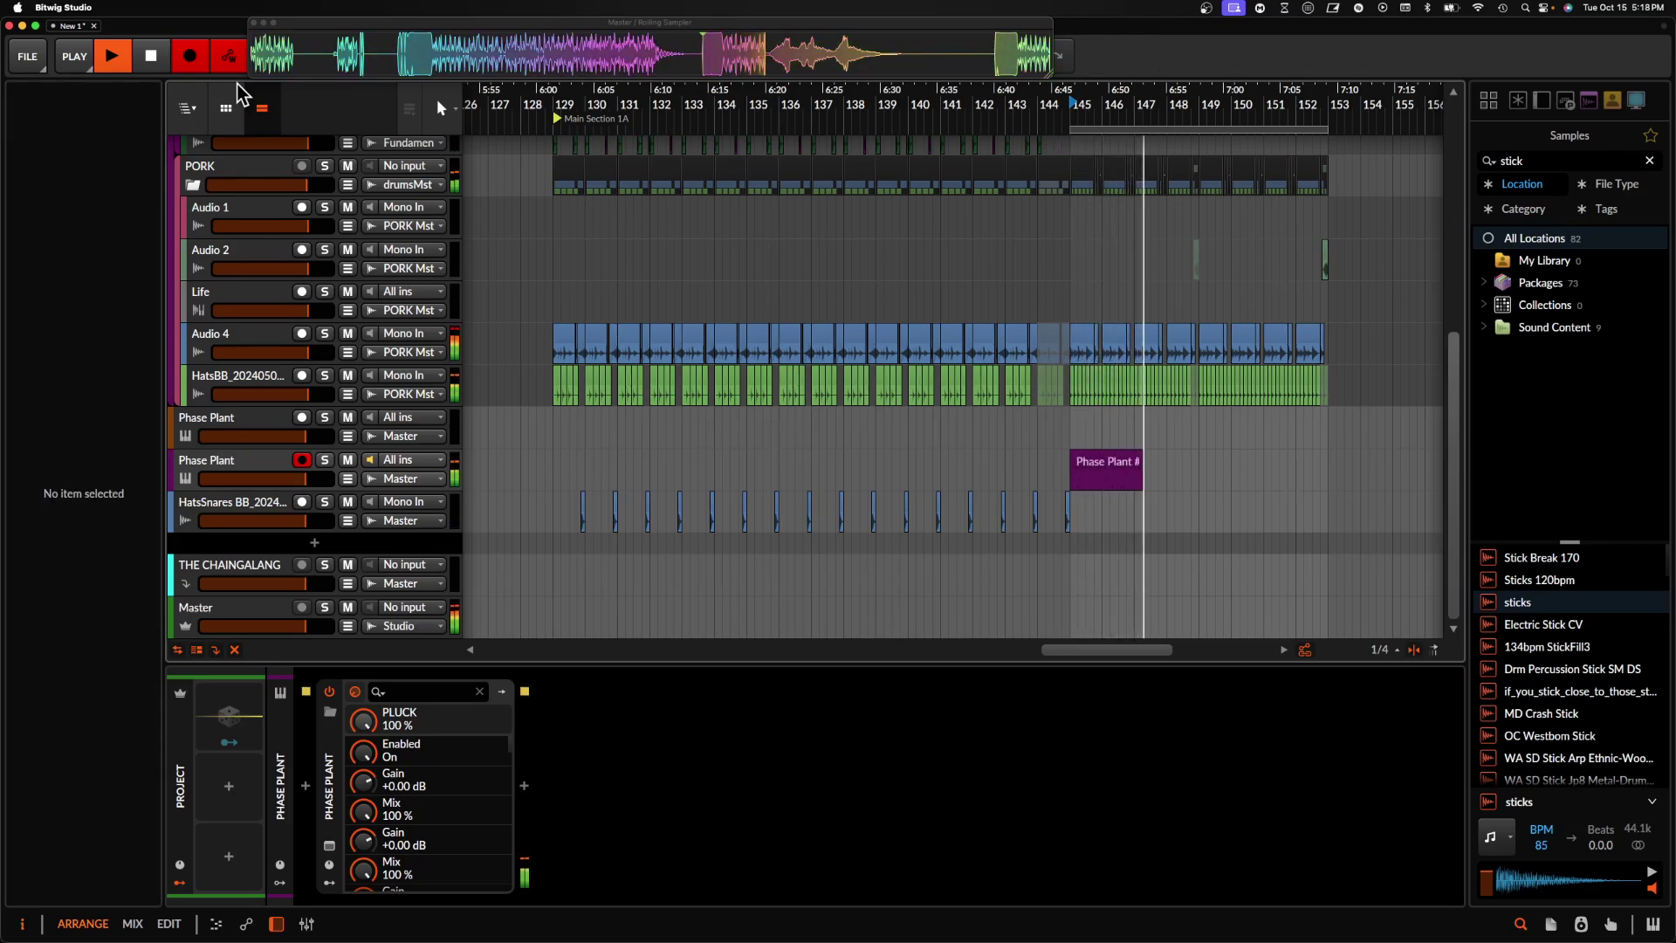
pyautogui.press('space')
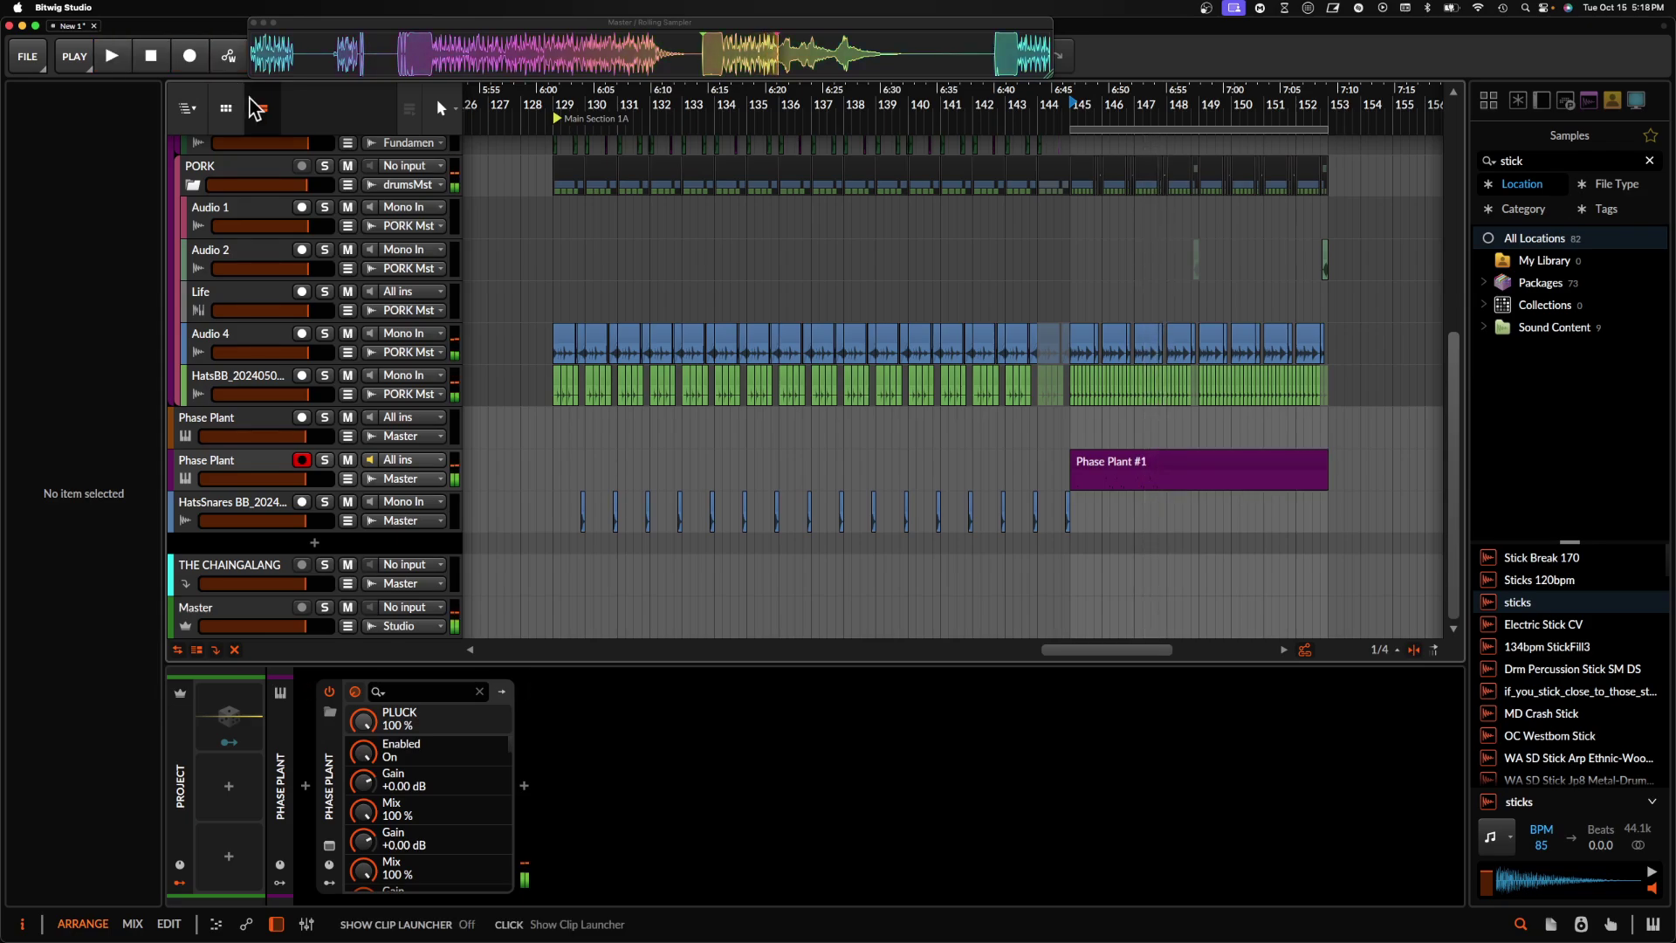
# - Split the recorded Phase Plant clip at bar 146, delete its first bar and move the remainder back to bar 145
pyautogui.scroll(3, 1133, 472)
pyautogui.scroll(3, 1133, 473)
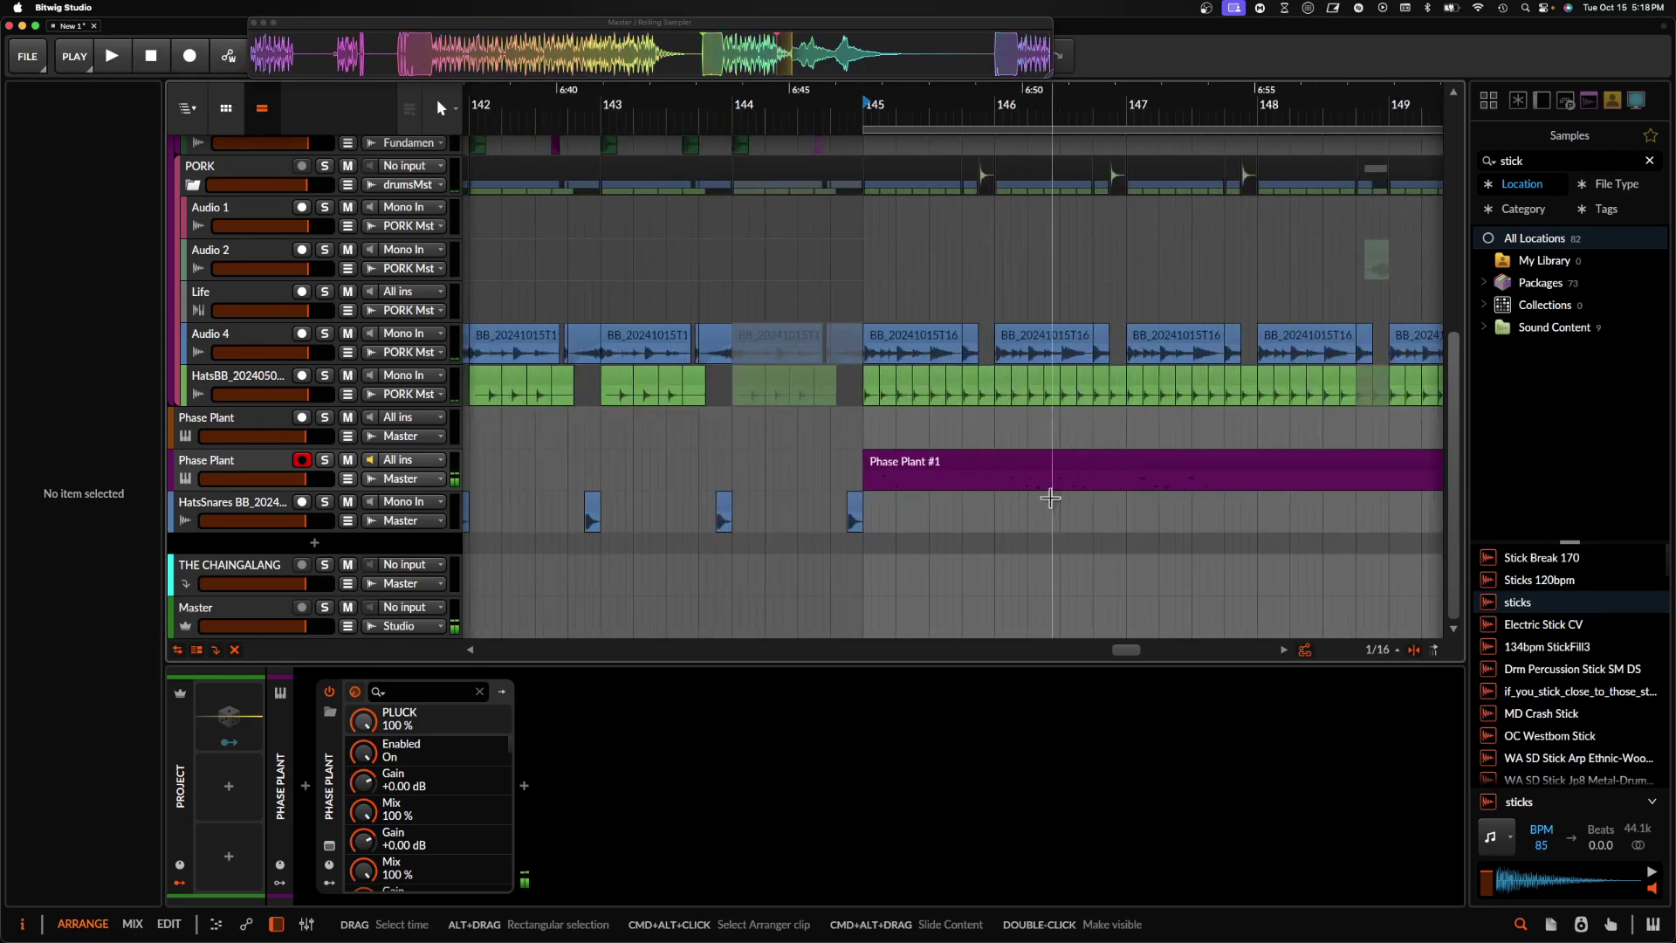
pyautogui.click(995, 485)
pyautogui.press('super+e')
pyautogui.click(928, 468)
pyautogui.press('Delete')
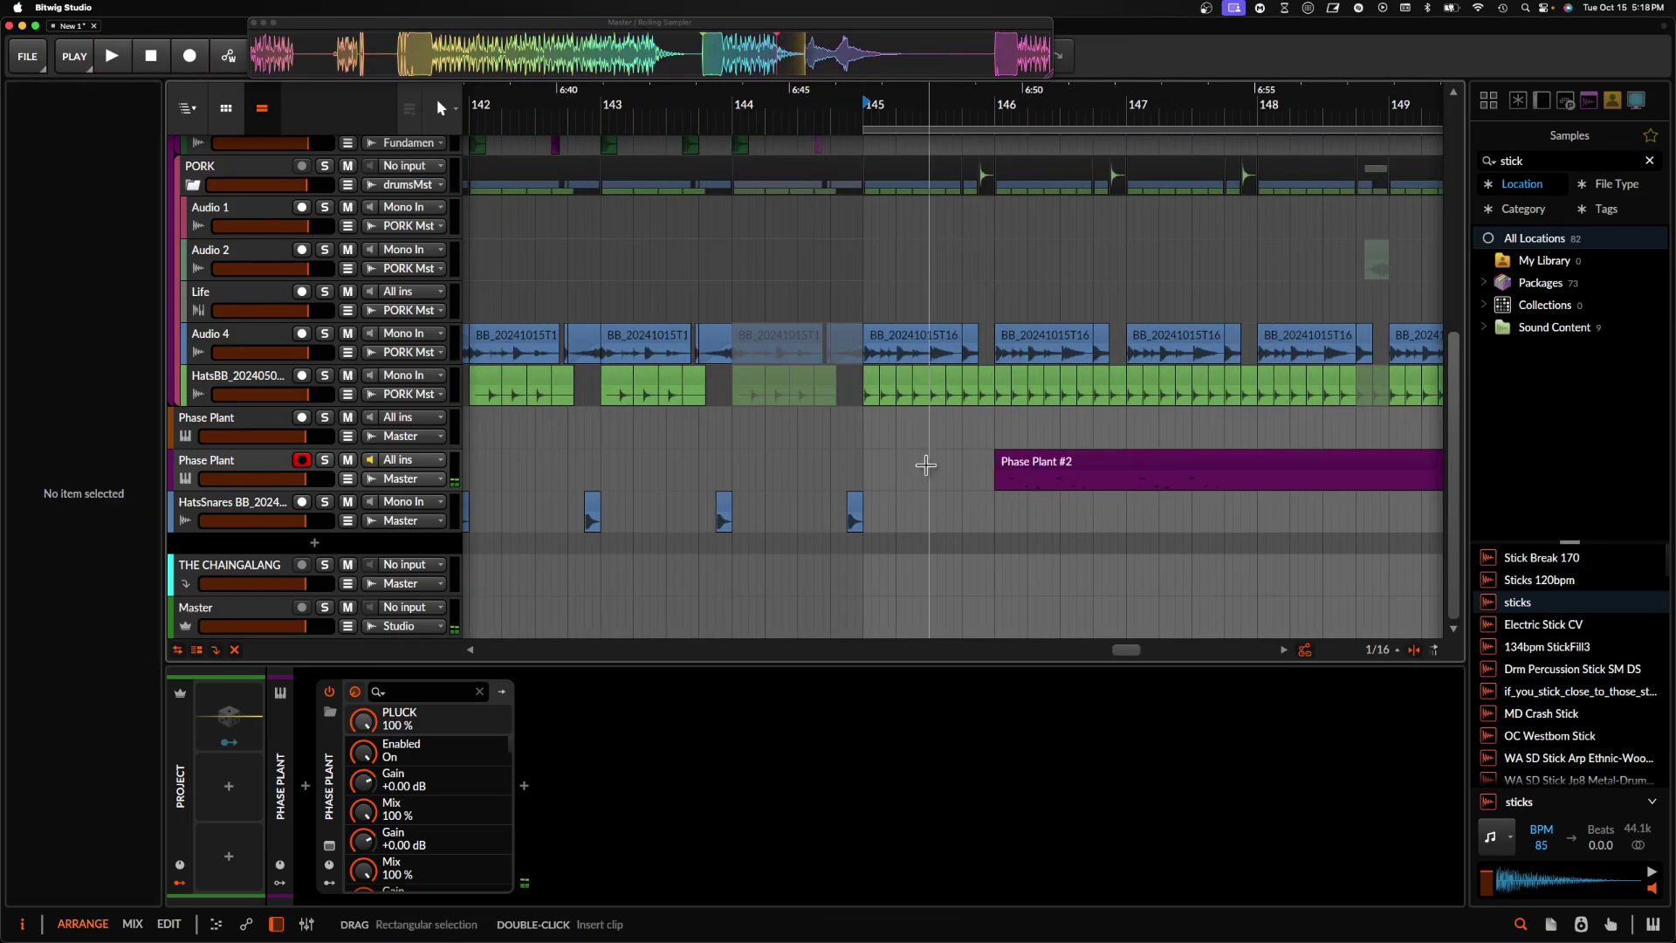
pyautogui.moveTo(1036, 469); pyautogui.dragTo(908, 469)
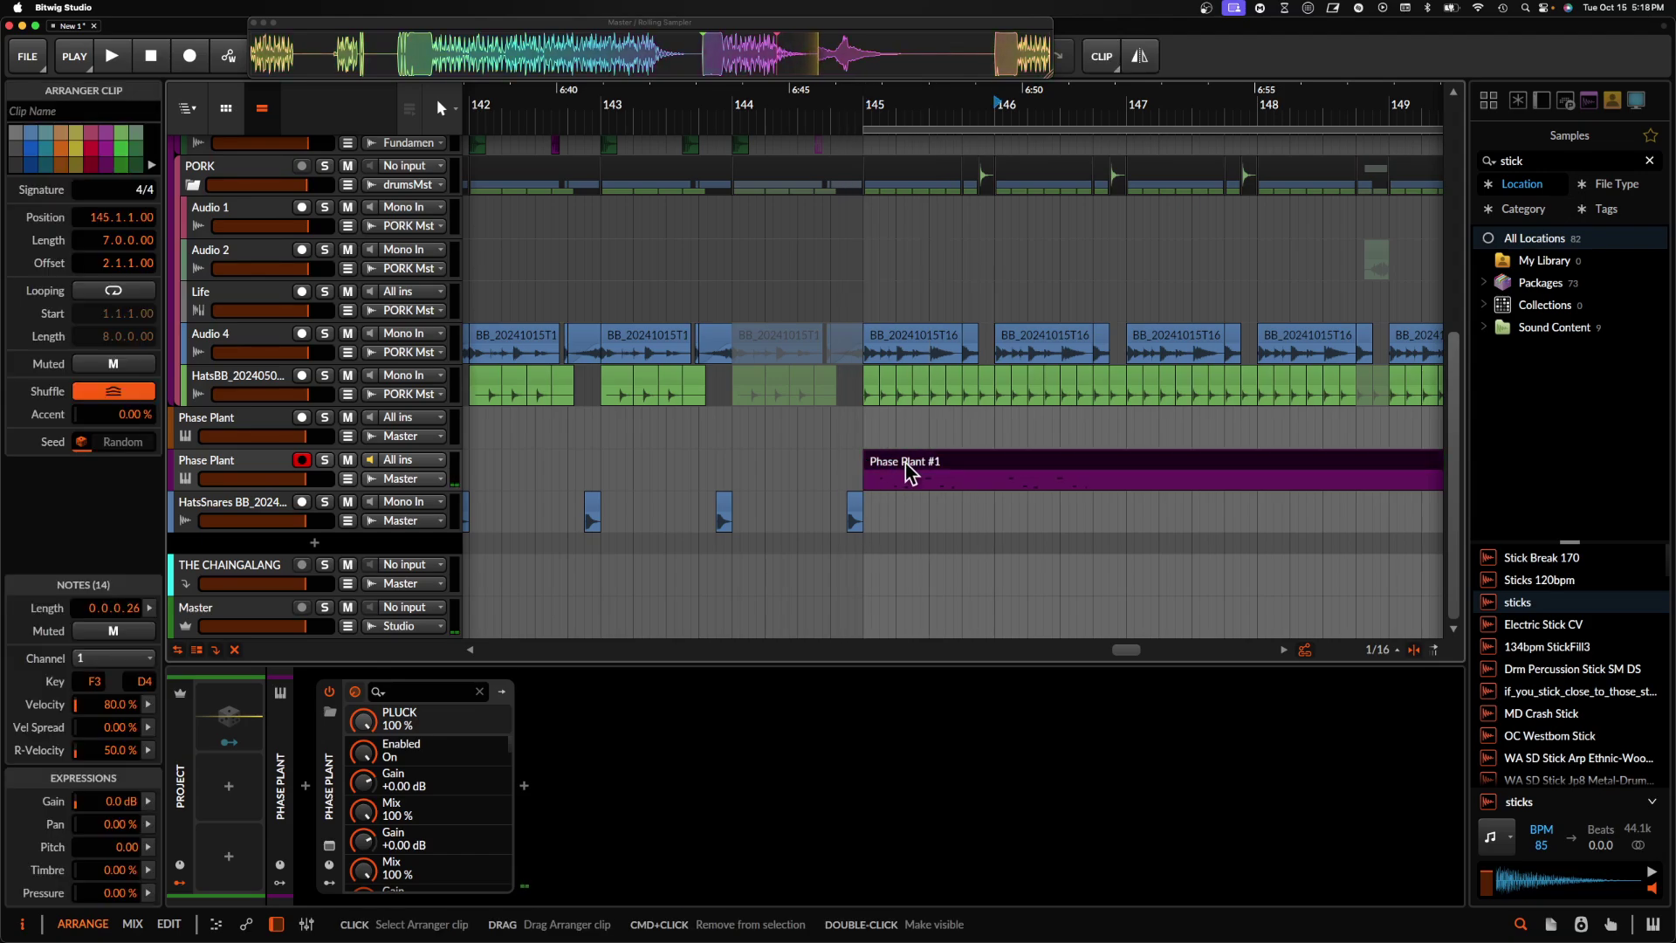
# - Consolidate the trimmed Phase Plant clip at bar 145 and open its notes for editing
pyautogui.doubleClick(908, 469)
pyautogui.scroll(3, 479, 864)
pyautogui.hscroll(-4, 478, 863)
pyautogui.scroll(1, 479, 863)
pyautogui.scroll(4, 550, 768)
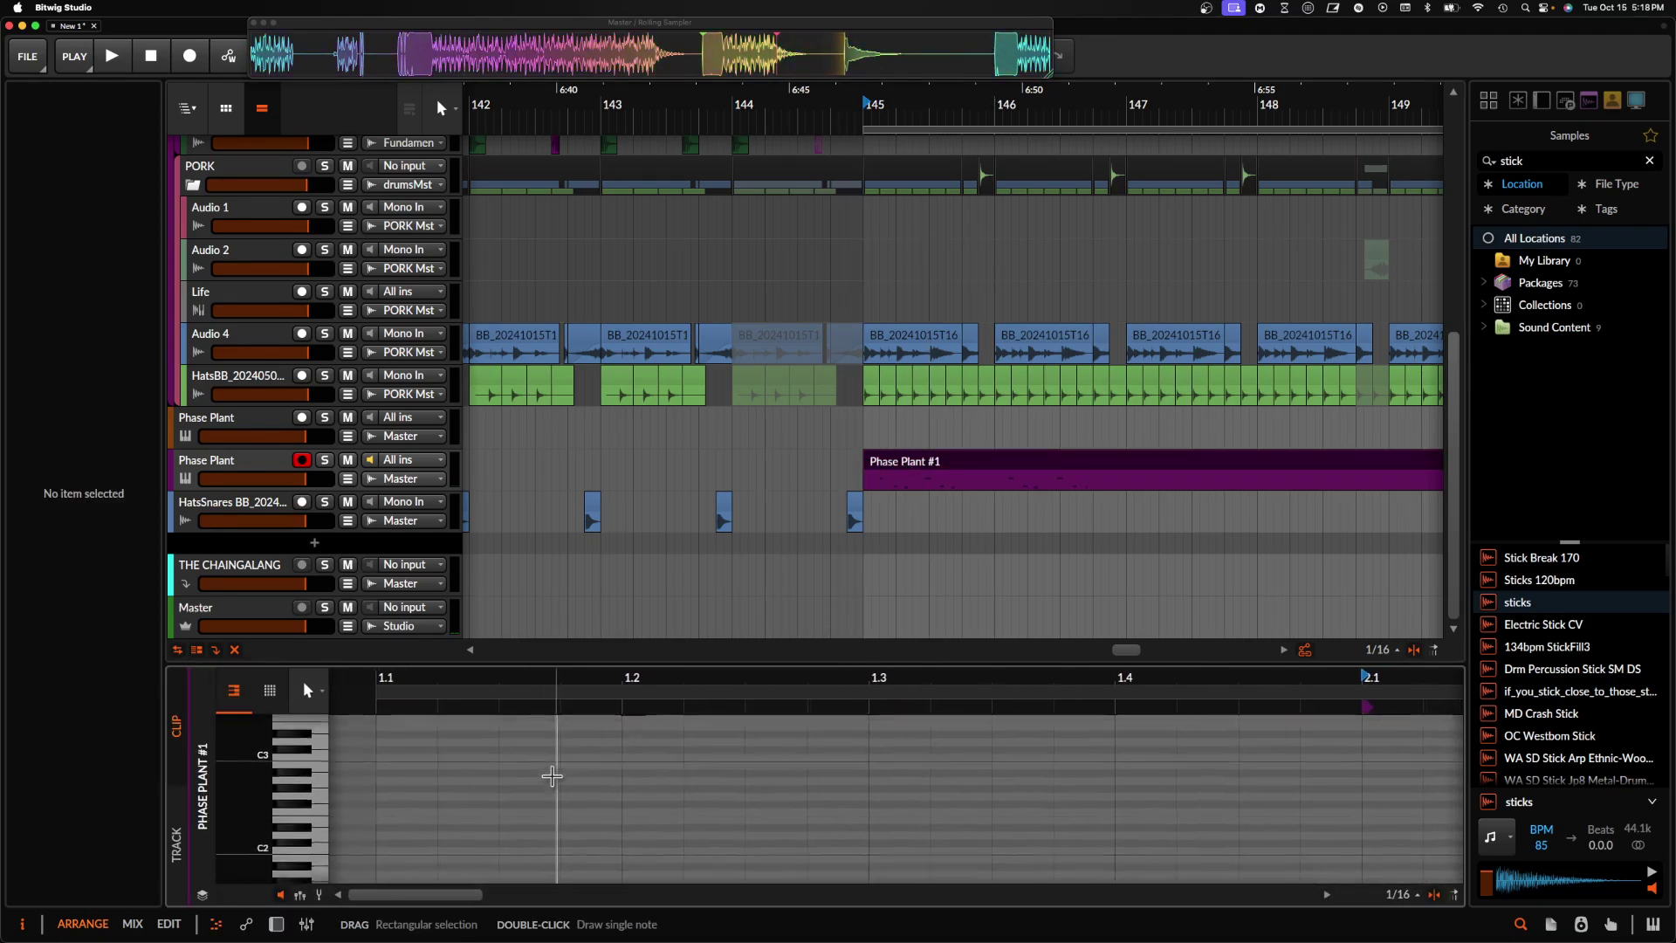
pyautogui.scroll(3, 552, 776)
pyautogui.press('space')
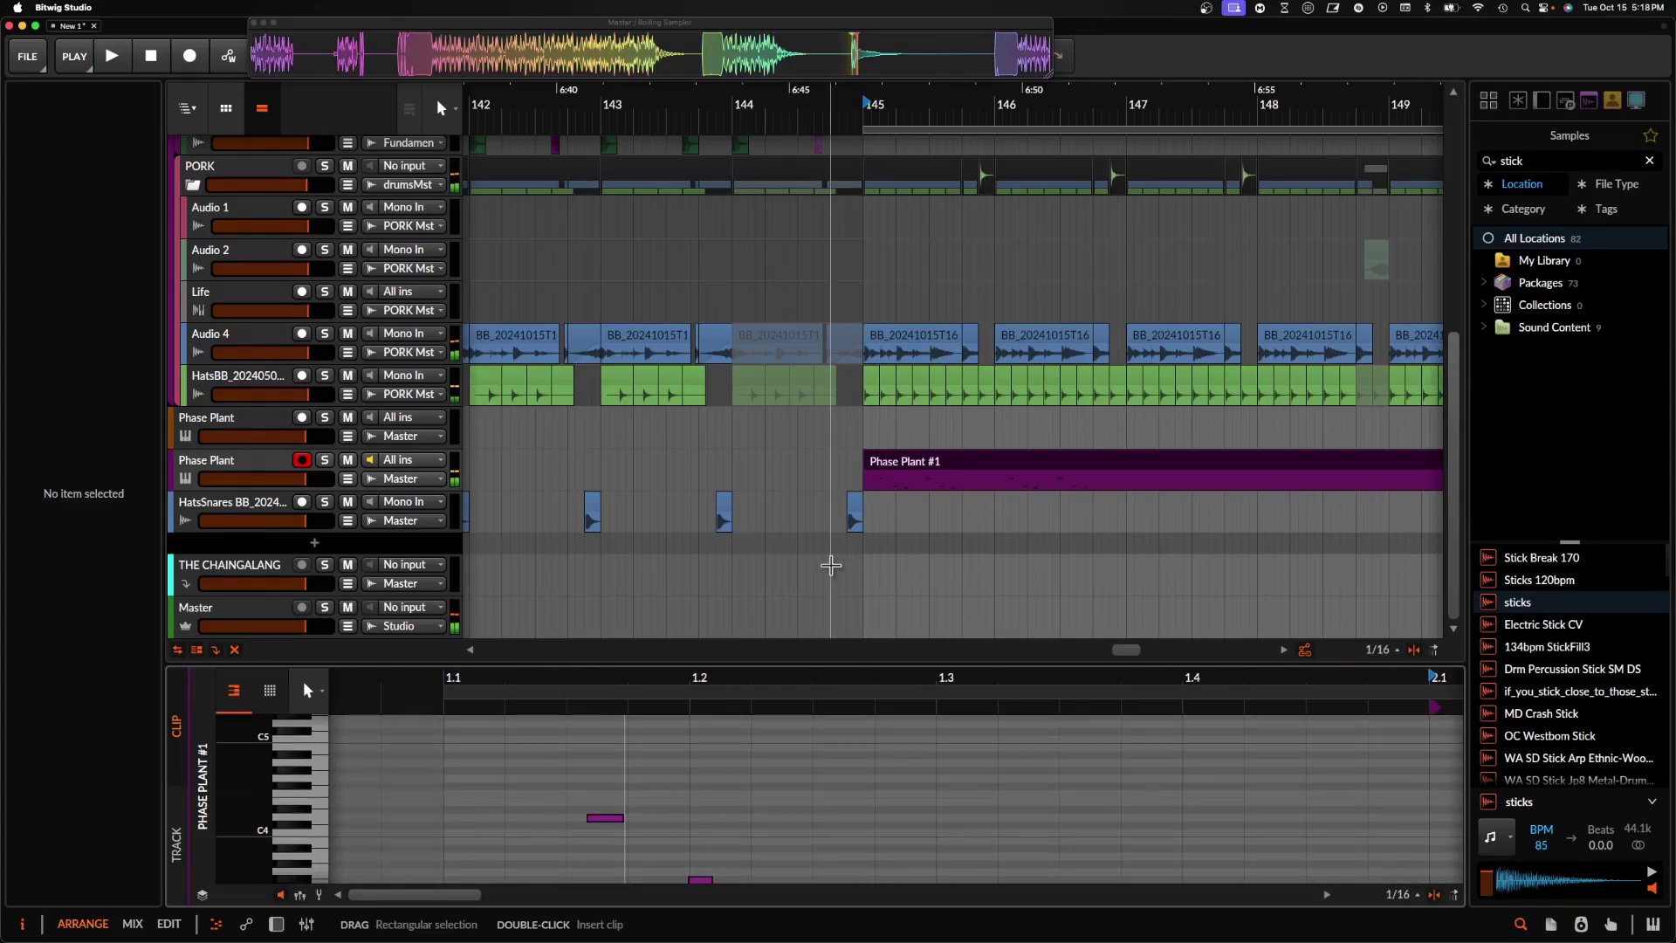
pyautogui.press('space')
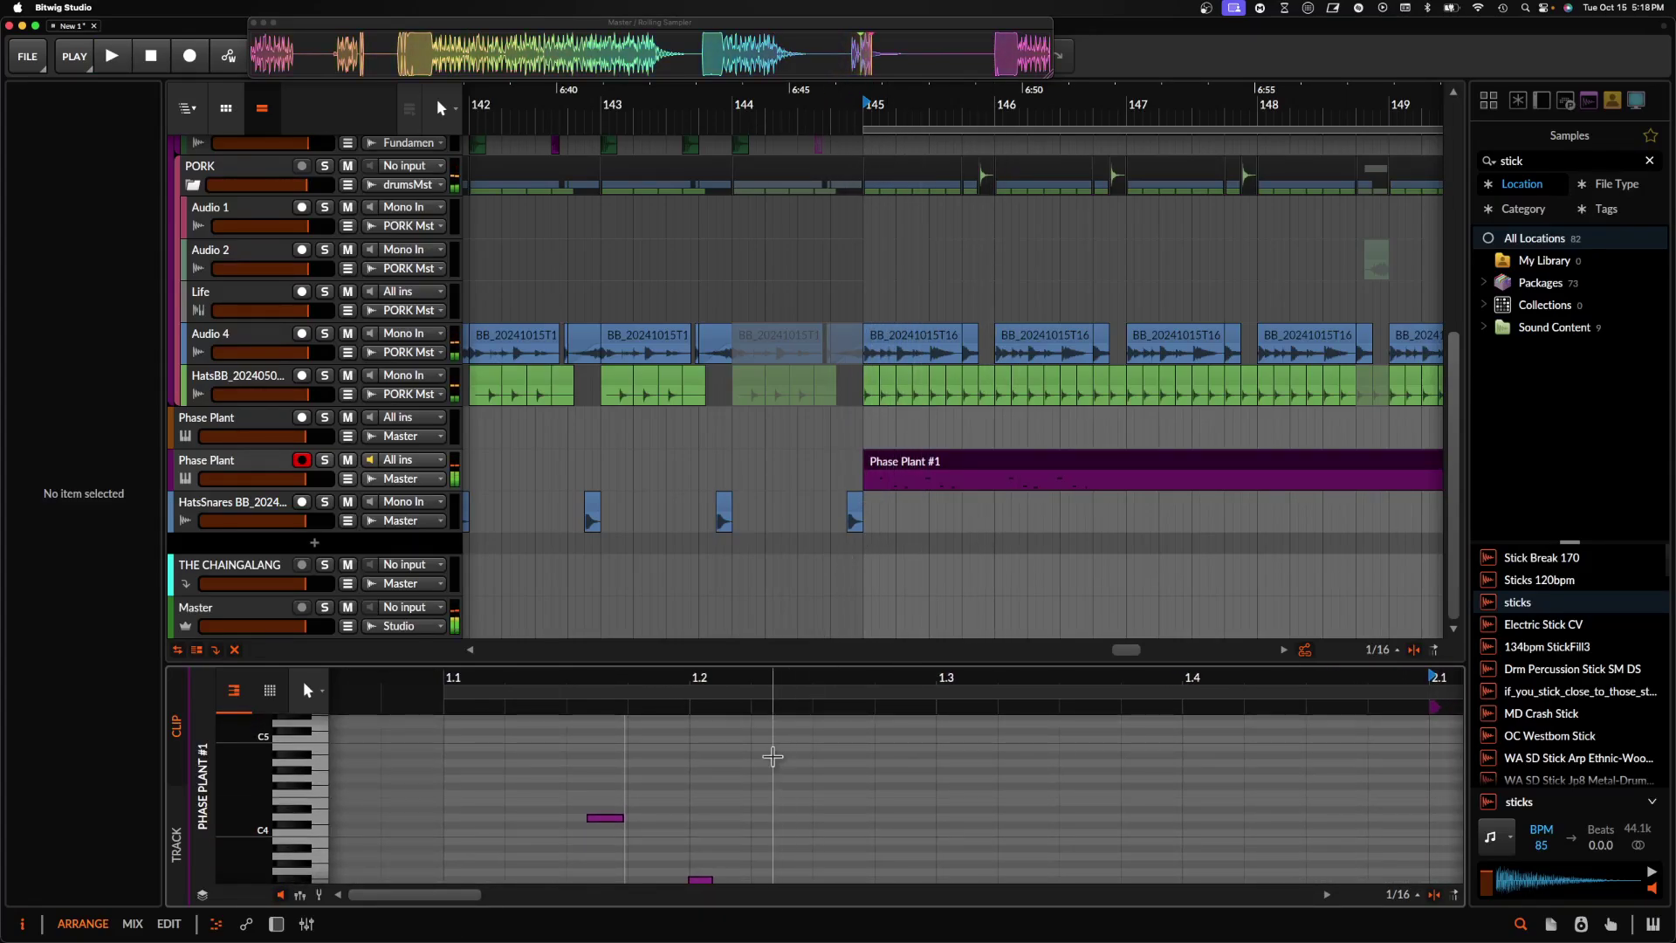
pyautogui.hscroll(5, 746, 816)
pyautogui.scroll(3, 745, 817)
pyautogui.click(921, 479)
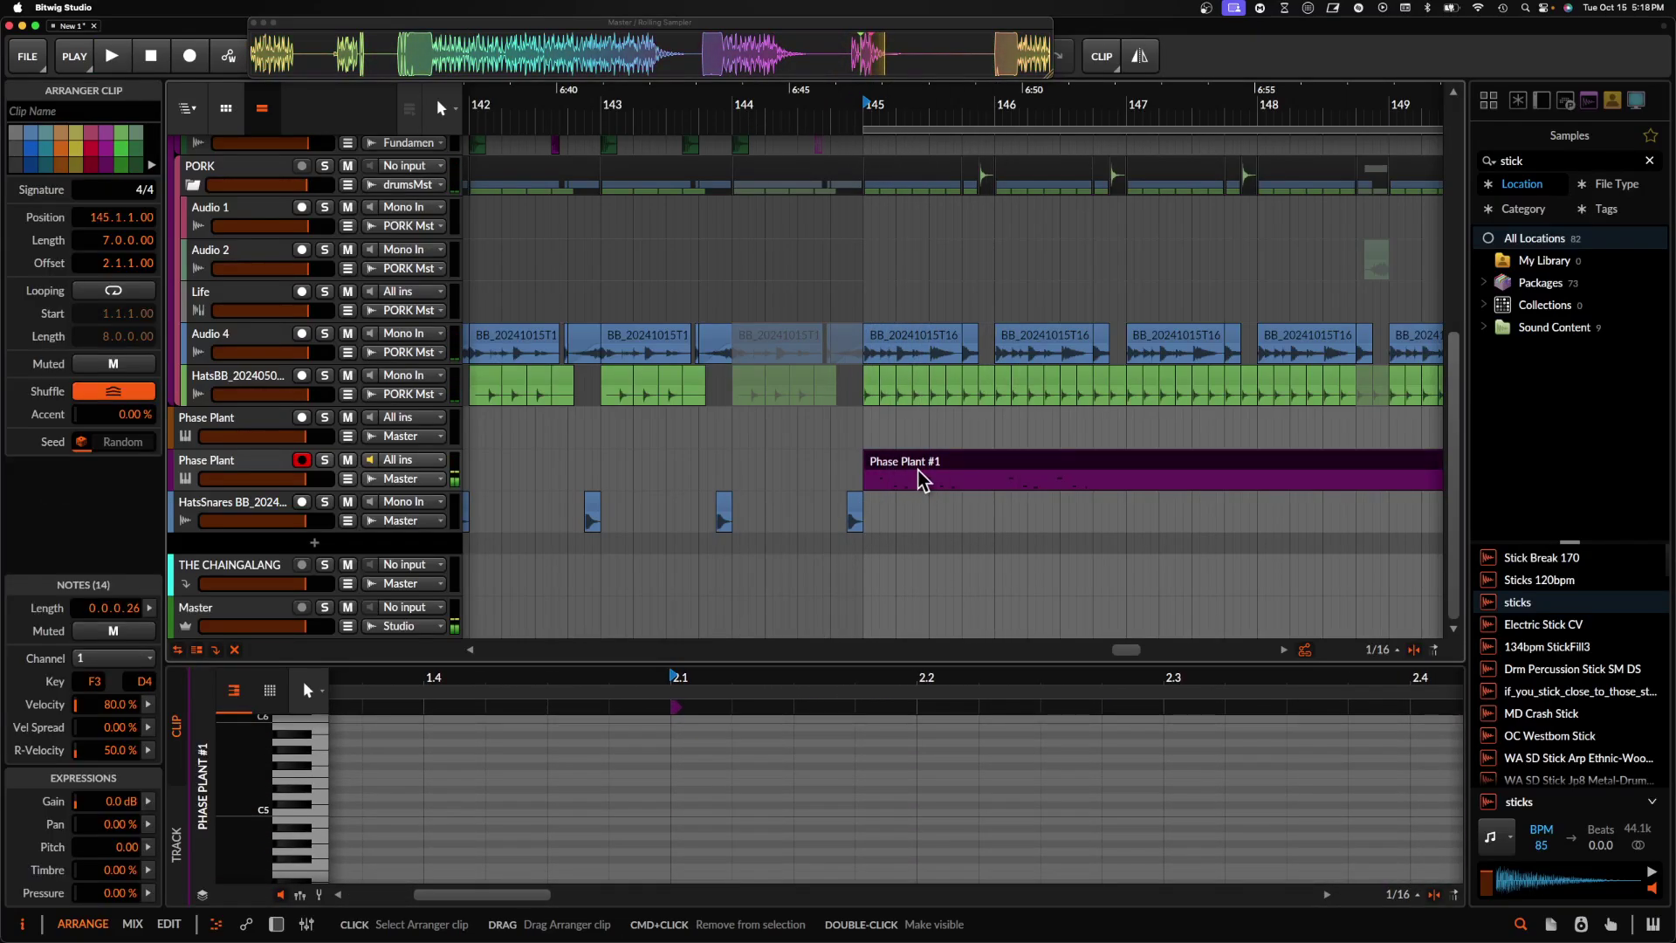
pyautogui.doubleClick(912, 478)
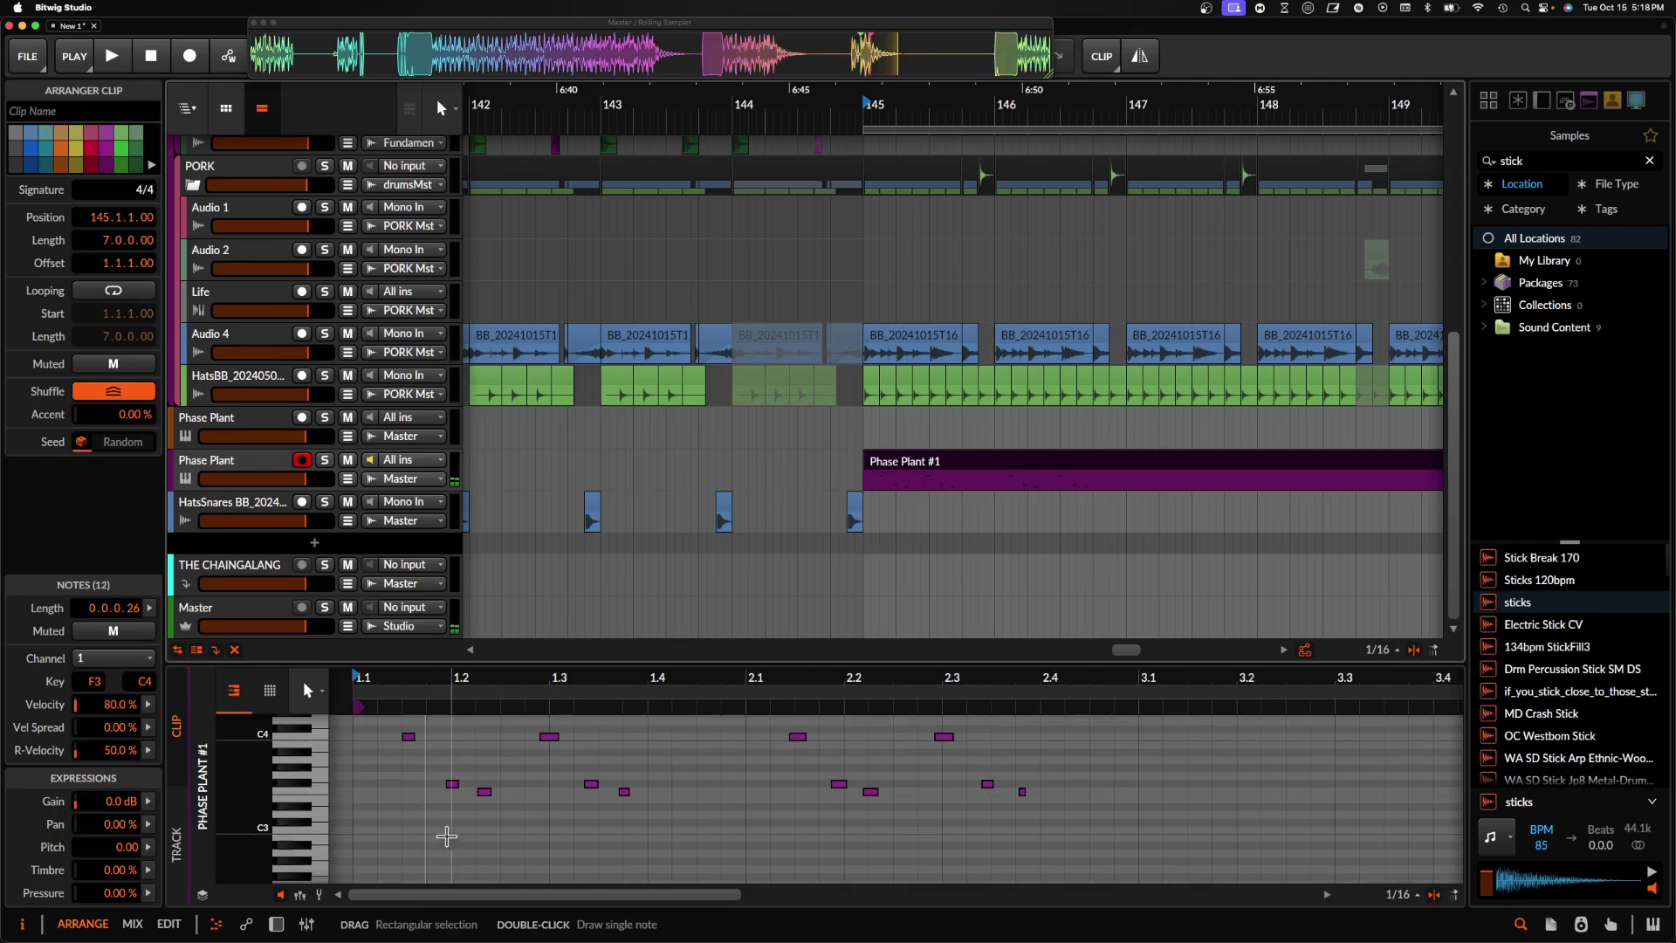
pyautogui.scroll(3, 446, 836)
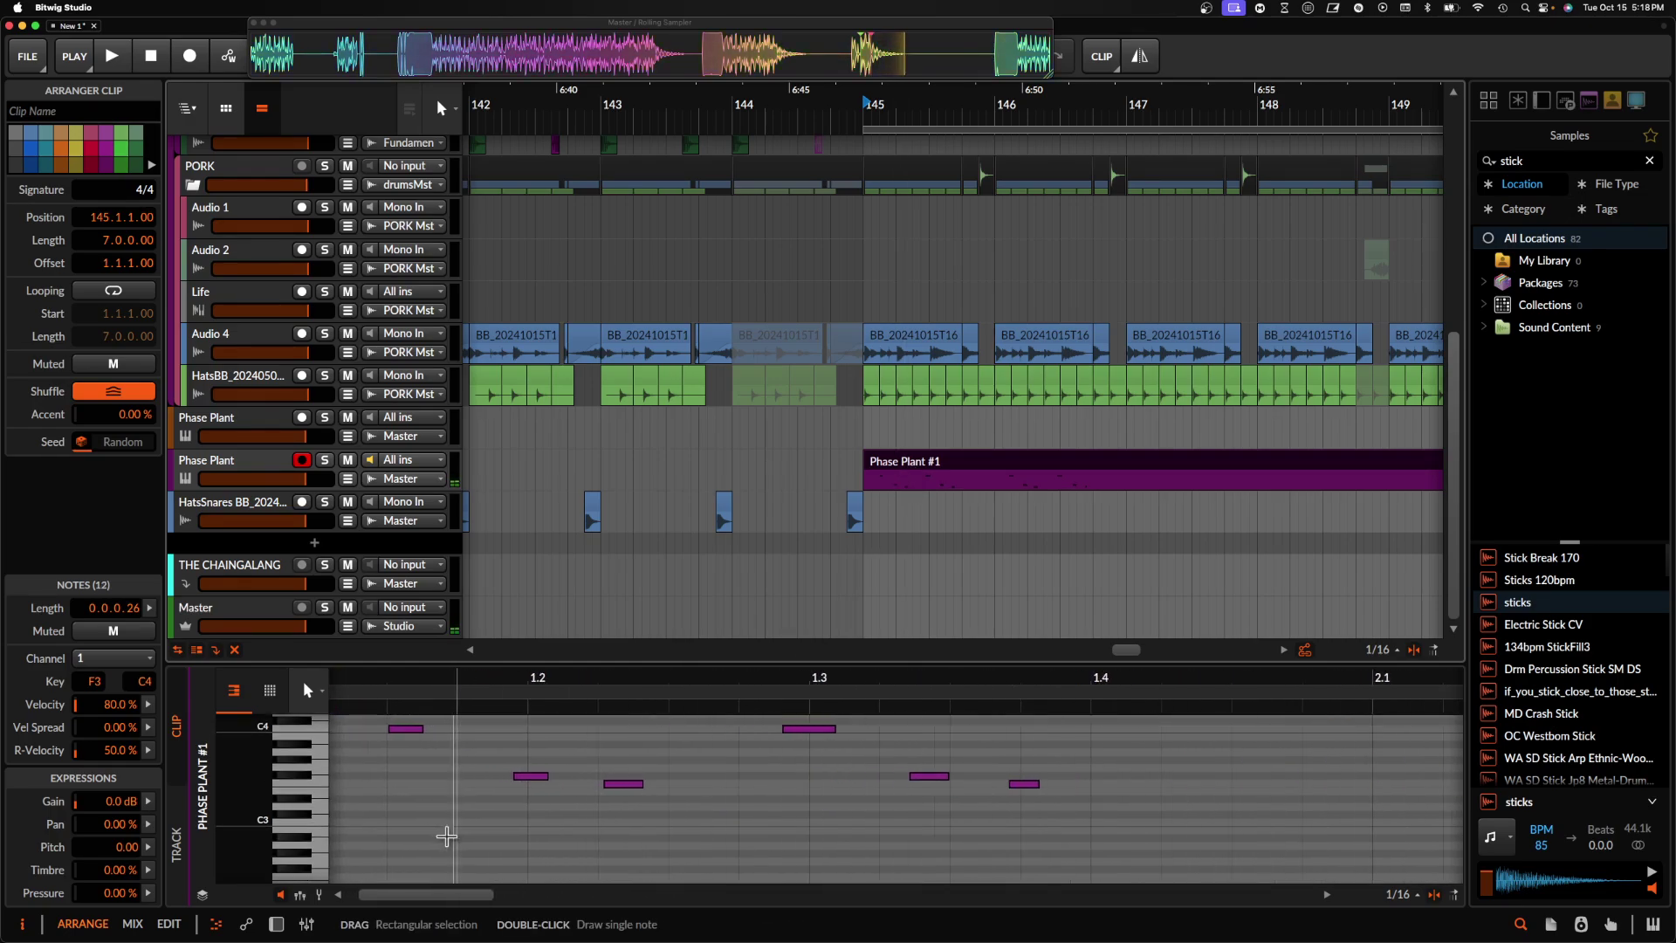
# - Adjust the first bar's note timing, placing the first F#3 at 1.2.1.00, the second C4 at 1.3 and the last F3 at 1.3.4.16
pyautogui.click(550, 776)
pyautogui.moveTo(569, 785); pyautogui.dragTo(585, 786)
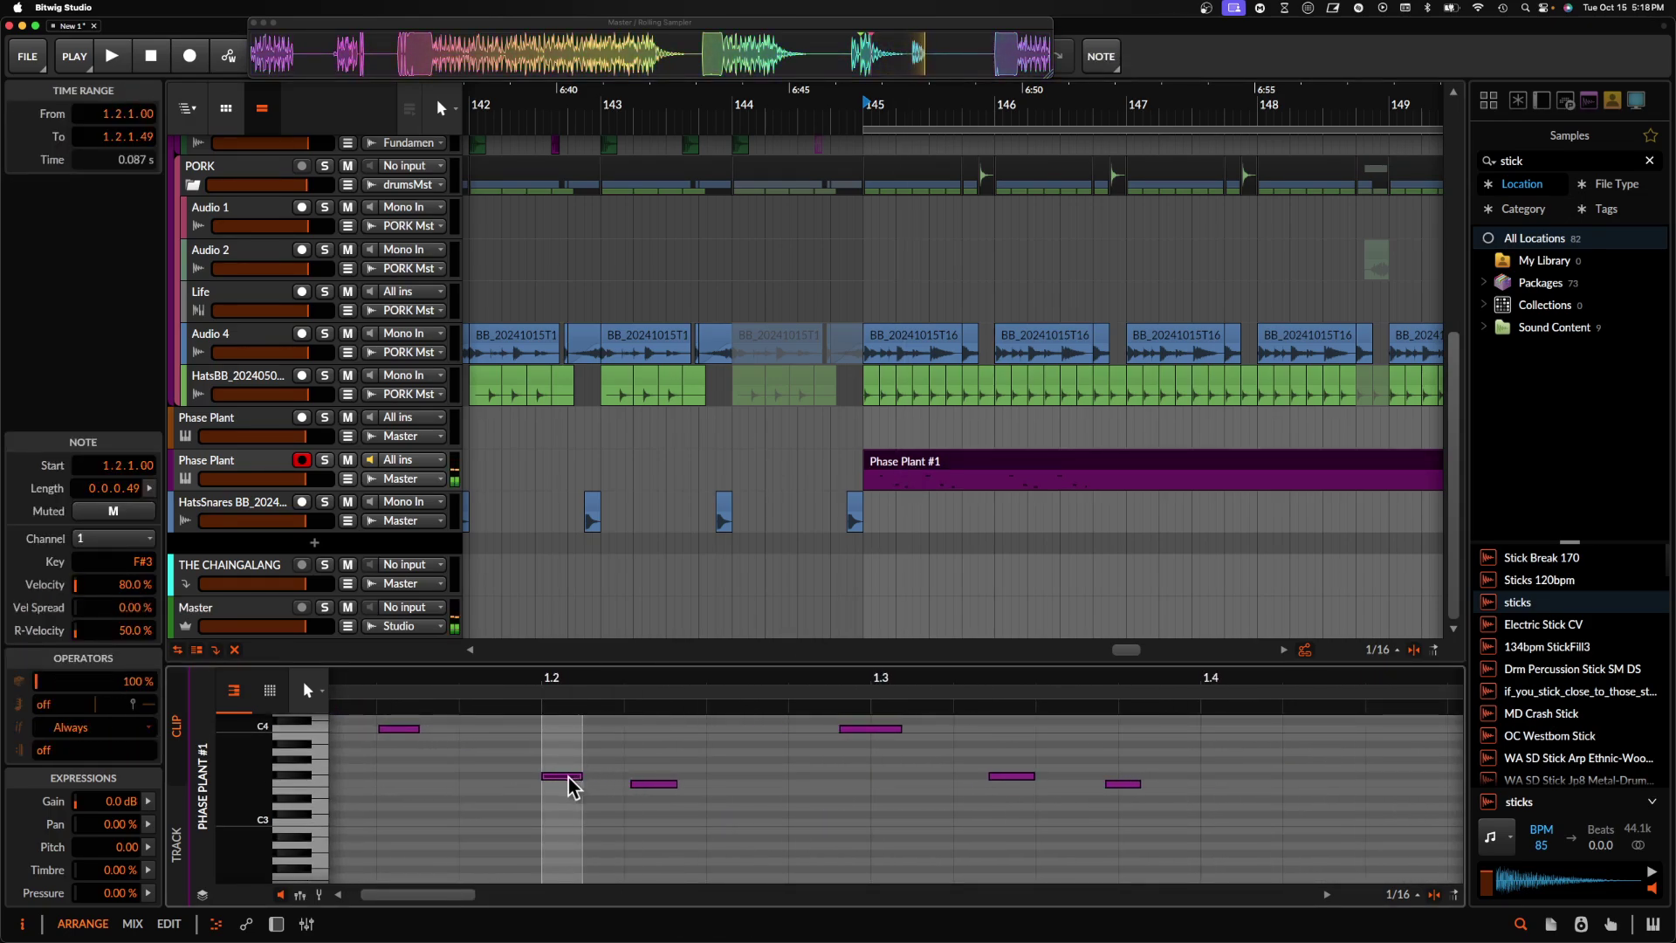
pyautogui.press('space')
pyautogui.press('space')
pyautogui.moveTo(864, 730); pyautogui.dragTo(880, 730)
pyautogui.moveTo(1013, 776); pyautogui.dragTo(1148, 791)
pyautogui.click(1127, 785)
pyautogui.scroll(4, 1148, 791)
pyautogui.click(1126, 777)
pyautogui.click(1109, 784)
pyautogui.scroll(-5, 1135, 786)
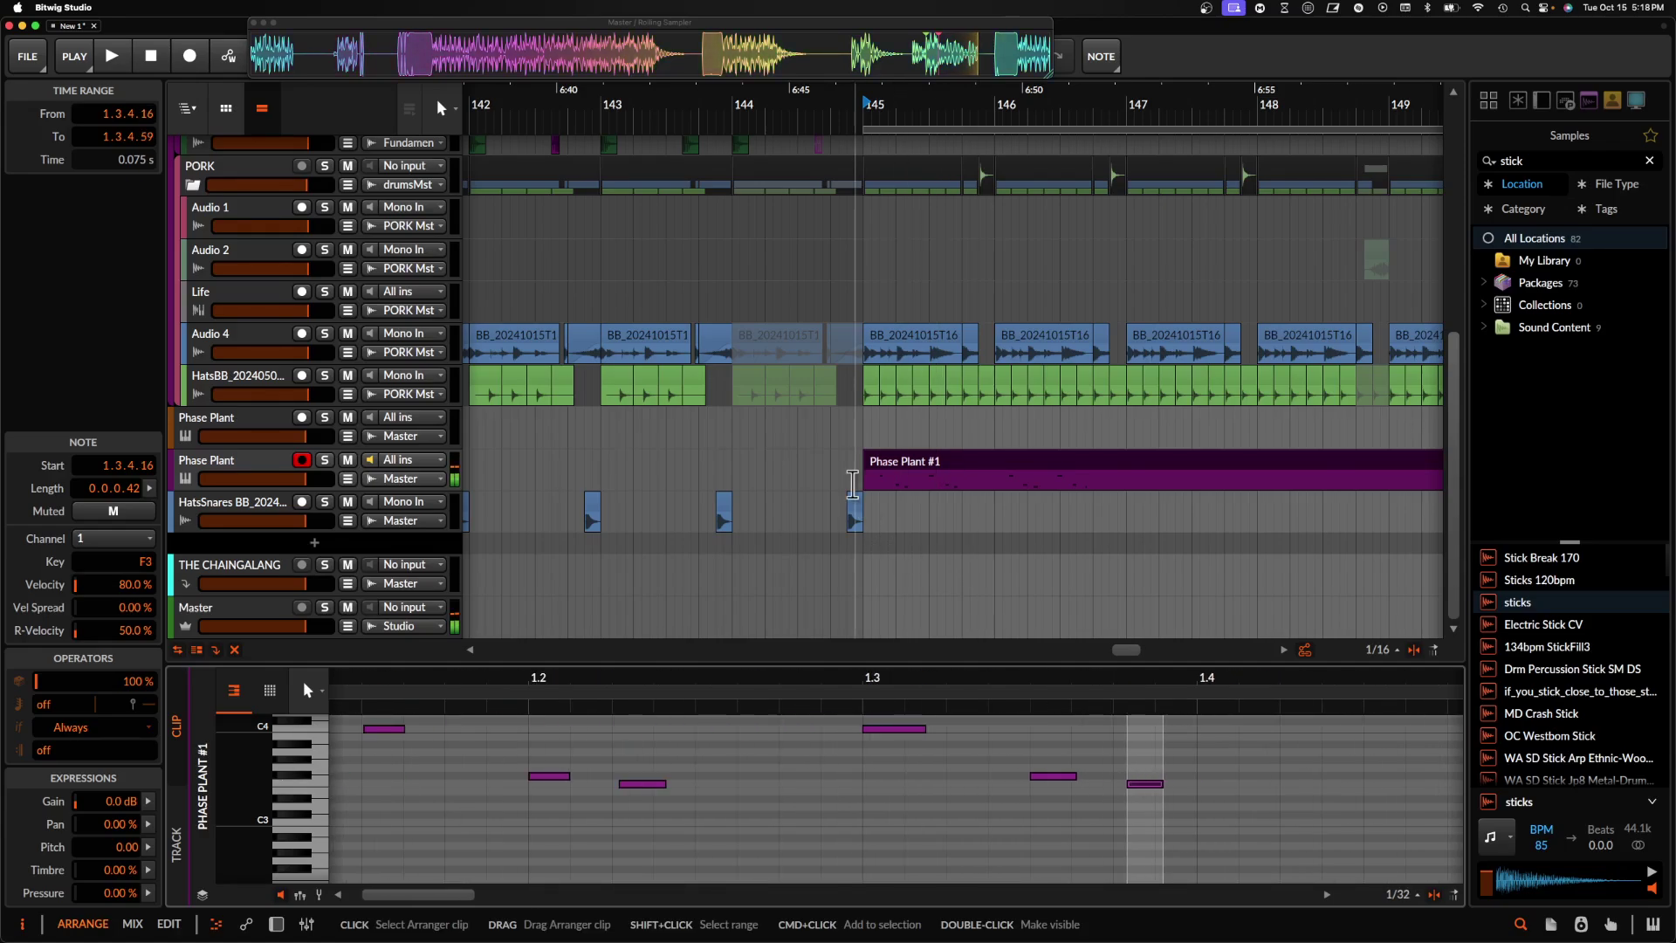
# - Select the Phase Plant clip's first bar, 145 to 146, and duplicate it repeatedly to fill the section up to bar 153
pyautogui.click(861, 485)
pyautogui.click(992, 476)
pyautogui.scroll(-2, 991, 476)
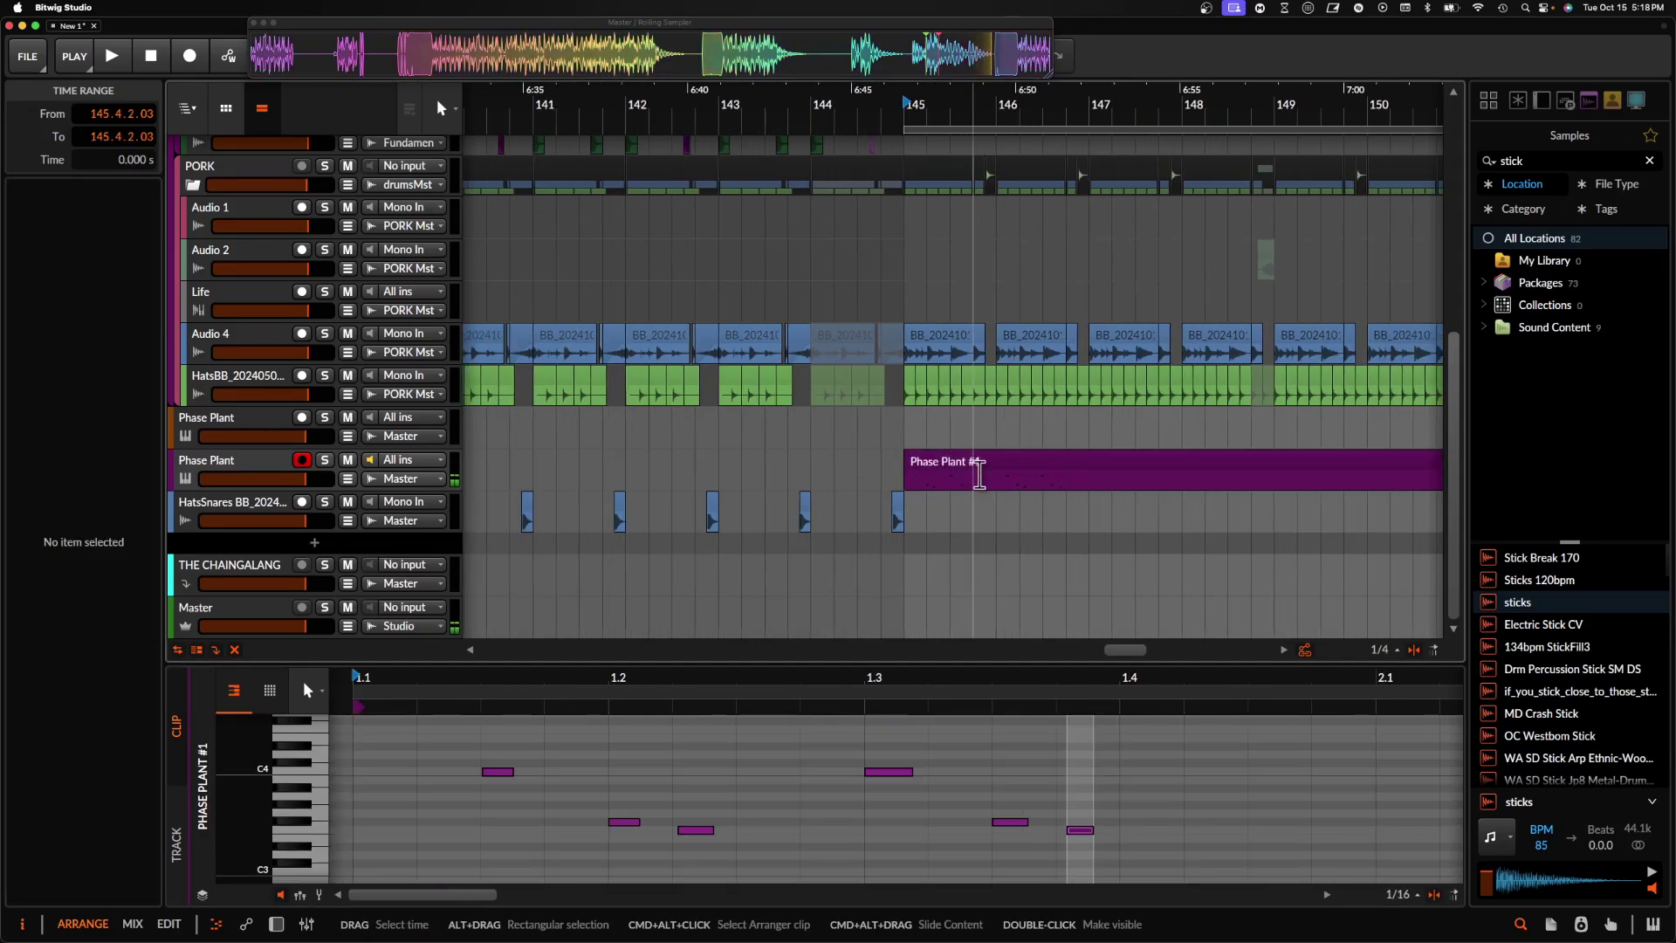
pyautogui.moveTo(909, 485); pyautogui.dragTo(998, 485)
pyautogui.press('super+d')
pyautogui.press('super+d')
pyautogui.scroll(-4, 998, 485)
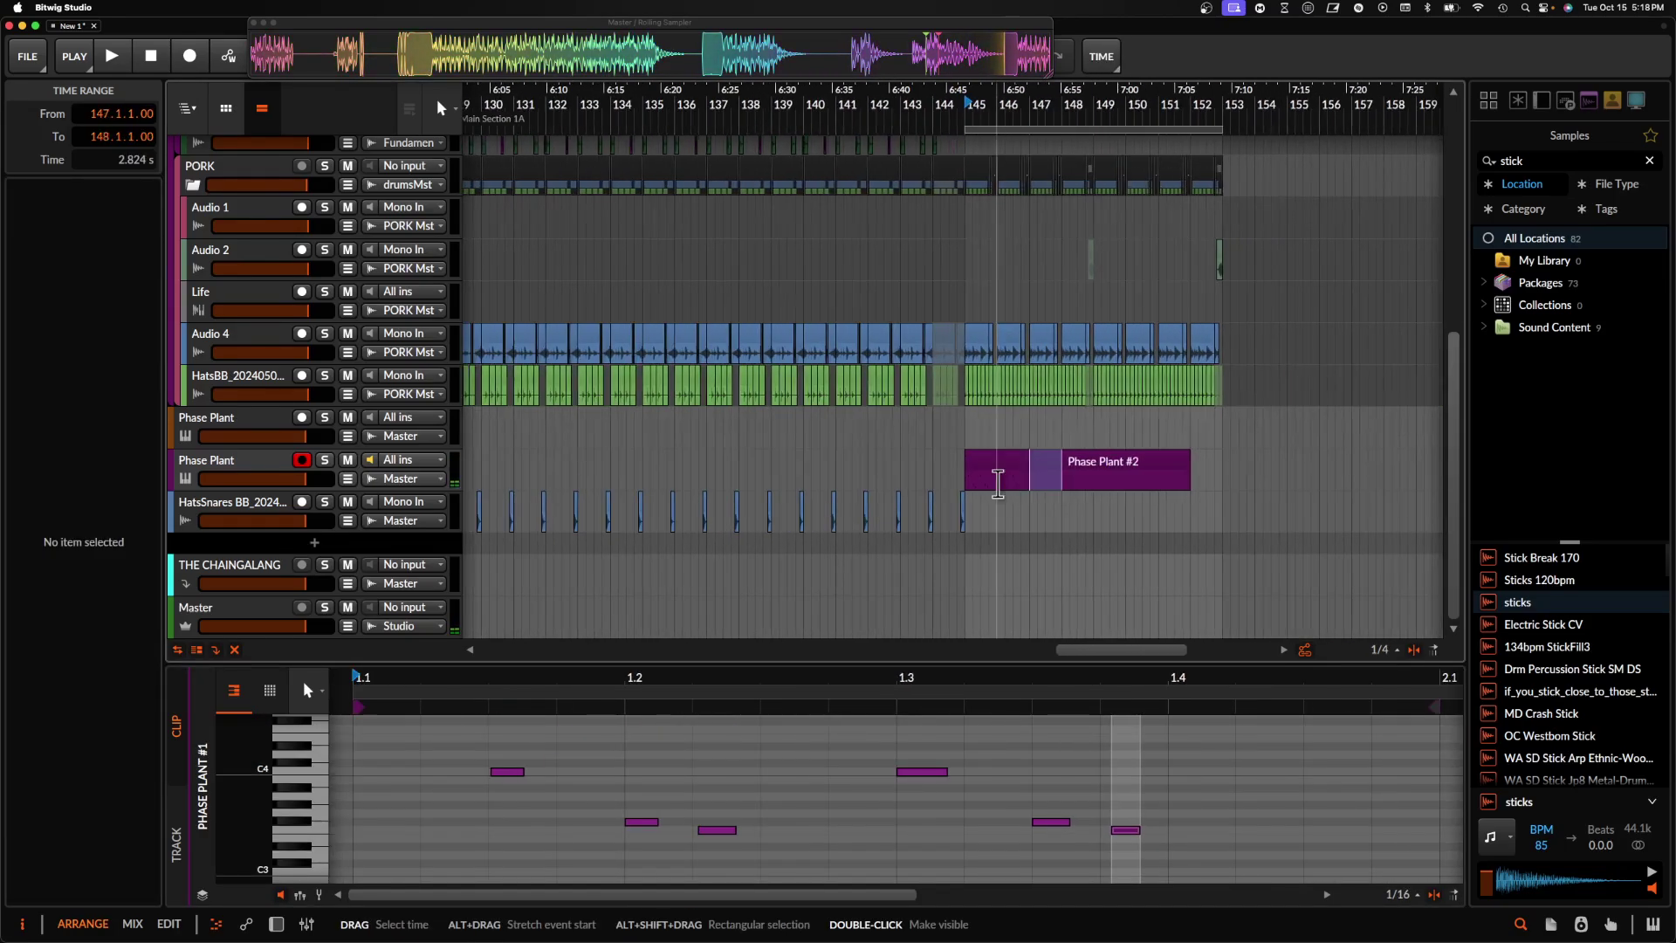
# - Delete the Phase Plant clips from bar 145 to 149 and select the four one-bar clips that follow
pyautogui.click(972, 475)
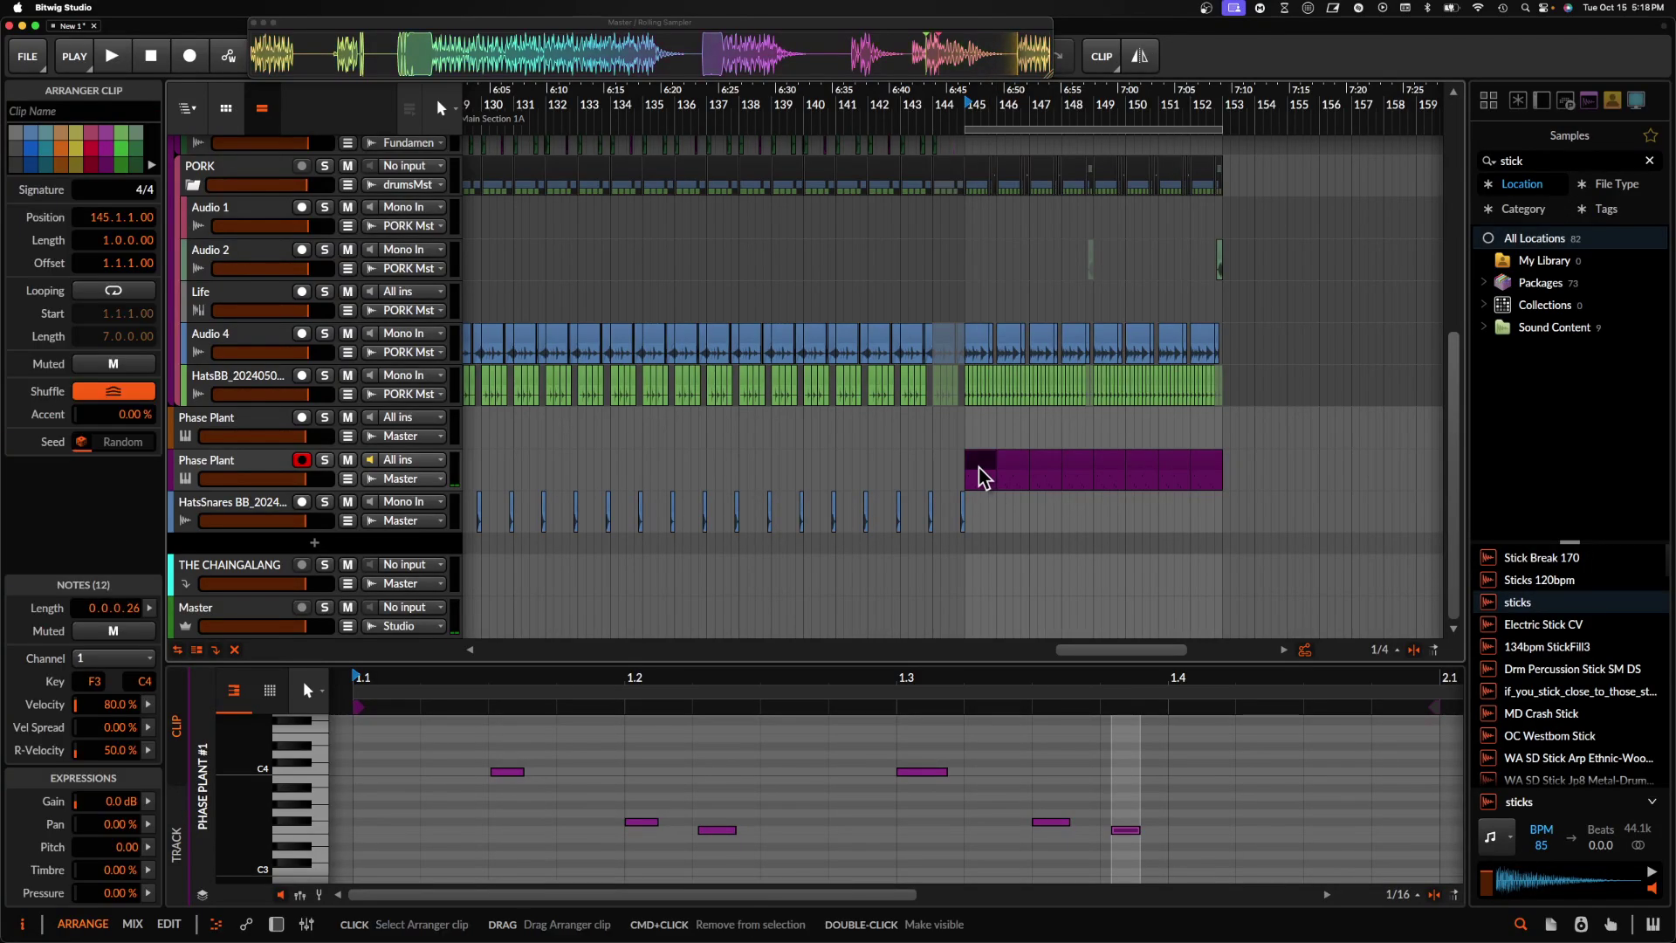
pyautogui.press('BackSpace')
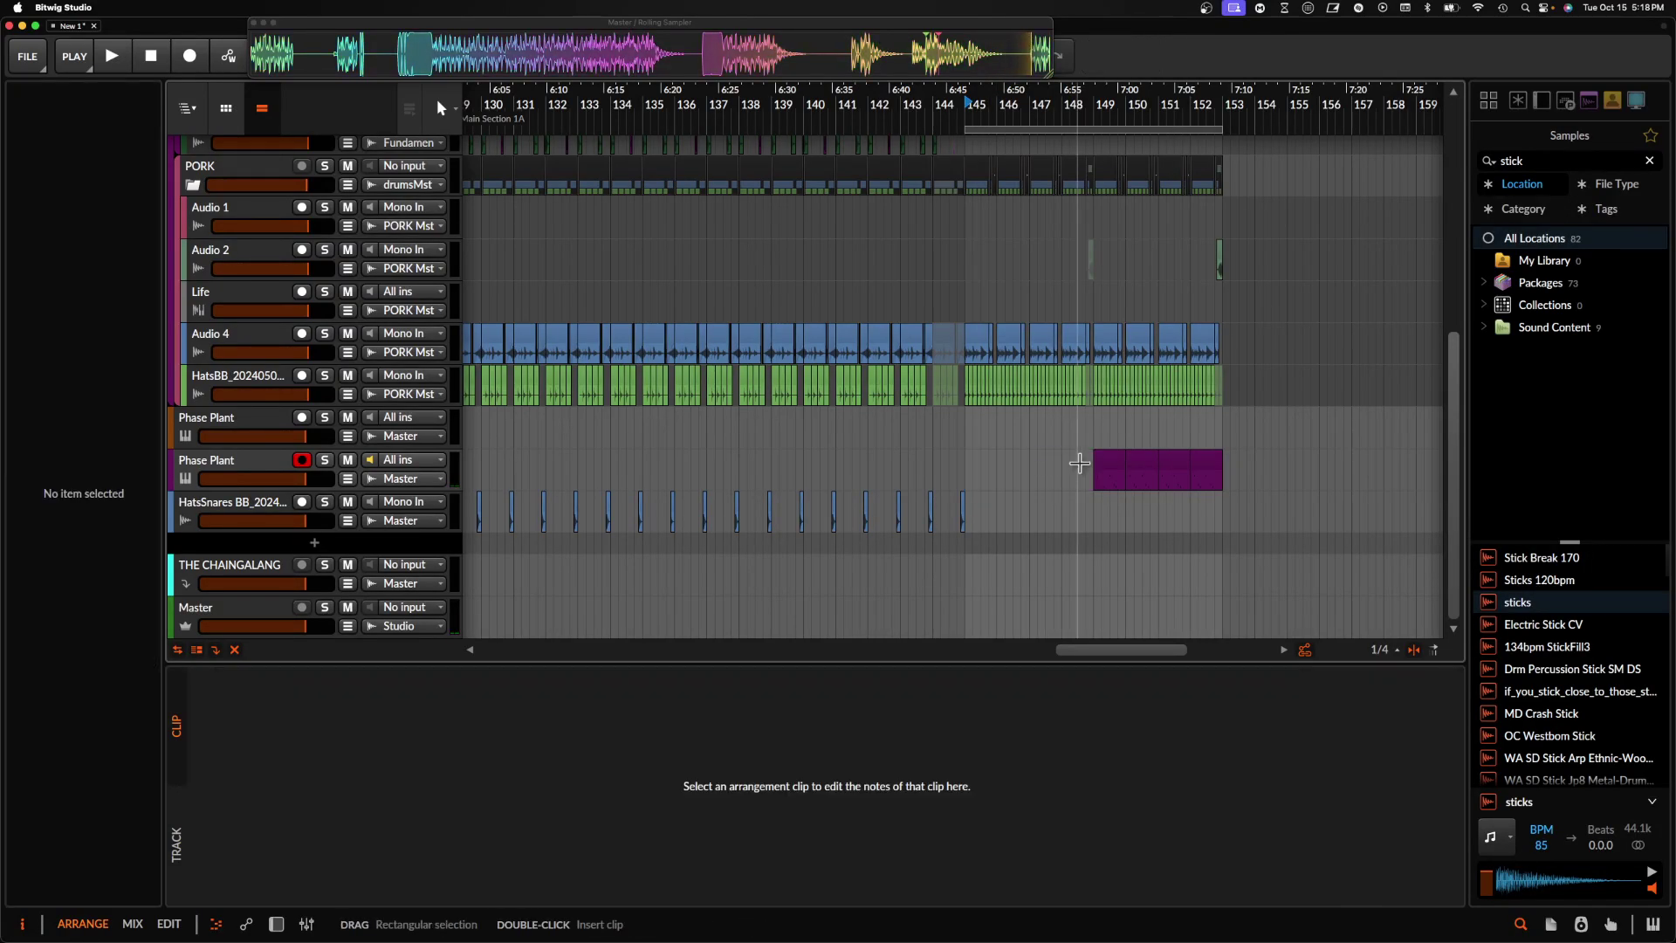
pyautogui.click(1106, 470)
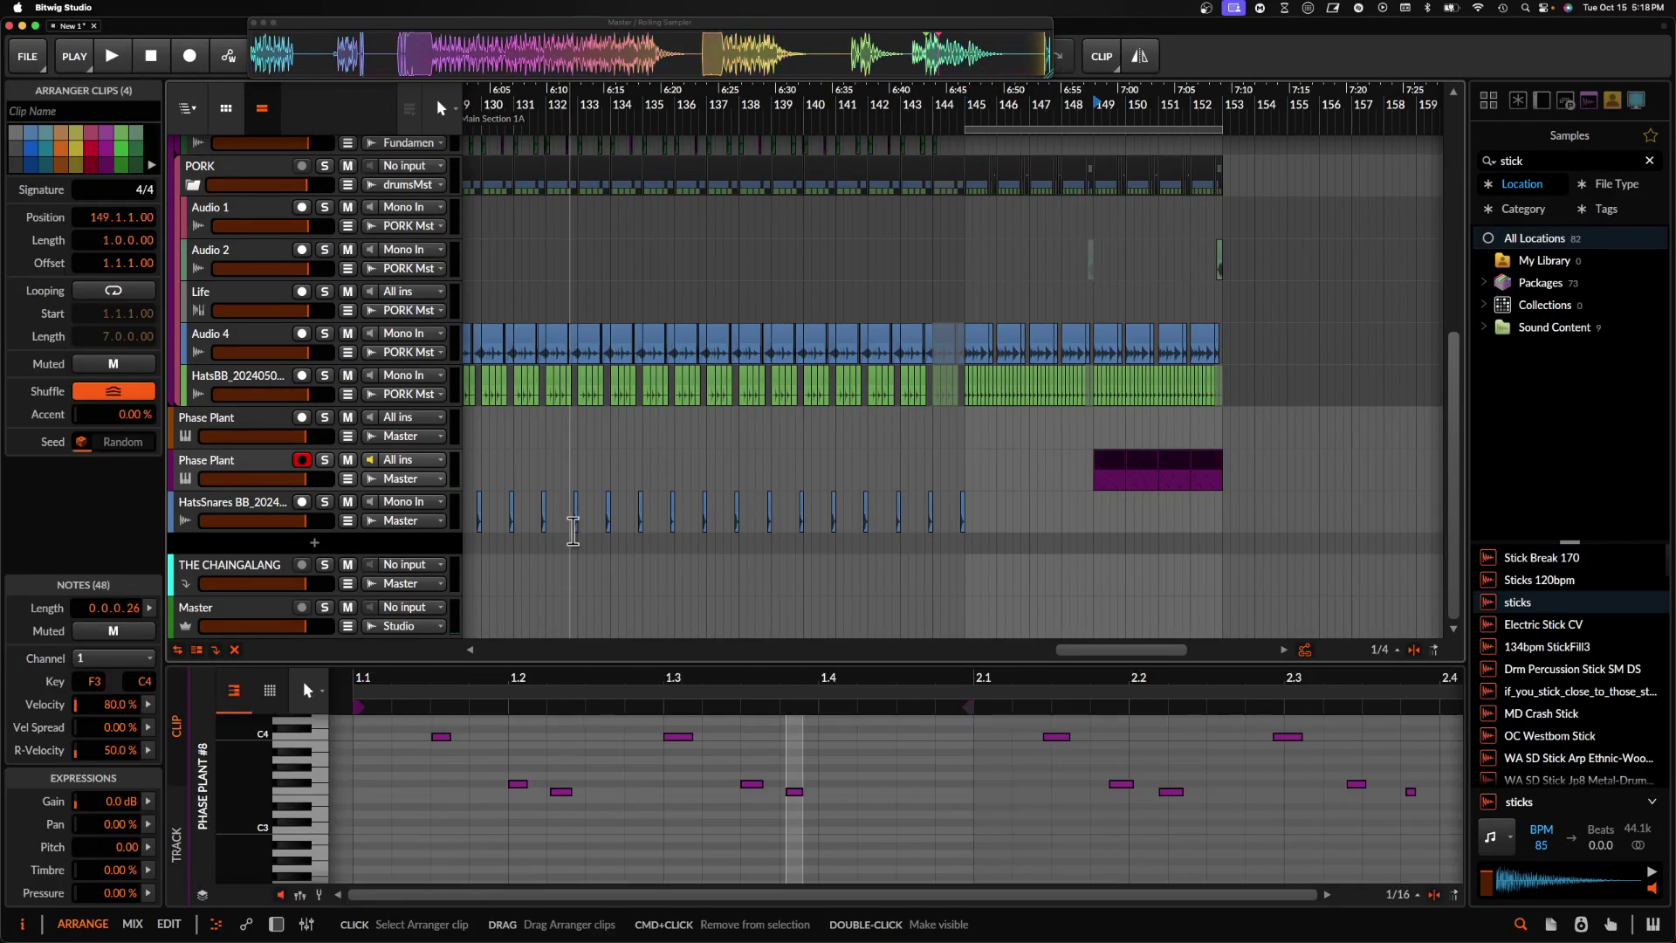
# - Solo the purple Phase Plant track, play it from bar 149 and extend the loop region's length to 10.2.0.00
pyautogui.click(325, 460)
pyautogui.press('space')
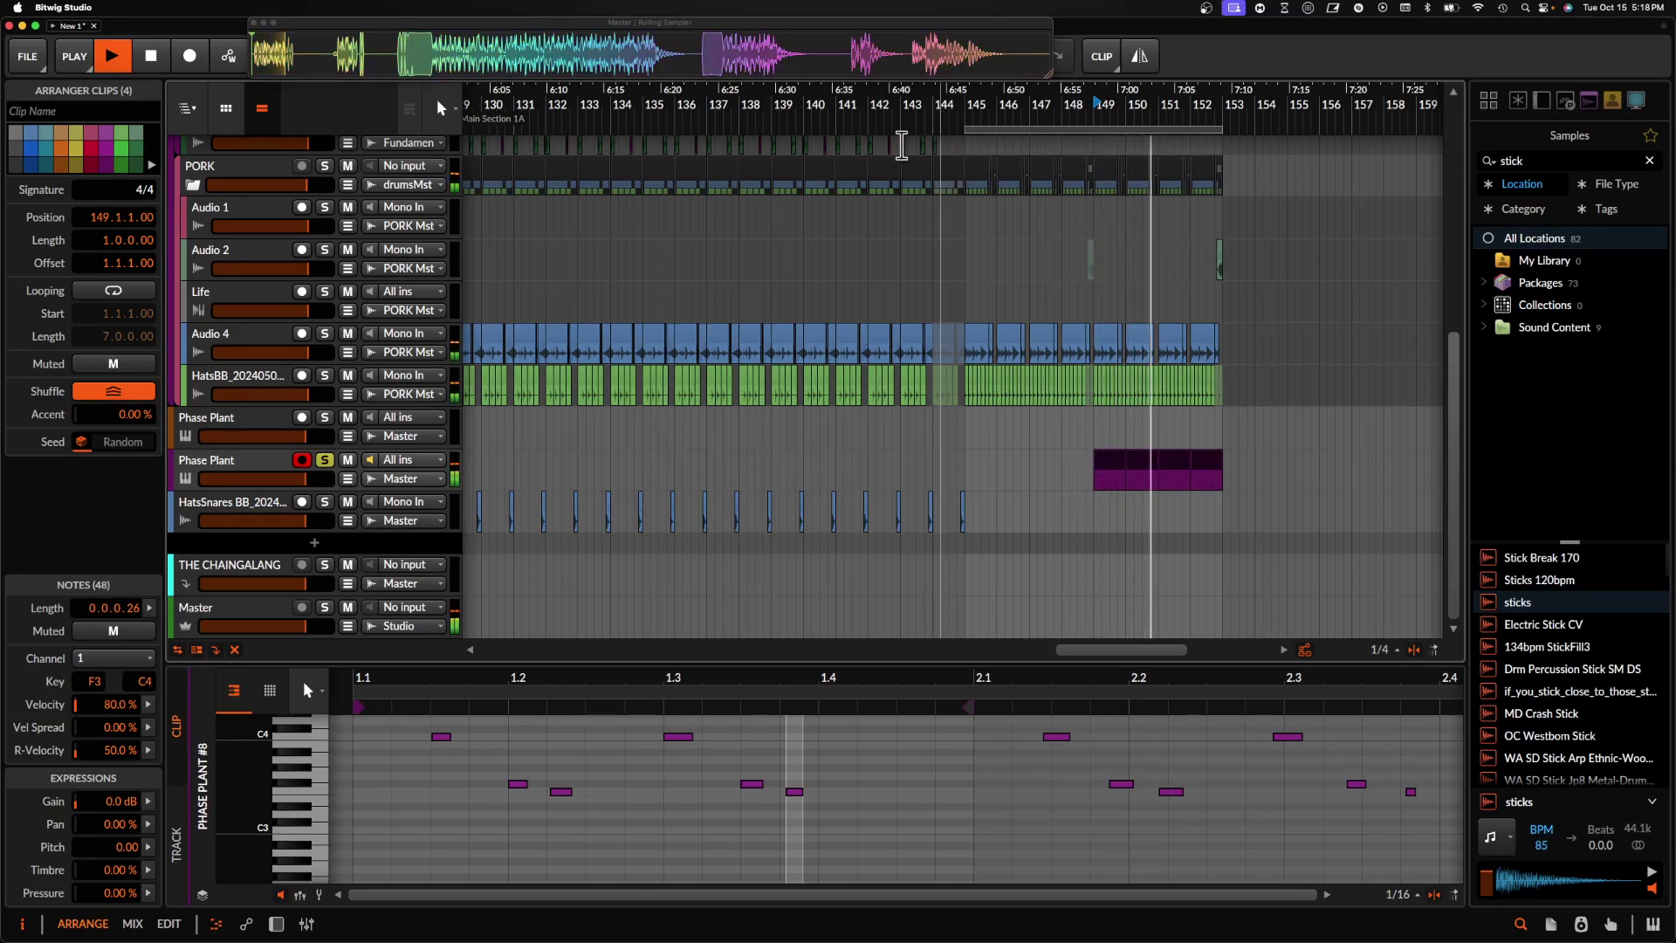
pyautogui.scroll(5, 713, 392)
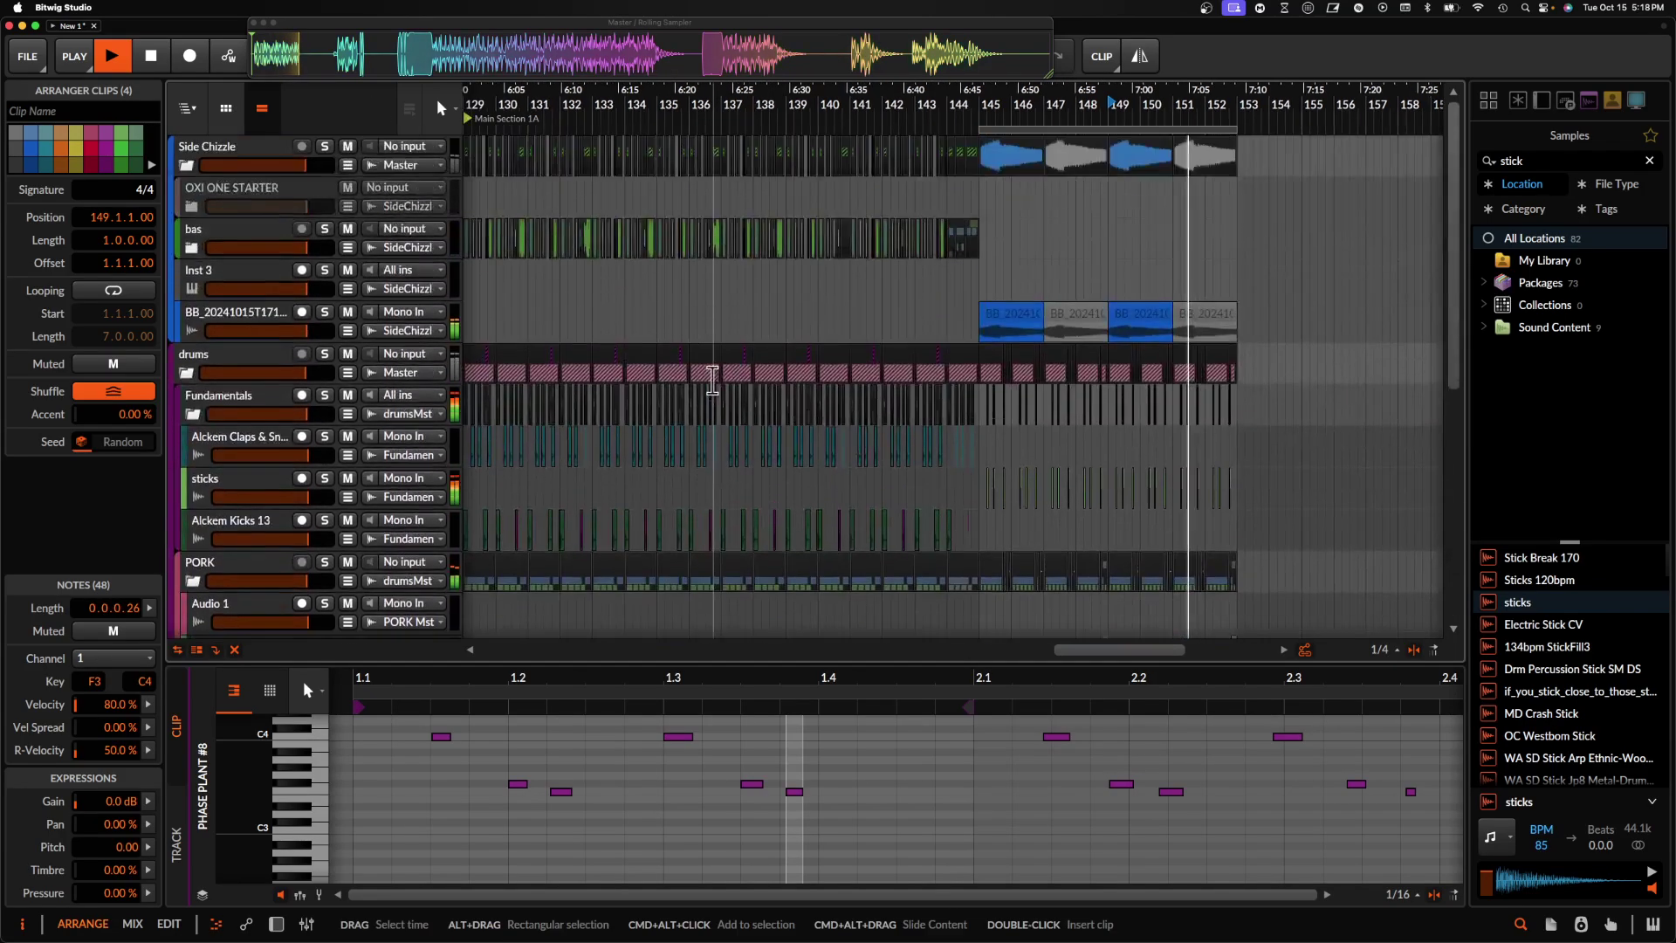
pyautogui.moveTo(1233, 129); pyautogui.dragTo(1314, 129)
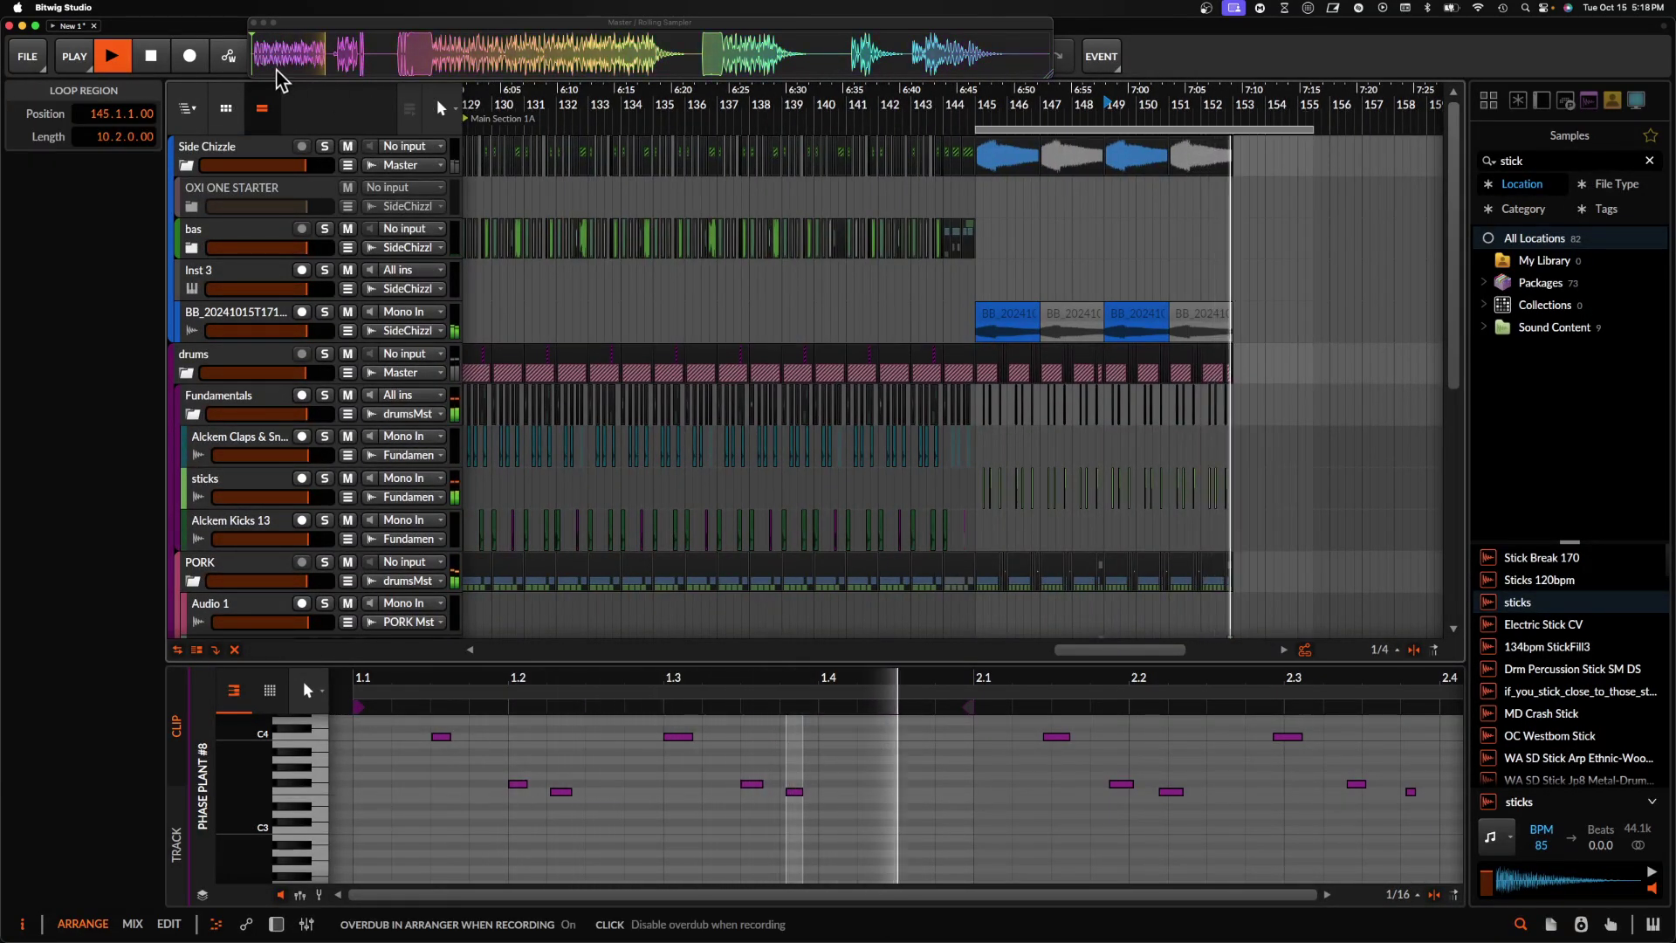
pyautogui.press('space')
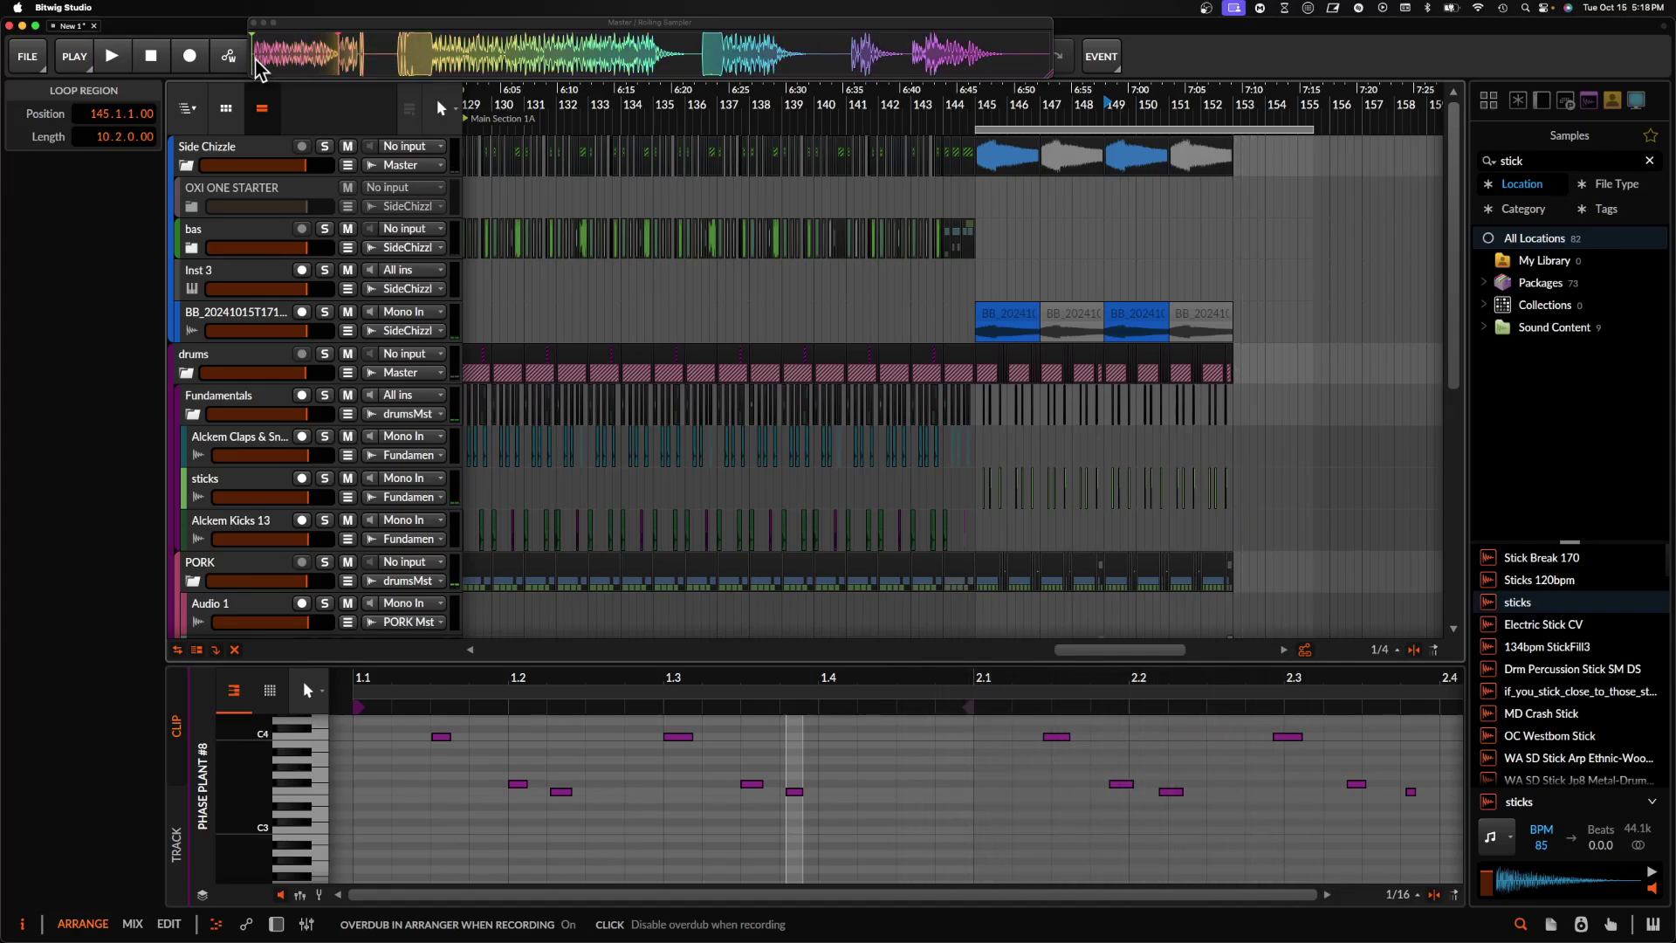
# - Place the newly captured Phase Plant audio from Rolling Sampler in the Side Chizzle group at bar 149
pyautogui.click(328, 59)
pyautogui.moveTo(266, 65); pyautogui.dragTo(1107, 274)
pyautogui.scroll(6, 1161, 284)
pyautogui.scroll(-2, 859, 280)
pyautogui.scroll(-5, 961, 271)
pyautogui.click(1048, 273)
# - Add a new audio track below the existing synth capture track in the Side Chizzle group
pyautogui.scroll(-2, 1058, 271)
pyautogui.click(206, 321)
pyautogui.press('super+t')
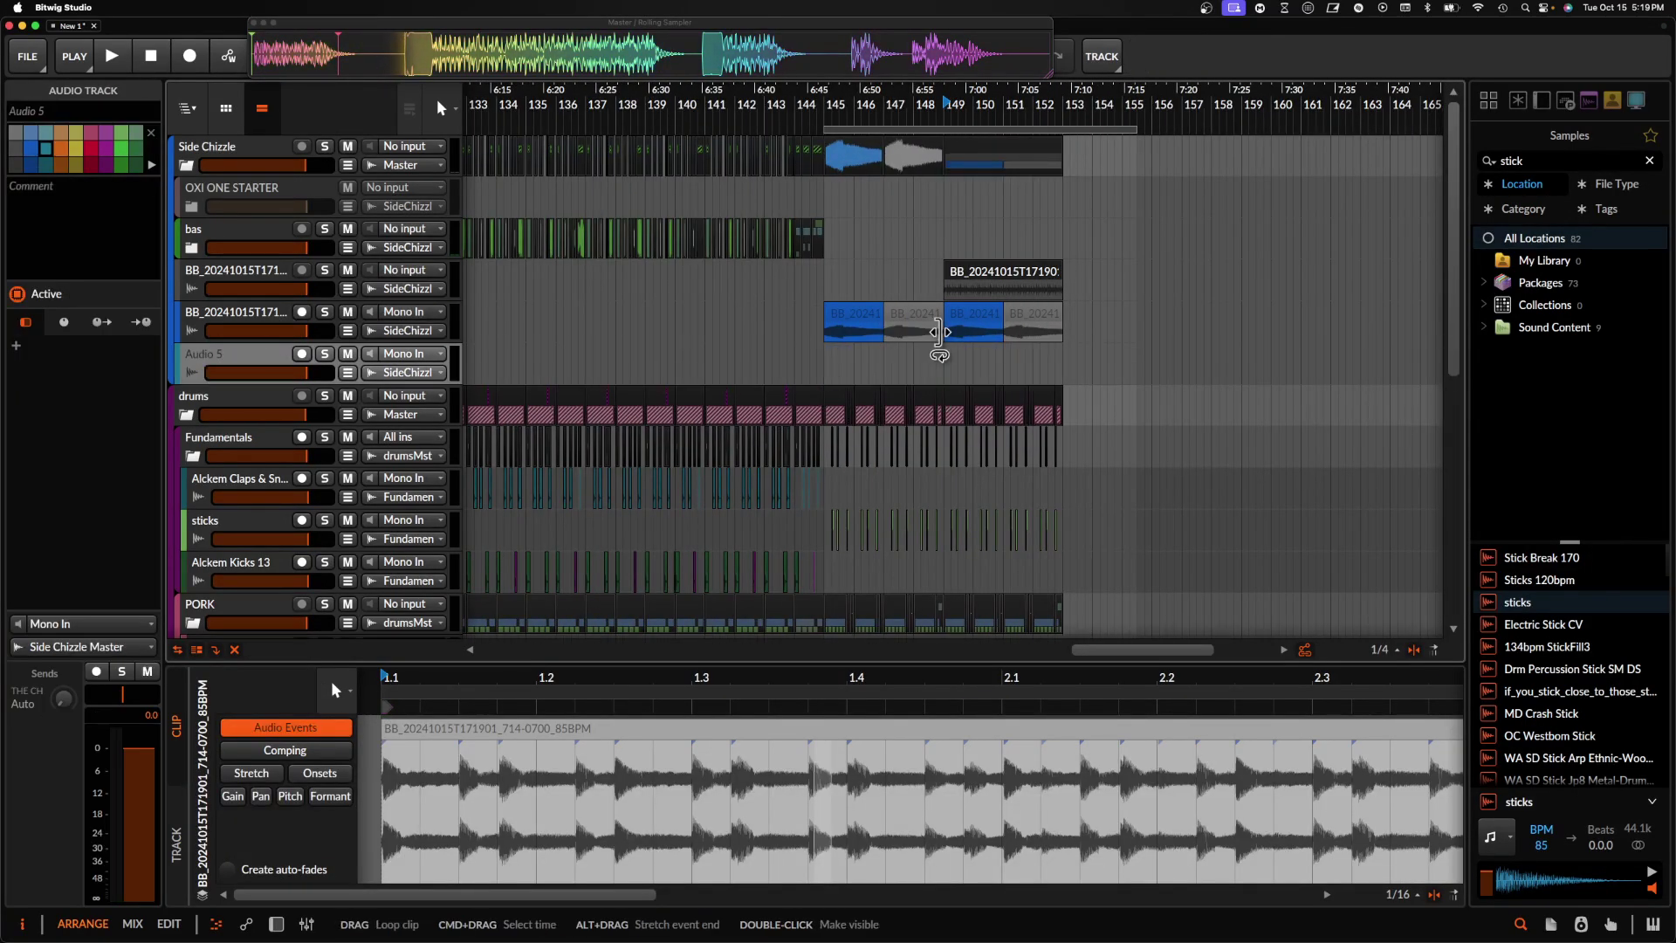
# - Copy the synth capture audio from 151.4.1.00 to 153.1.1.00 and paste it at bar 151 on the new audio track
pyautogui.scroll(5, 939, 332)
pyautogui.moveTo(1073, 336); pyautogui.dragTo(1093, 334)
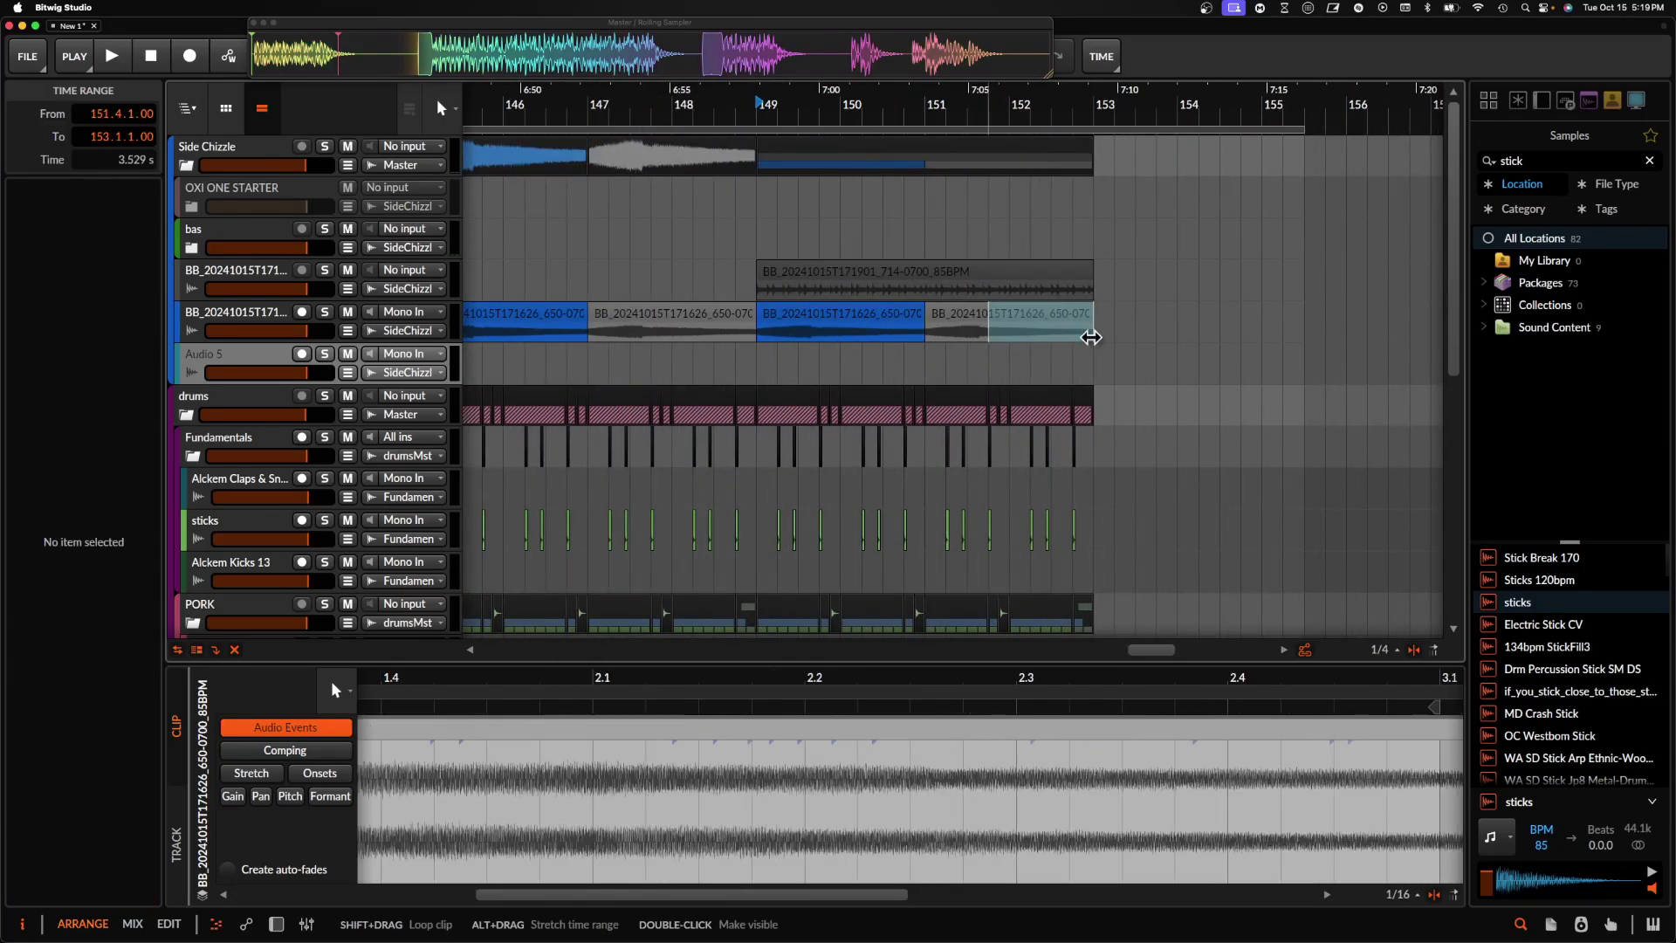
pyautogui.press('super+c')
pyautogui.click(927, 371)
pyautogui.press('super+v')
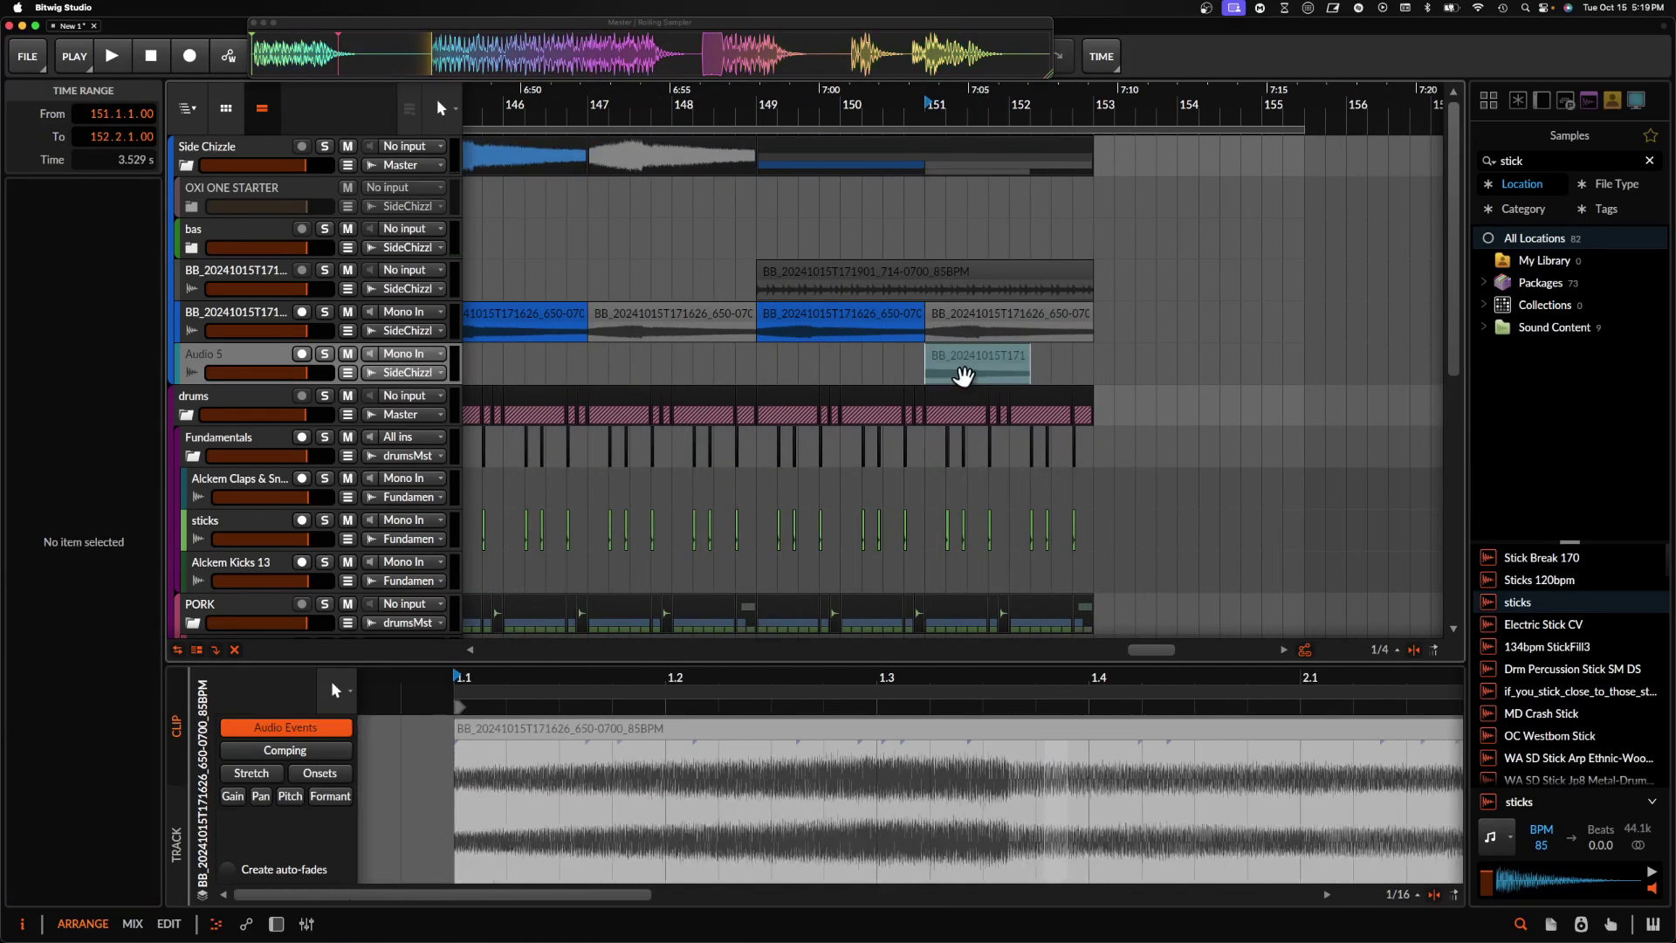
# - Stretch the pasted synth clip to span four bars, from bar 149 to bar 153
pyautogui.click(1004, 365)
pyautogui.moveTo(1029, 354); pyautogui.dragTo(1093, 356)
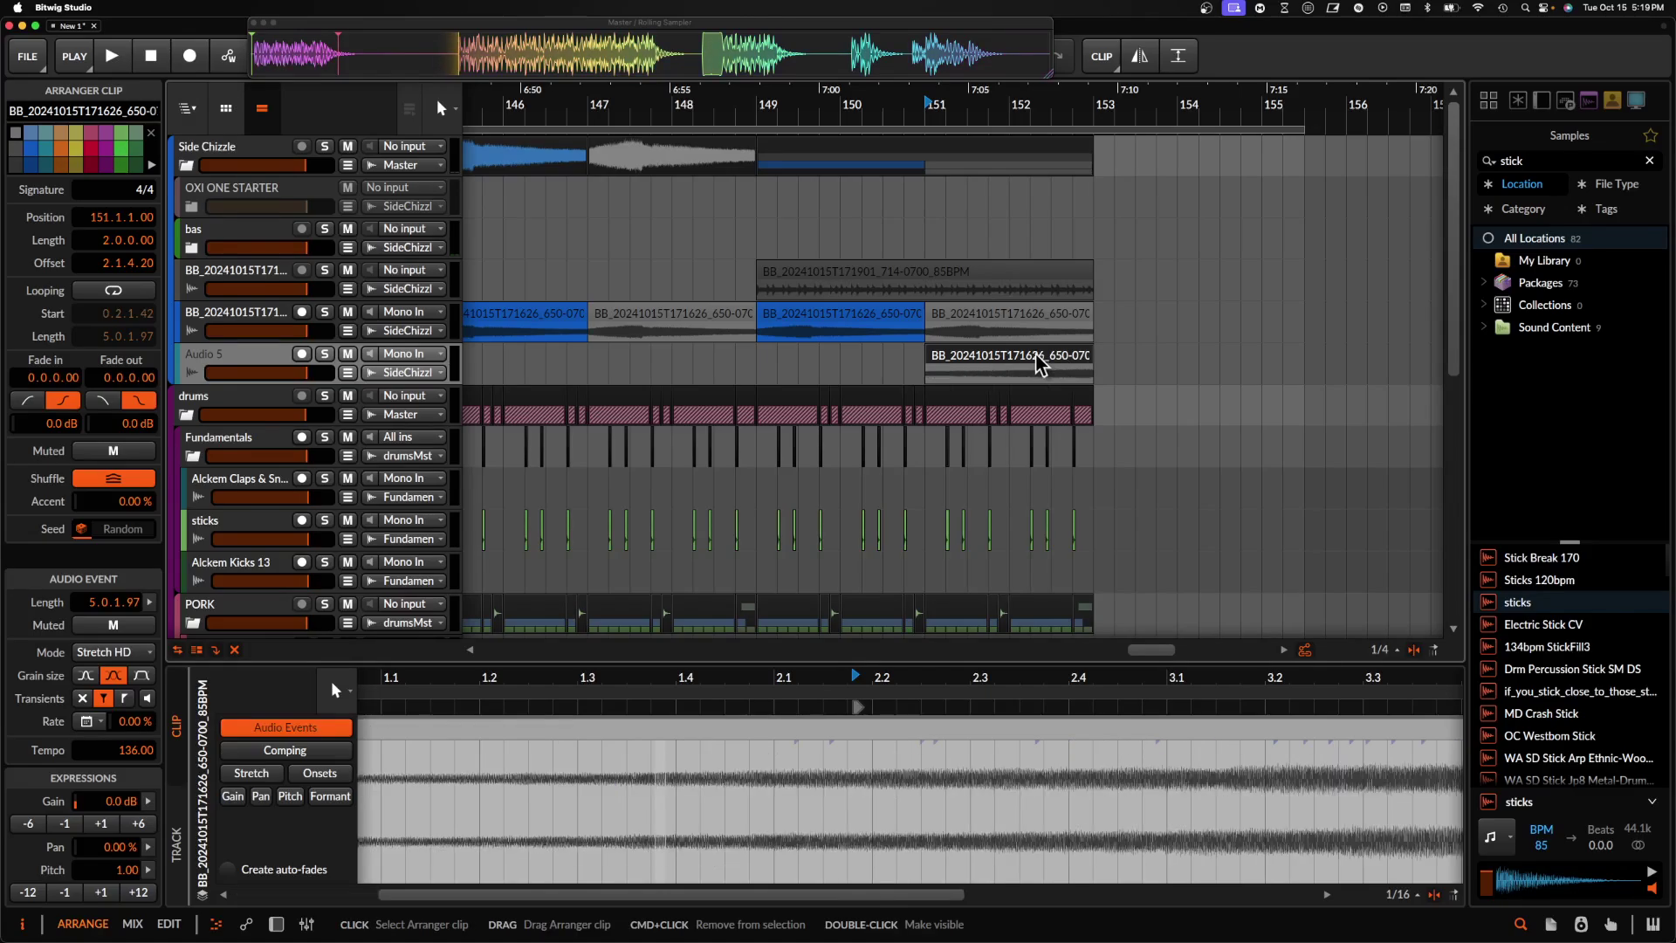
pyautogui.moveTo(927, 358); pyautogui.dragTo(757, 359)
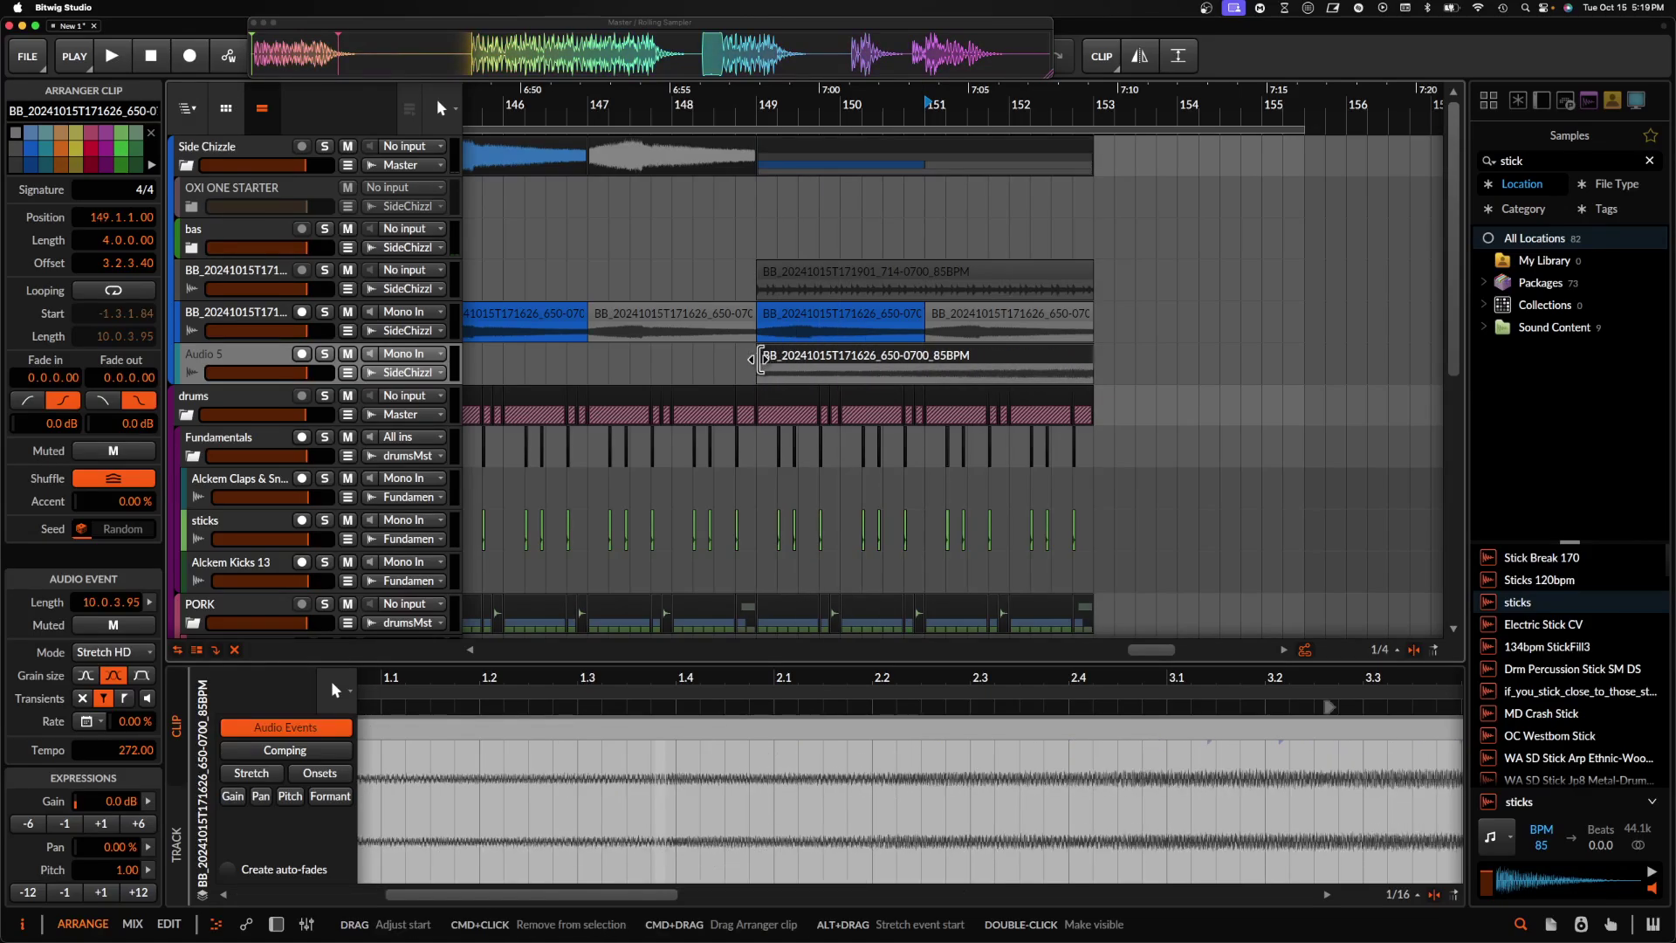
# - Solo the new audio track and play the stretched clip
pyautogui.click(324, 355)
pyautogui.press('space')
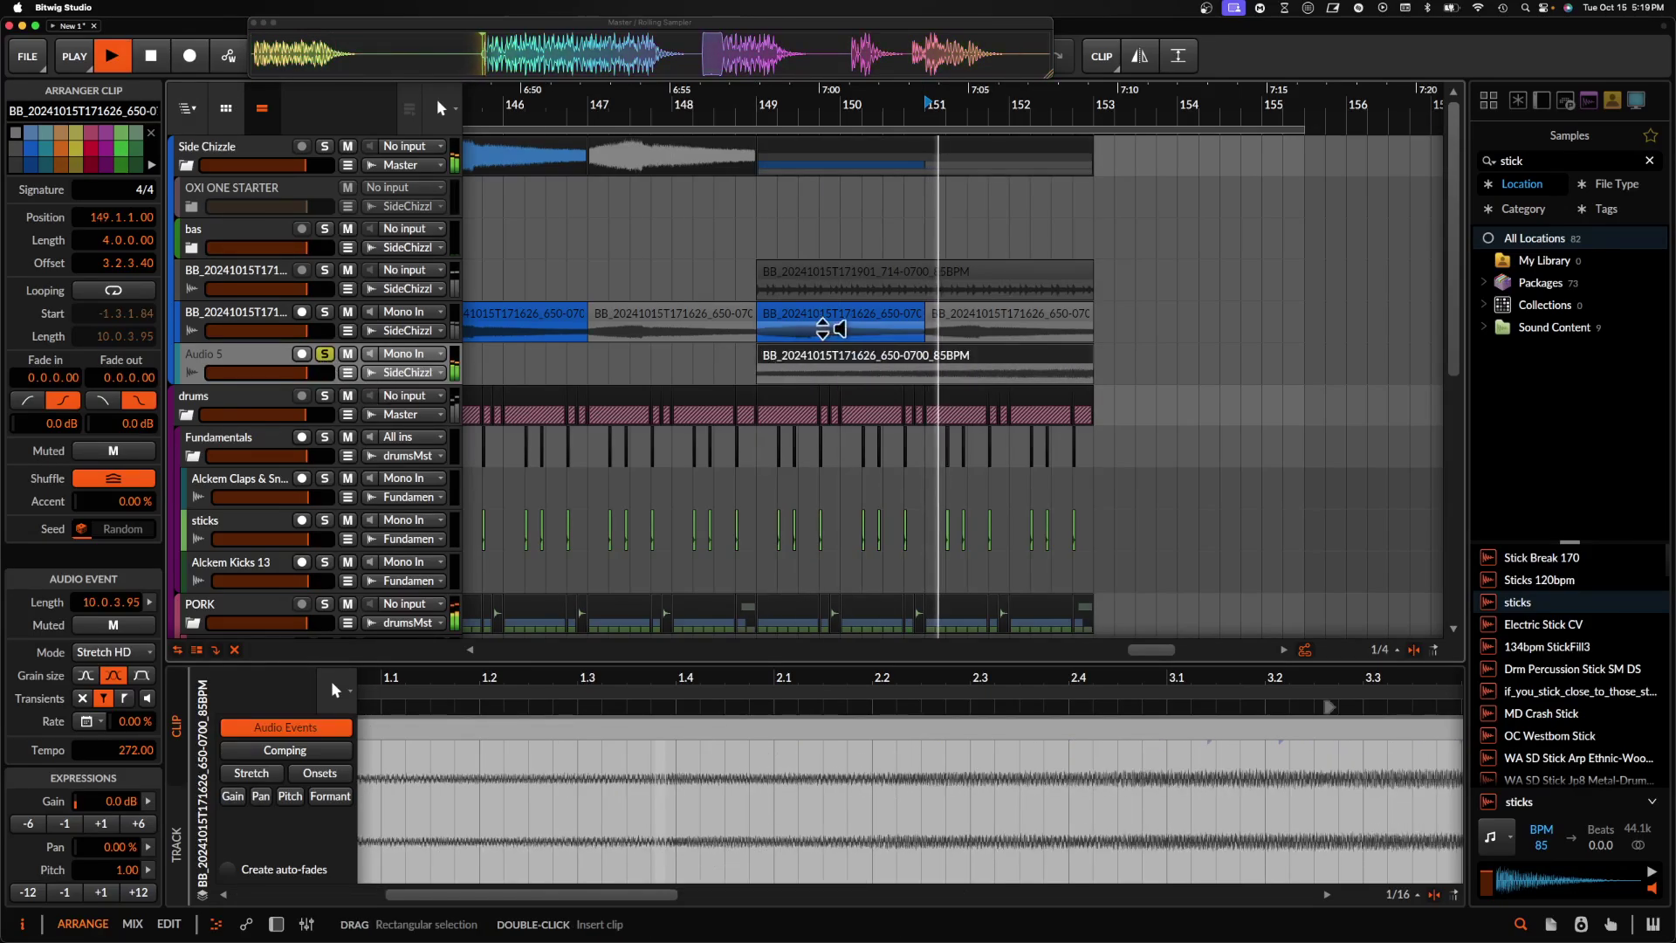
pyautogui.press('space')
# - Draw a pitch curve on the stretched clip with a start point, a 0.00 point near the clip start and a steep rise towards its end
pyautogui.doubleClick(864, 363)
pyautogui.click(288, 796)
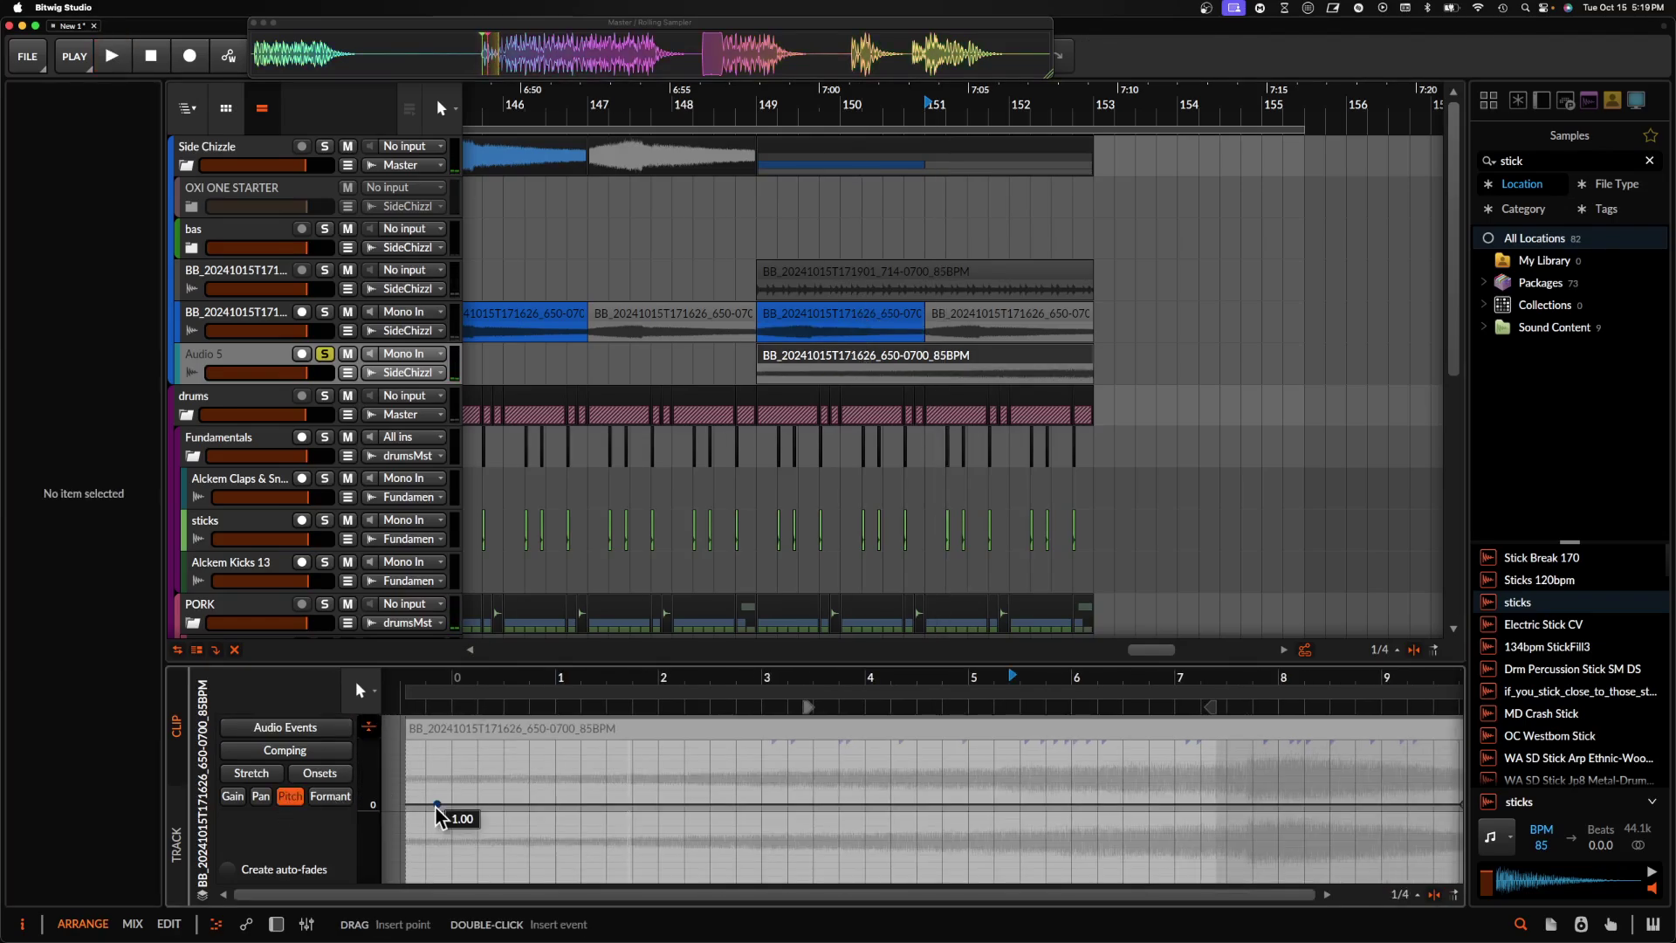
pyautogui.click(408, 805)
pyautogui.scroll(-5, 411, 808)
pyautogui.moveTo(696, 816); pyautogui.dragTo(643, 742)
pyautogui.moveTo(543, 780); pyautogui.dragTo(527, 811)
# - Play the soloed clip to hear its rising pitch curve
pyautogui.press('space')
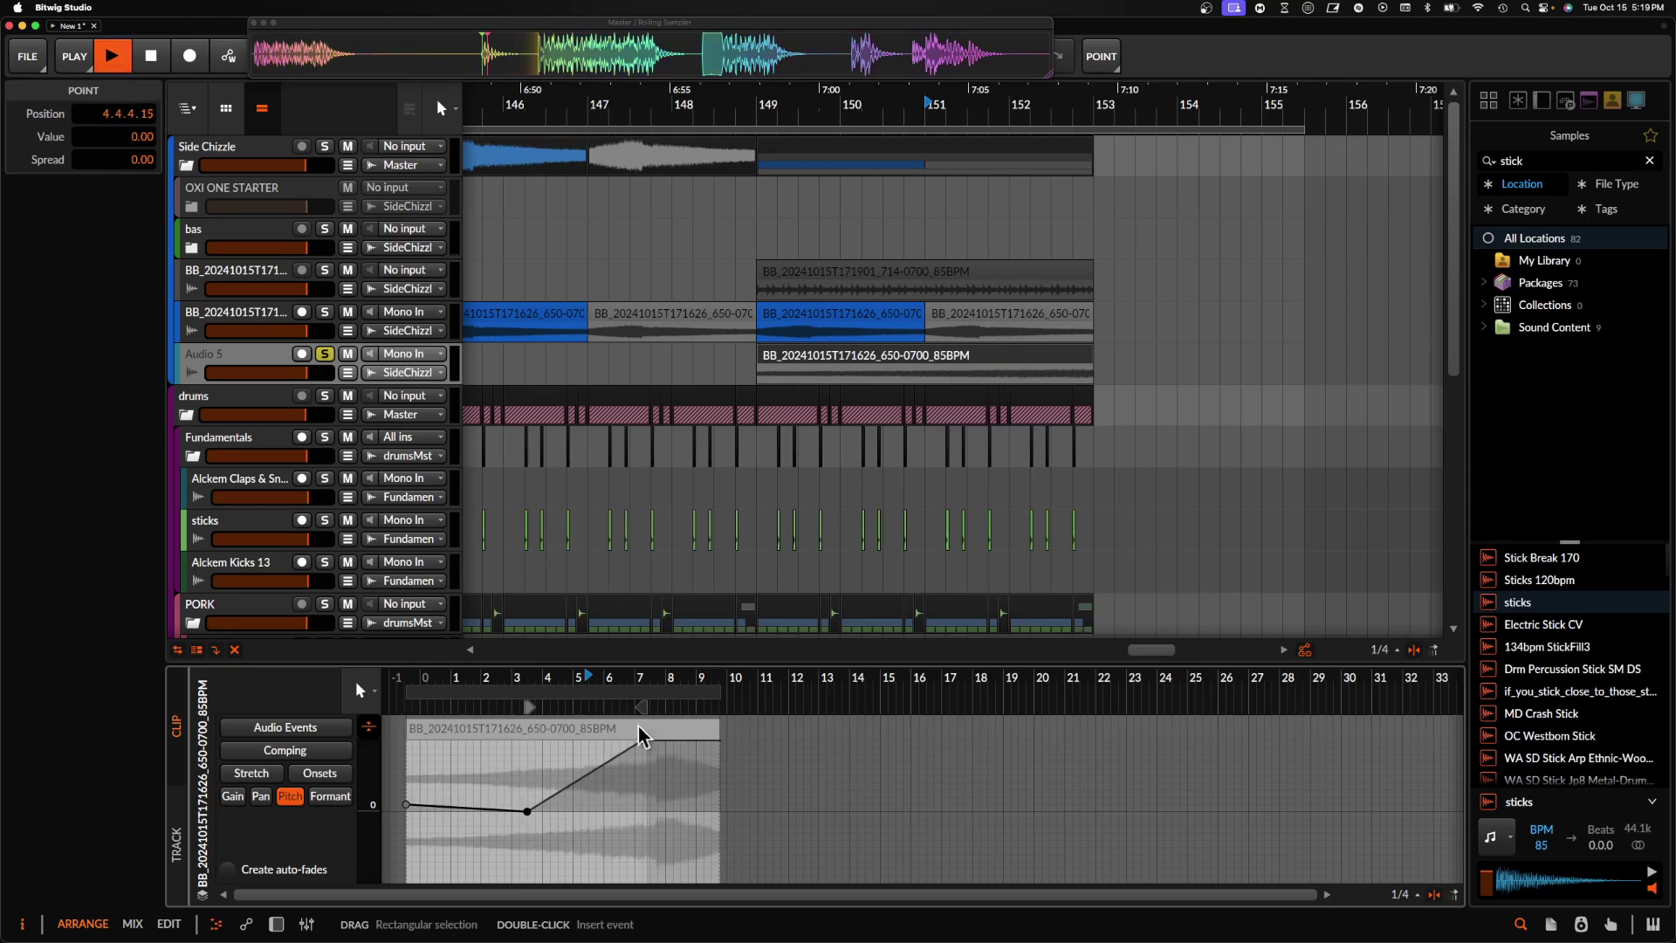
pyautogui.press('space')
pyautogui.press('space')
pyautogui.click(841, 373)
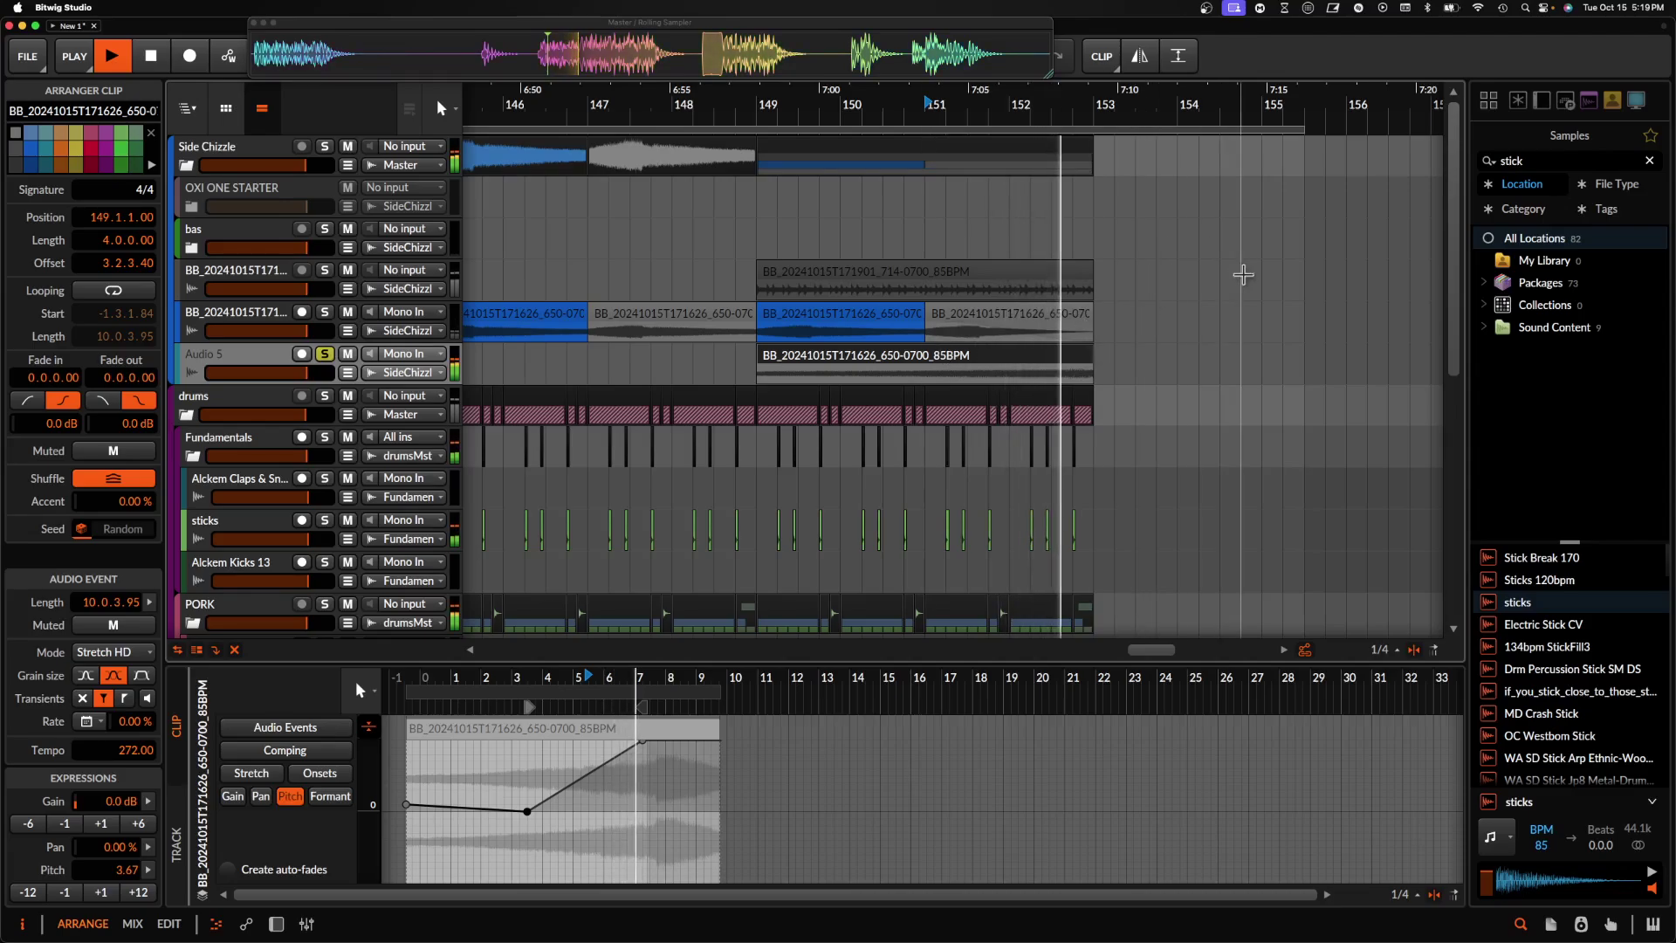
pyautogui.press('space')
# - Turn off the new track's solo and move the loop region to start at bar 153
pyautogui.click(1083, 275)
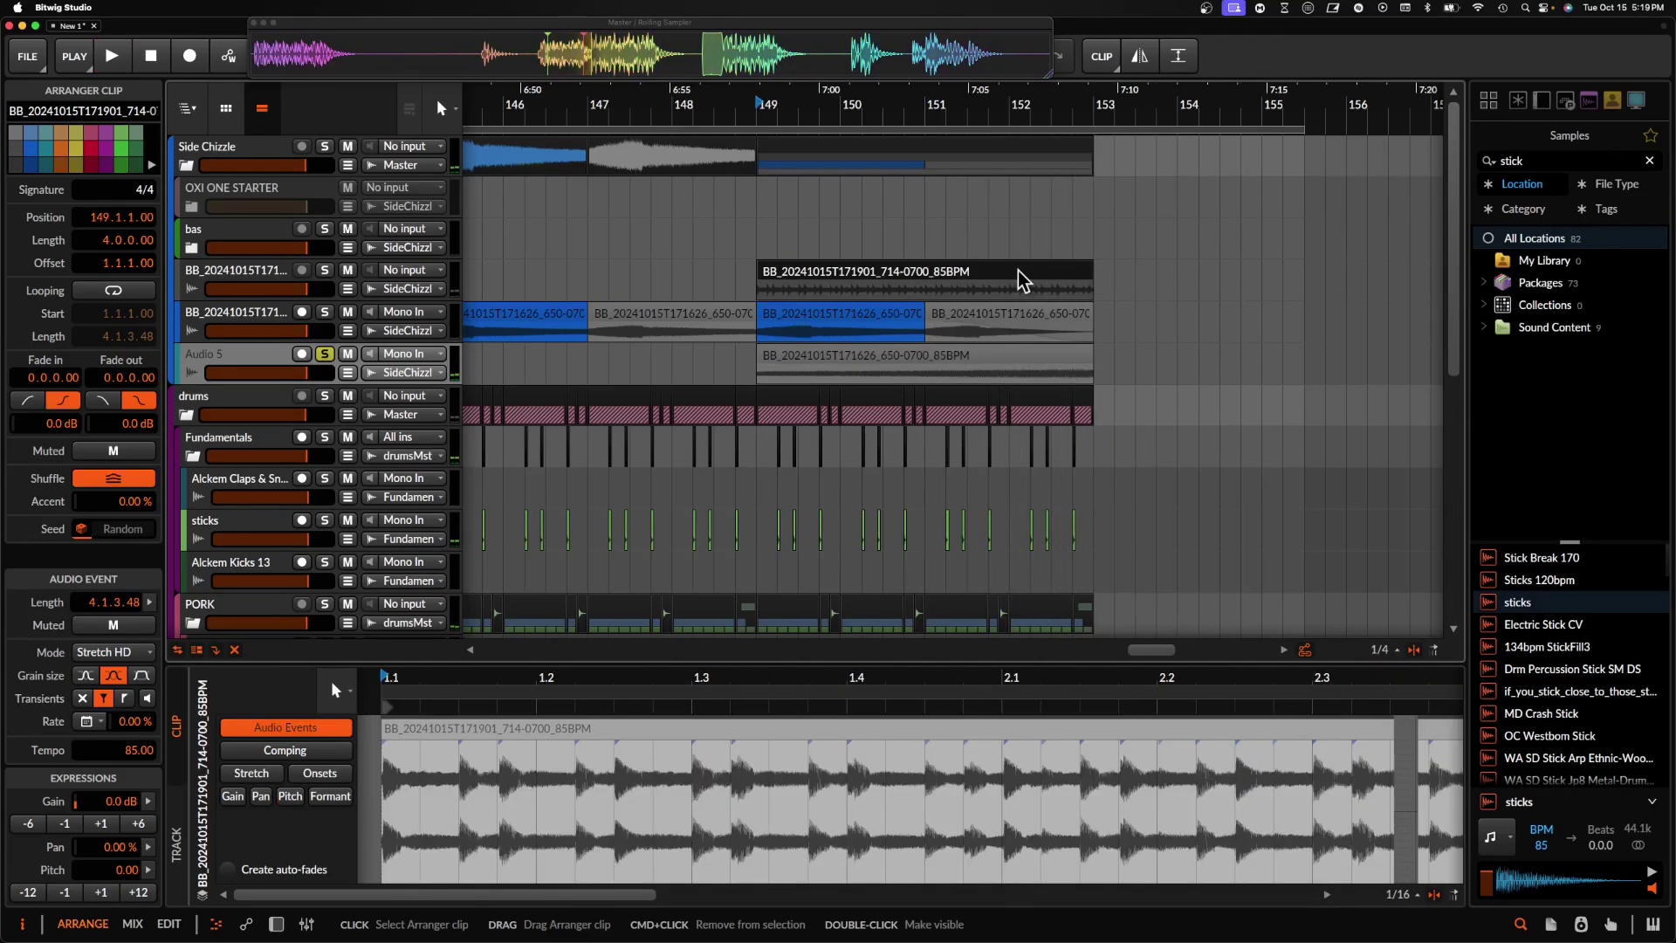
pyautogui.scroll(-3, 821, 283)
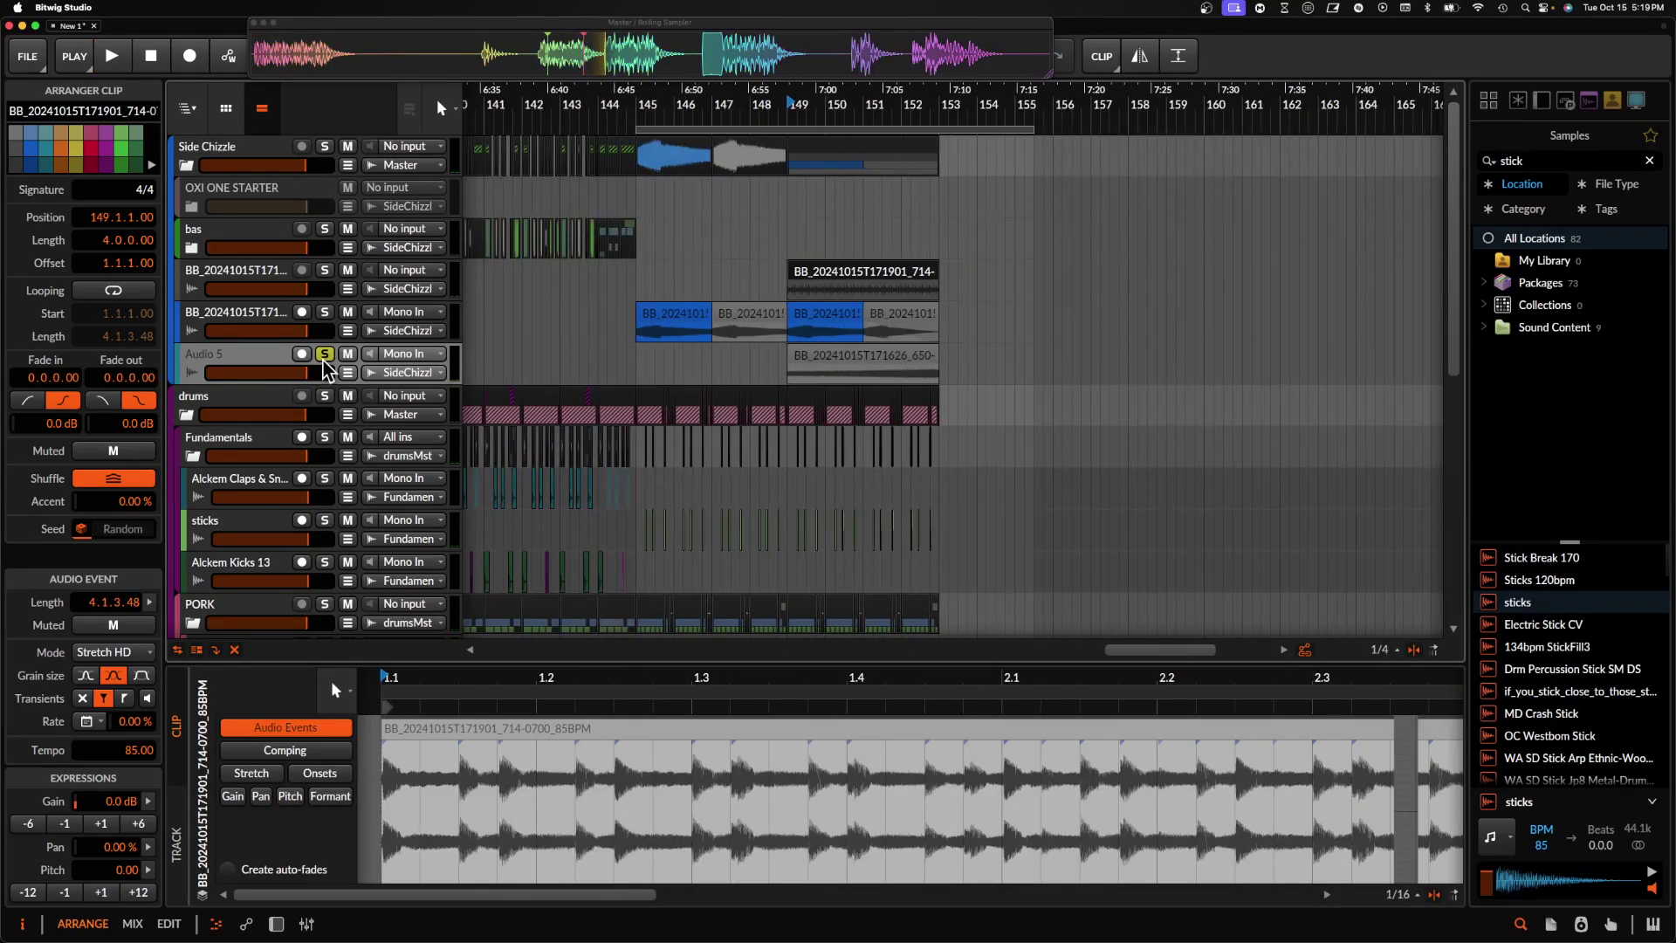
pyautogui.scroll(-3, 753, 361)
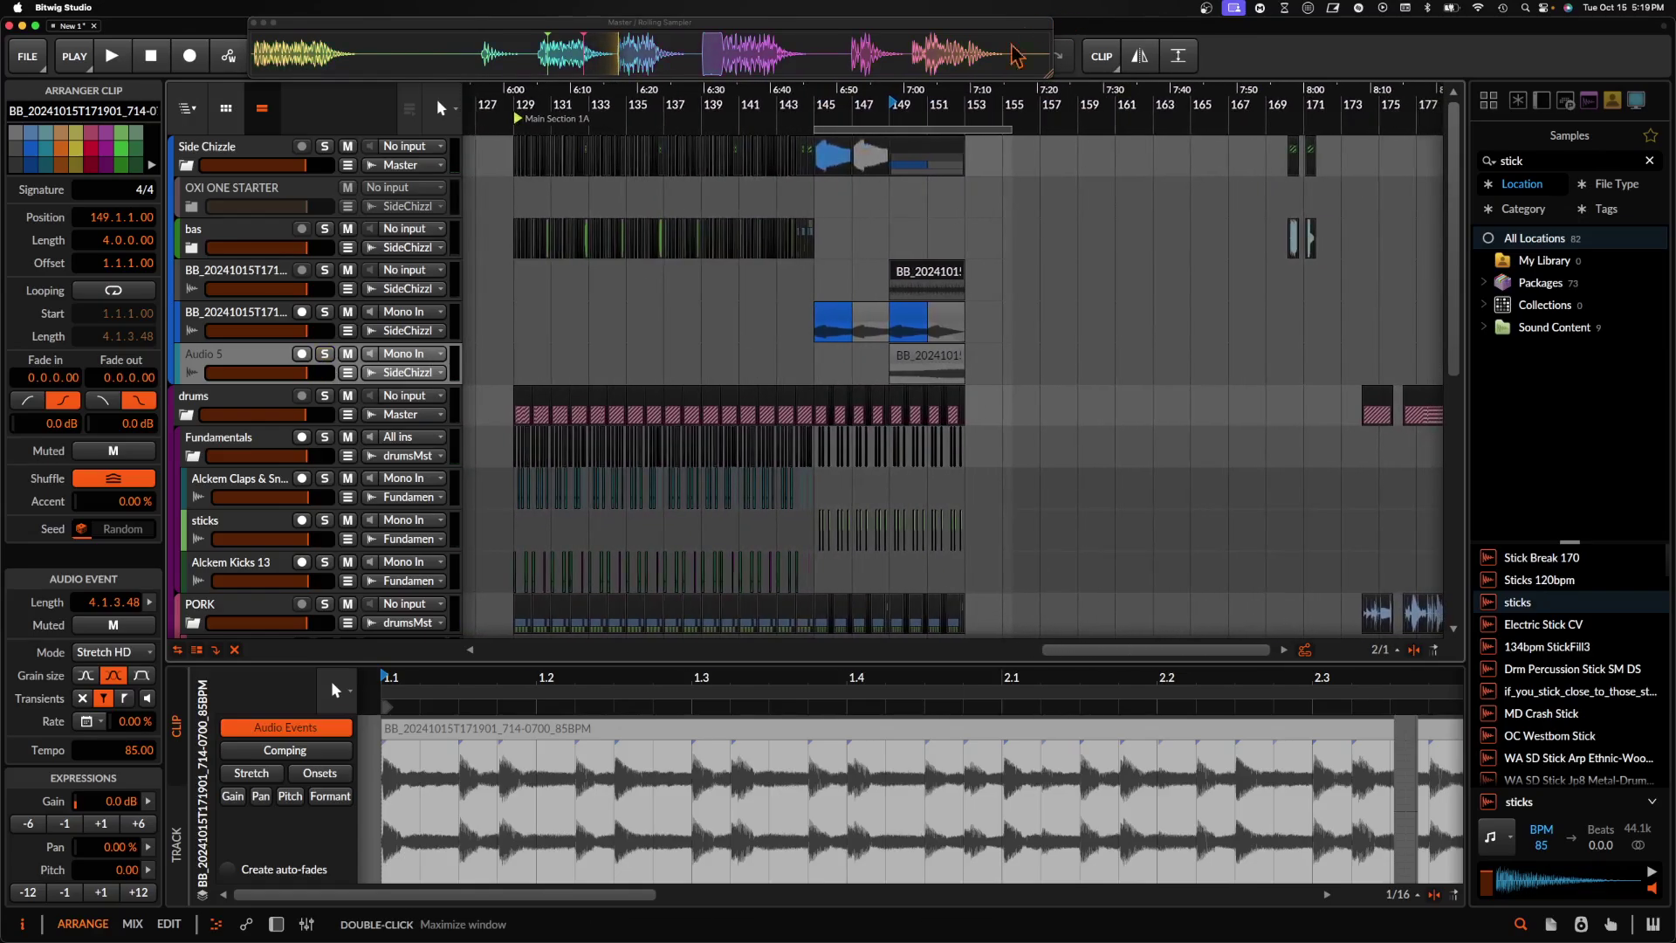
pyautogui.moveTo(887, 131); pyautogui.dragTo(1023, 140)
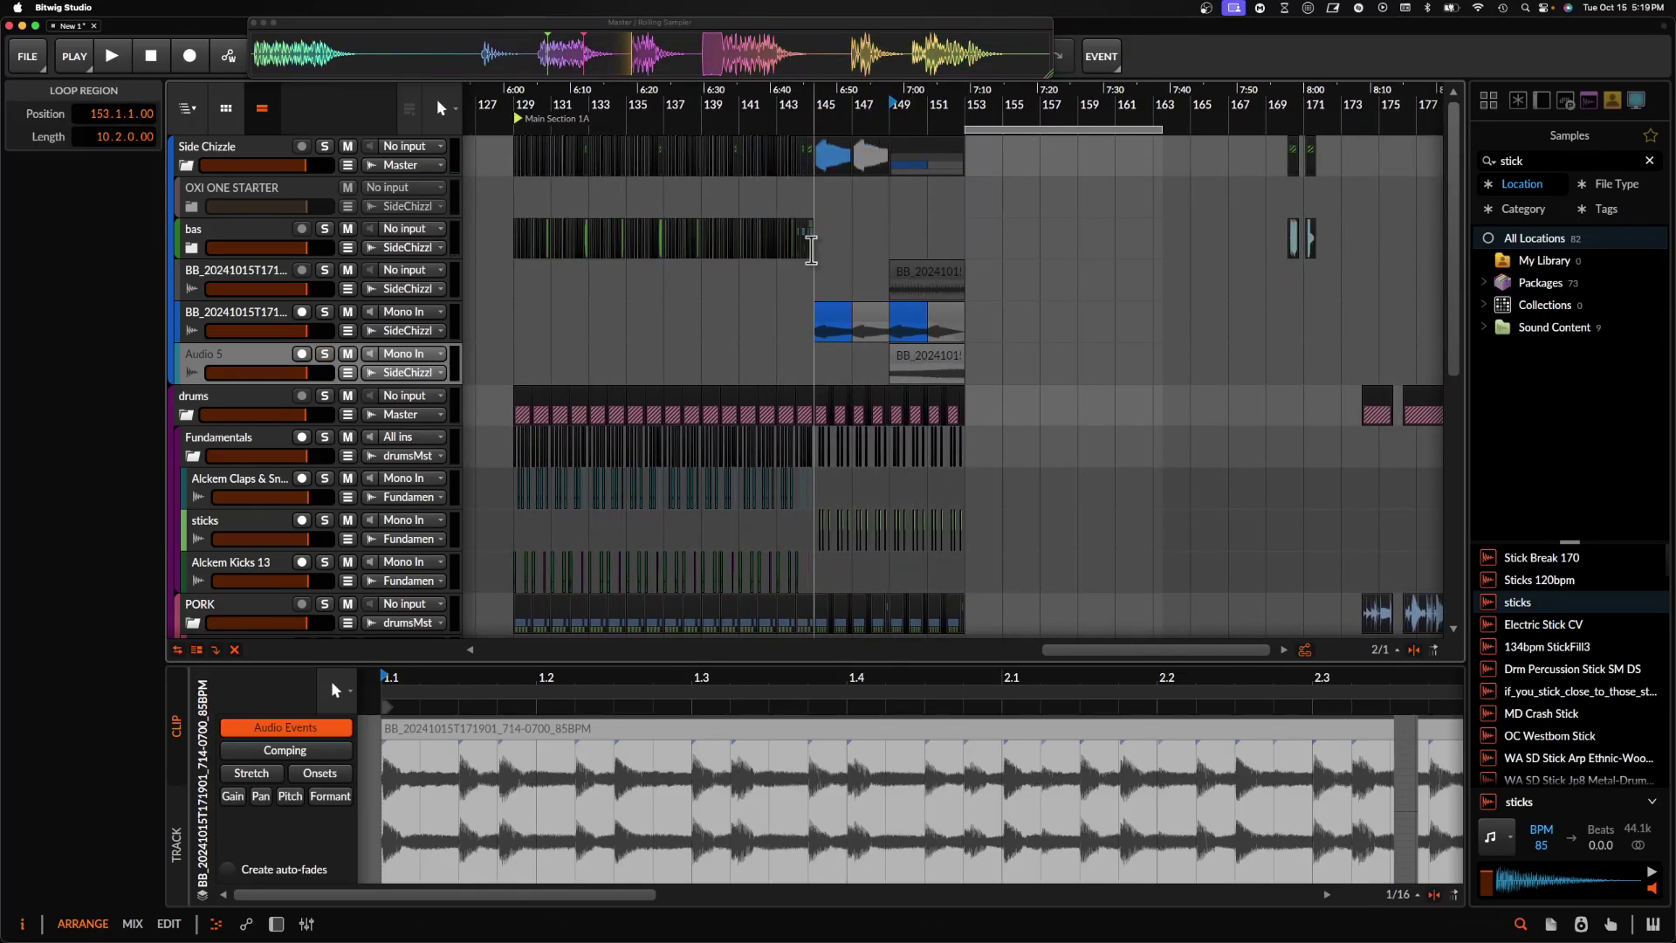
# - Play the arrangement from 143.3.1.00 through the transition into the new section
pyautogui.hscroll(-2, 803, 240)
pyautogui.scroll(-3, 778, 239)
pyautogui.click(674, 215)
pyautogui.scroll(3, 790, 220)
pyautogui.click(969, 218)
pyautogui.press('space')
pyautogui.press('space')
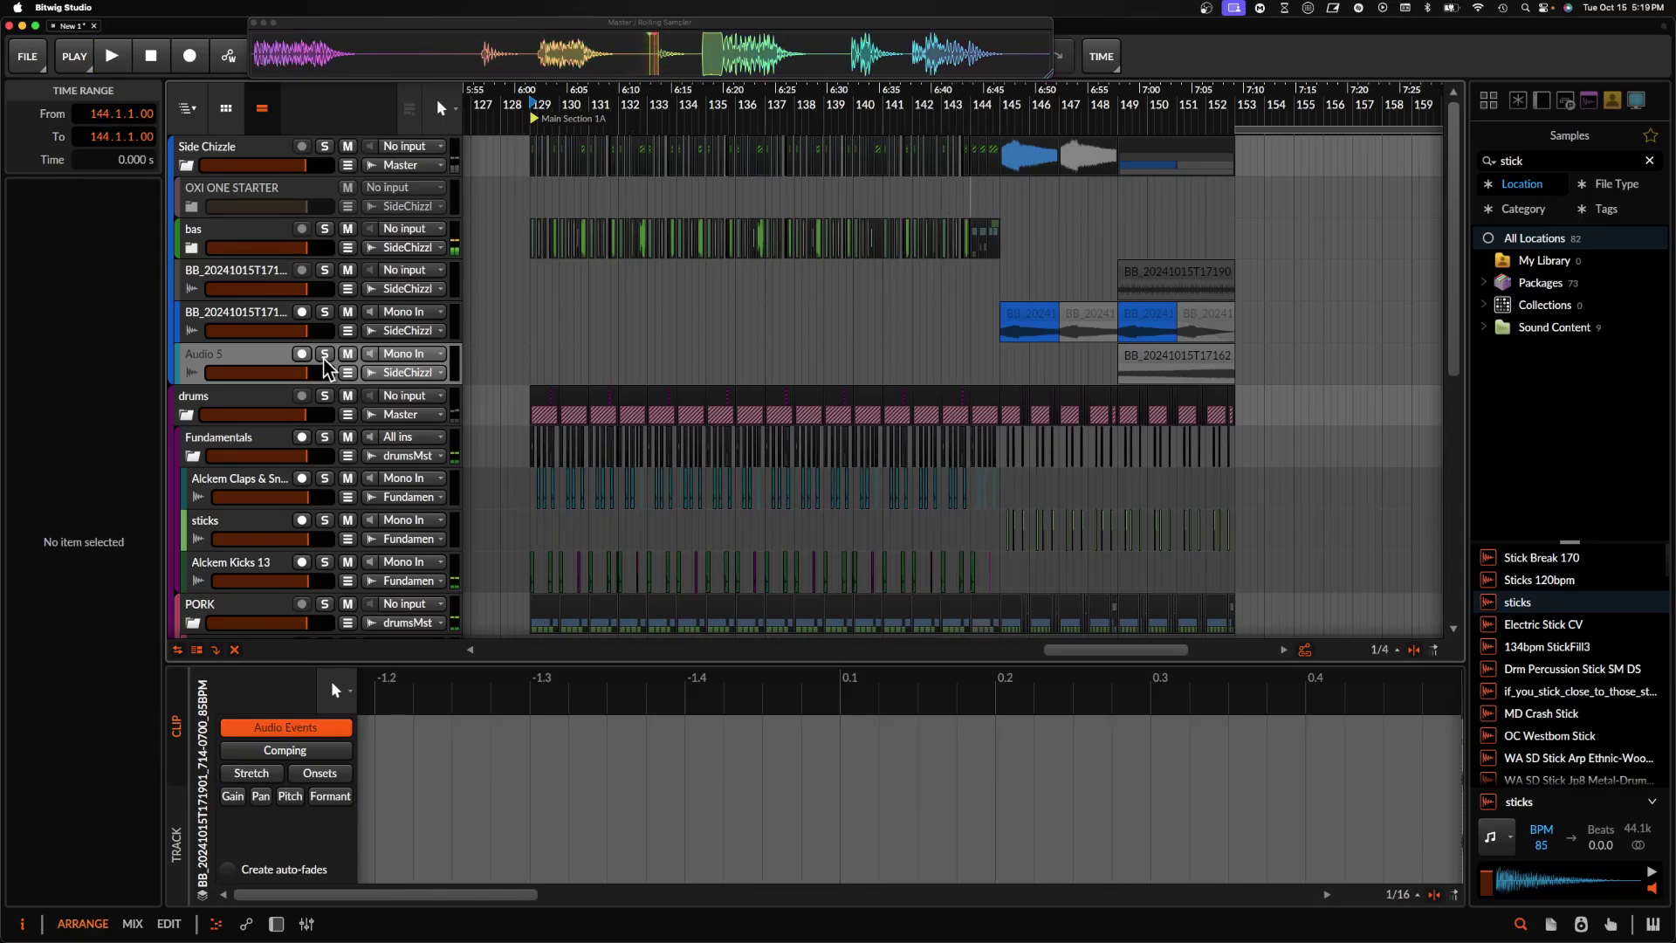
pyautogui.press('space')
pyautogui.press('space')
pyautogui.click(961, 212)
pyautogui.hotkey('shift', 'space')
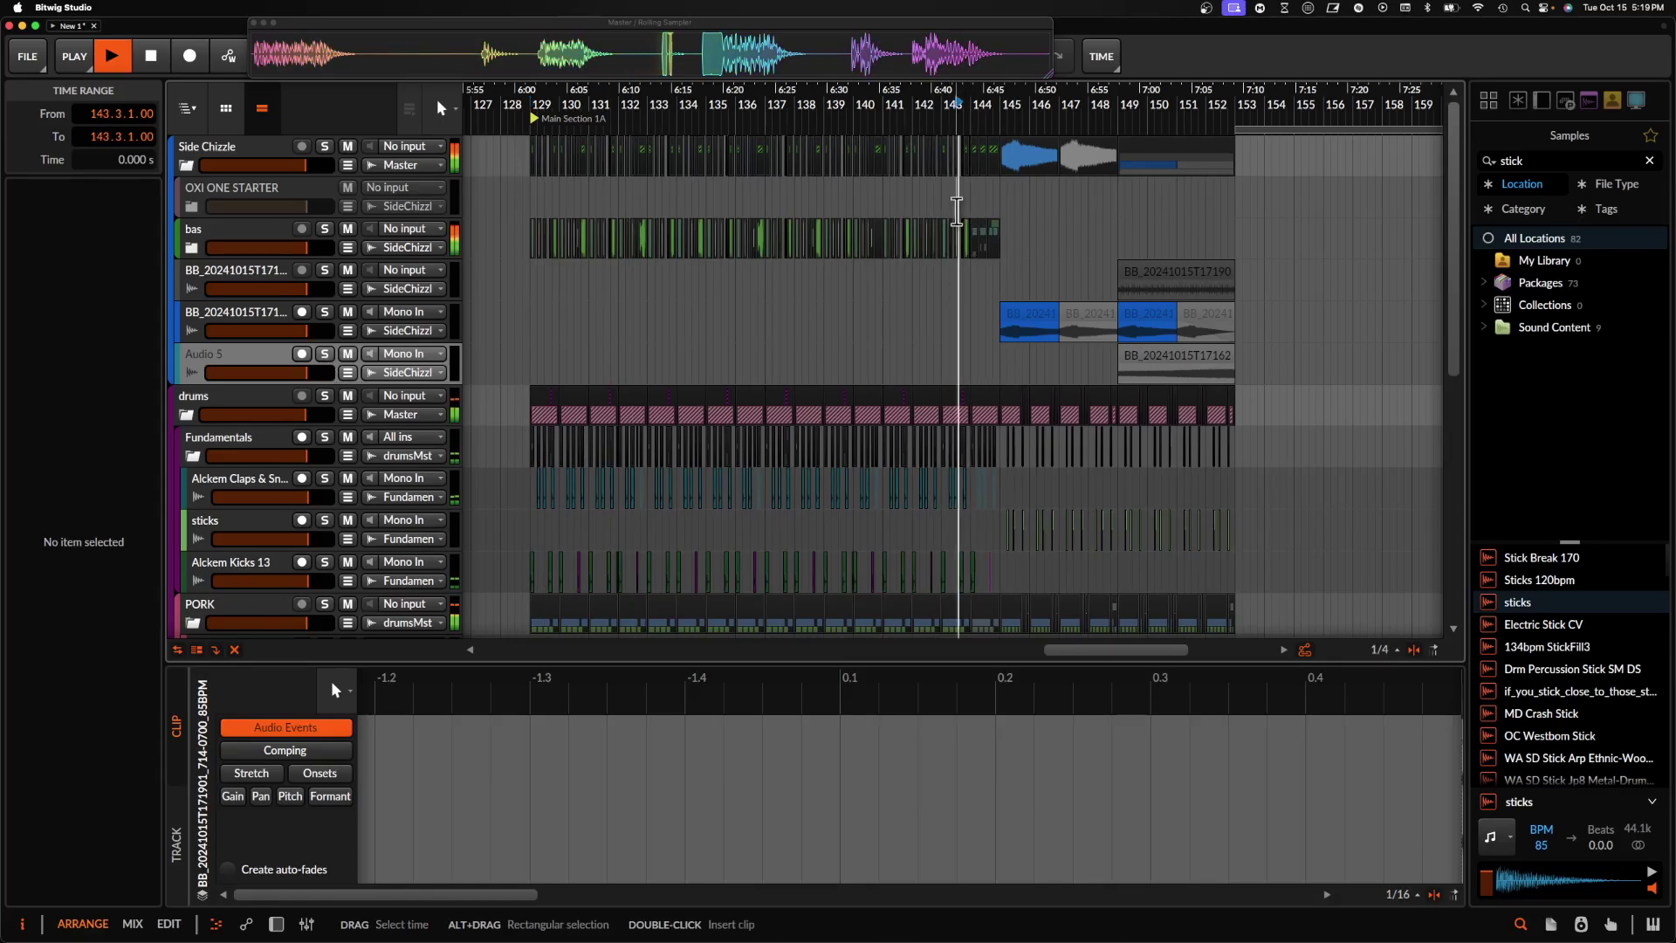
pyautogui.scroll(3, 965, 212)
pyautogui.hscroll(2, 965, 212)
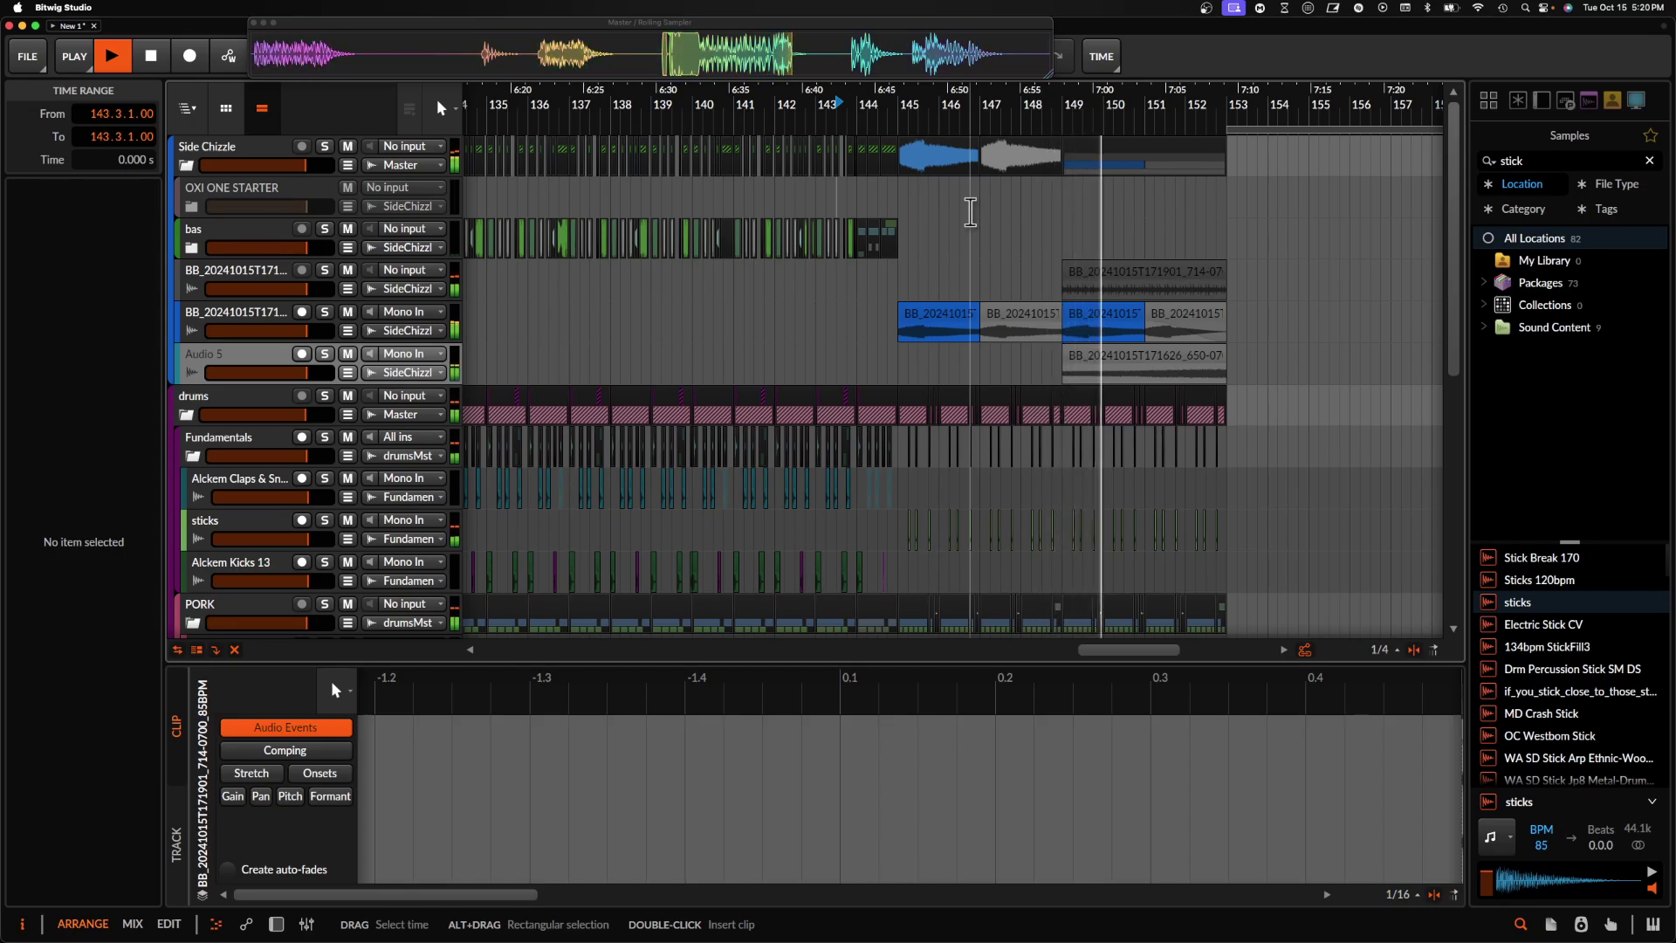
# - Shift the Phase Plant audio clip to start at 149.1.3.00 and trim its end to a length of 3.1.2.00
pyautogui.scroll(3, 1083, 283)
pyautogui.scroll(2, 1028, 273)
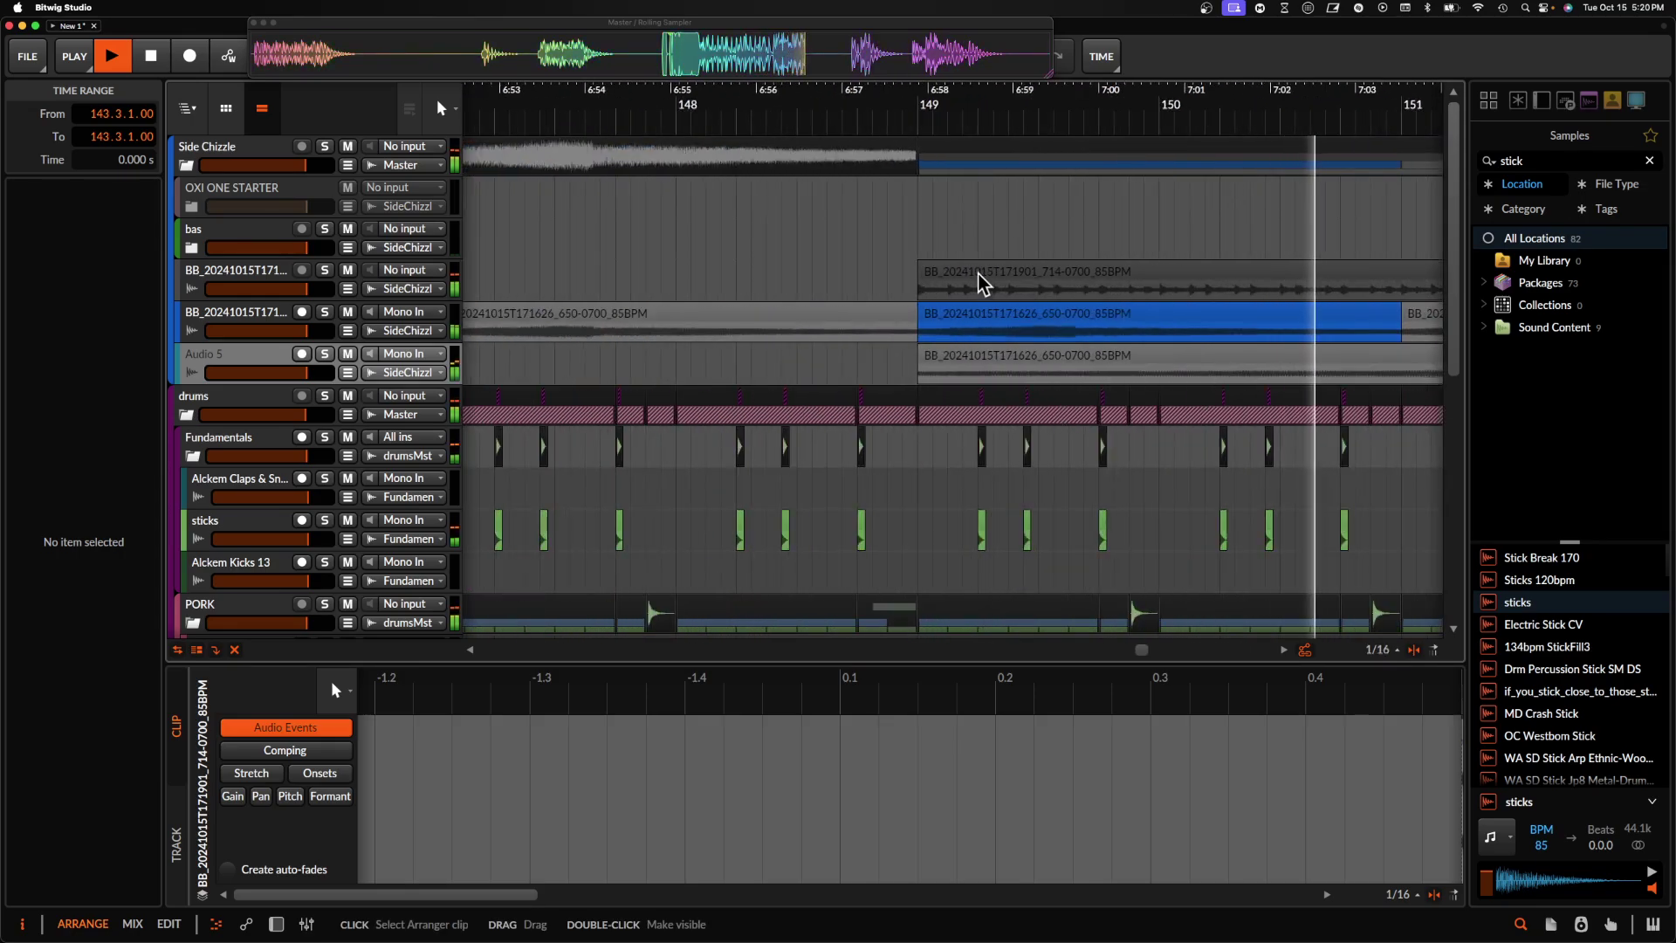
pyautogui.click(989, 278)
pyautogui.scroll(-2, 1007, 278)
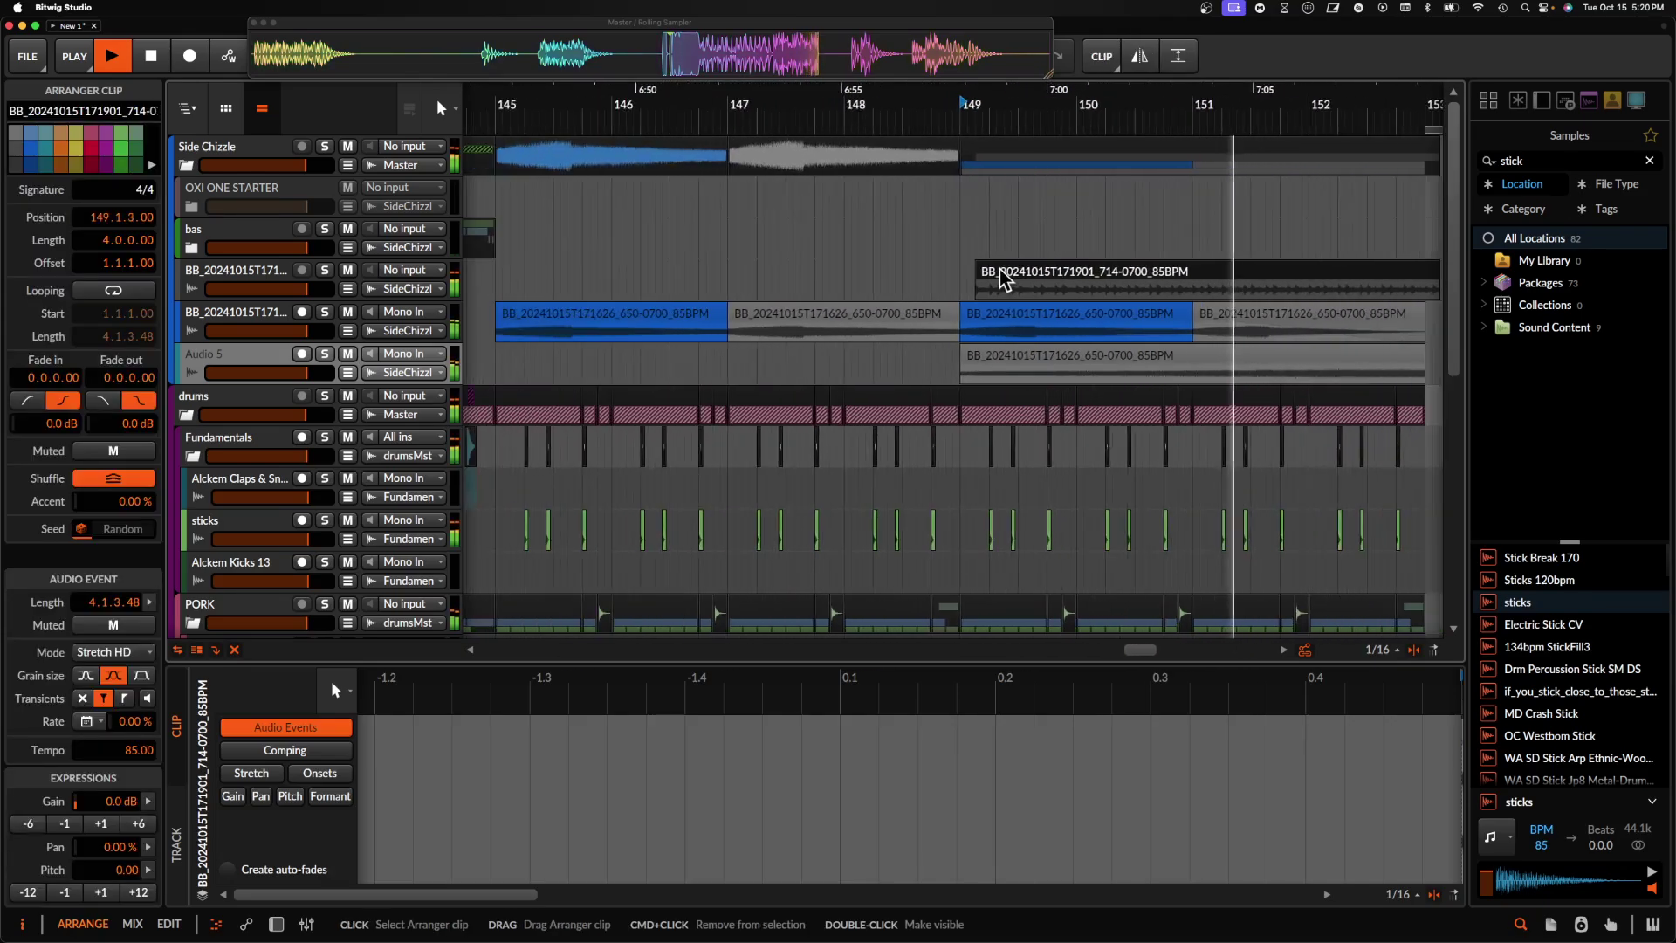
pyautogui.moveTo(1223, 265); pyautogui.dragTo(1205, 265)
pyautogui.hscroll(3, 1205, 265)
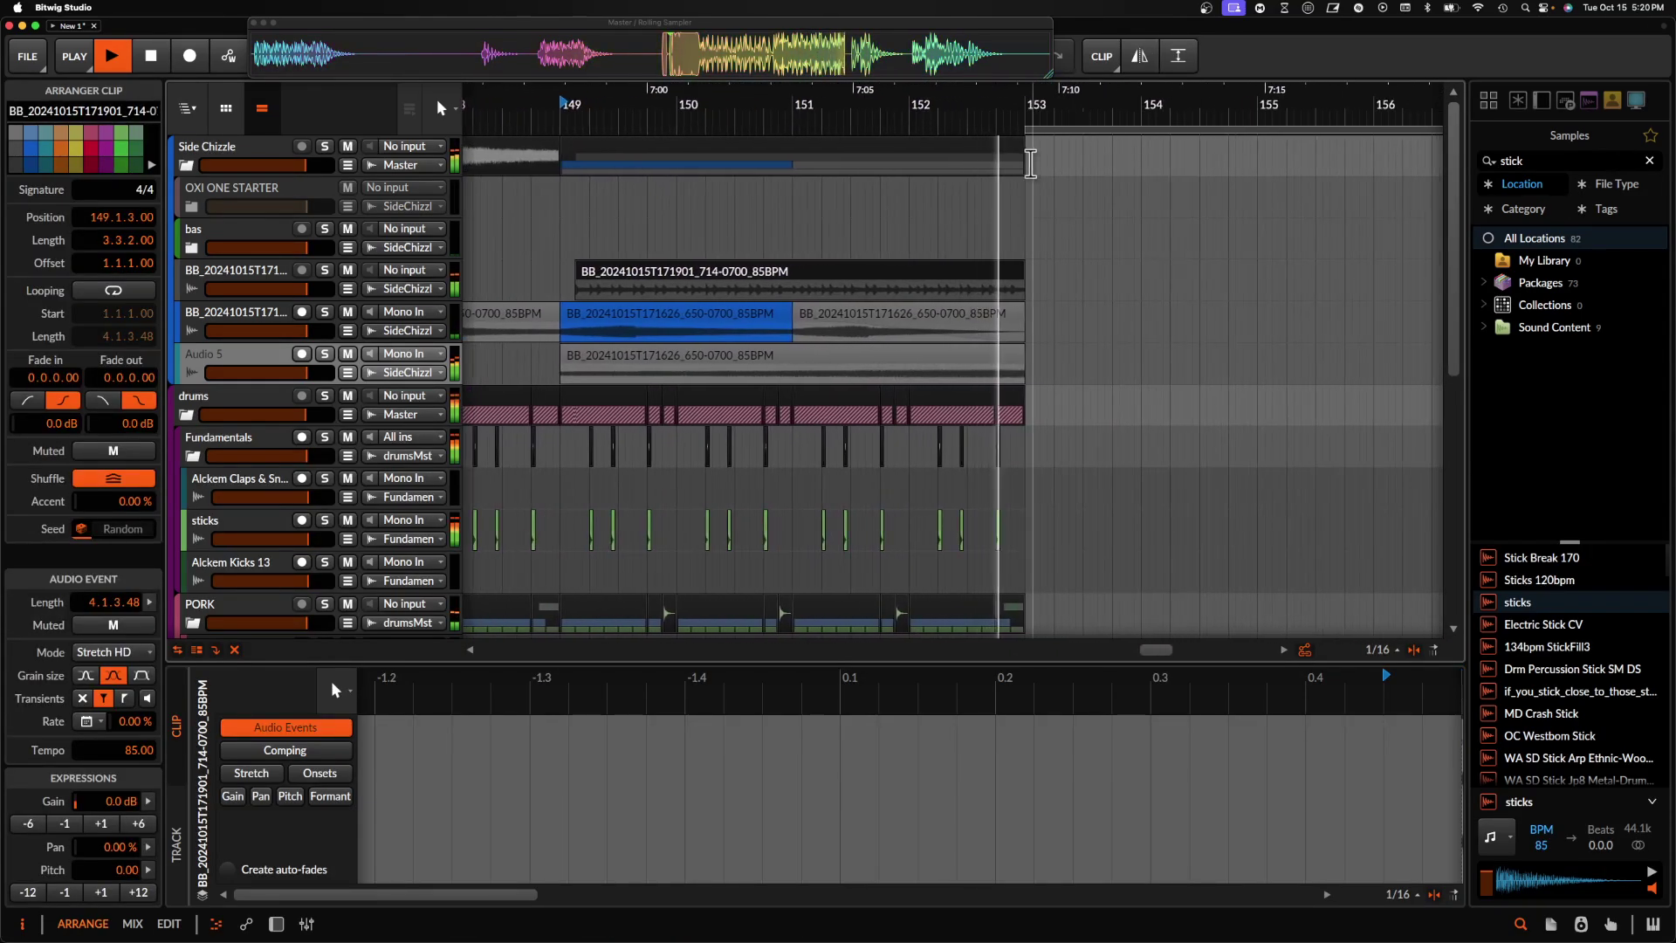
pyautogui.scroll(-4, 1026, 162)
pyautogui.press('space')
pyautogui.scroll(3, 1157, 199)
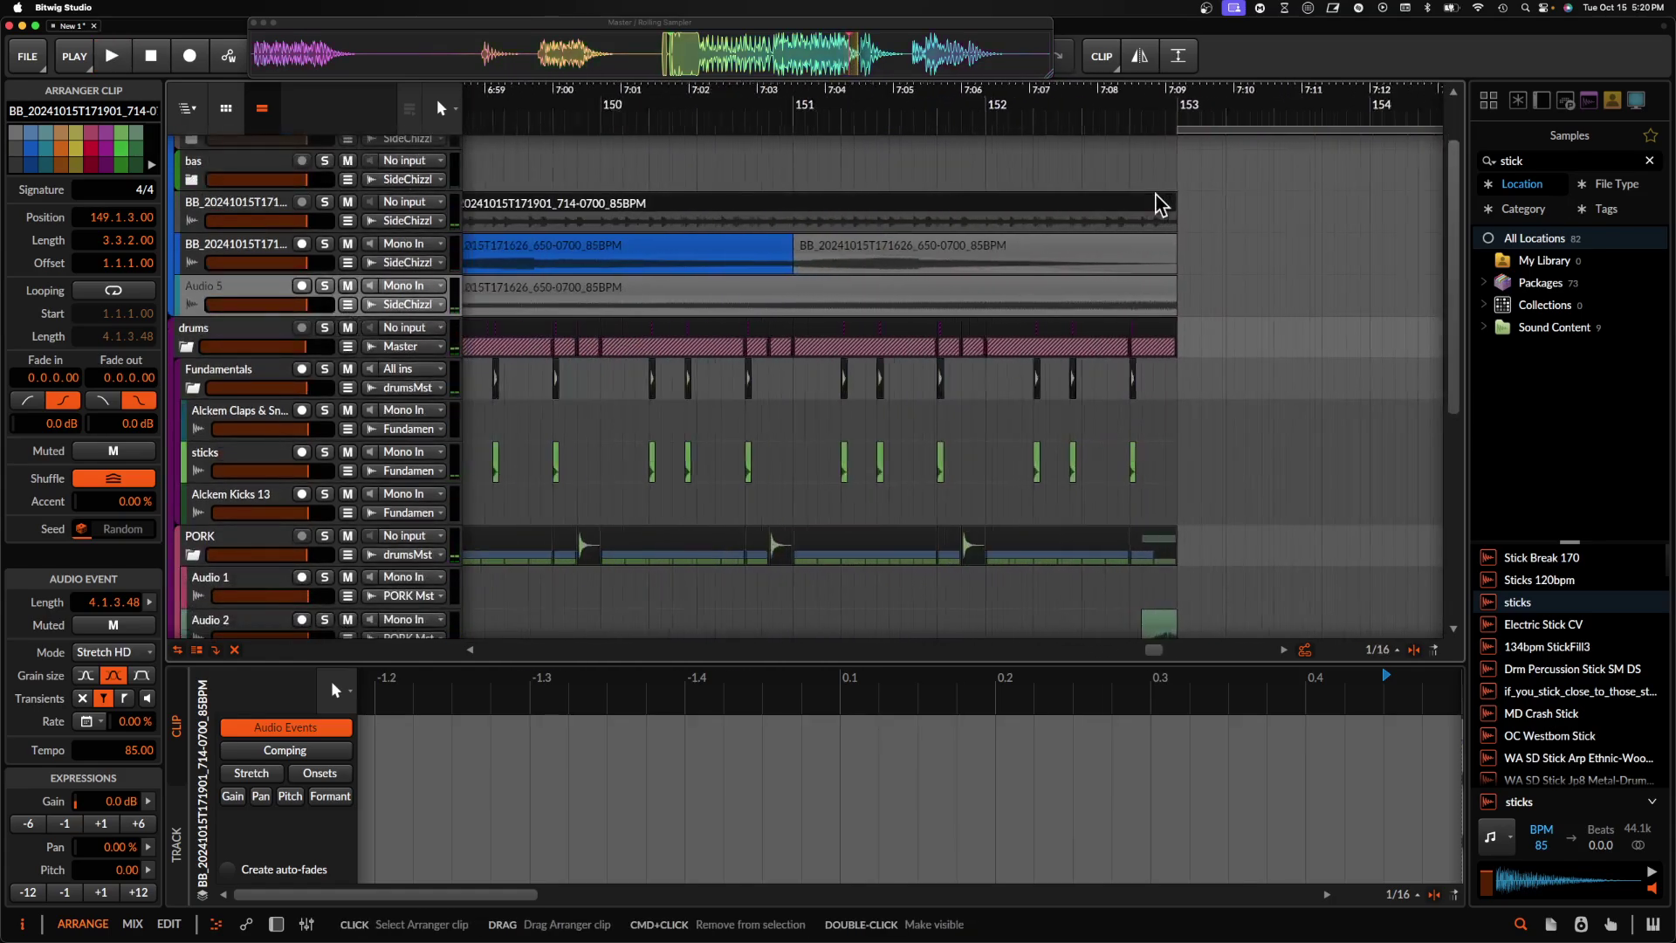
pyautogui.moveTo(1173, 209); pyautogui.dragTo(1082, 208)
# - Select the four purple Phase Plant note clips from bar 149 and move them back to bar 118
pyautogui.scroll(-5, 1085, 209)
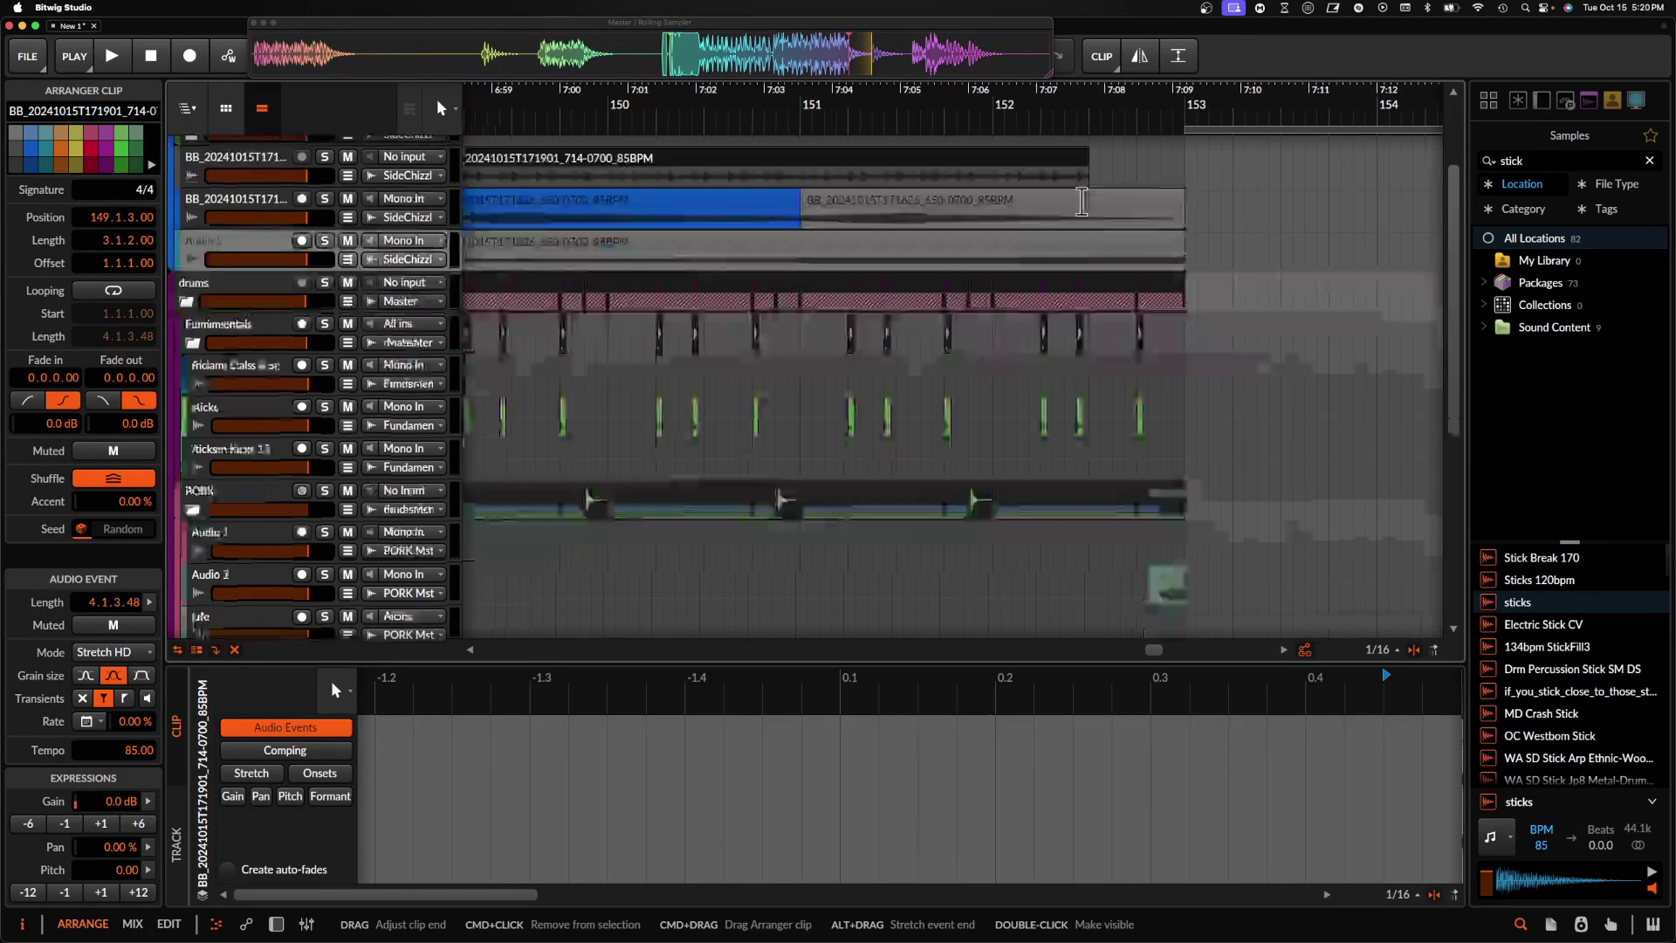
pyautogui.scroll(-2, 804, 483)
pyautogui.click(797, 472)
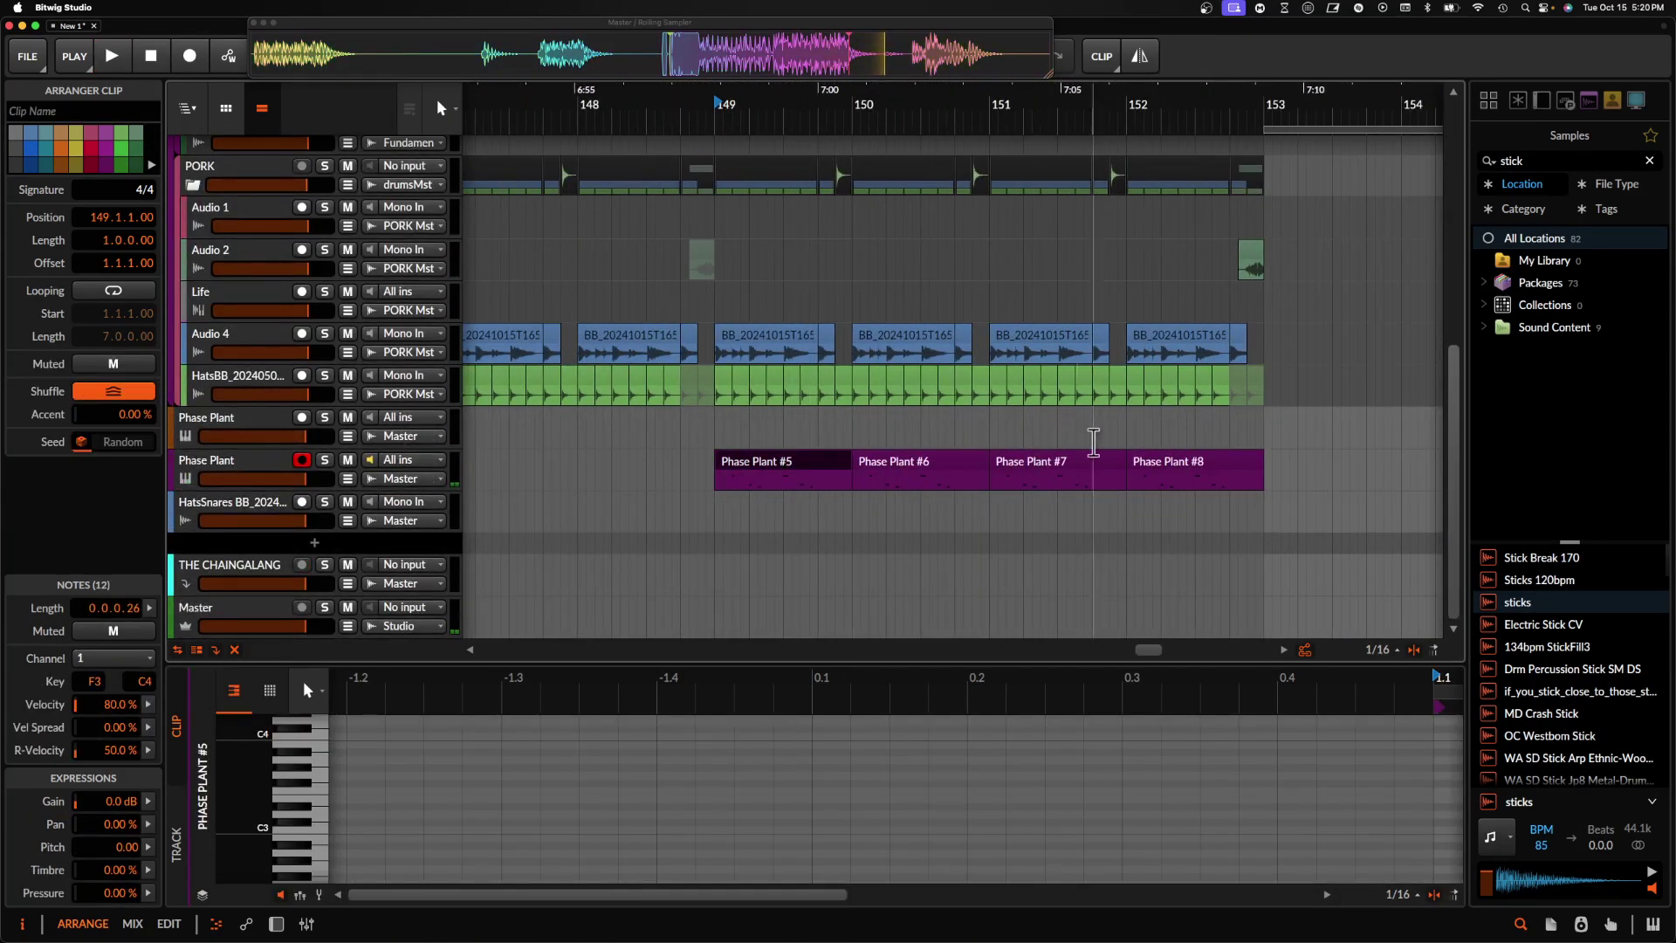
pyautogui.keyDown('shift'); pyautogui.click(1161, 473); pyautogui.keyUp('shift')
pyautogui.scroll(-5, 1161, 473)
pyautogui.moveTo(1163, 473); pyautogui.dragTo(582, 474)
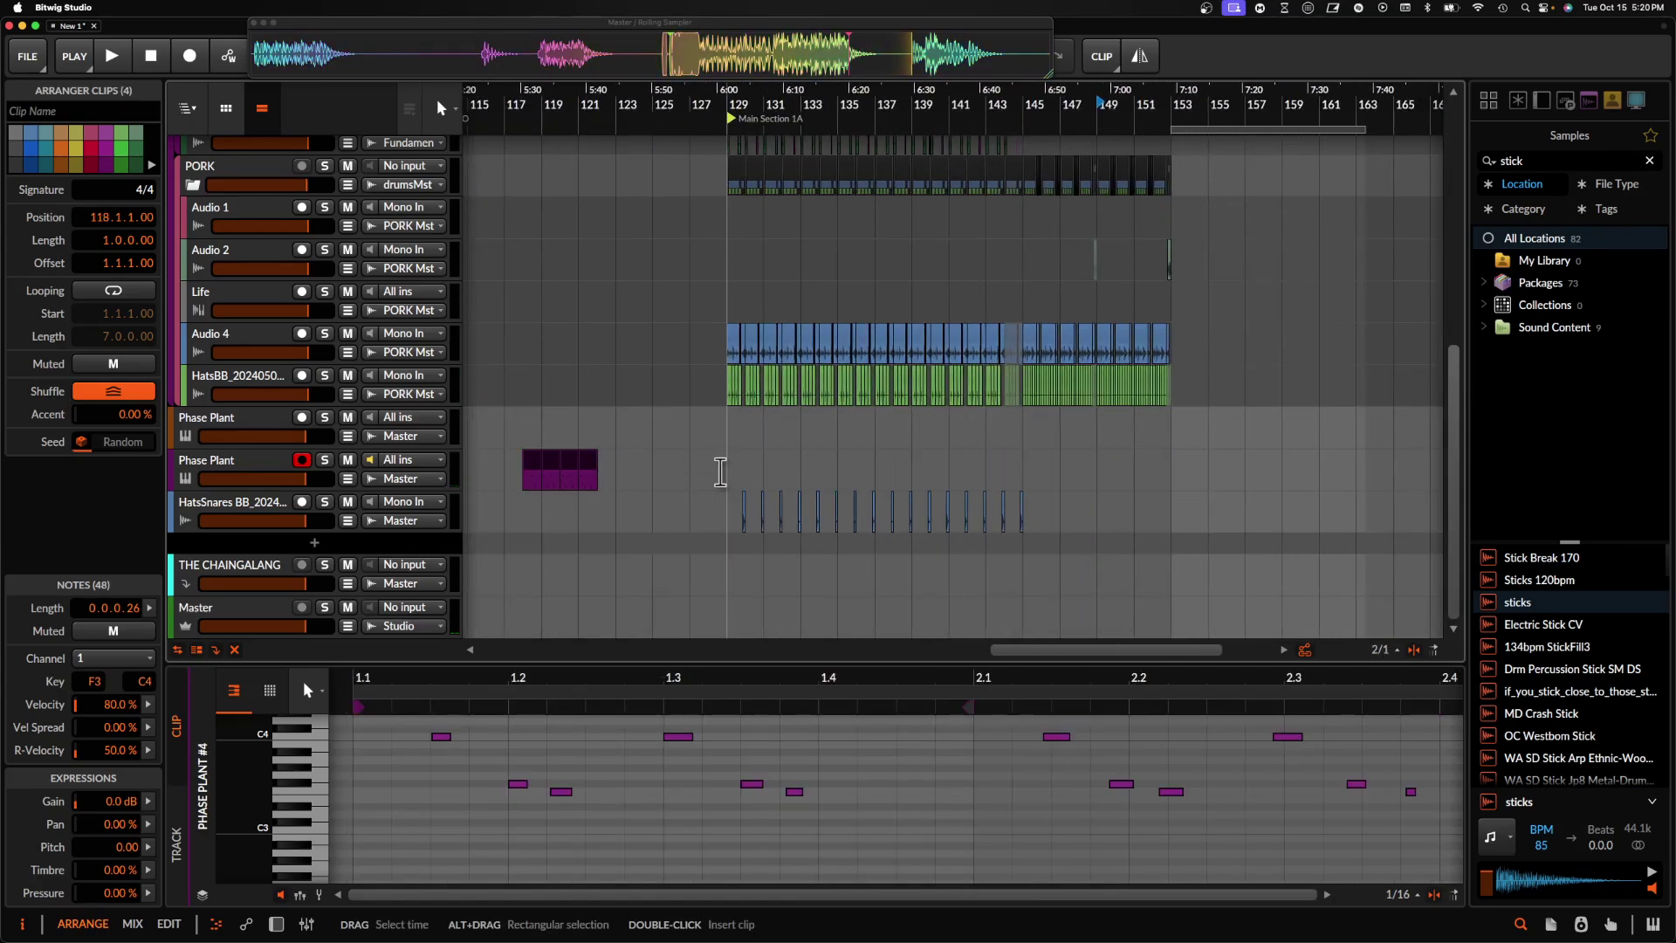
# - Extend the Phase Plant audio clip to a length of 3.2.2.00 and play the section's ending from 152.2.2.00
pyautogui.scroll(6, 719, 476)
pyautogui.scroll(3, 1134, 207)
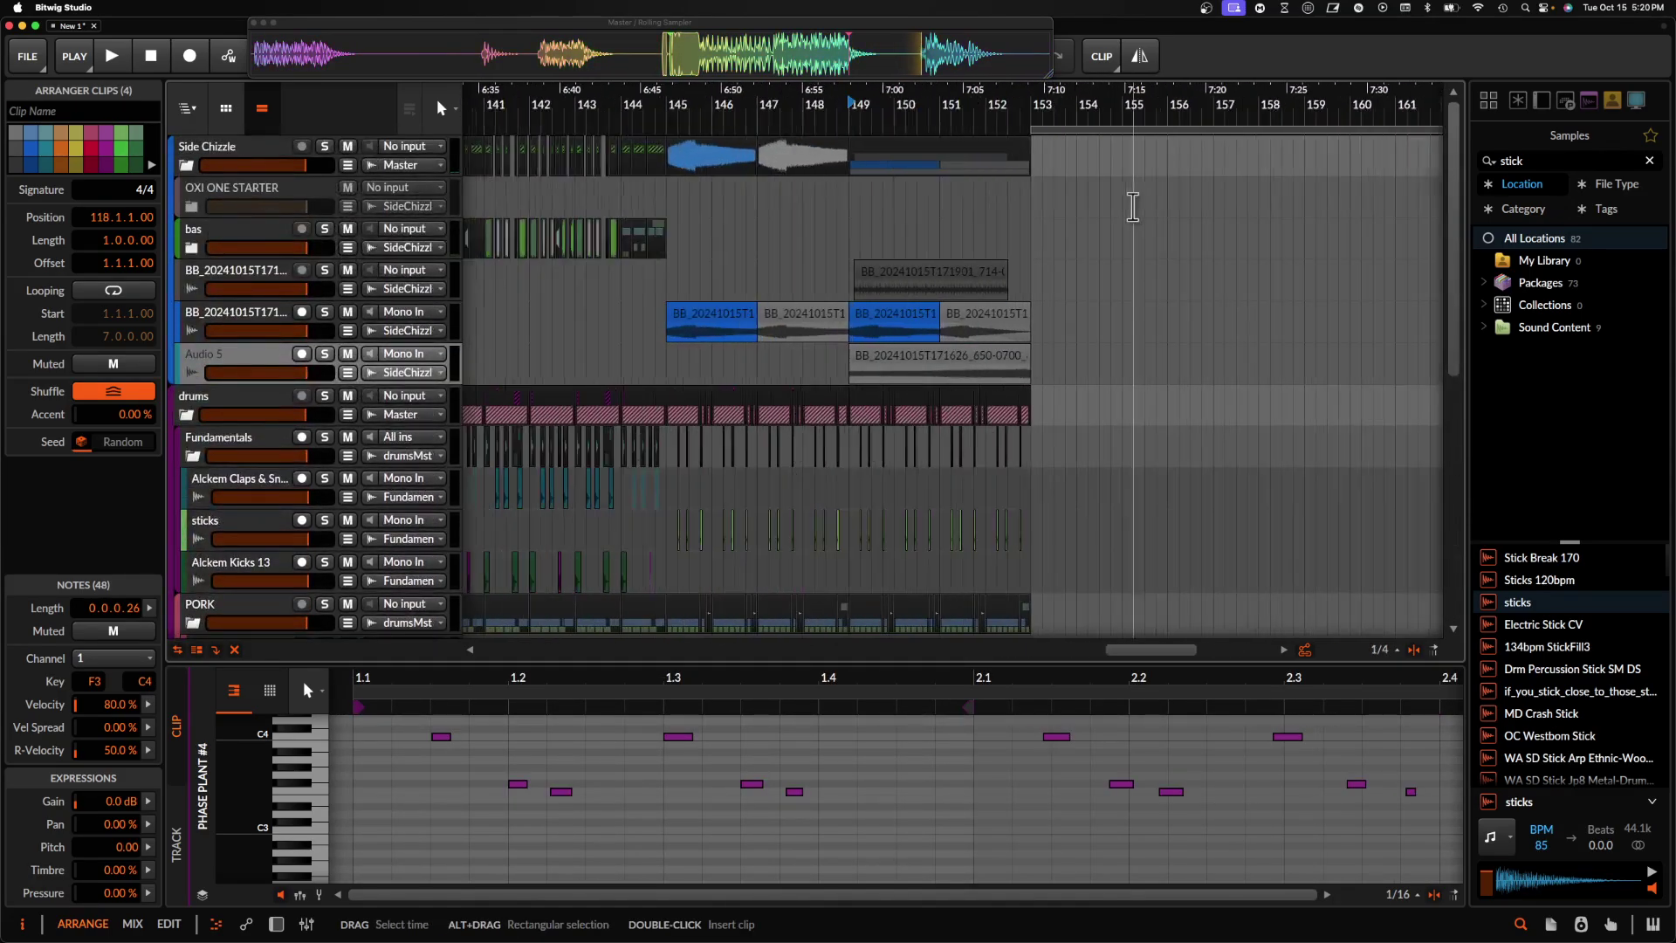
pyautogui.click(950, 284)
pyautogui.scroll(4, 950, 284)
pyautogui.press('space')
pyautogui.moveTo(1147, 272); pyautogui.dragTo(1177, 270)
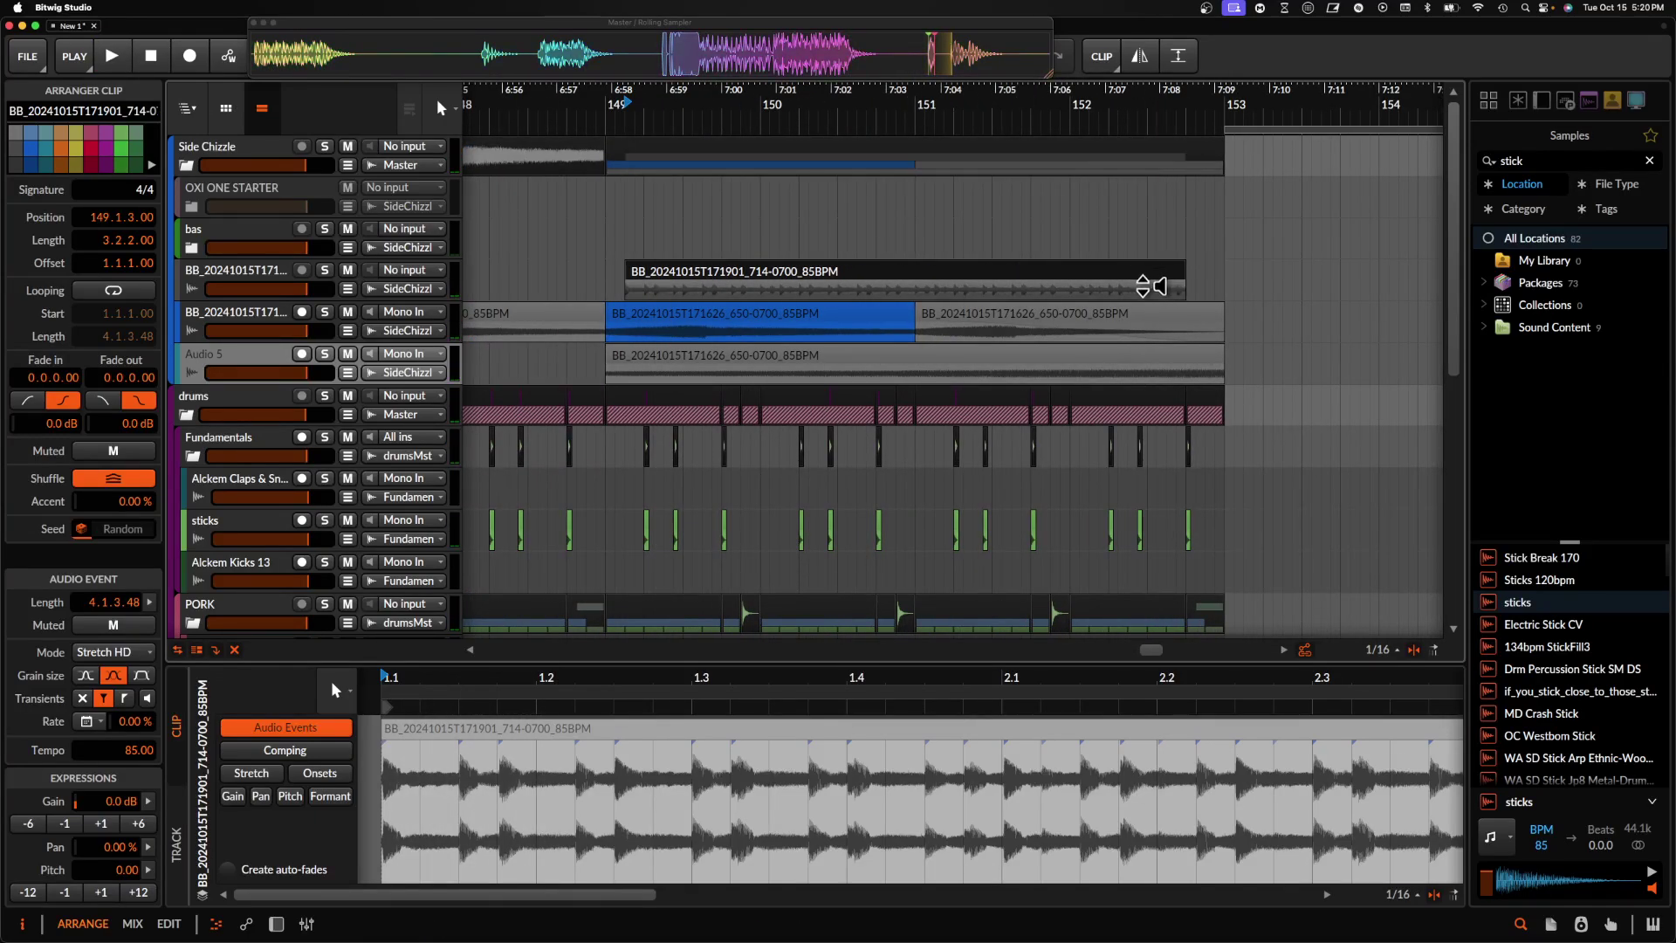
pyautogui.click(1119, 288)
pyautogui.press('space')
pyautogui.press('space')
pyautogui.press('space')
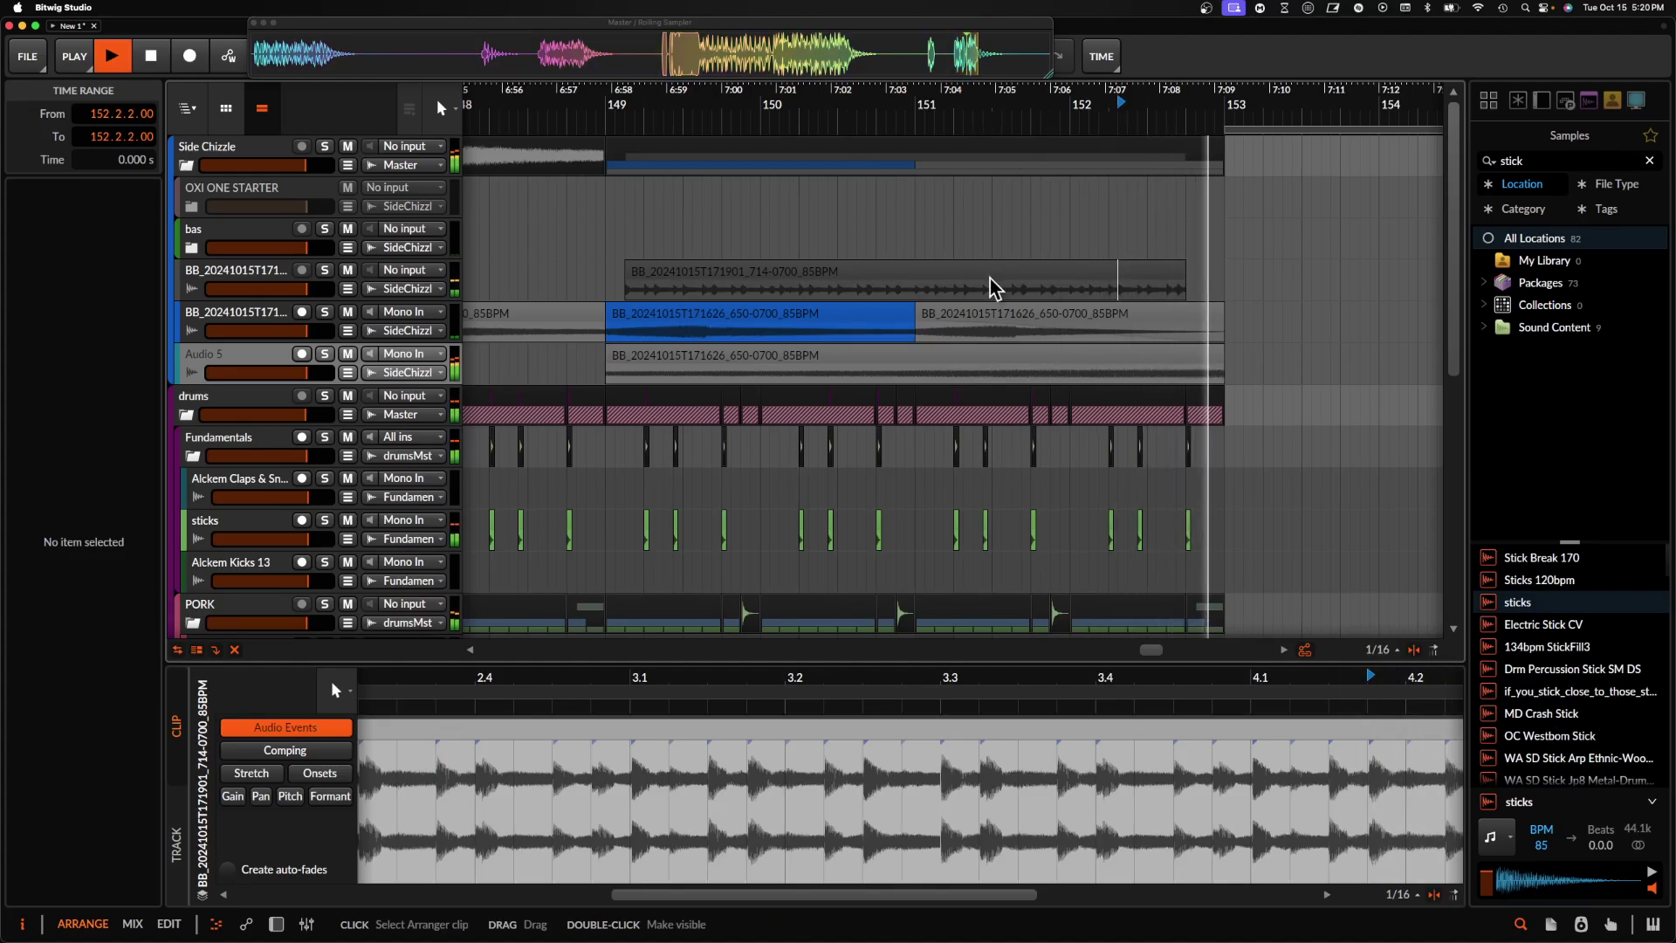
# - Extend the Phase Plant audio clip to a length of 3.3.0.00 and trim the stretched synth clip to 3.3.2.00
pyautogui.scroll(2, 1186, 272)
pyautogui.press('space')
pyautogui.click(1180, 273)
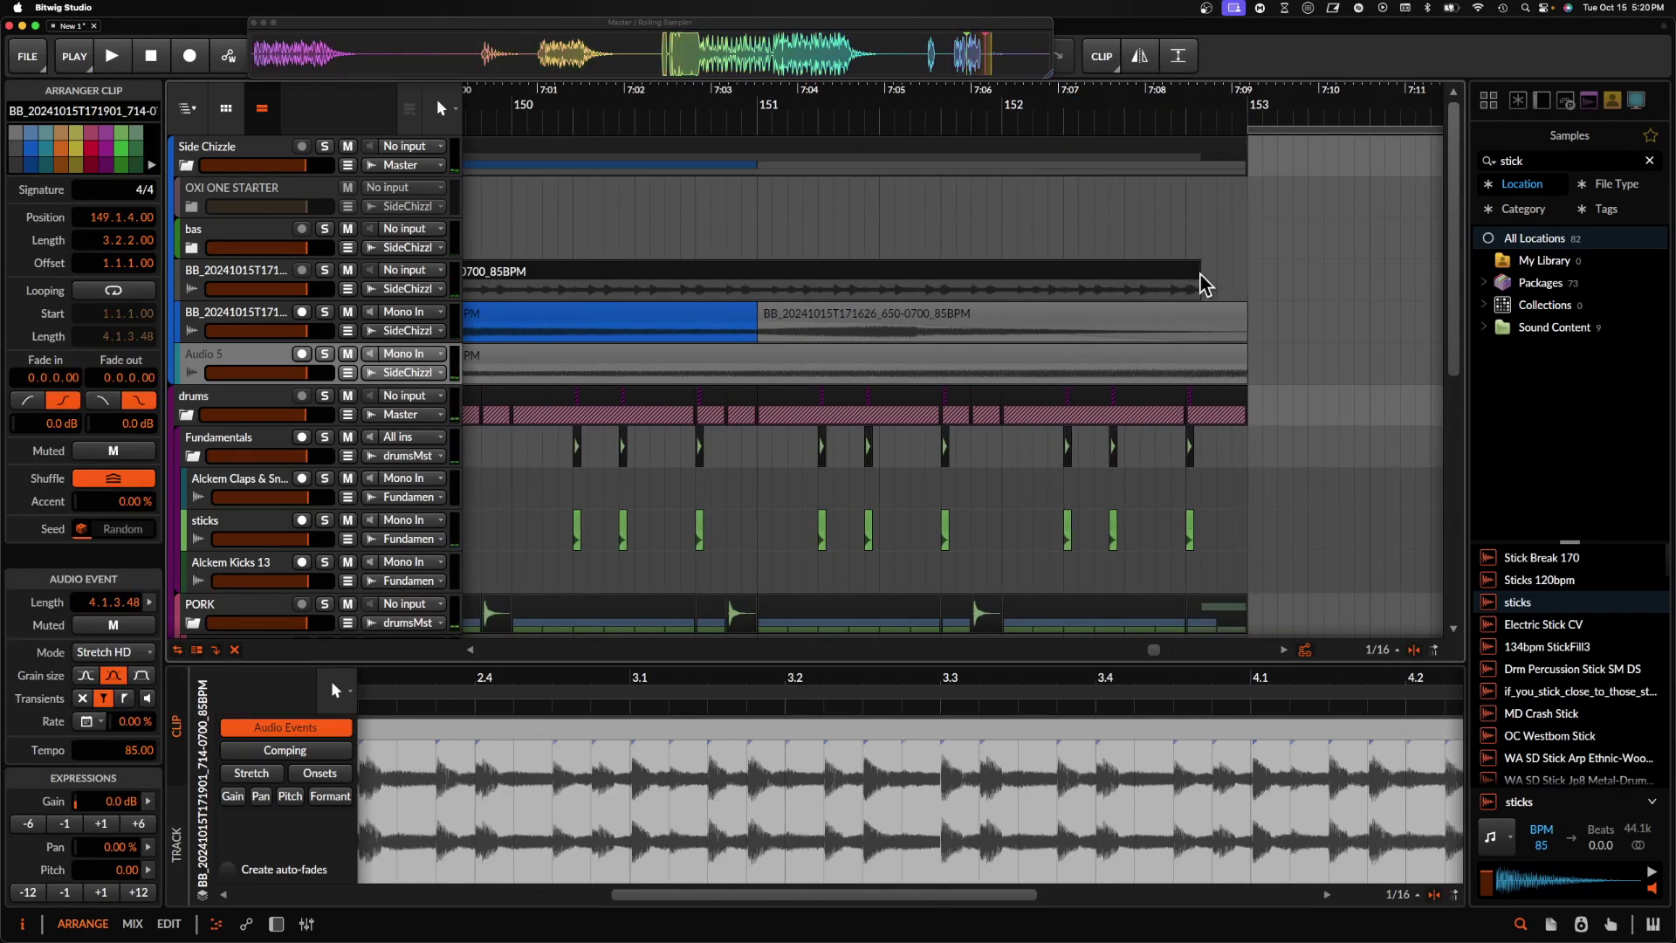
pyautogui.moveTo(1184, 271); pyautogui.dragTo(1216, 272)
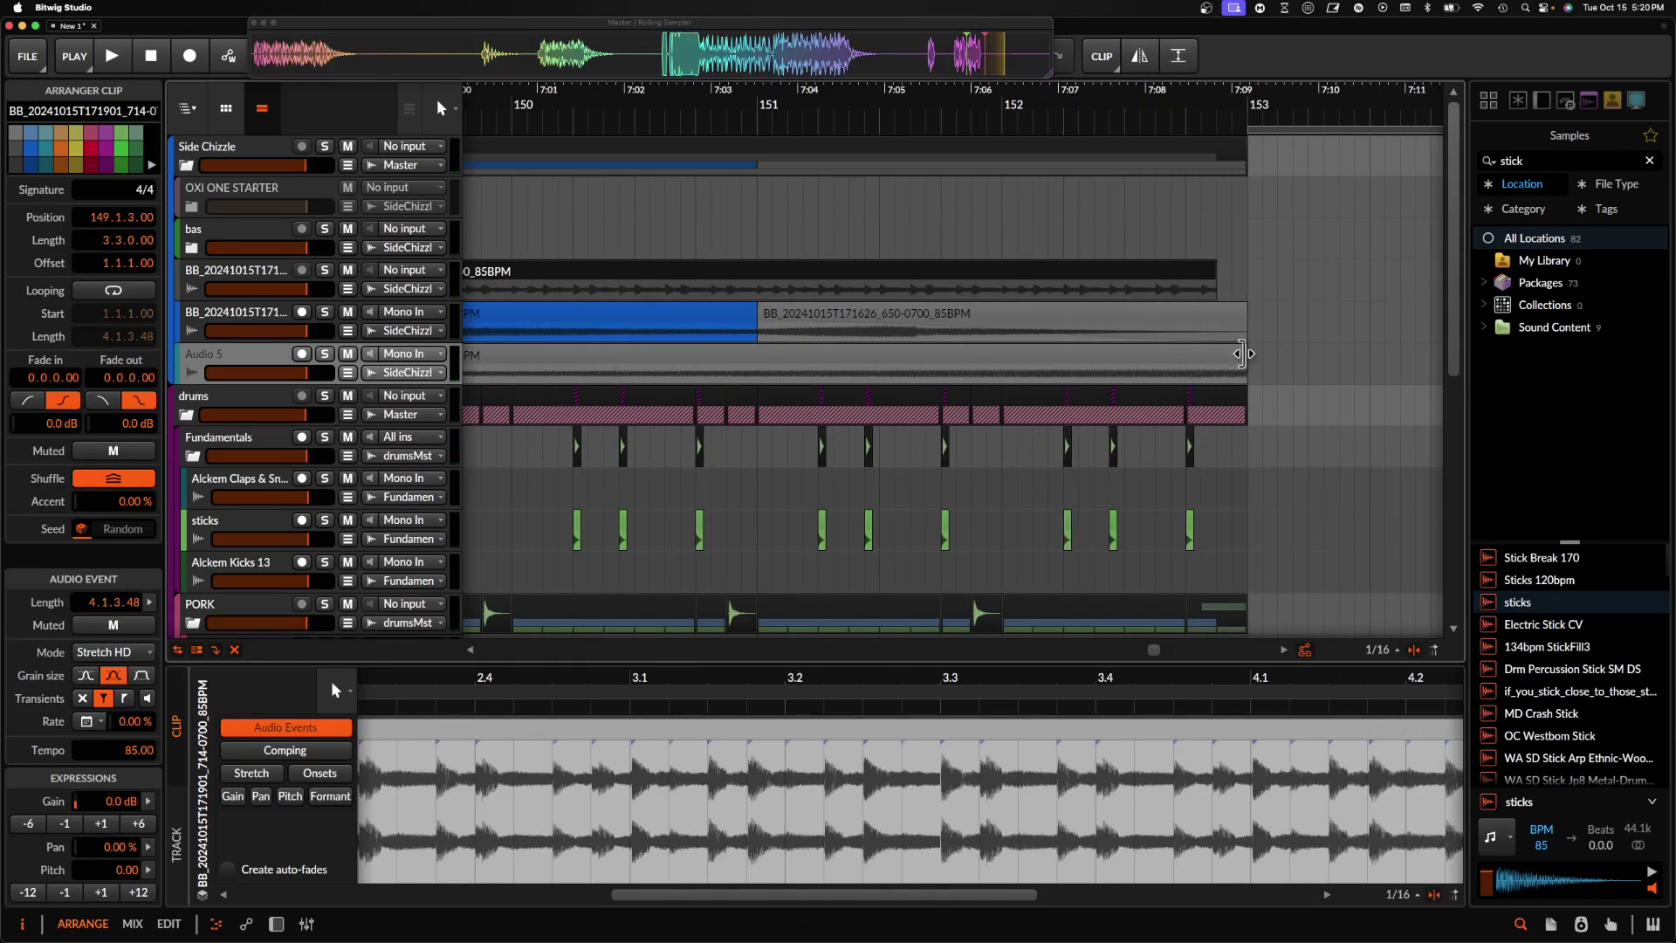
pyautogui.moveTo(1244, 354); pyautogui.dragTo(1207, 356)
# - Collapse the drums group and add an instrument track below bas in the Side Chizzle group
pyautogui.scroll(-6, 1205, 354)
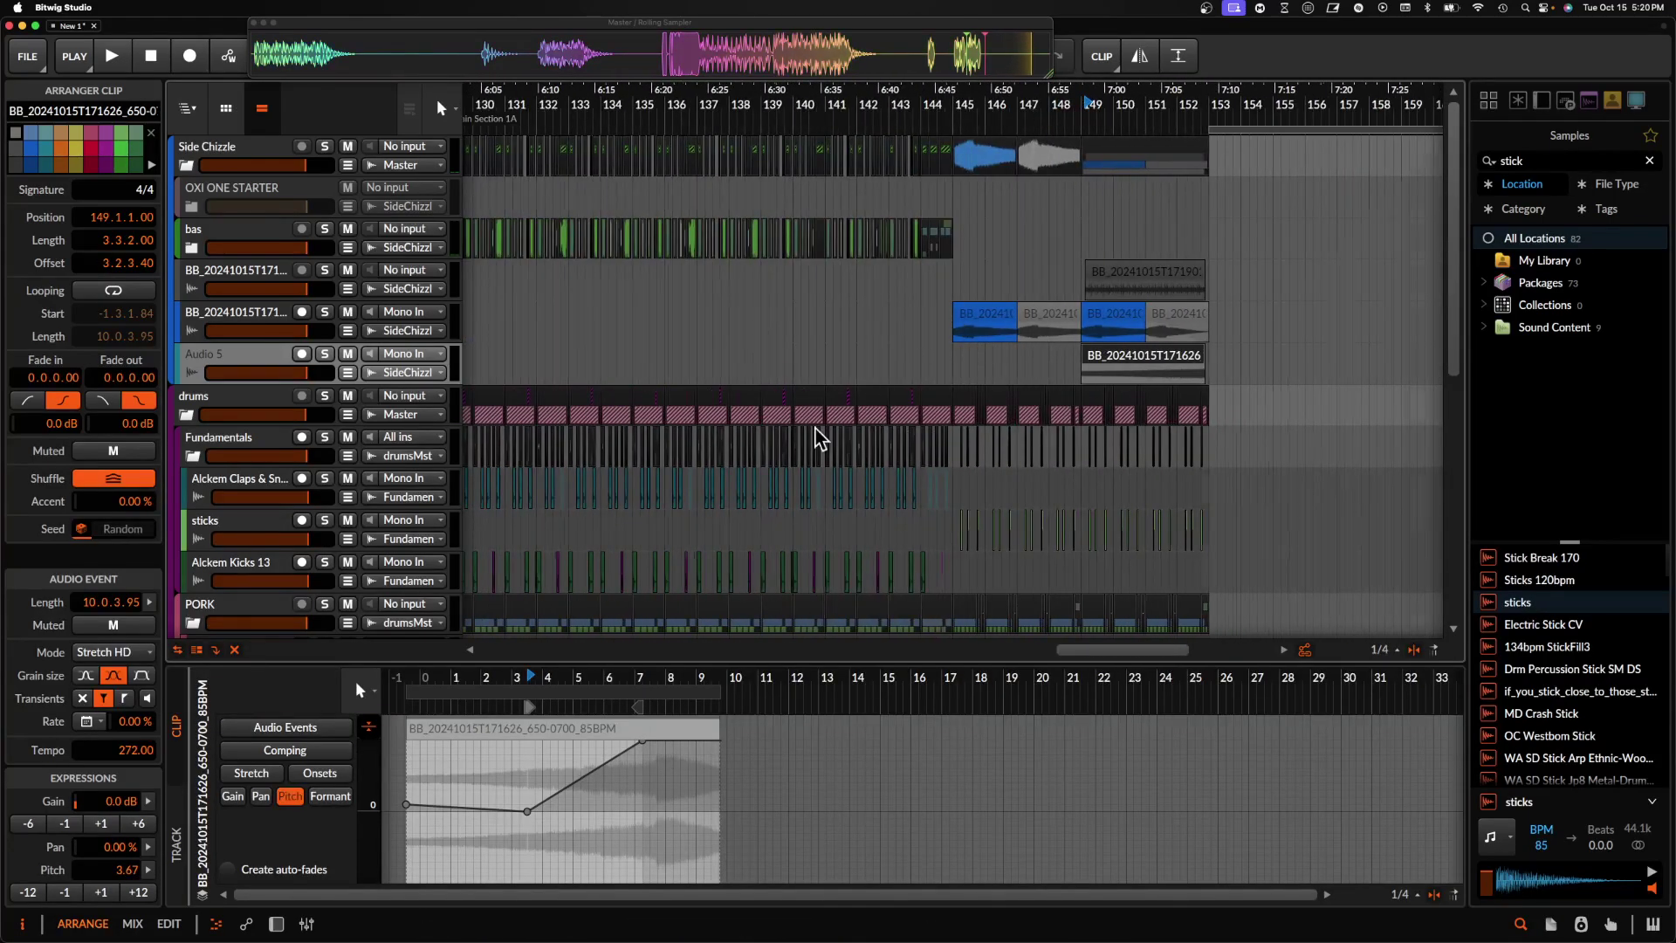
pyautogui.scroll(-6, 816, 428)
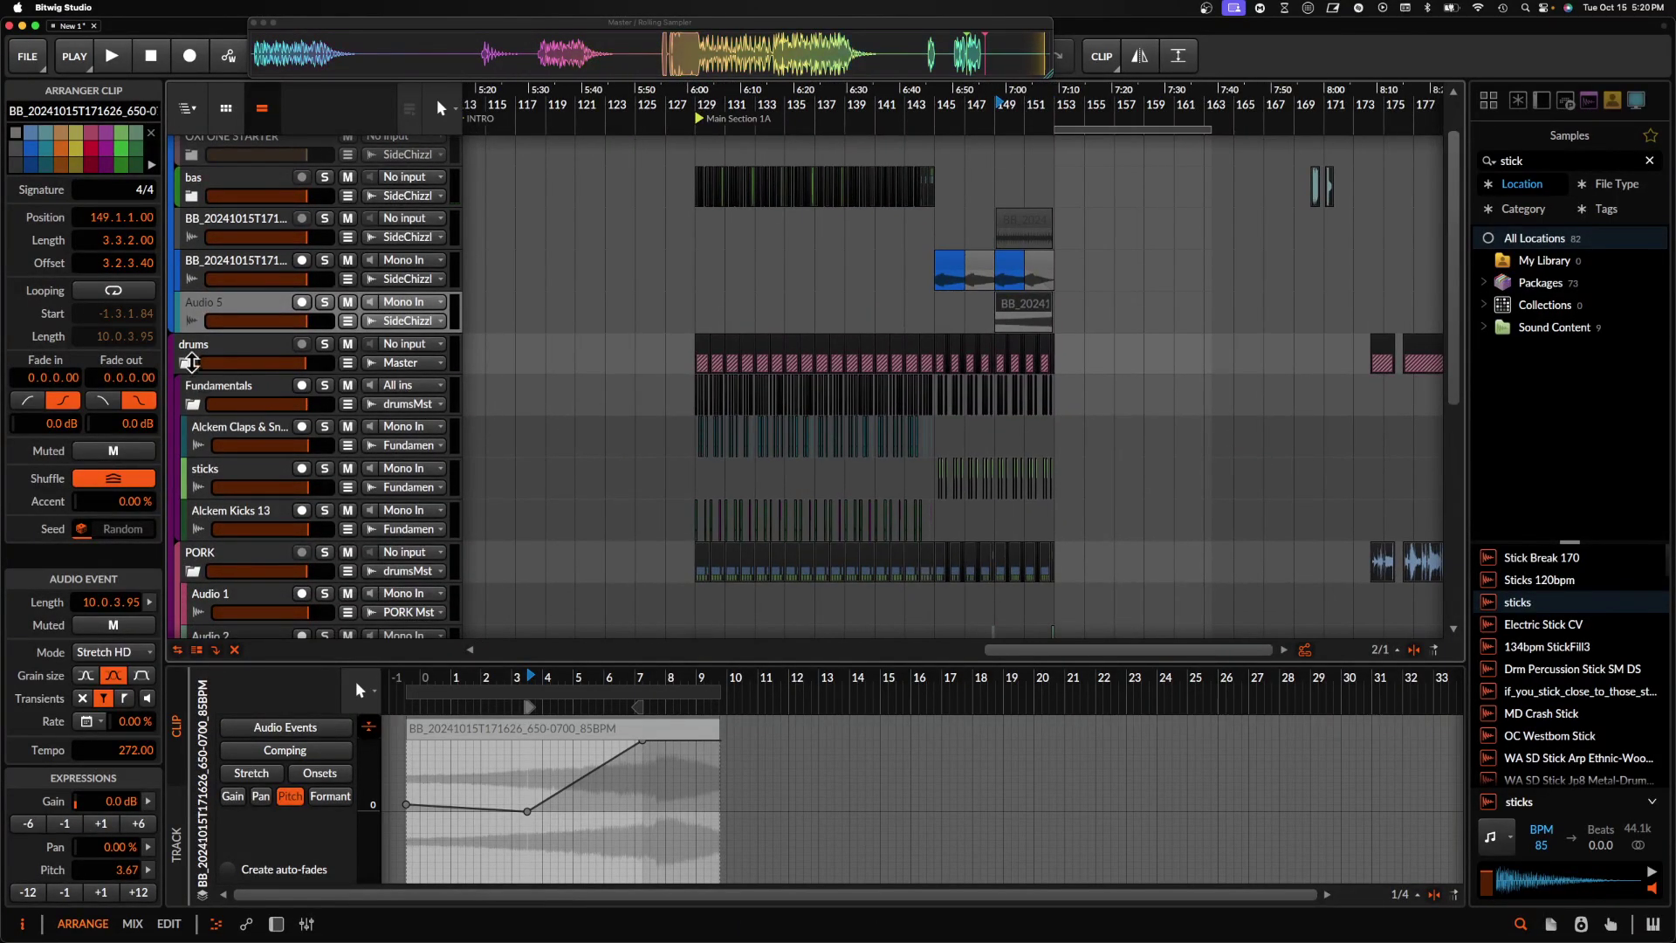
pyautogui.click(186, 364)
pyautogui.click(217, 247)
pyautogui.press('super+t')
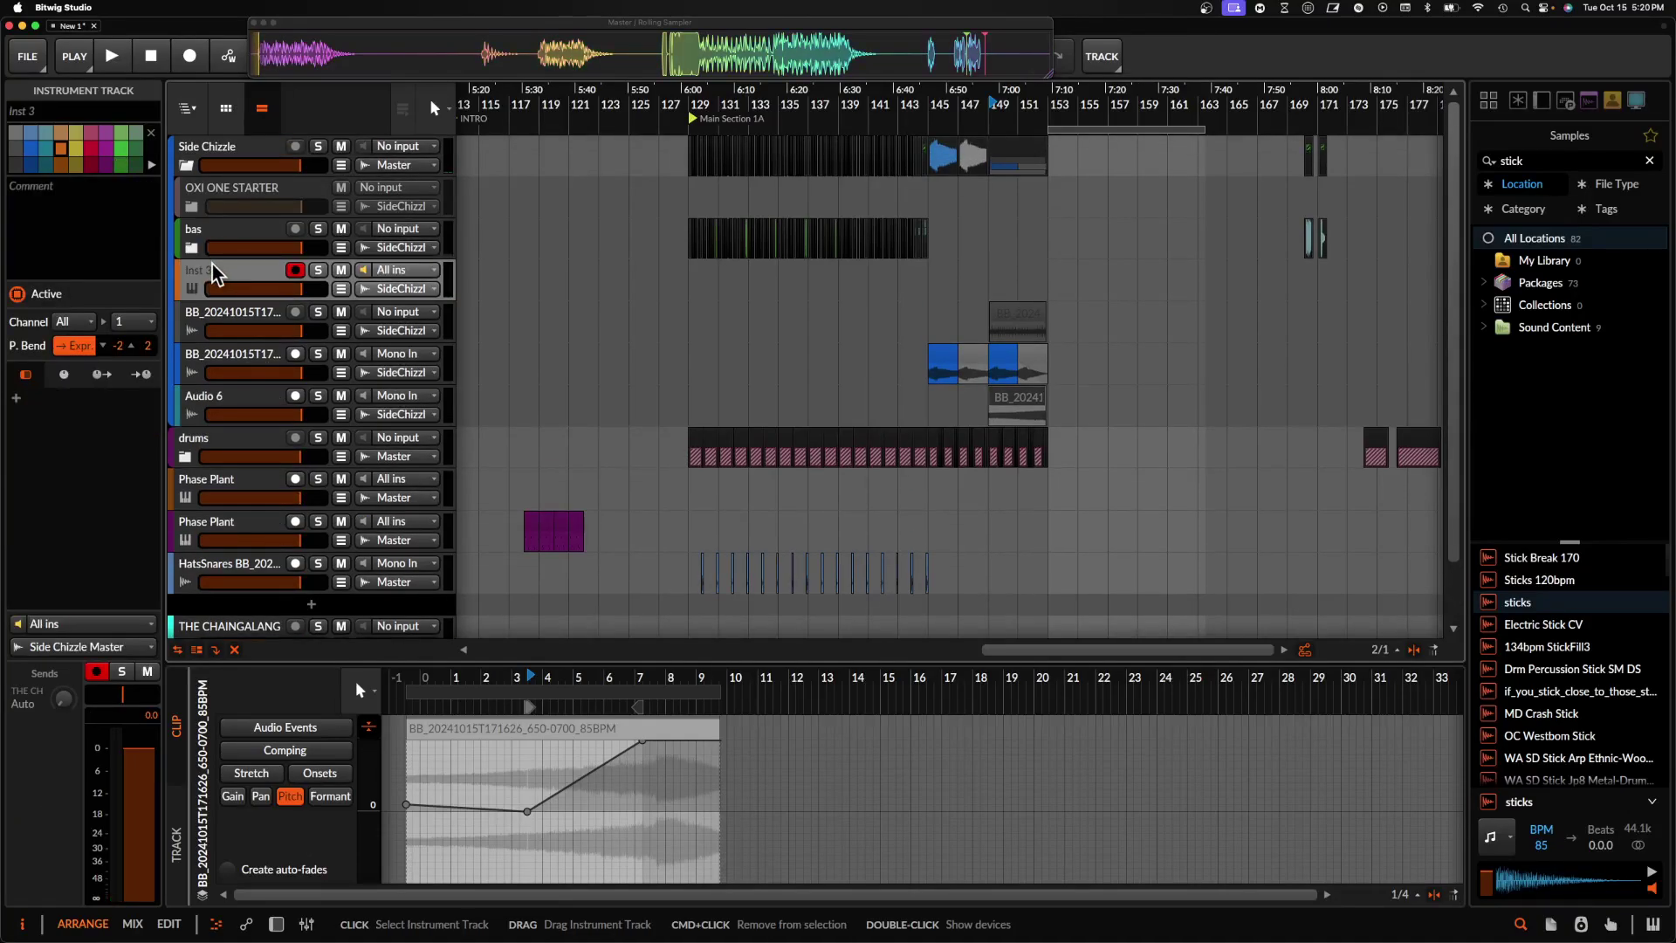
pyautogui.moveTo(683, 243); pyautogui.dragTo(924, 242)
# - Insert a Phase Plant synth on the new instrument track
pyautogui.click(230, 269)
pyautogui.press('d')
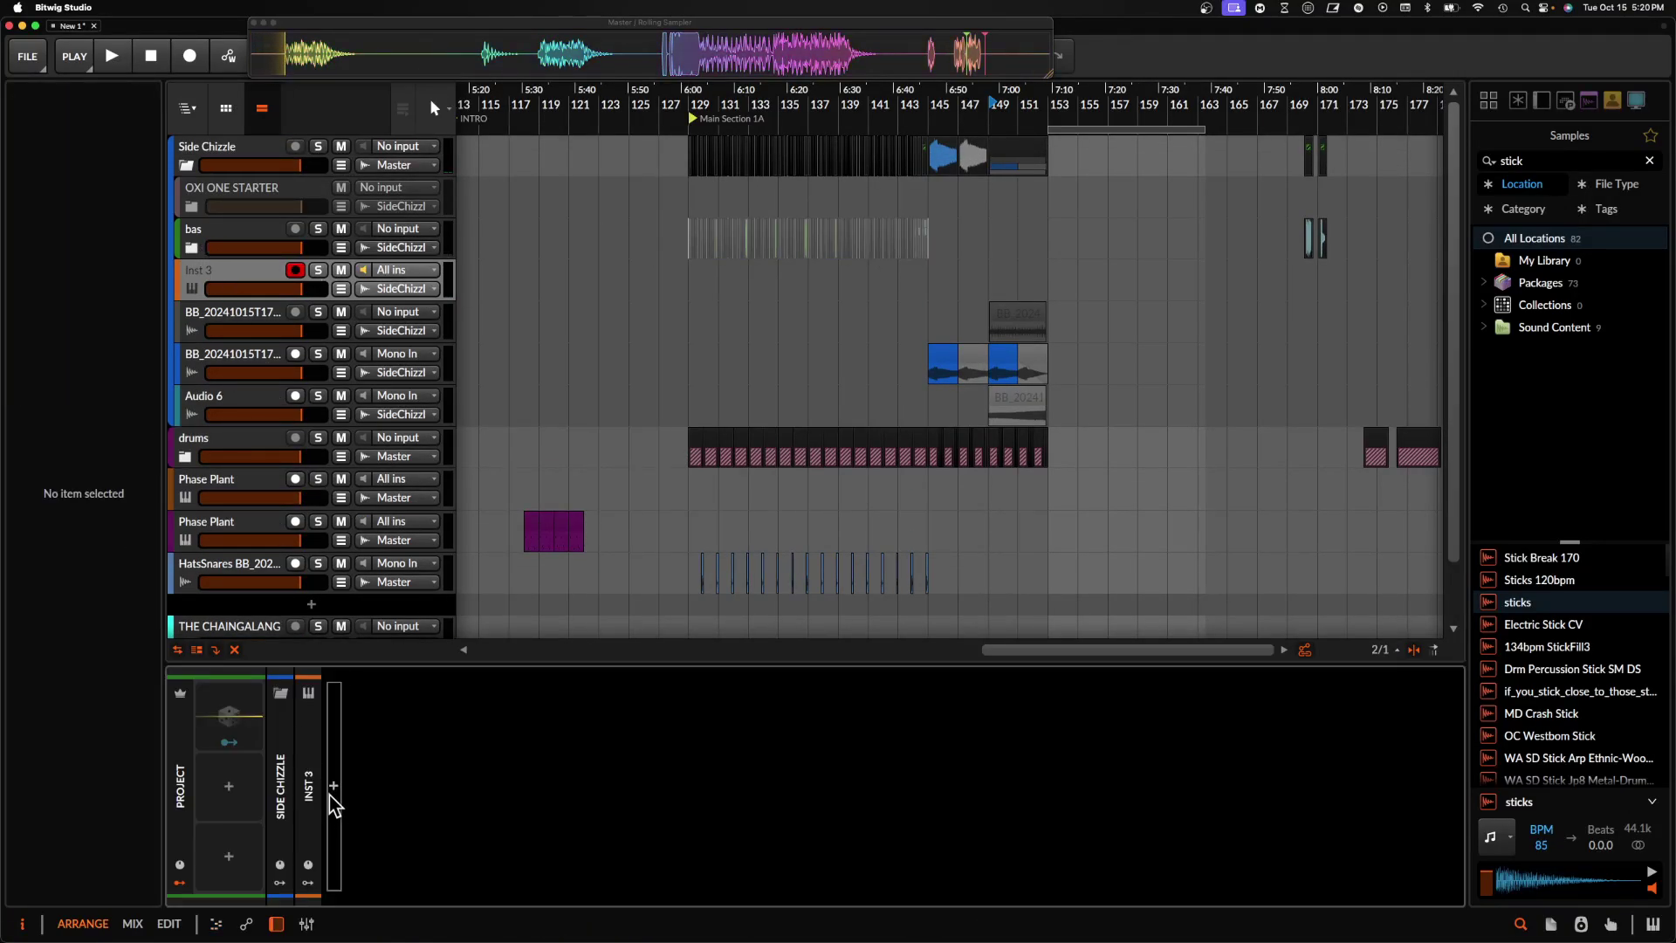
pyautogui.click(333, 786)
pyautogui.write('phase')
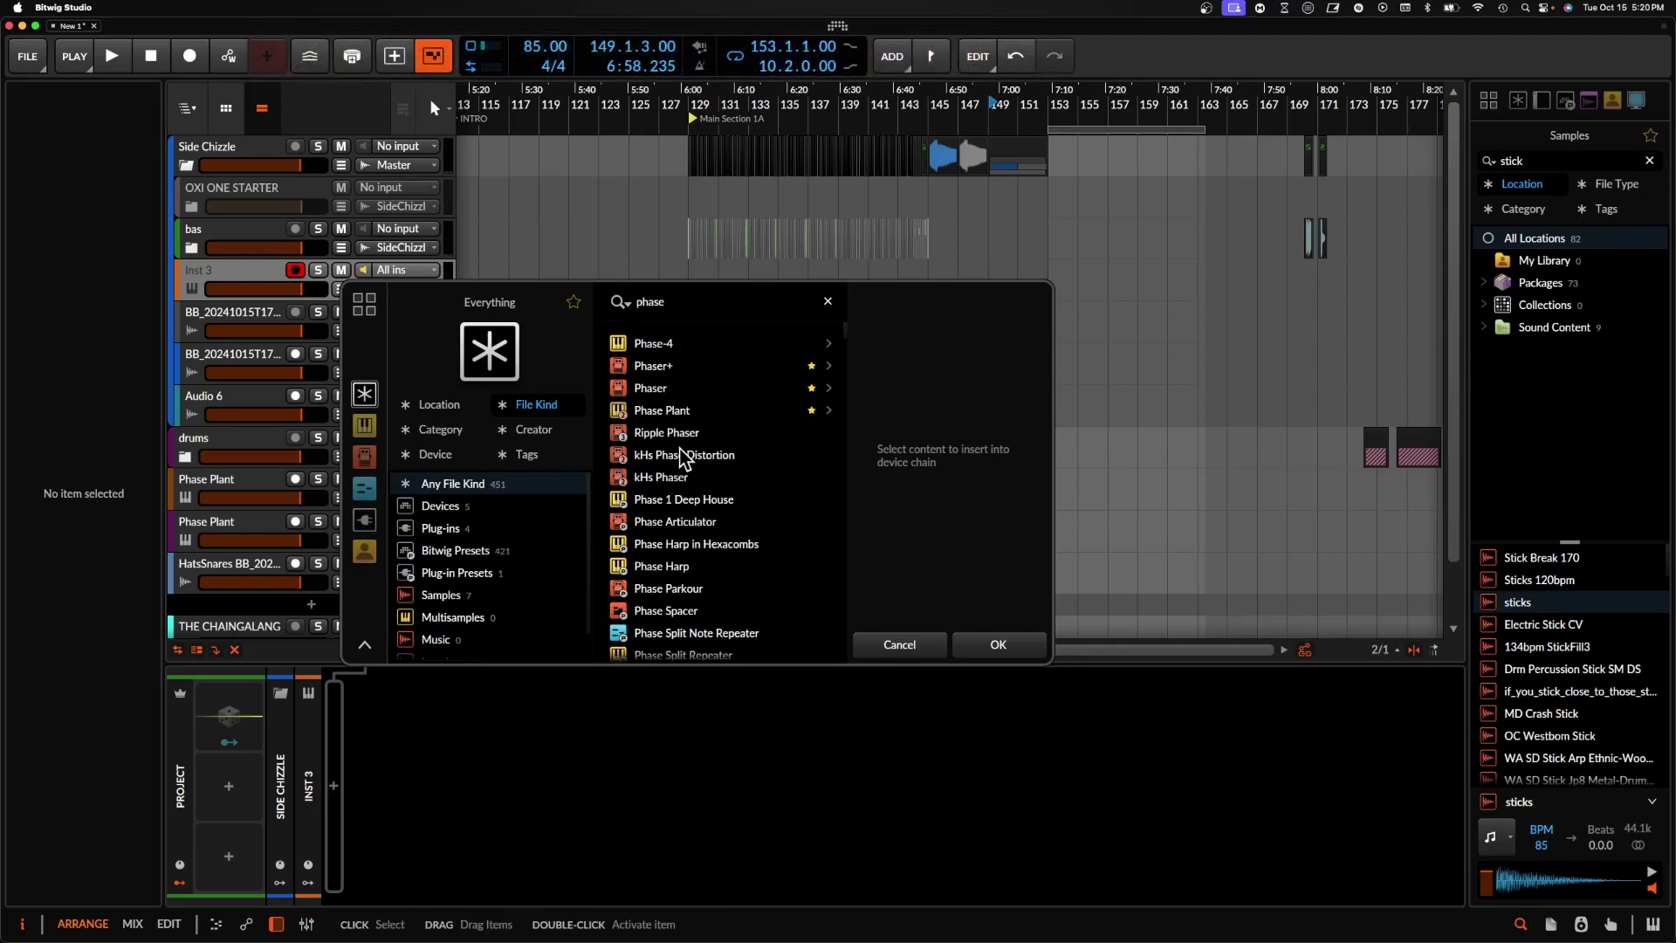
pyautogui.click(662, 412)
pyautogui.click(994, 641)
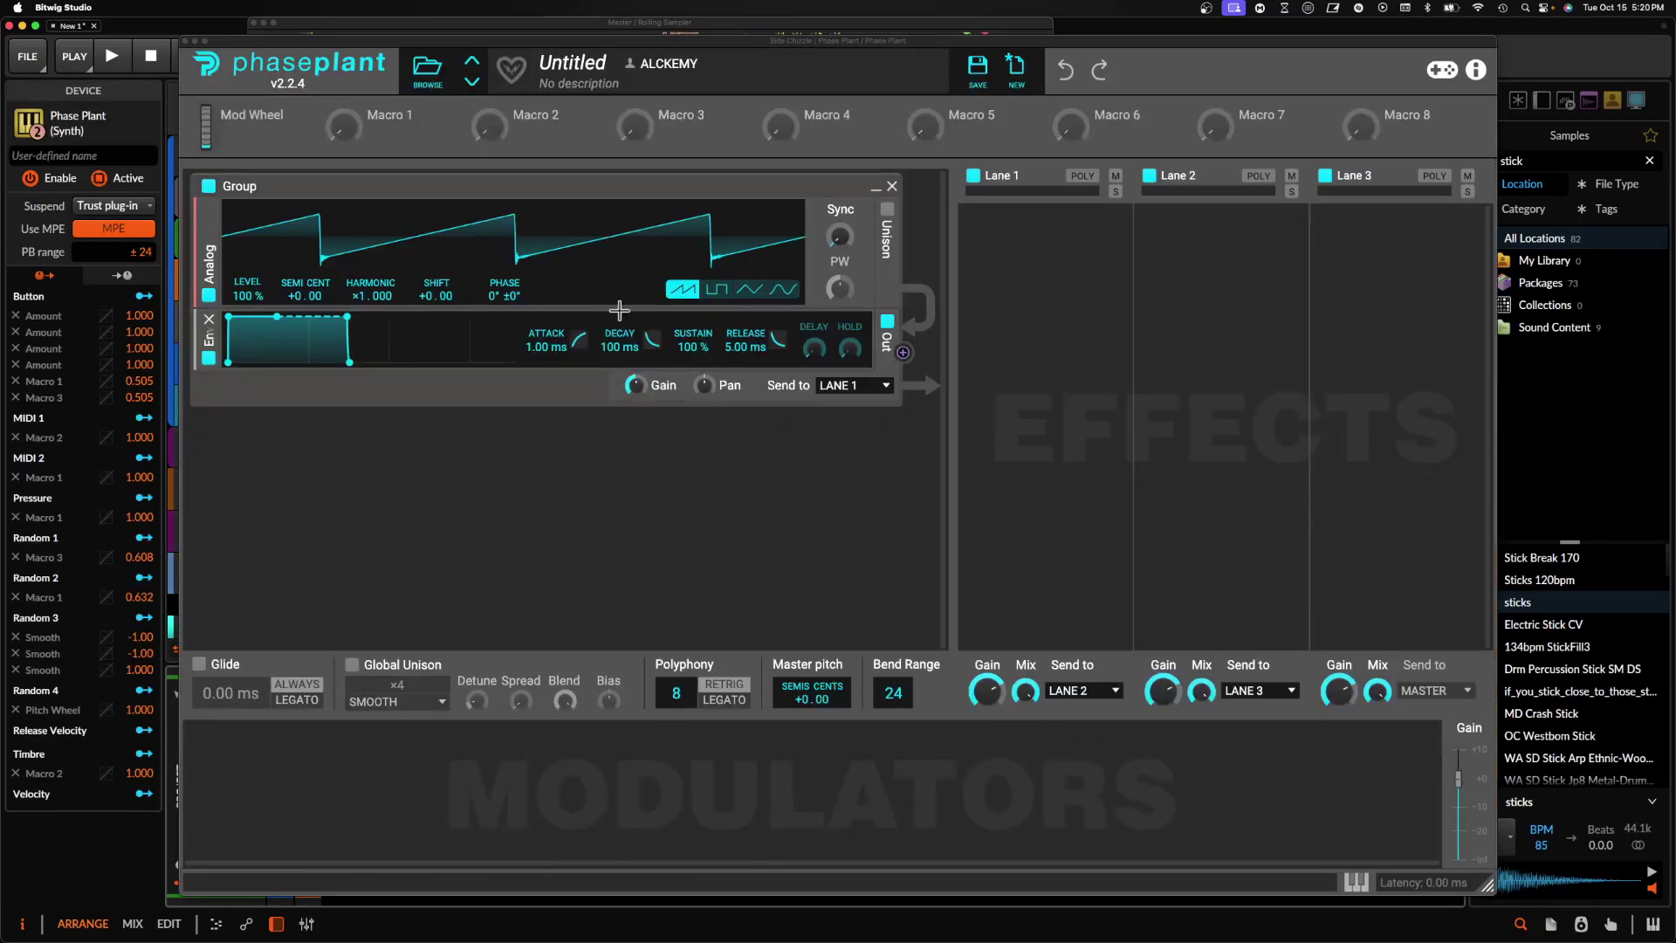
# - Set the Phase Plant analog oscillator's waveform to sine
pyautogui.press('e')
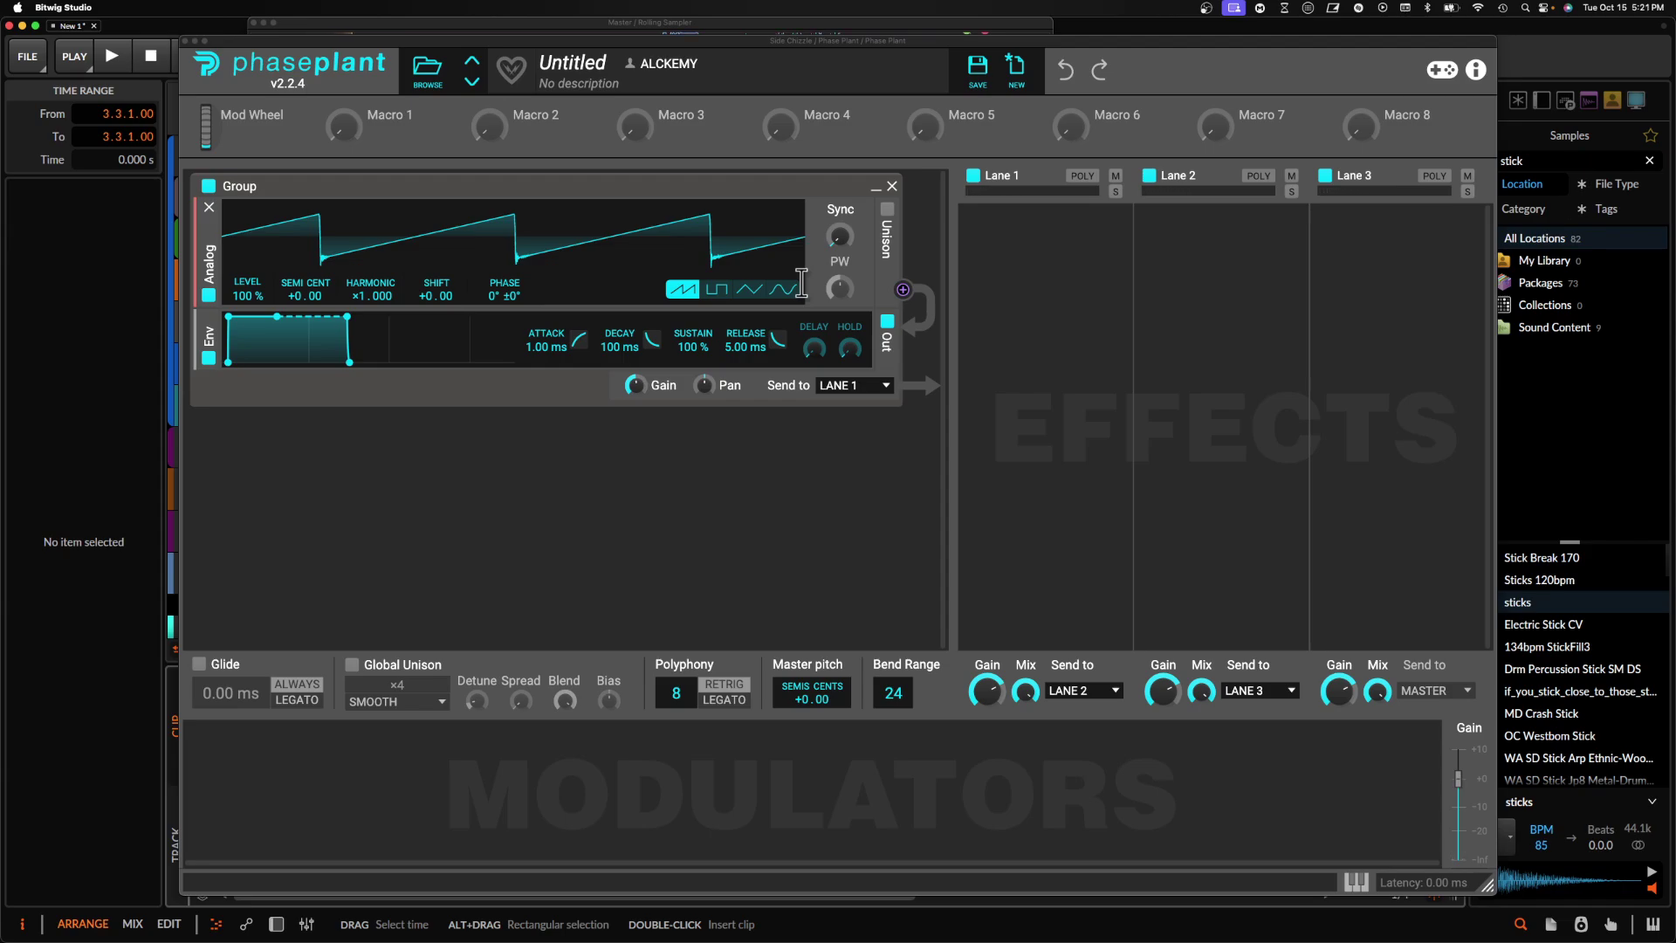
pyautogui.click(784, 289)
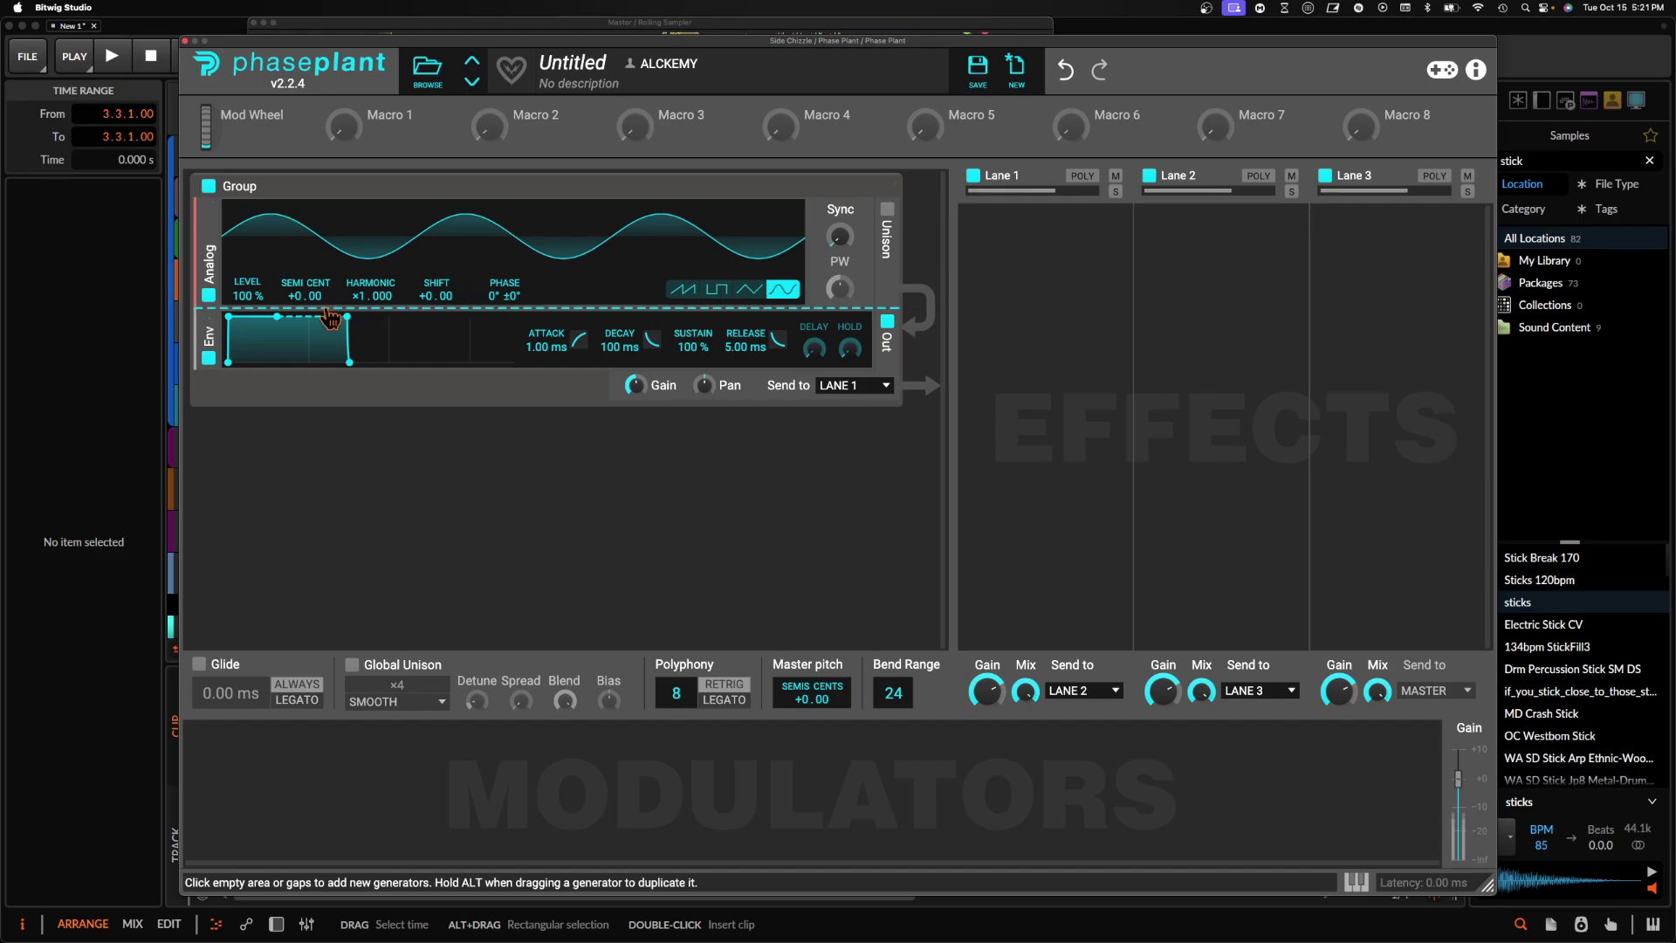
# - Duplicate the sine oscillator with harmonic ×3.000 and level 46% on the copy, and insert a Shaper Table in Lane 1
pyautogui.keyDown('alt'); pyautogui.click(209, 257); pyautogui.keyUp('alt')
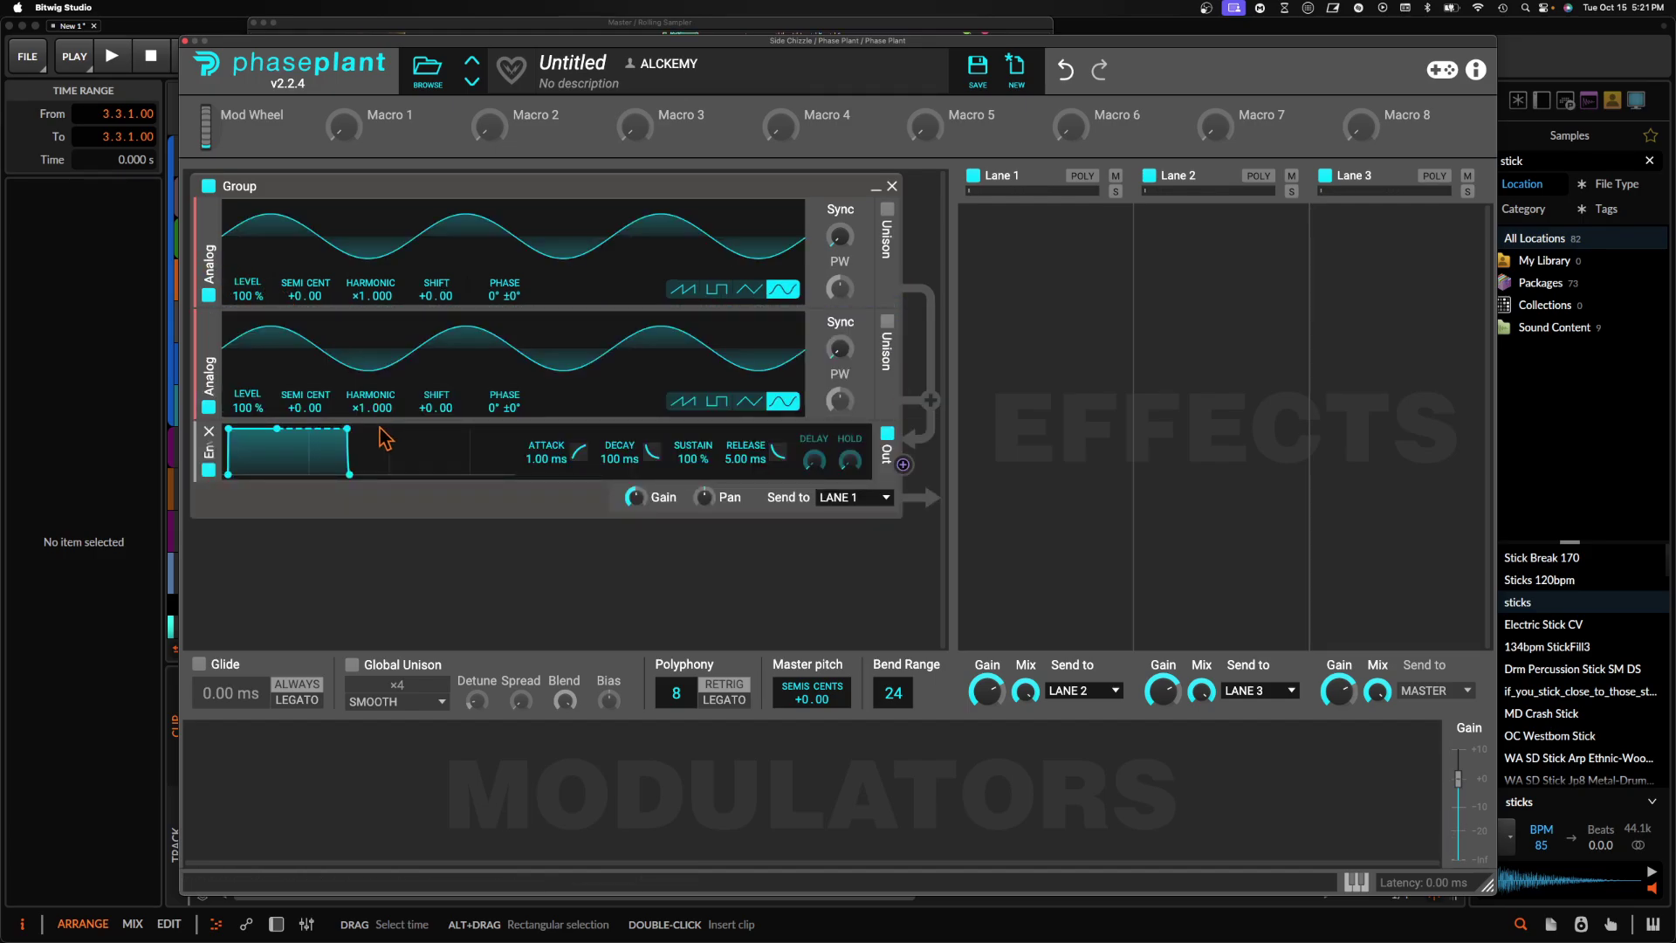
pyautogui.scroll(2, 371, 403)
pyautogui.click(995, 262)
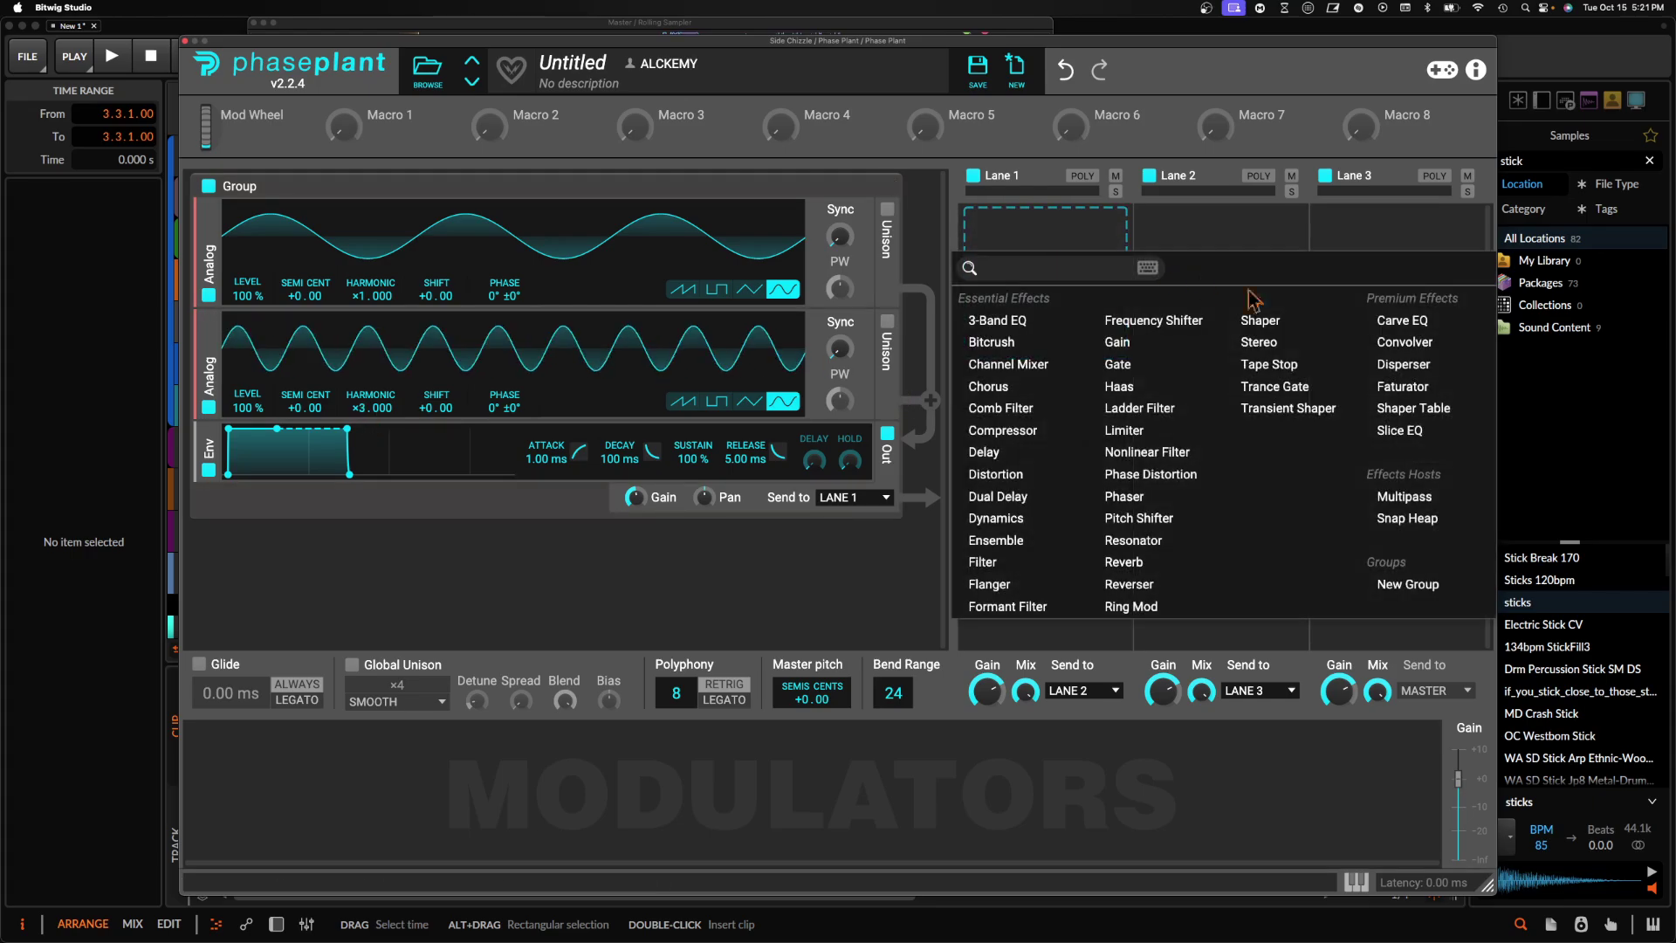
pyautogui.click(1440, 412)
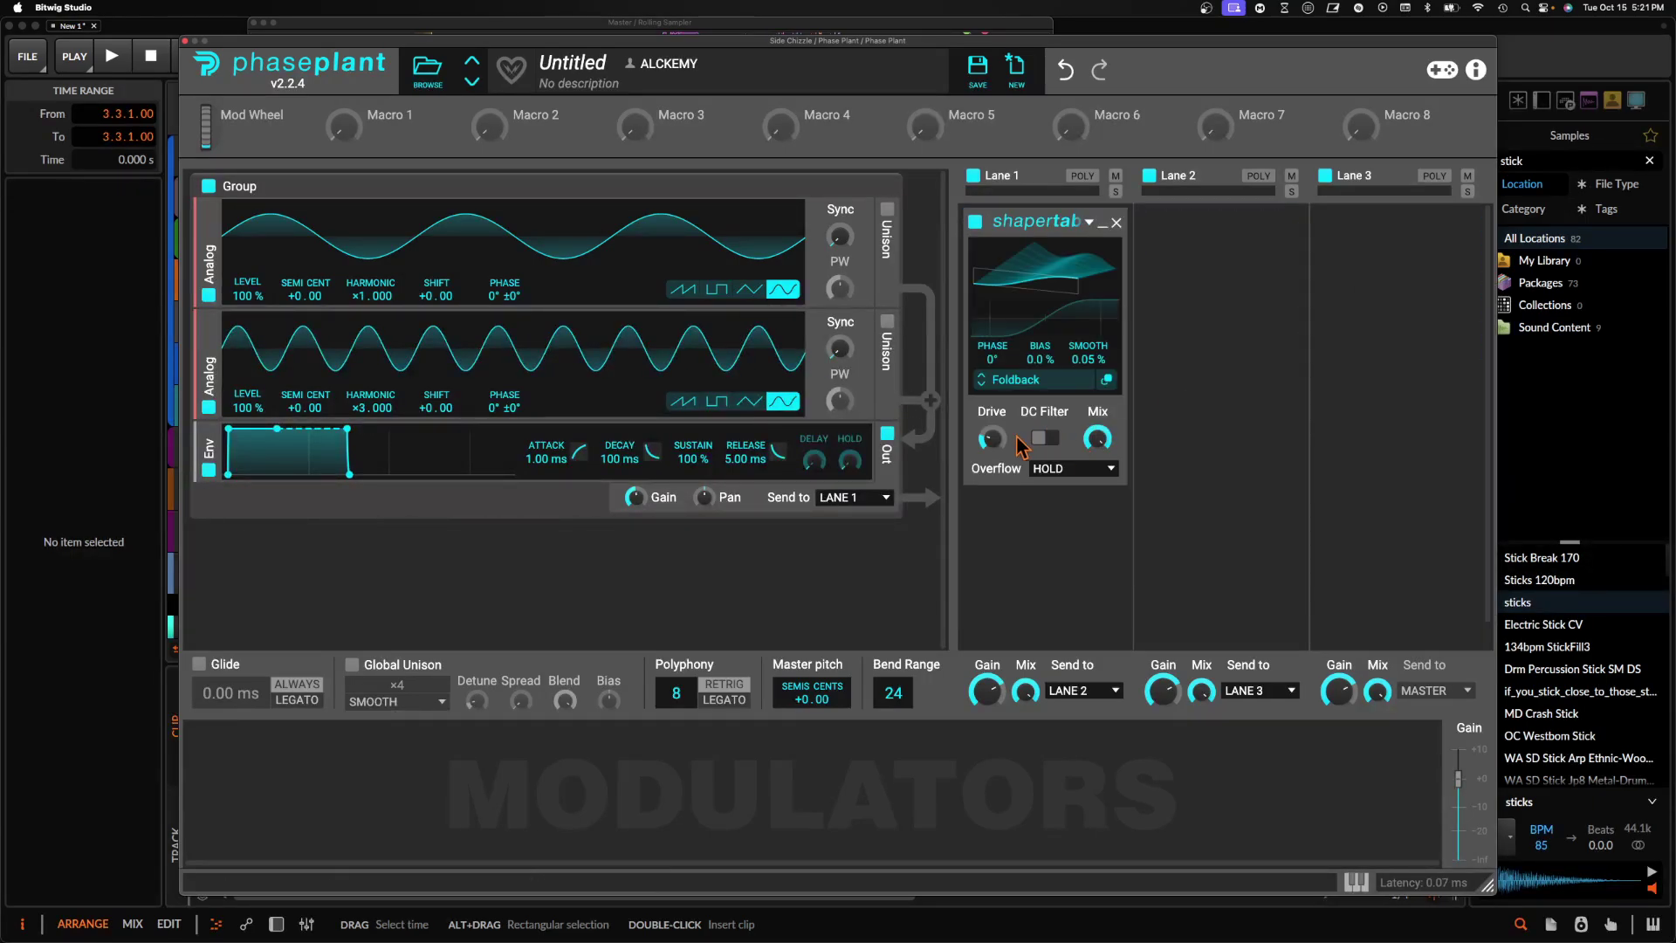
pyautogui.moveTo(991, 439); pyautogui.dragTo(991, 431)
pyautogui.moveTo(248, 407); pyautogui.dragTo(248, 471)
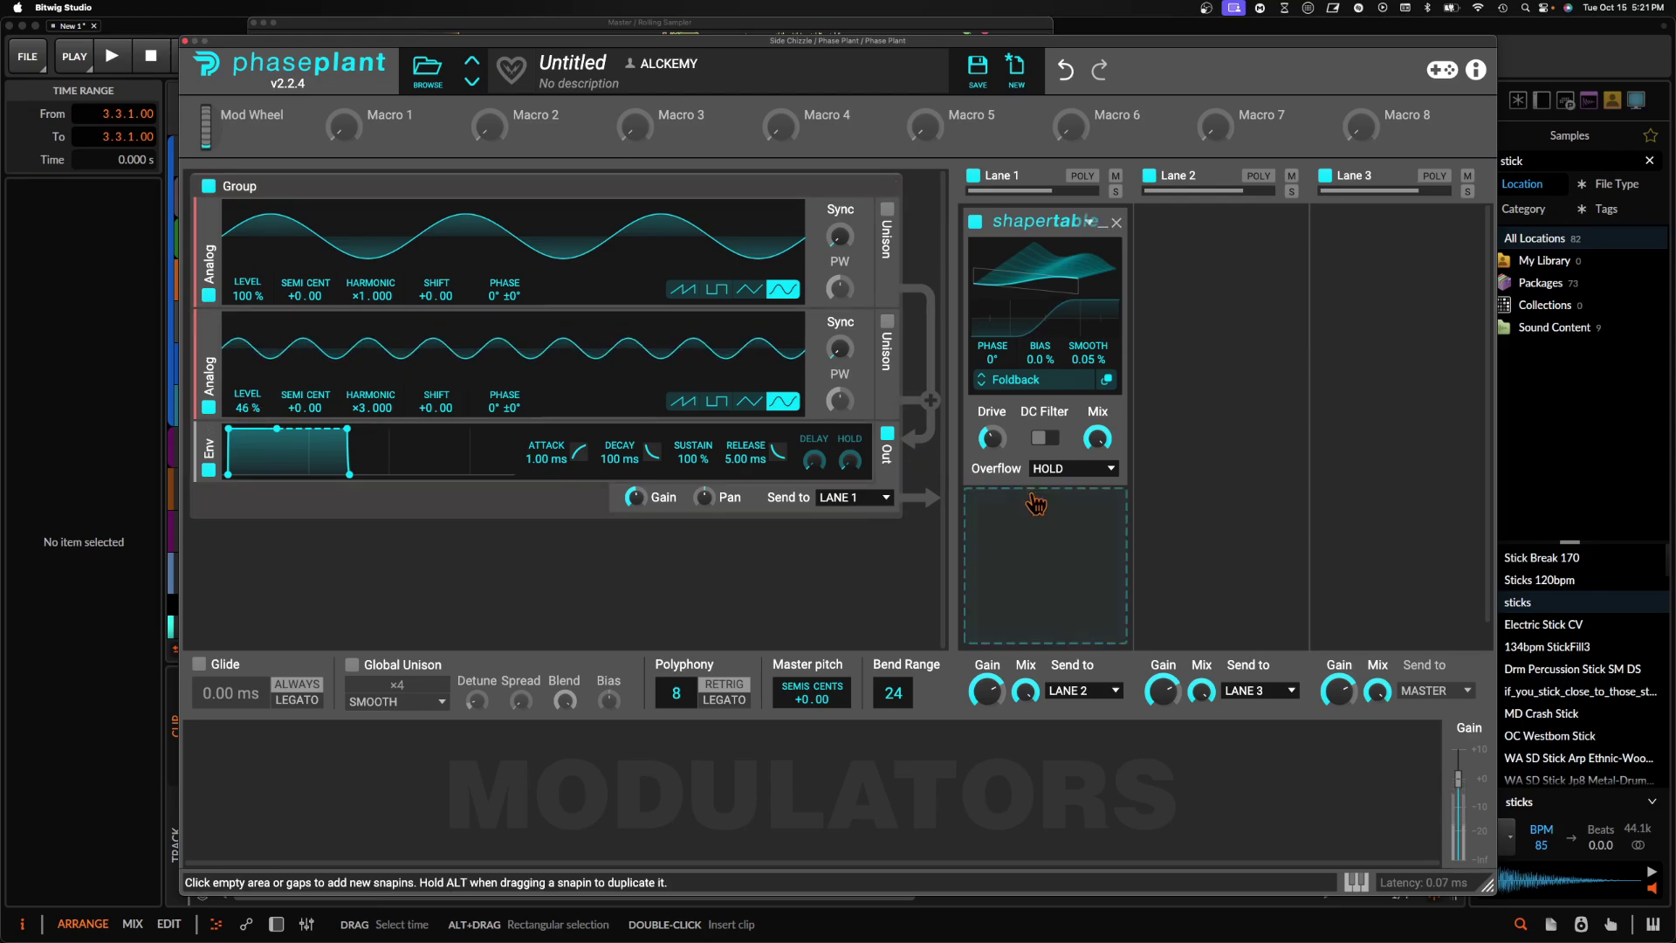
# - Add a low-pass Filter below the Shaper Table in Lane 1, lower its cutoff to about 59 Hz and collapse it
pyautogui.click(1043, 515)
pyautogui.click(1017, 789)
pyautogui.scroll(-3, 1035, 588)
pyautogui.moveTo(992, 540); pyautogui.dragTo(991, 535)
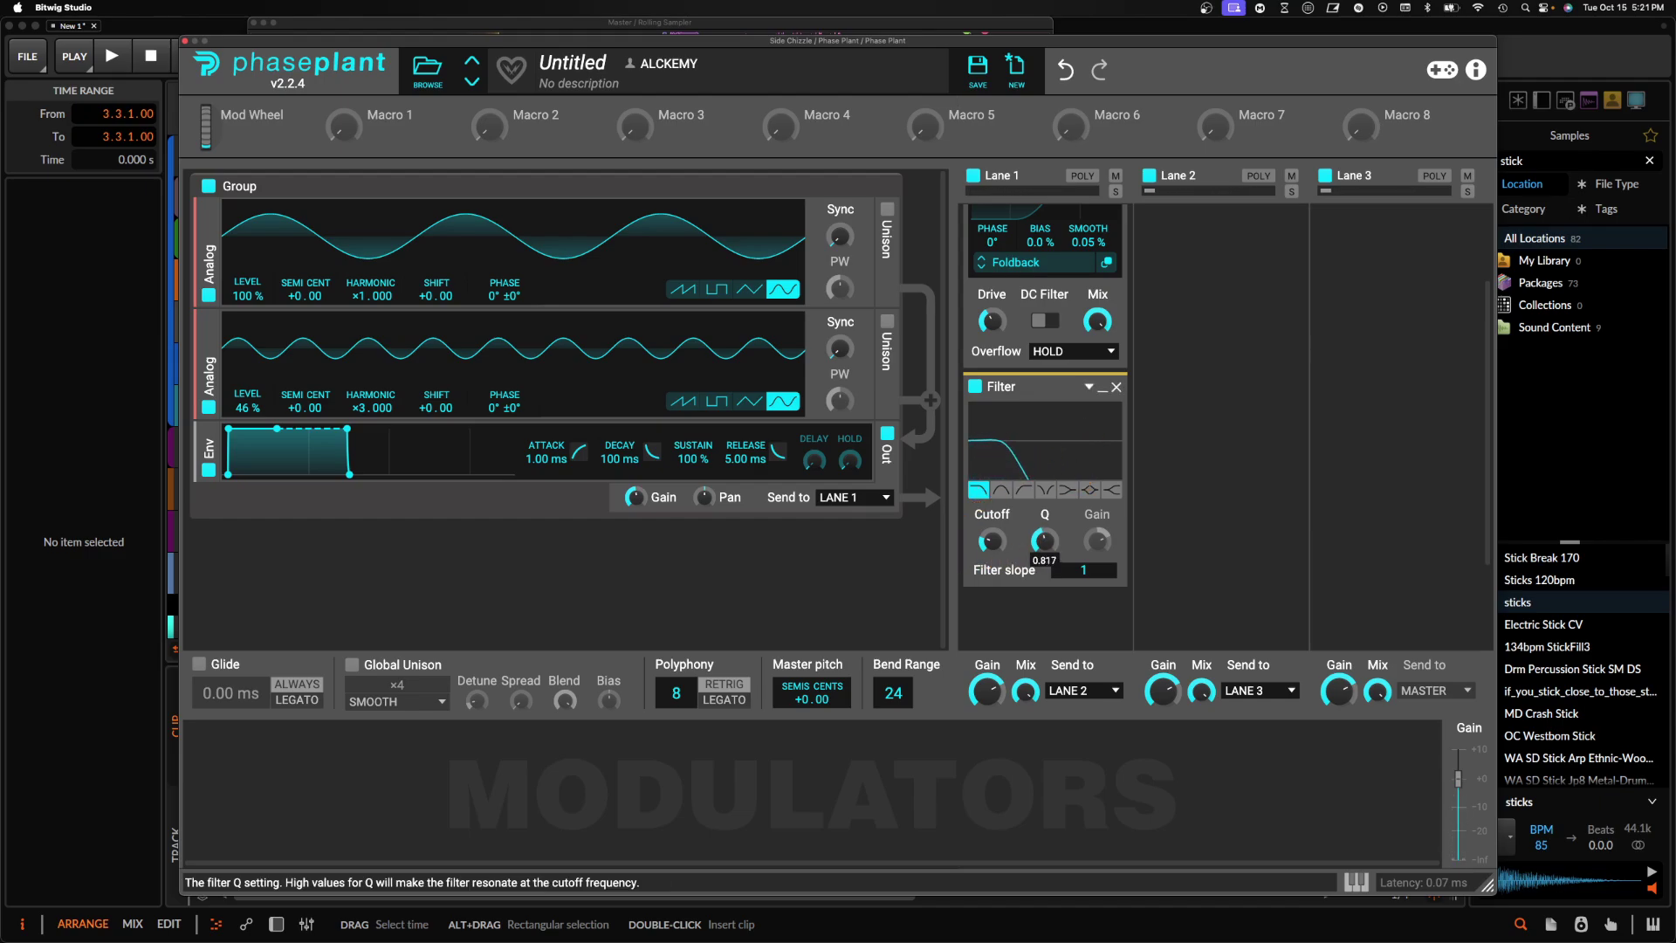
pyautogui.moveTo(992, 540); pyautogui.dragTo(992, 536)
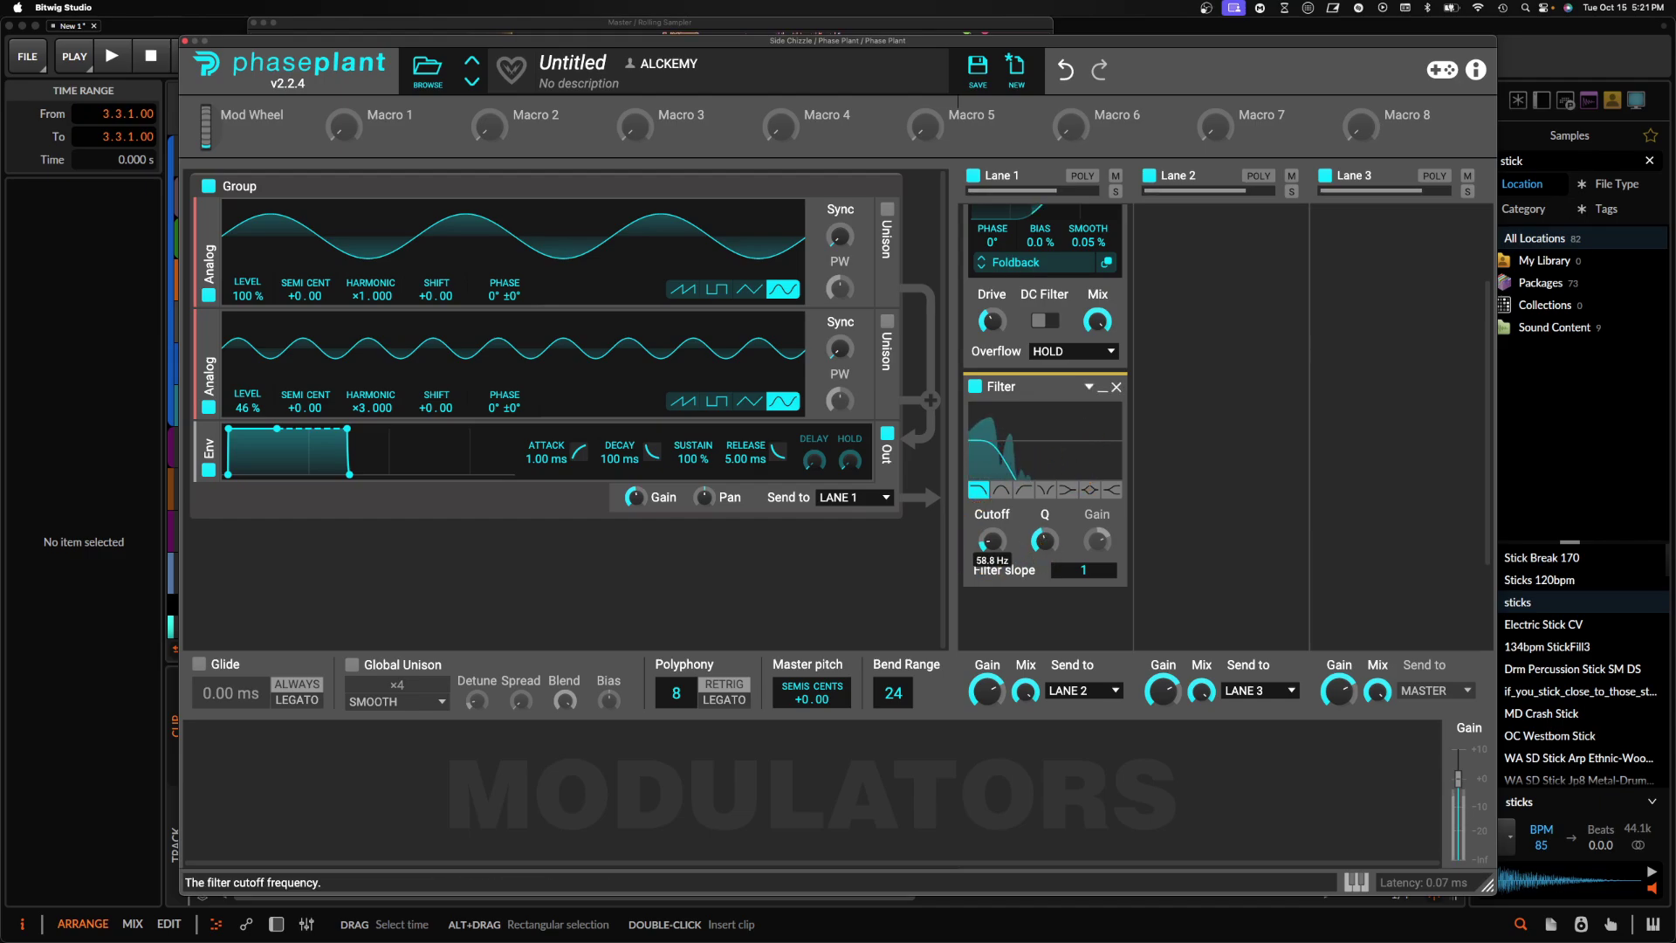
pyautogui.click(1103, 393)
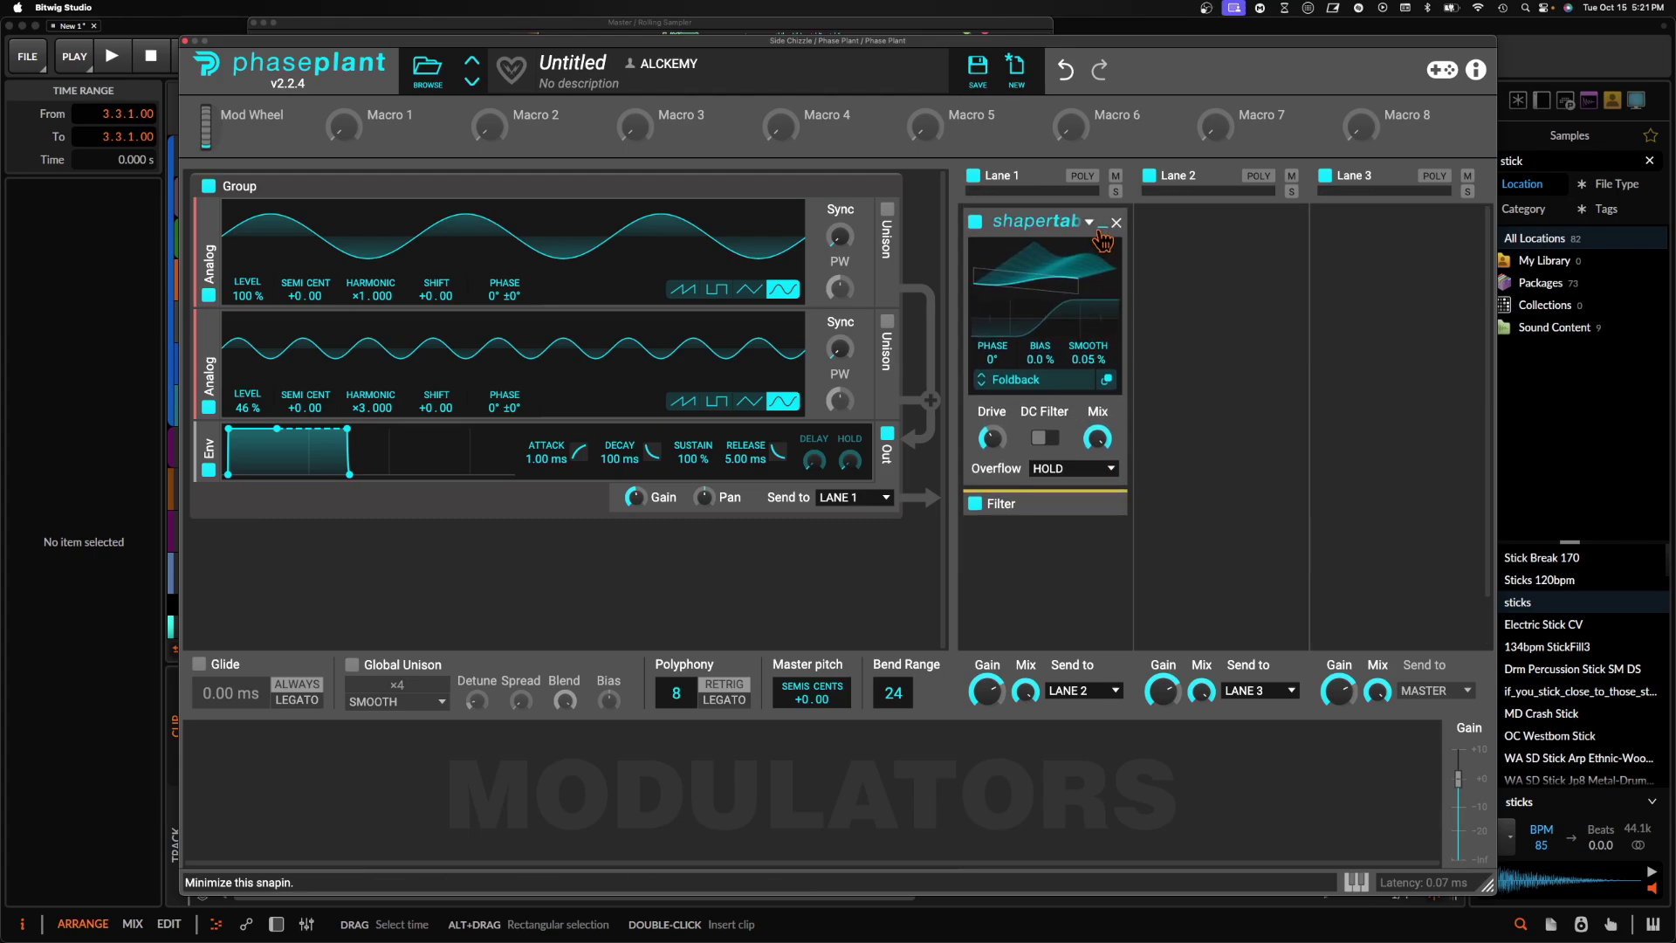
# - Collapse the Shaper Table and duplicate it below the Lane 1 Filter, and add a Transient Shaper to Lane 3
pyautogui.click(1102, 229)
pyautogui.moveTo(1074, 221); pyautogui.dragTo(1126, 278)
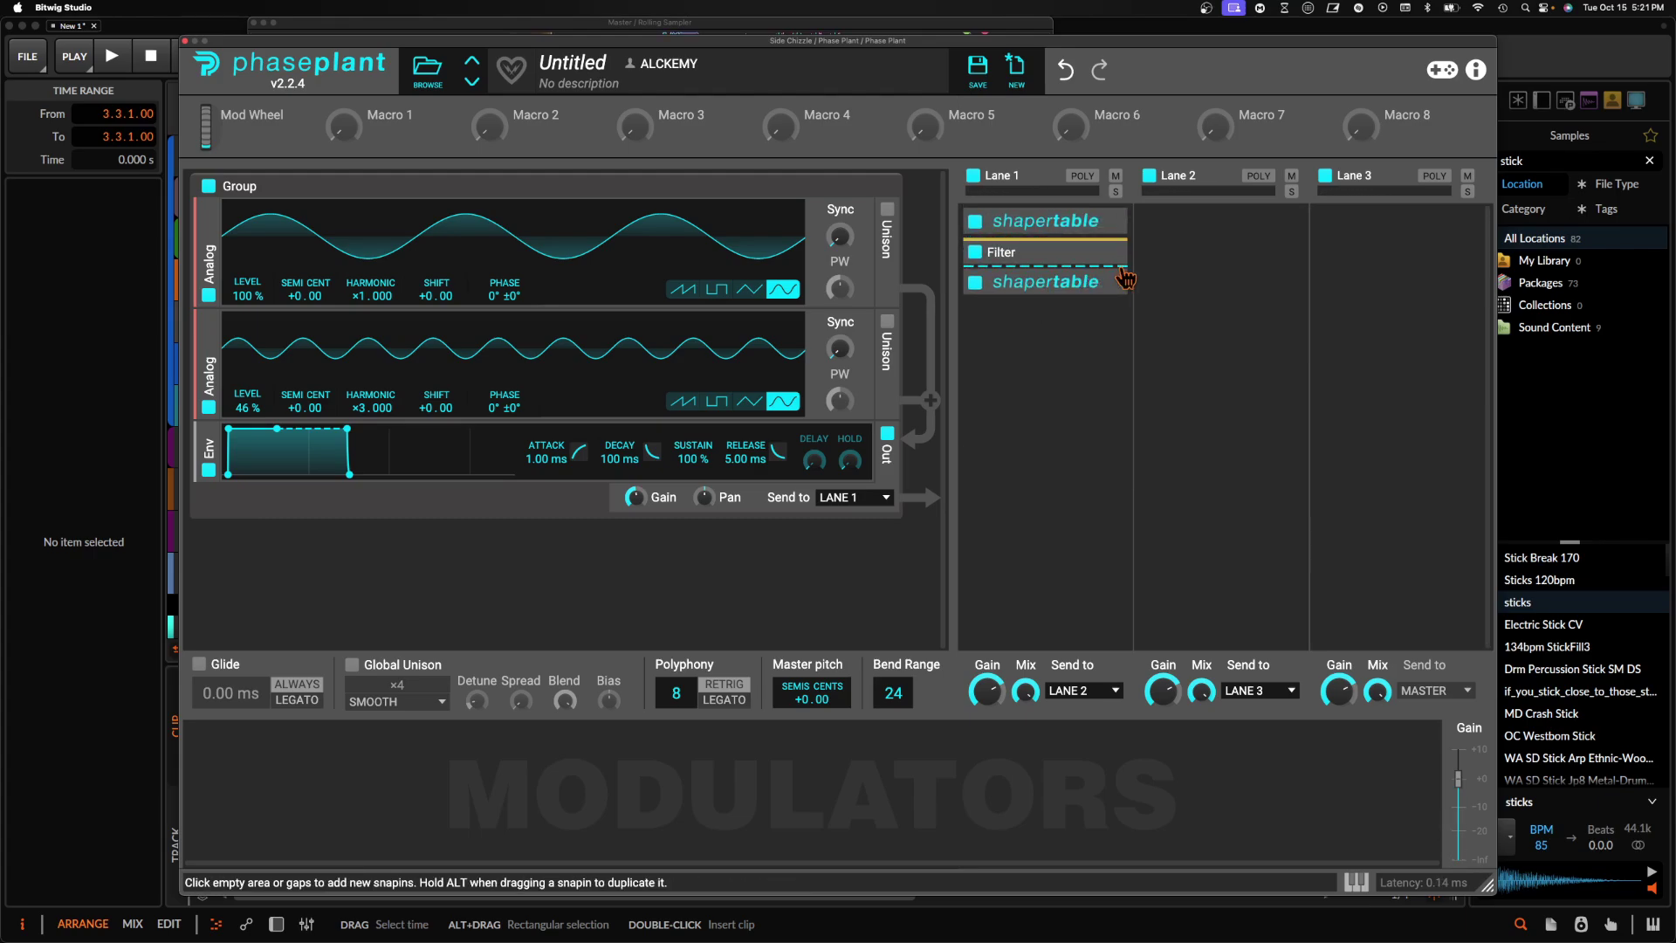
pyautogui.click(1357, 259)
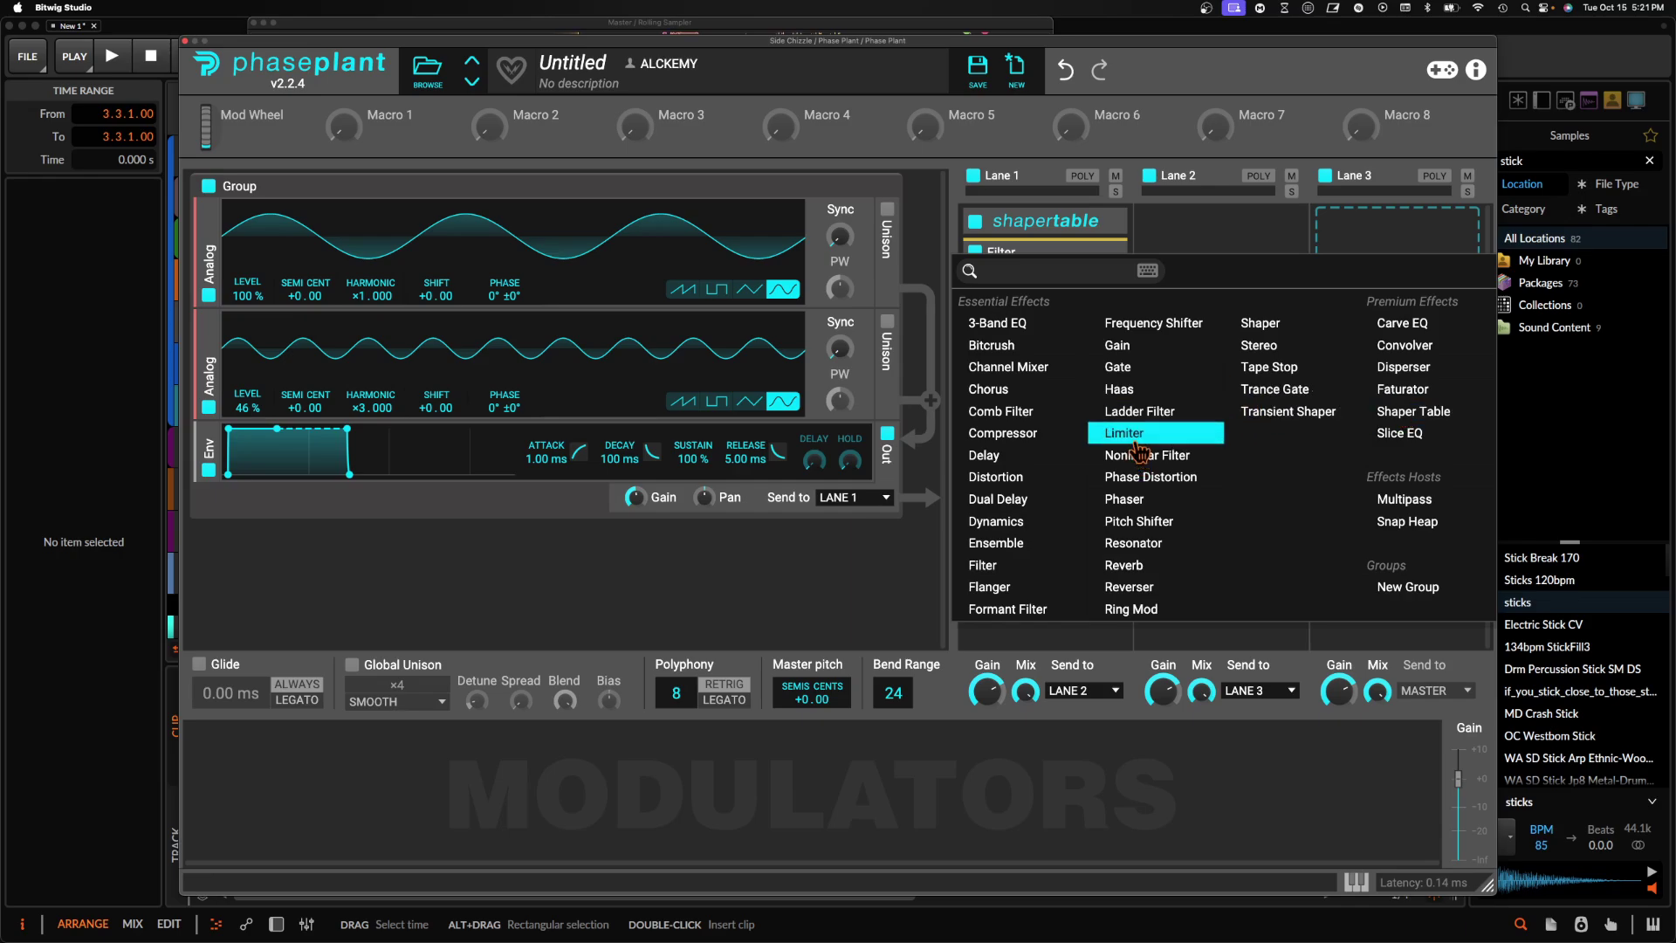
pyautogui.click(1314, 414)
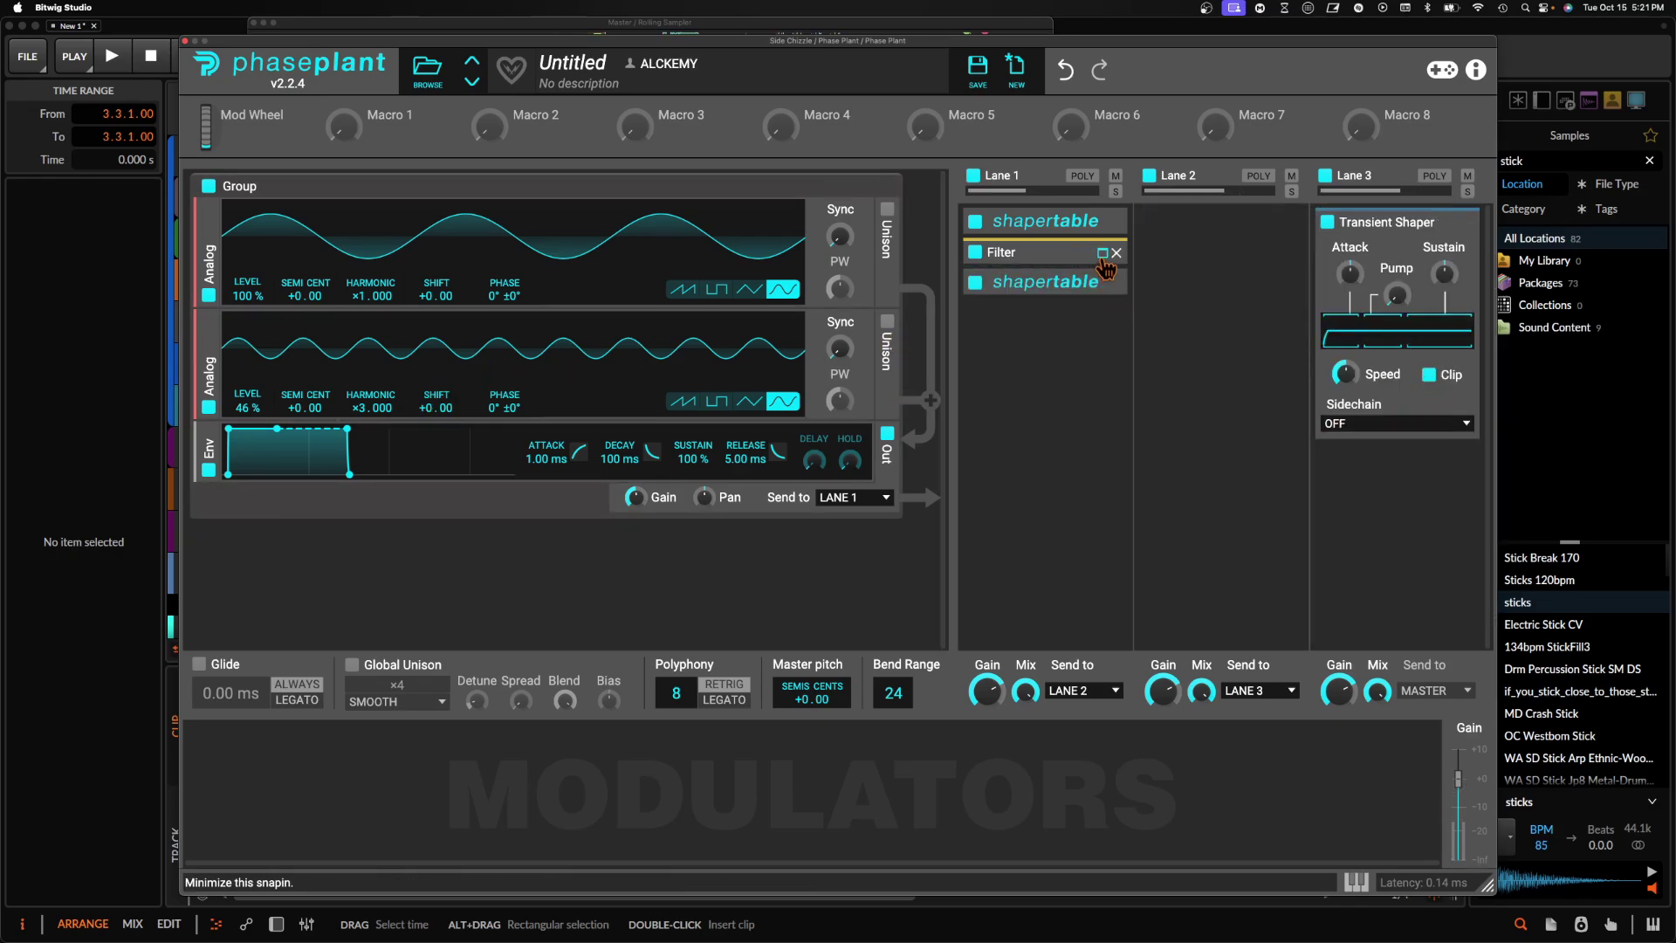
# - Duplicate the Filter to the end of Lane 1 and expand the copy together with the second Shaper Table
pyautogui.click(1004, 252)
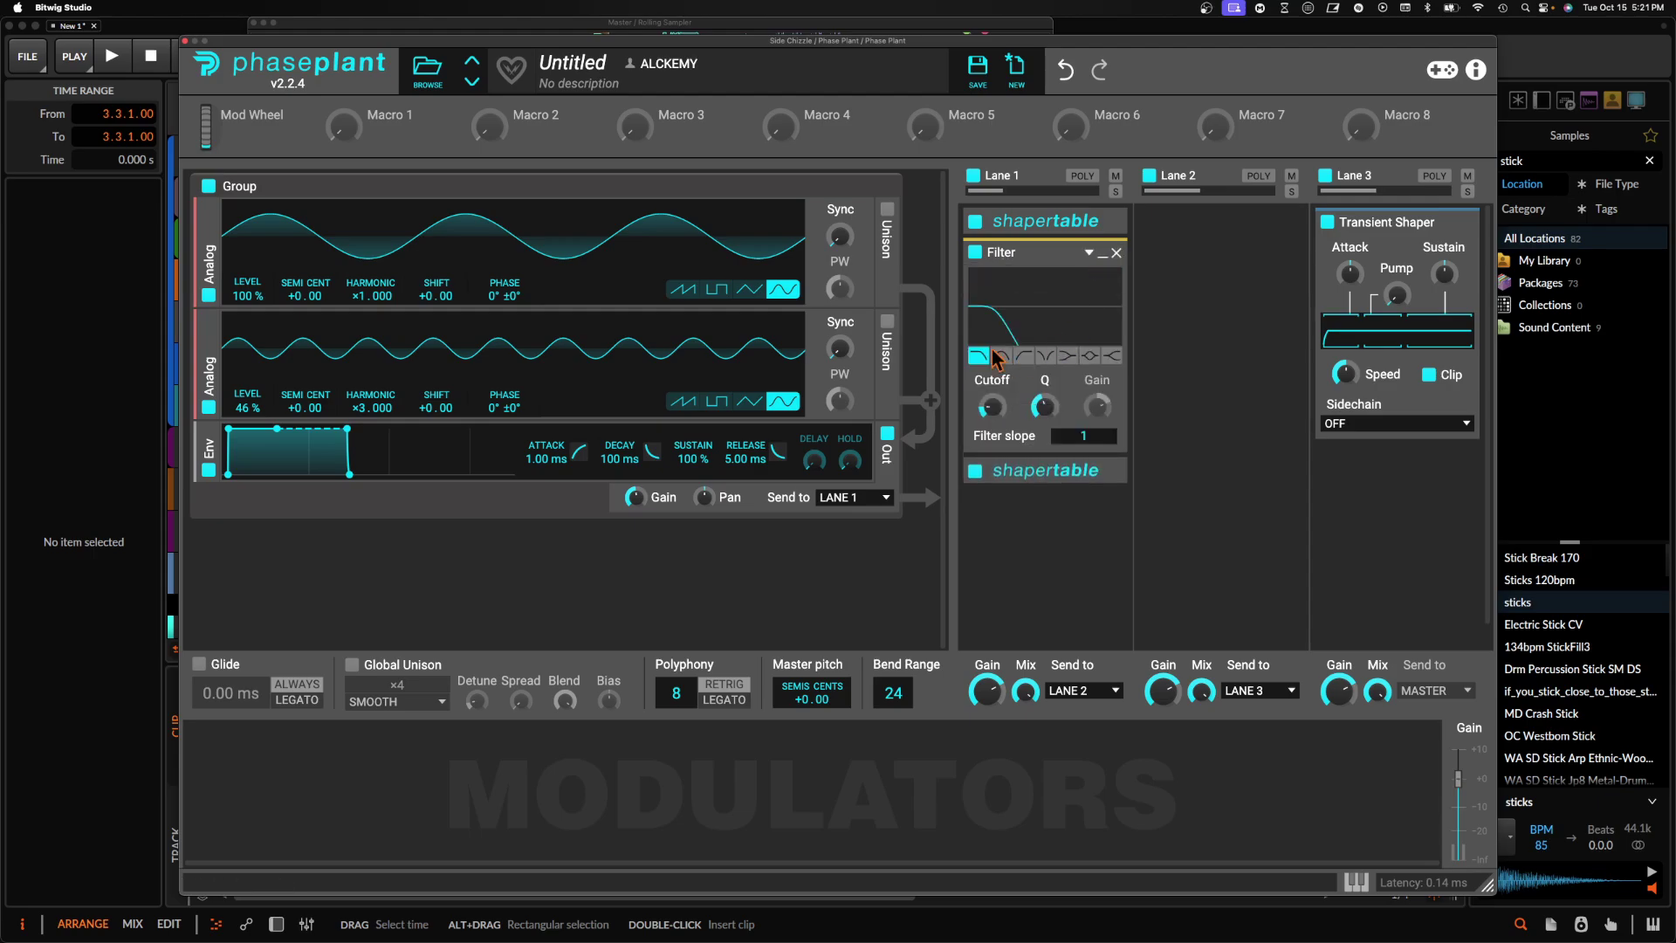
pyautogui.click(1102, 253)
pyautogui.moveTo(1041, 253); pyautogui.dragTo(1030, 339)
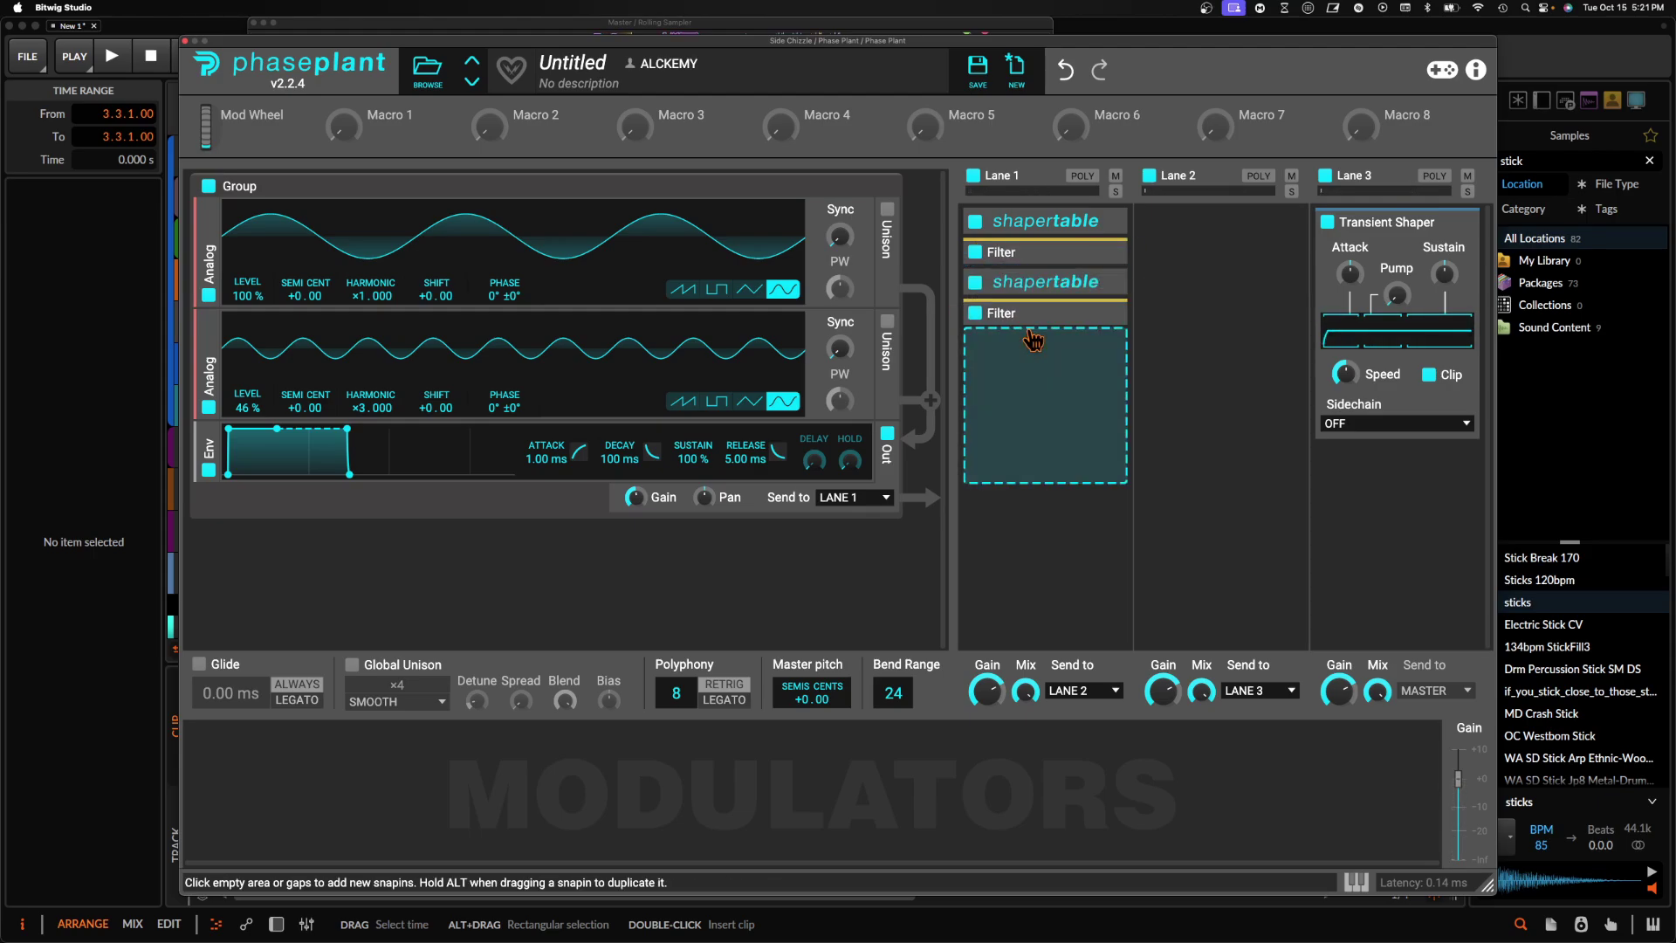
pyautogui.click(1104, 316)
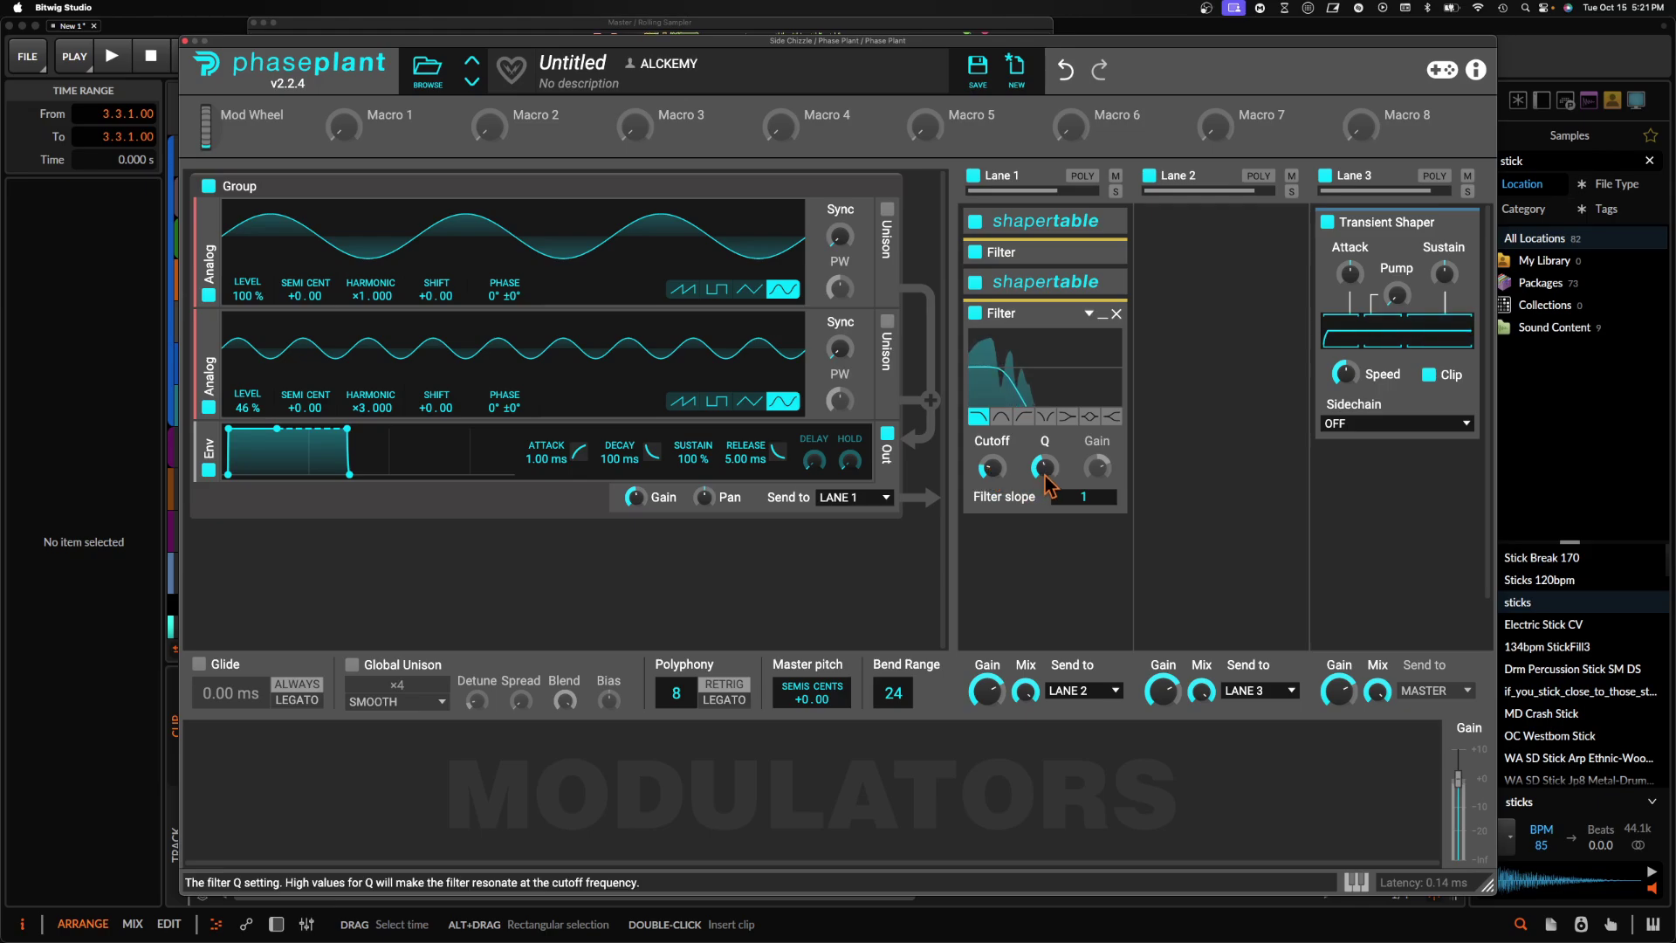
pyautogui.click(1104, 285)
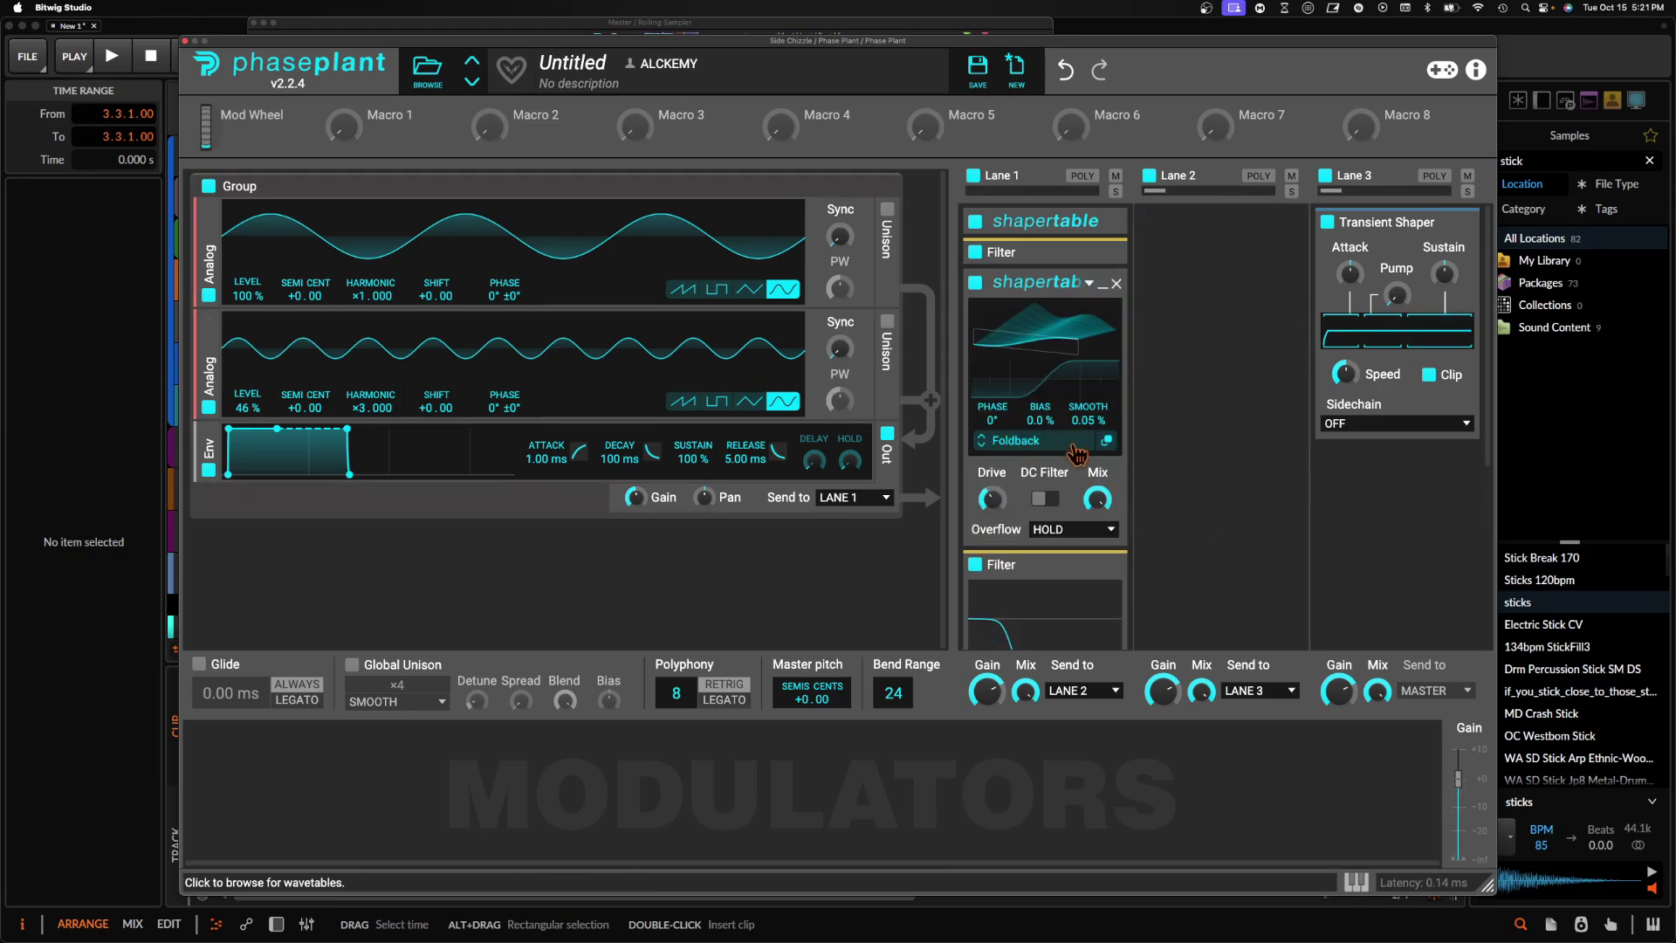
# - Add an Envelope modulator with a 135 ms decay and 0% sustain
pyautogui.click(344, 759)
pyautogui.click(357, 683)
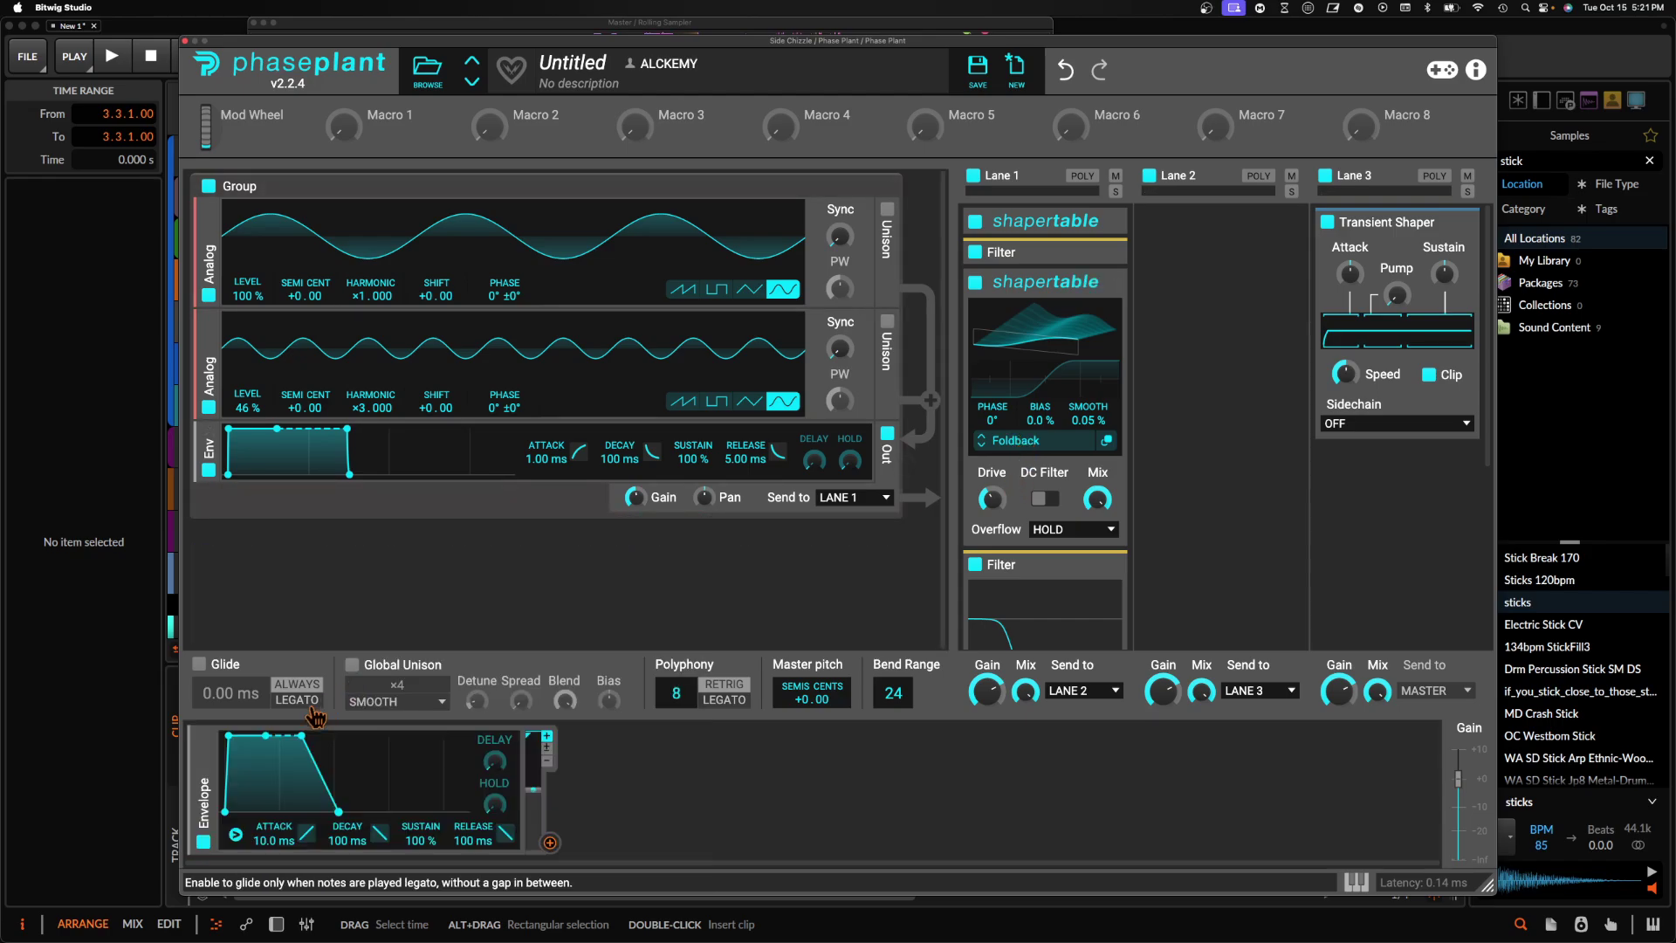
pyautogui.moveTo(302, 736); pyautogui.dragTo(275, 810)
# - Modulate the second Lane 1 Filter's cutoff and Q with the envelope, and set its filter slope to 2
pyautogui.click(548, 842)
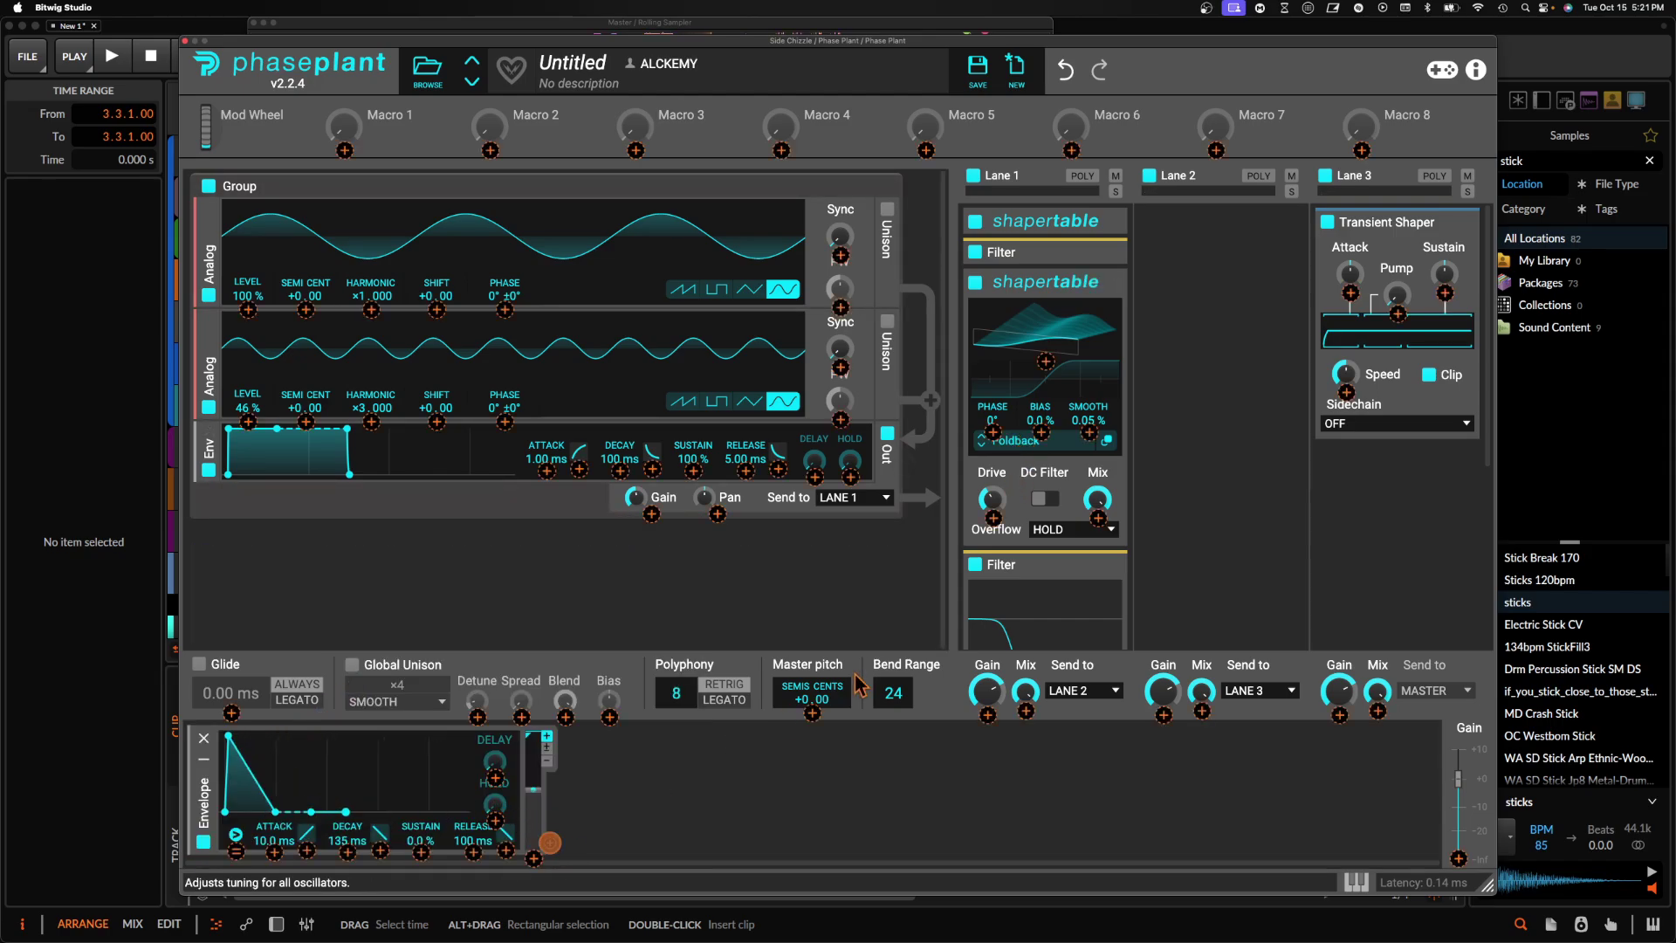
pyautogui.scroll(-3, 1054, 534)
pyautogui.moveTo(989, 559); pyautogui.dragTo(991, 547)
pyautogui.moveTo(550, 816); pyautogui.dragTo(1041, 528)
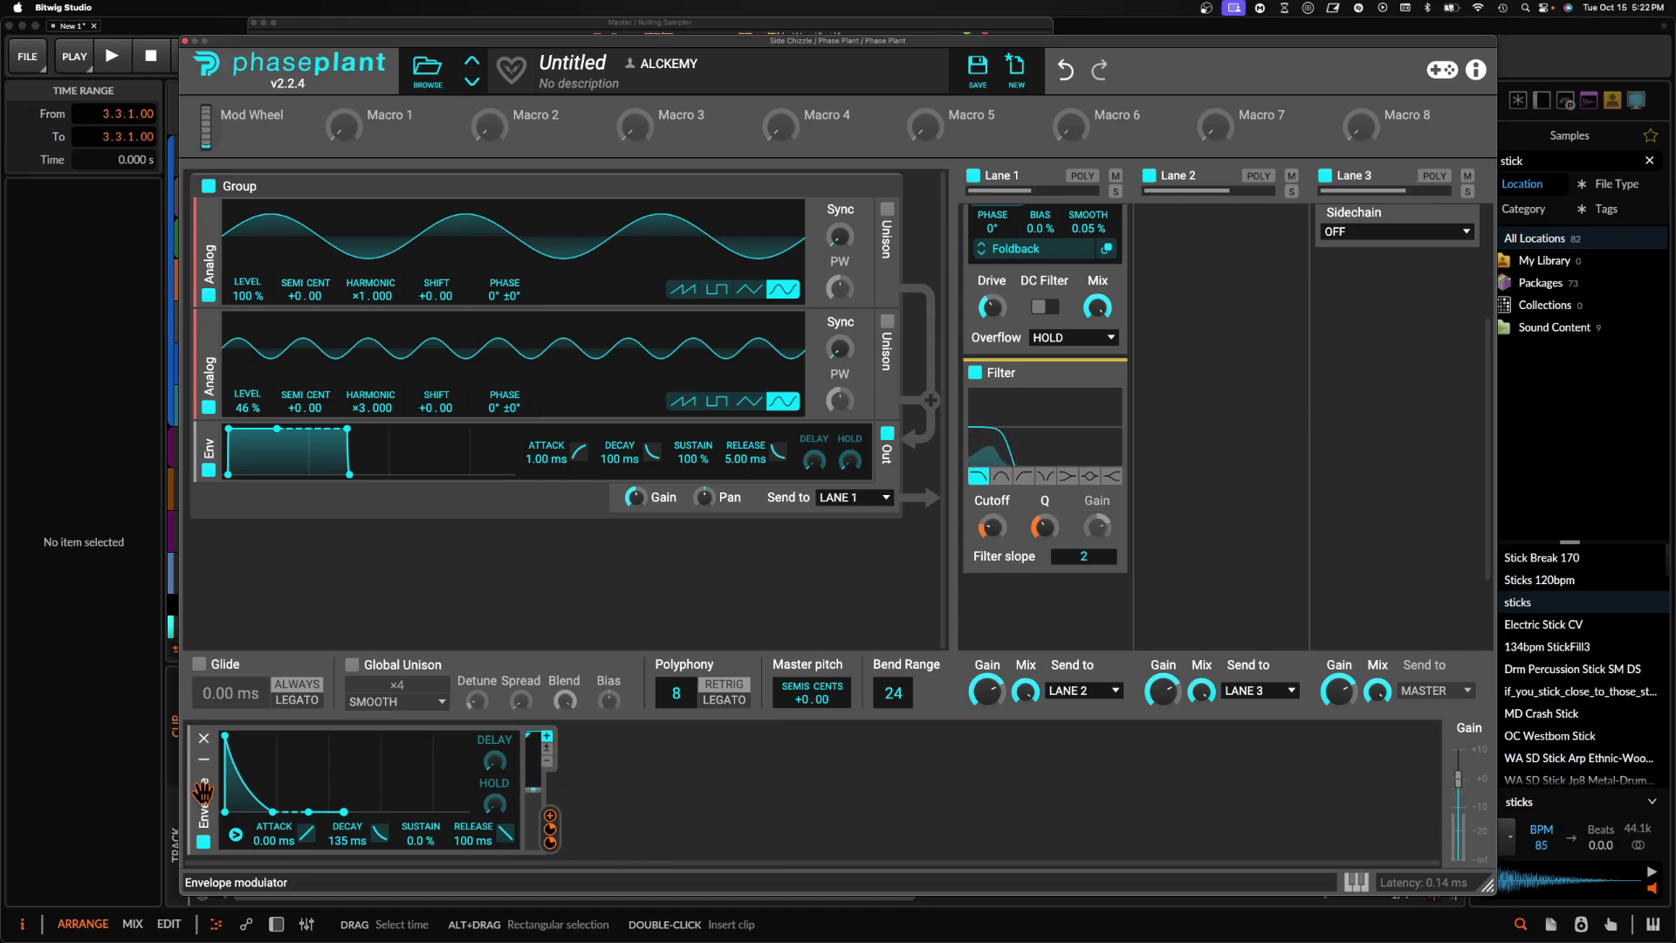
# - Duplicate the envelope modulator and assign envelope modulation of about +22.9 semitones to the master pitch
pyautogui.moveTo(203, 791); pyautogui.dragTo(445, 834)
pyautogui.moveTo(550, 843); pyautogui.dragTo(812, 698)
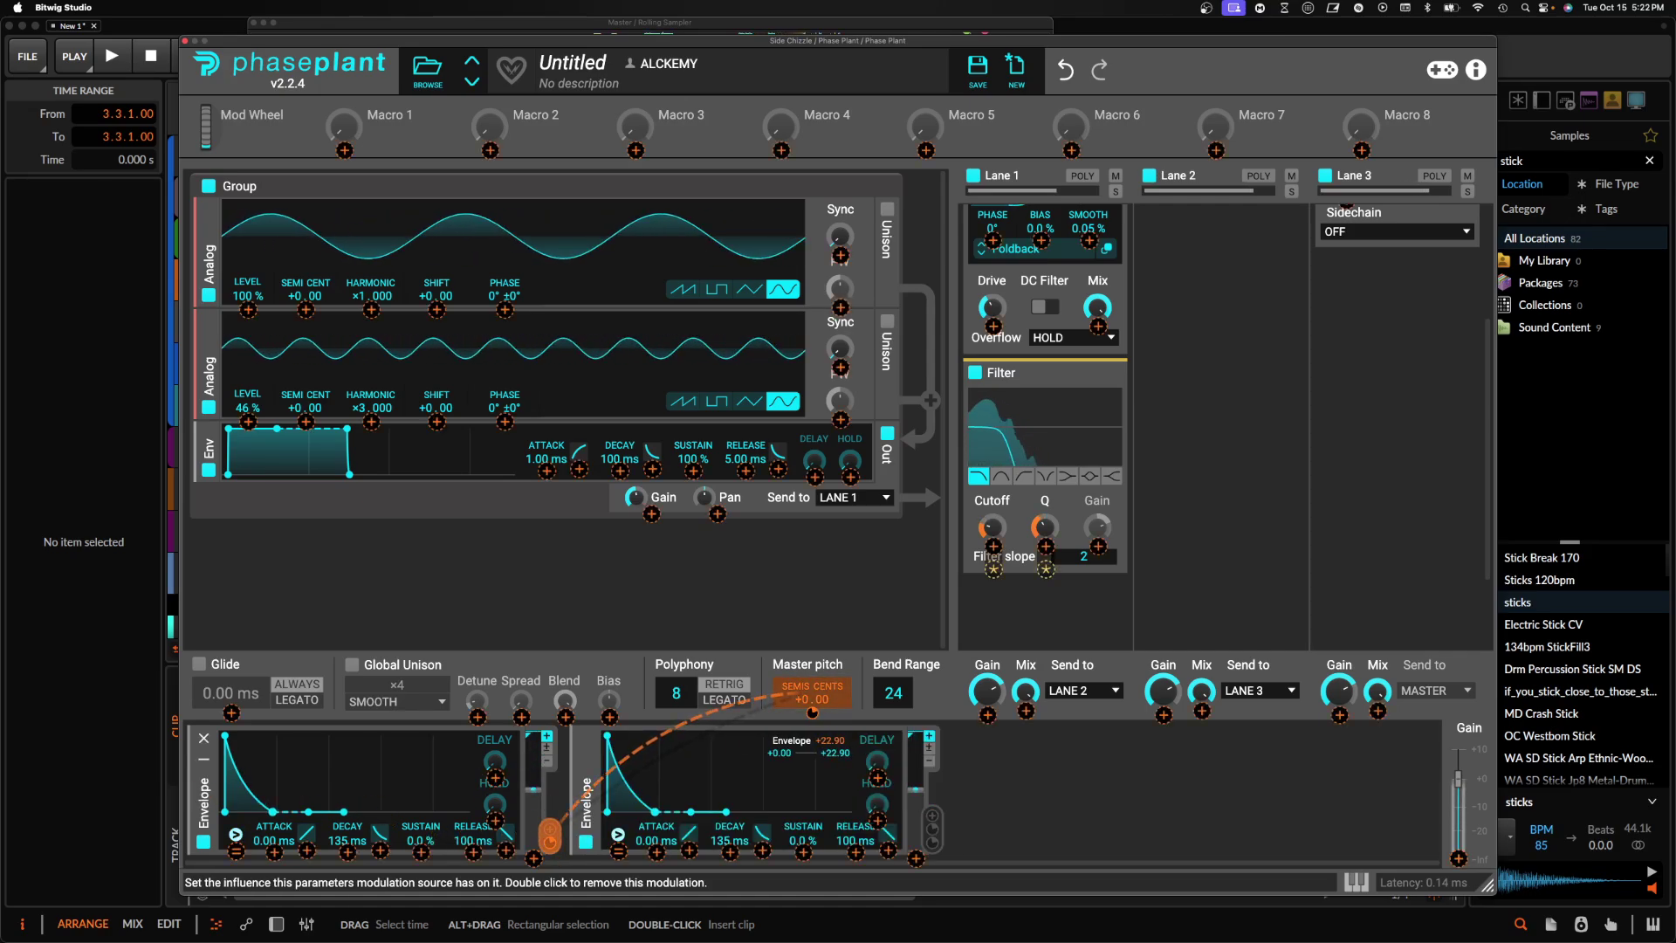
pyautogui.click(627, 672)
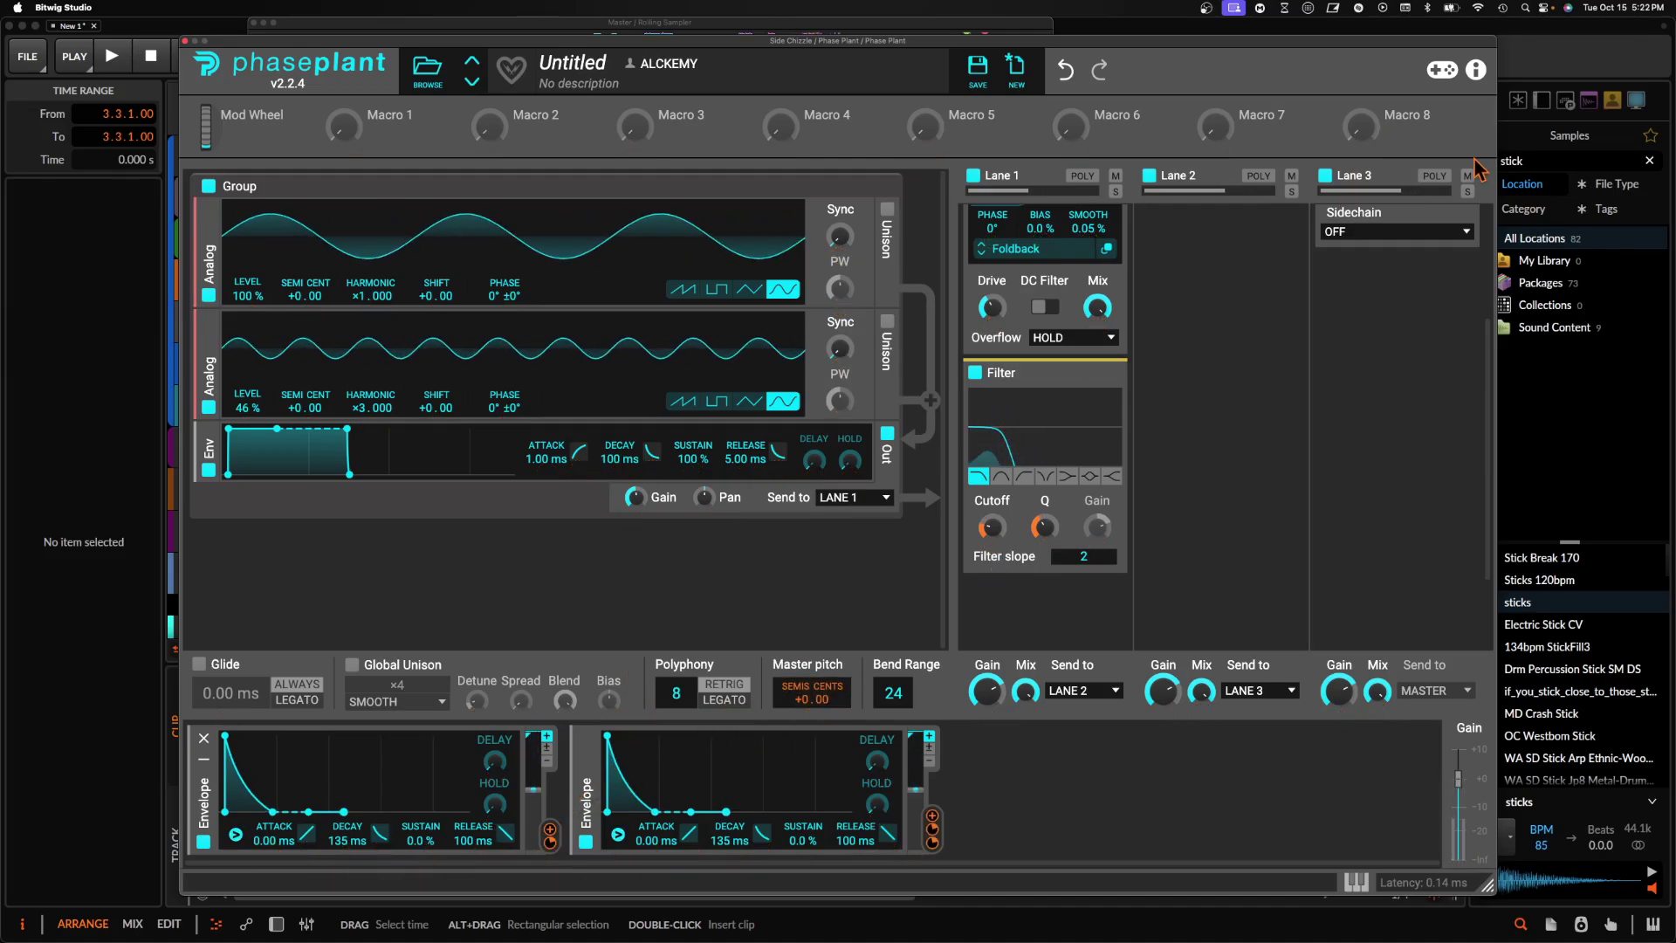
# - Collapse the second Shaper Table and the second Filter in Lane 1
pyautogui.click(1158, 348)
pyautogui.press('Escape')
pyautogui.scroll(2, 1014, 410)
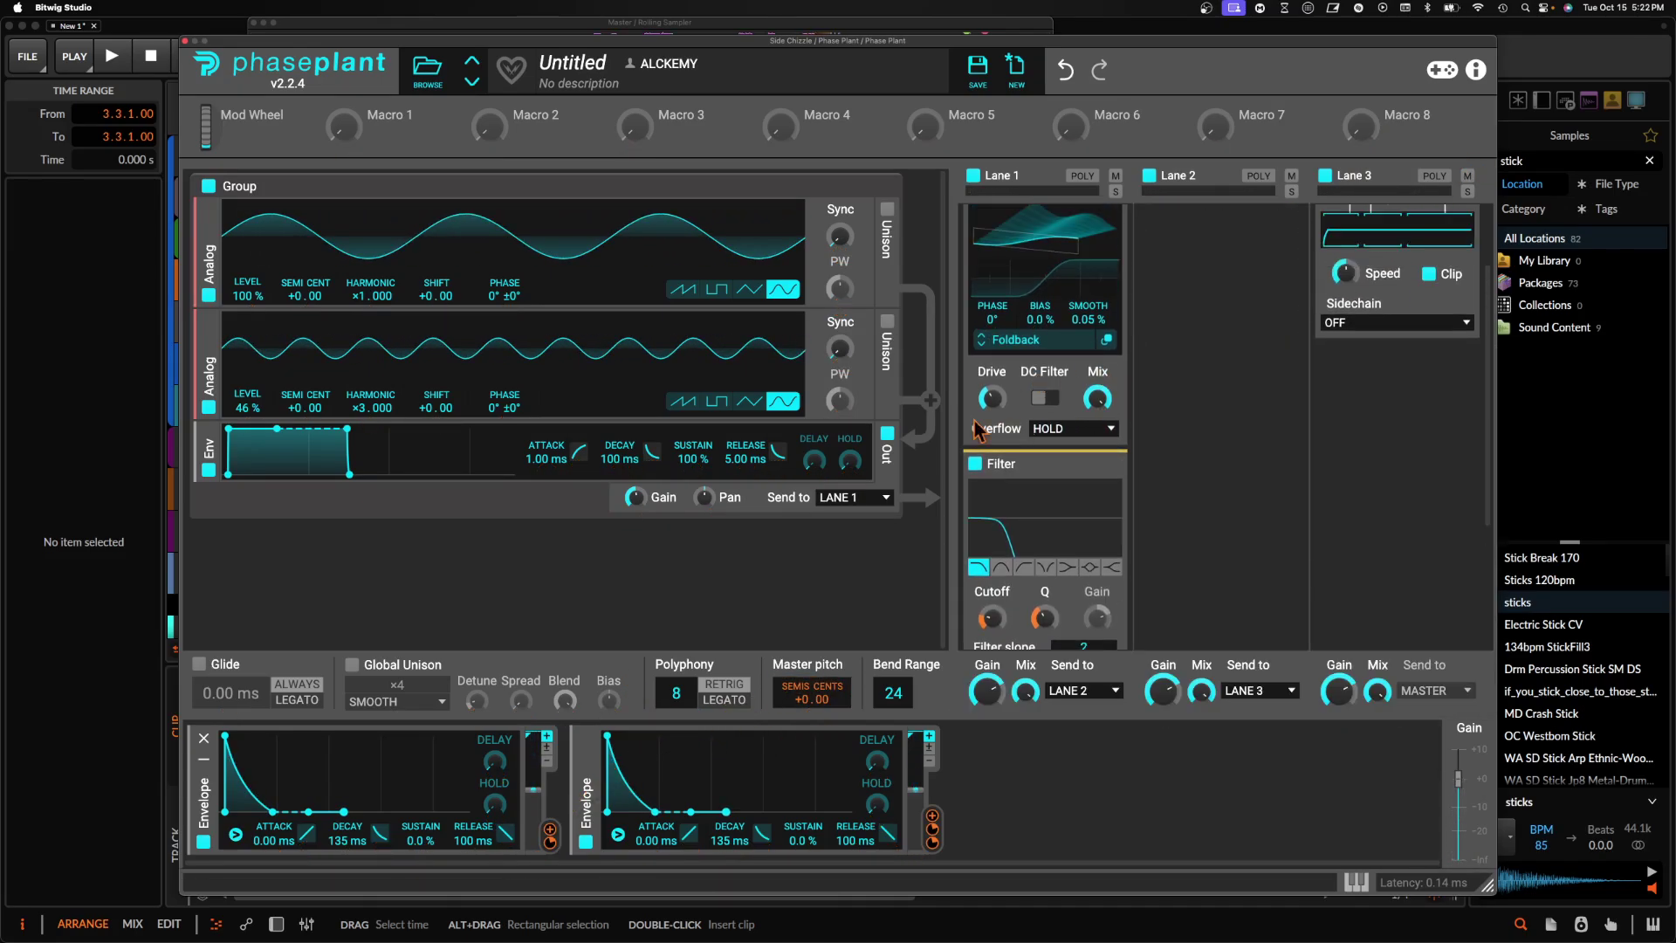
pyautogui.scroll(2, 1093, 253)
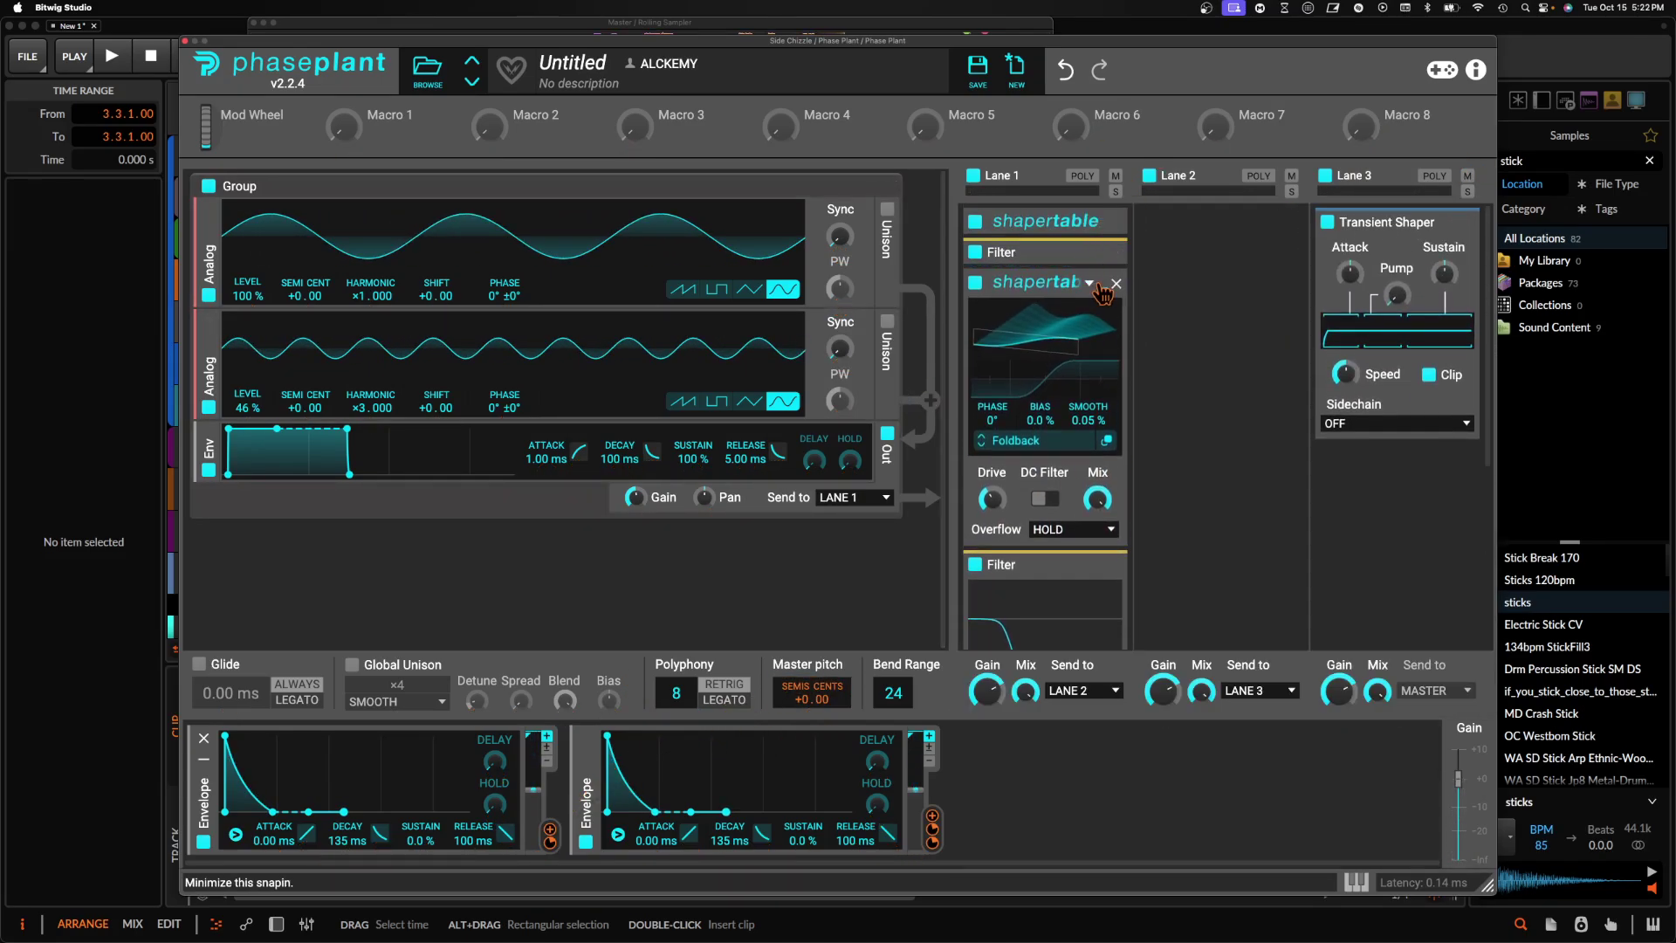
pyautogui.click(1101, 285)
pyautogui.click(1102, 316)
# - Add an Analog oscillator in a new generator group with a sine waveform and harmonic ×8.000
pyautogui.click(325, 630)
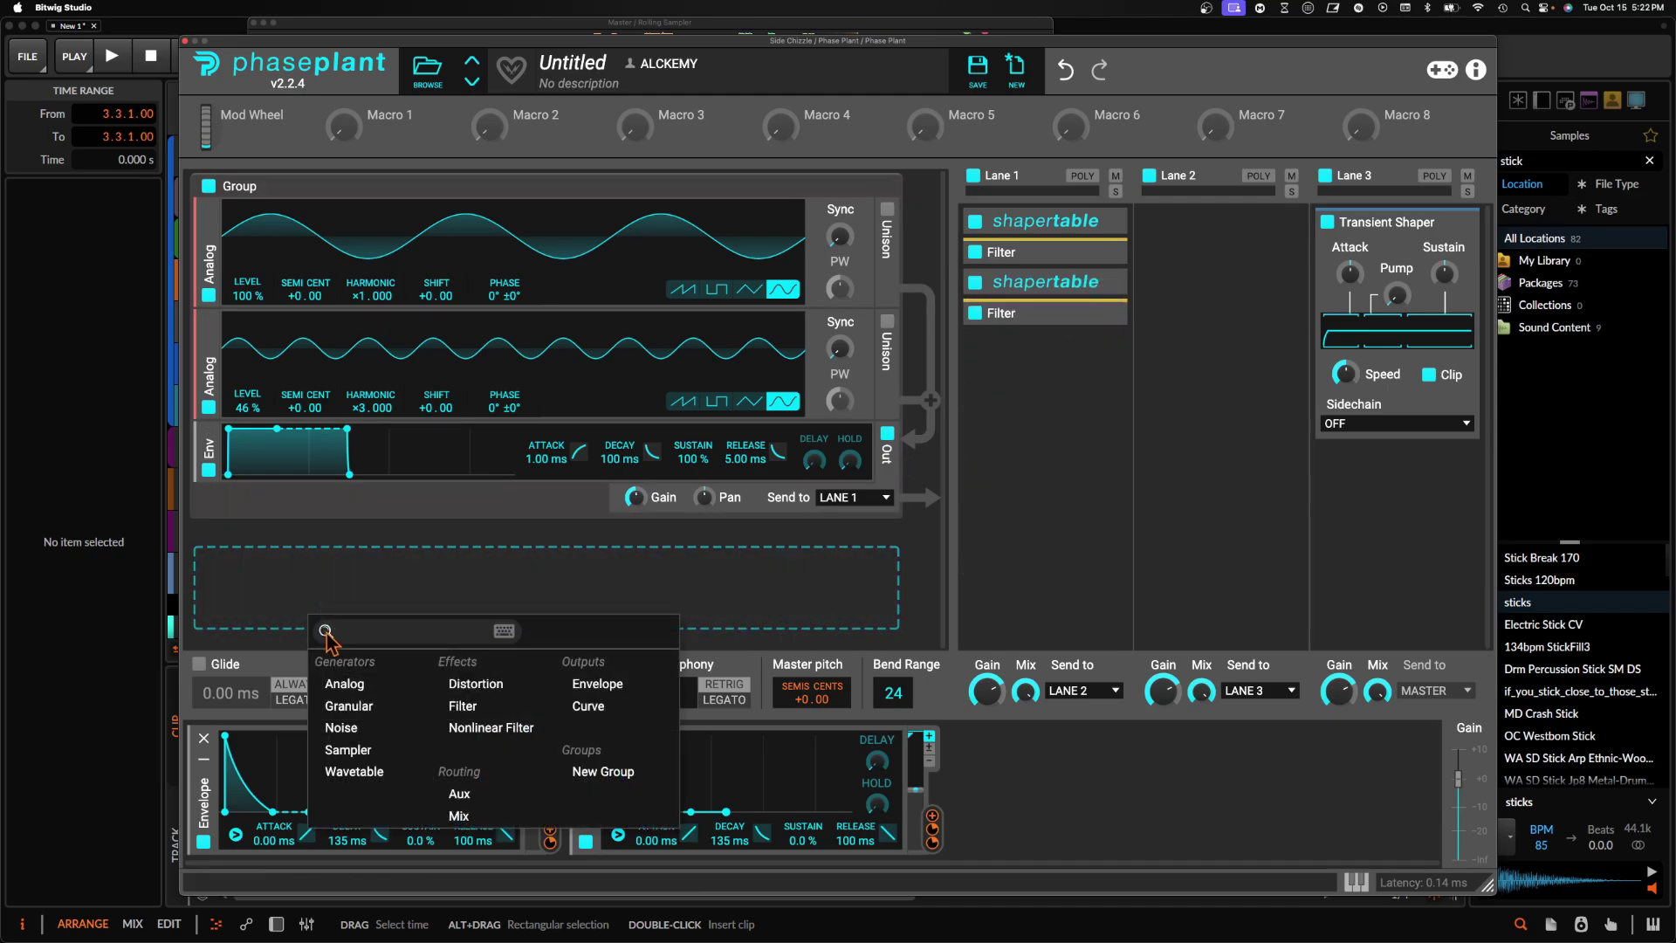
pyautogui.click(344, 684)
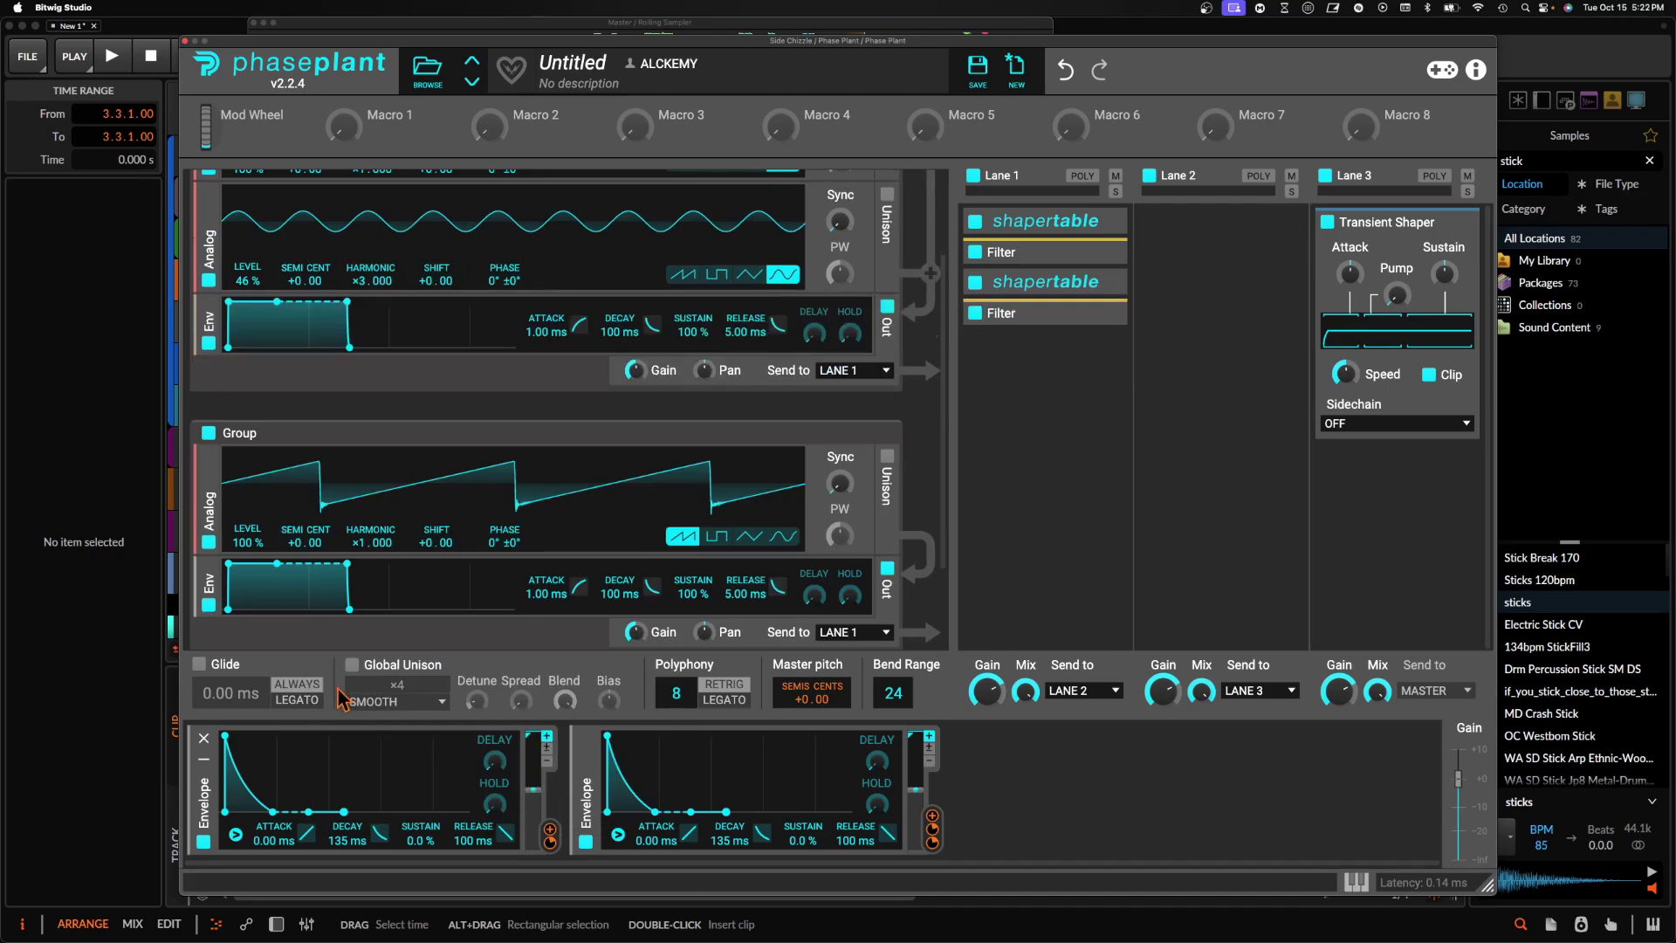
pyautogui.click(785, 536)
pyautogui.moveTo(361, 543); pyautogui.dragTo(361, 506)
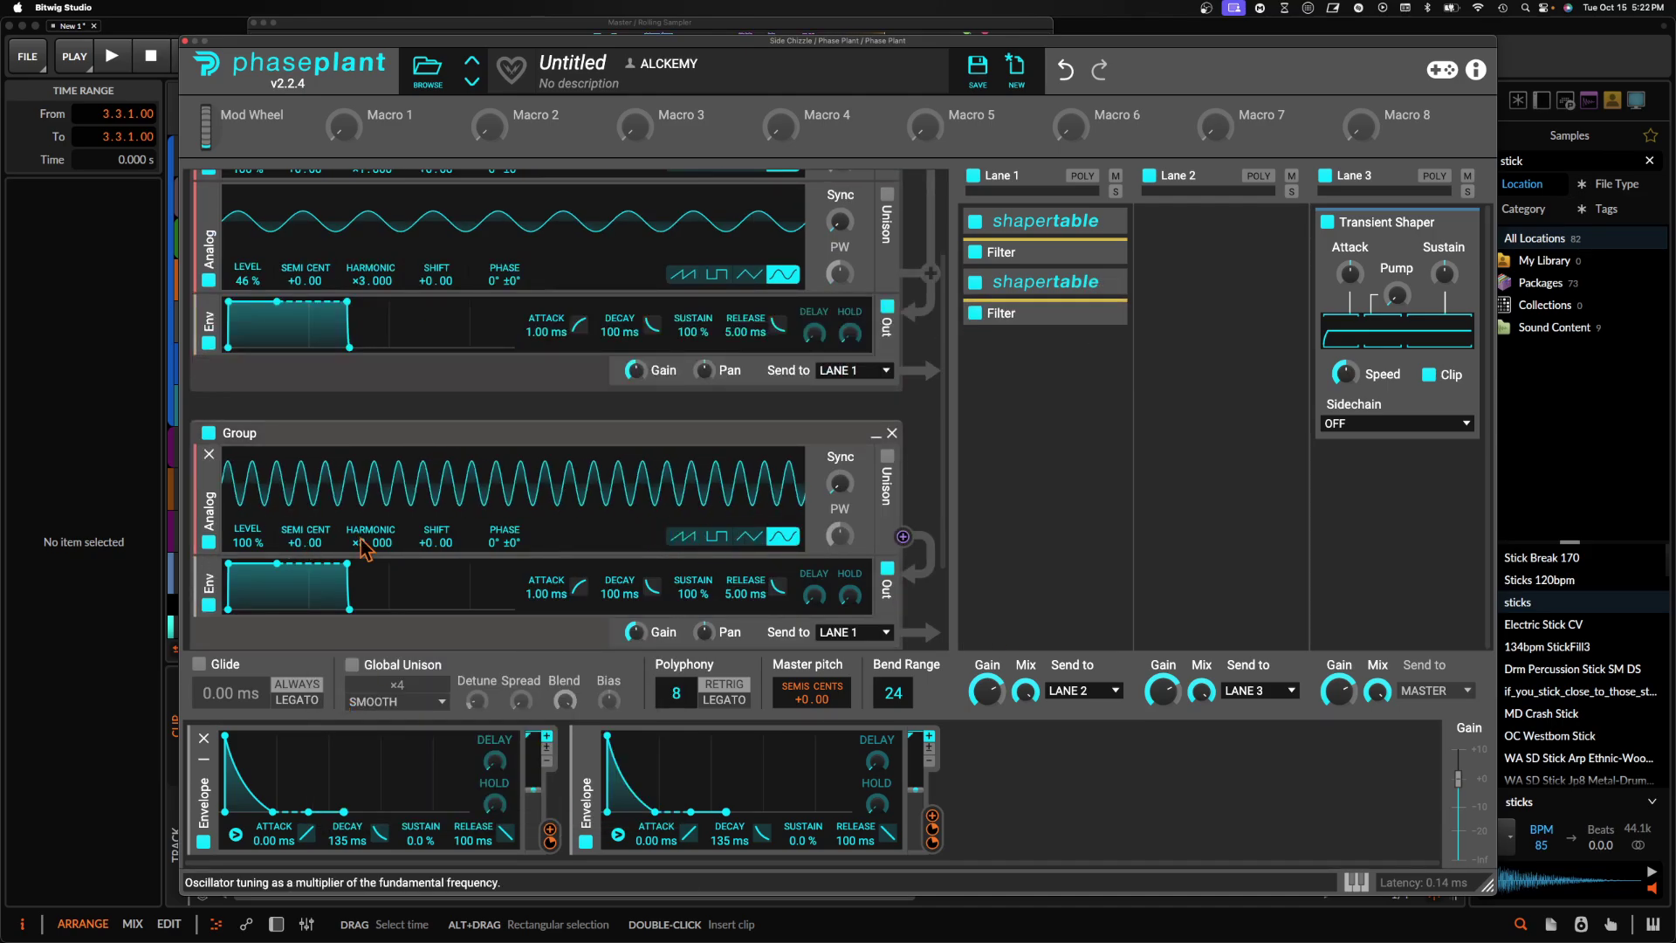
# - Send the new generator group to Lane 2 and set its oscillator's level to 27%
pyautogui.scroll(-5, 363, 545)
pyautogui.click(840, 513)
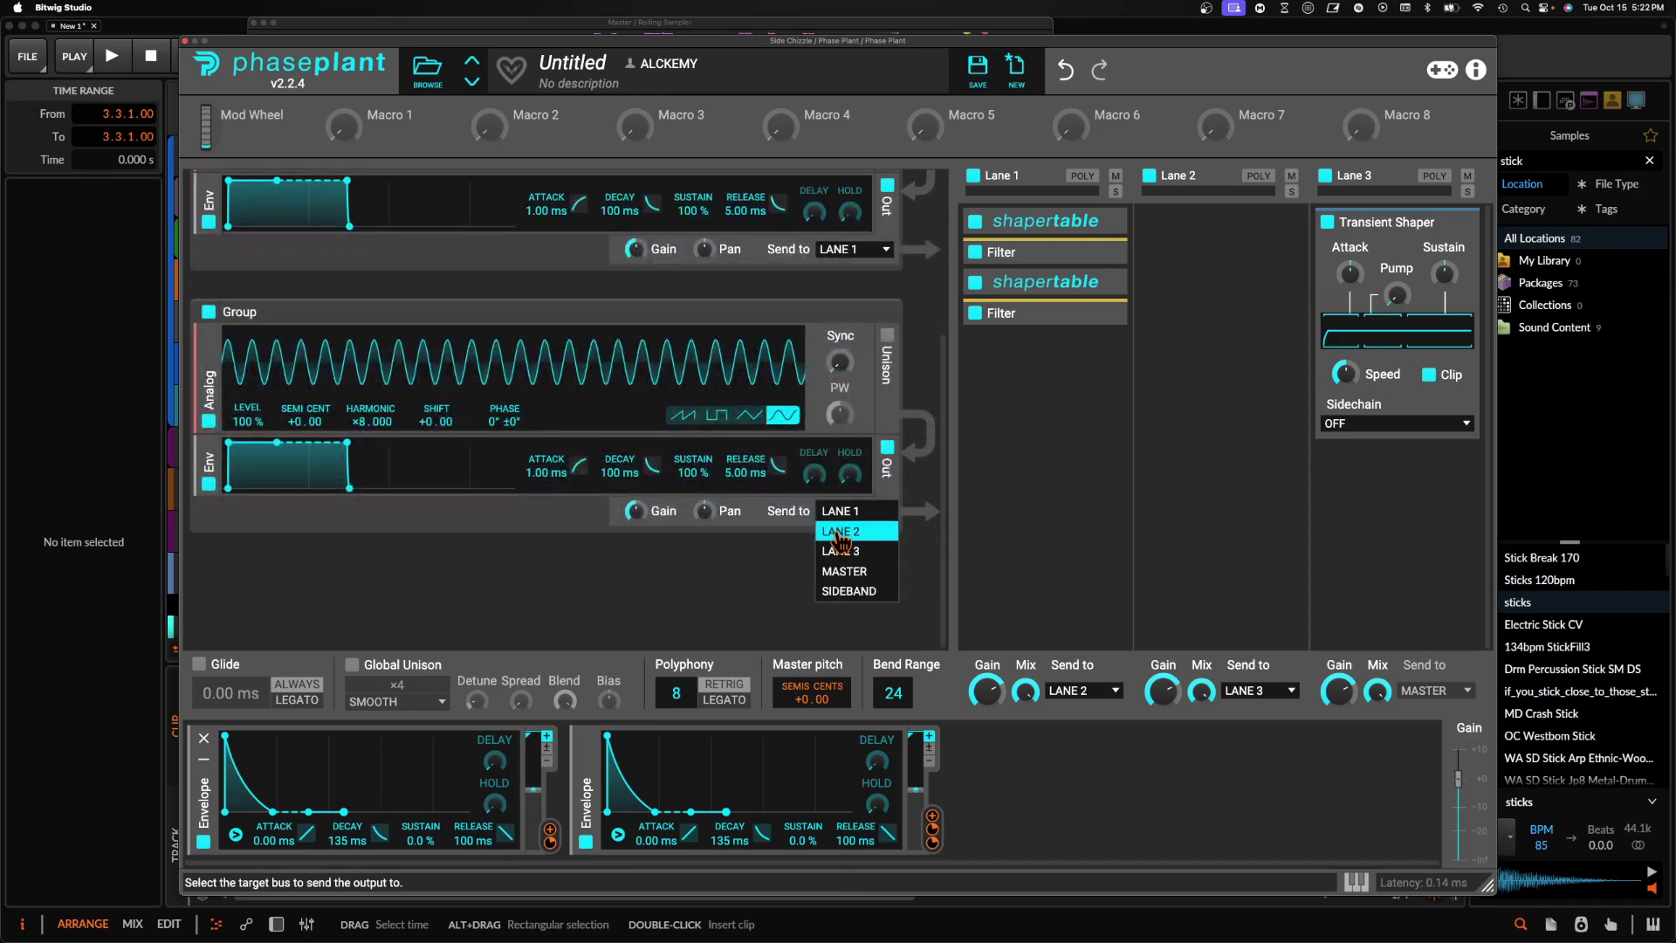
pyautogui.click(840, 535)
pyautogui.moveTo(247, 421); pyautogui.dragTo(247, 497)
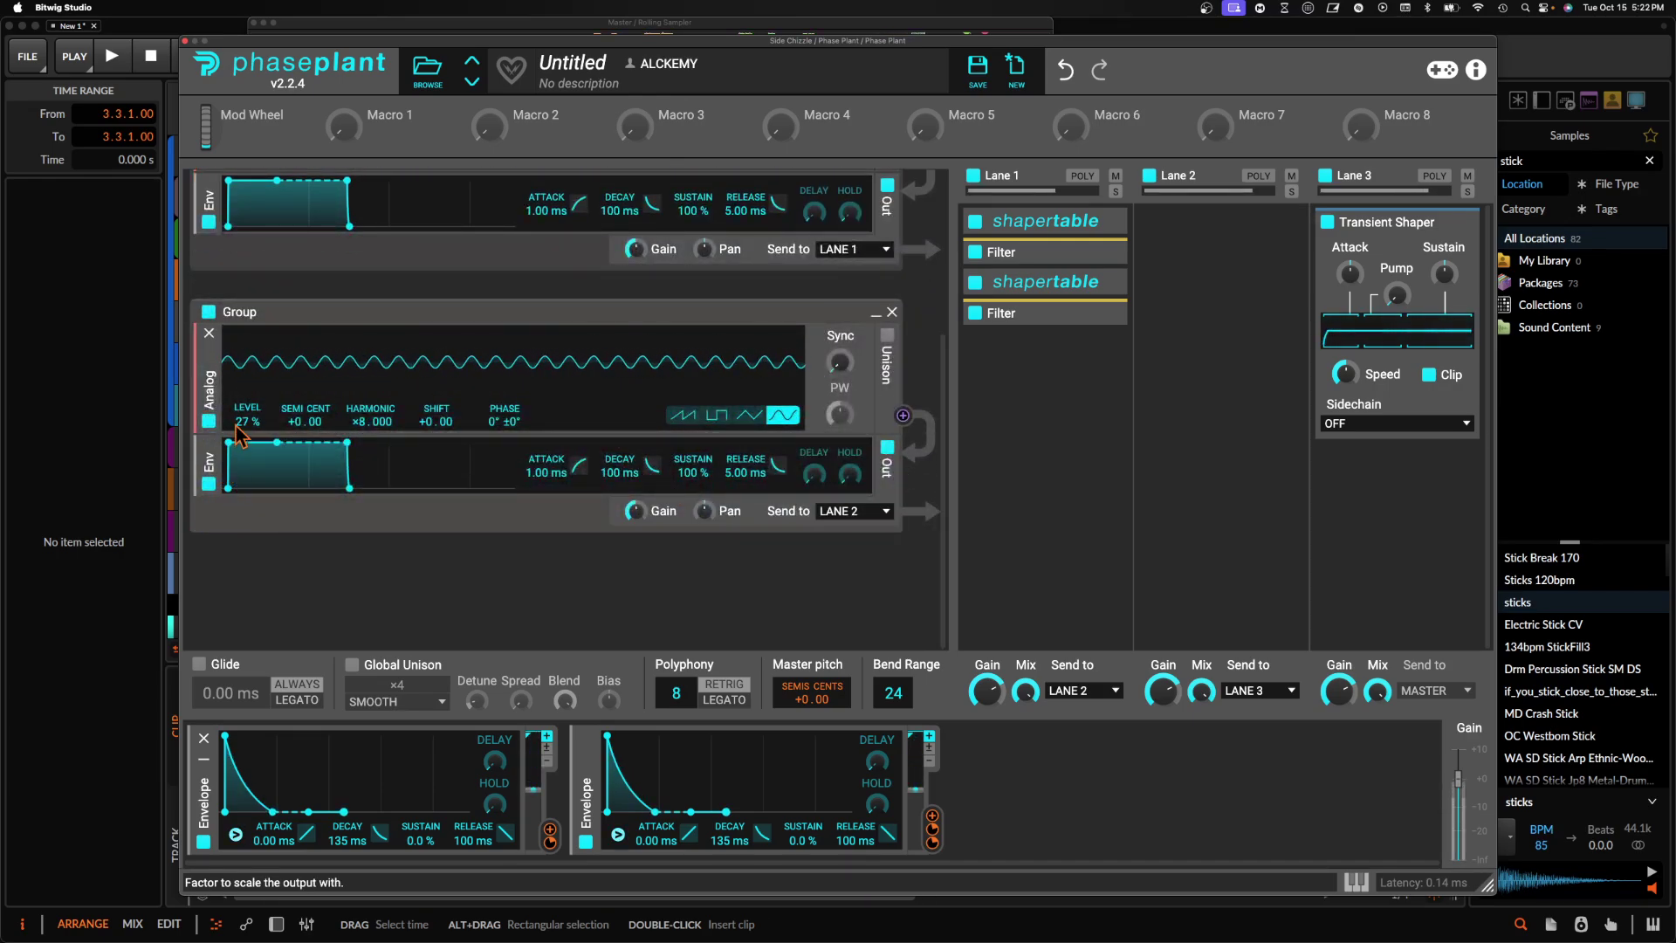
# - Insert a Shaper Table above the Transient Shaper in Lane 3 and reset the second group's oscillator level to 100%
pyautogui.click(1356, 210)
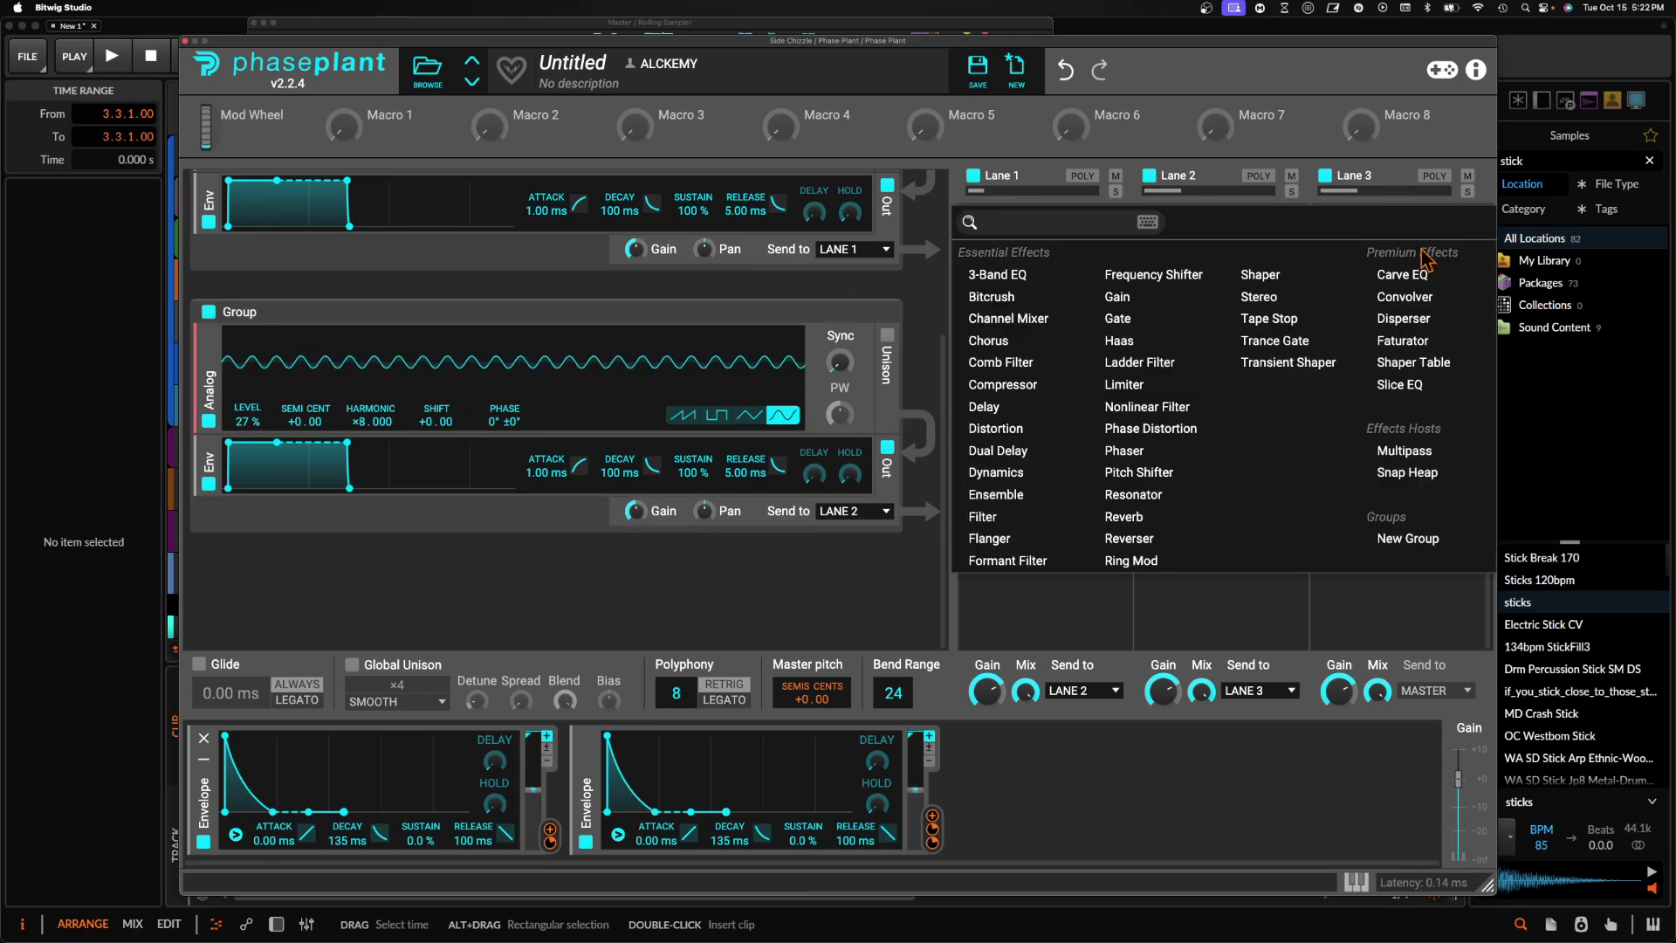
pyautogui.click(1406, 340)
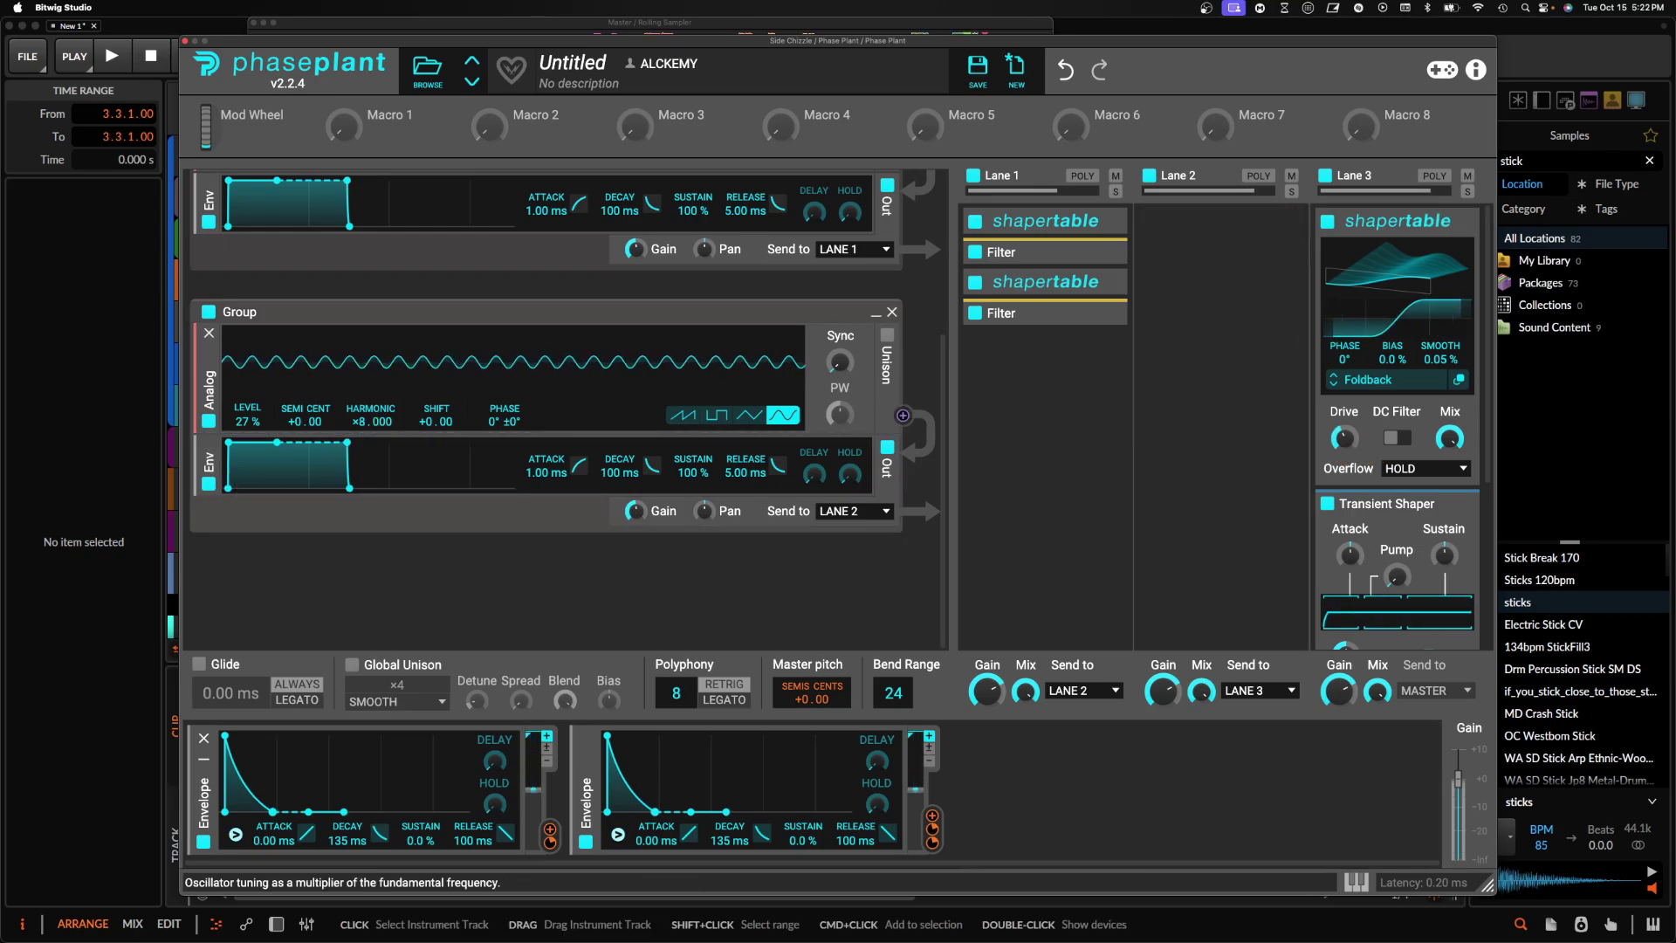
pyautogui.moveTo(374, 416)
pyautogui.mouseDown()
pyautogui.moveTo(374, 371)
pyautogui.moveTo(357, 432)
pyautogui.mouseUp()
pyautogui.moveTo(840, 362)
pyautogui.mouseDown()
pyautogui.moveTo(840, 347)
pyautogui.moveTo(845, 366)
pyautogui.mouseUp()
pyautogui.moveTo(354, 419); pyautogui.dragTo(370, 435)
pyautogui.doubleClick(248, 422)
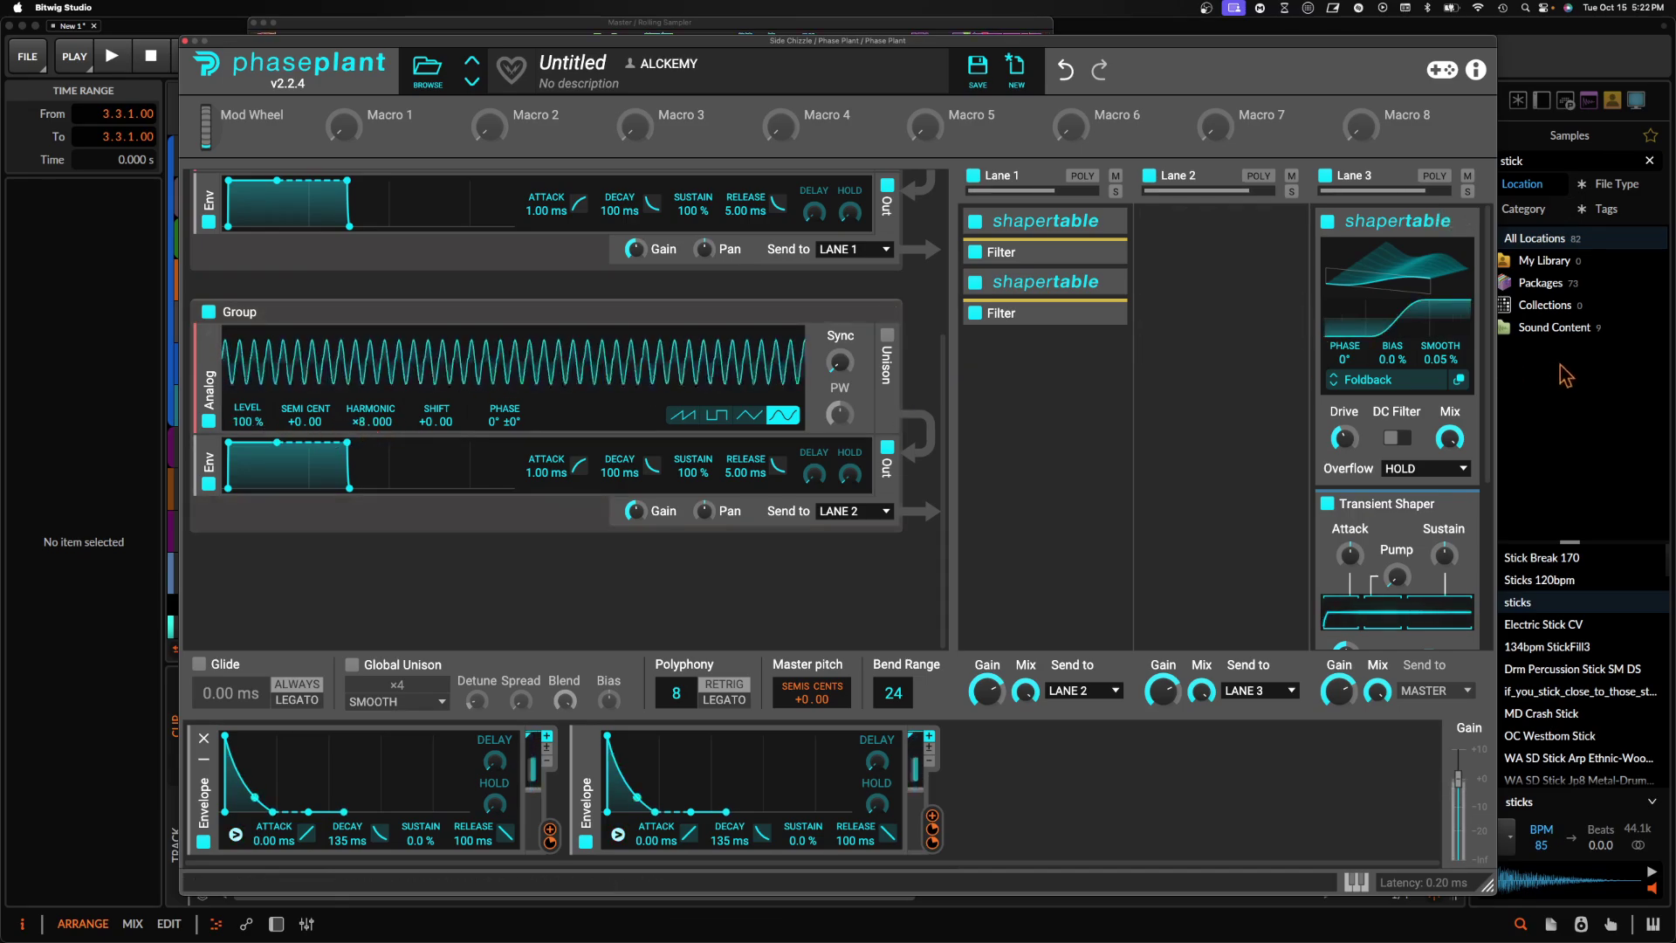
# - Enable four-voice smooth unison on the second group's oscillator, adjust its detune and set the harmonic to ×9.000
pyautogui.click(887, 346)
pyautogui.moveTo(650, 449); pyautogui.dragTo(650, 410)
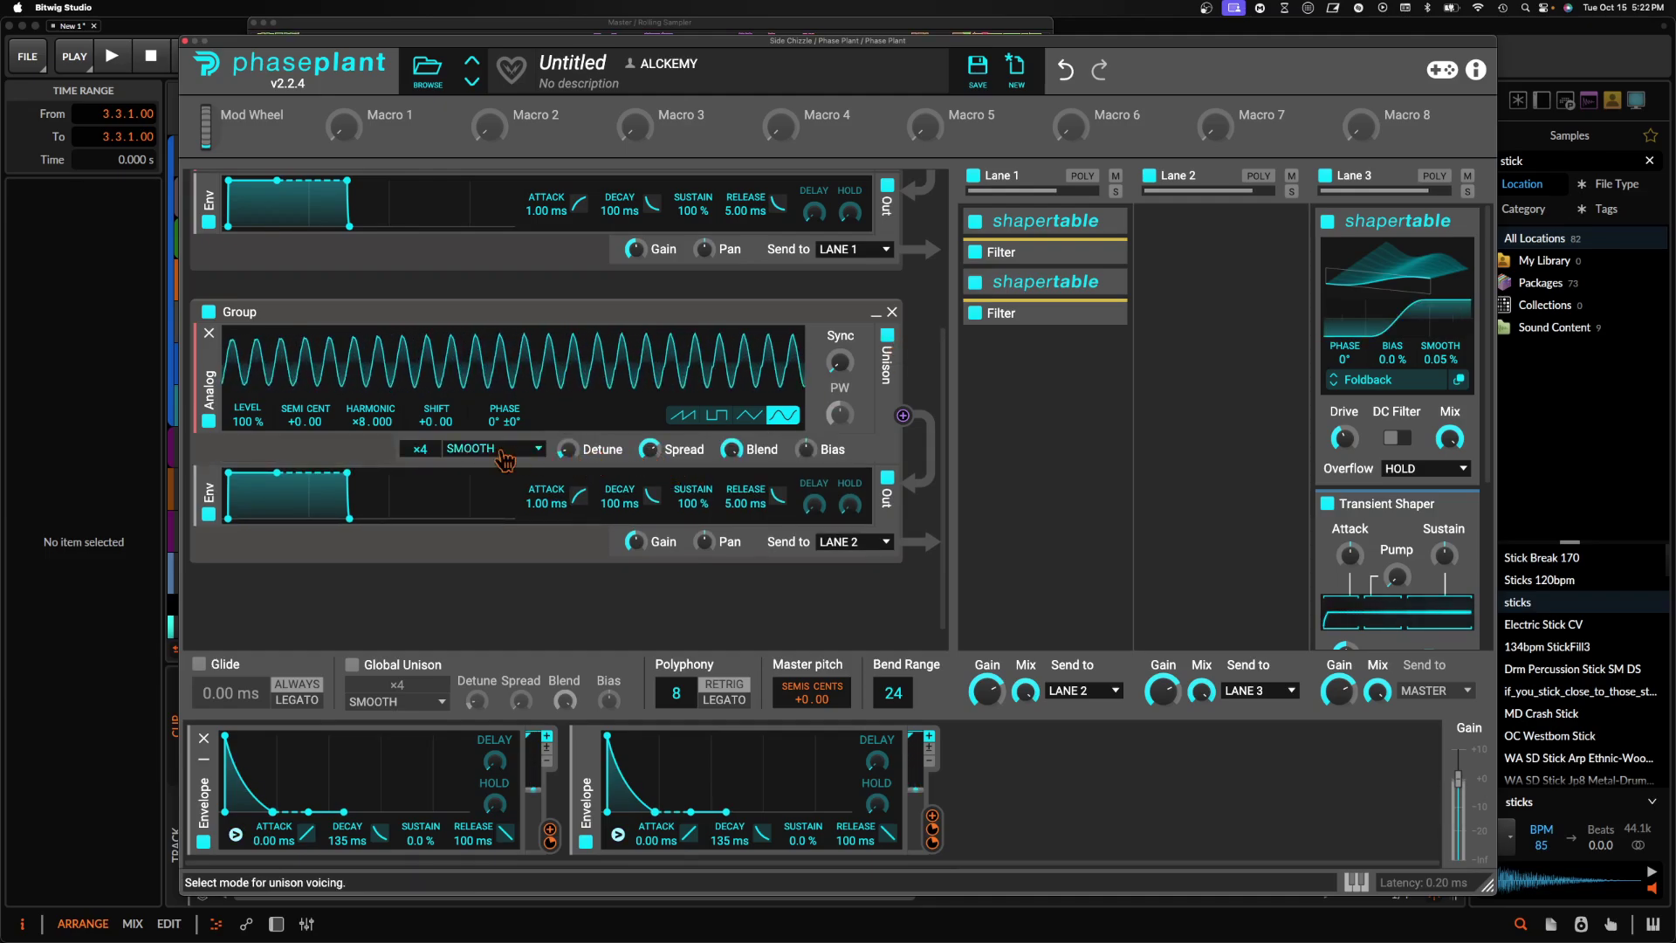
pyautogui.moveTo(381, 431); pyautogui.dragTo(382, 419)
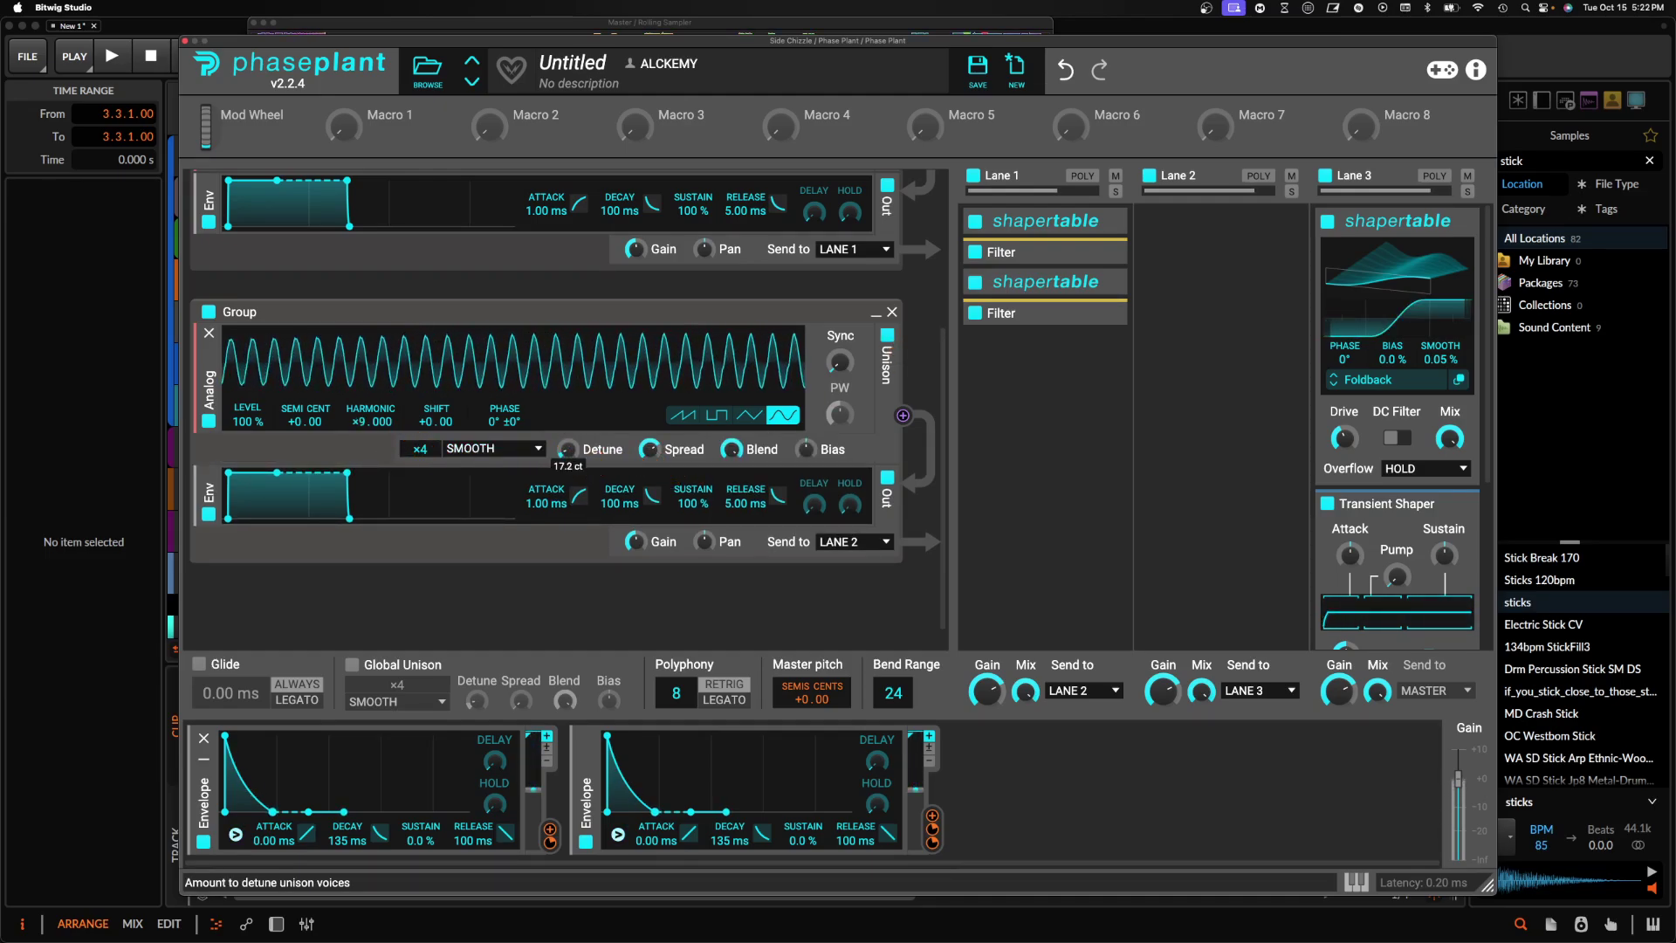
pyautogui.moveTo(567, 449)
pyautogui.mouseDown()
pyautogui.moveTo(568, 428)
pyautogui.moveTo(567, 472)
pyautogui.moveTo(568, 411)
pyautogui.moveTo(569, 471)
pyautogui.mouseUp()
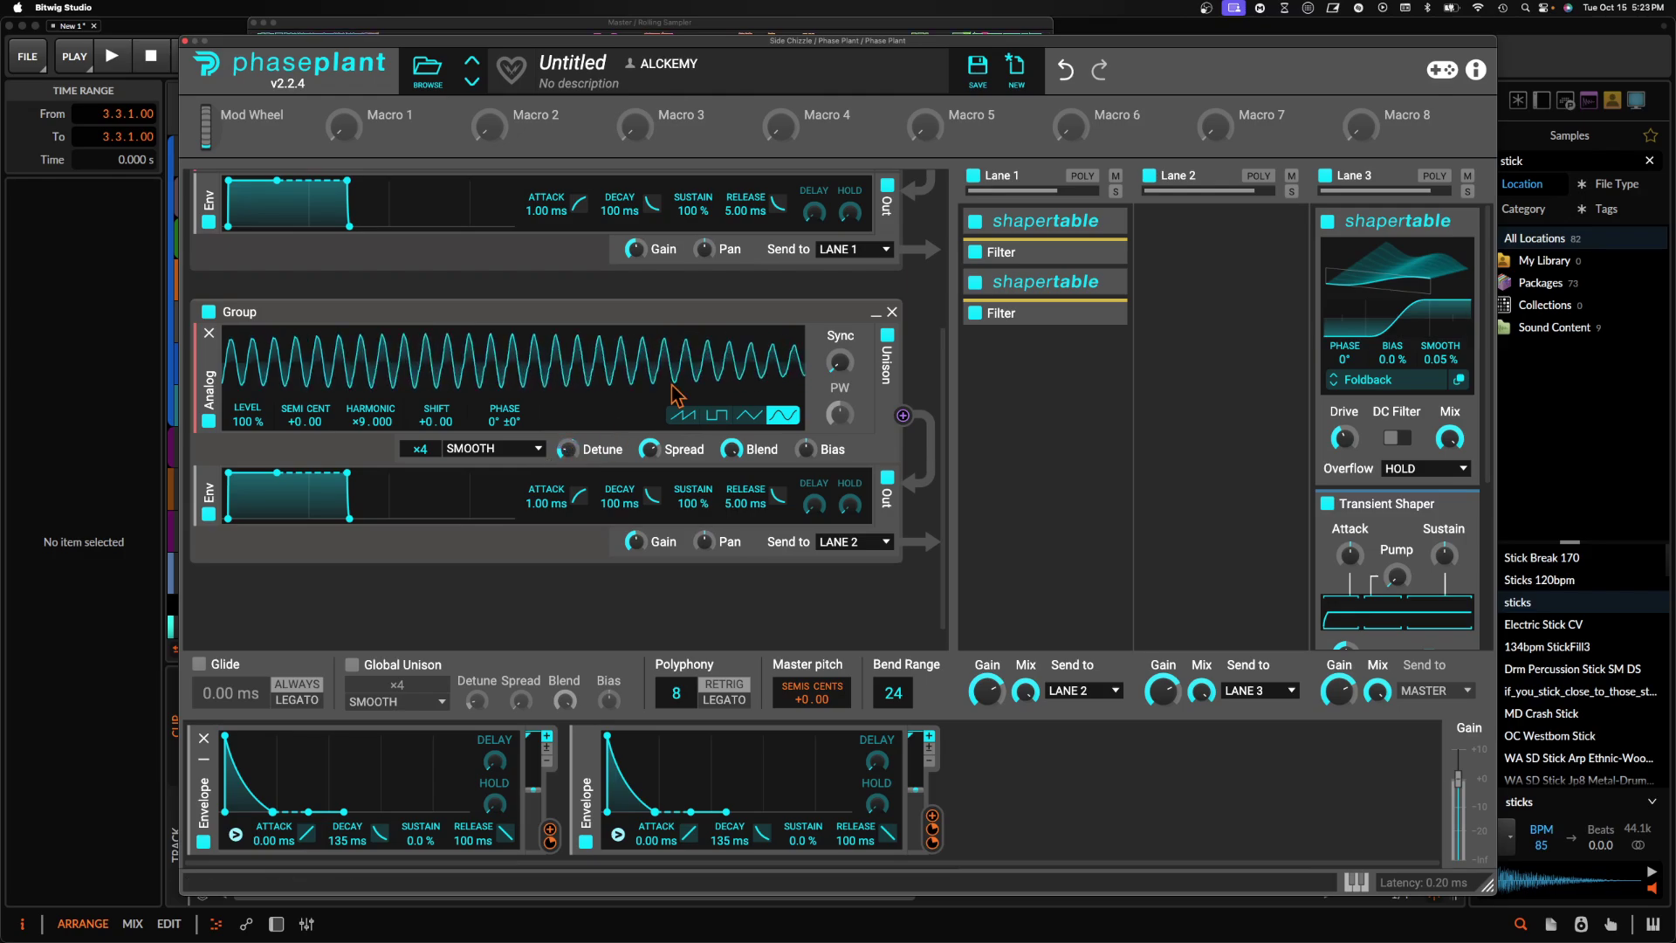
# - Insert a Filter between the Shaper Table and the Transient Shaper in Lane 3
pyautogui.click(1402, 485)
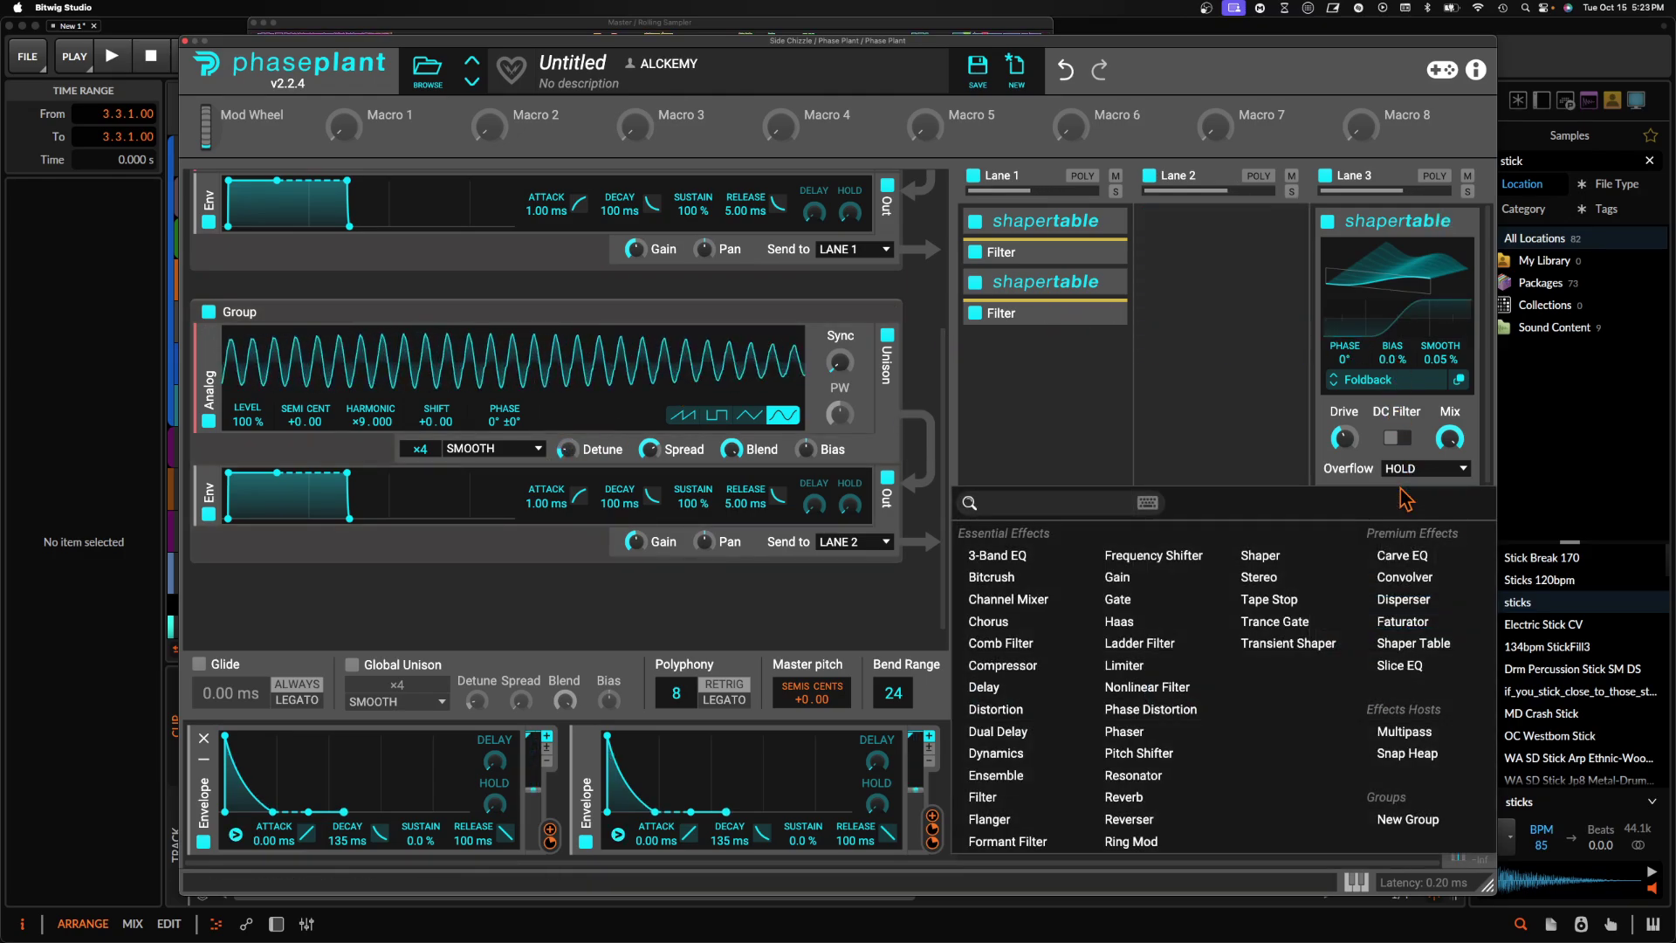
pyautogui.click(991, 811)
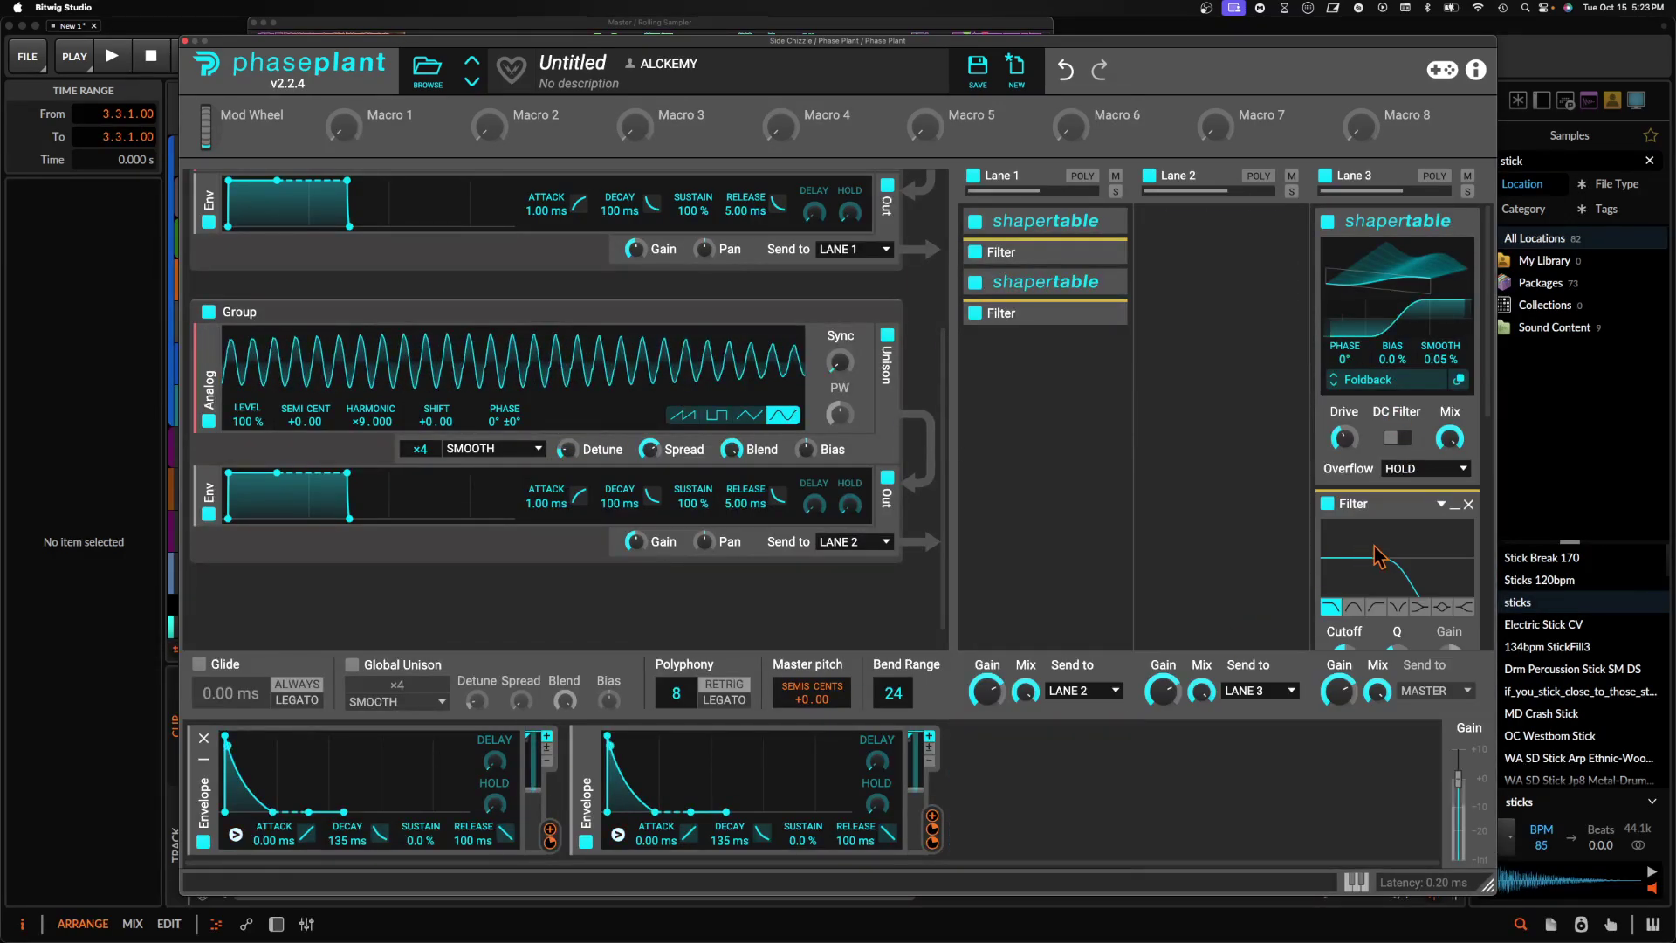
pyautogui.scroll(-2, 1374, 550)
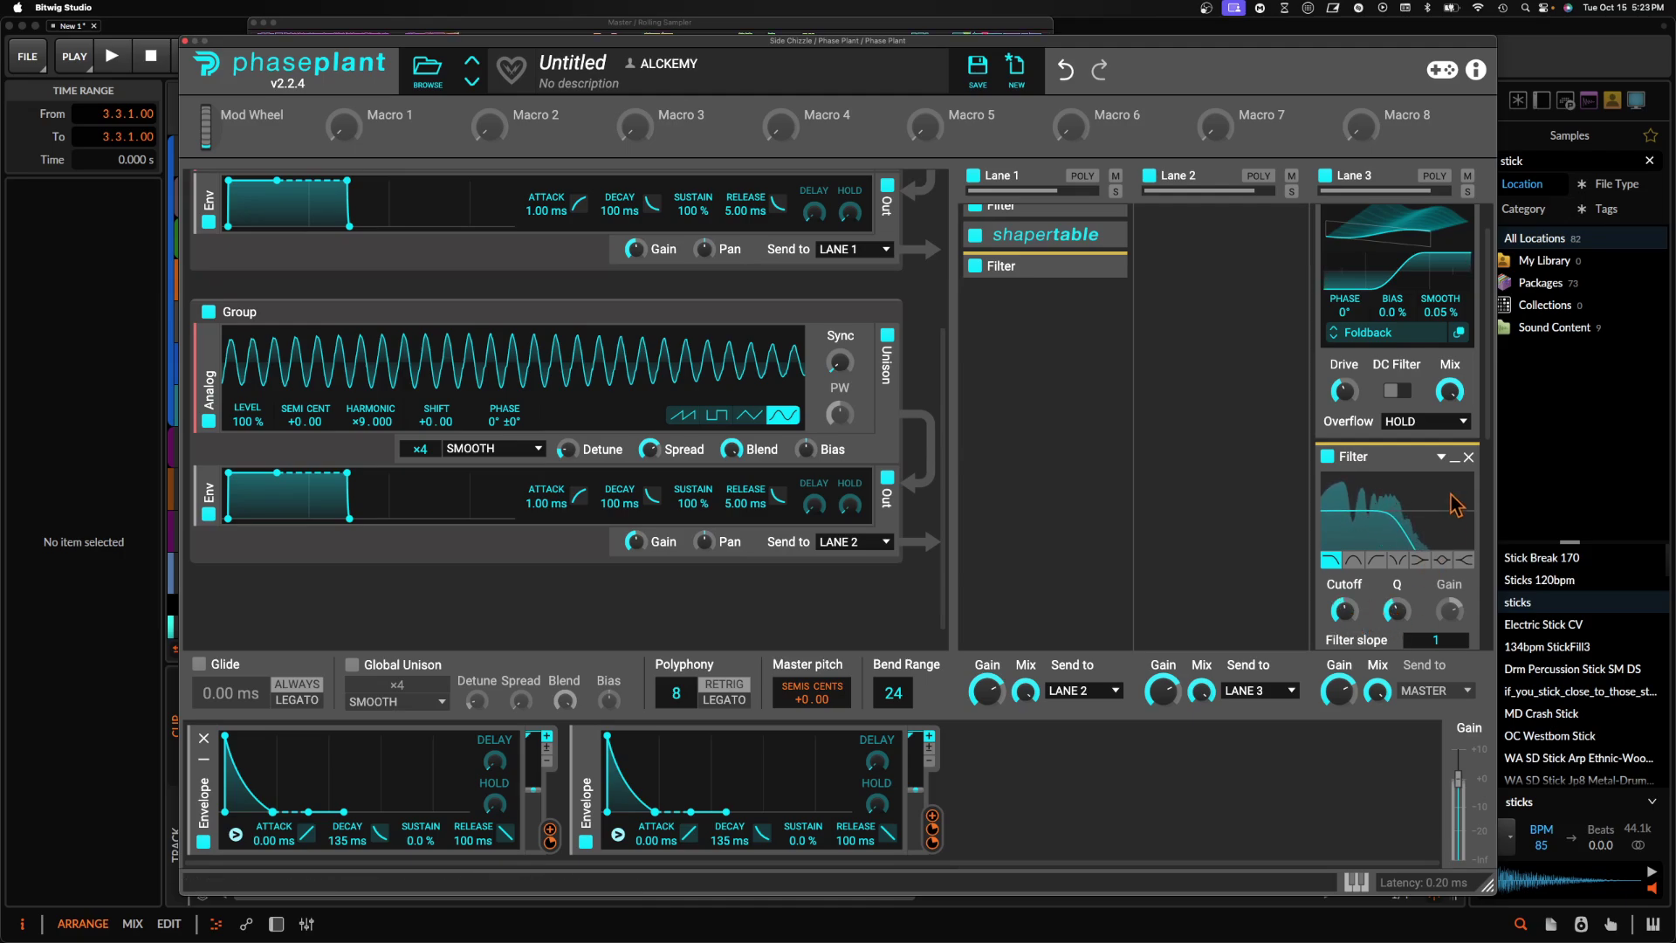
# - Lower the cutoff of the peak Filter above the Transient Shaper in Lane 3 to about 102 Hz and collapse both filters
pyautogui.click(1455, 457)
pyautogui.scroll(-5, 1397, 457)
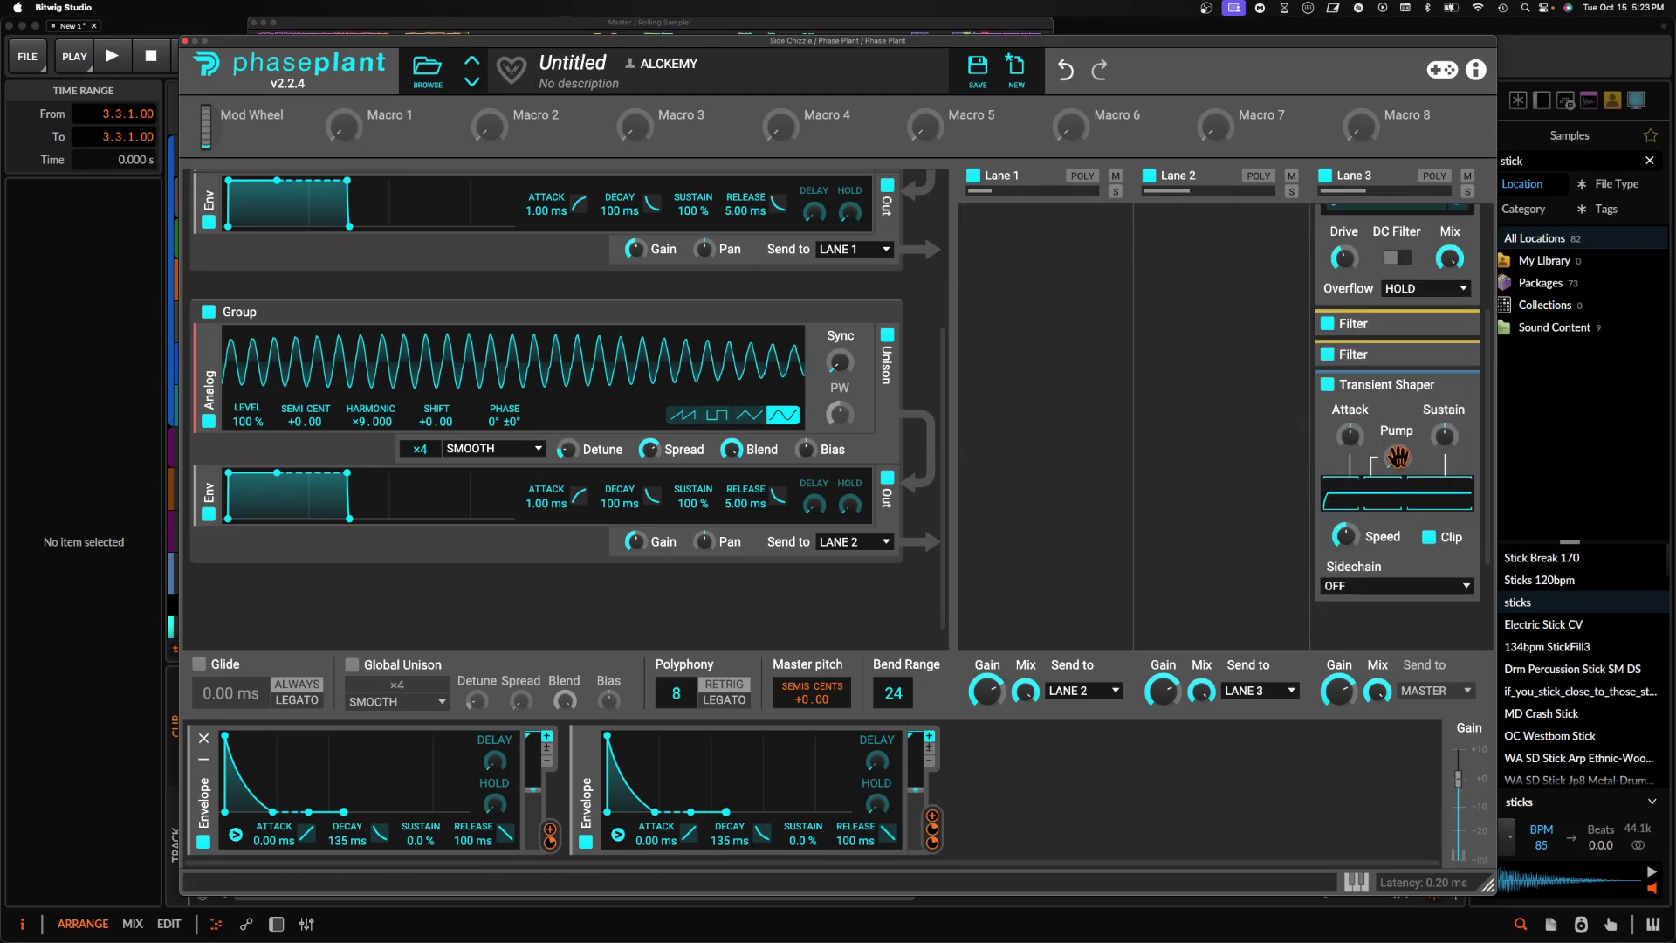
pyautogui.click(1459, 363)
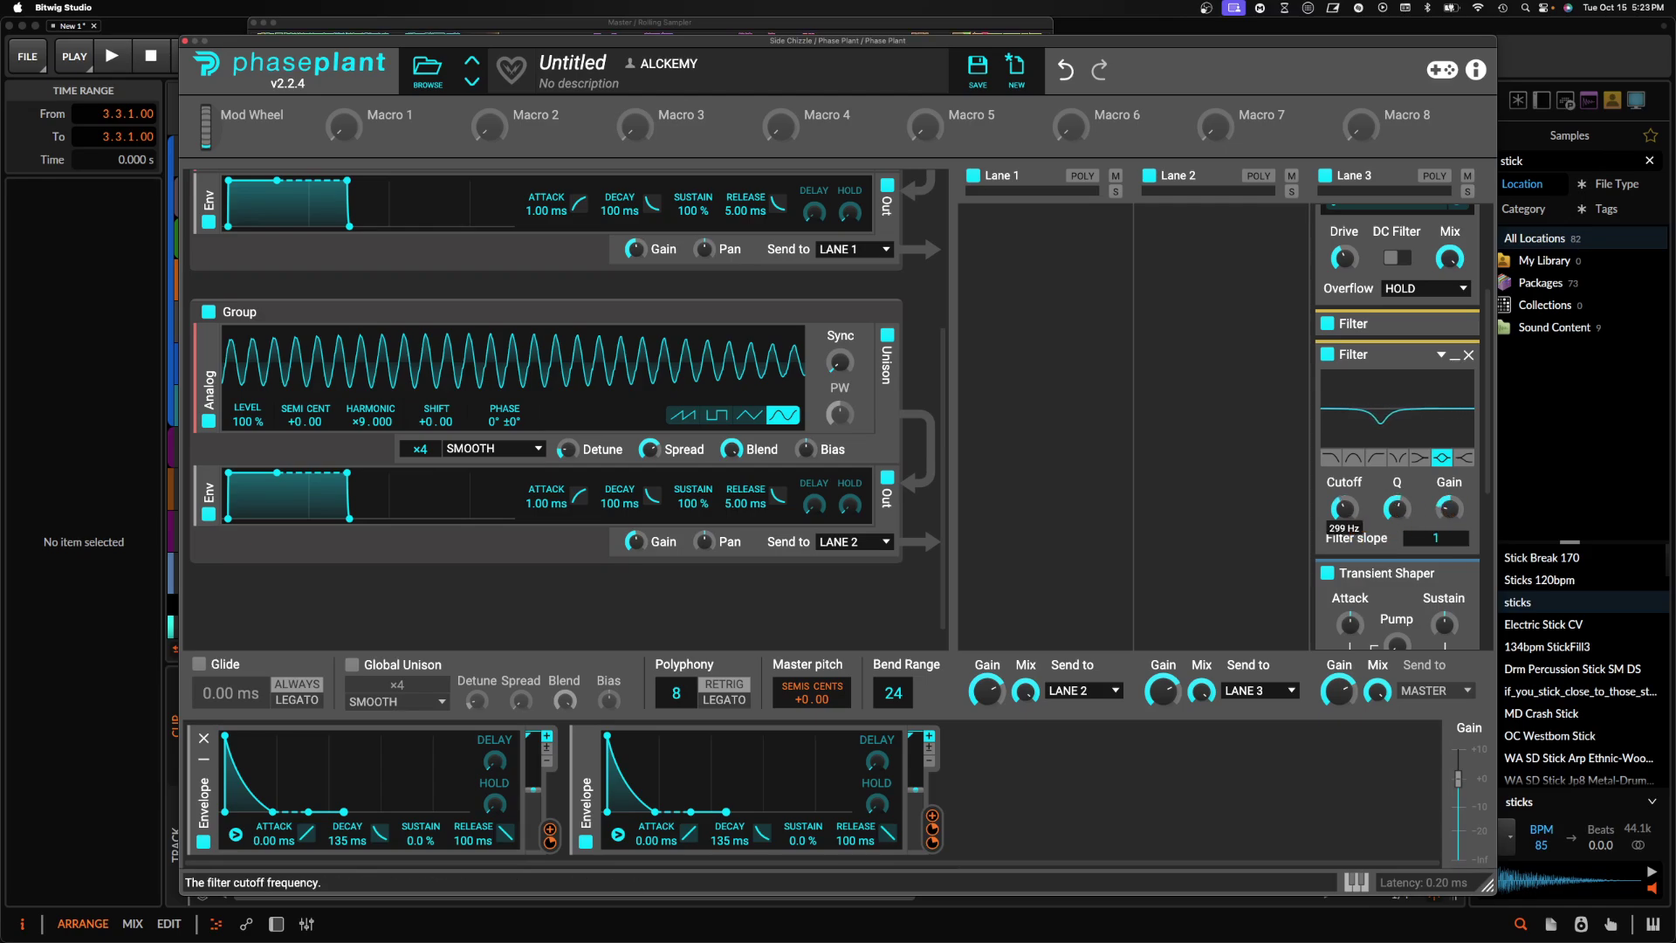
pyautogui.moveTo(1344, 508); pyautogui.dragTo(1344, 523)
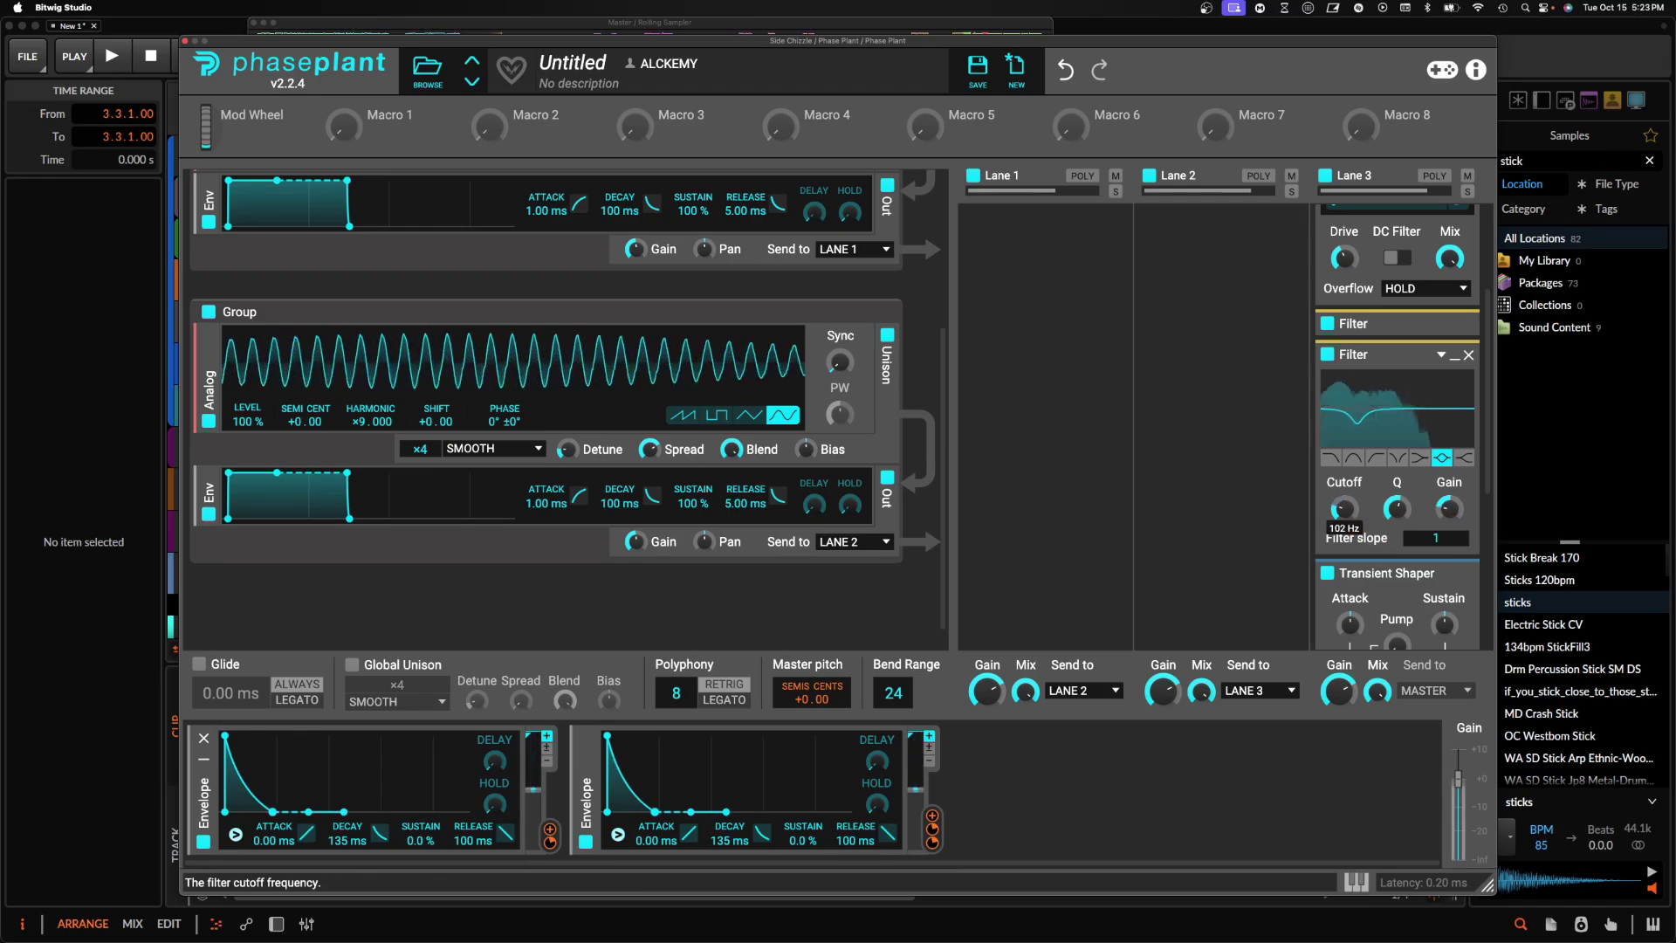
pyautogui.click(1455, 355)
pyautogui.scroll(6, 1414, 349)
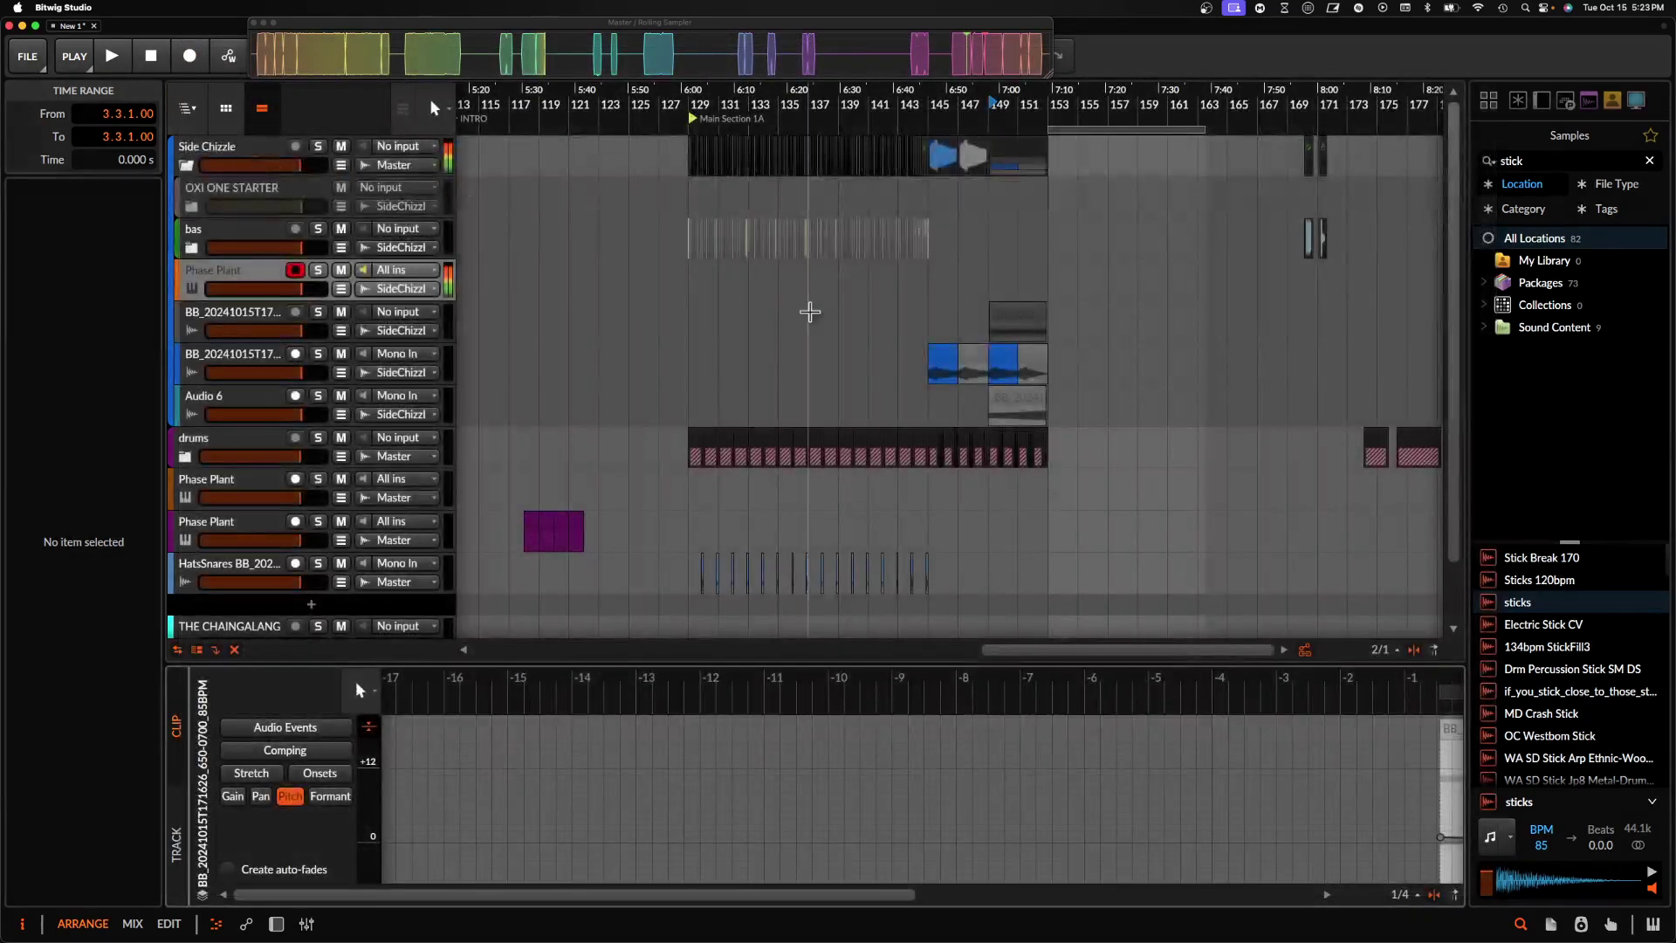
# - Copy bars 129 to 137 of the drums group and the tracks down to HatsSnares, and paste them at bar 153
pyautogui.scroll(-2, 1025, 270)
pyautogui.scroll(5, 1025, 270)
pyautogui.scroll(-2, 1025, 270)
pyautogui.hscroll(-3, 1027, 269)
pyautogui.scroll(-2, 1027, 270)
pyautogui.scroll(-4, 1027, 270)
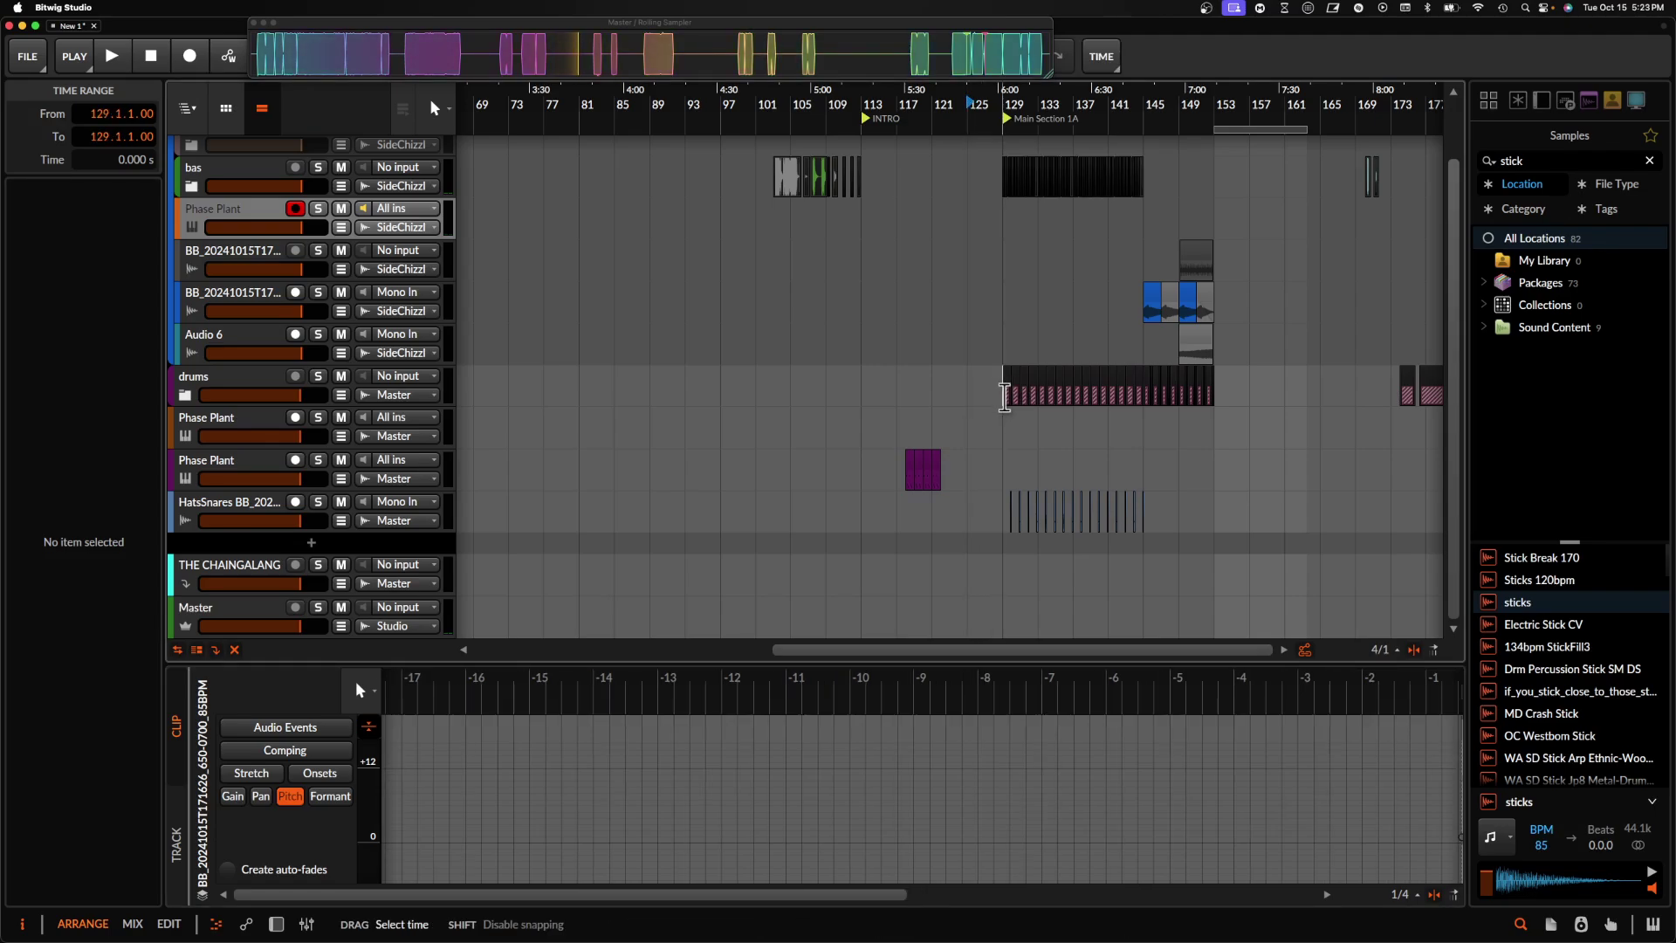
pyautogui.moveTo(1003, 385); pyautogui.dragTo(1080, 517)
pyautogui.press('super+c')
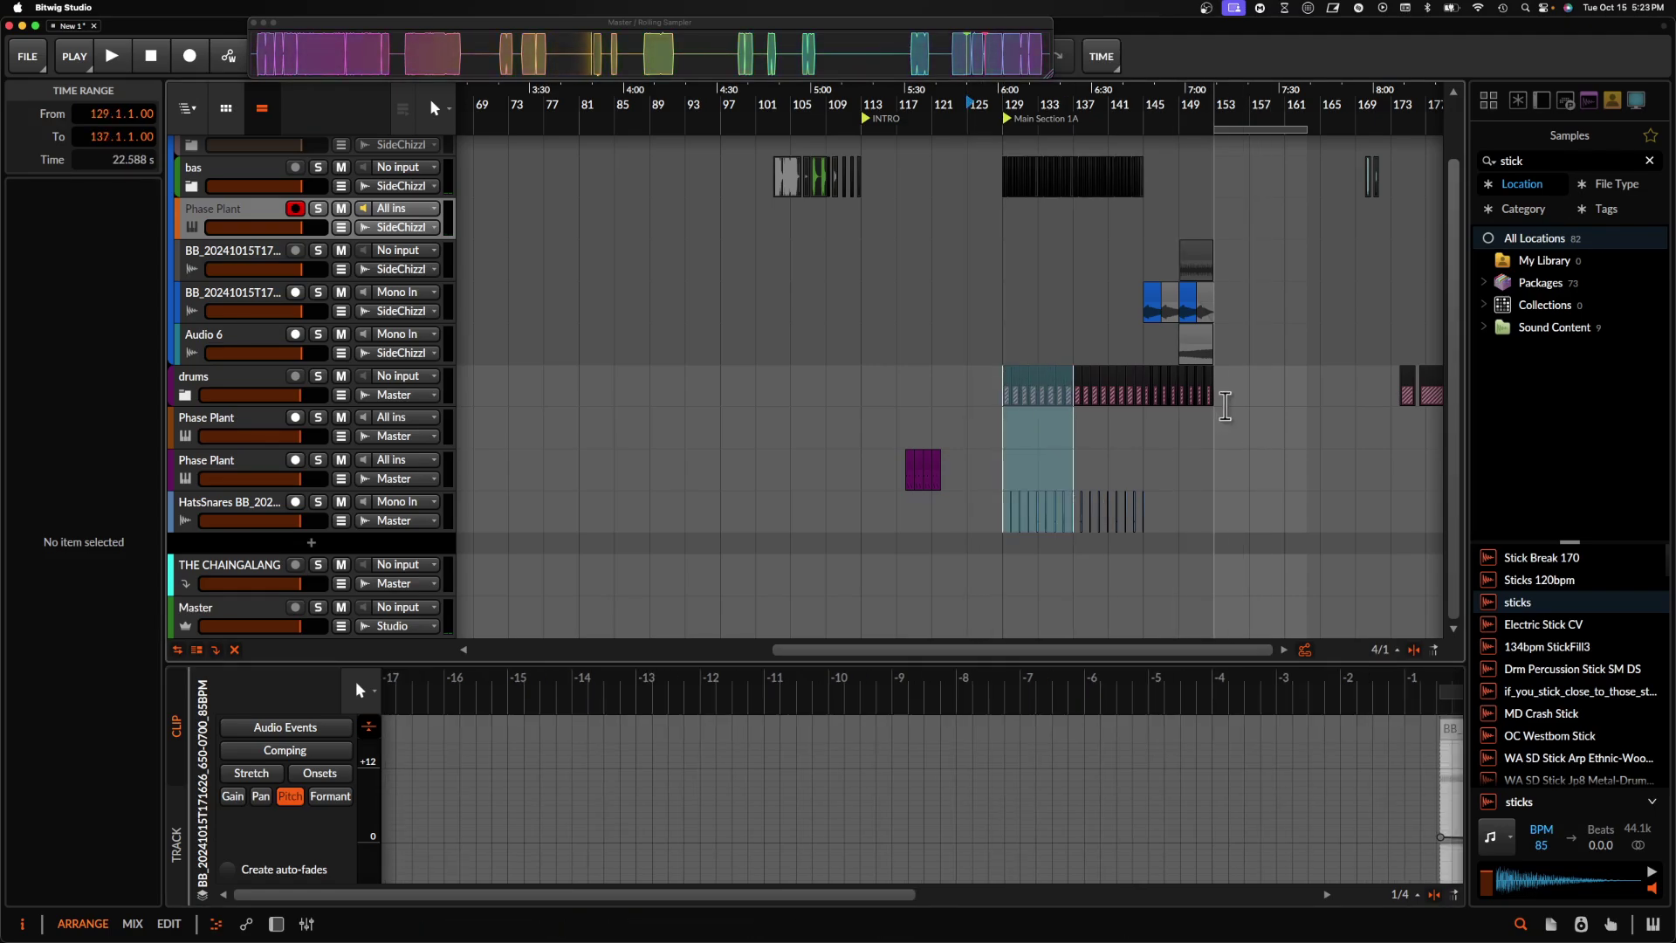
pyautogui.click(1218, 397)
pyautogui.press('super+v')
# - Unfold the drums group to show its individual tracks around bar 145
pyautogui.scroll(3, 1219, 400)
pyautogui.scroll(3, 1220, 403)
pyautogui.click(1018, 444)
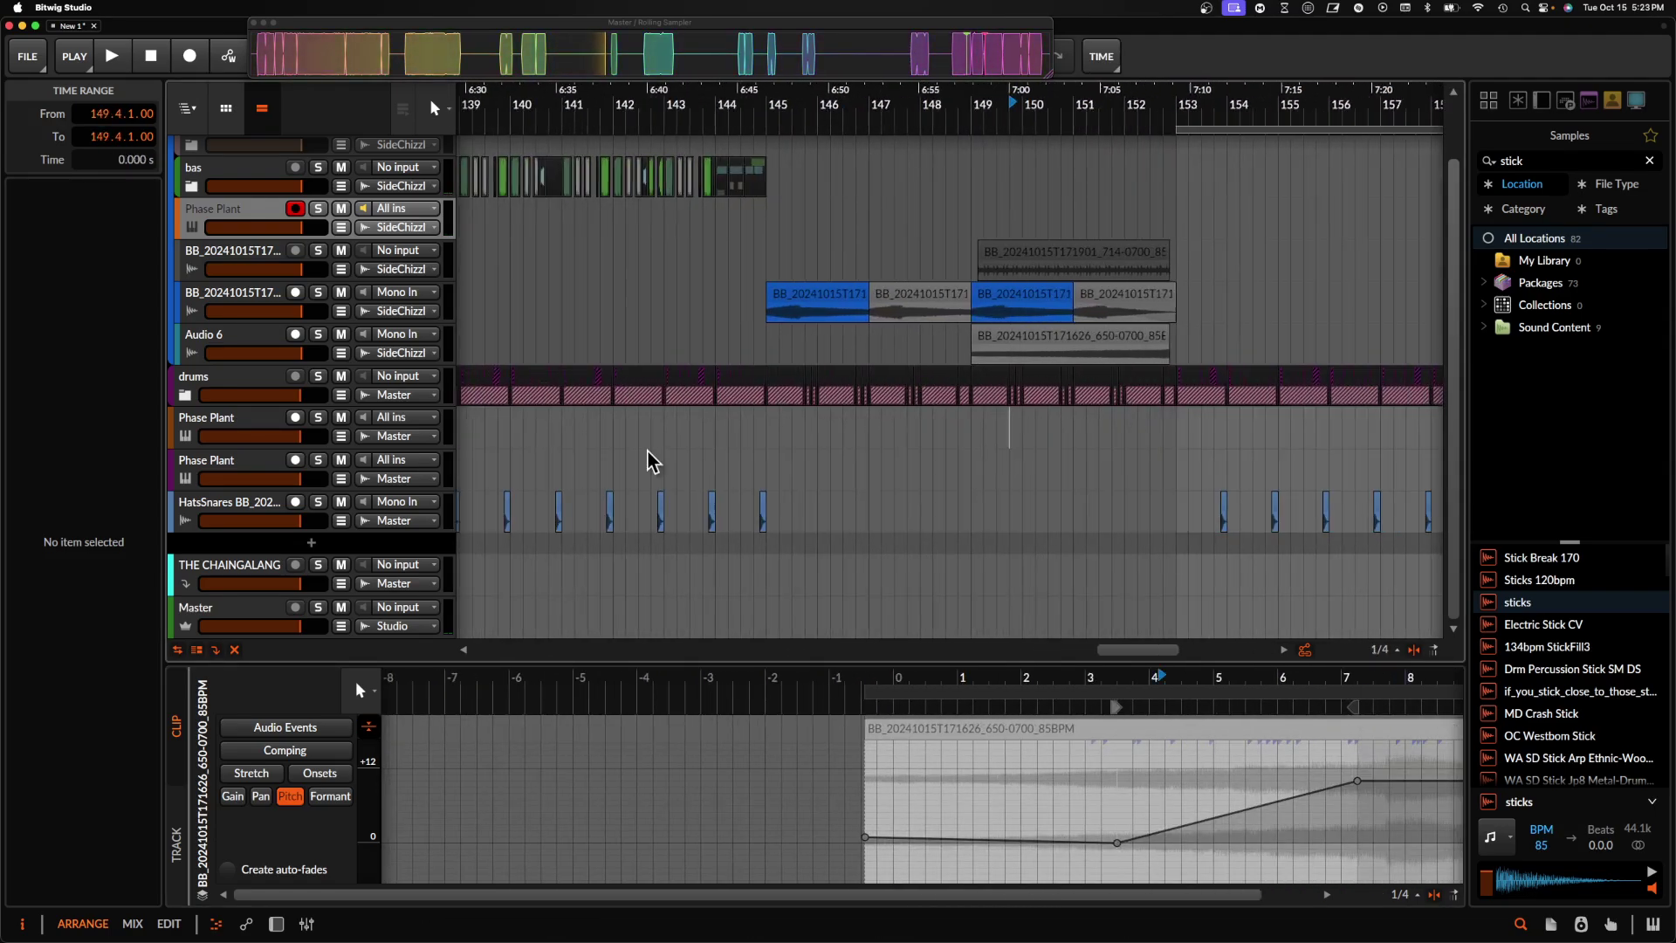
pyautogui.scroll(-2, 651, 458)
pyautogui.click(186, 395)
pyautogui.scroll(5, 636, 422)
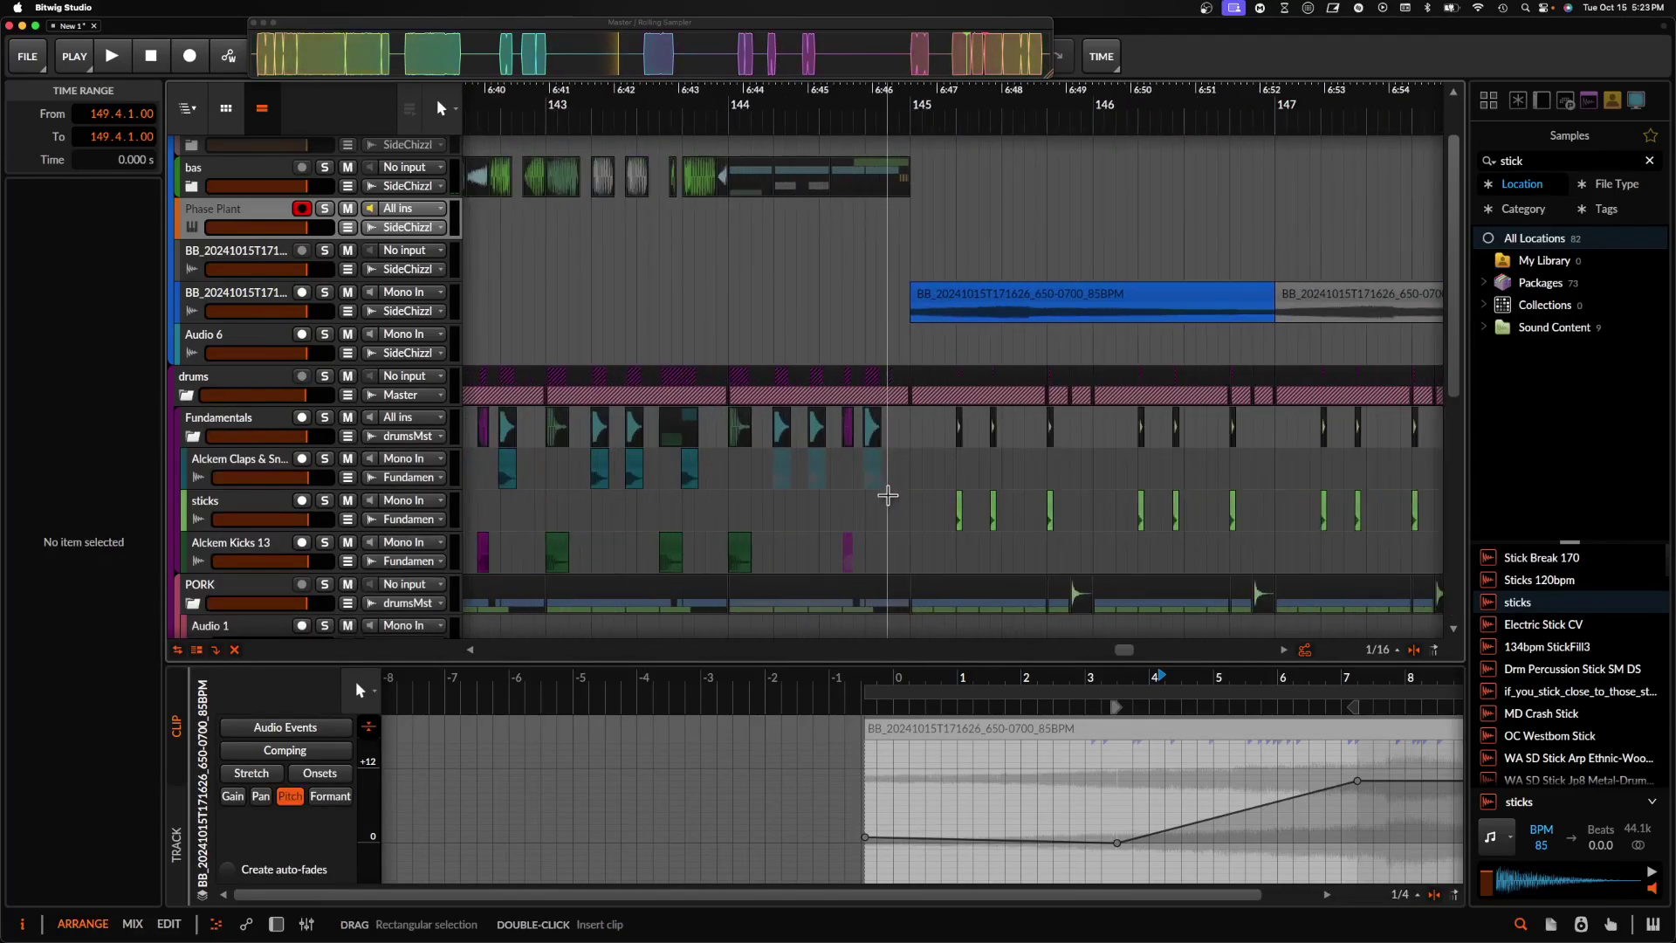
pyautogui.scroll(-2, 887, 493)
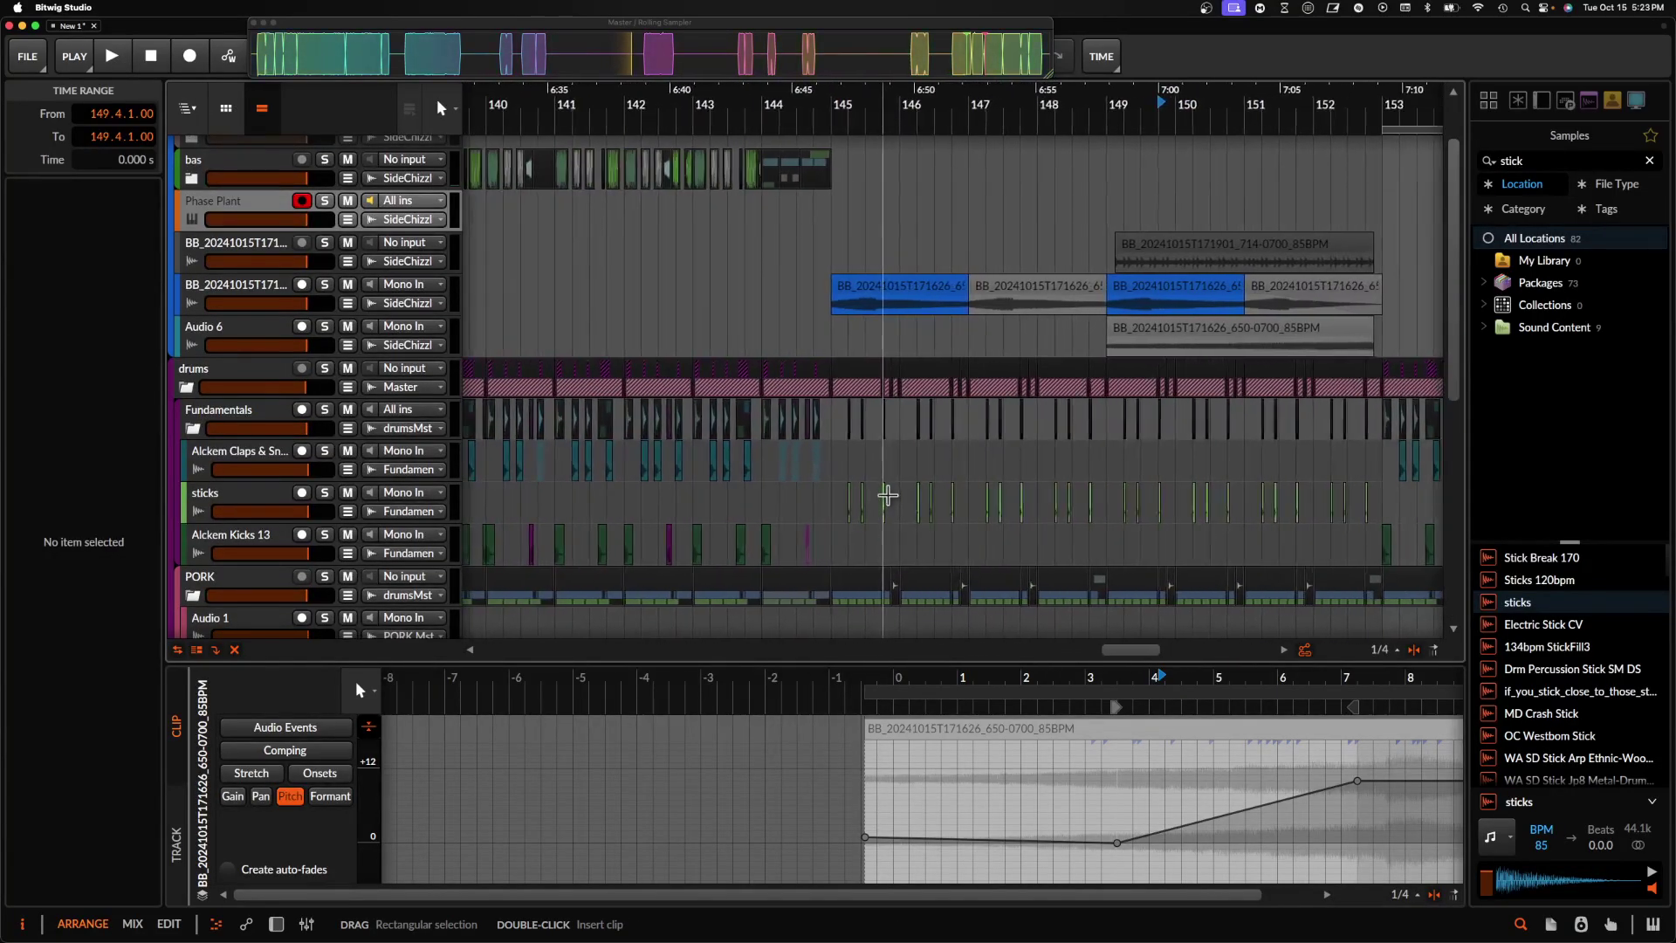
# - Copy bars 145 to 147 of the PORK group, paste them at bar 153 and duplicate them repeatedly across the following bars
pyautogui.scroll(-2, 886, 490)
pyautogui.moveTo(821, 492); pyautogui.dragTo(959, 509)
pyautogui.hscroll(5, 958, 501)
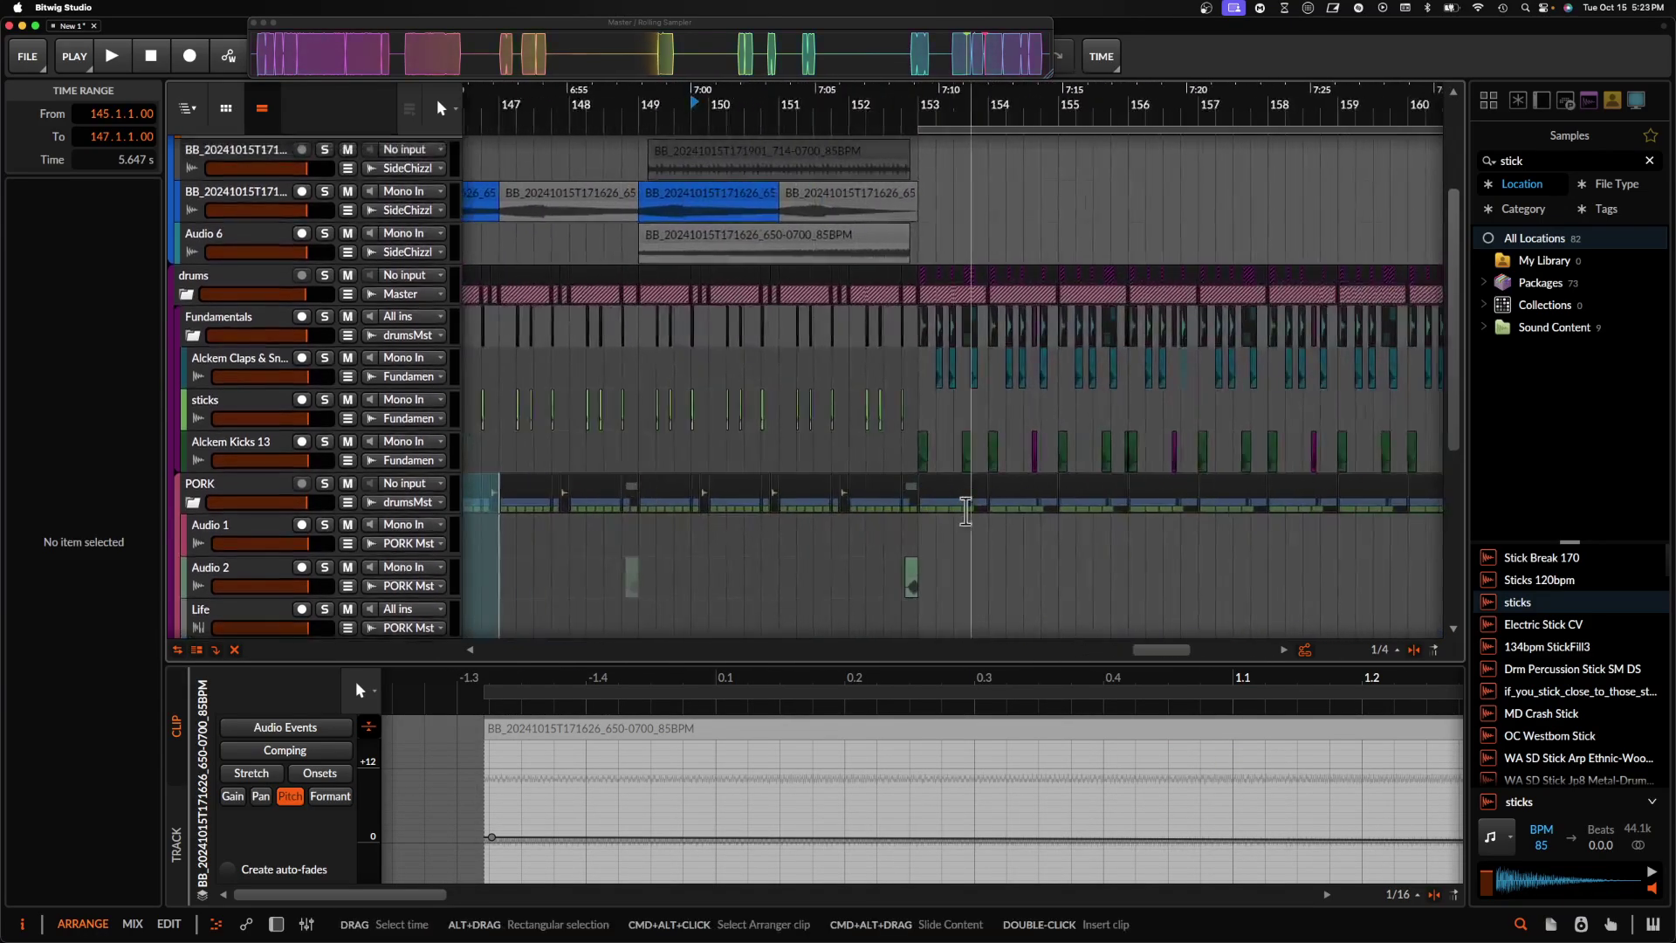
pyautogui.click(922, 499)
pyautogui.press('super+v')
pyautogui.scroll(2, 936, 508)
pyautogui.scroll(-5, 939, 508)
pyautogui.press('super+d')
pyautogui.press('super+d')
pyautogui.press('super+d')
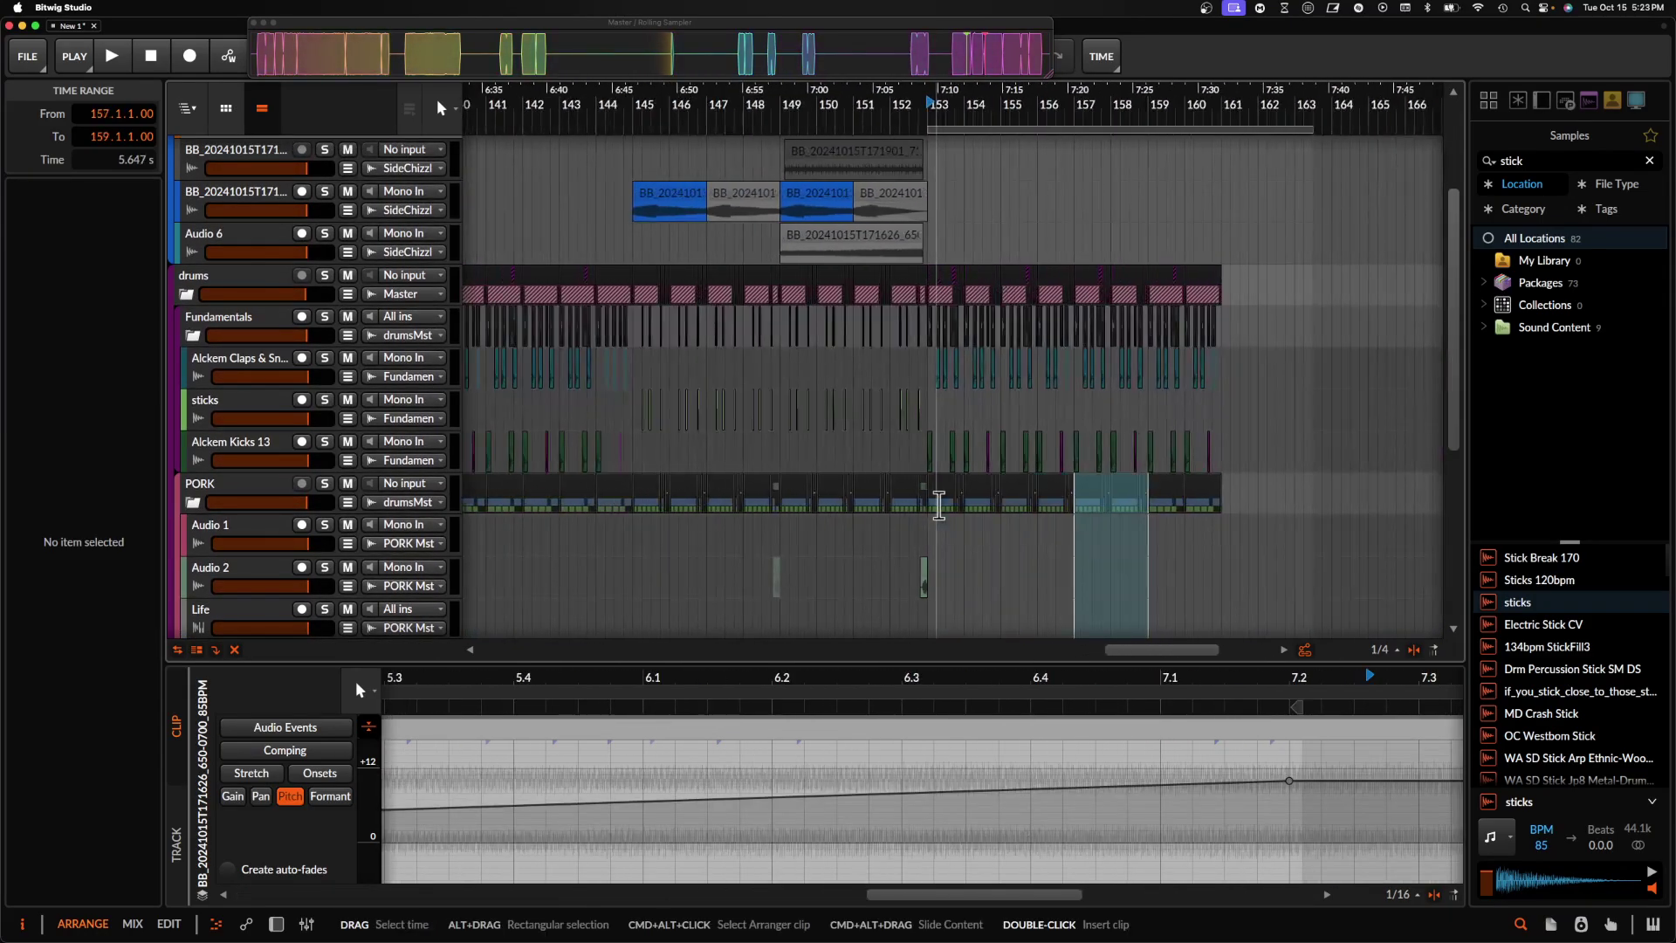
# - Shorten the loop region starting at bar 153 to eight bars and play the arrangement from the blue audio clip at bar 149
pyautogui.moveTo(1312, 130); pyautogui.dragTo(1223, 131)
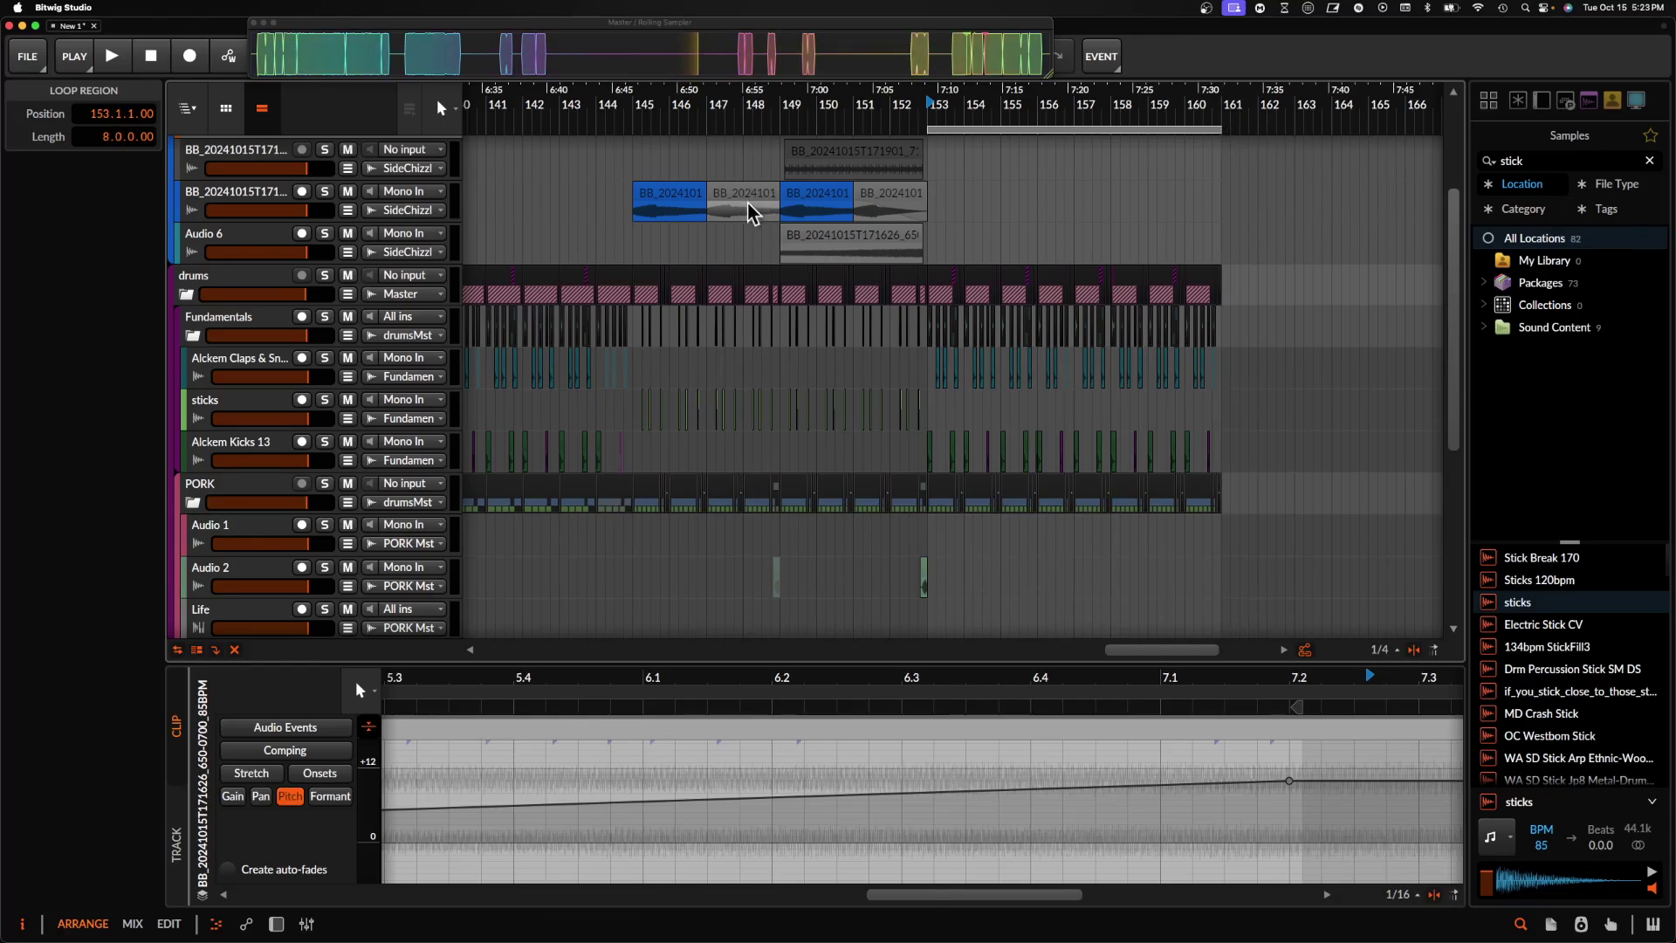
pyautogui.click(815, 198)
pyautogui.press('space')
pyautogui.scroll(4, 909, 194)
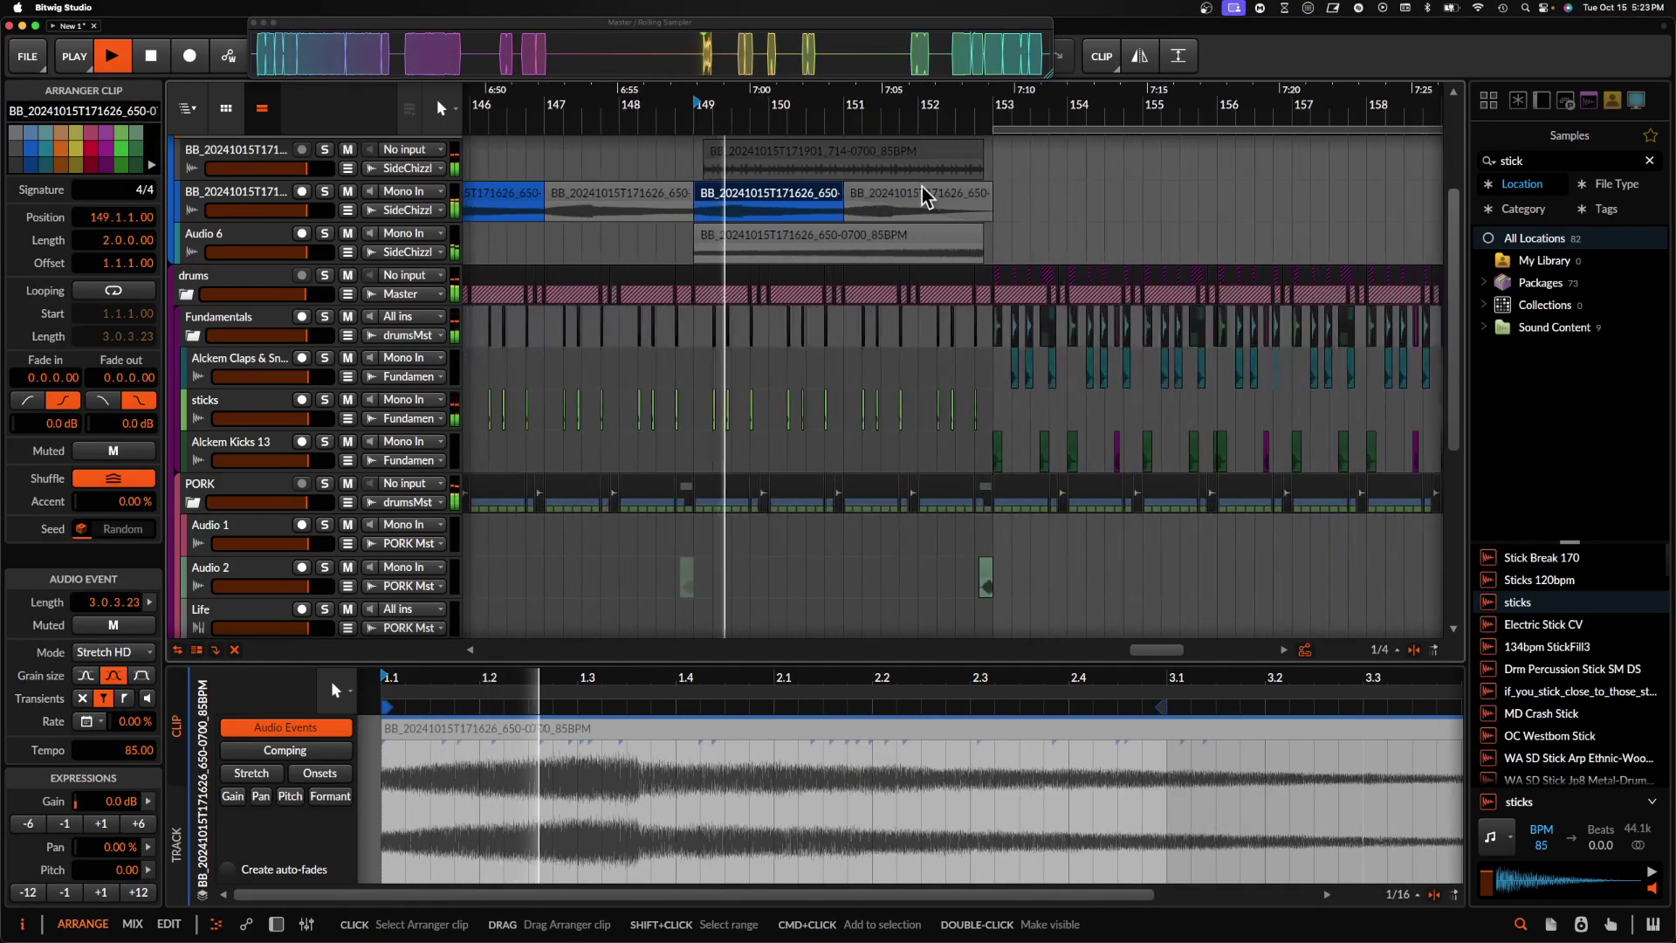
# - Play through the drum section from bar 153 to about bar 158 and stop playback
pyautogui.scroll(2, 952, 183)
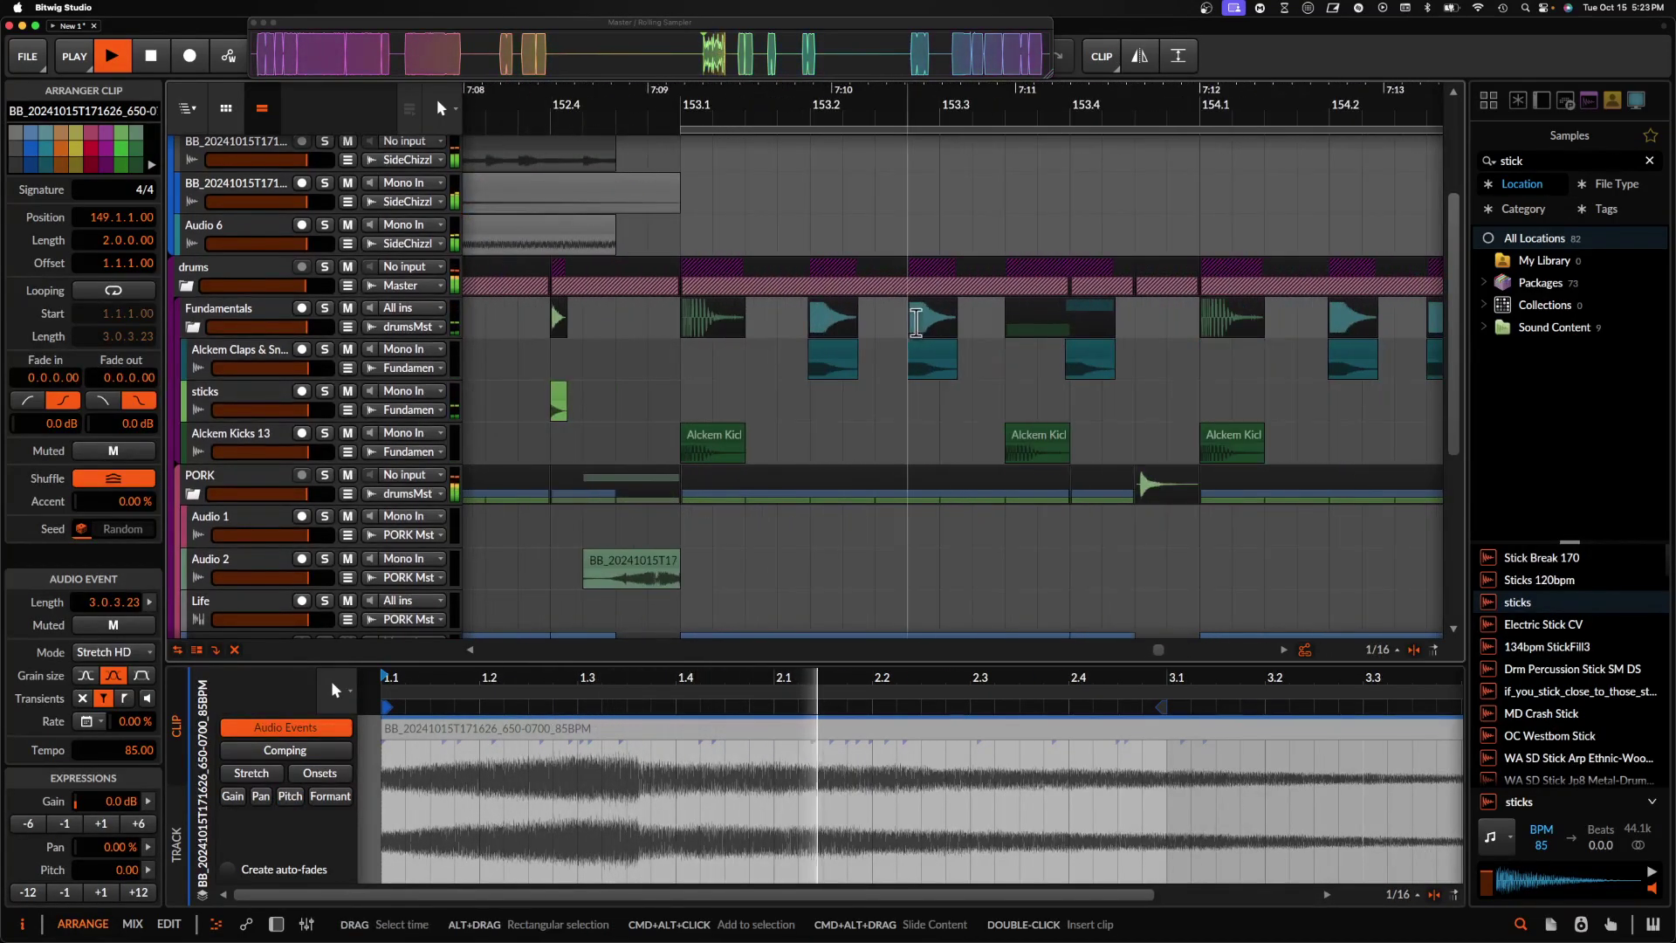
pyautogui.click(823, 361)
pyautogui.scroll(-2, 730, 353)
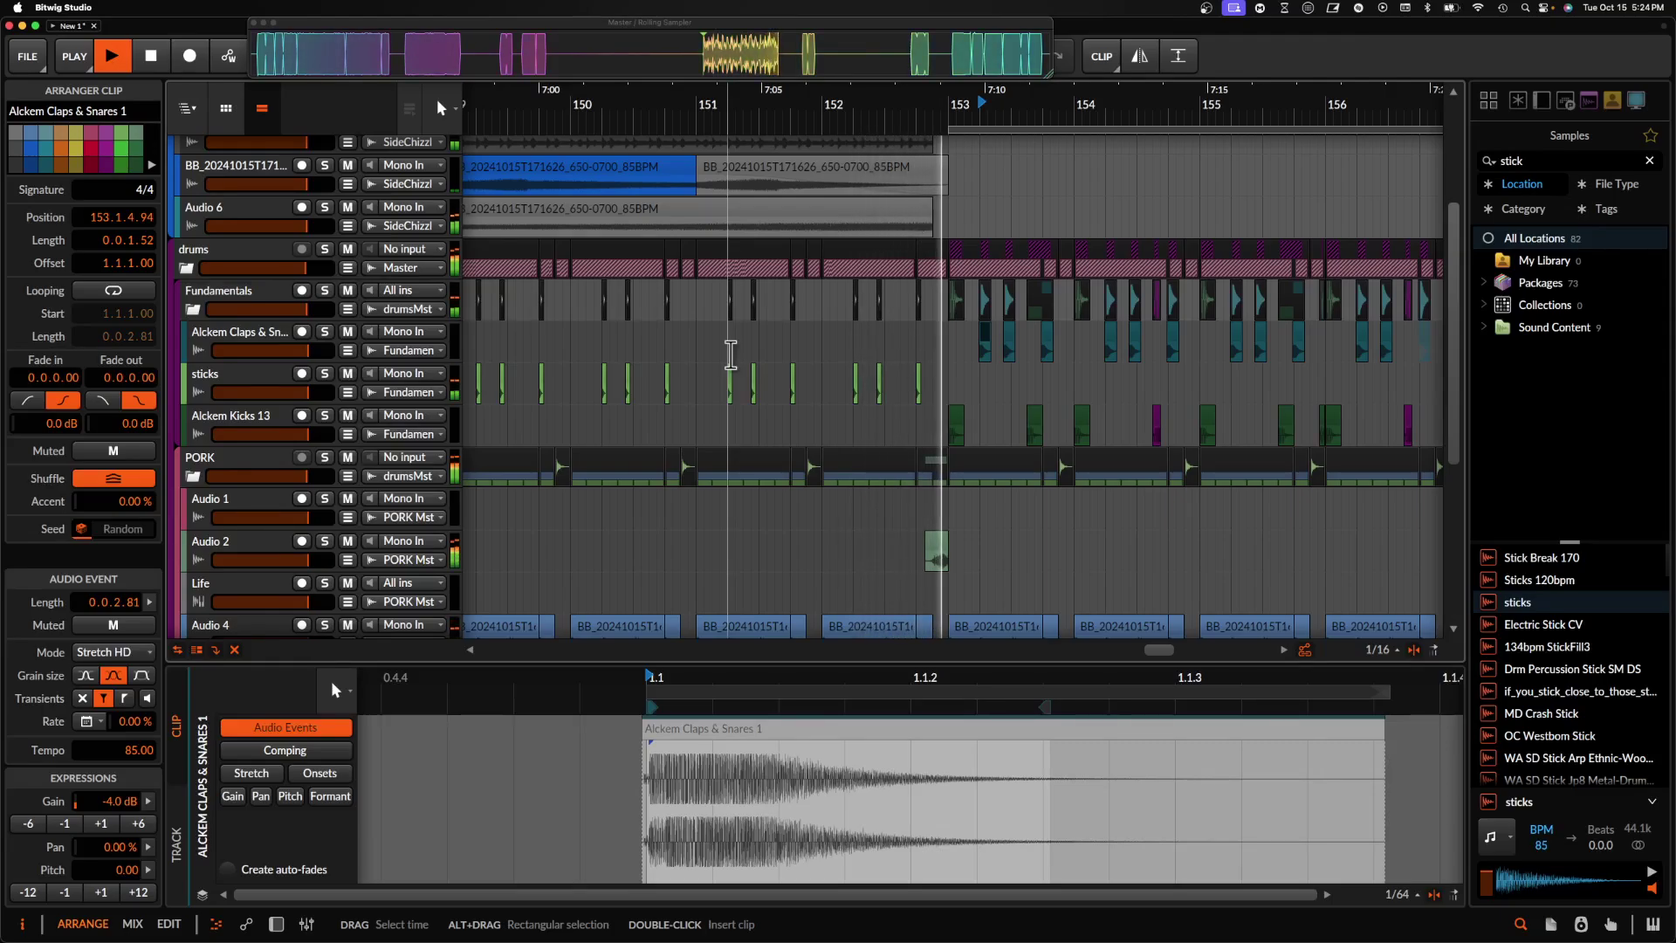
pyautogui.scroll(5, 731, 356)
pyautogui.hscroll(5, 731, 355)
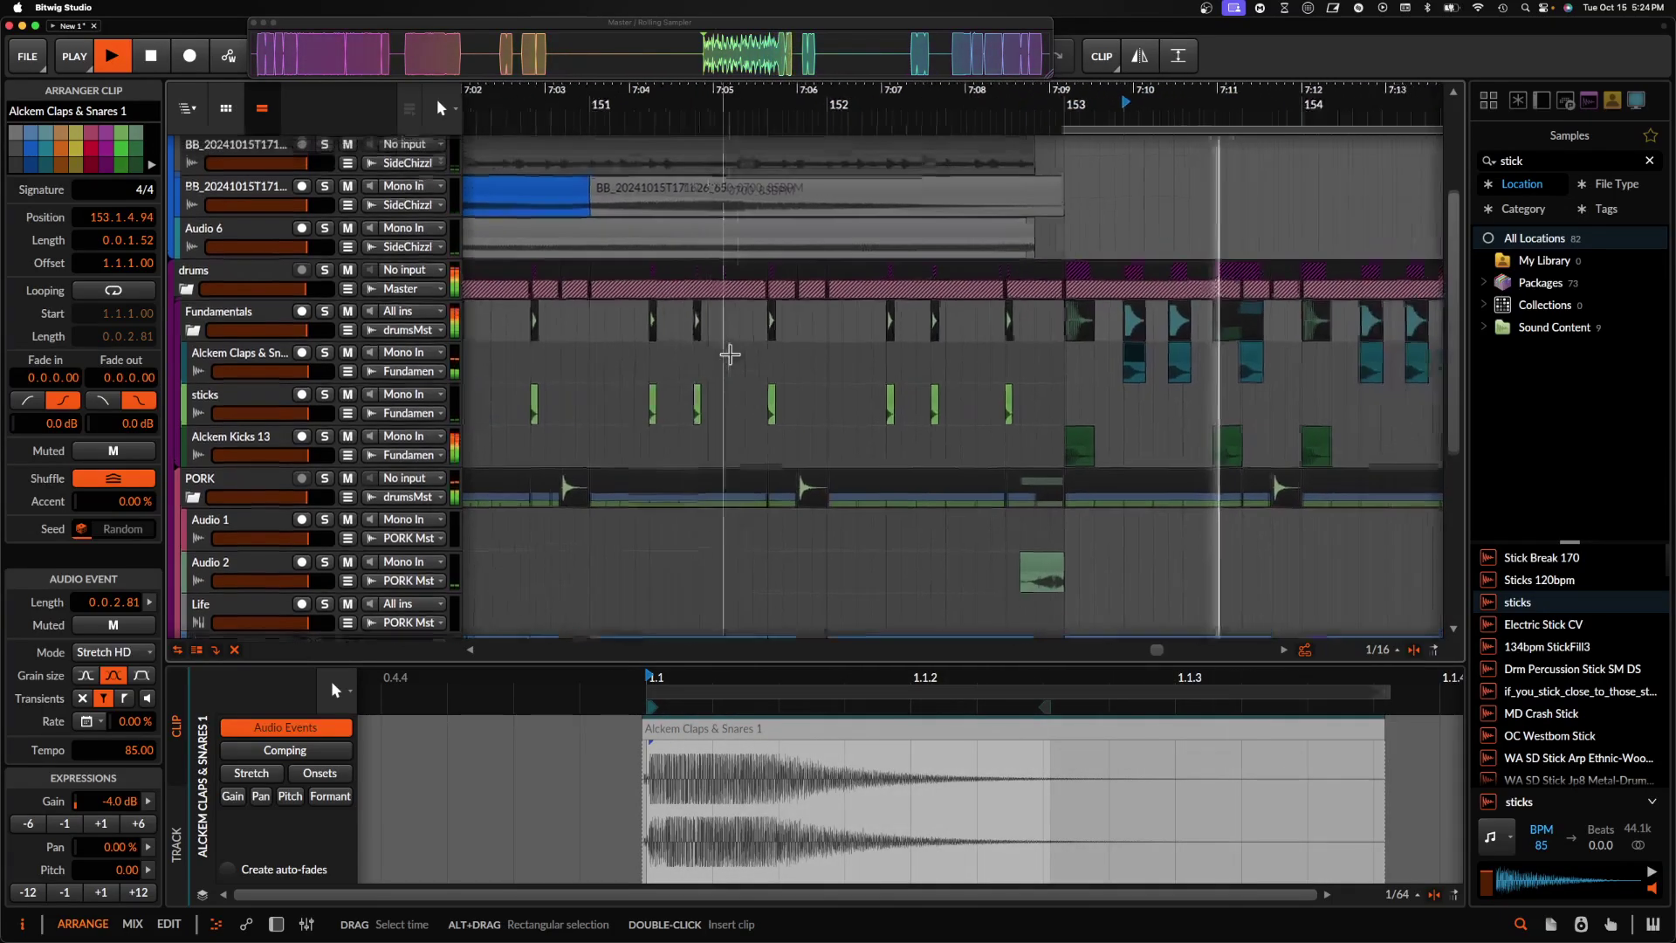
pyautogui.scroll(-3, 731, 355)
pyautogui.scroll(2, 731, 354)
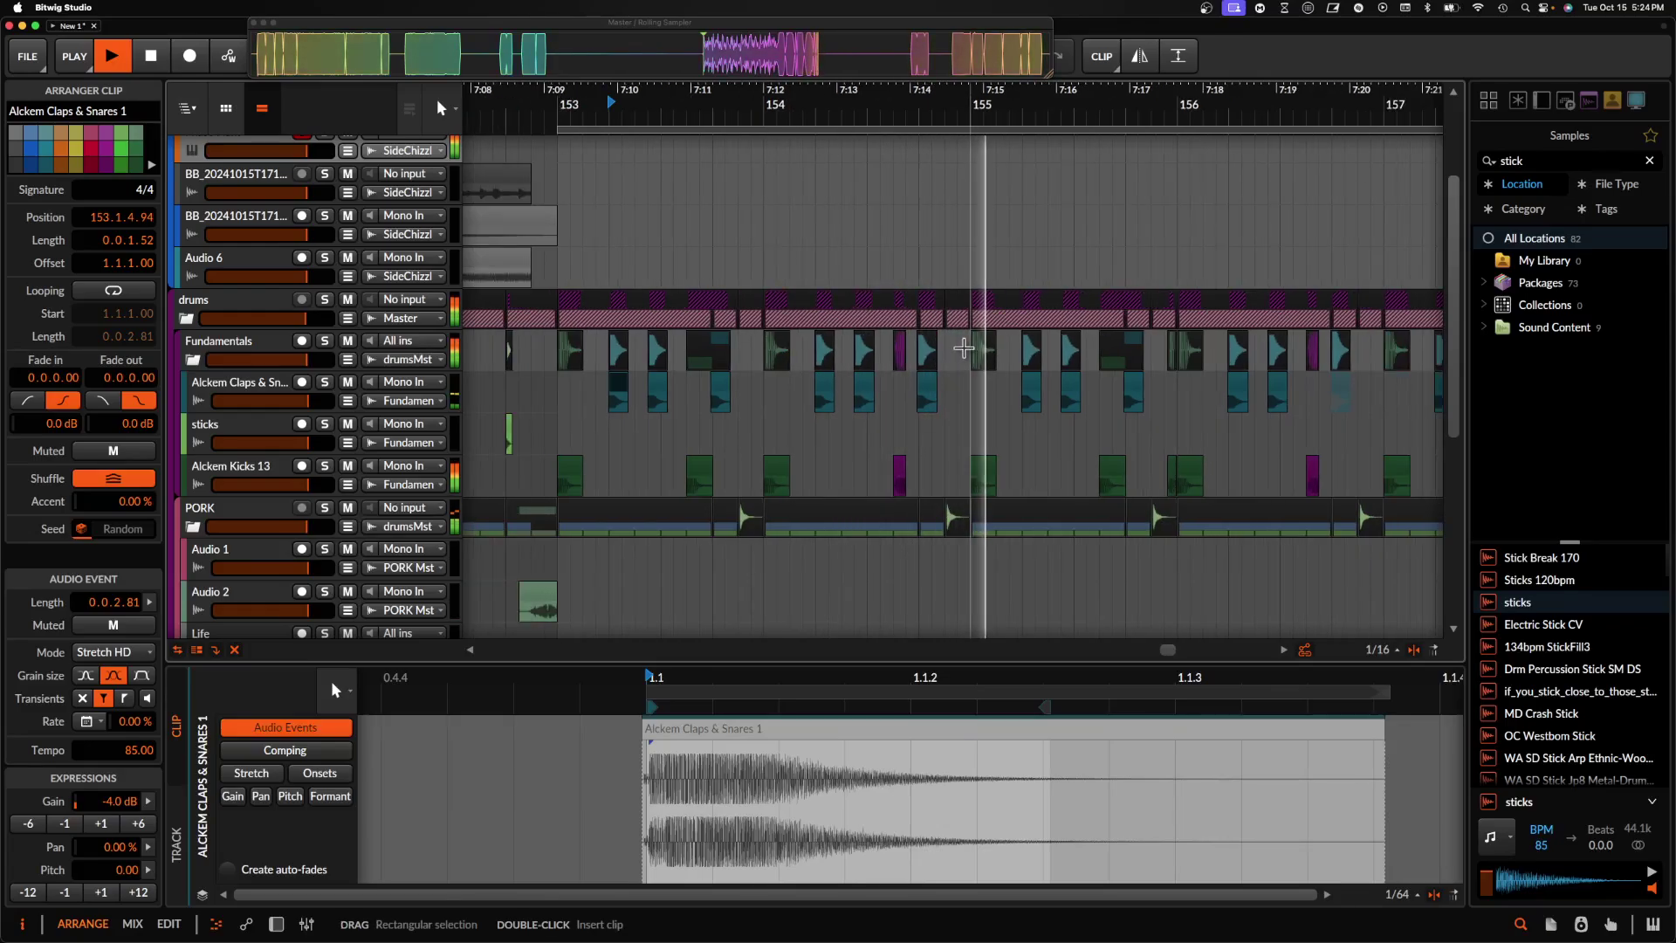
pyautogui.scroll(-2, 961, 341)
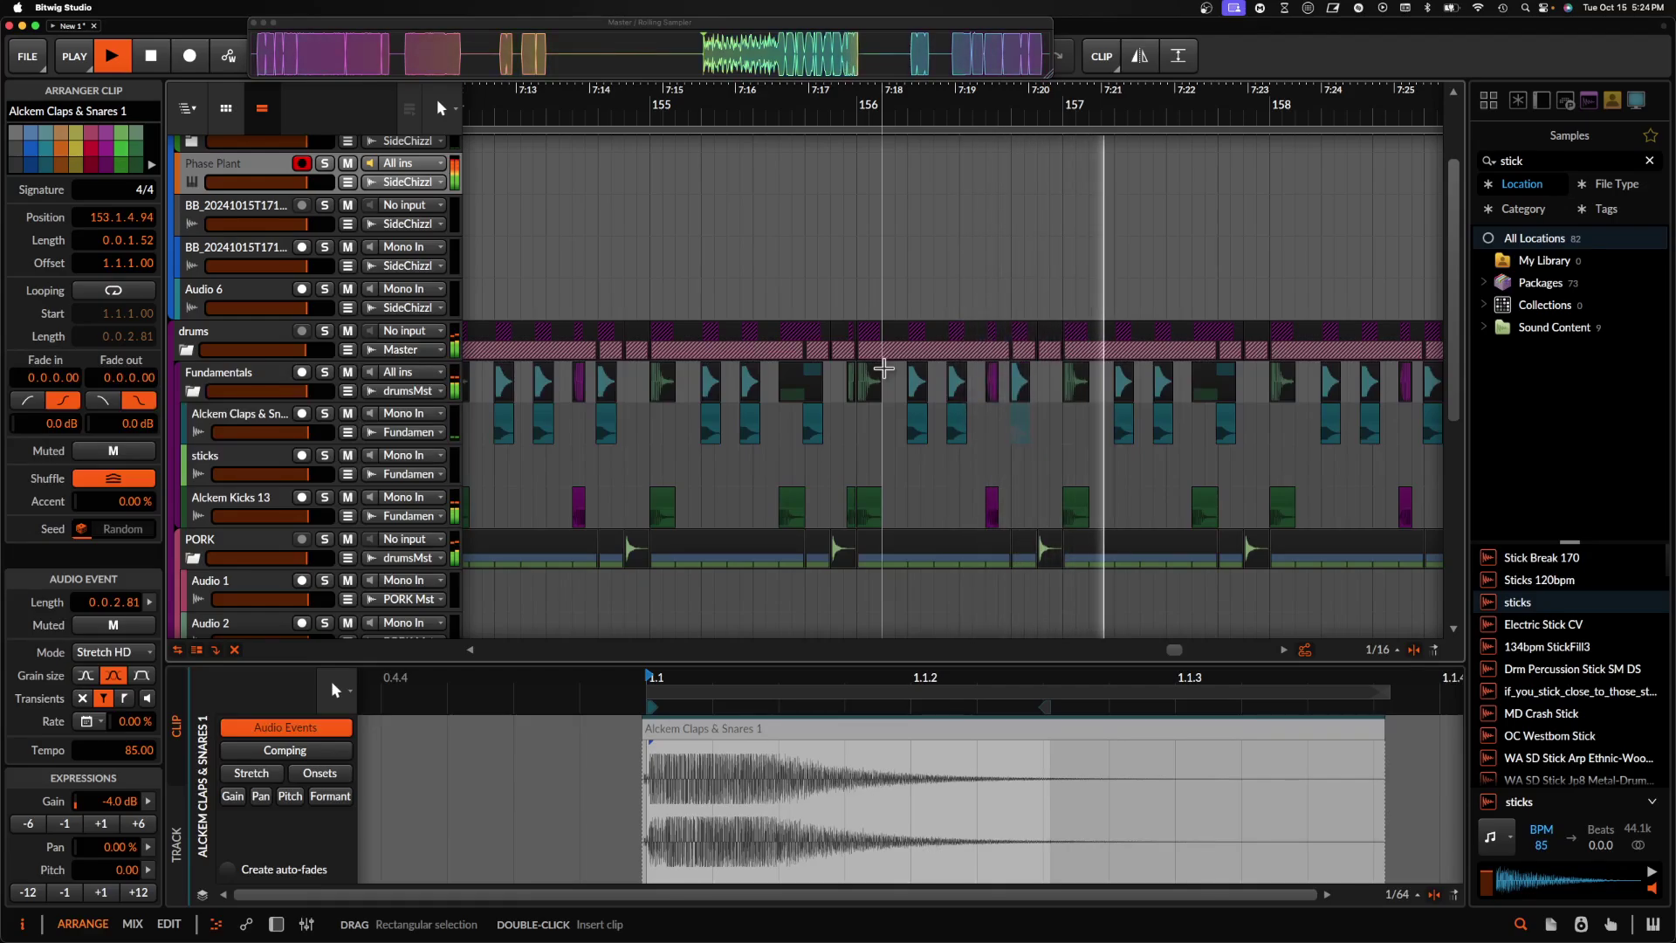
pyautogui.scroll(-2, 834, 341)
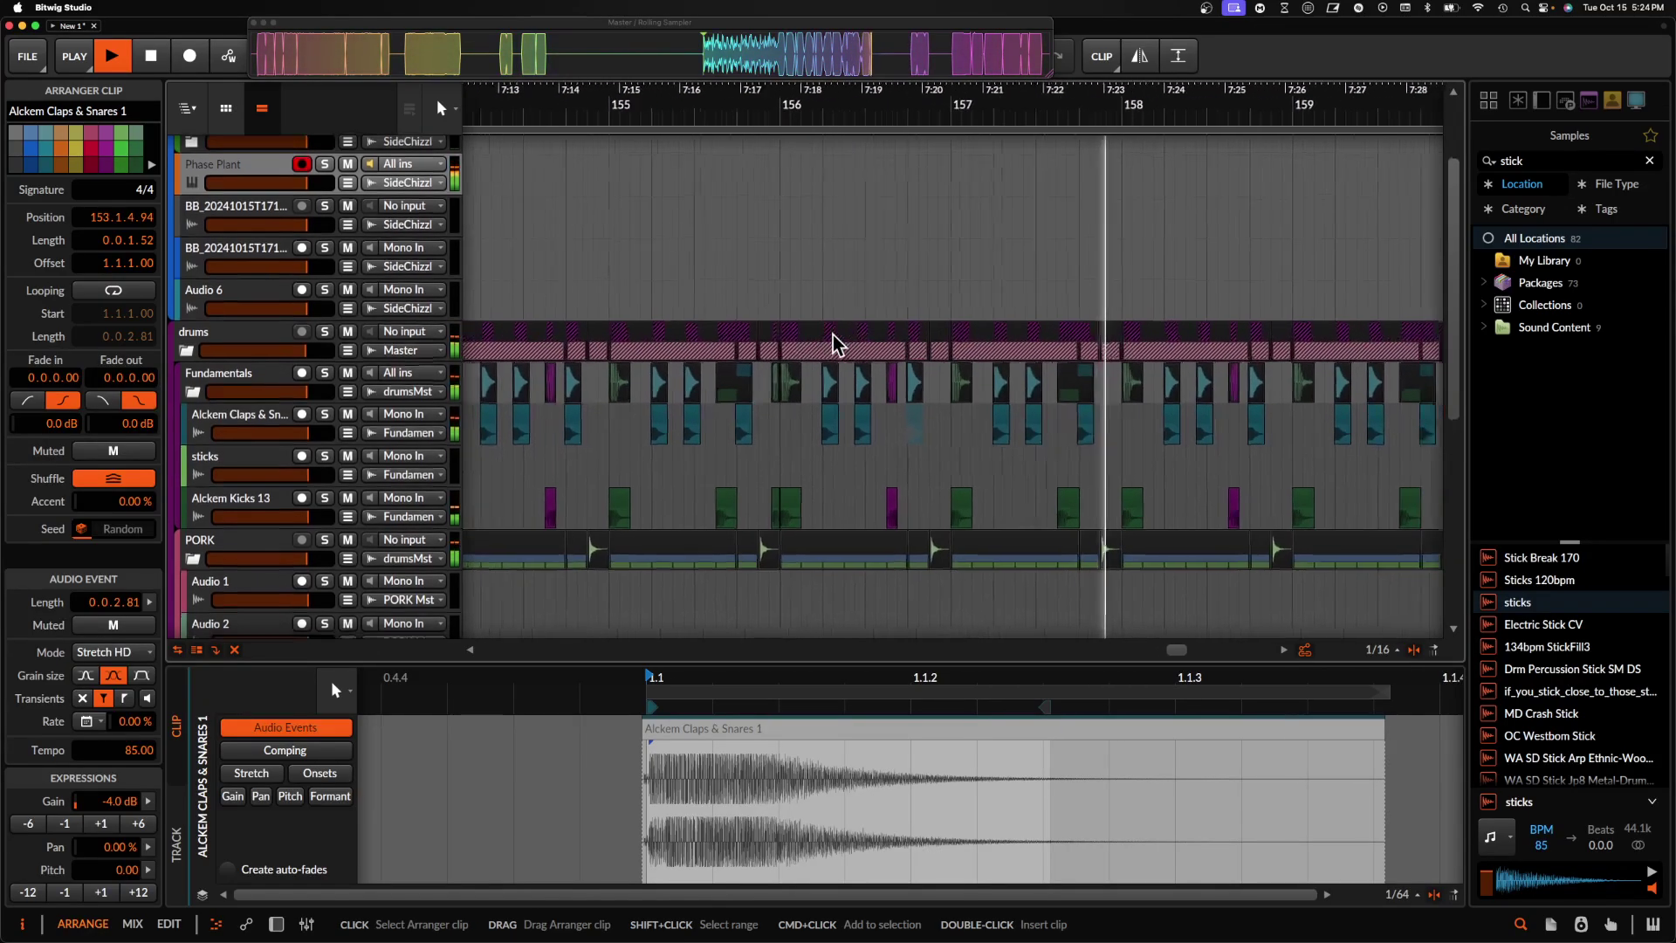
pyautogui.hscroll(1, 835, 340)
pyautogui.press('space')
# - Open the Phase Plant synth on its track and disable the second oscillator group
pyautogui.scroll(2, 254, 218)
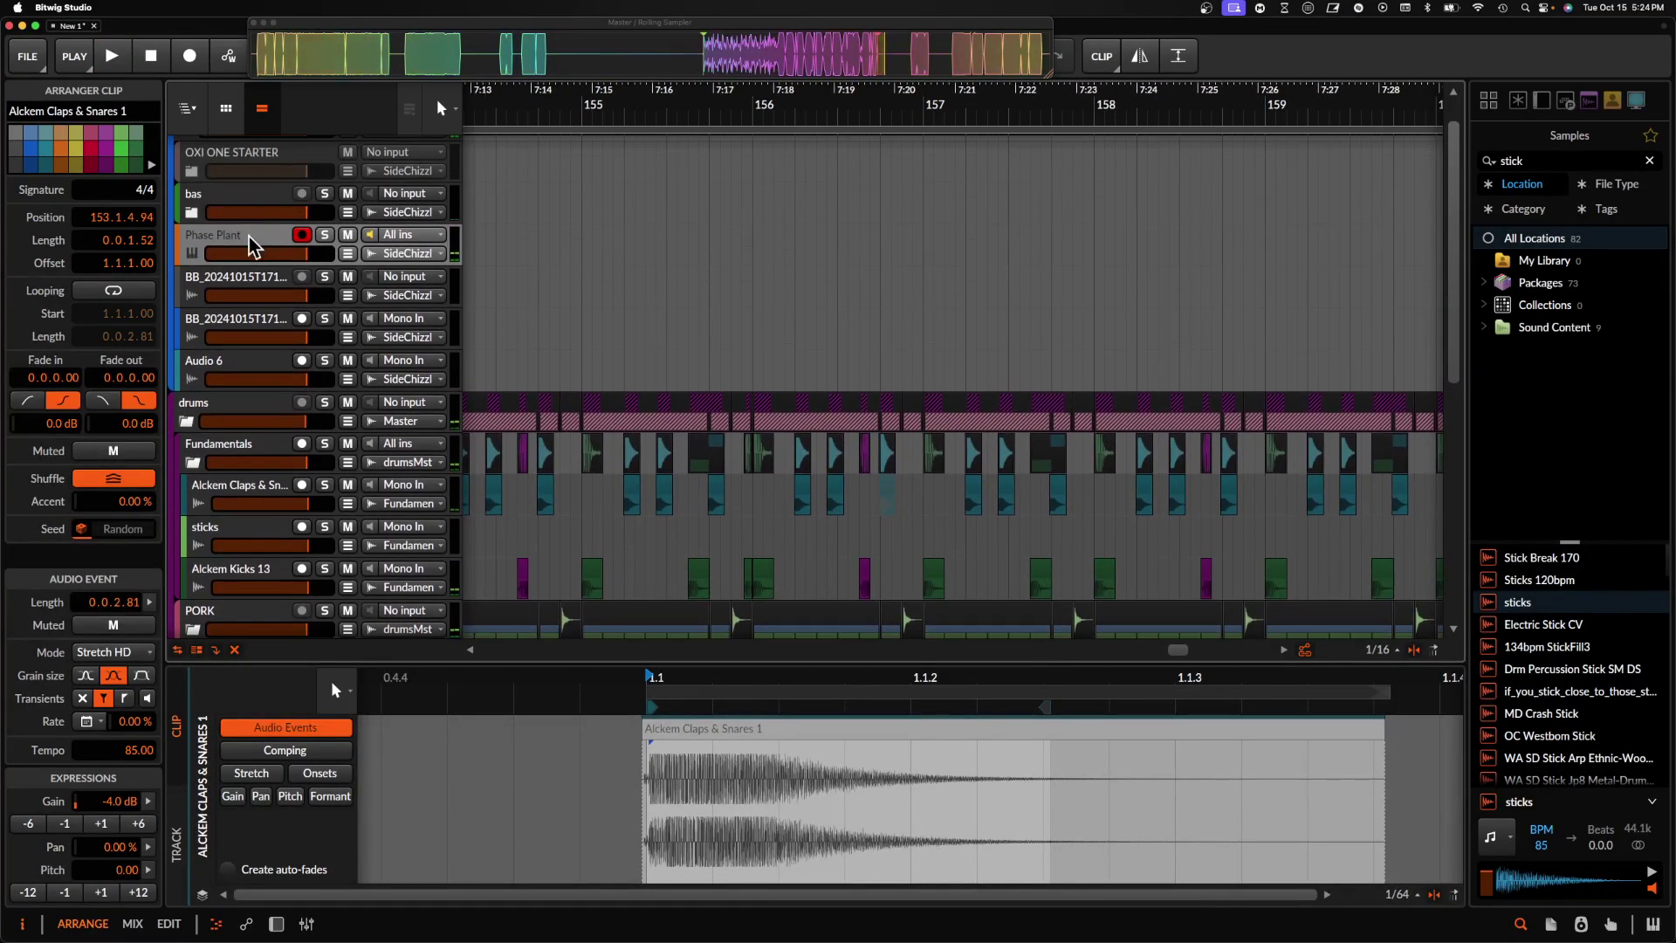
pyautogui.click(253, 240)
pyautogui.click(358, 845)
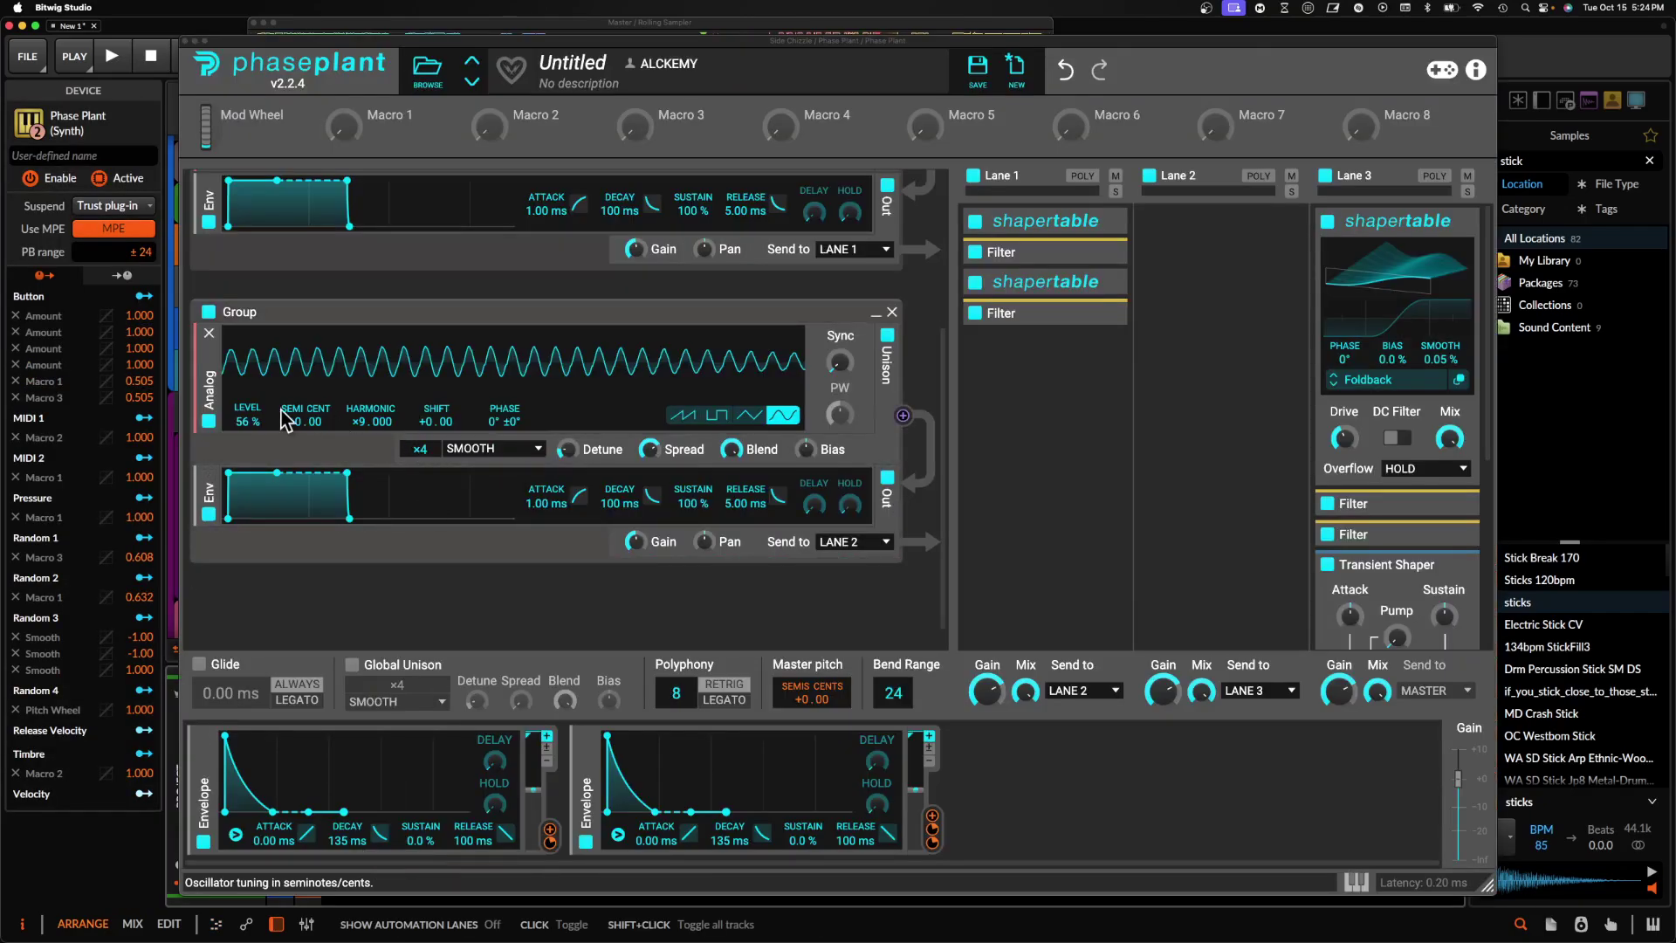
pyautogui.click(208, 313)
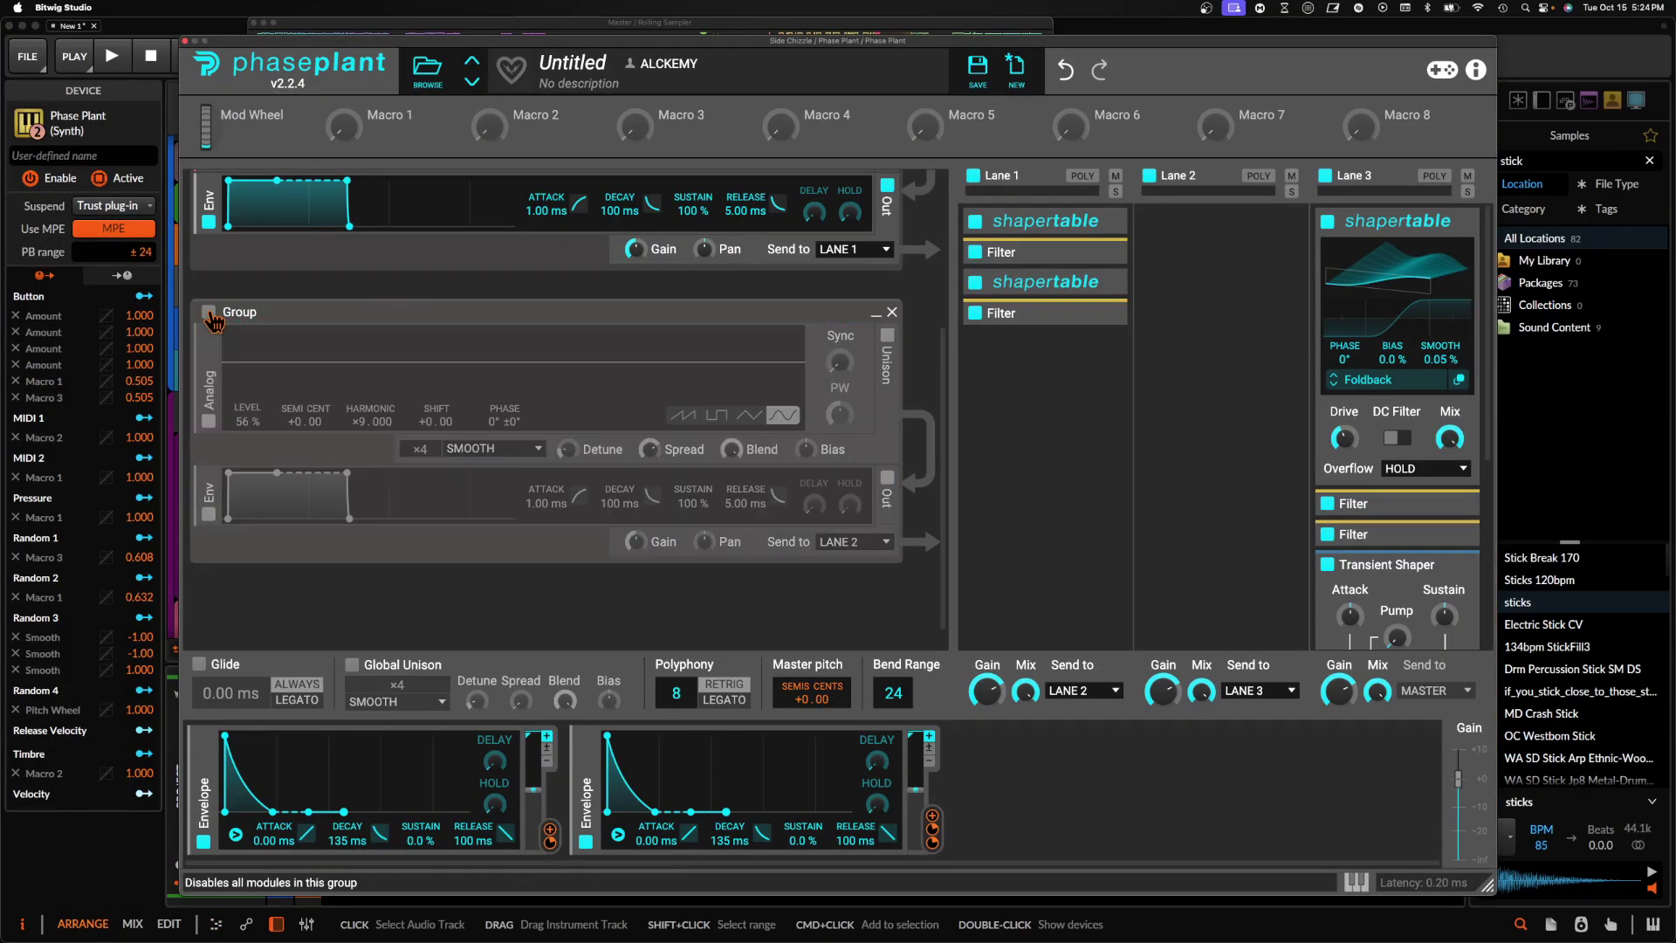
# - Add a third envelope modulator with a 311 ms decay and 0% sustain, and assign it to raise the master pitch
pyautogui.click(1018, 767)
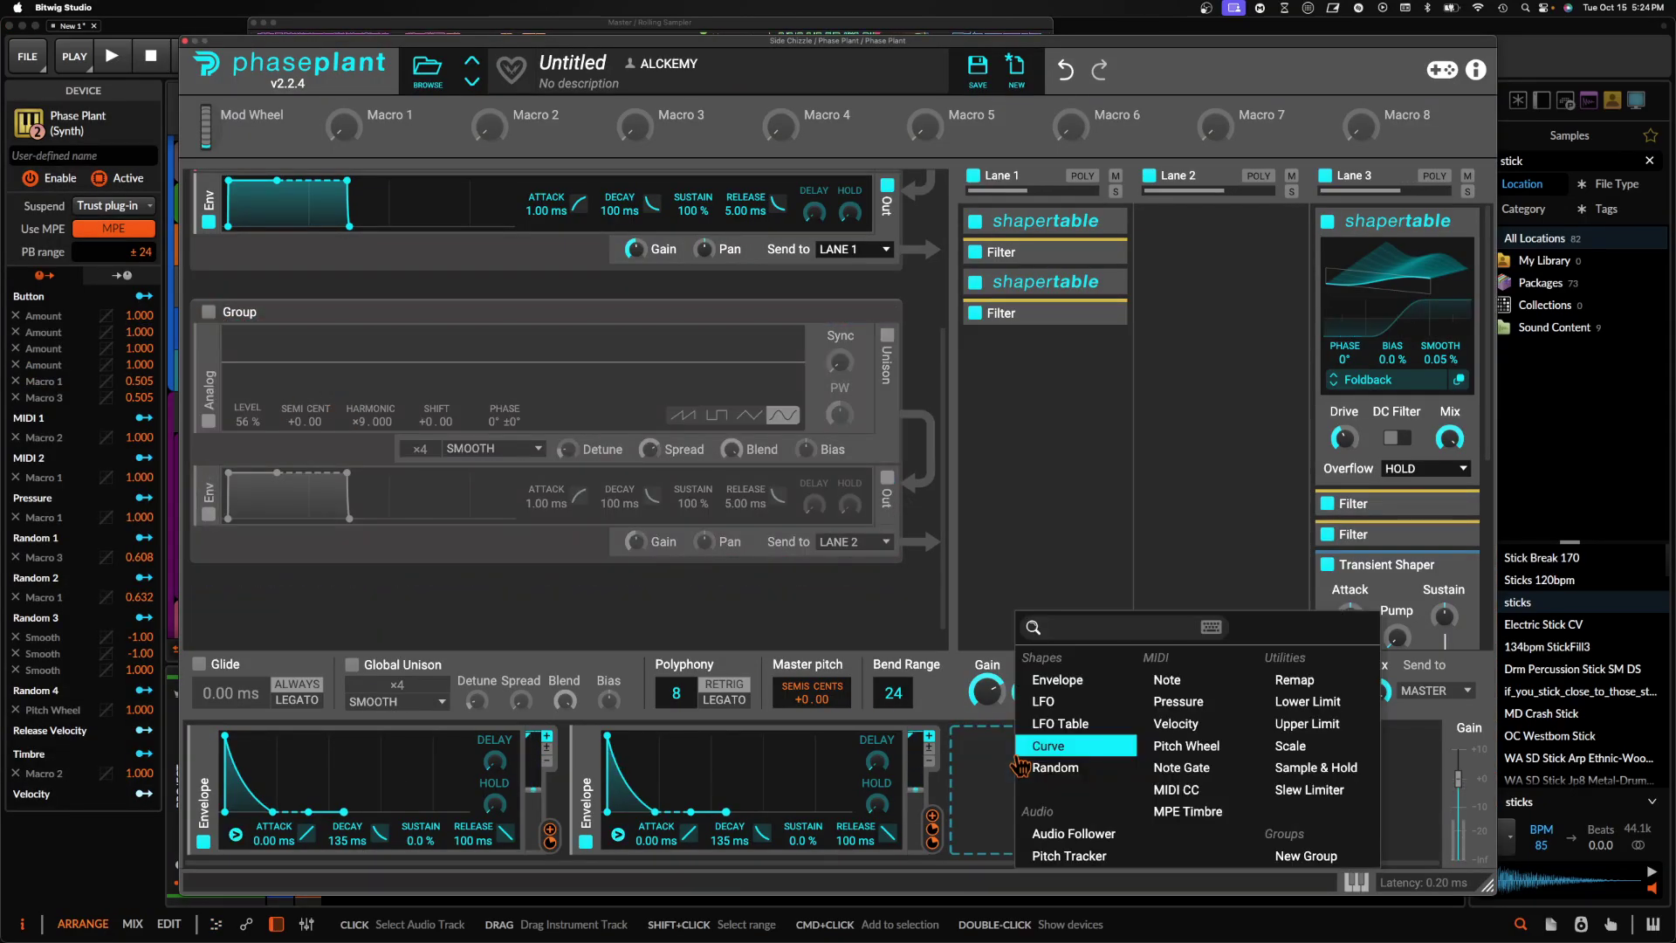
pyautogui.click(1058, 680)
pyautogui.moveTo(1067, 735); pyautogui.dragTo(1074, 810)
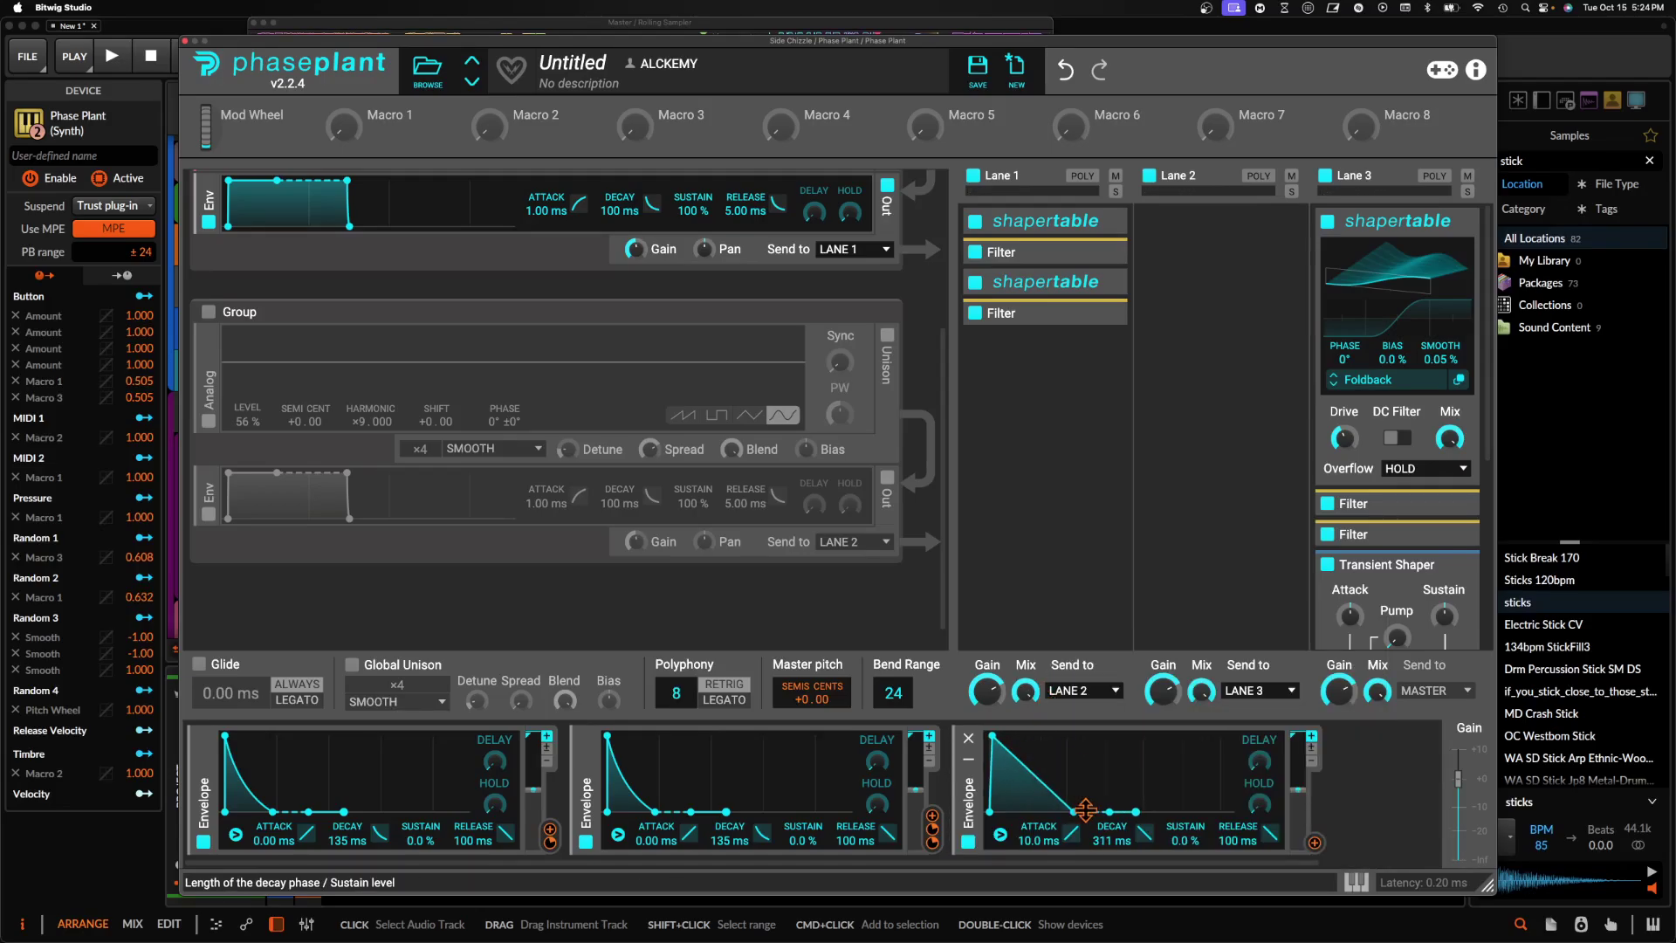
pyautogui.moveTo(1315, 843); pyautogui.dragTo(1008, 782)
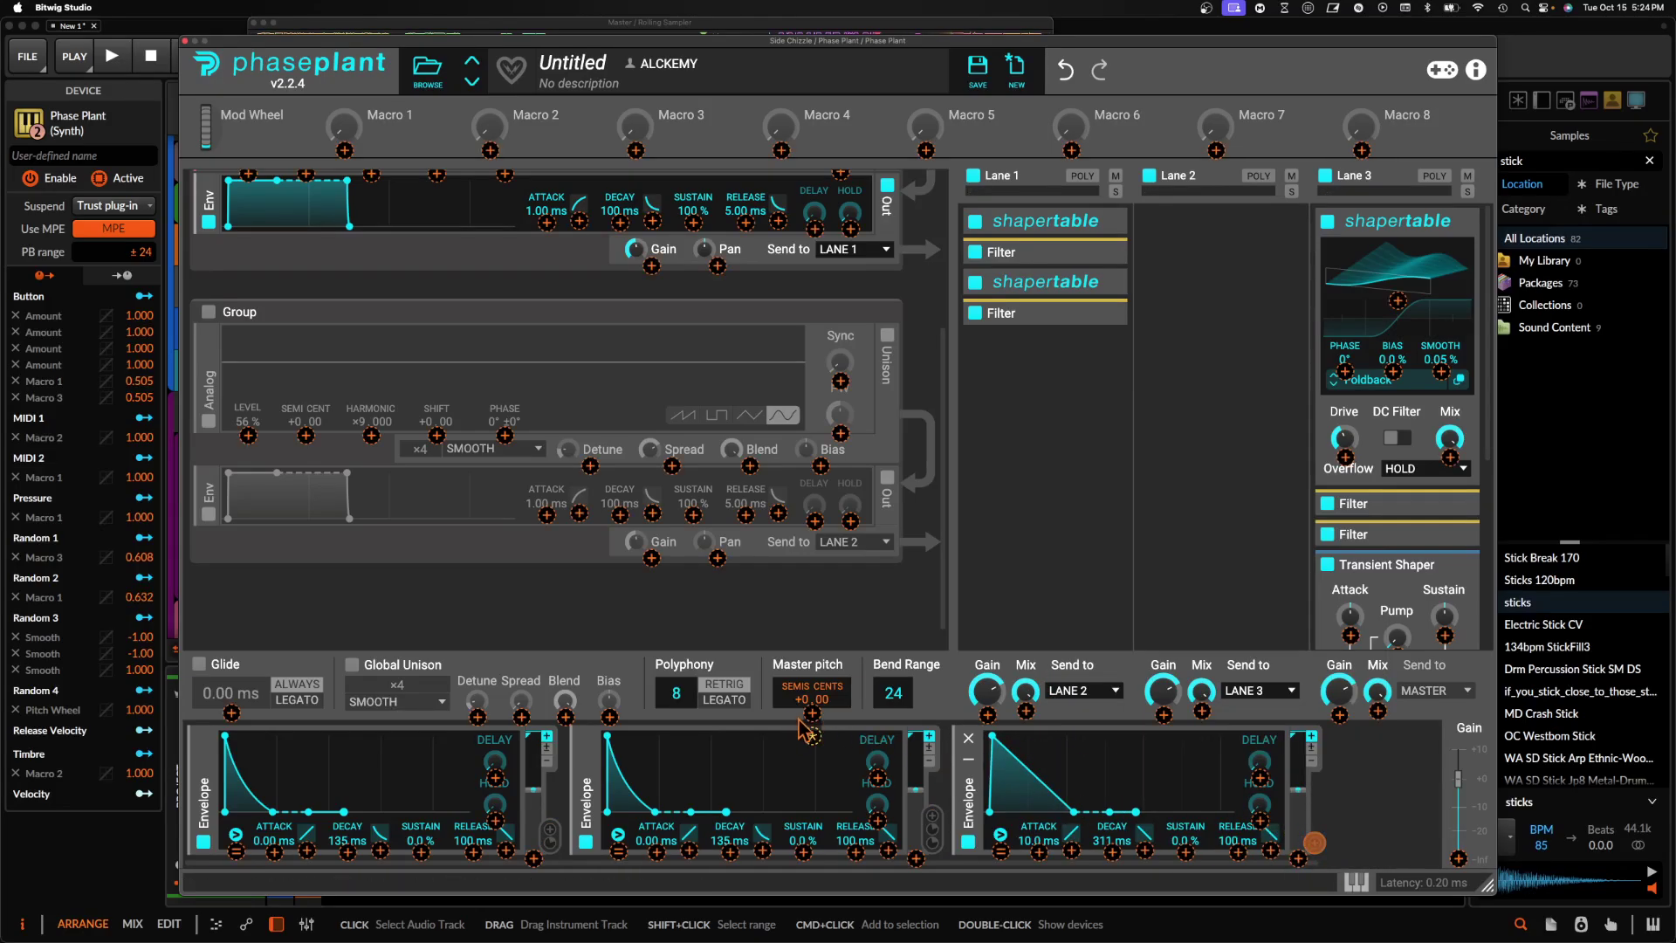
pyautogui.moveTo(802, 729); pyautogui.dragTo(812, 714)
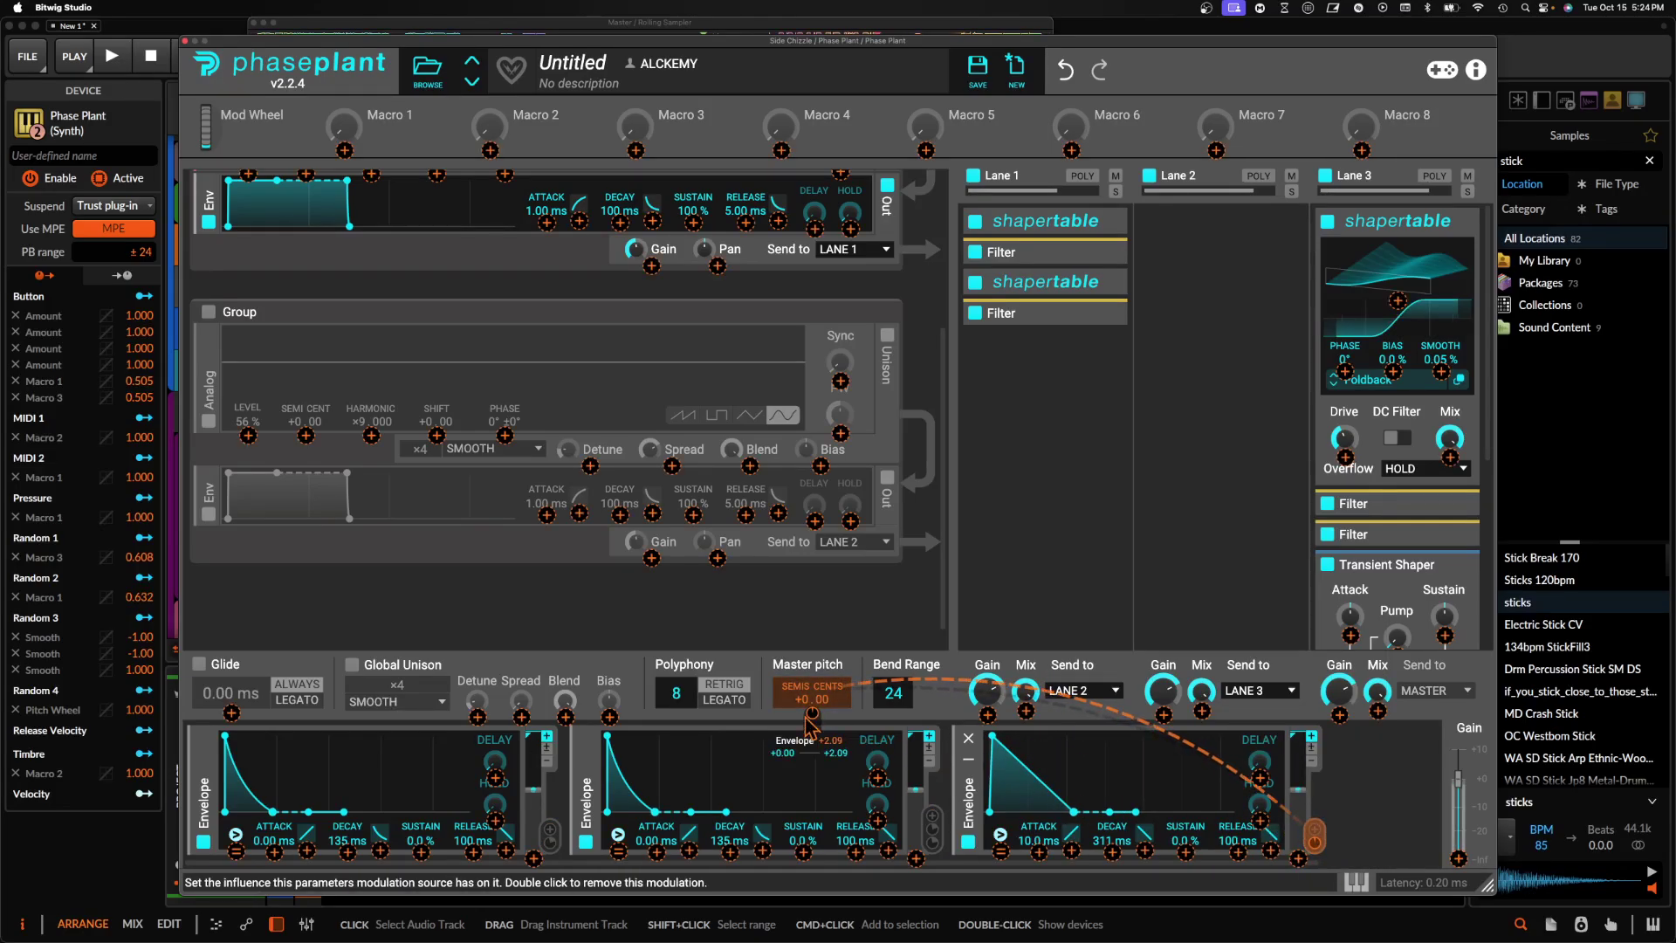
pyautogui.click(996, 738)
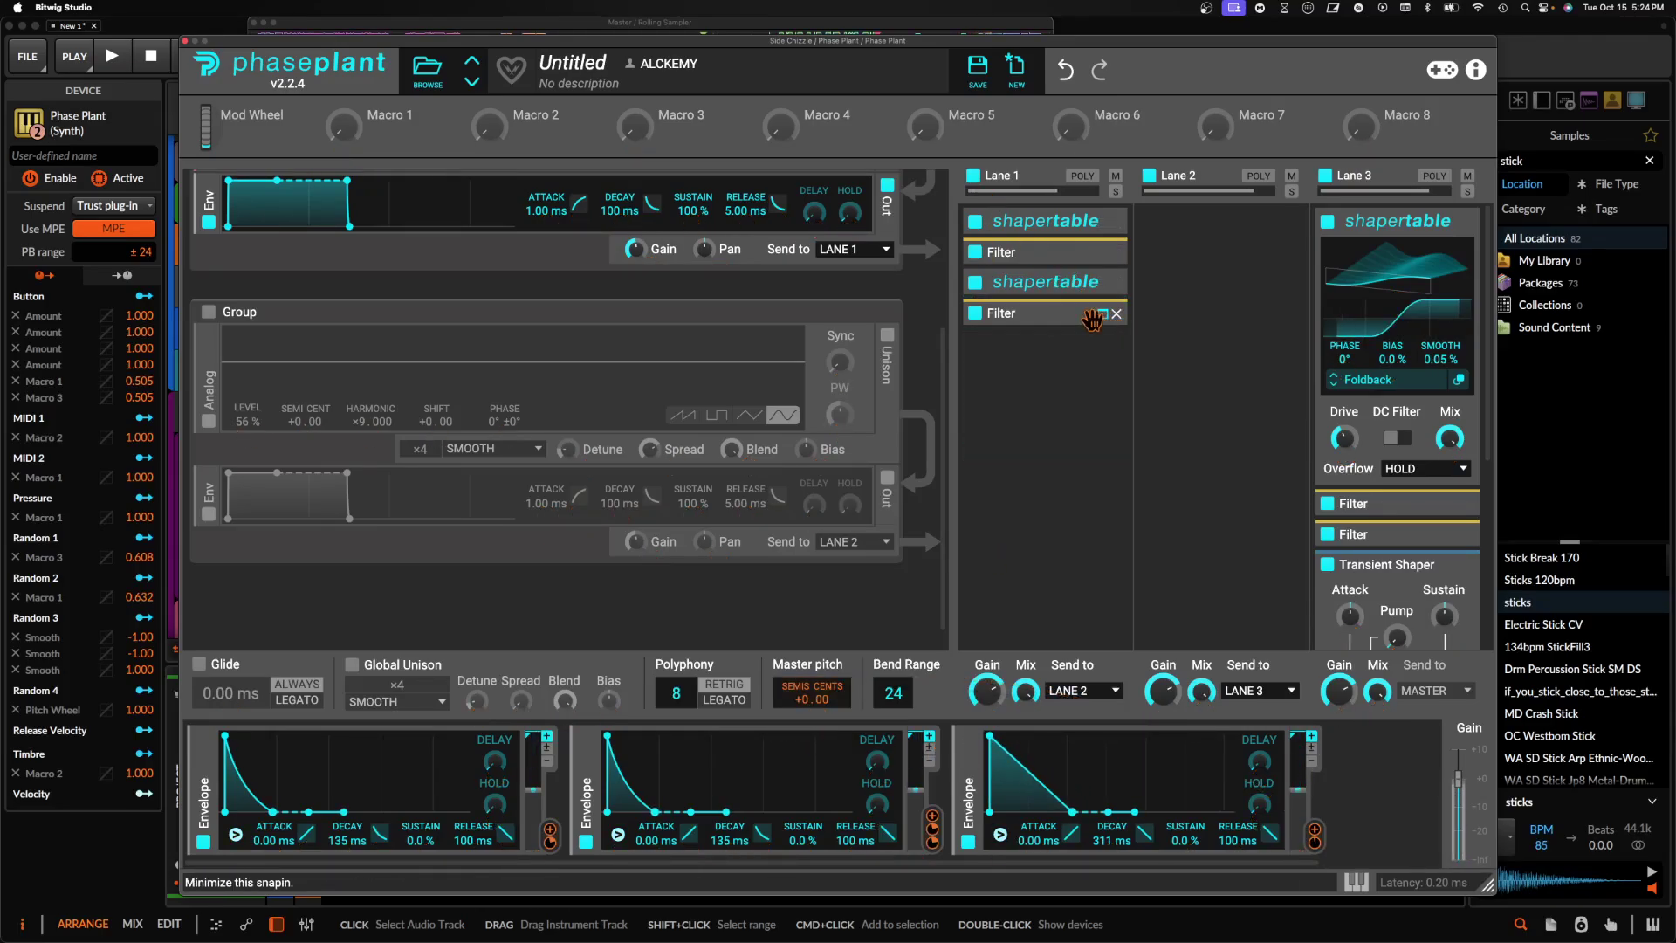
# - Add an Overdrive Distortion effect at the end of Lane 1 and disable both filters in Lane 3
pyautogui.click(1097, 354)
pyautogui.click(1030, 575)
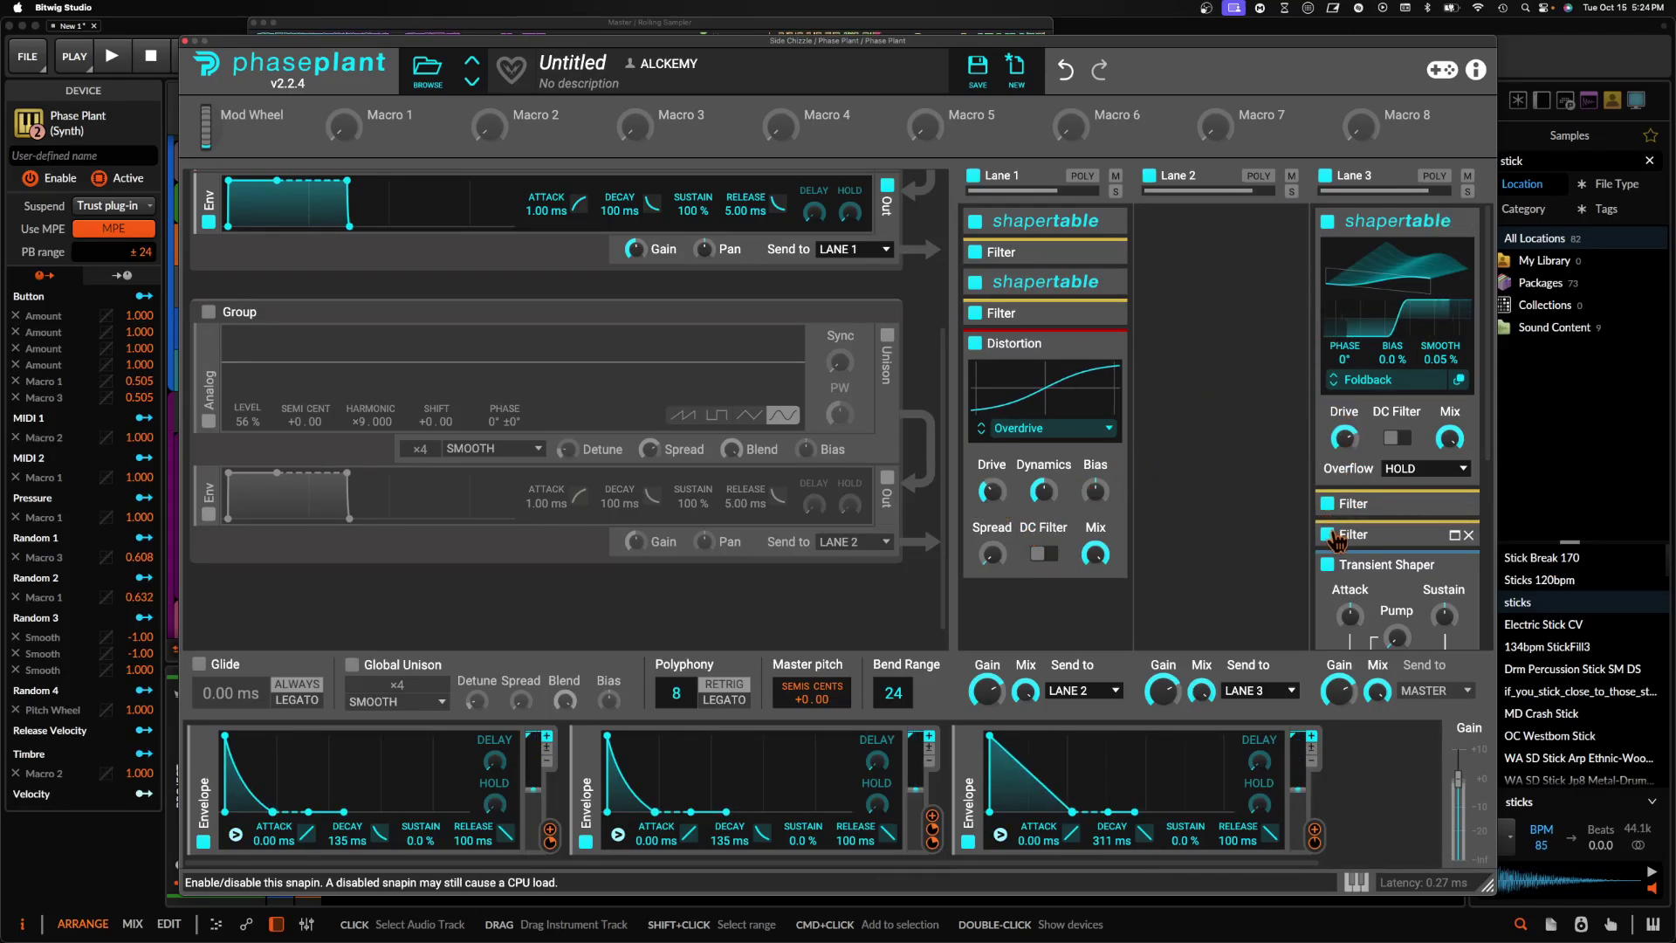
pyautogui.click(1328, 504)
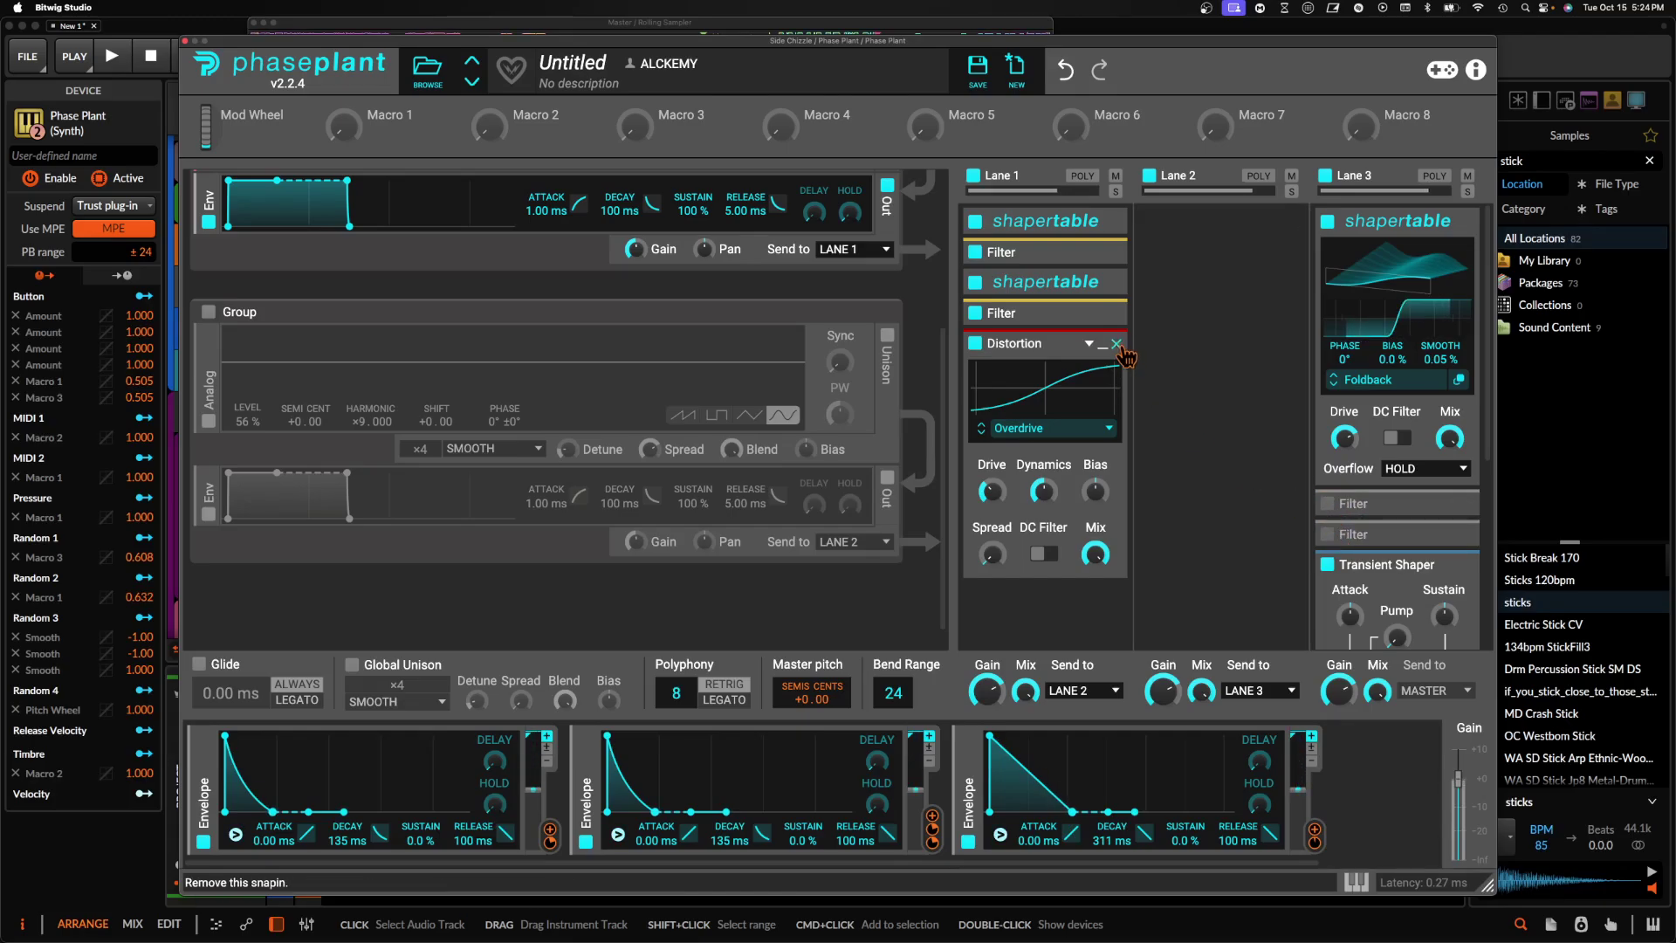
pyautogui.click(1105, 353)
# - Add a Slice EQ after the distortion in Lane 1 and pull a deep, narrow cut in the low range
pyautogui.click(1043, 410)
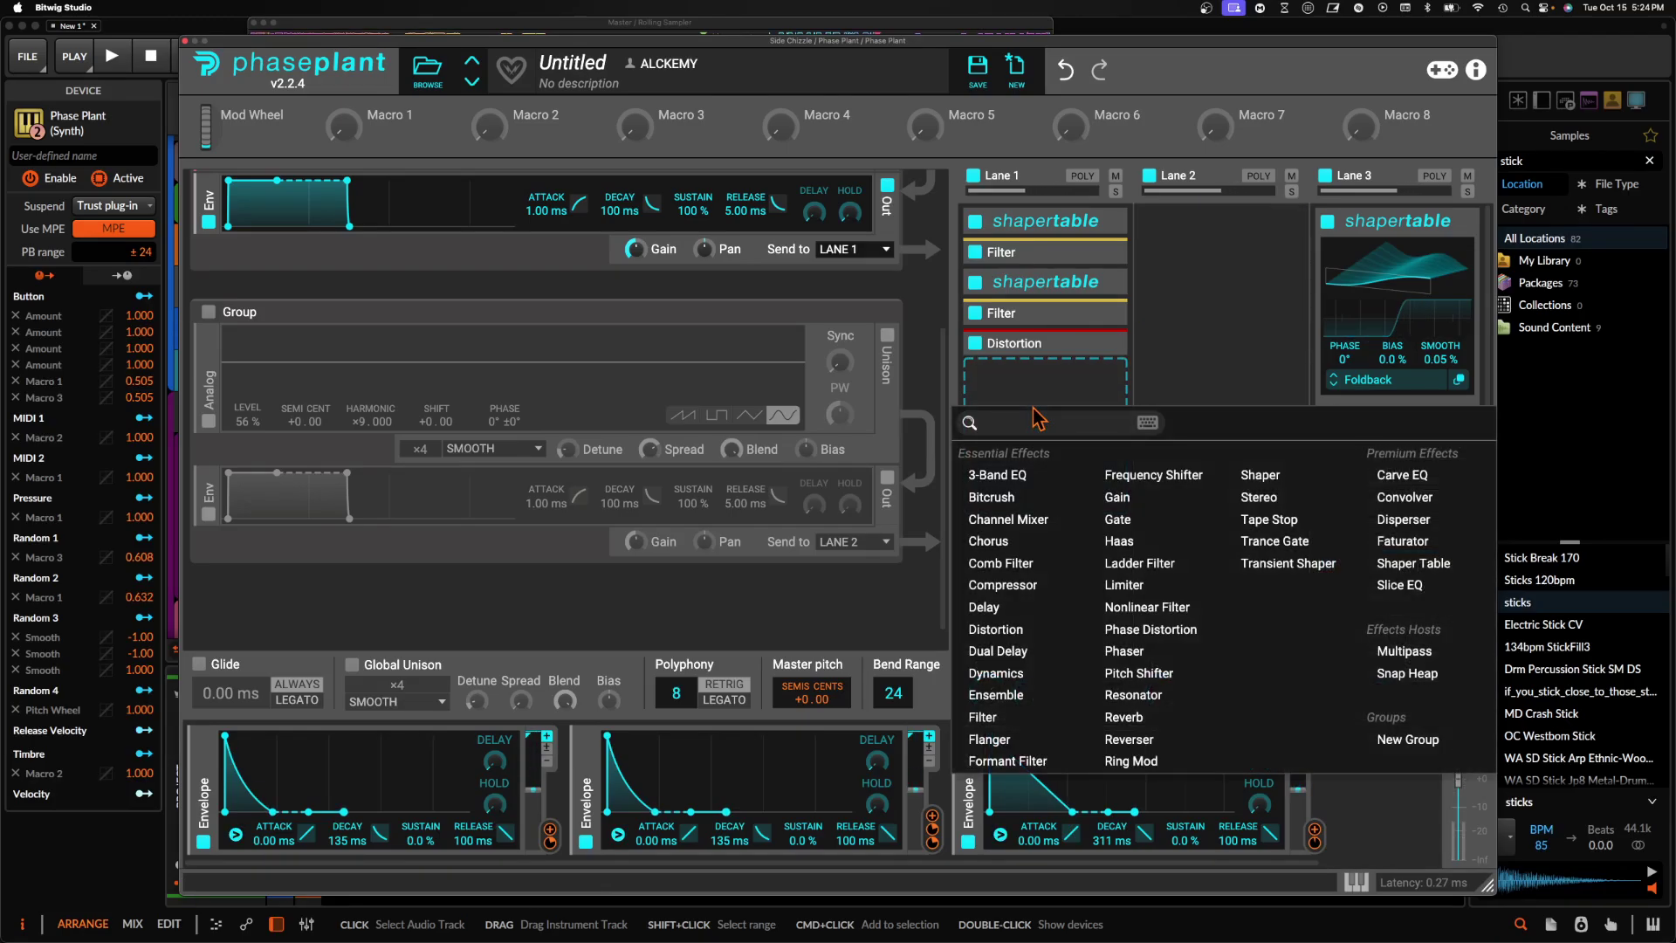
pyautogui.click(1405, 585)
pyautogui.click(1108, 407)
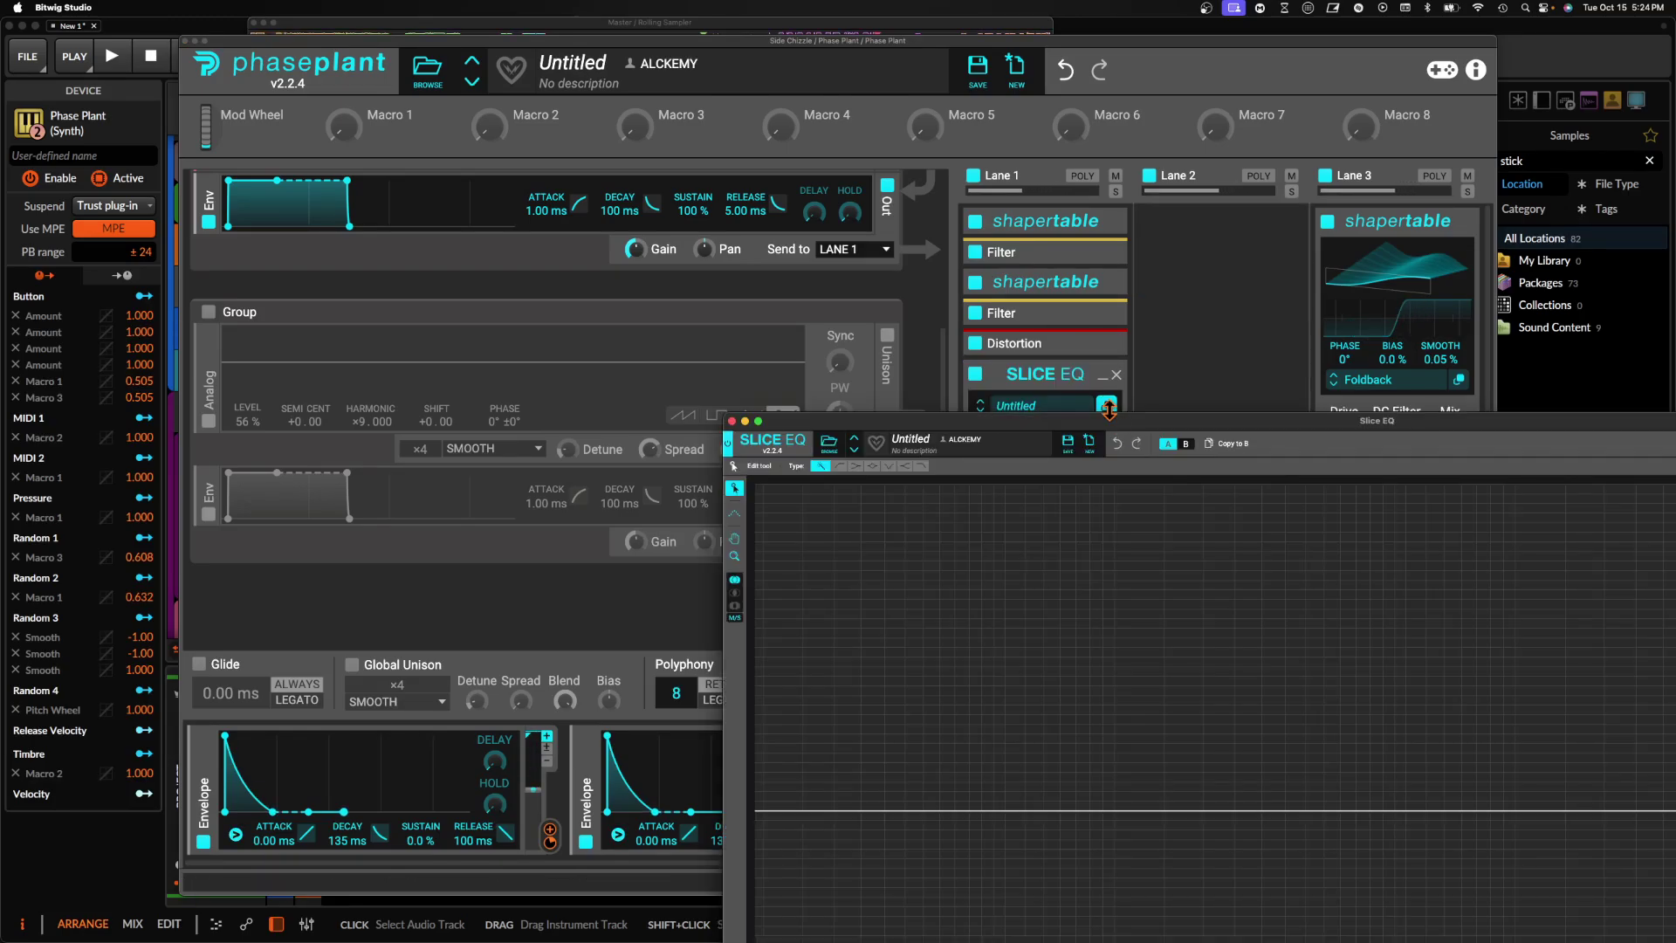
pyautogui.moveTo(857, 611); pyautogui.dragTo(769, 927)
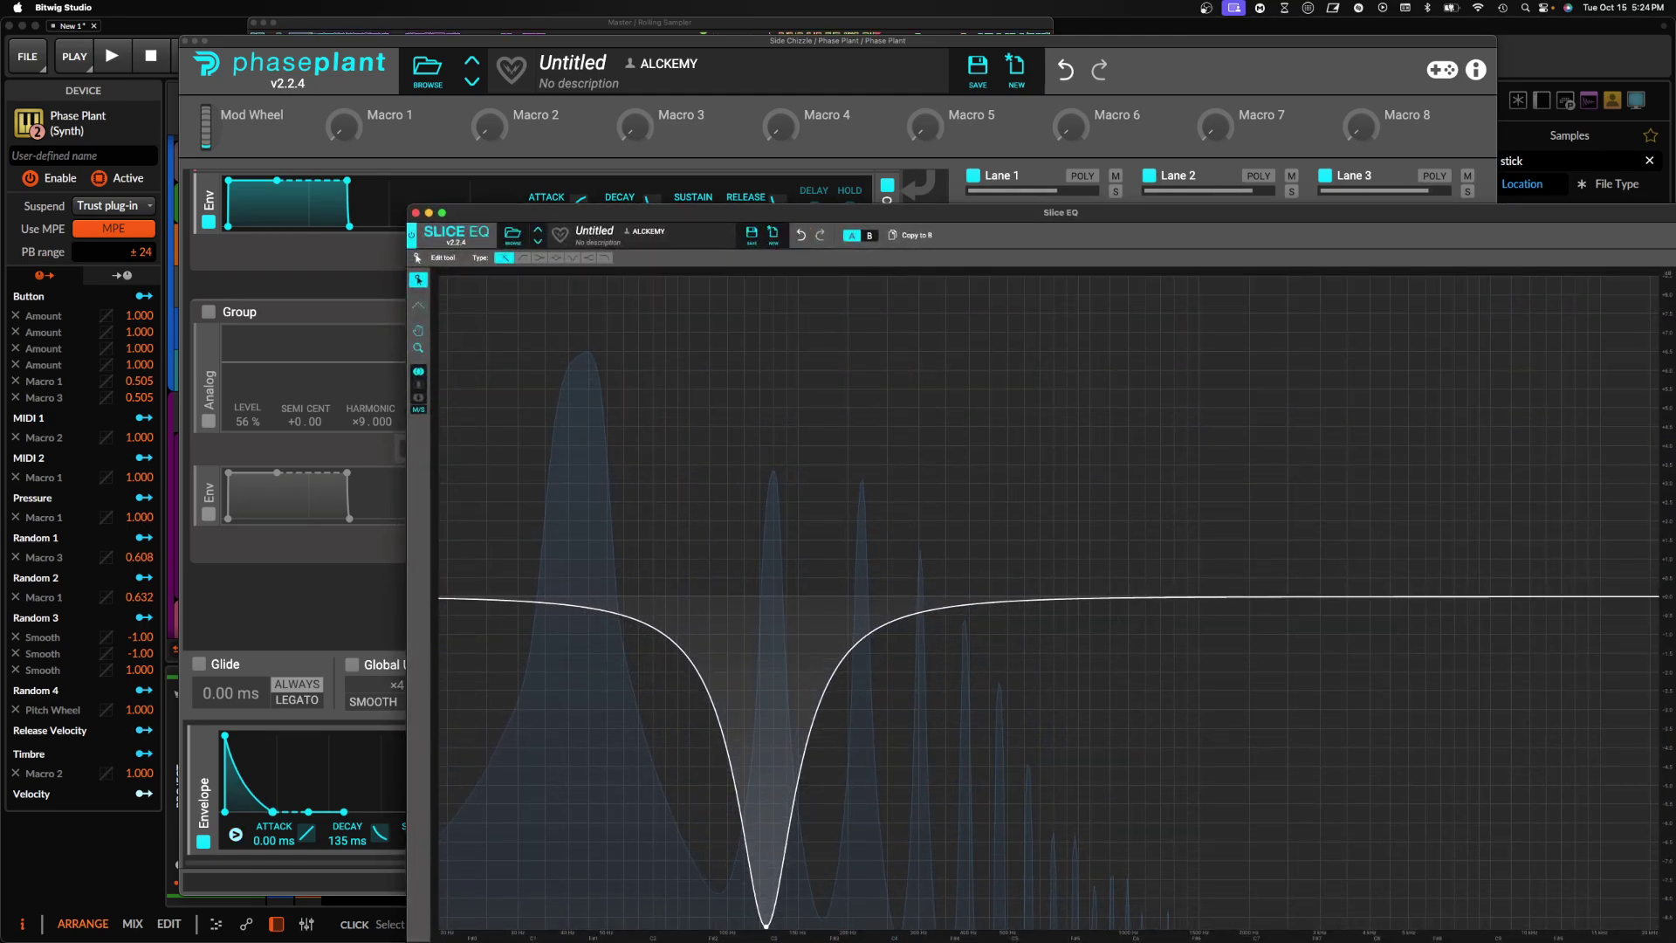
# - Add a shallower Slice EQ cut just above the deep cut and a nearly flat band below it, and close the EQ
pyautogui.moveTo(769, 213); pyautogui.dragTo(697, 25)
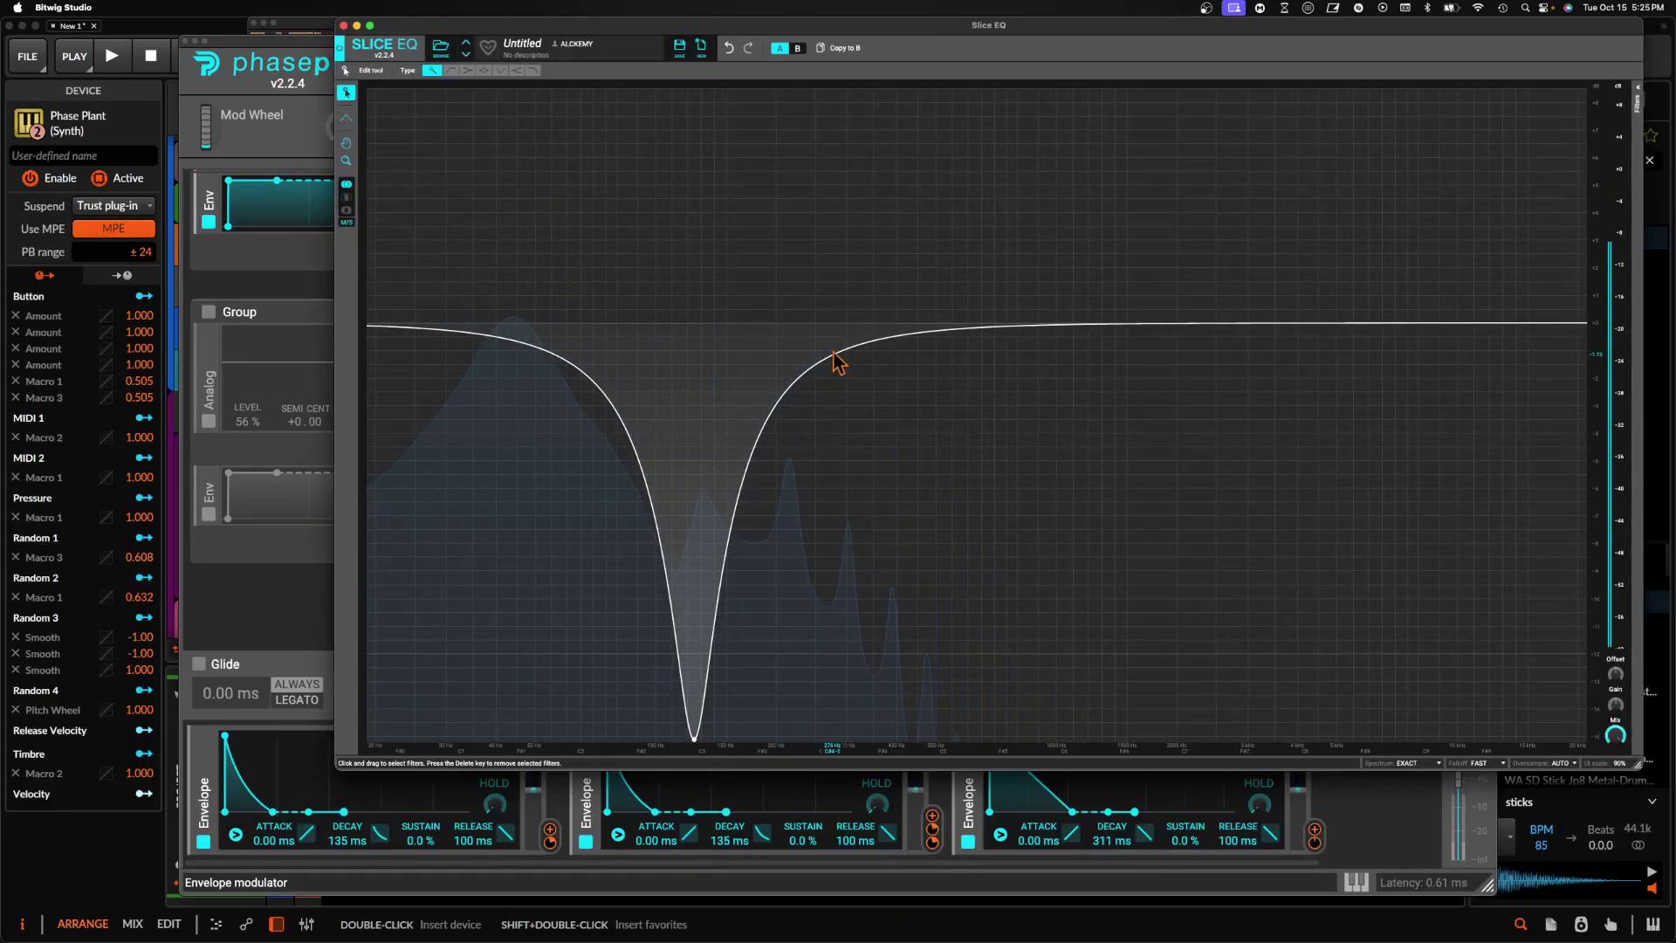
pyautogui.moveTo(996, 327); pyautogui.dragTo(797, 438)
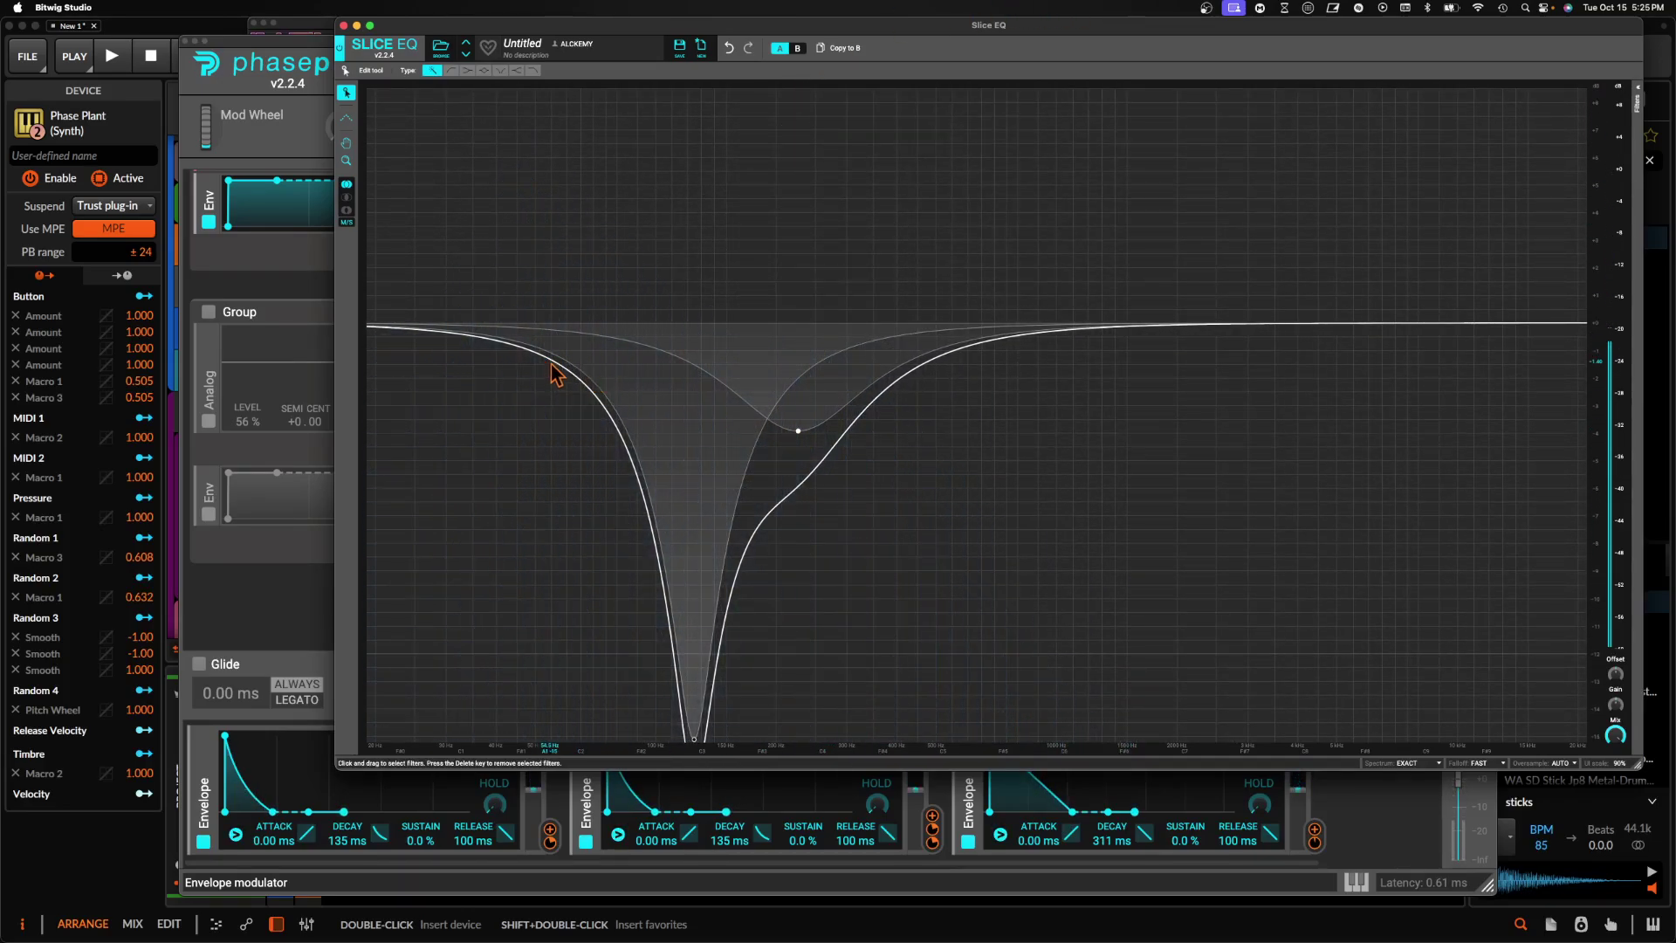
pyautogui.moveTo(614, 334); pyautogui.dragTo(516, 328)
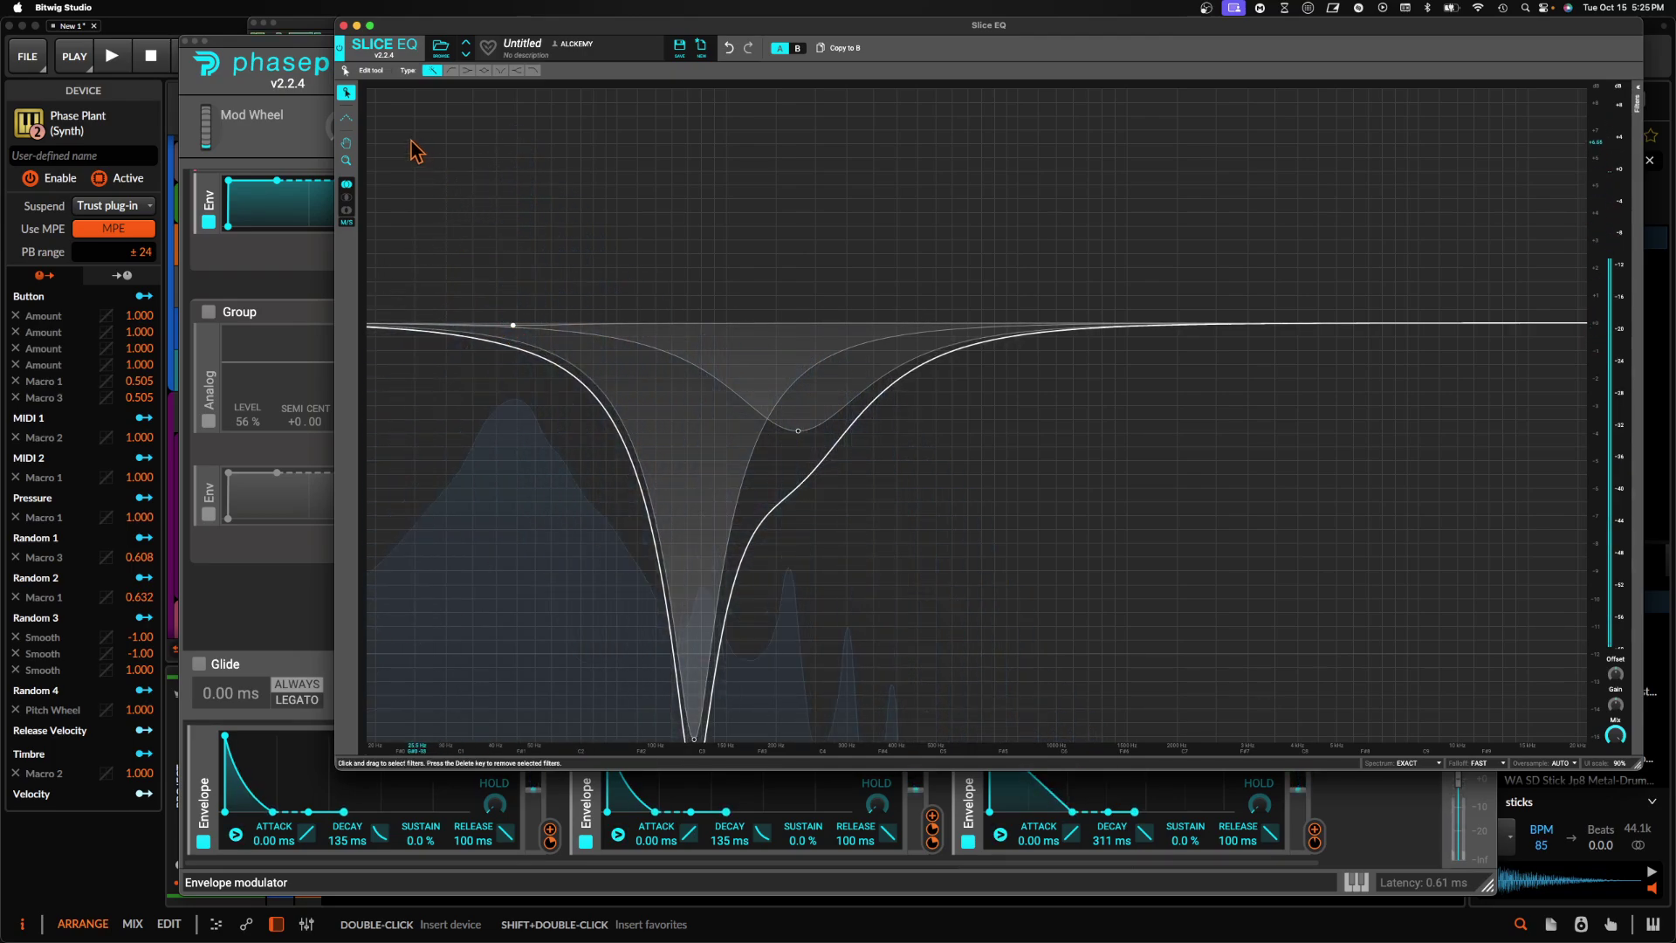
pyautogui.click(344, 26)
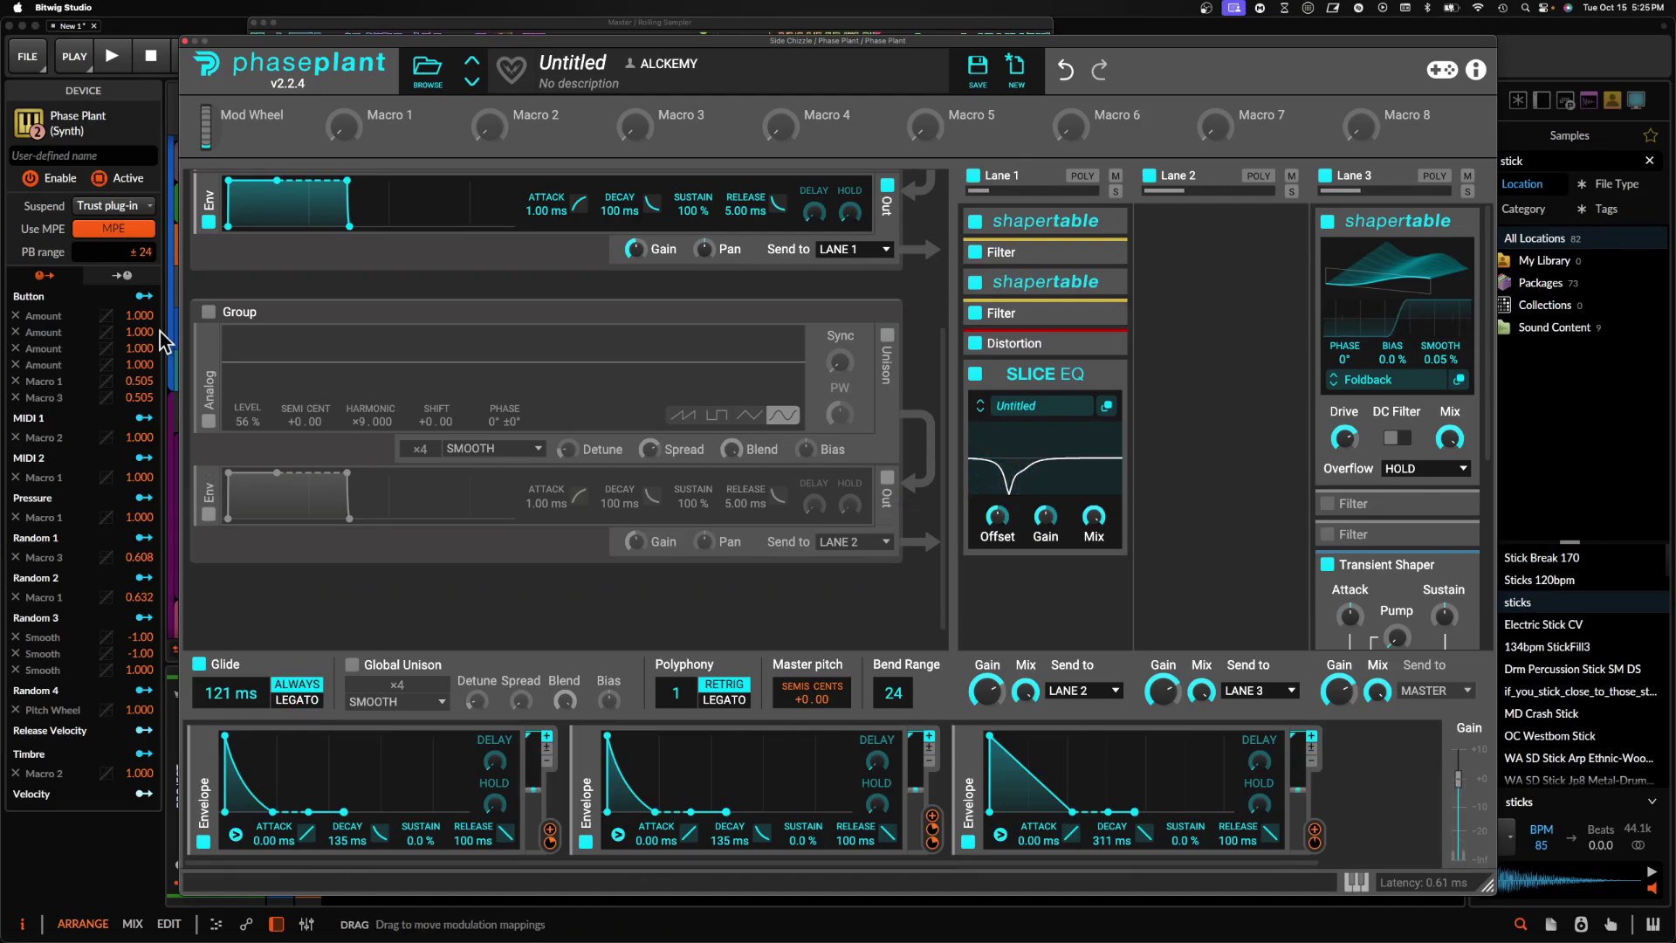
# - Reshape the first oscillator group's envelope to about 387 ms decay and 7.6% sustain, and close the synth window
pyautogui.scroll(5, 254, 378)
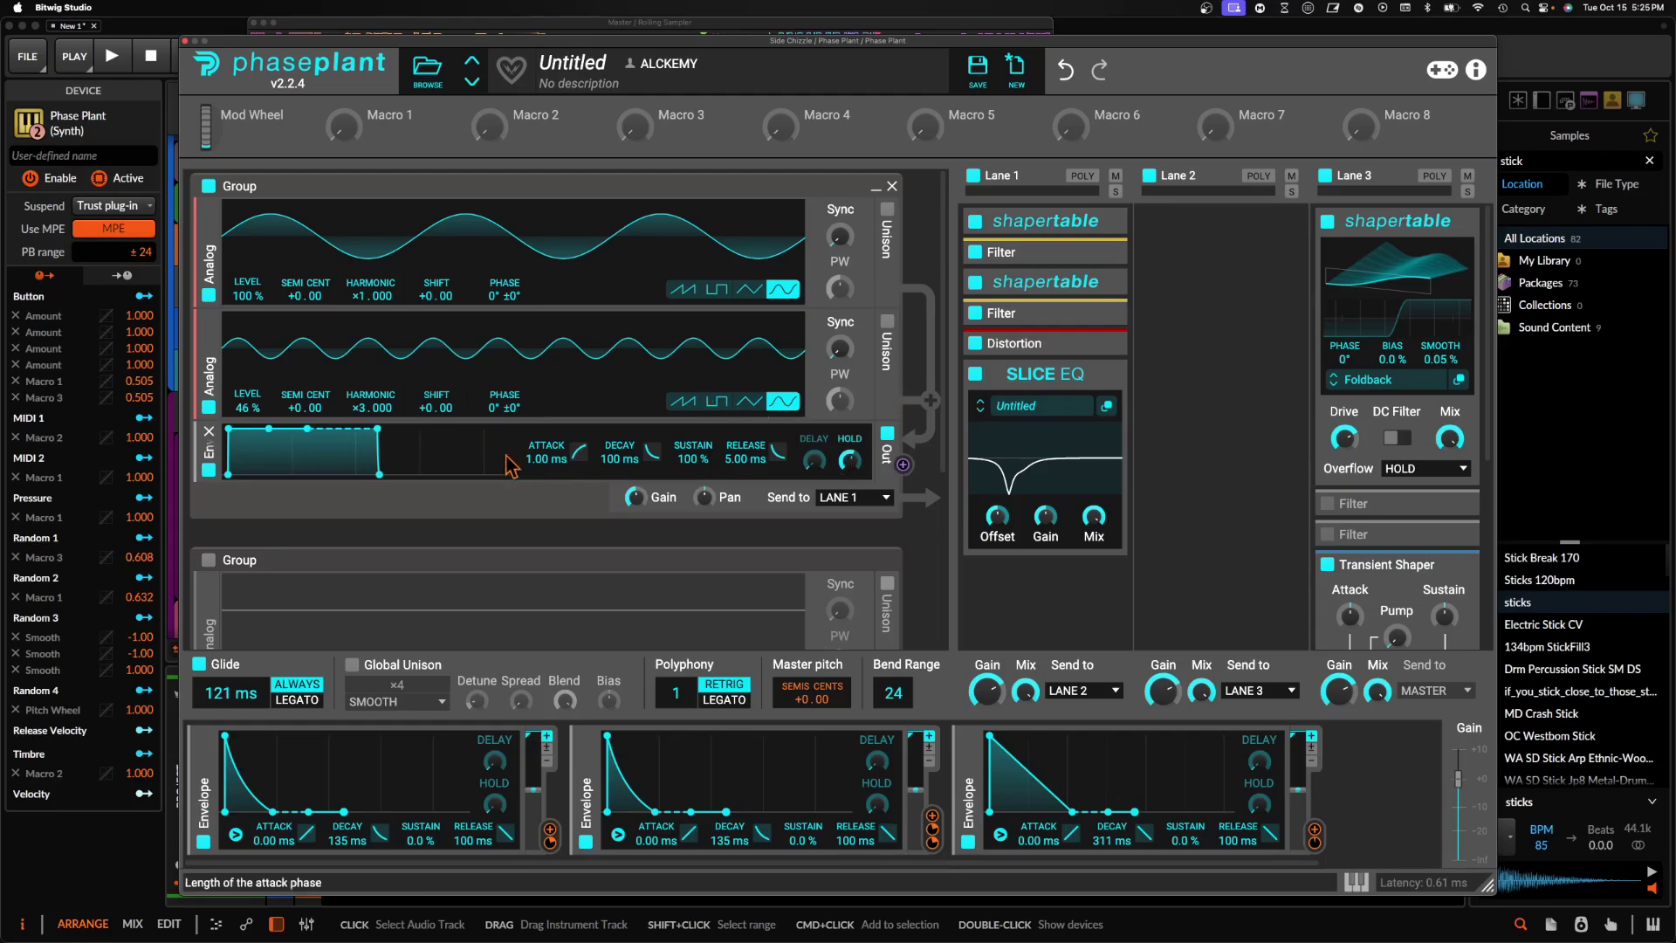
pyautogui.moveTo(345, 469); pyautogui.dragTo(349, 471)
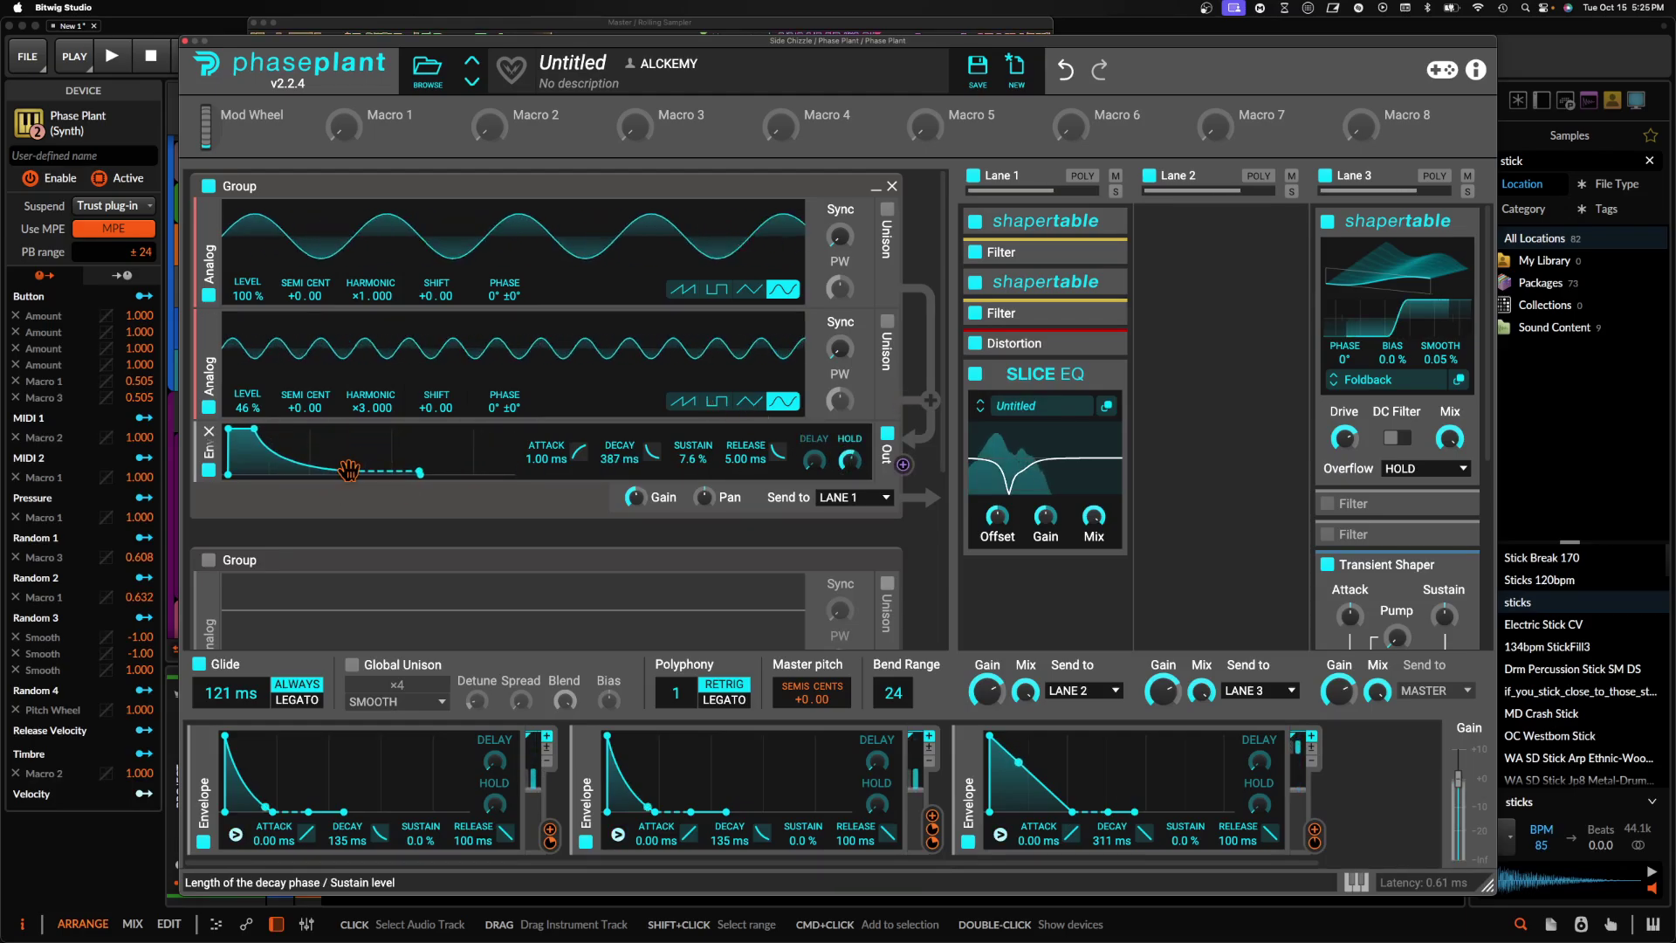
pyautogui.click(185, 41)
# - Insert a note clip on the Phase Plant track at bar 153 and shorten it to one beat
pyautogui.scroll(-1, 885, 306)
pyautogui.hscroll(-3, 884, 305)
pyautogui.scroll(-2, 885, 305)
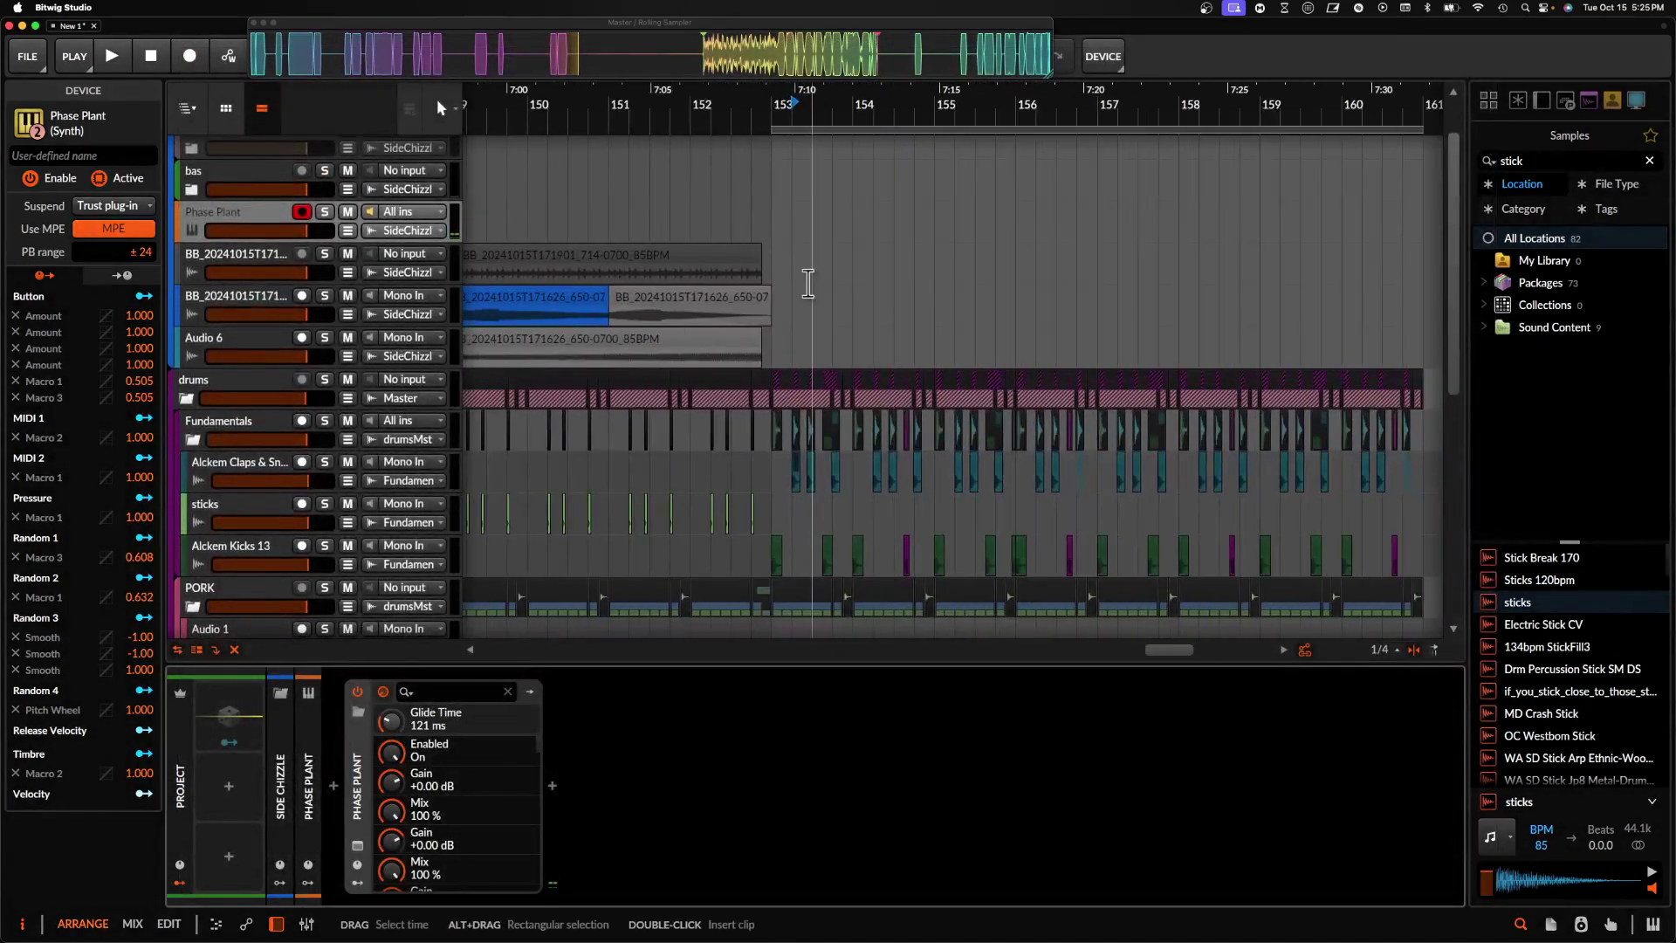
pyautogui.scroll(2, 809, 284)
pyautogui.click(764, 287)
pyautogui.doubleClick(765, 288)
pyautogui.scroll(3, 764, 288)
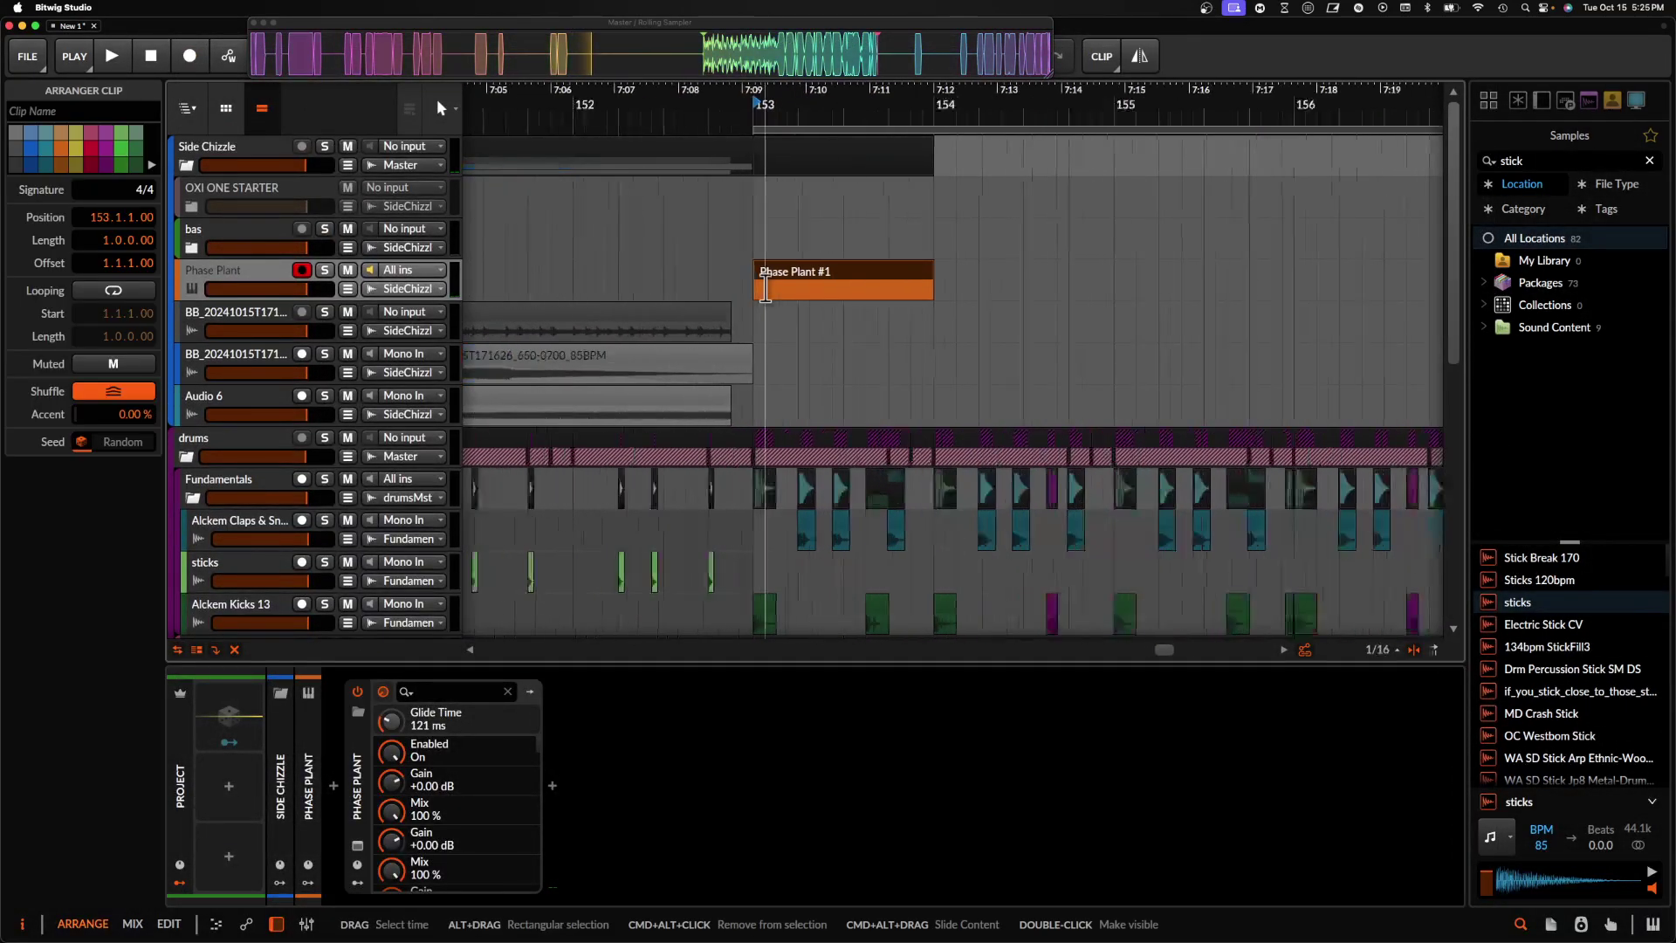
pyautogui.scroll(-2, 835, 447)
pyautogui.hscroll(-1, 834, 447)
pyautogui.moveTo(1023, 210); pyautogui.dragTo(848, 210)
# - Open the new Phase Plant clip for editing and draw an F0 note filling the whole beat
pyautogui.doubleClick(821, 209)
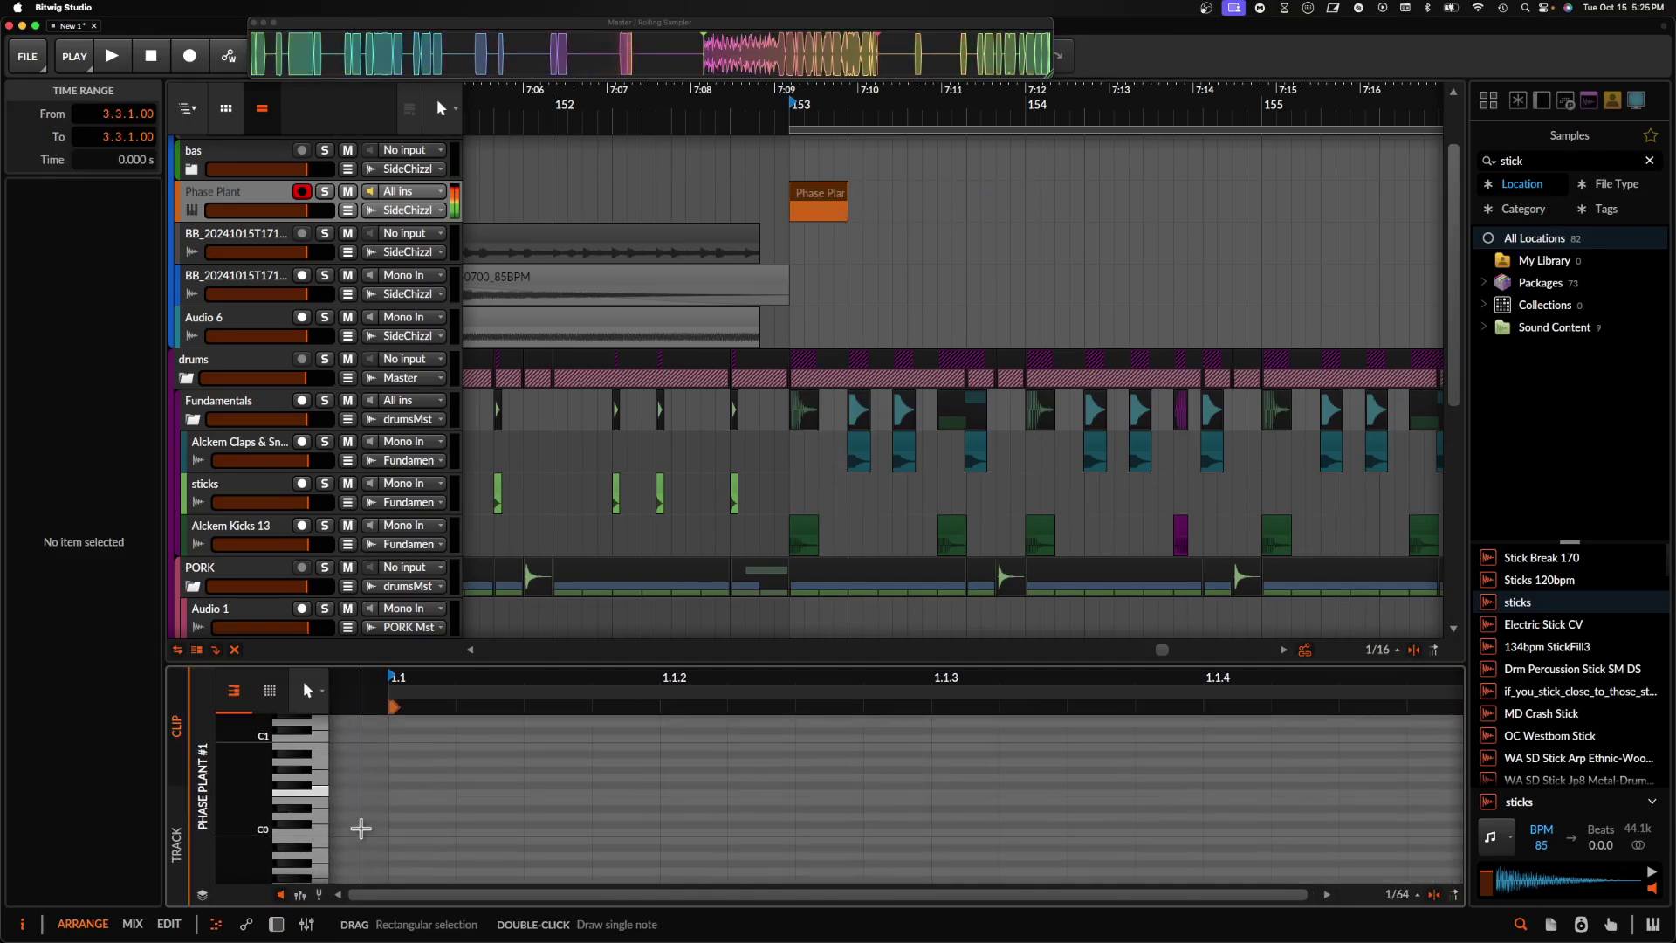
pyautogui.doubleClick(404, 799)
pyautogui.moveTo(426, 800); pyautogui.dragTo(926, 798)
# - Copy the one-beat clip to position 153.3.3 and shorten the copy to 0.0.2.00
pyautogui.scroll(3, 832, 299)
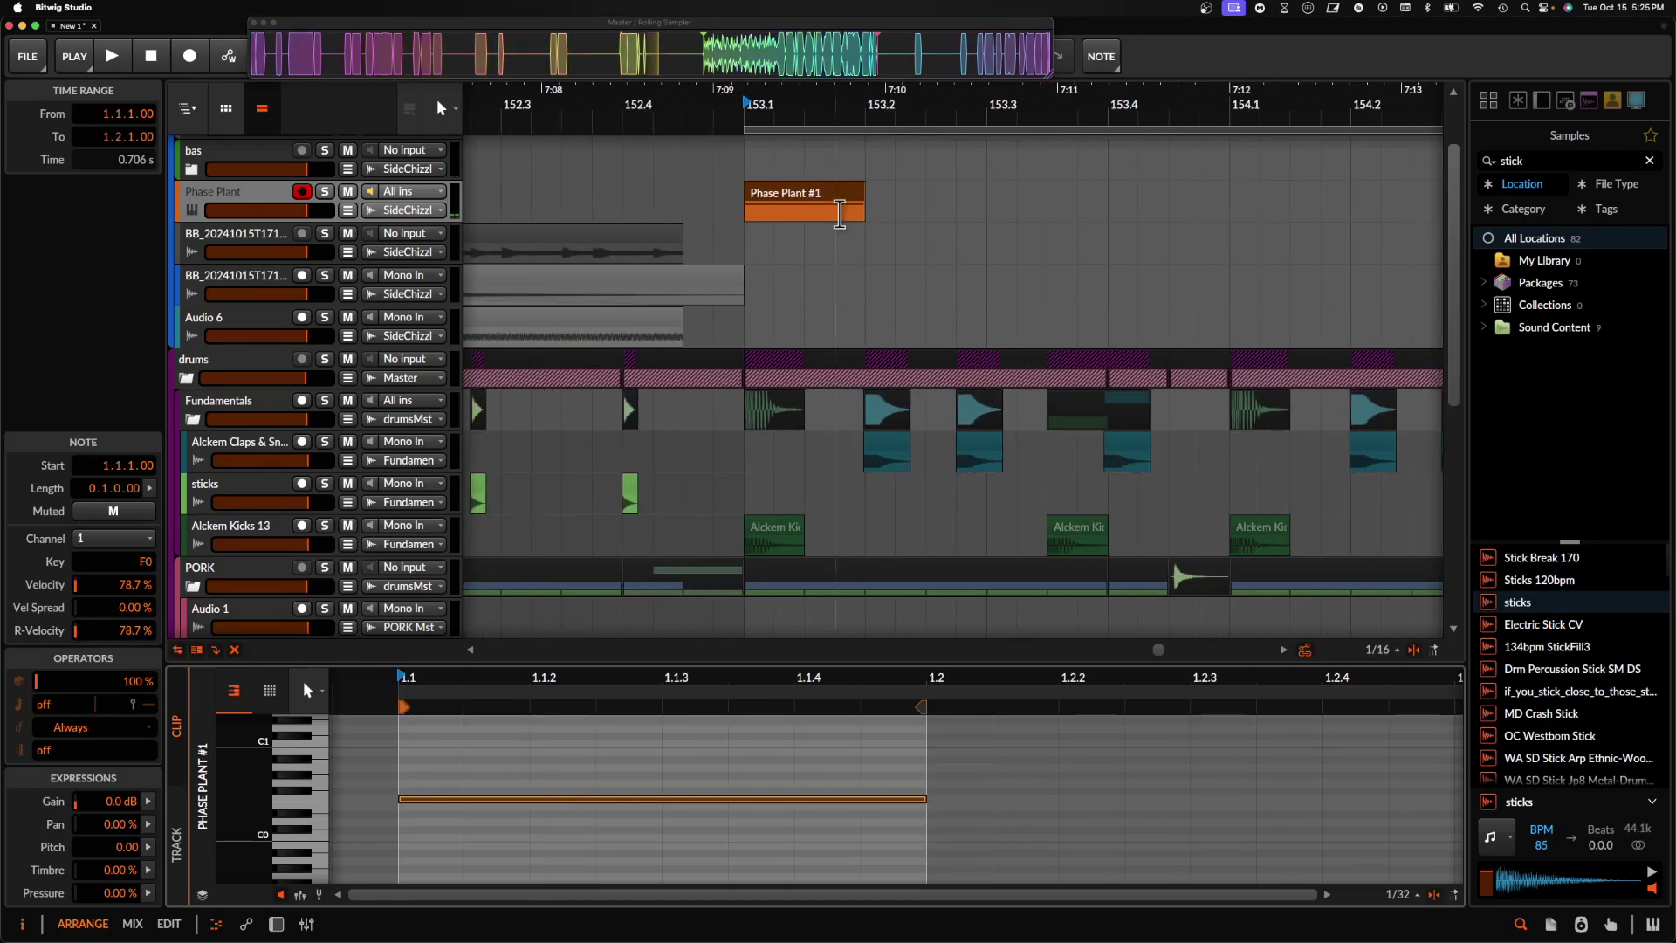
pyautogui.moveTo(823, 201); pyautogui.dragTo(1111, 194)
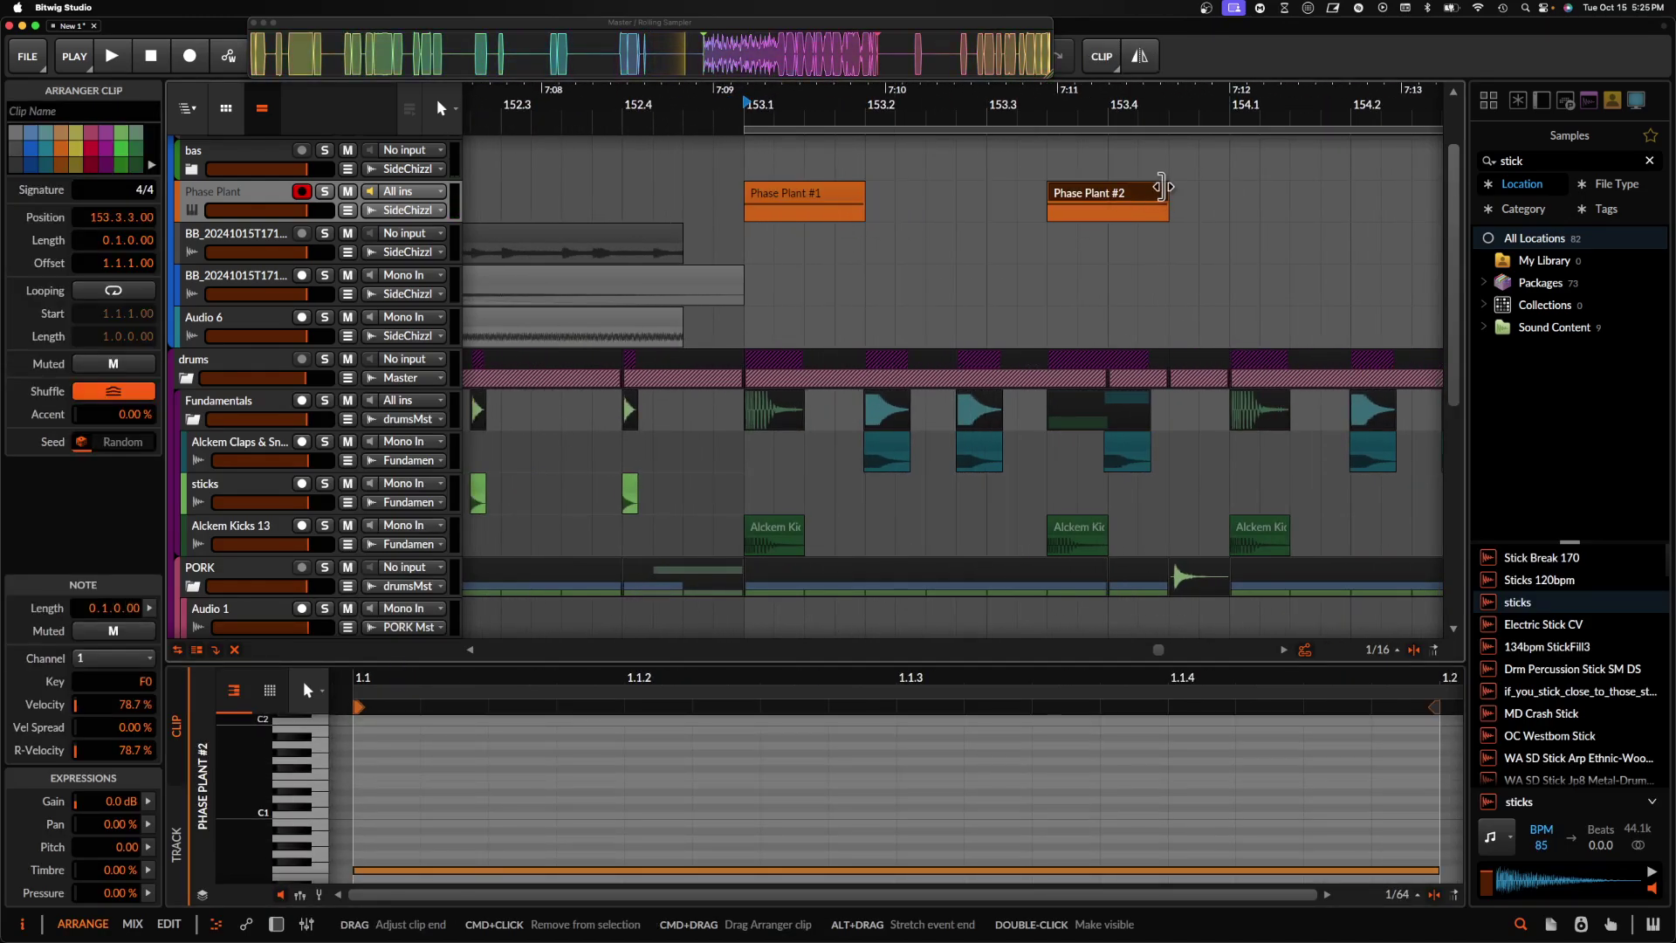
pyautogui.moveTo(1164, 197); pyautogui.dragTo(1107, 197)
# - Duplicate bar 153 of the Phase Plant track seven times so the pattern fills up to bar 161
pyautogui.scroll(-2, 1072, 199)
pyautogui.hscroll(4, 1071, 200)
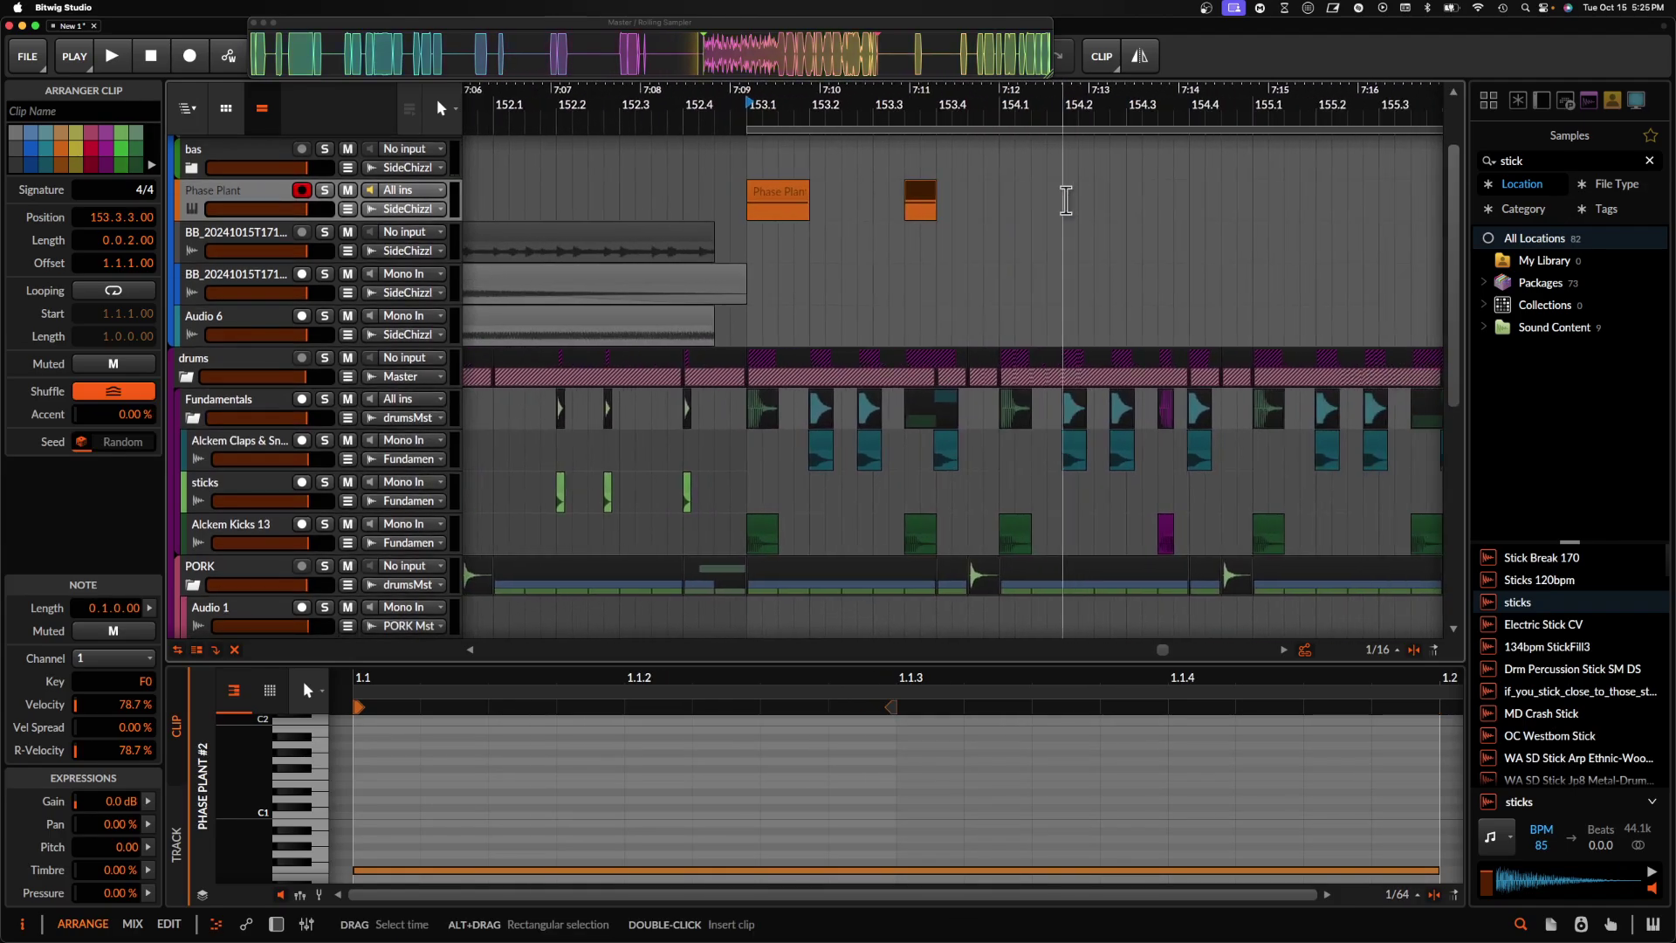
pyautogui.moveTo(750, 210); pyautogui.dragTo(996, 215)
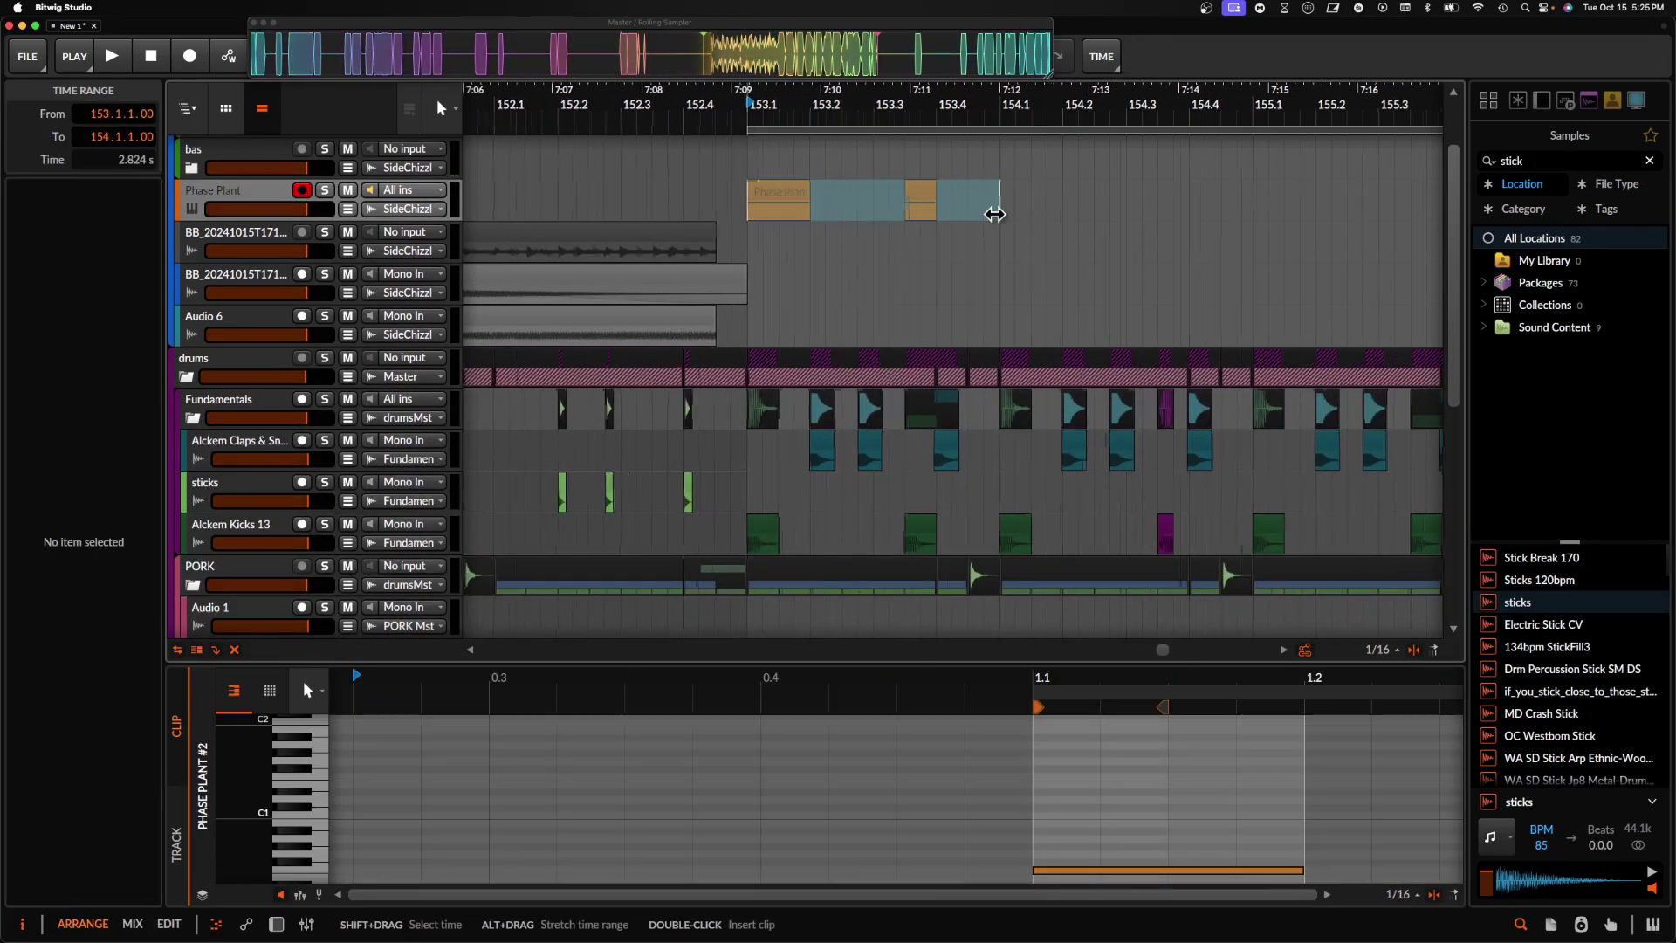
pyautogui.scroll(-3, 997, 221)
pyautogui.press('super+d')
pyautogui.press('super+d')
pyautogui.press('super+d')
pyautogui.press('super+d')
pyautogui.press('super+d')
pyautogui.hscroll(5, 995, 224)
pyautogui.hscroll(4, 993, 215)
pyautogui.press('super+d')
pyautogui.press('super+d')
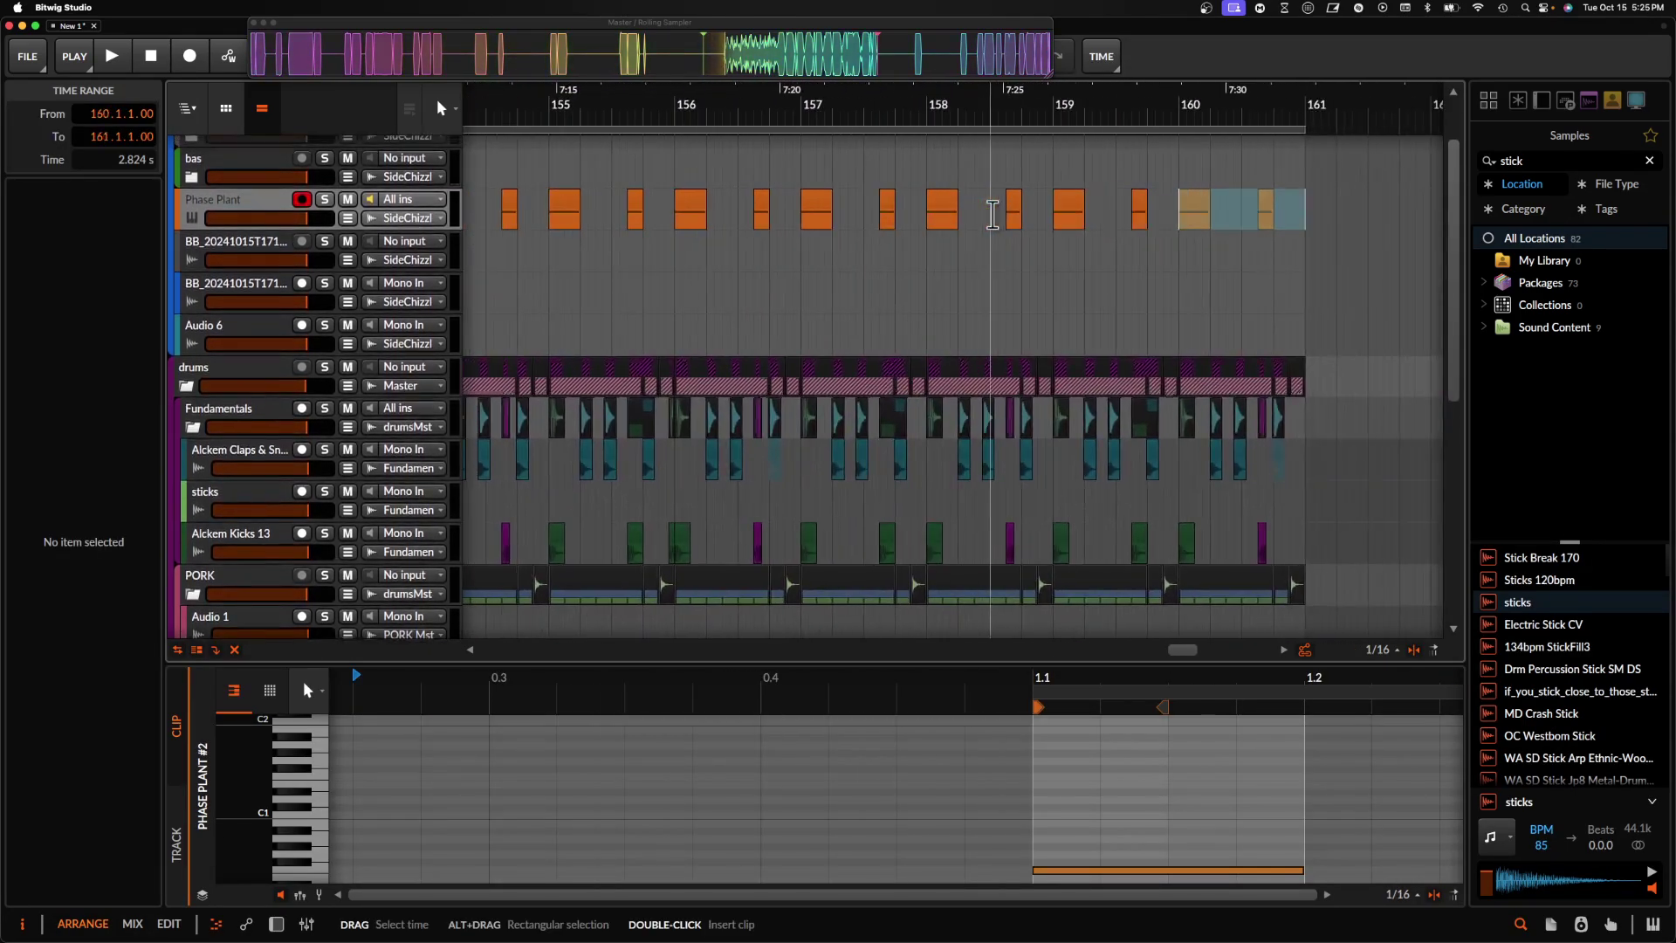
# - Play the arrangement from 152.2 to hear the Phase Plant bass pattern with the drums, and stop playback
pyautogui.hscroll(-10, 992, 213)
pyautogui.scroll(-2, 992, 213)
pyautogui.click(723, 210)
pyautogui.press('space')
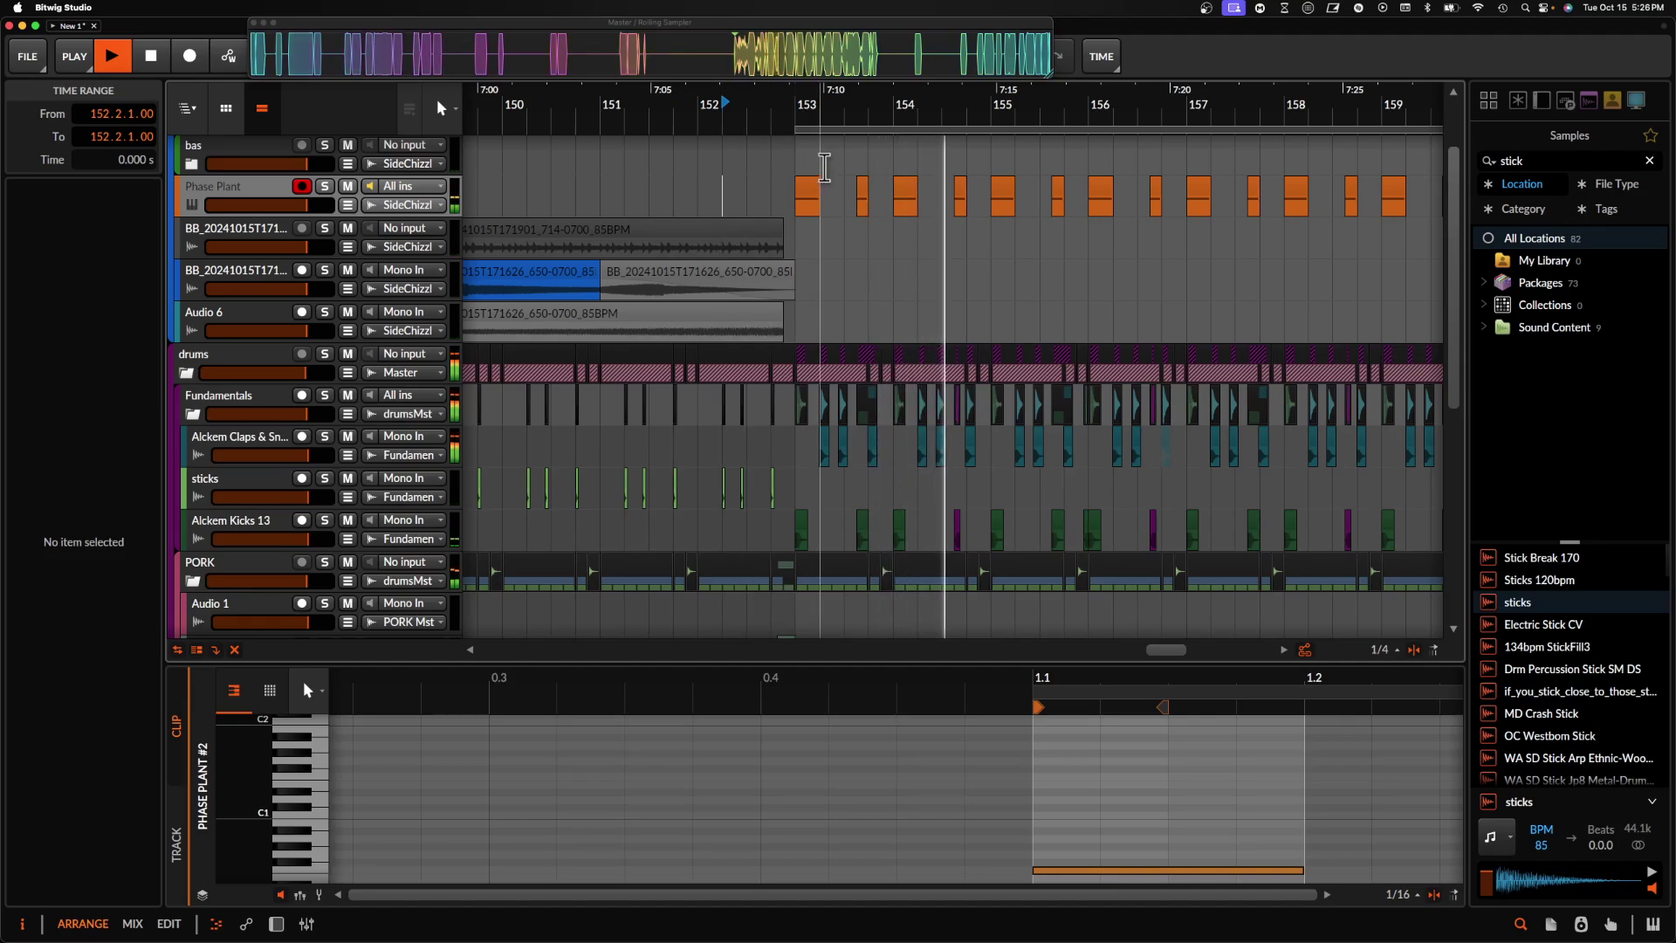
pyautogui.press('space')
# - Copy the short Phase Plant clip at 154.3.3 to 154.4.3 and transpose the copy's note up an octave to F1
pyautogui.scroll(3, 971, 207)
pyautogui.click(971, 207)
pyautogui.scroll(2, 971, 210)
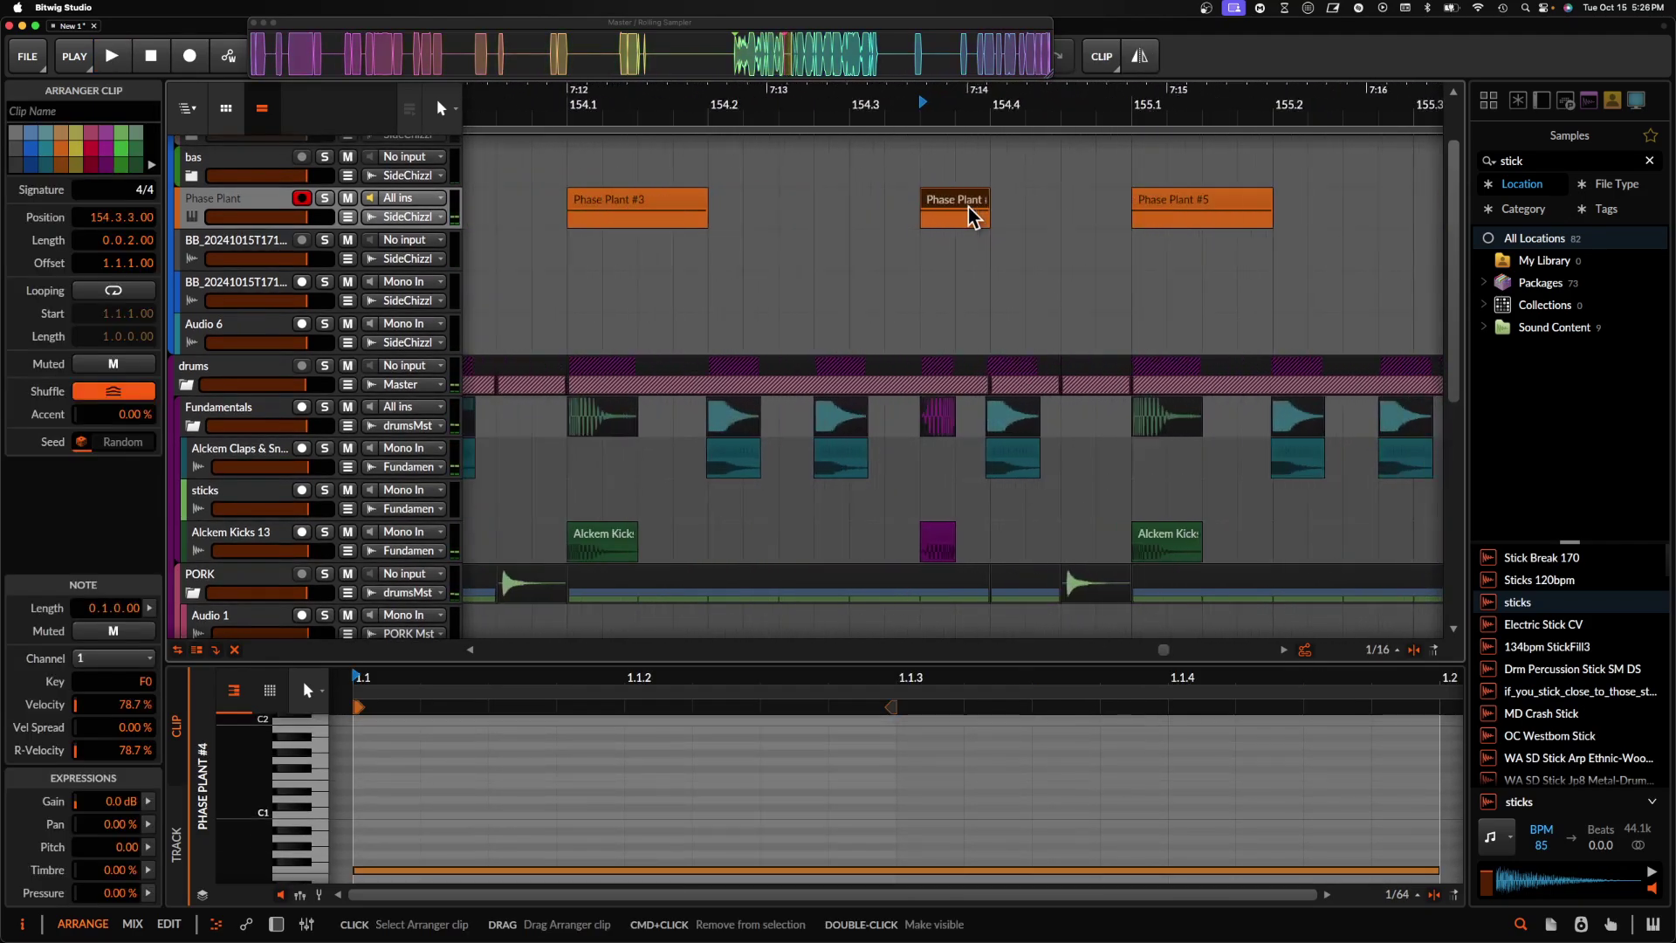
pyautogui.moveTo(971, 209); pyautogui.dragTo(1111, 212)
pyautogui.click(734, 871)
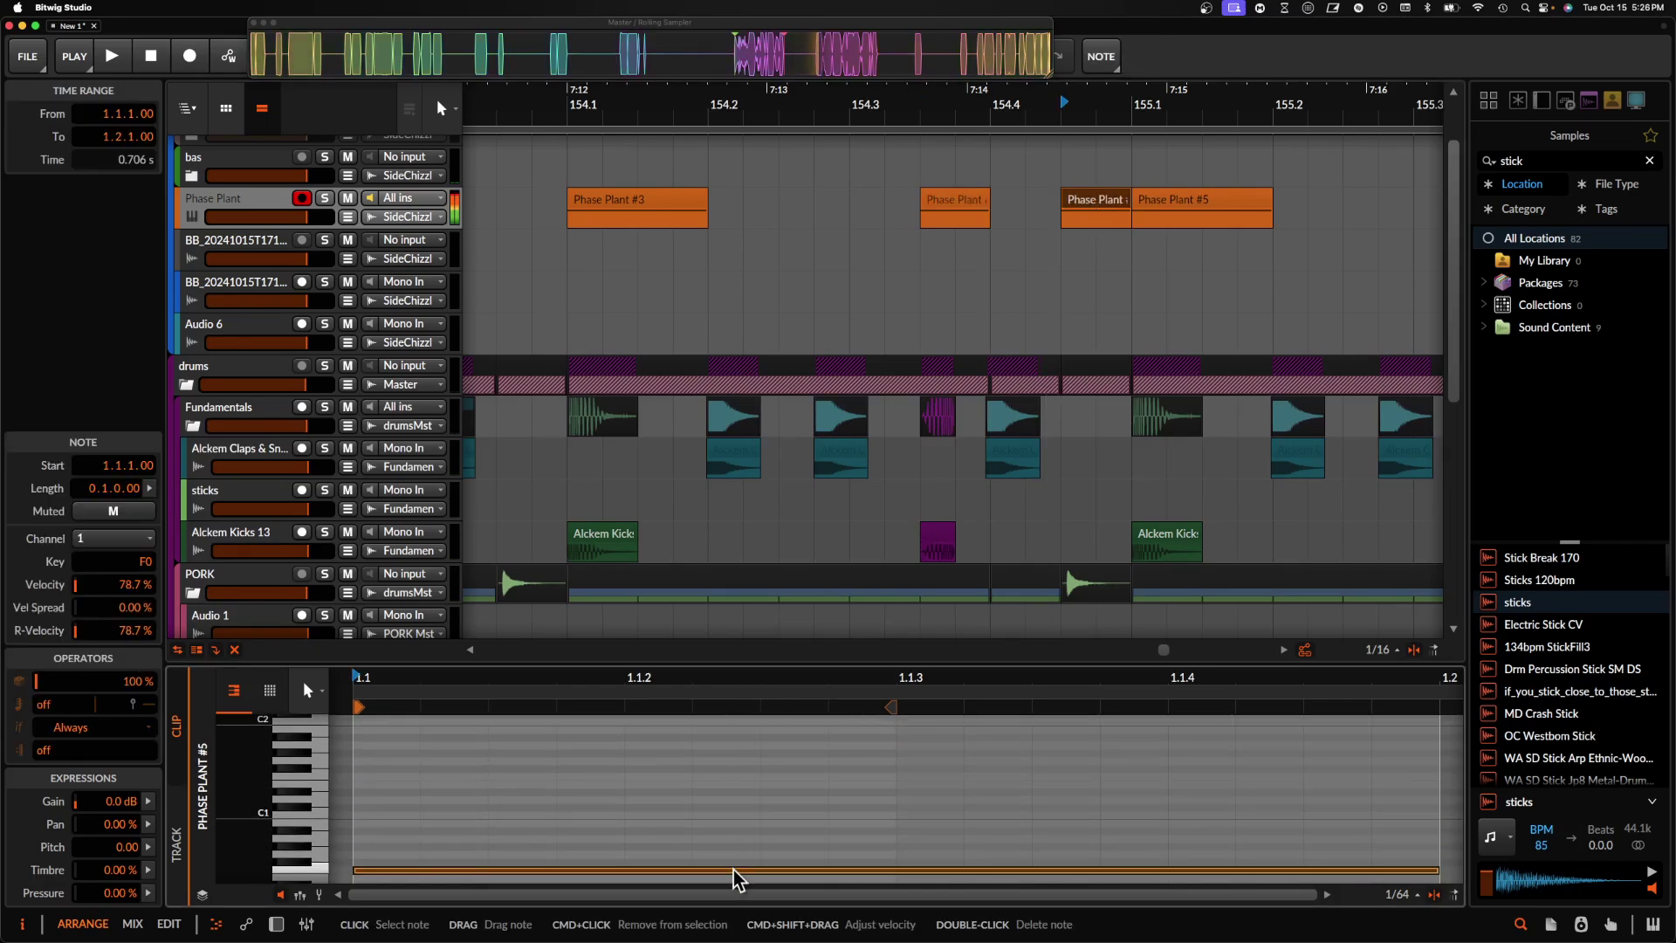
pyautogui.hotkey('shift', 'Up')
# - Duplicate the two-bar Phase Plant pattern from 153 to 155 three times so it fills up to bar 161
pyautogui.scroll(-5, 606, 180)
pyautogui.hscroll(-3, 603, 180)
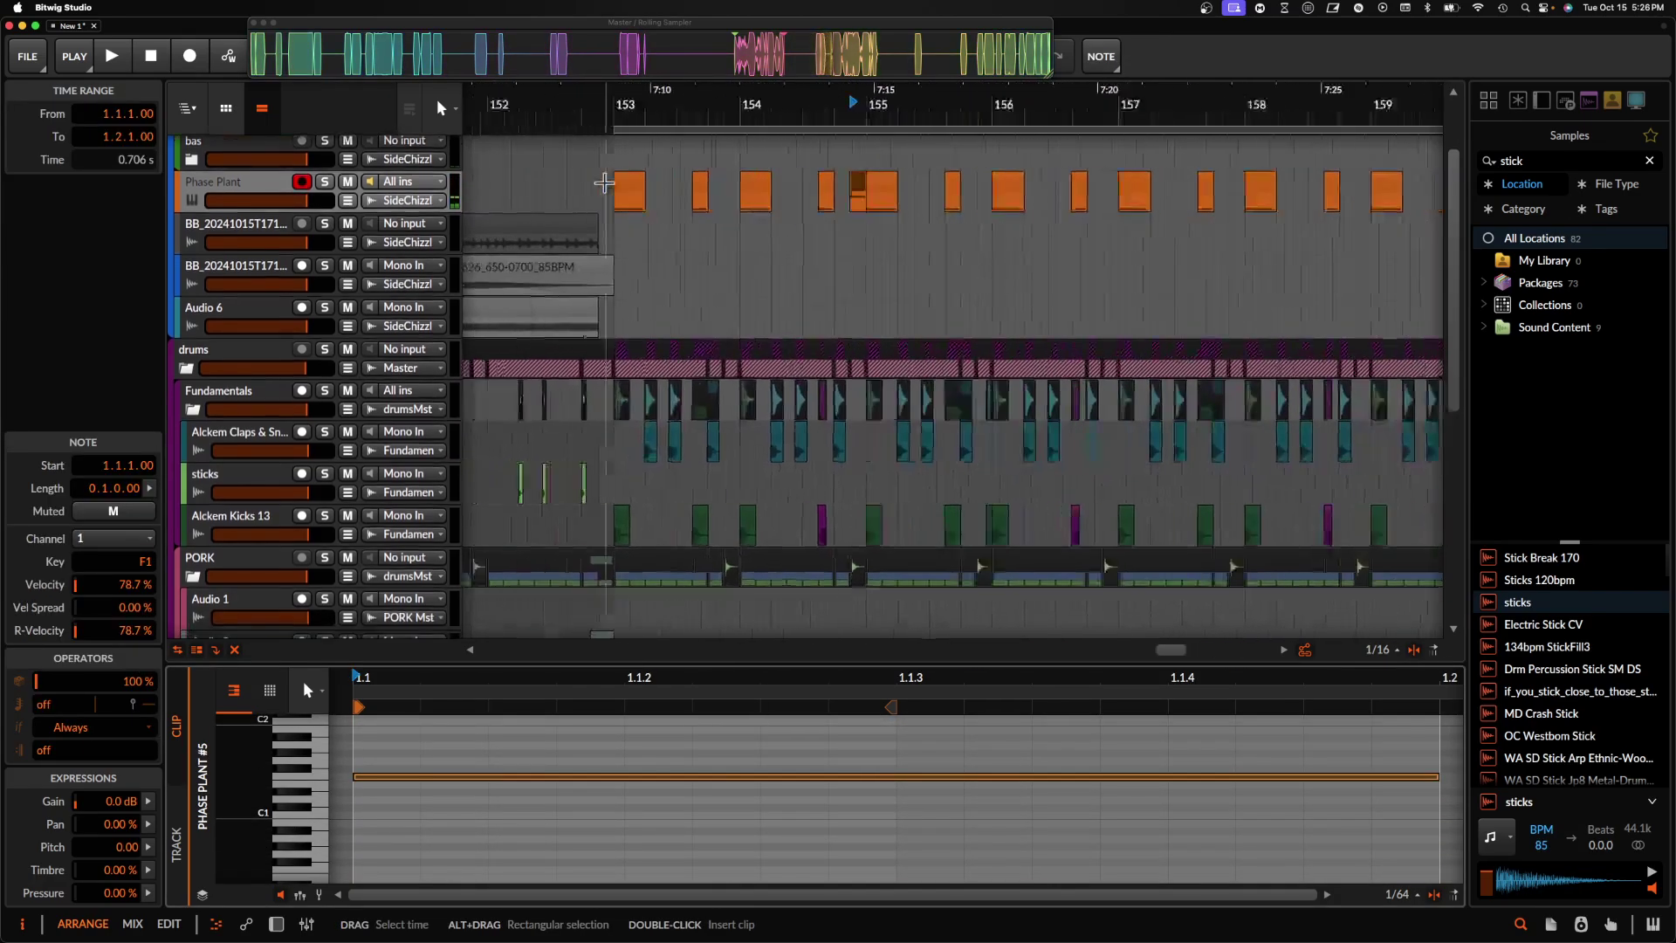
pyautogui.moveTo(650, 185); pyautogui.dragTo(843, 201)
pyautogui.press('super+d')
pyautogui.press('super+d')
pyautogui.press('super+d')
pyautogui.scroll(-3, 843, 203)
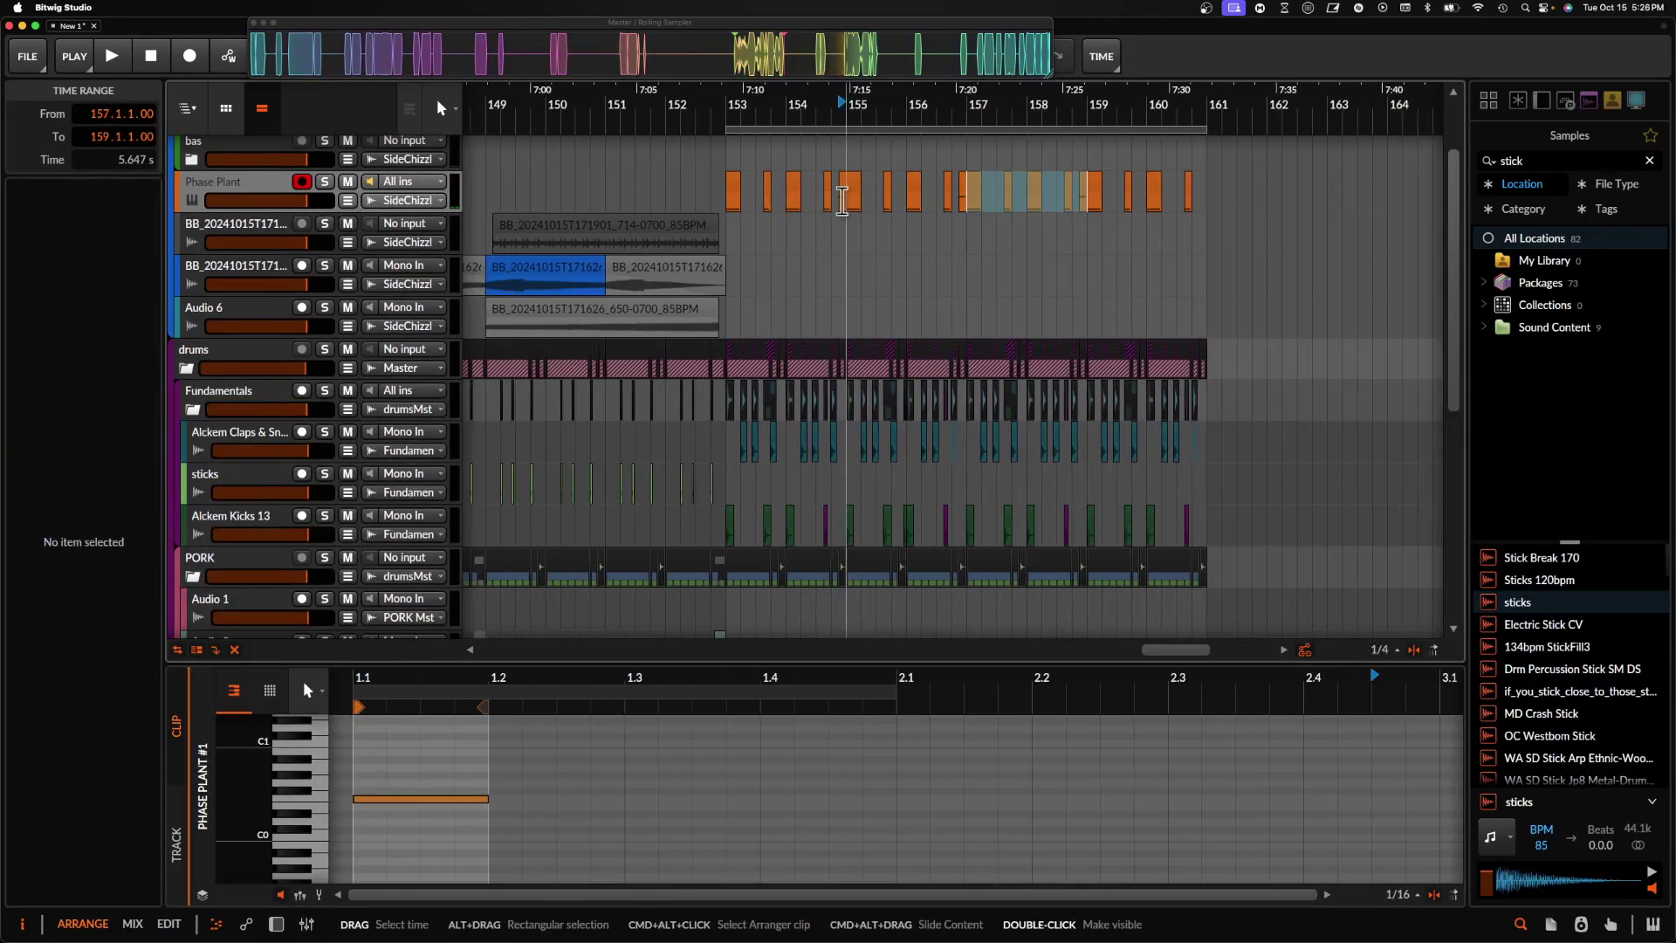
# - Play the arrangement from 153.1.1 to hear the new octave notes, and stop playback
pyautogui.click(730, 207)
pyautogui.press('space')
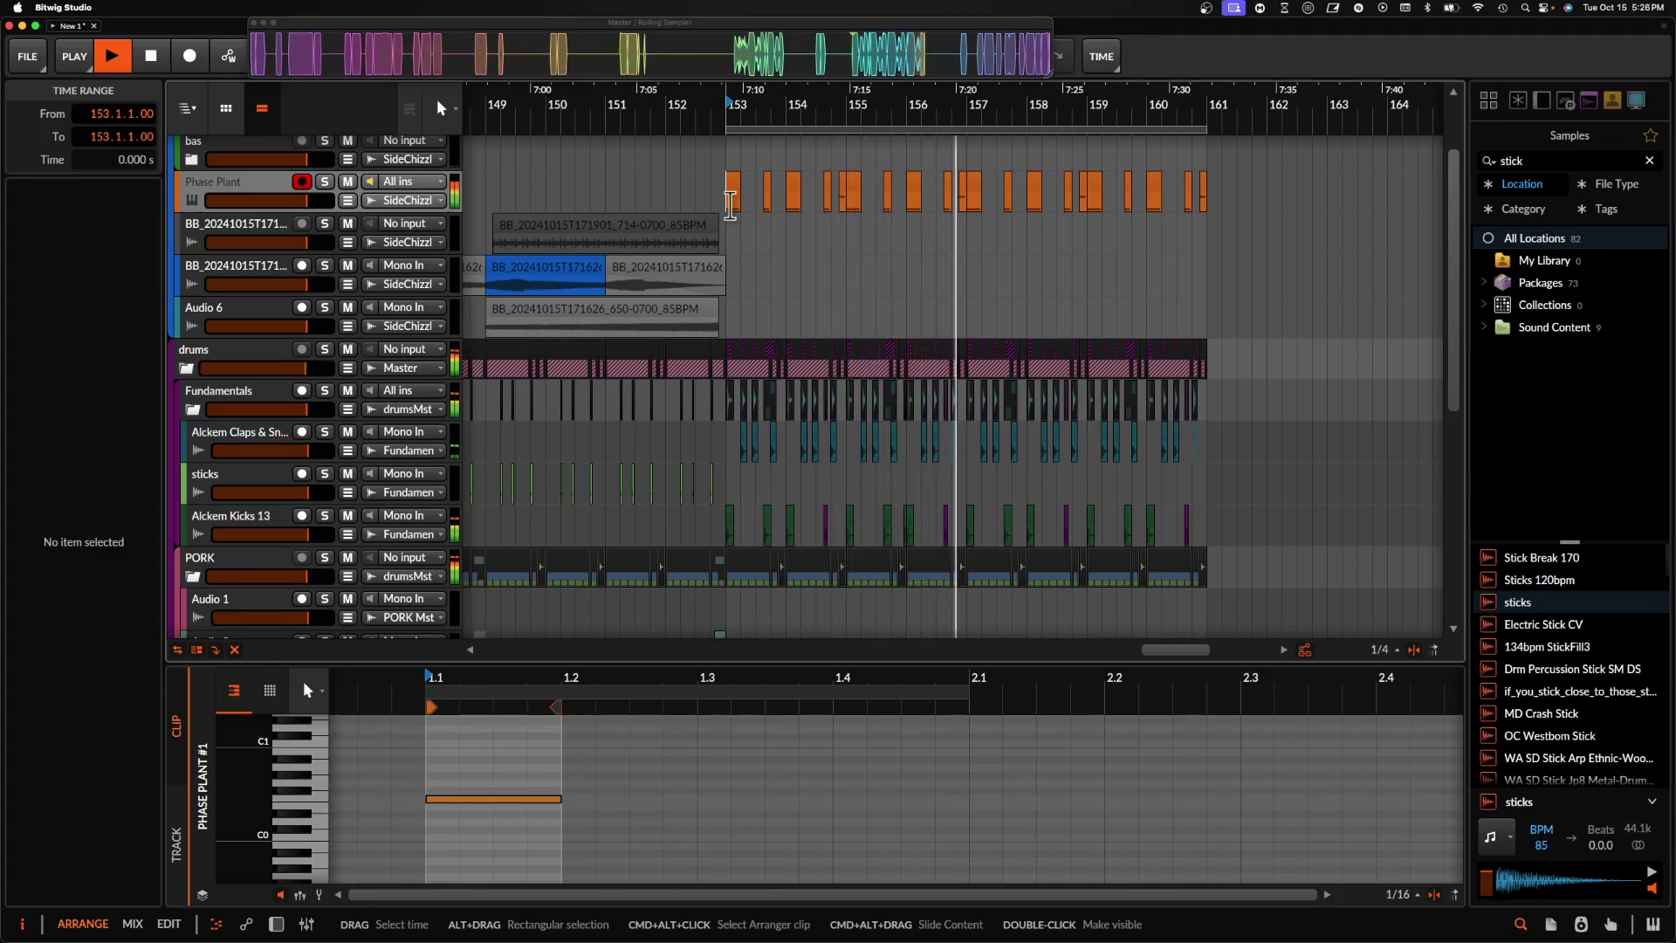
pyautogui.press('space')
# - Shorten the octave-up Phase Plant clip at 156.4.3 to a length of 0.0.1.00
pyautogui.scroll(5, 861, 224)
pyautogui.click(1148, 192)
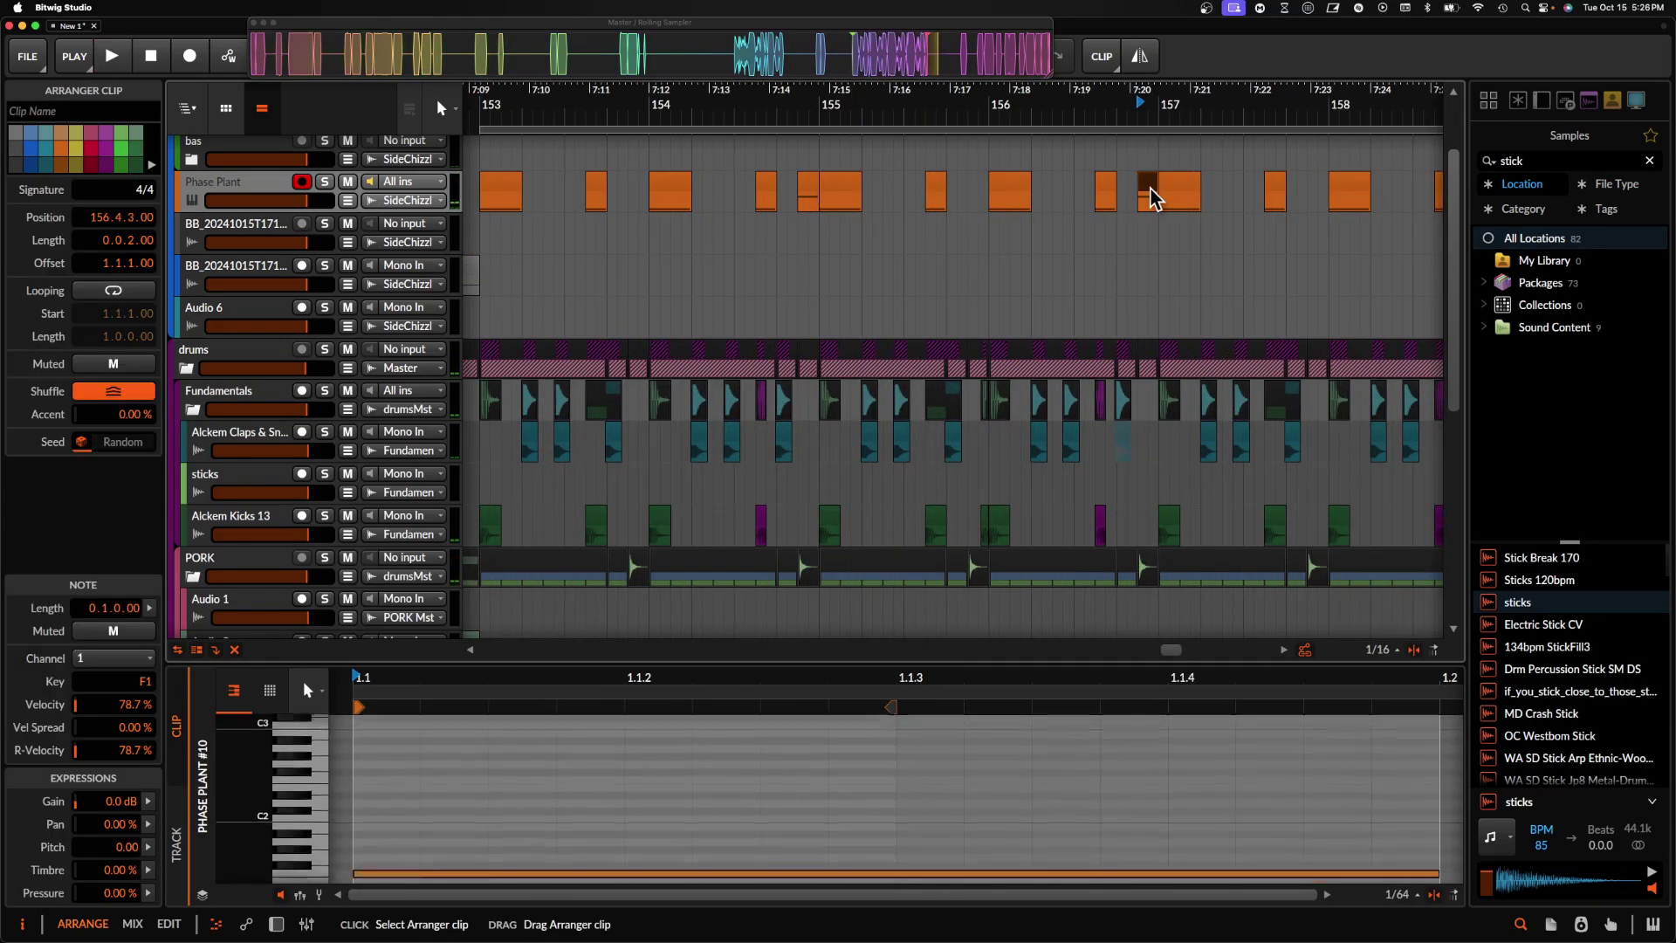
pyautogui.scroll(5, 1150, 192)
pyautogui.moveTo(1177, 189); pyautogui.dragTo(1147, 189)
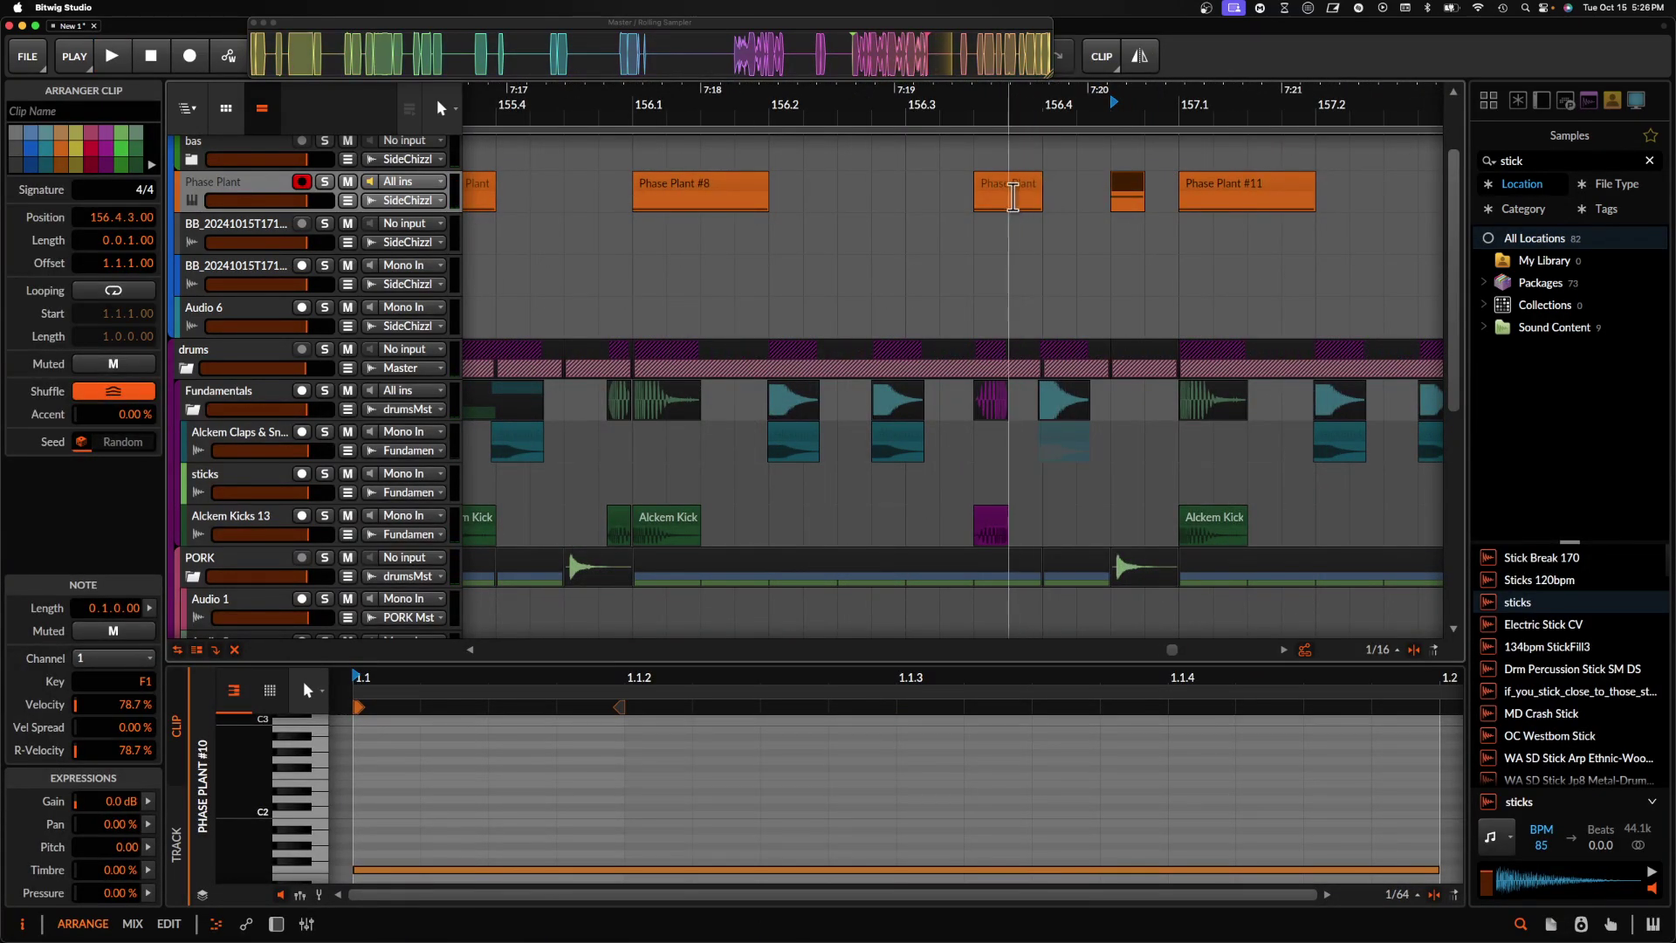
pyautogui.moveTo(1010, 189); pyautogui.dragTo(992, 198)
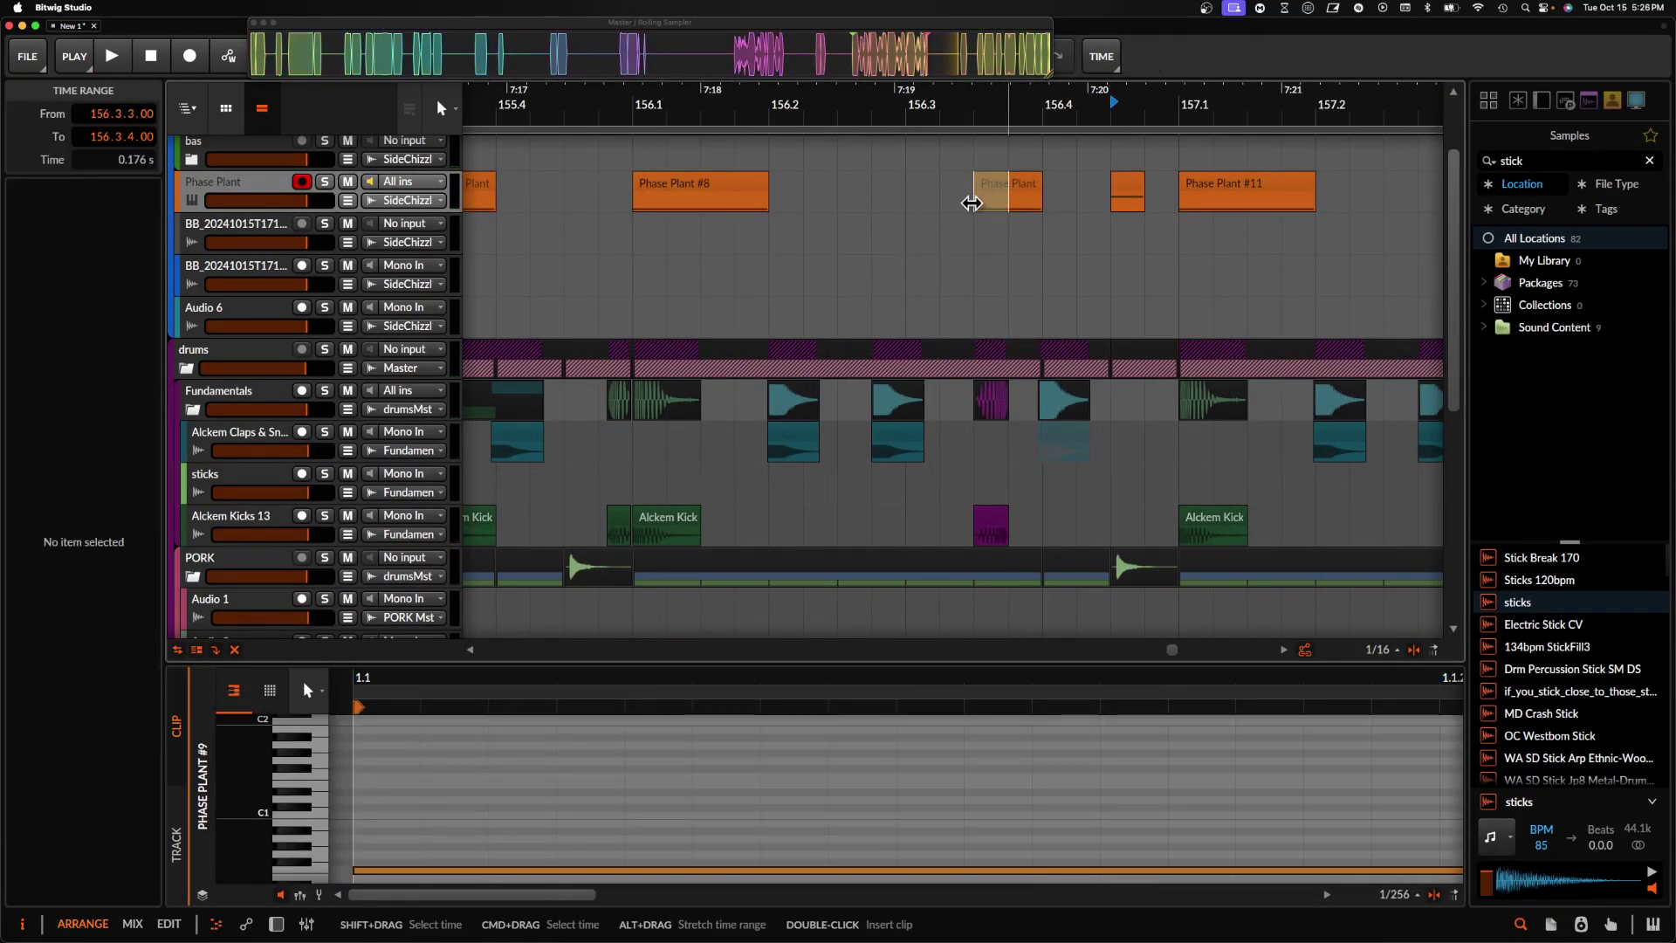
# - Play the arrangement from 156.4.3 to check the shortened octave clip, and stop playback
pyautogui.click(1129, 194)
pyautogui.press('space')
pyautogui.scroll(-3, 1125, 180)
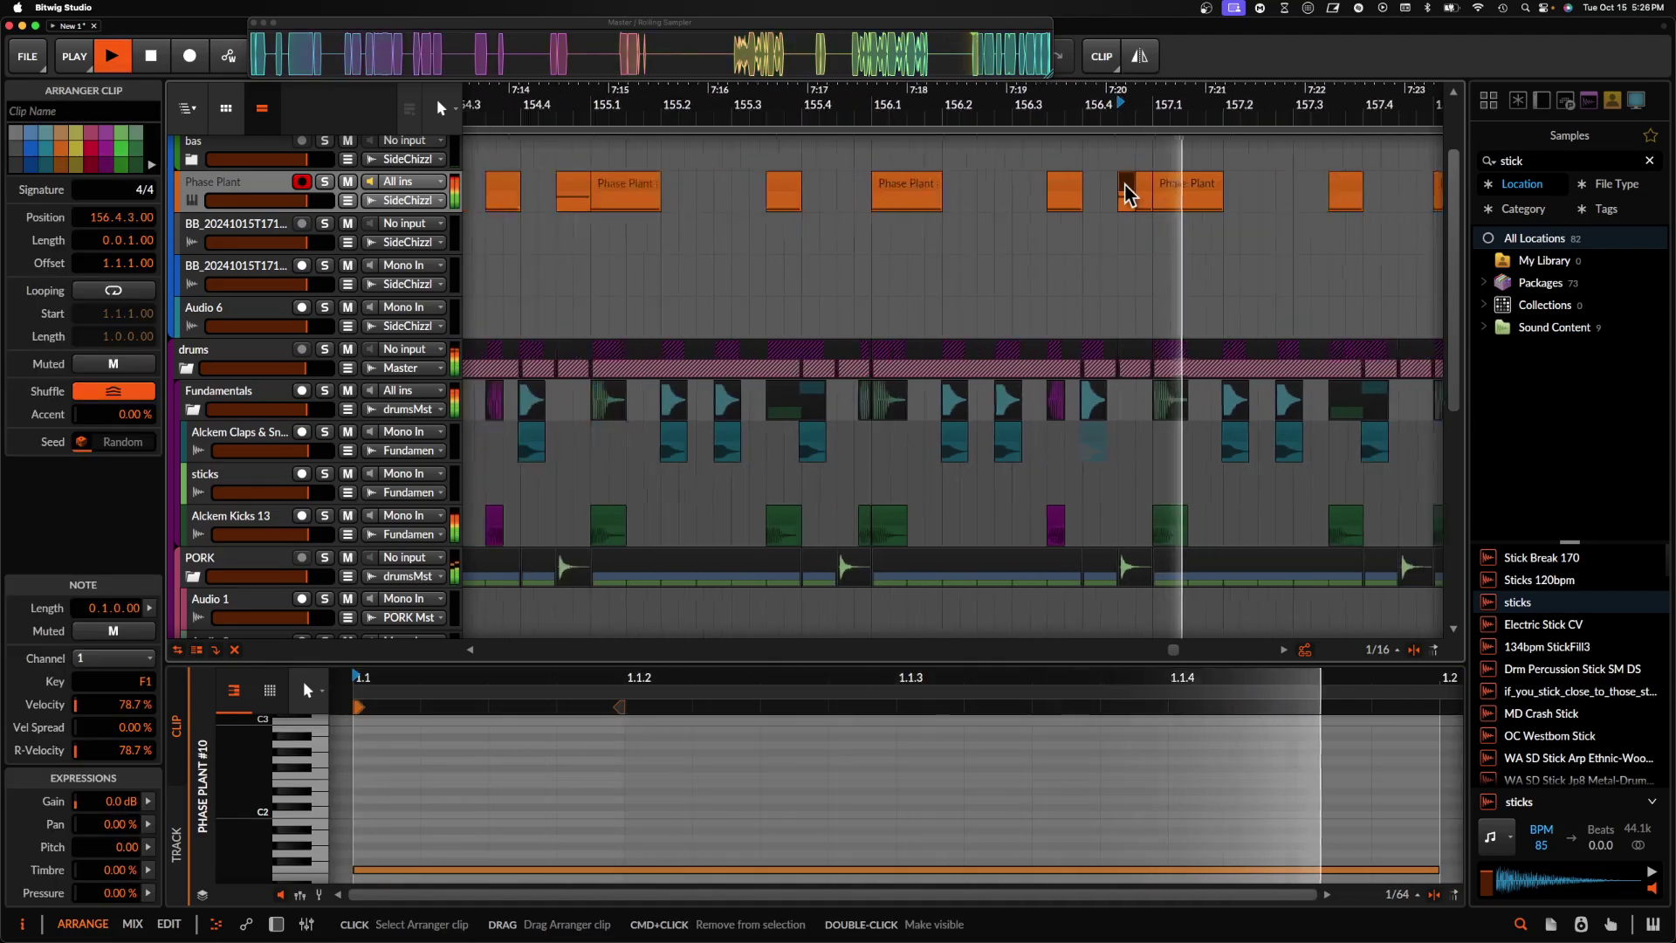
pyautogui.scroll(-5, 954, 201)
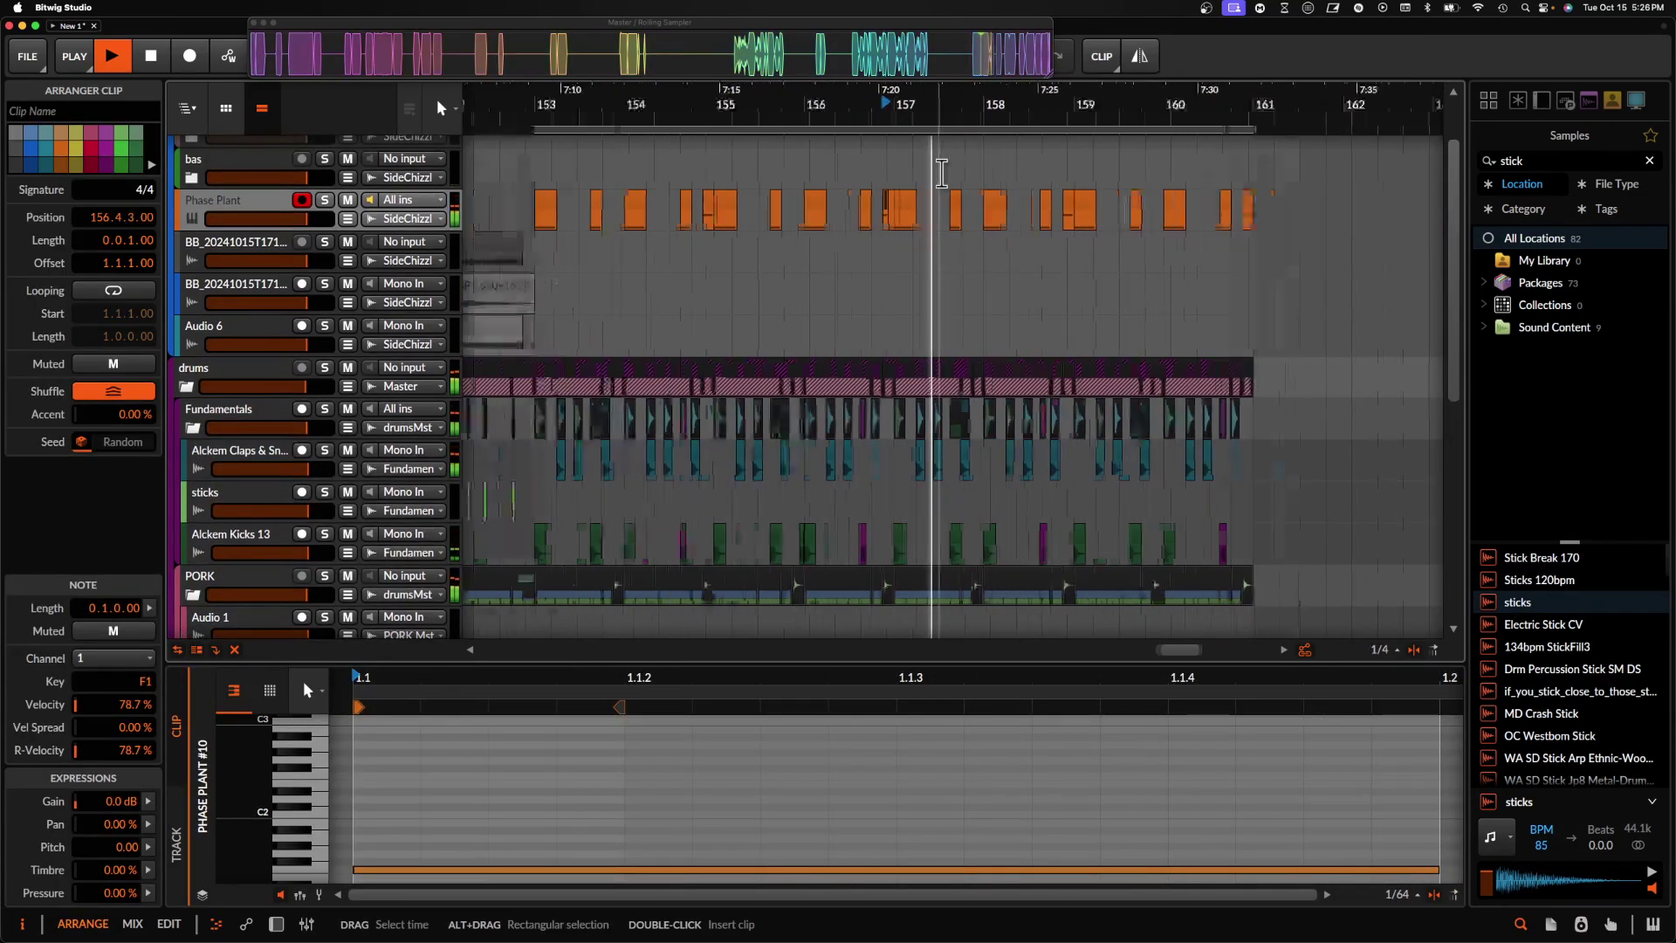
pyautogui.press('space')
# - Duplicate the four-bar Phase Plant pattern from 153 to 157 once and audition it from 153.1.1
pyautogui.moveTo(671, 222); pyautogui.dragTo(910, 226)
pyautogui.press('super+d')
pyautogui.click(684, 205)
pyautogui.scroll(5, 683, 206)
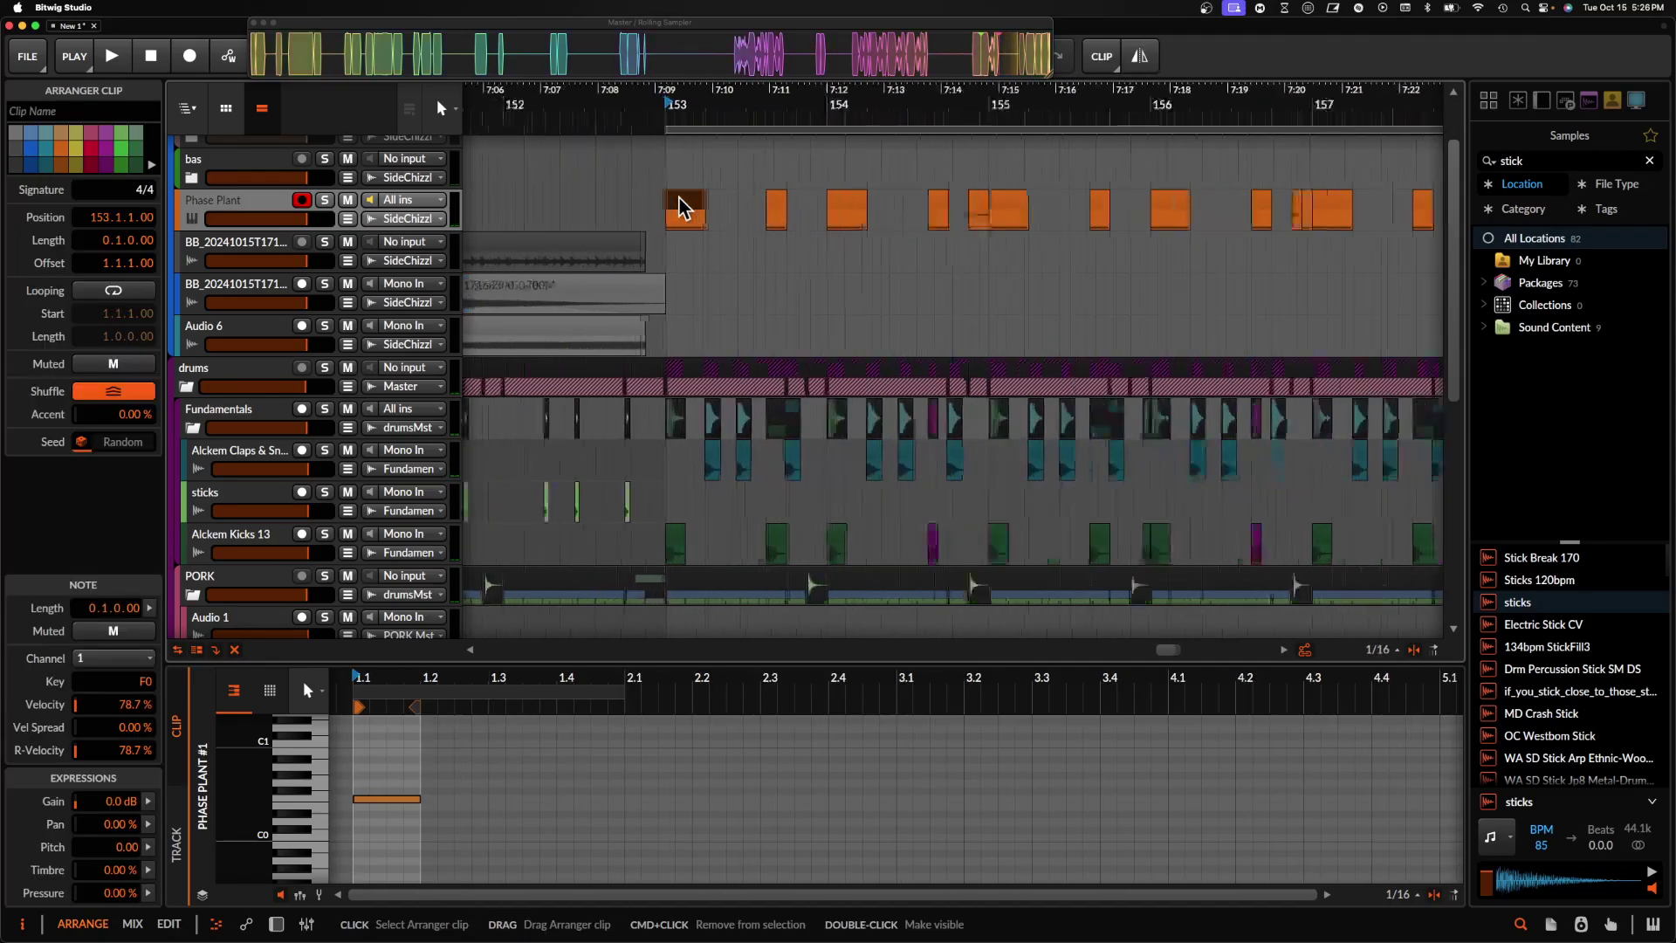
pyautogui.press('space')
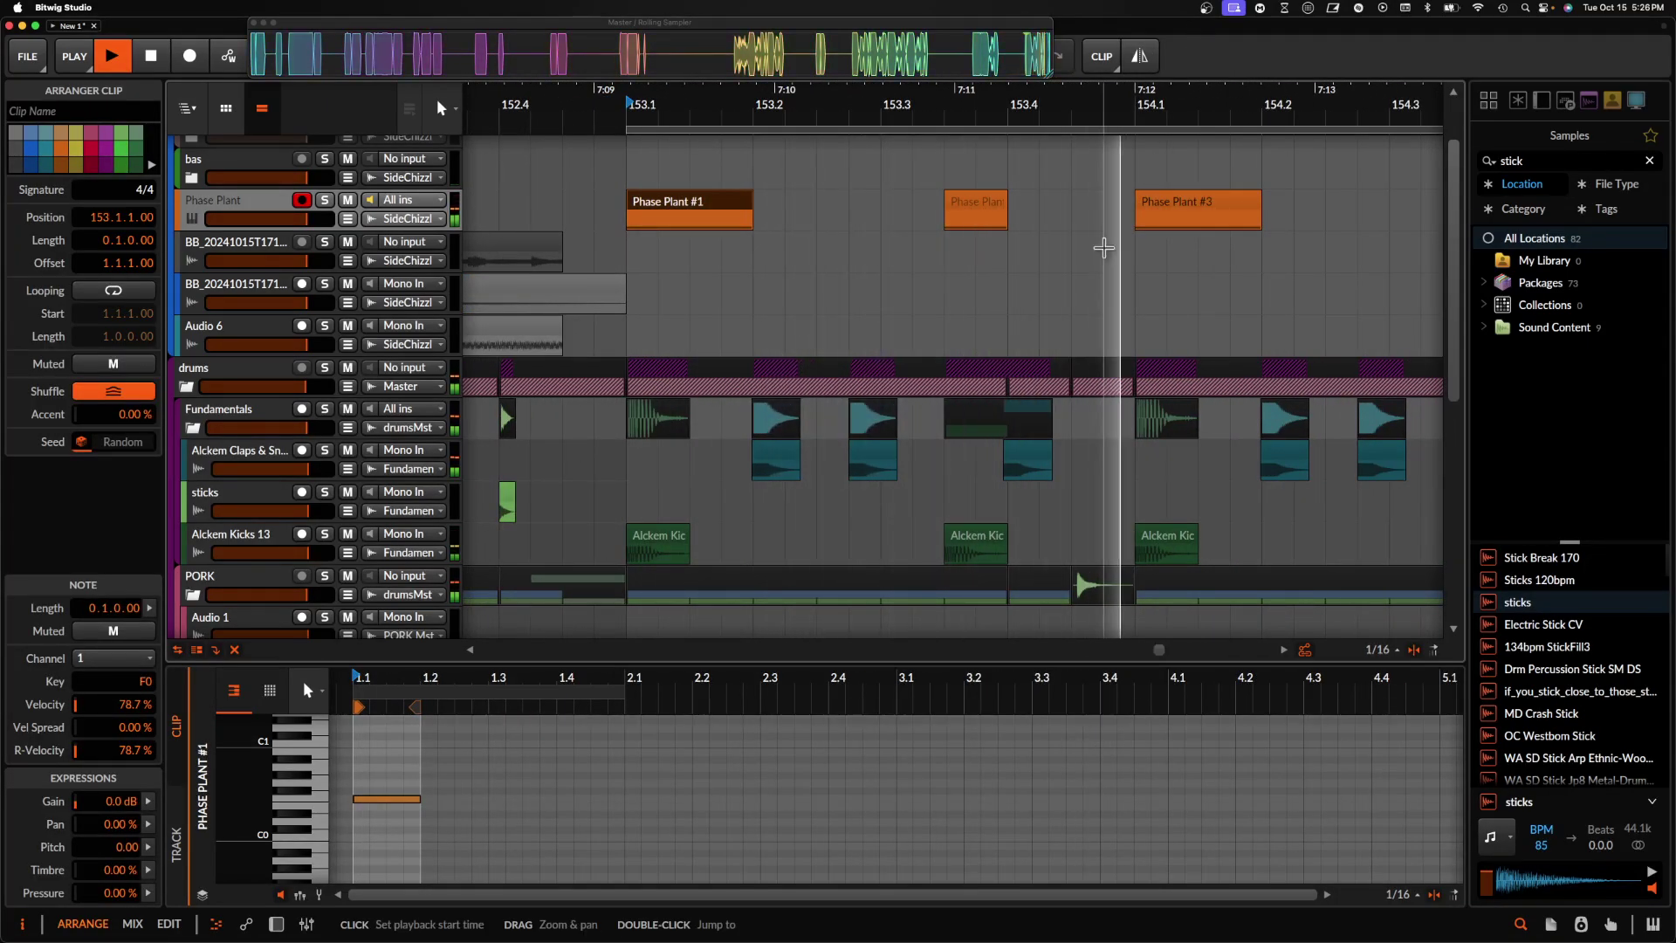
pyautogui.press('space')
# - Insert an empty clip in bar 153 of the audio track below Phase Plant and delete everything before 153.4.3
pyautogui.scroll(-3, 1077, 253)
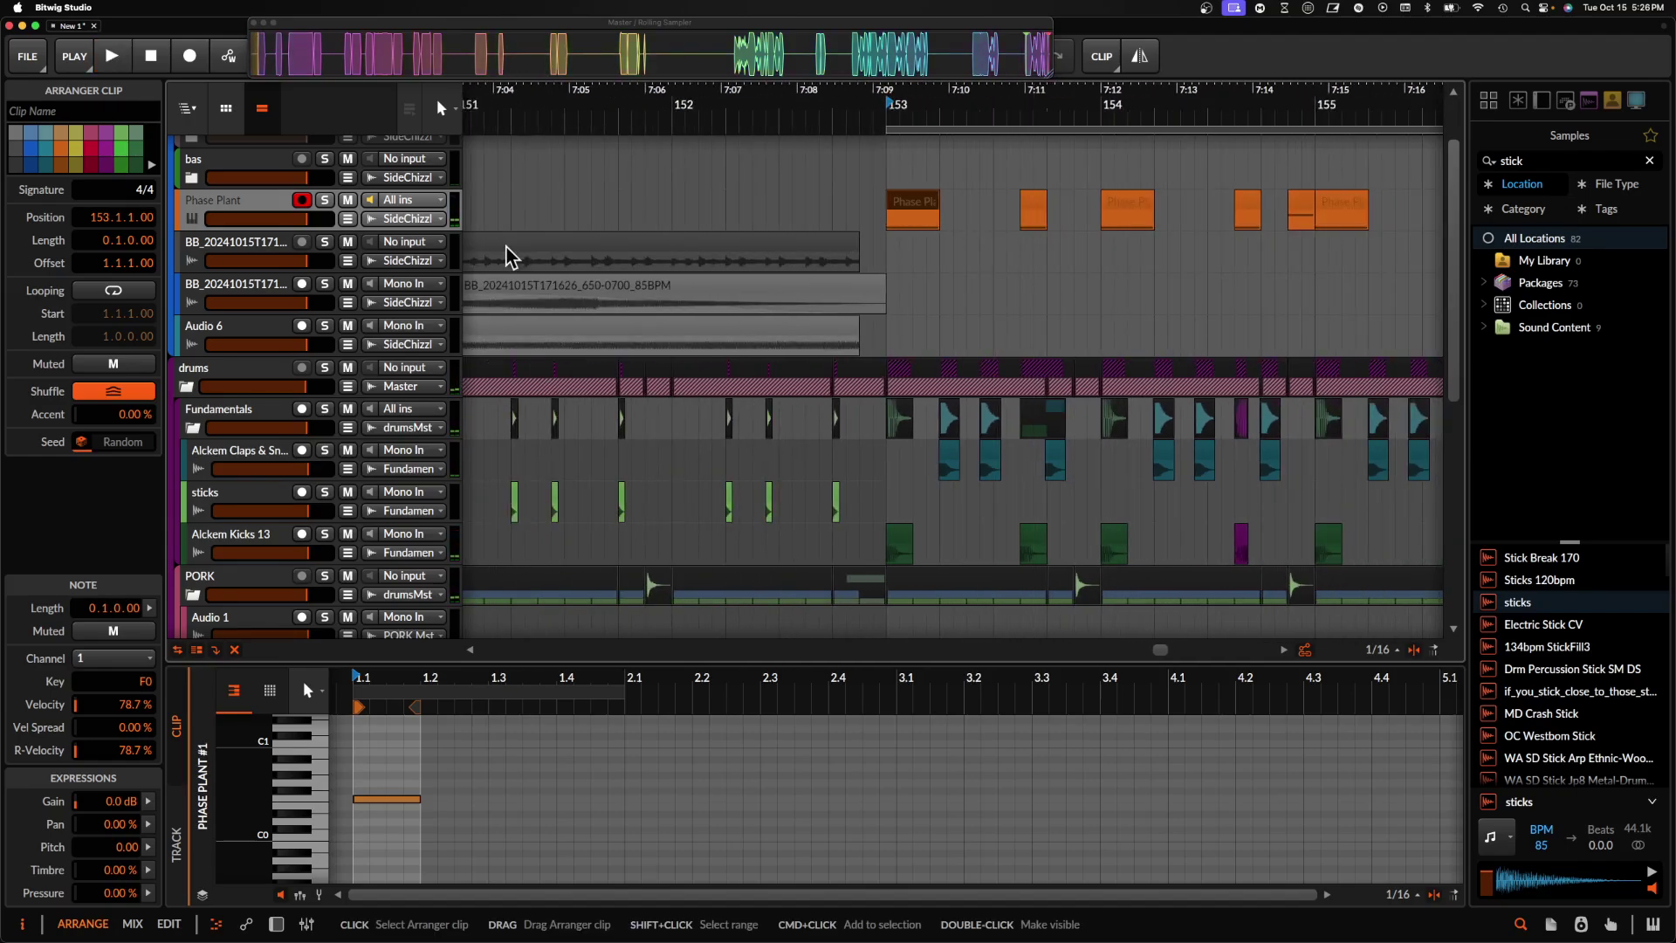
pyautogui.scroll(3, 1052, 283)
pyautogui.doubleClick(1117, 262)
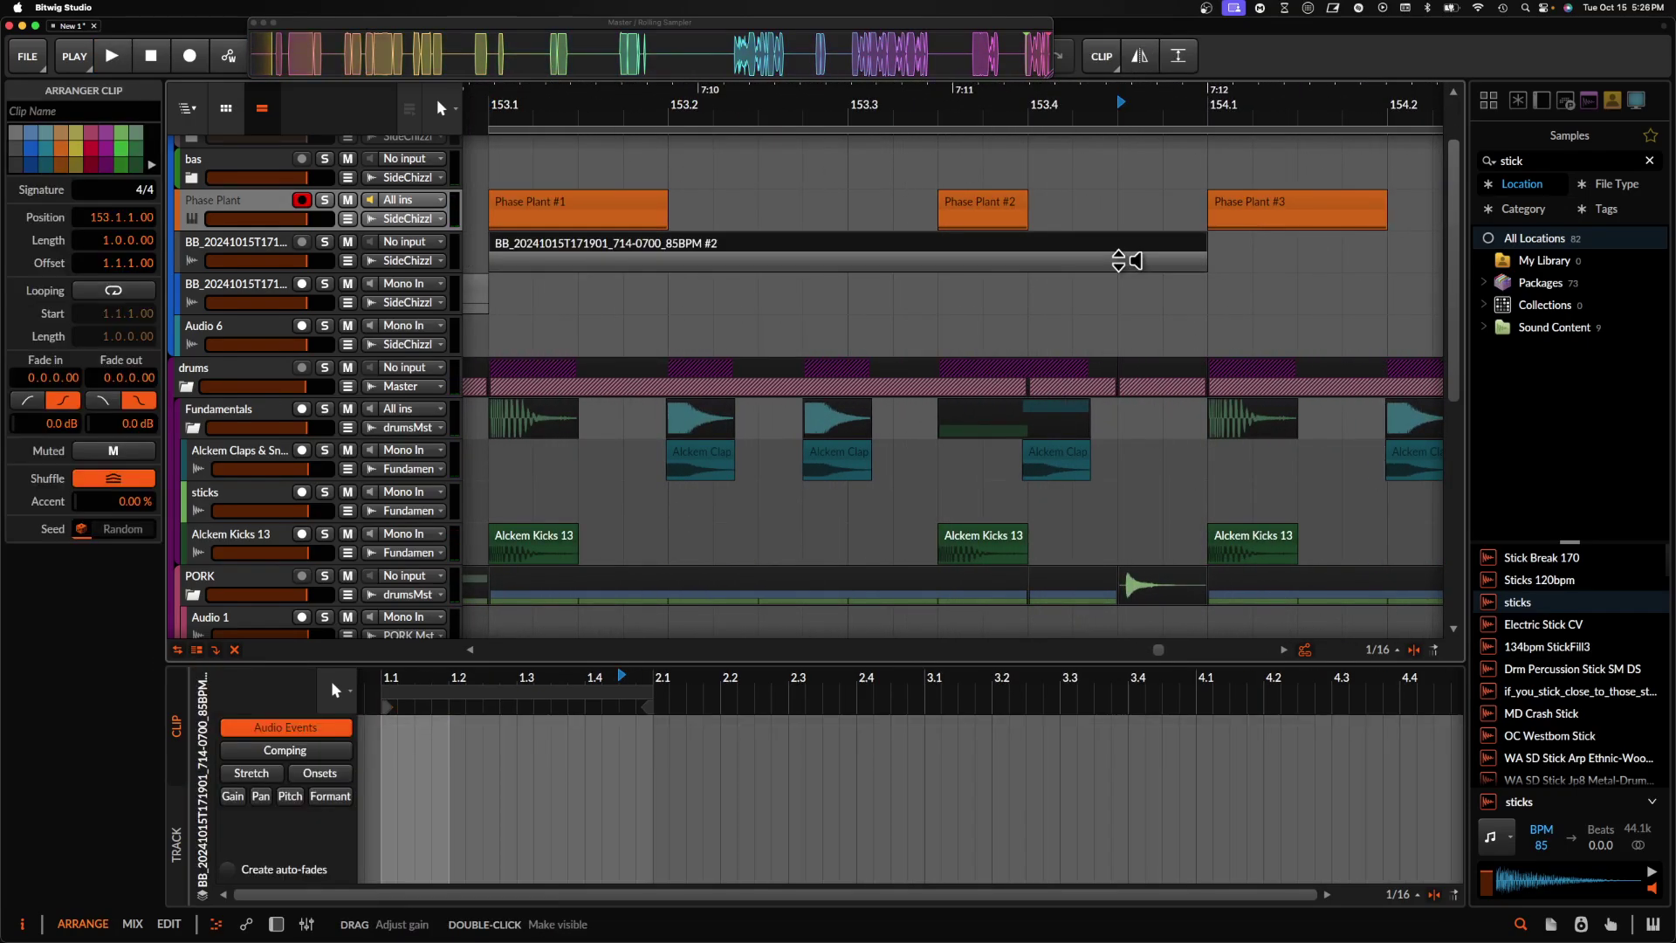
pyautogui.click(1109, 257)
pyautogui.press('Delete')
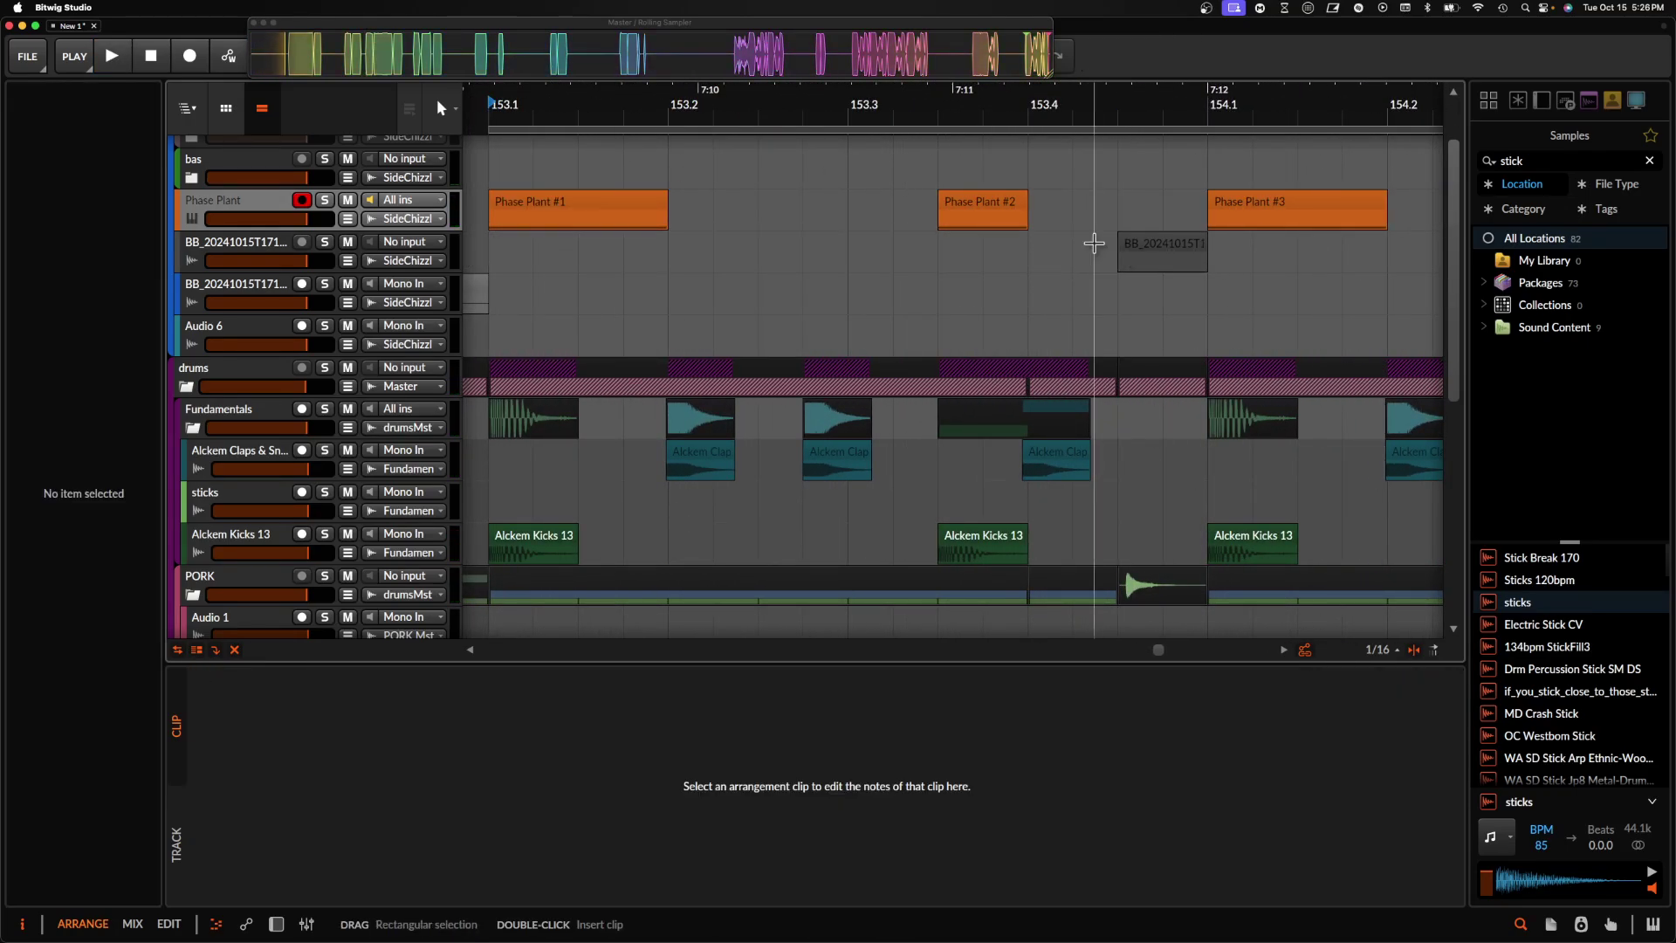
# - Rename the short placeholder clip at 153.4.3 as ROAH
pyautogui.click(1178, 260)
pyautogui.scroll(2, 1183, 262)
pyautogui.scroll(2, 1183, 262)
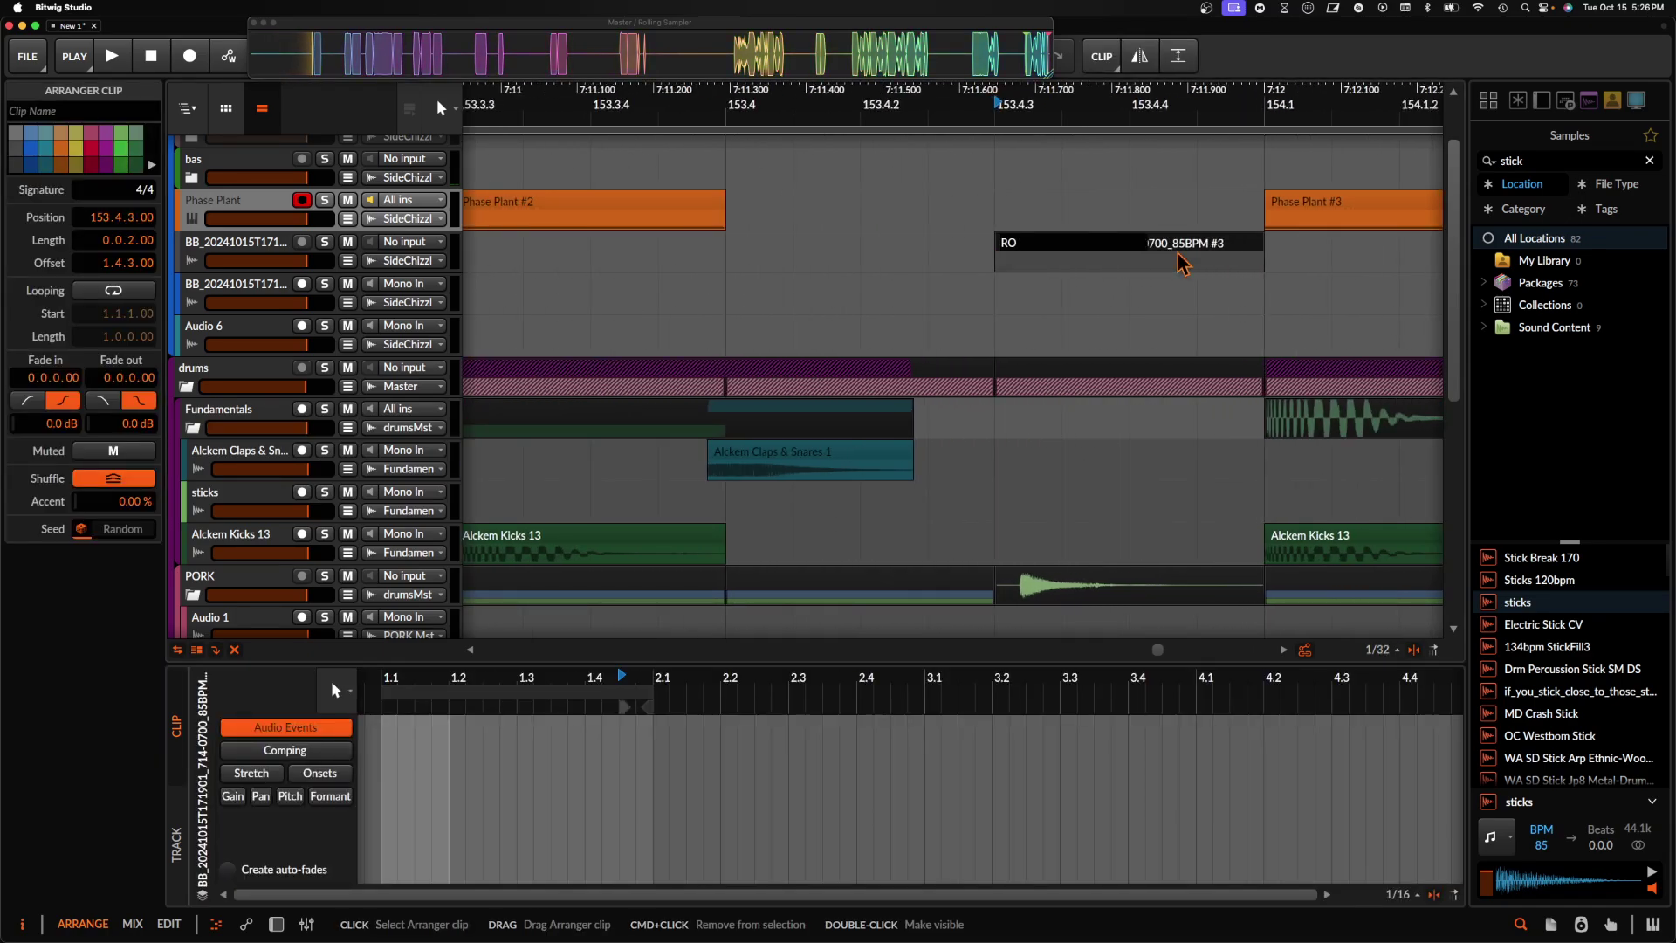
pyautogui.write('AH')
pyautogui.press('Return')
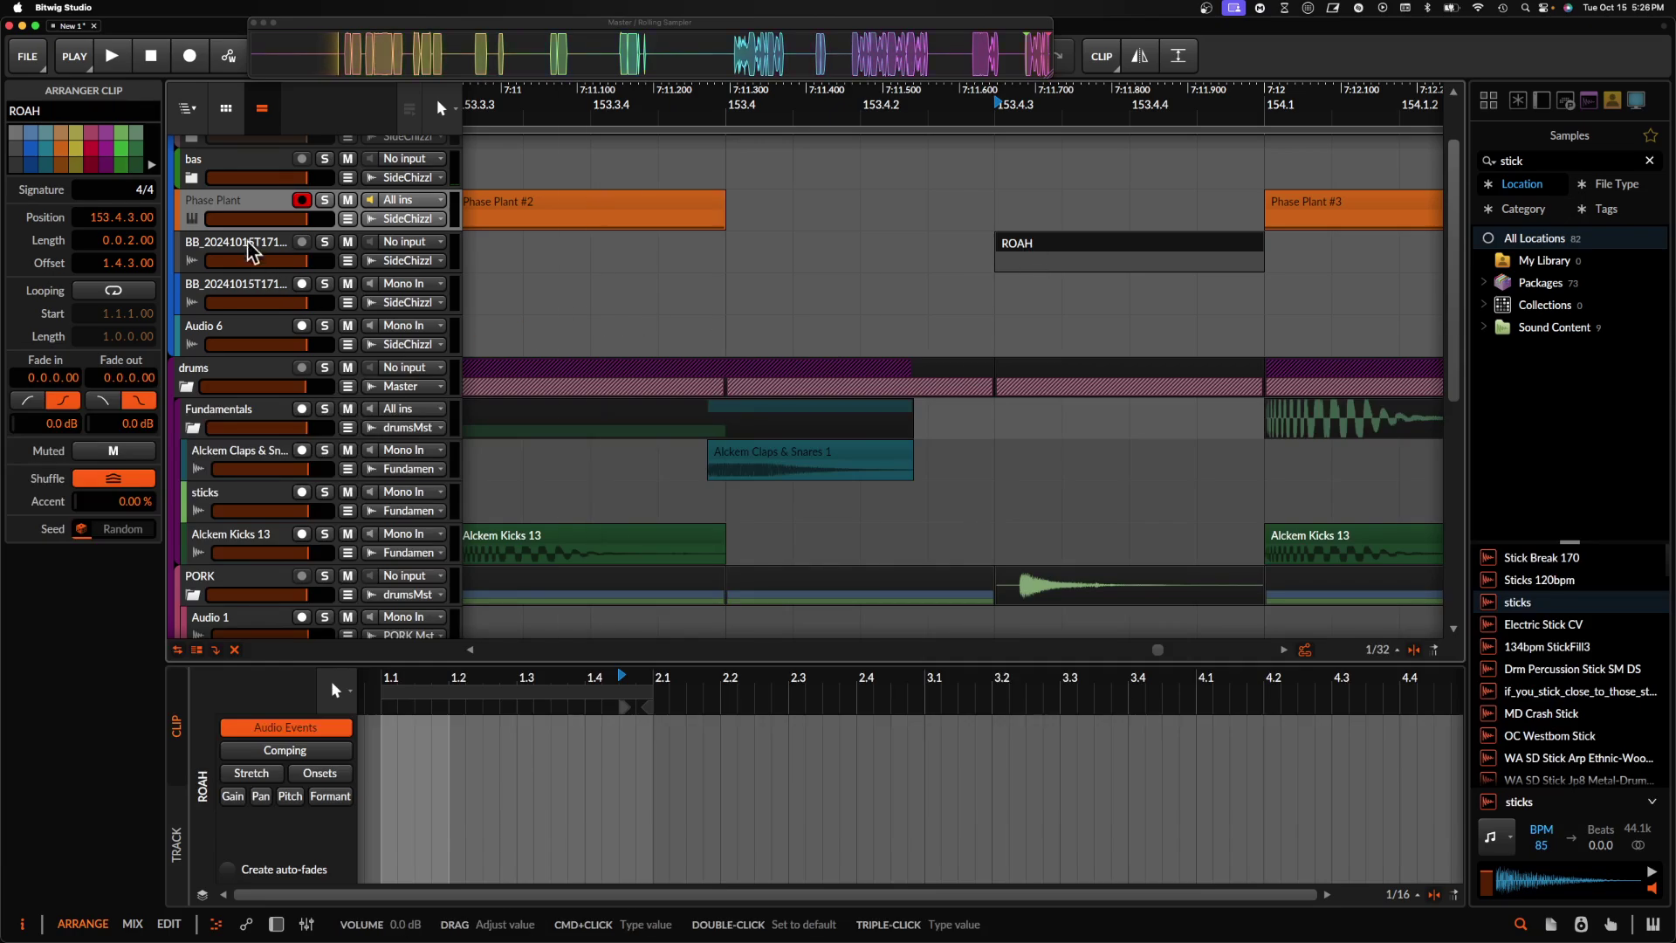
# - Collapse the PORK group and open the Phase Plant synth window of the instrument track directly below it
pyautogui.click(223, 211)
pyautogui.scroll(-4, 231, 380)
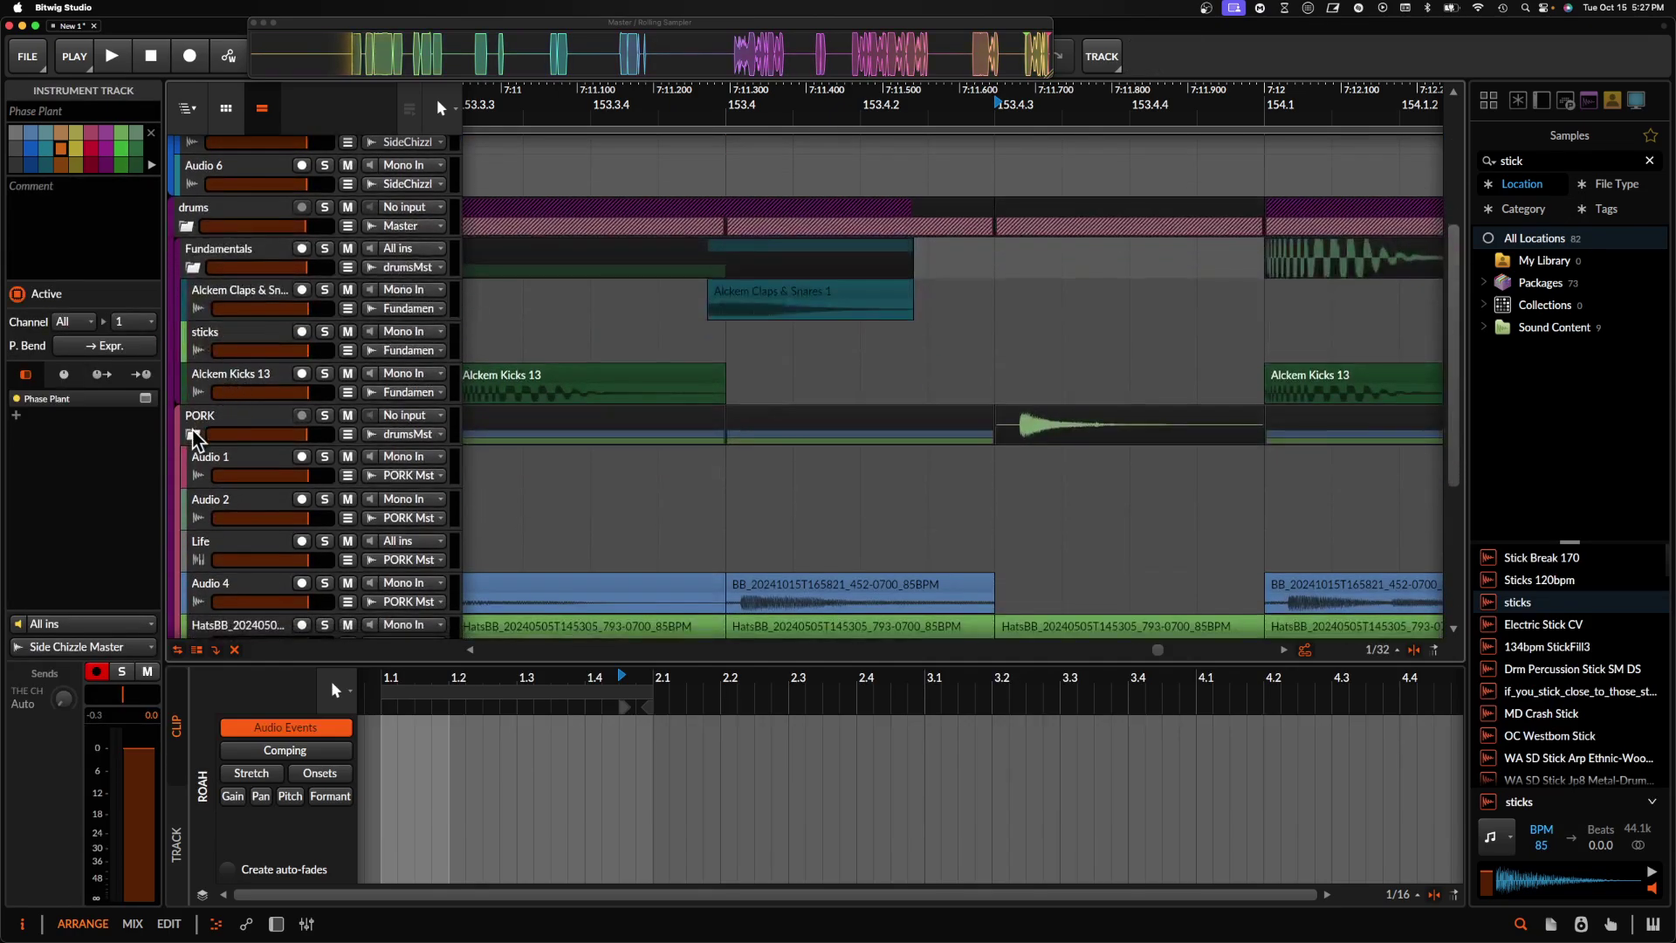
pyautogui.click(192, 433)
pyautogui.scroll(-1, 194, 436)
pyautogui.click(208, 423)
pyautogui.doubleClick(262, 422)
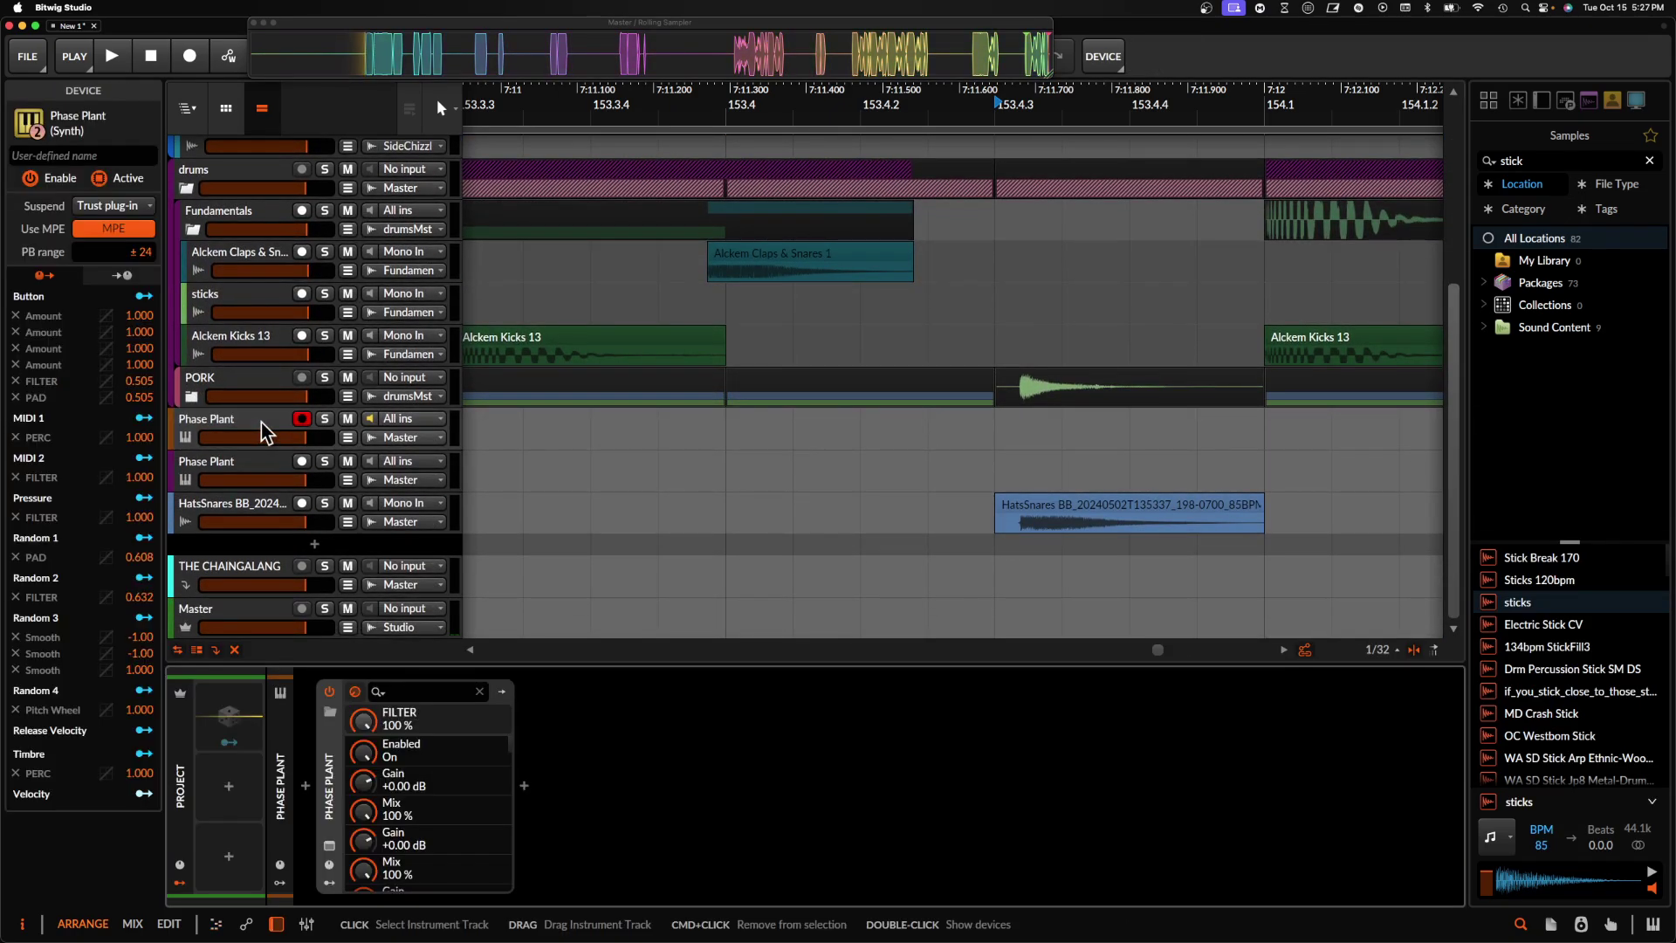
pyautogui.click(333, 857)
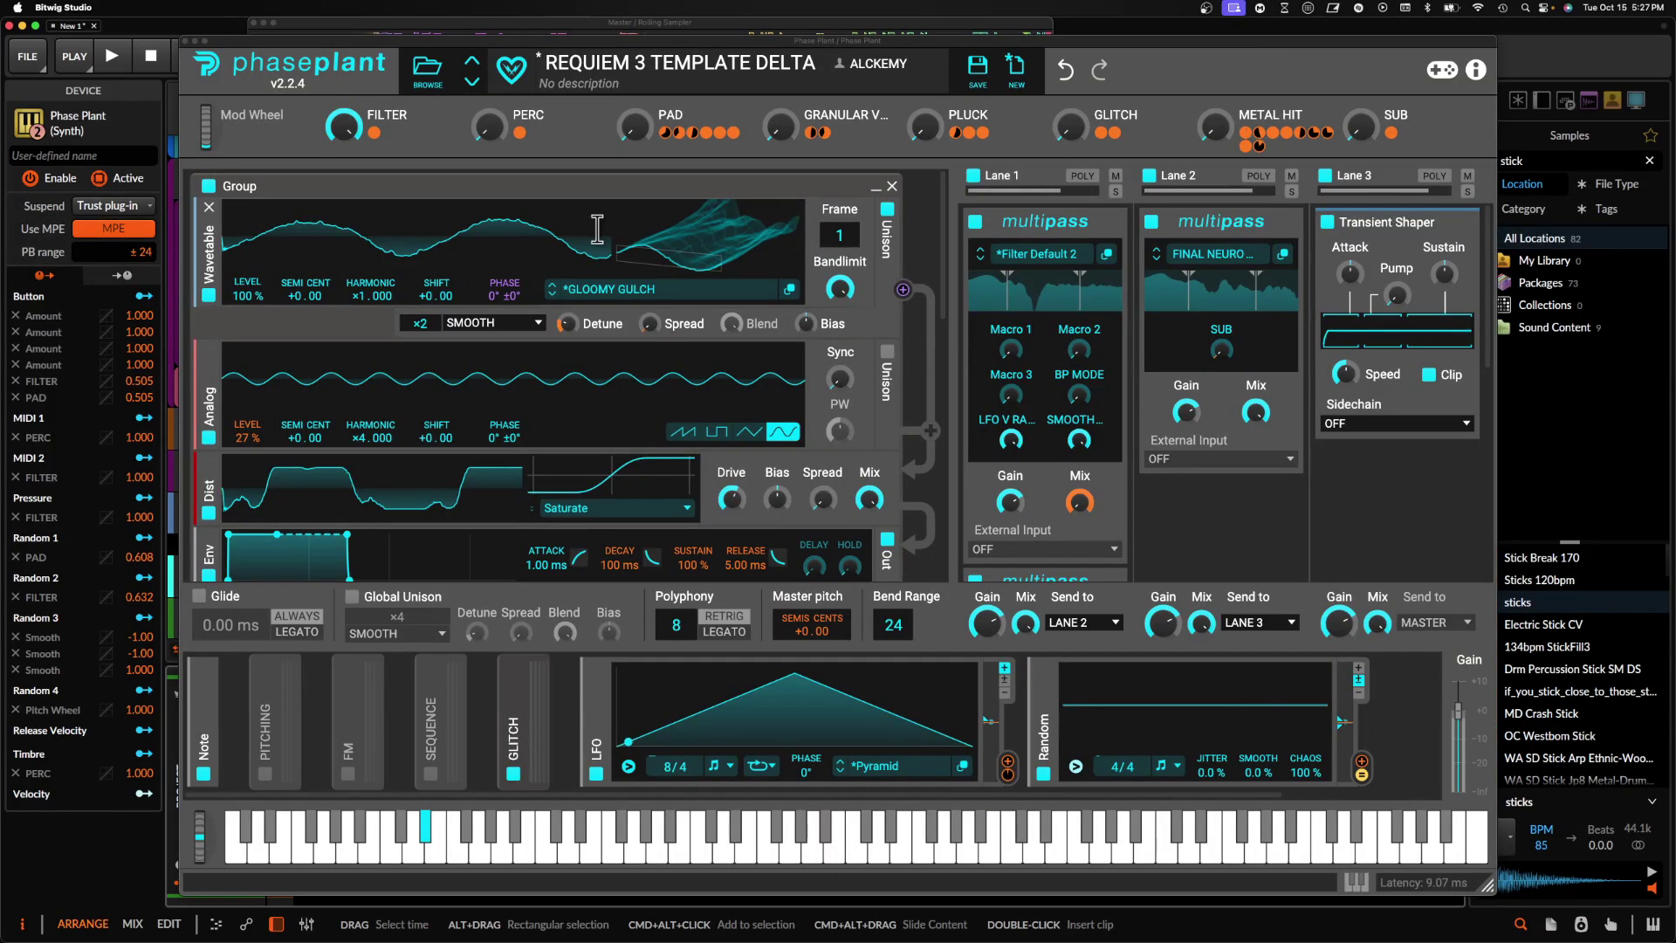
# - Try a low-pass Filter in Lane 1's first Multipass, moving it from Pre FX to Post FX and adjusting its cutoff, and remove it
pyautogui.click(1105, 254)
pyautogui.moveTo(897, 285); pyautogui.dragTo(897, 122)
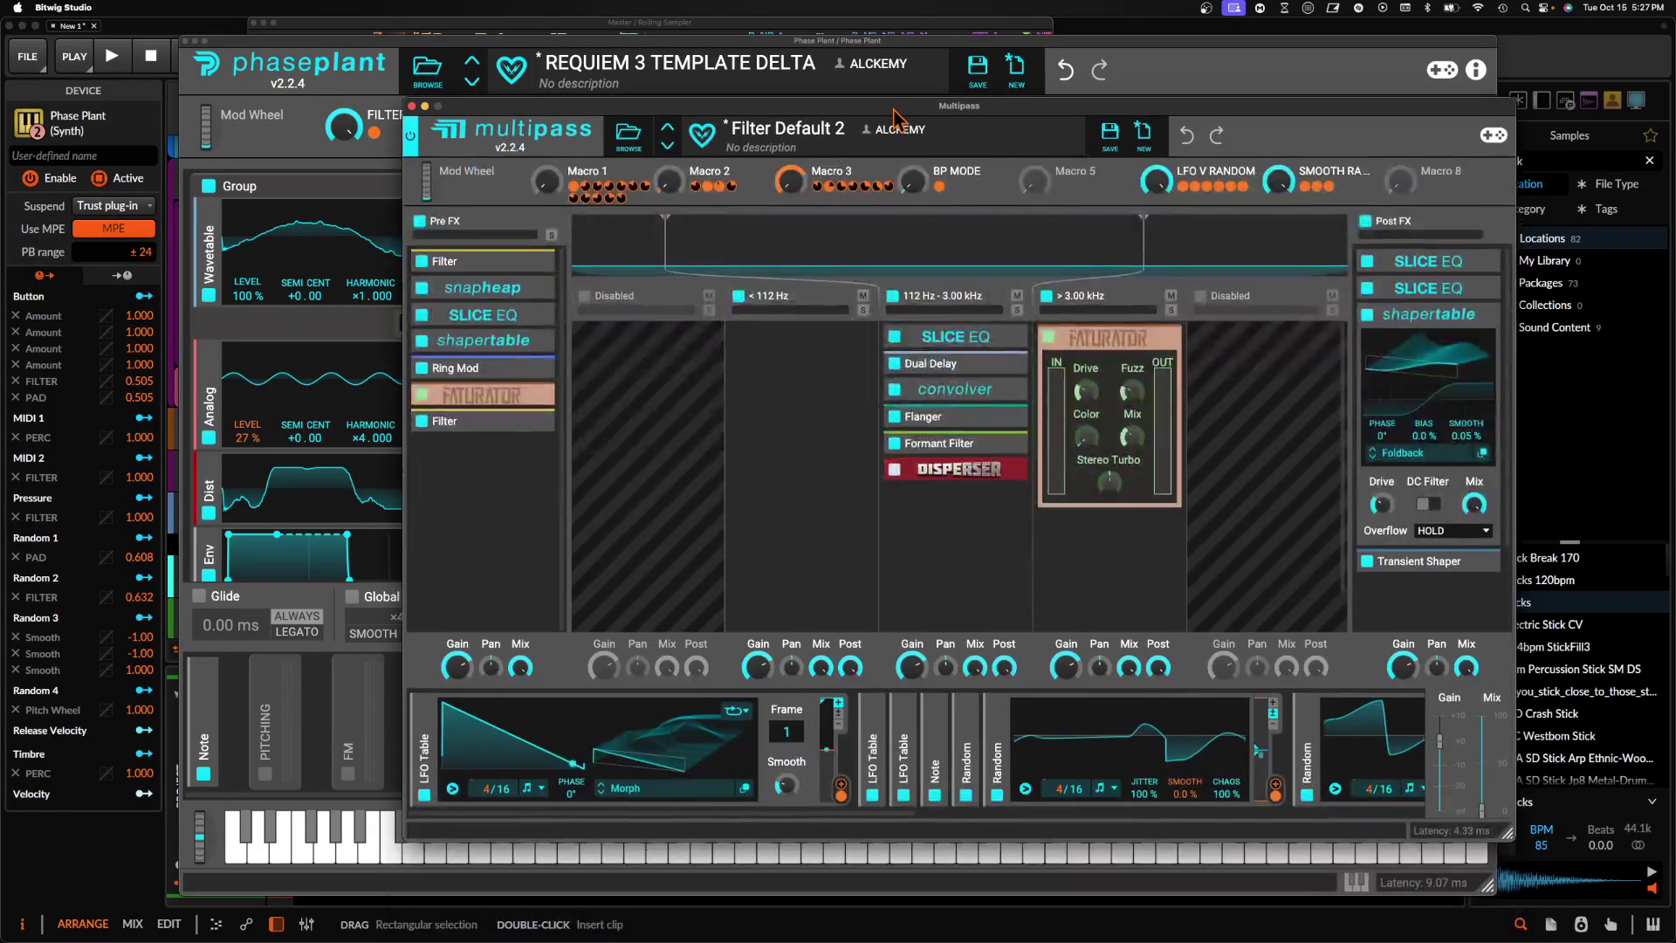
pyautogui.click(445, 463)
pyautogui.click(479, 728)
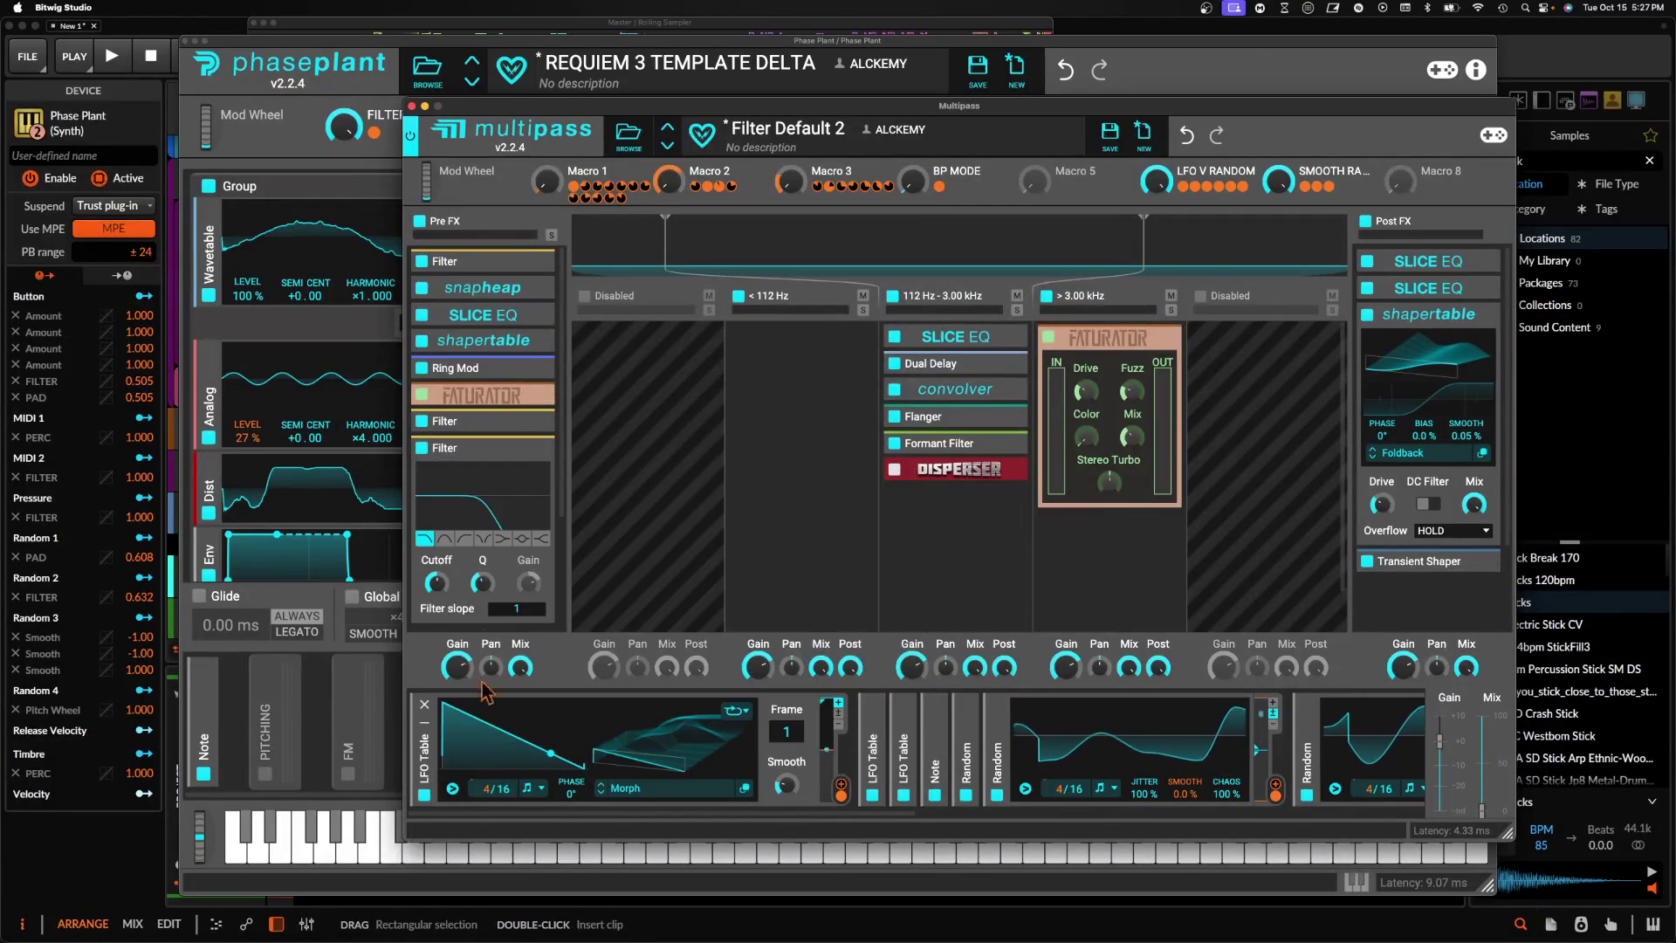
pyautogui.moveTo(436, 583); pyautogui.dragTo(436, 619)
pyautogui.moveTo(454, 448); pyautogui.dragTo(1397, 319)
pyautogui.moveTo(1383, 460); pyautogui.dragTo(1384, 399)
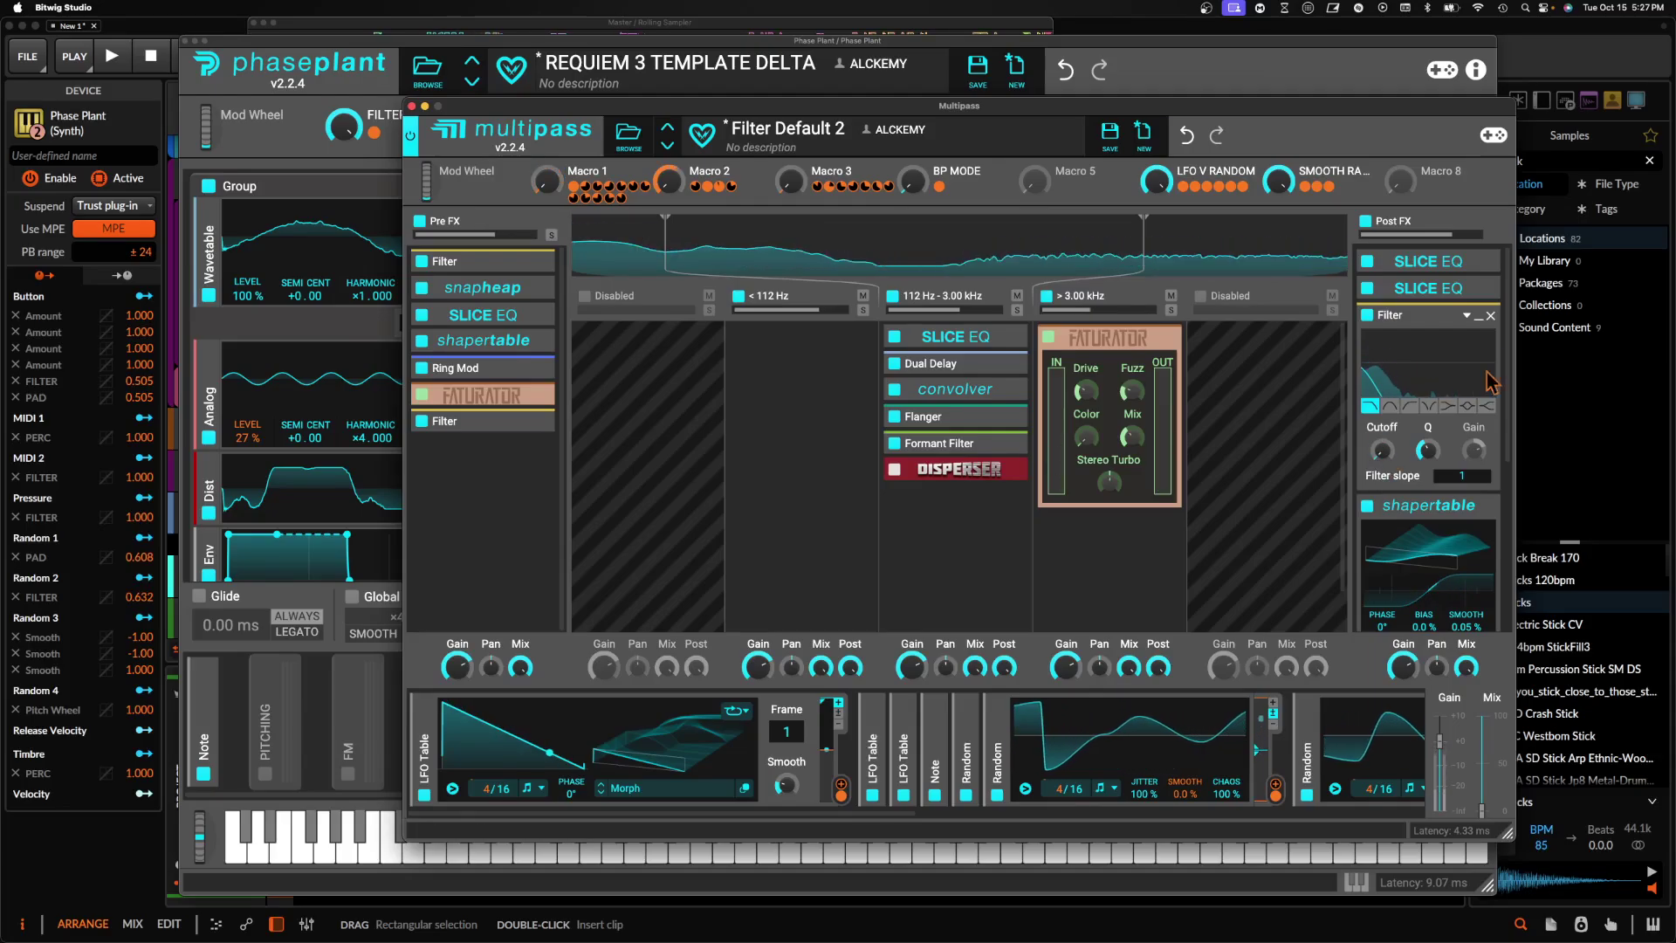
pyautogui.click(1491, 315)
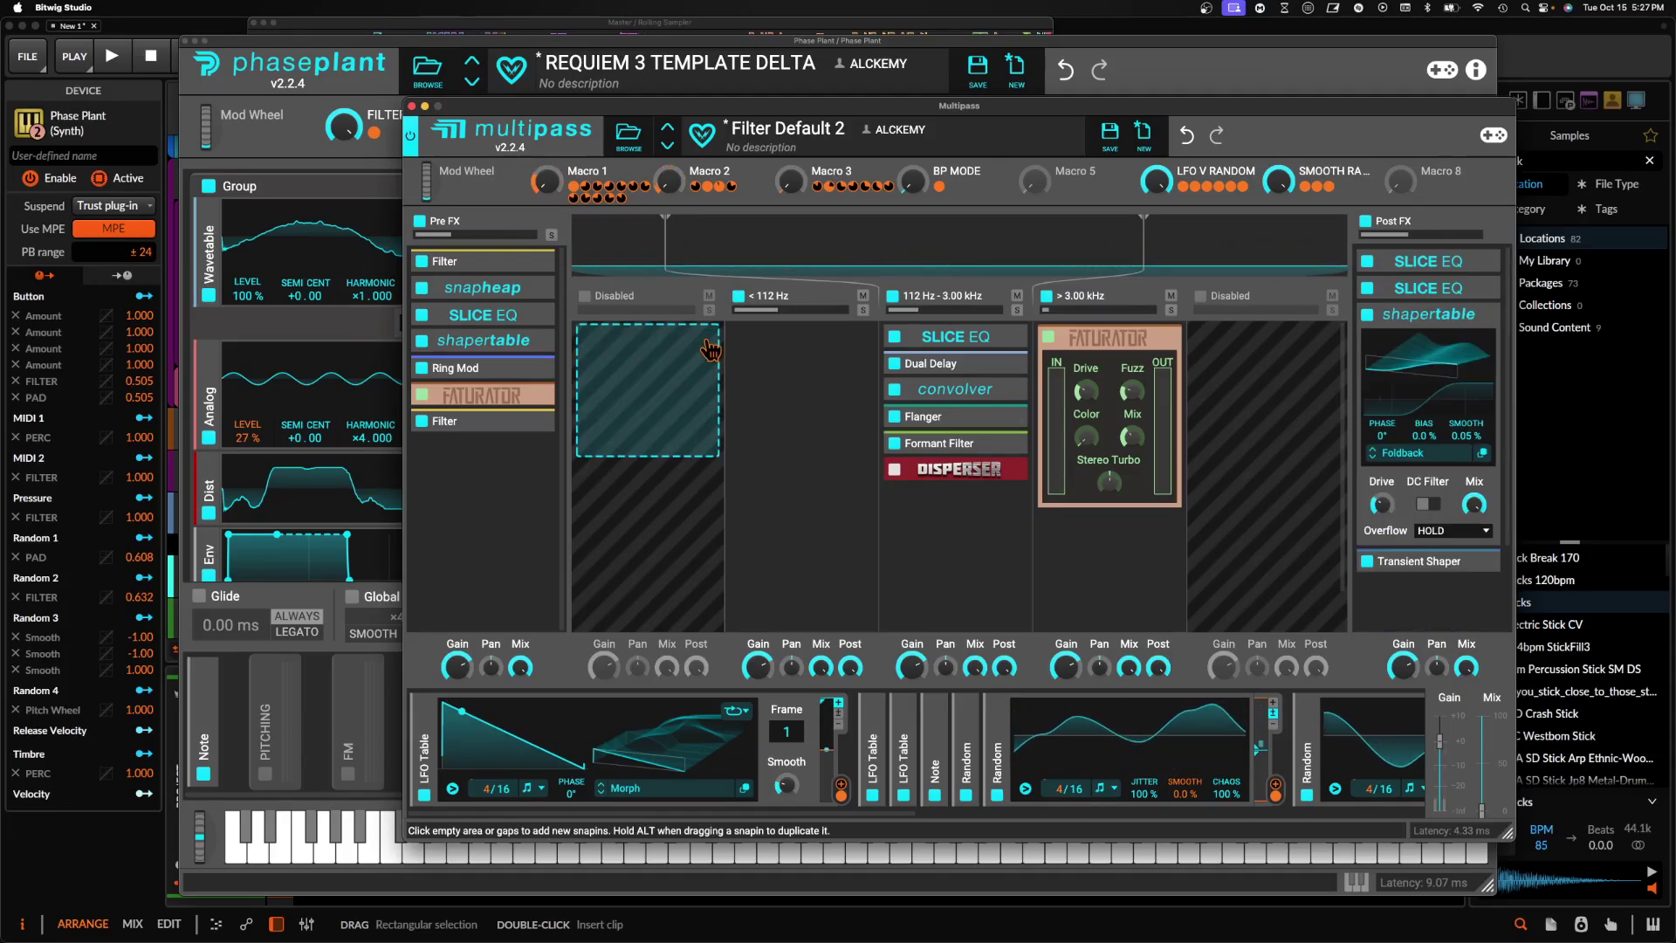
pyautogui.click(411, 106)
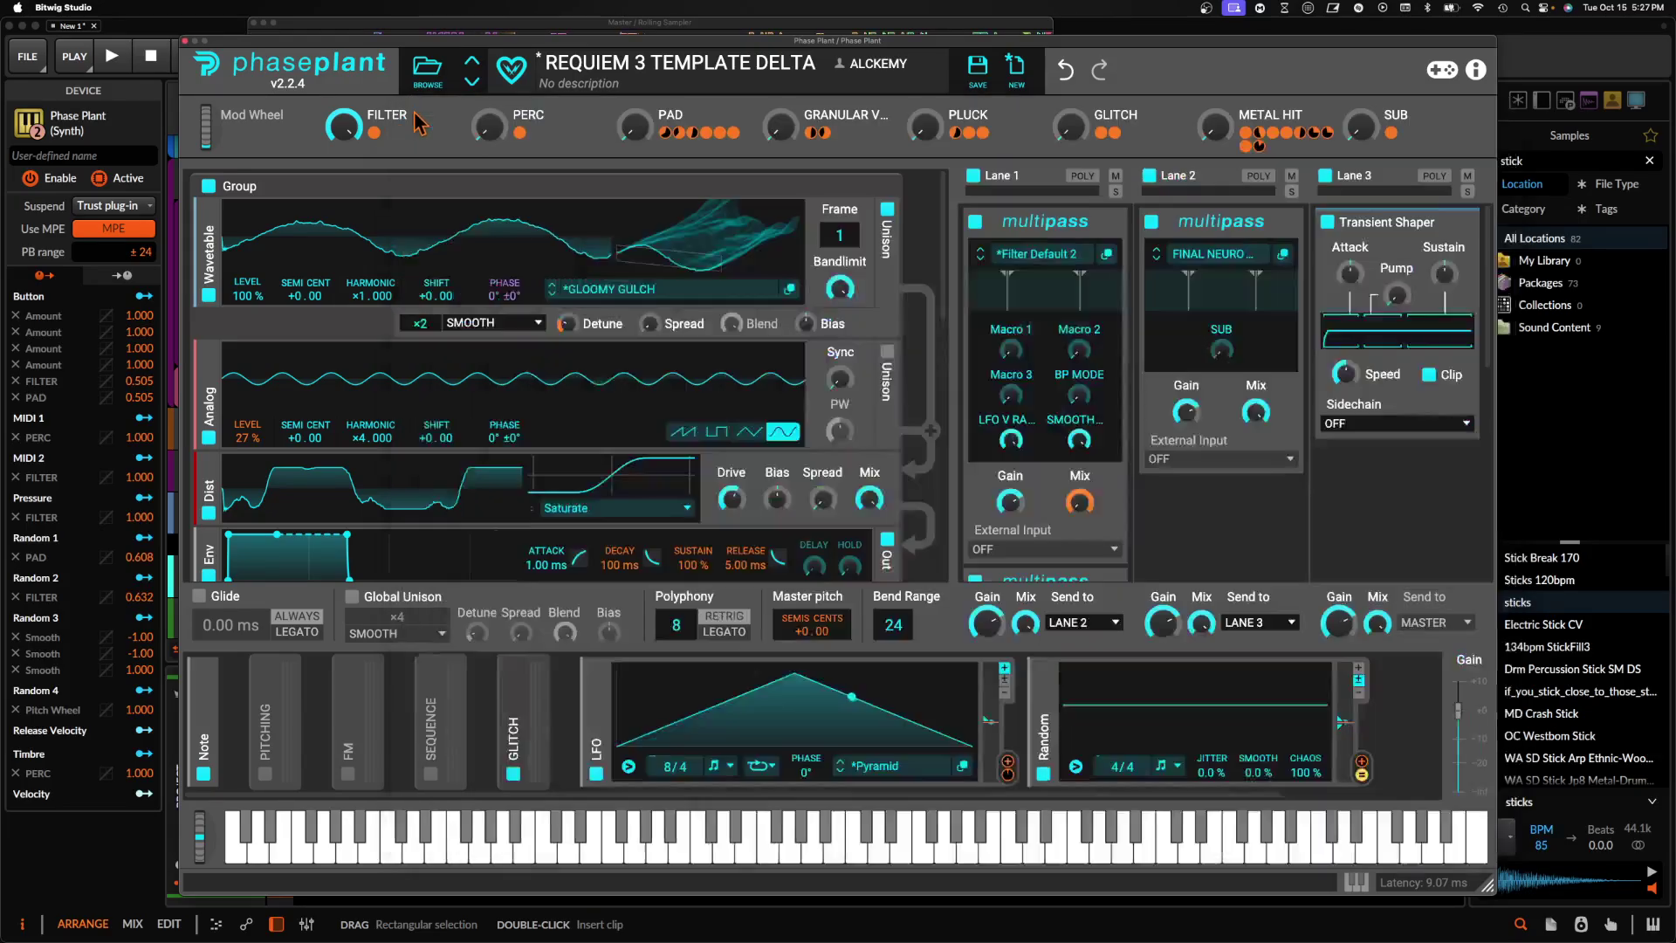
# - Add a band-pass Filter snapin at the end of Lane 1, after the last Snap Heap
pyautogui.click(1105, 226)
pyautogui.scroll(-3, 1047, 367)
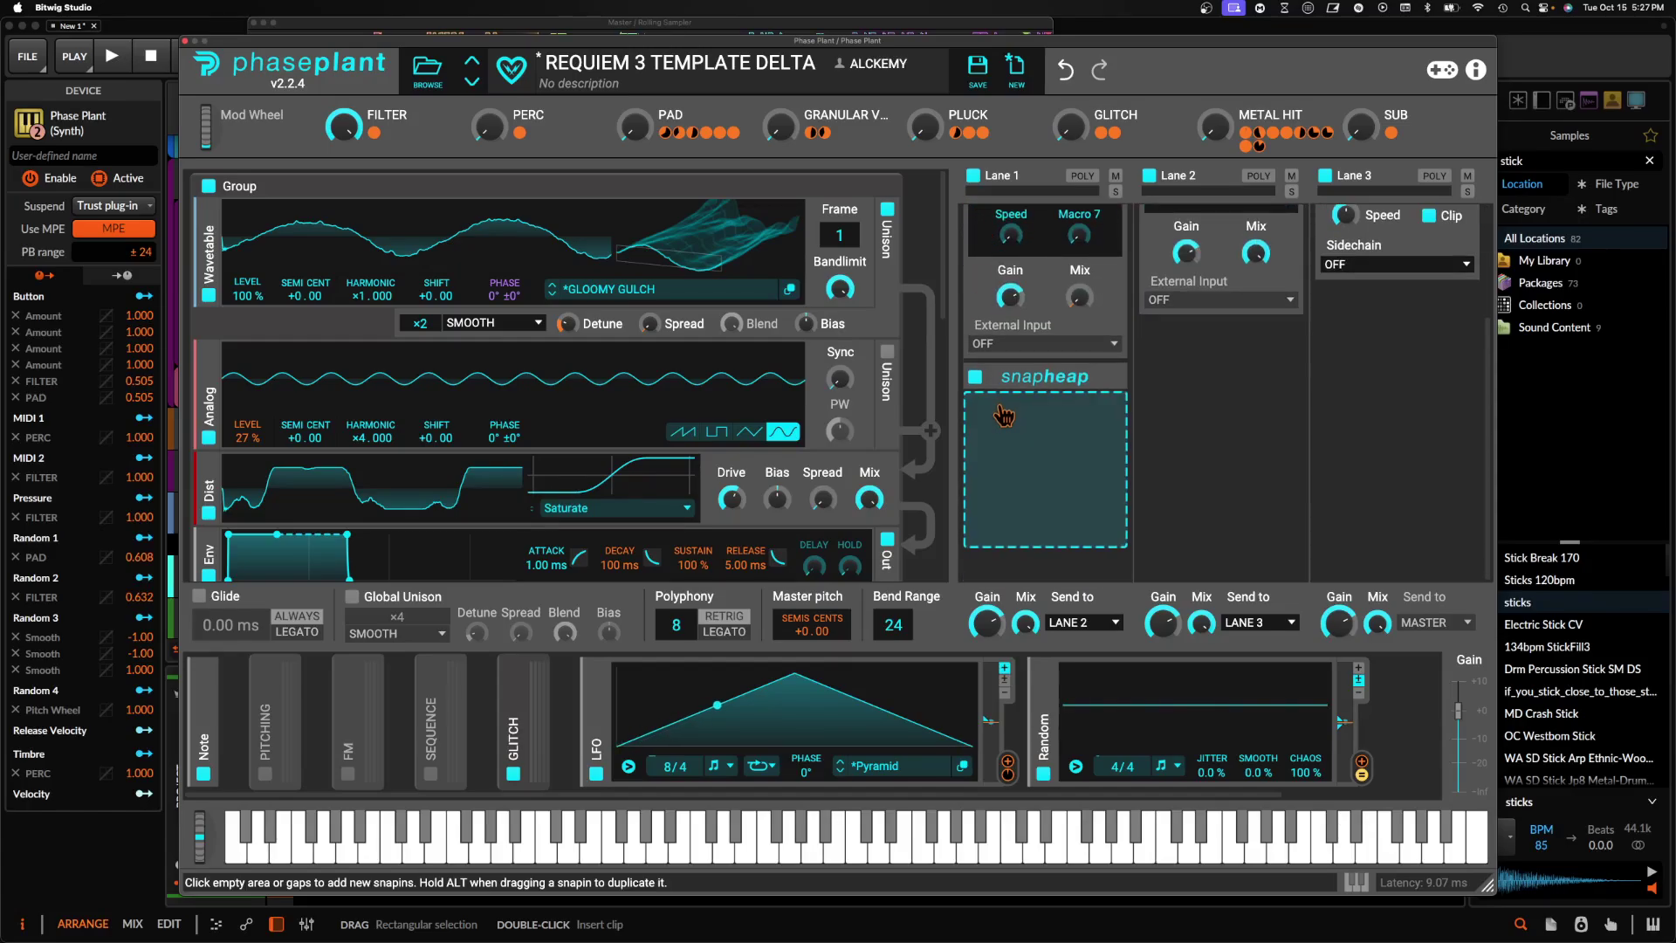
pyautogui.click(1013, 397)
pyautogui.click(984, 717)
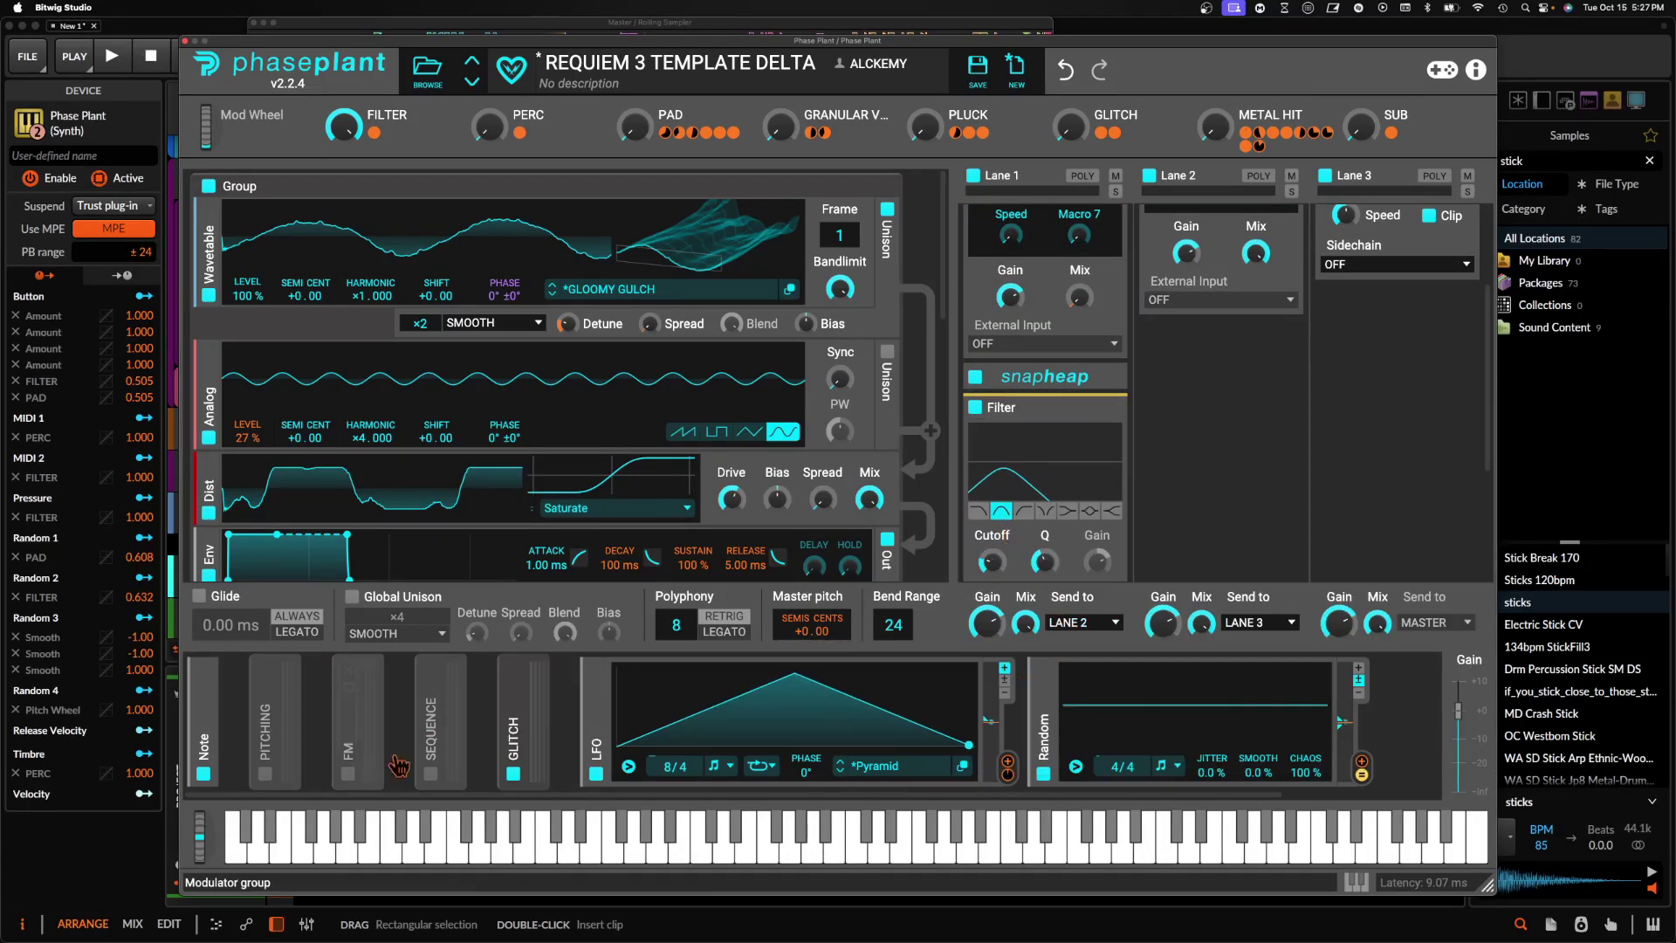
# - Add an LFO modulator before the existing LFO and assign it to the new Filter's cutoff by about +31%
pyautogui.click(566, 650)
pyautogui.click(636, 714)
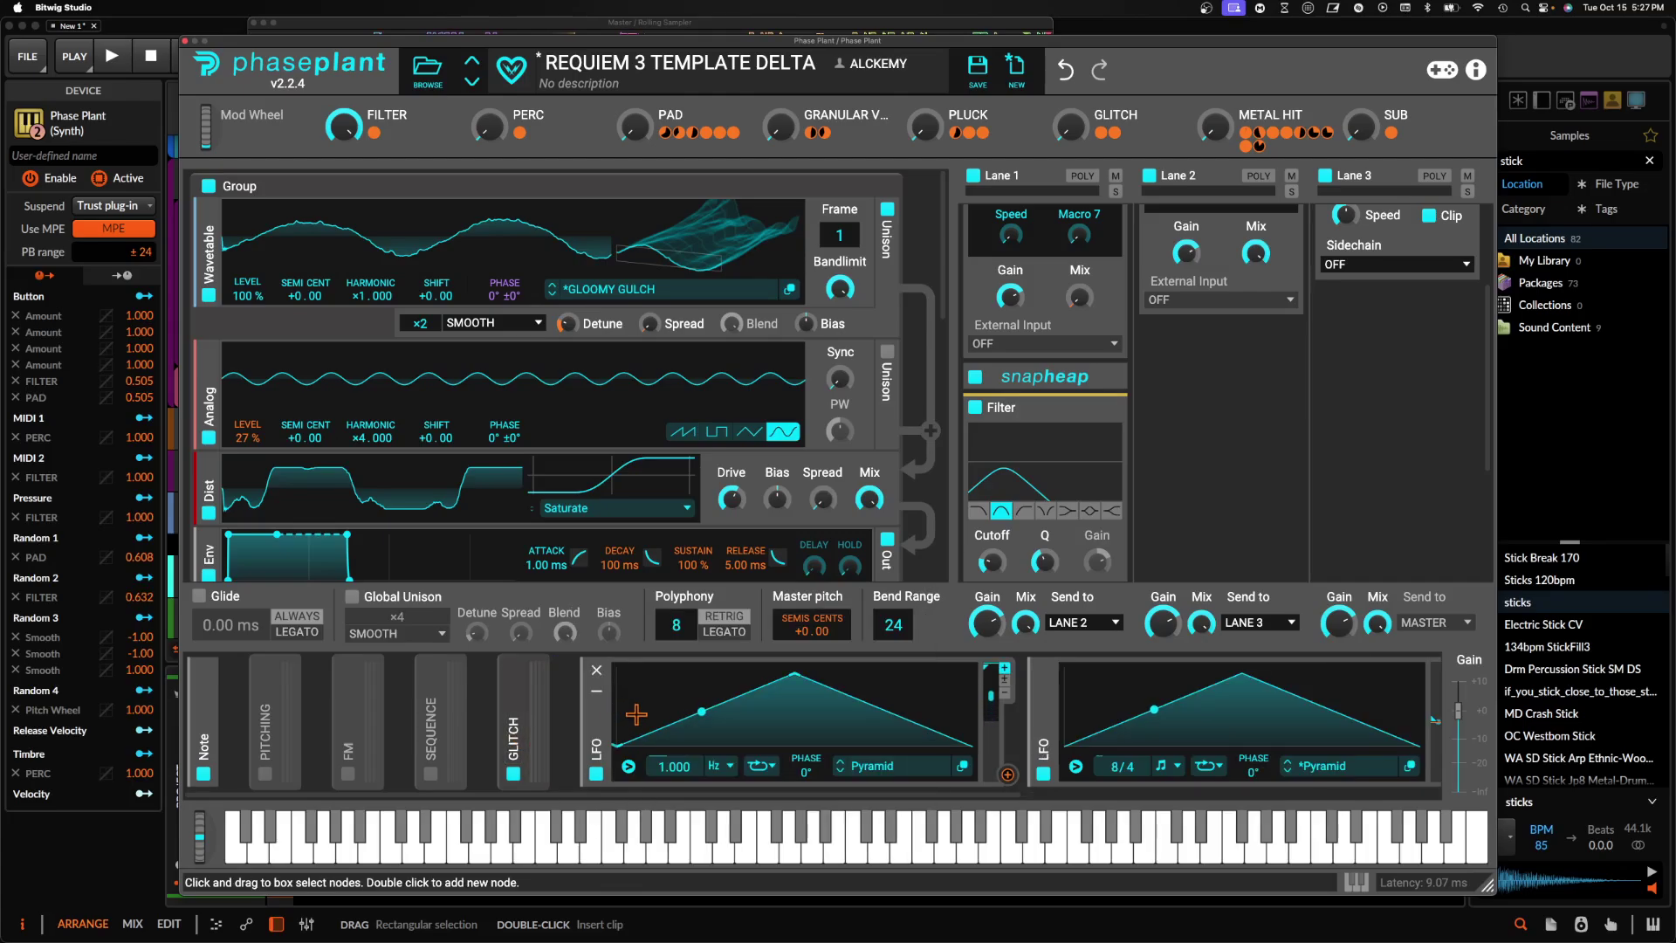
pyautogui.click(1008, 775)
pyautogui.click(996, 572)
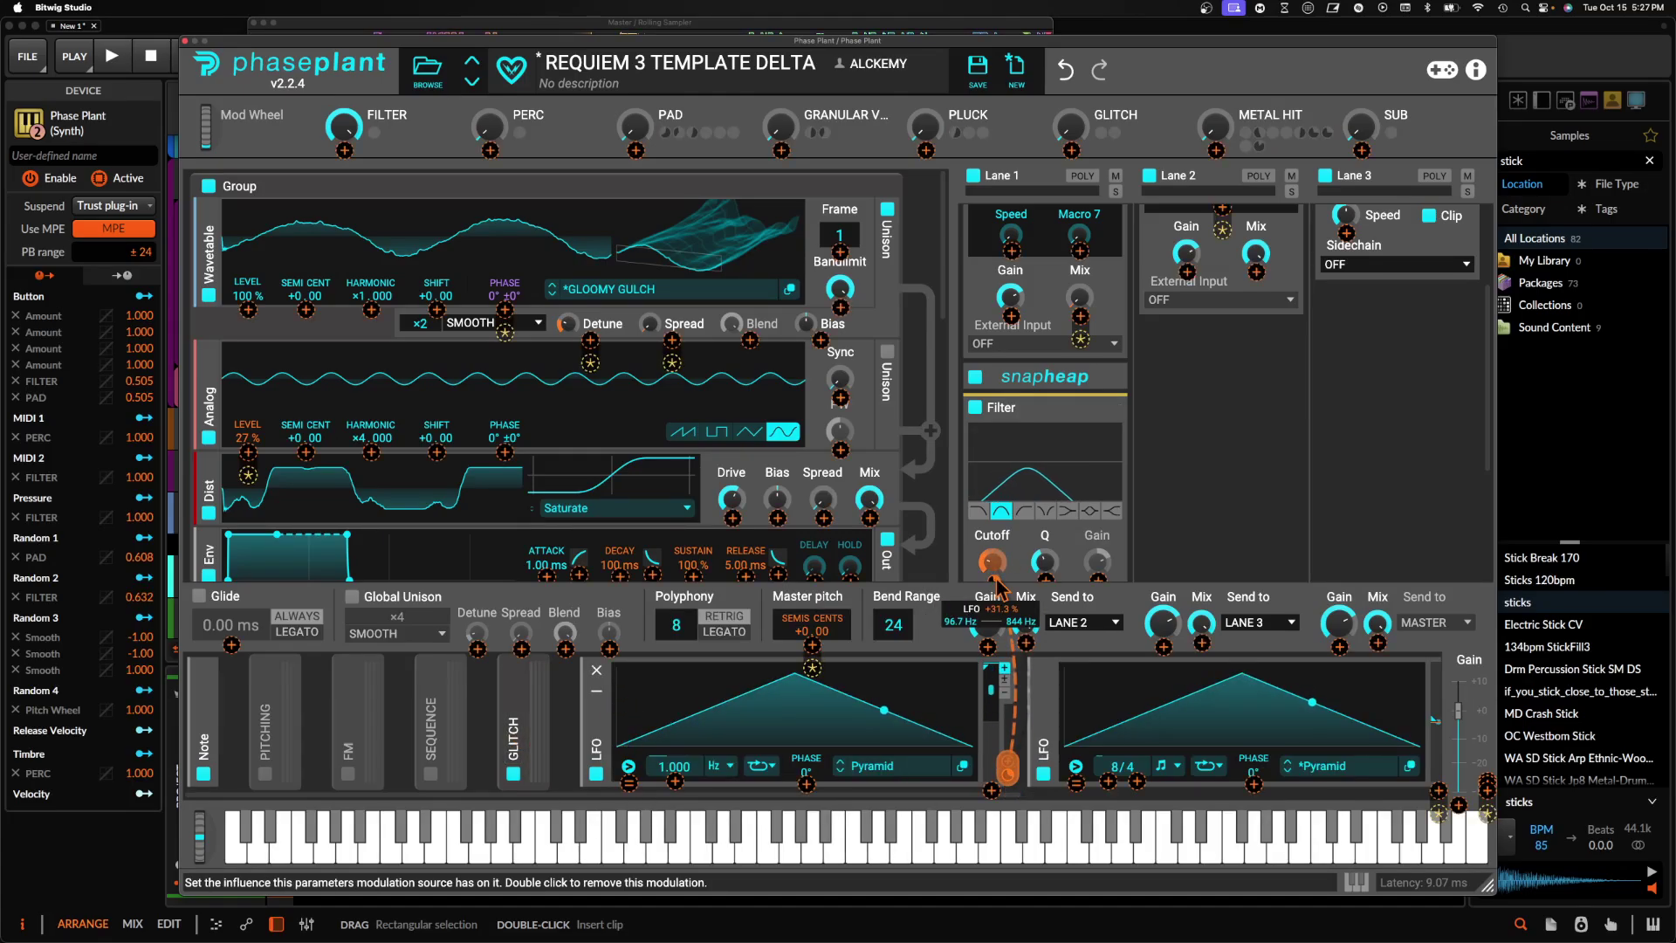
pyautogui.click(1015, 543)
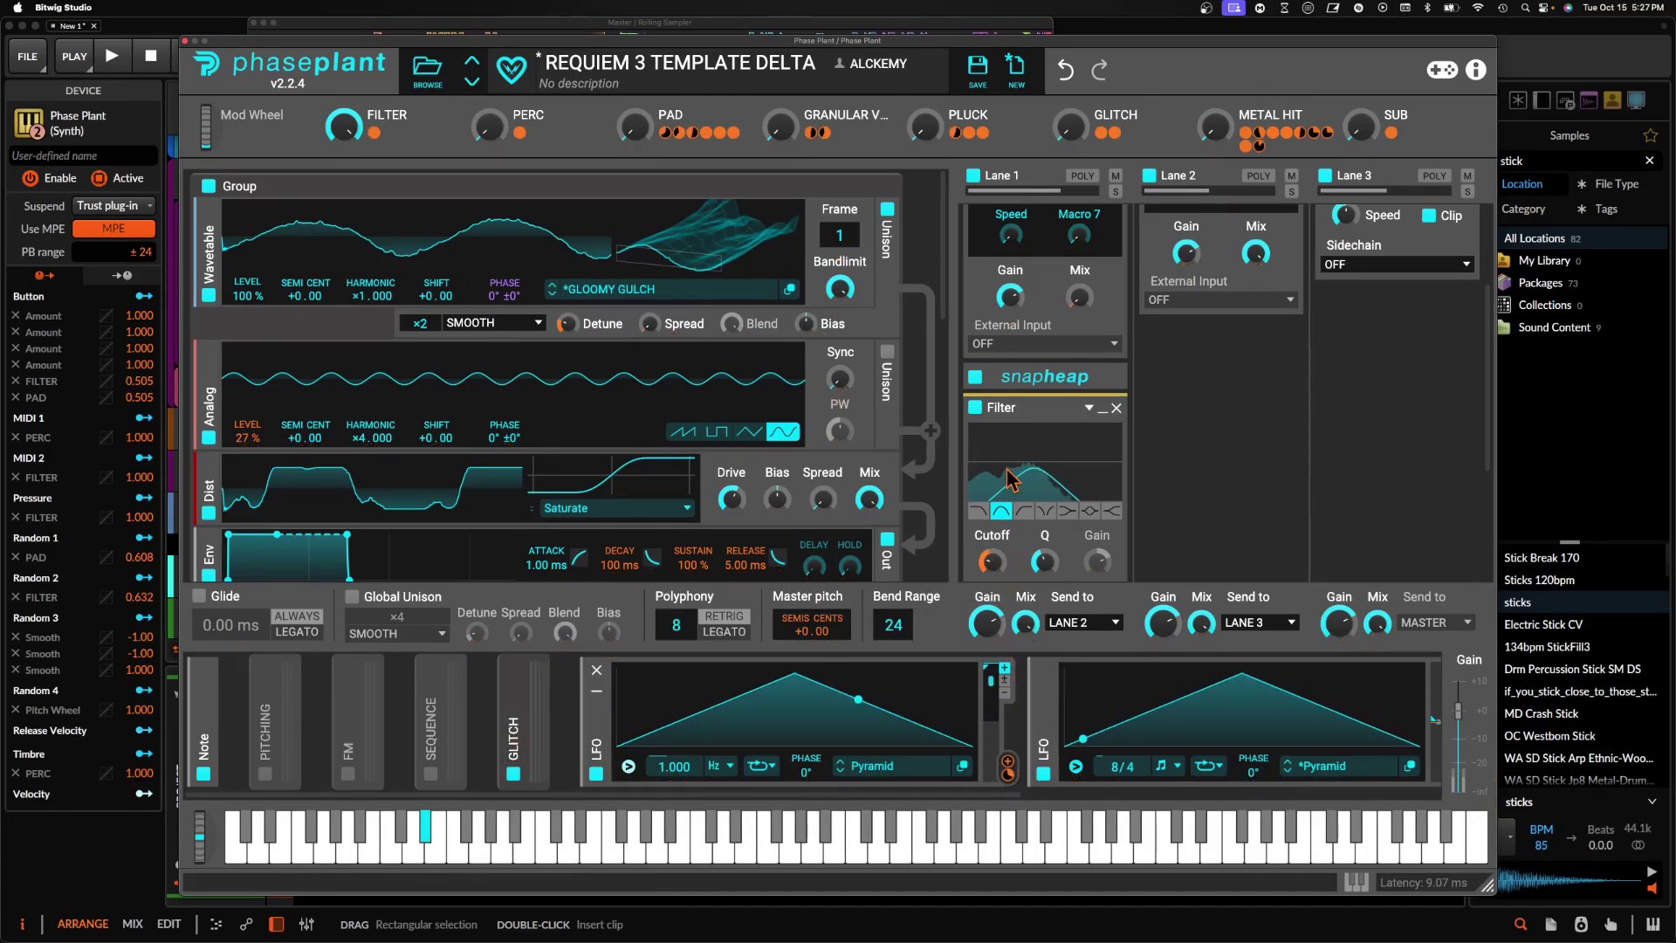
# - Refine the band-pass sweep: set Q to about 1.49, curve the LFO's falling slope inward and move its peak slightly earlier
pyautogui.scroll(-2, 1013, 515)
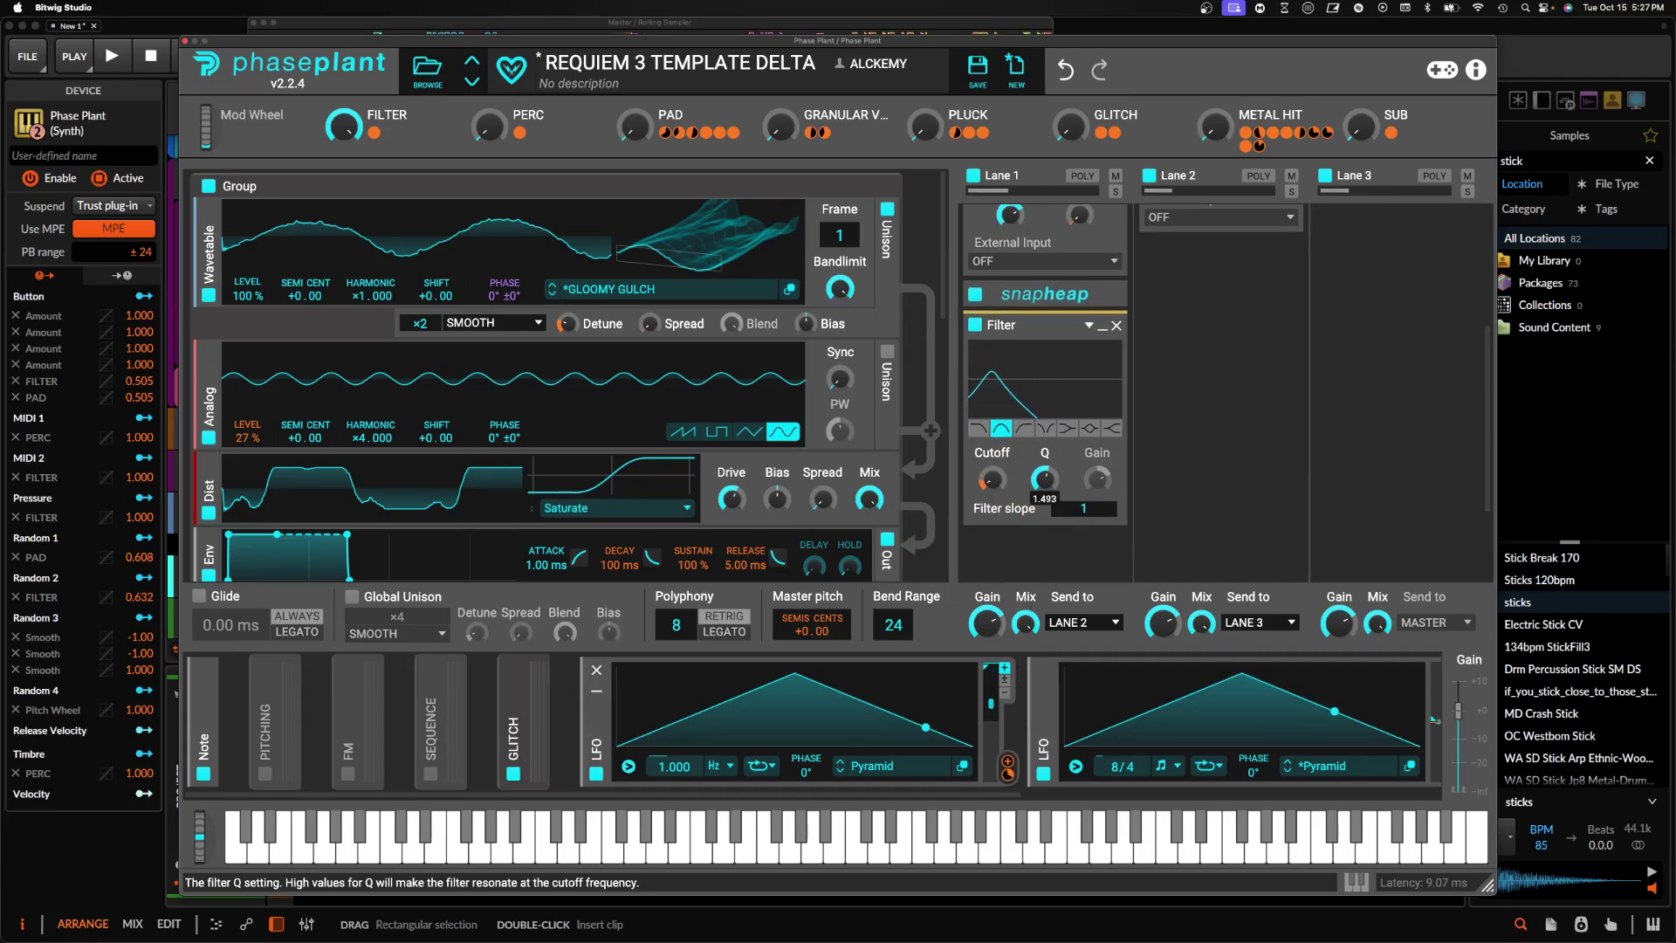
pyautogui.moveTo(860, 712); pyautogui.dragTo(852, 732)
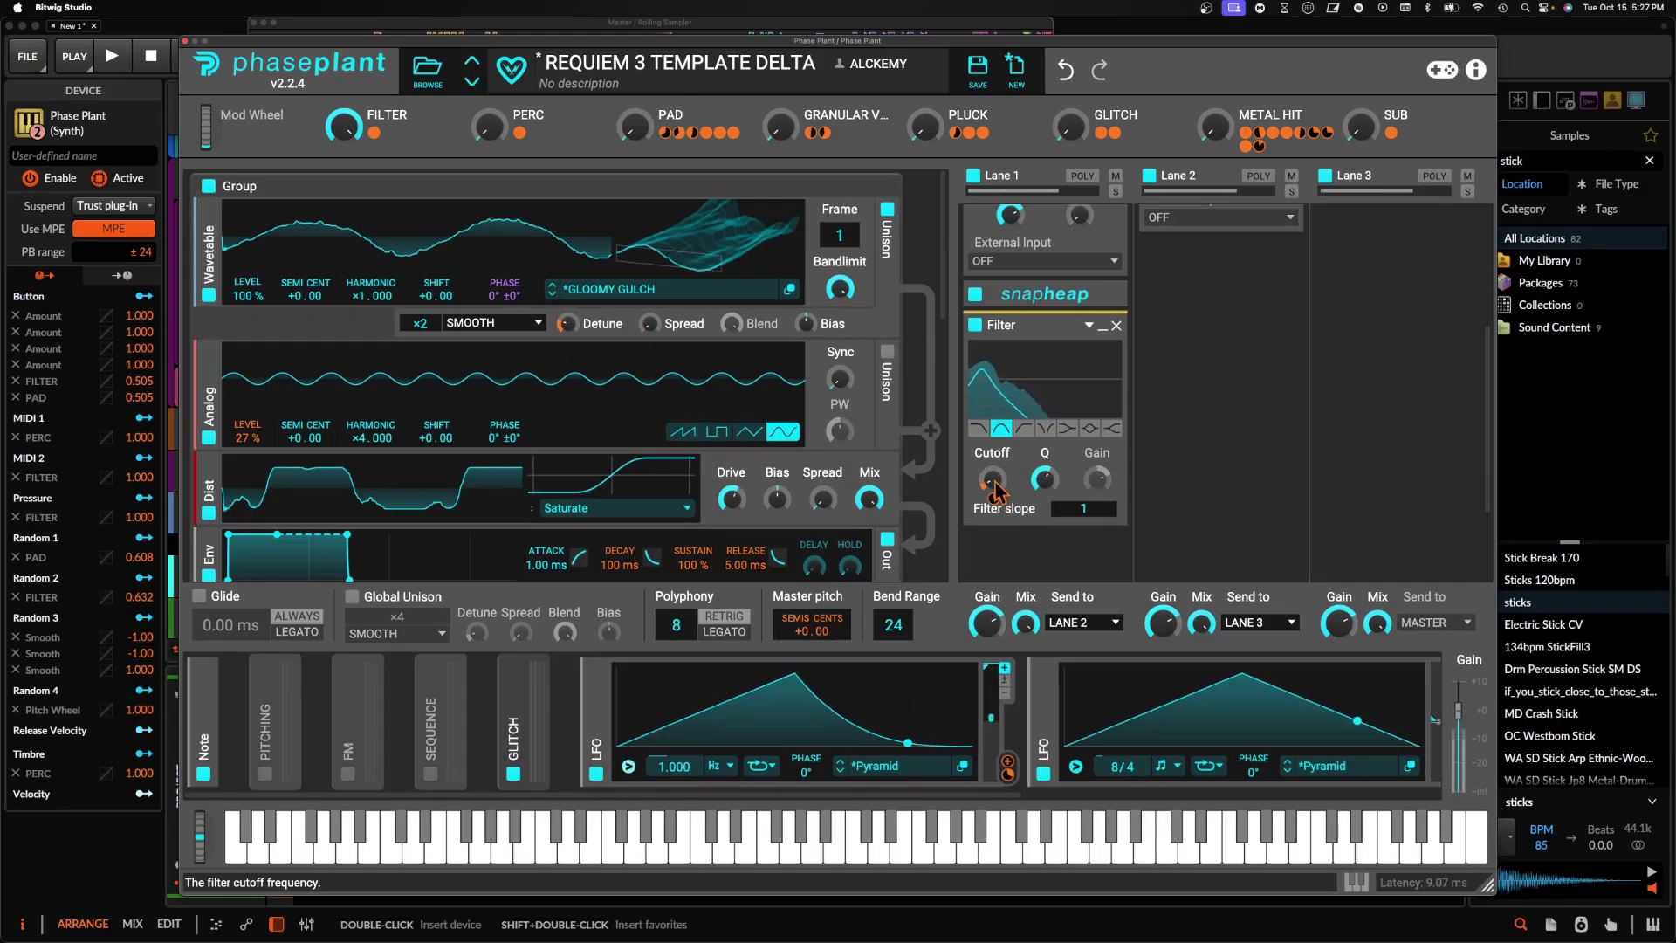
pyautogui.moveTo(1007, 761); pyautogui.dragTo(993, 482)
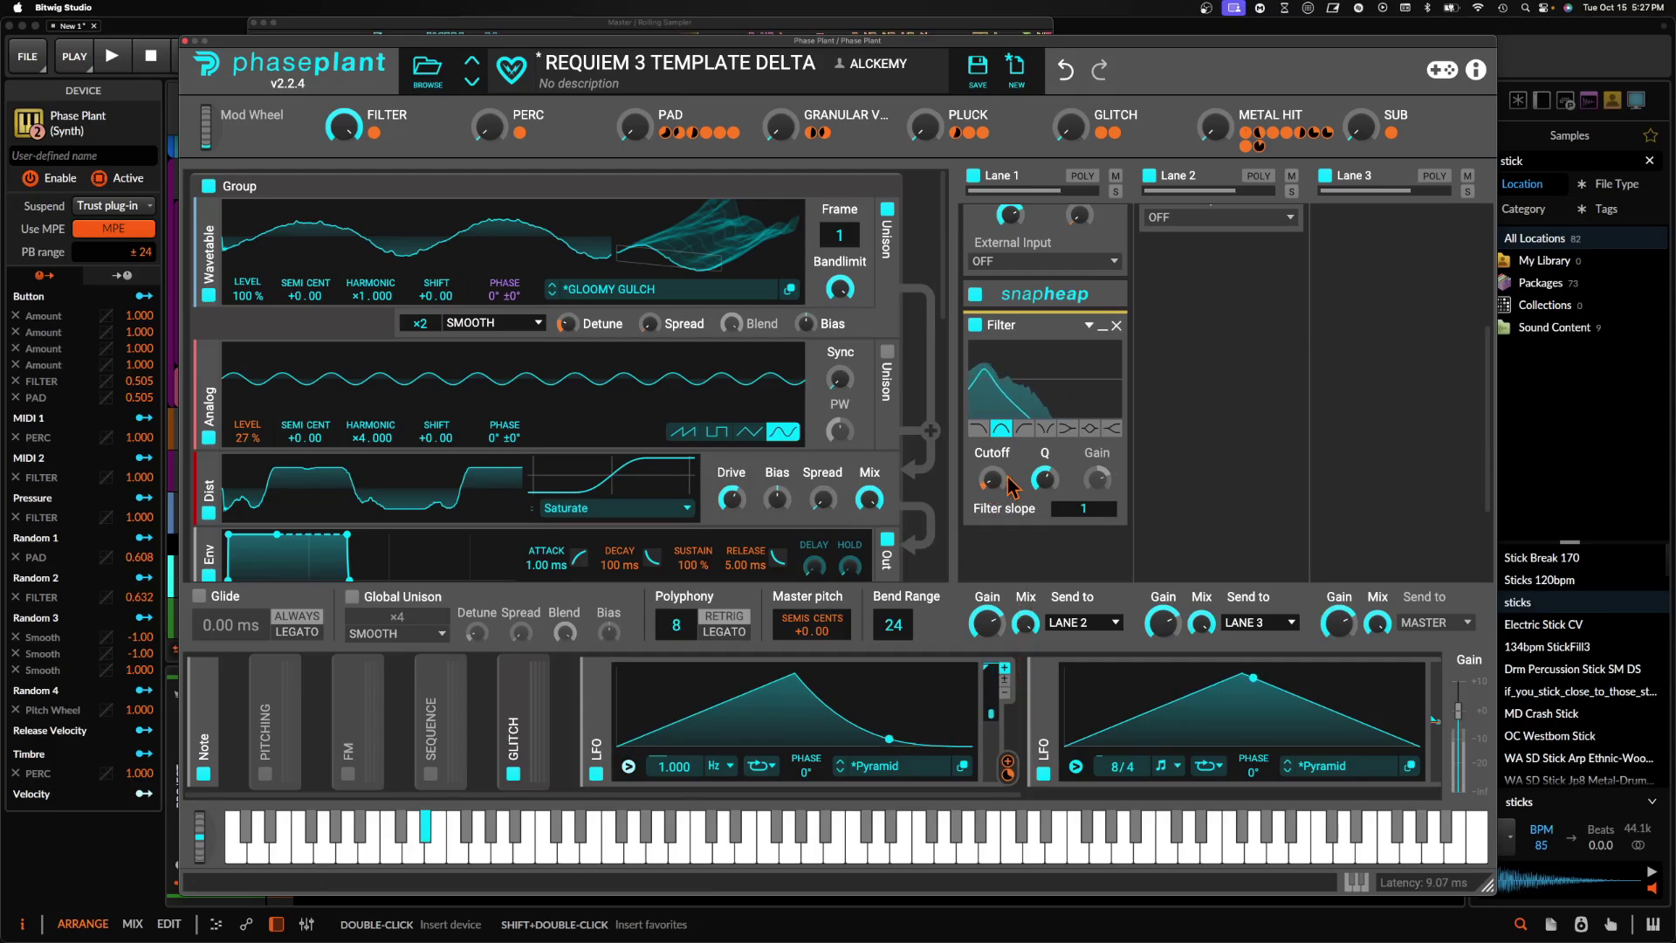
pyautogui.scroll(3, 1017, 487)
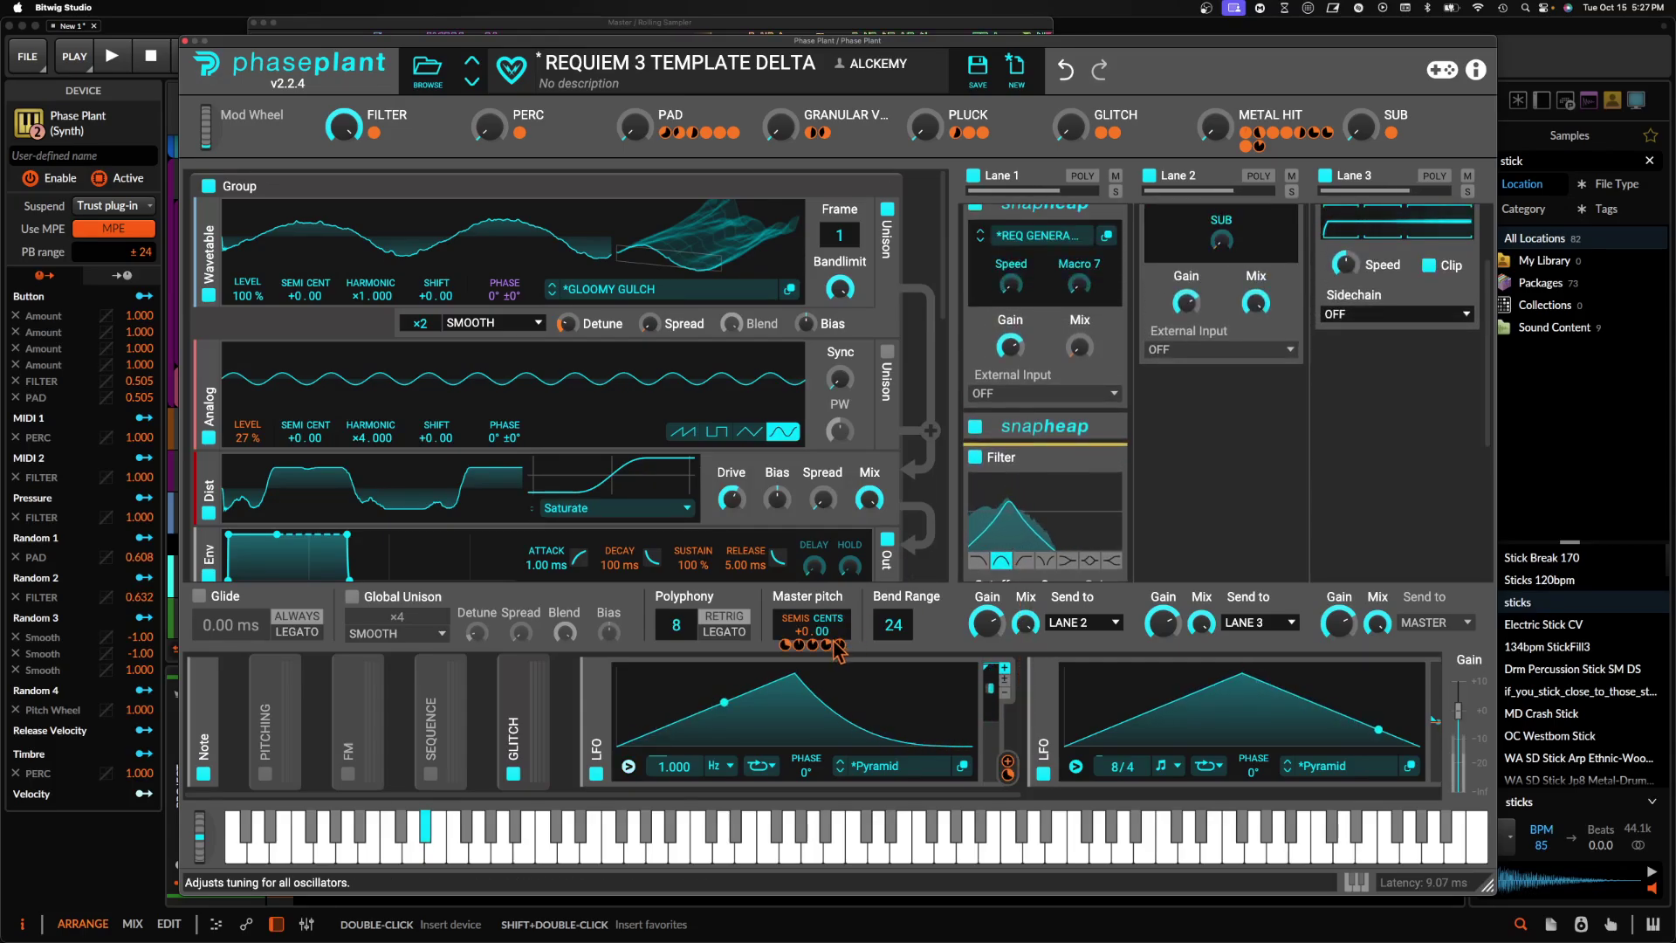
pyautogui.moveTo(794, 675); pyautogui.dragTo(778, 675)
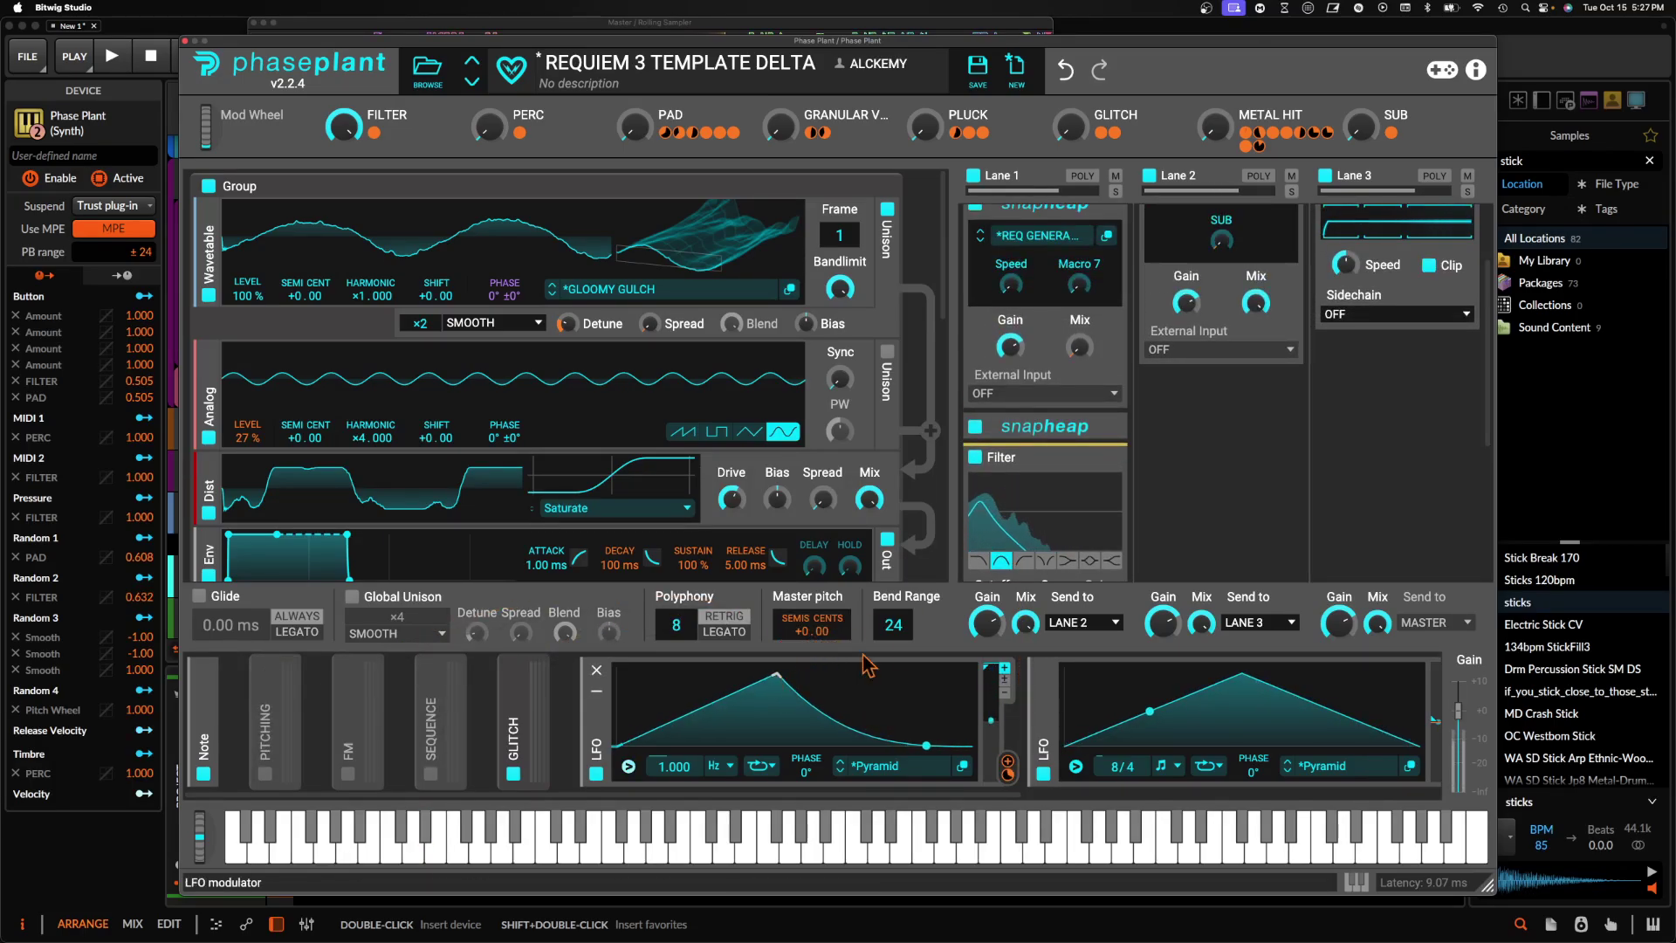
# - Move the band-pass Filter to the start of Lane 1 and add a low-pass Filter snapin directly after it
pyautogui.scroll(-3, 1040, 291)
pyautogui.moveTo(1039, 290); pyautogui.dragTo(1041, 210)
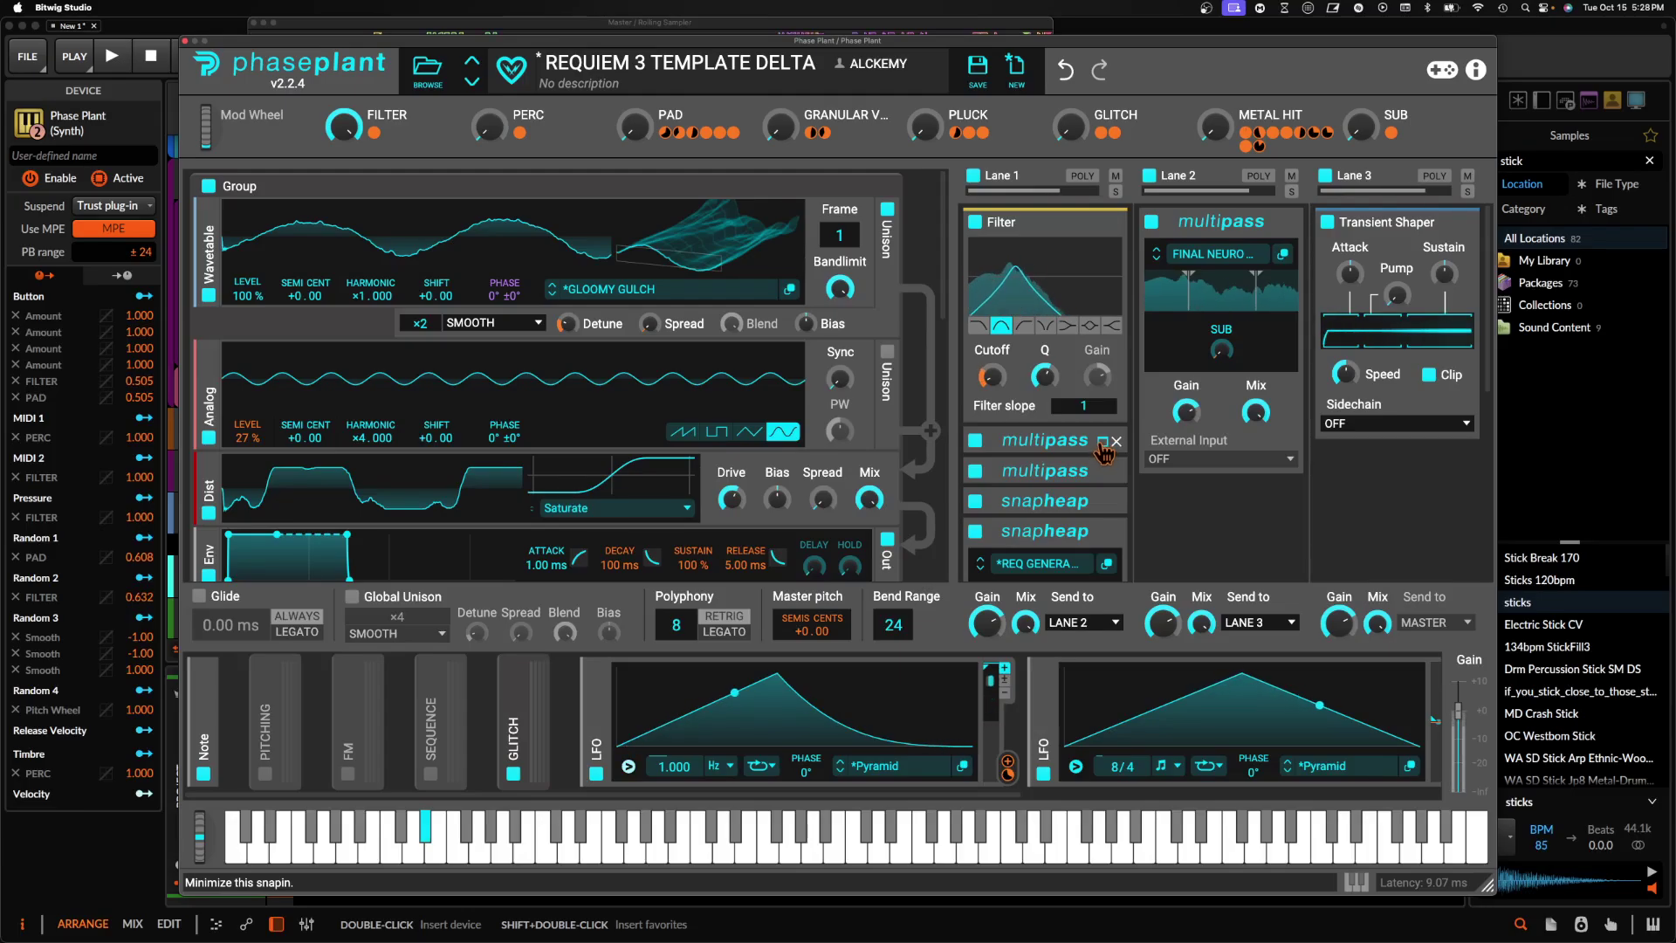
pyautogui.click(1041, 455)
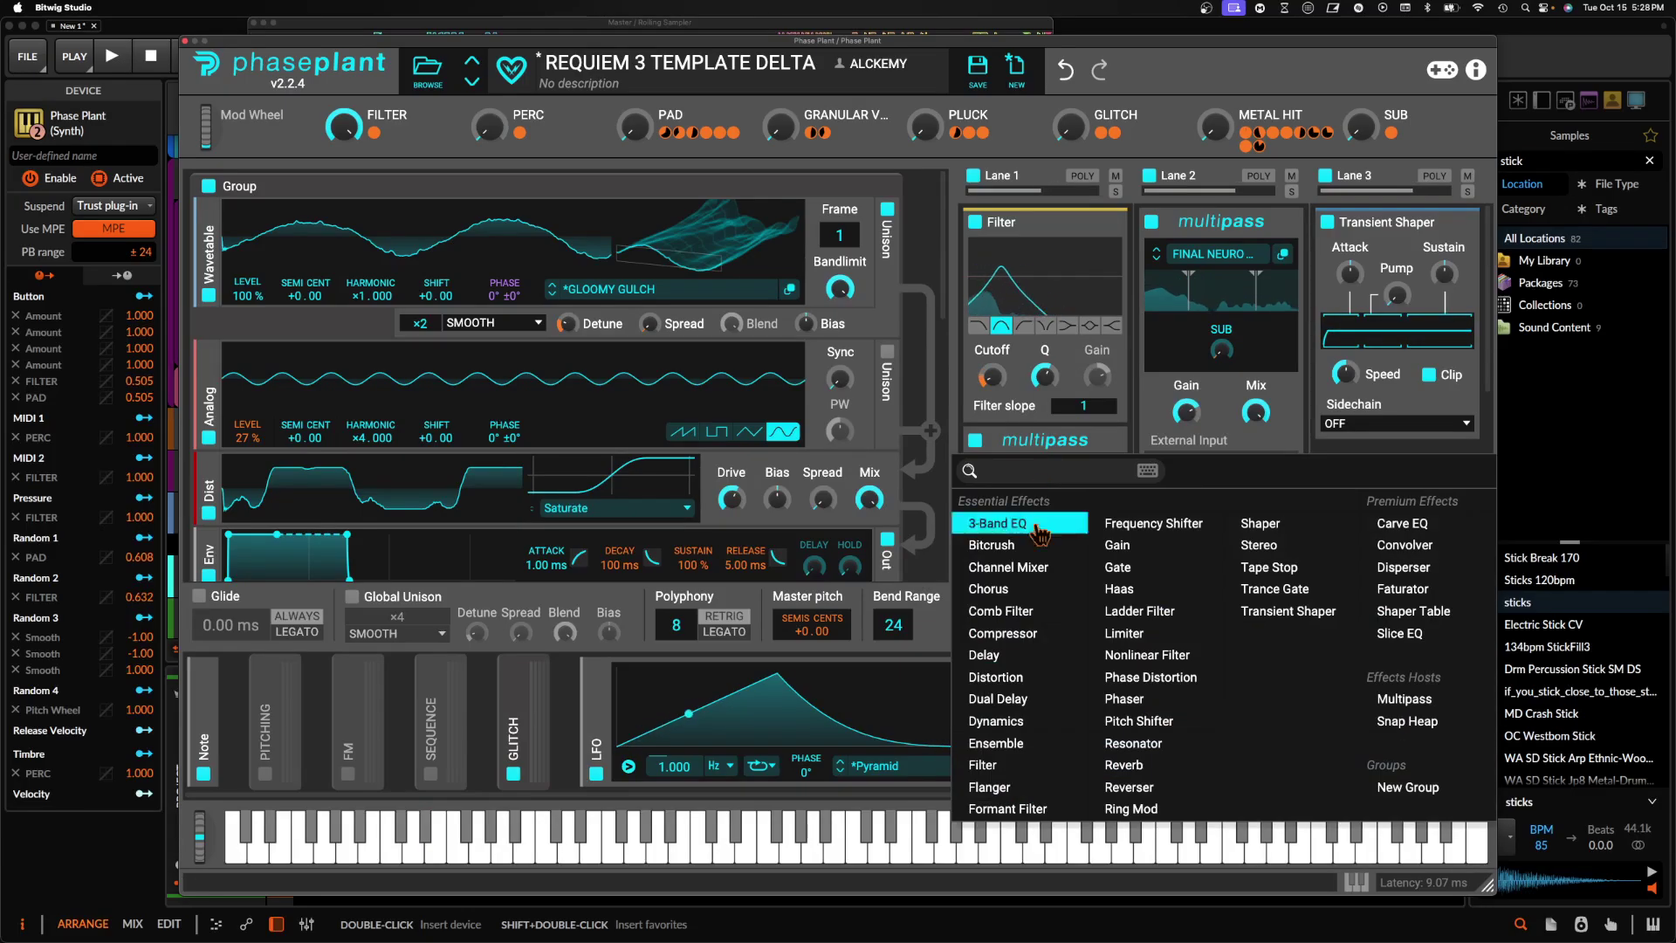
pyautogui.click(997, 277)
pyautogui.moveTo(998, 226); pyautogui.dragTo(1040, 548)
pyautogui.scroll(-3, 1027, 571)
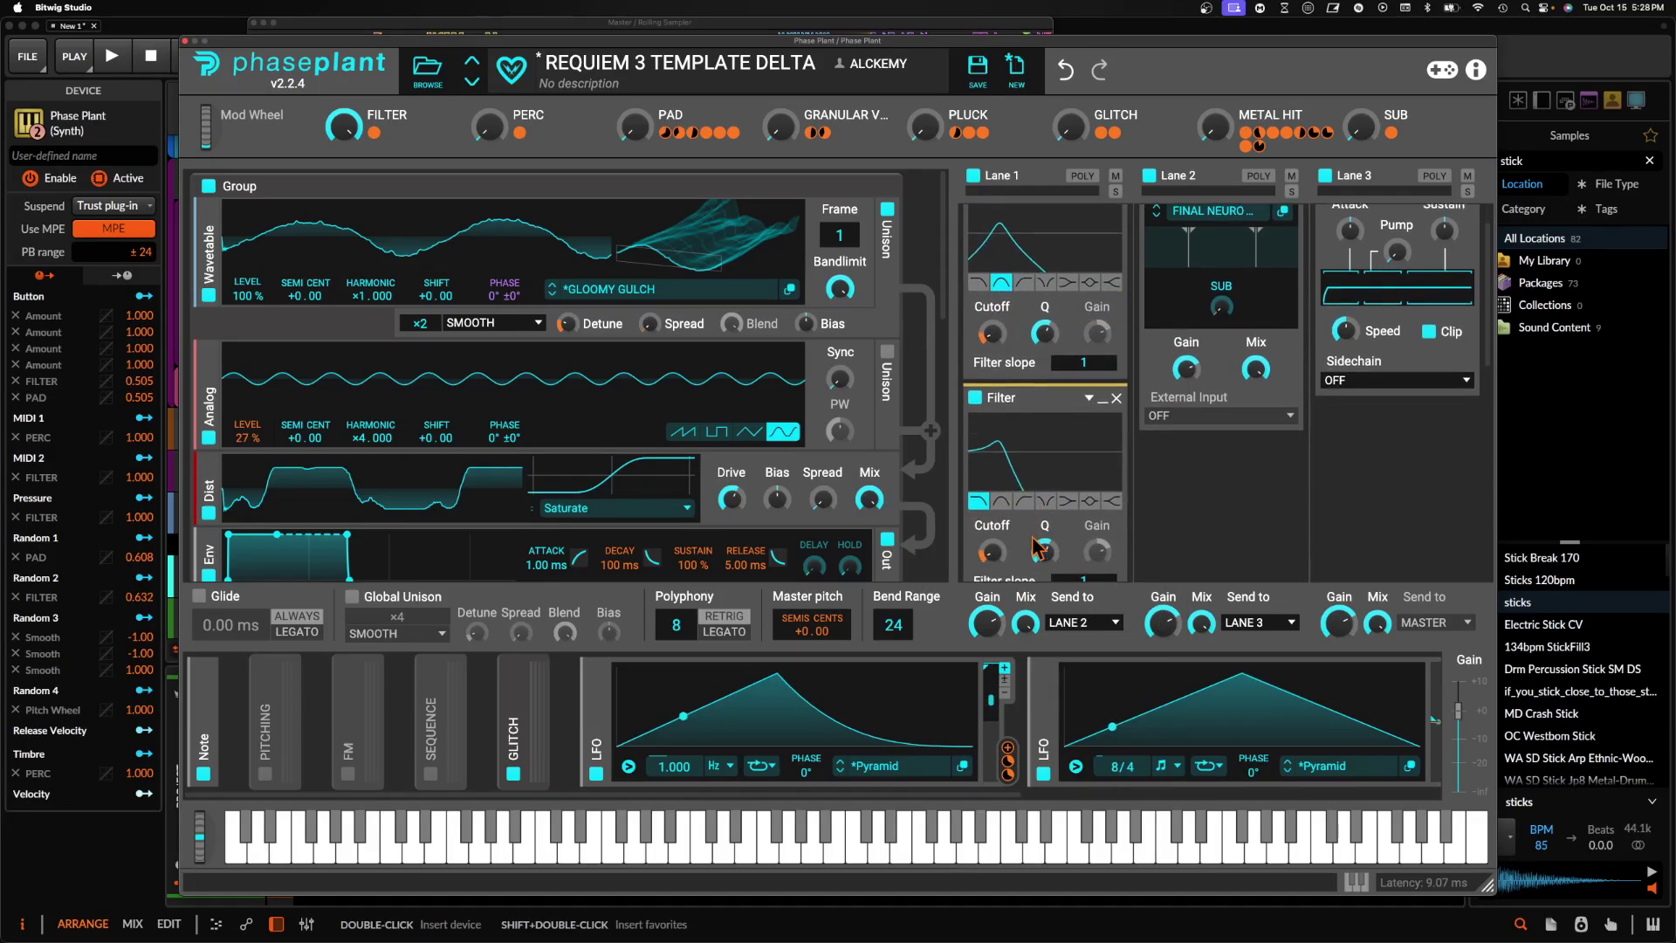
# - Assign the first LFO to the low-pass Filter's cutoff at +100% and move that Filter behind the first Multipass
pyautogui.moveTo(1007, 760); pyautogui.dragTo(994, 527)
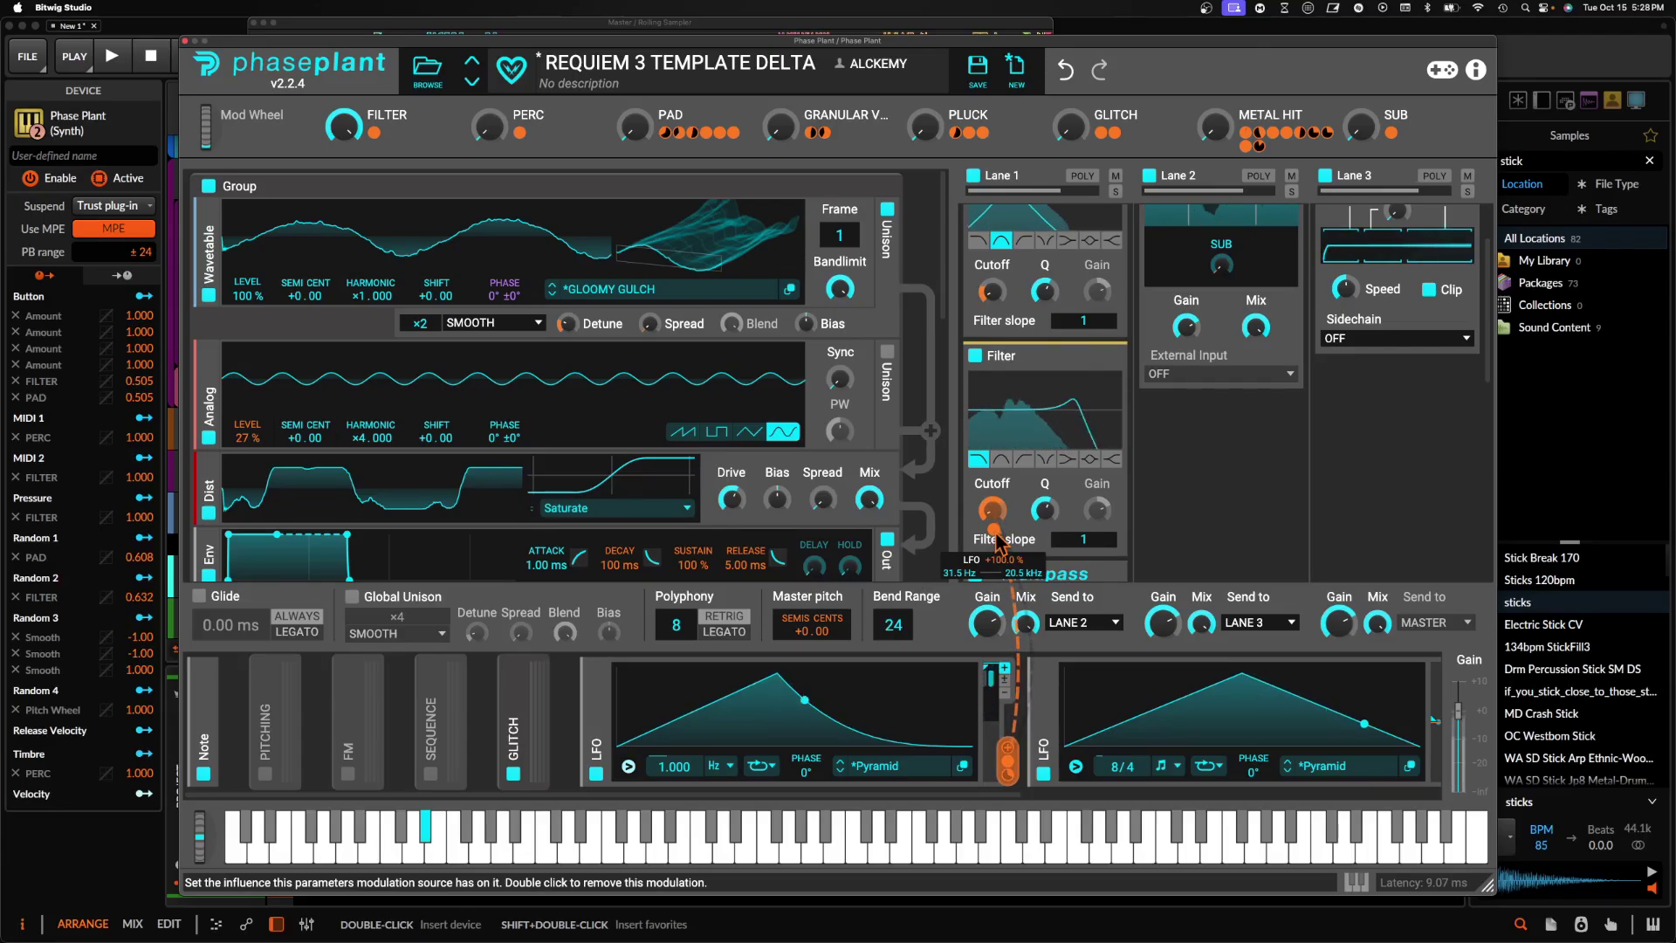
pyautogui.click(1104, 360)
pyautogui.scroll(2, 1082, 384)
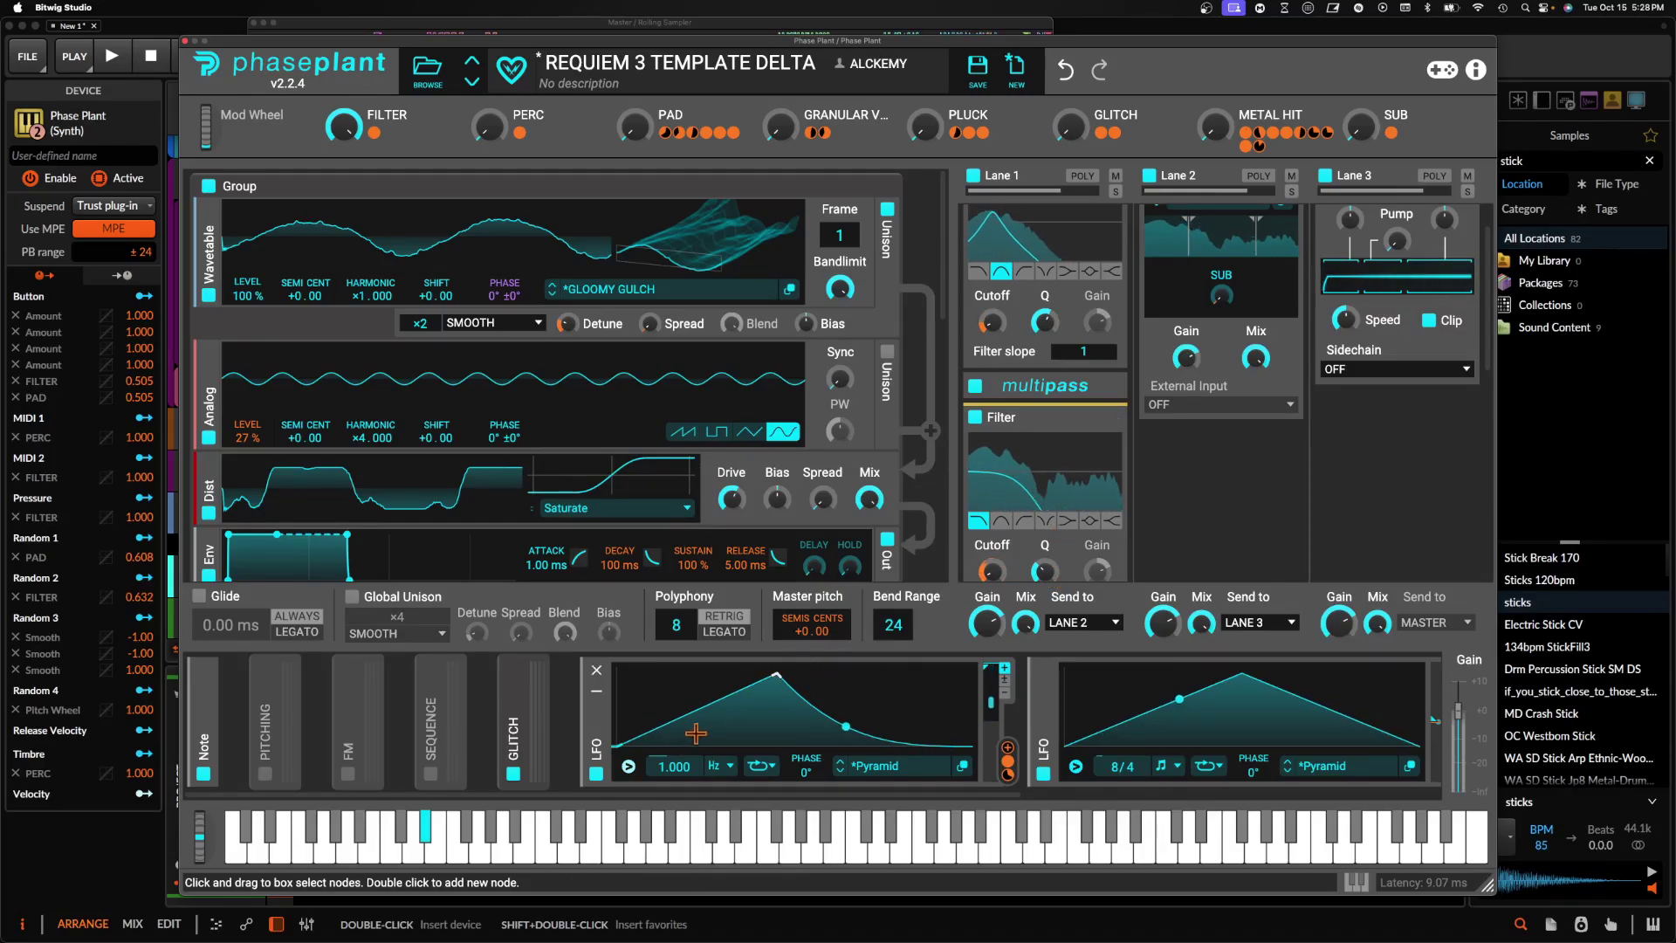
# - Sync the first LFO to a 4/16 rate, curve its rise inward and its fall outward, and collapse the low-pass Filter
pyautogui.moveTo(709, 718); pyautogui.dragTo(709, 775)
pyautogui.click(739, 777)
pyautogui.click(718, 783)
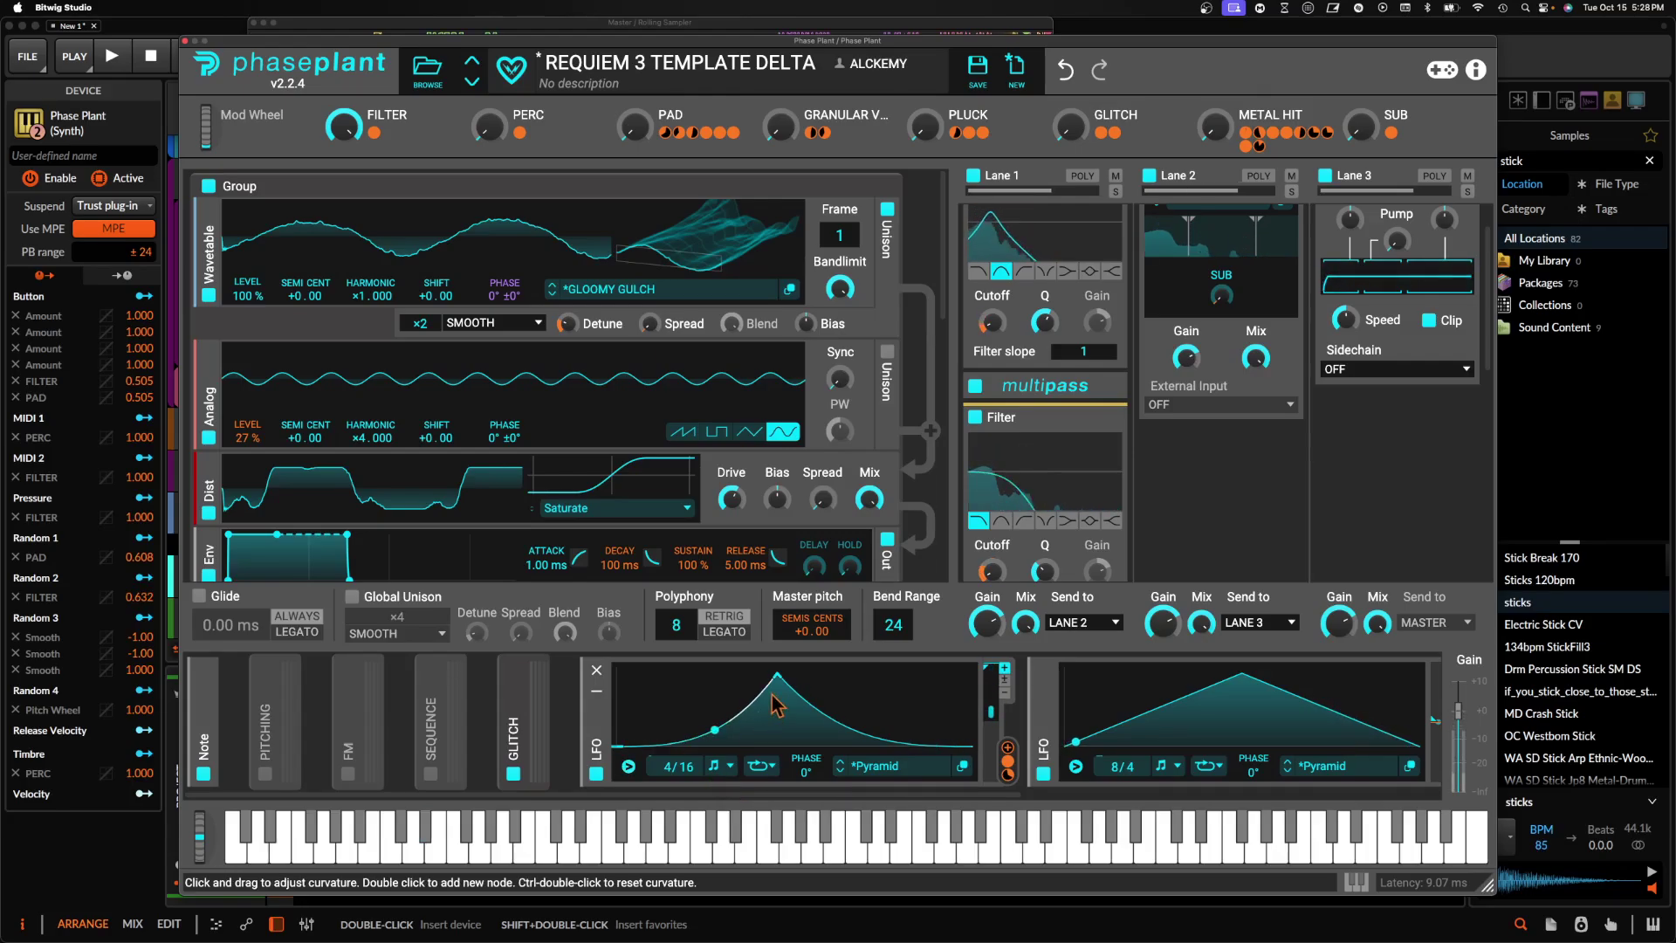
pyautogui.moveTo(838, 682); pyautogui.dragTo(845, 617)
pyautogui.moveTo(876, 685); pyautogui.dragTo(891, 717)
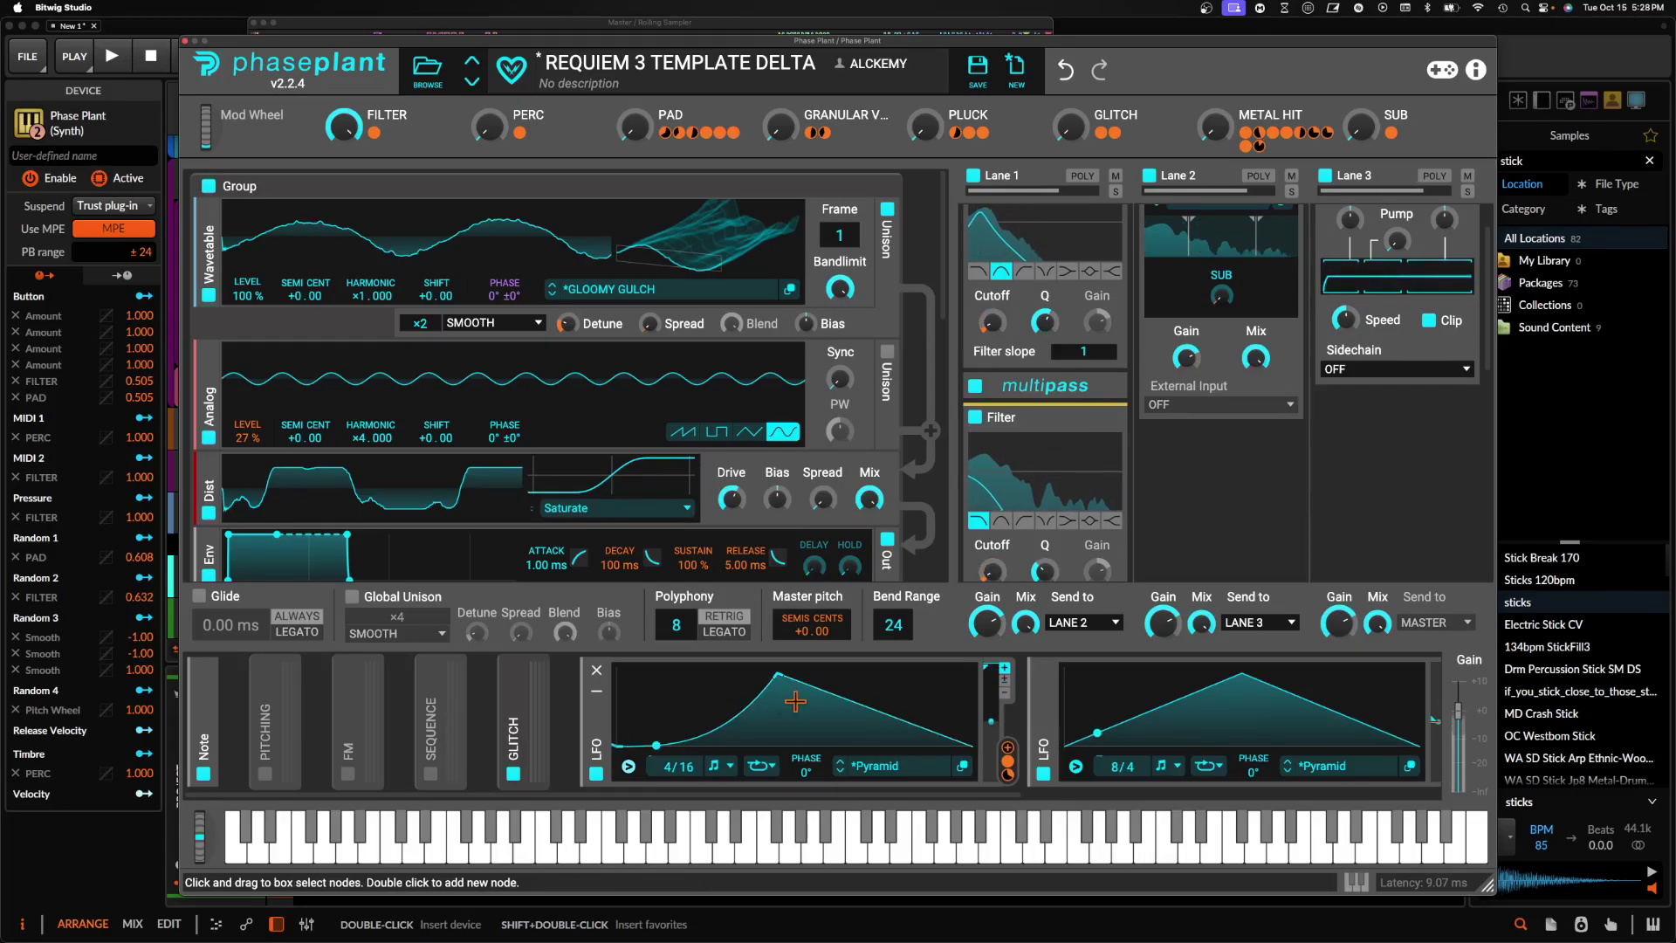
pyautogui.moveTo(903, 740); pyautogui.dragTo(901, 687)
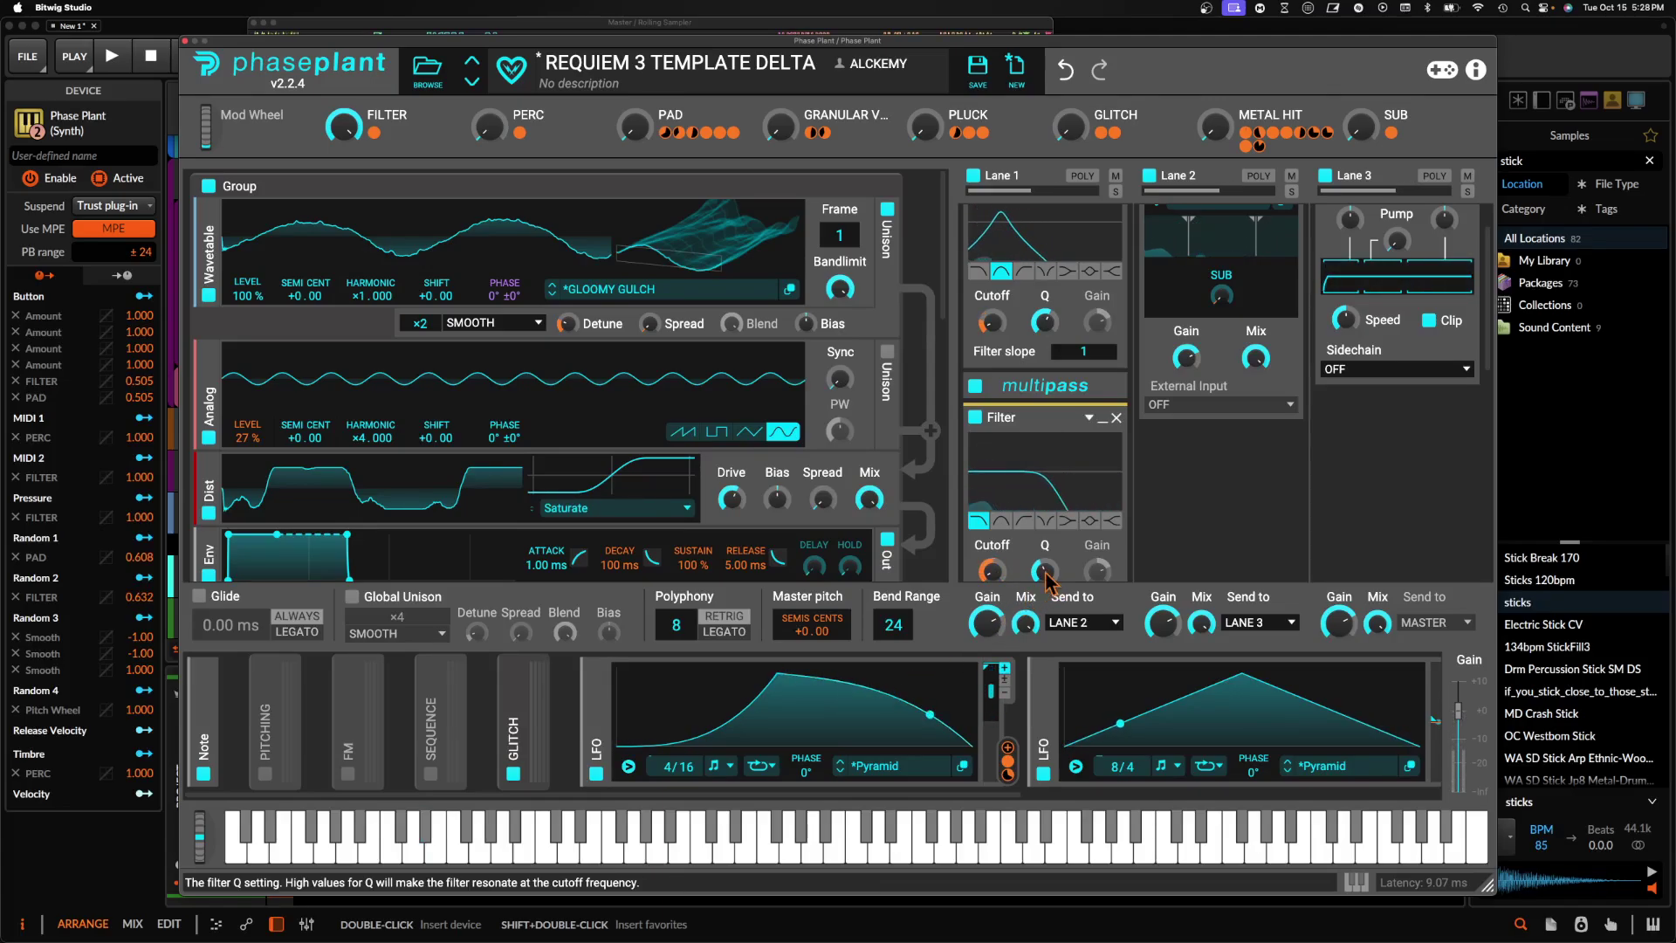
pyautogui.scroll(-1, 1030, 569)
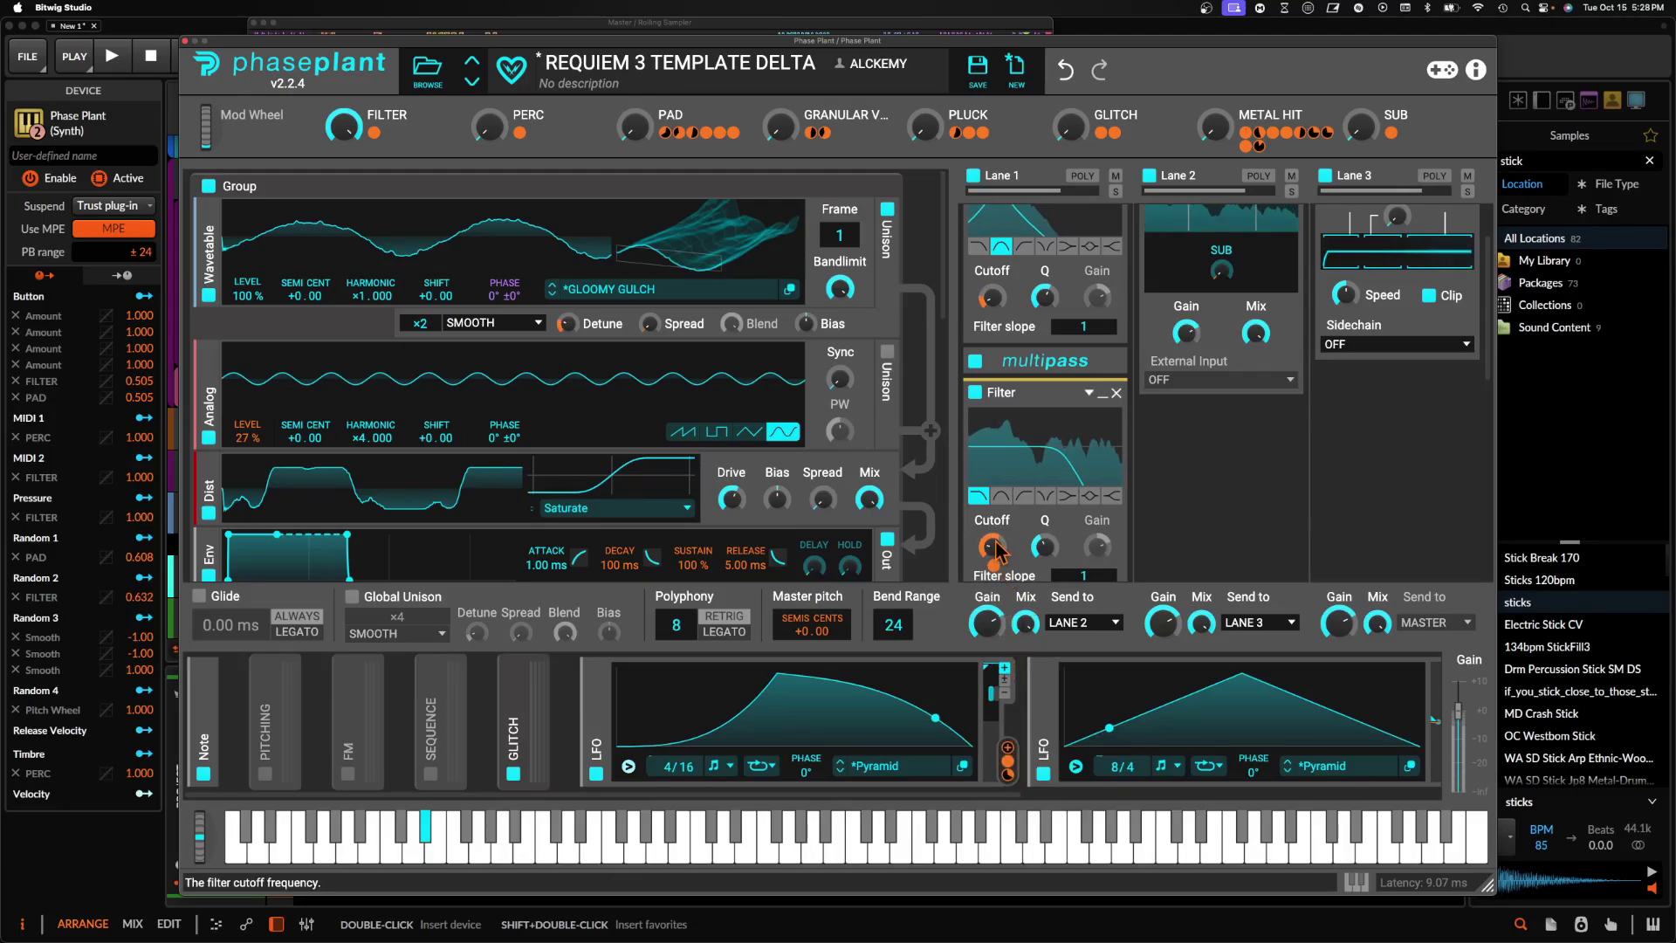
pyautogui.click(1103, 392)
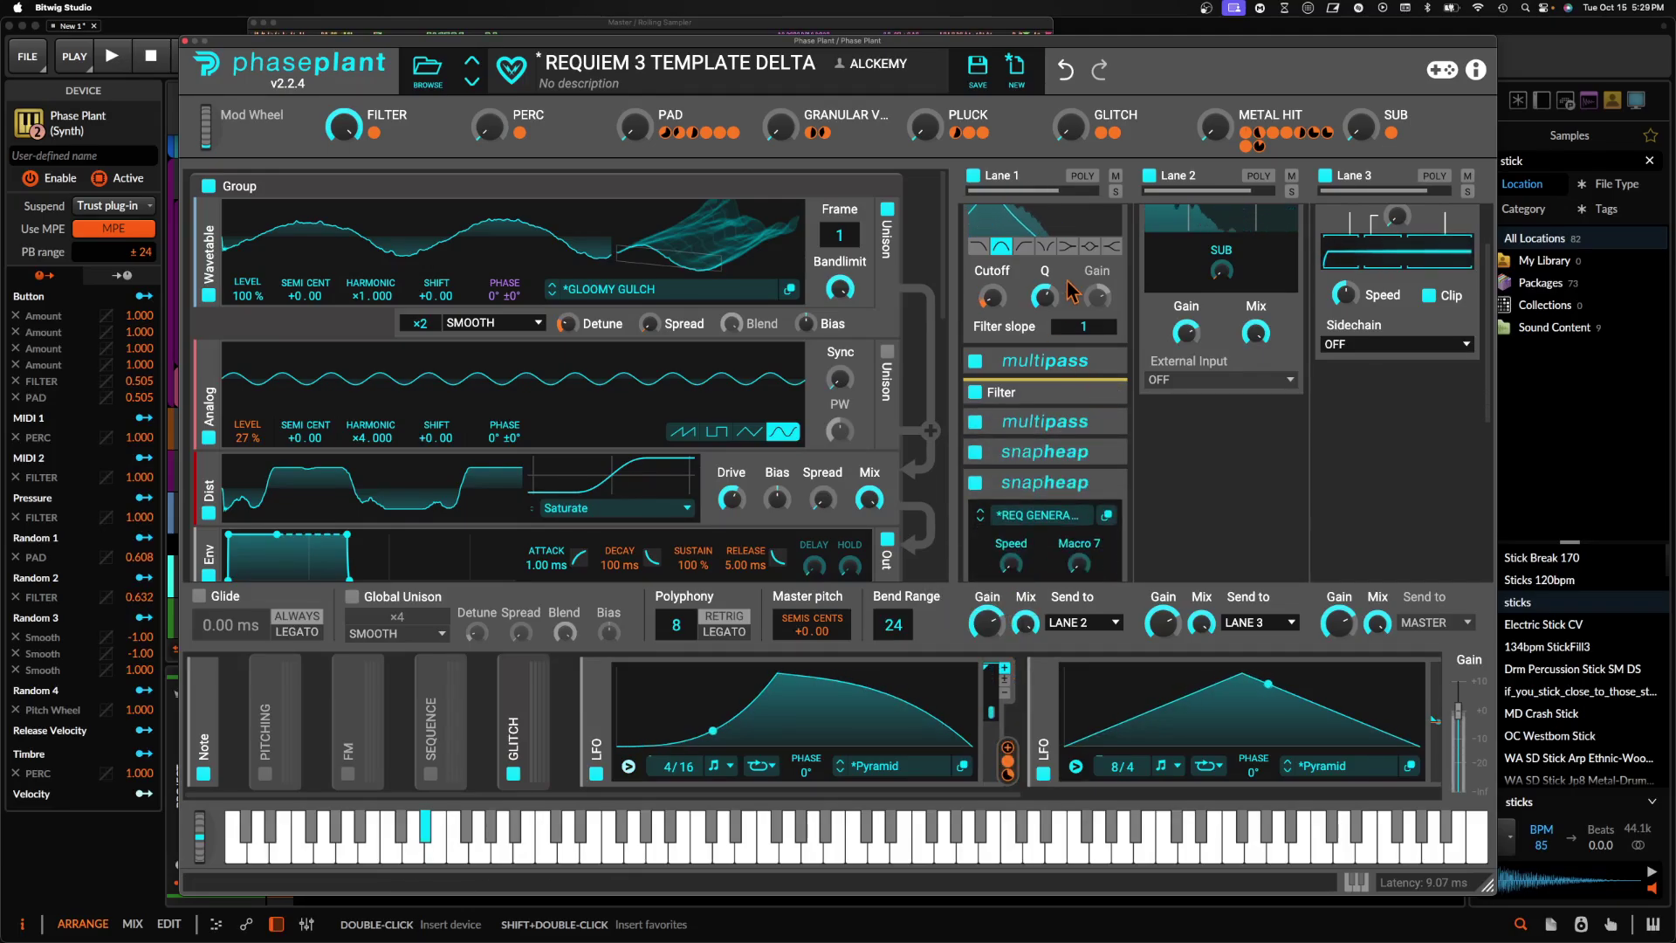
# - Close Phase Plant and place the newly played bass phrase from Rolling Sampler on the sticks track near the end of bar 153
pyautogui.click(186, 41)
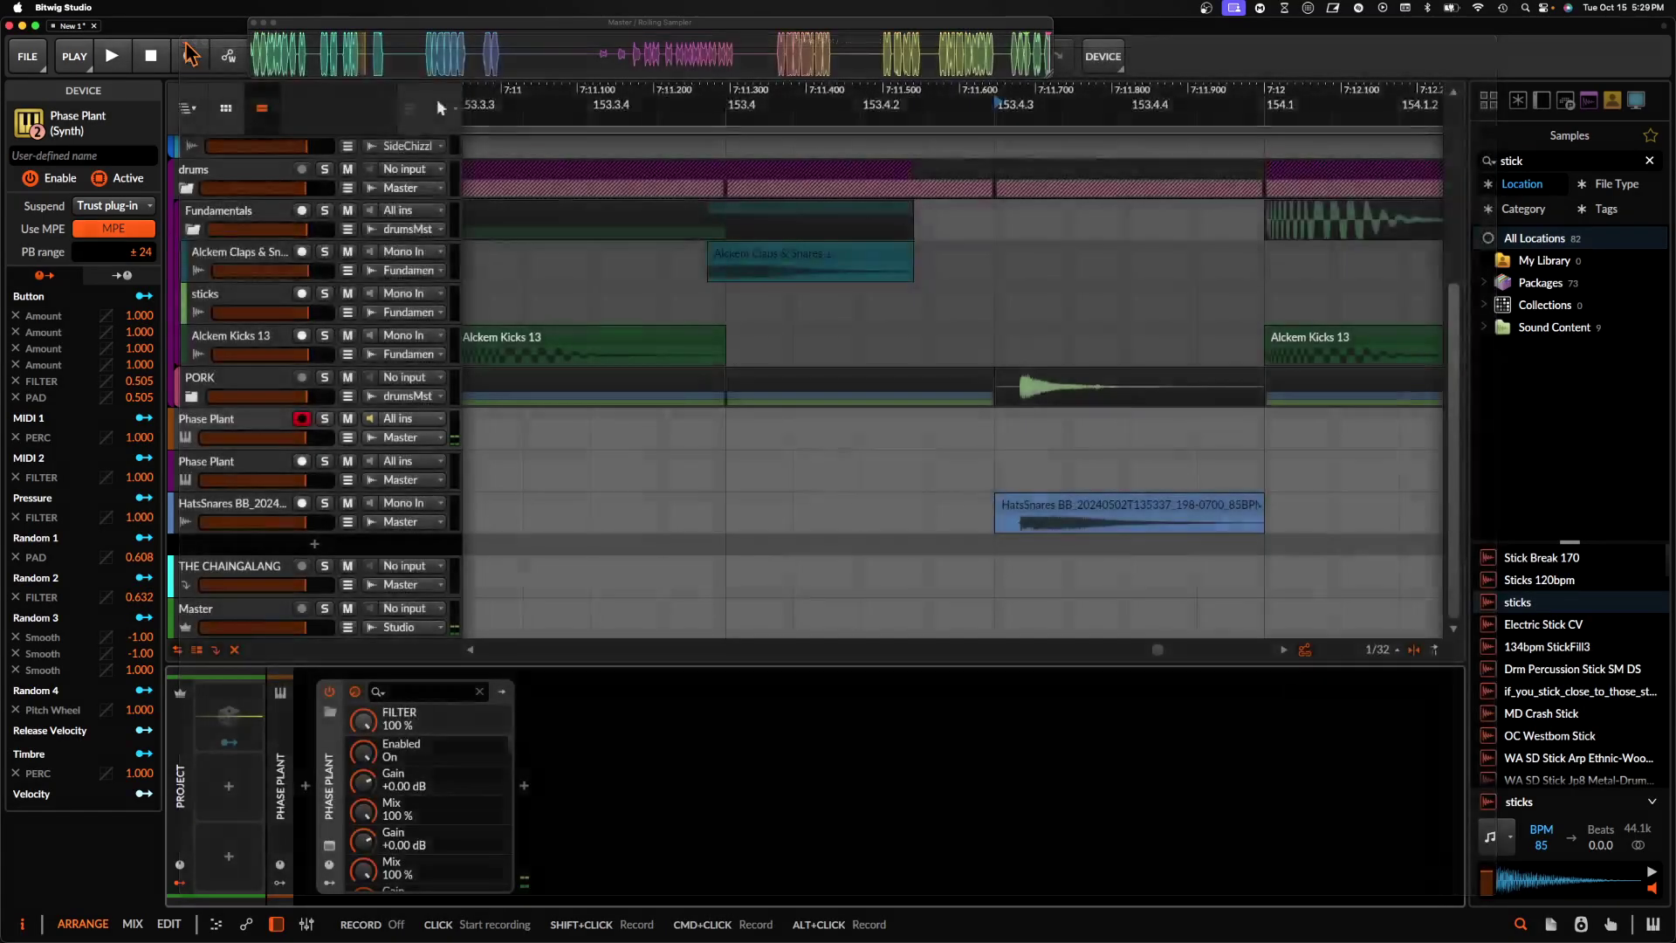
pyautogui.moveTo(353, 58); pyautogui.dragTo(362, 59)
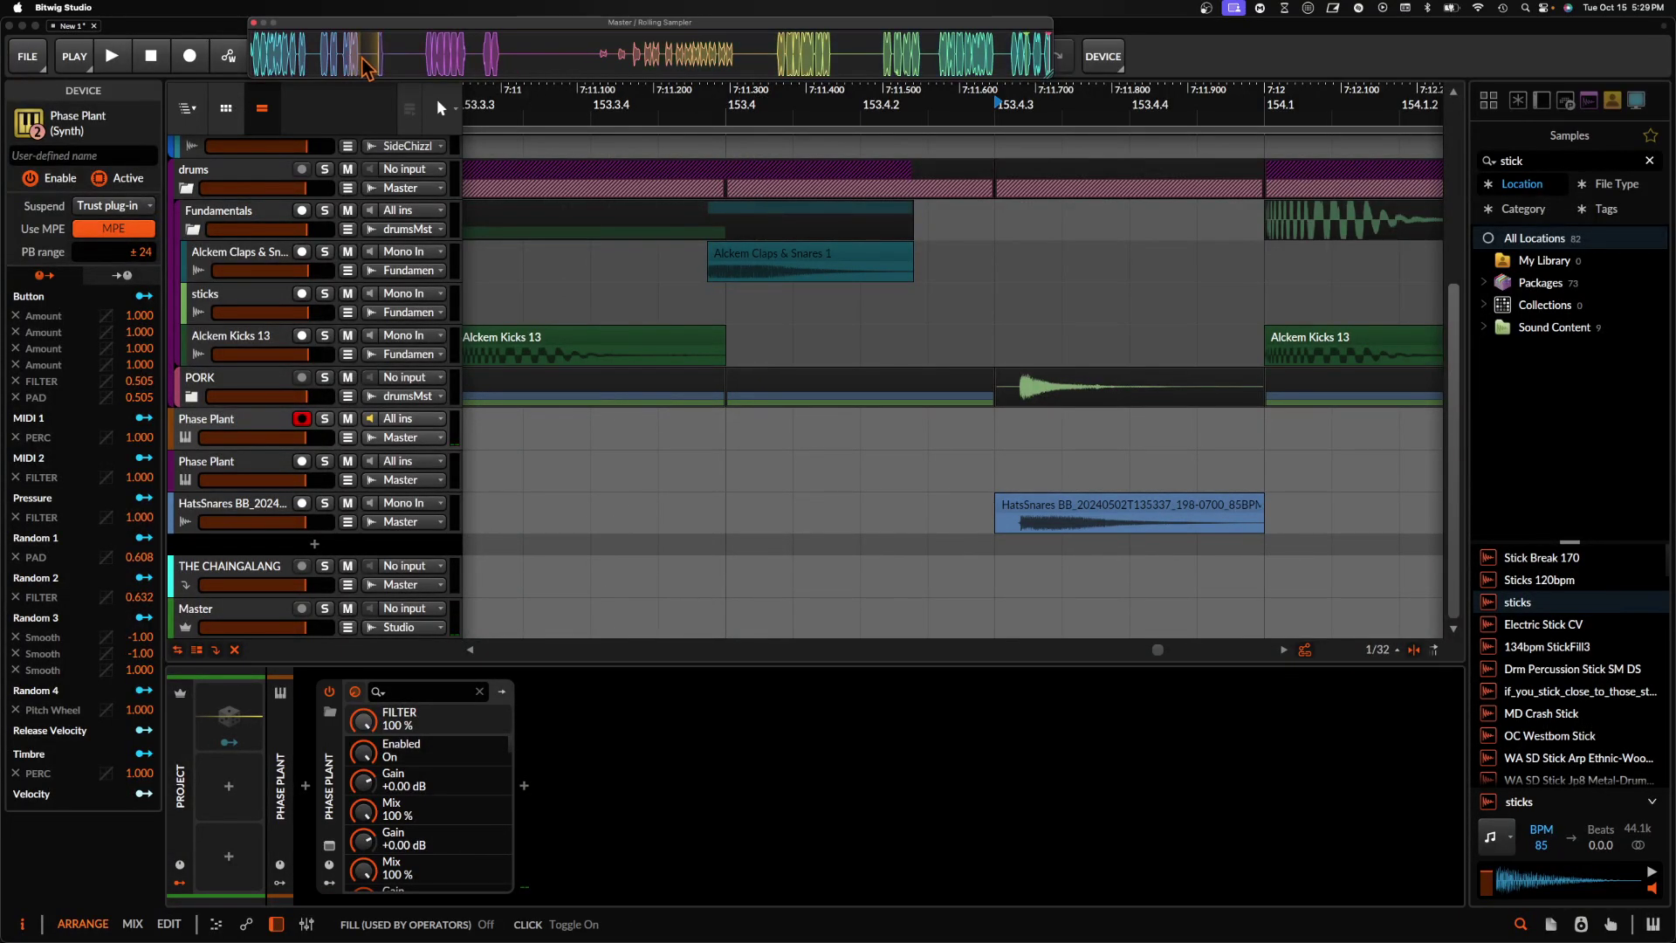
pyautogui.moveTo(847, 252); pyautogui.dragTo(806, 301)
pyautogui.scroll(-1, 805, 298)
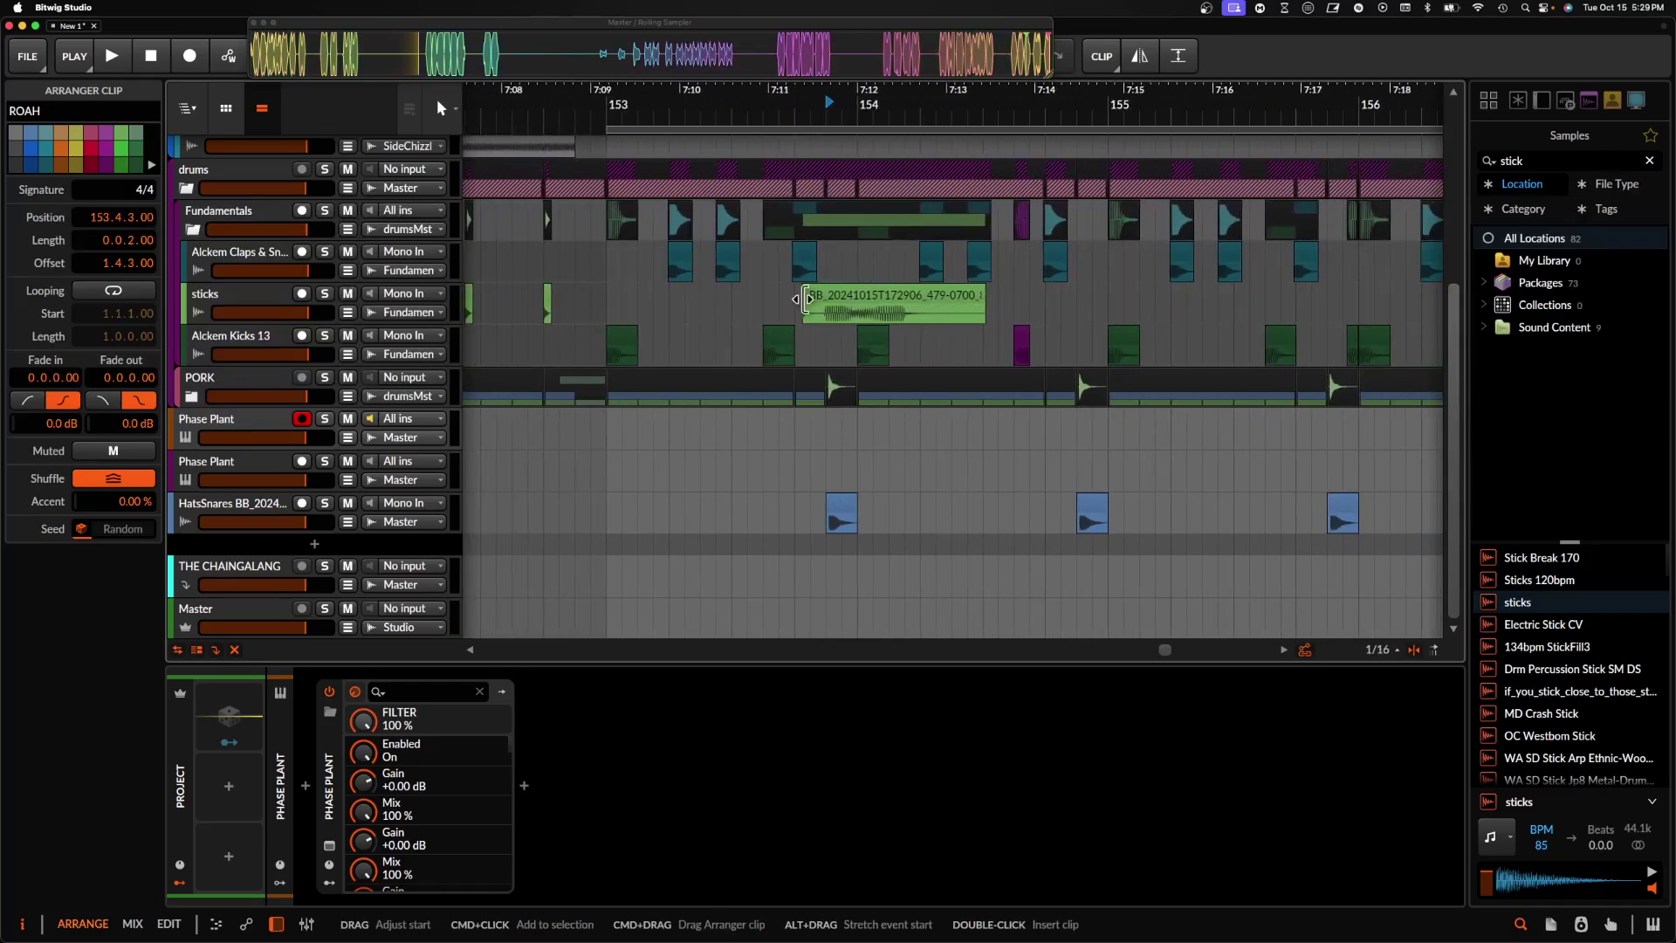
# - Move the recorded bass clip to the audio track below the Phase Plant pattern and add a new audio track beneath it
pyautogui.scroll(-3, 803, 299)
pyautogui.scroll(1, 803, 298)
pyautogui.scroll(4, 802, 300)
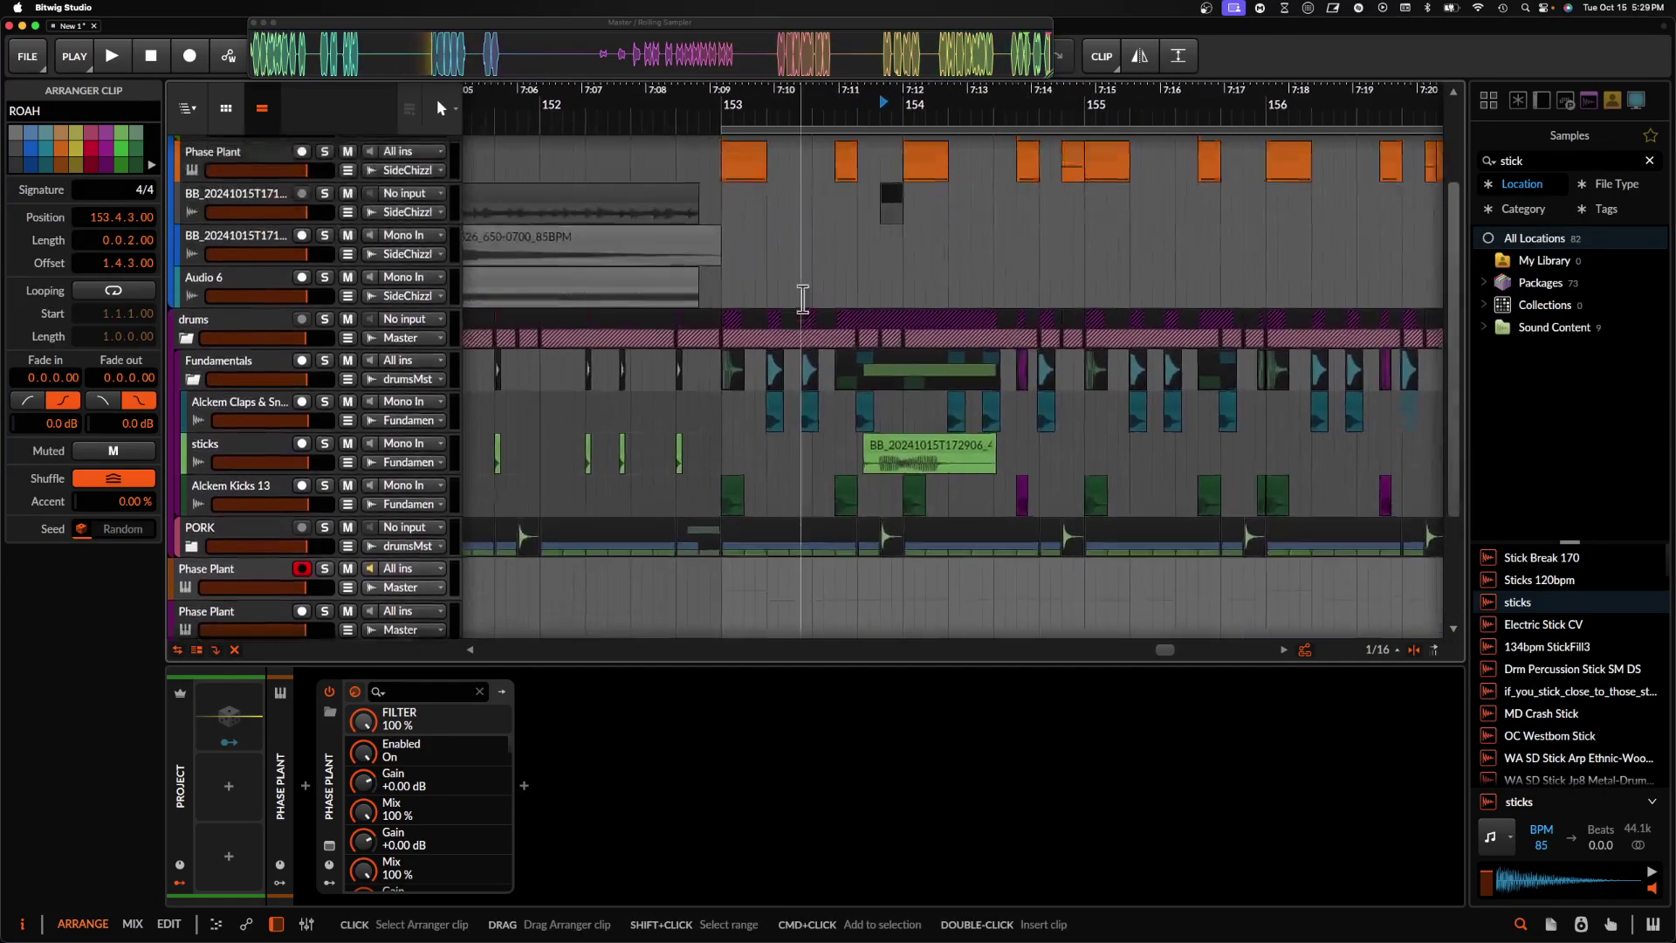
pyautogui.moveTo(886, 517); pyautogui.dragTo(883, 273)
pyautogui.scroll(2, 883, 273)
pyautogui.click(269, 265)
pyautogui.press('super+t')
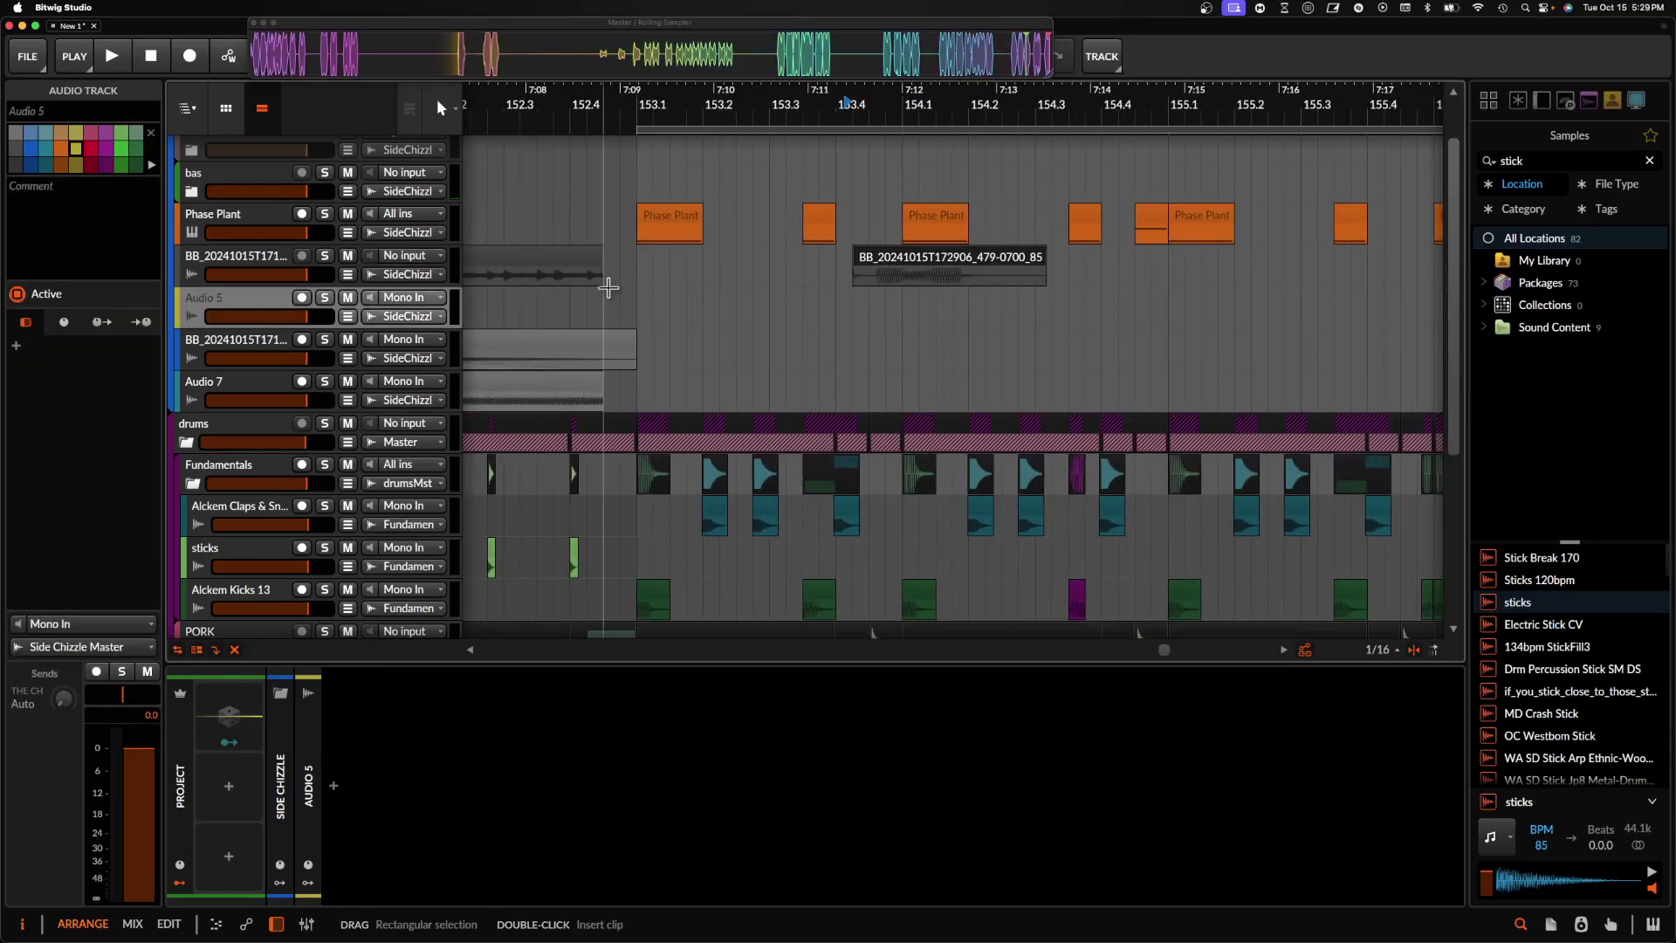
# - Expand the bas group, add an audio track at its end and move the recorded bass clip onto it at 153.4.2
pyautogui.click(193, 192)
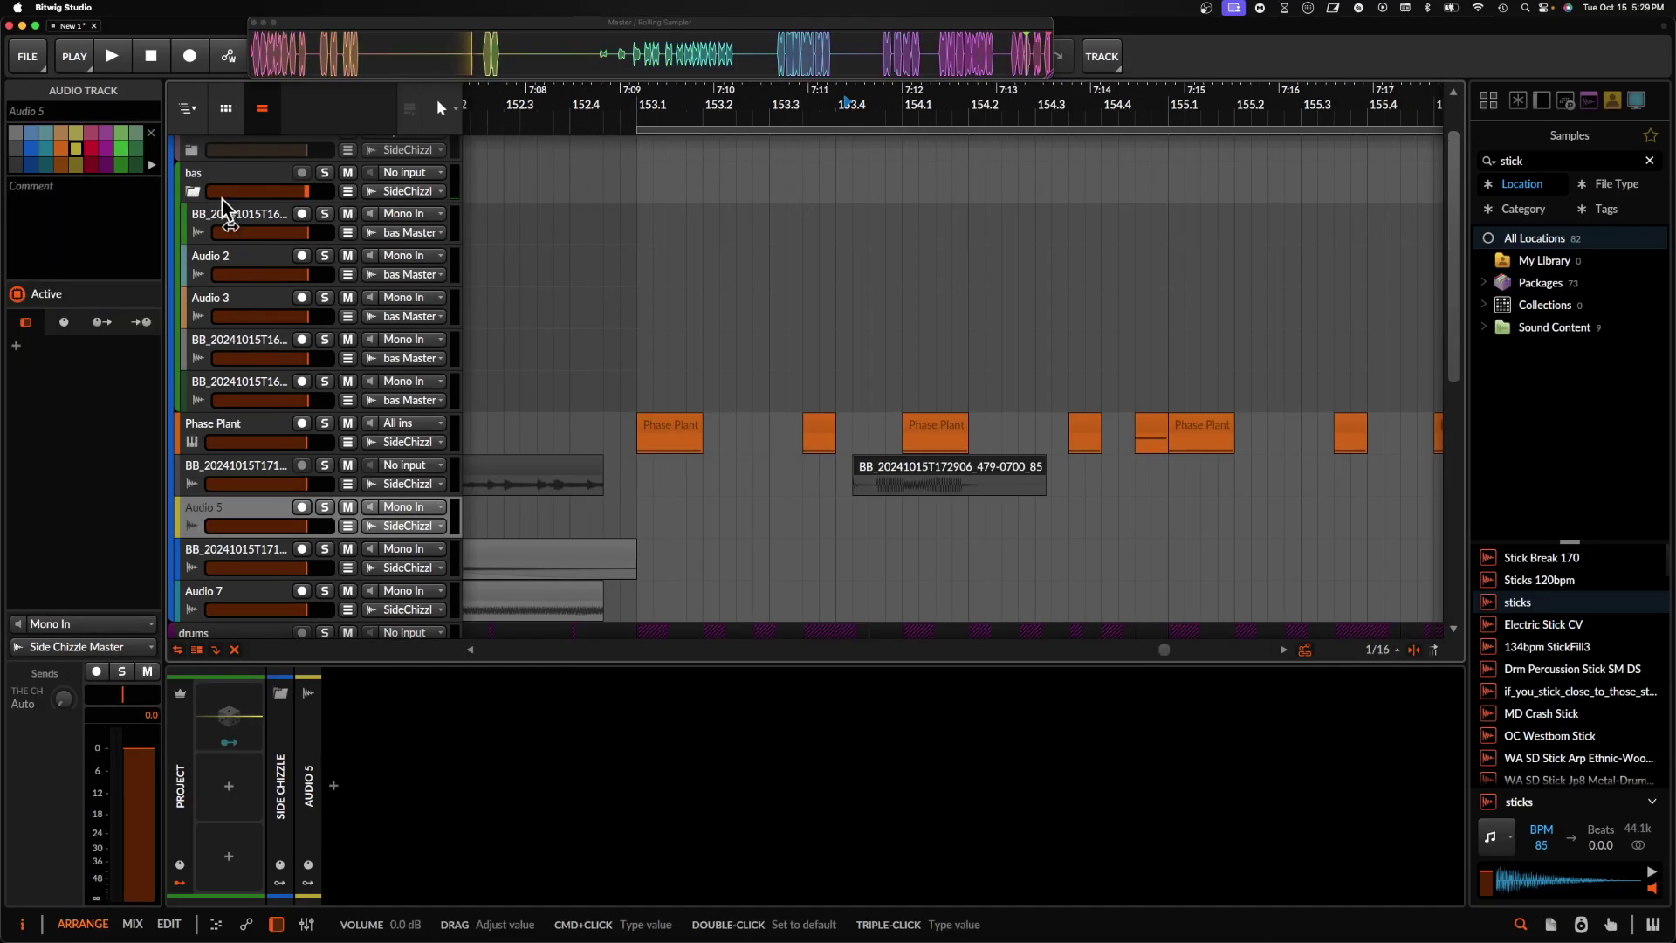
pyautogui.click(210, 187)
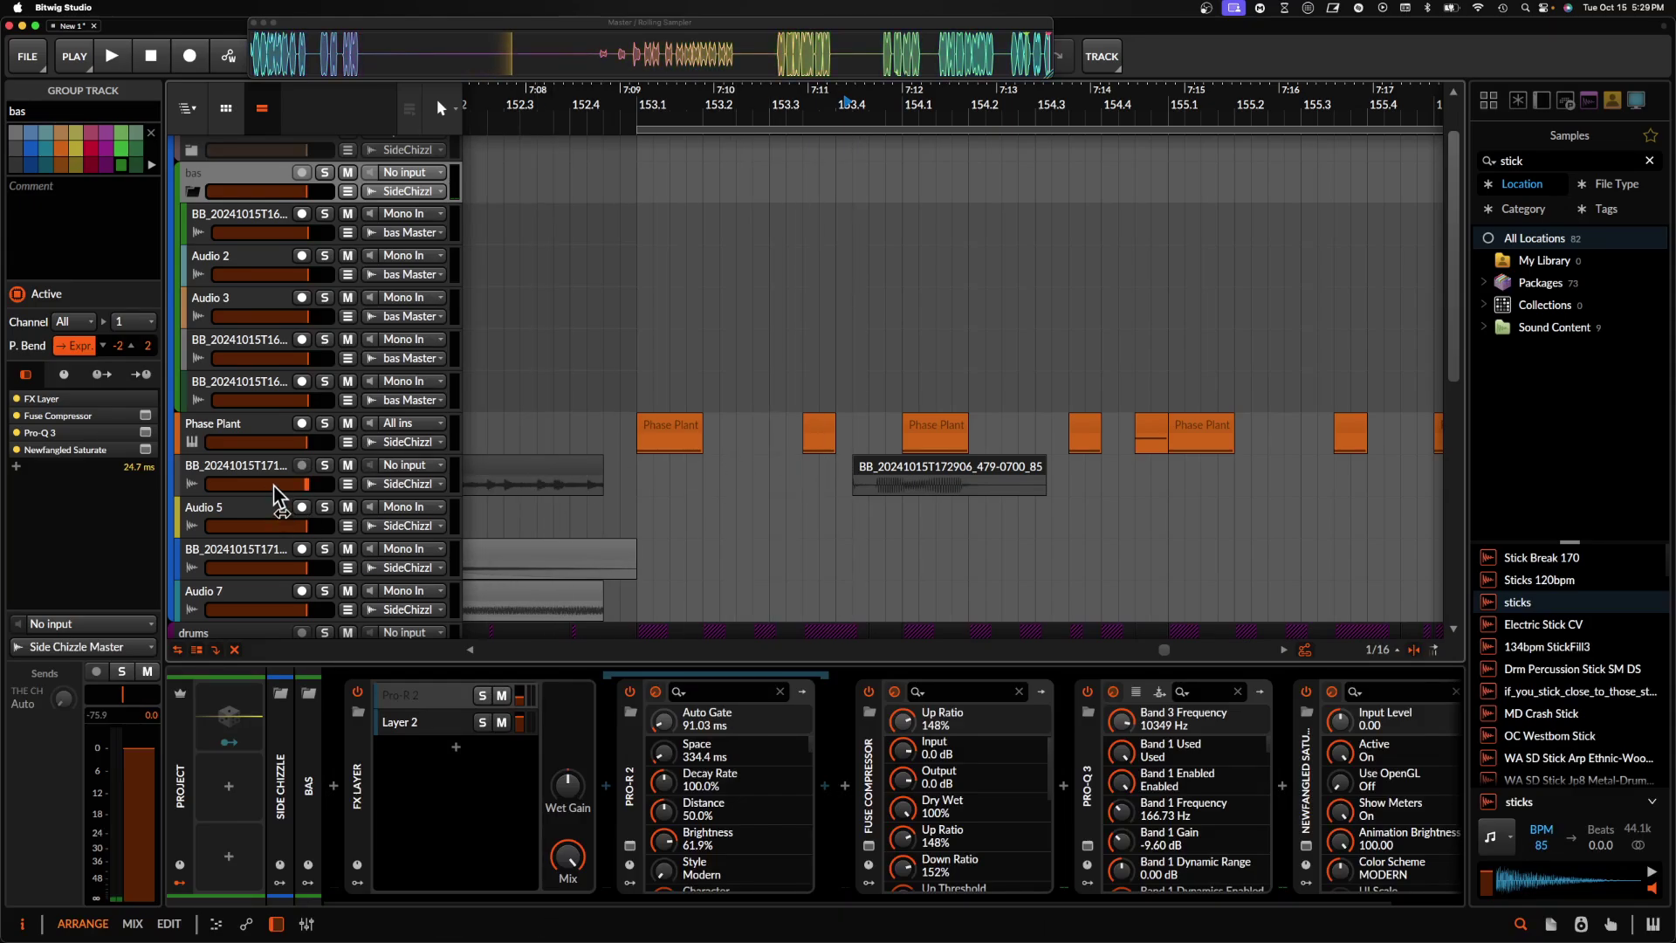
pyautogui.click(253, 395)
pyautogui.press('super+t')
pyautogui.moveTo(920, 513); pyautogui.dragTo(916, 447)
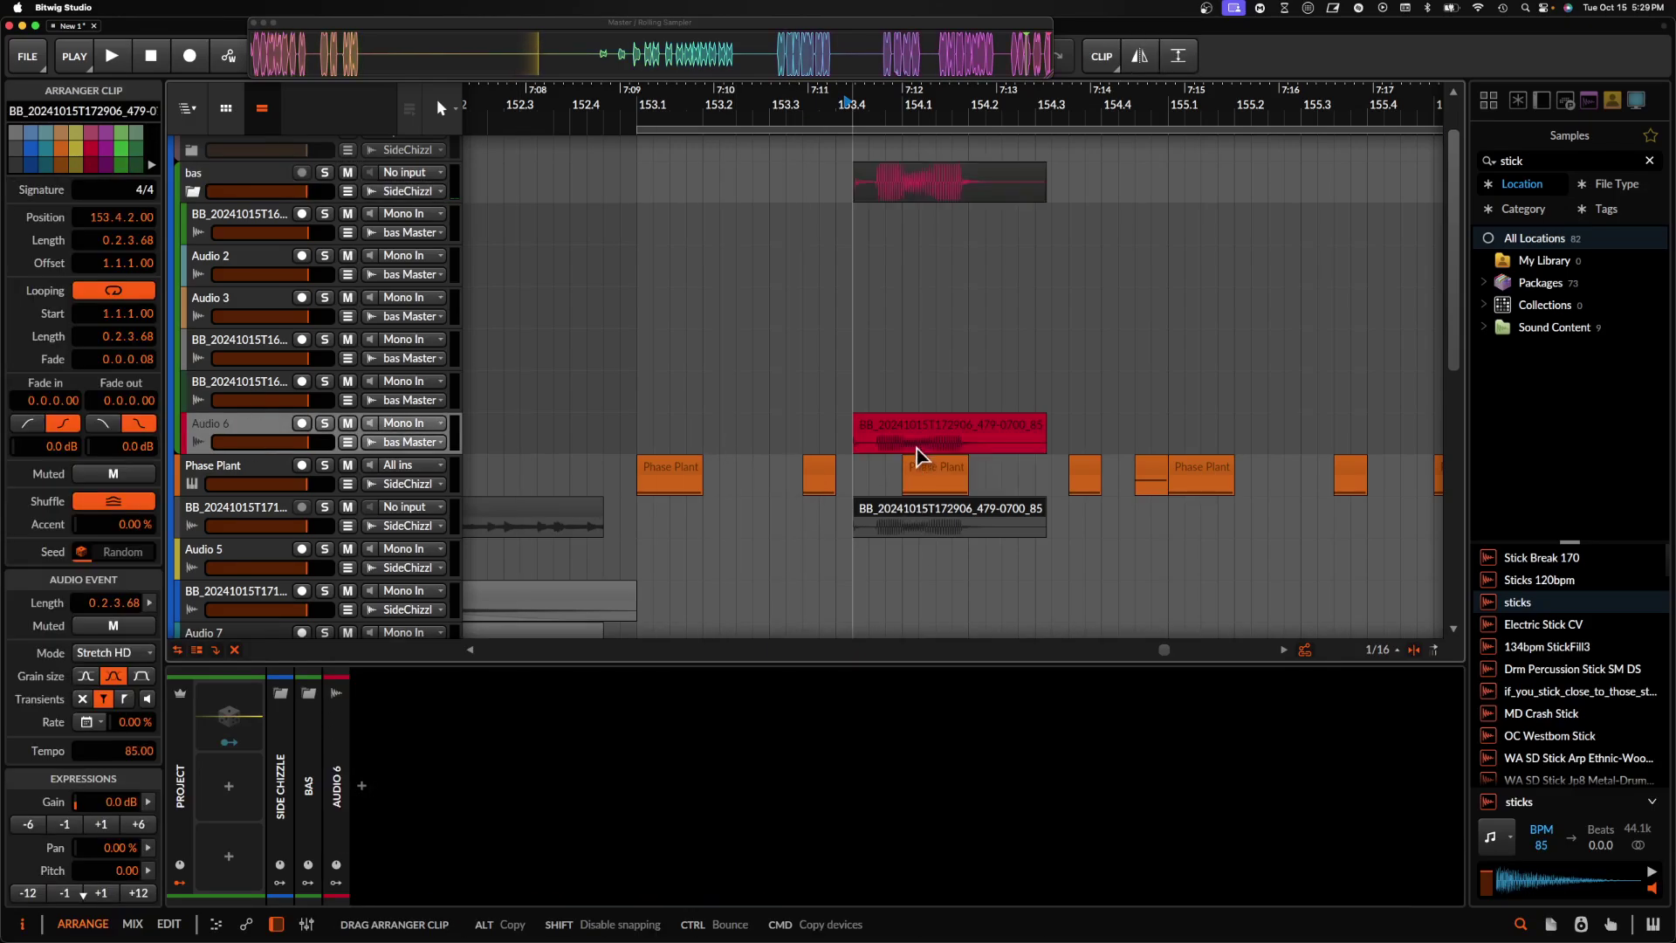
# - Split the recorded bass clip at 154.1 and delete the part after the cut
pyautogui.scroll(2, 900, 428)
pyautogui.scroll(2, 896, 422)
pyautogui.click(914, 443)
pyautogui.press('super+e')
pyautogui.click(1005, 428)
pyautogui.press('BackSpace')
# - Trim the bass clip's start to 153.4.3 with a 0.0.0.25 fade-in, keeping its end at the Phase Plant #3 clip
pyautogui.scroll(2, 1002, 423)
pyautogui.hscroll(-2, 1002, 422)
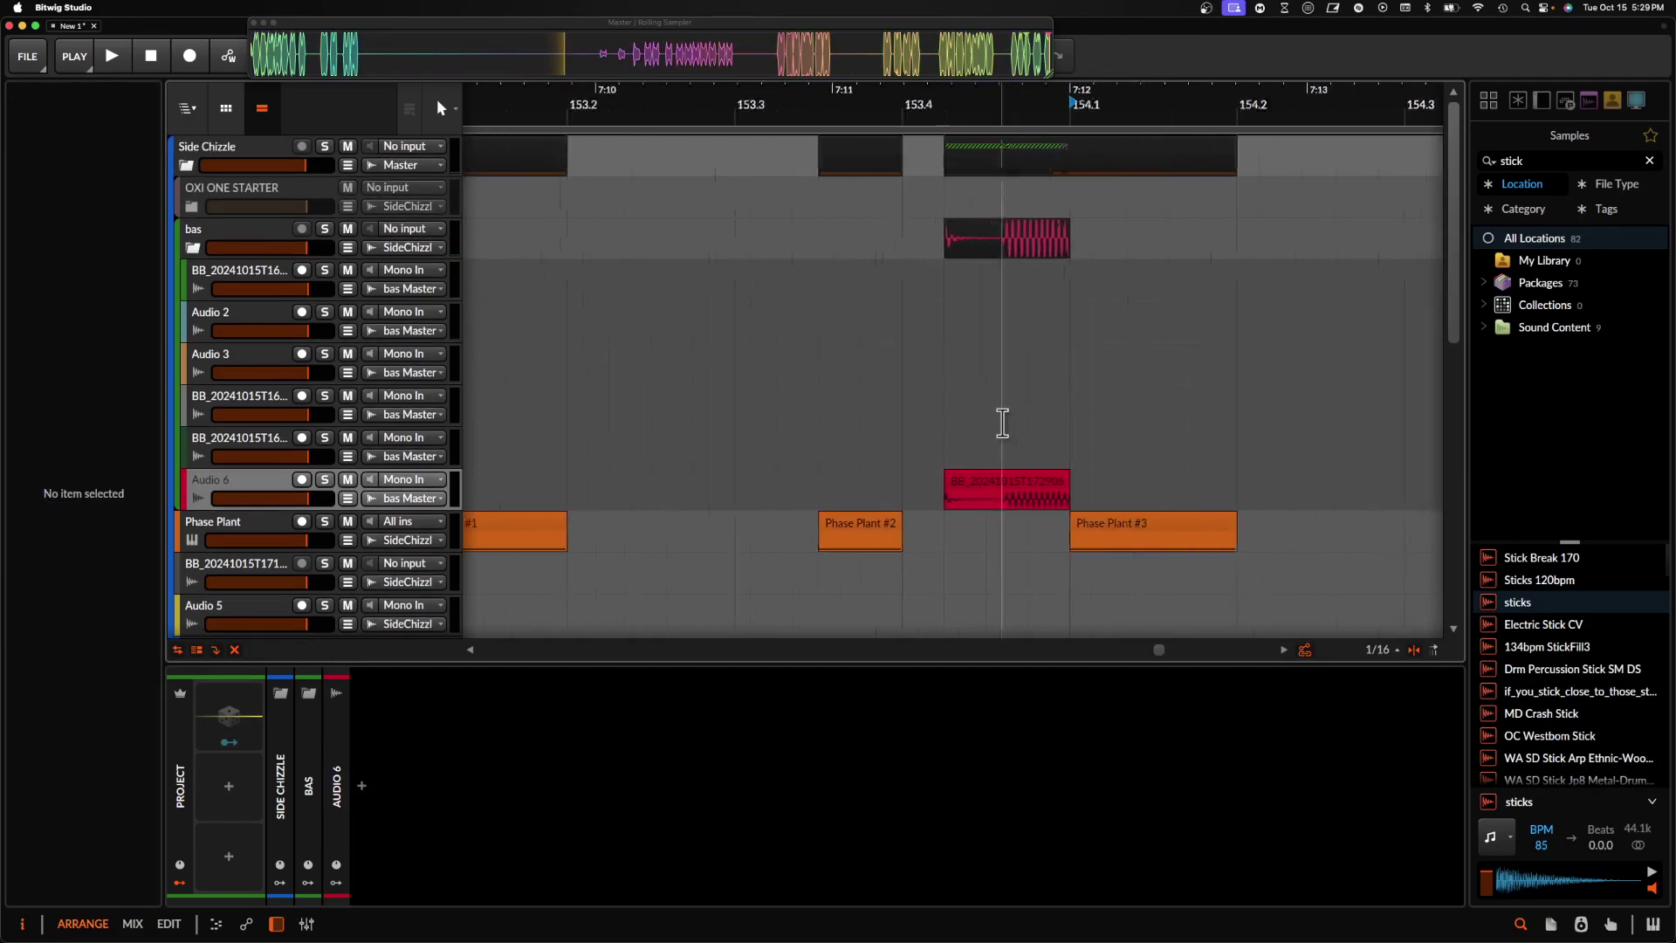
pyautogui.scroll(-3, 1002, 423)
pyautogui.scroll(5, 1010, 463)
pyautogui.moveTo(876, 496); pyautogui.dragTo(995, 490)
pyautogui.moveTo(1118, 491); pyautogui.dragTo(1168, 496)
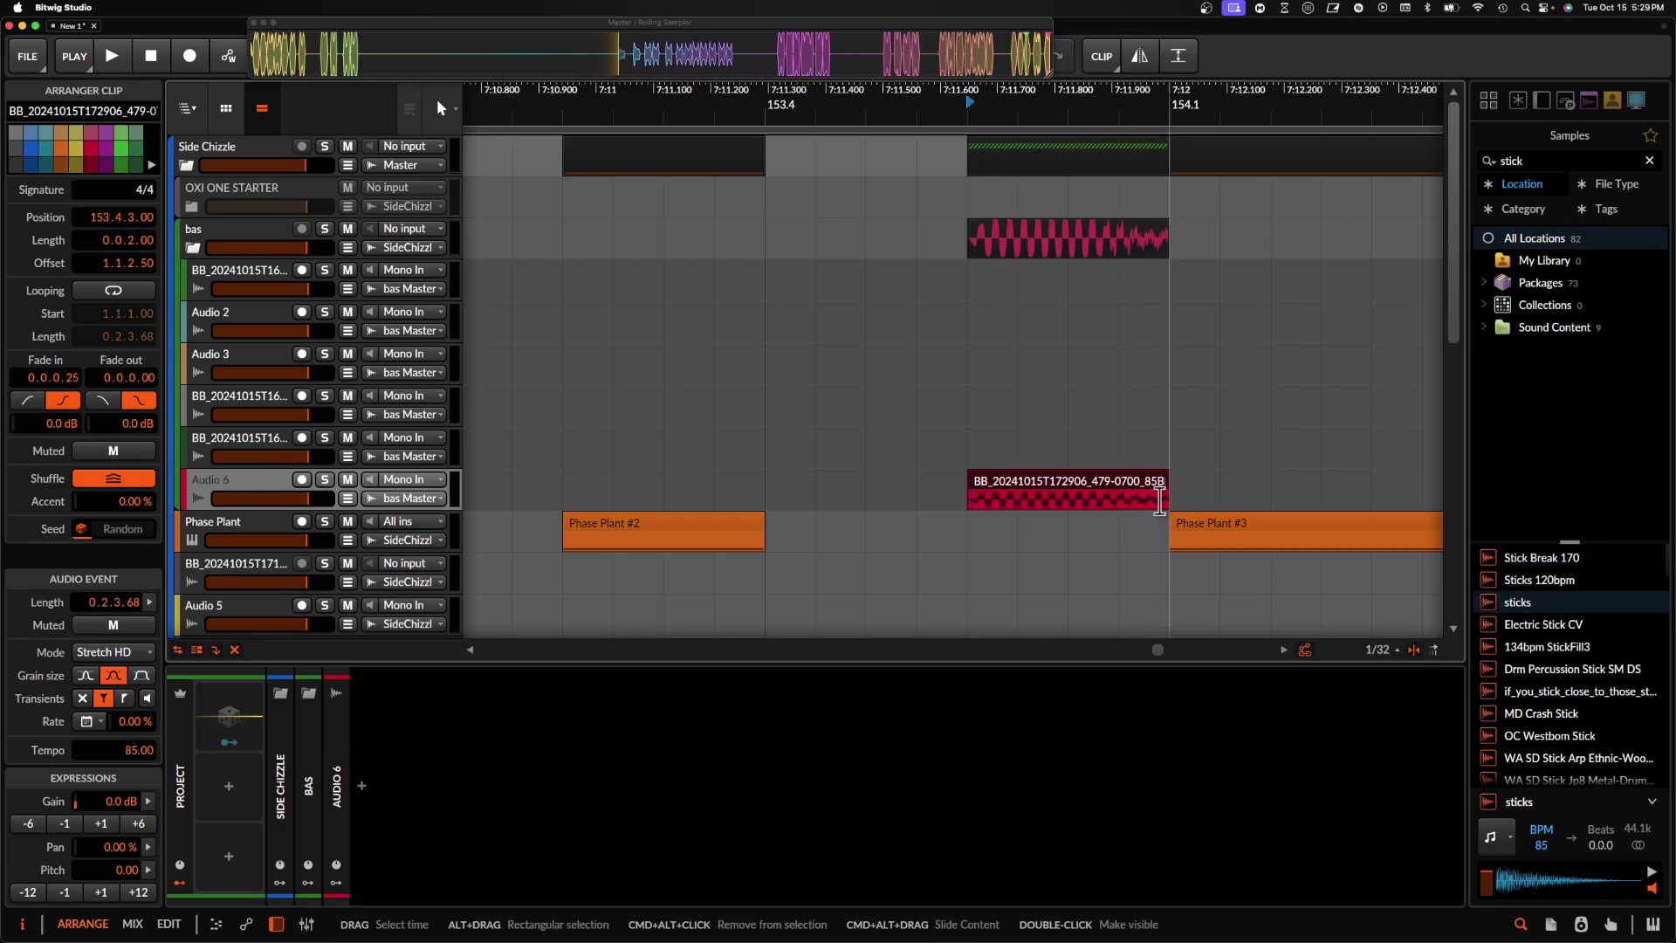
# - Play the arrangement from the Phase Plant #2 clip at 153.3.3 to check the trimmed bass hit in context
pyautogui.scroll(-3, 1109, 498)
pyautogui.click(959, 520)
pyautogui.press('space')
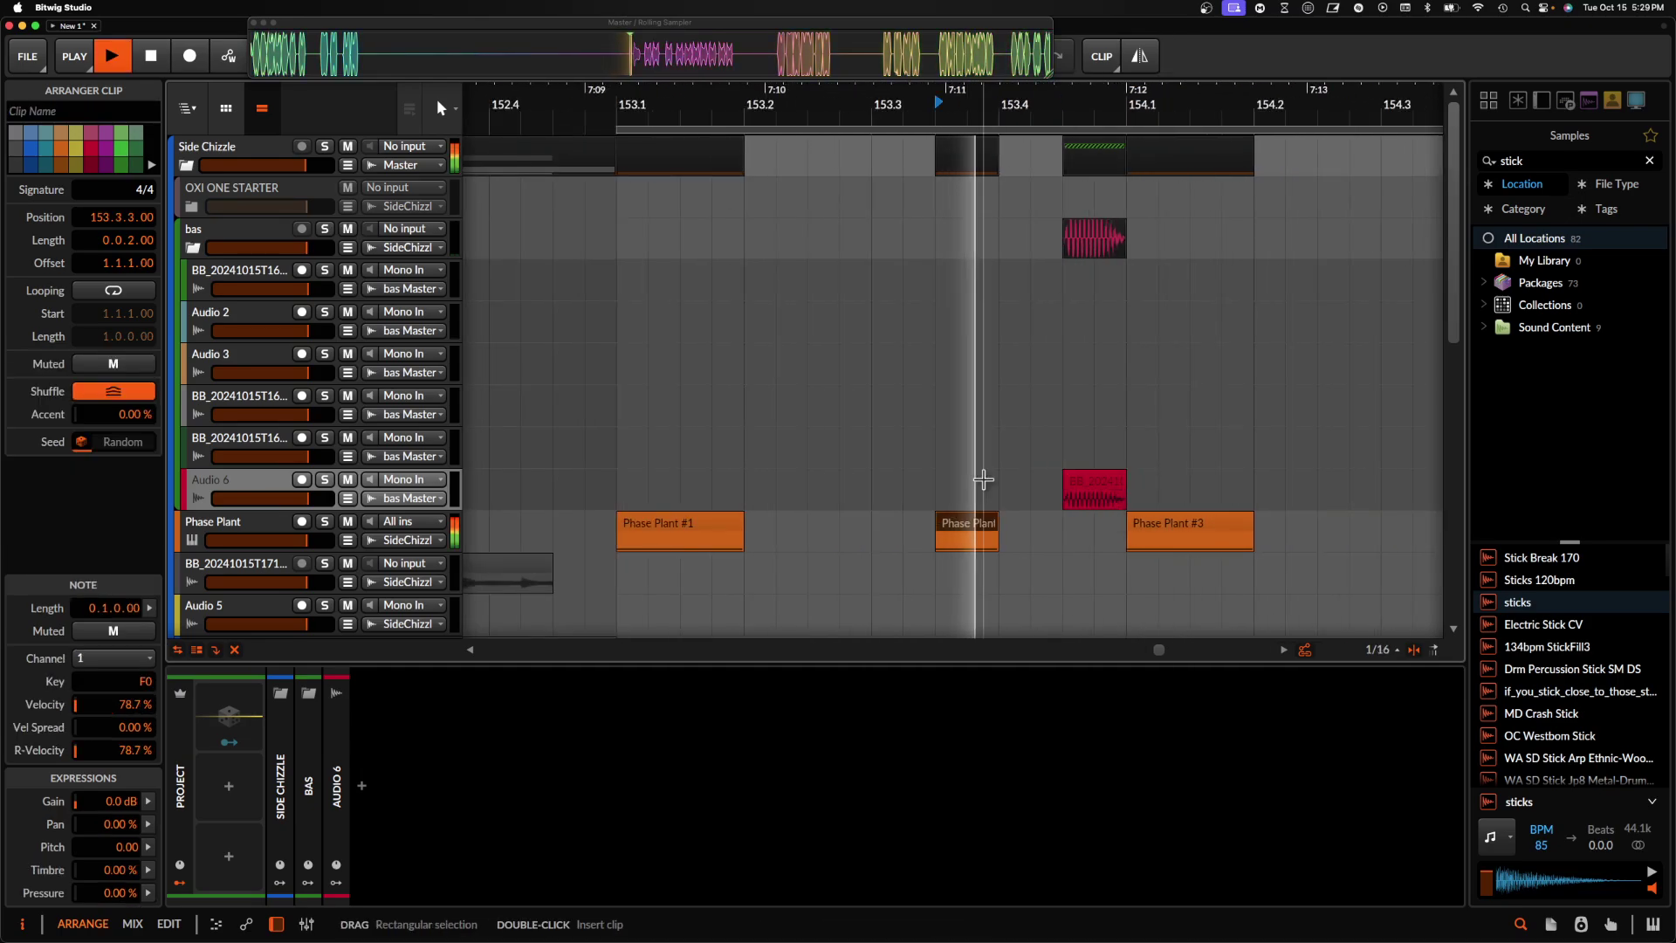
pyautogui.scroll(3, 1078, 419)
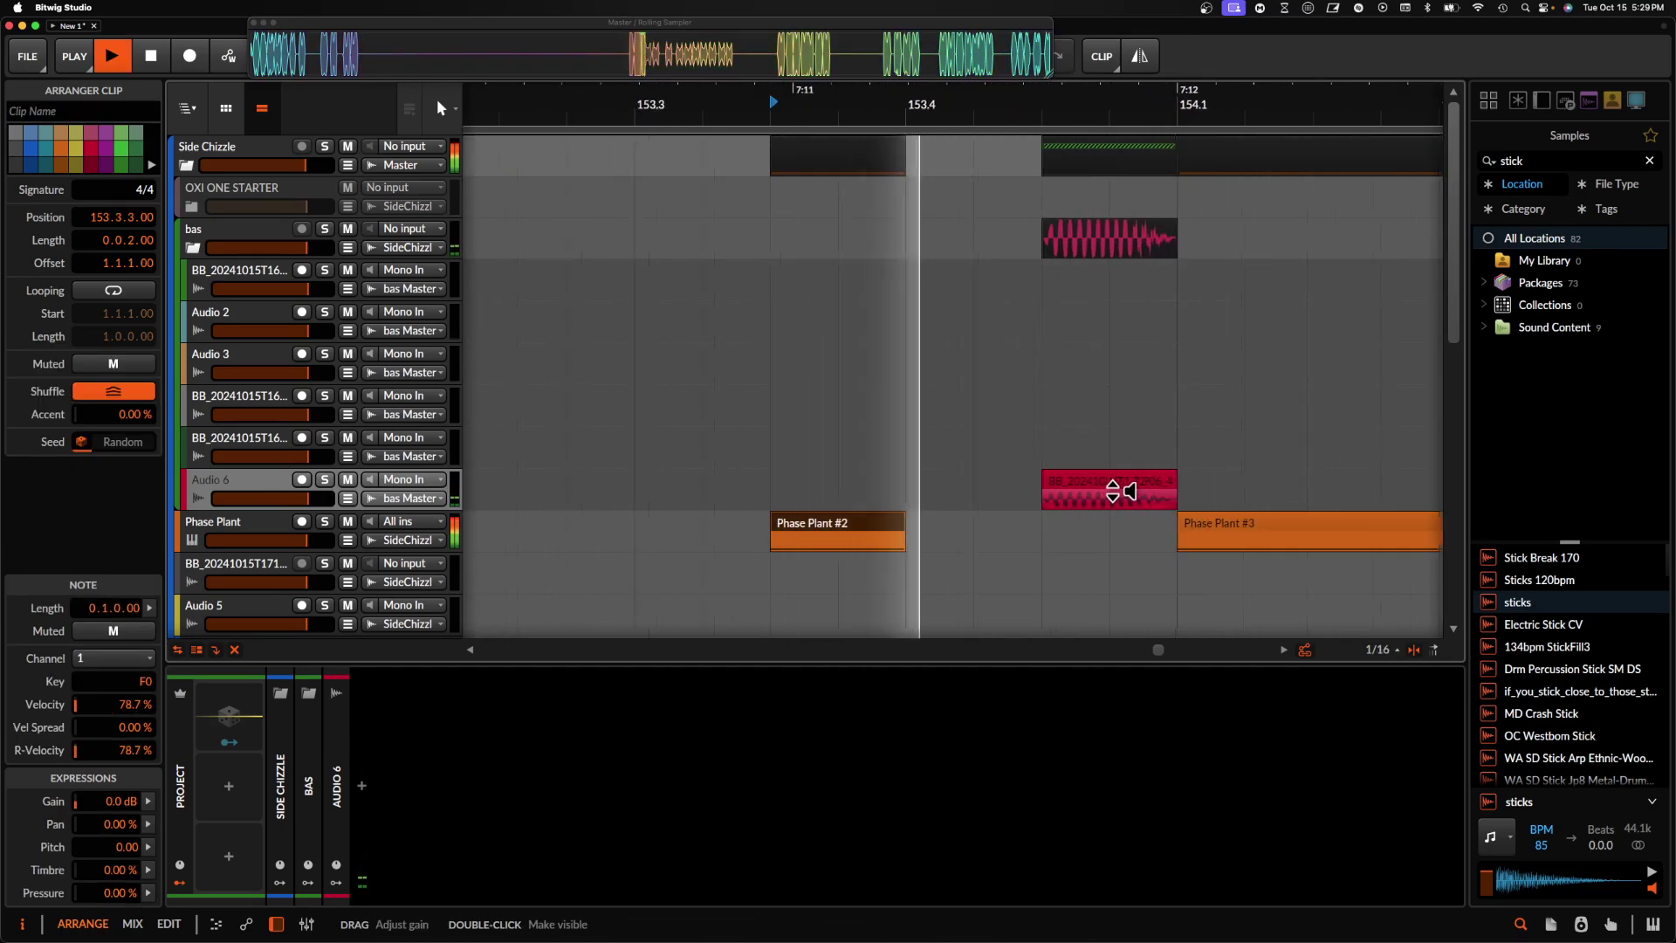
pyautogui.press('space')
pyautogui.keyDown('shift'); pyautogui.click(1110, 507); pyautogui.keyUp('shift')
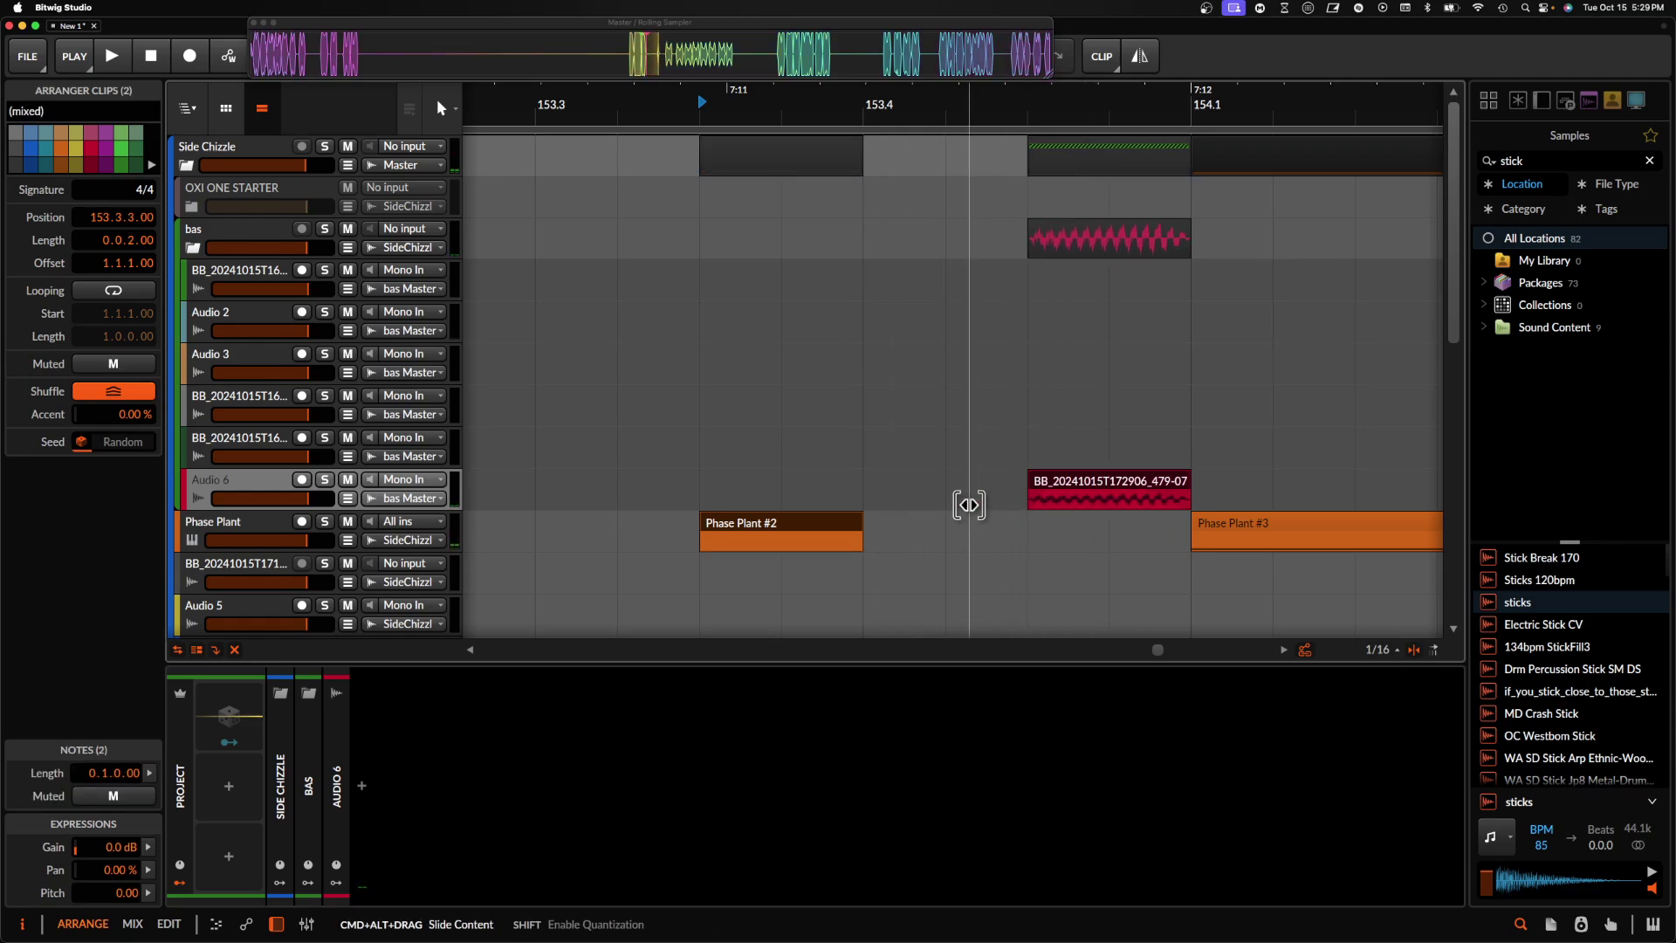
pyautogui.press('space')
pyautogui.press('space')
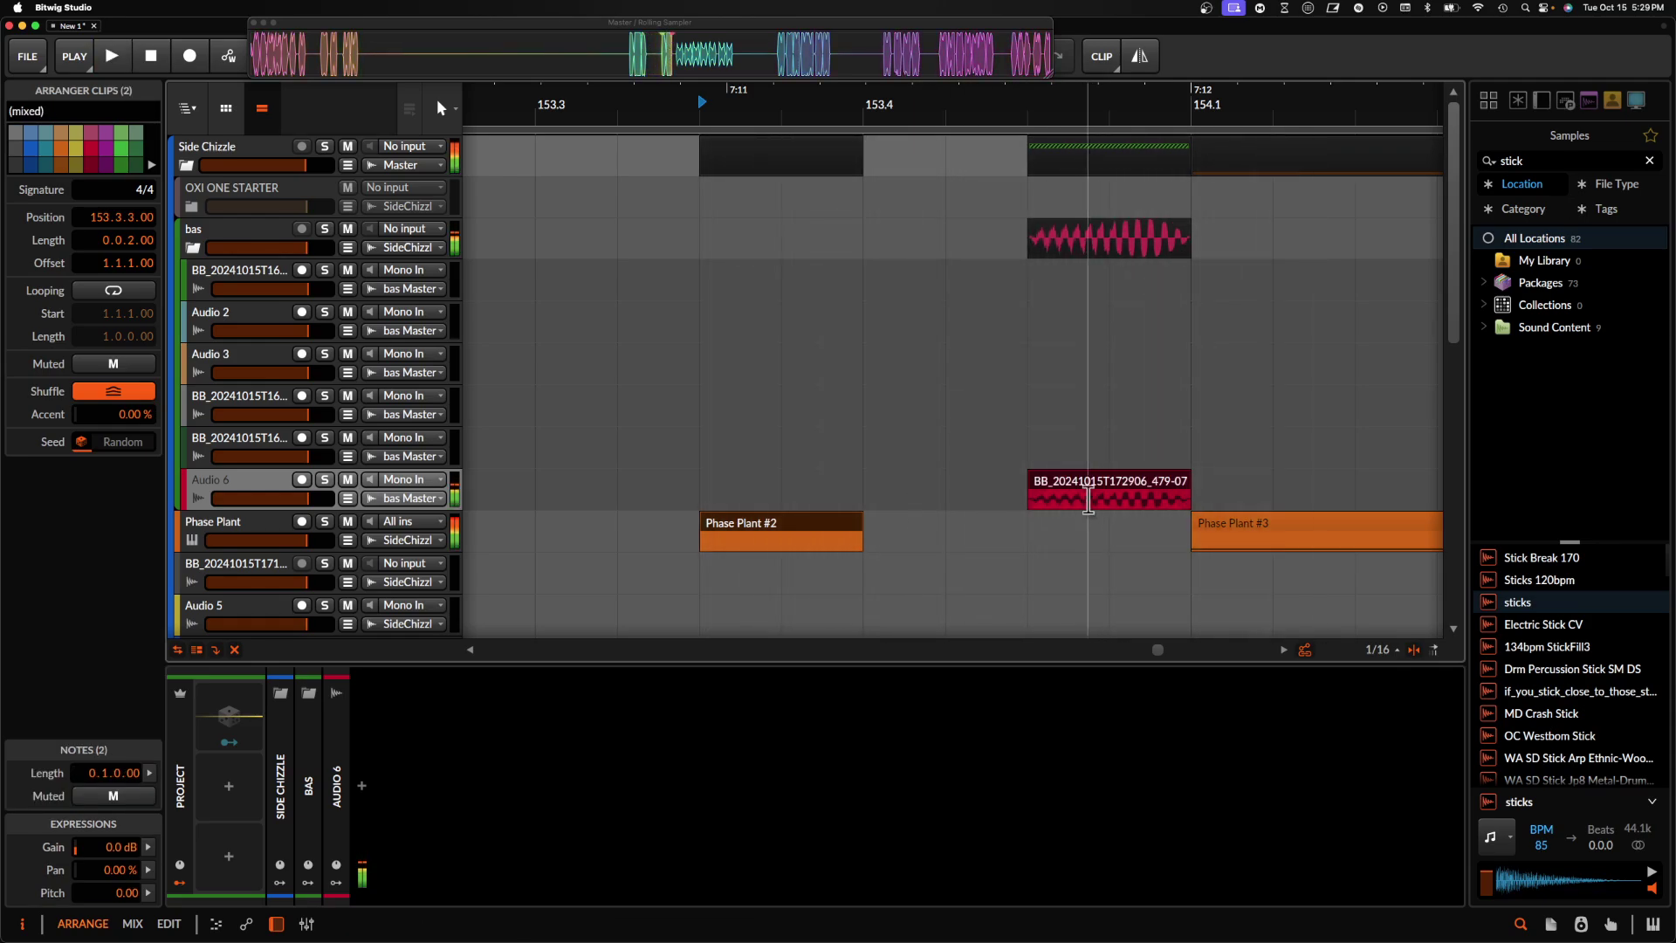
# - Extend only the recorded bass clip's start back to 153.4.1, undoing the first attempt
pyautogui.moveTo(1030, 489); pyautogui.dragTo(871, 496)
pyautogui.press('super+z')
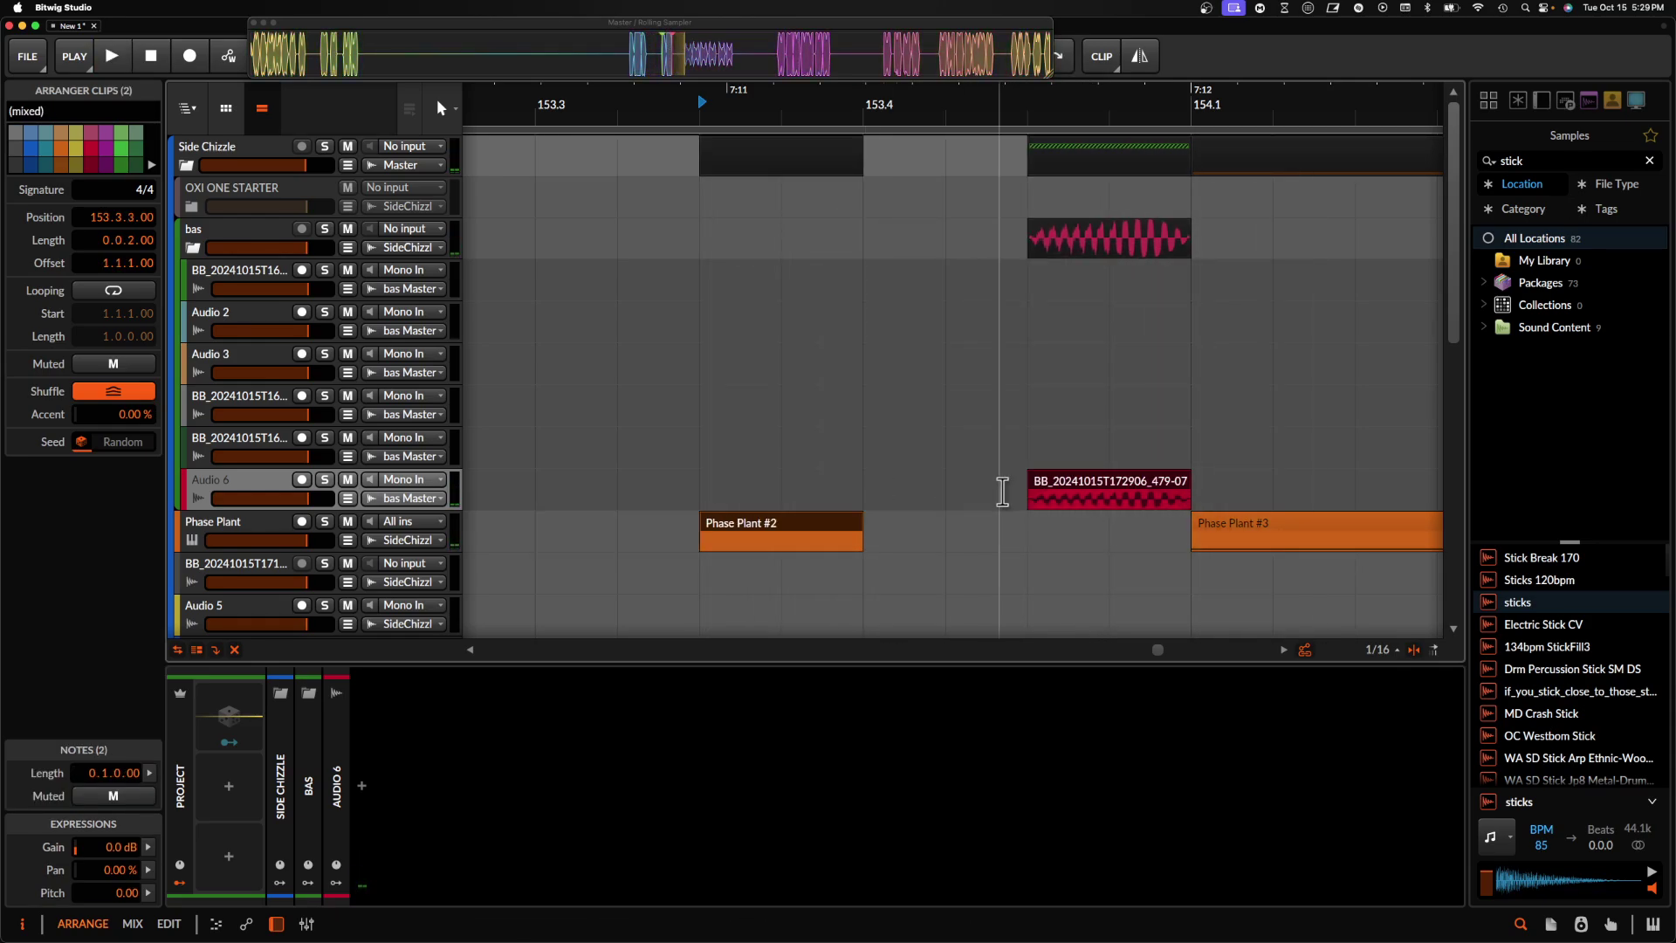
pyautogui.click(1061, 491)
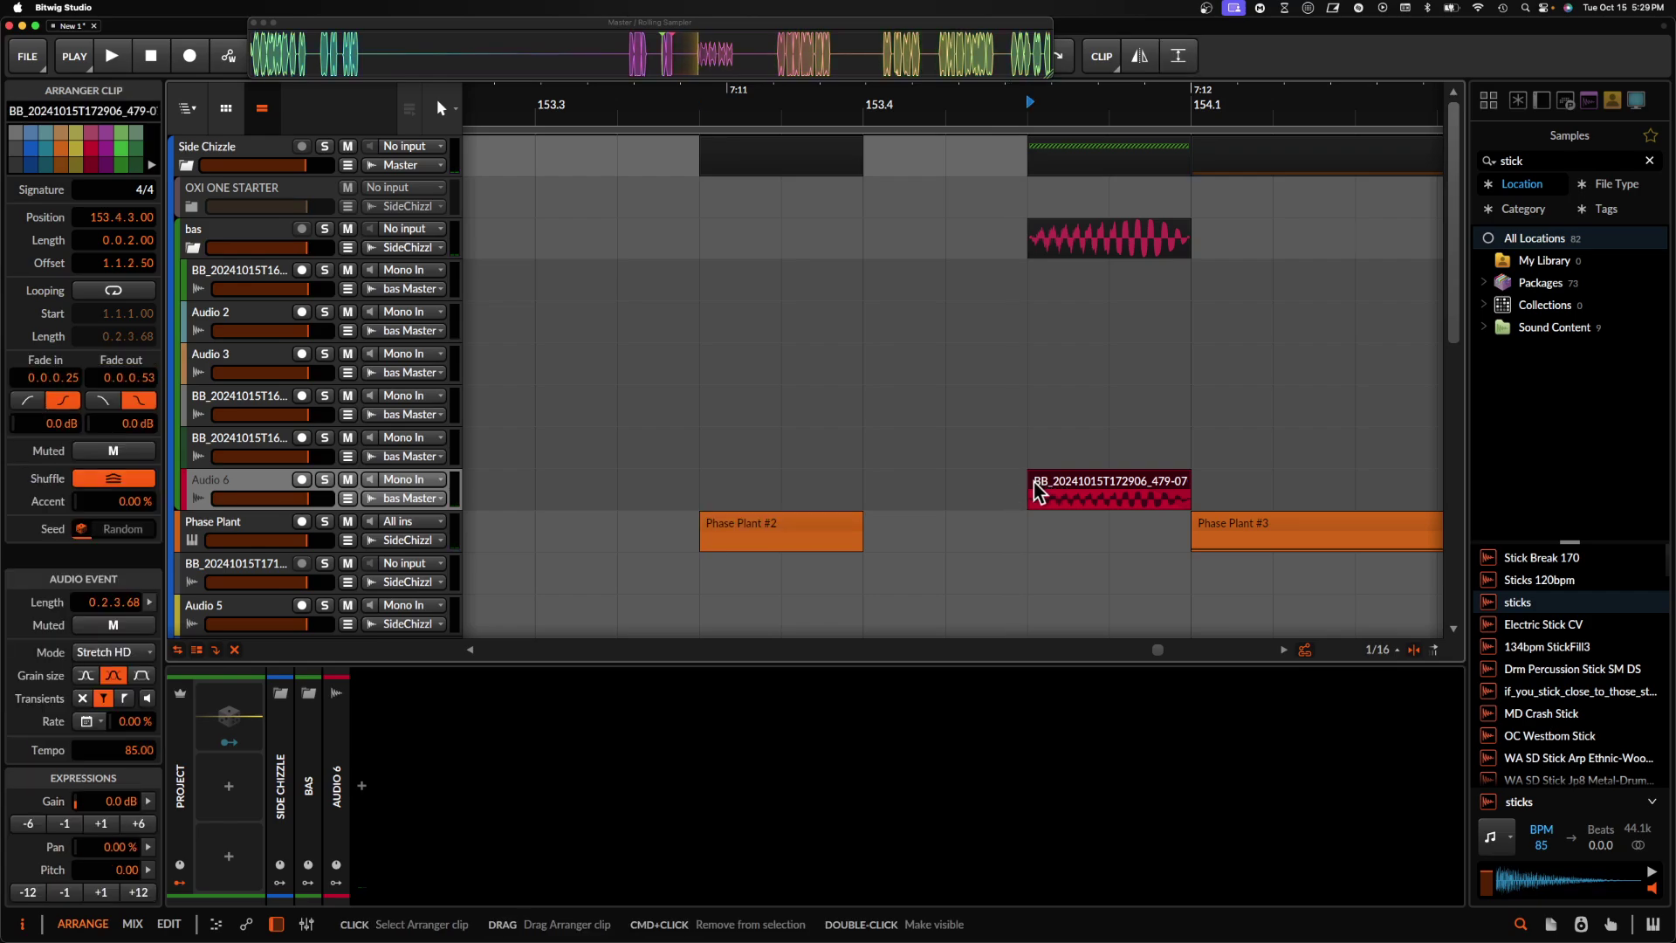
pyautogui.moveTo(1034, 481); pyautogui.dragTo(864, 482)
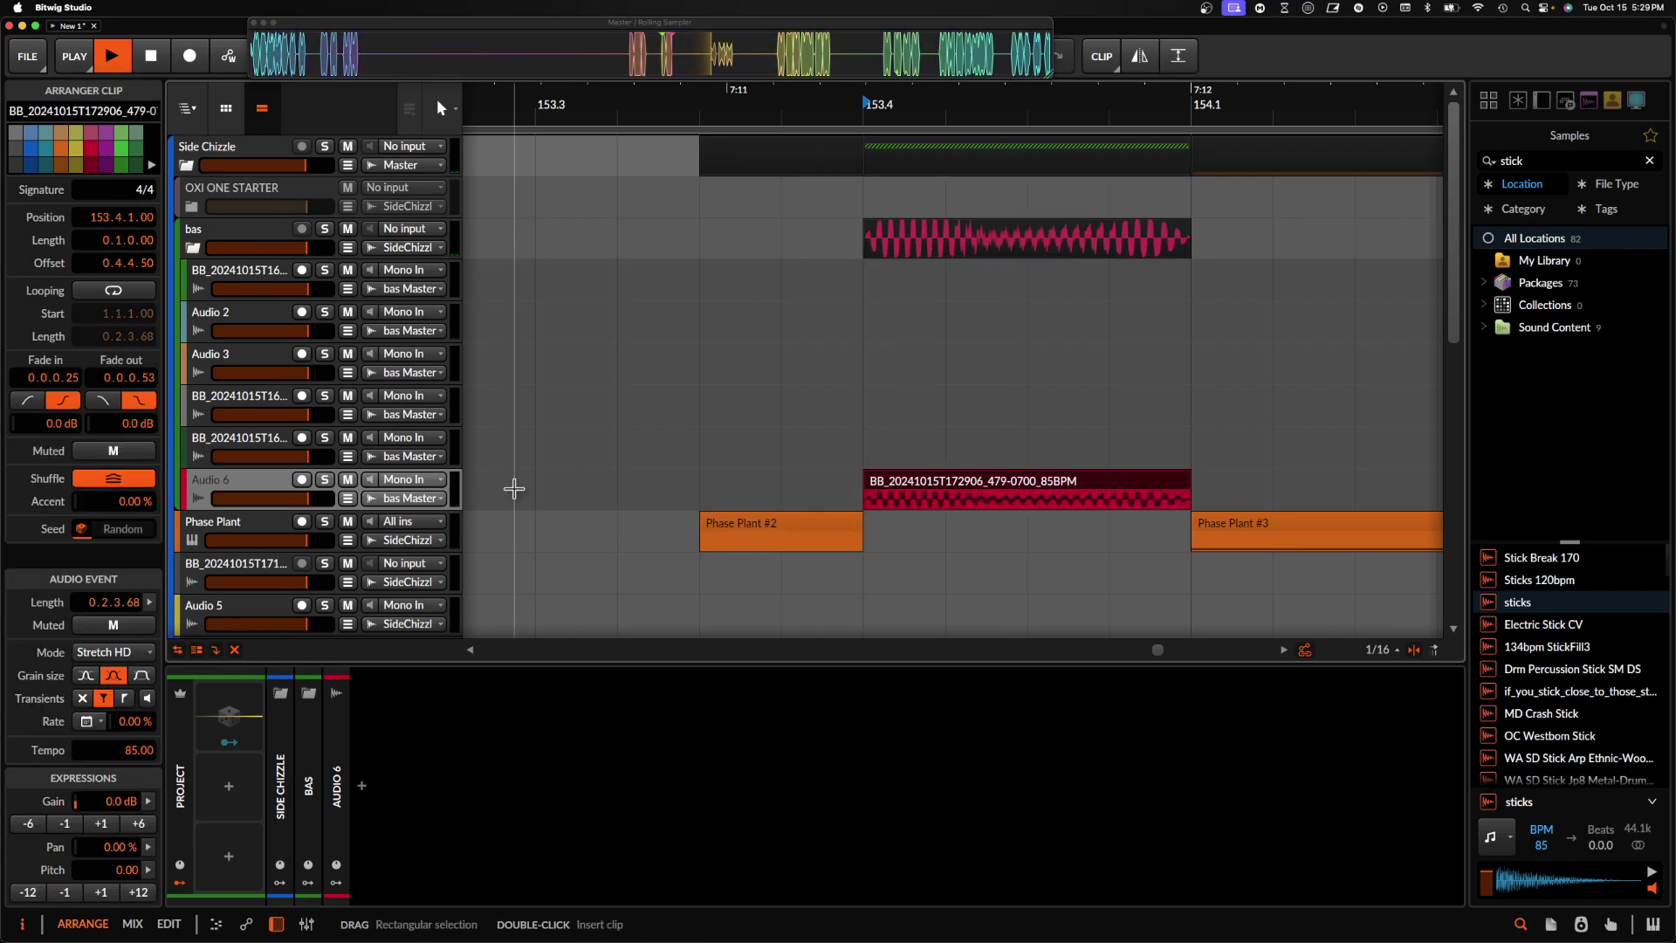
# - Solo the Audio 6 track and lengthen the bass clip's fade-out to 0.0.1.61 while auditioning it
pyautogui.click(325, 480)
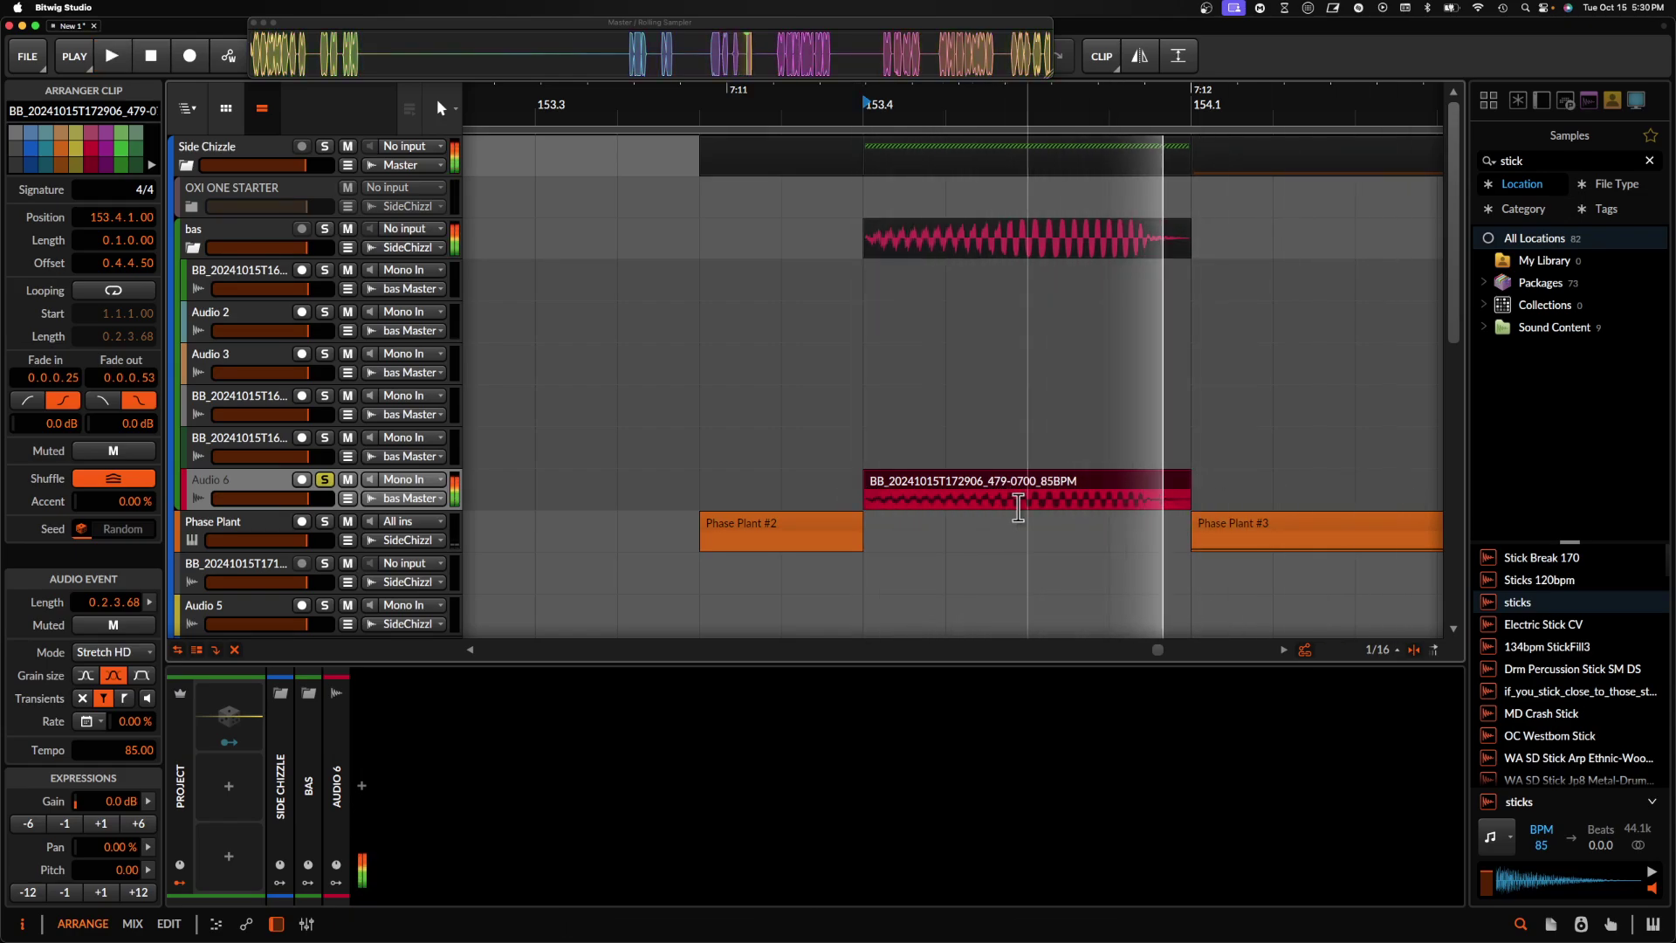
pyautogui.press('space')
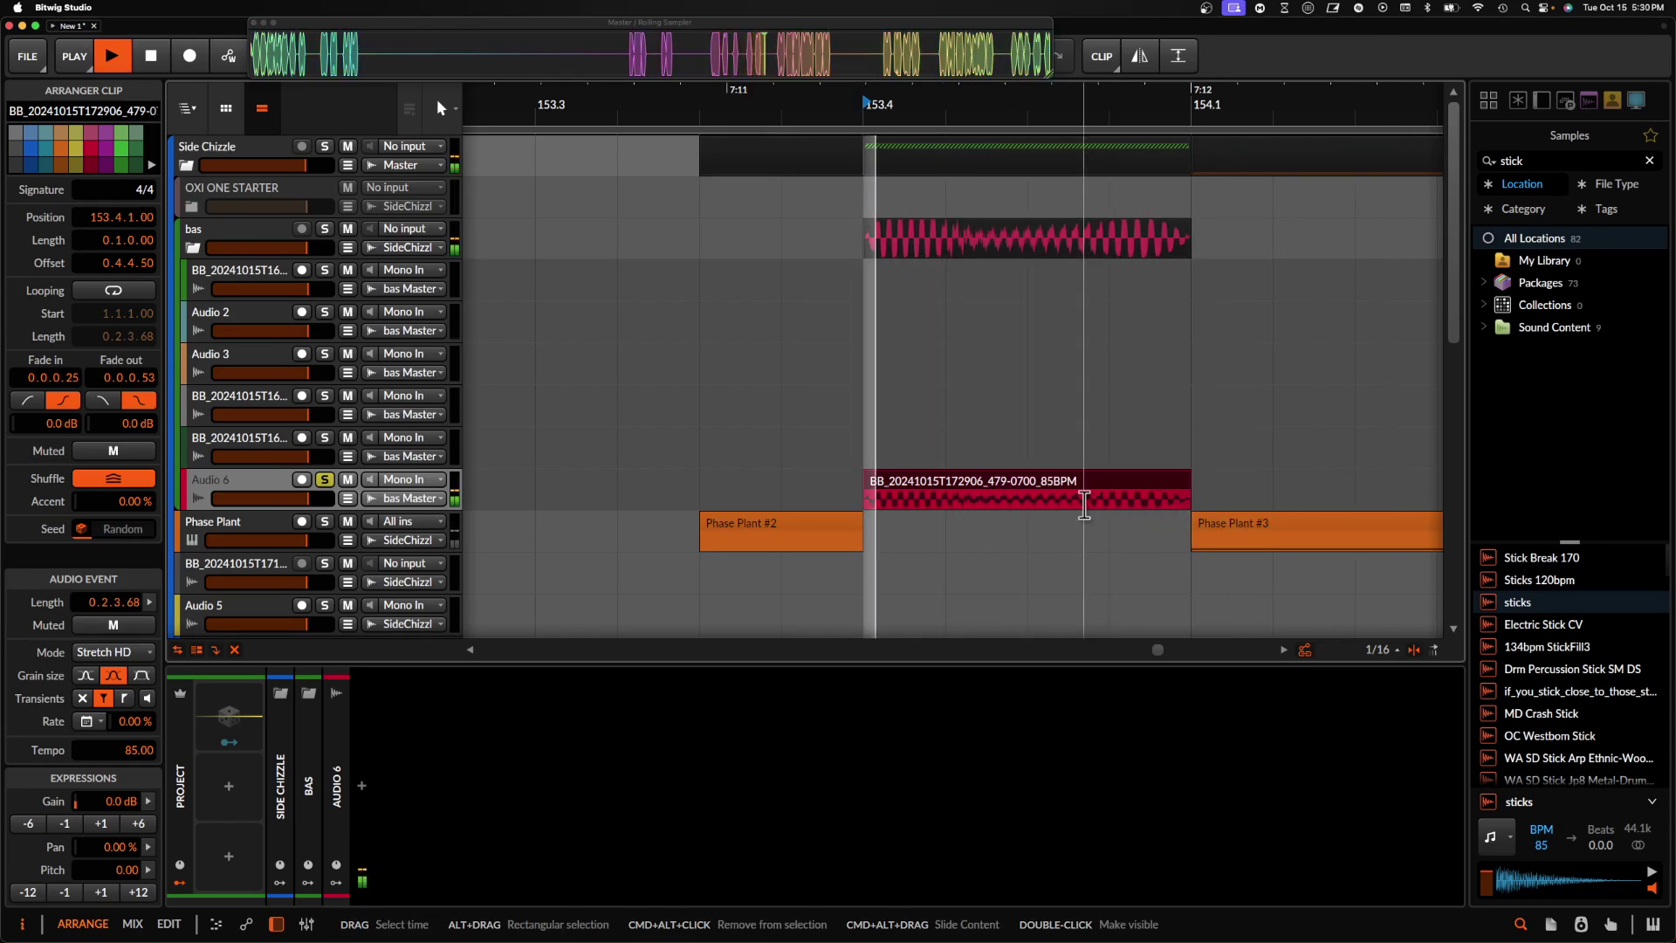
pyautogui.moveTo(1149, 495); pyautogui.dragTo(1060, 496)
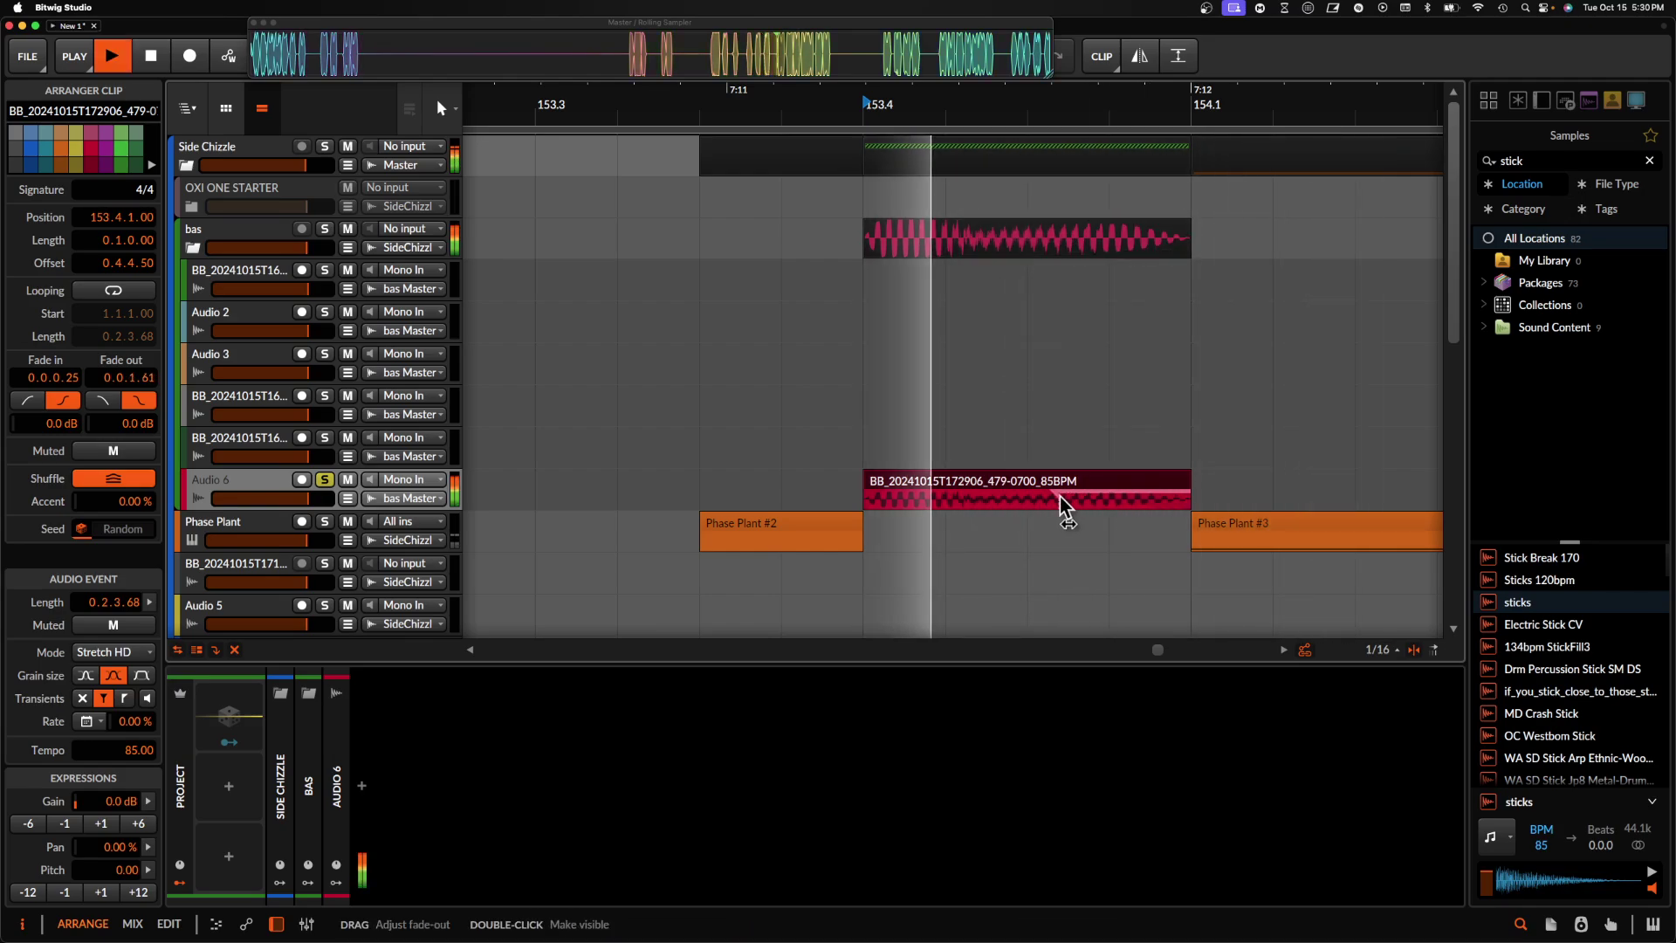
pyautogui.press('space')
pyautogui.press('space')
pyautogui.press('space')
pyautogui.press('space')
pyautogui.press('space')
# - Search the devices for "FILTER" and insert Filter+ on the Audio 6 track
pyautogui.click(265, 490)
pyautogui.click(369, 759)
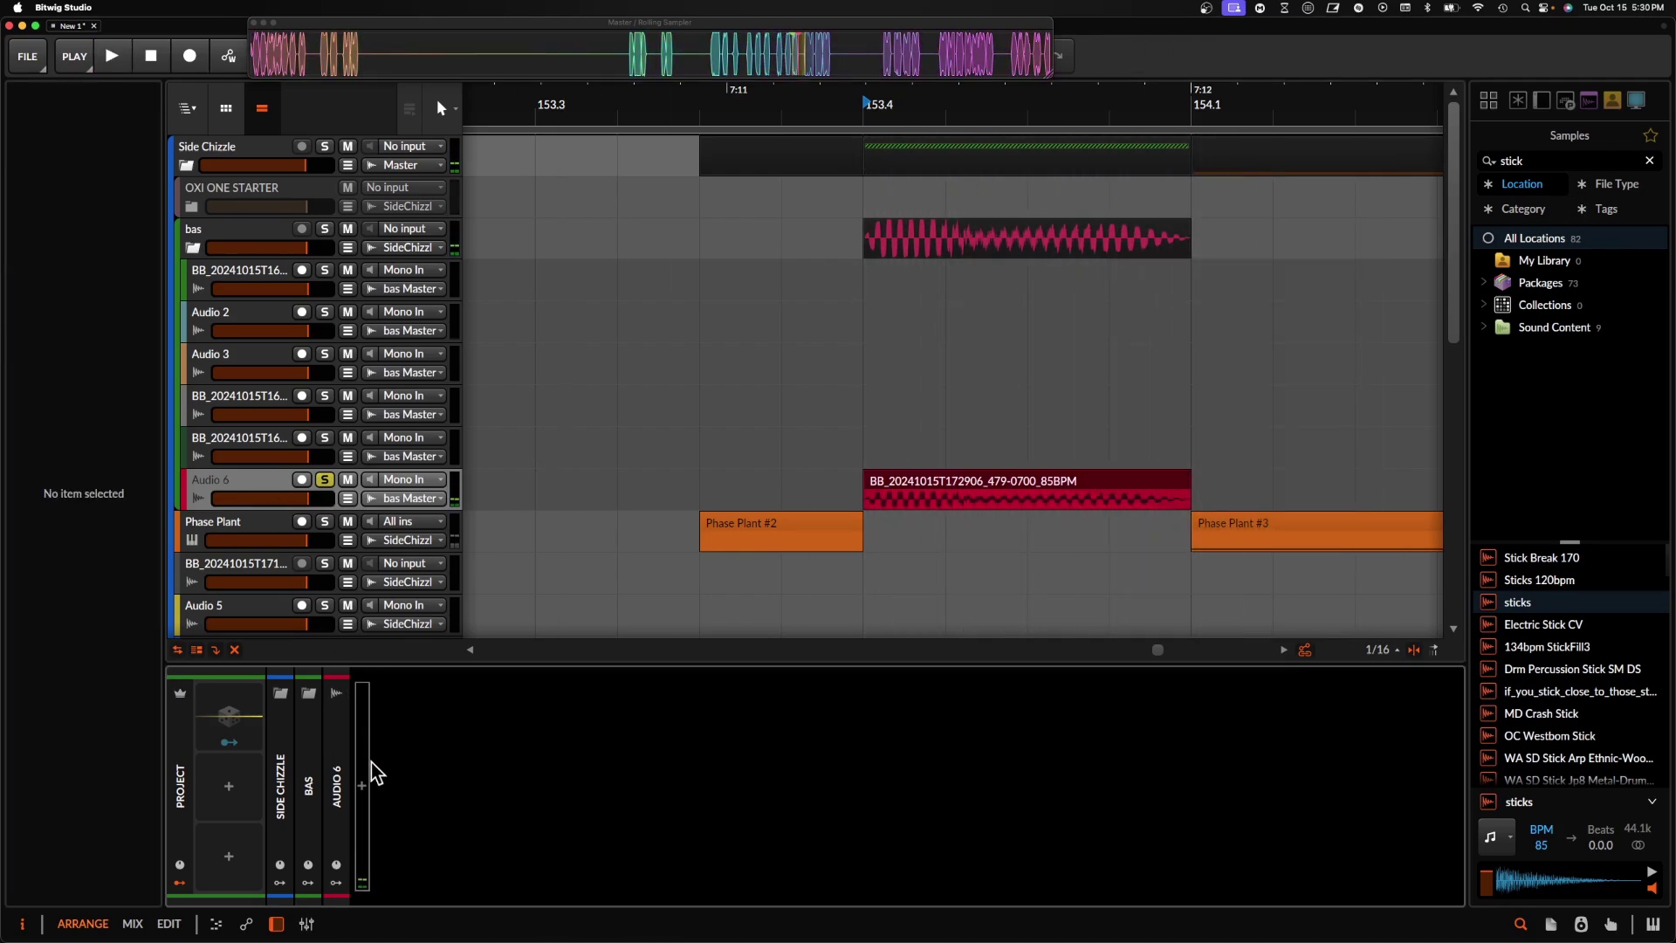
pyautogui.click(363, 786)
pyautogui.write('FILTE')
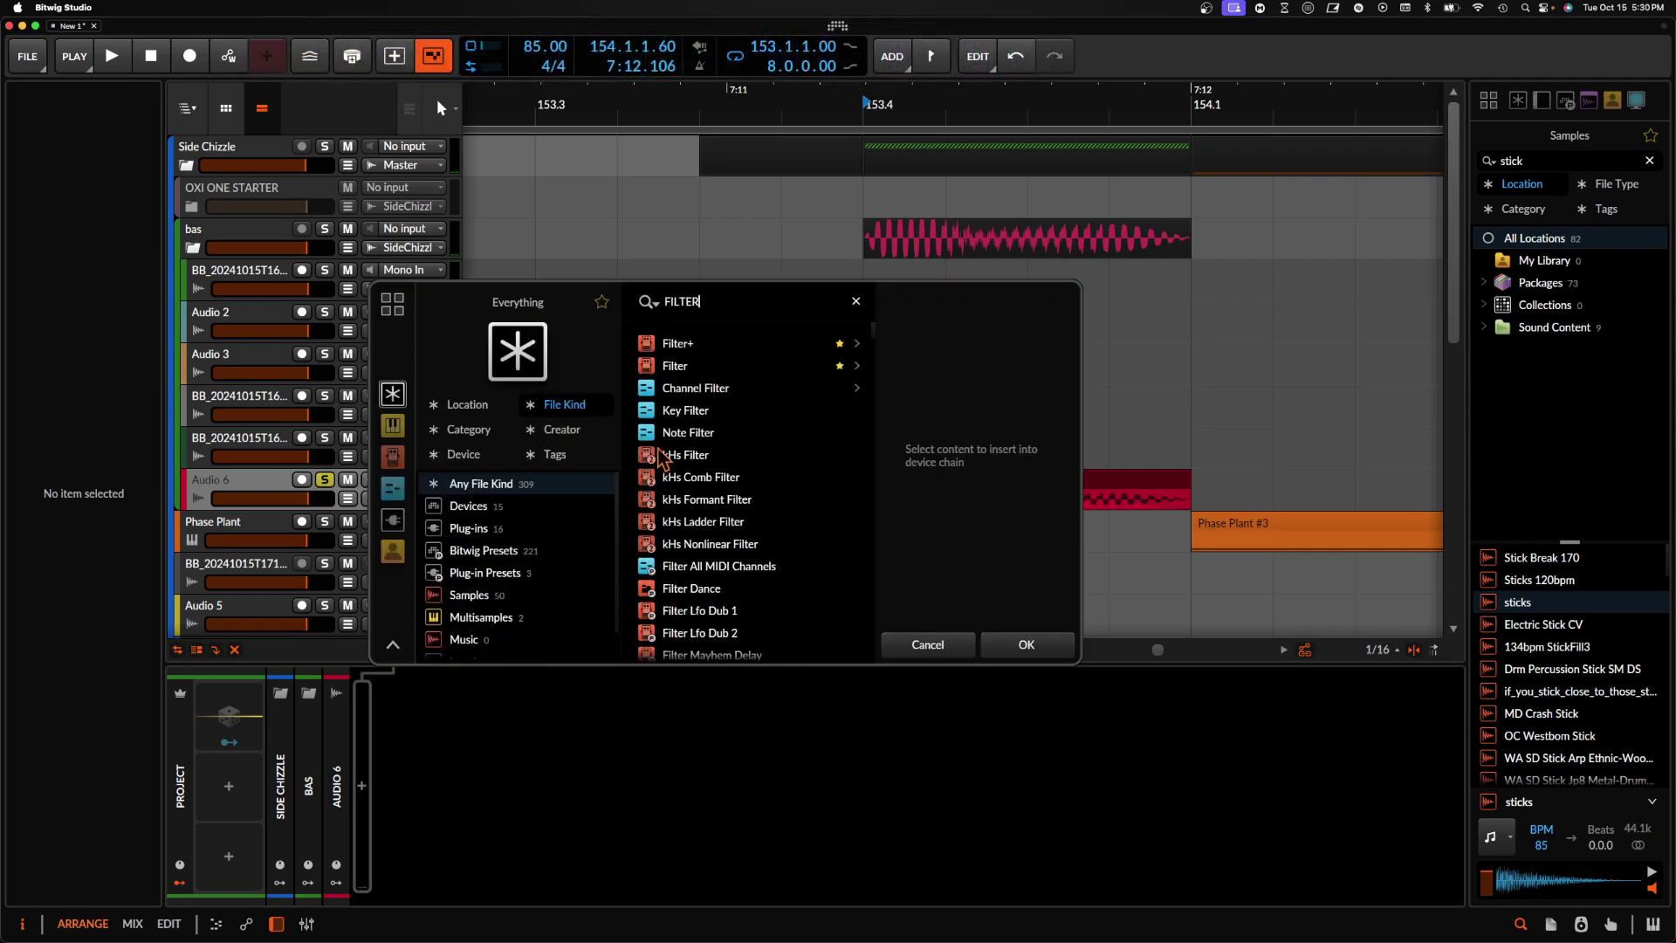
pyautogui.write('R')
pyautogui.click(678, 341)
pyautogui.click(1013, 640)
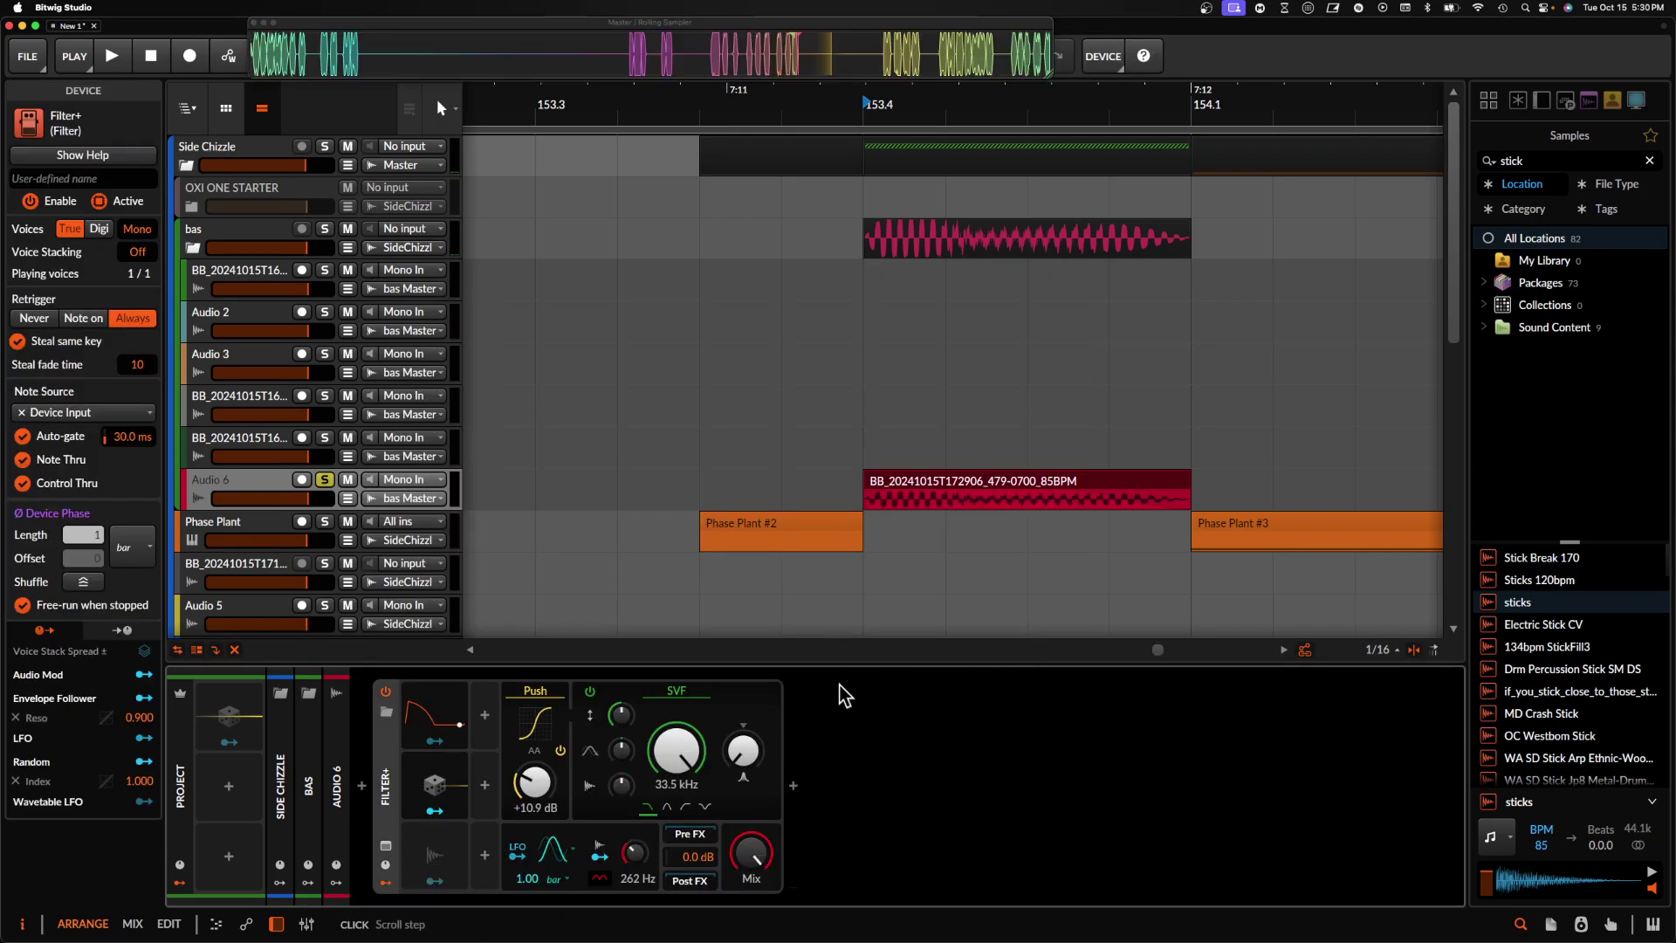
# - Automate the Filter+ cutoff over the bass clip from 262 Hz at 153.4.1 up to 25.9 kHz midway and back down by 154.1, and audition it
pyautogui.click(348, 498)
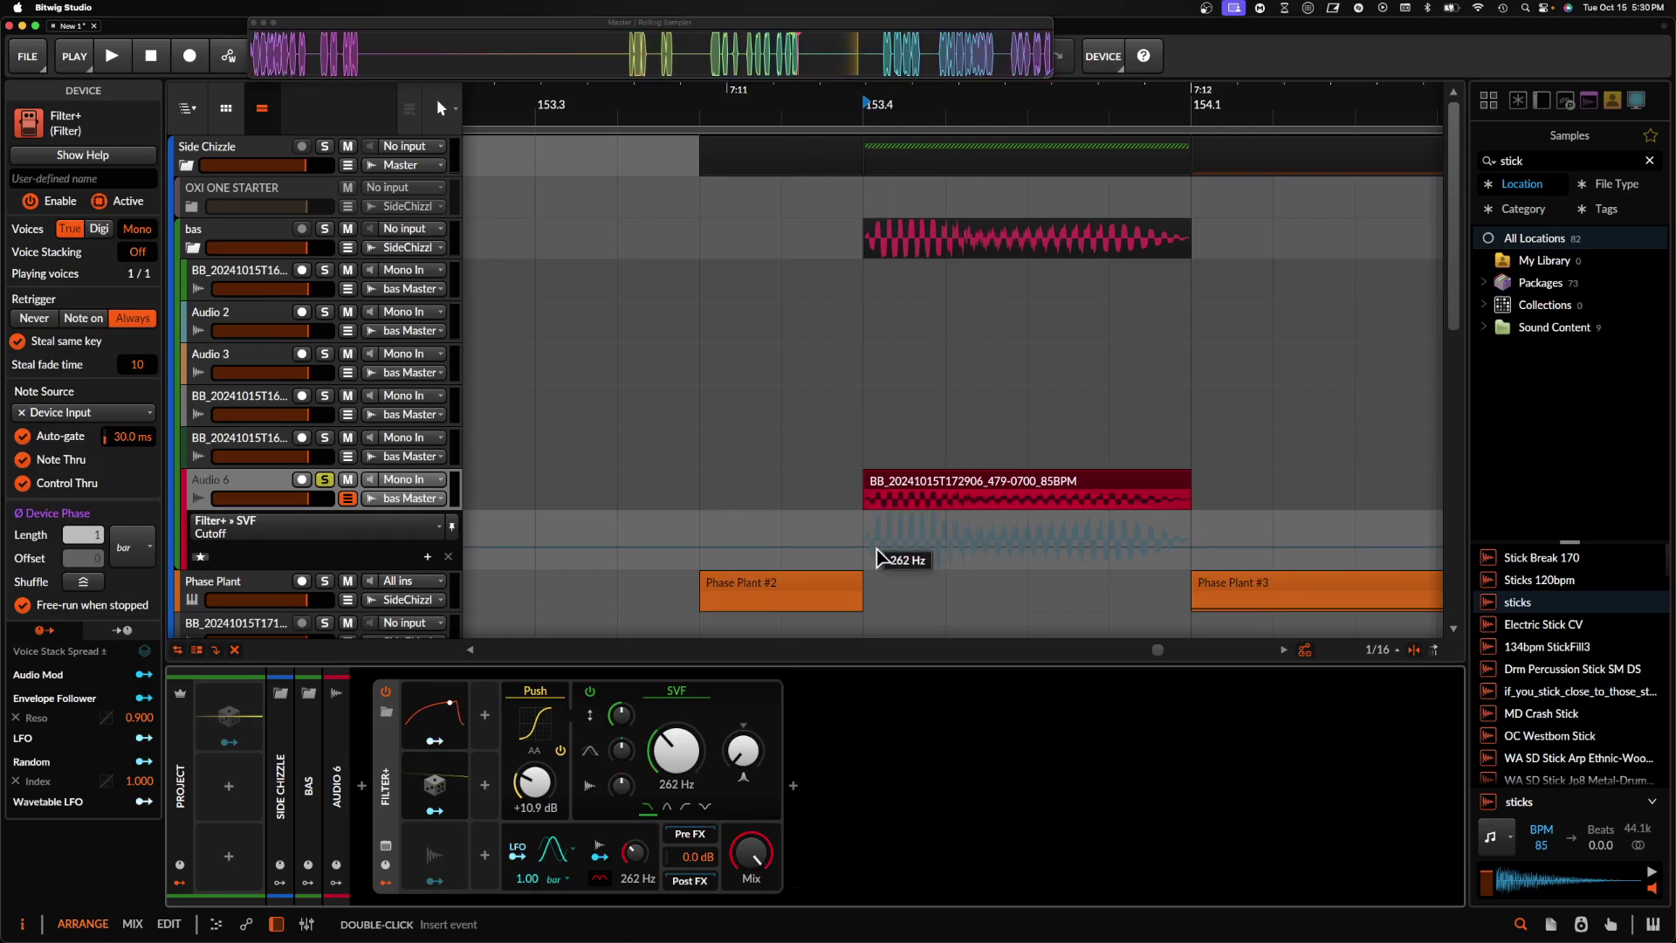
pyautogui.doubleClick(877, 556)
pyautogui.moveTo(1029, 552); pyautogui.dragTo(1027, 516)
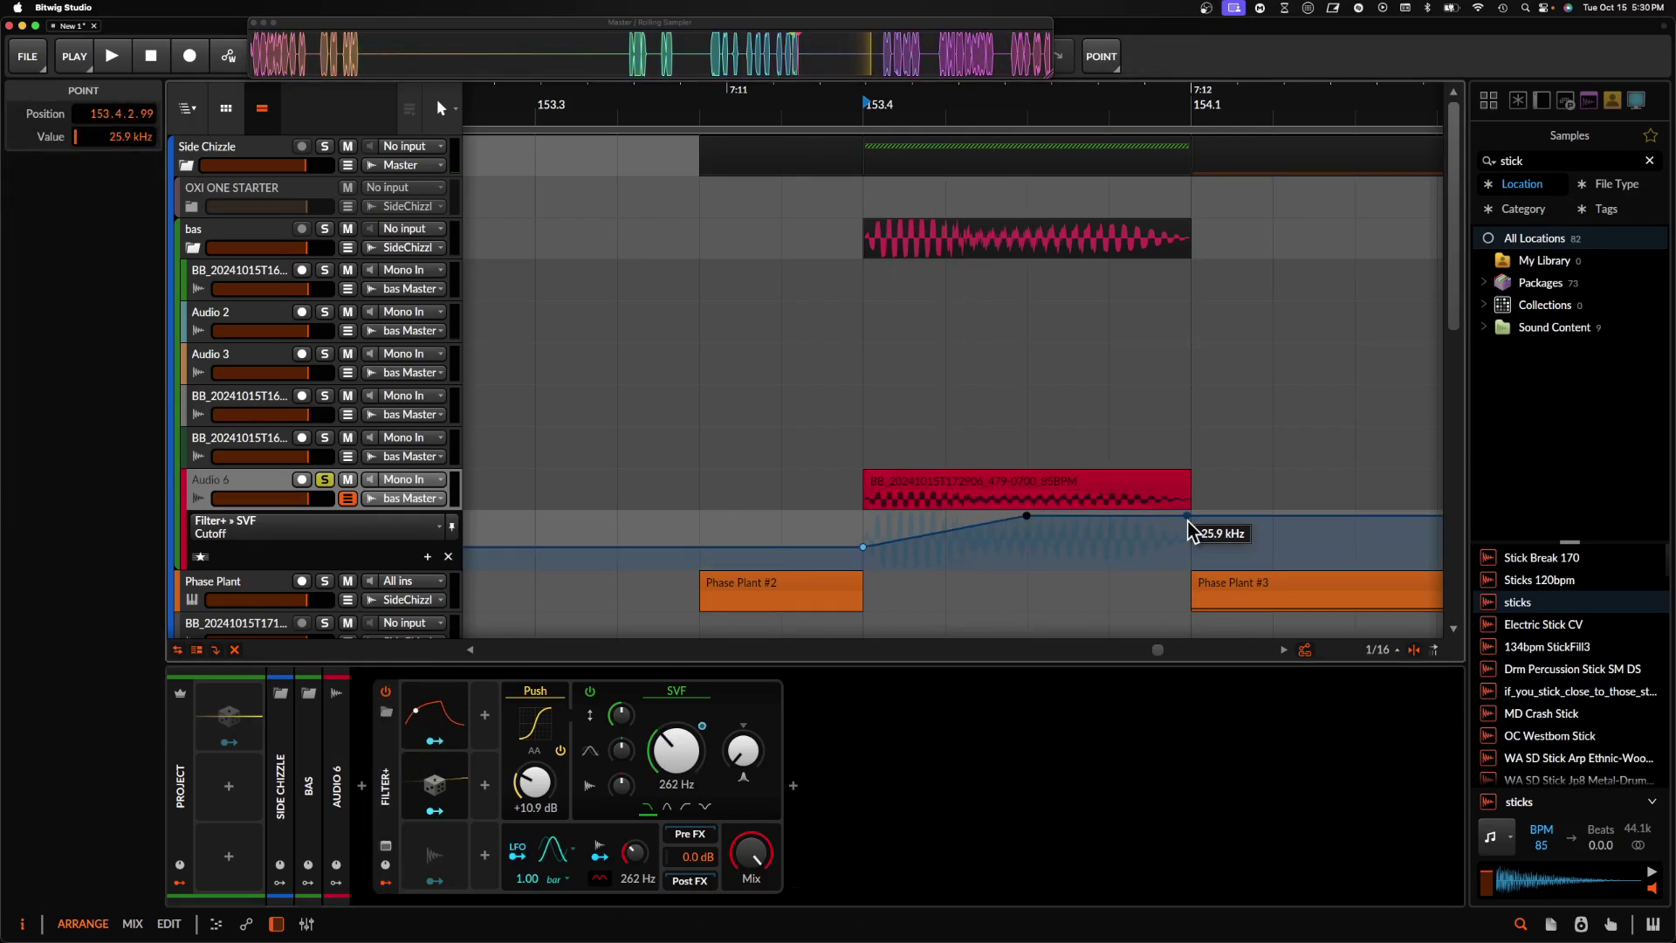
pyautogui.moveTo(1187, 521); pyautogui.dragTo(1190, 535)
pyautogui.click(1033, 494)
pyautogui.press('space')
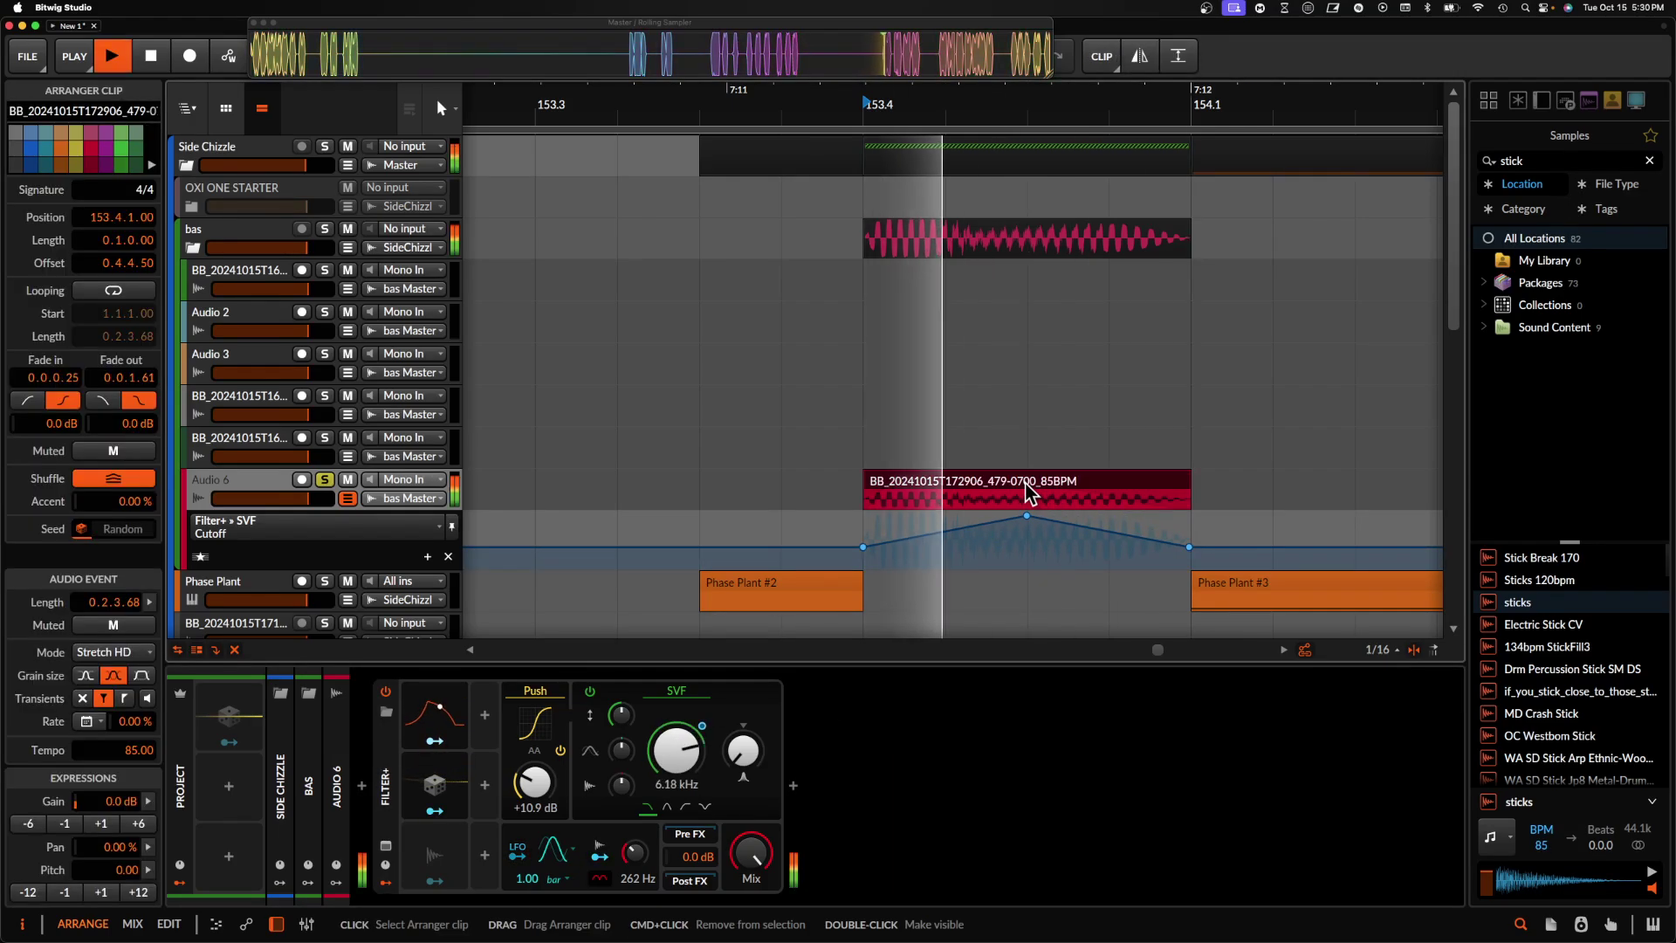
# - Adjust the Filter+ resonance and set its Push to +6.9 dB while auditioning the bass clip
pyautogui.click(743, 744)
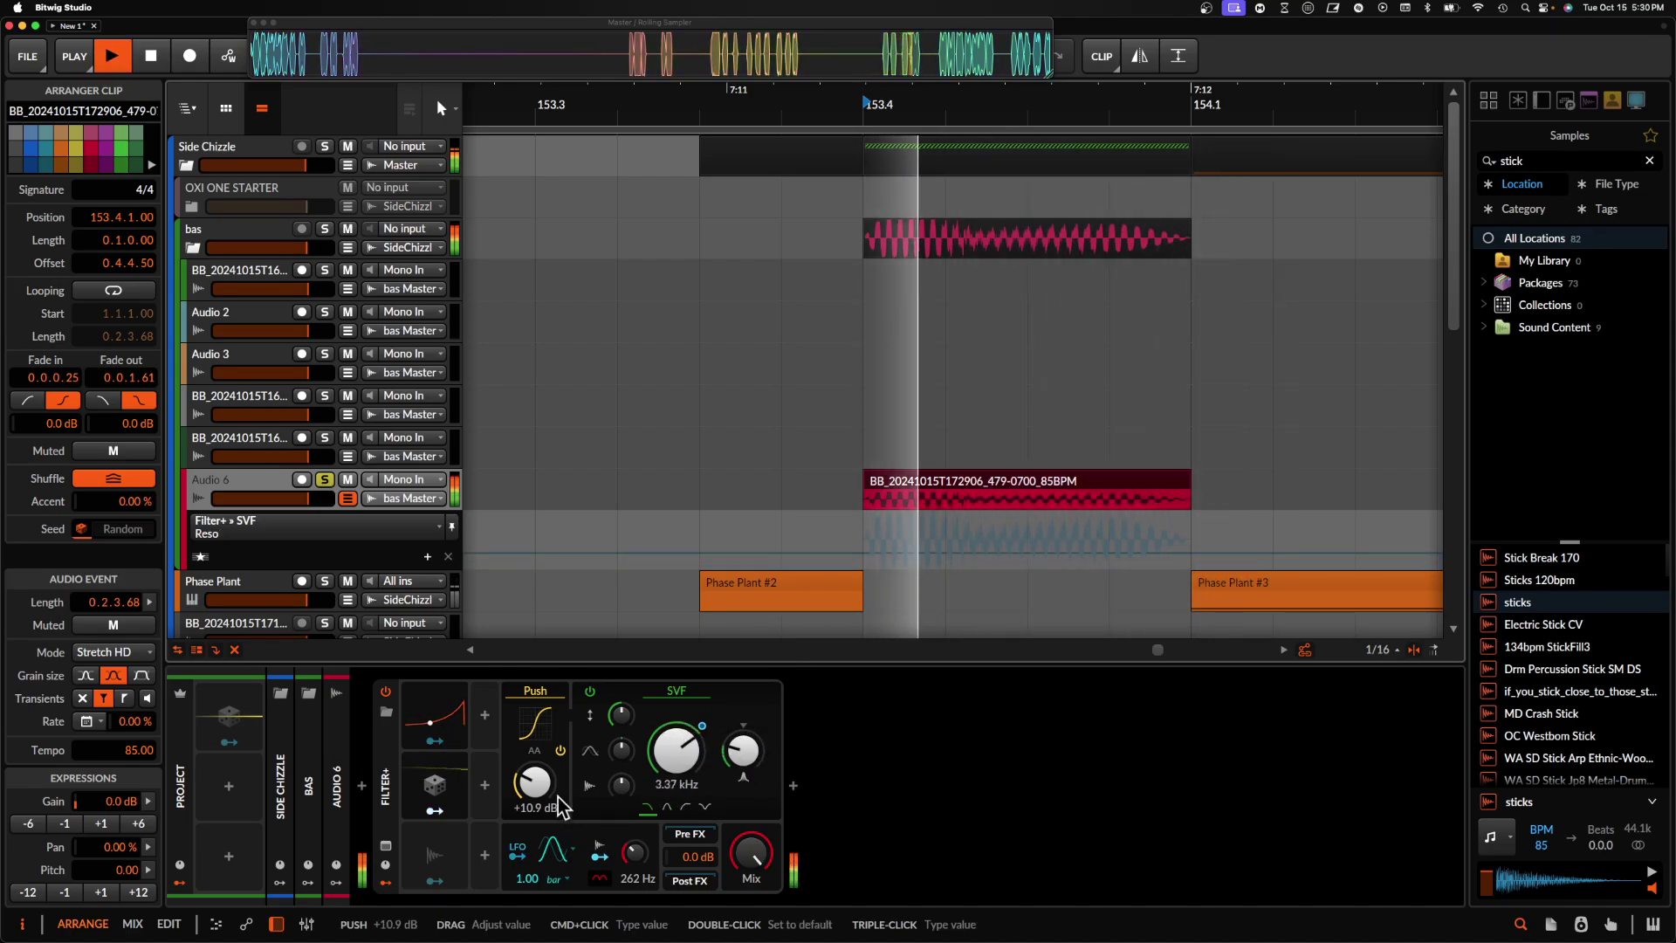
pyautogui.press('space')
pyautogui.press('space')
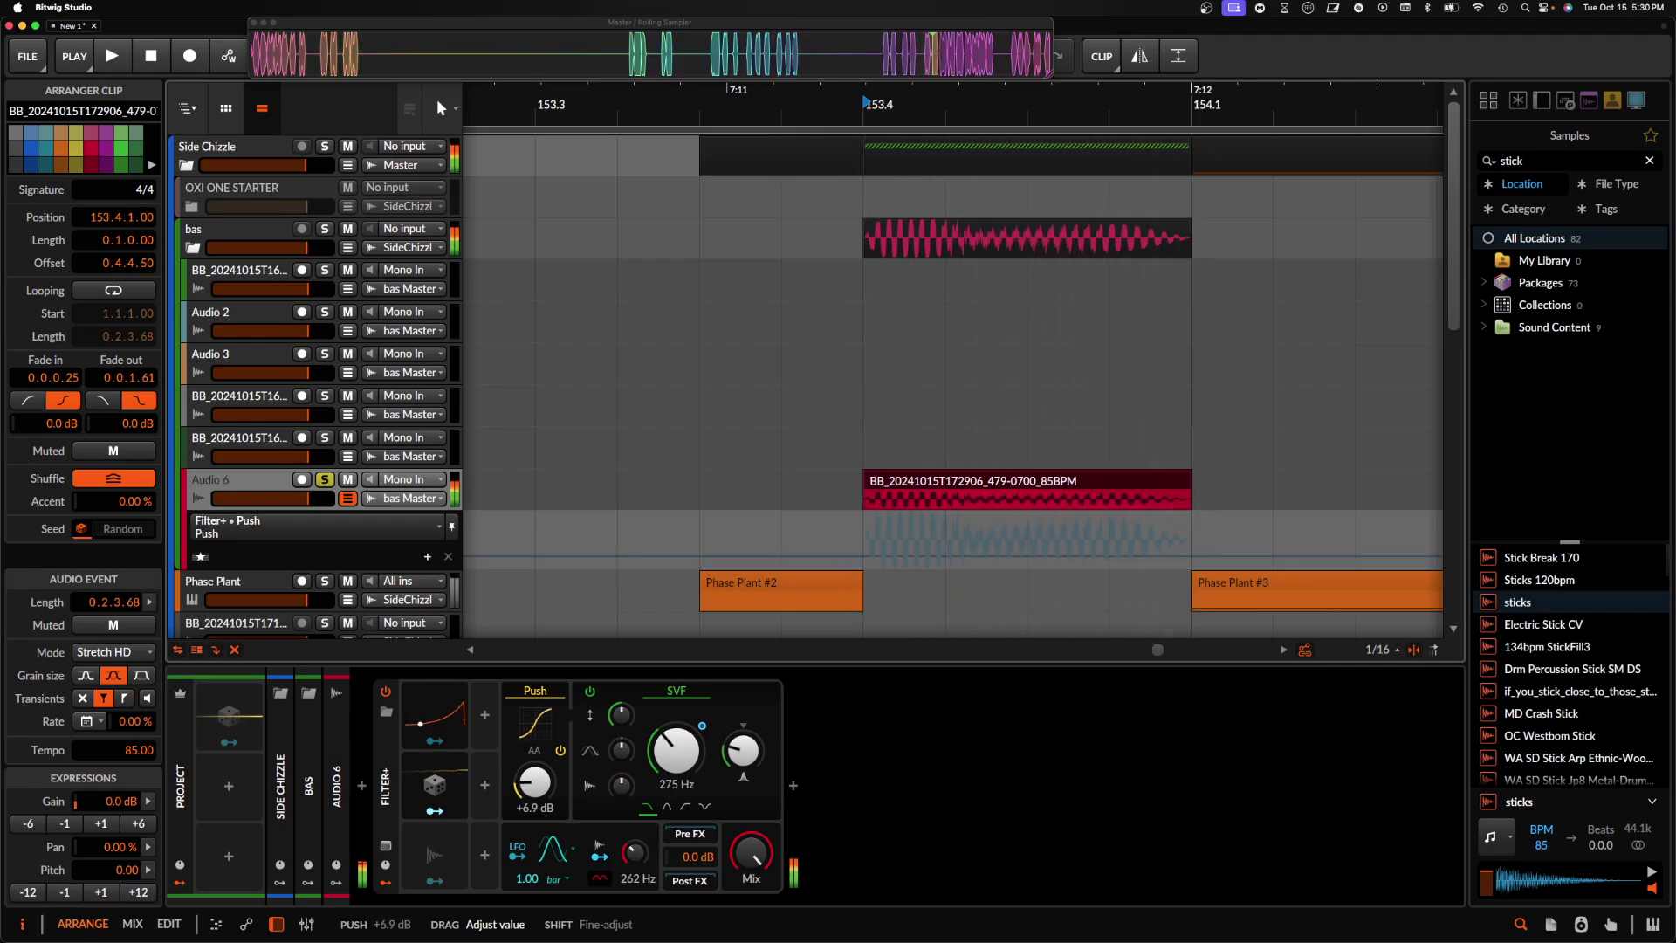
# - Duplicate the Filter+ on Audio 6, set the copy's Push to 0.0 dB and audition both filters
pyautogui.click(391, 770)
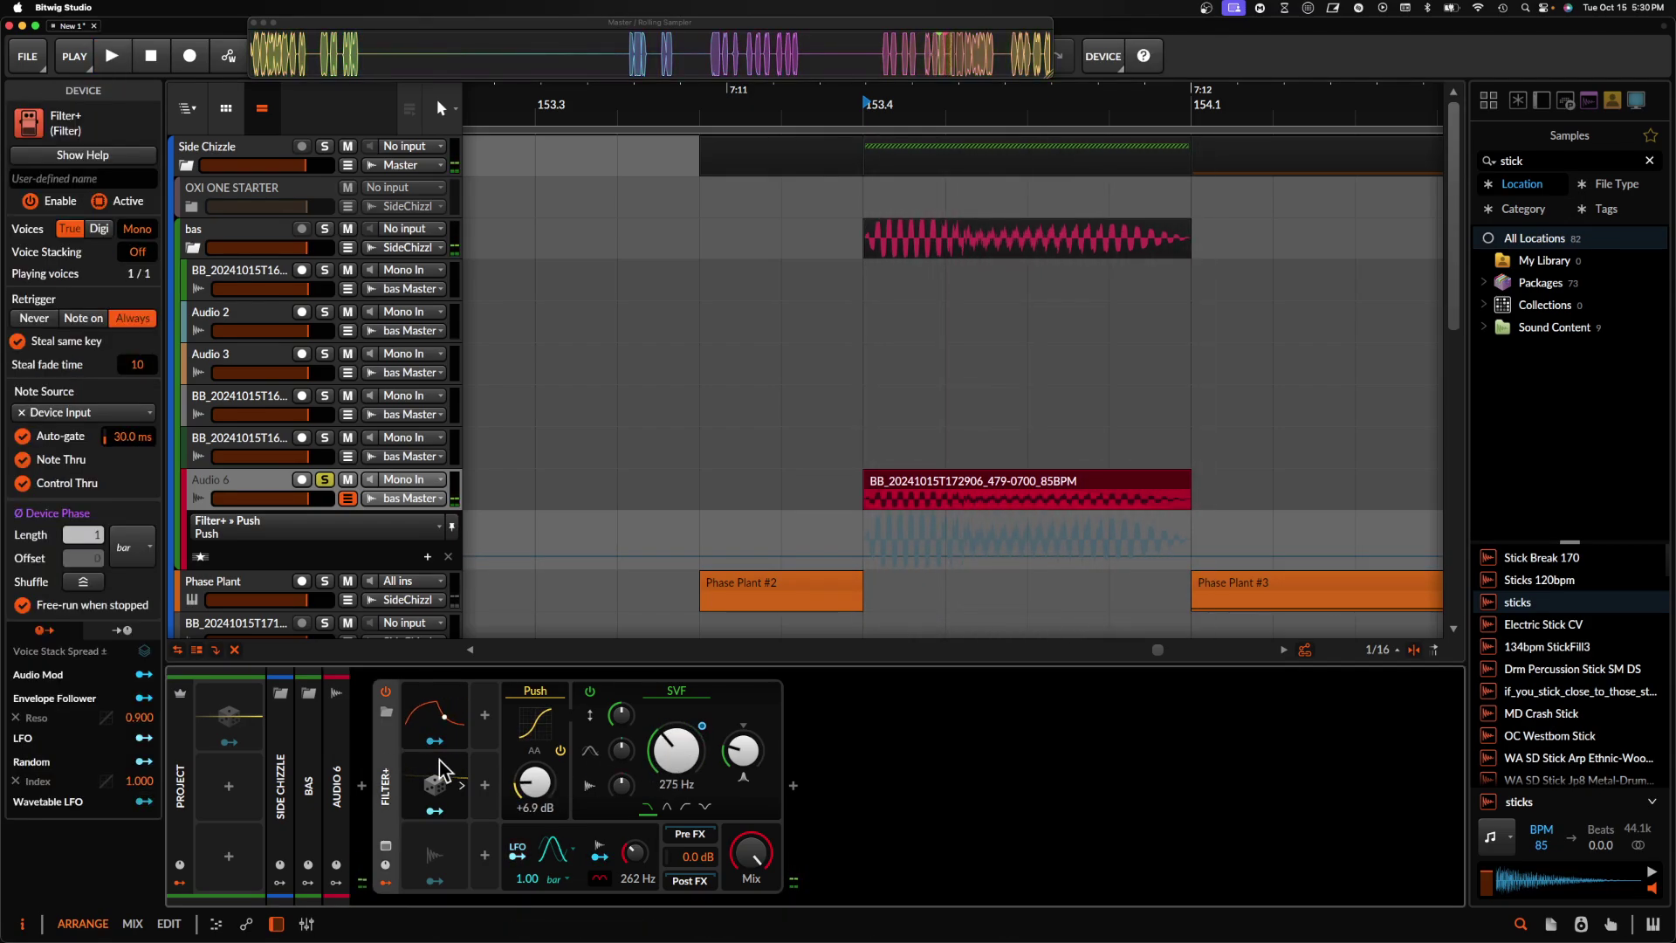
pyautogui.press('super+d')
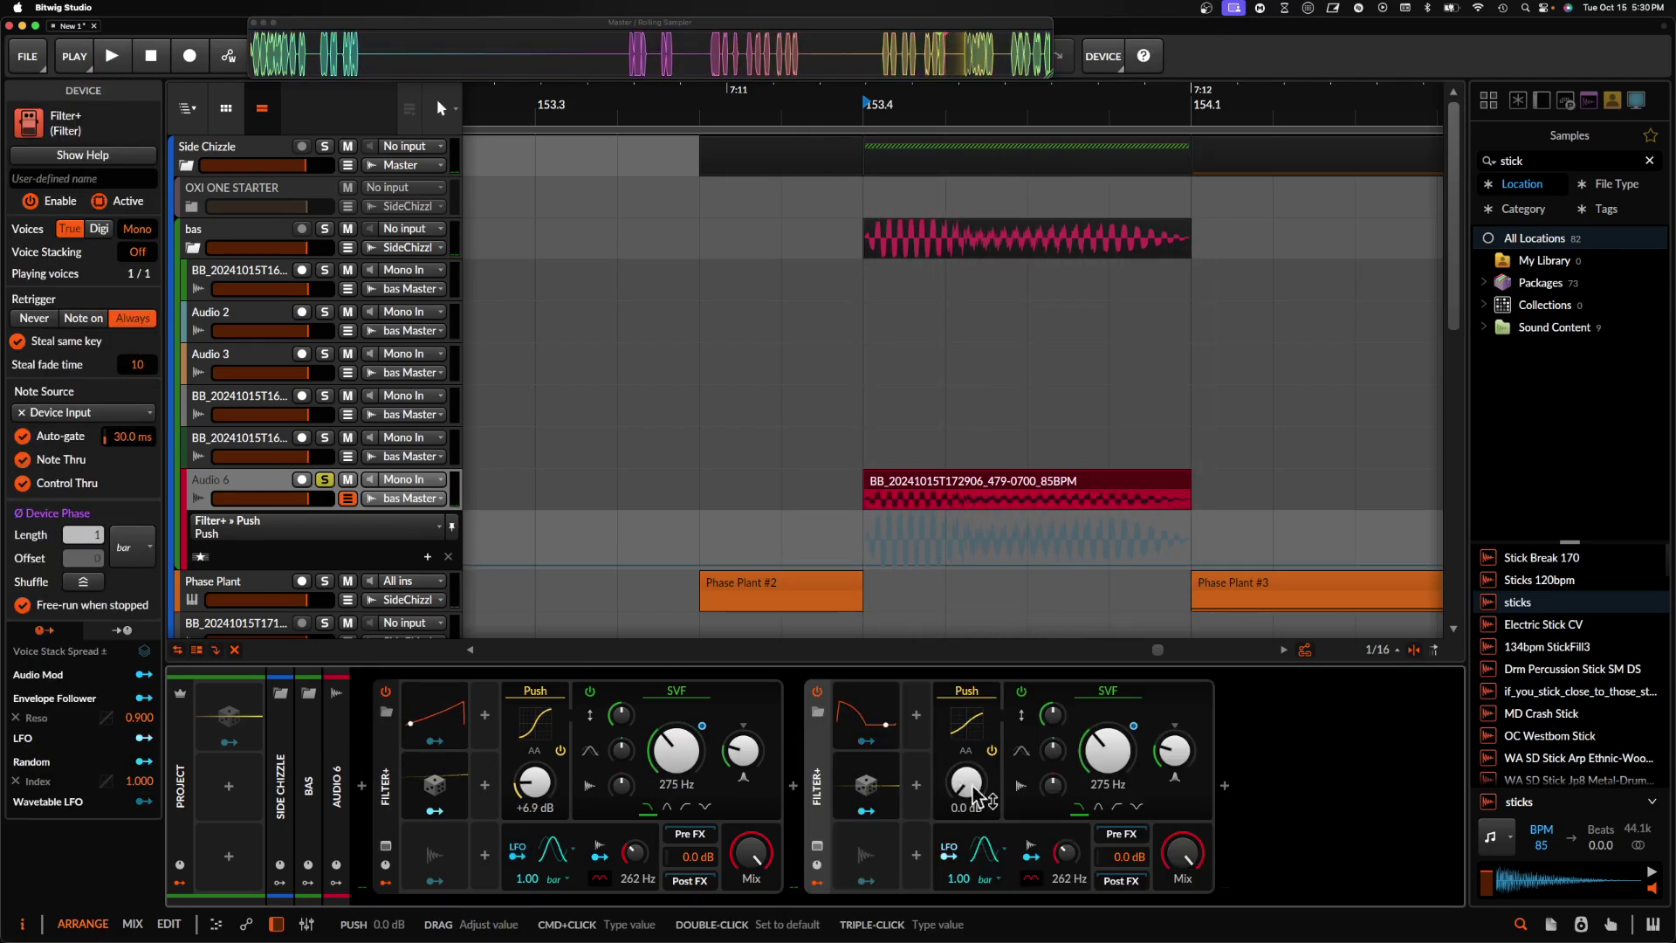
pyautogui.press('space')
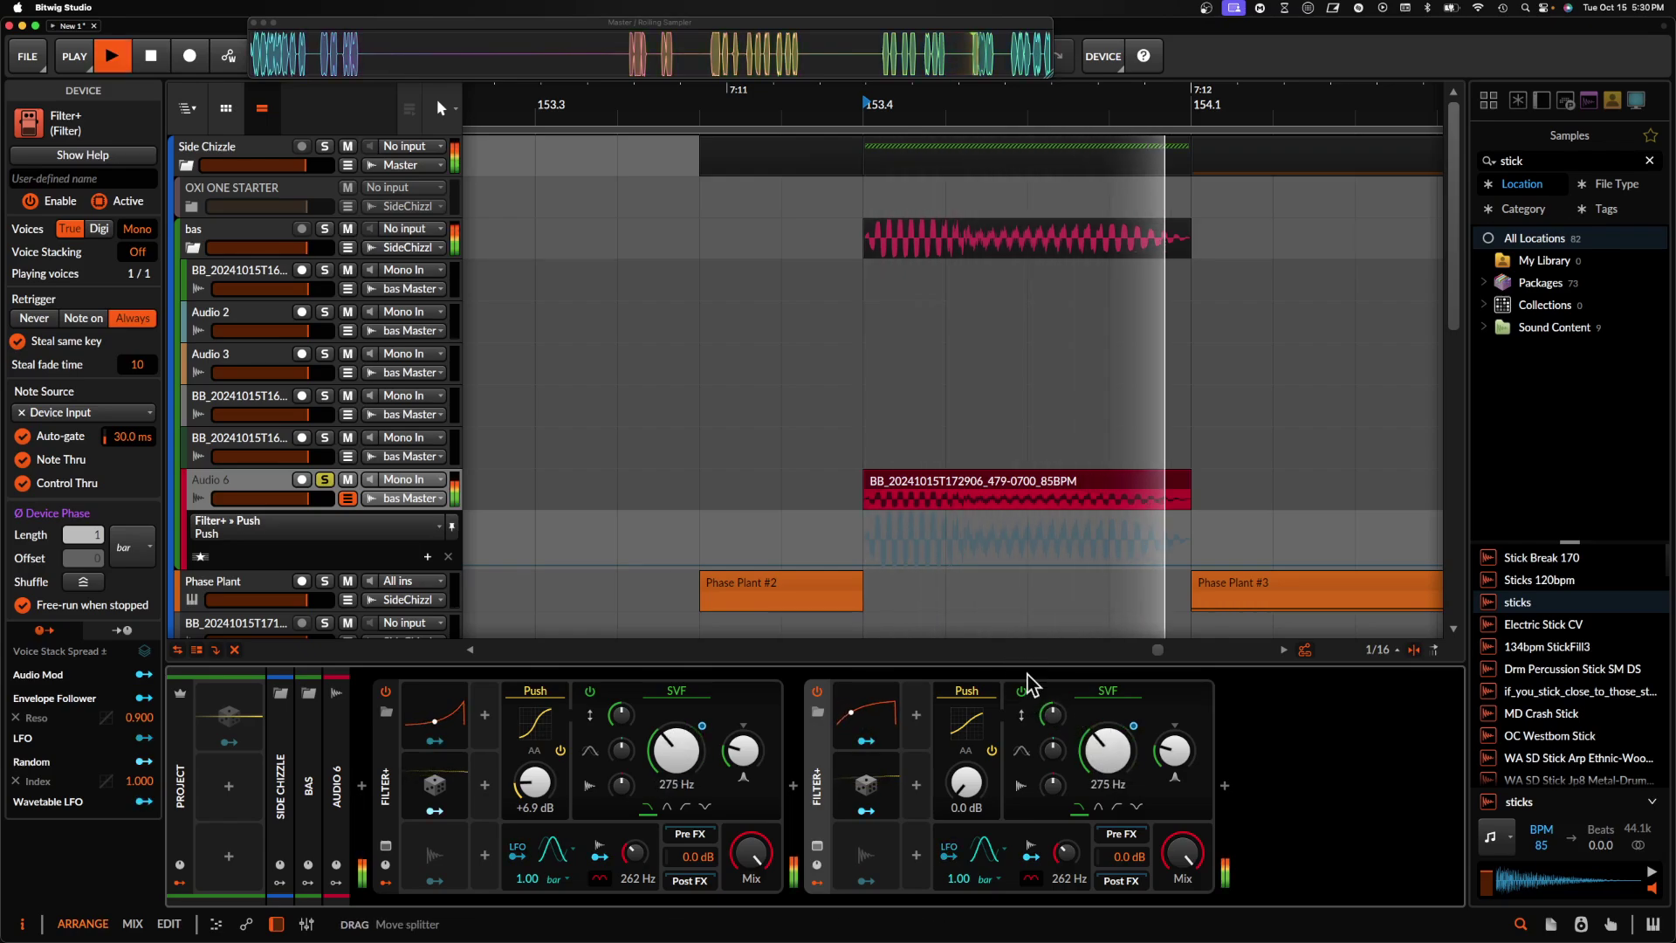
pyautogui.press('space')
# - Lower the second Filter+'s cutoff automation to 86.3 Hz at 153.4.1, 976 Hz at the middle point and 82.1 Hz at 153.4.4.68
pyautogui.click(1135, 730)
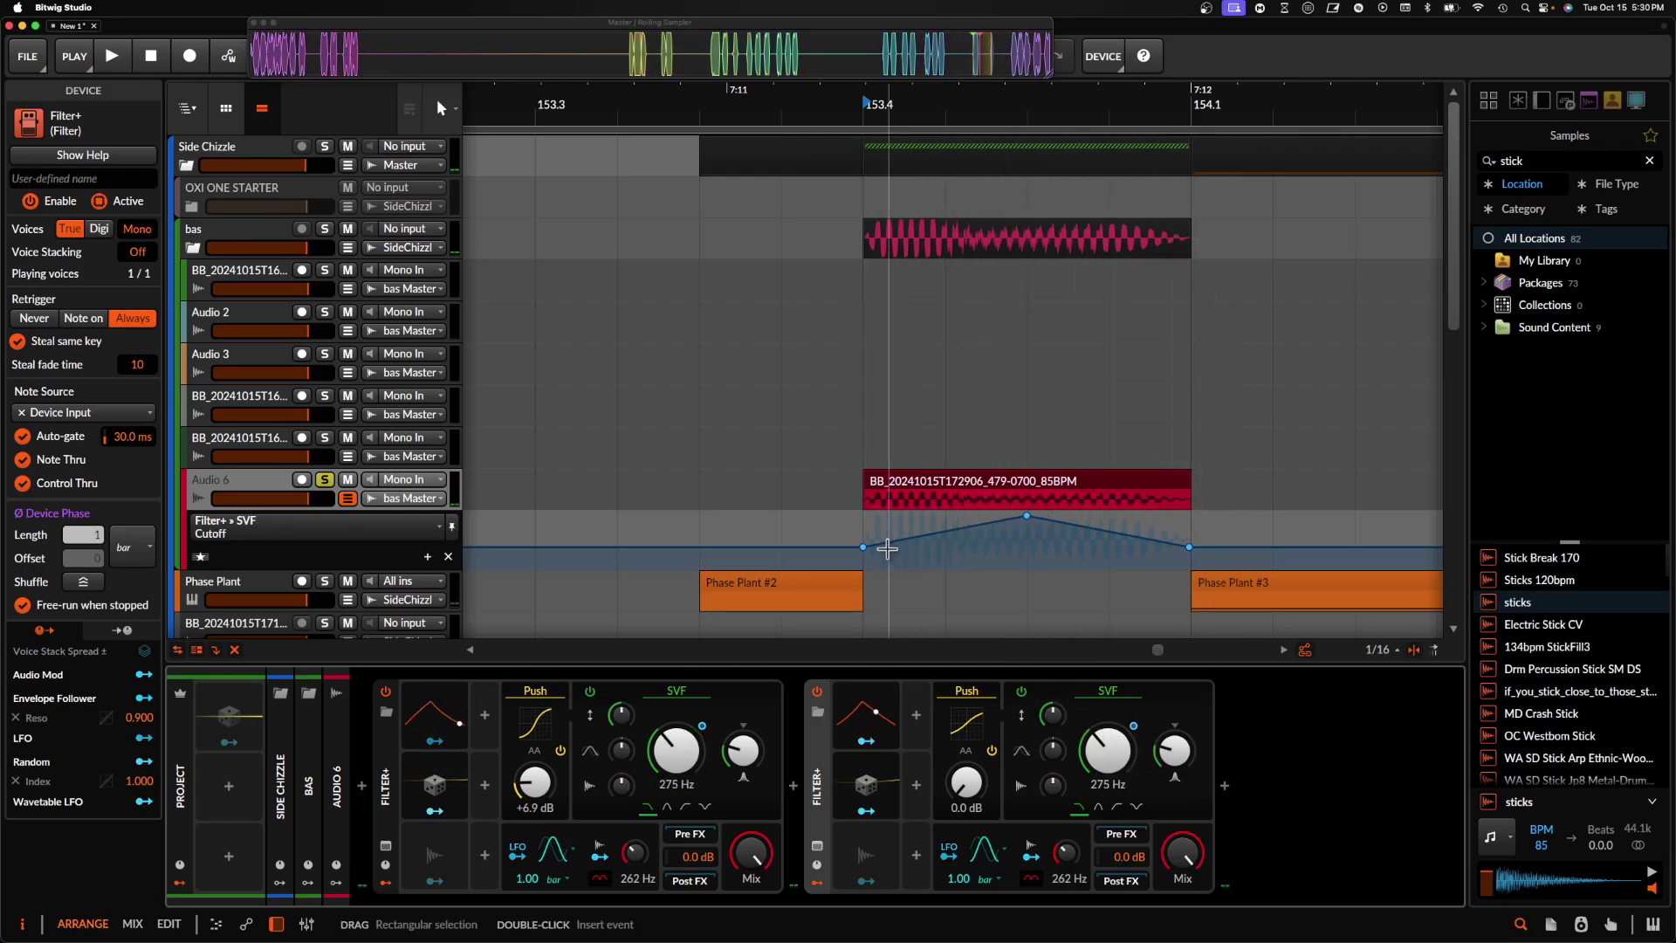
pyautogui.moveTo(863, 547); pyautogui.dragTo(869, 564)
pyautogui.moveTo(1193, 552); pyautogui.dragTo(1167, 567)
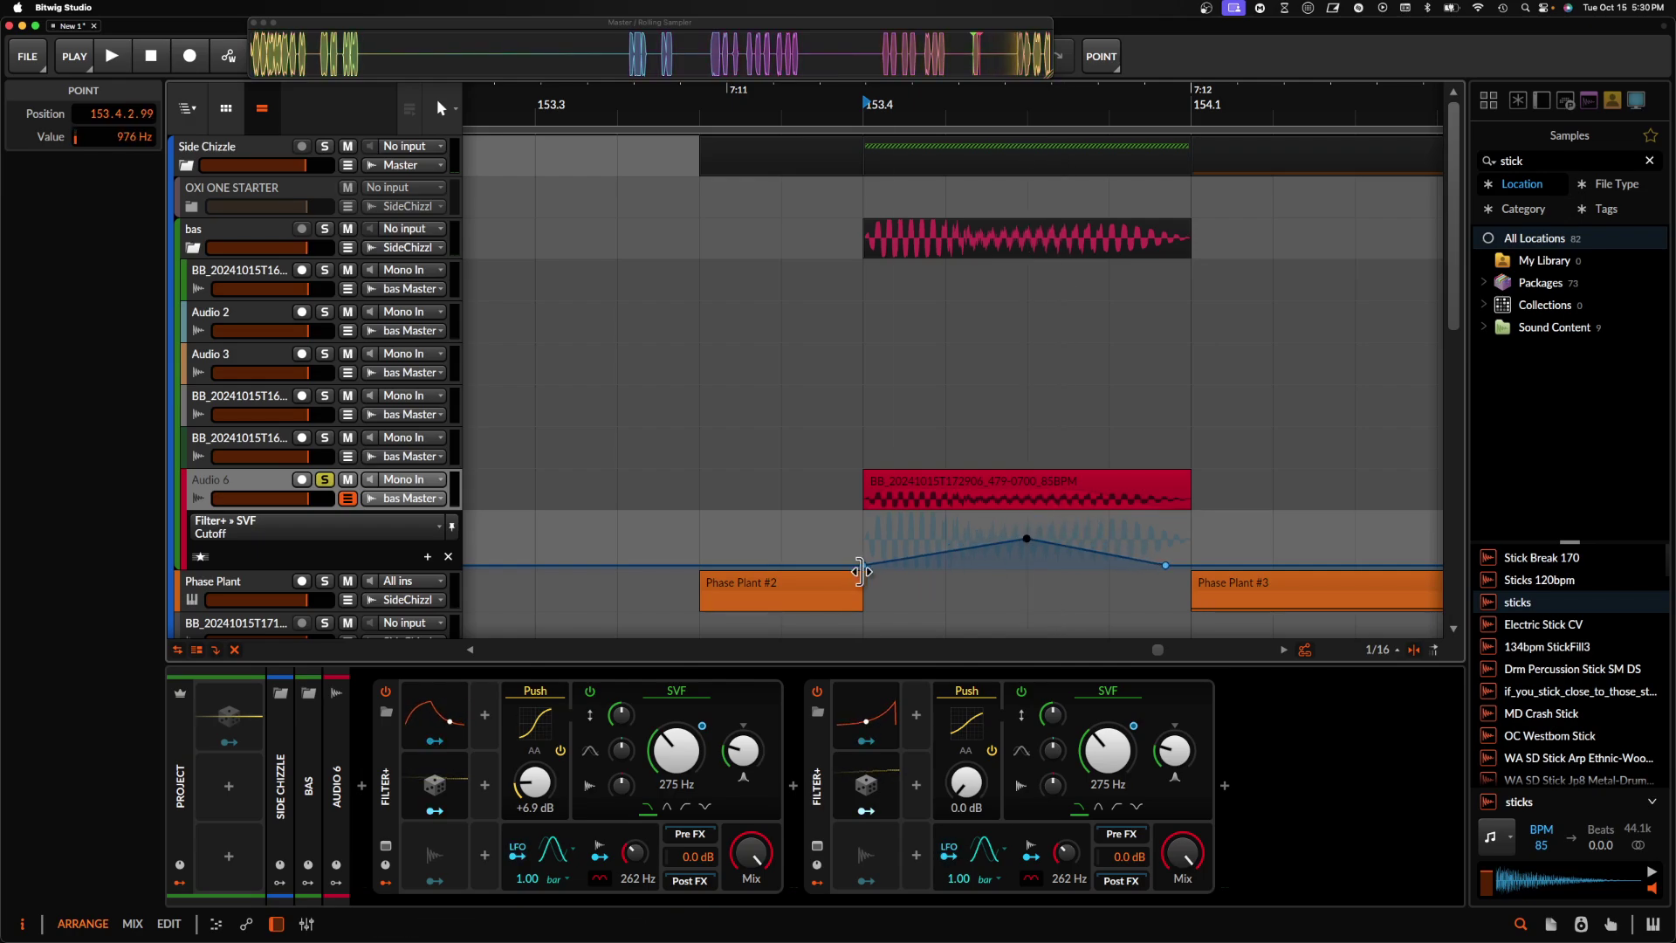
pyautogui.moveTo(863, 557); pyautogui.dragTo(863, 554)
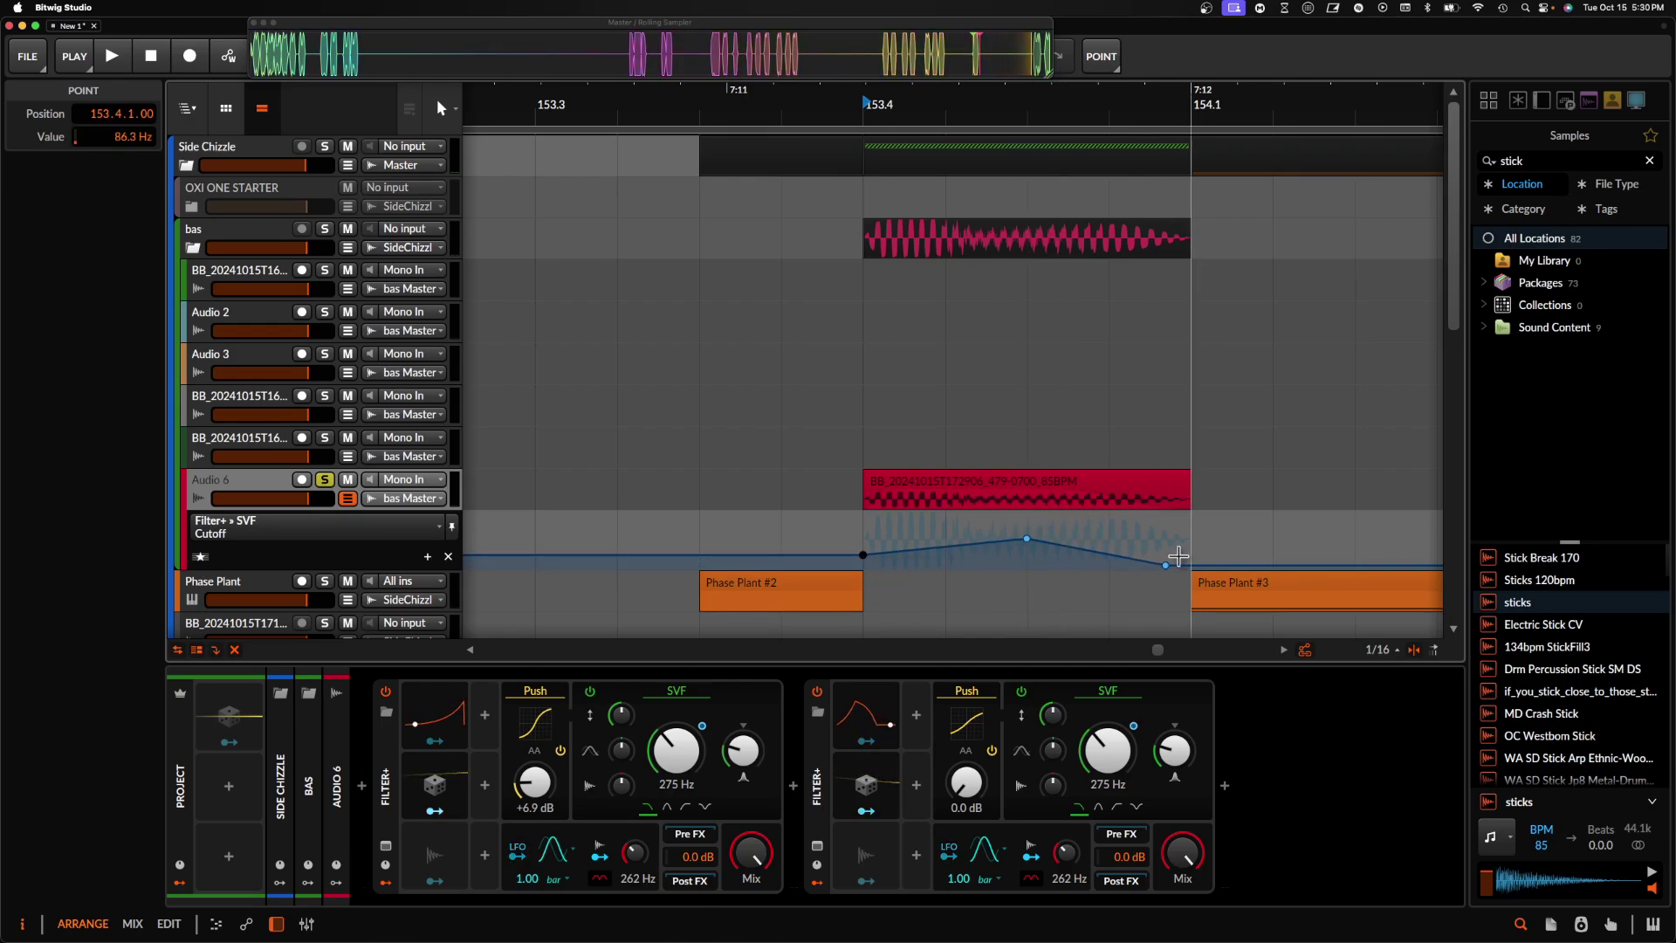
pyautogui.press('space')
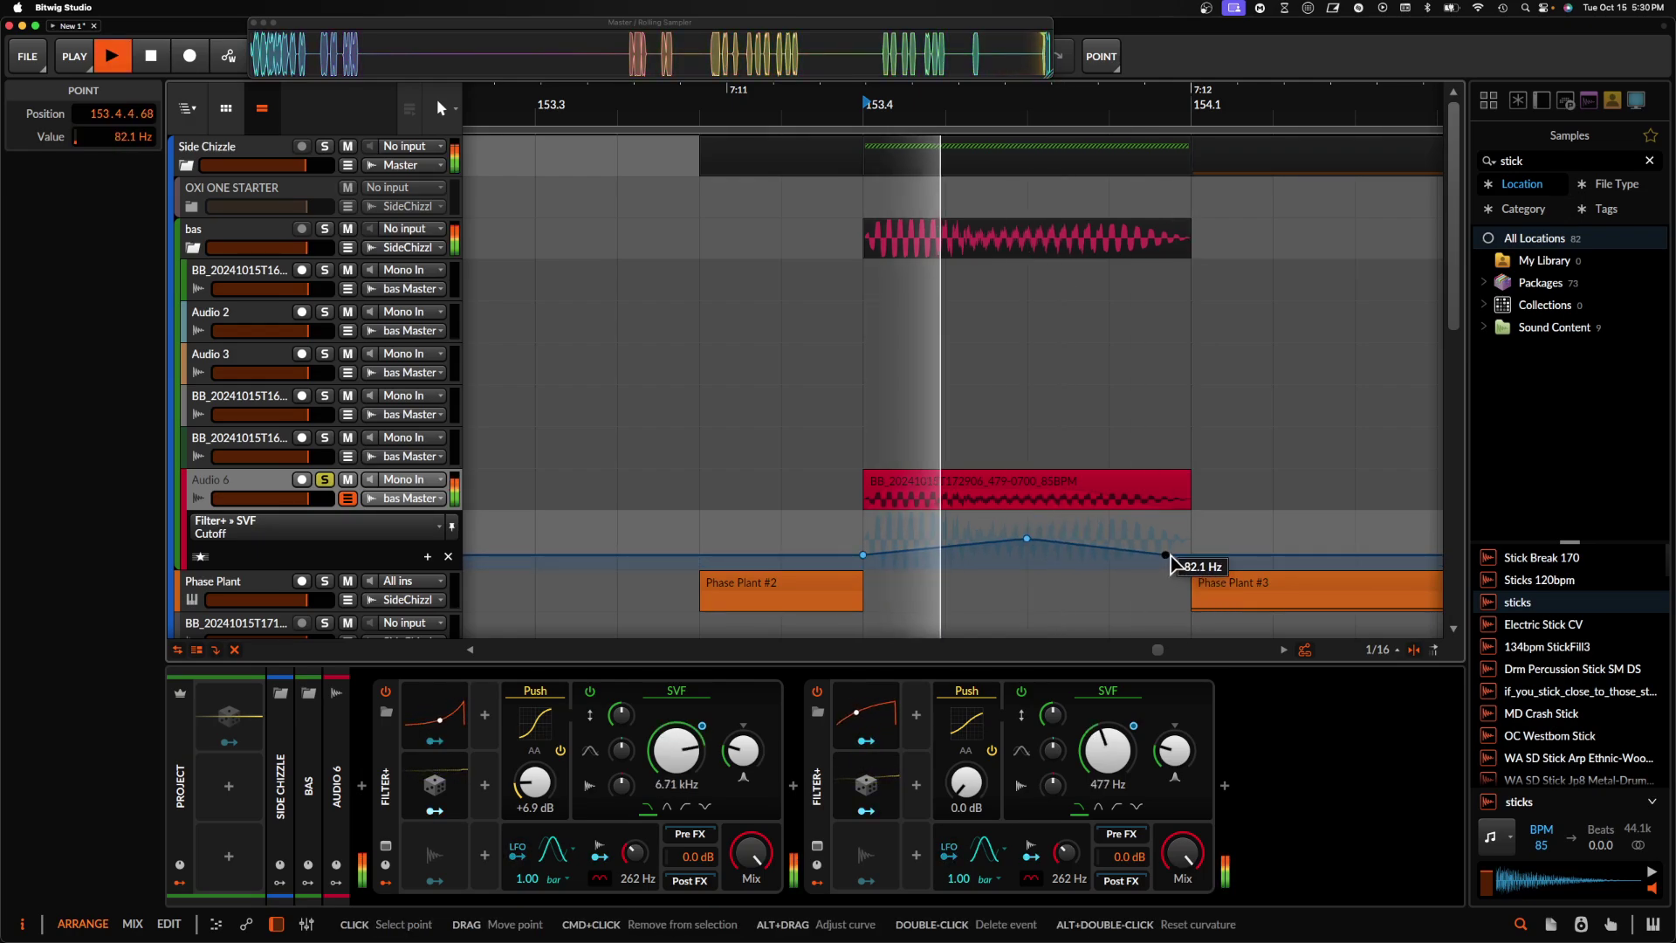
pyautogui.press('space')
# - Set the second Filter+'s resonance to 76.0% and bend its cutoff automation segments into smooth curves
pyautogui.moveTo(1181, 738); pyautogui.dragTo(1181, 711)
pyautogui.click(1107, 749)
pyautogui.press('space')
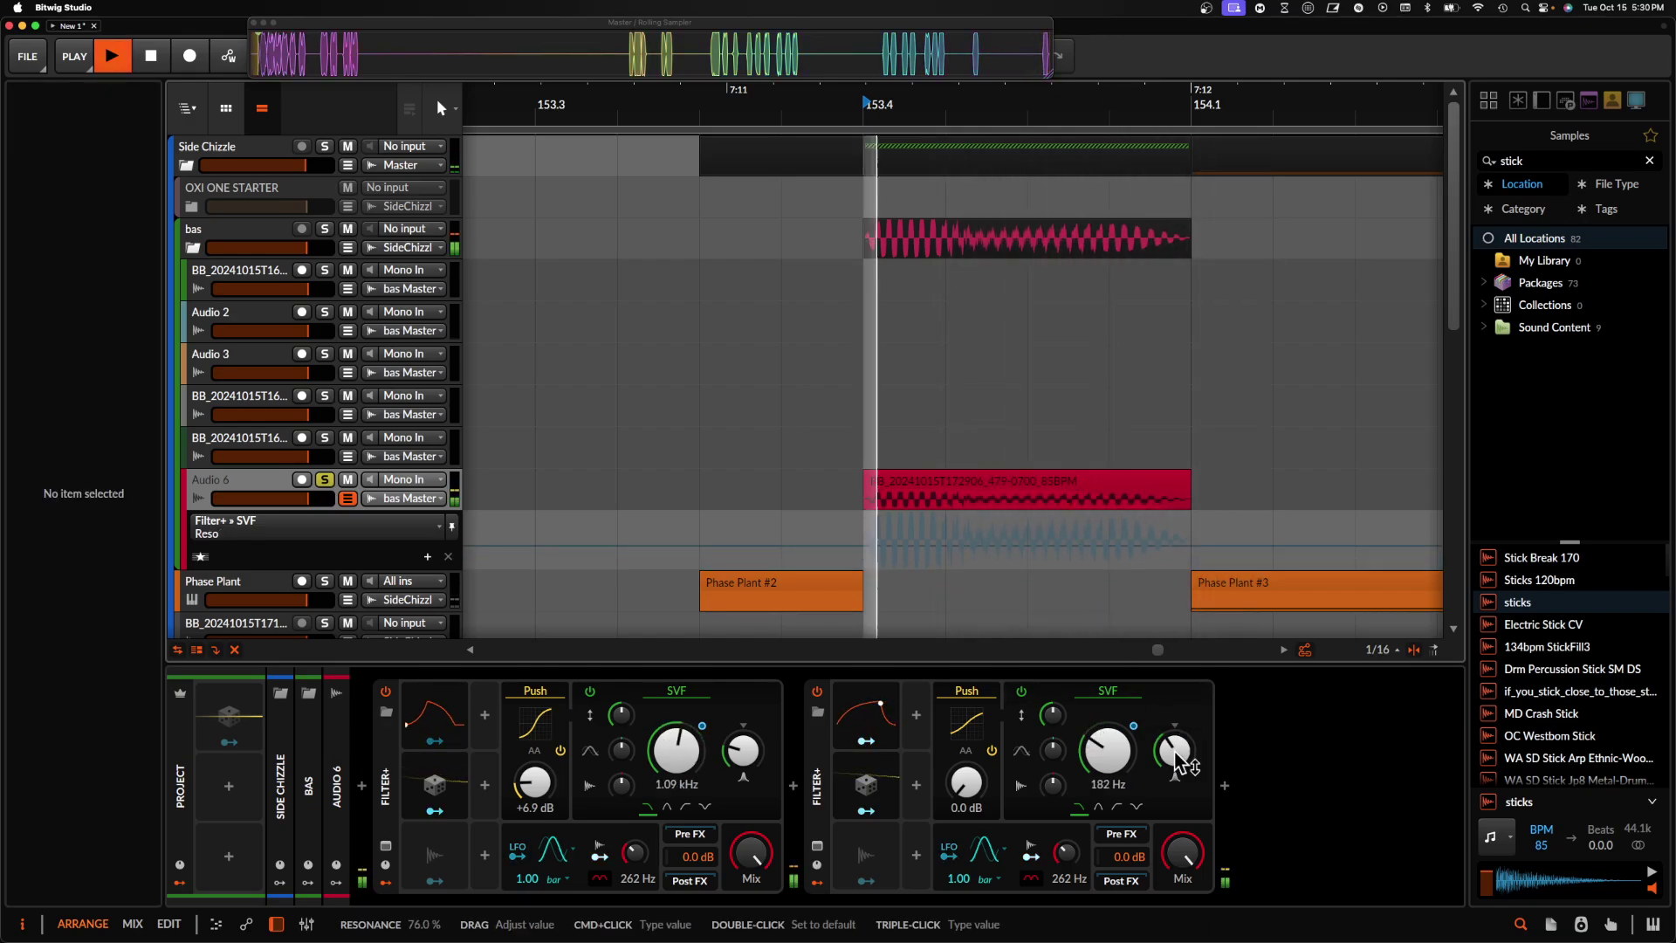
pyautogui.press('space')
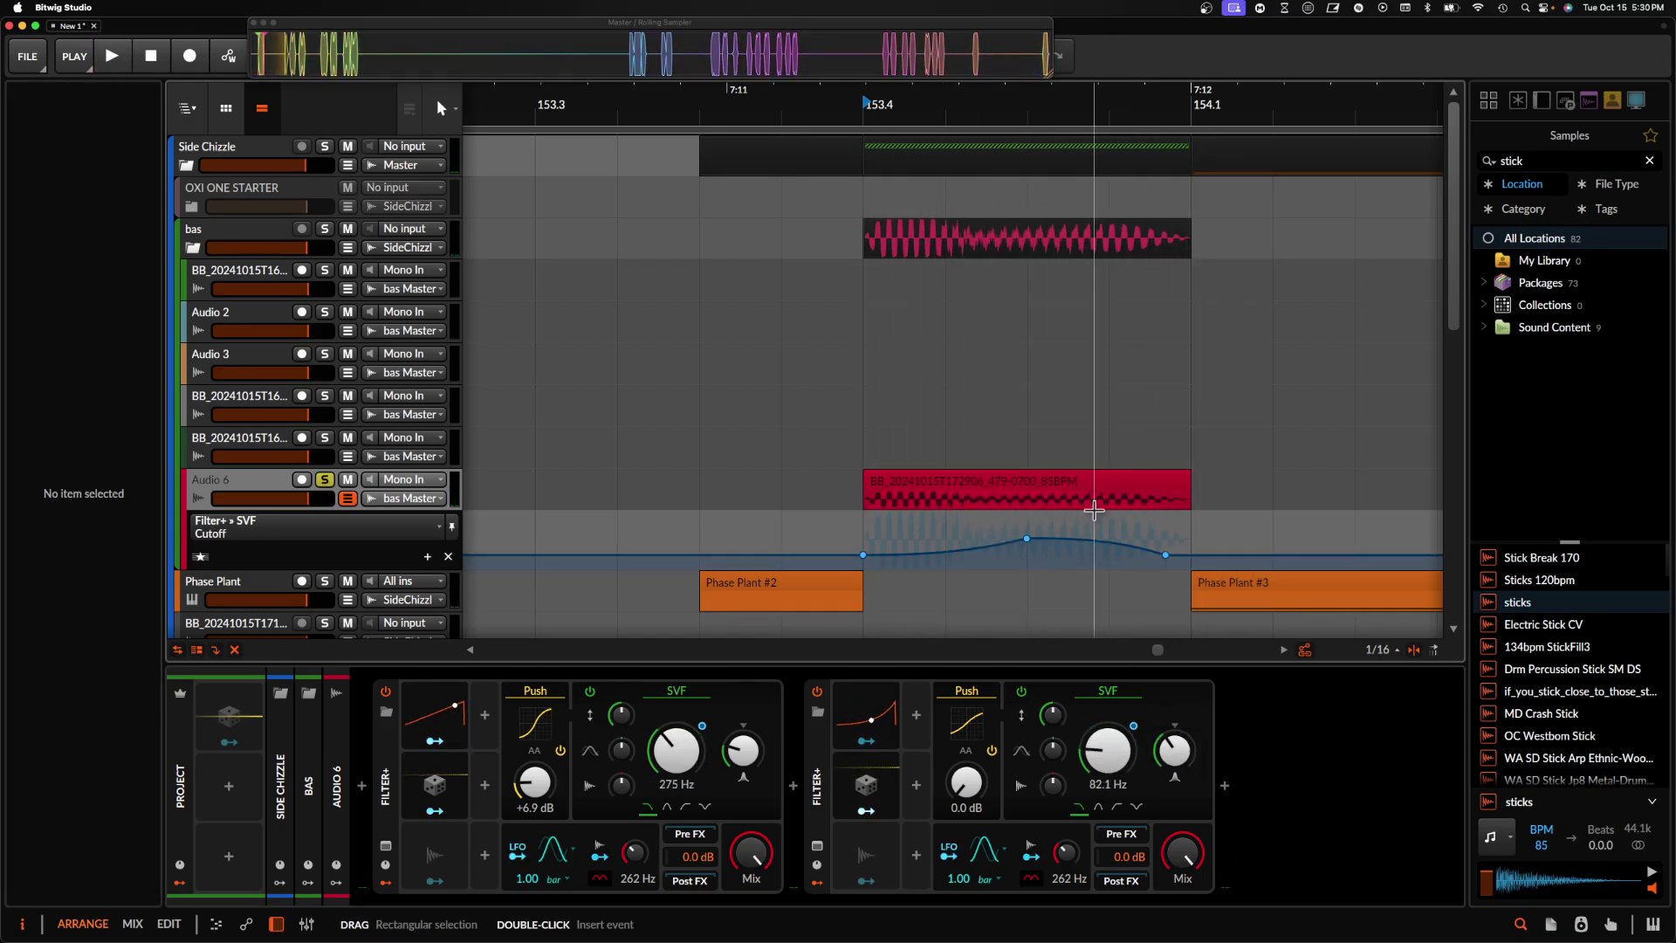
# - Lower the starting point of the second Filter+'s cutoff automation to 19.4 Hz while auditioning the clip
pyautogui.press('space')
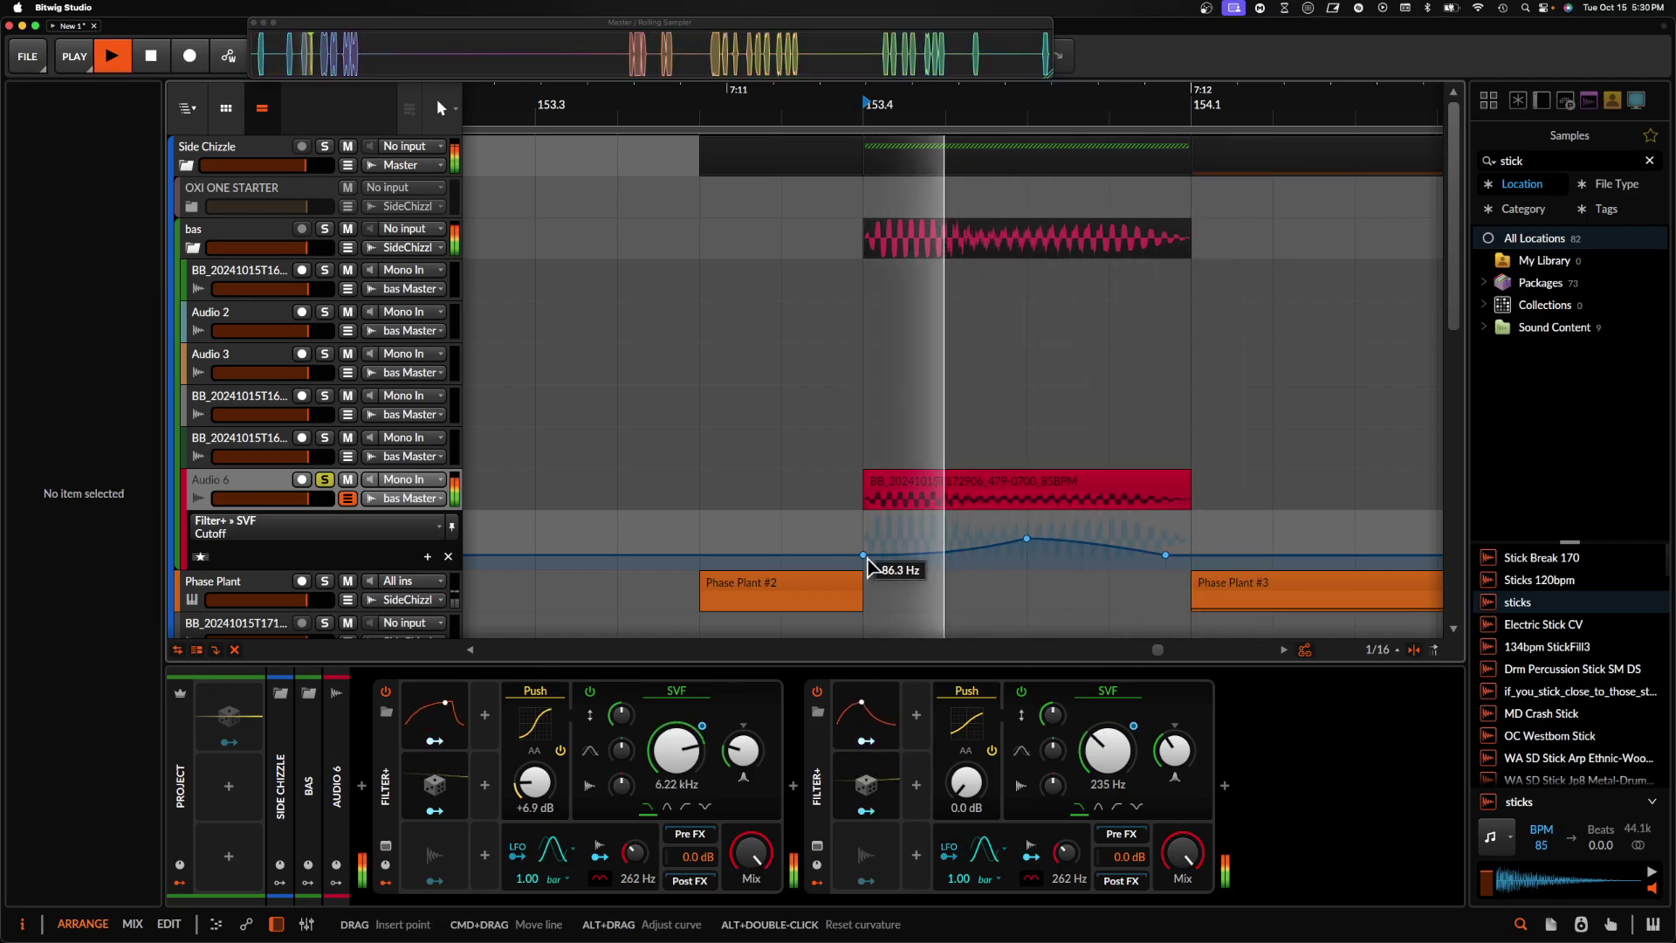
pyautogui.moveTo(863, 555); pyautogui.dragTo(864, 567)
pyautogui.press('space')
pyautogui.press('space')
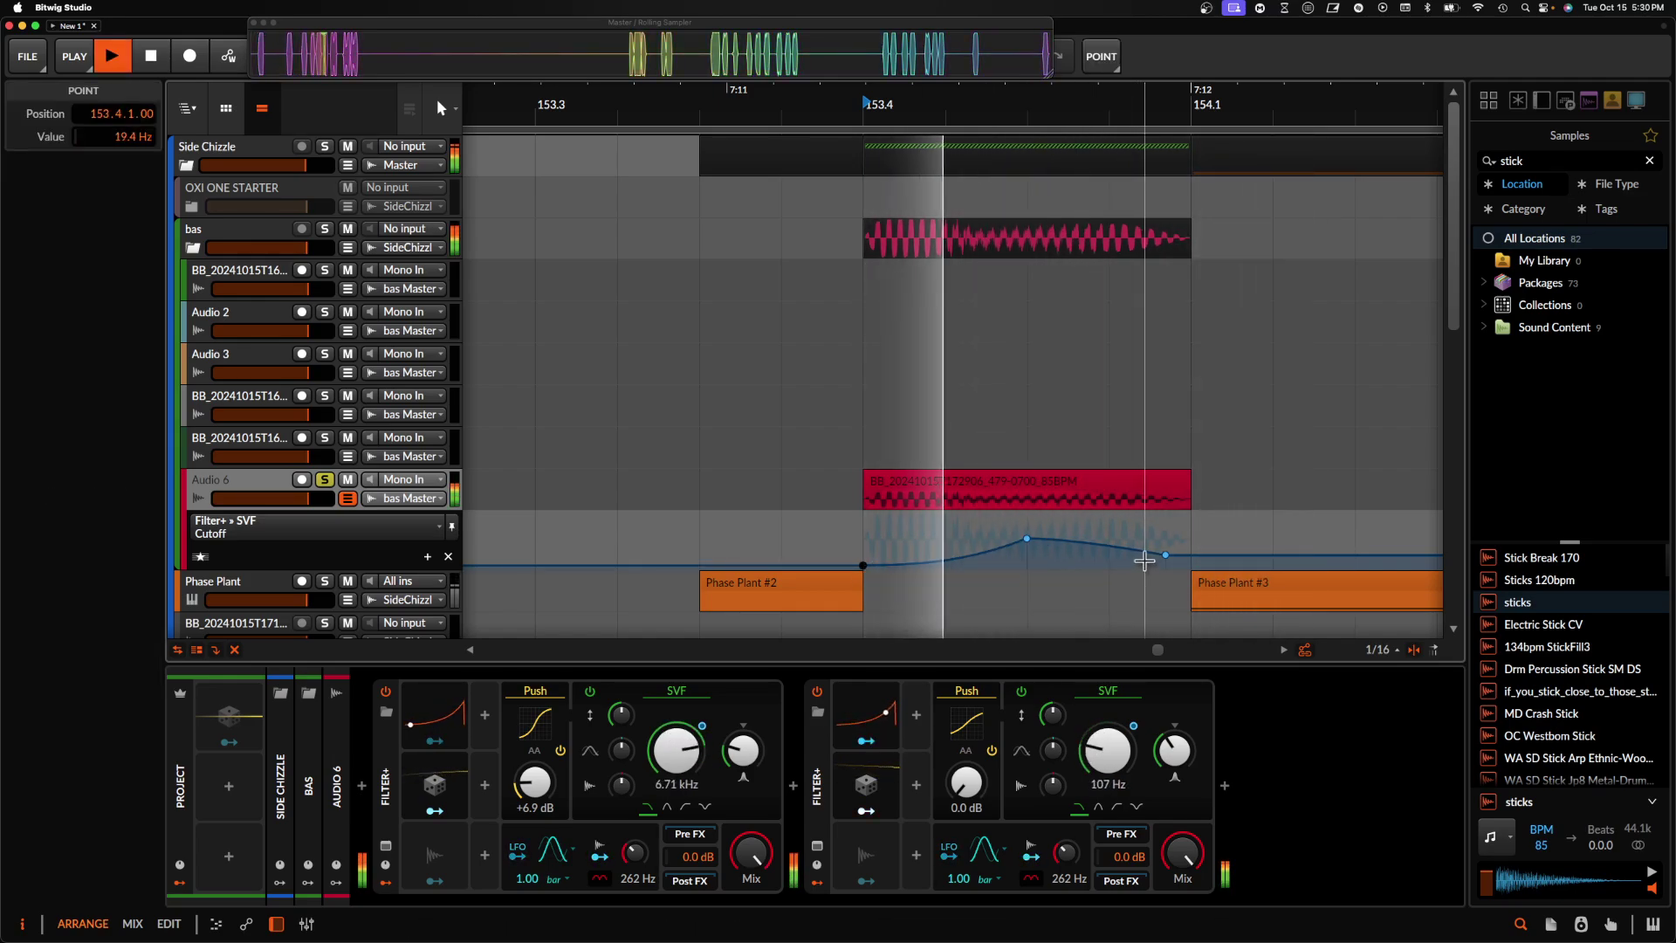
pyautogui.press('space')
# - Switch the second Filter+ from SVF to Sallen-Key and set its resonance to 43.8% while auditioning
pyautogui.click(1175, 753)
pyautogui.press('space')
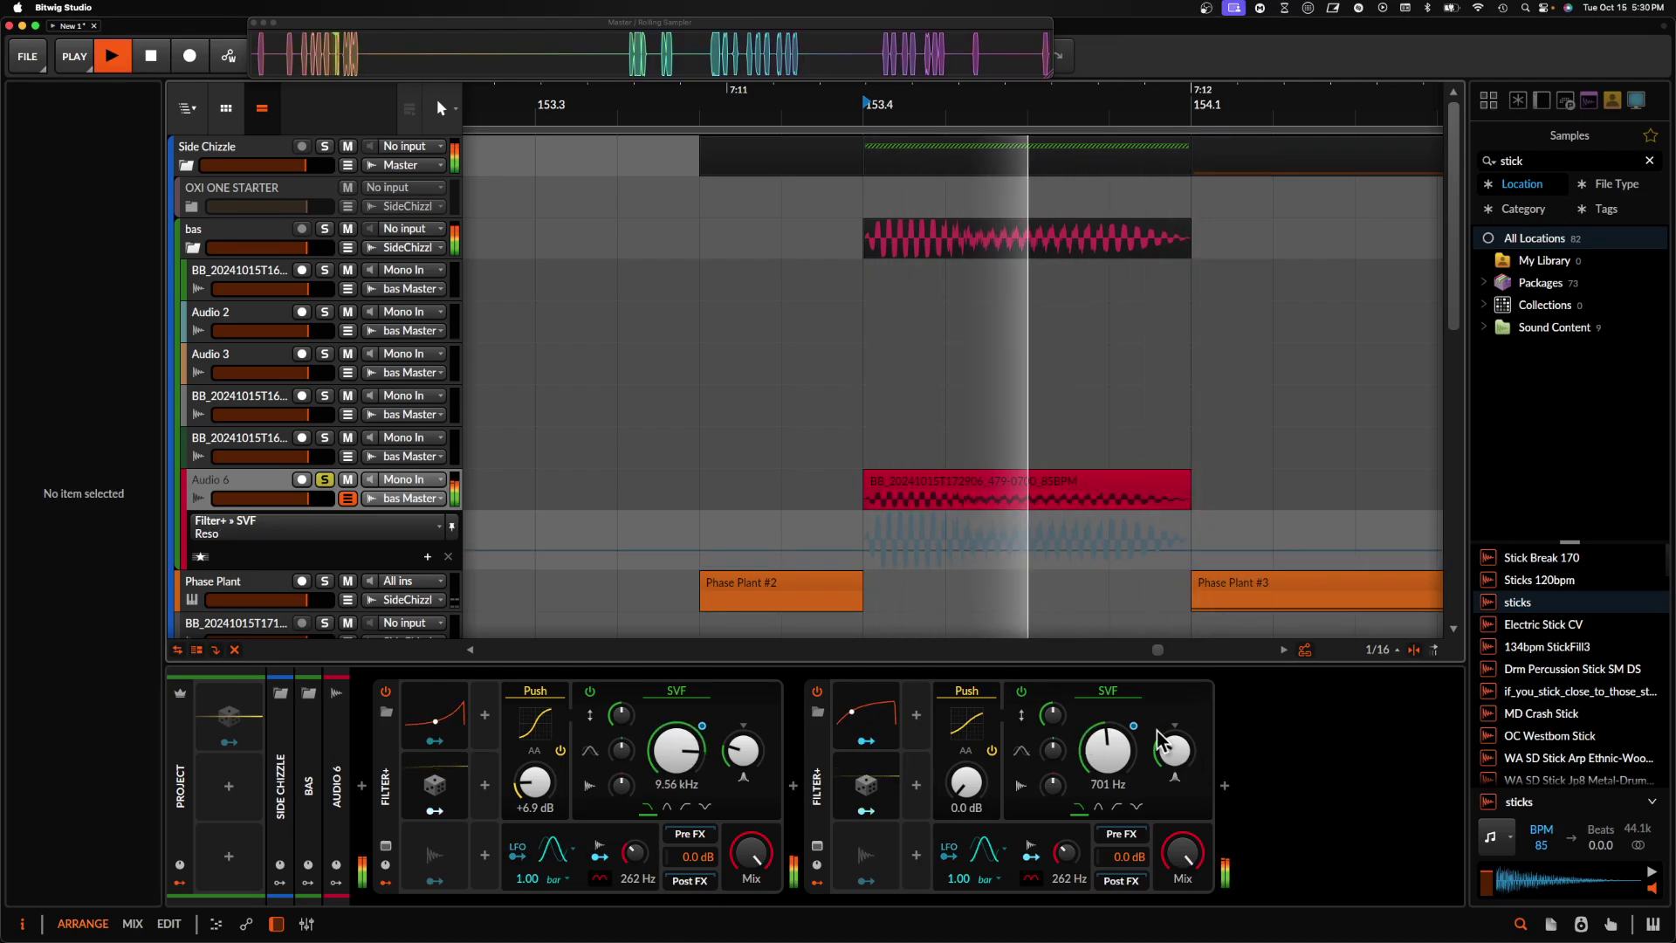
pyautogui.press('space')
pyautogui.click(1111, 692)
pyautogui.click(1126, 698)
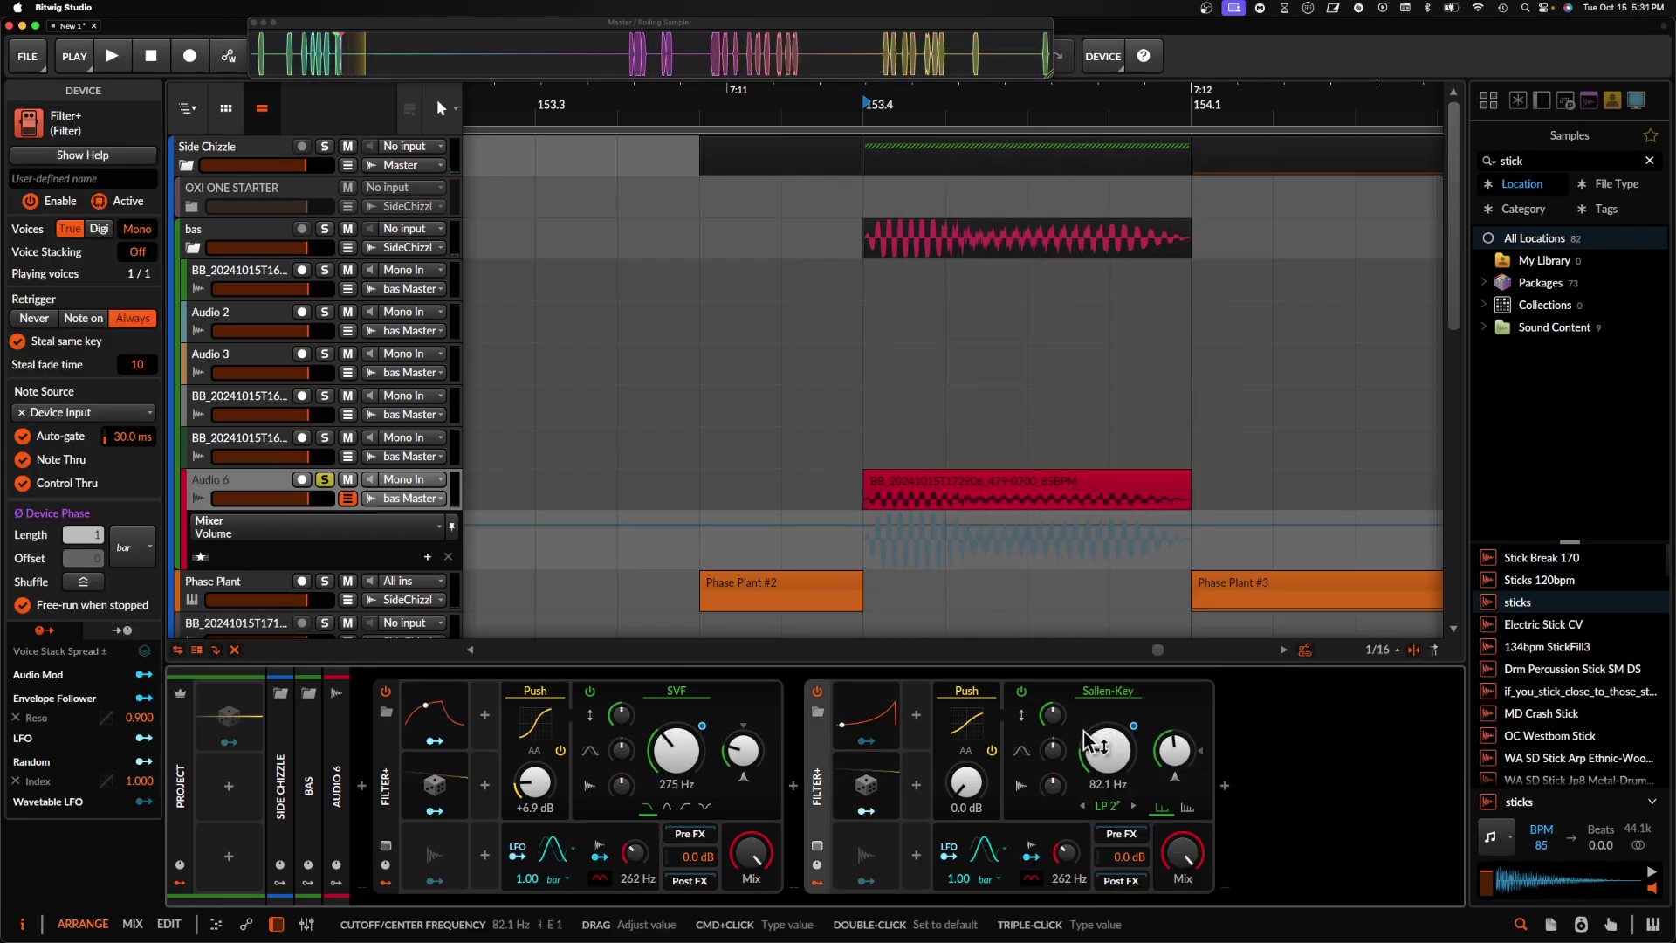
pyautogui.press('space')
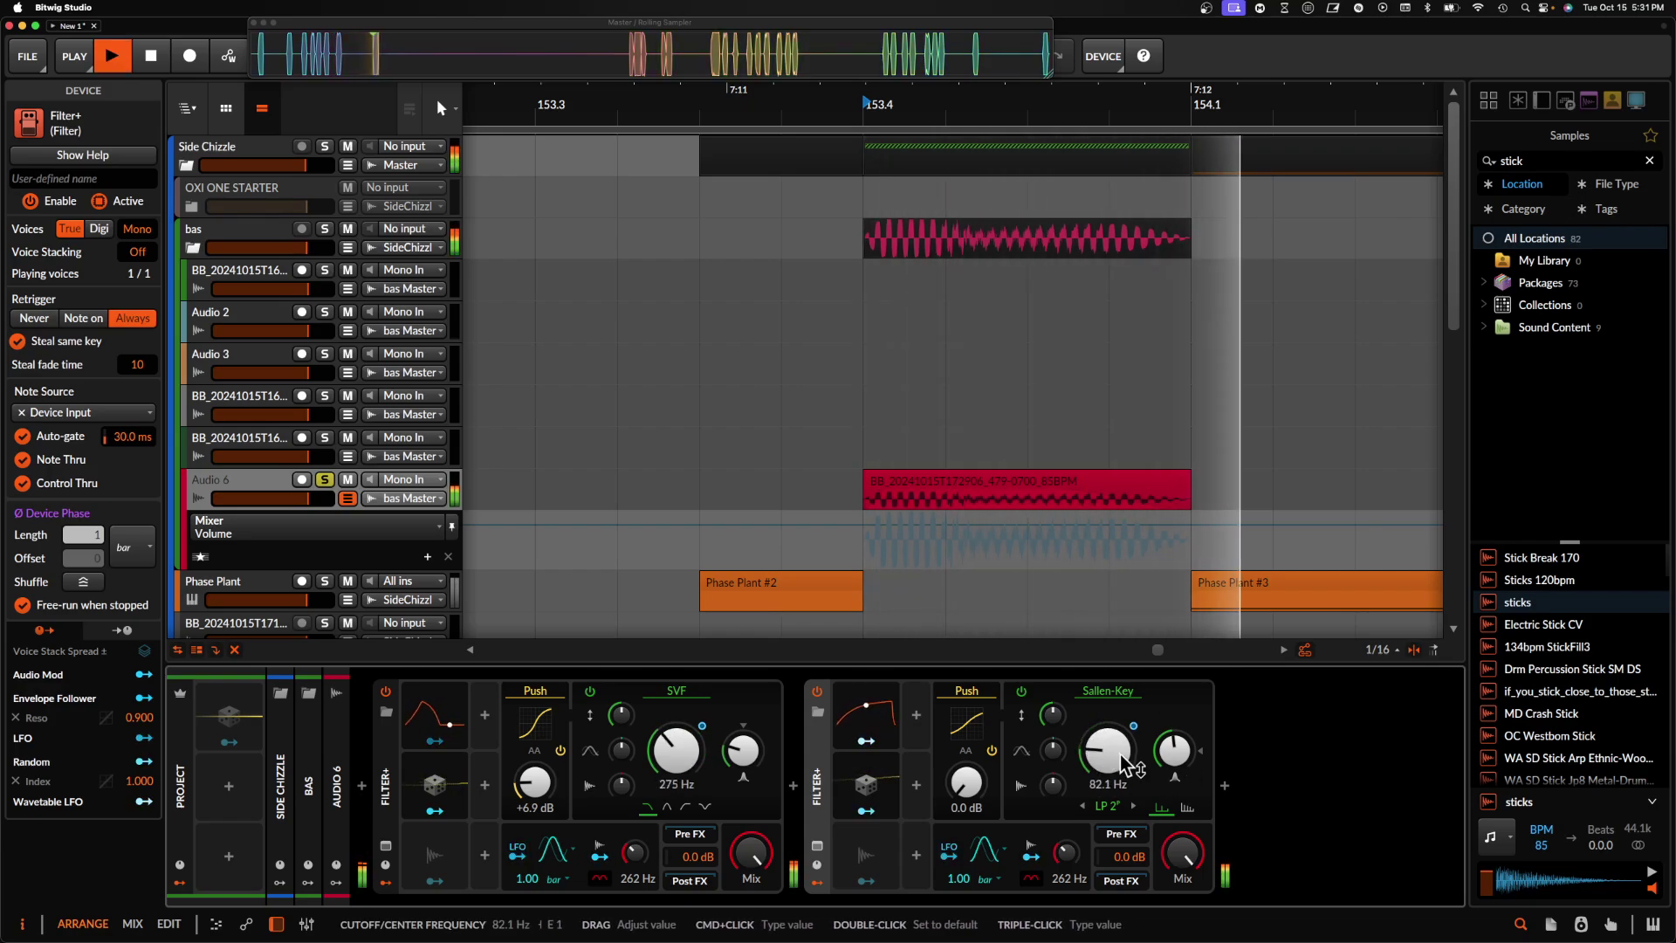
pyautogui.click(1180, 766)
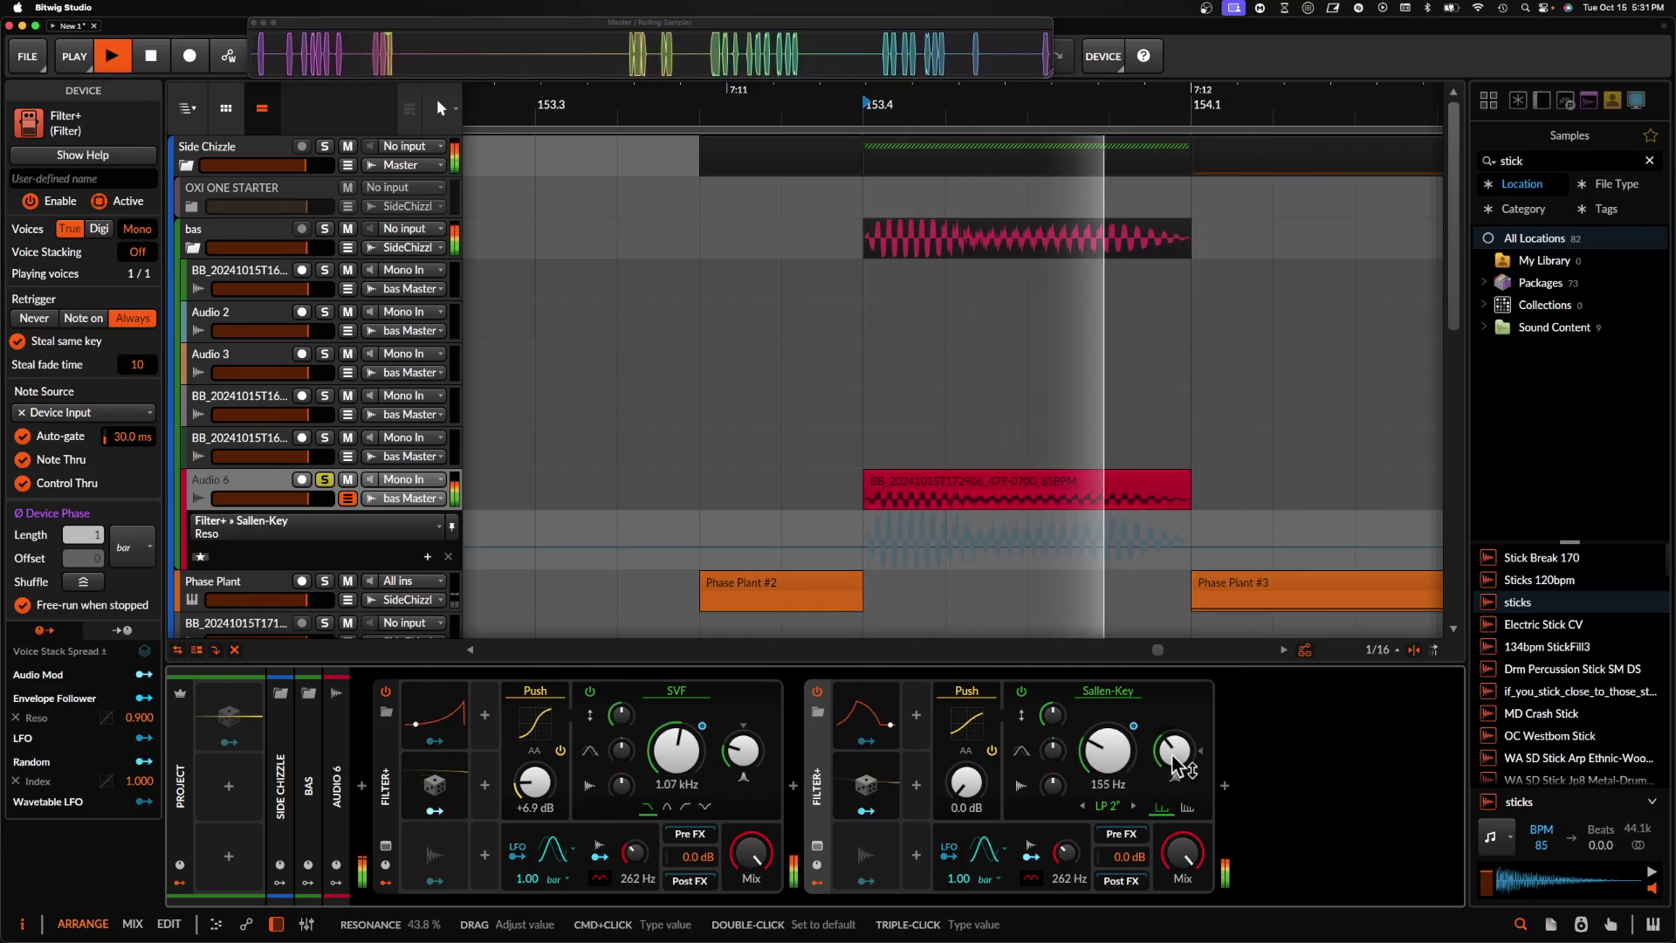
pyautogui.press('space')
# - Try adjusting the second Filter+'s Push during playback and collapse the device
pyautogui.moveTo(967, 783)
pyautogui.mouseDown()
pyautogui.moveTo(966, 729)
pyautogui.moveTo(967, 784)
pyautogui.mouseUp()
pyautogui.press('space')
pyautogui.press('space')
pyautogui.press('space')
pyautogui.doubleClick(821, 774)
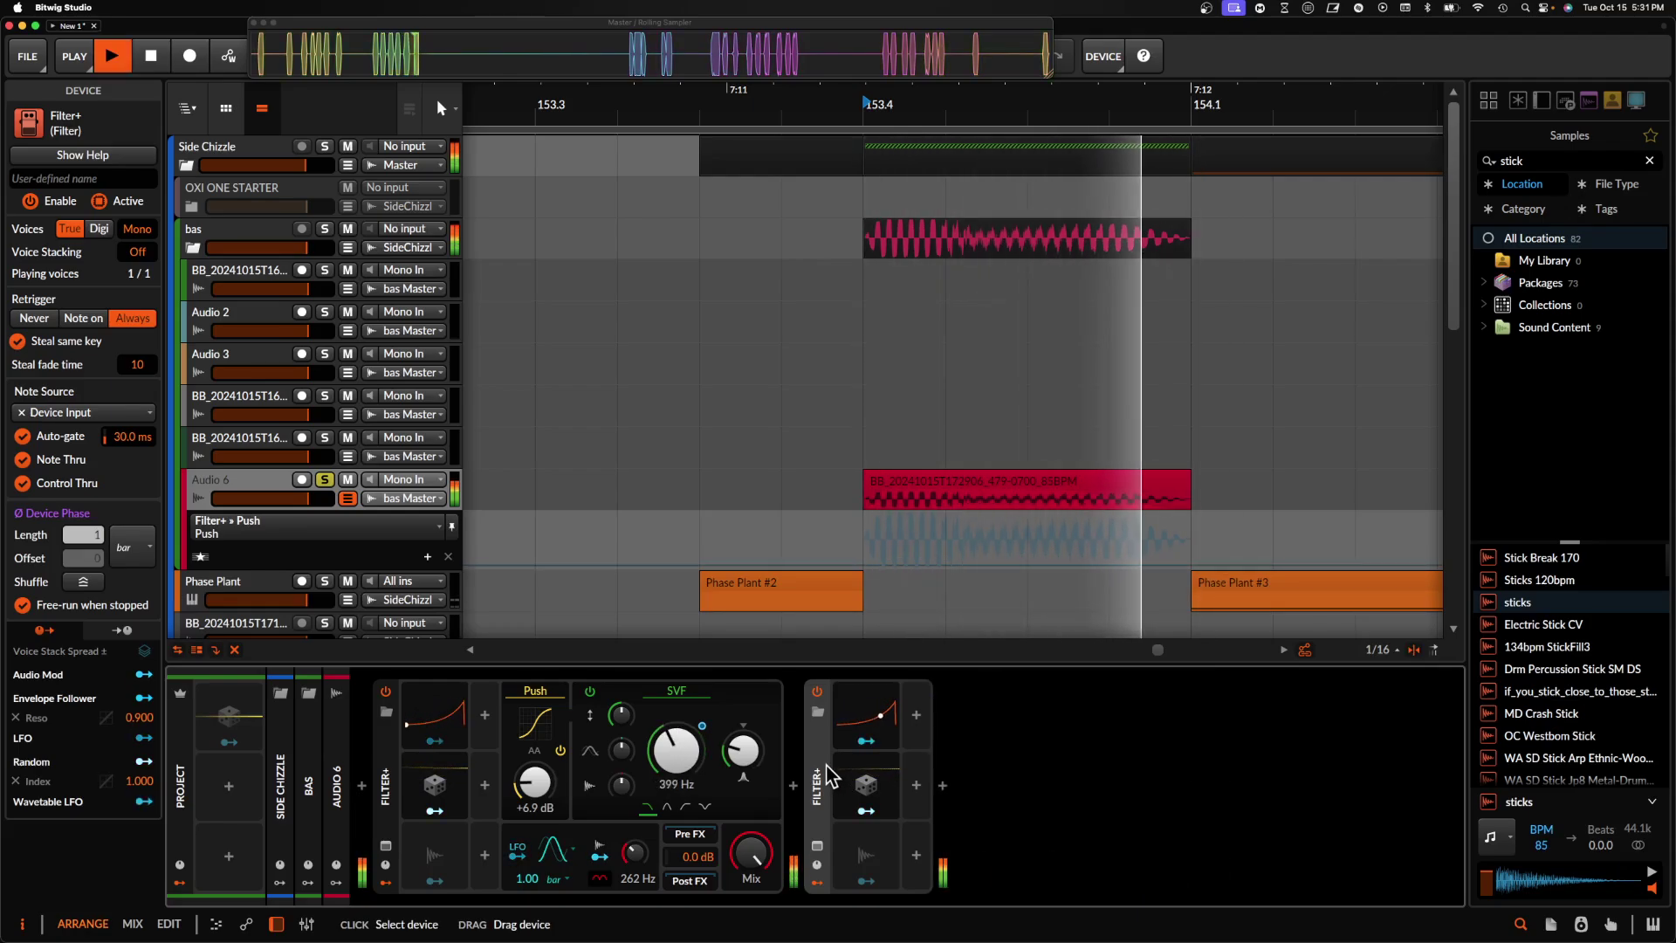
pyautogui.press('space')
# - Search for "SAT", insert Newfangled Saturate after the second Filter+ and set its clipper shape fully soft
pyautogui.click(942, 785)
pyautogui.write('SAT')
pyautogui.click(1263, 478)
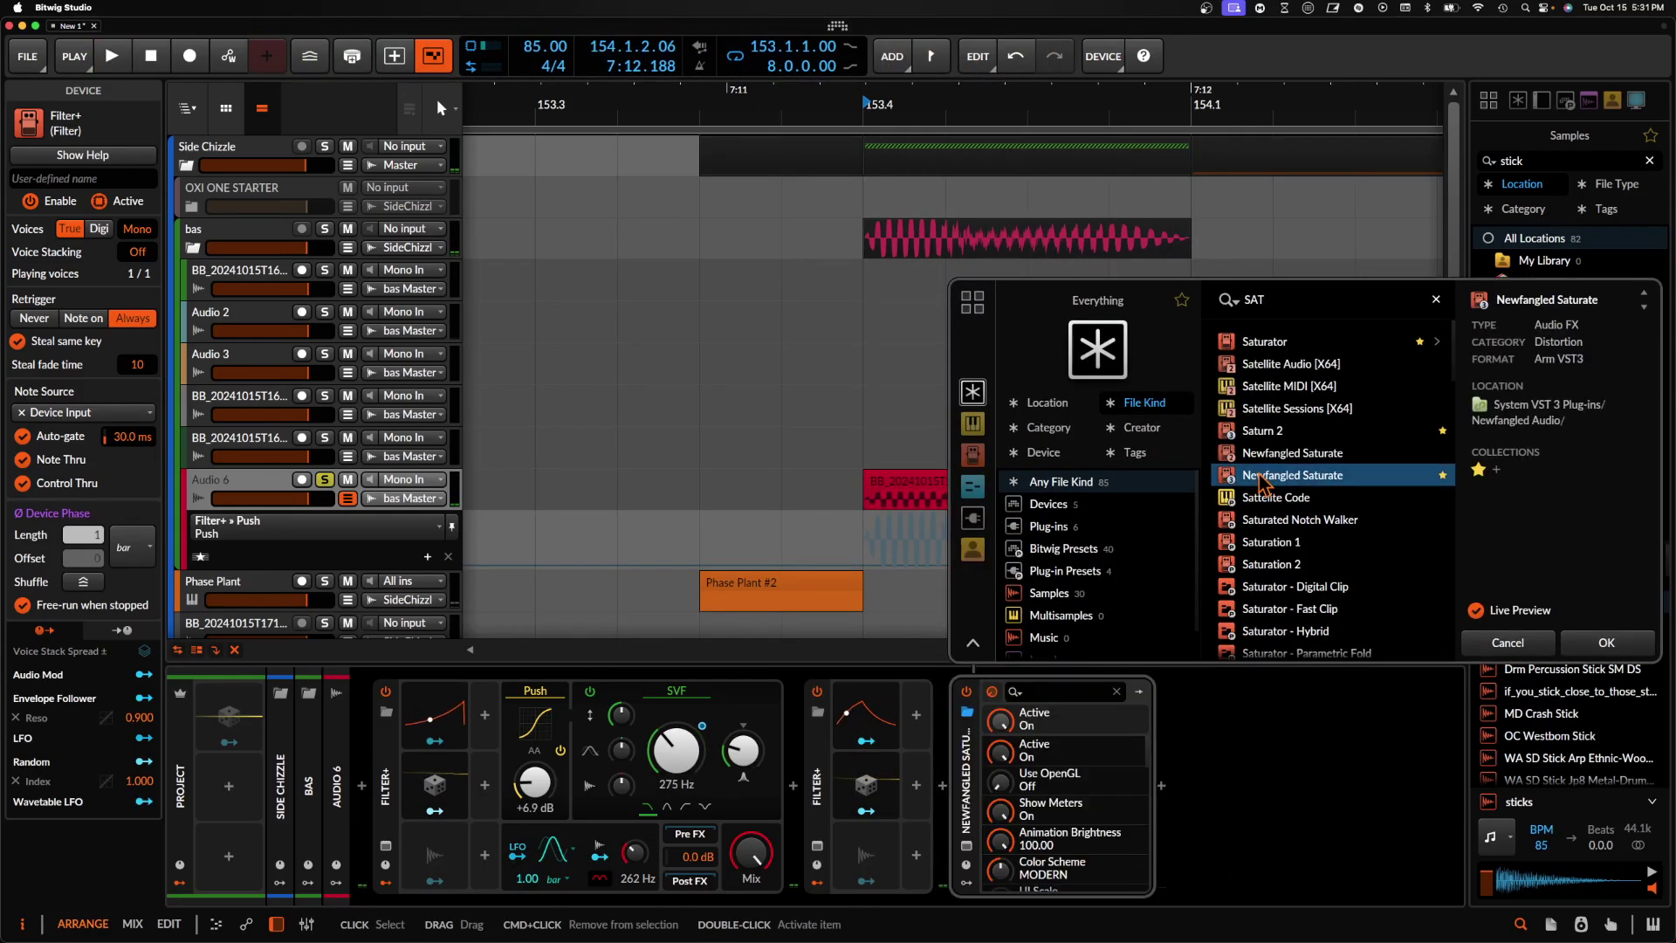
pyautogui.click(1585, 643)
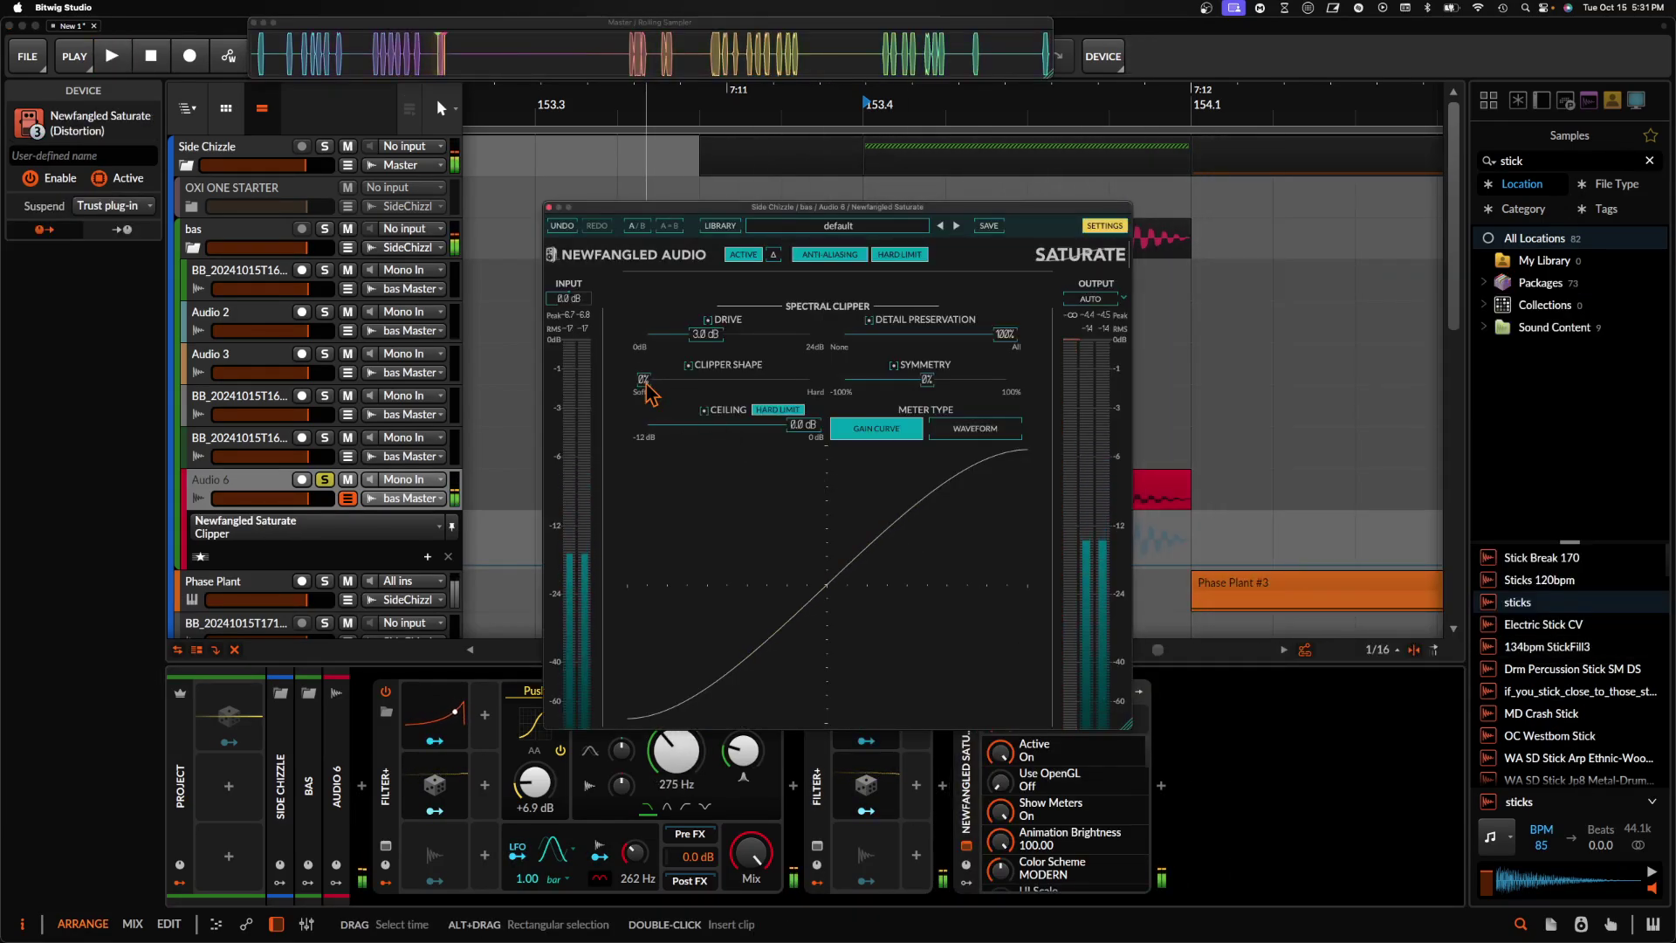
pyautogui.click(549, 208)
pyautogui.press('space')
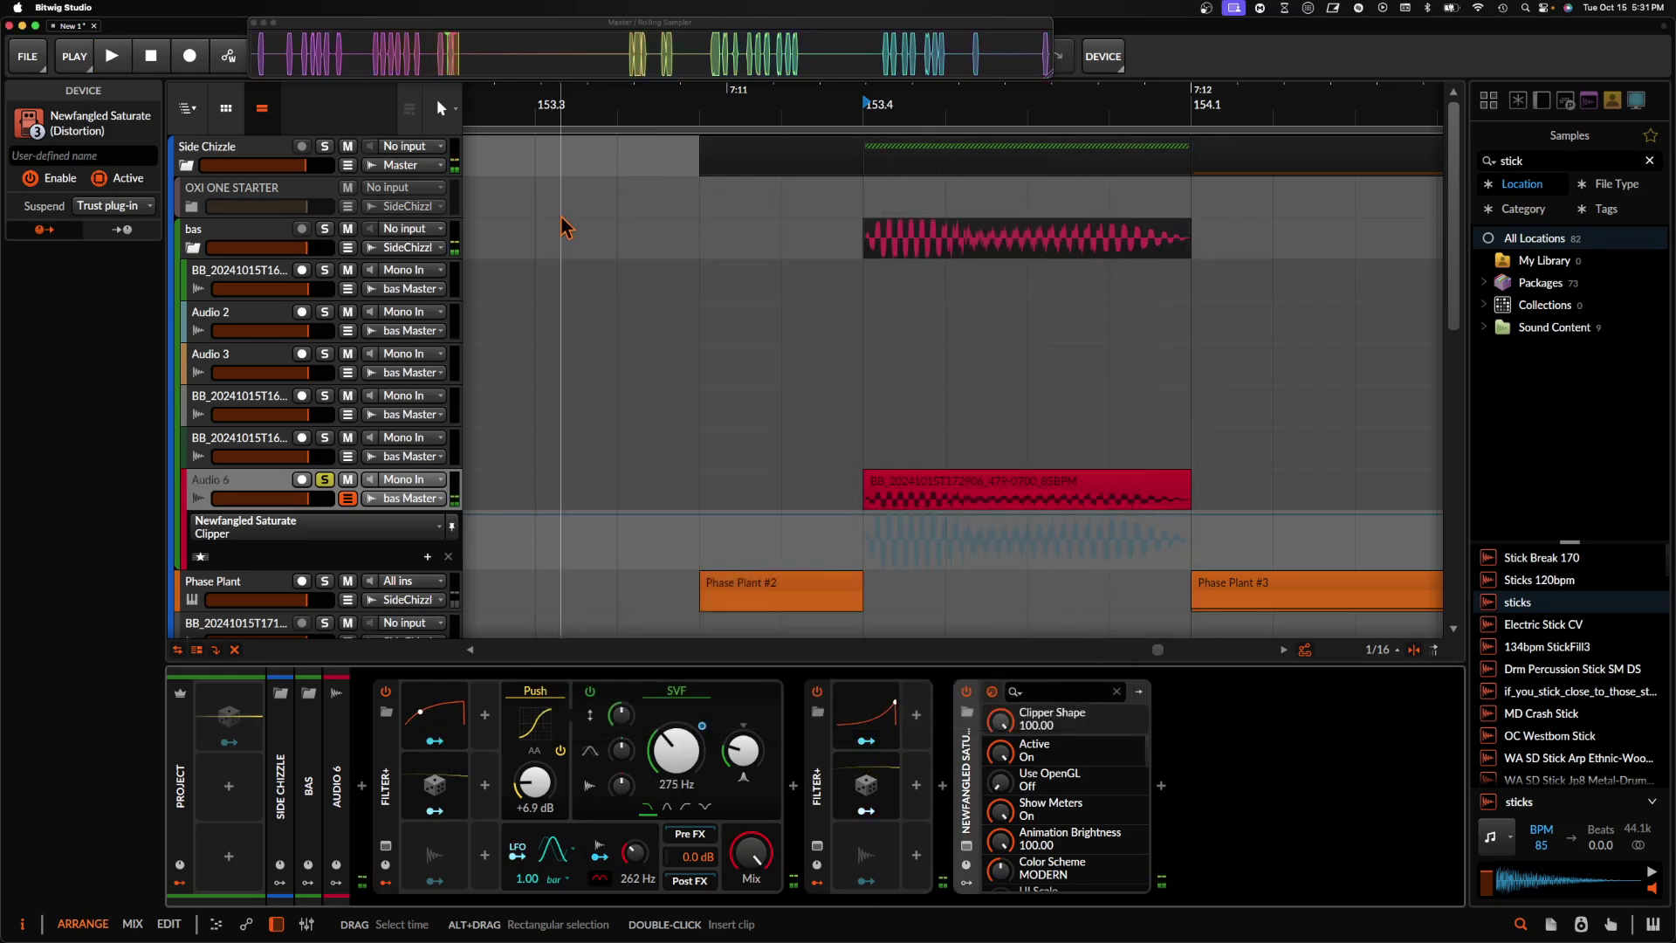
# - Search for "FUSE" and insert Fuse Compressor between the second Filter+ and Newfangled Saturate
pyautogui.click(944, 786)
pyautogui.write('FUSE')
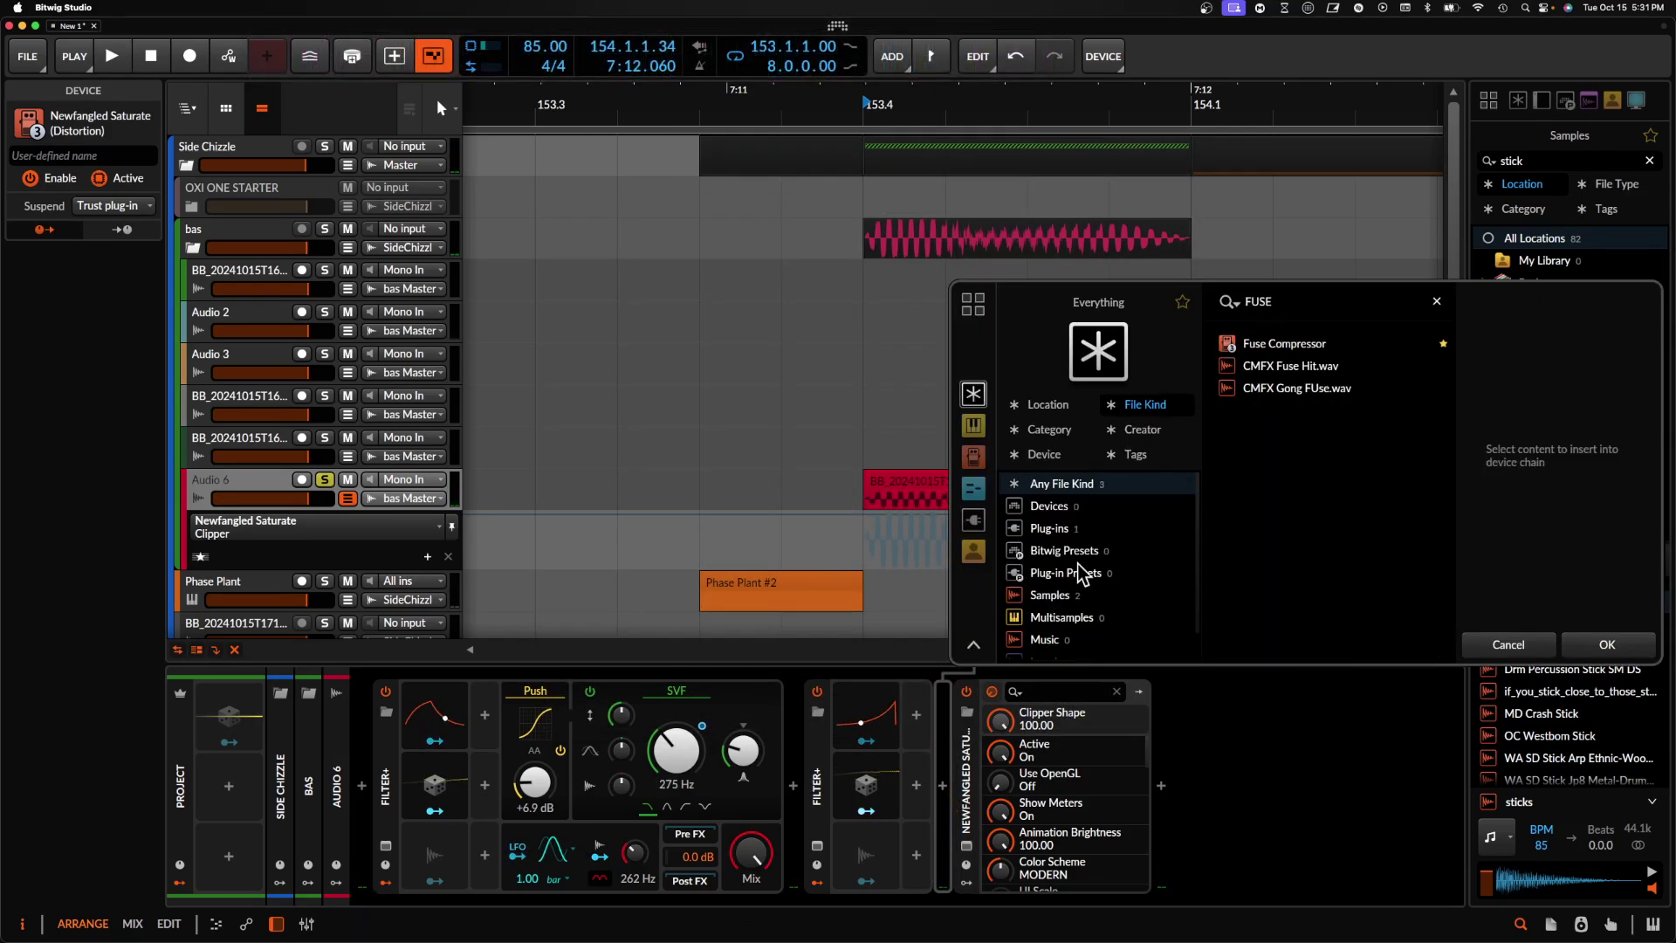
pyautogui.click(1304, 345)
pyautogui.click(1583, 648)
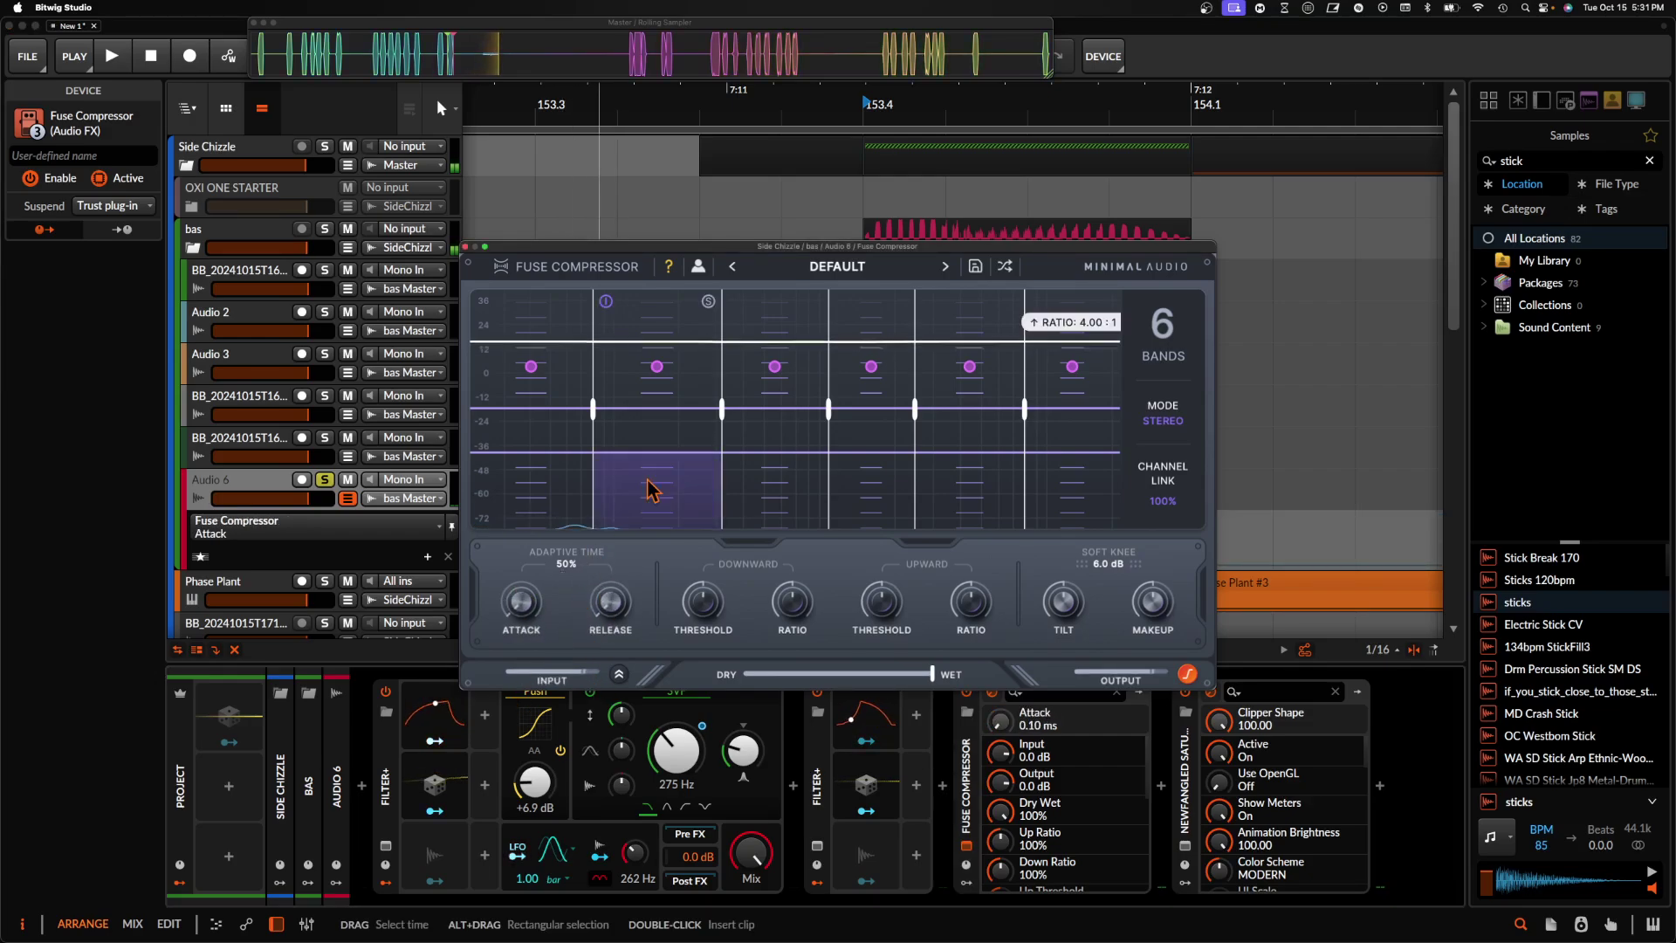
# - Adjust Fuse Compressor's thresholds and set its downward ratio to 148% and upward ratio to 144% during playback
pyautogui.moveTo(881, 609); pyautogui.dragTo(885, 563)
pyautogui.press('space')
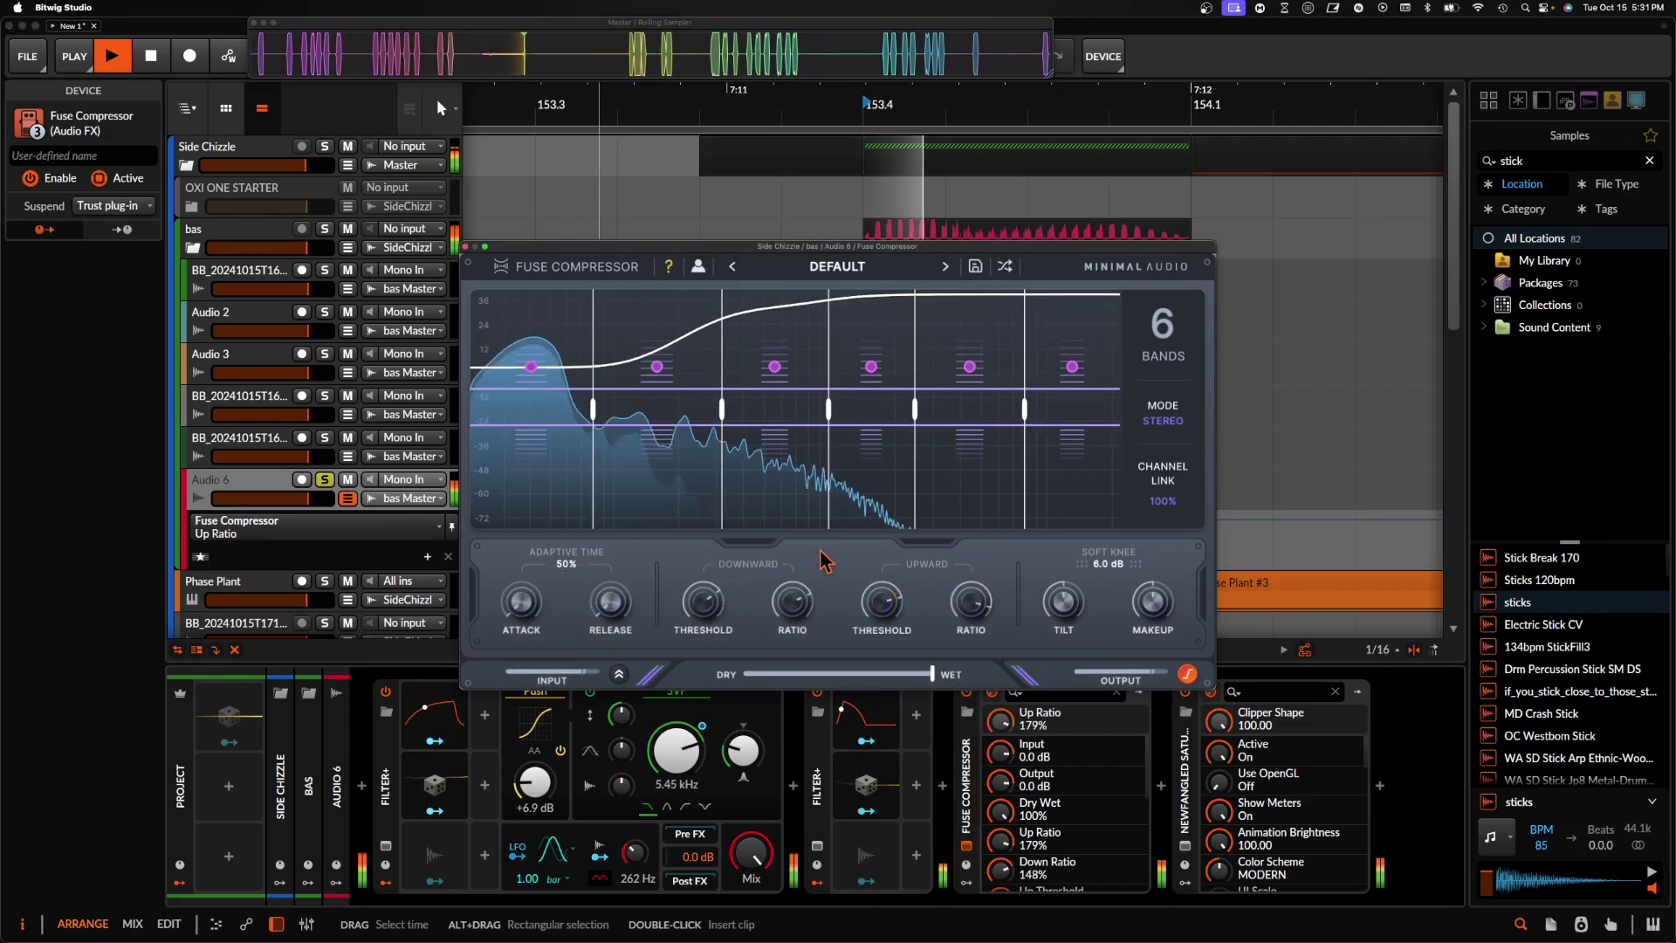
pyautogui.moveTo(971, 599)
pyautogui.mouseDown()
pyautogui.moveTo(1014, 632)
pyautogui.moveTo(989, 621)
pyautogui.mouseUp()
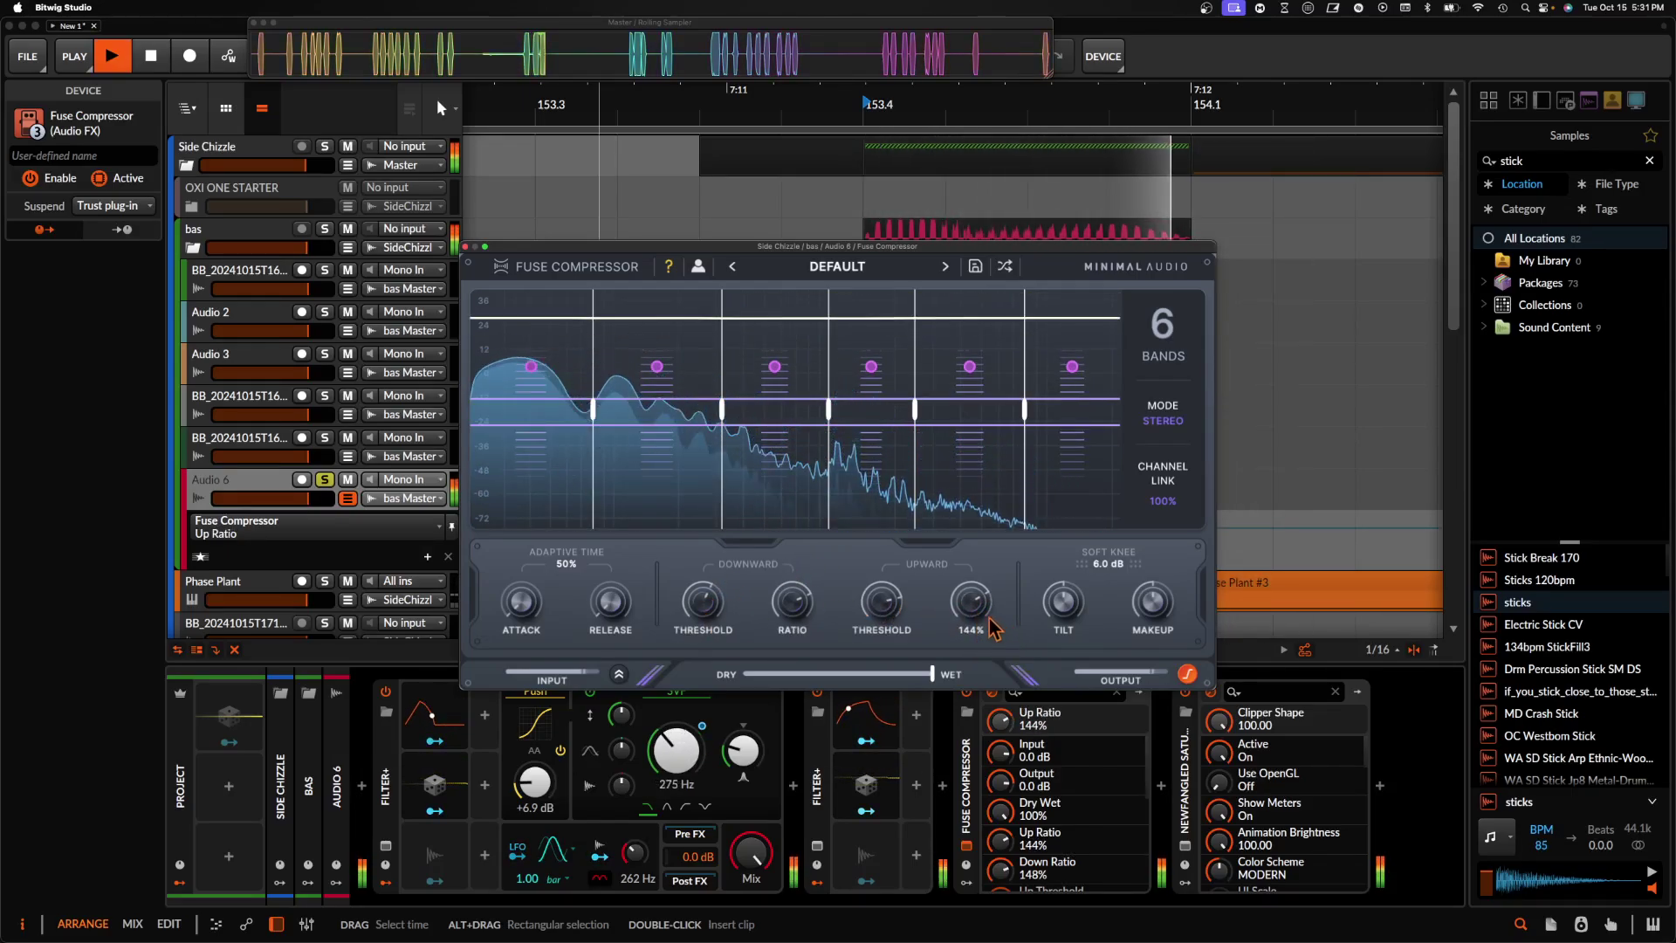
# - Reduce Fuse Compressor to 4 bands and set its release to 18.4 ms while auditioning the clip
pyautogui.click(1162, 339)
pyautogui.press('space')
pyautogui.click(1157, 236)
pyautogui.press('space')
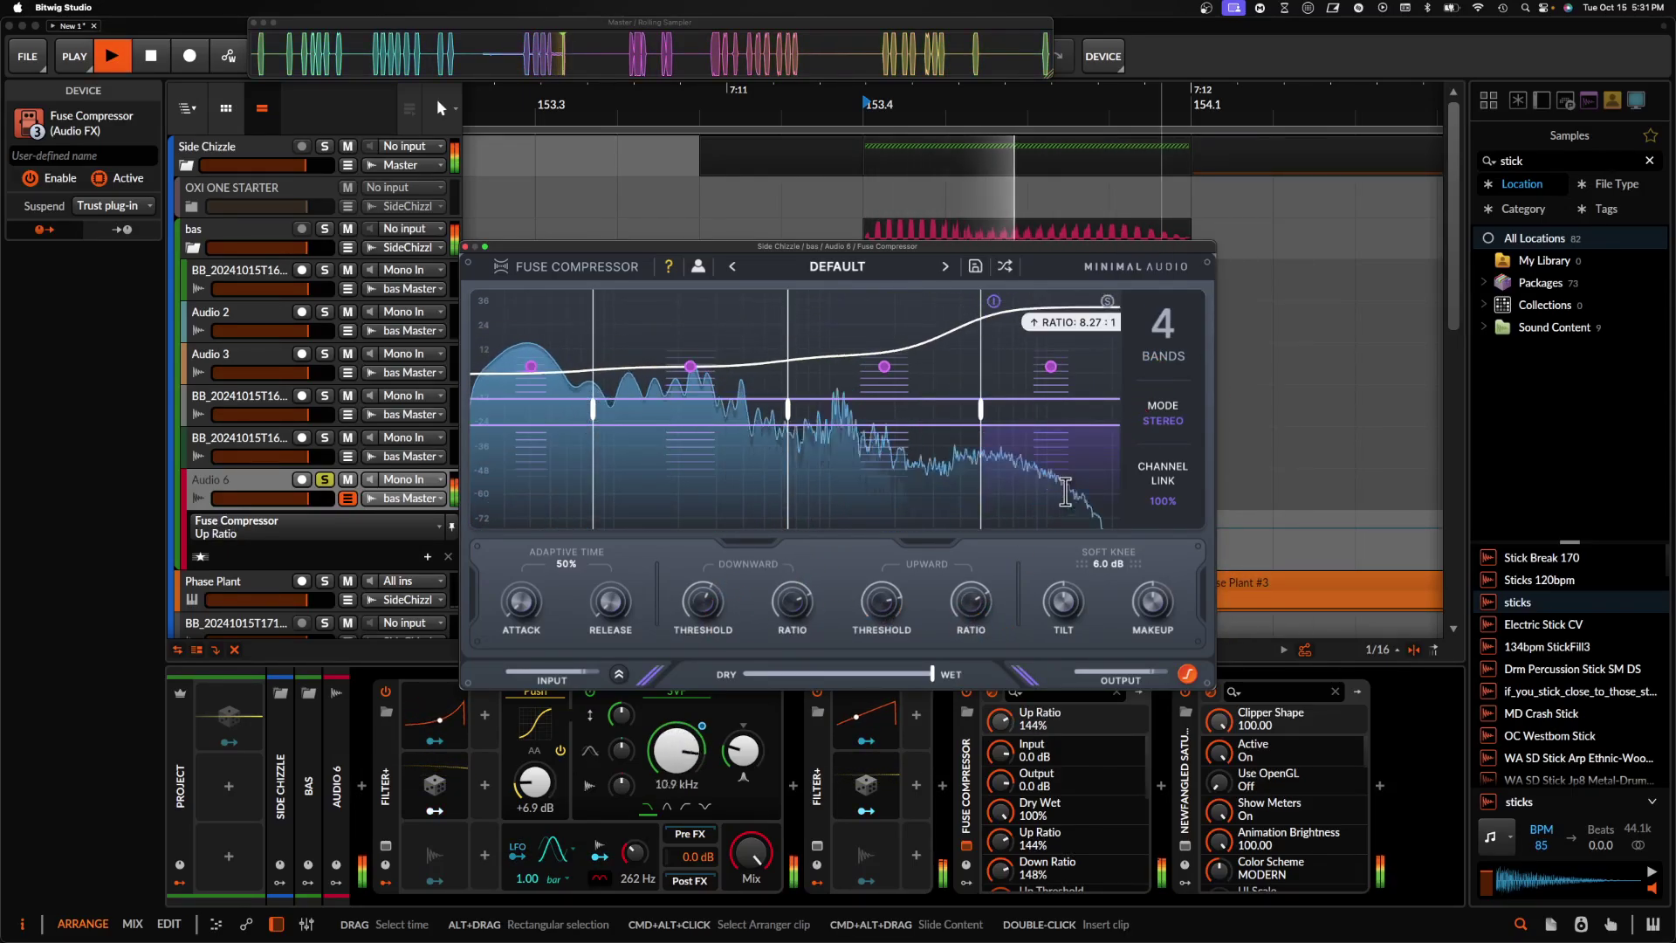
pyautogui.press('space')
pyautogui.press('space')
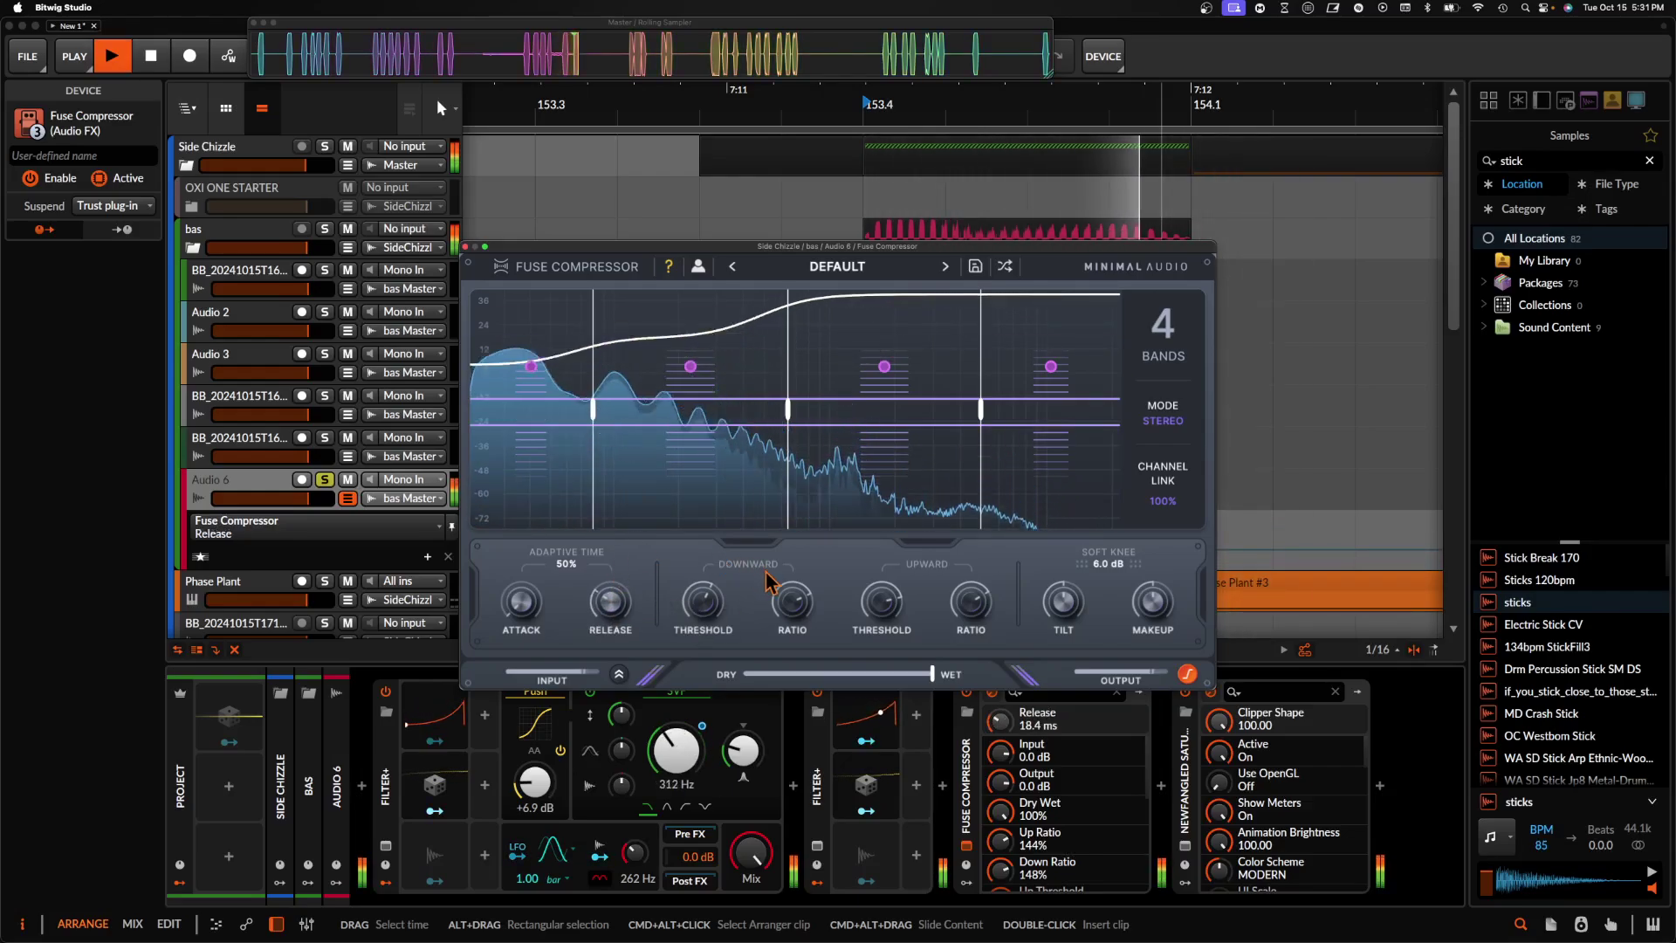
# - Set the first Filter+'s resonance to 0.00%, switch that device off and audition the chain
pyautogui.moveTo(733, 753); pyautogui.dragTo(733, 816)
pyautogui.press('space')
pyautogui.press('space')
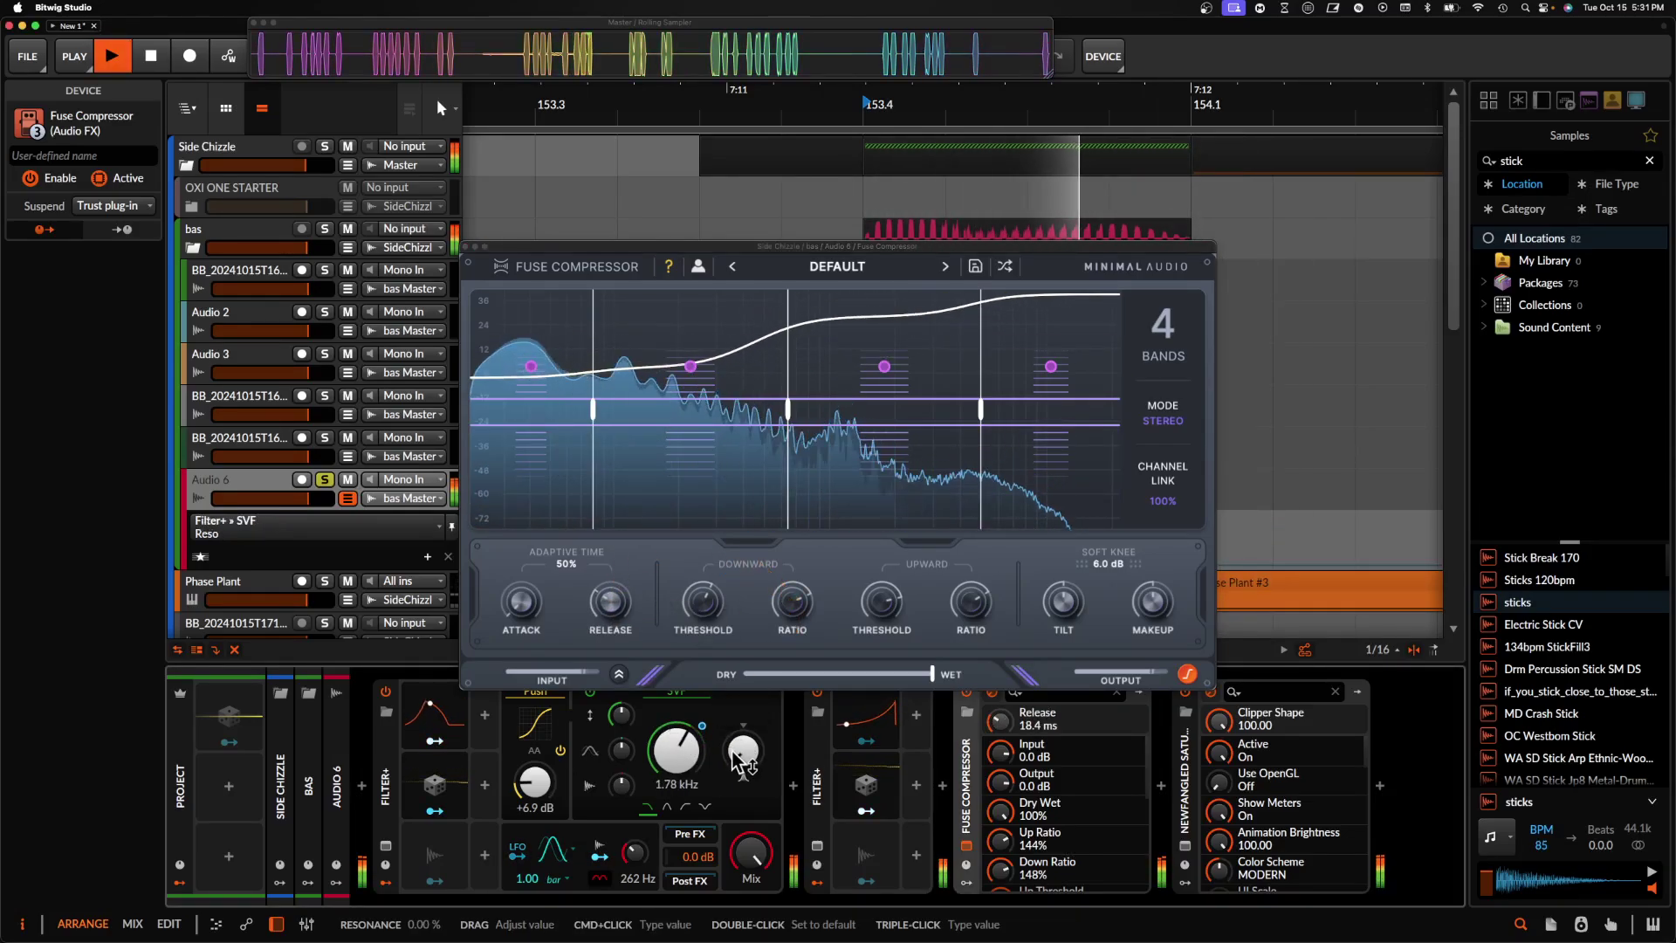
pyautogui.press('space')
pyautogui.click(386, 693)
pyautogui.press('space')
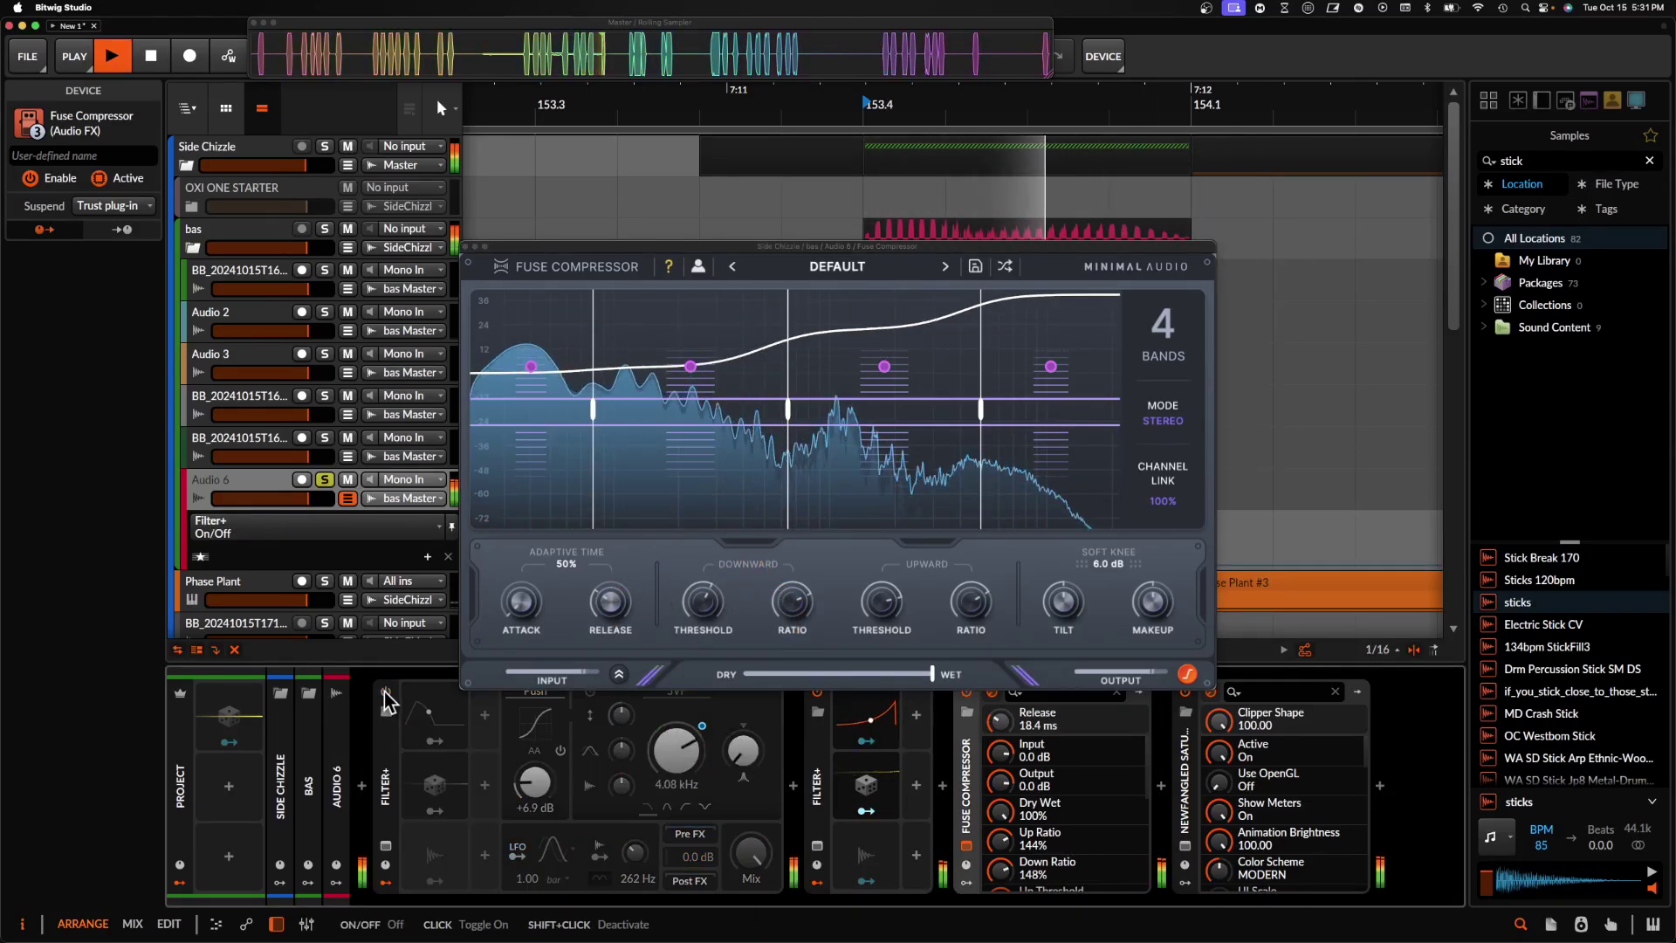
# - Expand the second Filter+ and change its filter type back to SVF
pyautogui.click(818, 846)
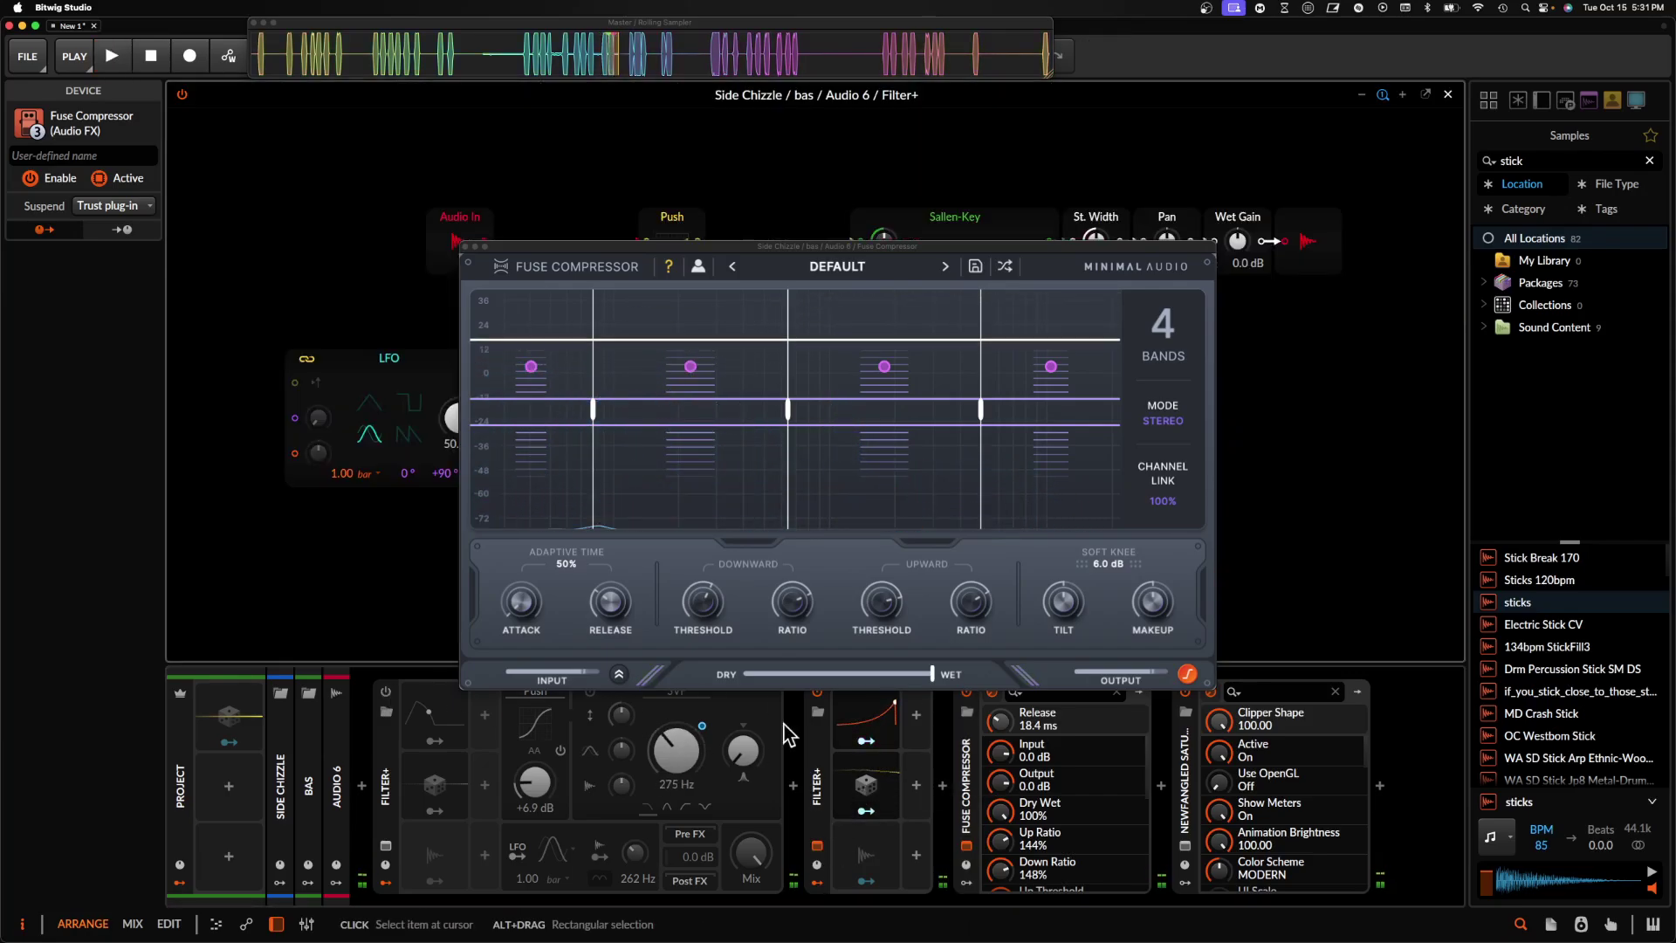
pyautogui.click(817, 846)
pyautogui.doubleClick(818, 786)
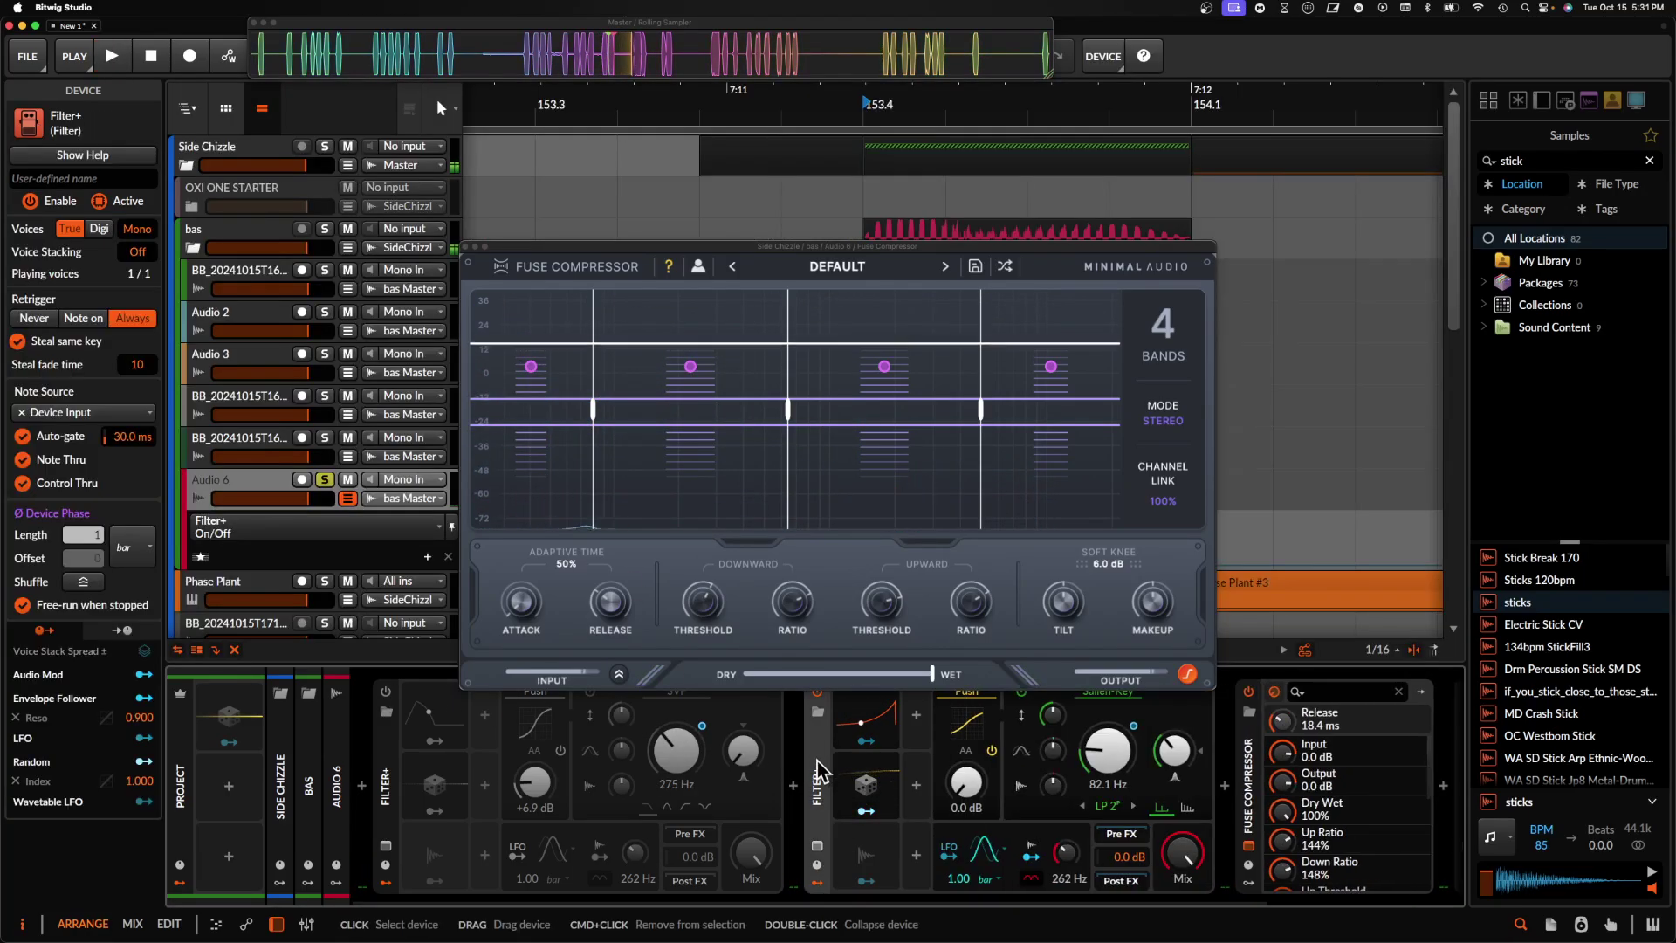
pyautogui.click(1102, 694)
pyautogui.click(1161, 725)
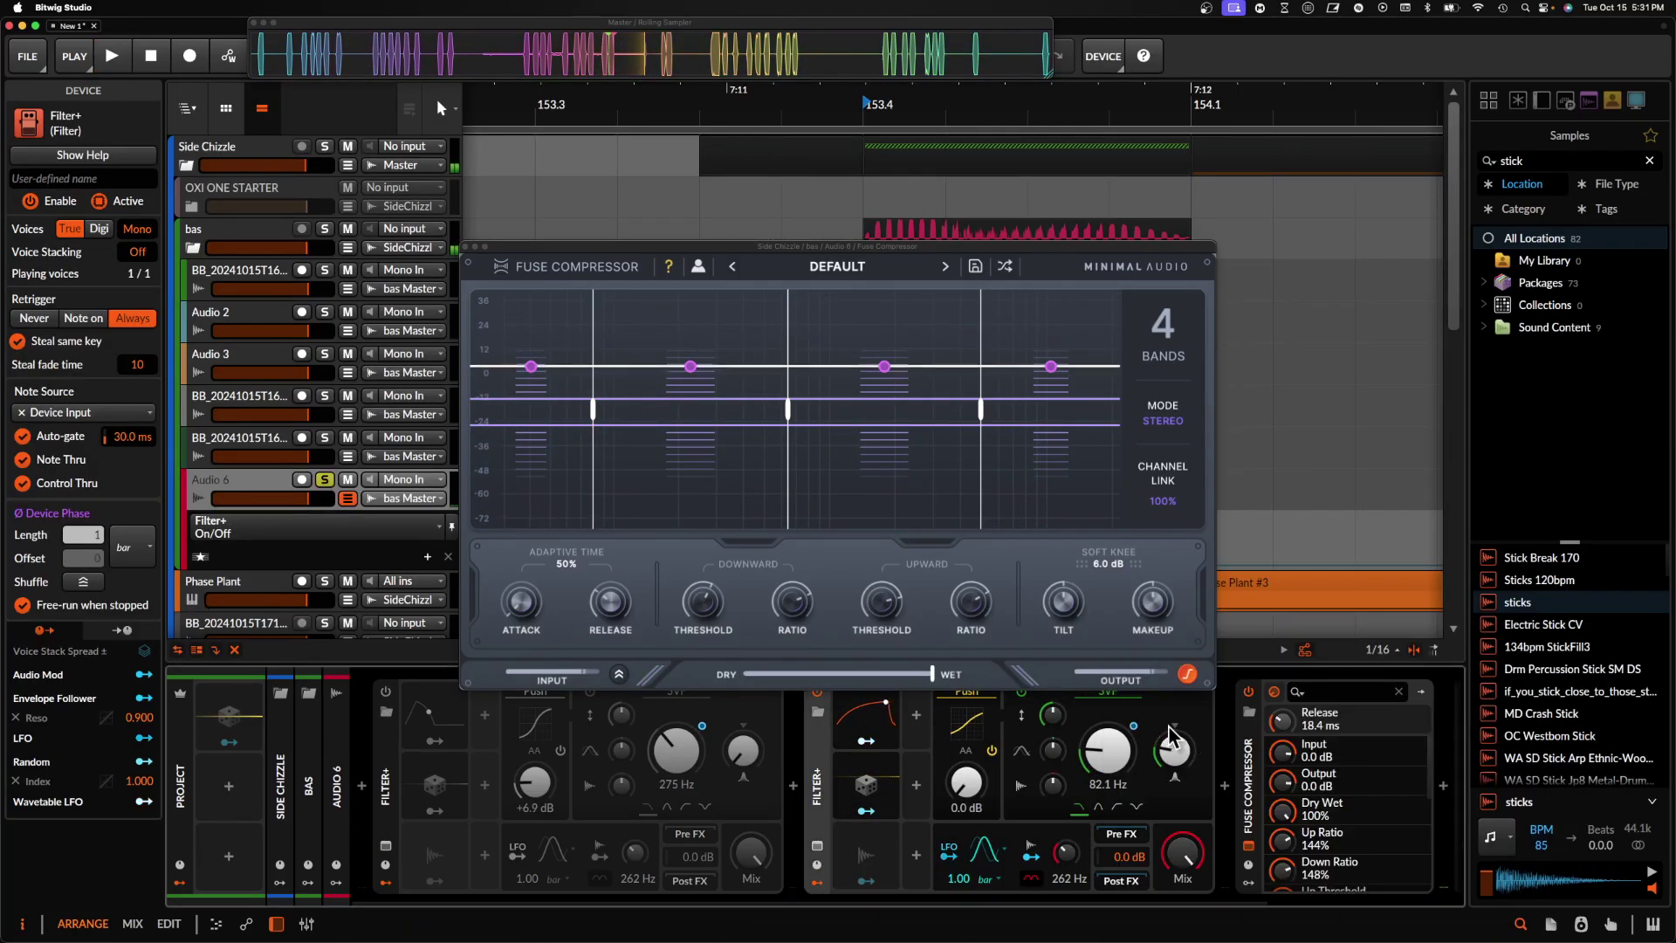
# - Audition the processed fill briefly and close the Fuse Compressor window
pyautogui.press('space')
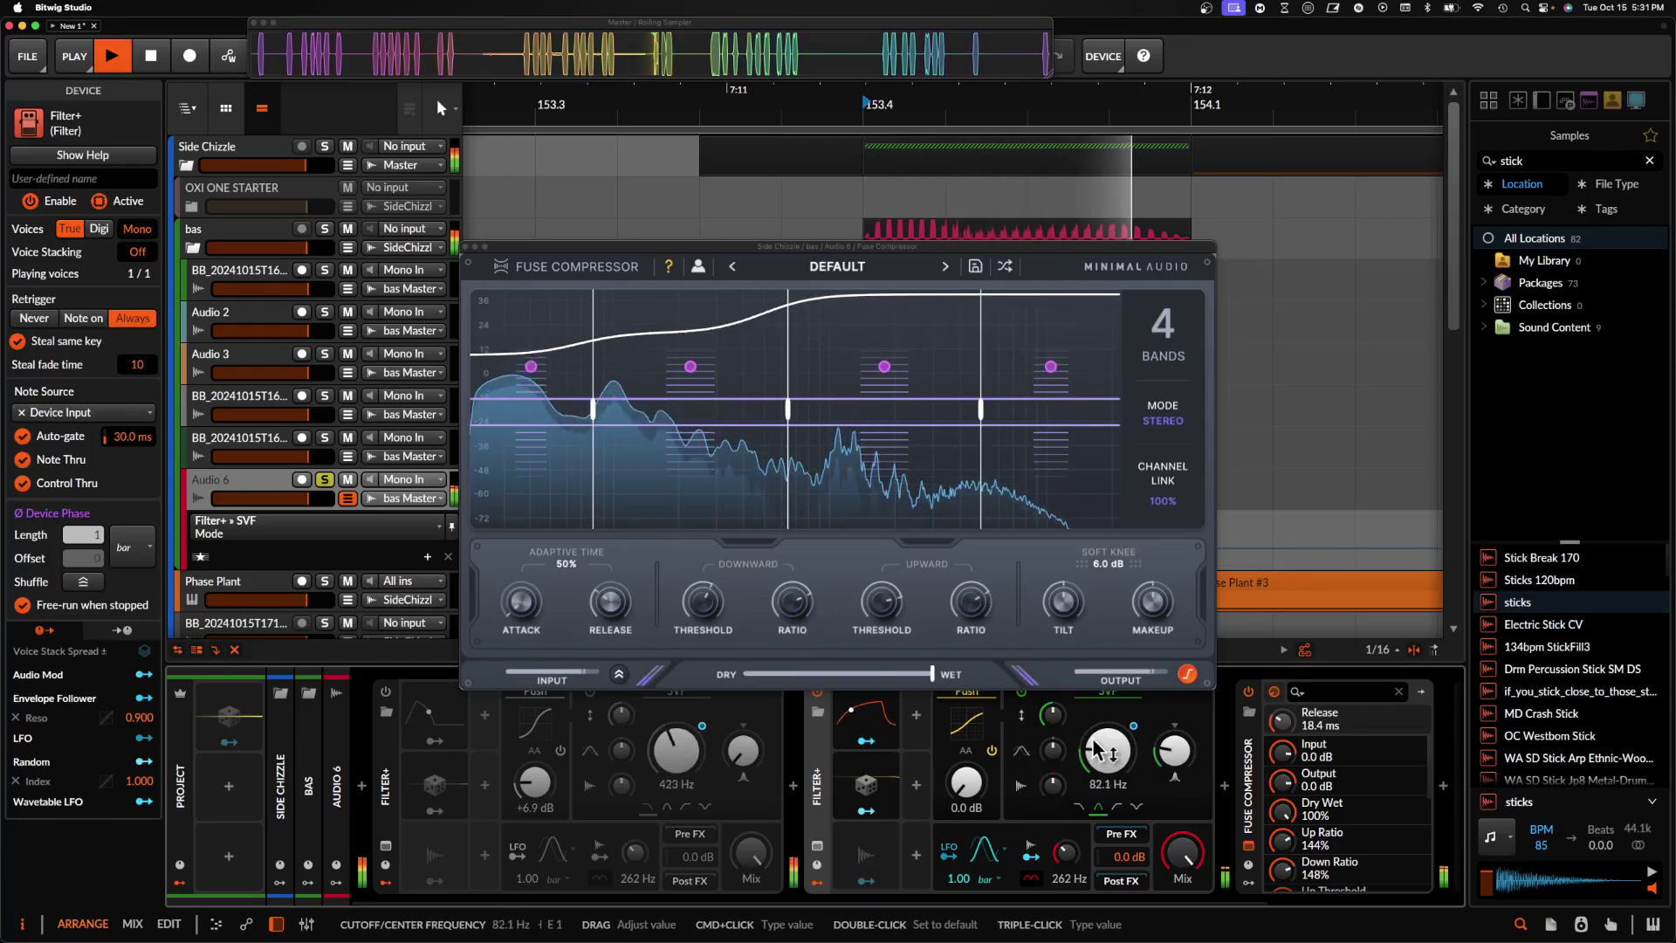
pyautogui.press('space')
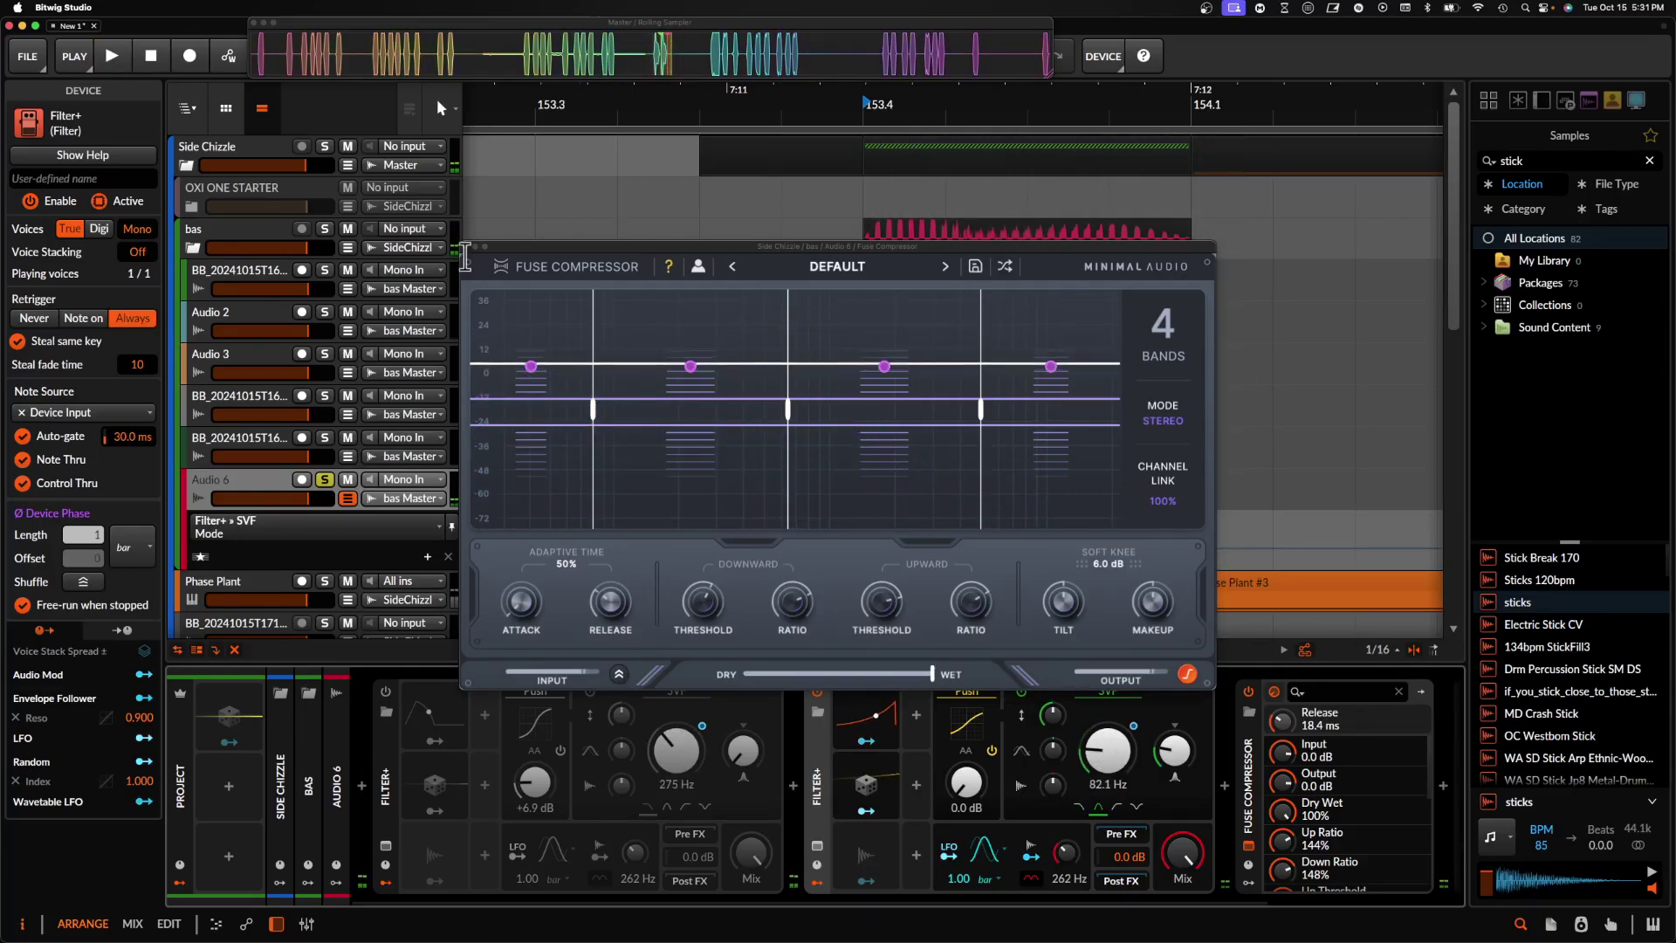
pyautogui.click(472, 245)
# - Recolour the Audio 6 bass fill clip at 153.4 teal
pyautogui.scroll(-3, 908, 491)
pyautogui.click(908, 491)
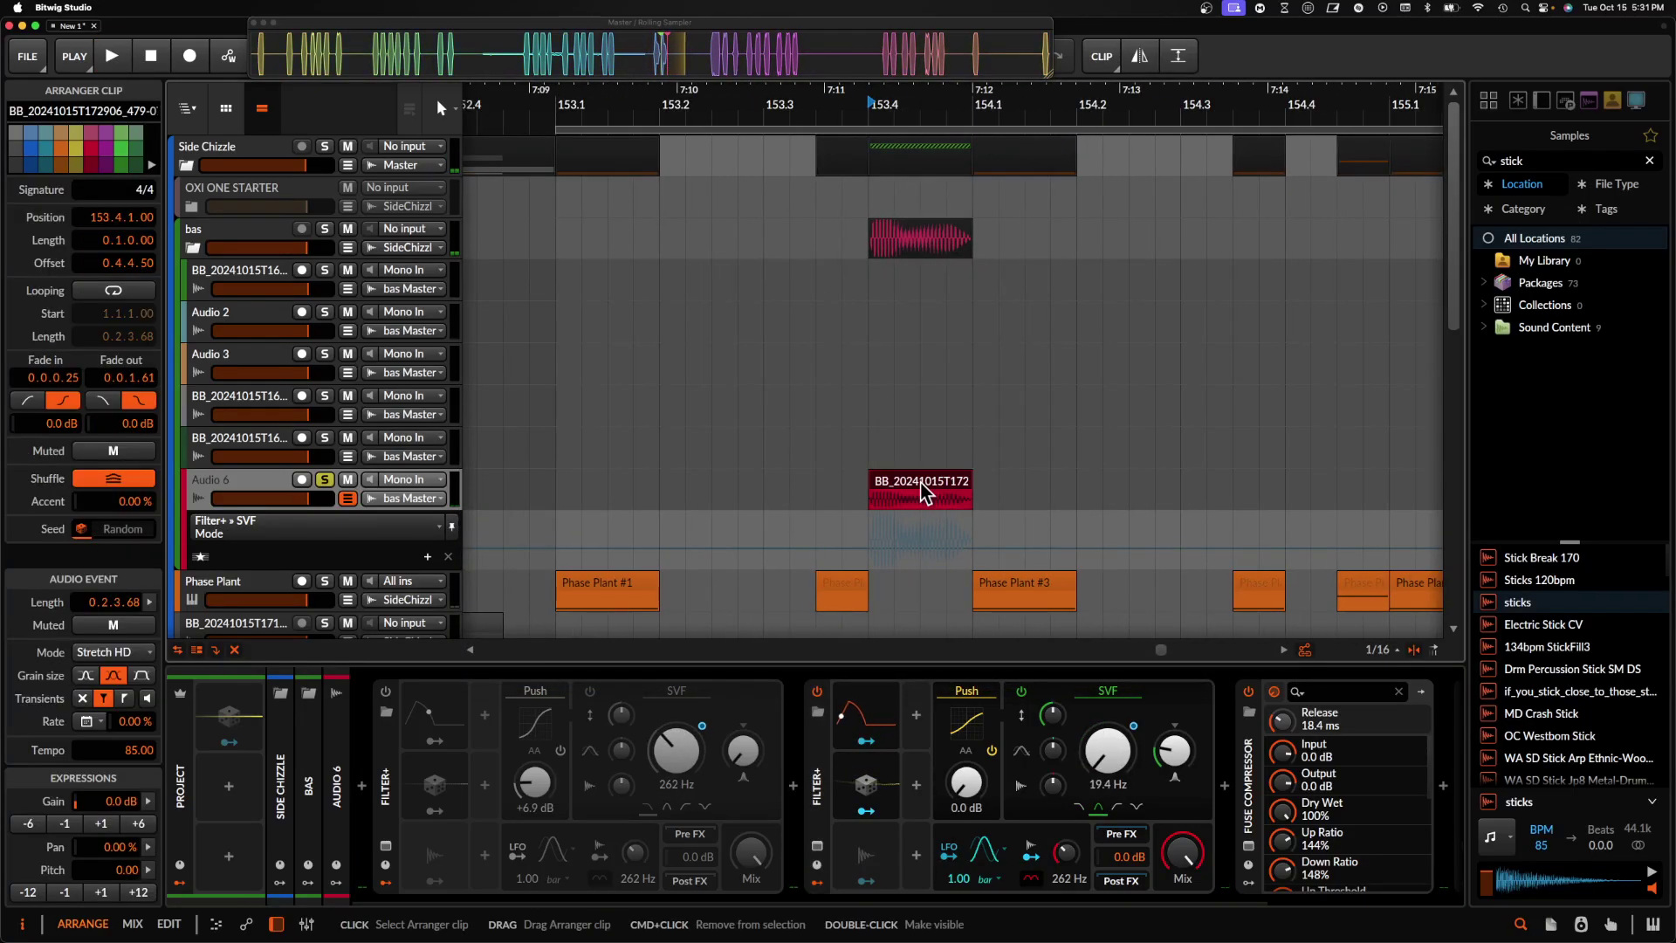
pyautogui.rightClick(912, 489)
pyautogui.click(1005, 349)
pyautogui.click(883, 423)
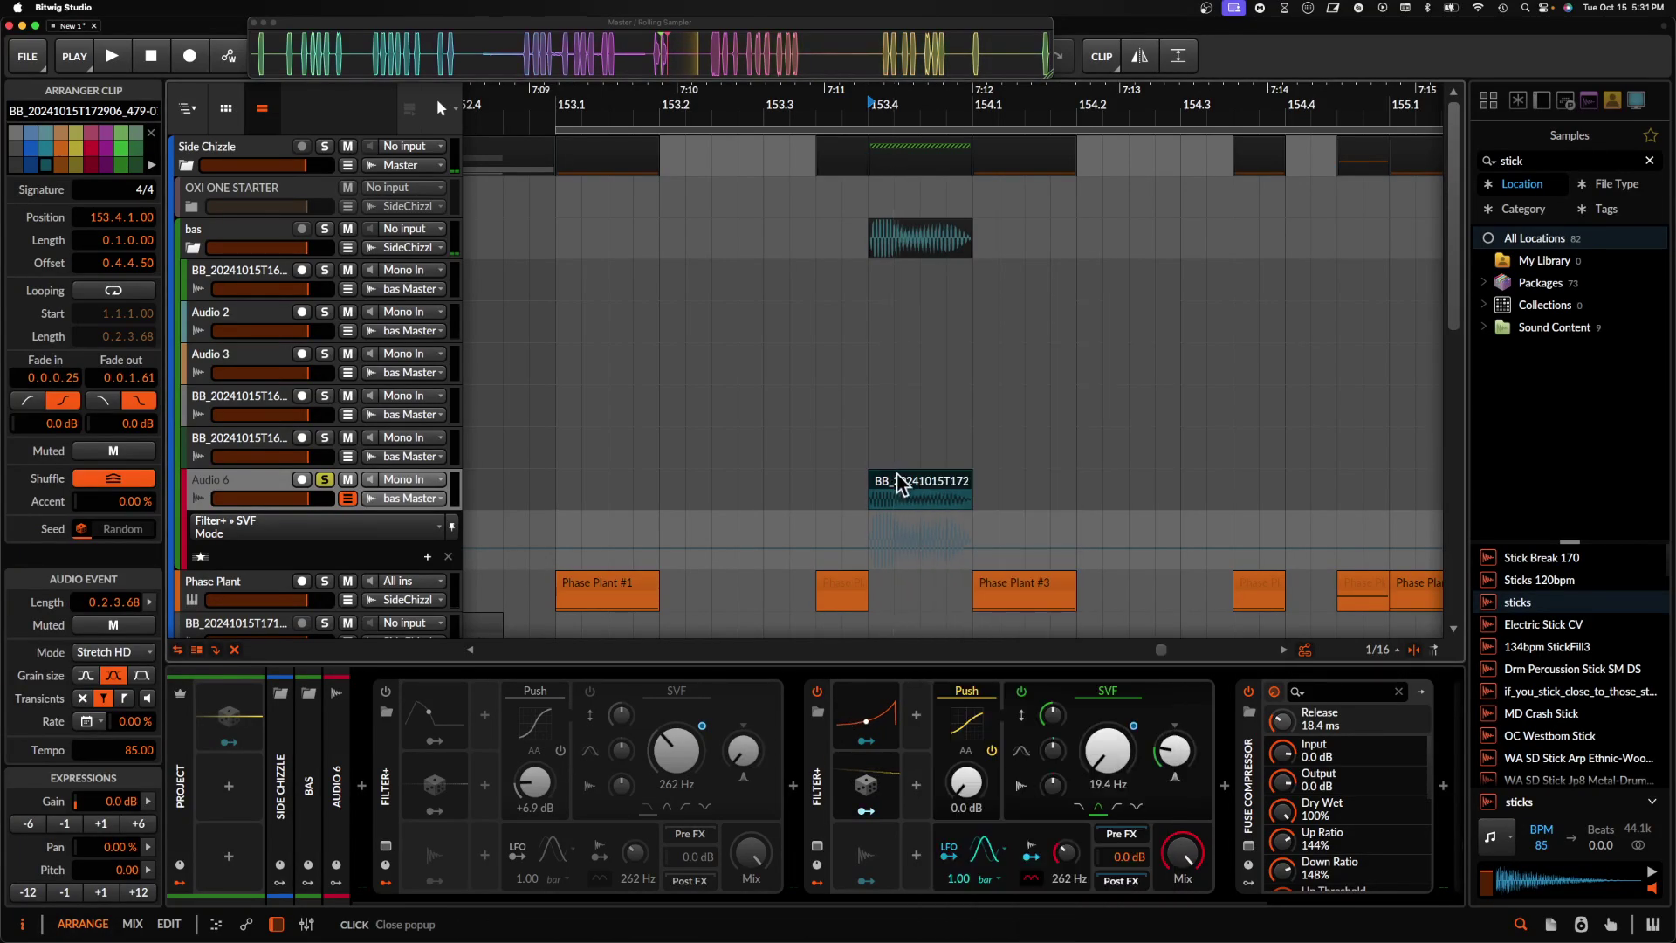
pyautogui.scroll(-3, 898, 480)
pyautogui.scroll(-3, 902, 484)
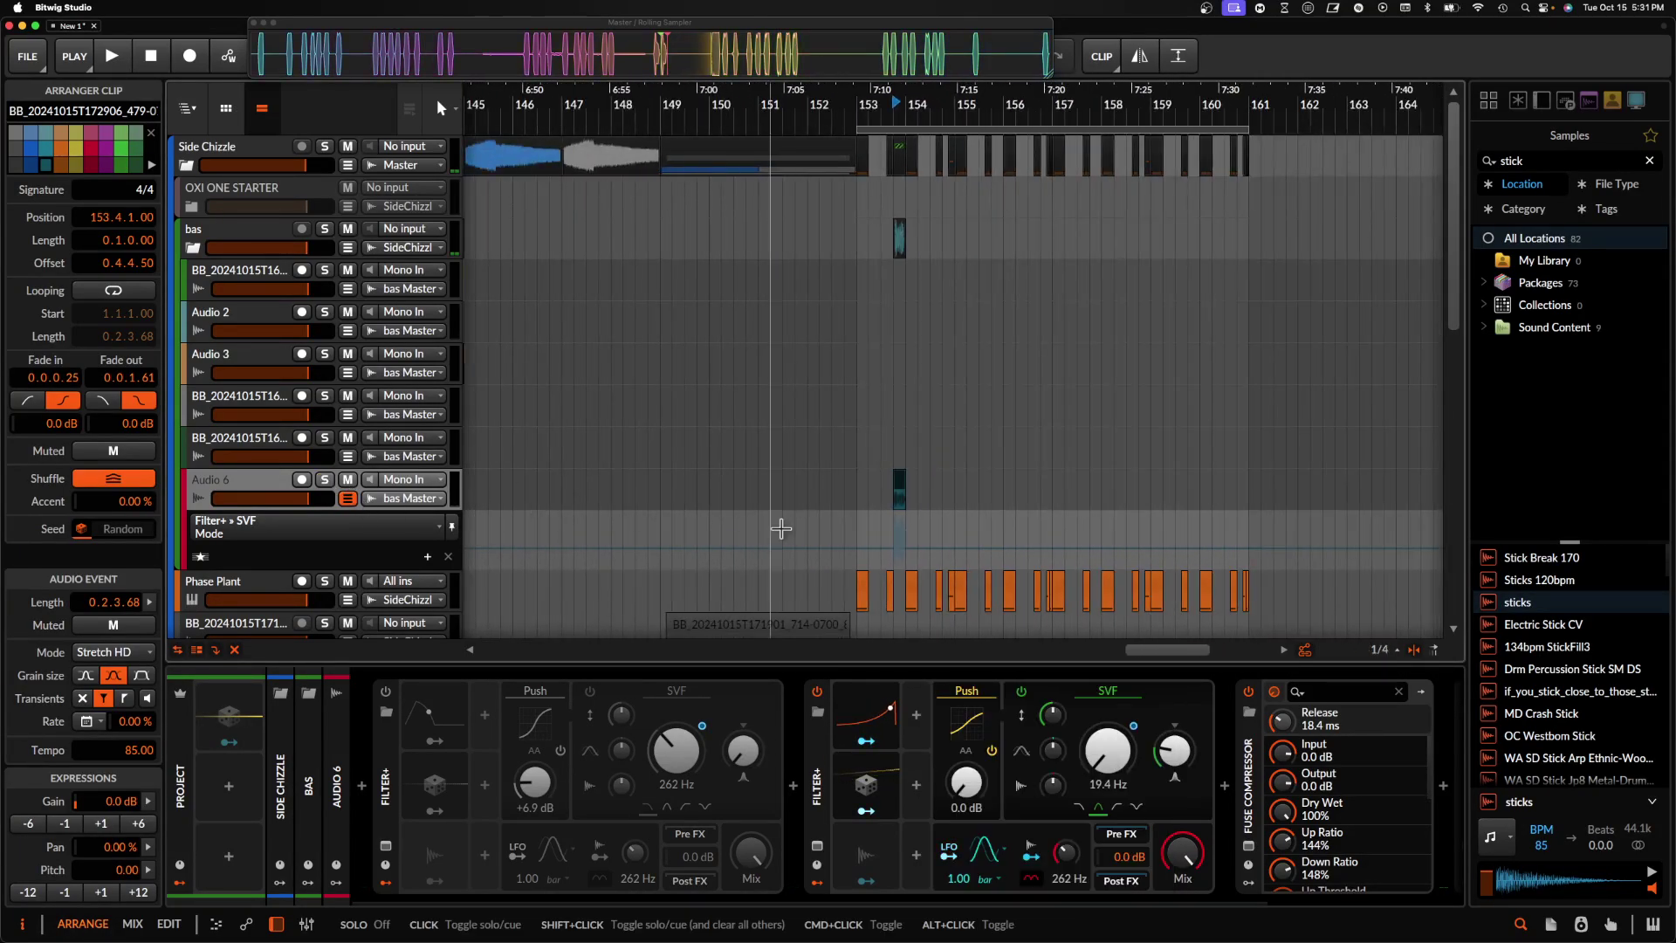
pyautogui.scroll(-4, 747, 524)
pyautogui.scroll(2, 942, 526)
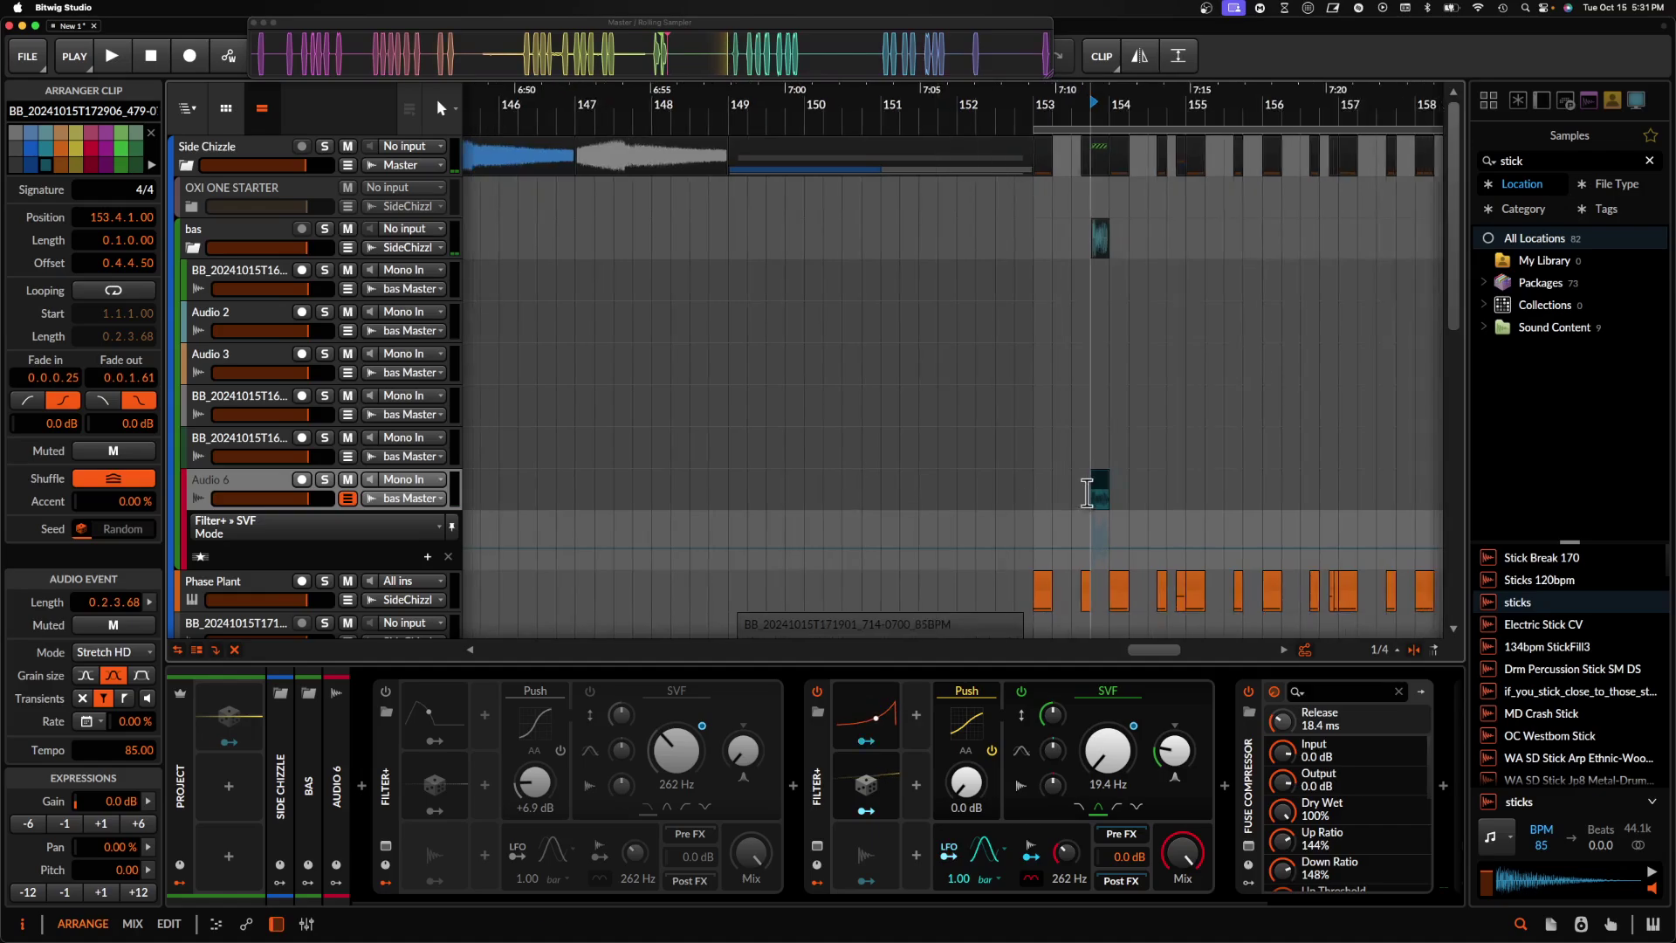
pyautogui.click(982, 502)
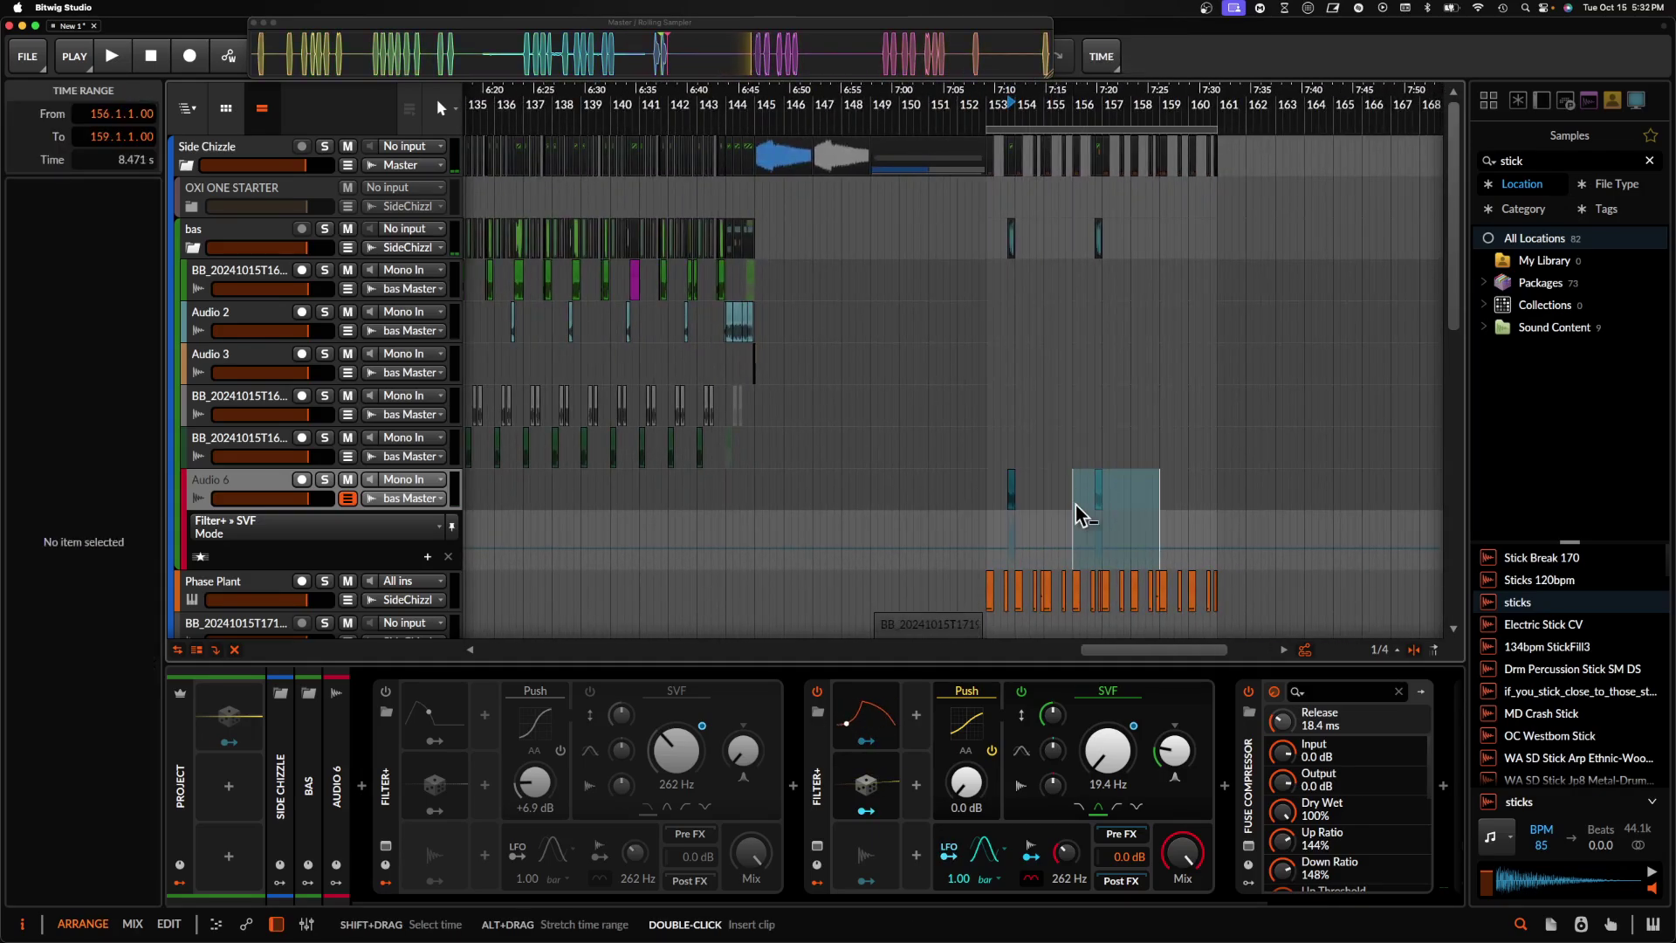
pyautogui.press('BackSpace')
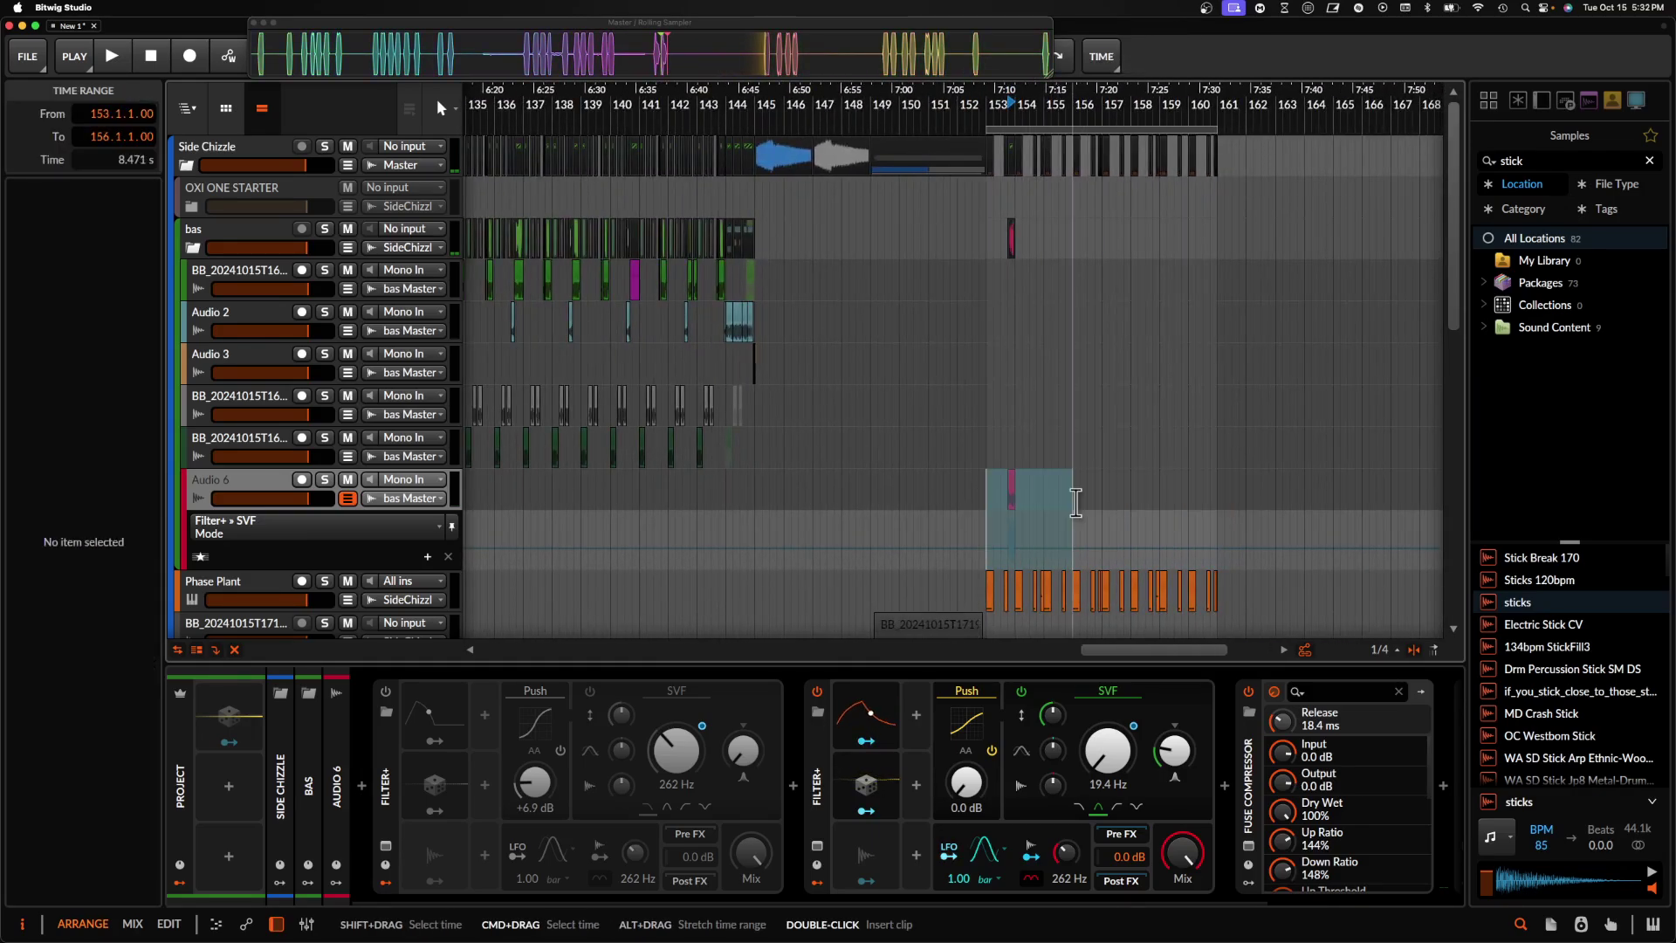
# - Duplicate Audio 6's range from bar 153 to 155 three times up to bar 161 and hide the track's automation lane
pyautogui.scroll(5, 1076, 503)
pyautogui.click(1046, 492)
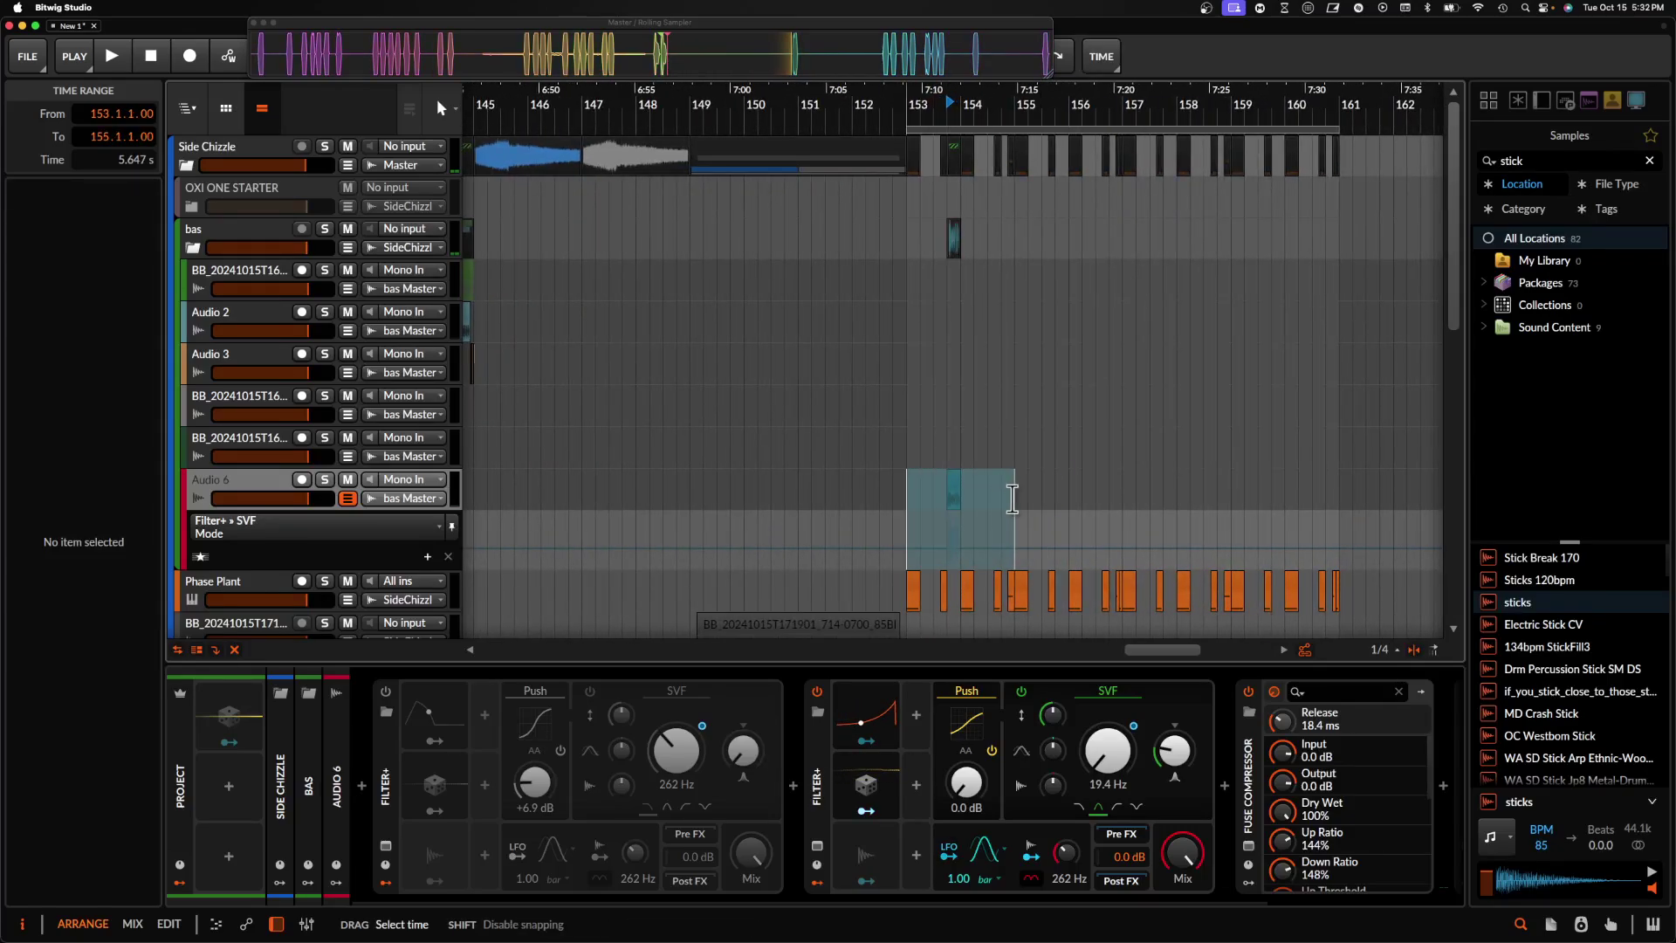
pyautogui.press('super+d')
pyautogui.press('super+d')
pyautogui.press('super+d')
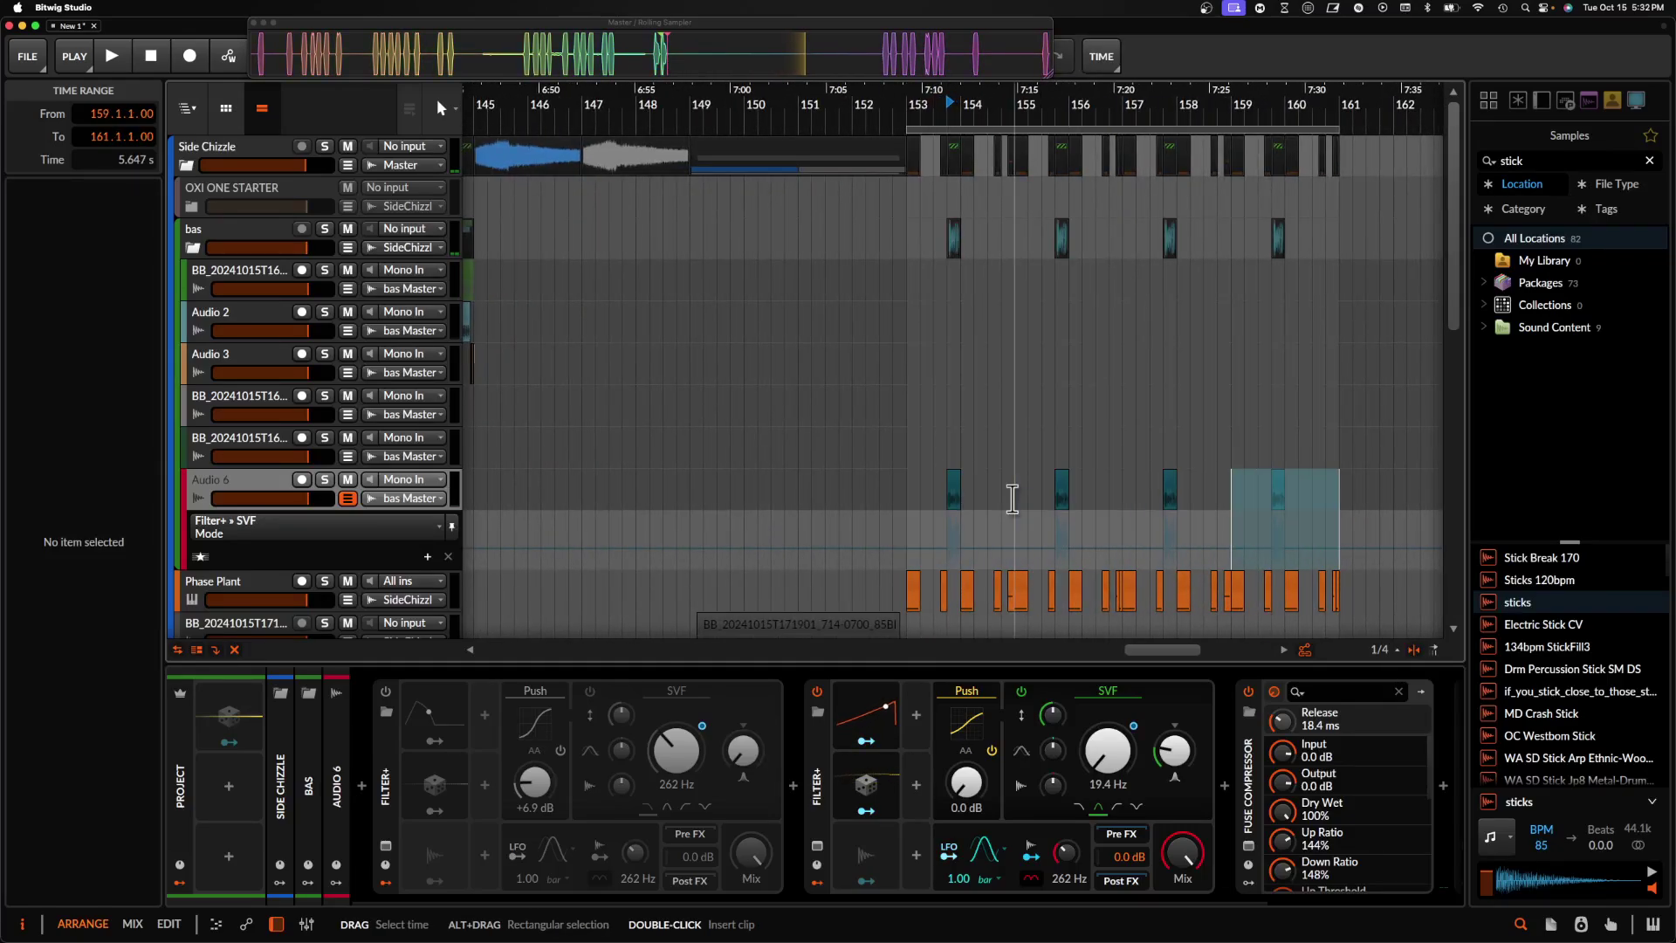
pyautogui.scroll(-1, 974, 500)
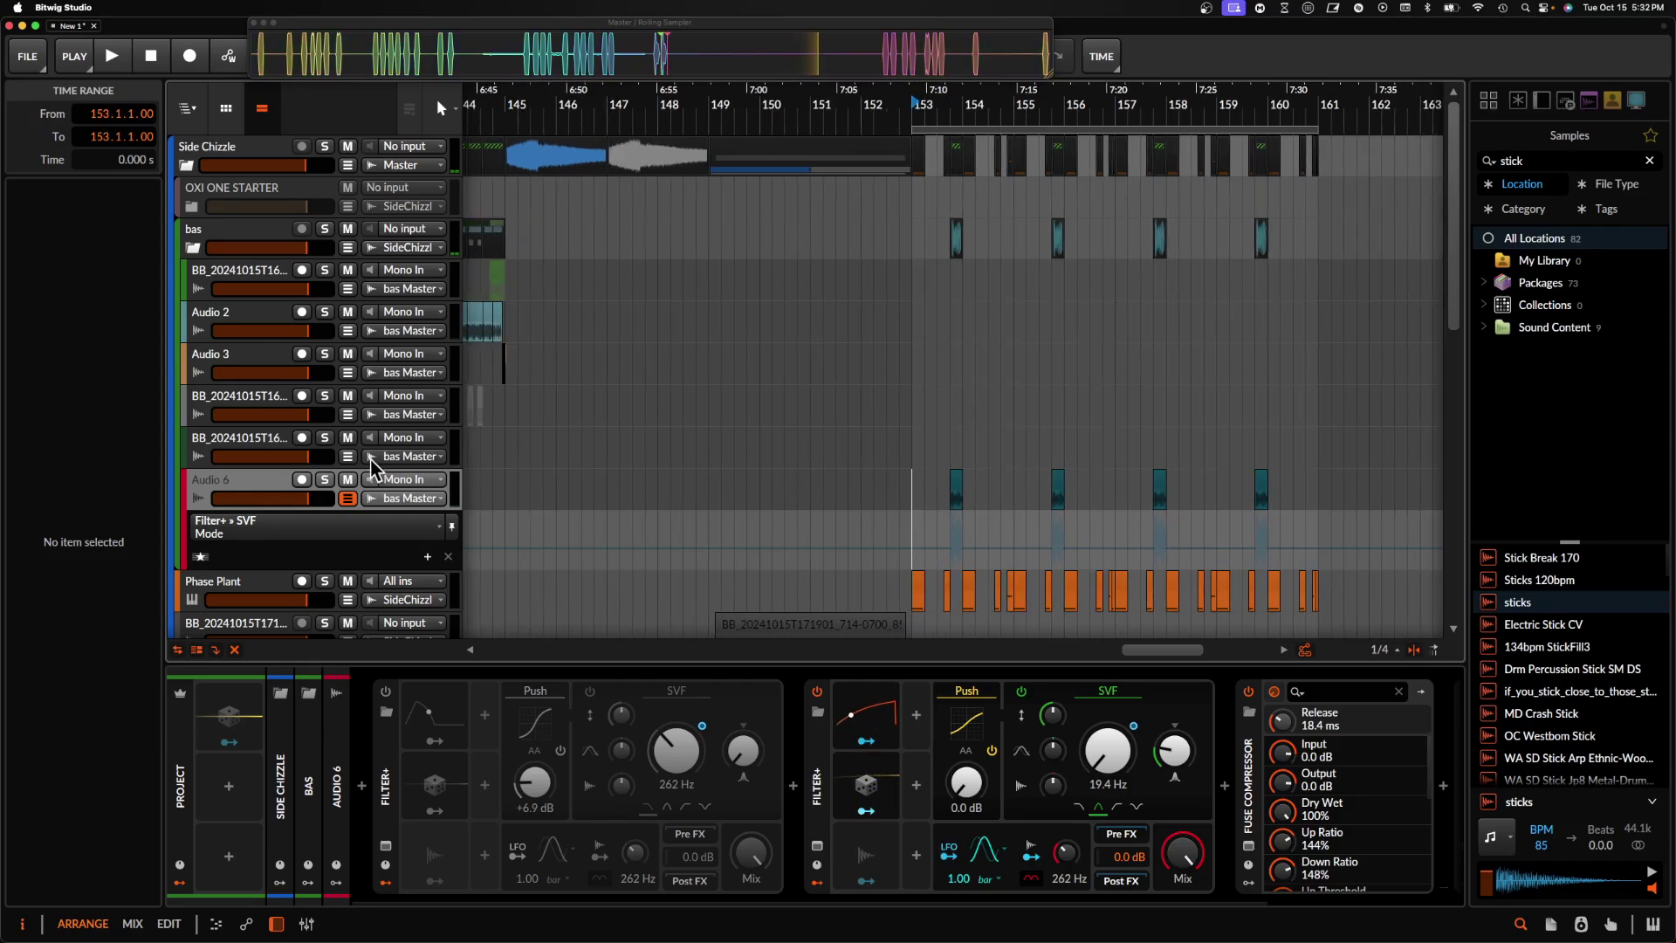
pyautogui.click(347, 498)
pyautogui.scroll(1, 875, 371)
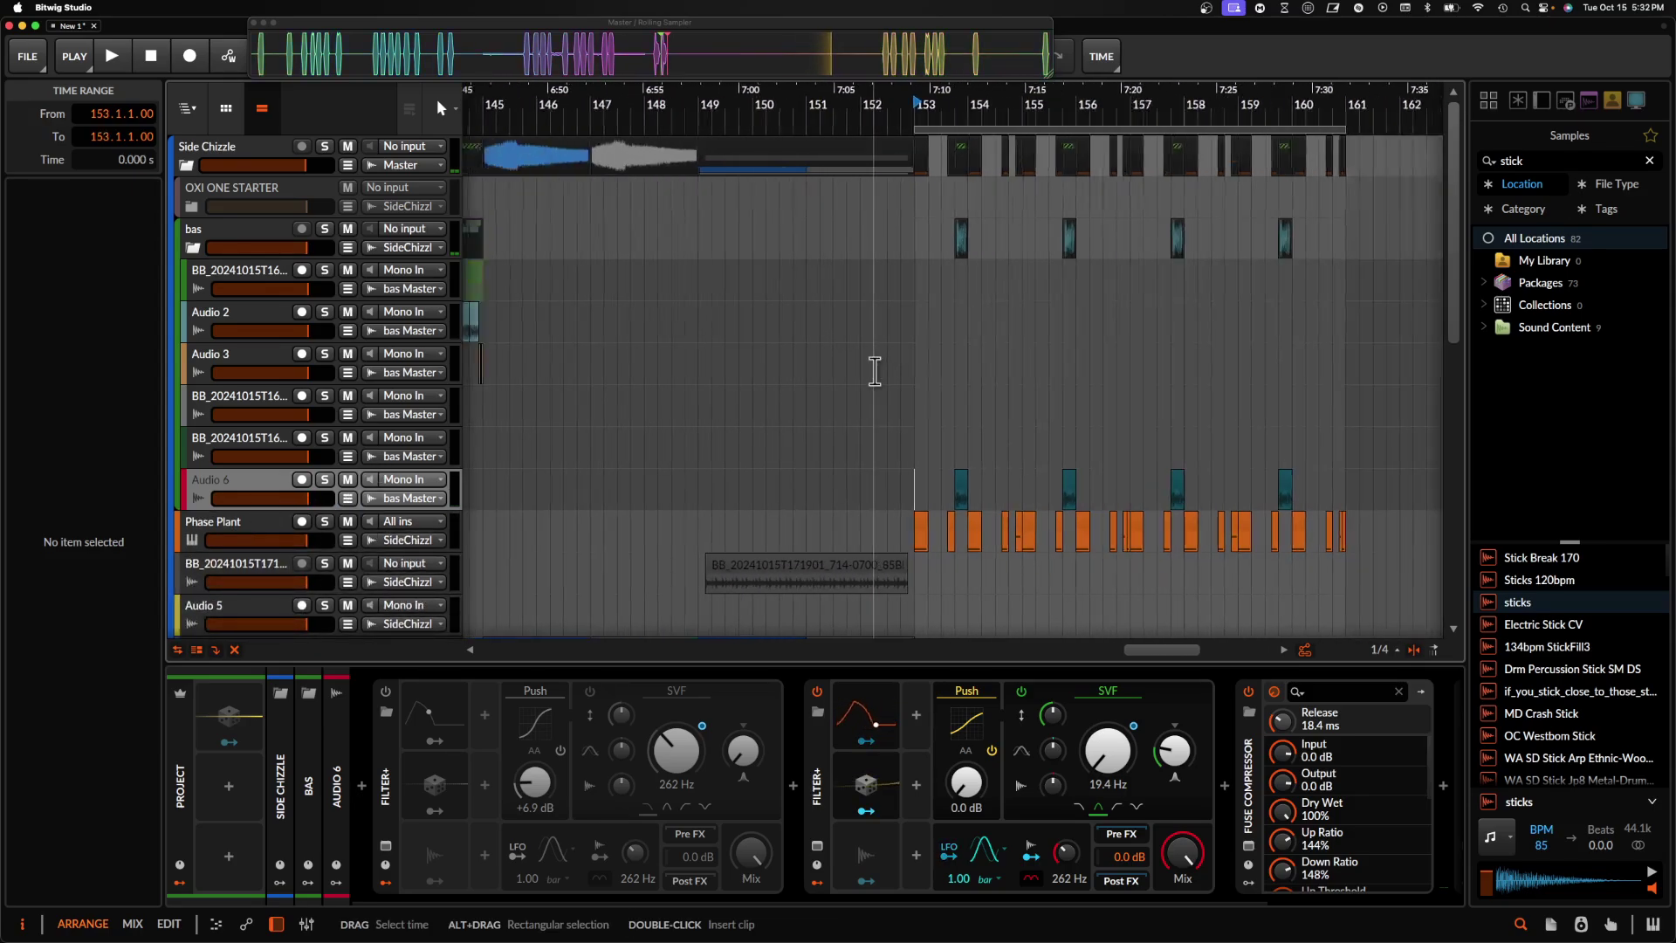
# - Select and copy the four purple Phase Plant note clips starting at bar 118
pyautogui.click(733, 547)
pyautogui.scroll(-5, 740, 557)
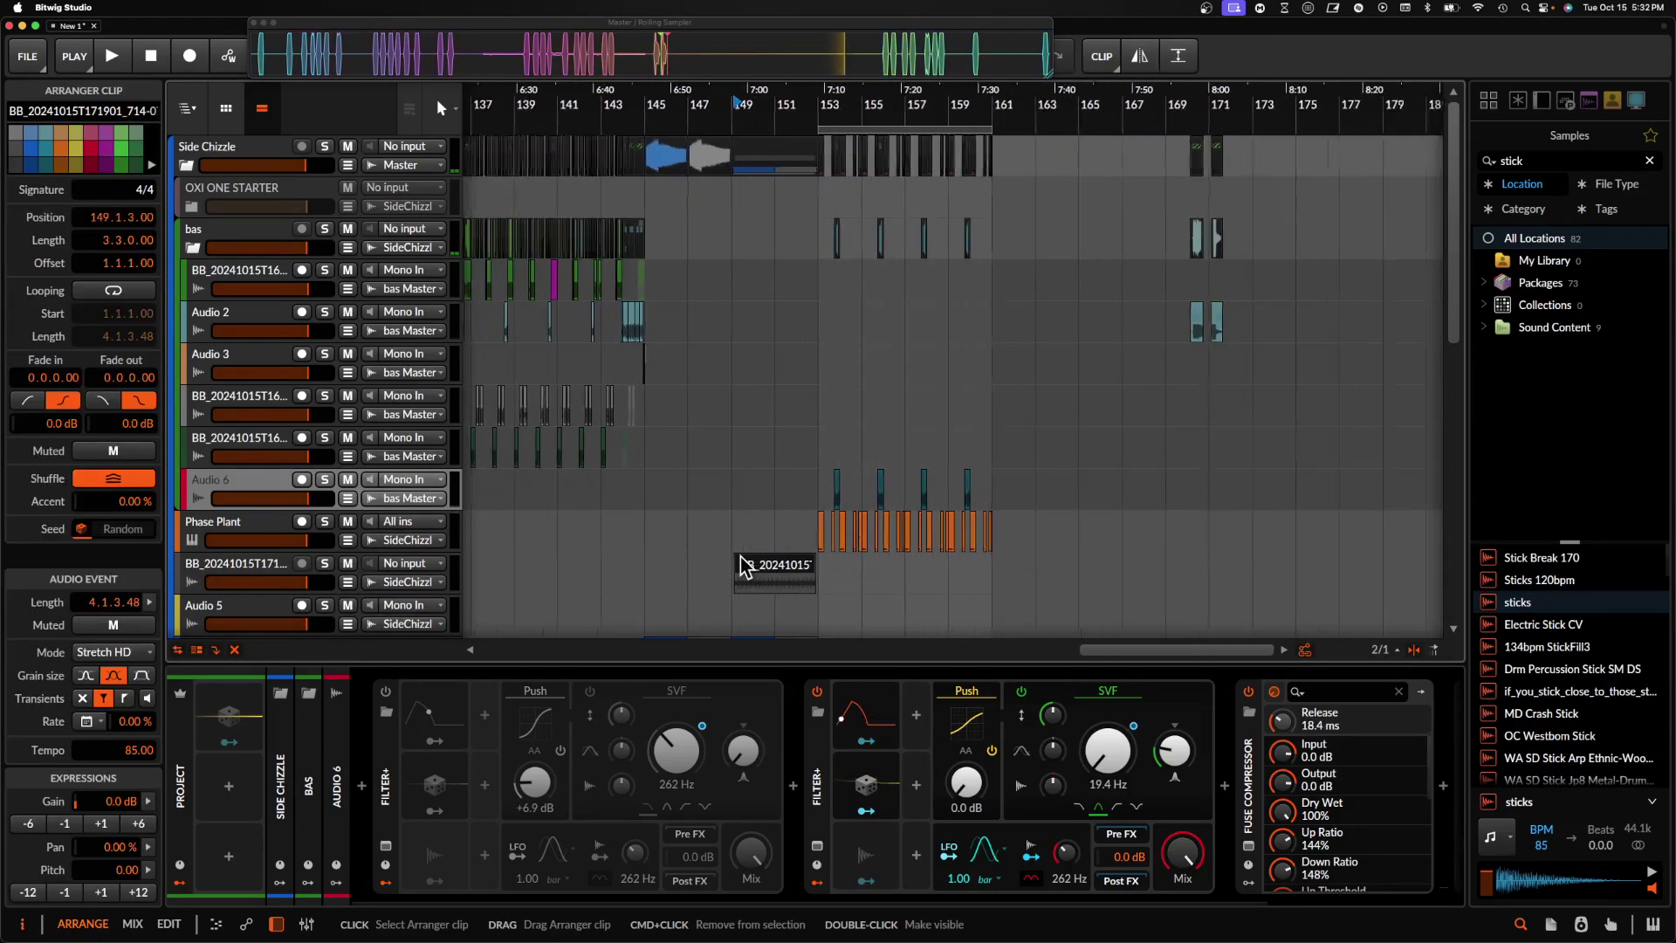
pyautogui.scroll(-10, 740, 556)
pyautogui.scroll(-3, 740, 556)
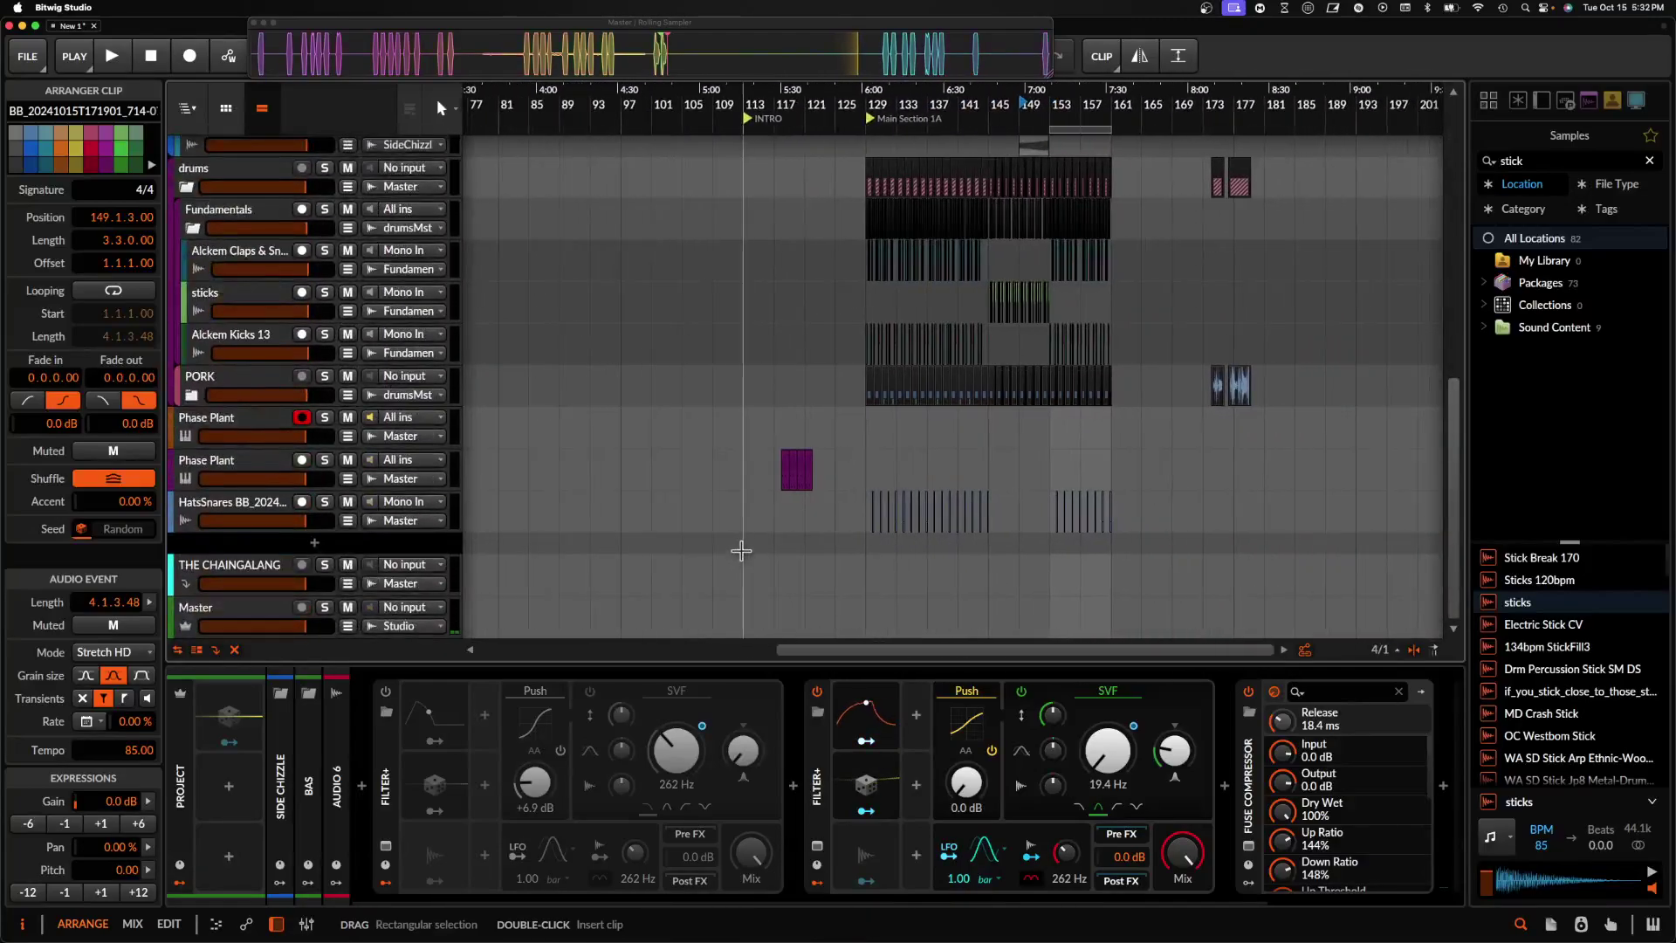
pyautogui.scroll(6, 797, 472)
pyautogui.click(796, 456)
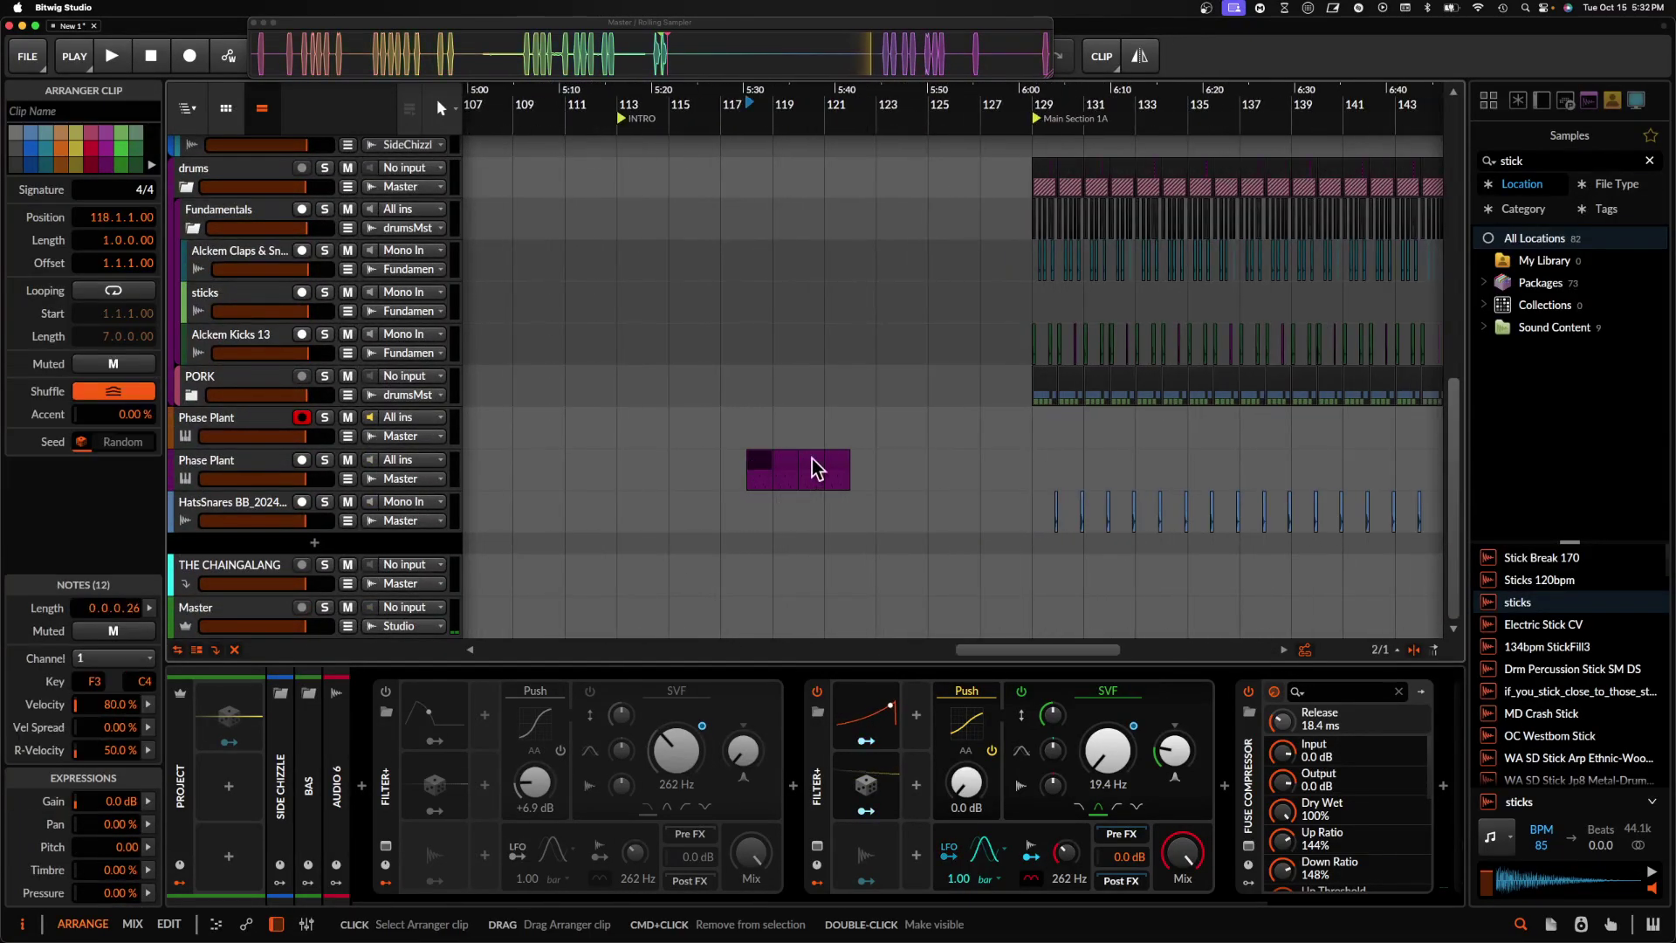
pyautogui.scroll(10, 840, 463)
# - Collapse the bas group and add an instrument track below OXI ONE STARTER
pyautogui.scroll(-5, 840, 463)
pyautogui.hscroll(3, 840, 463)
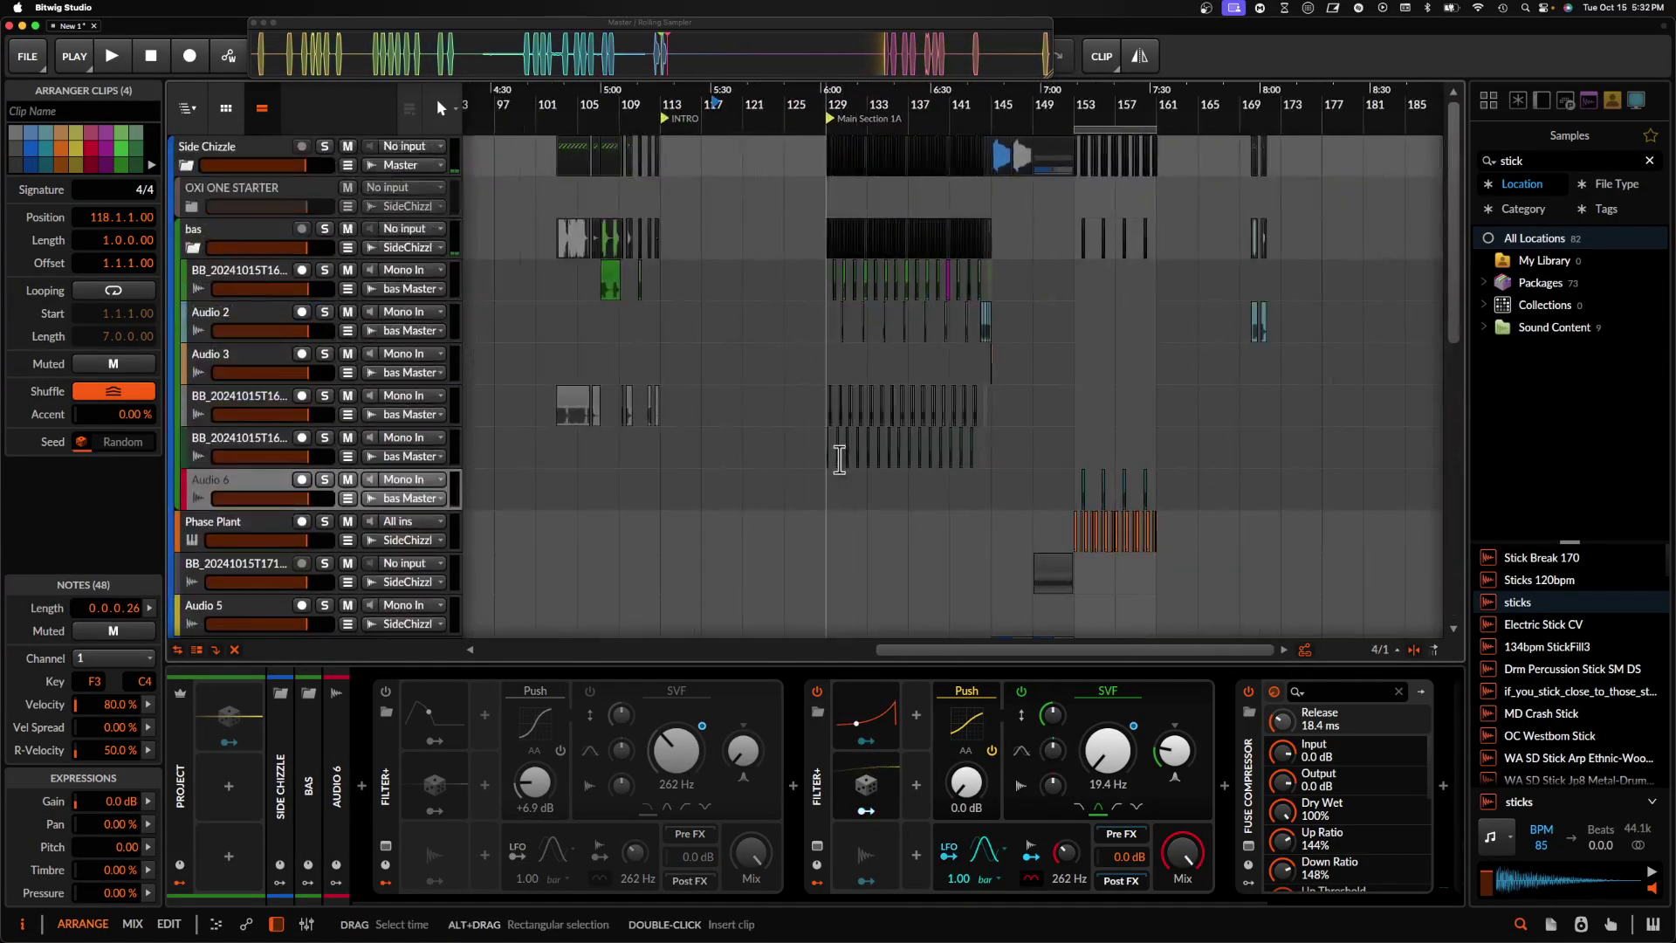
pyautogui.scroll(2, 838, 460)
pyautogui.click(194, 249)
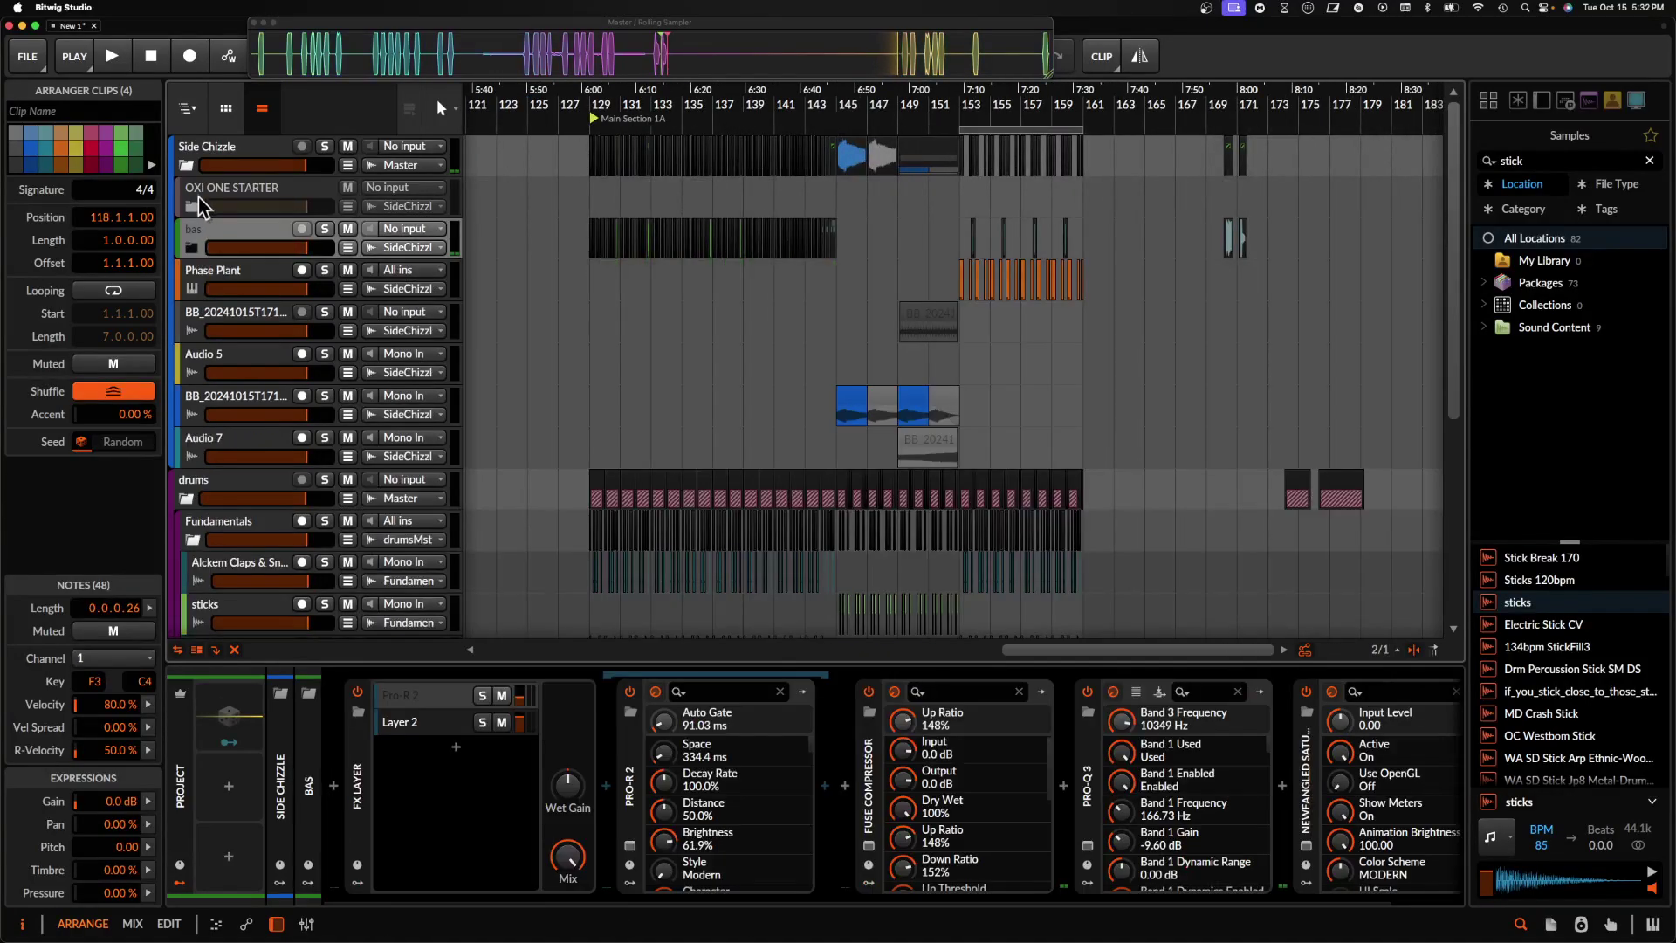
pyautogui.click(198, 196)
pyautogui.press('super+t')
# - Search the devices for "phase" and load Phase Plant onto the new instrument track
pyautogui.click(333, 786)
pyautogui.write('phase')
pyautogui.click(681, 409)
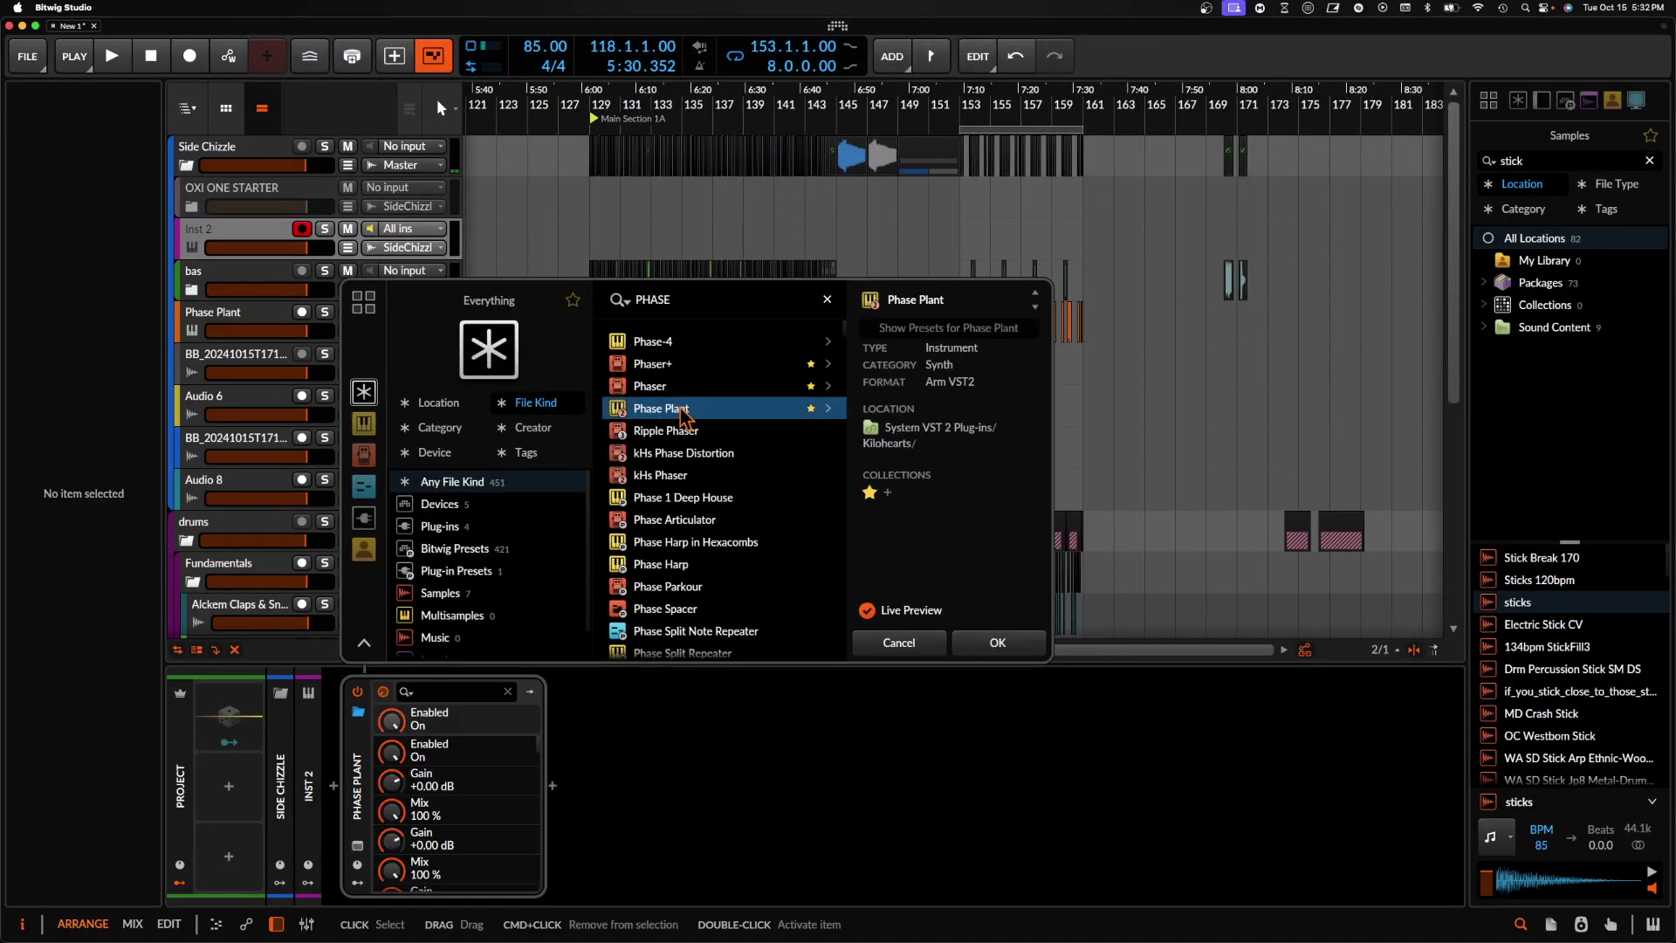
pyautogui.click(995, 642)
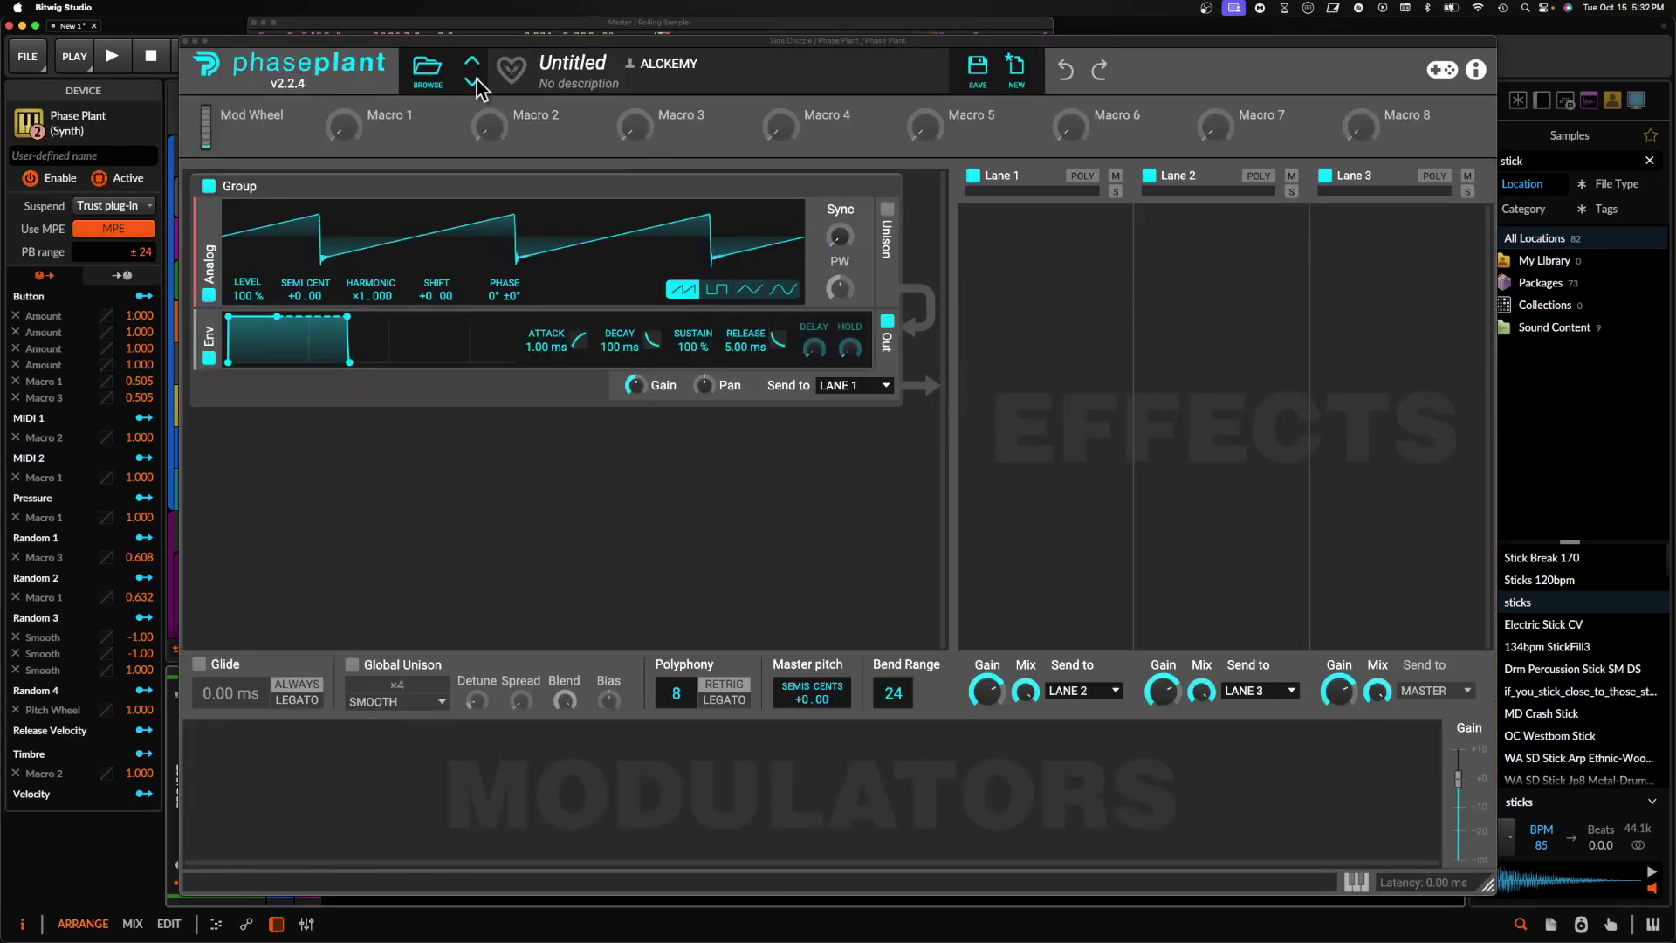
# - Load the Dark Labryinth preset from the REQUIEM 3 user folder and close the Phase Plant window
pyautogui.click(427, 83)
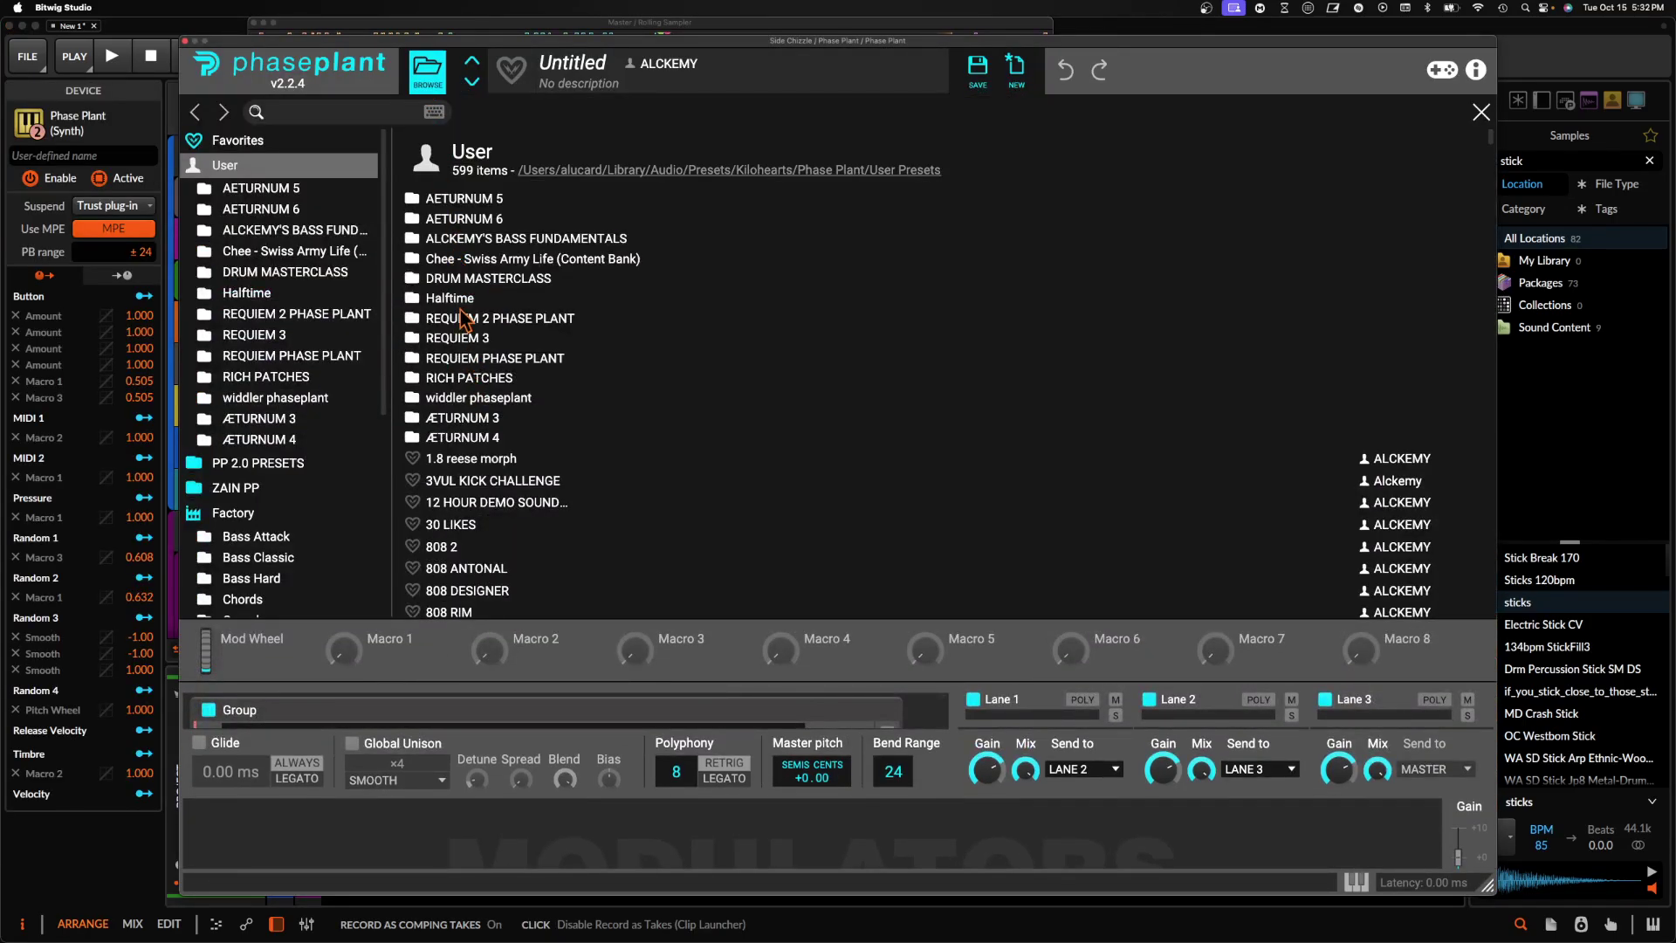
pyautogui.scroll(-3, 462, 320)
pyautogui.click(278, 336)
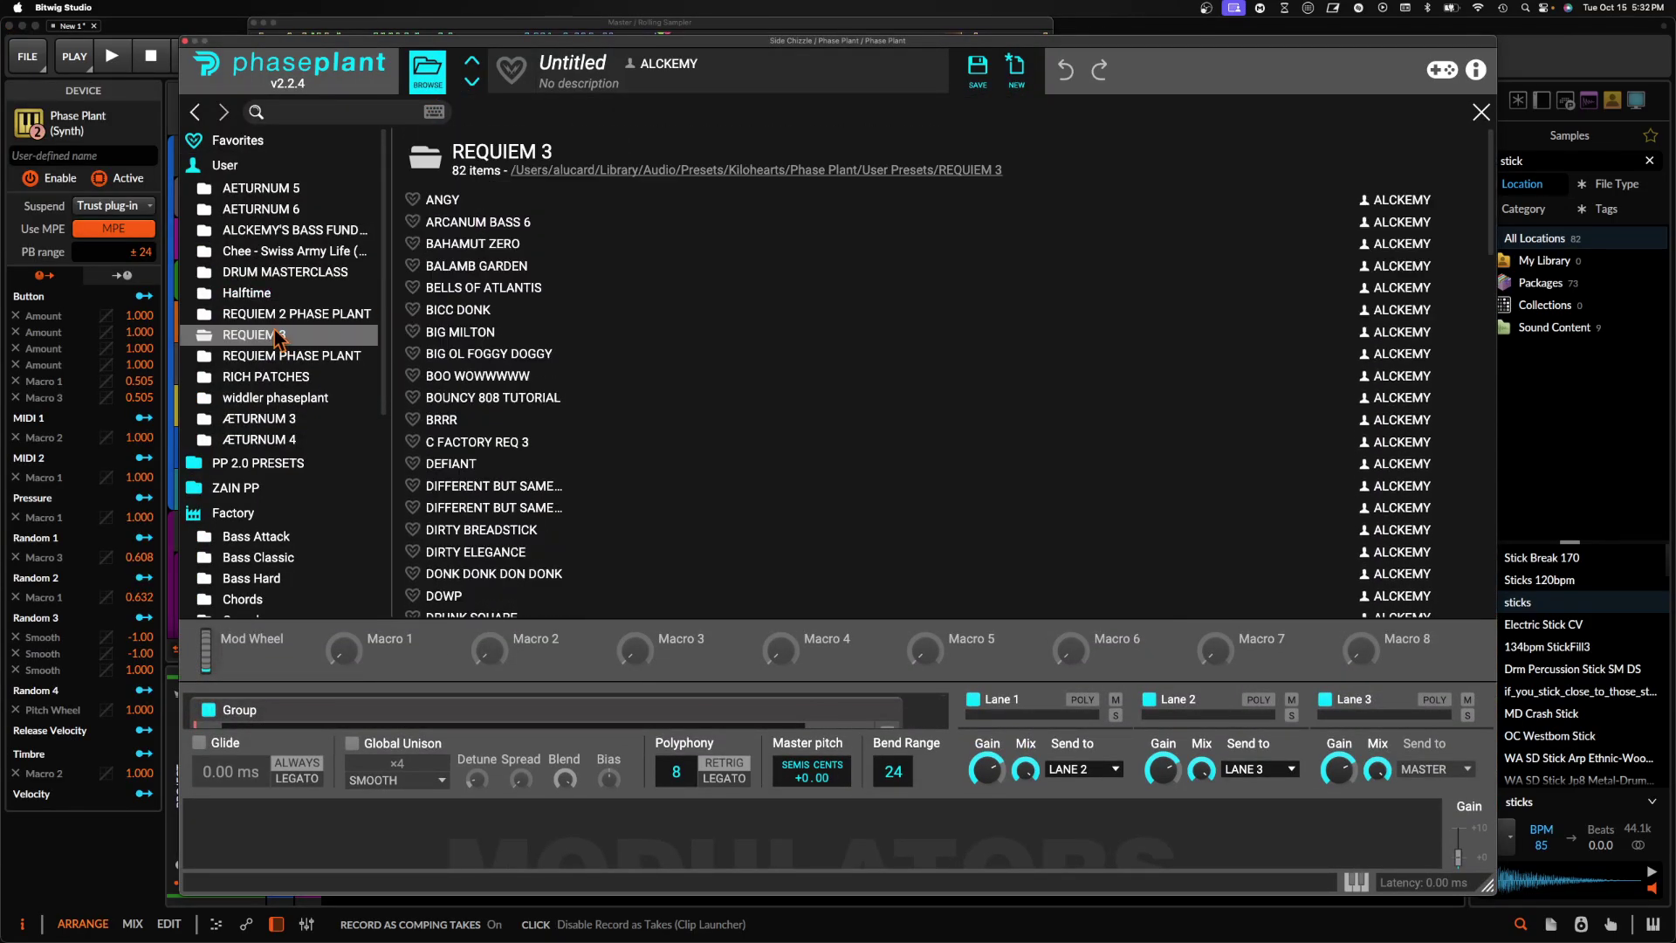
pyautogui.click(456, 297)
pyautogui.scroll(-1, 520, 366)
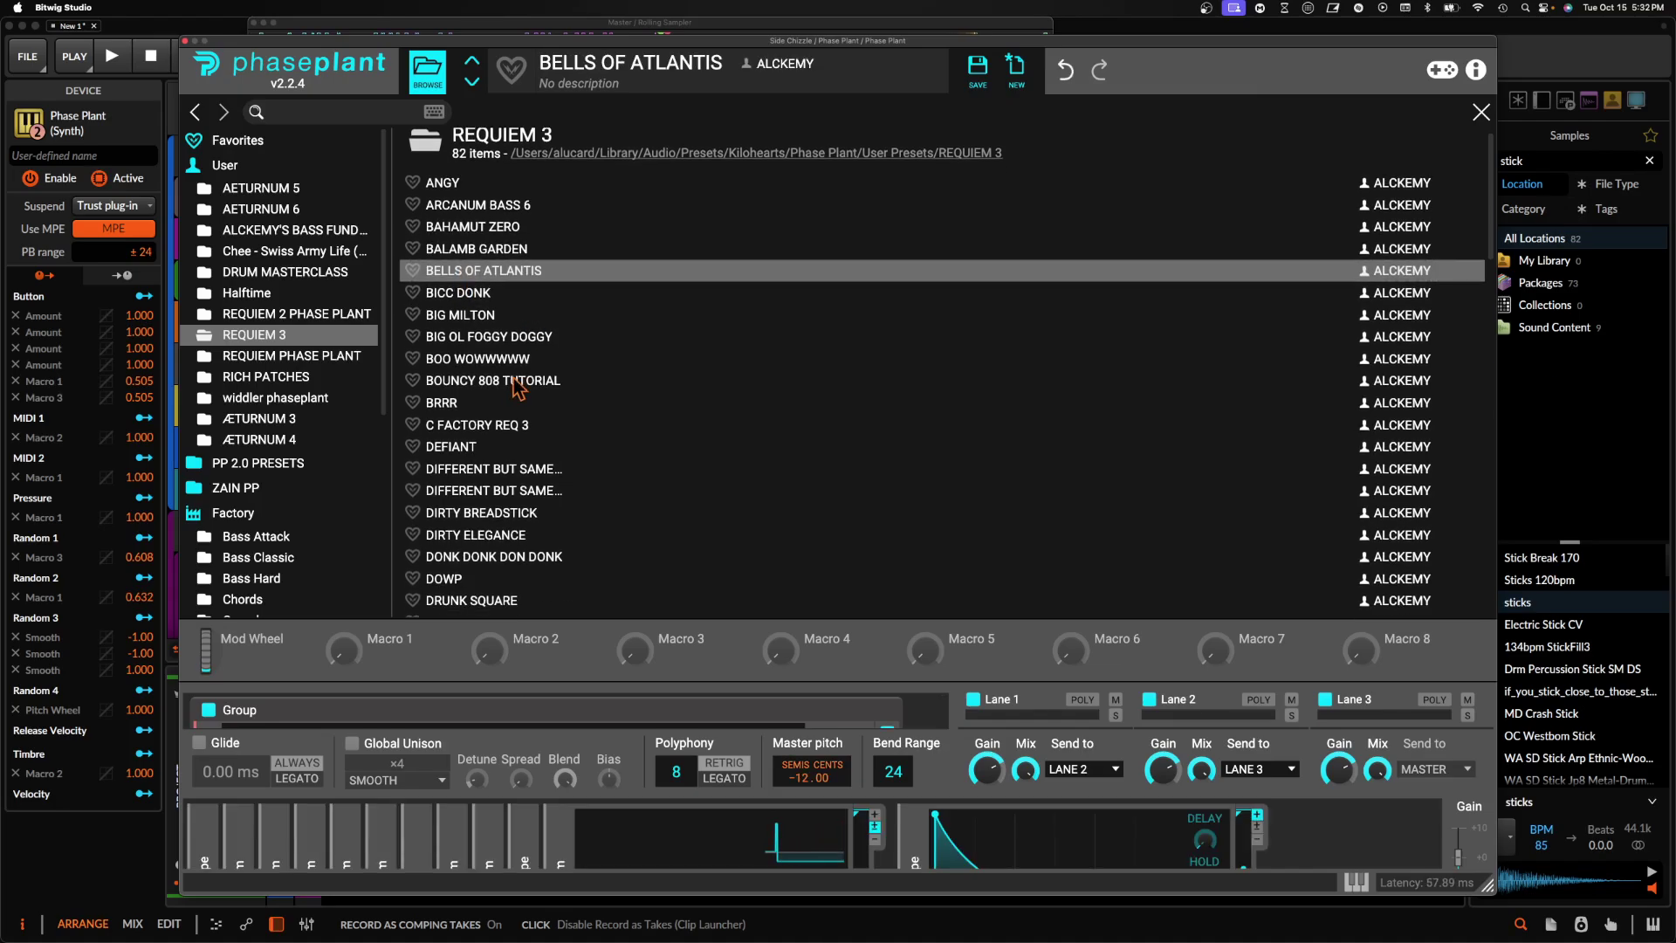
pyautogui.click(493, 427)
pyautogui.scroll(-5, 494, 430)
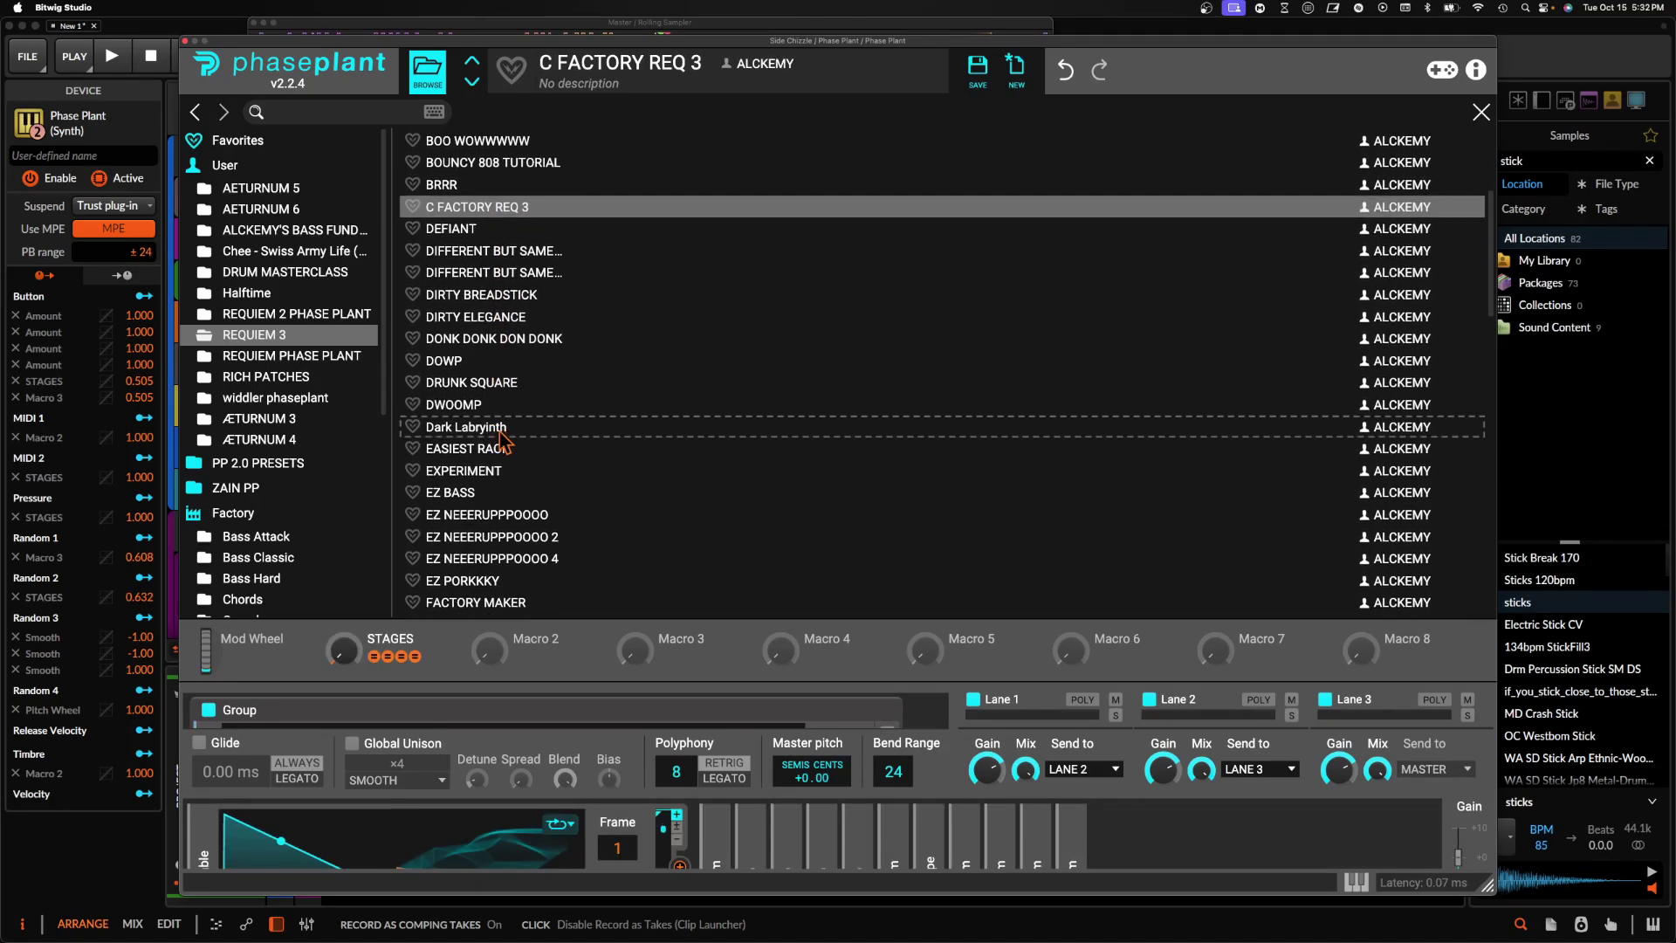
pyautogui.click(505, 437)
pyautogui.click(437, 77)
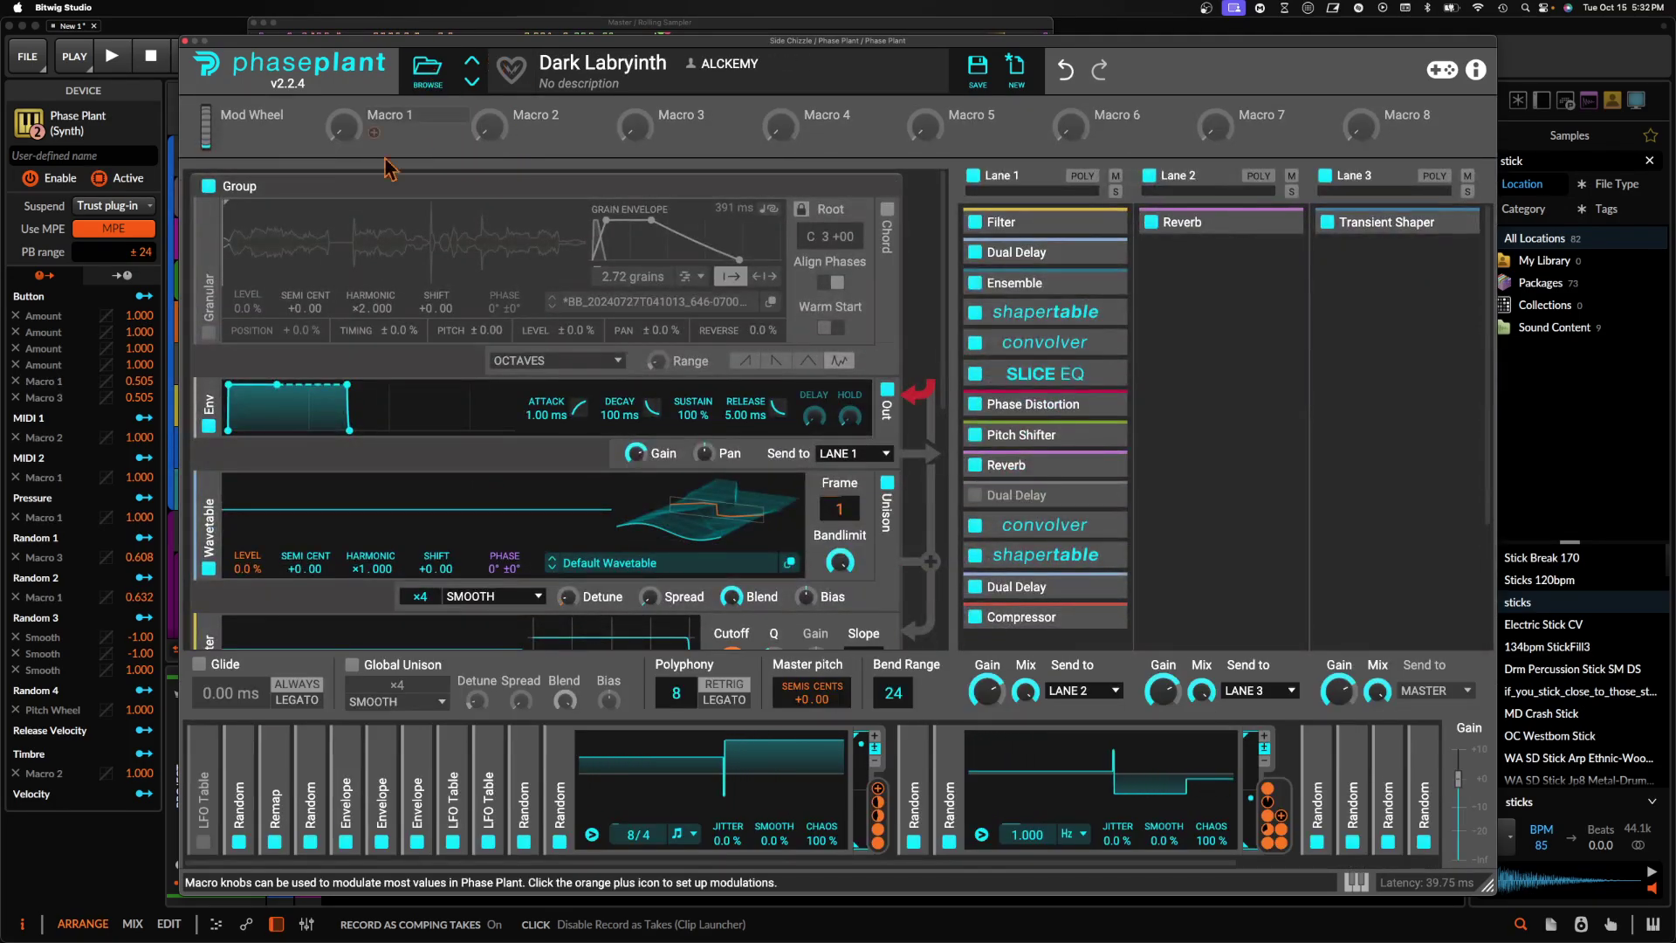
pyautogui.click(184, 41)
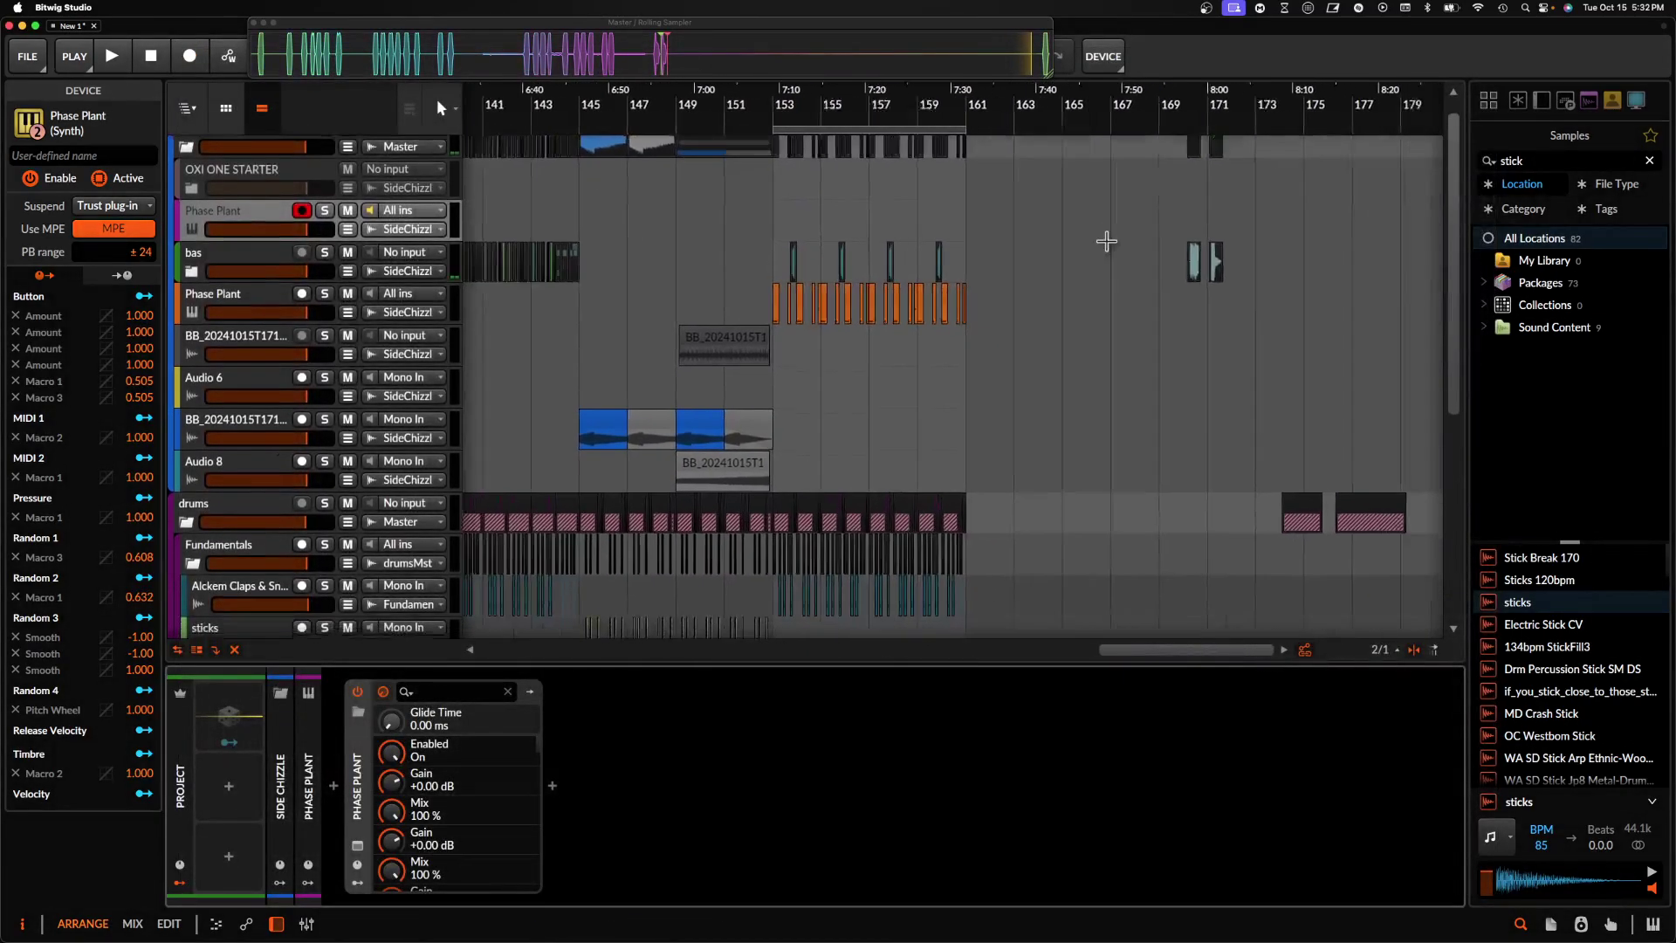
# - Paste the copied note clips at bar 161 on the new Phase Plant track
pyautogui.hscroll(3, 1108, 244)
pyautogui.click(297, 229)
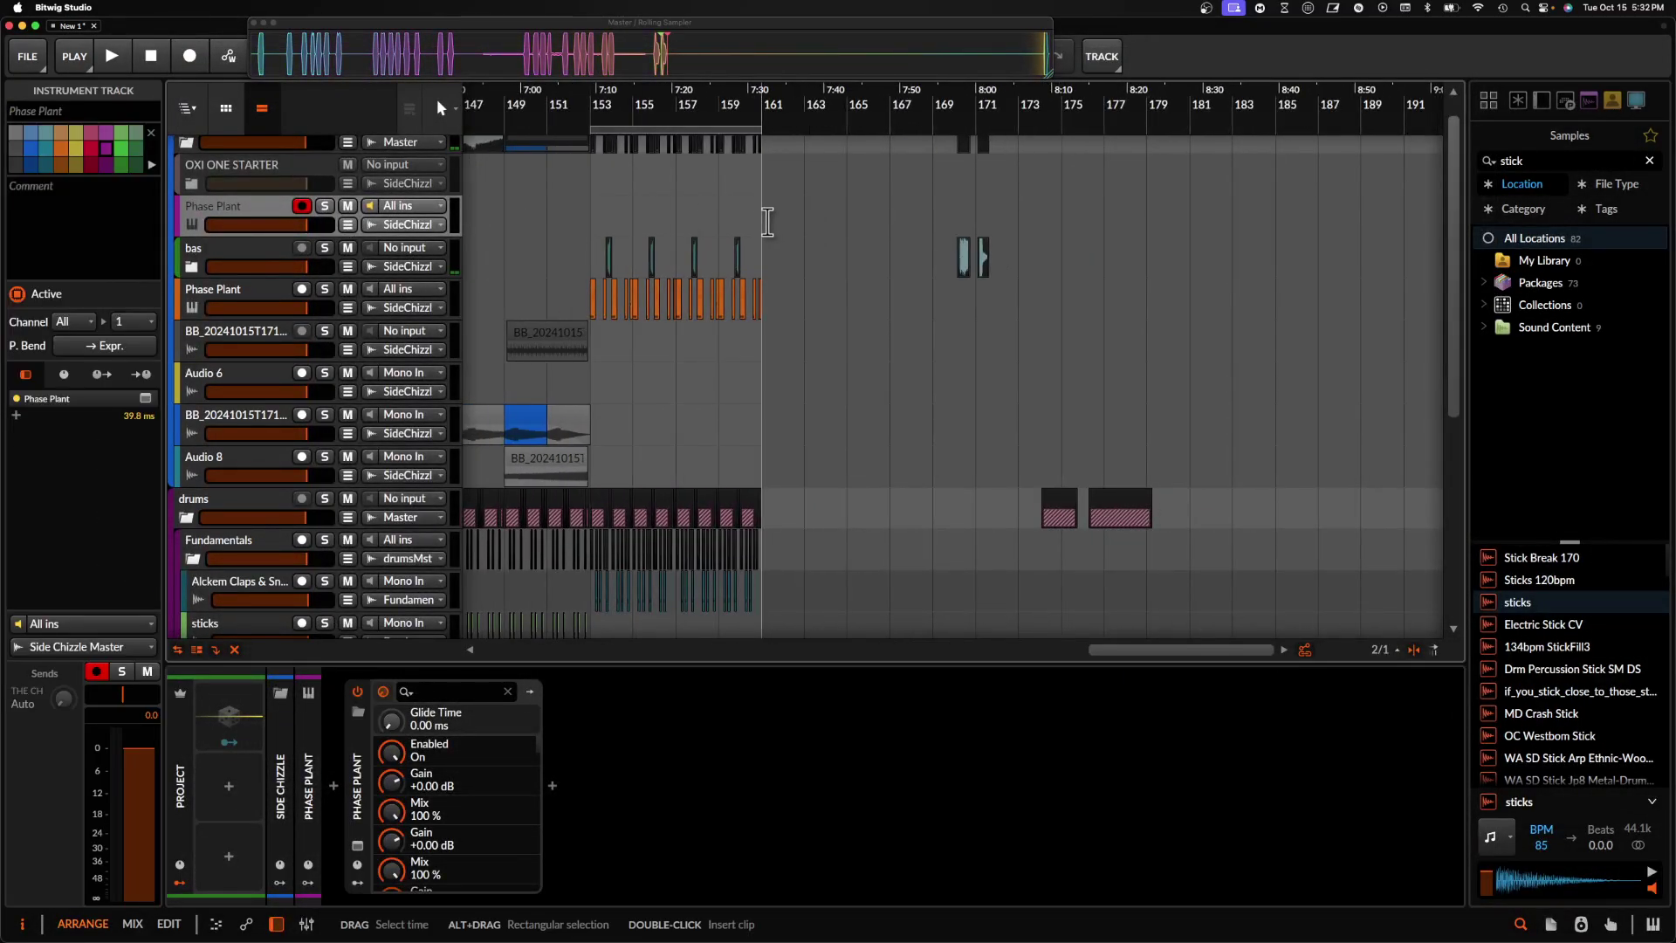
pyautogui.click(765, 222)
pyautogui.press('super+v')
# - Select all four pasted Phase Plant clips and move them to start at bar 181
pyautogui.scroll(4, 821, 222)
pyautogui.click(664, 212)
pyautogui.scroll(-4, 664, 212)
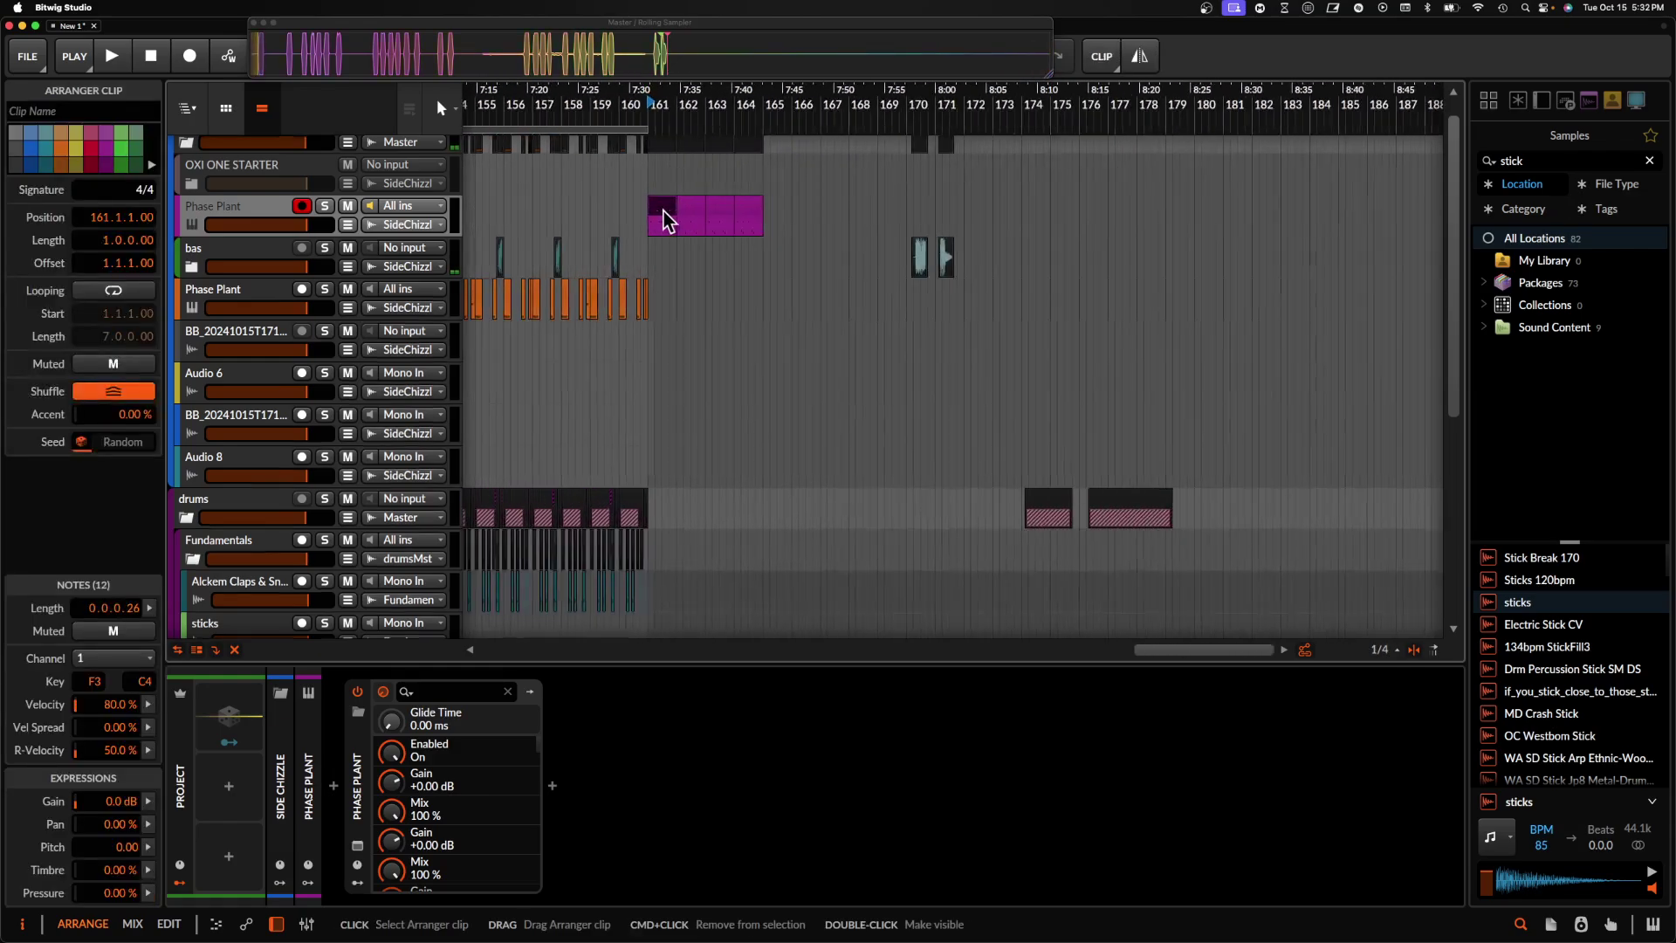
pyautogui.hscroll(-5, 1028, 216)
pyautogui.keyDown('shift'); pyautogui.click(1189, 213); pyautogui.keyUp('shift')
pyautogui.scroll(-3, 1189, 217)
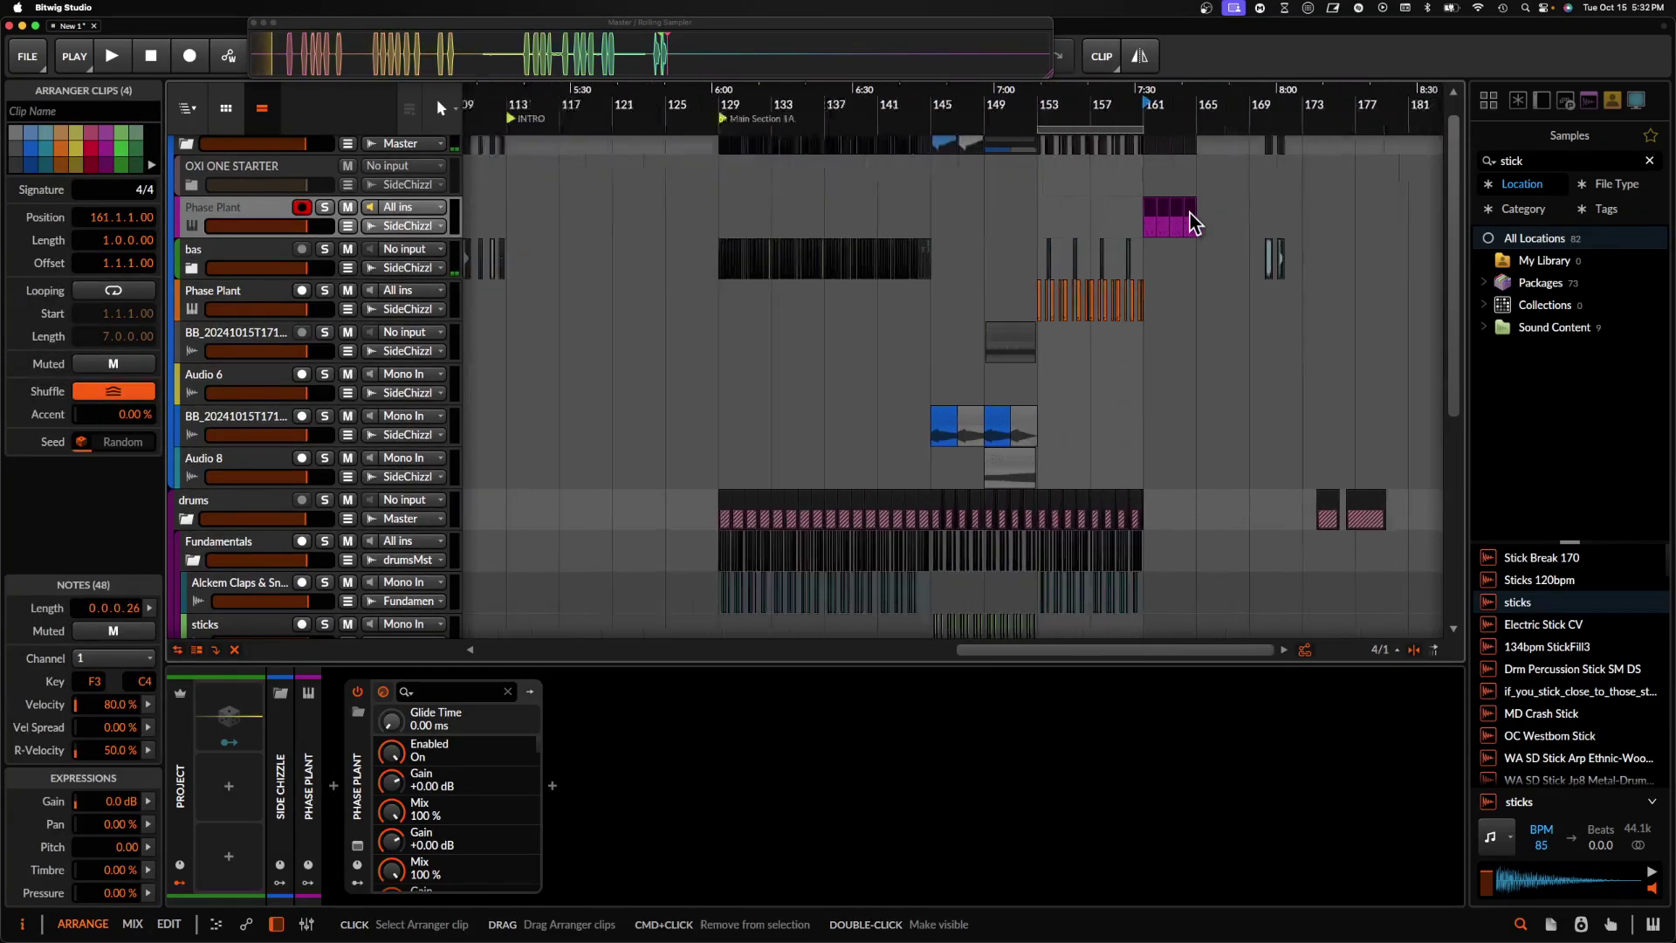
pyautogui.hscroll(4, 1188, 210)
pyautogui.scroll(3, 1189, 211)
pyautogui.moveTo(796, 223); pyautogui.dragTo(1280, 218)
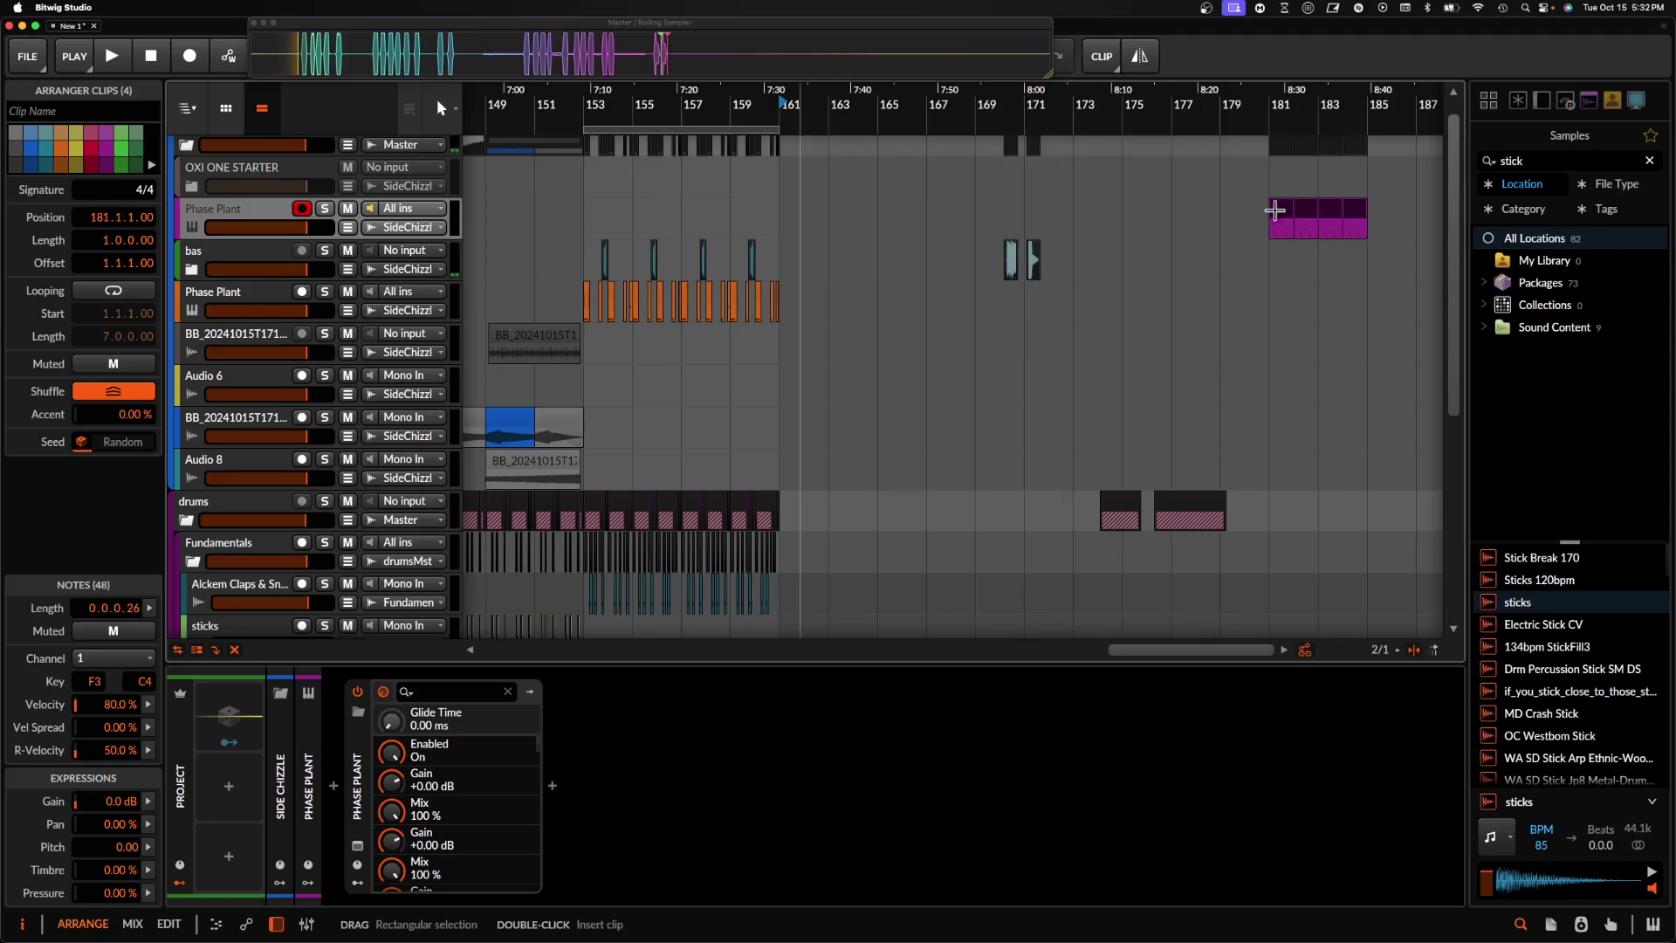
# - Set the loop to bars 181–185 around the moved Phase Plant clips and start playback
pyautogui.hscroll(5, 1272, 218)
pyautogui.scroll(3, 1272, 218)
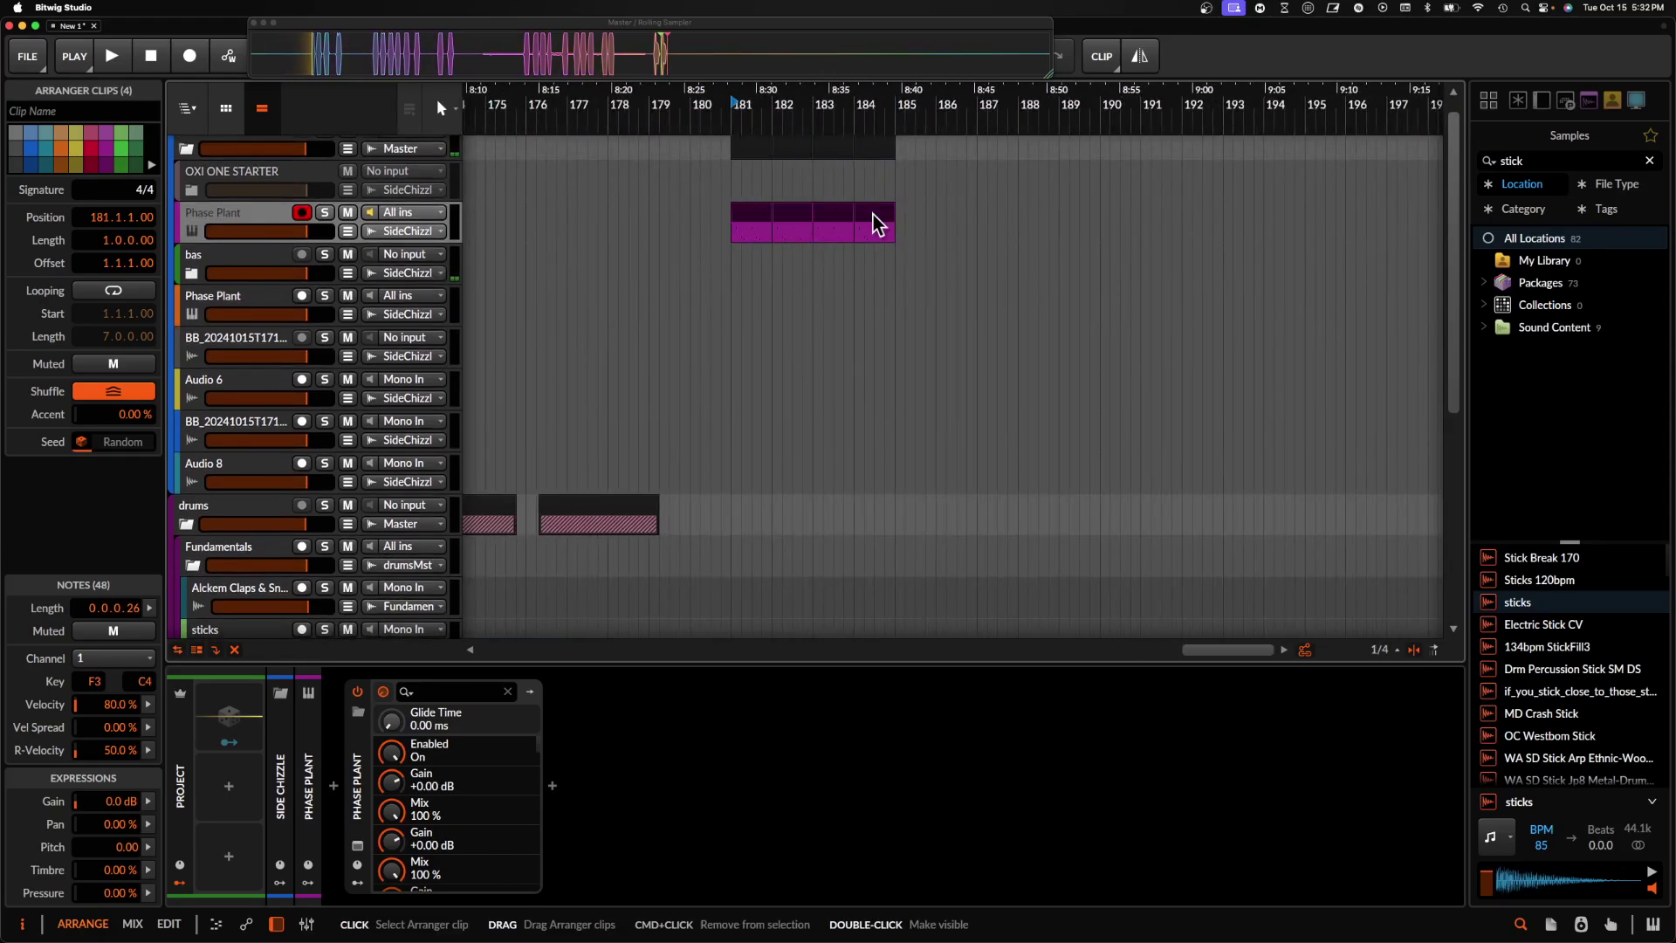
pyautogui.scroll(2, 882, 218)
pyautogui.scroll(-8, 879, 225)
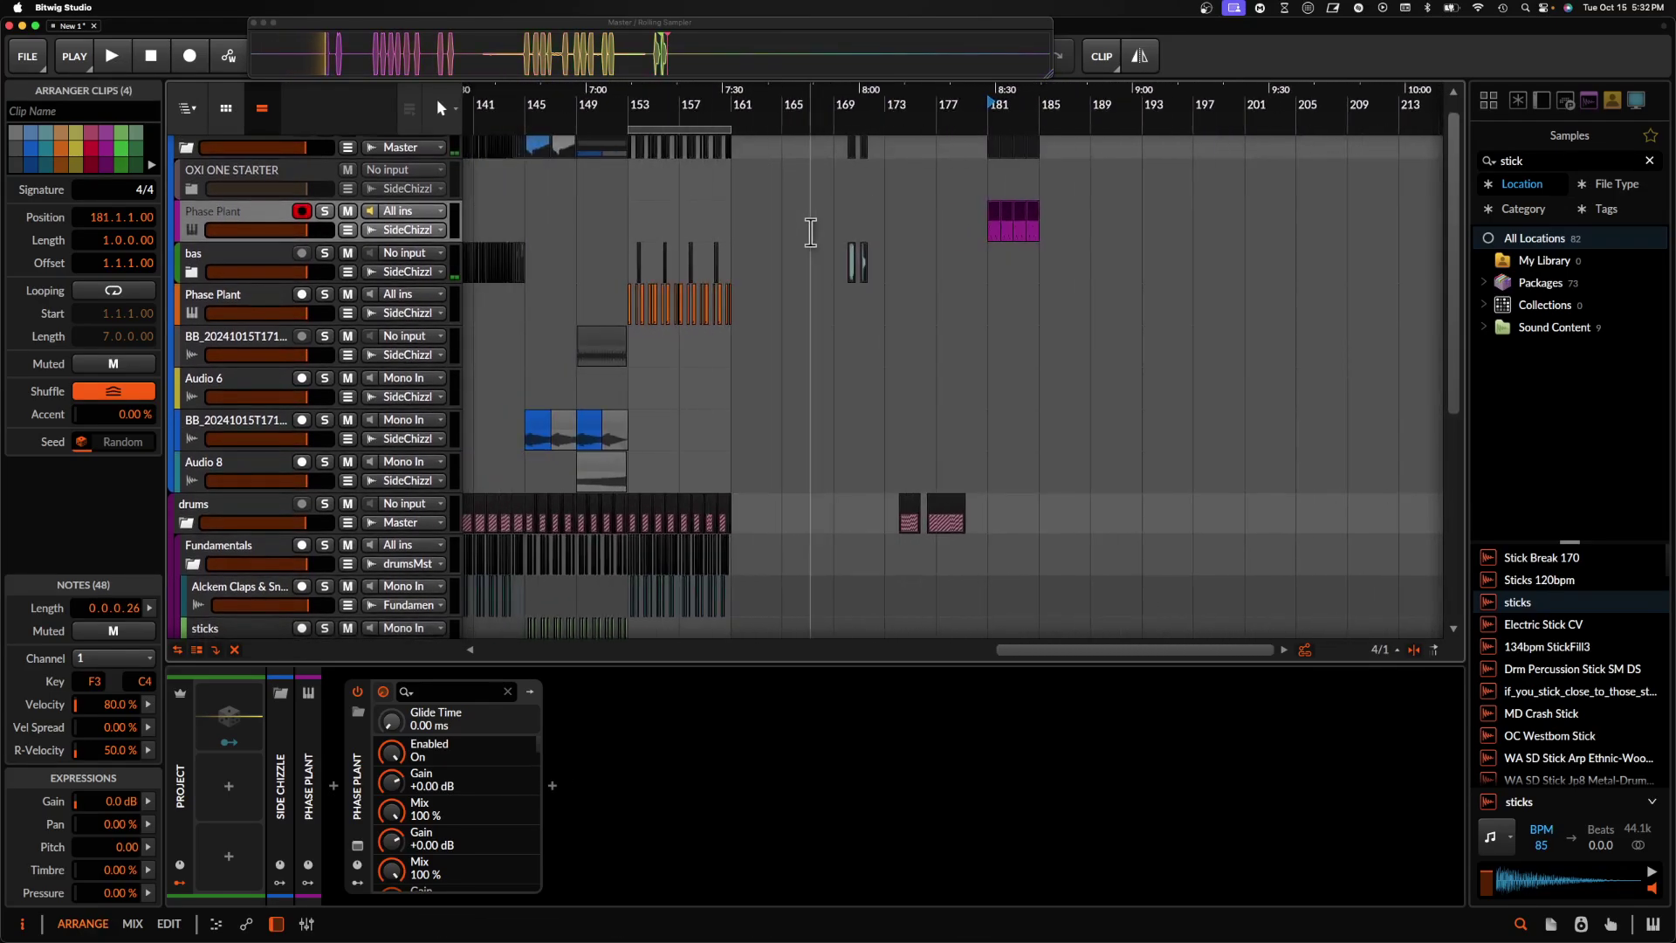
pyautogui.scroll(6, 951, 211)
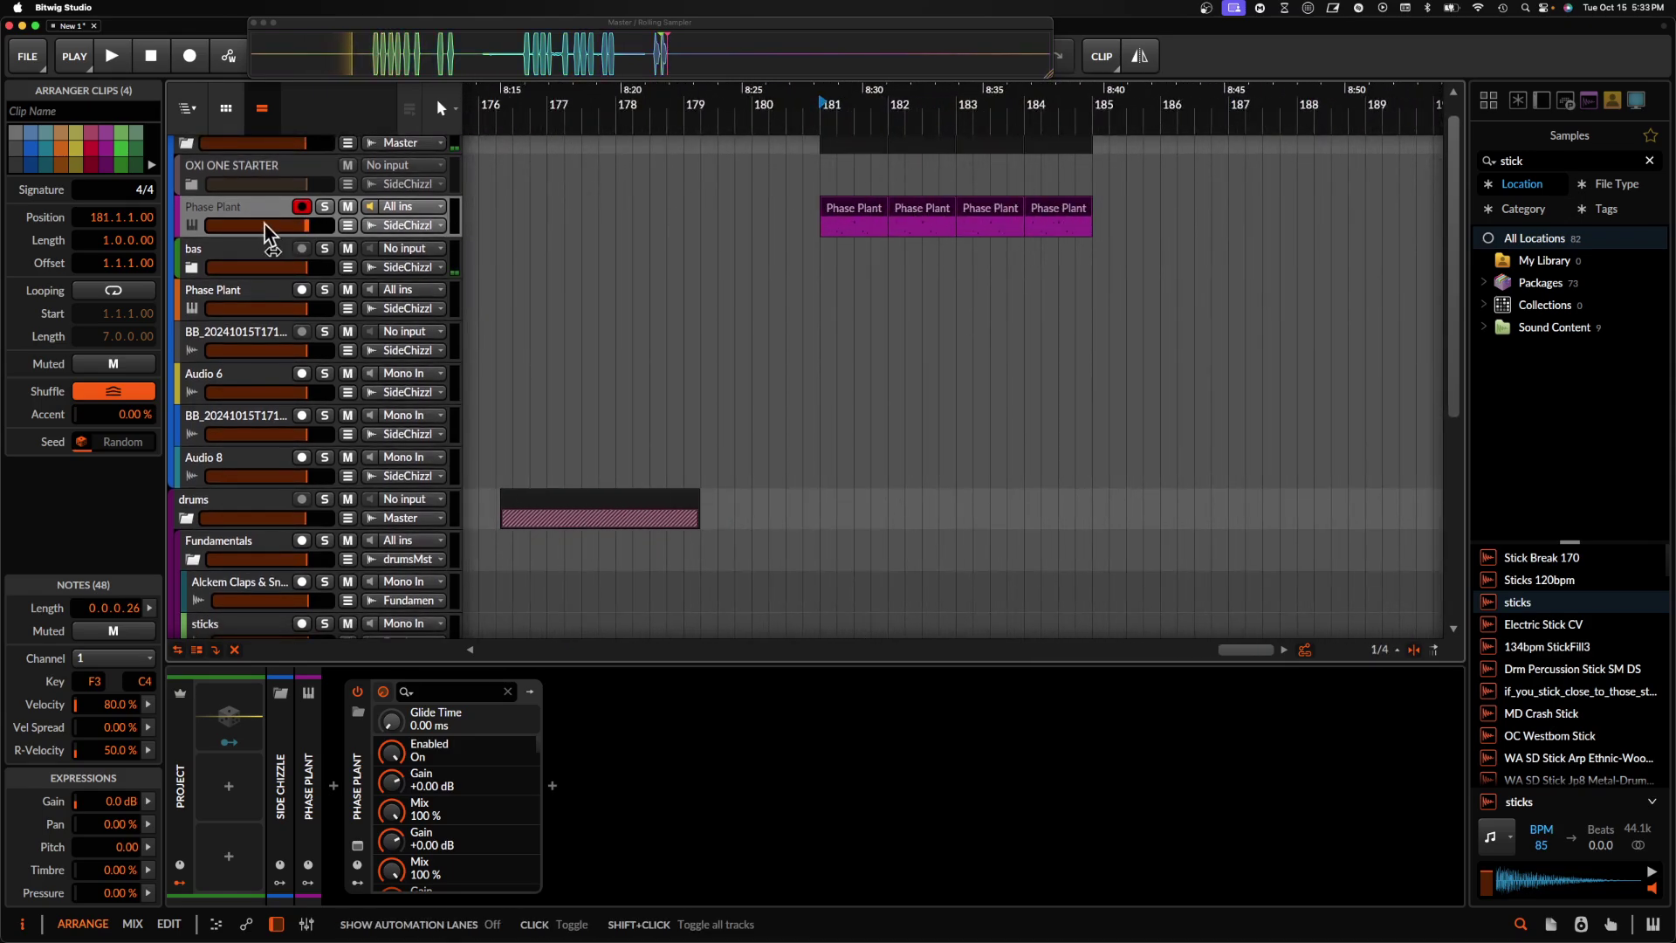
pyautogui.click(324, 213)
pyautogui.click(812, 227)
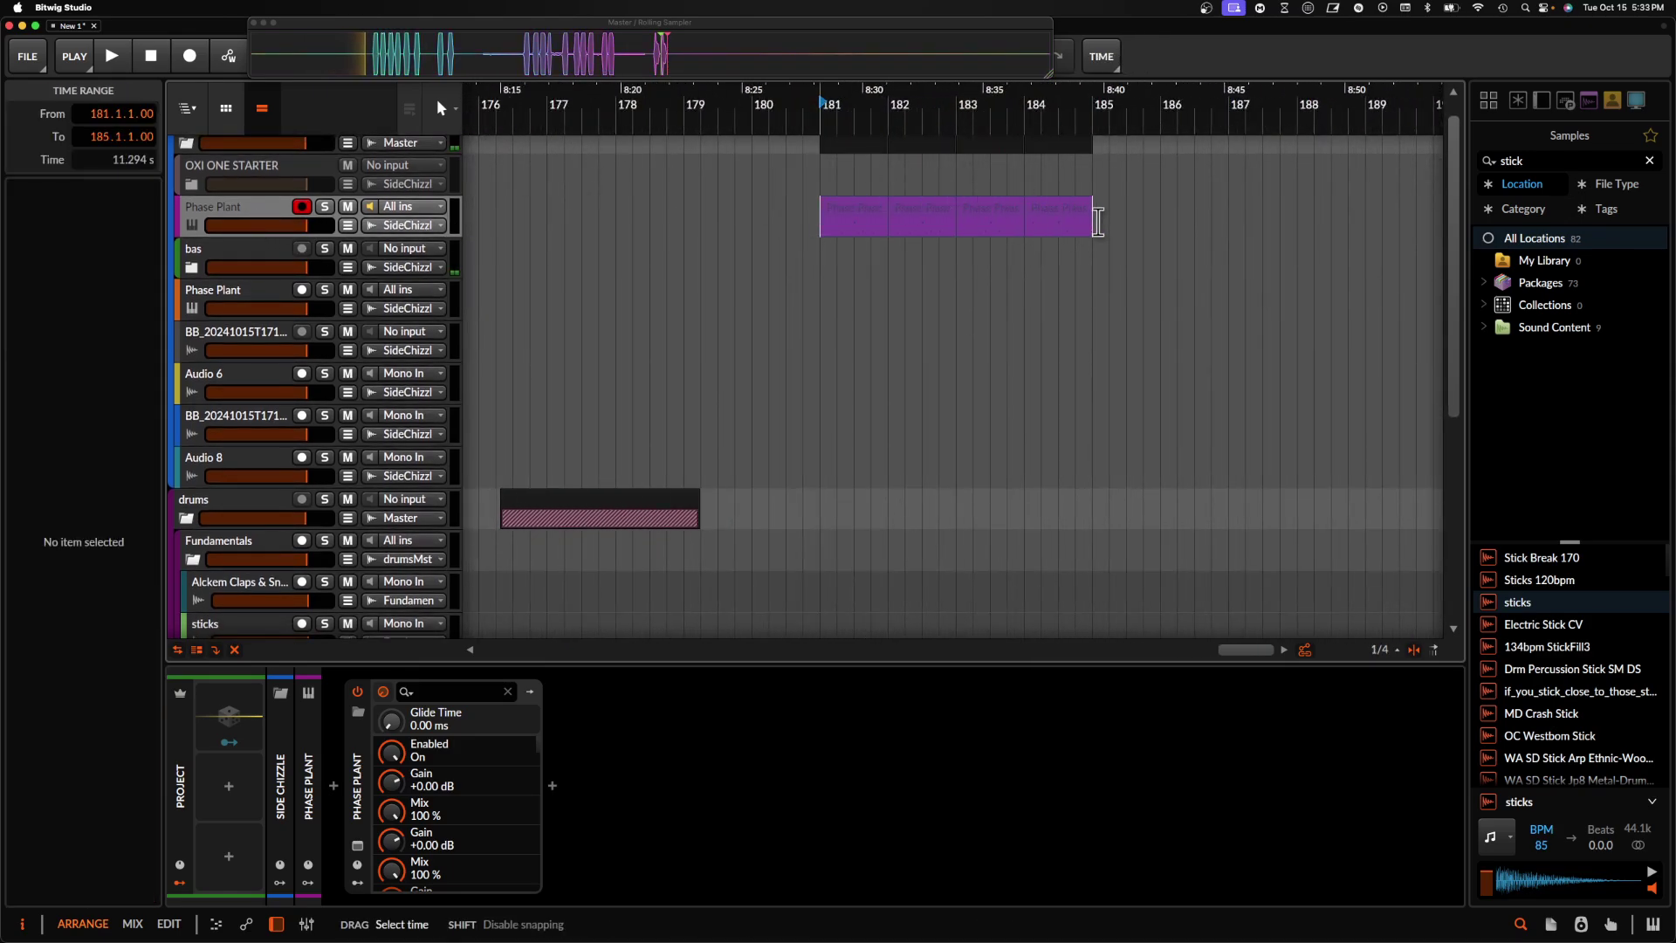
pyautogui.press('super+l')
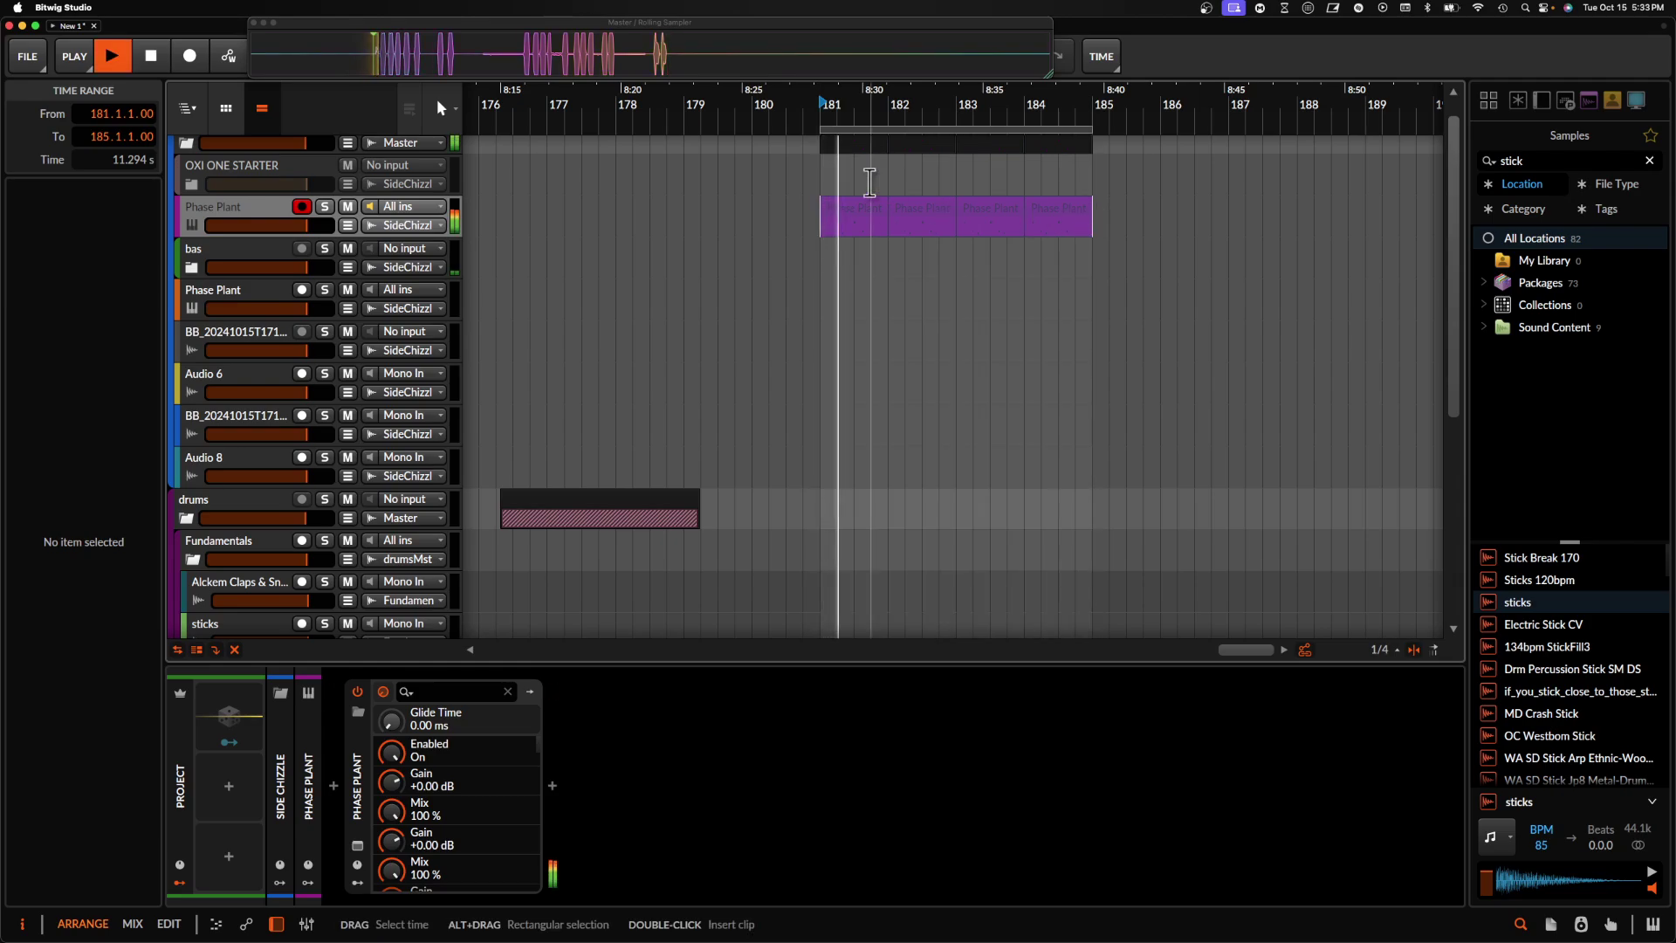
# - Open the Phase Plant device window on the upper Phase Plant track, load the FACTORY MAKER preset and look through its layout
pyautogui.scroll(2, 869, 180)
pyautogui.doubleClick(244, 218)
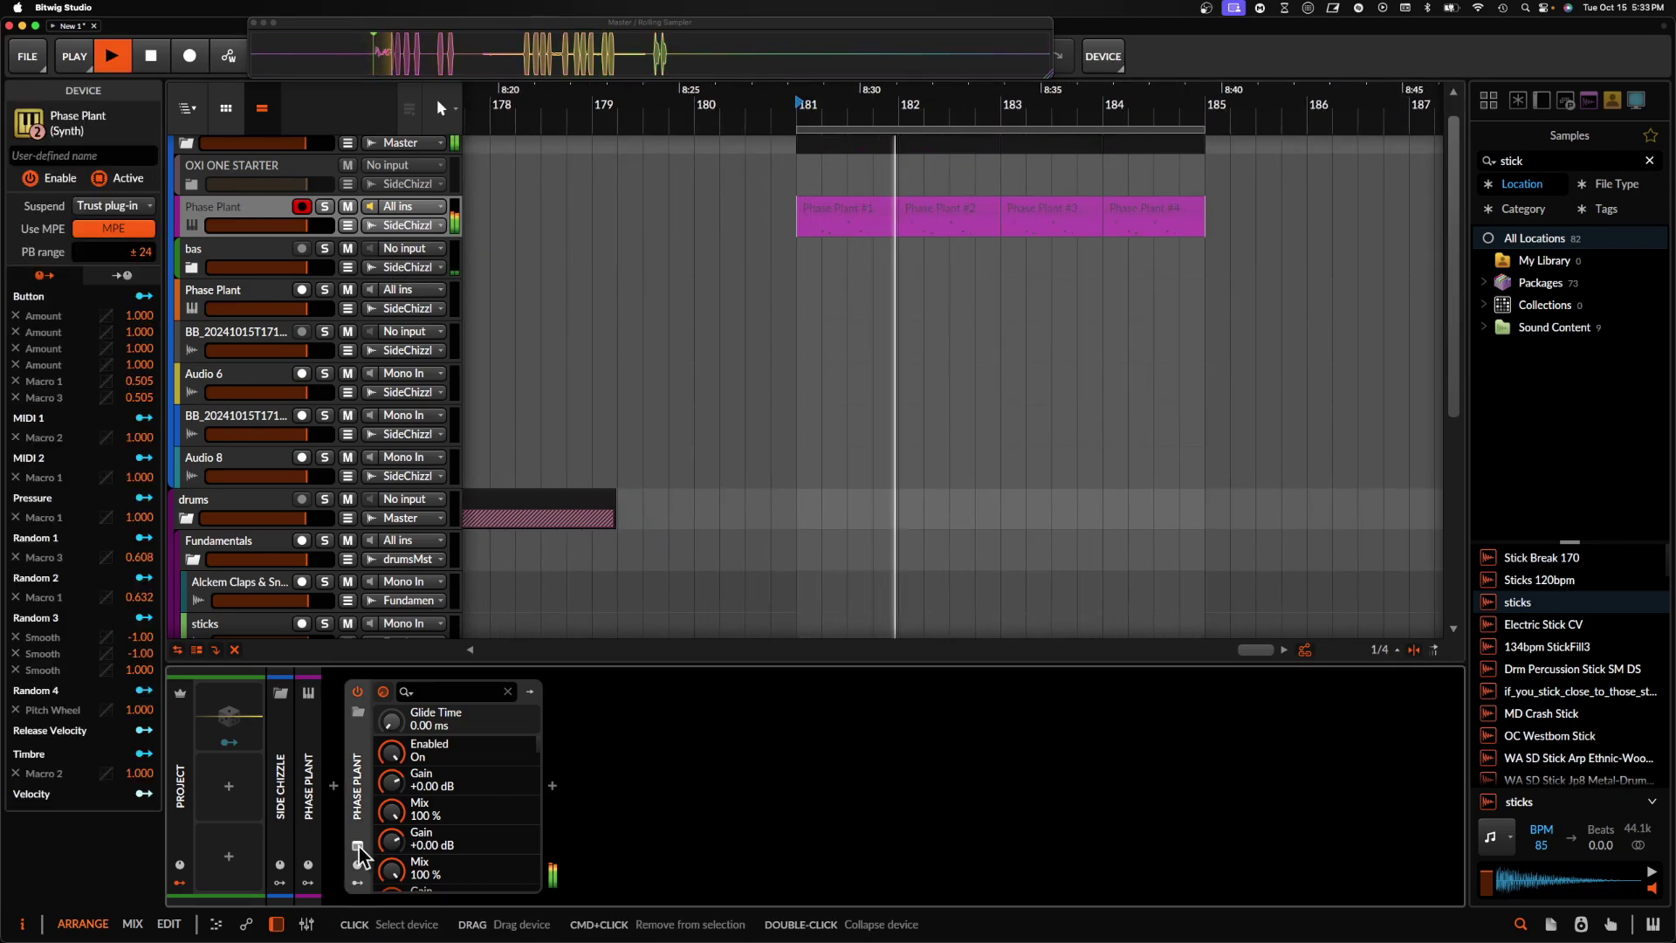
pyautogui.click(358, 711)
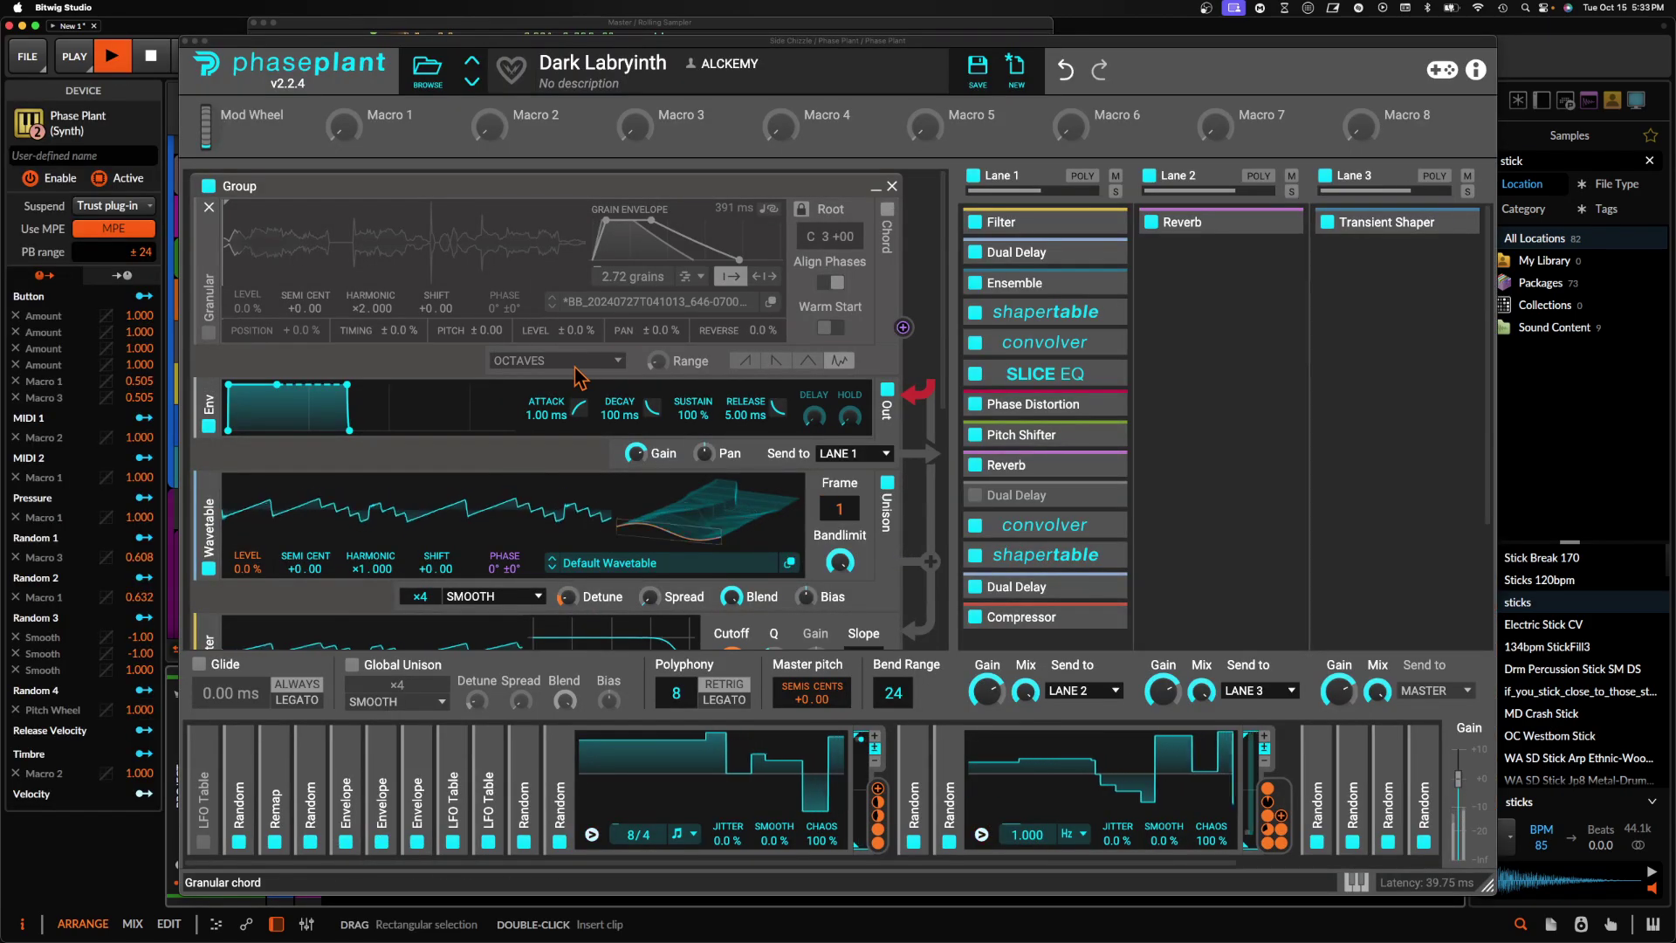
pyautogui.click(428, 70)
pyautogui.scroll(-2, 476, 317)
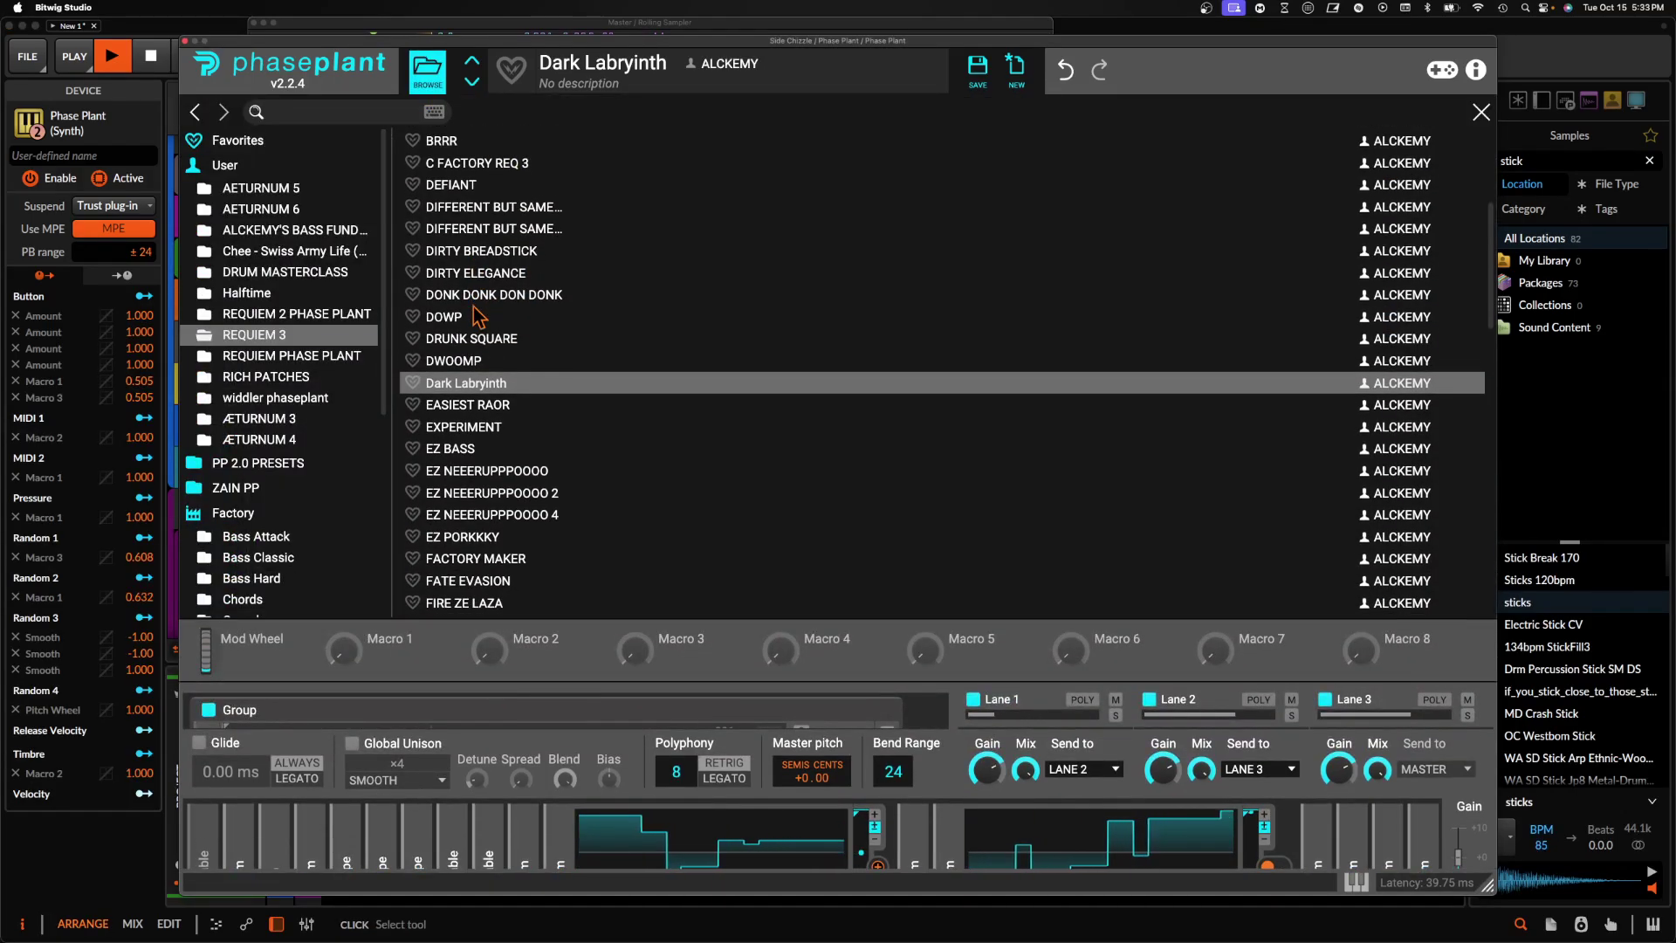
pyautogui.click(468, 555)
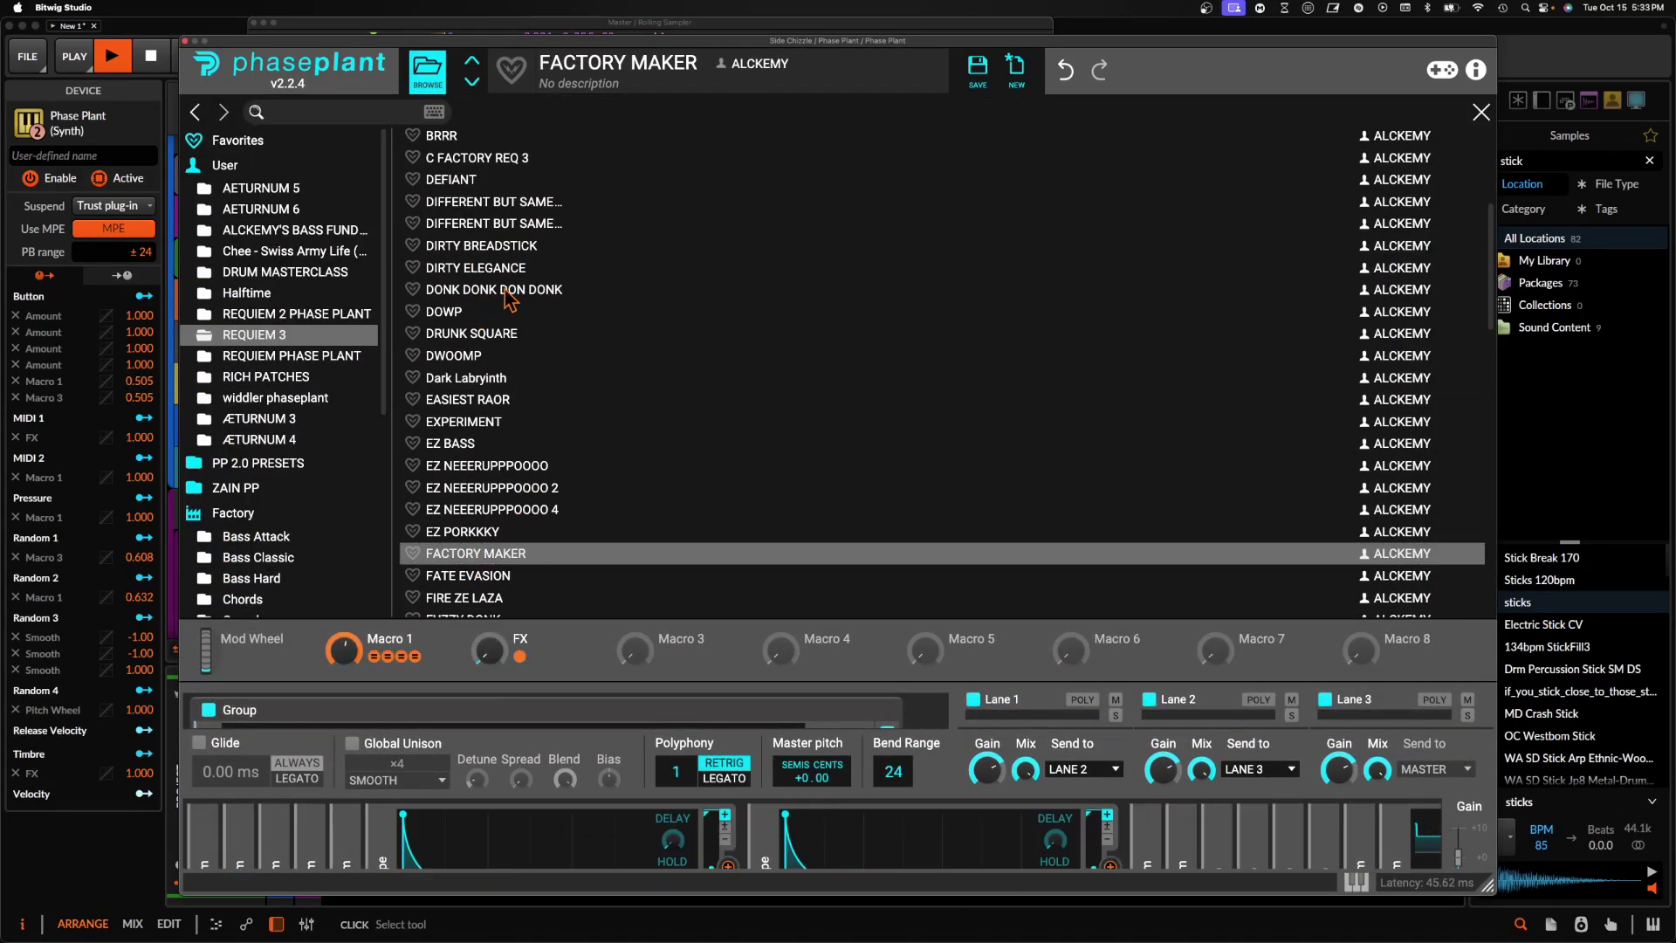
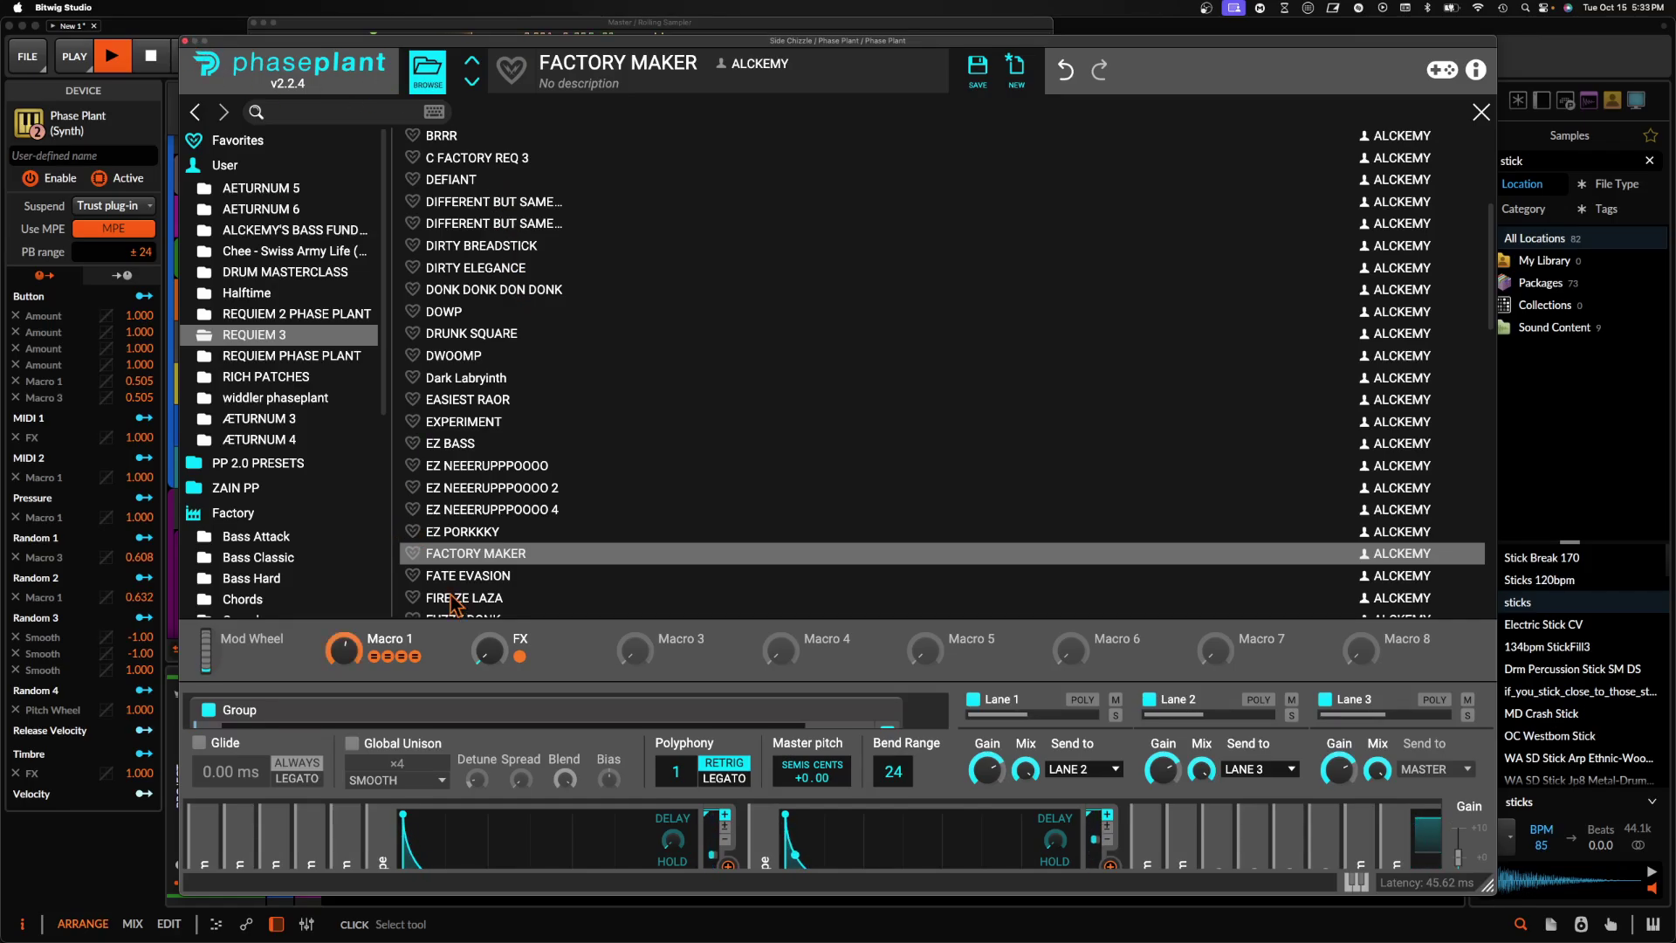
pyautogui.click(410, 87)
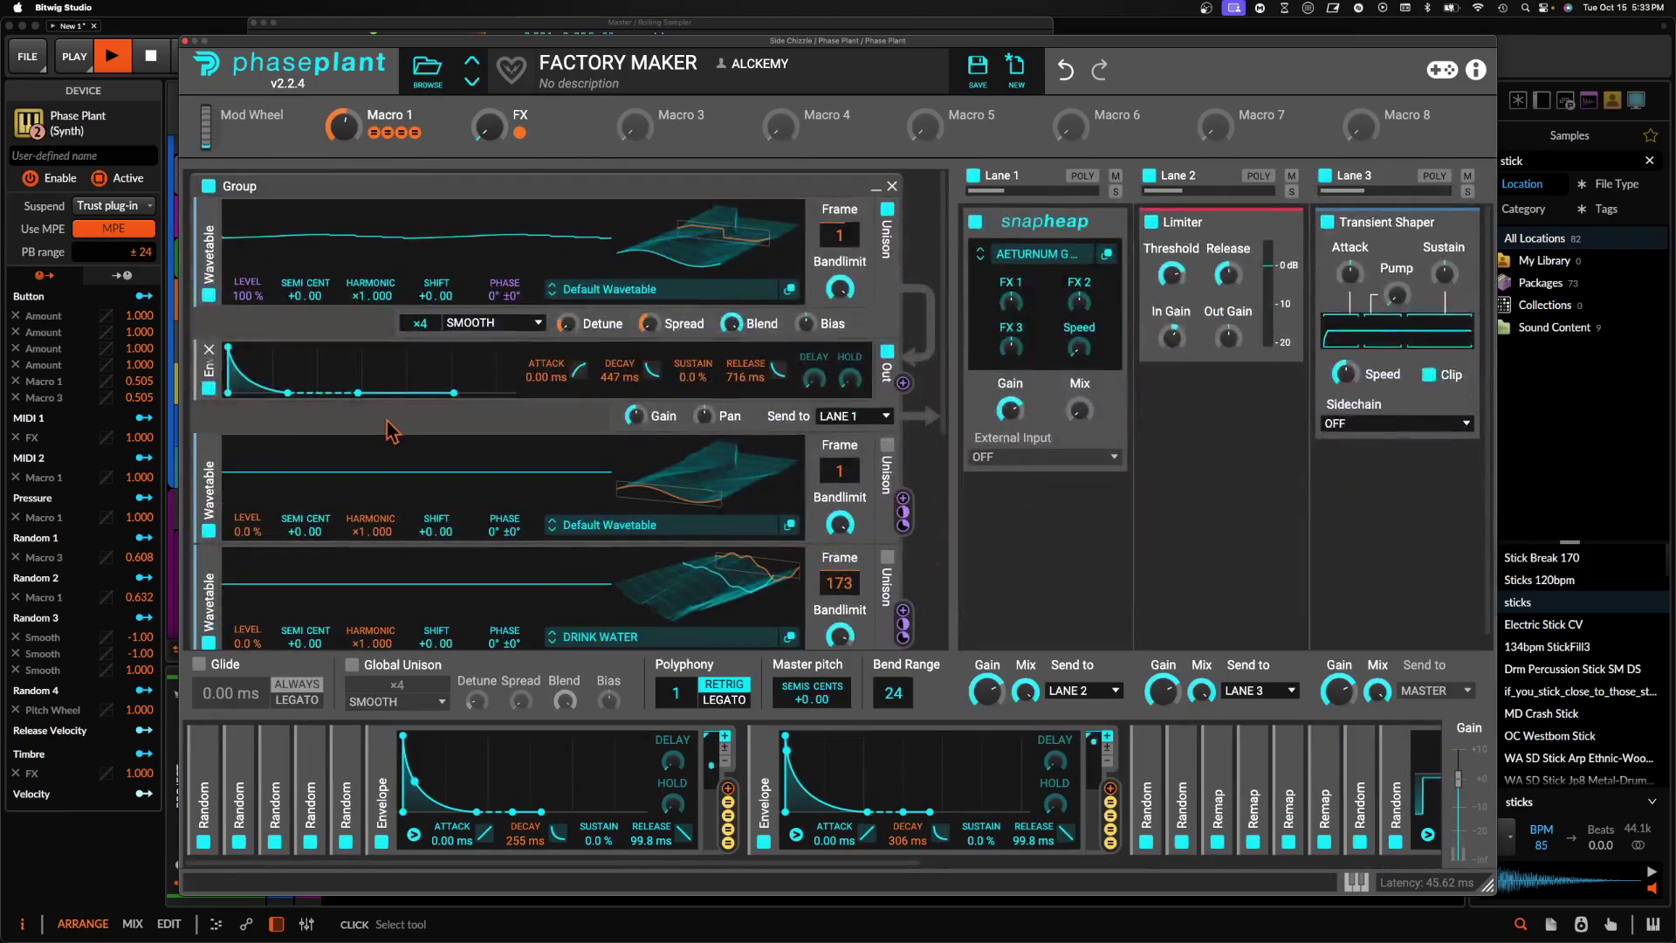
pyautogui.scroll(-3, 390, 426)
pyautogui.scroll(3, 391, 427)
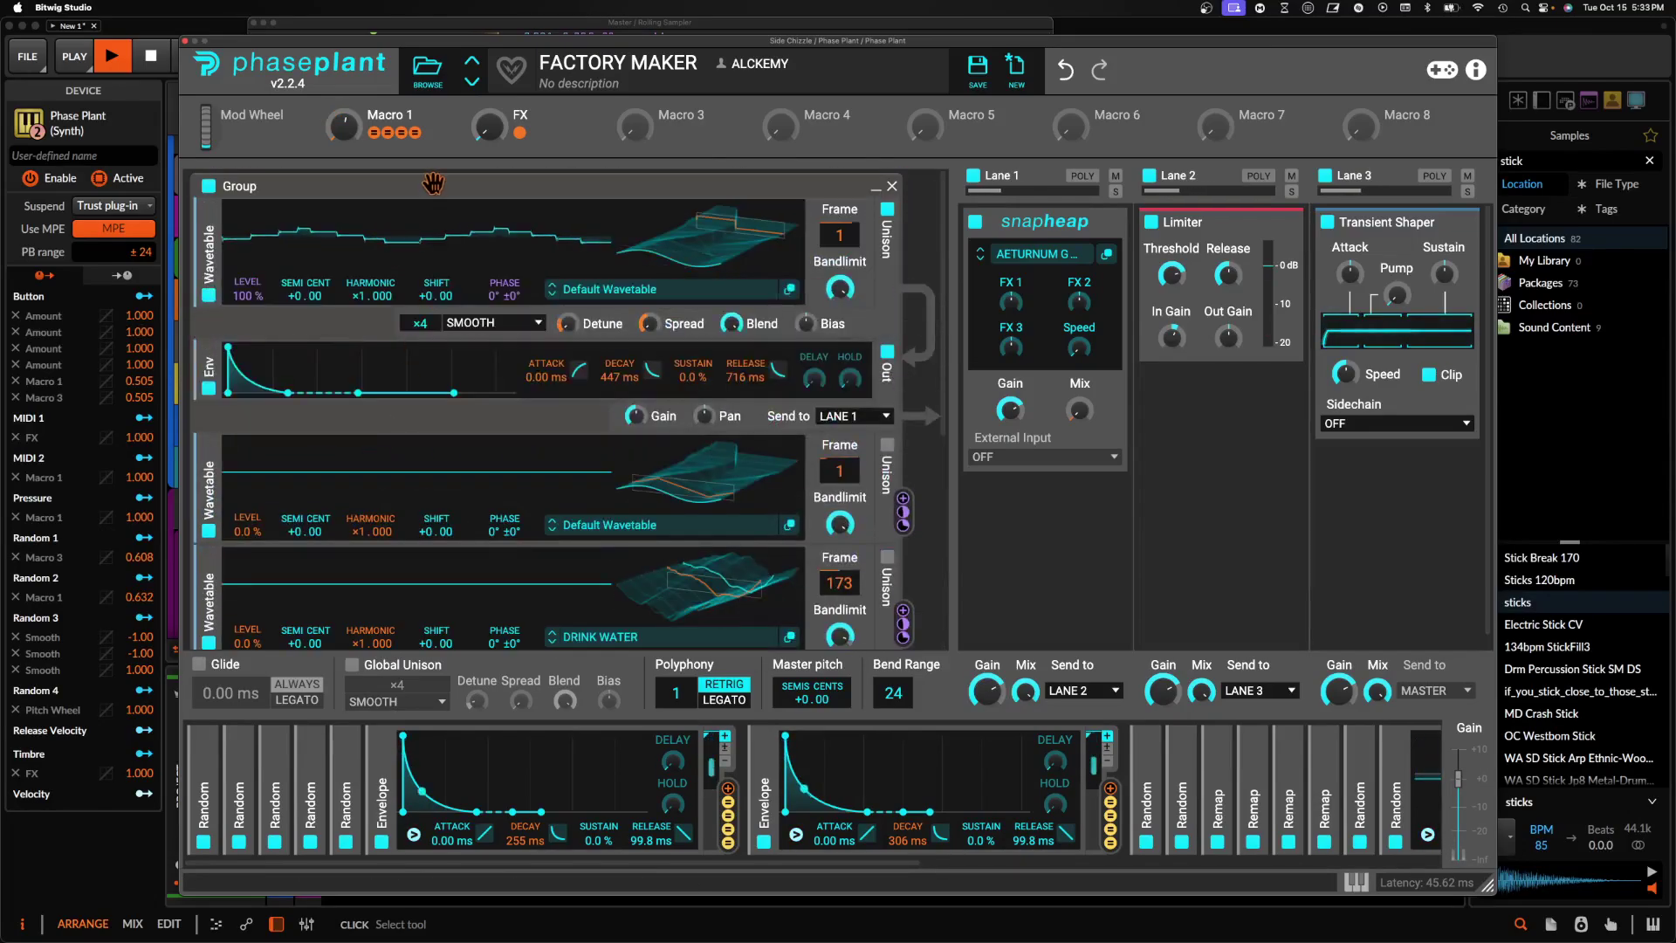
# - Load the FATE EVASION preset, raise its METAL HIT macro to 100 % and close the Phase Plant window
pyautogui.click(427, 79)
pyautogui.scroll(-3, 472, 454)
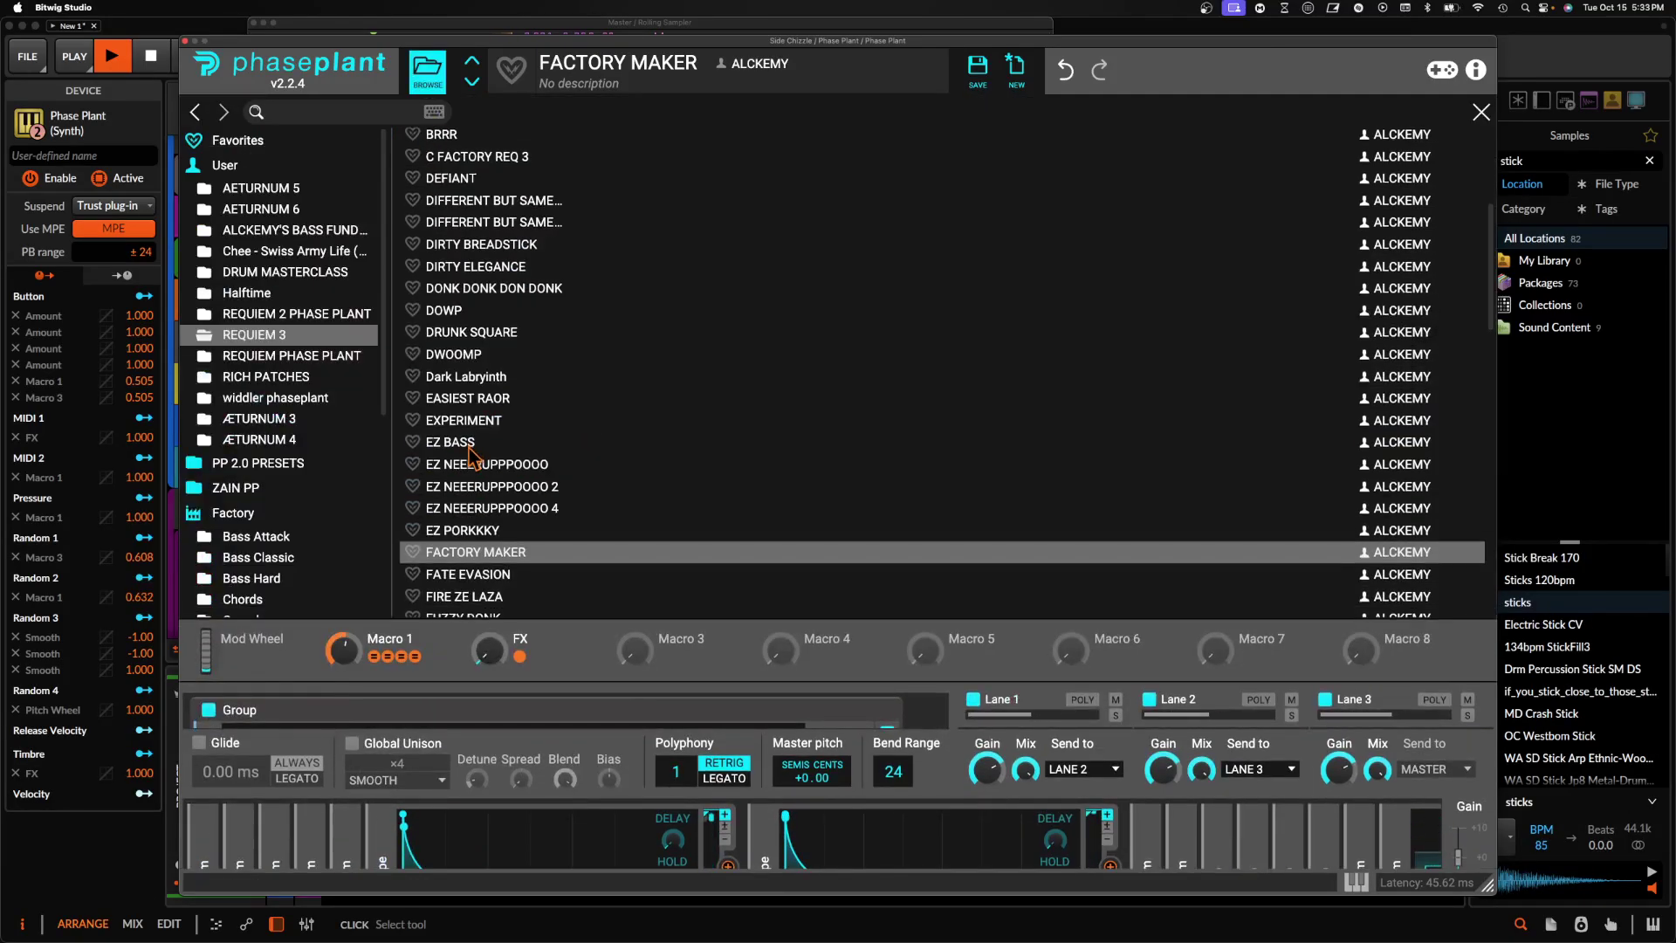
pyautogui.click(472, 81)
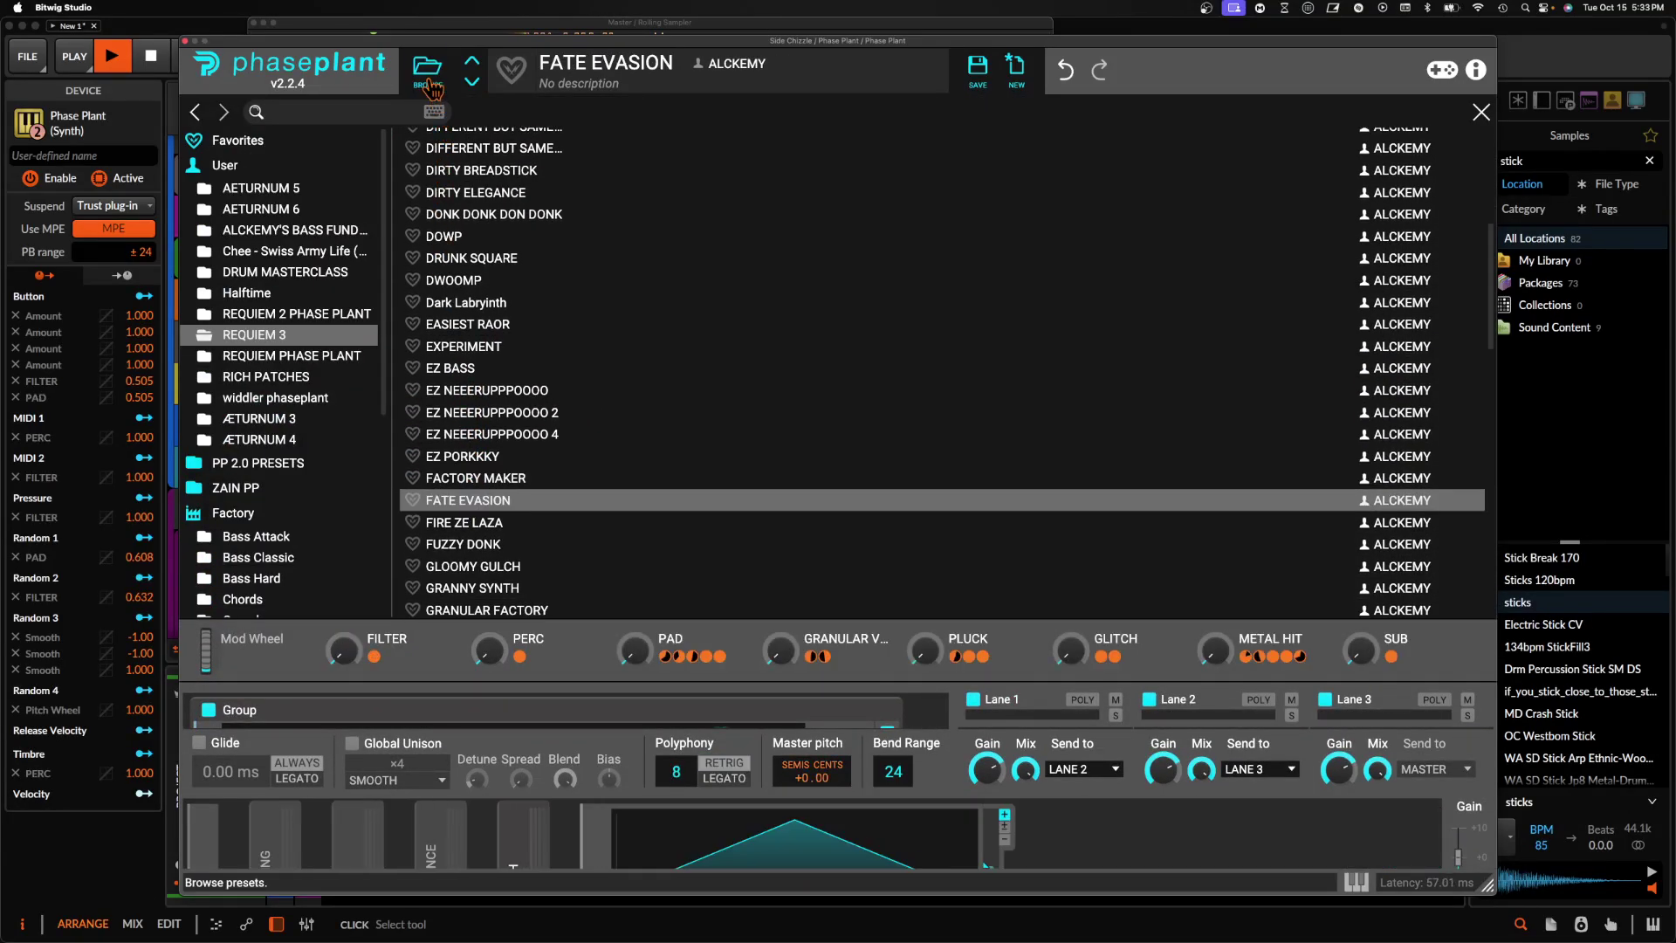
pyautogui.click(428, 70)
pyautogui.scroll(3, 1223, 136)
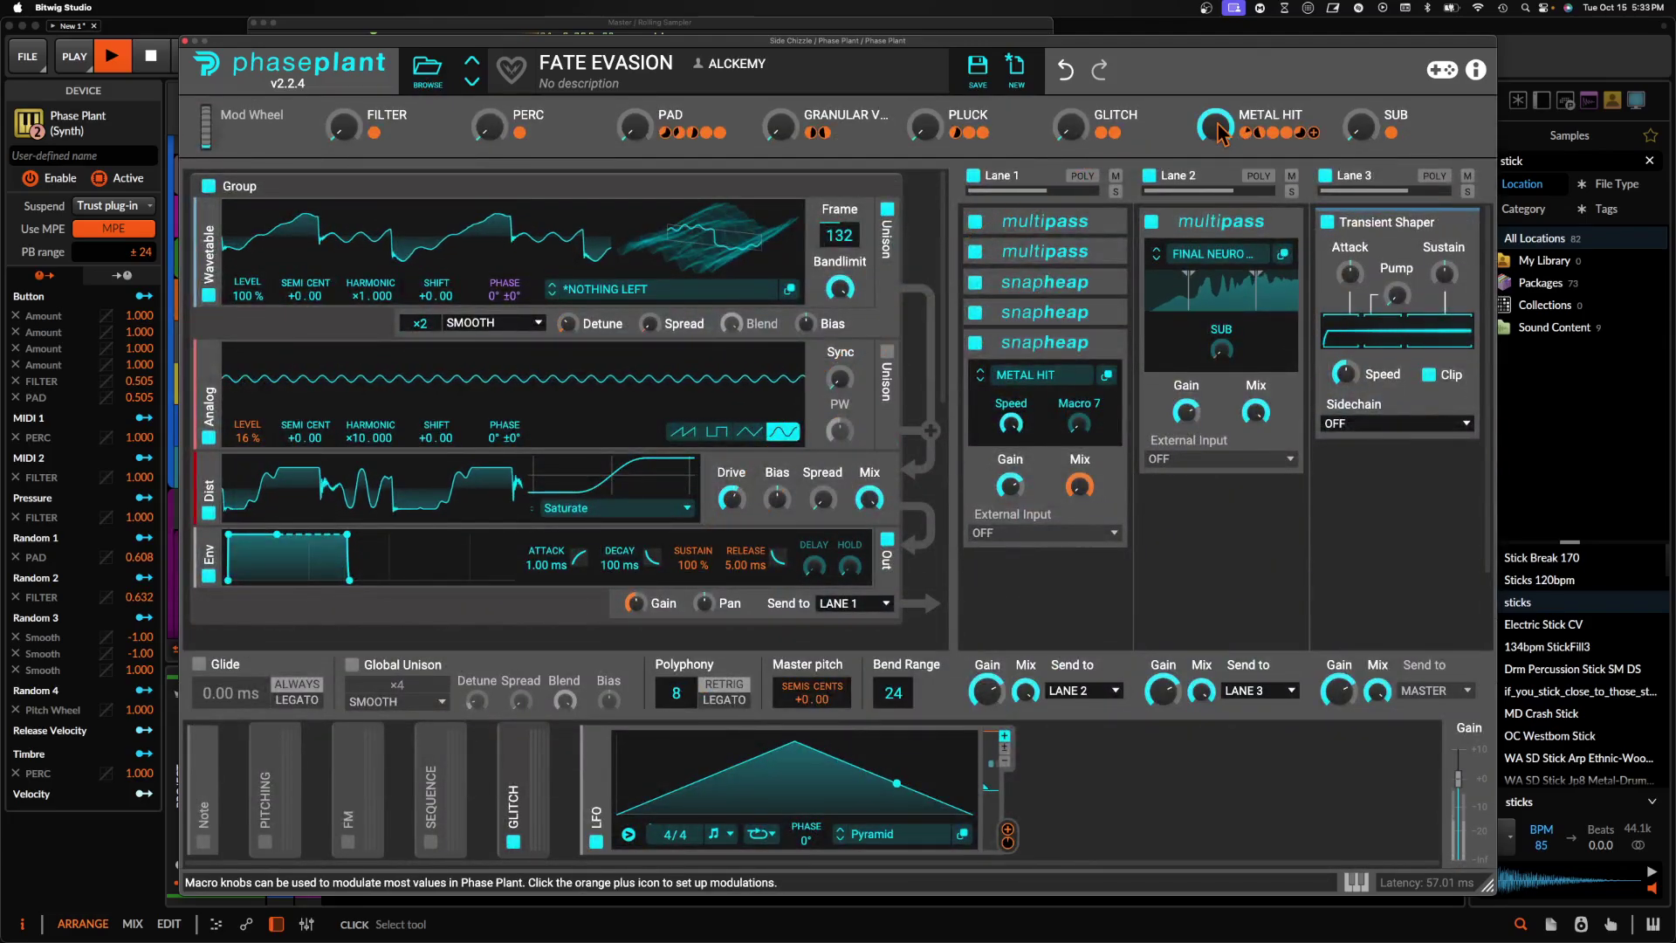
pyautogui.click(185, 41)
# - Stop the looped playback and clear the selection of the four Phase Plant clips at bar 181
pyautogui.scroll(-3, 970, 233)
pyautogui.hscroll(2, 969, 233)
pyautogui.scroll(1, 969, 233)
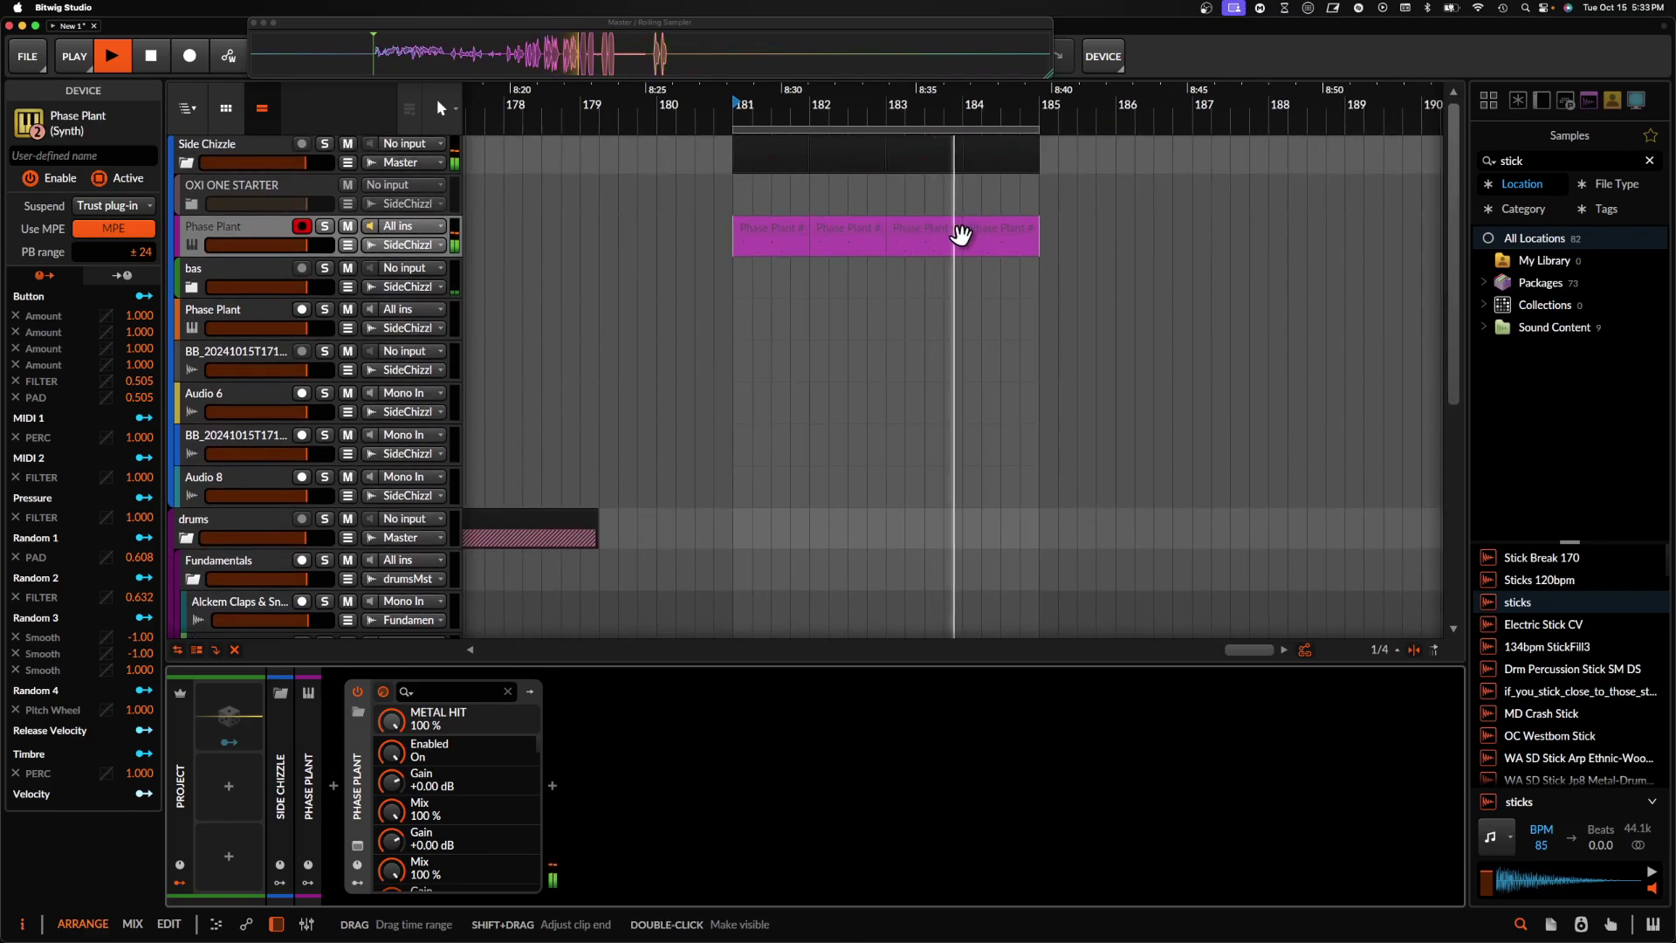
pyautogui.click(709, 235)
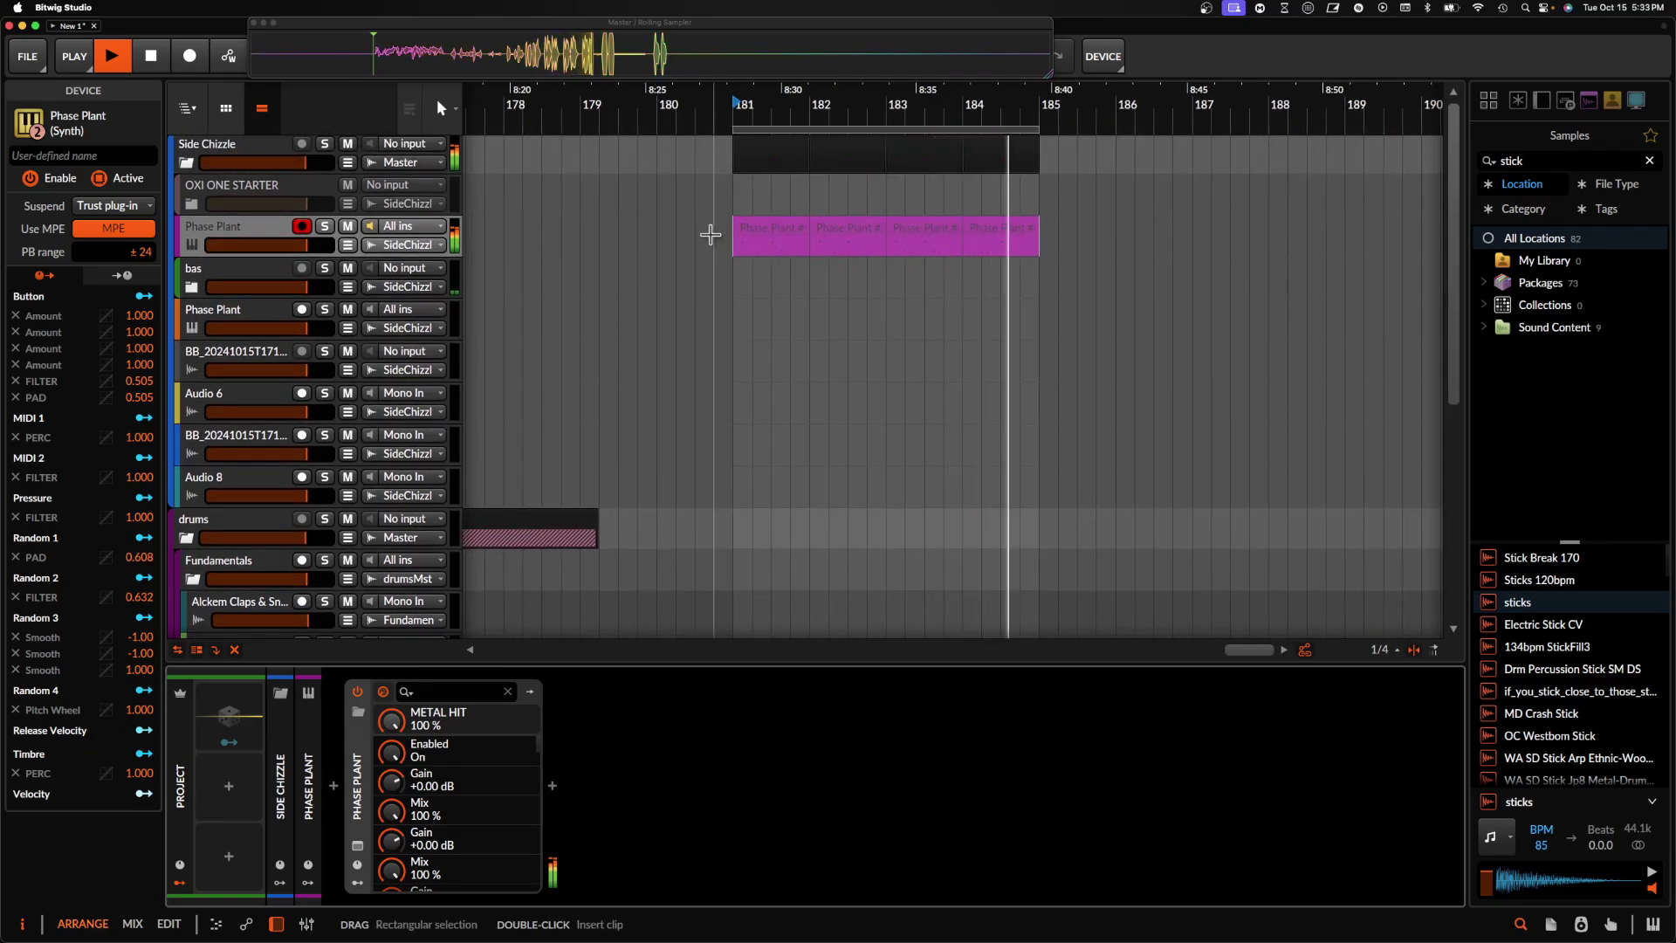
pyautogui.click(779, 227)
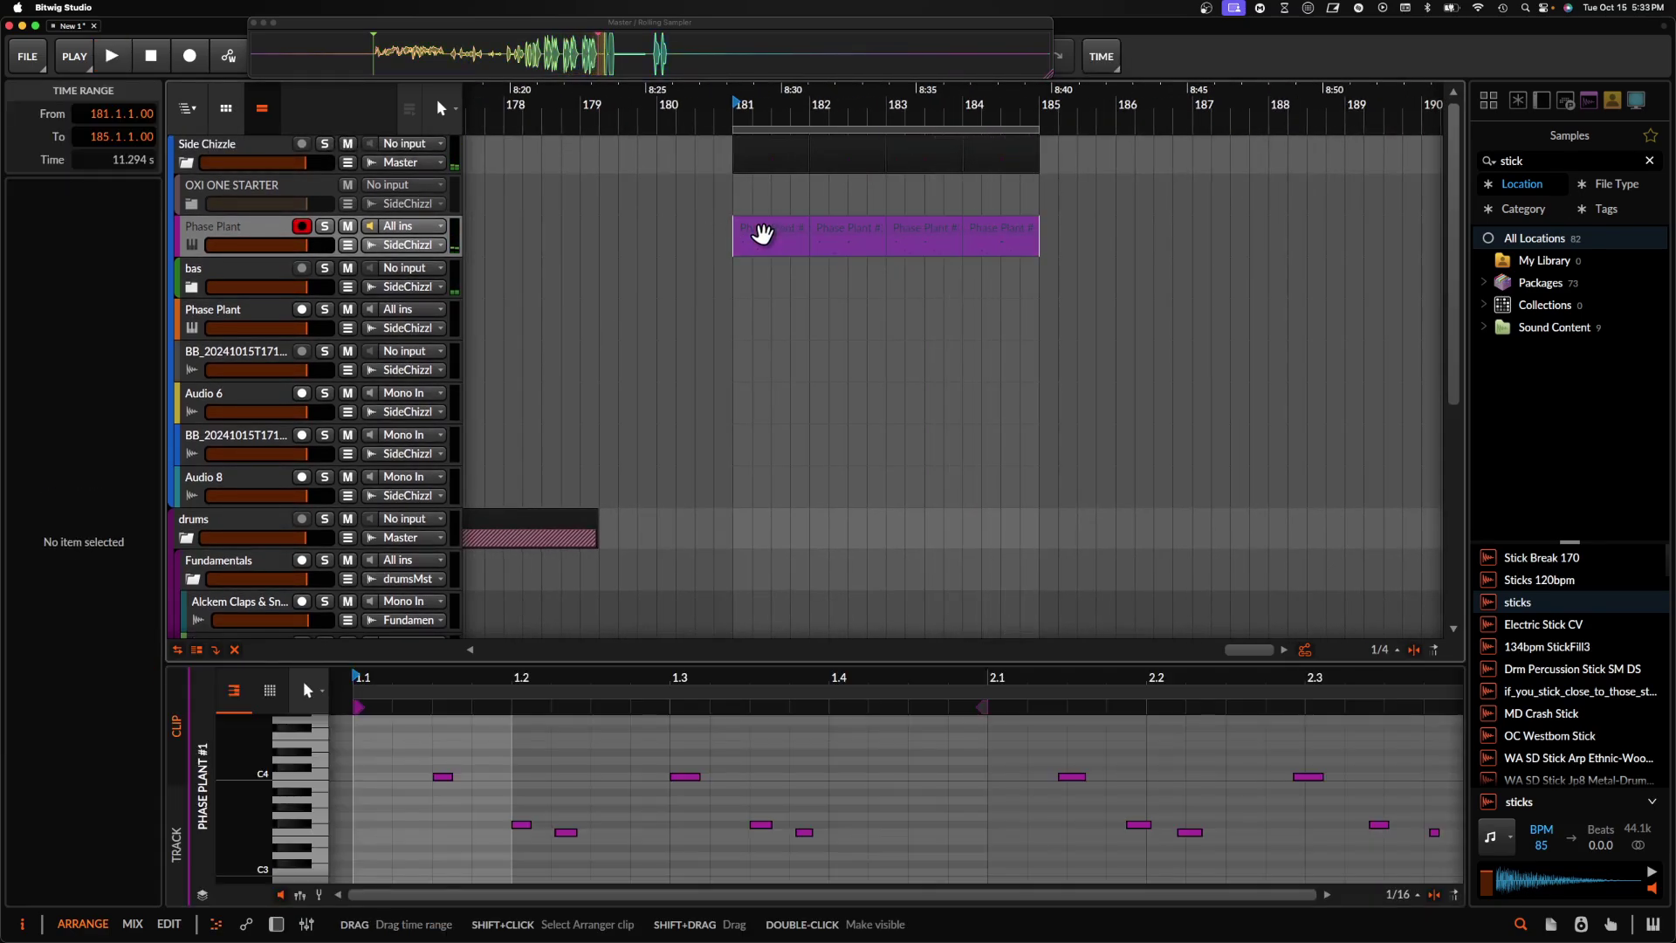
pyautogui.click(709, 232)
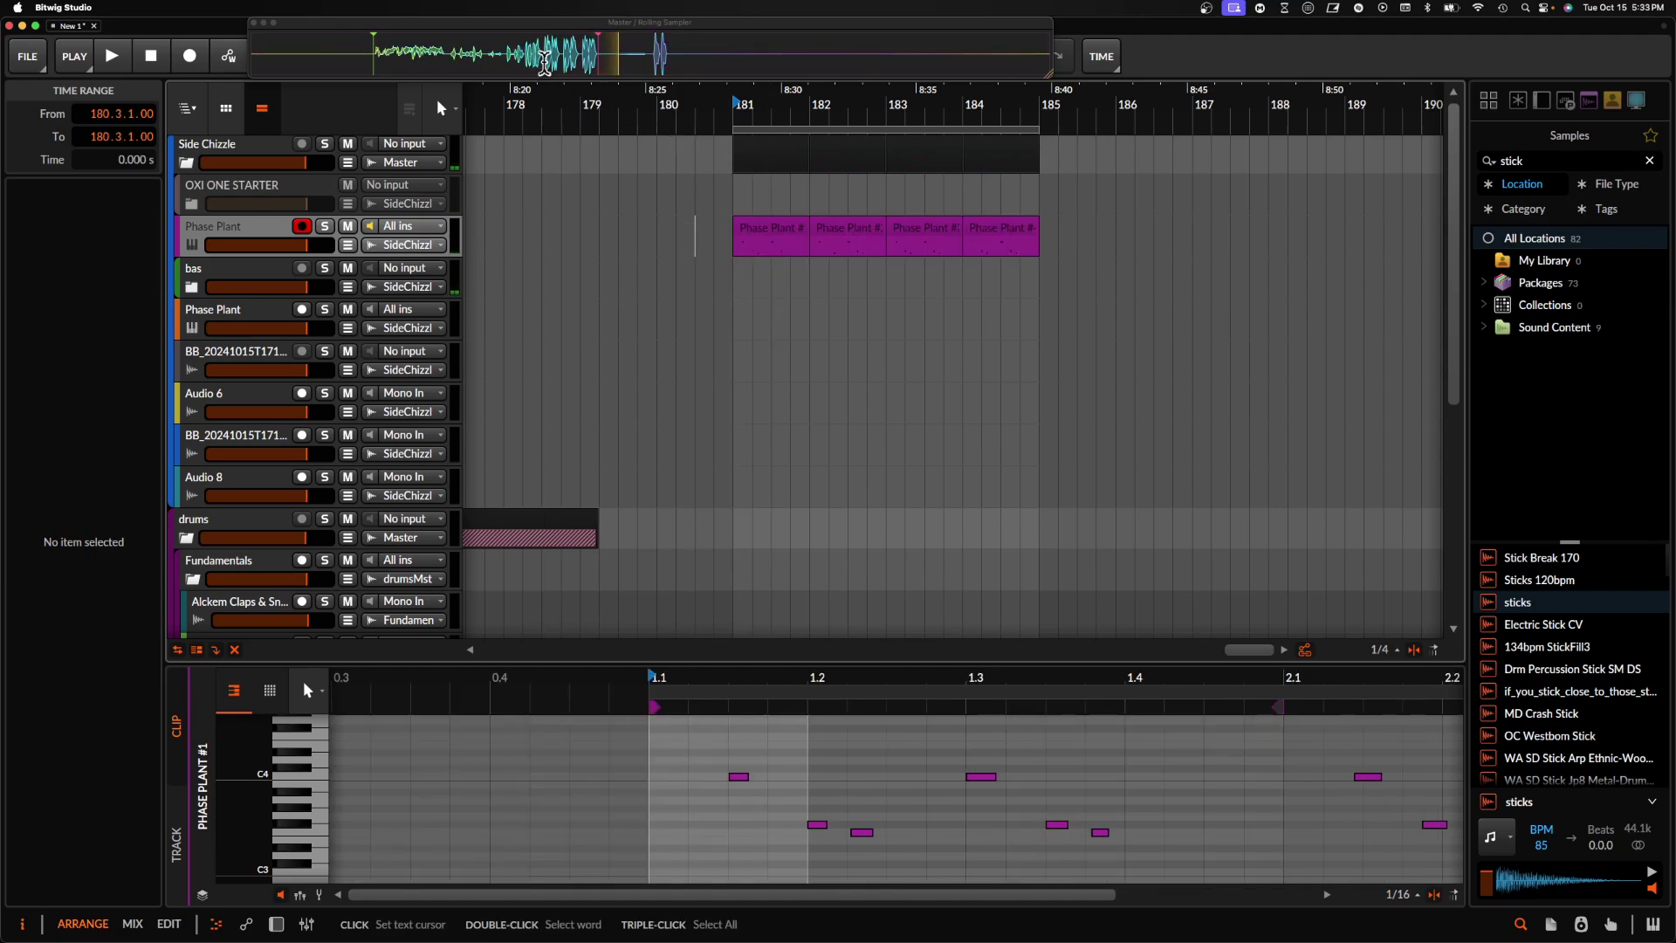
# - Place the last burst of recorded audio from Rolling Sampler as a clip at bar 153 on the Phase Plant track
pyautogui.click(566, 58)
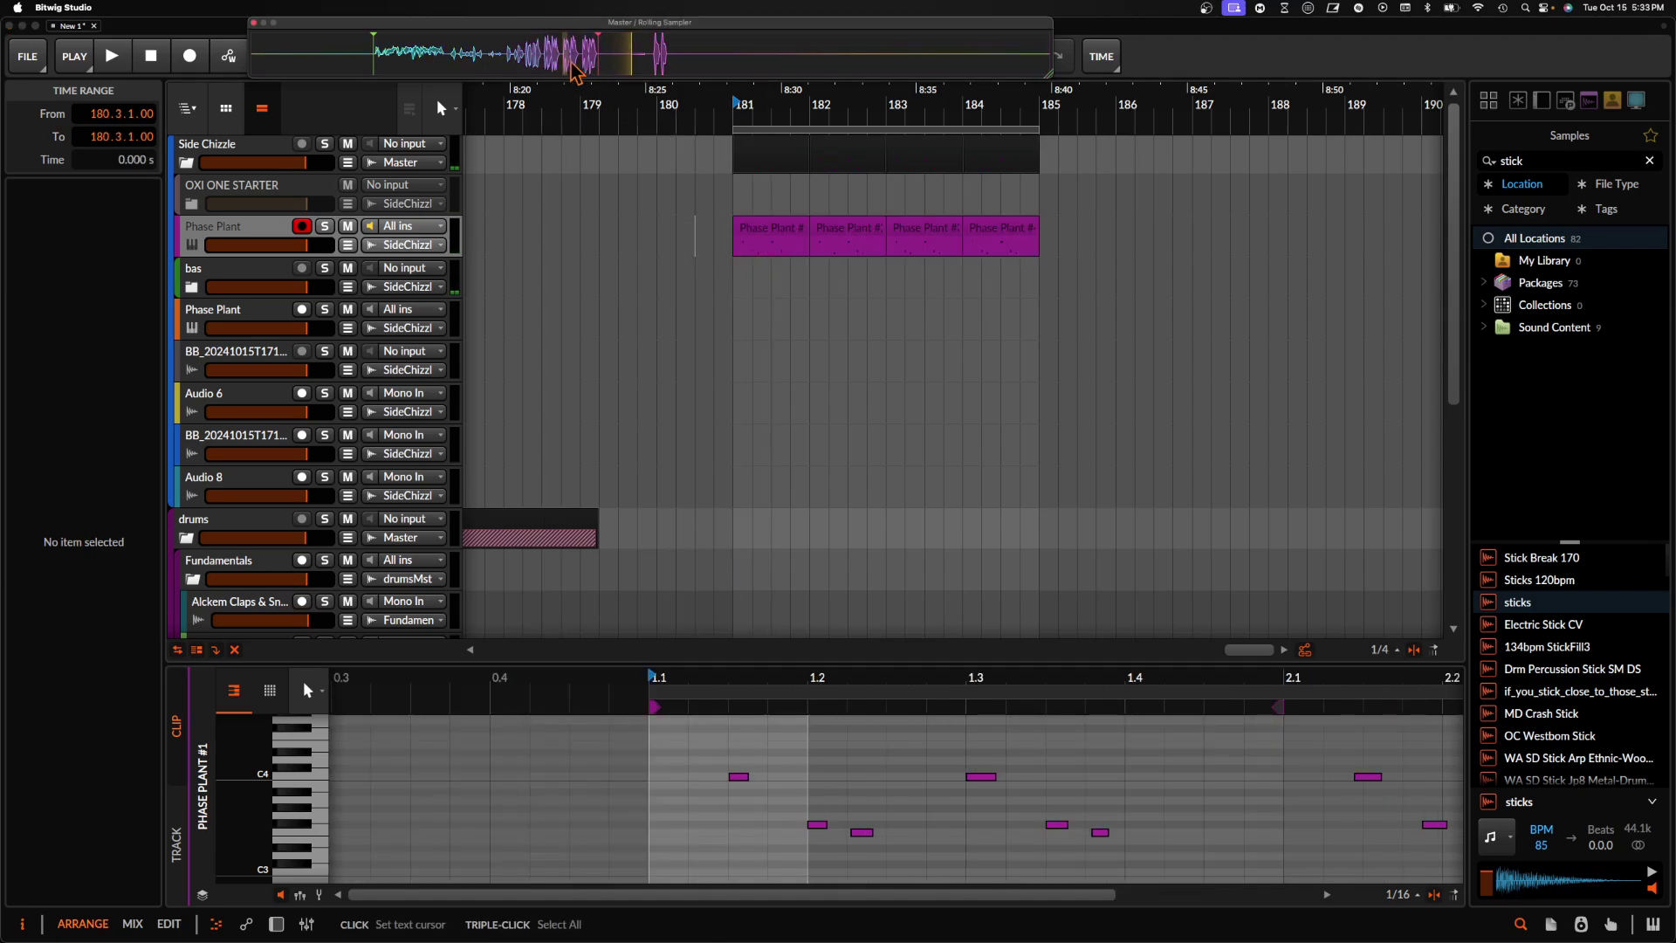
pyautogui.scroll(-5, 604, 293)
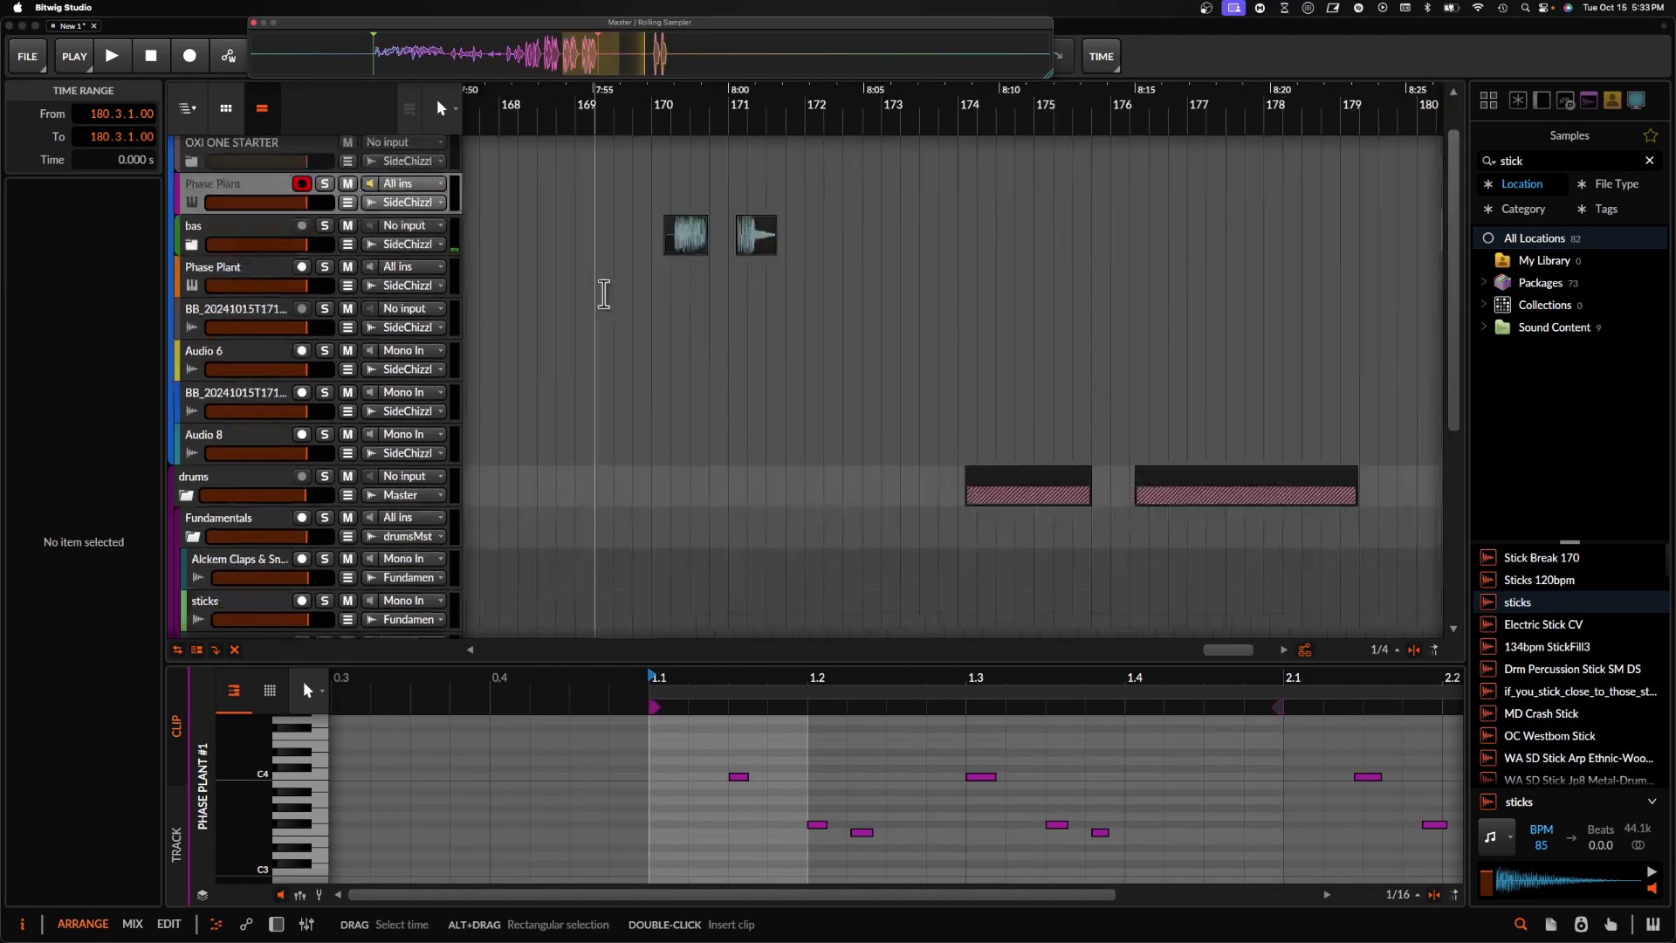
pyautogui.scroll(5, 604, 293)
pyautogui.hscroll(-15, 604, 293)
pyautogui.hscroll(-2, 603, 293)
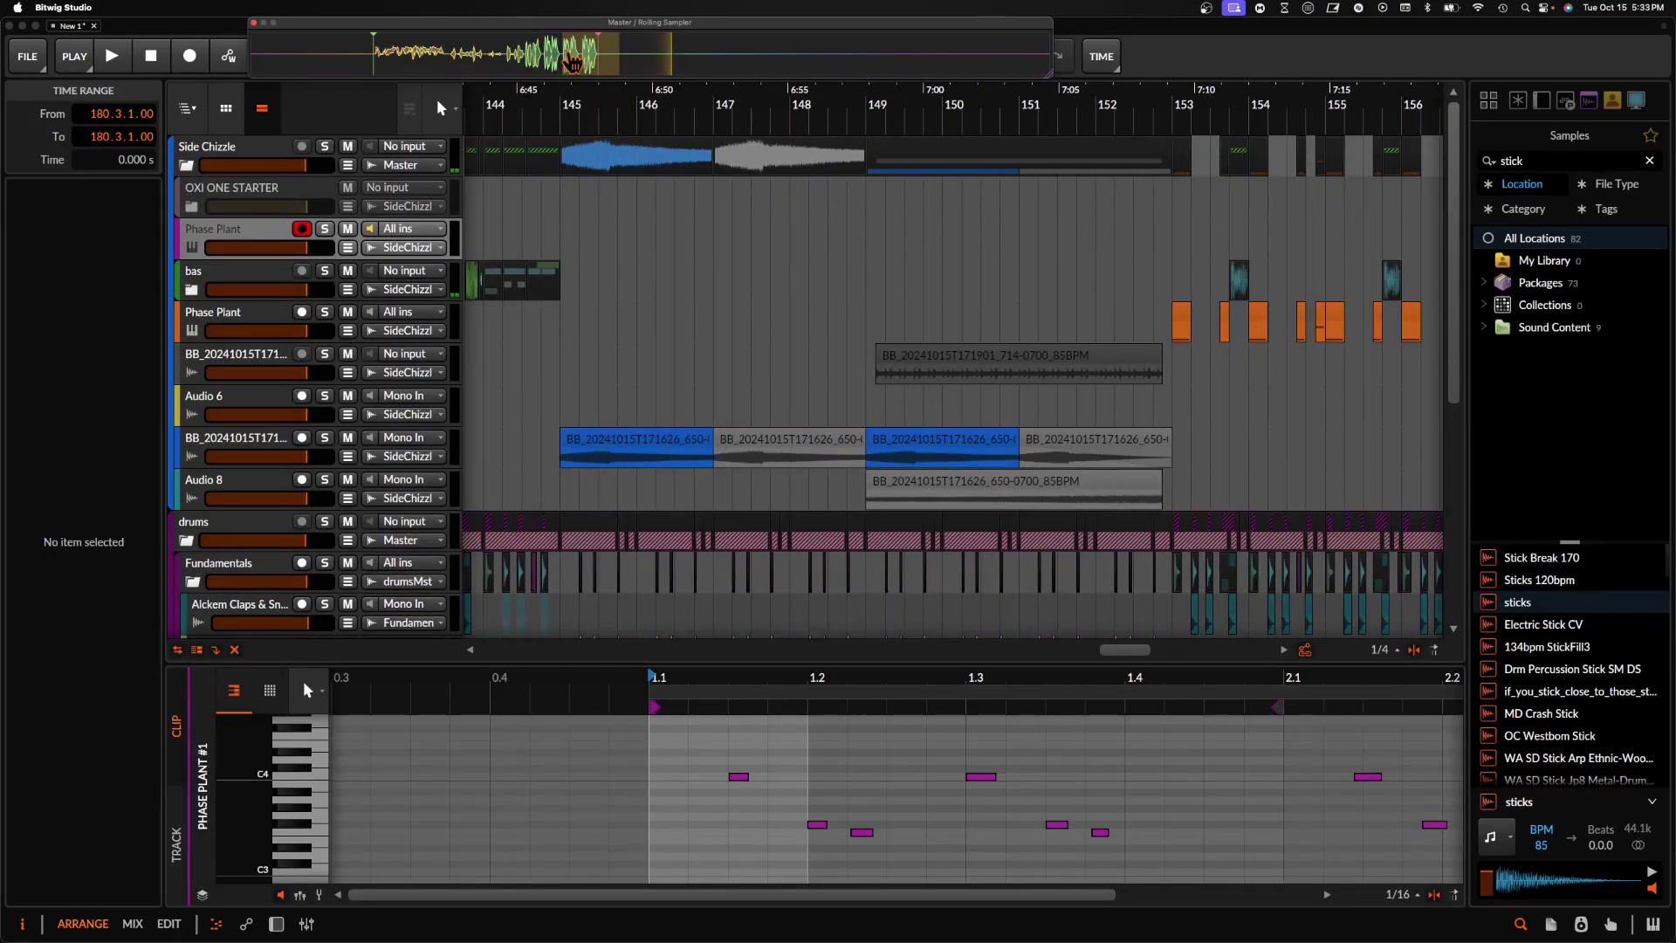
pyautogui.moveTo(756, 130); pyautogui.dragTo(1164, 224)
# - Add an audio track below the Phase Plant track and move the captured clip onto it at bar 153
pyautogui.click(260, 244)
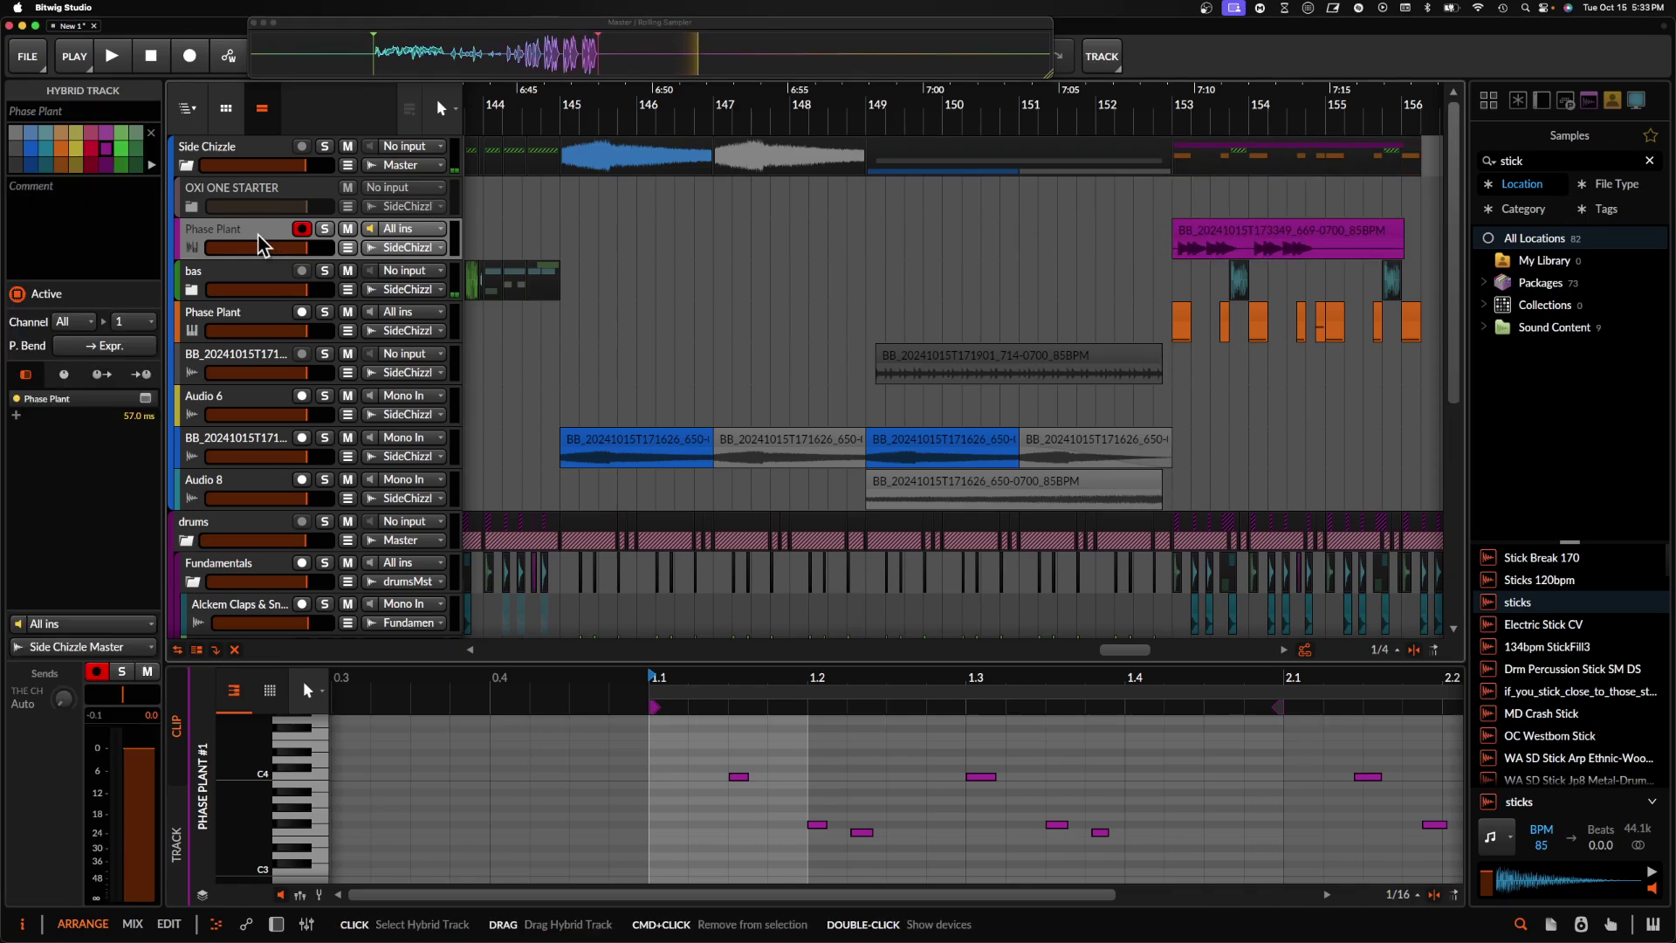
pyautogui.press('super+t')
pyautogui.hscroll(5, 846, 254)
pyautogui.moveTo(749, 231); pyautogui.dragTo(828, 287)
pyautogui.scroll(5, 718, 297)
pyautogui.scroll(-5, 668, 289)
# - Repeat the two-bar captured clip three times on Audio 3 to fill bars 153–161
pyautogui.press('super+d')
pyautogui.scroll(-3, 826, 287)
pyautogui.press('super+d')
pyautogui.press('super+d')
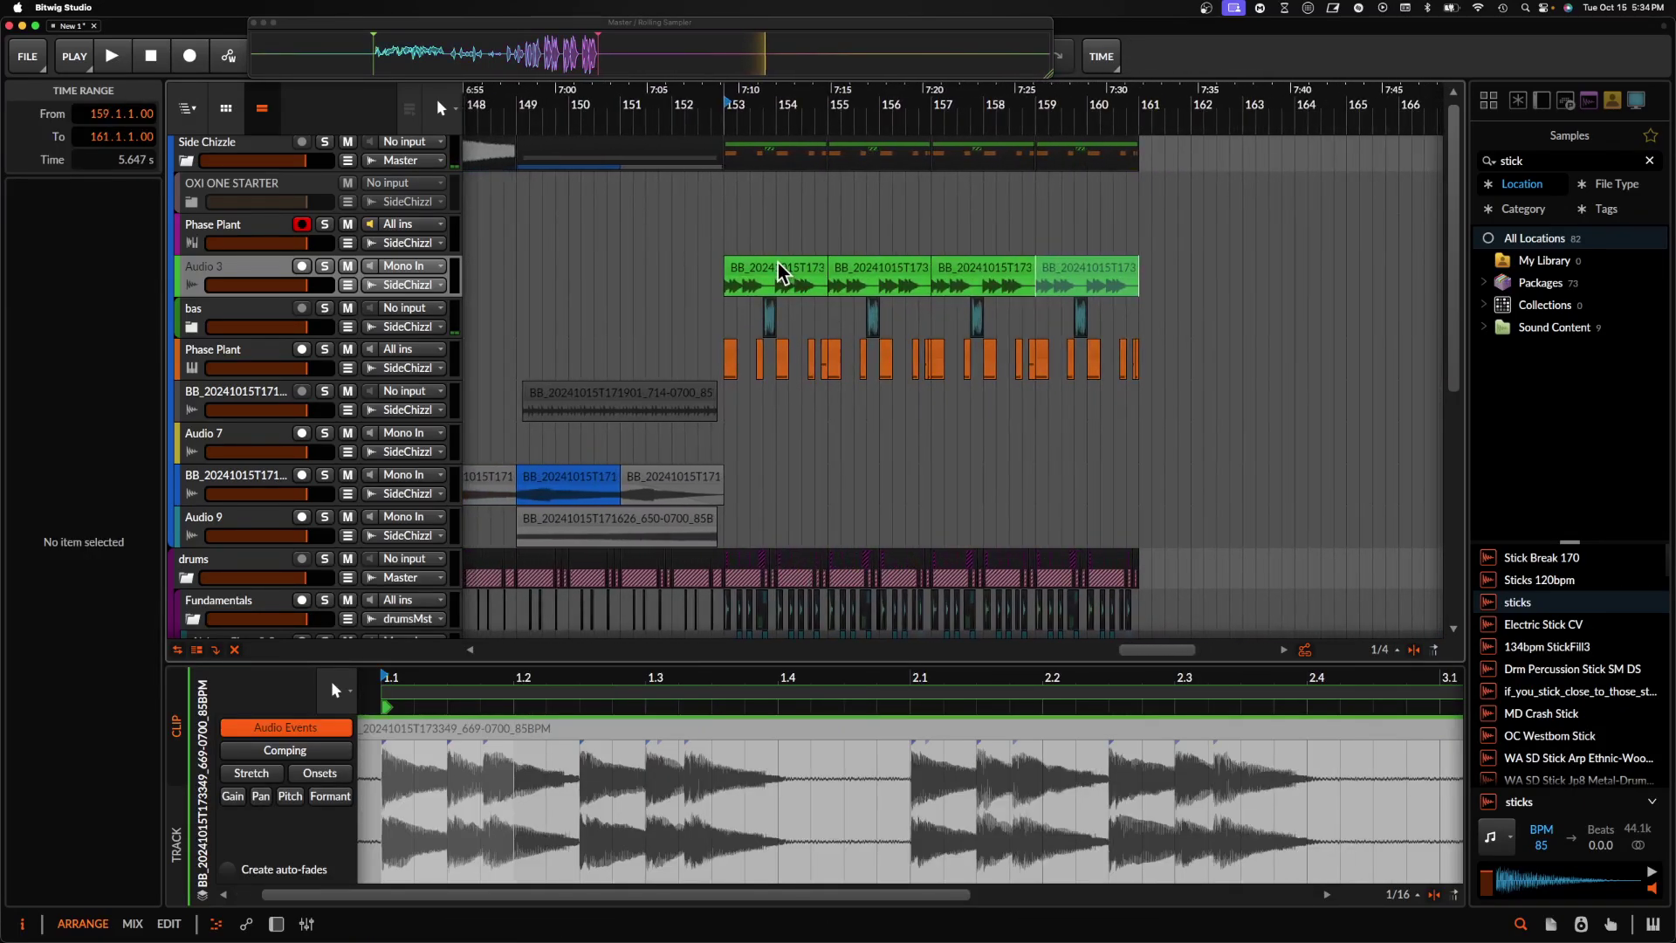
# - Select the four captured Audio 3 clips, set the playback start to 151.3 and listen into bar 153
pyautogui.click(782, 270)
pyautogui.keyDown('shift'); pyautogui.click(1109, 272); pyautogui.keyUp('shift')
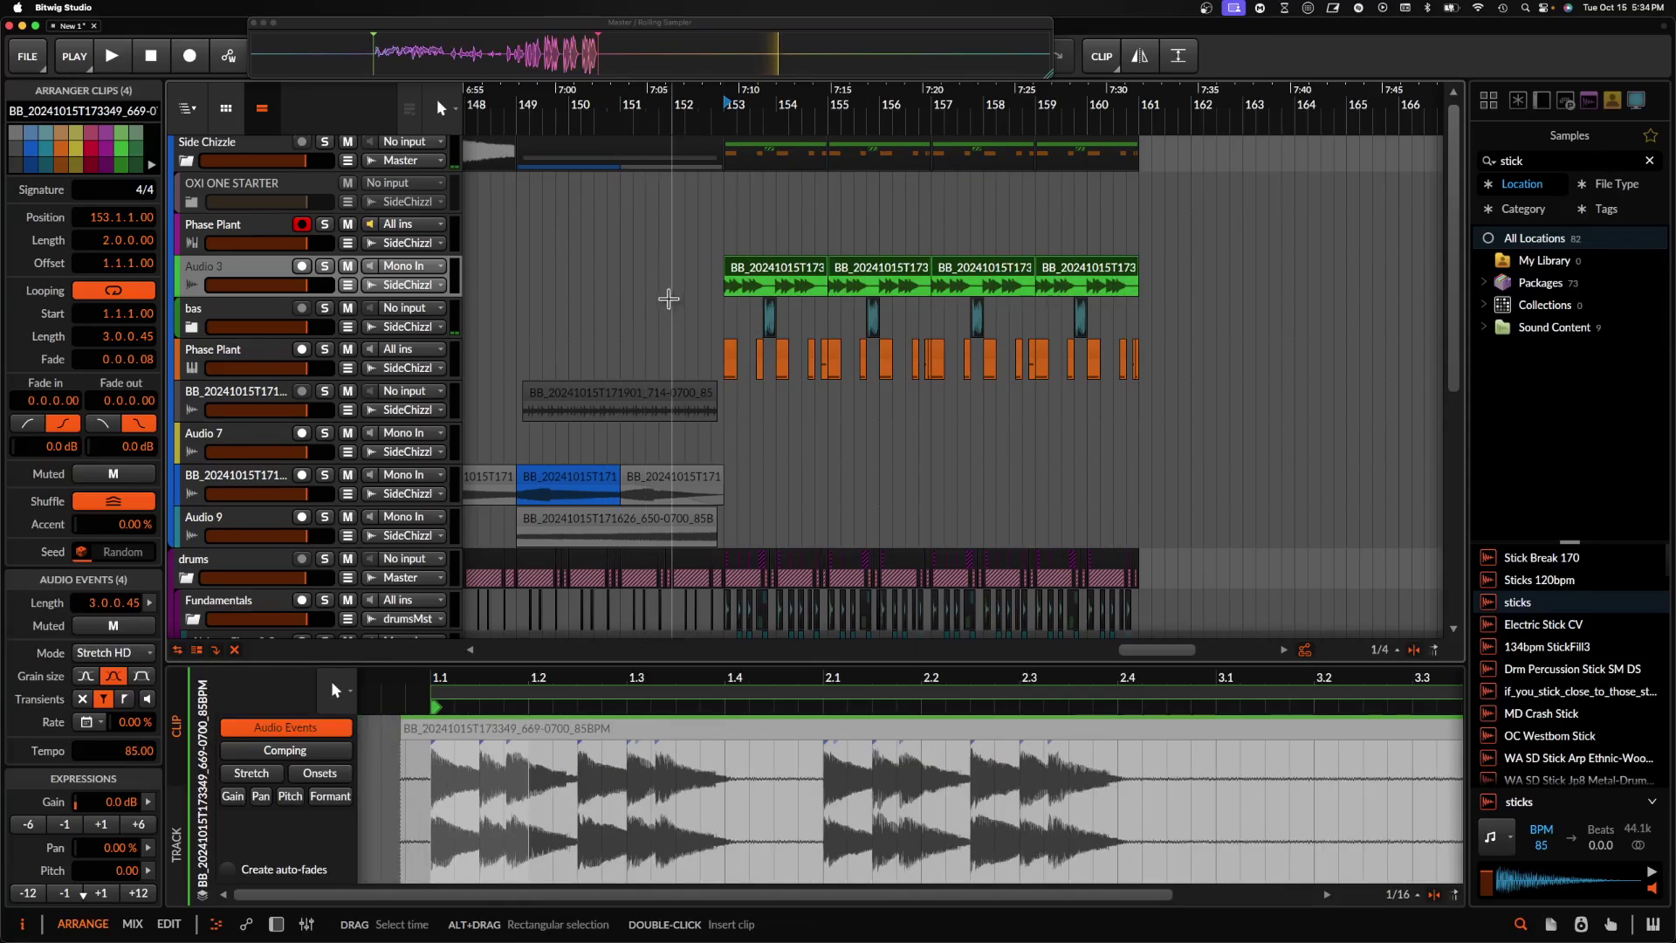
pyautogui.click(655, 393)
pyautogui.click(645, 362)
pyautogui.press('space')
pyautogui.scroll(5, 748, 344)
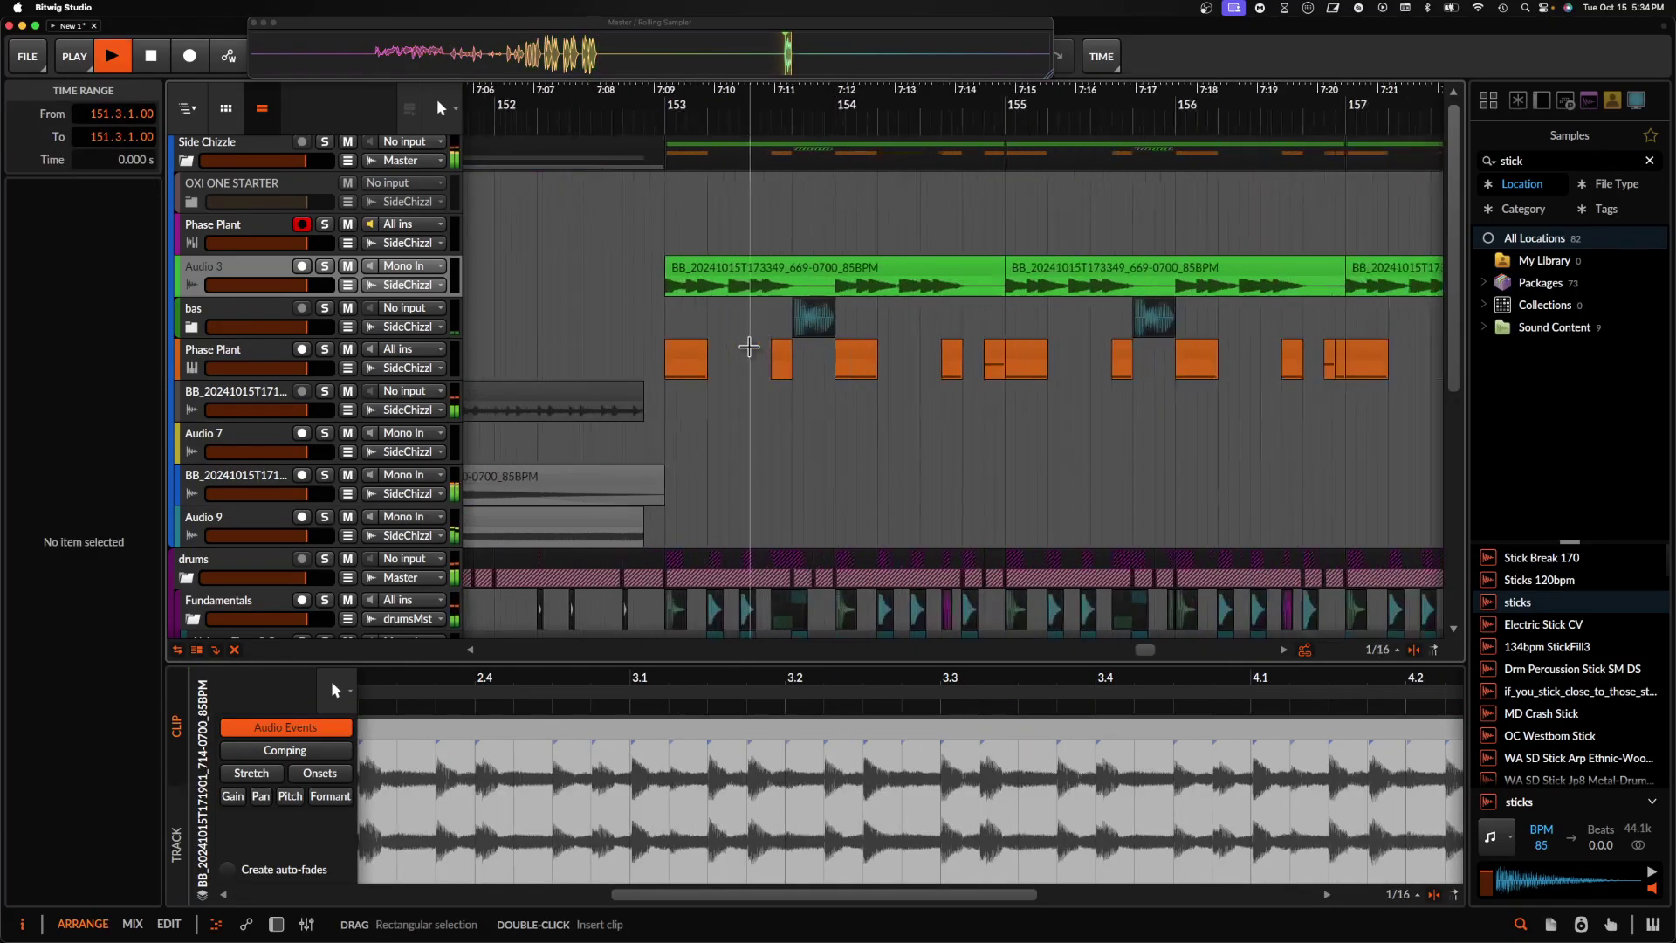
# - Mute the two Alckem Claps & Snares clips within beat 153.2
pyautogui.scroll(-5, 737, 375)
pyautogui.click(743, 299)
pyautogui.hotkey('alt', 'm')
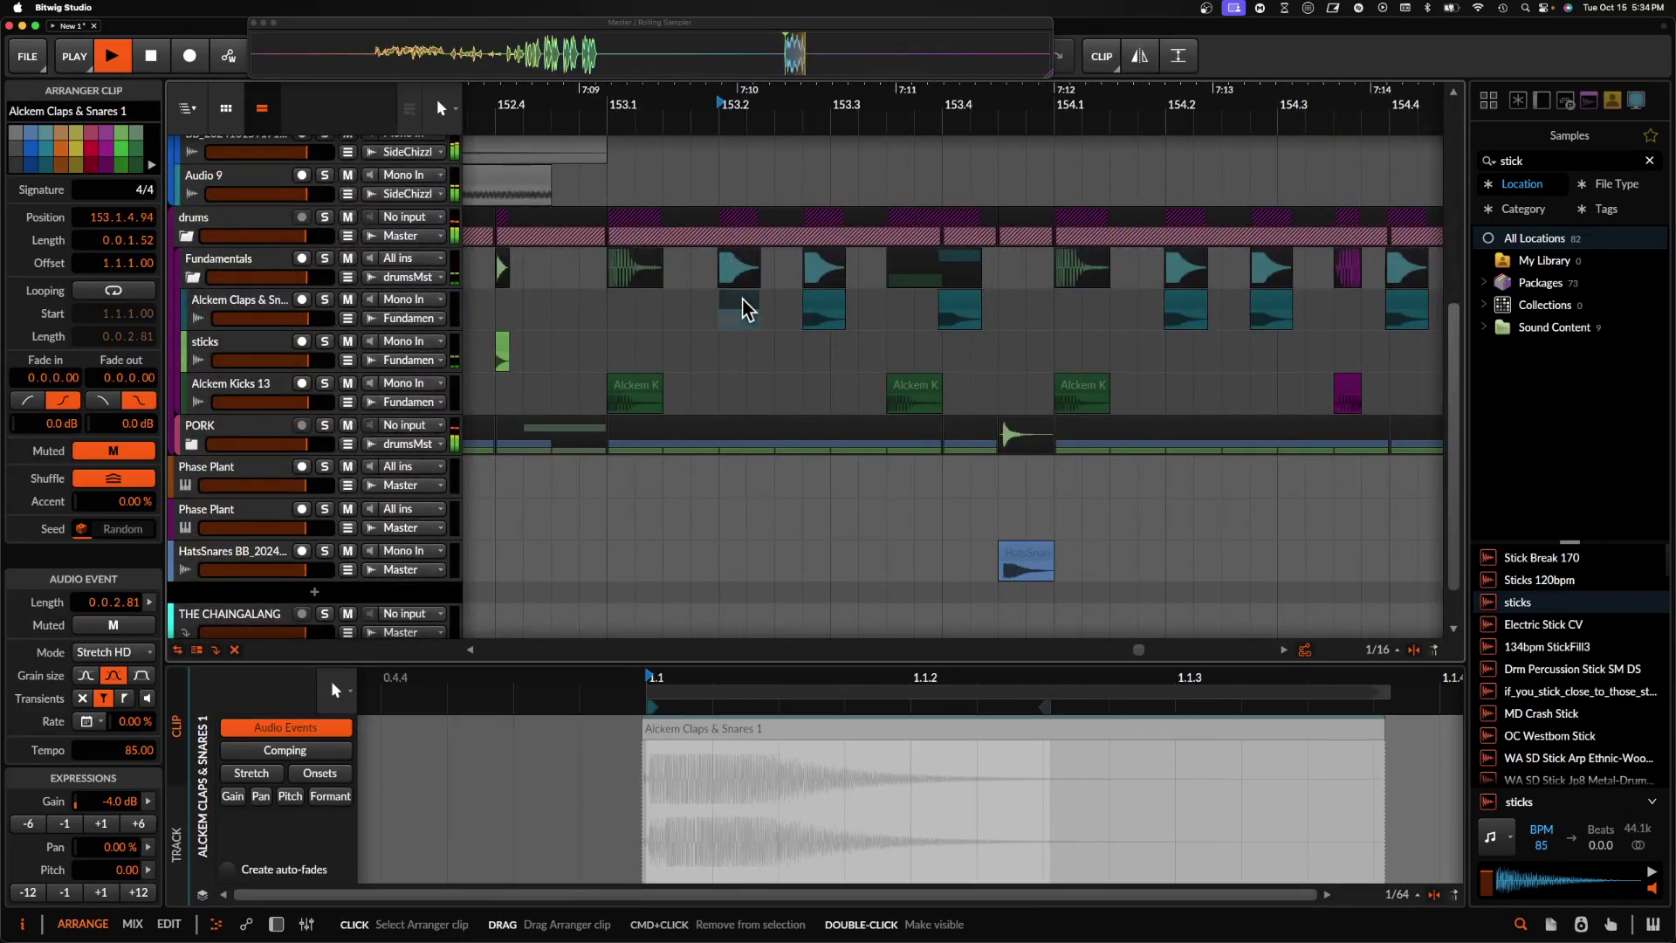
pyautogui.scroll(-1, 743, 306)
pyautogui.click(849, 262)
pyautogui.hotkey('alt', 'm')
# - In the unfolded PORK group, mute the hat clips from 153.1 to 153.3 and trim the Audio 4 clip to start at 153.2
pyautogui.hscroll(-1, 847, 255)
pyautogui.hscroll(-1, 845, 252)
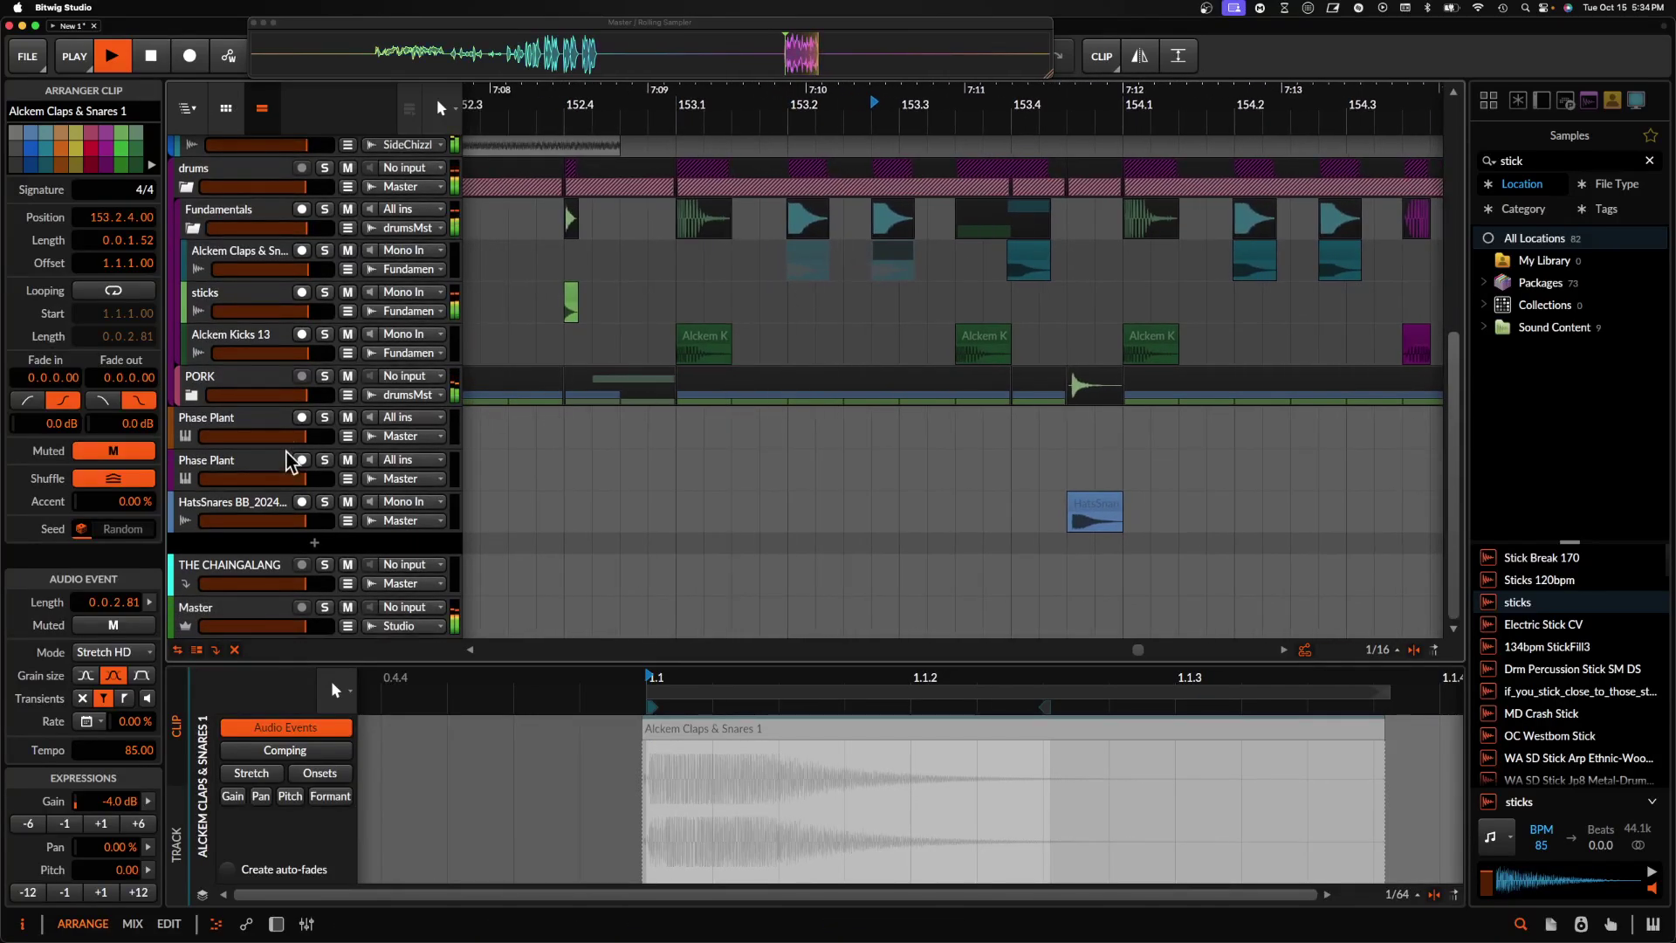
pyautogui.click(193, 397)
pyautogui.click(703, 586)
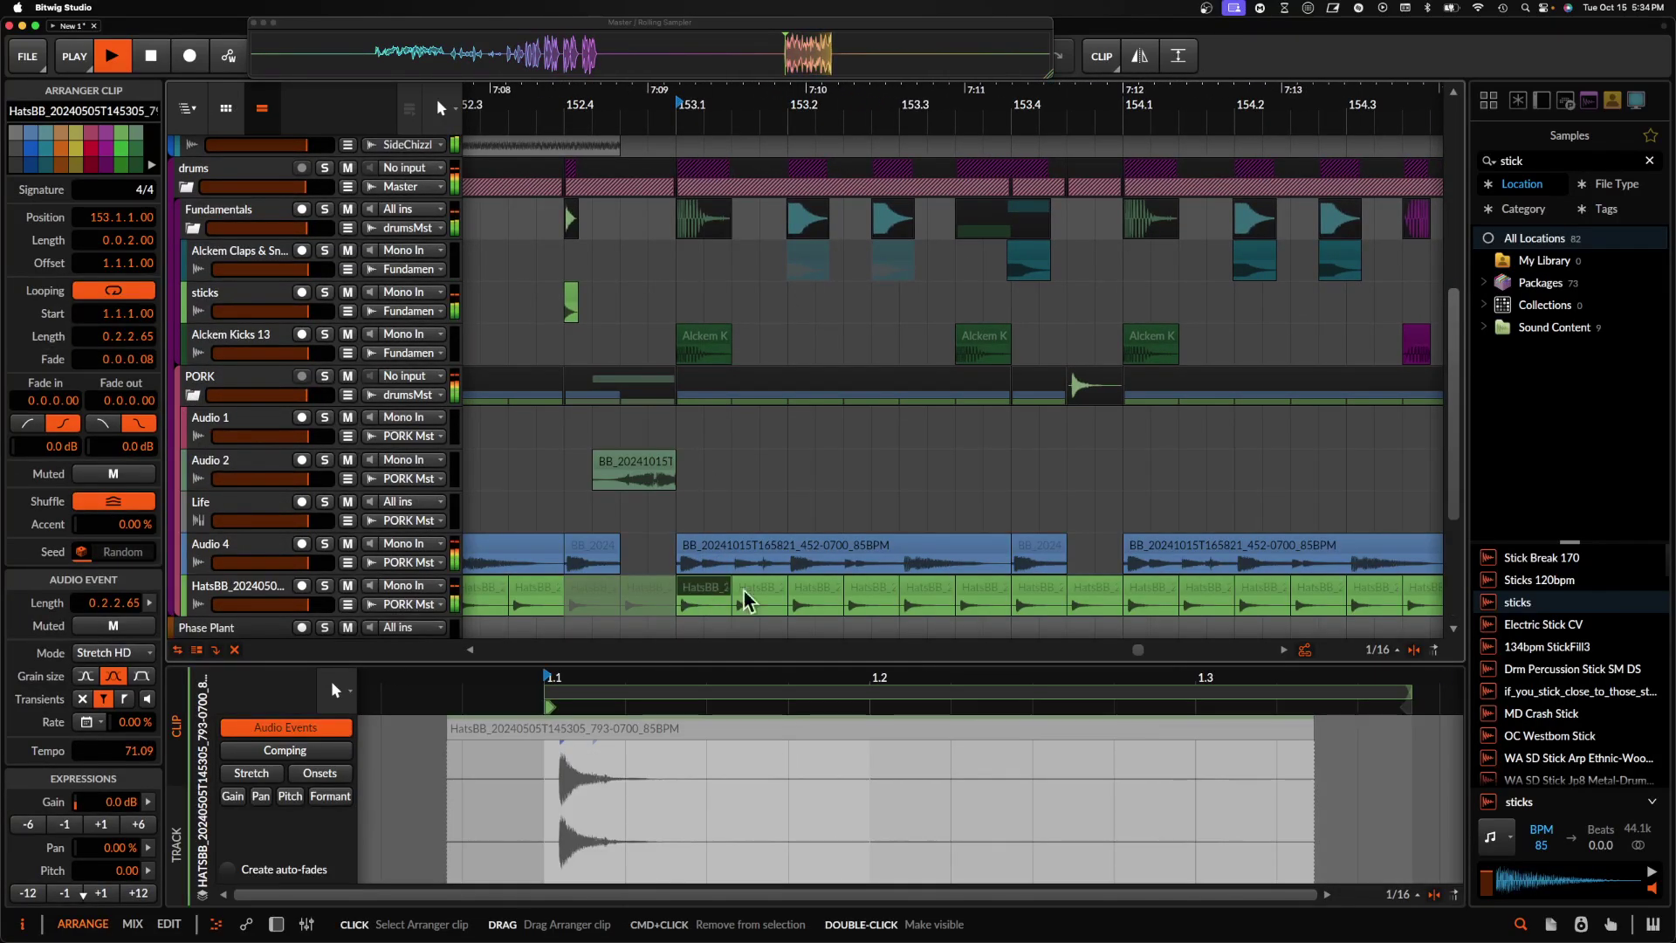
pyautogui.keyDown('shift'); pyautogui.click(871, 589); pyautogui.keyUp('shift')
pyautogui.hotkey('alt', 'm')
pyautogui.click(707, 550)
pyautogui.moveTo(684, 554); pyautogui.dragTo(801, 557)
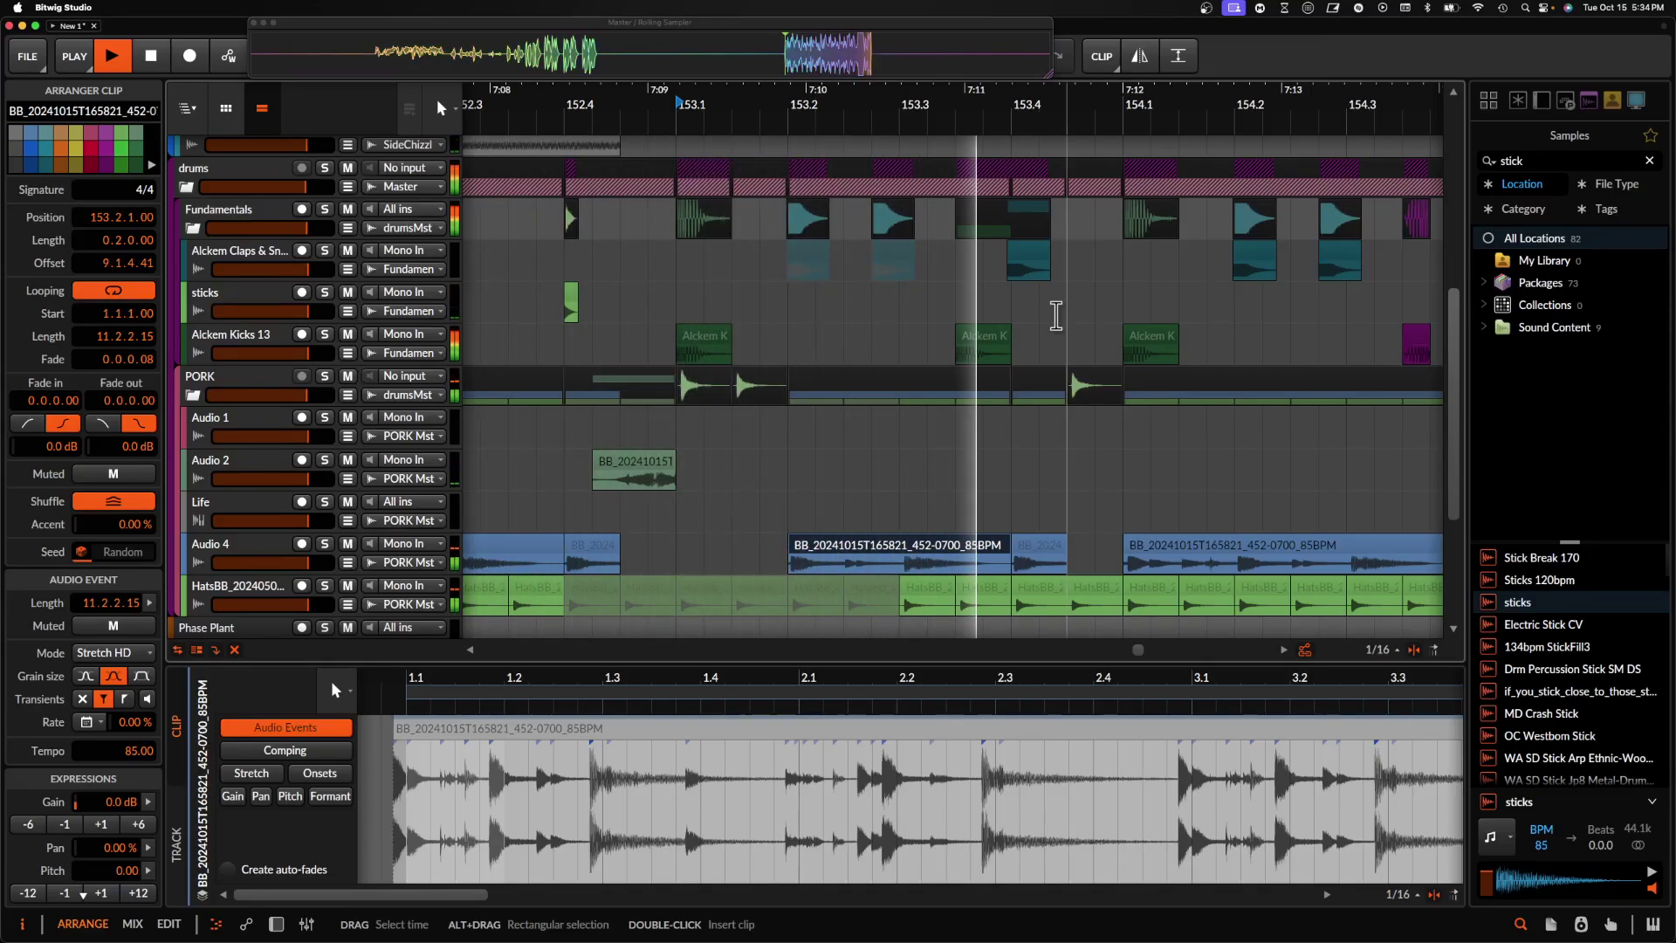
# - Select the captured clips on Audio 3 across bars 153–161 and set the loop to that range
pyautogui.scroll(-3, 1053, 316)
pyautogui.scroll(8, 1056, 315)
pyautogui.hscroll(5, 1031, 310)
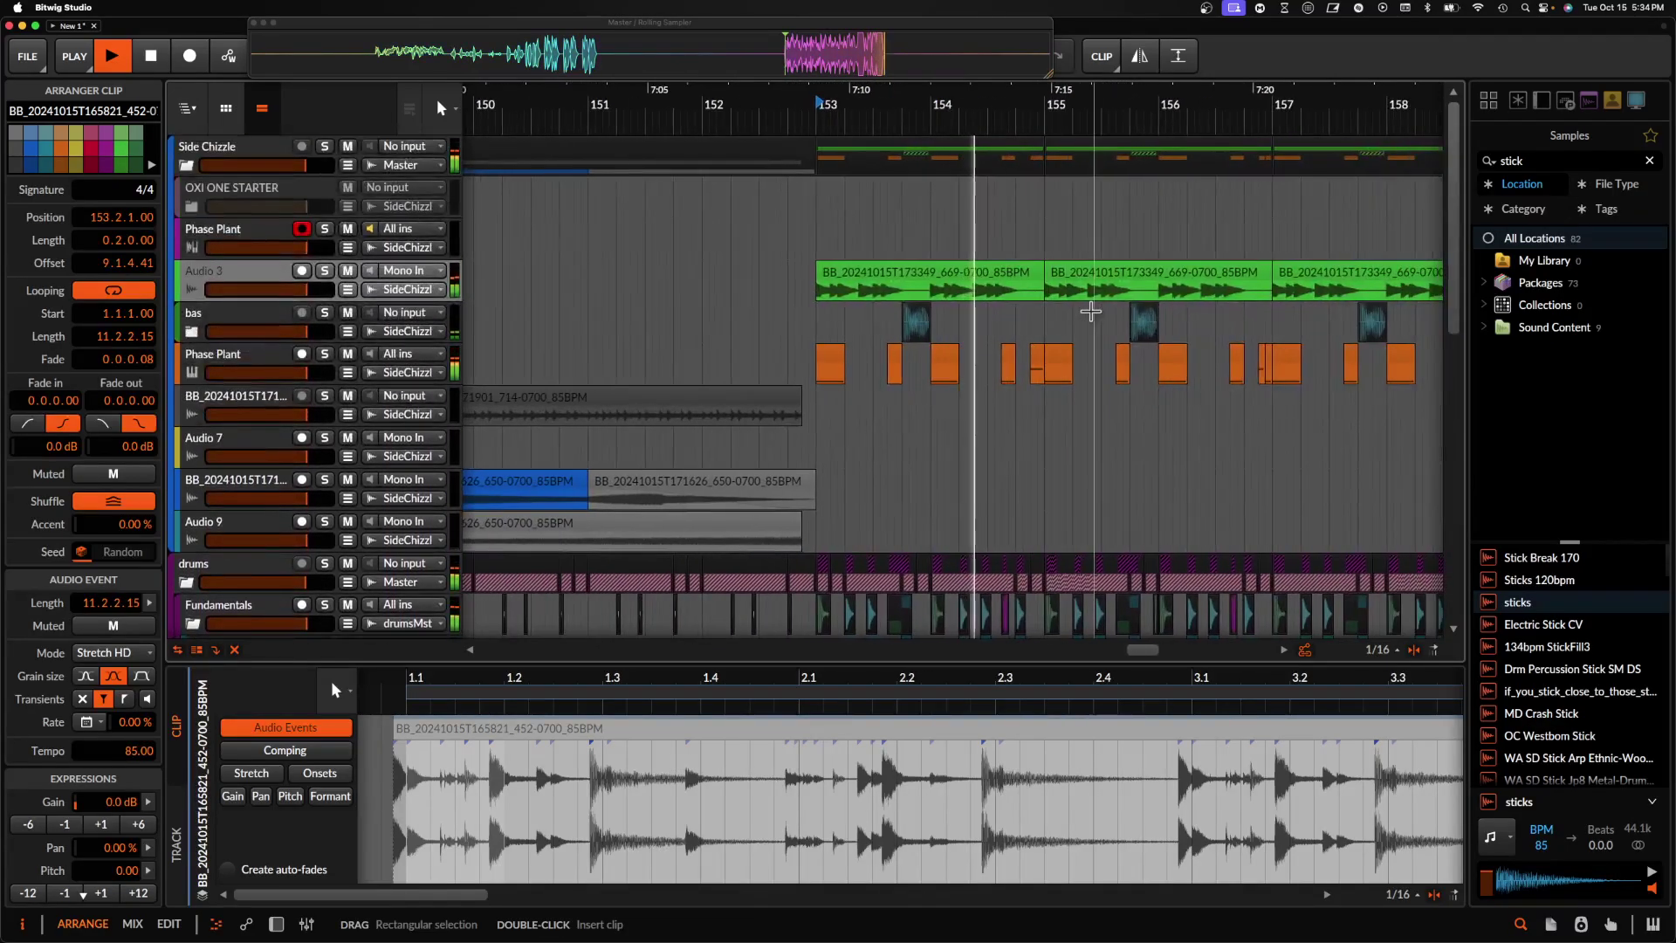
pyautogui.scroll(-3, 954, 298)
pyautogui.hscroll(2, 954, 299)
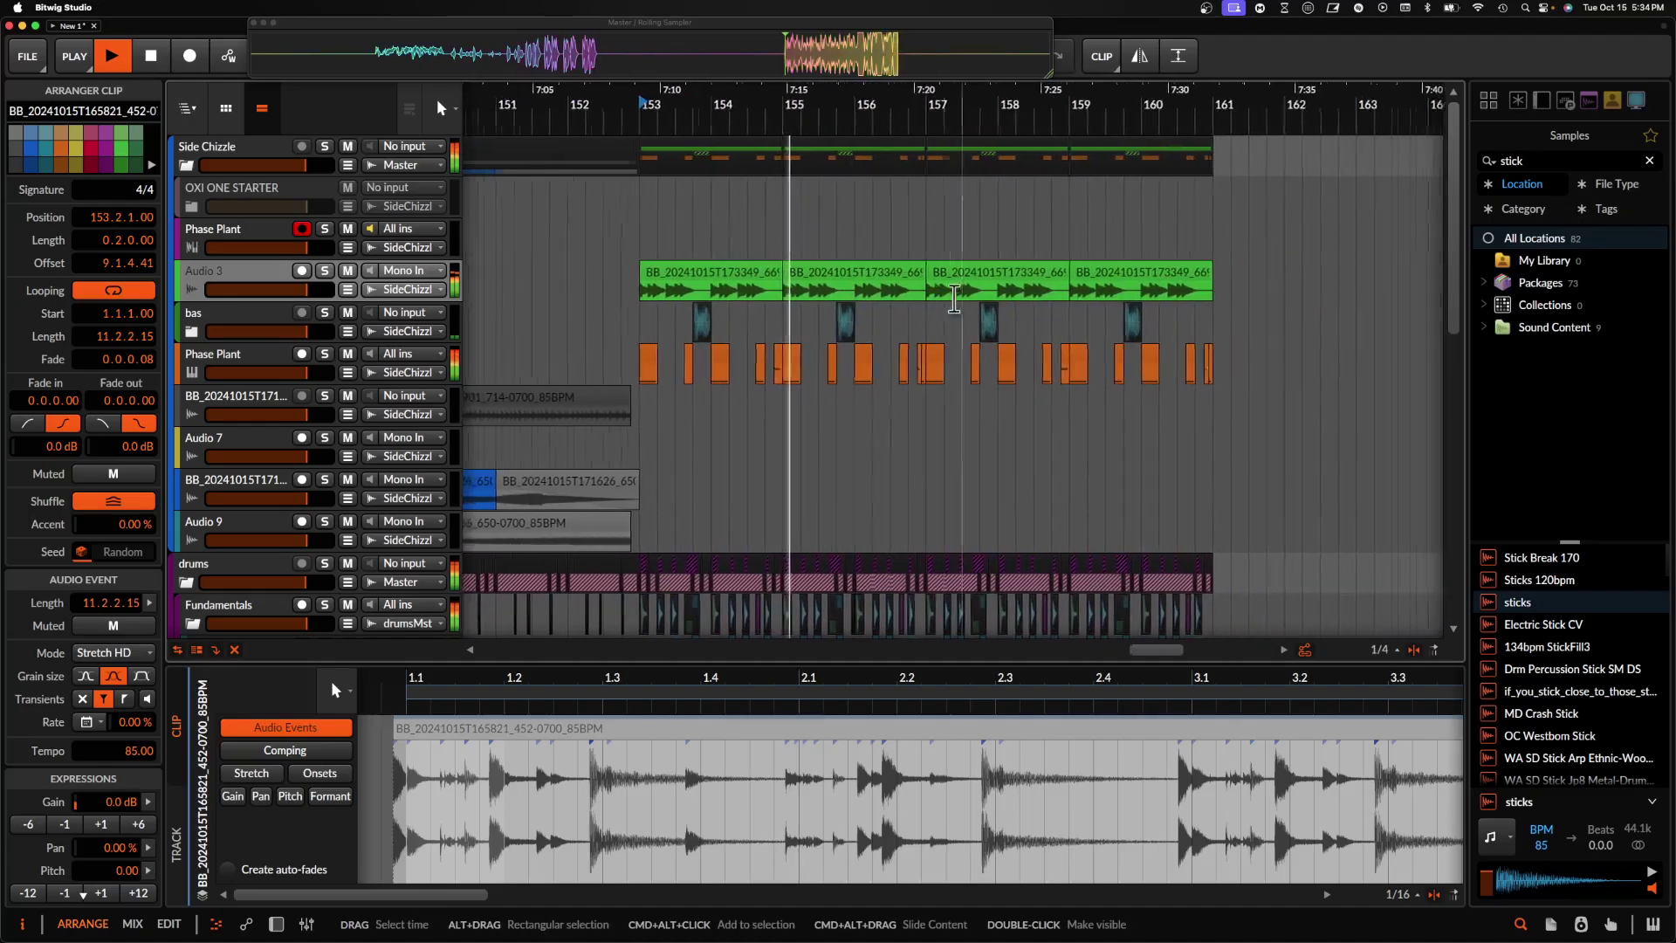
pyautogui.click(664, 275)
pyautogui.click(627, 293)
pyautogui.moveTo(627, 293); pyautogui.dragTo(1200, 290)
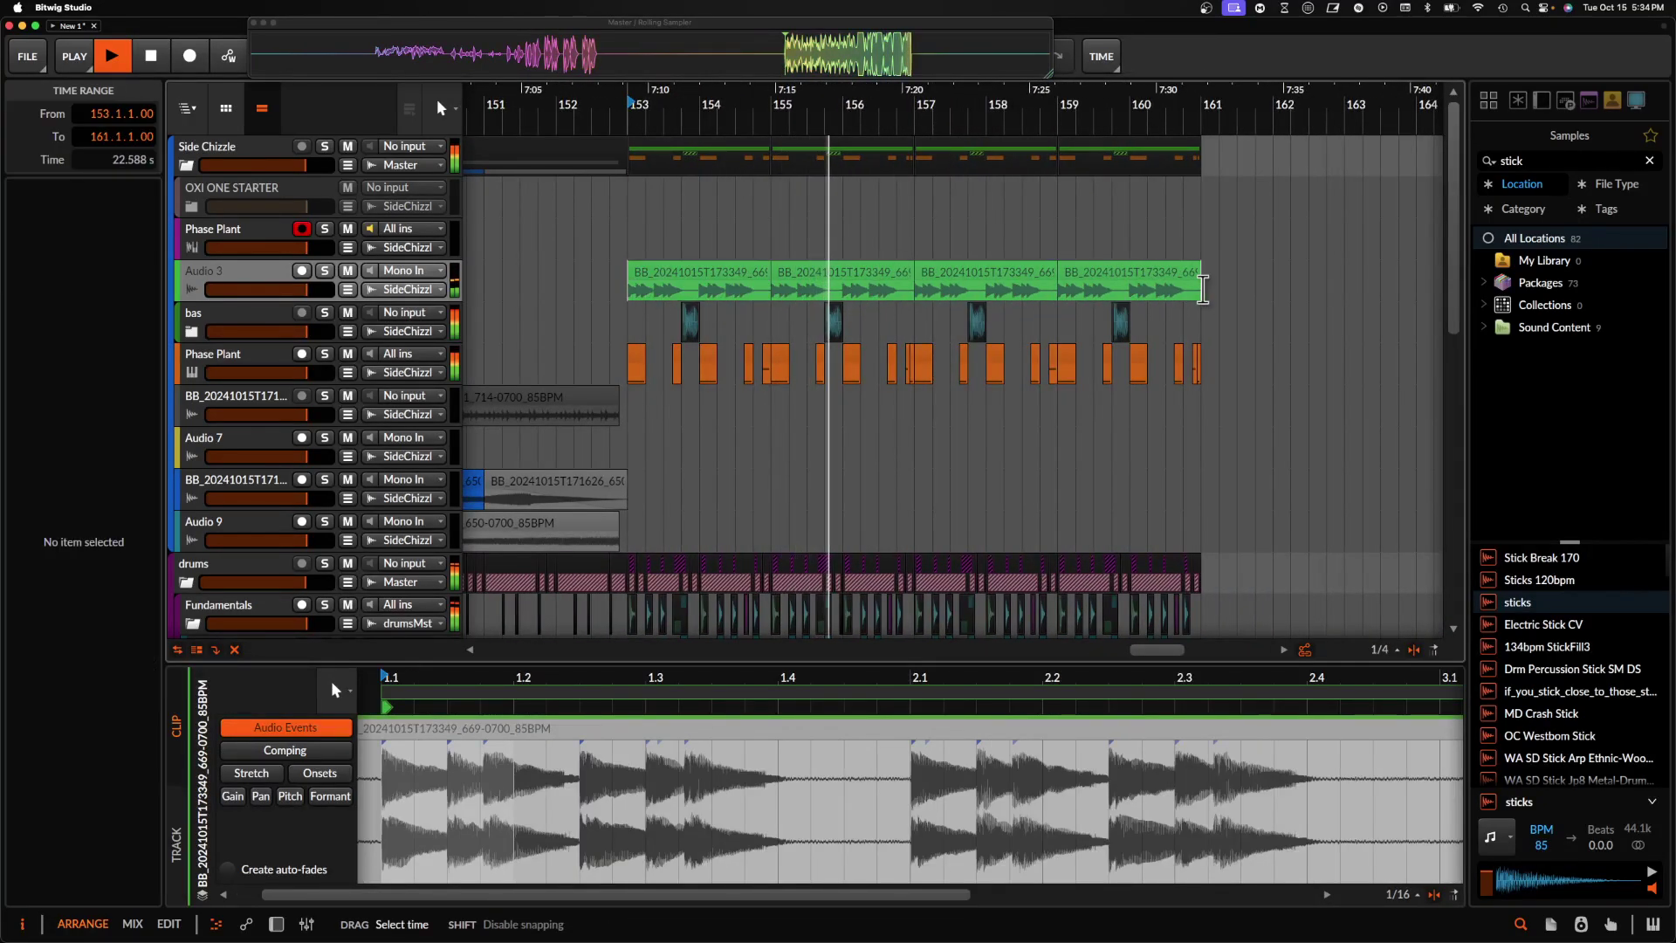
pyautogui.scroll(5, 840, 301)
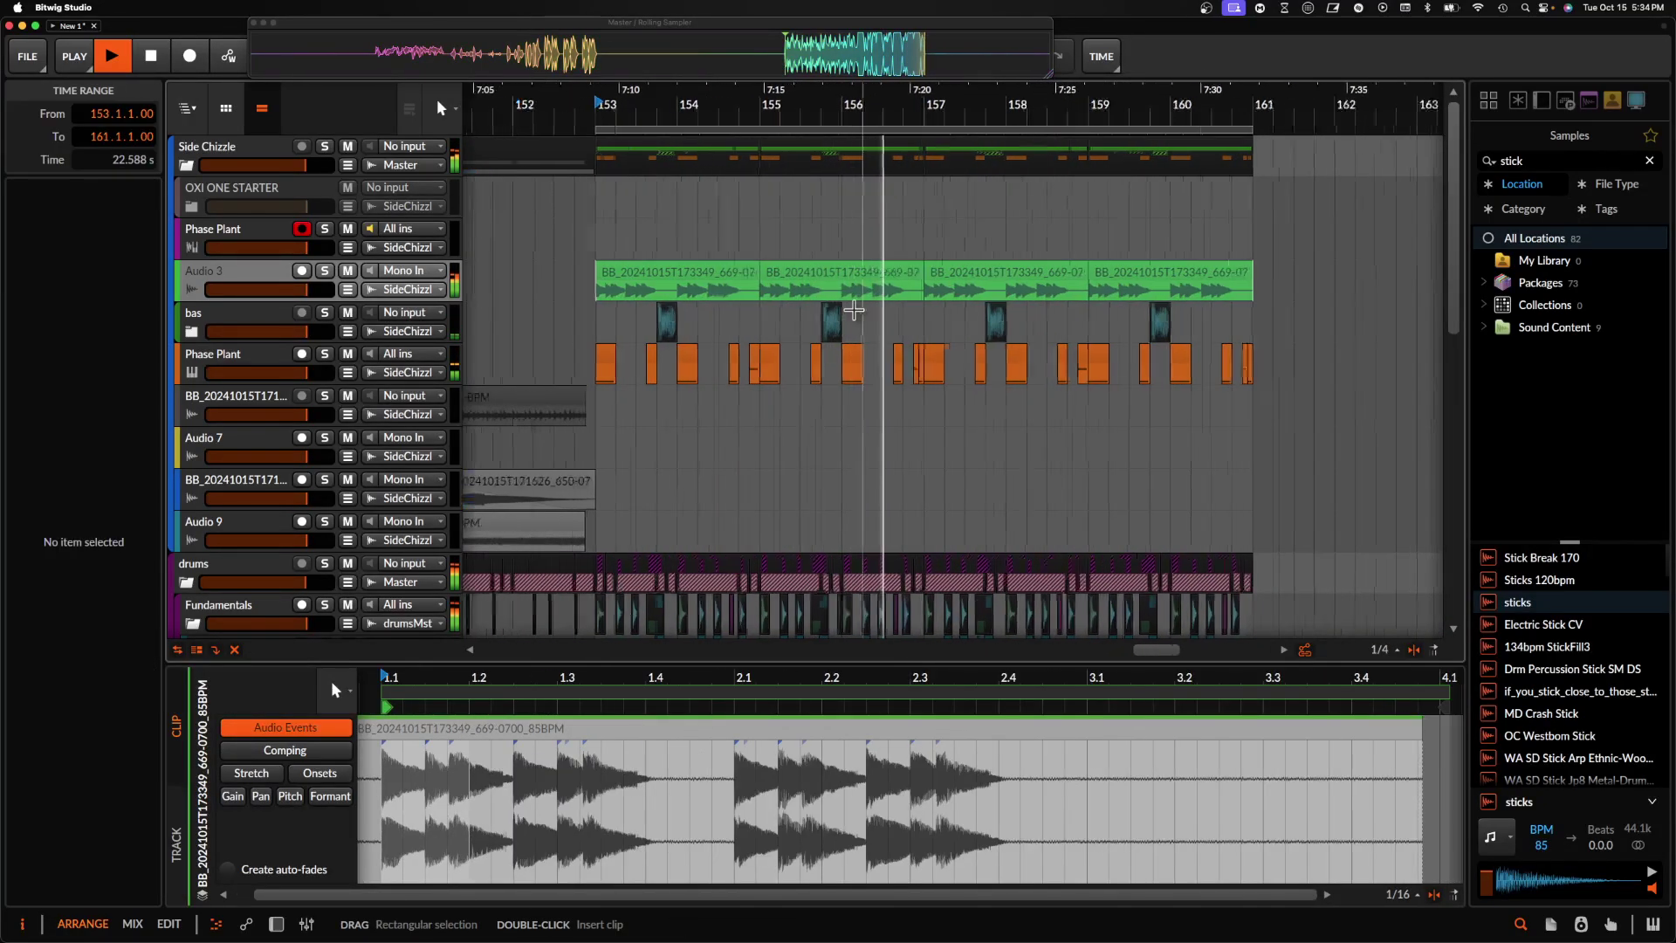
# - Duplicate the three-sixteenth Audio 3 slice starting at 156.3.2 onto 156.4.1 and play it back from 156.3
pyautogui.click(825, 297)
pyautogui.scroll(2, 824, 297)
pyautogui.moveTo(827, 295); pyautogui.dragTo(936, 294)
pyautogui.press('super+d')
pyautogui.click(796, 294)
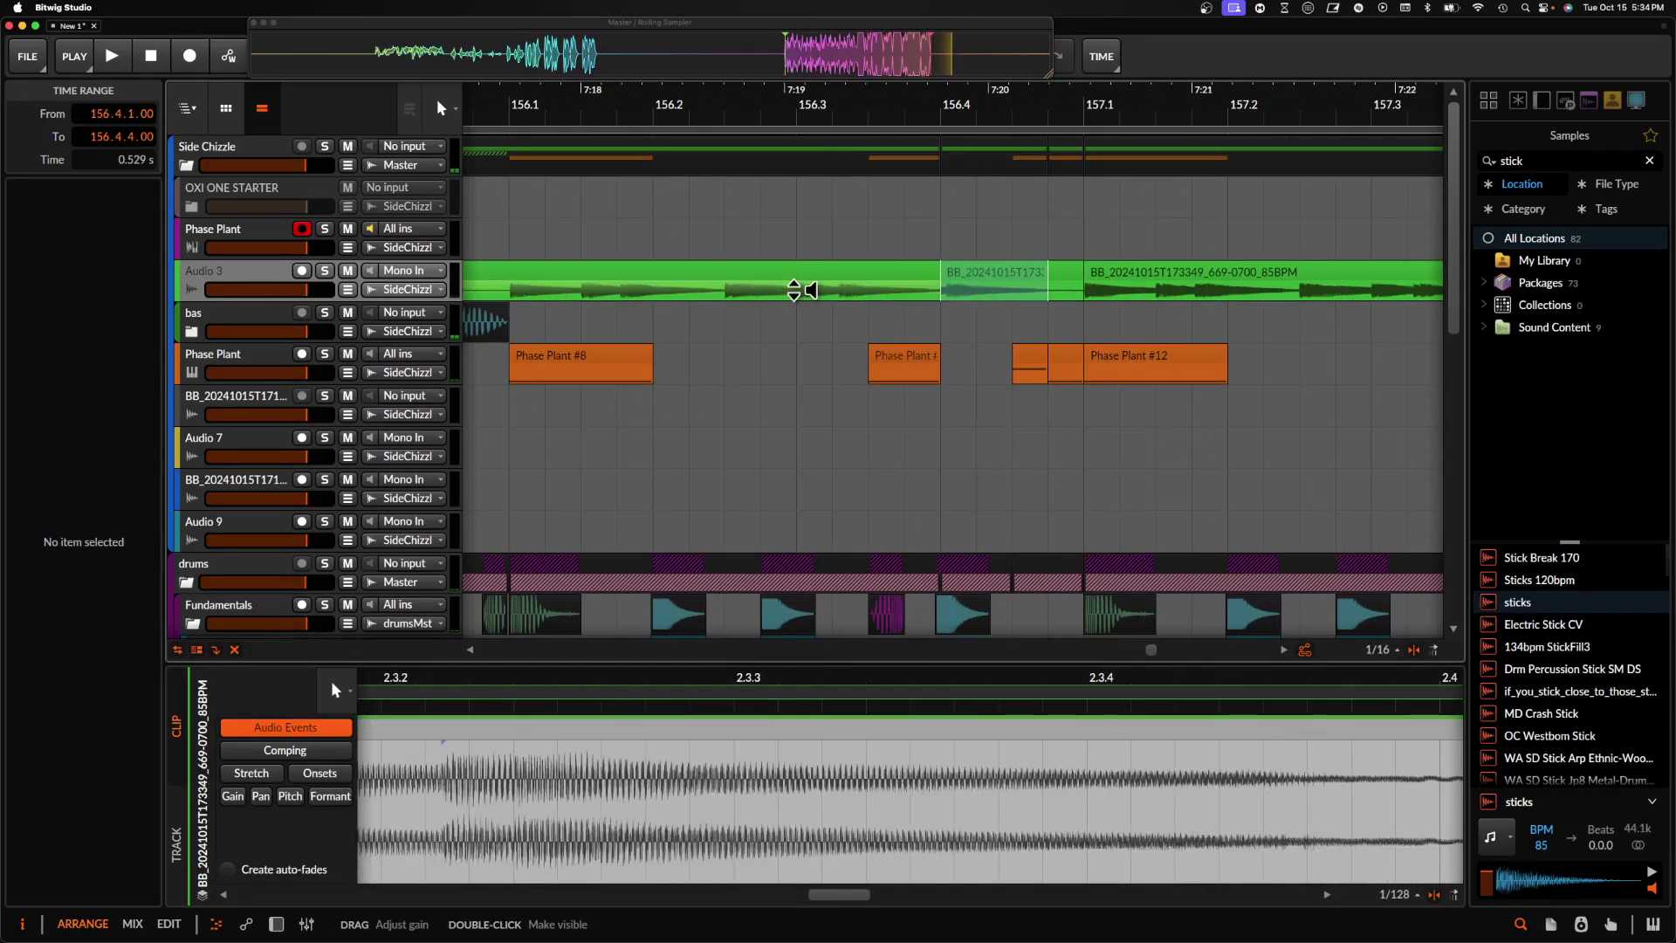
pyautogui.press('space')
pyautogui.press('space')
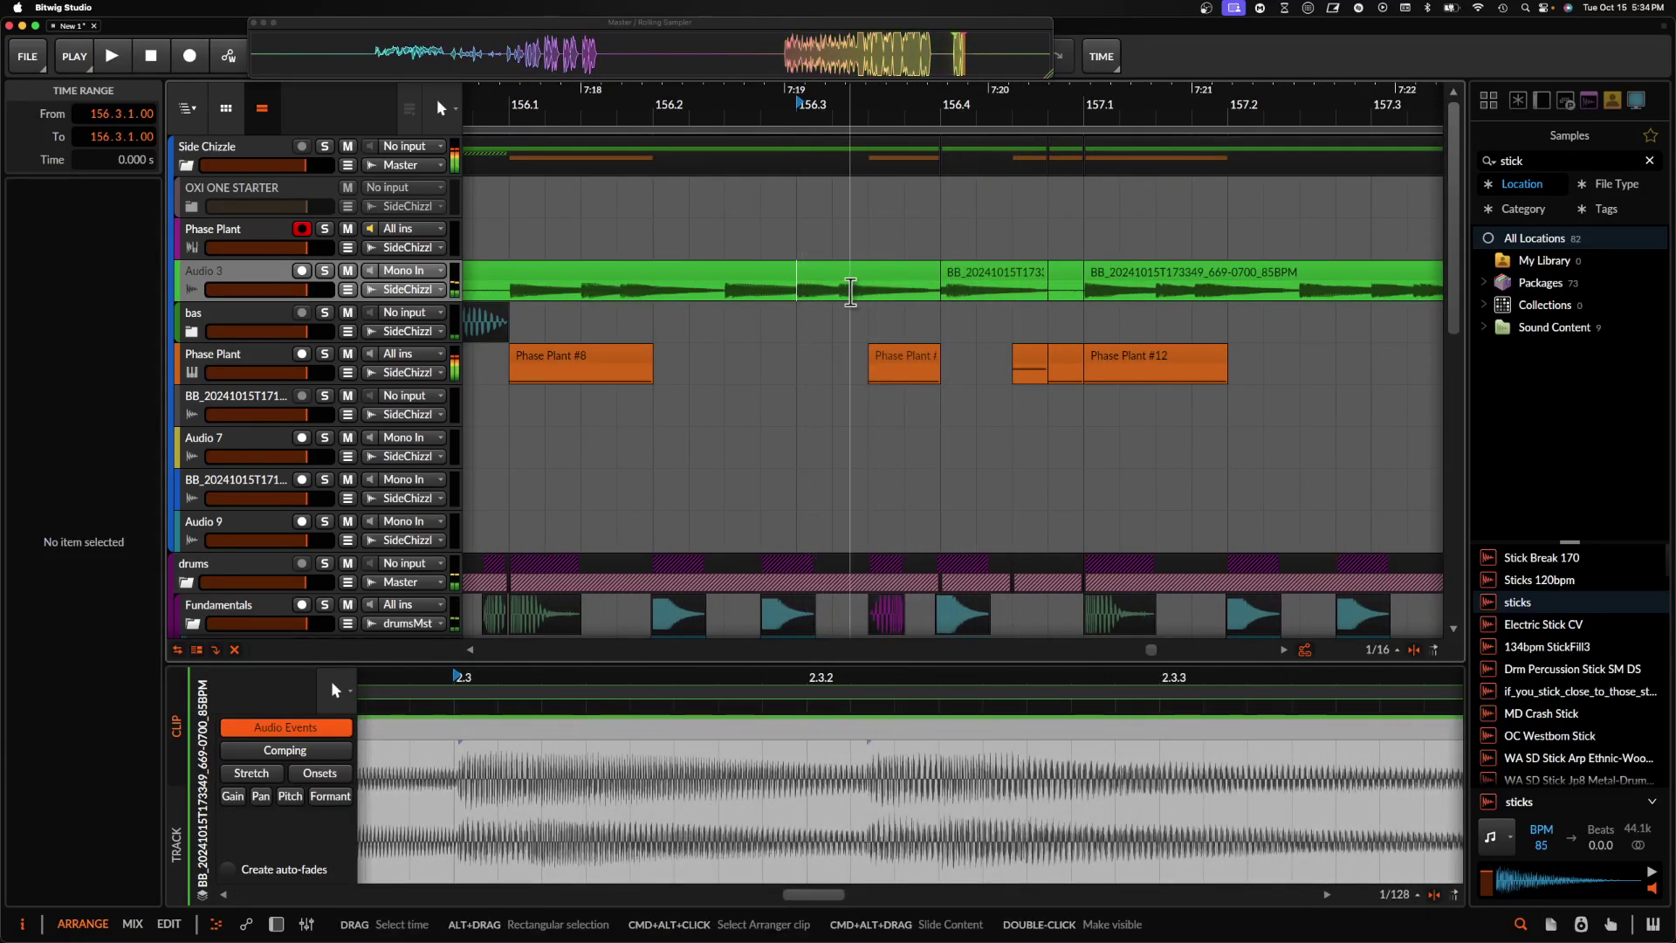
# - Duplicate the one-sixteenth Audio 3 slice at 156.3.2 onto 156.3.3 and audition the edit from 156.3
pyautogui.moveTo(832, 293); pyautogui.dragTo(882, 297)
pyautogui.click(800, 297)
pyautogui.press('space')
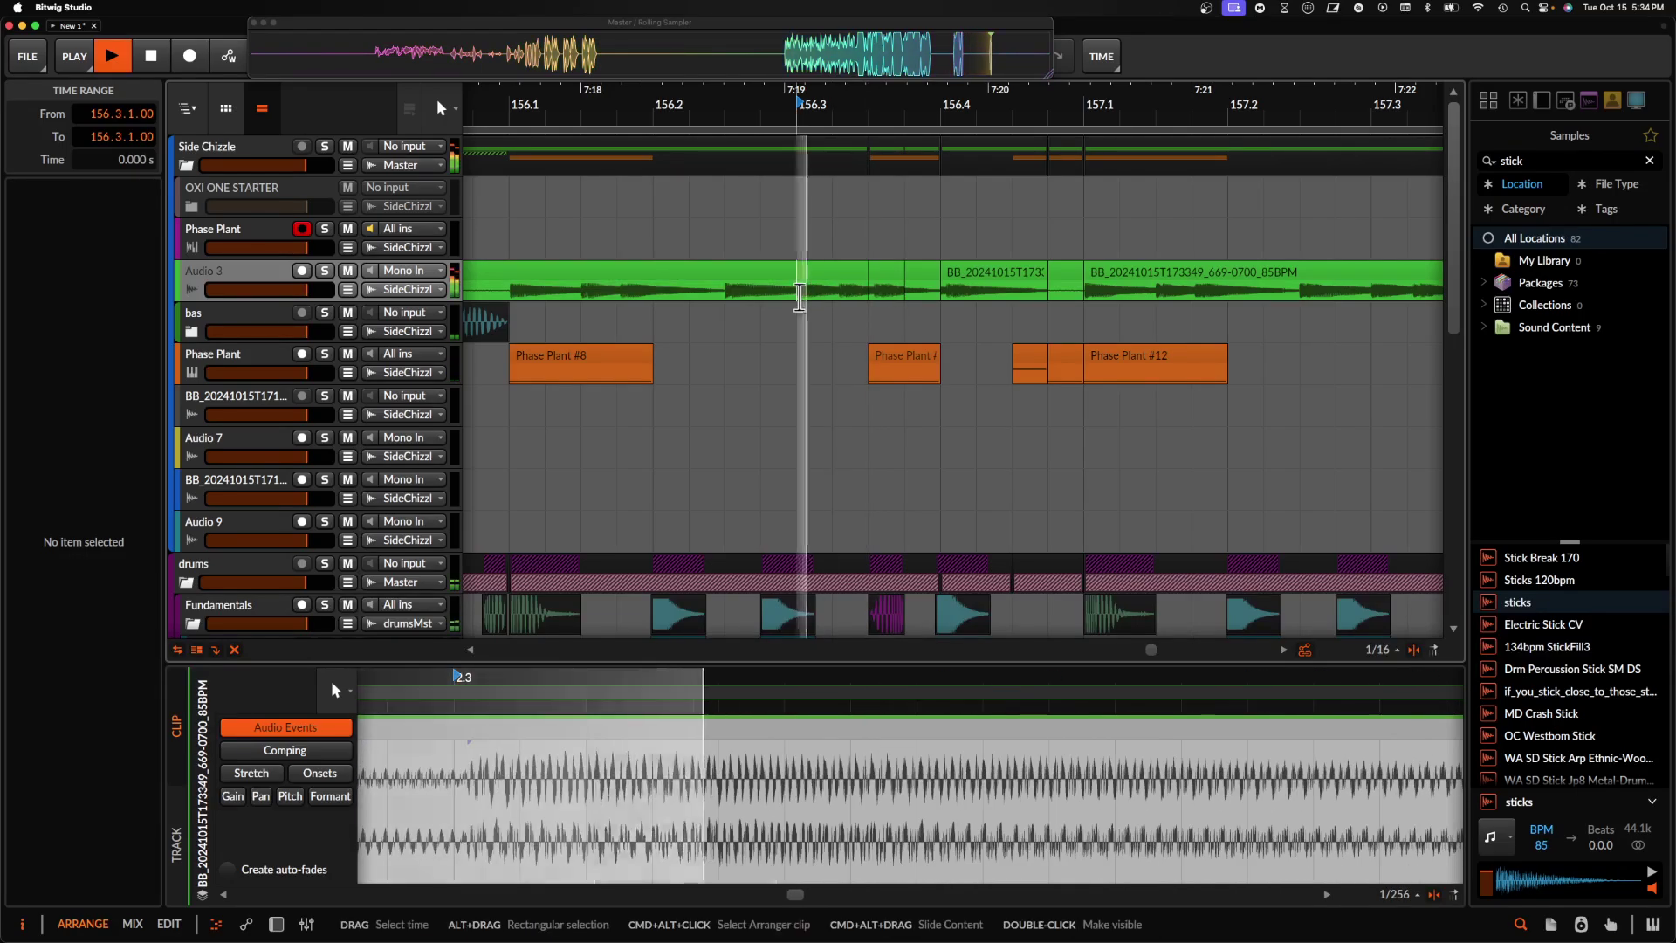
pyautogui.press('space')
# - Duplicate the one-sixteenth Audio 3 slice at 156.3.3 onto 156.3.4 and set the new slice's pitch to -2.00
pyautogui.click(924, 285)
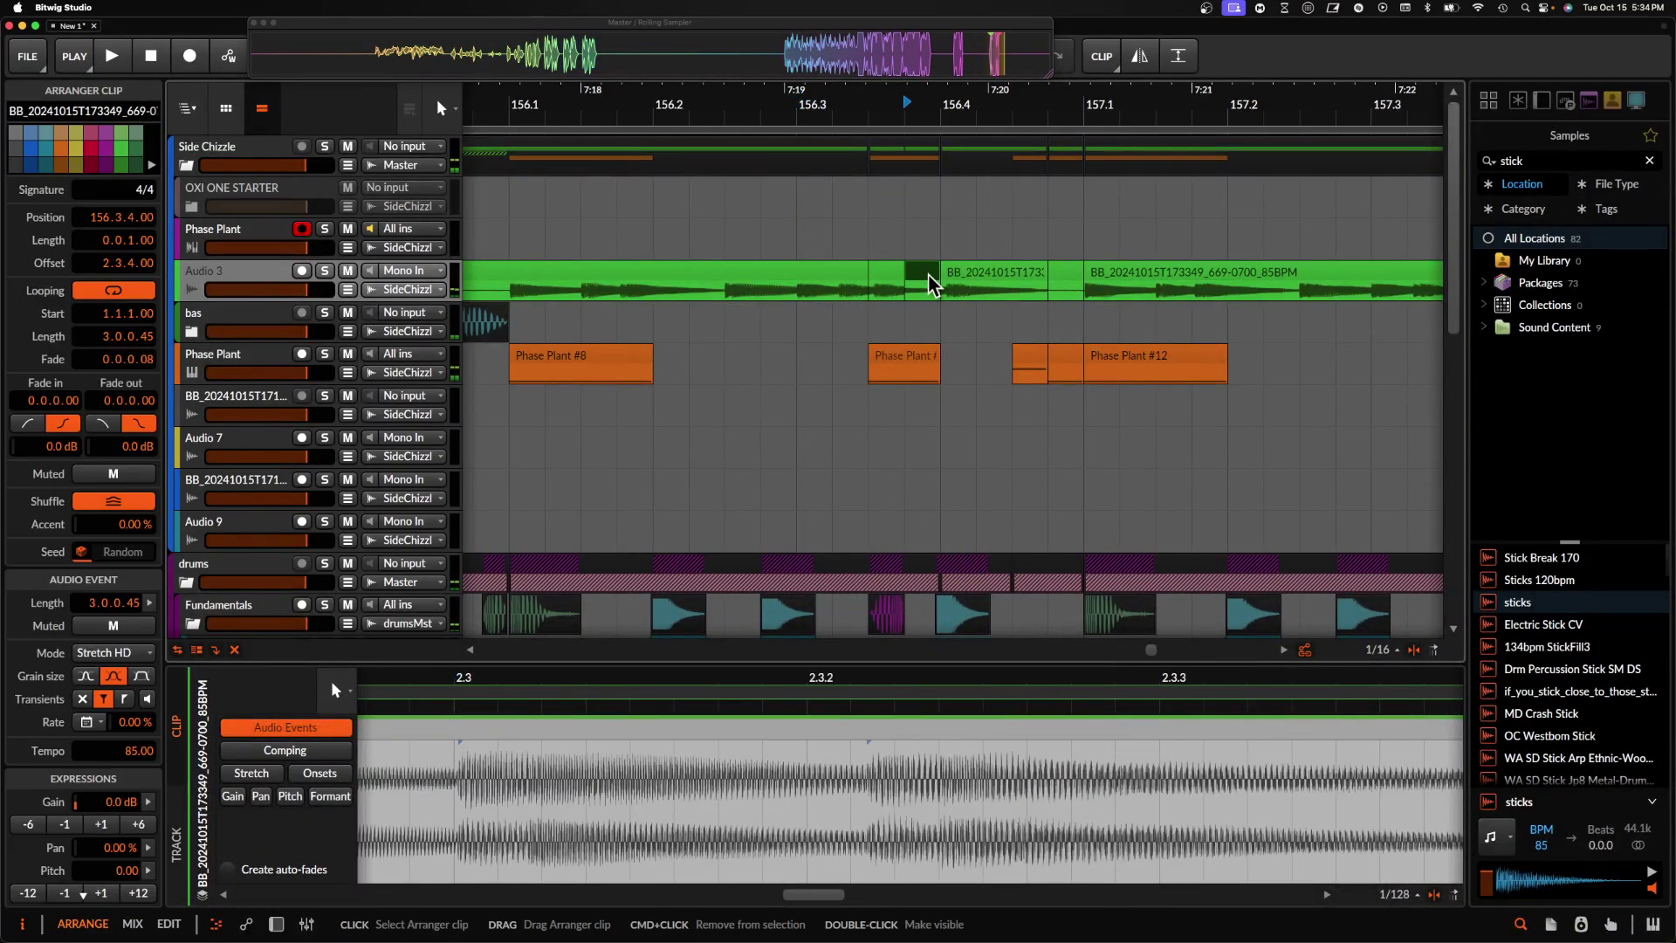
pyautogui.press('space')
pyautogui.press('space')
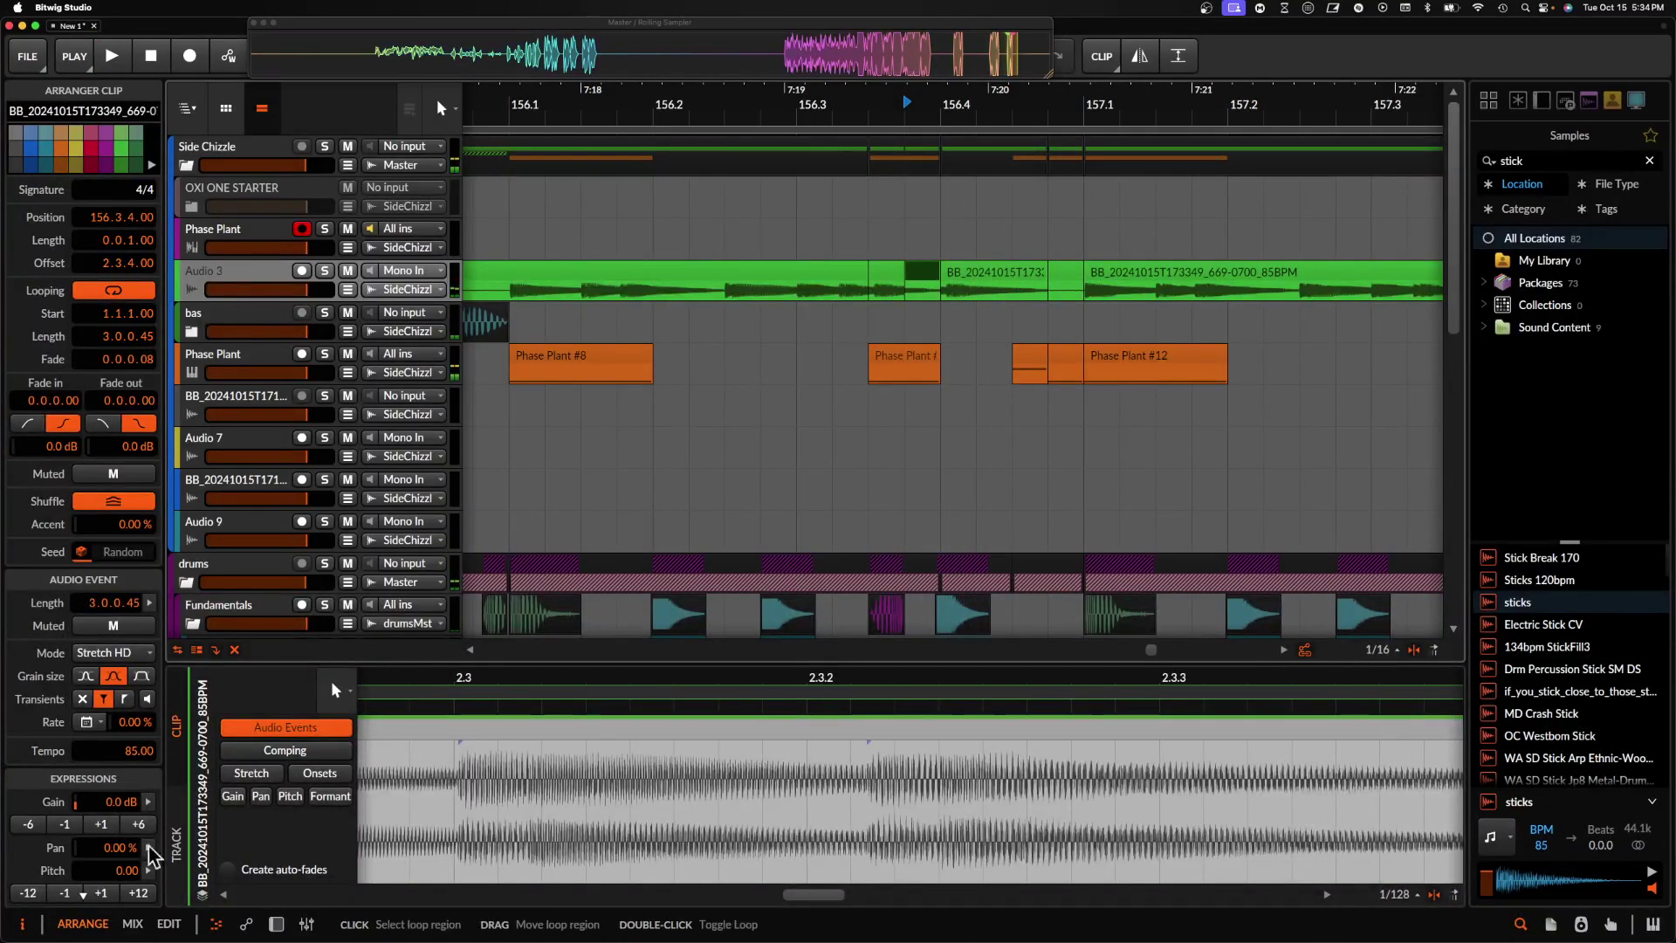
pyautogui.click(66, 826)
pyautogui.click(100, 827)
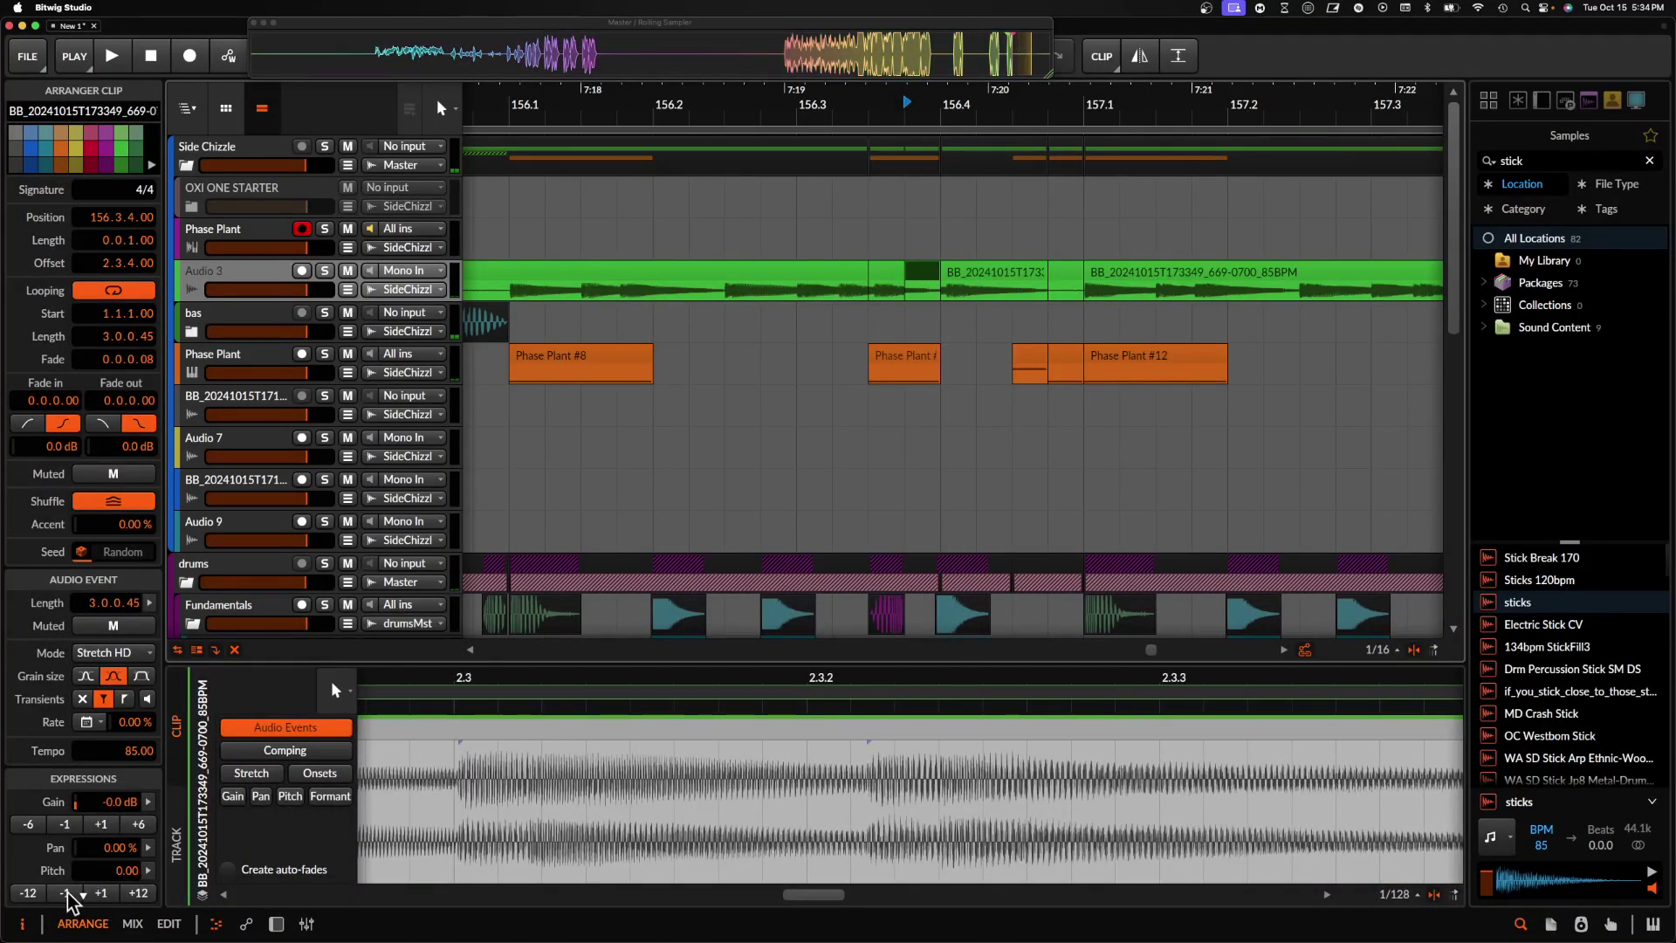
pyautogui.click(891, 271)
pyautogui.press('super+d')
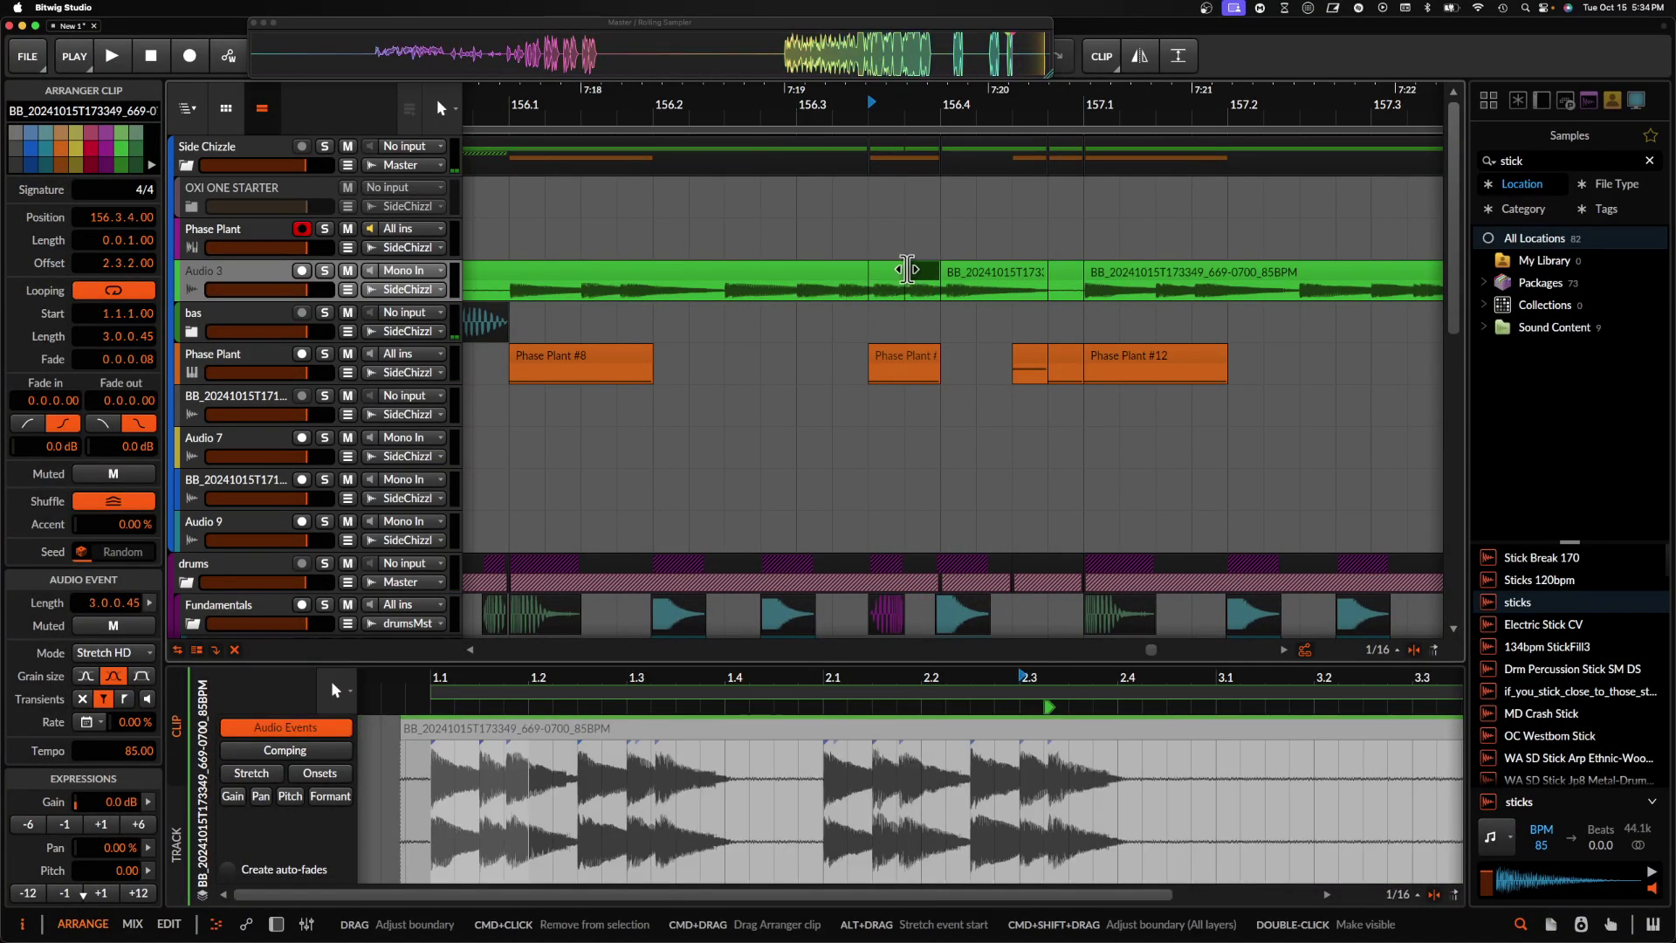
pyautogui.click(65, 893)
pyautogui.click(65, 893)
pyautogui.click(901, 383)
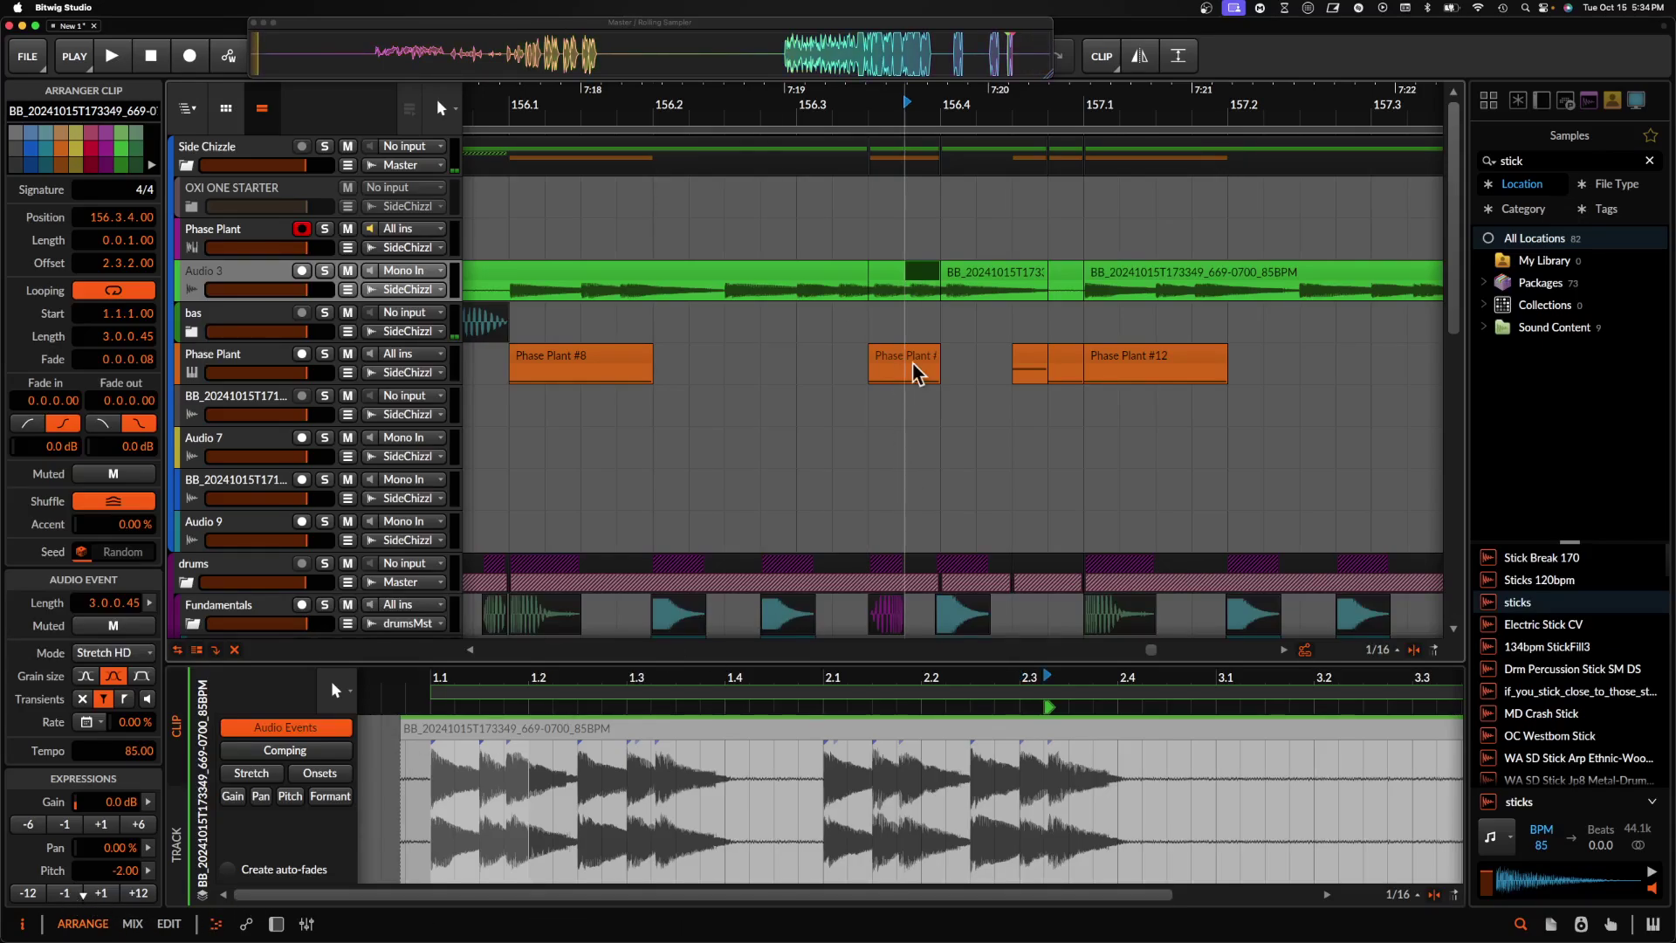
# - Play back the arrangement from 156.1 and again from 153.1 to hear the Audio 3 slice edits with the drums
pyautogui.click(889, 274)
pyautogui.moveTo(884, 287); pyautogui.dragTo(888, 288)
pyautogui.scroll(-5, 902, 289)
pyautogui.click(777, 293)
pyautogui.press('space')
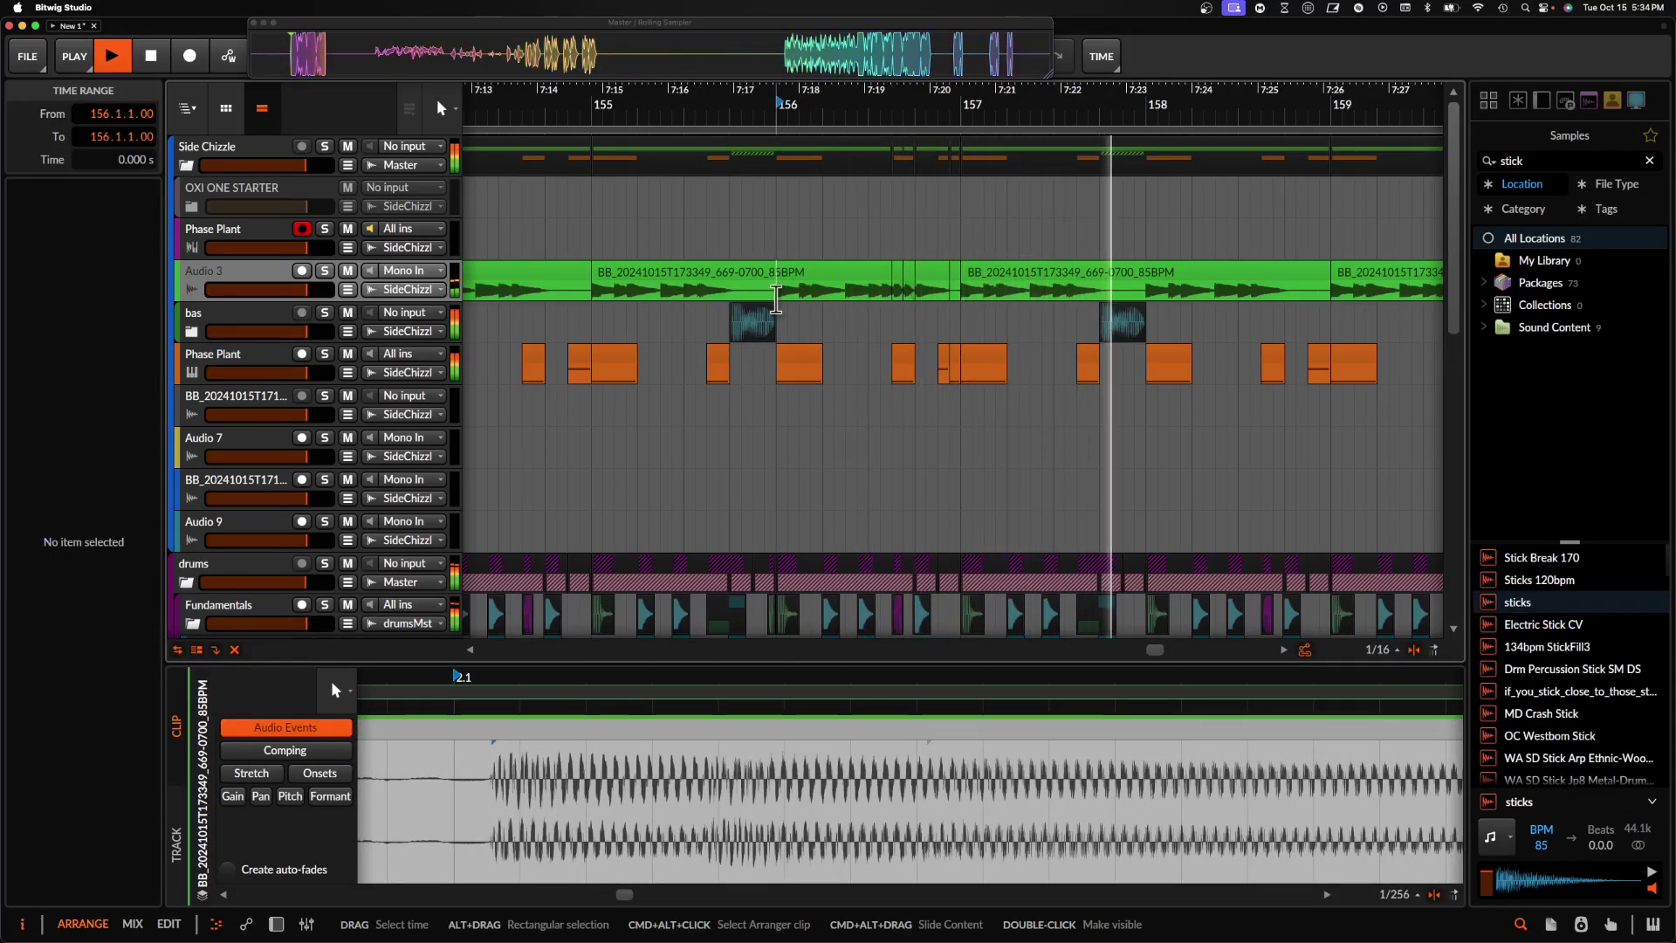
pyautogui.scroll(-3, 856, 290)
pyautogui.scroll(-1, 857, 291)
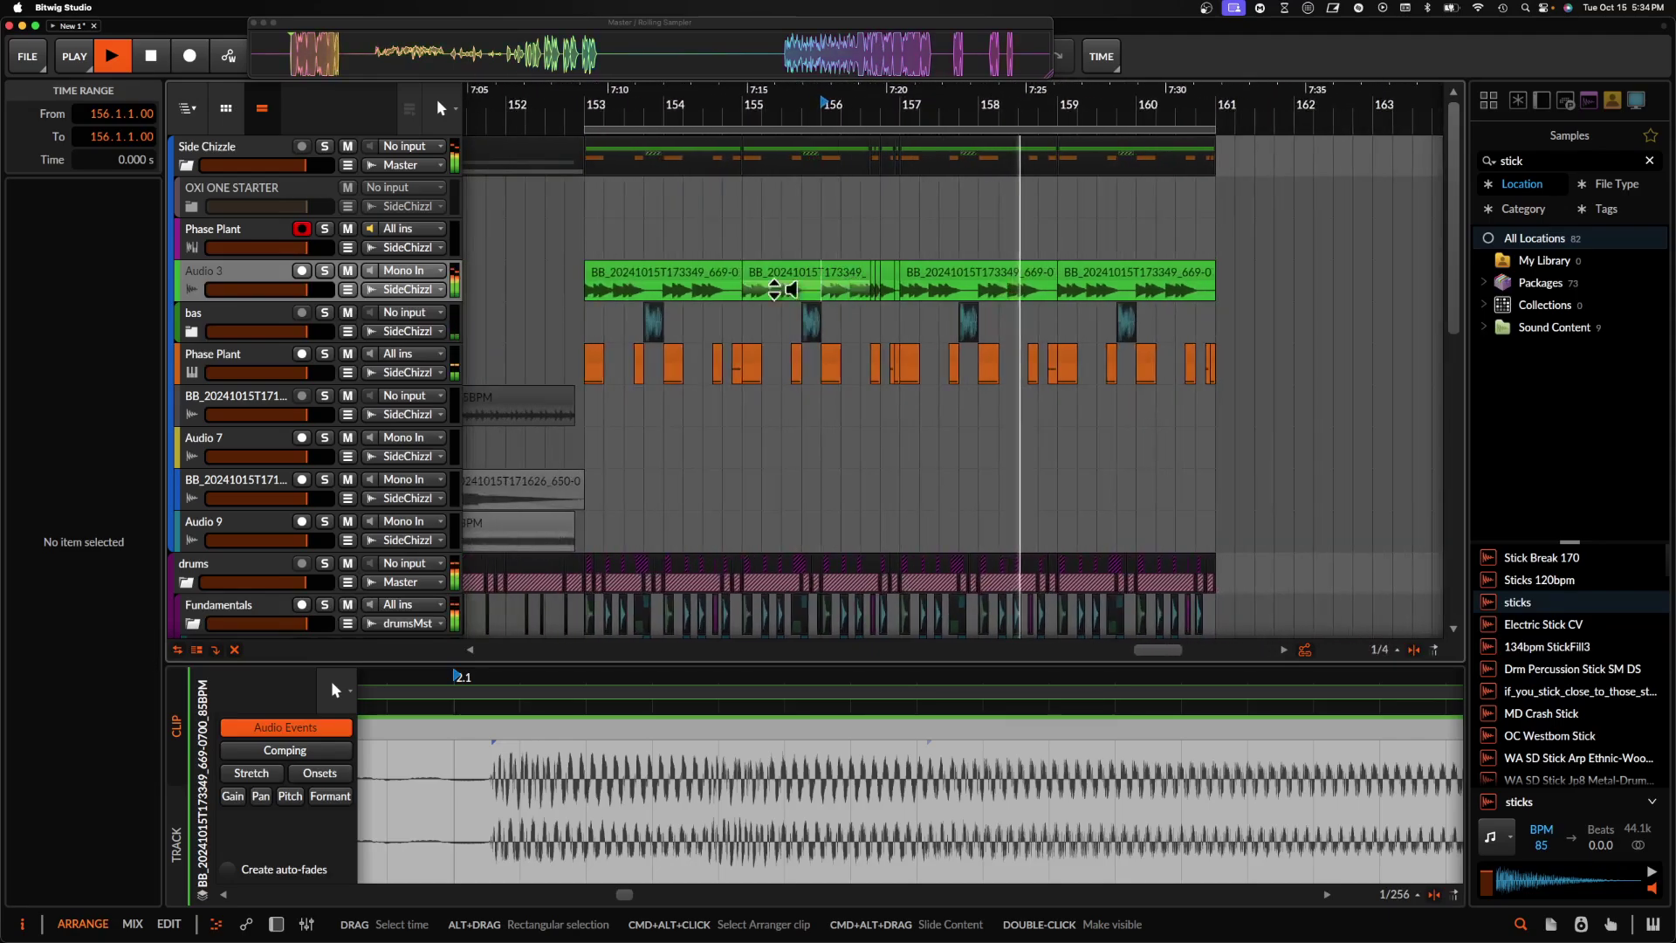
pyautogui.click(582, 291)
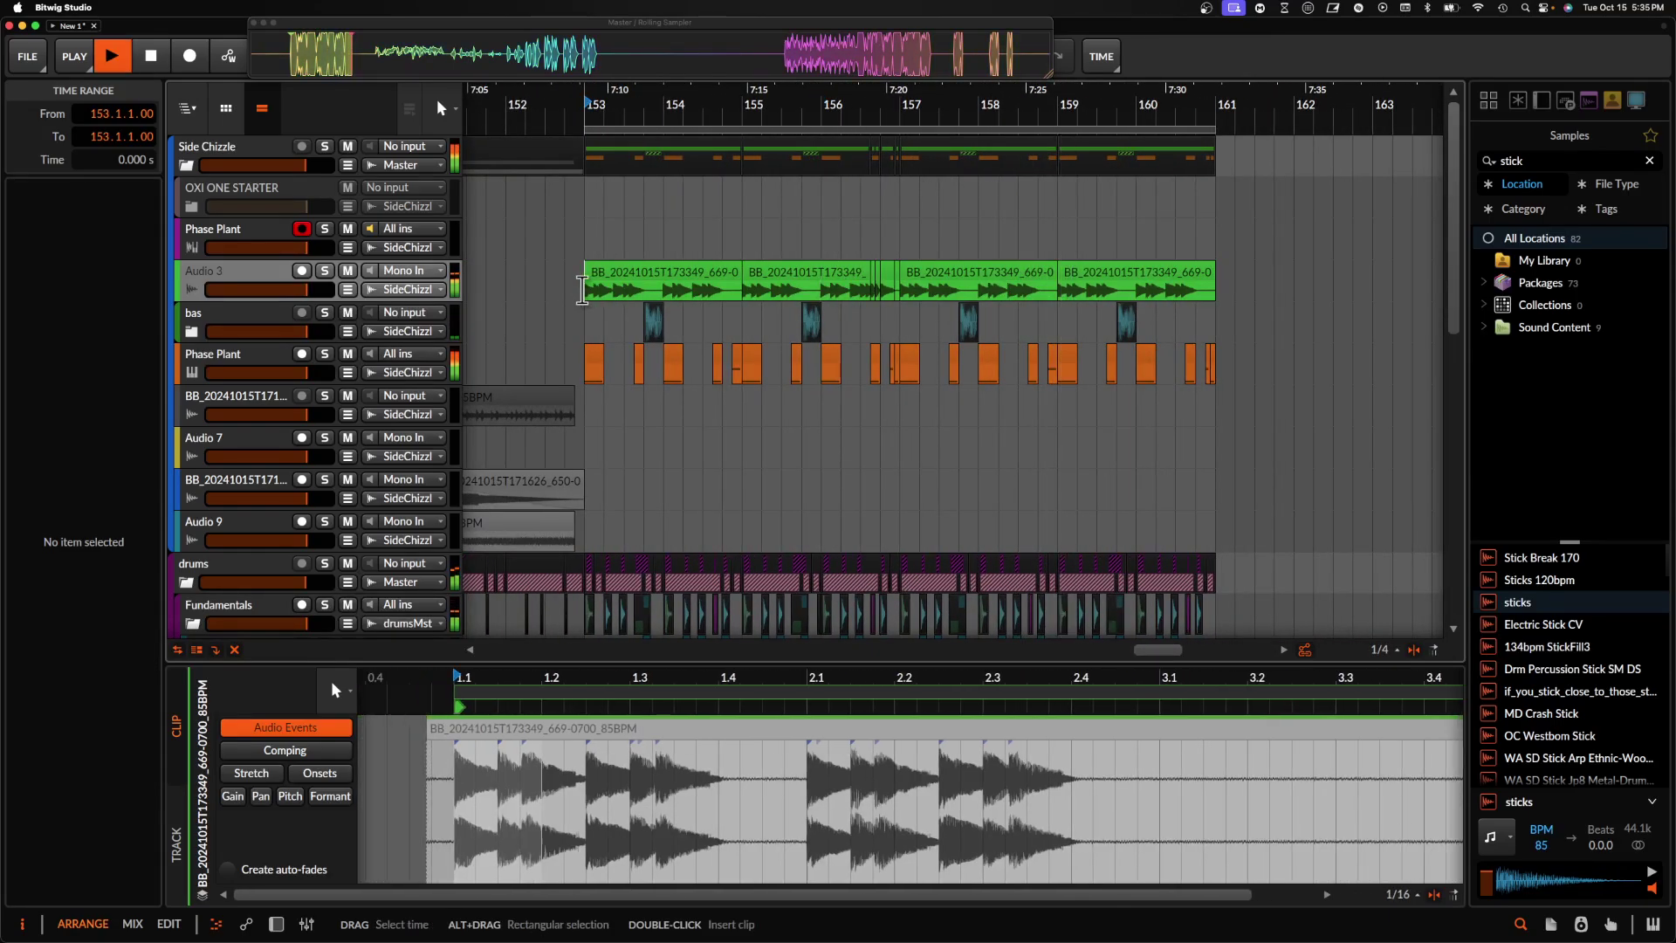
pyautogui.scroll(4, 582, 291)
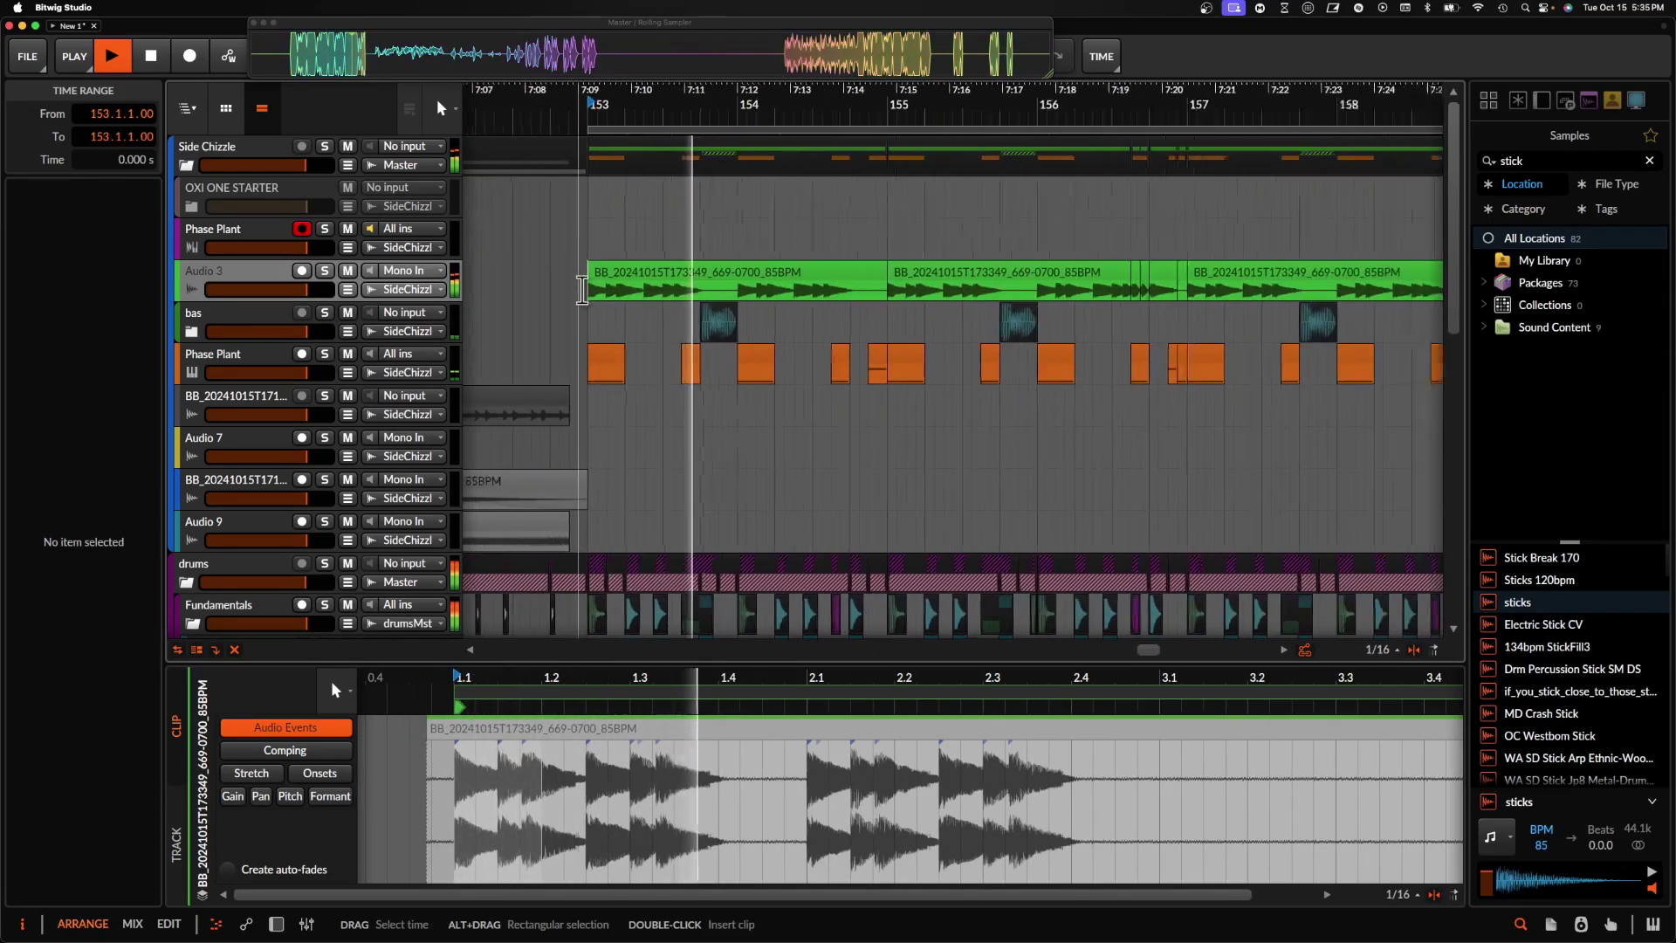
pyautogui.scroll(-10, 602, 331)
pyautogui.press('space')
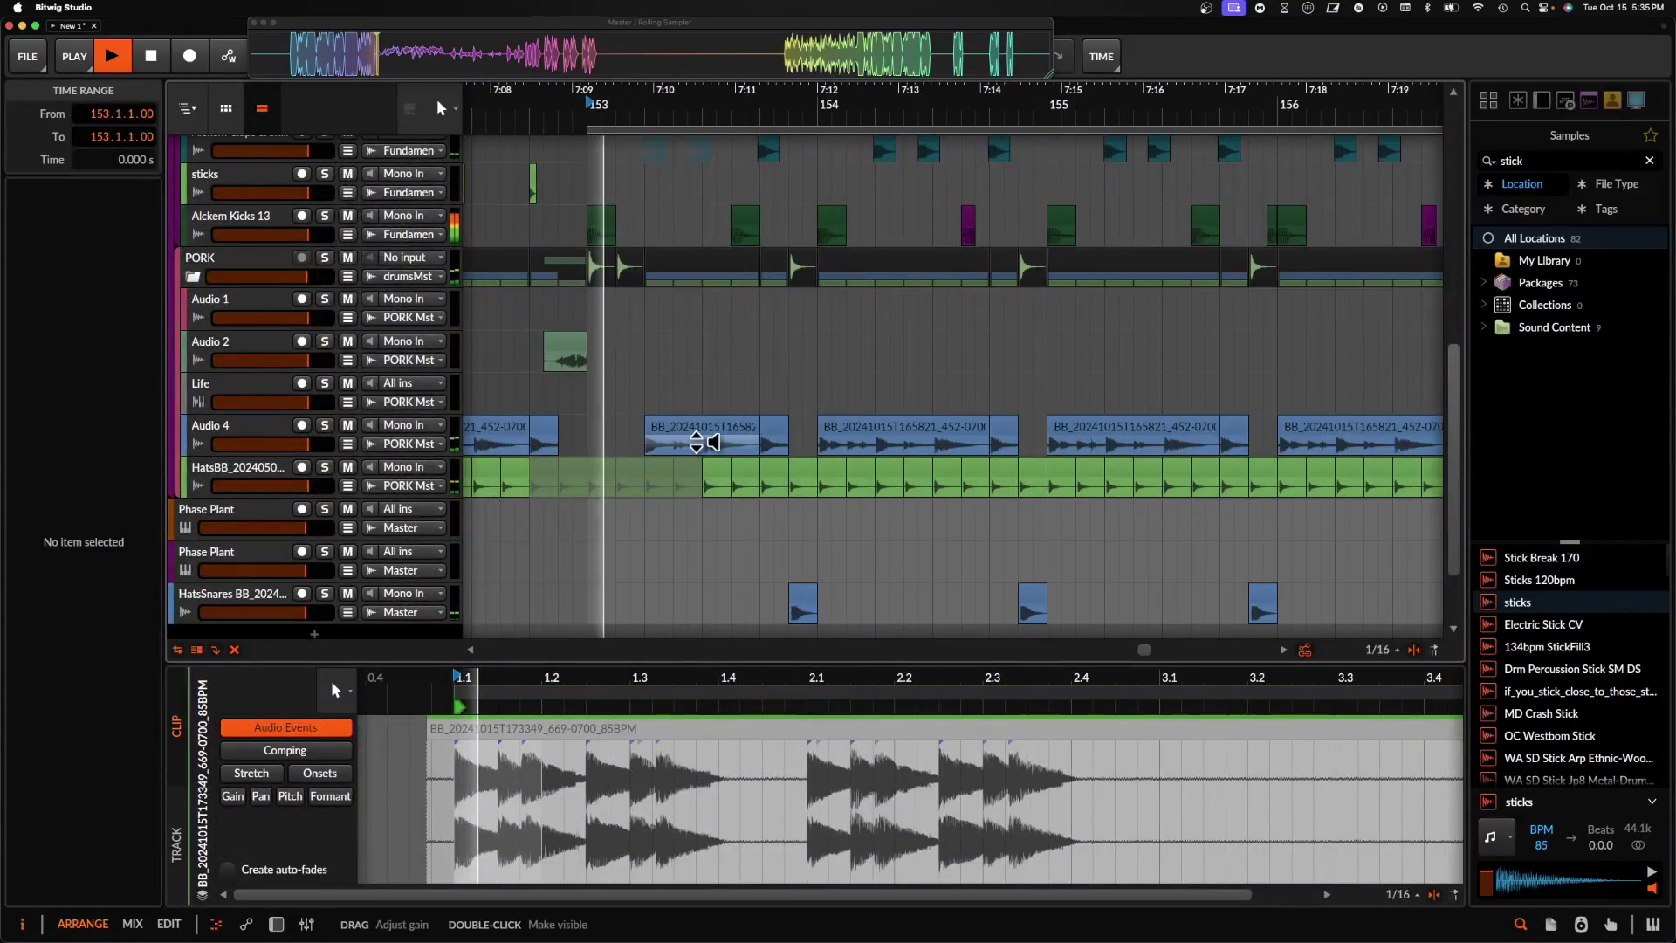
# - Delete the part of the Audio 4 clip from 153.2.3 to 153.3.1 and play it back from 153.1
pyautogui.scroll(-3, 694, 437)
pyautogui.click(723, 342)
pyautogui.scroll(2, 724, 349)
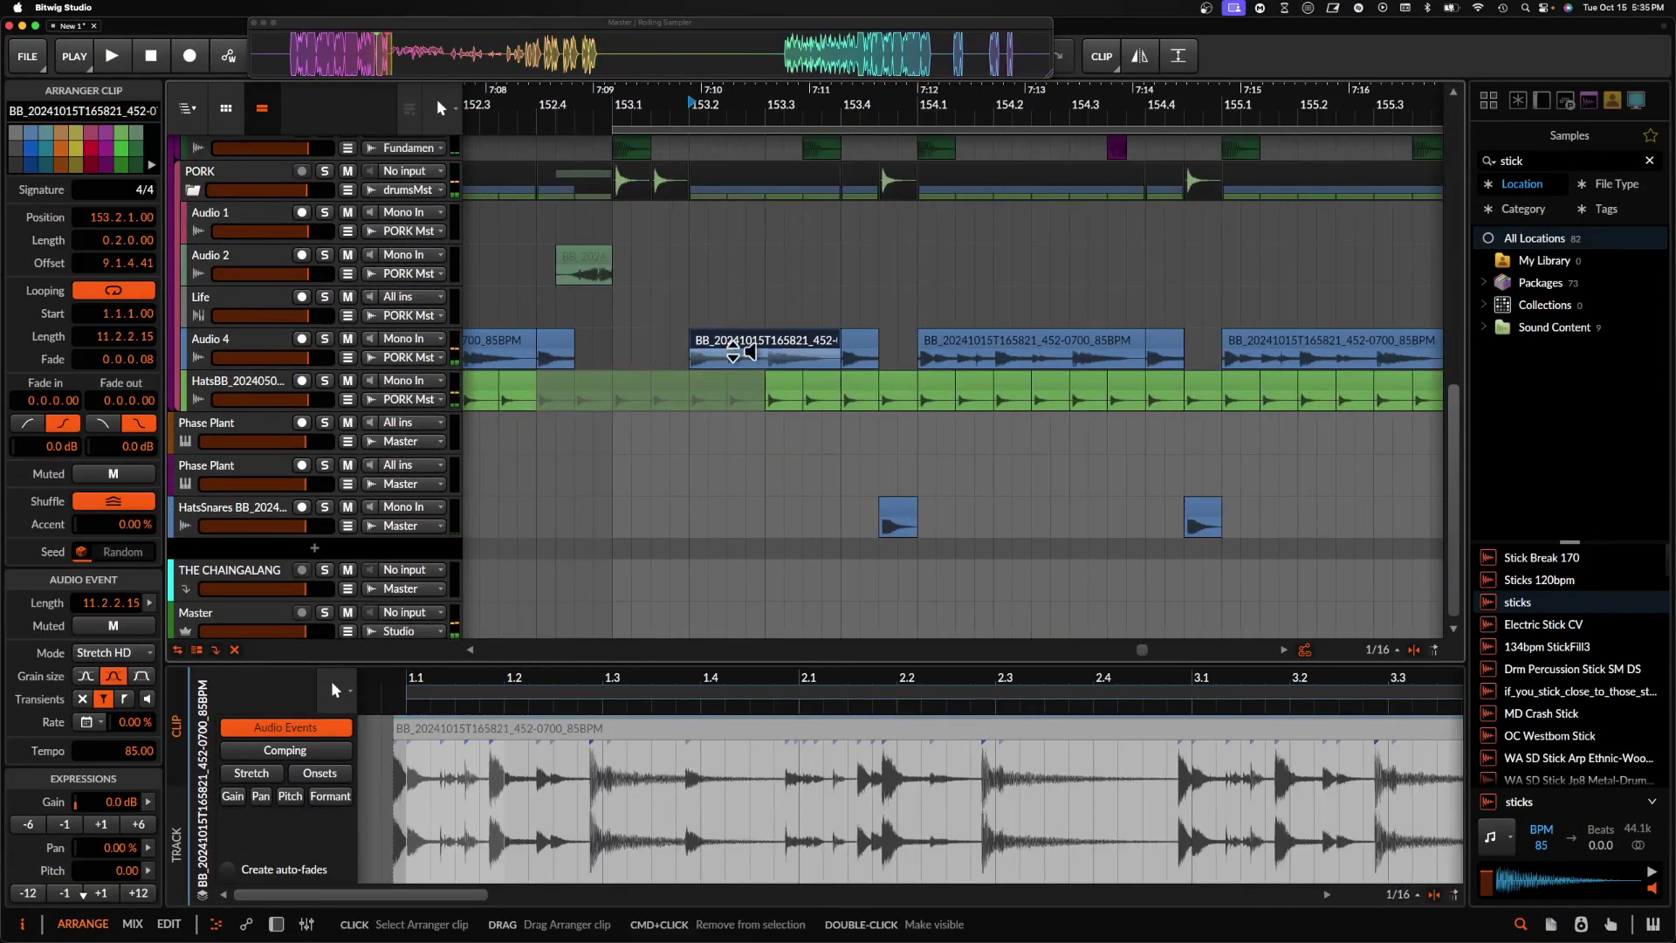
pyautogui.click(729, 361)
pyautogui.moveTo(755, 362); pyautogui.dragTo(765, 365)
pyautogui.press('Delete')
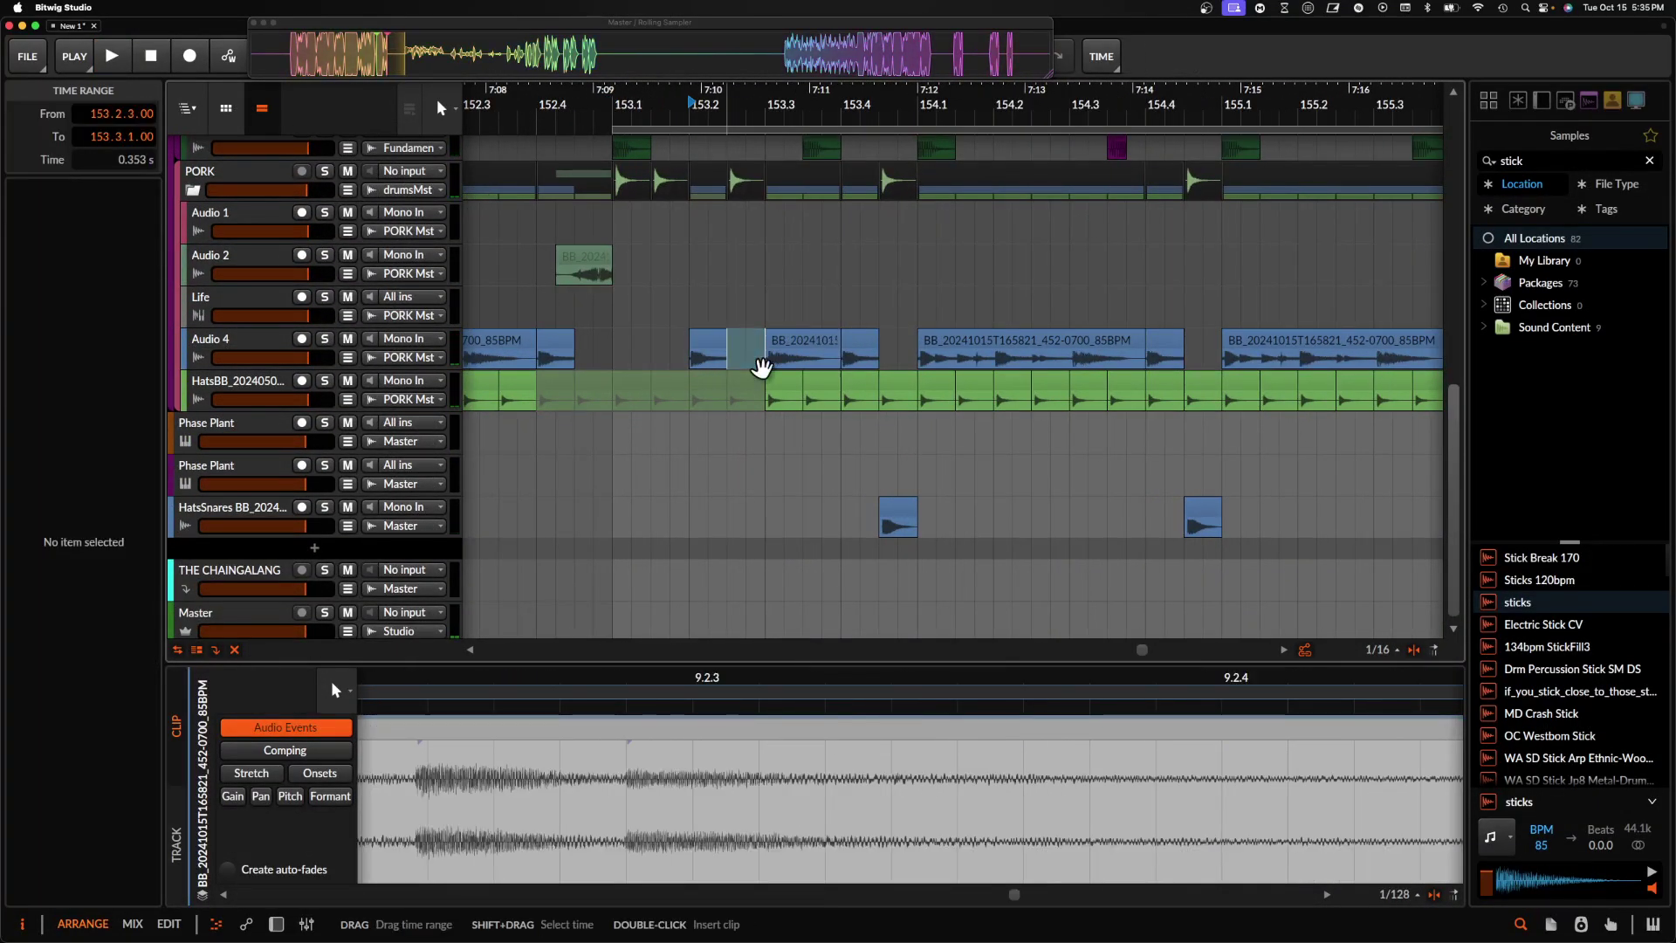
pyautogui.click(616, 349)
pyautogui.press('space')
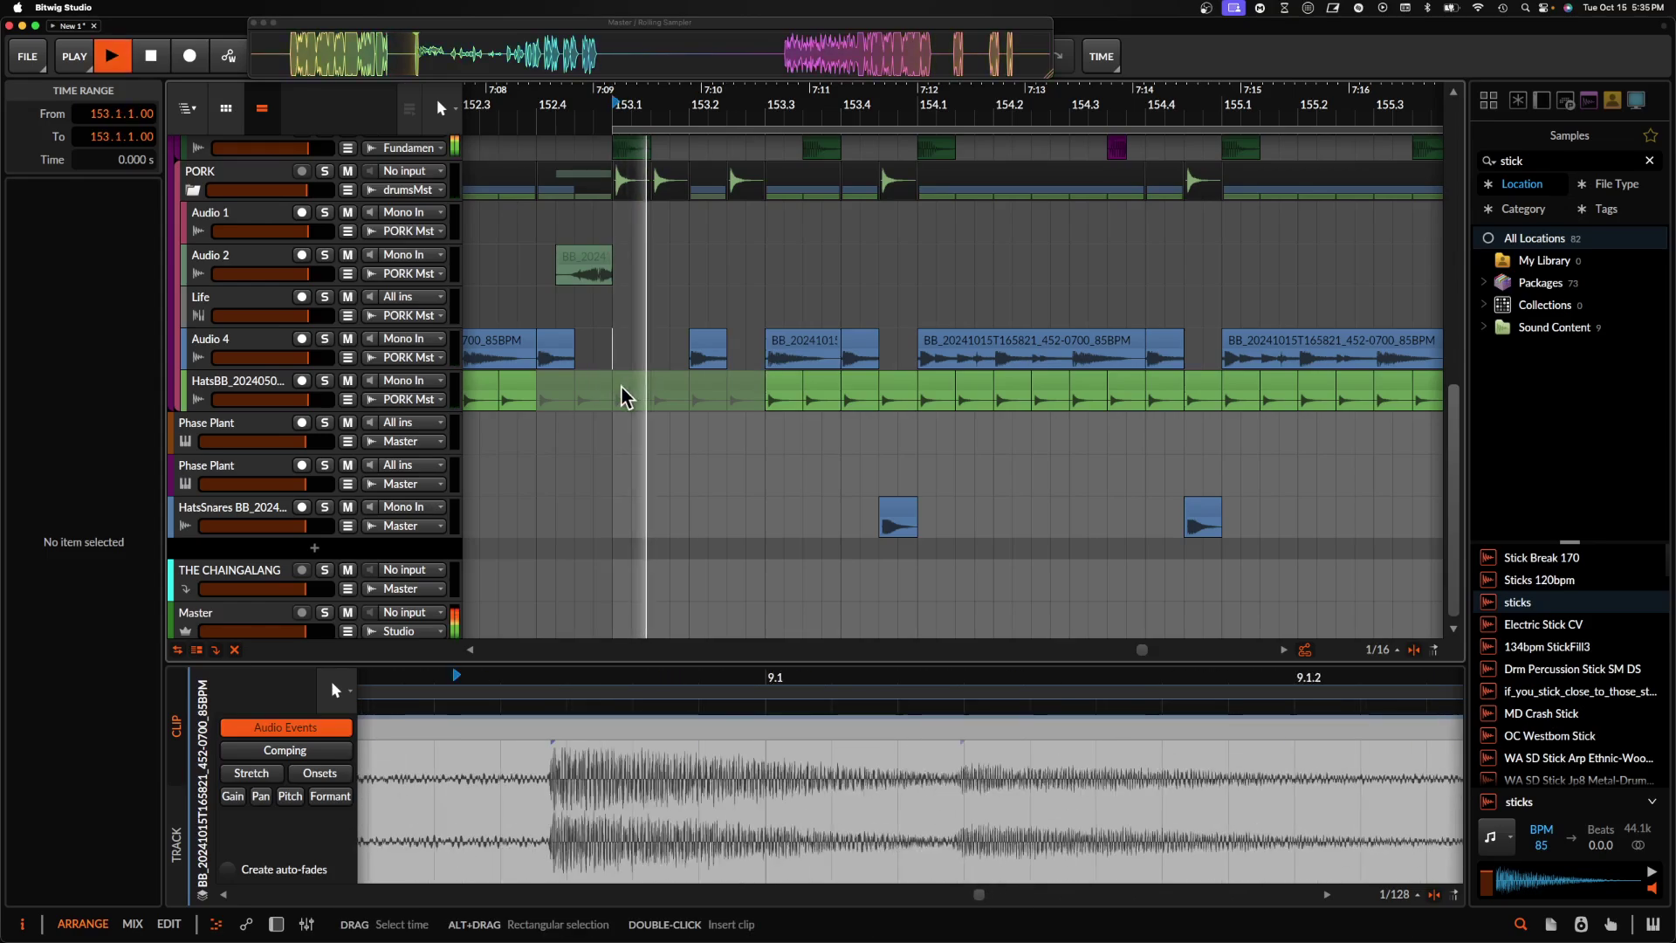
# - Mute the short Audio 4 slice at 153.2.1 and audition the break from 153.1
pyautogui.click(705, 347)
pyautogui.hotkey('alt', 'm')
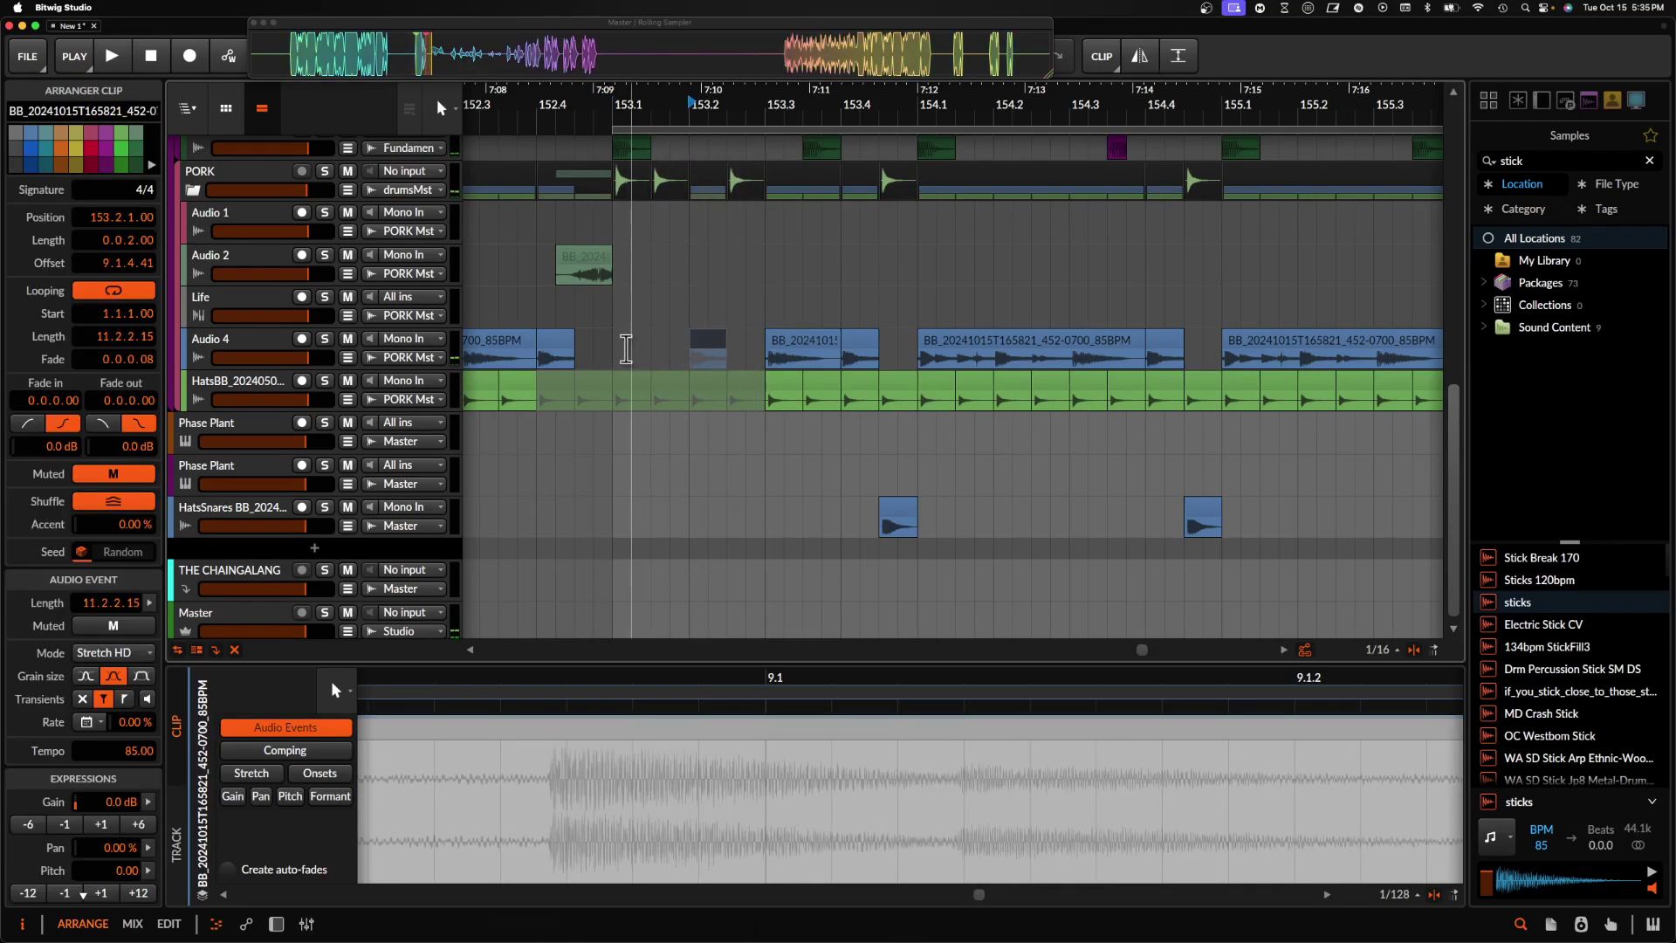
pyautogui.click(615, 348)
pyautogui.press('space')
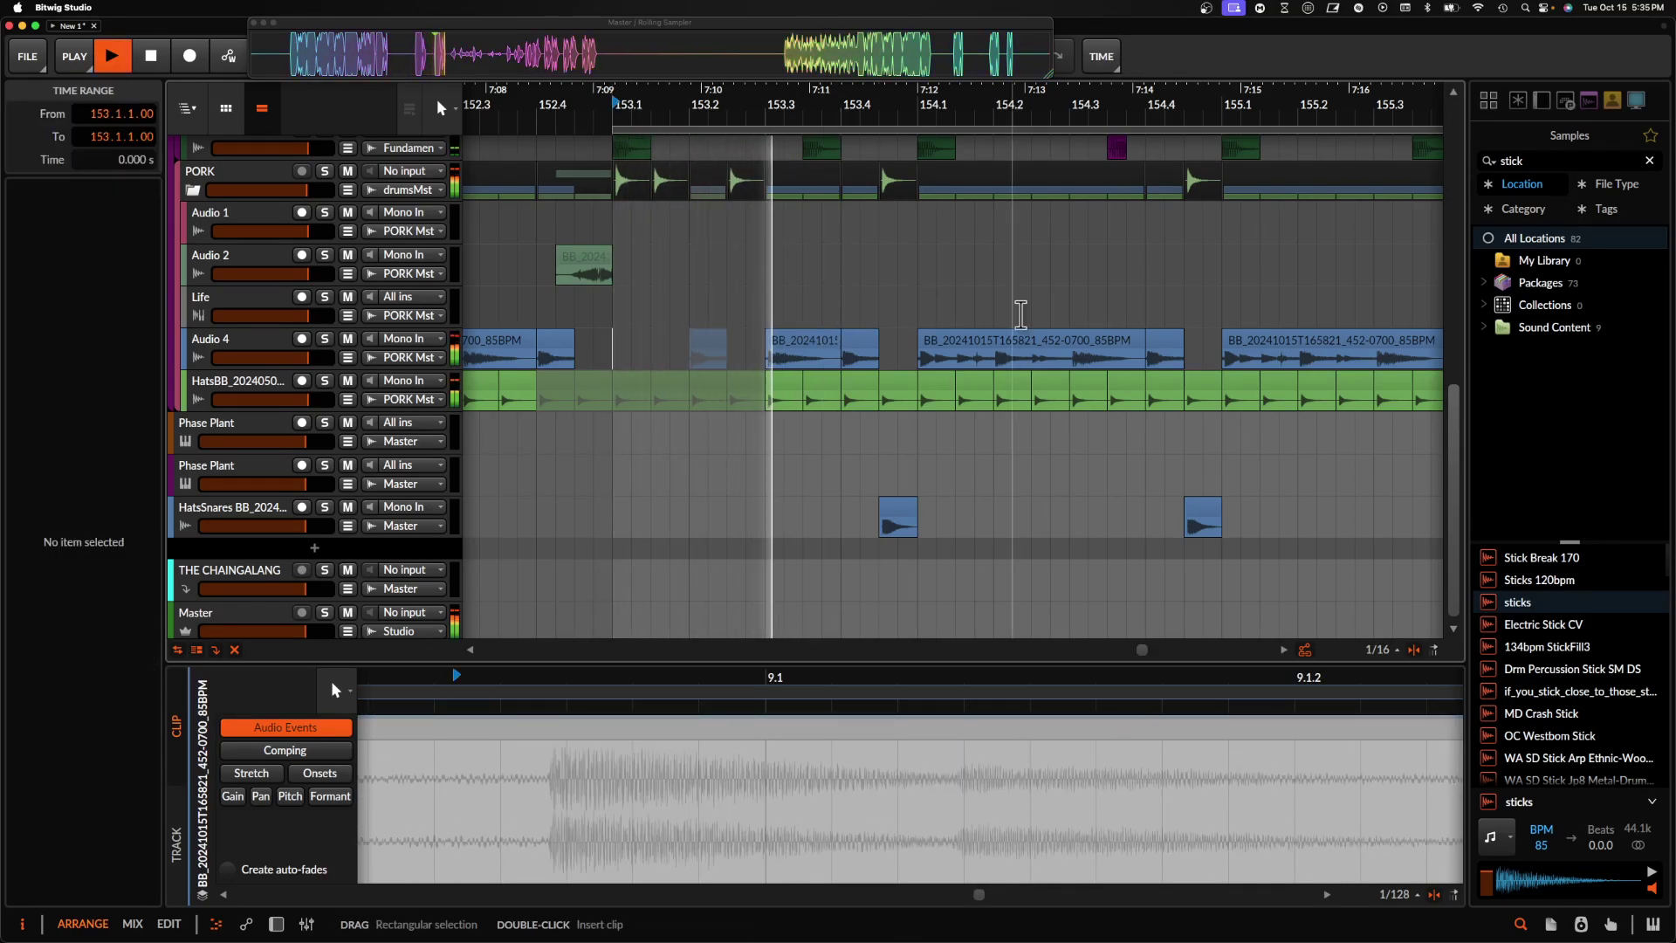
pyautogui.scroll(-5, 891, 179)
pyautogui.scroll(6, 890, 175)
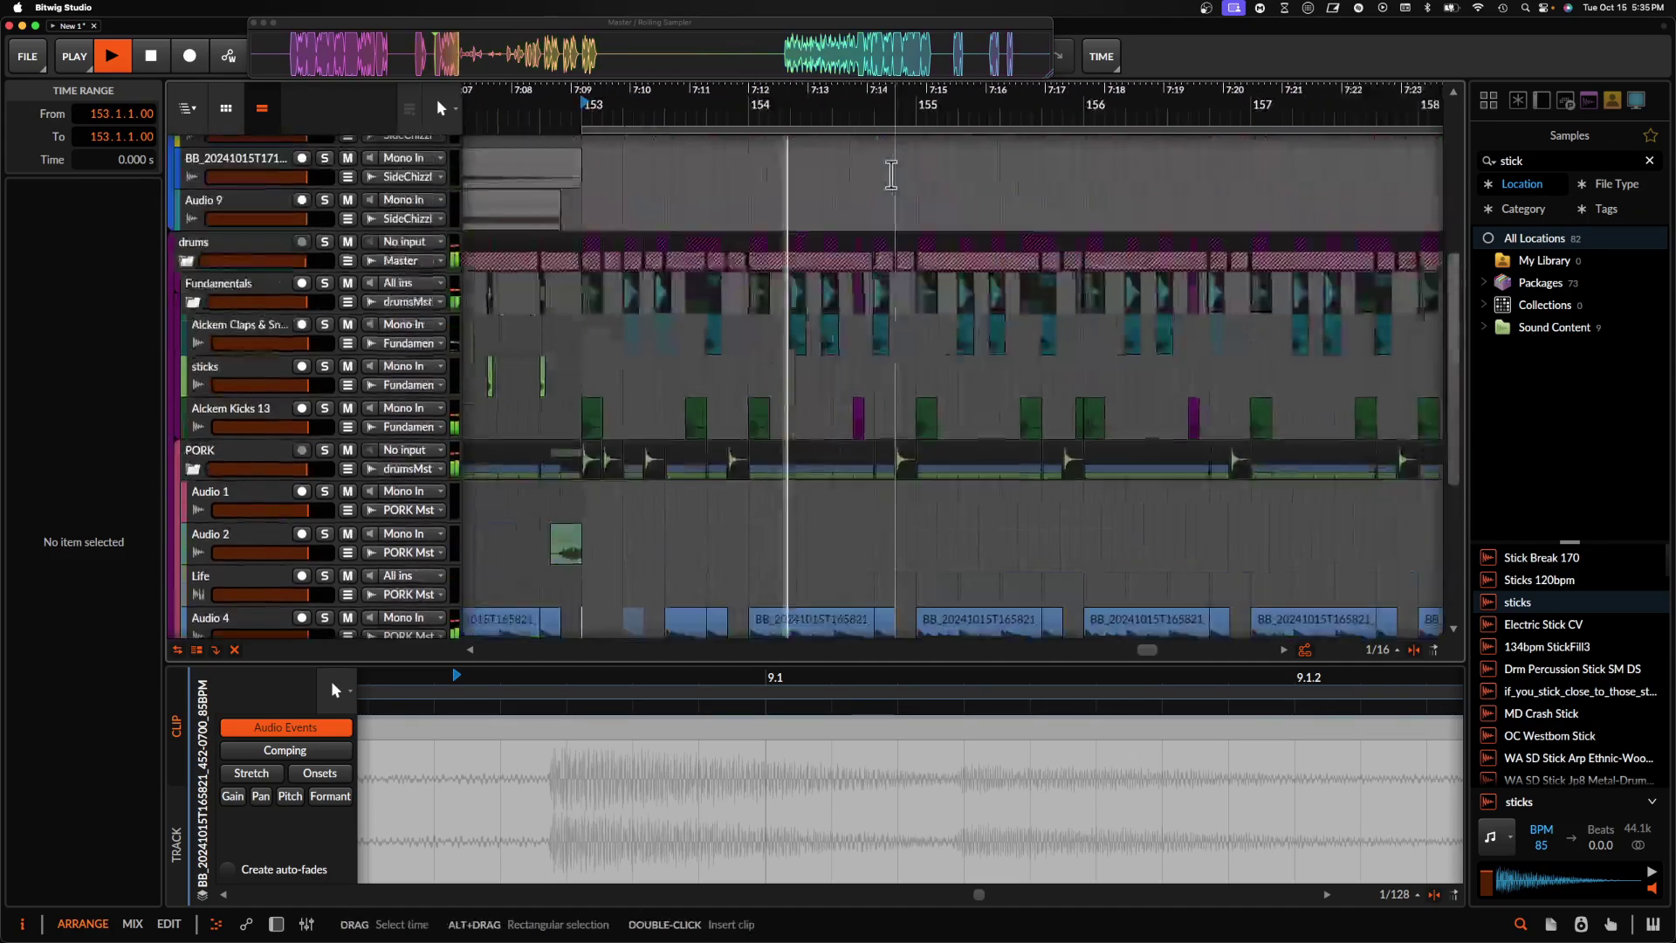
pyautogui.scroll(3, 890, 175)
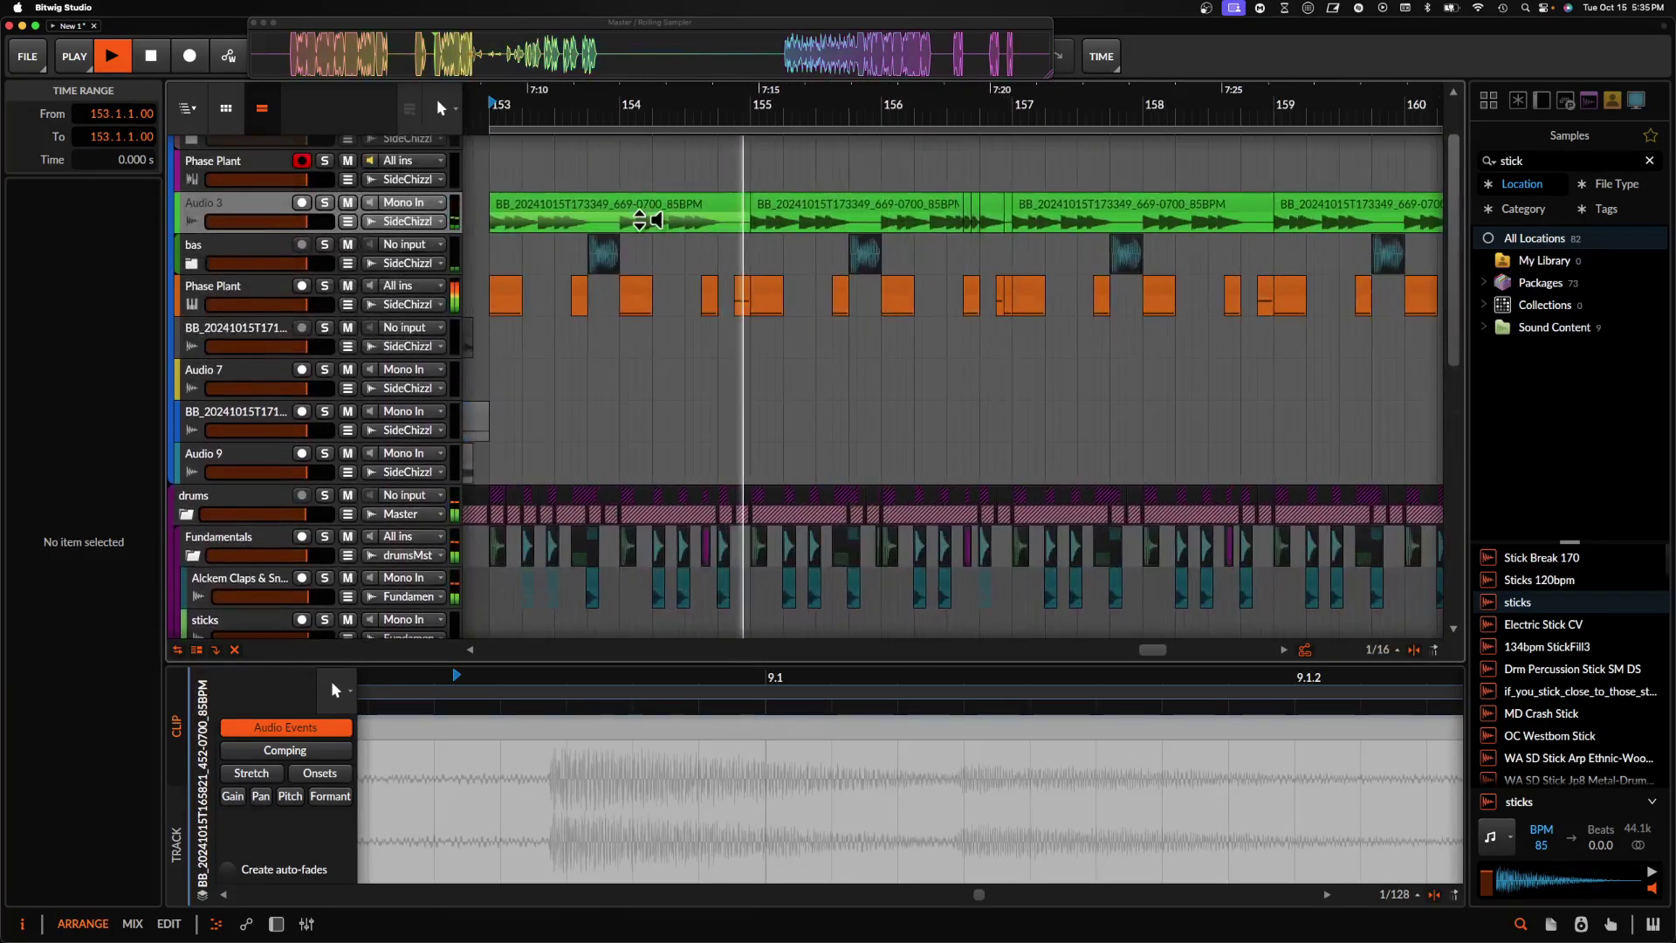
# - Select all Audio 3 clips across bars 153–161 and lower their gain to -4.0 dB
pyautogui.click(643, 213)
pyautogui.keyDown('shift'); pyautogui.click(1379, 221); pyautogui.keyUp('shift')
pyautogui.click(66, 824)
pyautogui.click(66, 825)
pyautogui.click(65, 824)
pyautogui.click(65, 825)
# - Copy the group of four edited Audio 3 slices starting at 156.3.3
pyautogui.scroll(2, 816, 430)
pyautogui.hscroll(4, 824, 232)
pyautogui.scroll(4, 749, 233)
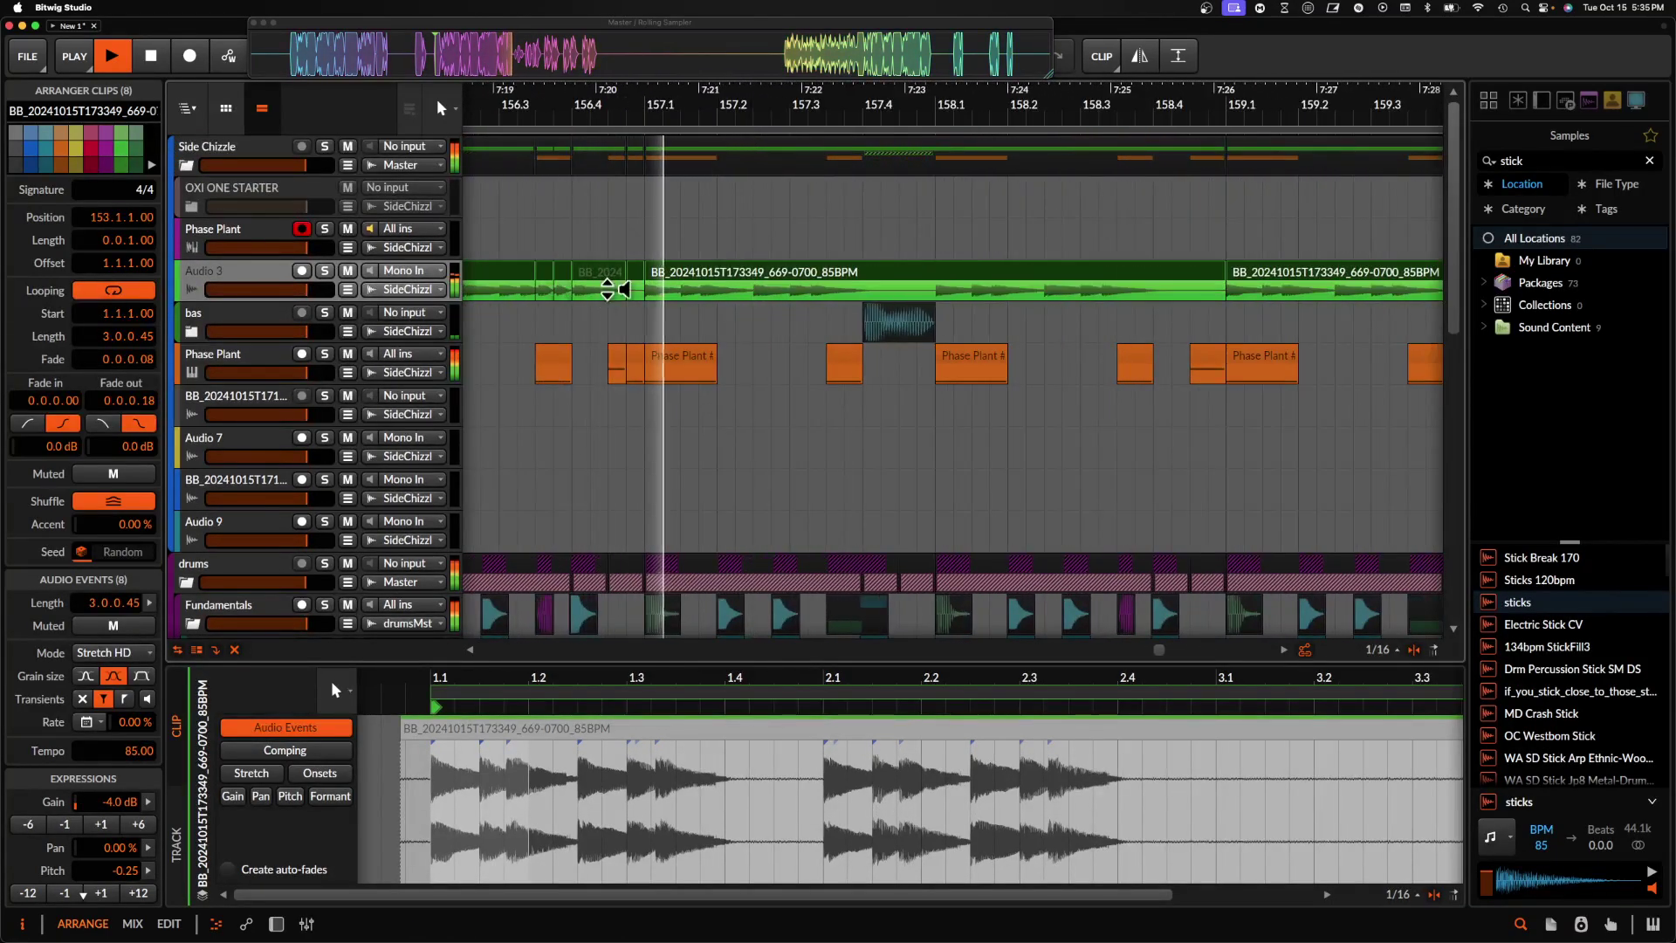
pyautogui.click(548, 270)
pyautogui.keyDown('shift'); pyautogui.click(635, 272); pyautogui.keyUp('shift')
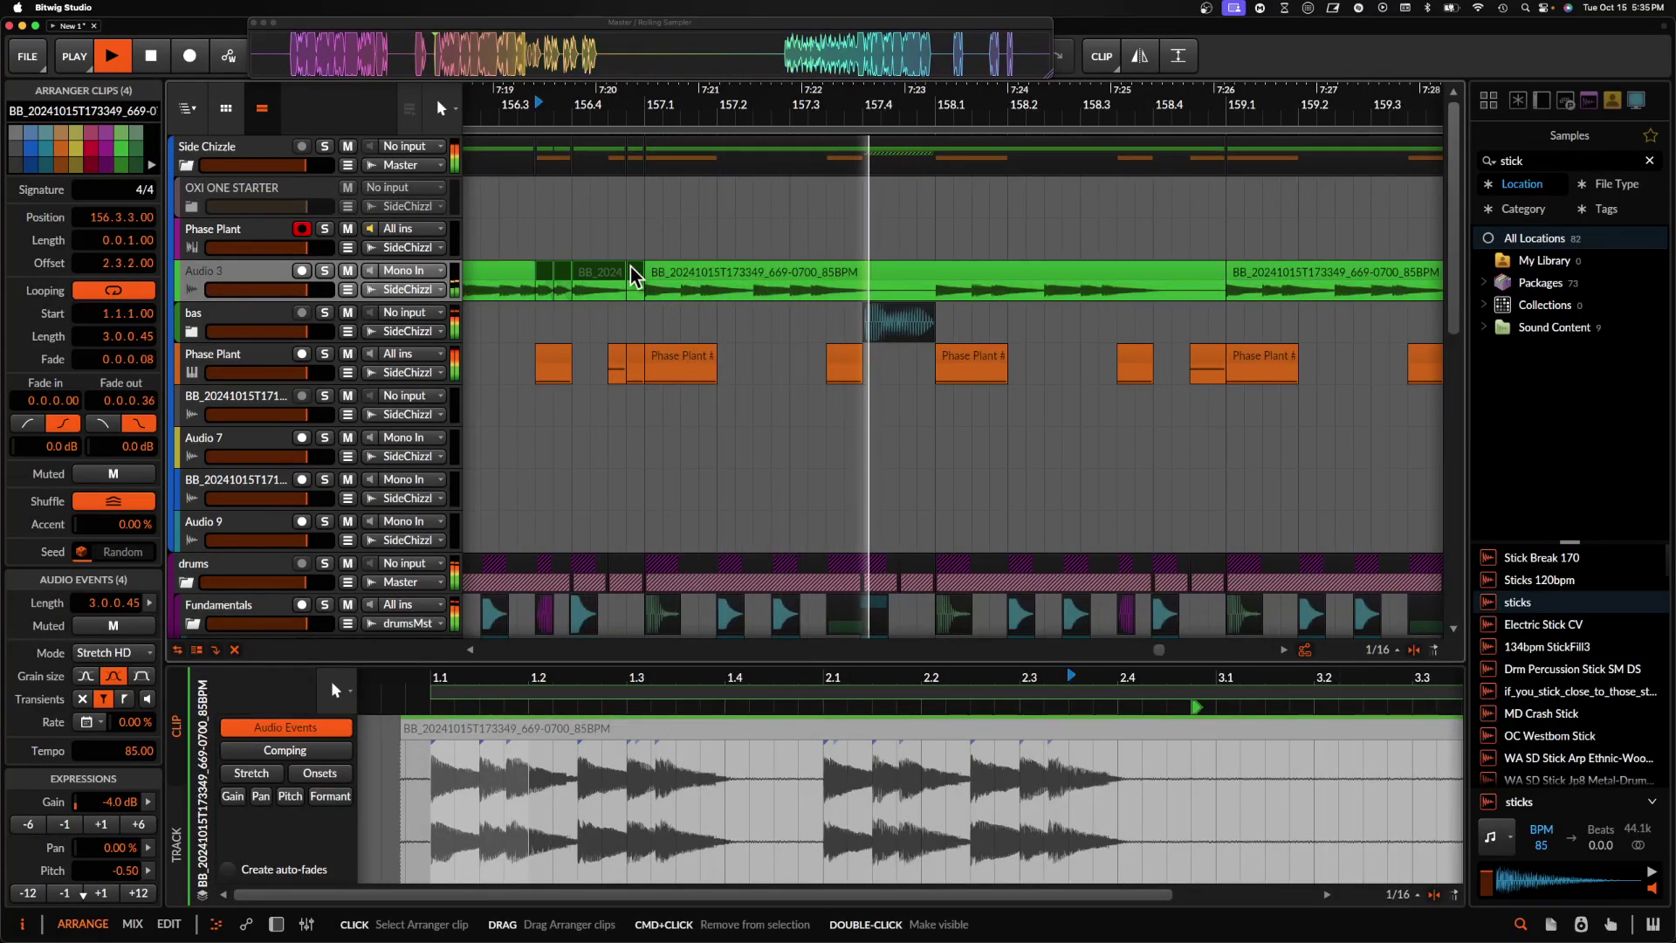
# - Try pasting the four copied slices on Audio 3 at 160.3.1
pyautogui.scroll(-4, 633, 271)
pyautogui.click(1081, 291)
pyautogui.press('super+v')
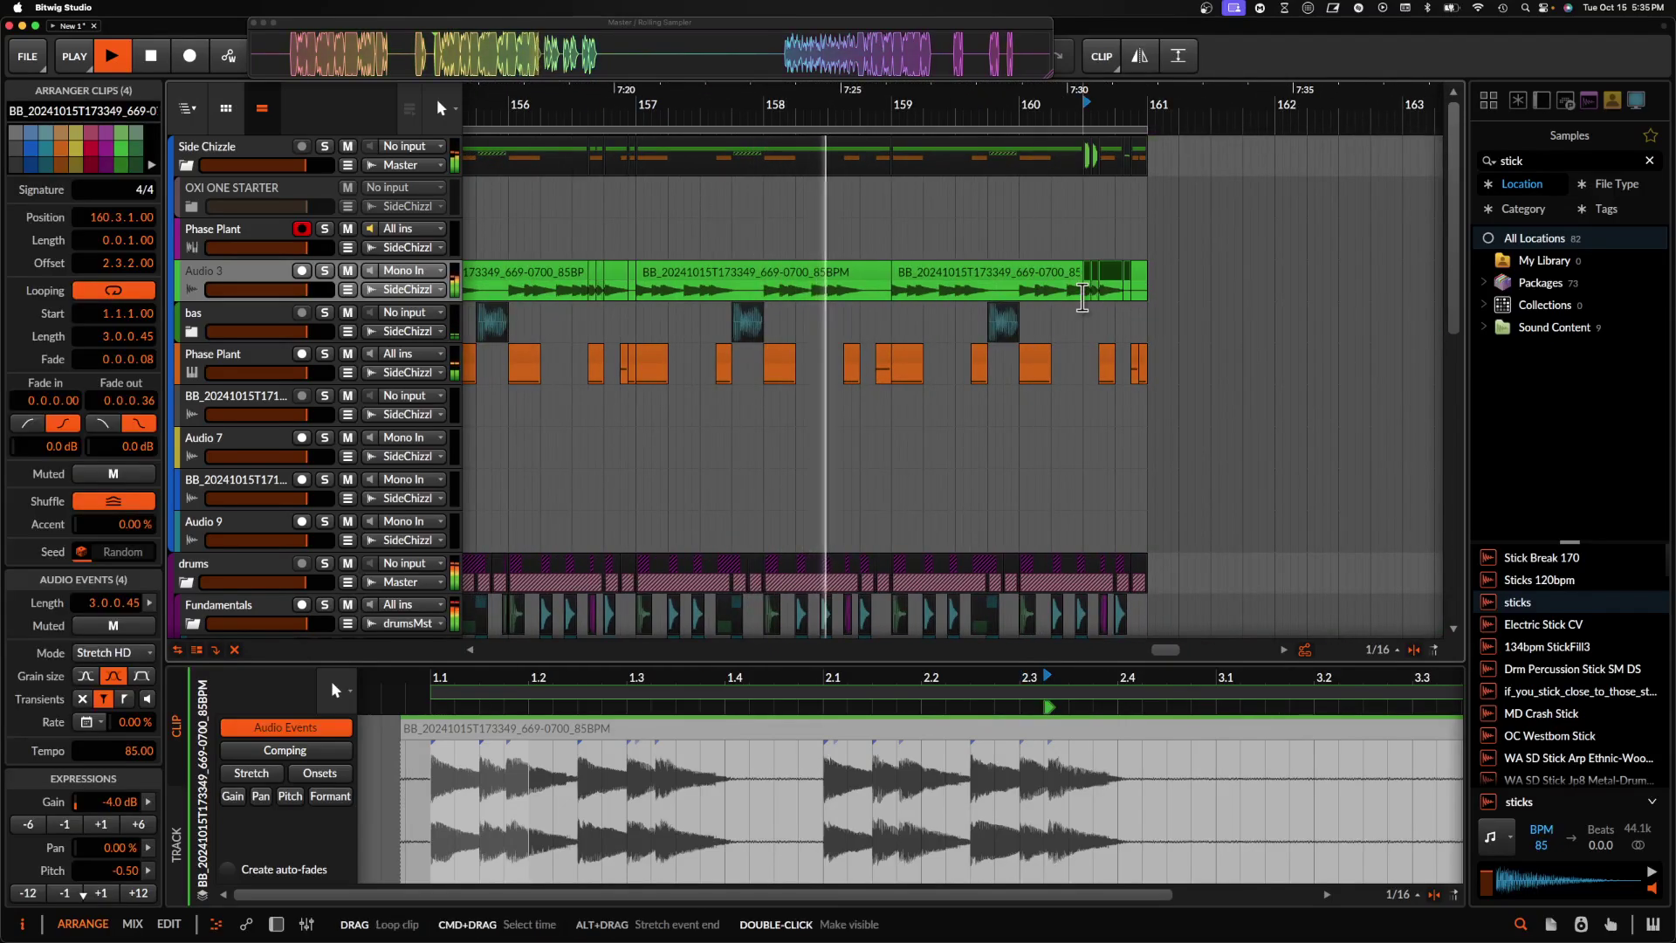
pyautogui.scroll(4, 1098, 290)
pyautogui.scroll(-2, 1078, 282)
pyautogui.press('super+z')
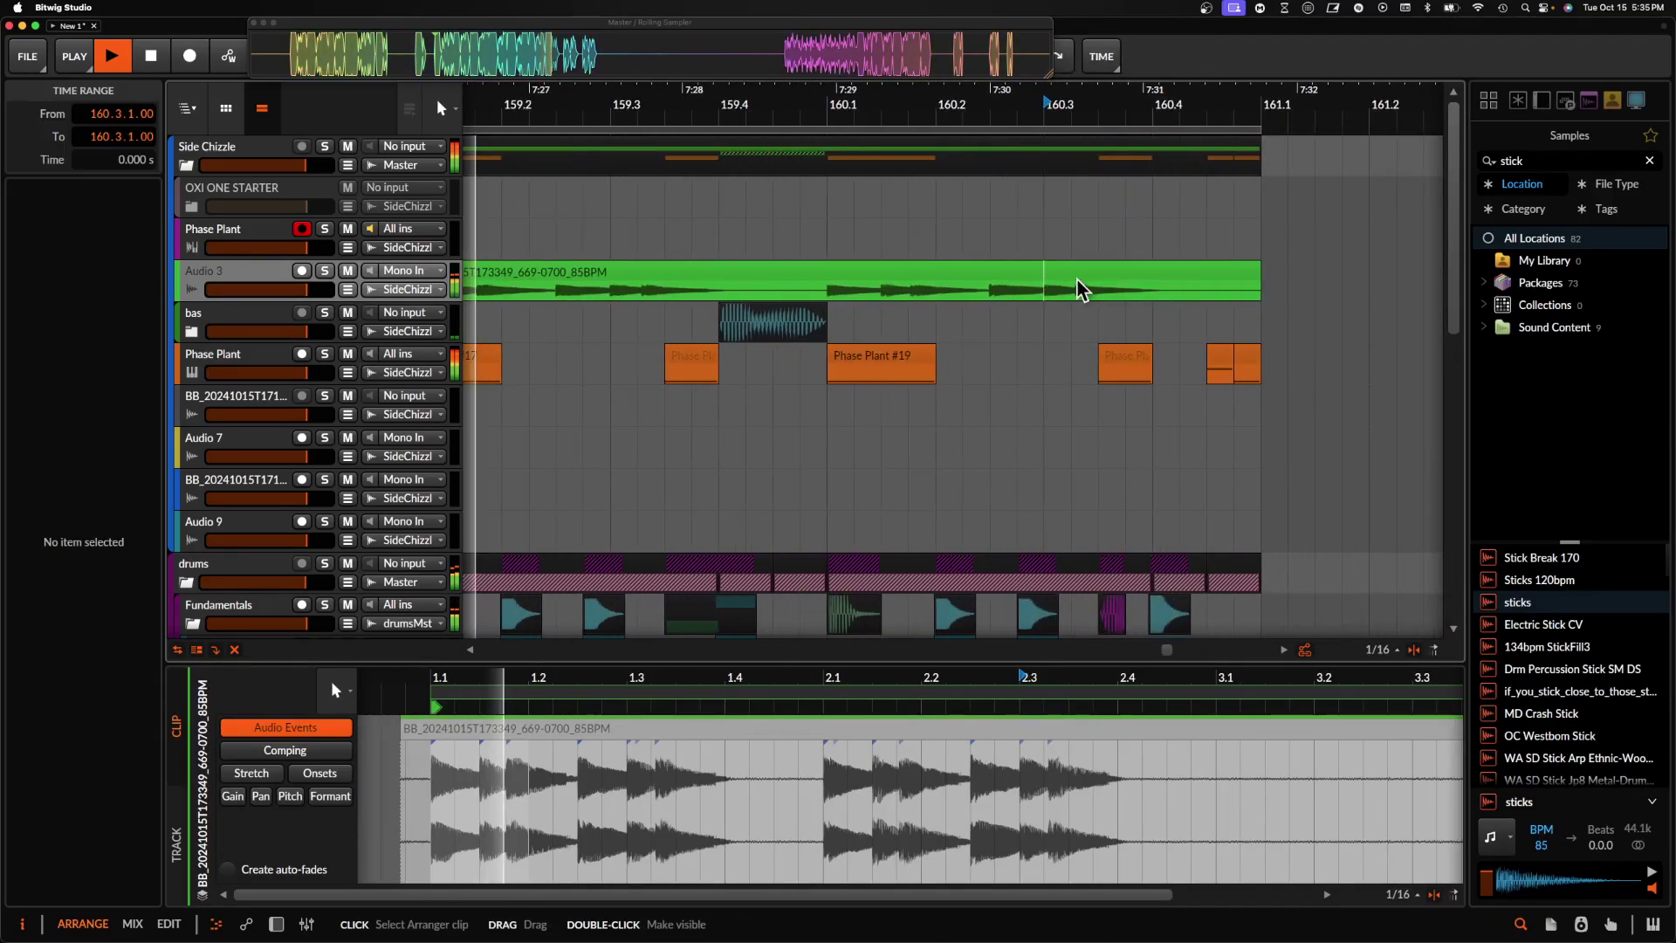
# - Paste the four copied slices on Audio 3 at 160.3.2
pyautogui.click(1082, 293)
pyautogui.press('super+v')
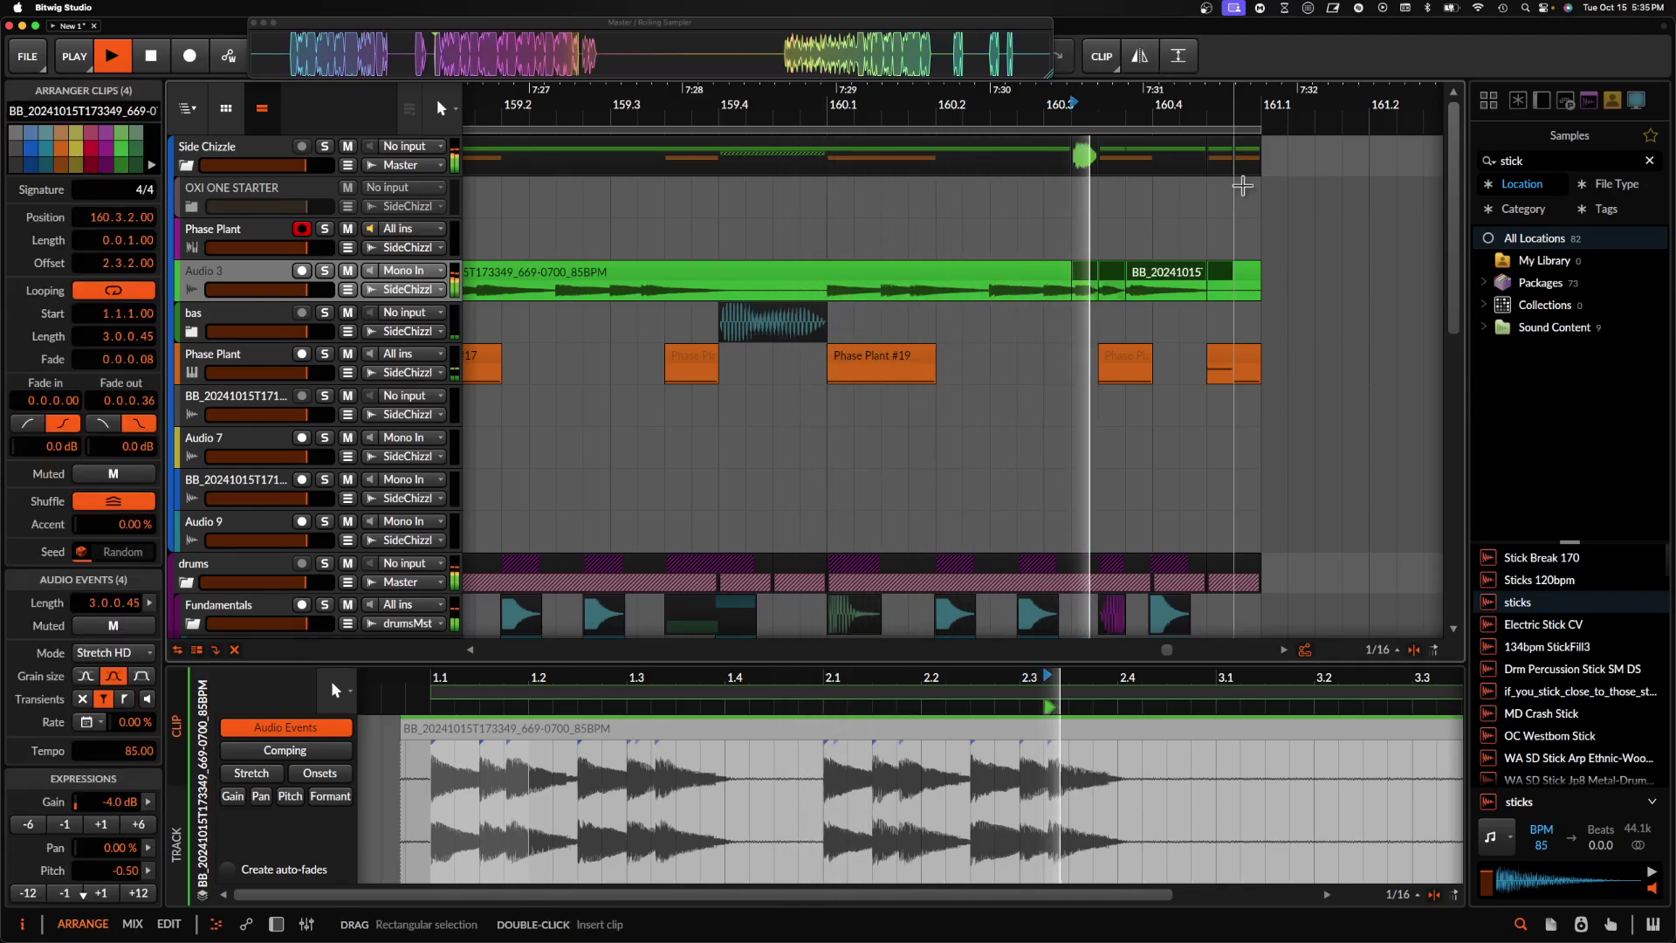
# - Duplicate the time range of bars 153–161 from Audio 3 down through the drum tracks onto bars 161–169
pyautogui.scroll(-3, 1206, 305)
pyautogui.scroll(-6, 1206, 305)
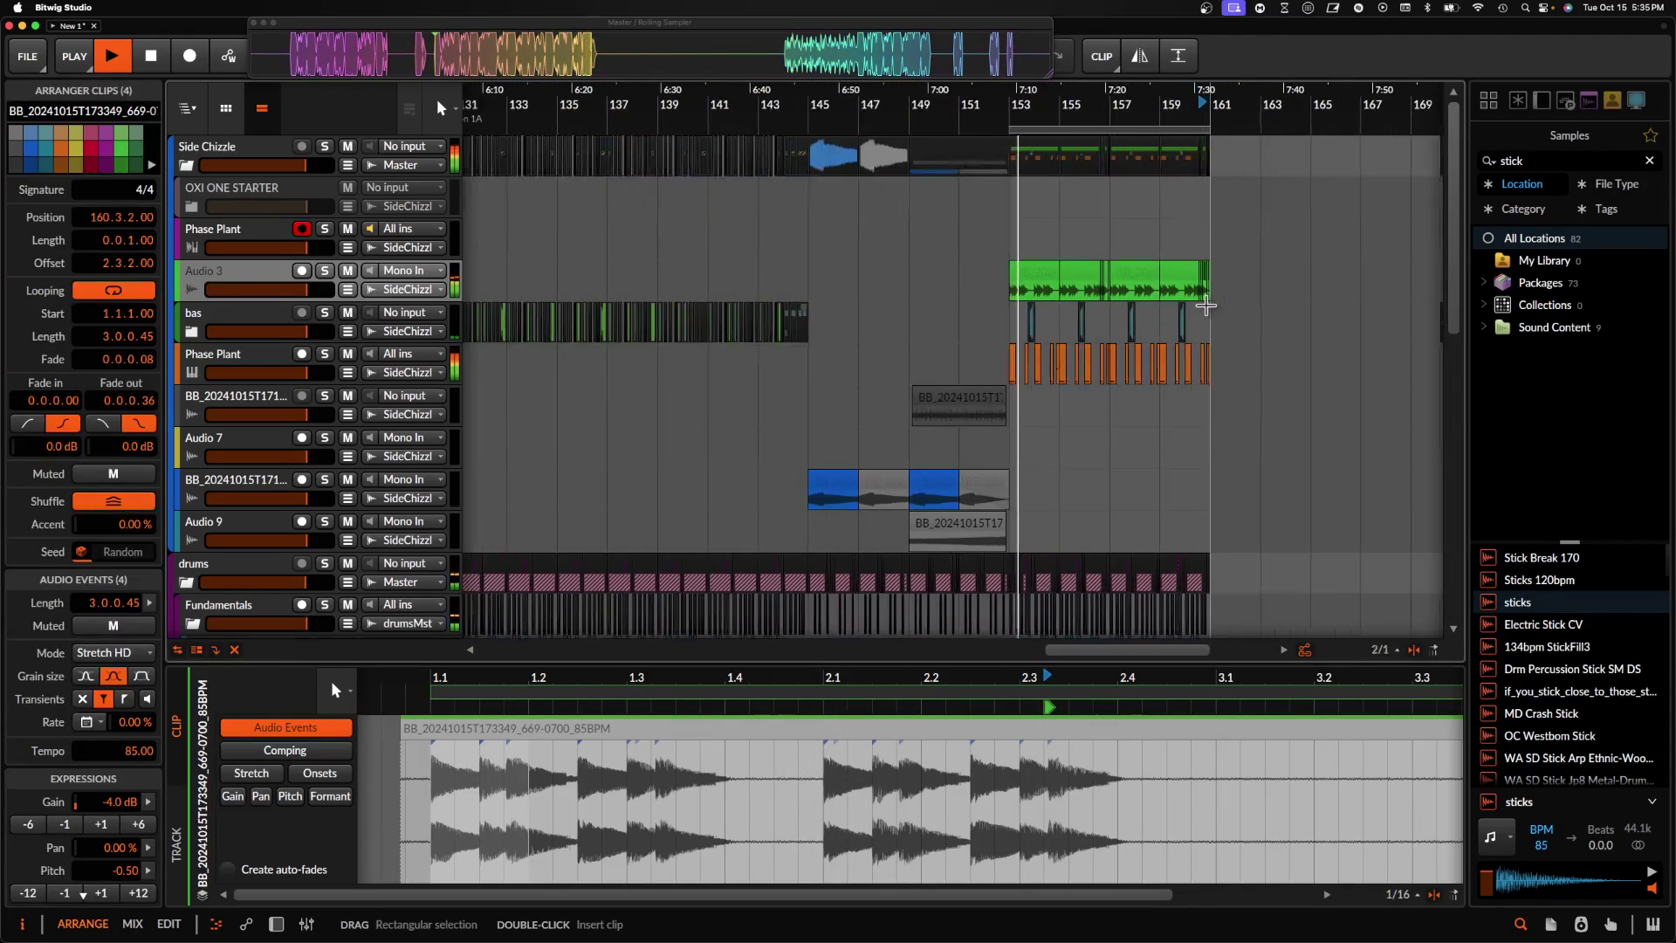
pyautogui.moveTo(1011, 305); pyautogui.dragTo(1220, 704)
pyautogui.press('super+d')
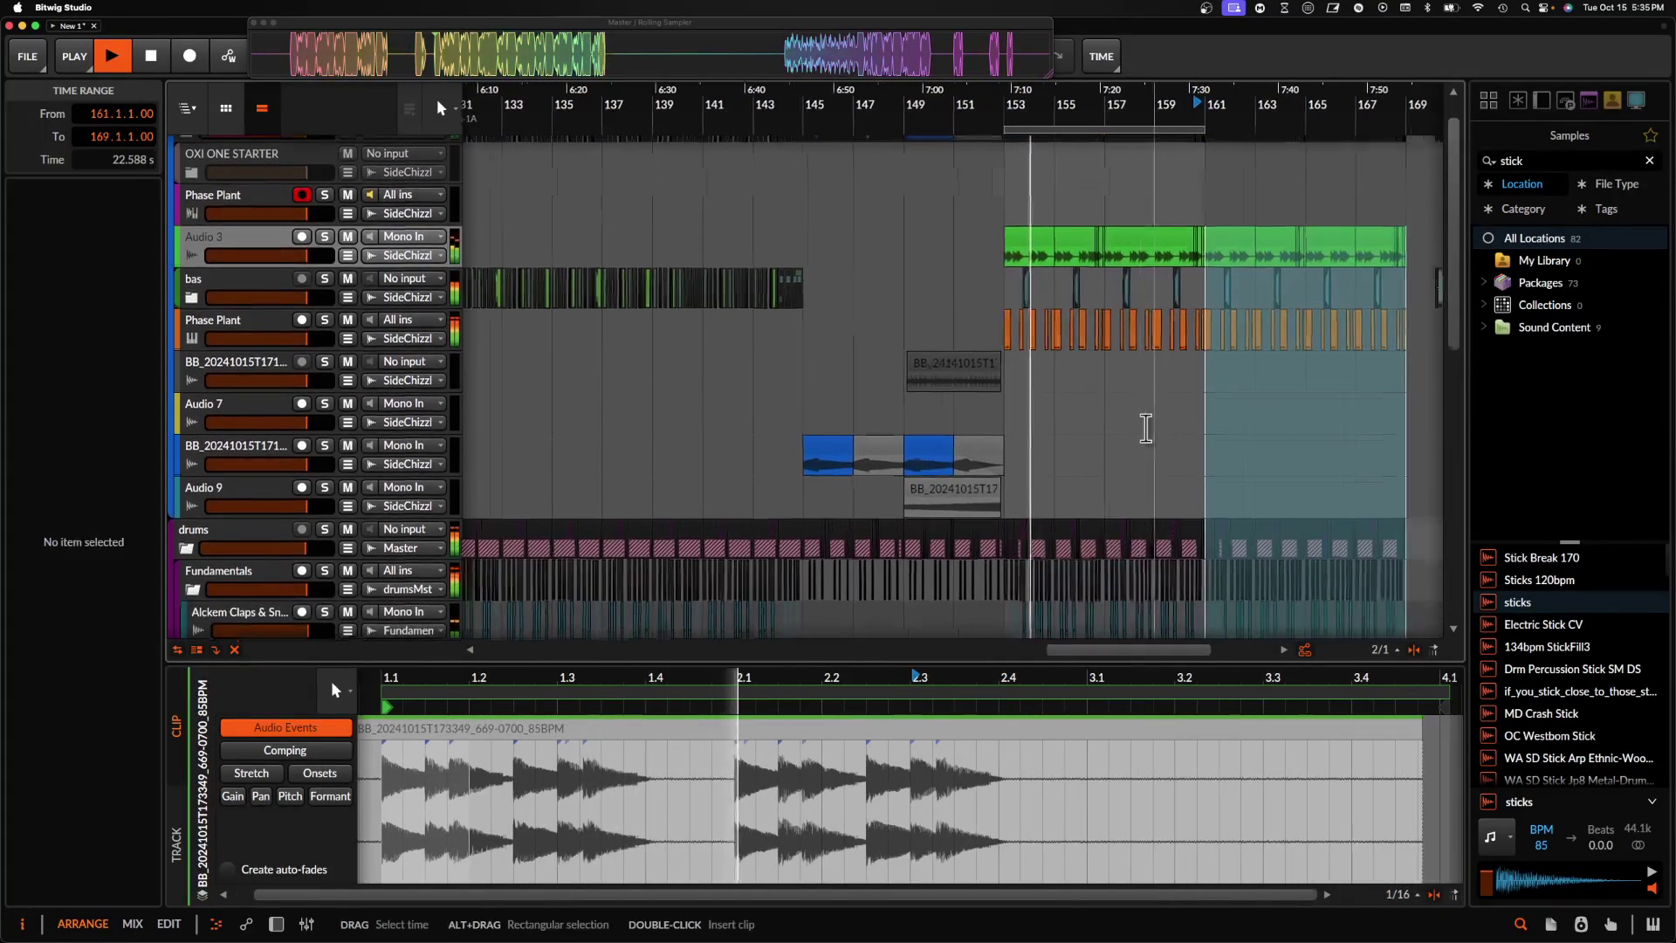
# - Stop playback and extend the loop region's end to bar 169, making it 16 bars long from 153.1
pyautogui.hscroll(3, 1145, 427)
pyautogui.scroll(1, 1145, 427)
pyautogui.press('space')
pyautogui.click(908, 133)
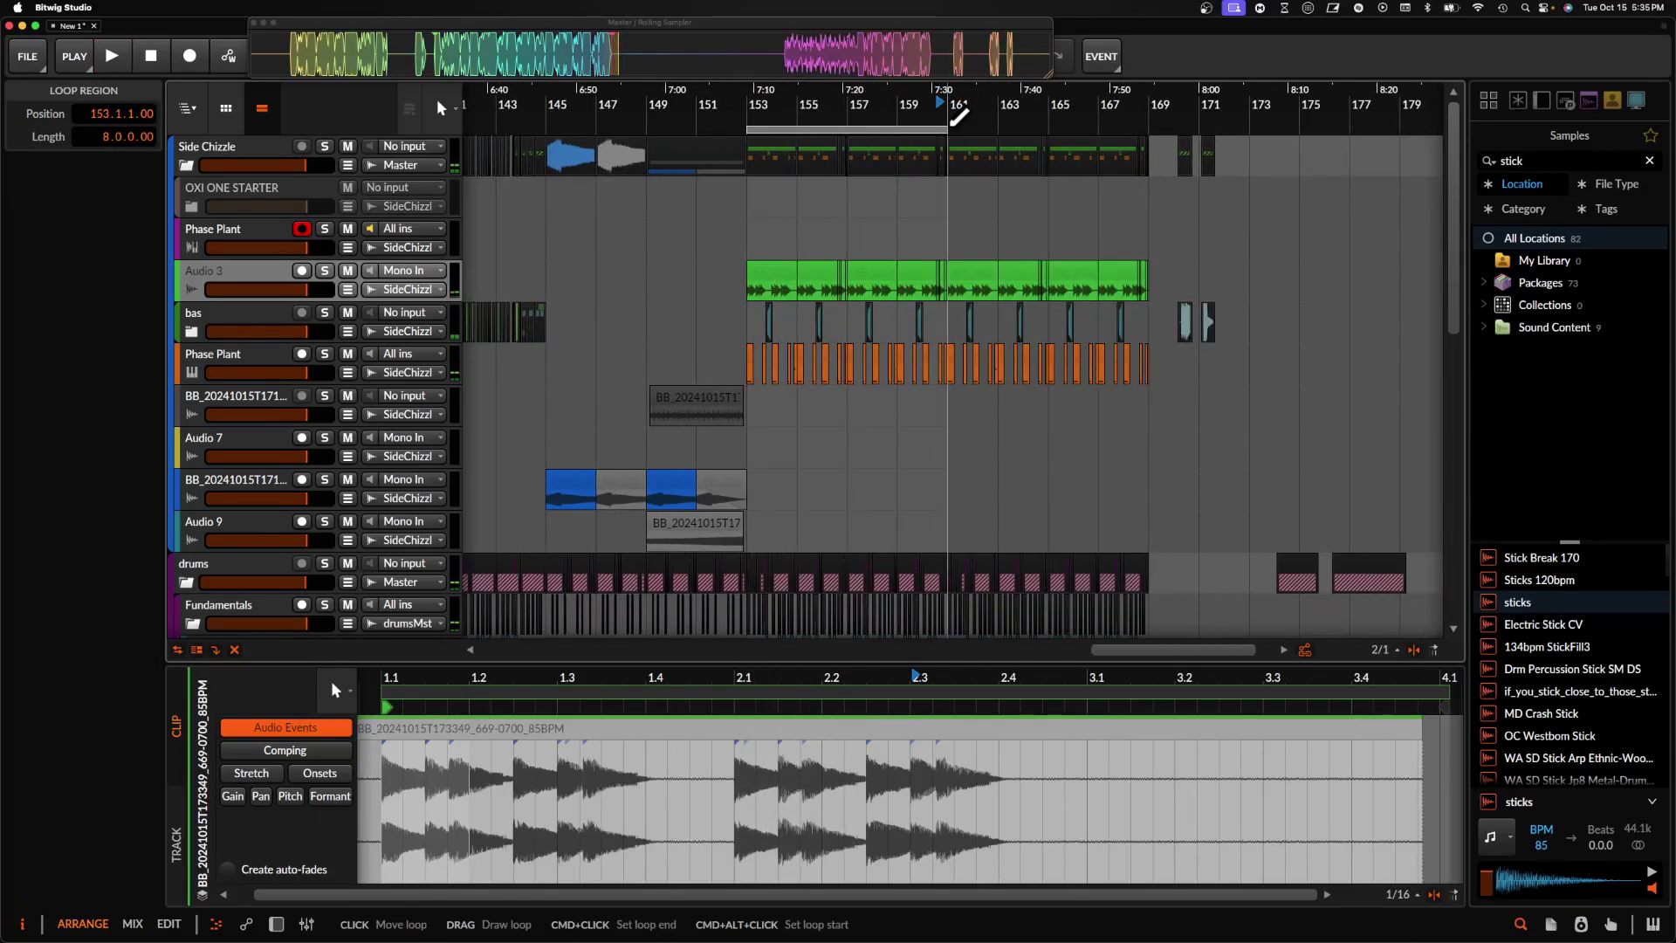
pyautogui.moveTo(948, 130); pyautogui.dragTo(1146, 131)
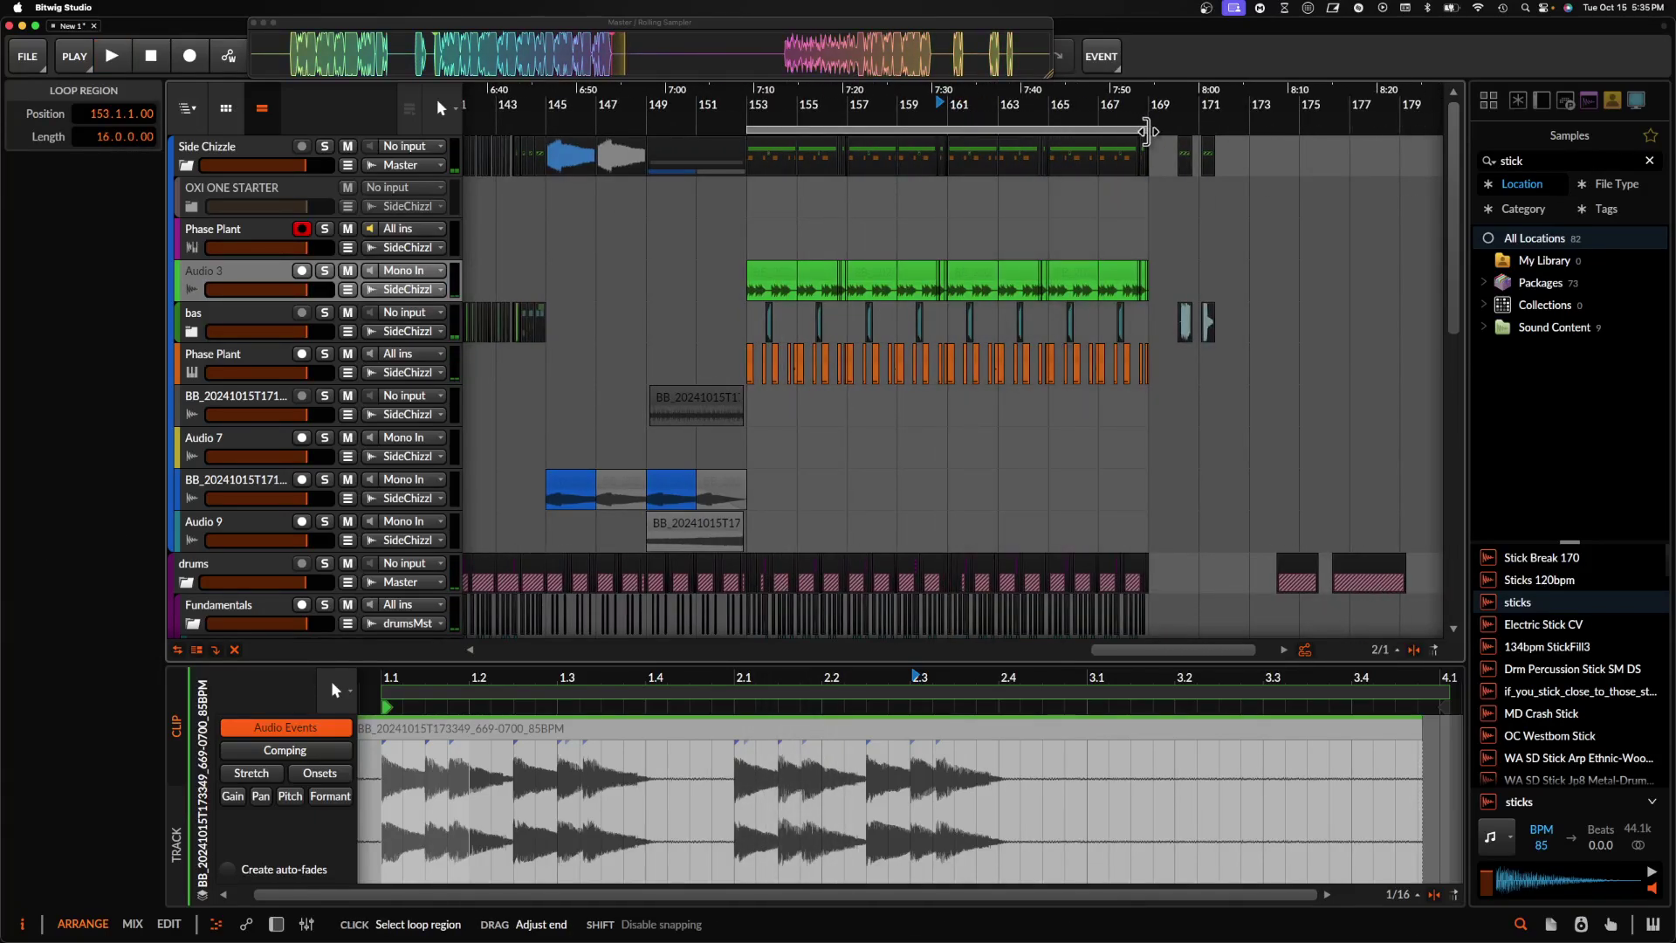
# - Select the Audio 3 clips from bar 165 to bar 169
pyautogui.click(969, 280)
pyautogui.hscroll(2, 974, 274)
pyautogui.scroll(5, 1039, 272)
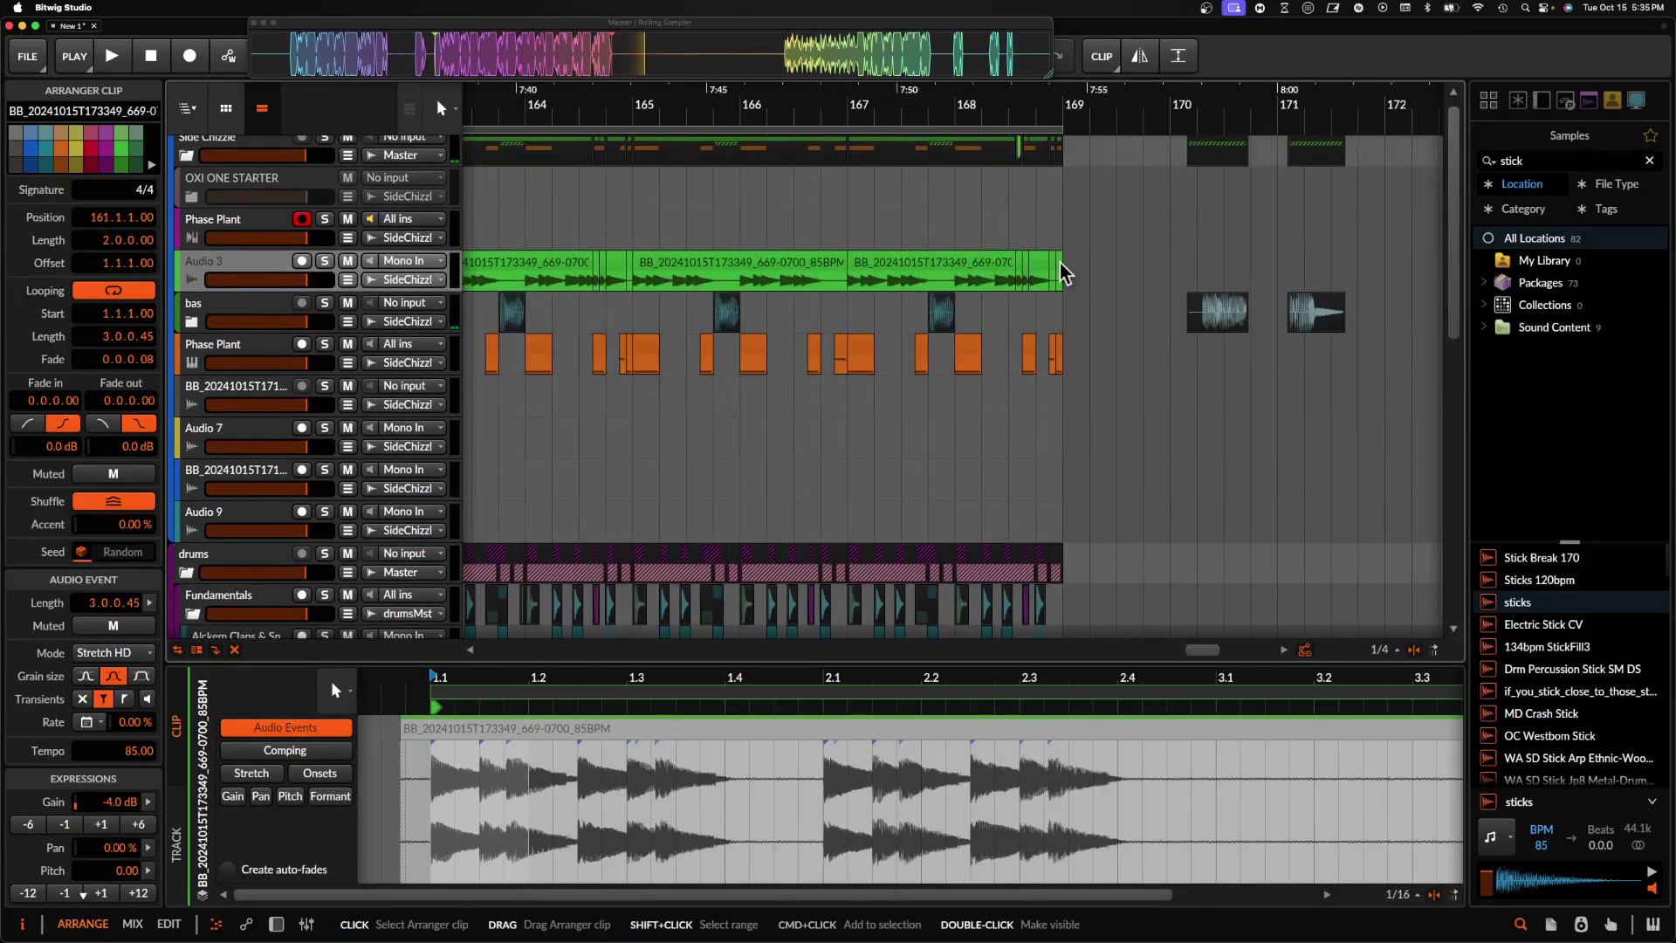
pyautogui.keyDown('shift'); pyautogui.click(1059, 275); pyautogui.keyUp('shift')
pyautogui.click(646, 270)
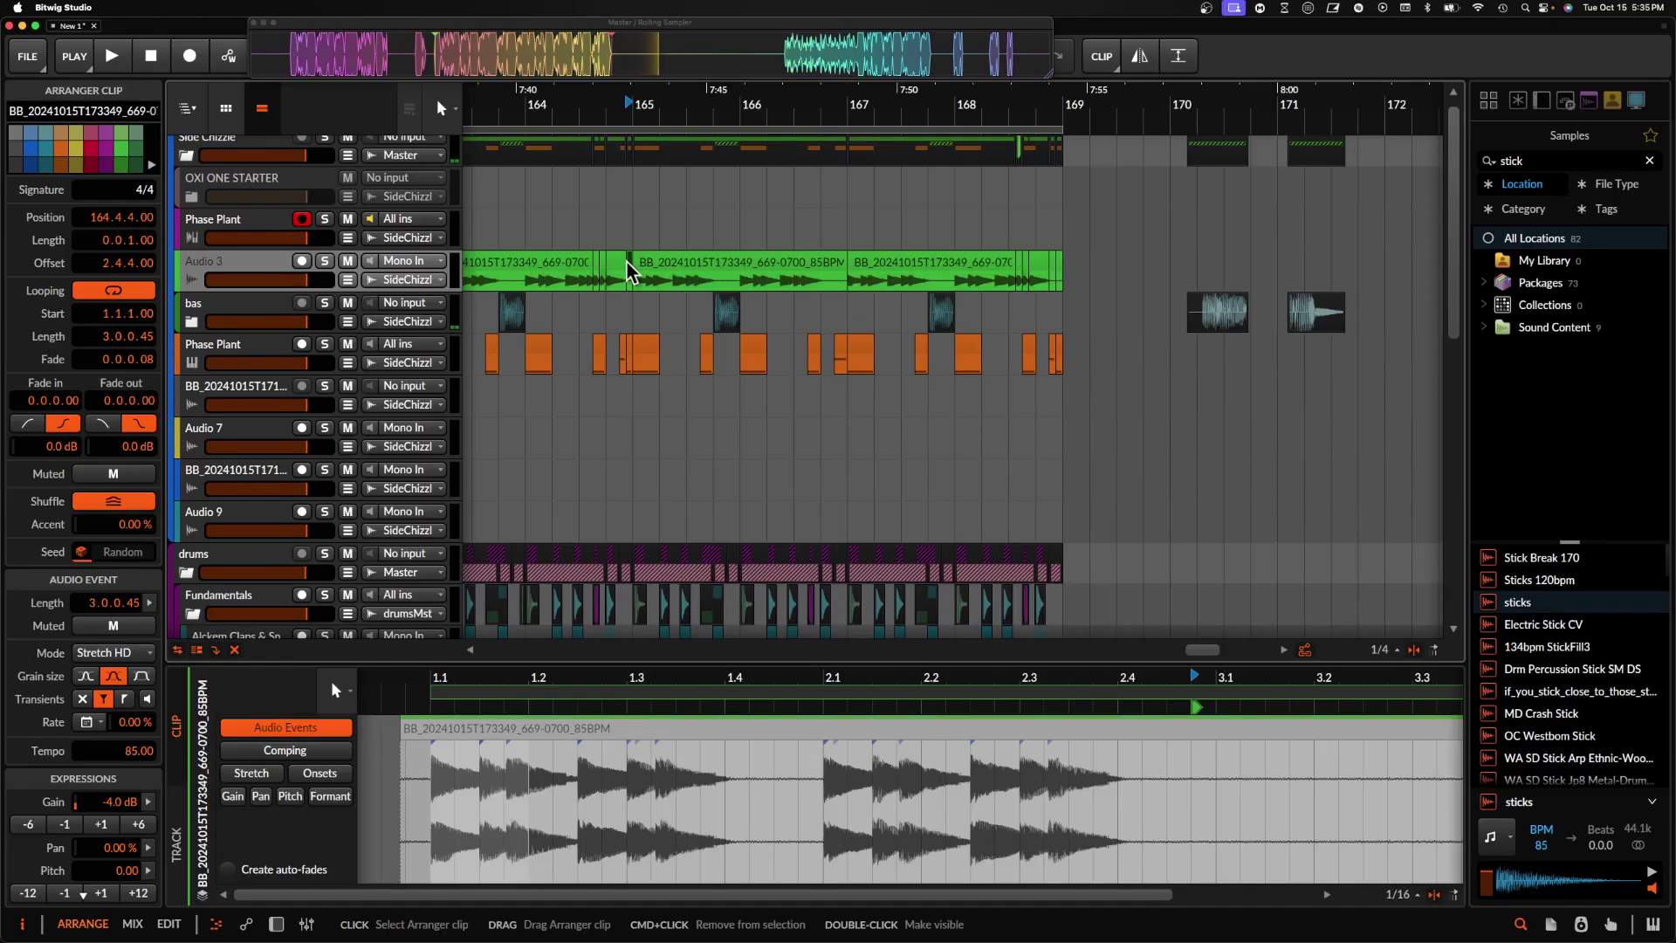
pyautogui.scroll(-2, 646, 271)
pyautogui.keyDown('shift'); pyautogui.click(884, 270); pyautogui.keyUp('shift')
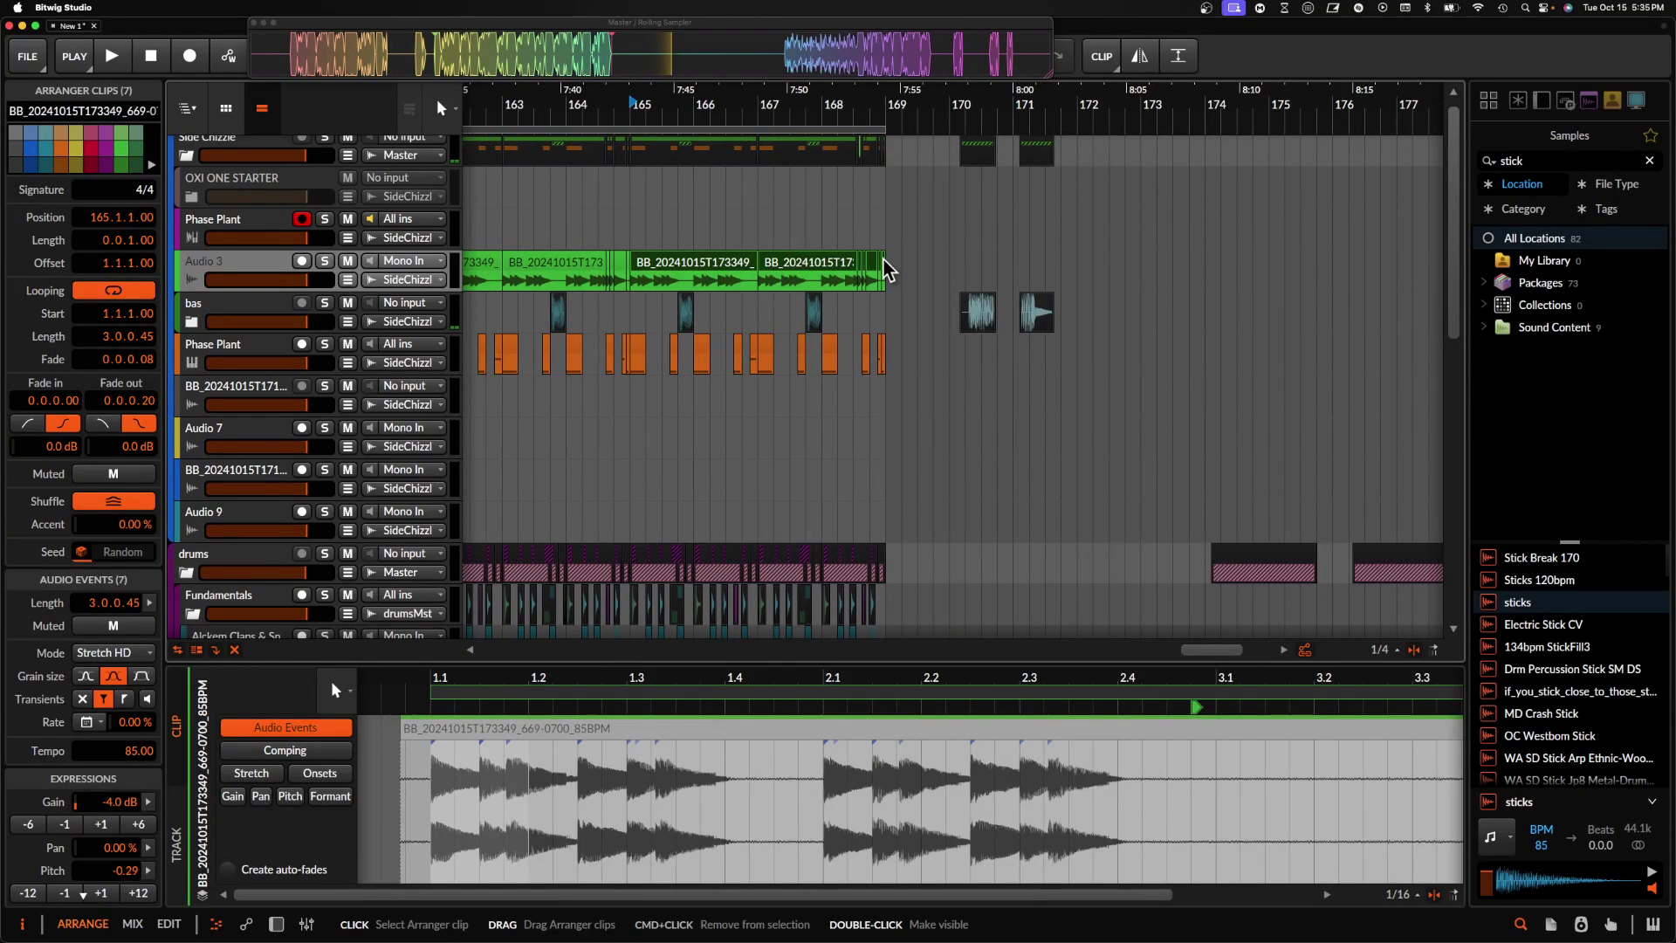
# - Select the Alckem Claps & Snares 1 clip just before 165.2 in the Fundamentals group and play it back
pyautogui.scroll(-5, 646, 288)
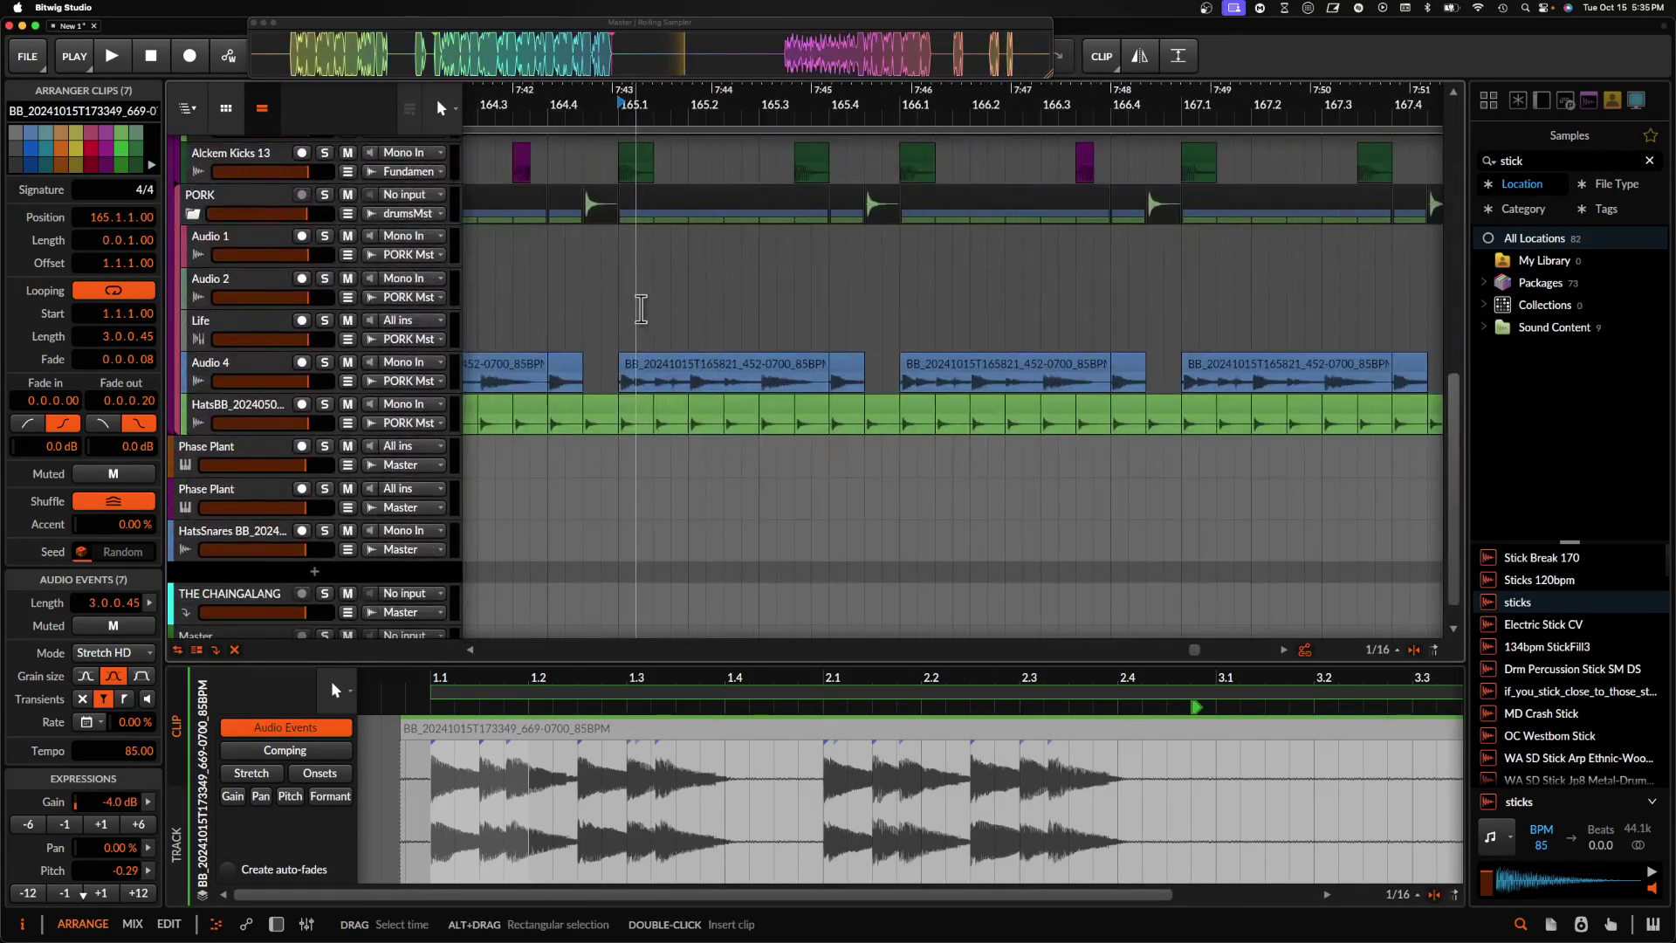
pyautogui.scroll(5, 638, 307)
pyautogui.scroll(3, 643, 288)
pyautogui.click(698, 288)
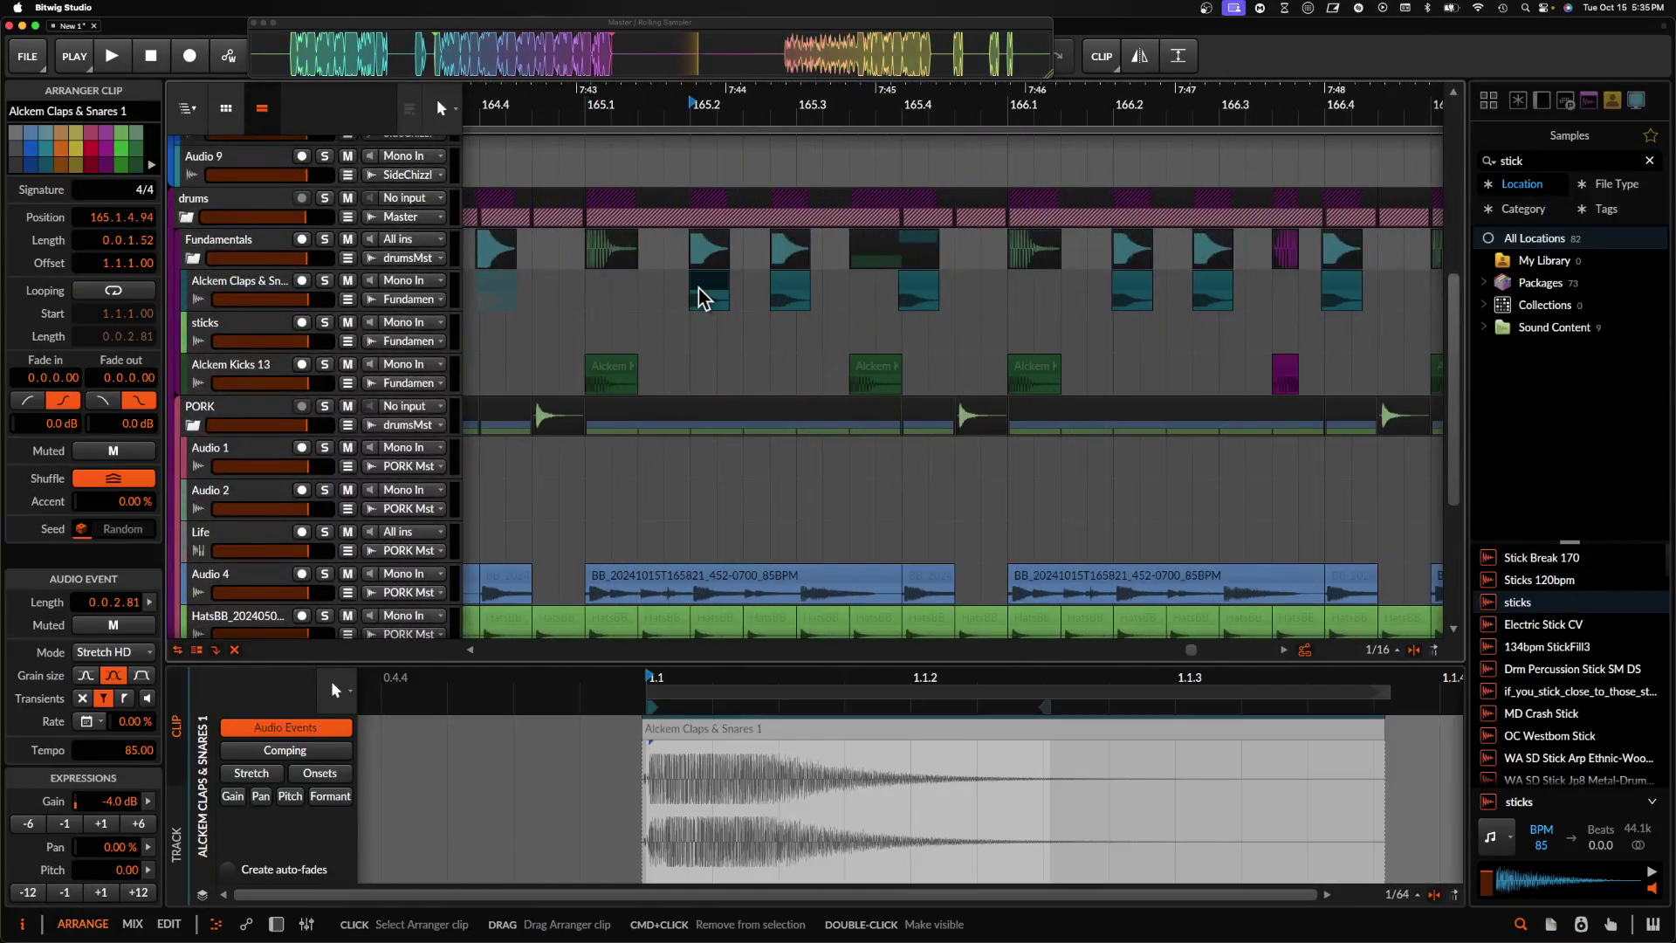
pyautogui.press('space')
pyautogui.press('space')
# - Search the samples for "ALCKEM SNARE", preview Alckem Claps & Snares 5, and select the existing Alckem Claps & Snares track and that sample
pyautogui.click(1544, 159)
pyautogui.write('ALCKEM SNAR')
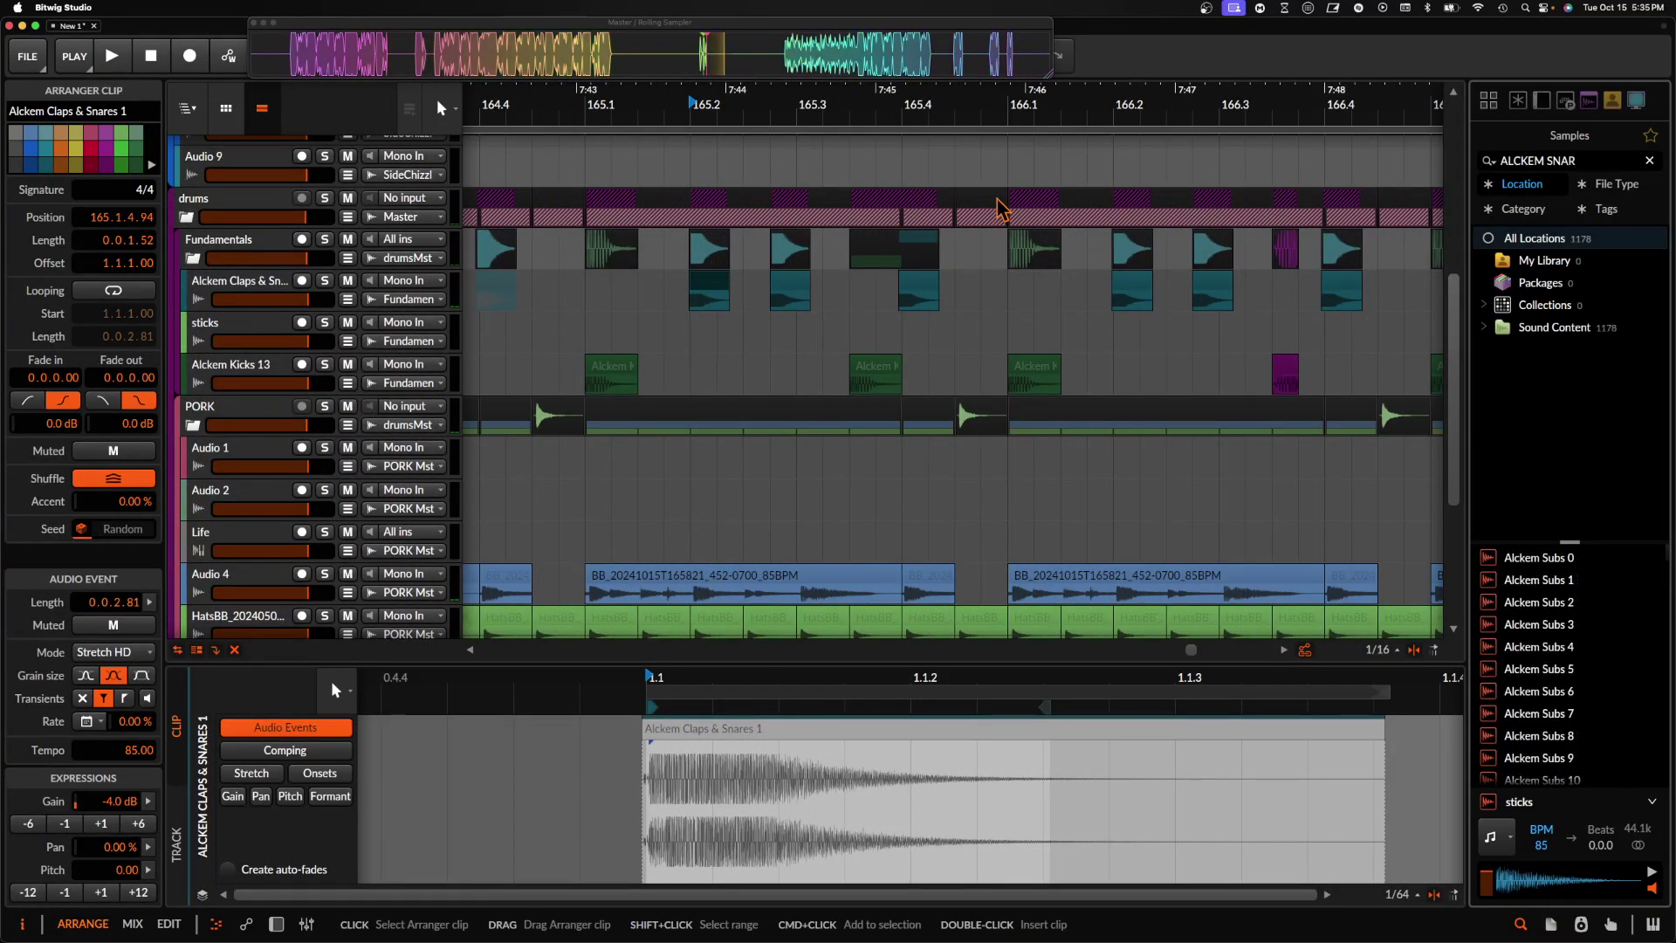
pyautogui.write('E')
pyautogui.click(1518, 670)
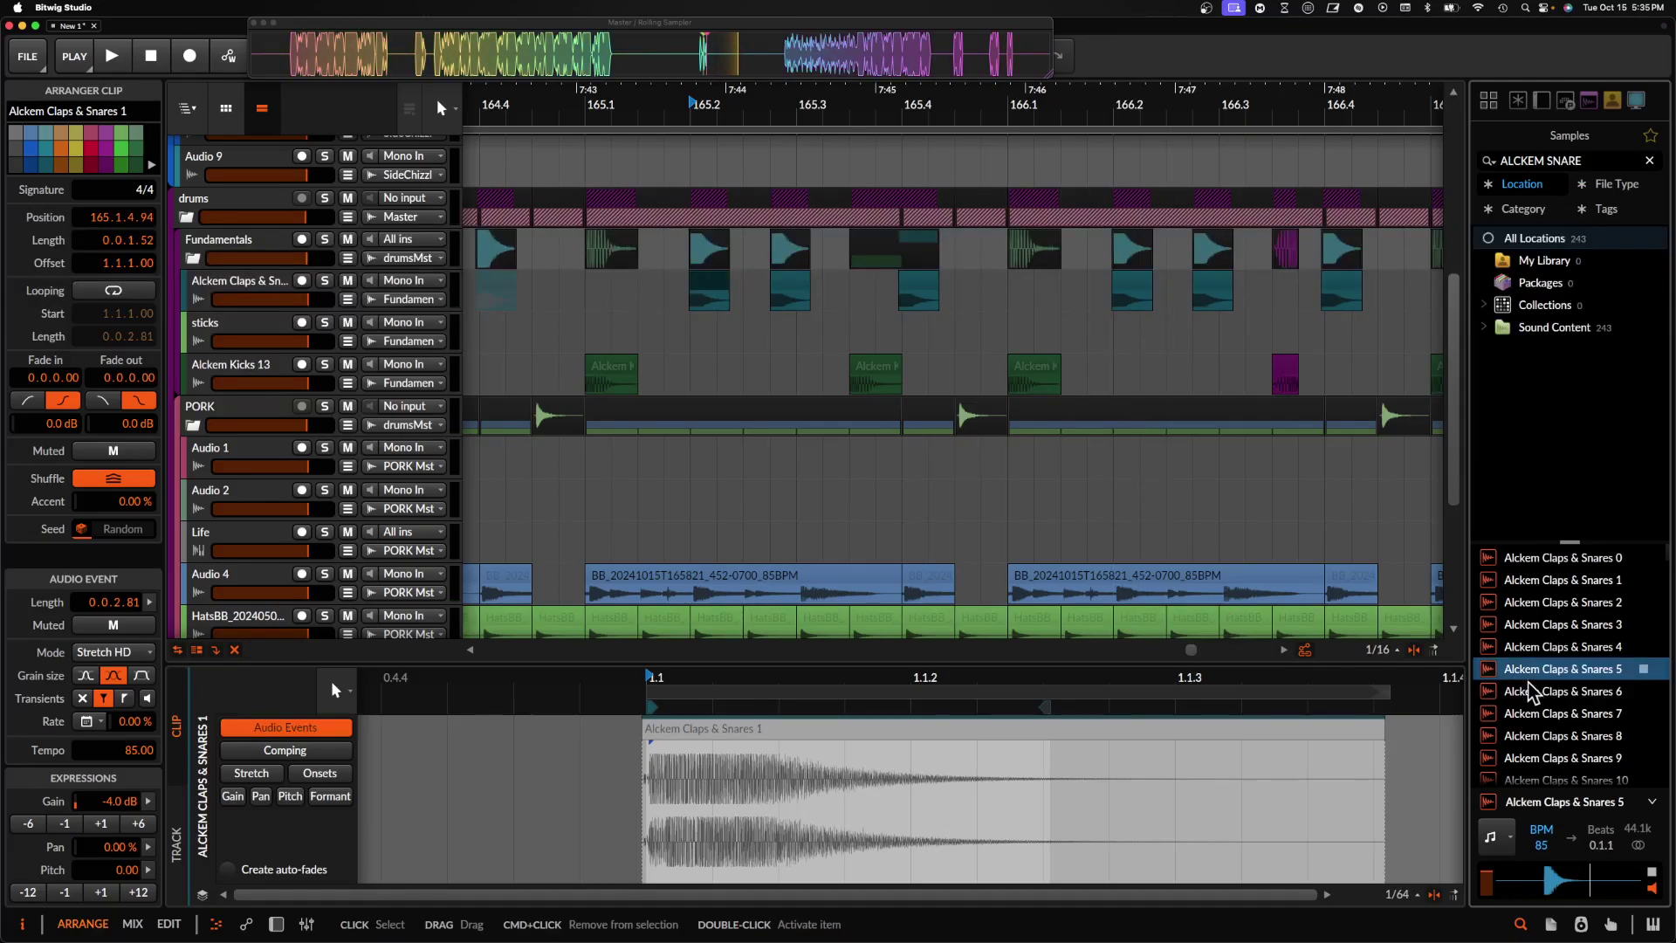
pyautogui.click(261, 291)
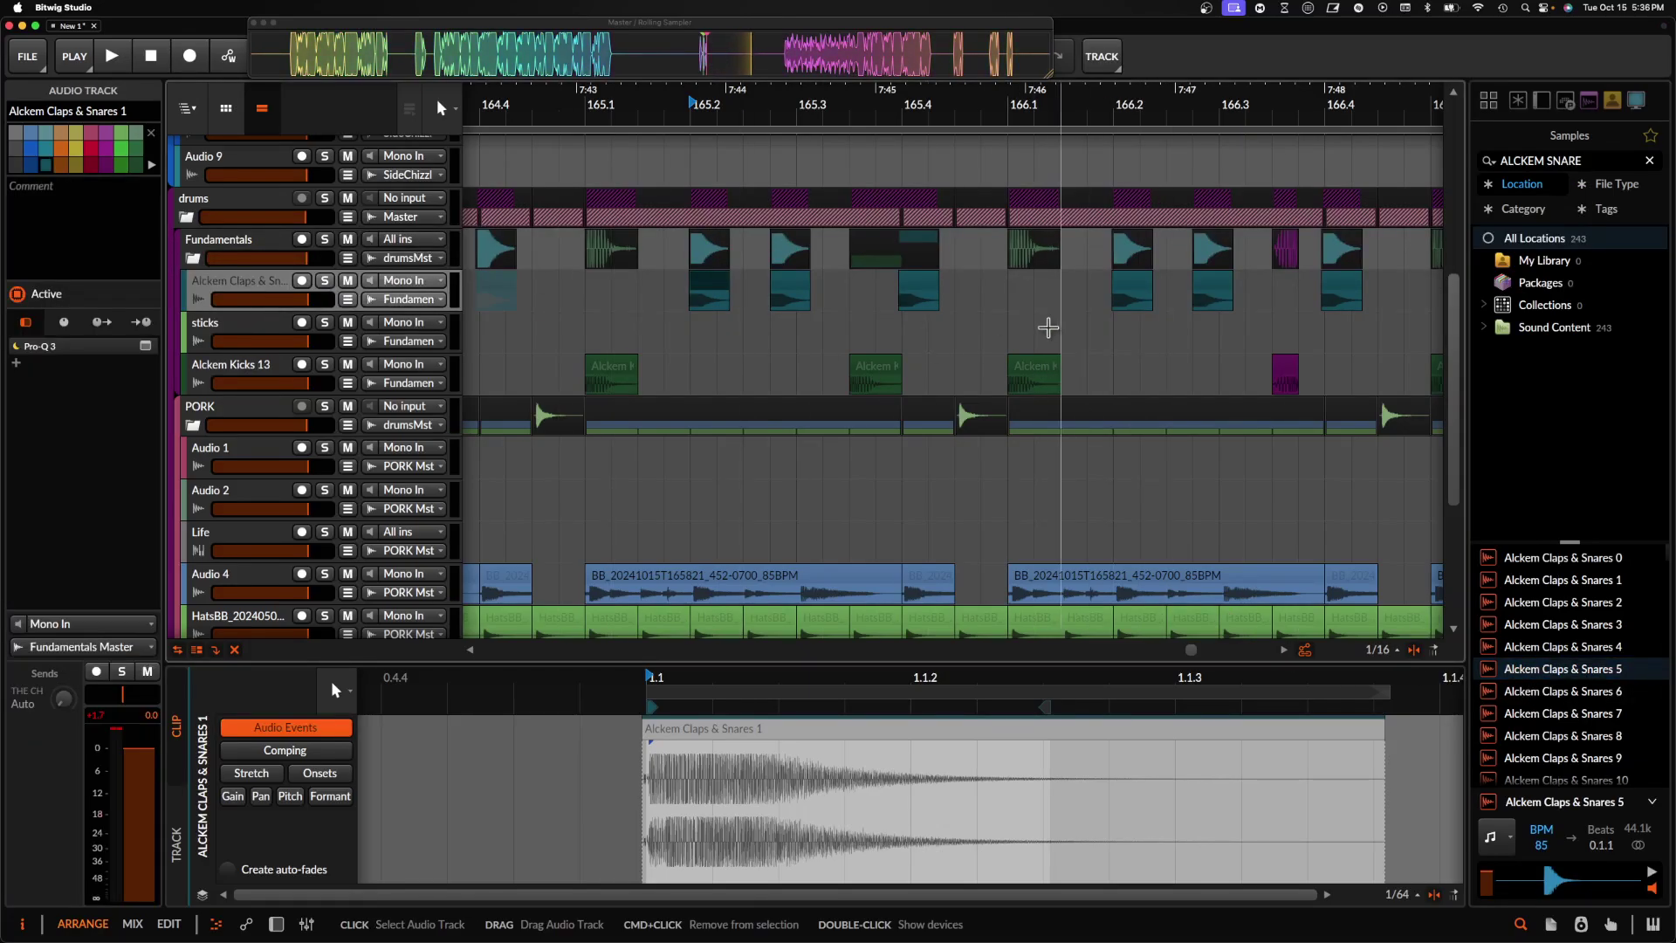
pyautogui.click(1582, 671)
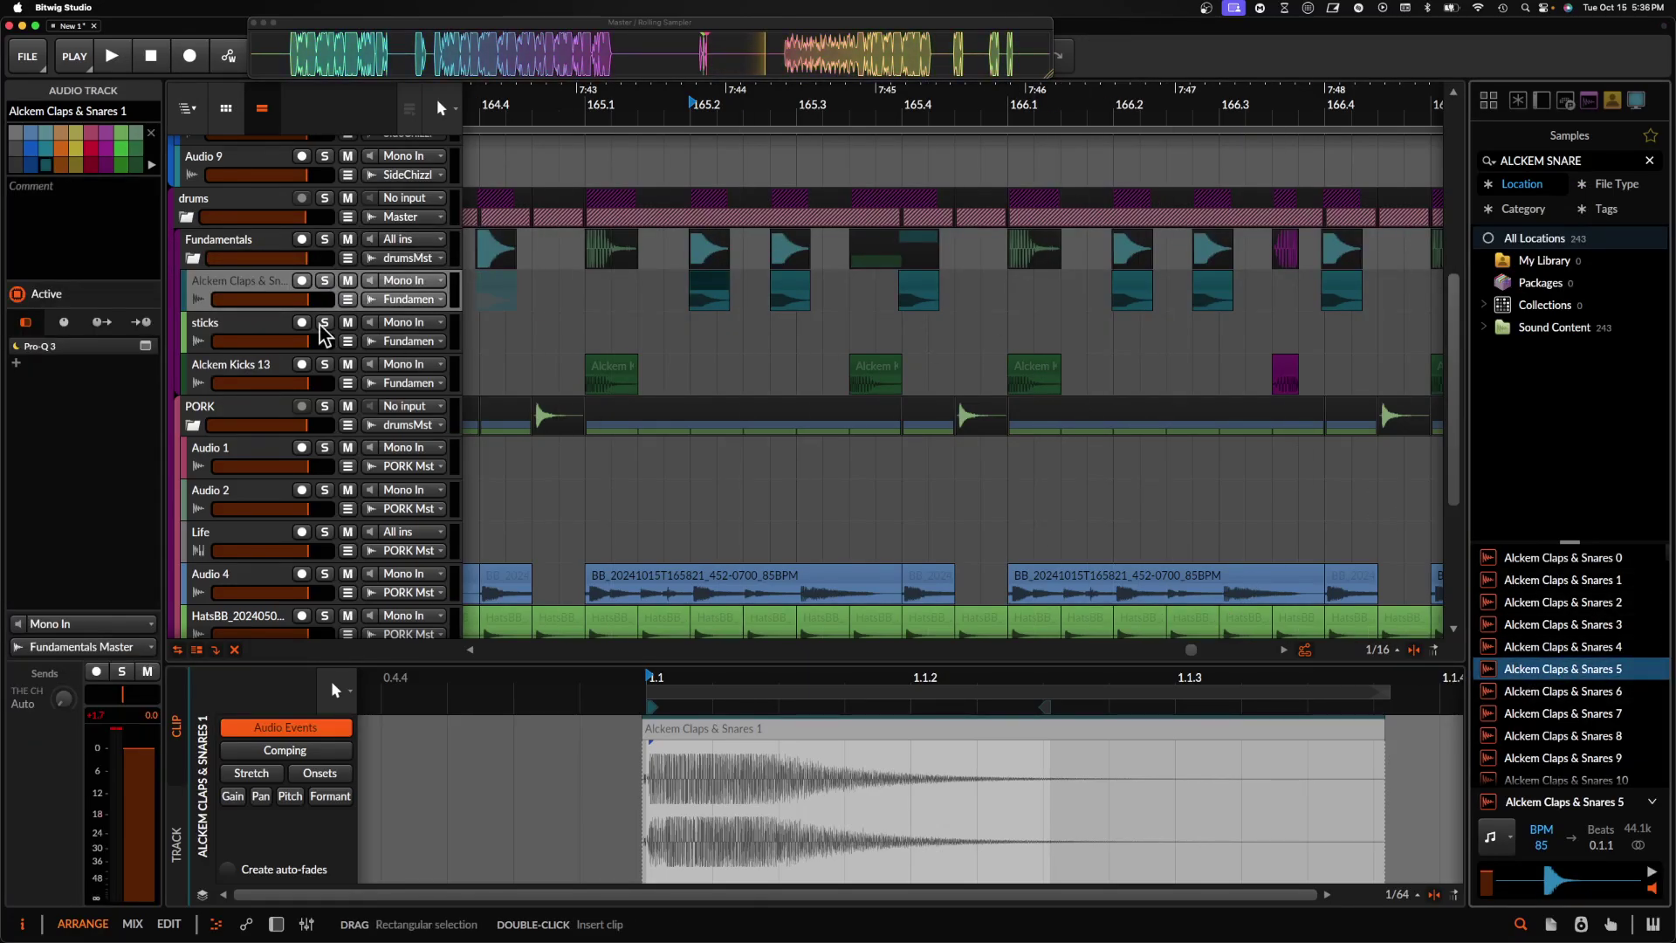
# - Place Alckem Claps & Snares 5 on a new audio track at 165.2 and just before 165.4, clearing the old snares from 165.2 to 168.4
pyautogui.click(259, 286)
pyautogui.press('super+t')
pyautogui.moveTo(1529, 673); pyautogui.dragTo(1223, 309)
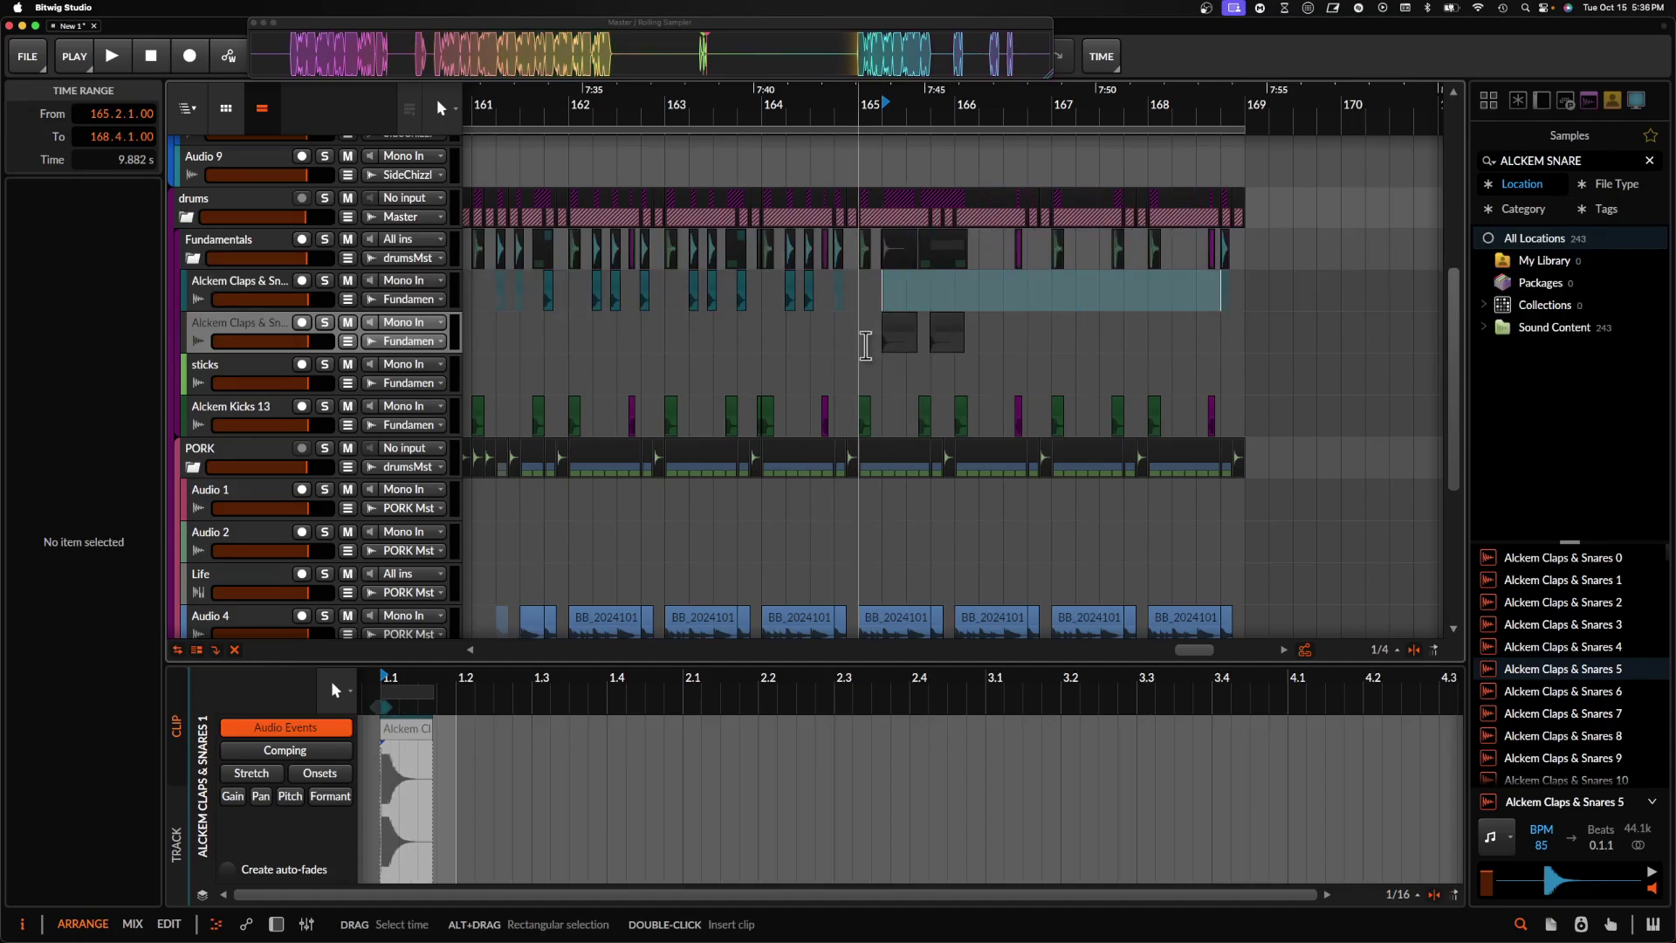
# - Duplicate the bar 165 snare clips on the new Alckem Claps & Snares track across bars 166 to 168
pyautogui.moveTo(866, 345); pyautogui.dragTo(916, 345)
pyautogui.hotkey('ctrl', 'd')
pyautogui.hotkey('ctrl', 'd')
pyautogui.hotkey('ctrl', 'd')
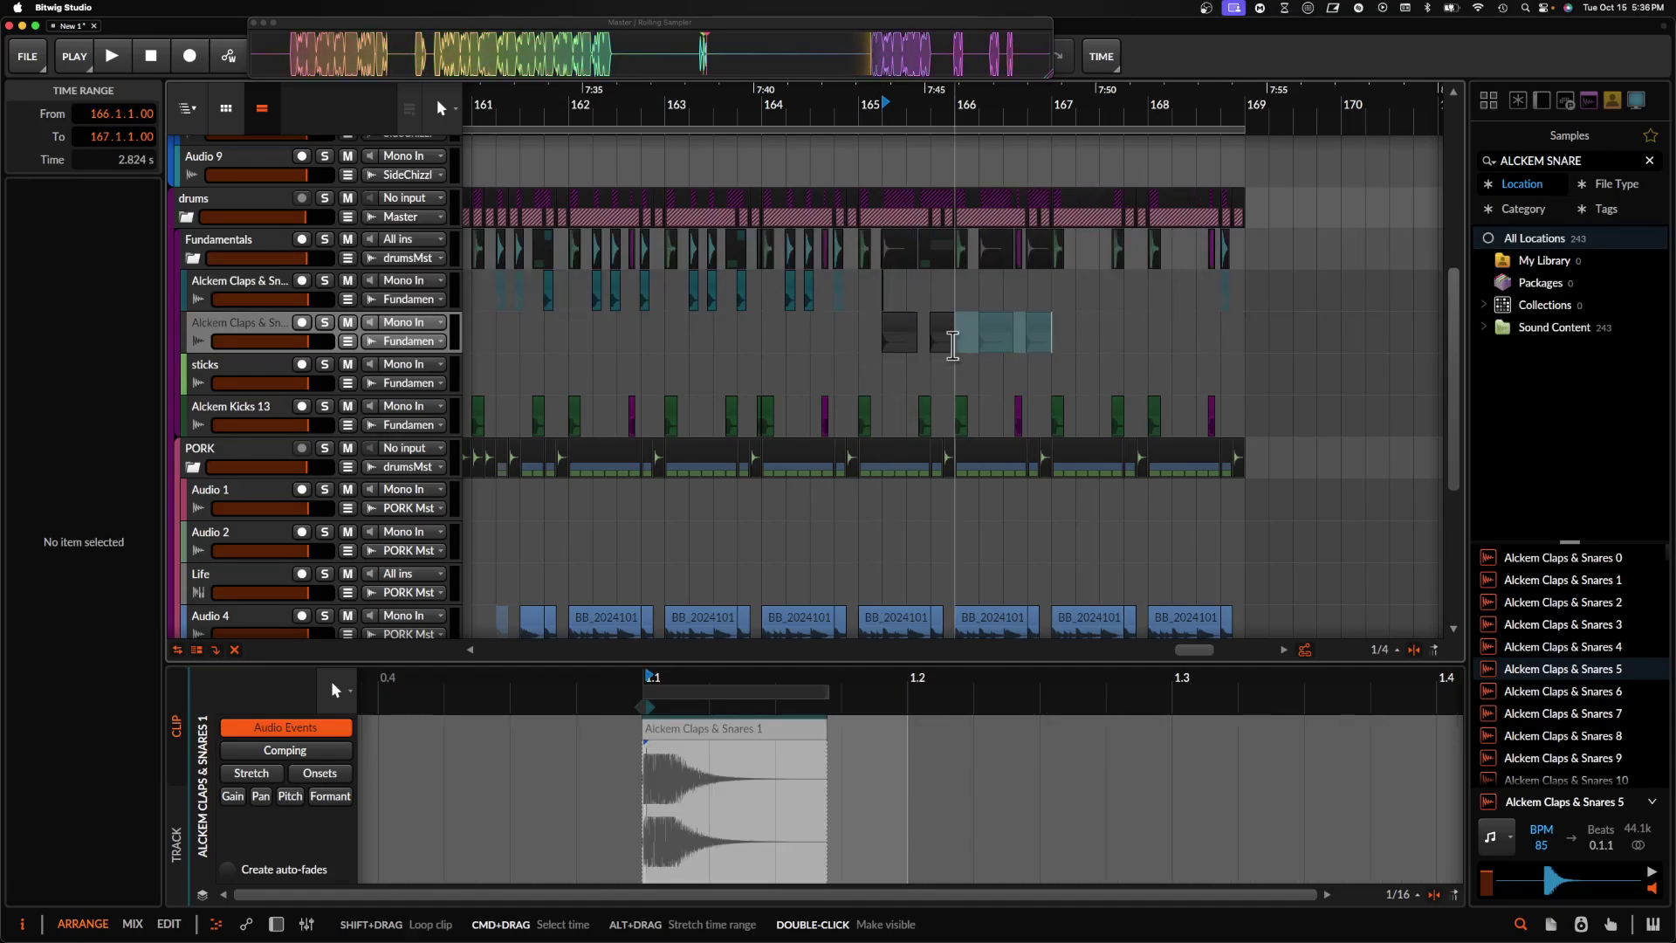
# - Play back the new snares from 164.3 and inspect the Alckem Claps & Snares 5 clip at 165.2
pyautogui.click(838, 348)
pyautogui.press('space')
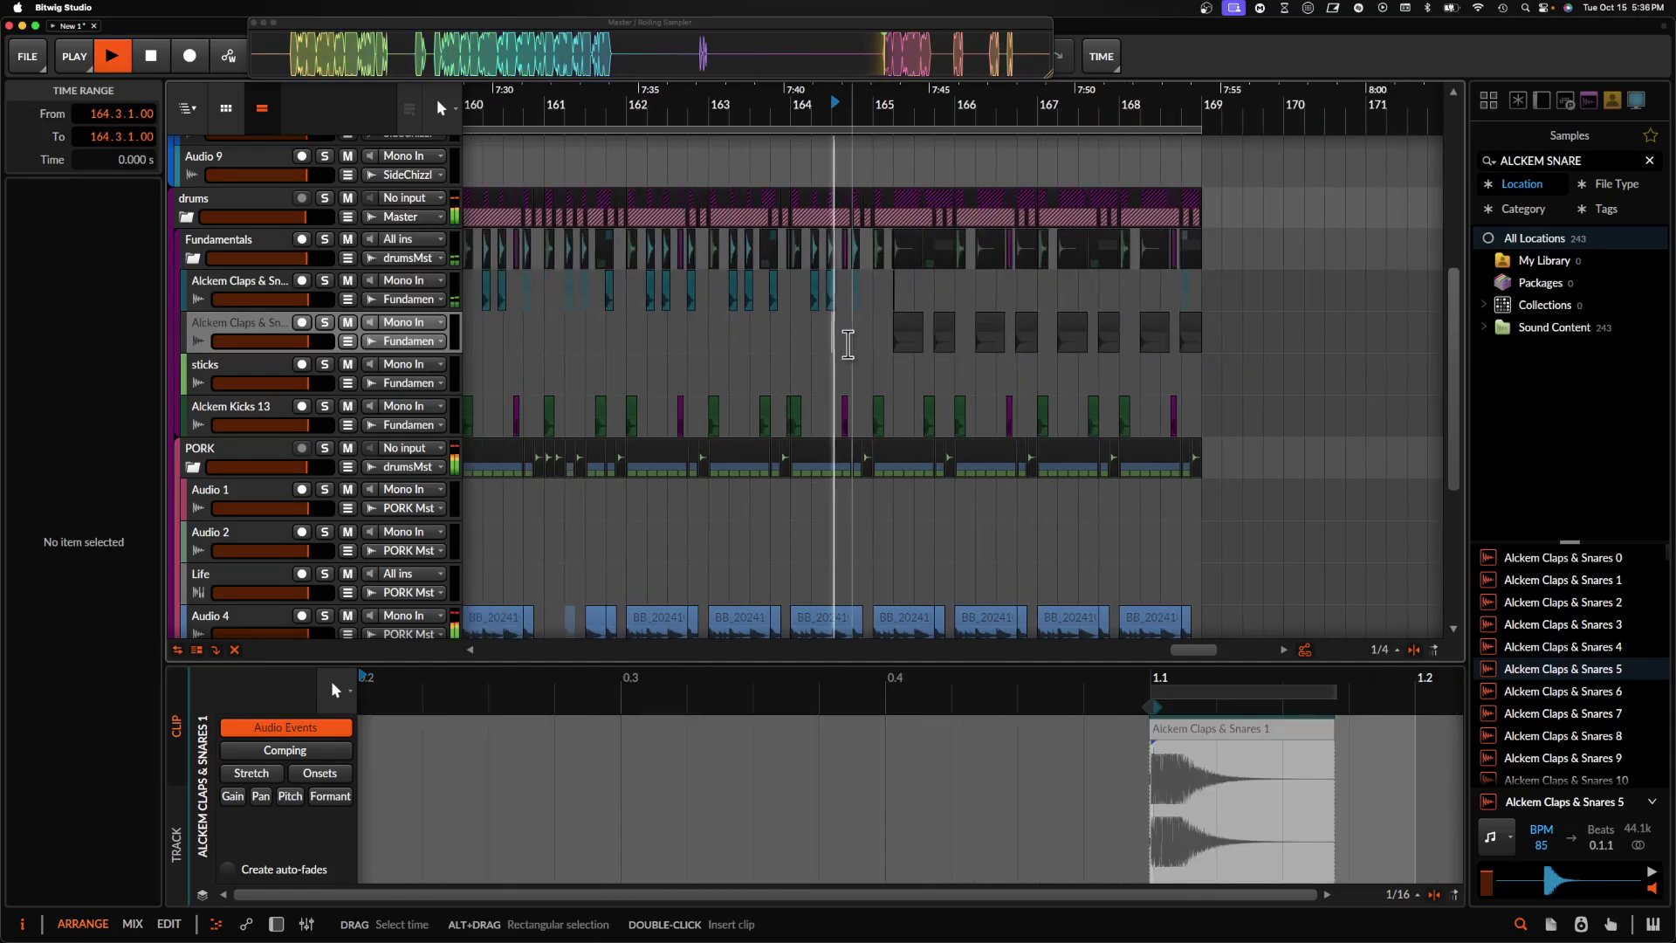
pyautogui.scroll(5, 846, 340)
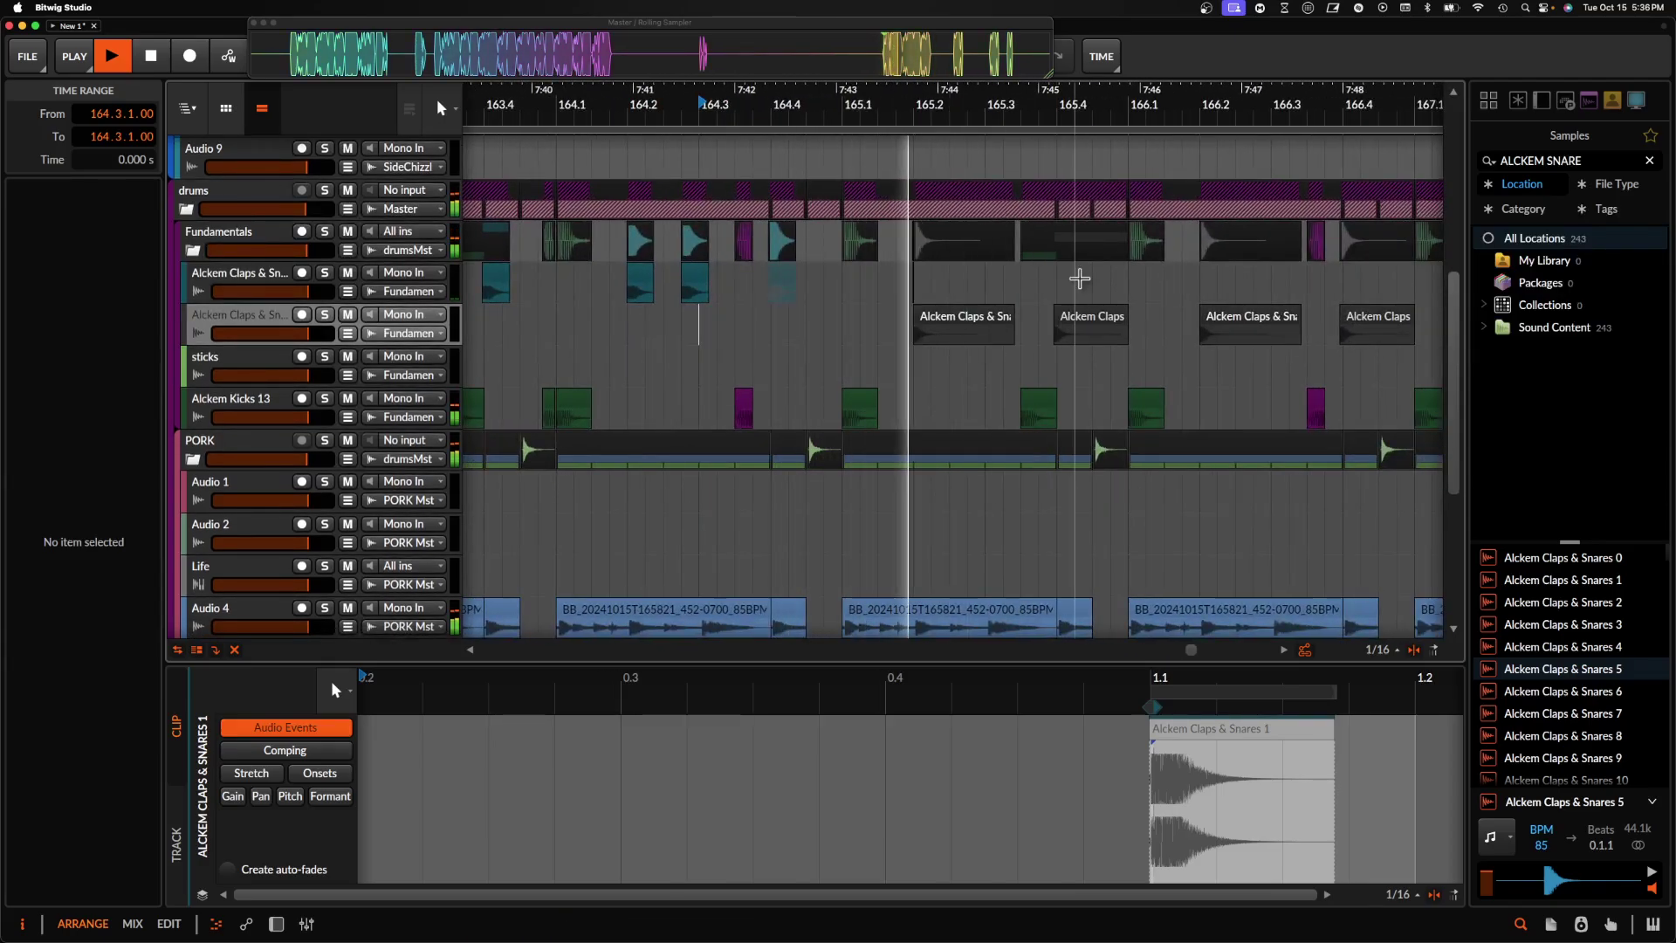
pyautogui.scroll(3, 1003, 385)
pyautogui.click(980, 333)
pyautogui.press('space')
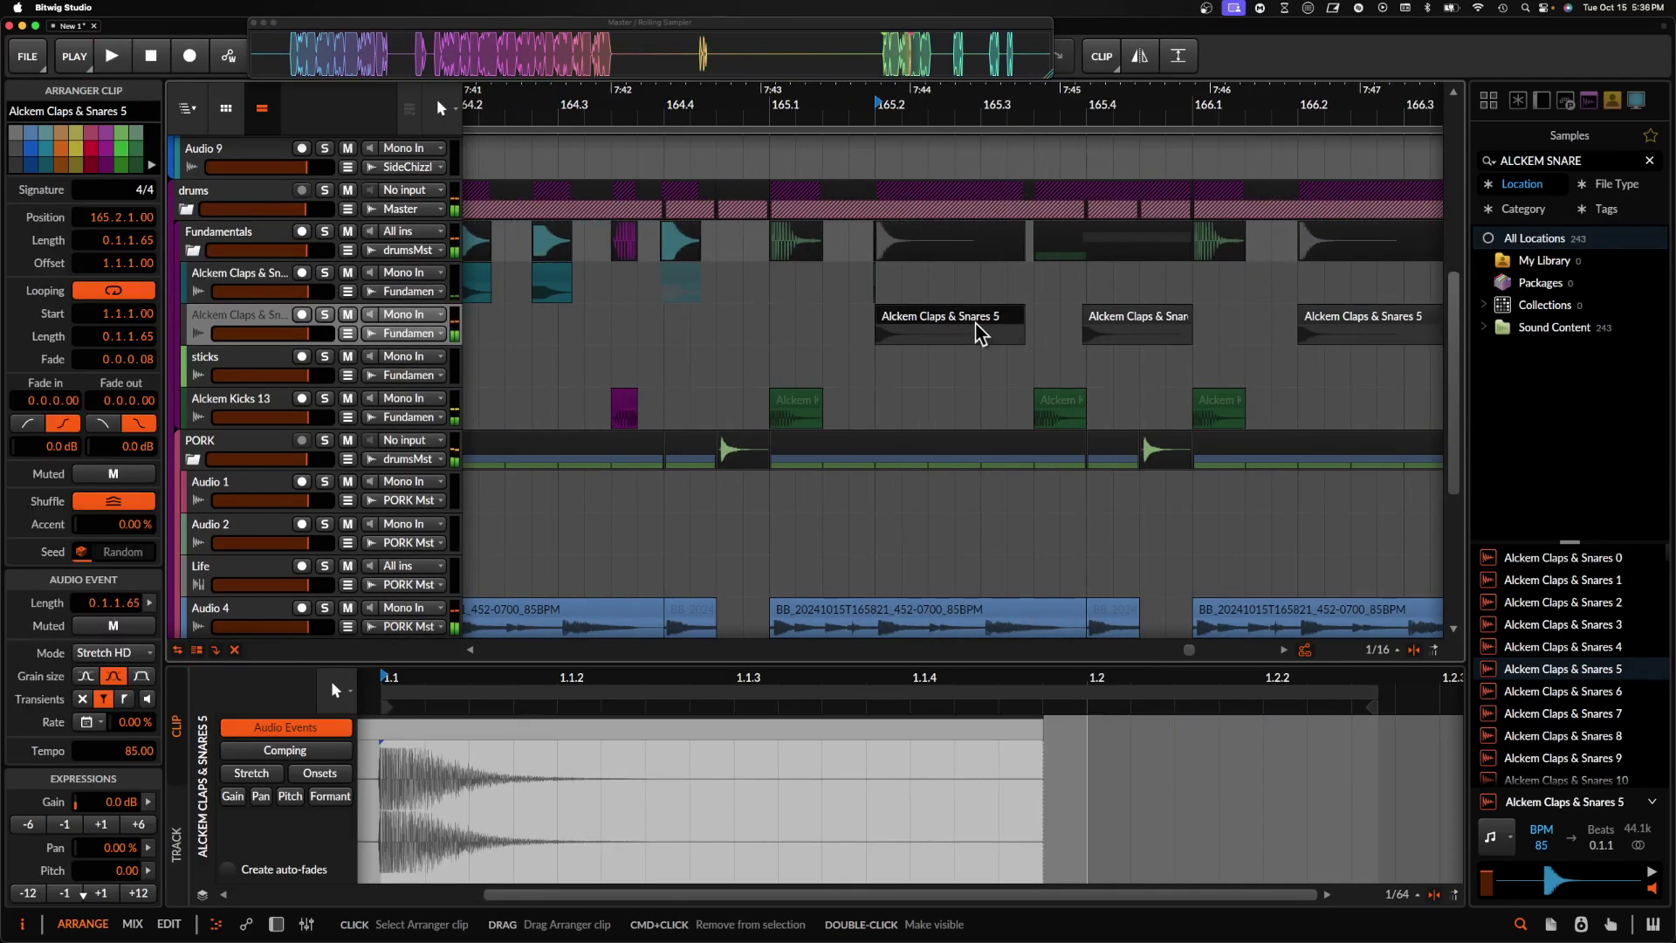
pyautogui.scroll(3, 823, 270)
pyautogui.scroll(-5, 823, 280)
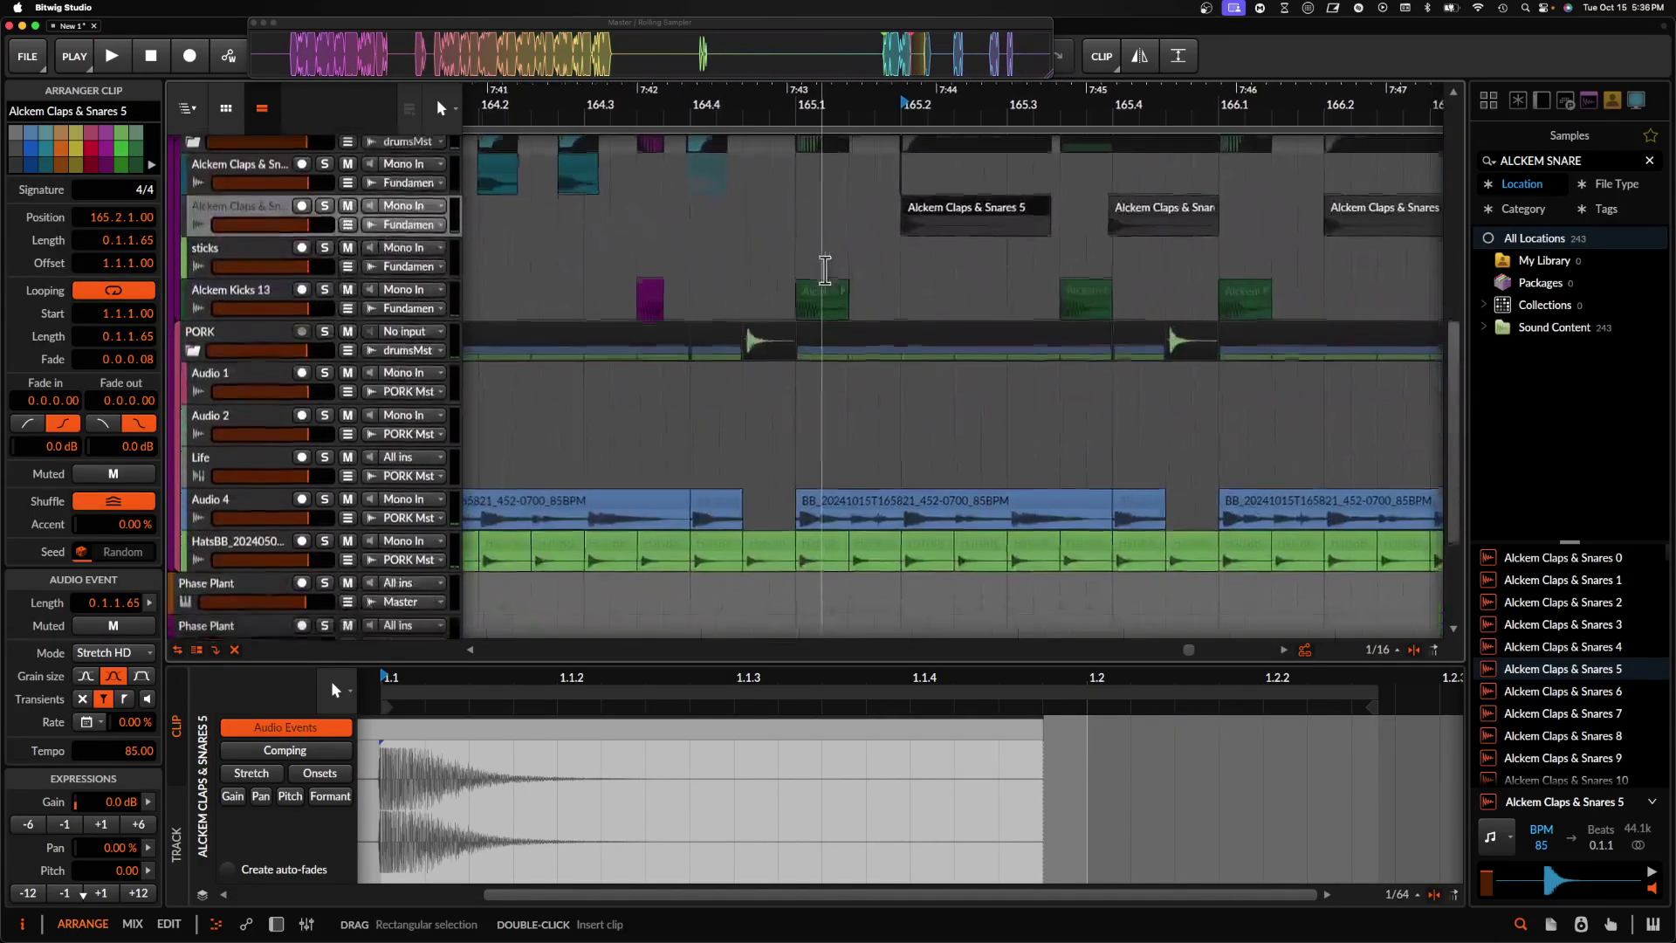
# - Split the Audio 3 clip that starts at 165.1 at 165.1.3 and once more further on
pyautogui.click(829, 290)
pyautogui.scroll(6, 827, 282)
pyautogui.click(827, 282)
pyautogui.scroll(-4, 827, 282)
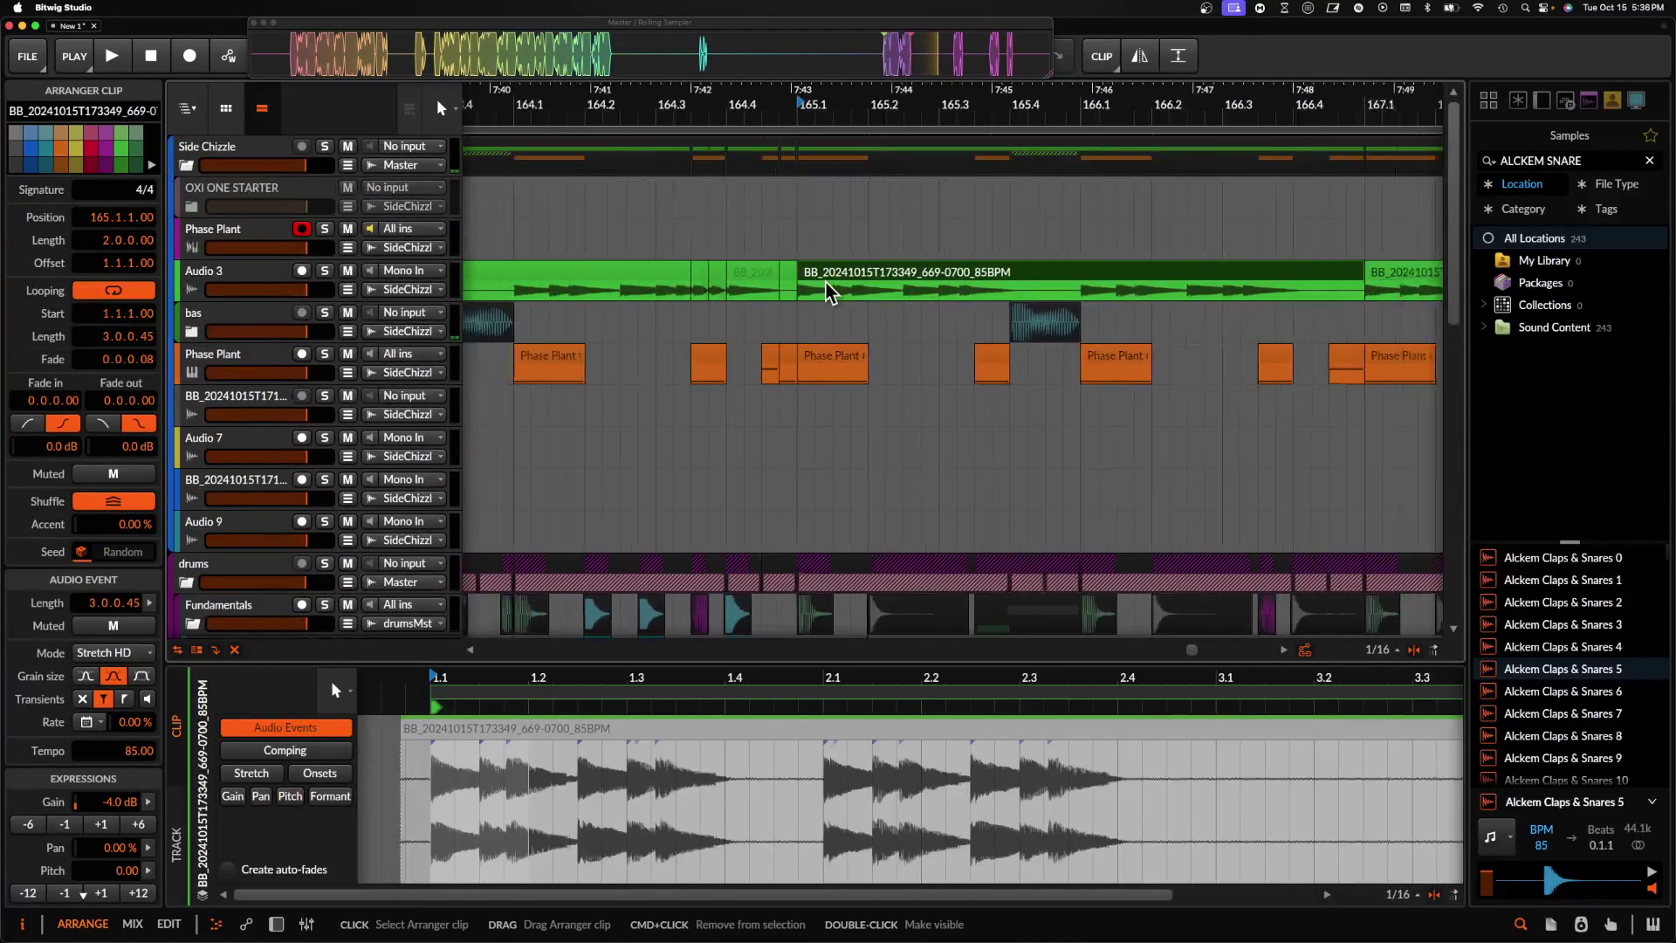
pyautogui.scroll(3, 786, 280)
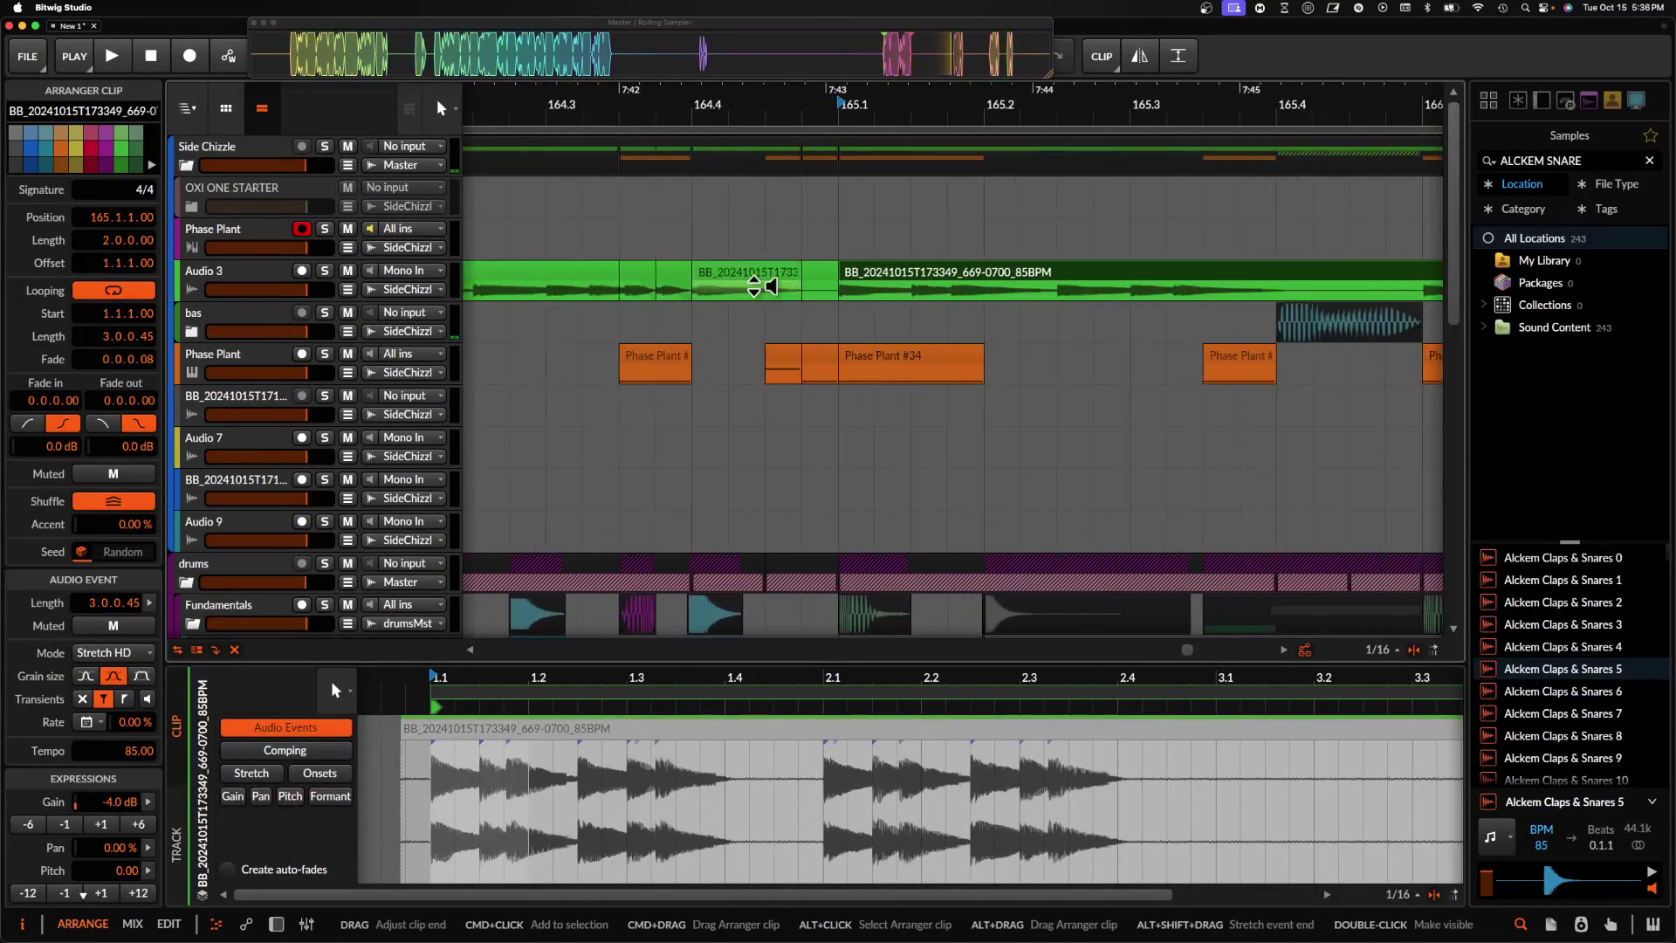
pyautogui.click(905, 295)
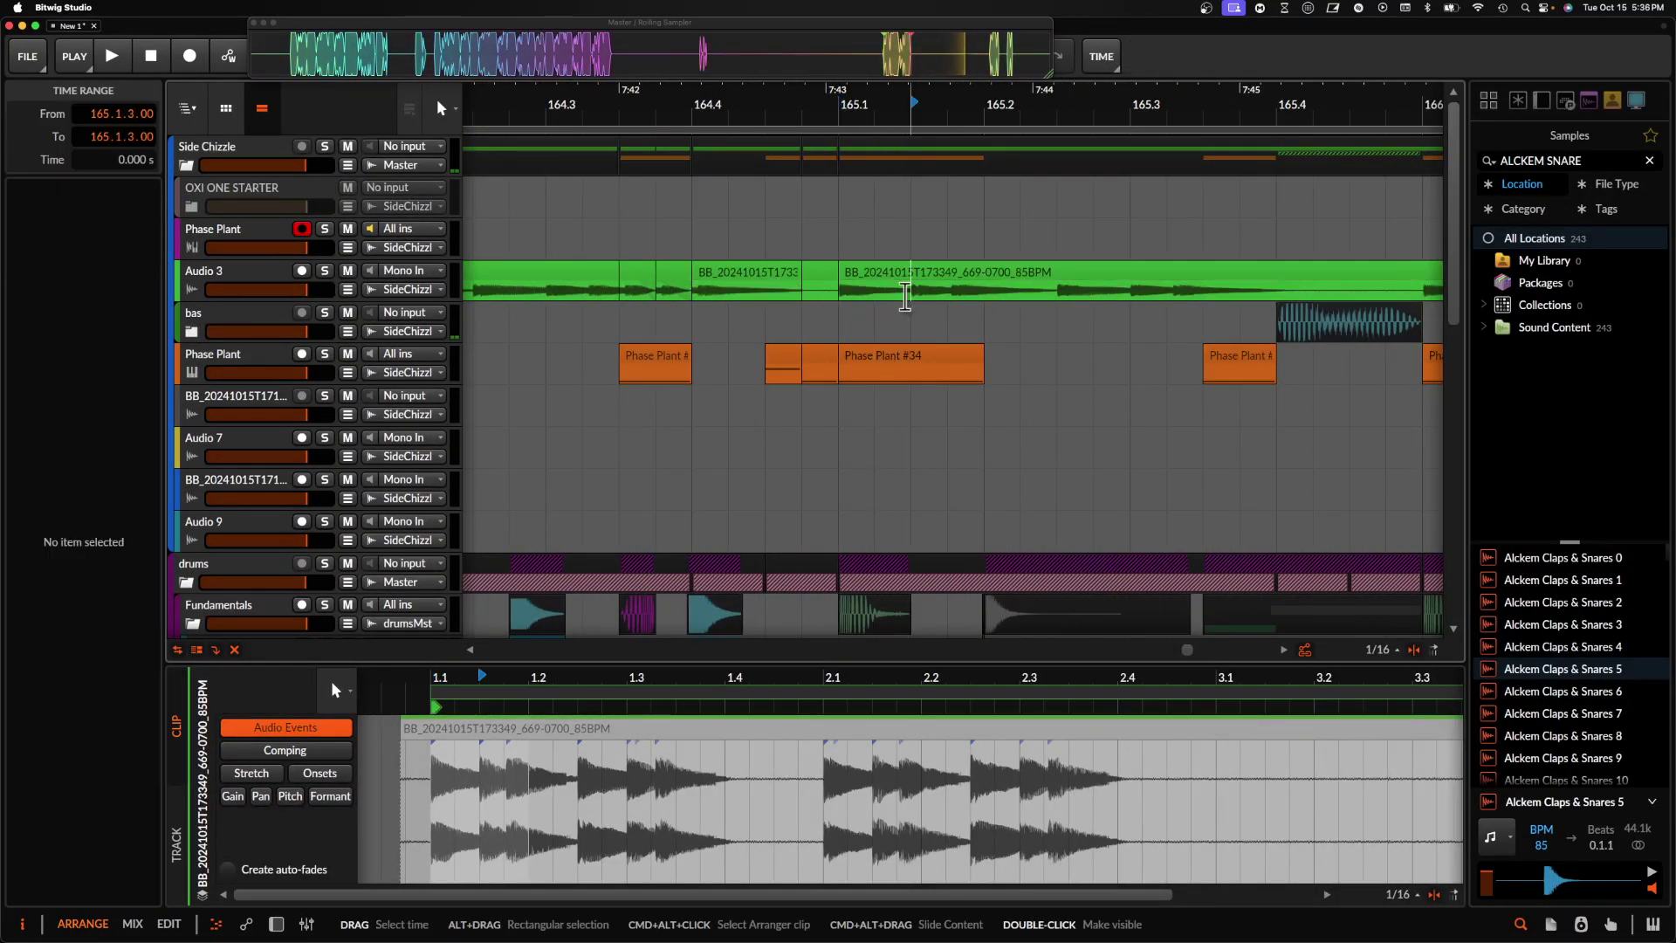
pyautogui.scroll(3, 1012, 296)
pyautogui.press('super+e')
pyautogui.click(1226, 305)
pyautogui.press('super+e')
# - Arrange the Audio 3 slices into a short pattern from 165.1 to 165.2.3 and duplicate it up to 165.4.1
pyautogui.click(878, 271)
pyautogui.keyDown('shift'); pyautogui.click(1150, 269); pyautogui.keyUp('shift')
pyautogui.moveTo(1314, 285); pyautogui.dragTo(1137, 287)
pyautogui.scroll(-4, 1100, 284)
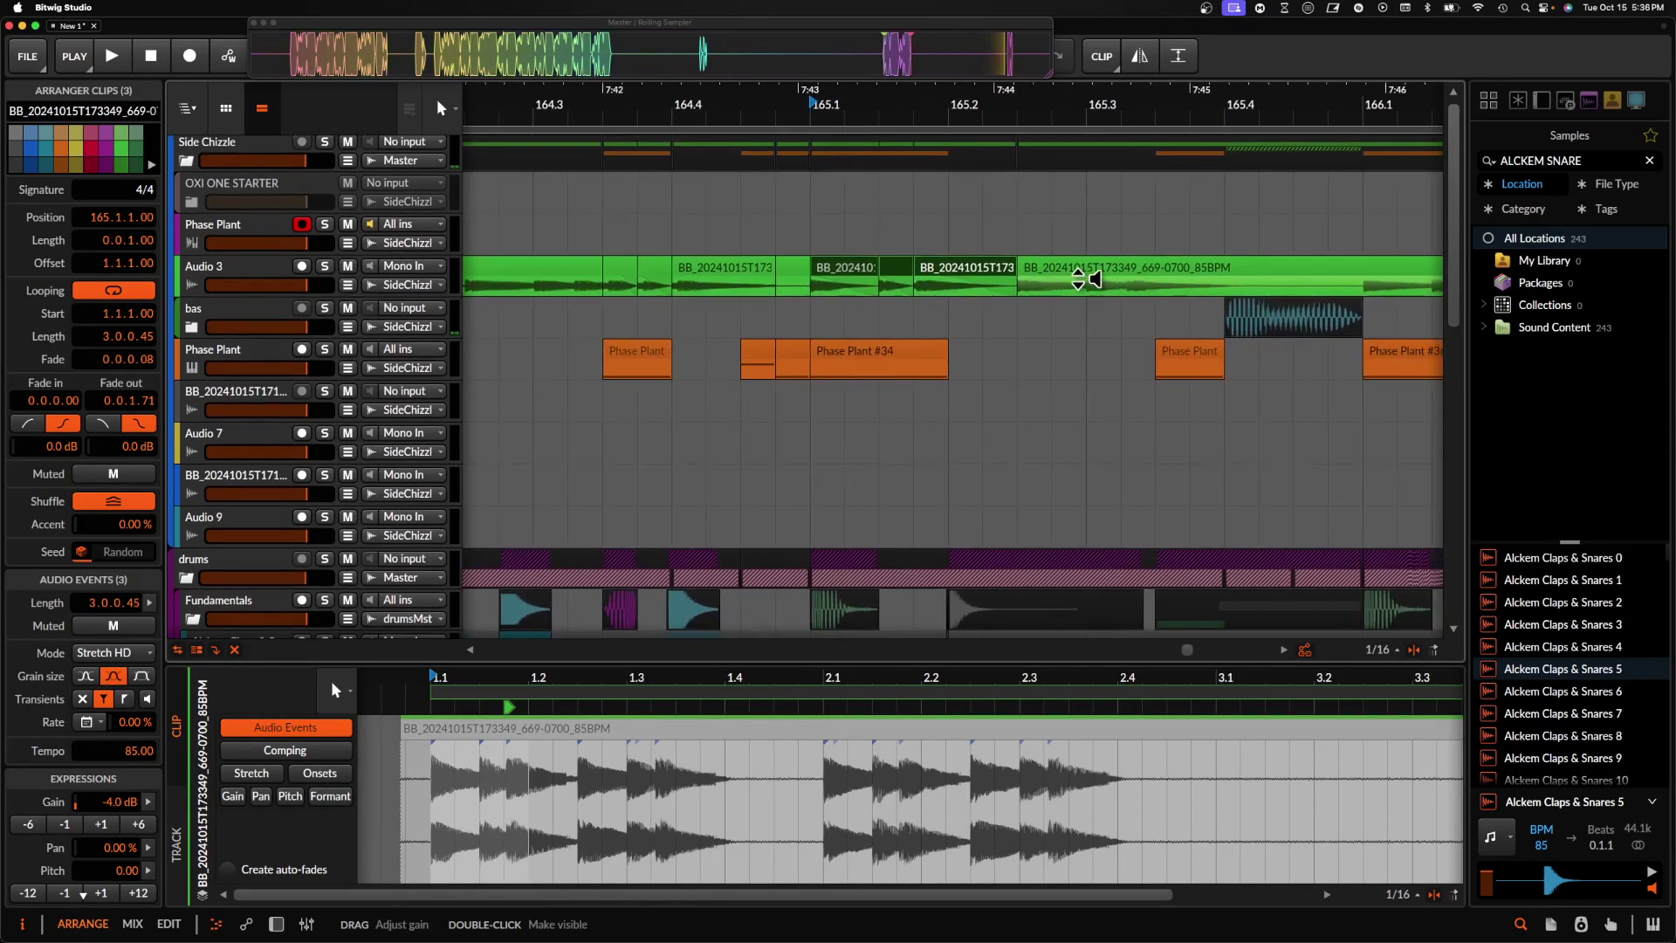
pyautogui.moveTo(810, 288); pyautogui.dragTo(1015, 289)
pyautogui.press('super+d')
pyautogui.scroll(-5, 1012, 289)
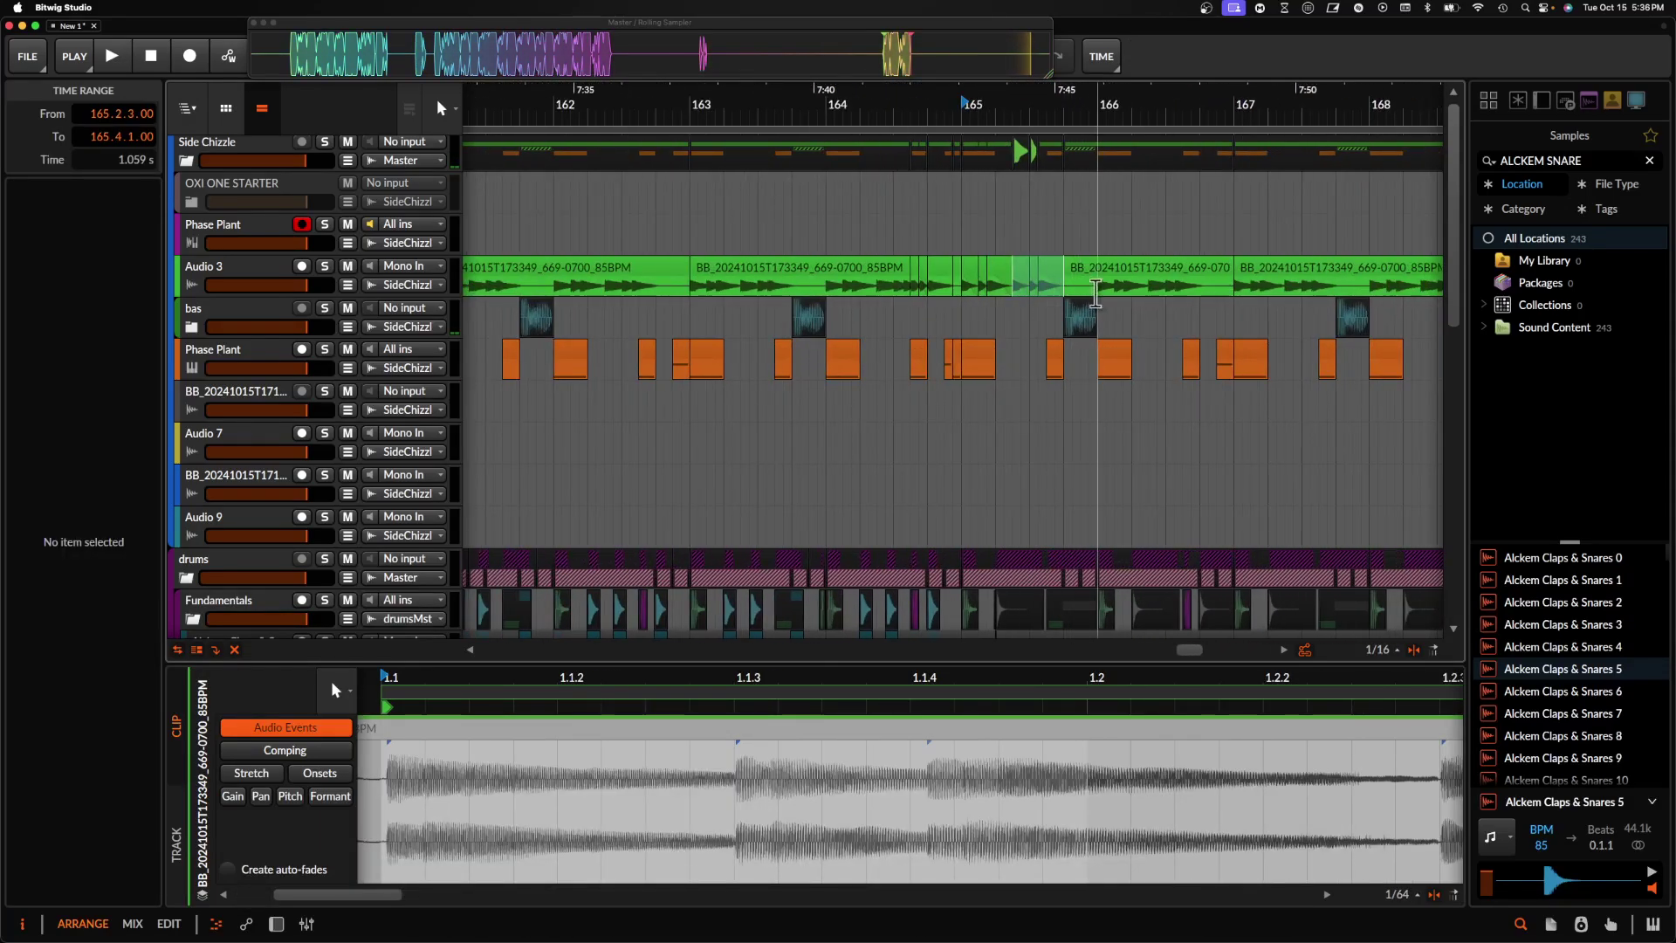
# - Duplicate the sliced Audio 3 pattern of bar 165 across bars 166 and 167
pyautogui.click(1095, 295)
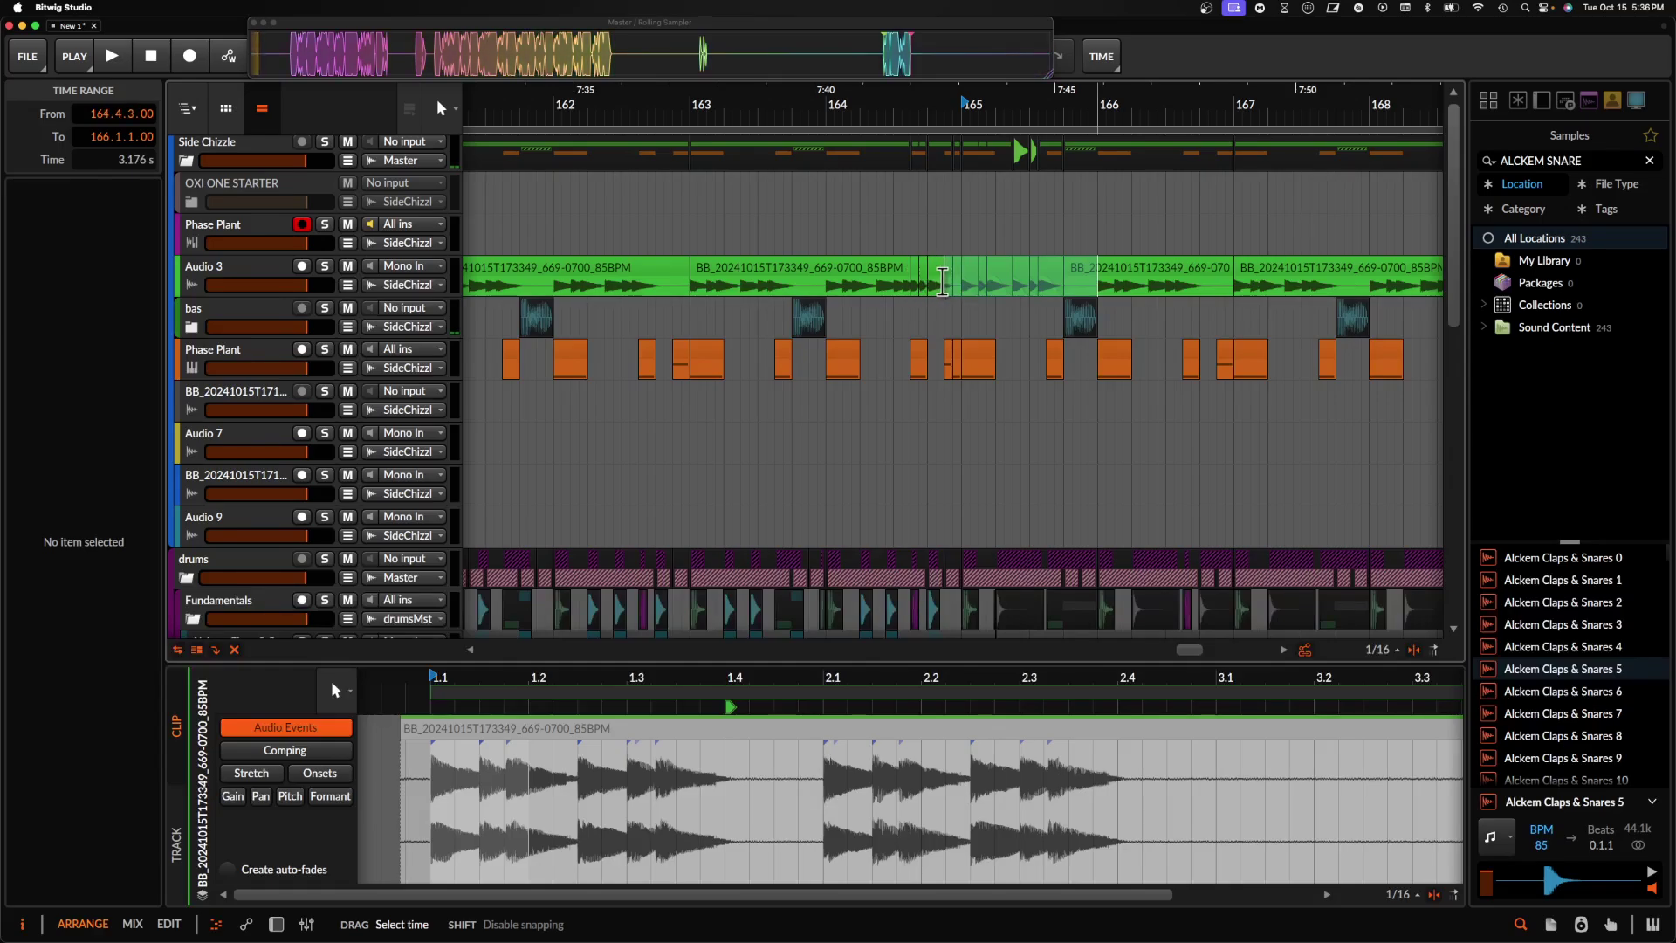
pyautogui.press('super+d')
pyautogui.hscroll(3, 962, 284)
pyautogui.press('super+d')
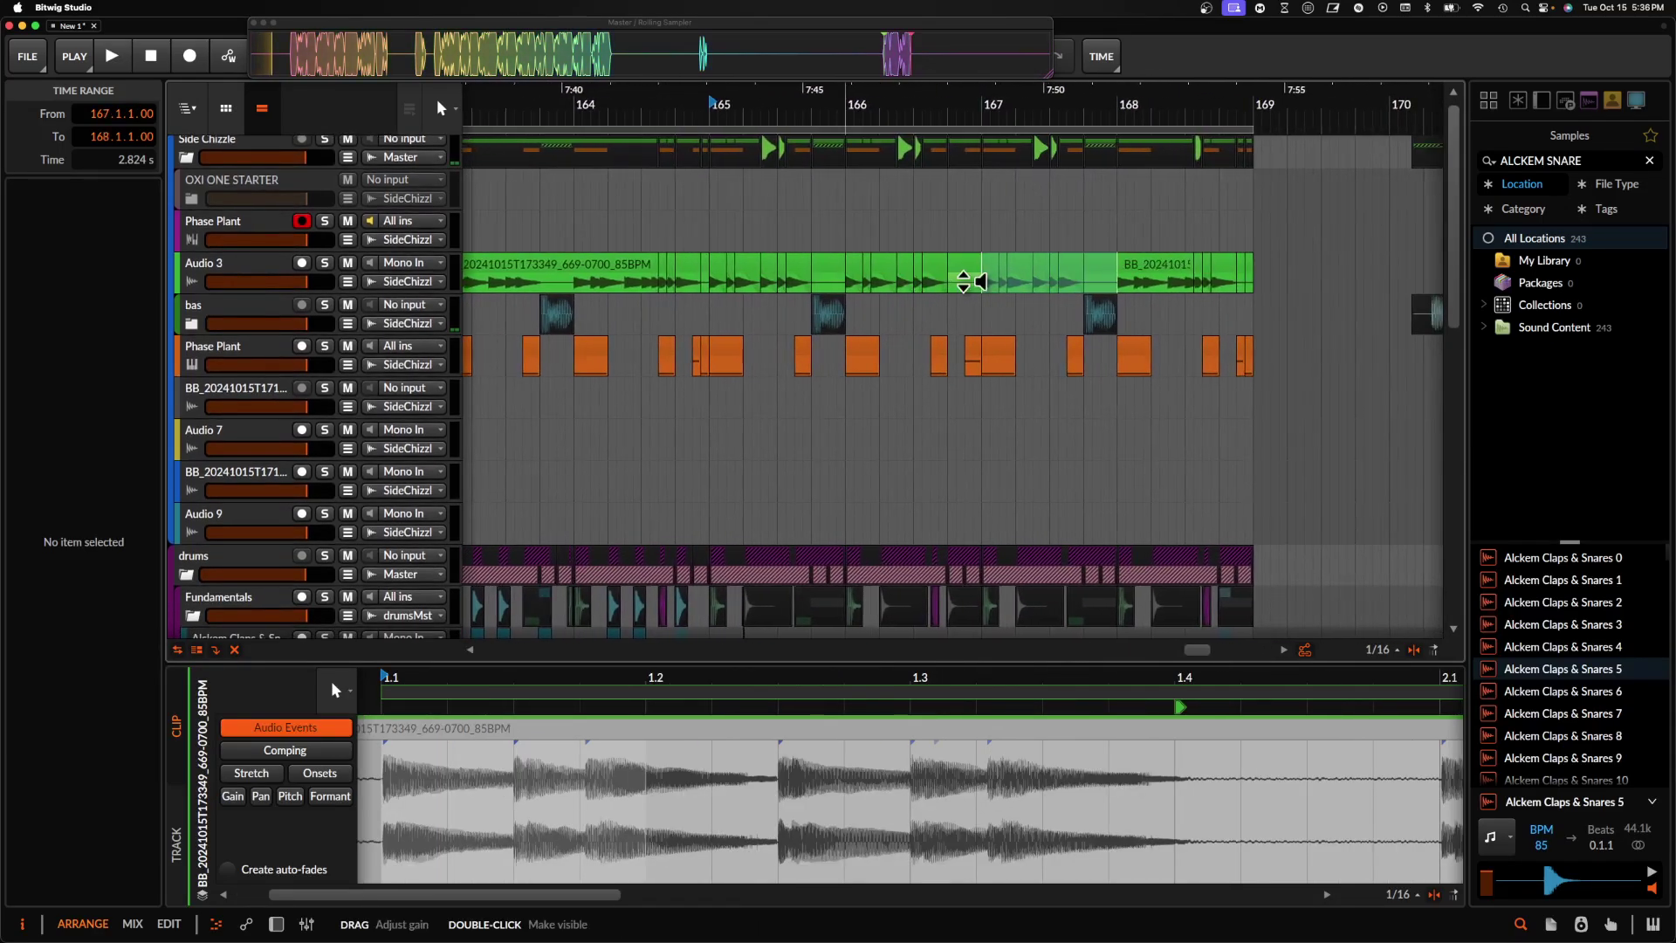
# - Delete the Audio 3 slice from 167.4 to 168.1 and copy the first two beats of bar 167 to 168.1
pyautogui.click(1006, 275)
pyautogui.click(1100, 267)
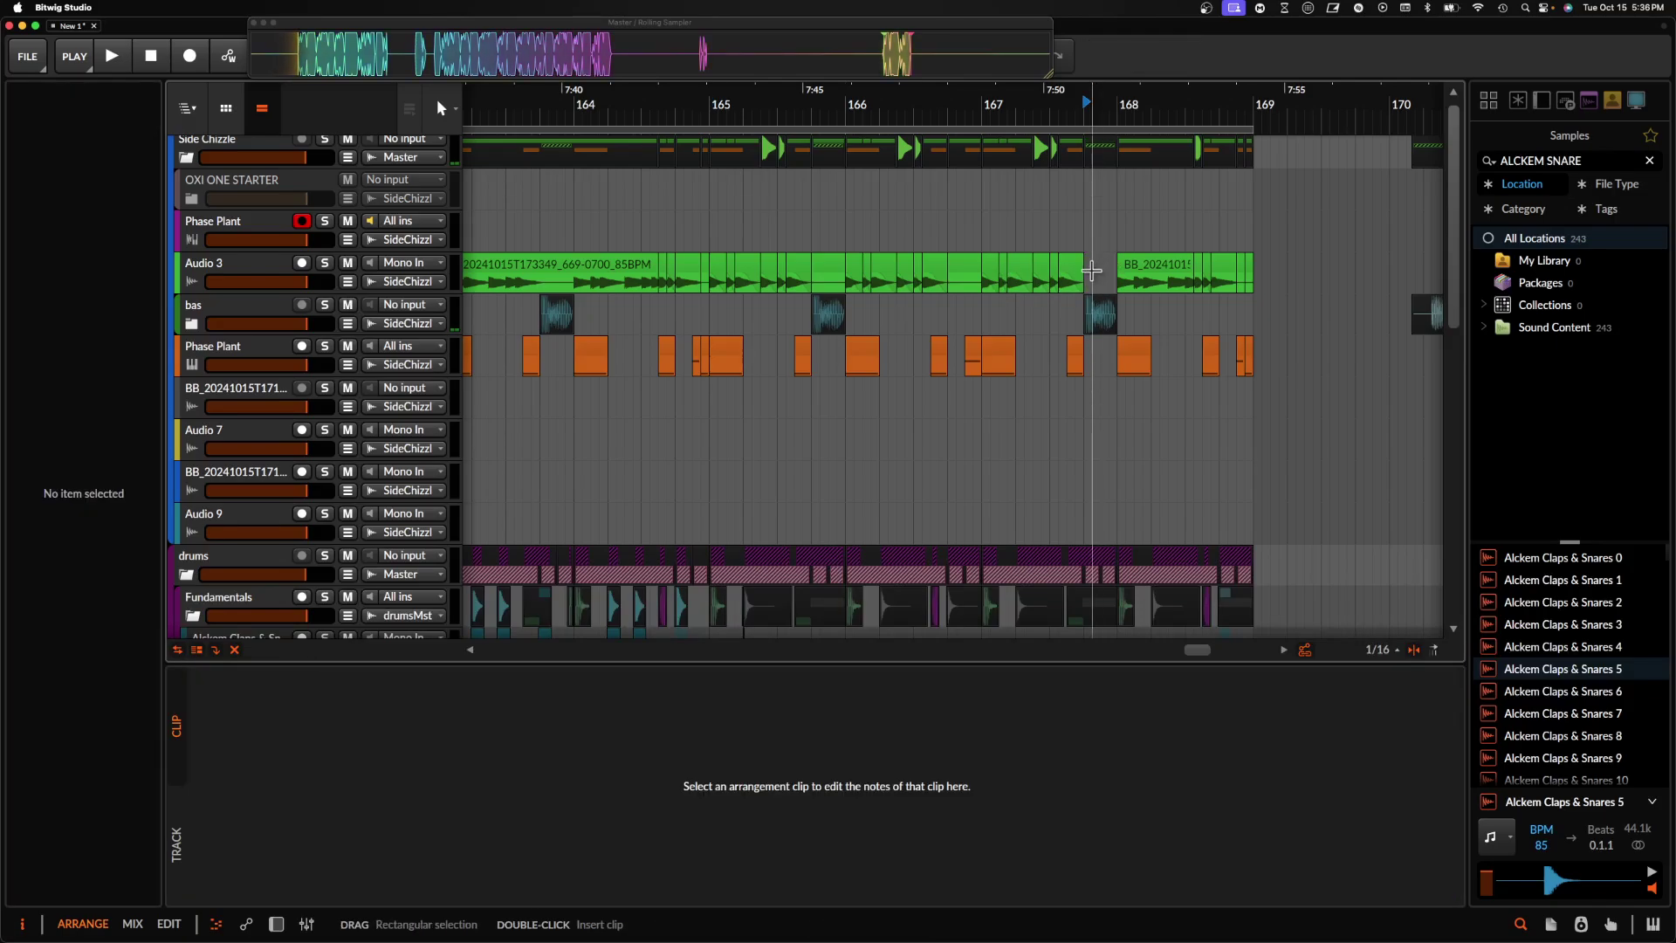
pyautogui.moveTo(984, 281); pyautogui.dragTo(1021, 289)
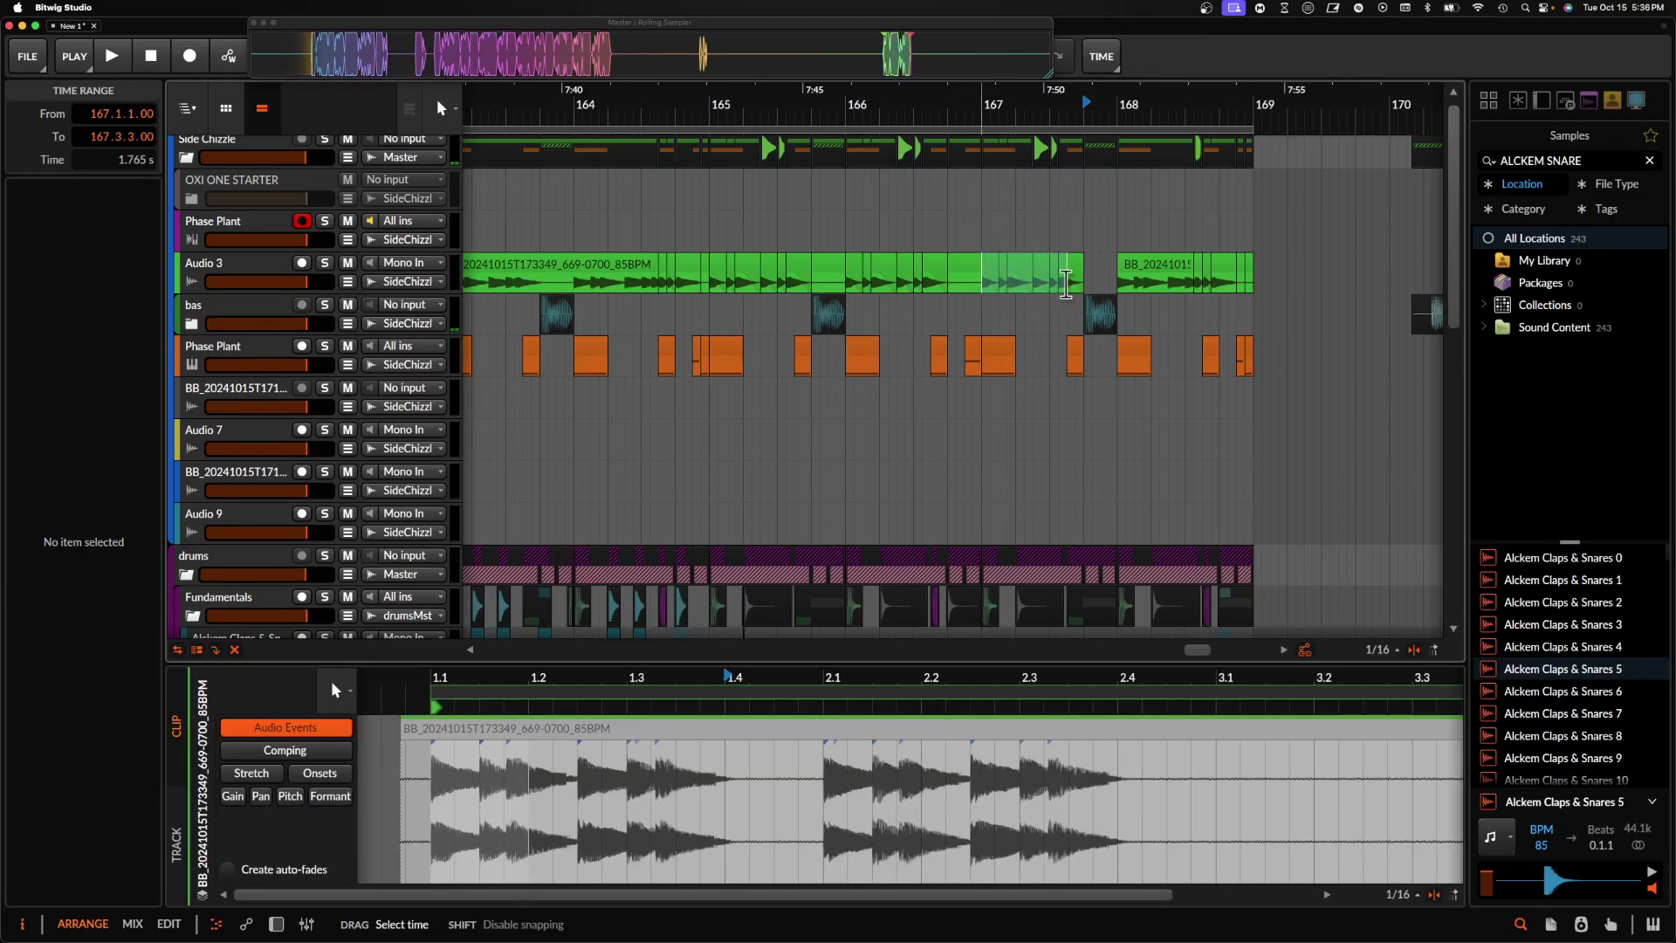
pyautogui.moveTo(1002, 268); pyautogui.dragTo(1128, 261)
# - Select the Audio 3 slices from 165.1 through bar 168, colour them red and transpose them down 12 semitones
pyautogui.hscroll(-3, 1086, 262)
pyautogui.scroll(-2, 1089, 267)
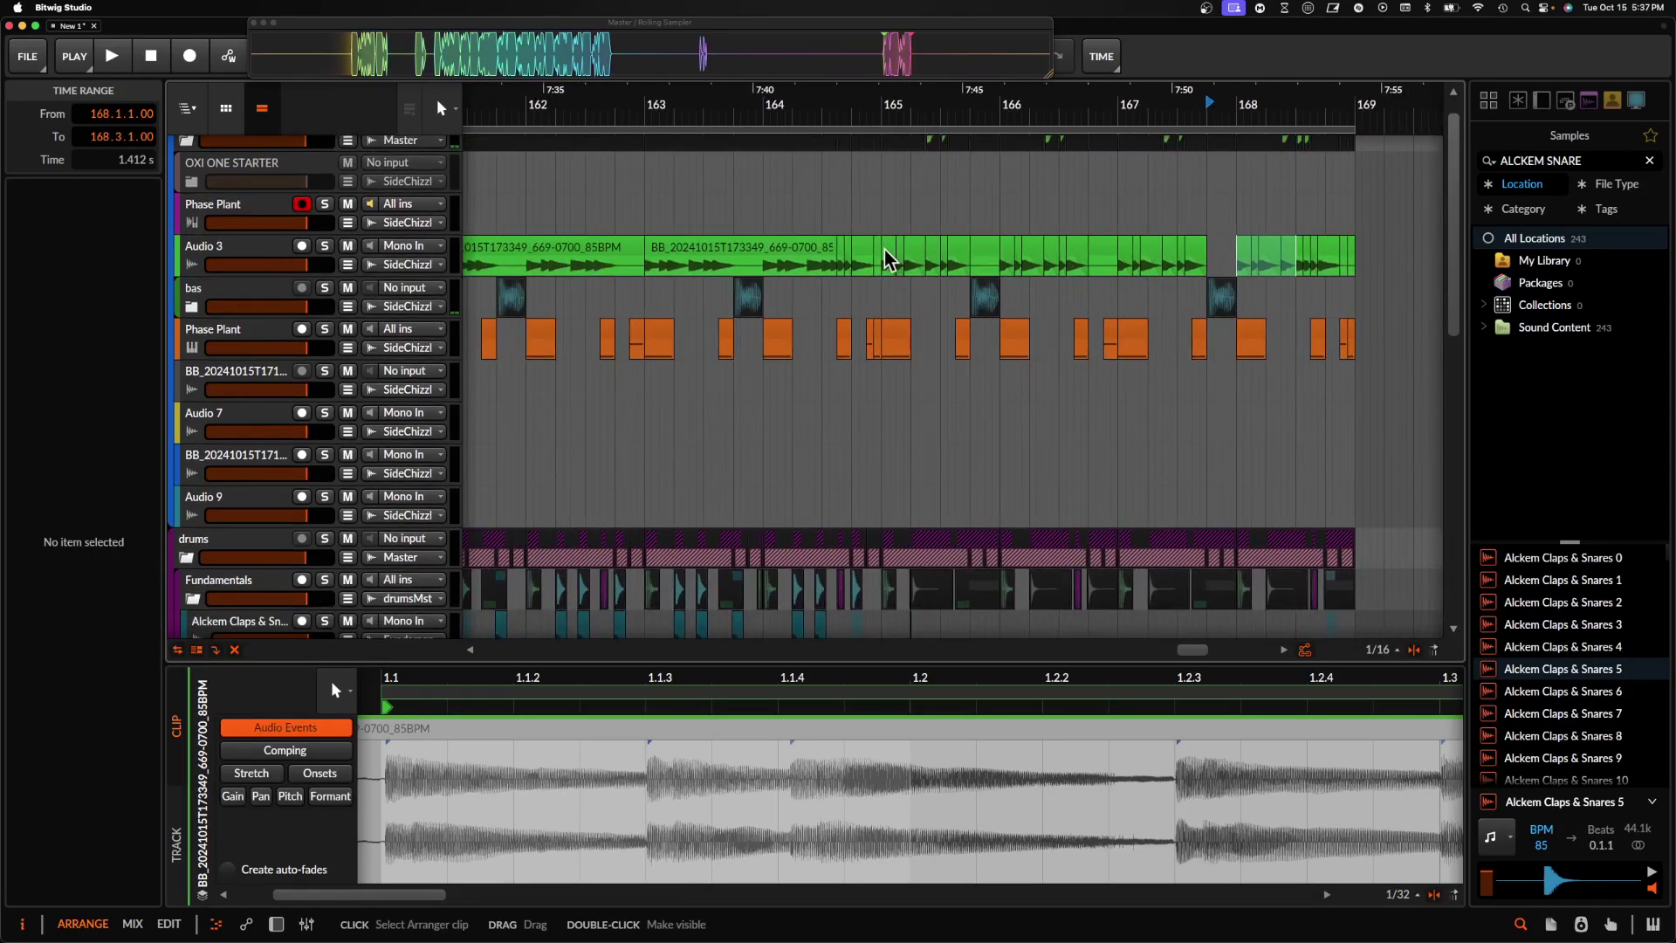
pyautogui.click(888, 259)
pyautogui.keyDown('shift'); pyautogui.click(1329, 254); pyautogui.keyUp('shift')
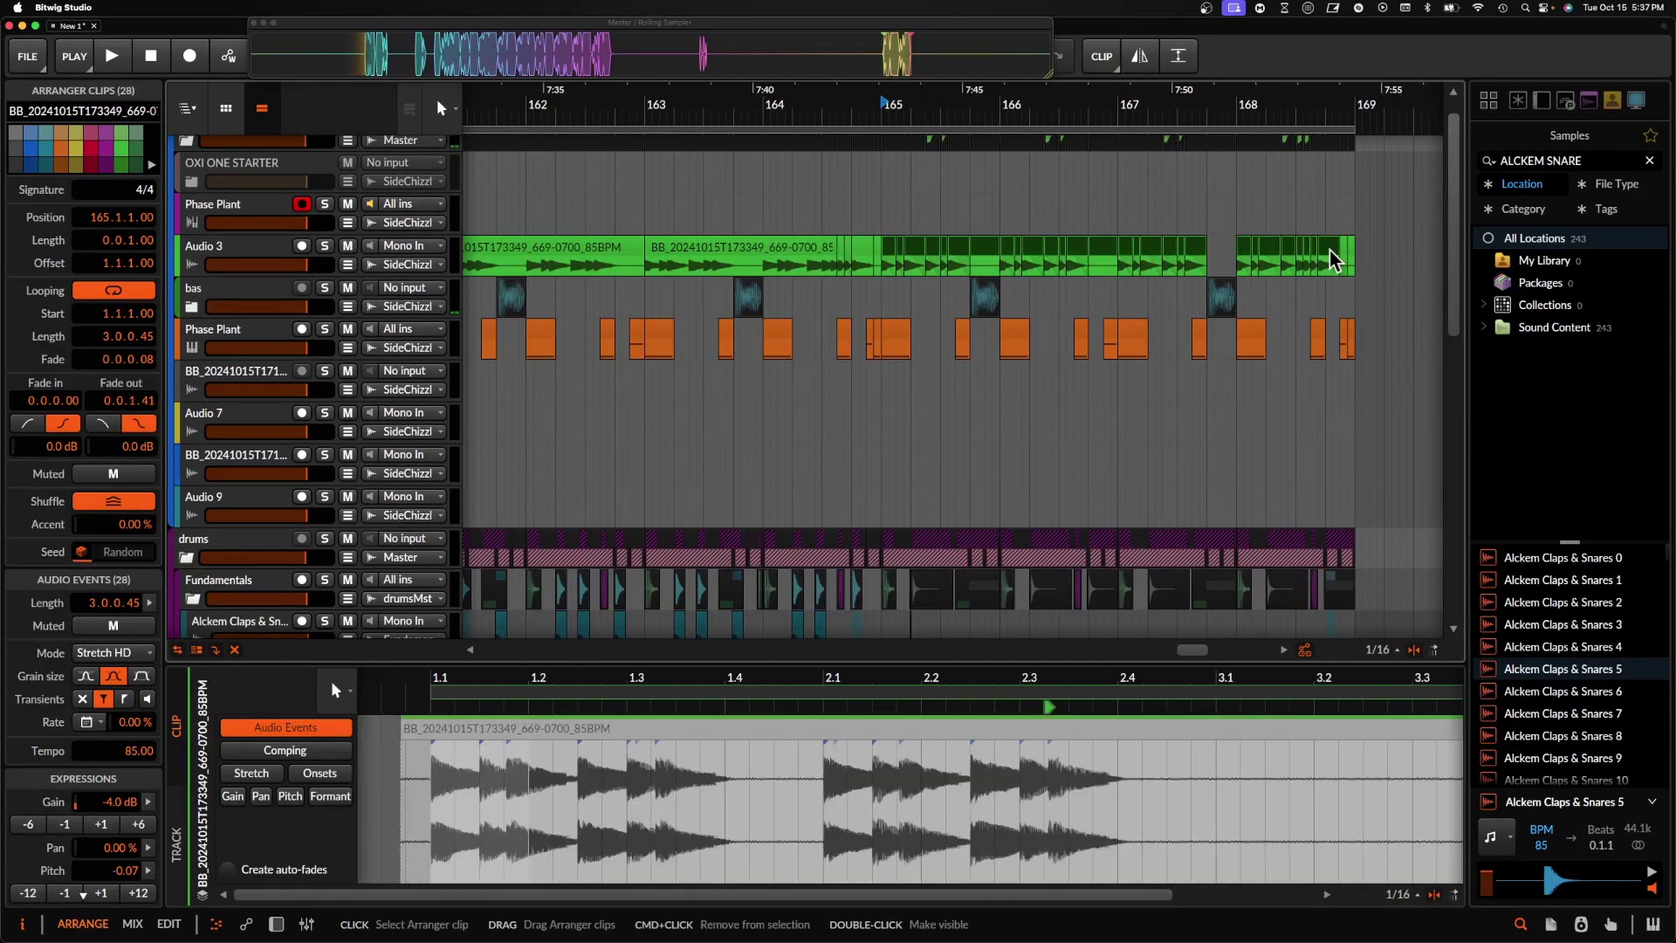
pyautogui.rightClick(1313, 248)
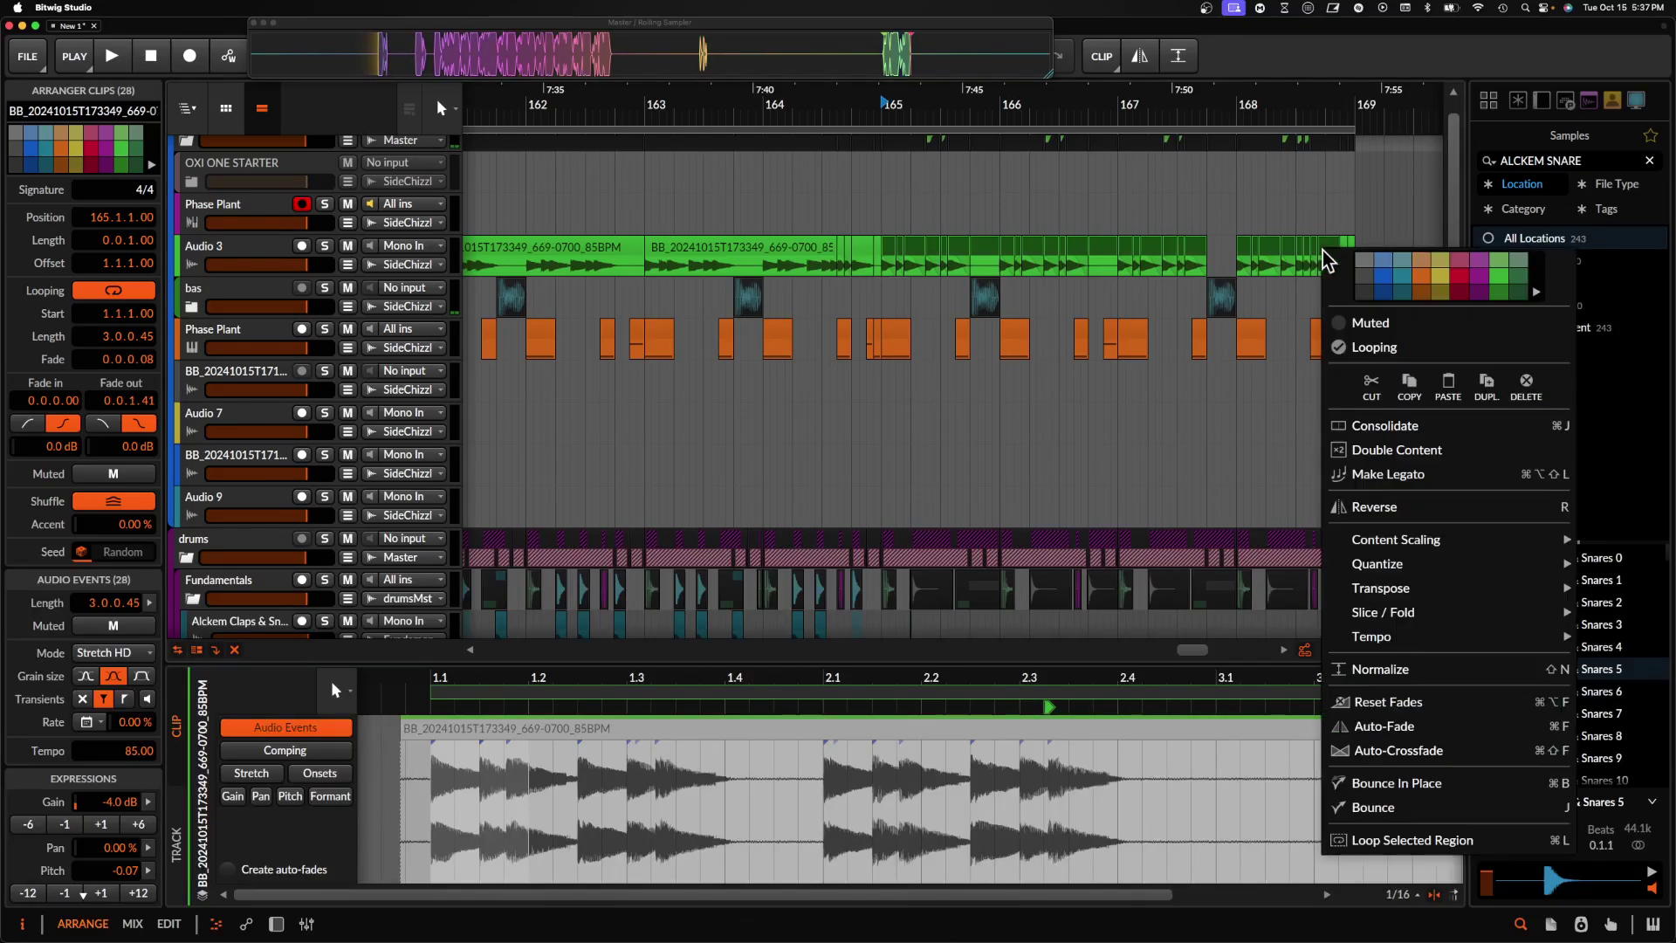
pyautogui.click(1459, 277)
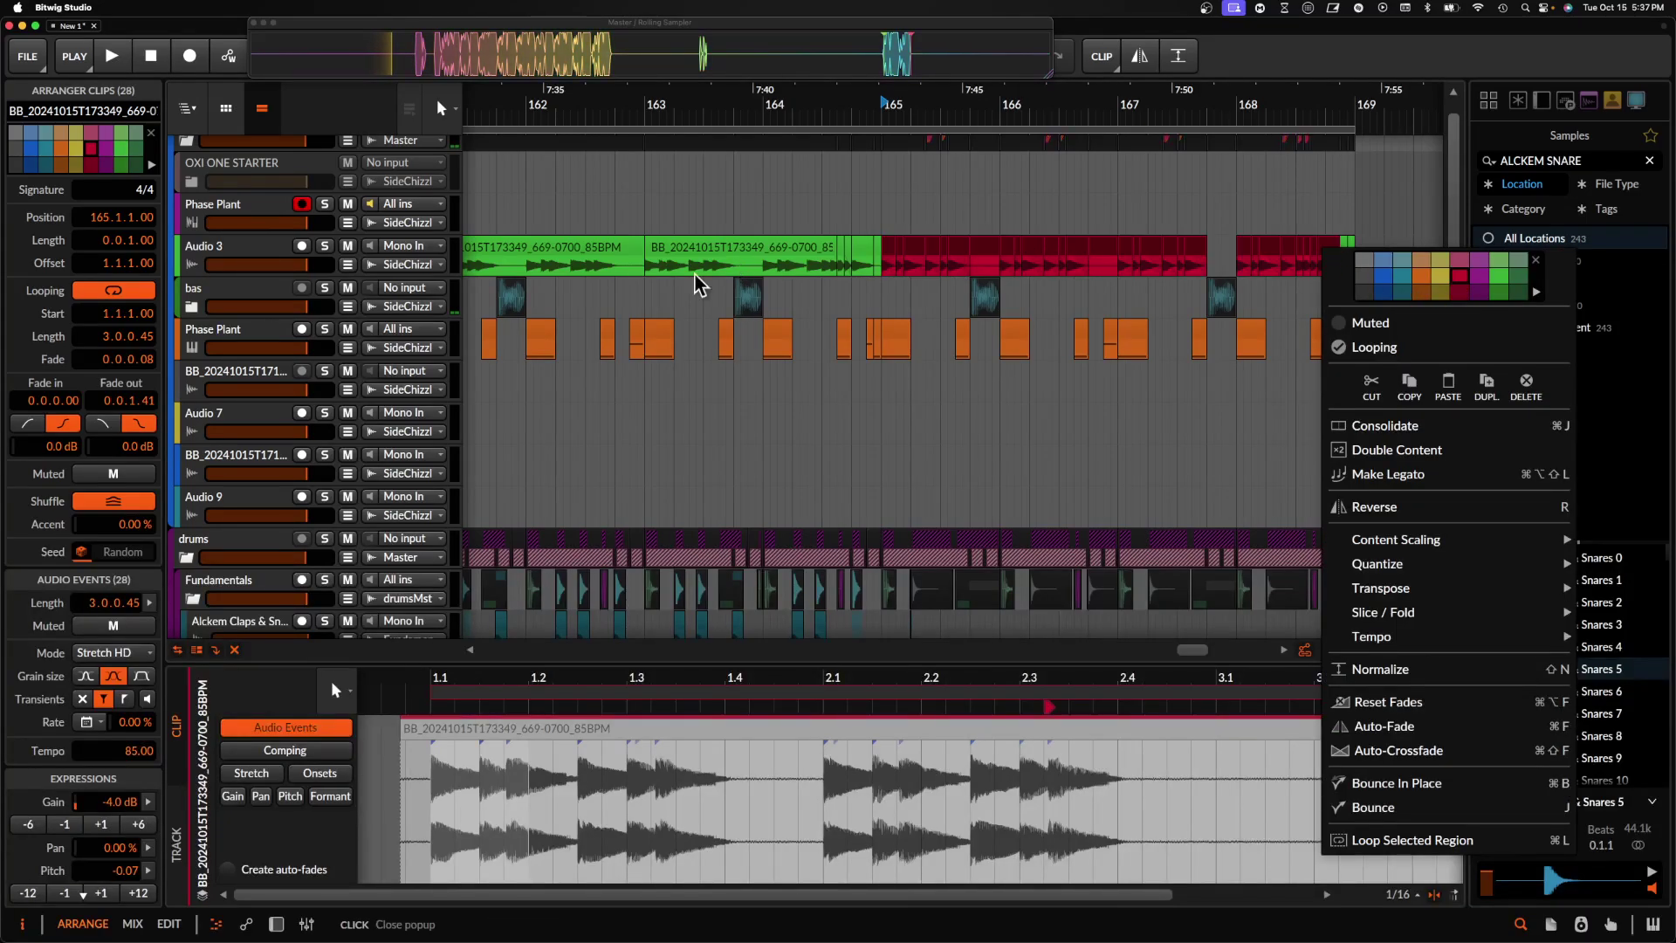
pyautogui.click(888, 249)
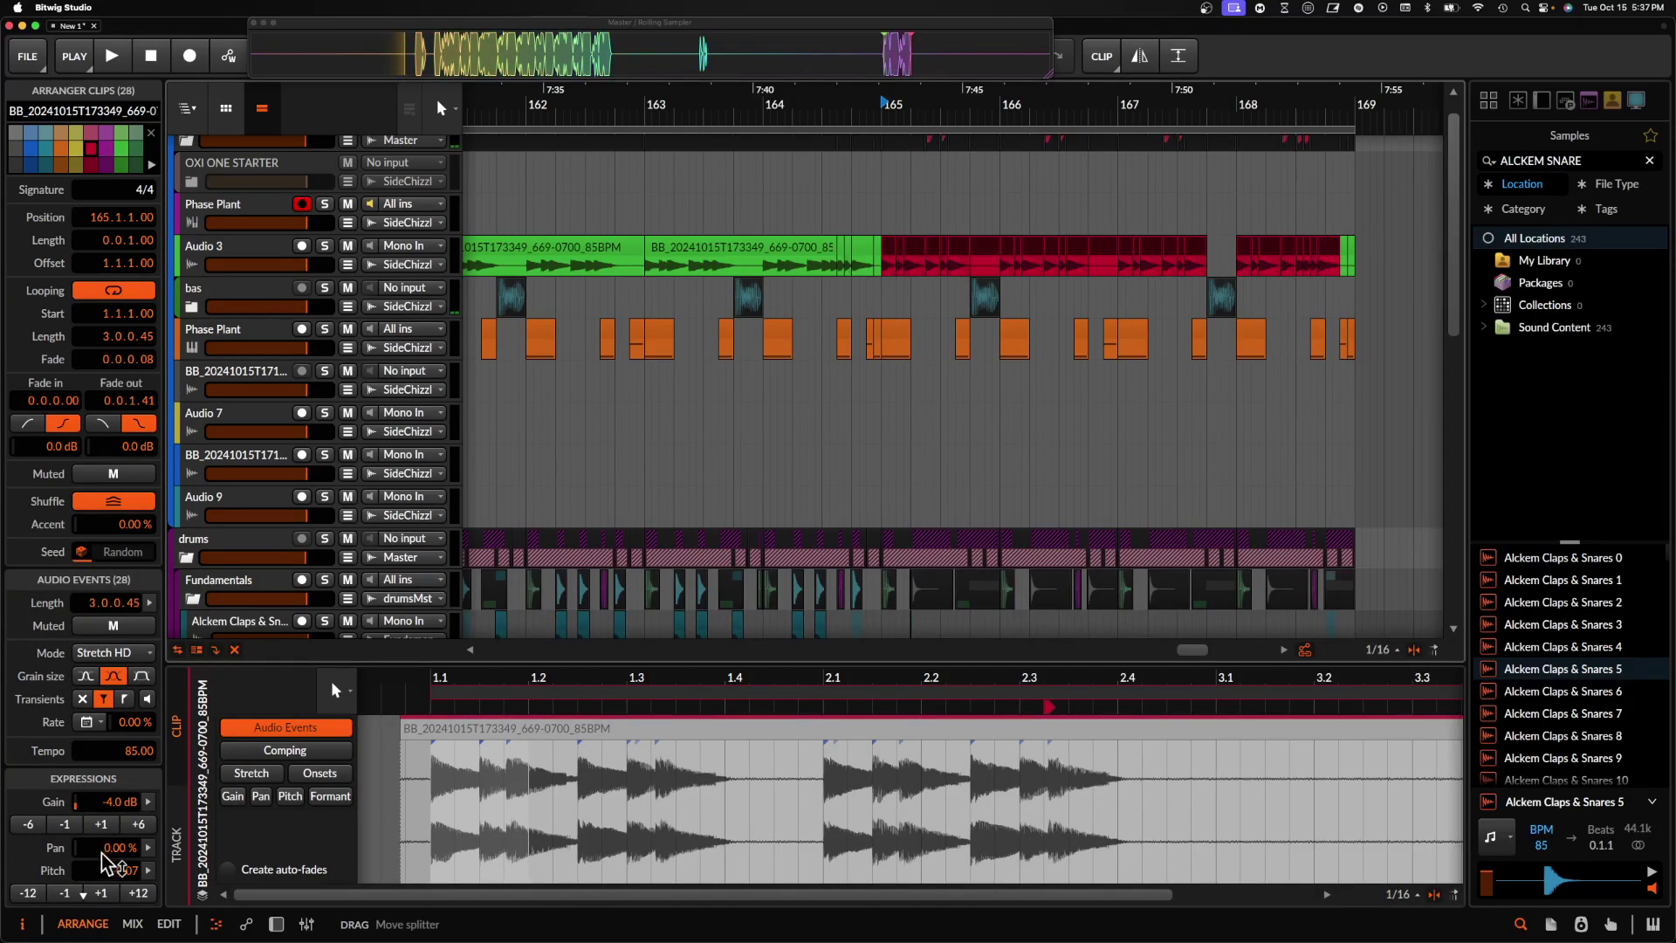
pyautogui.click(29, 893)
# - Play back the arrangement from 164.2 into bar 165 and look over the bass and drum tracks there
pyautogui.click(796, 215)
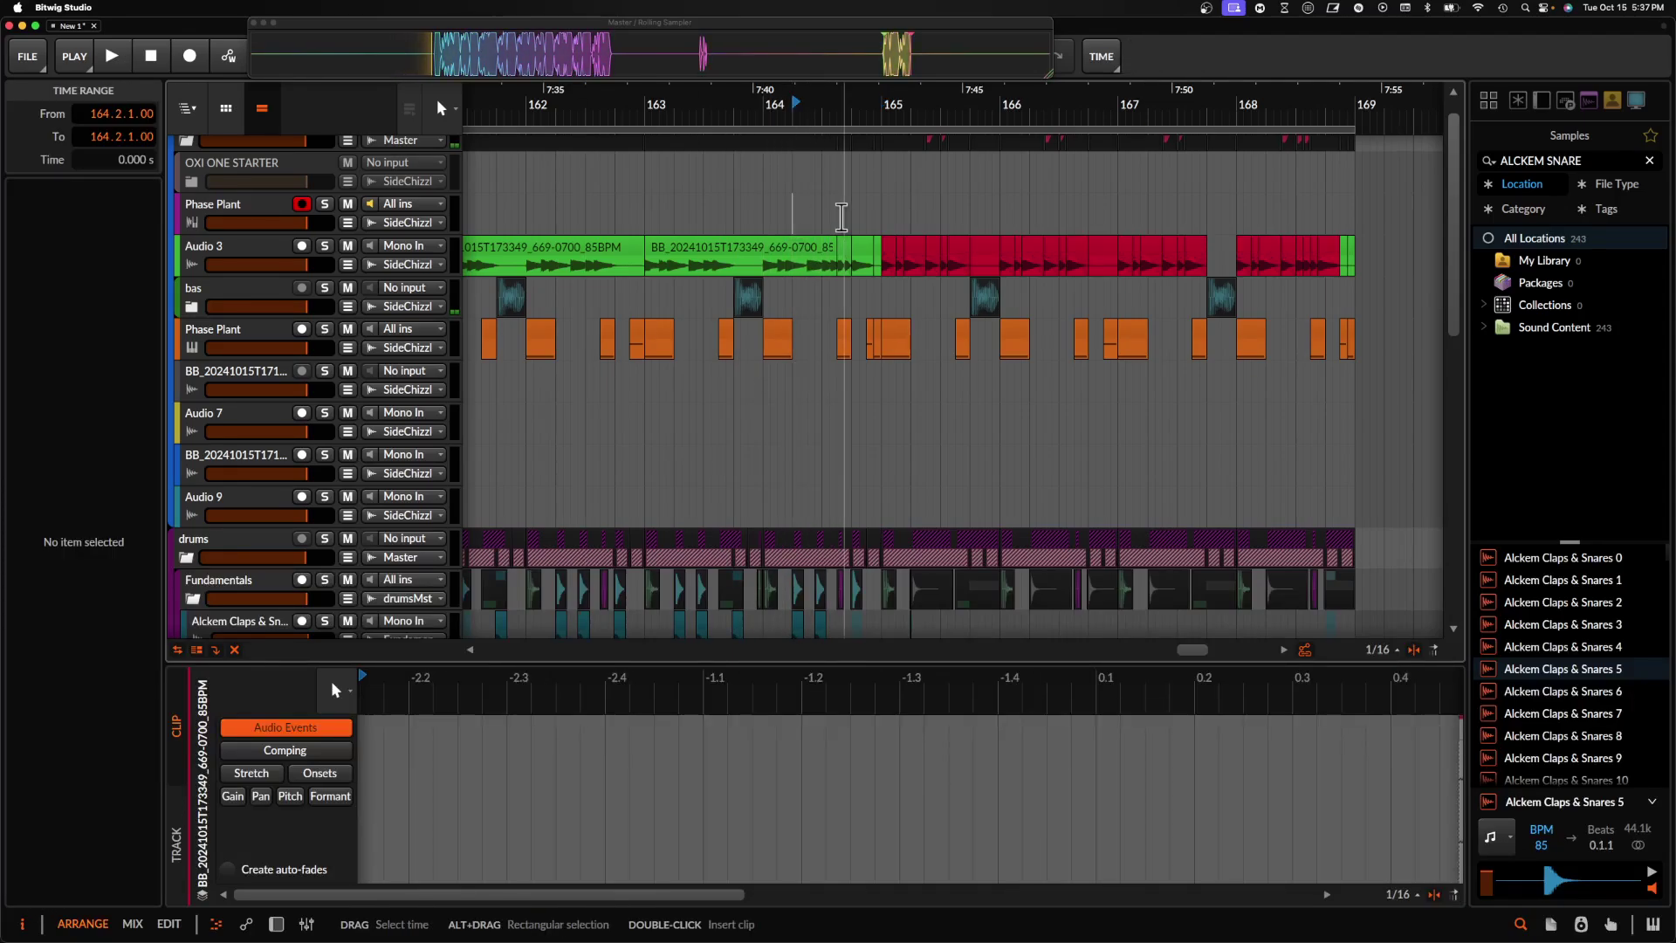
pyautogui.press('space')
pyautogui.scroll(3, 1022, 454)
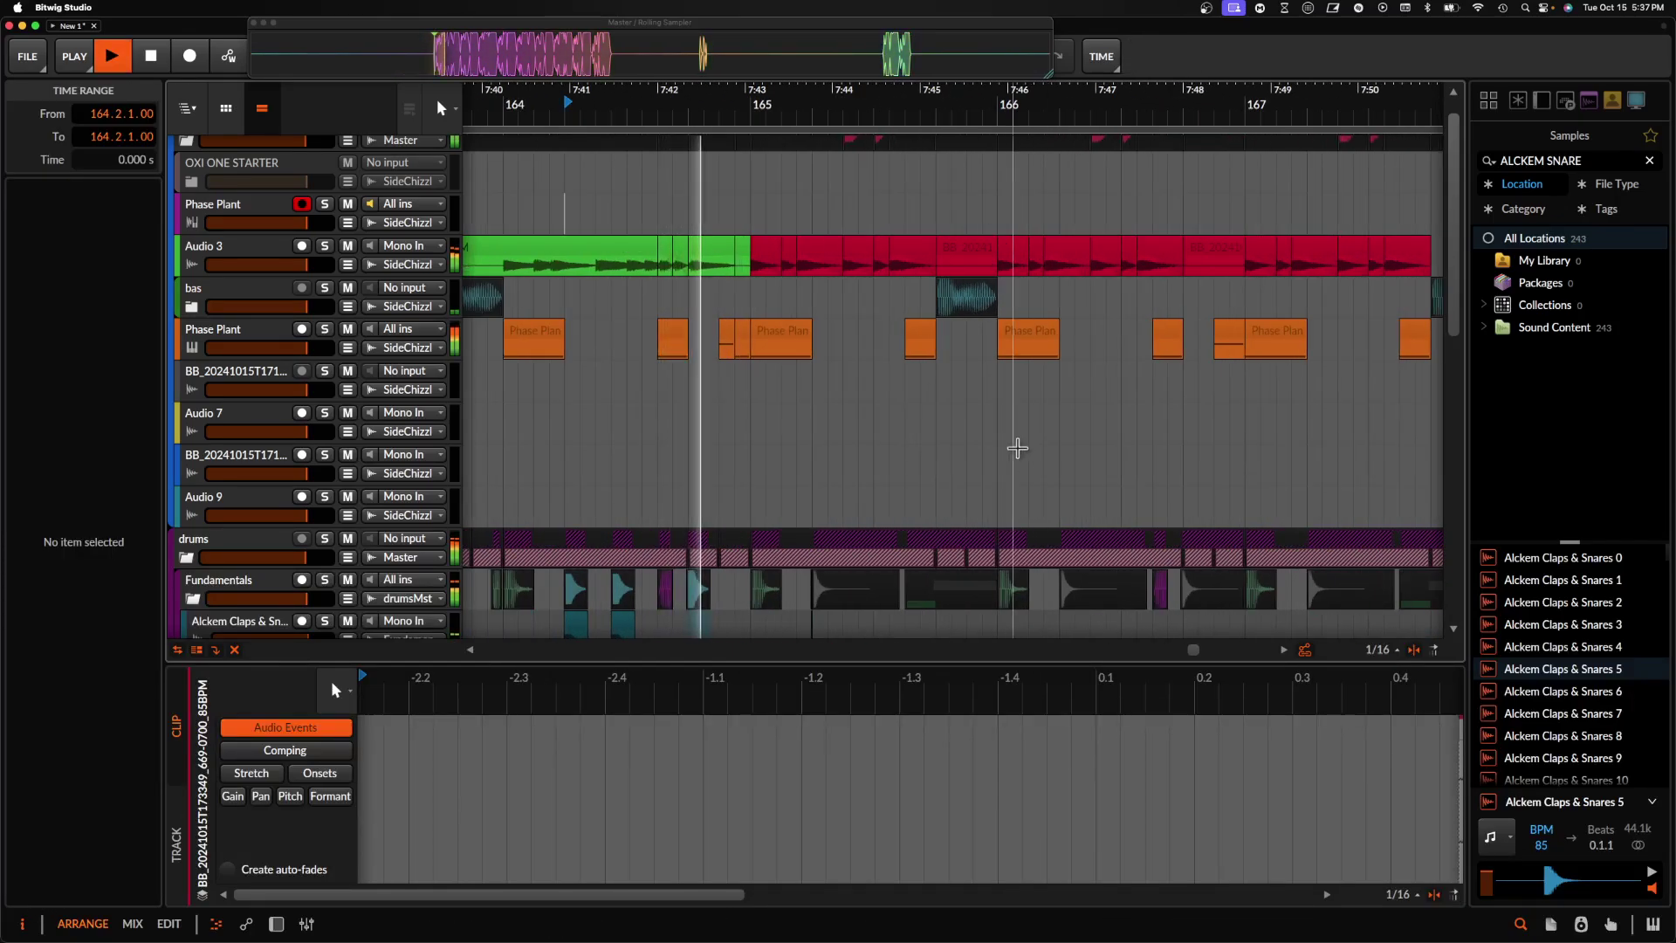
pyautogui.click(786, 337)
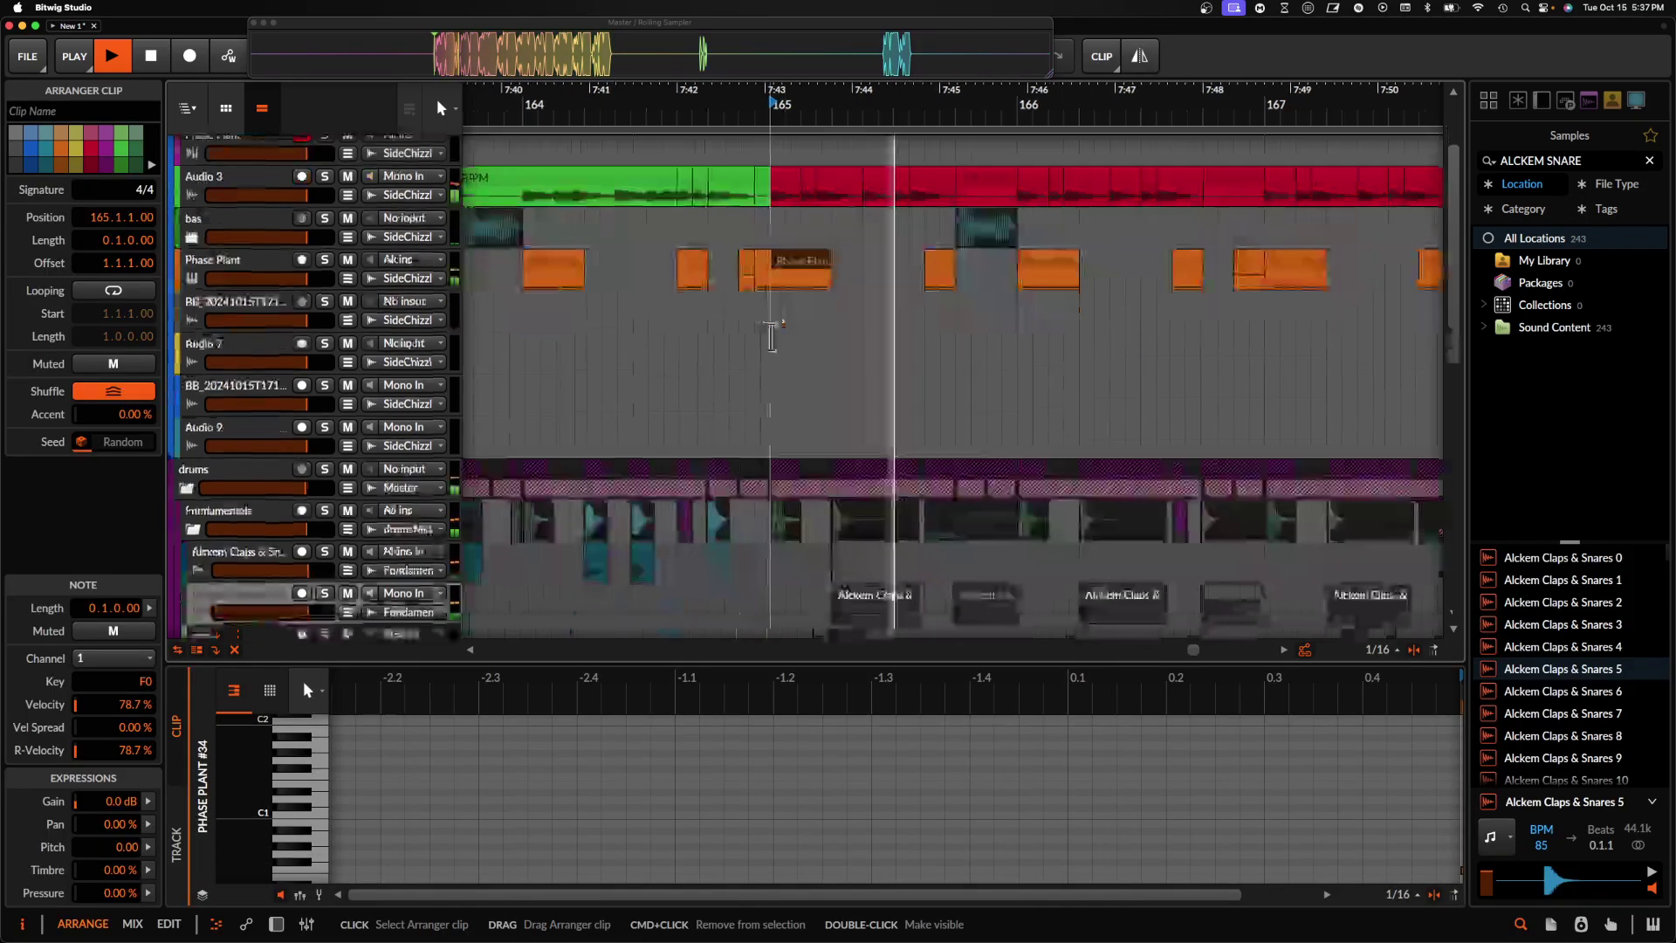
pyautogui.scroll(-10, 771, 335)
pyautogui.scroll(3, 774, 337)
pyautogui.scroll(-2, 772, 347)
# - Stop playback and split the Audio 4 clip that starts at 165.1 at 165.2
pyautogui.click(772, 347)
pyautogui.press('space')
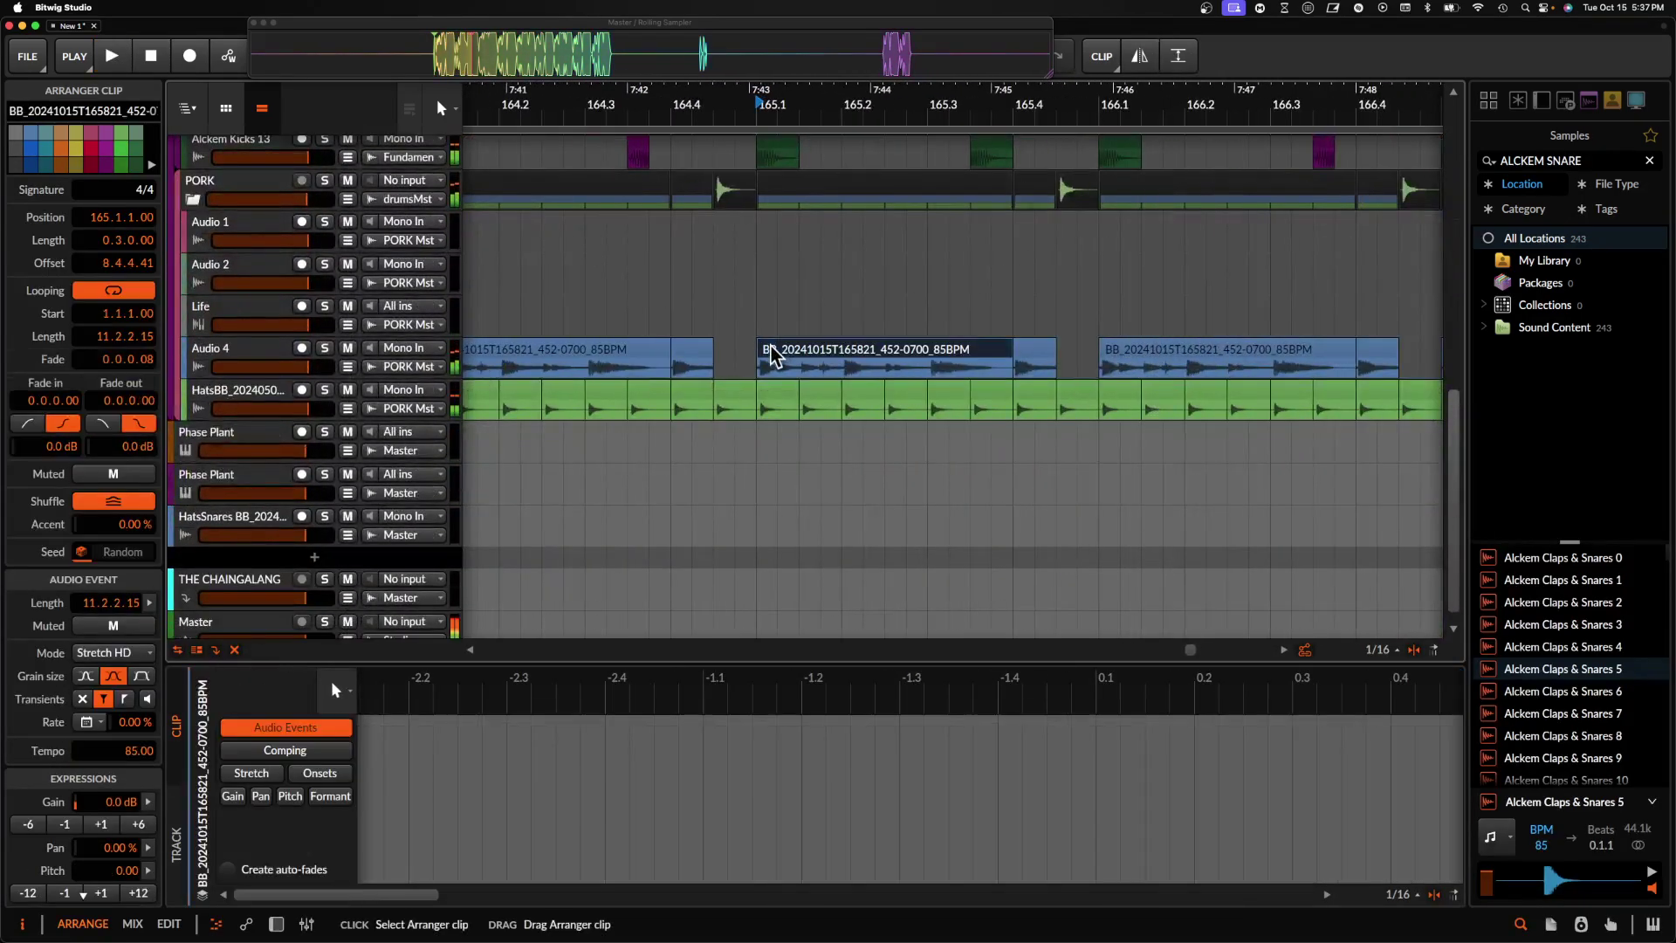
pyautogui.scroll(4, 772, 347)
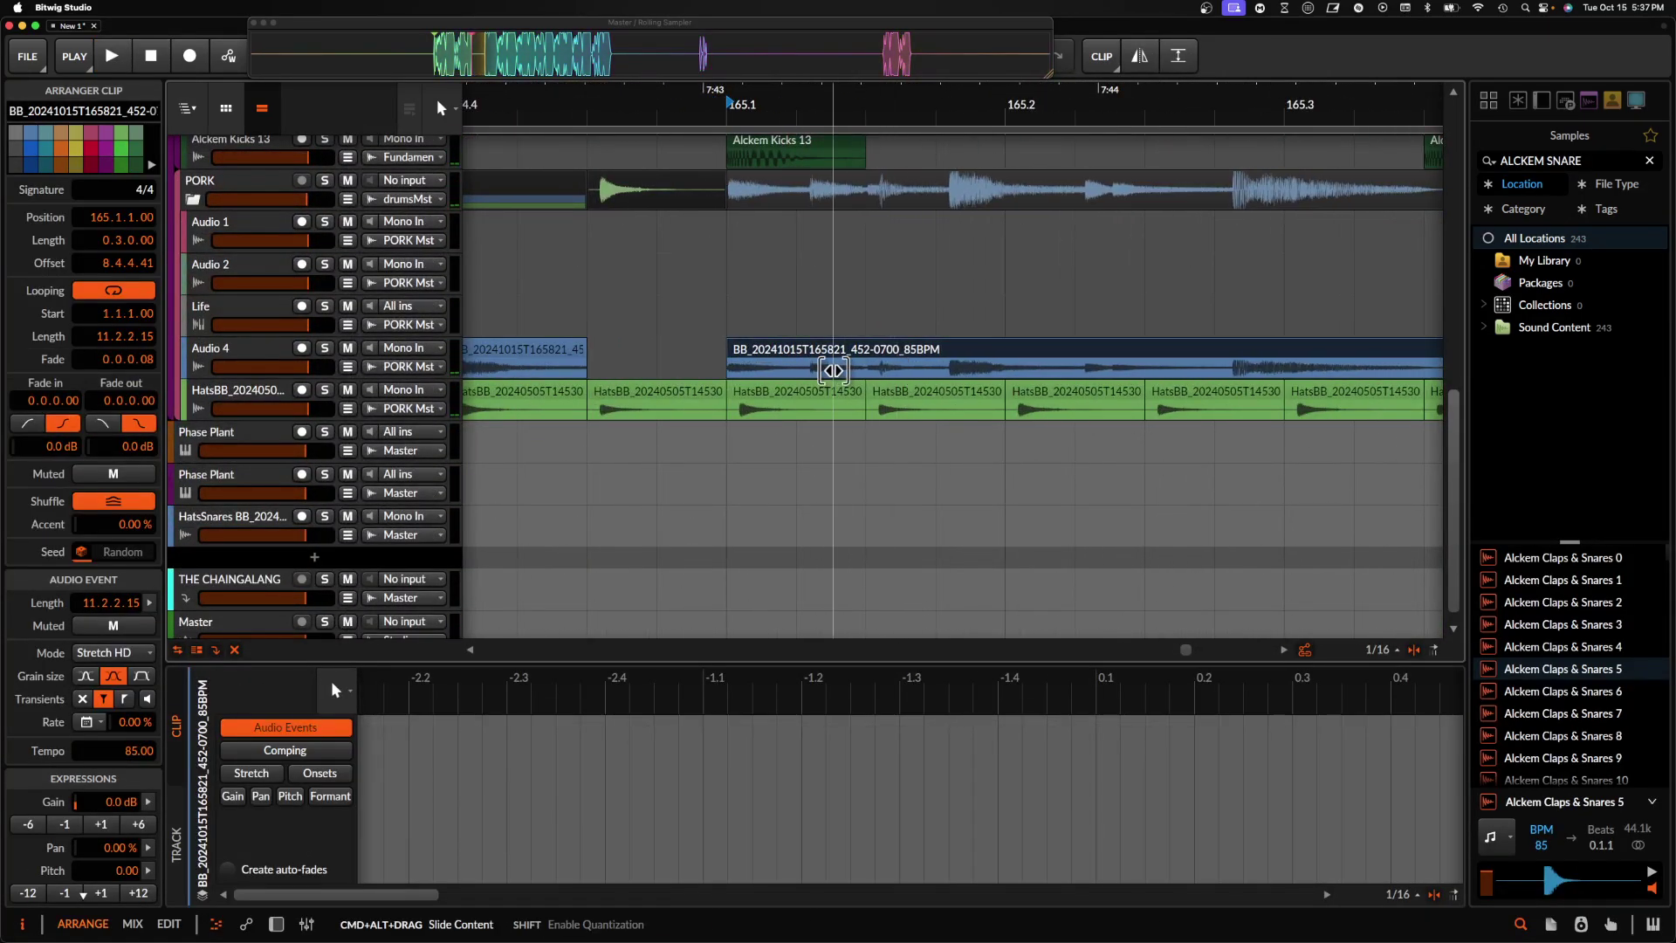
pyautogui.scroll(-2, 833, 369)
pyautogui.click(922, 371)
pyautogui.press('super+e')
# - Audition the Audio 4 slice at 165.1 and solo the Audio 4 track
pyautogui.click(881, 358)
pyautogui.press('space')
pyautogui.press('space')
pyautogui.press('space')
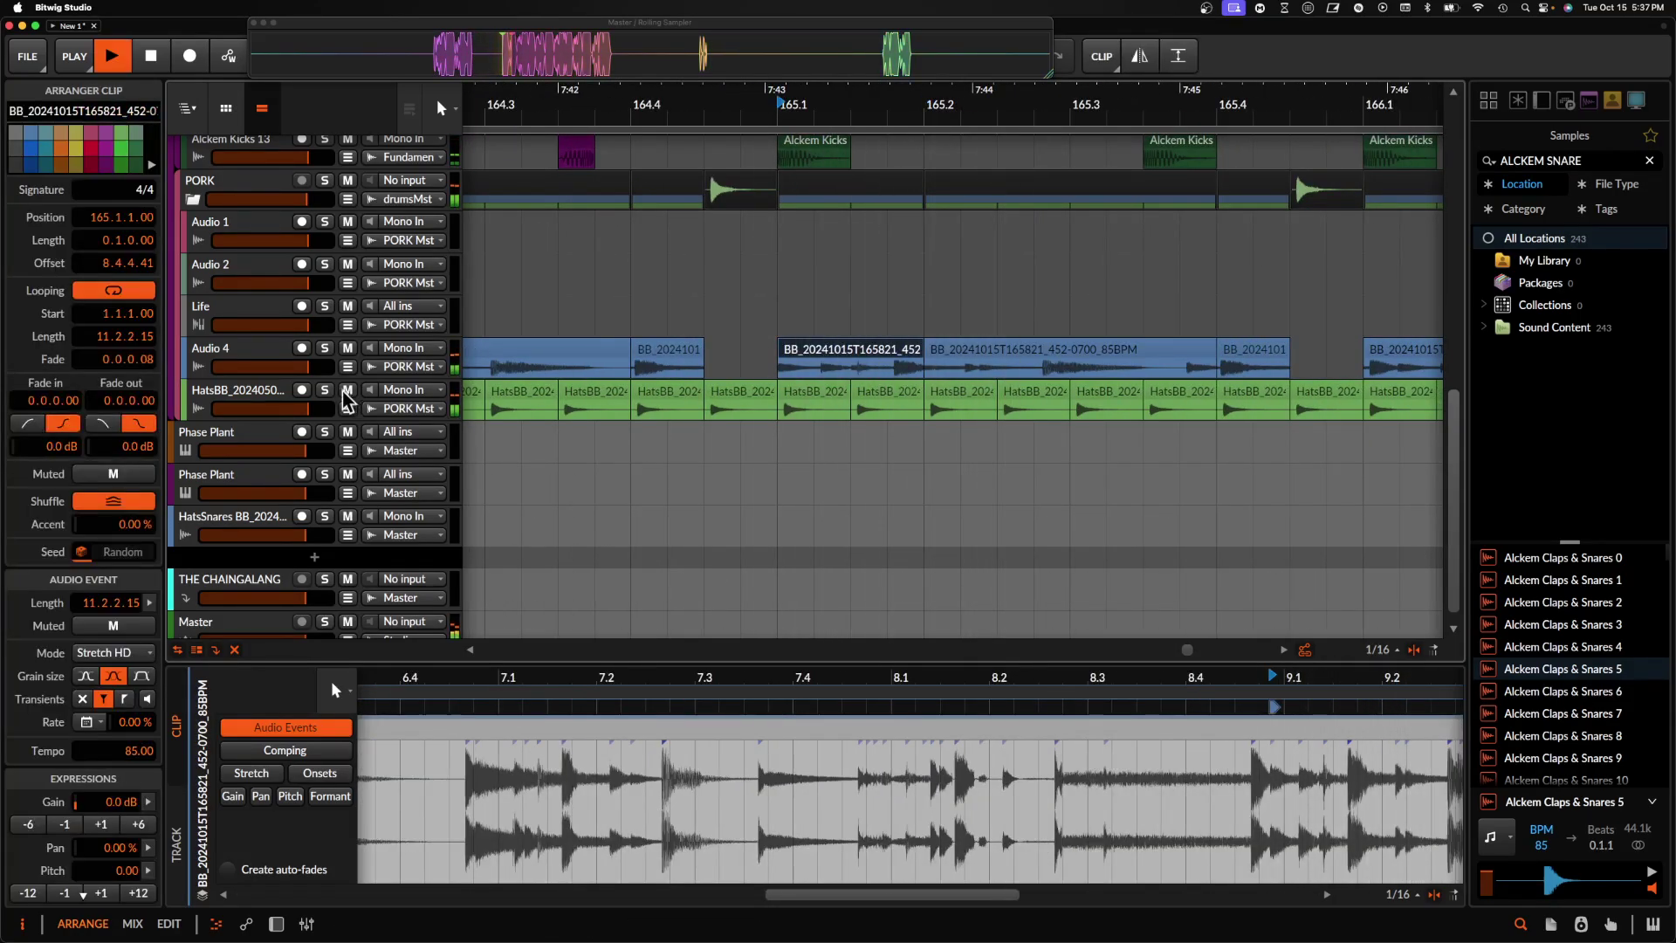
pyautogui.press('space')
pyautogui.click(324, 348)
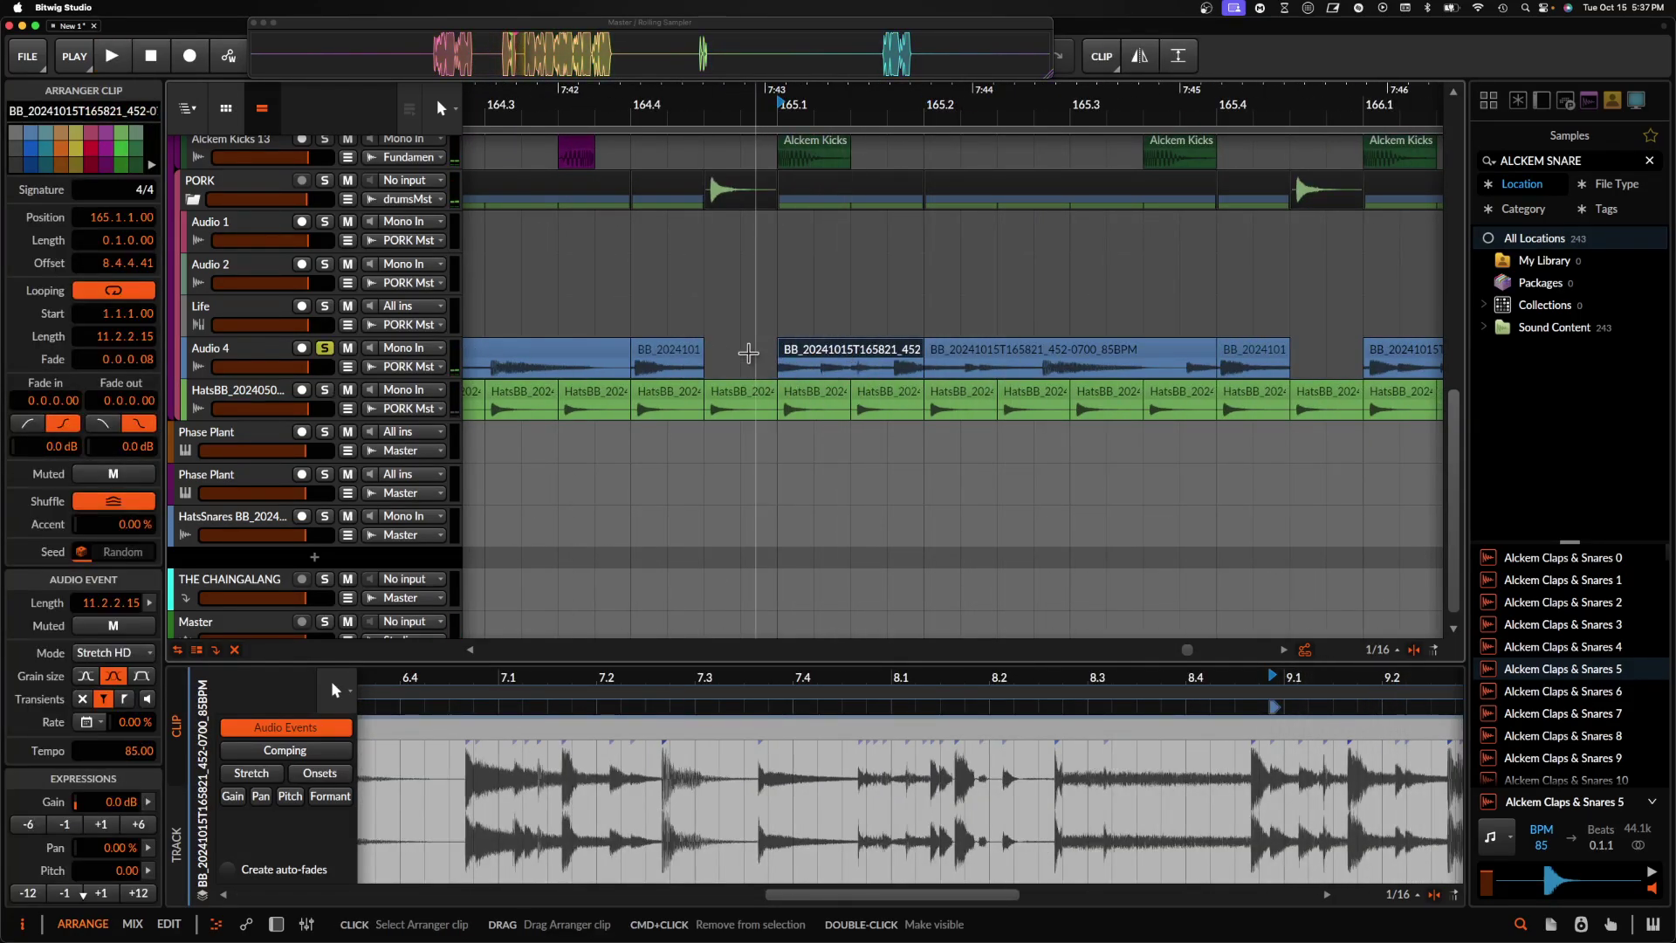
# - Audition the Audio 4 clip at 164.4 and delete the hat clip in the last half beat before 165.1
pyautogui.click(667, 354)
pyautogui.press('space')
pyautogui.press('space')
pyautogui.click(715, 391)
pyautogui.press('Delete')
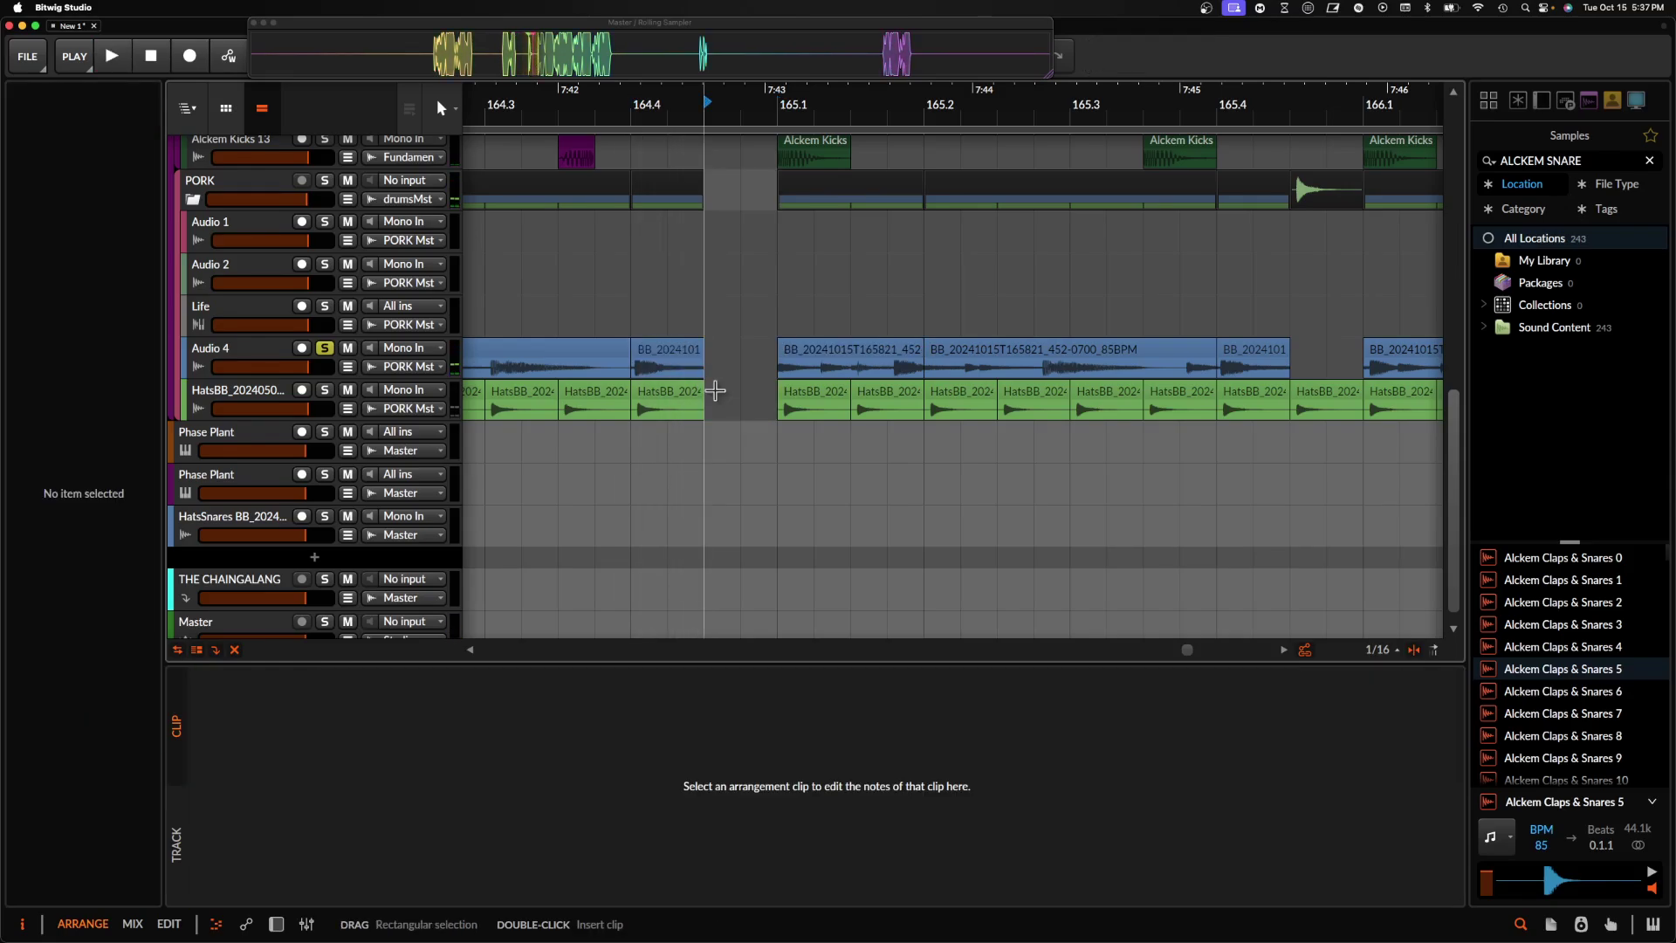
# - Extend the Audio 4 clip at 164.4 to reach 165.1 and play back the transition from 164.3
pyautogui.moveTo(703, 356); pyautogui.dragTo(775, 352)
pyautogui.click(611, 348)
pyautogui.press('space')
pyautogui.press('space')
pyautogui.click(485, 339)
pyautogui.press('space')
pyautogui.press('space')
pyautogui.press('space')
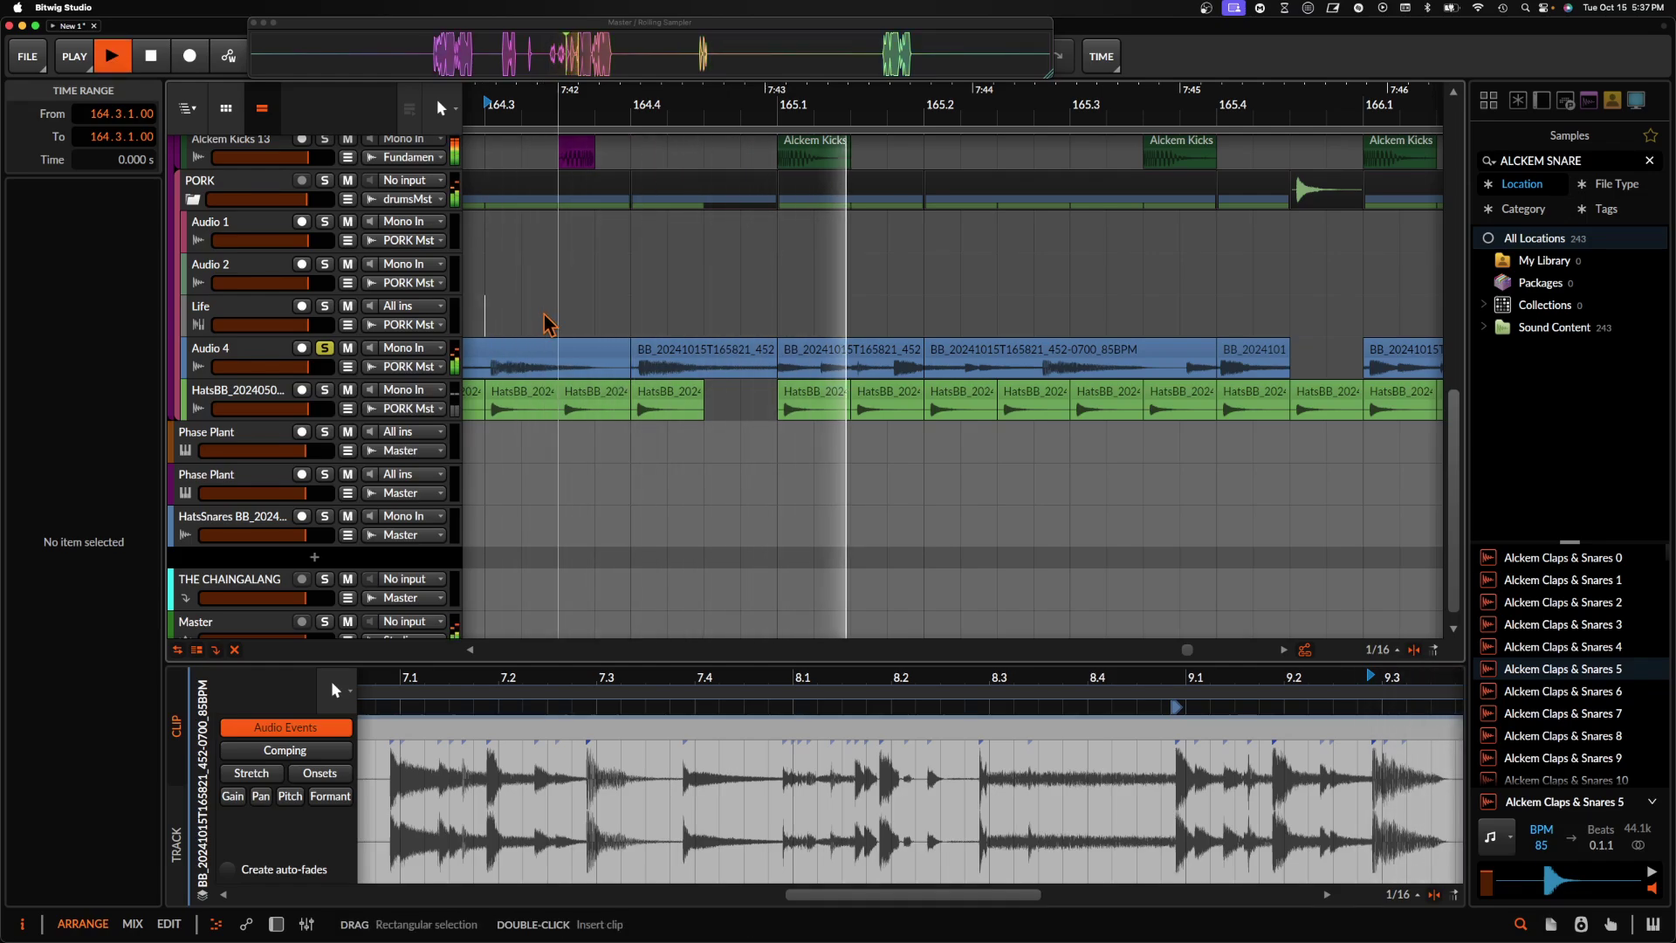
pyautogui.press('space')
# - Split the Audio 4 slice at 165.1.3 and play back from 165.1
pyautogui.scroll(3, 866, 362)
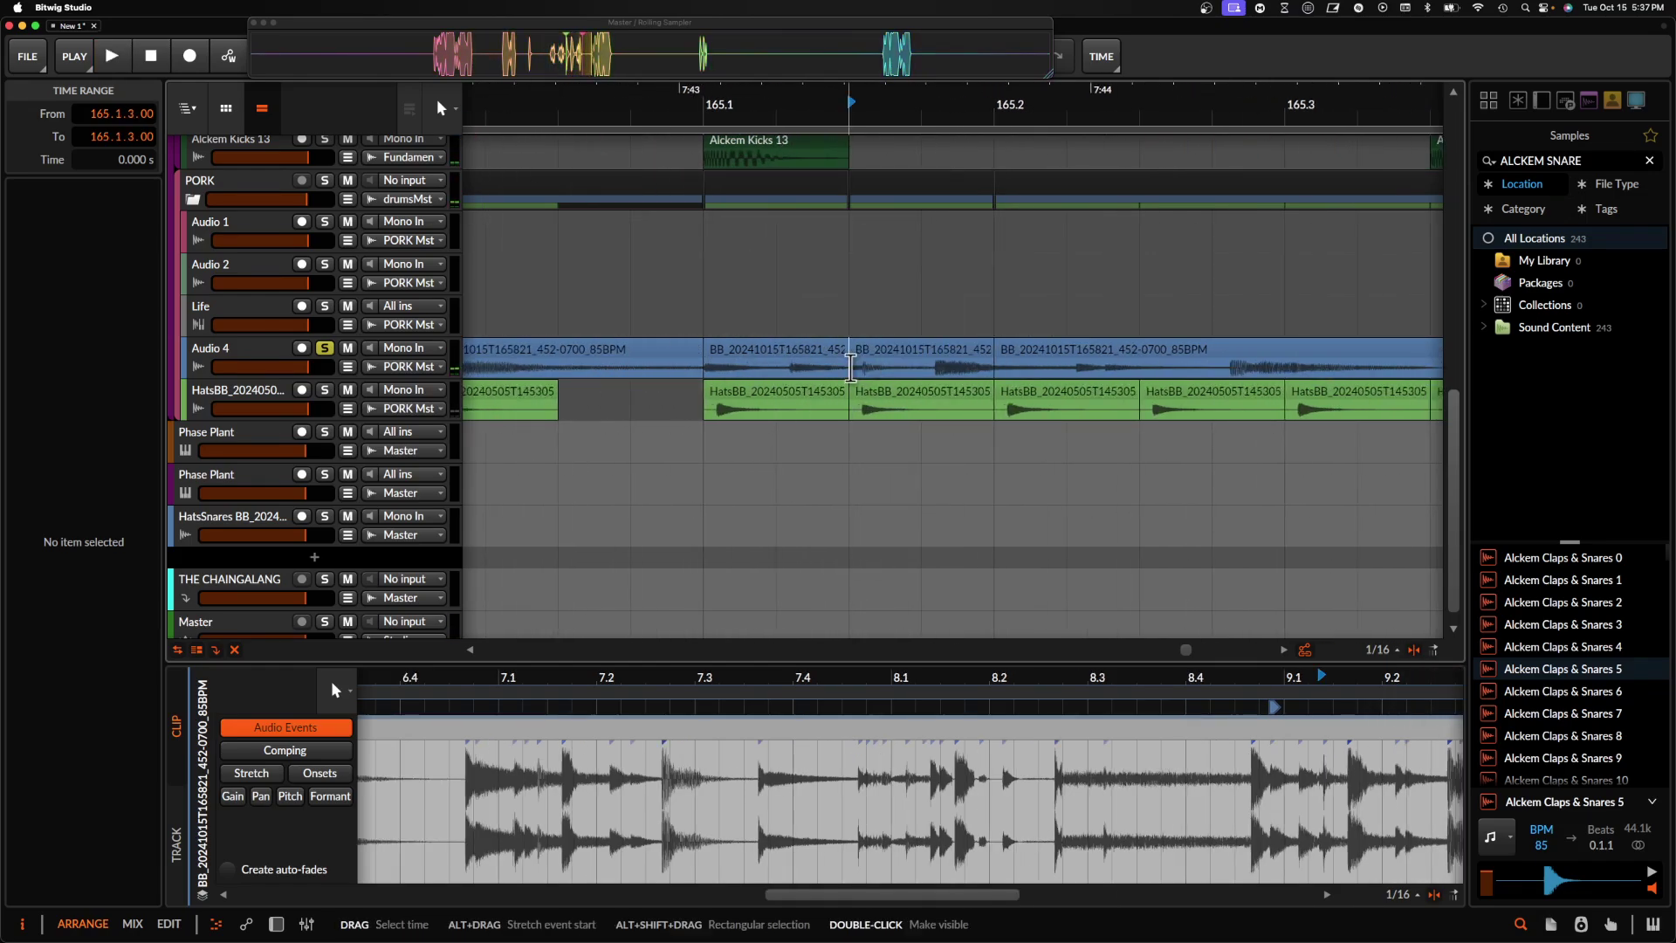
pyautogui.click(827, 367)
pyautogui.press('space')
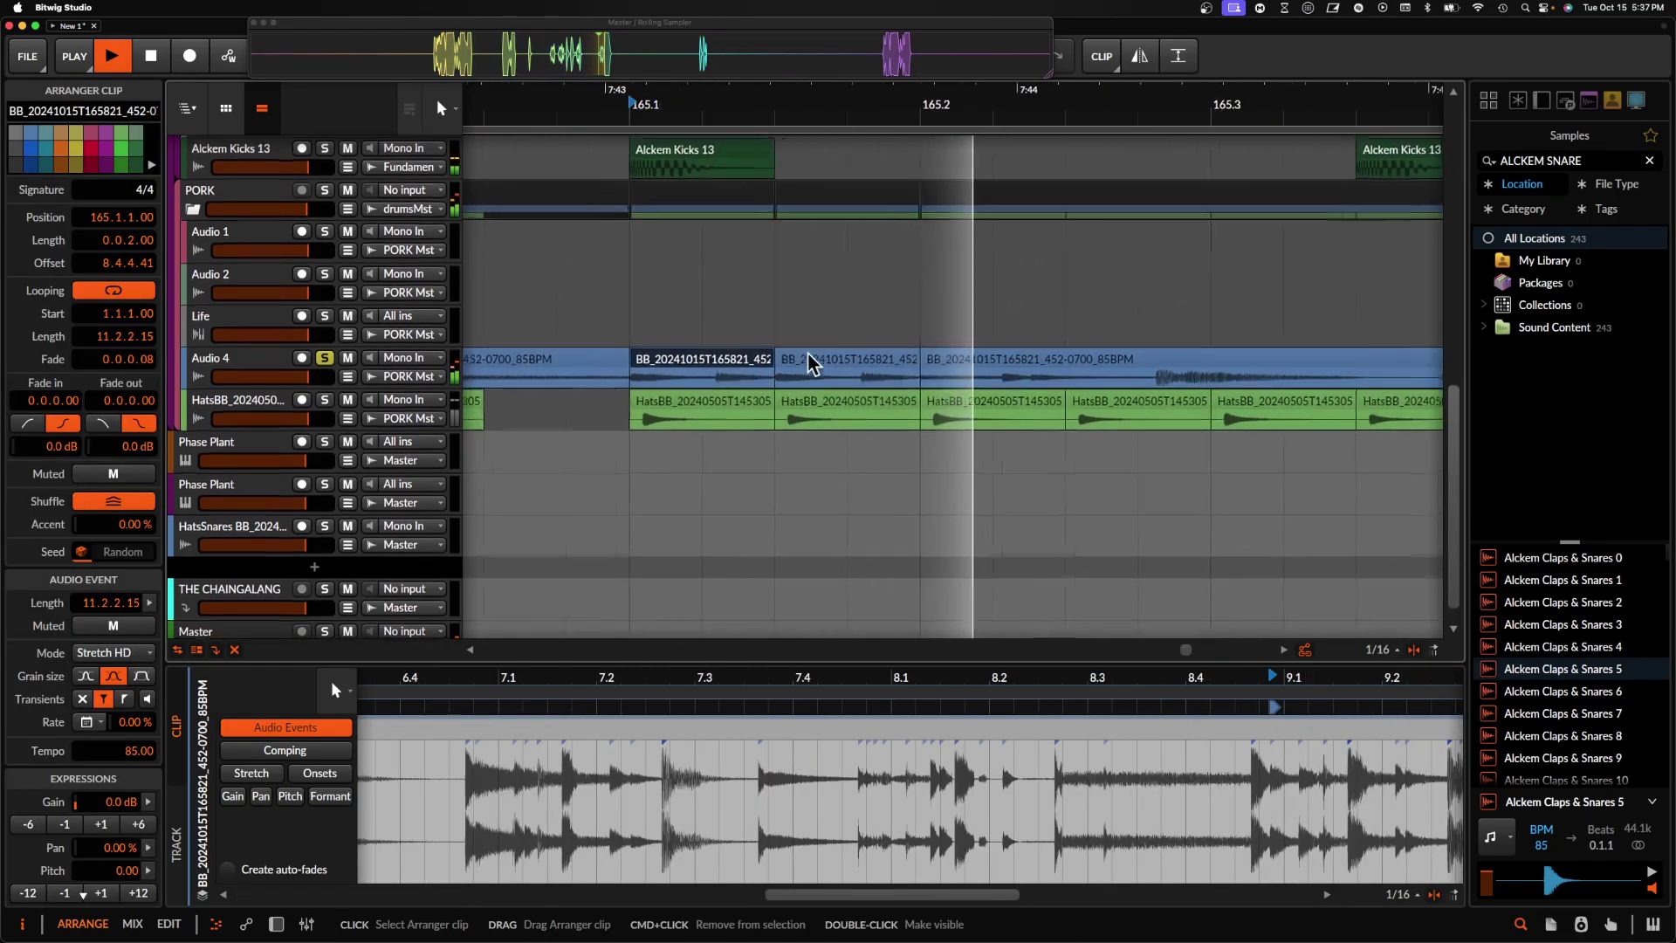
pyautogui.press('space')
pyautogui.scroll(-3, 809, 354)
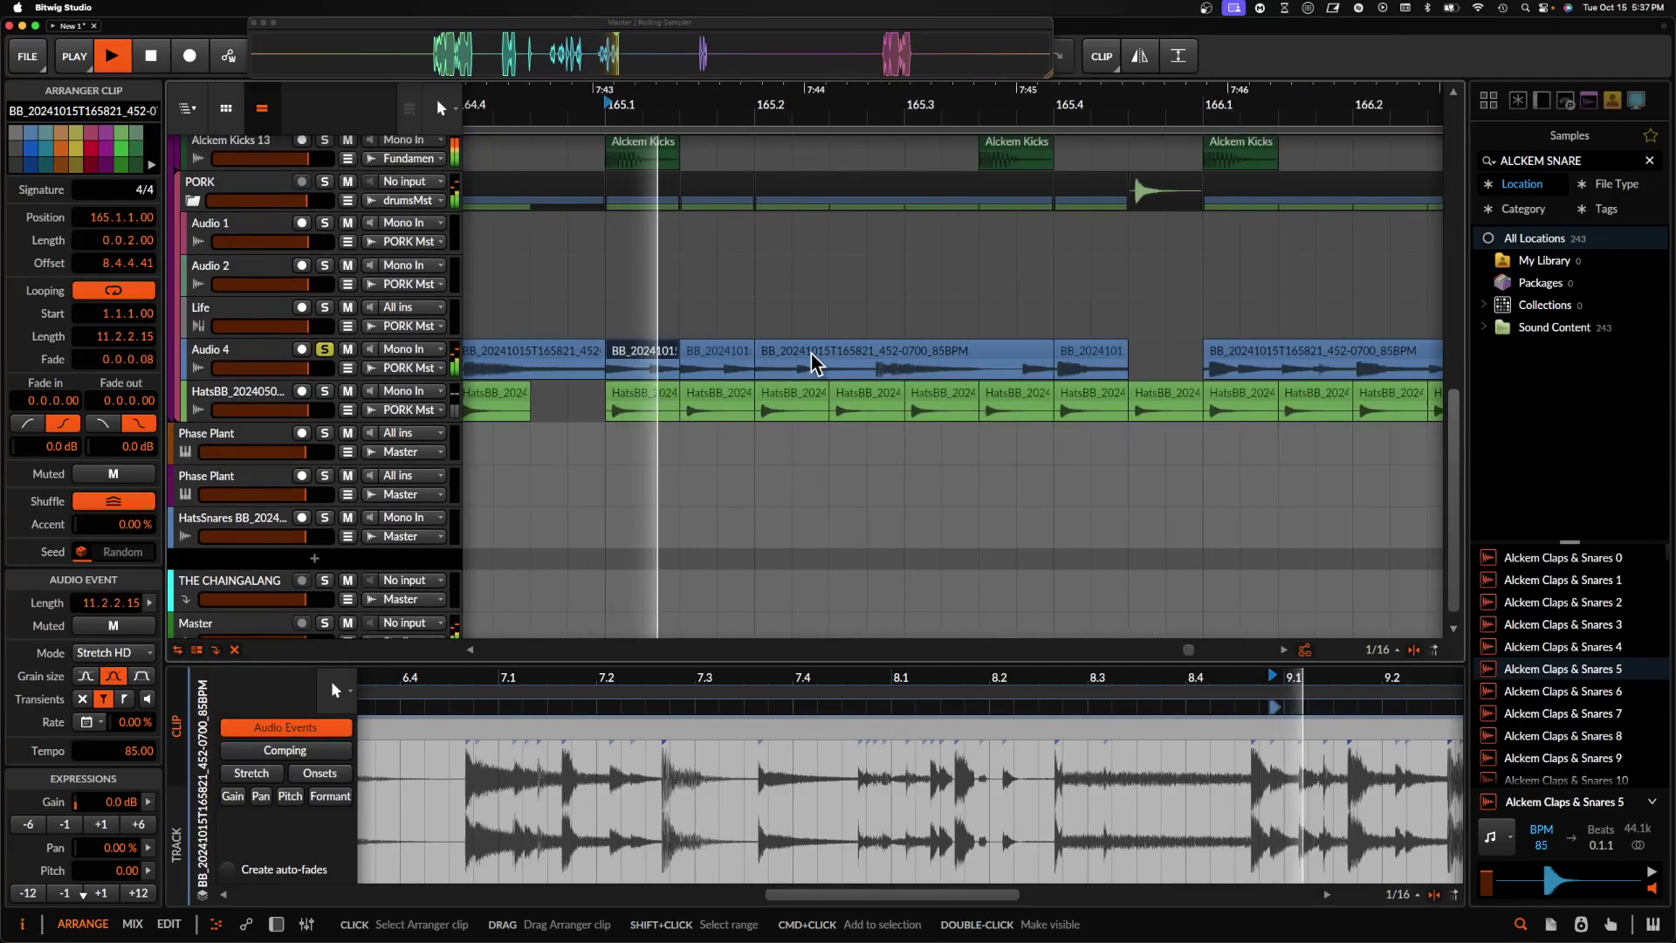
# - Audition the pair of half-beat Audio 4 slices starting at 165.1
pyautogui.click(862, 368)
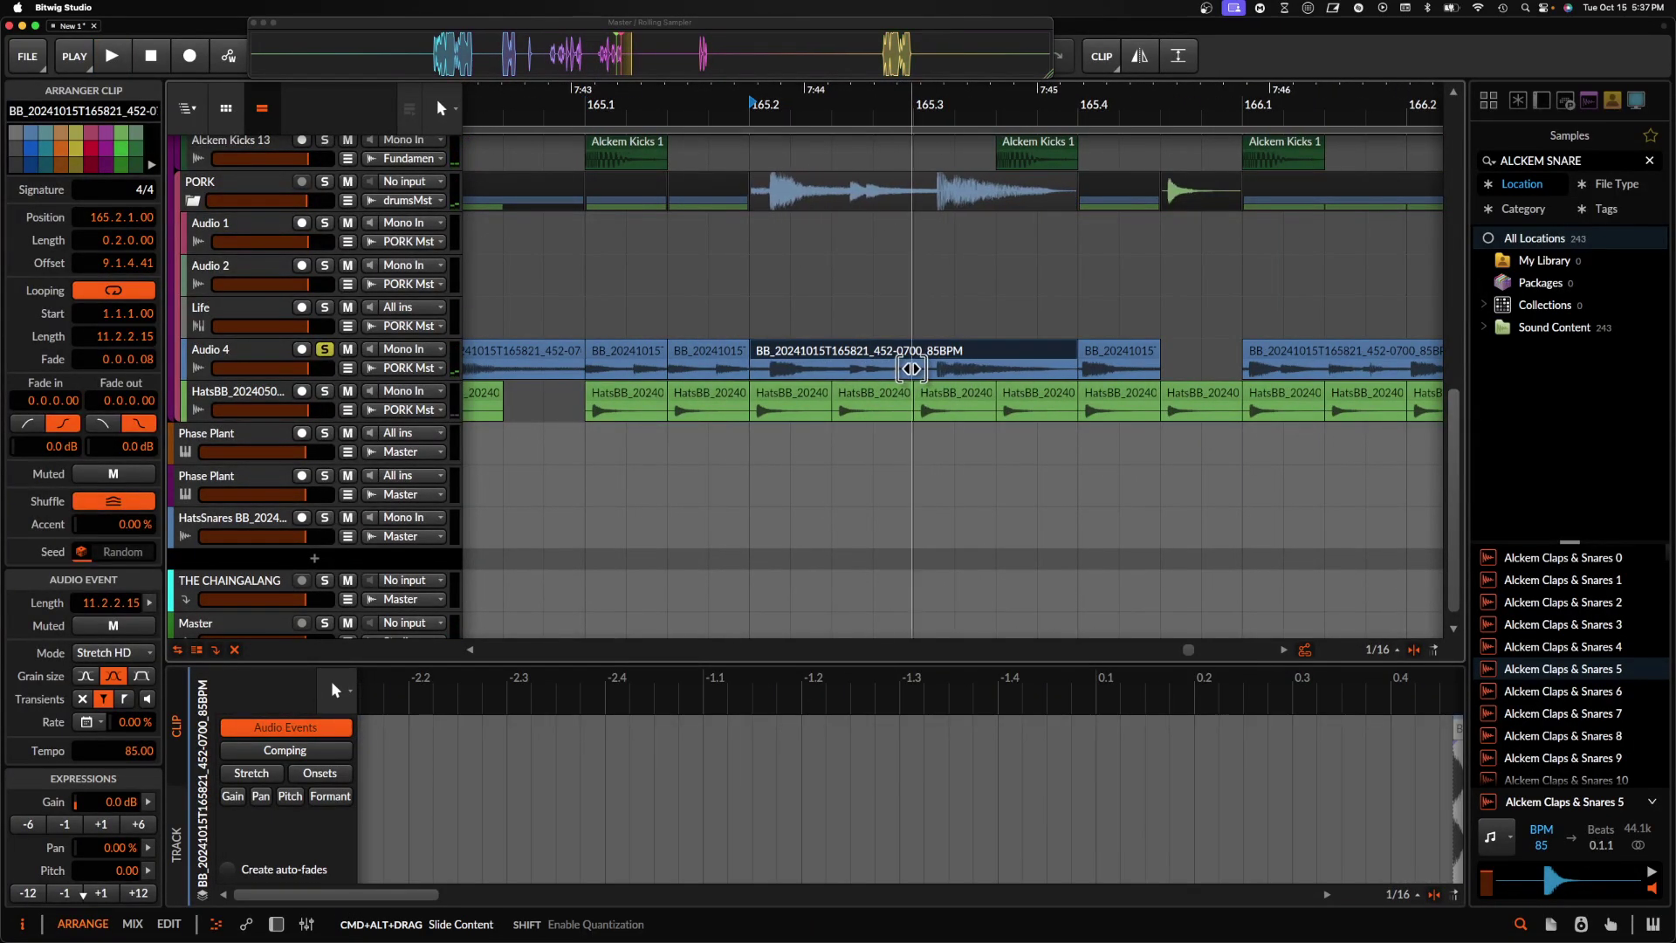
pyautogui.click(664, 364)
pyautogui.press('space')
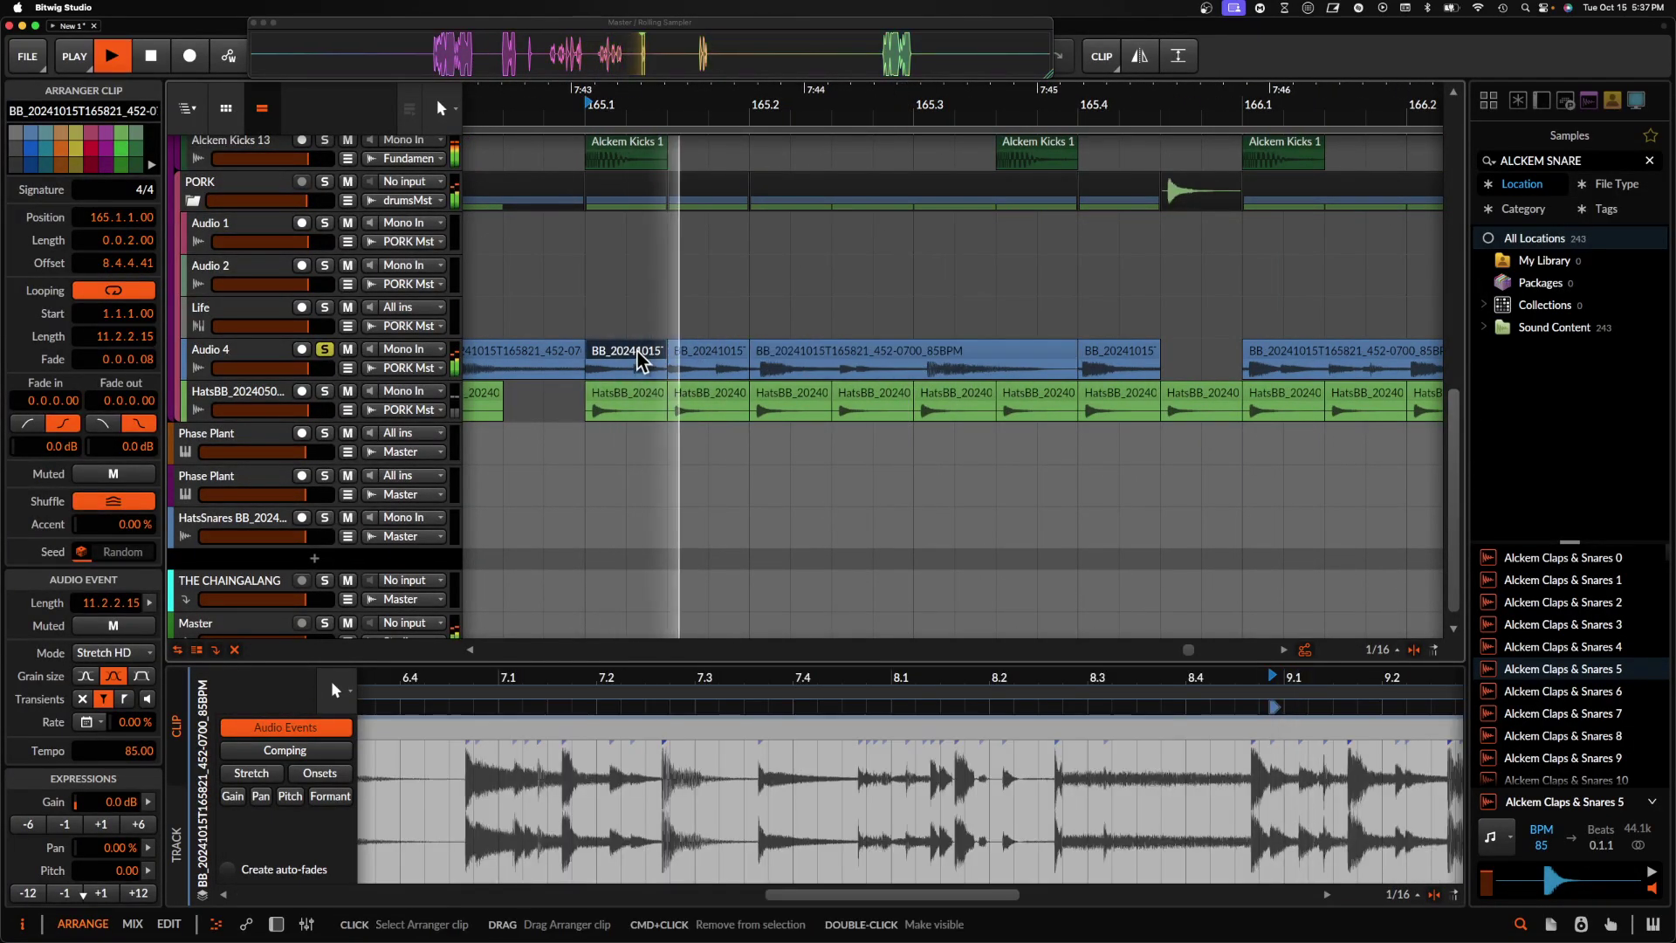
pyautogui.press('space')
# - Copy the two half-beat Audio 4 slices at 165.1 over to 165.3 and play back from 165.1
pyautogui.keyDown('shift'); pyautogui.click(680, 365); pyautogui.keyUp('shift')
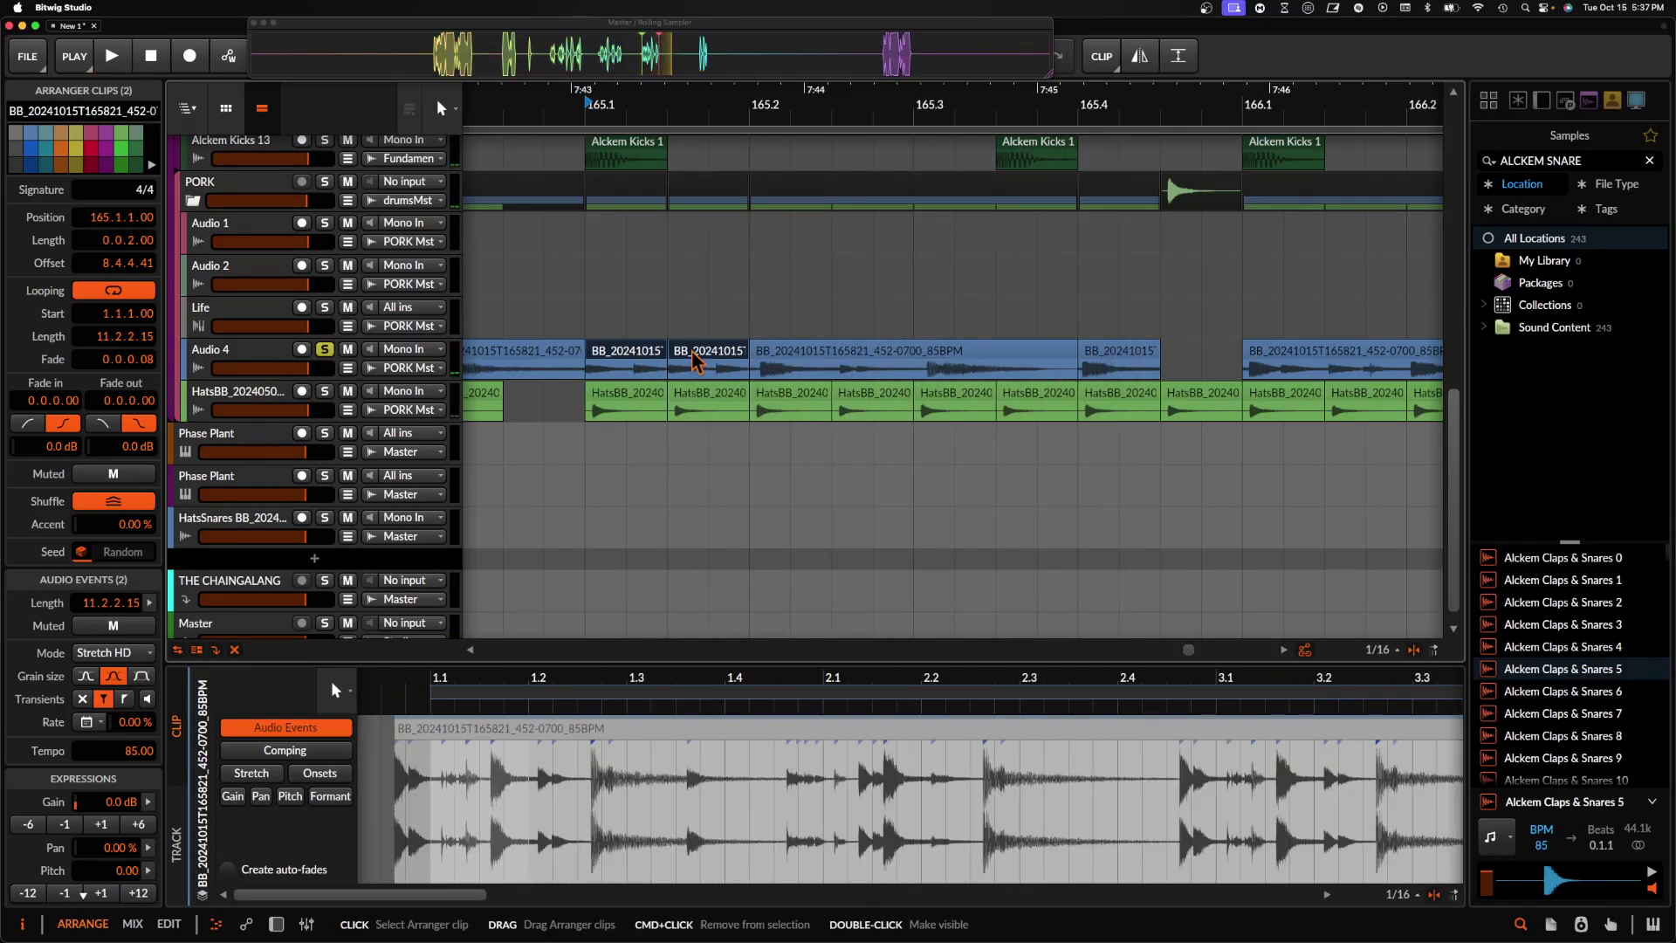
pyautogui.press('super+d')
pyautogui.click(635, 358)
pyautogui.press('space')
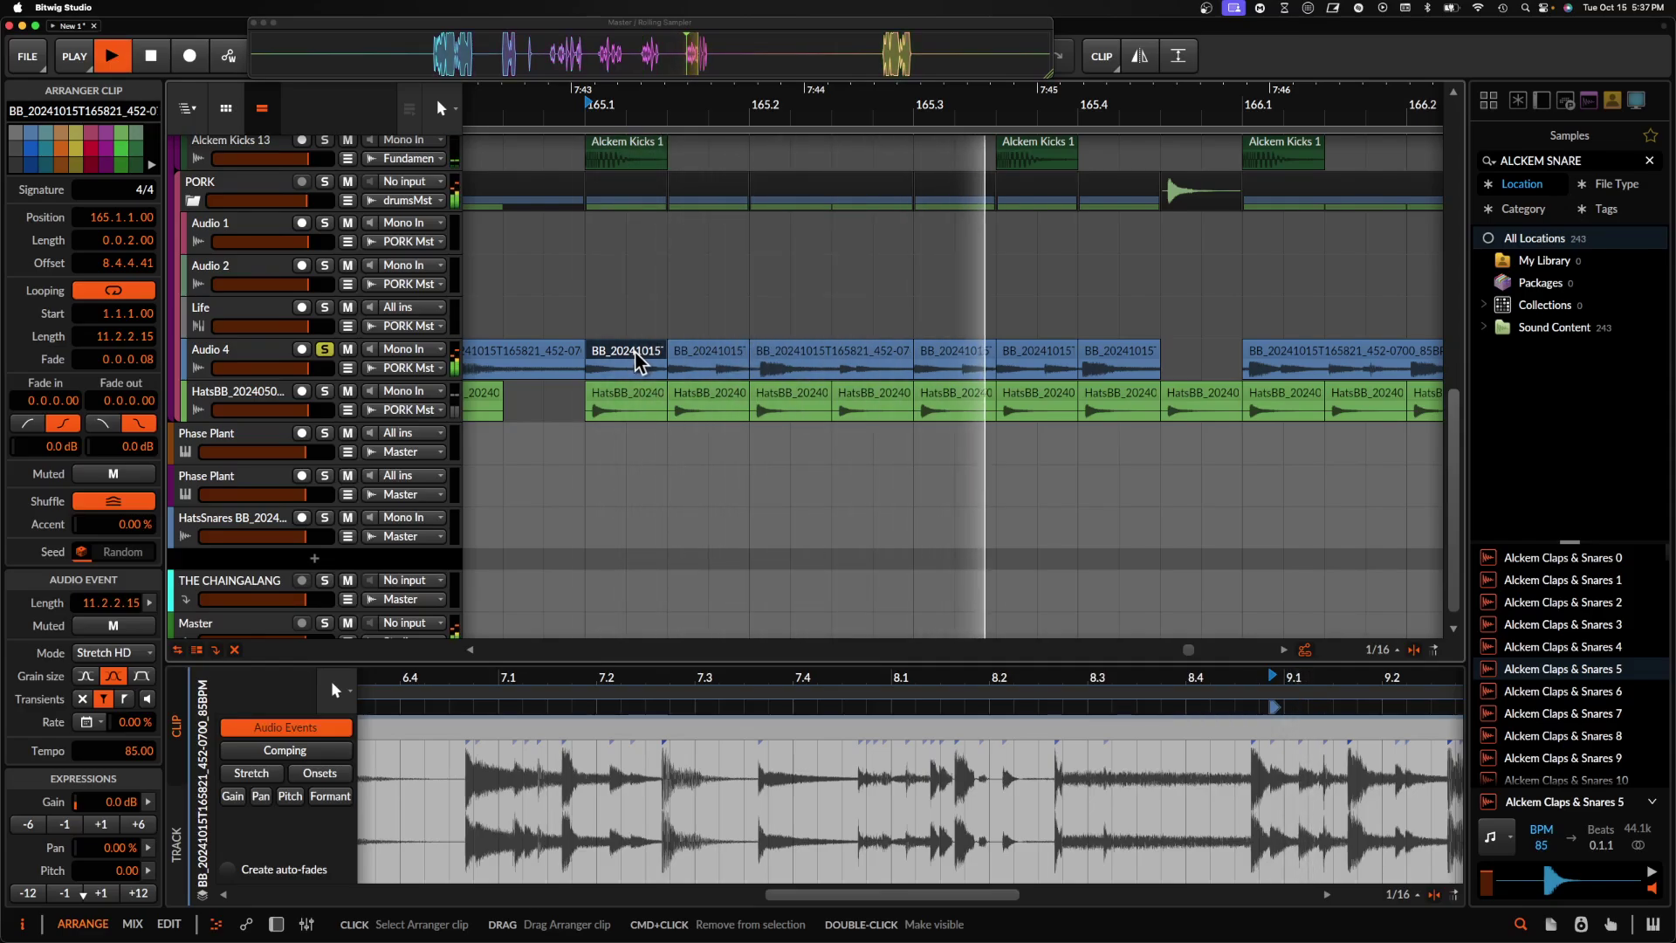
pyautogui.scroll(-4, 974, 311)
pyautogui.press('space')
# - Duplicate bar 165 of the Audio 4 track three times to fill bars 166 to 168
pyautogui.click(1068, 372)
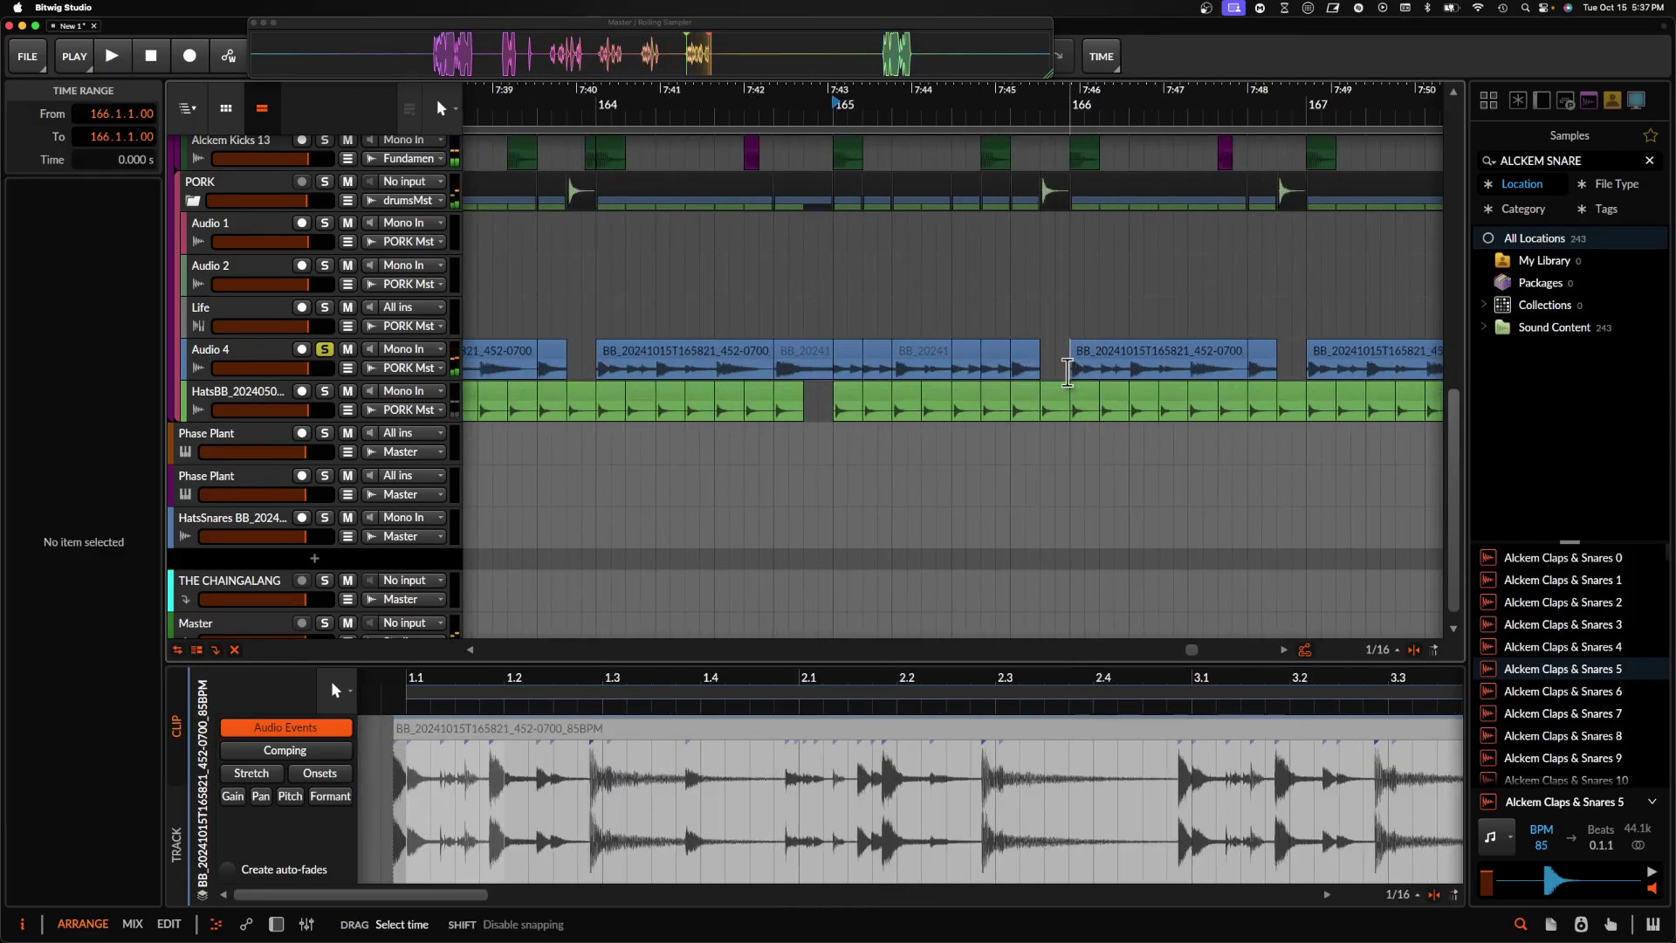
pyautogui.moveTo(1067, 371); pyautogui.dragTo(857, 371)
pyautogui.press('super+d')
pyautogui.press('super+d')
pyautogui.press('super+d')
pyautogui.scroll(-4, 839, 371)
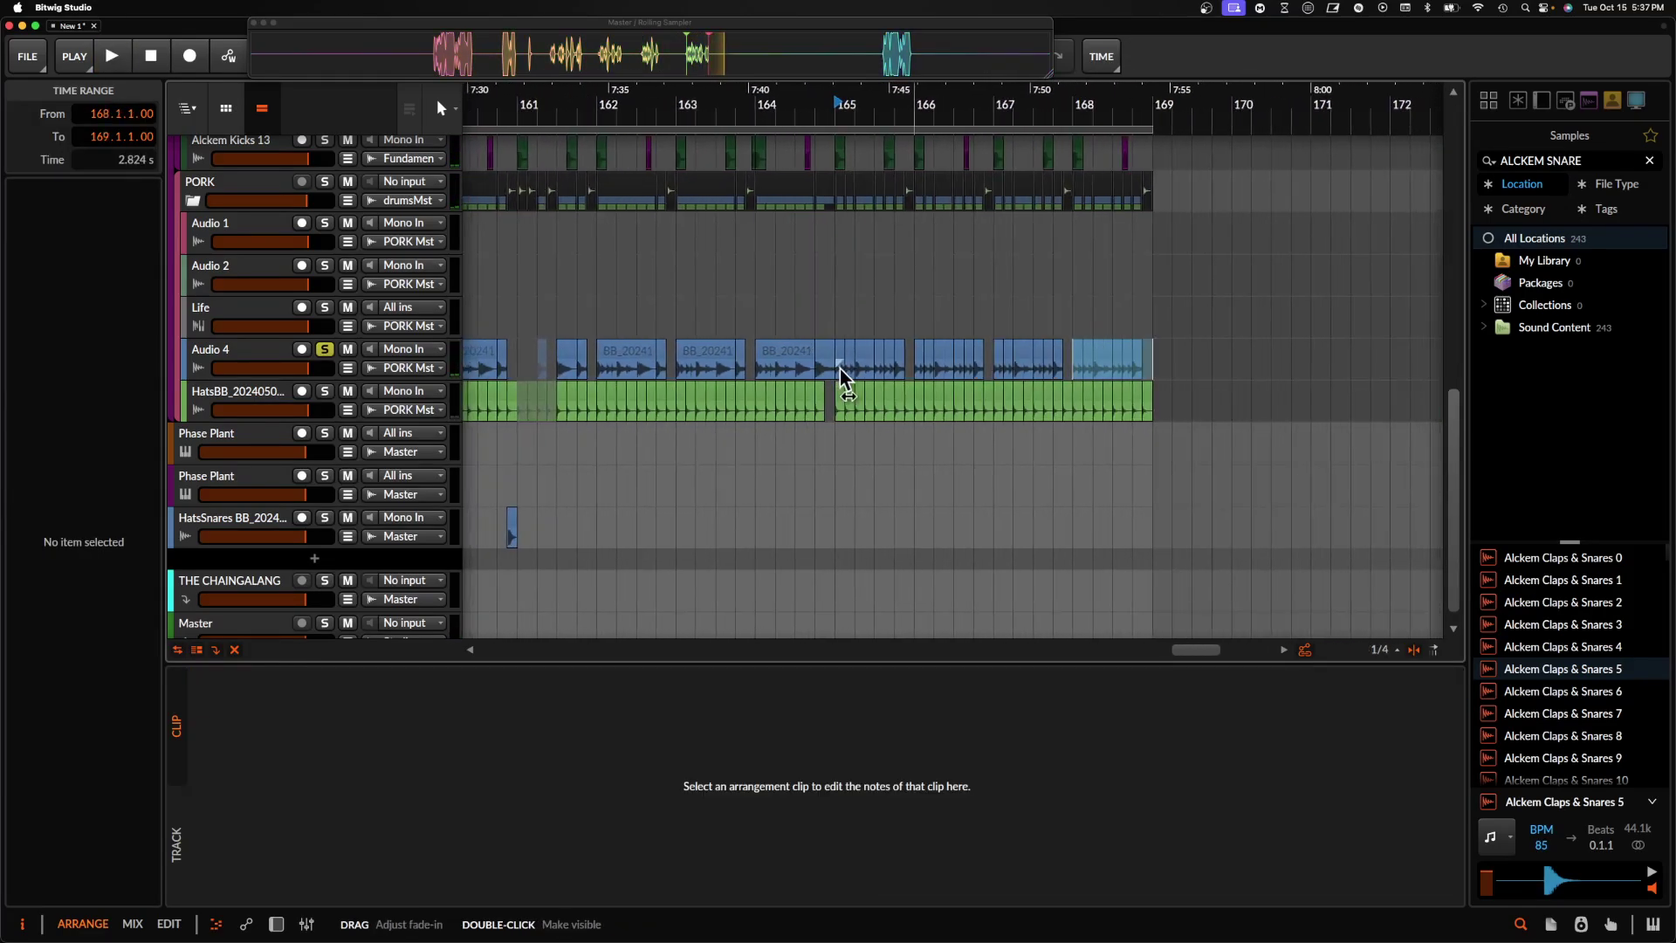
# - Set all Audio 4 slices in bars 165–168 to Slice stretch mode with the tail set to None
pyautogui.scroll(4, 843, 369)
pyautogui.click(836, 355)
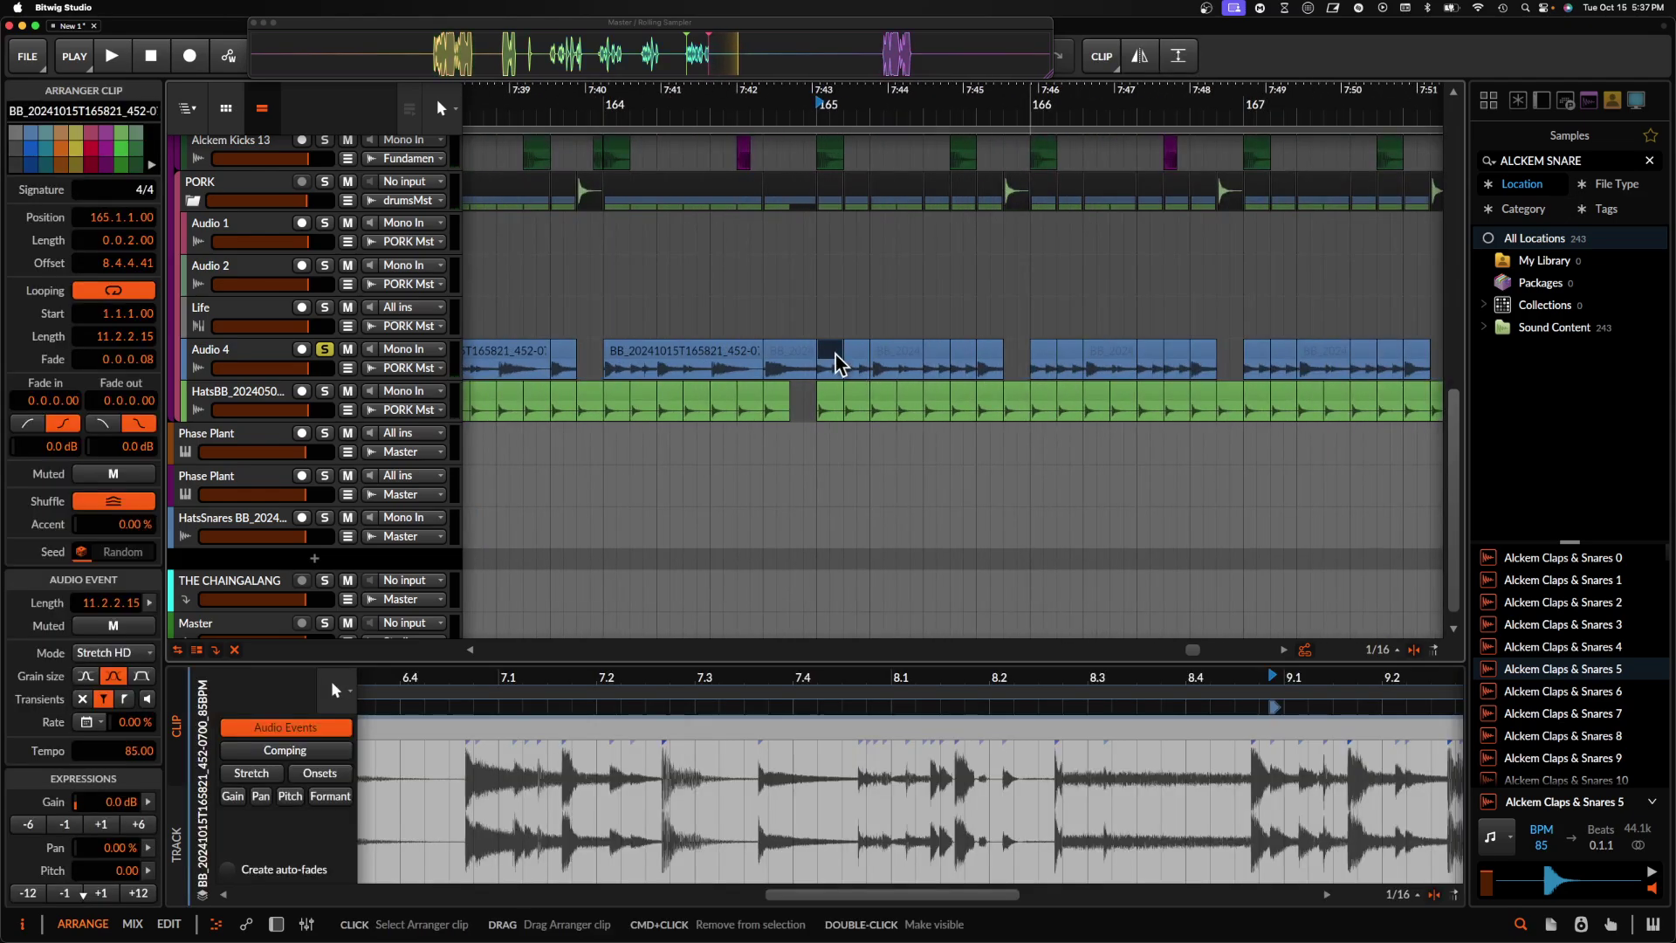
pyautogui.hscroll(5, 836, 354)
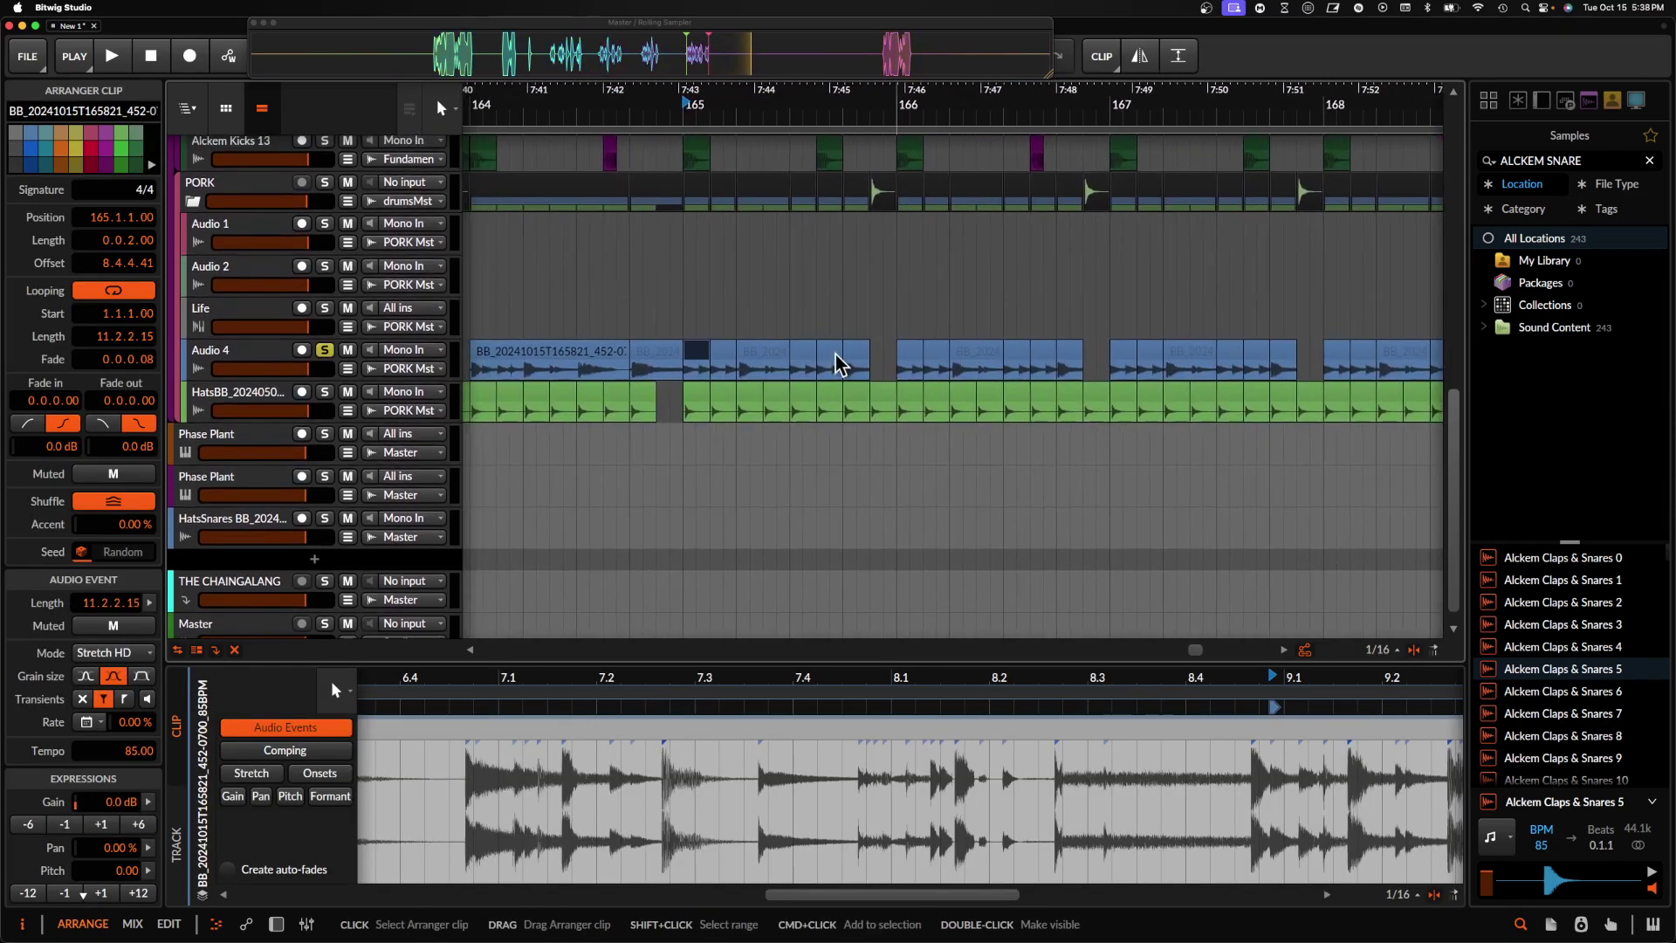
pyautogui.hscroll(10, 876, 348)
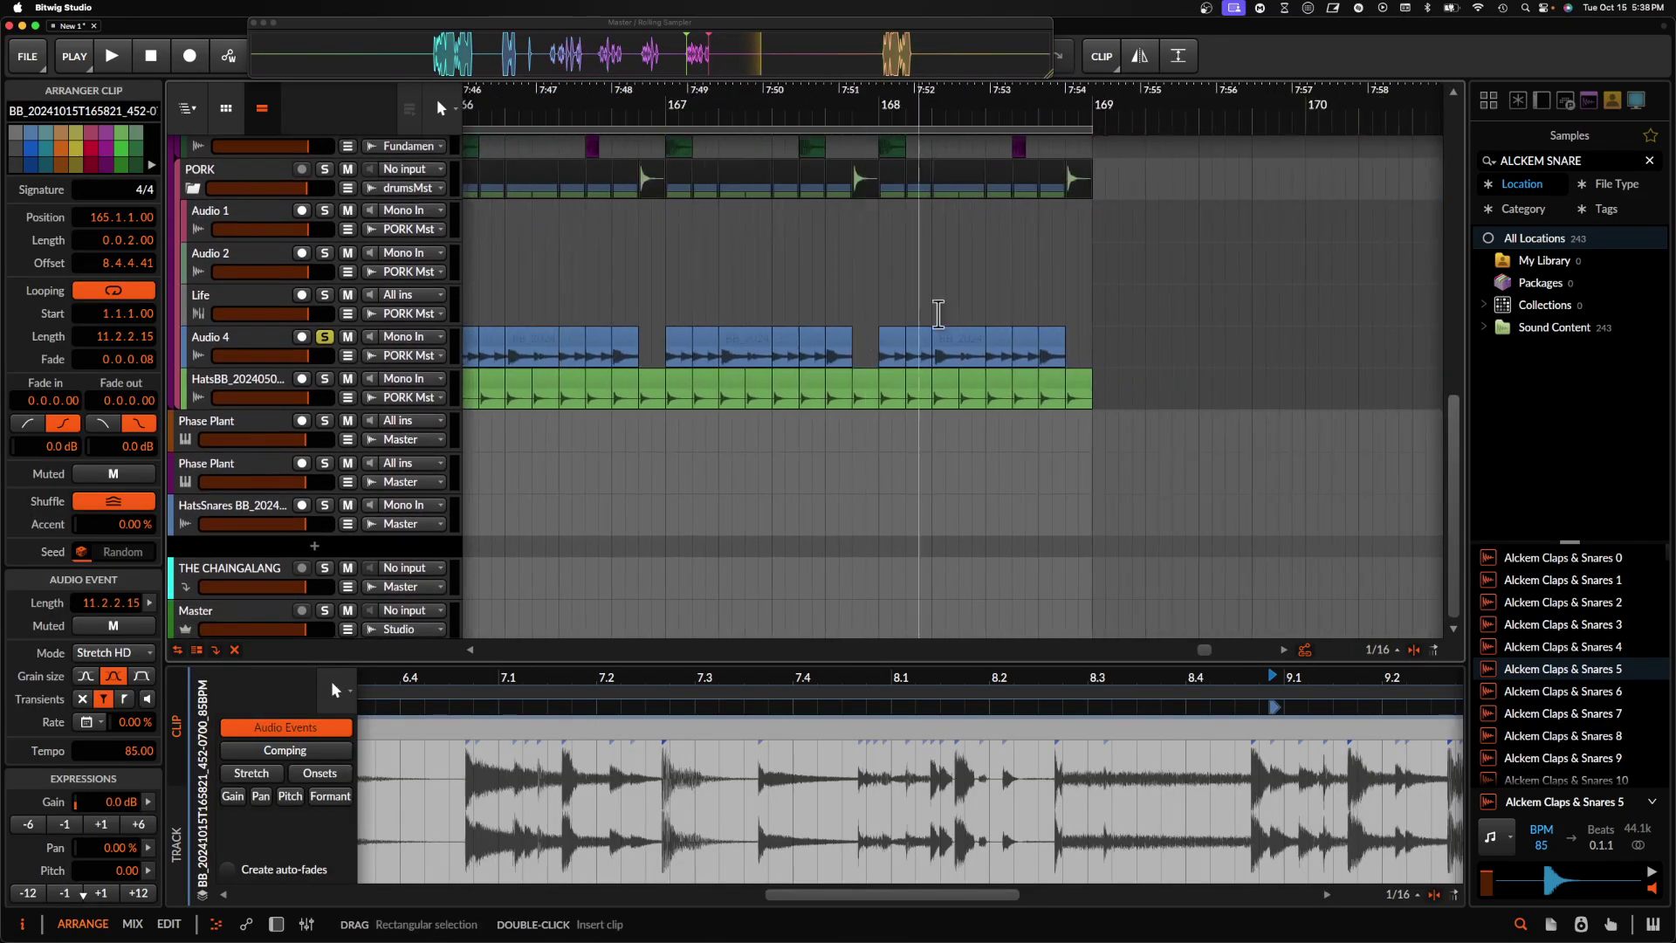
pyautogui.keyDown('shift'); pyautogui.click(1044, 340); pyautogui.keyUp('shift')
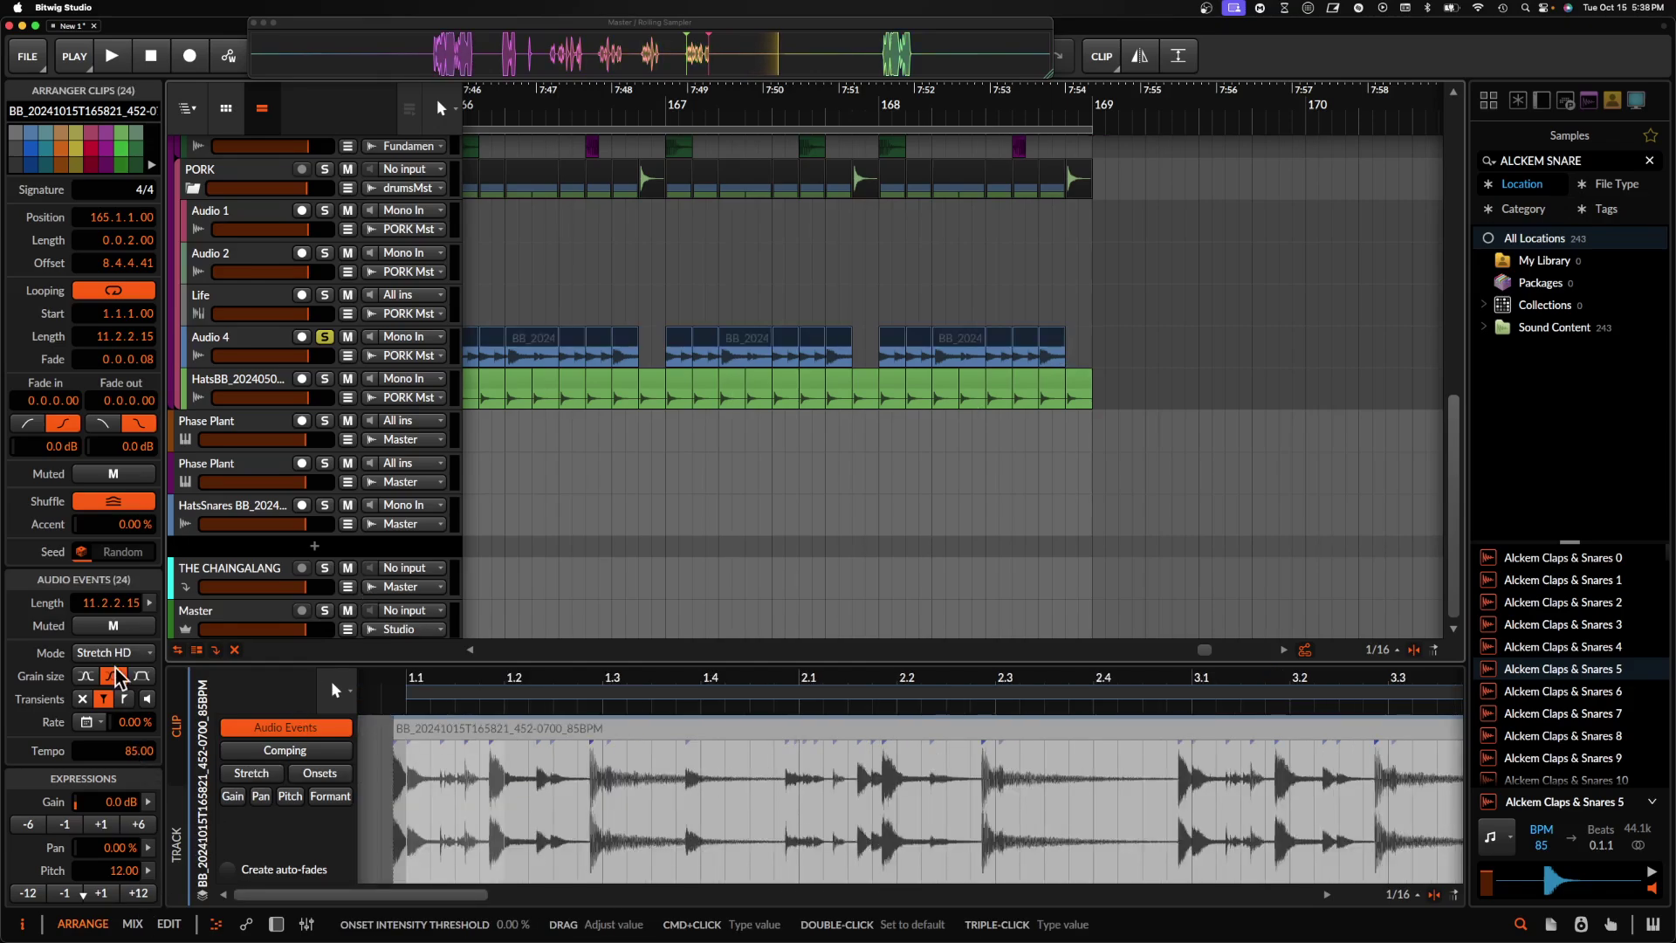
pyautogui.click(113, 653)
pyautogui.click(159, 426)
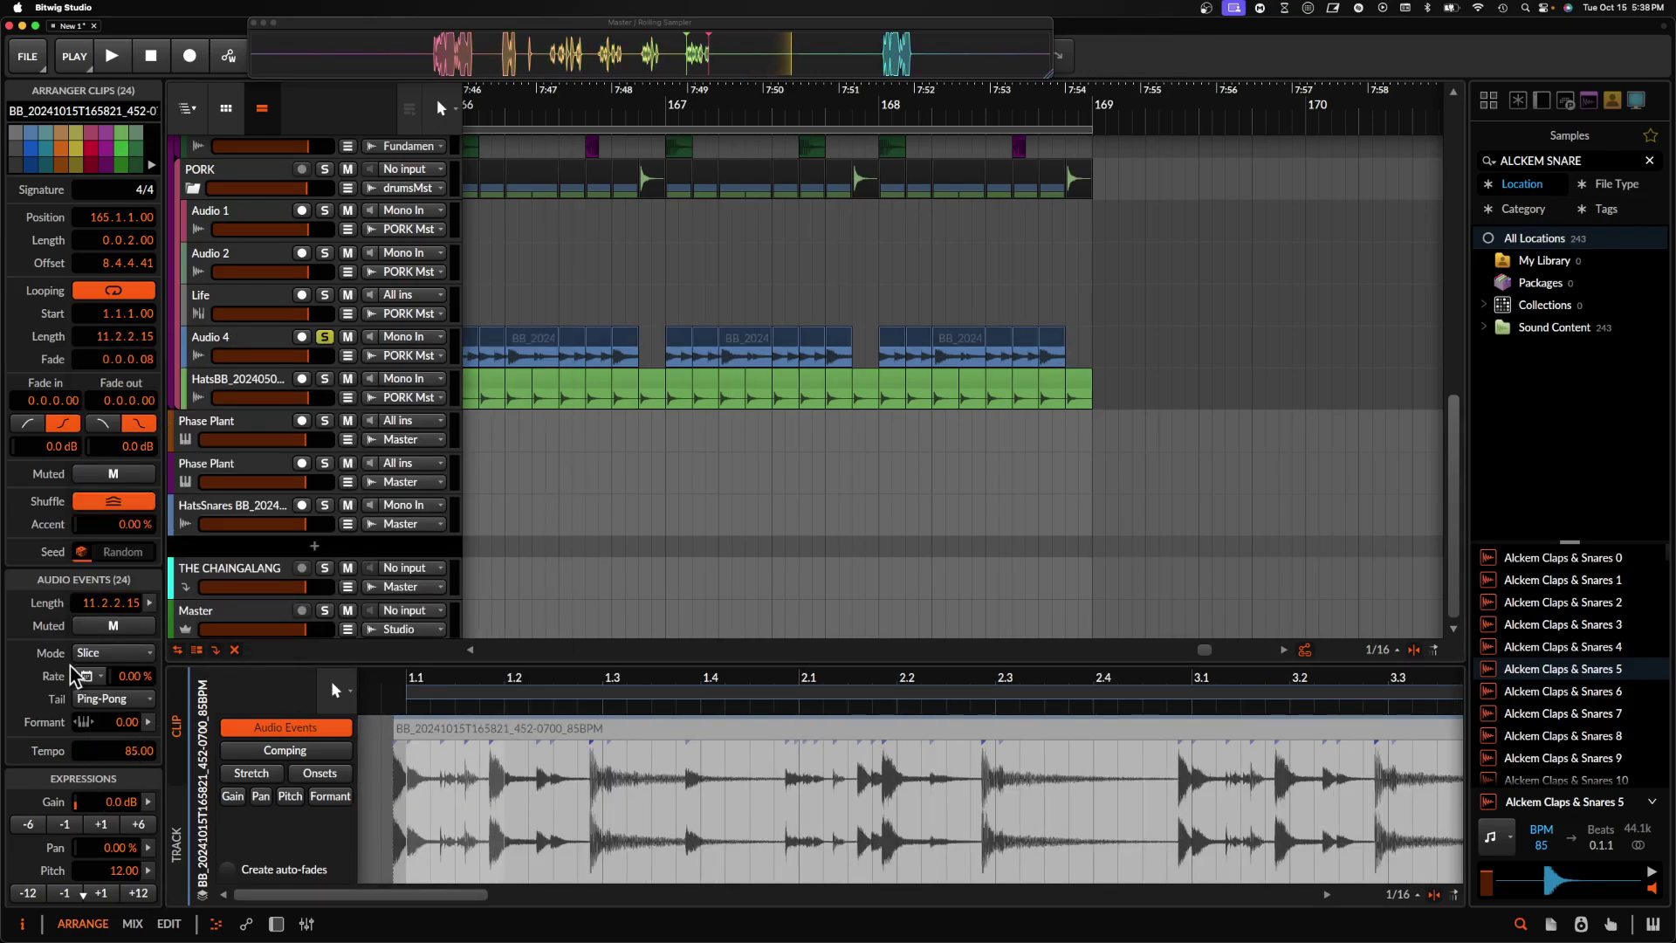
pyautogui.click(94, 655)
pyautogui.click(96, 704)
pyautogui.click(101, 703)
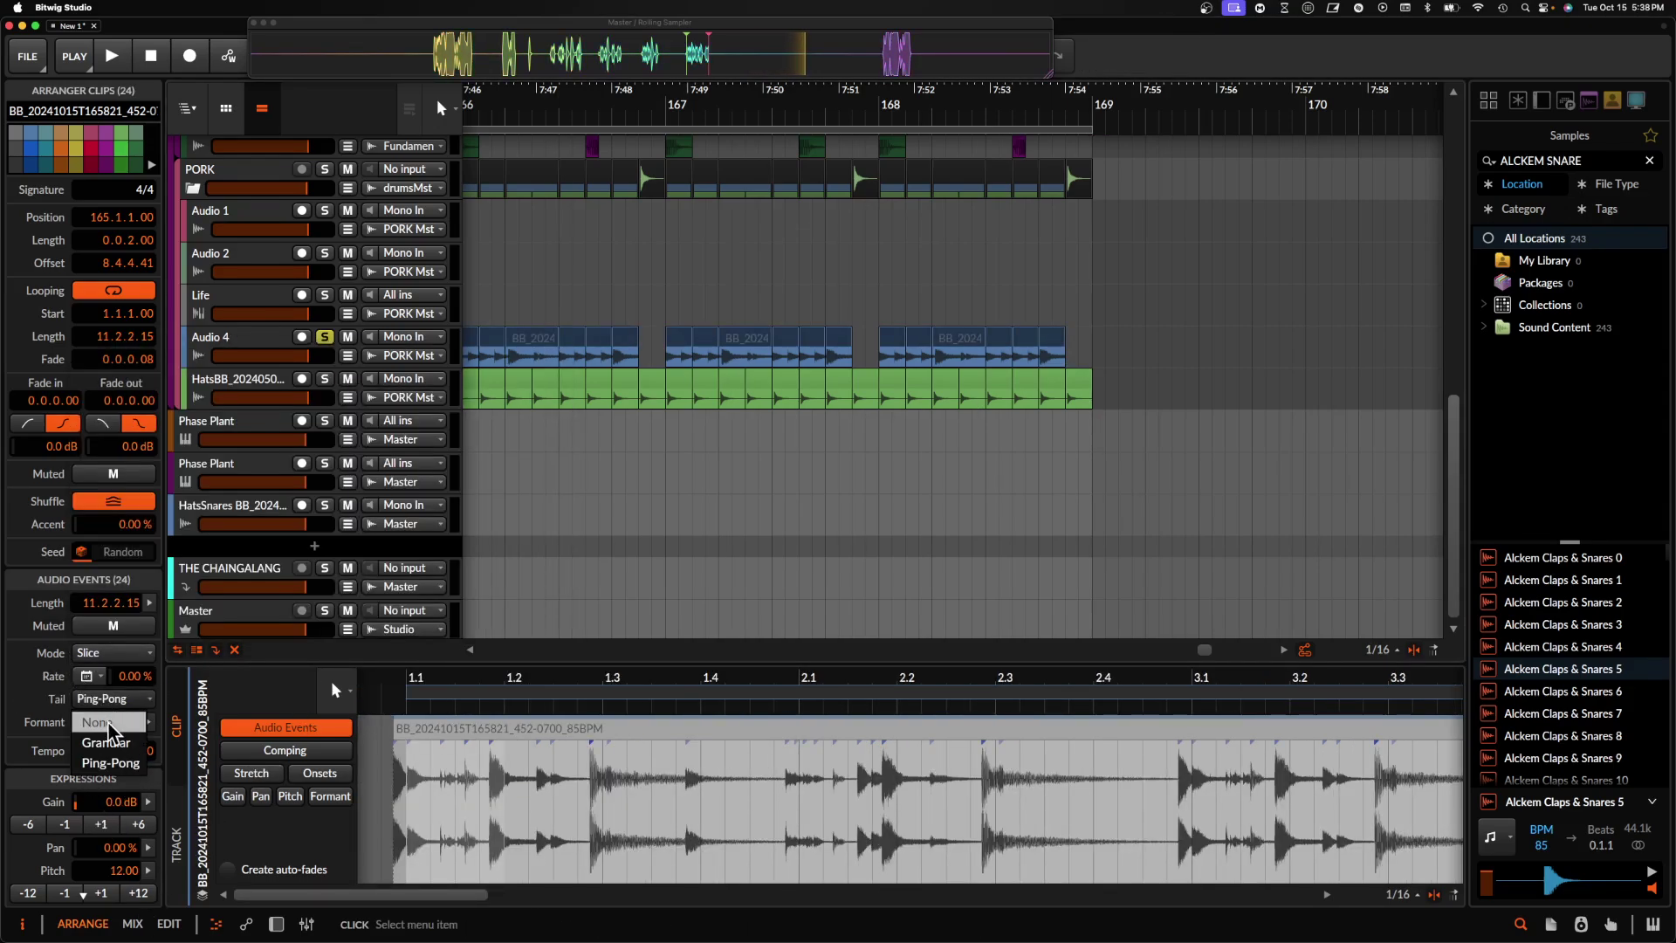
# - Turn off the Audio 4 solo and play back the new drum bars with the full mix from 164.4
pyautogui.hscroll(-2, 667, 347)
pyautogui.scroll(-3, 666, 348)
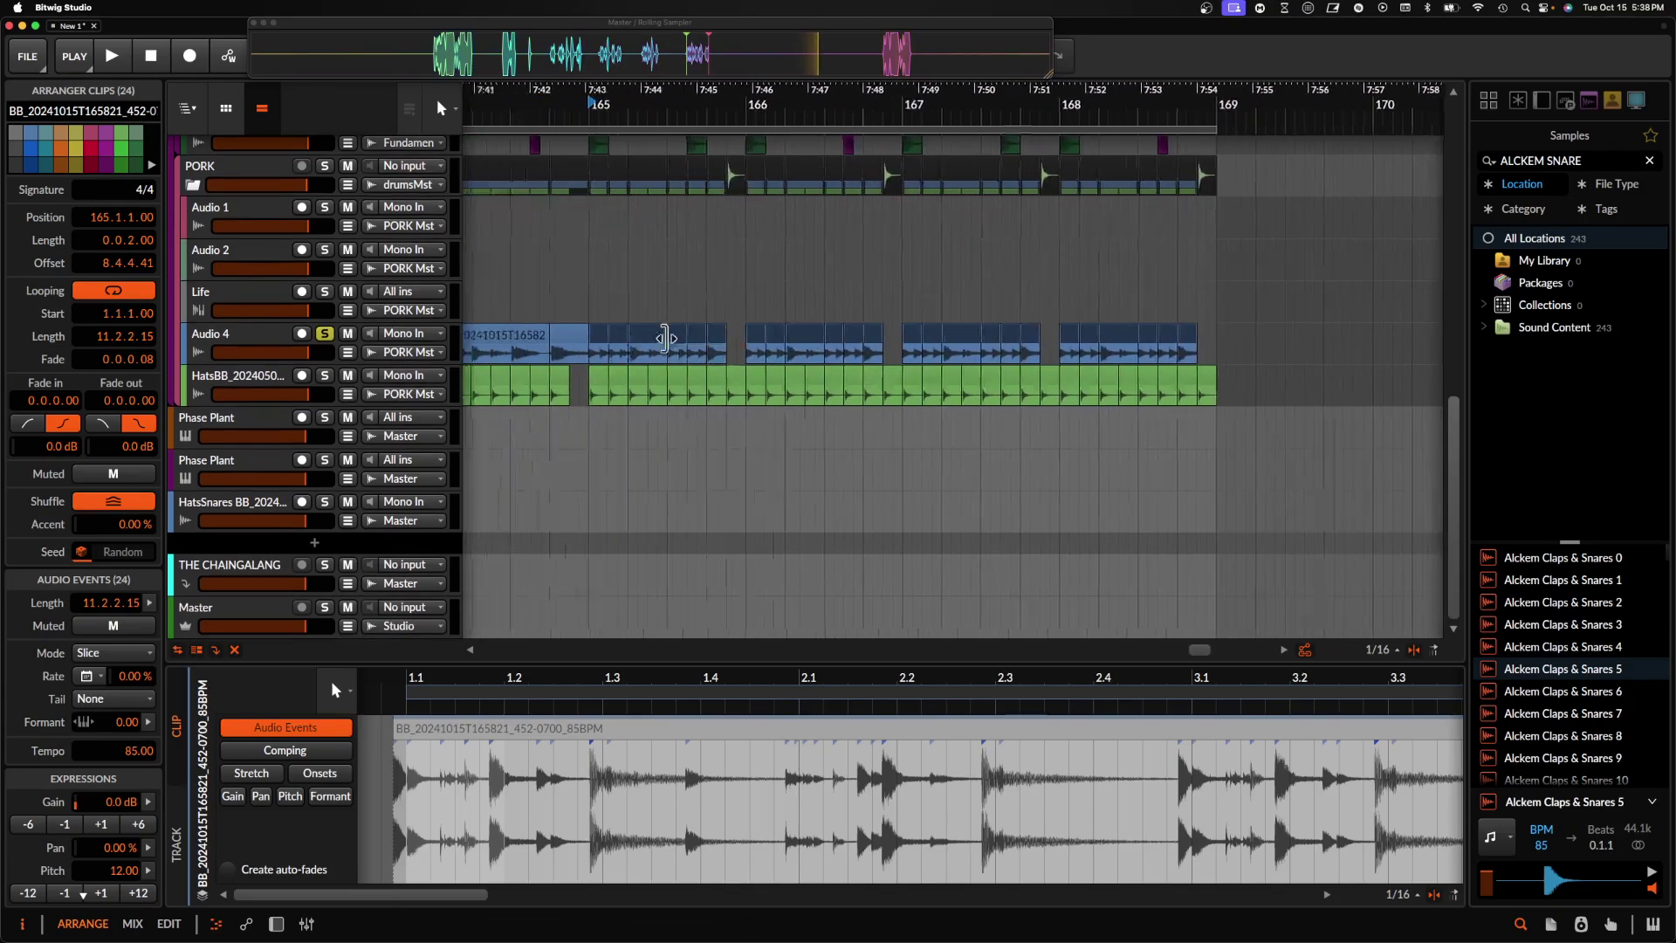
pyautogui.click(595, 306)
pyautogui.press('space')
pyautogui.press('space')
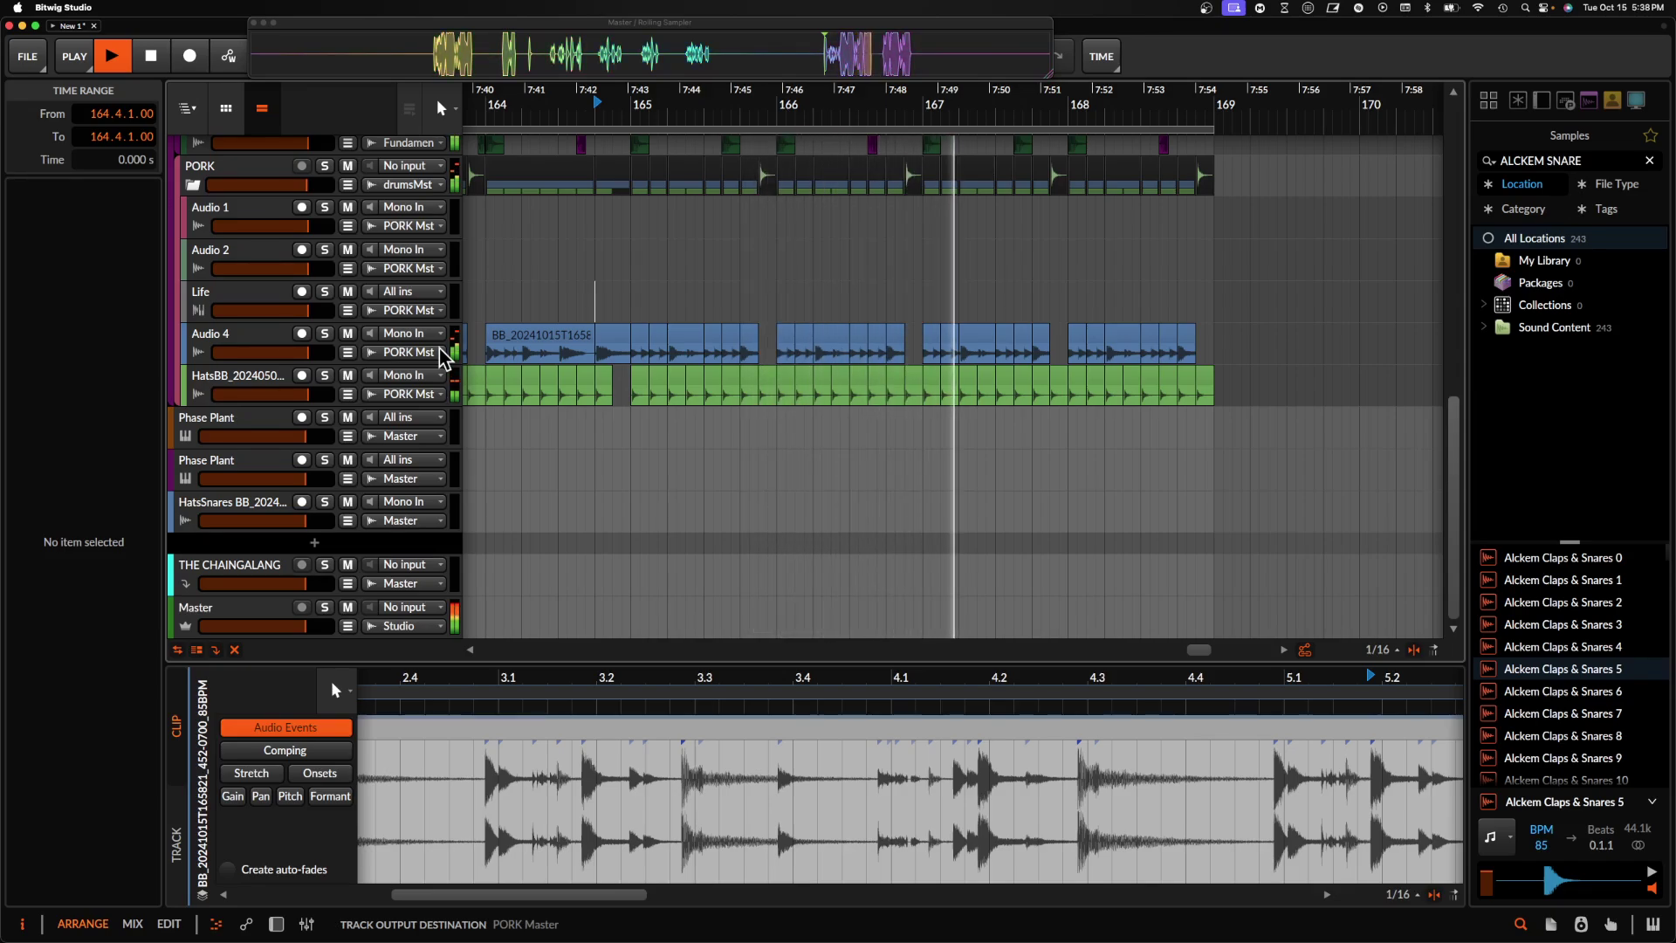
pyautogui.scroll(-3, 704, 442)
pyautogui.scroll(6, 704, 442)
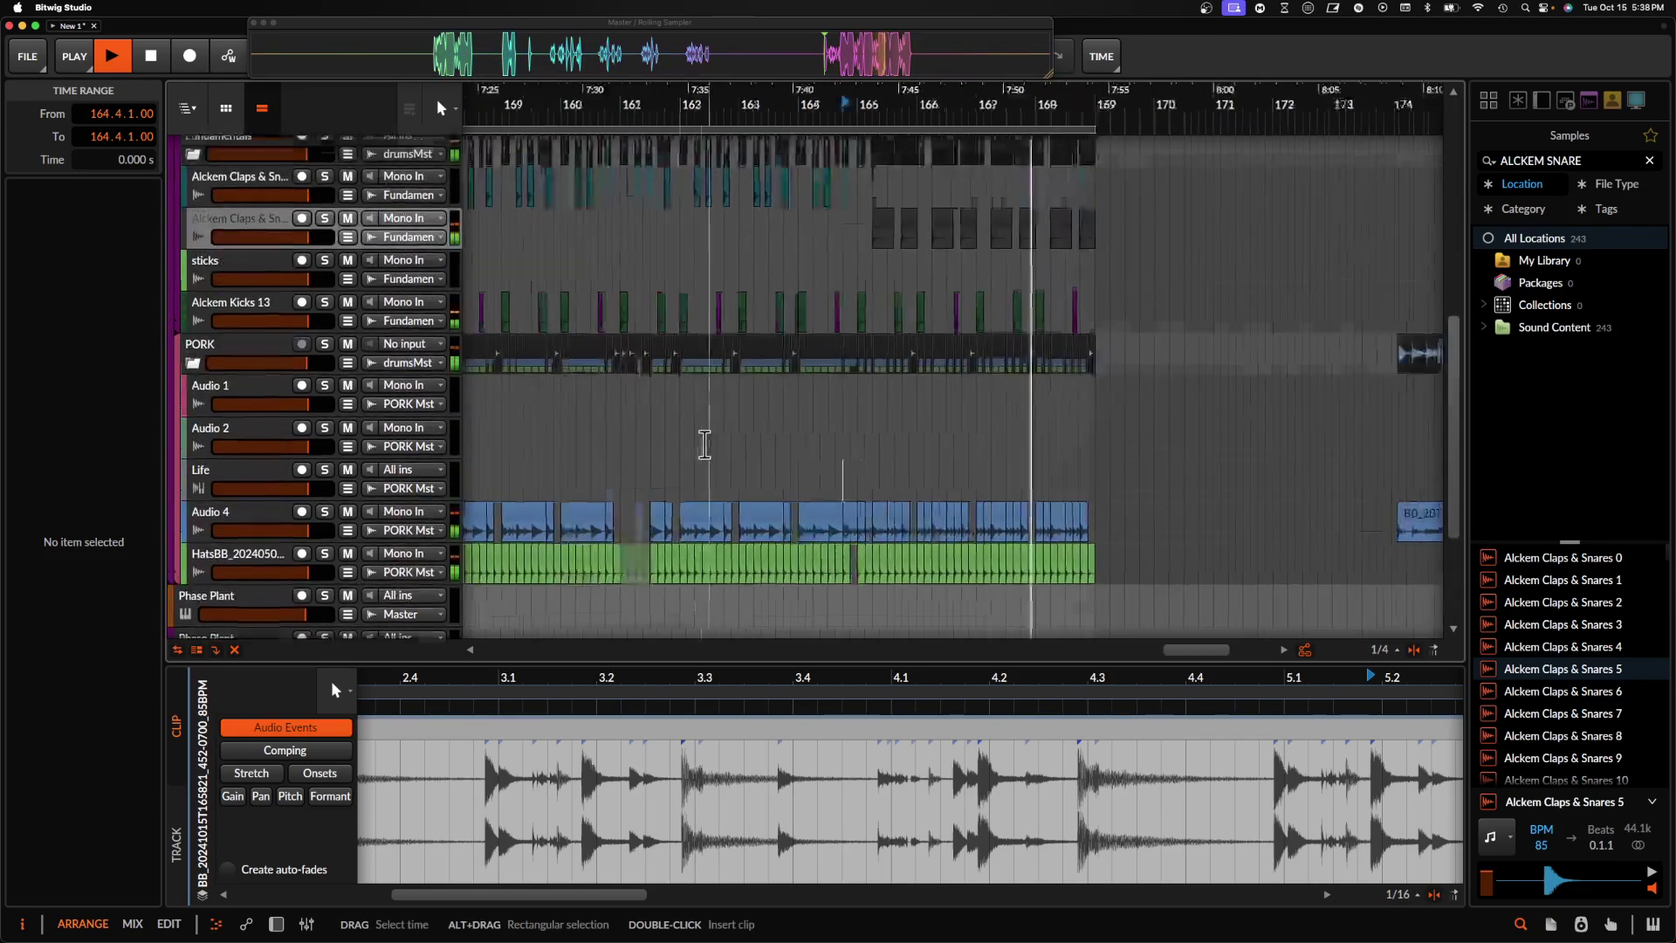
pyautogui.scroll(-2, 705, 447)
pyautogui.scroll(3, 701, 445)
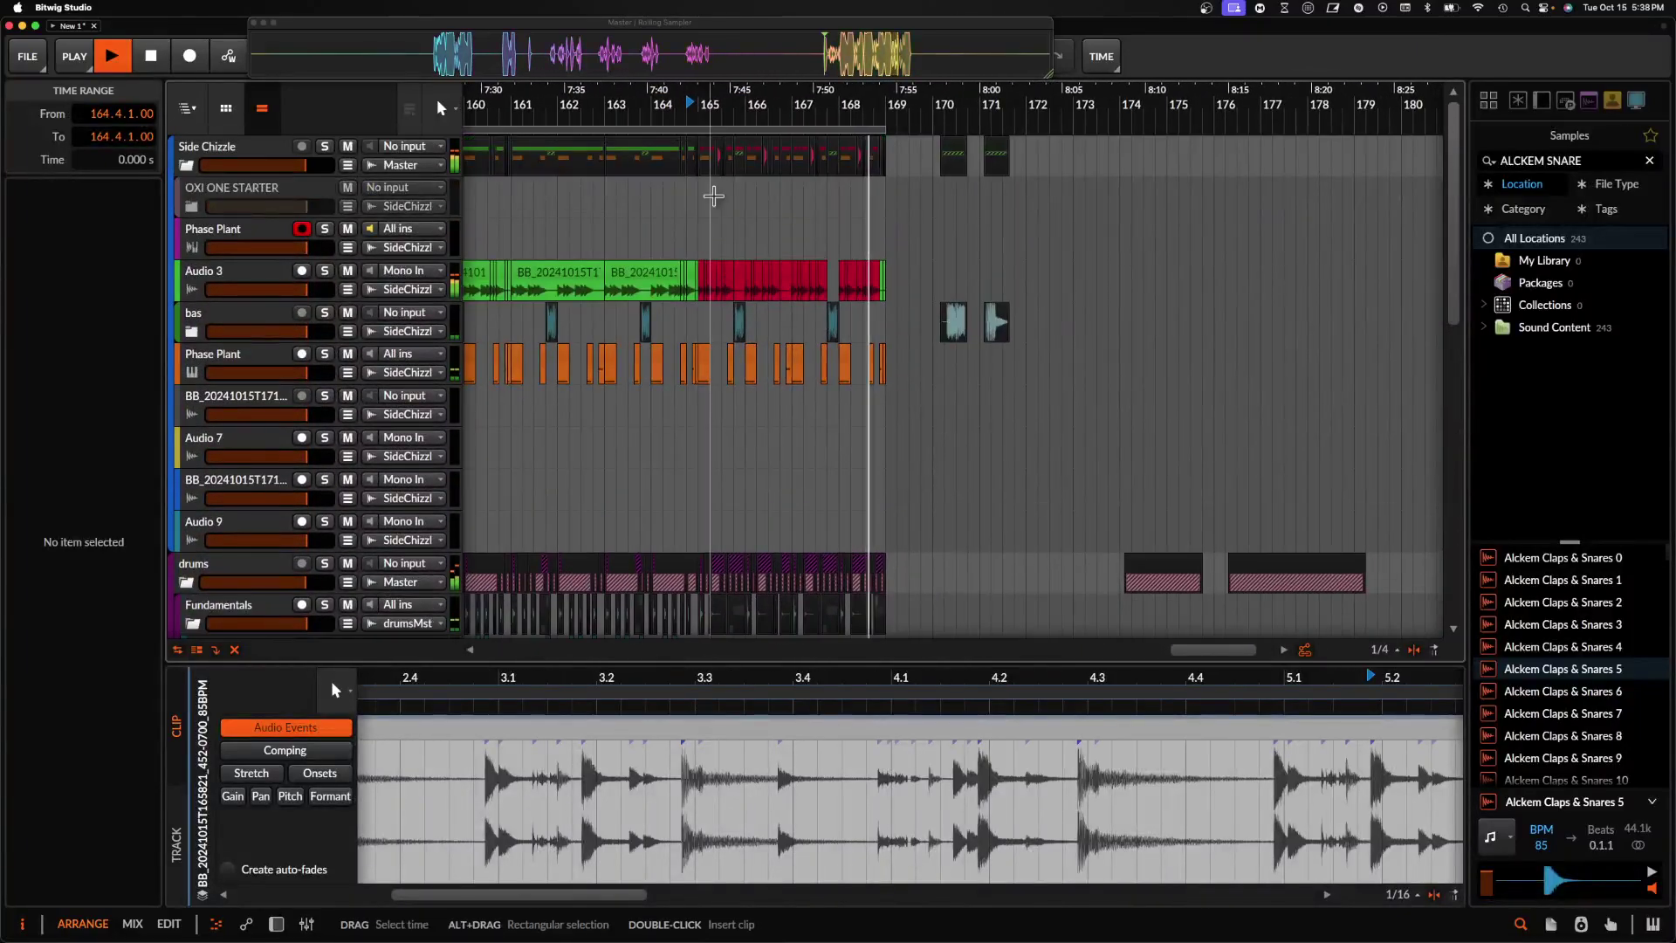
pyautogui.press('space')
# - Duplicate bars 165–168 across all tracks so the section repeats from bar 169 to 173
pyautogui.moveTo(702, 170); pyautogui.dragTo(877, 629)
pyautogui.scroll(-2, 874, 591)
pyautogui.scroll(-5, 865, 524)
pyautogui.scroll(3, 874, 468)
pyautogui.click(952, 472)
pyautogui.scroll(4, 918, 502)
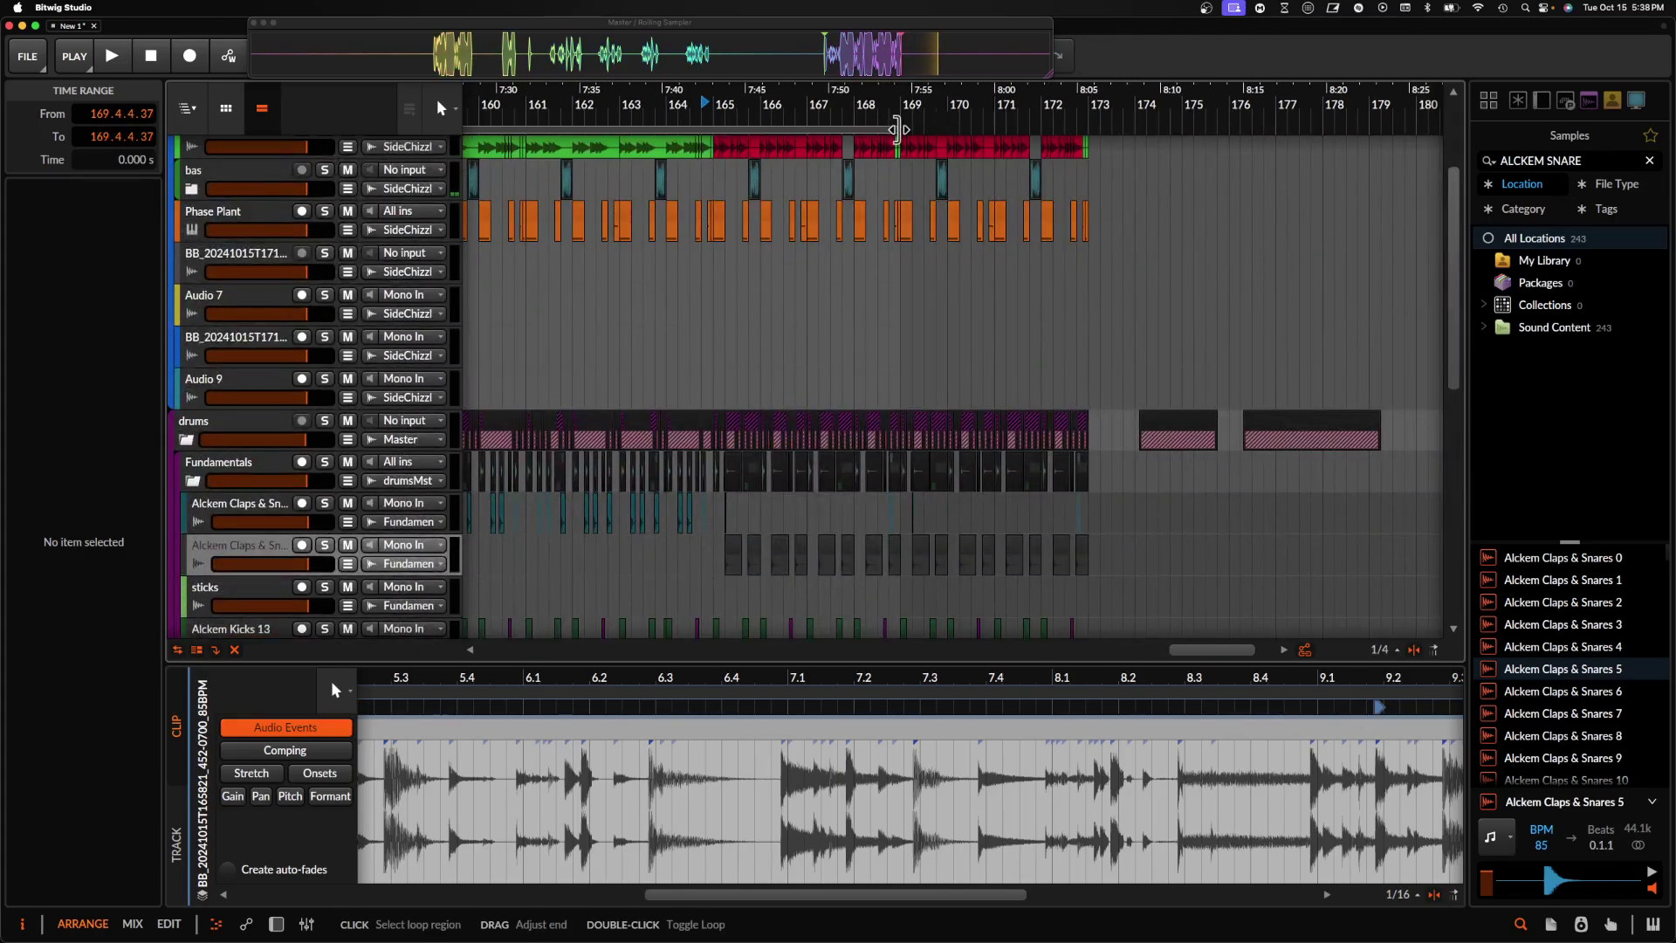
# - Extend the loop region's end to bar 173 and play back from bar 163
pyautogui.moveTo(897, 130); pyautogui.dragTo(1076, 131)
pyautogui.click(625, 183)
pyautogui.press('space')
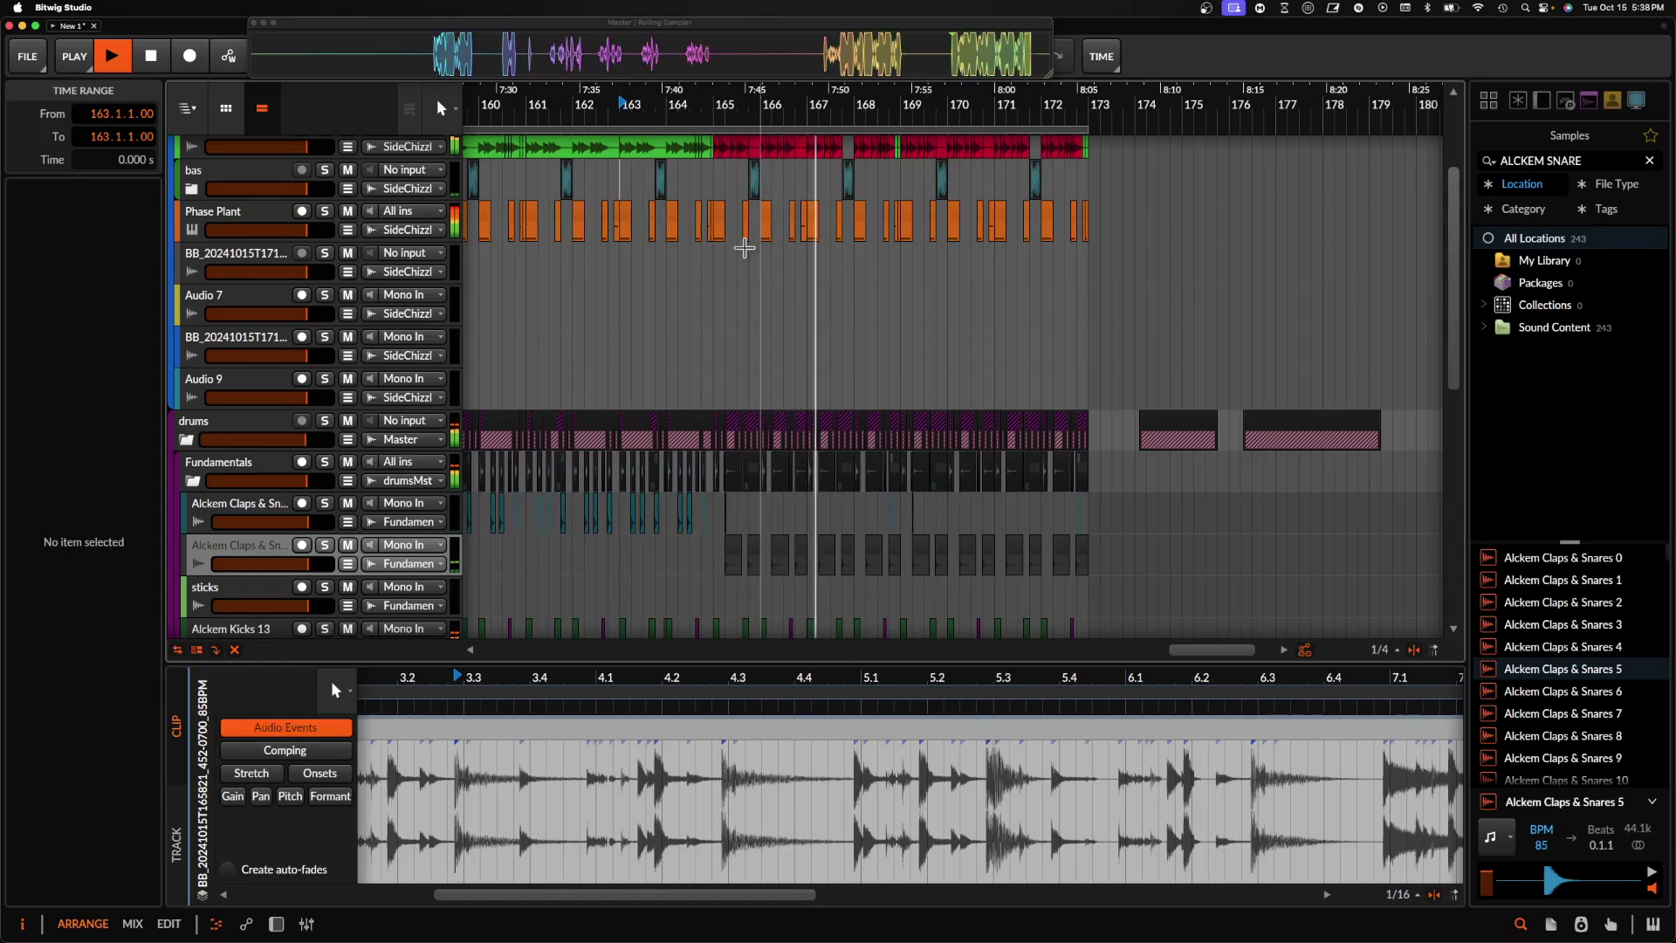
# - Add Newfangled Saturate after the synth on the orange Phase Plant track, with 0 dB drive and about -2 dB input
pyautogui.click(250, 215)
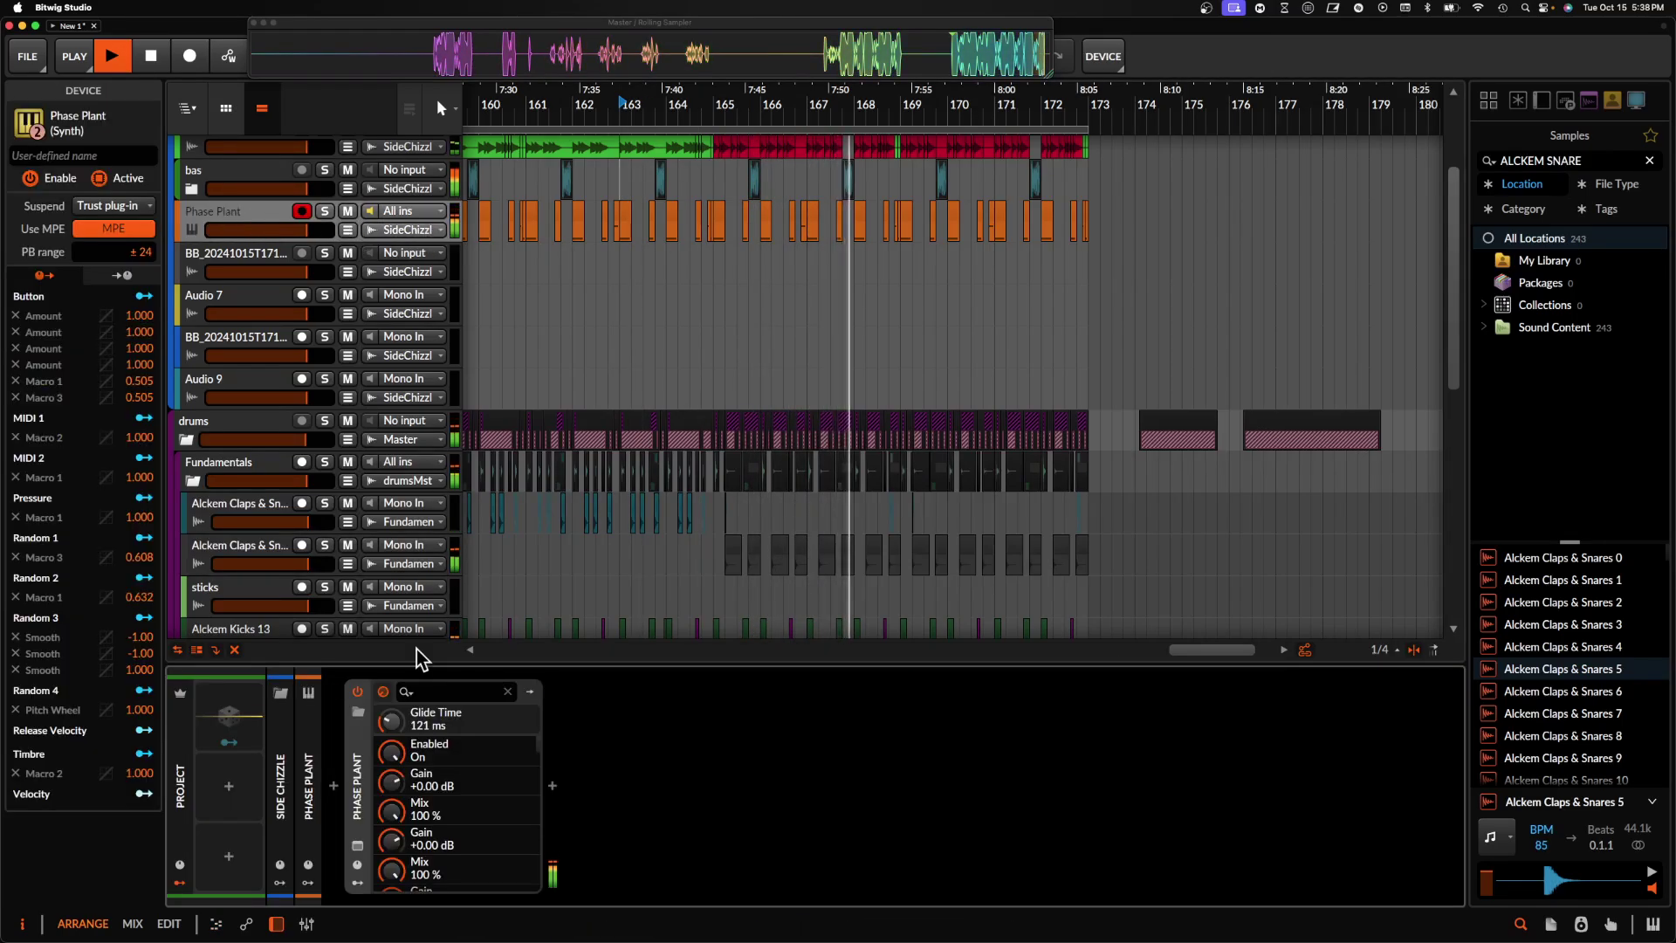
pyautogui.click(551, 790)
pyautogui.write('SAT')
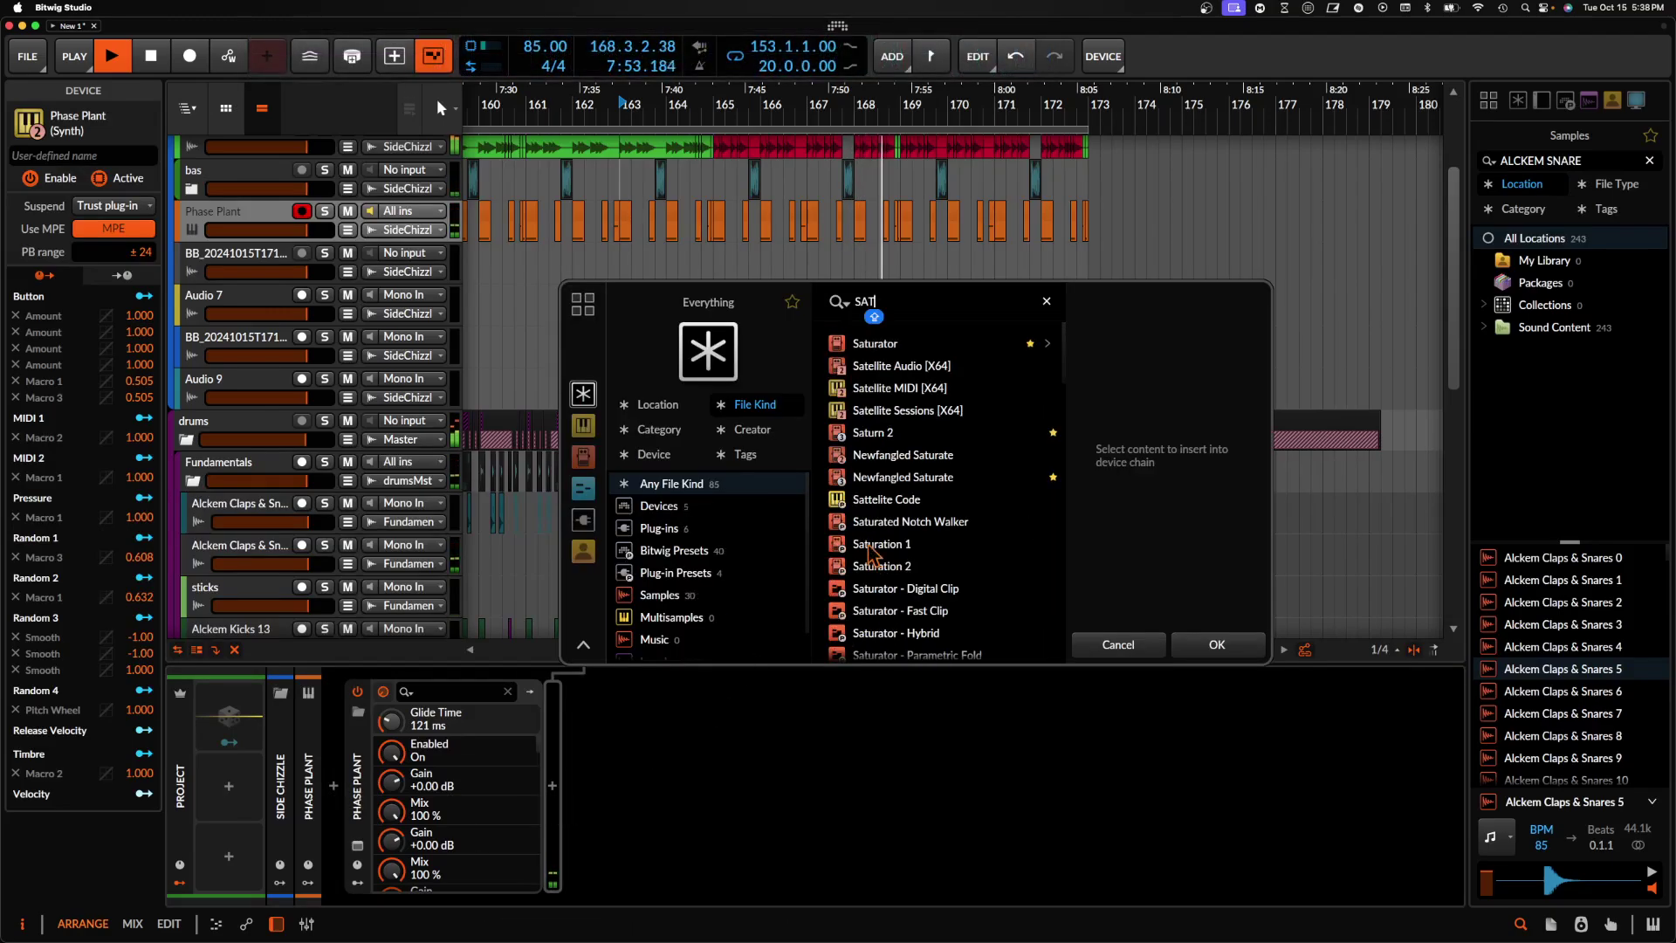
pyautogui.click(877, 481)
pyautogui.click(1217, 644)
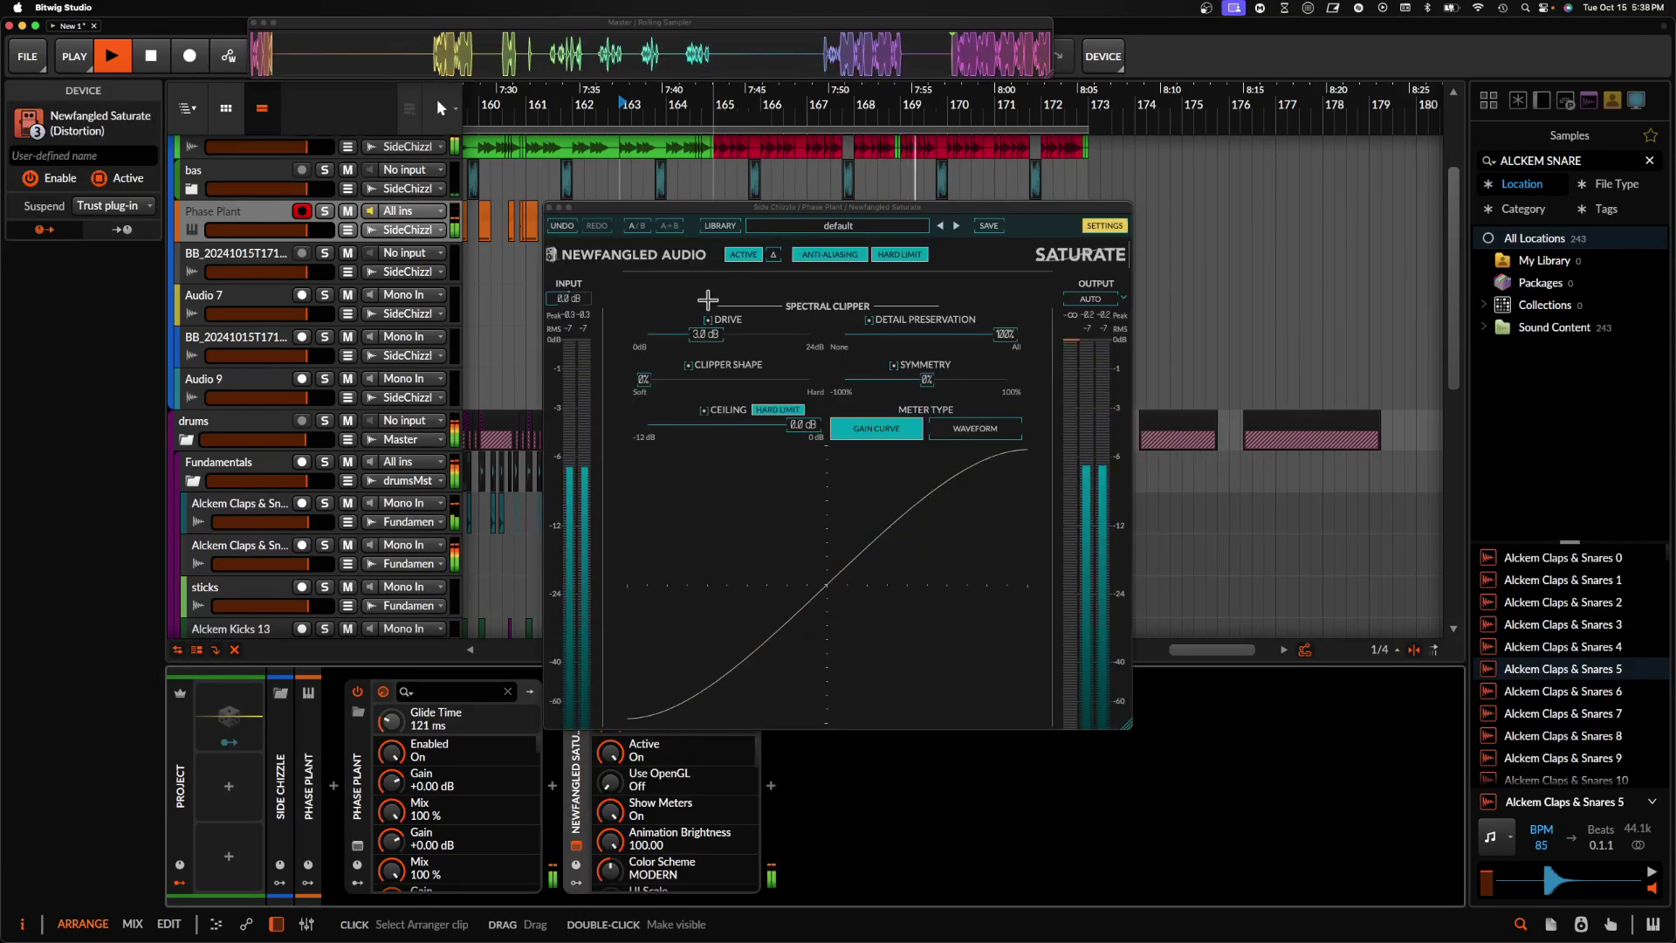
pyautogui.moveTo(707, 337); pyautogui.dragTo(562, 307)
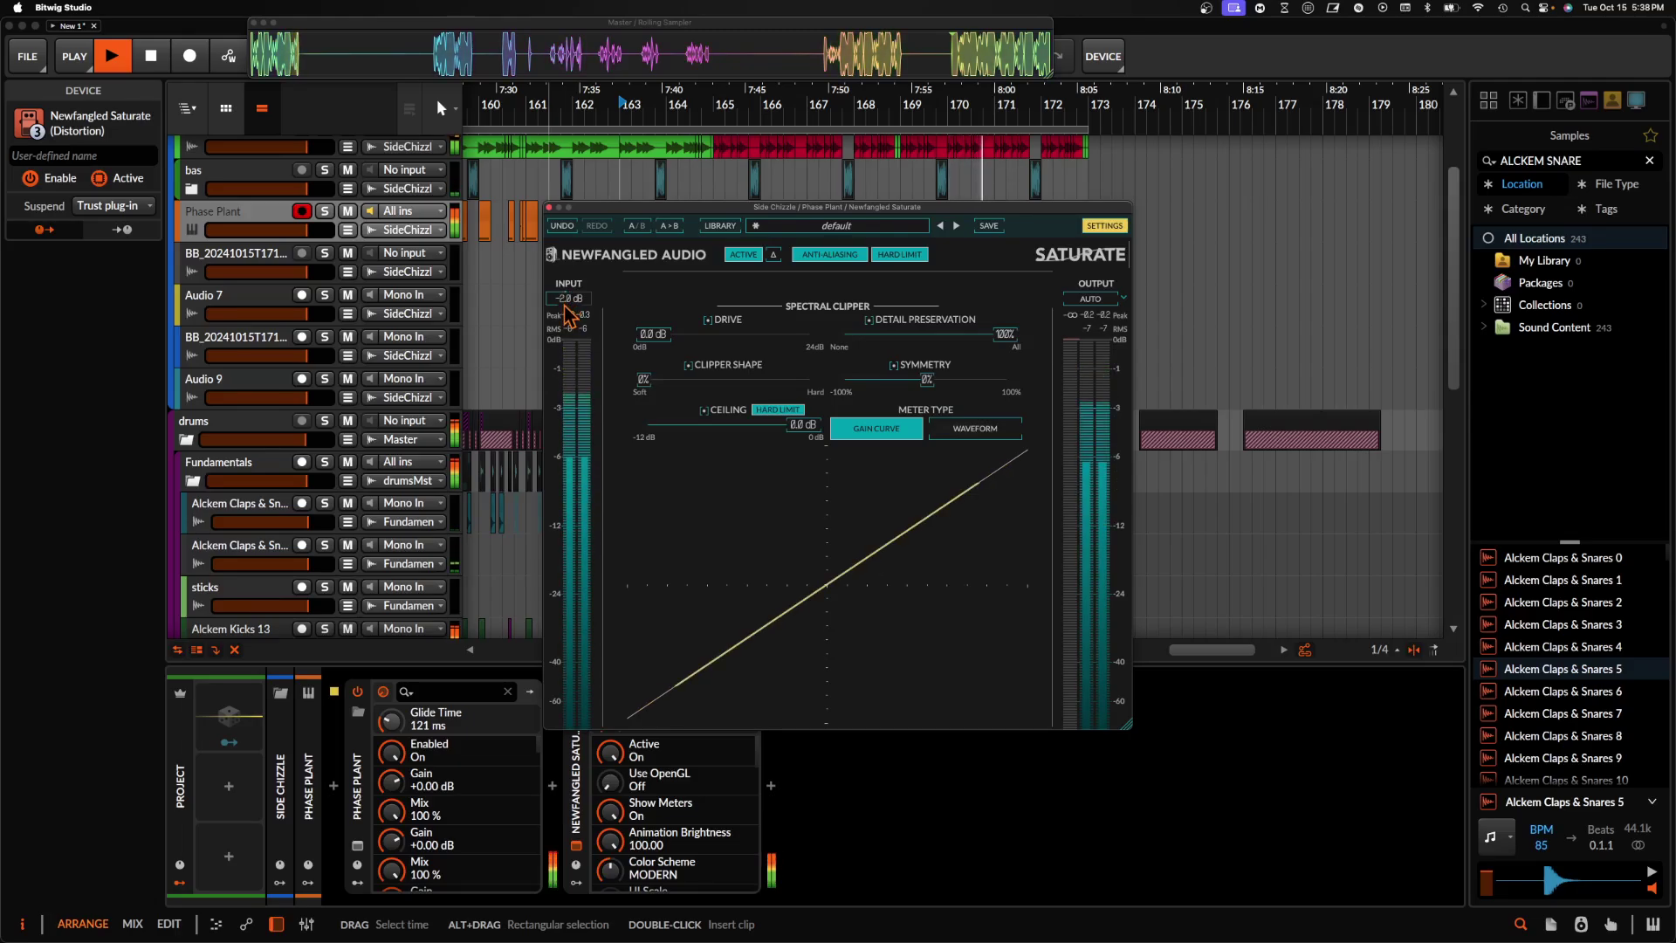
pyautogui.click(549, 208)
# - Move the two leftover drum clips at bars 174 and 176 later so the first starts at 178.4.1
pyautogui.scroll(3, 903, 186)
pyautogui.scroll(5, 908, 181)
pyautogui.scroll(-4, 936, 262)
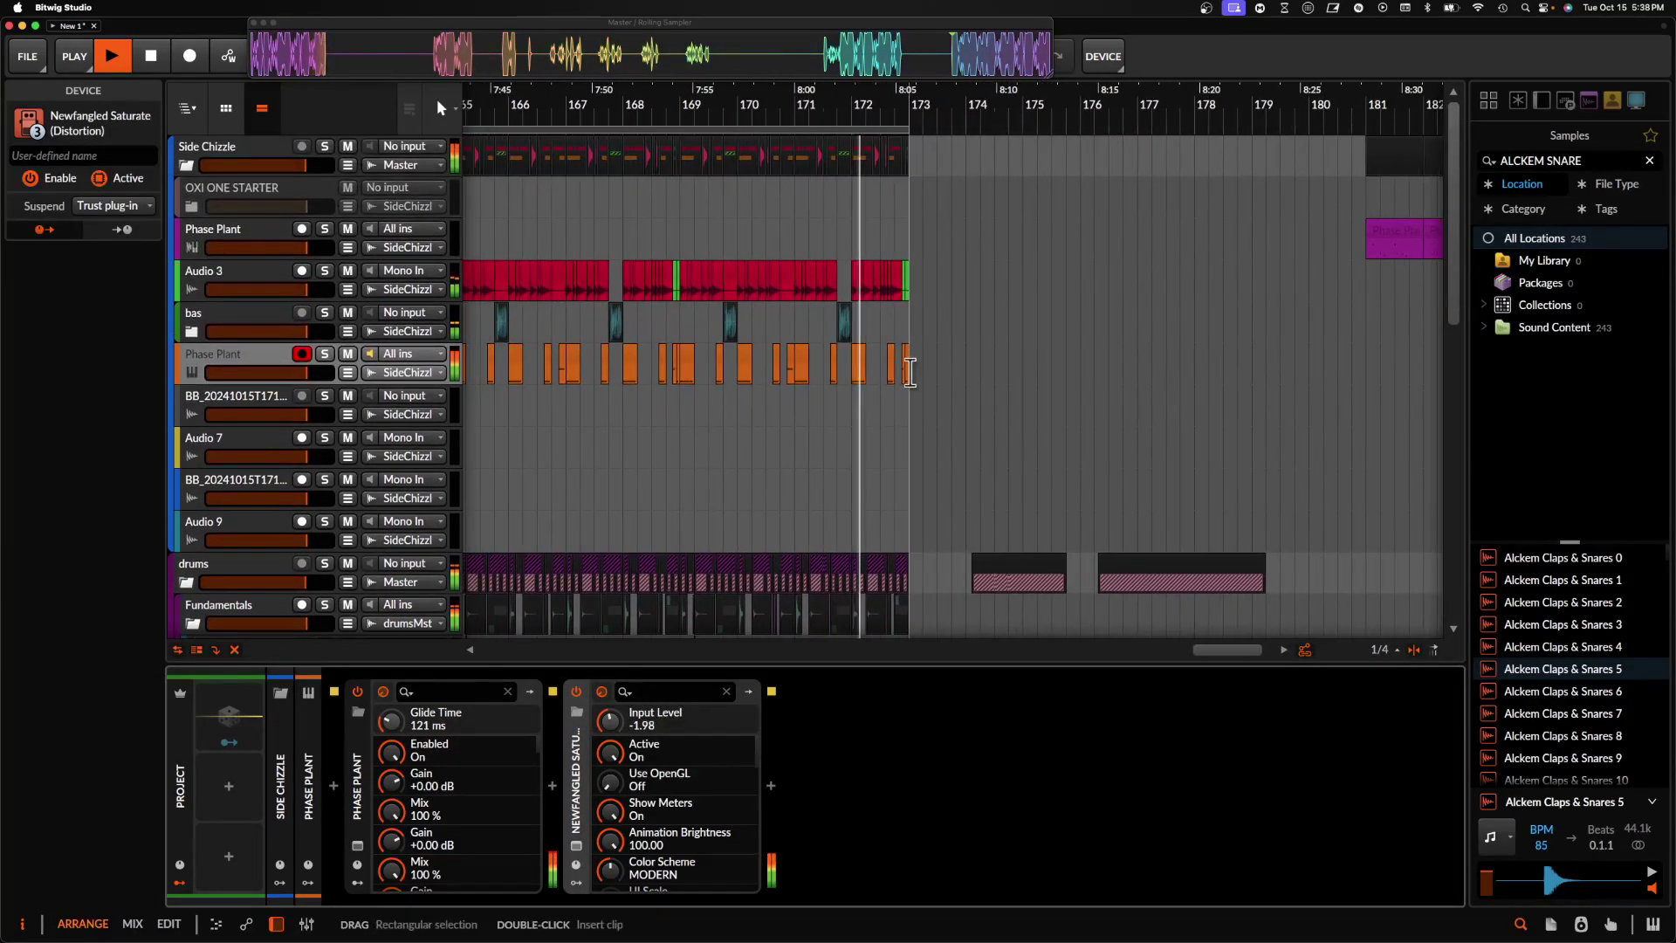
pyautogui.scroll(-4, 960, 332)
pyautogui.click(1007, 345)
pyautogui.click(1164, 355)
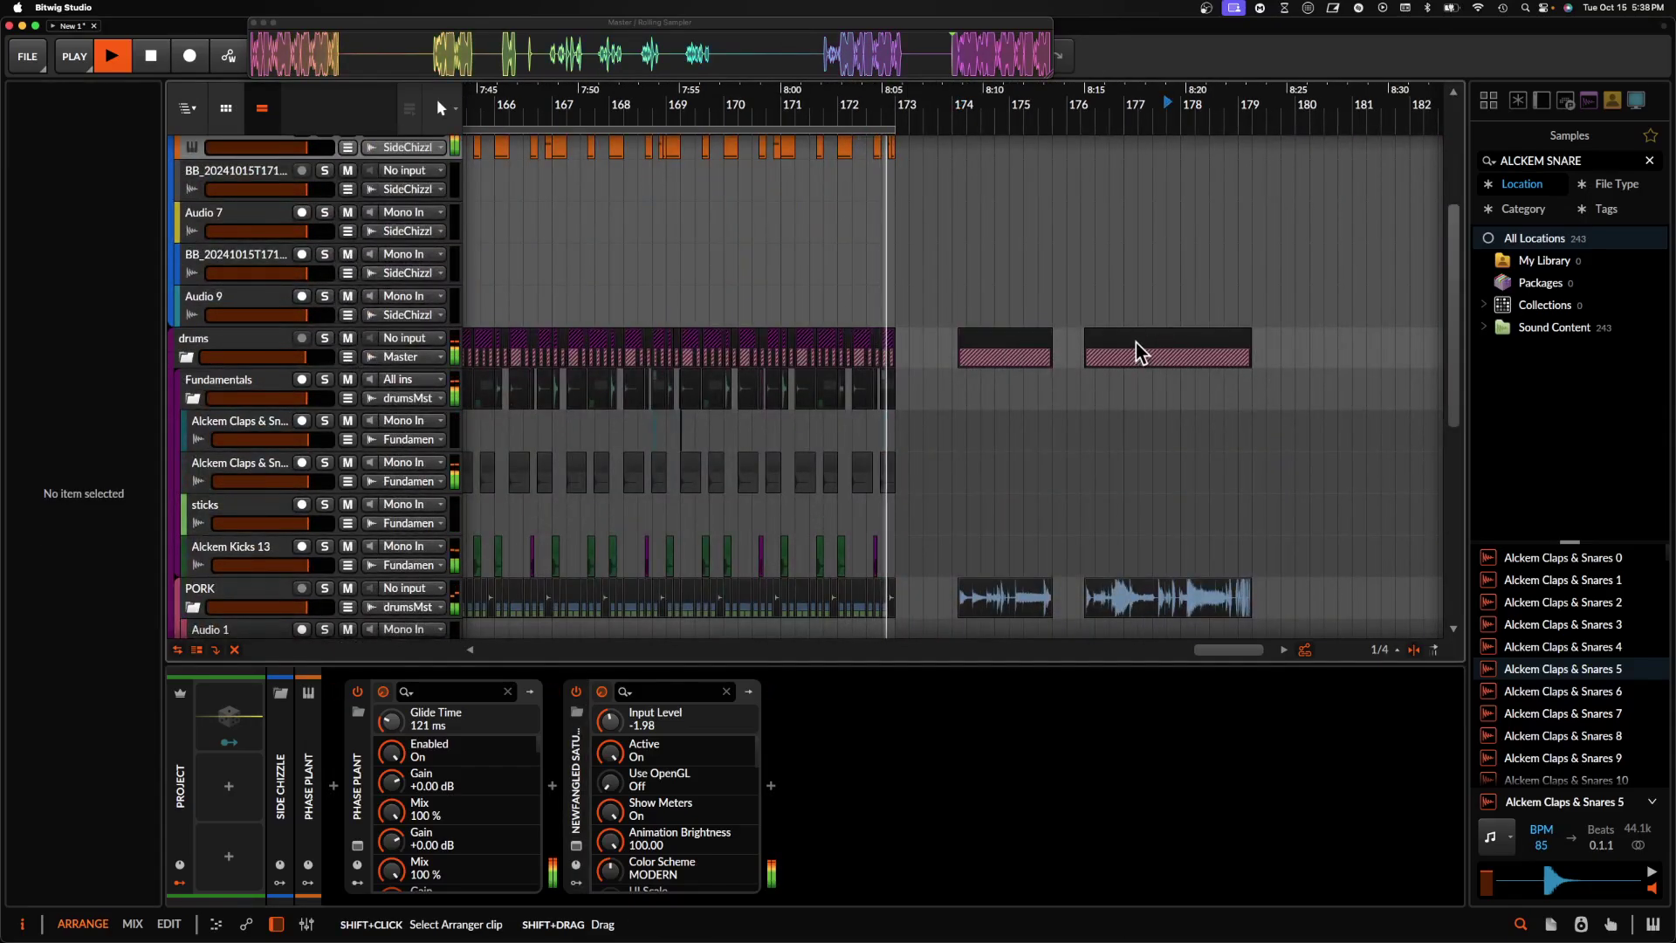
pyautogui.click(1013, 341)
pyautogui.scroll(-3, 1011, 356)
pyautogui.scroll(-2, 1009, 371)
pyautogui.scroll(2, 976, 250)
pyautogui.hscroll(1, 976, 251)
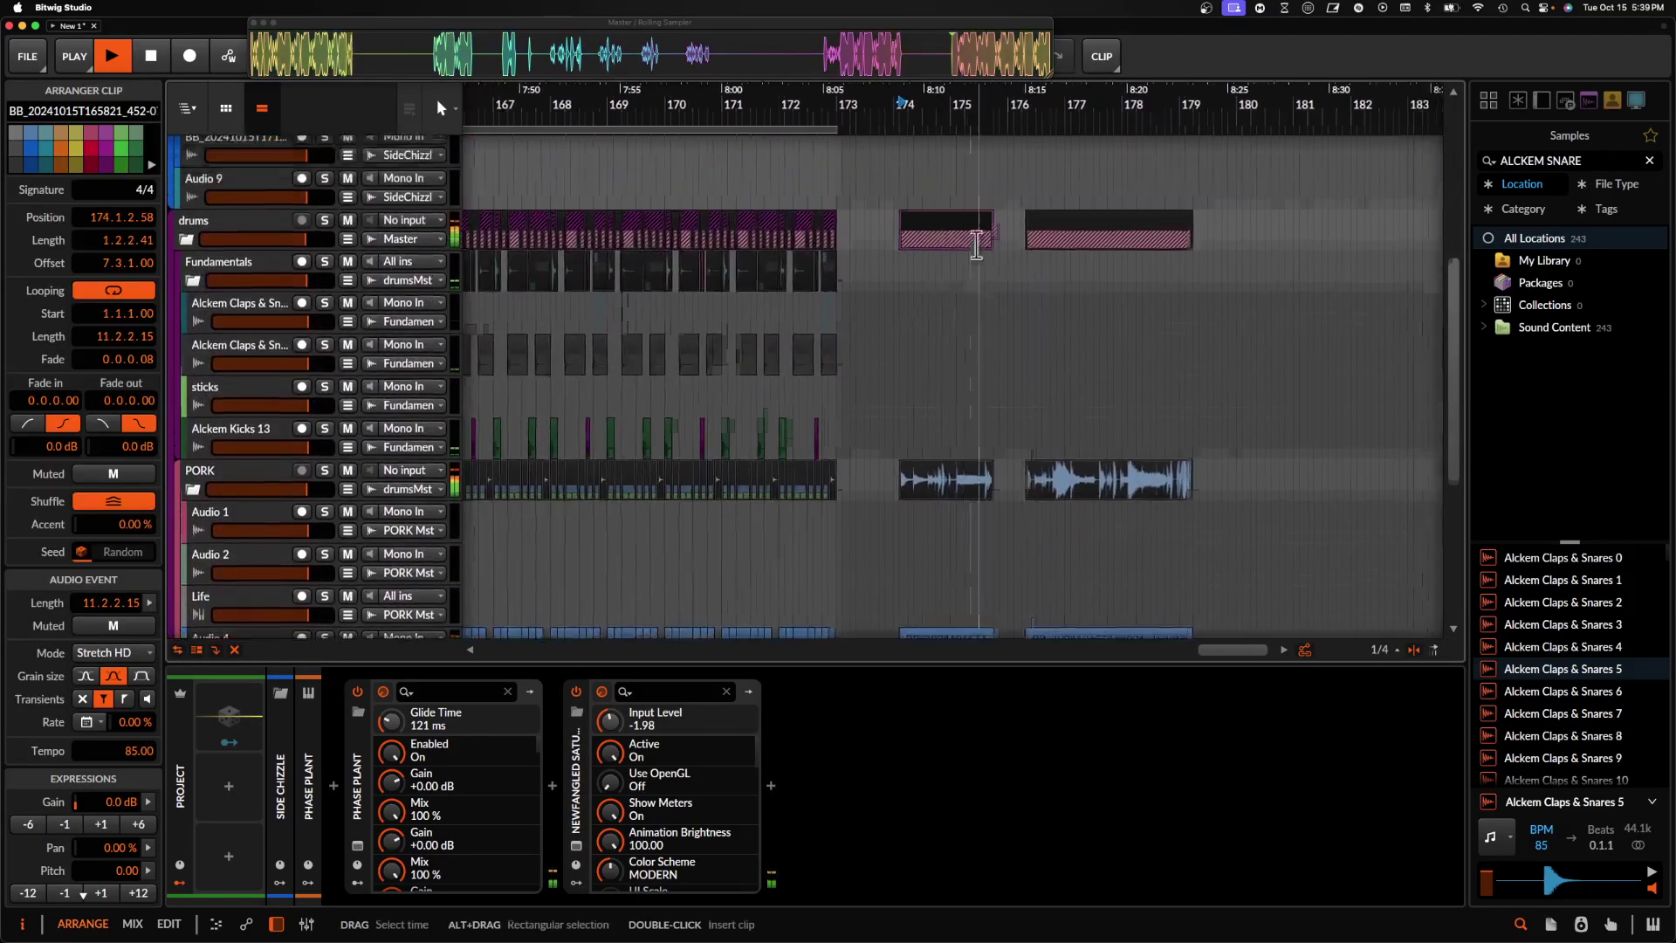
pyautogui.moveTo(994, 225); pyautogui.dragTo(1216, 225)
# - Extend the loop region's start back to 129.1.1
pyautogui.scroll(8, 958, 262)
pyautogui.hscroll(-6, 786, 260)
pyautogui.scroll(-10, 679, 258)
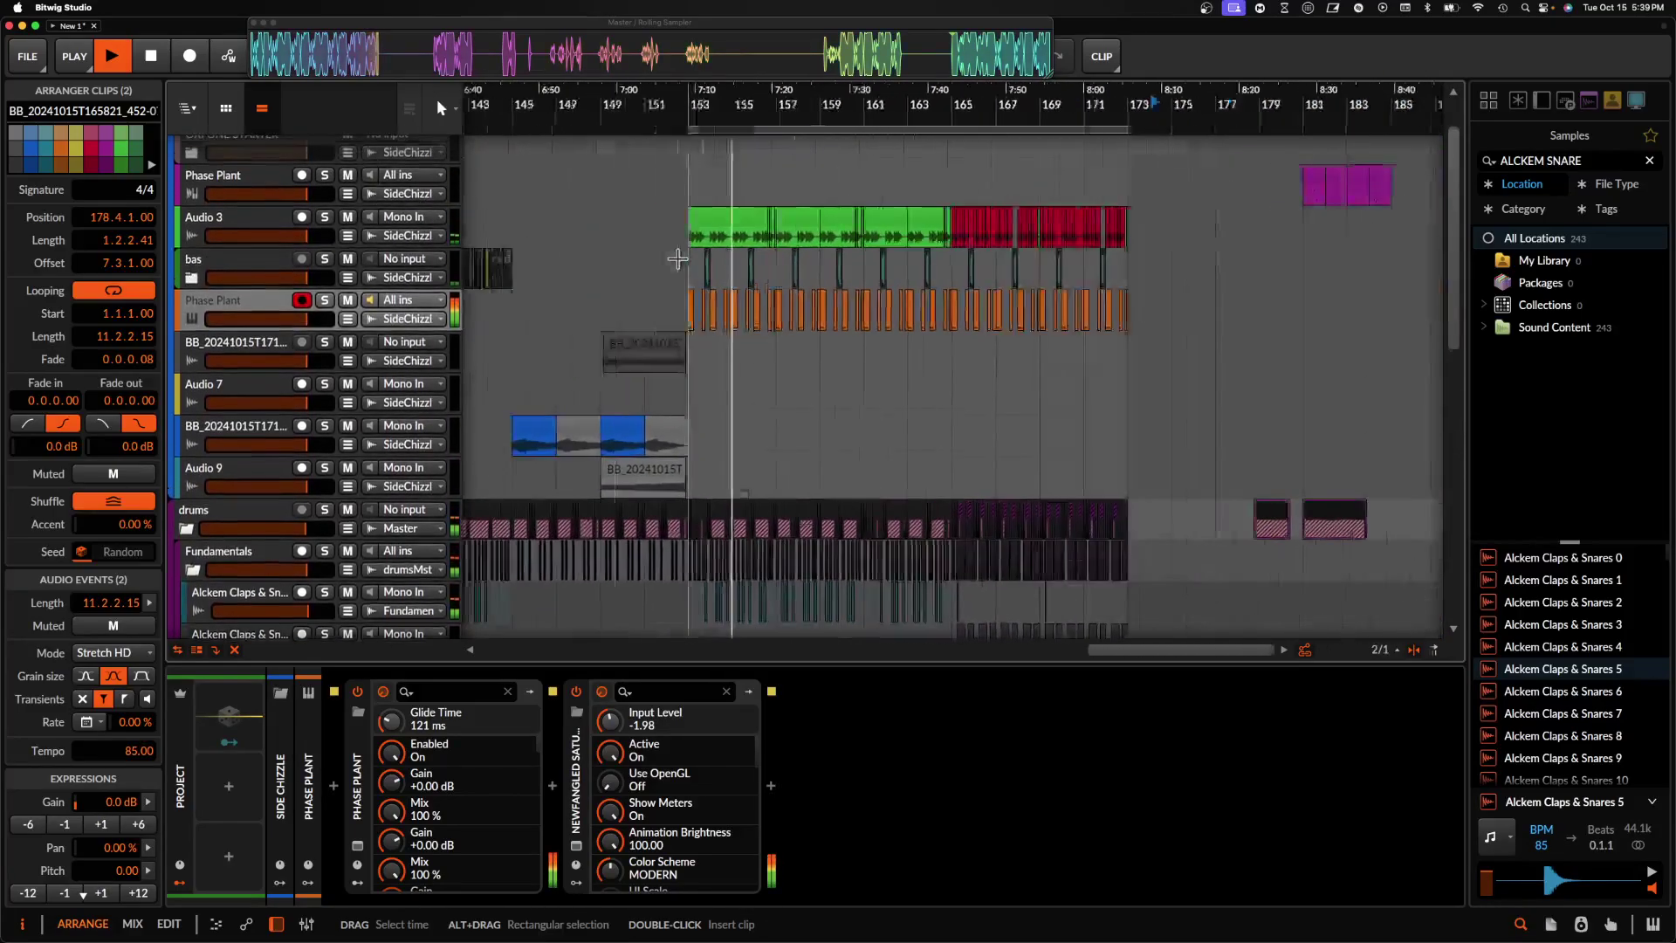
pyautogui.scroll(2, 884, 208)
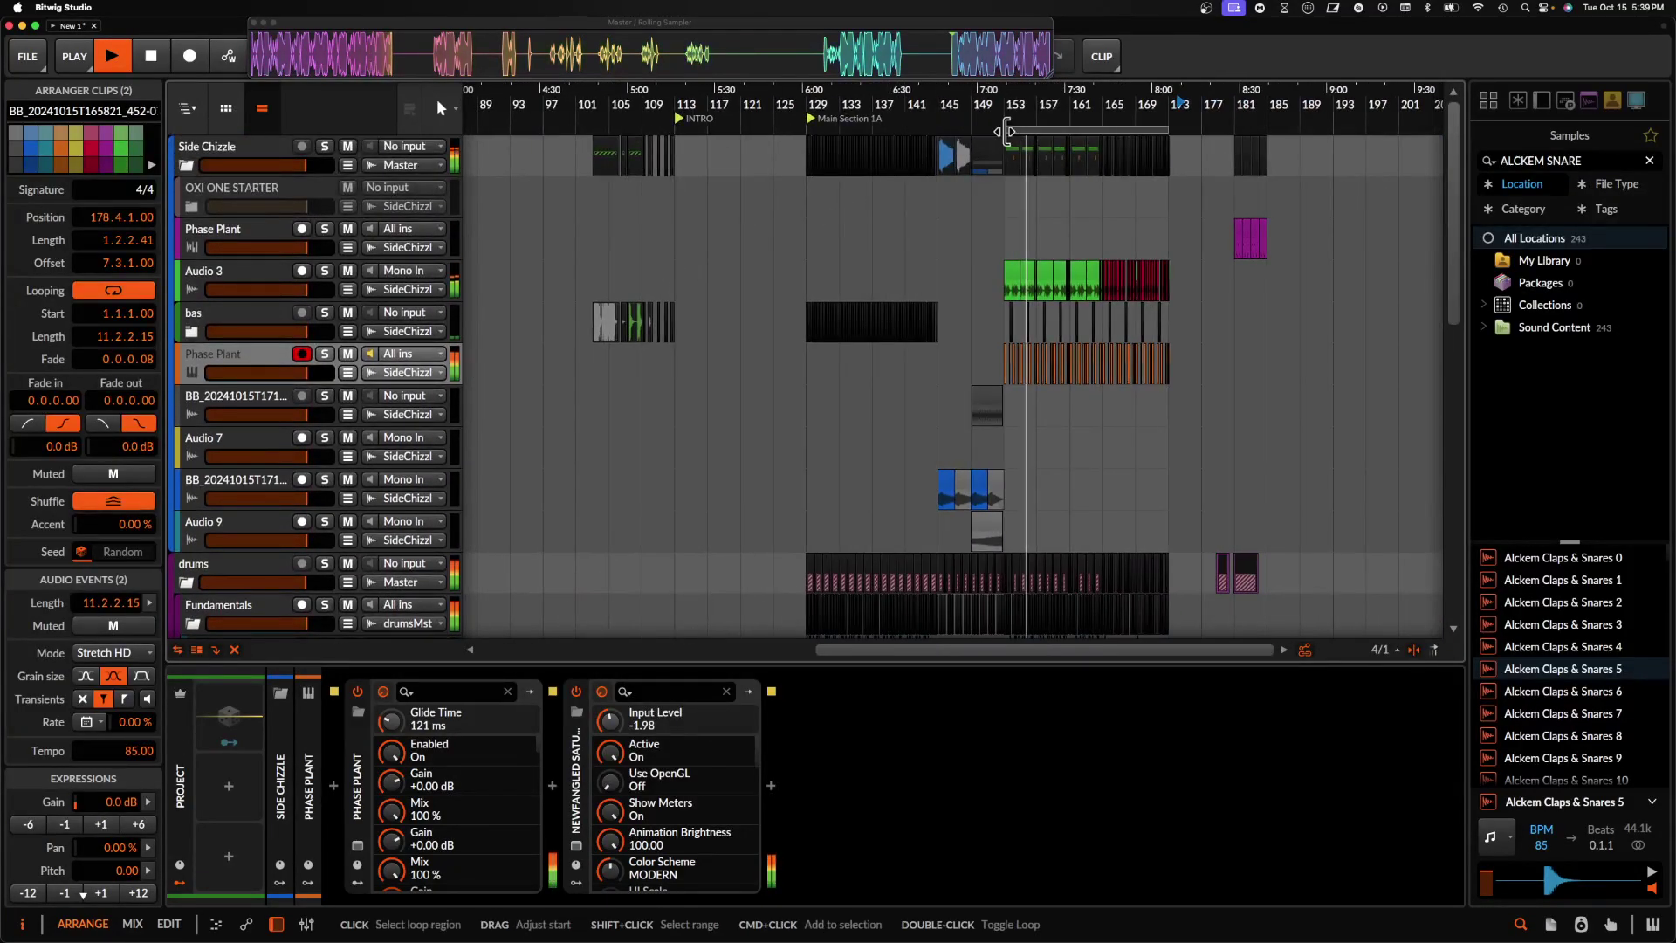
pyautogui.moveTo(1007, 131); pyautogui.dragTo(933, 133)
# - Insert the FabFilter Pro-Q 3 equalizer on the Audio 3 track
pyautogui.scroll(8, 1152, 232)
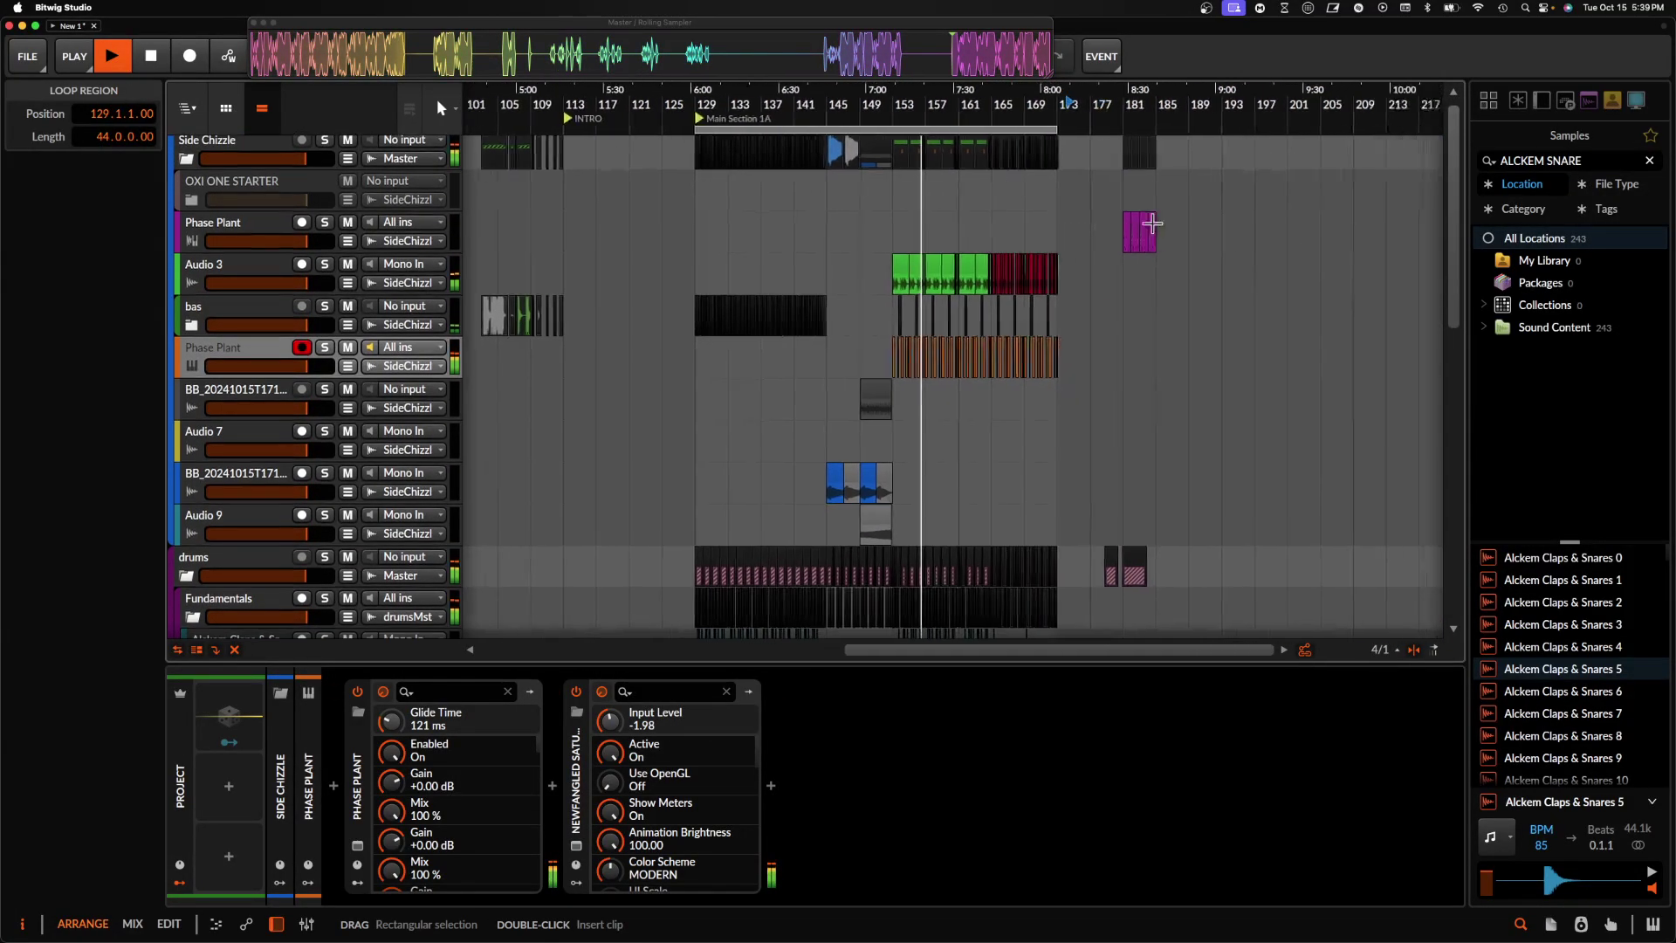
pyautogui.scroll(5, 837, 258)
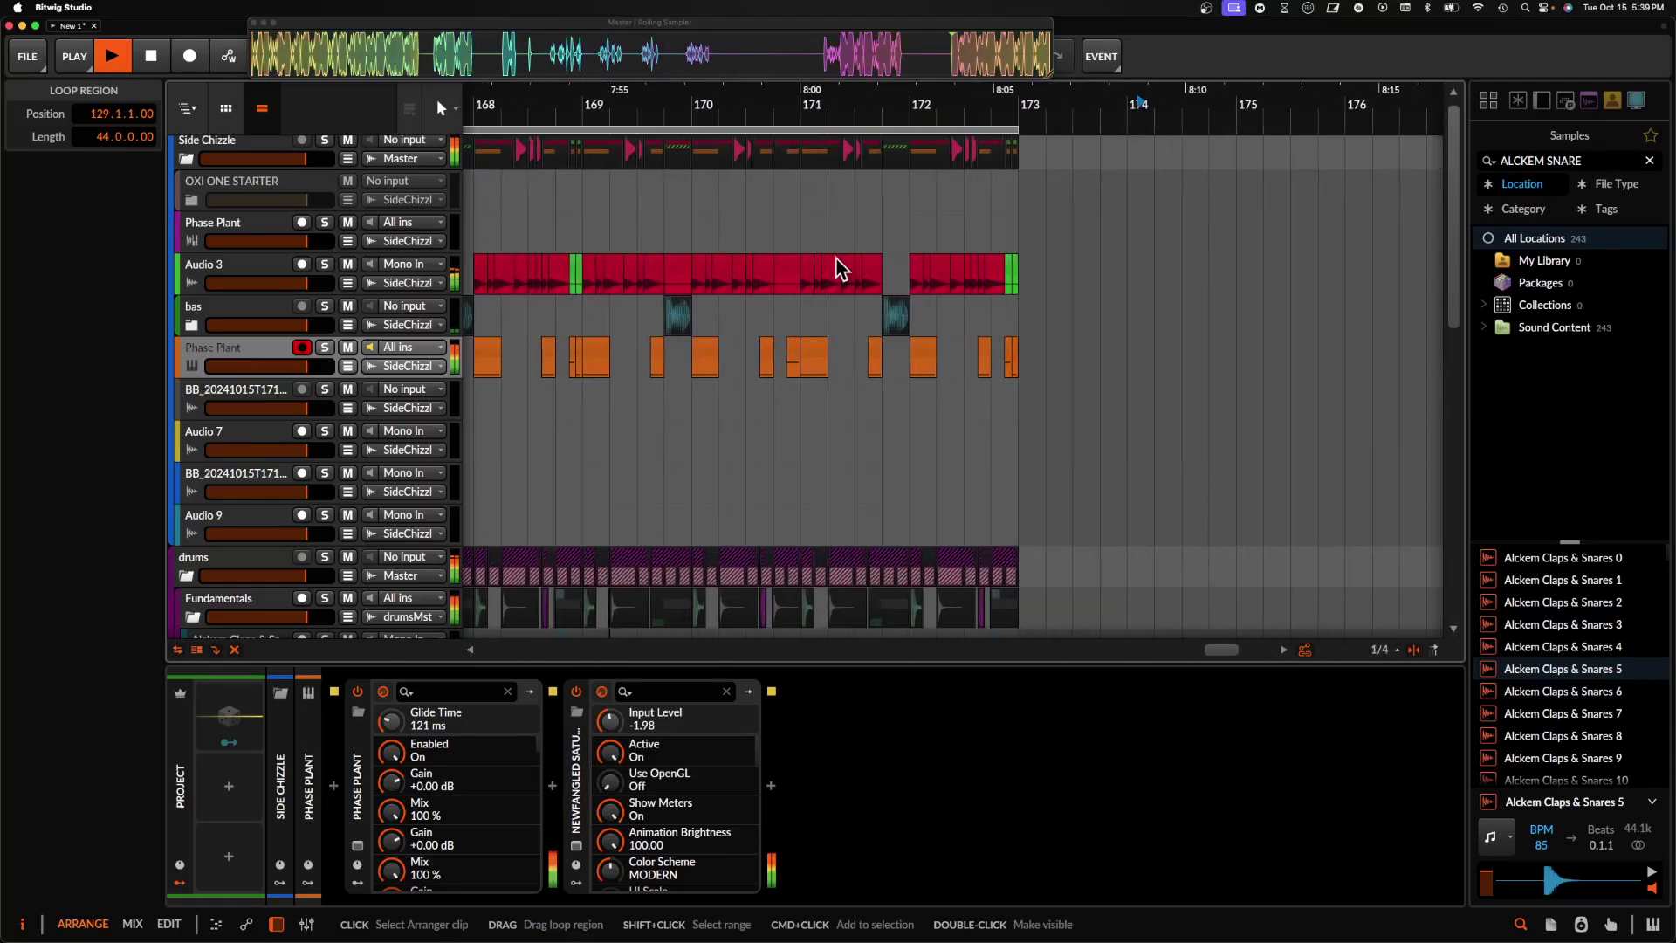
pyautogui.scroll(-2, 836, 259)
pyautogui.hscroll(-4, 835, 252)
pyautogui.scroll(-4, 835, 255)
pyautogui.scroll(3, 835, 256)
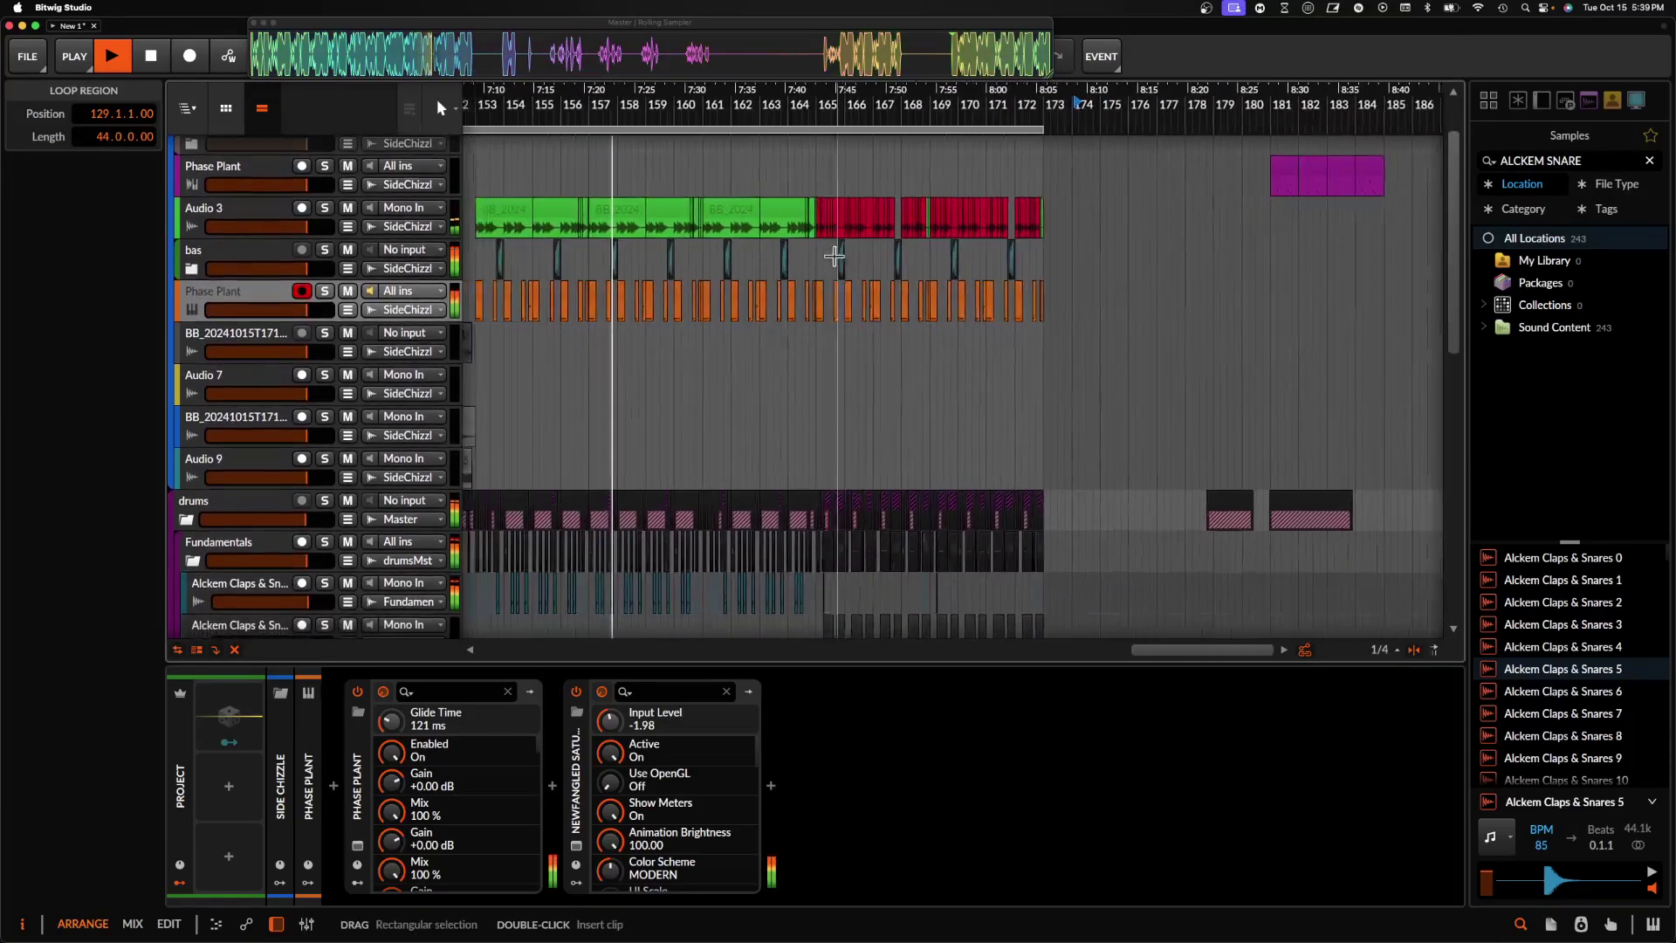
pyautogui.click(264, 234)
pyautogui.click(333, 785)
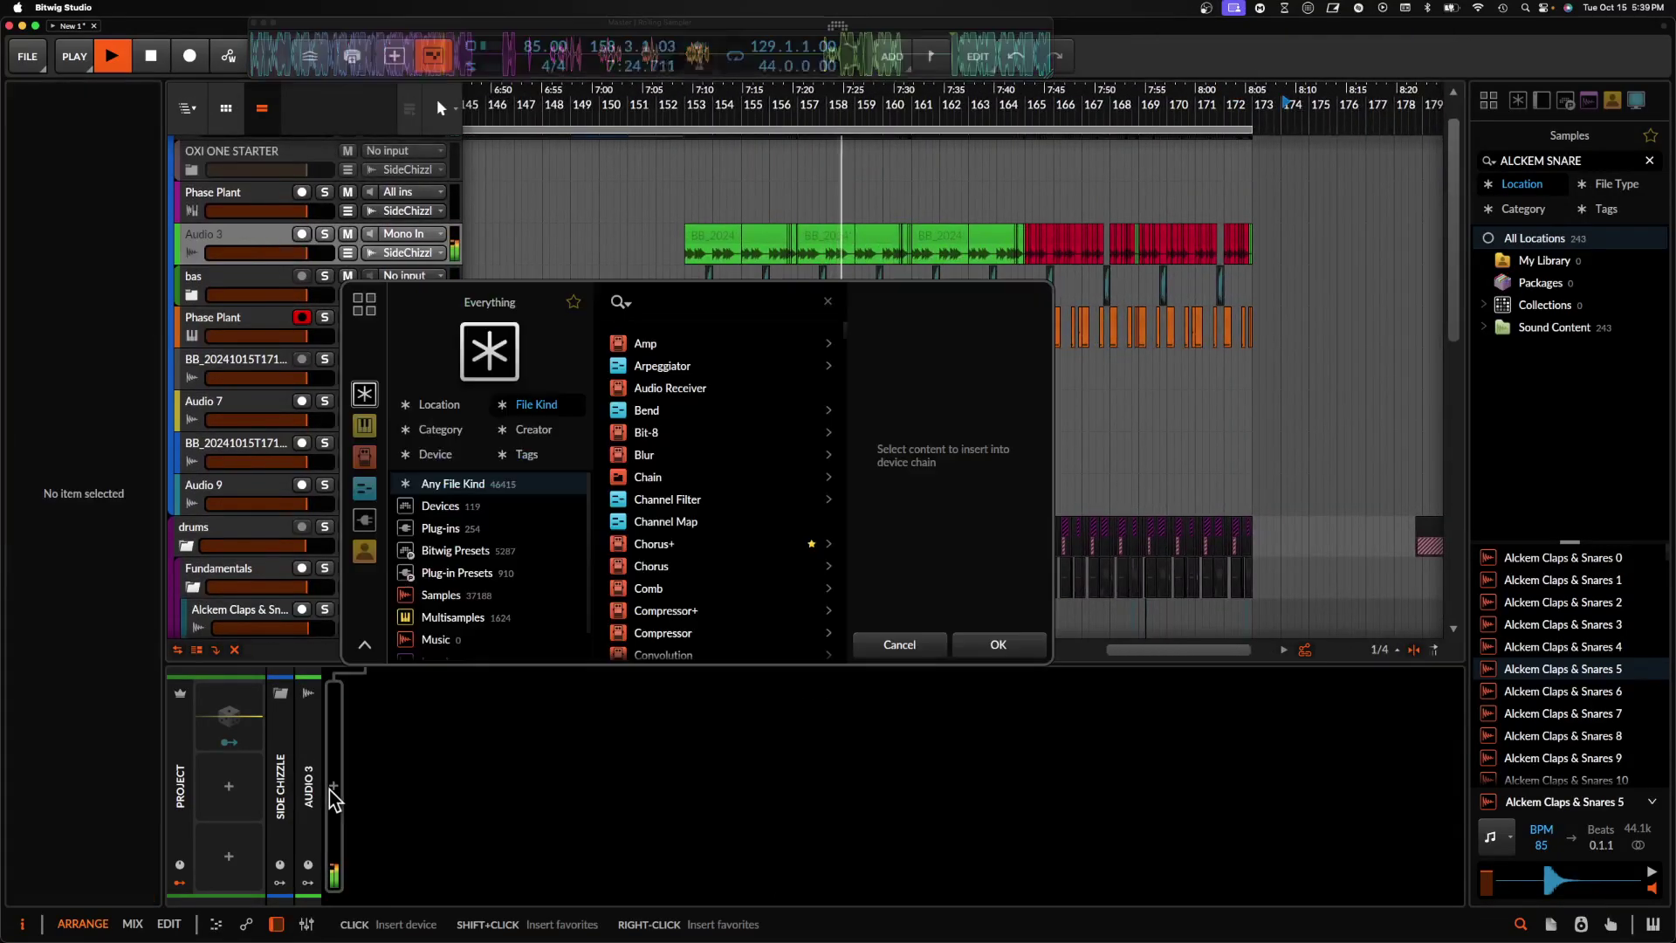
pyautogui.click(669, 414)
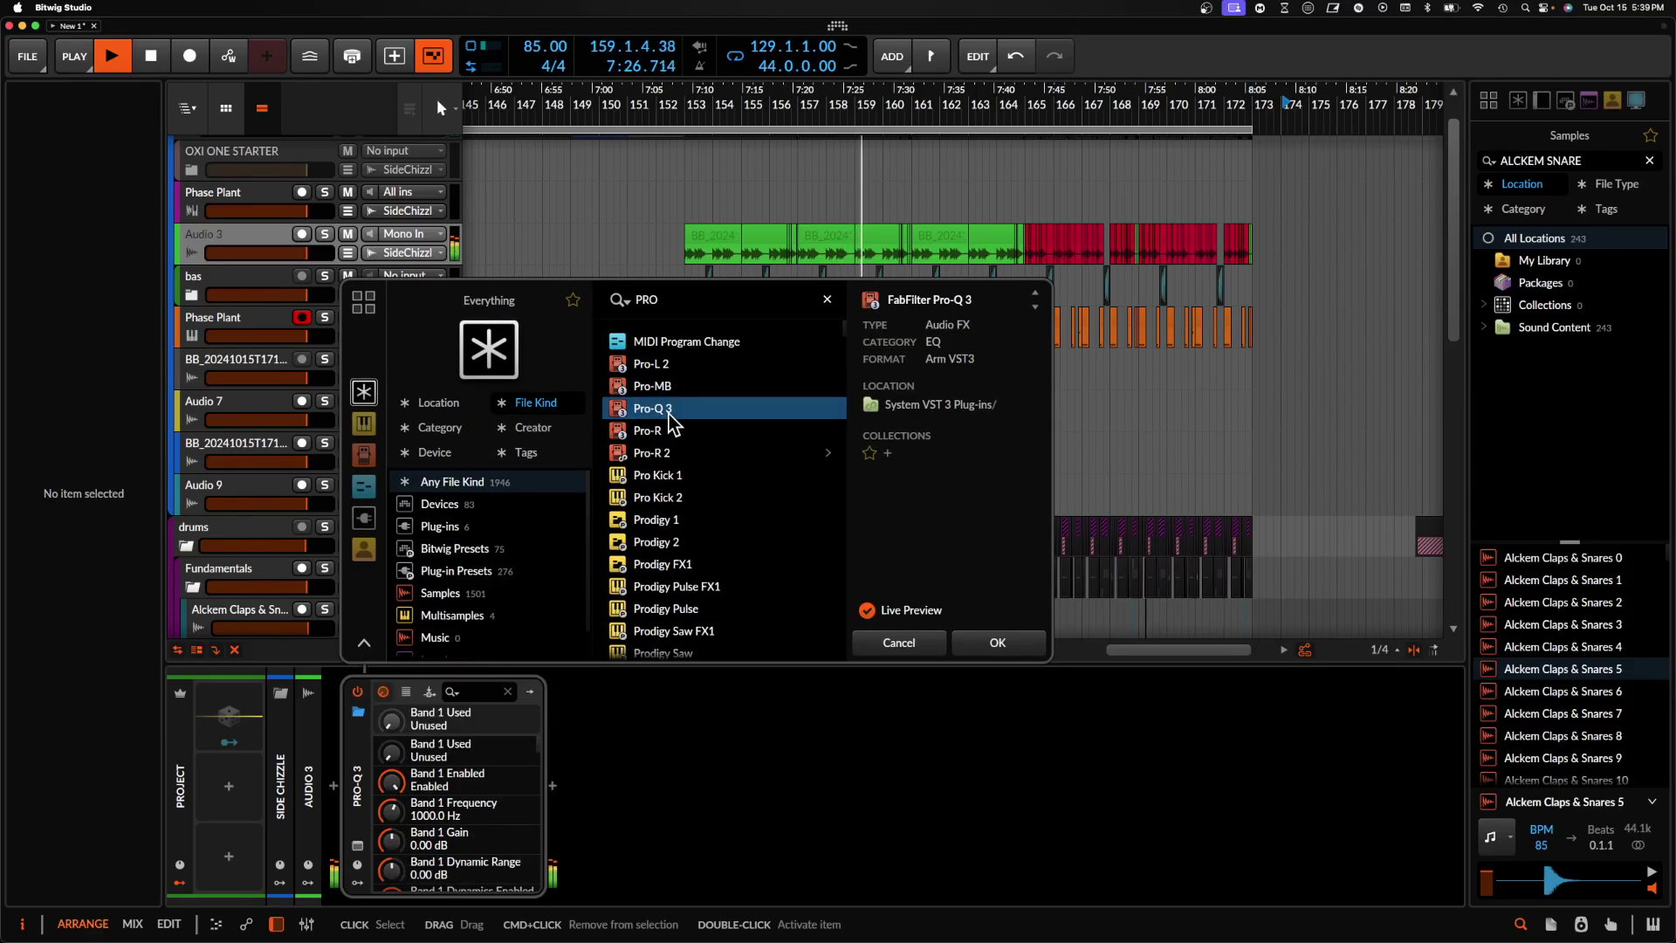
pyautogui.click(1004, 644)
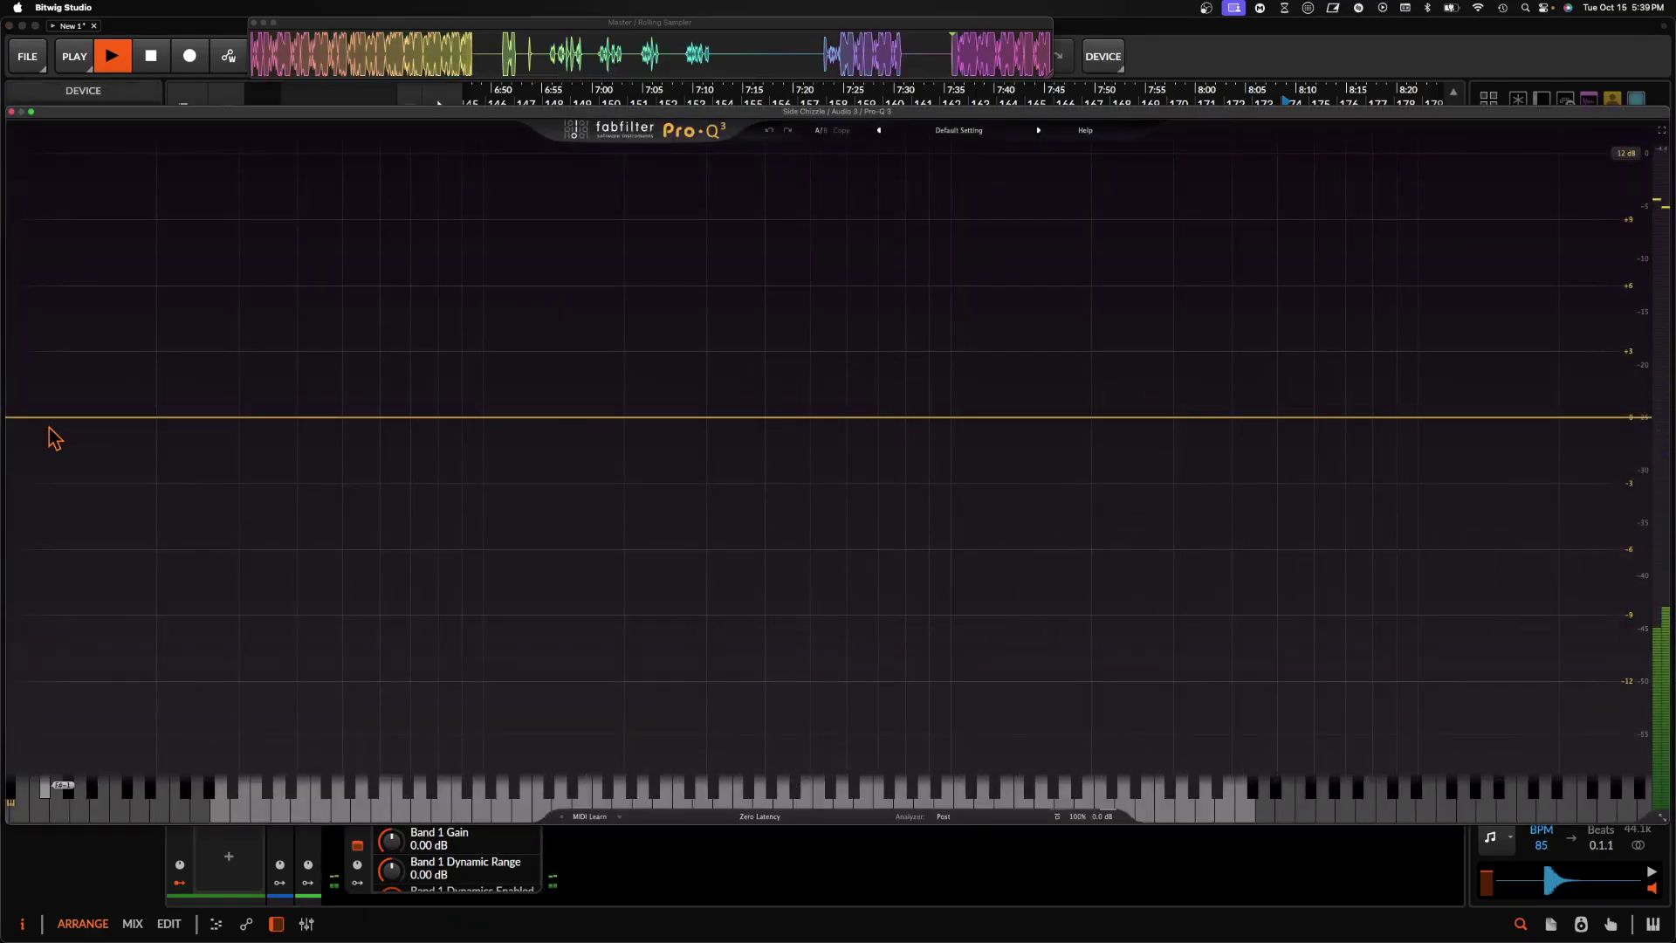
# - Shape Audio 3 in Pro-Q 3 with a low cut at about 358 Hz and a bell cut of about 4 dB in the upper mids
pyautogui.click(51, 418)
pyautogui.moveTo(50, 417); pyautogui.dragTo(621, 417)
pyautogui.moveTo(1063, 442); pyautogui.dragTo(1137, 514)
pyautogui.moveTo(622, 417); pyautogui.dragTo(741, 457)
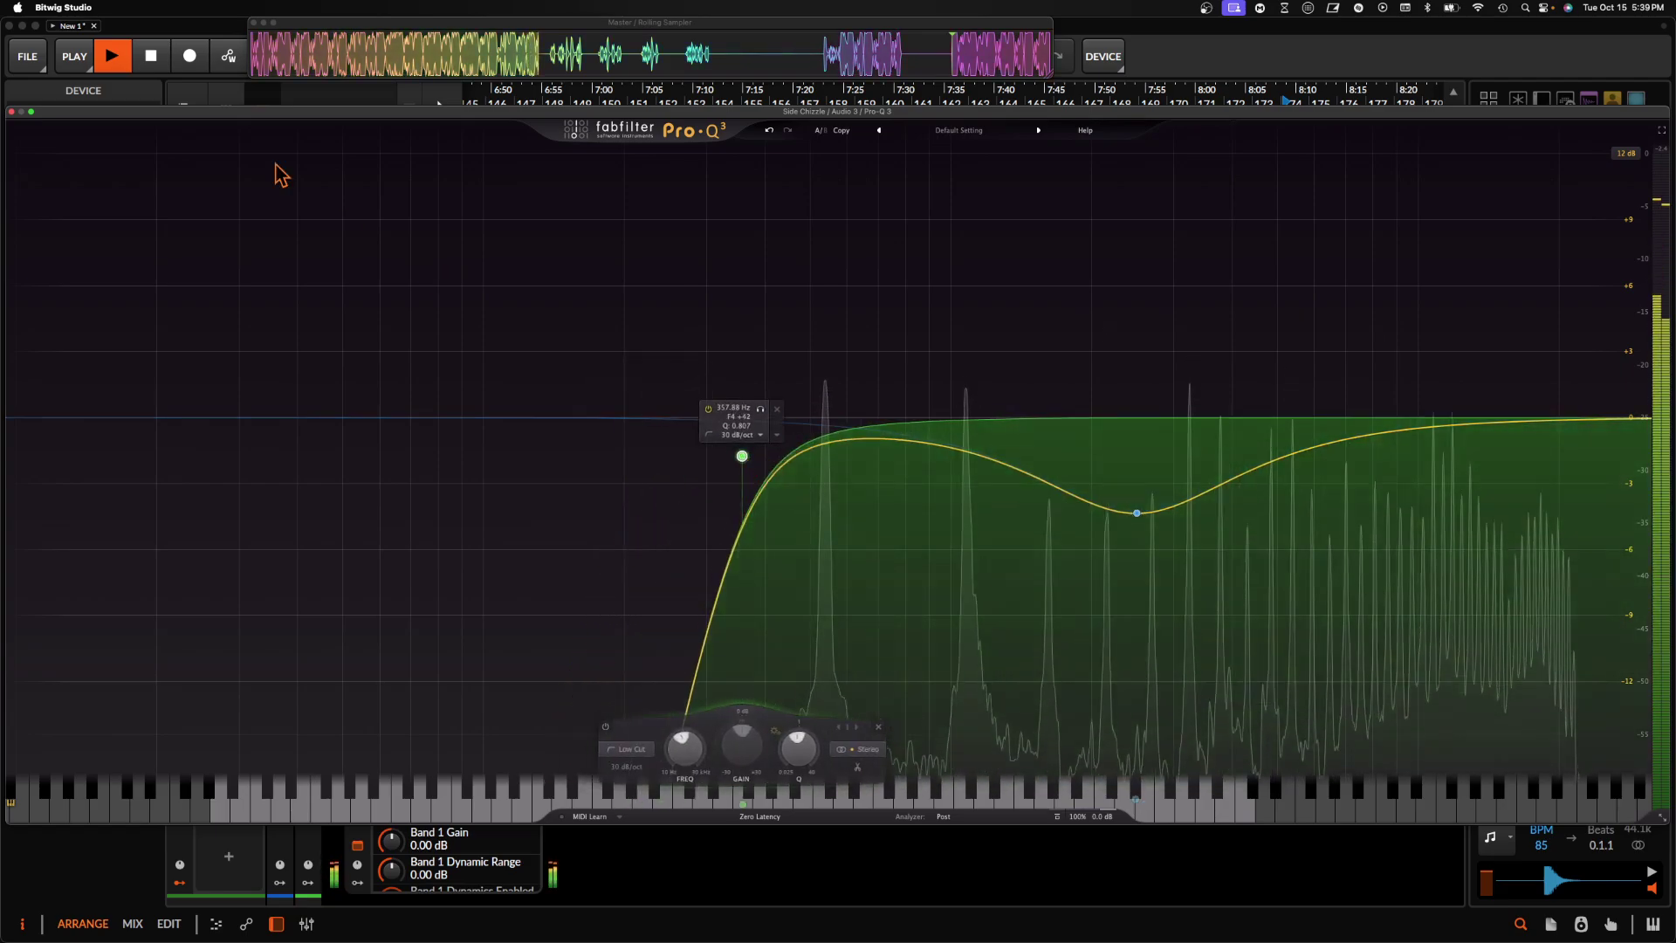
pyautogui.click(11, 112)
# - Insert the kHs Convolver effect after Pro-Q 3 on the Audio 3 track
pyautogui.click(552, 801)
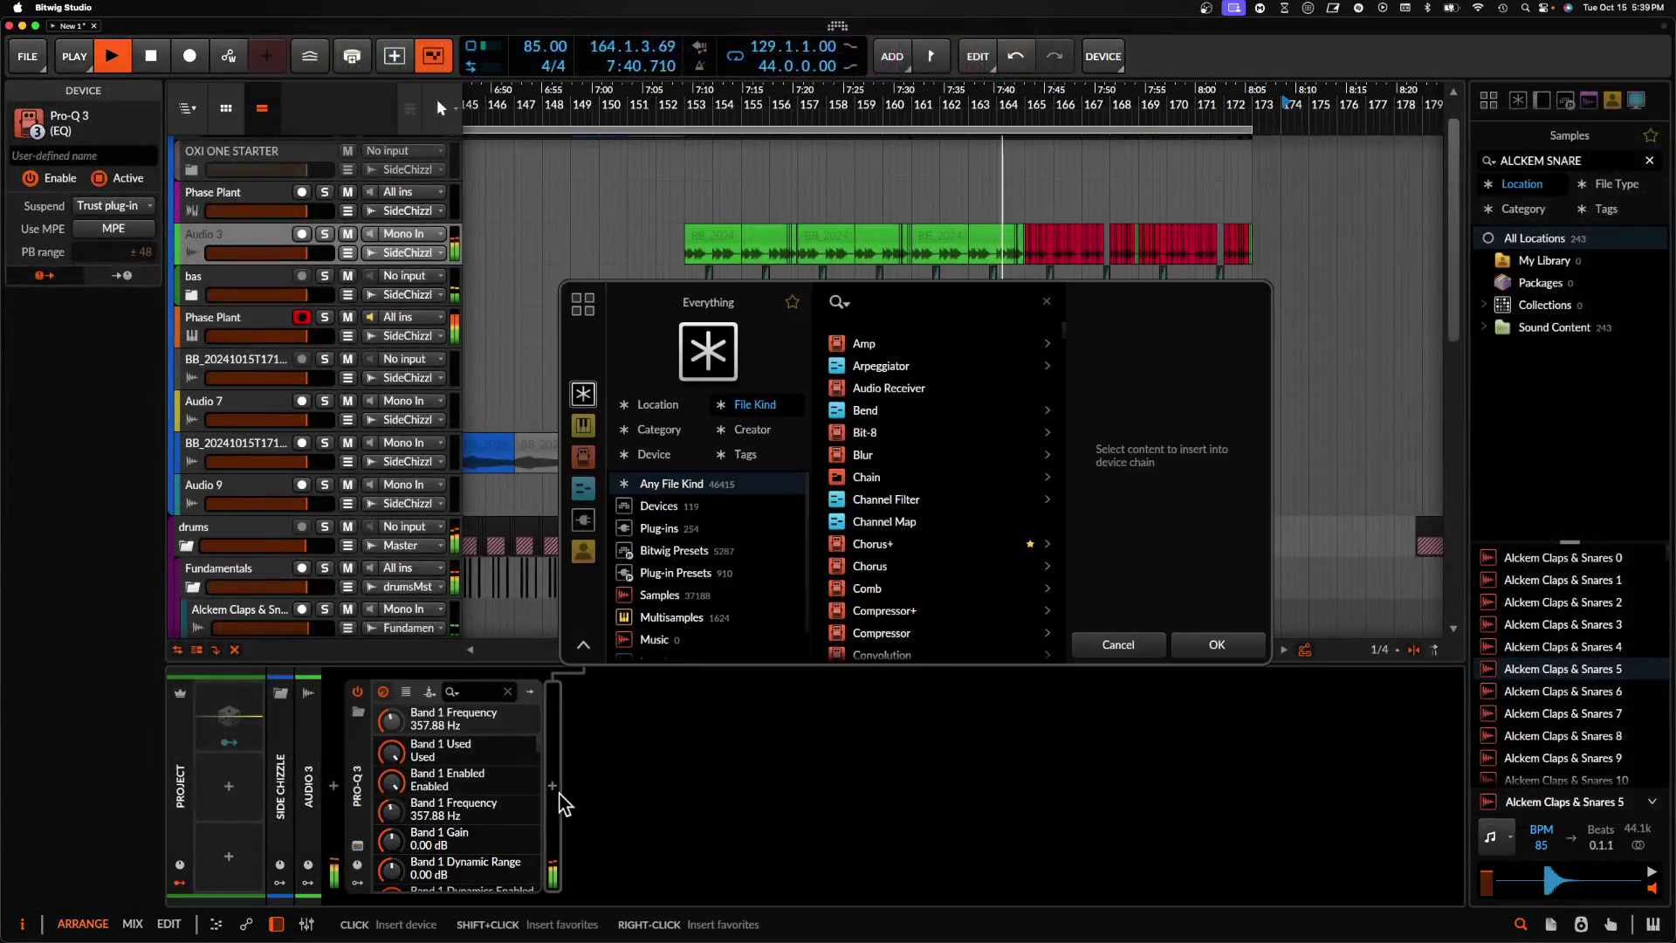
pyautogui.write('CONVO')
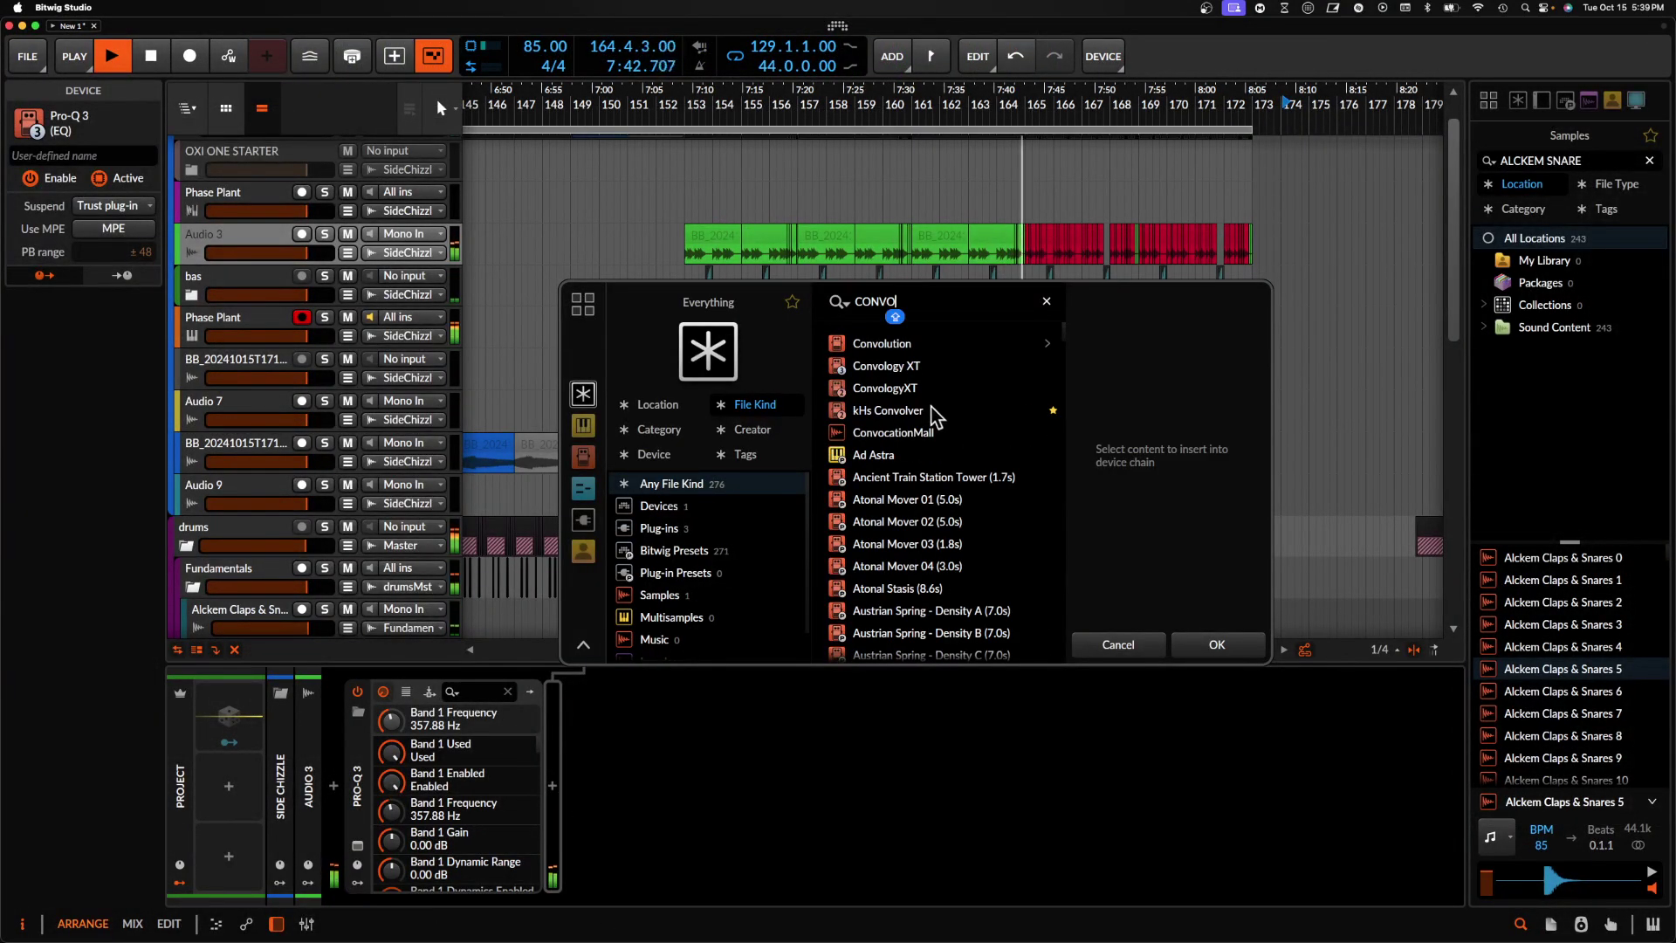
pyautogui.click(886, 410)
pyautogui.click(1216, 643)
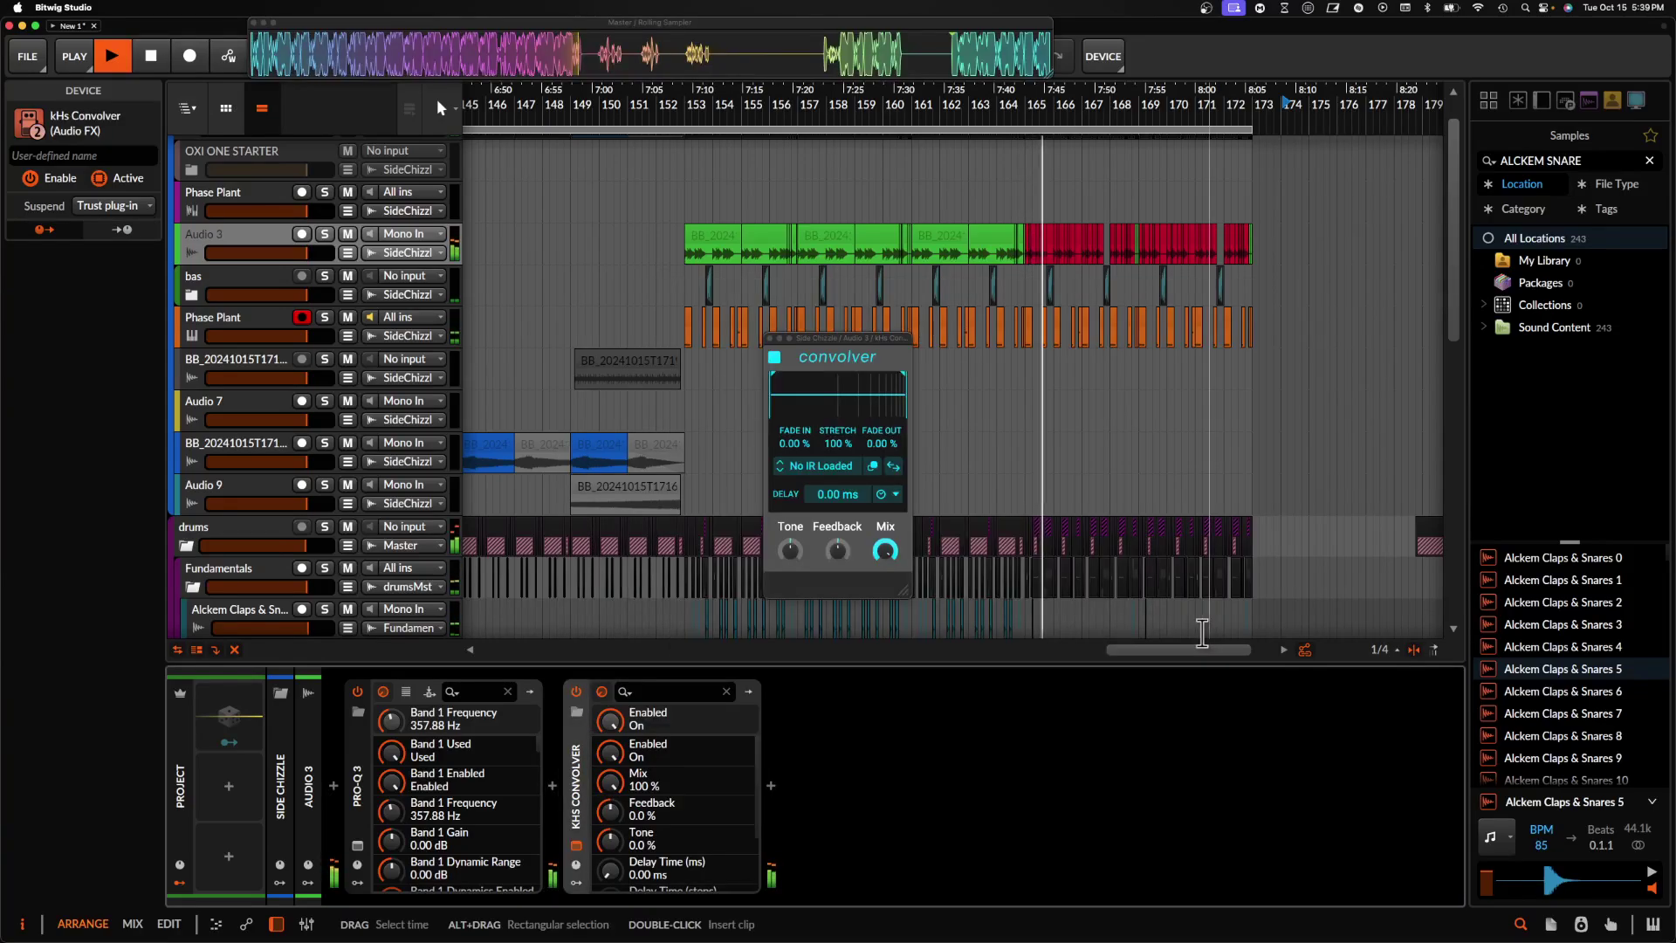
# - Load the Empty Apartment Bedroom impulse response from Spaces Real into Convolver and set its mix to 28%
pyautogui.click(836, 464)
pyautogui.click(1113, 635)
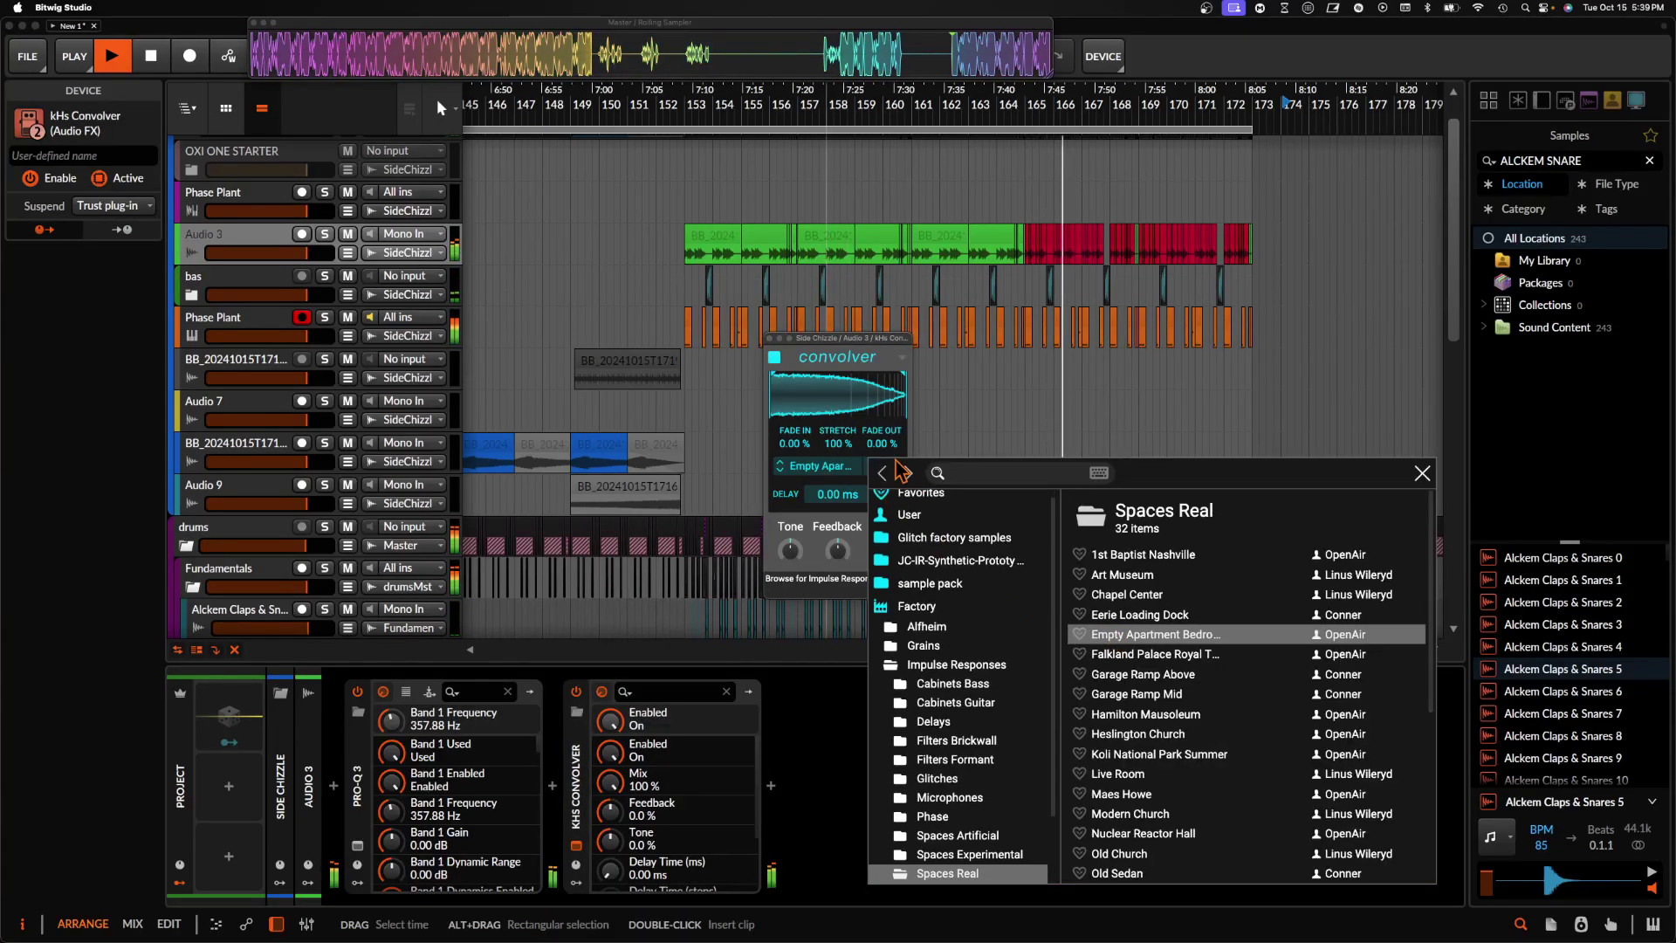
pyautogui.click(845, 404)
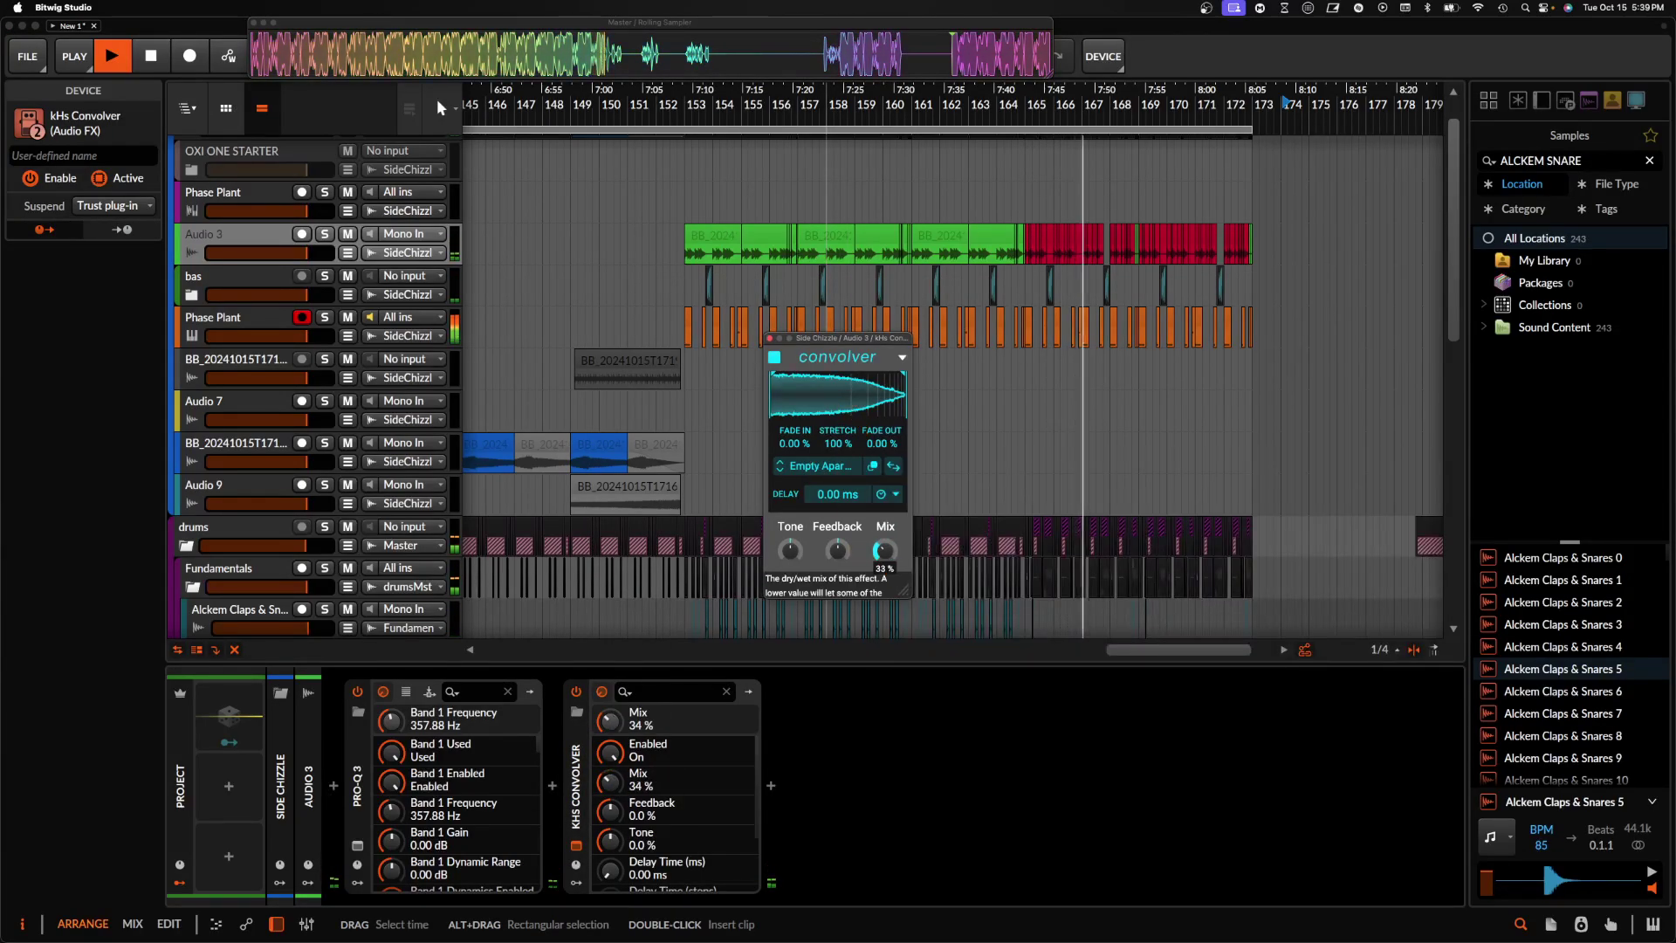
# - Insert Newfangled Saturate after Convolver on Audio 3 and set its clipper shape to 100% hard
pyautogui.click(771, 785)
pyautogui.write('SAT')
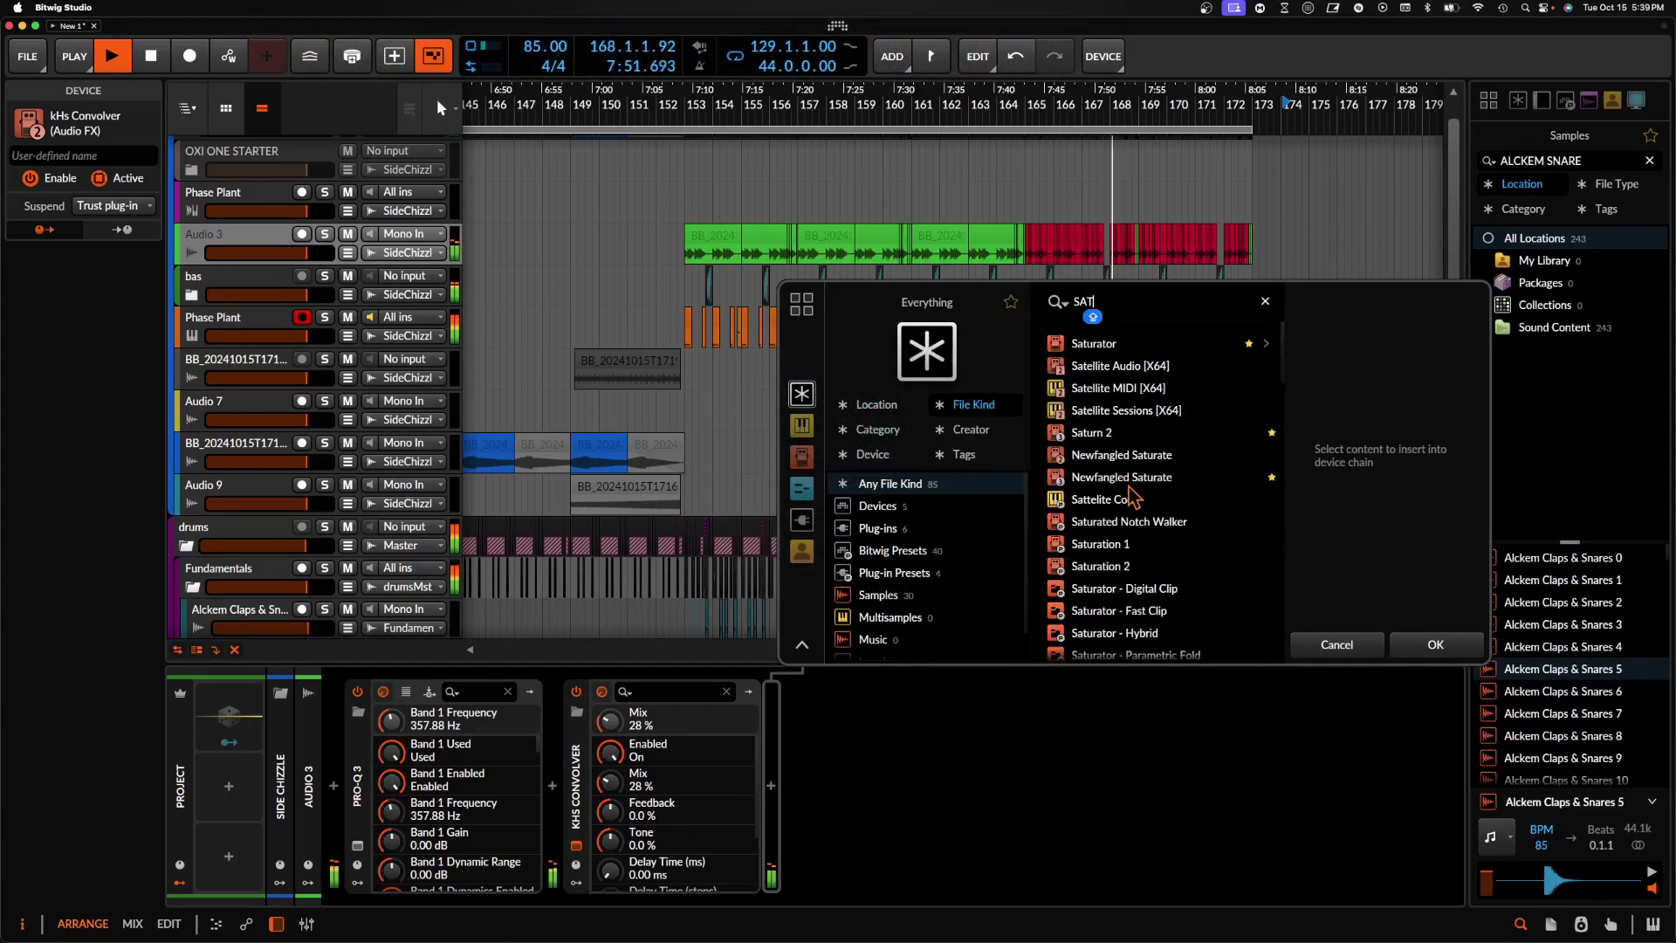
pyautogui.click(1126, 478)
pyautogui.click(1436, 645)
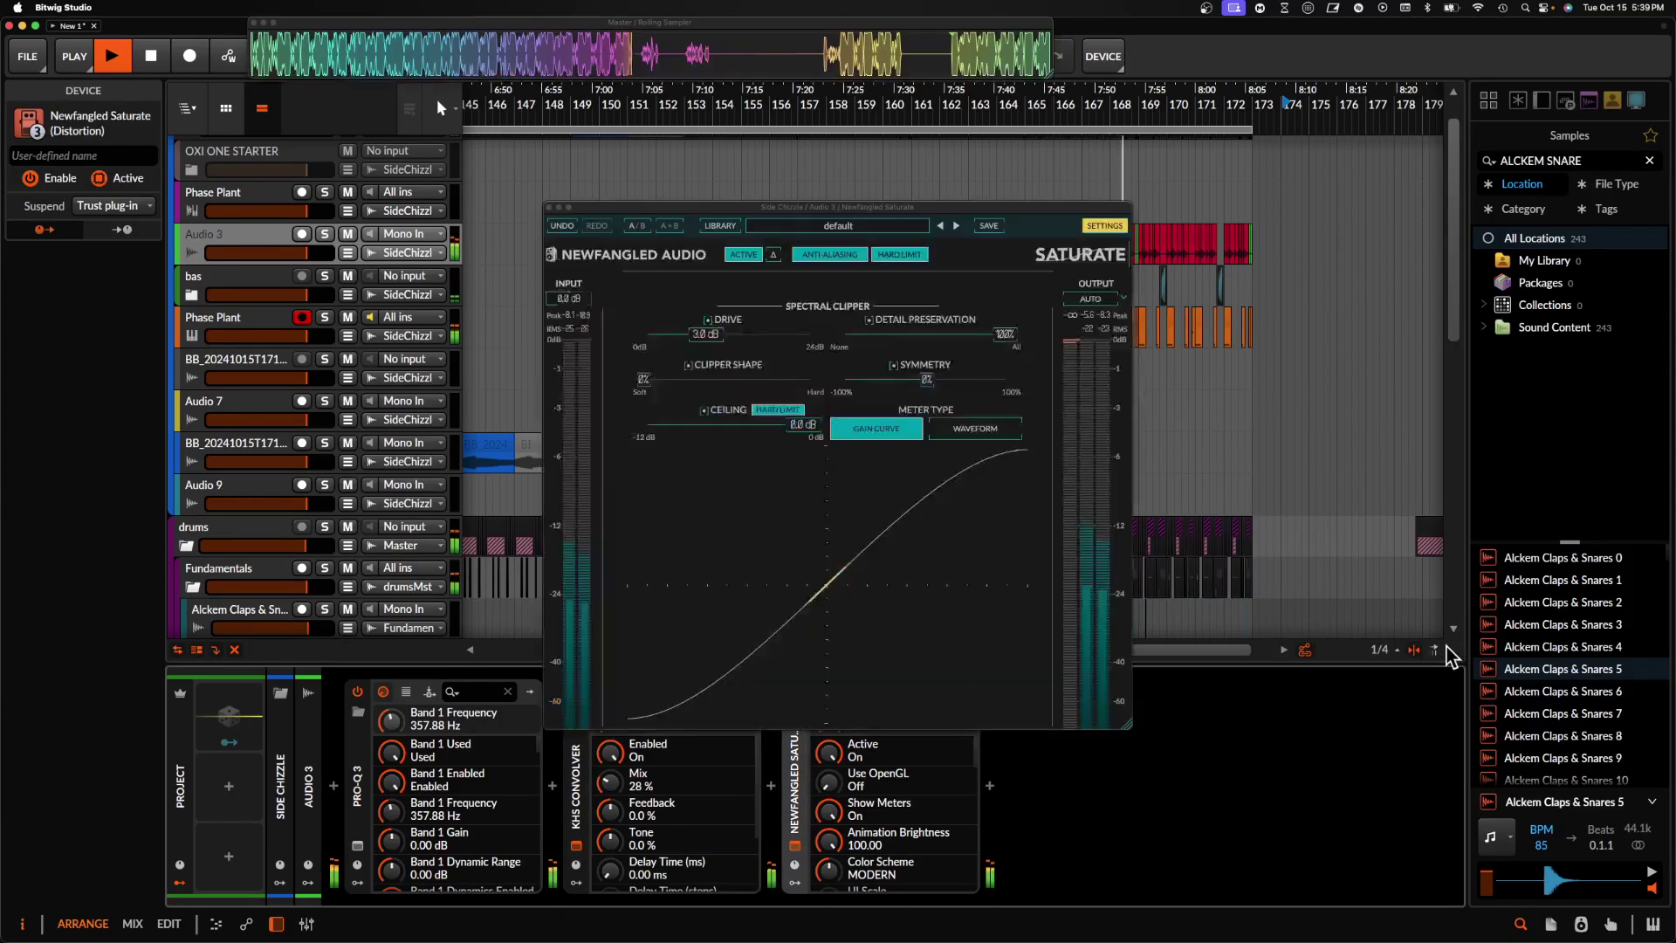
pyautogui.moveTo(644, 381); pyautogui.dragTo(865, 393)
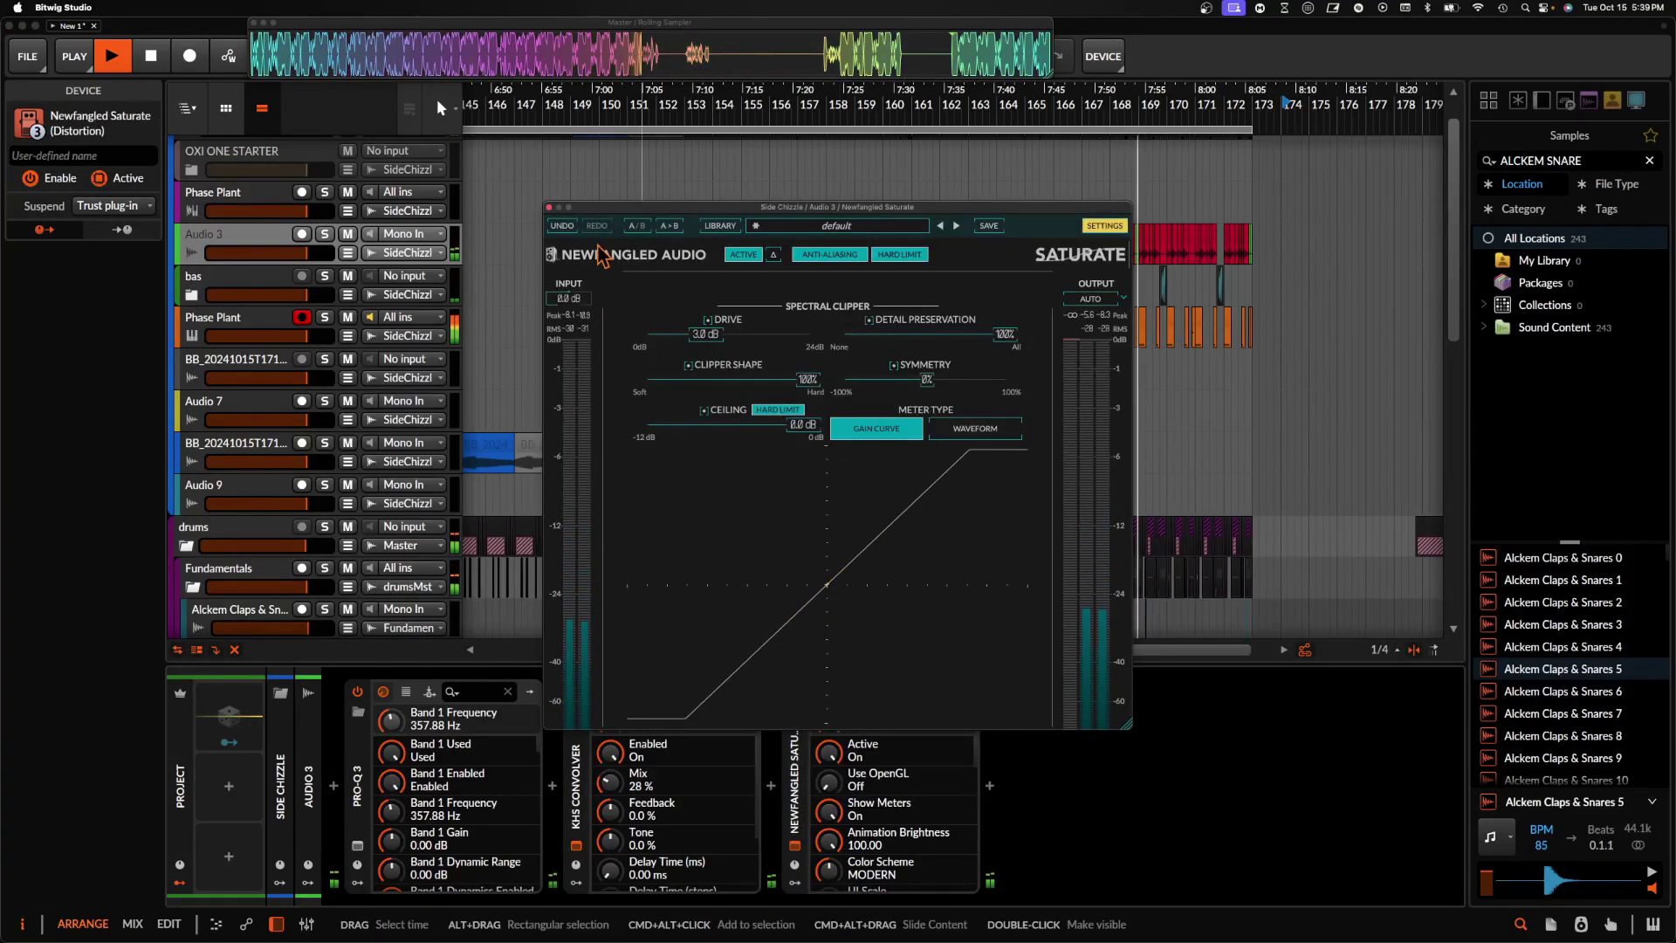
pyautogui.click(548, 207)
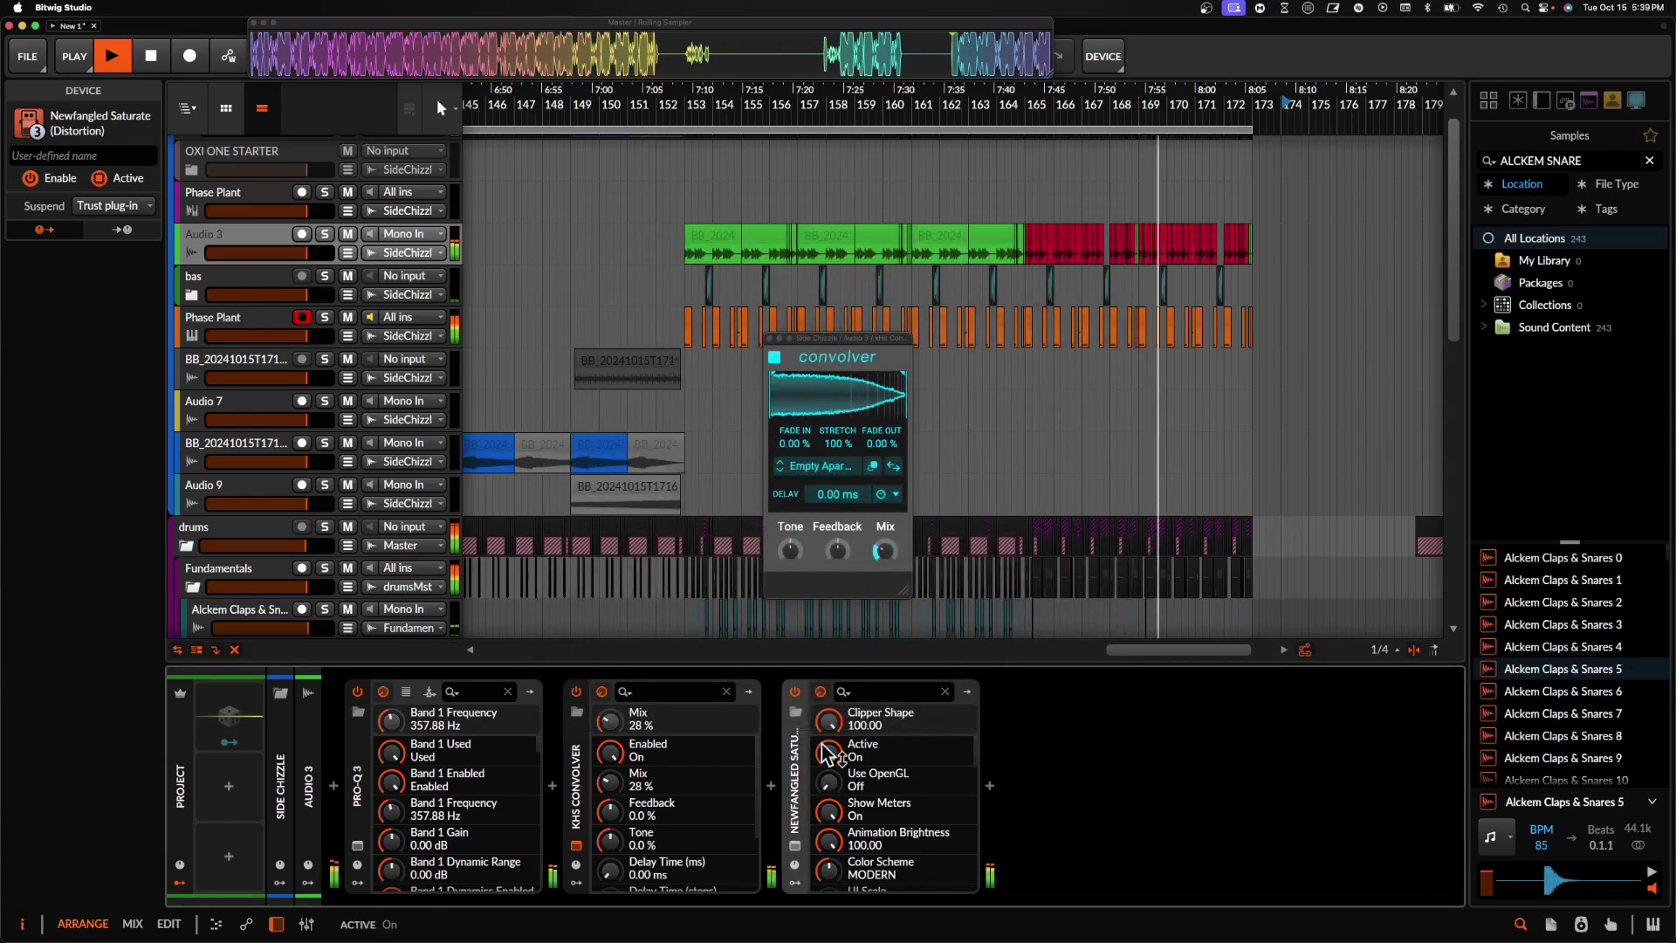
# - Insert Fuse Compressor between Convolver and Newfangled Saturate on Audio 3
pyautogui.click(771, 785)
pyautogui.write('FUSE')
pyautogui.click(1123, 346)
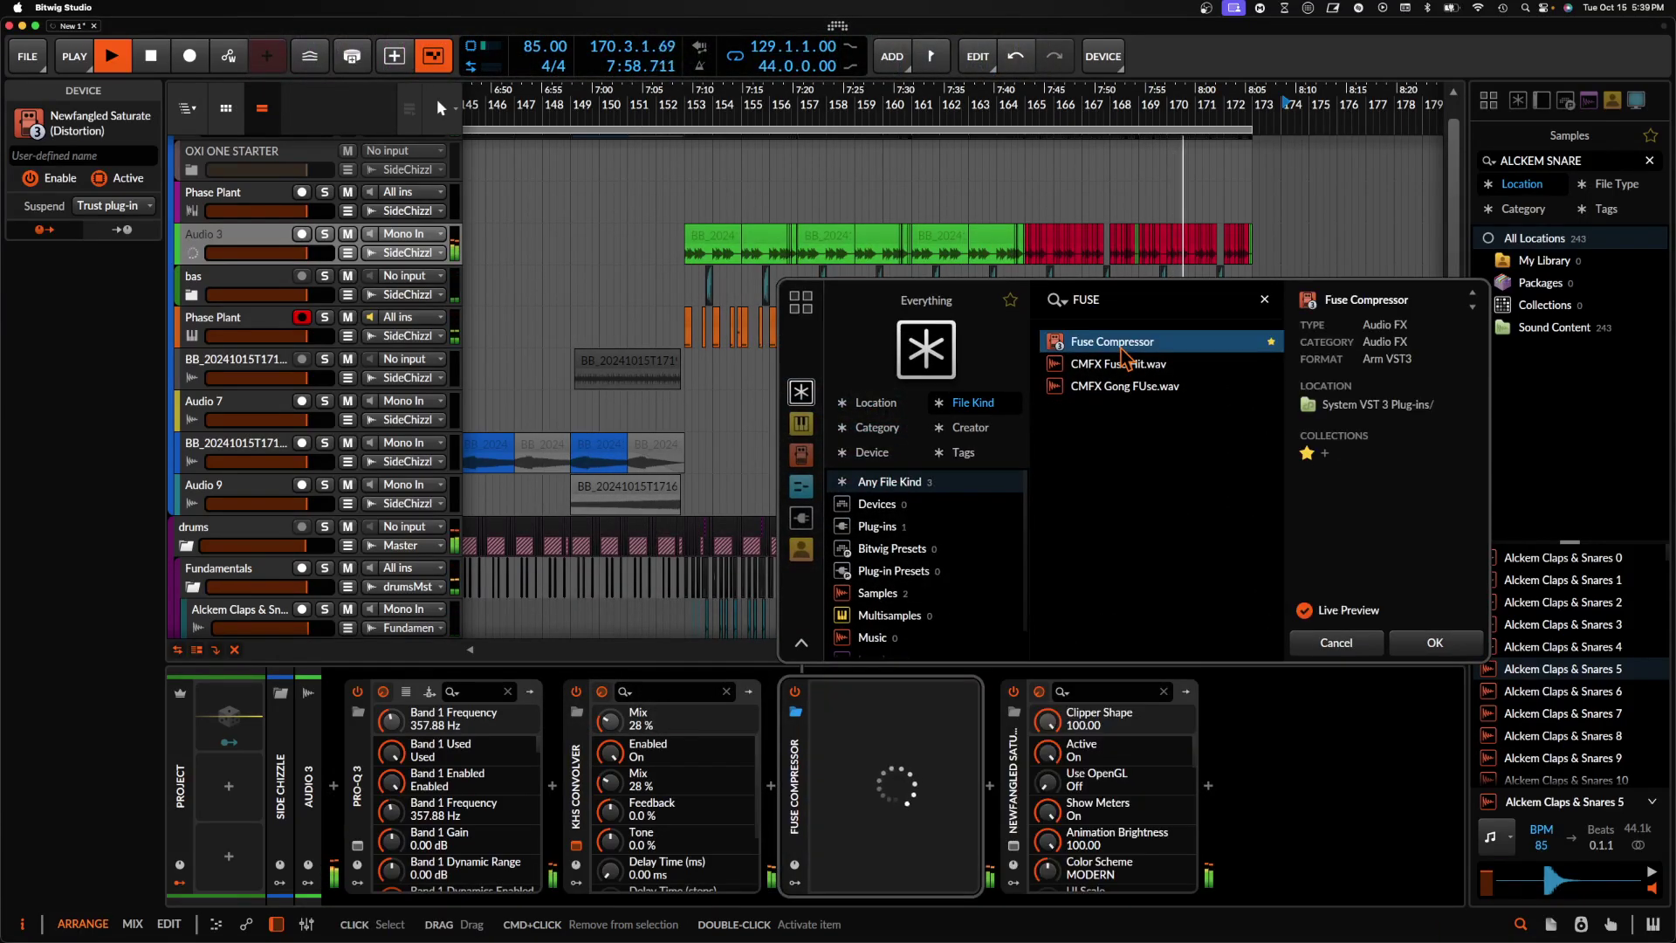
pyautogui.click(1419, 648)
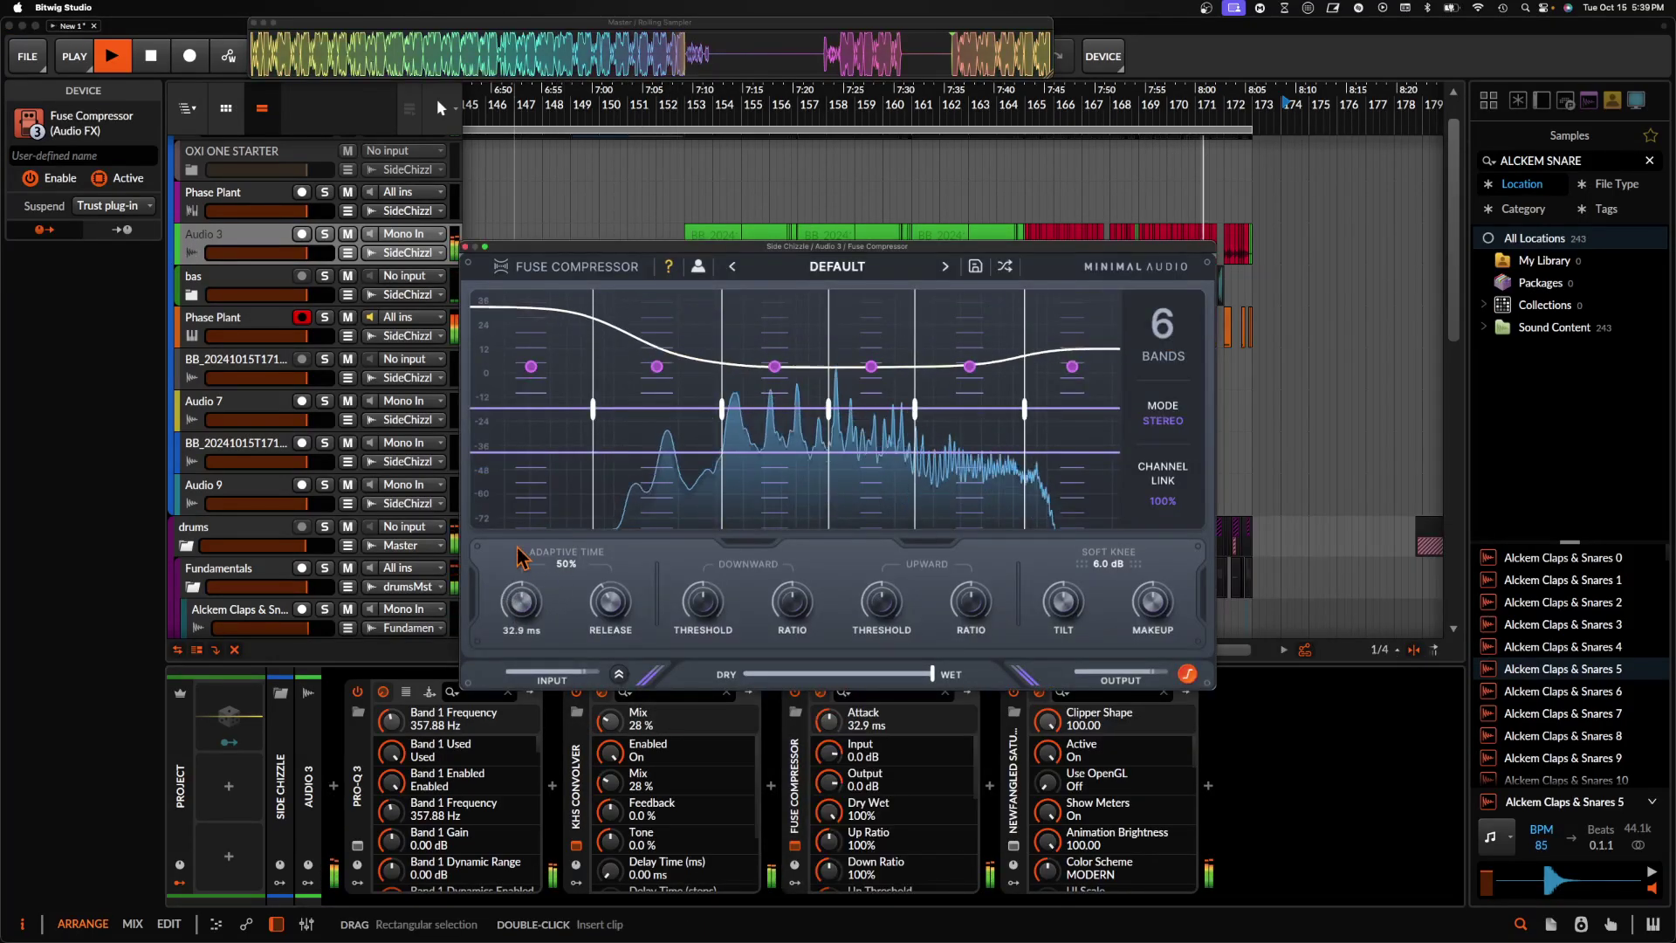
# - Adjust Fuse Compressor's thresholds and set its downward ratio to 142%, upward ratio to 148% and makeup gain to 5.2 dB
pyautogui.moveTo(611, 603); pyautogui.dragTo(781, 563)
pyautogui.moveTo(878, 595); pyautogui.dragTo(968, 559)
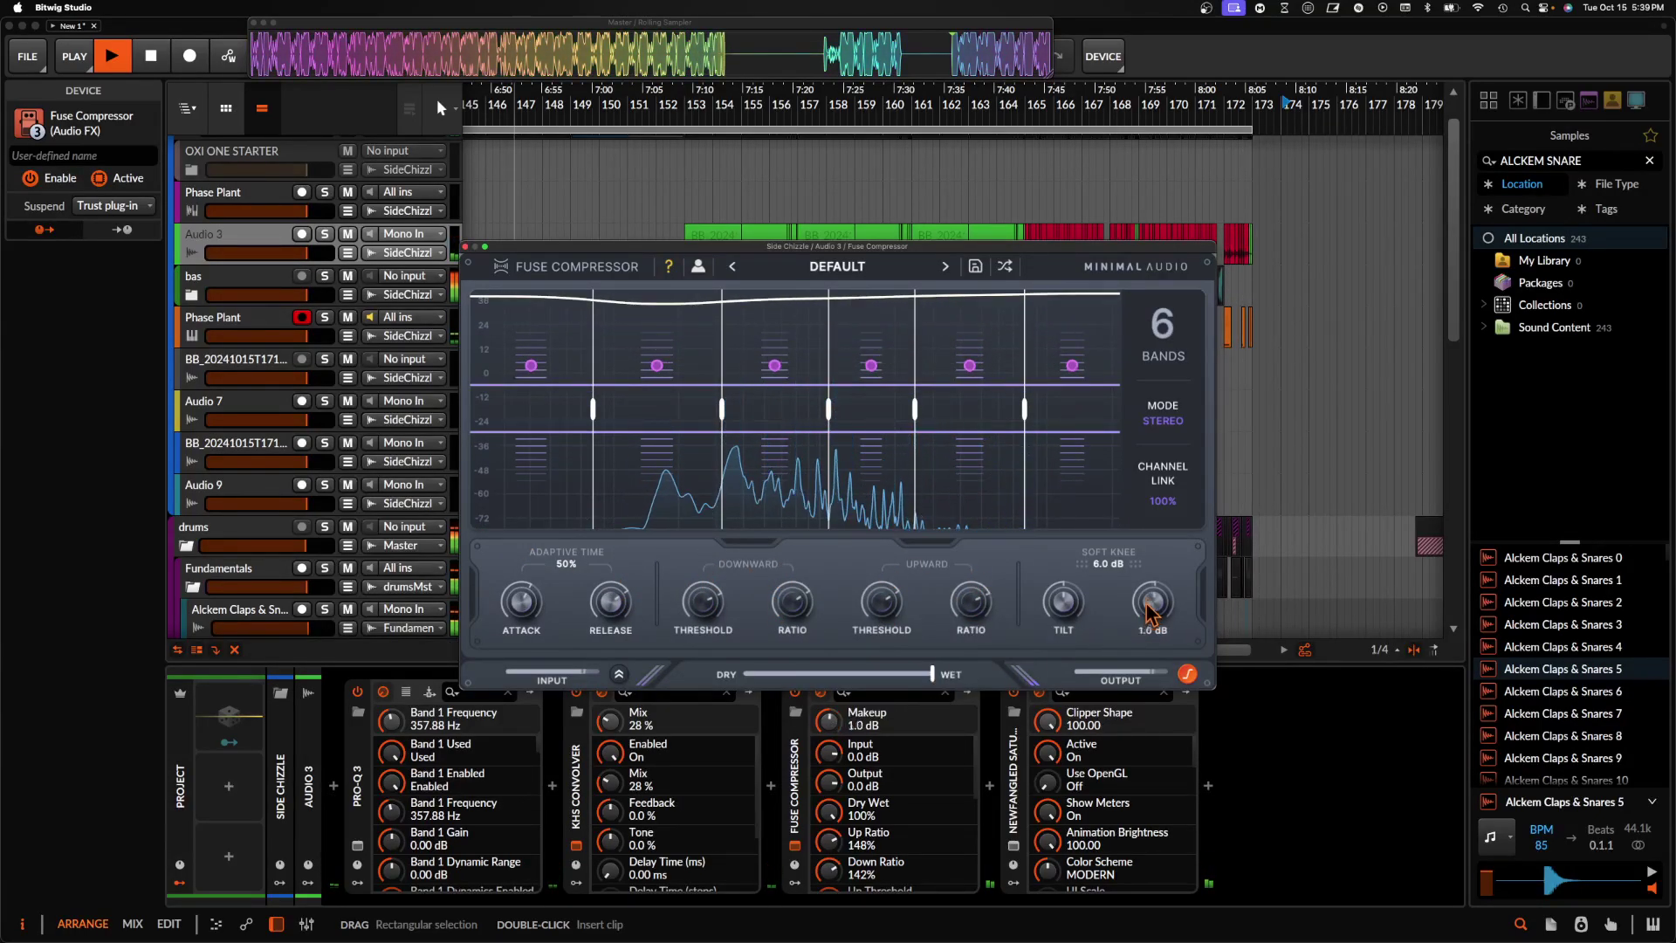
pyautogui.click(465, 248)
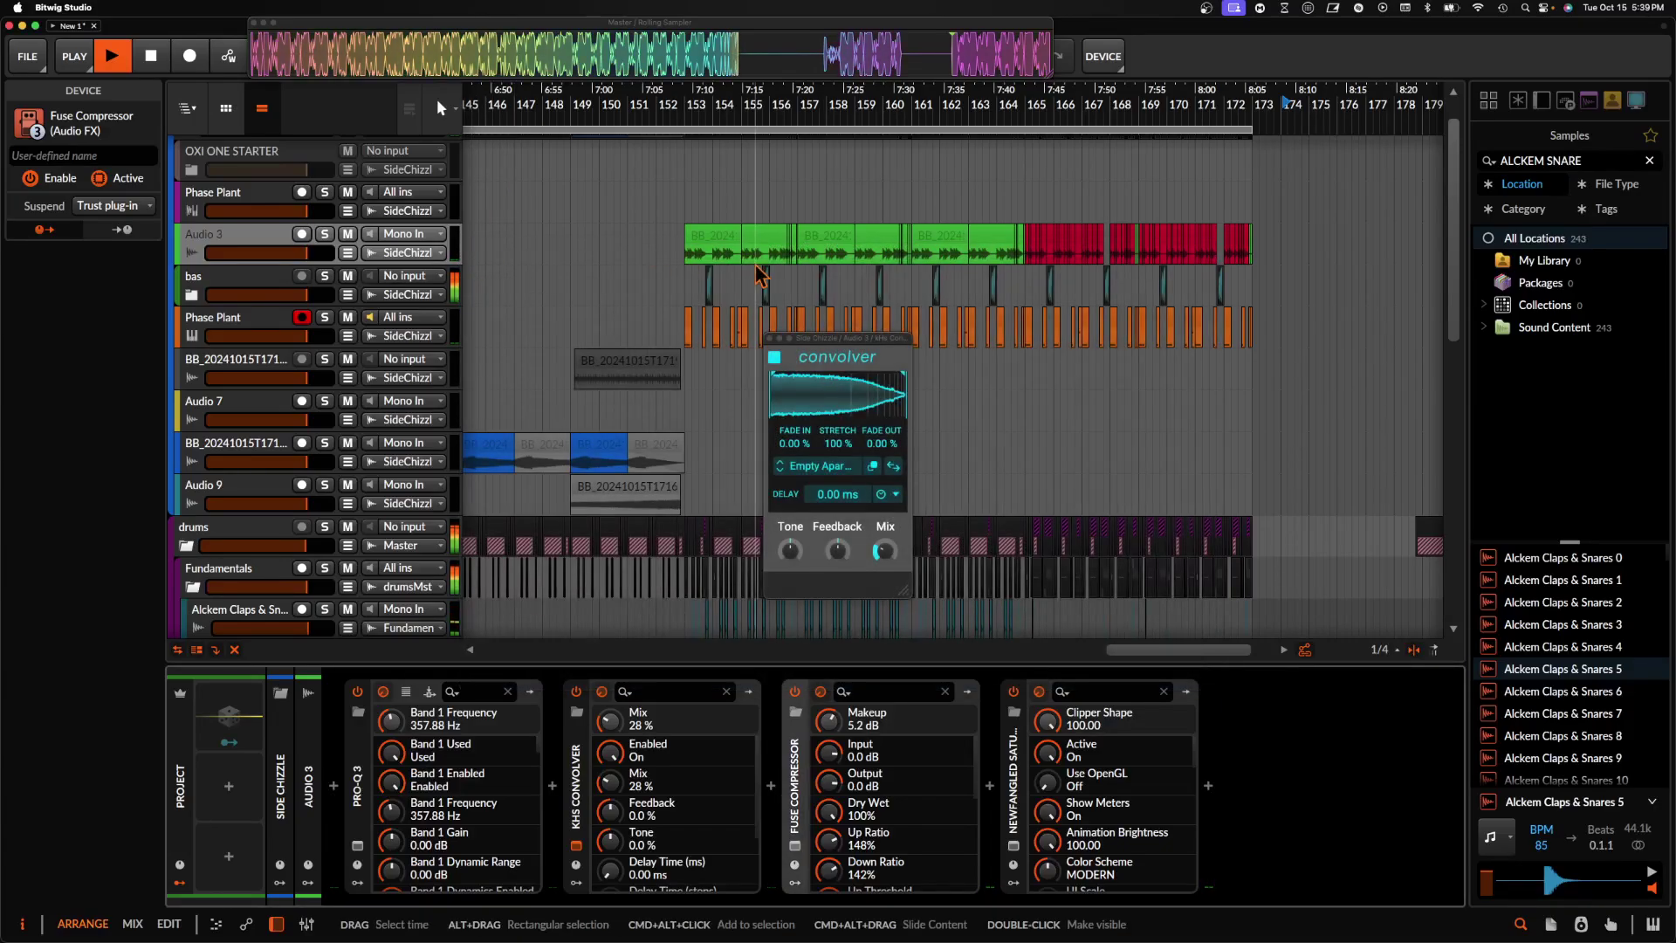
# - Close Convolver's window and move the purple Phase Plant clips at bar 181 later so they start at 187.1.1
pyautogui.scroll(-5, 761, 279)
pyautogui.click(770, 333)
pyautogui.hscroll(3, 837, 326)
pyautogui.scroll(1, 838, 326)
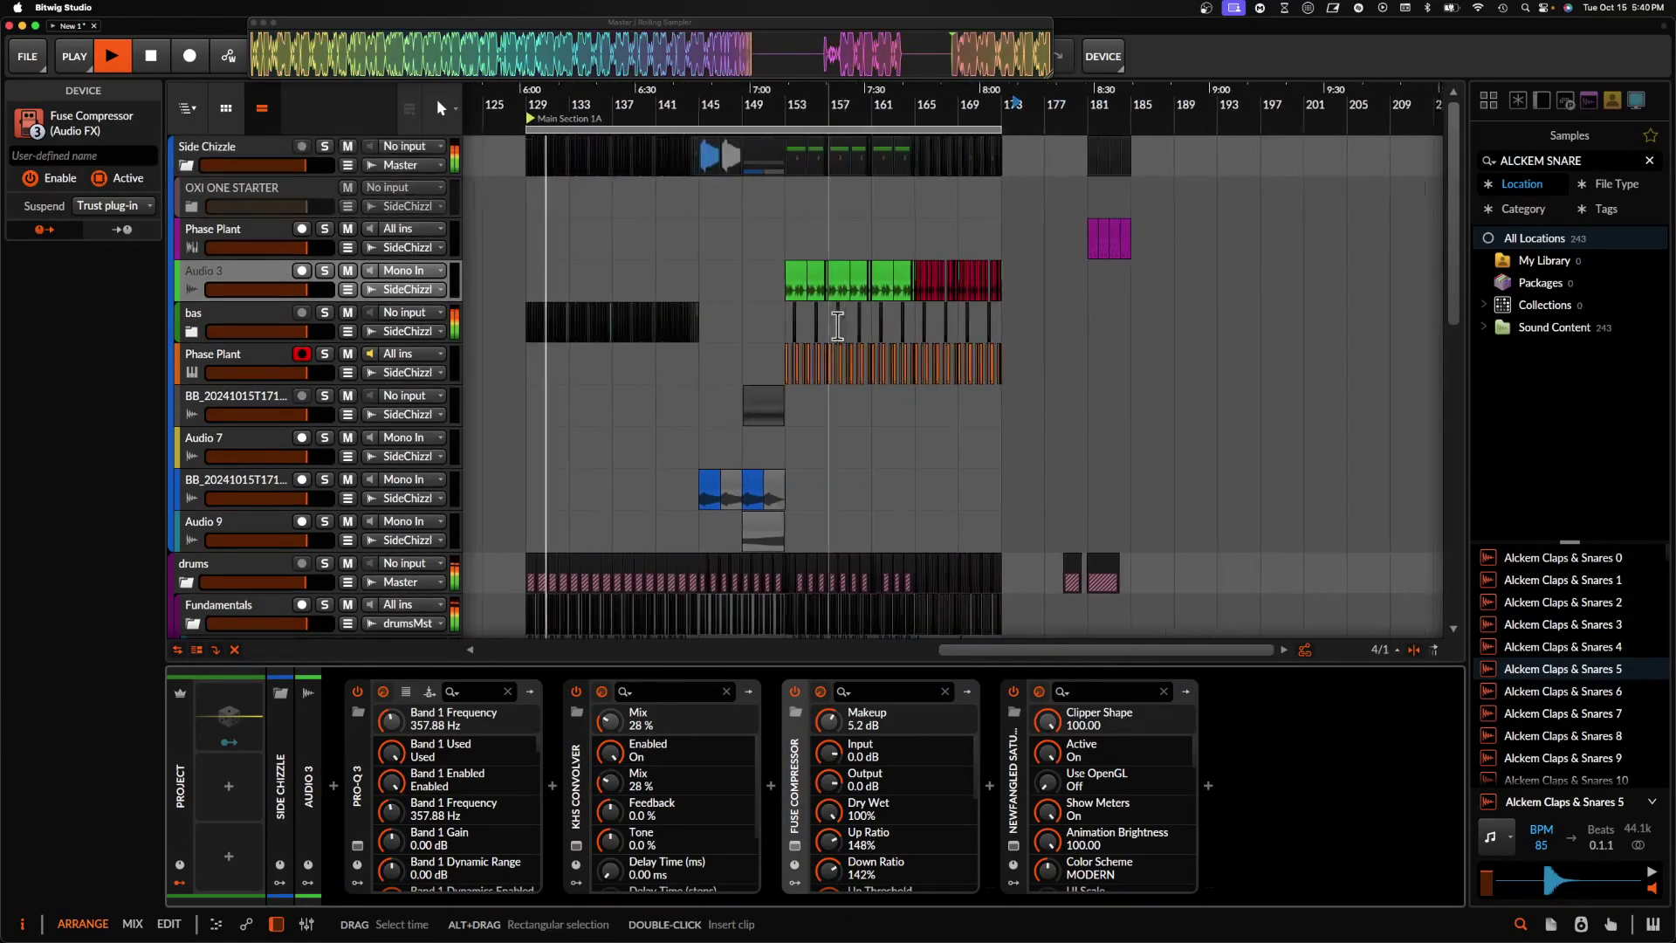
pyautogui.scroll(5, 837, 328)
pyautogui.scroll(-7, 837, 327)
pyautogui.scroll(8, 1026, 262)
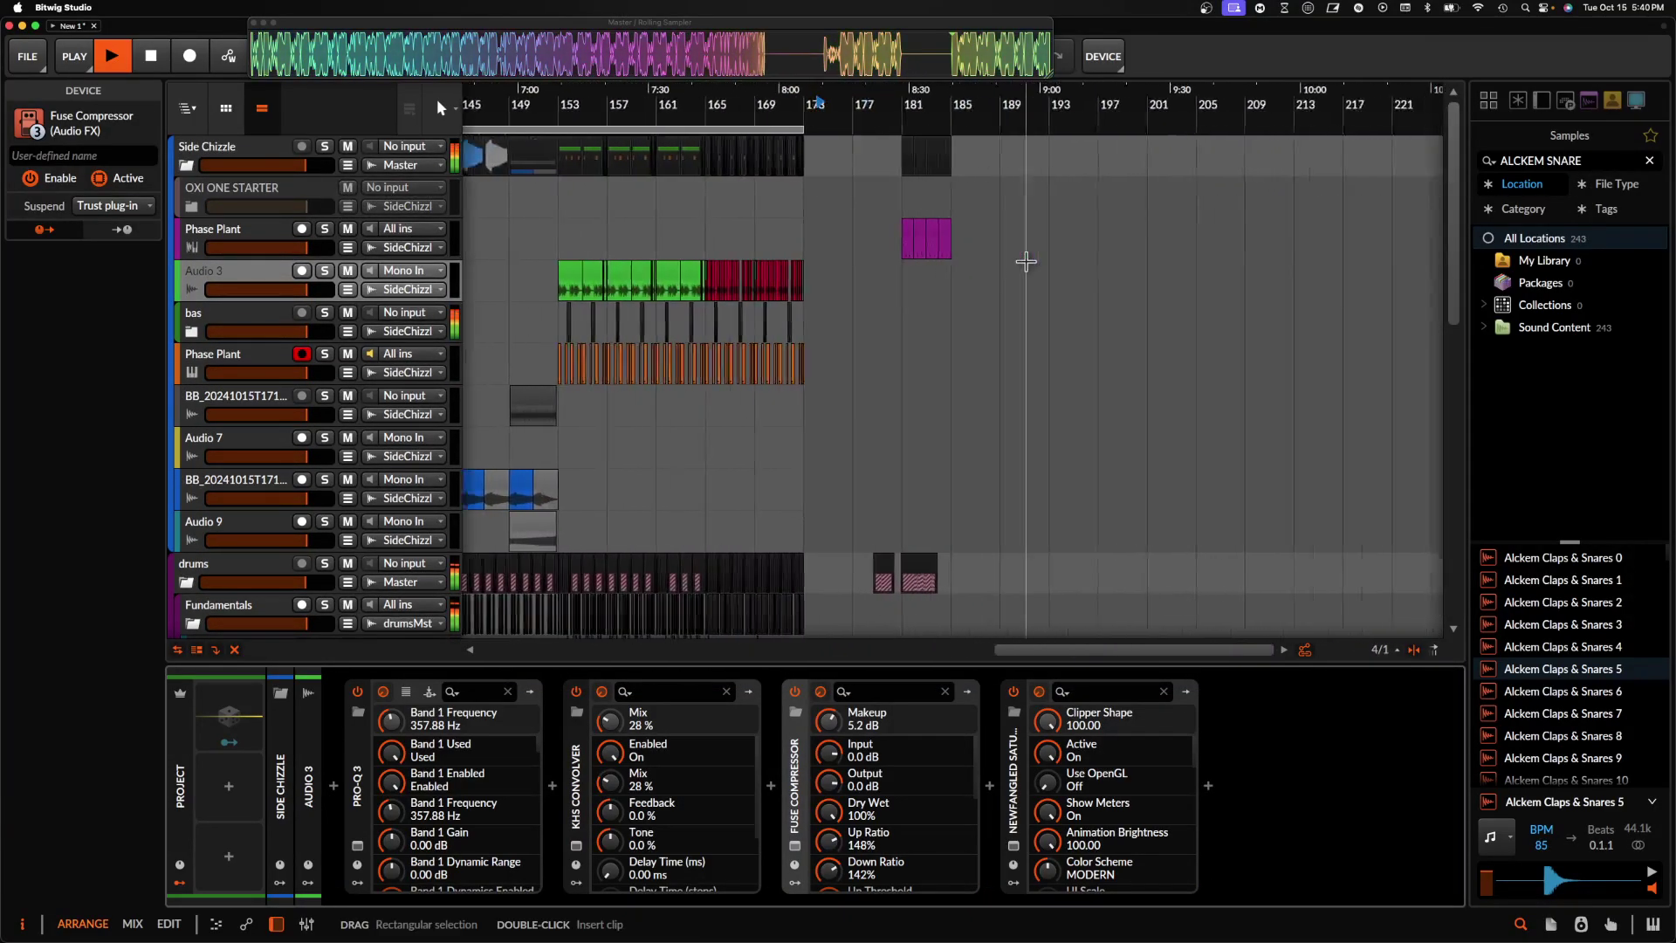
pyautogui.moveTo(616, 250); pyautogui.dragTo(864, 541)
pyautogui.moveTo(661, 241); pyautogui.dragTo(835, 236)
# - Select the time range from 77.1.1 to 93.1.1 in the earlier part of the arrangement
pyautogui.scroll(-10, 835, 234)
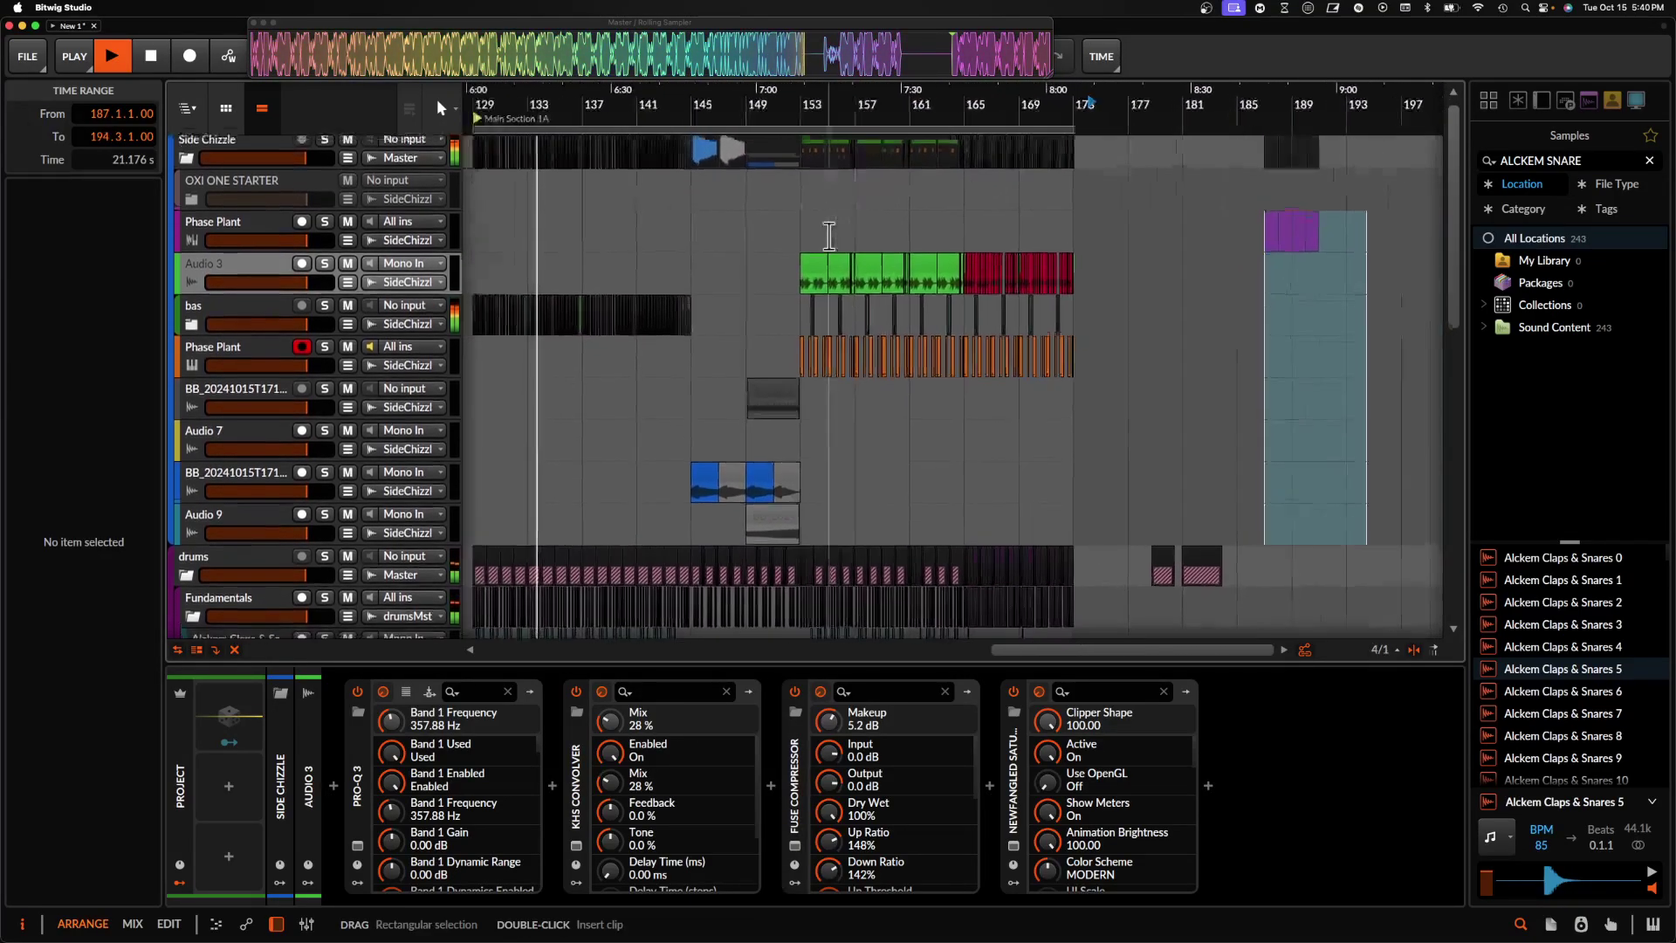
pyautogui.hscroll(-5, 829, 236)
pyautogui.moveTo(845, 272); pyautogui.dragTo(740, 276)
pyautogui.hscroll(8, 719, 265)
pyautogui.scroll(2, 716, 265)
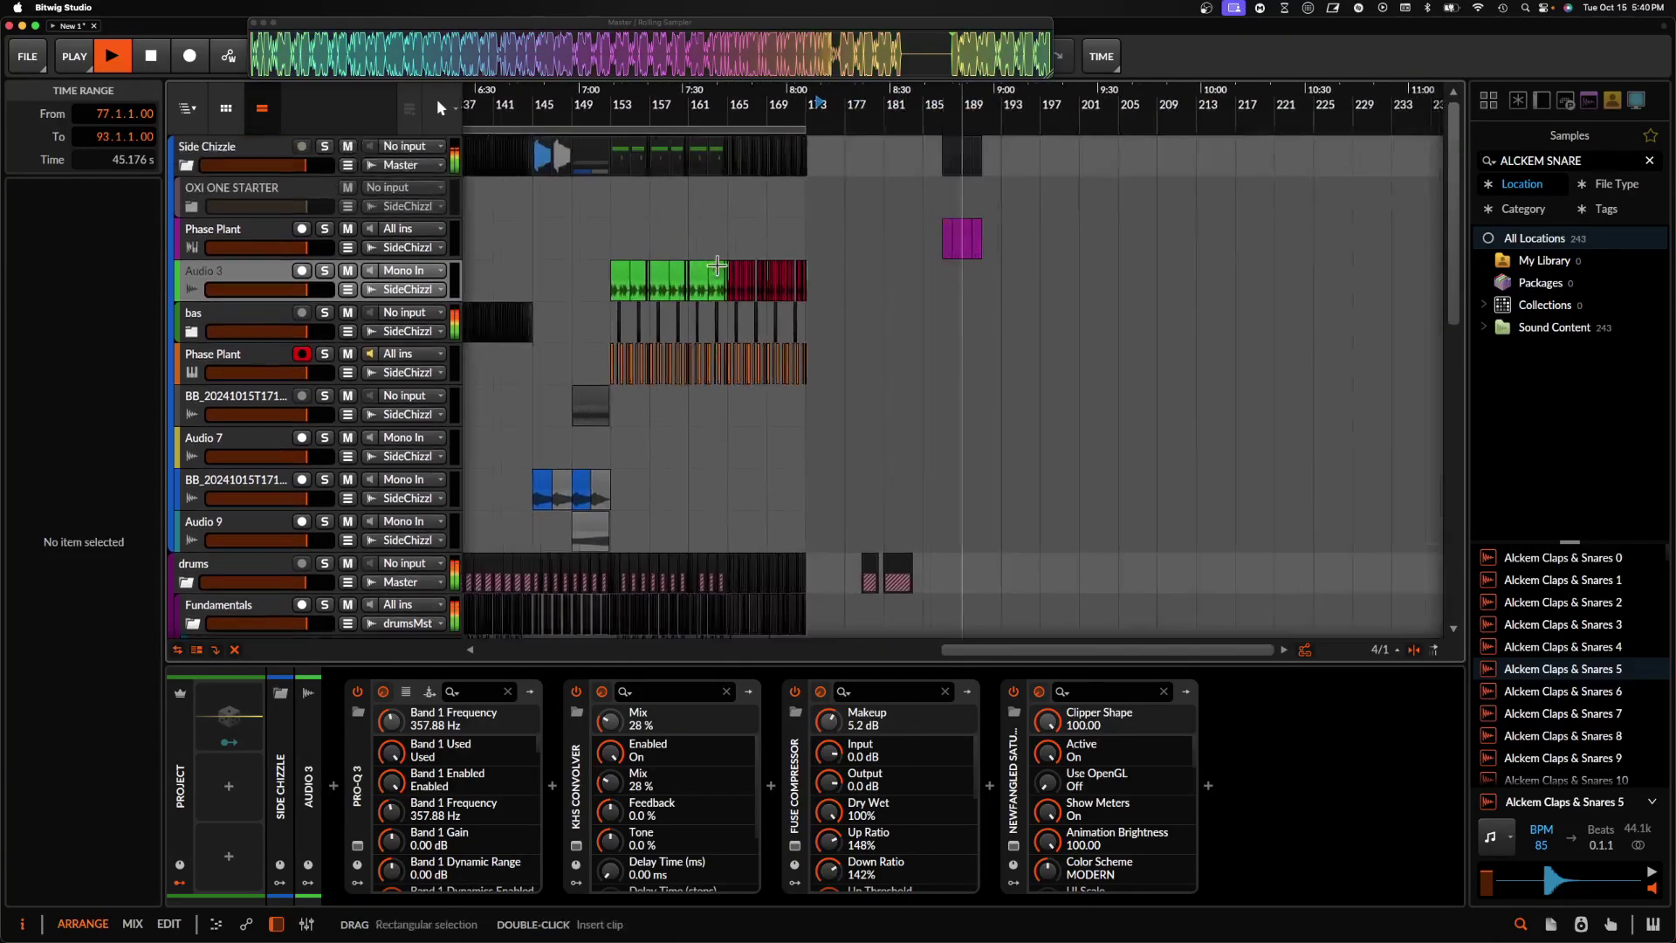
# - Add a new instrument track directly below Audio 3
pyautogui.scroll(4, 717, 266)
pyautogui.press('super+t')
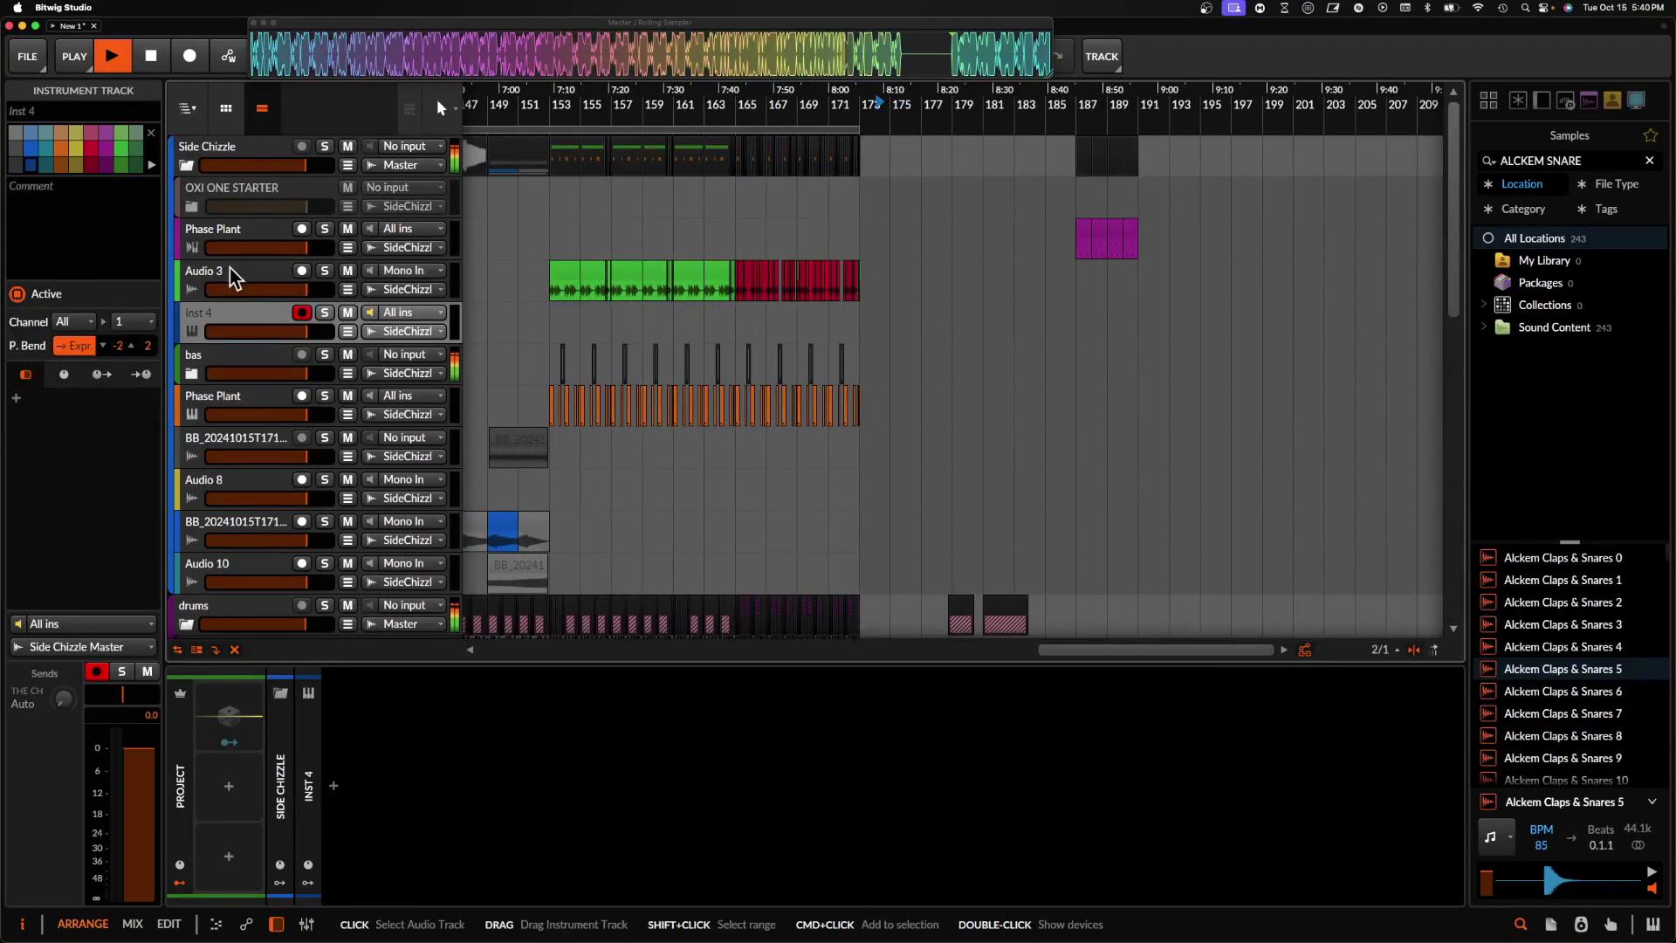
pyautogui.click(334, 786)
pyautogui.write('PHASE')
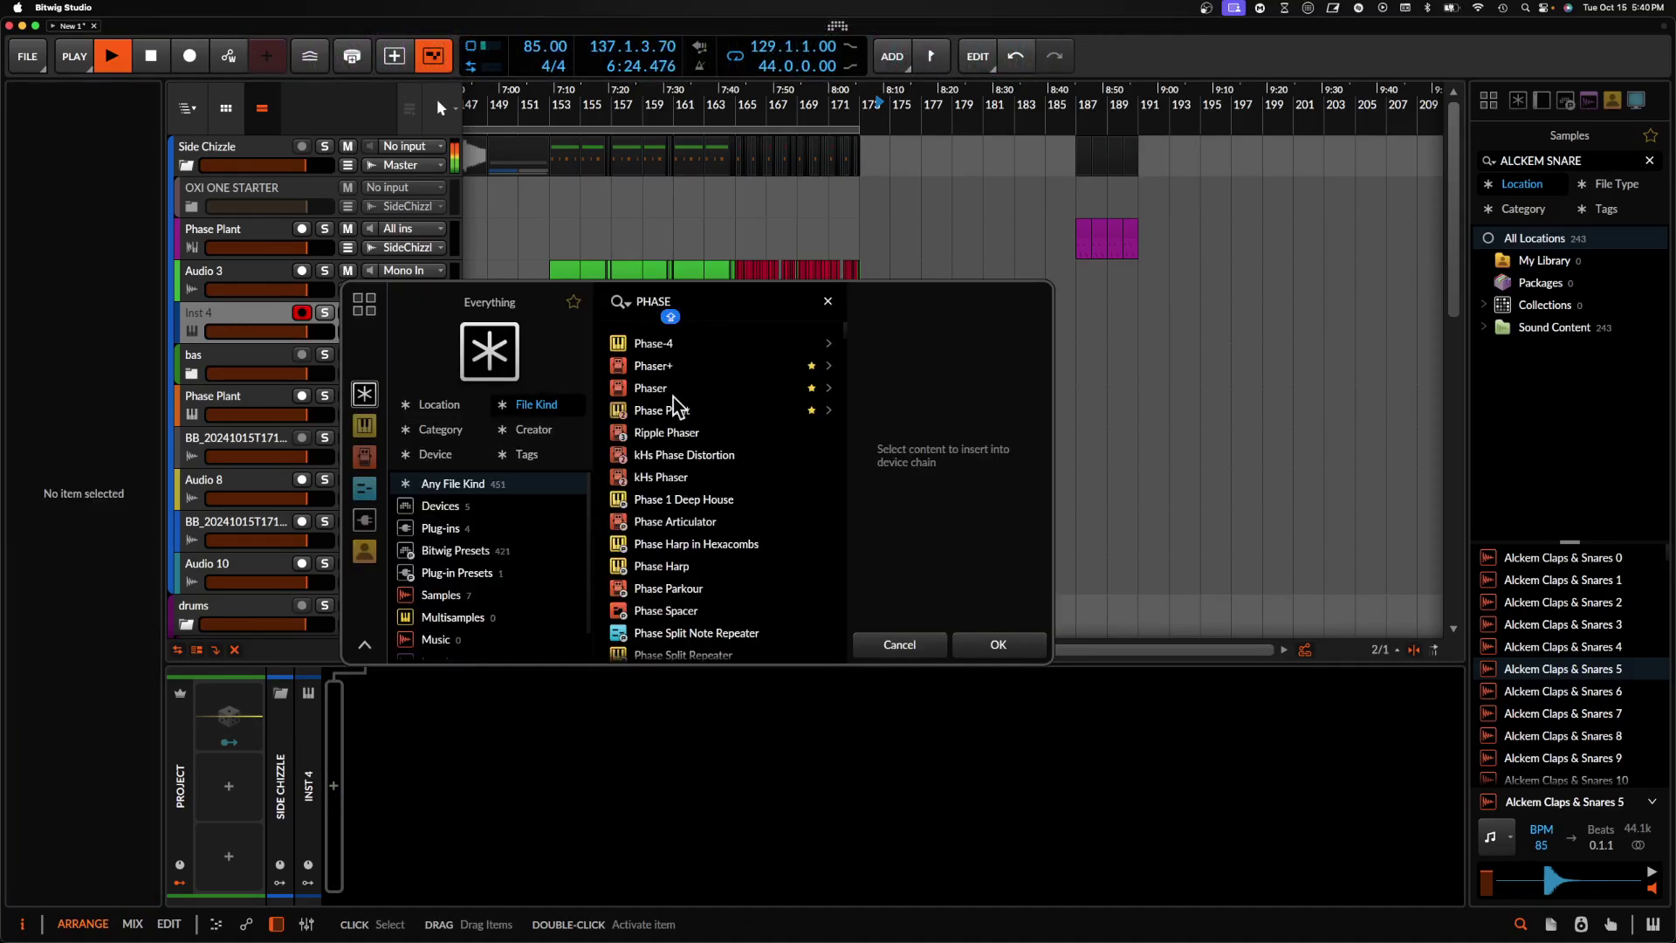
pyautogui.click(890, 636)
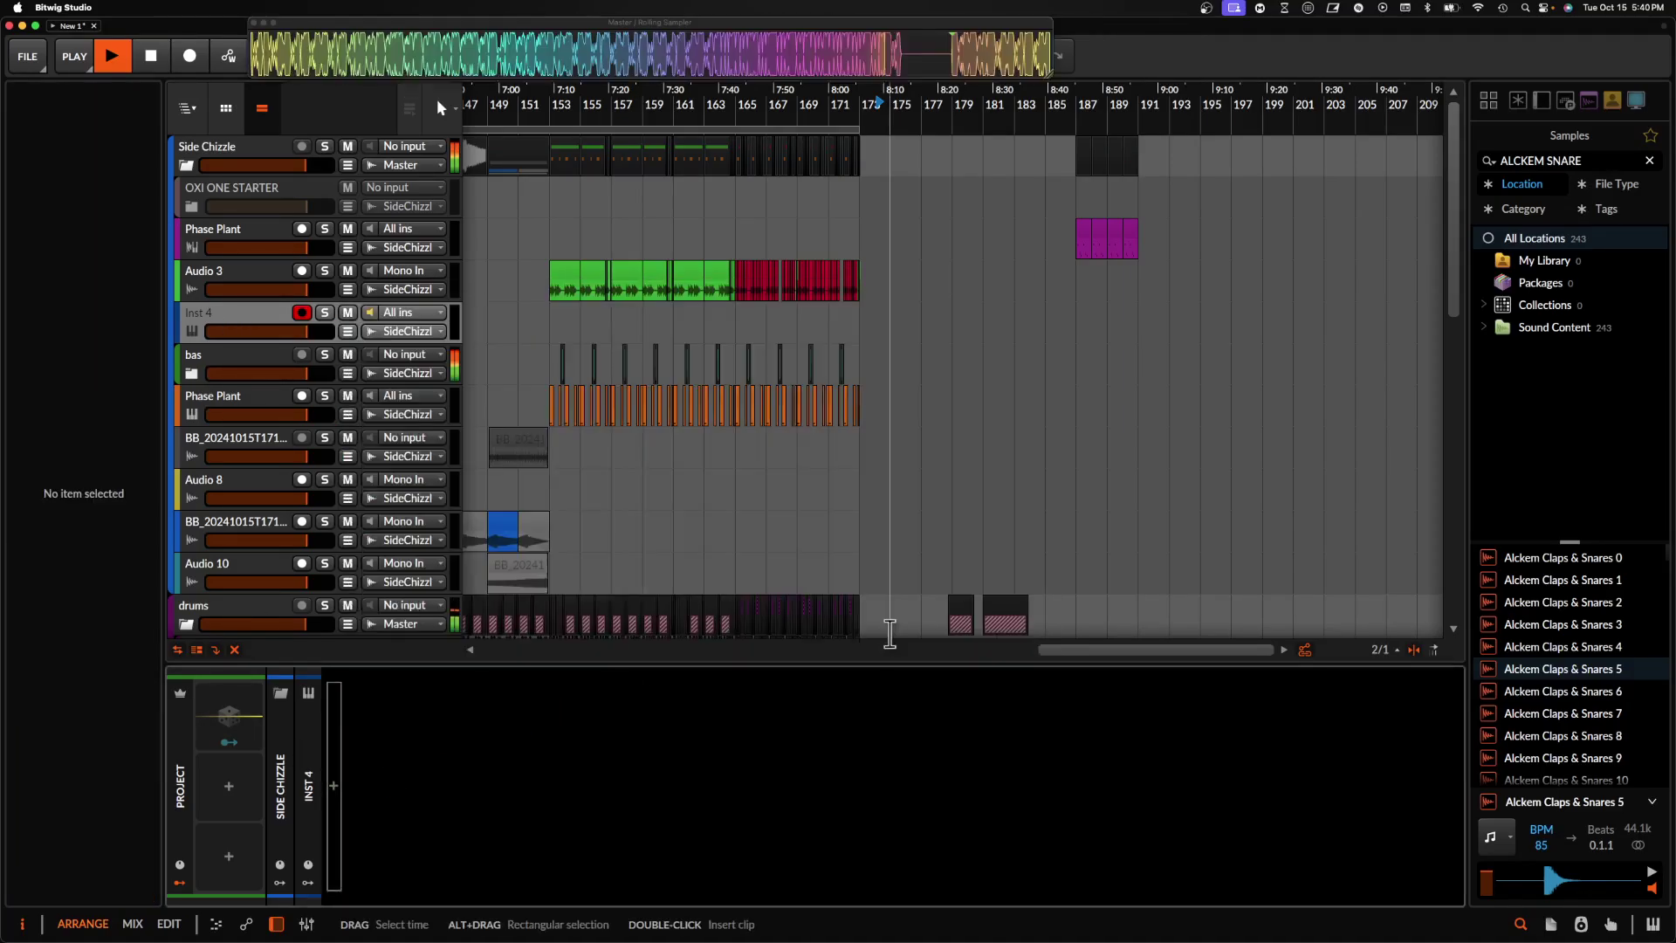
# - Expand the bas group and examine its tracks and the clips around bars 129 to 173
pyautogui.hscroll(-5, 650, 271)
pyautogui.scroll(2, 647, 266)
pyautogui.scroll(-2, 606, 315)
pyautogui.scroll(4, 617, 324)
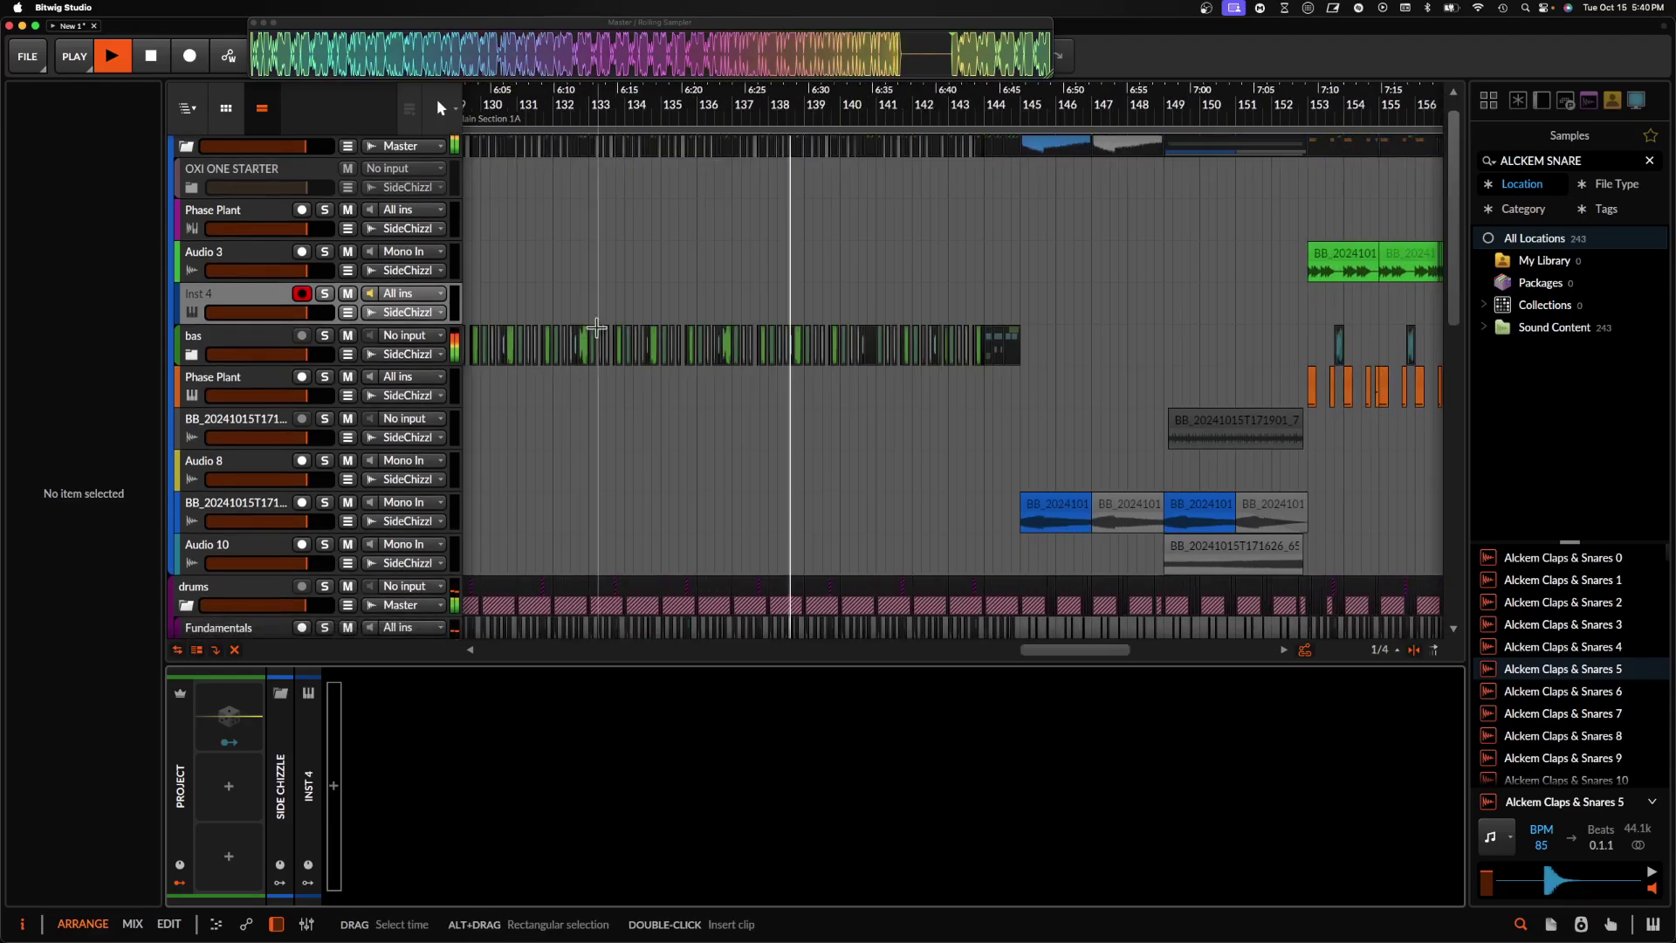
pyautogui.click(191, 354)
pyautogui.scroll(-8, 682, 393)
pyautogui.hscroll(3, 683, 395)
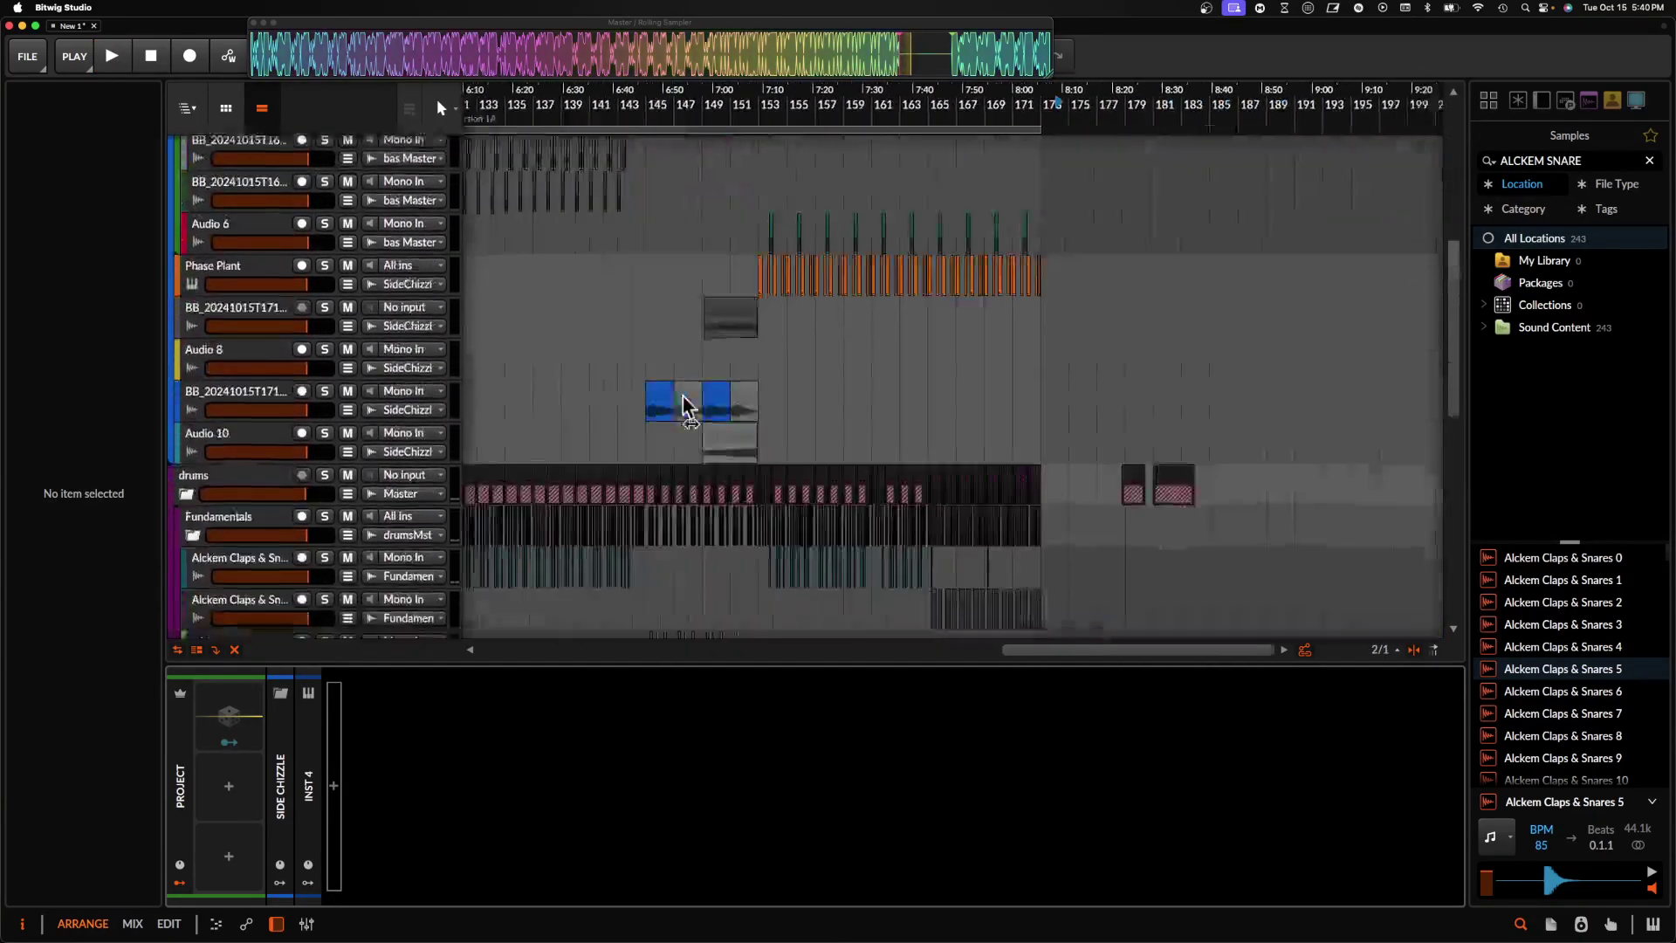
# - Play the main section from around bar 136 to review how the bass and drum clips work together
pyautogui.scroll(5, 684, 398)
pyautogui.scroll(-3, 689, 407)
pyautogui.scroll(5, 683, 397)
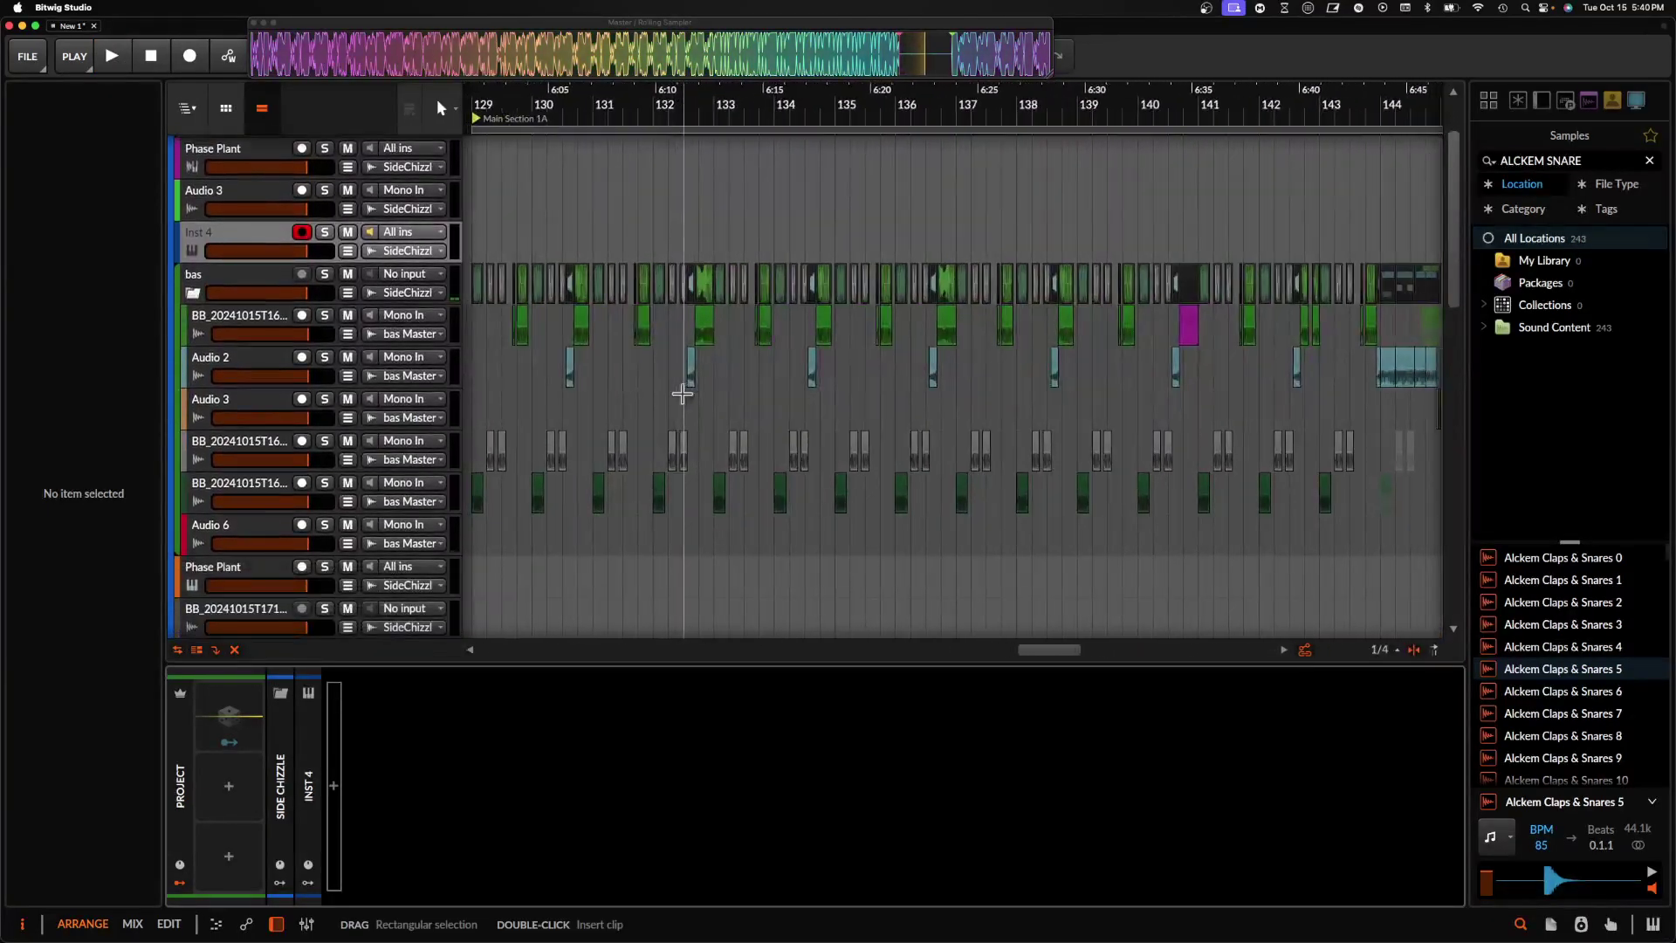
pyautogui.hscroll(-2, 682, 395)
pyautogui.scroll(-1, 664, 376)
pyautogui.scroll(5, 861, 356)
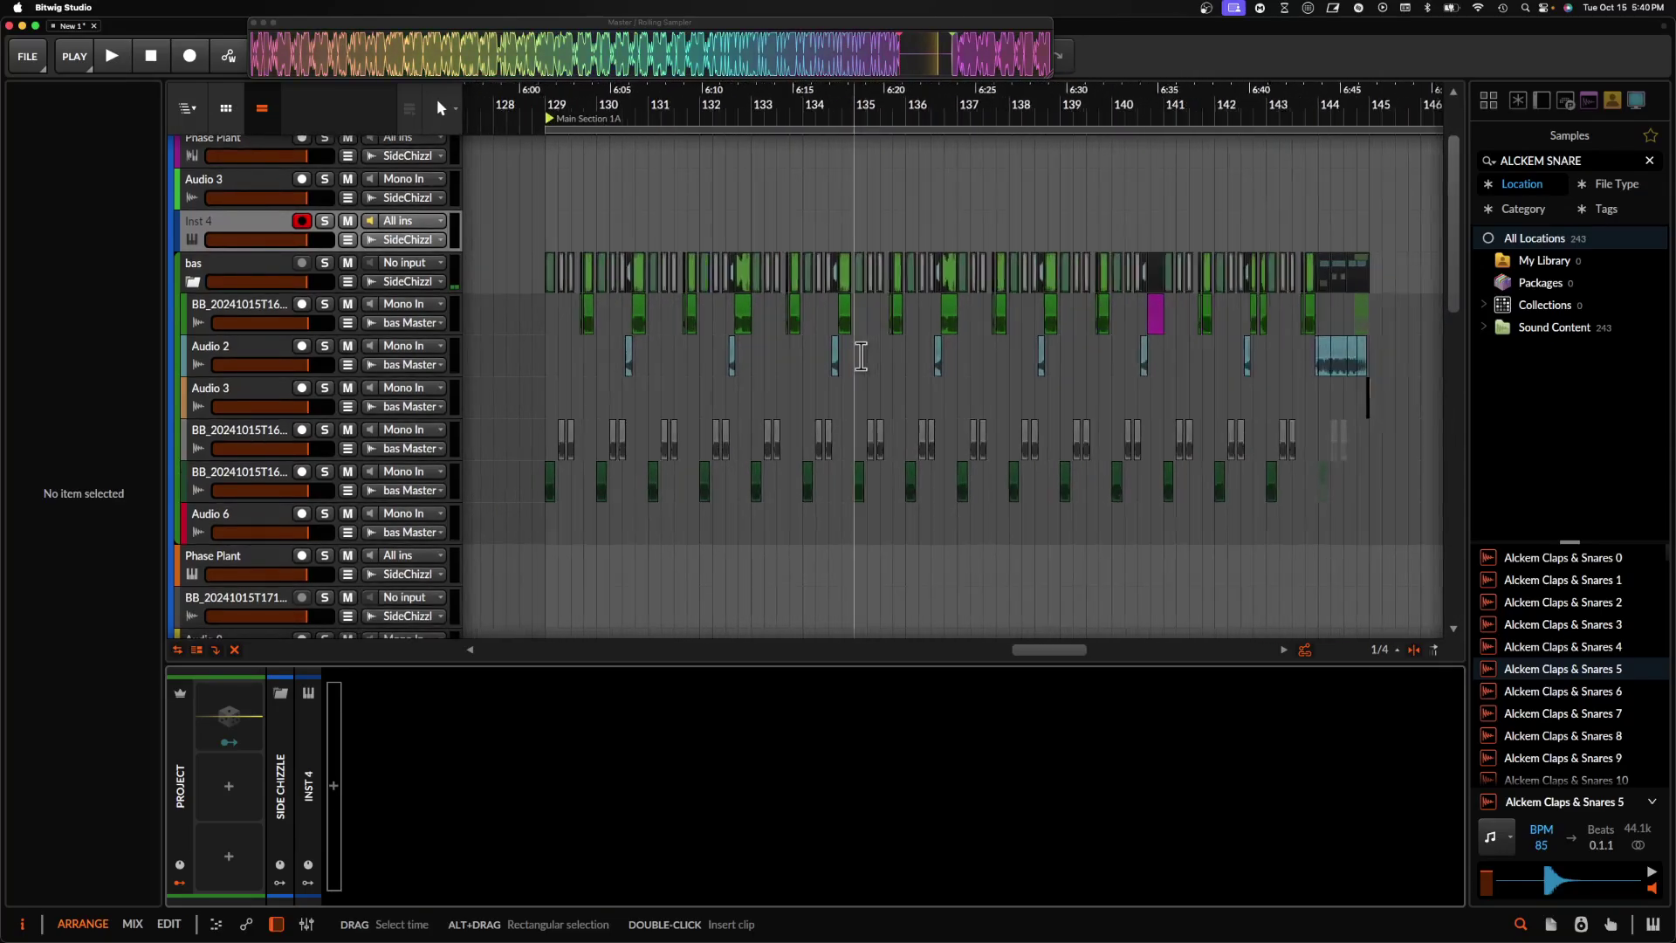
pyautogui.hscroll(2, 861, 355)
pyautogui.scroll(-5, 860, 356)
pyautogui.scroll(3, 860, 356)
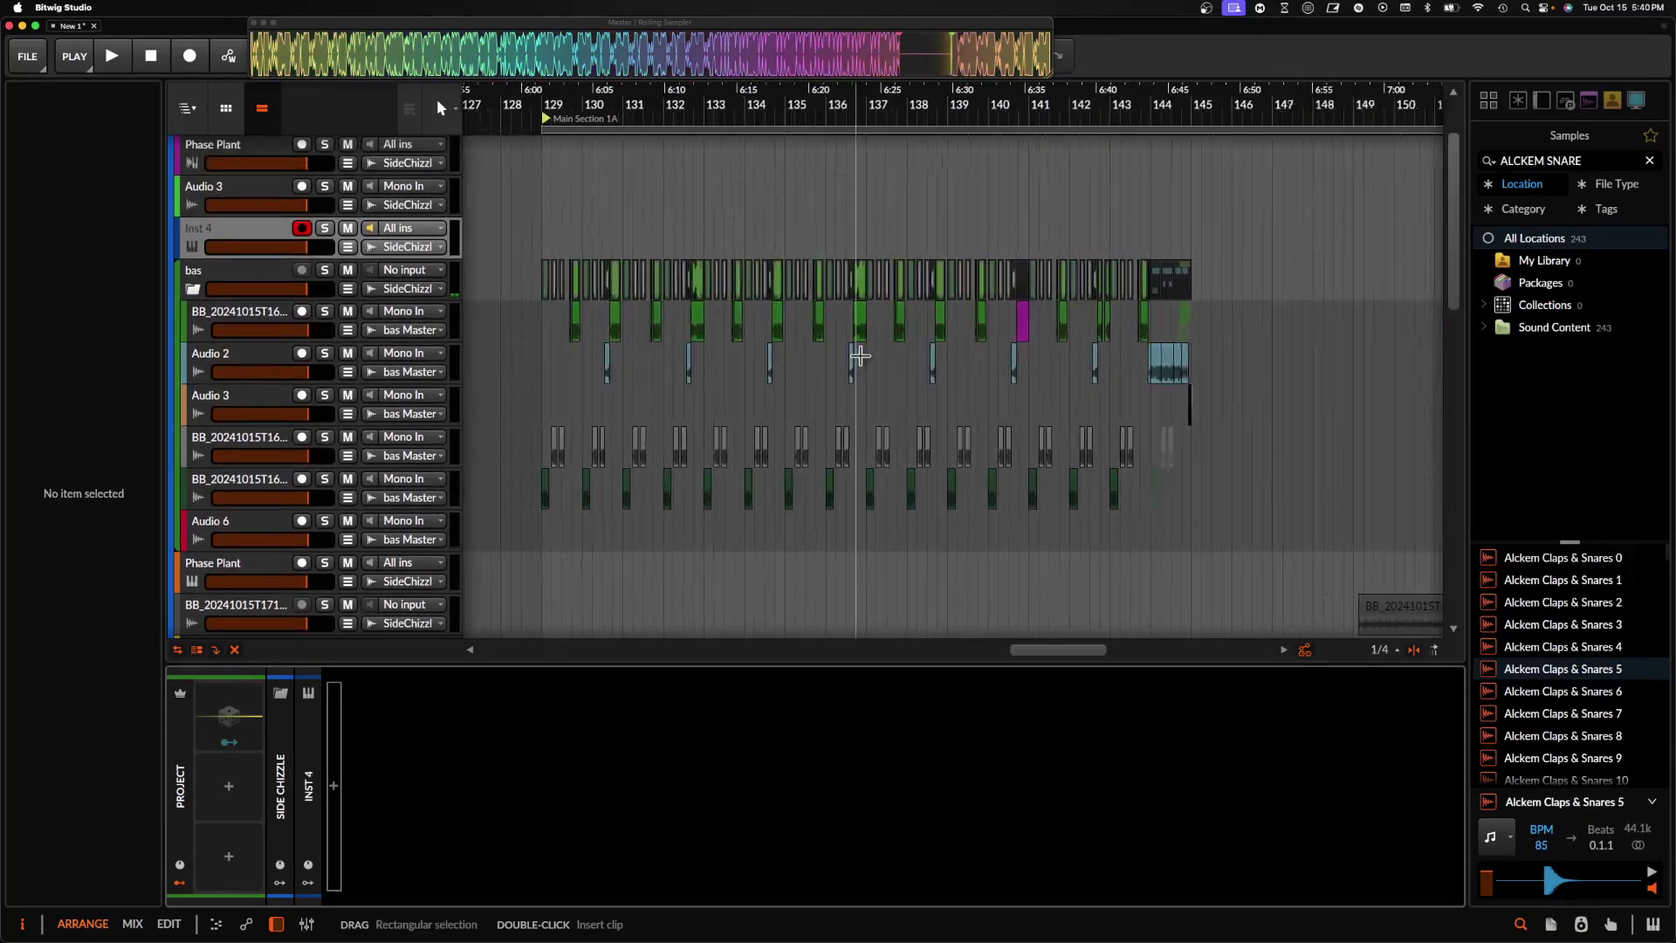
pyautogui.click(864, 326)
pyautogui.scroll(3, 868, 318)
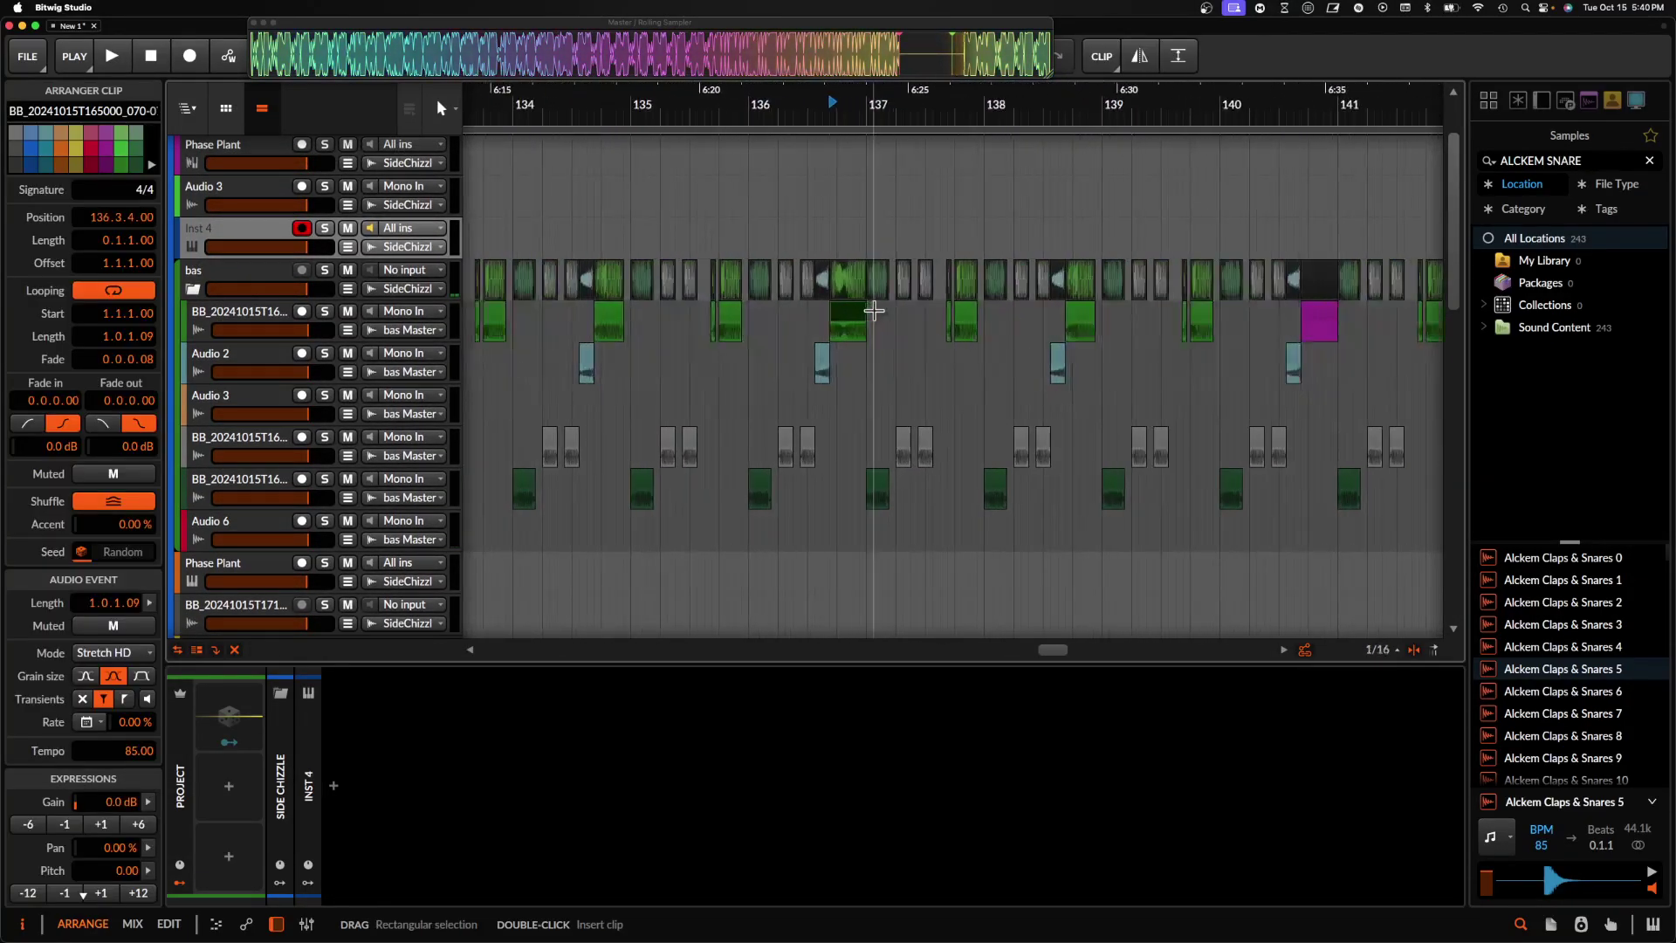
pyautogui.scroll(1, 874, 311)
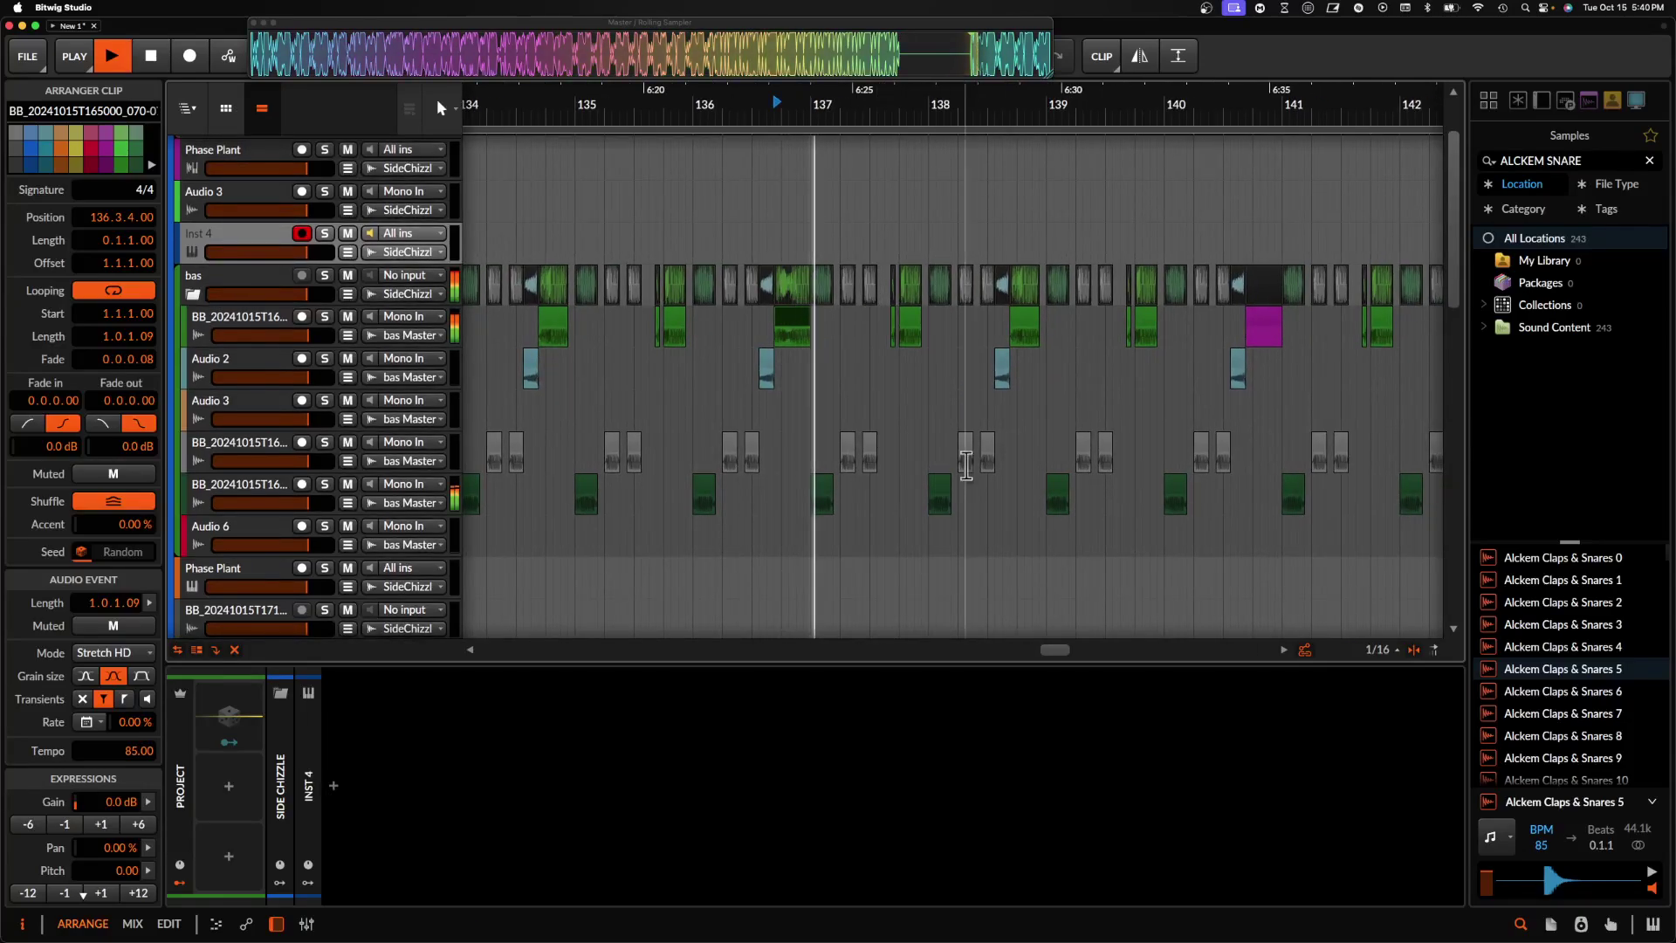
pyautogui.scroll(-7, 928, 419)
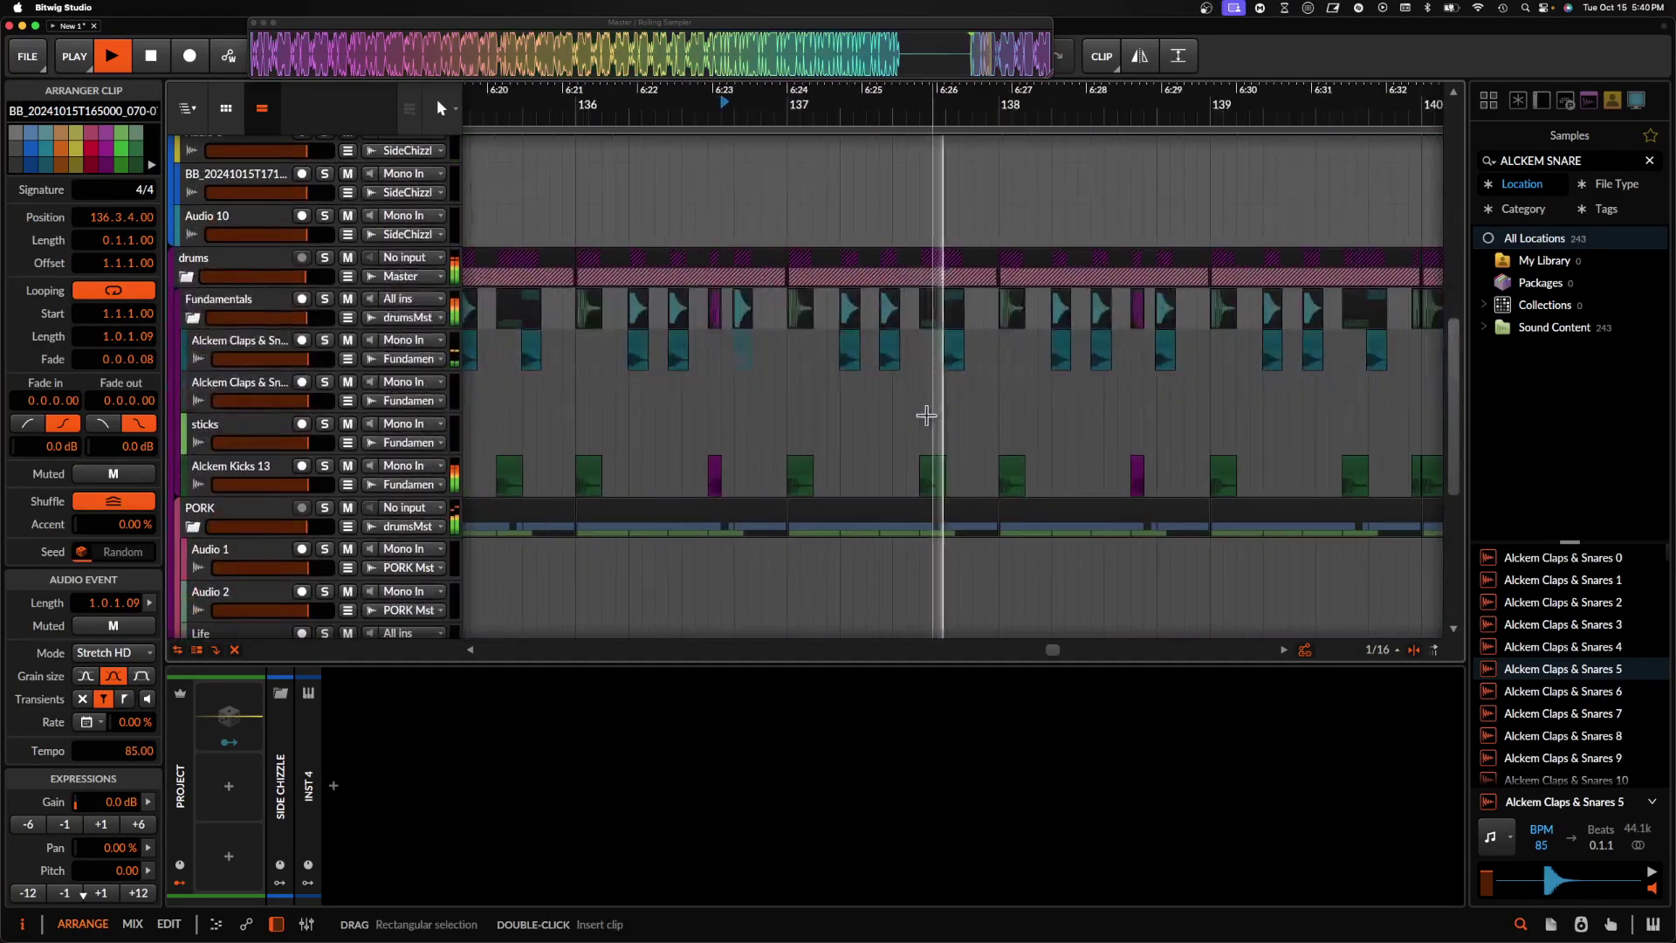
pyautogui.press('space')
# - Add an audio track below Audio 6 in the bas group and insert an empty clip spanning bars 137 to 145
pyautogui.scroll(-3, 699, 441)
pyautogui.scroll(8, 699, 441)
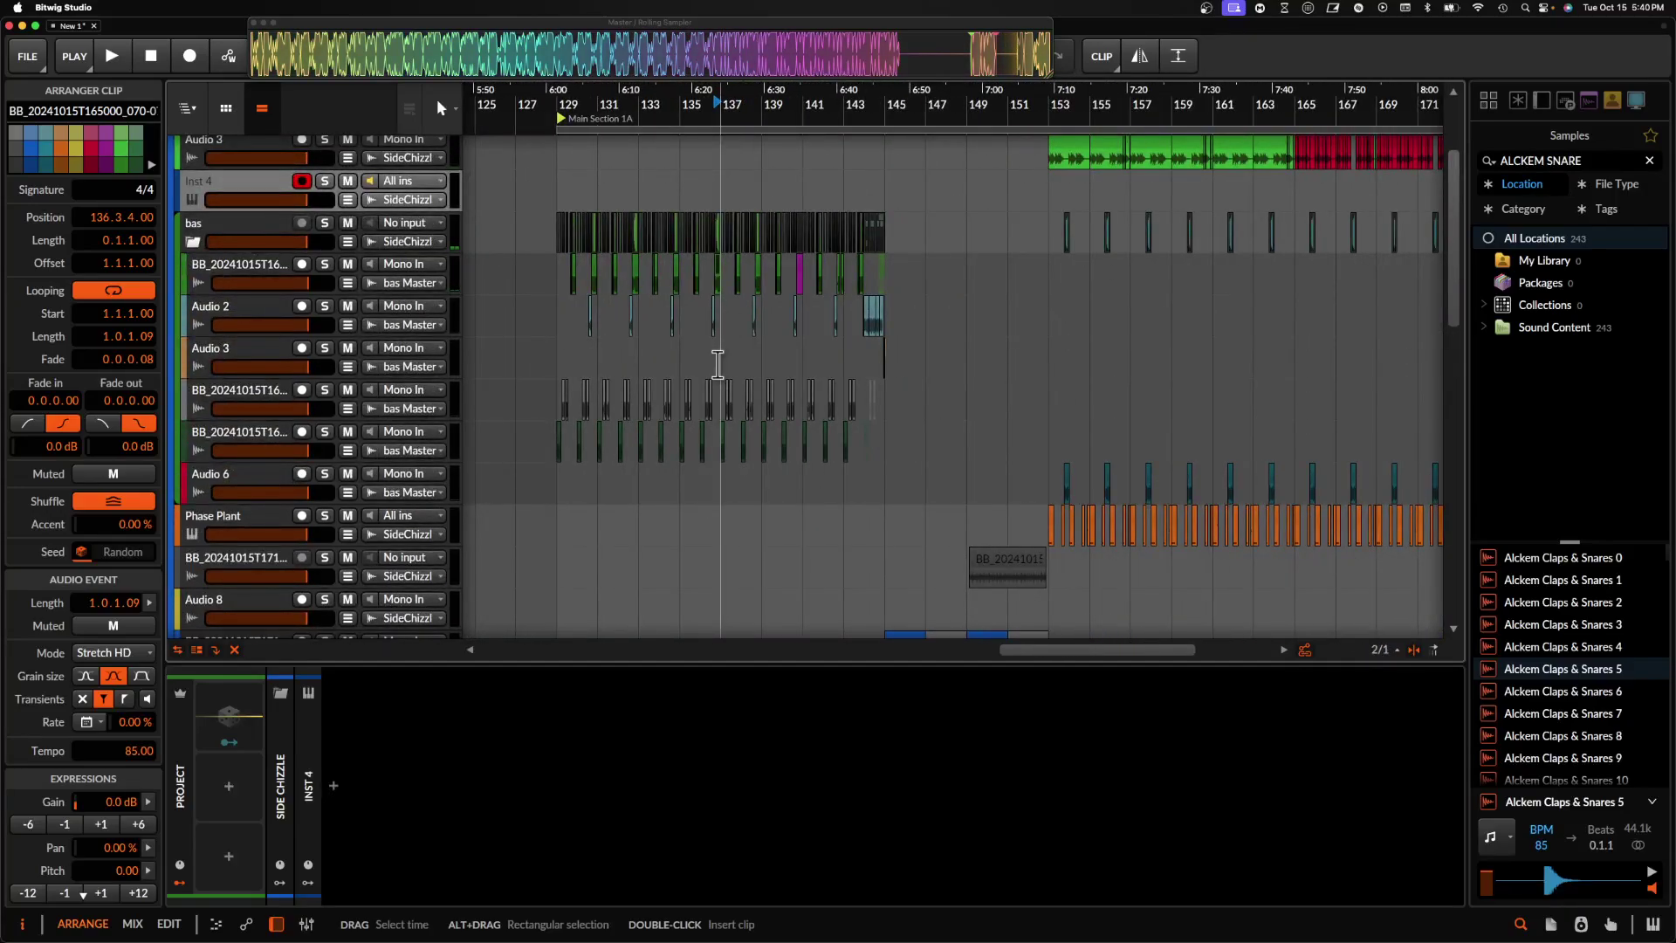
pyautogui.click(260, 469)
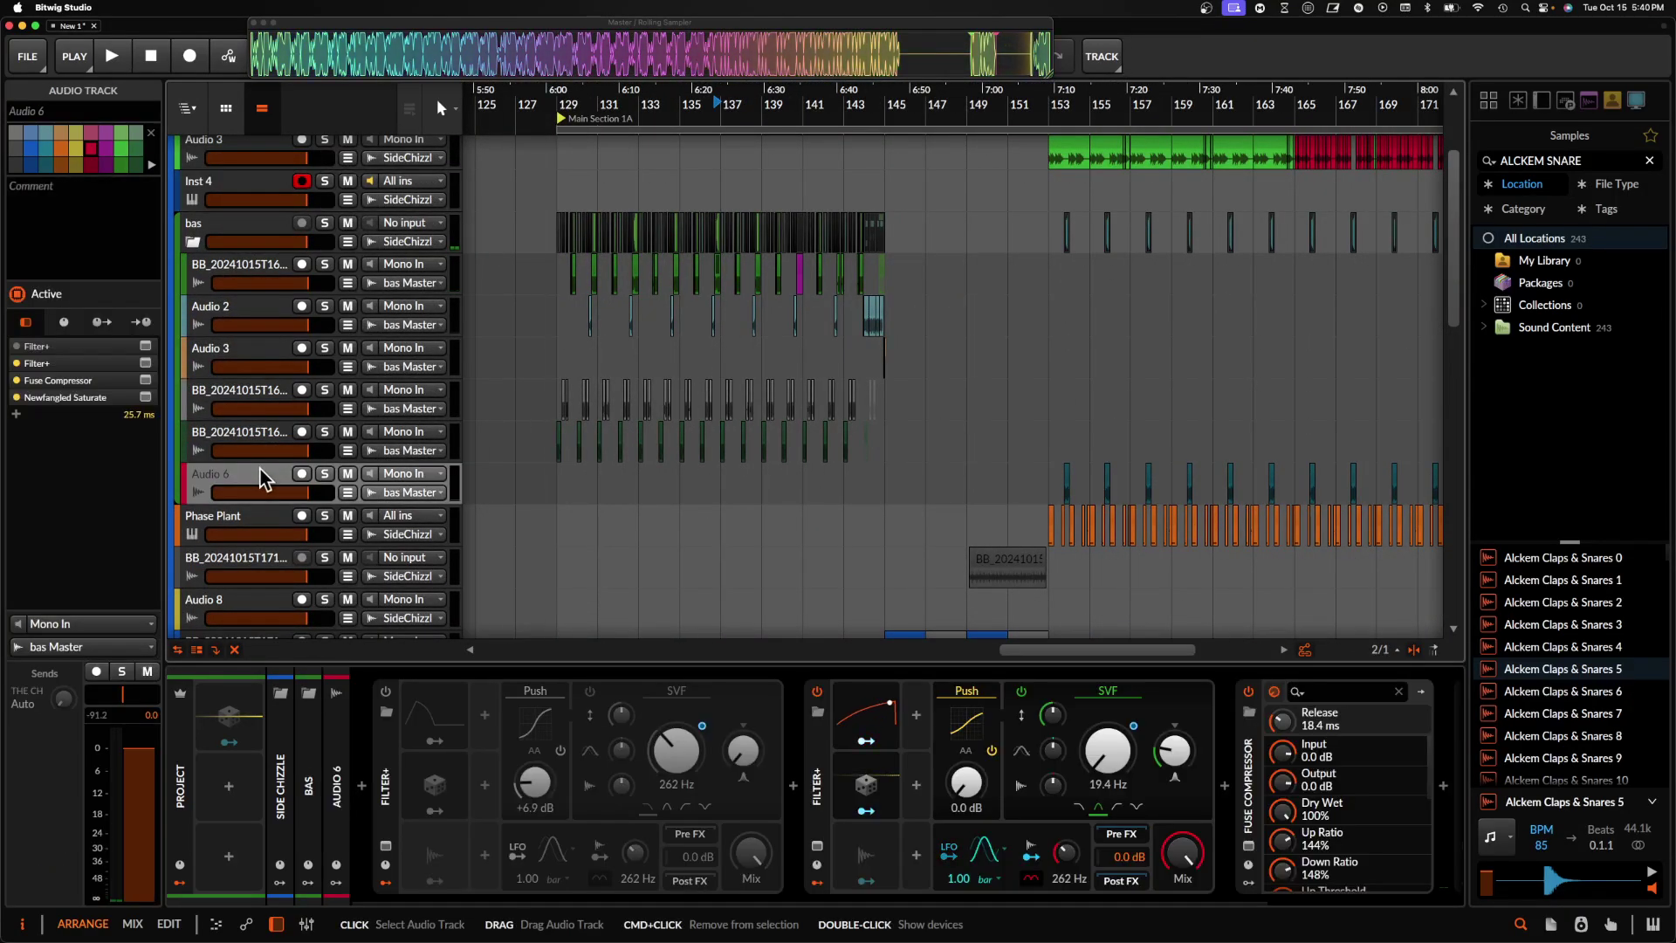
pyautogui.press('super+t')
pyautogui.doubleClick(725, 524)
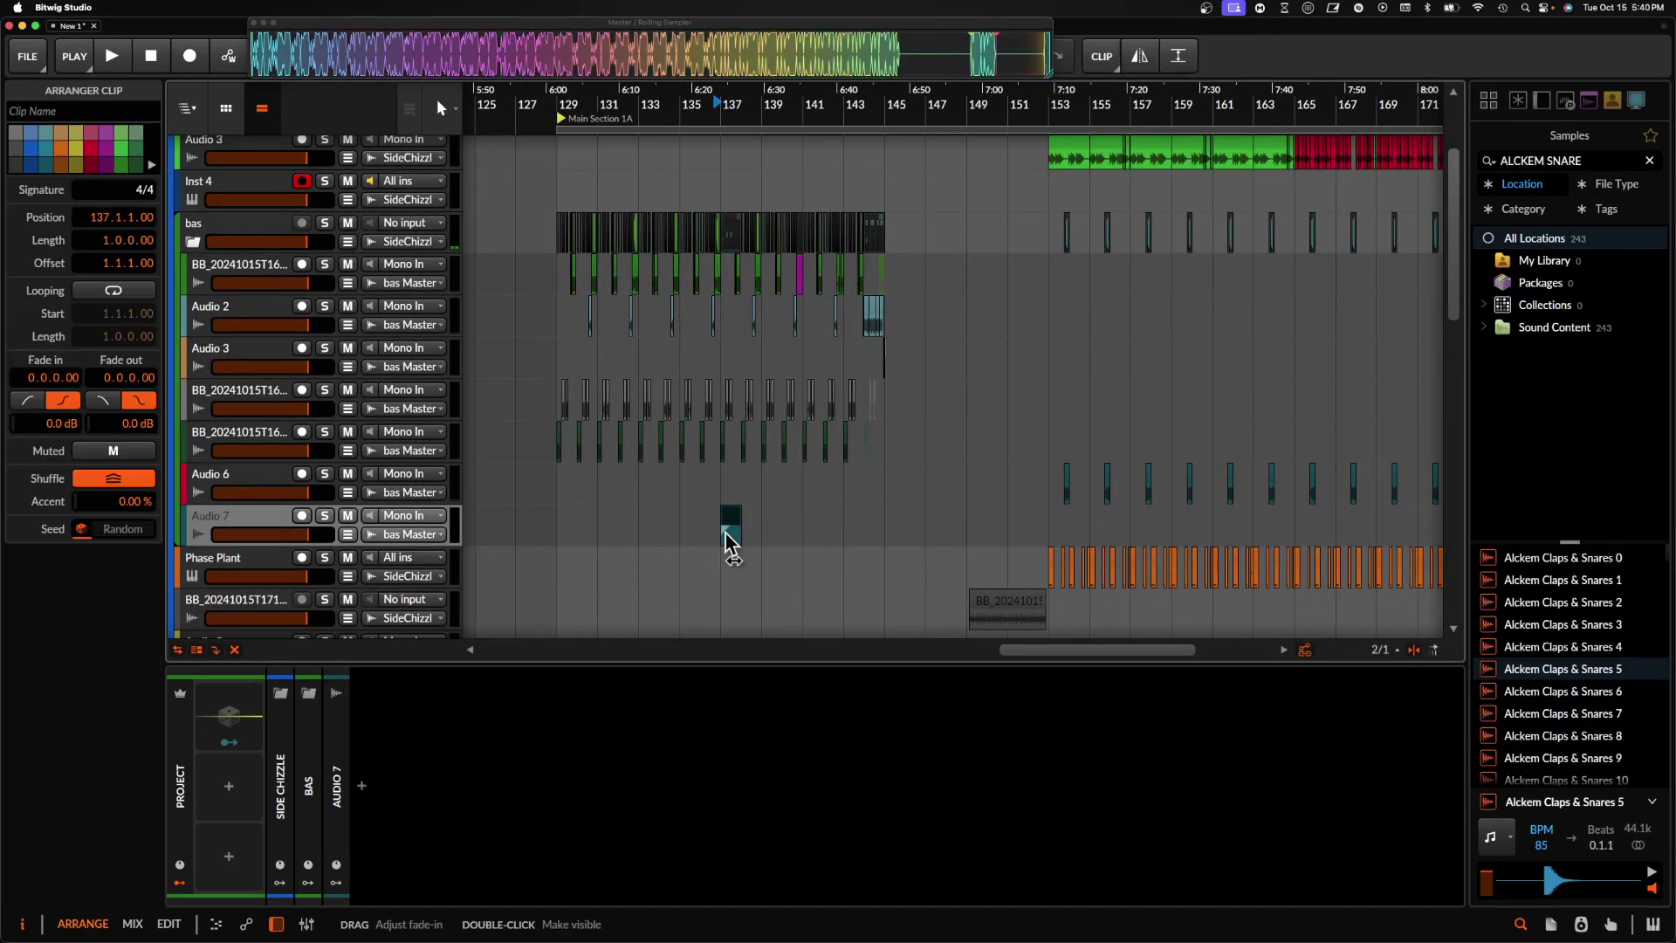
pyautogui.moveTo(741, 522); pyautogui.dragTo(792, 518)
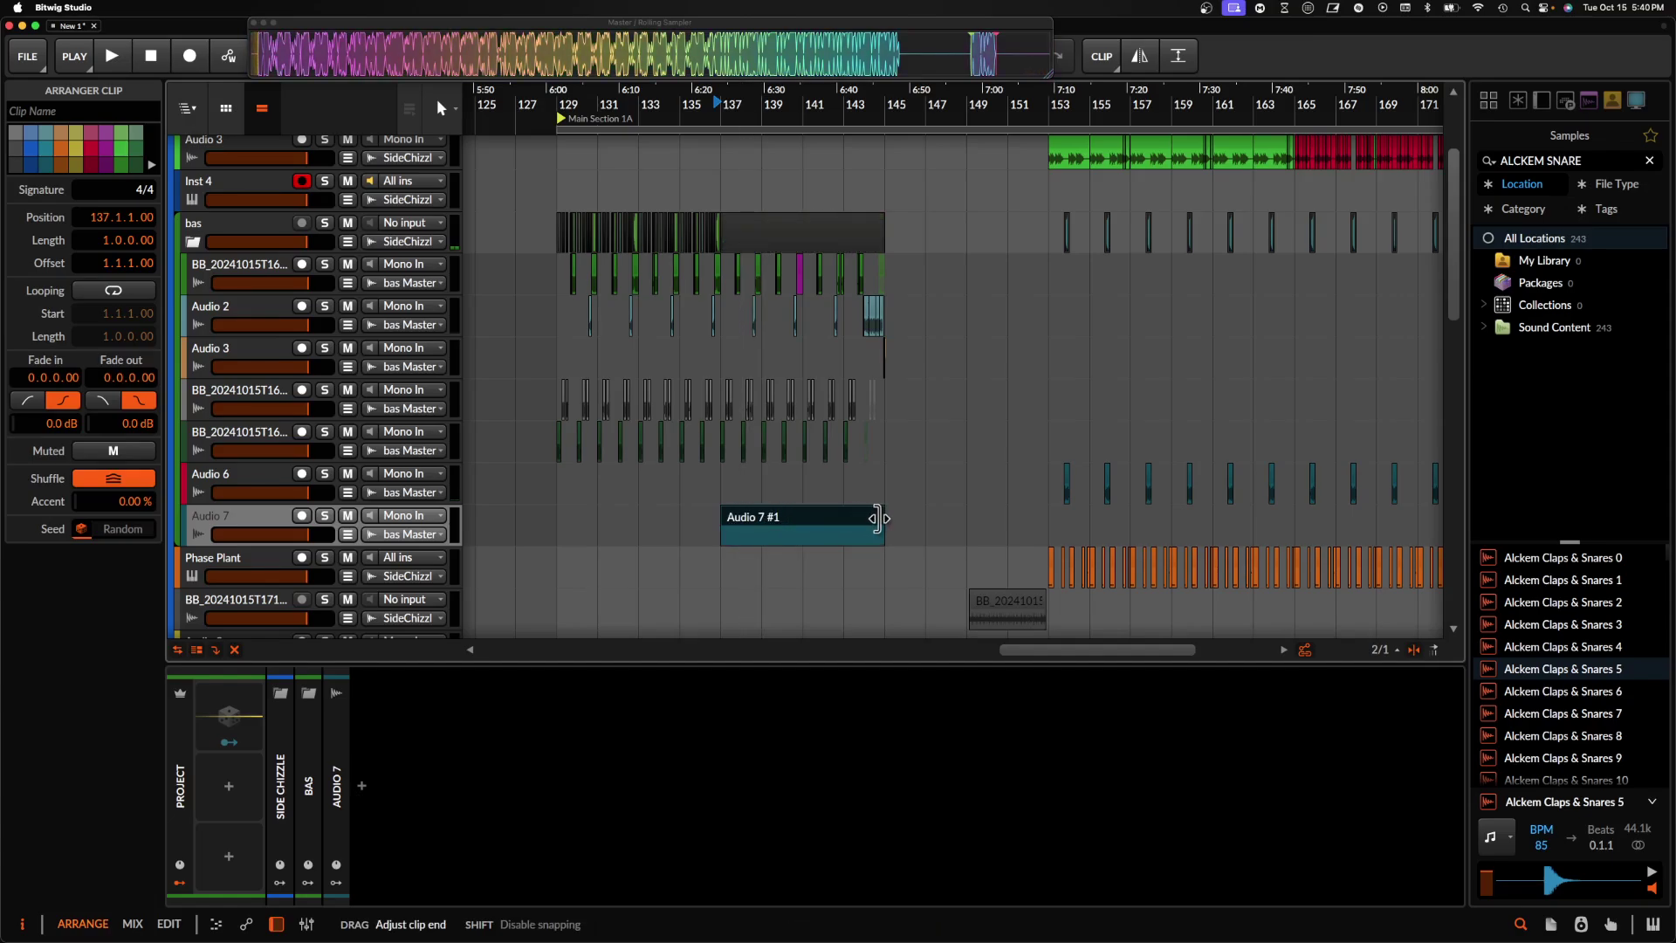
# - Rename the empty placeholder clip as SWITCH IT UP and colour it orange
pyautogui.doubleClick(815, 515)
pyautogui.write('SWITC')
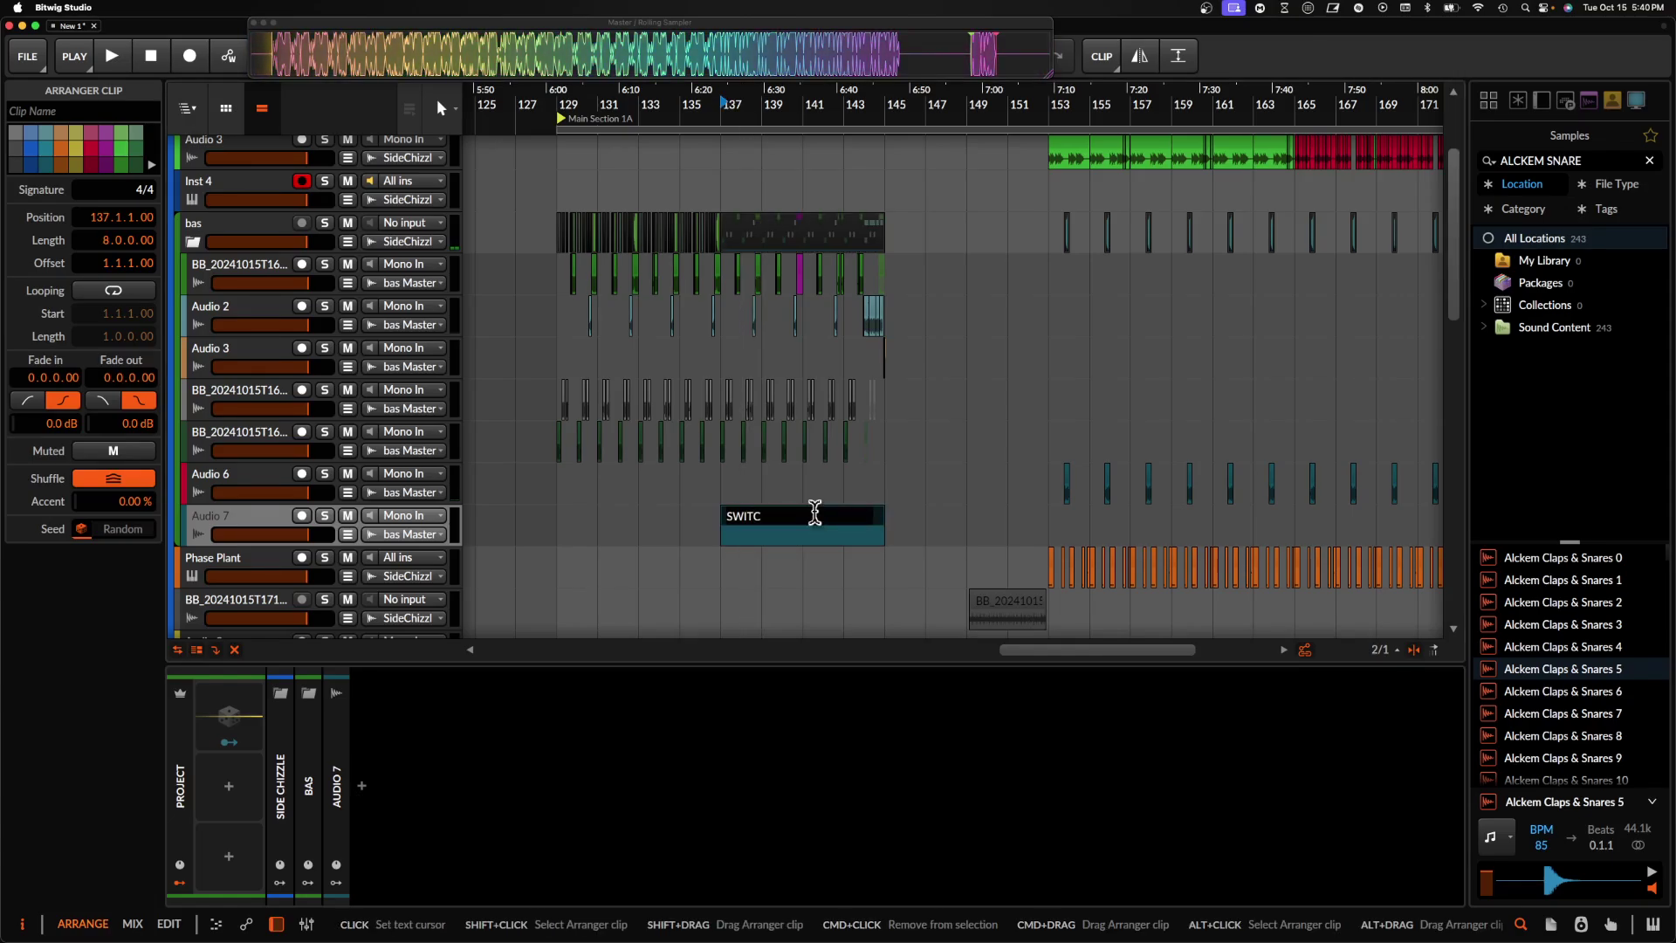
pyautogui.write('H IT UP')
pyautogui.press('Return')
pyautogui.scroll(-2, 815, 515)
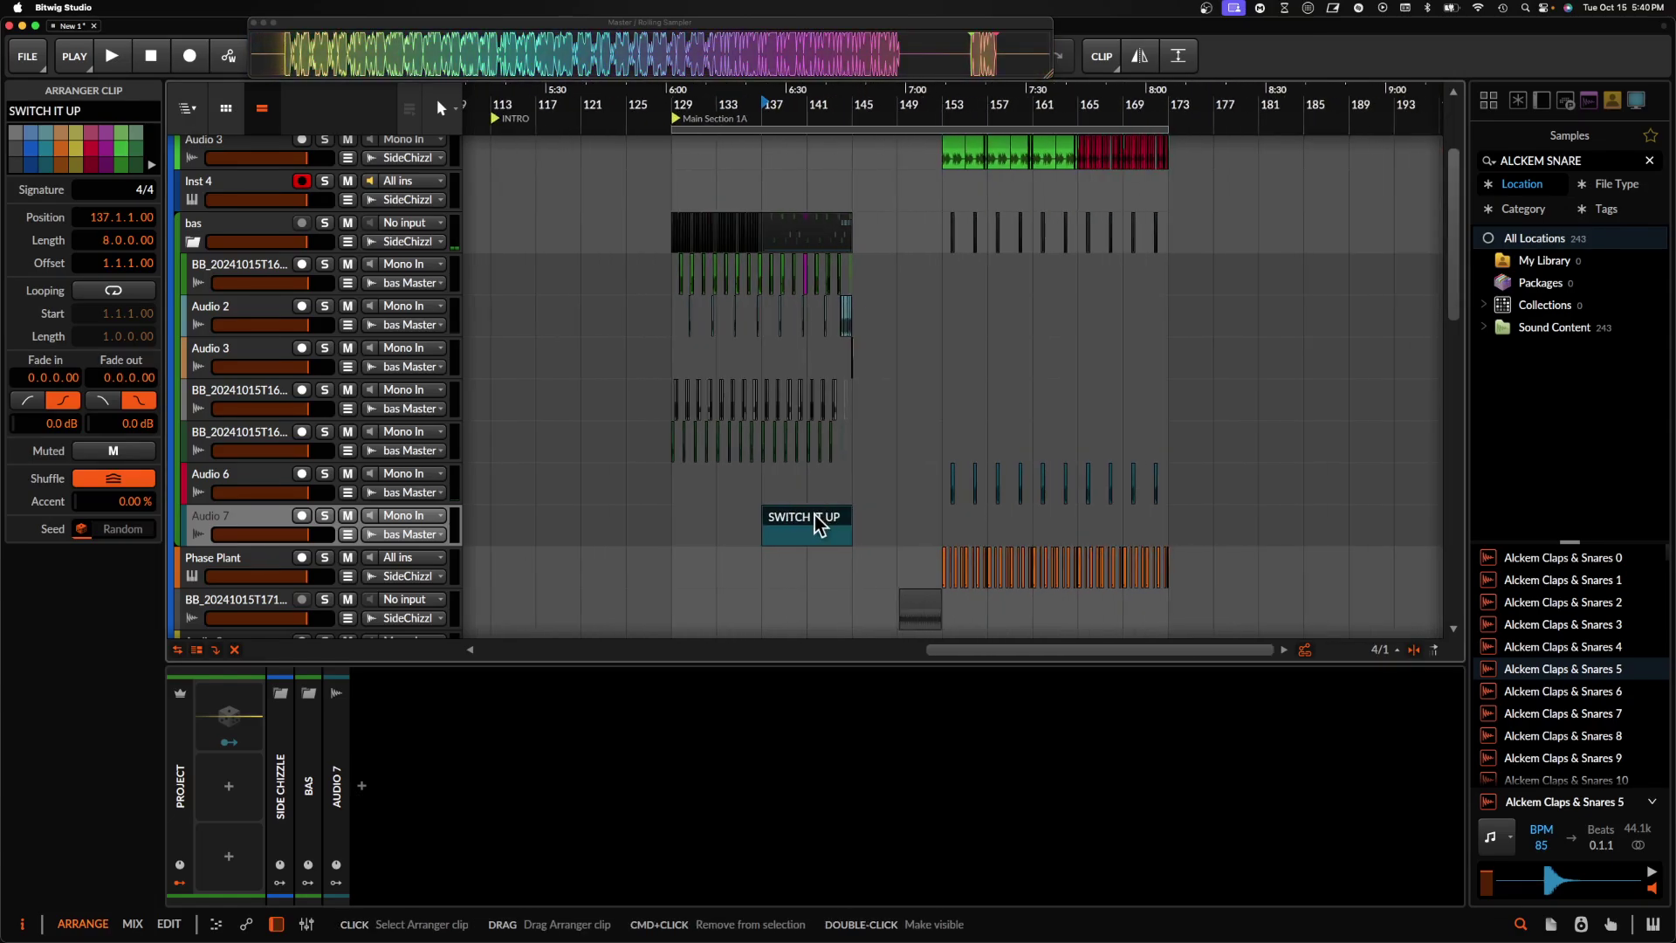
pyautogui.rightClick(814, 515)
pyautogui.click(785, 479)
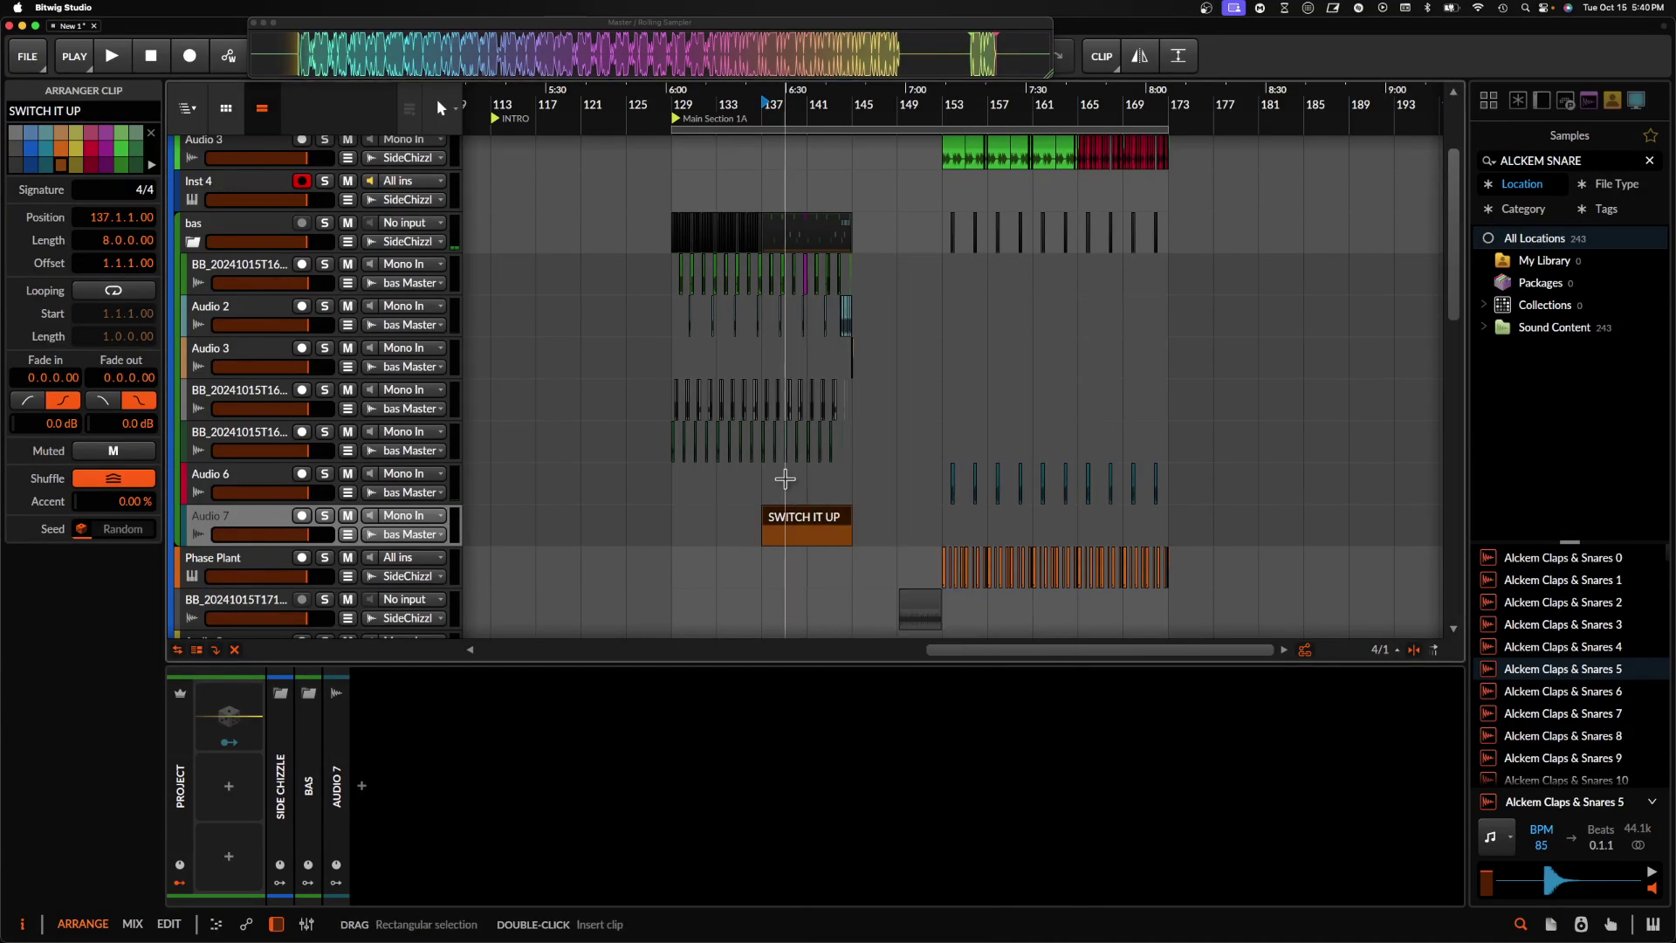
# - Select the time range from 137.1.1 to 145.1.1 across the bas tracks down to Phase Plant
pyautogui.scroll(-2, 846, 453)
pyautogui.hscroll(3, 846, 453)
pyautogui.scroll(-1, 846, 453)
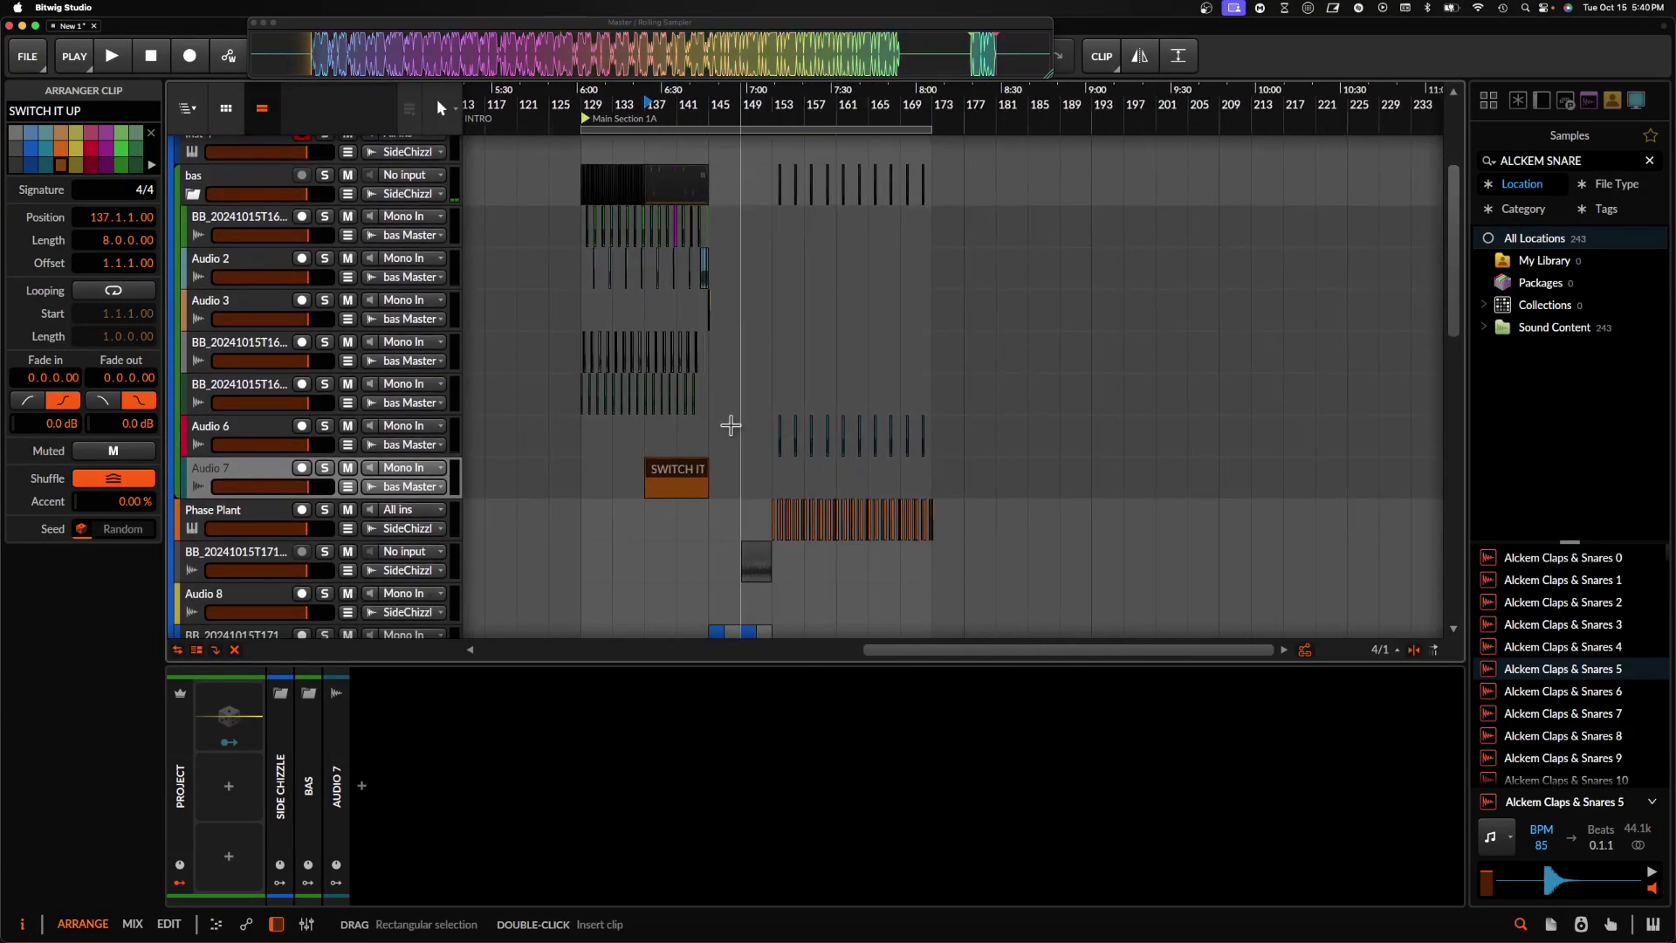
pyautogui.moveTo(651, 188); pyautogui.dragTo(723, 537)
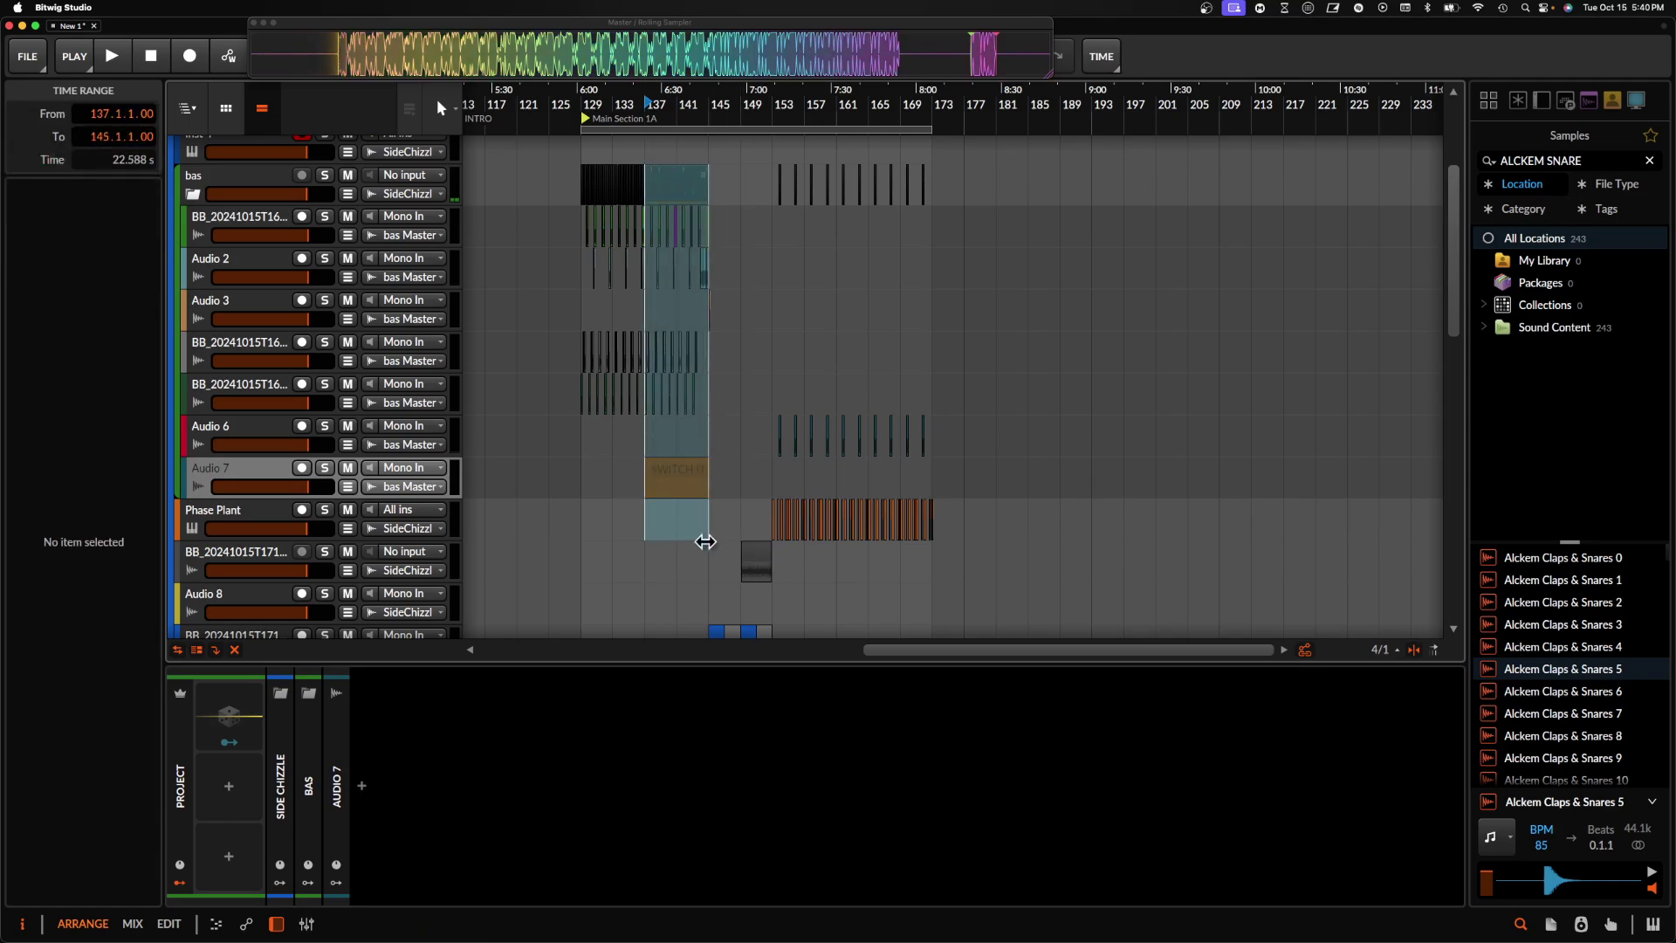
# - Play the arrangement from bar 164 and select all the red clips on Audio 3 from bar 165 onward
pyautogui.scroll(4, 877, 305)
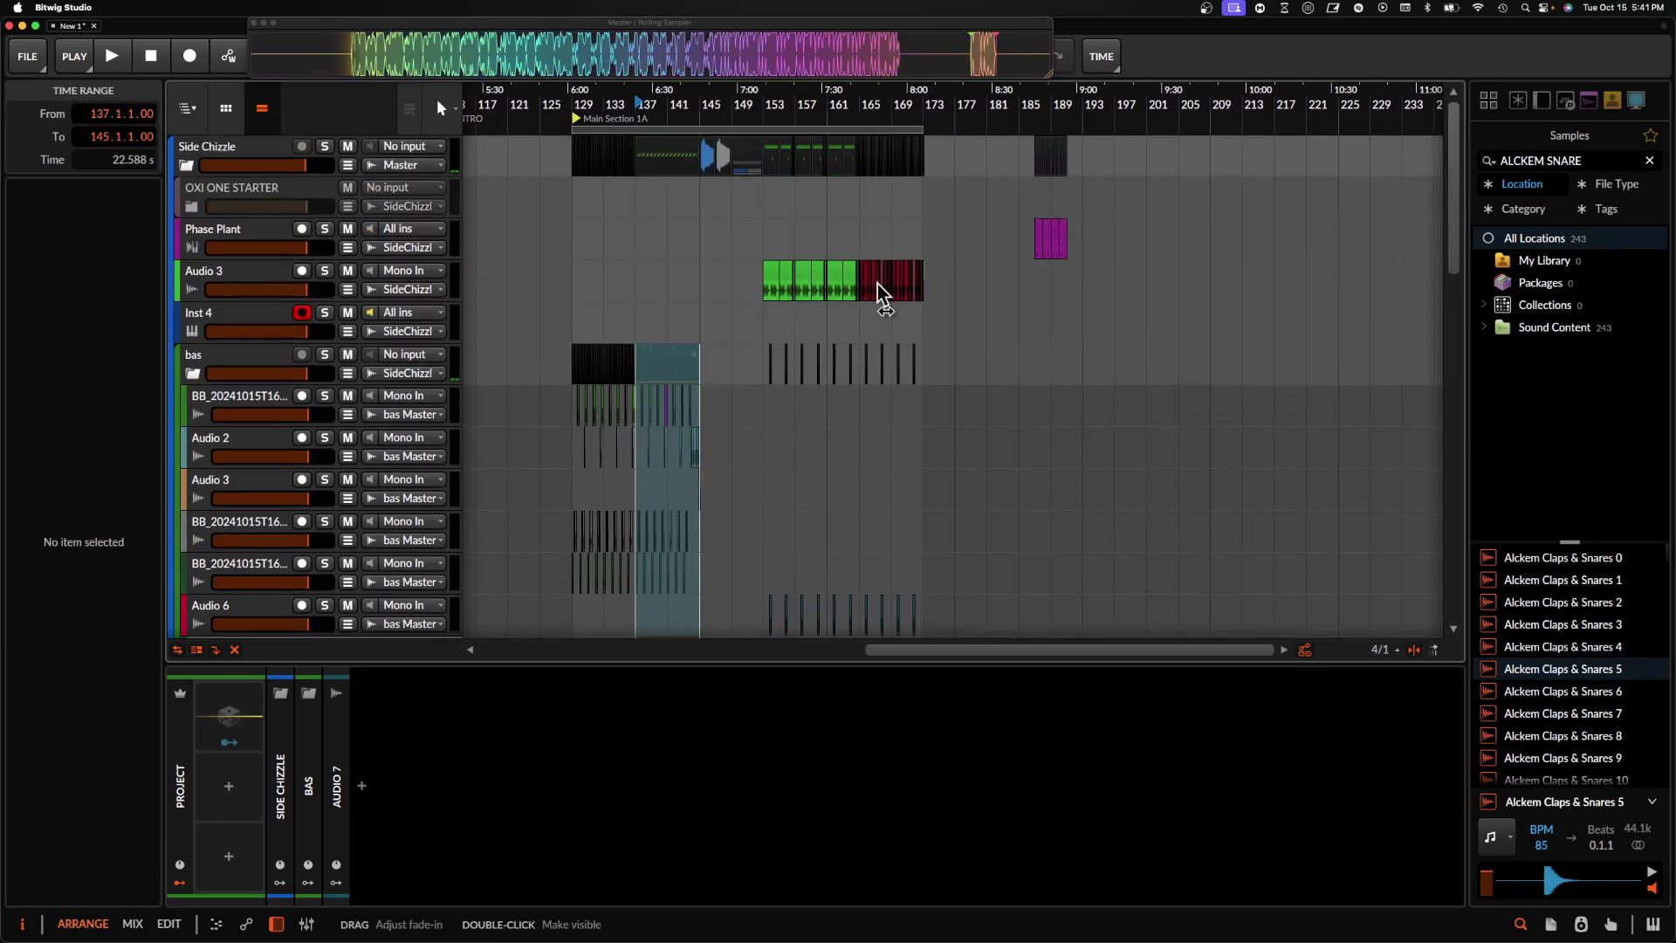
pyautogui.scroll(5, 878, 284)
pyautogui.click(816, 262)
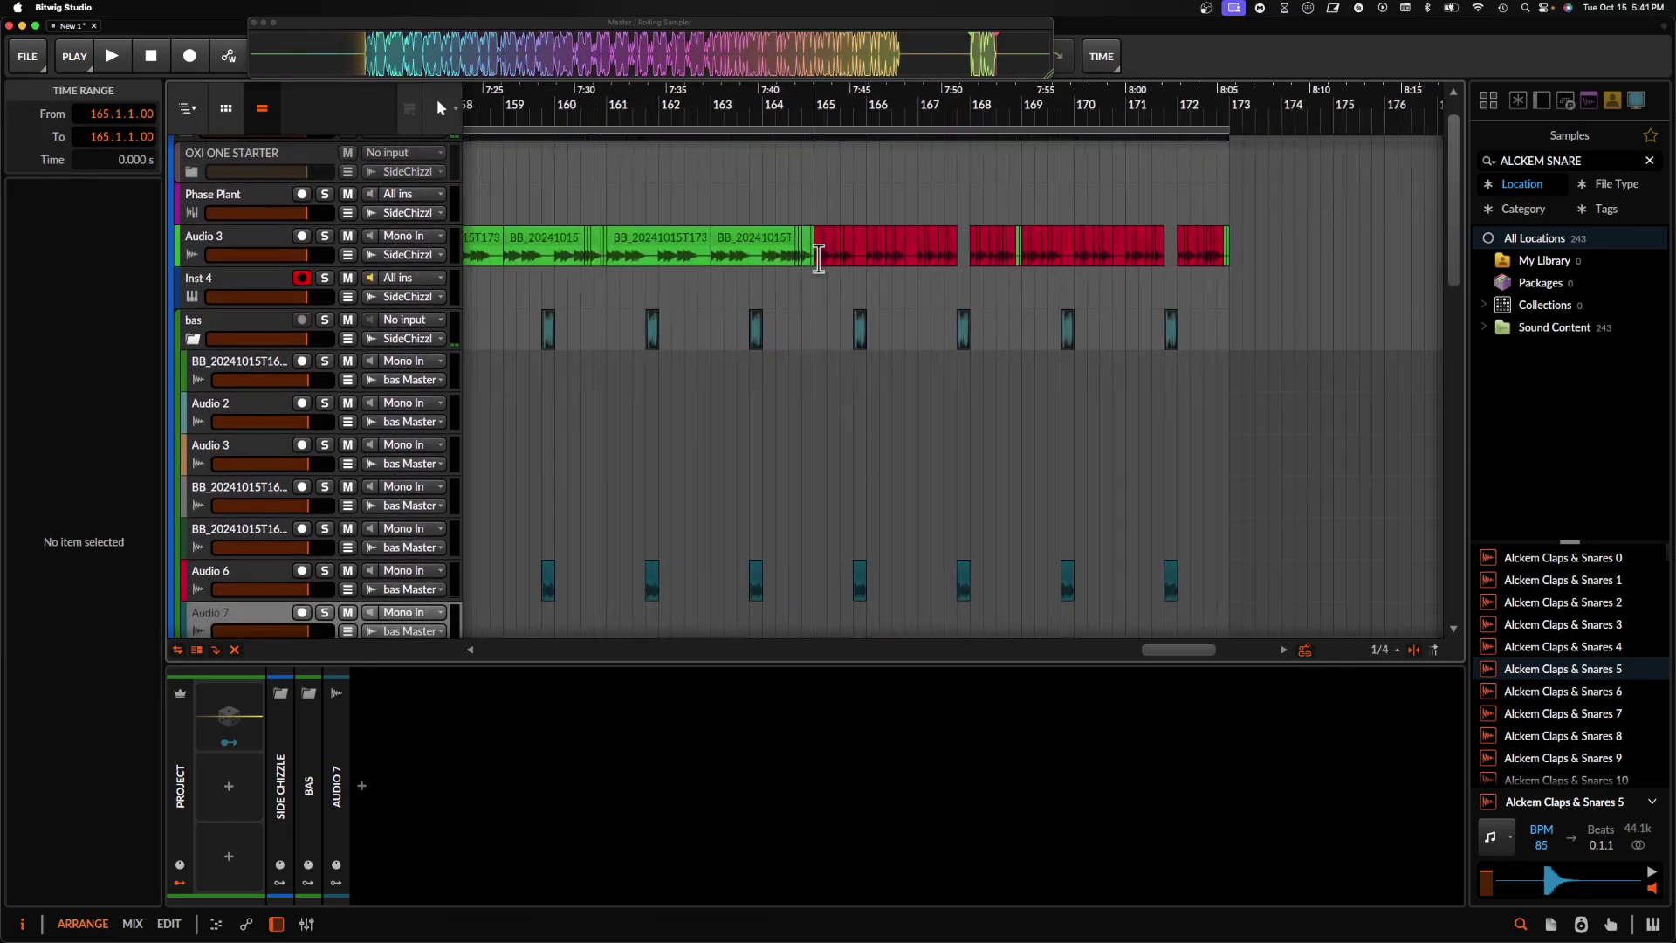
pyautogui.scroll(-8, 815, 257)
pyautogui.click(782, 249)
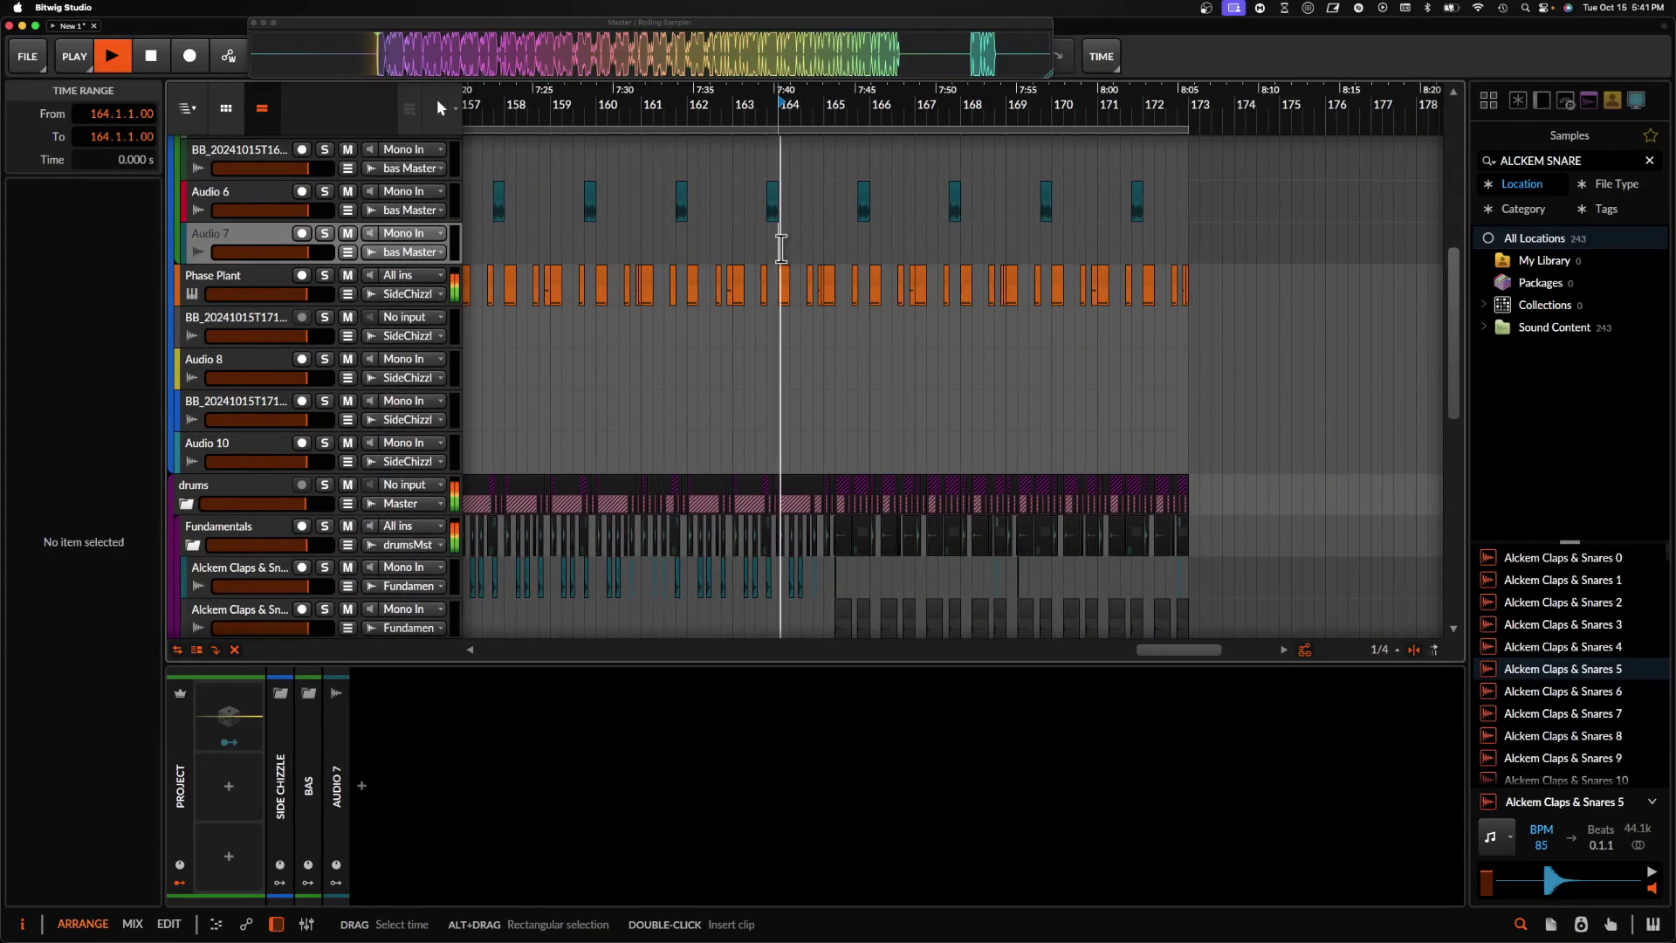
pyautogui.scroll(6, 714, 266)
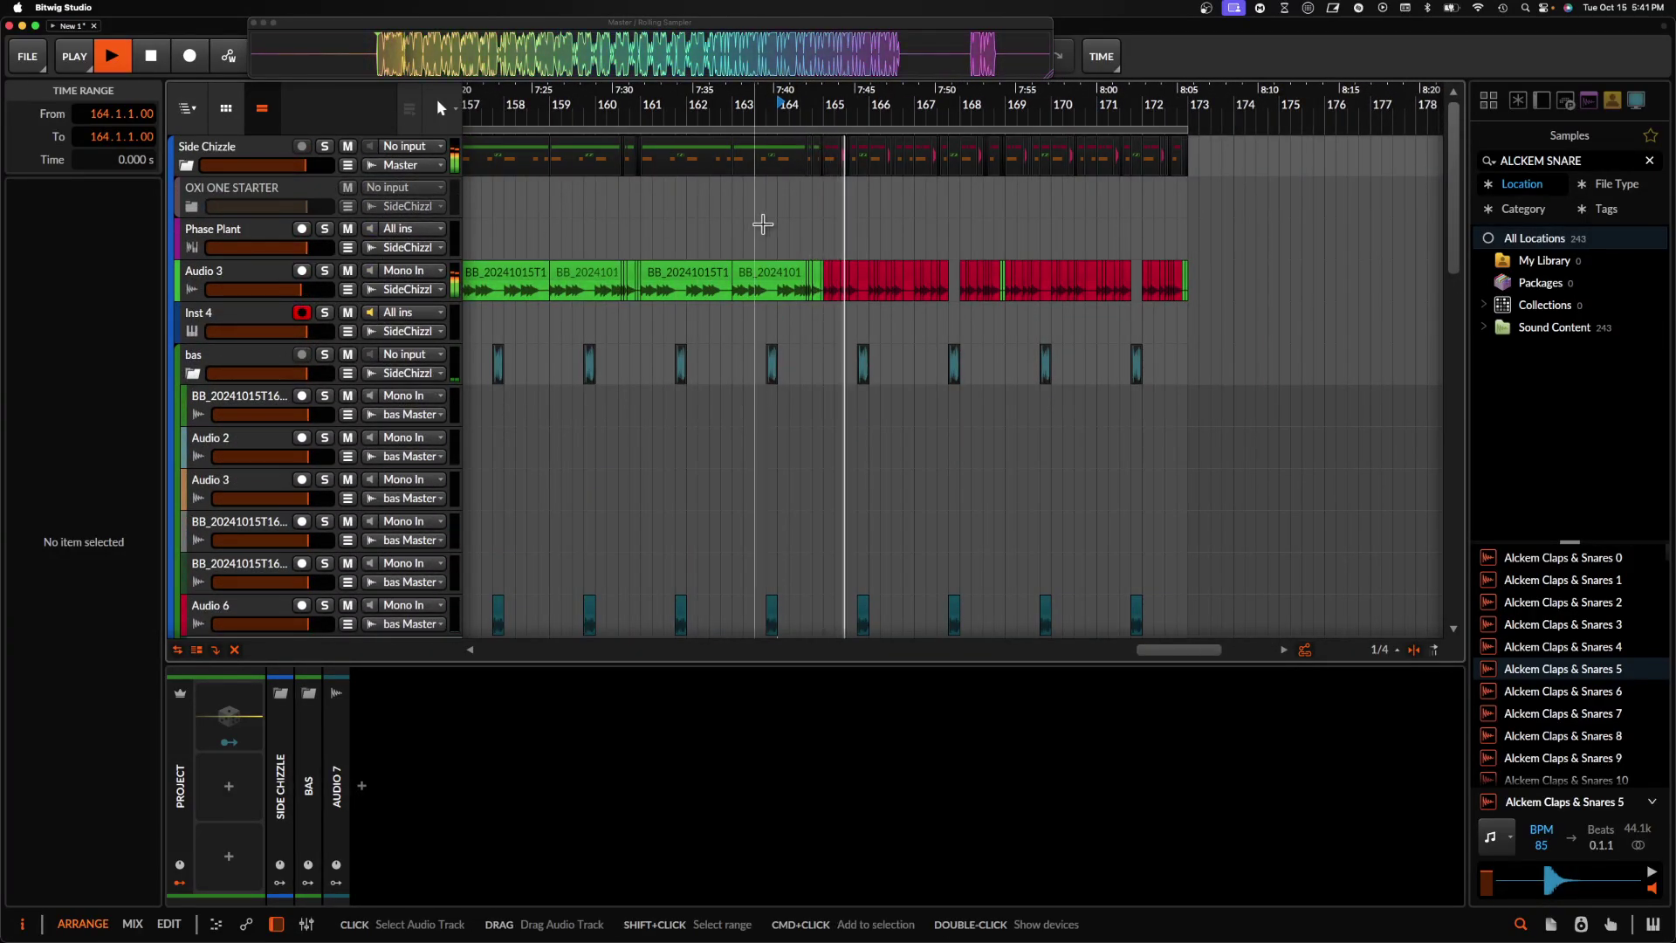
pyautogui.click(828, 286)
pyautogui.keyDown('shift'); pyautogui.click(1181, 291); pyautogui.keyUp('shift')
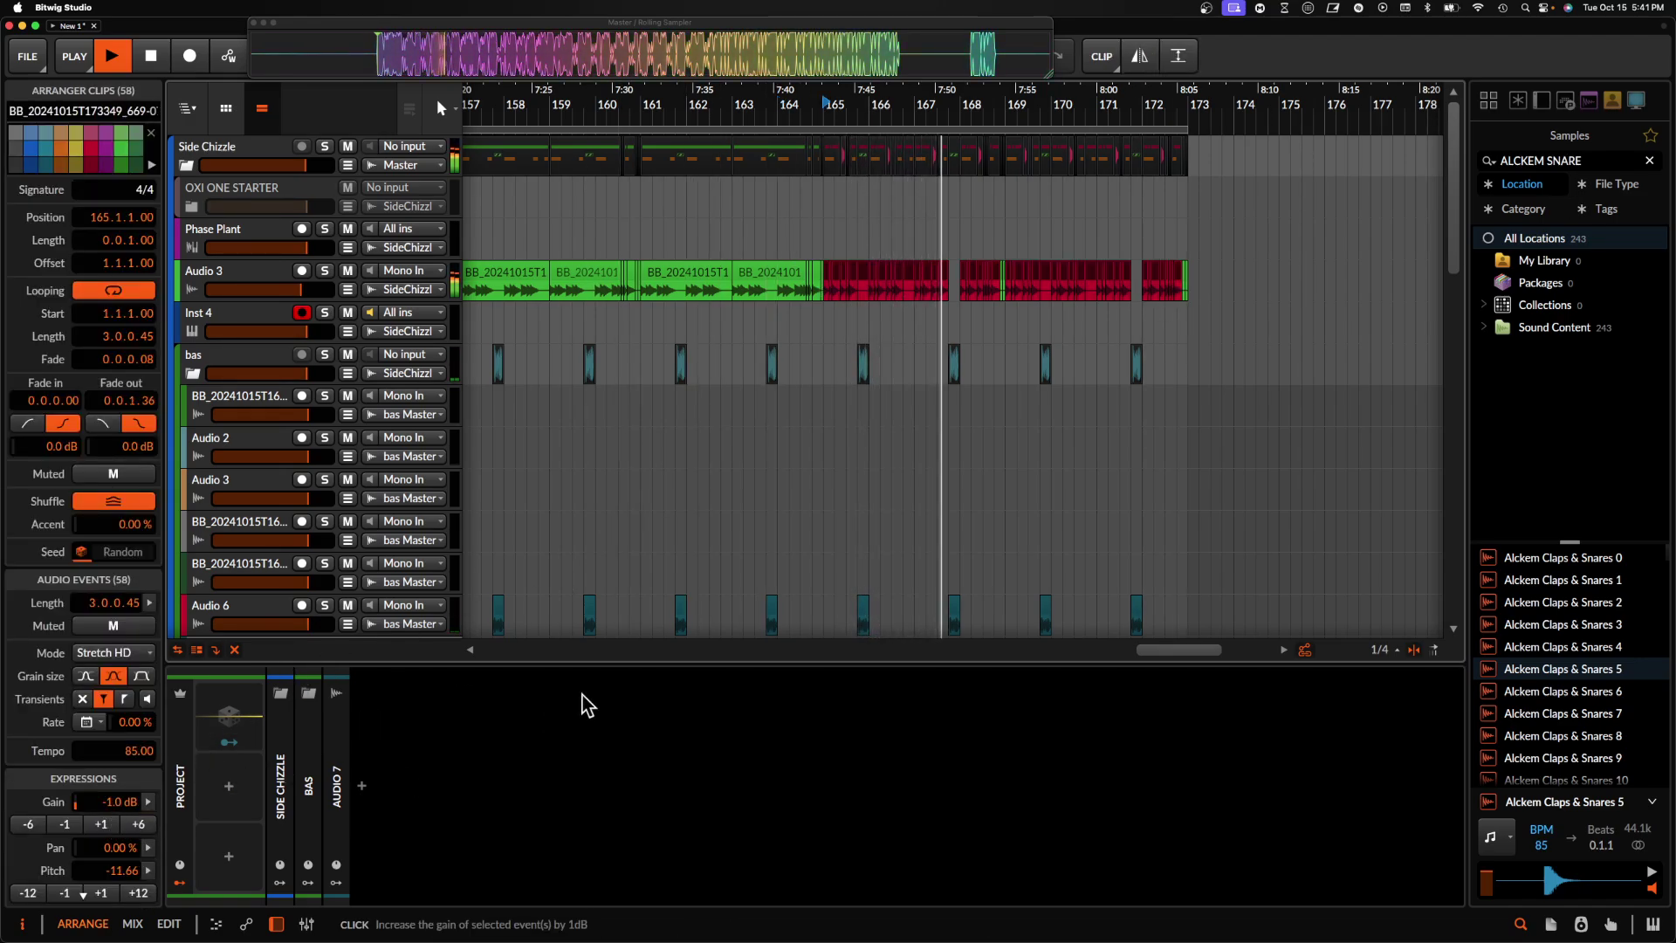
# - Examine the drum and Phase Plant tracks after bar 165 during playback and stop the transport
pyautogui.scroll(-15, 809, 543)
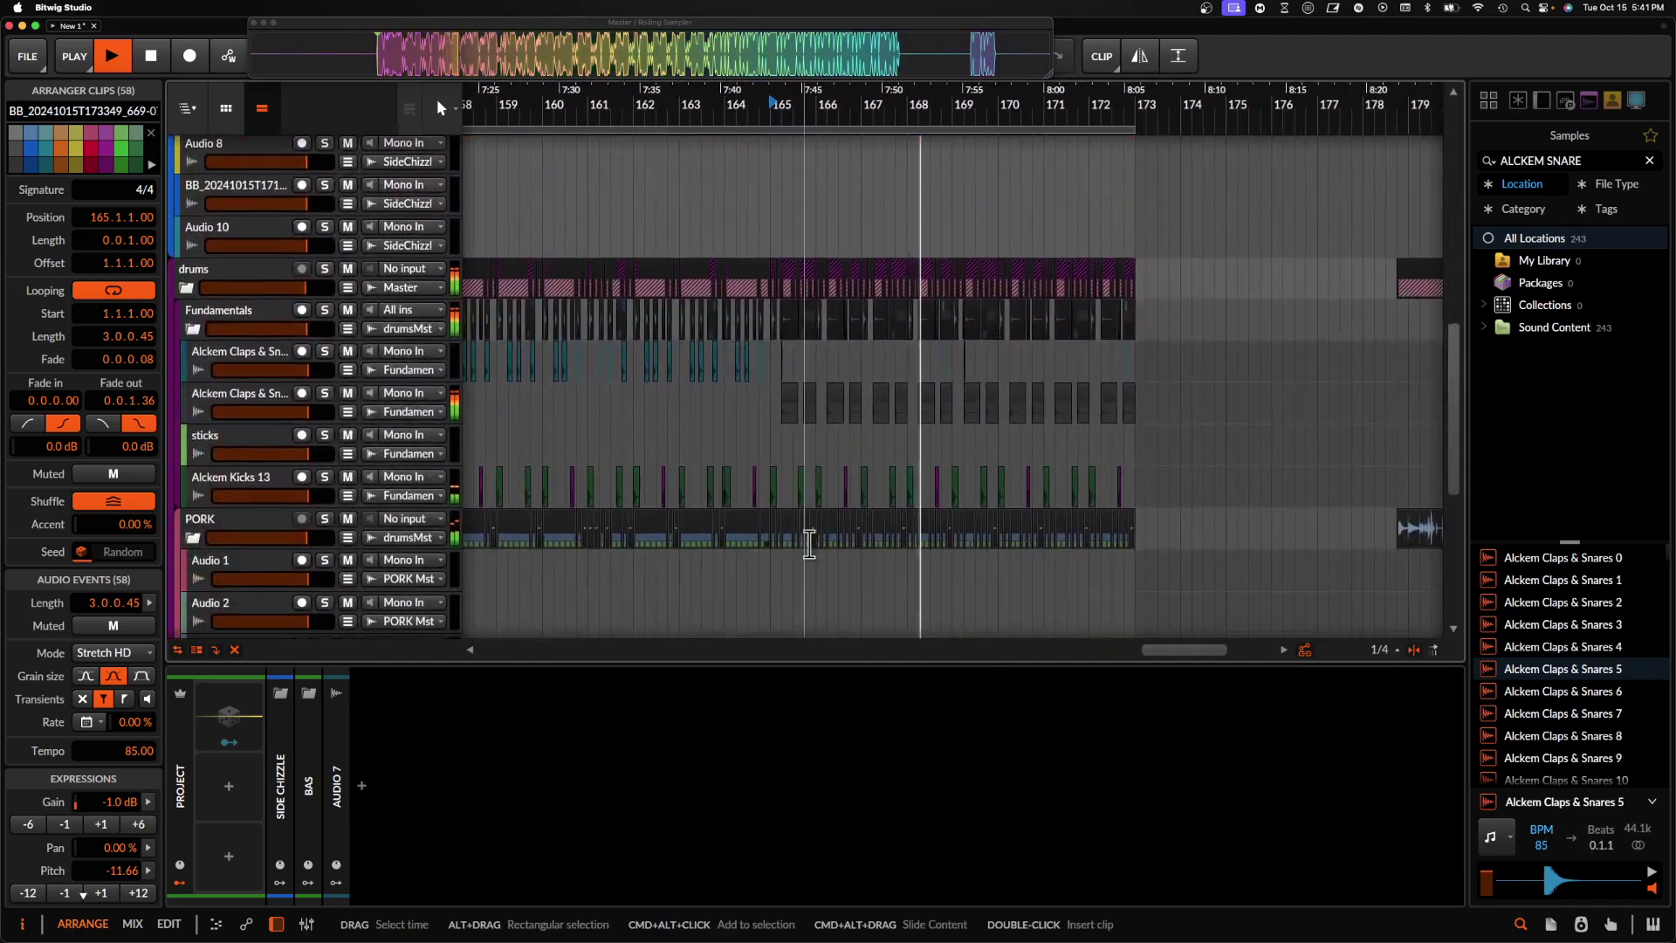
pyautogui.scroll(4, 809, 543)
pyautogui.scroll(-4, 809, 543)
pyautogui.hscroll(3, 809, 543)
pyautogui.scroll(5, 809, 543)
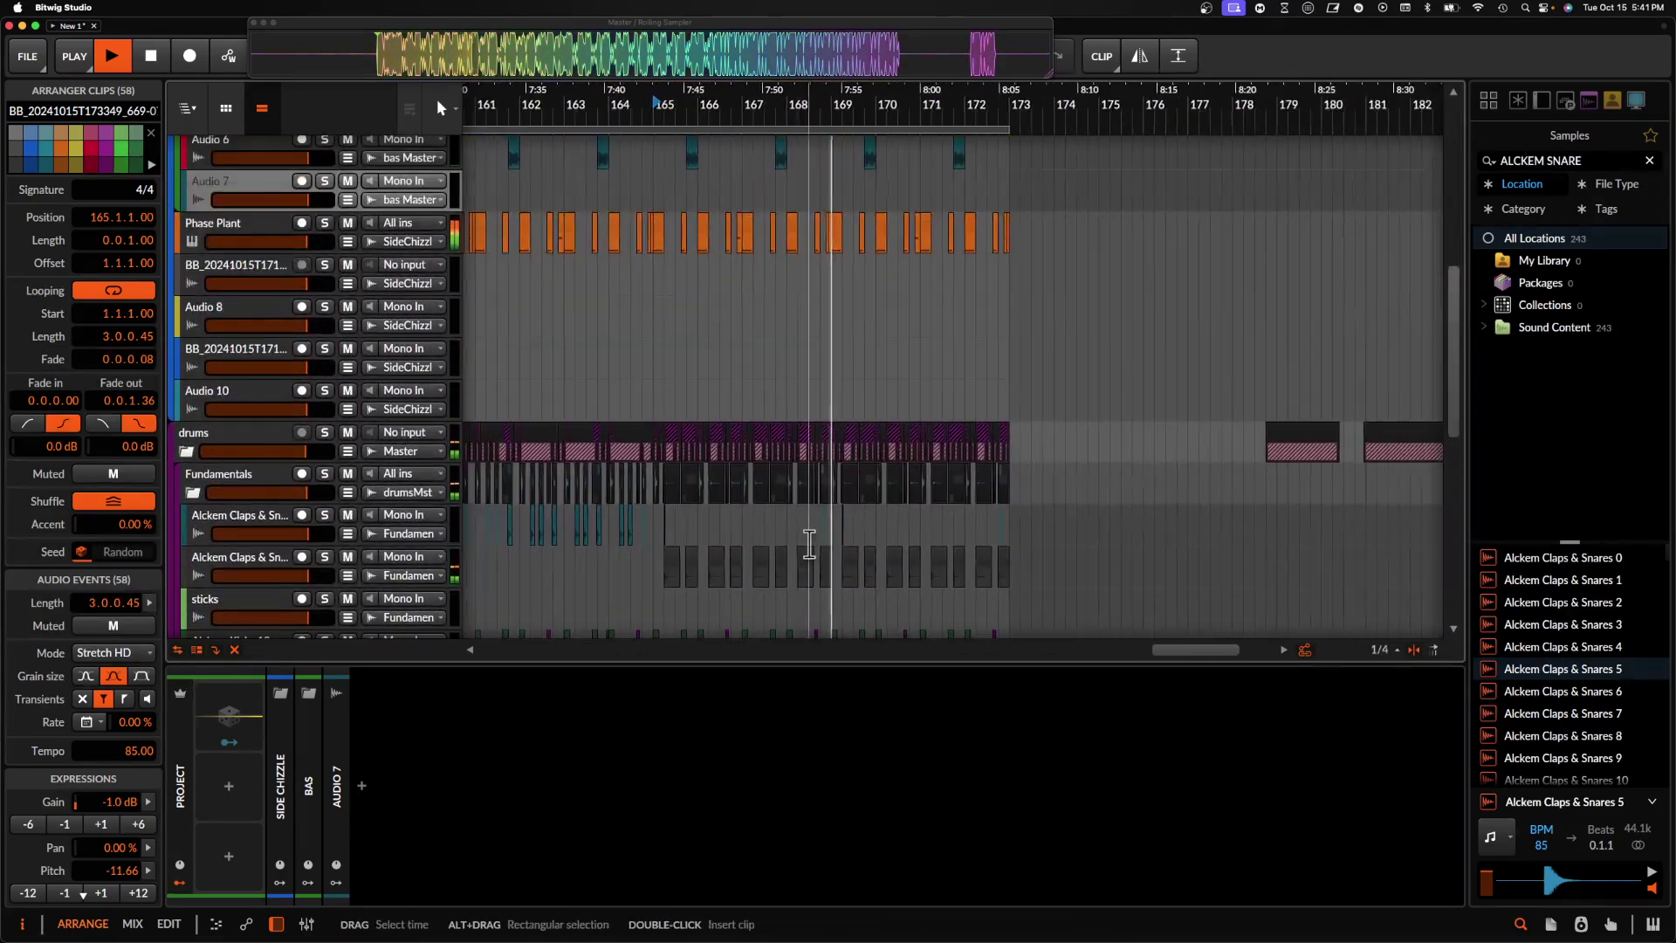
pyautogui.scroll(-3, 809, 543)
pyautogui.scroll(4, 810, 543)
pyautogui.scroll(-4, 810, 543)
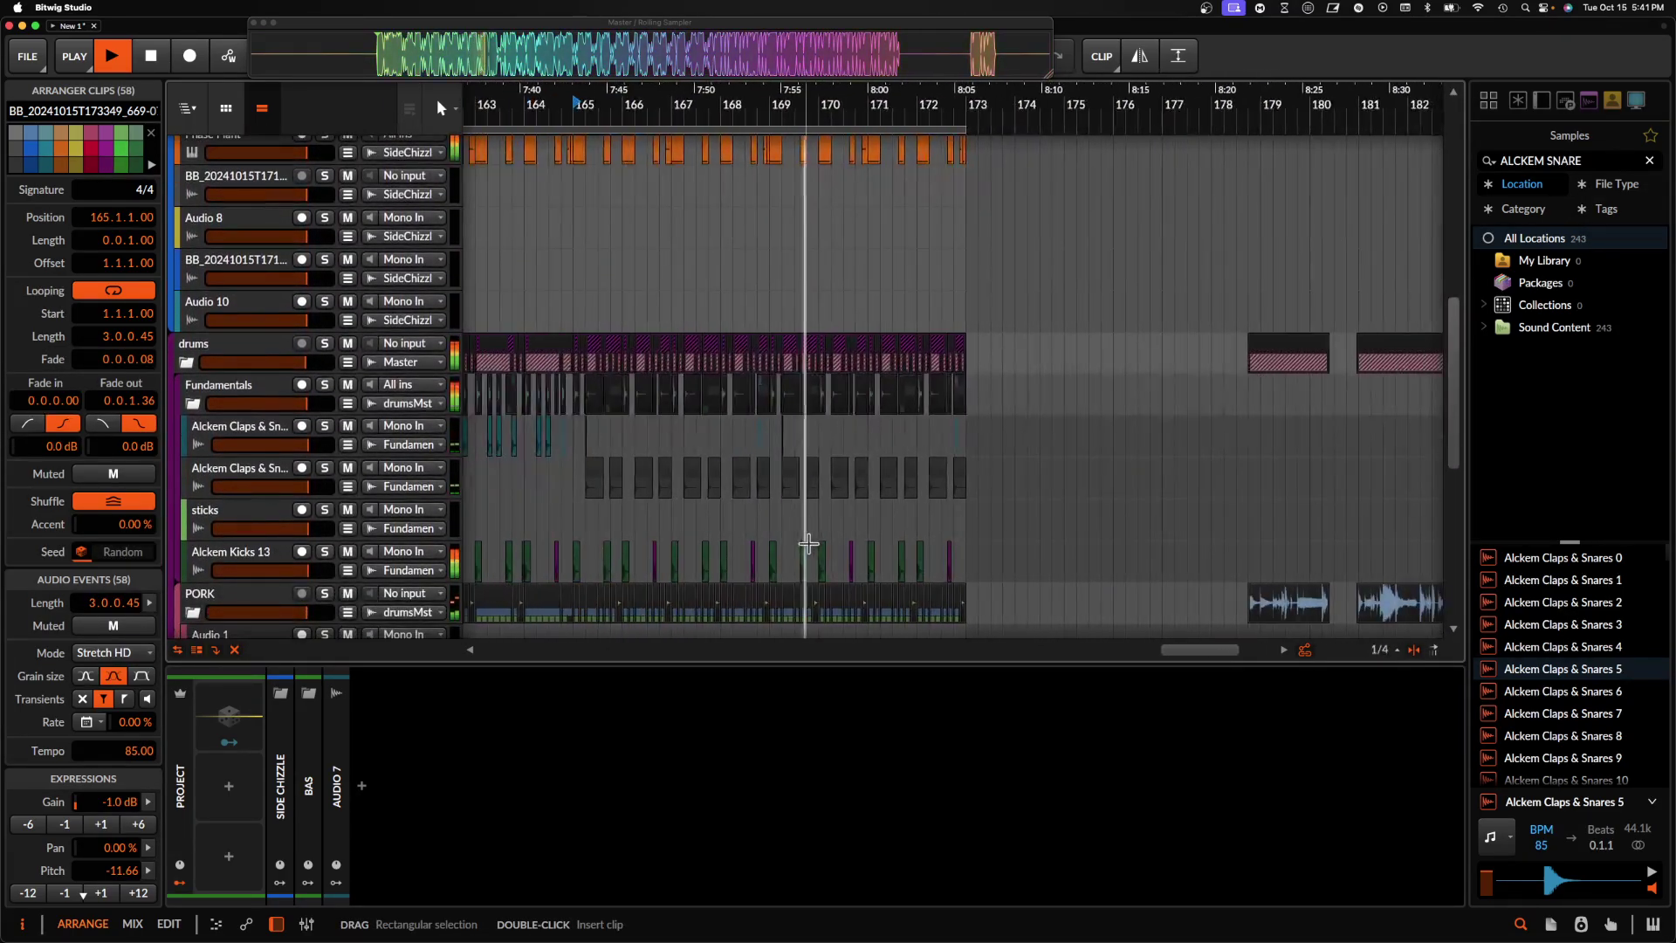
pyautogui.press('space')
# - Check the Alckem Claps & Snares 5 clip at 169.2.1 and audition the Alckem Claps & Snares 6 sample
pyautogui.click(682, 479)
pyautogui.click(592, 446)
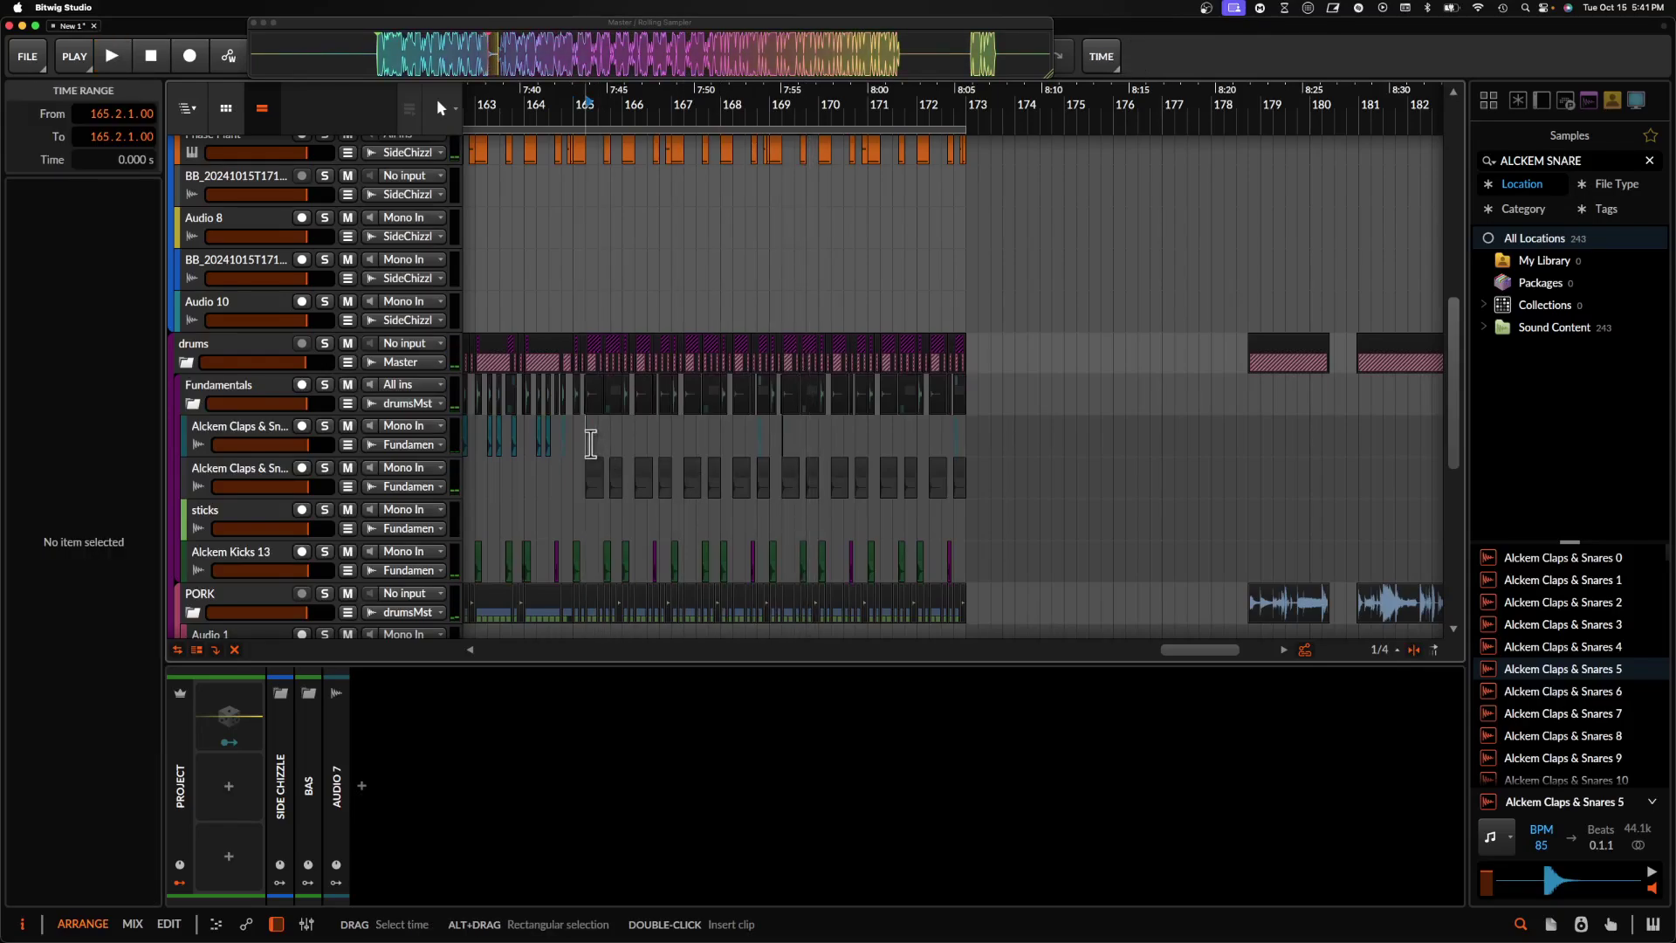
pyautogui.scroll(5, 722, 436)
pyautogui.click(722, 462)
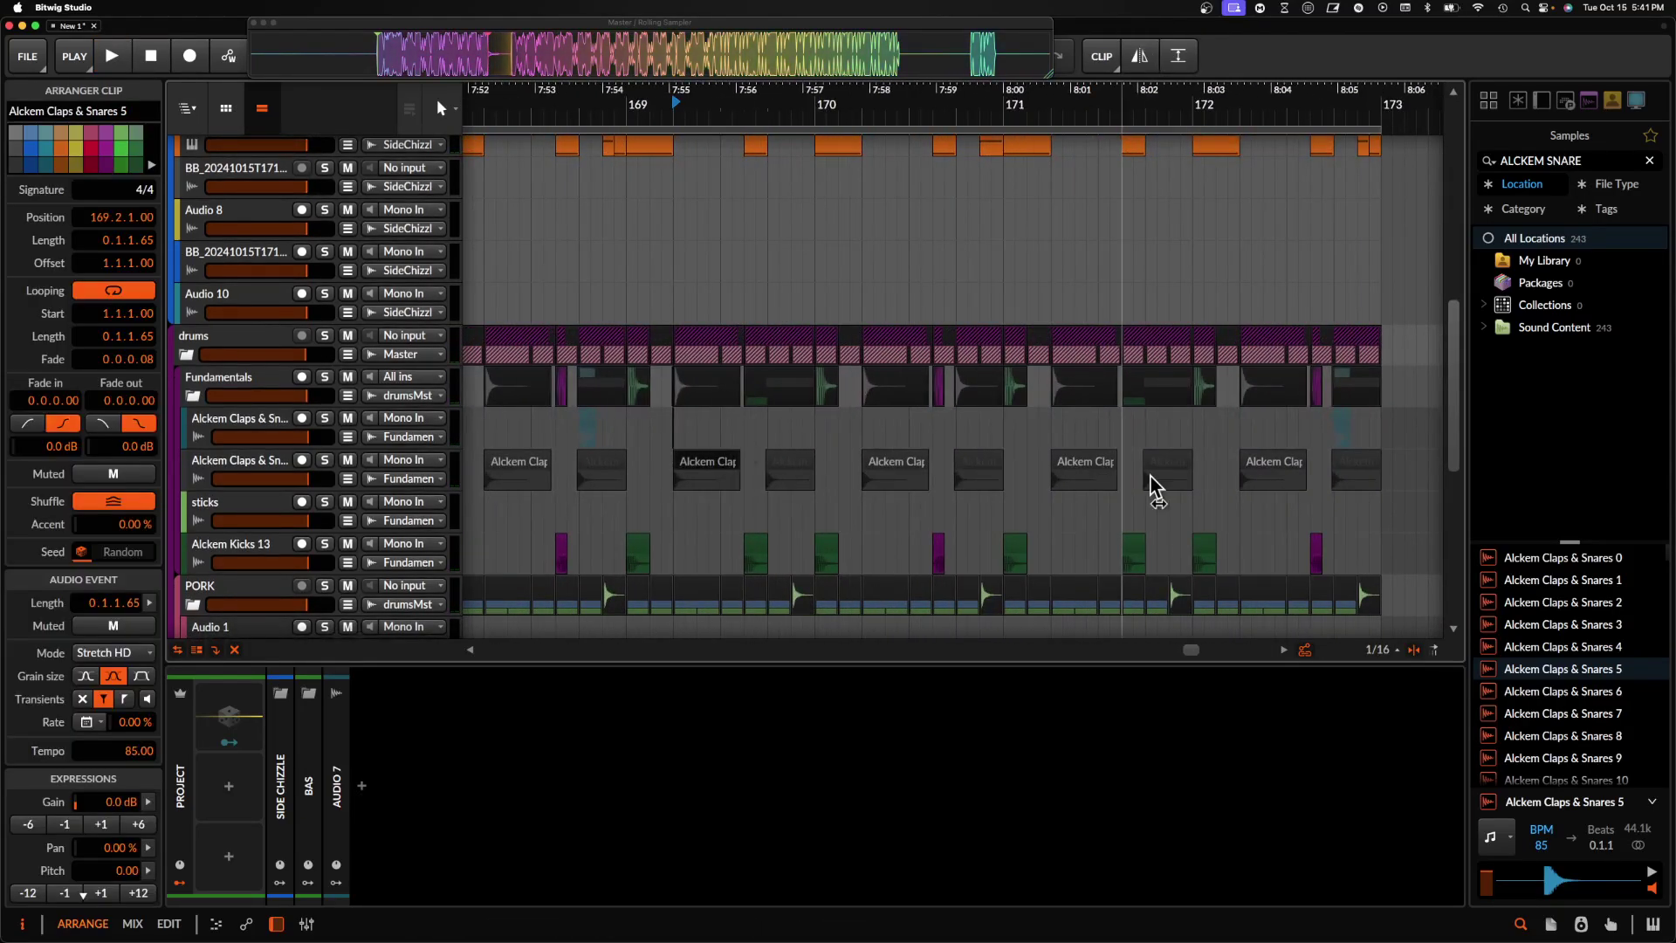
pyautogui.click(1576, 693)
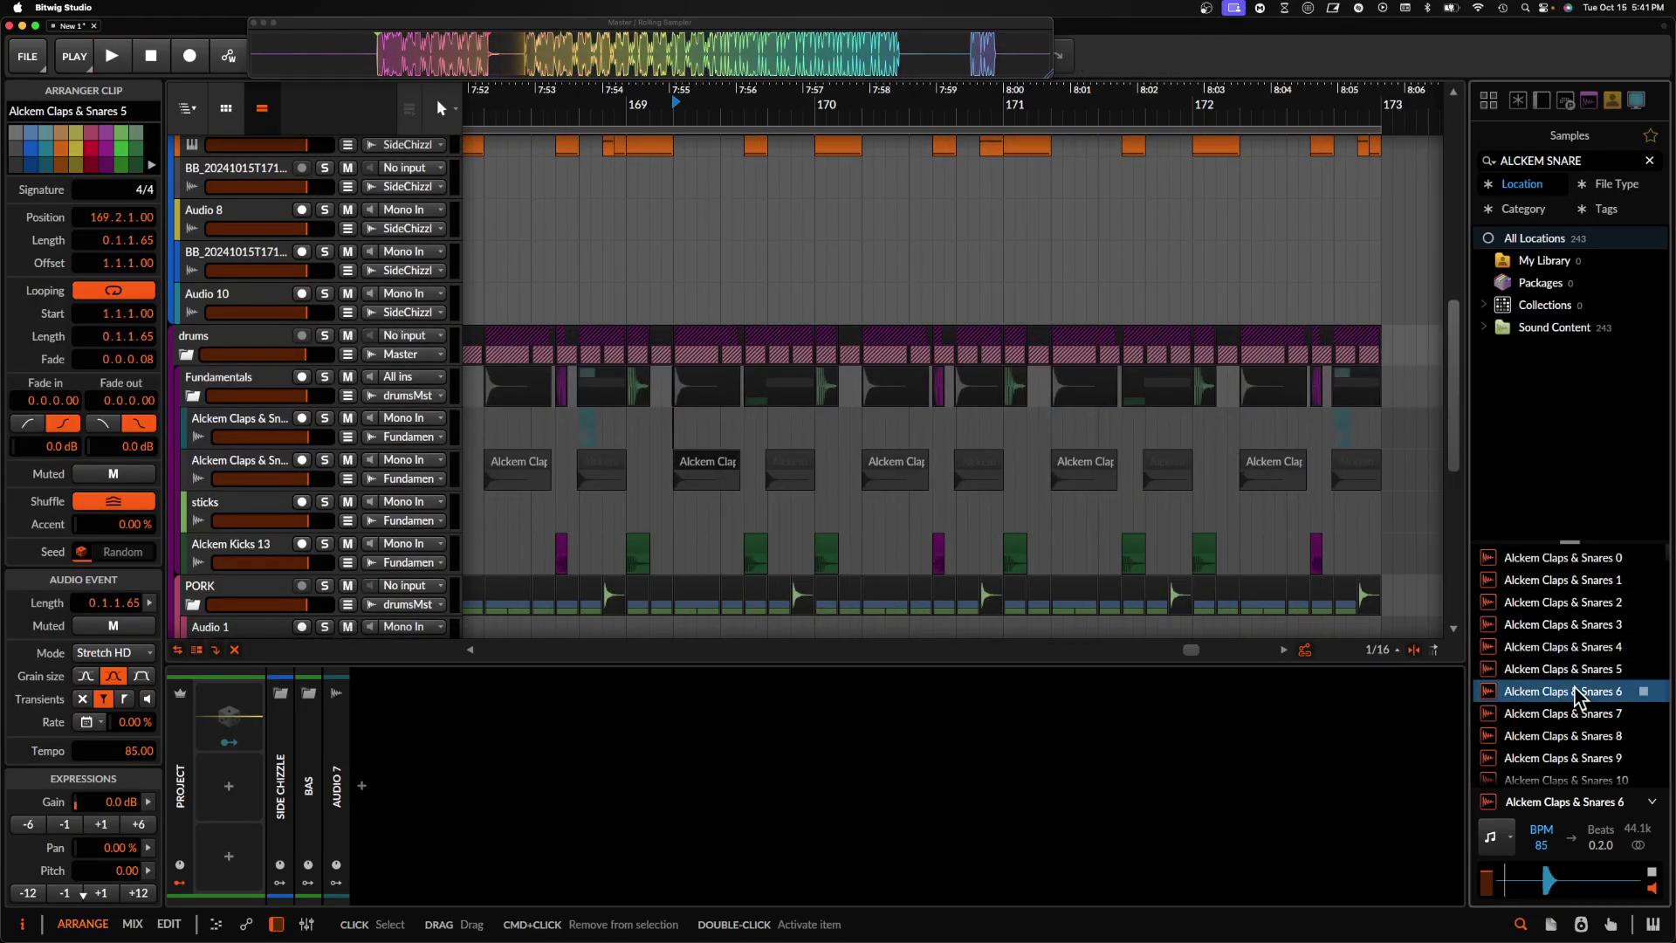
# - Add an audio track below the second Alckem Claps & Snares track and delete that snare track's clips from 170.2.1 onward
pyautogui.click(265, 471)
pyautogui.press('super+t')
pyautogui.hscroll(-3, 763, 561)
pyautogui.scroll(-5, 763, 561)
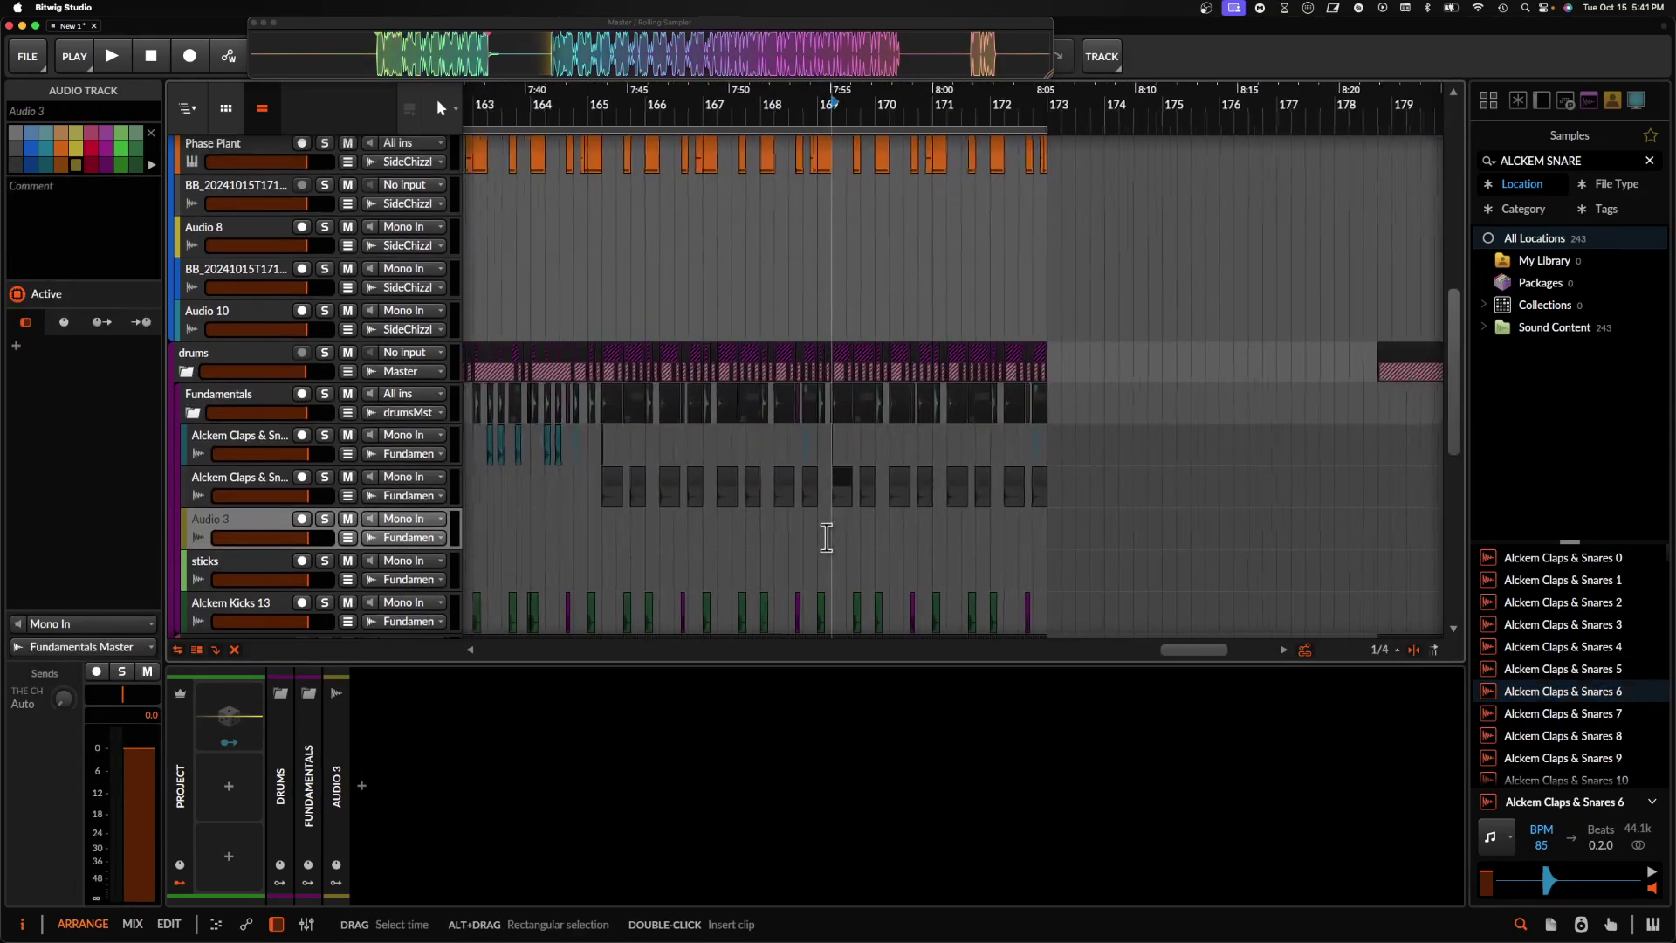
pyautogui.scroll(1, 827, 537)
pyautogui.click(908, 488)
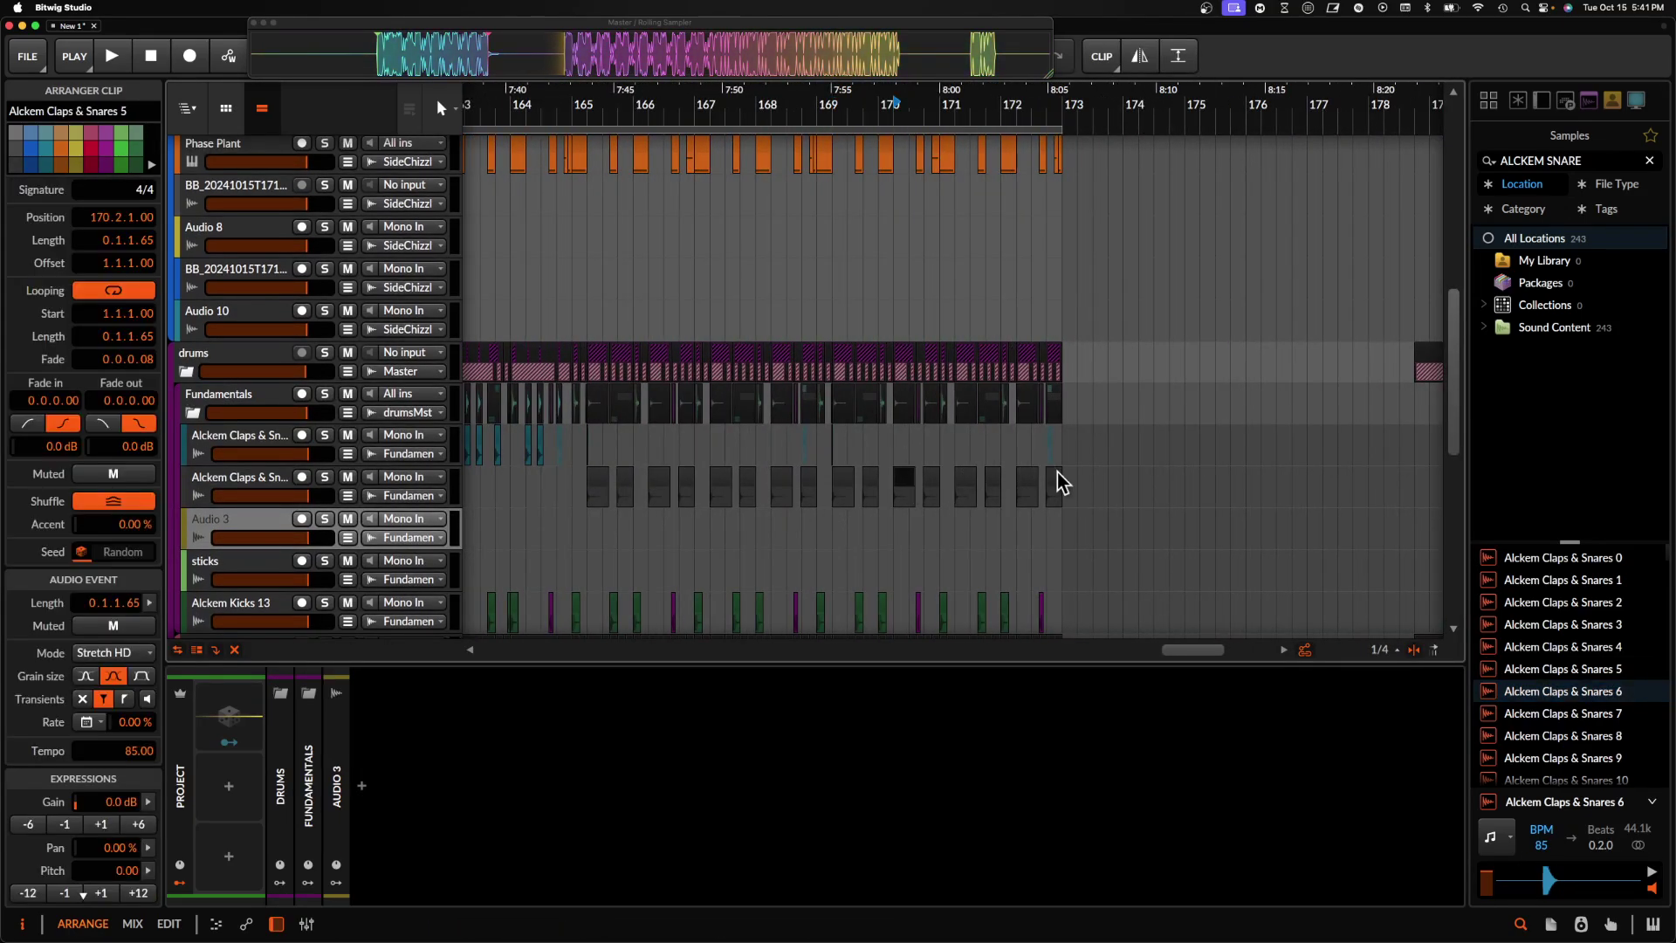
pyautogui.press('Delete')
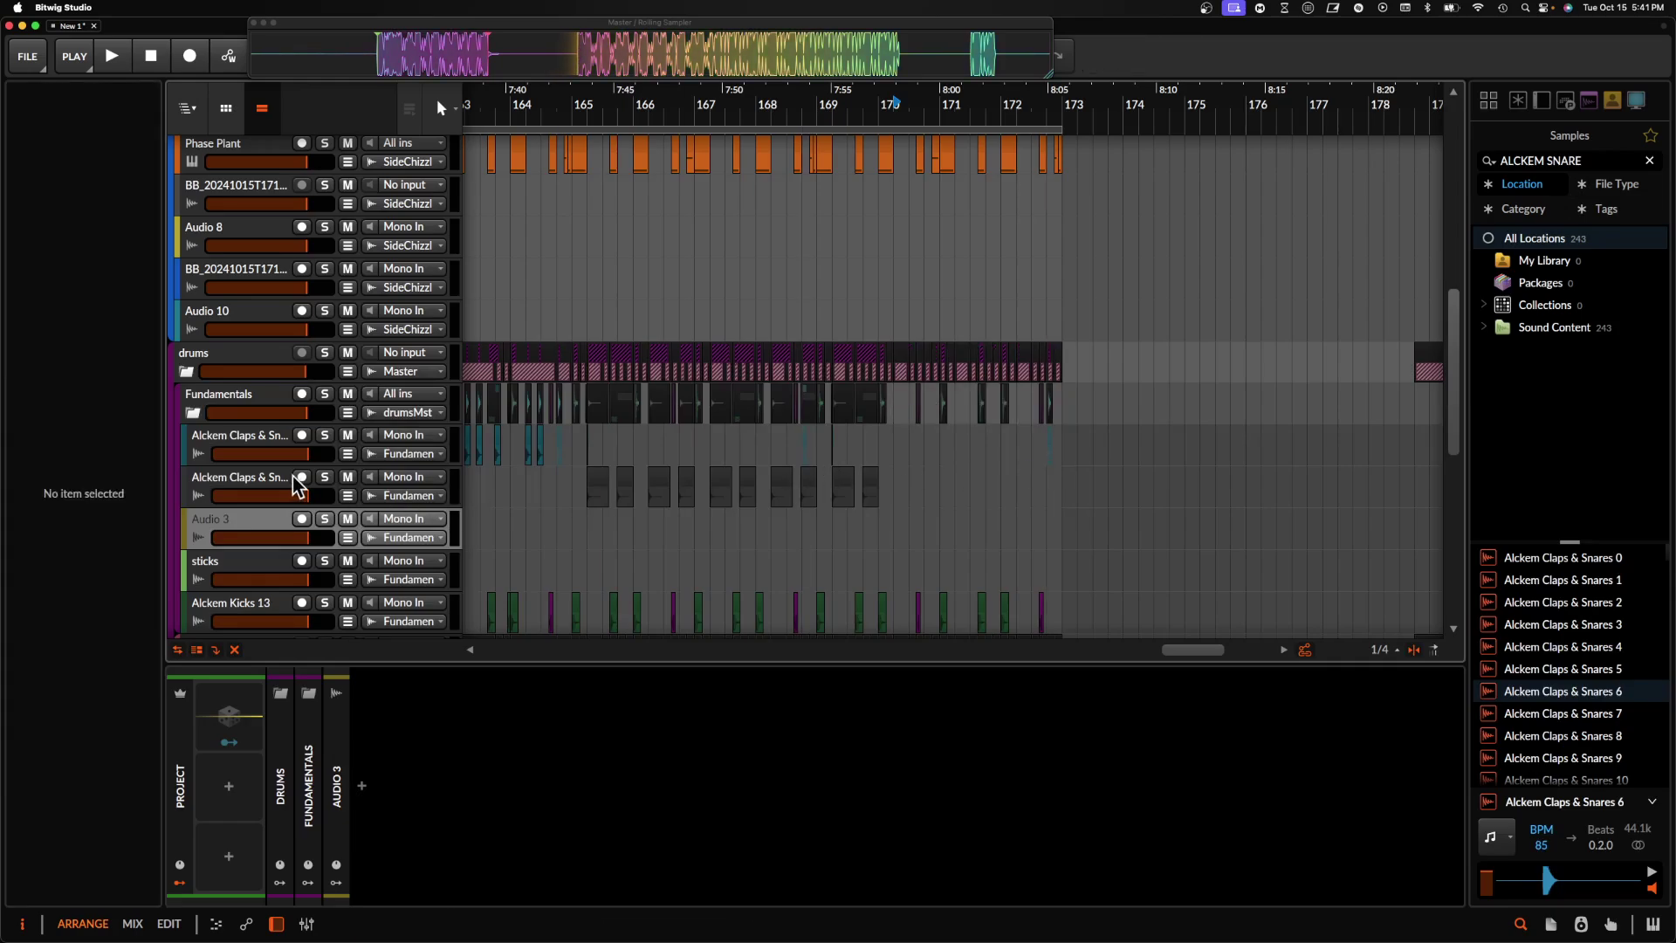
# - Place the Alckem Claps & Snares 6 sample at 170.2.1 on its own track below the existing snare tracks
pyautogui.press('super+shift+t')
pyautogui.moveTo(1582, 689); pyautogui.dragTo(905, 536)
pyautogui.scroll(4, 908, 537)
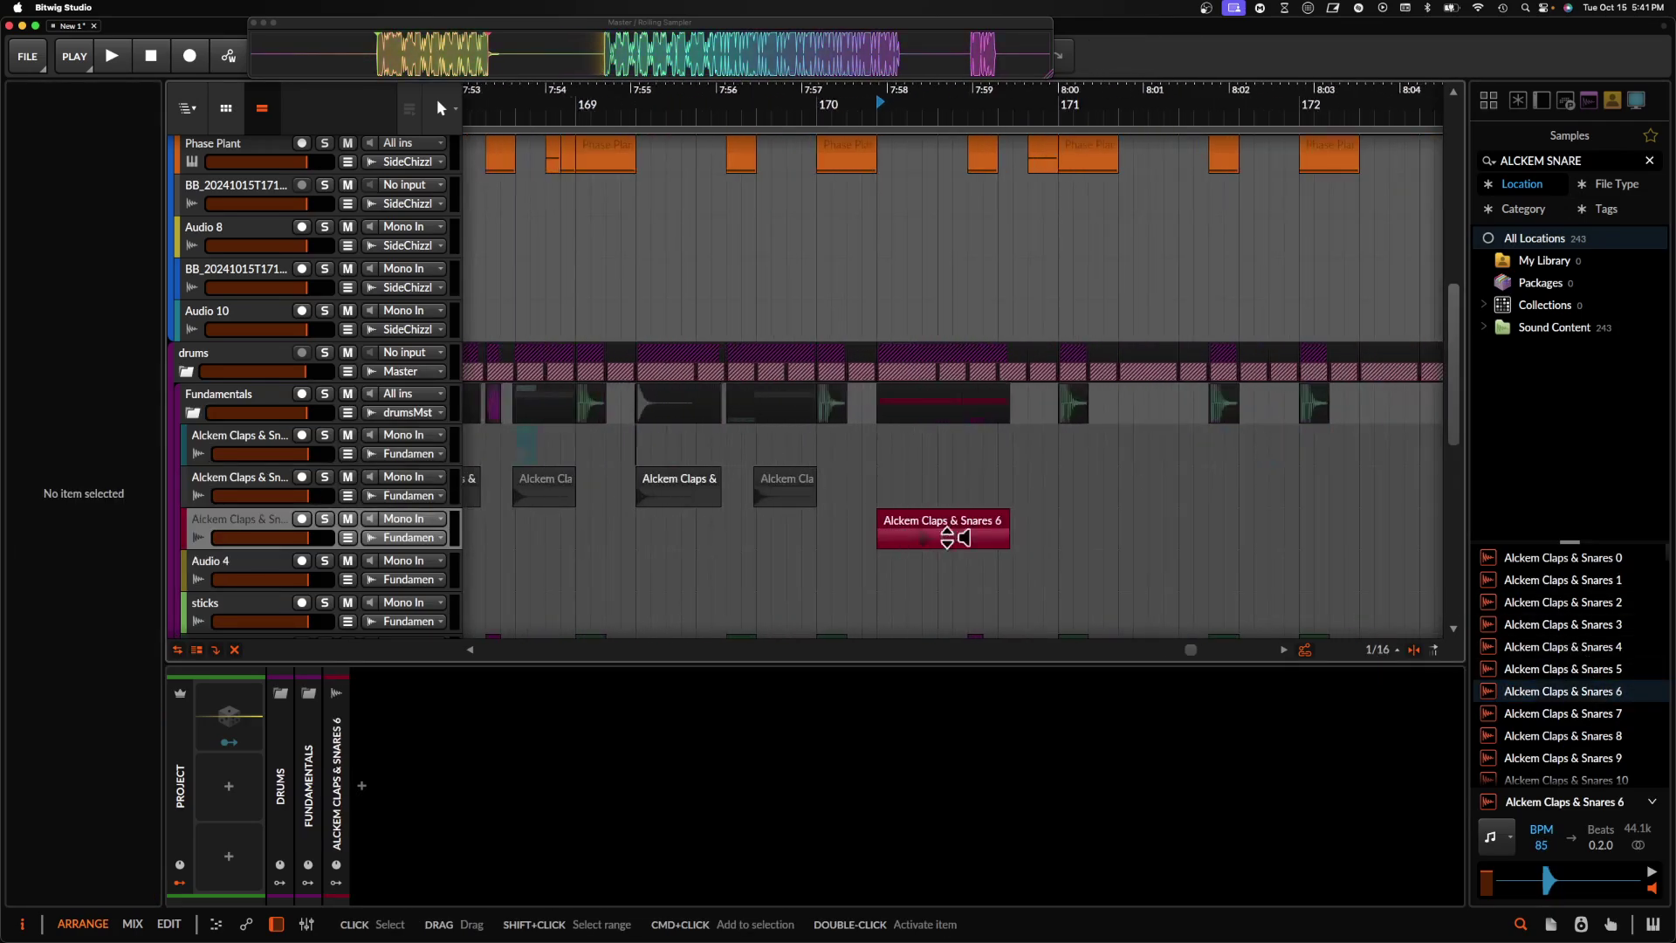
pyautogui.click(917, 542)
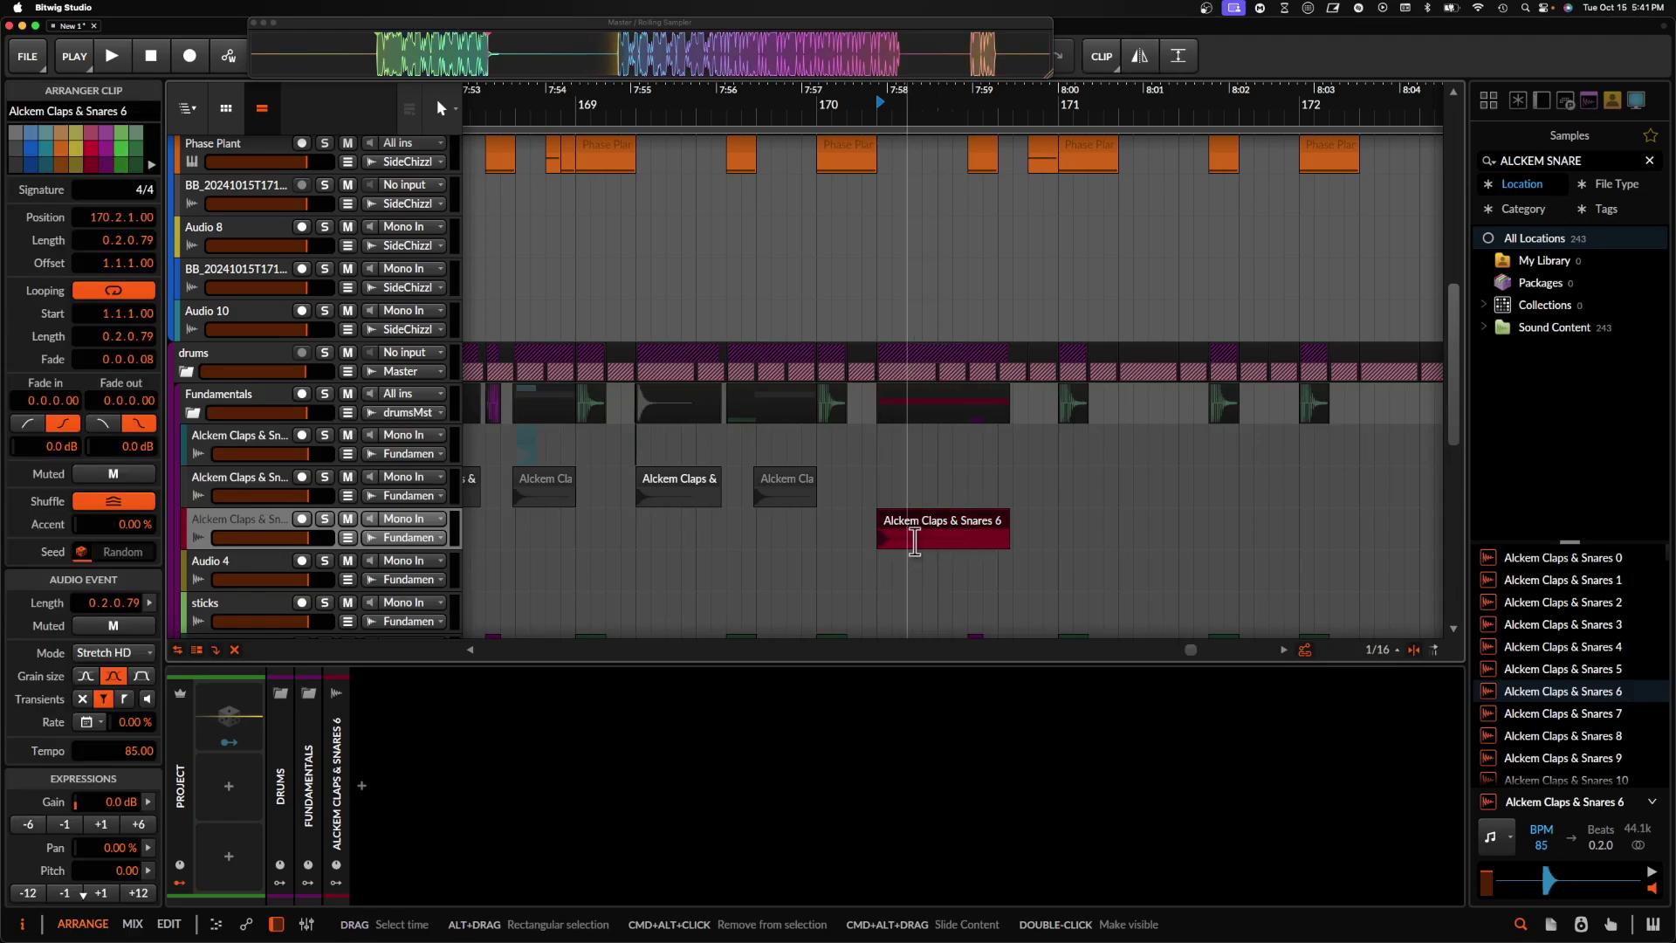
# - Split the Alckem Claps & Snares 6 clip after 0.0.3.00 and place a copy of the short hit at 170.3.4.75
pyautogui.click(820, 542)
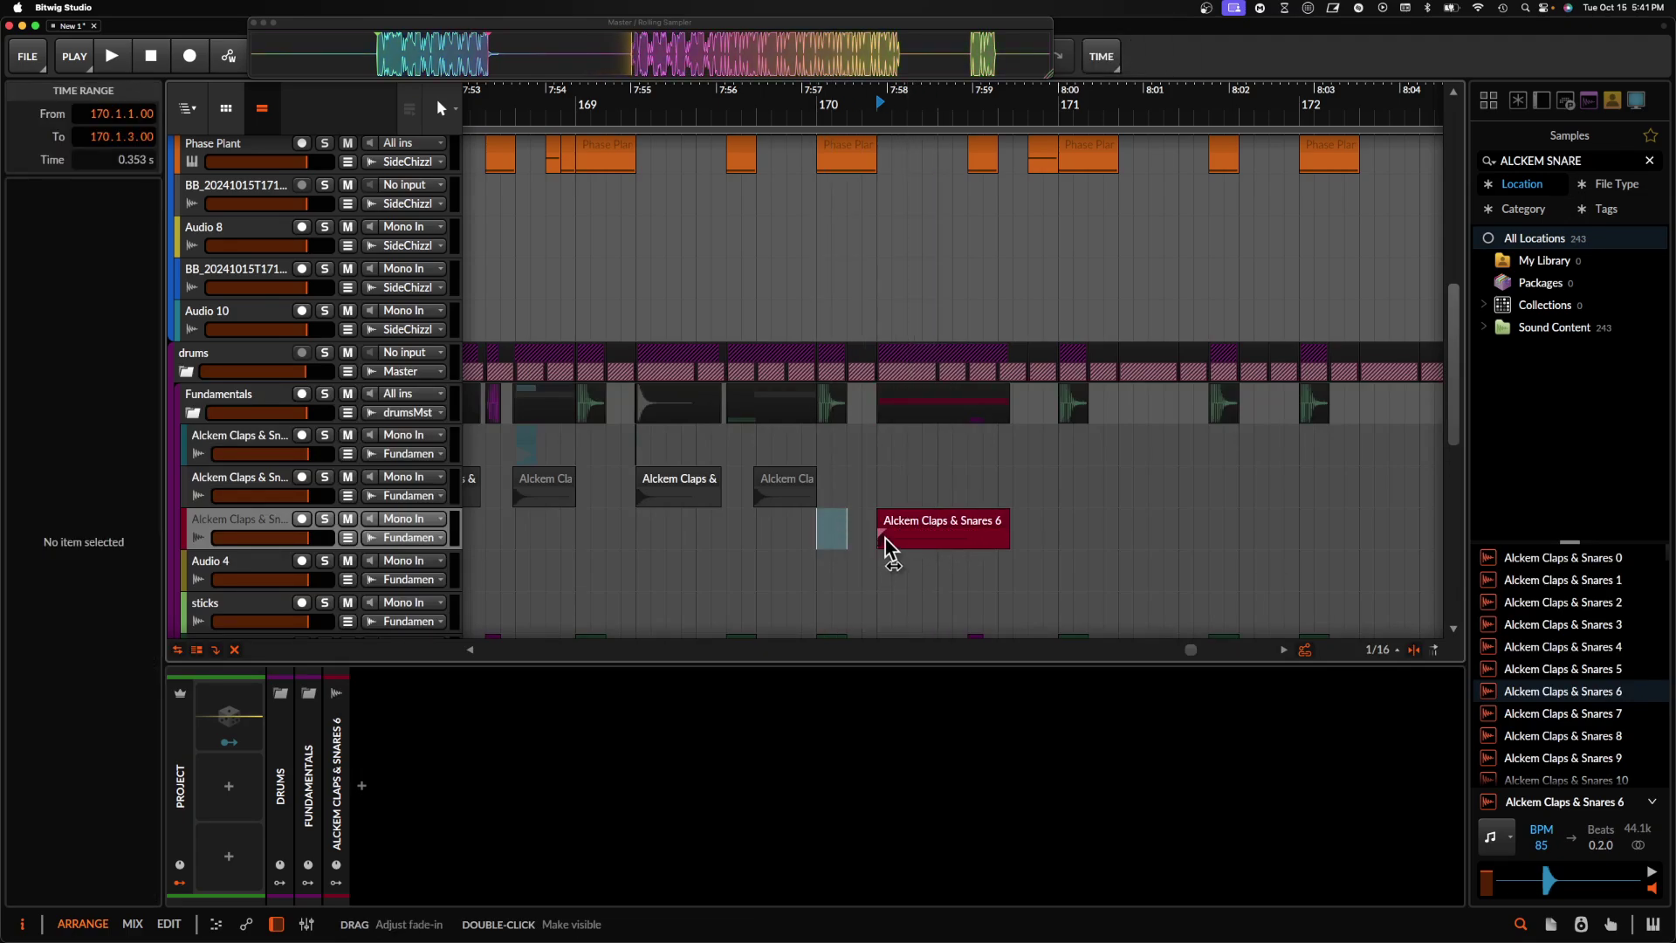
pyautogui.click(925, 541)
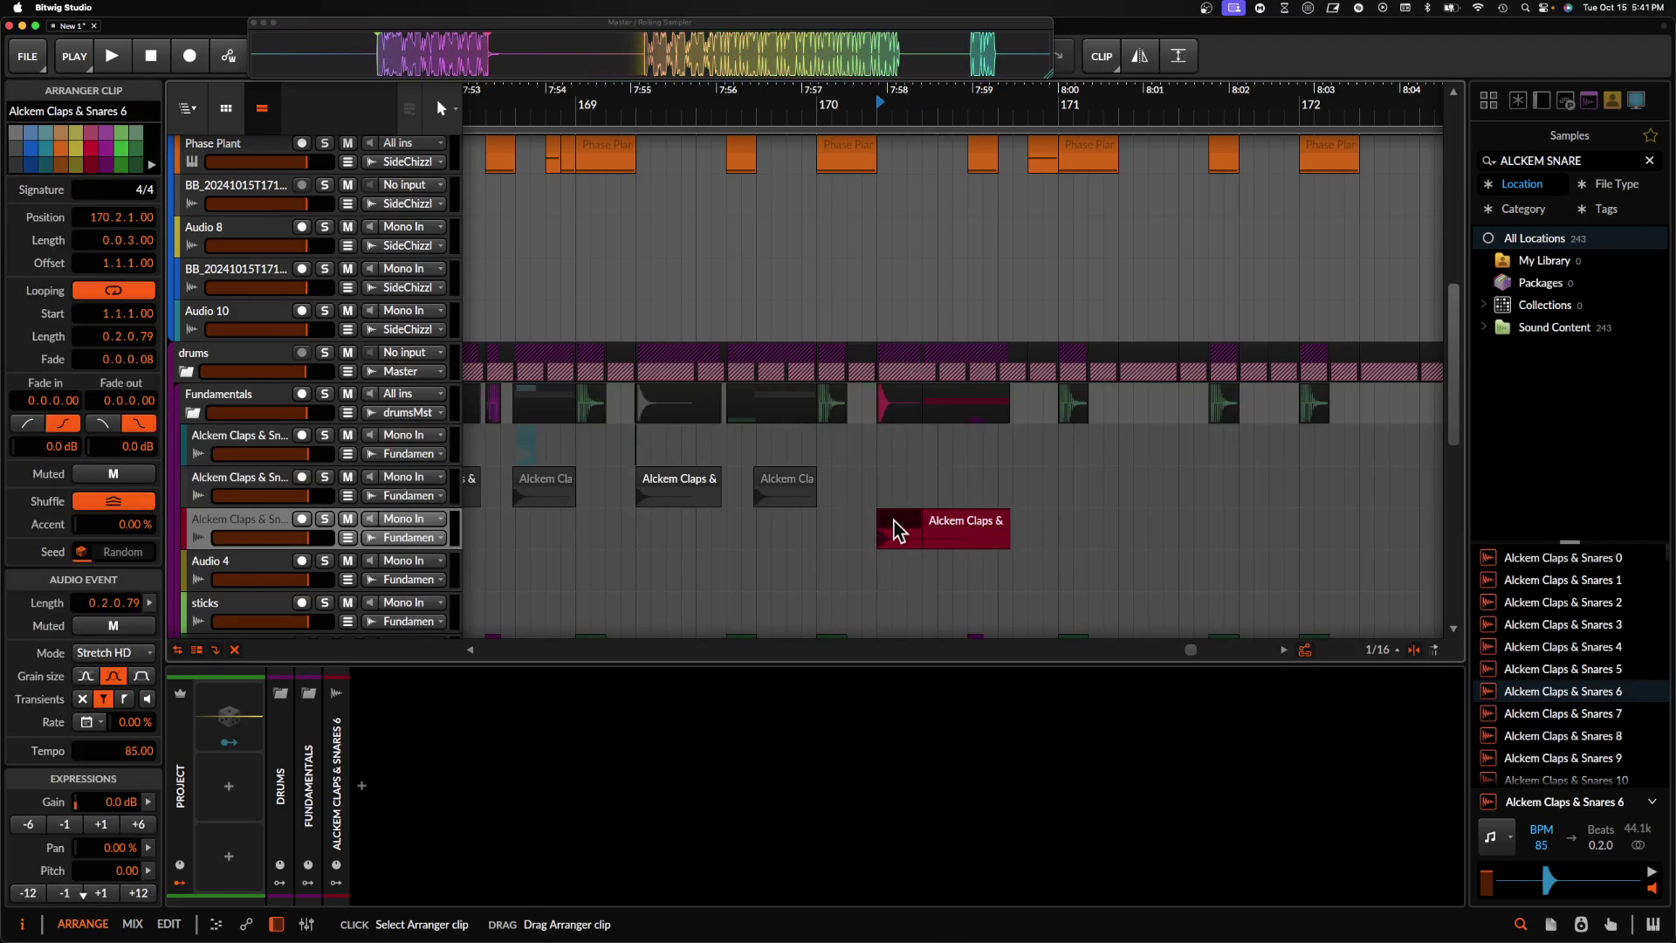
pyautogui.moveTo(975, 524); pyautogui.dragTo(1014, 529)
pyautogui.click(947, 522)
pyautogui.scroll(5, 946, 522)
pyautogui.moveTo(827, 527); pyautogui.dragTo(1233, 526)
pyautogui.scroll(-5, 1231, 527)
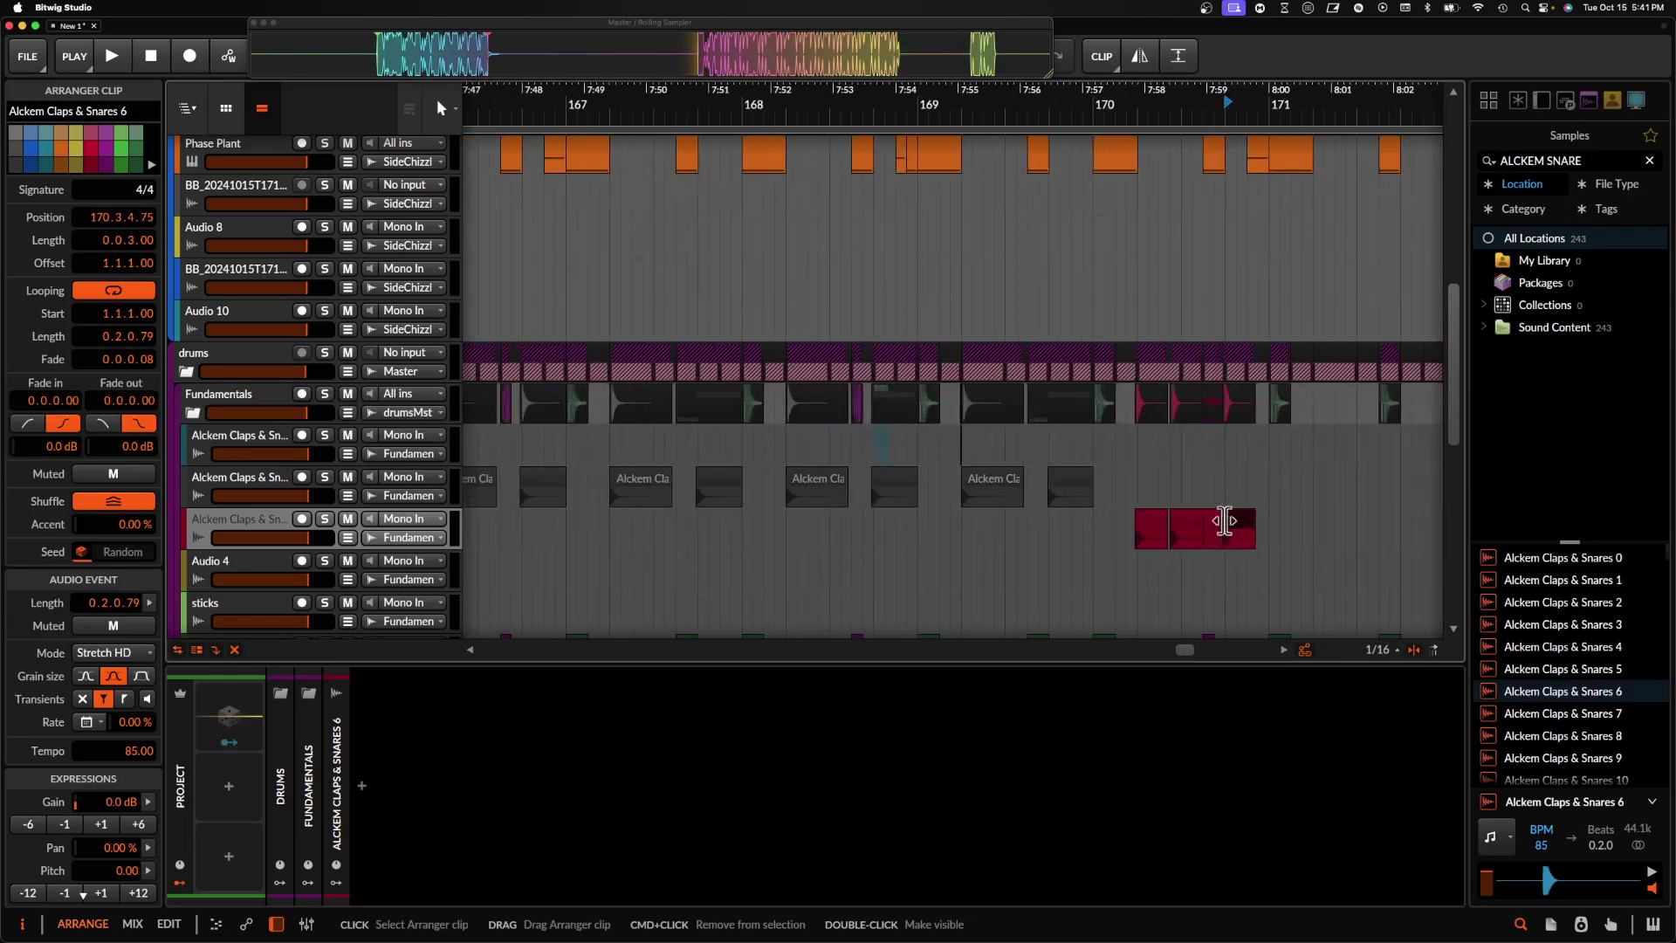
# - Duplicate the Alckem Claps & Snares 6 pattern of bar 170 across bars 171 and 172
pyautogui.click(950, 541)
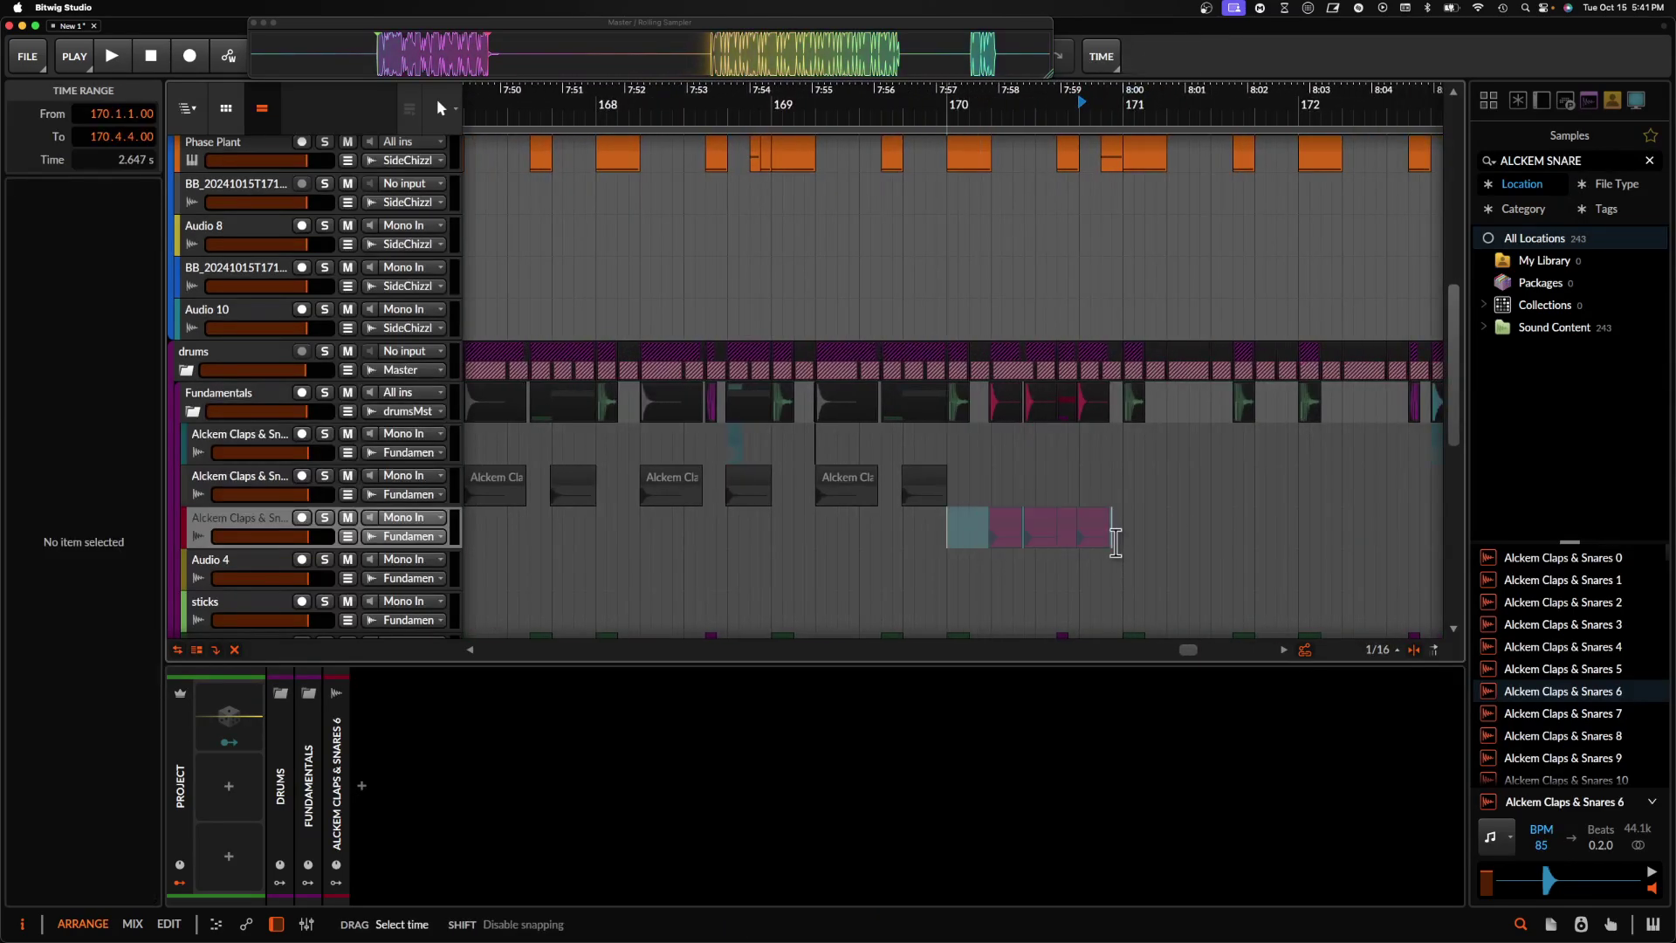
pyautogui.scroll(-3, 1118, 543)
pyautogui.press('super+d')
pyautogui.press('super+d')
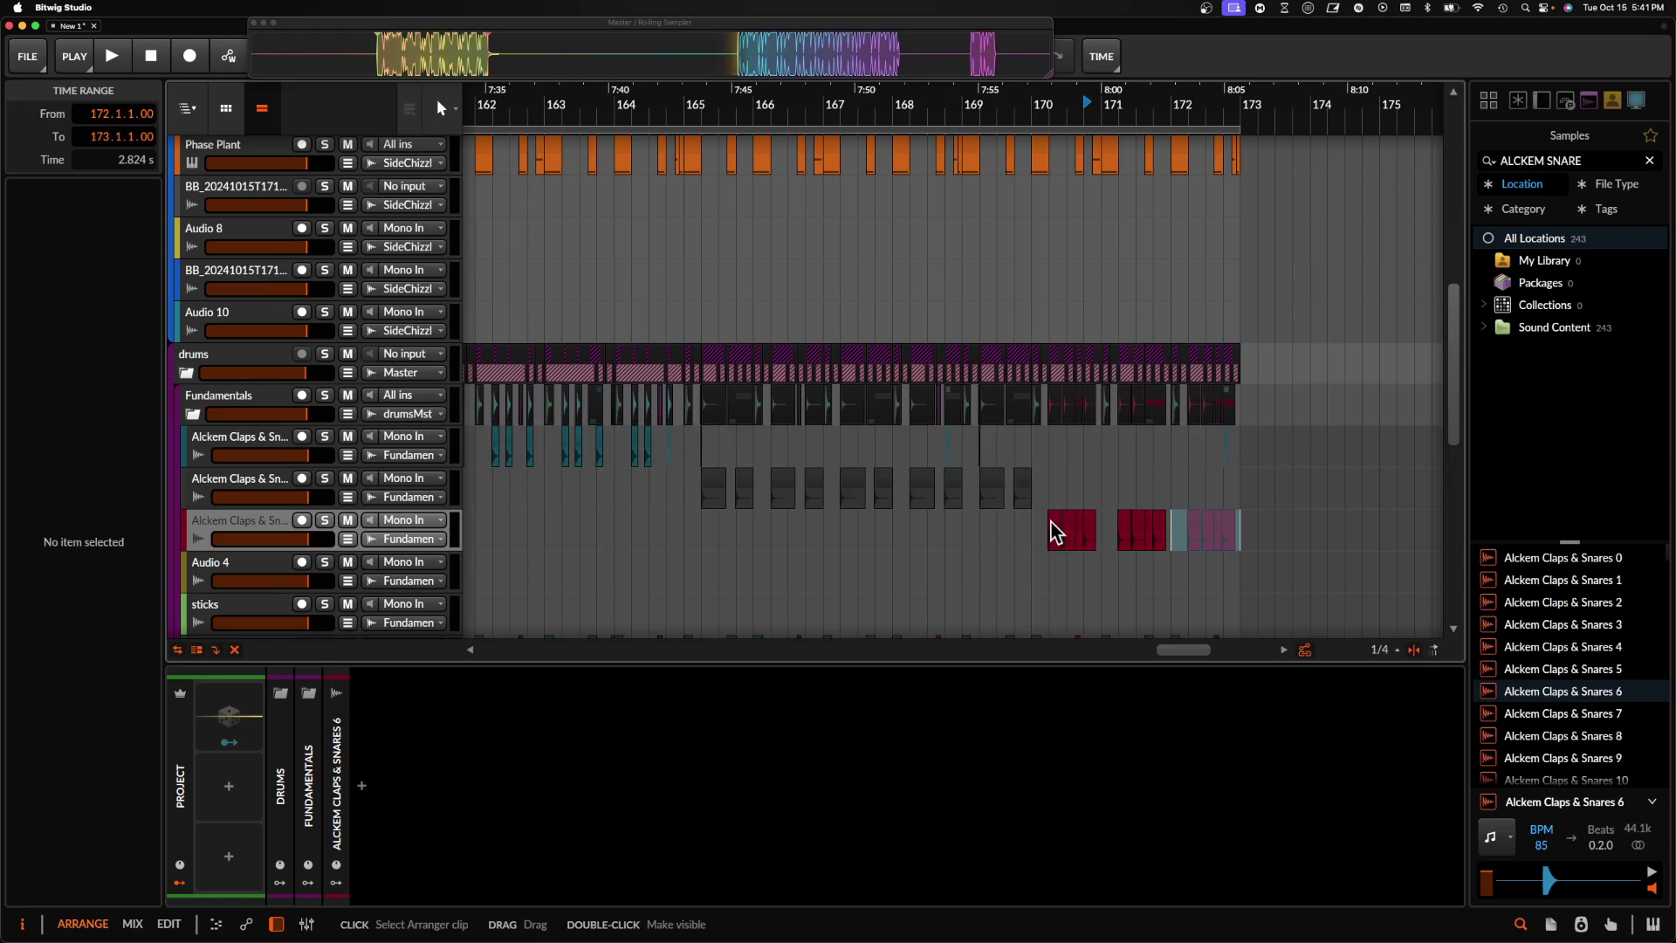
# - Copy the Alckem Claps & Snares 6 pattern of bar 170 back into bar 169 on the same track
pyautogui.scroll(5, 1052, 528)
pyautogui.click(1016, 537)
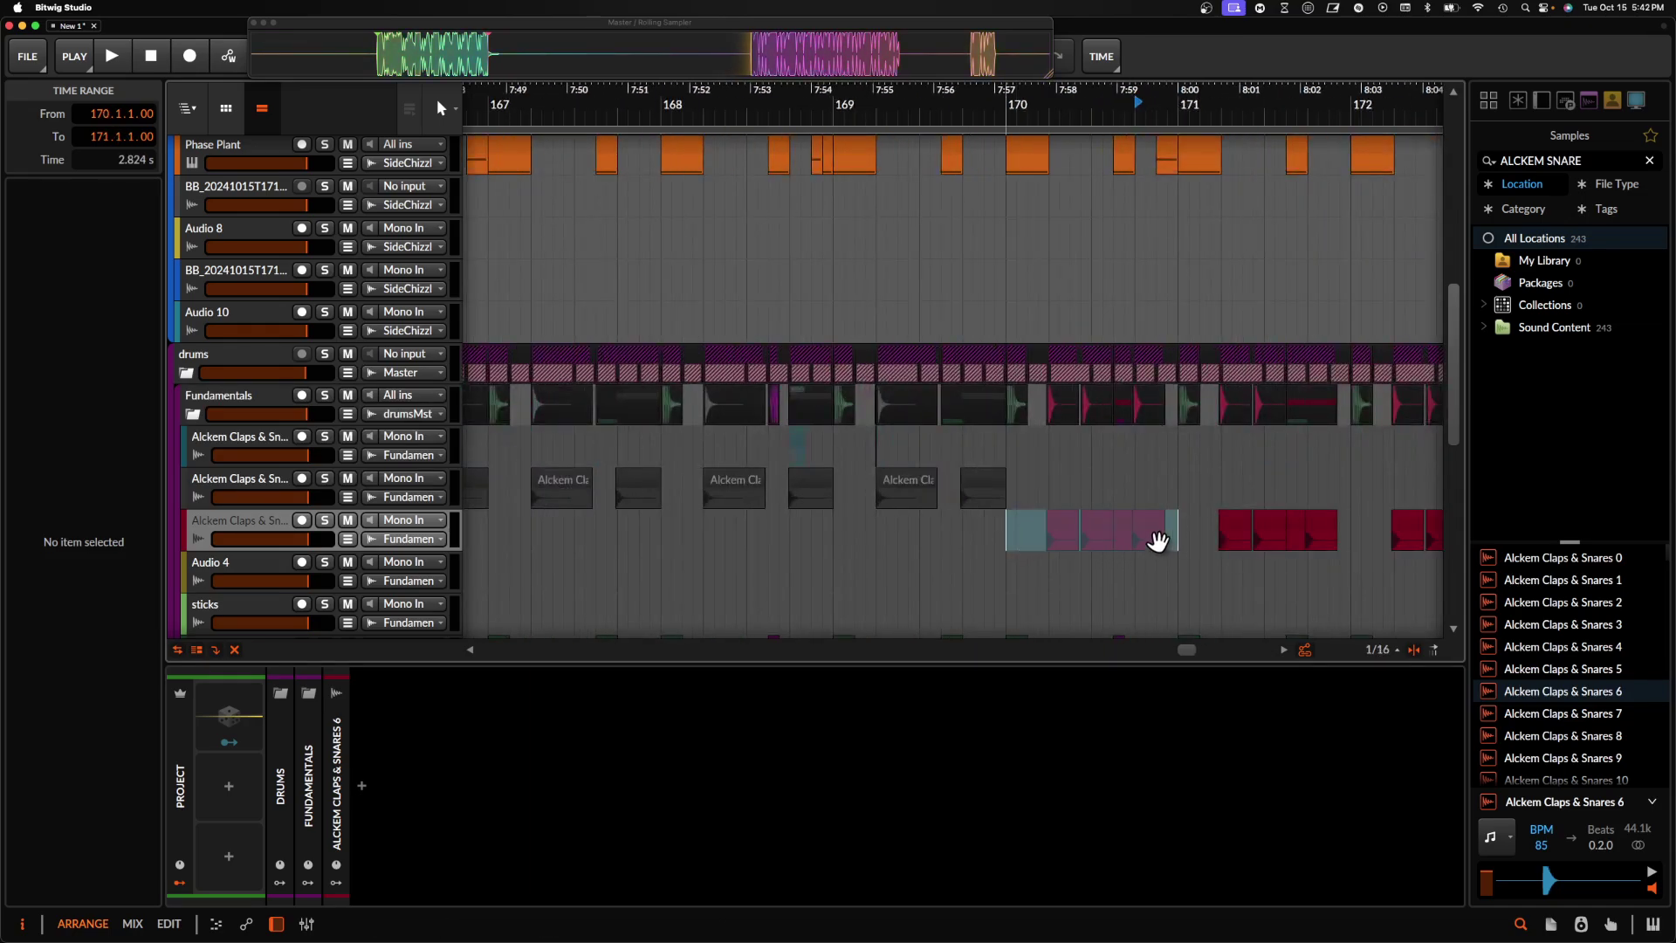
pyautogui.moveTo(1152, 536); pyautogui.dragTo(959, 536)
# - Mute the two Alckem Claps & Snares 5 clips in bar 169, starting at 169.2.1
pyautogui.click(883, 486)
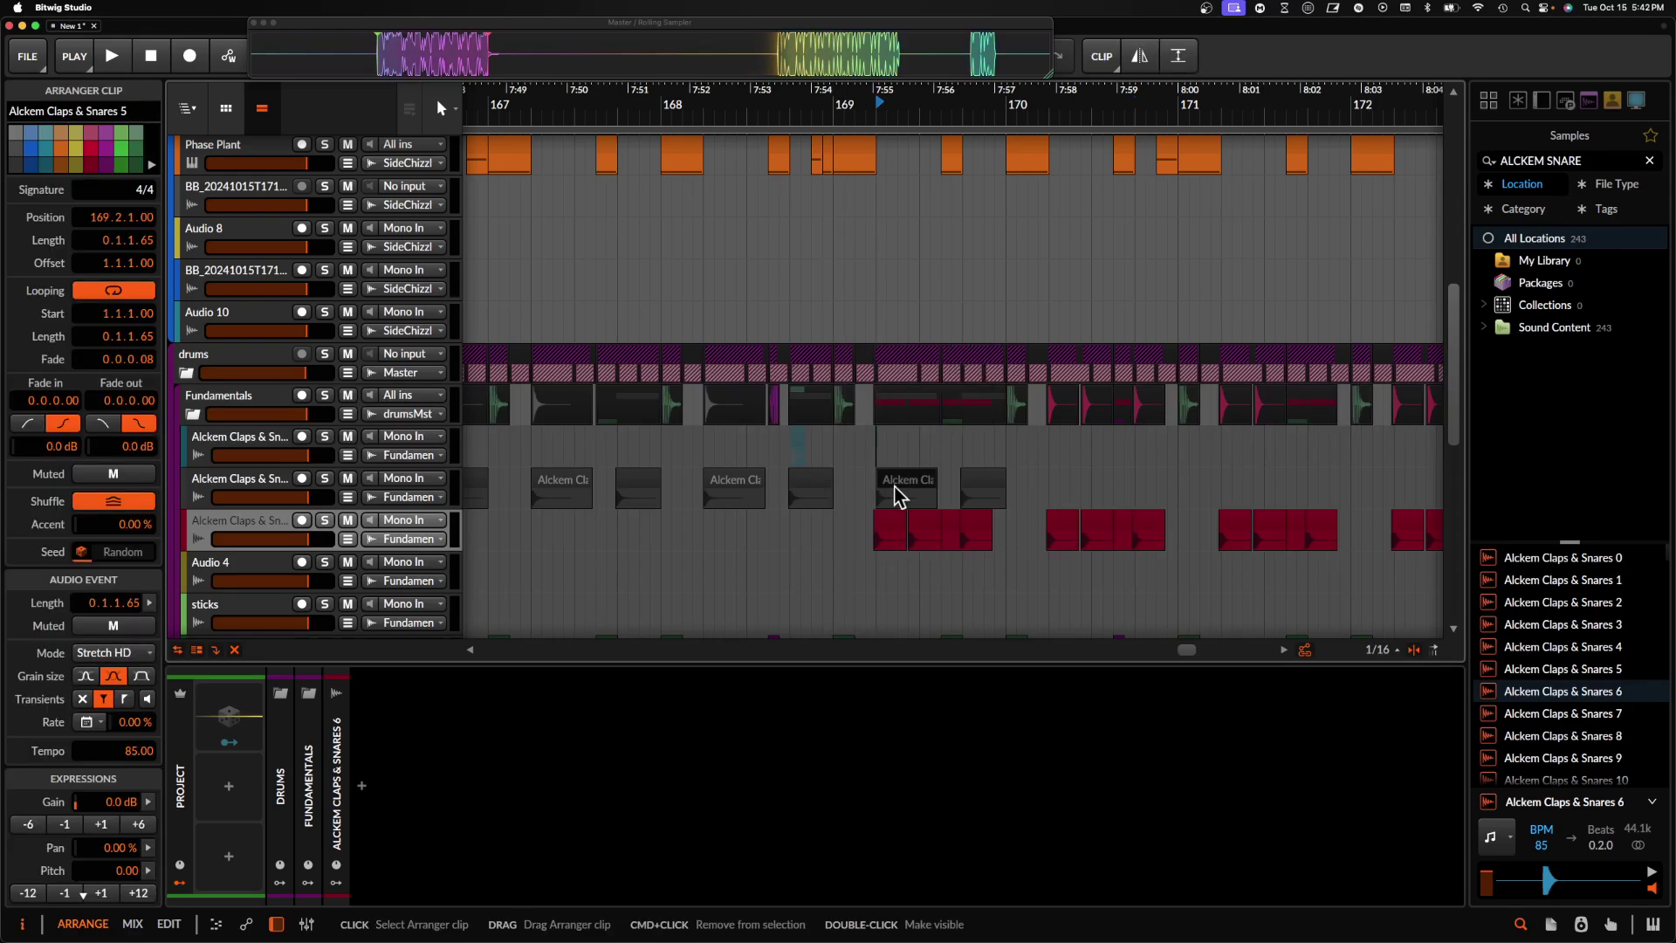
pyautogui.hotkey('alt', 'm')
pyautogui.hscroll(-3, 994, 494)
pyautogui.scroll(-3, 989, 482)
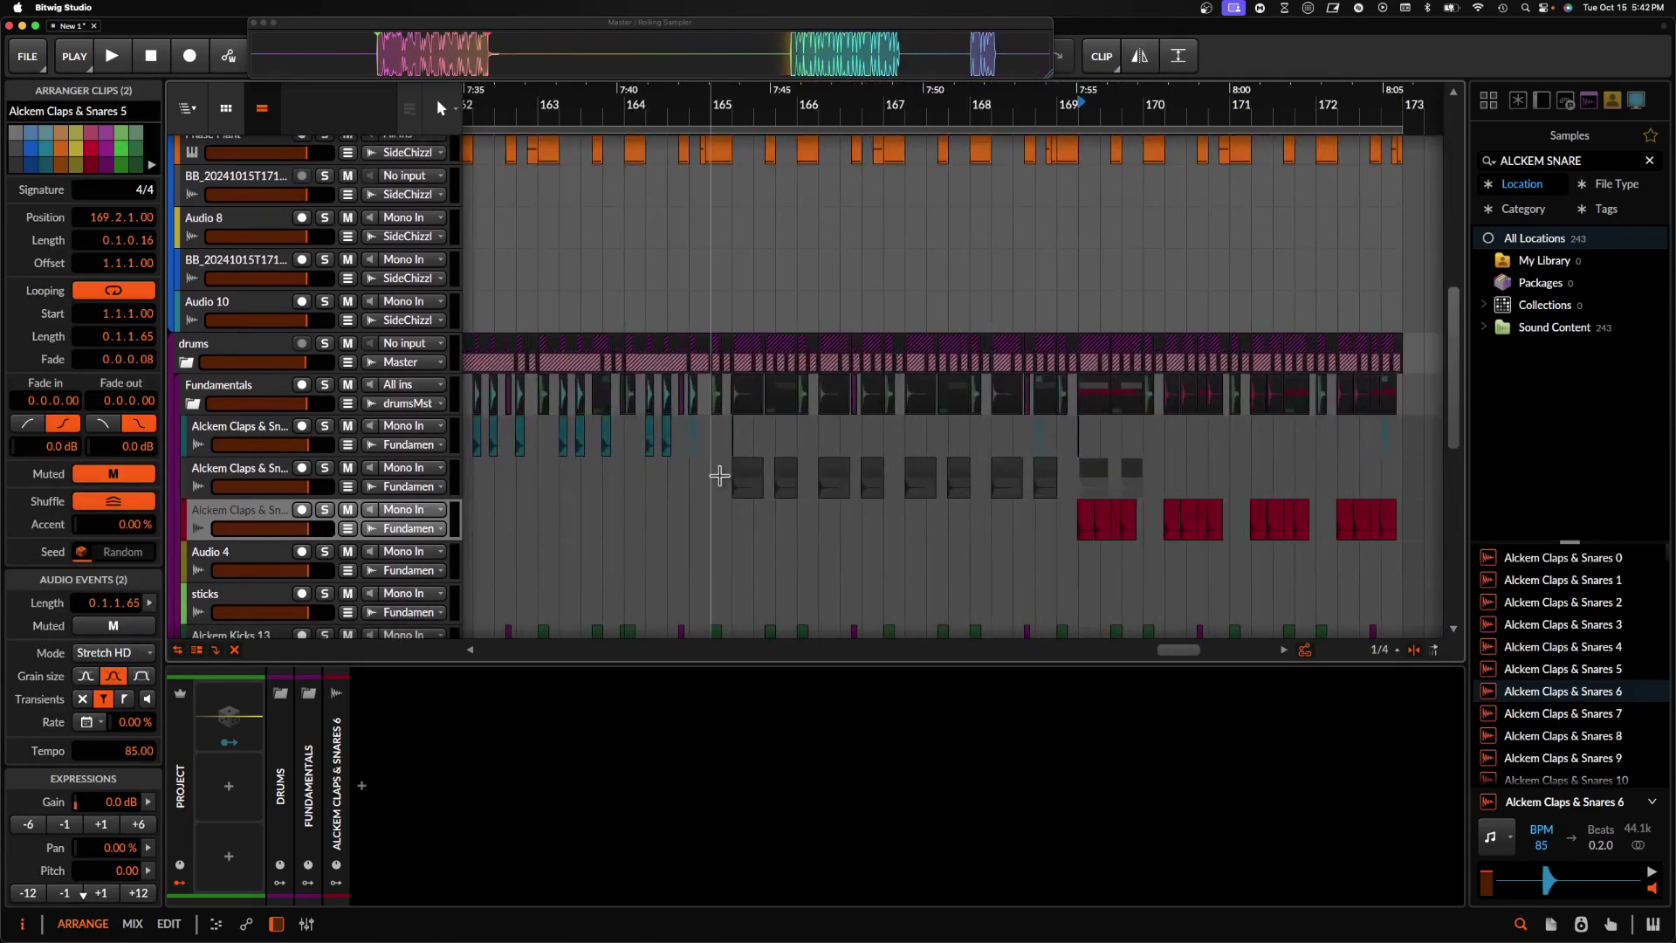
# - Split the PORK group's Audio 4 clip at 169.1.1 in half and delete its second half
pyautogui.click(625, 516)
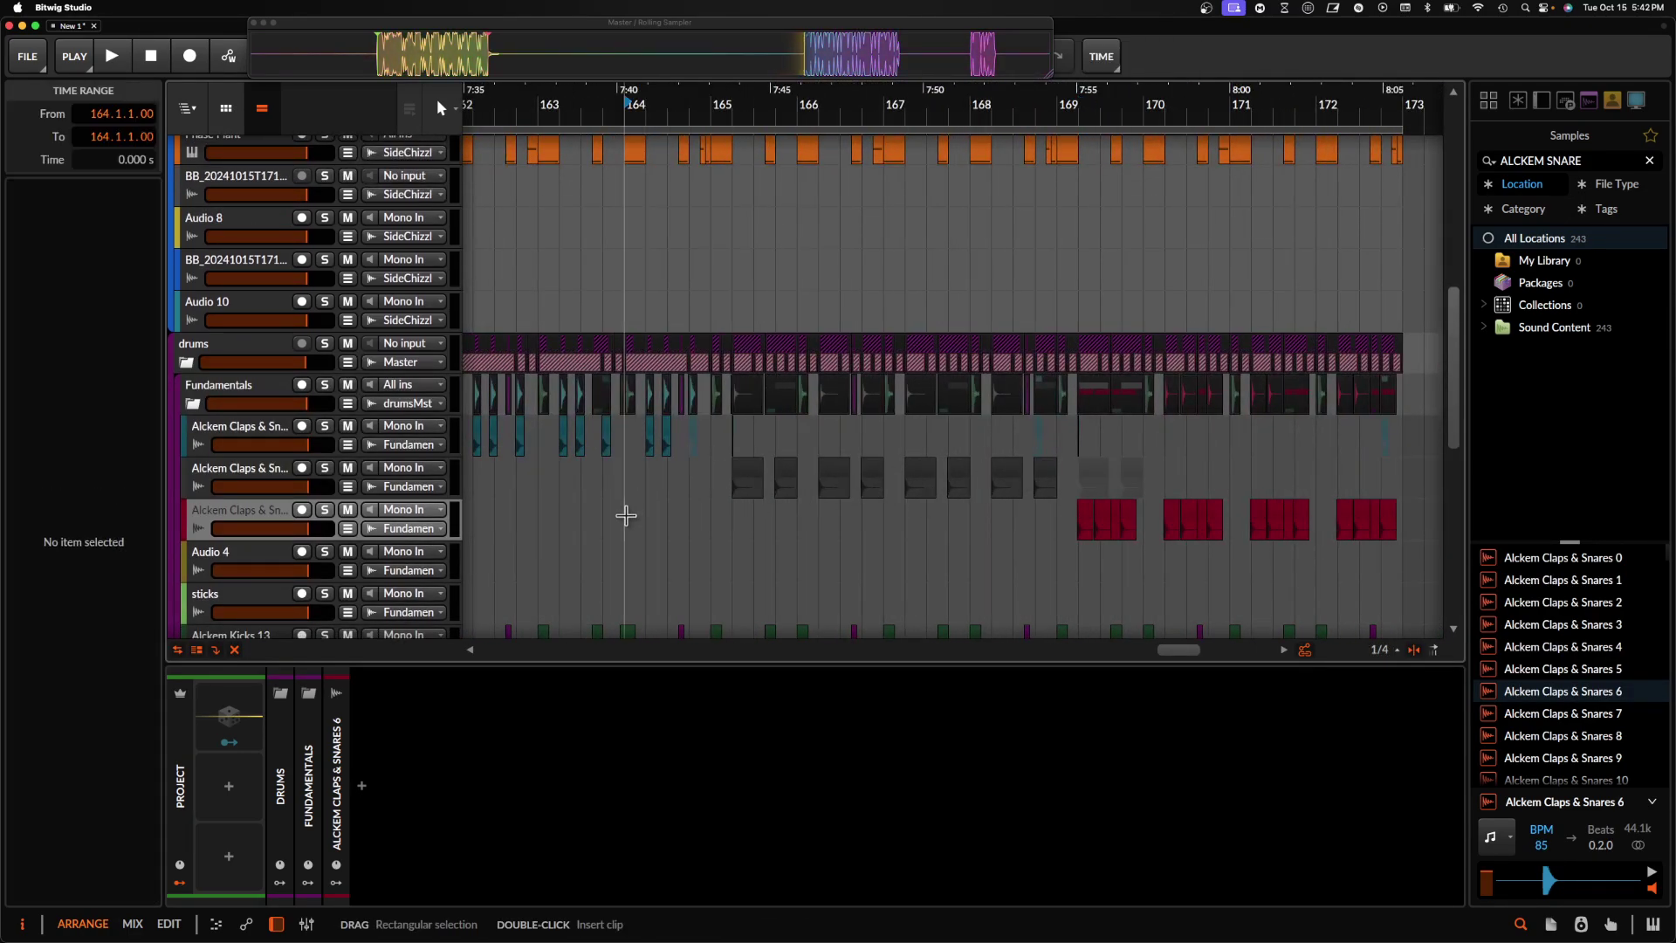
pyautogui.scroll(5, 965, 421)
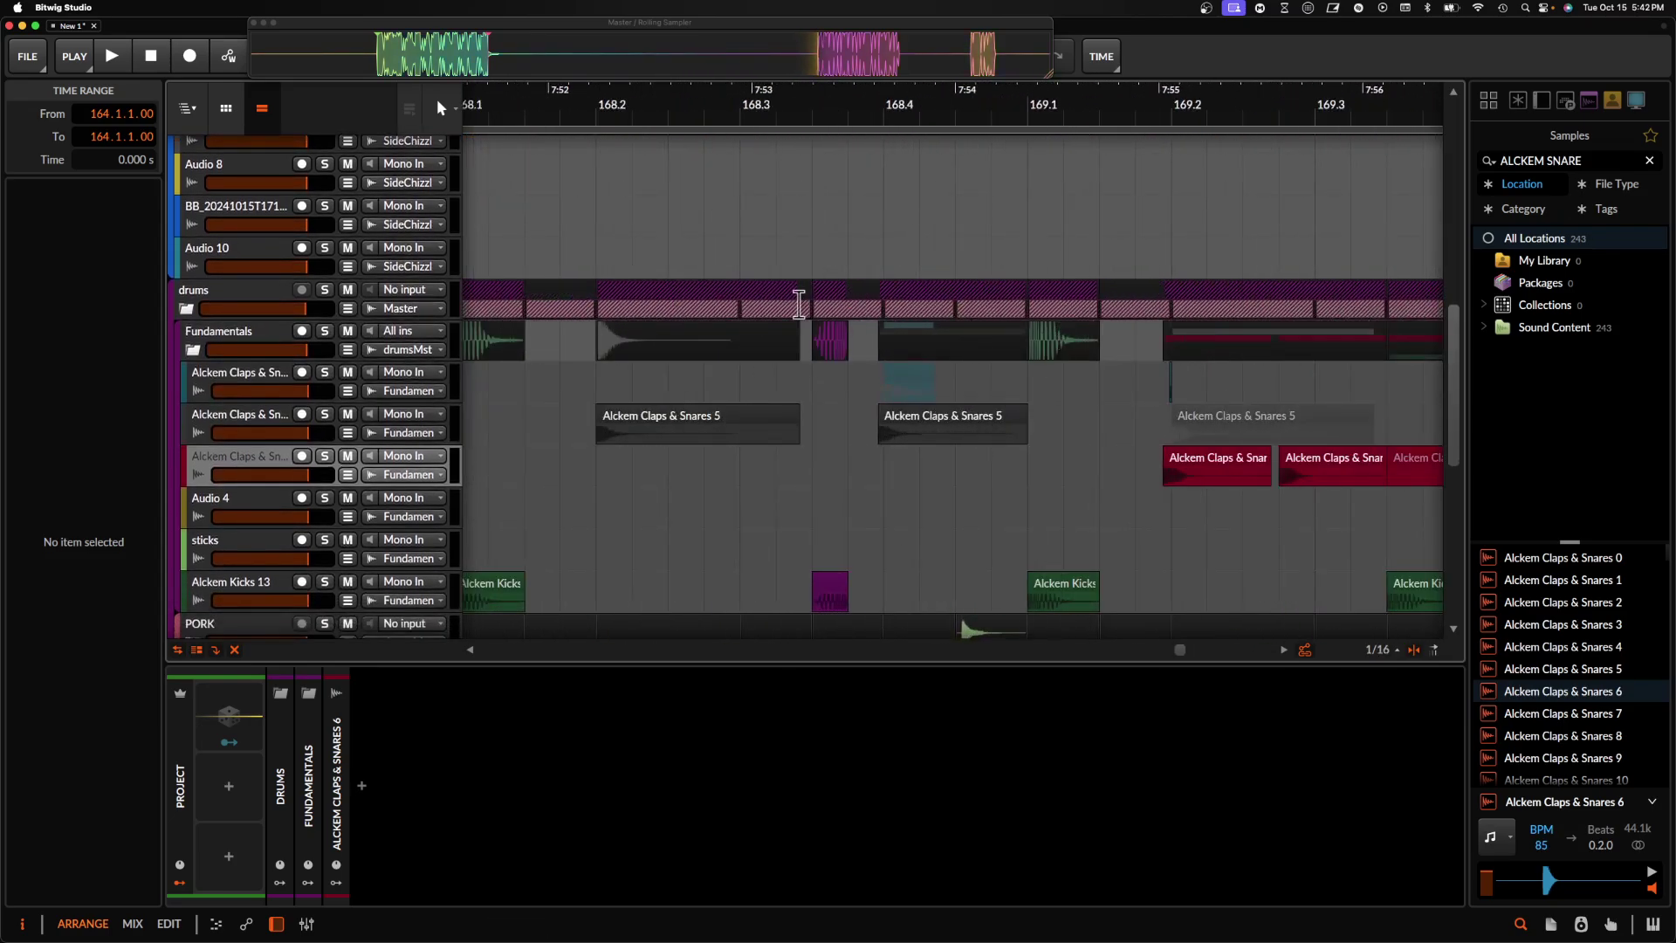
pyautogui.scroll(-10, 686, 426)
pyautogui.hscroll(3, 685, 426)
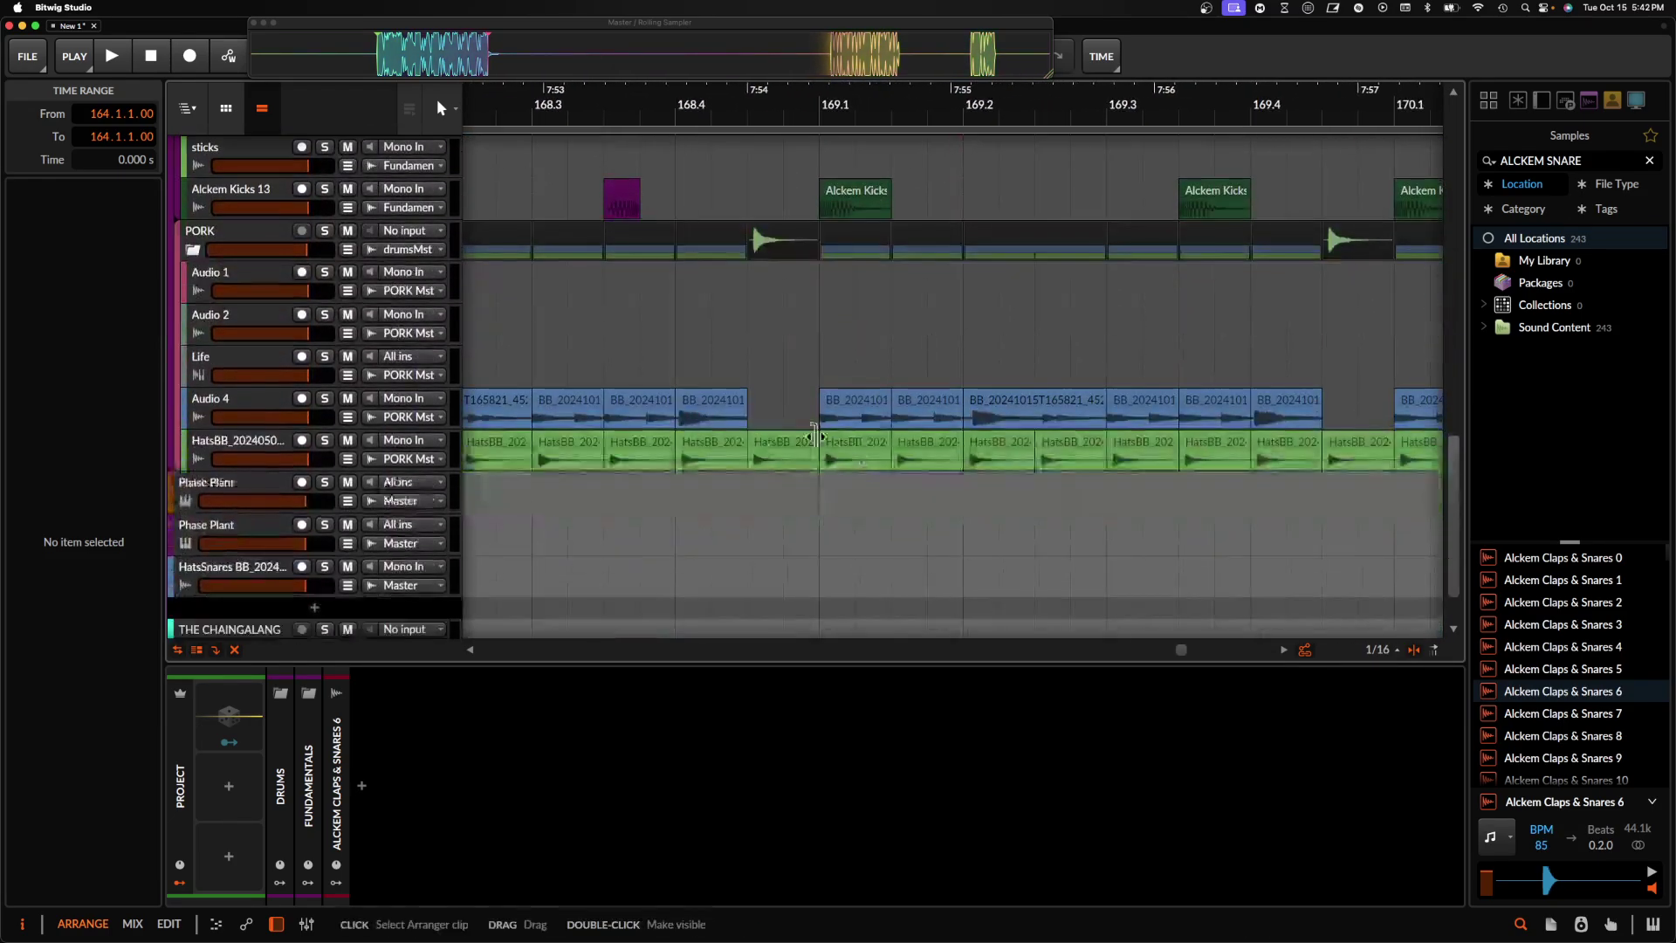
pyautogui.click(854, 411)
pyautogui.scroll(3, 856, 411)
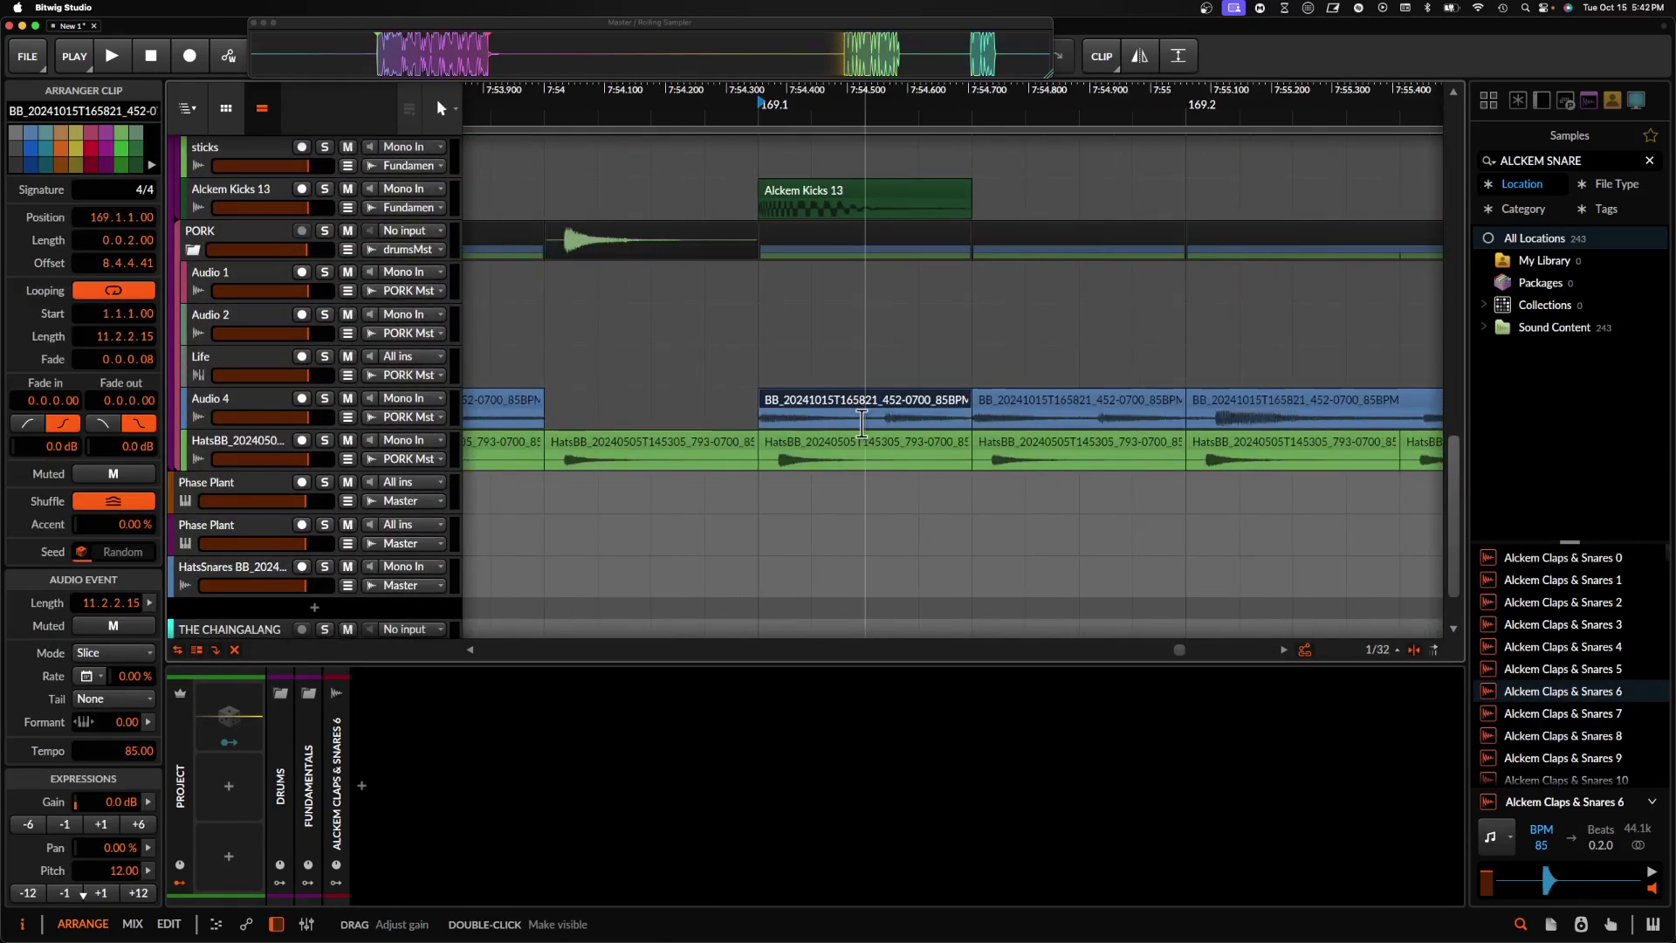
pyautogui.click(864, 423)
pyautogui.press('super+e')
pyautogui.click(907, 407)
pyautogui.press('Delete')
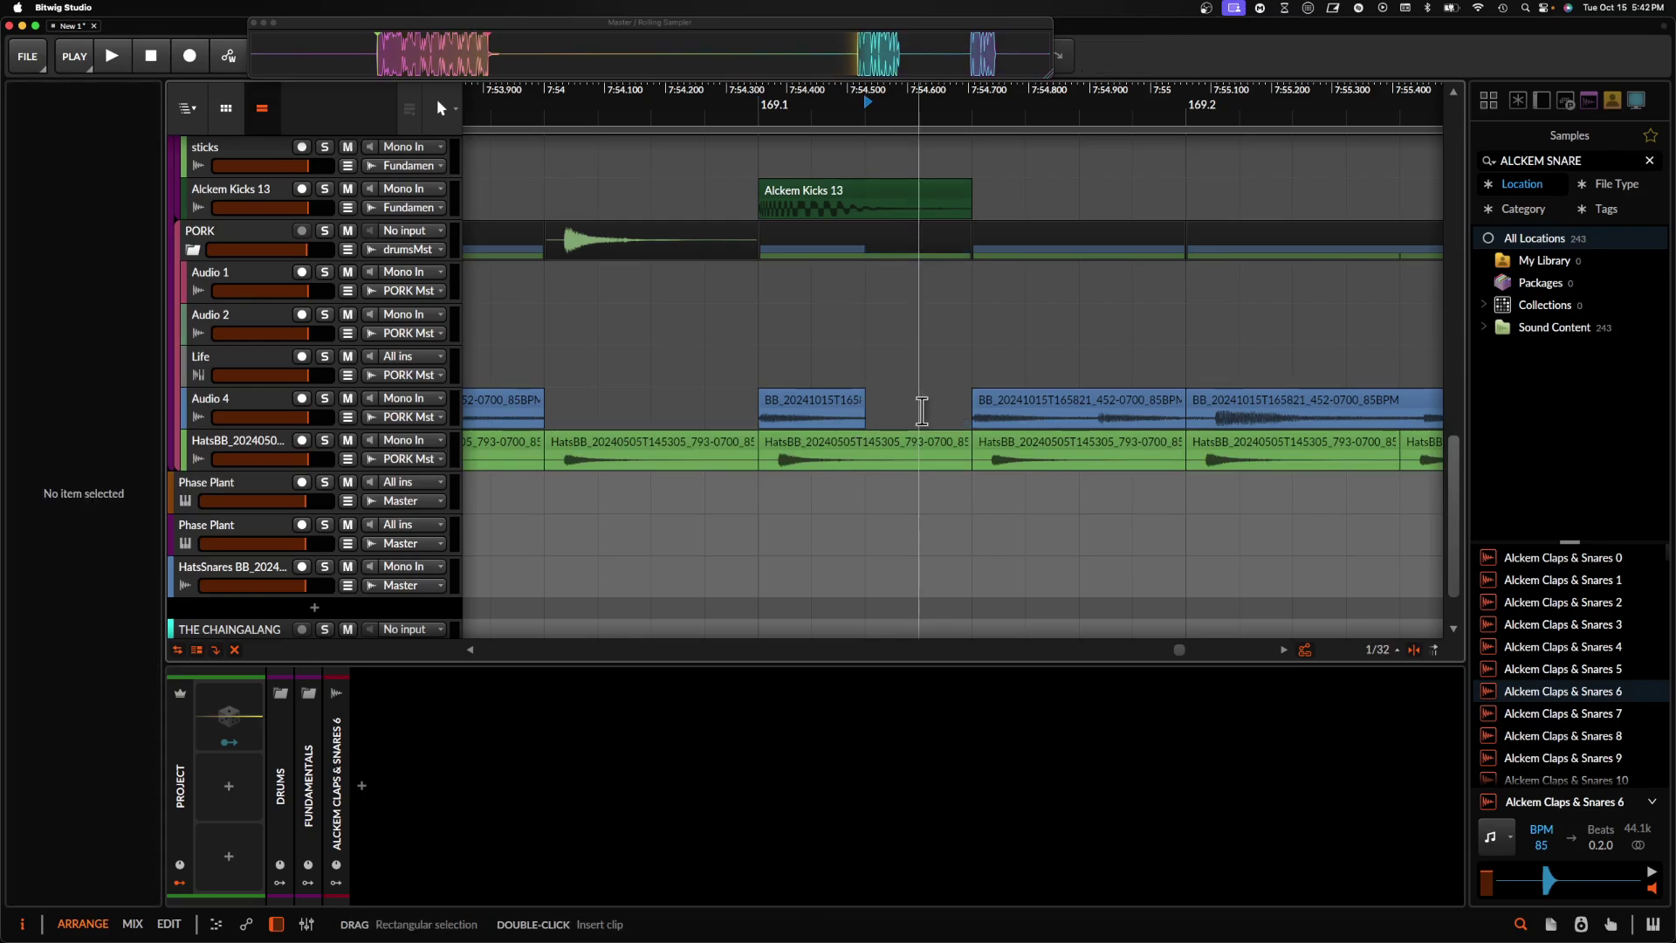
# - Split the Audio 4 clip at 169.1.3 after 0.0.1.00 and delete the remainder
pyautogui.click(1075, 423)
pyautogui.press('super+e')
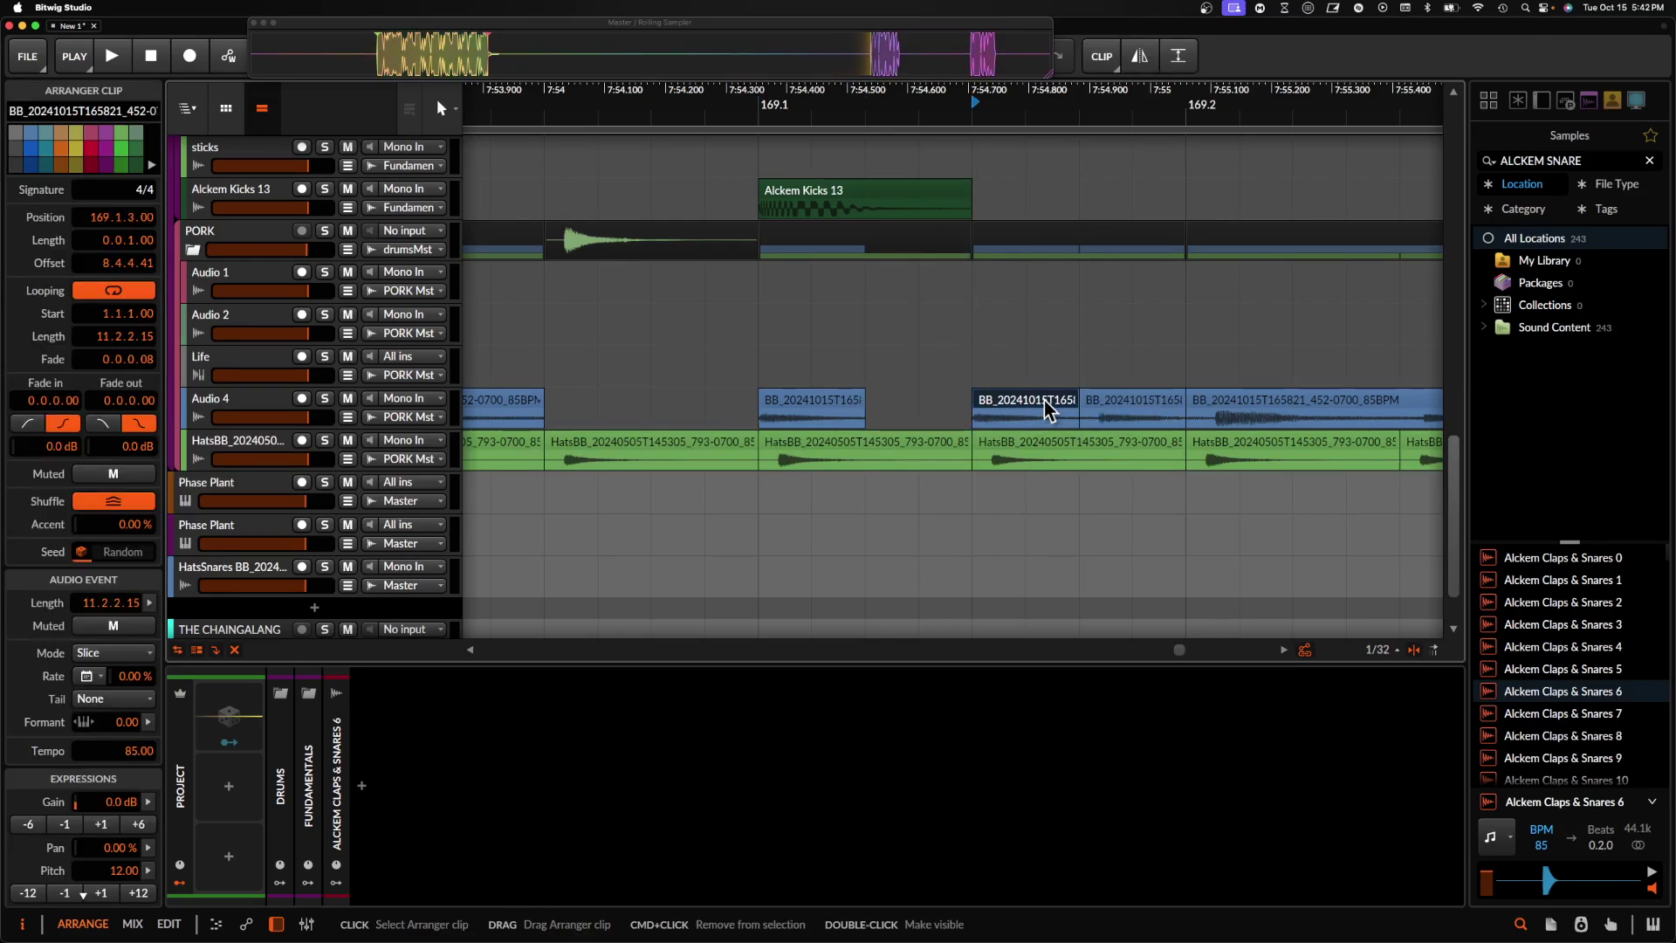
pyautogui.press('Delete')
pyautogui.scroll(-3, 1224, 419)
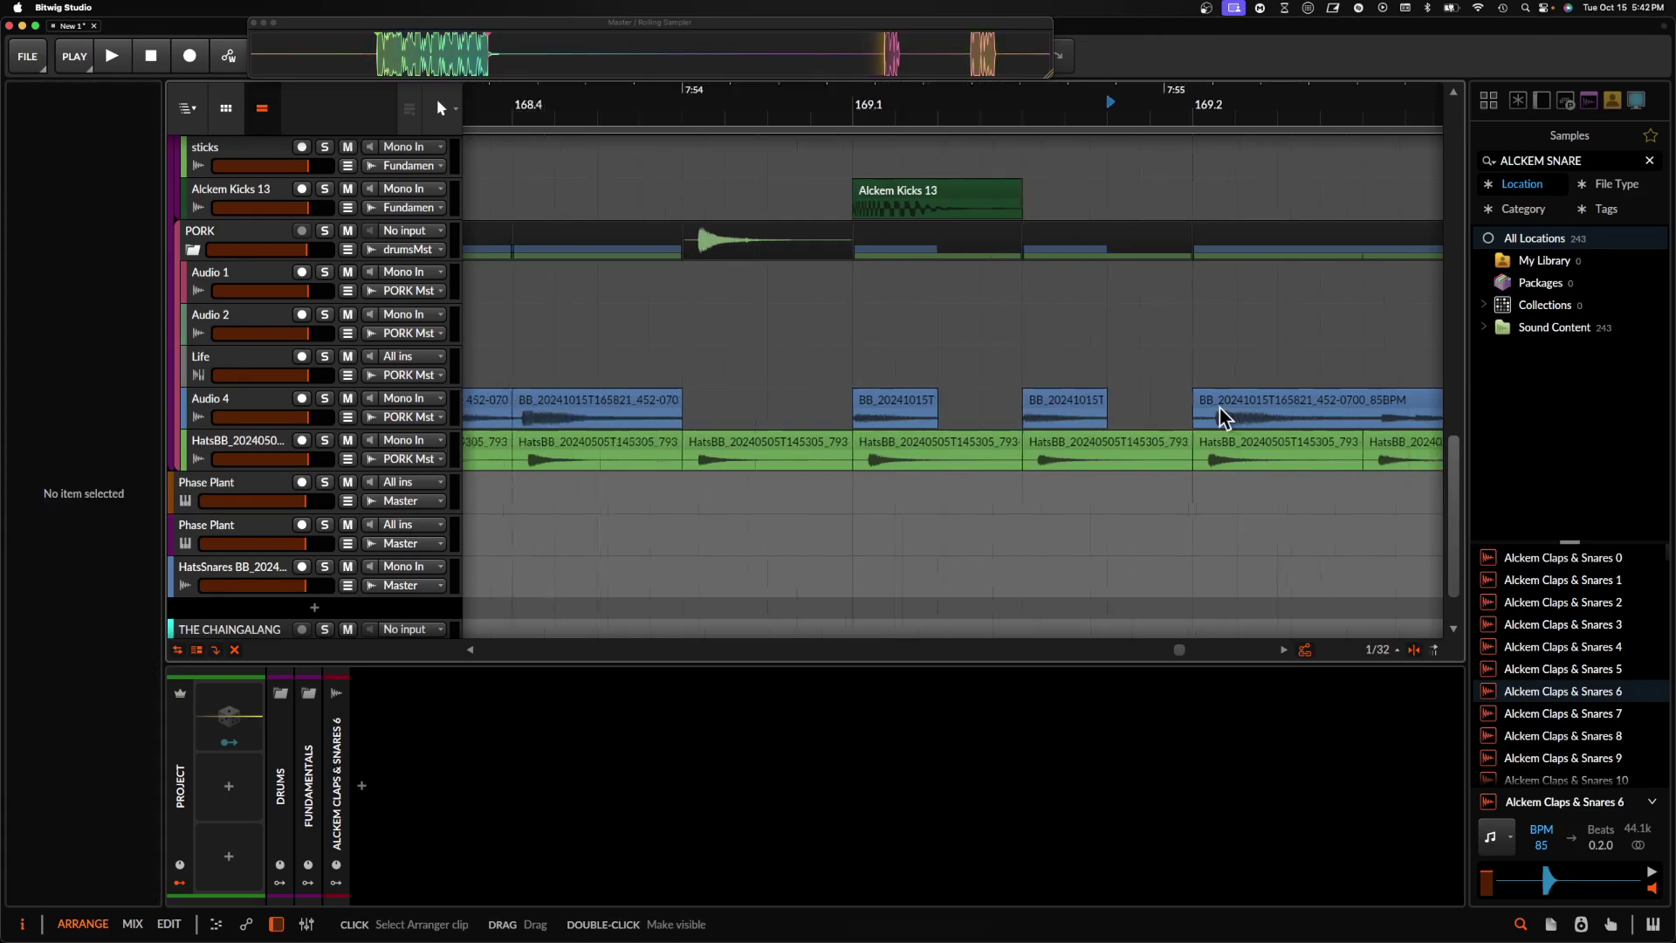
# - Remove the range from 169.2.3.00 to 169.2.3.50 from the PORK group's Audio 4 track
pyautogui.scroll(3, 1224, 419)
pyautogui.click(1207, 420)
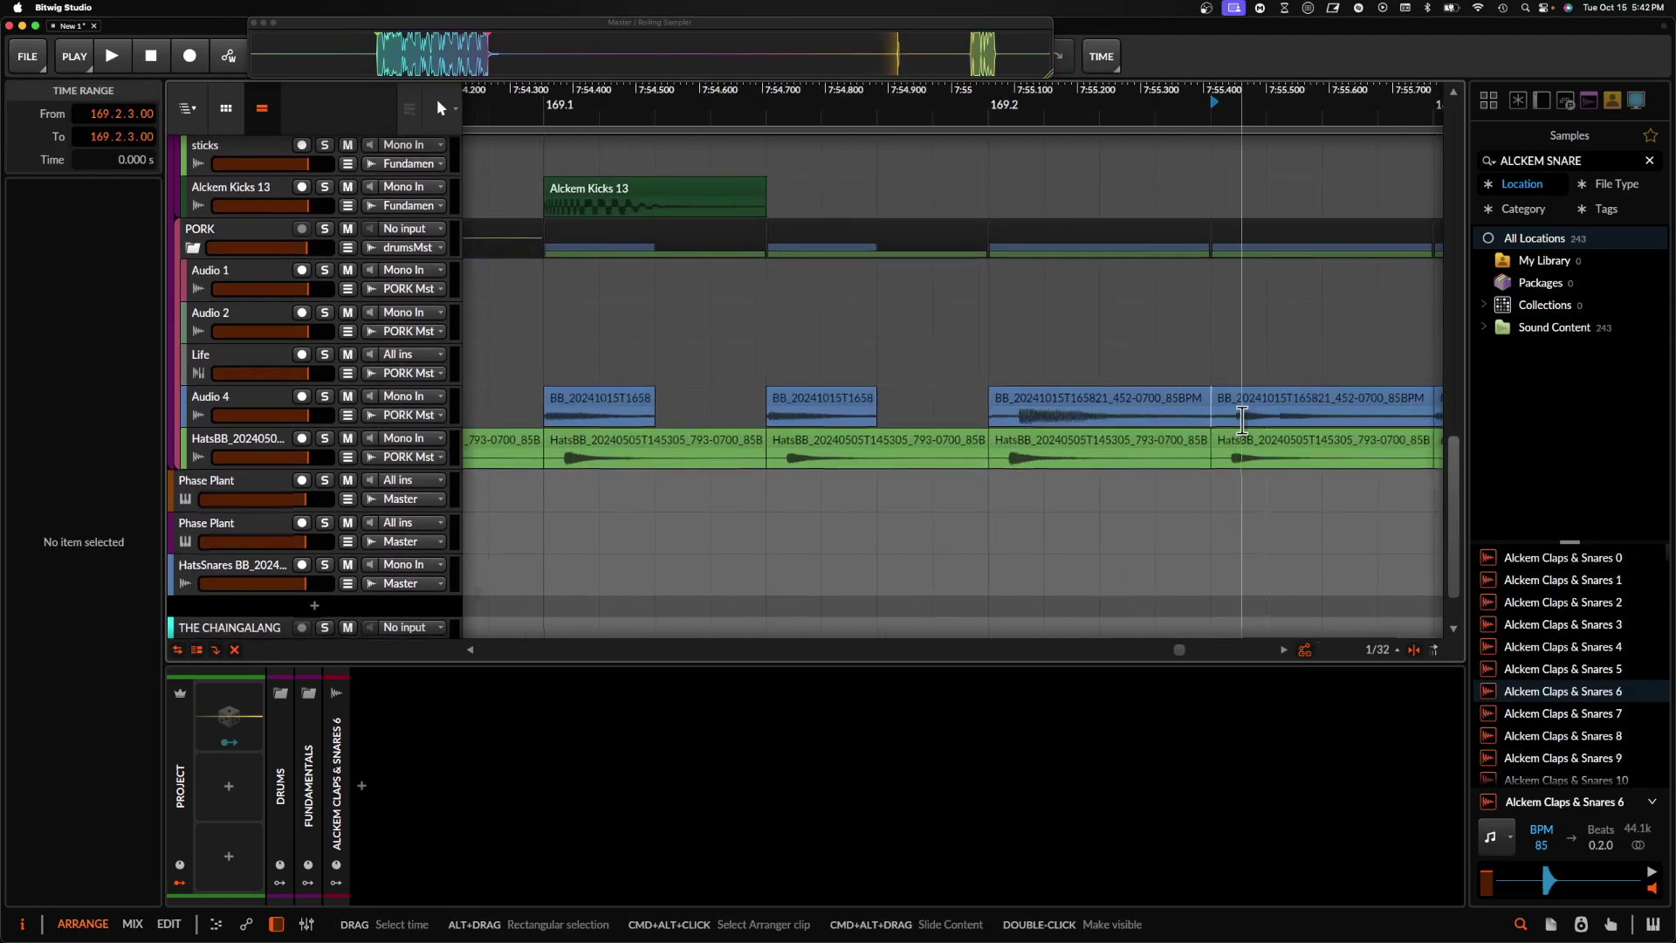
pyautogui.hscroll(2, 1196, 425)
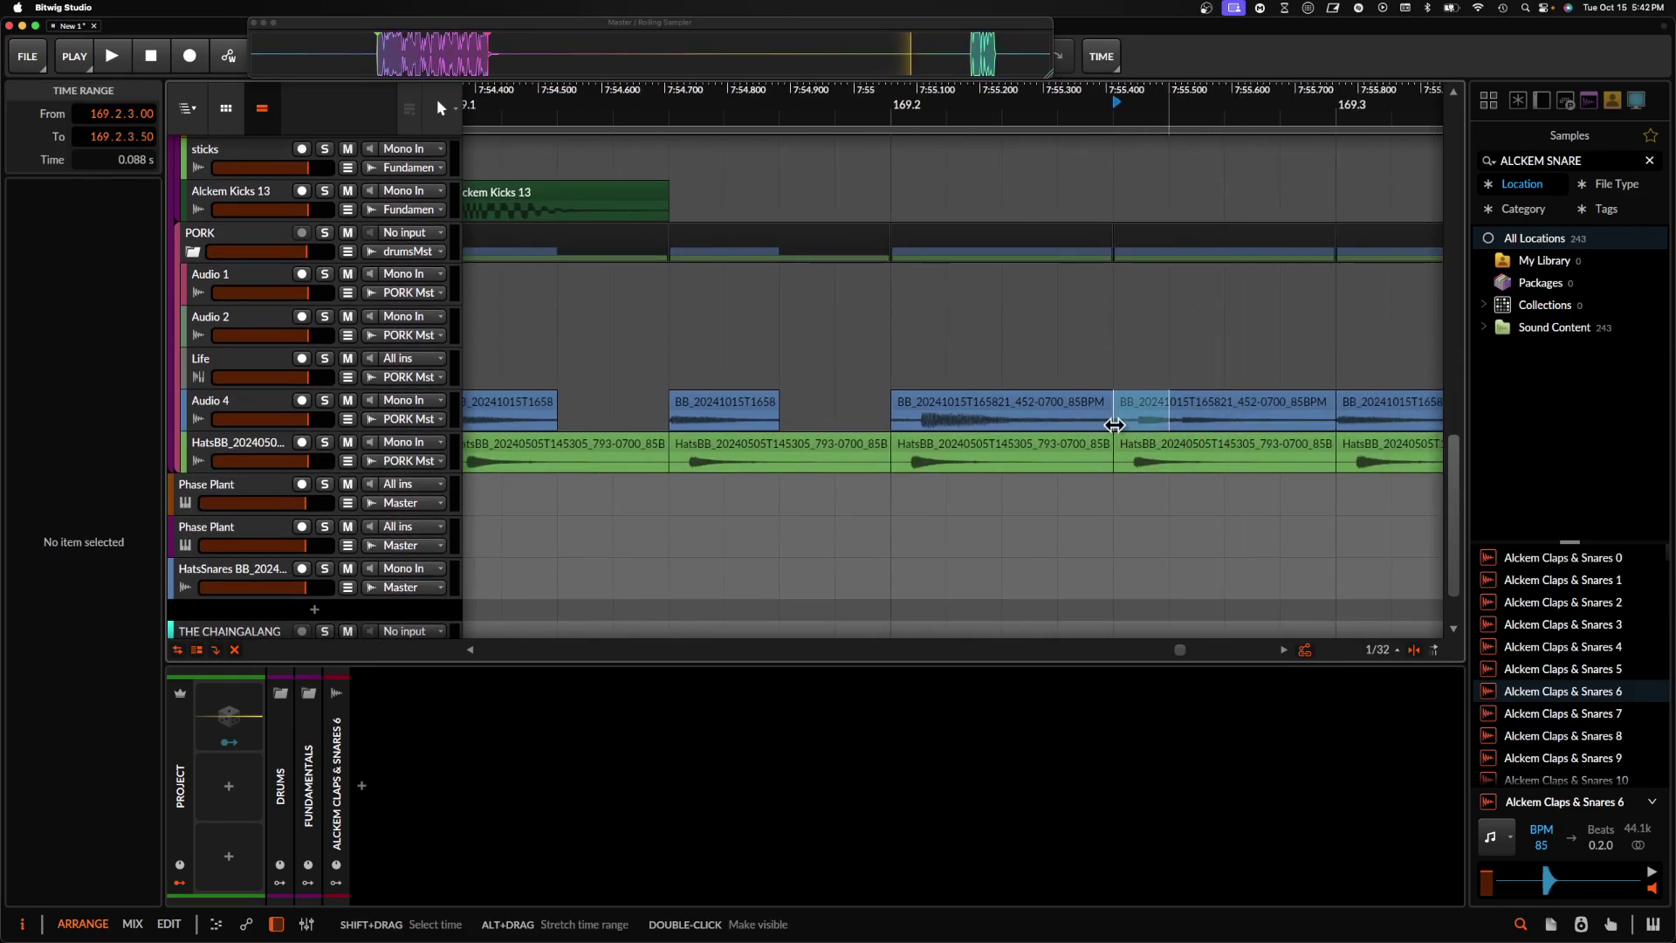
pyautogui.hscroll(4, 860, 482)
pyautogui.scroll(-5, 865, 484)
pyautogui.hscroll(-1, 820, 472)
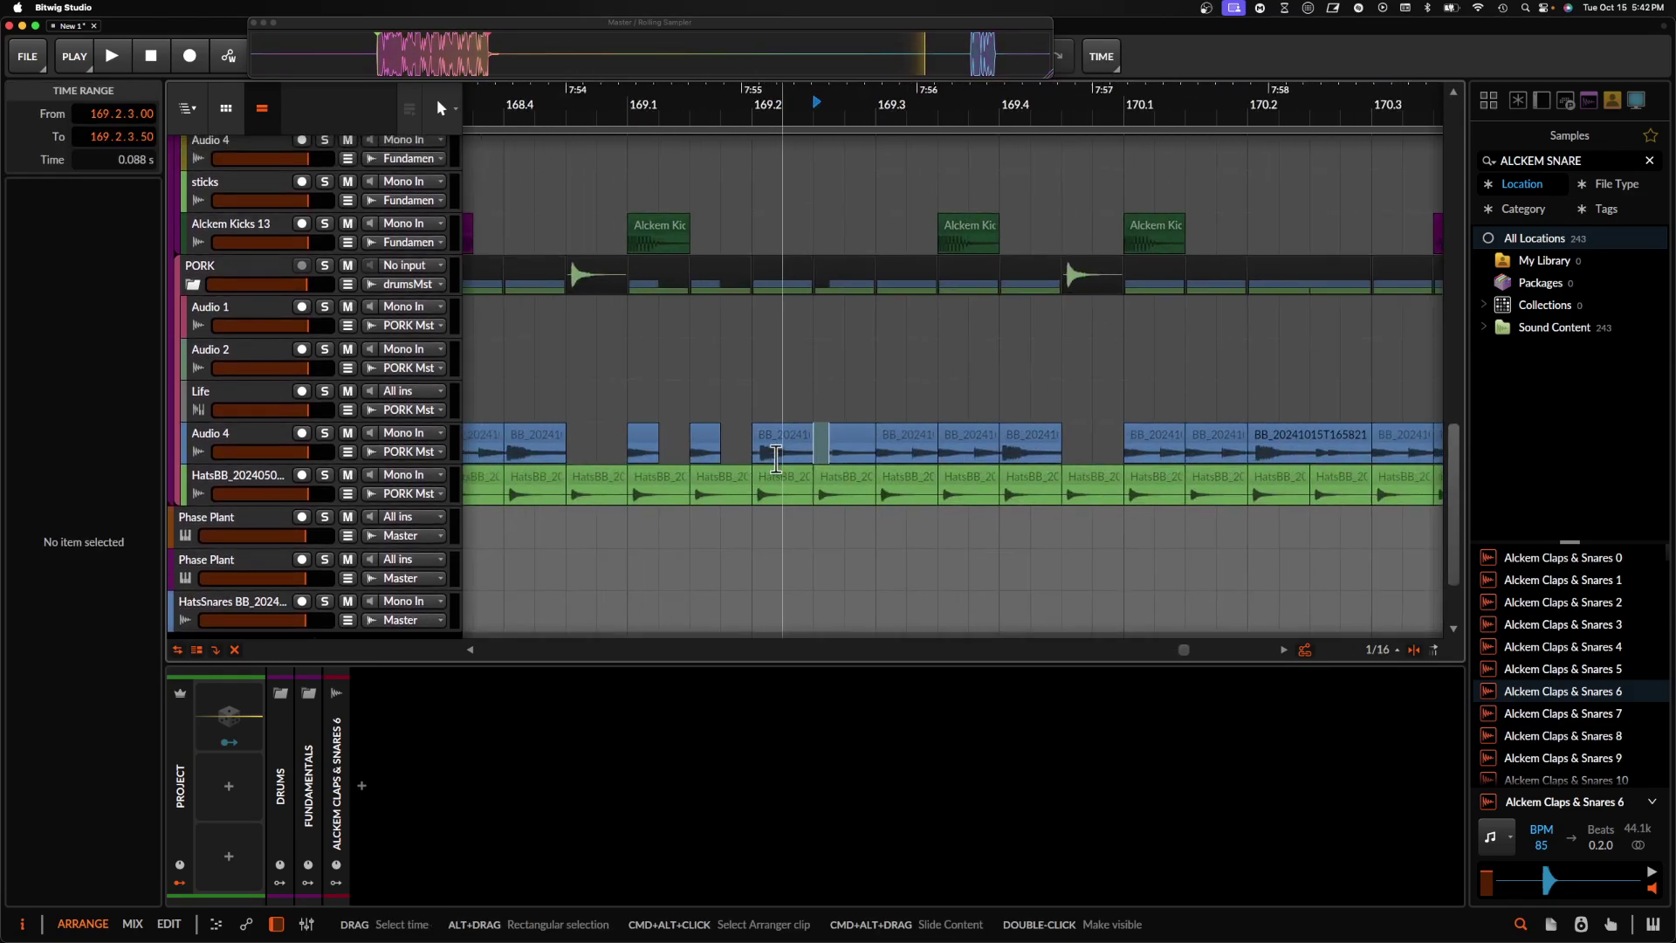
pyautogui.hscroll(-4, 599, 463)
pyautogui.scroll(-1, 594, 464)
pyautogui.hscroll(1, 603, 462)
# - Raise the gain of the first four chopped Audio 4 clips in bar 169 to +4.0 dB
pyautogui.click(943, 455)
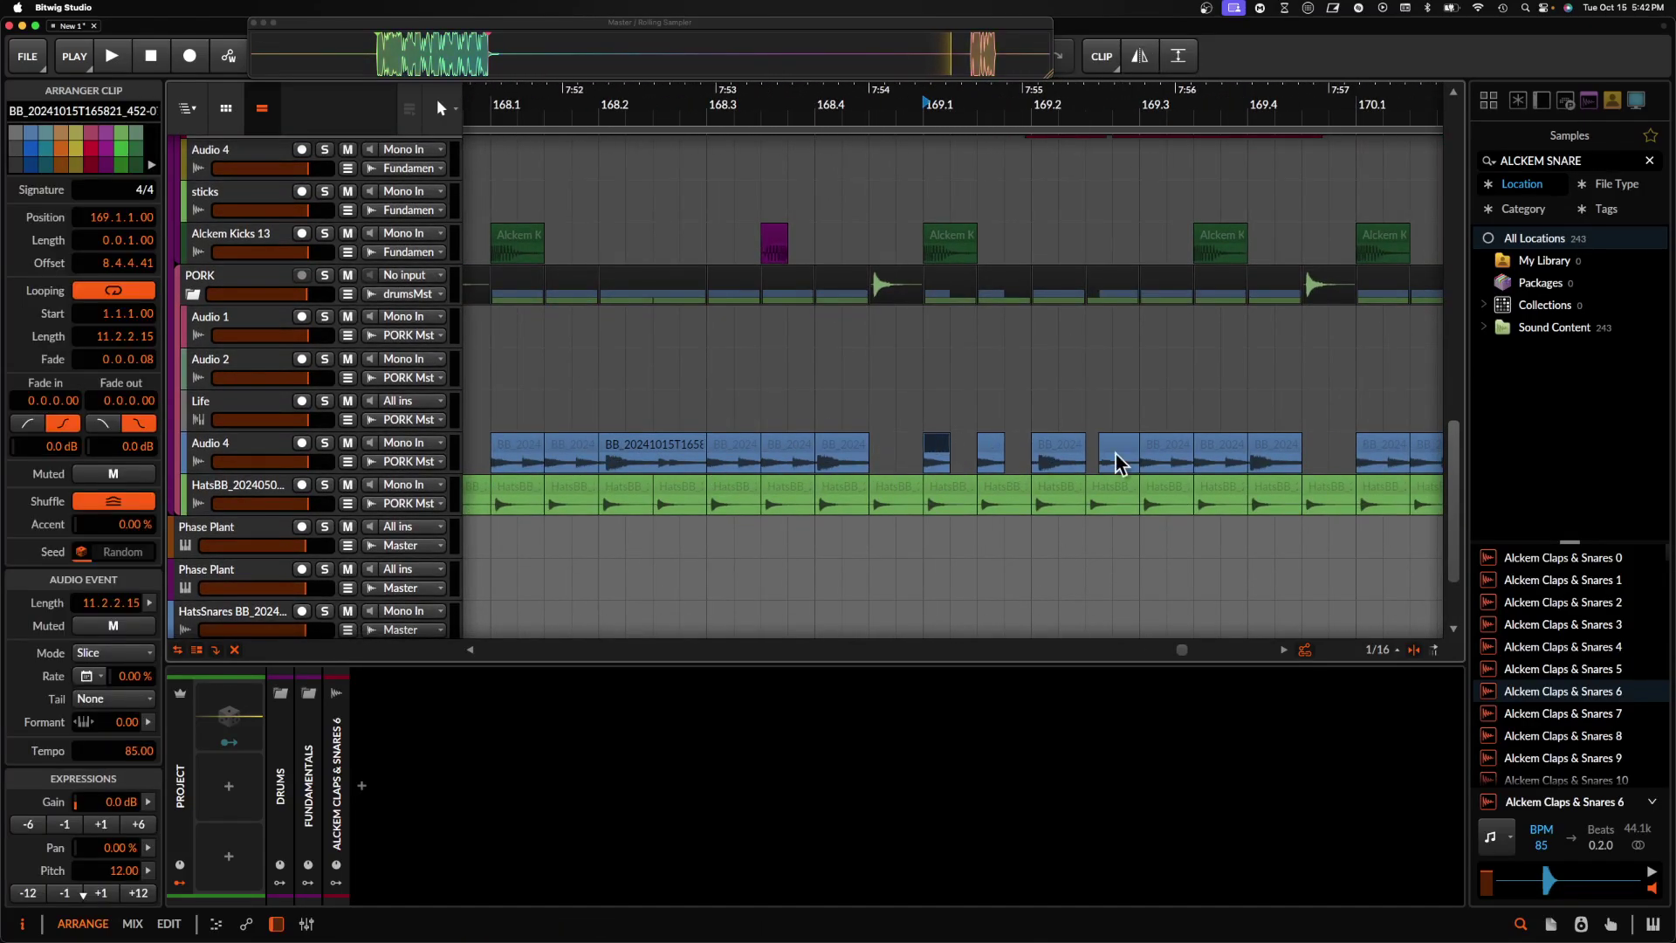
pyautogui.keyDown('shift'); pyautogui.click(1090, 447); pyautogui.keyUp('shift')
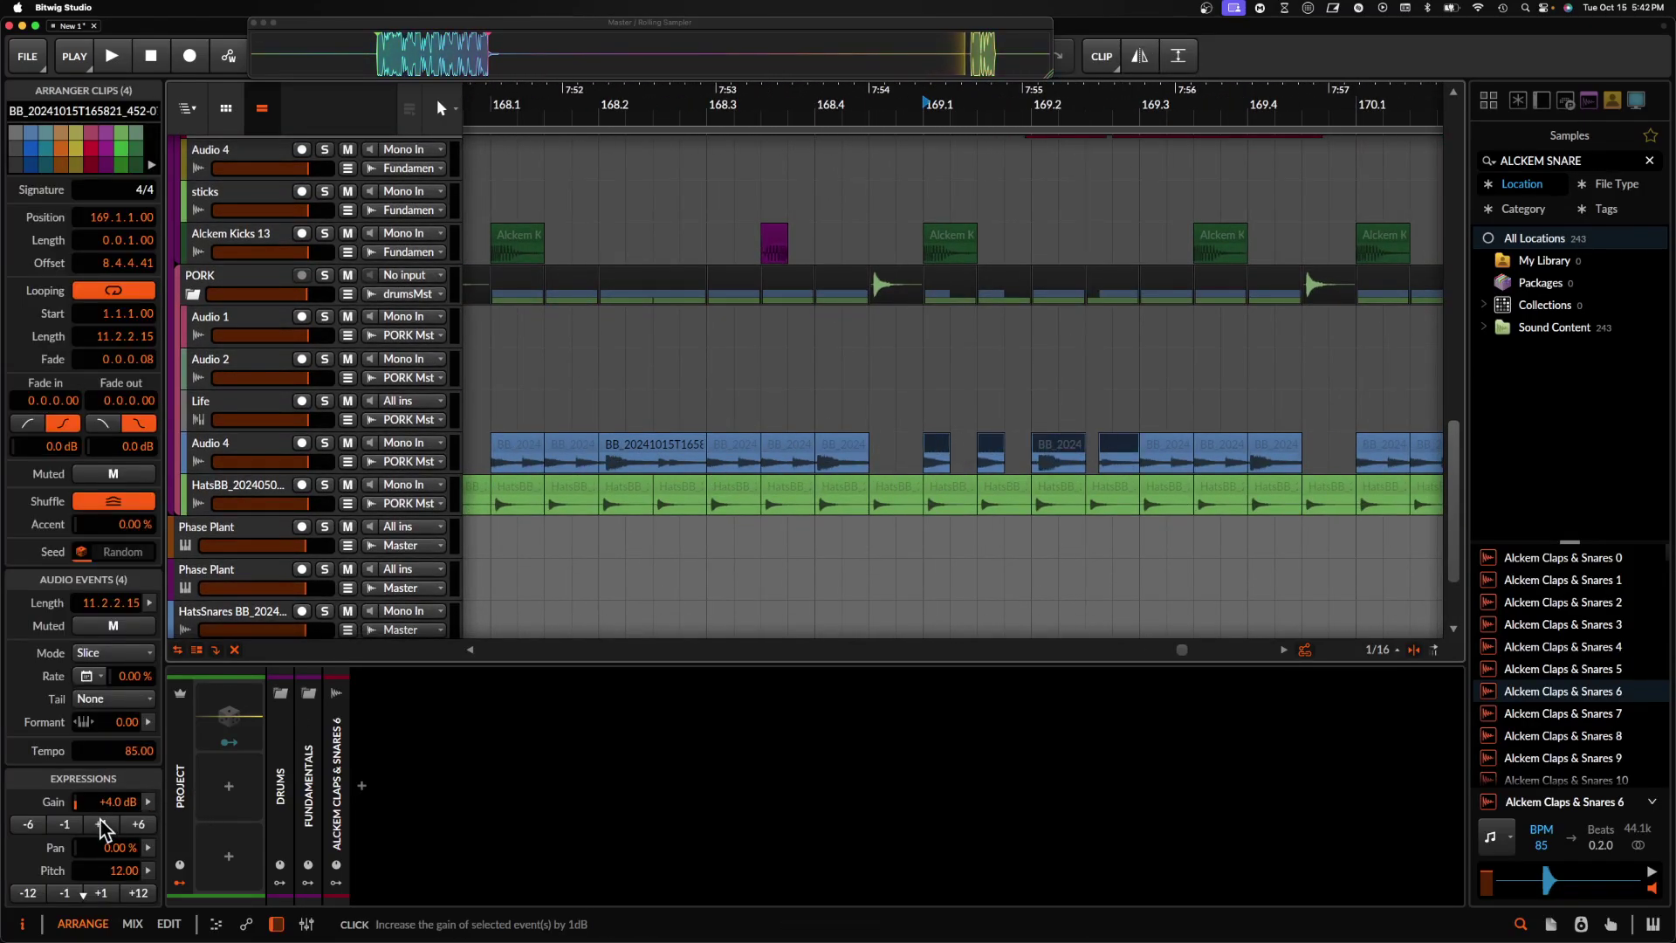
pyautogui.click(916, 465)
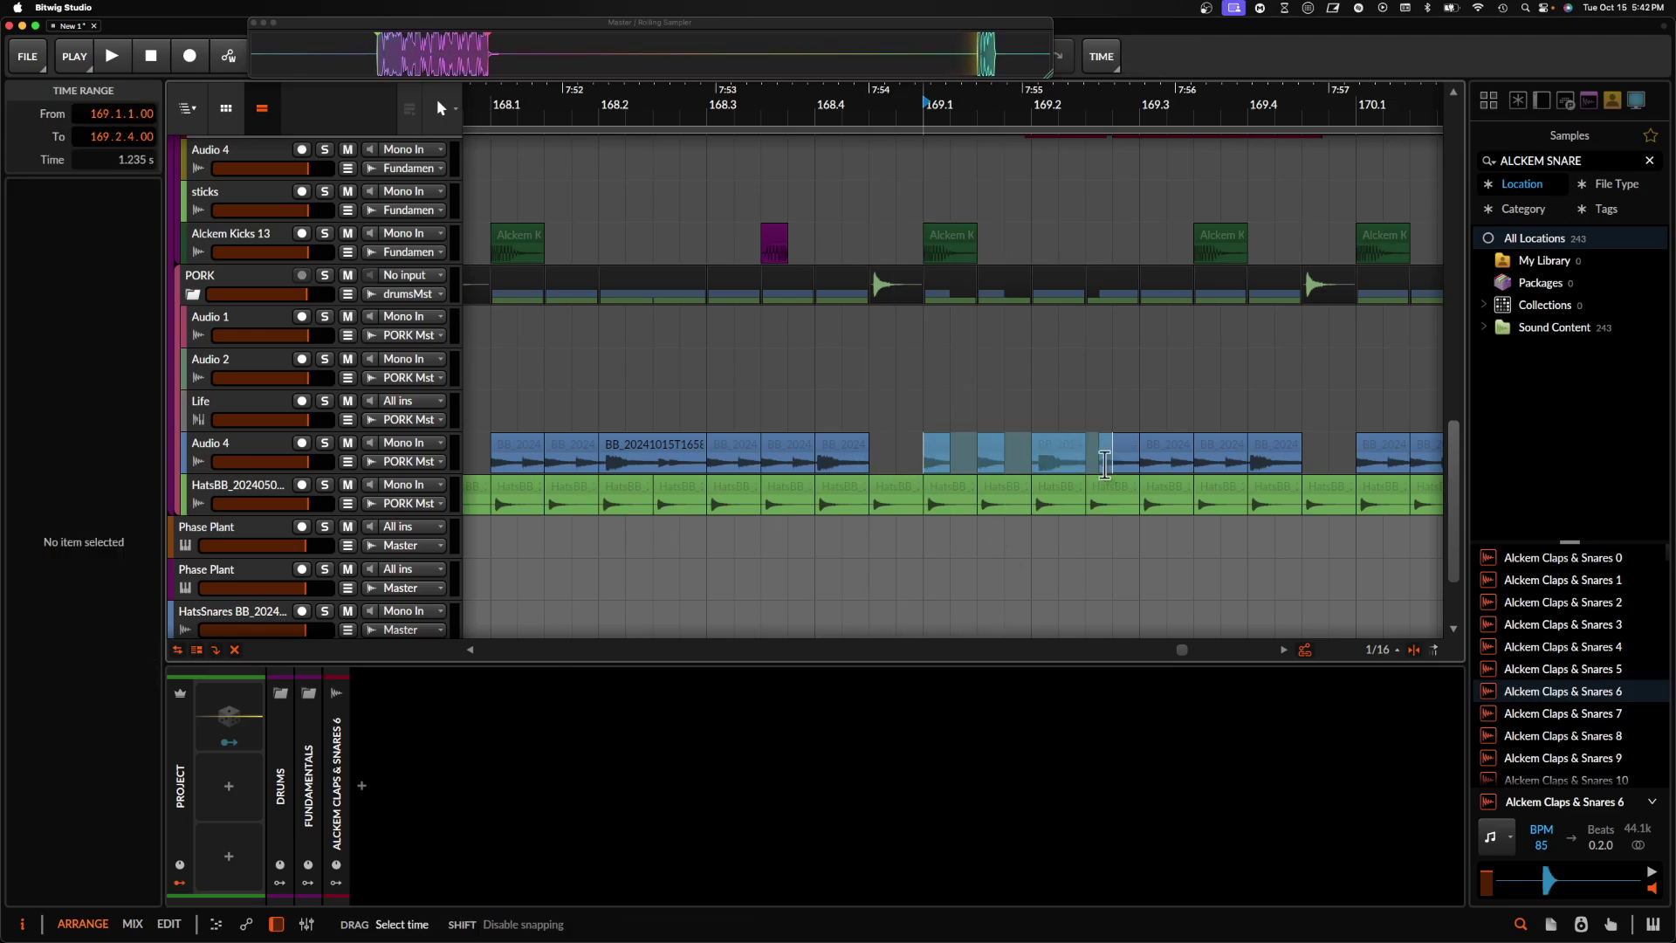
# - Delete the Audio 4 clip at 169.3.1 and duplicate the chopped bar 169 pattern across bars 170 to 172
pyautogui.hscroll(3, 1091, 467)
pyautogui.click(1041, 457)
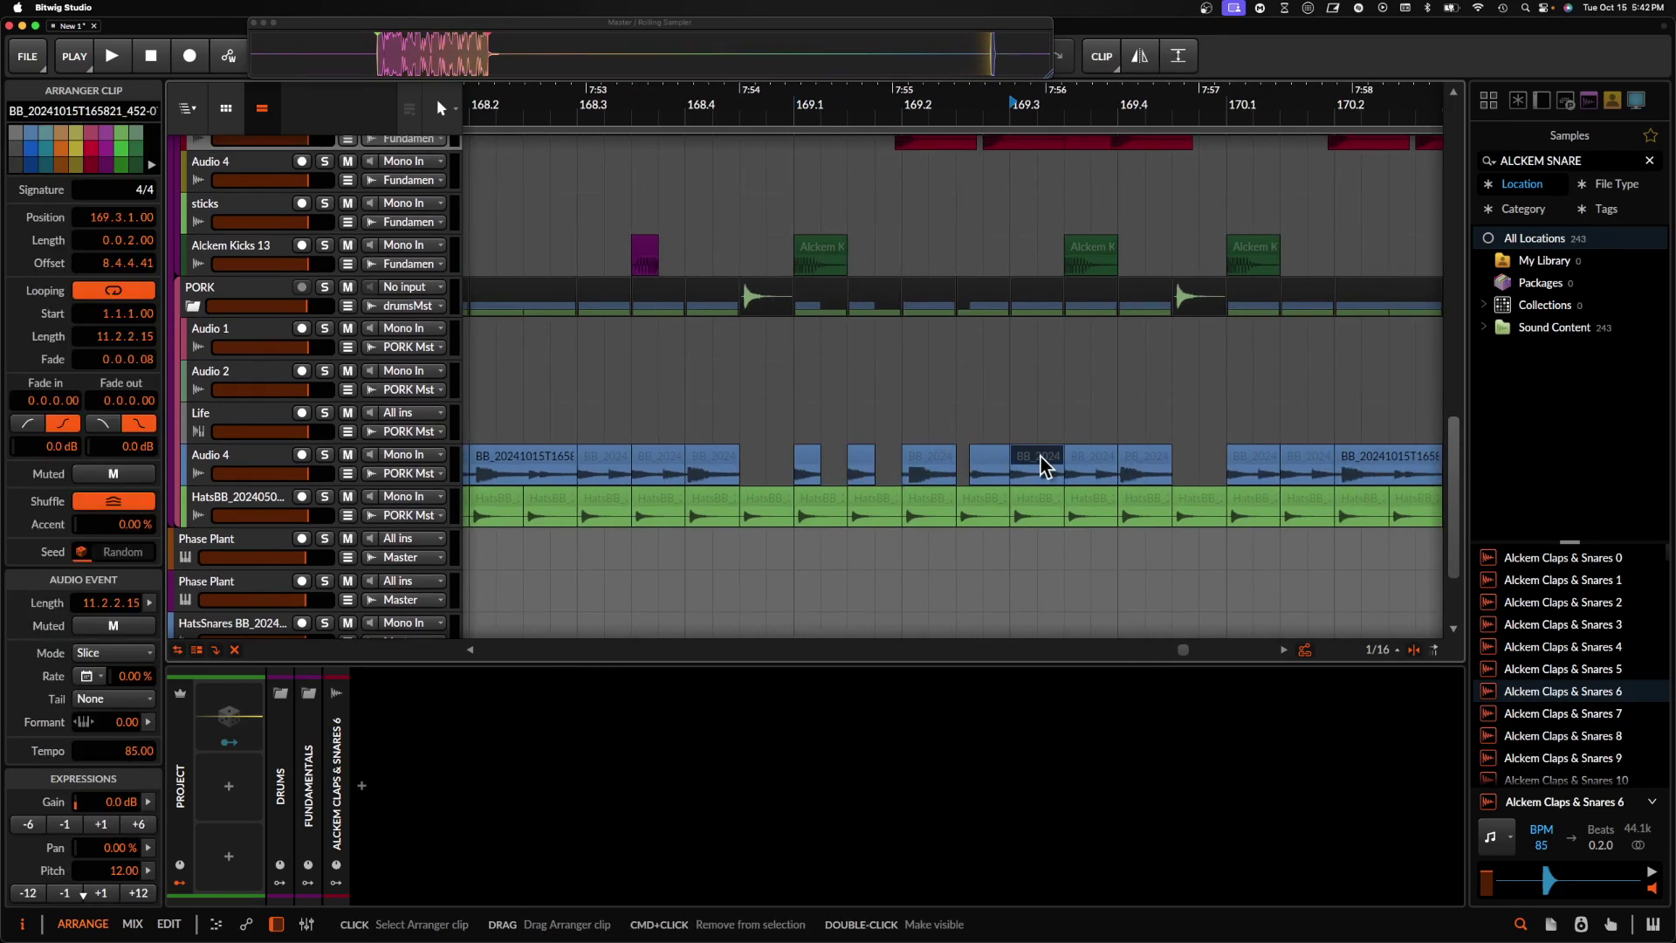
pyautogui.press('Delete')
pyautogui.moveTo(787, 465); pyautogui.dragTo(1214, 472)
pyautogui.scroll(-3, 1213, 474)
pyautogui.hscroll(2, 1215, 471)
pyautogui.press('super+d')
pyautogui.press('super+d')
pyautogui.hscroll(-4, 1024, 463)
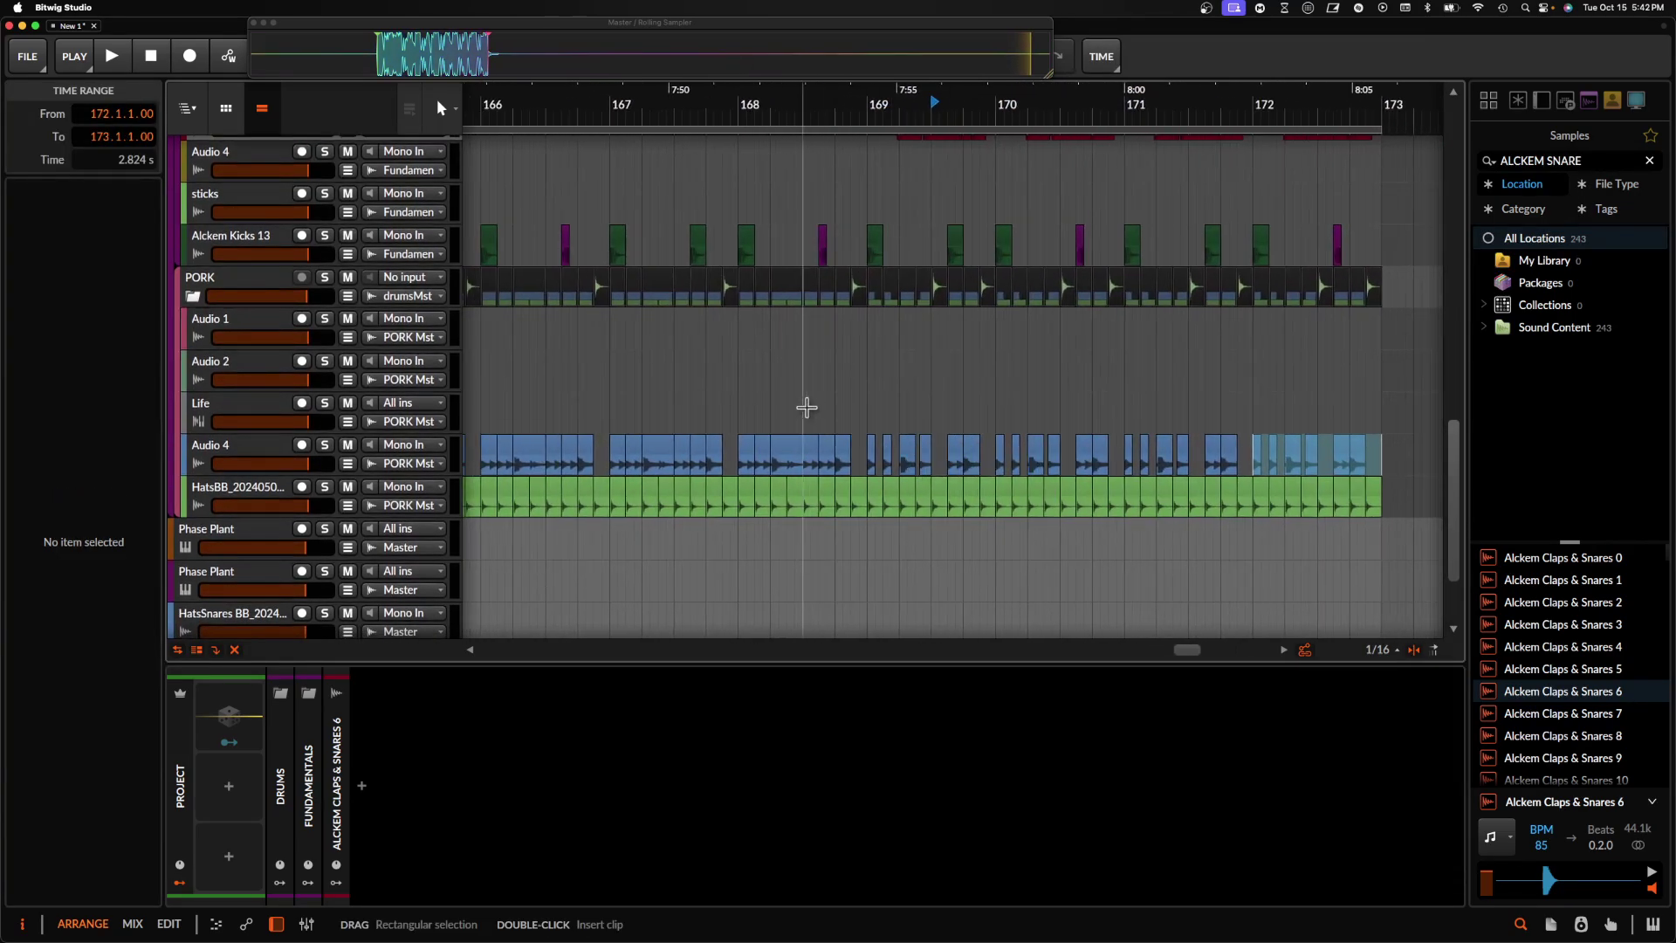
# - Play the arrangement from 168.2.2 to check the new snare and chopped Audio 4 patterns
pyautogui.click(781, 410)
pyautogui.press('space')
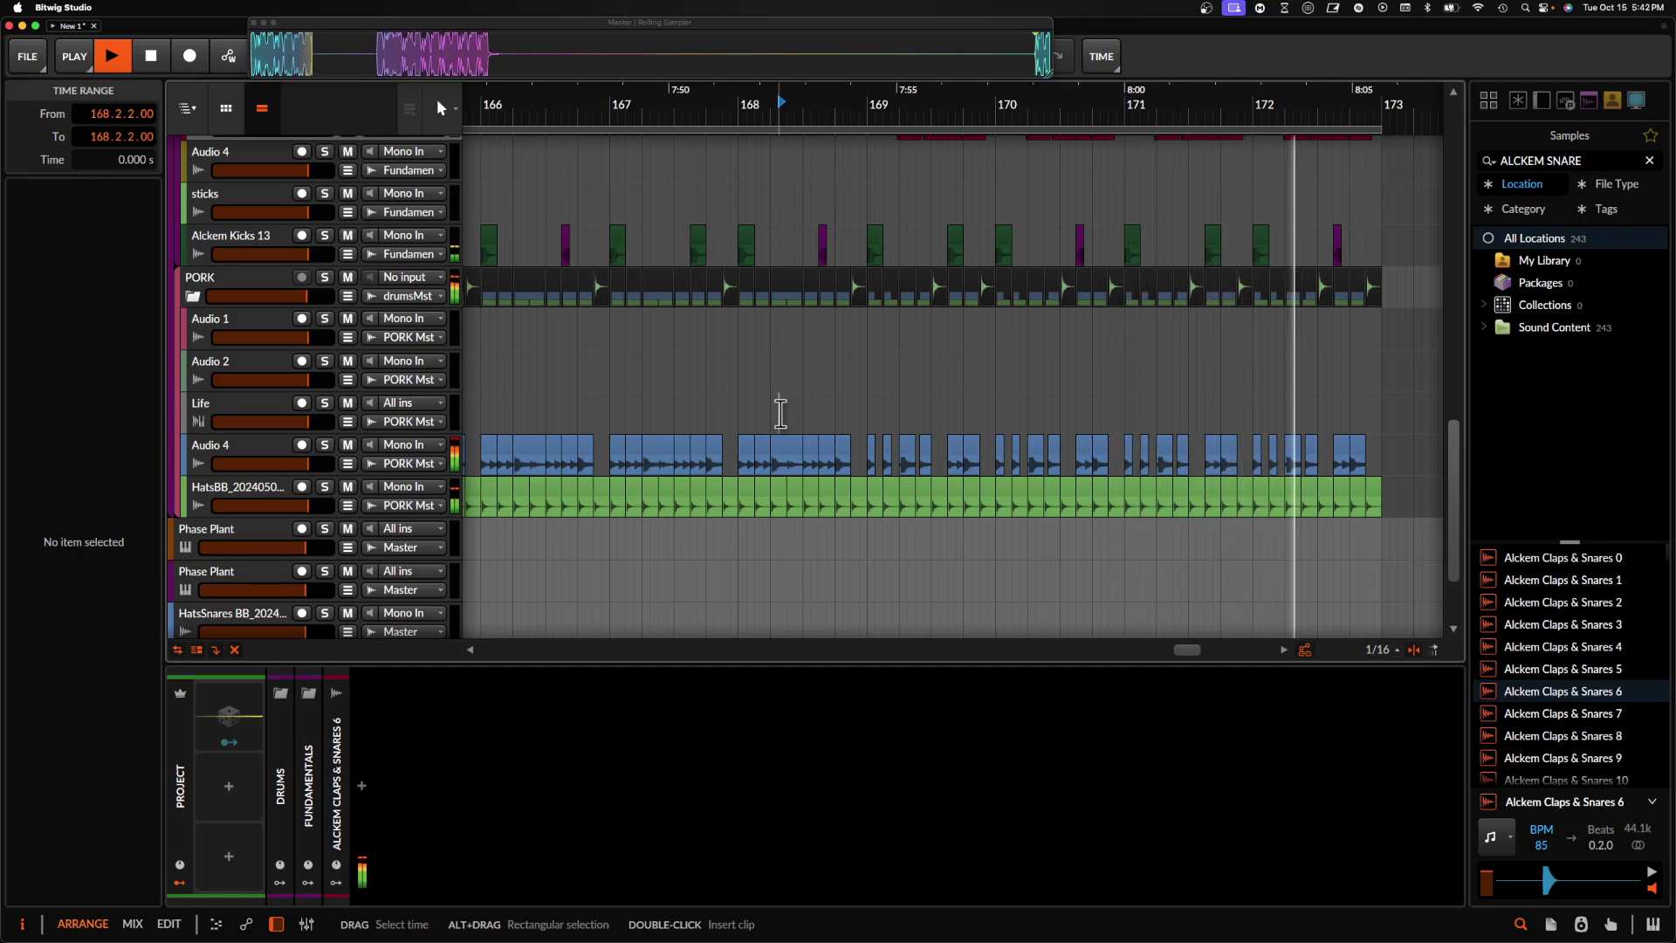
pyautogui.scroll(-3, 1077, 432)
pyautogui.scroll(5, 1079, 430)
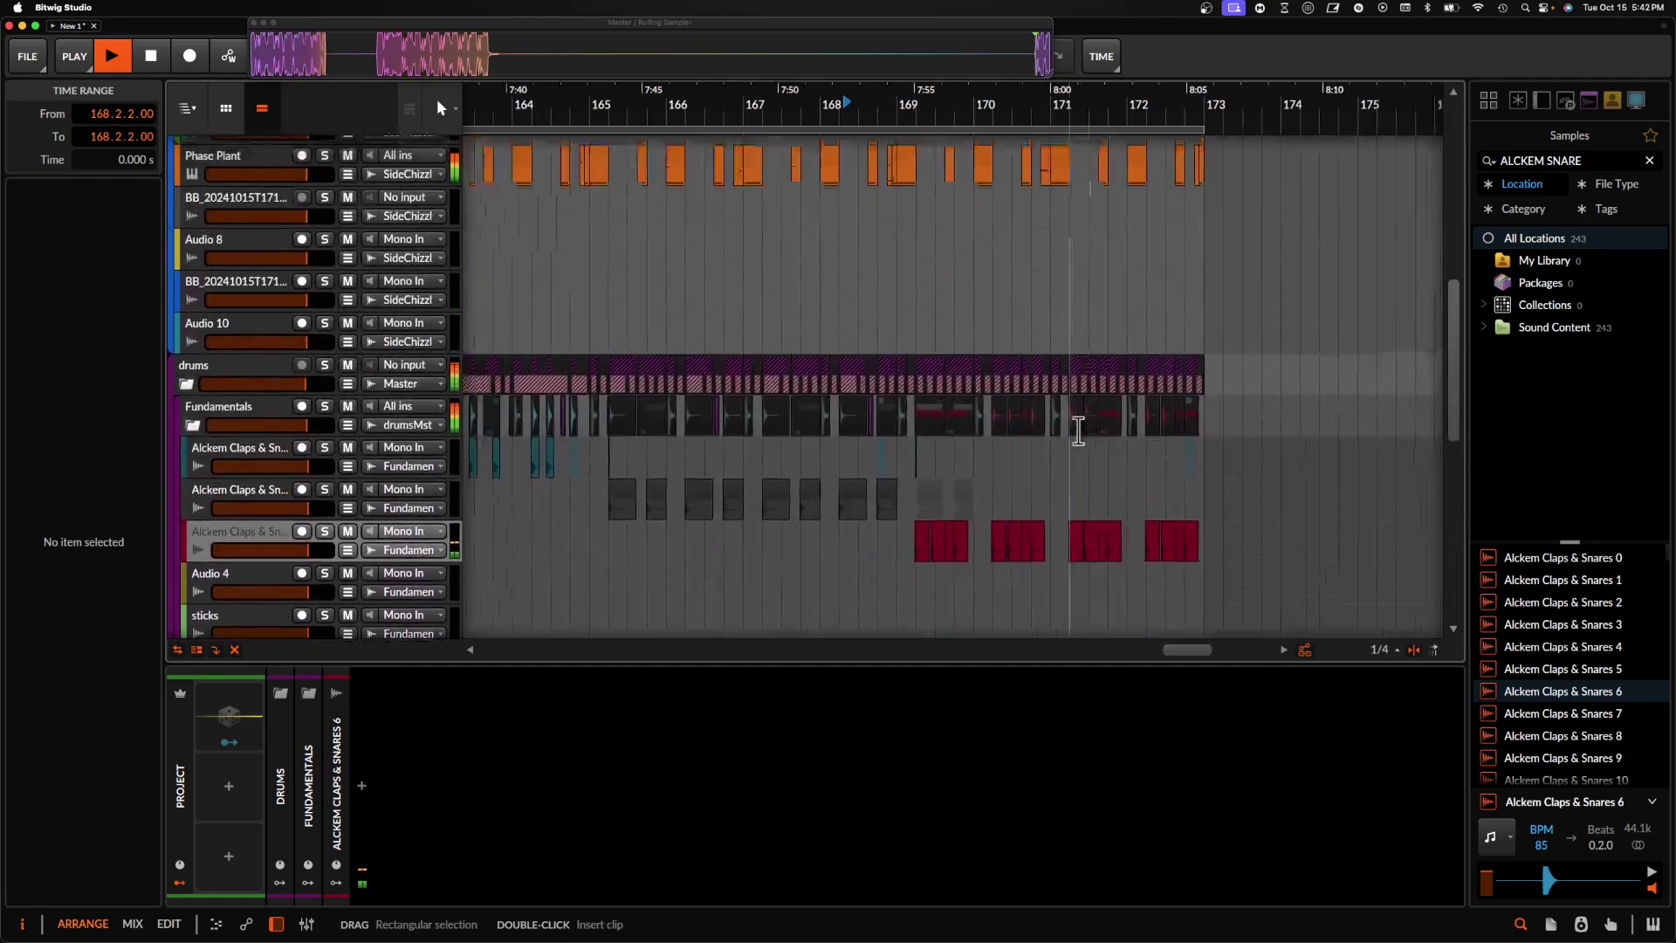
pyautogui.scroll(-5, 1079, 430)
pyautogui.press('space')
# - Bounce the Alckem Claps & Snares 5 clip at 168.3.4.83 in place and reverse it
pyautogui.scroll(4, 1064, 393)
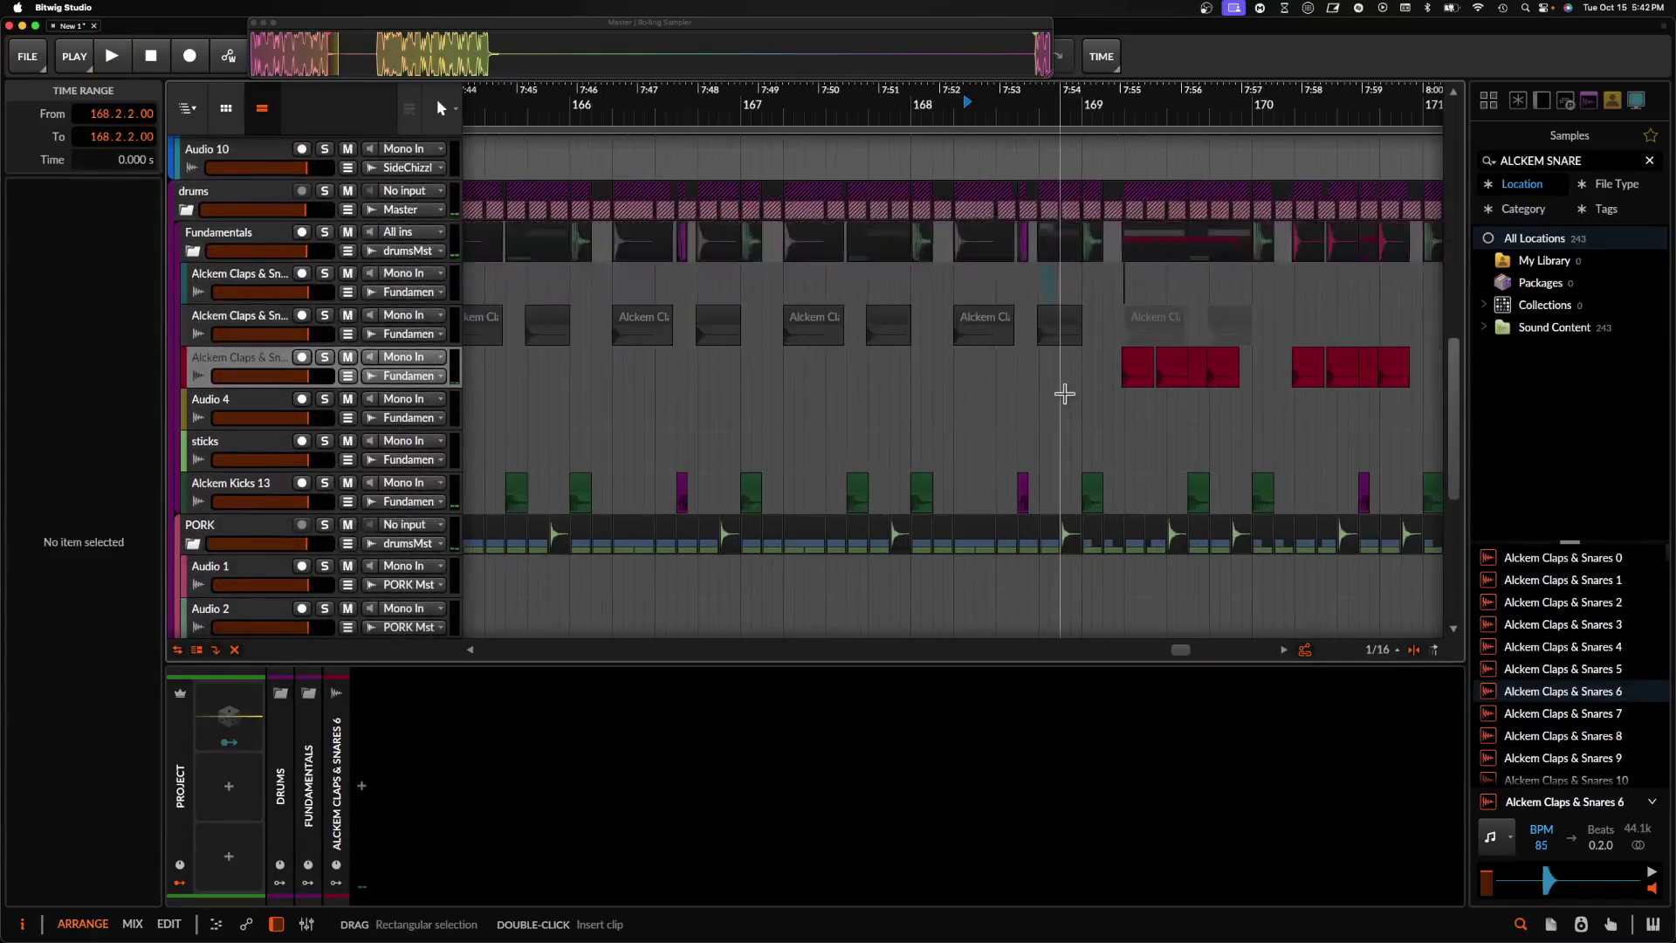
pyautogui.scroll(2, 1064, 393)
pyautogui.click(1069, 322)
pyautogui.scroll(3, 1067, 322)
pyautogui.click(1067, 318)
pyautogui.click(1063, 319)
pyautogui.click(1055, 322)
pyautogui.click(1023, 318)
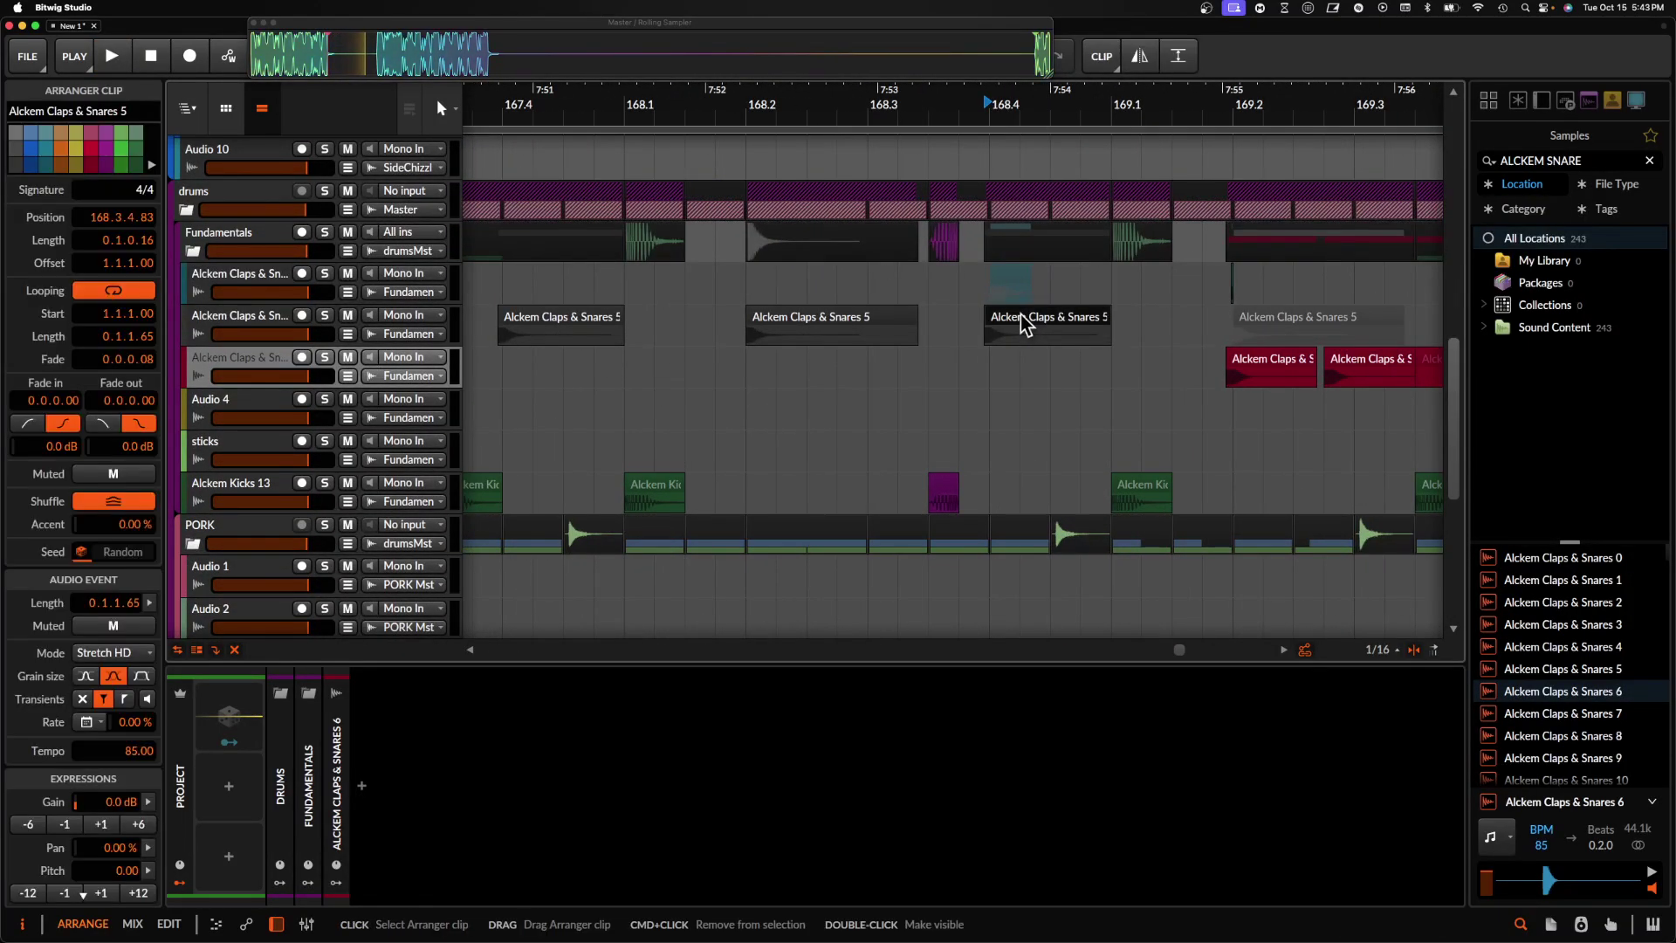
pyautogui.press('super+b')
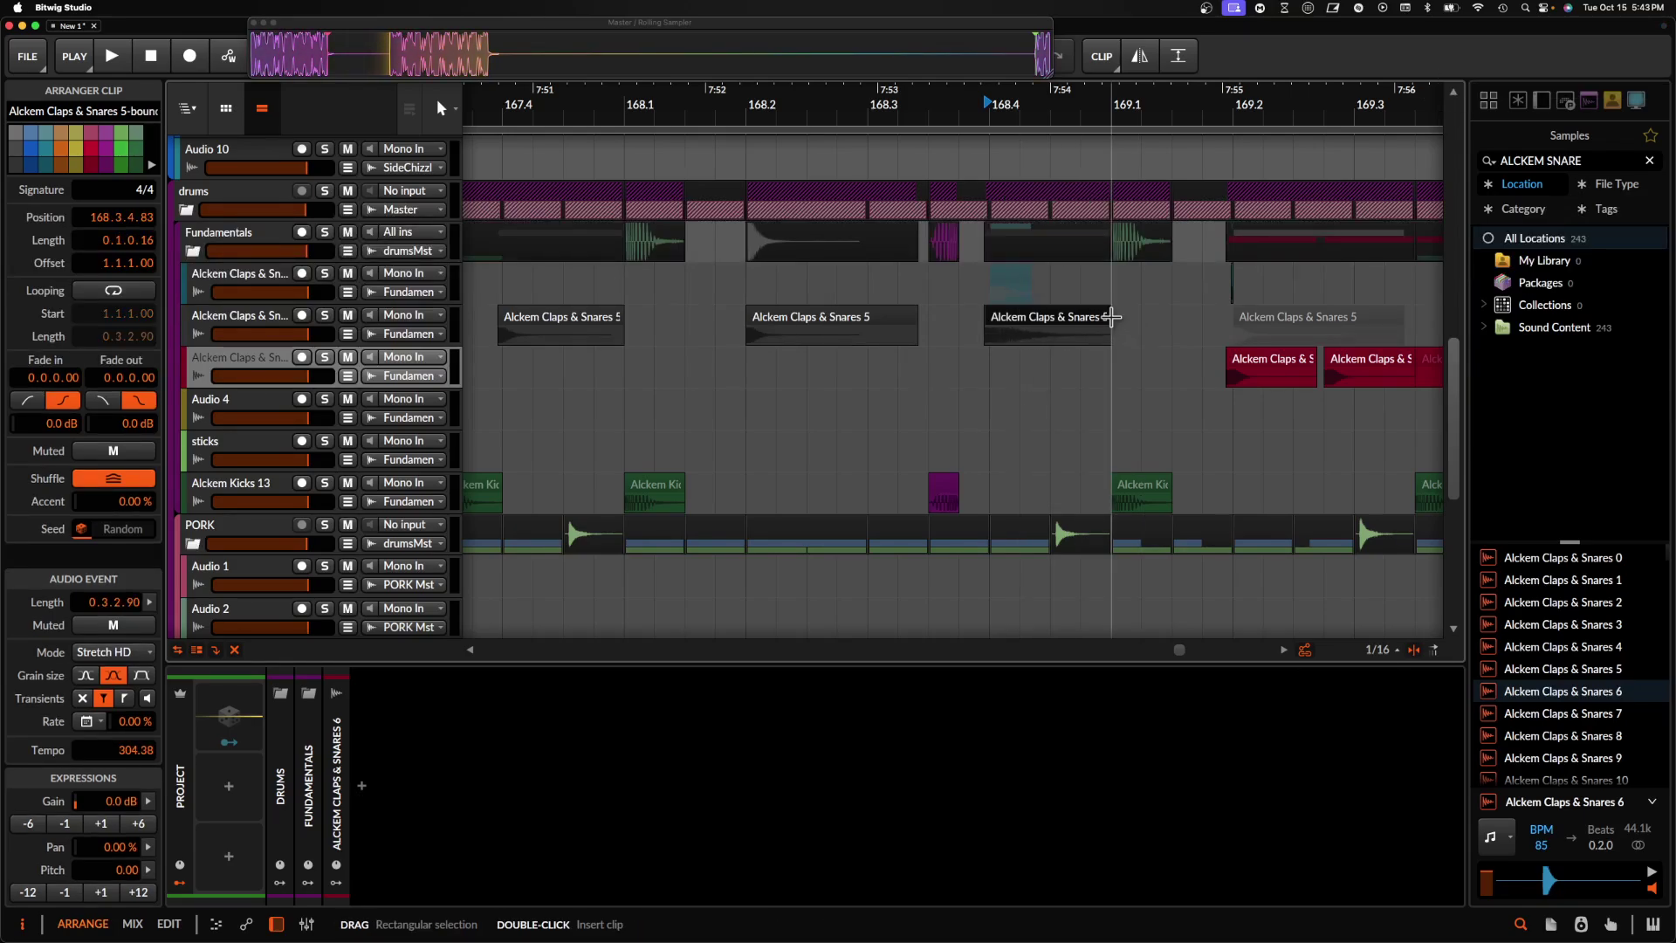
pyautogui.moveTo(1109, 317)
pyautogui.mouseDown()
pyautogui.moveTo(1037, 318)
pyautogui.moveTo(1112, 317)
pyautogui.mouseUp()
pyautogui.press('r')
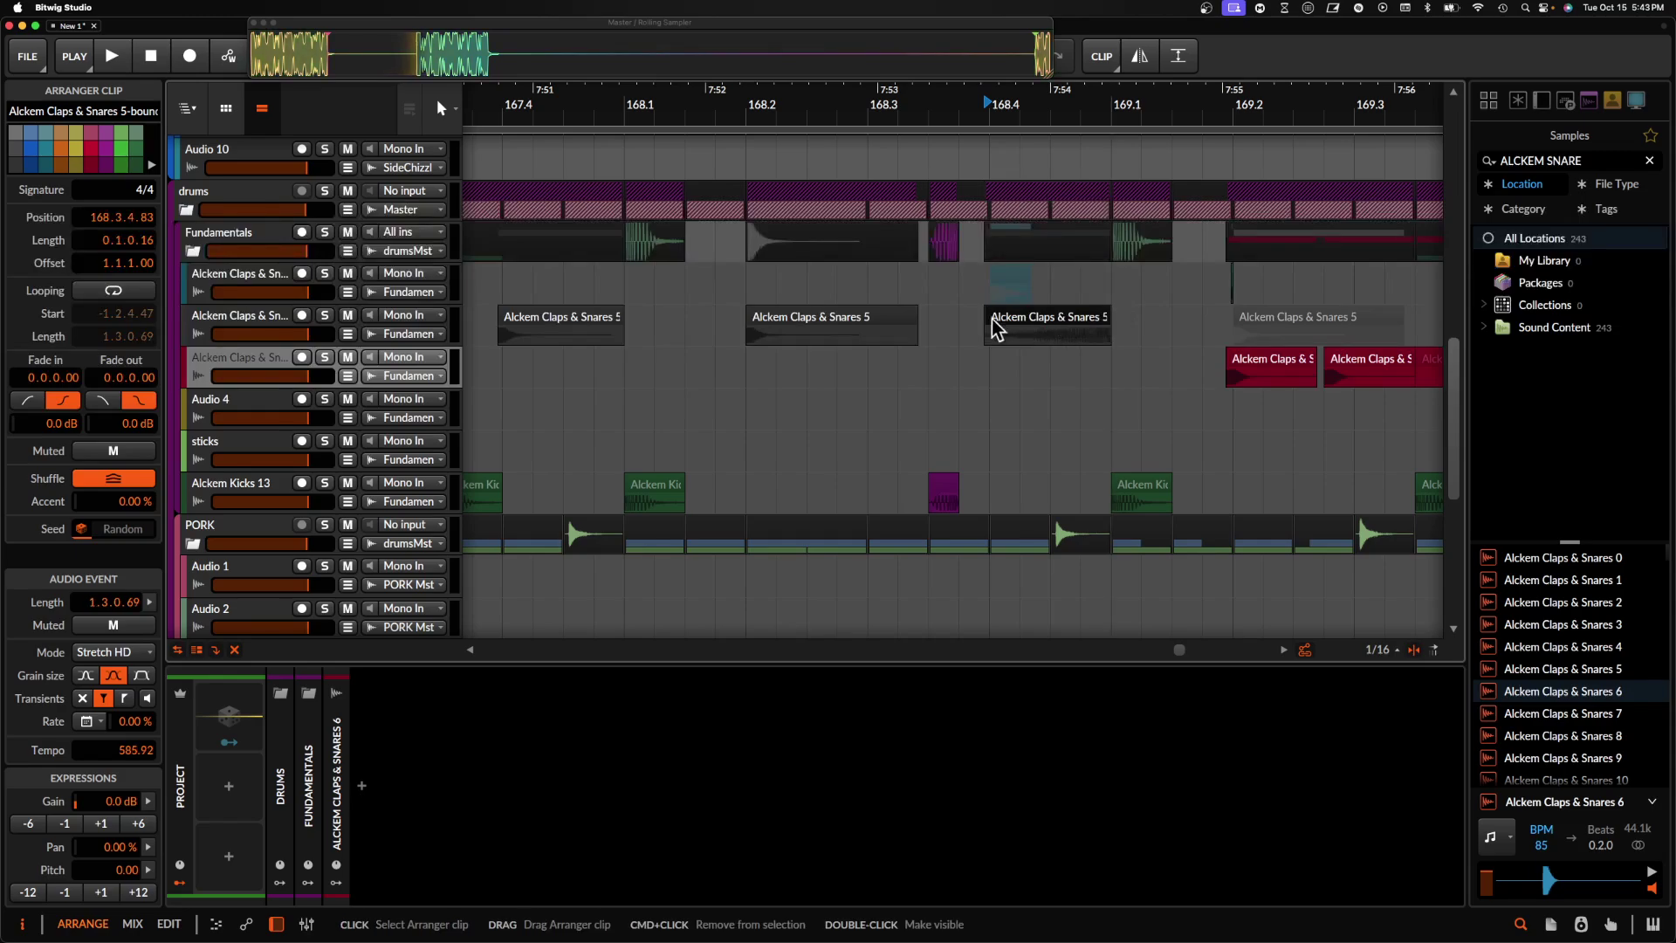
# - Trim the start of the reversed snare clip to 168.4.1, leaving it one beat long
pyautogui.click(998, 354)
pyautogui.scroll(-2, 1001, 301)
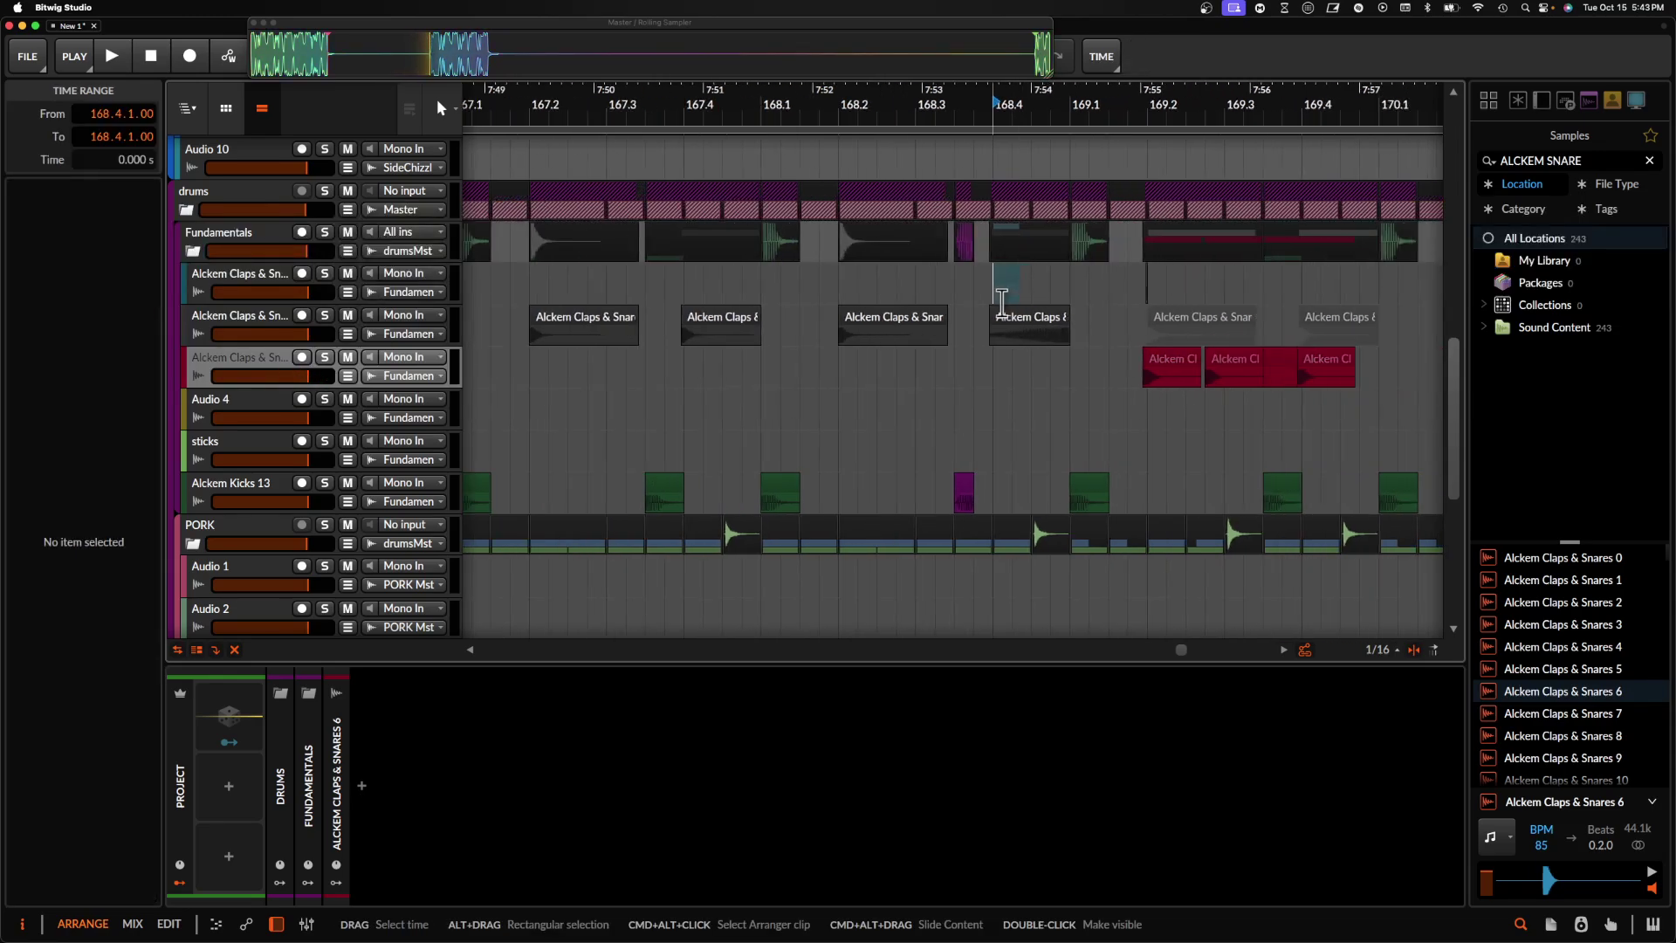
pyautogui.click(997, 312)
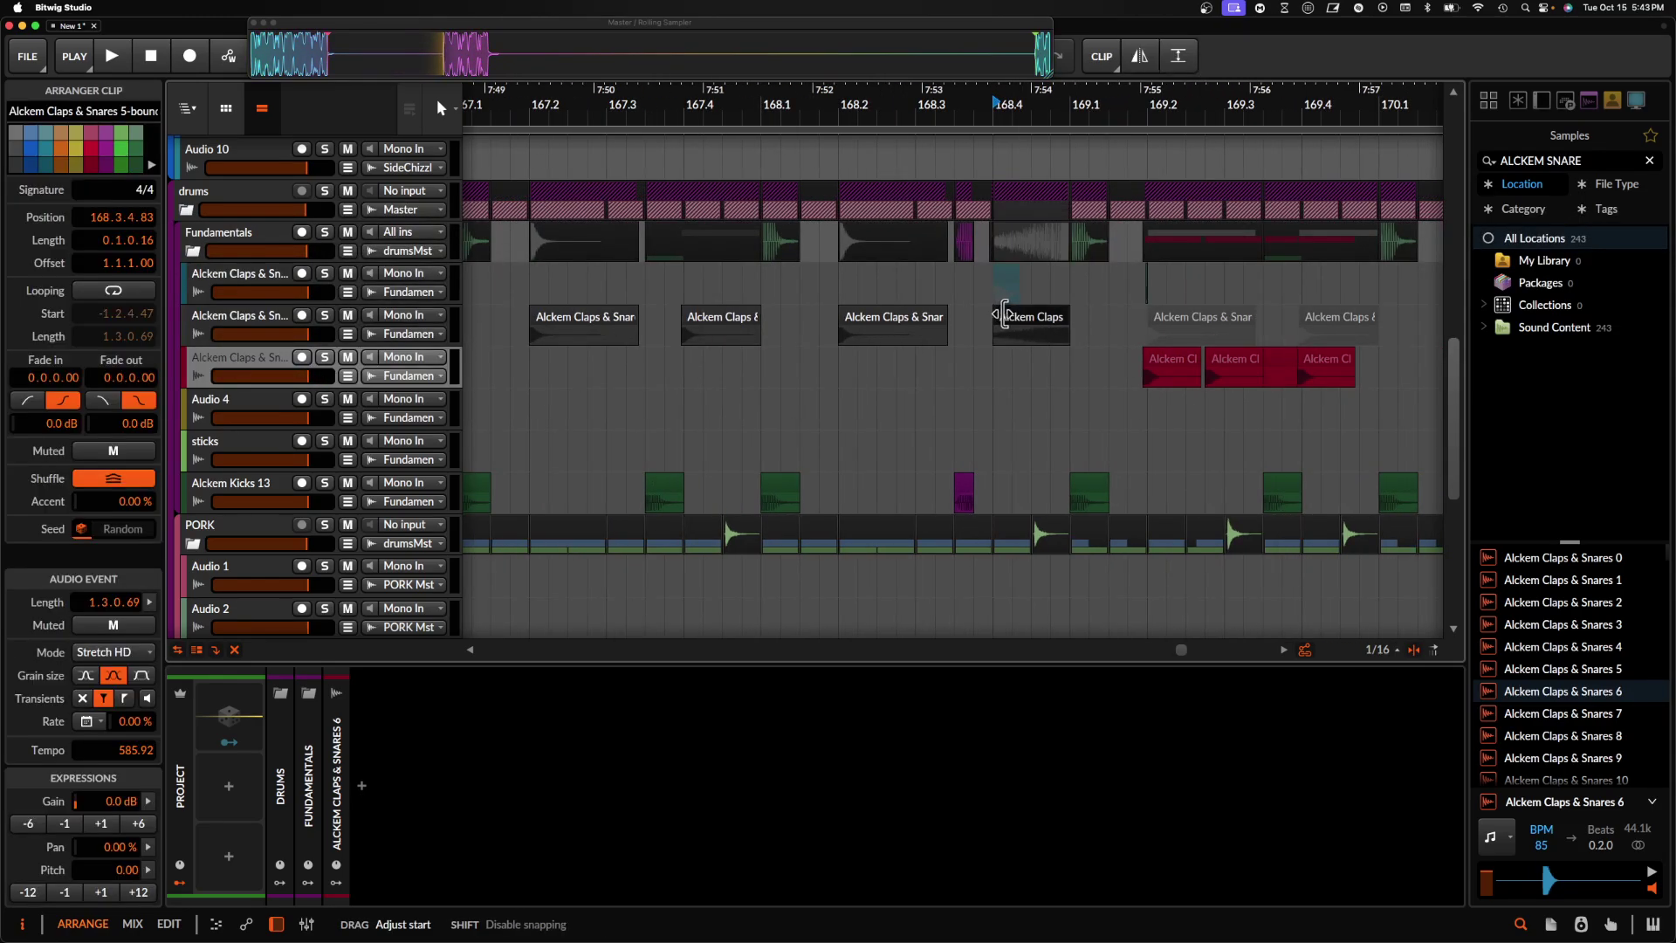
pyautogui.moveTo(1016, 316); pyautogui.dragTo(994, 316)
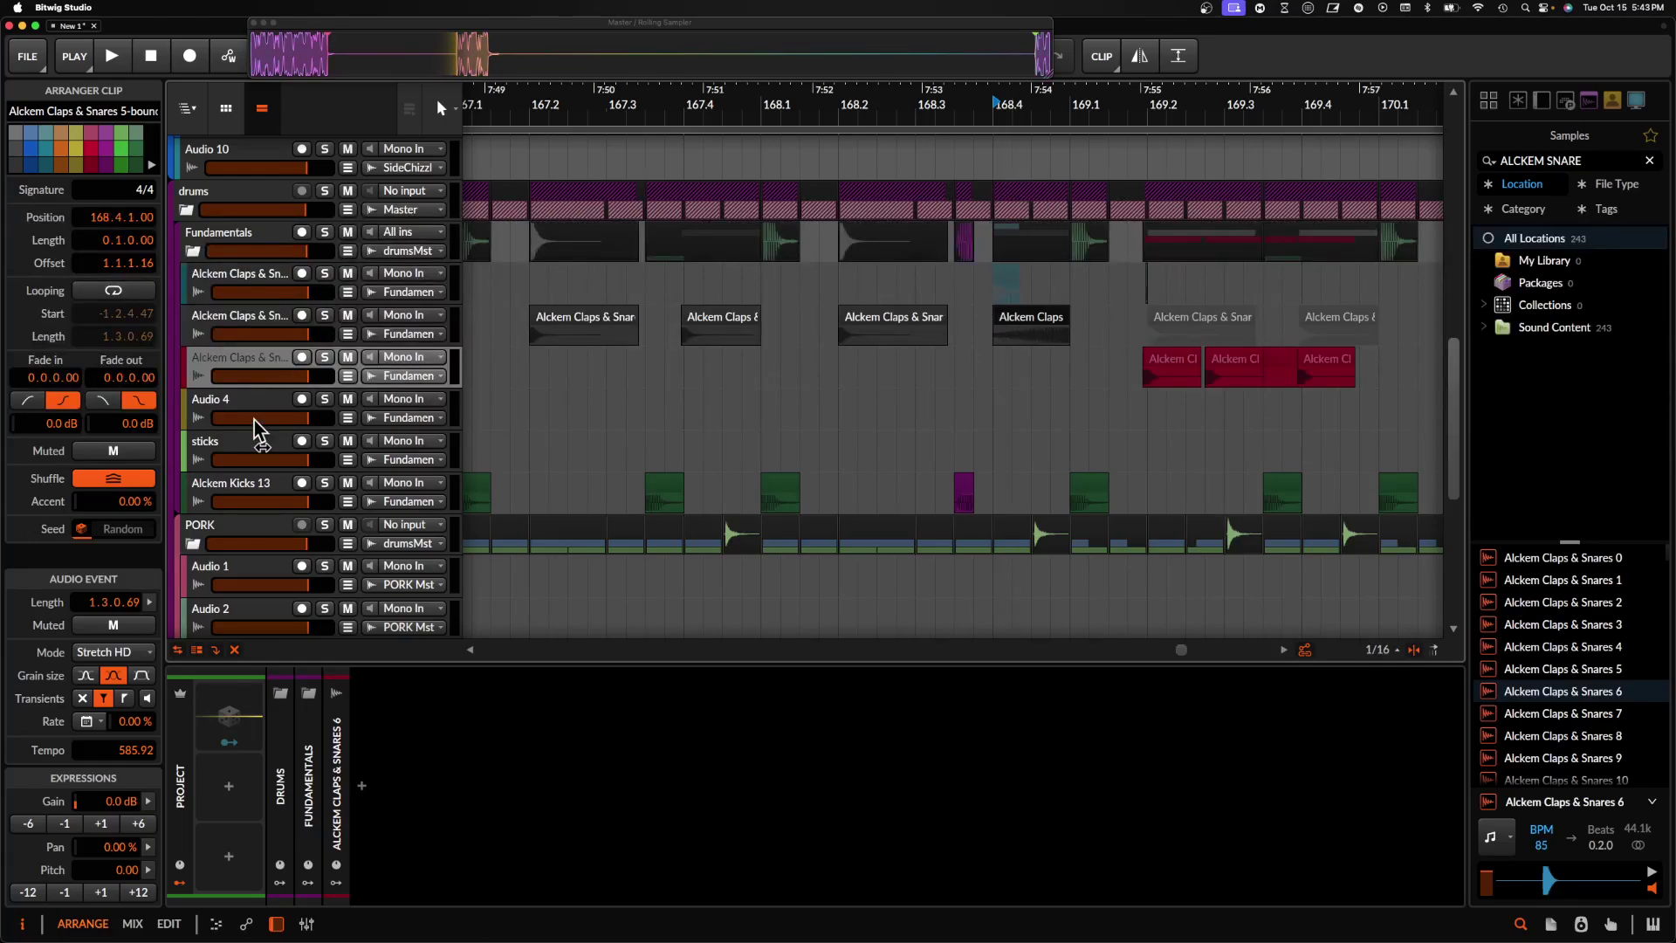
# - Add an audio track below Audio 1 in the PORK group and move the reversed snare clip onto Audio 1
pyautogui.click(255, 569)
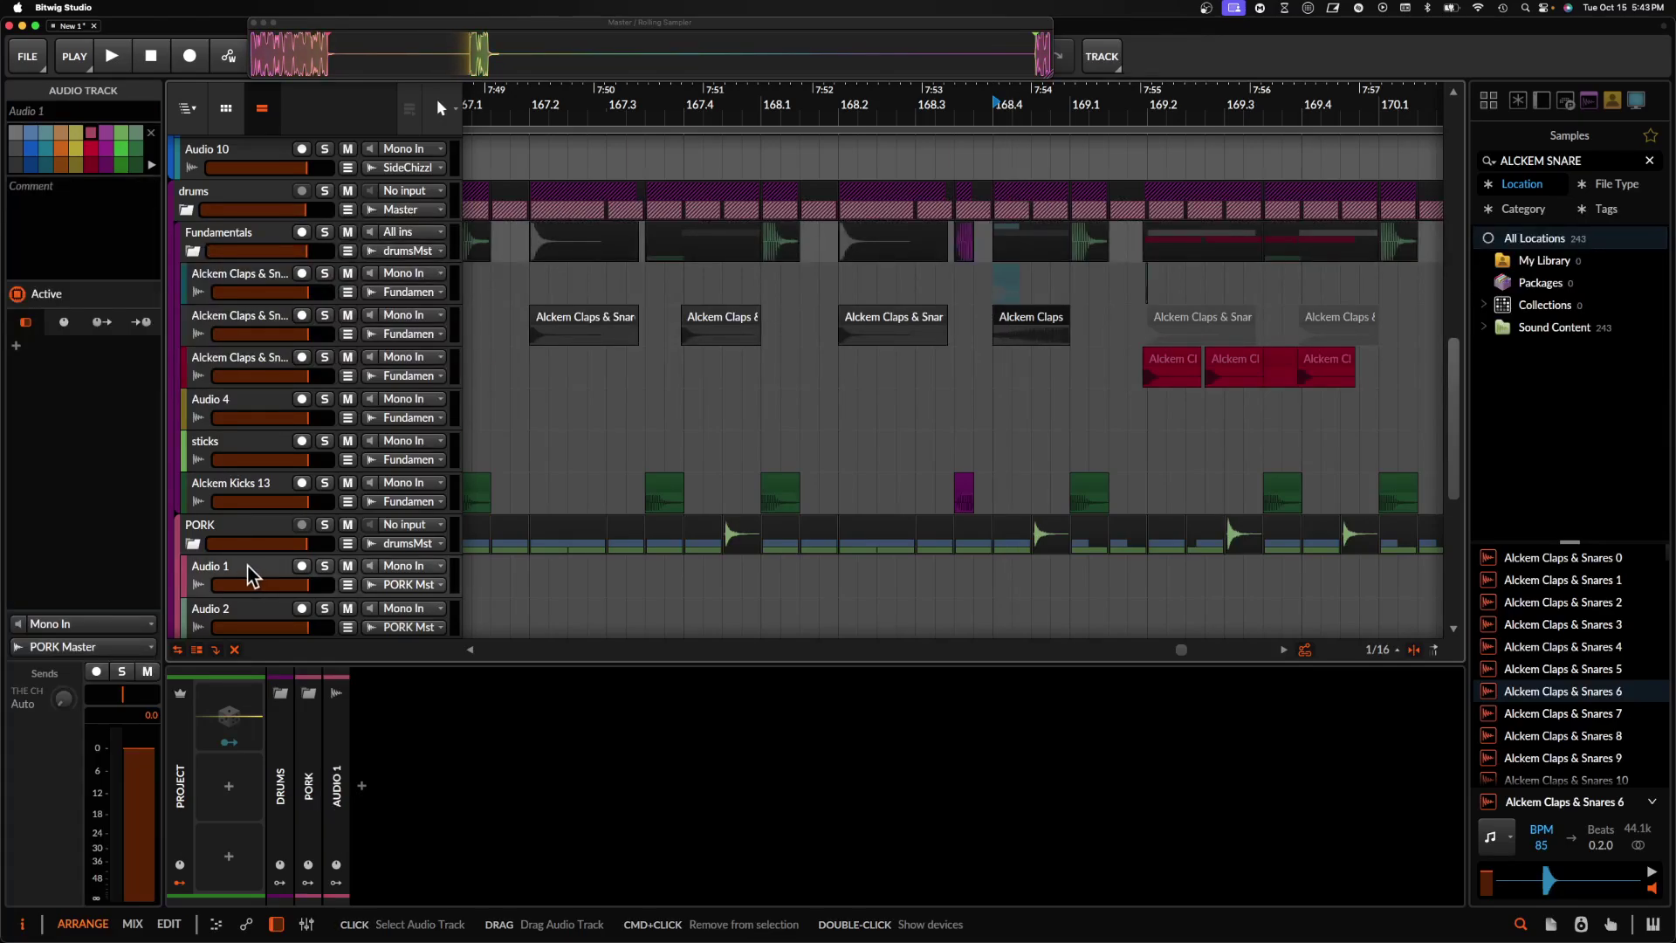
pyautogui.press('super+t')
pyautogui.moveTo(1006, 359); pyautogui.dragTo(1035, 505)
# - Mute the two short note clips starting at 168.4.3
pyautogui.scroll(-10, 1036, 488)
pyautogui.click(1060, 468)
pyautogui.keyDown('shift'); pyautogui.click(1072, 468); pyautogui.keyUp('shift')
pyautogui.hotkey('alt', 'm')
# - Mute the PORK group's Audio 5 and hats clips in the last beat of bar 168, from 168.4.1 to 169.1.1
pyautogui.scroll(-9, 1072, 468)
pyautogui.scroll(-8, 1074, 448)
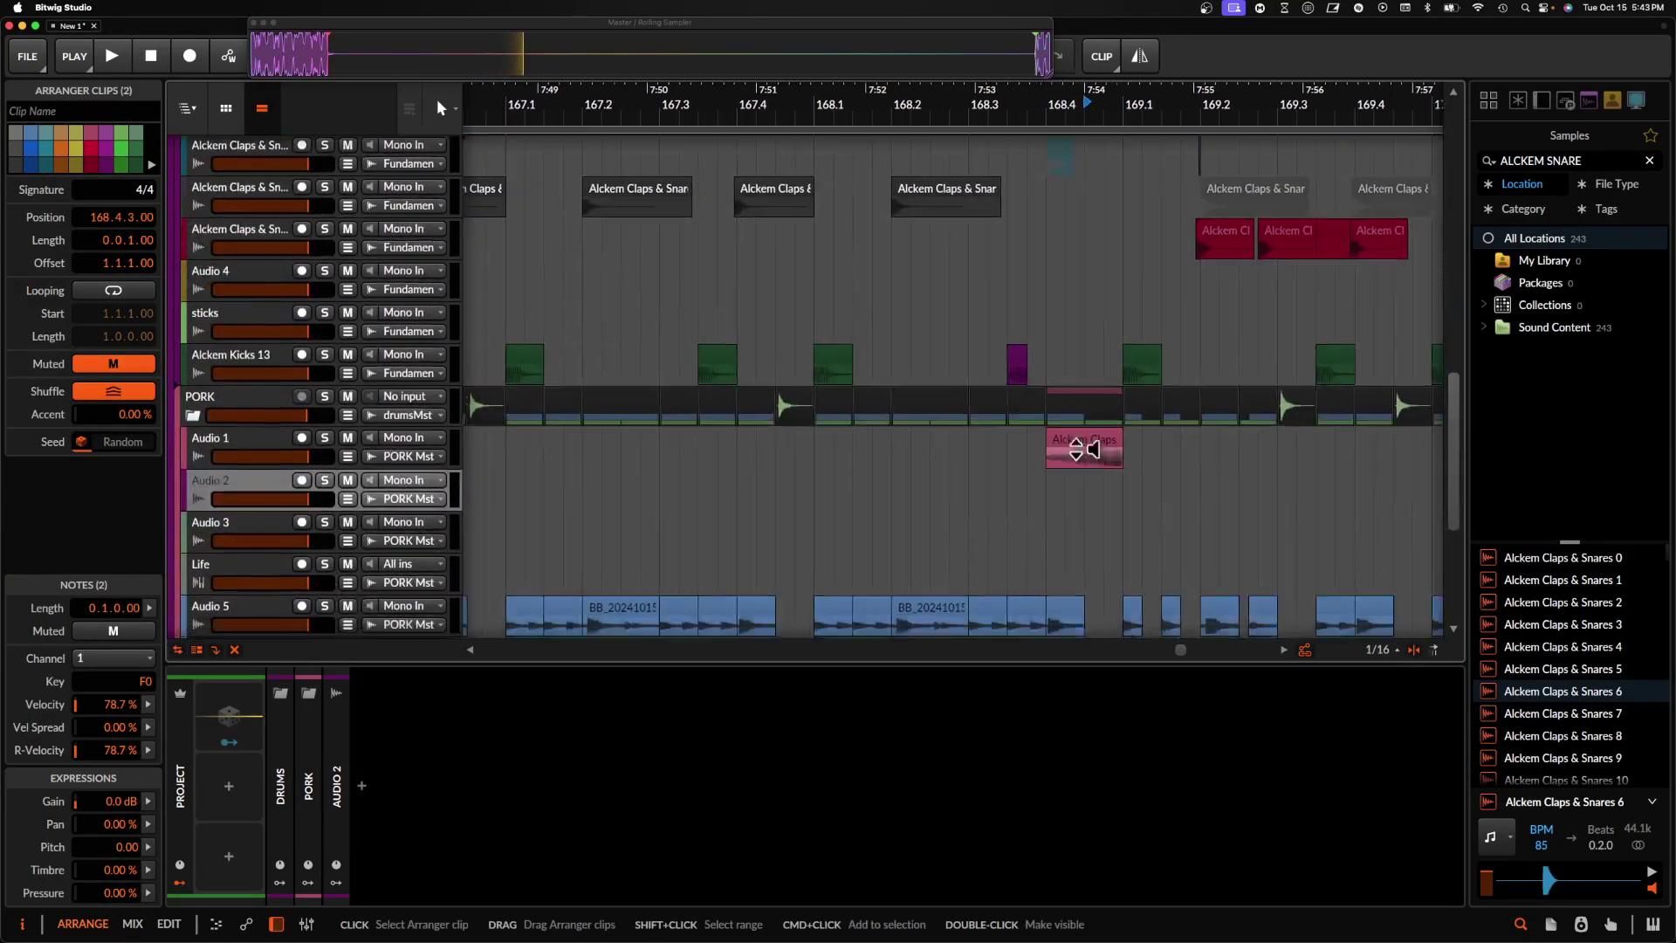
pyautogui.click(1091, 476)
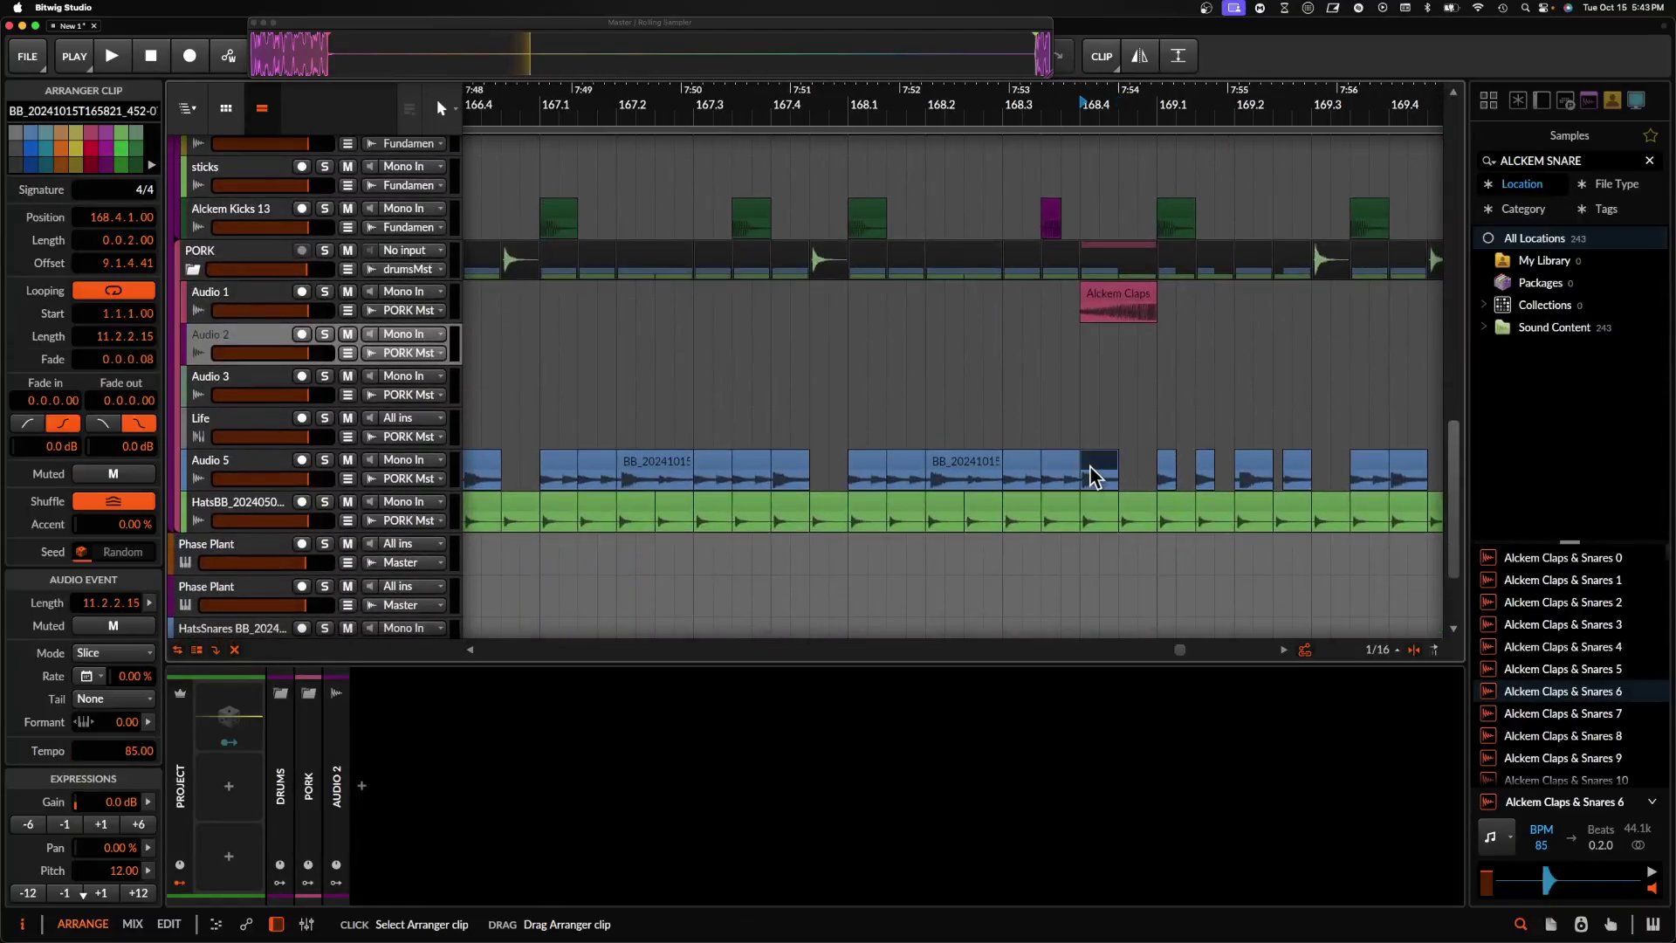
pyautogui.keyDown('shift'); pyautogui.click(1135, 509); pyautogui.keyUp('shift')
pyautogui.press('m')
# - Play the transition from 168.3.1 to check the reversed snare leading into bar 169
pyautogui.click(1013, 456)
pyautogui.press('space')
pyautogui.press('space')
pyautogui.press('space')
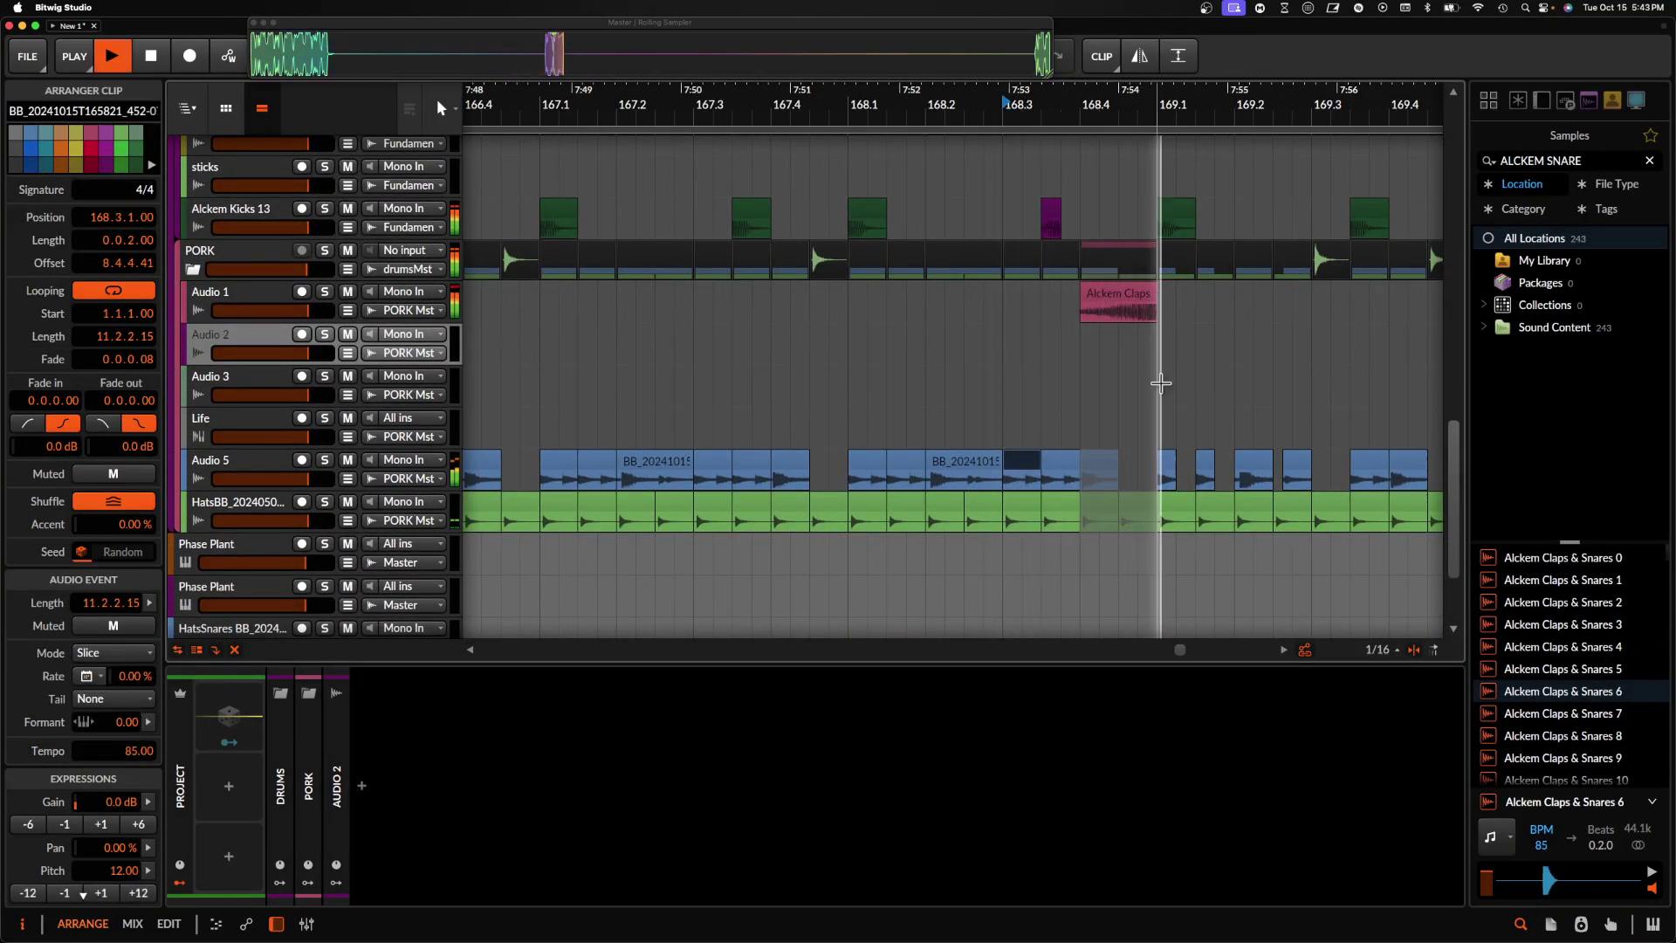
pyautogui.hscroll(4, 1145, 364)
pyautogui.scroll(-3, 1144, 363)
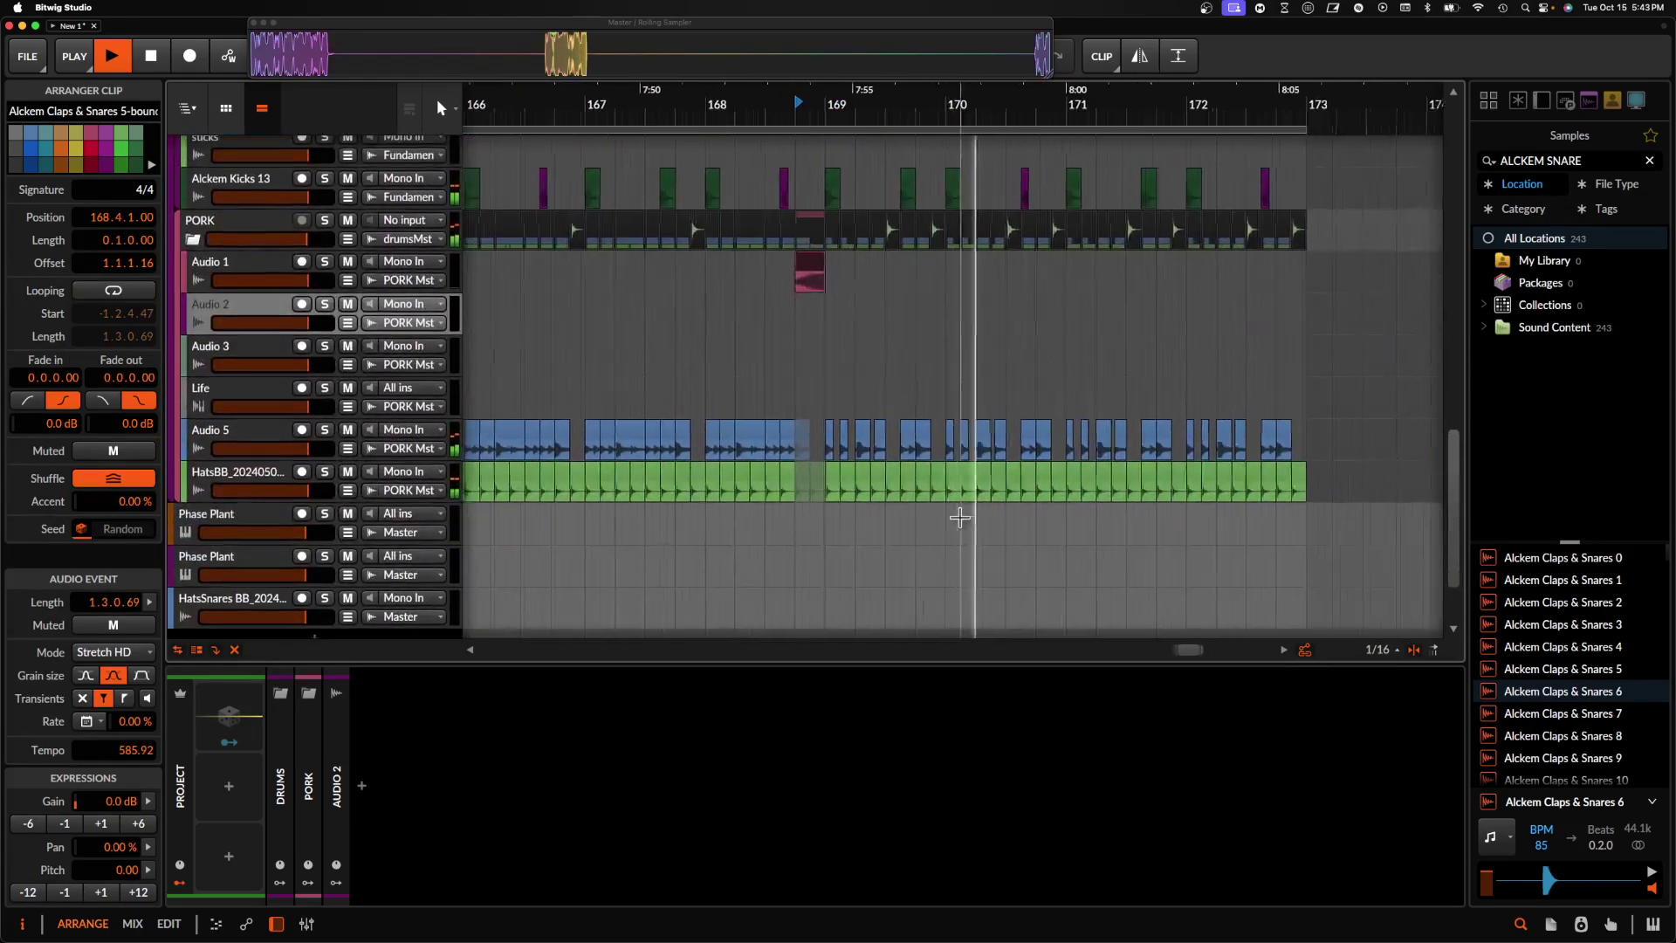
pyautogui.press('space')
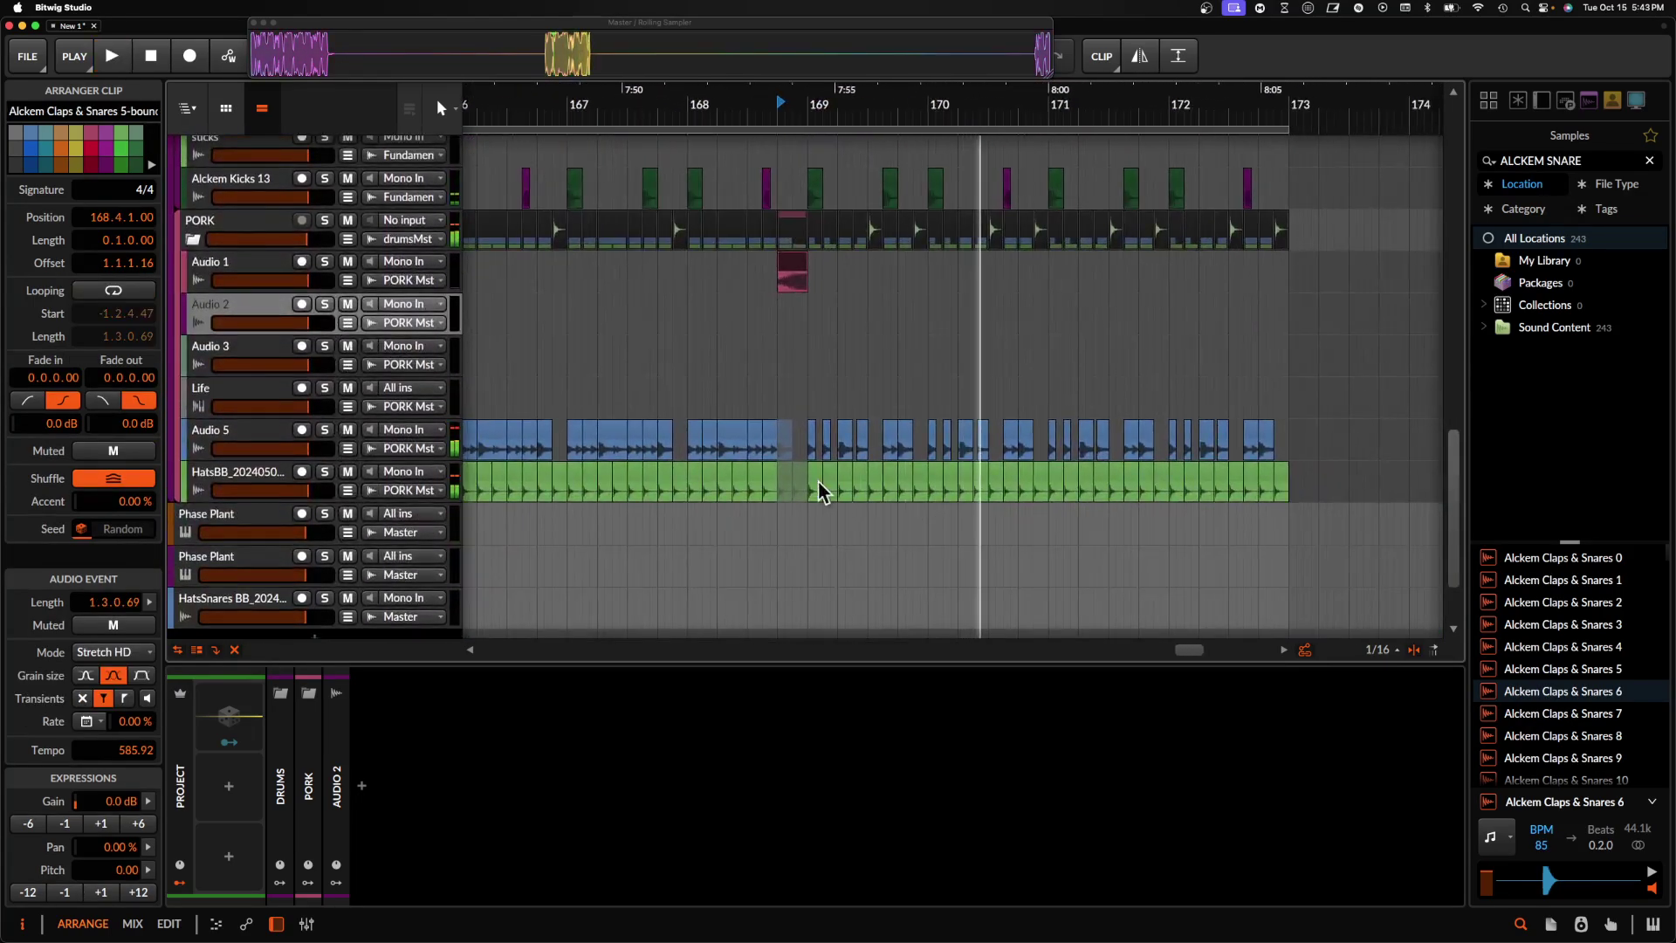
# - Solo the PORK group's hats track and raise the pitch of its clips from bar 169 to bar 173 to 12 semitones
pyautogui.click(815, 478)
pyautogui.moveTo(1294, 462); pyautogui.dragTo(821, 505)
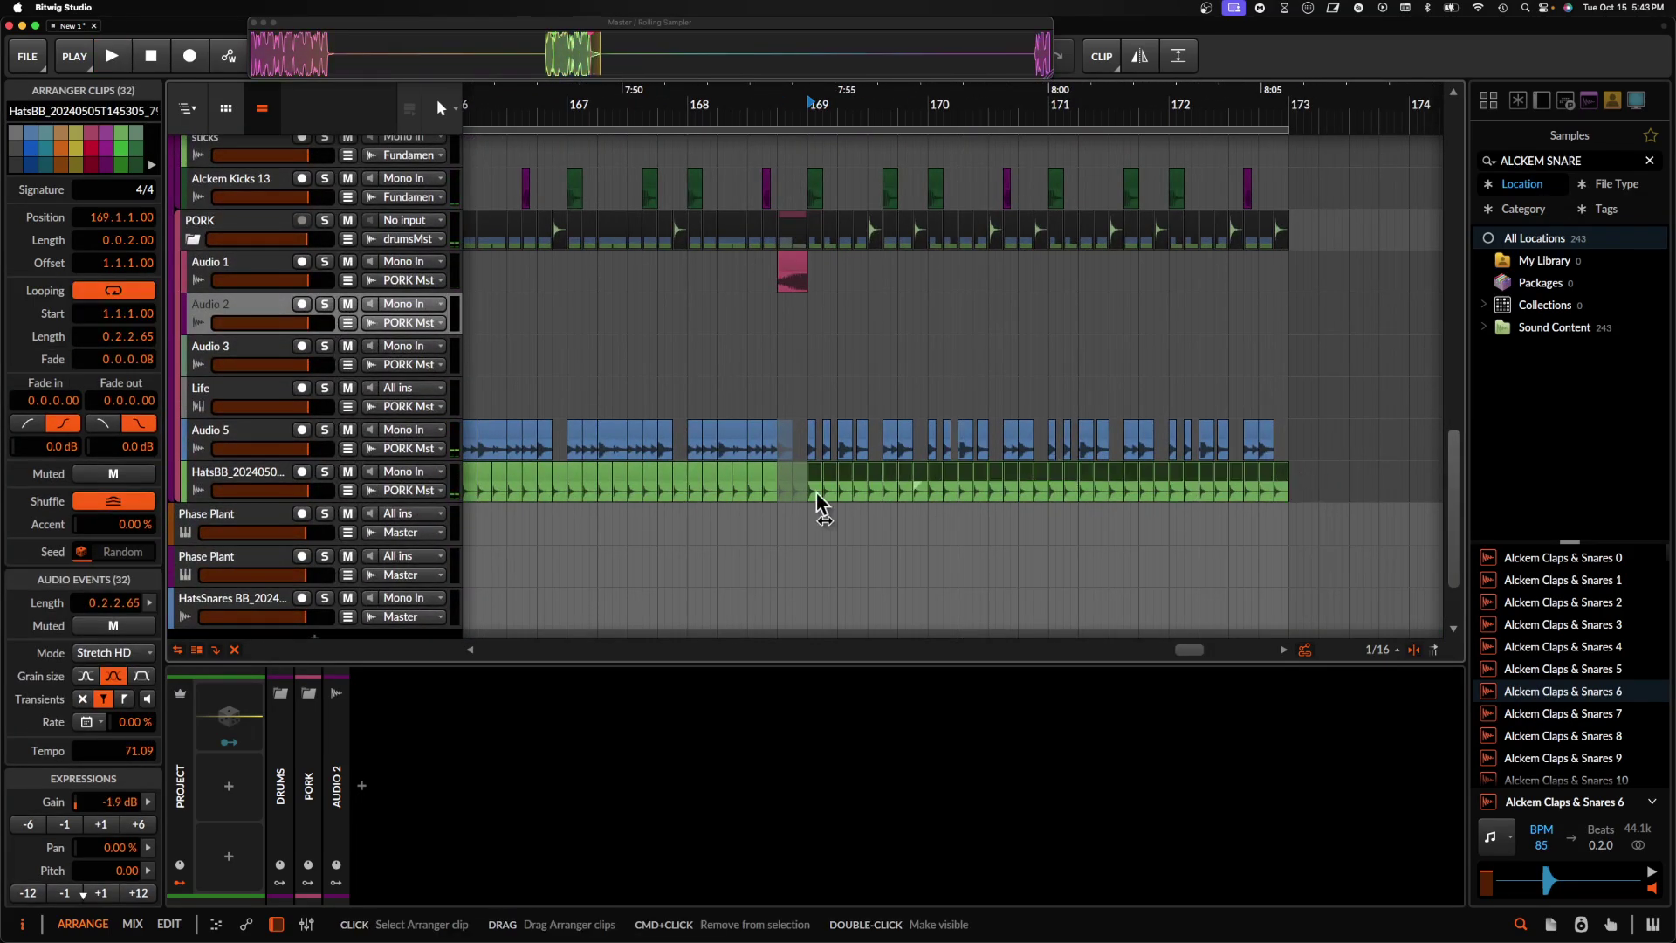
pyautogui.click(316, 483)
pyautogui.click(325, 472)
pyautogui.press('space')
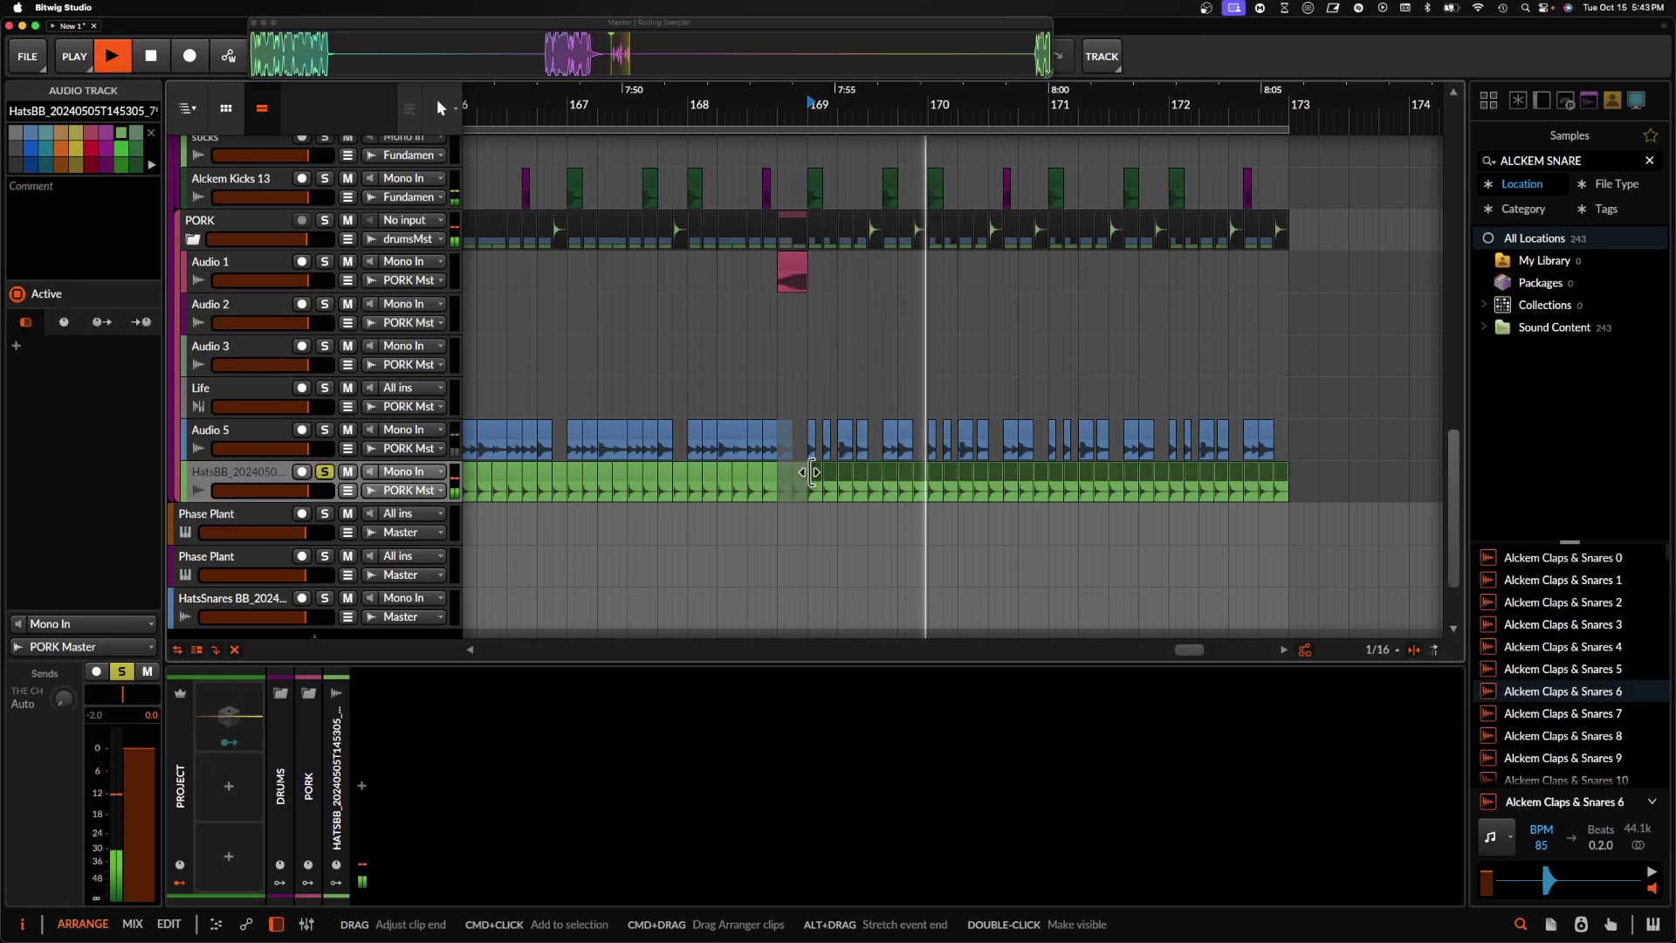
pyautogui.click(810, 493)
pyautogui.click(138, 892)
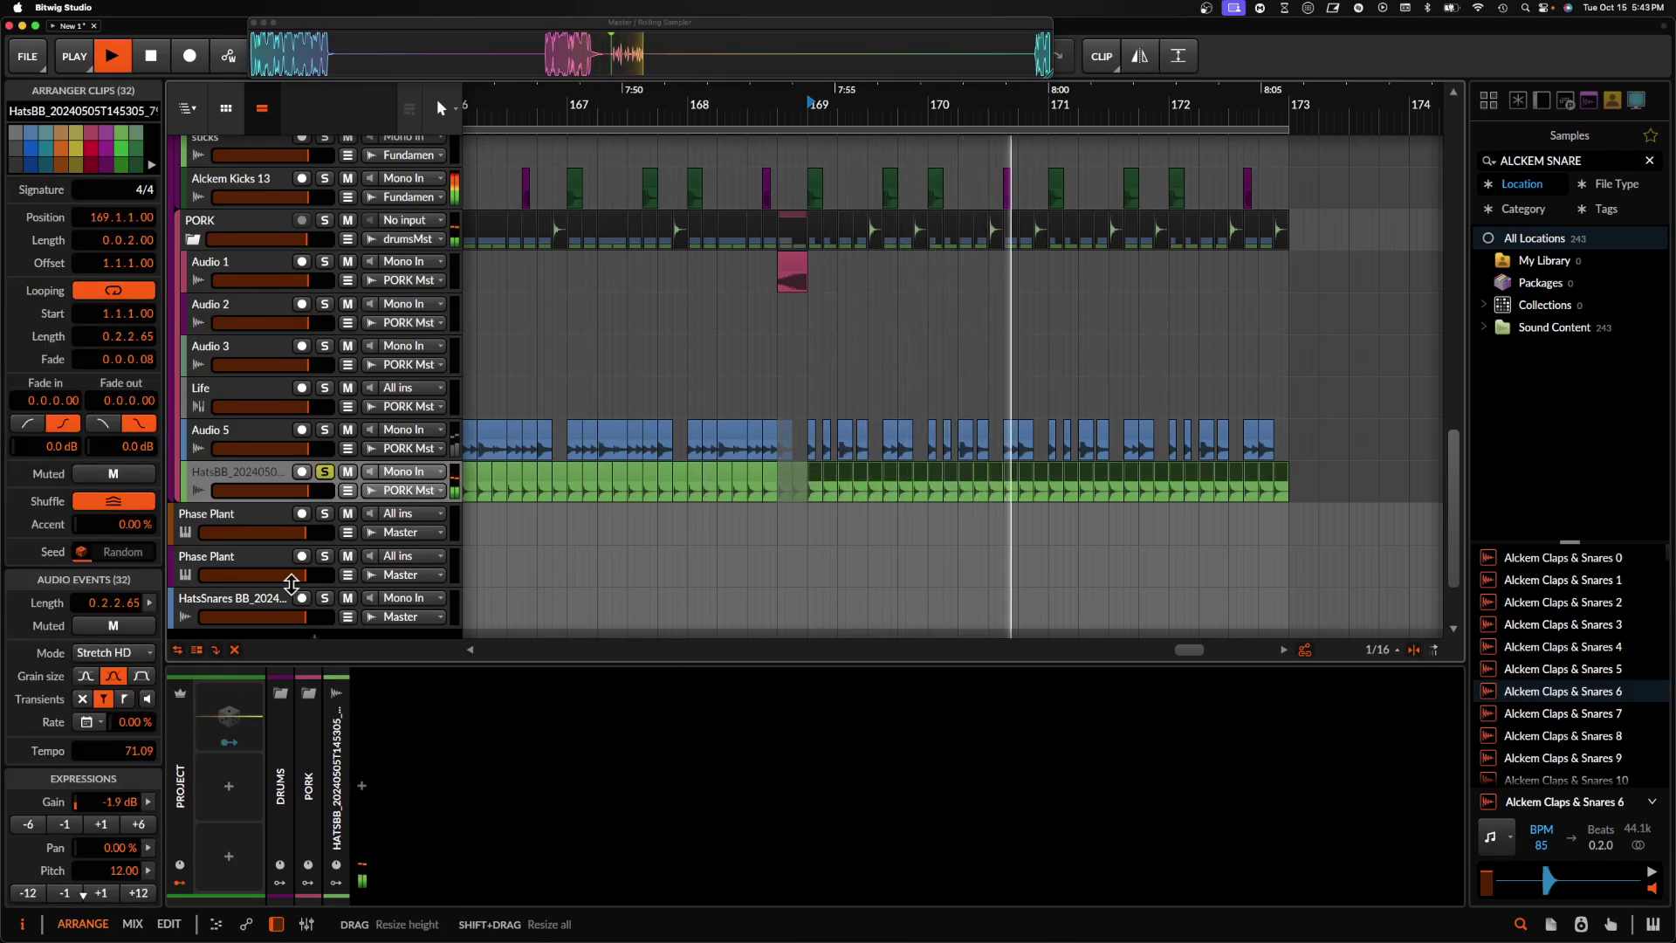
# - Set the selected hats clips' stretch mode to Slice with the tail set to None
pyautogui.click(125, 657)
pyautogui.click(105, 391)
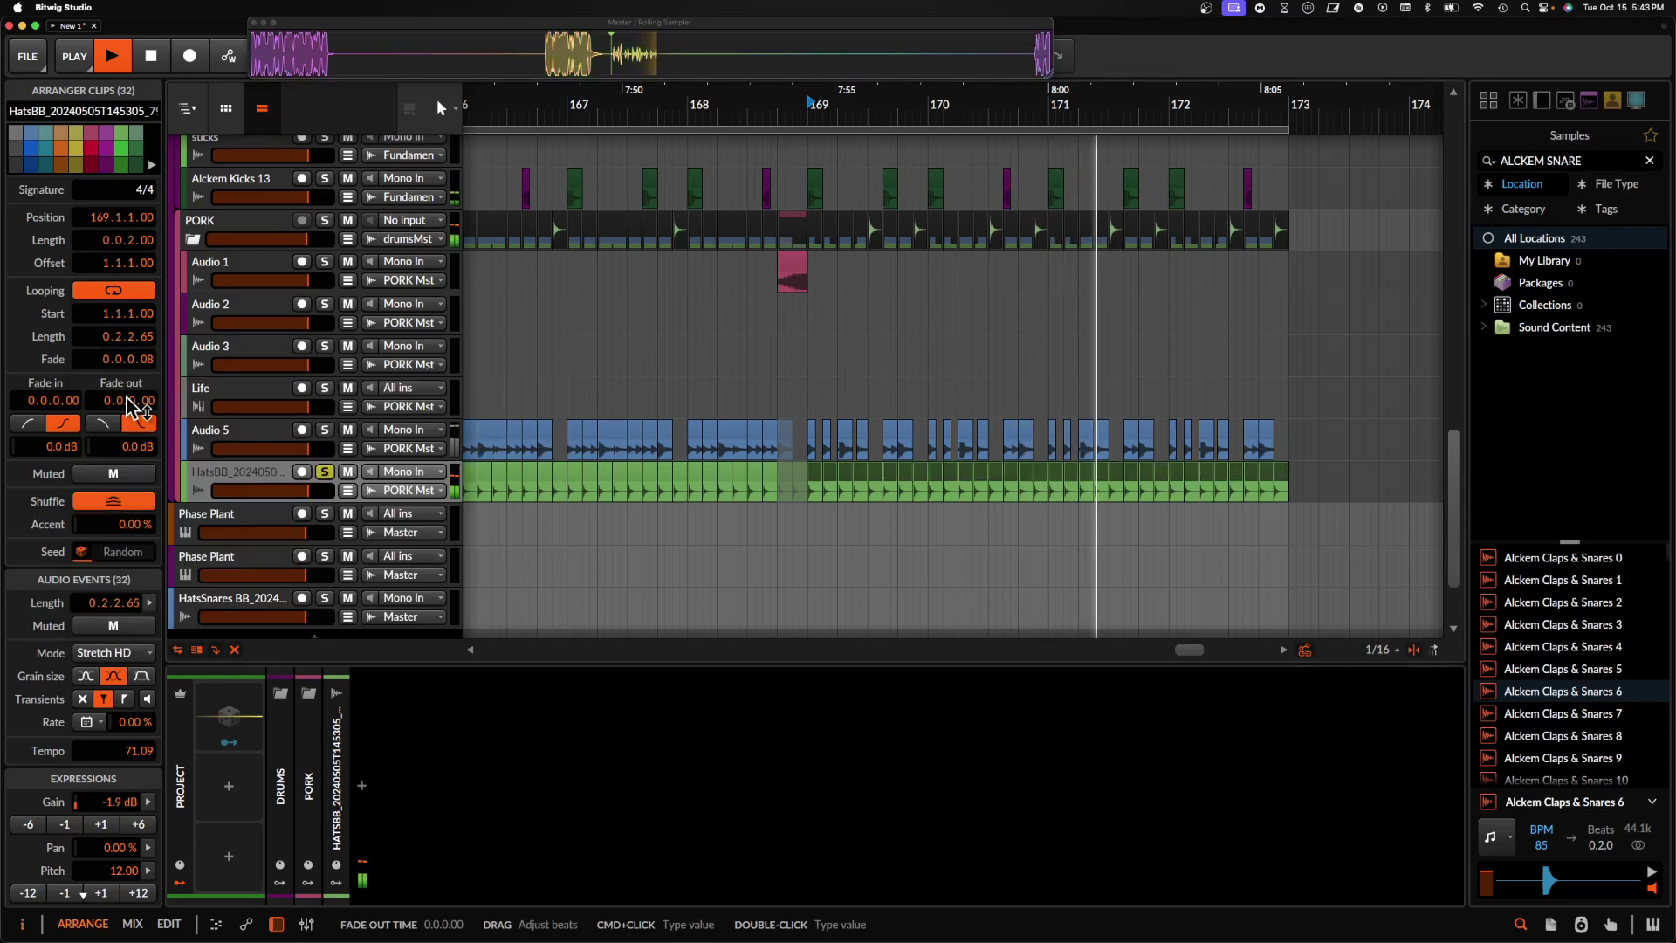
pyautogui.click(109, 653)
pyautogui.click(109, 448)
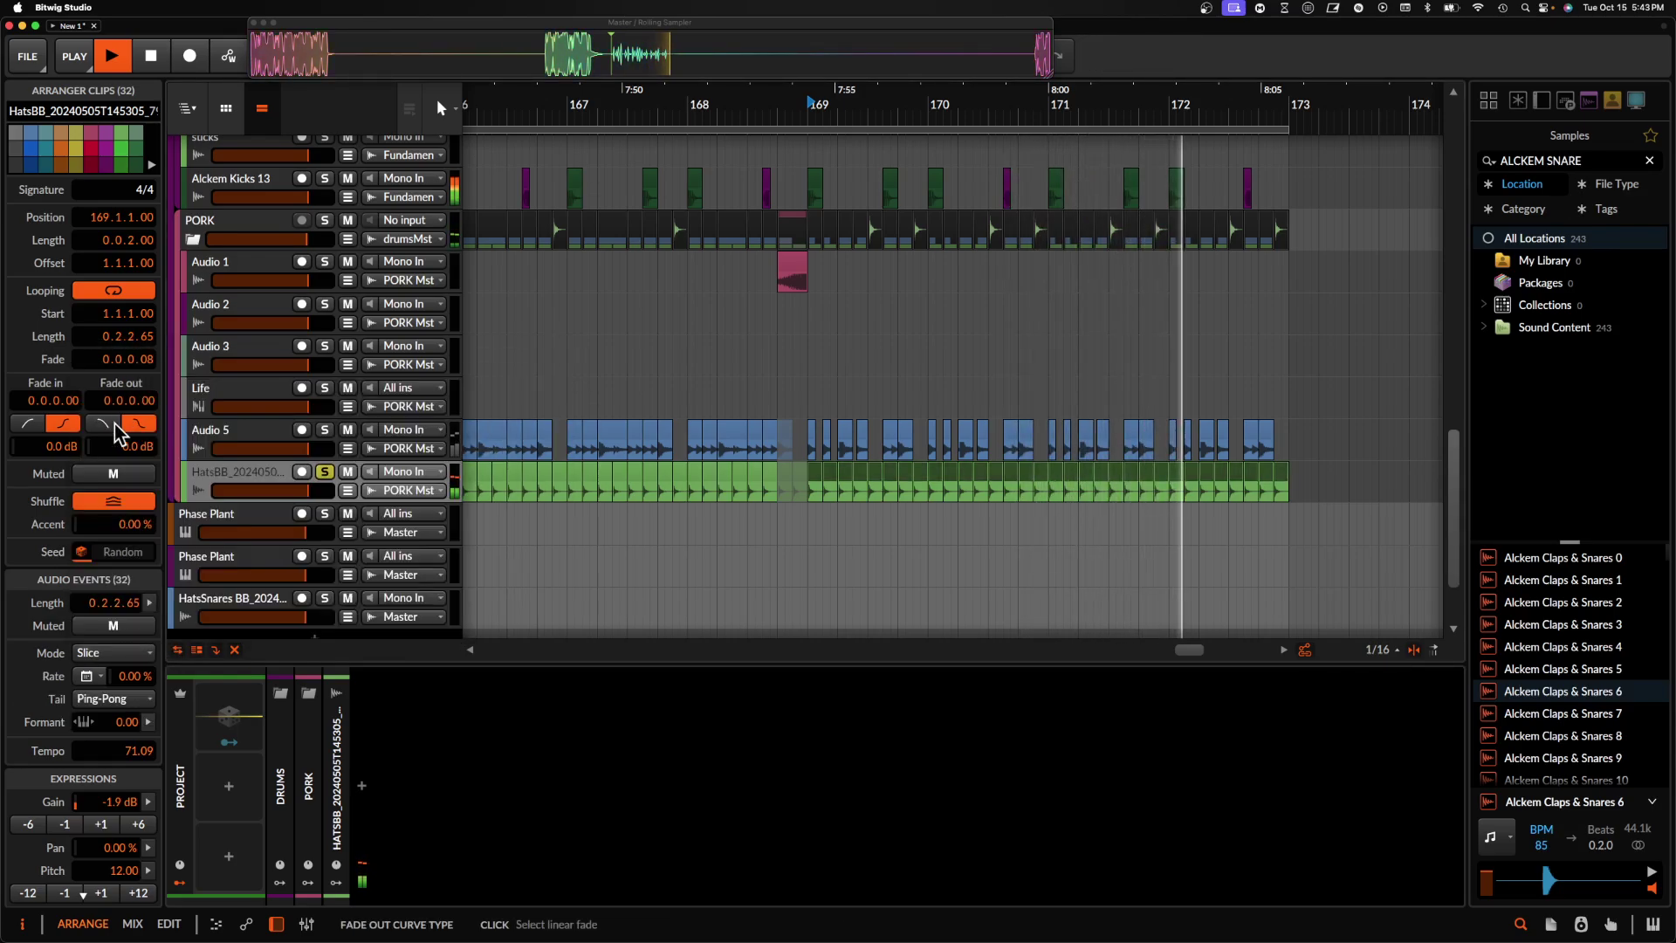
pyautogui.click(114, 698)
pyautogui.click(100, 716)
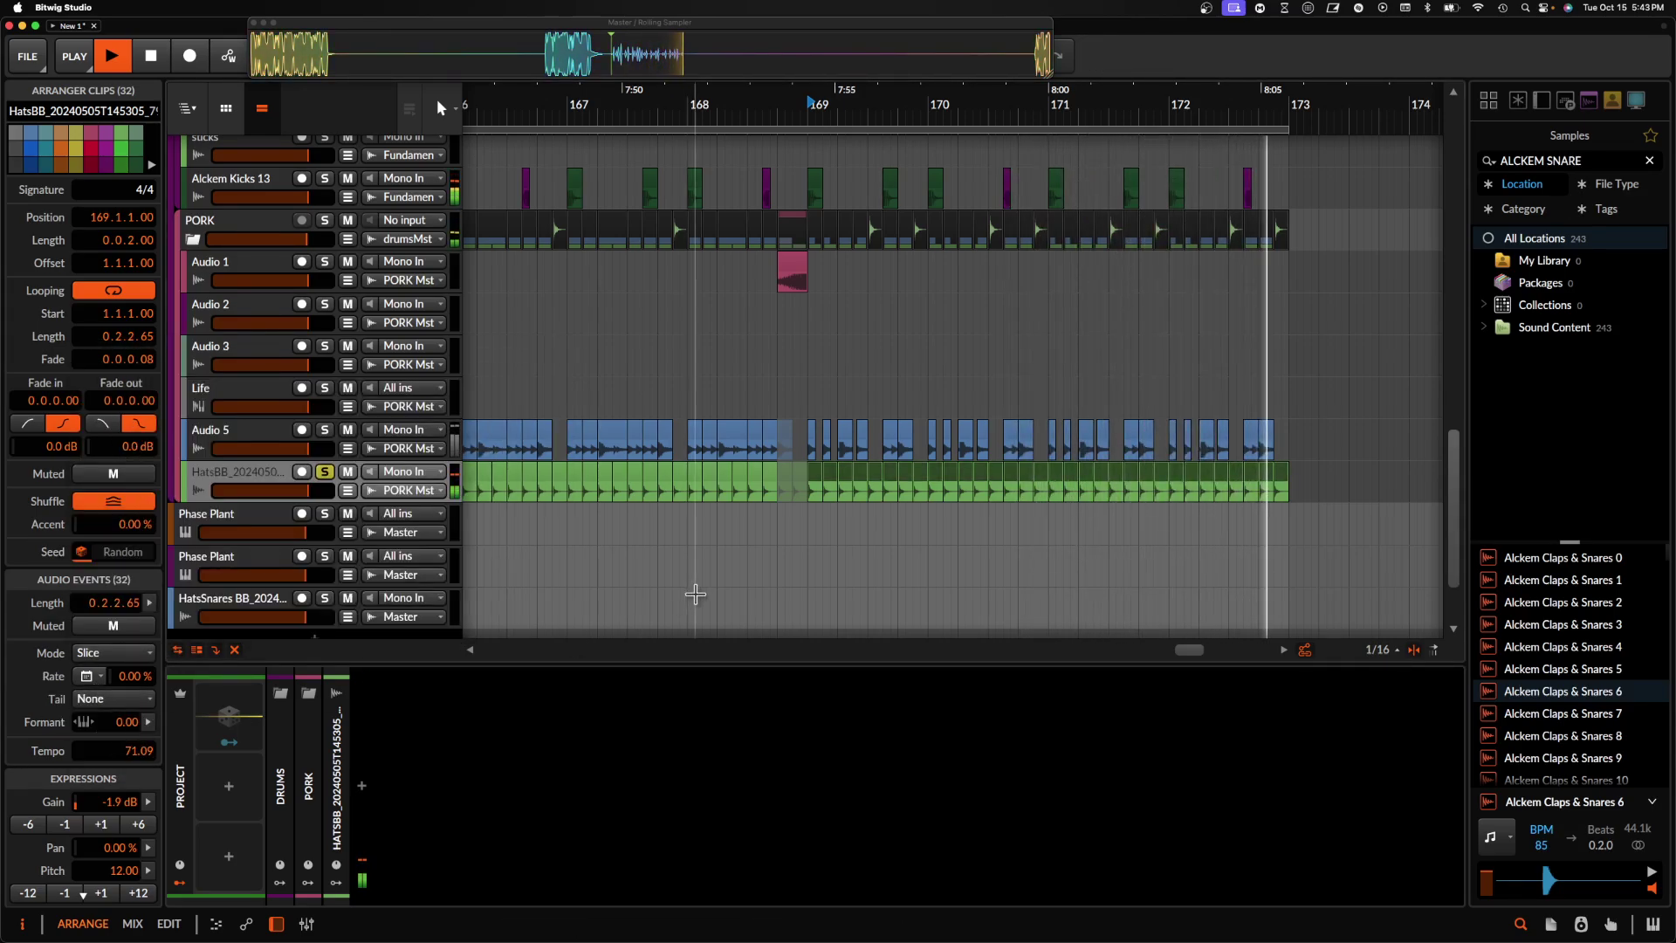
# - Scale the hats clips from bar 169 to half length and duplicate them to fill up to bar 173
pyautogui.click(819, 489)
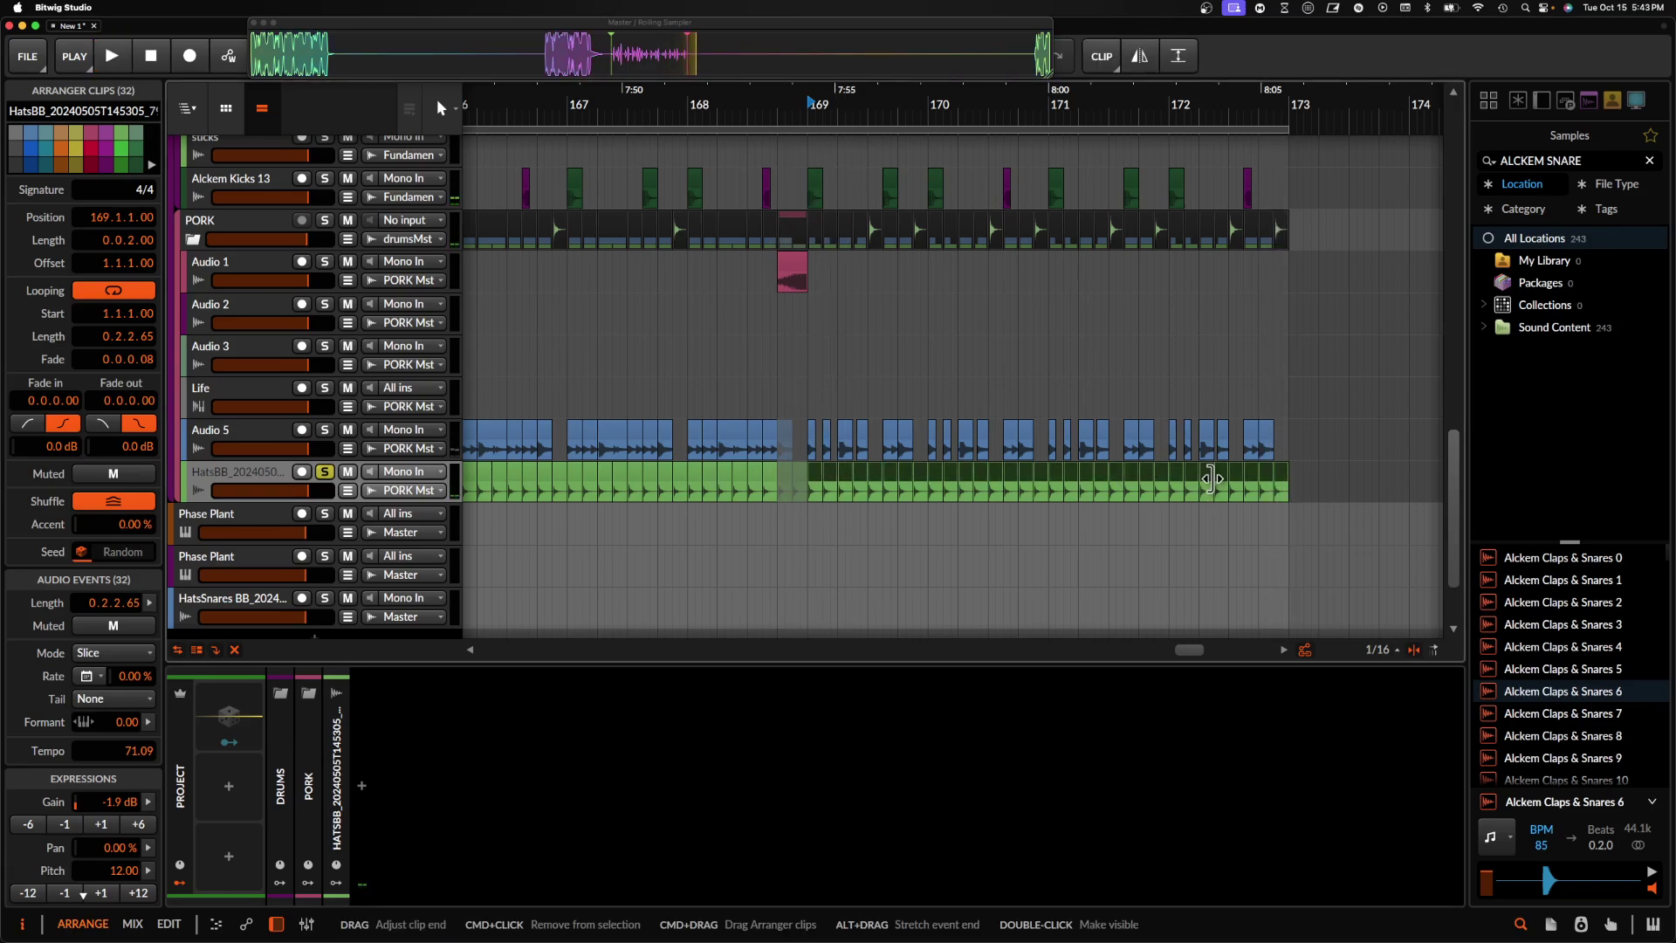
pyautogui.hotkey('alt', '[')
pyautogui.scroll(3, 1016, 479)
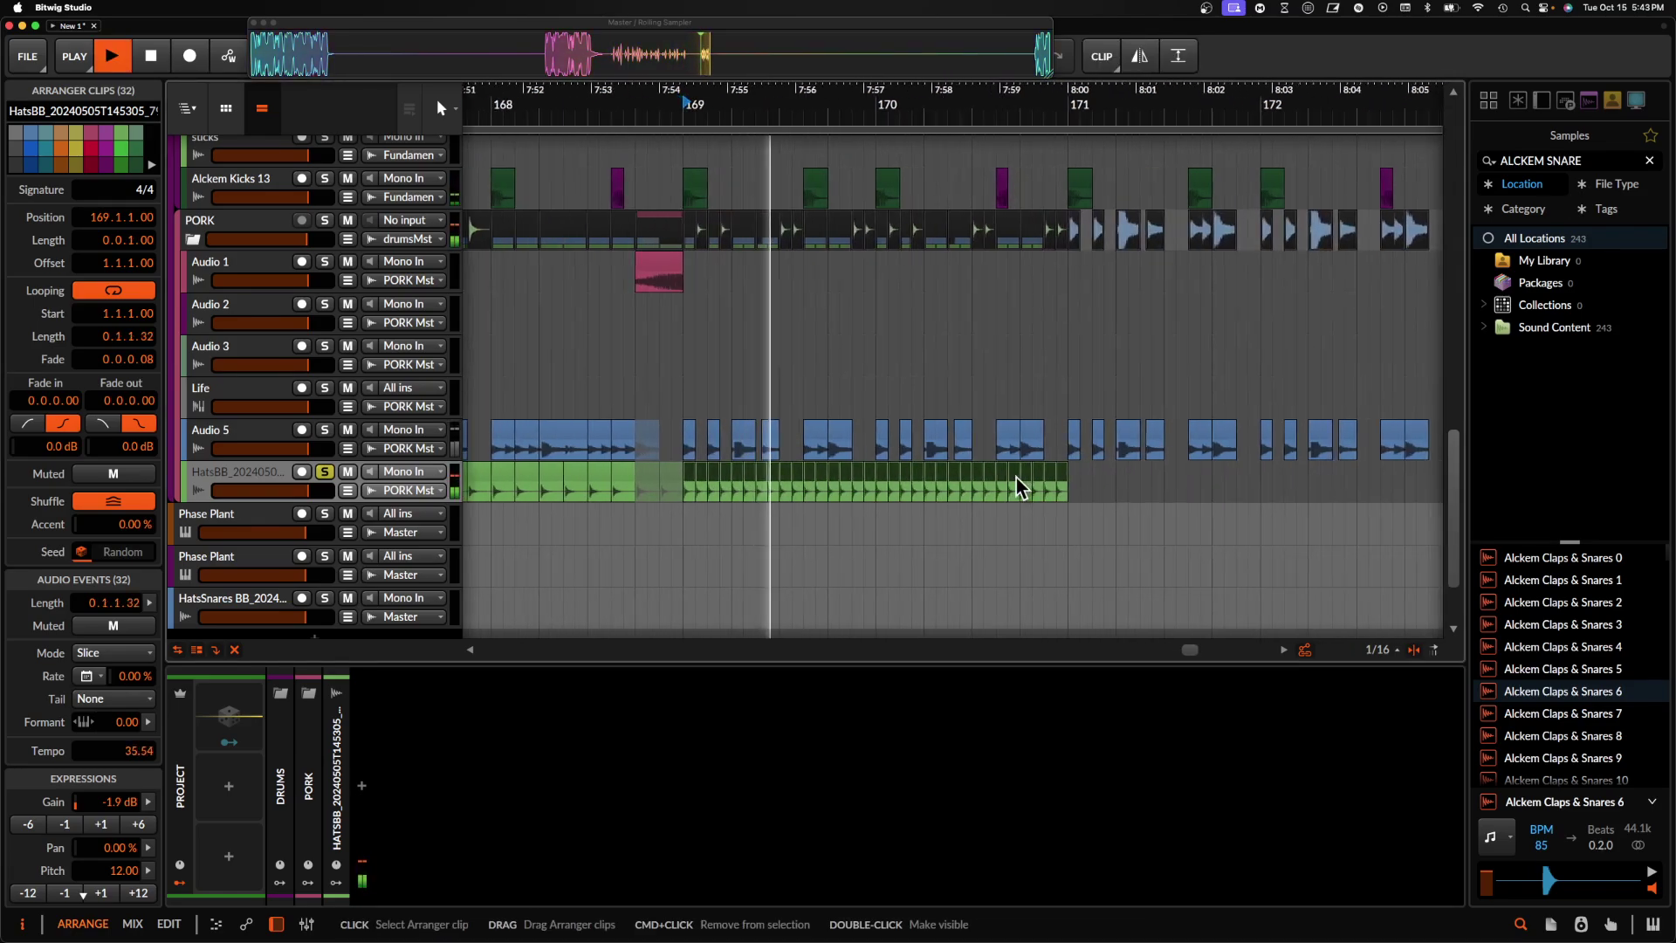
pyautogui.press('super+d')
pyautogui.scroll(-1, 1016, 478)
# - Lower the pitch of the hats clip at 169.1.2 and audition it against the clip before it
pyautogui.click(733, 472)
pyautogui.press('space')
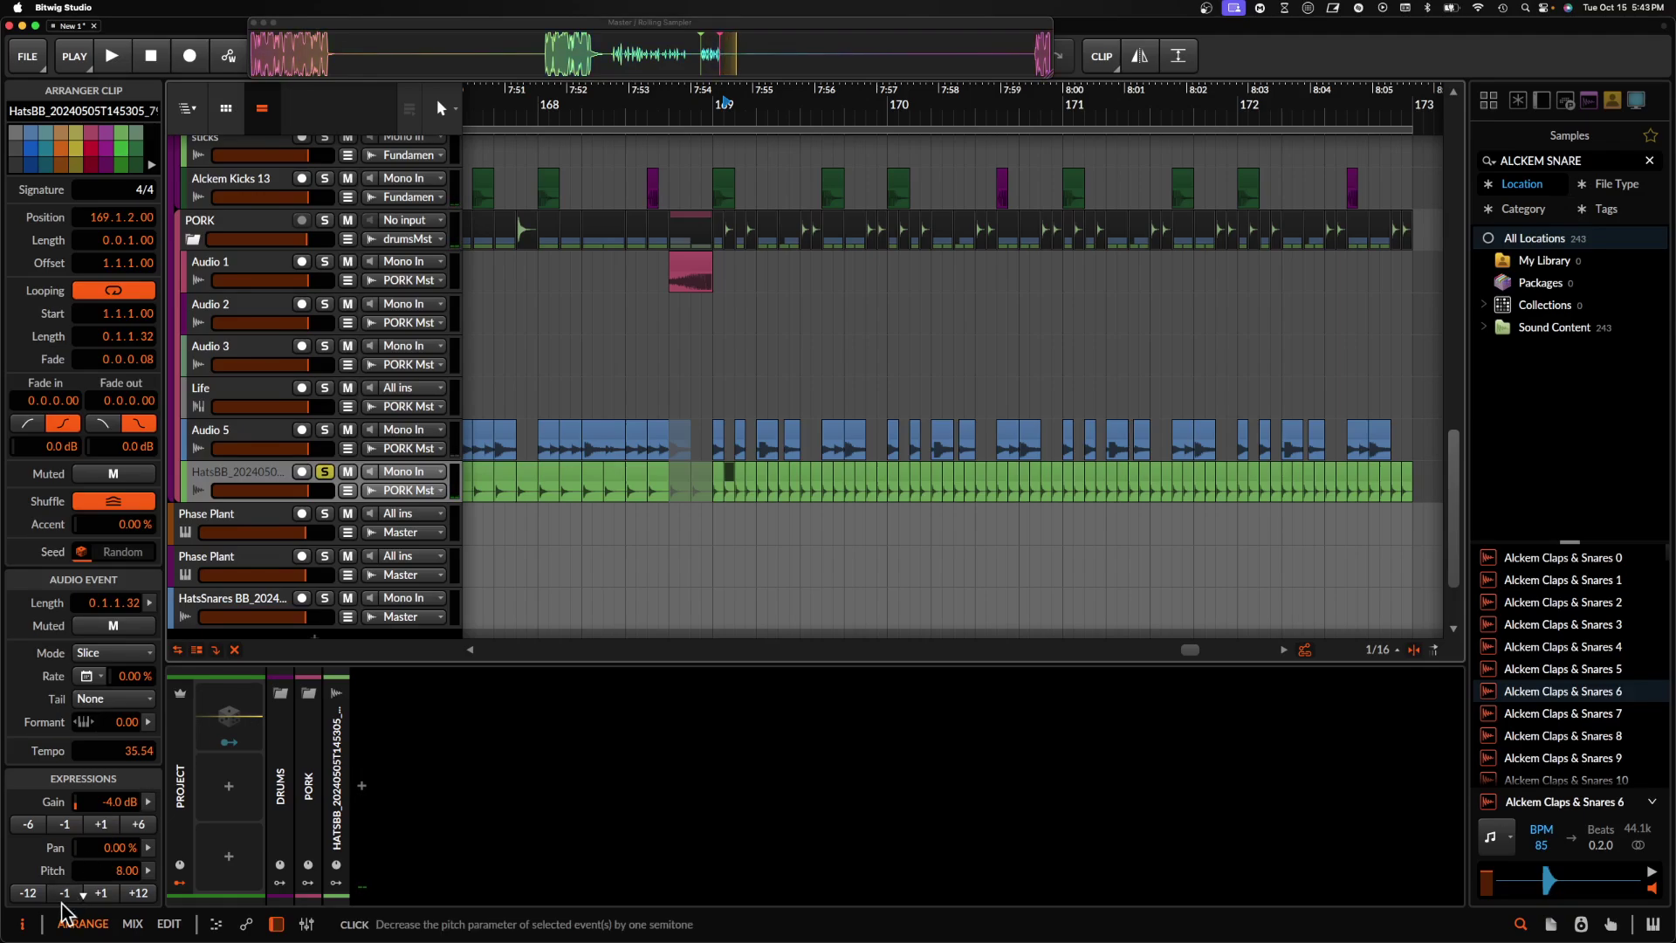
pyautogui.click(63, 898)
pyautogui.press('space')
pyautogui.press('space')
pyautogui.click(718, 477)
pyautogui.scroll(1, 717, 476)
pyautogui.press('space')
pyautogui.scroll(3, 717, 480)
pyautogui.press('space')
# - Duplicate the hats range from 169.1.1 to 169.1.3 repeatedly until the two-clip pattern reaches bar 173
pyautogui.moveTo(710, 500); pyautogui.dragTo(749, 502)
pyautogui.press('super+d')
pyautogui.press('super+d')
pyautogui.press('super+d')
pyautogui.press('super+d')
pyautogui.press('super+d')
pyautogui.press('super+d')
pyautogui.press('super+d')
pyautogui.press('super+d')
pyautogui.scroll(-3, 751, 501)
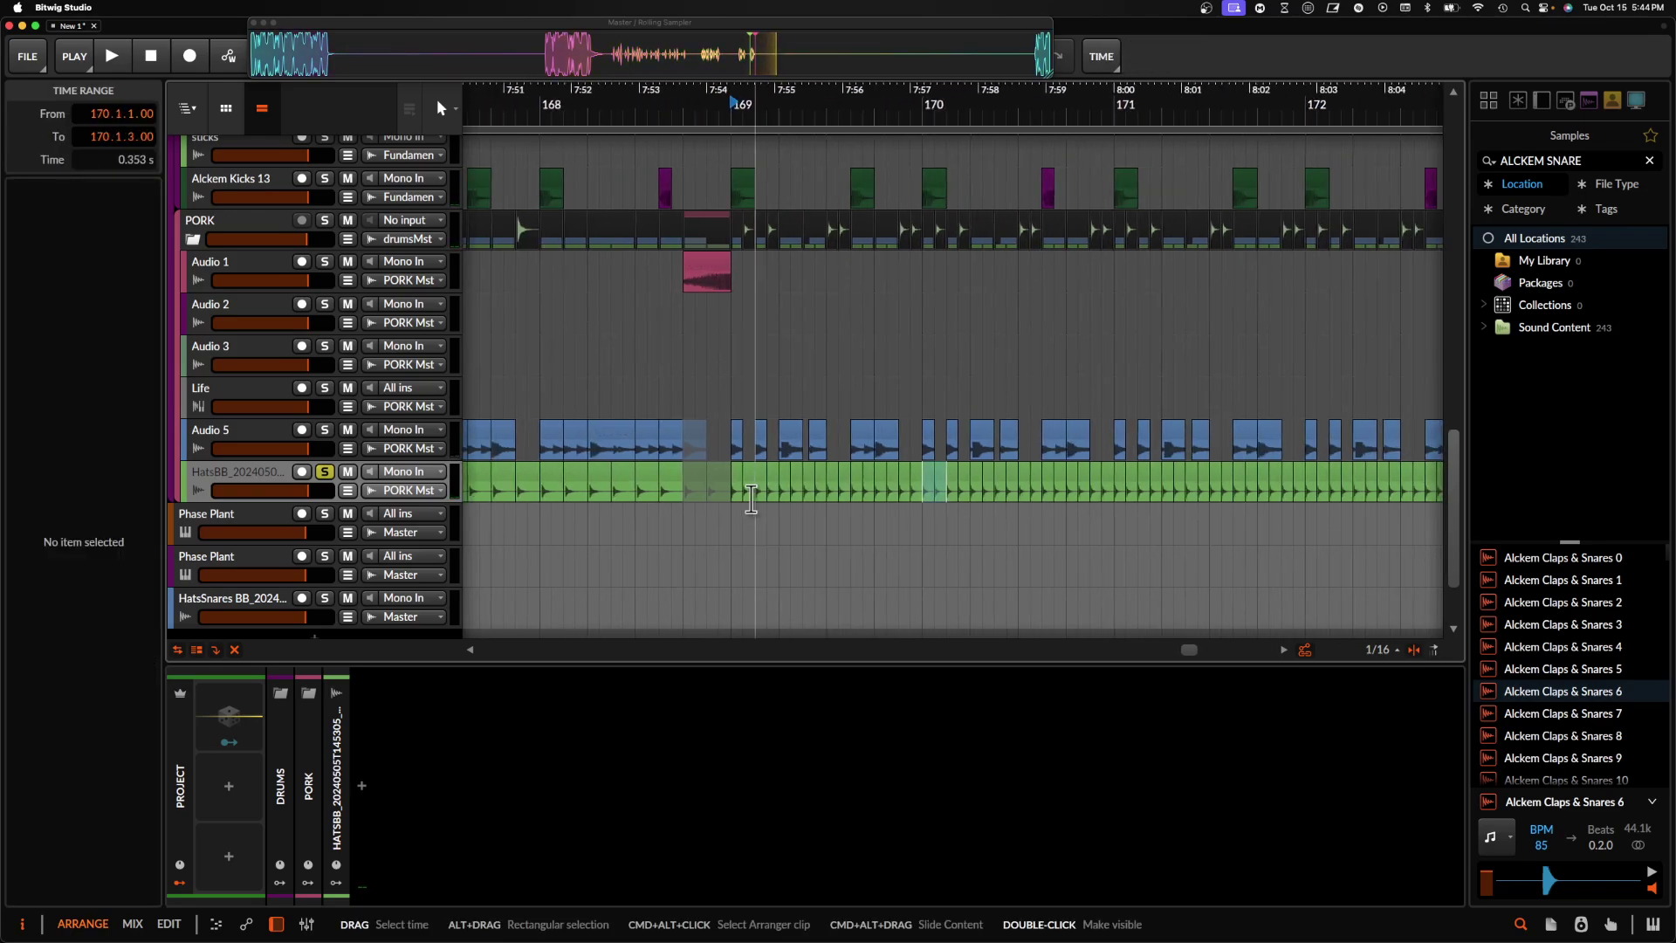
pyautogui.scroll(-5, 750, 499)
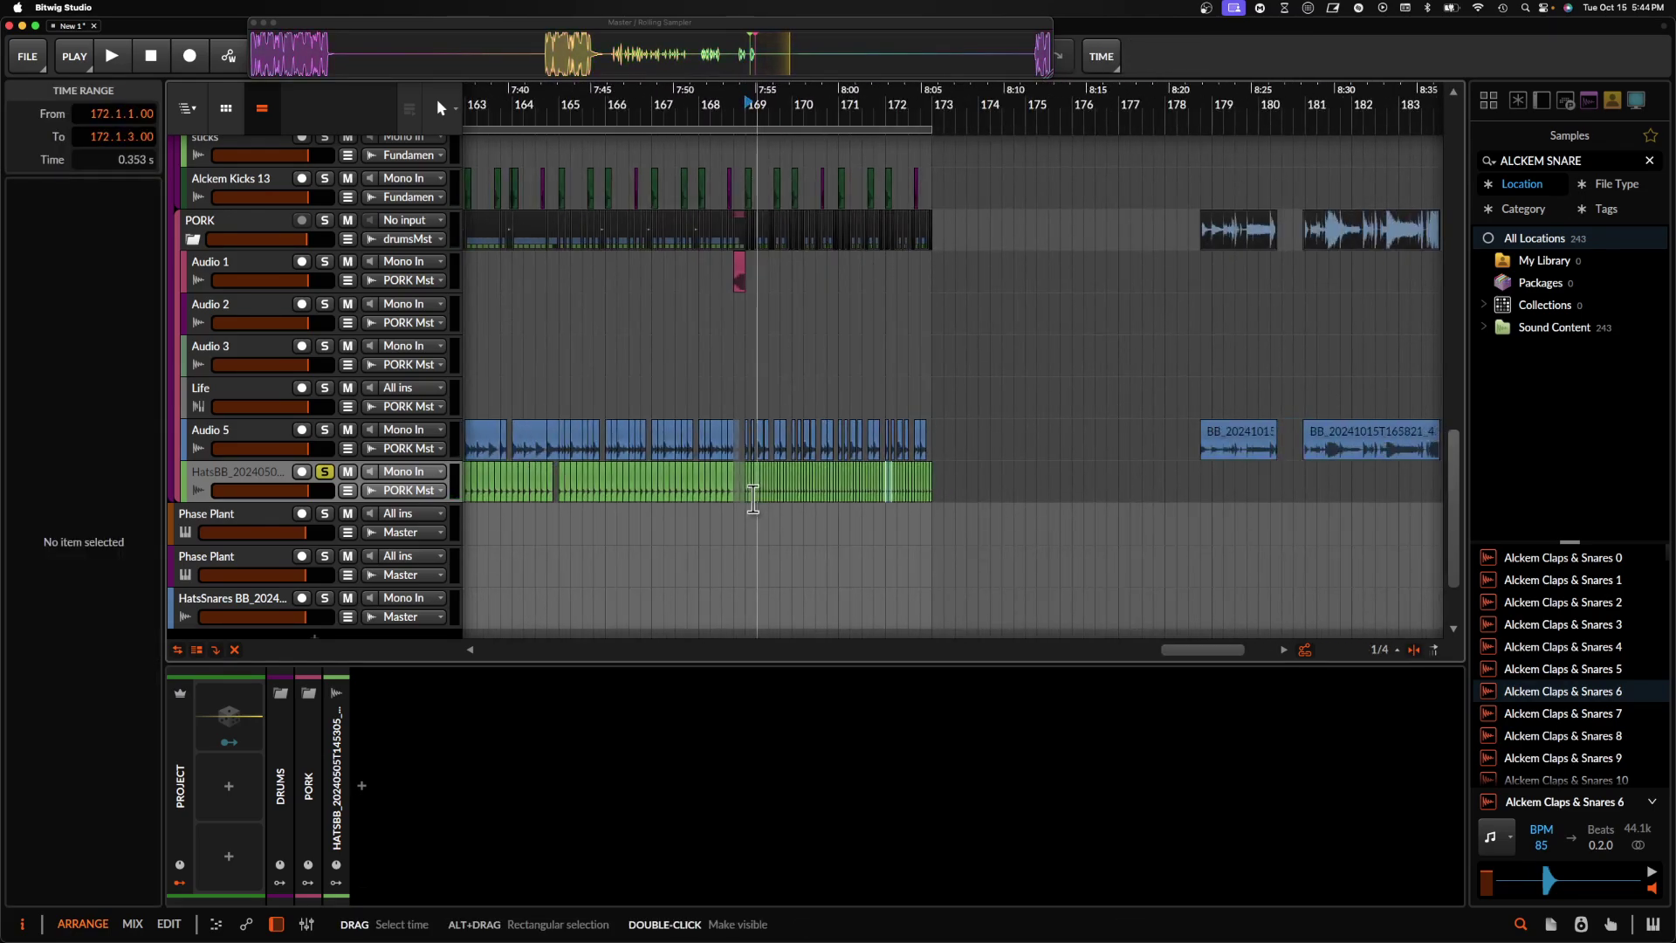
# - Give the reversed snare clip on Audio 1 a fade-in of 0.0.1.65 and play the transition into bar 169
pyautogui.scroll(3, 752, 498)
pyautogui.click(730, 281)
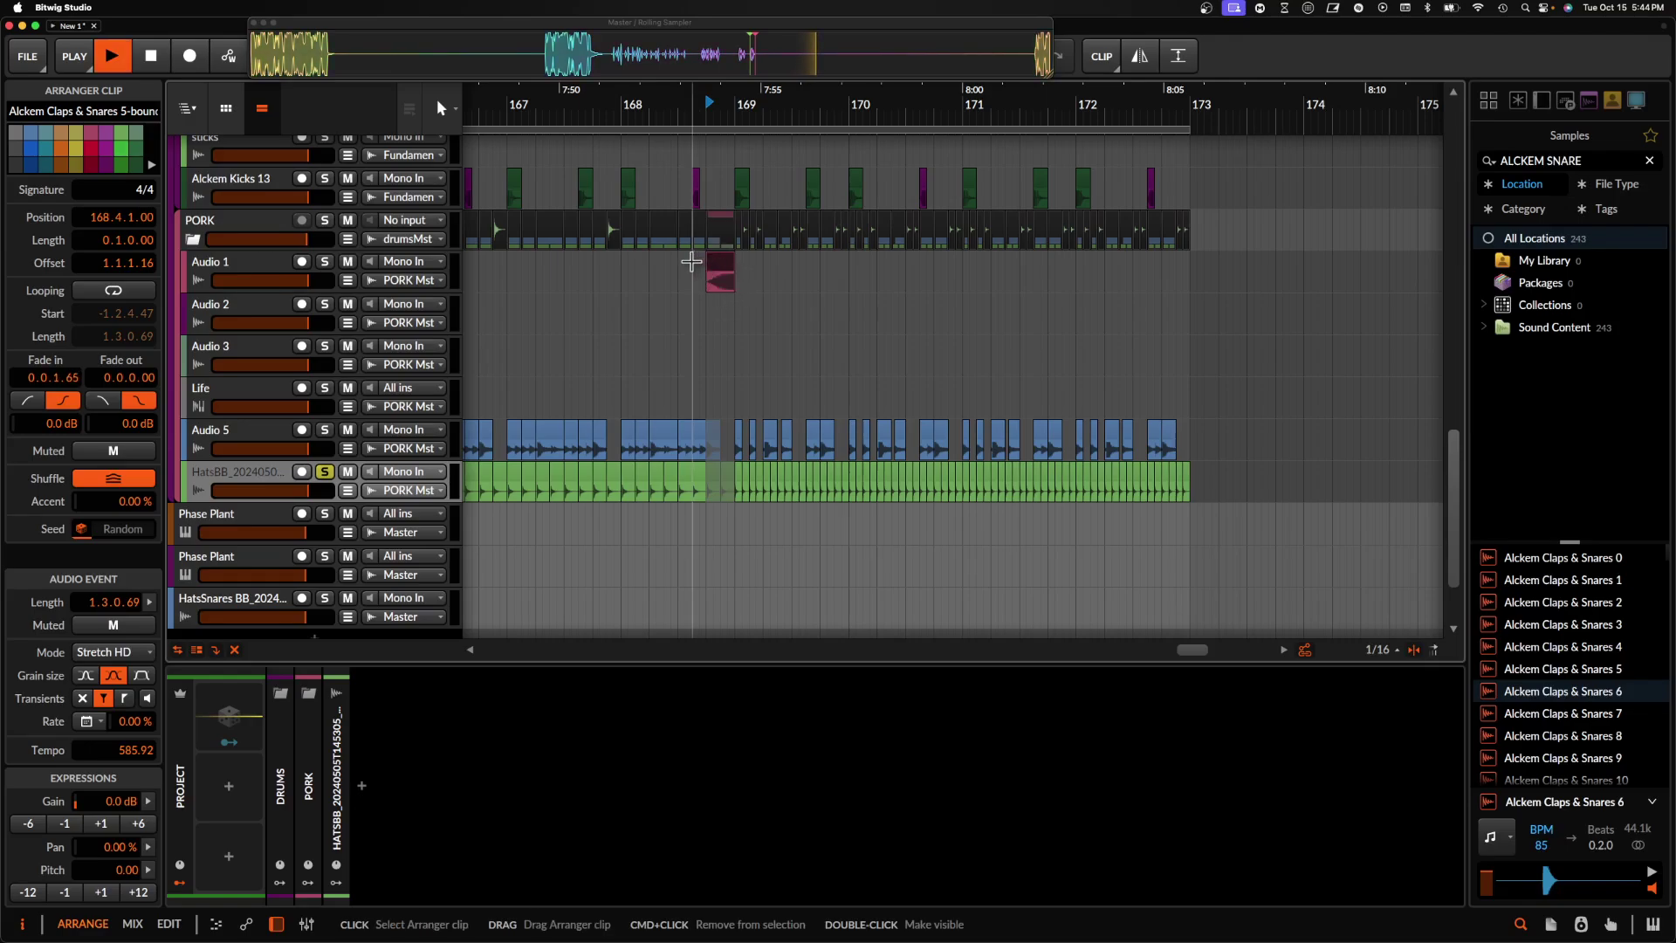
pyautogui.press('space')
pyautogui.press('space')
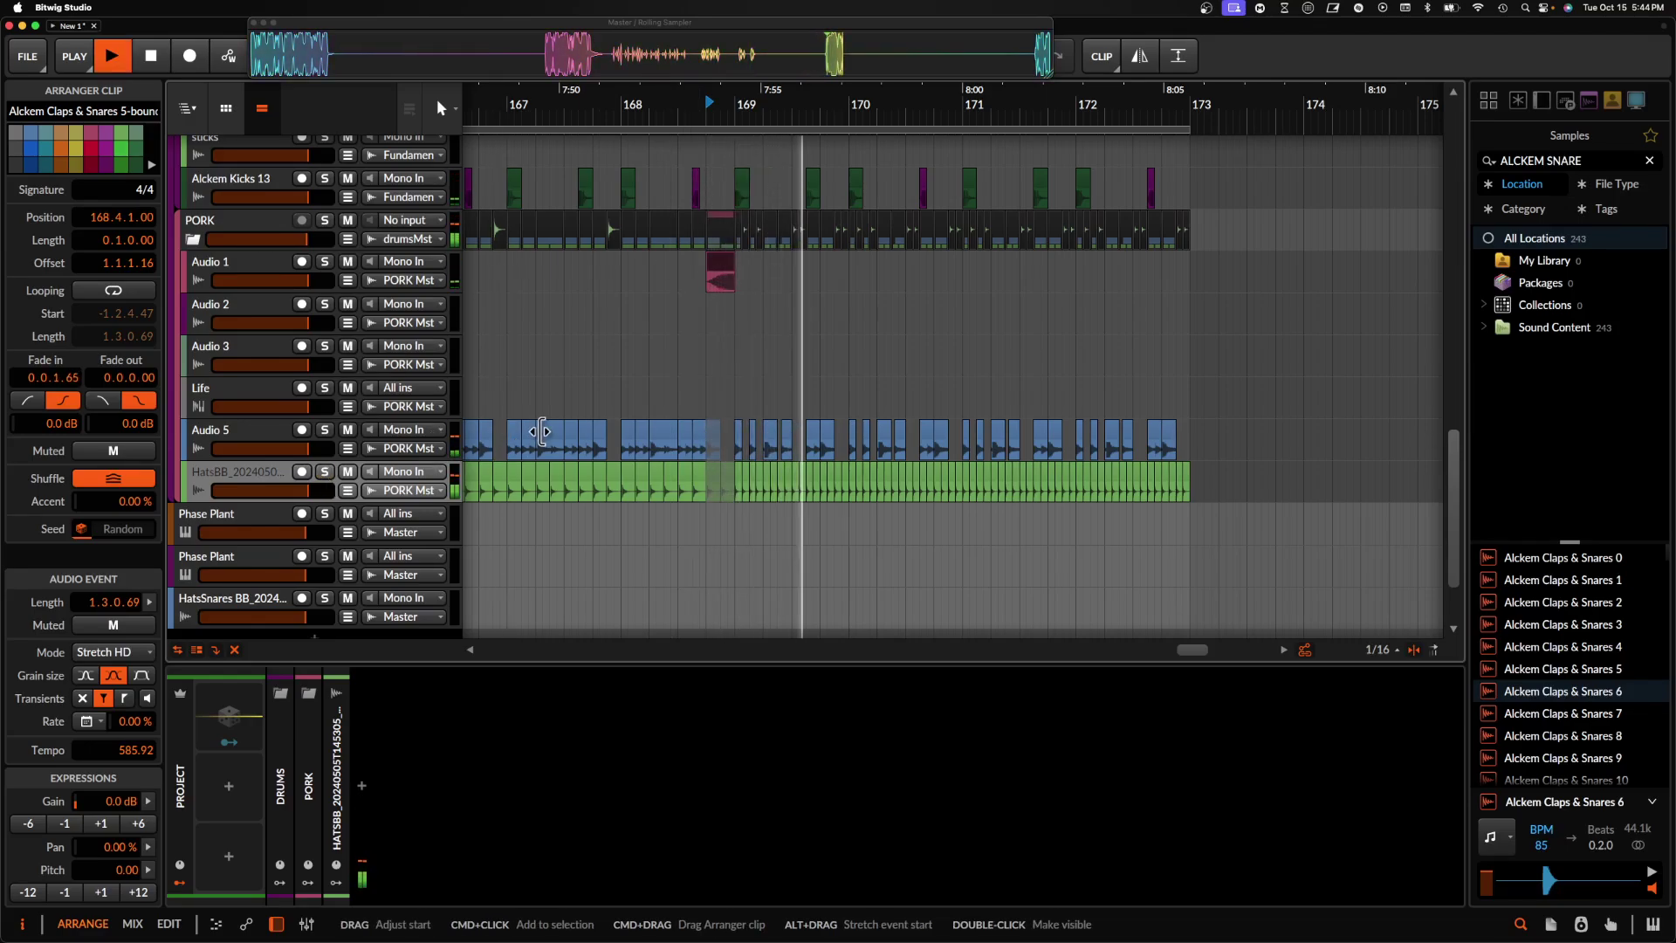
pyautogui.scroll(3, 647, 468)
pyautogui.scroll(-2, 647, 468)
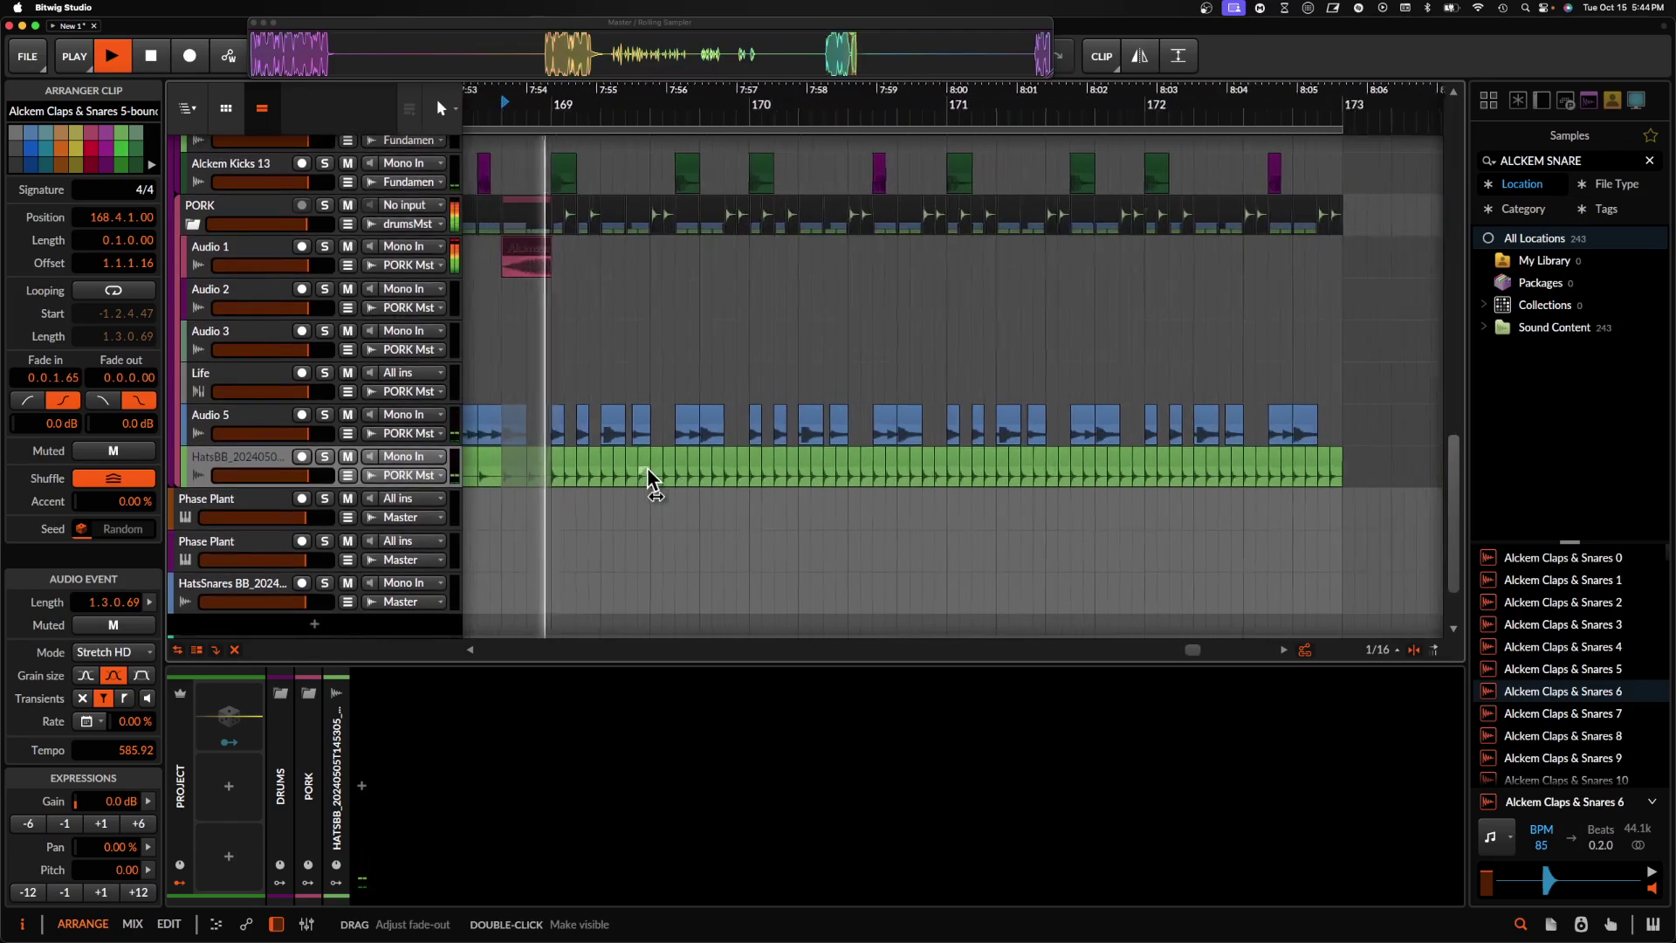
# - Add a Time Shift device to the PORK group's hats track
pyautogui.click(231, 464)
pyautogui.press('space')
pyautogui.click(361, 784)
pyautogui.write('time')
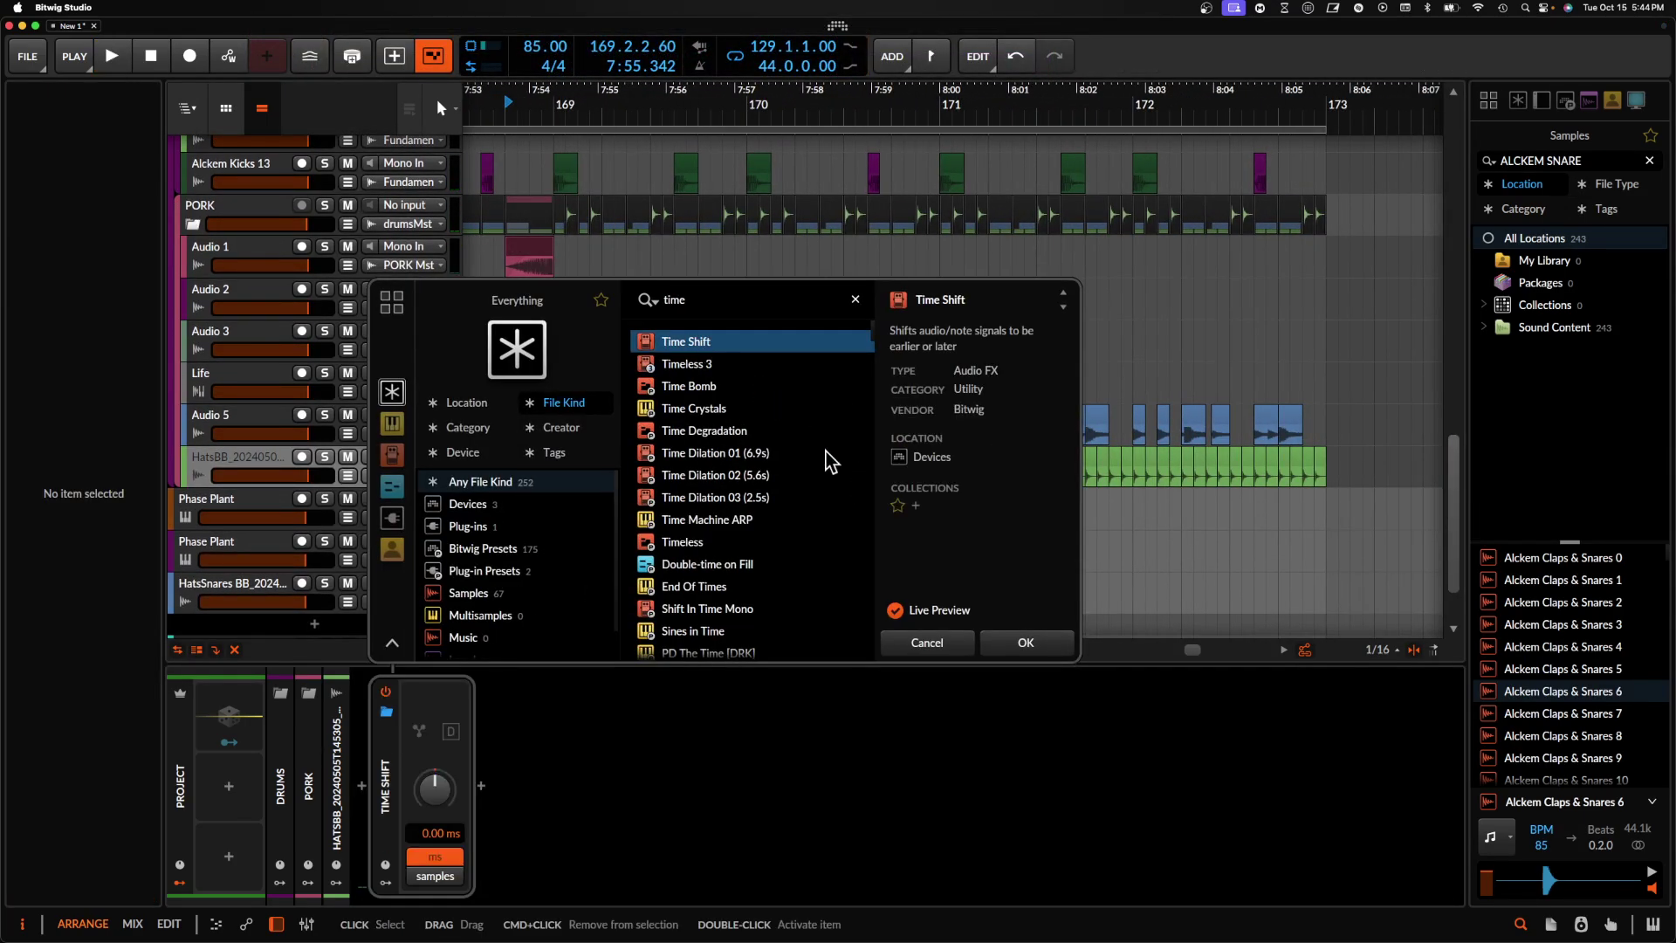
pyautogui.click(1023, 646)
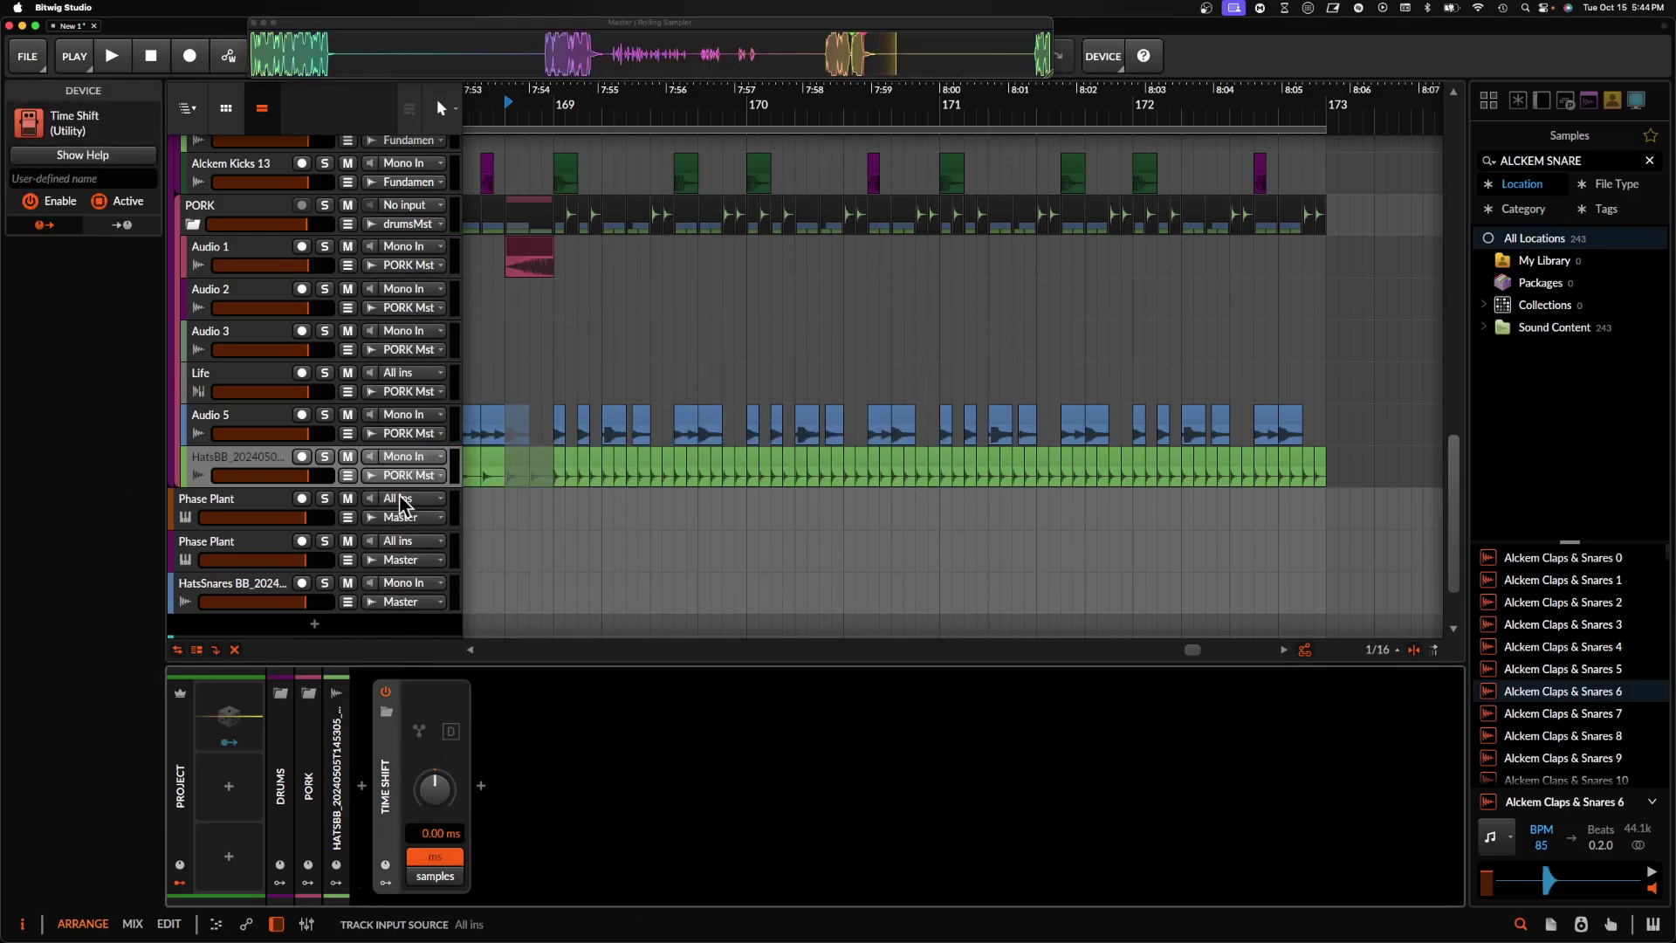
# - Automate the Time Shift on/off state on the hats track so it is off before 169.1.1 and on from there
pyautogui.click(348, 476)
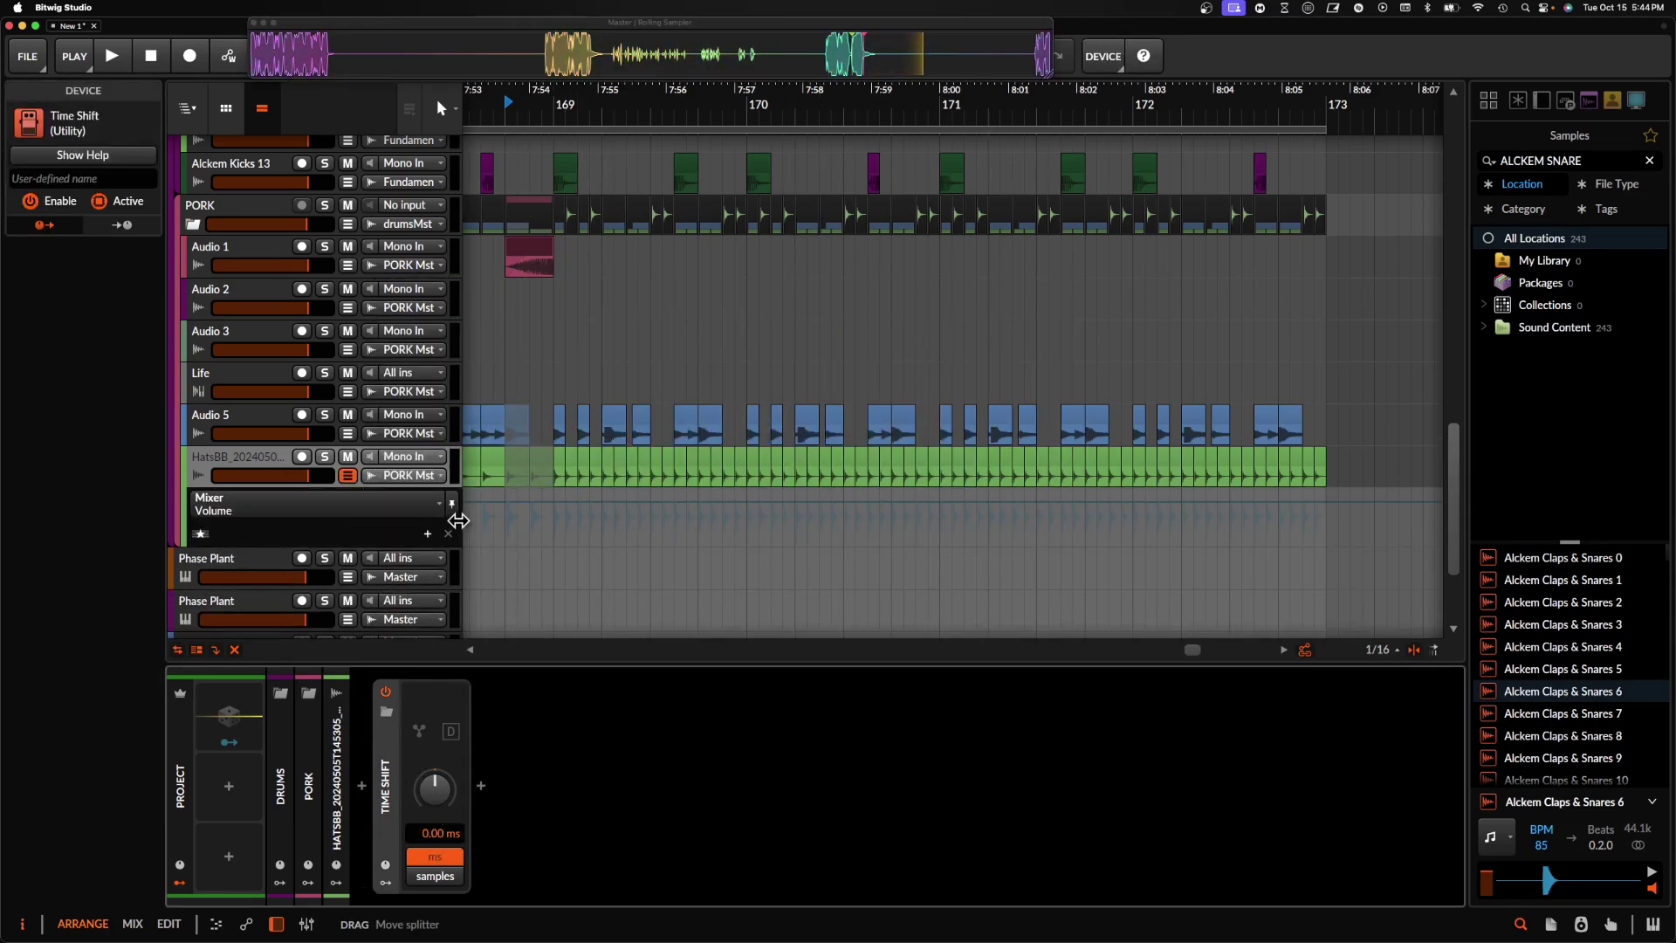
pyautogui.click(385, 692)
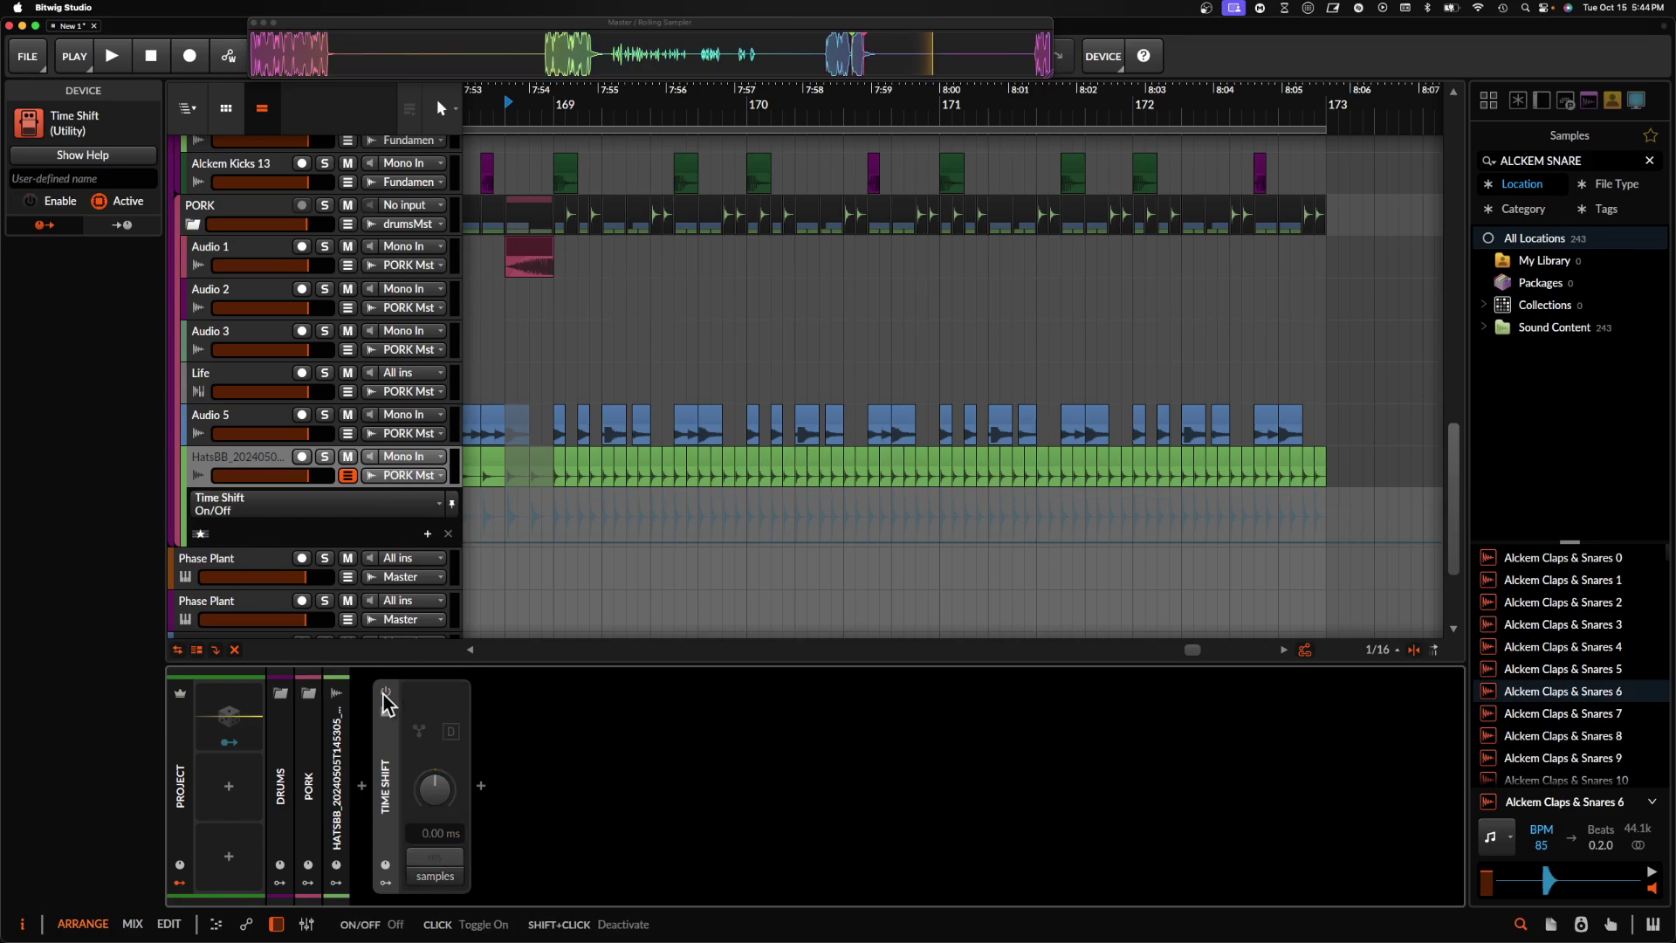
pyautogui.doubleClick(553, 542)
pyautogui.moveTo(573, 543); pyautogui.dragTo(554, 492)
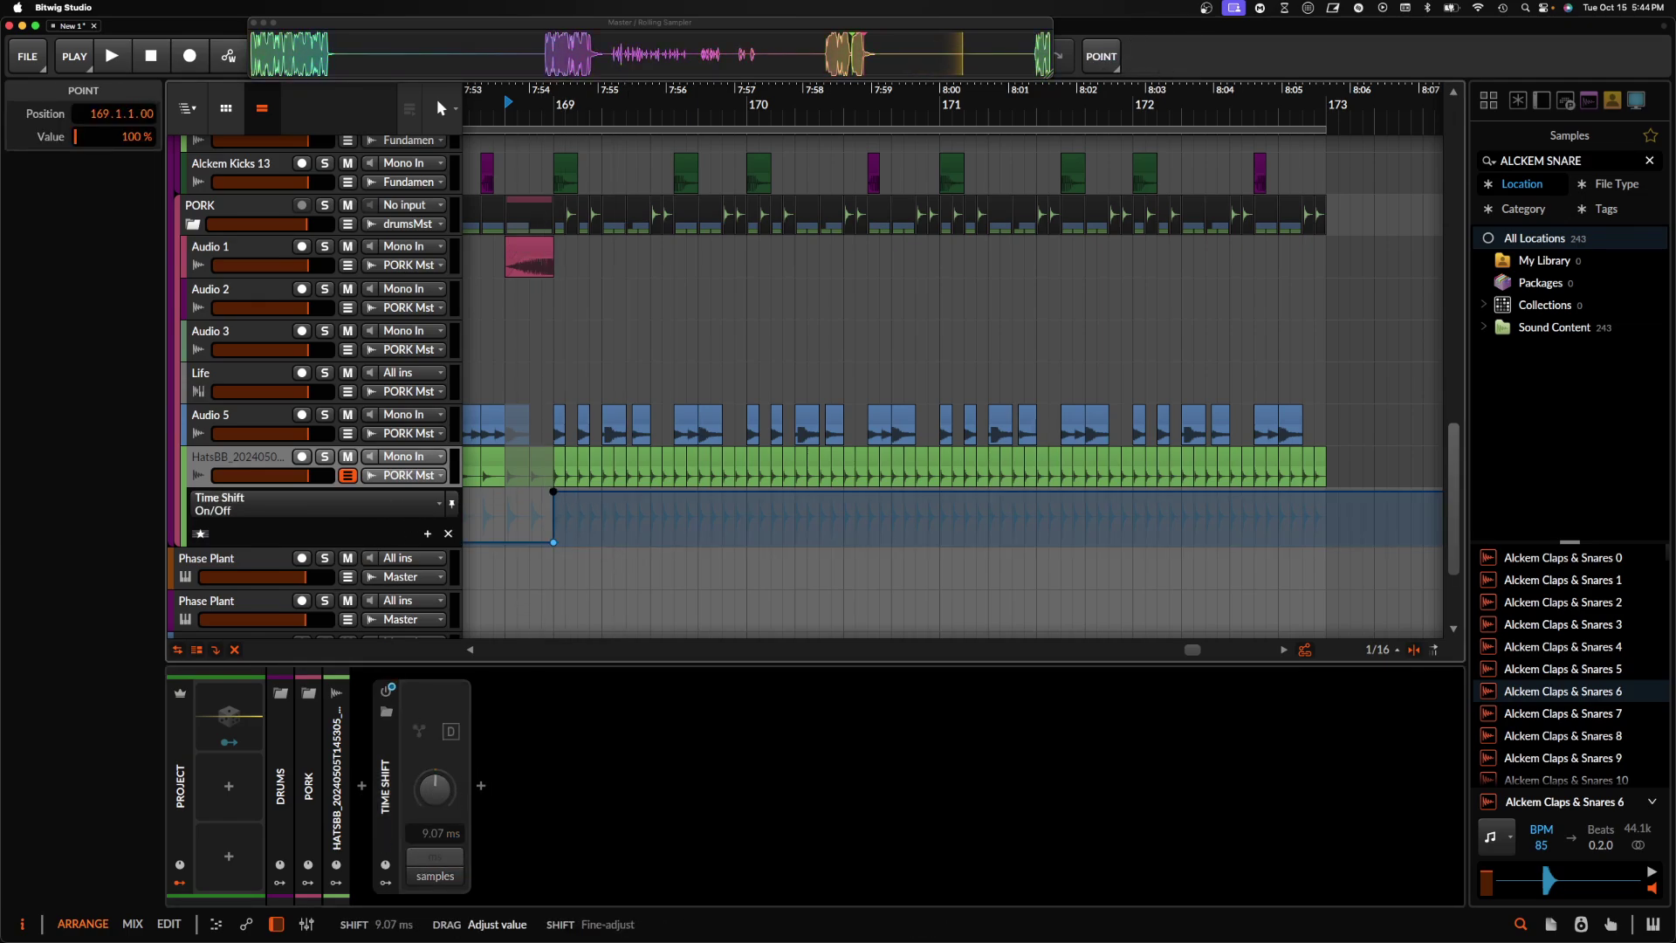
# - Set the Time Shift amount to 25.1 ms while playing the section from 168.3.3
pyautogui.click(499, 419)
pyautogui.press('space')
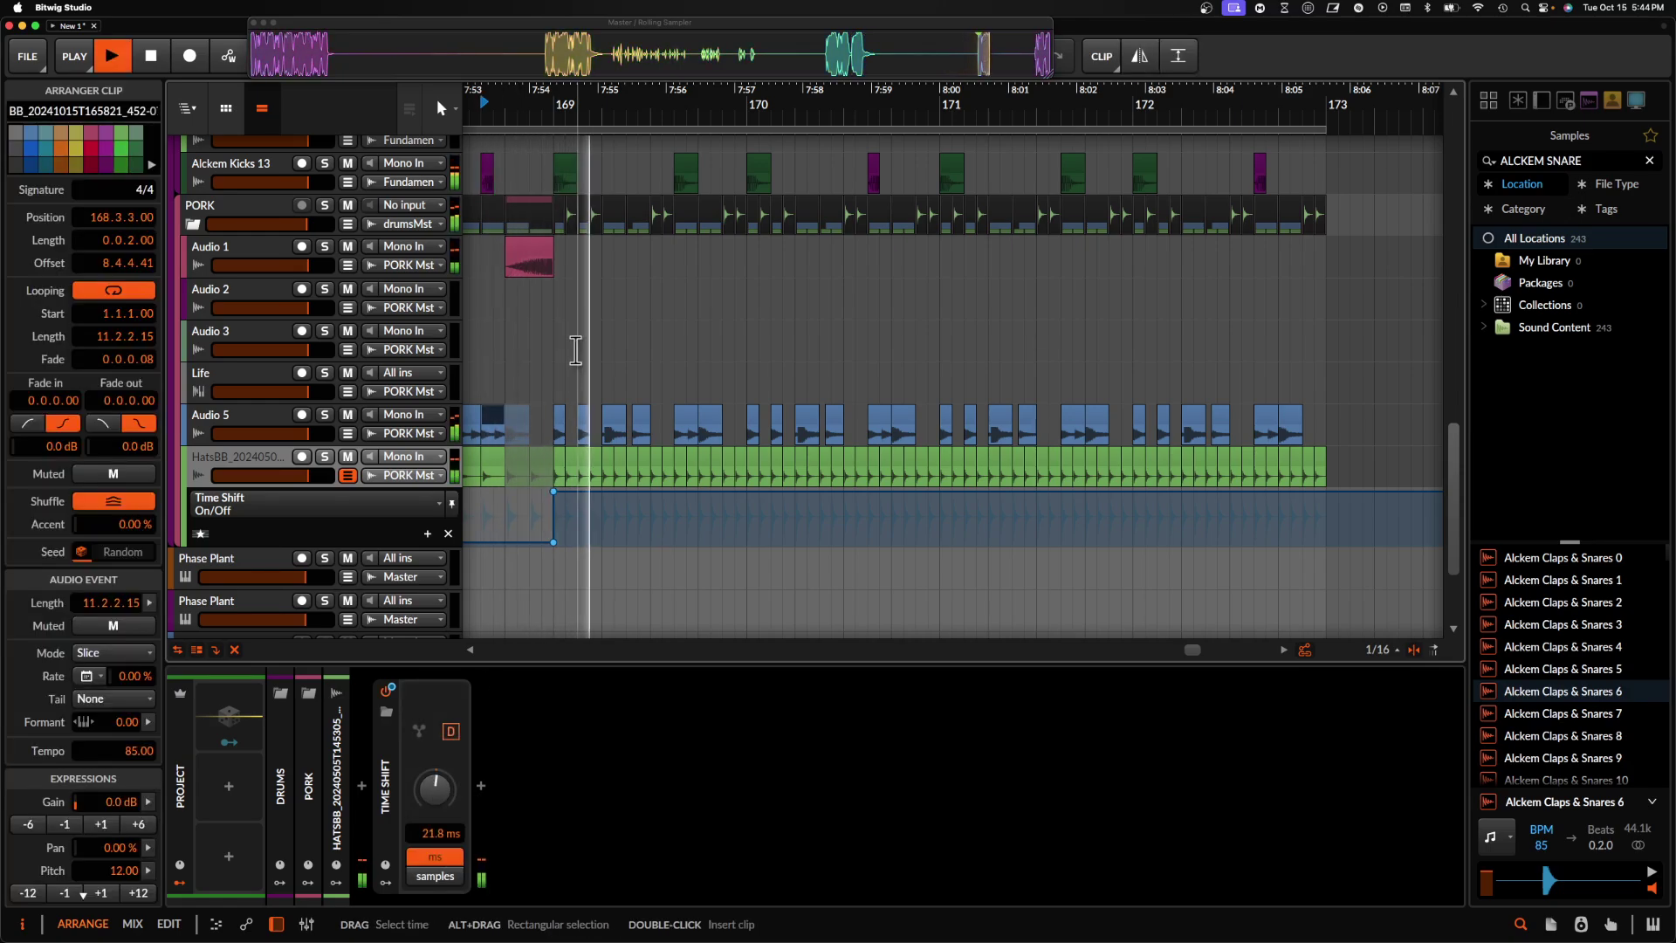
pyautogui.moveTo(432, 827); pyautogui.dragTo(432, 799)
pyautogui.press('space')
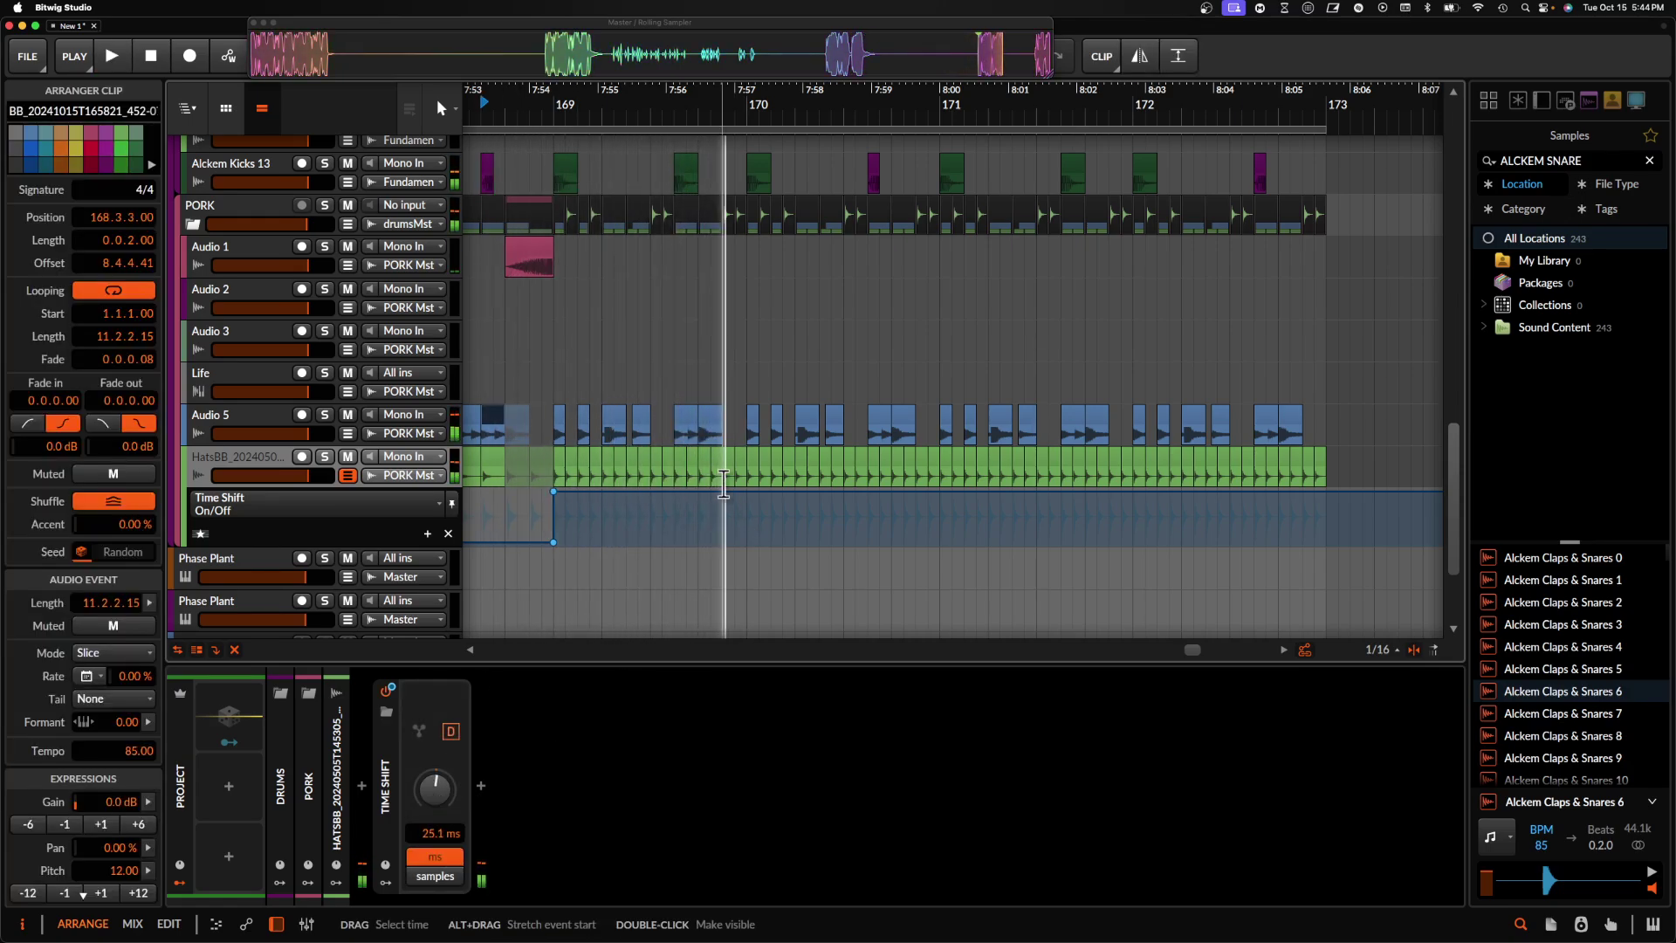
# - Delete the four hats clips in the last beat of bar 169, starting at 169.4.1
pyautogui.scroll(3, 690, 480)
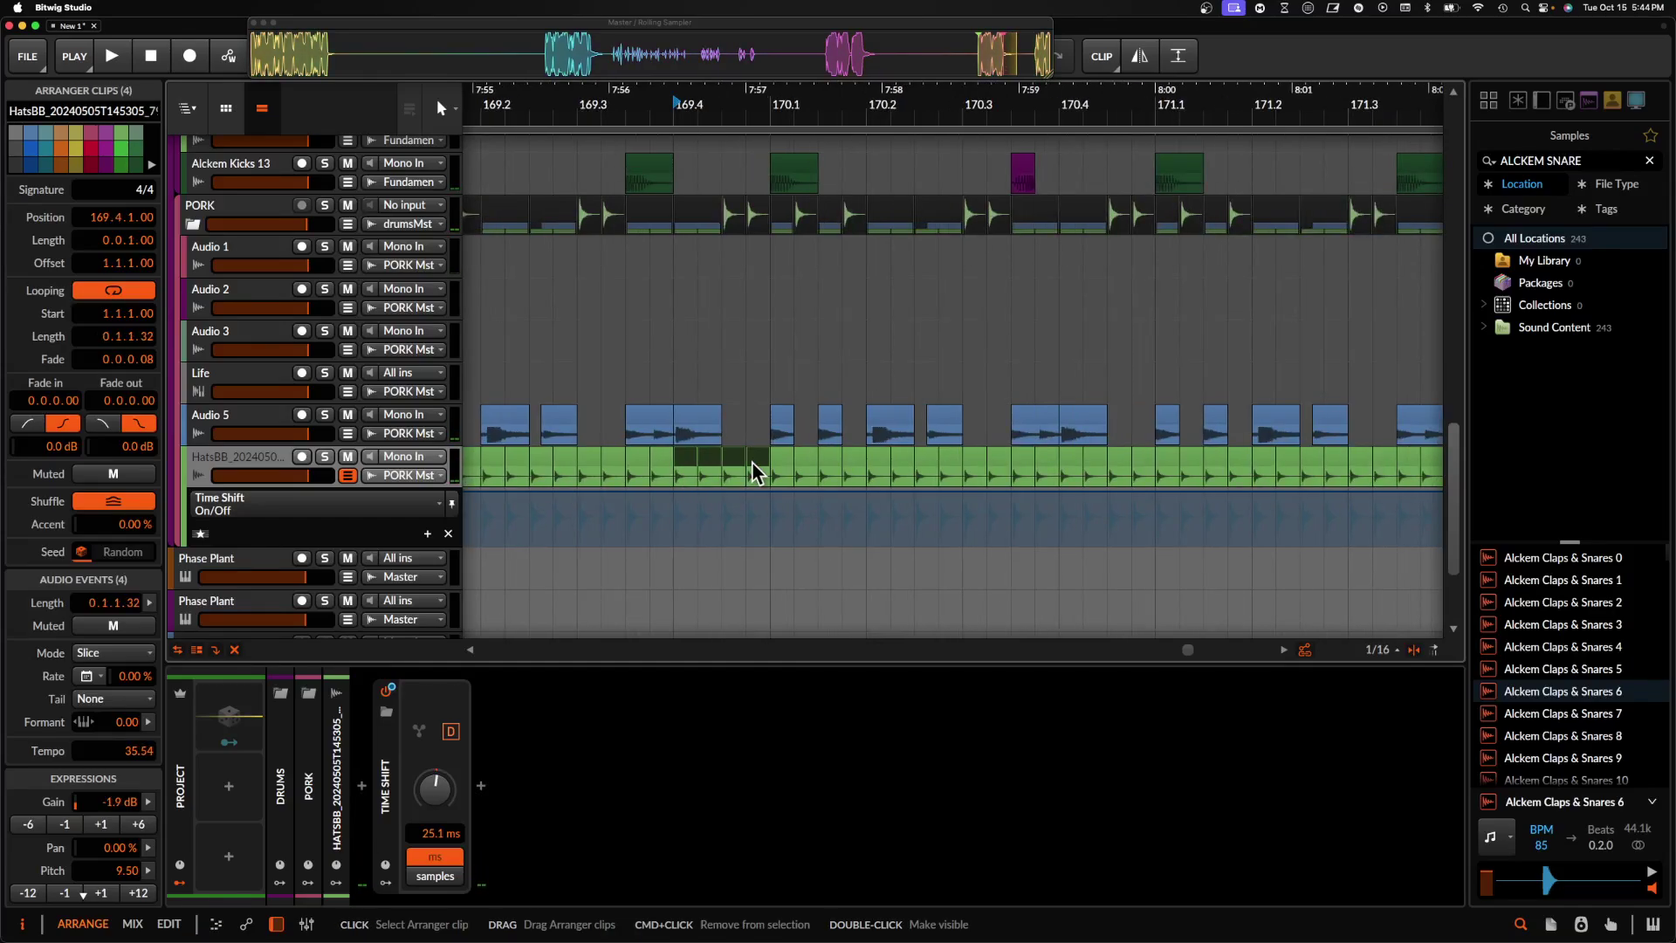
pyautogui.press('Delete')
pyautogui.scroll(-3, 725, 471)
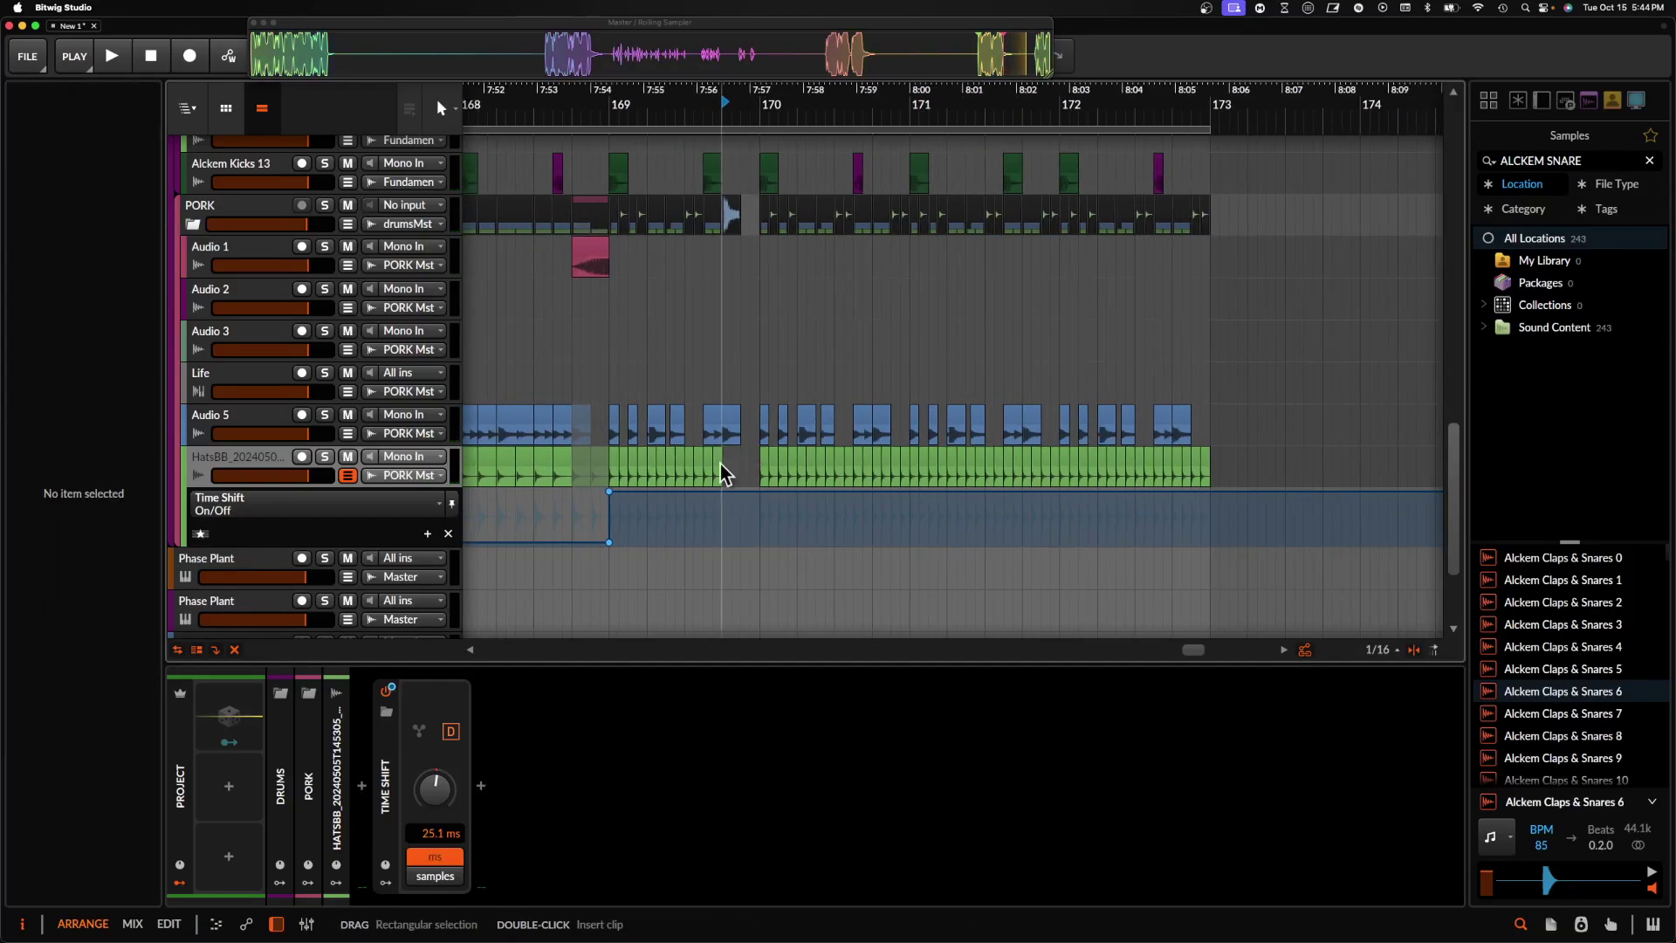
# - Hide the hats track's automation lane and duplicate its bar 169 pattern over bars 170, 171 and 172
pyautogui.click(613, 477)
pyautogui.click(347, 475)
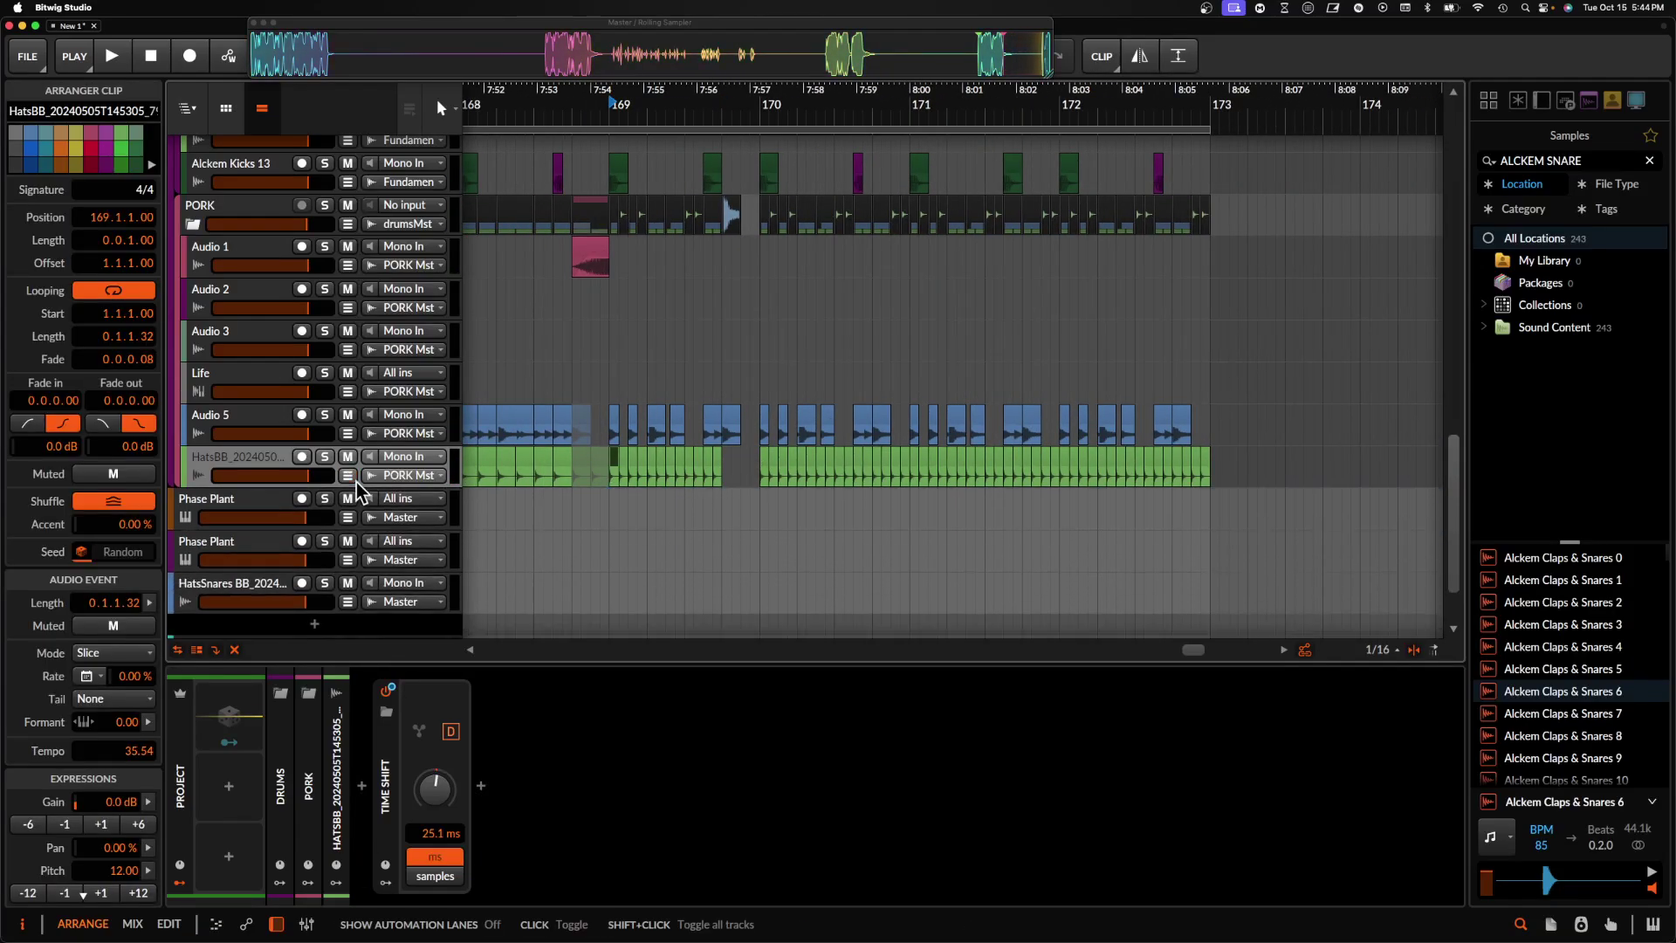
pyautogui.moveTo(610, 477); pyautogui.dragTo(666, 478)
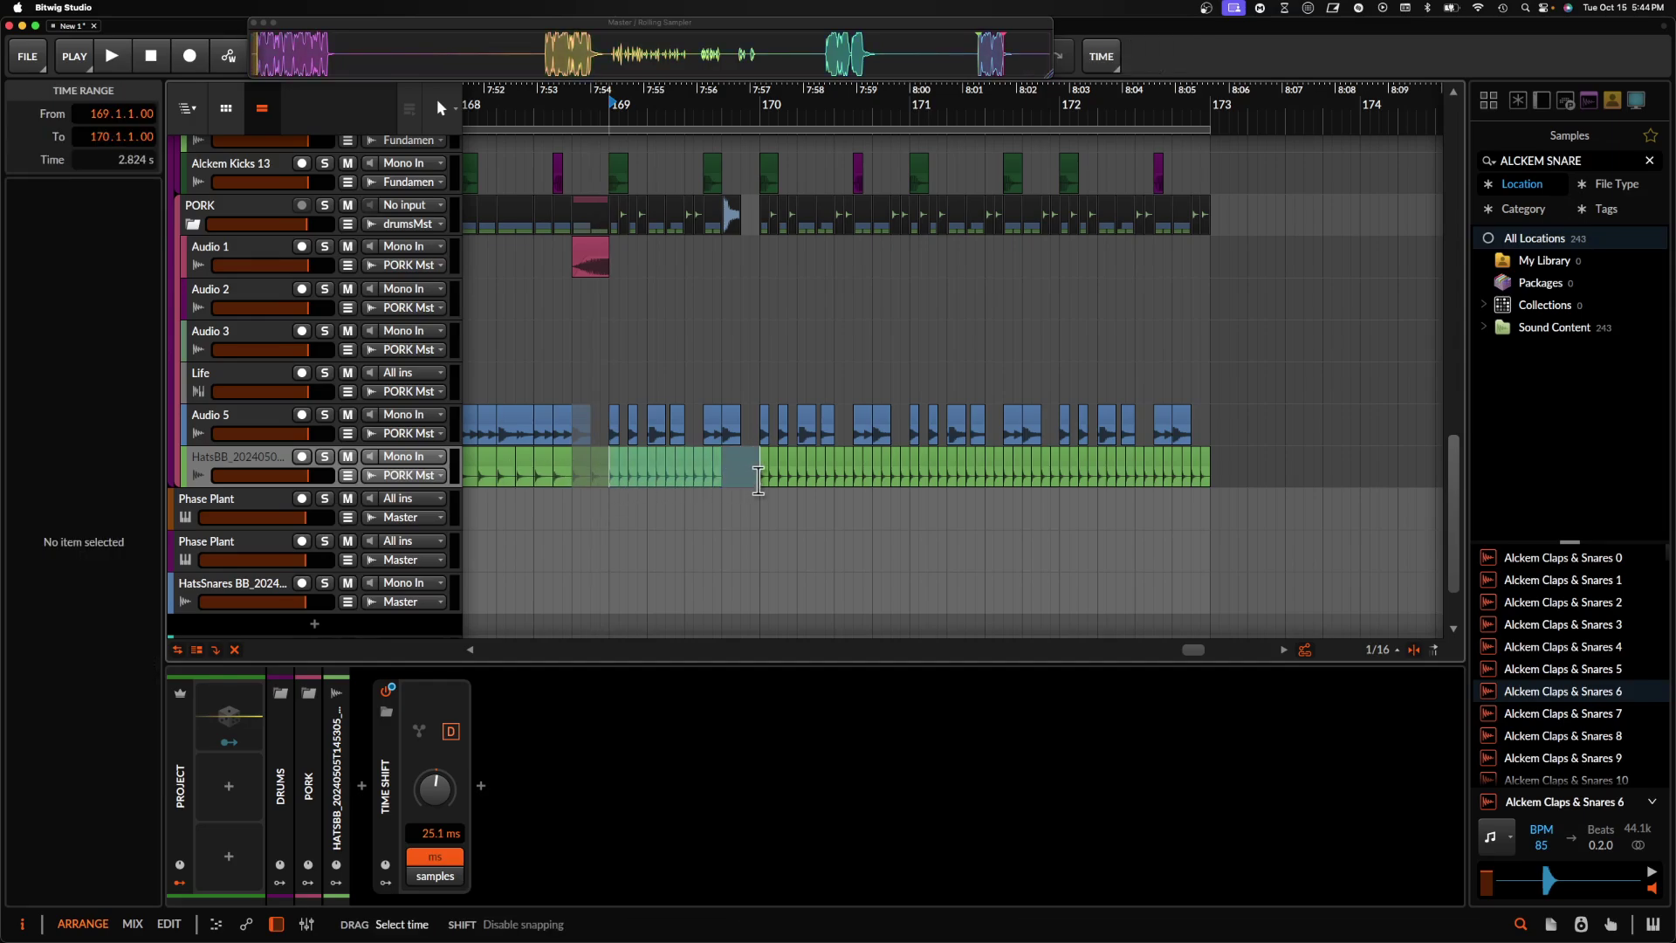
pyautogui.press('super+d')
pyautogui.press('super+d')
pyautogui.press('super+d')
# - Play from 168.3.1 to check the hats pattern with its gaps at the end of each bar
pyautogui.click(534, 343)
pyautogui.press('space')
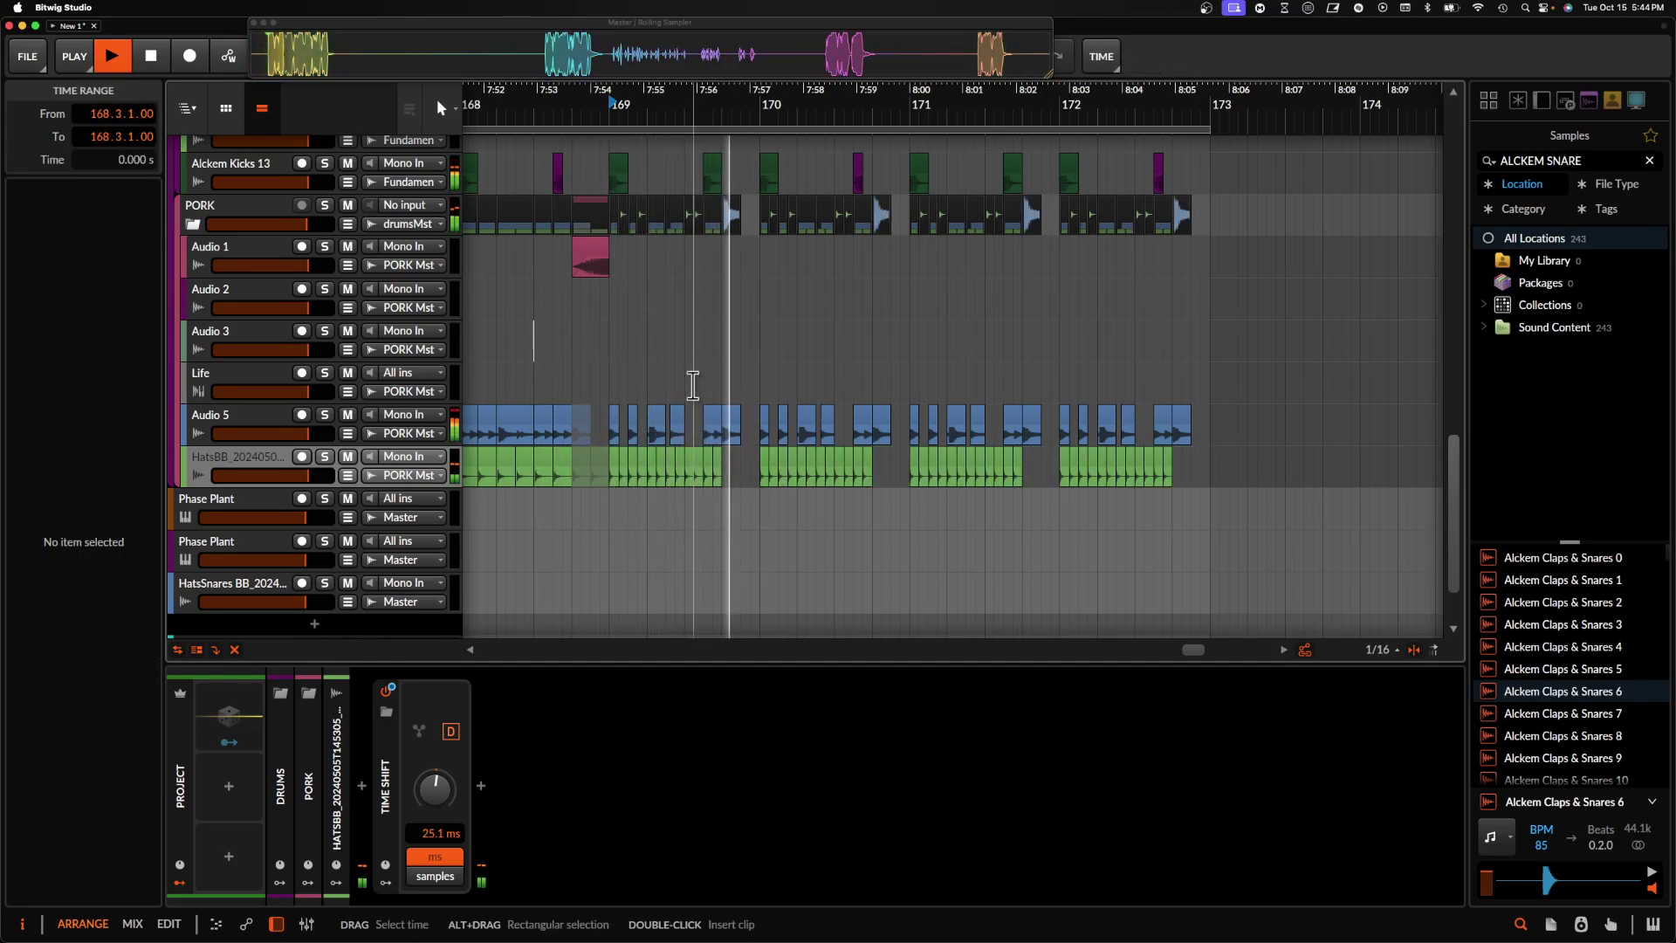
pyautogui.scroll(-2, 692, 385)
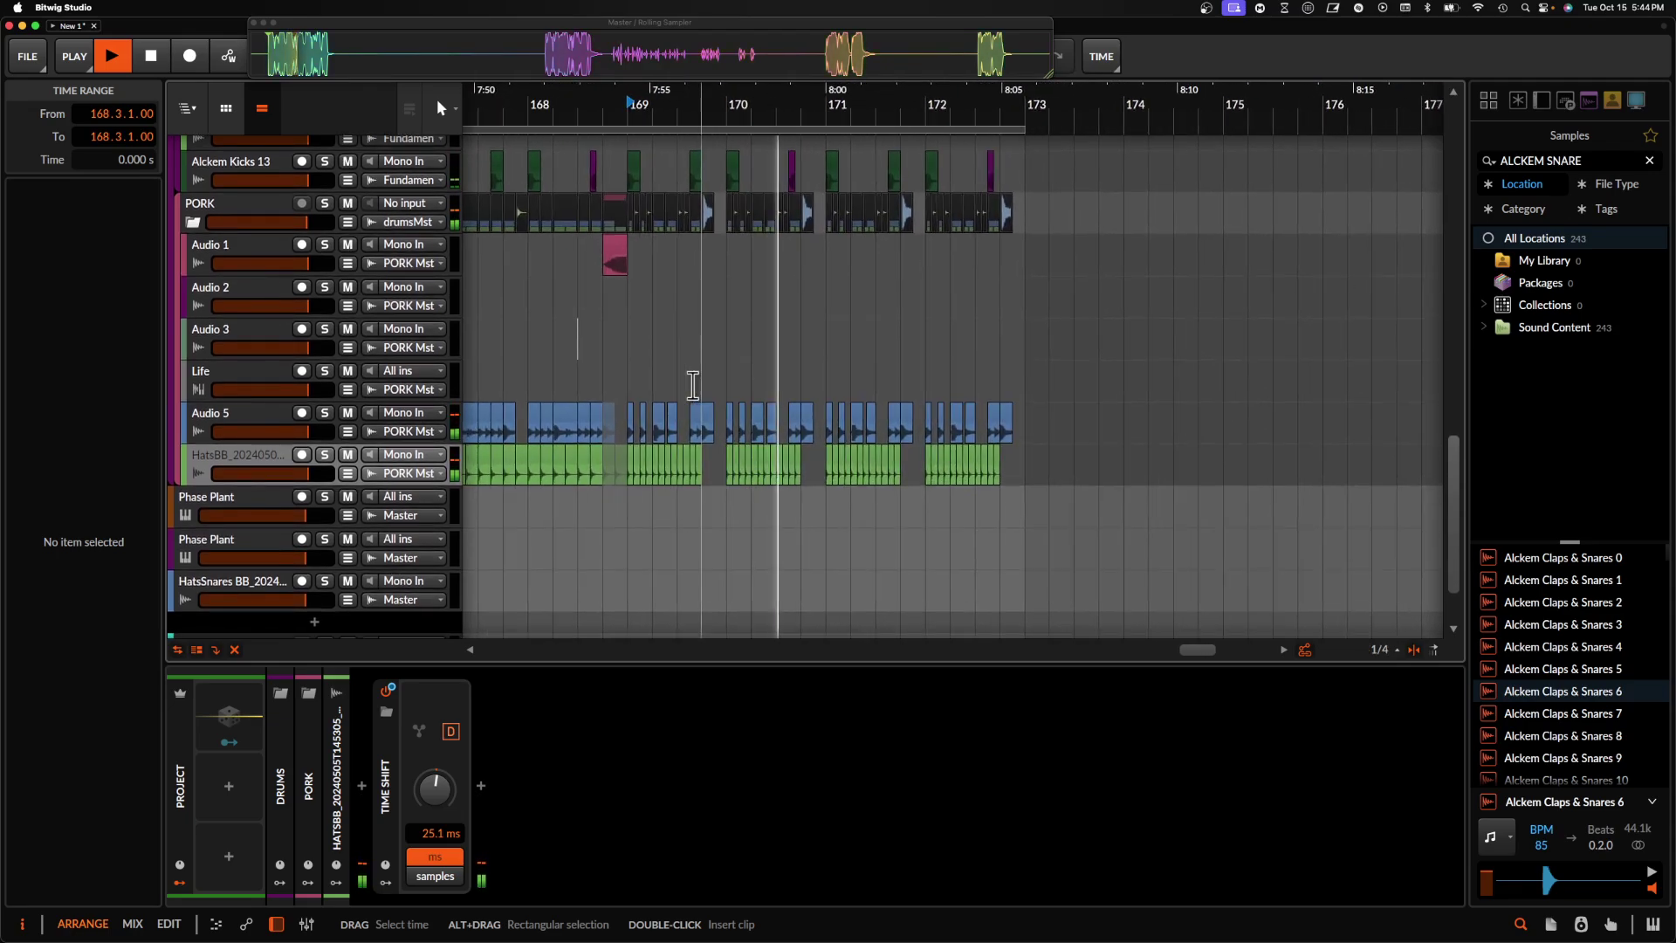
pyautogui.scroll(3, 870, 428)
pyautogui.press('space')
# - Copy the two hats clips at 170.3.3 to 170.4.3 and 172.4.3
pyautogui.click(672, 469)
pyautogui.keyDown('shift'); pyautogui.click(685, 472); pyautogui.keyUp('shift')
pyautogui.moveTo(671, 469); pyautogui.dragTo(1244, 475)
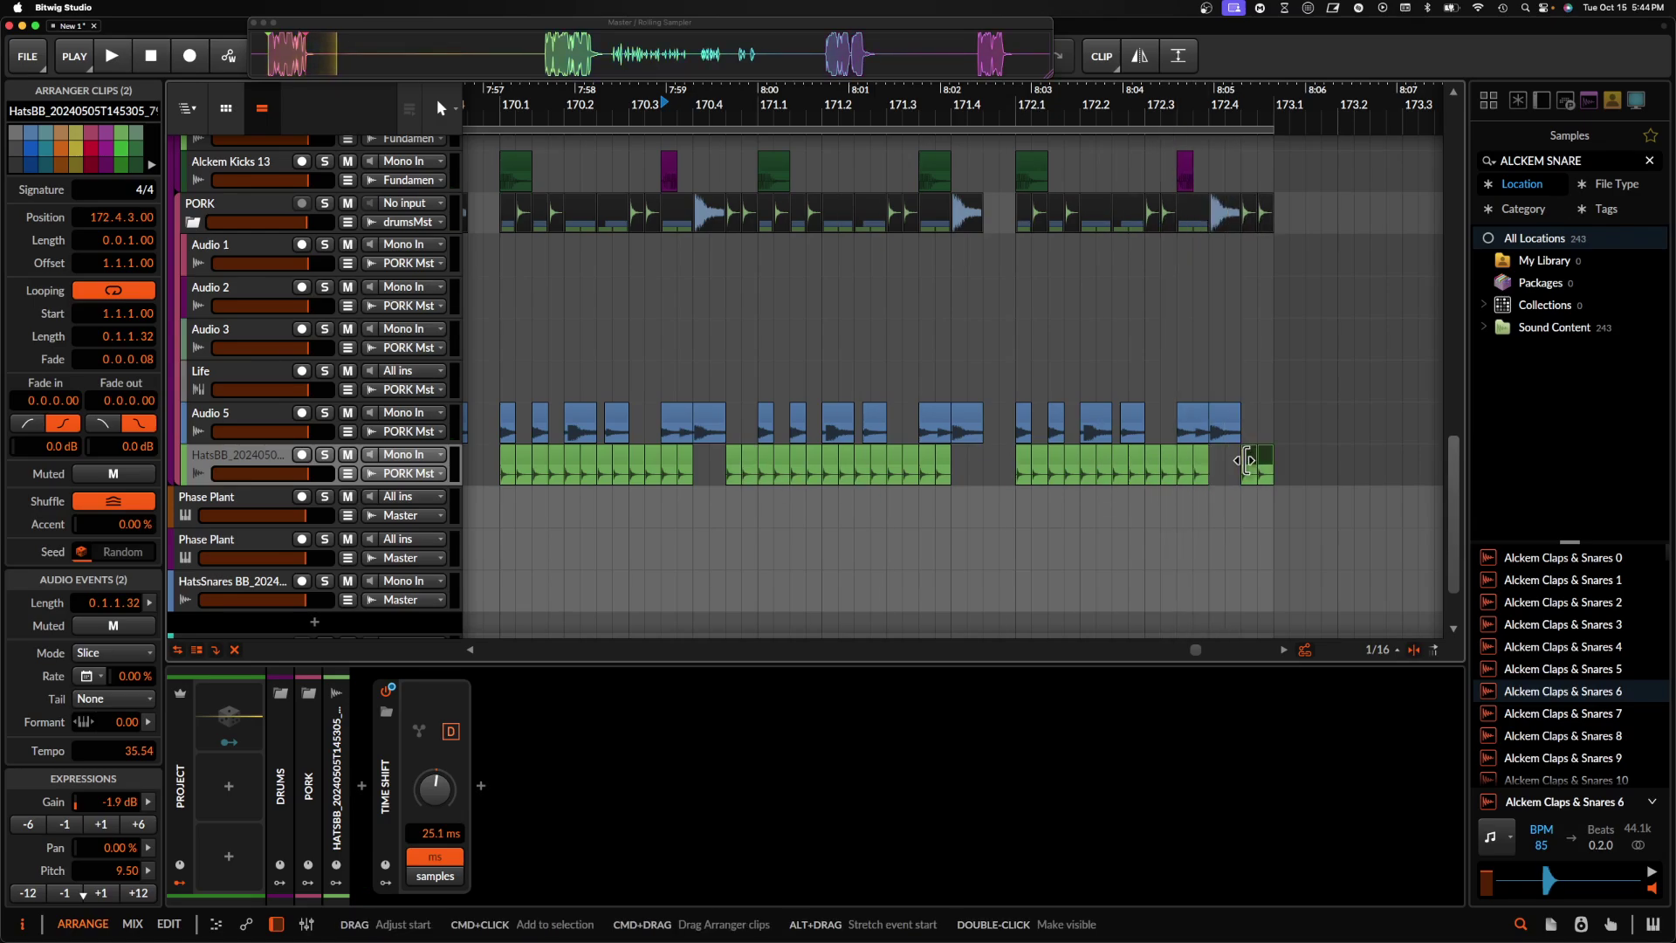
# - Look over the whole arrangement, from the Side Chizzle group's tracks down to the drums, across Main Section 1A
pyautogui.scroll(-3, 637, 468)
pyautogui.scroll(15, 637, 468)
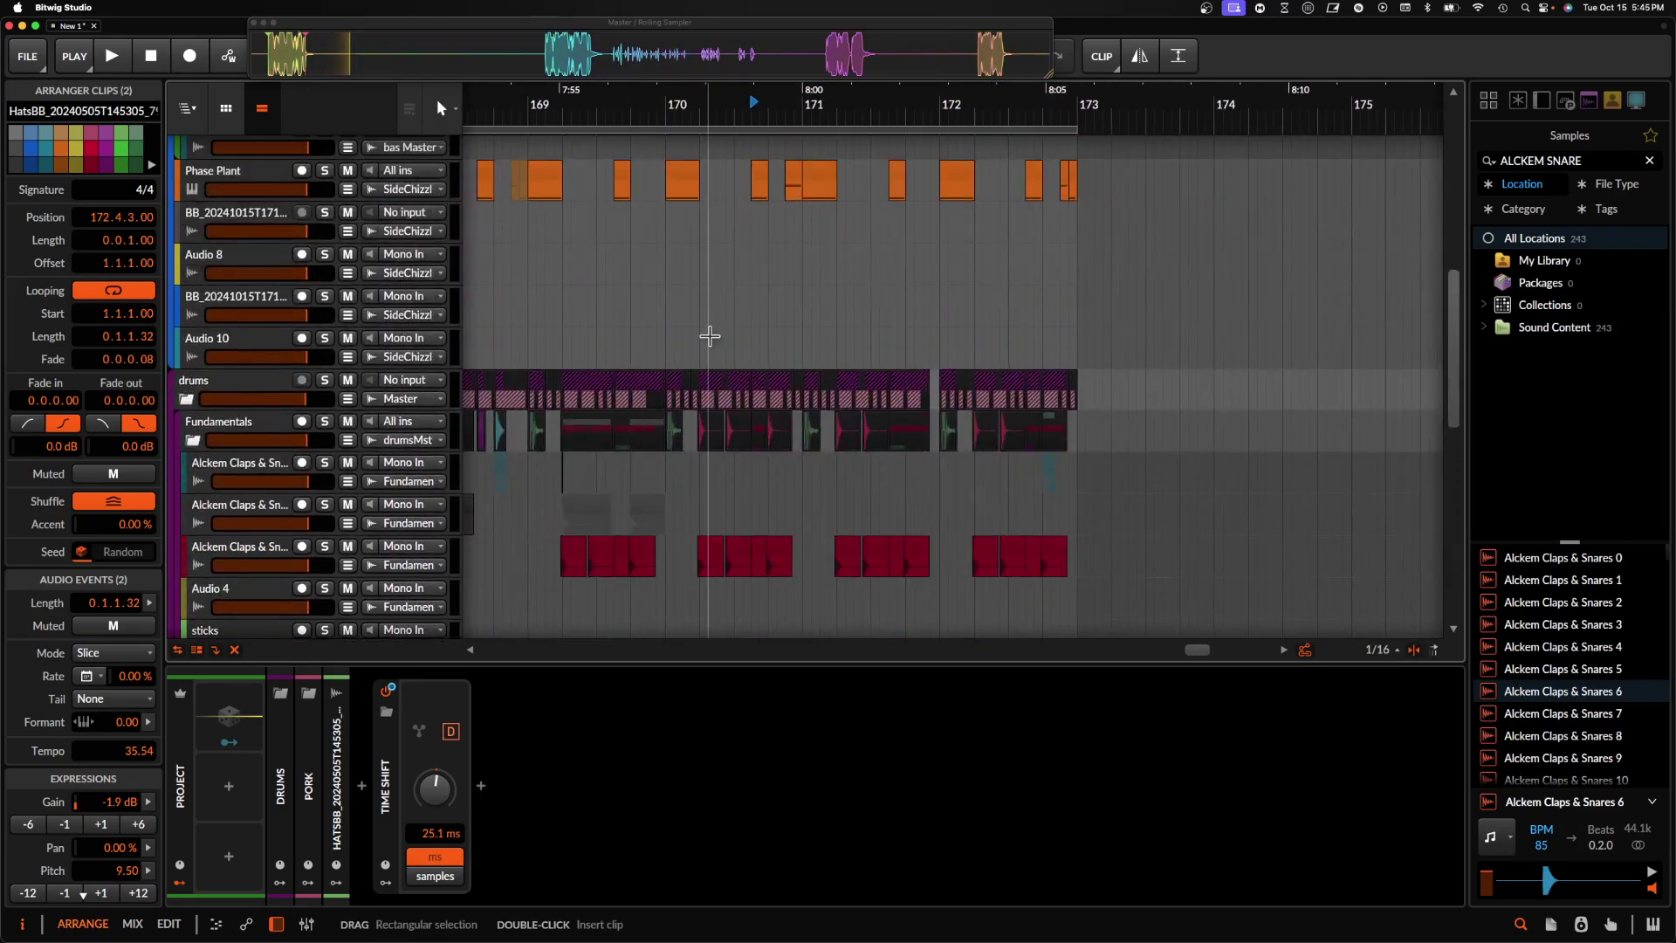
pyautogui.scroll(-2, 711, 337)
pyautogui.scroll(4, 711, 336)
pyautogui.scroll(-3, 643, 270)
pyautogui.scroll(-8, 494, 285)
pyautogui.hscroll(-5, 495, 281)
pyautogui.scroll(-2, 494, 281)
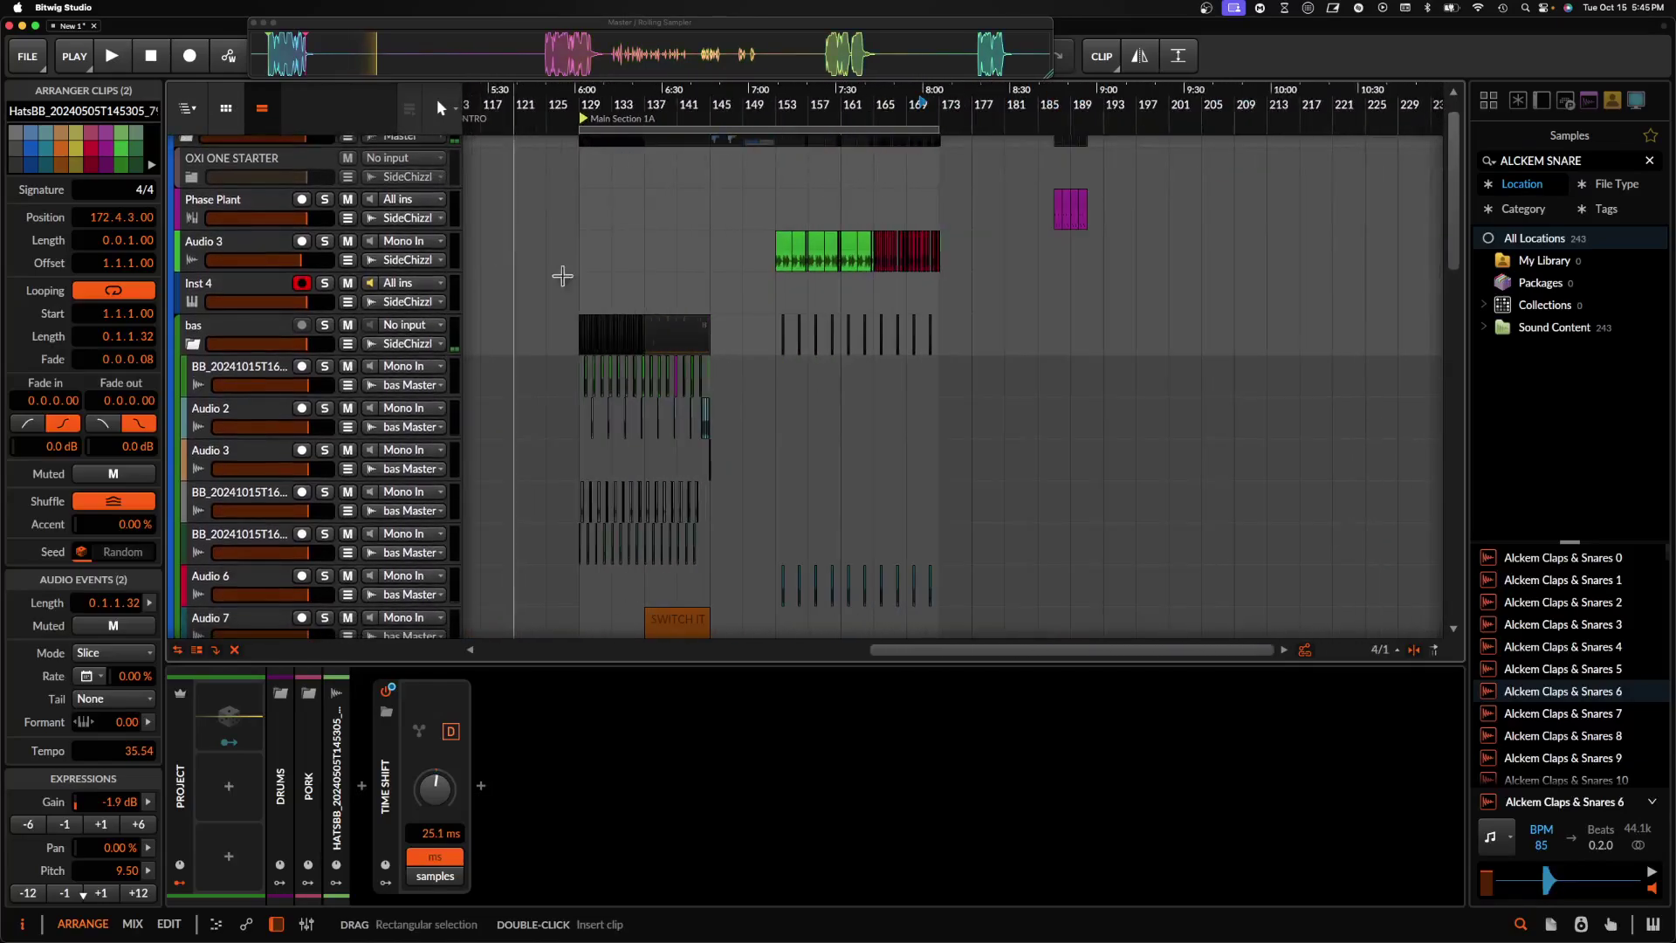
pyautogui.scroll(4, 965, 300)
pyautogui.scroll(-3, 966, 299)
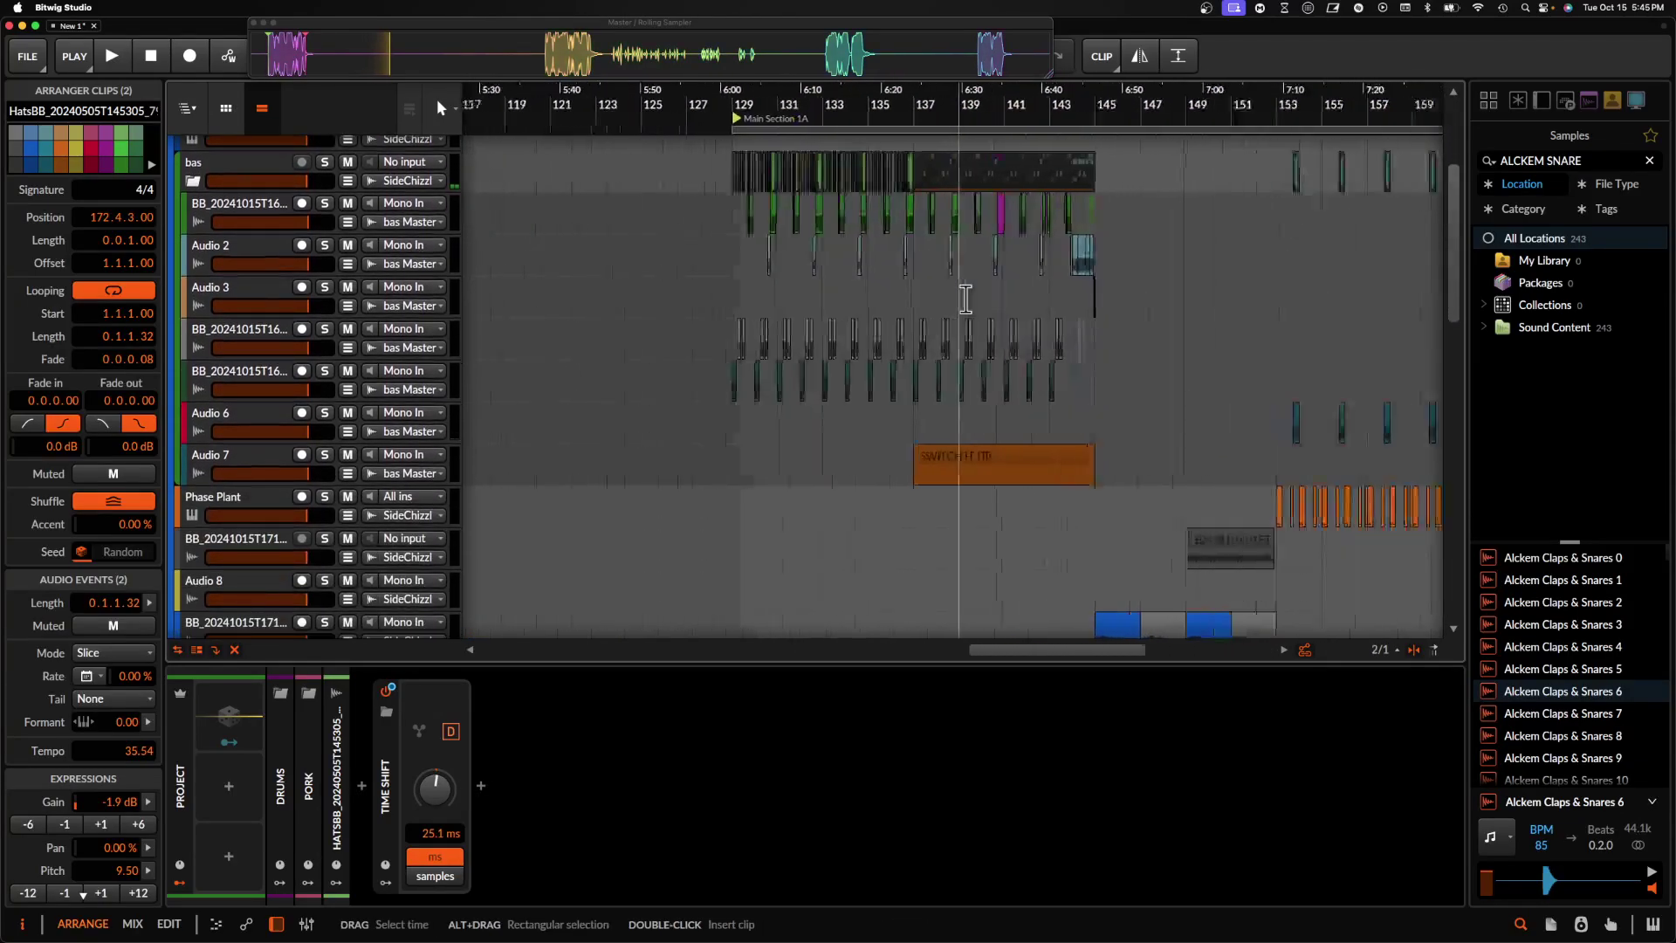
pyautogui.scroll(-5, 966, 299)
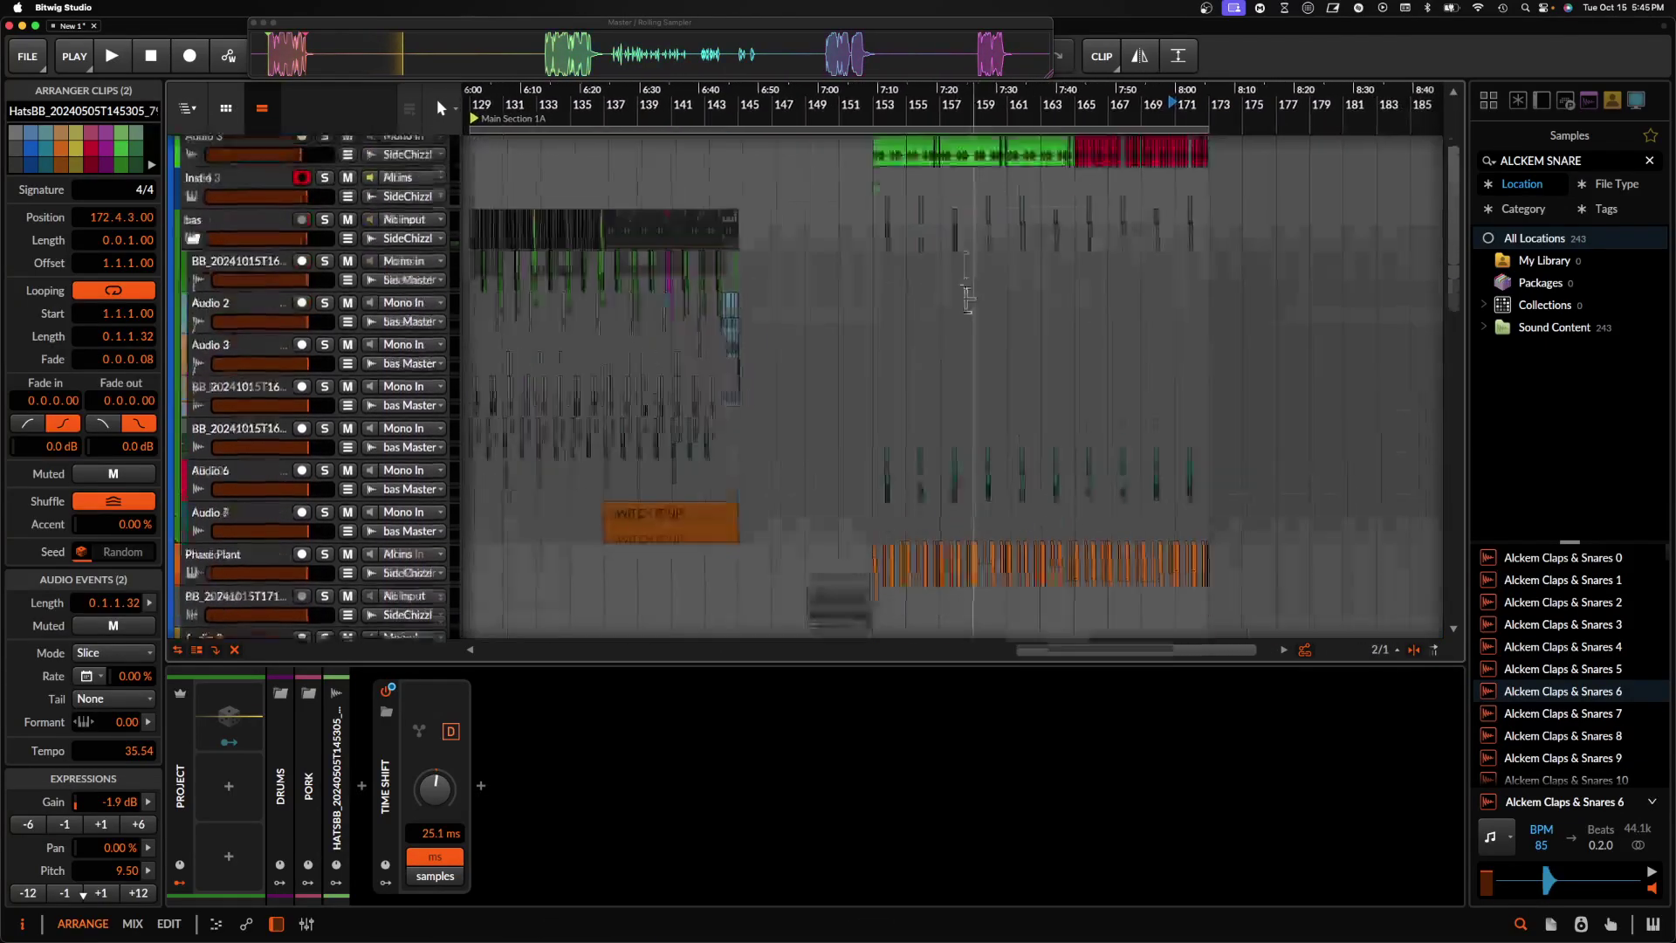
pyautogui.scroll(-4, 966, 299)
pyautogui.scroll(6, 977, 500)
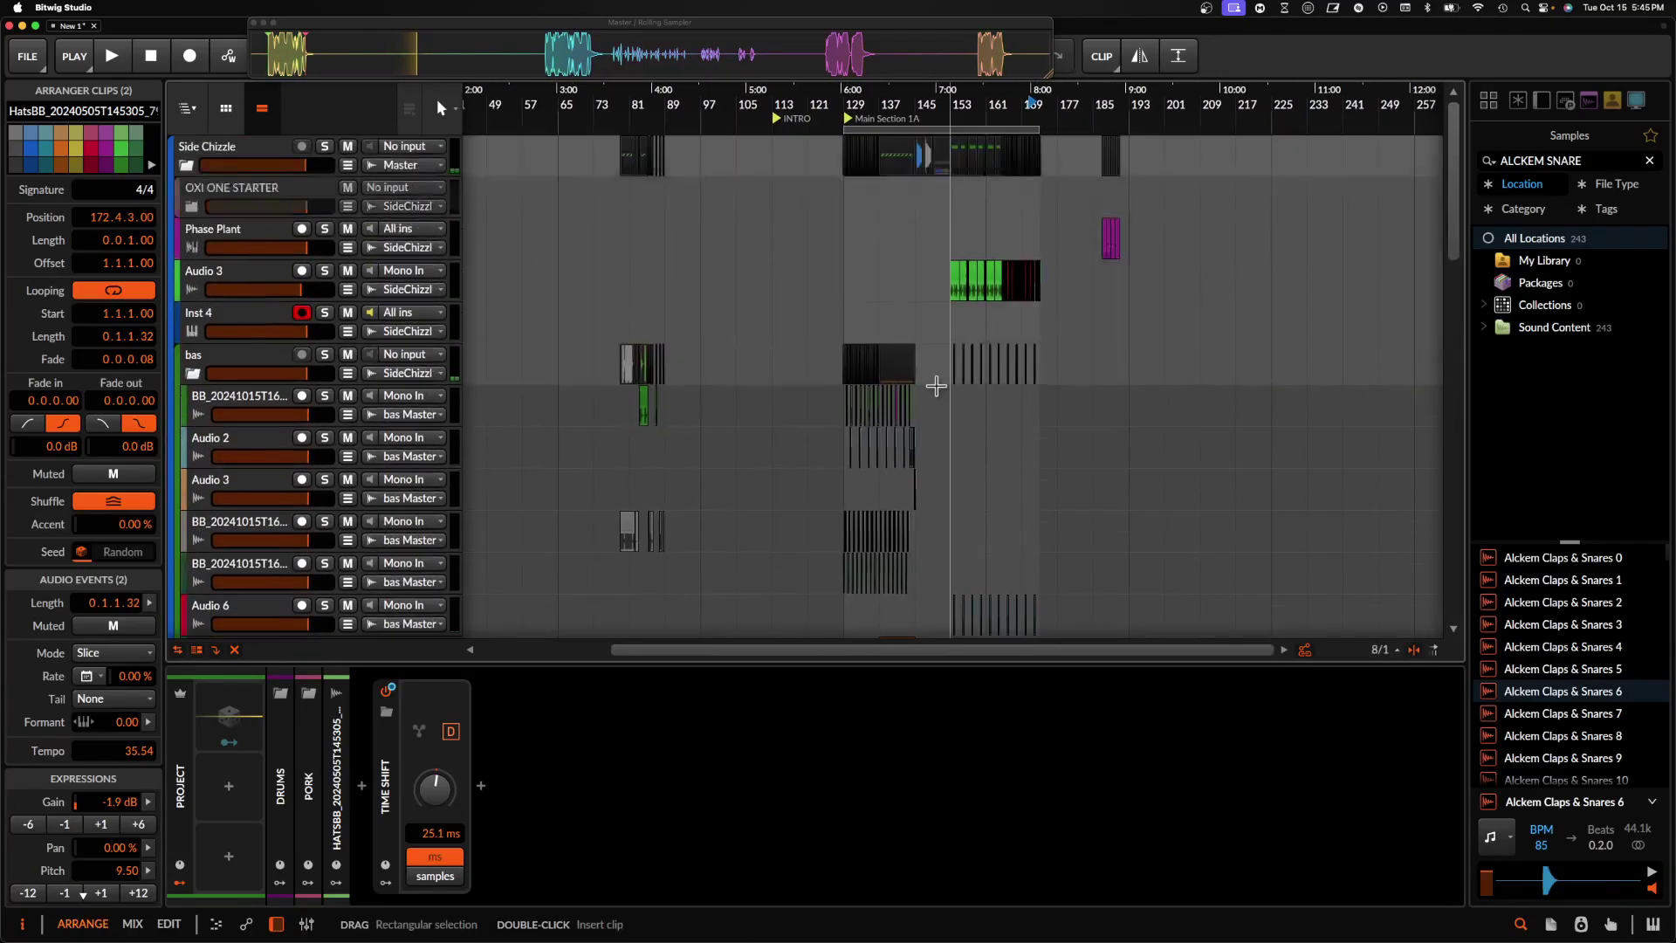
pyautogui.scroll(2, 902, 392)
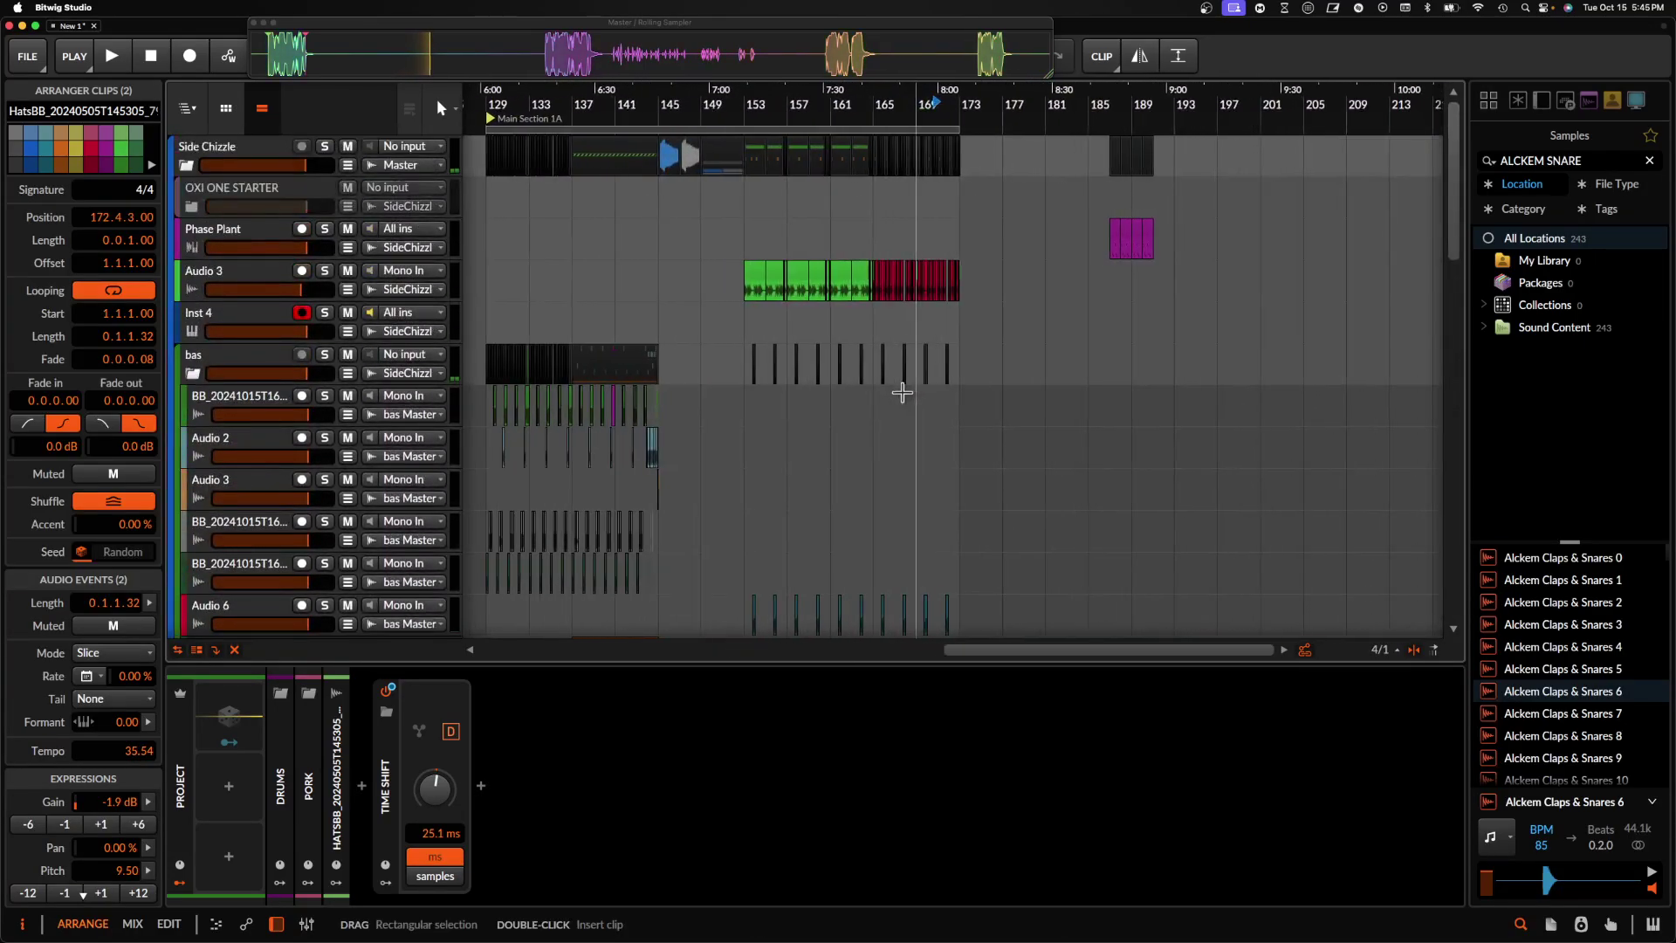
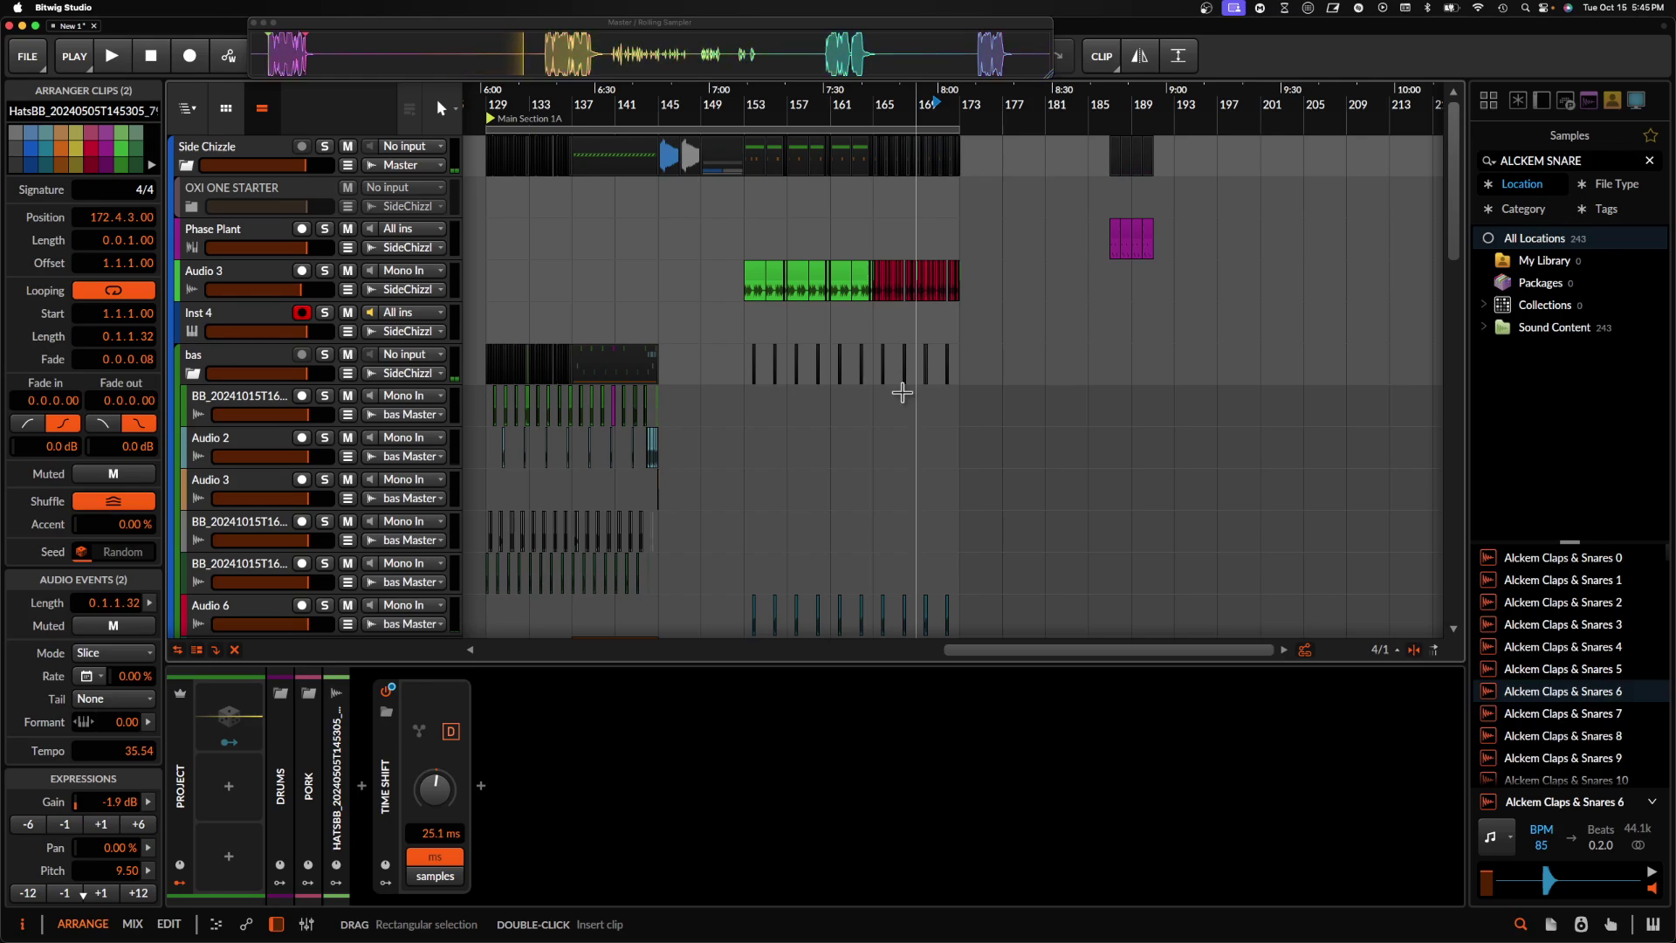
# - Copy the four alternating blue and grey audio clips from bar 145 to bar 113 and duplicate them to fill the intro up to bar 129
pyautogui.scroll(-3, 902, 393)
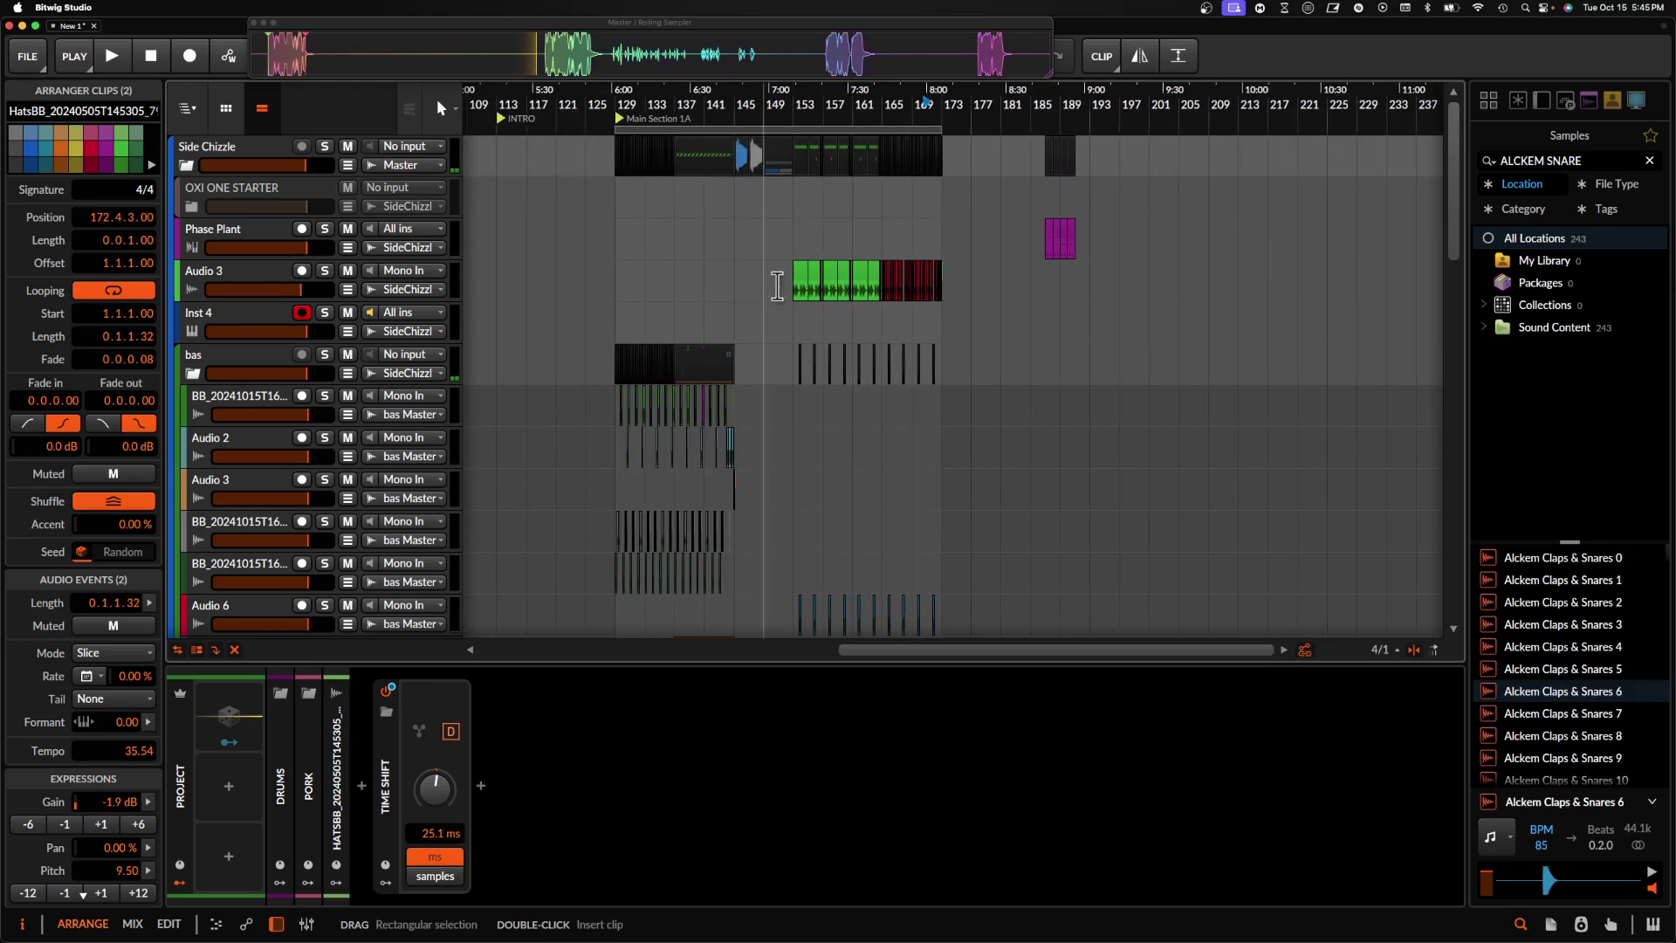
pyautogui.click(792, 292)
pyautogui.scroll(-2, 792, 294)
pyautogui.hscroll(-2, 792, 293)
pyautogui.scroll(3, 792, 294)
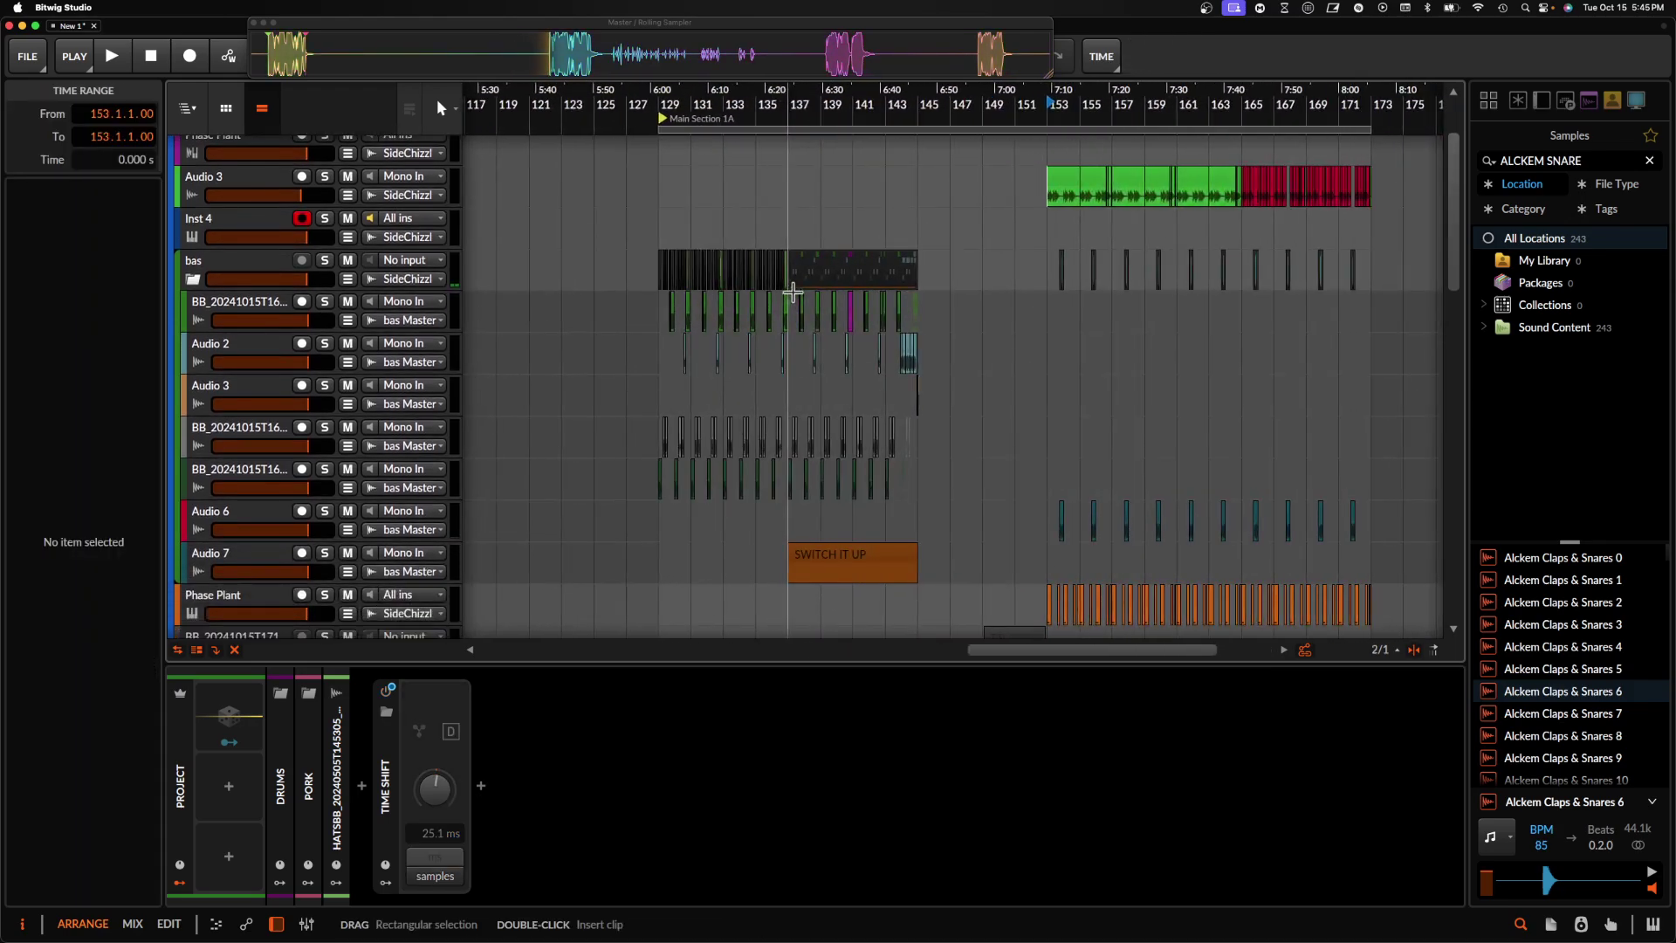
pyautogui.scroll(-5, 792, 293)
pyautogui.hscroll(2, 792, 292)
pyautogui.scroll(2, 792, 293)
pyautogui.scroll(2, 792, 293)
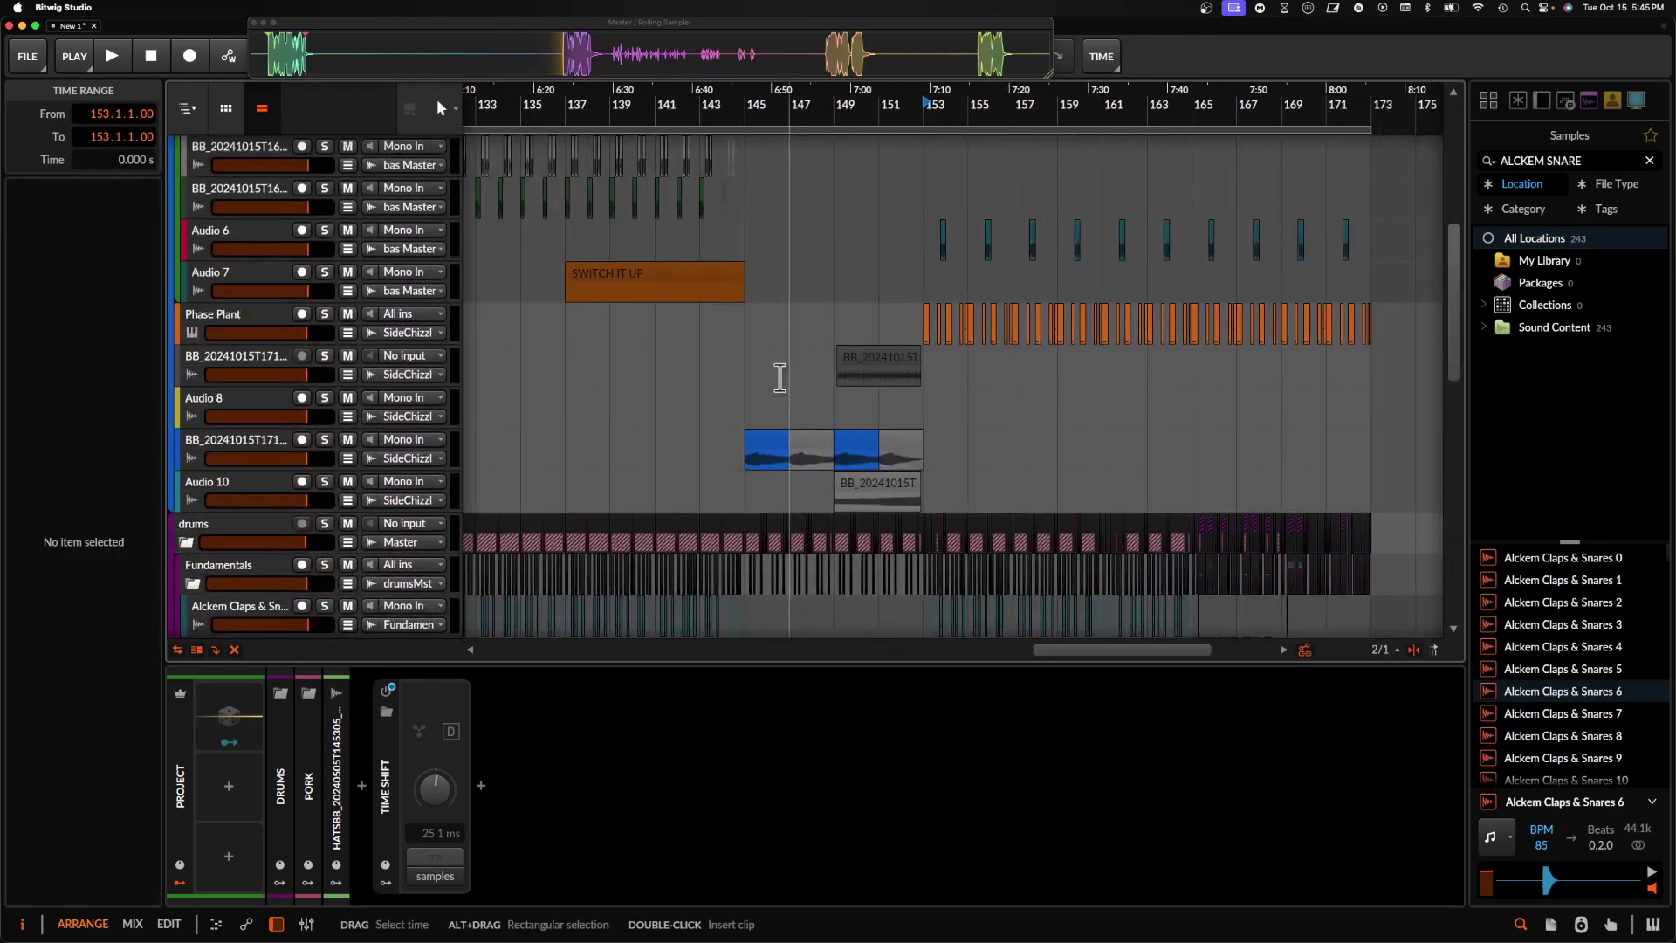
pyautogui.click(762, 460)
pyautogui.keyDown('shift'); pyautogui.click(910, 443); pyautogui.keyUp('shift')
pyautogui.scroll(-6, 912, 447)
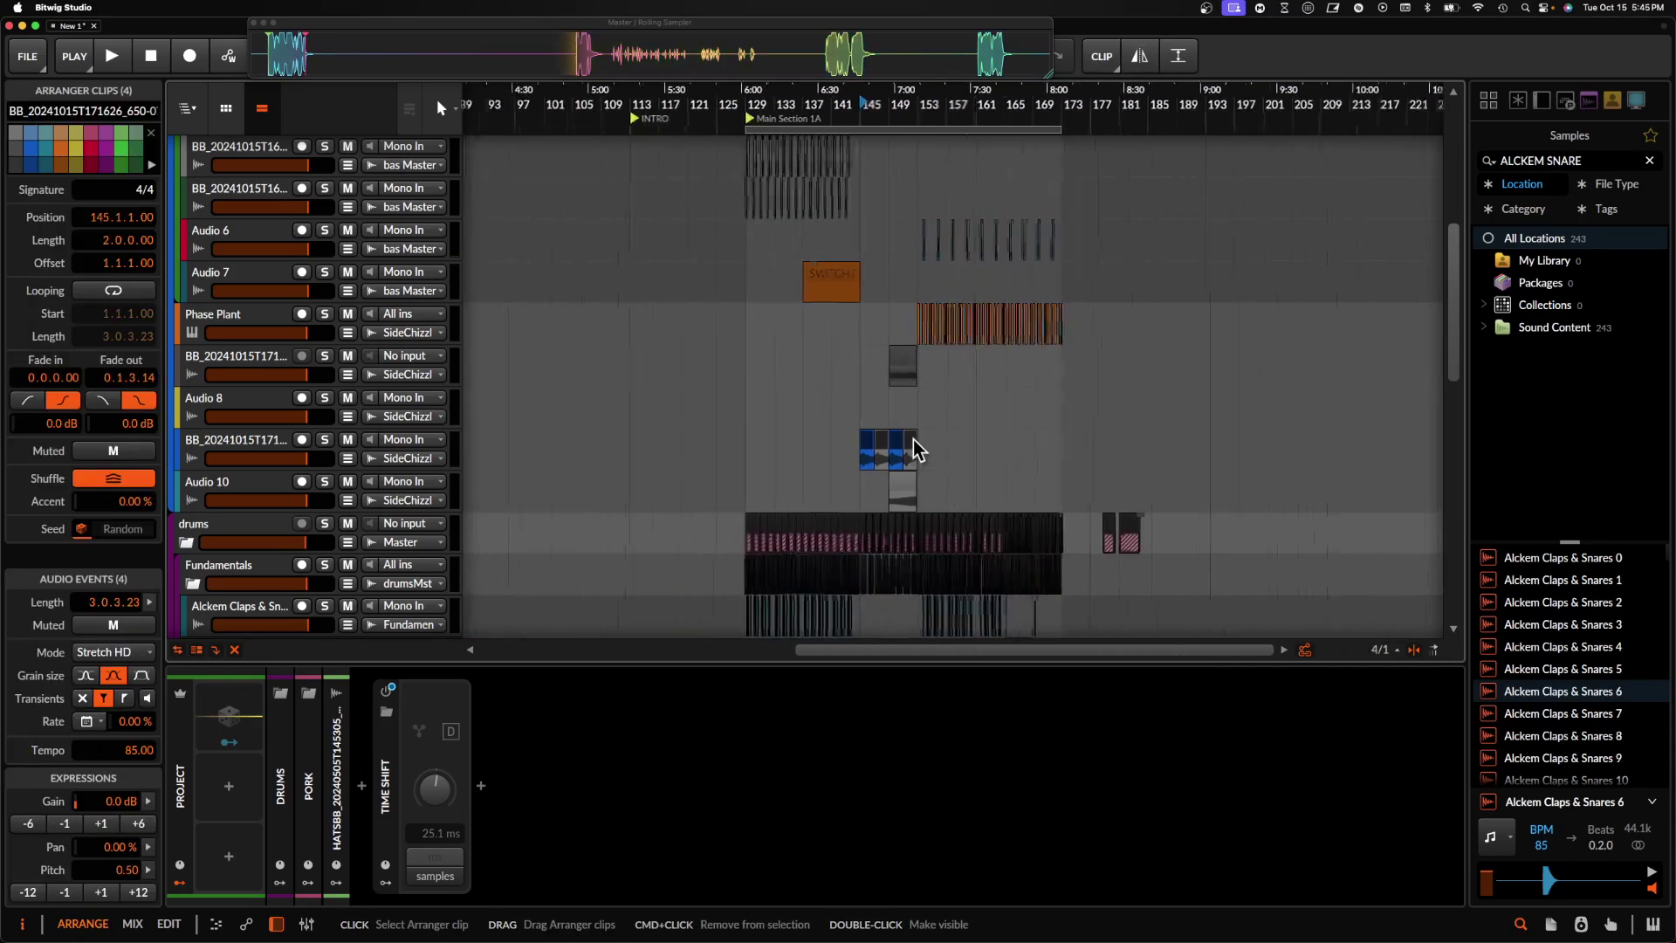
pyautogui.moveTo(914, 449); pyautogui.dragTo(813, 464)
pyautogui.scroll(2, 645, 427)
pyautogui.press('super+d')
# - Play the copied clips from bar 113 and select bars 113 to 129 as the loop range
pyautogui.scroll(3, 752, 448)
pyautogui.click(753, 449)
pyautogui.scroll(-1, 753, 448)
pyautogui.press('space')
pyautogui.scroll(1, 749, 456)
pyautogui.scroll(1, 753, 461)
pyautogui.moveTo(1039, 451); pyautogui.dragTo(750, 461)
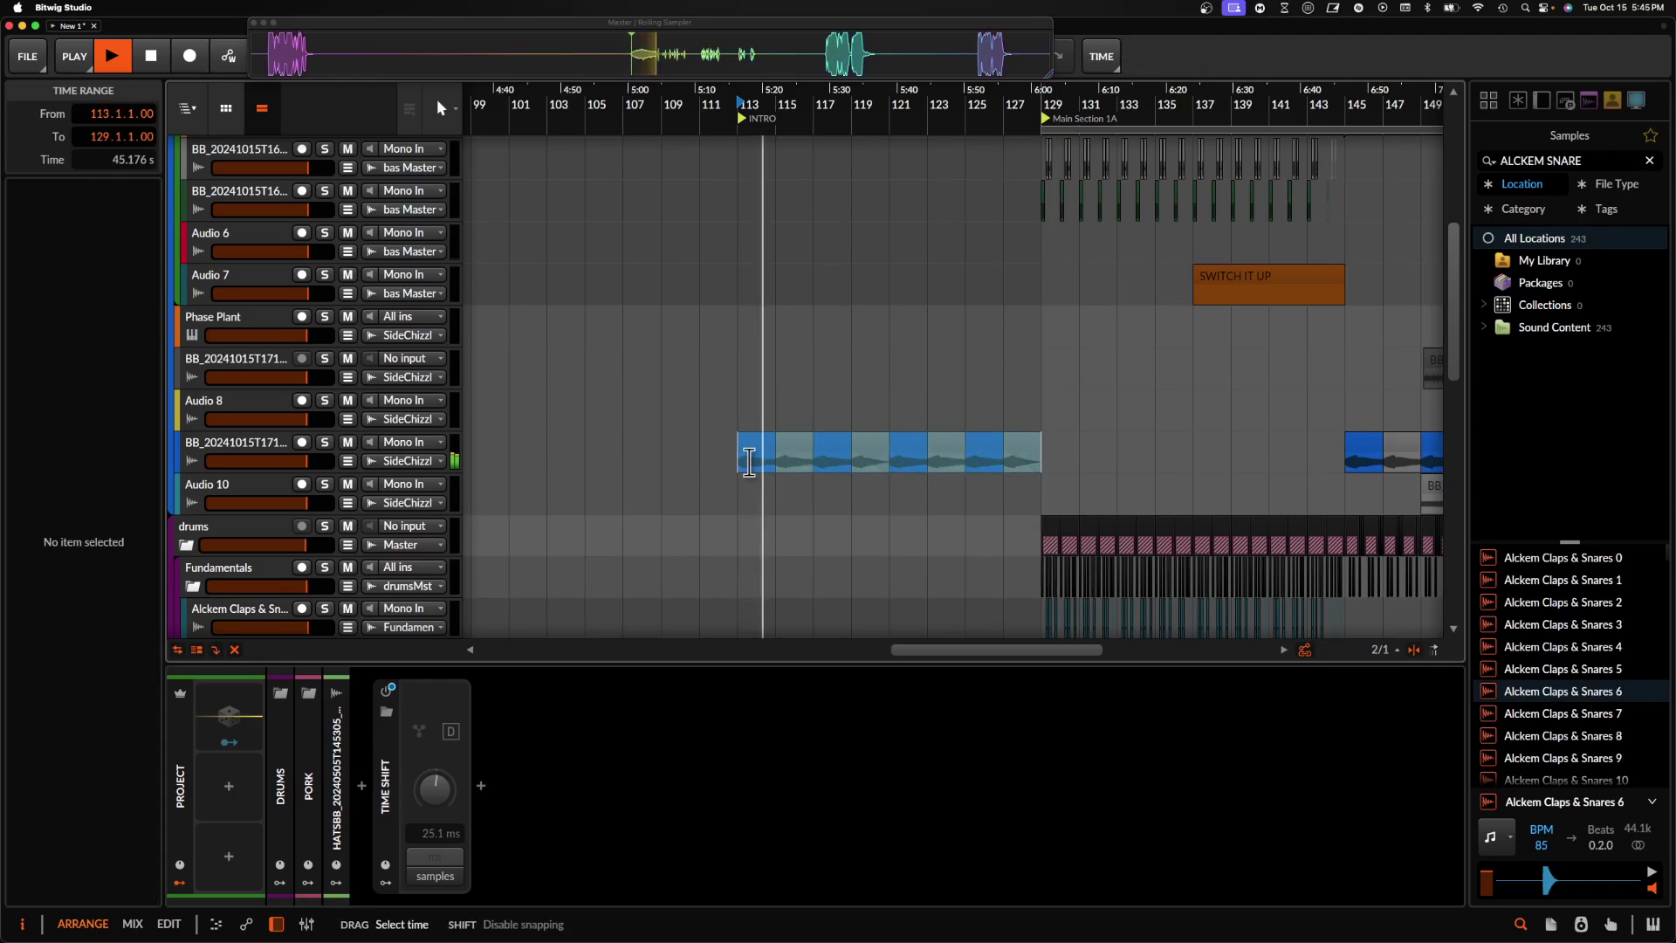
# - Insert the BEAM plug-in after Filter+ on the track that holds the intro clips
pyautogui.click(285, 455)
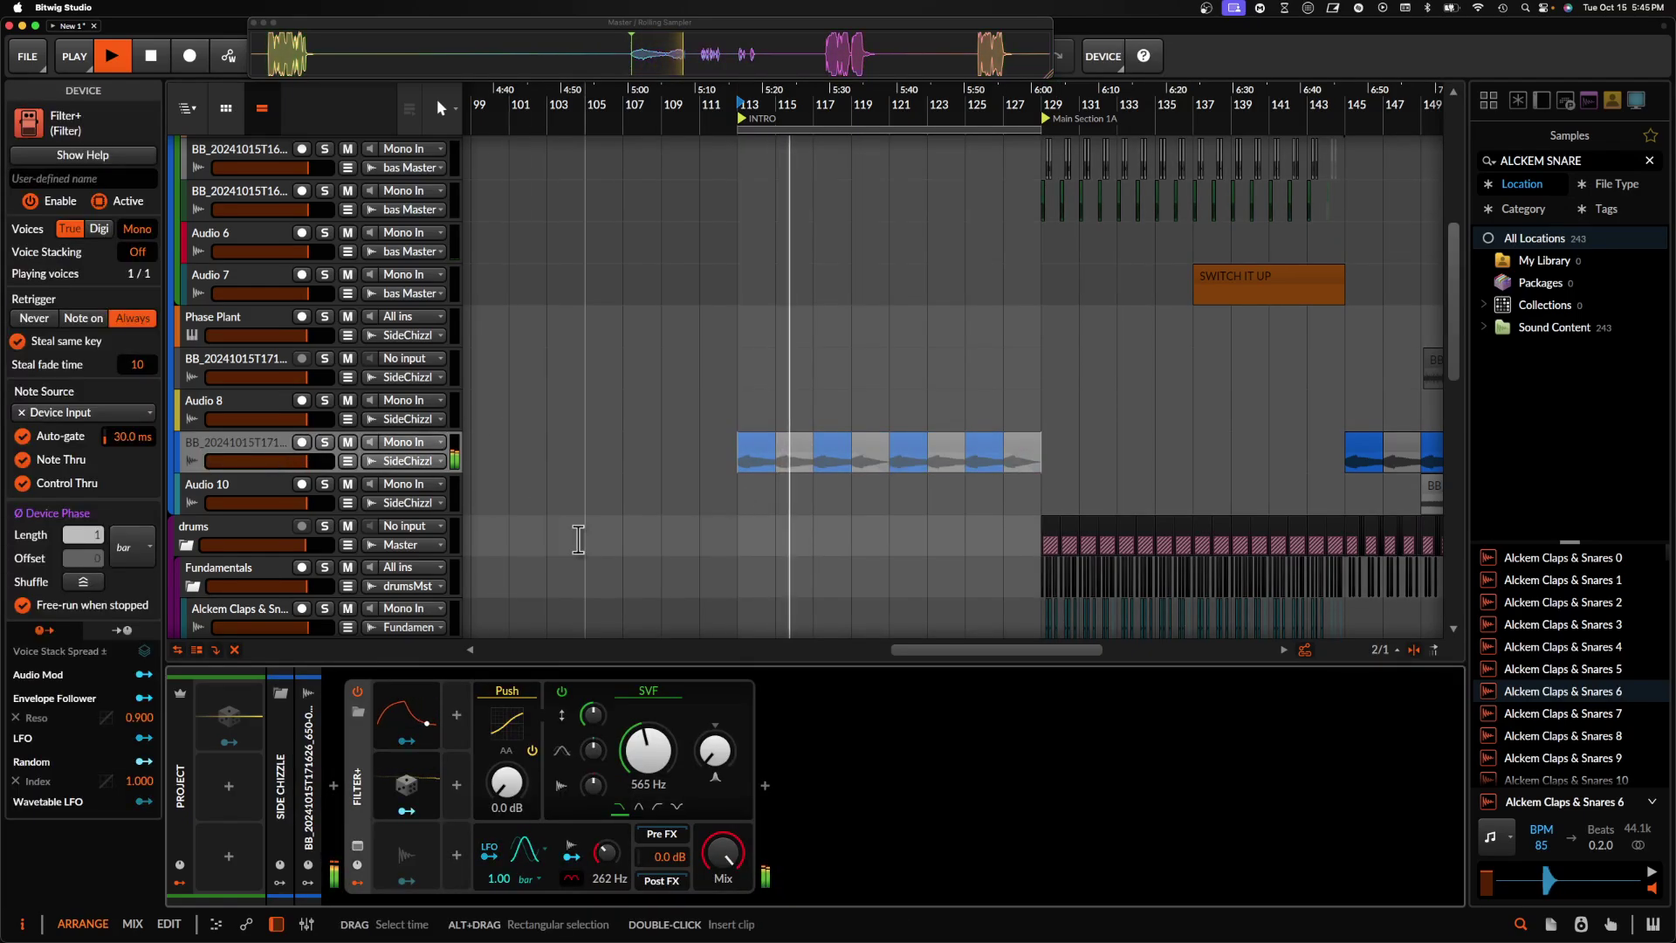
pyautogui.click(766, 789)
pyautogui.write('beam')
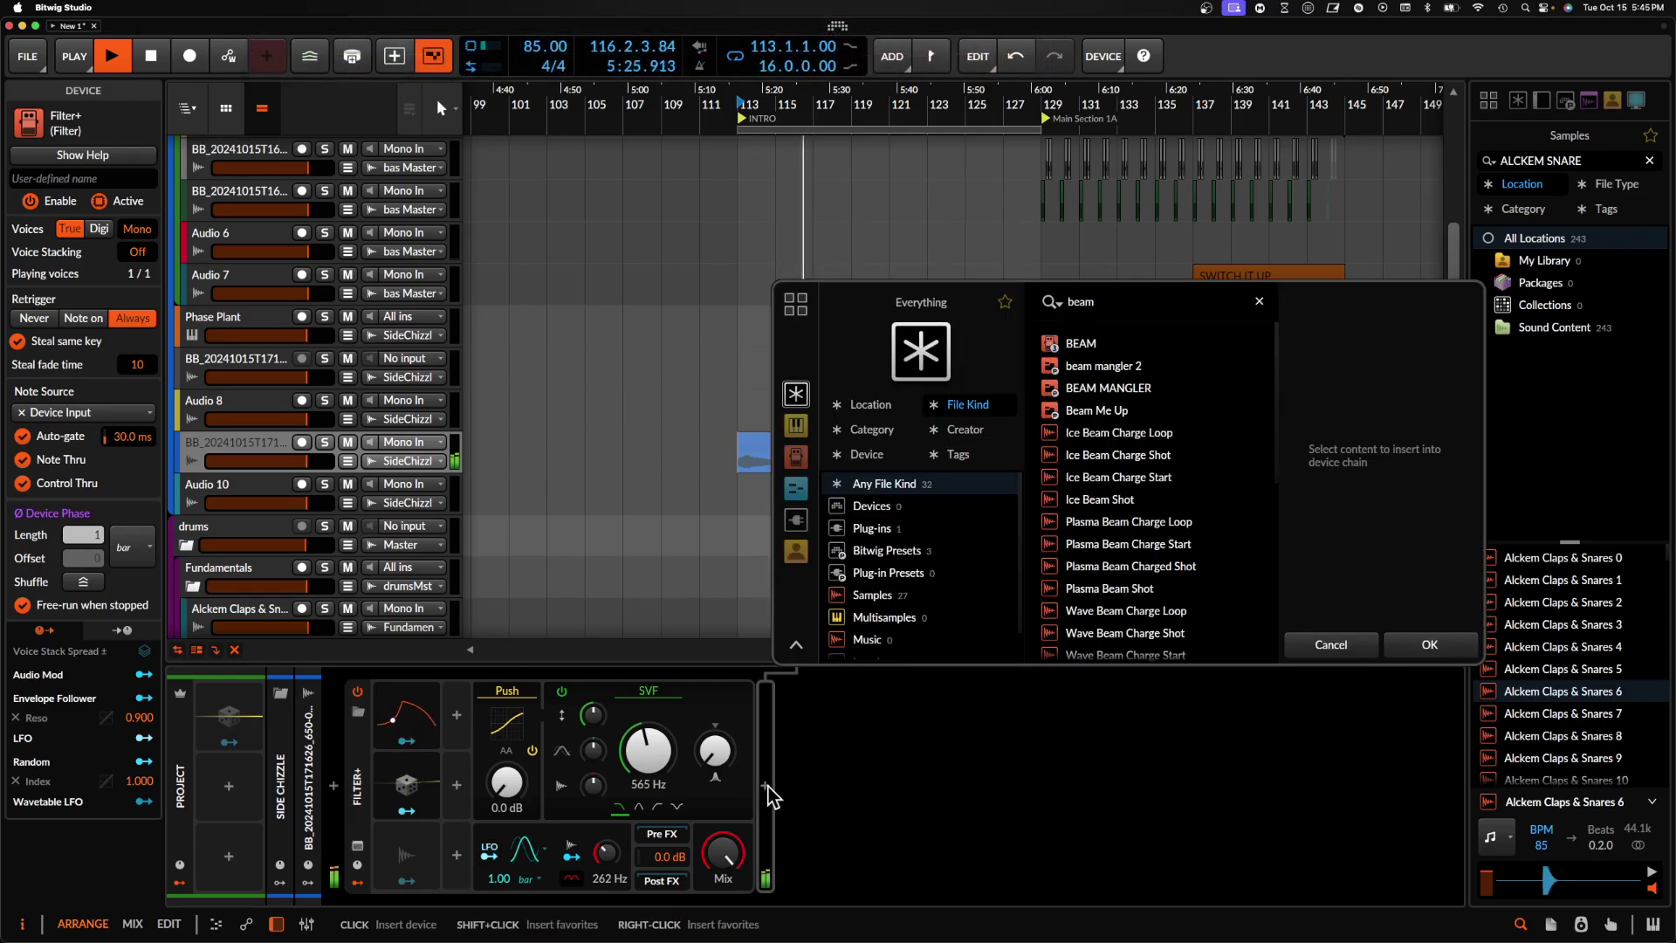
pyautogui.click(1081, 341)
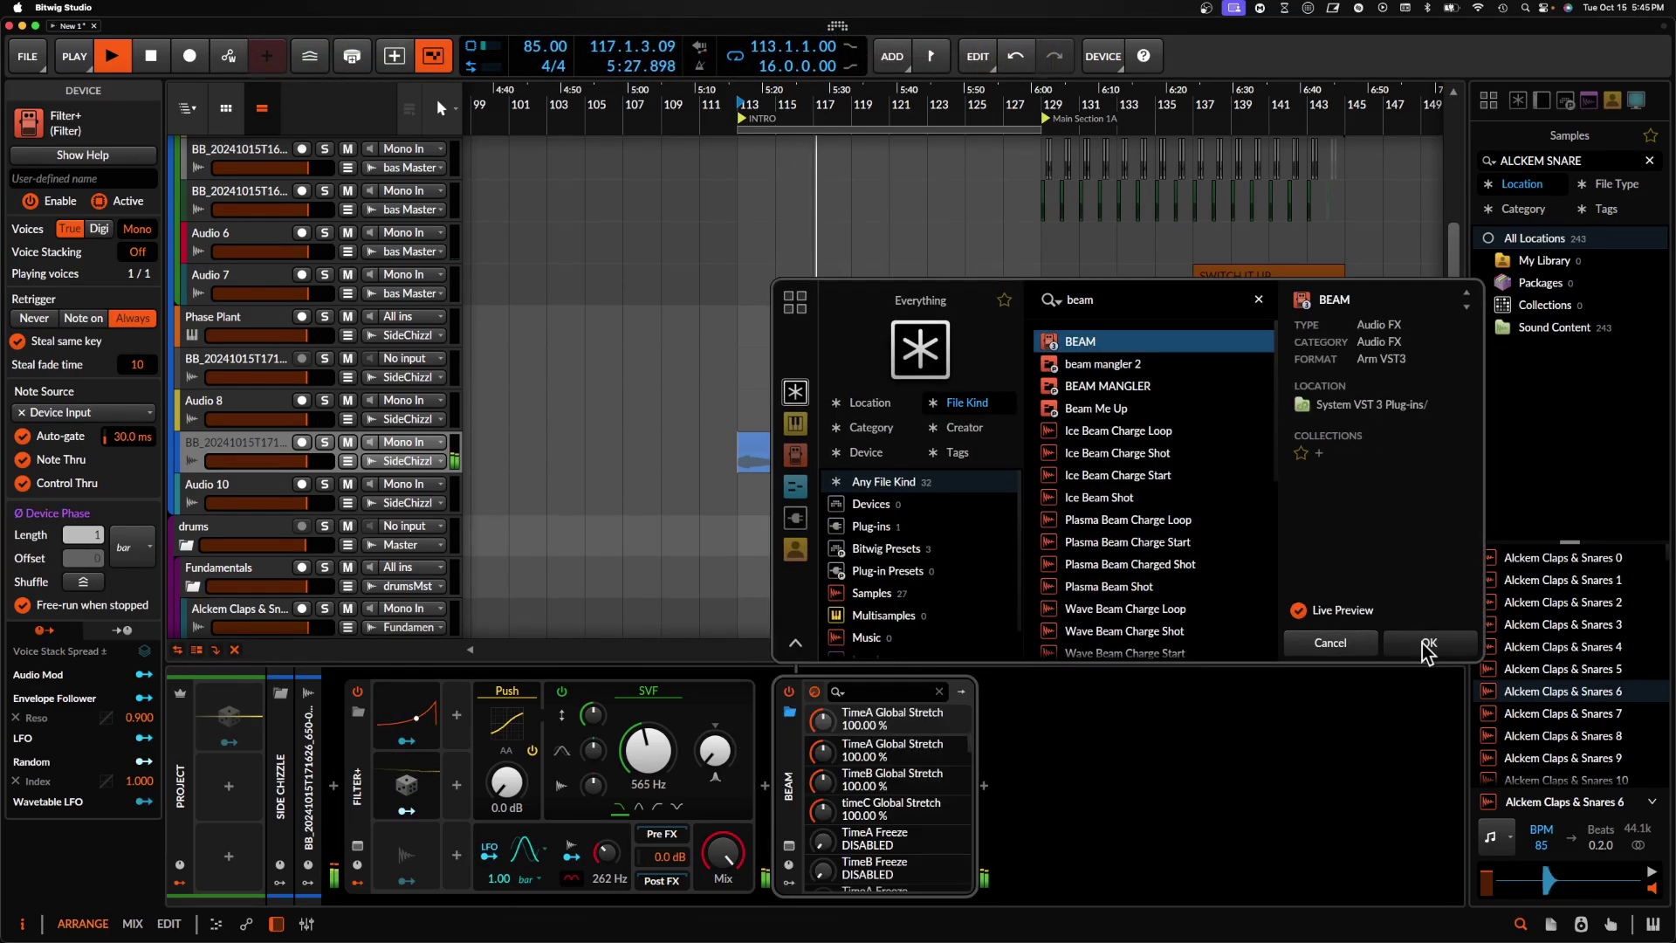
pyautogui.click(1427, 643)
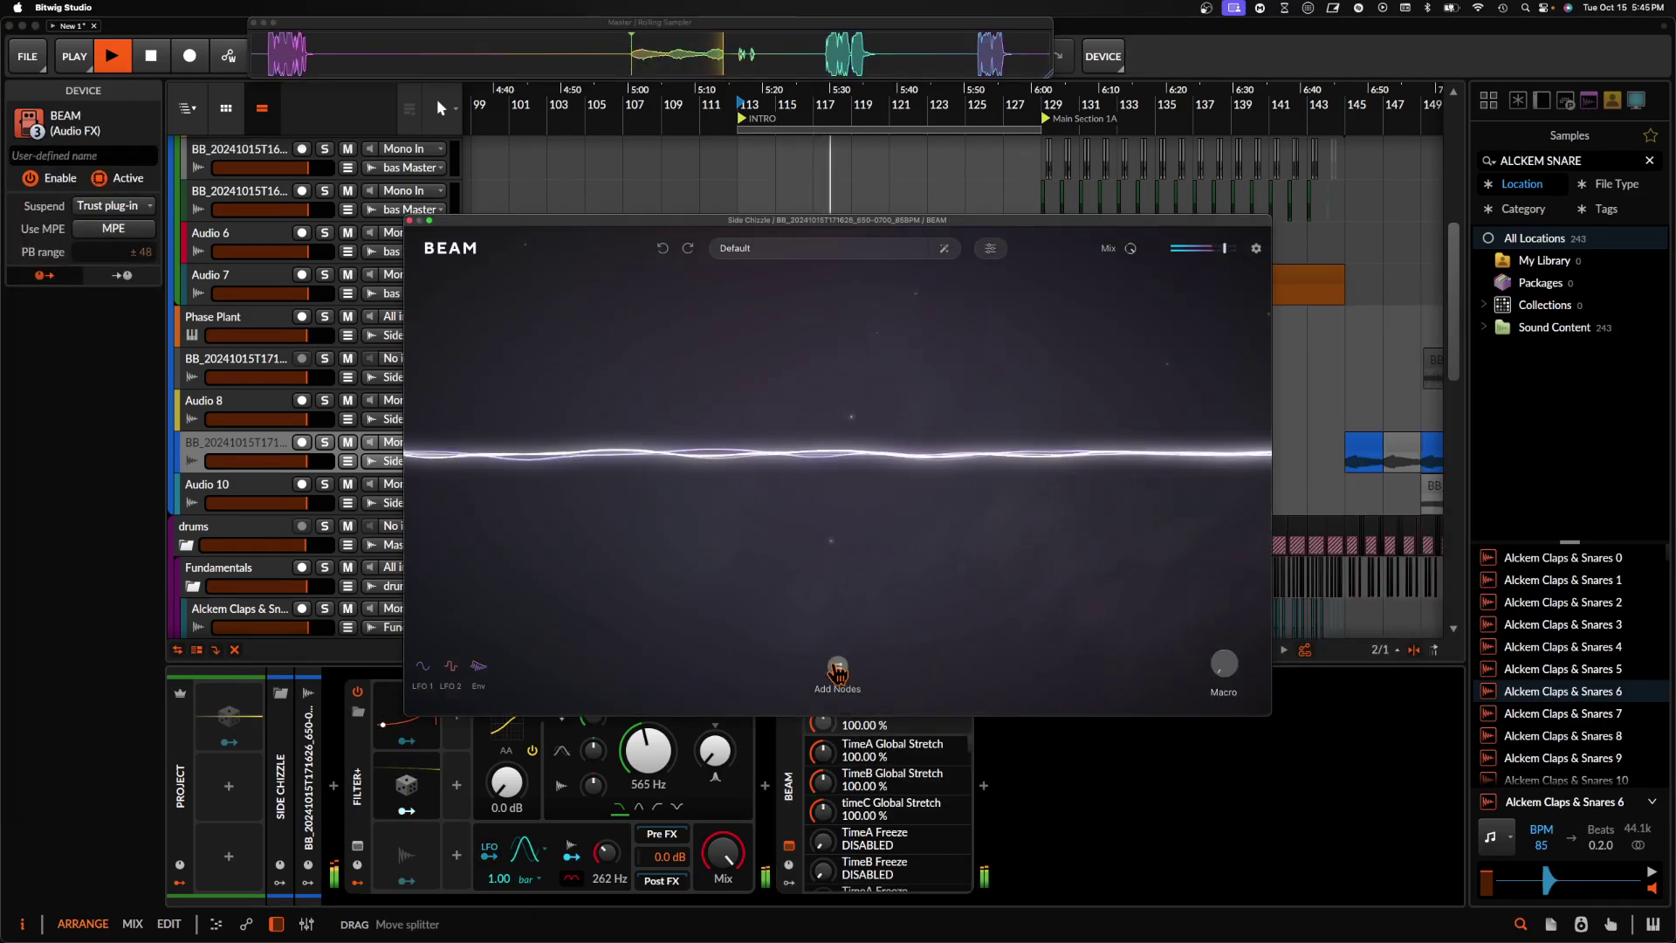
# - Add a Space node to the beam in BEAM, close the plug-in window and stop playback
pyautogui.click(839, 669)
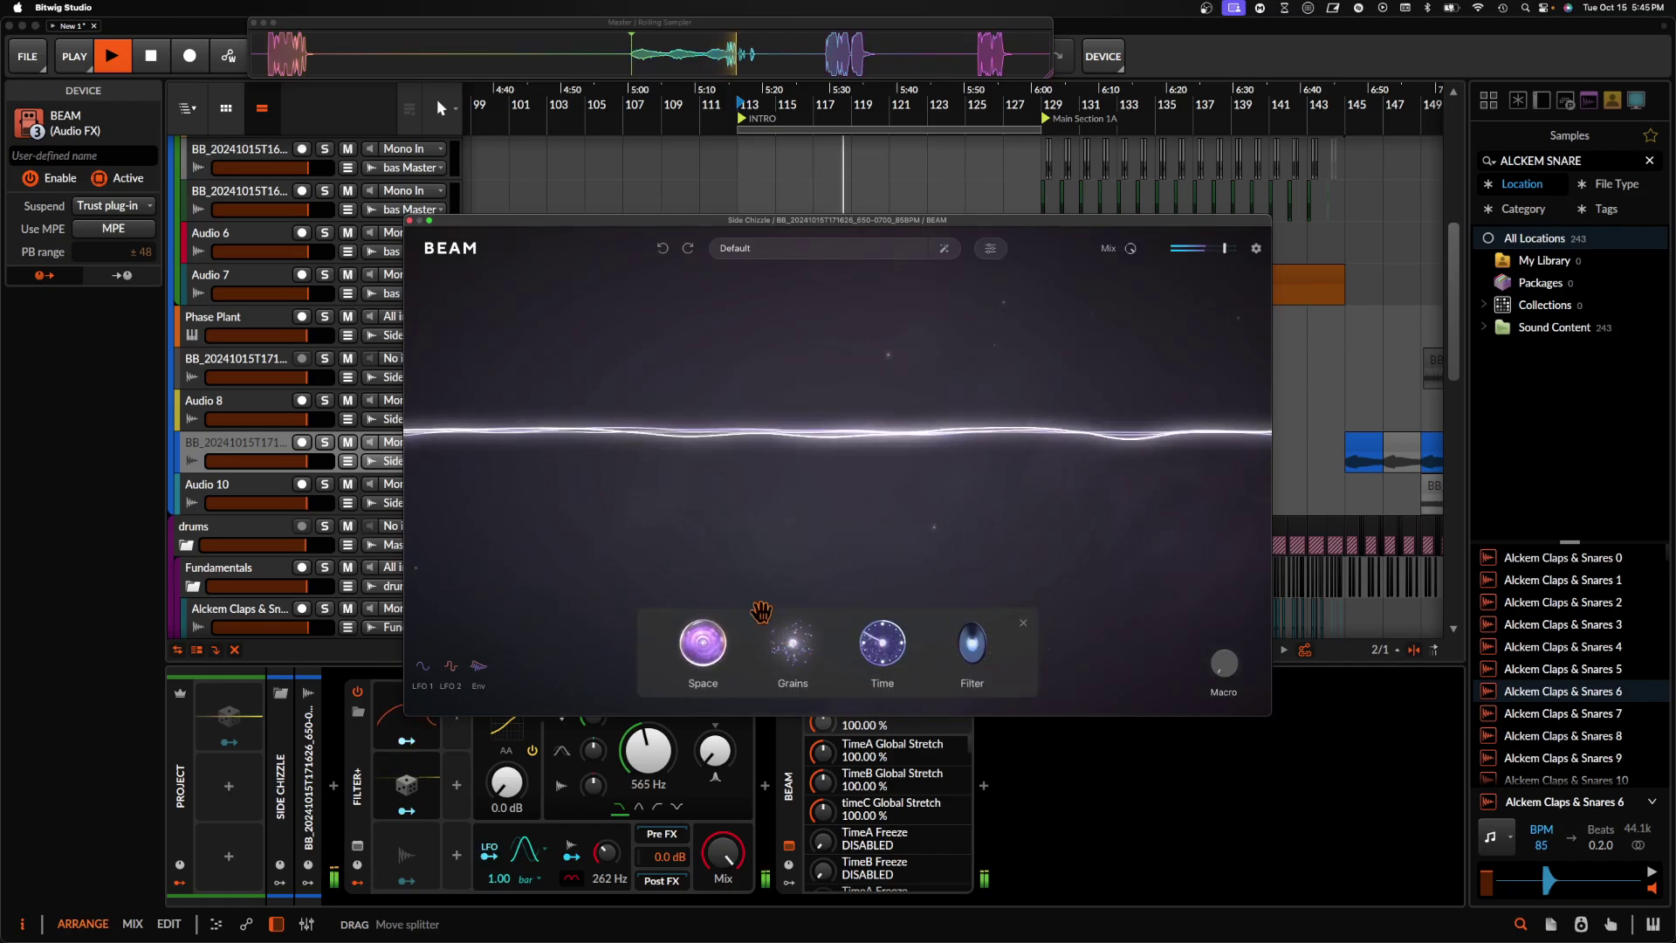
pyautogui.moveTo(698, 642); pyautogui.dragTo(836, 432)
pyautogui.click(409, 220)
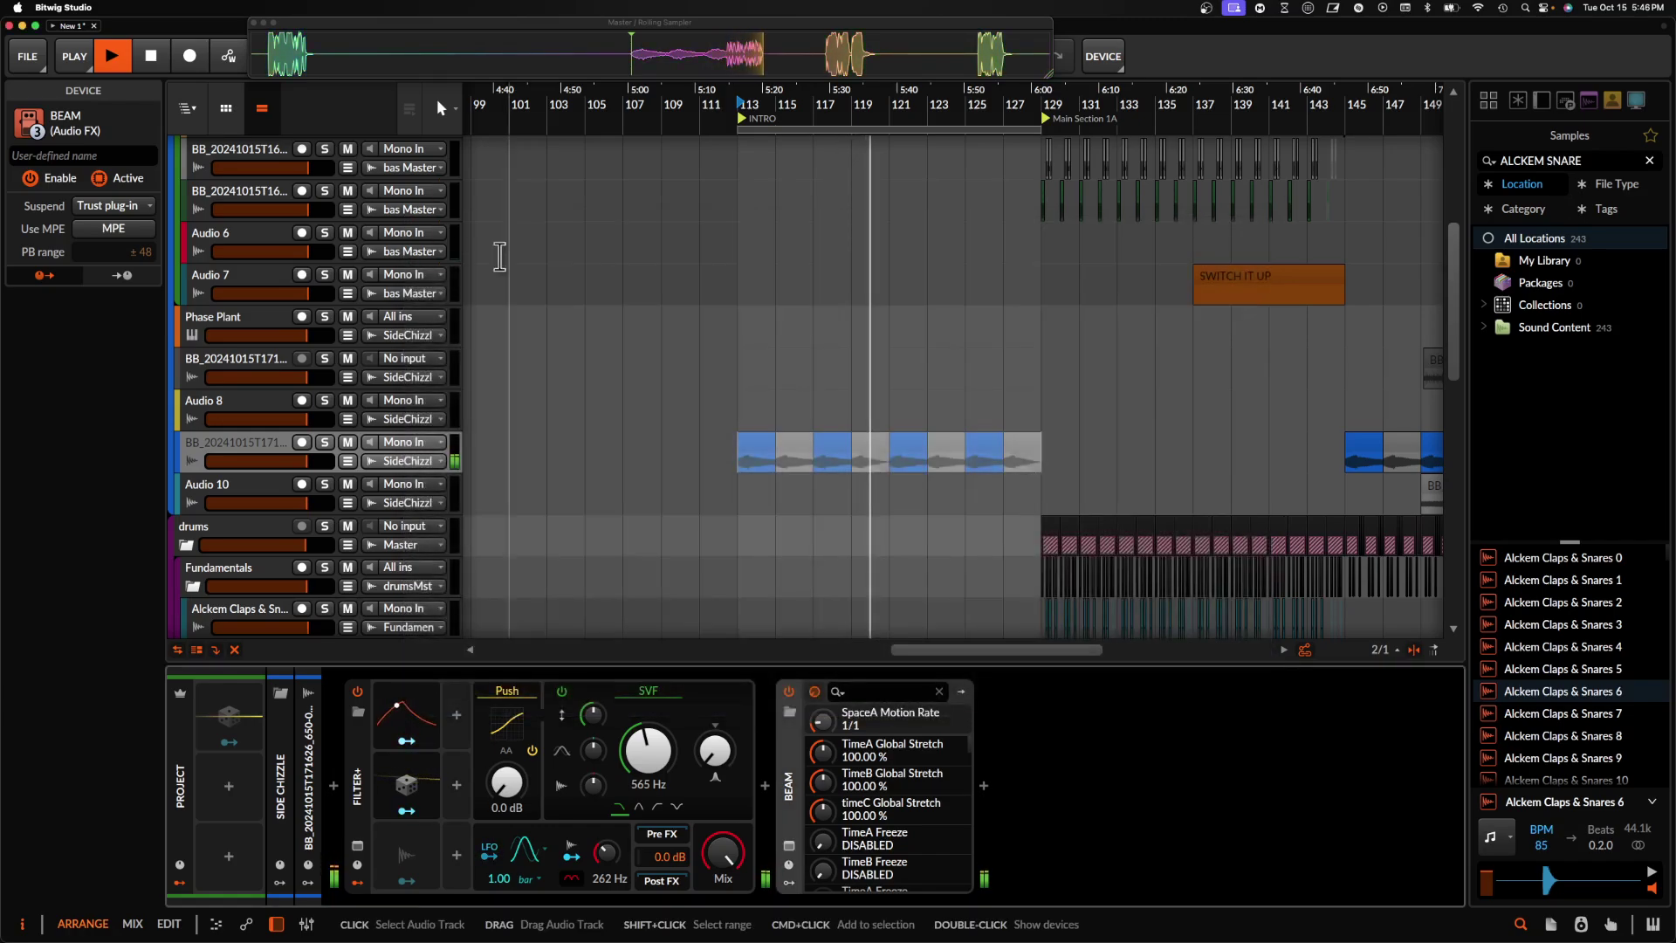
pyautogui.press('space')
# - Move the four purple clips on the lower Phase Plant track from bar 118 to bar 105
pyautogui.scroll(5, 879, 445)
pyautogui.scroll(-4, 885, 451)
pyautogui.scroll(-10, 884, 450)
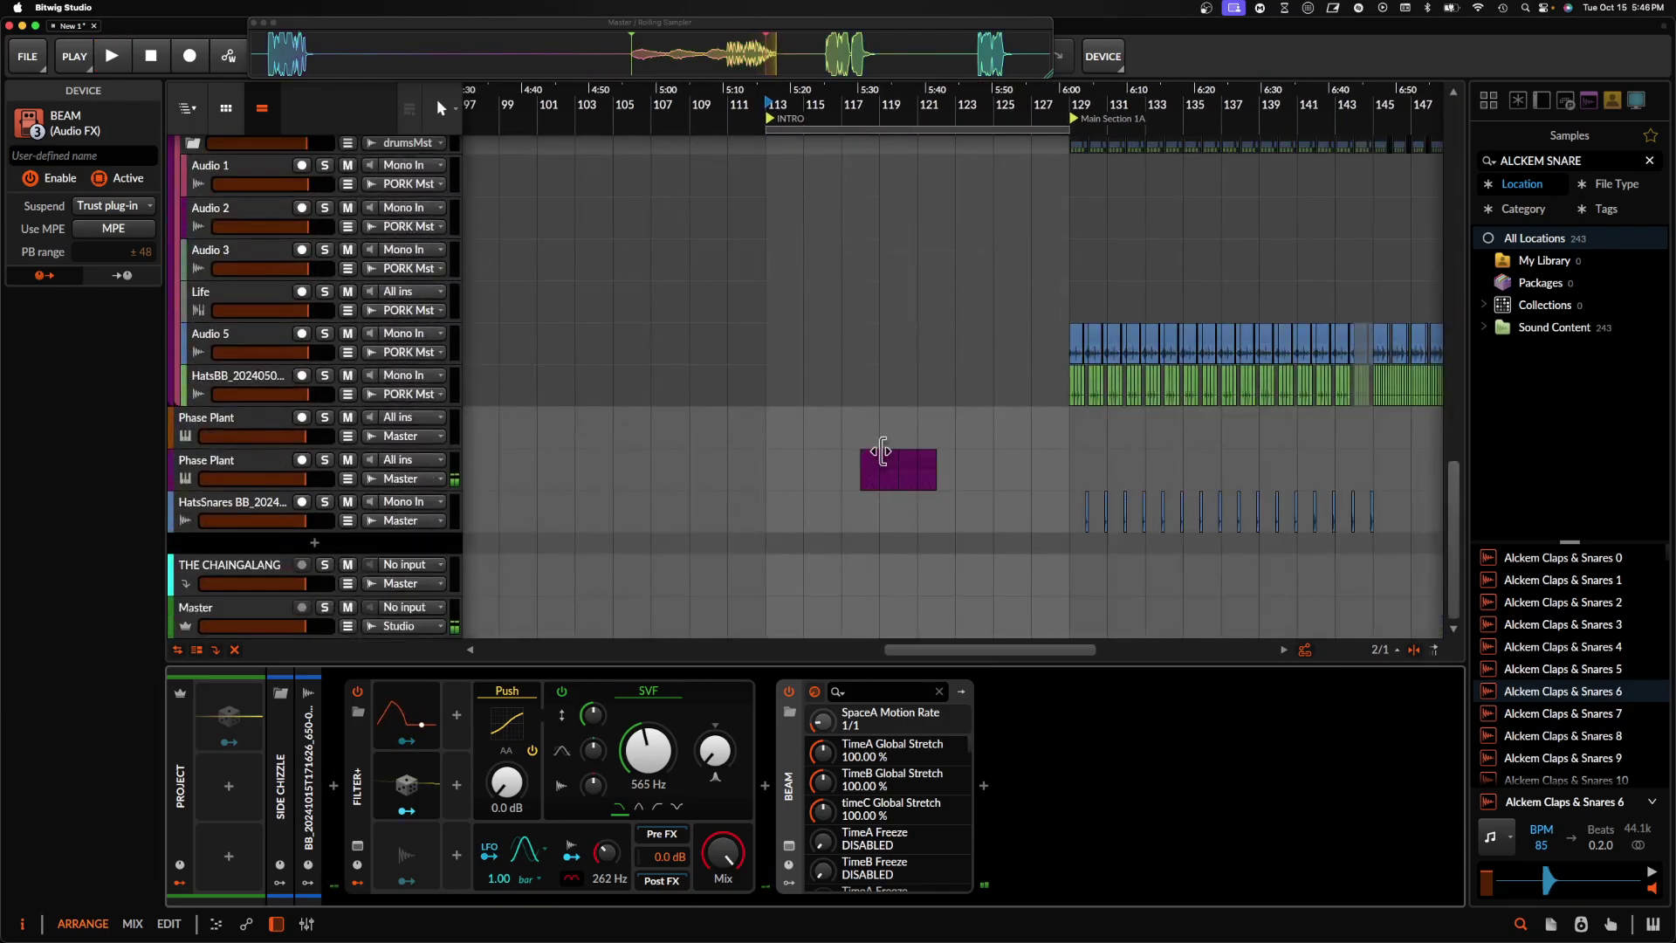
pyautogui.click(875, 465)
pyautogui.moveTo(876, 468); pyautogui.dragTo(644, 464)
pyautogui.scroll(5, 606, 457)
pyautogui.scroll(-5, 636, 465)
pyautogui.scroll(6, 644, 464)
pyautogui.scroll(4, 643, 464)
pyautogui.click(643, 466)
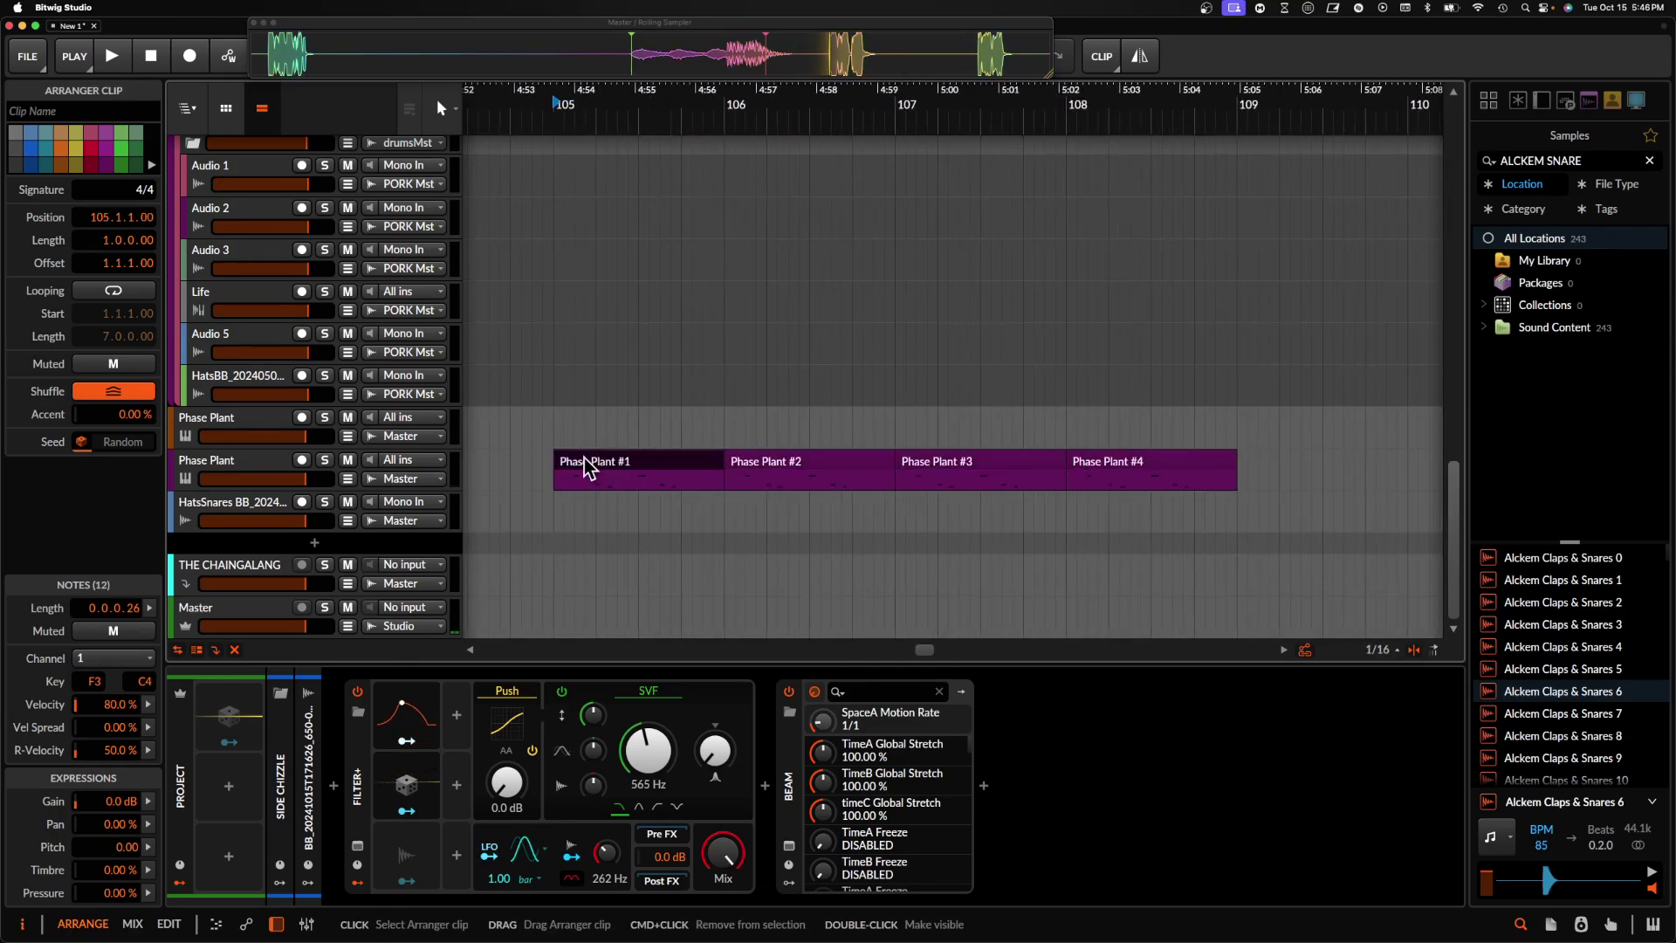
# - Cut the slice from 105.2.2 to 105.2.4 out of the first purple Phase Plant clip
pyautogui.scroll(6, 584, 461)
pyautogui.click(686, 489)
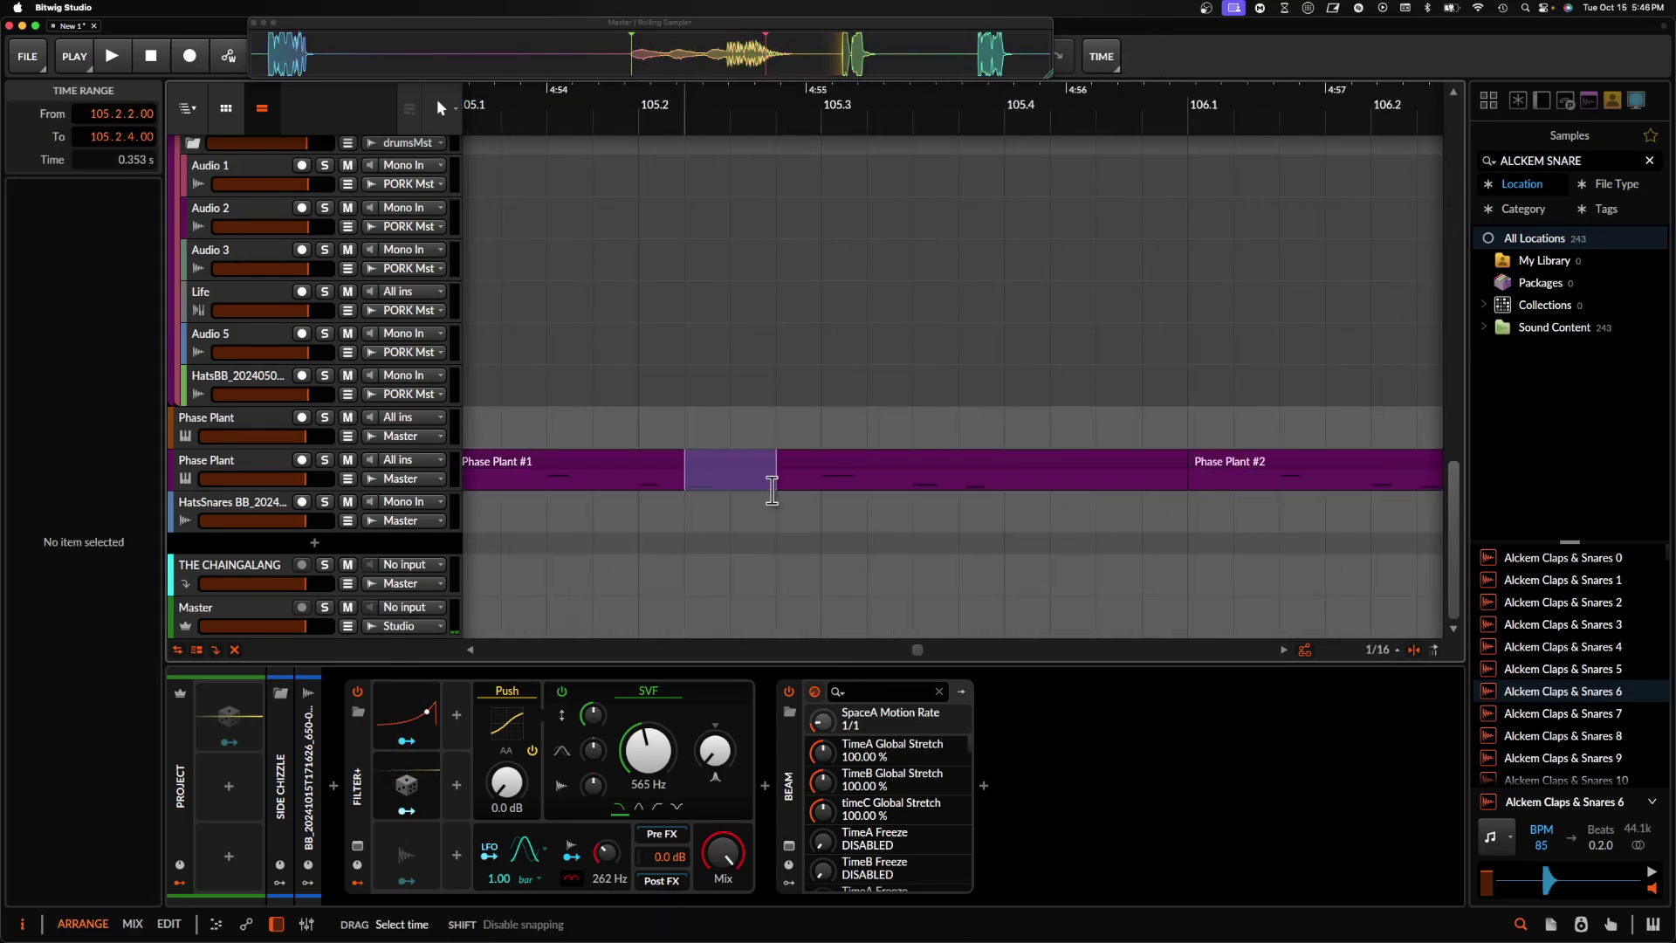
pyautogui.press('super+e')
pyautogui.press('Delete')
pyautogui.scroll(-10, 724, 464)
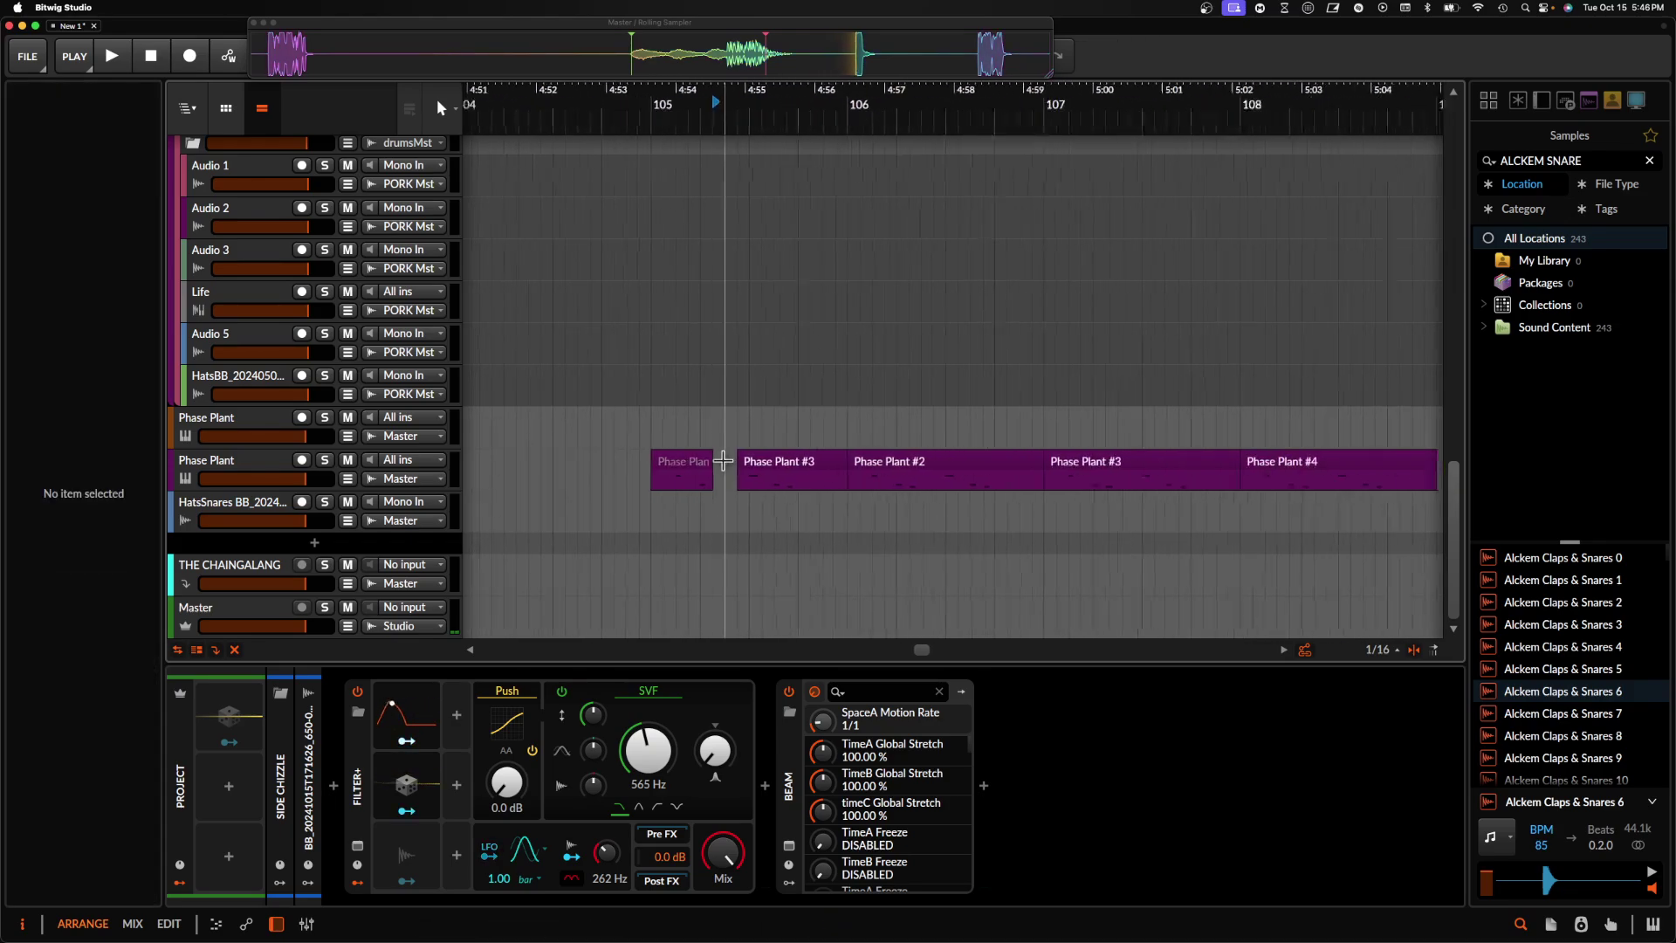
pyautogui.scroll(3, 919, 464)
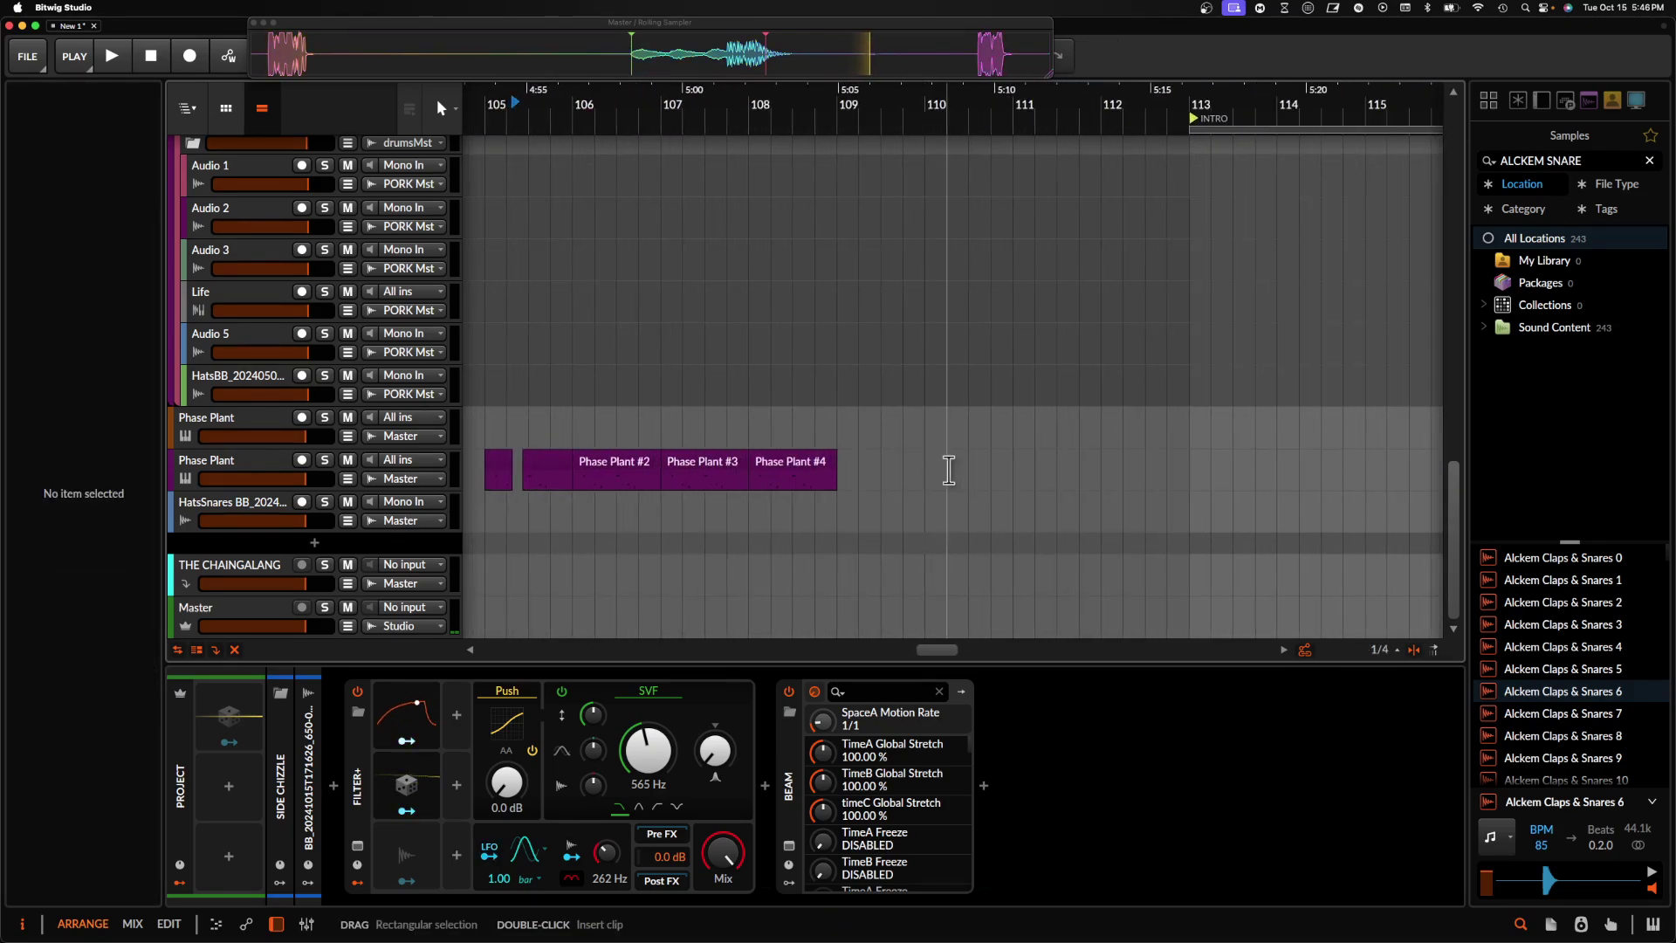
# - Delete the Side Chizzle group's content between bars 113 and 121, shortening the intro to its second half
pyautogui.scroll(15, 951, 469)
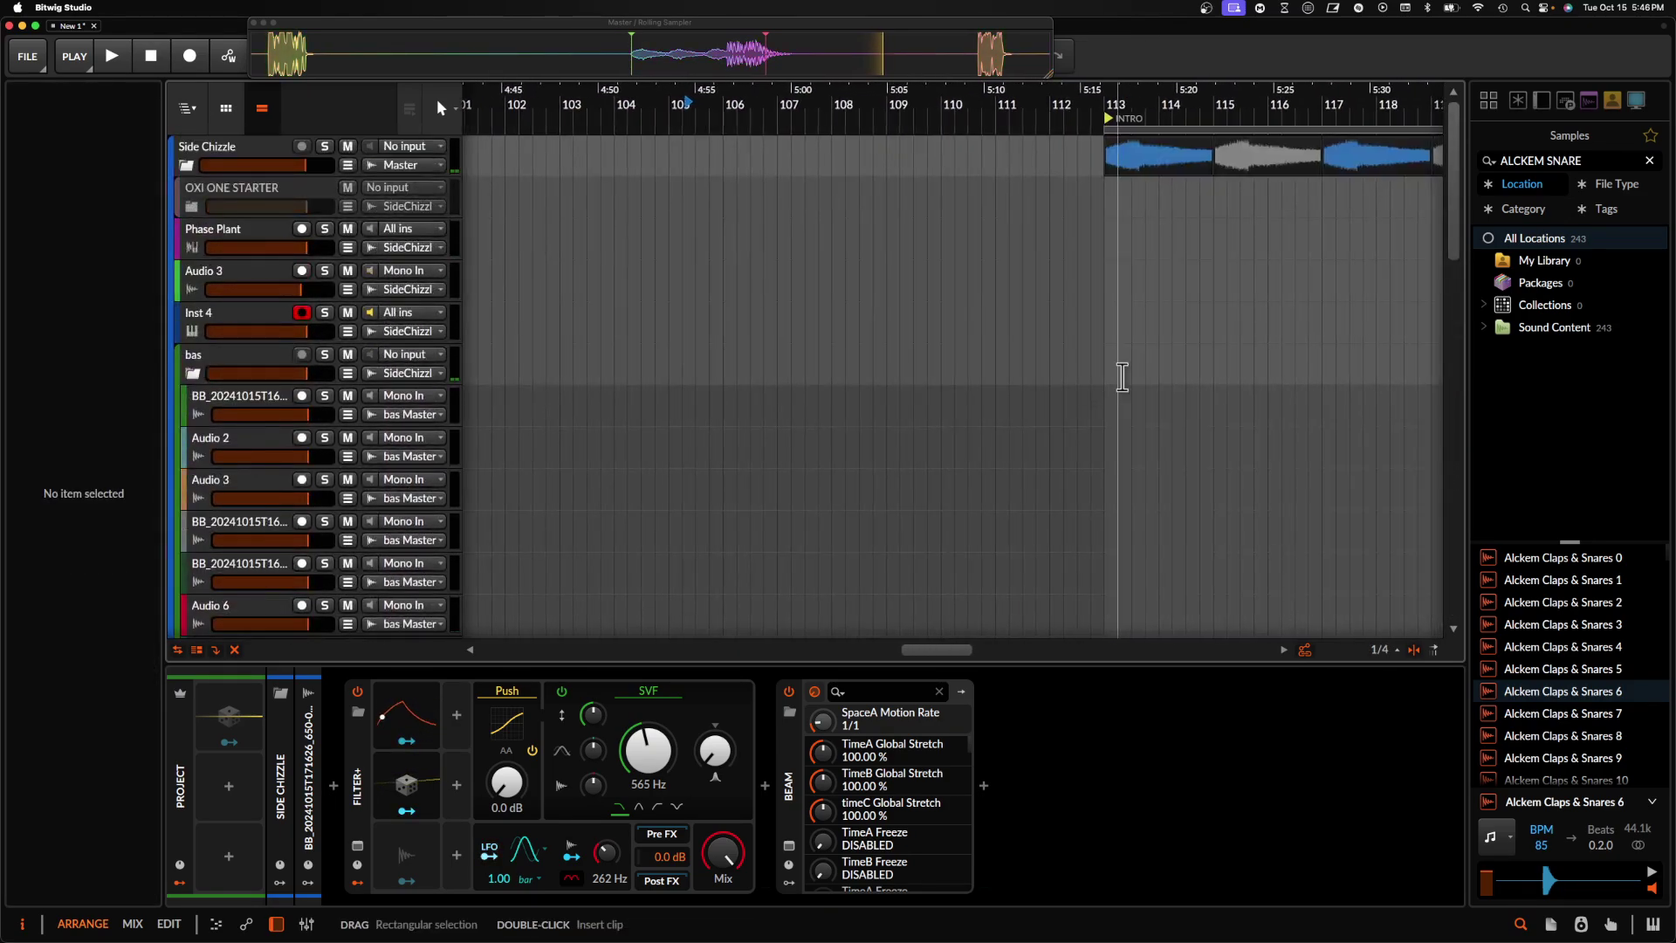
pyautogui.scroll(-5, 1104, 385)
pyautogui.scroll(5, 1123, 378)
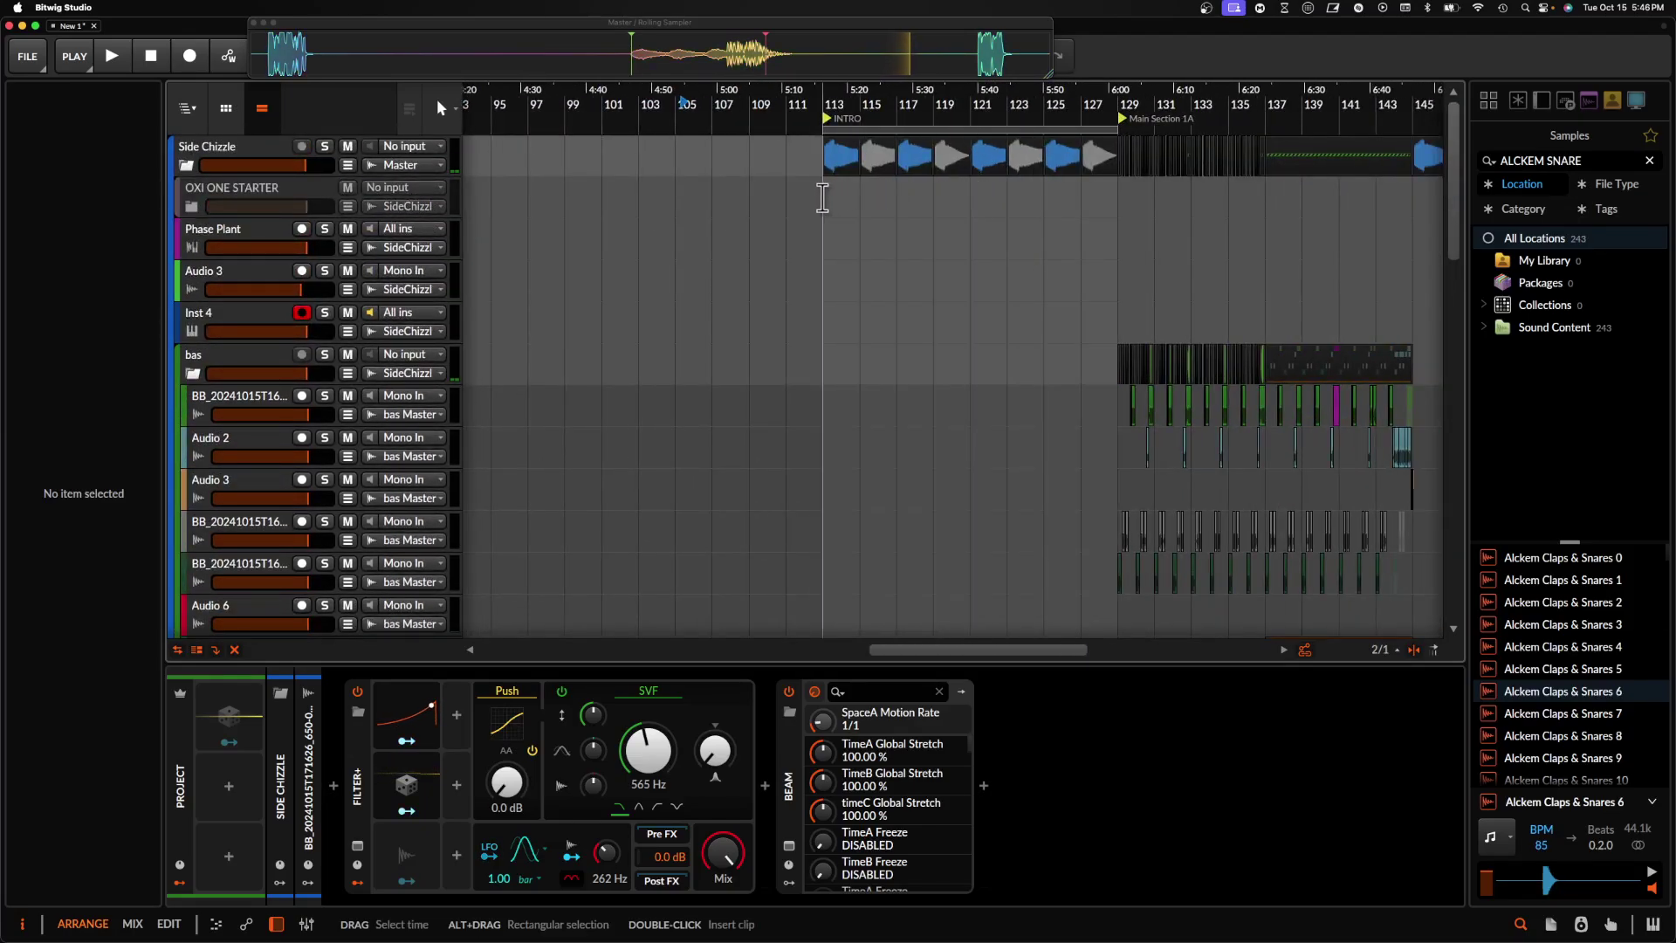
pyautogui.moveTo(831, 185); pyautogui.dragTo(964, 171)
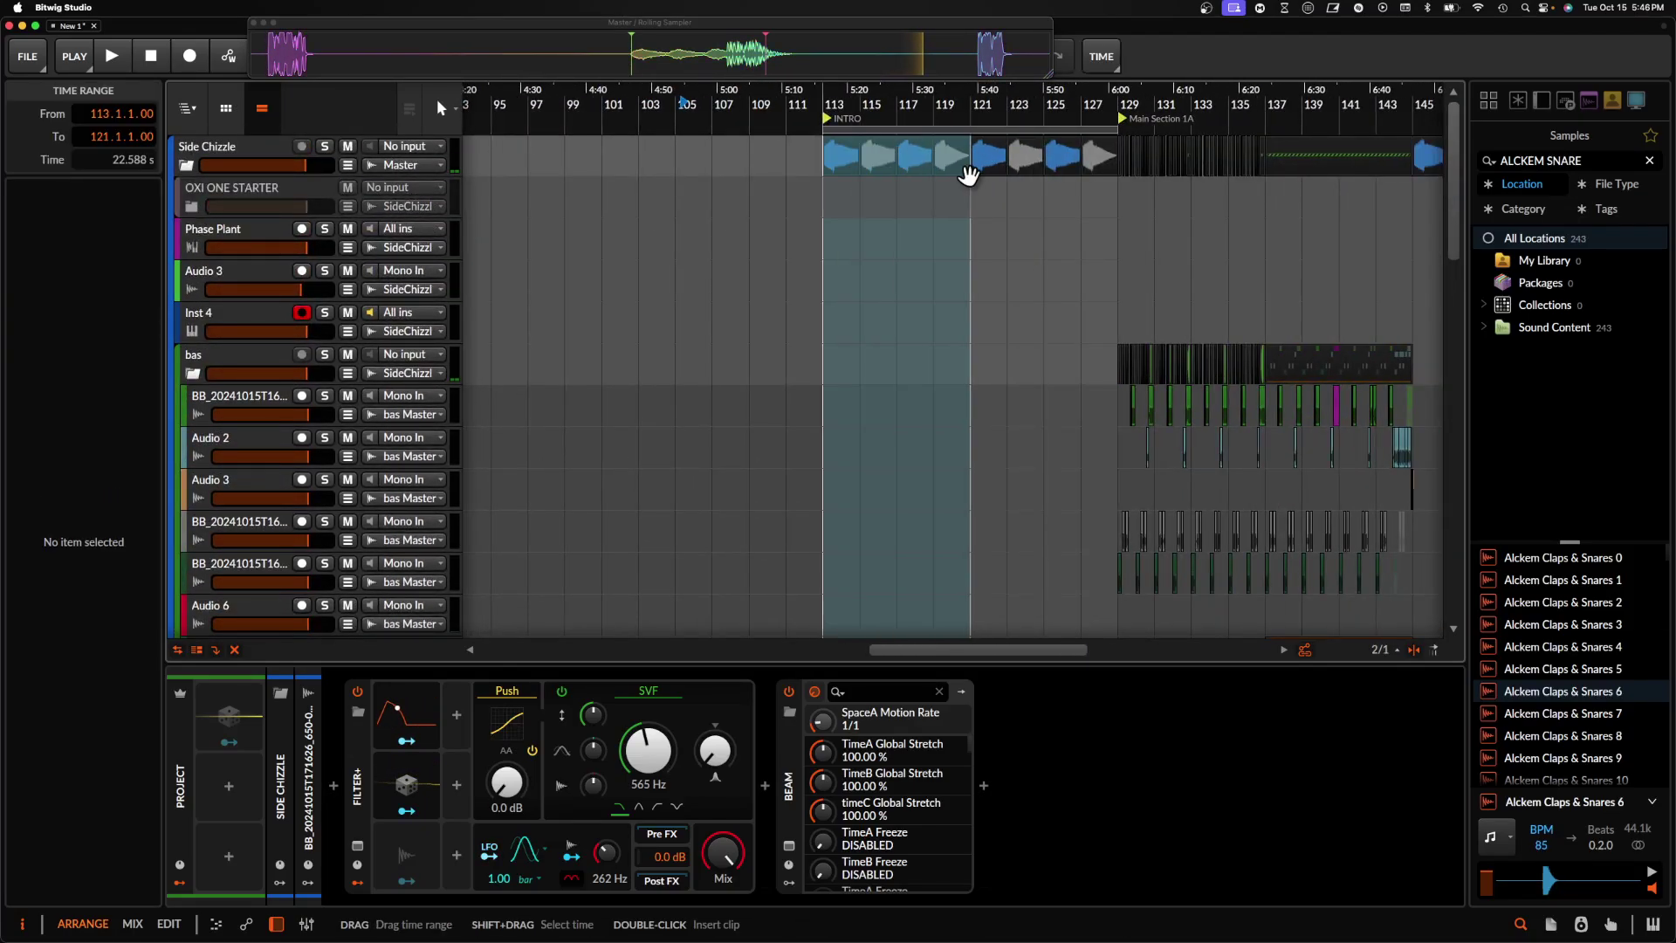
pyautogui.click(971, 176)
# - Paste the cut Phase Plant slice at bar 125 on the lower Phase Plant track
pyautogui.scroll(-10, 978, 181)
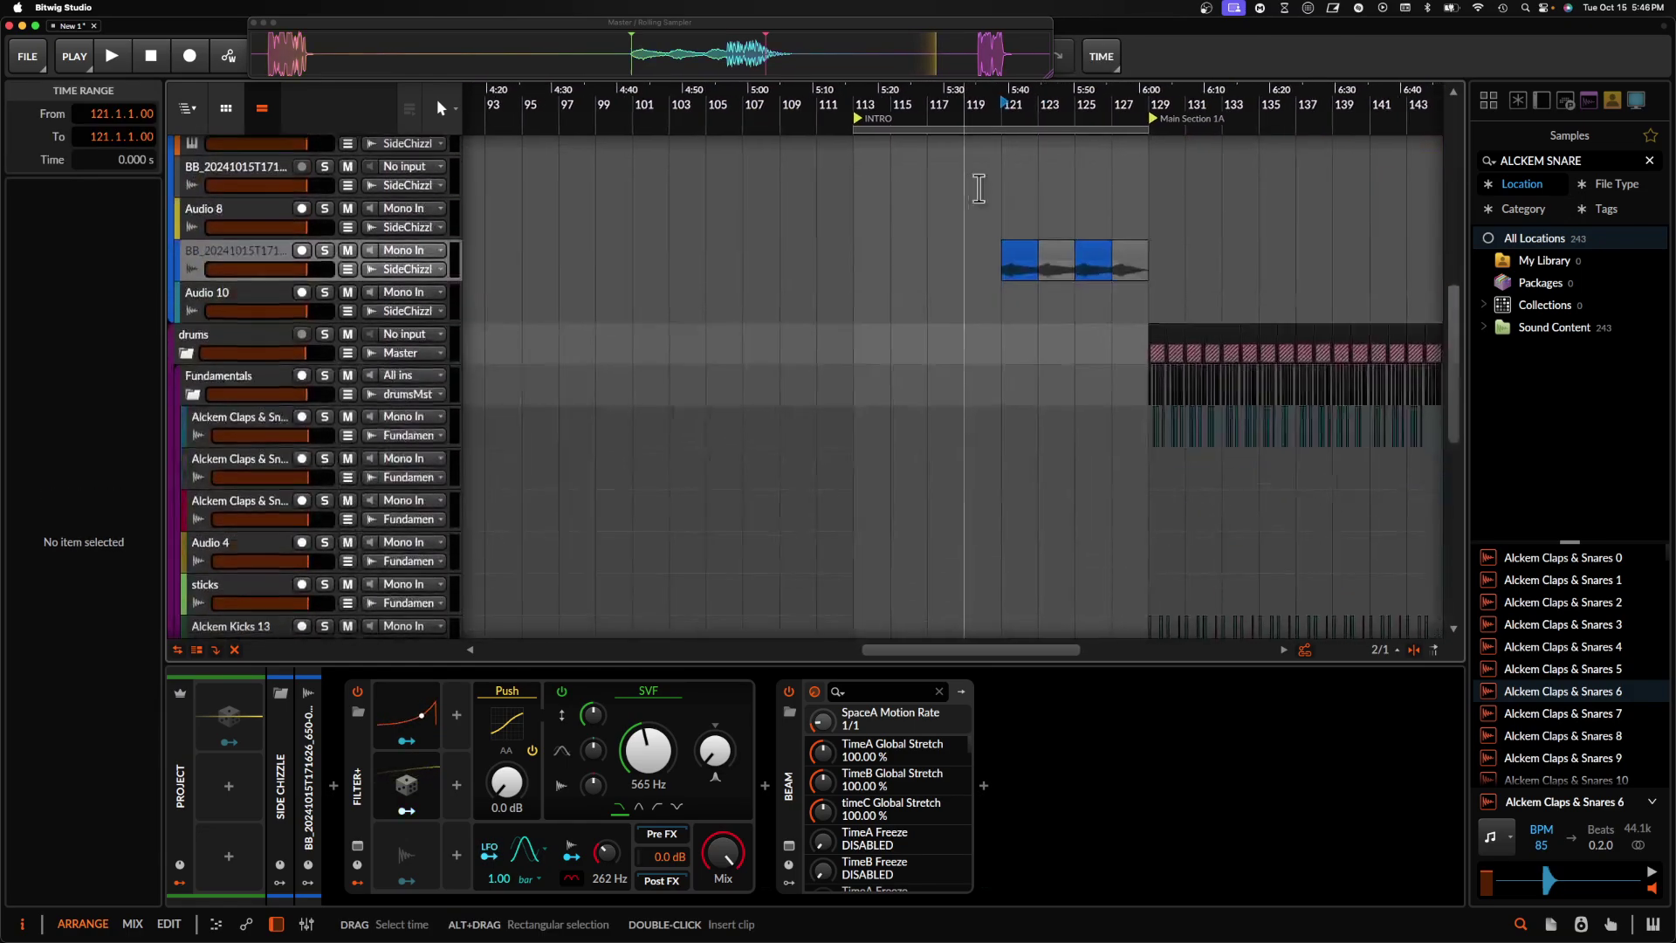
pyautogui.scroll(-5, 979, 185)
pyautogui.scroll(3, 1030, 602)
pyautogui.doubleClick(1048, 611)
pyautogui.scroll(4, 1050, 602)
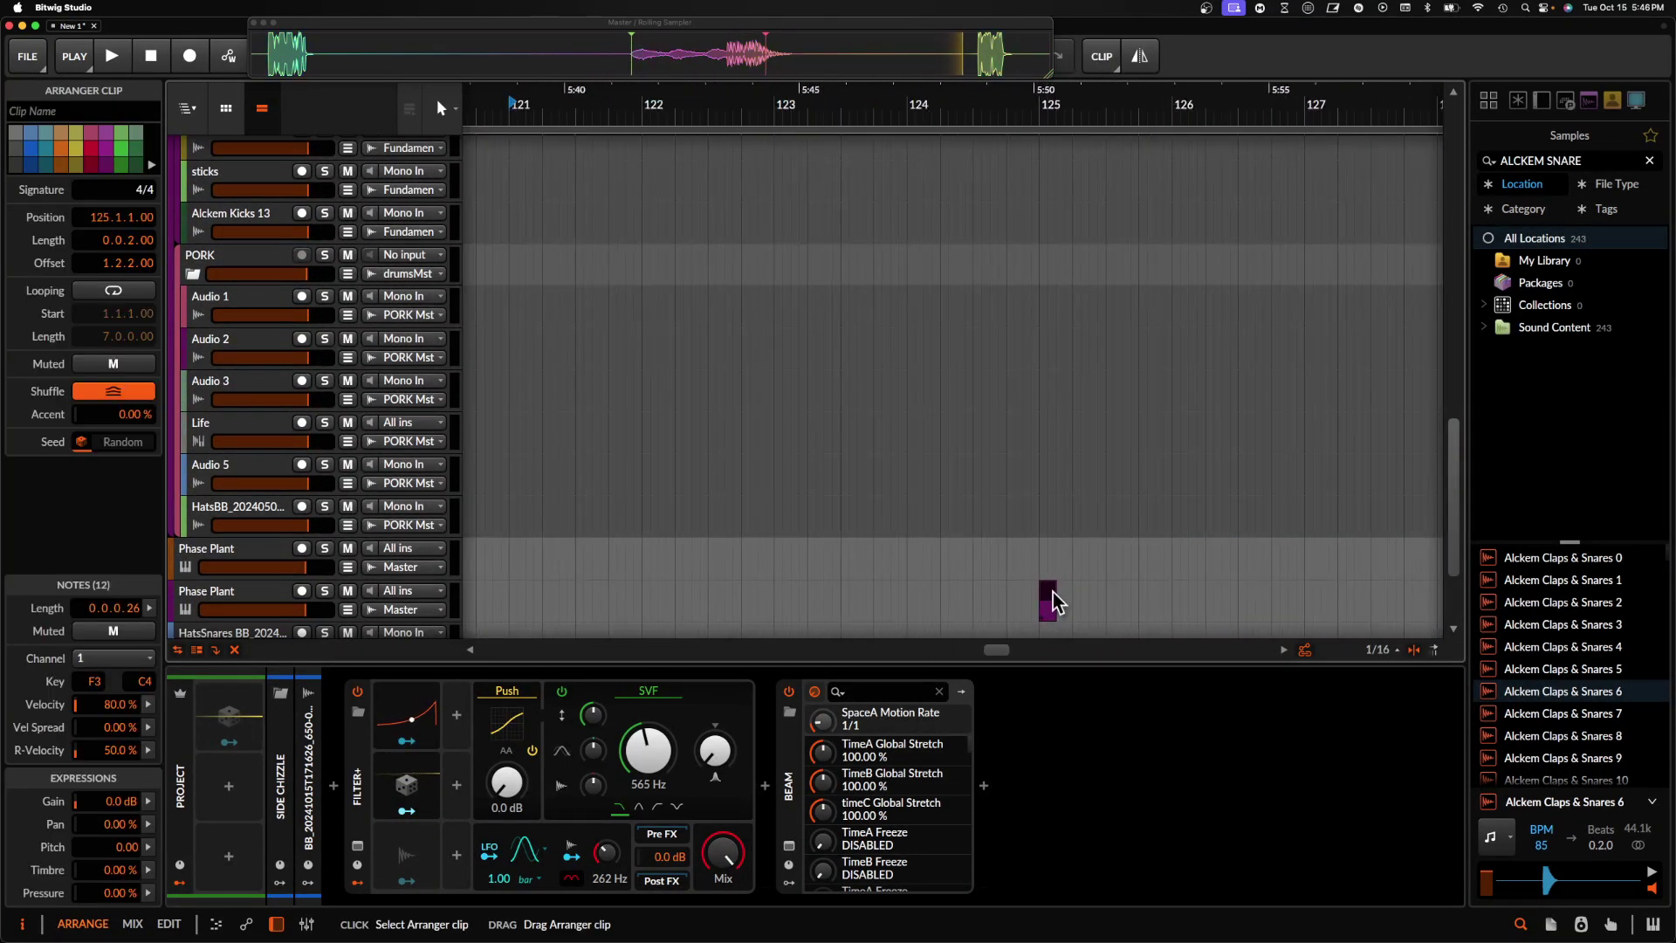
# - Shift the pasted slice to the second beat of bar 125 and play it from 125.1.1
pyautogui.moveTo(1087, 601); pyautogui.dragTo(1089, 598)
pyautogui.hscroll(2, 1085, 589)
pyautogui.click(937, 601)
pyautogui.press('space')
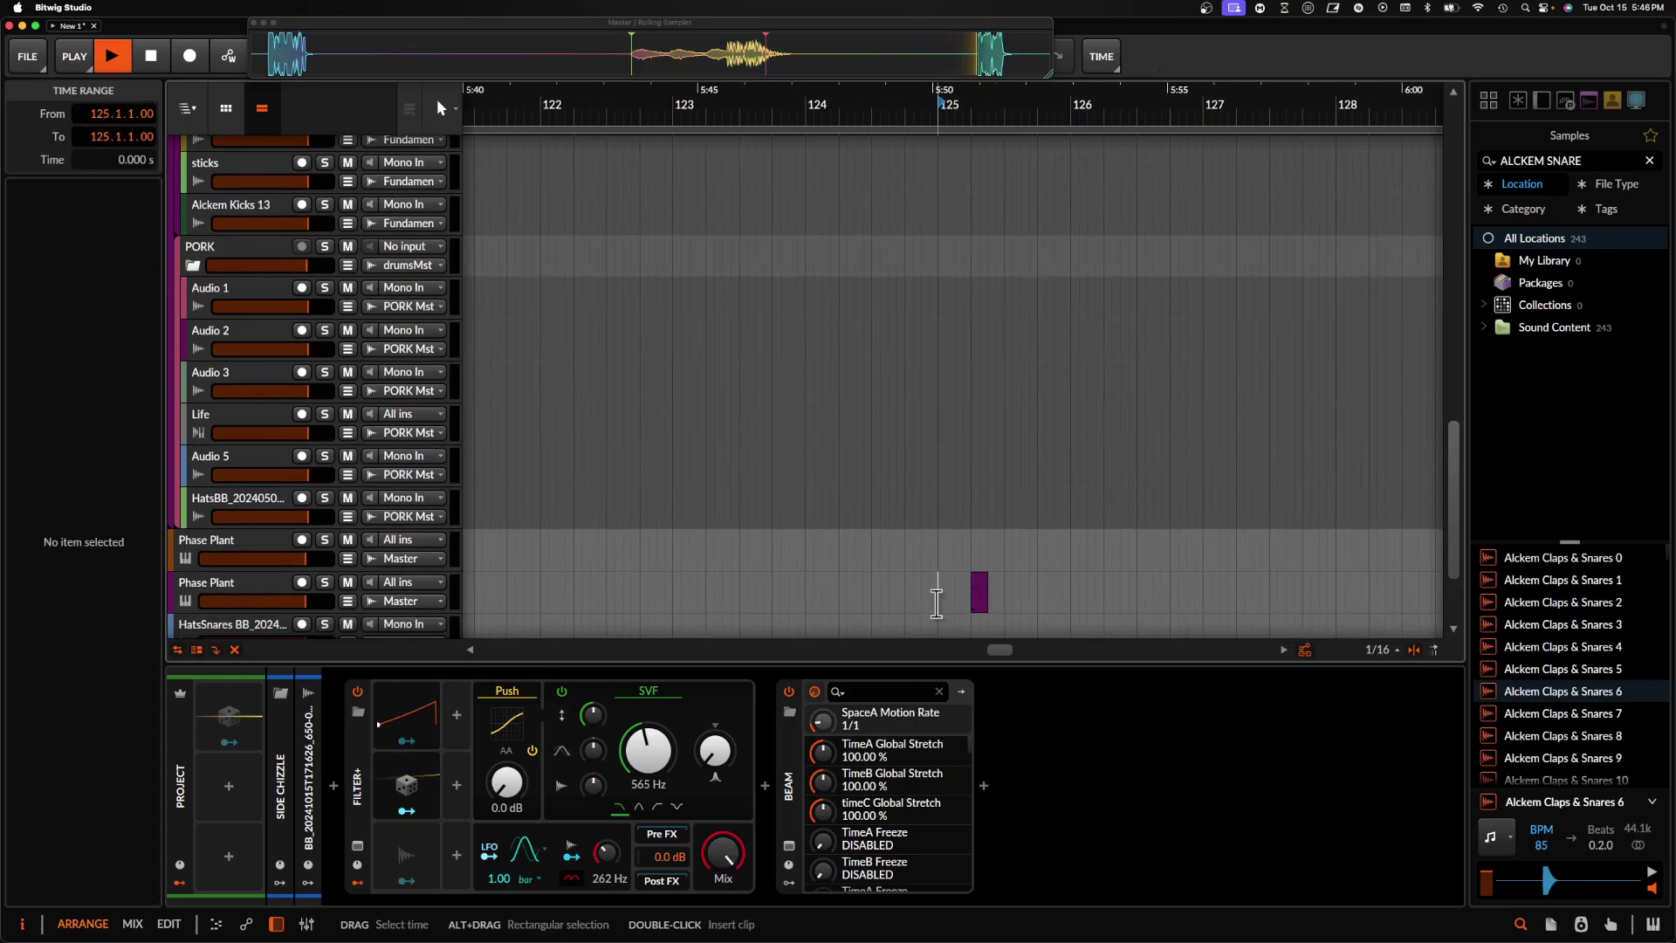
pyautogui.scroll(4, 937, 599)
pyautogui.press('space')
# - Select the Phase Plant slice with the short gap before it and duplicate it repeatedly up to 128.2.3
pyautogui.moveTo(1063, 589); pyautogui.dragTo(990, 599)
pyautogui.press('super+d')
pyautogui.scroll(-4, 986, 599)
pyautogui.press('super+d')
pyautogui.press('super+d')
pyautogui.scroll(-3, 985, 598)
pyautogui.scroll(-1, 986, 598)
pyautogui.press('super+d')
pyautogui.press('super+d')
pyautogui.press('super+d')
pyautogui.press('super+d')
pyautogui.press('super+d')
pyautogui.press('super+d')
pyautogui.press('super+d')
pyautogui.press('super+d')
pyautogui.press('super+d')
pyautogui.press('super+d')
pyautogui.press('super+d')
pyautogui.press('super+d')
pyautogui.press('super+d')
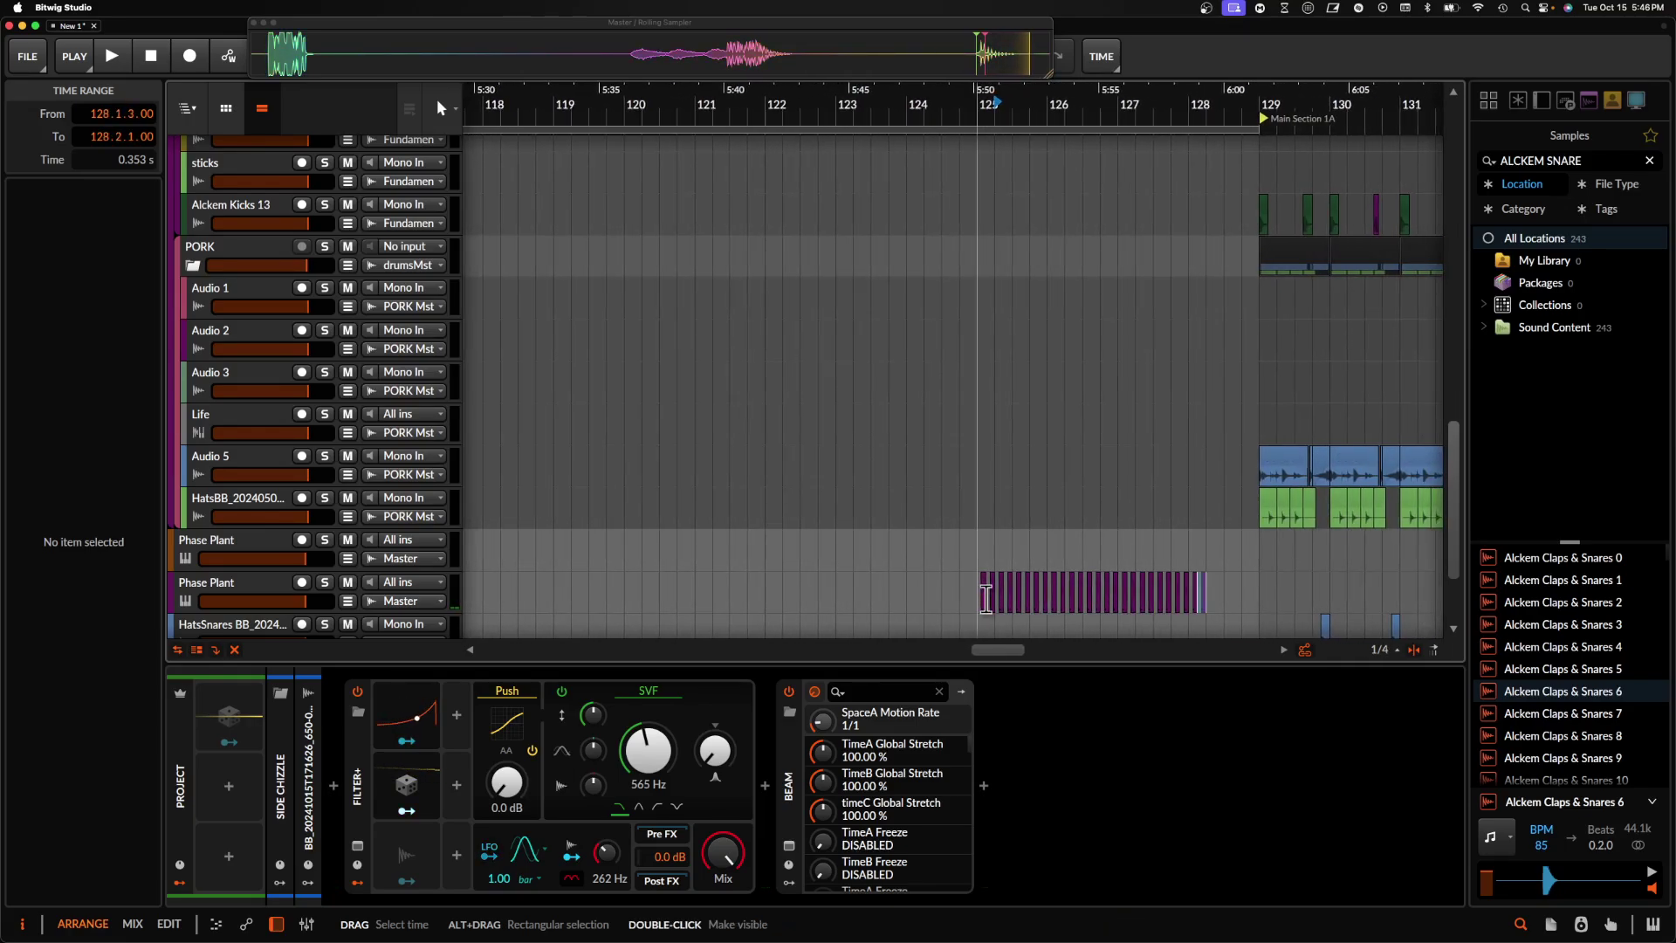
# - Show the PLUCK automation lane of the lower Phase Plant track and add a 100% point at 128.2.4
pyautogui.click(348, 601)
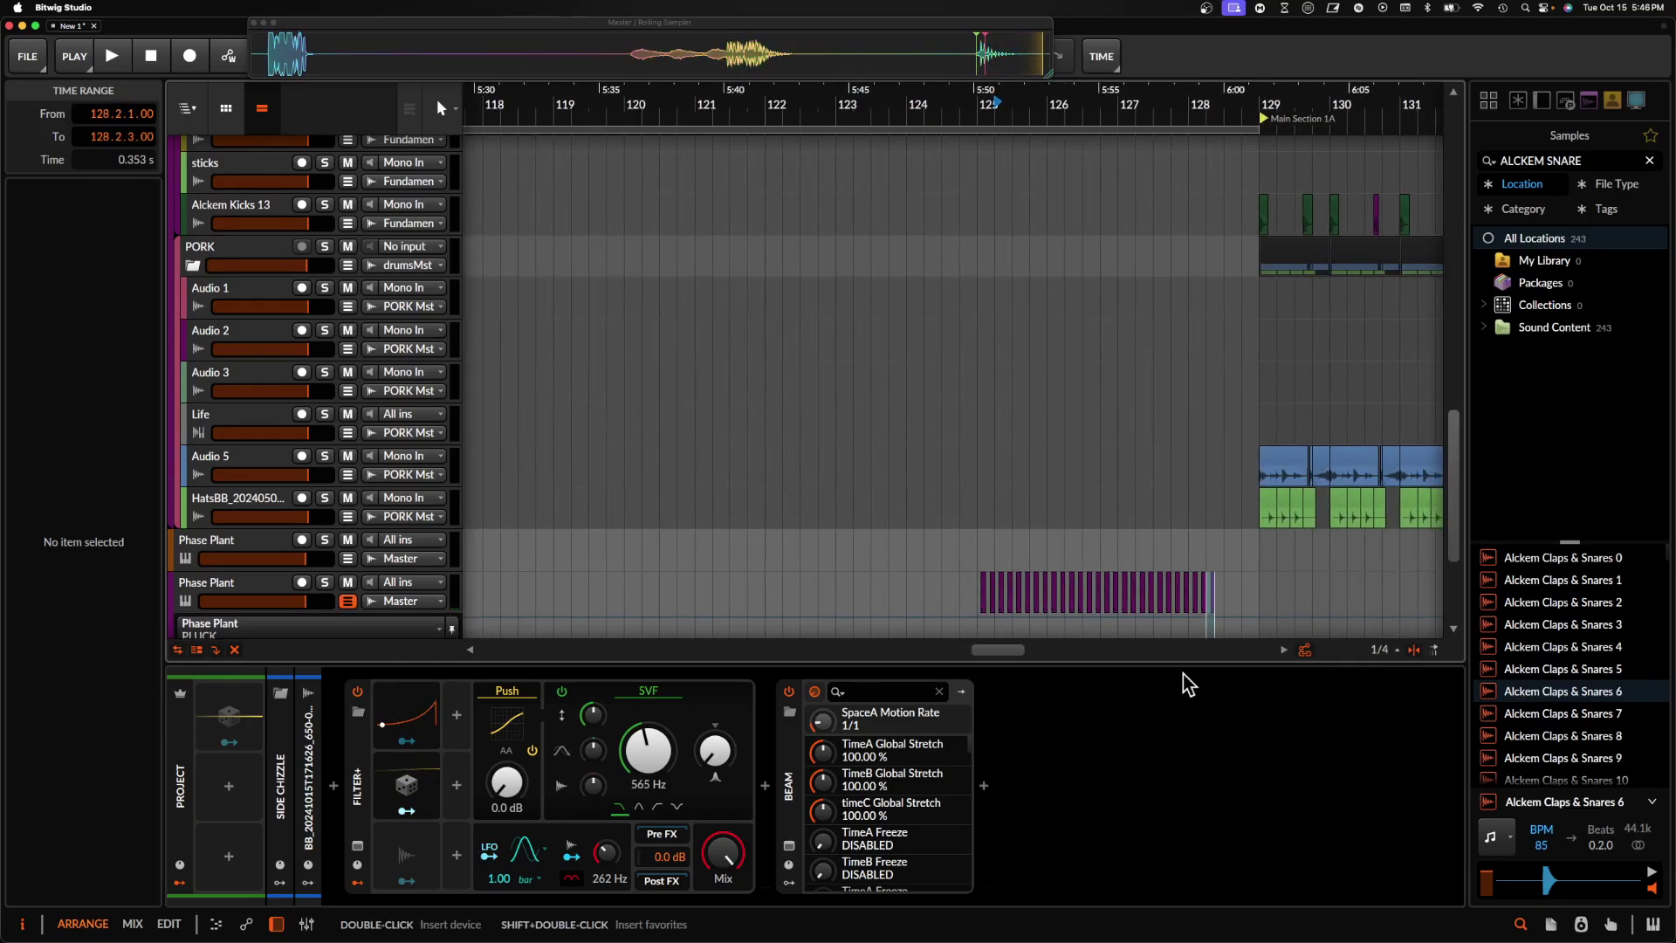
pyautogui.hscroll(2, 1182, 621)
pyautogui.scroll(-1, 1182, 620)
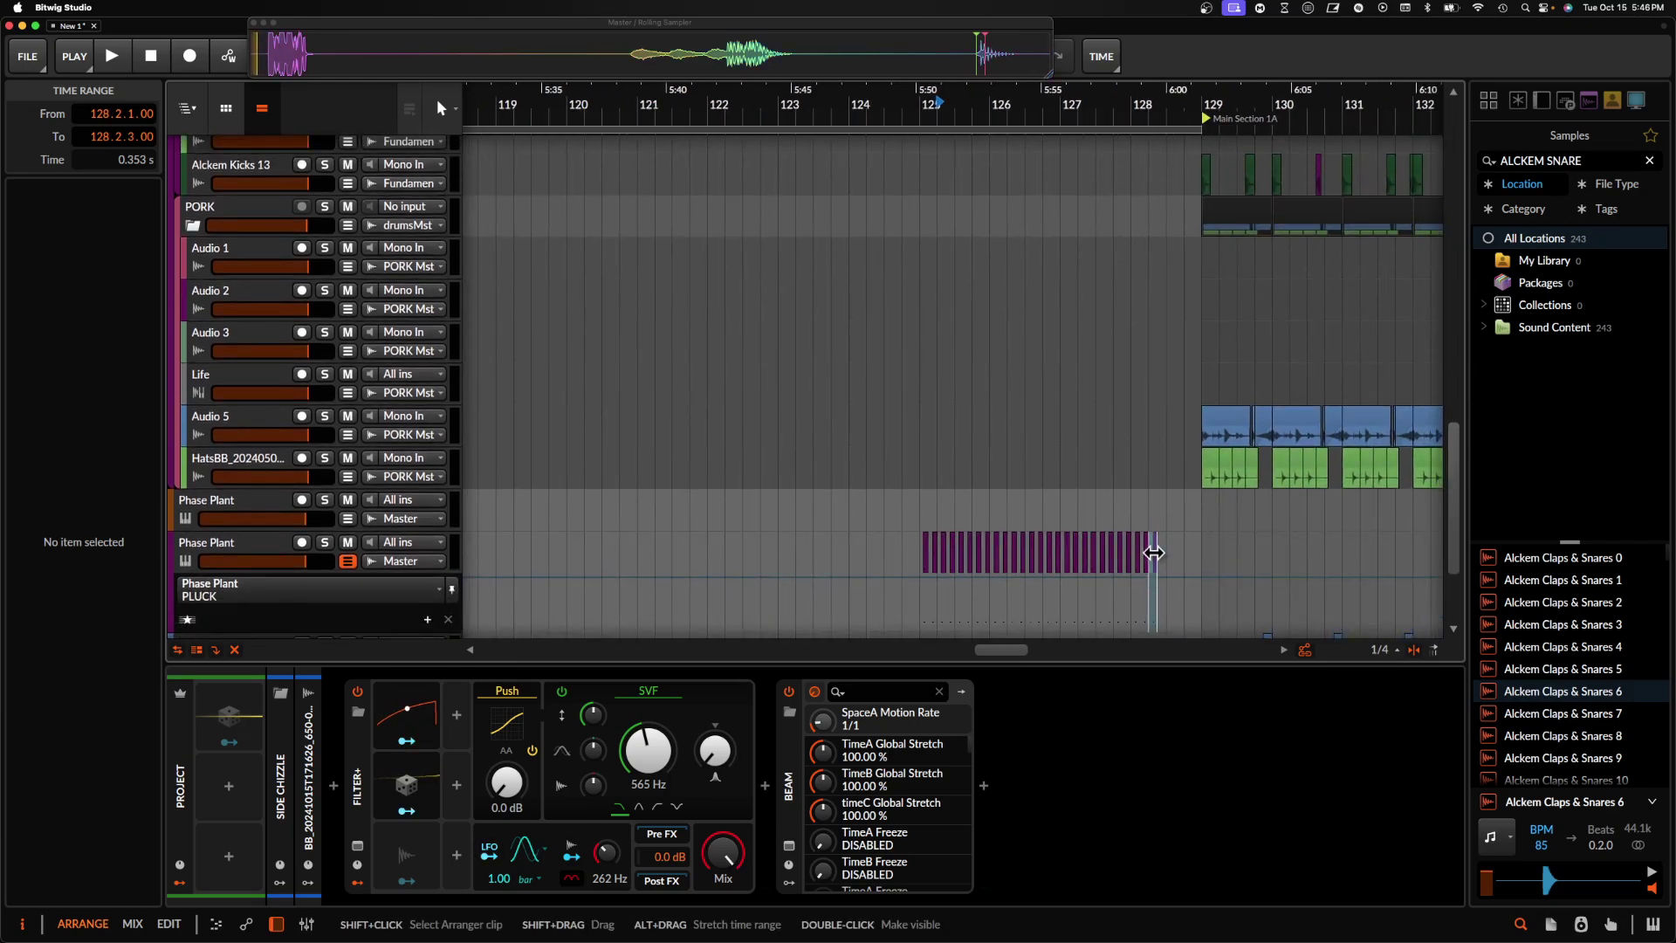
pyautogui.scroll(5, 1167, 580)
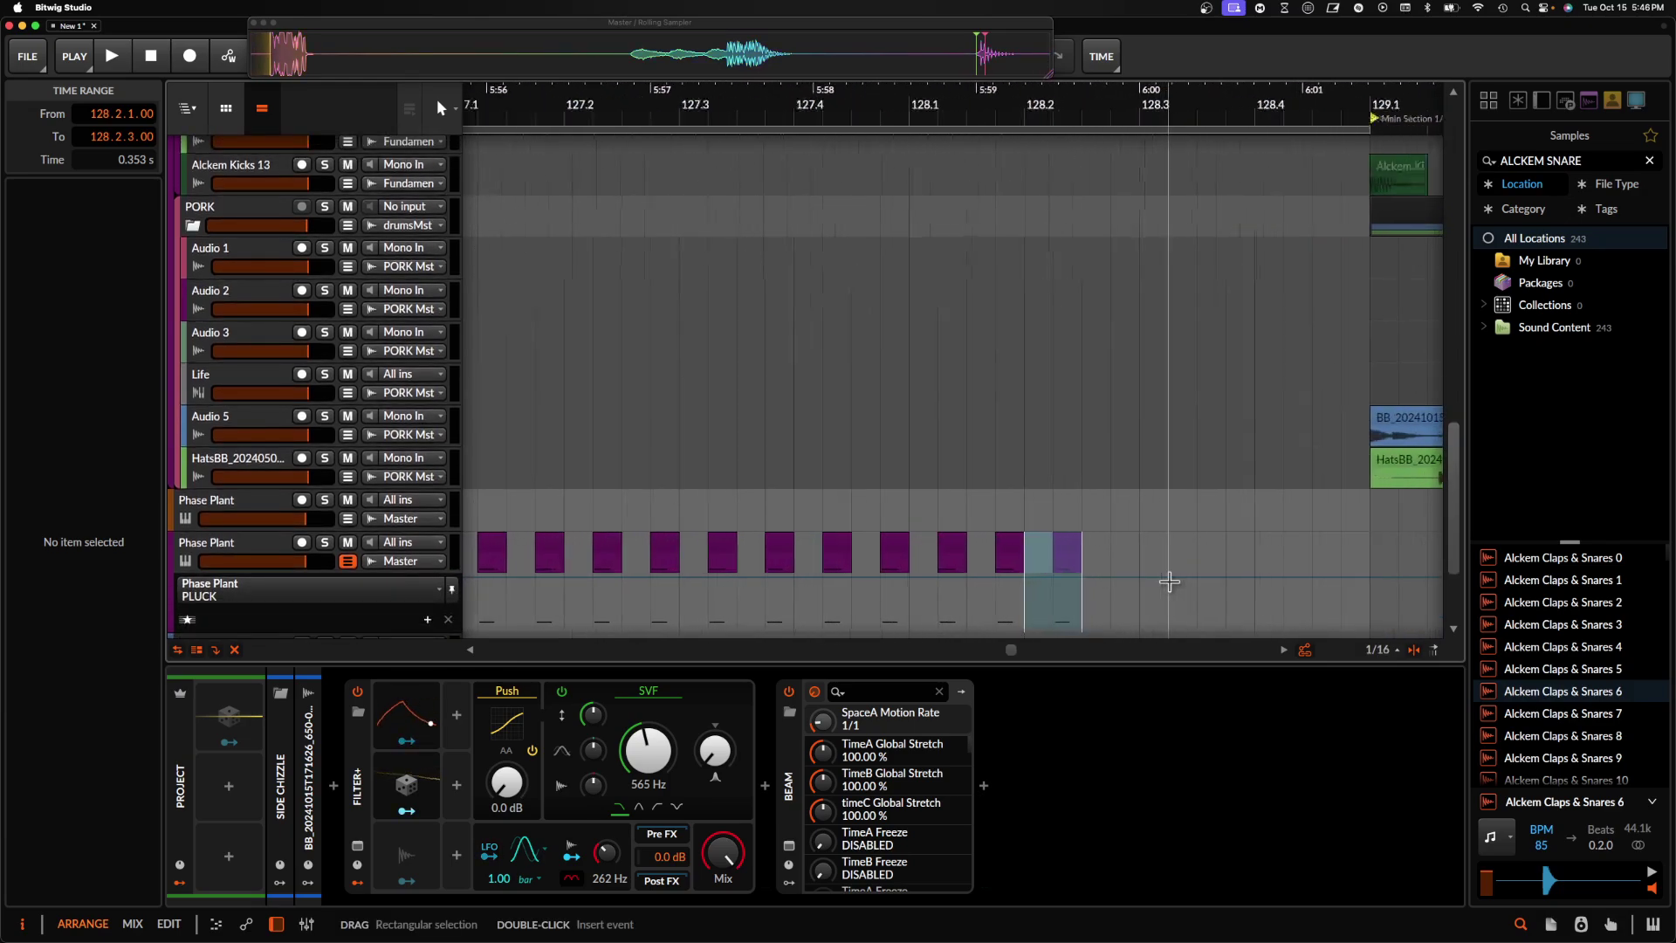
pyautogui.click(1109, 583)
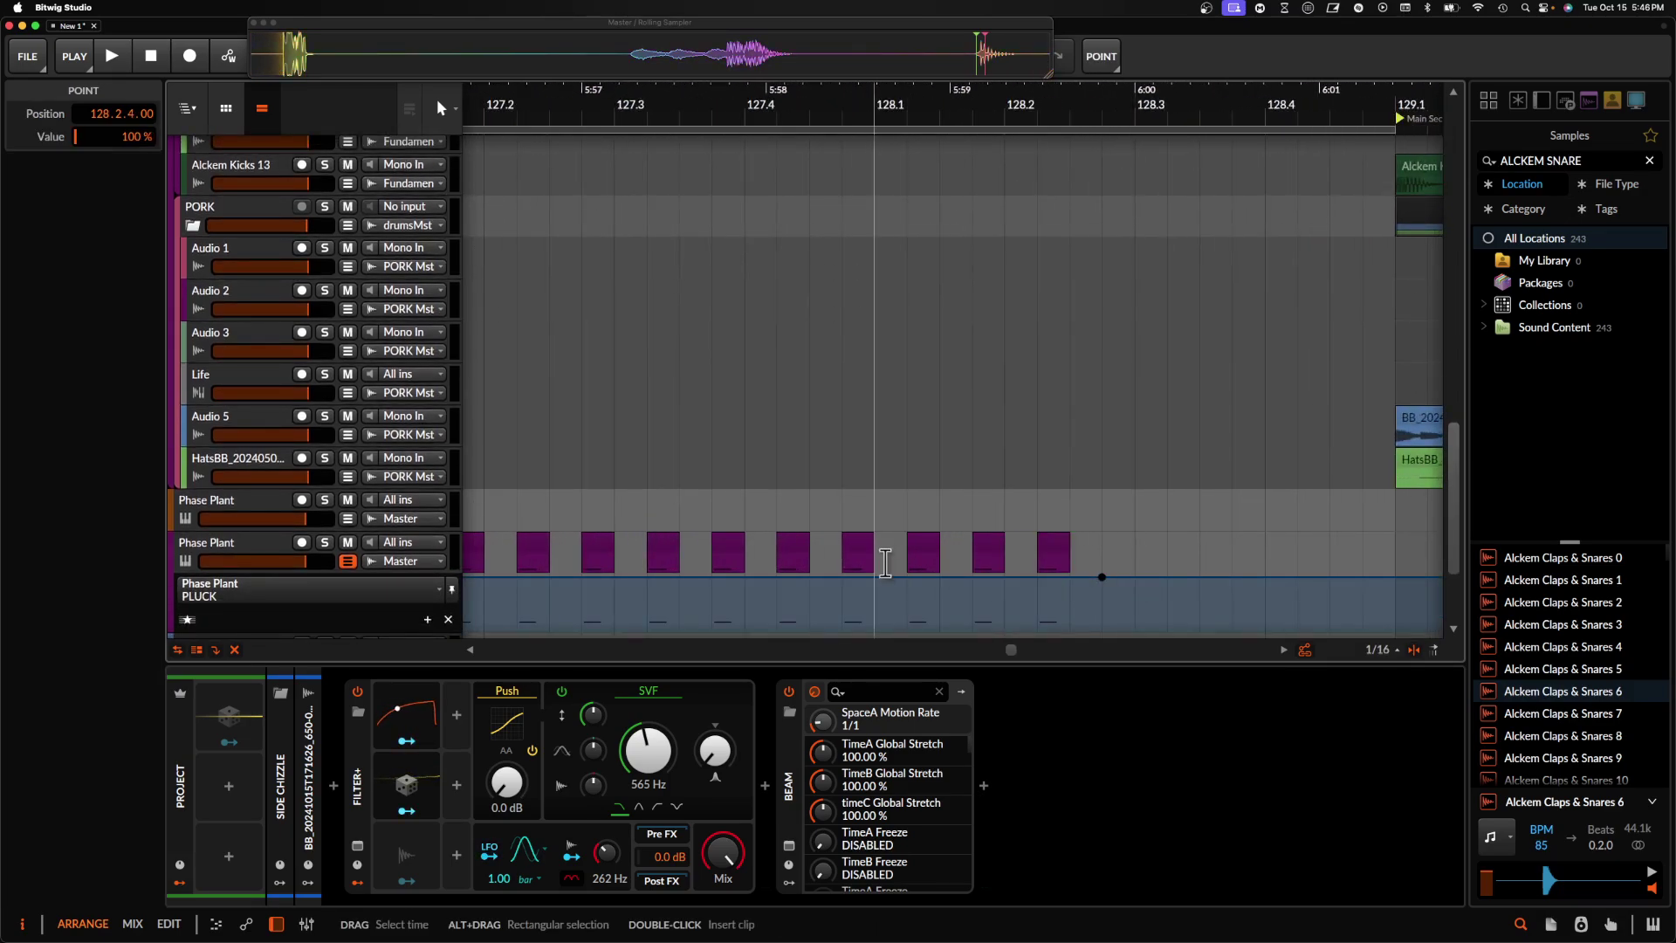
# - Add a 0% point at the start of bar 125 so the PLUCK automation ramps up across the repeated slices
pyautogui.scroll(-5, 935, 569)
pyautogui.hscroll(-2, 765, 581)
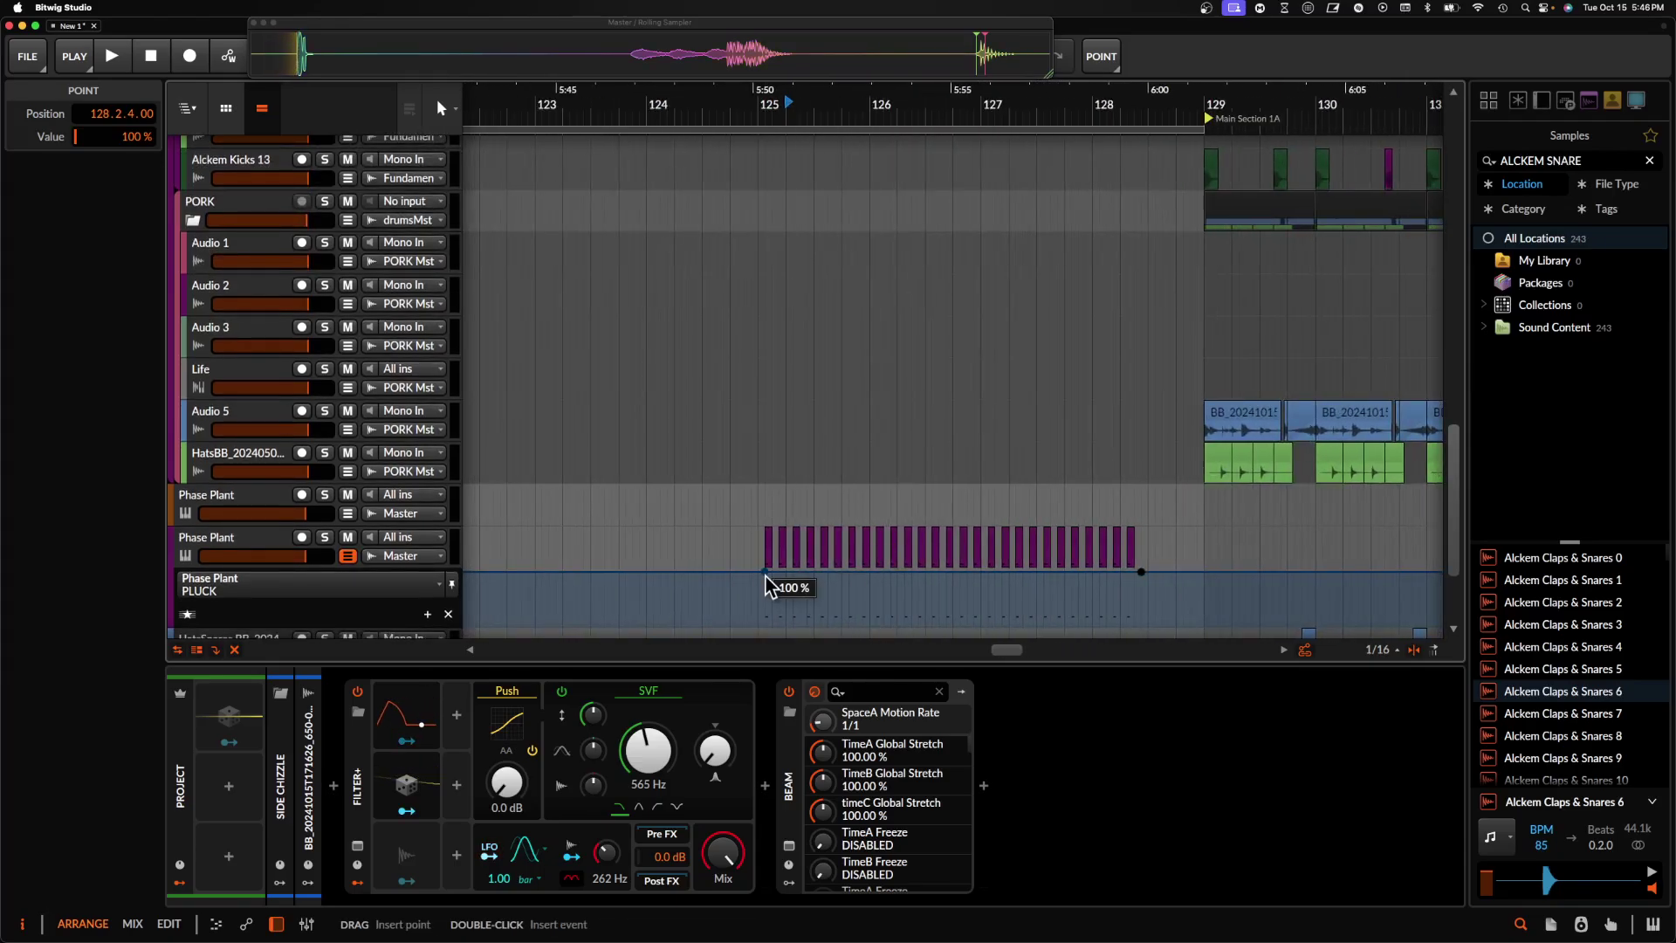
pyautogui.moveTo(761, 573); pyautogui.dragTo(762, 629)
pyautogui.scroll(-5, 773, 592)
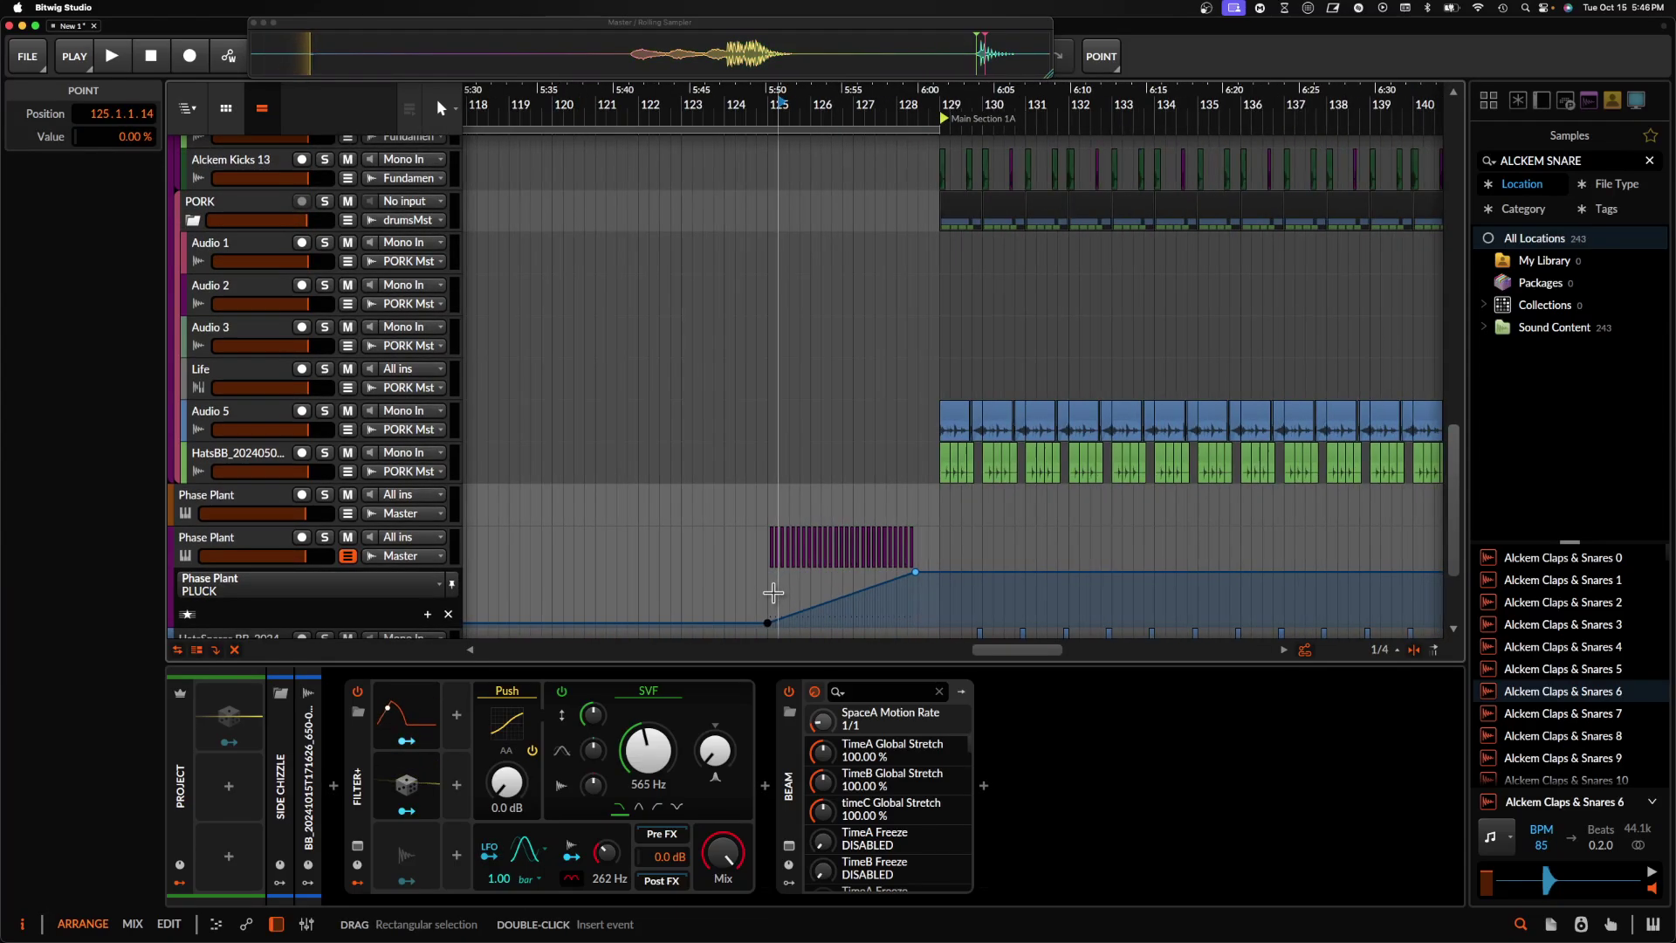
# - Move the start of the loop range from bar 113 to bar 121, where the remaining intro clips begin
pyautogui.scroll(8, 773, 593)
pyautogui.scroll(-8, 774, 593)
pyautogui.scroll(6, 774, 591)
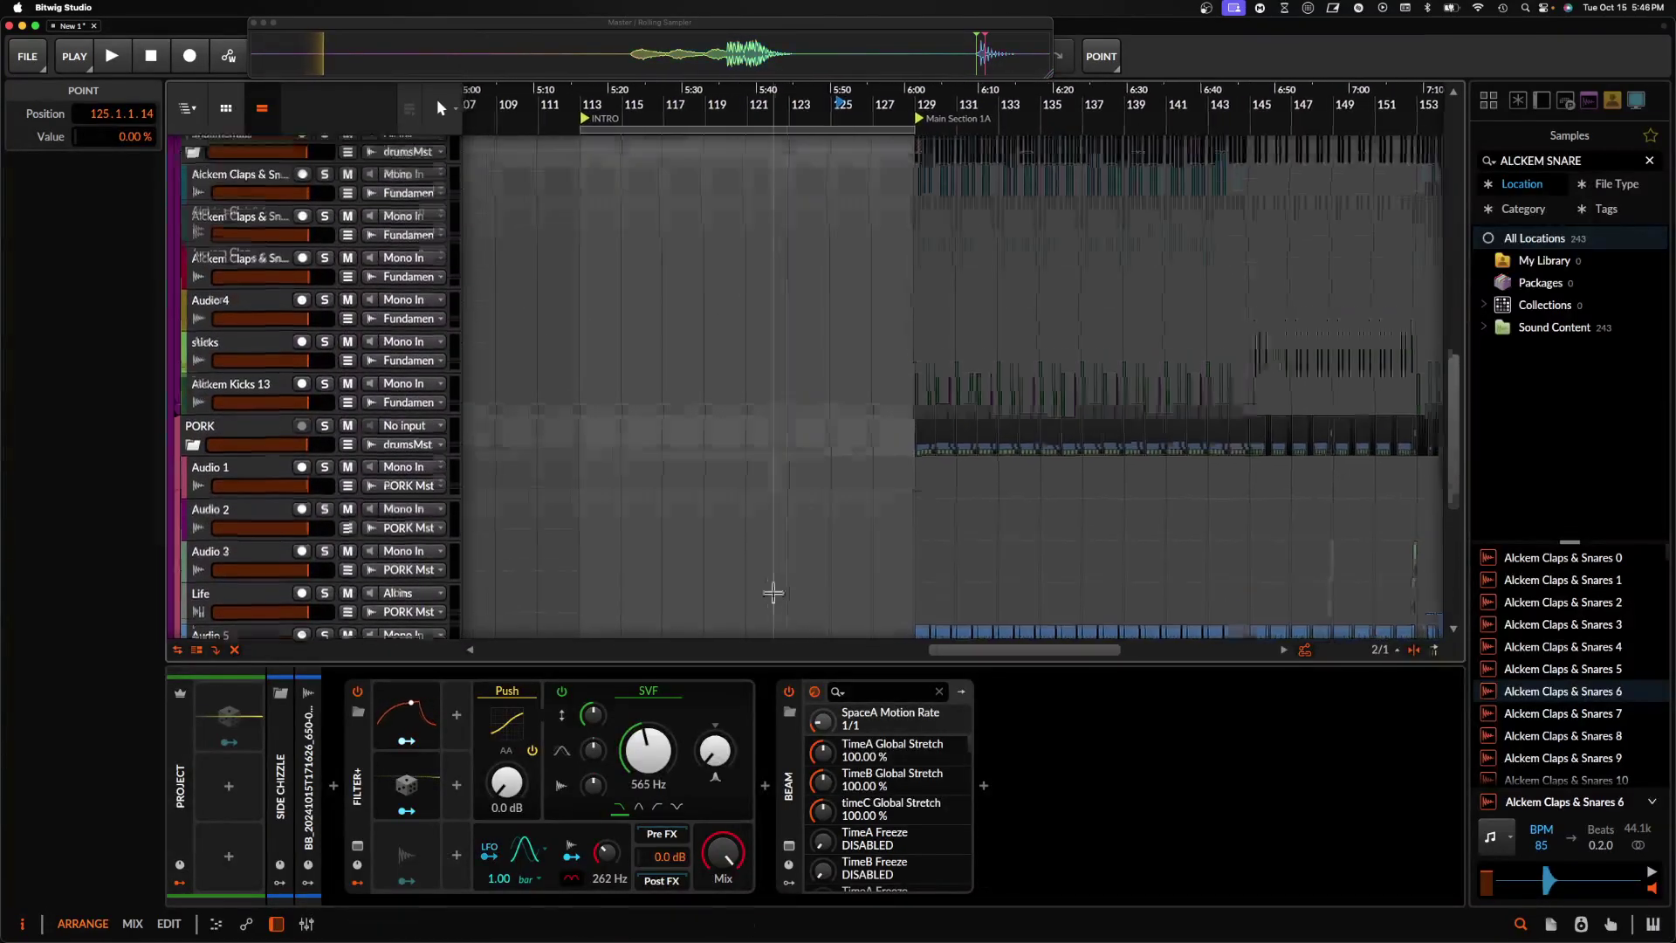
pyautogui.click(772, 494)
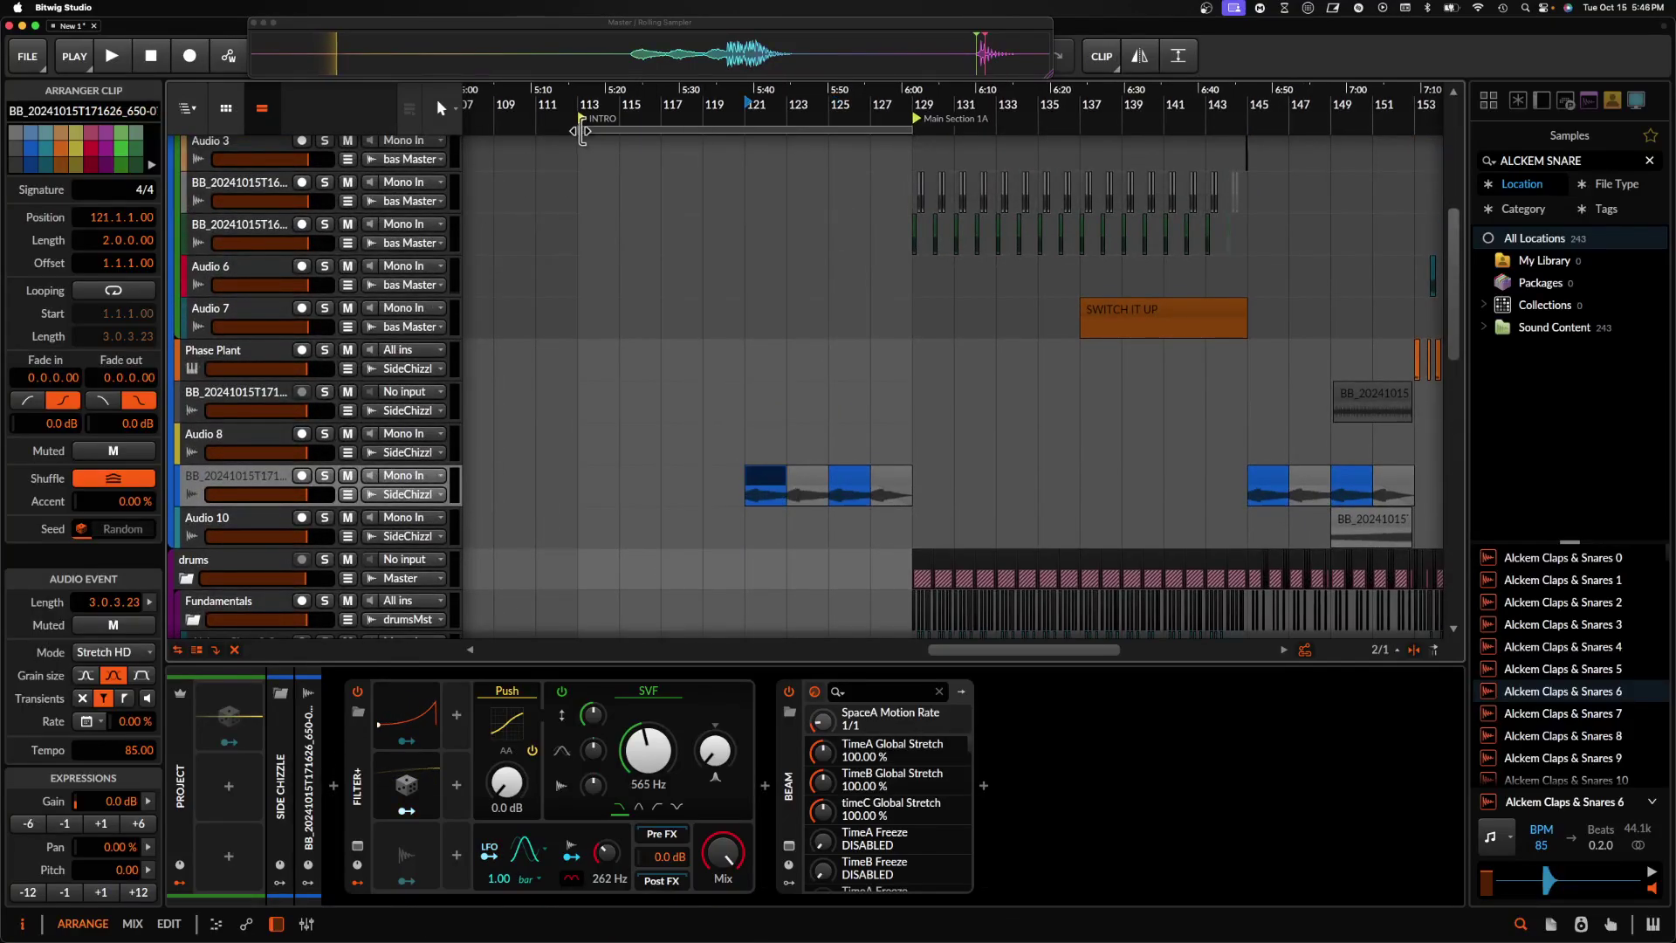
pyautogui.moveTo(582, 131); pyautogui.dragTo(703, 134)
# - Shorten the last intro clip at bar 127 to a length of 1.2.0 so it stops before Main Section 1A
pyautogui.click(783, 478)
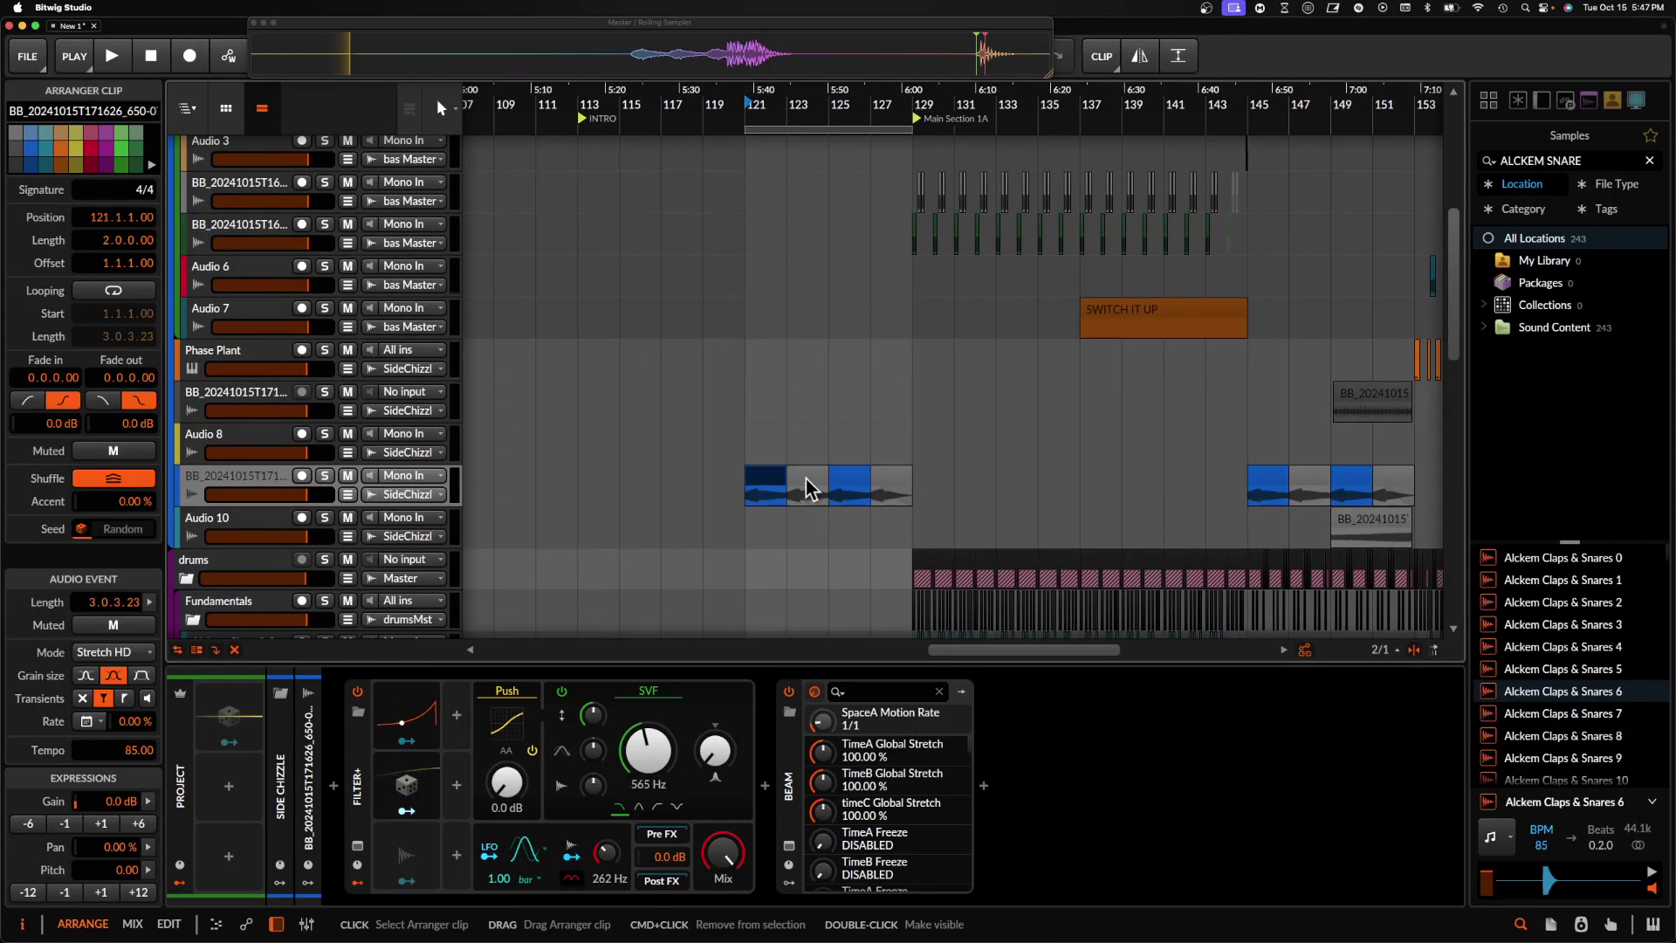
pyautogui.scroll(5, 887, 484)
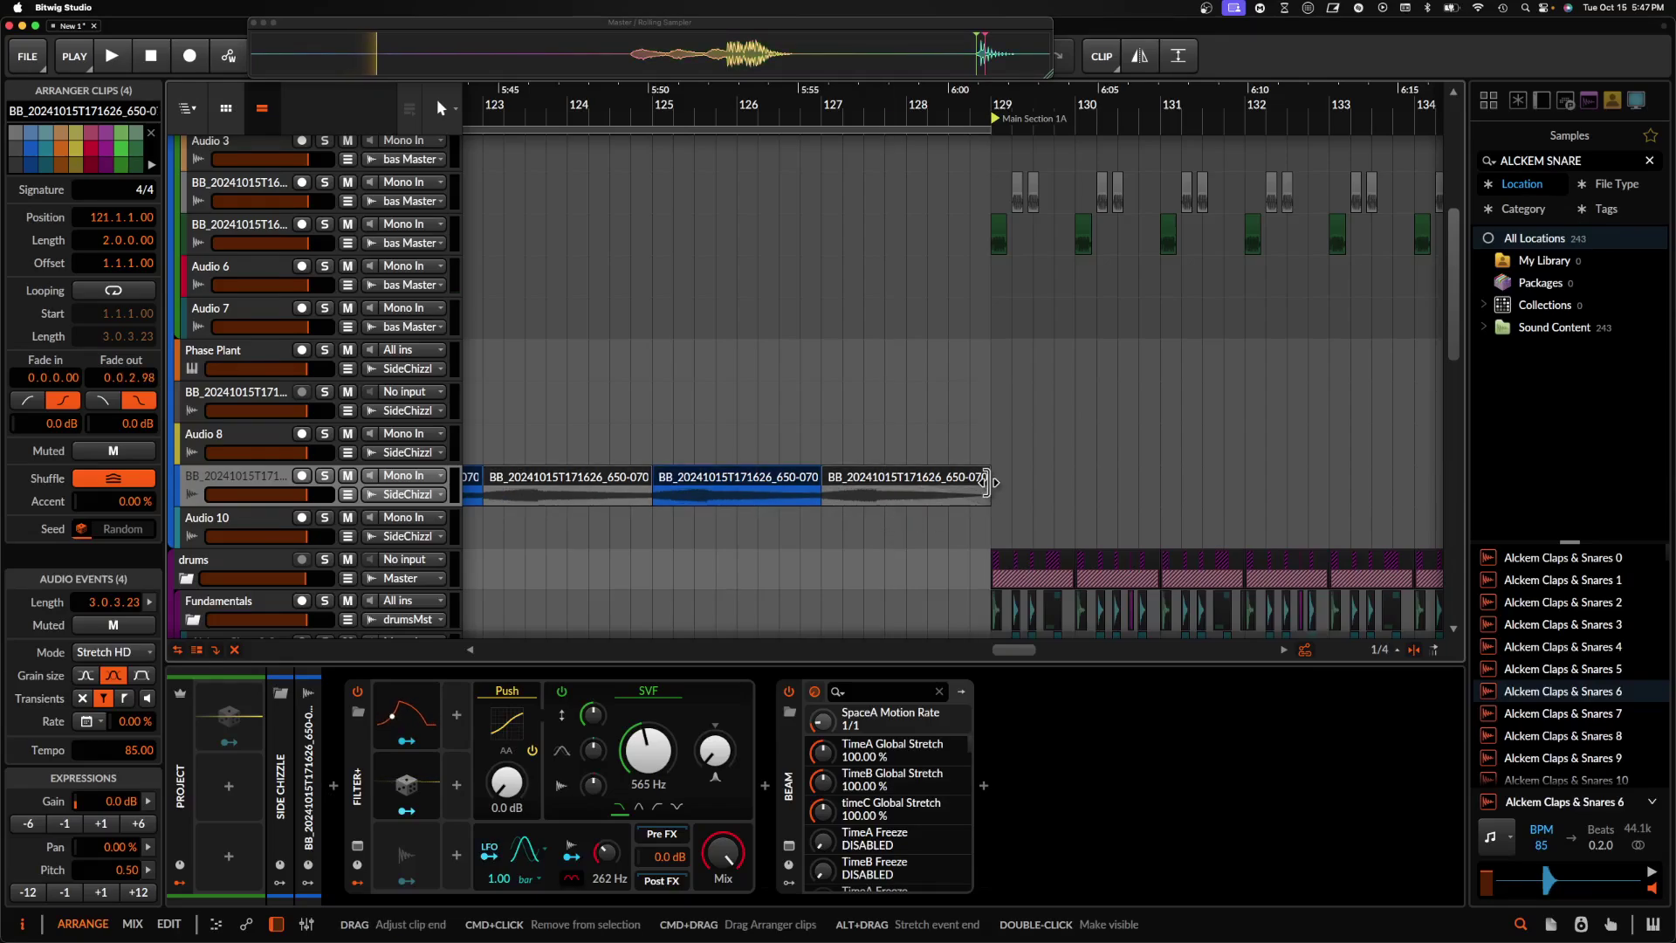
pyautogui.click(946, 487)
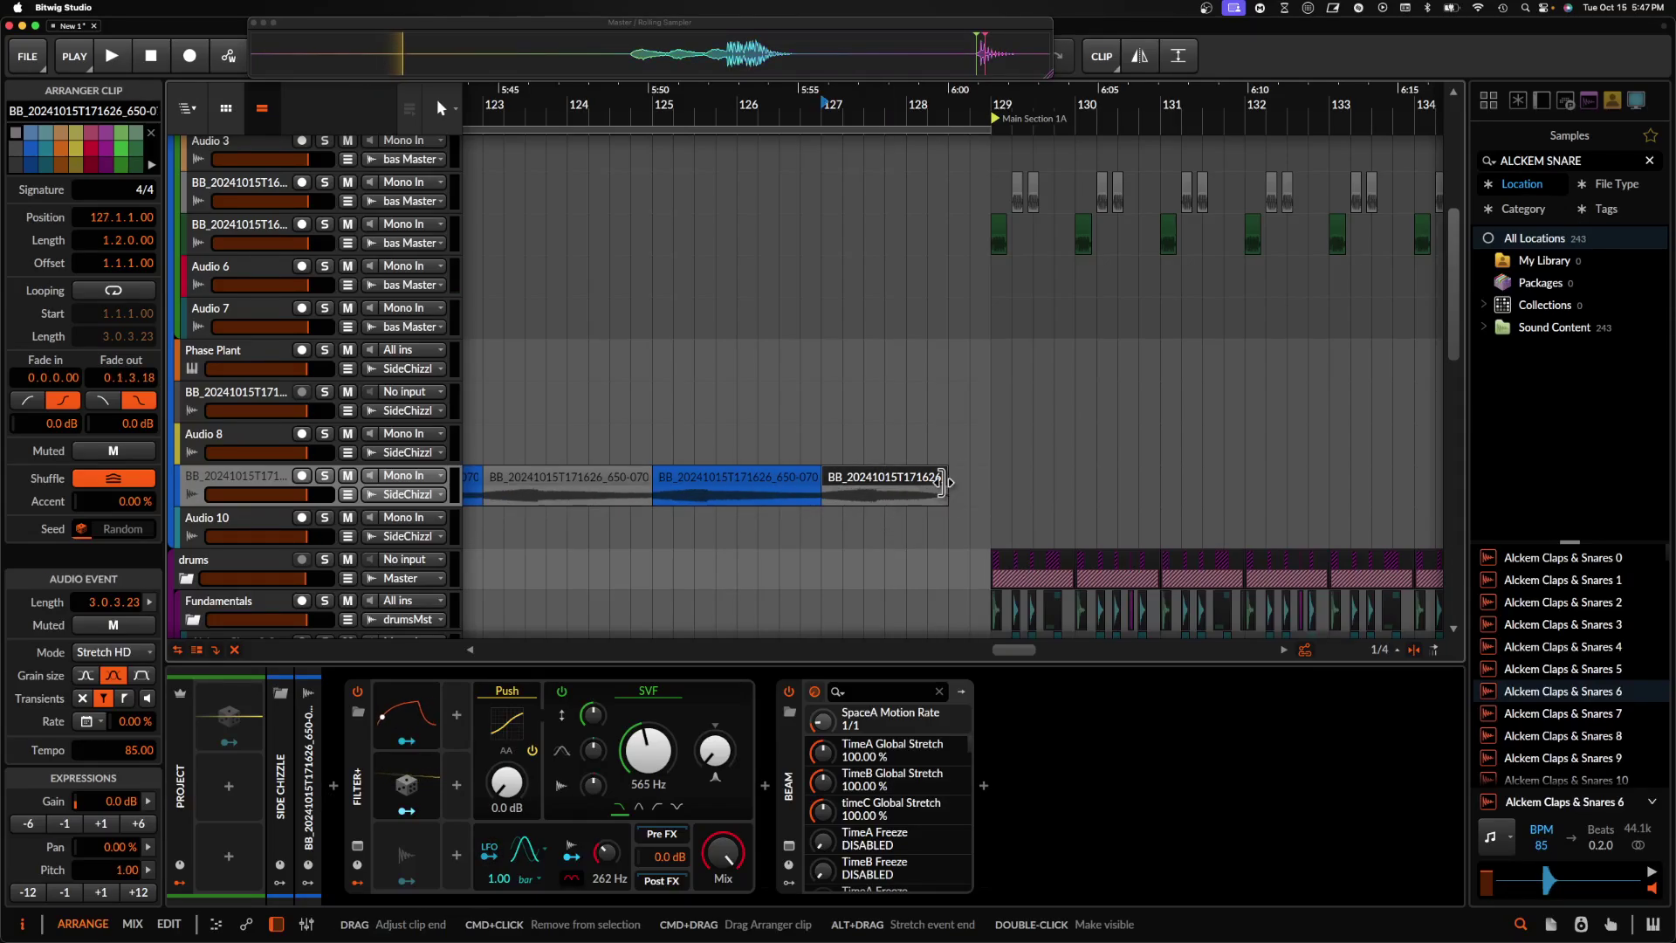
pyautogui.scroll(-5, 943, 484)
pyautogui.scroll(-10, 940, 470)
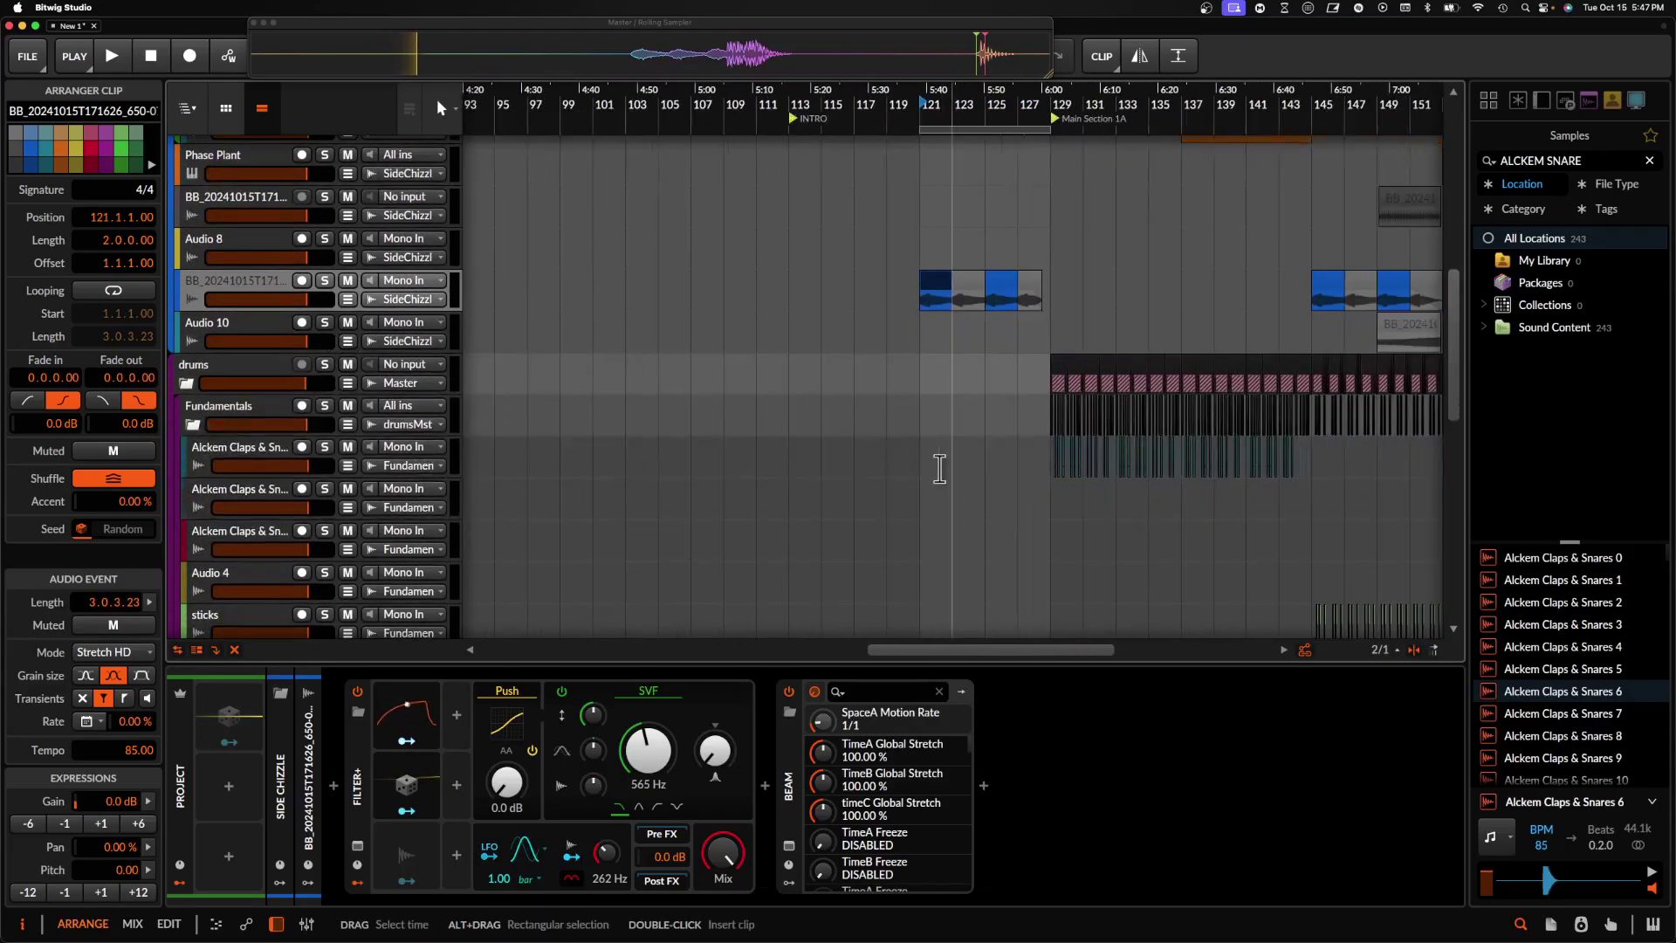
# - Drop the PLUCK automation to 0% between 128.2.4 and bar 129, and return it to 100% at bar 129
pyautogui.scroll(5, 938, 469)
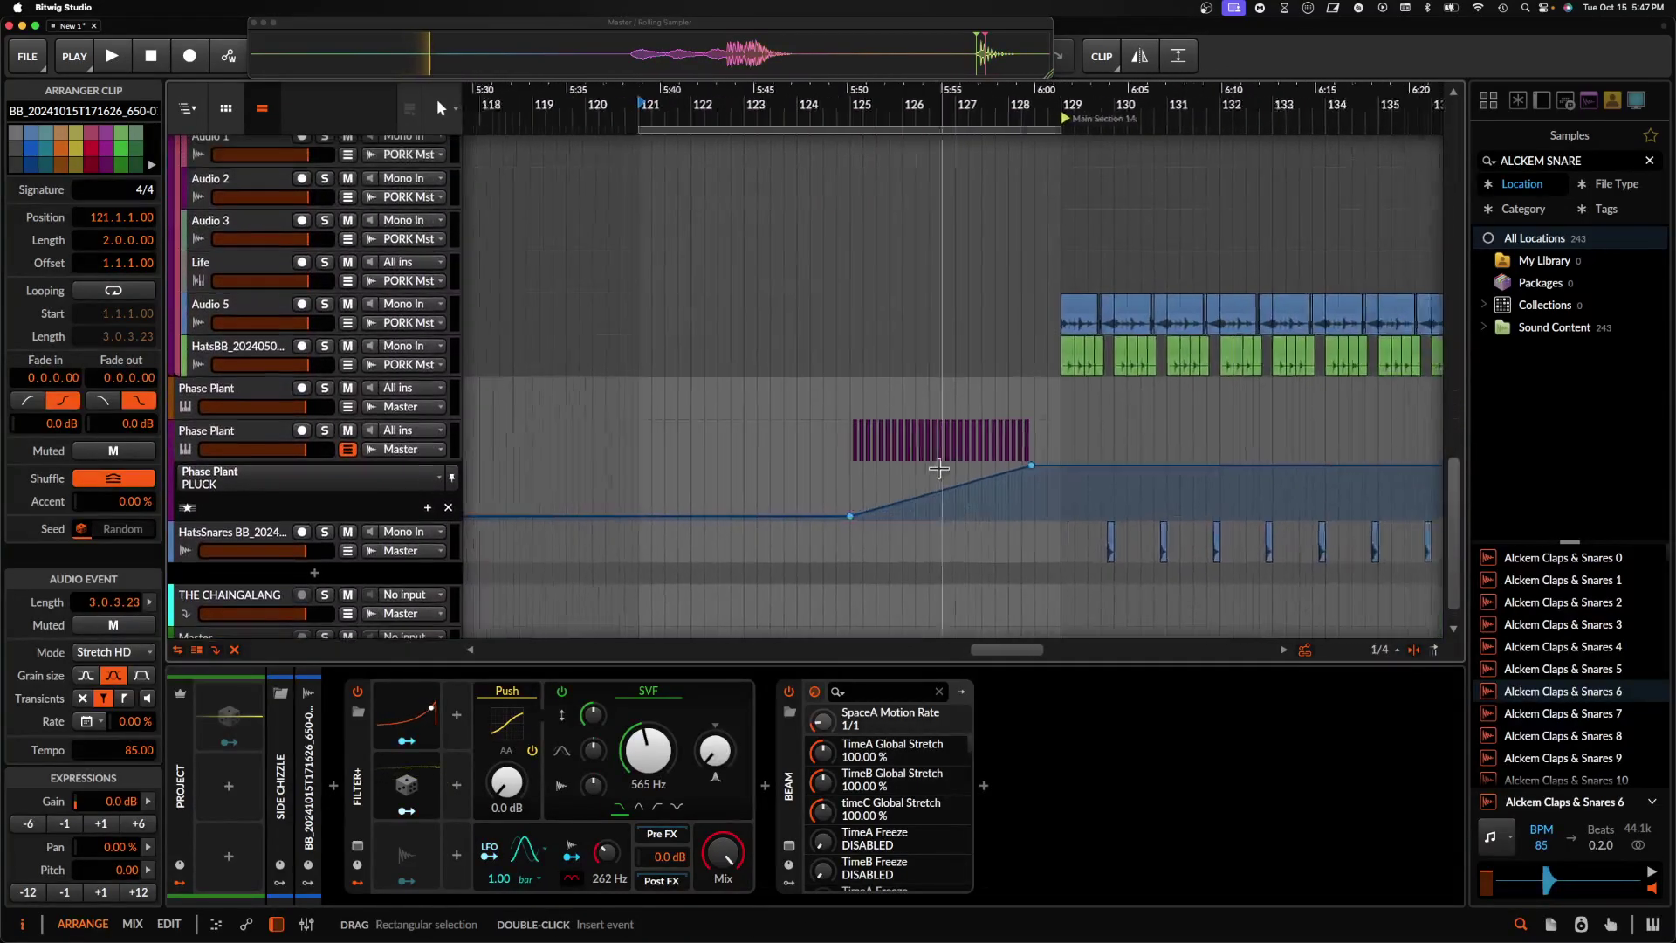
pyautogui.click(945, 491)
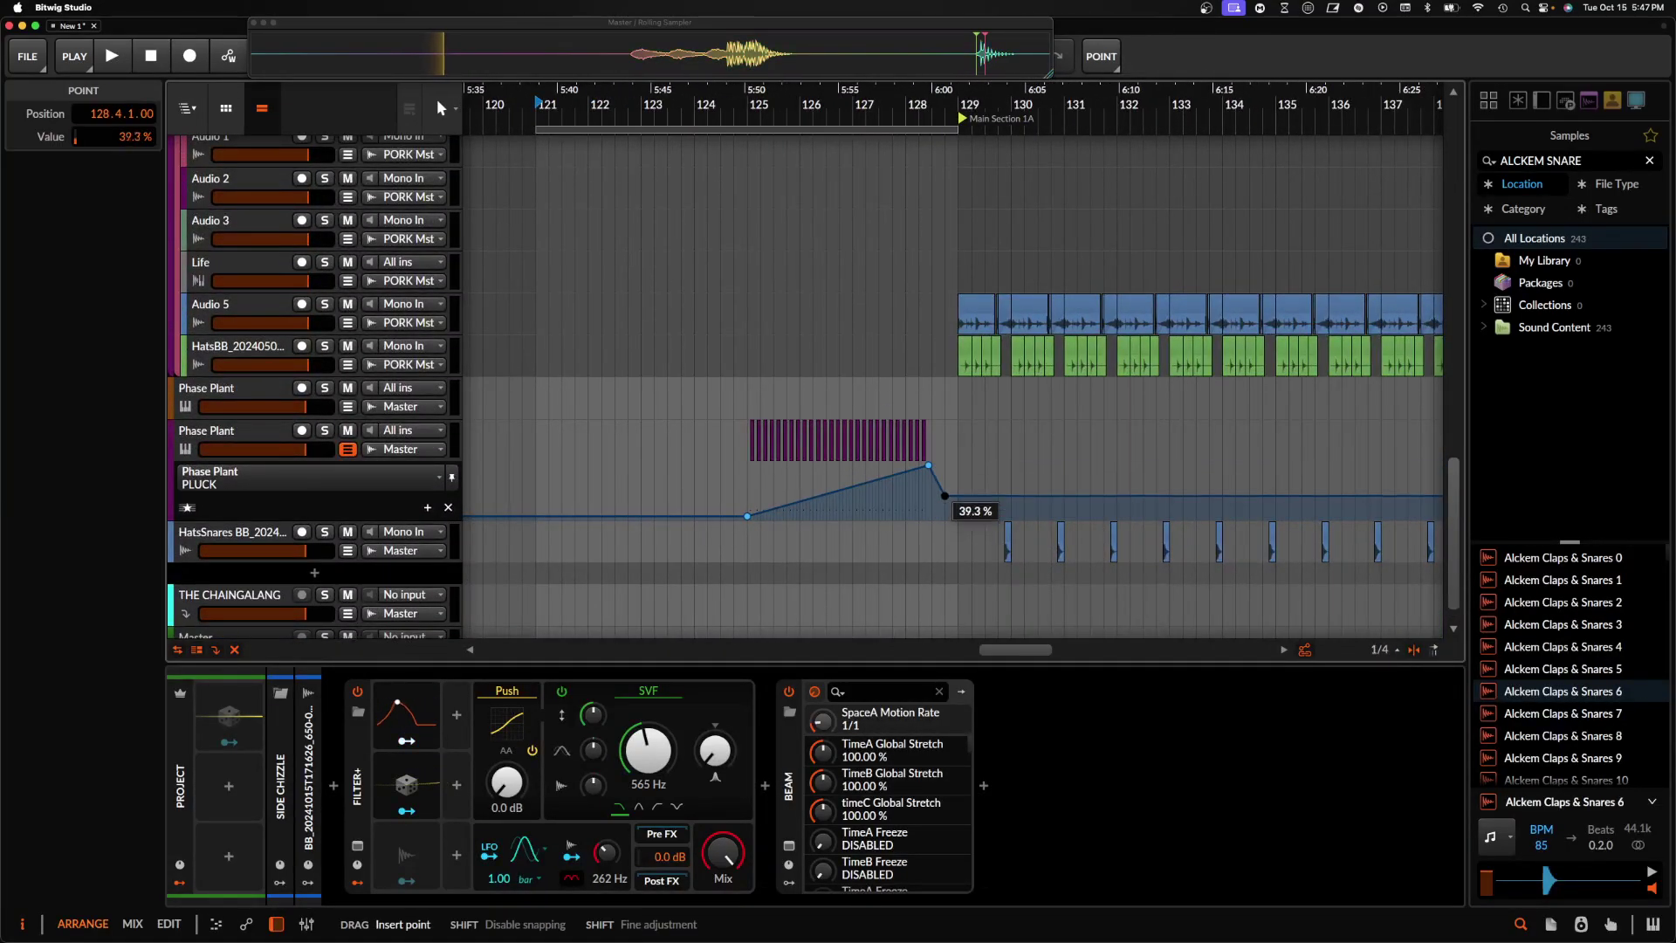
pyautogui.click(961, 469)
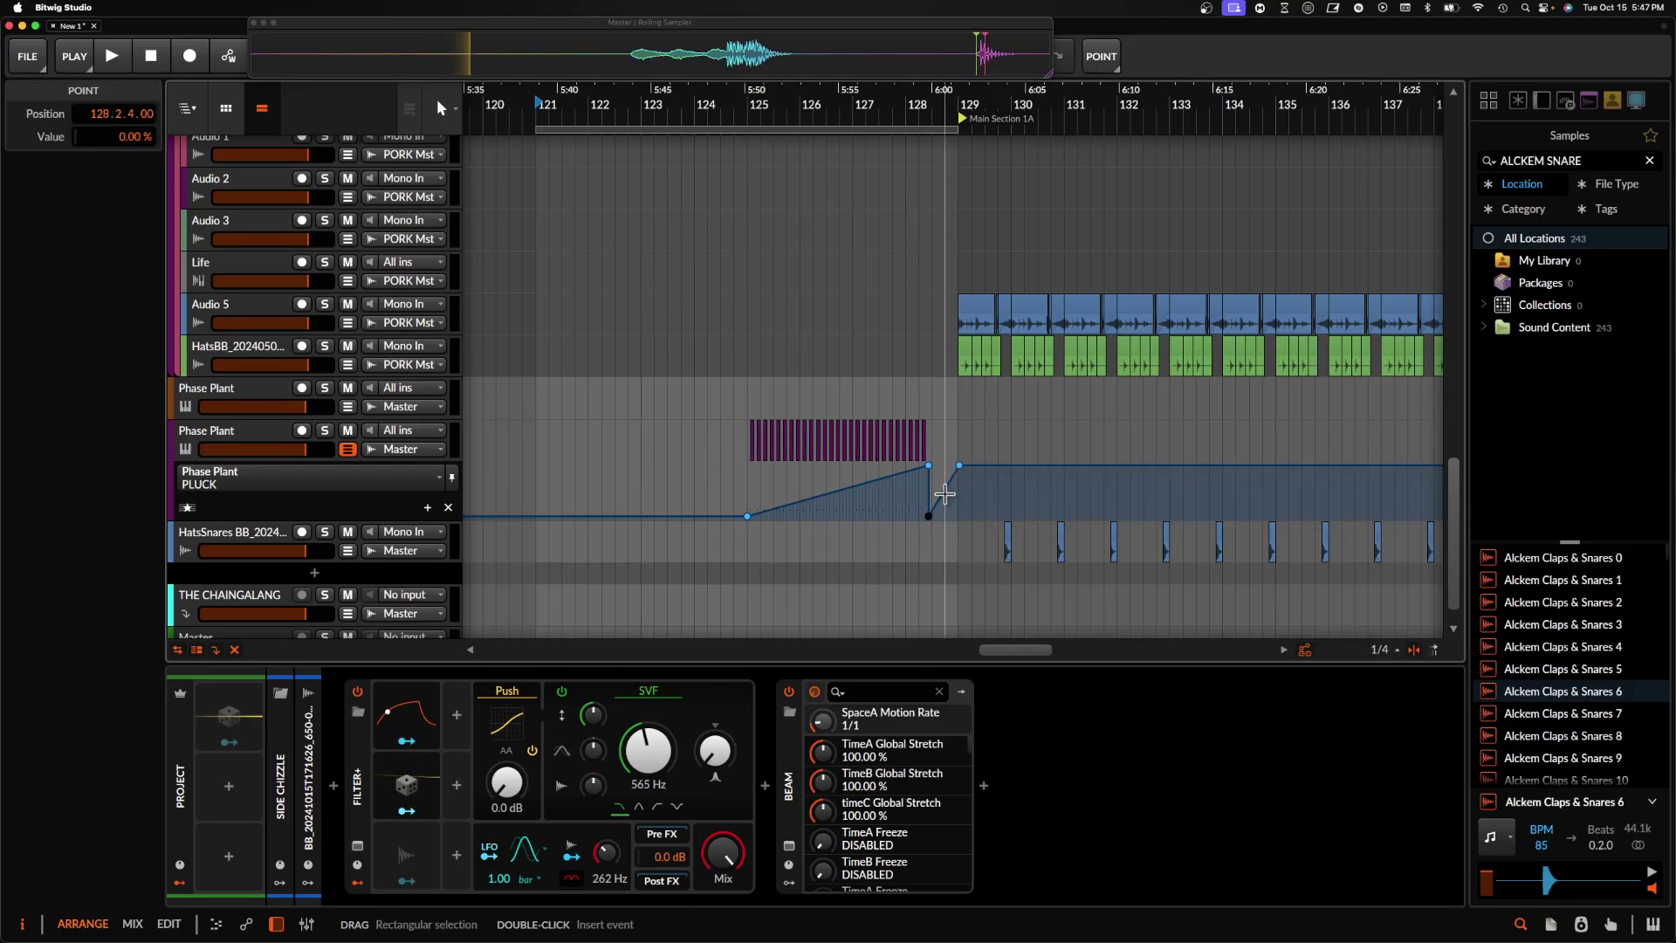
pyautogui.moveTo(942, 495); pyautogui.dragTo(995, 516)
# - Add a new audio track directly below the track holding the intro swell clips
pyautogui.scroll(5, 879, 431)
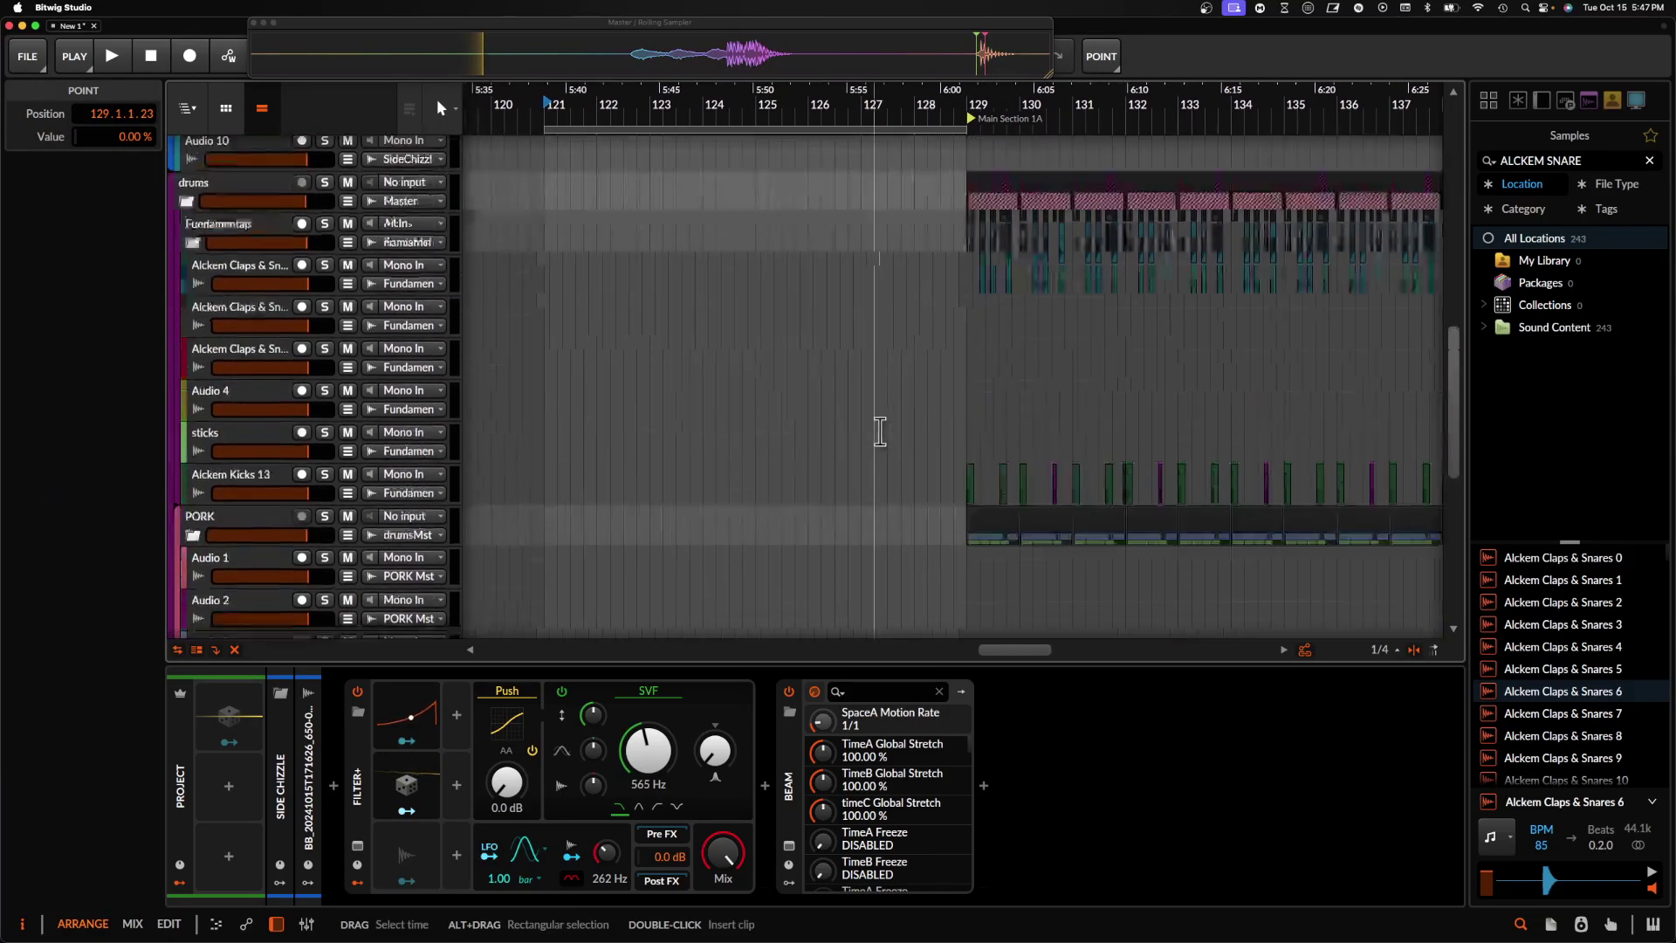
pyautogui.scroll(3, 879, 430)
pyautogui.click(599, 281)
pyautogui.keyDown('shift'); pyautogui.click(913, 285); pyautogui.keyUp('shift')
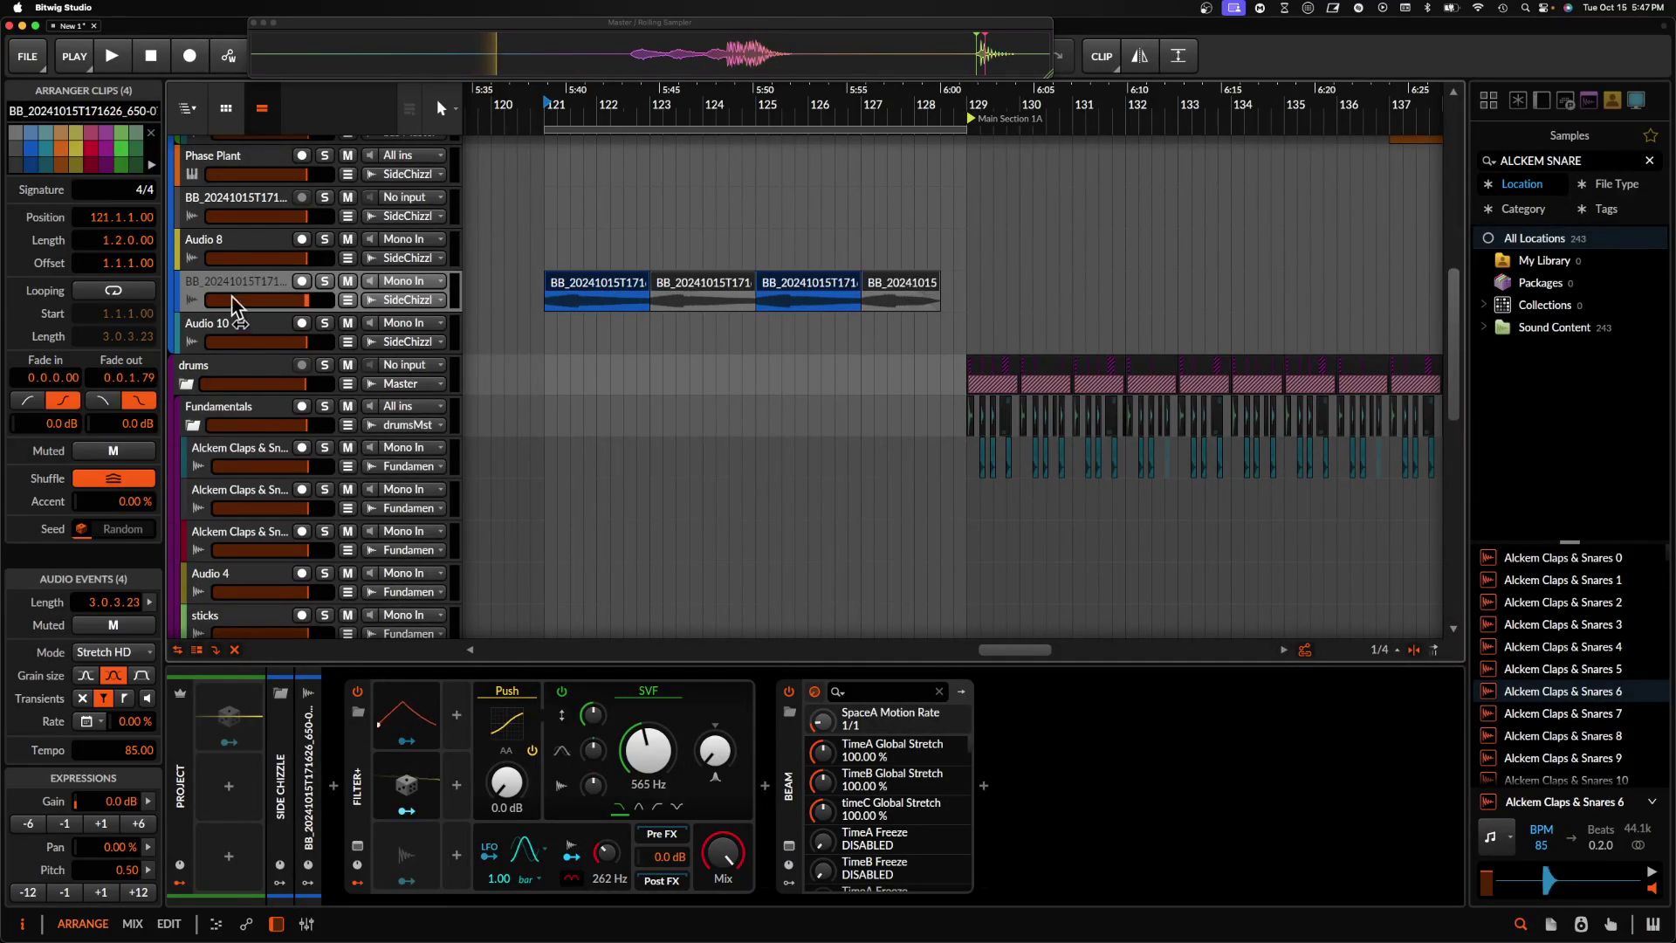
pyautogui.click(217, 291)
pyautogui.press('super+t')
# - Copy the swell clips at bars 125 and 127 onto the new track and raise both copies by one octave
pyautogui.click(786, 280)
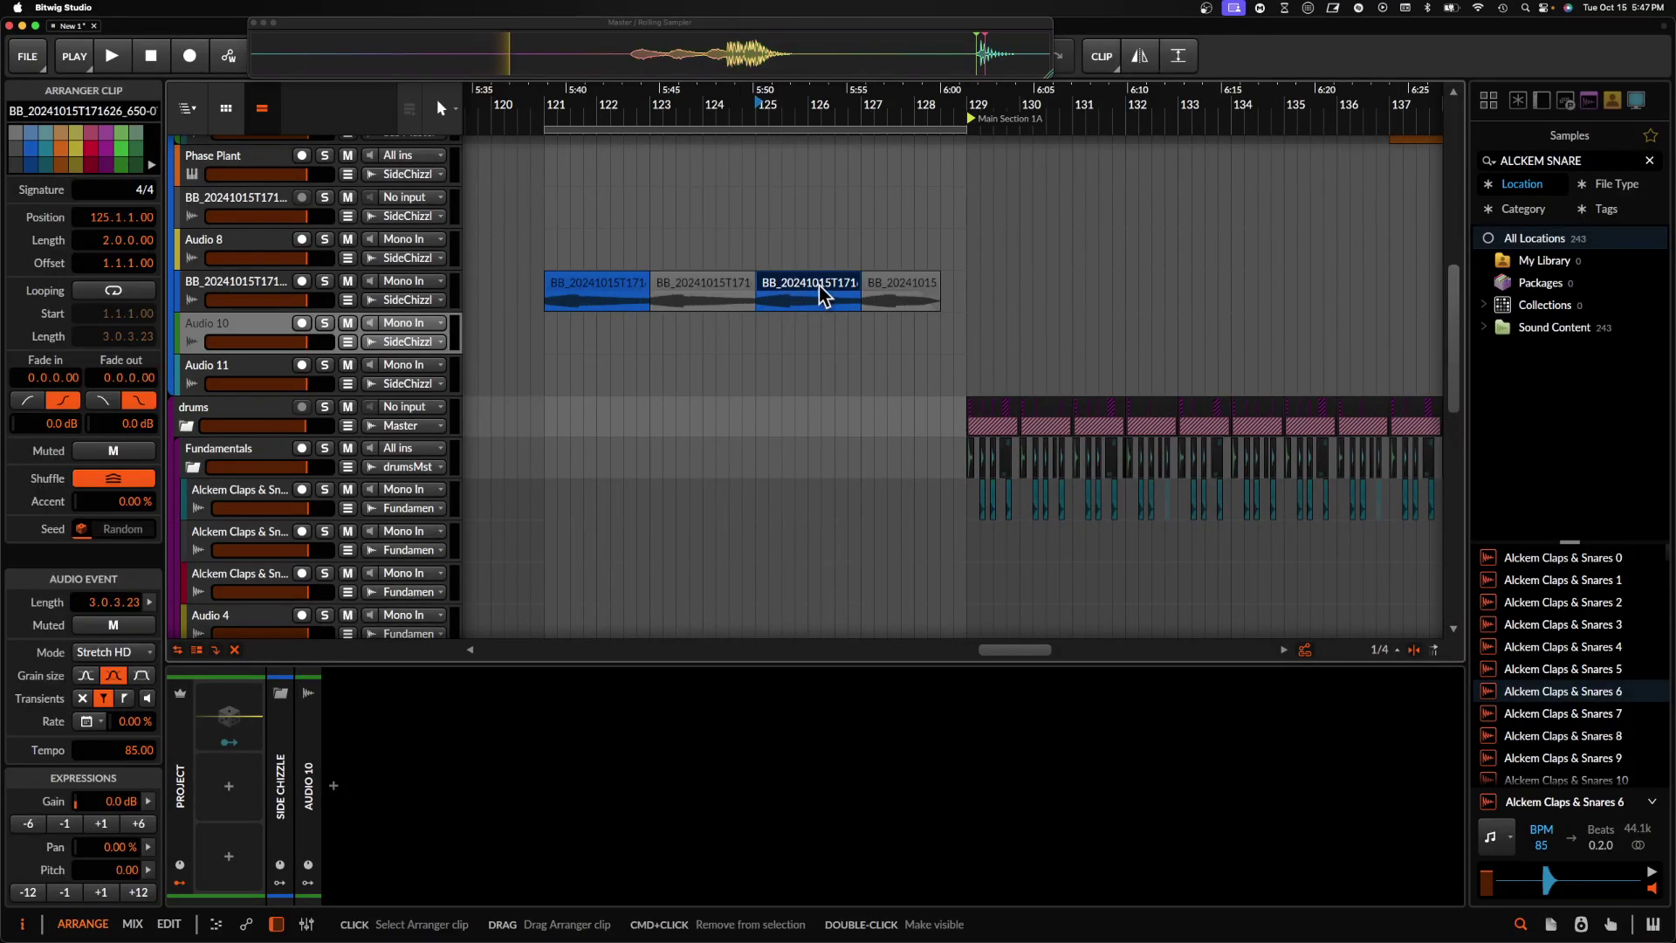
pyautogui.moveTo(836, 282); pyautogui.dragTo(809, 323)
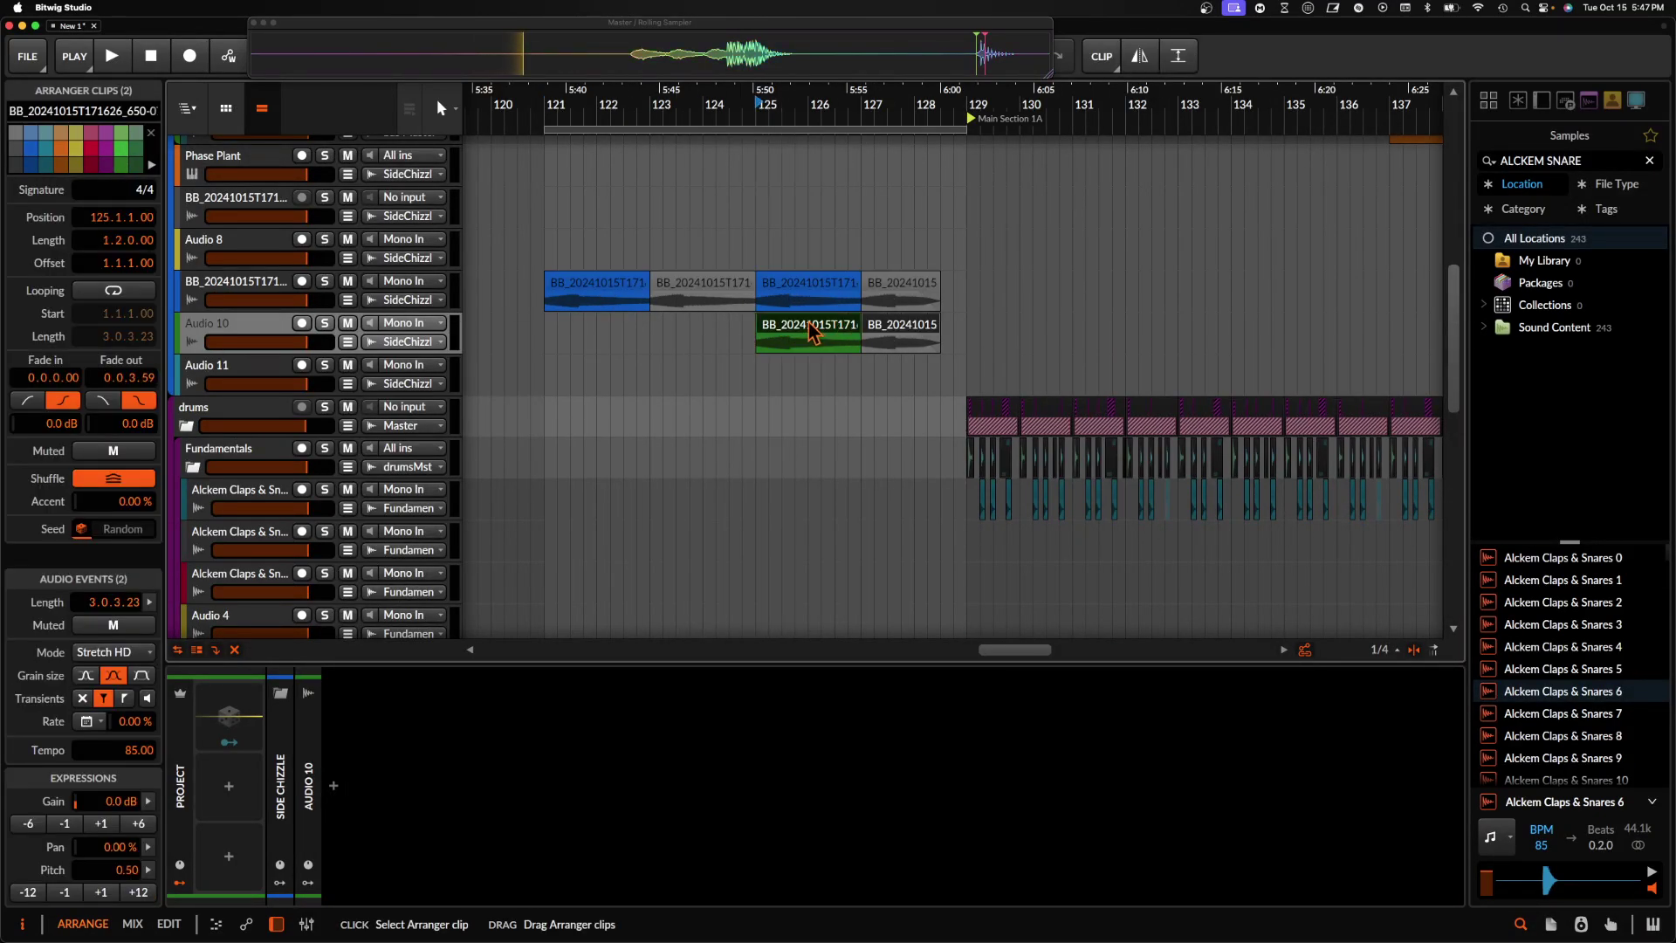
pyautogui.keyDown('shift'); pyautogui.click(886, 333); pyautogui.keyUp('shift')
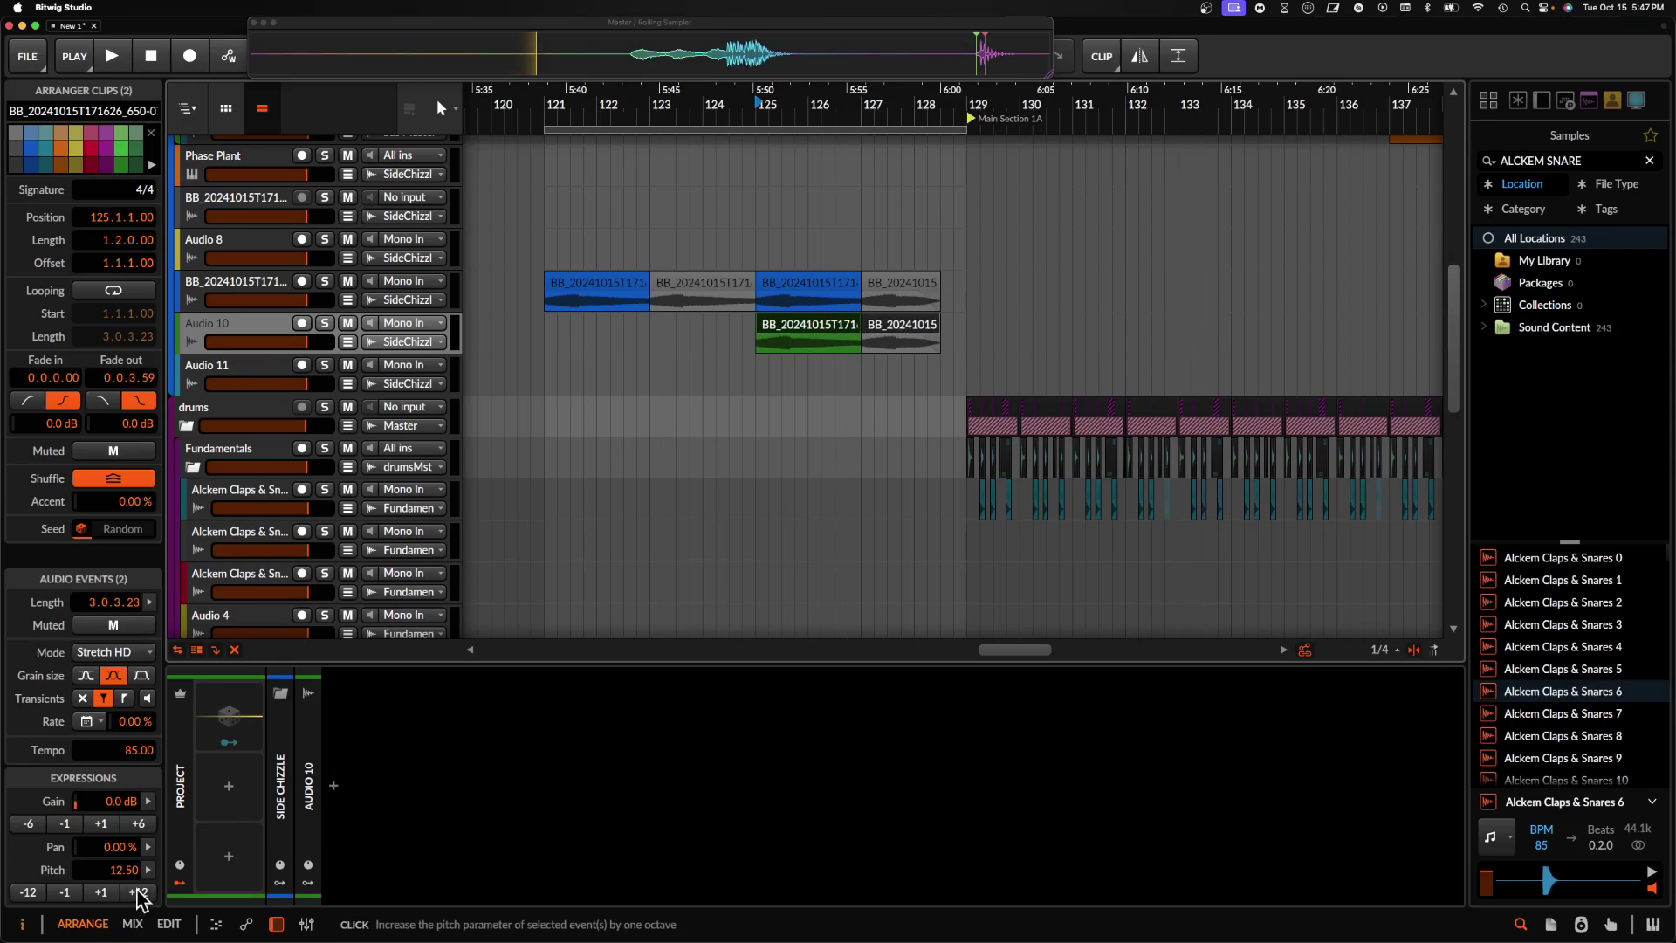
pyautogui.click(259, 337)
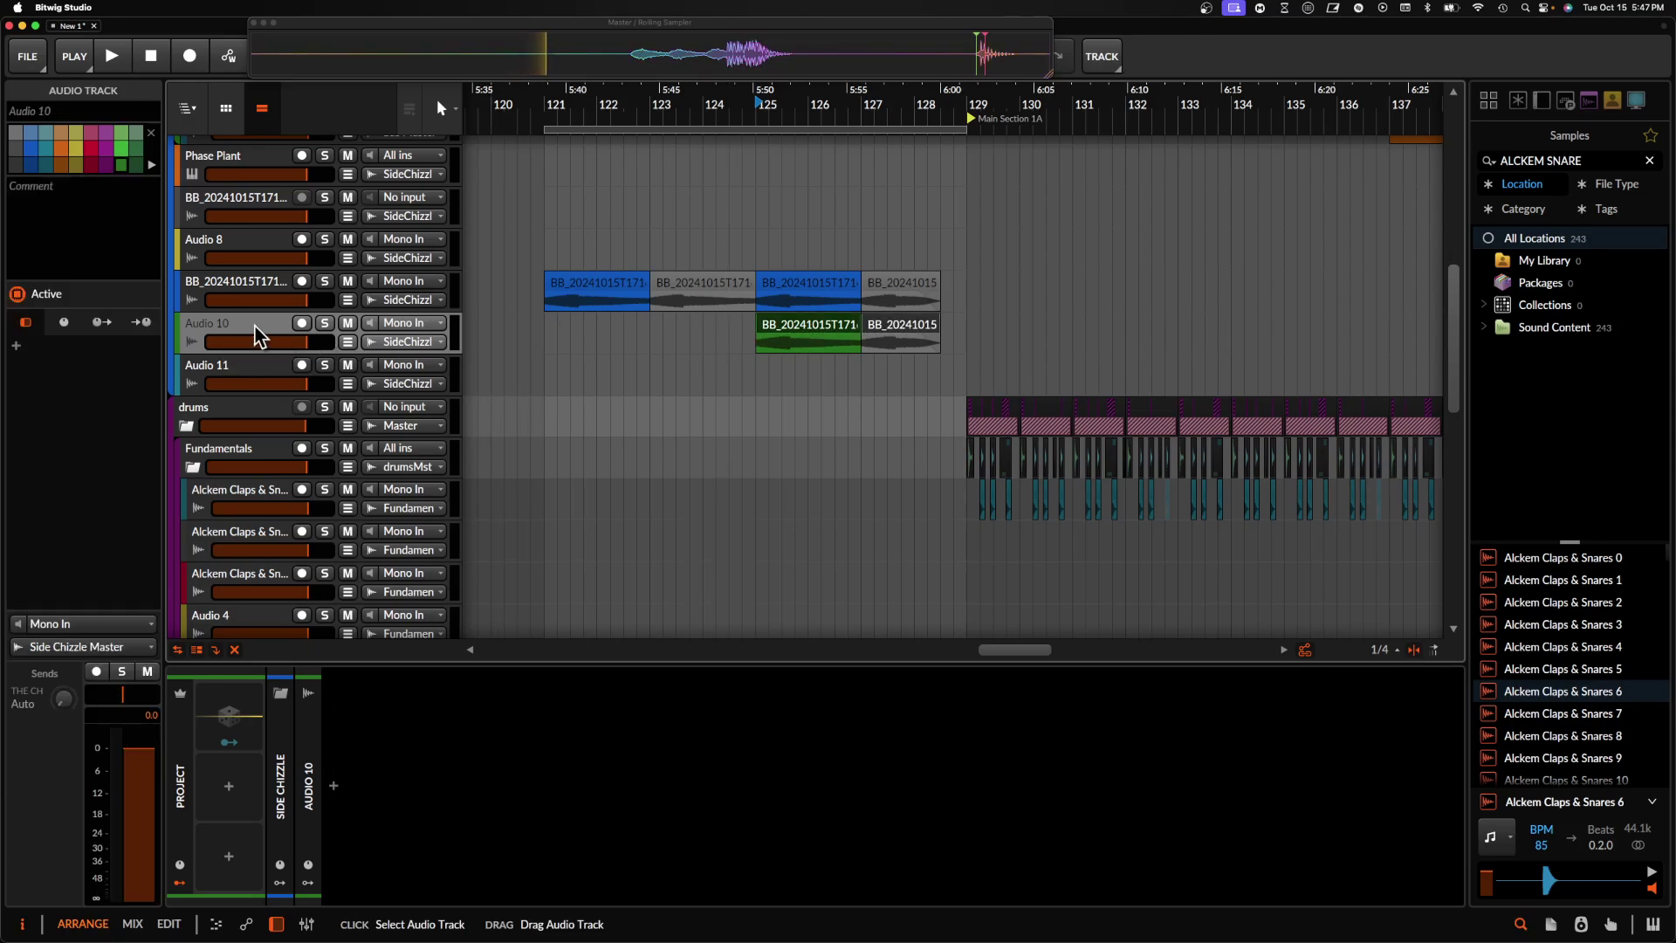
pyautogui.click(632, 292)
pyautogui.keyDown('shift'); pyautogui.click(894, 286); pyautogui.keyUp('shift')
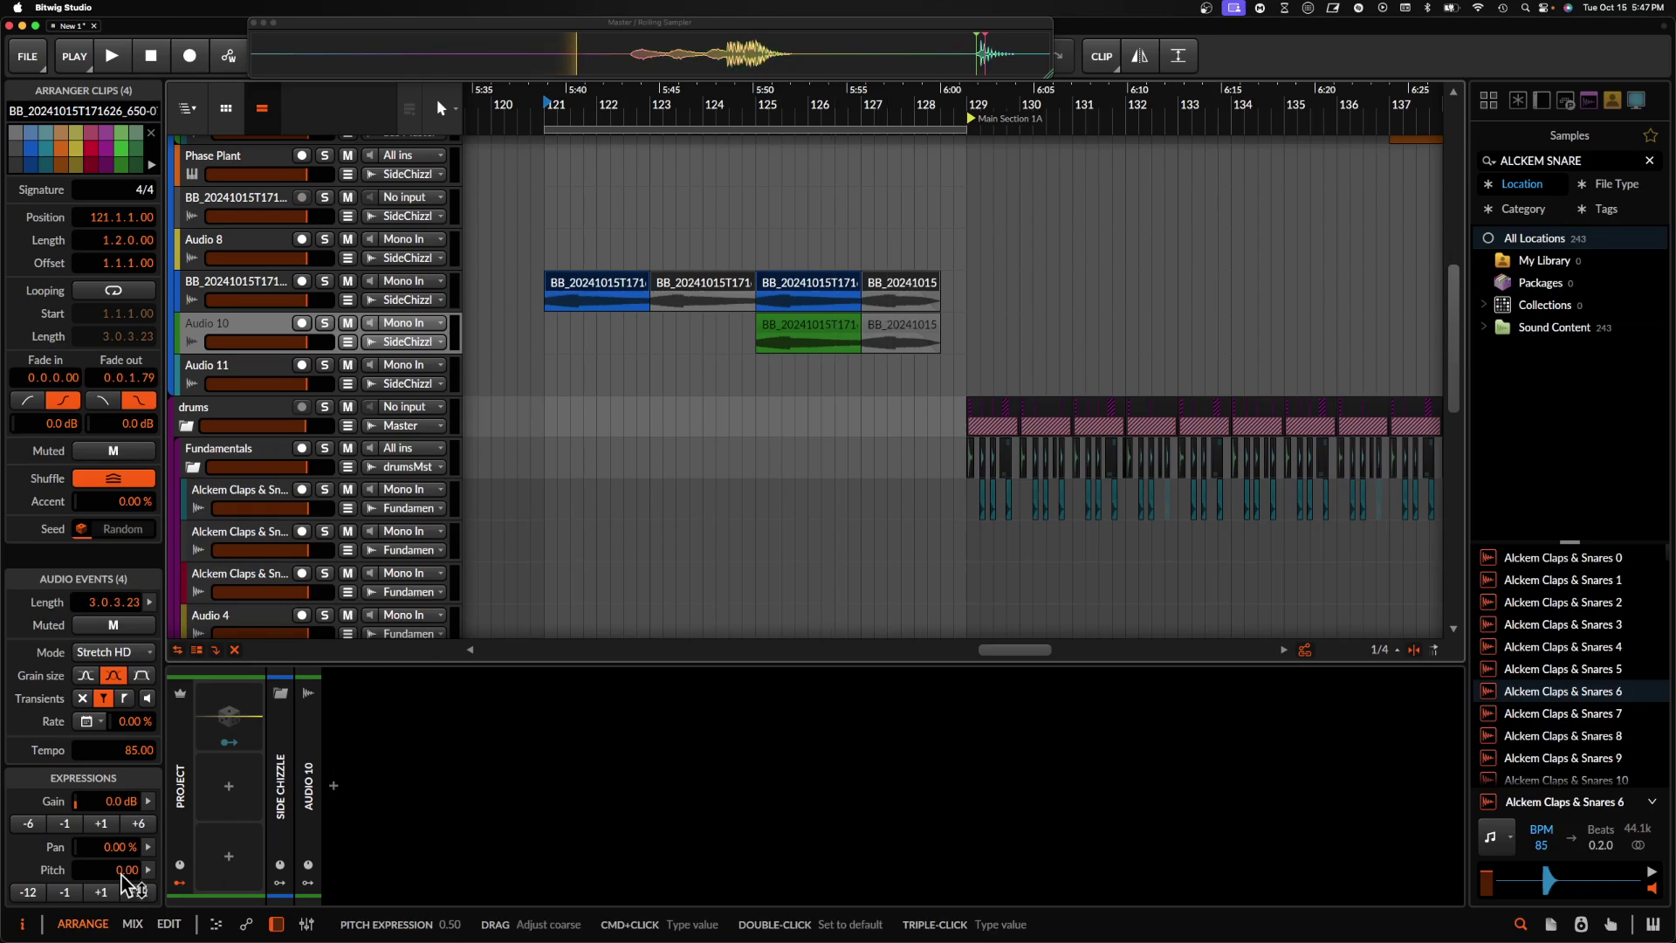
pyautogui.click(846, 337)
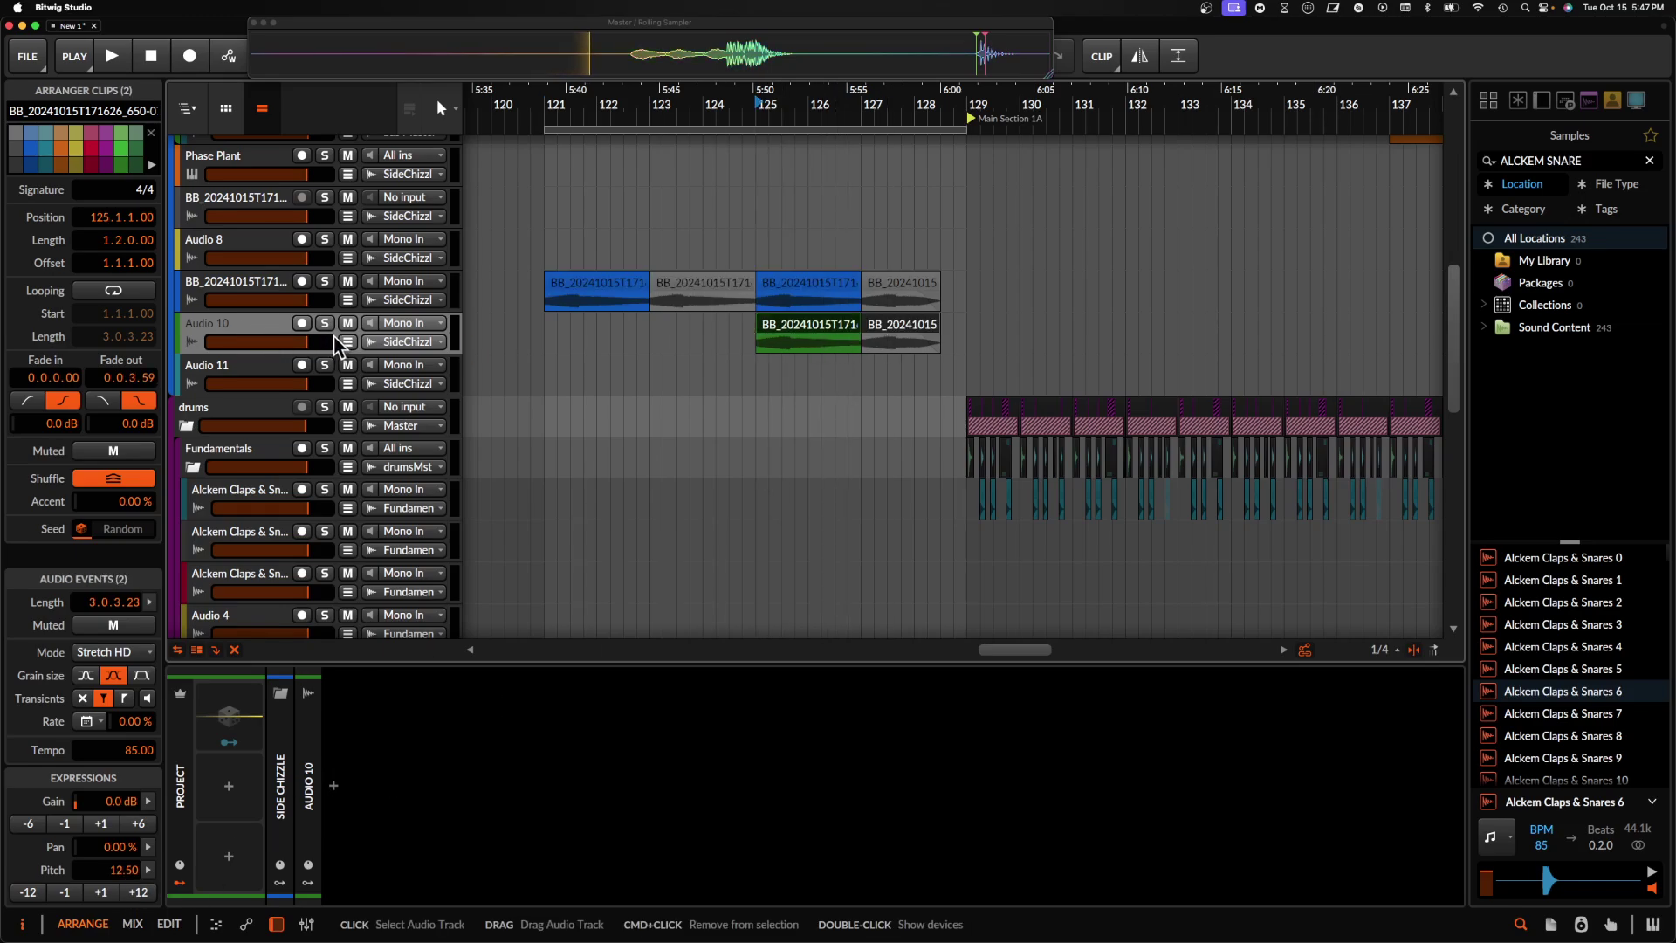
pyautogui.click(908, 289)
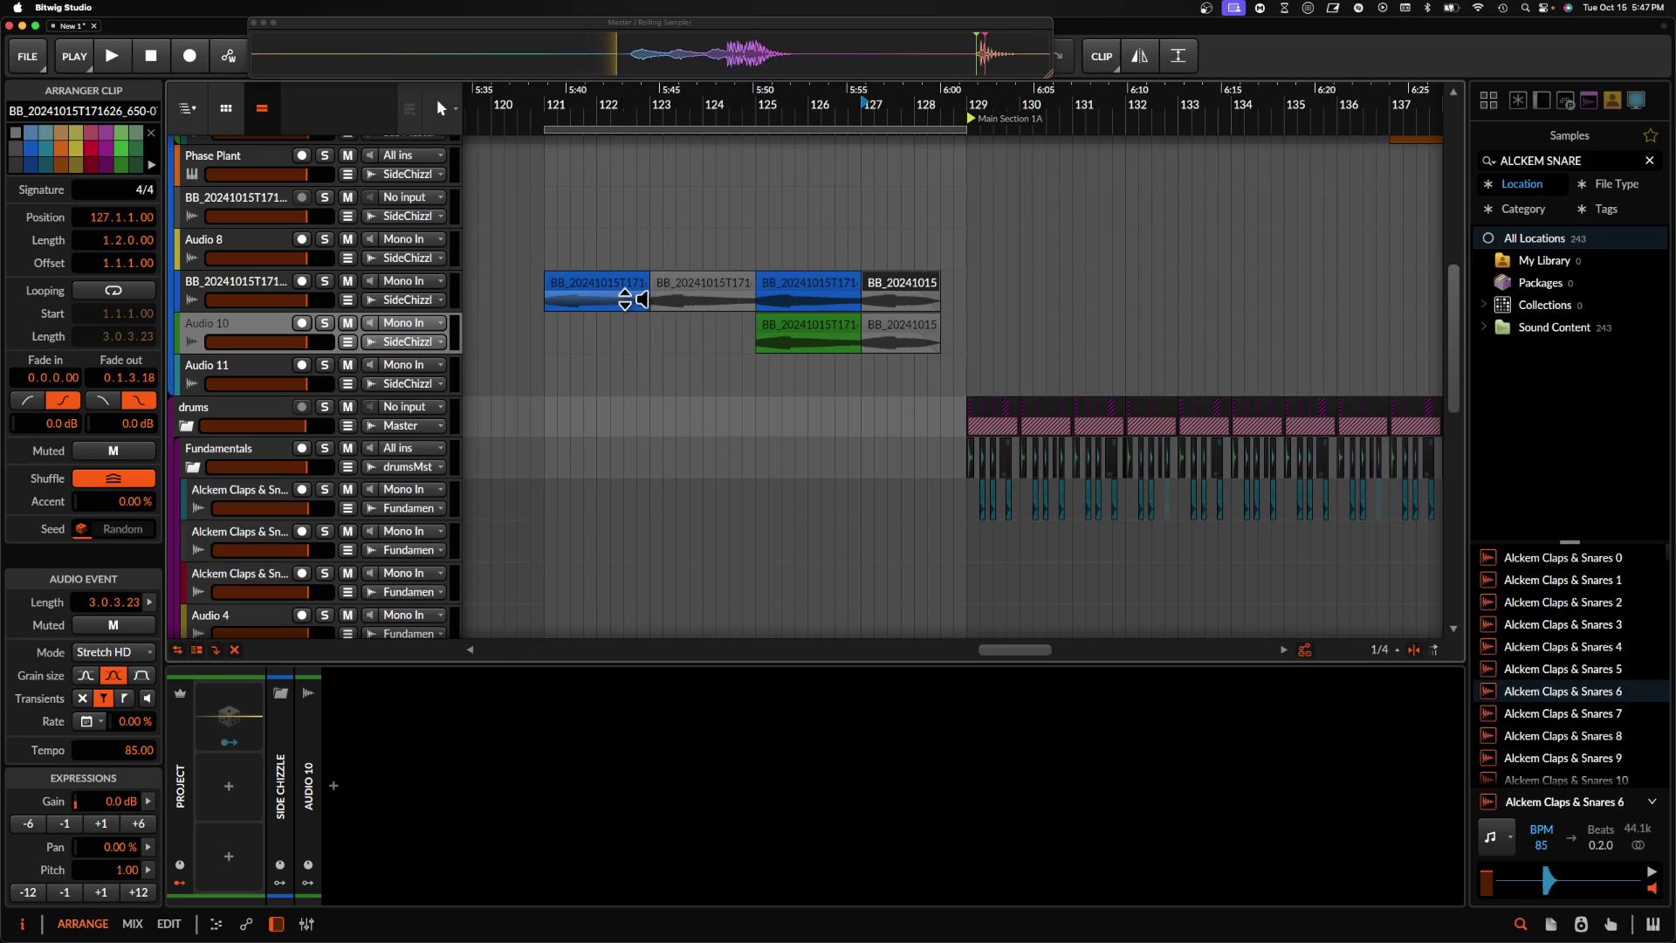
# - Solo the octave-up Audio 10 track, play it from bar 125 and add a Flanger+ device to it
pyautogui.click(242, 328)
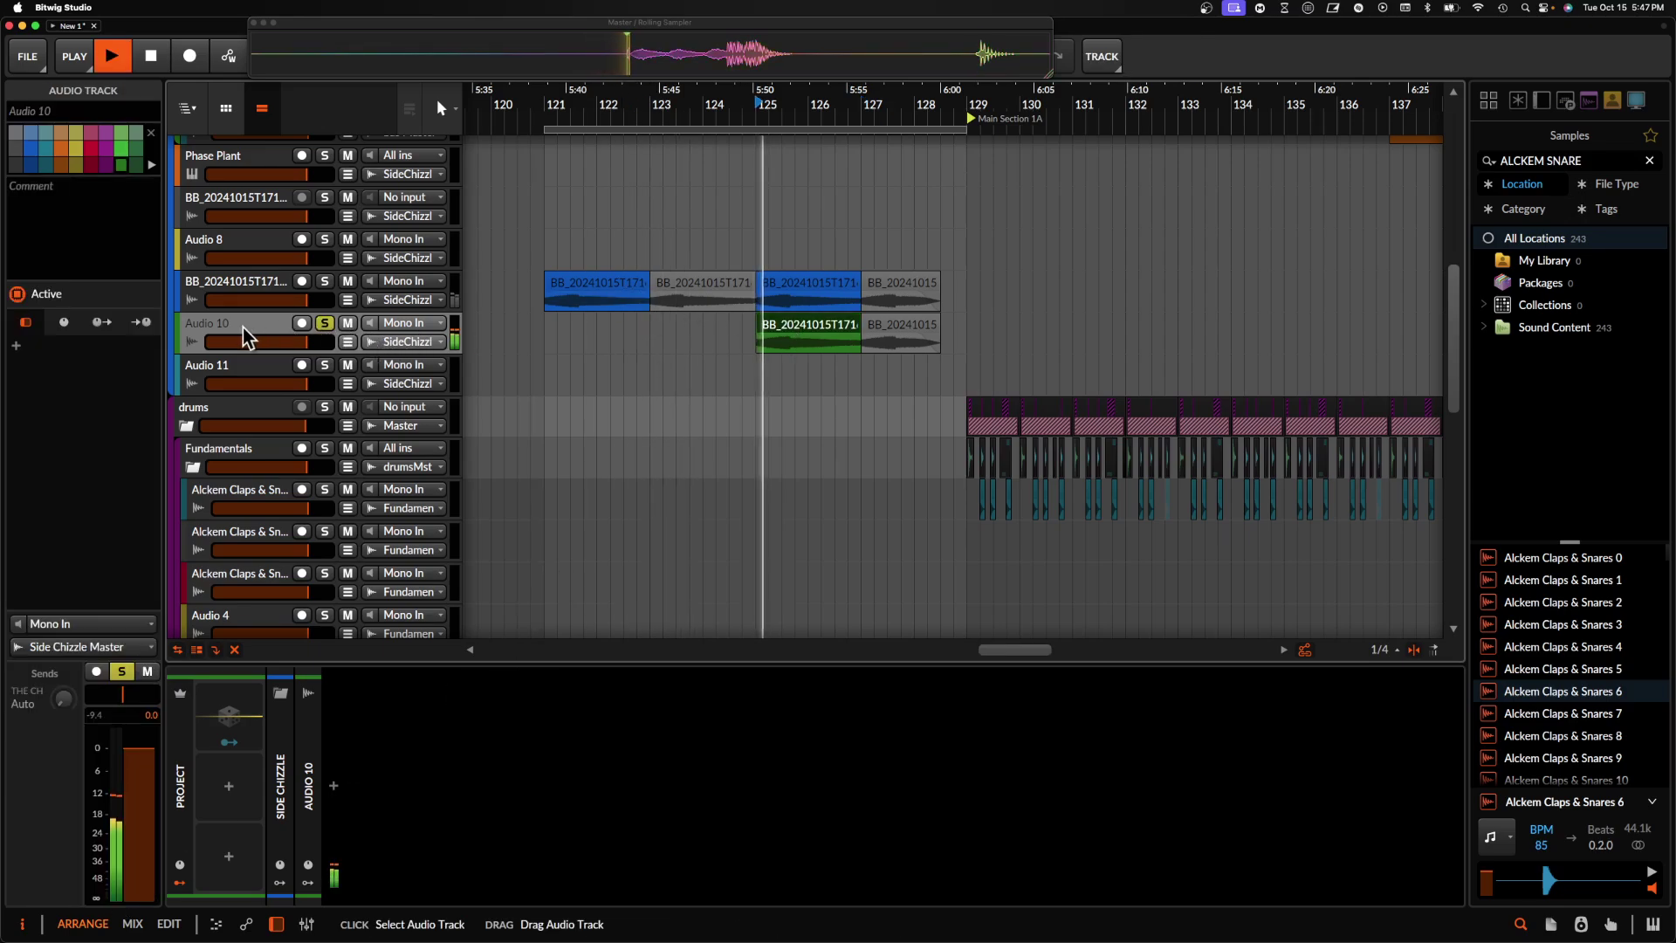
pyautogui.click(333, 786)
pyautogui.write('flanger')
pyautogui.click(674, 343)
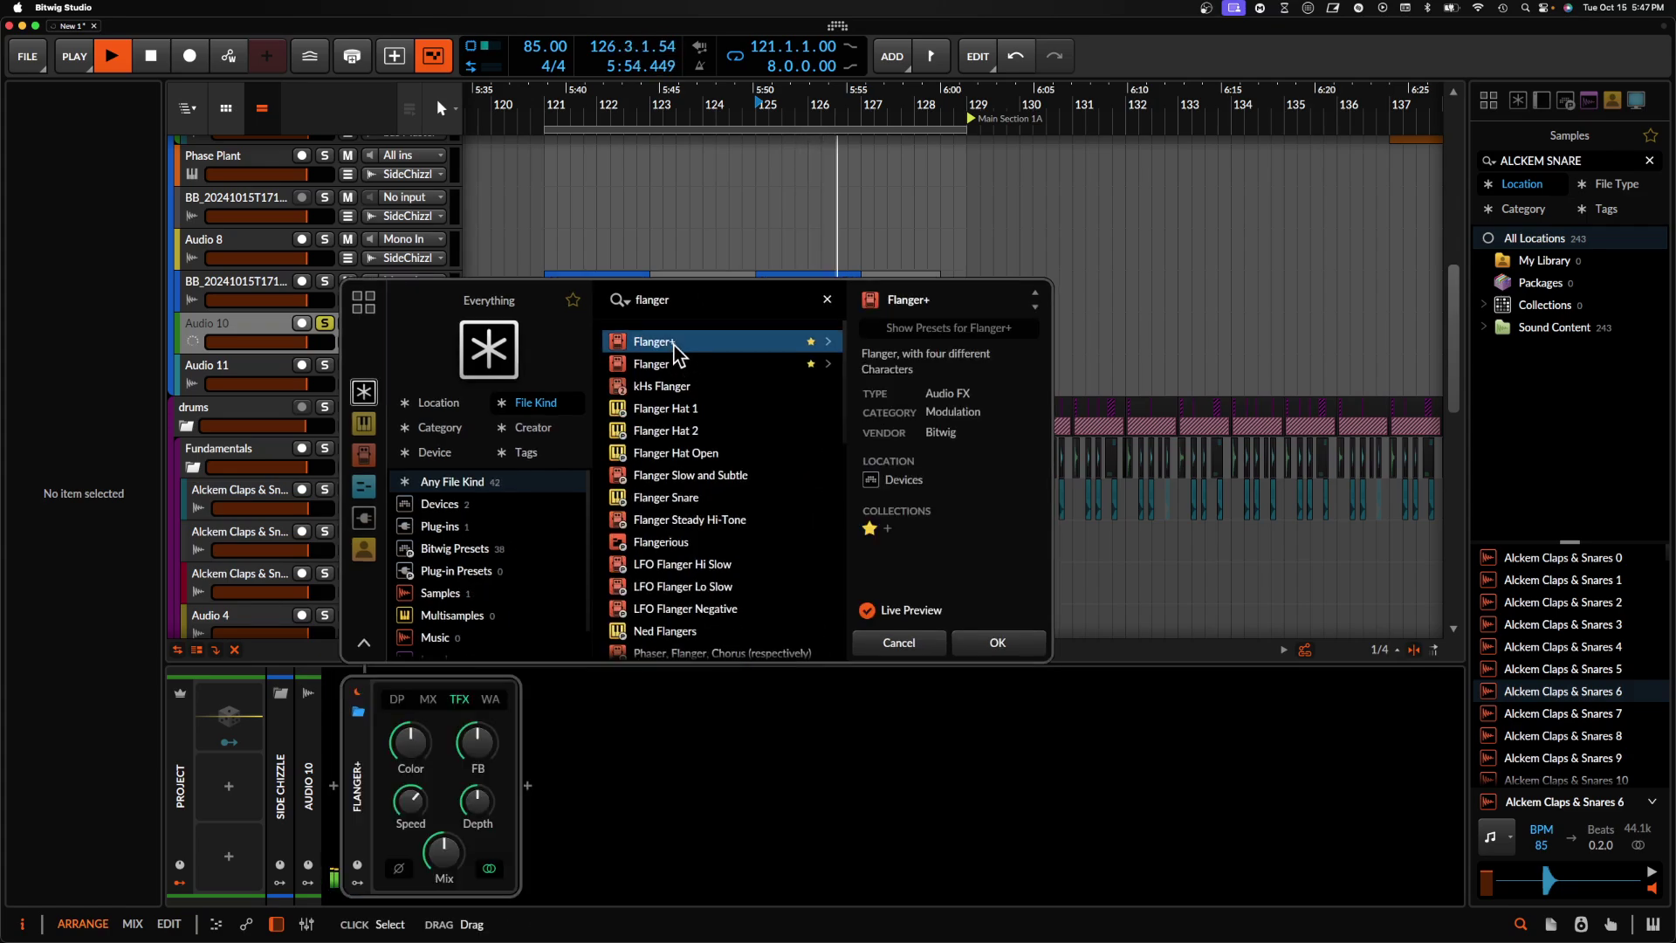
pyautogui.click(986, 644)
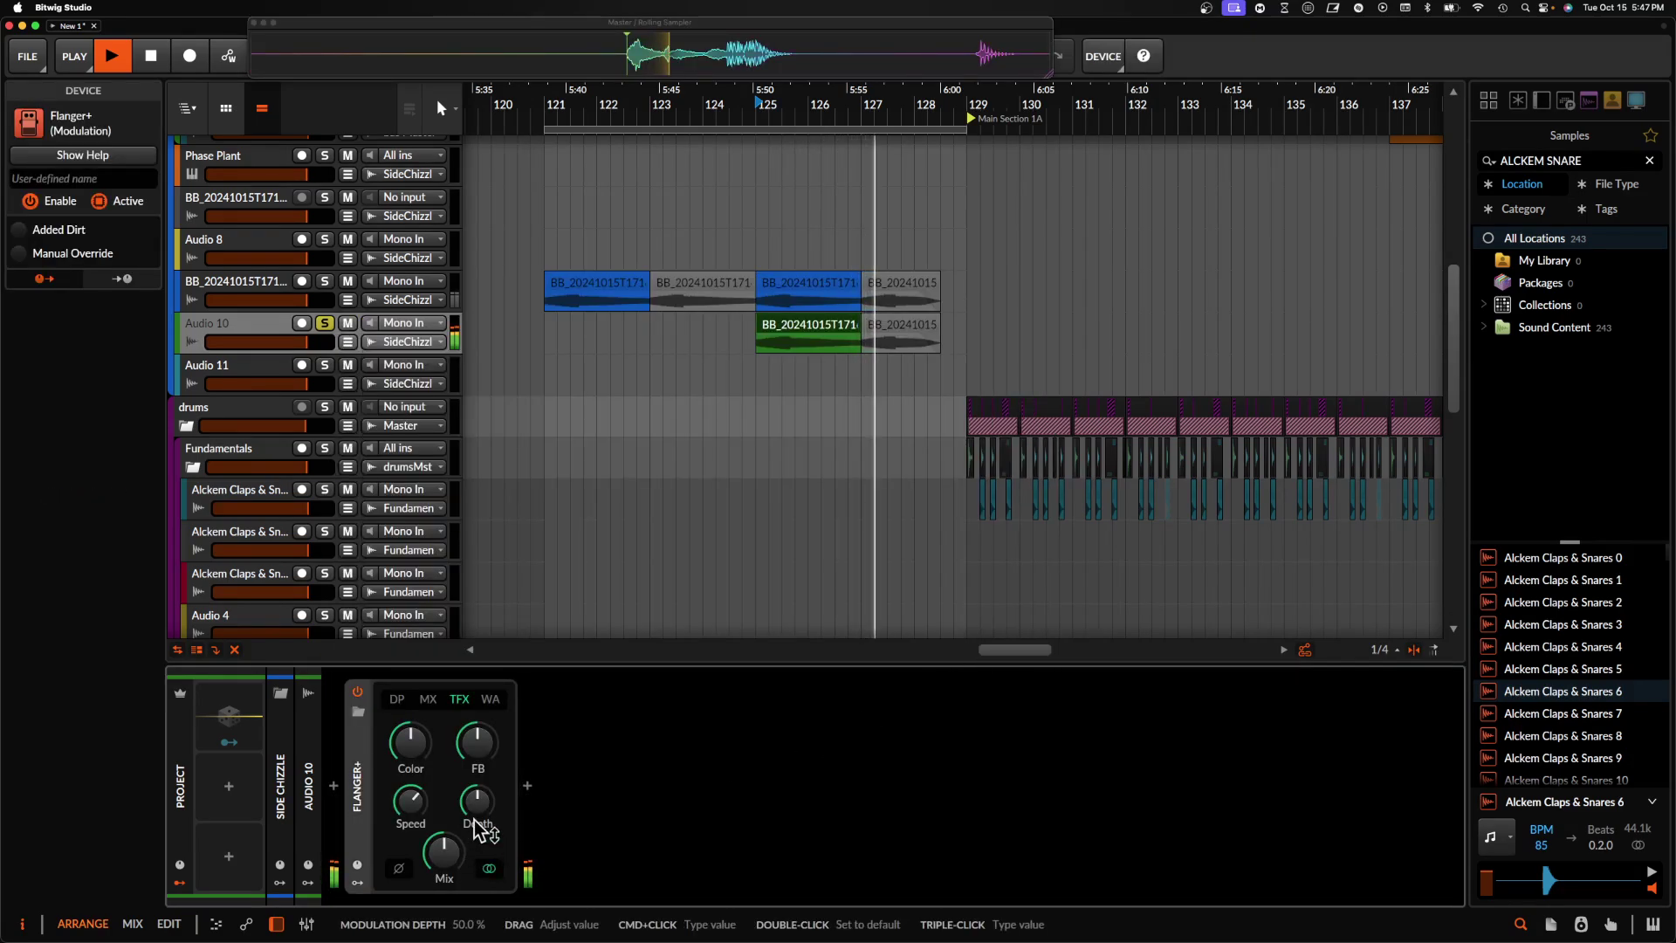
# - Split the last clips on both swell tracks at 128.2.1, delete the tails and trim the ends back to bar 128
pyautogui.scroll(4, 846, 448)
pyautogui.hscroll(3, 888, 448)
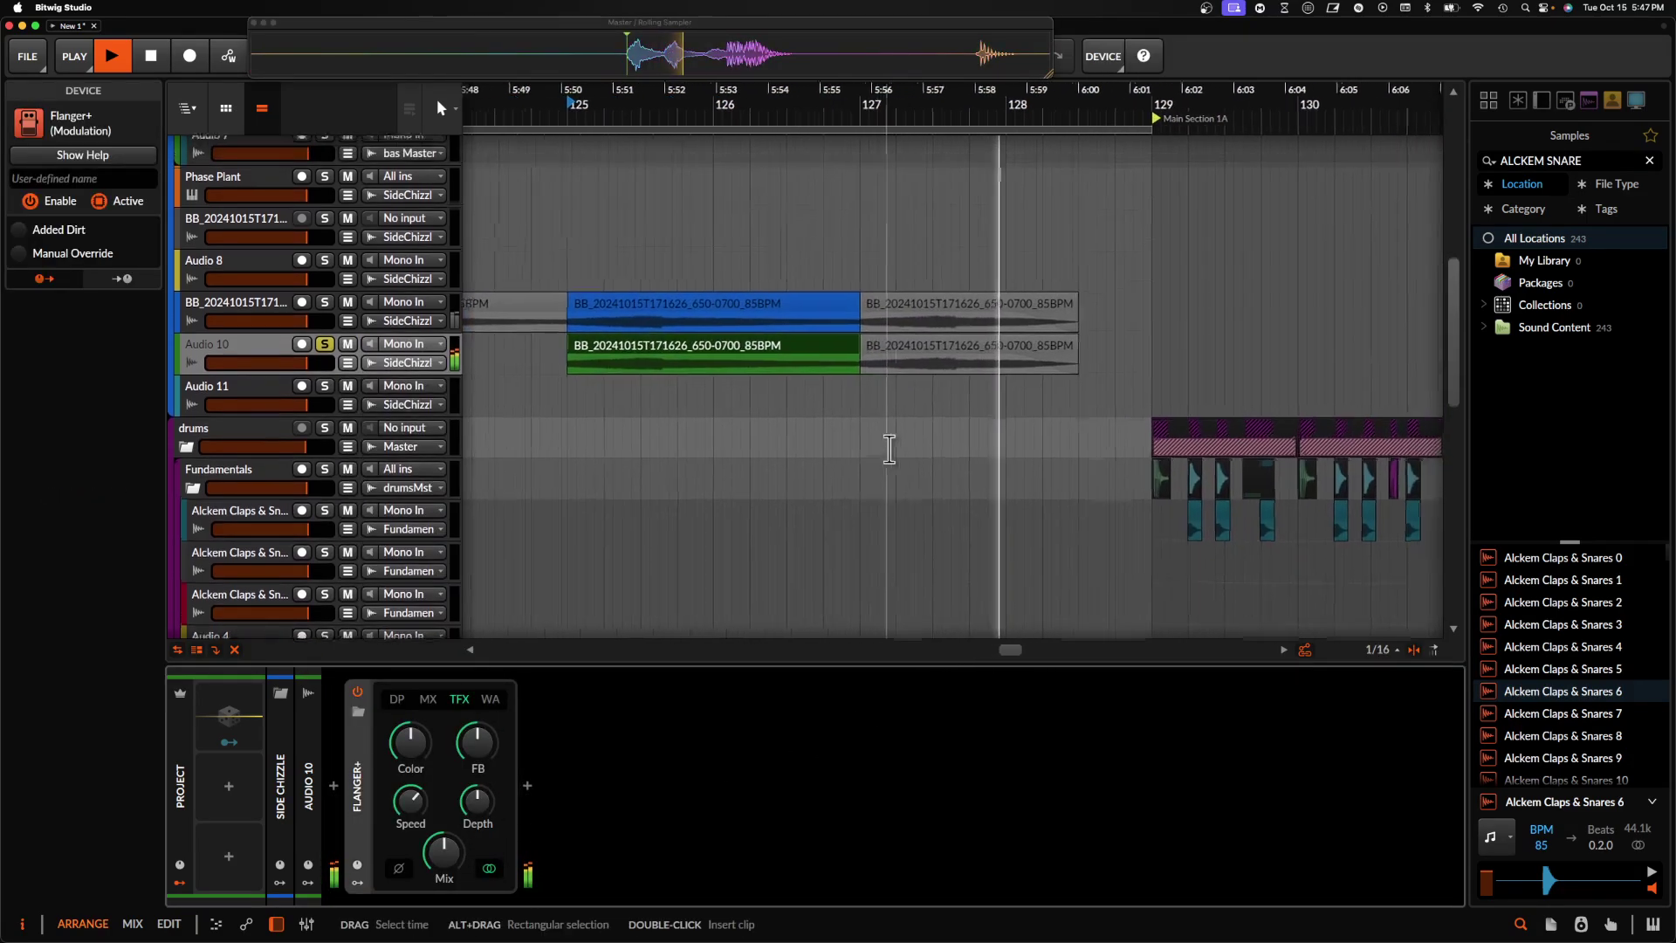
pyautogui.scroll(2, 887, 449)
pyautogui.click(938, 390)
pyautogui.press('super+e')
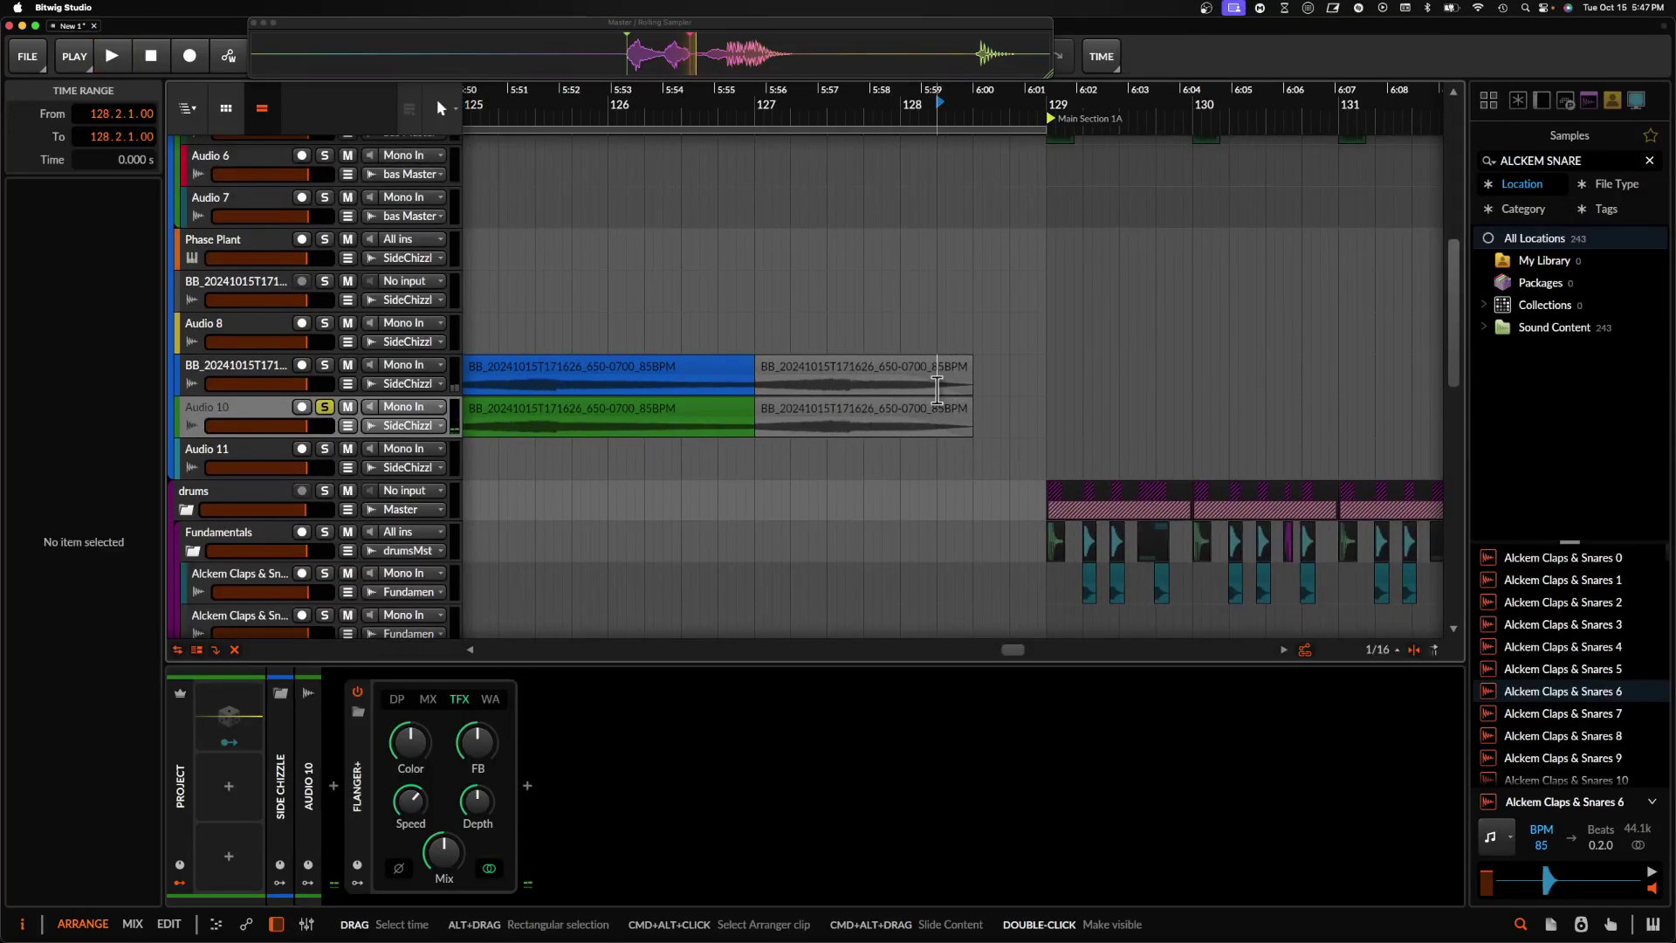
pyautogui.click(938, 433)
pyautogui.press('super+e')
pyautogui.click(948, 376)
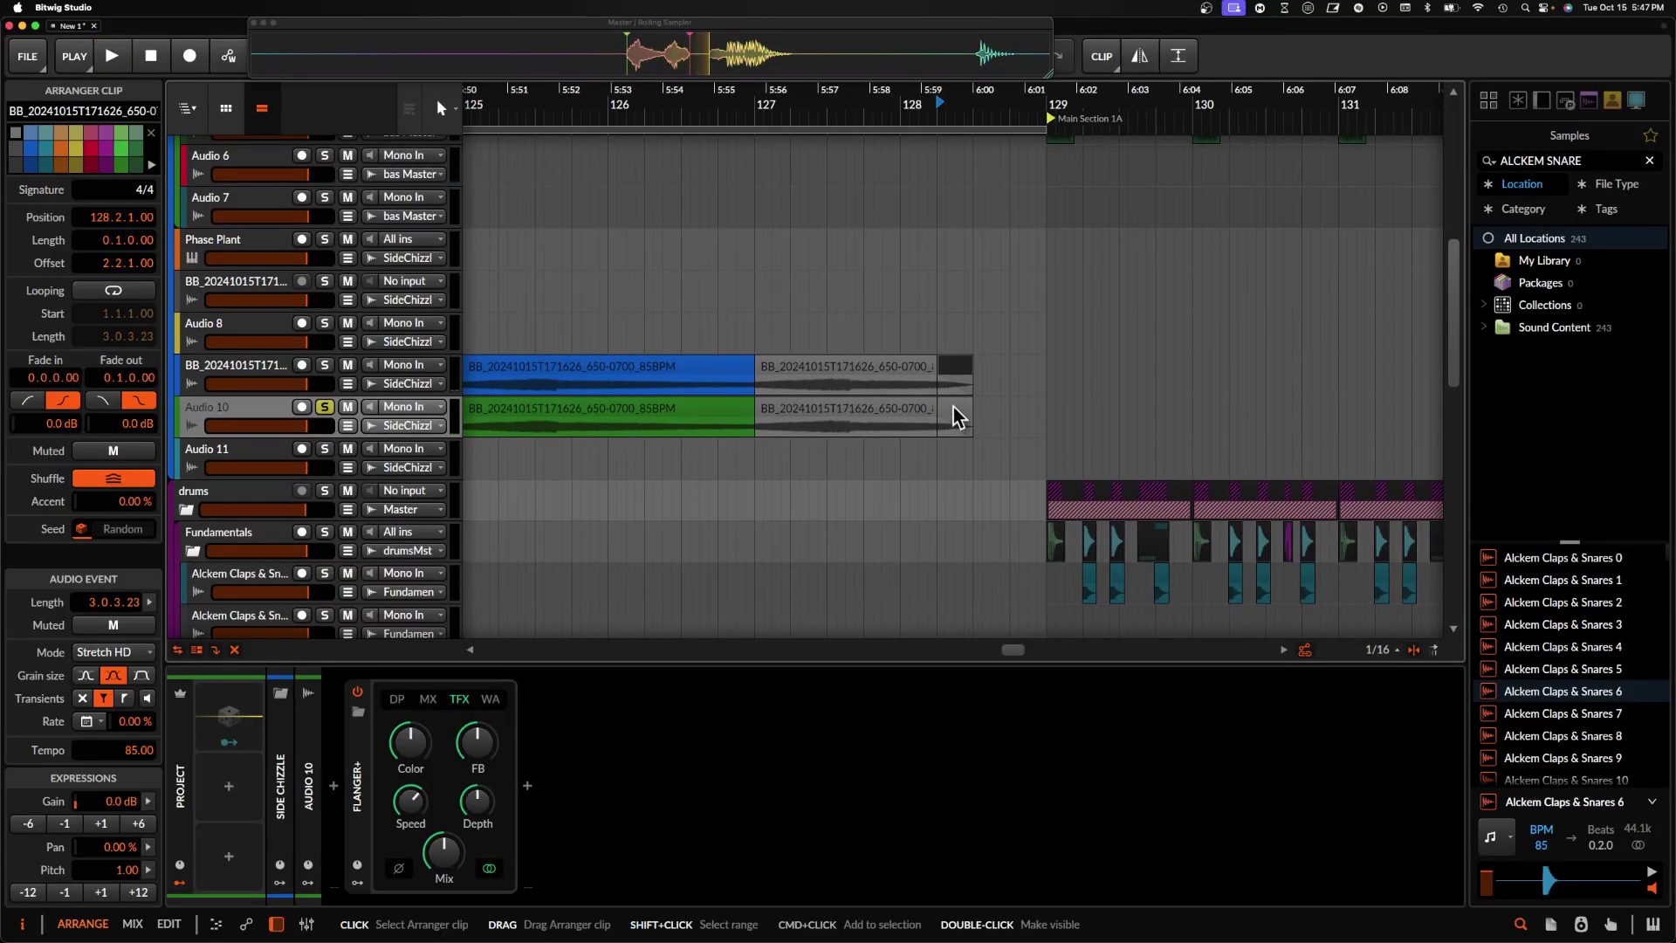
pyautogui.press('Delete')
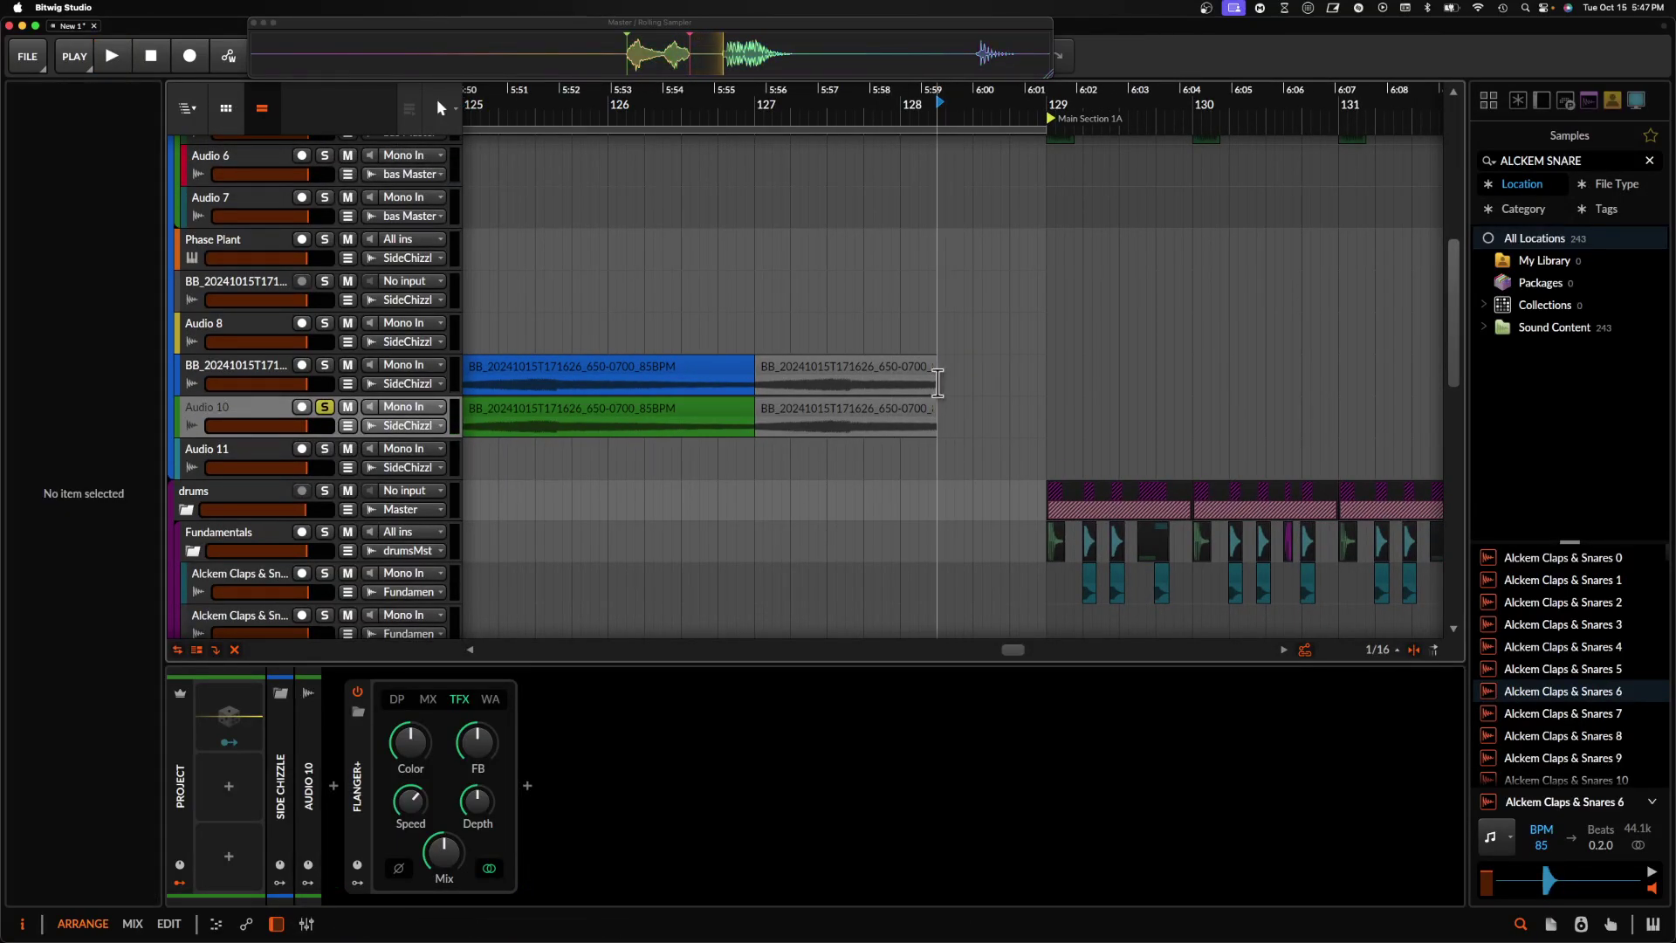
pyautogui.moveTo(931, 367); pyautogui.dragTo(913, 406)
# - Audition the soloed octave-up clips through the flanger, starting from bar 121 and from bar 125
pyautogui.scroll(-5, 899, 404)
pyautogui.click(715, 376)
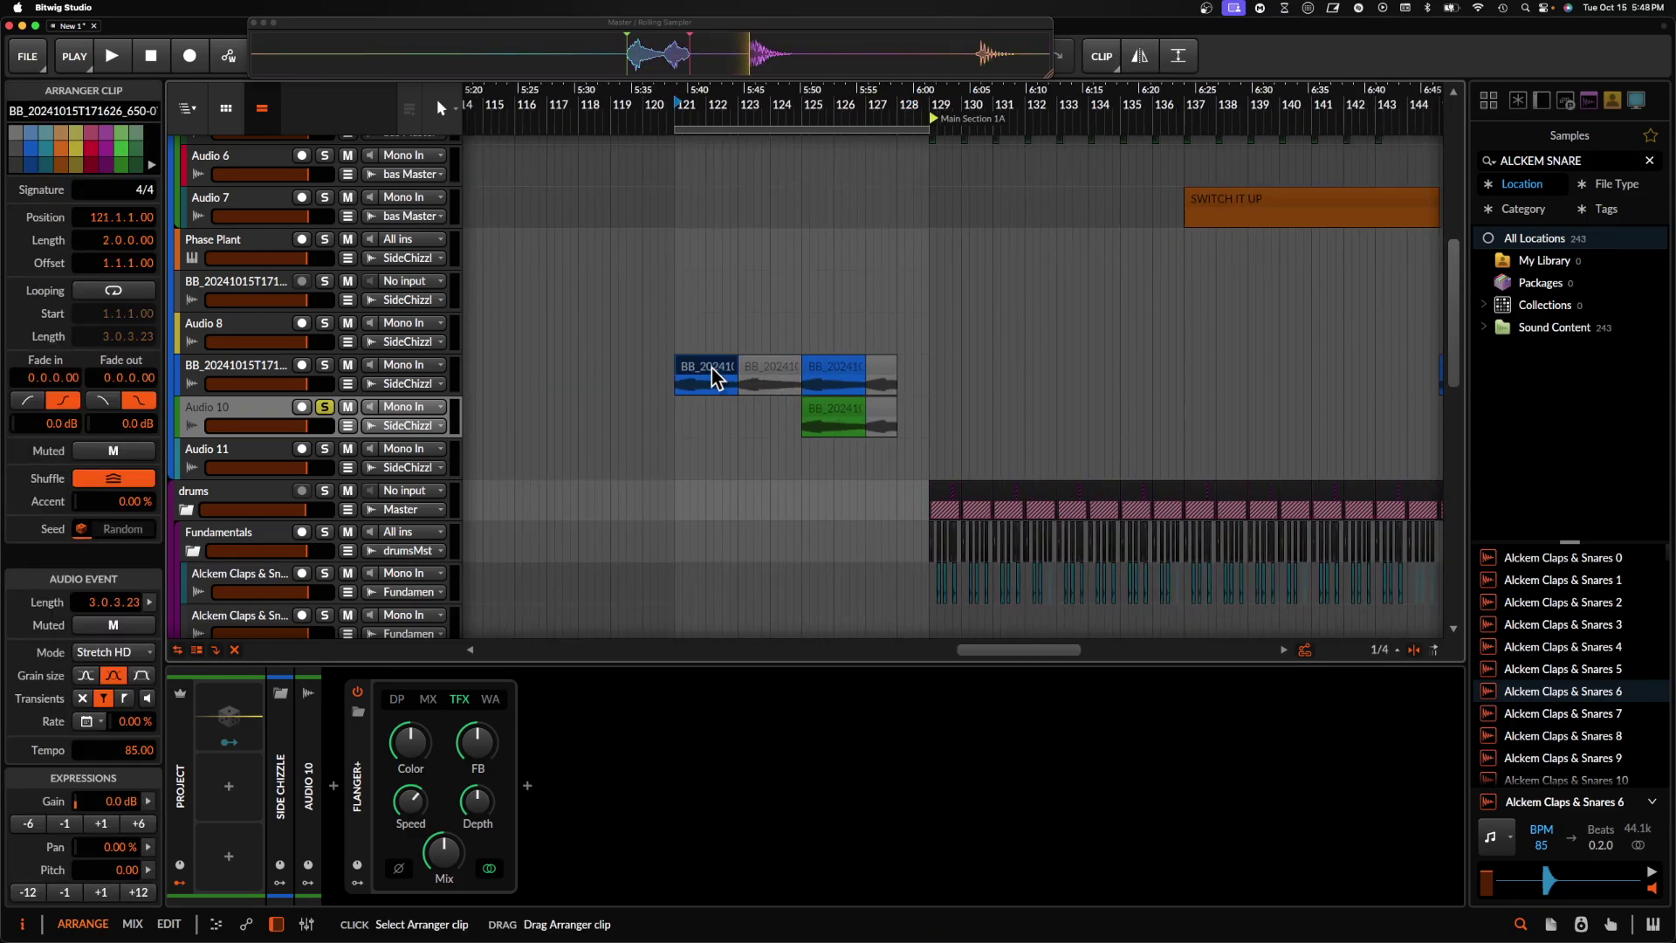
pyautogui.scroll(3, 729, 341)
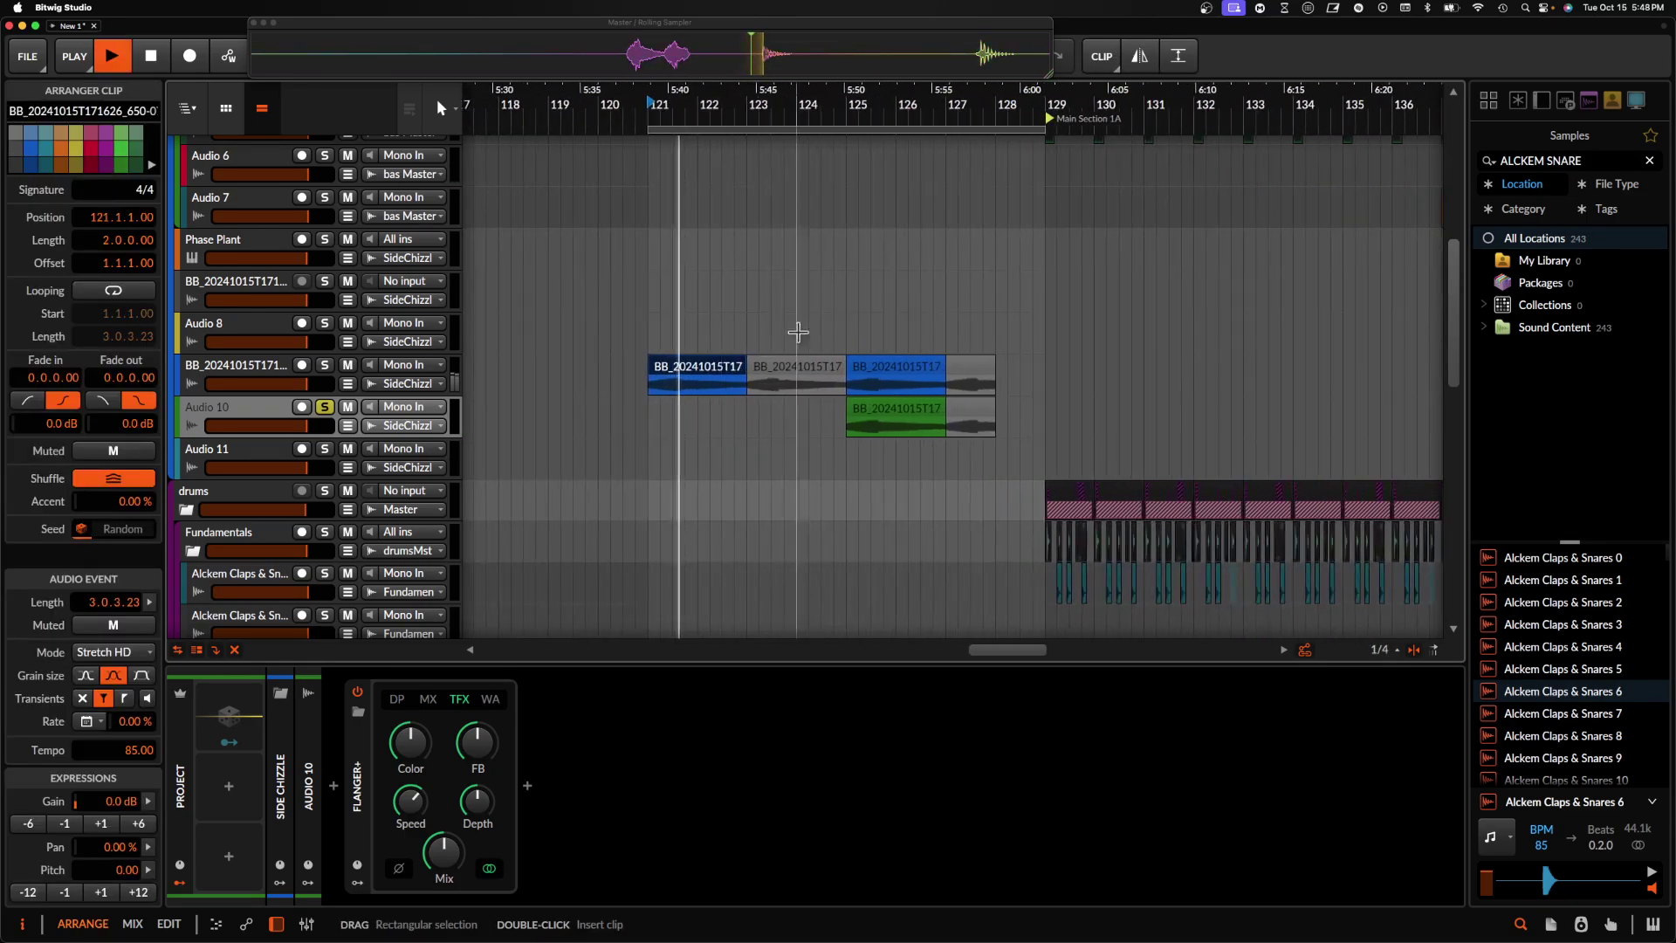
pyautogui.click(867, 382)
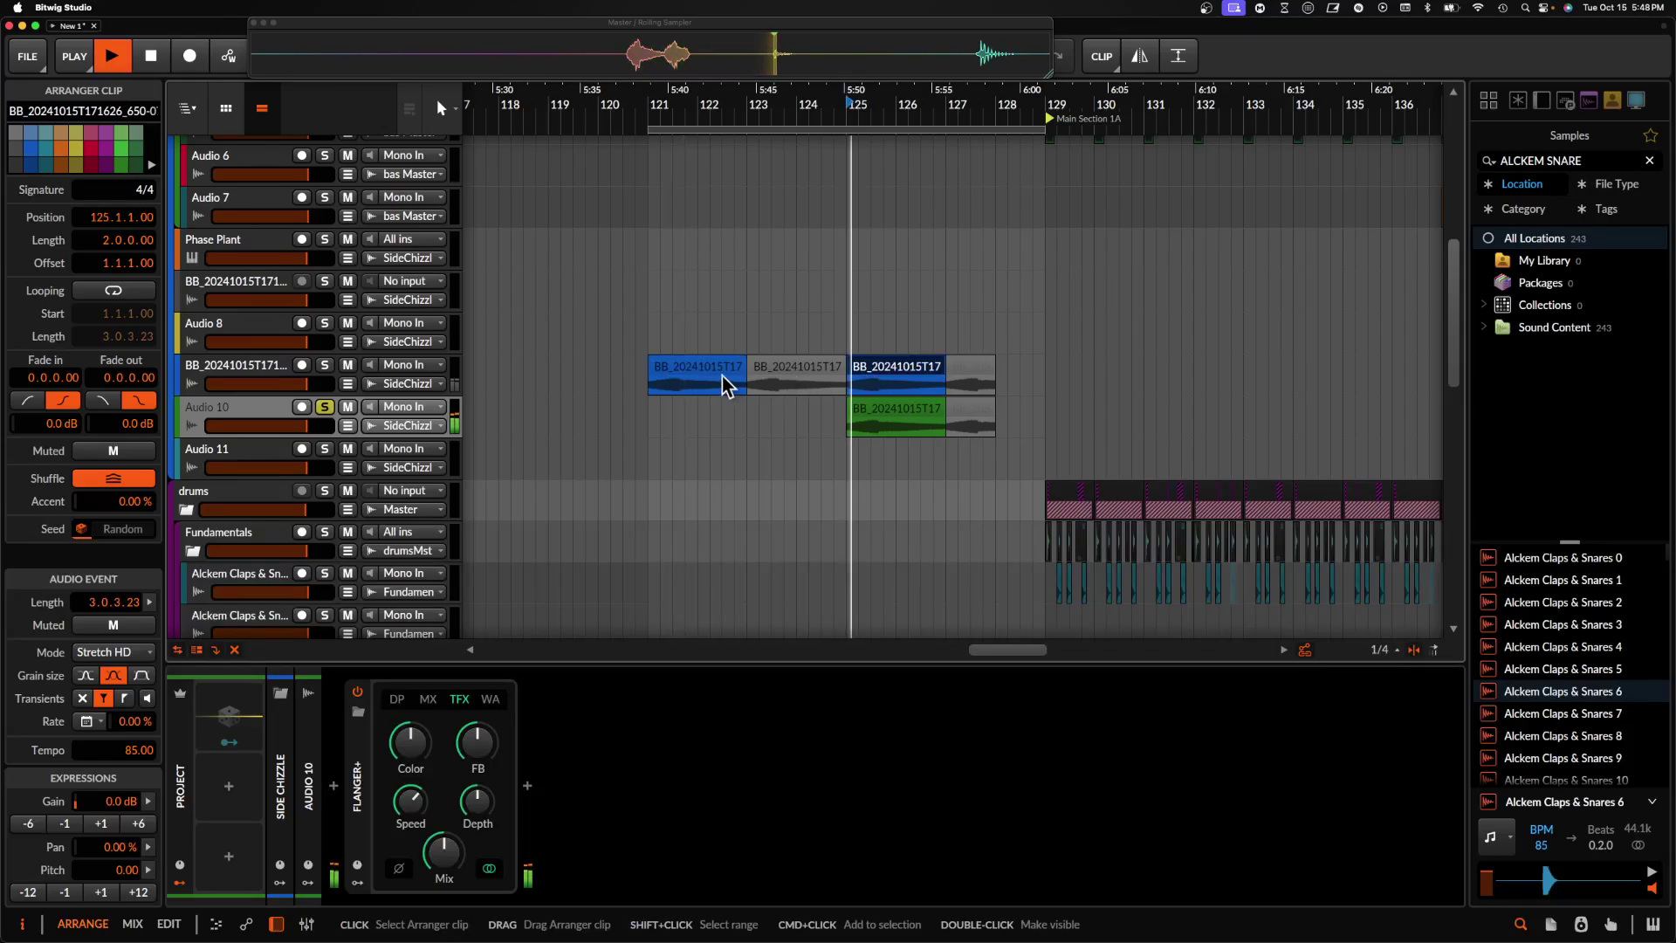
pyautogui.scroll(2, 947, 367)
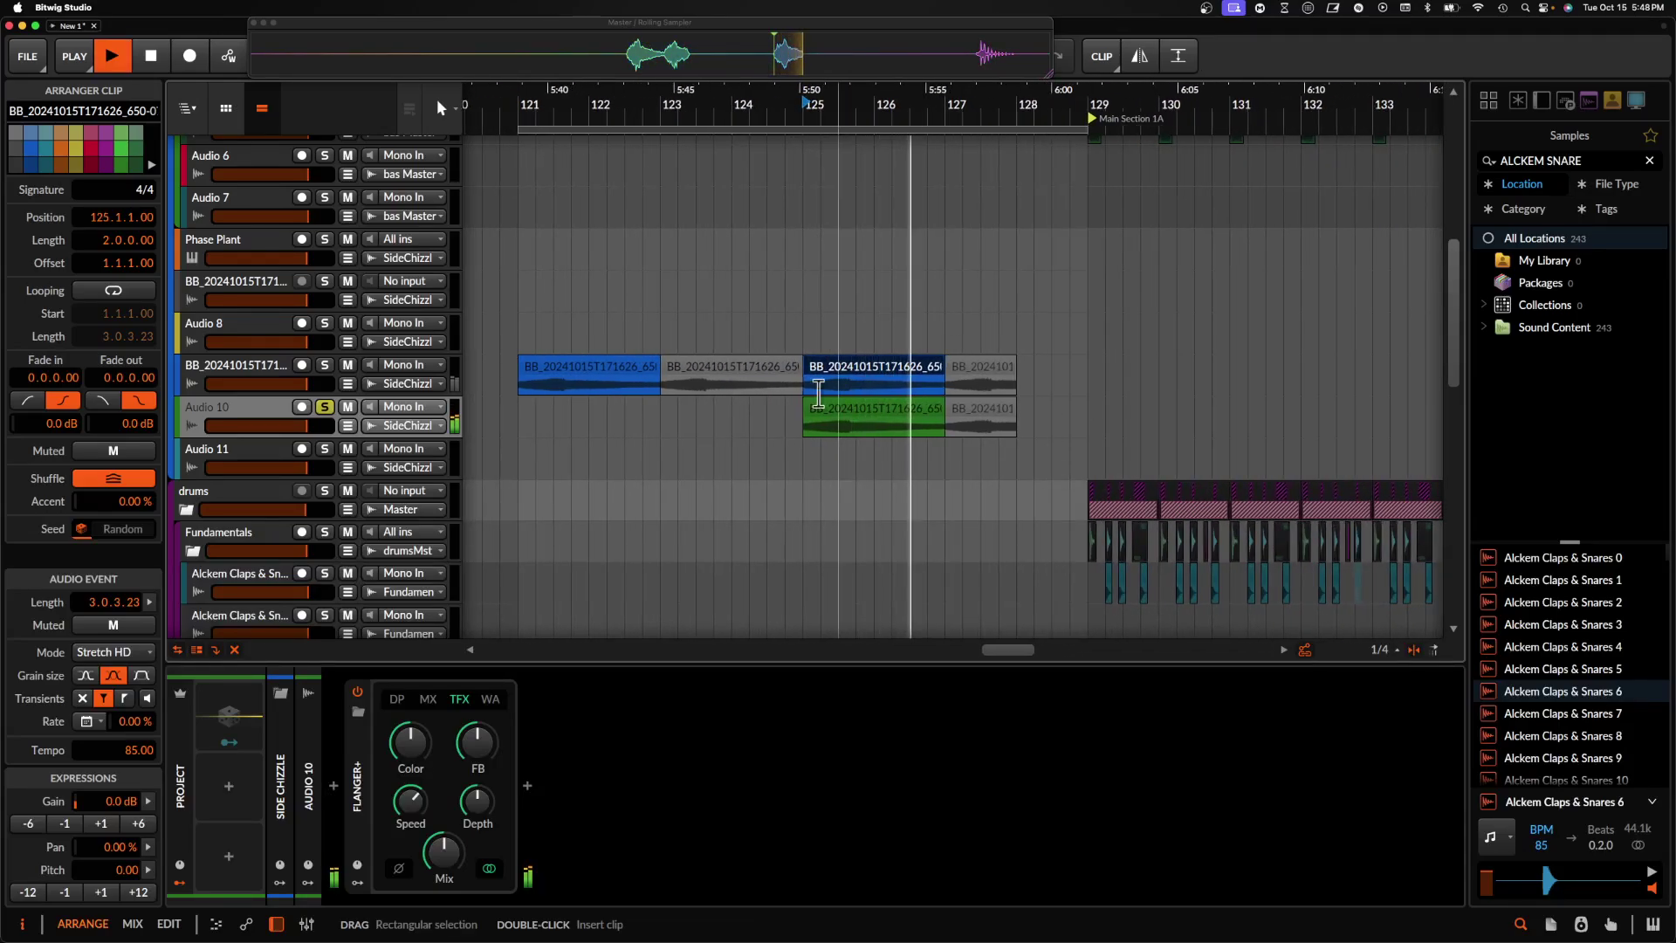
pyautogui.press('space')
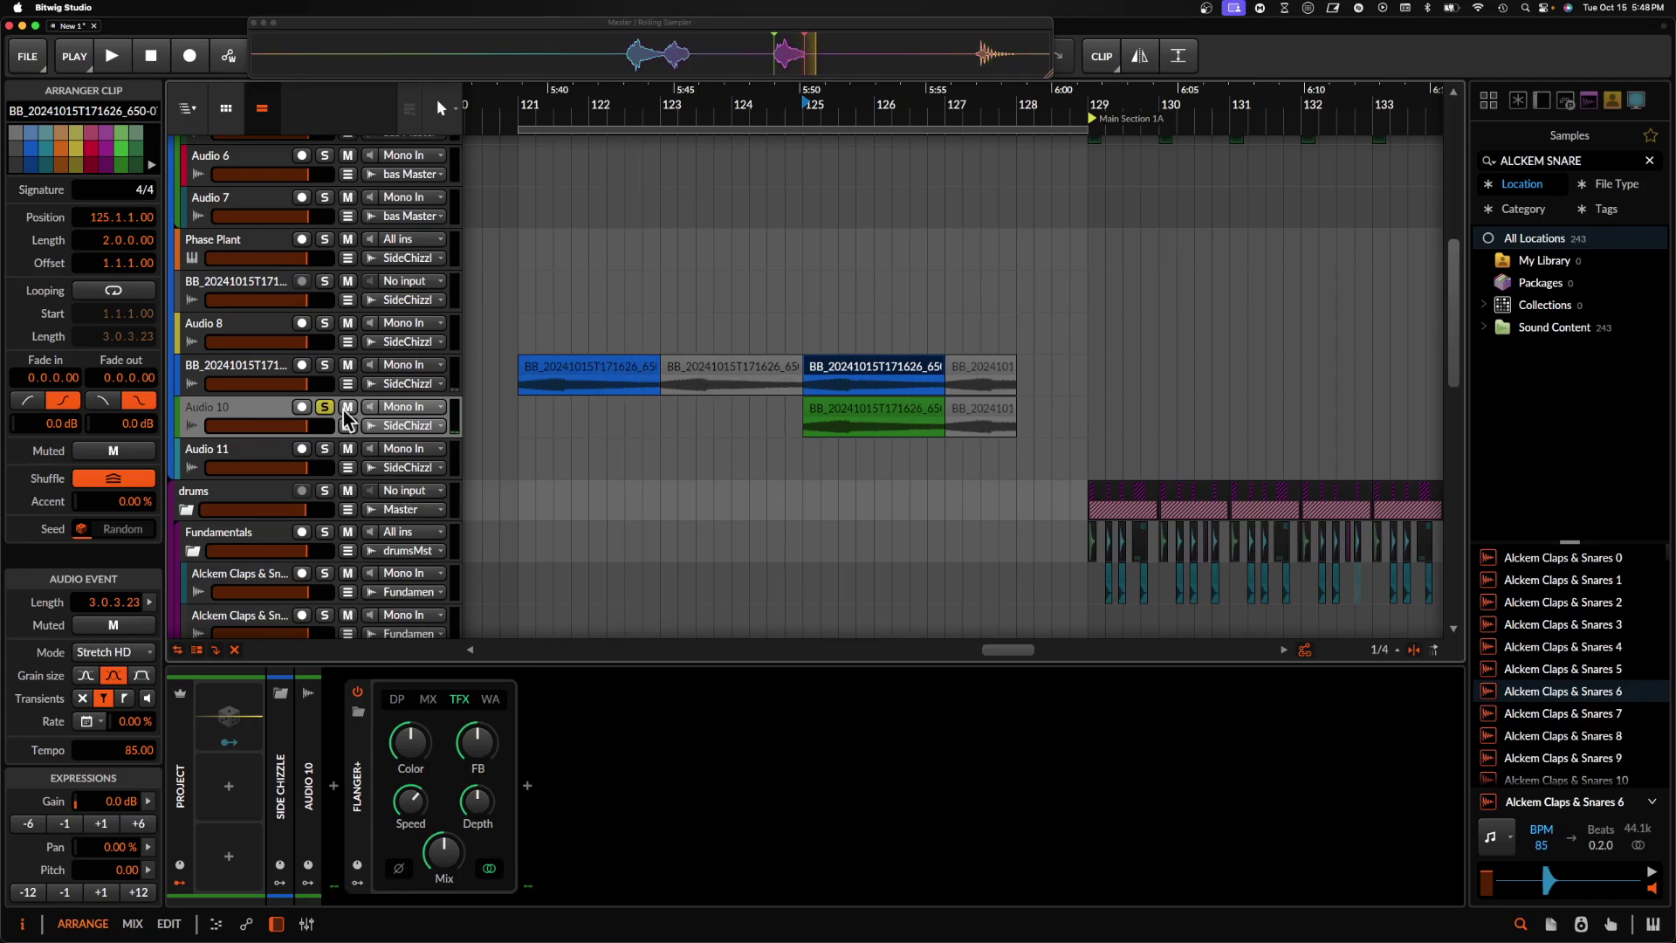
# - Turn off the solo on the octave-up track and play the layered swells from bar 121
pyautogui.click(566, 373)
pyautogui.press('space')
pyautogui.scroll(-3, 601, 367)
pyautogui.scroll(-3, 601, 364)
pyautogui.scroll(-5, 603, 364)
pyautogui.scroll(5, 603, 364)
pyautogui.hscroll(-2, 602, 364)
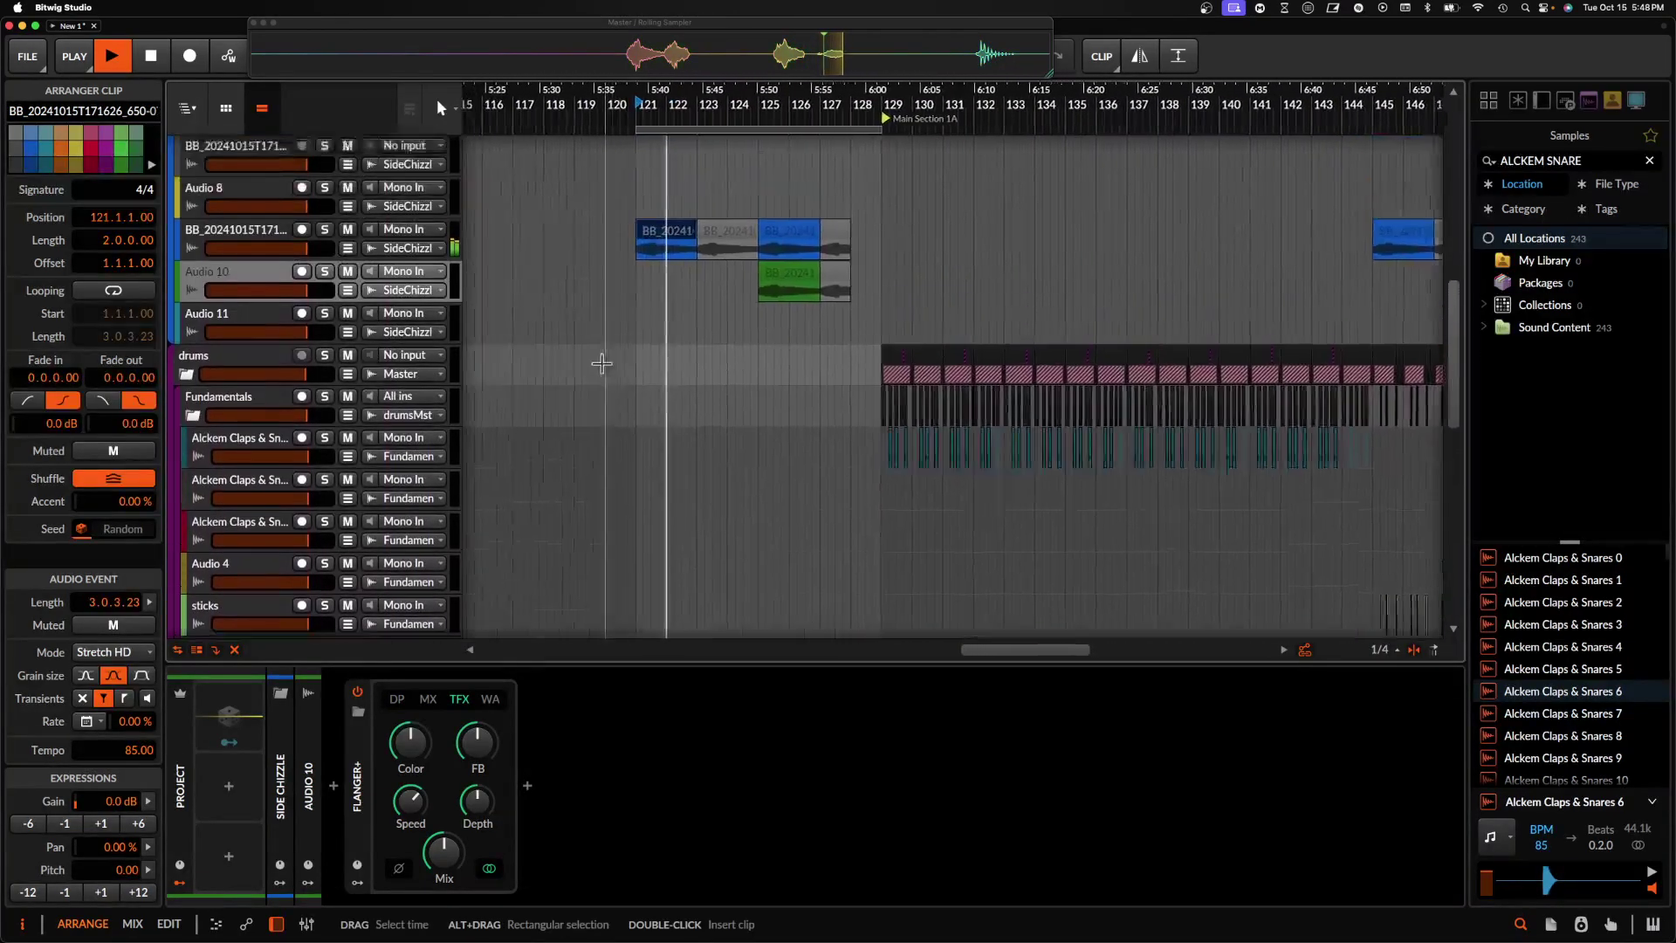
pyautogui.click(260, 279)
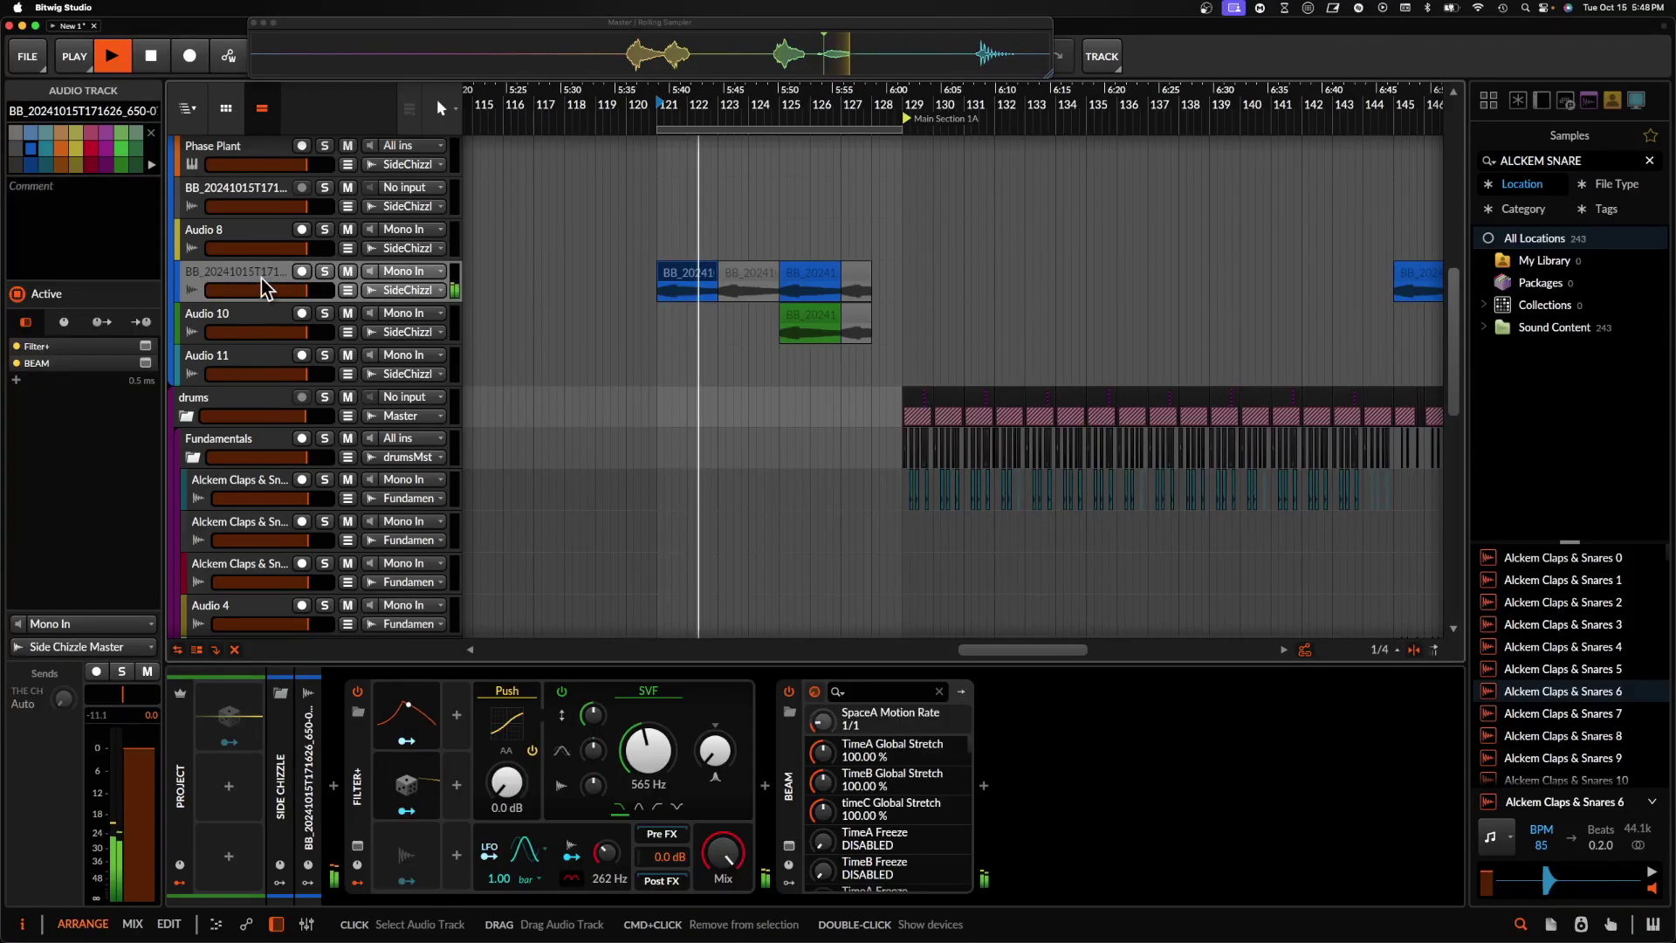
pyautogui.click(789, 845)
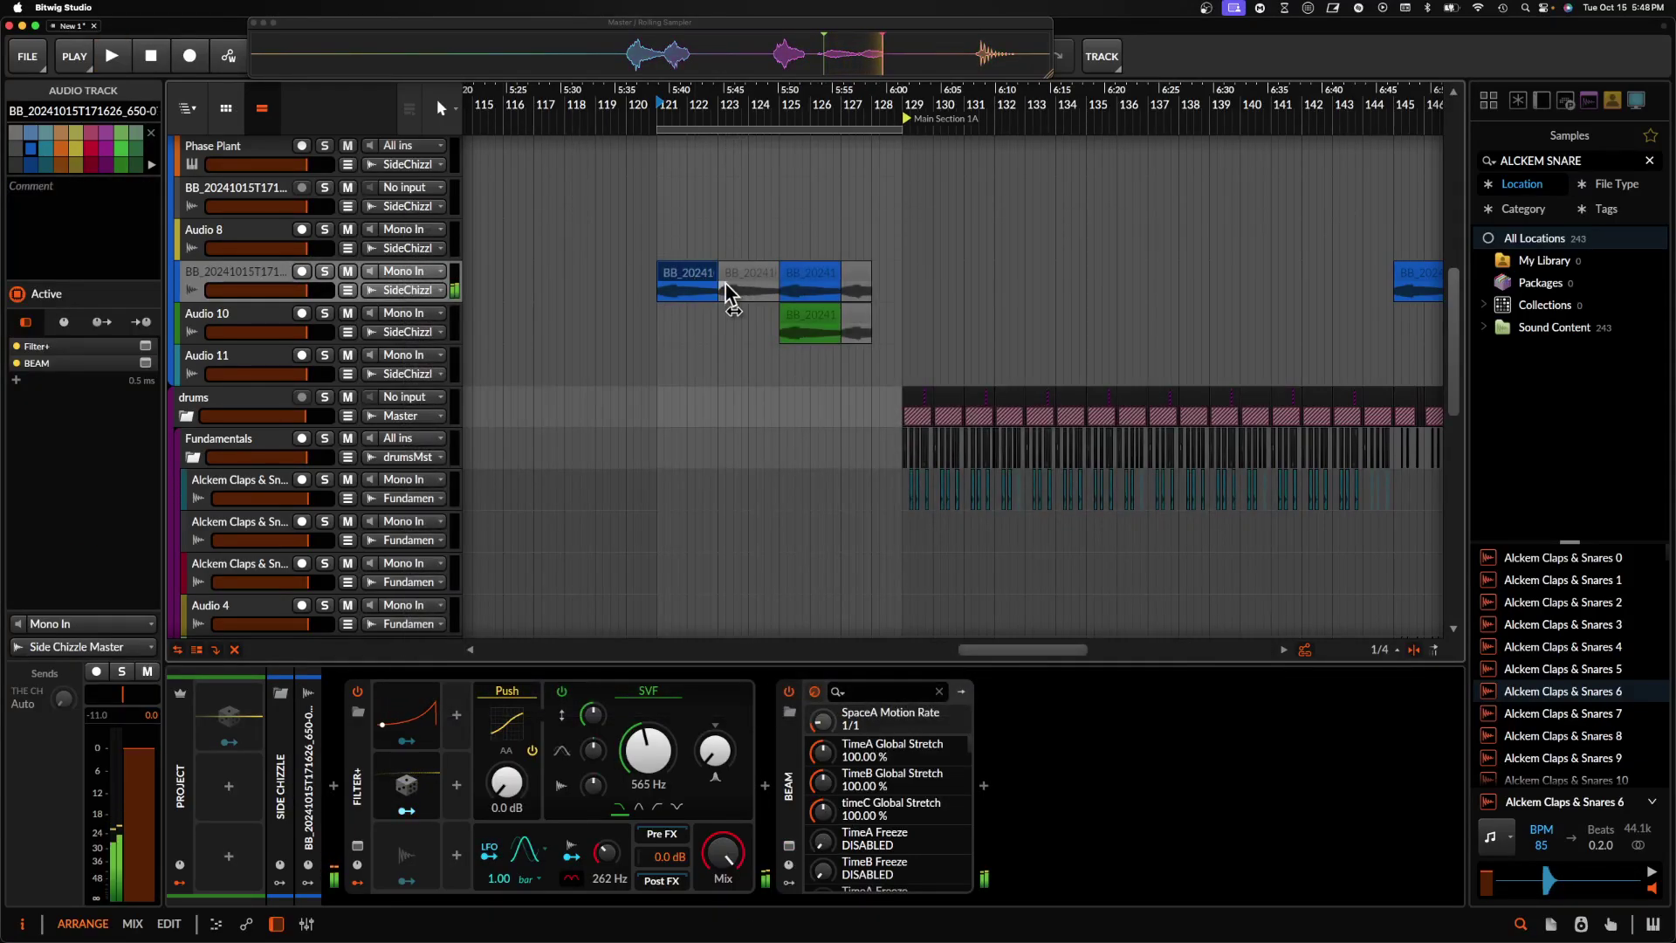
pyautogui.click(746, 272)
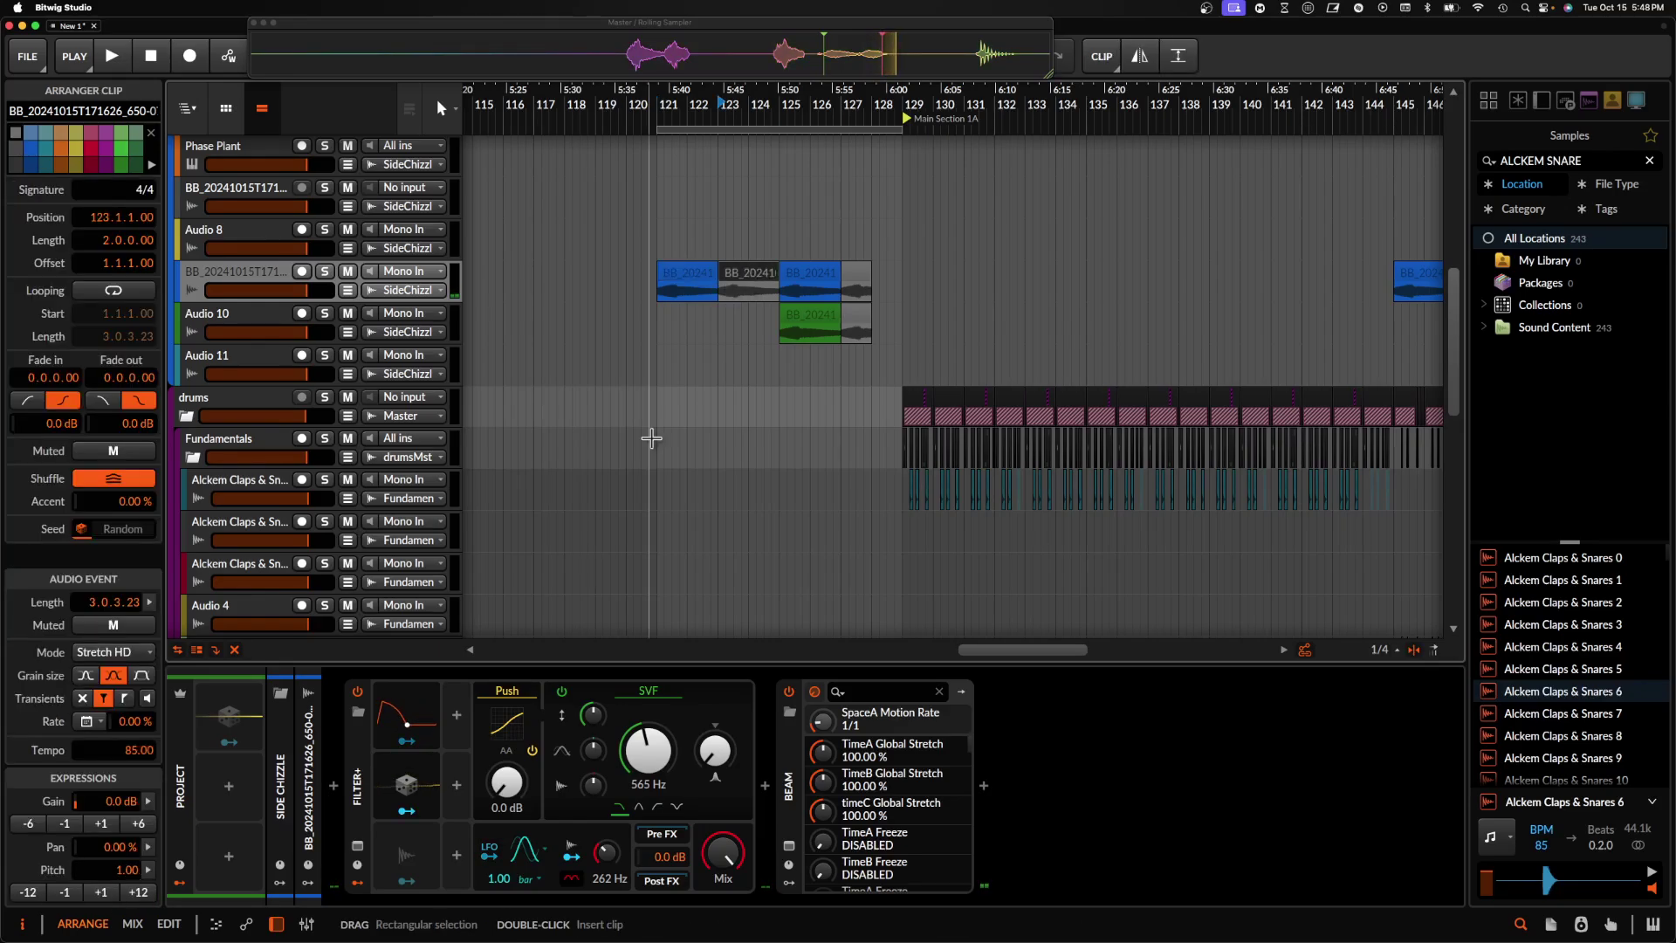
# - Place the dark green BB_20241015T165821_452-0700 audio clip at bar 125 inside the PORK group
pyautogui.scroll(-5, 848, 517)
pyautogui.scroll(4, 848, 518)
pyautogui.scroll(-1, 847, 518)
pyautogui.hscroll(-3, 863, 479)
pyautogui.moveTo(1059, 480); pyautogui.dragTo(723, 473)
pyautogui.scroll(3, 603, 480)
# - Add an audio track below Audio 5 in the PORK group and move the bar 125 clip down onto it
pyautogui.press('super+t')
pyautogui.moveTo(583, 489); pyautogui.dragTo(582, 531)
pyautogui.click(114, 652)
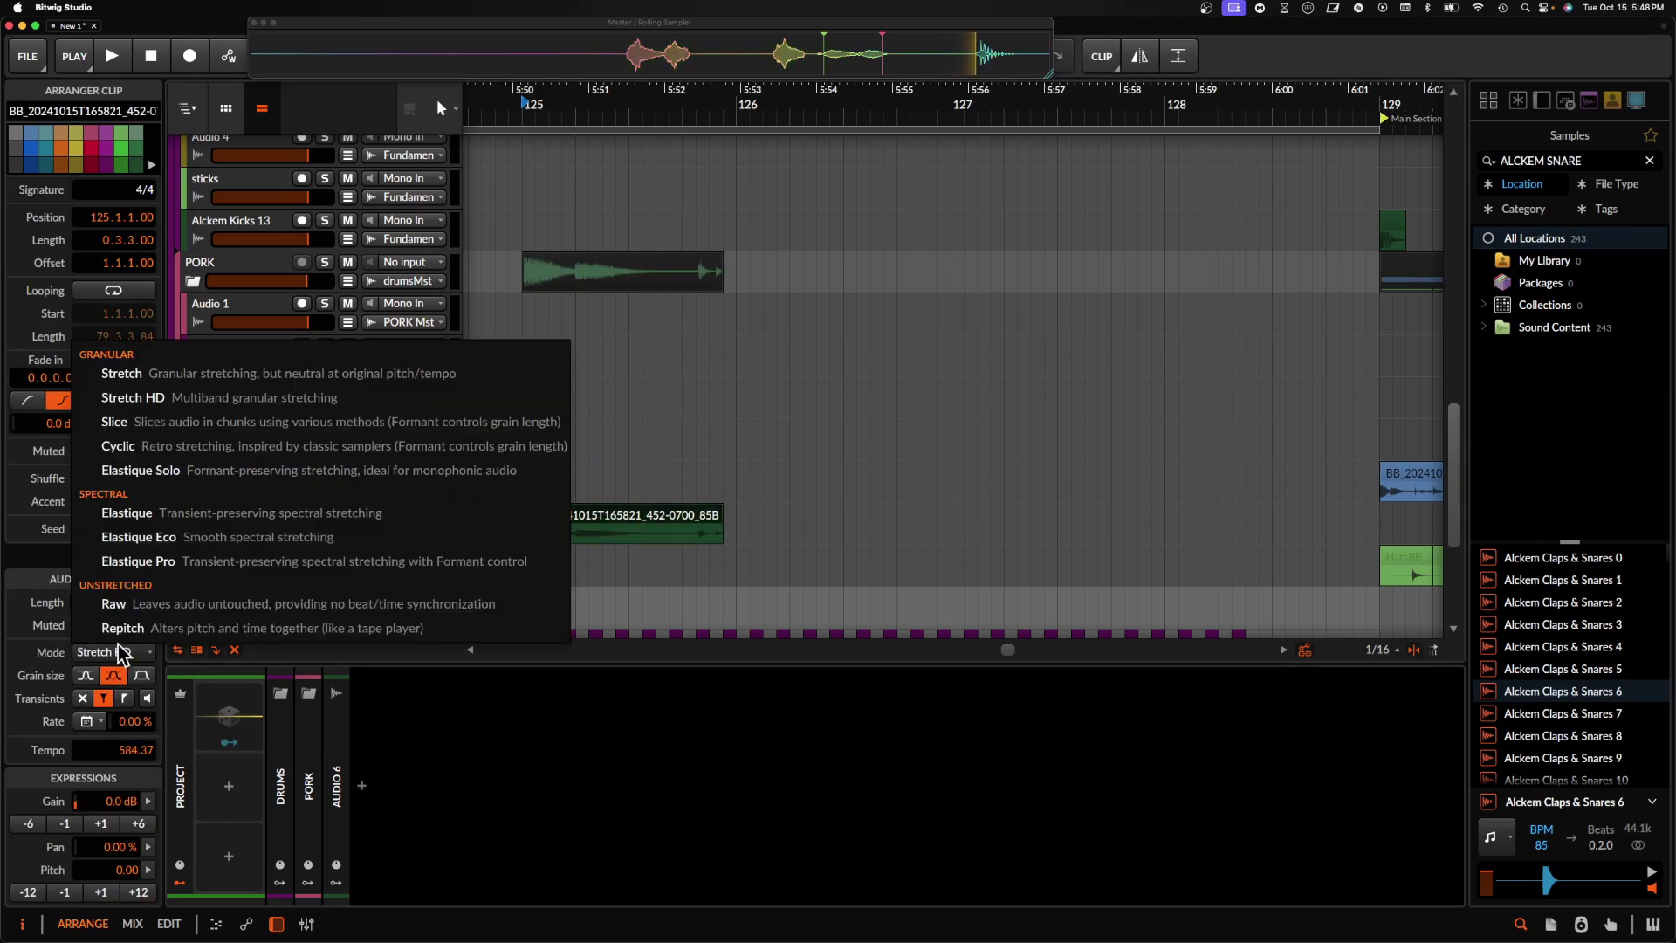
pyautogui.click(118, 646)
# - Add the Raum reverb to the new Audio 6 track and close its plug-in window
pyautogui.click(264, 523)
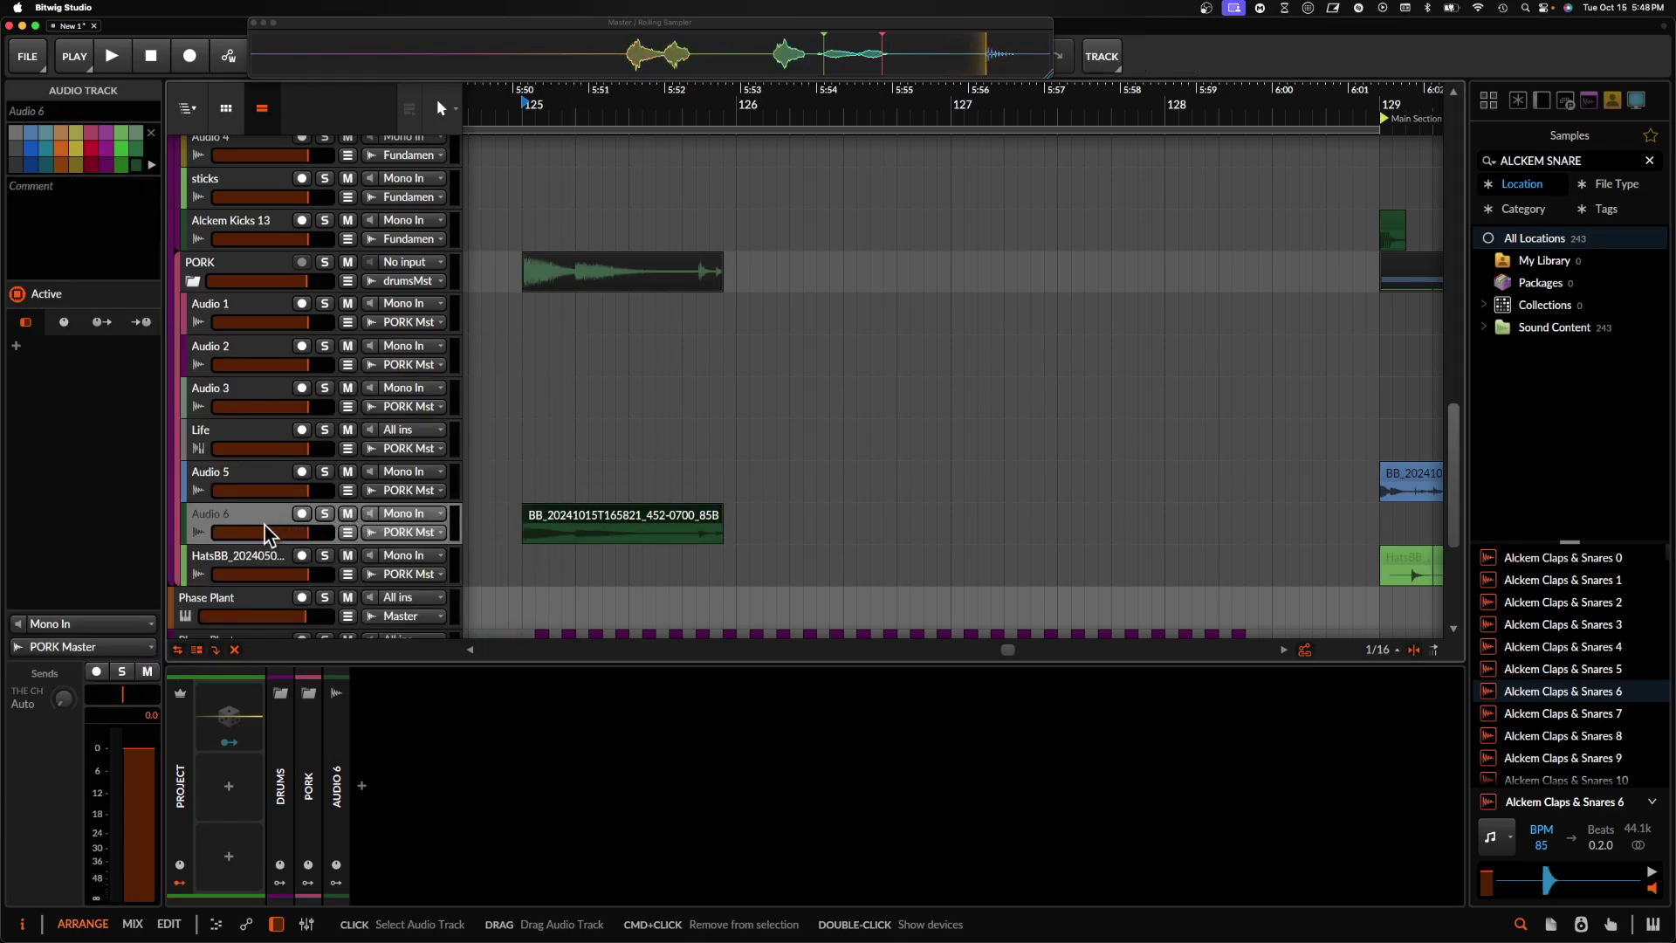
pyautogui.click(362, 790)
pyautogui.click(733, 377)
pyautogui.click(1021, 644)
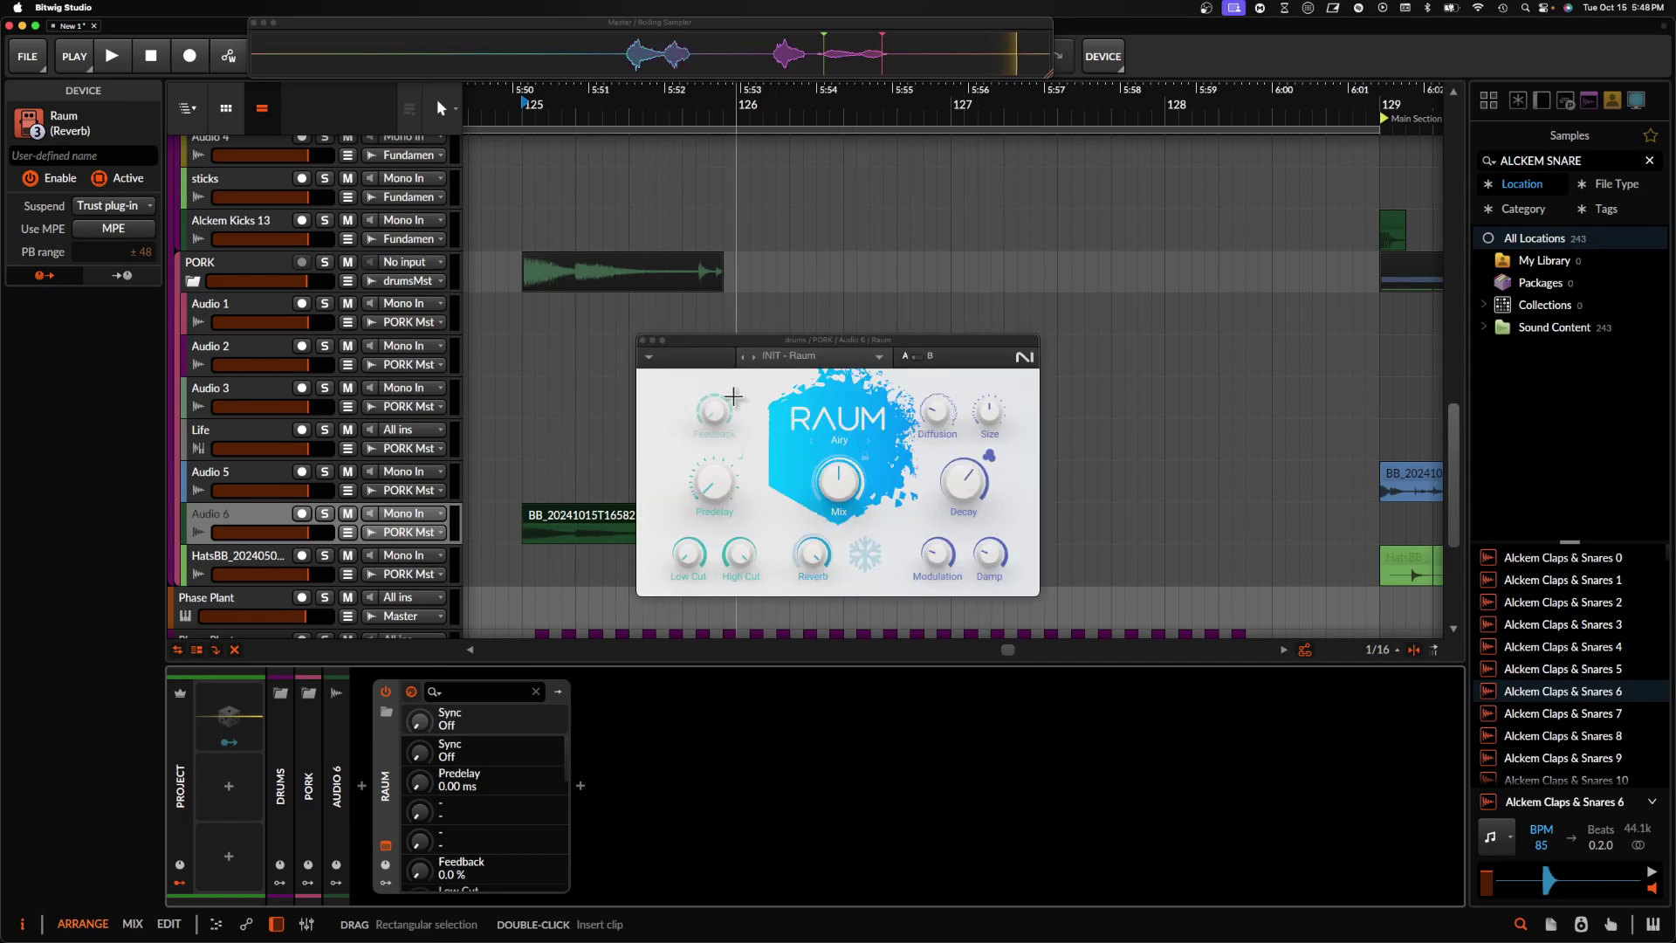
pyautogui.click(645, 340)
# - Check the arrangement around Main Section 1A and play from bar 125 to hear the reverbed clip against the pluck
pyautogui.scroll(-4, 621, 465)
pyautogui.scroll(5, 620, 465)
pyautogui.hscroll(-1, 621, 465)
pyautogui.scroll(-5, 621, 465)
pyautogui.scroll(7, 621, 464)
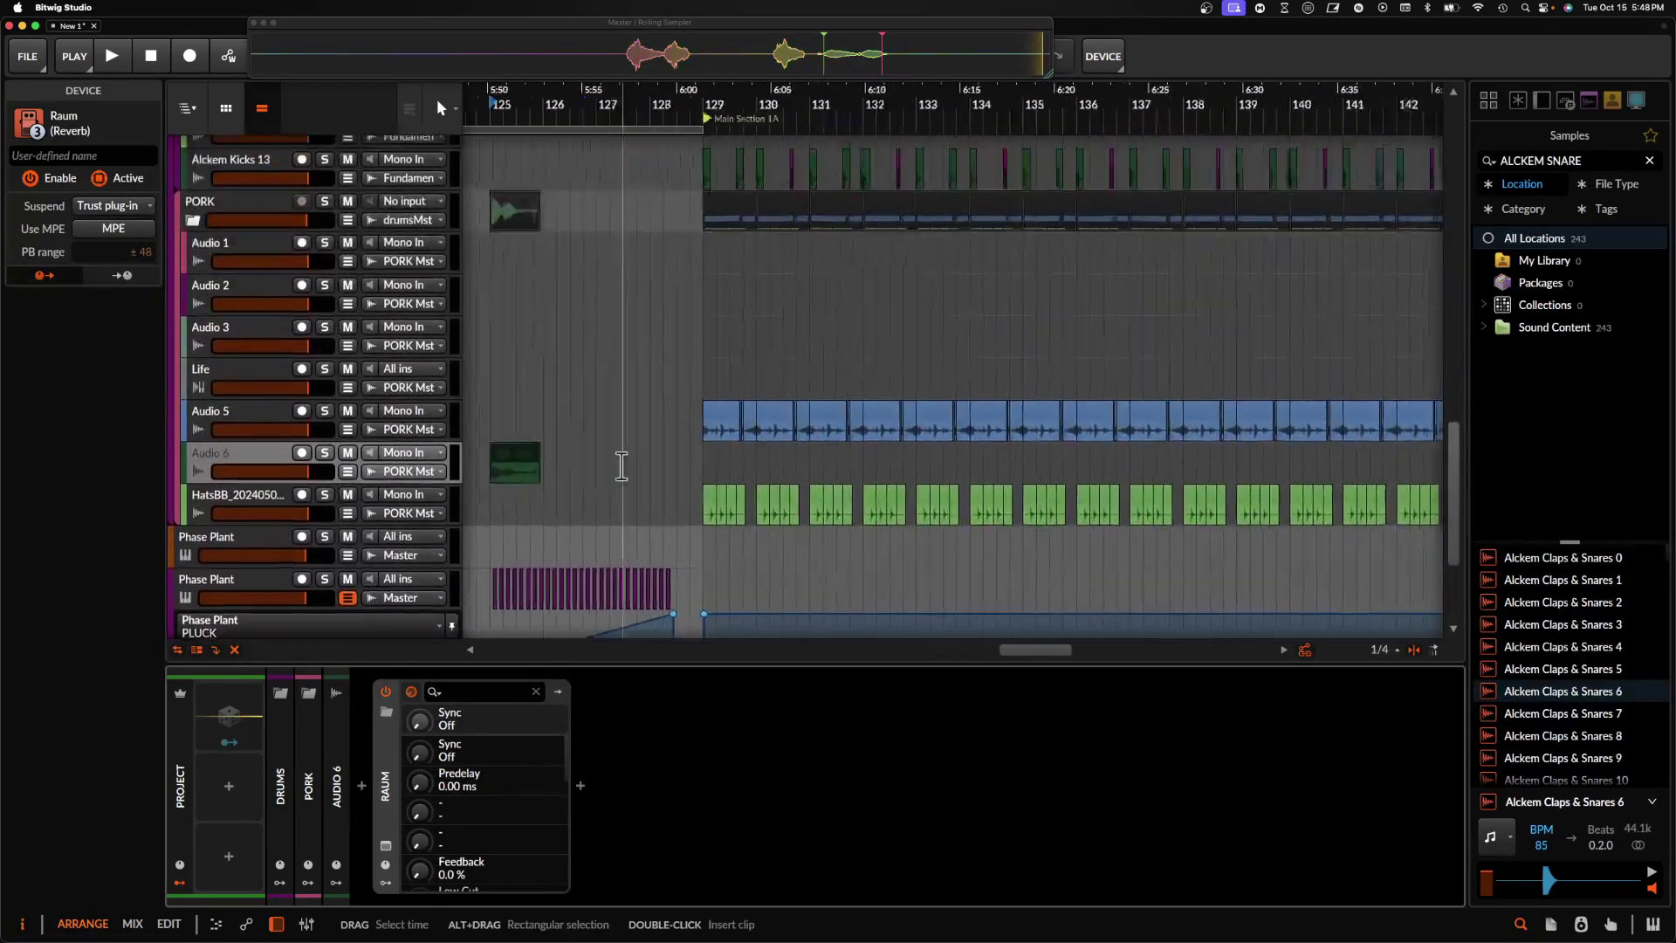
pyautogui.hscroll(2, 621, 464)
pyautogui.scroll(5, 935, 251)
pyautogui.scroll(-8, 931, 253)
pyautogui.scroll(-5, 923, 385)
pyautogui.scroll(5, 920, 379)
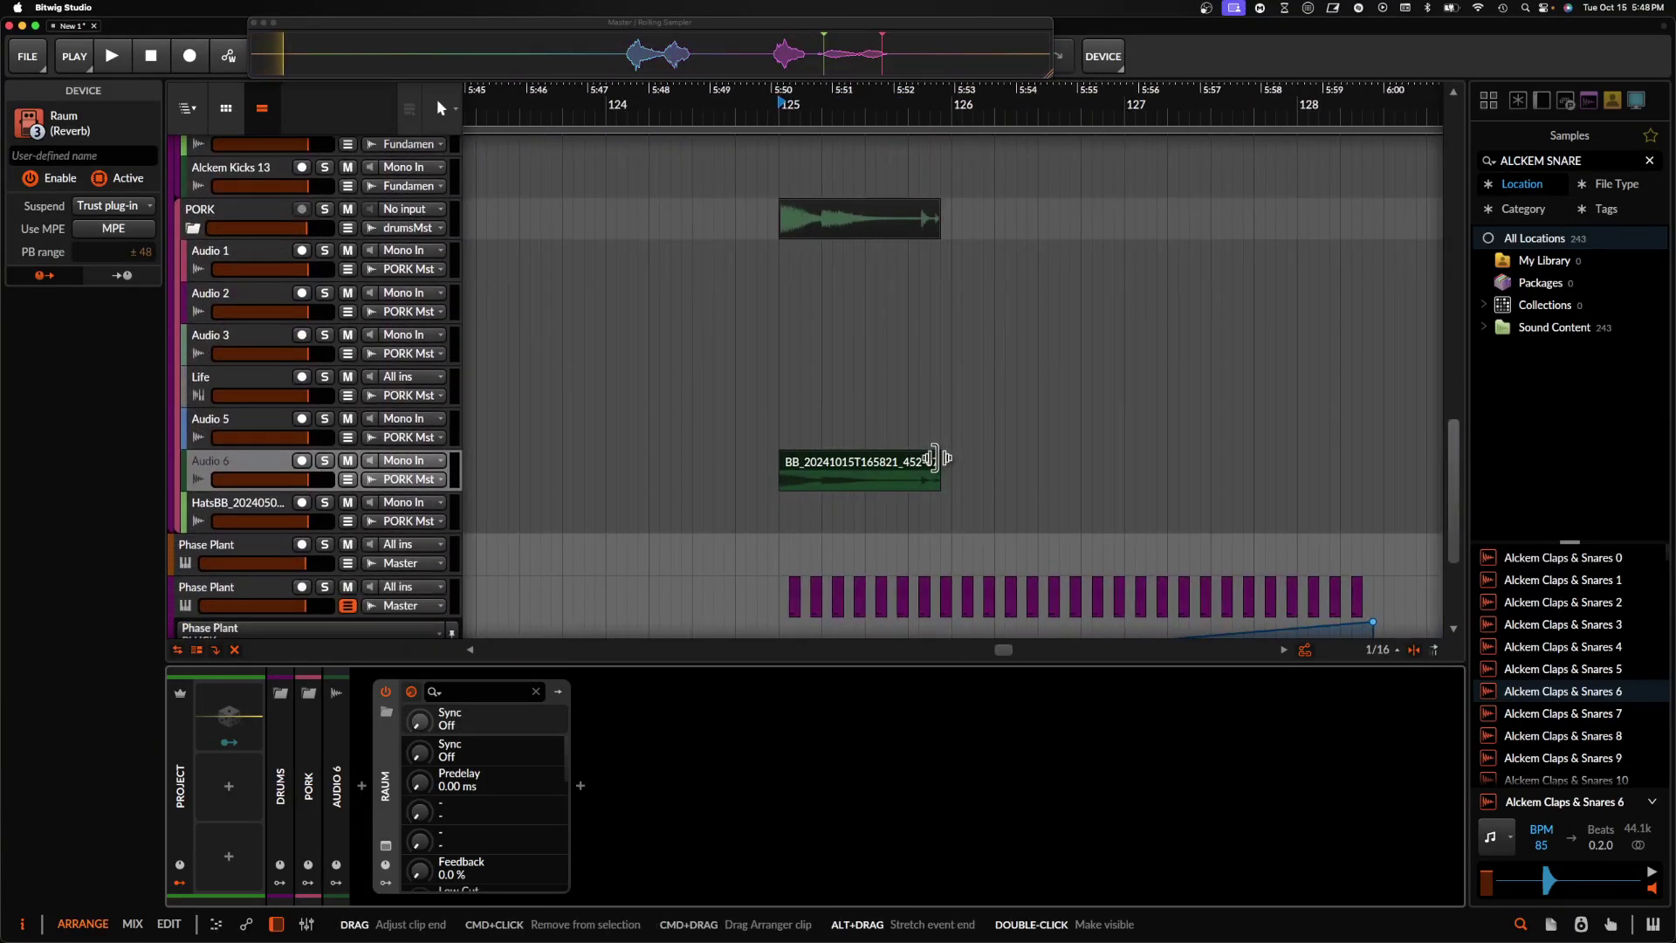
pyautogui.press('space')
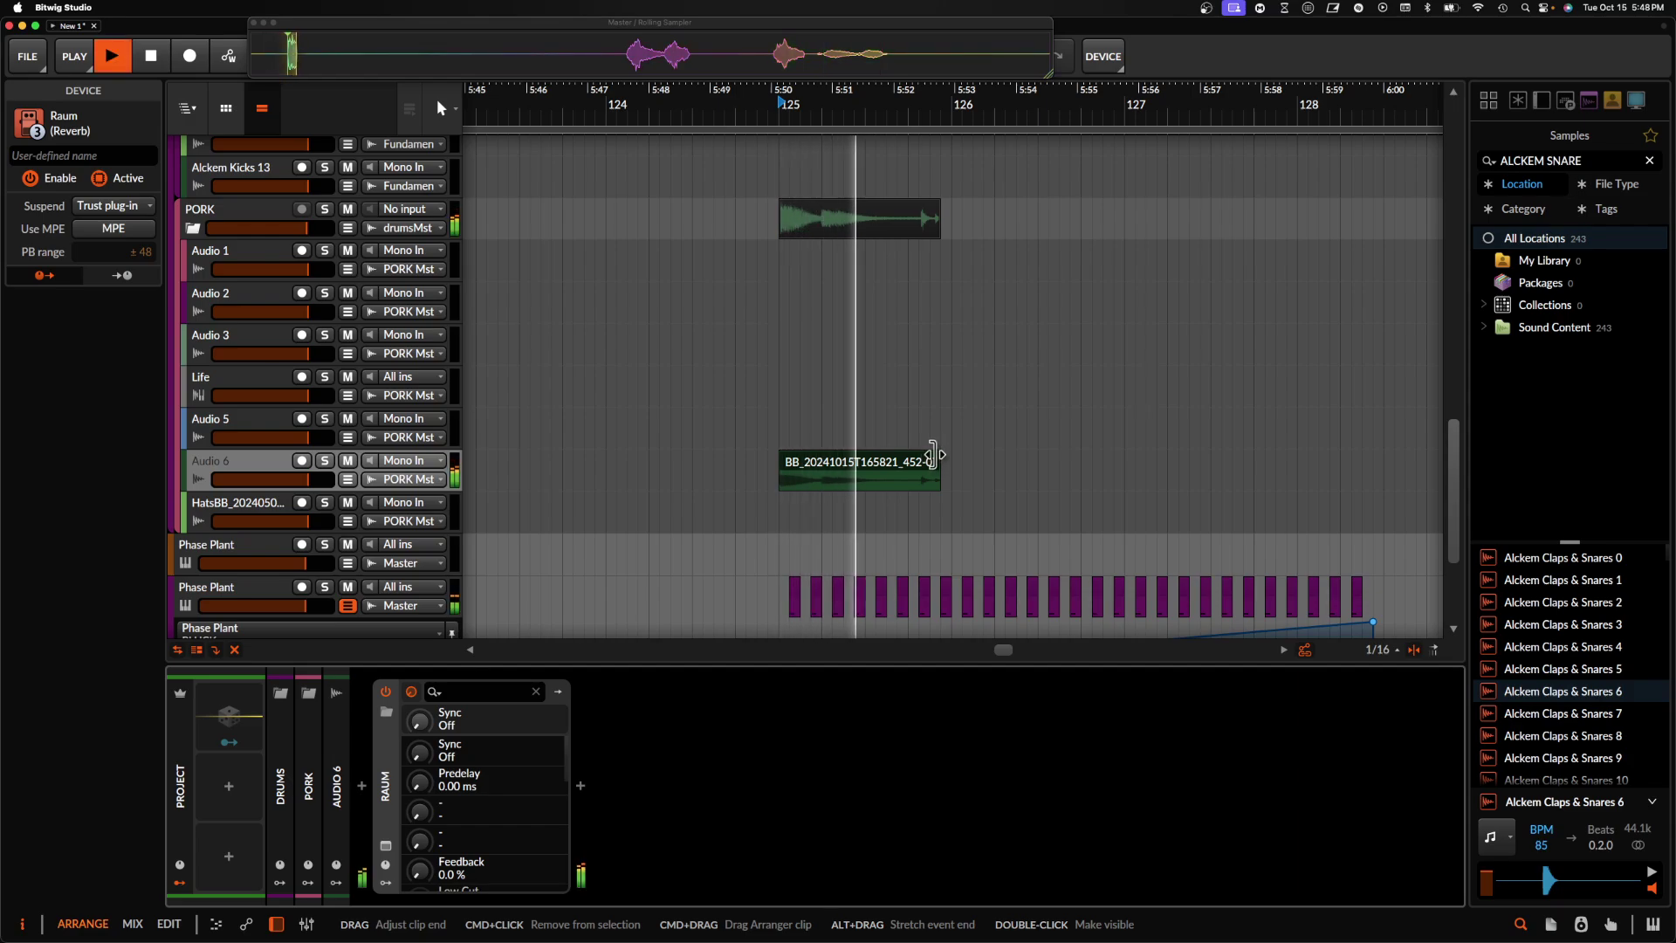
pyautogui.scroll(-1, 932, 454)
pyautogui.scroll(-3, 933, 454)
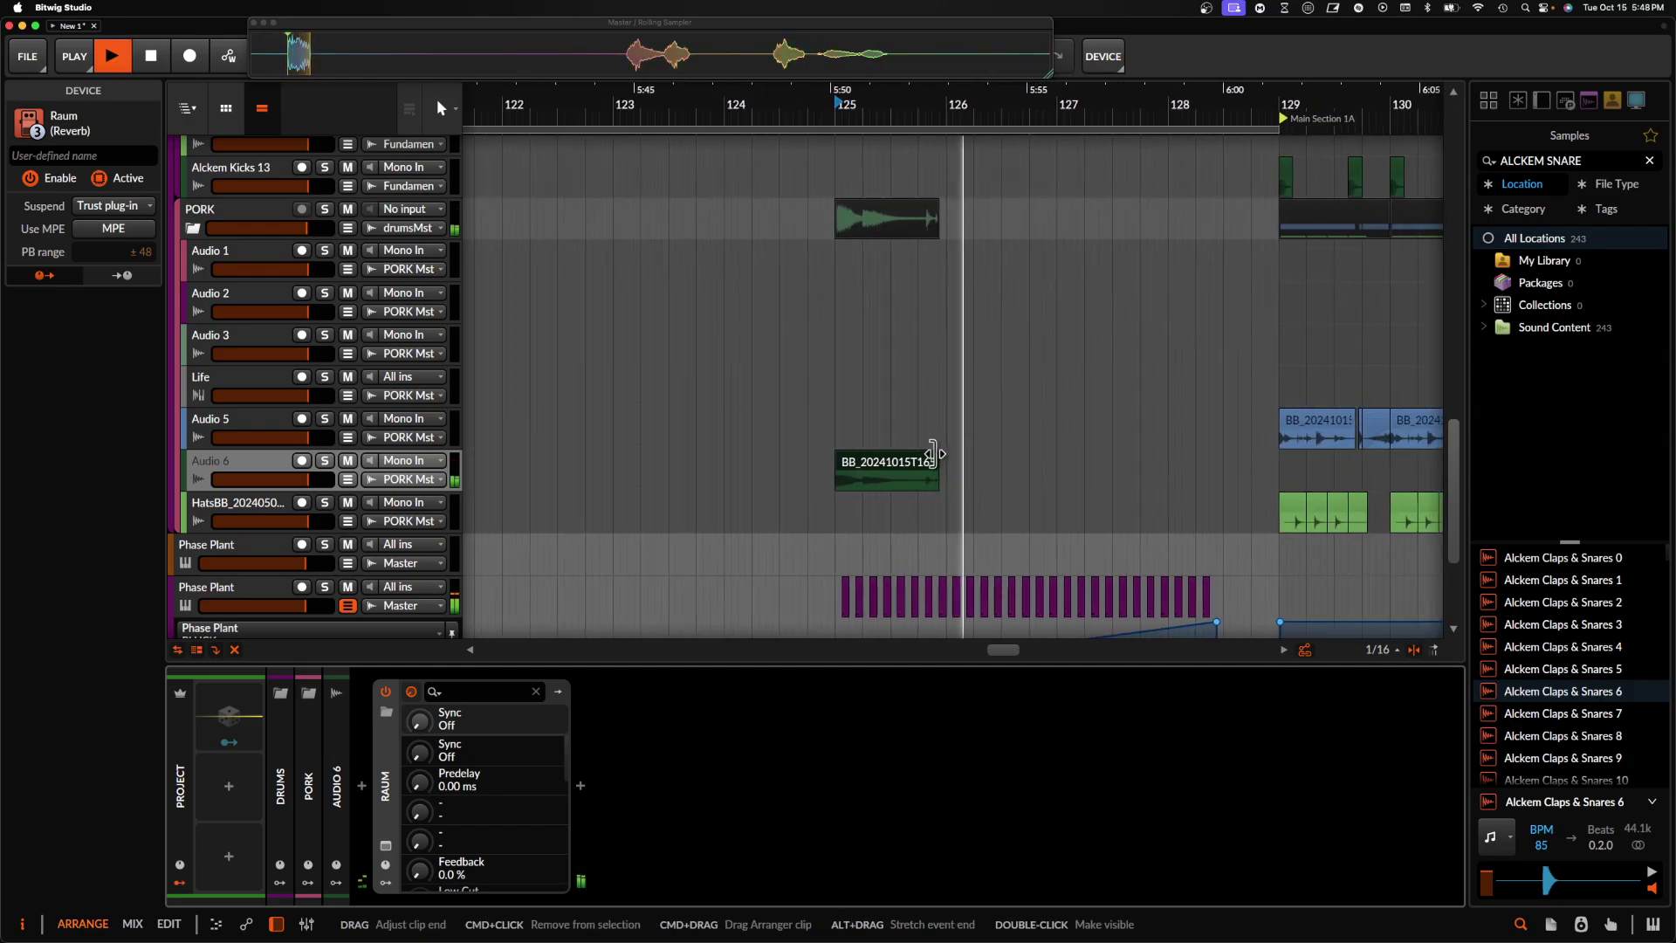
# - Move the first pluck clip on the lower Phase Plant track to 125.1.3 and delete the clip at 125.1.4
pyautogui.scroll(10, 924, 461)
pyautogui.scroll(-3, 925, 473)
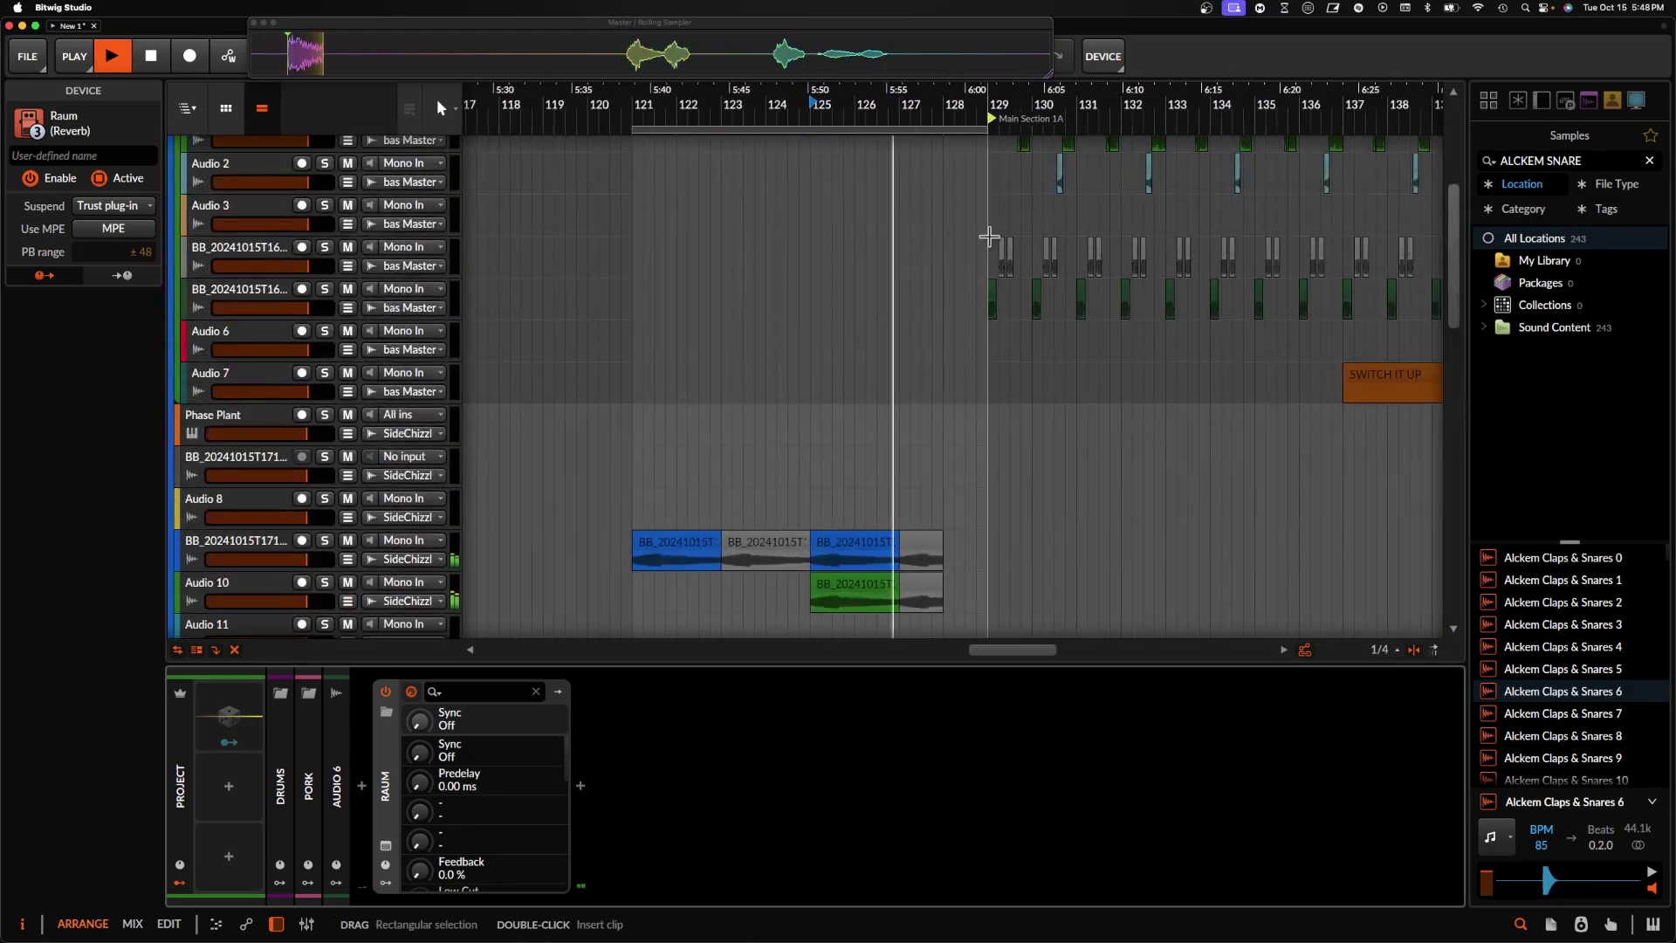
pyautogui.scroll(-3, 989, 236)
pyautogui.scroll(-10, 911, 390)
pyautogui.scroll(5, 909, 393)
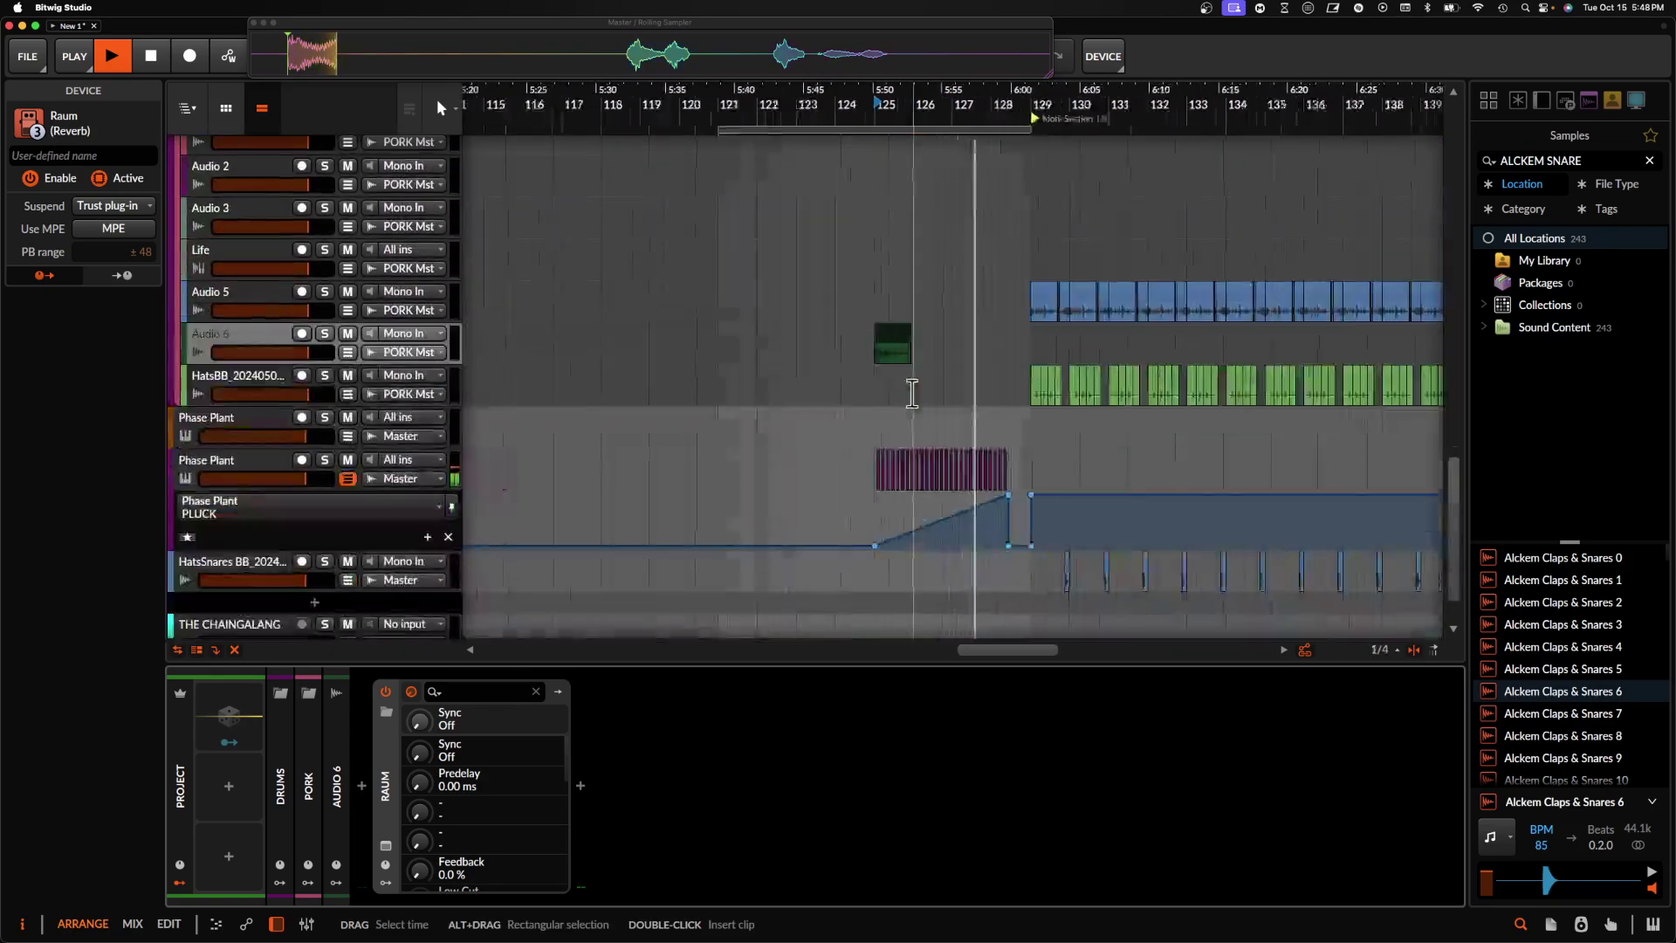
pyautogui.press('space')
pyautogui.scroll(6, 828, 493)
pyautogui.hscroll(3, 821, 486)
pyautogui.moveTo(685, 470); pyautogui.dragTo(743, 468)
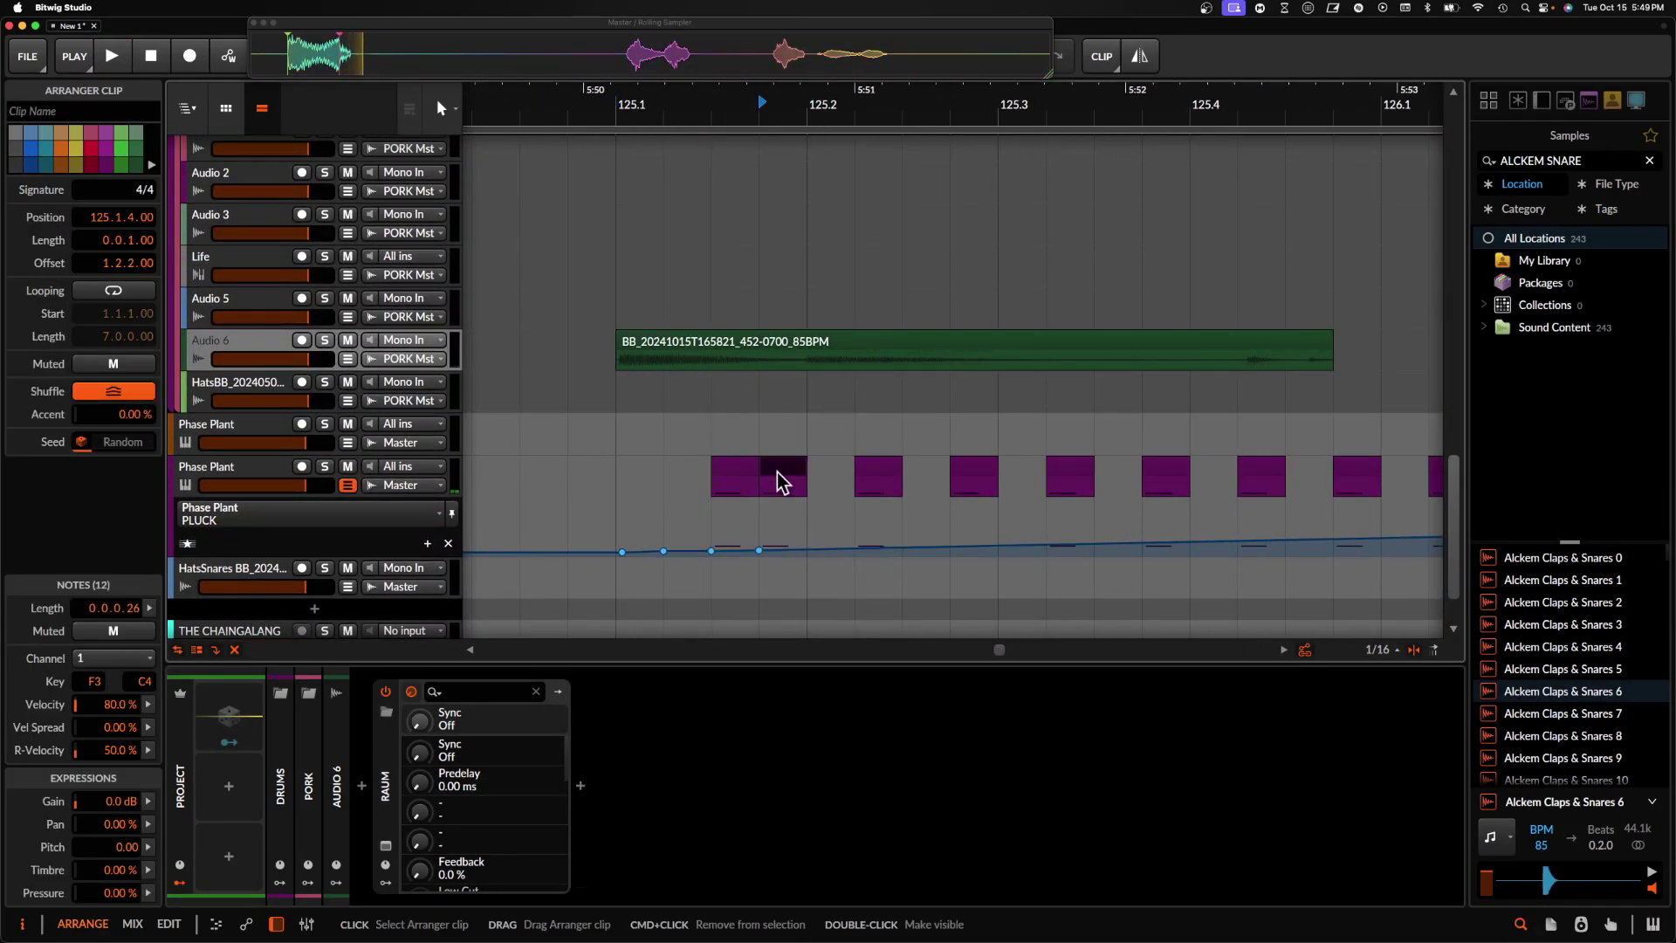
pyautogui.press('Delete')
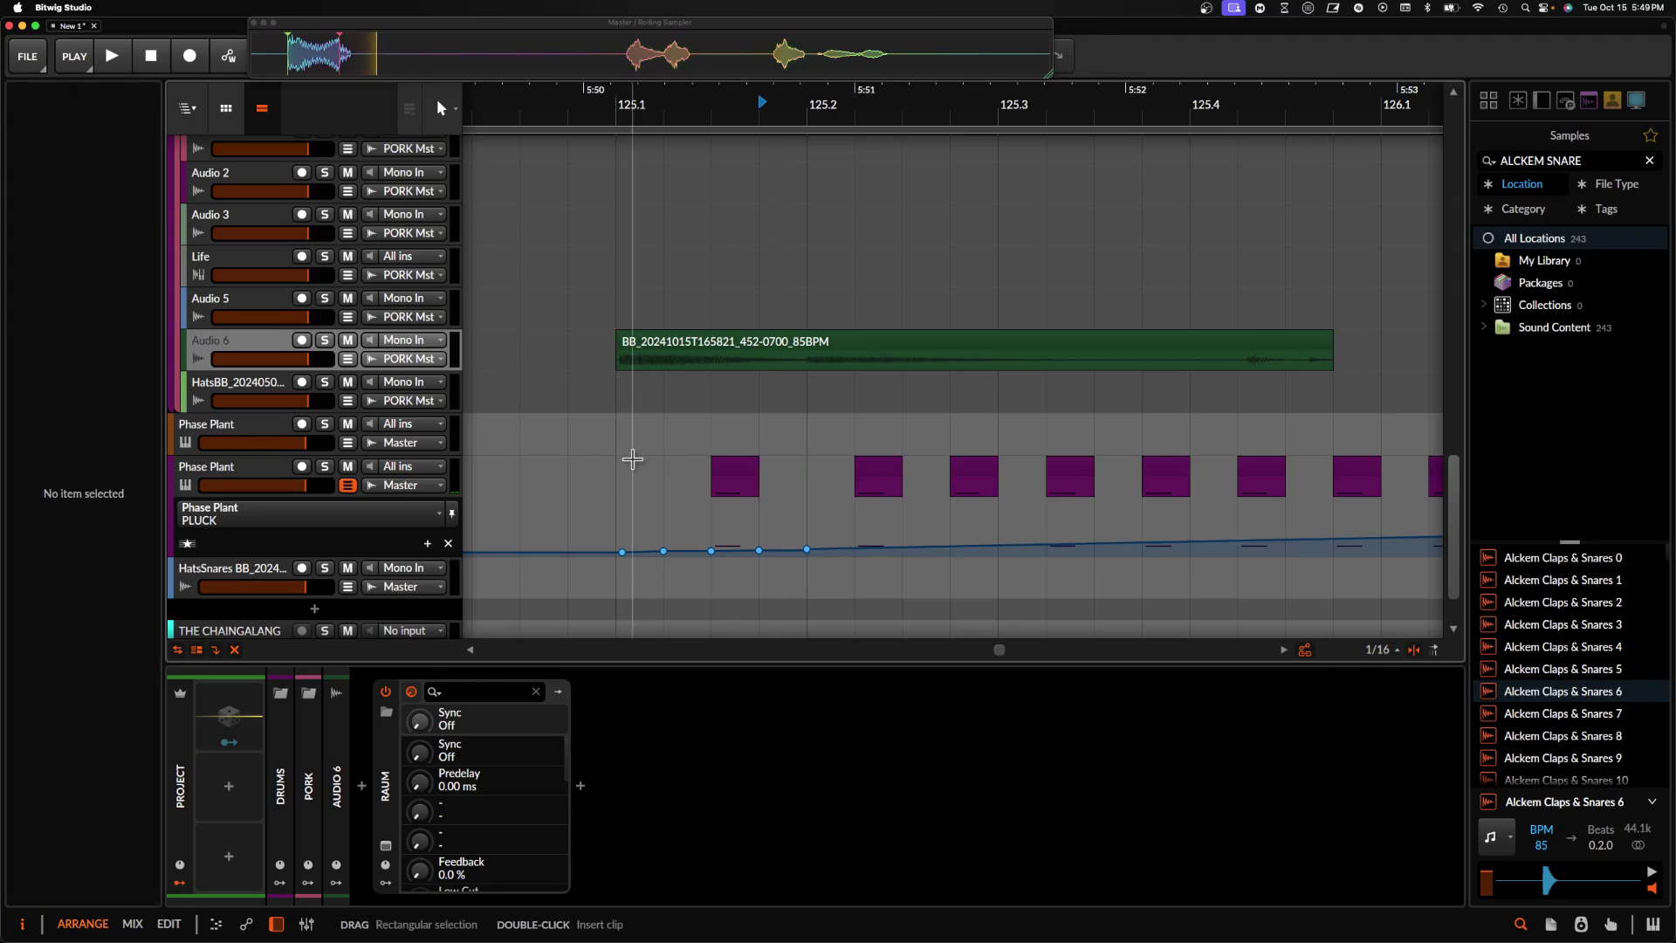
# - Duplicate the pluck track's one-beat range from 125.1.1 to 125.2.1 repeatedly until the copies reach 128.3.1
pyautogui.moveTo(625, 469); pyautogui.dragTo(803, 489)
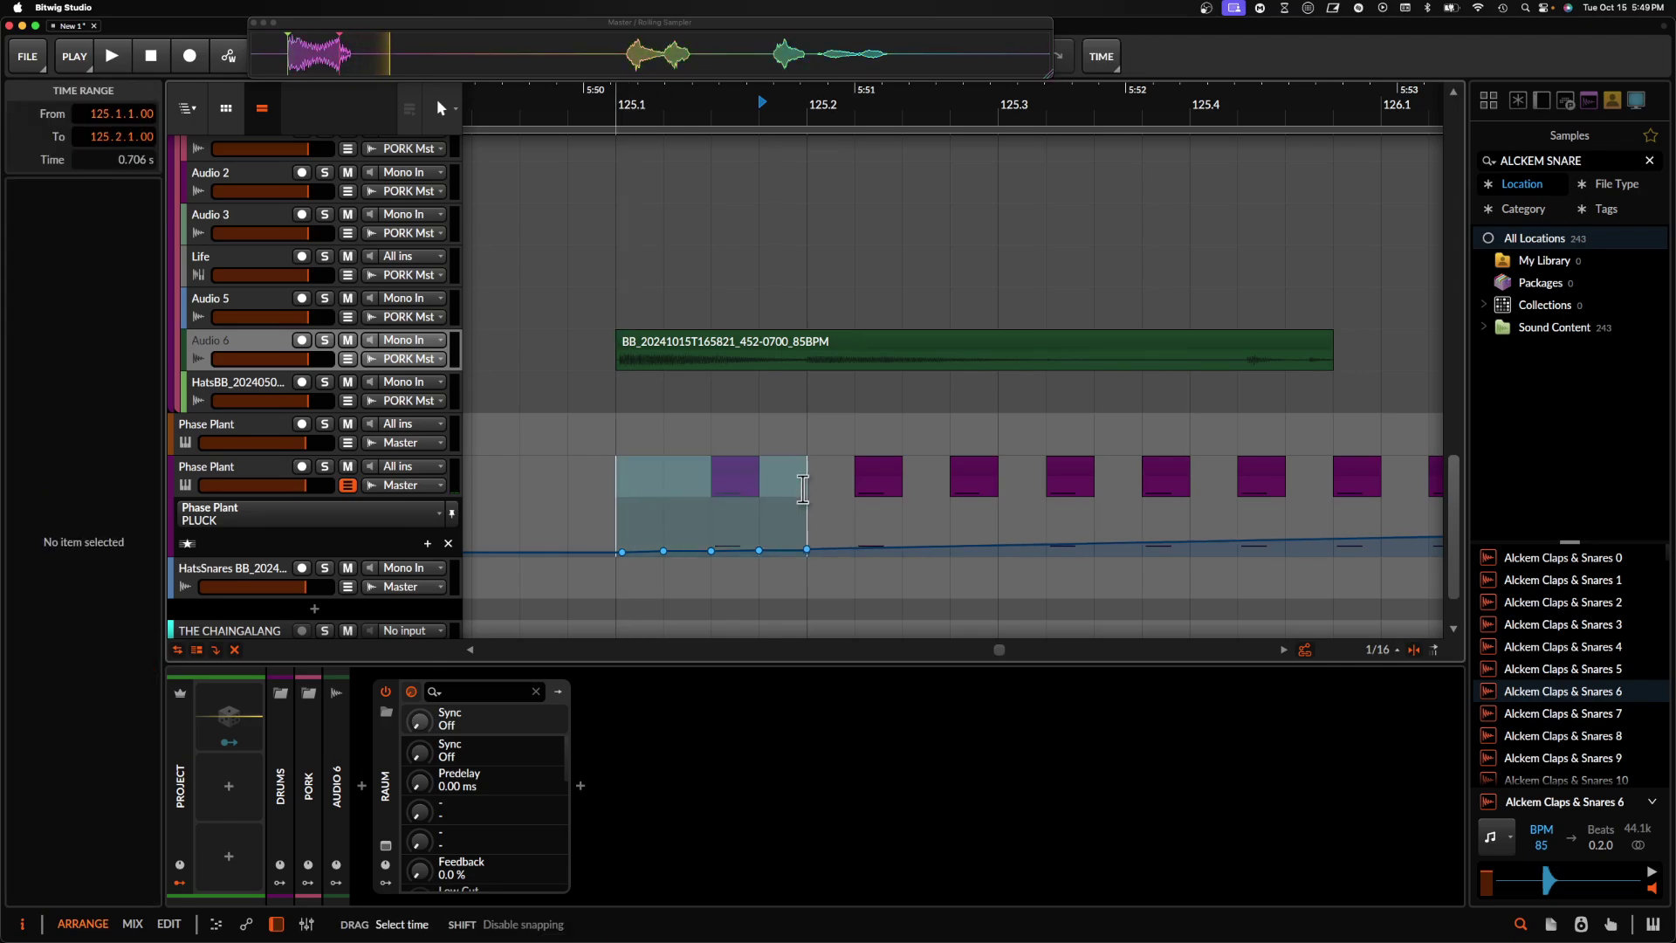
pyautogui.press('super+d')
pyautogui.scroll(-8, 800, 490)
pyautogui.press('super+d')
pyautogui.press('super+d')
pyautogui.press('super+d')
pyautogui.press('super+d')
pyautogui.press('super+d')
pyautogui.press('super+d')
pyautogui.press('super+d')
pyautogui.press('super+d')
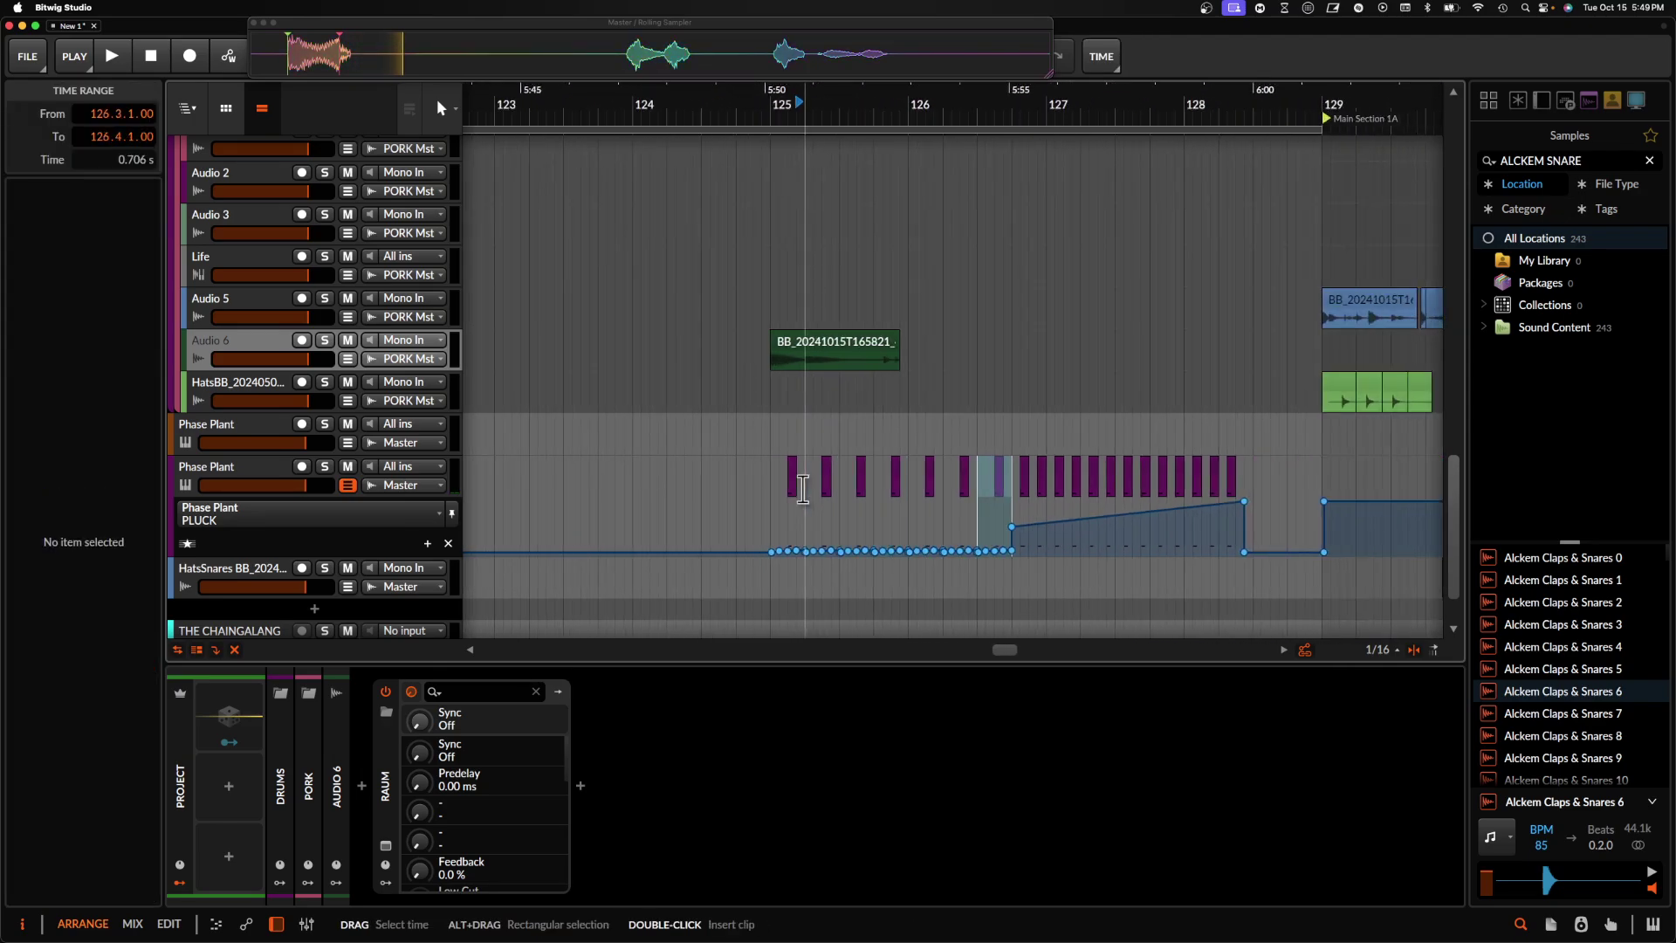
pyautogui.press('super+d')
pyautogui.press('super+d')
pyautogui.press('super+d')
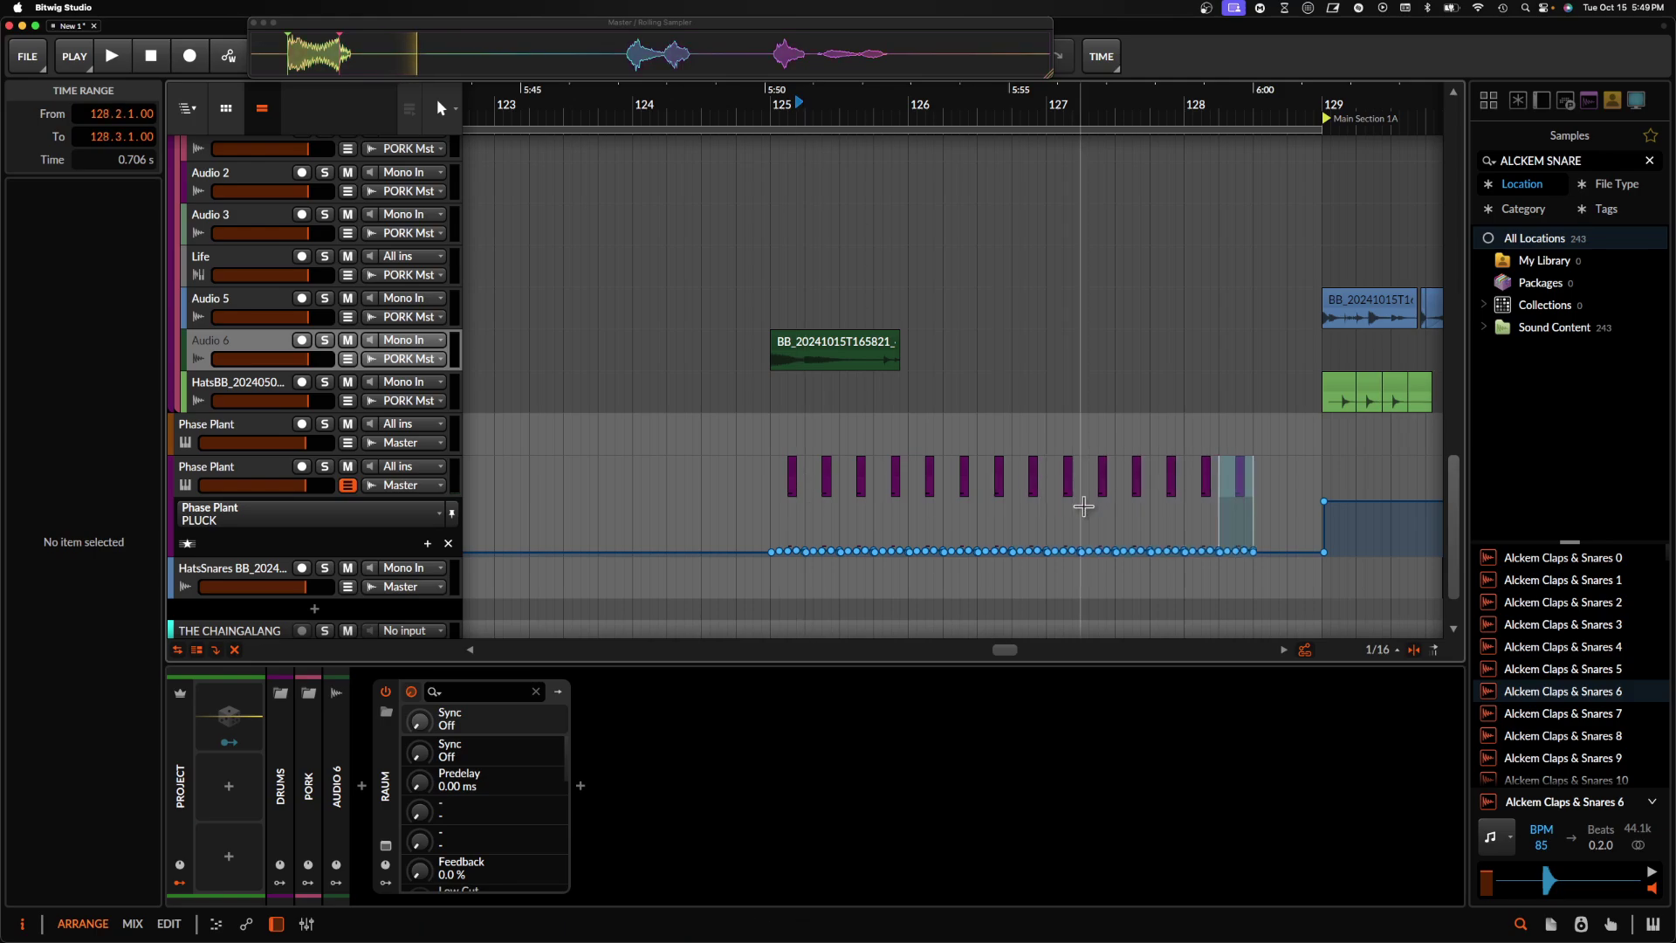
# - Remove the surplus PLUCK automation points around 128.3, raise the automation to 100% across the last pluck clip, and play from that clip
pyautogui.click(1282, 517)
pyautogui.scroll(4, 1282, 516)
pyautogui.click(1194, 558)
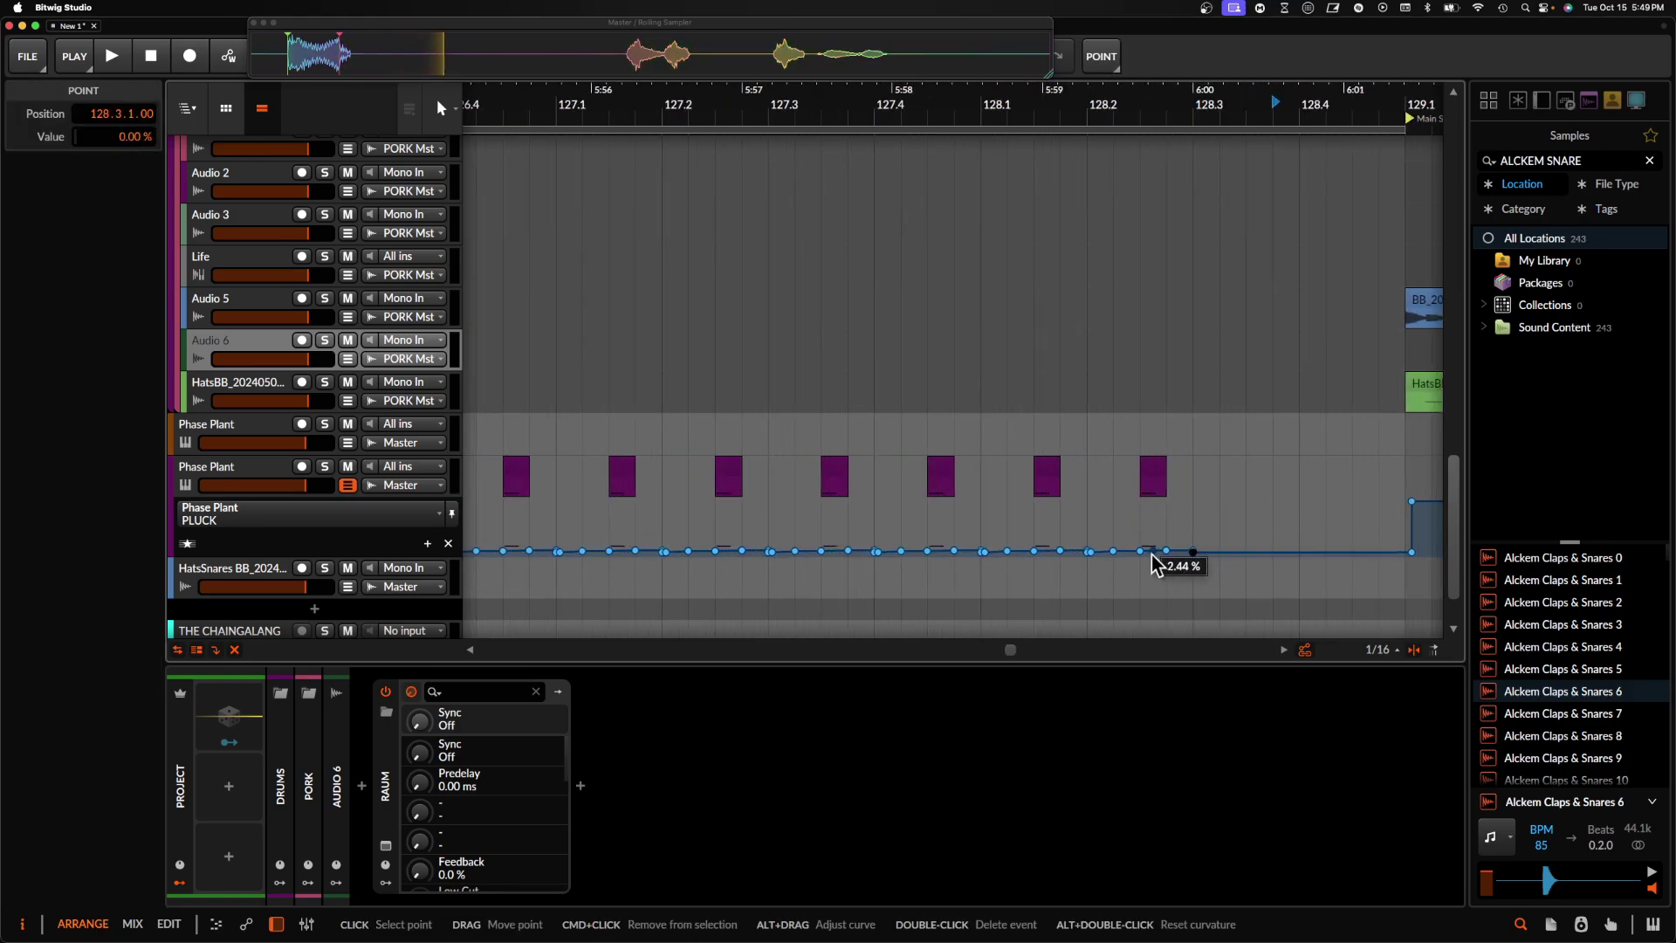
pyautogui.doubleClick(1140, 550)
pyautogui.doubleClick(1167, 551)
pyautogui.moveTo(1144, 551); pyautogui.dragTo(1141, 501)
pyautogui.doubleClick(1197, 561)
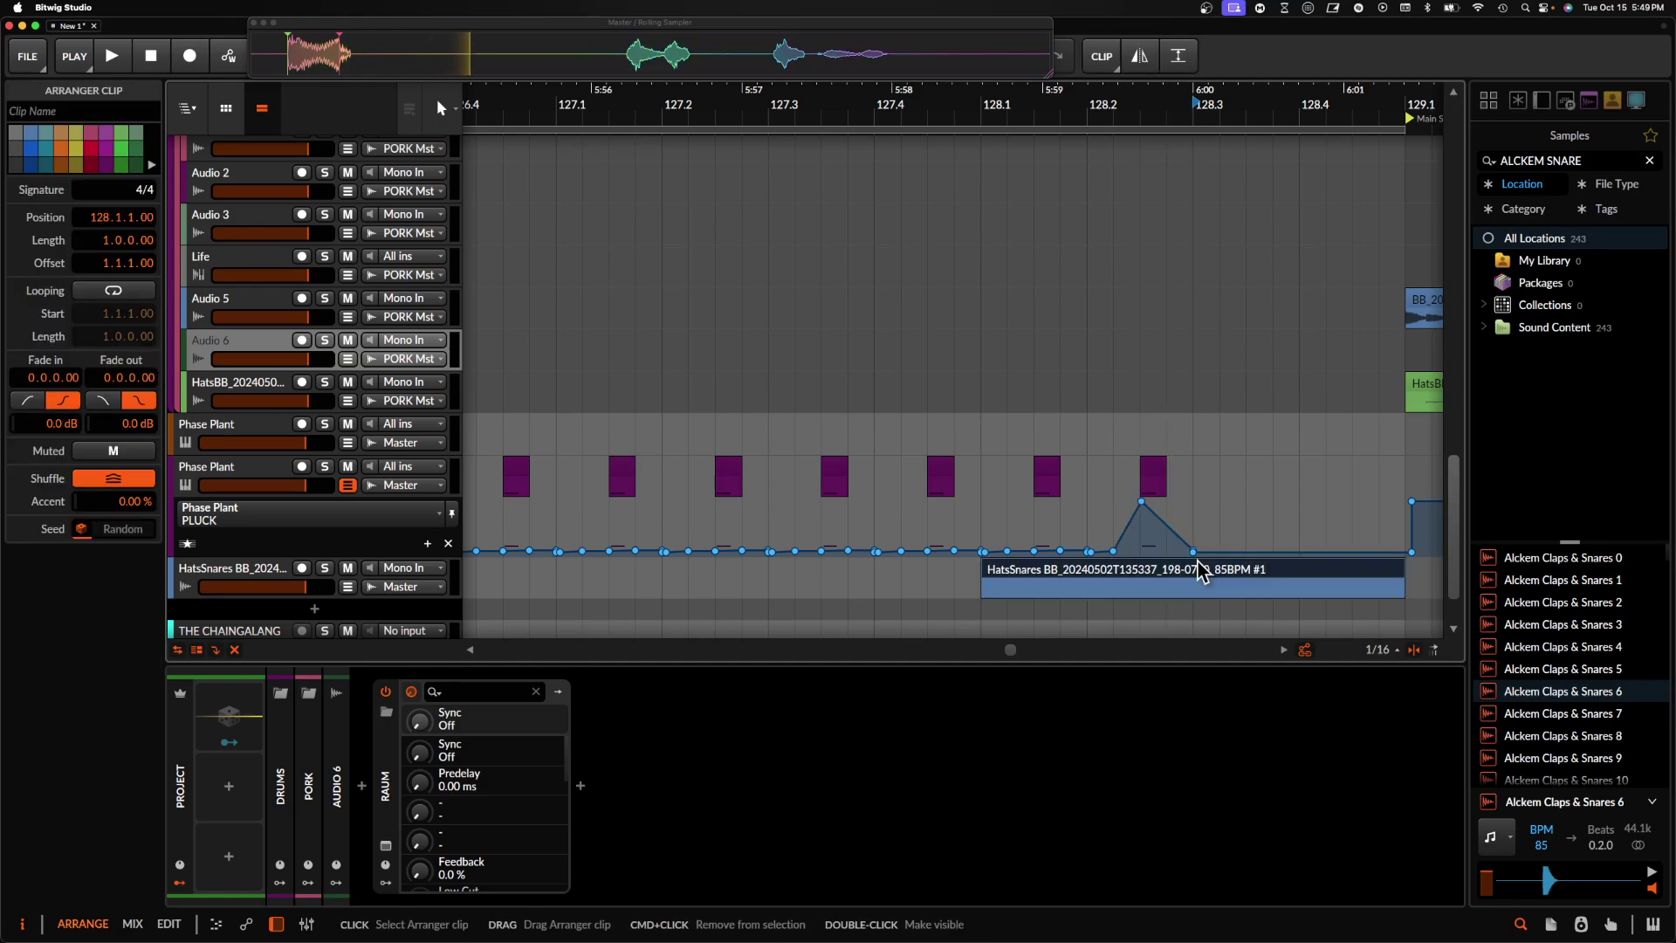
pyautogui.doubleClick(1193, 553)
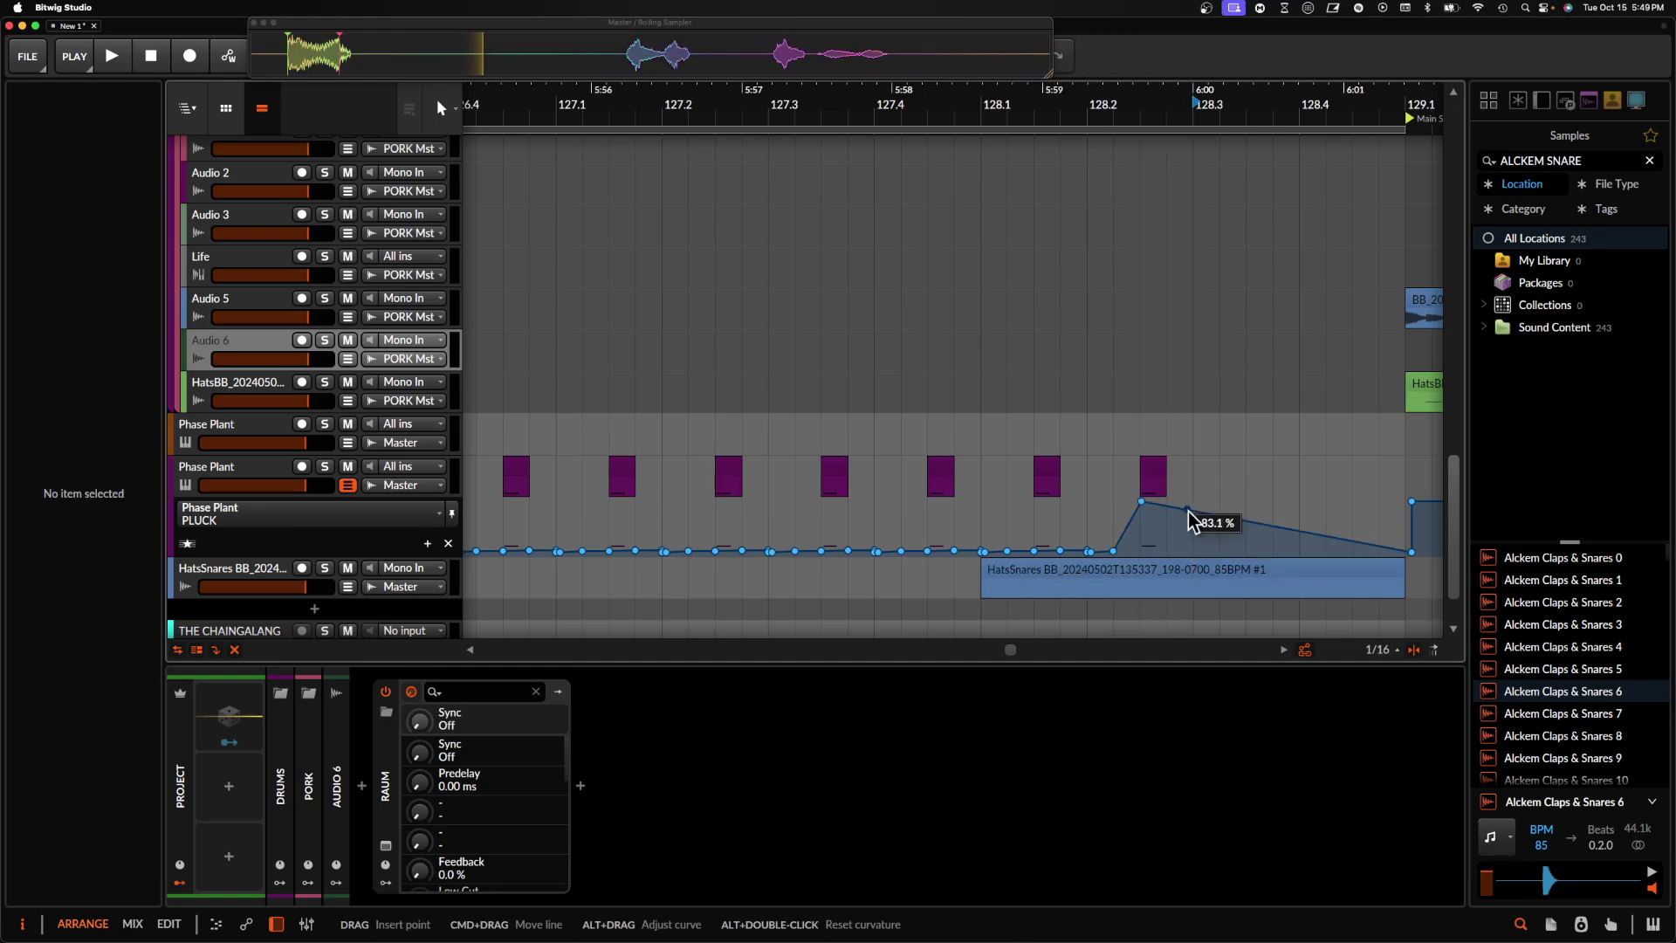
pyautogui.moveTo(1188, 511); pyautogui.dragTo(1190, 502)
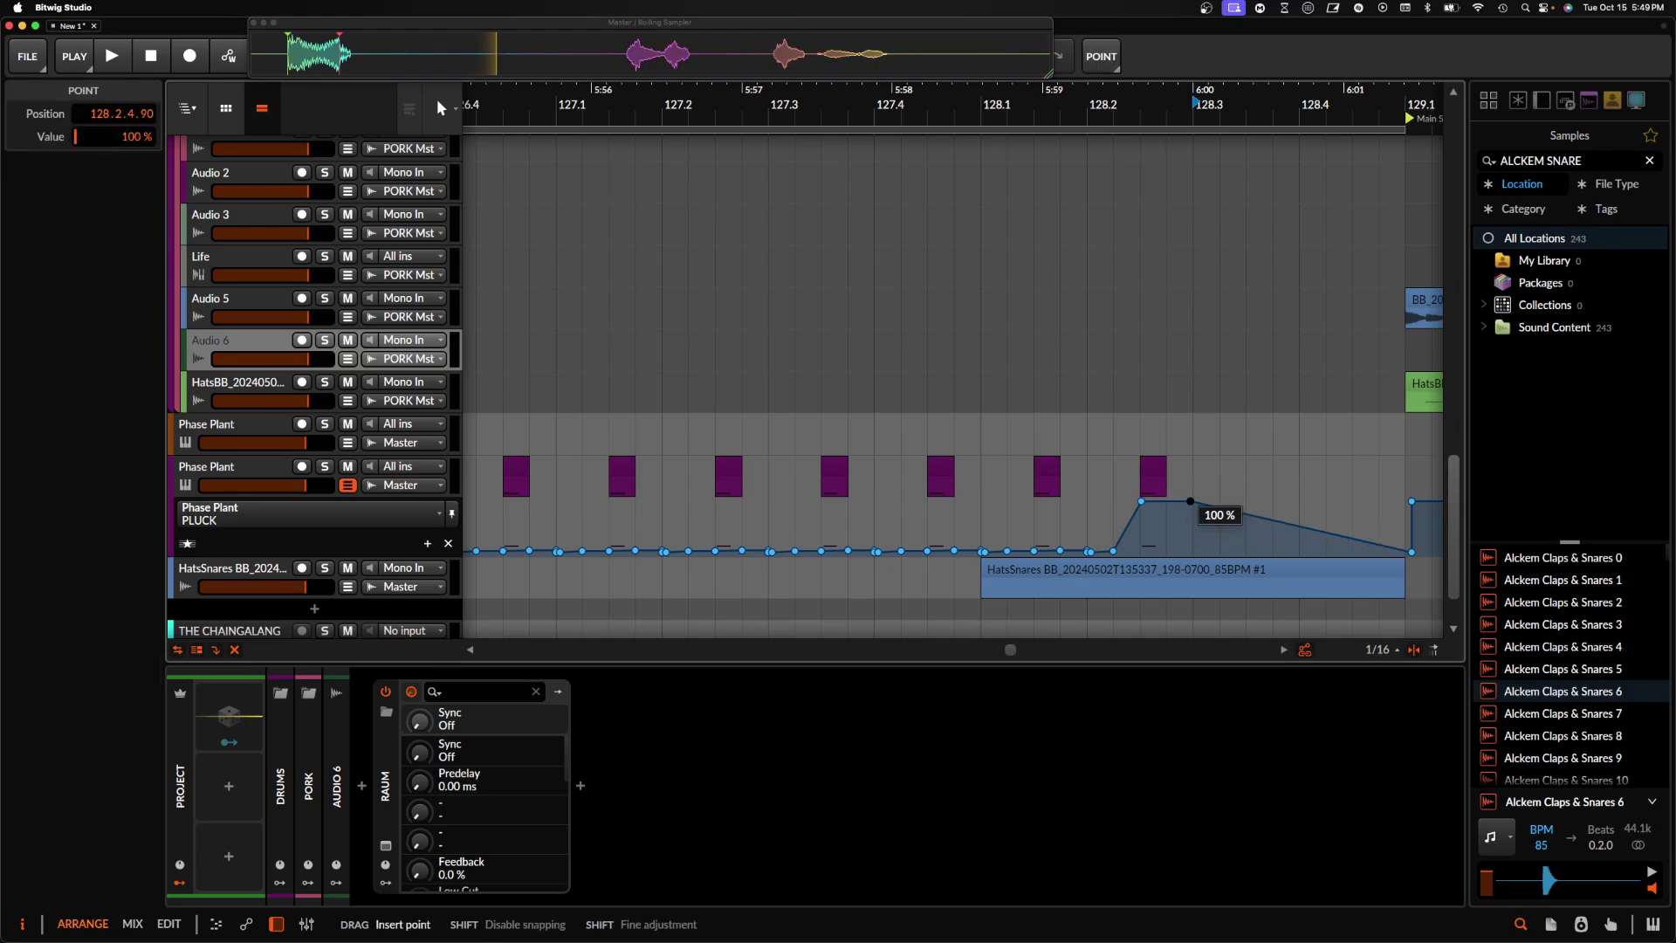
pyautogui.click(1153, 478)
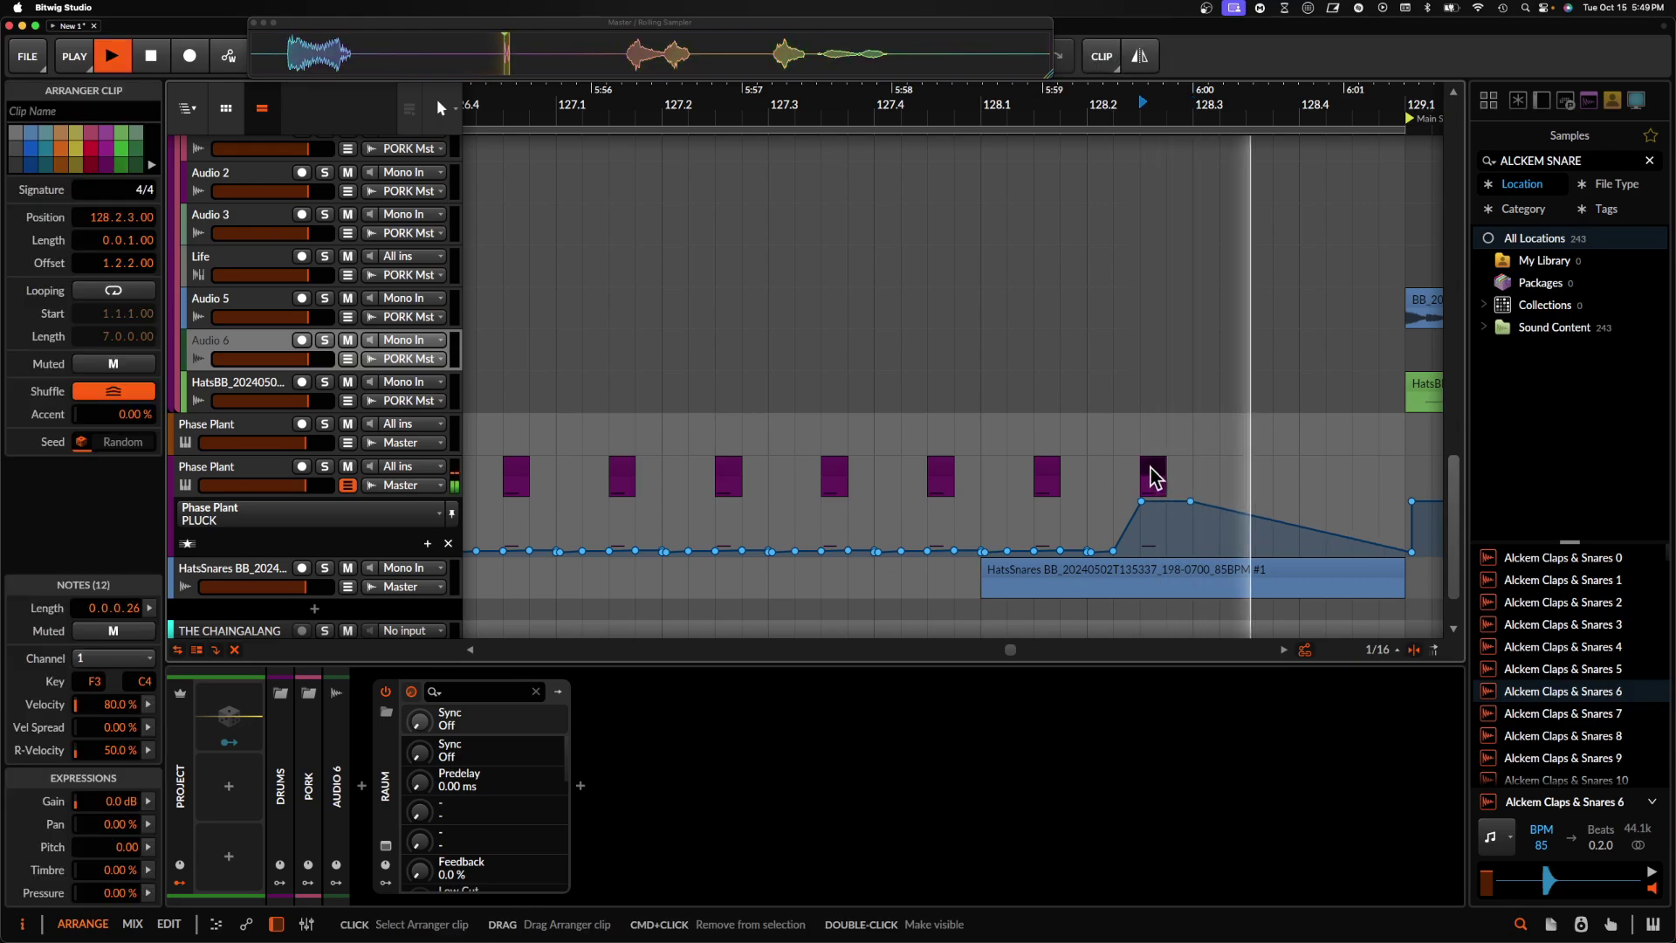
pyautogui.scroll(-5, 1150, 471)
pyautogui.hscroll(-2, 1150, 465)
pyautogui.press('space')
# - Examine the blue and green swell clips between bars 121 and 128 and the devices on the blue clips' track
pyautogui.scroll(-2, 1151, 464)
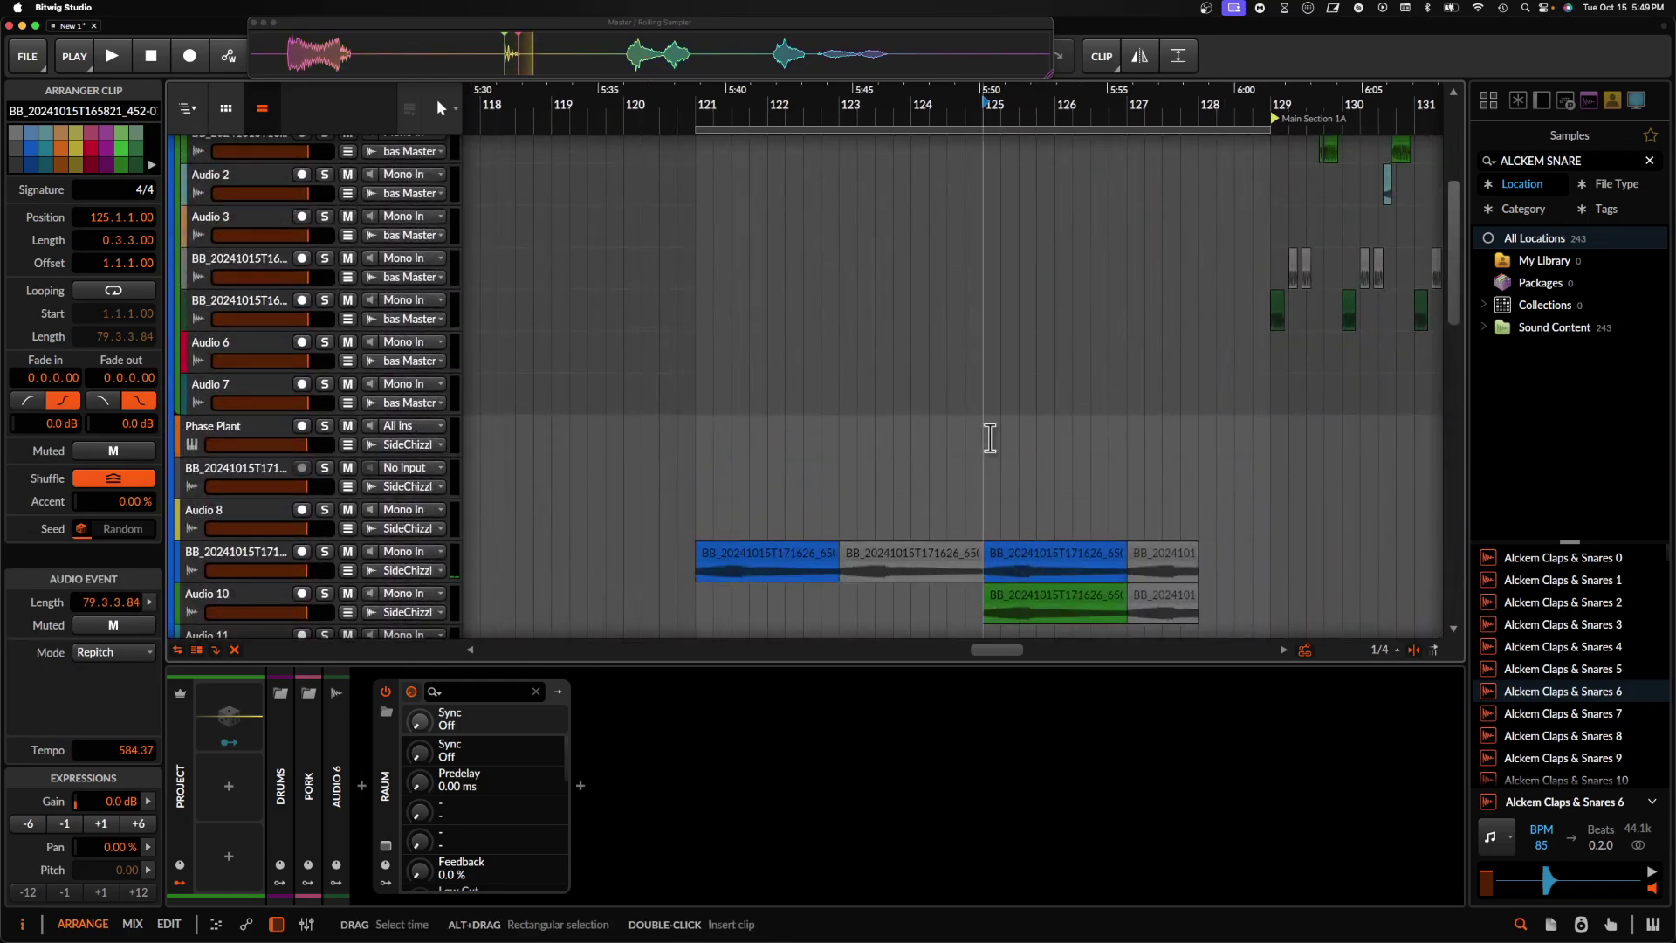
pyautogui.scroll(-3, 989, 438)
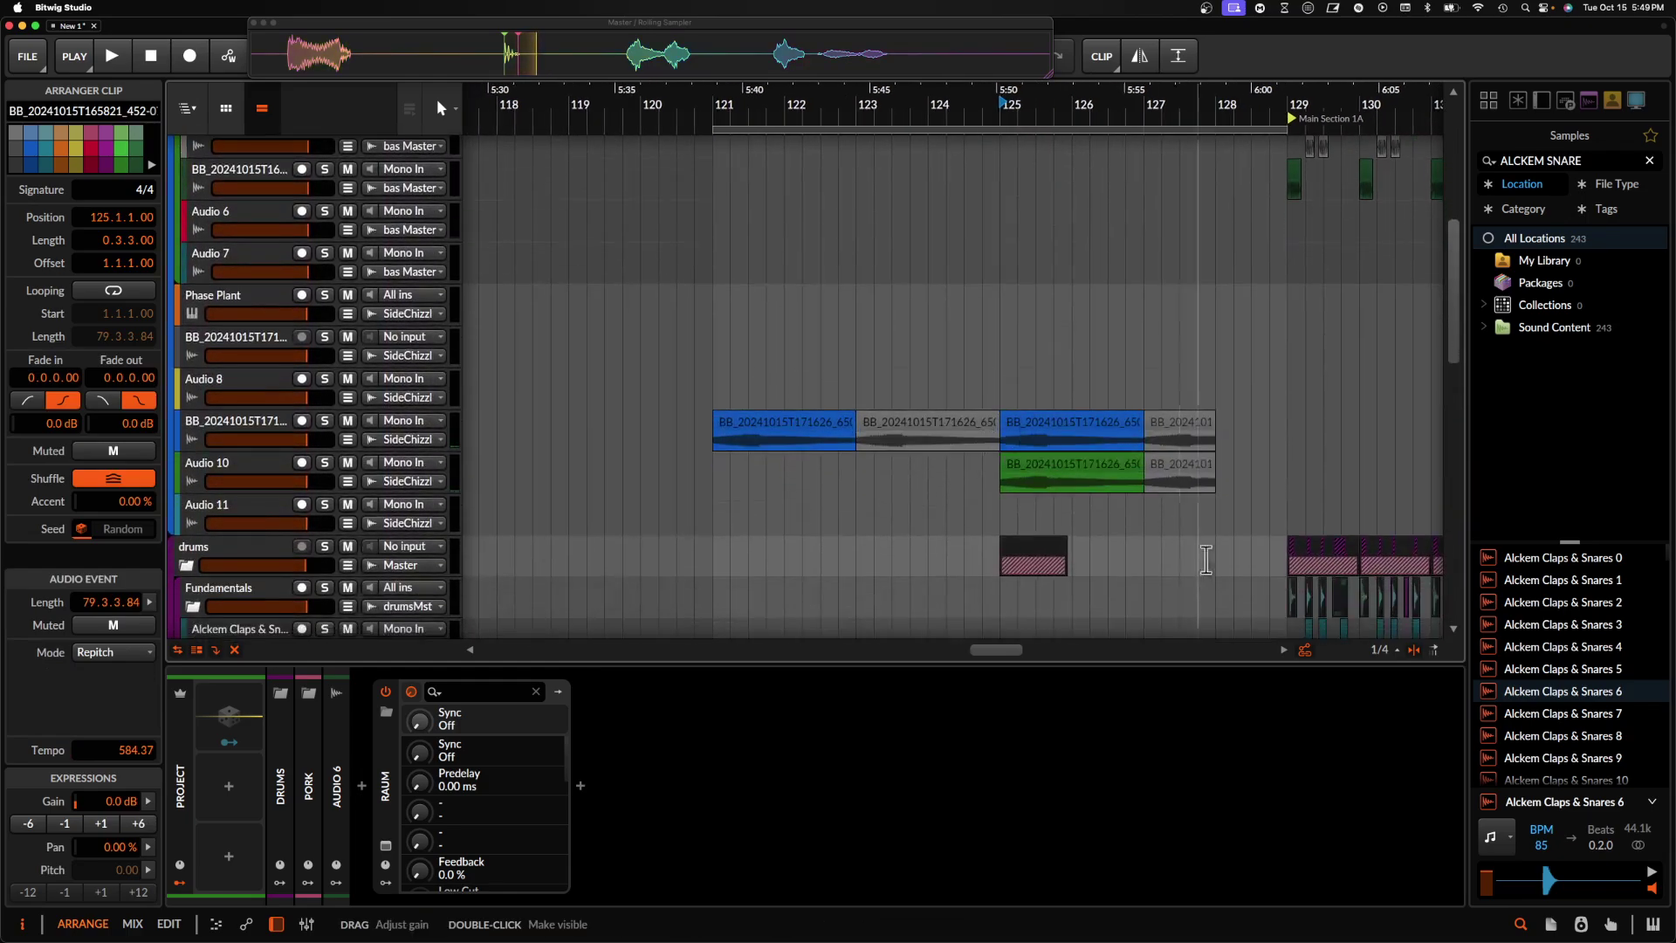
pyautogui.click(1062, 433)
pyautogui.scroll(-3, 1051, 428)
pyautogui.hscroll(2, 1052, 424)
pyautogui.scroll(-2, 1051, 424)
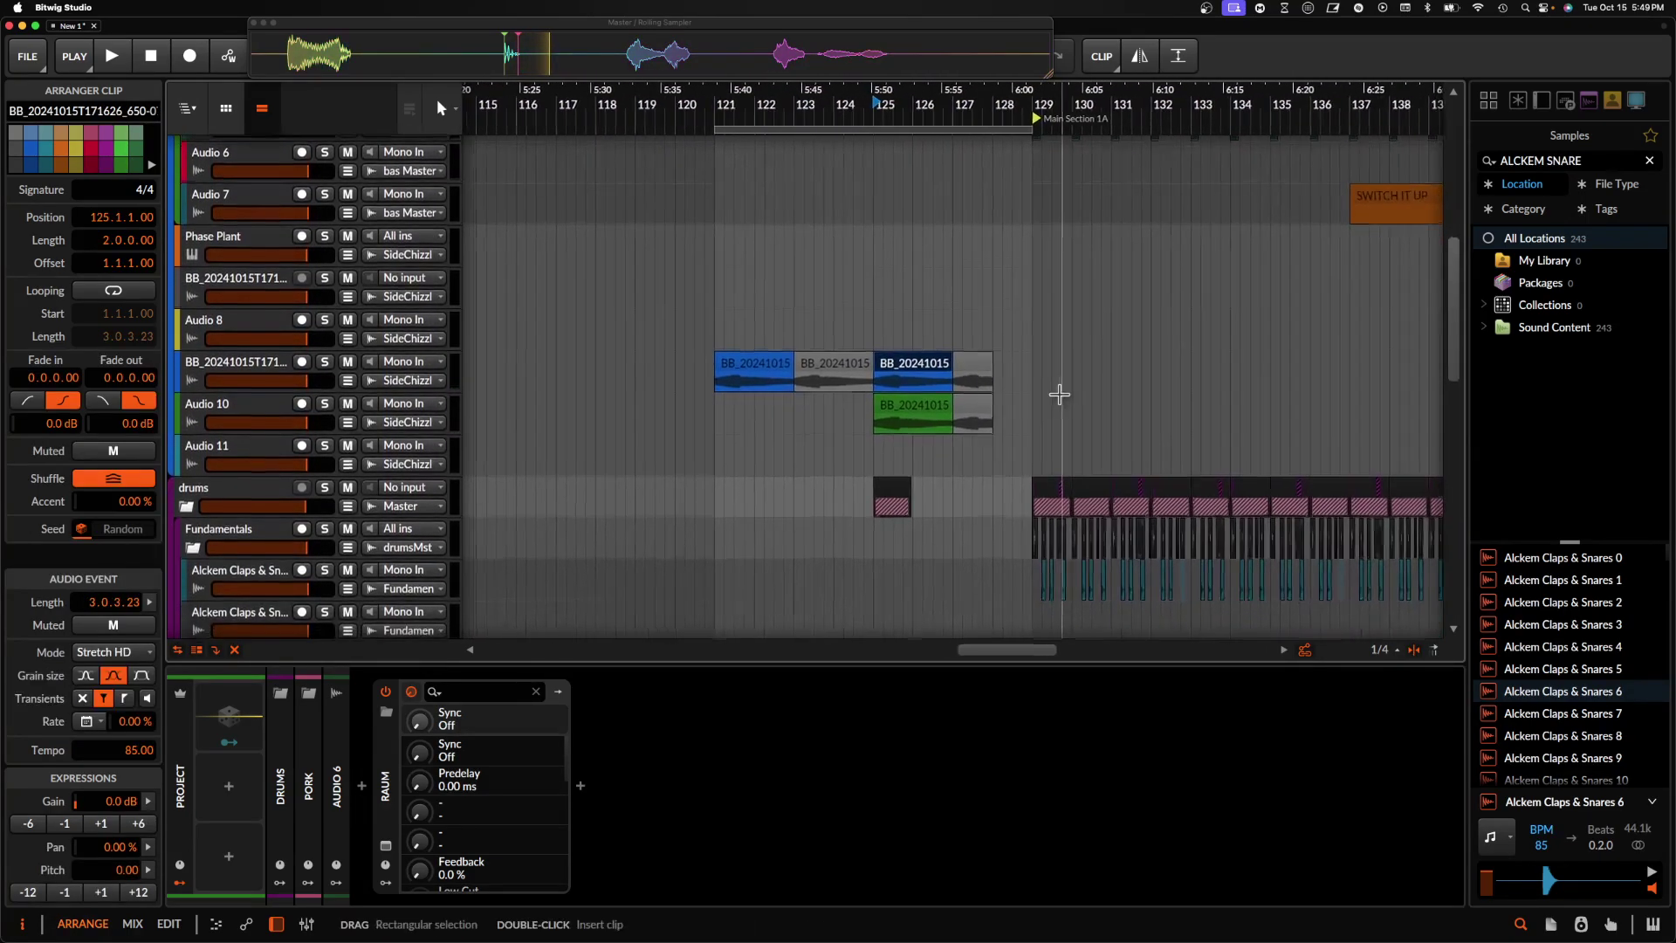
pyautogui.scroll(-3, 993, 414)
pyautogui.hscroll(4, 994, 413)
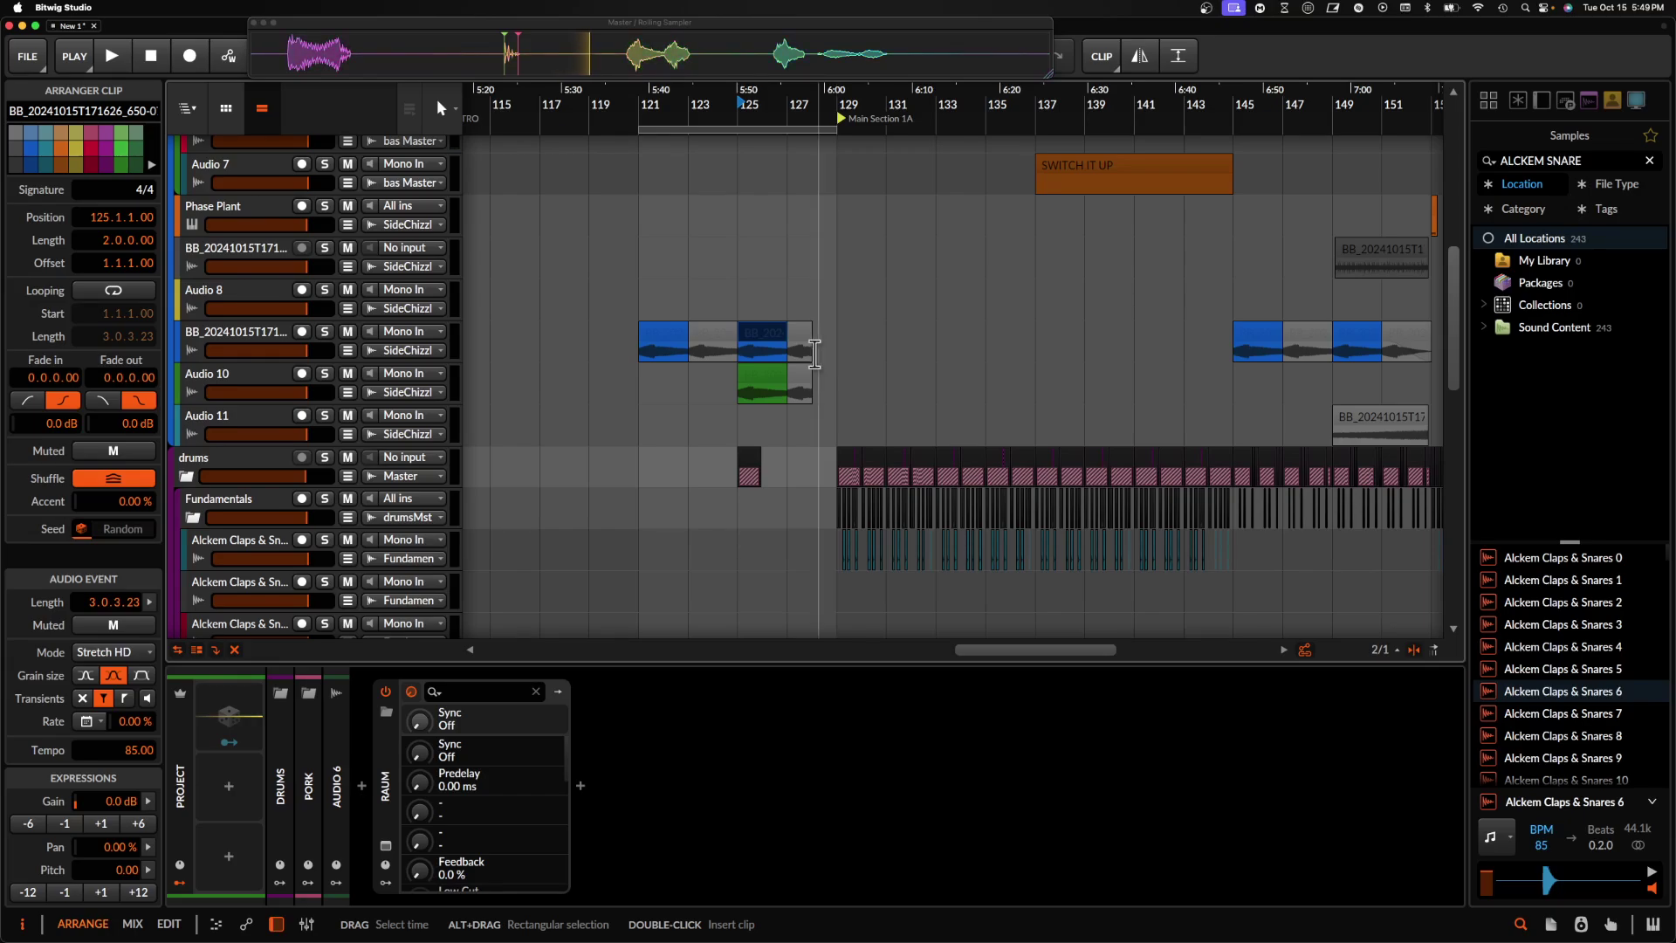
pyautogui.scroll(2, 726, 390)
pyautogui.click(259, 339)
pyautogui.click(664, 340)
pyautogui.scroll(2, 719, 332)
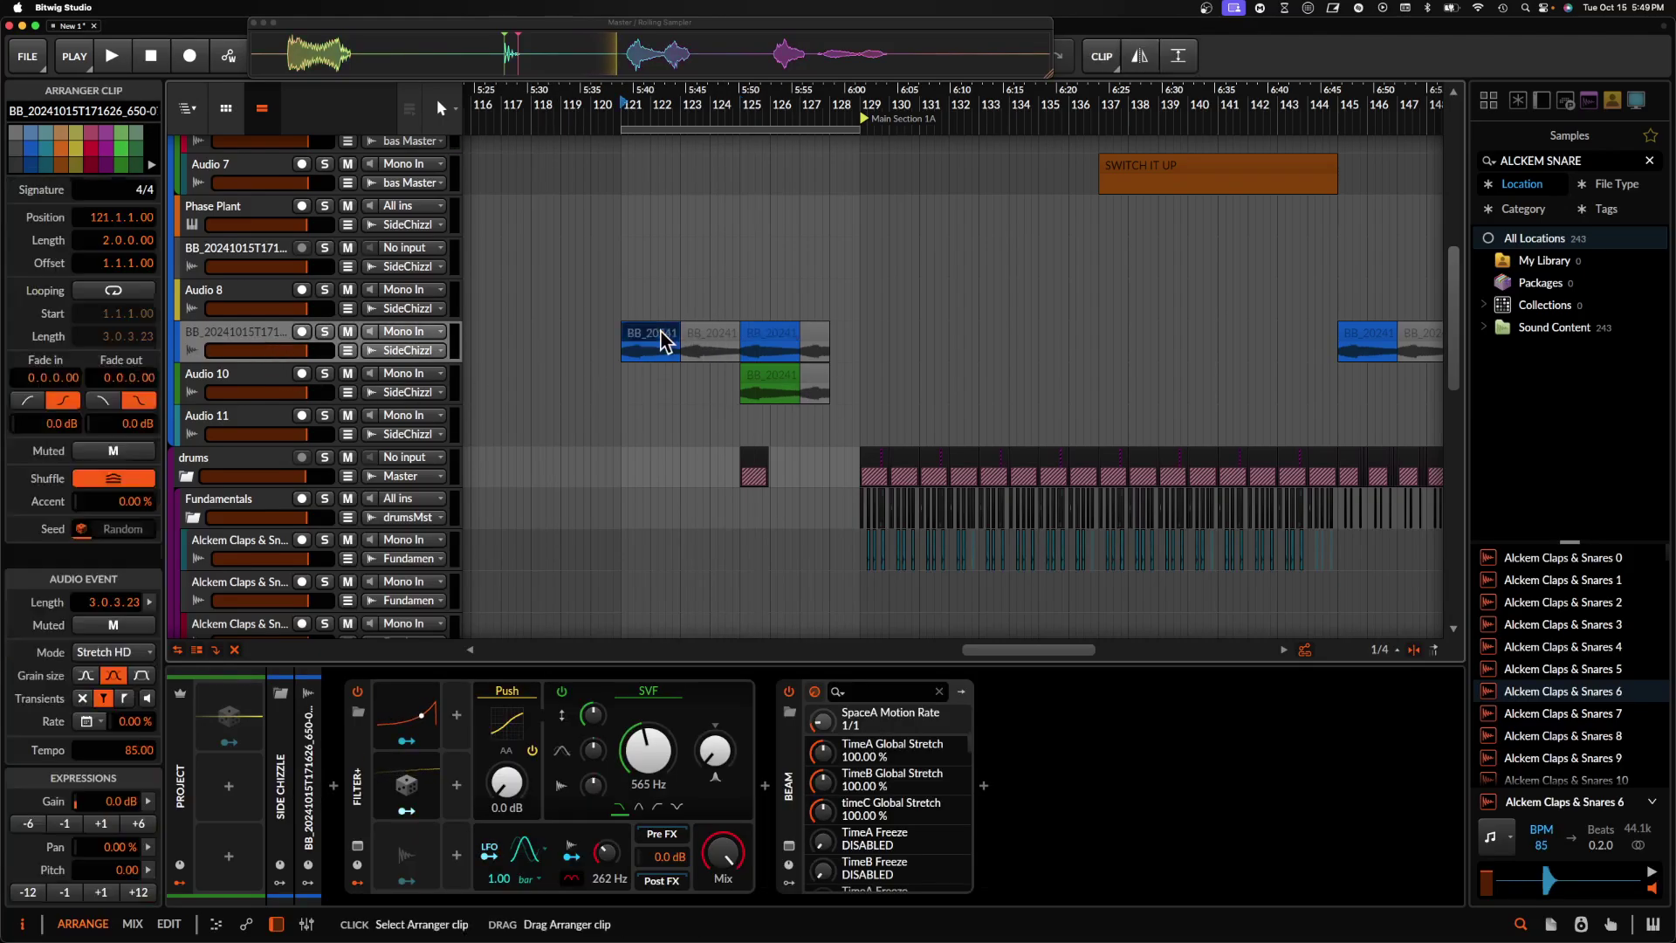
# - Clear the repeated PLUCK automation points from 125.1.1 to 128.2.1 and delete the leftover point just before the rise
pyautogui.scroll(-10, 719, 333)
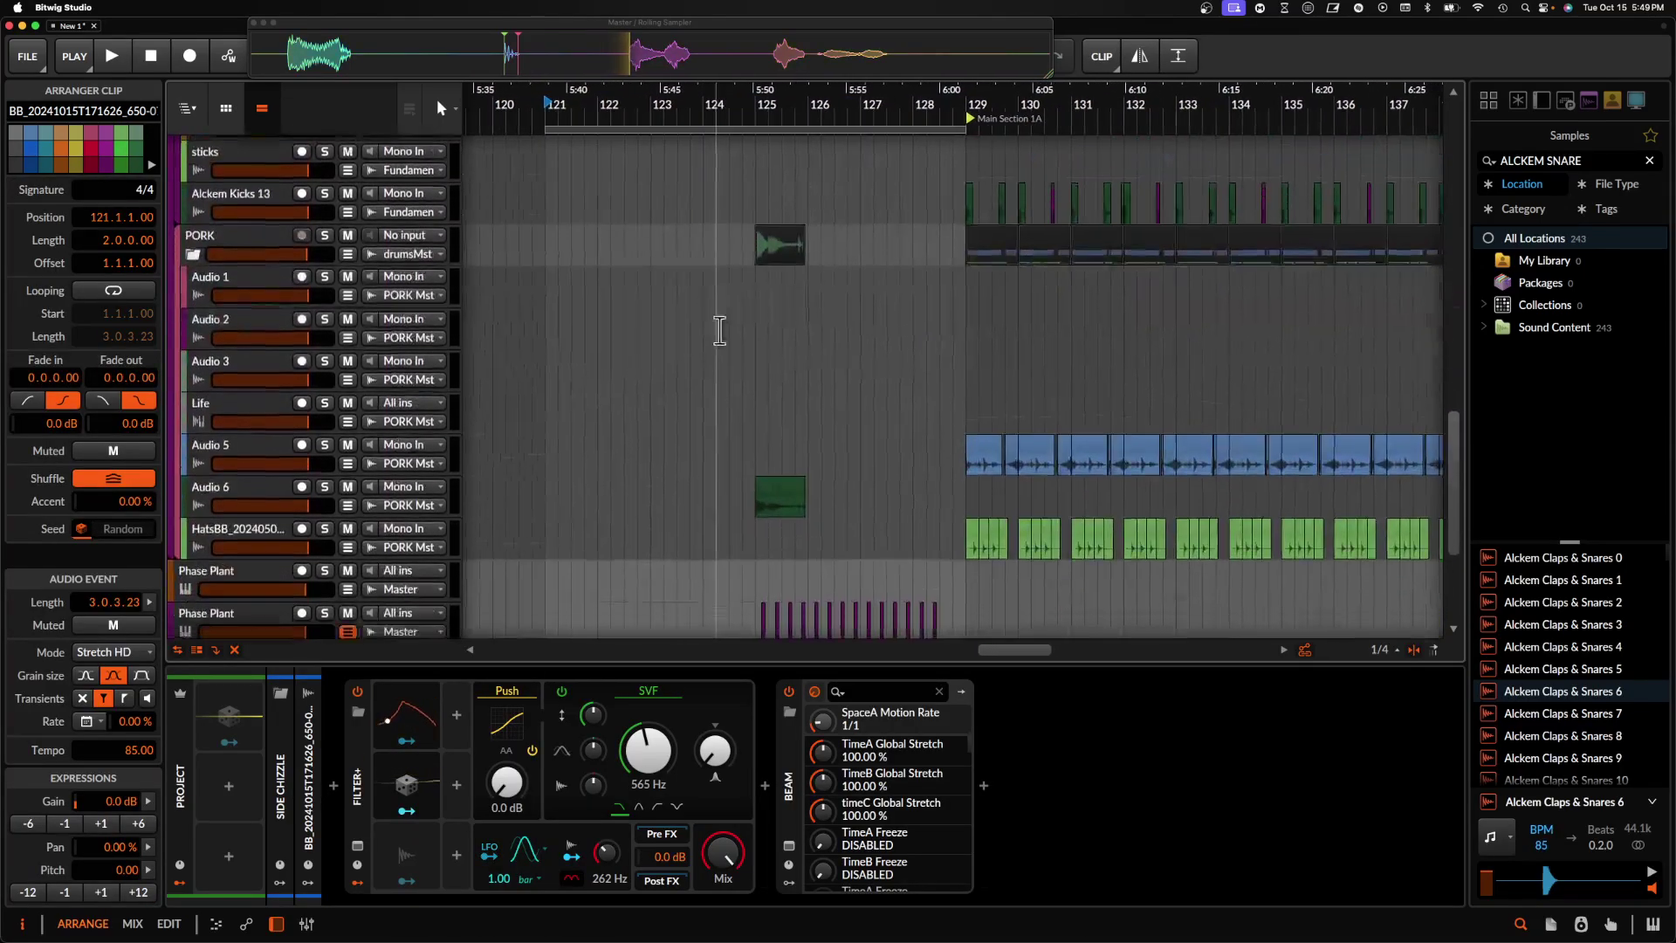
pyautogui.scroll(-5, 719, 330)
pyautogui.scroll(5, 720, 330)
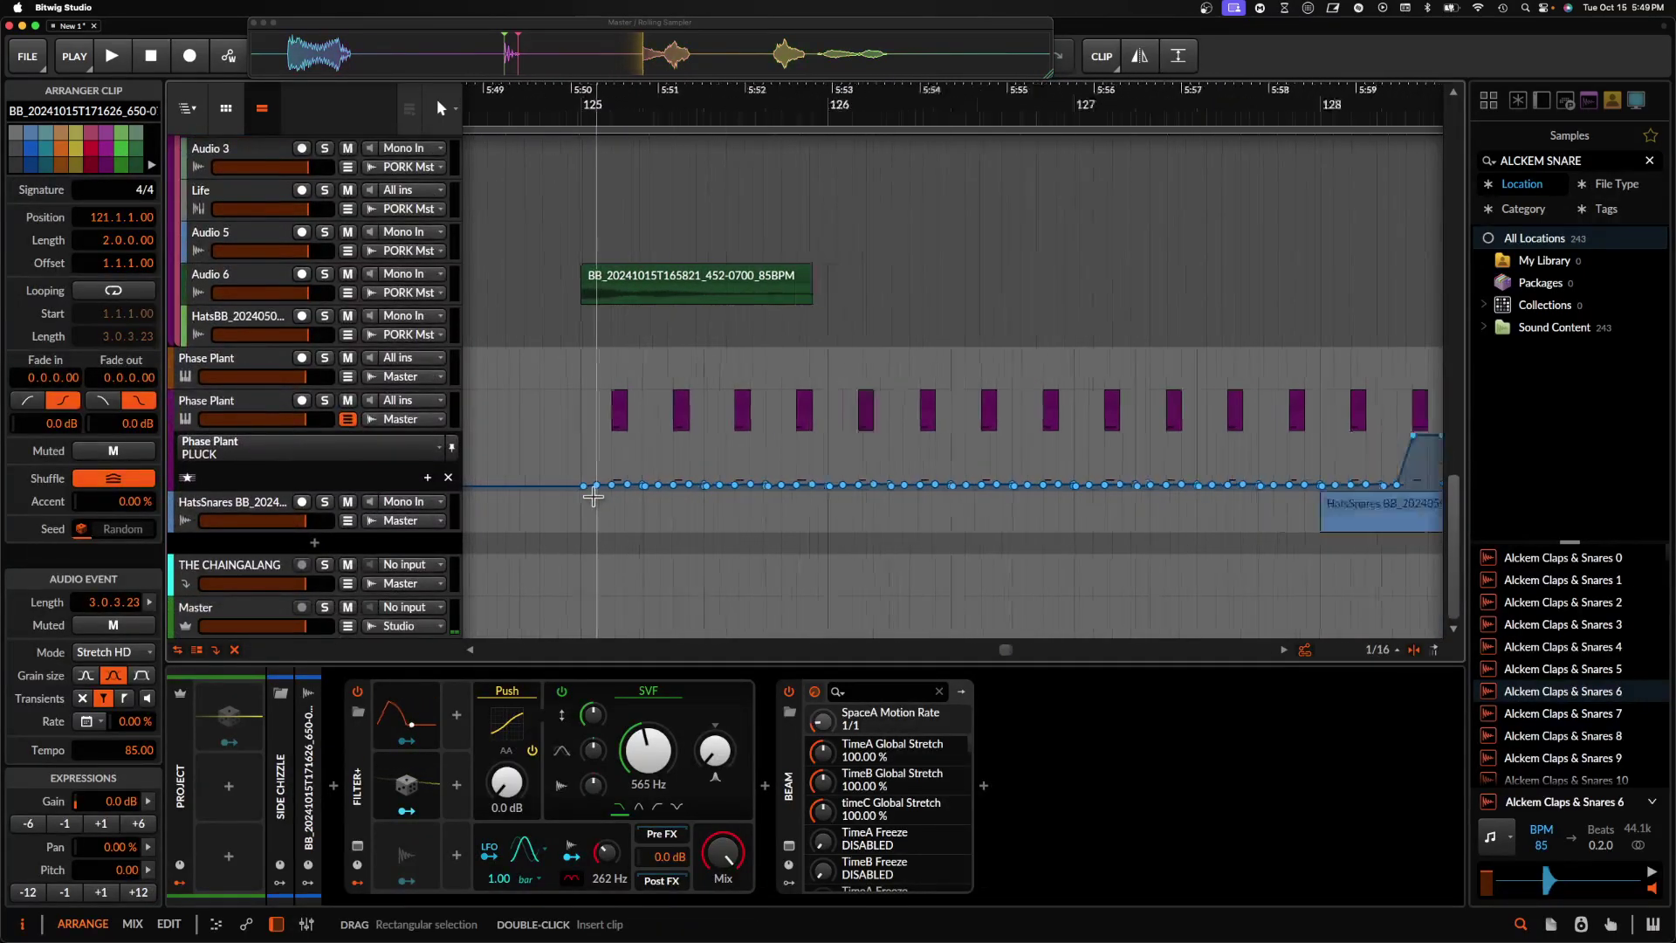
pyautogui.scroll(-4, 593, 496)
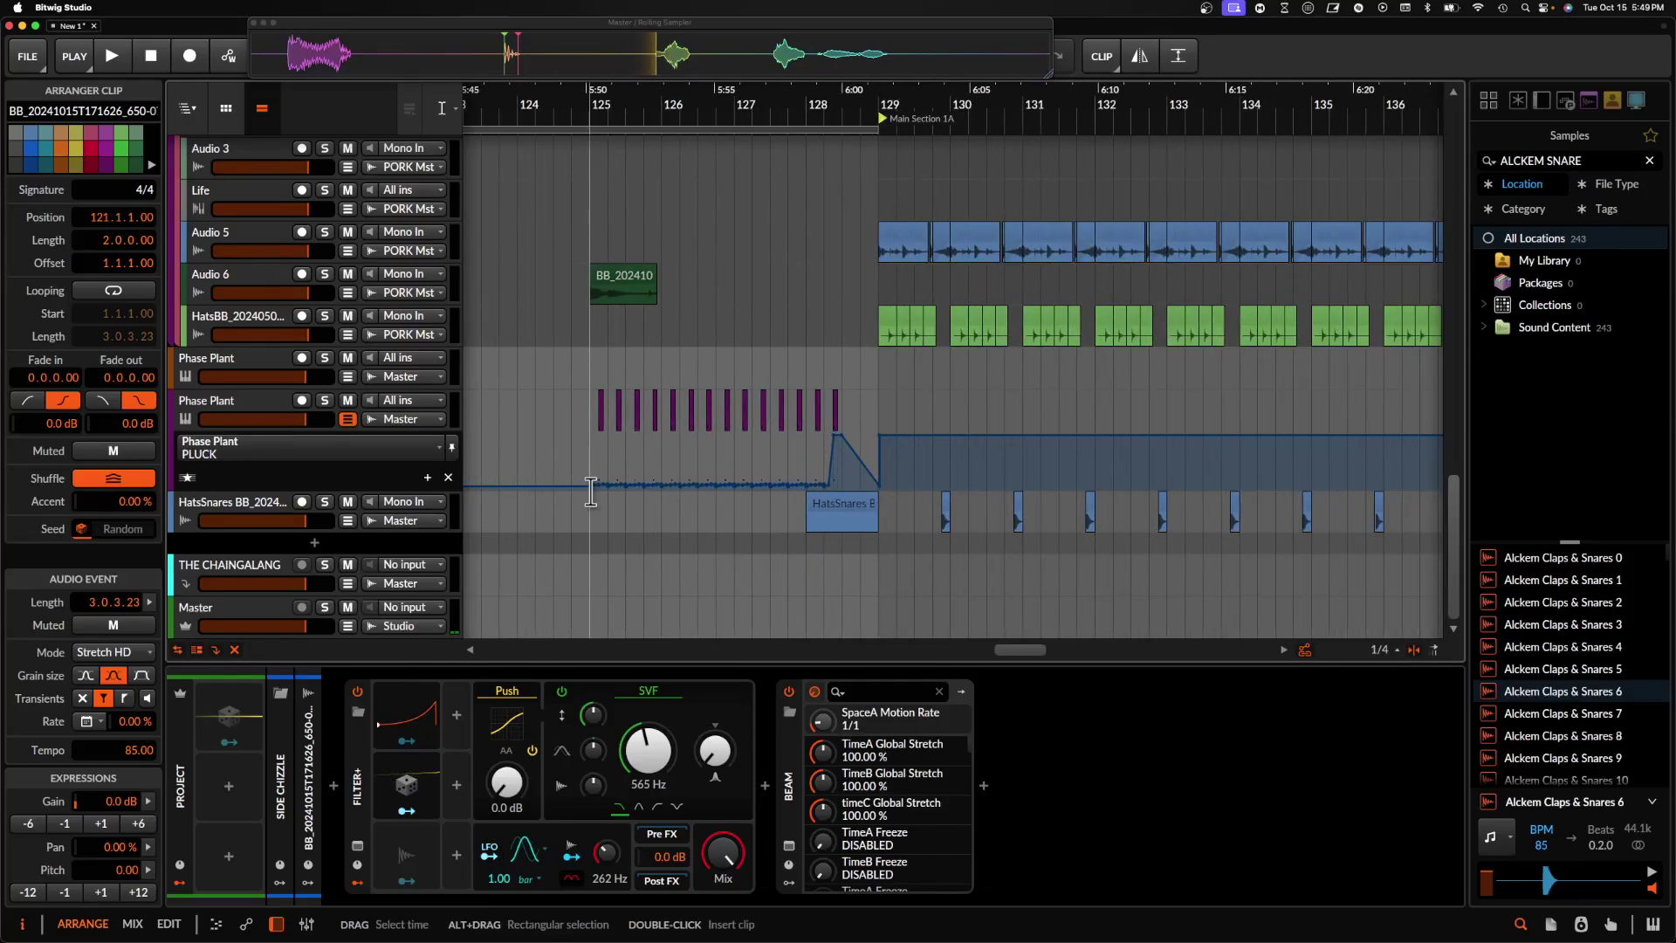
pyautogui.moveTo(591, 491); pyautogui.dragTo(715, 490)
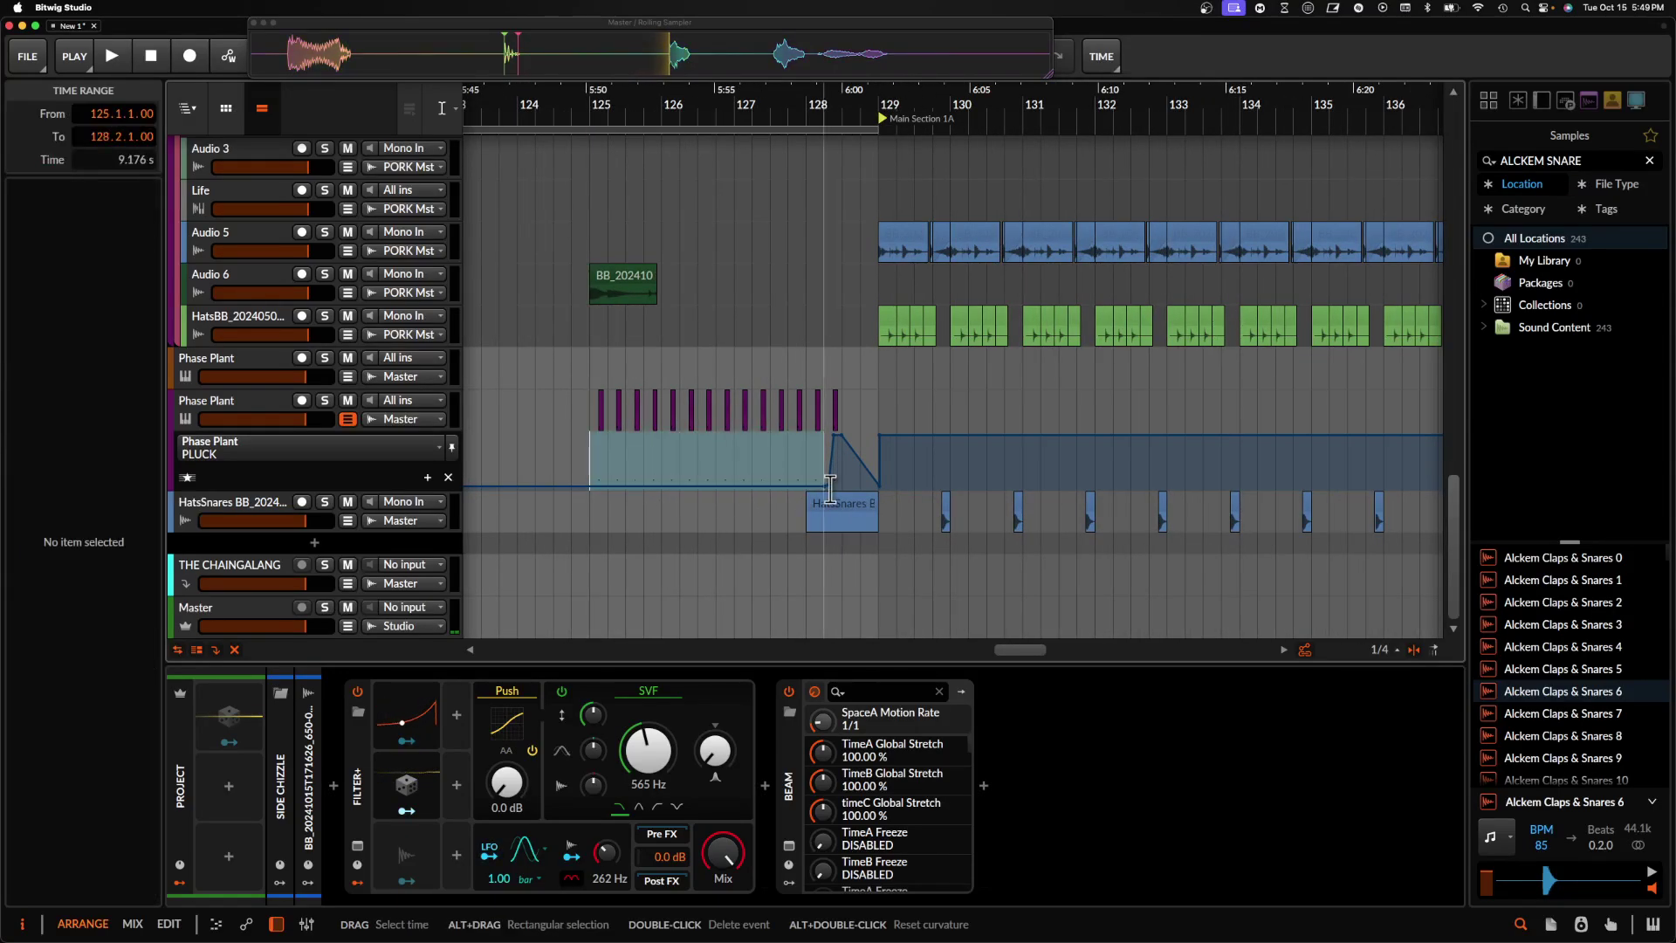
pyautogui.click(773, 469)
pyautogui.scroll(8, 825, 480)
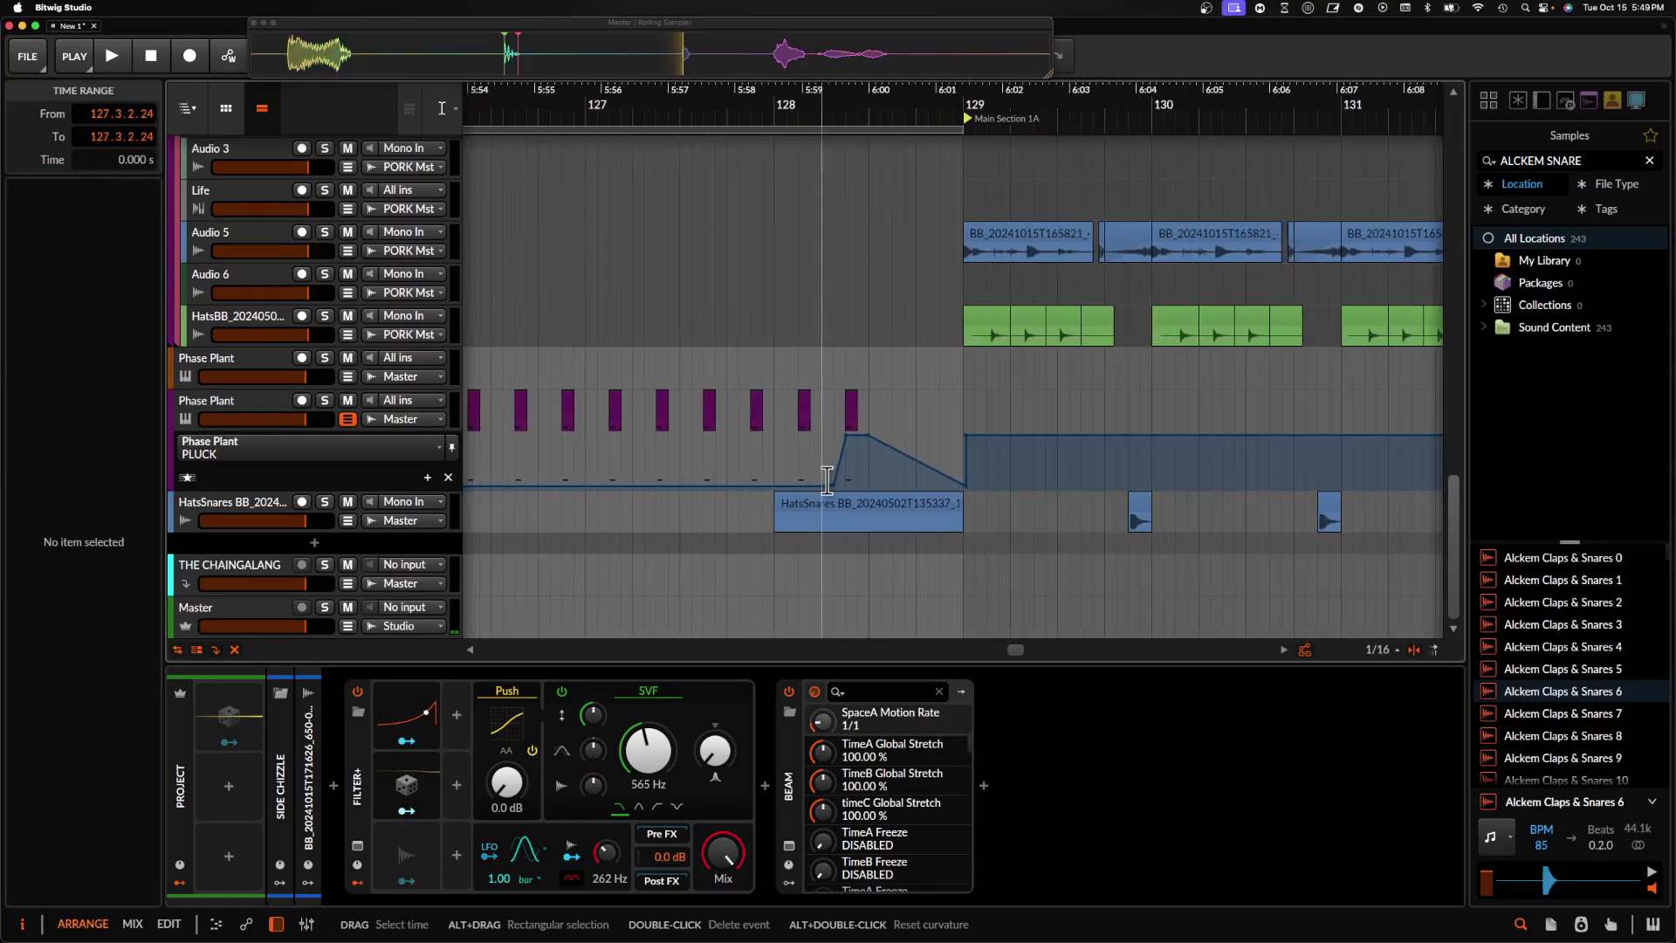
pyautogui.click(850, 487)
pyautogui.doubleClick(849, 485)
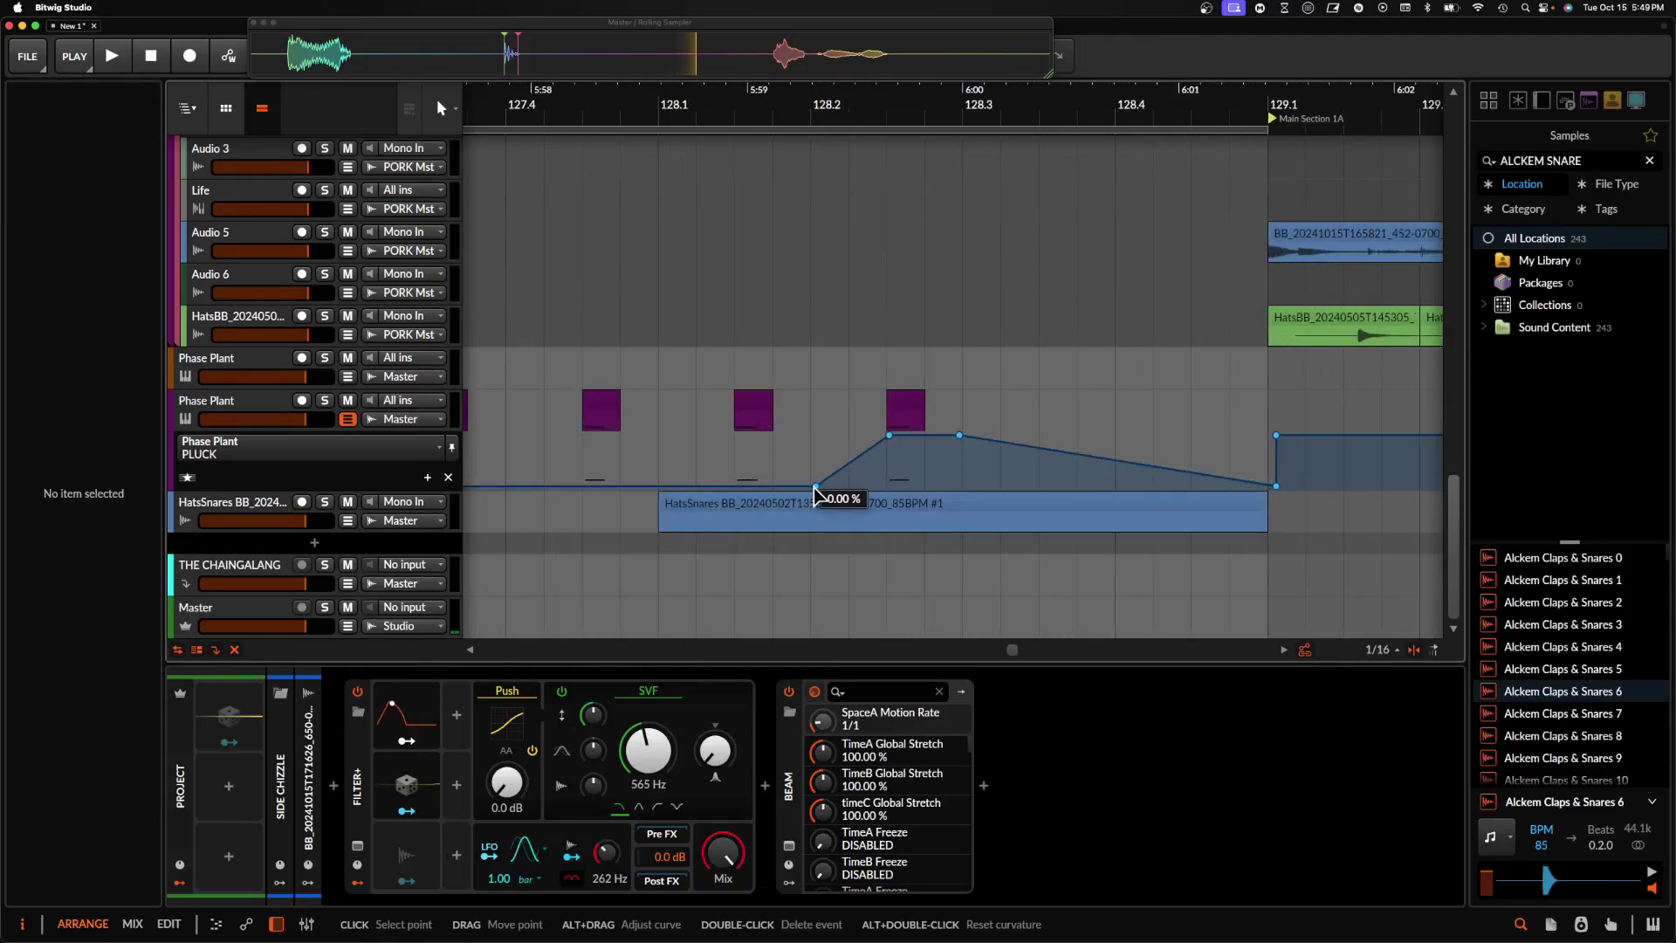
# - Move the start point of the PLUCK automation ramp back to 125.1.1 and raise it to about 29.3%
pyautogui.scroll(-6, 814, 495)
pyautogui.moveTo(815, 486); pyautogui.dragTo(471, 485)
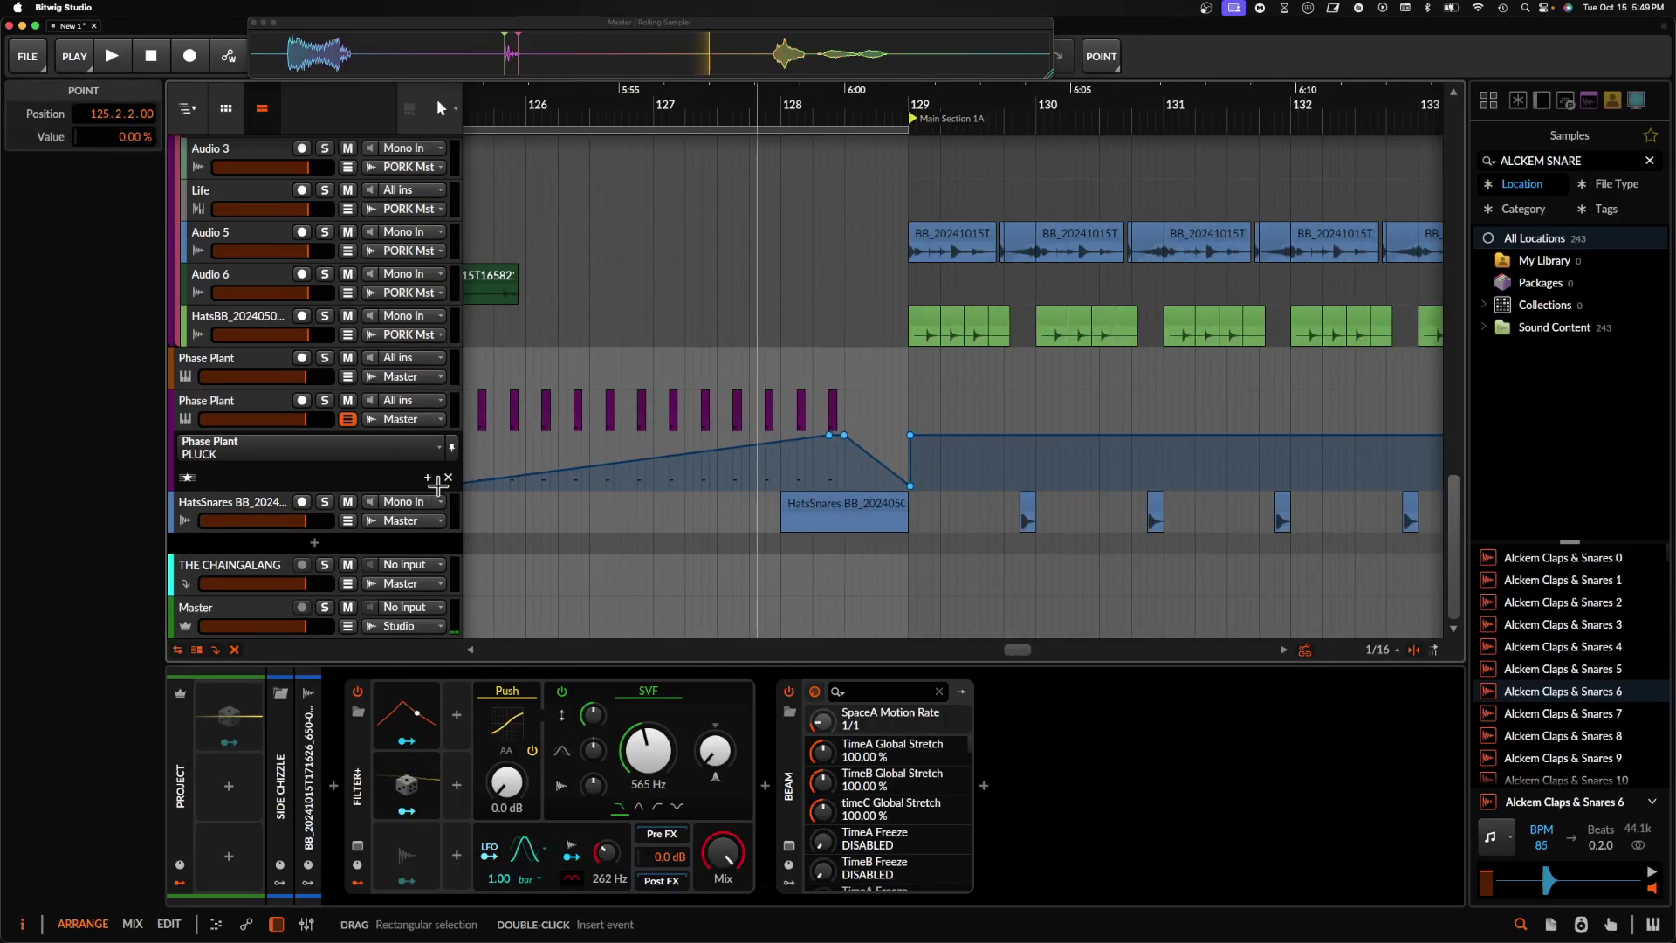
pyautogui.hscroll(-5, 523, 479)
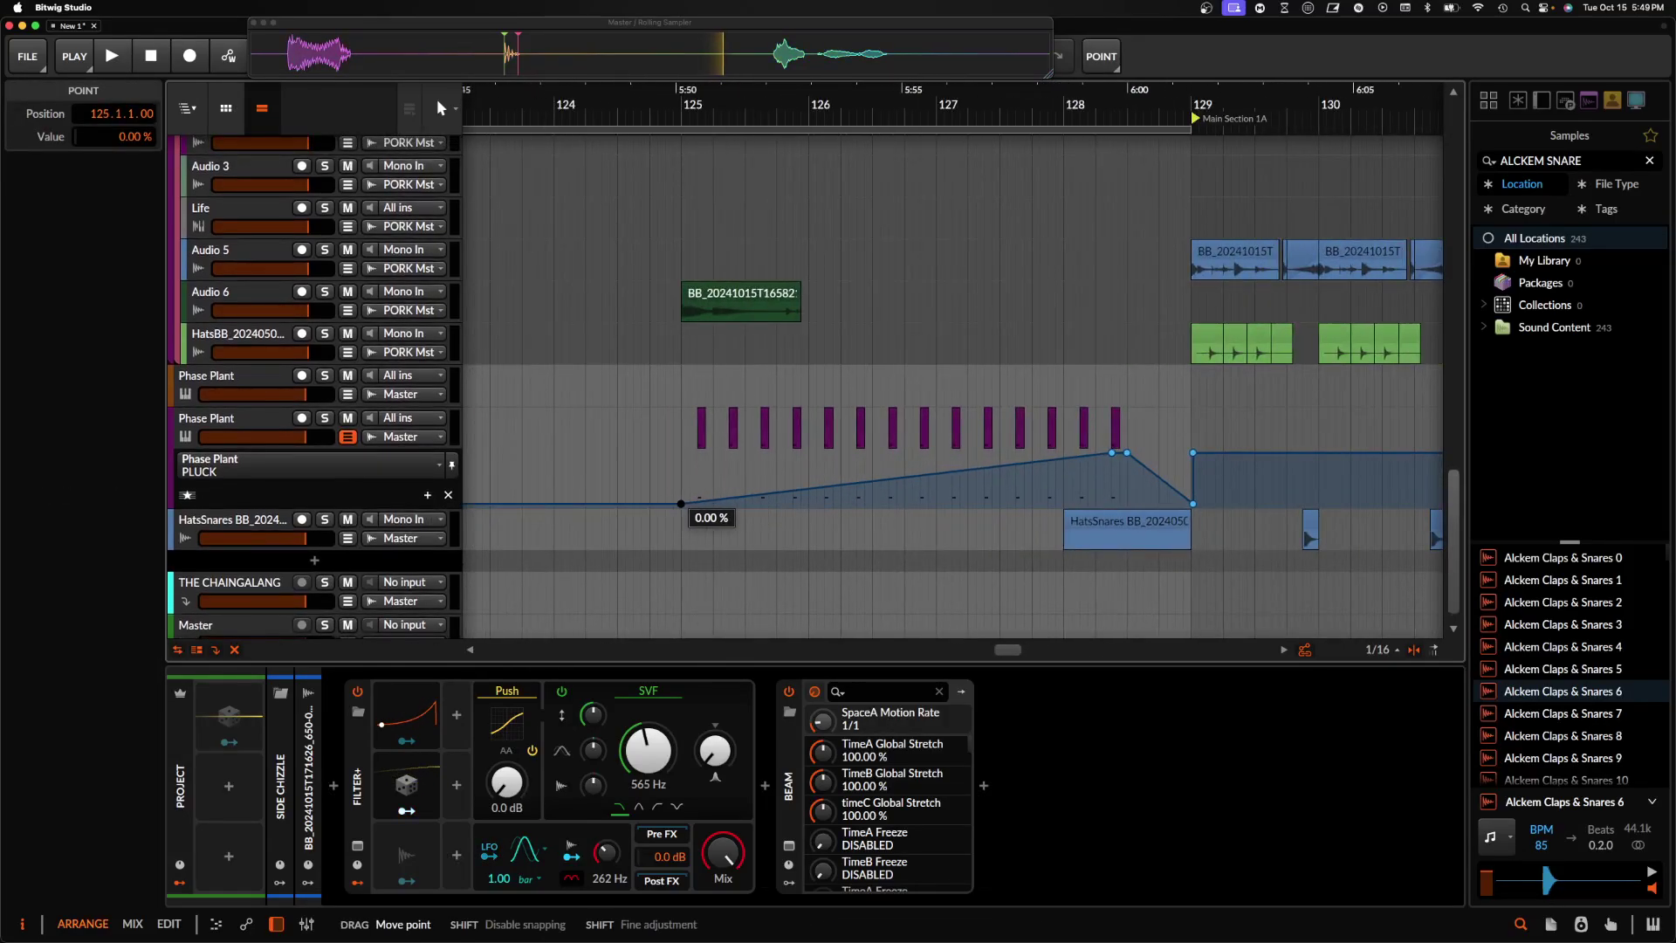
pyautogui.scroll(-6, 682, 489)
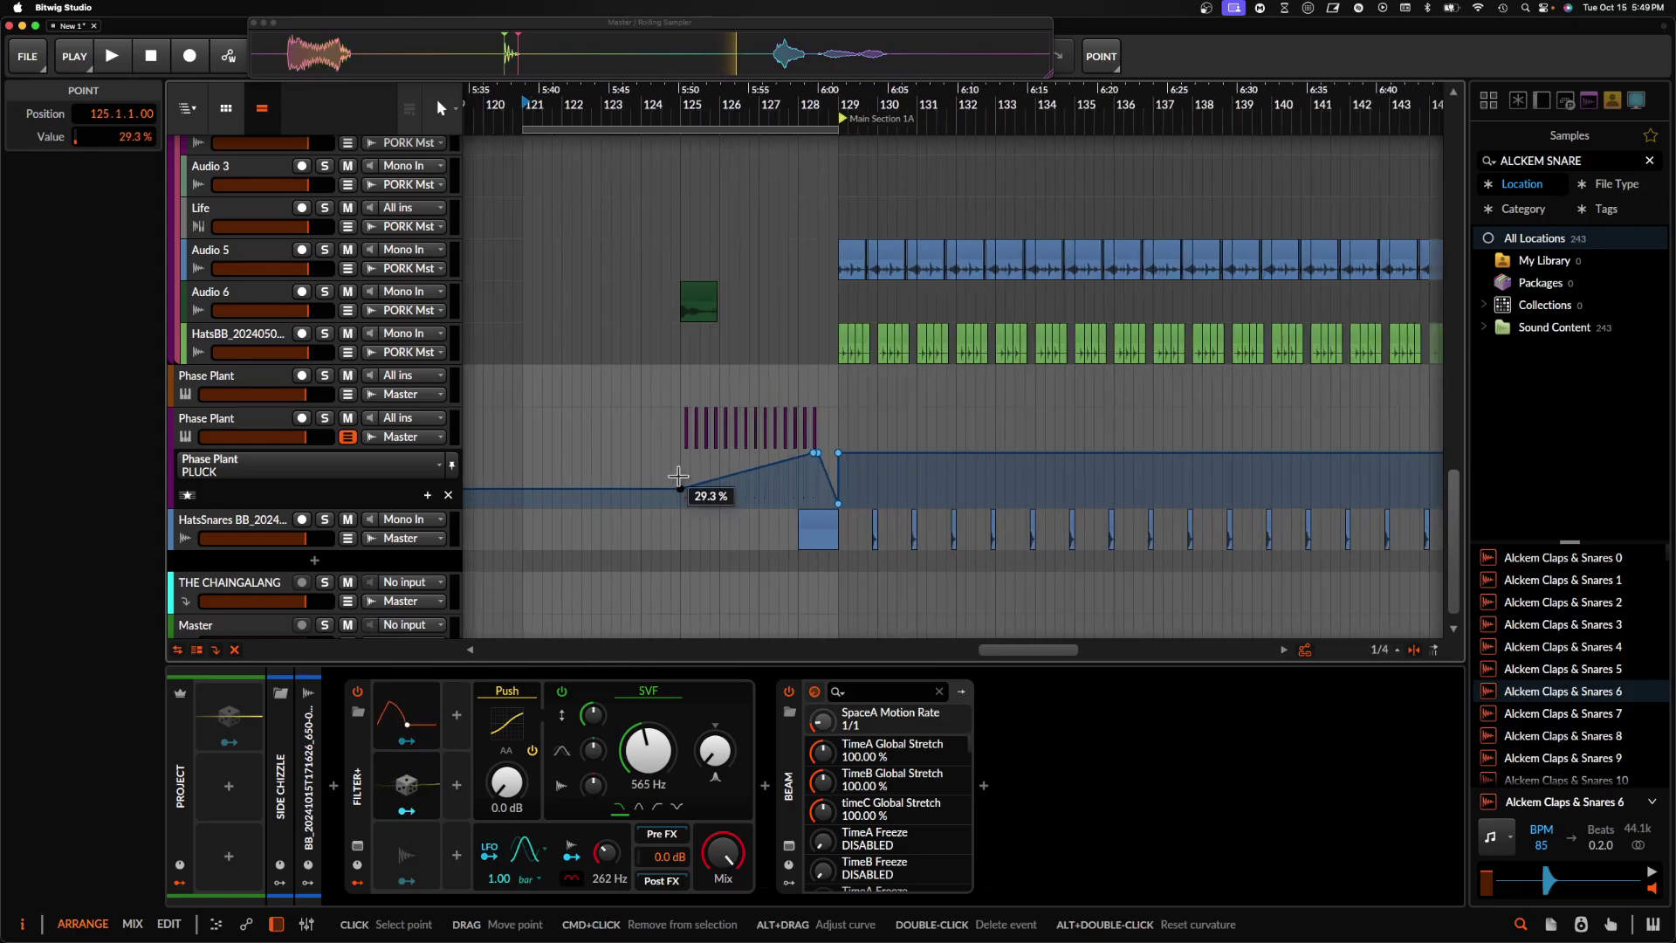
pyautogui.click(678, 443)
# - Select the blue swell clip at bar 121 and play the intro from there
pyautogui.scroll(6, 679, 428)
pyautogui.click(722, 307)
pyautogui.scroll(10, 721, 298)
pyautogui.scroll(-6, 721, 299)
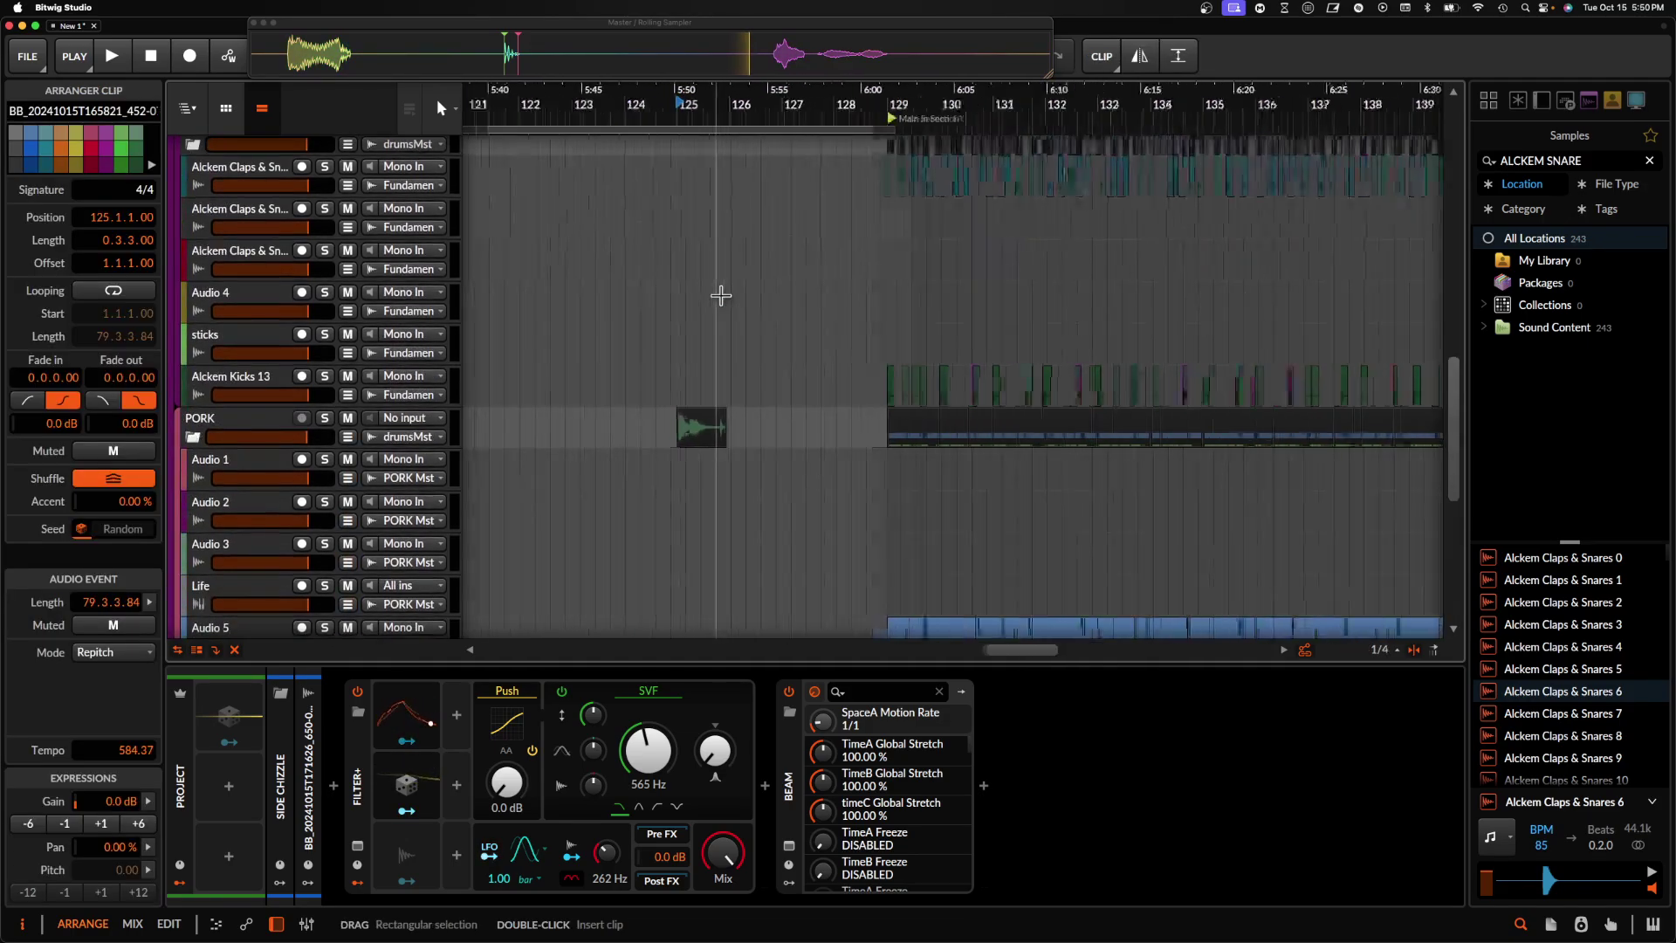
pyautogui.scroll(-5, 721, 294)
pyautogui.click(643, 394)
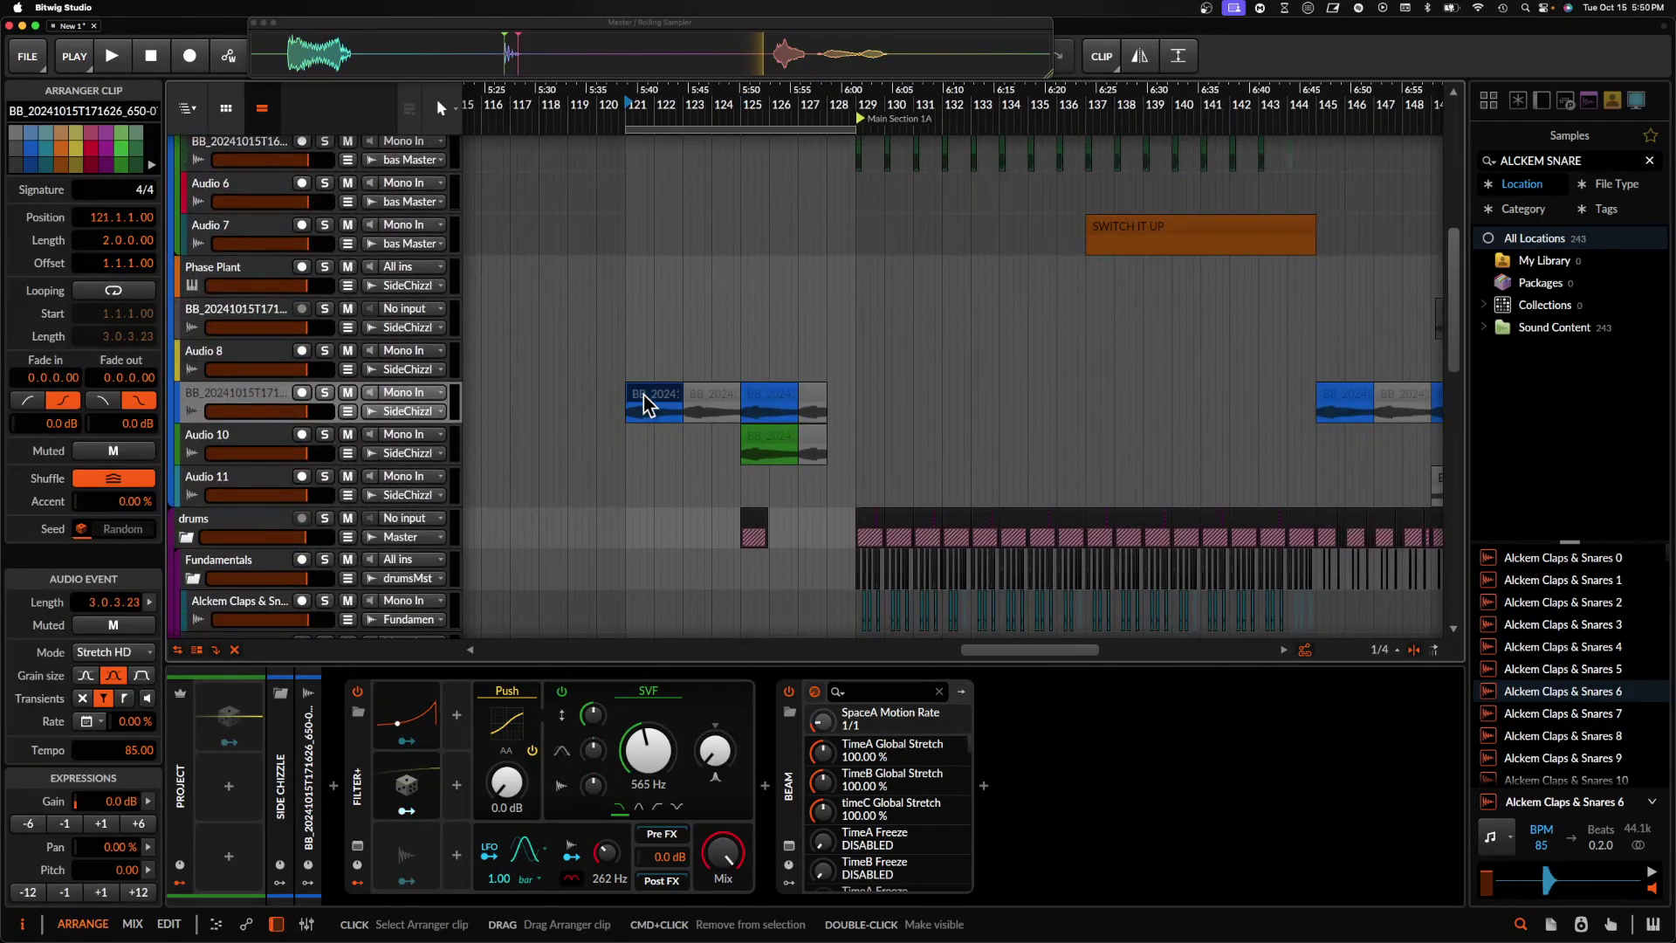
pyautogui.scroll(3, 643, 395)
pyautogui.click(228, 403)
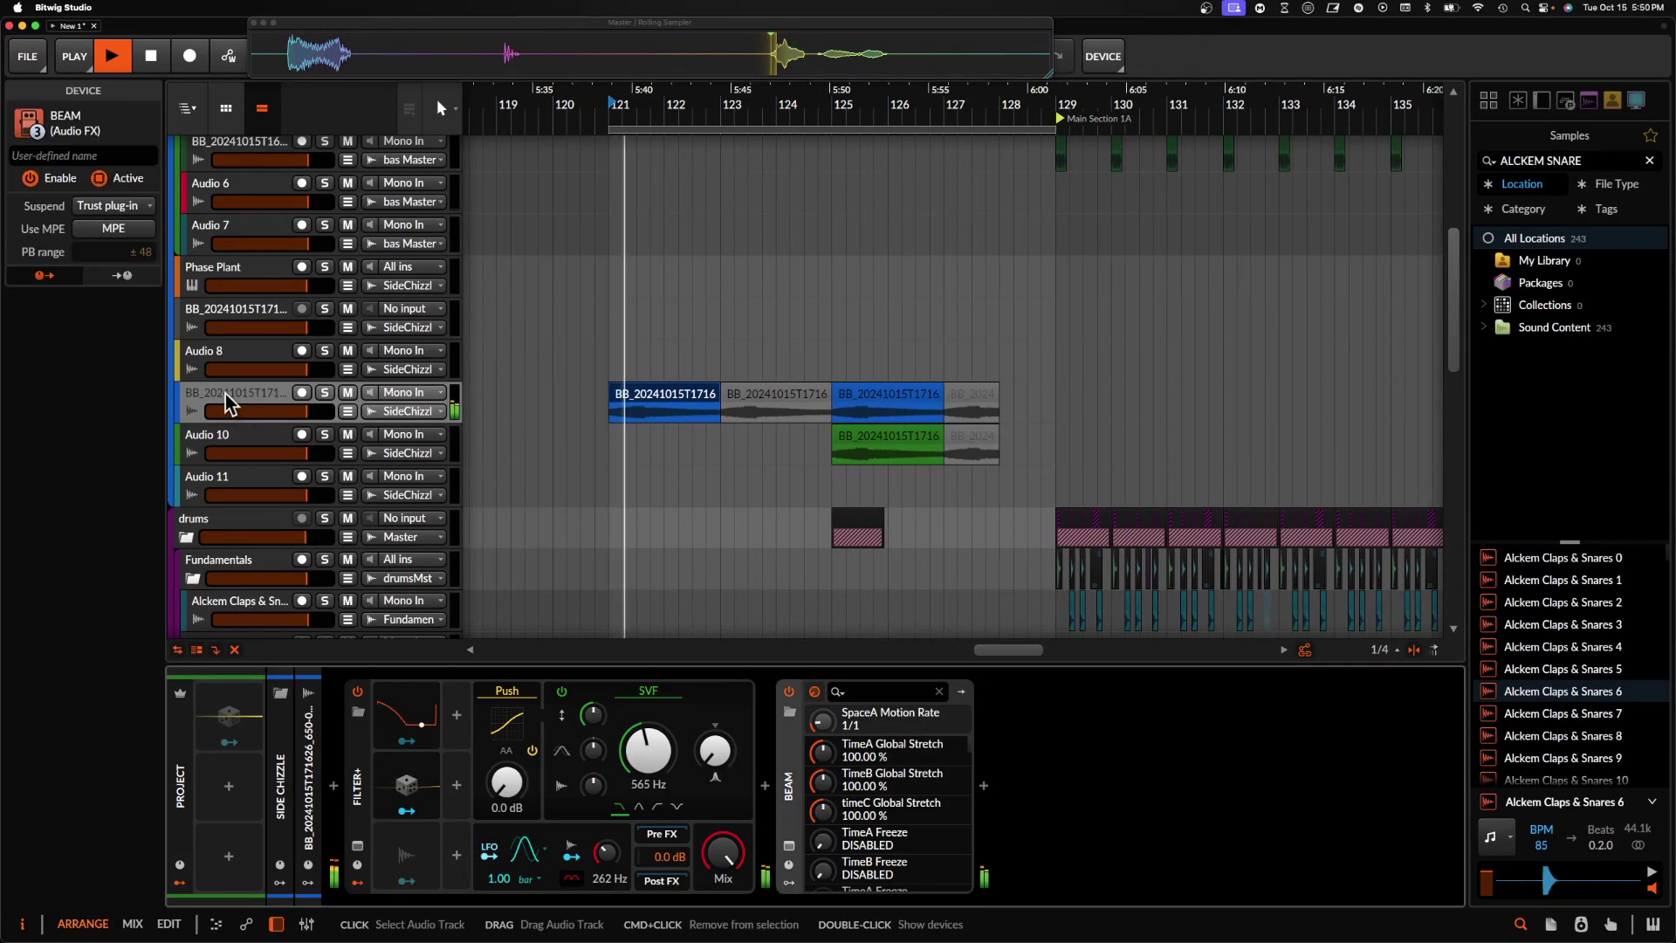
# - Open the BEAM effect on the swell track, view its available node types, and close its window
pyautogui.click(789, 847)
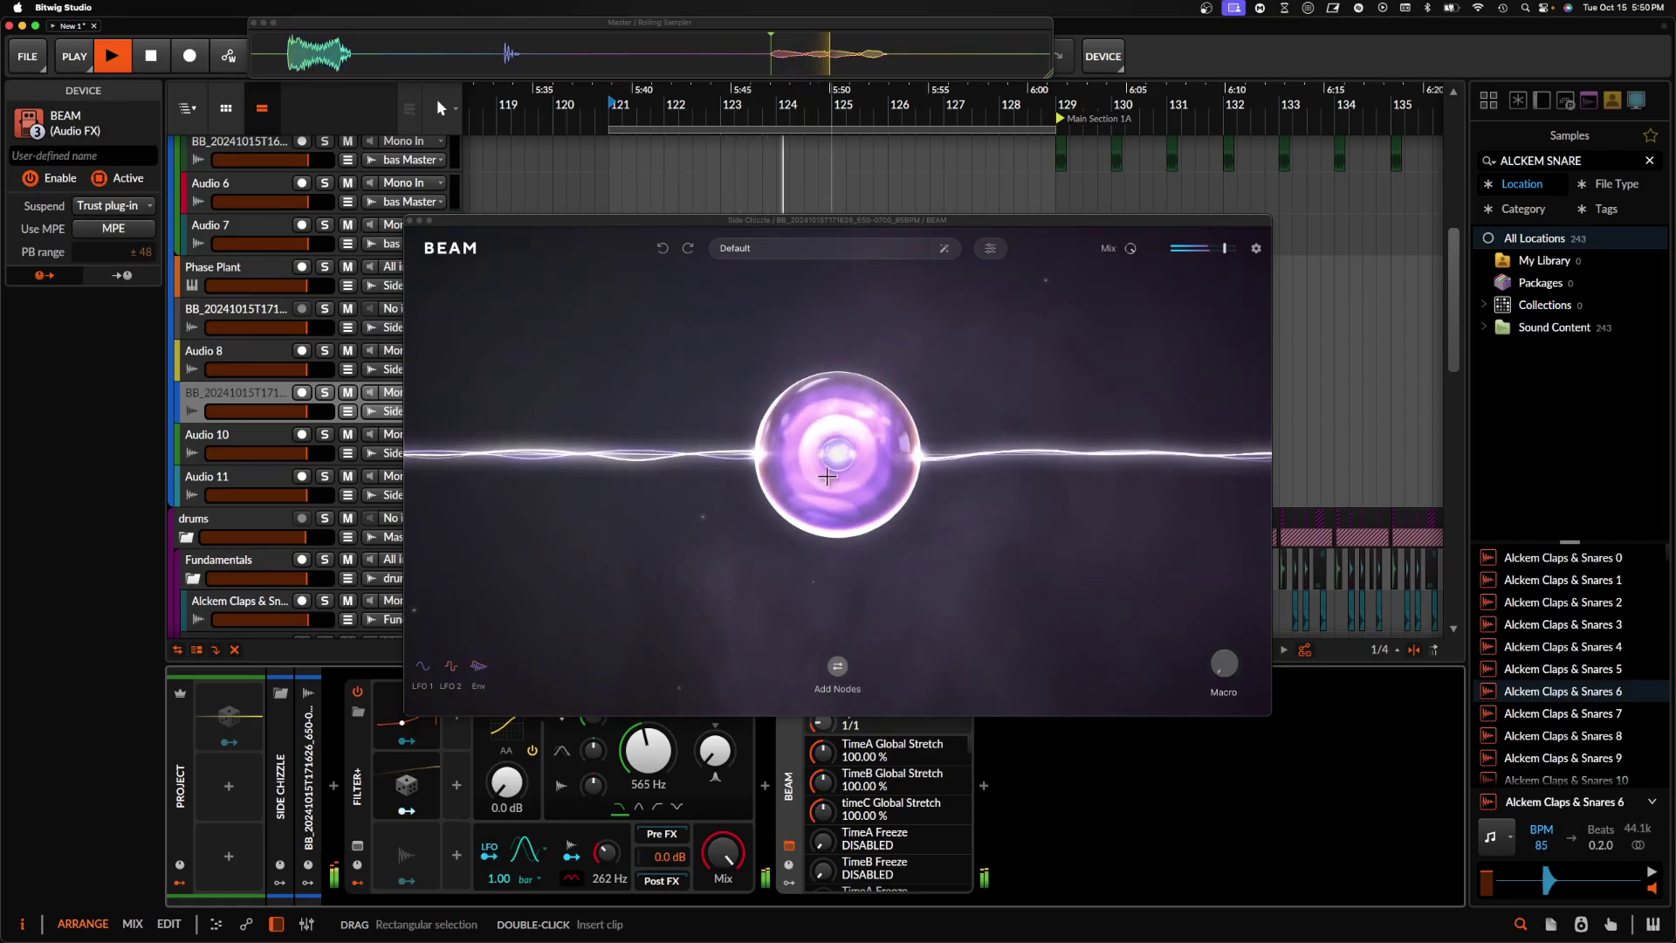
pyautogui.click(837, 668)
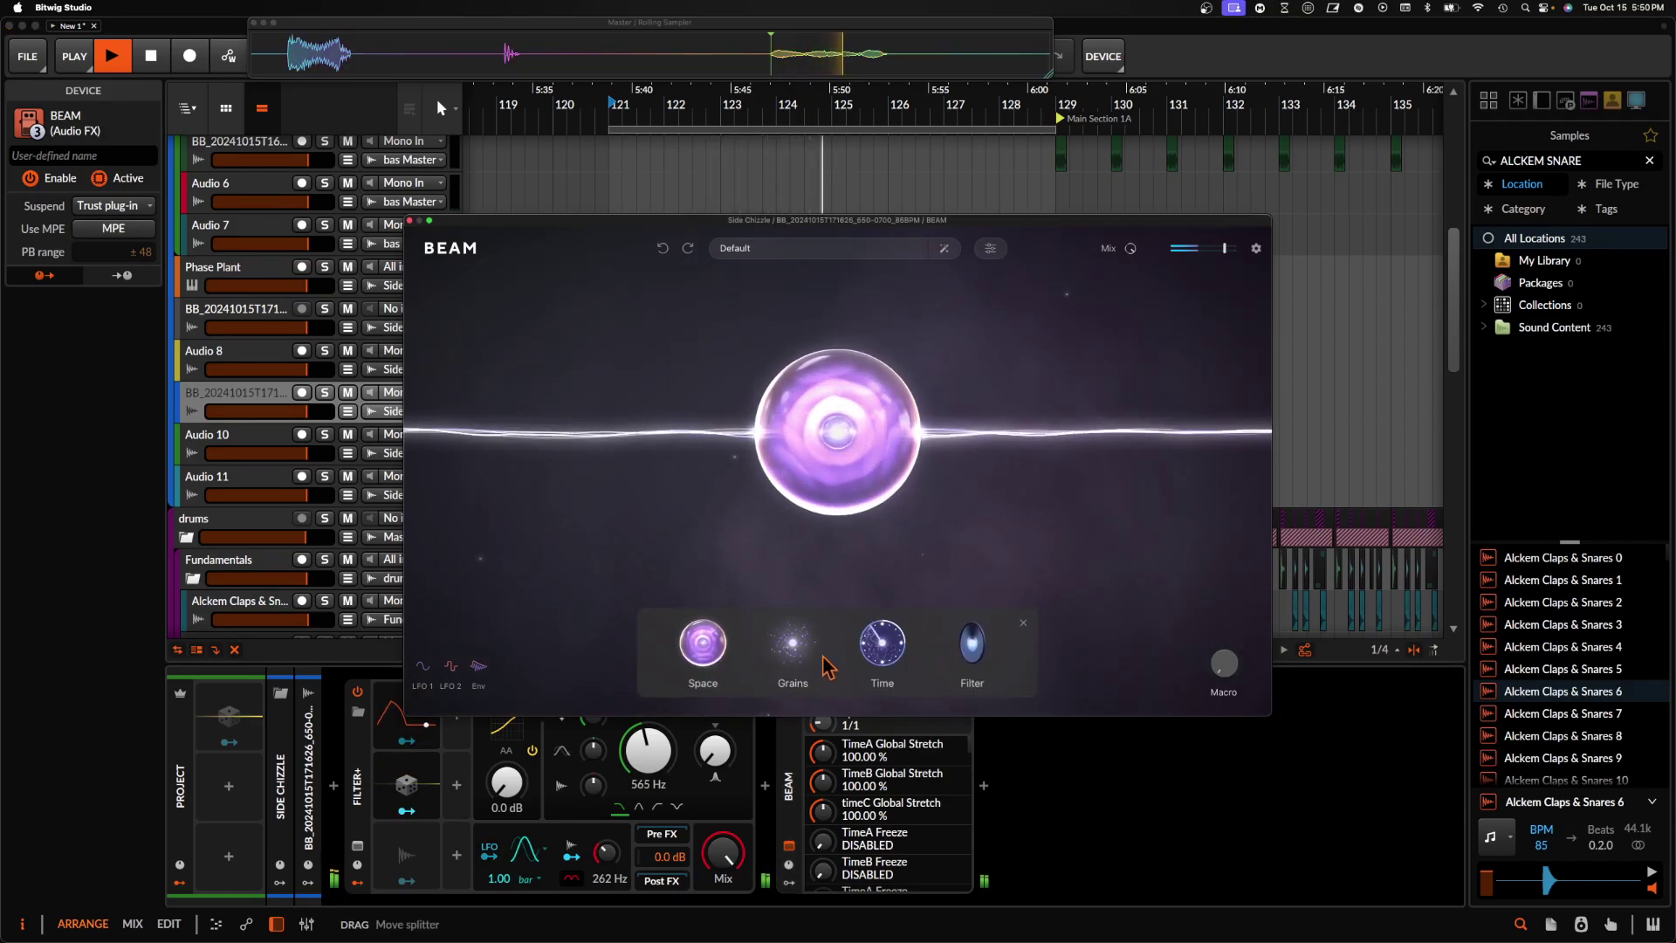
pyautogui.click(409, 220)
# - Extend the loop region starting at bar 121 to a length of 68 bars while the arrangement plays
pyautogui.hscroll(1, 791, 381)
pyautogui.scroll(-5, 791, 379)
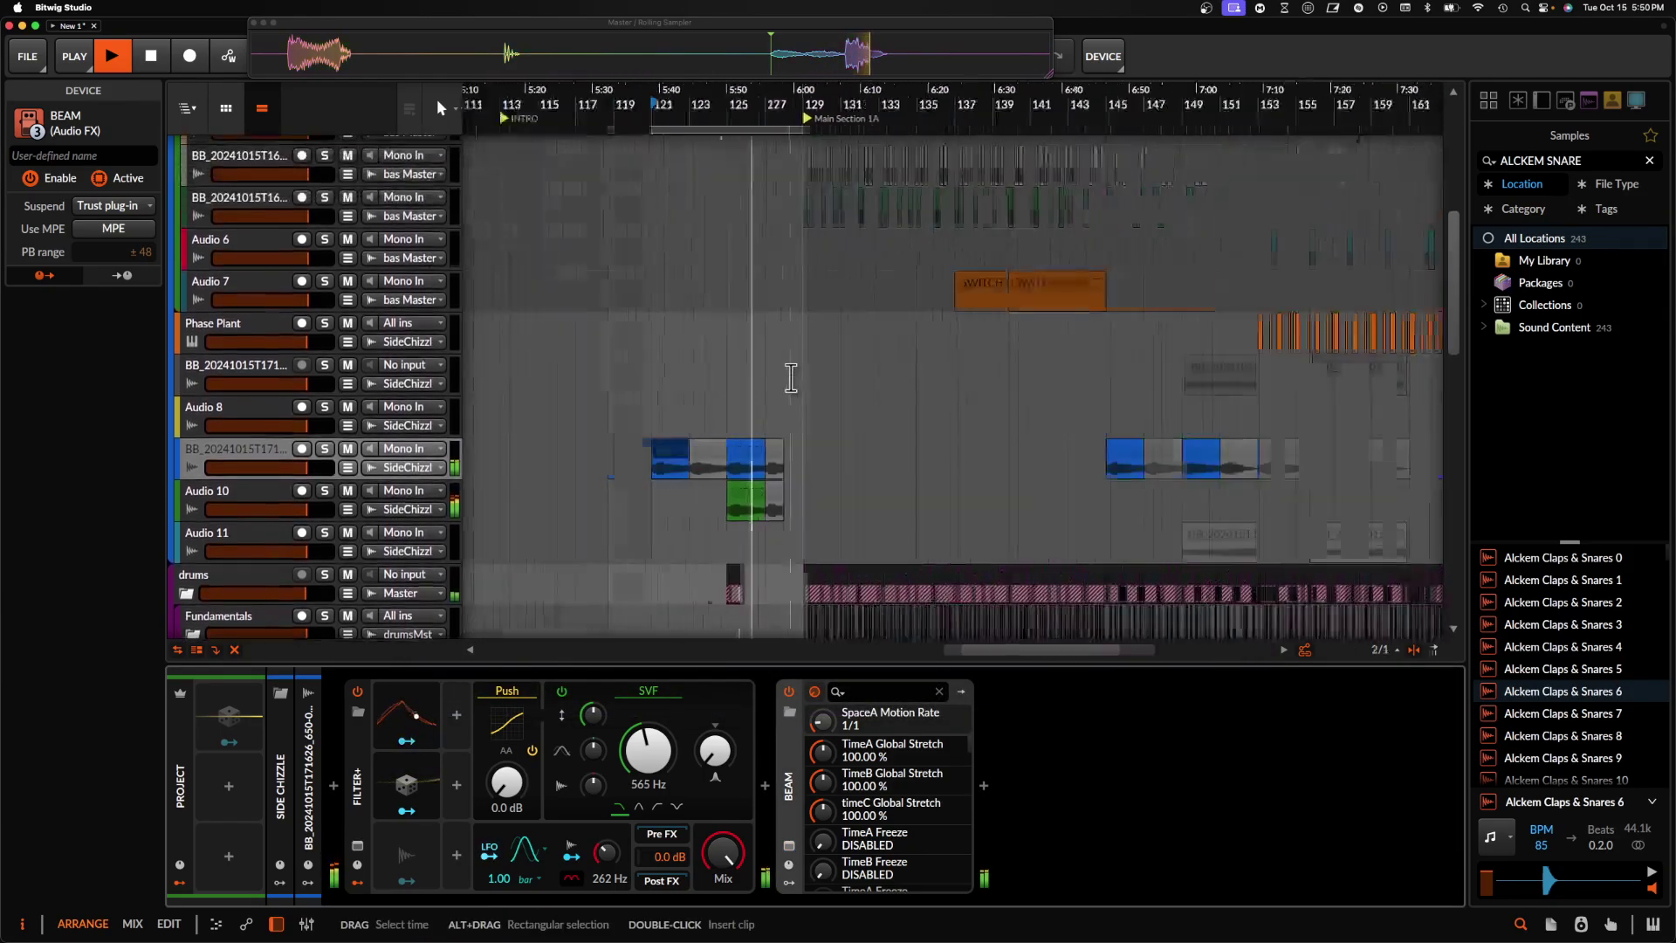
pyautogui.scroll(4, 791, 377)
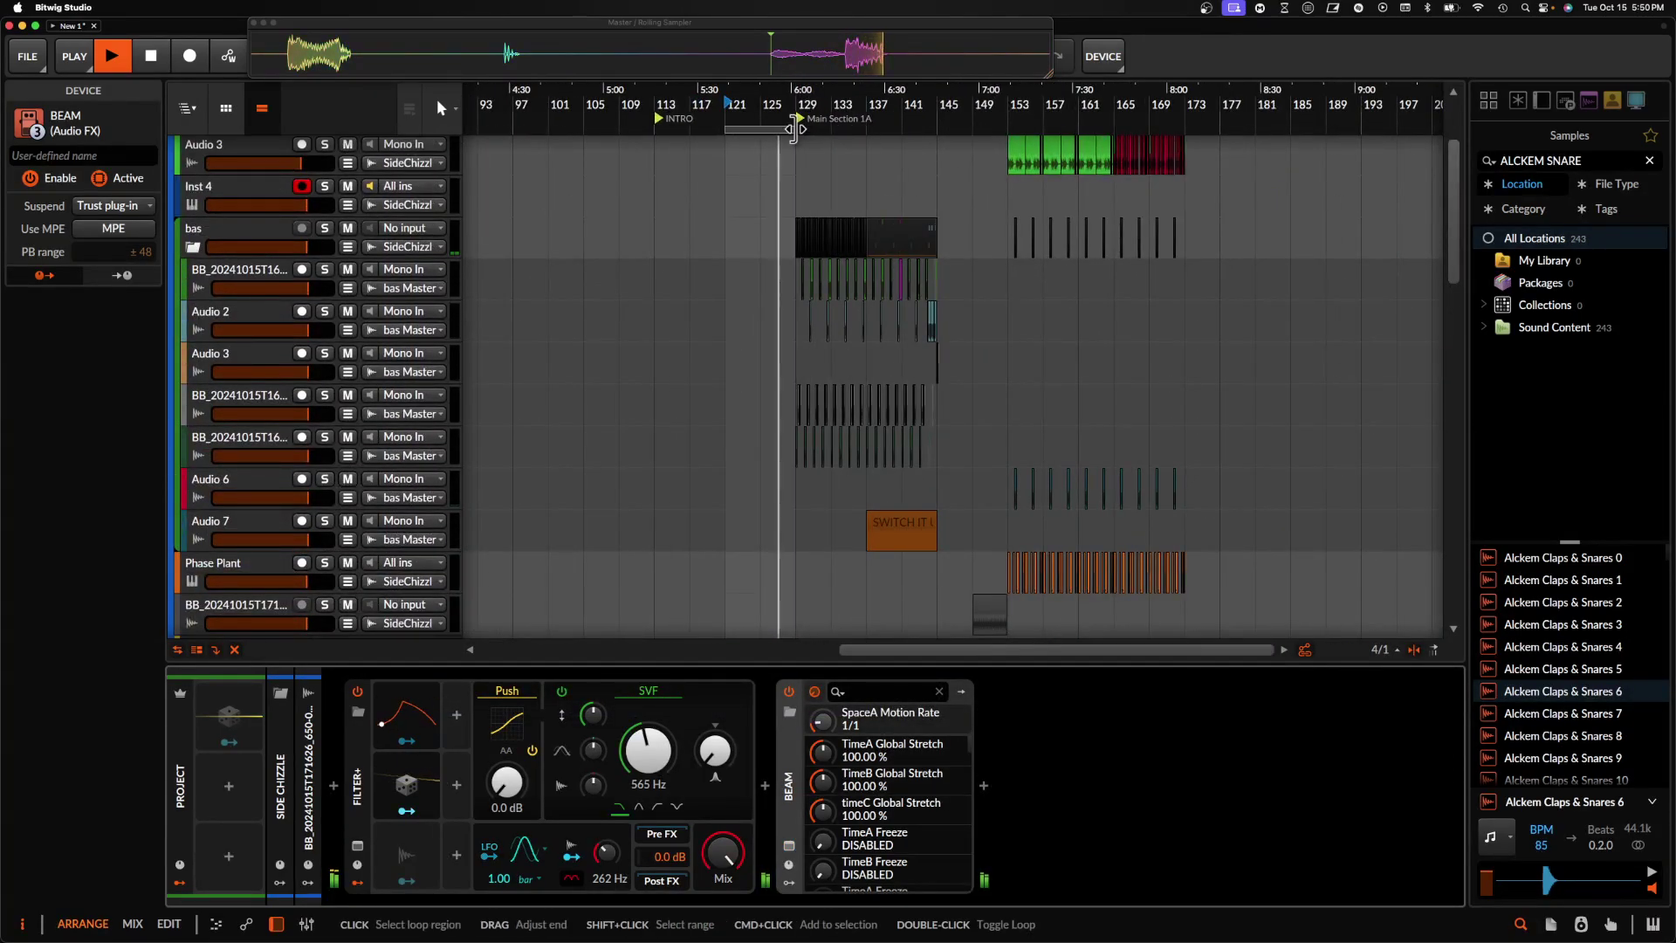
pyautogui.moveTo(792, 129); pyautogui.dragTo(948, 130)
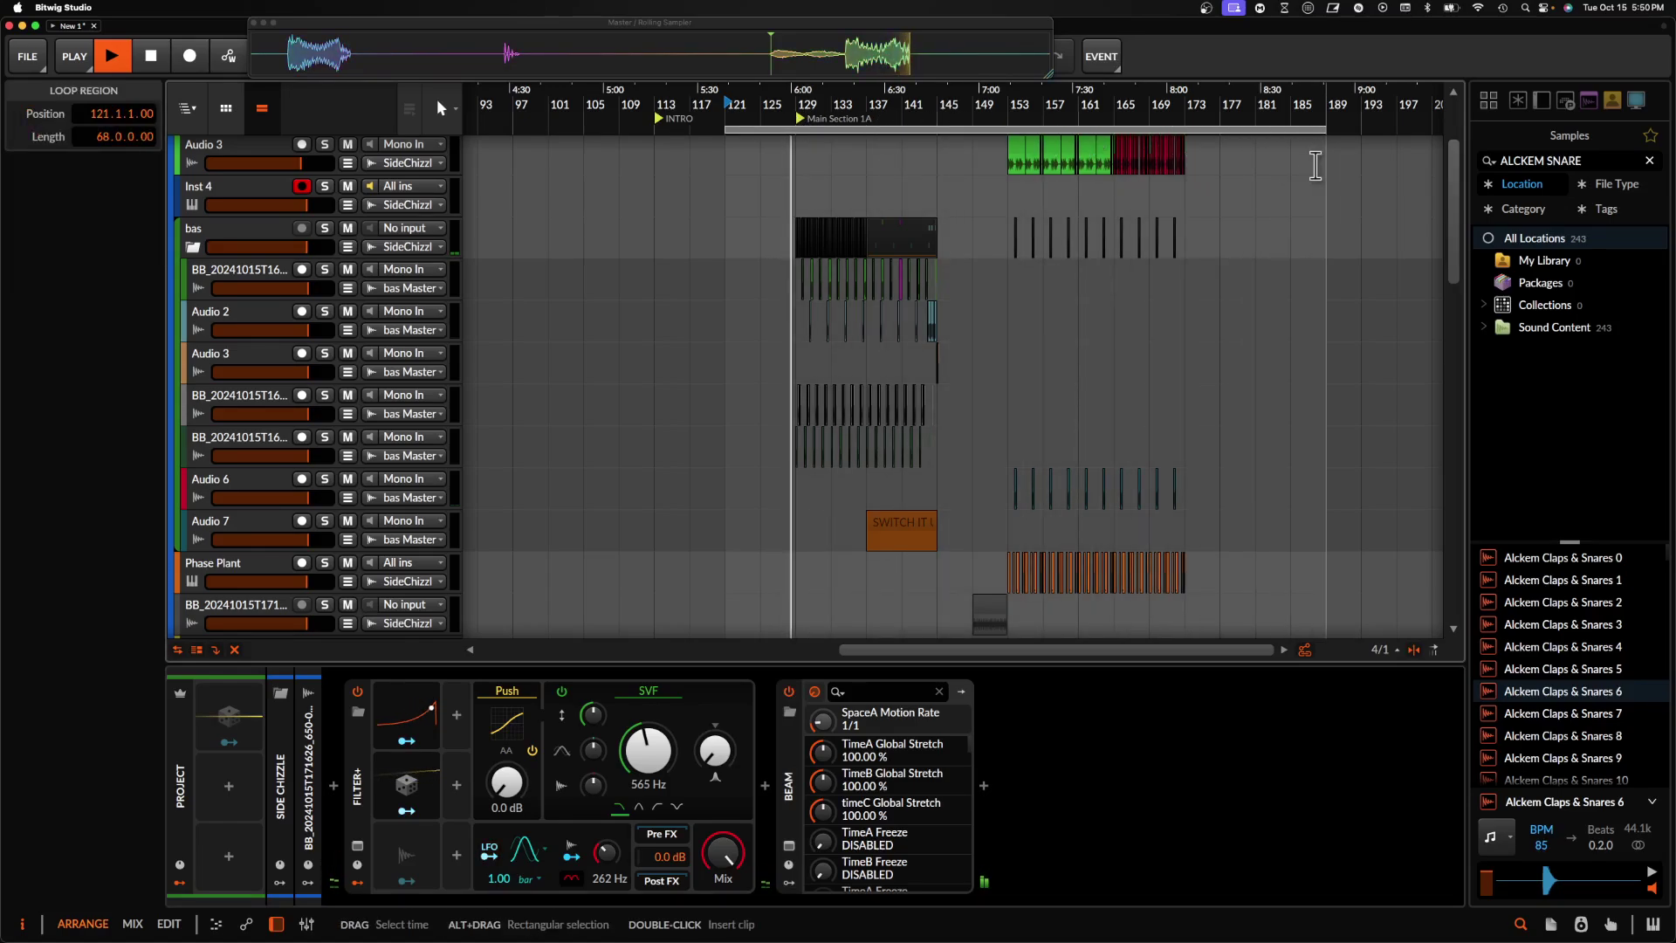
pyautogui.scroll(3, 838, 278)
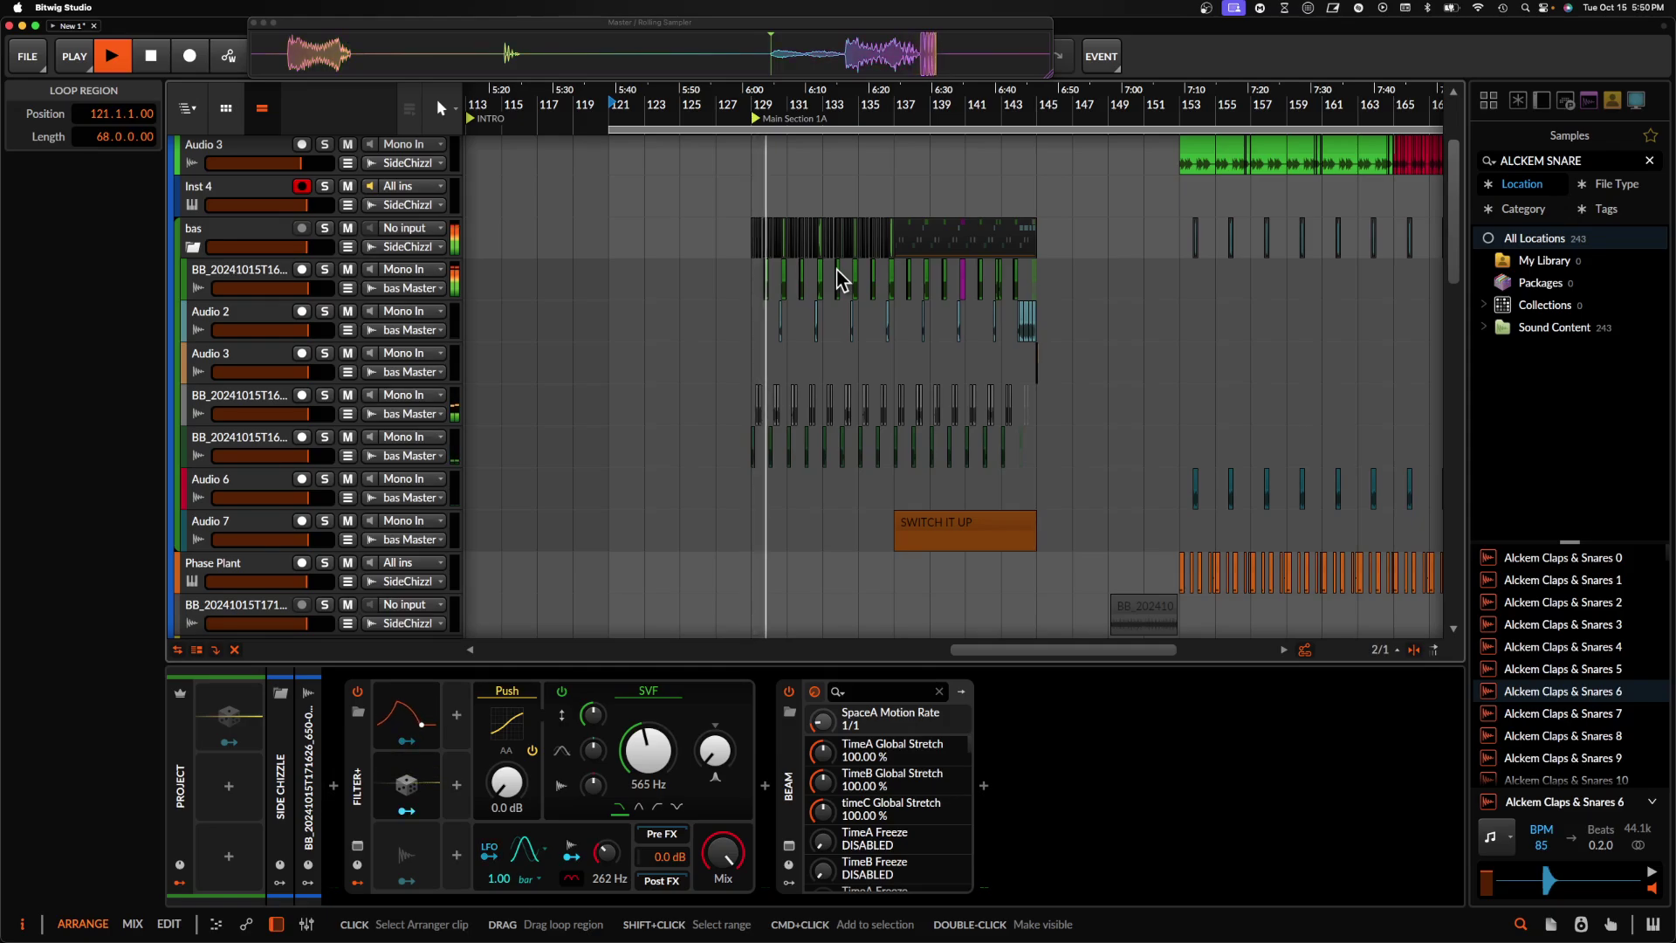
# - Set playback to start at 129.1.1 and examine the bass clips of Main Section 1A while it plays
pyautogui.scroll(-5, 724, 358)
pyautogui.scroll(3, 723, 358)
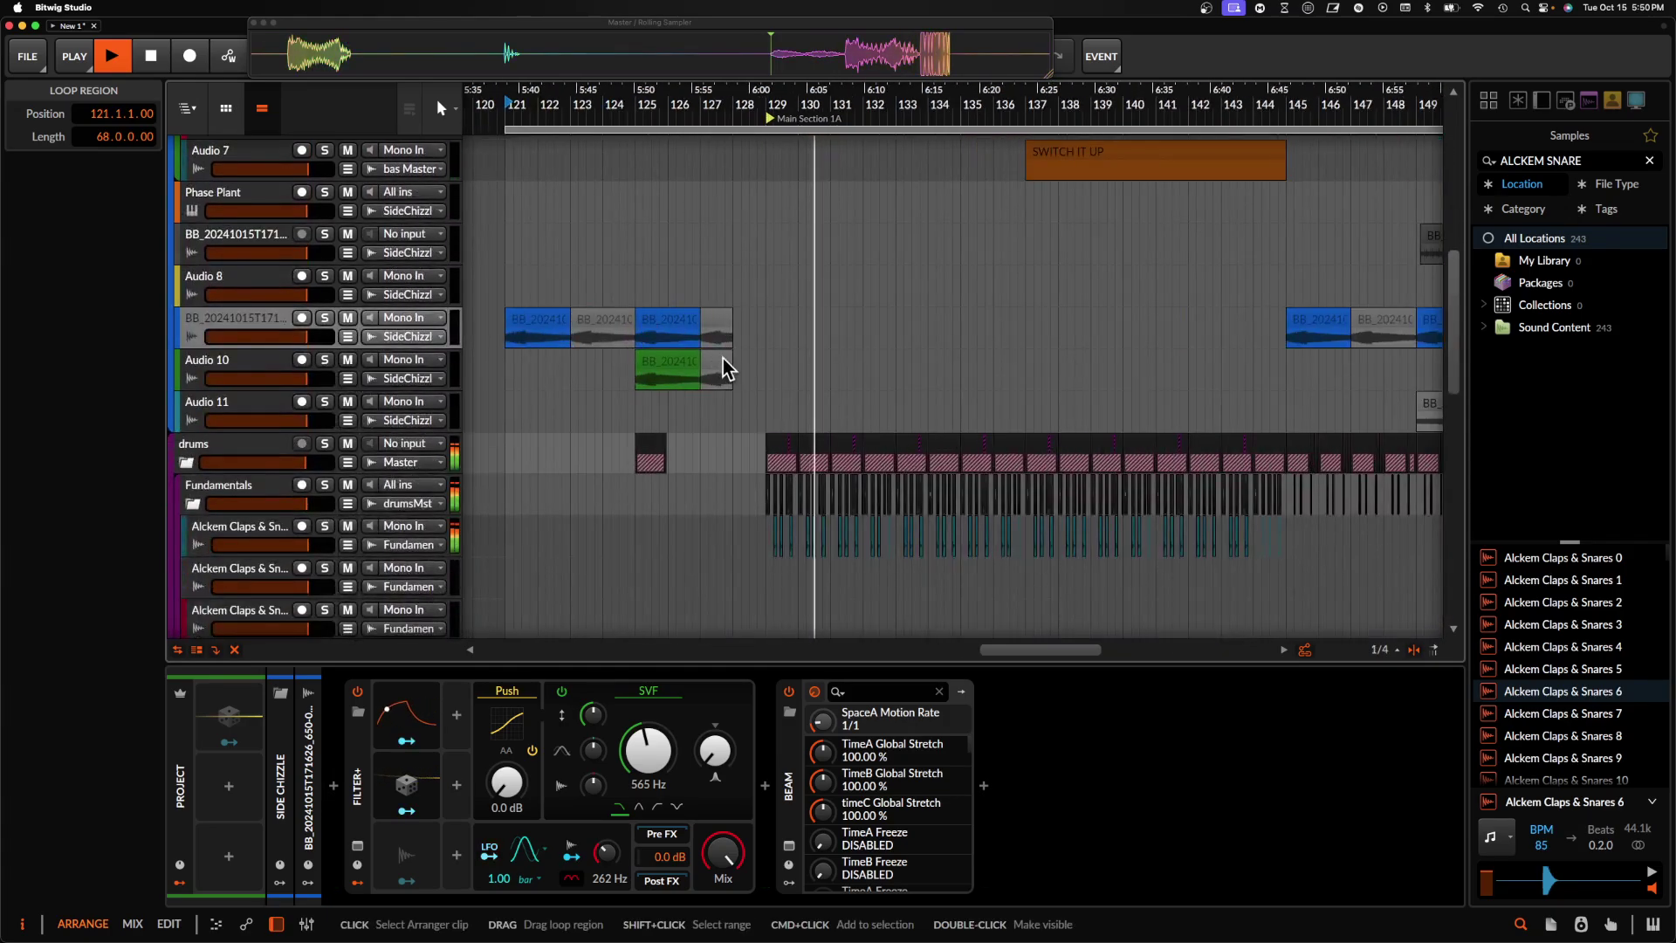
pyautogui.scroll(2, 722, 356)
pyautogui.scroll(-2, 722, 357)
pyautogui.scroll(-3, 719, 367)
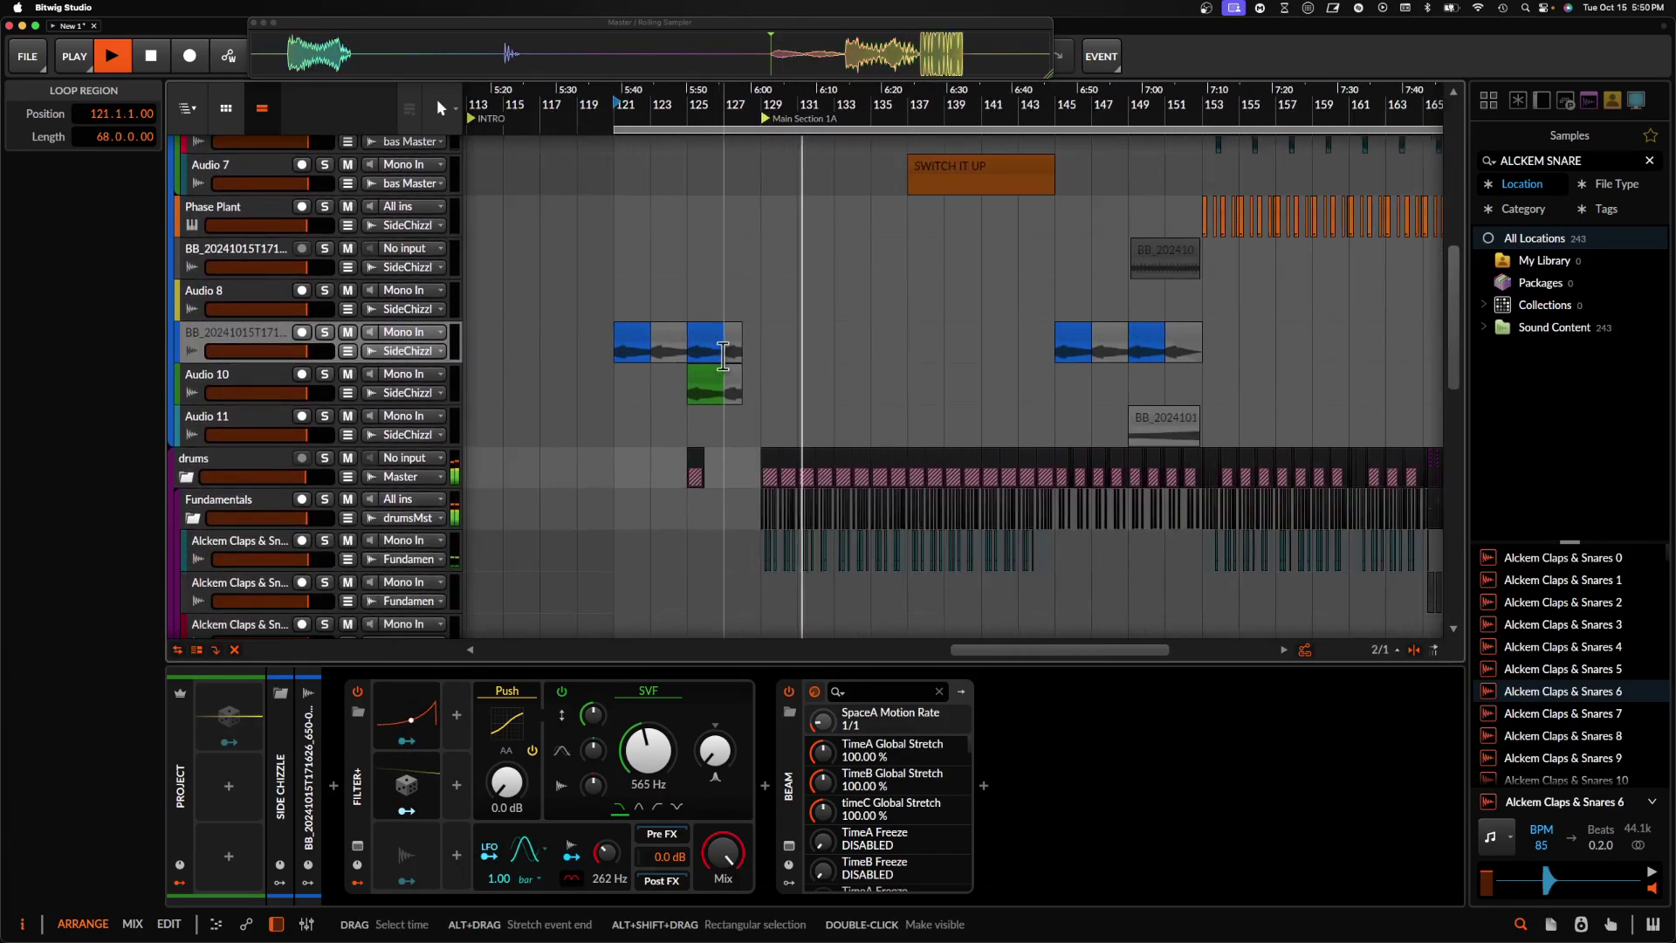
pyautogui.scroll(6, 722, 355)
pyautogui.scroll(3, 721, 356)
pyautogui.click(804, 367)
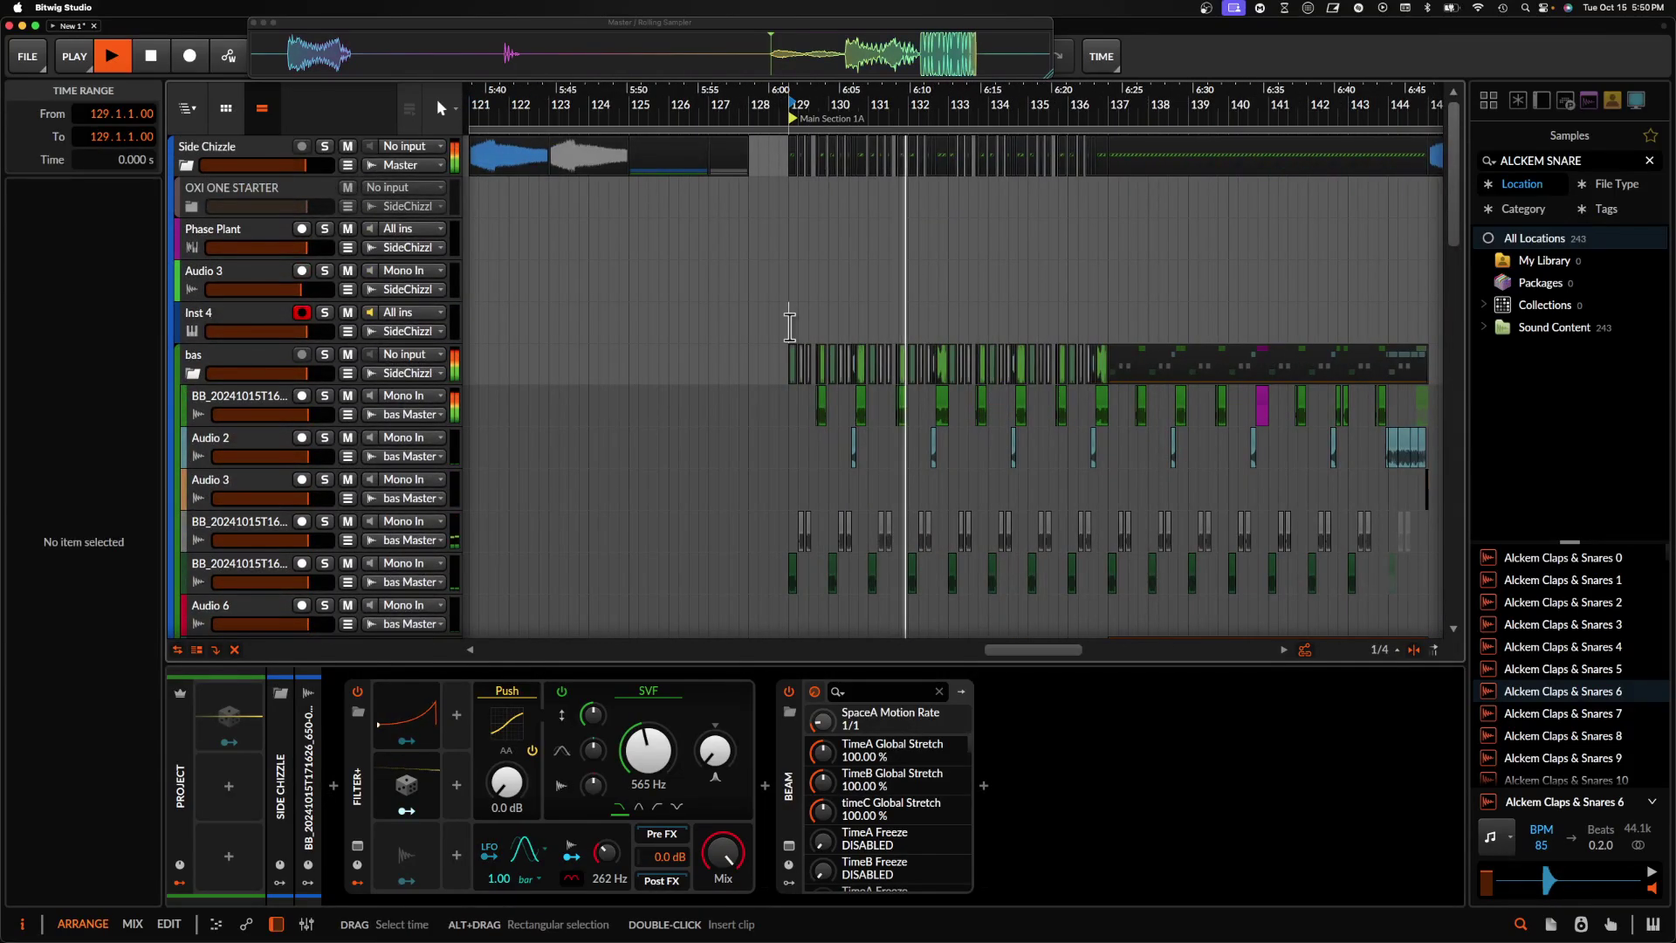
pyautogui.scroll(-2, 795, 350)
pyautogui.scroll(3, 788, 328)
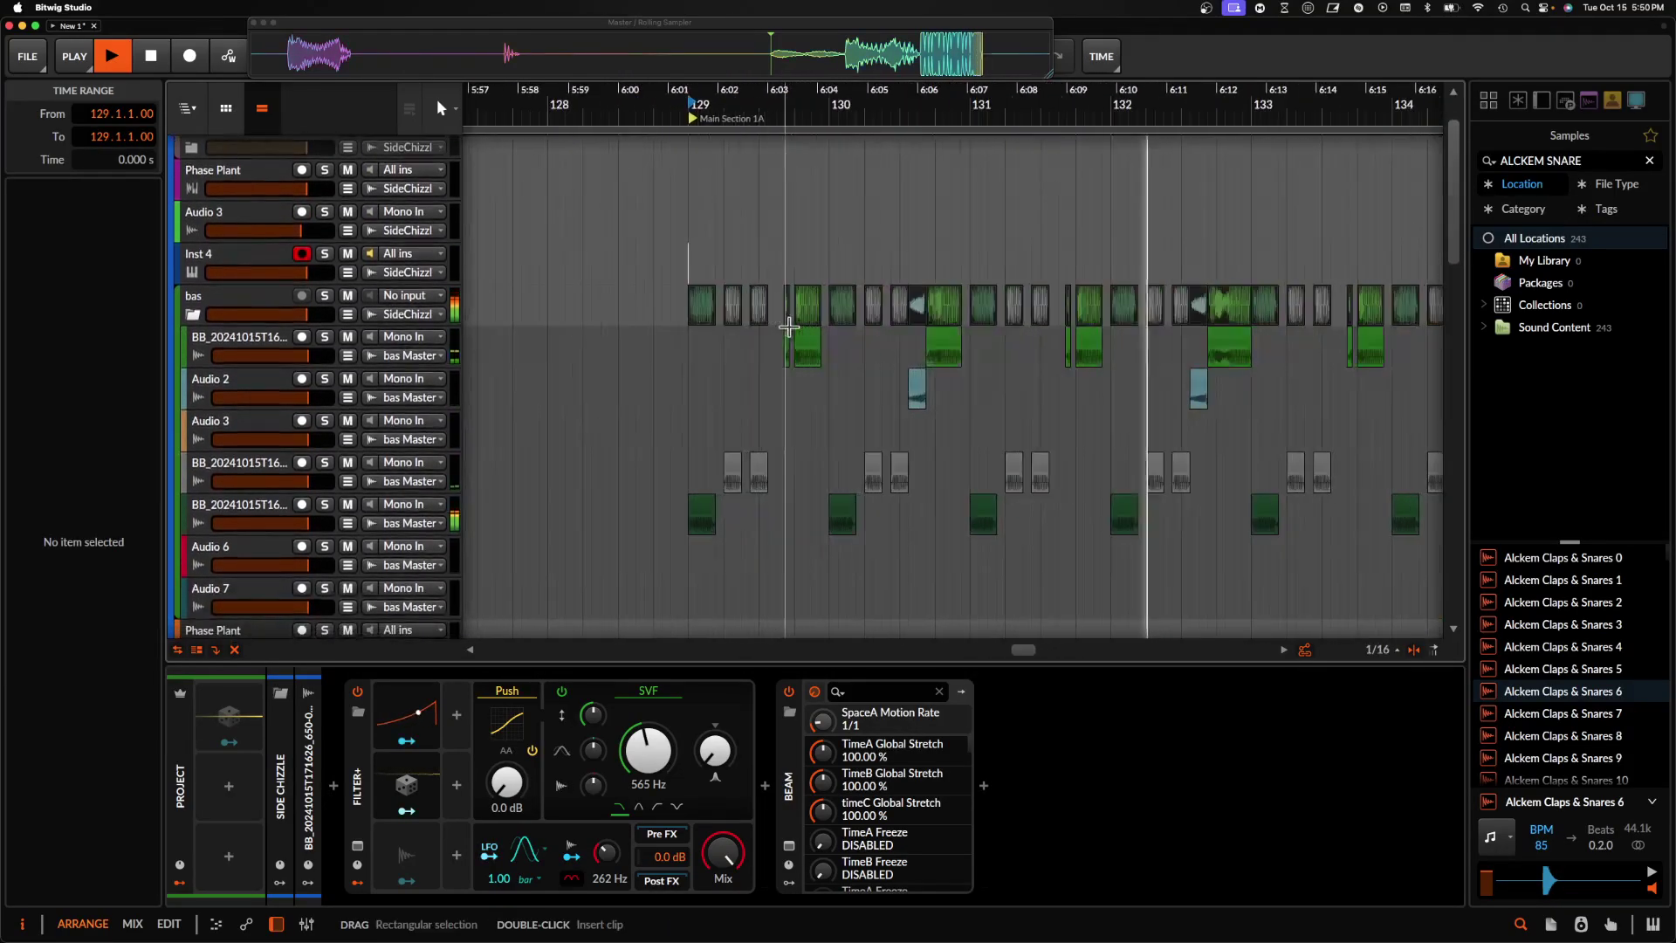
# - In the bas group's Pro-Q 3, add a bell cut of about -10 dB near 494 Hz and raise the high bell to +5.34 dB
pyautogui.click(225, 300)
pyautogui.click(415, 773)
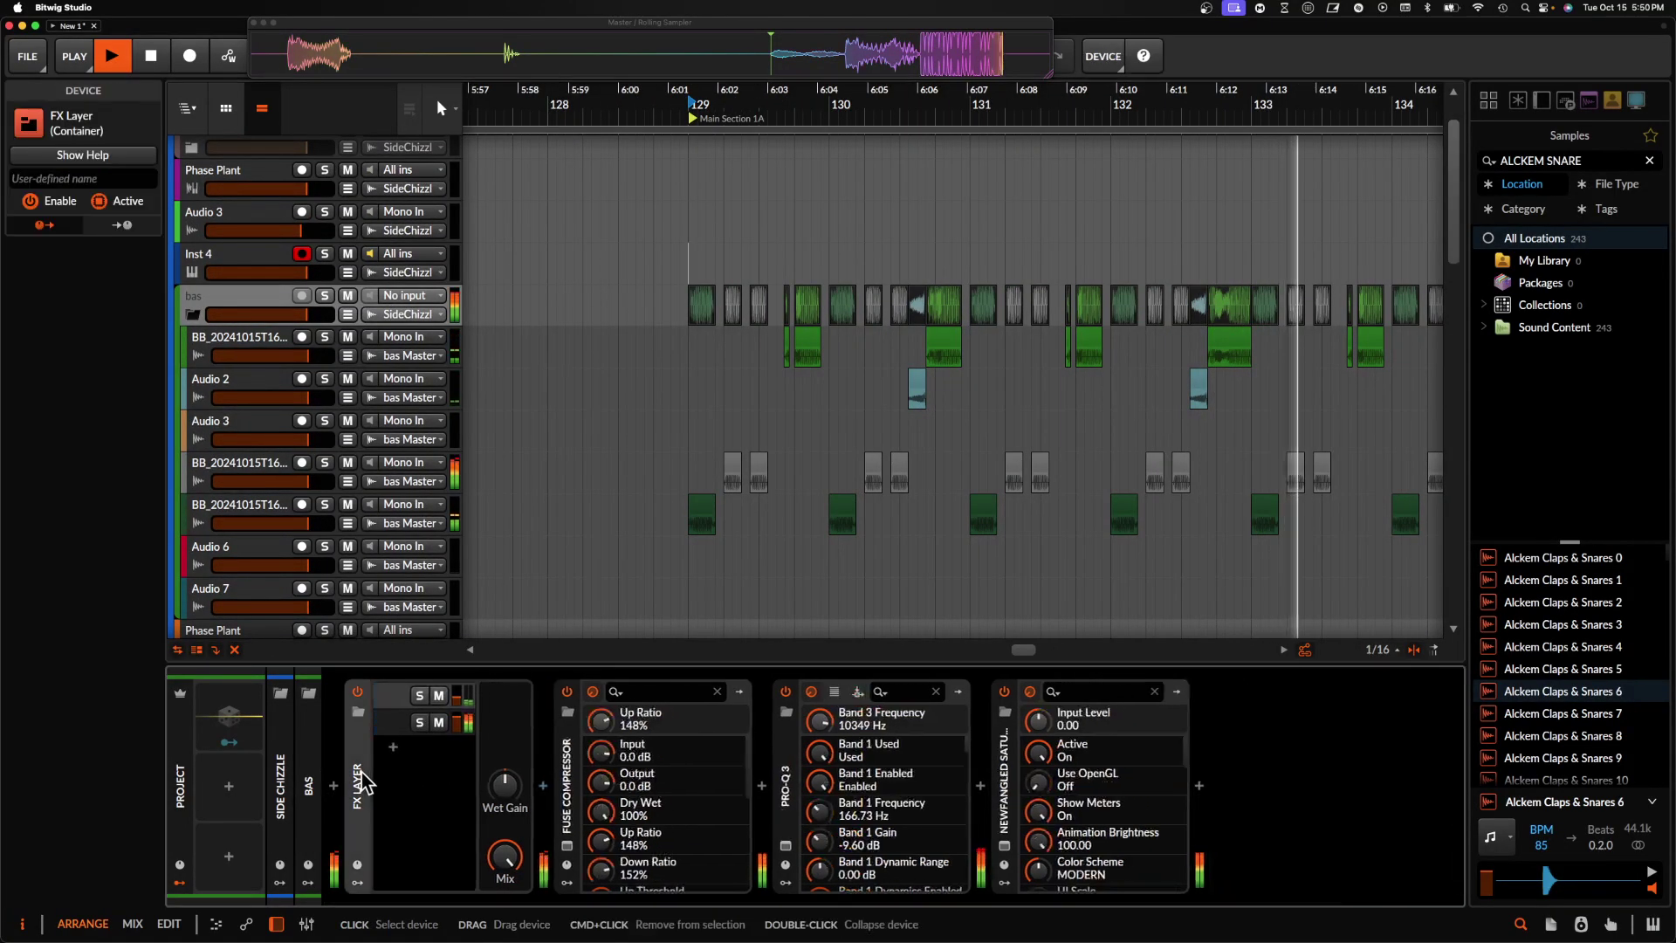
pyautogui.click(623, 846)
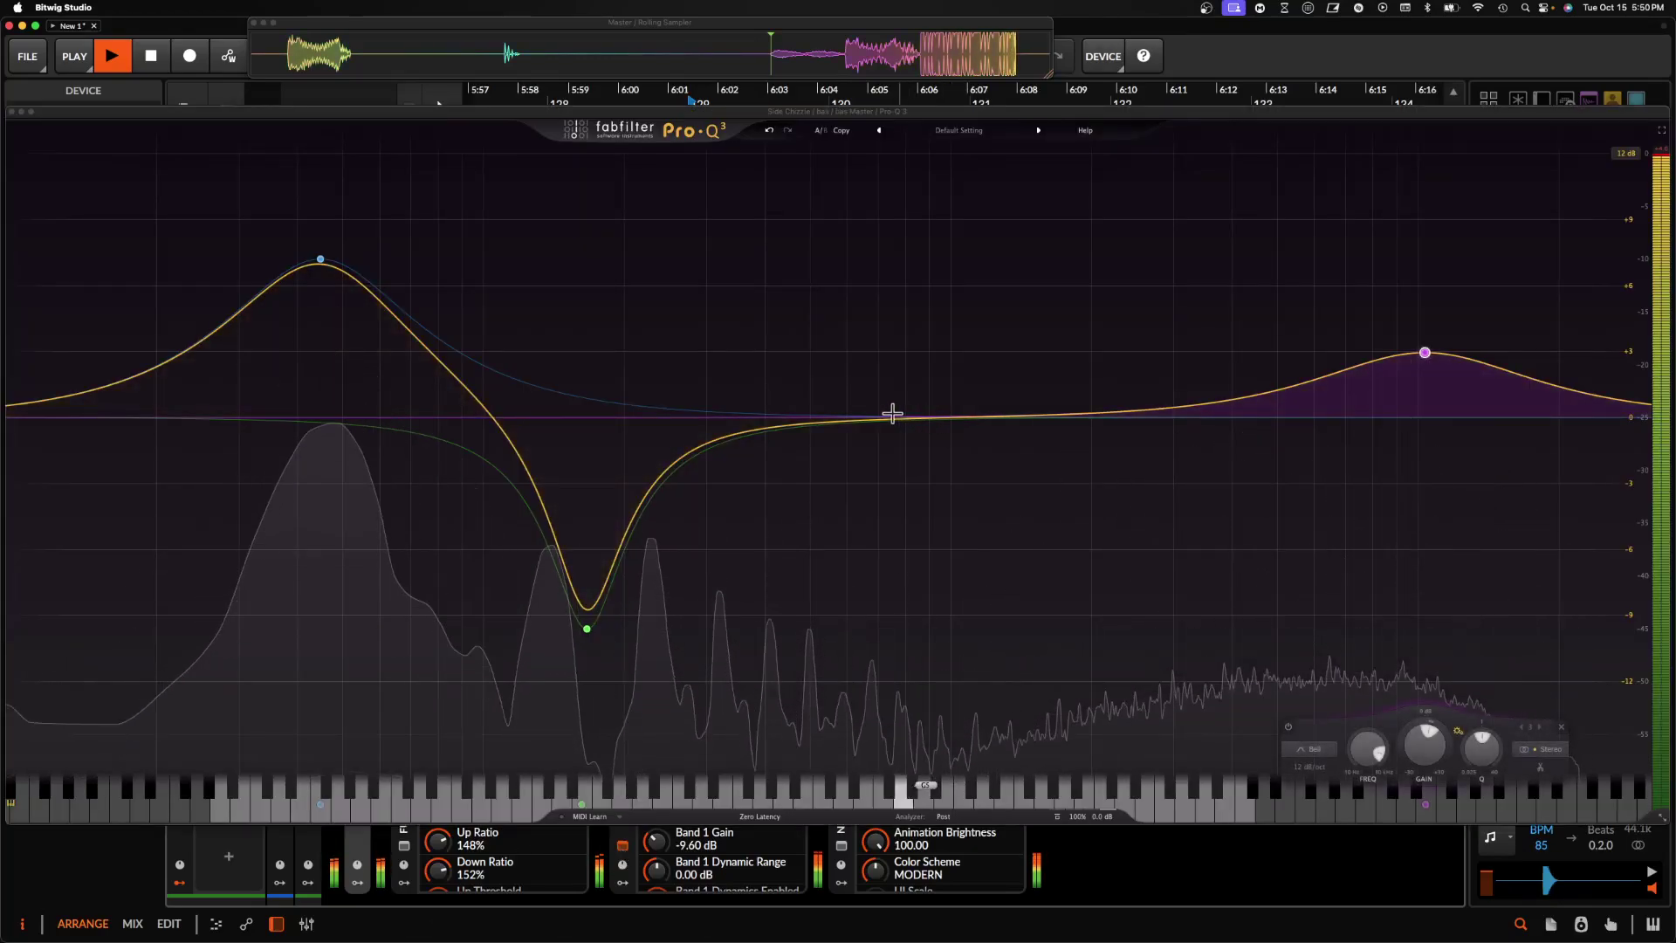
pyautogui.moveTo(868, 427); pyautogui.dragTo(809, 644)
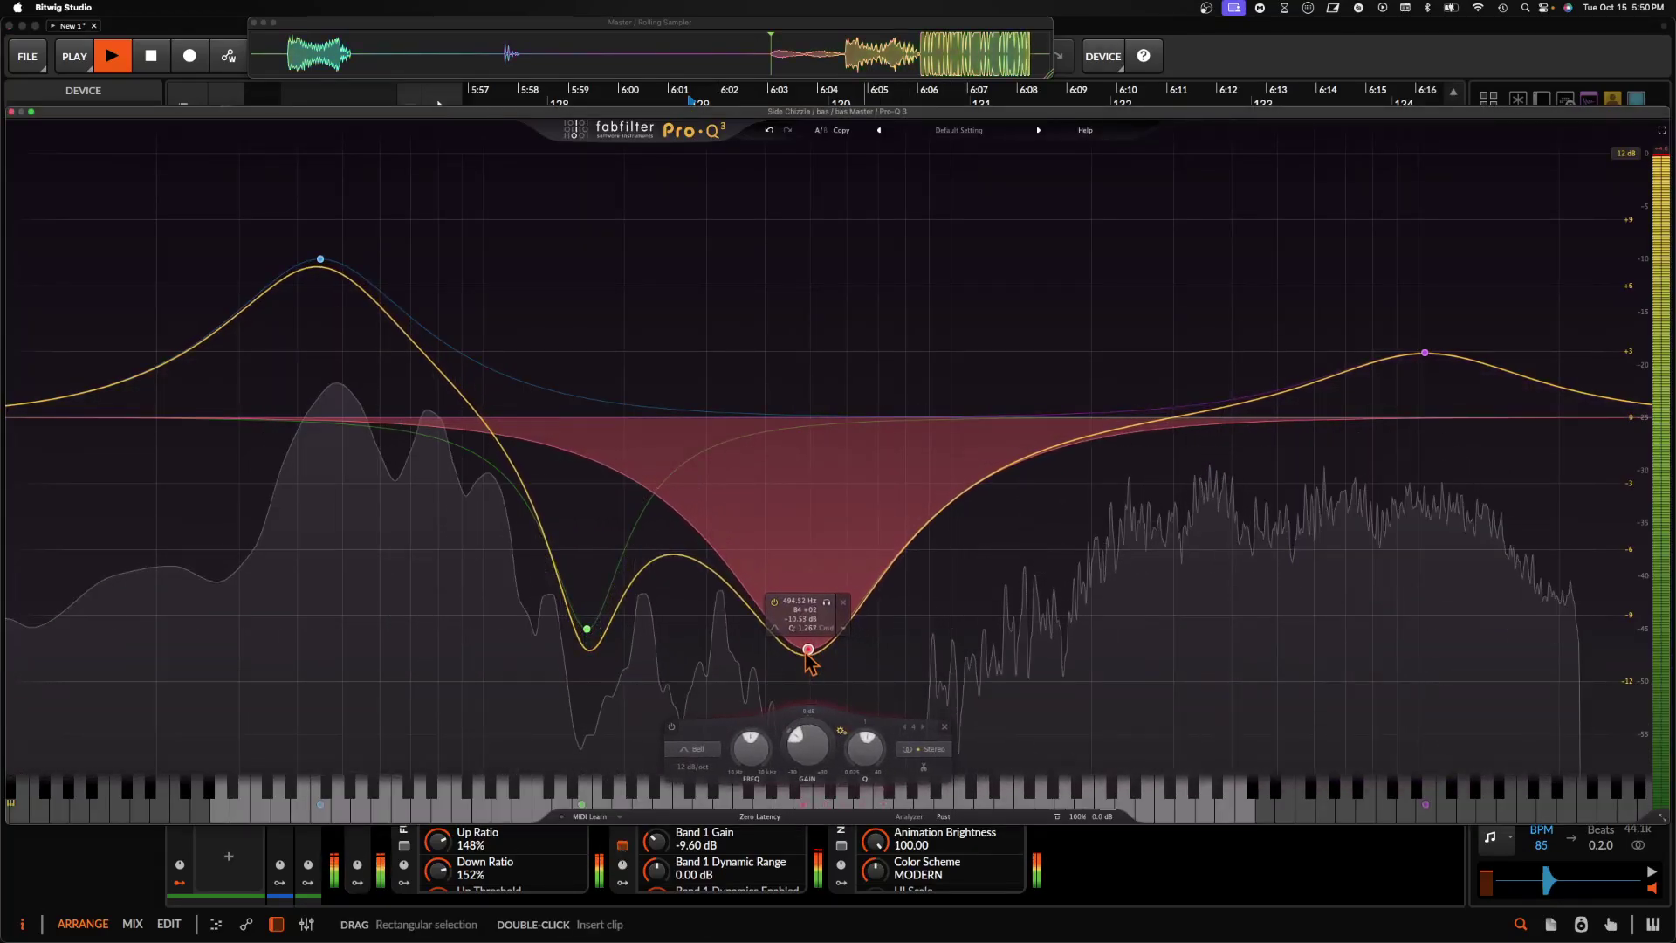
pyautogui.moveTo(1425, 353); pyautogui.dragTo(1447, 313)
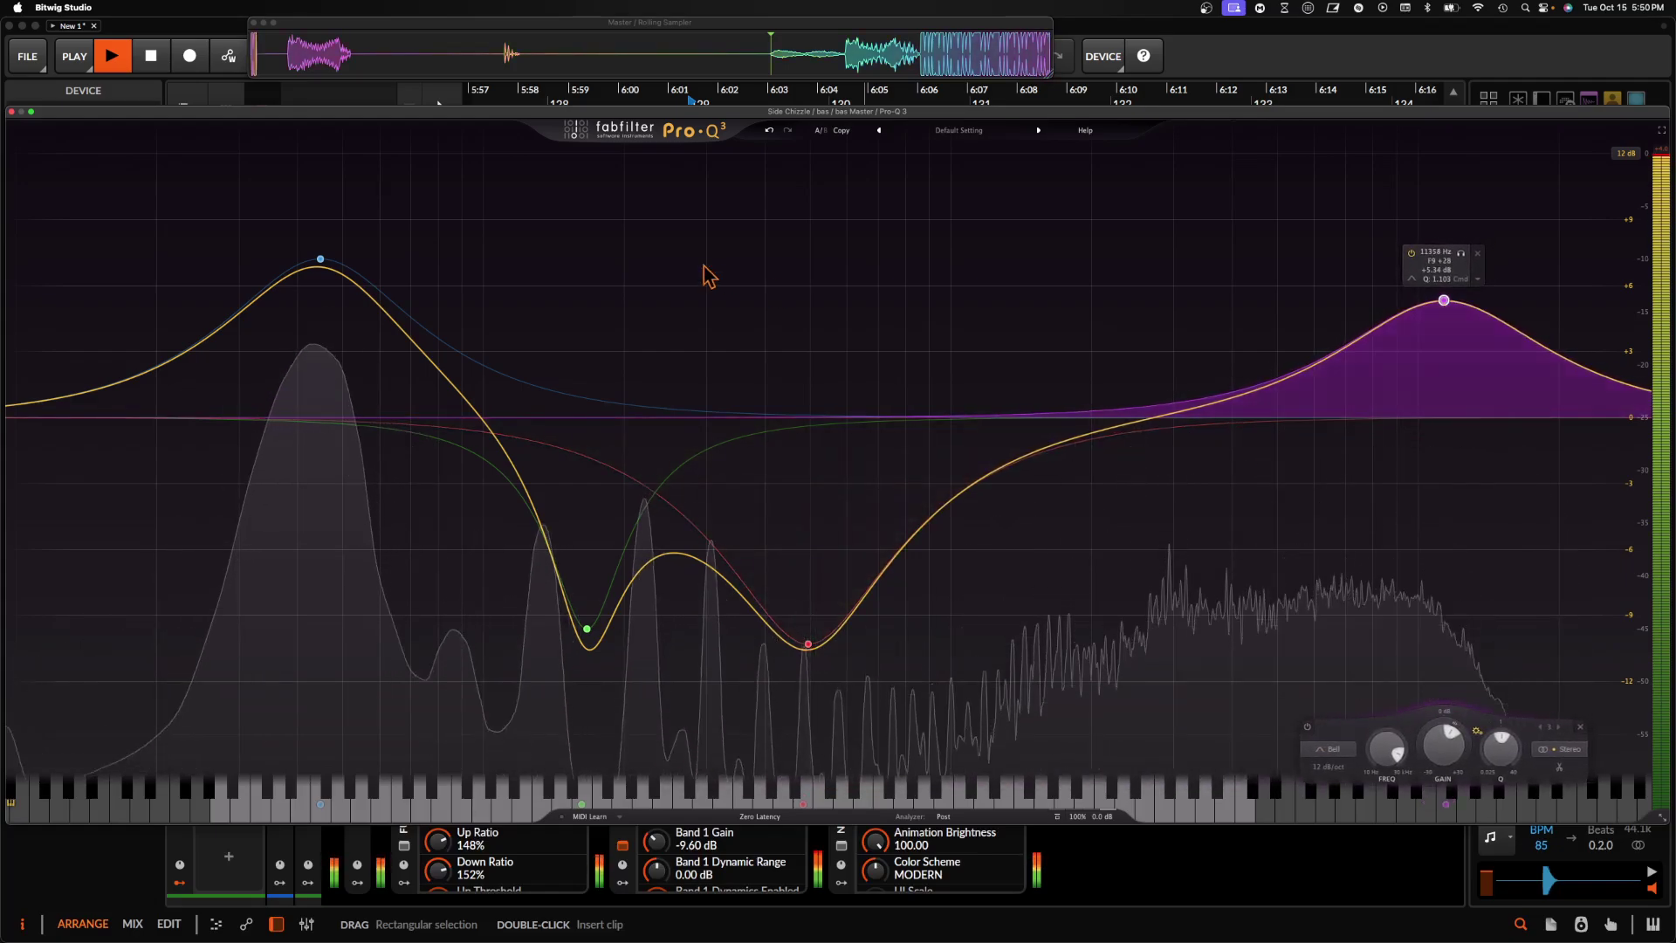
pyautogui.click(11, 111)
# - Split the green bass clip at 137.4.4 to isolate its final sixteenth, and play from the short clip just before beat 137.4
pyautogui.hscroll(3, 872, 213)
pyautogui.scroll(-4, 872, 213)
pyautogui.scroll(10, 871, 213)
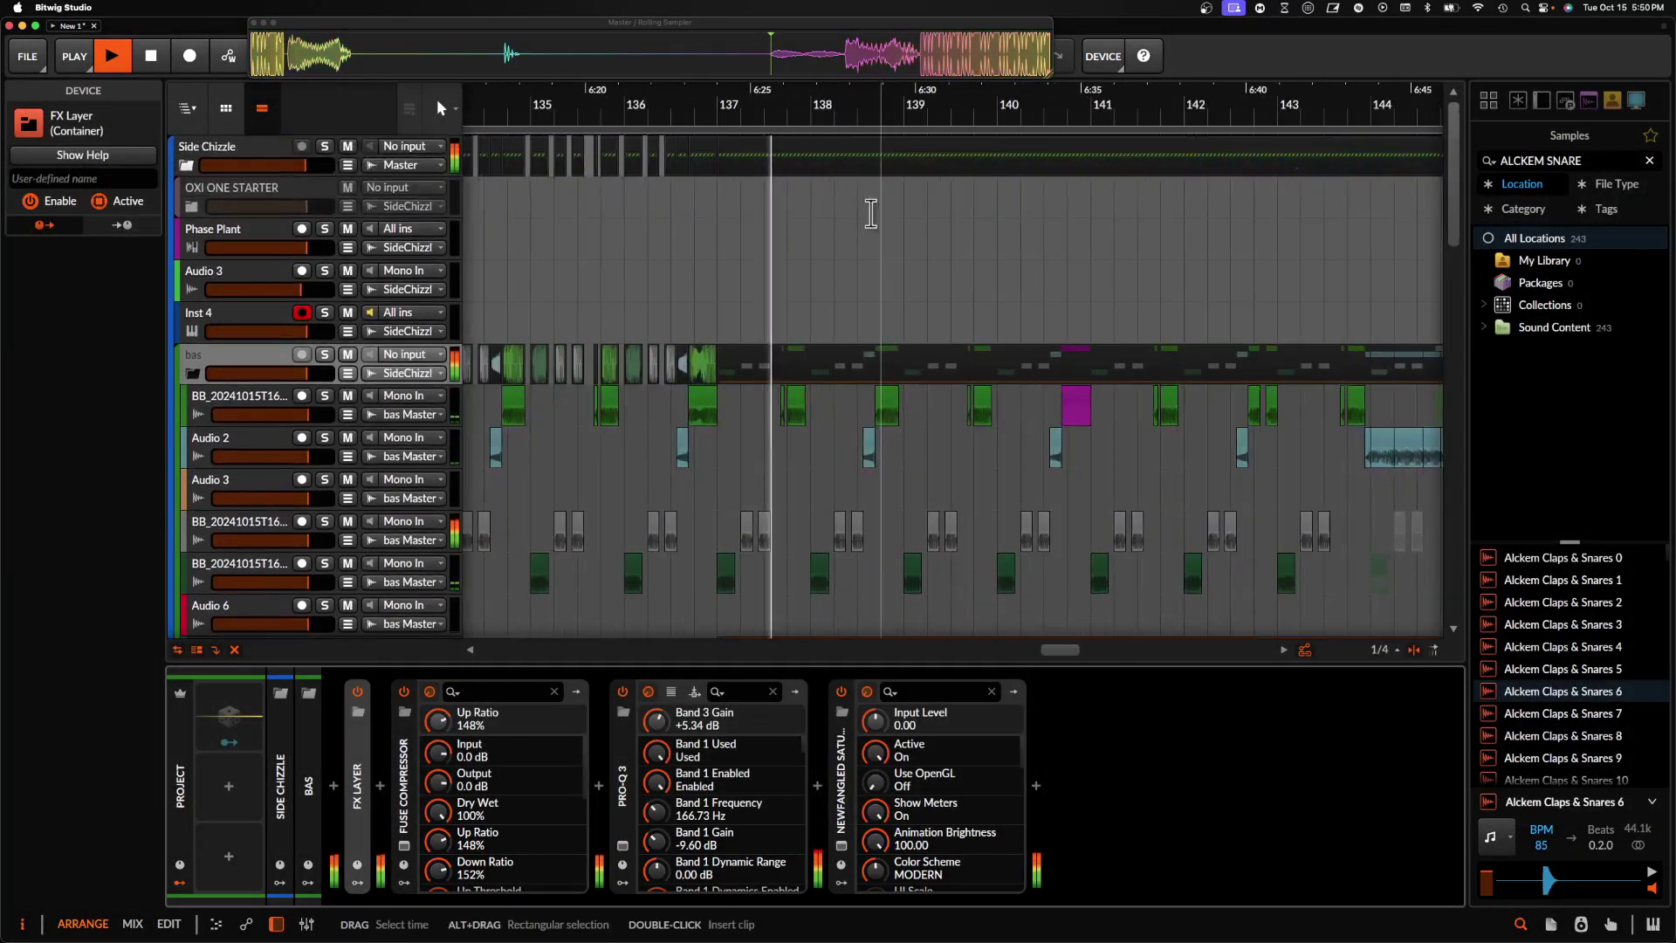
pyautogui.click(683, 404)
pyautogui.press('space')
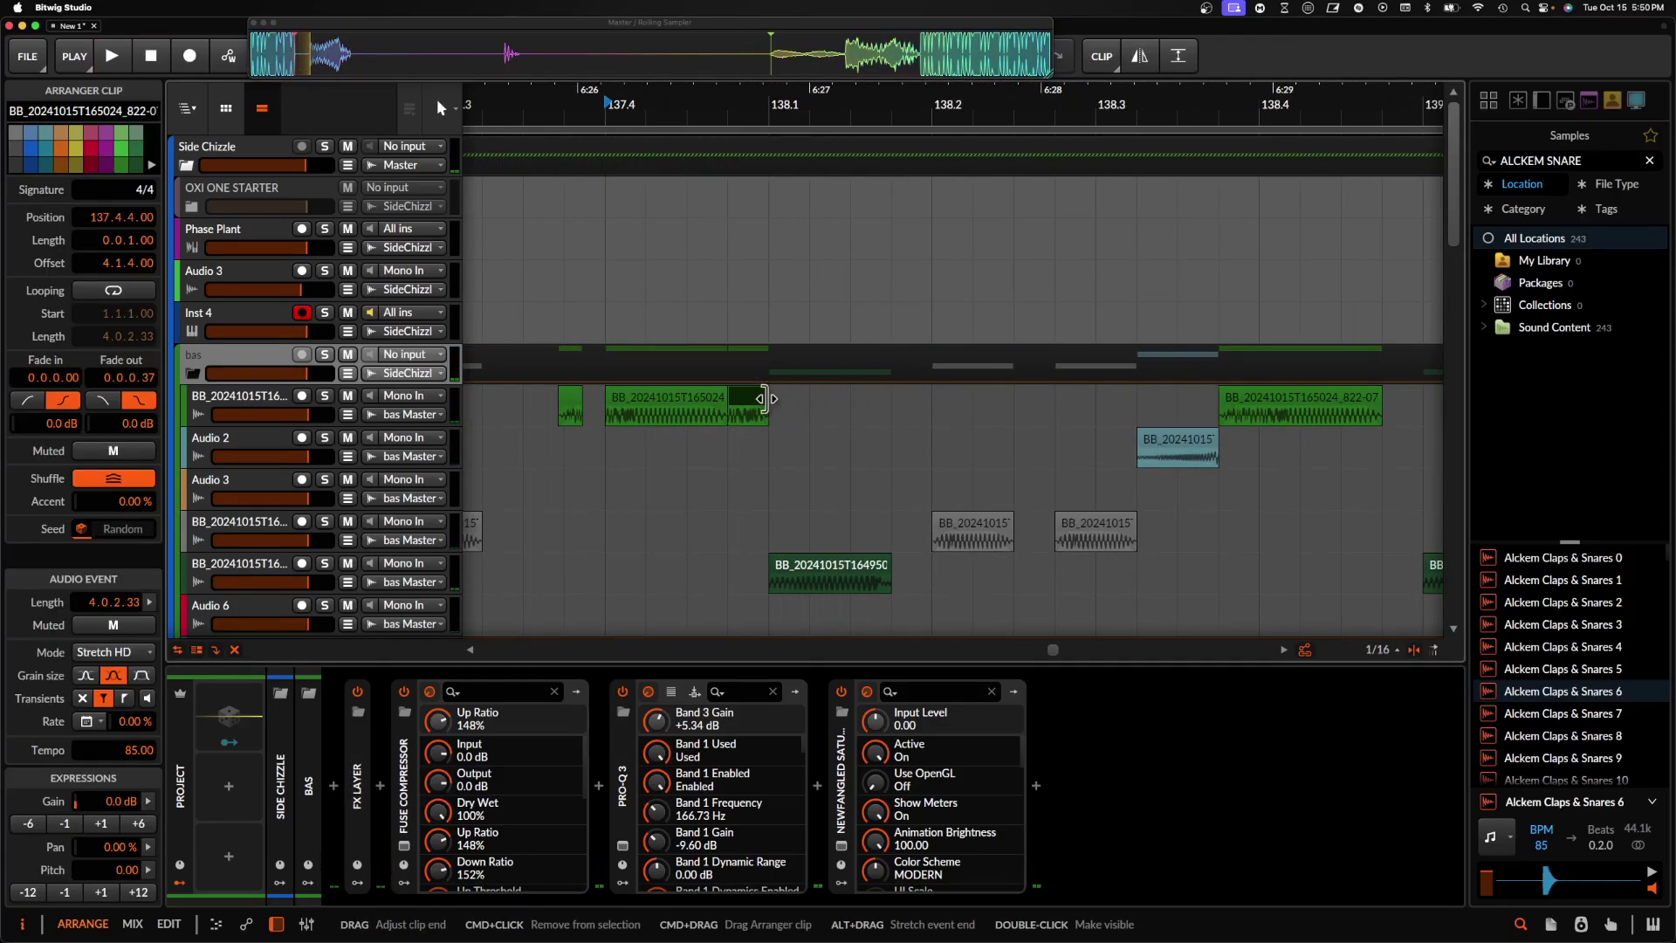
pyautogui.click(732, 410)
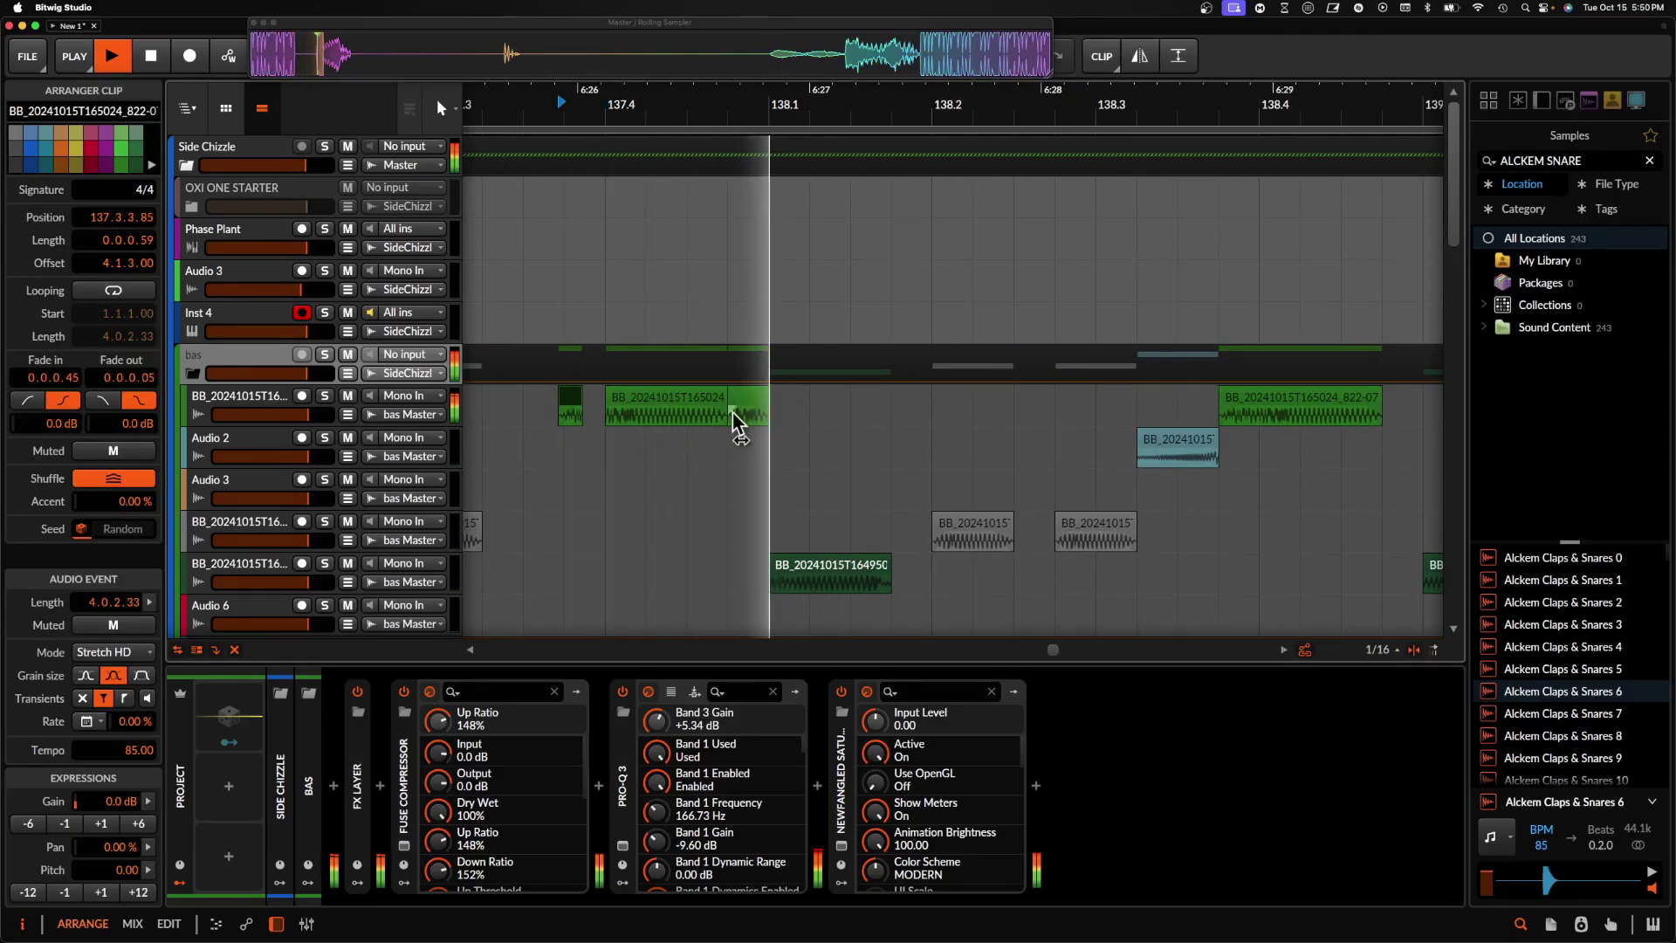
# - Raise the pitch of the sixteenth-note slice at 137.4.4 to 12.00 and audition it
pyautogui.press('space')
pyautogui.click(148, 871)
pyautogui.press('space')
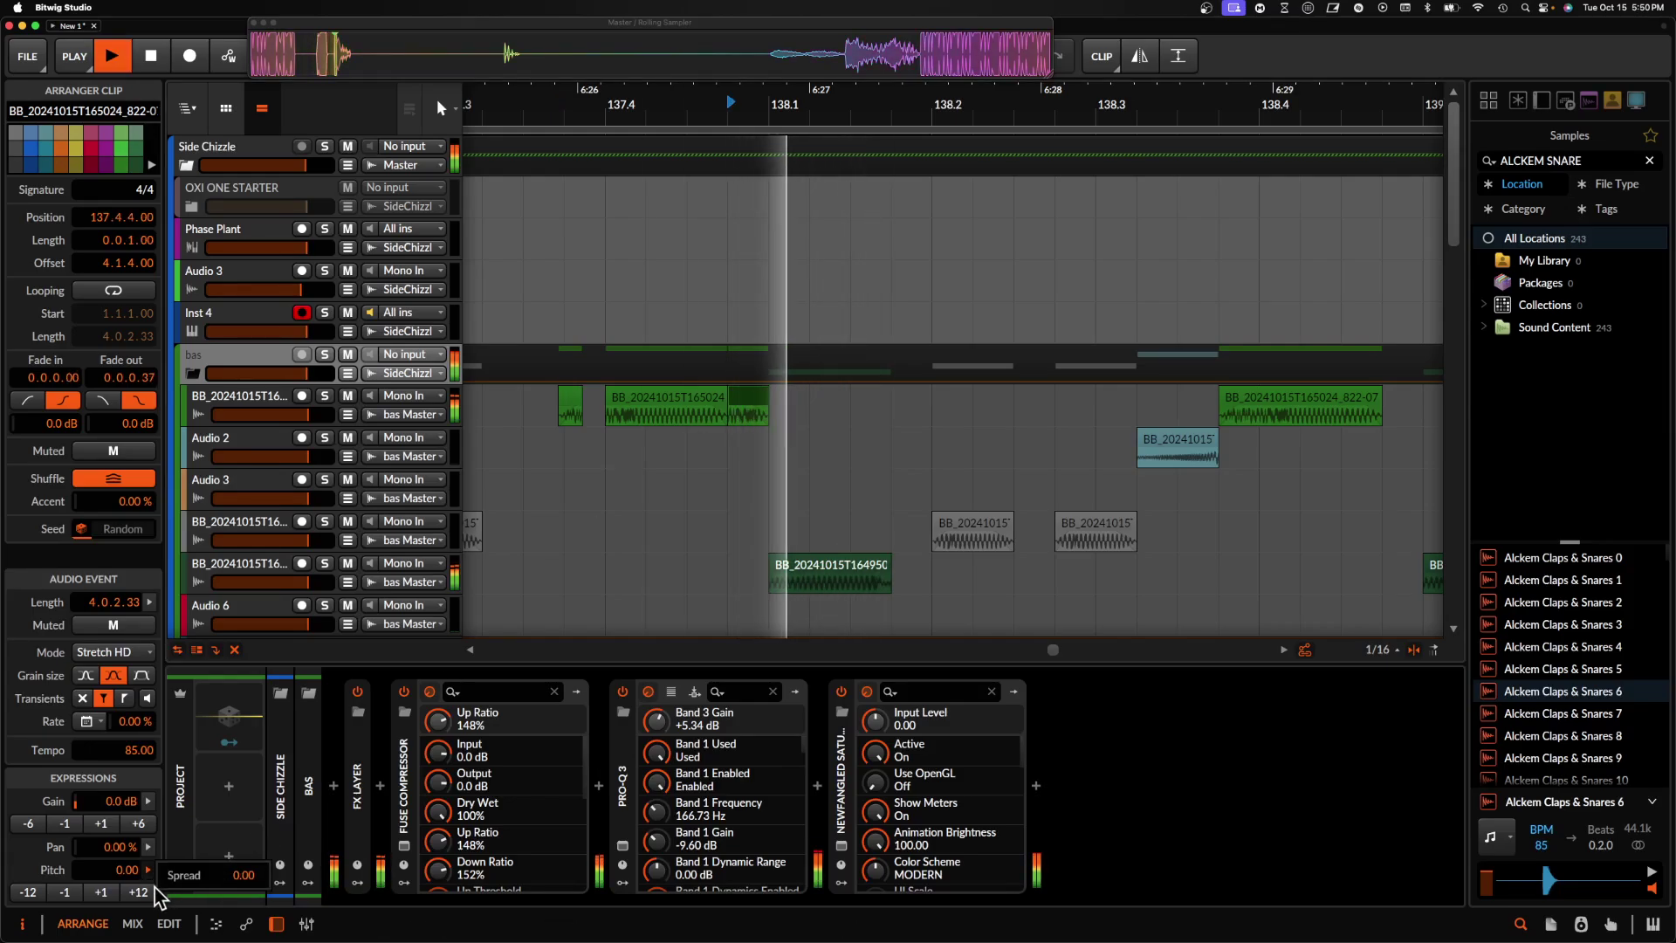
pyautogui.press('space')
pyautogui.click(138, 905)
pyautogui.press('space')
pyautogui.press('space')
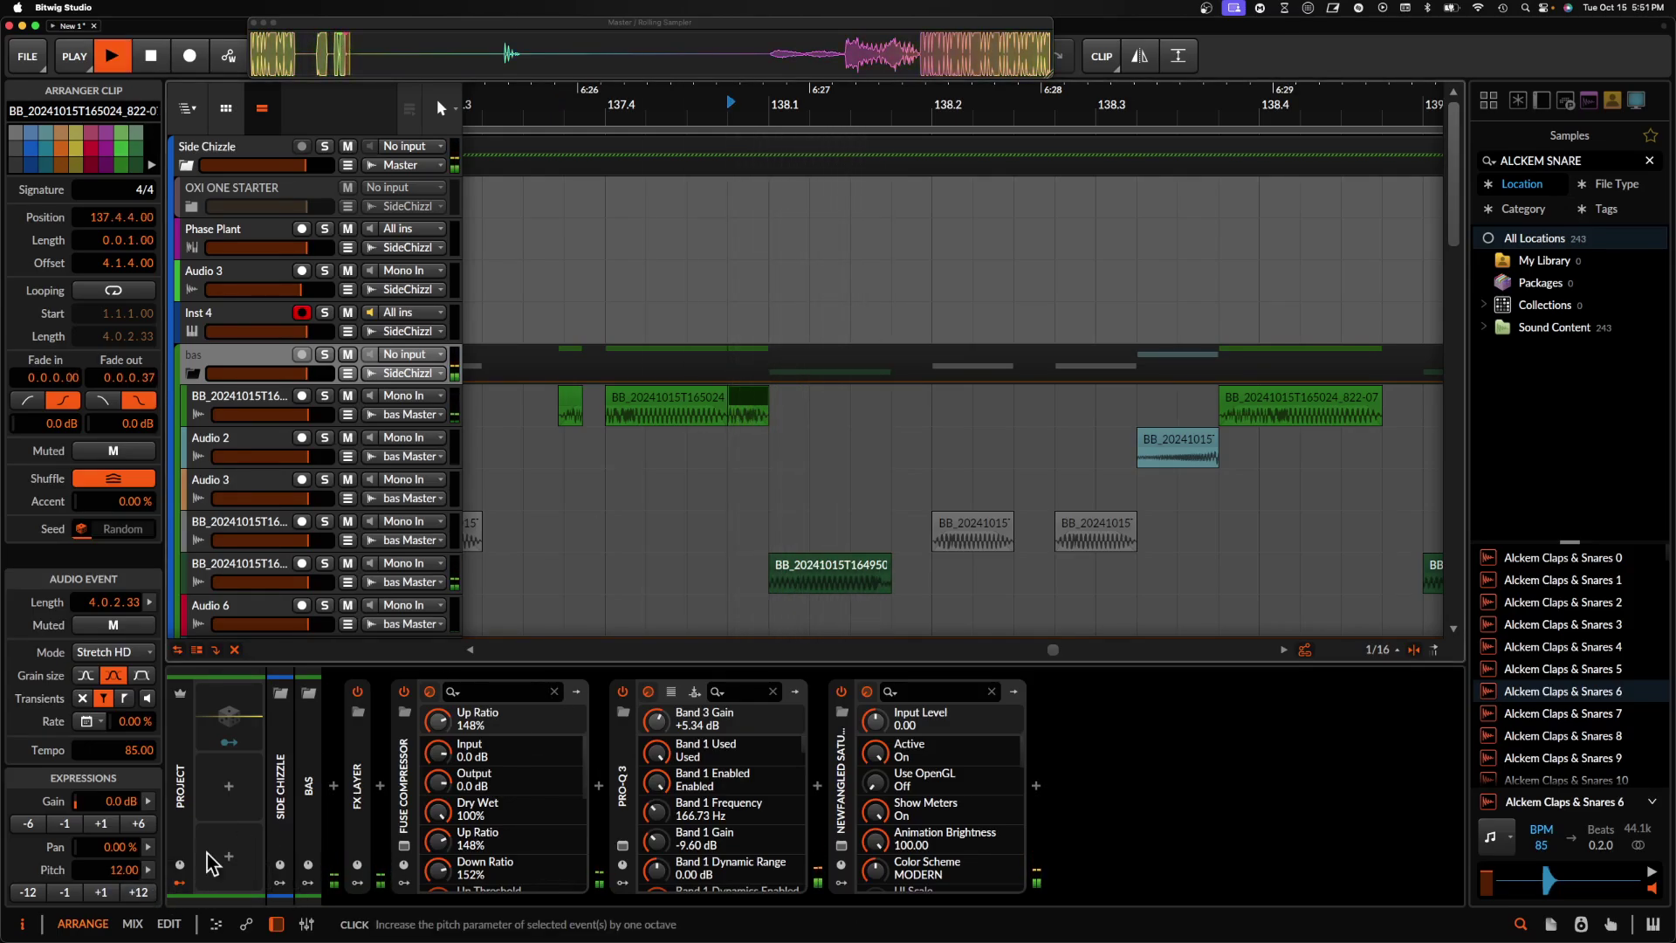
pyautogui.press('space')
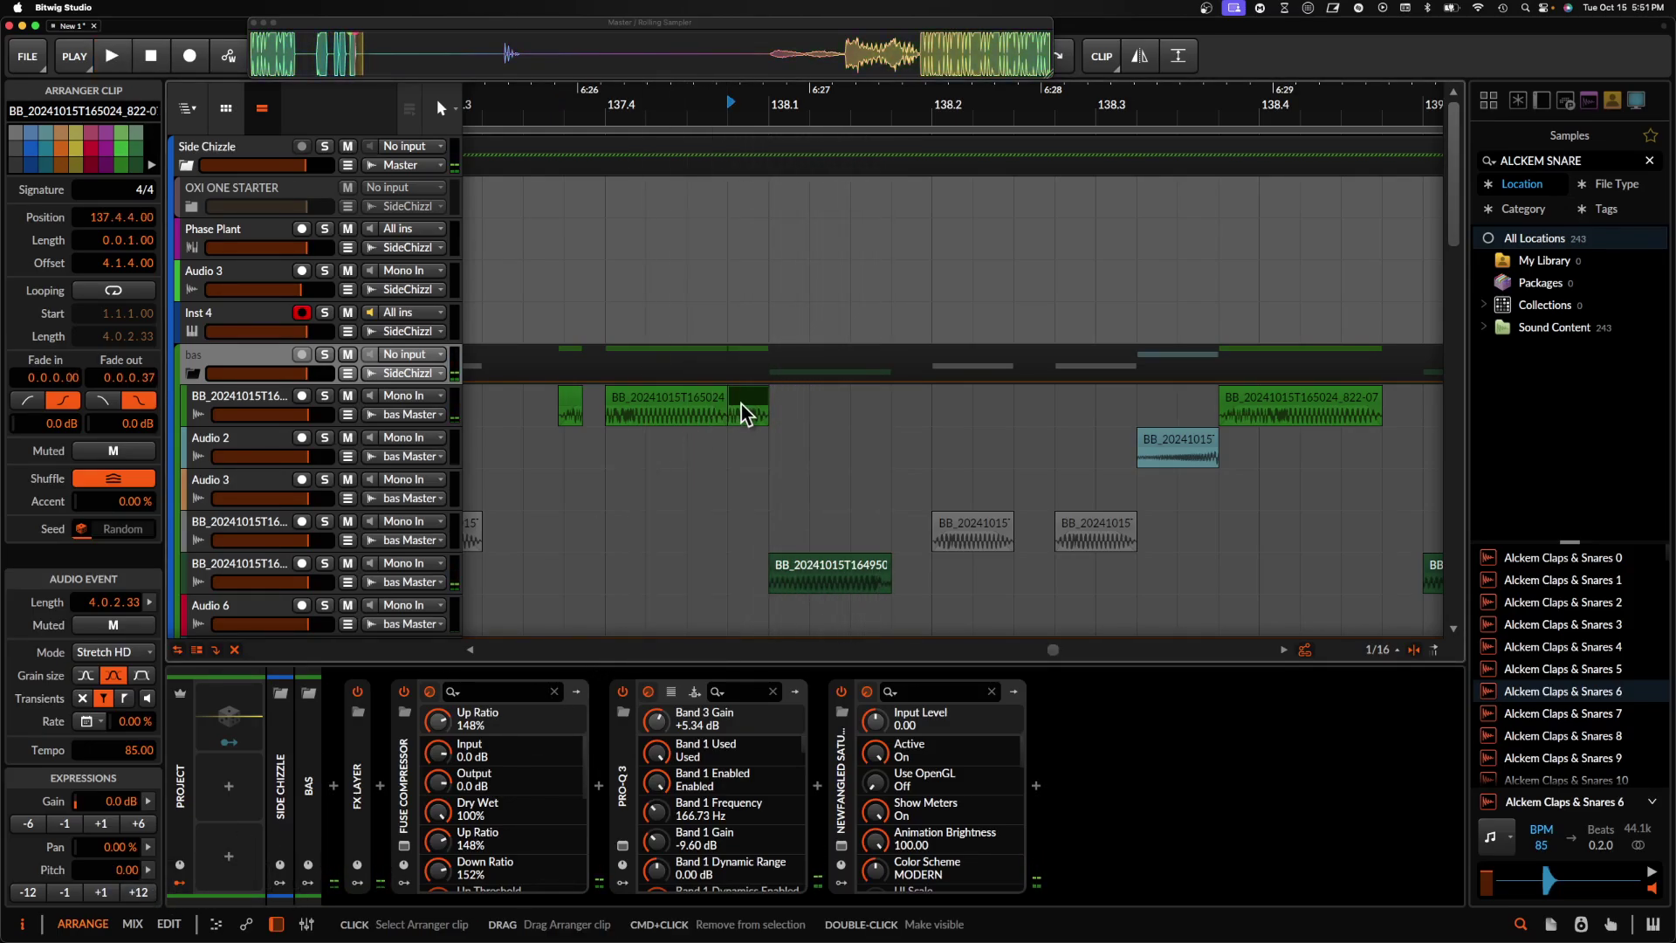
# - Place a second sixteenth-note slice at 137.4.3, directly before the octave-up slice, and play from the short clip before beat 137.4
pyautogui.moveTo(719, 398)
pyautogui.mouseDown()
pyautogui.moveTo(689, 398)
pyautogui.moveTo(709, 398)
pyautogui.mouseUp()
pyautogui.click(568, 398)
pyautogui.press('space')
pyautogui.scroll(-2, 604, 365)
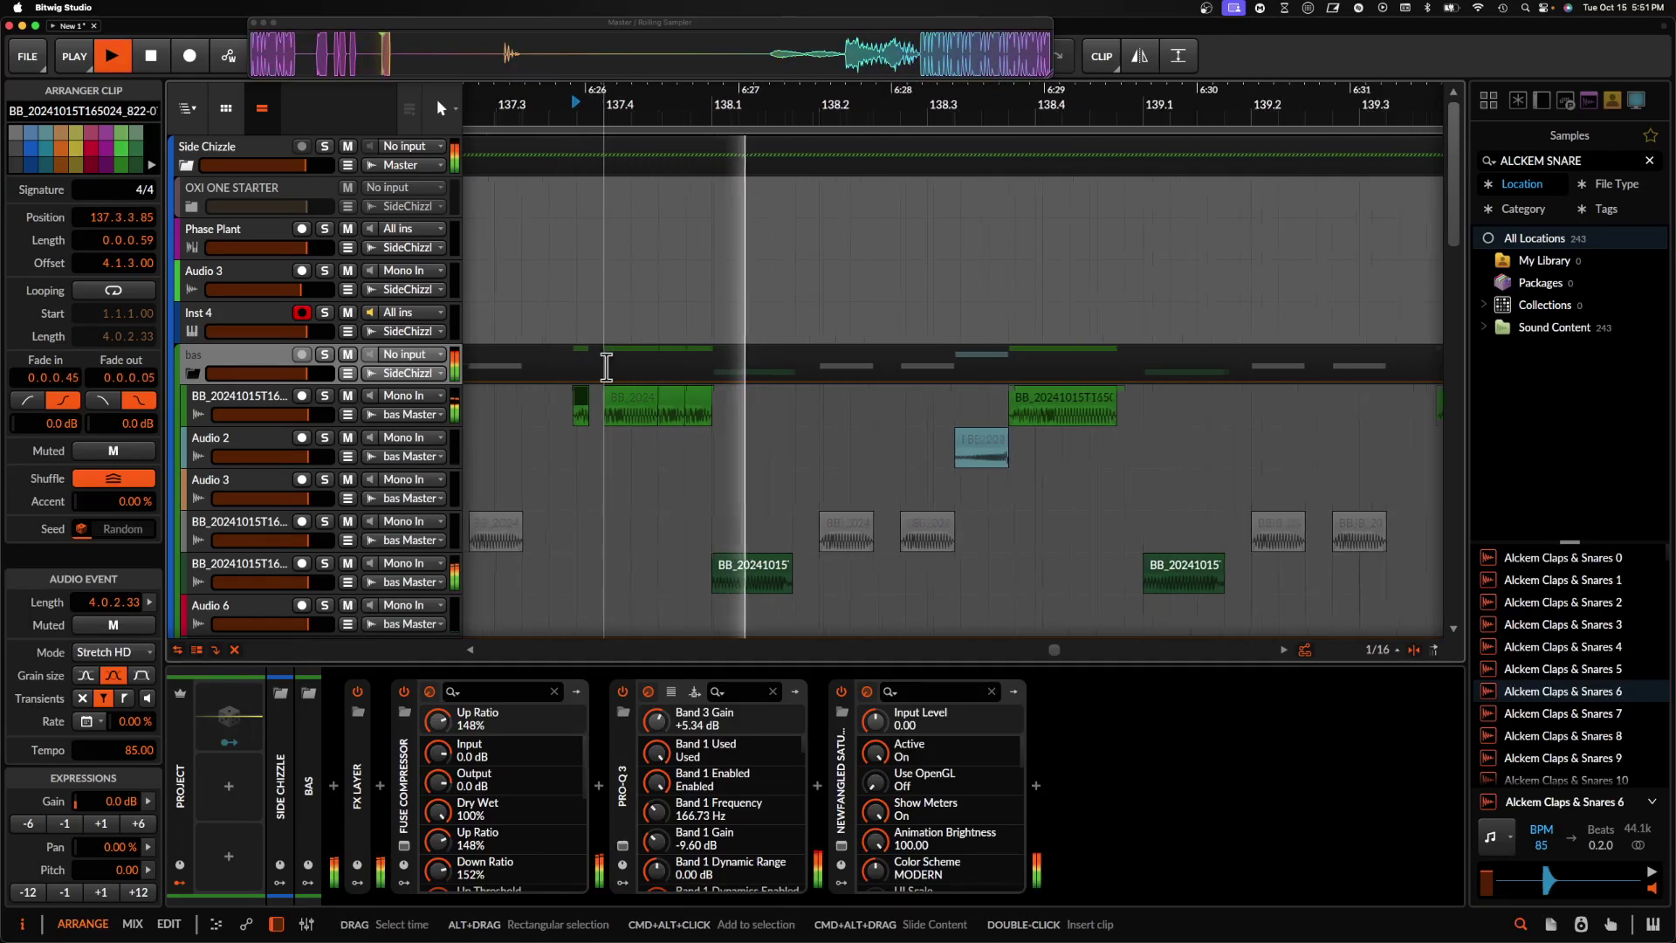
pyautogui.scroll(4, 607, 365)
pyautogui.press('space')
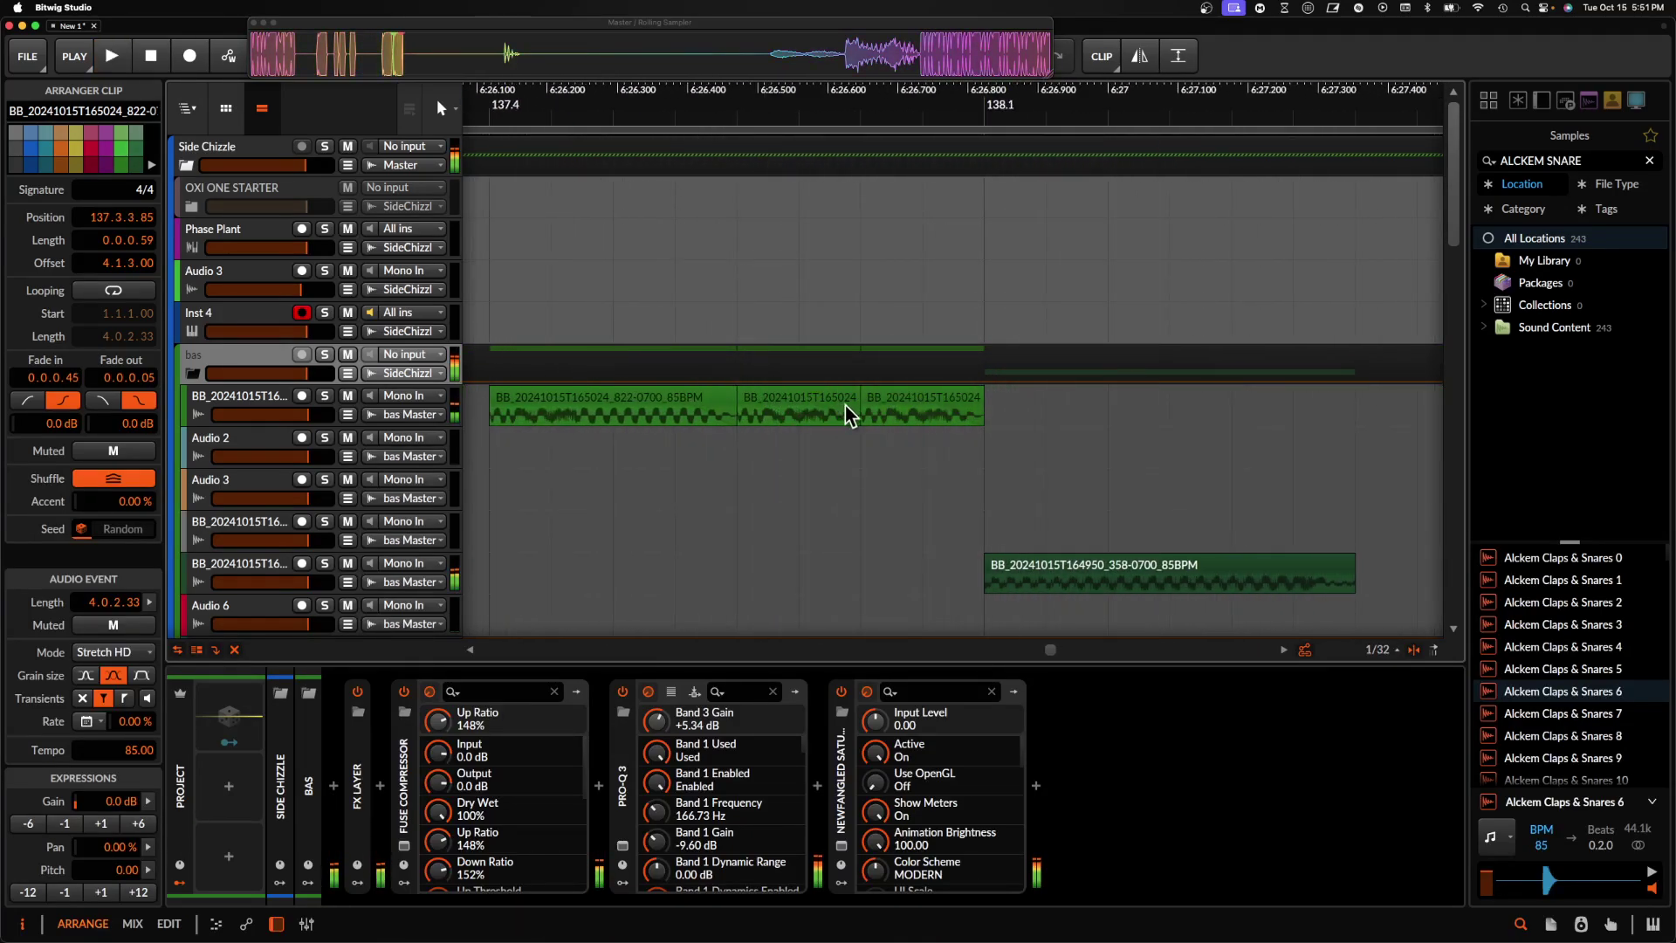
# - Shorten both slices to thirty-seconds filling the last sixteenth before bar 138, and lengthen the first clip to 0.0.3.00, checking by playback
pyautogui.moveTo(855, 401)
pyautogui.mouseDown()
pyautogui.moveTo(802, 399)
pyautogui.moveTo(875, 399)
pyautogui.mouseUp()
pyautogui.moveTo(735, 400); pyautogui.dragTo(860, 400)
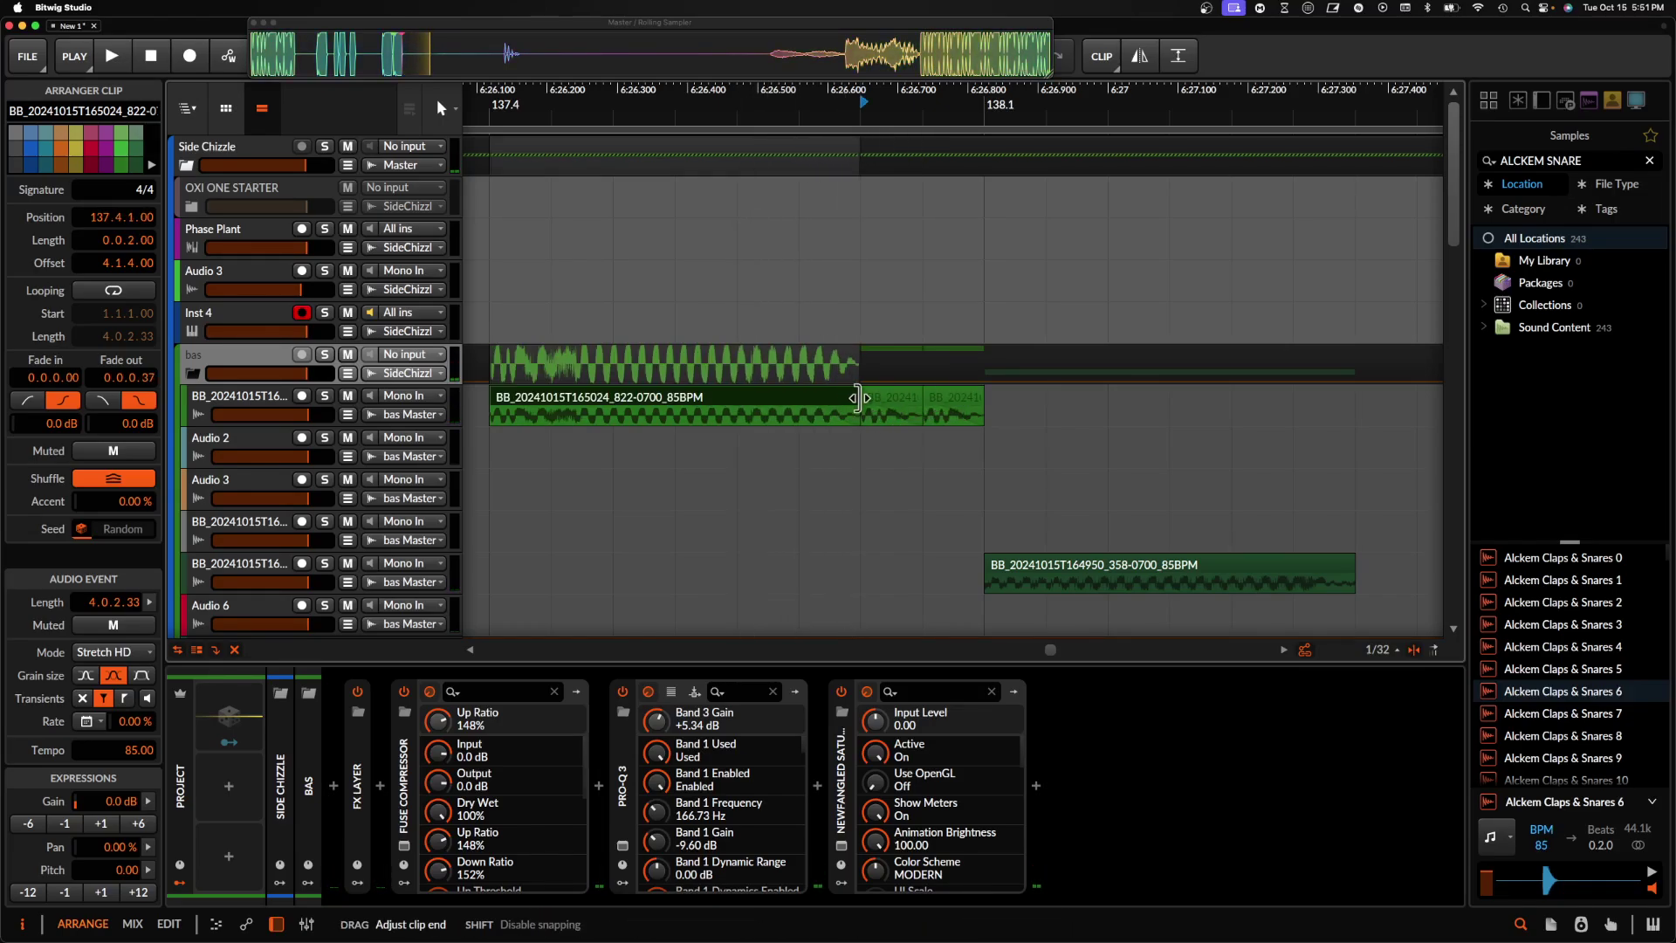
pyautogui.press('space')
# - Follow the playing bass pattern from beat 137.4 to bar 141 to check the edited fill in context
pyautogui.scroll(-5, 777, 356)
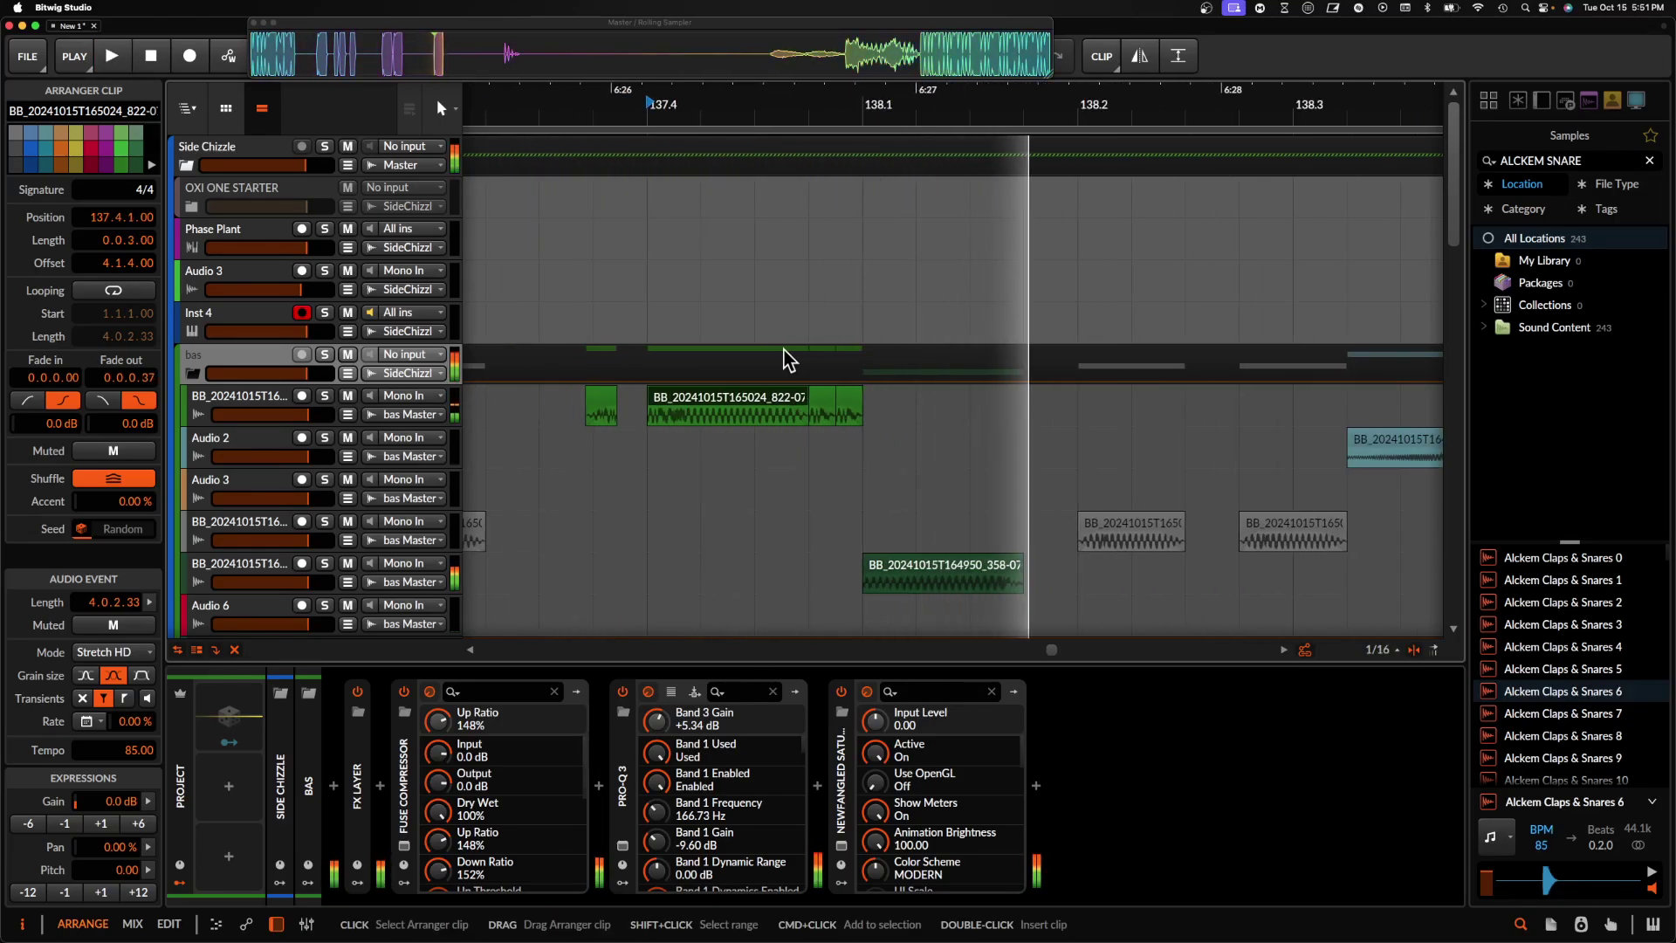
pyautogui.hscroll(3, 784, 351)
pyautogui.scroll(-1, 784, 350)
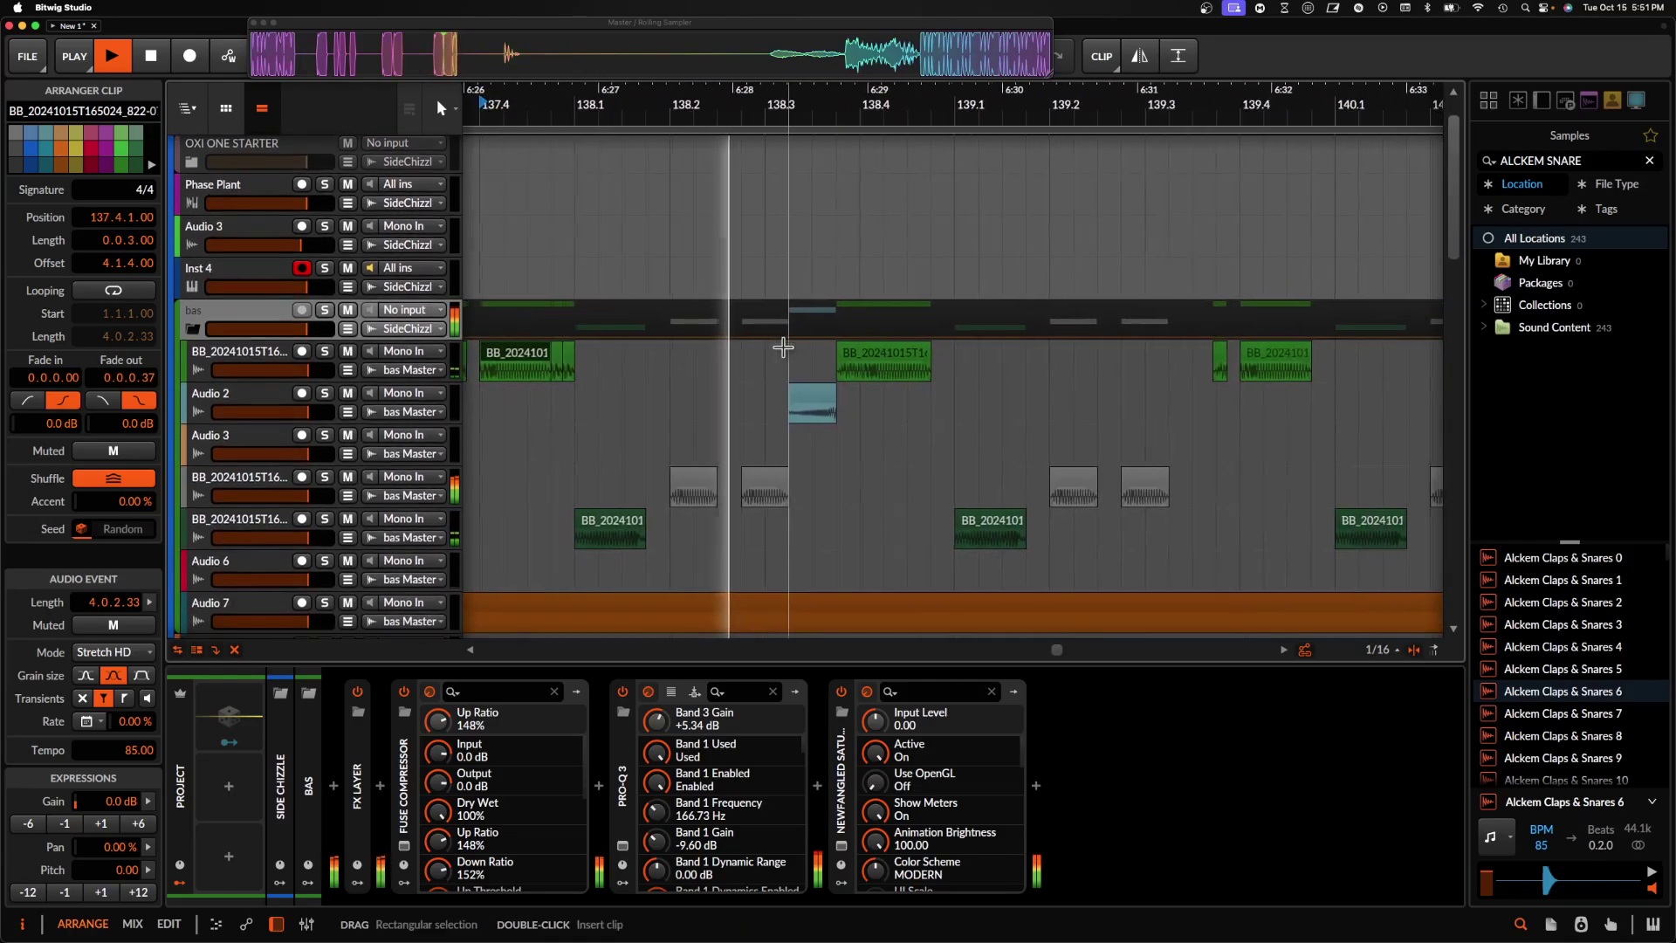
pyautogui.scroll(-2, 784, 350)
pyautogui.hscroll(2, 784, 350)
pyautogui.scroll(-5, 660, 374)
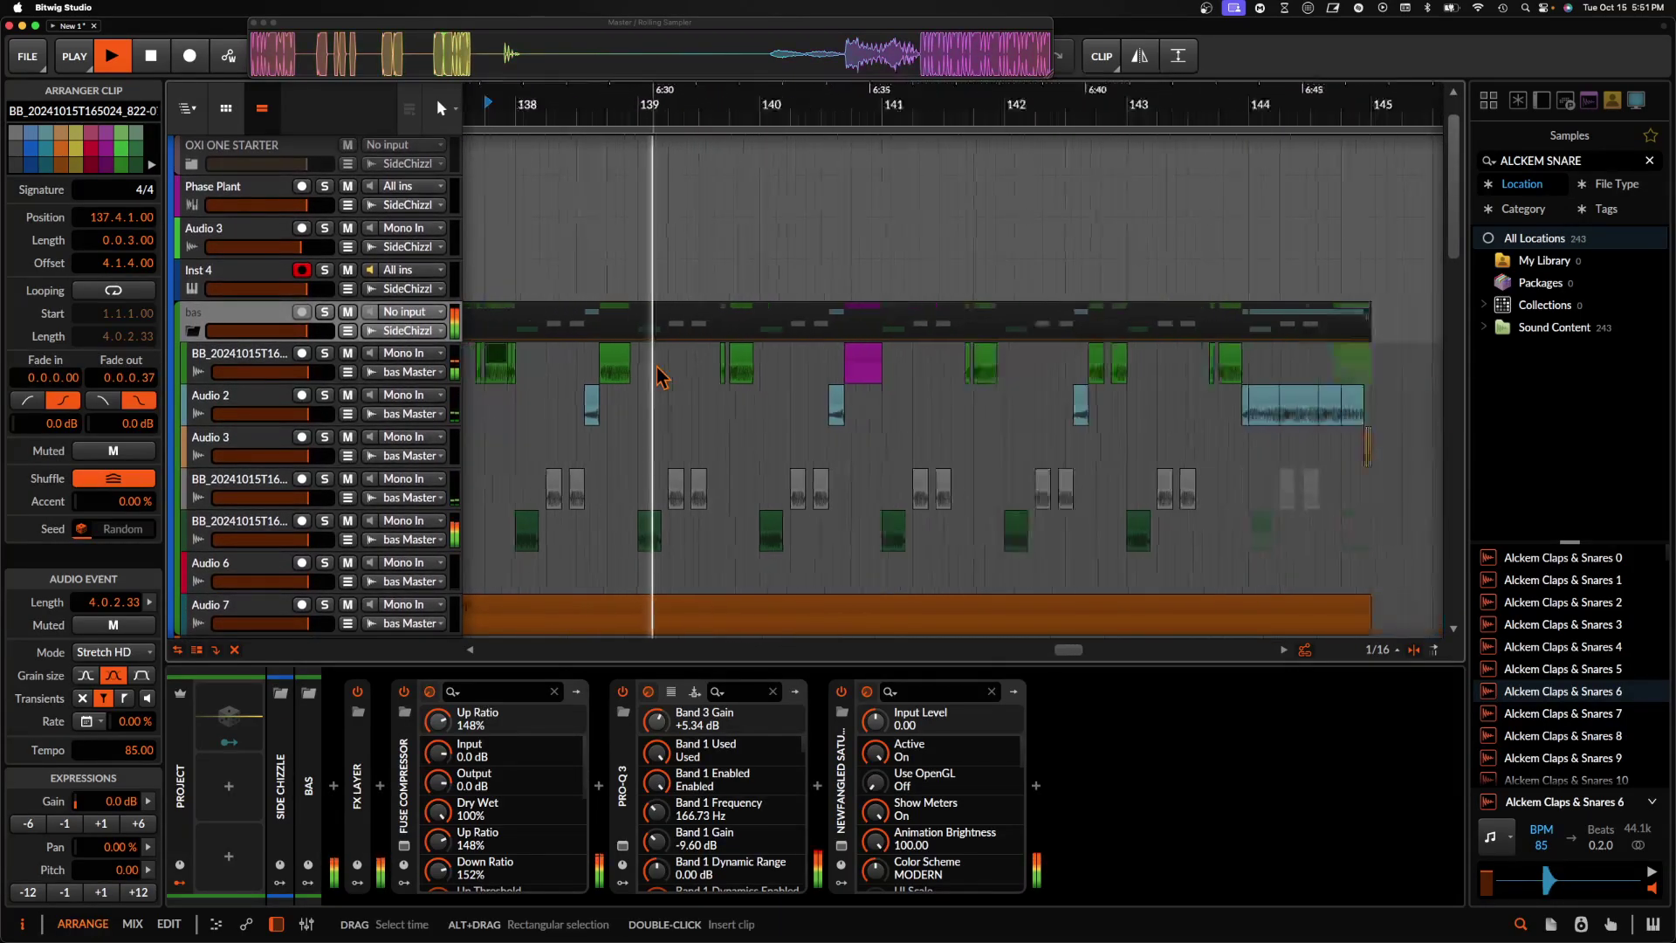
pyautogui.hscroll(-2, 657, 367)
pyautogui.scroll(-1, 656, 367)
pyautogui.scroll(5, 656, 363)
pyautogui.scroll(-5, 850, 289)
pyautogui.scroll(5, 849, 289)
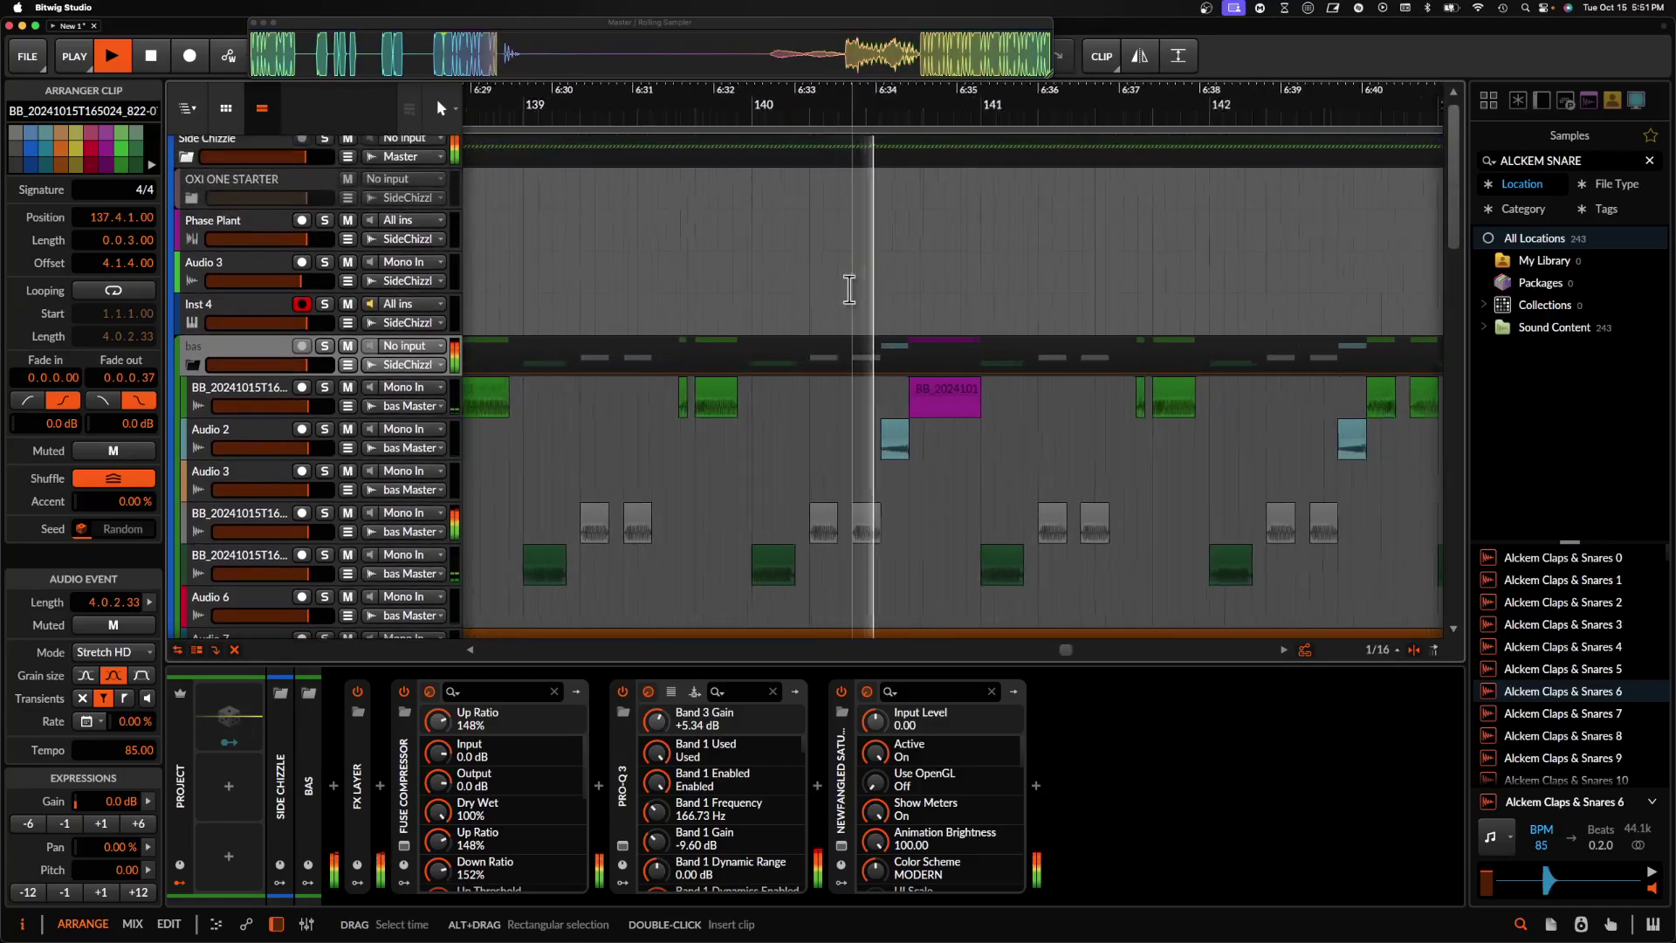
pyautogui.scroll(-4, 849, 289)
pyautogui.hscroll(3, 849, 289)
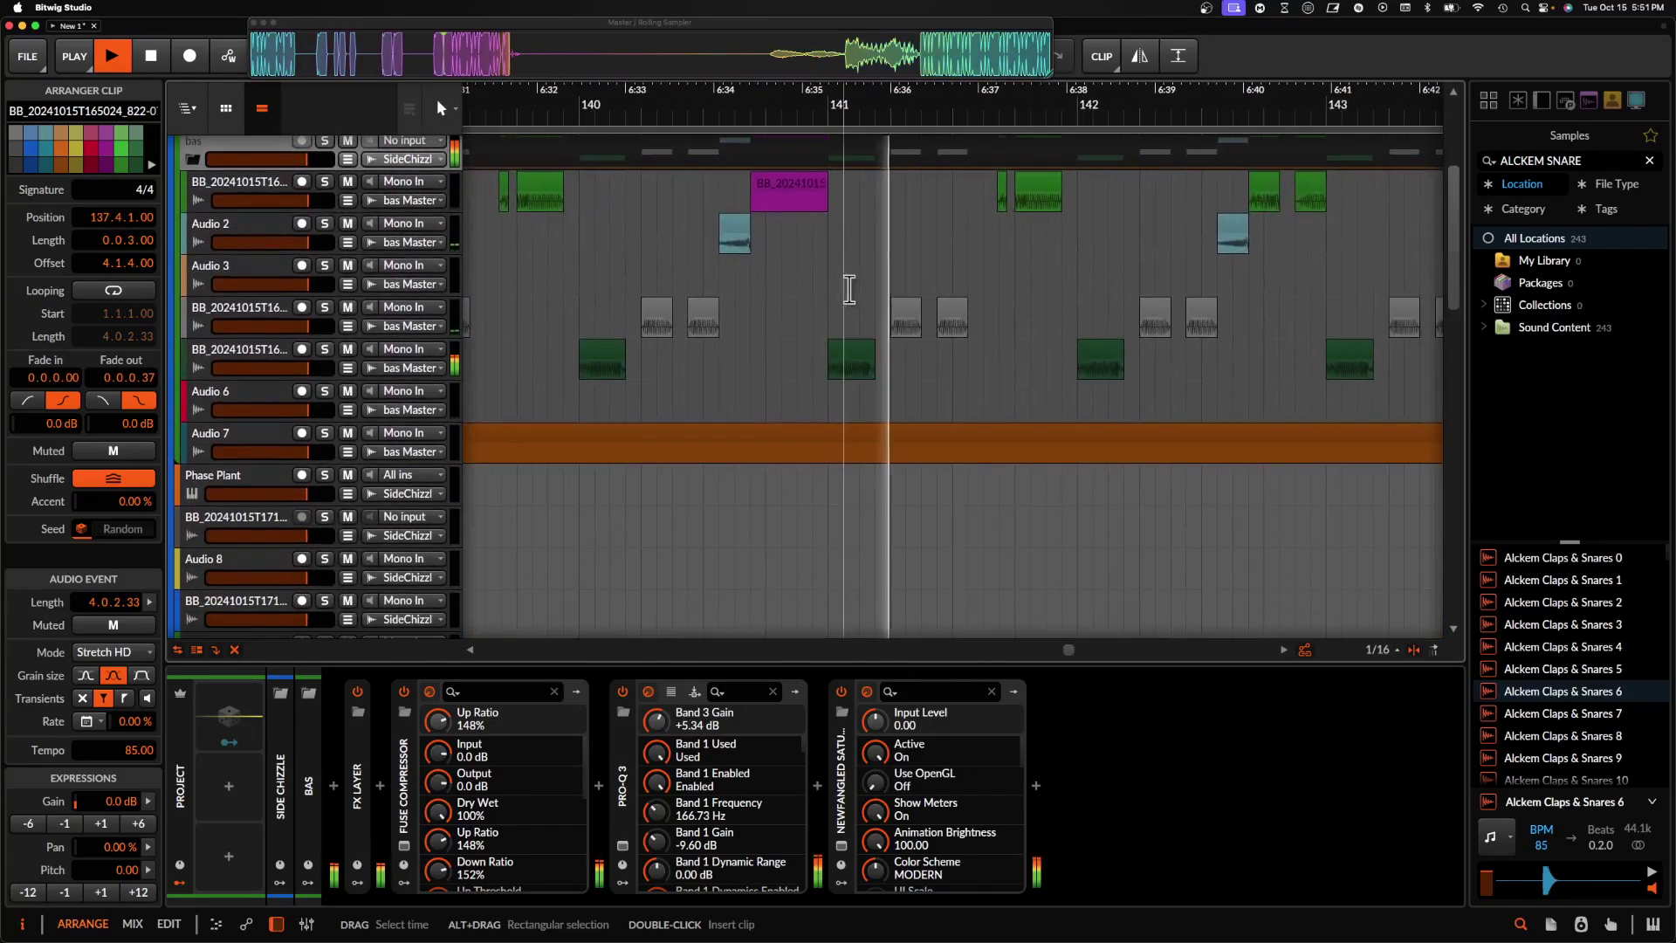
# - Set the play start to 141.1.1 and examine the bass clips through the end of the SWITCH IT UP section
pyautogui.click(827, 323)
pyautogui.scroll(4, 827, 322)
pyautogui.scroll(-4, 826, 322)
pyautogui.scroll(-5, 826, 322)
pyautogui.scroll(-4, 828, 328)
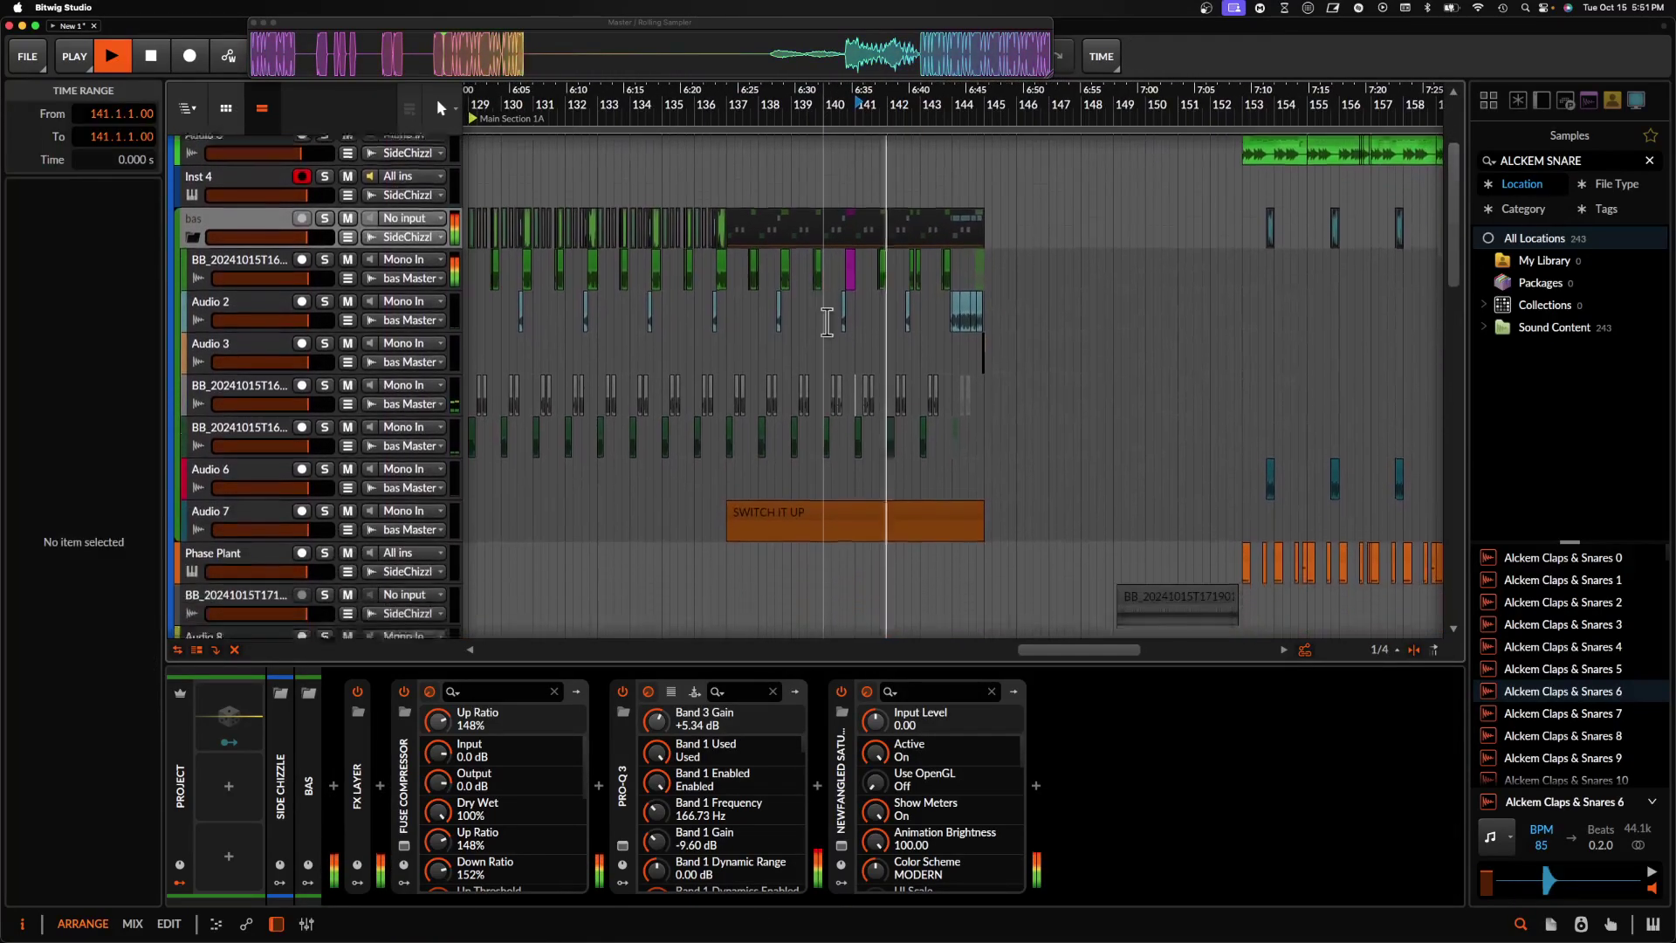
pyautogui.scroll(6, 828, 330)
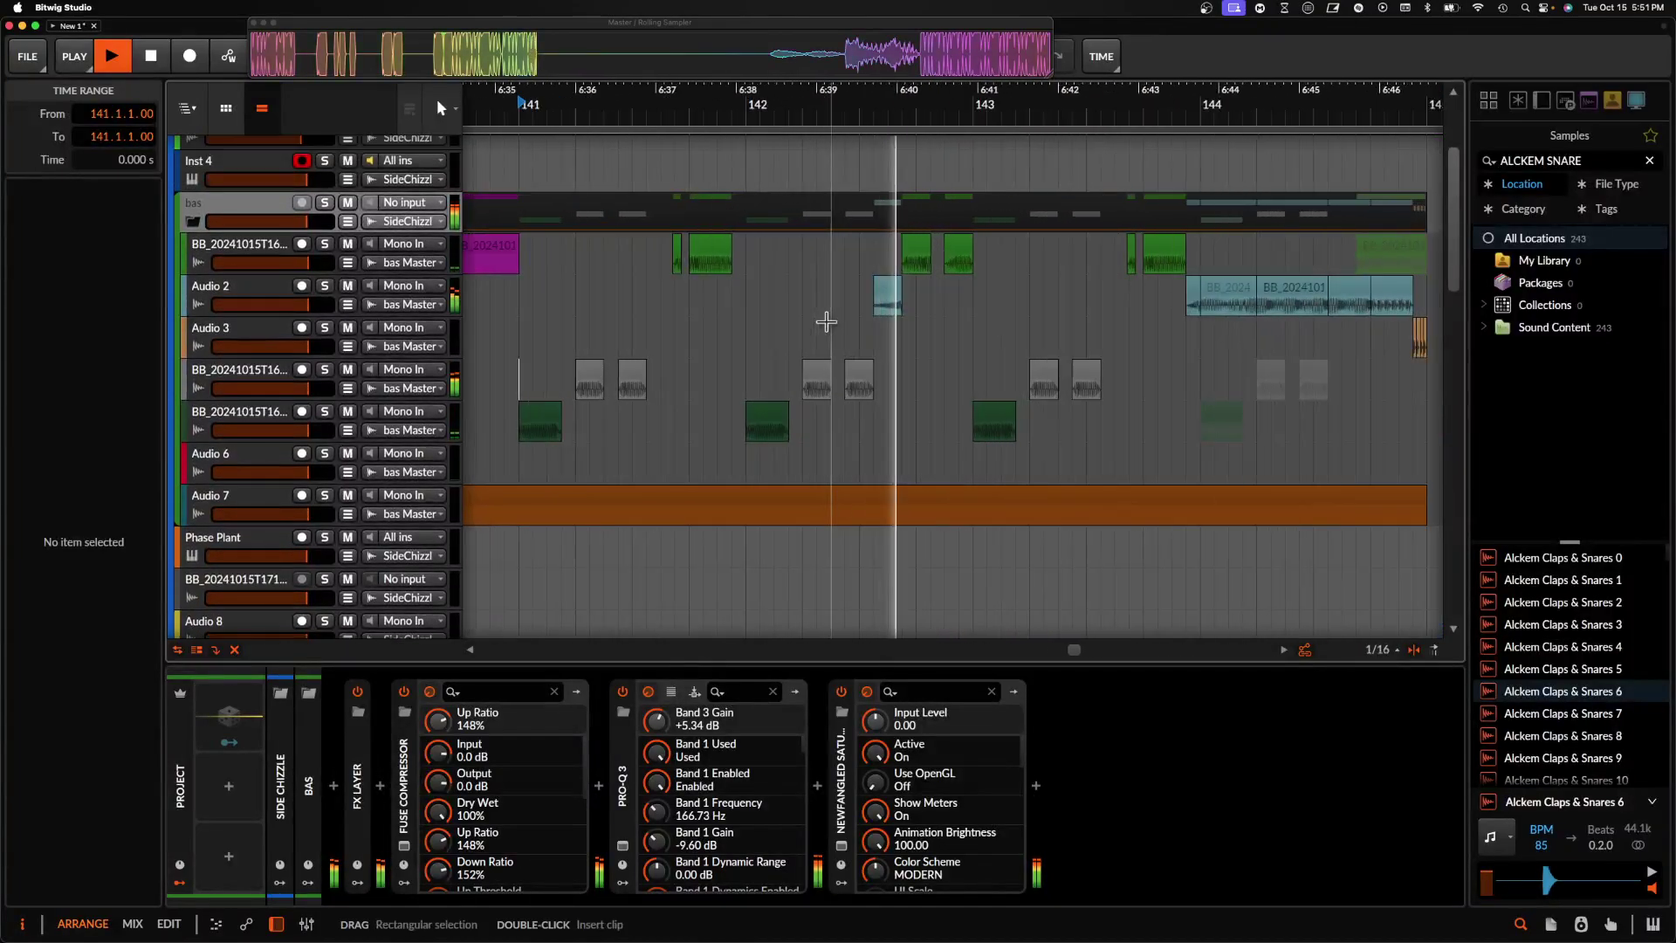
# - Mute the green bass clip at 142.4.3 and play from the Audio 2 clip at 142.3.2
pyautogui.click(958, 255)
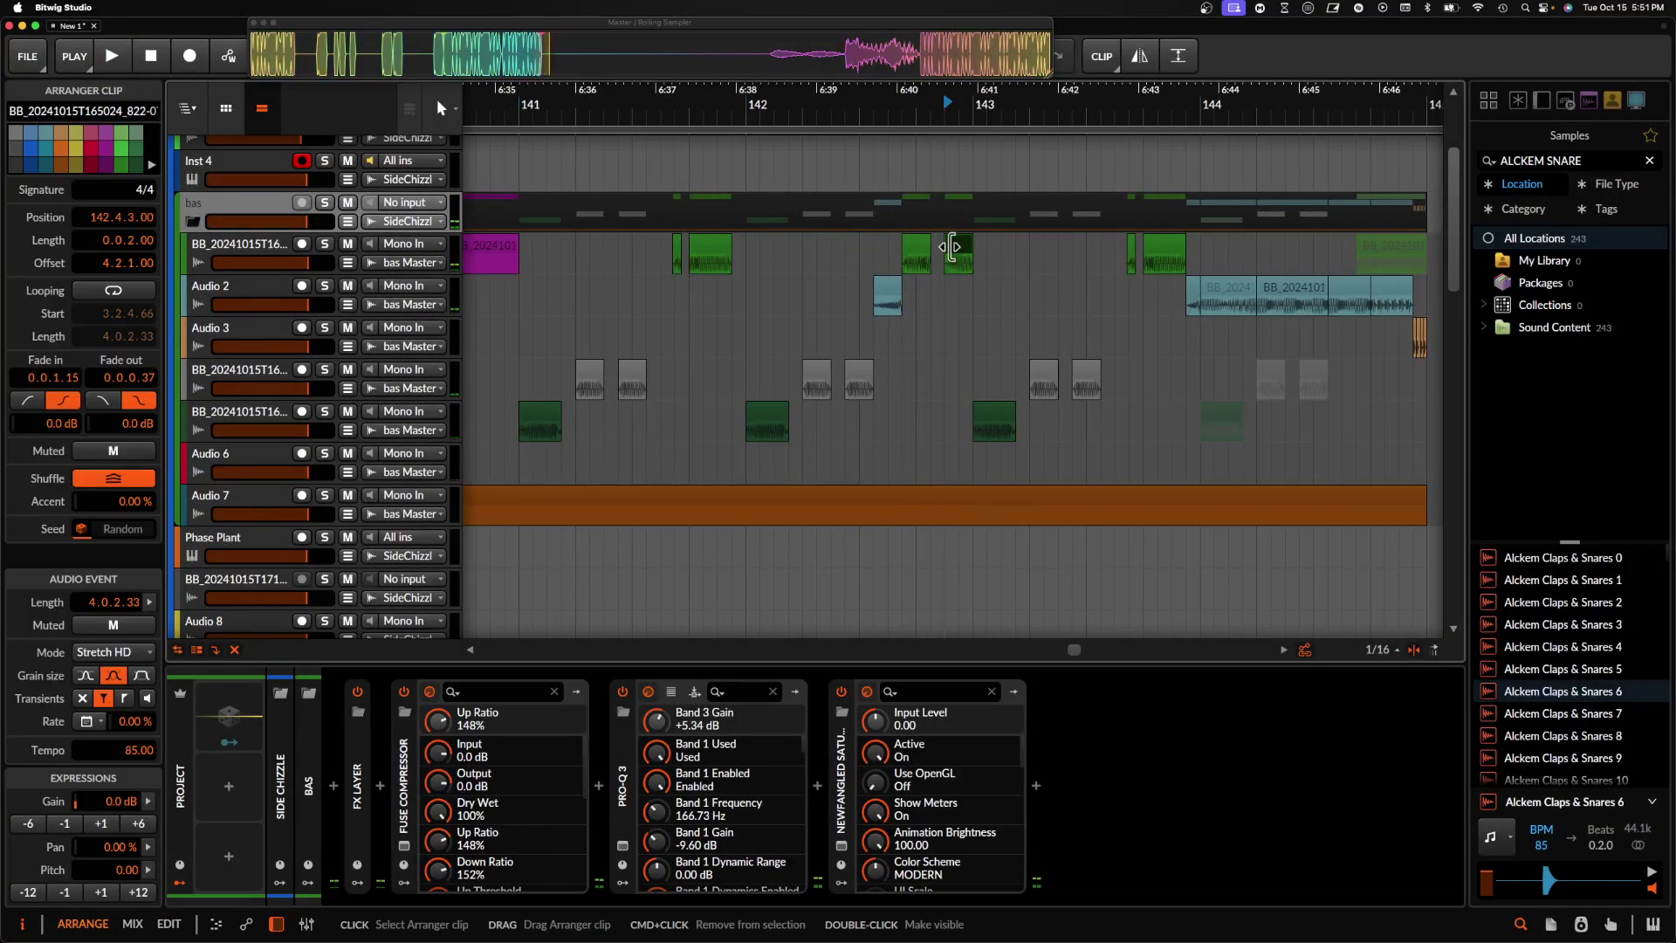
pyautogui.click(888, 288)
pyautogui.press('space')
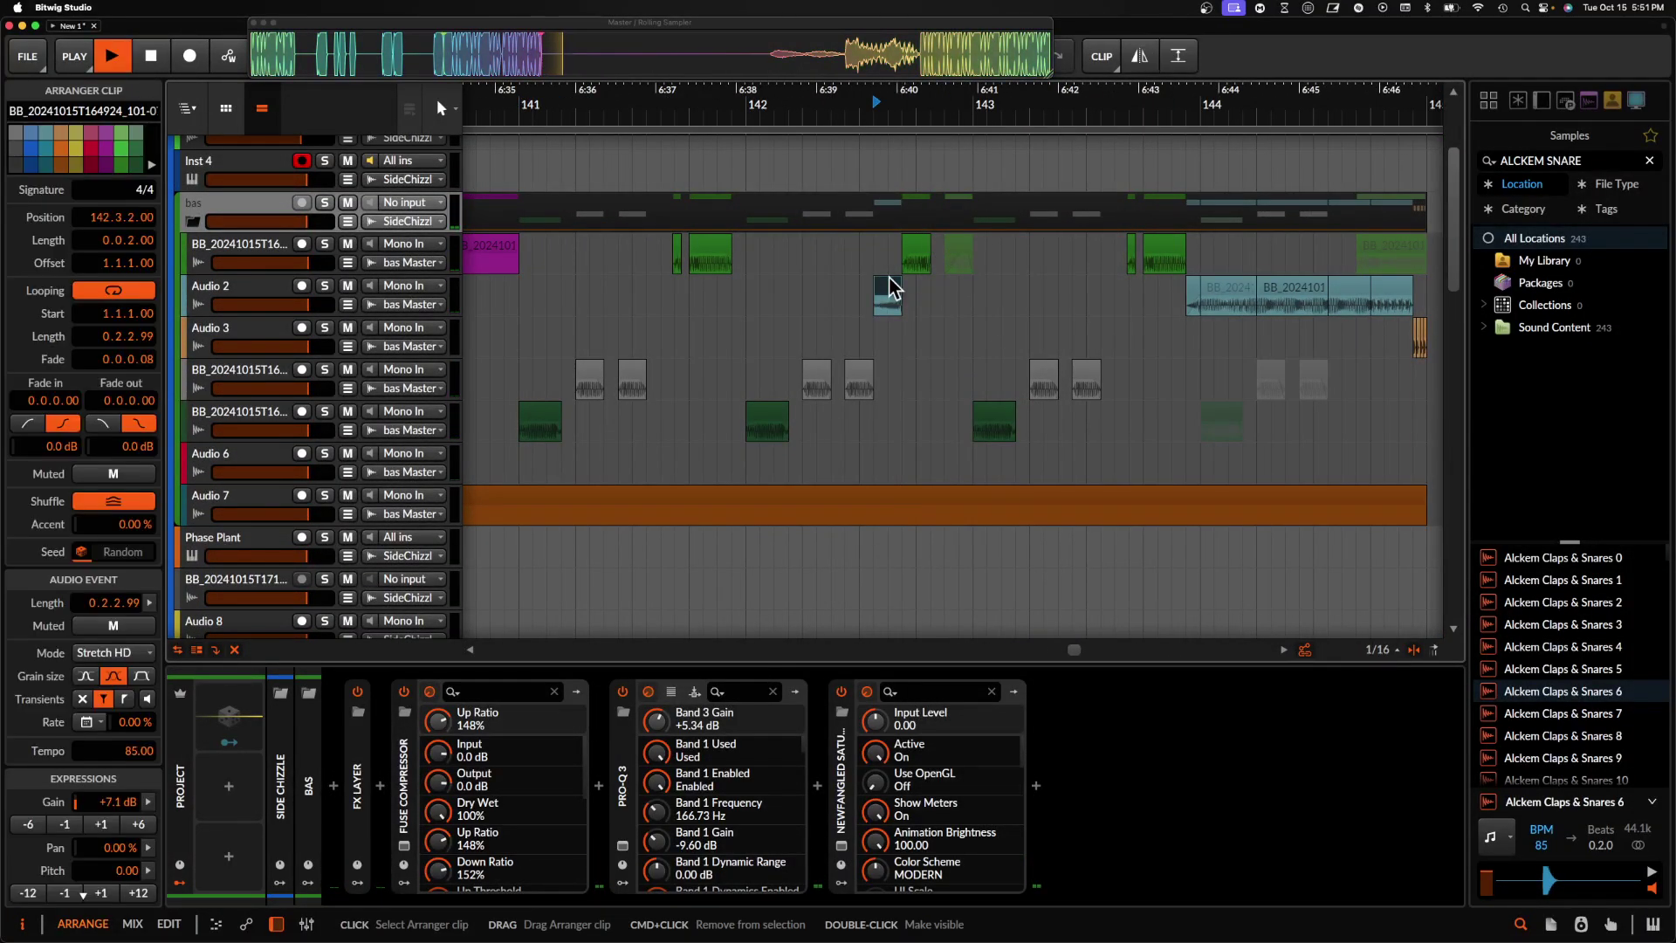
pyautogui.scroll(-5, 913, 271)
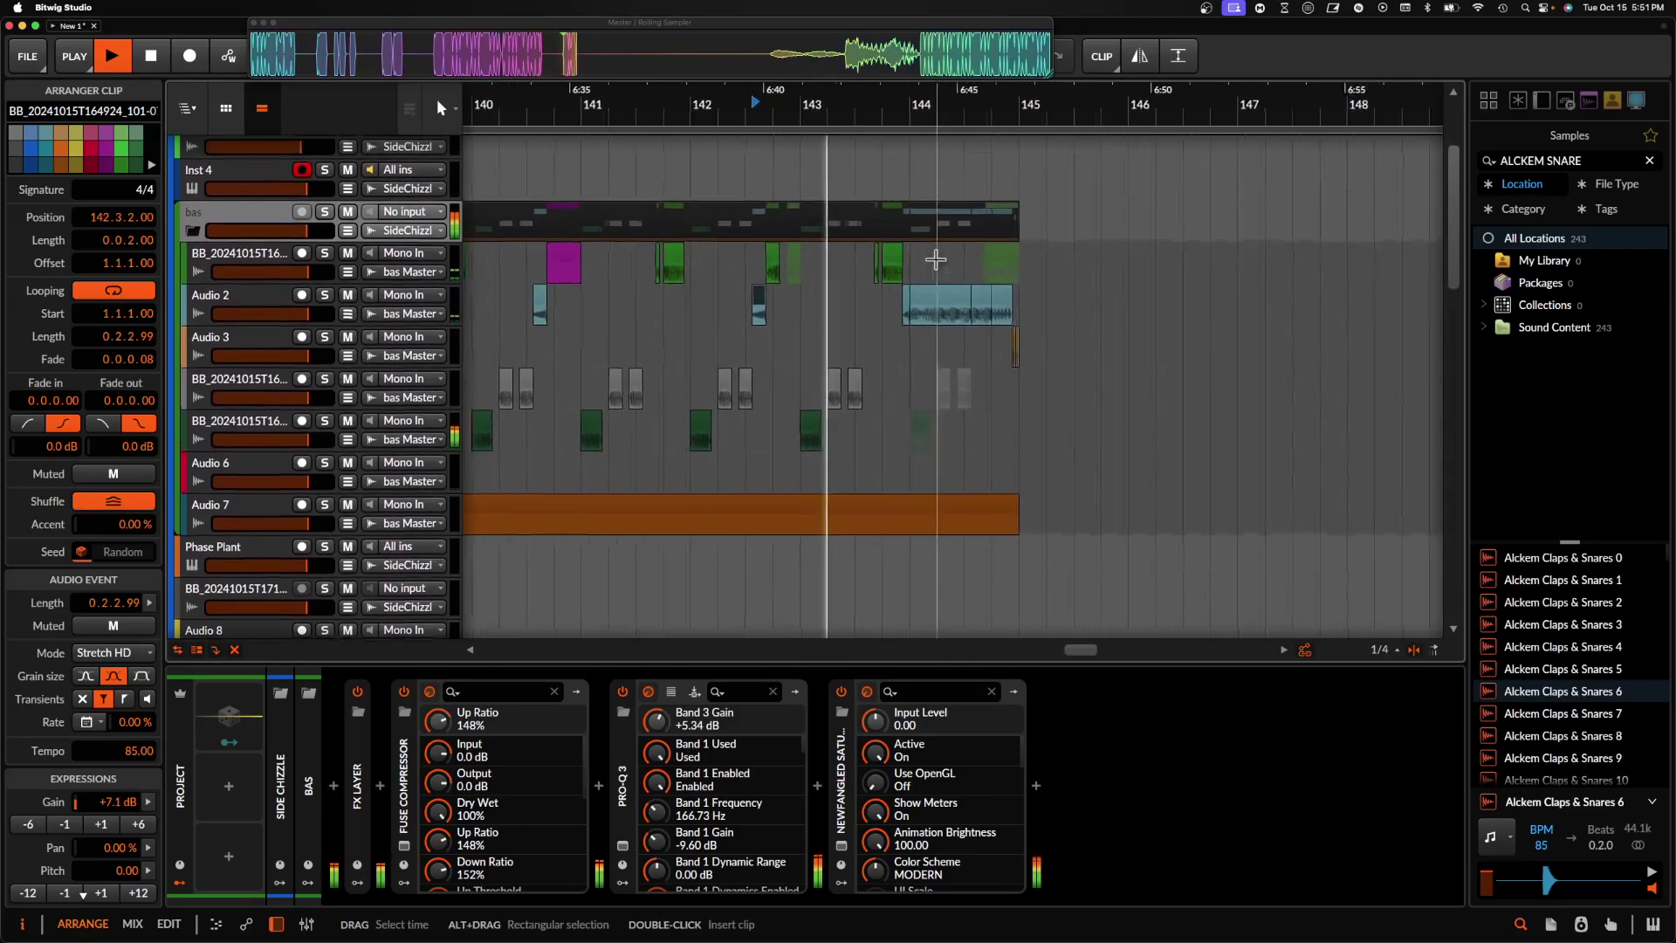
# - Select the four swell clips that start at 145.1.1 on the swell track
pyautogui.scroll(-5, 934, 262)
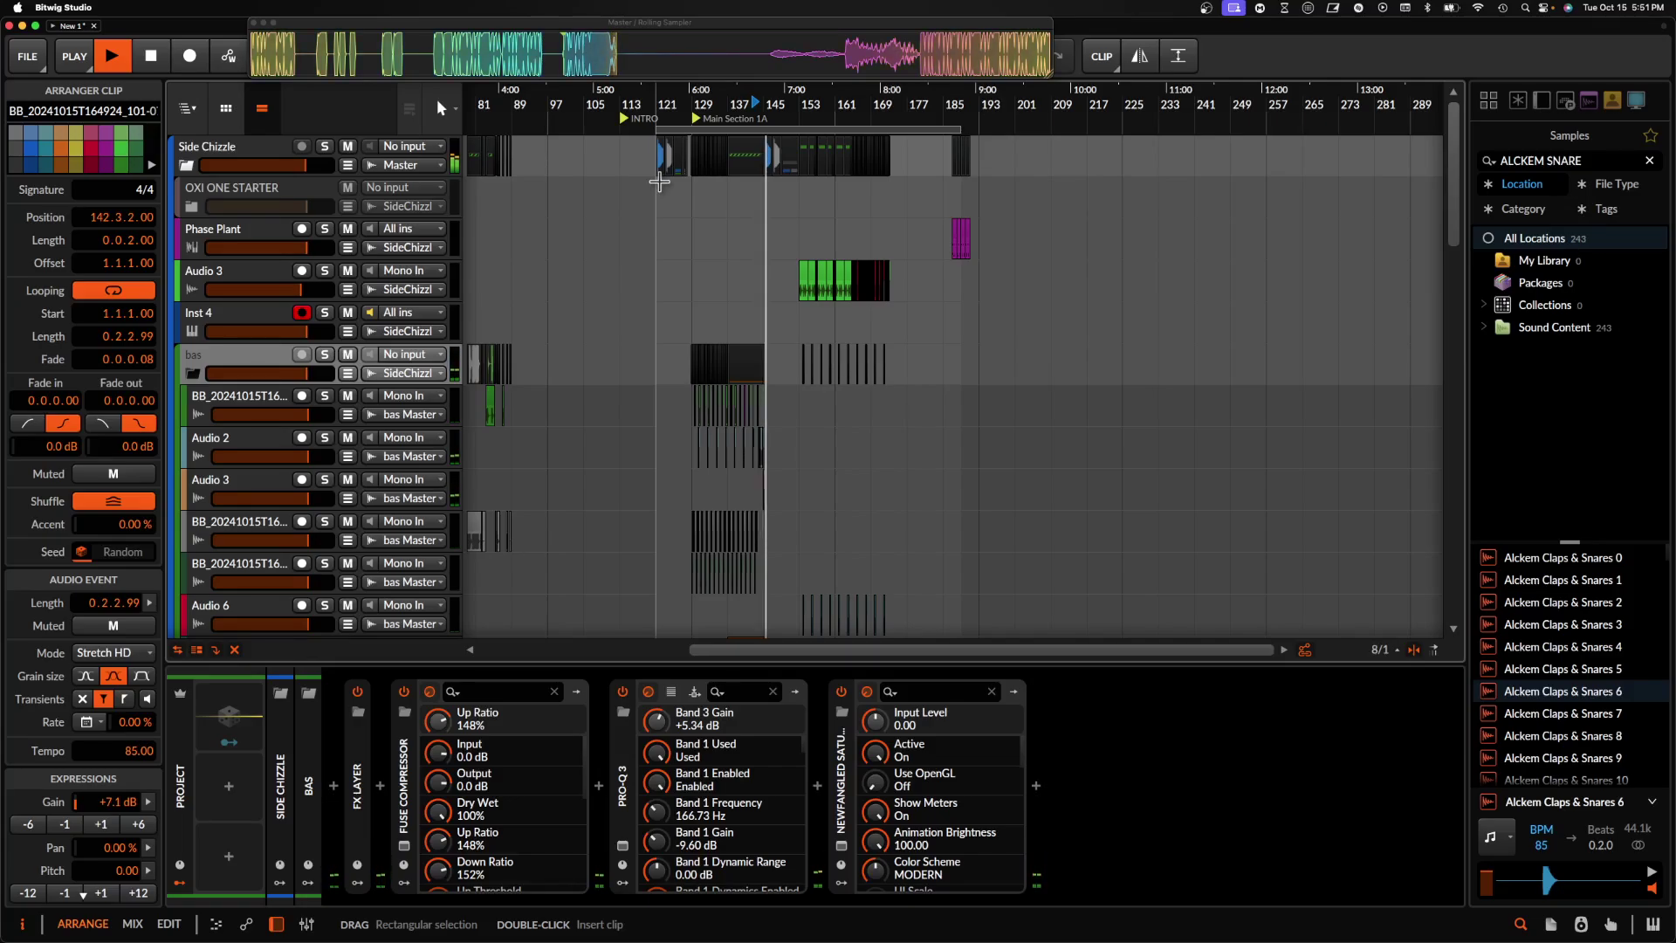
pyautogui.scroll(-10, 659, 181)
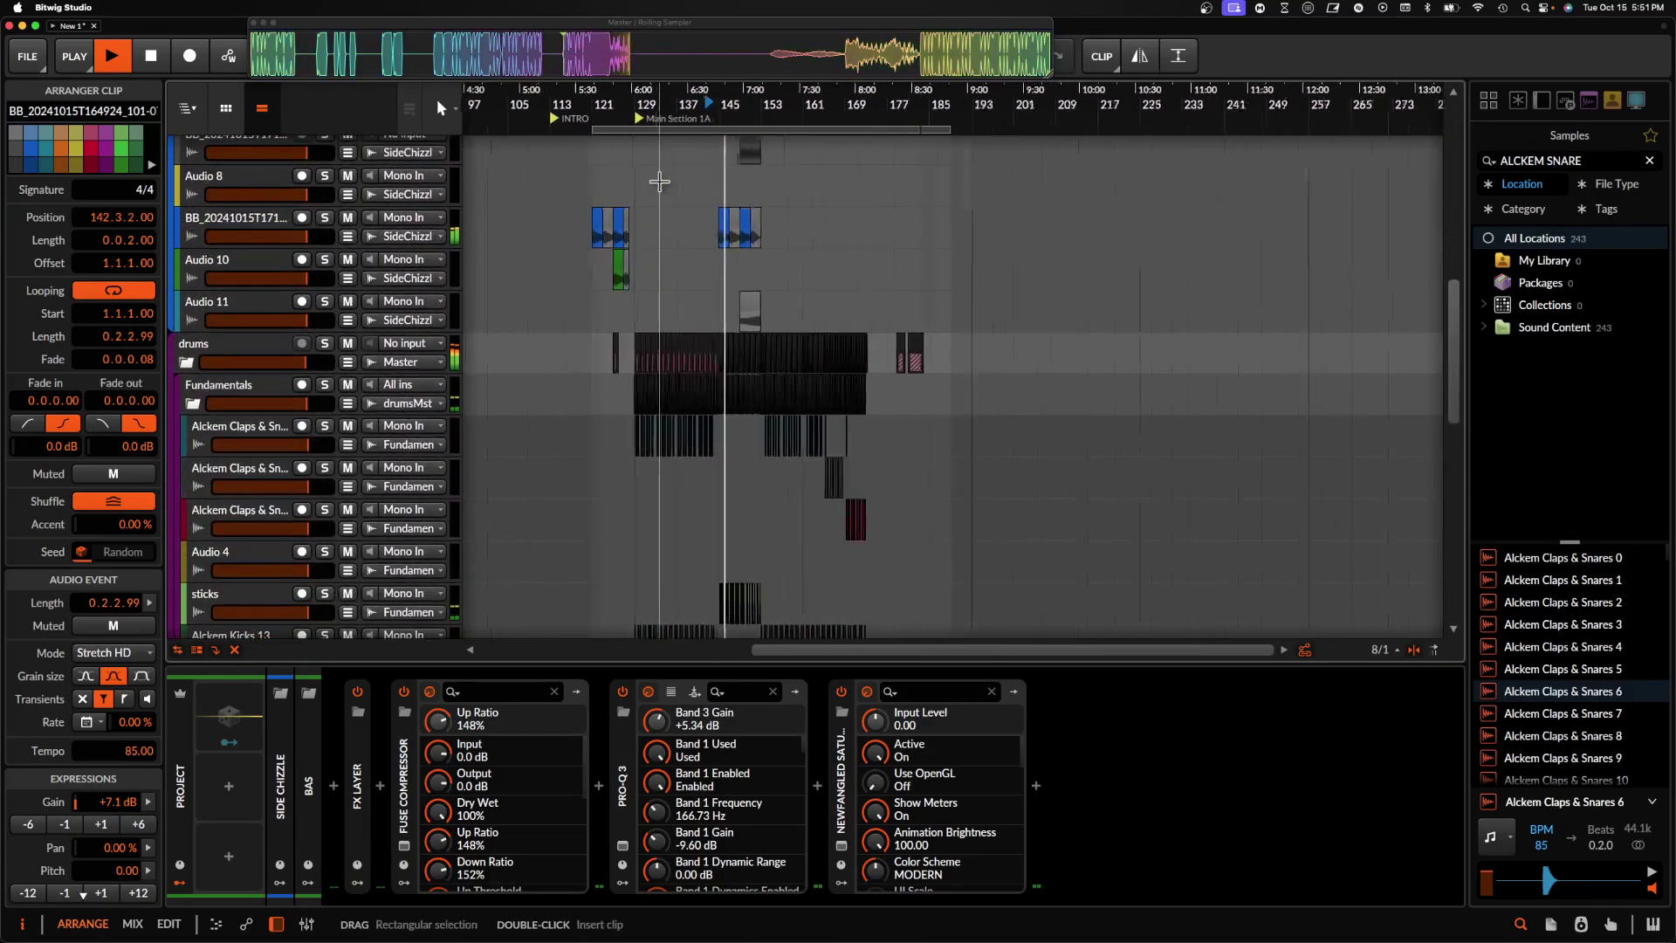
pyautogui.scroll(7, 659, 181)
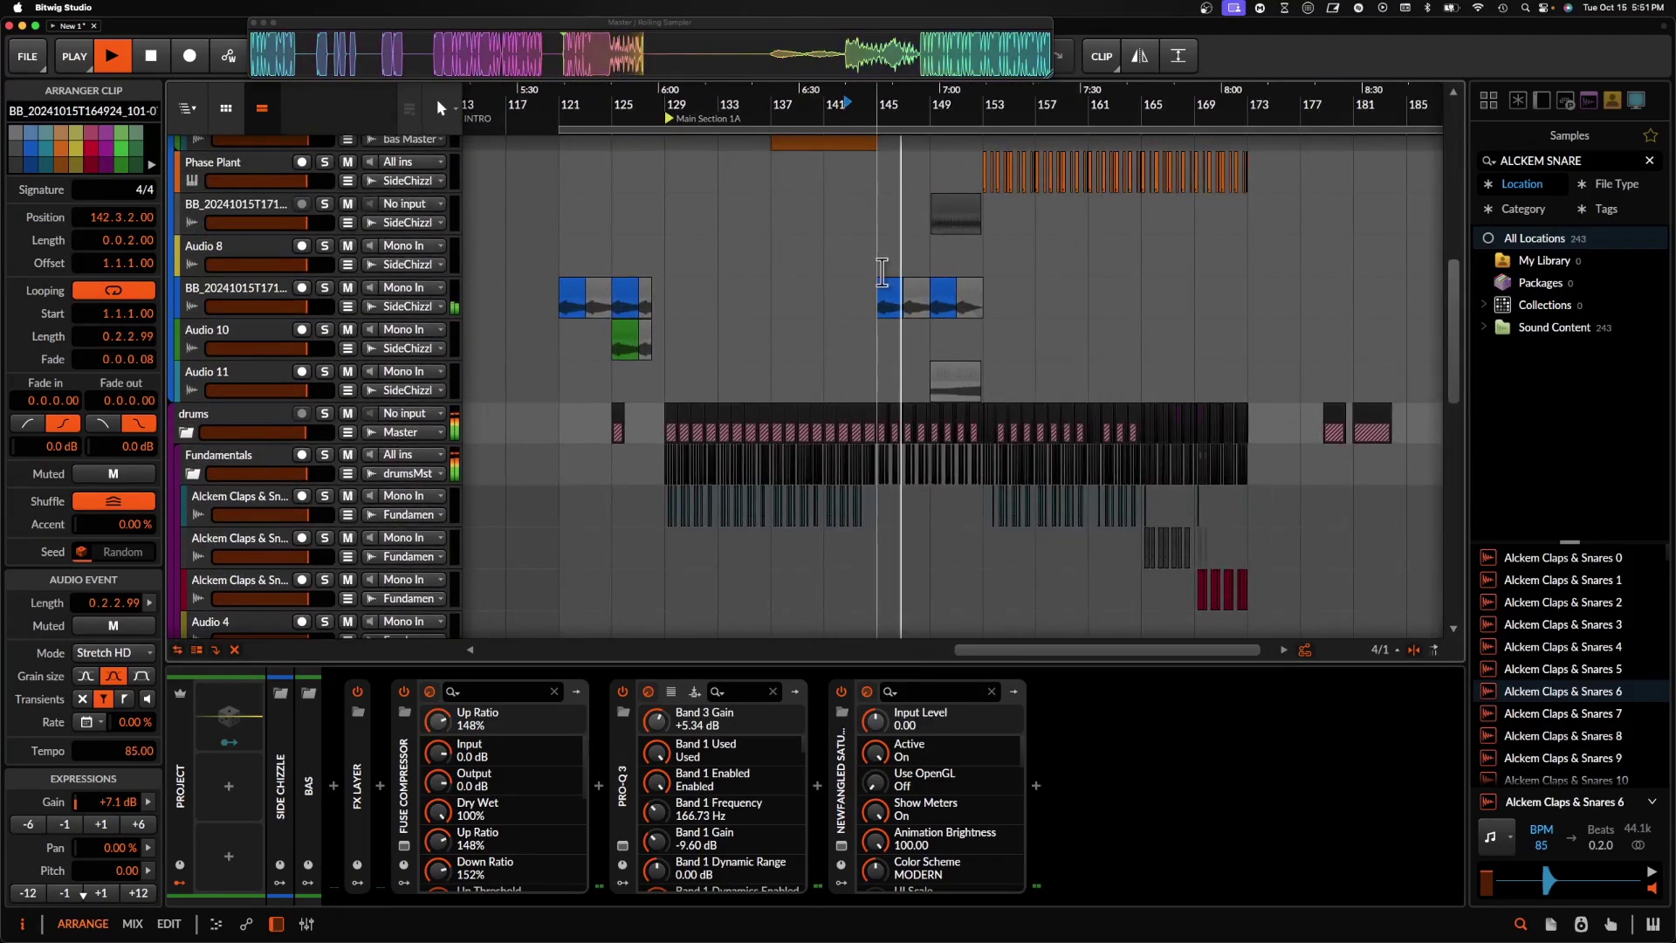
pyautogui.click(888, 299)
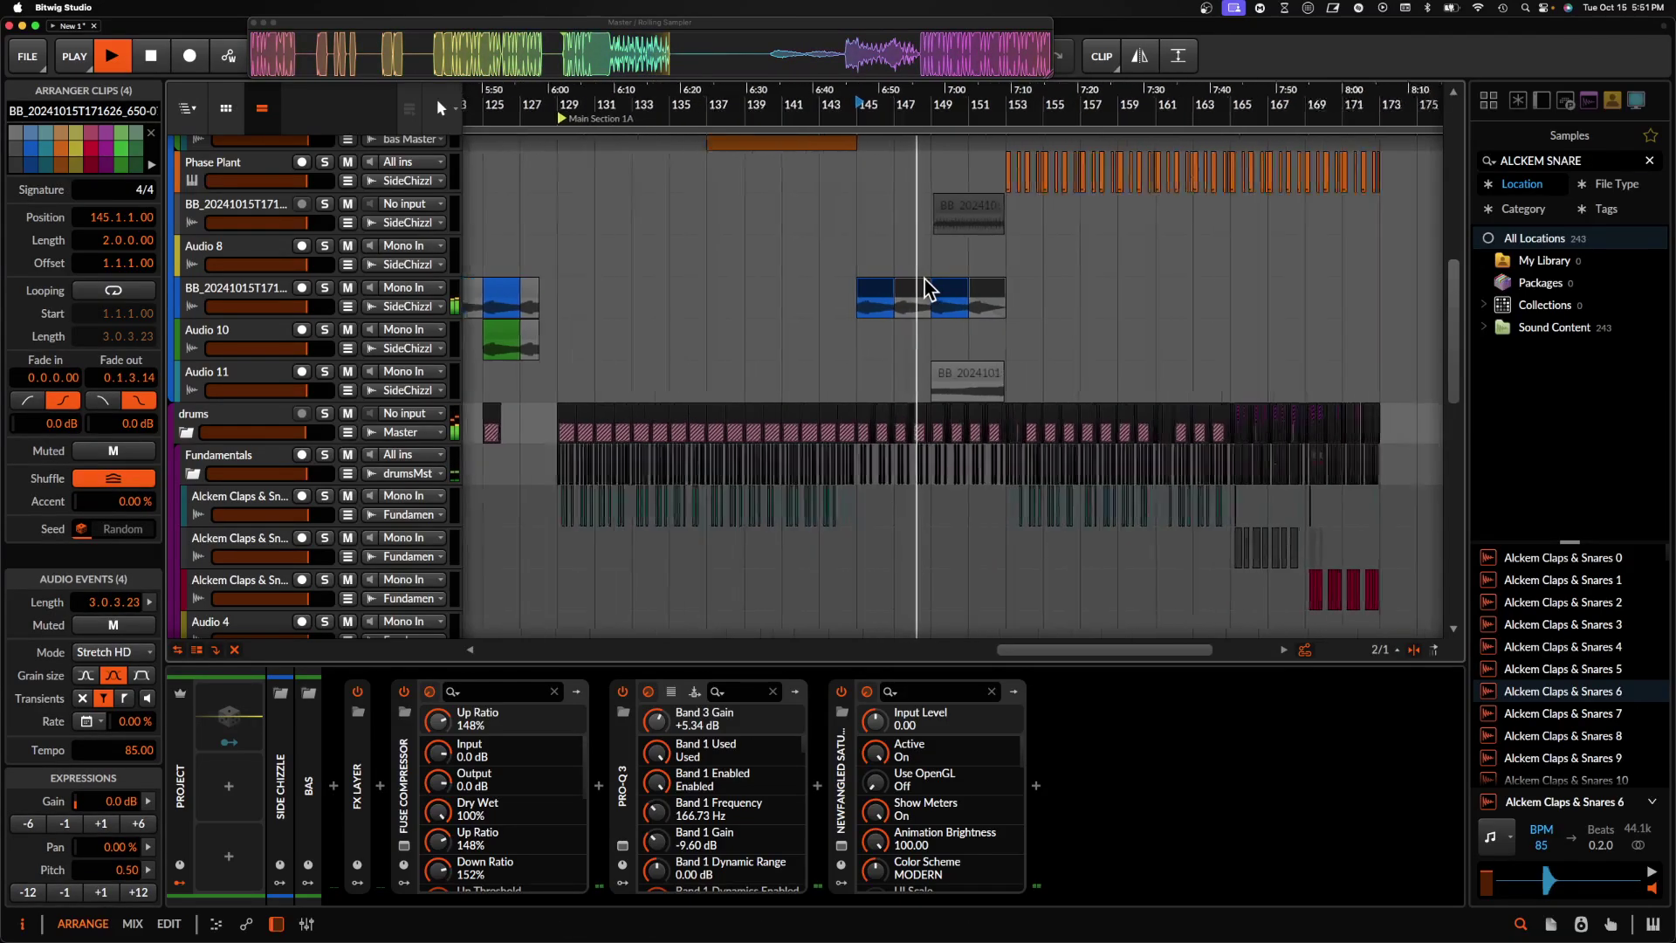
# - Examine the swell, bass and drum lanes around the transition into bar 153 while the arrangement plays
pyautogui.scroll(3, 925, 283)
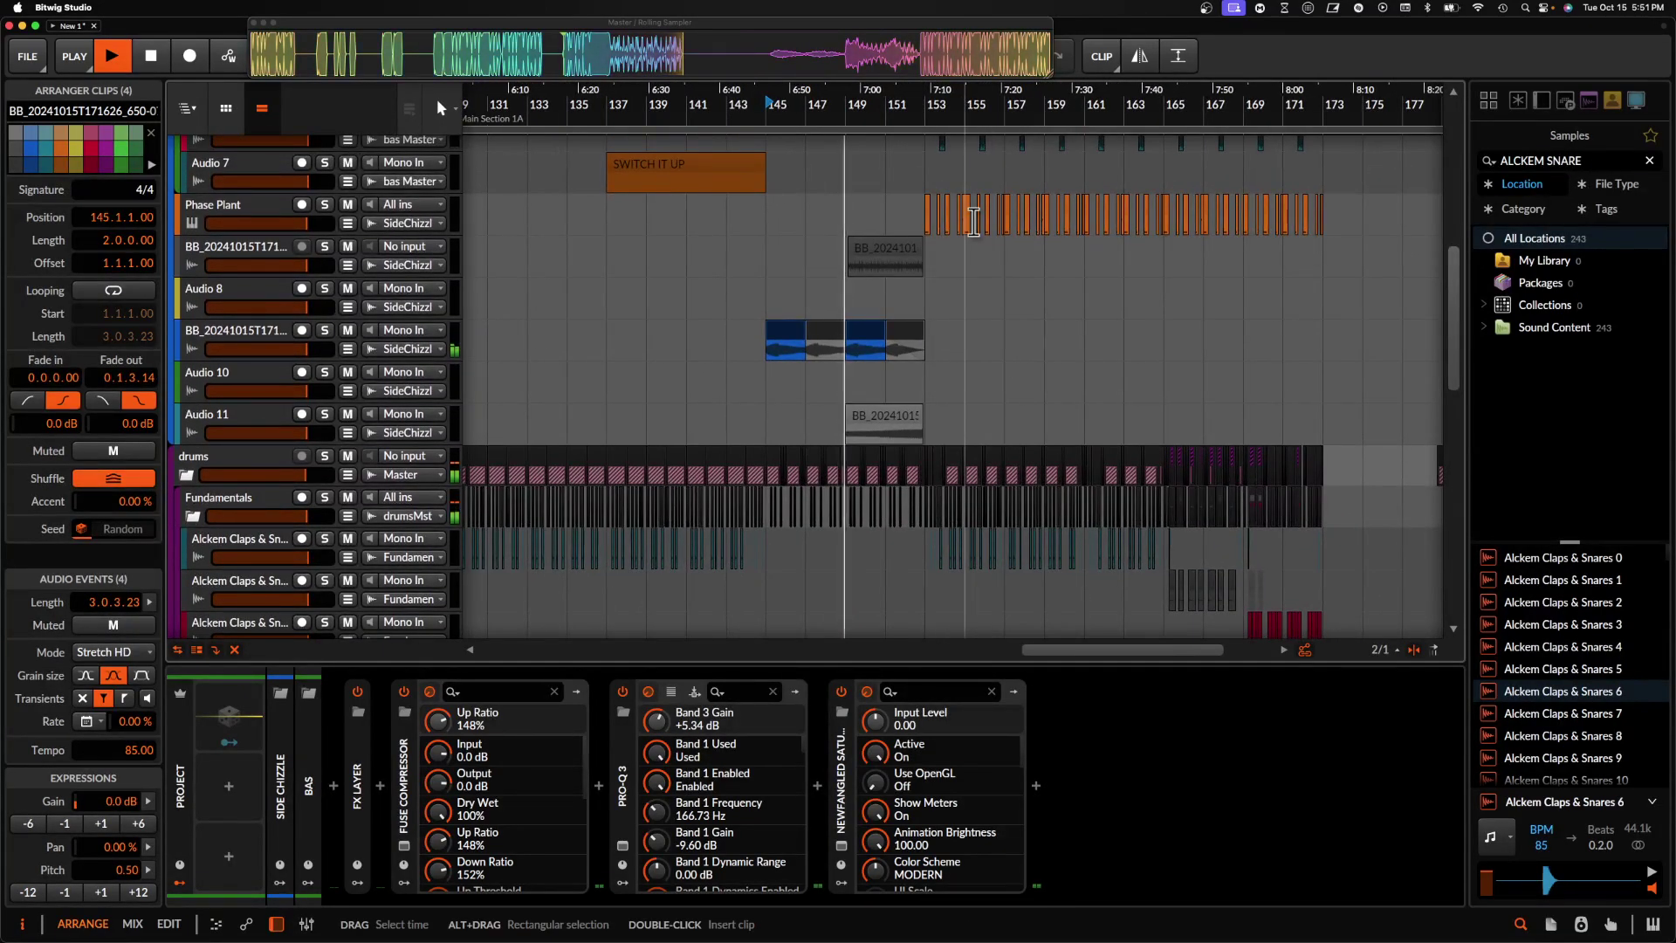
pyautogui.scroll(3, 908, 419)
pyautogui.hscroll(-10, 853, 342)
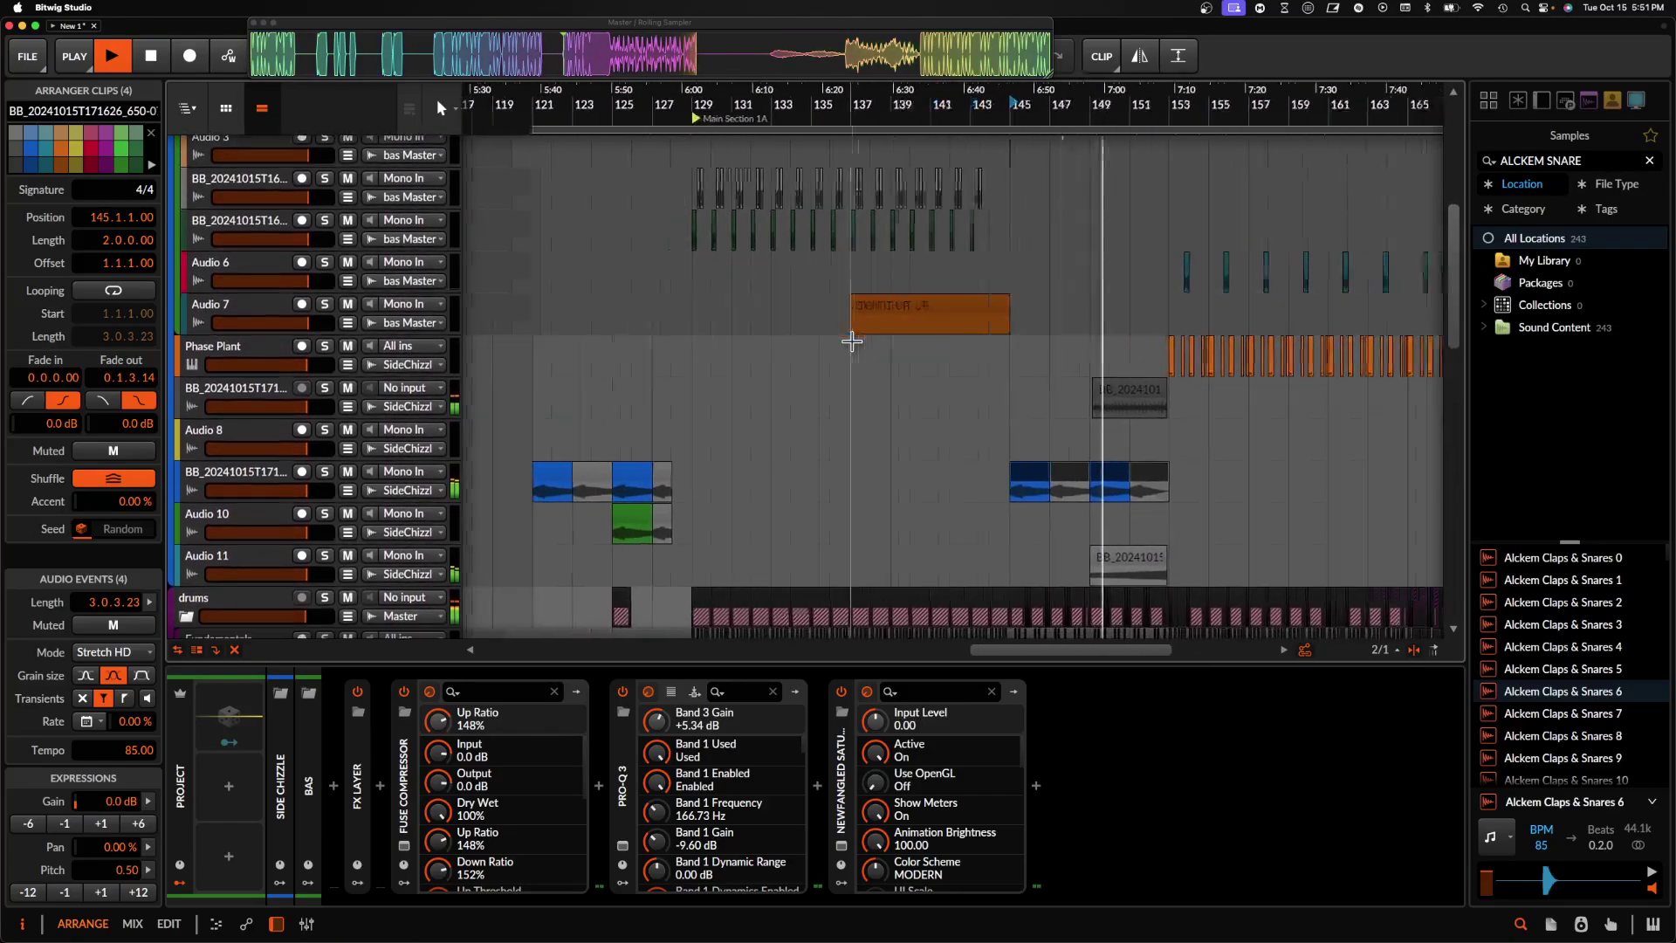
pyautogui.scroll(-4, 853, 341)
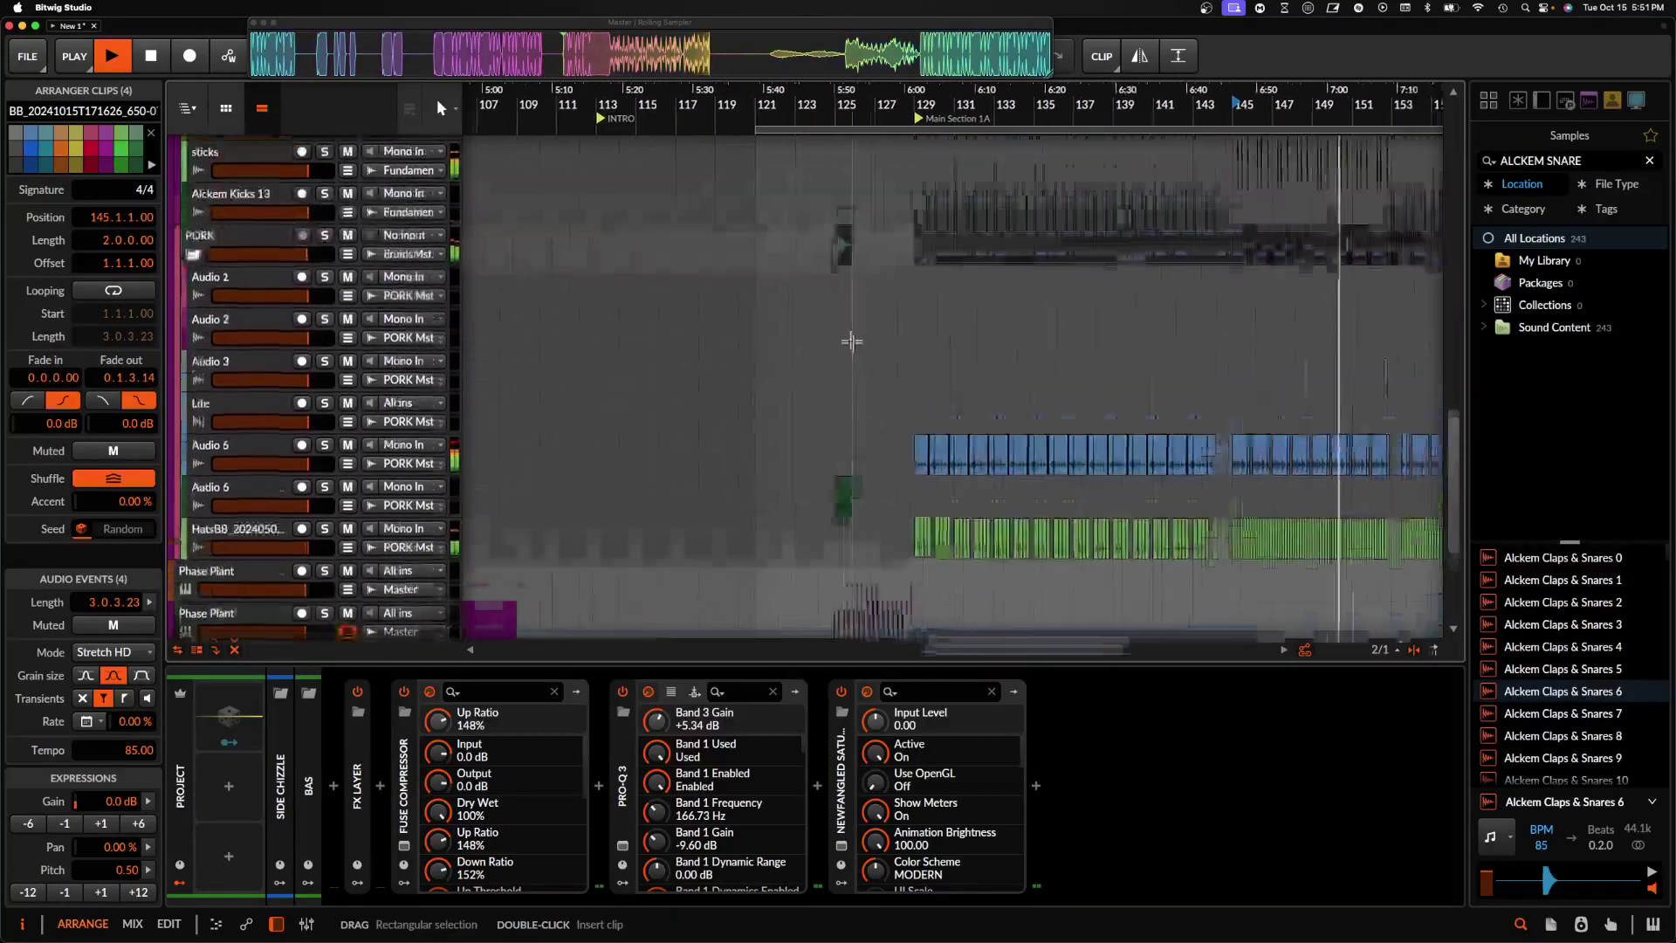
pyautogui.hscroll(5, 853, 341)
pyautogui.scroll(3, 852, 341)
pyautogui.scroll(12, 853, 336)
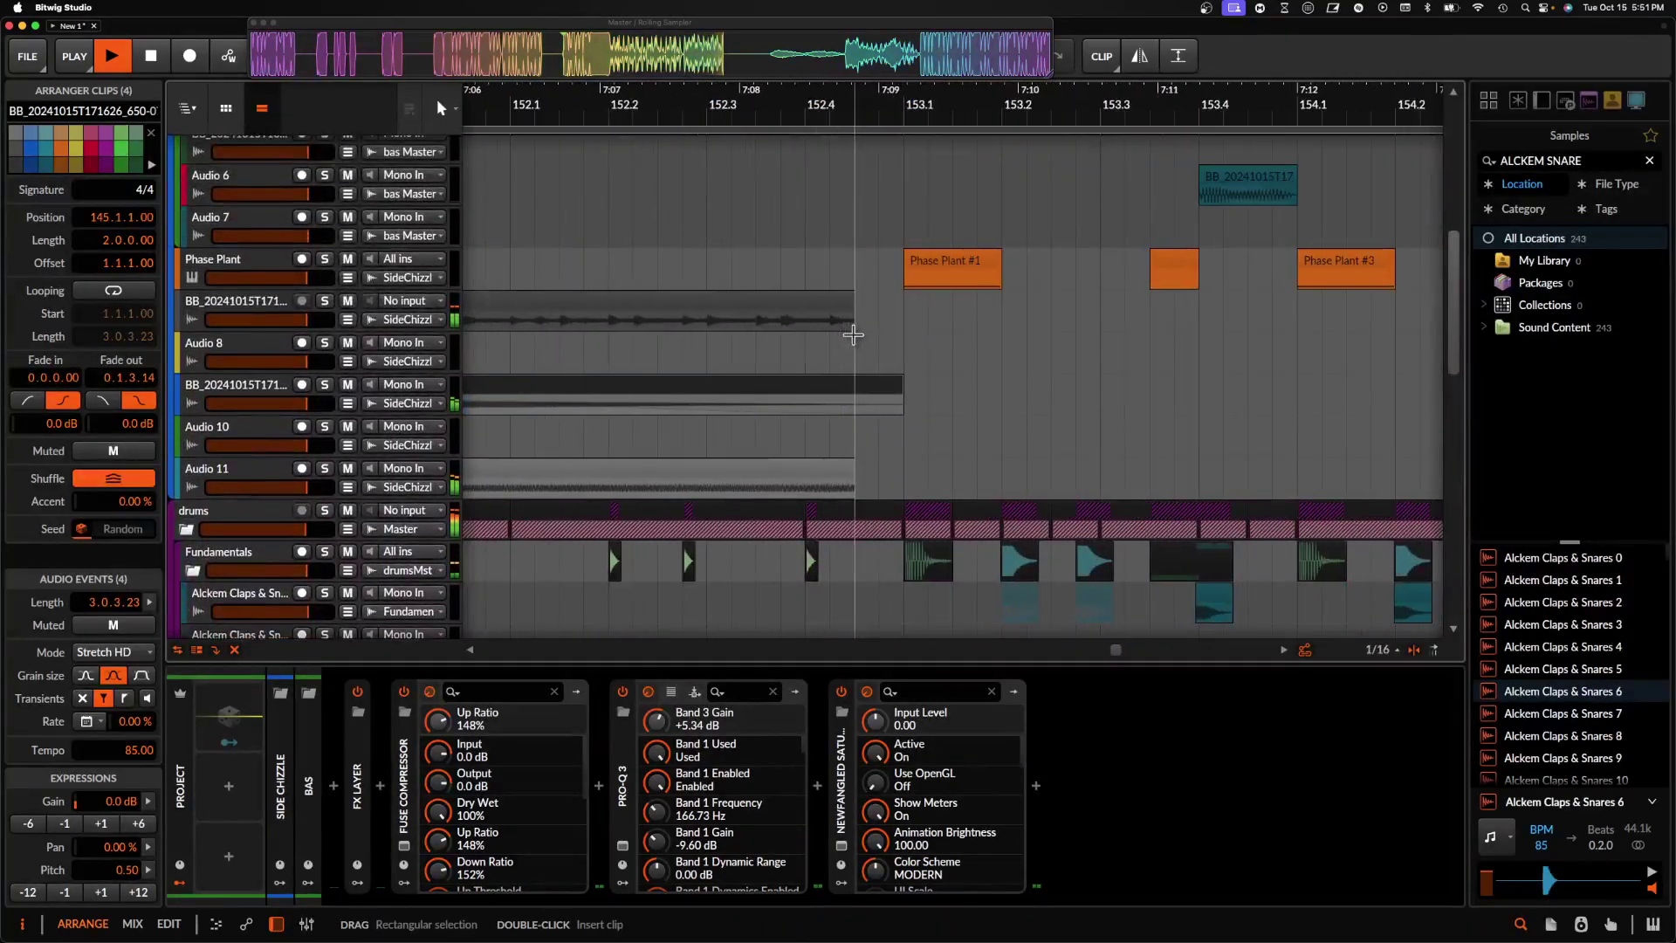
# - Mark the range 152.3.3 to 152.4.1 on the swell track and review the lanes leading into bar 153
pyautogui.moveTo(761, 328); pyautogui.dragTo(791, 324)
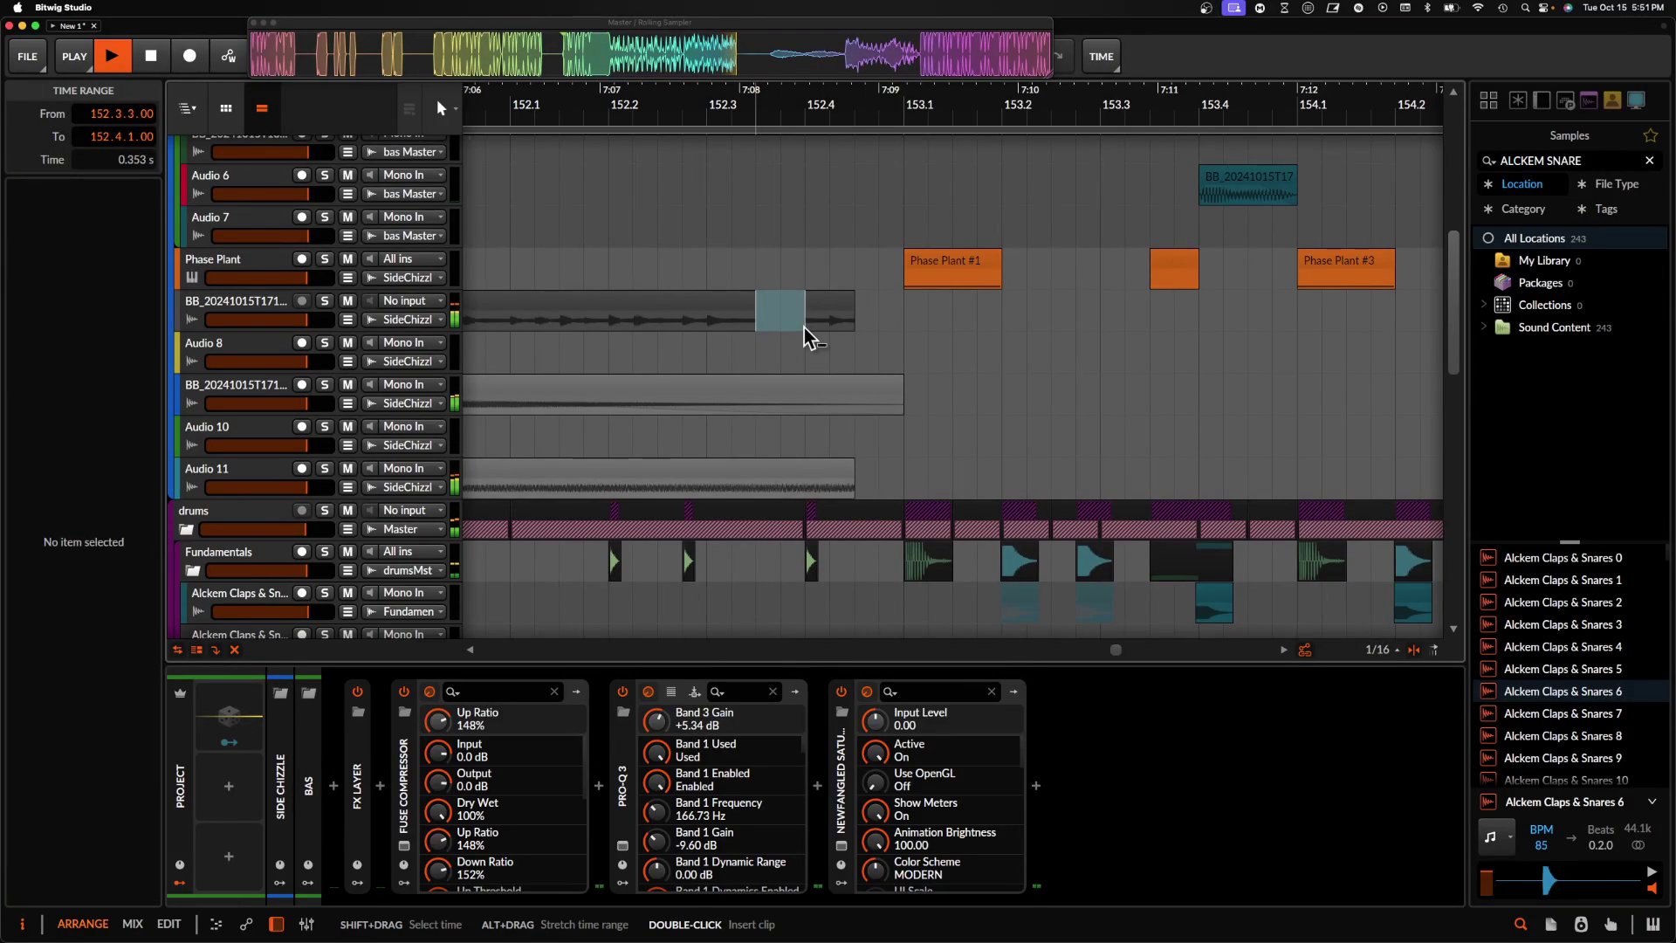
pyautogui.scroll(-2, 805, 336)
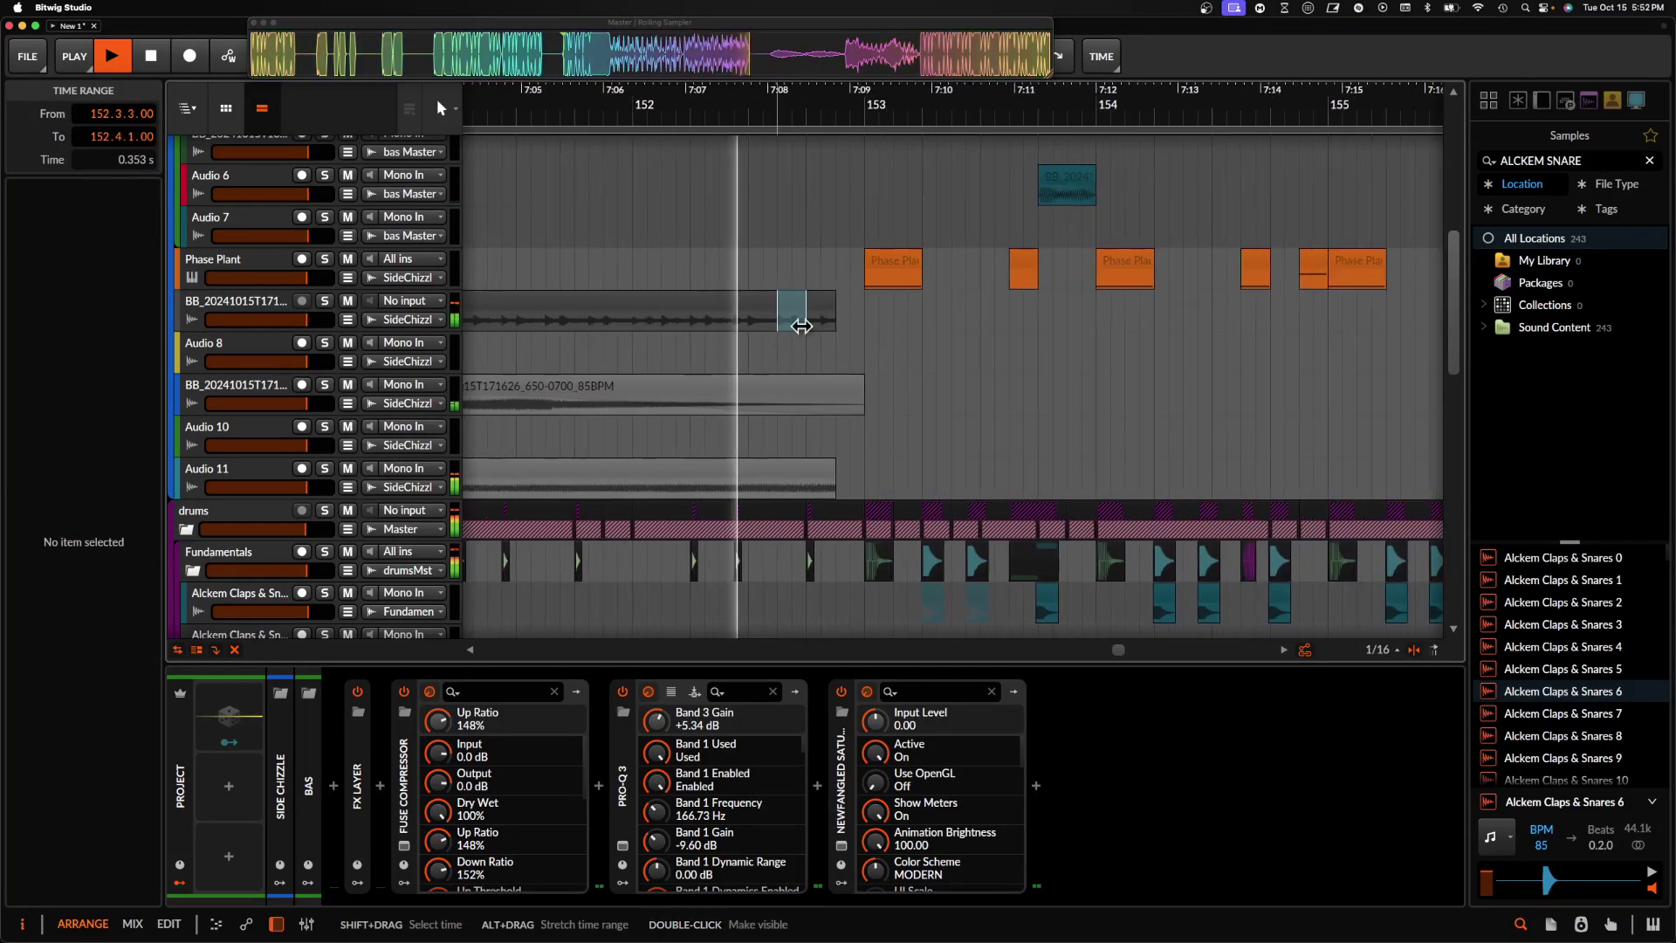
pyautogui.scroll(-5, 821, 207)
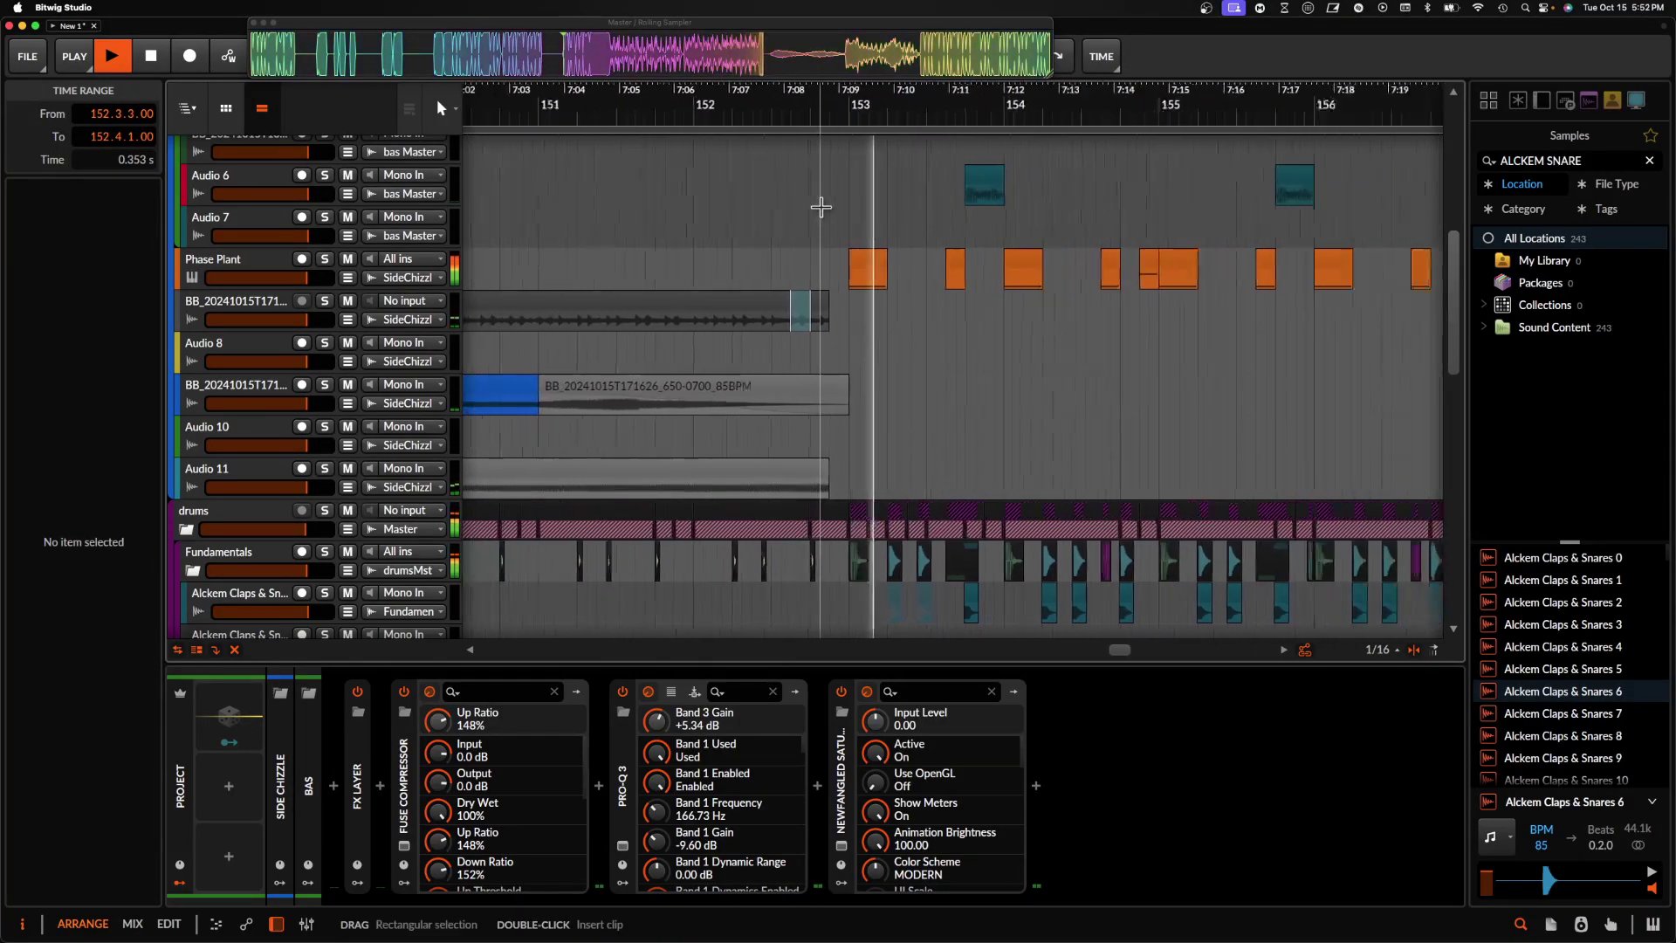
pyautogui.scroll(5, 821, 207)
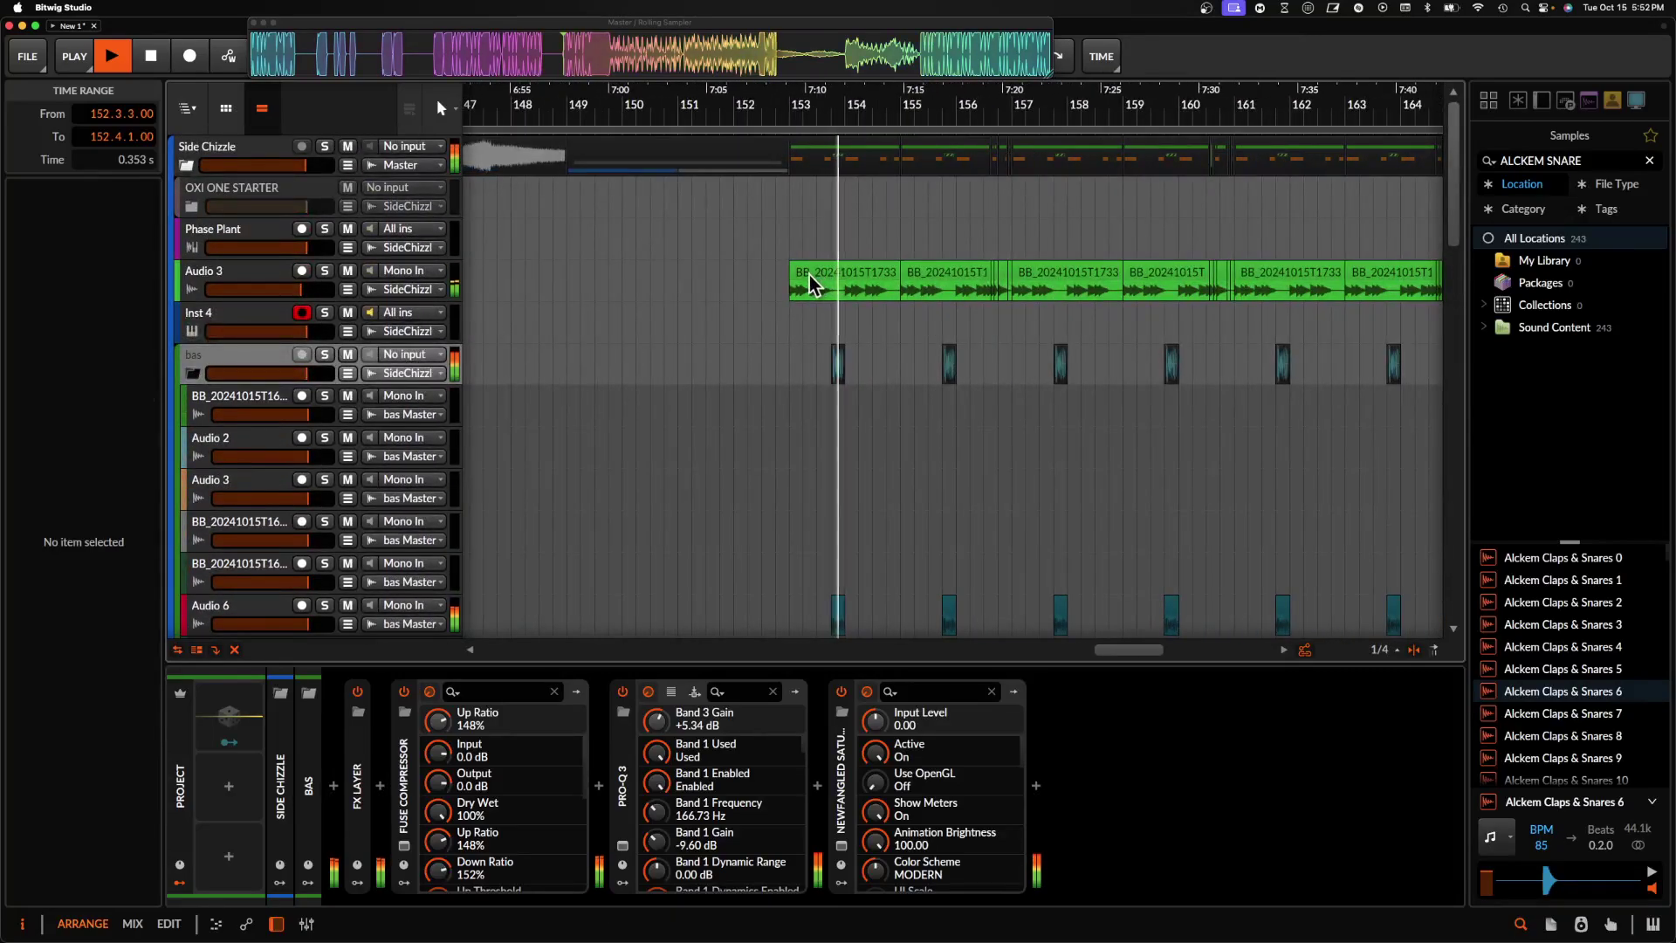
# - Select the Audio 3 clips from bar 153 to bar 172, set their pitch to 0.00 and lower their gain to -9.7 dB
pyautogui.click(809, 289)
pyautogui.scroll(-3, 808, 288)
pyautogui.scroll(5, 1285, 284)
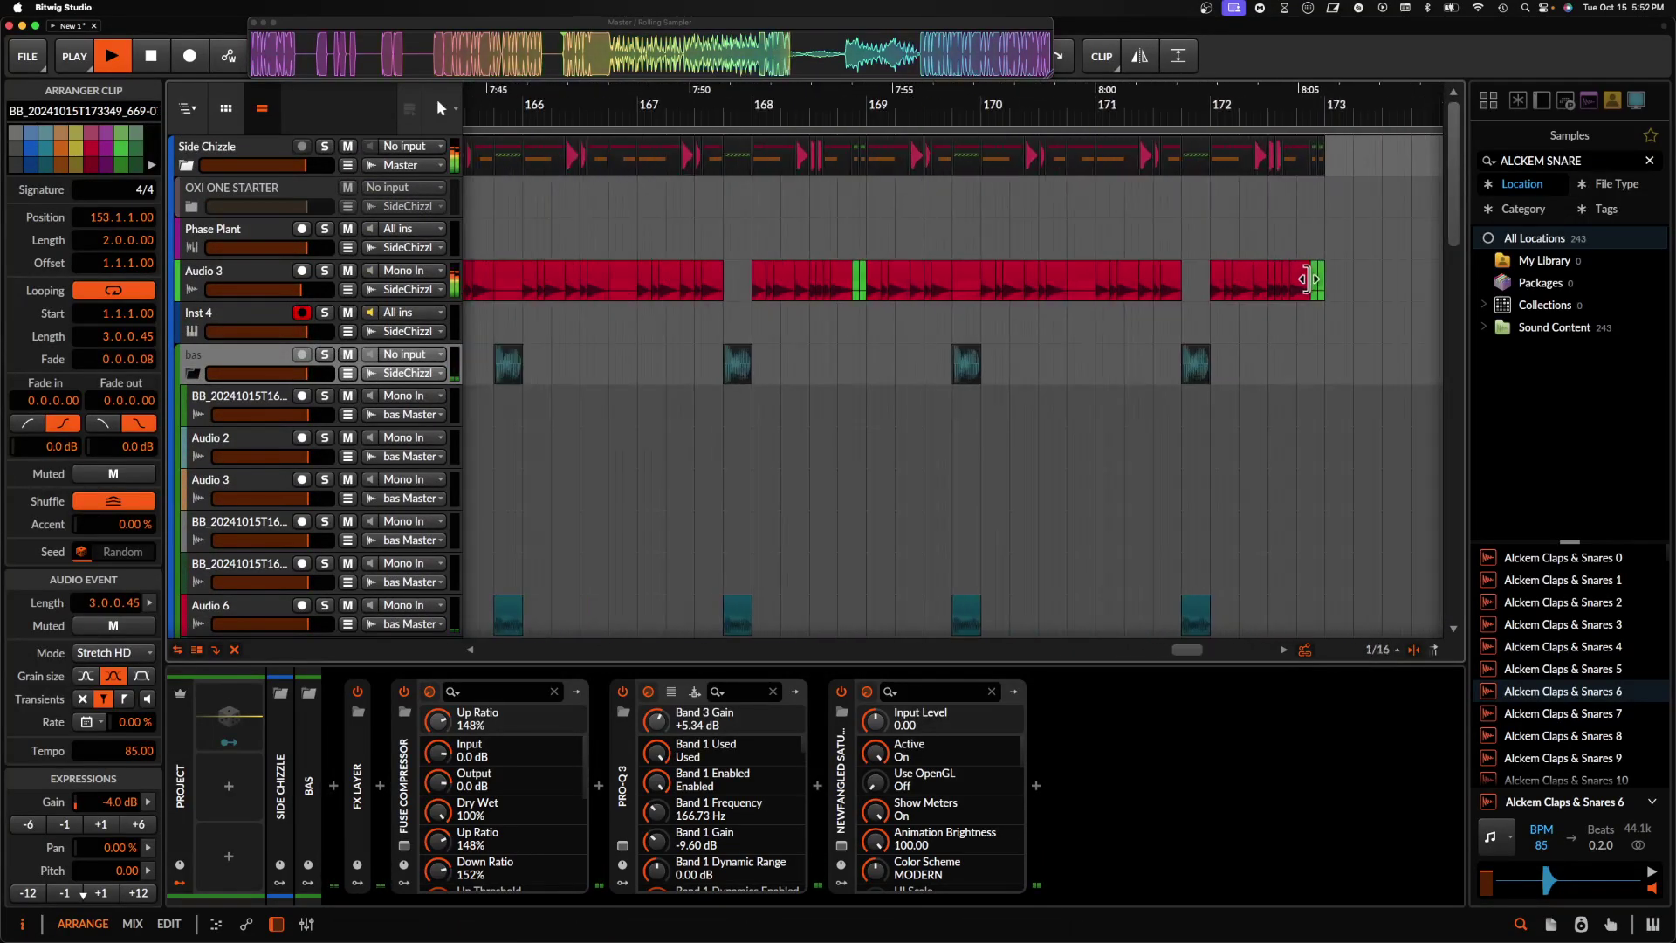
pyautogui.keyDown('shift'); pyautogui.click(1304, 280); pyautogui.keyUp('shift')
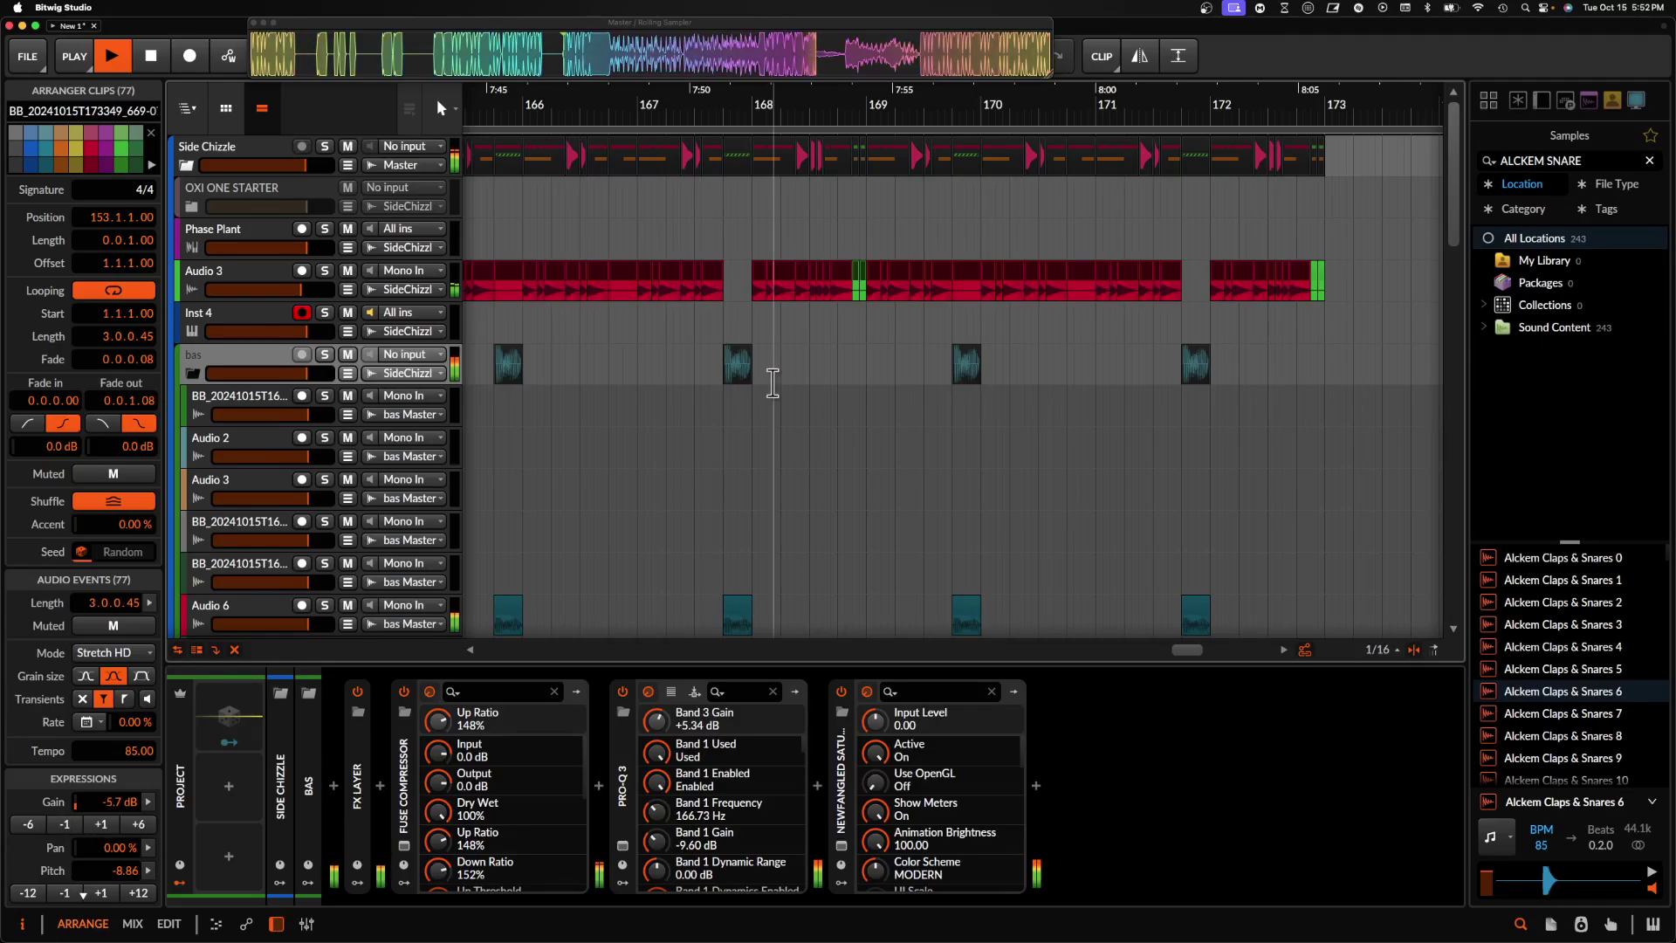
pyautogui.scroll(-4, 773, 383)
pyautogui.hscroll(-3, 769, 380)
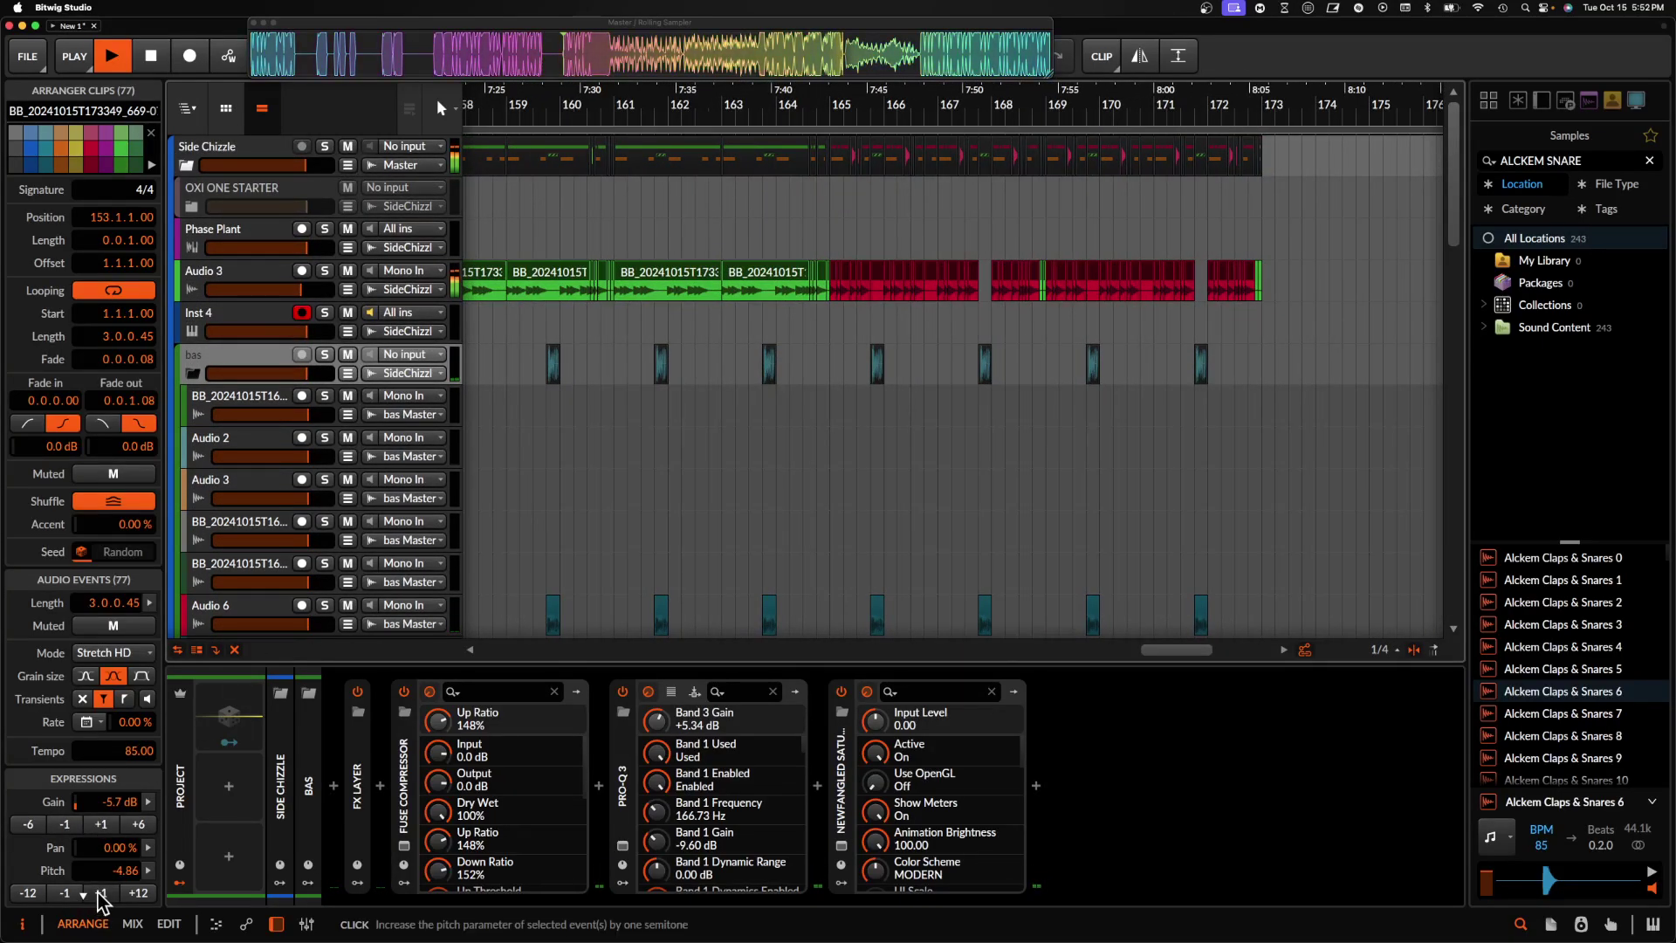
pyautogui.press('space')
pyautogui.scroll(-3, 808, 590)
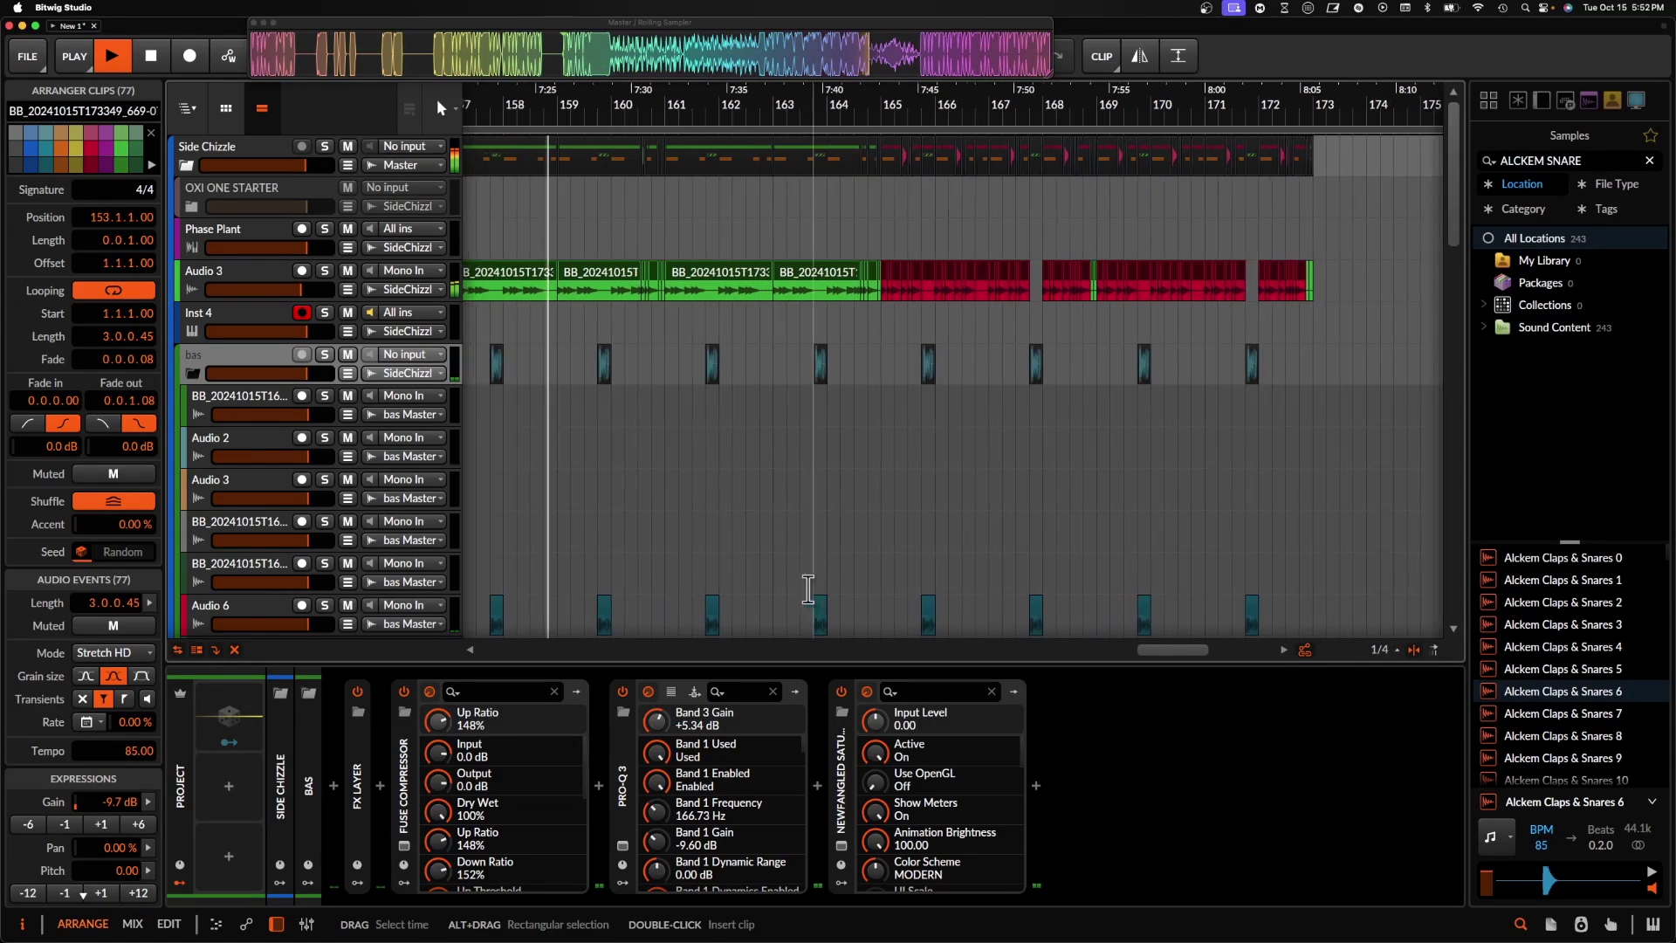
# - Split the green Audio 3 clip at 154.3.1 and select the part after the split
pyautogui.click(769, 417)
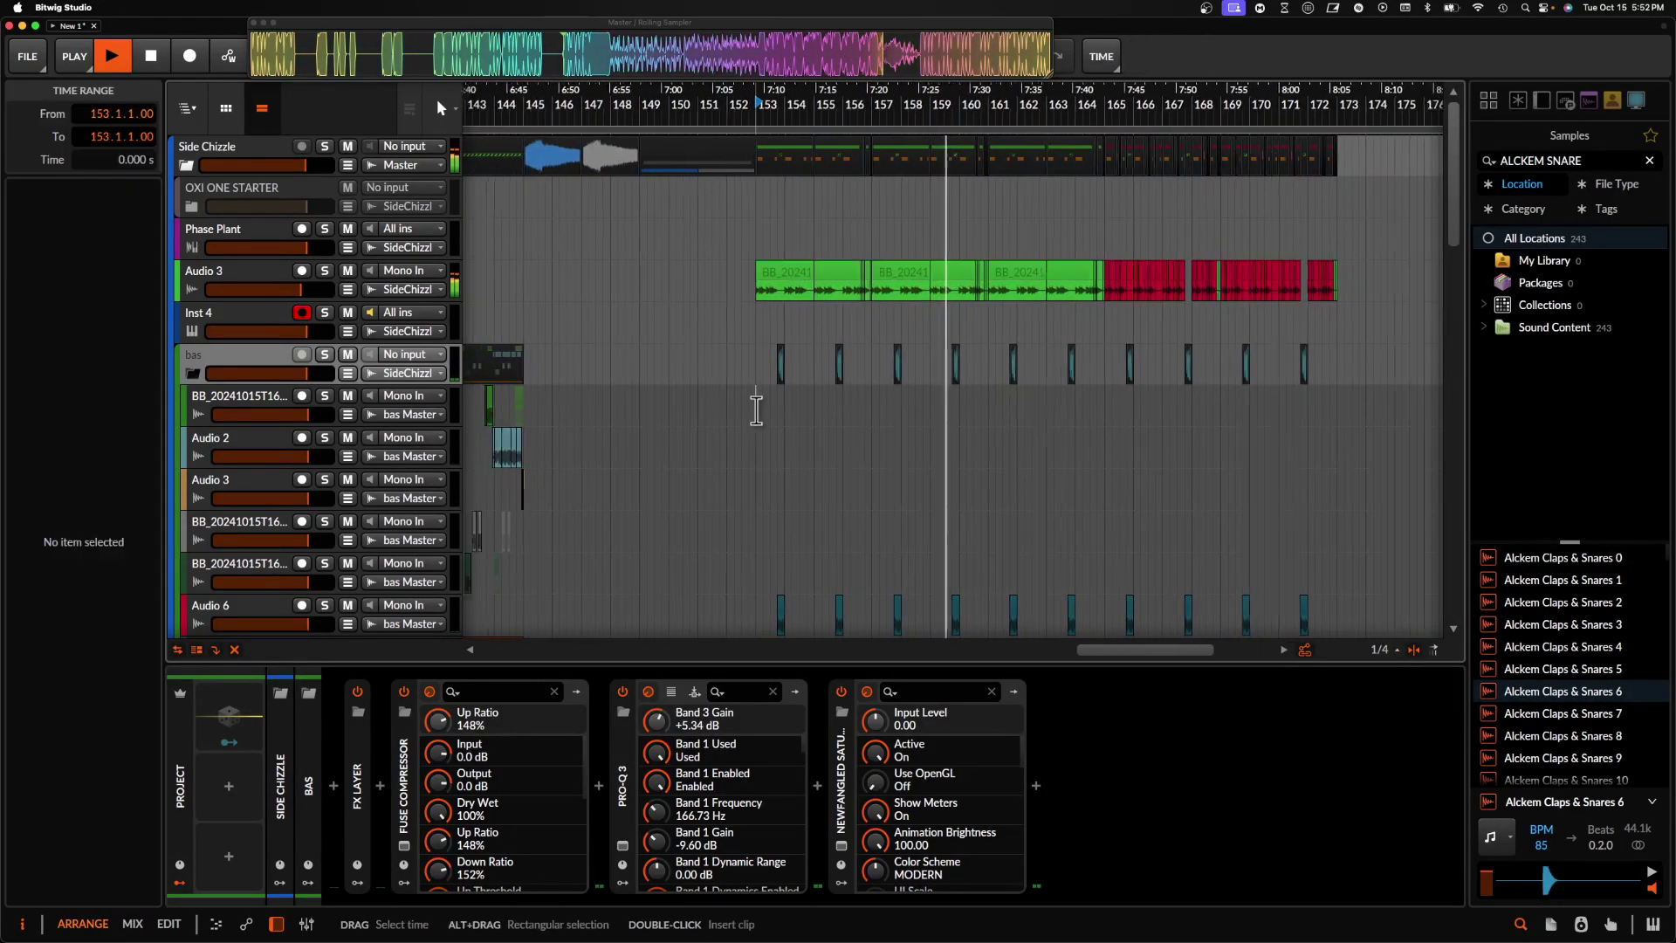
pyautogui.scroll(-5, 756, 406)
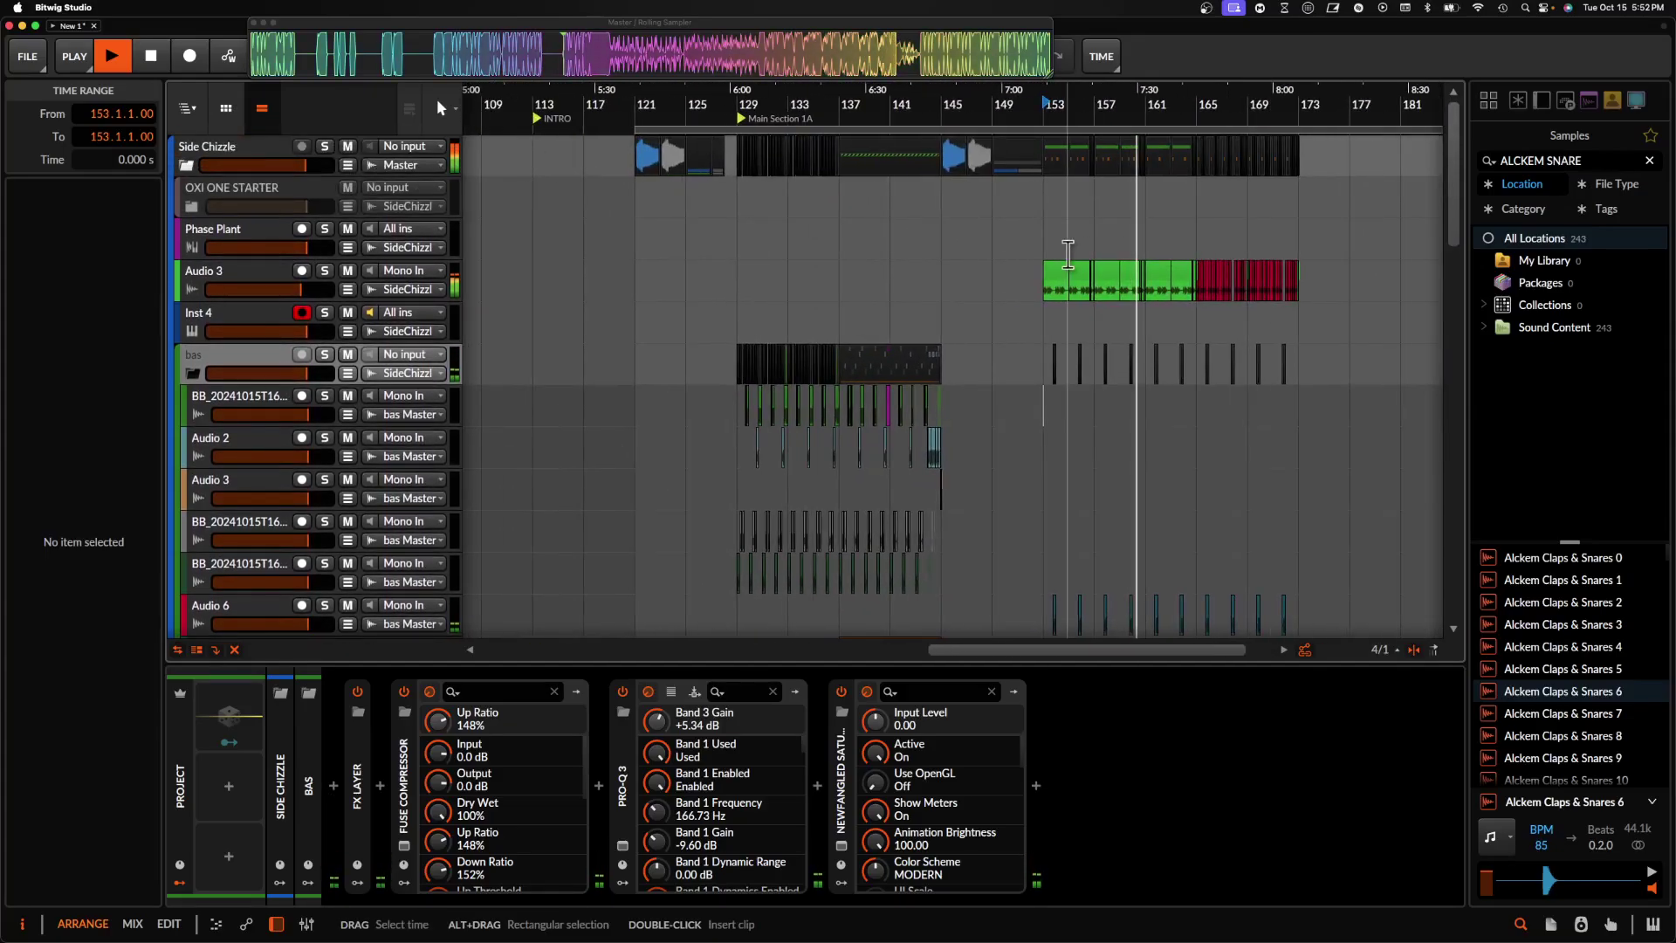
pyautogui.scroll(12, 1068, 253)
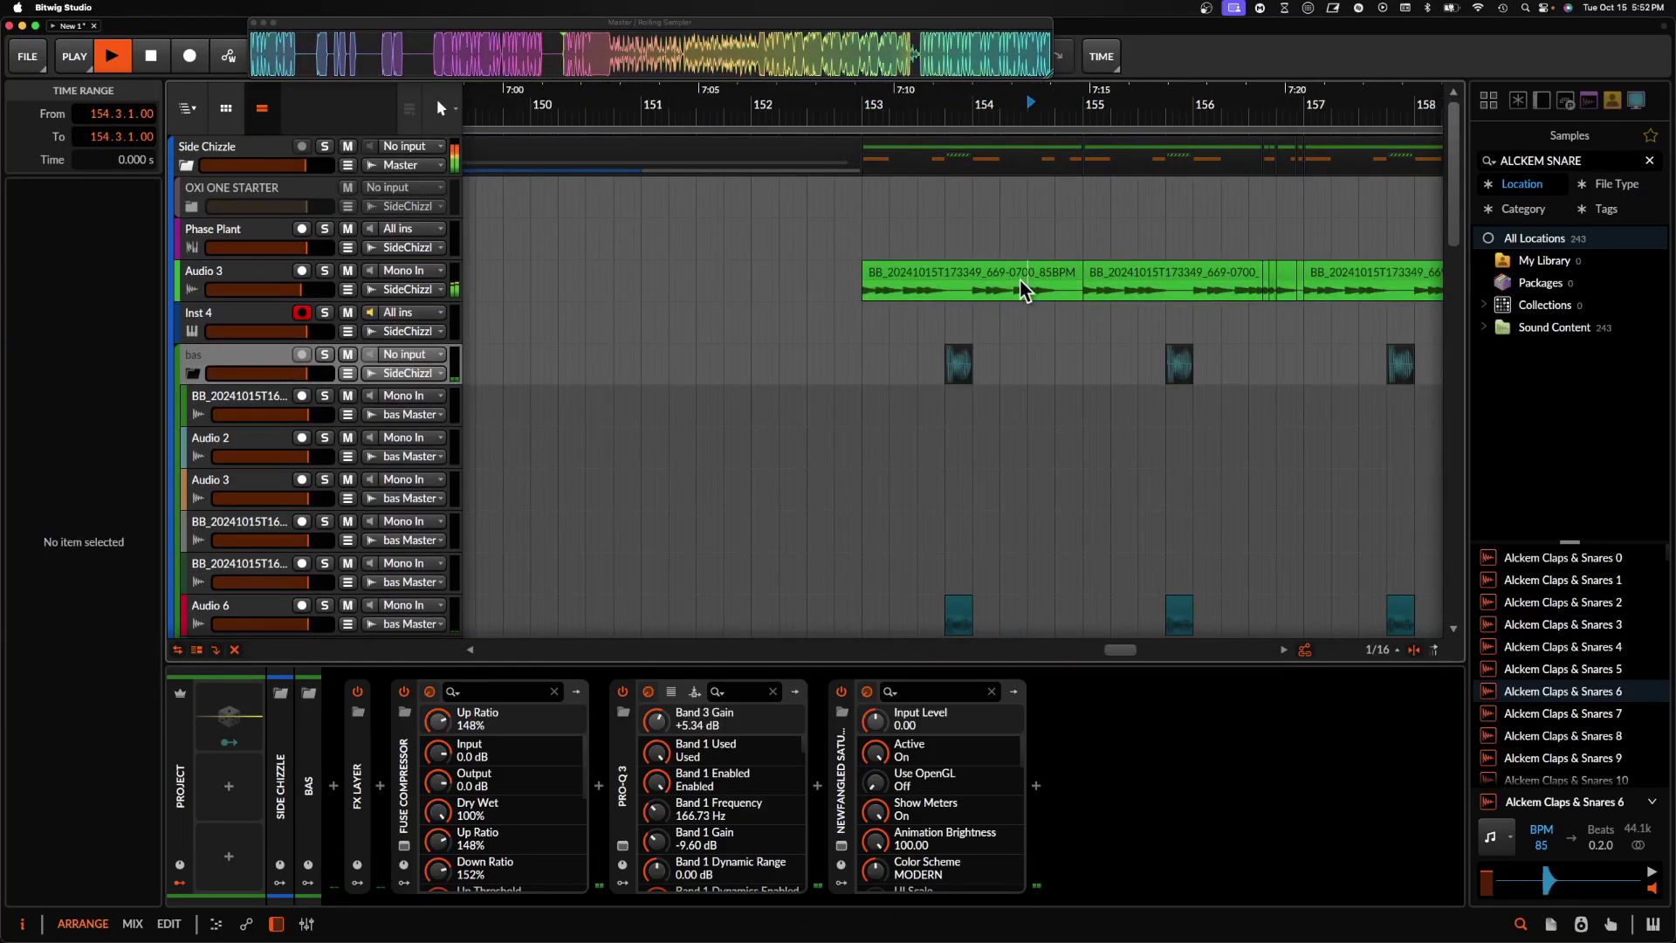
pyautogui.press('super+e')
pyautogui.click(1049, 275)
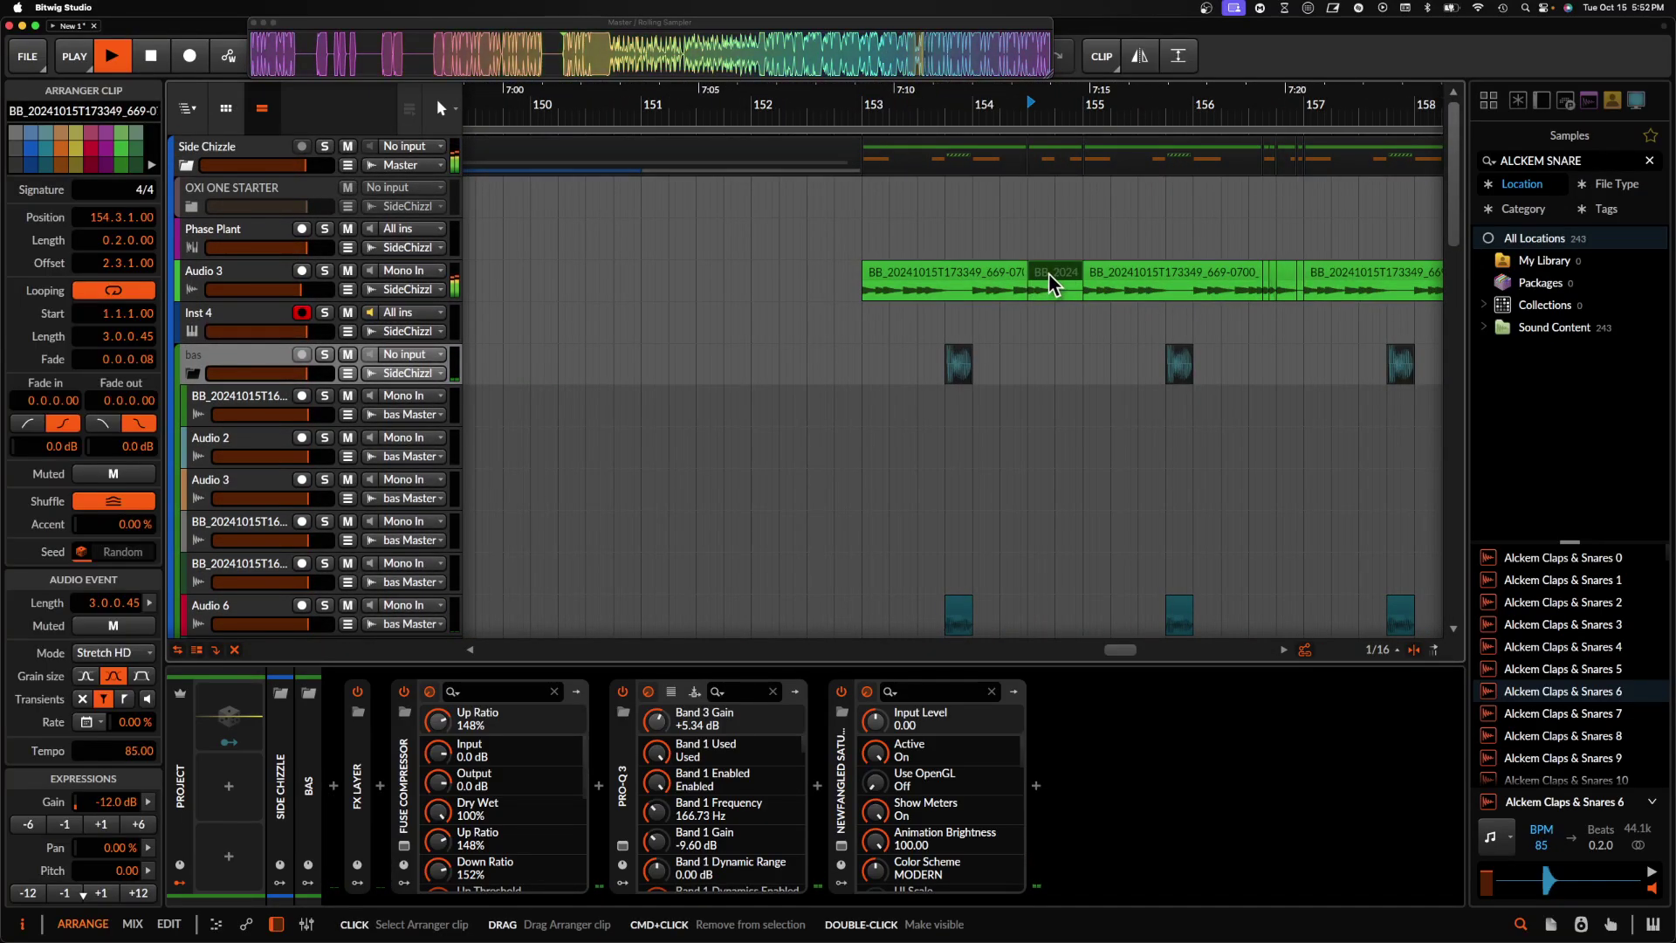
pyautogui.scroll(-8, 1049, 284)
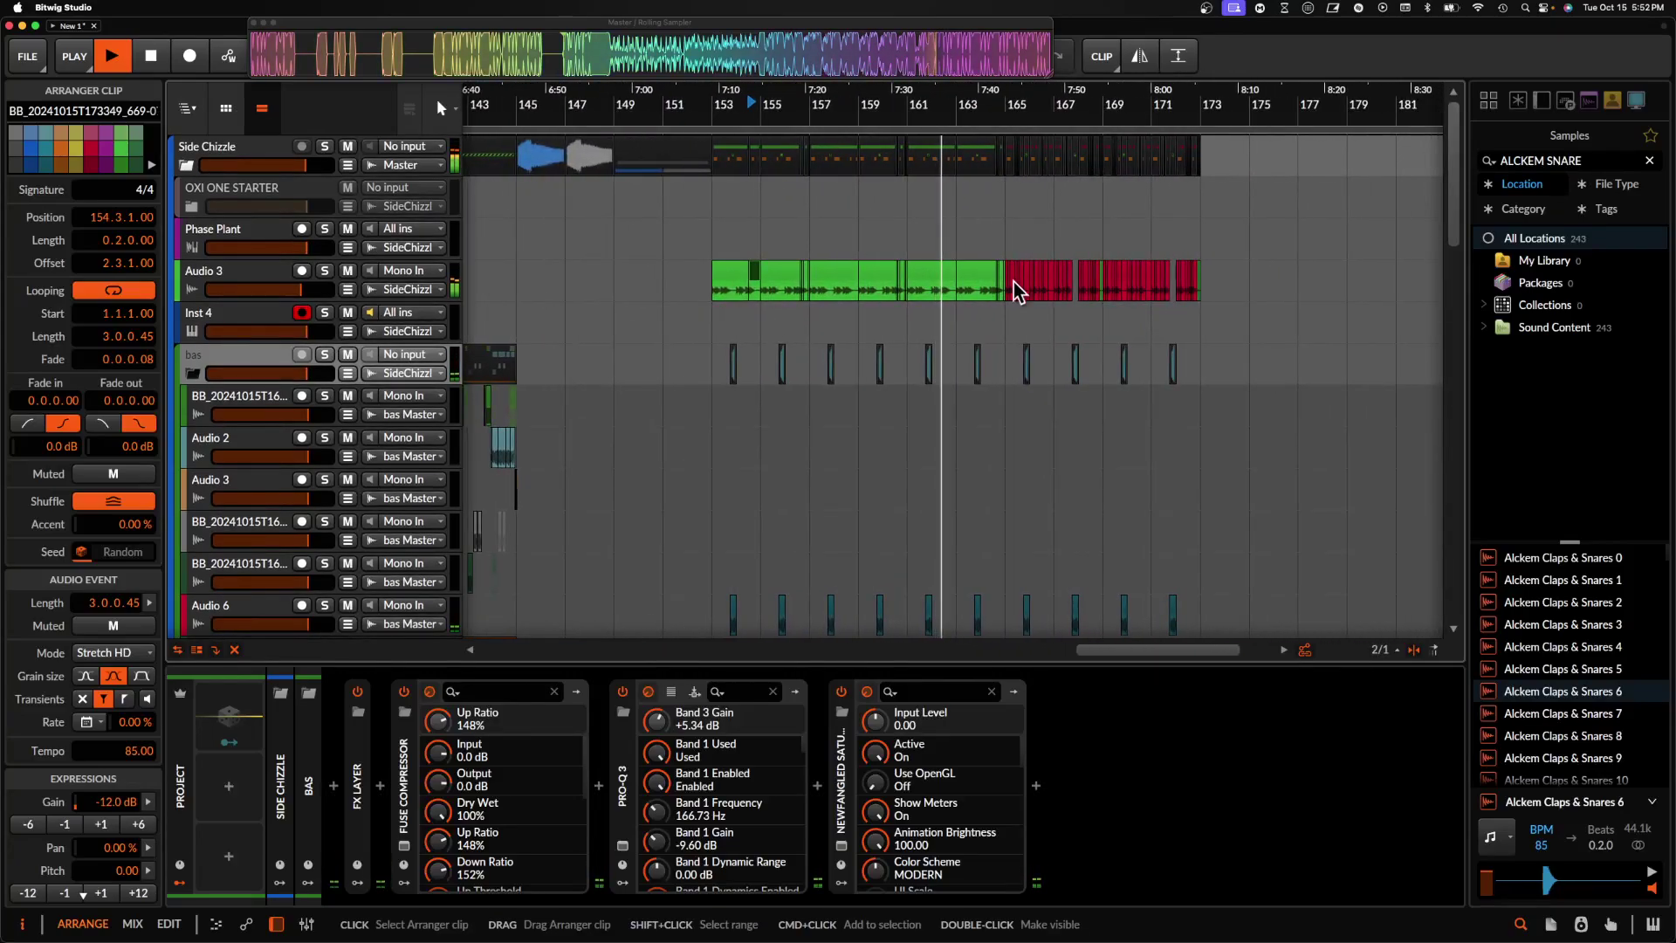
# - Copy the red four-bar Audio 3 passage two bars earlier so it fills 163.1.1 to 167.1.1
pyautogui.click(1007, 291)
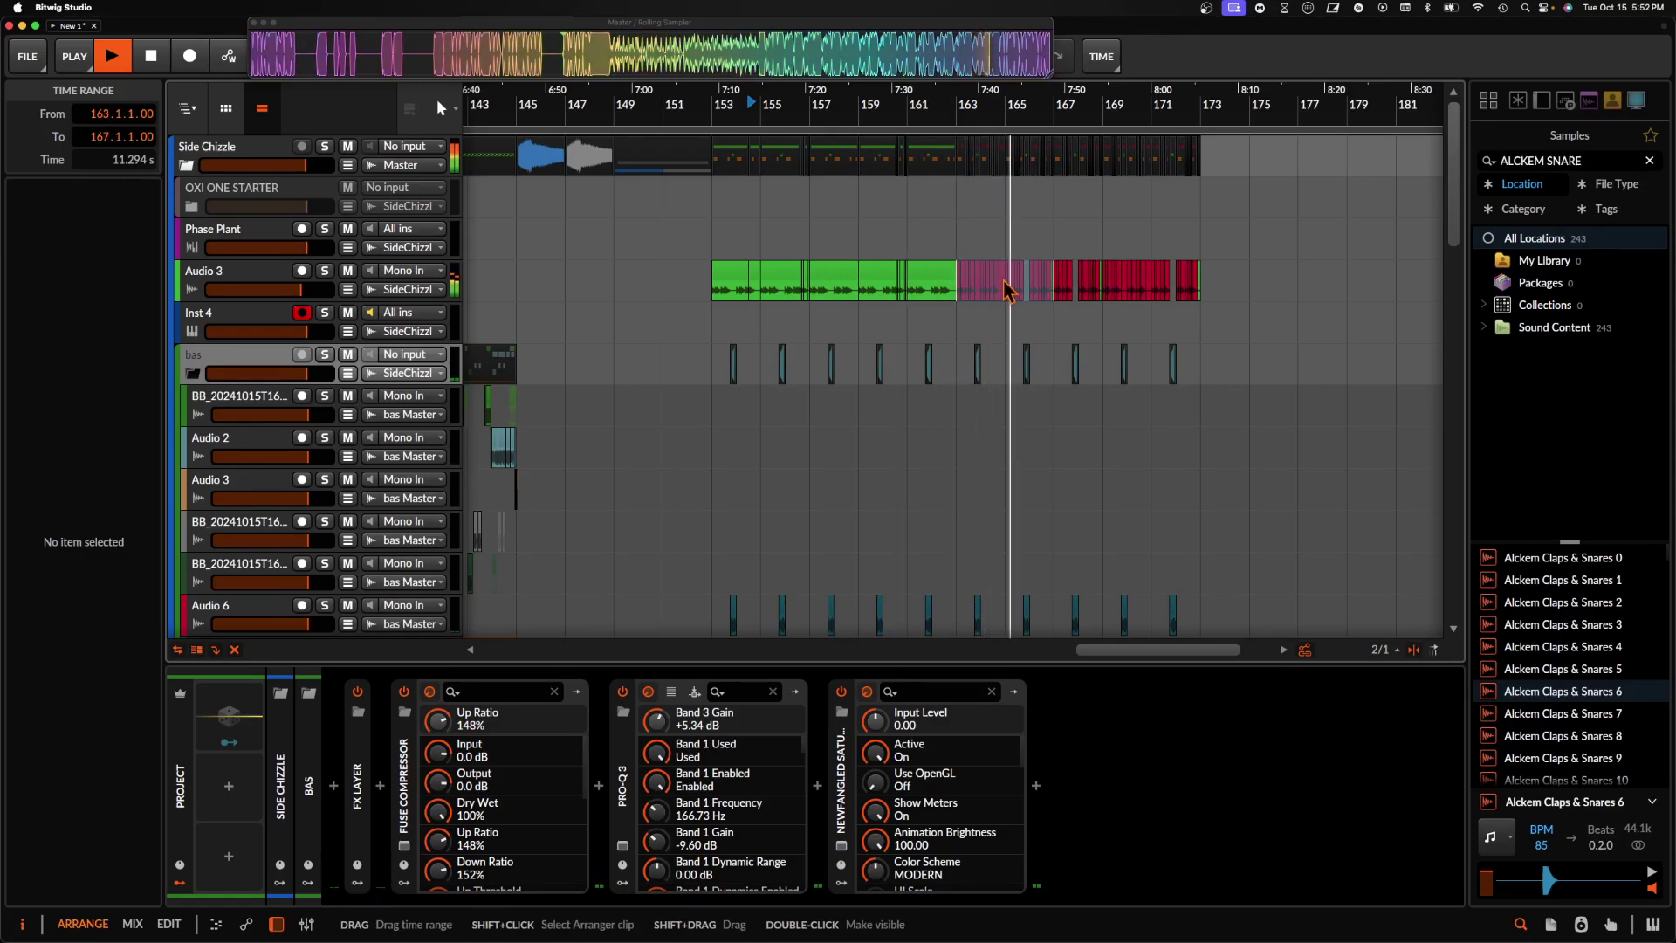
pyautogui.scroll(2, 1006, 291)
pyautogui.hscroll(3, 1003, 280)
pyautogui.scroll(-2, 1003, 280)
pyautogui.hscroll(-1, 1003, 278)
pyautogui.scroll(2, 1004, 278)
pyautogui.scroll(2, 986, 276)
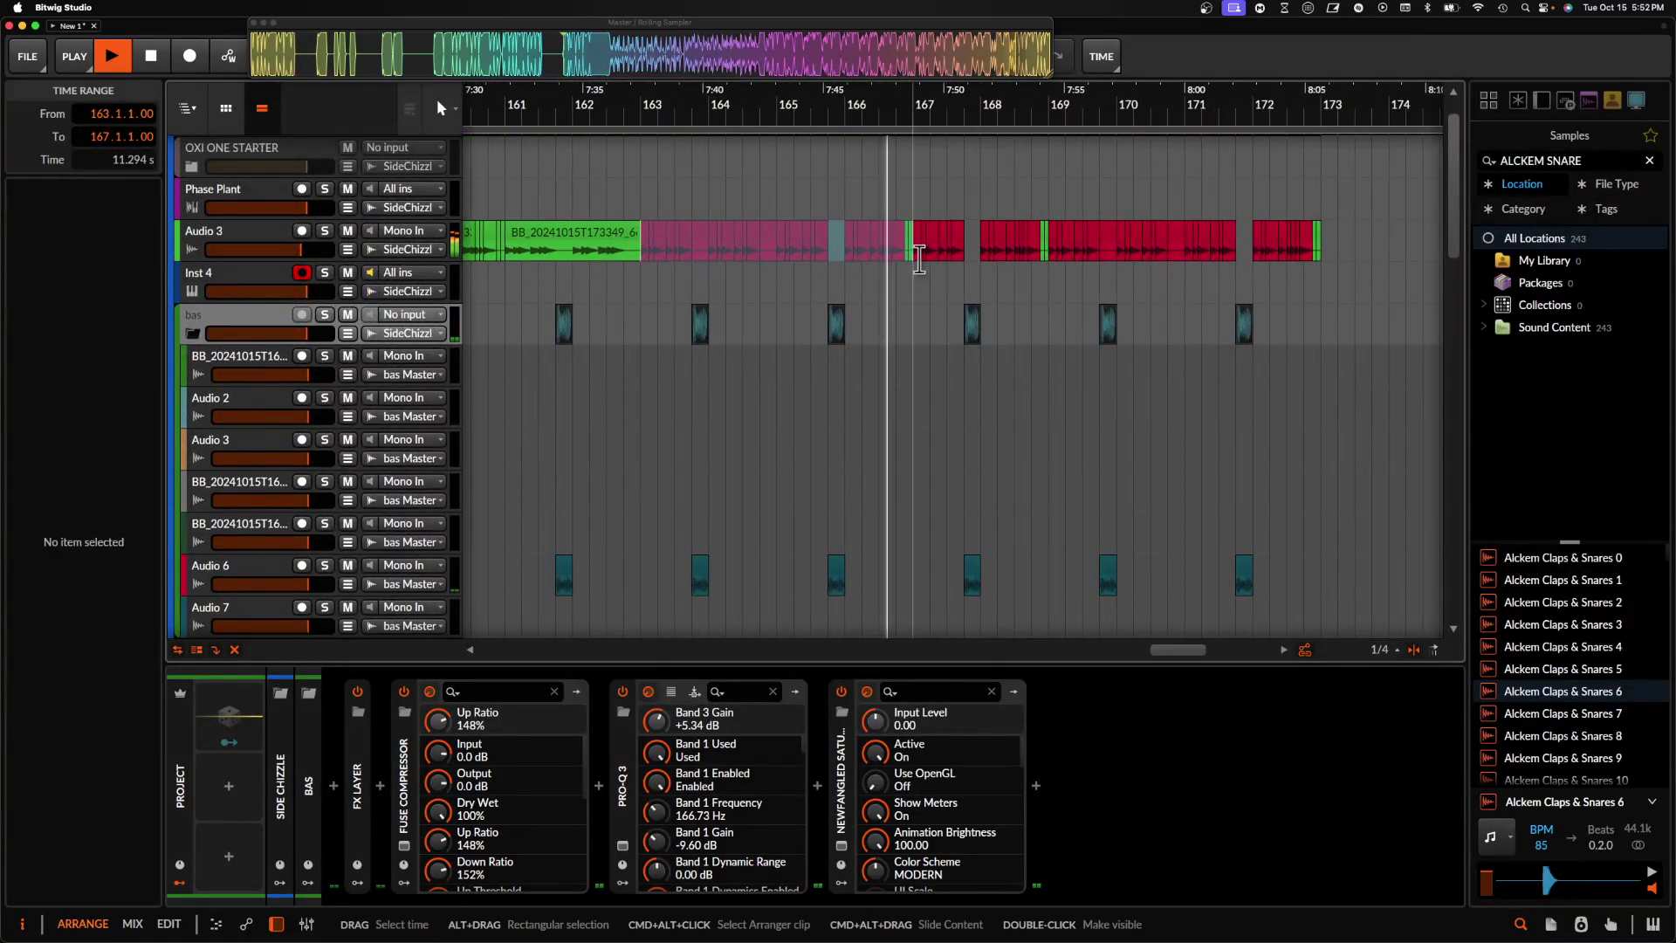
# - Mark the range 167.1.1 to 169.2.1 on Audio 3 and compare it with the drum lanes below
pyautogui.click(918, 259)
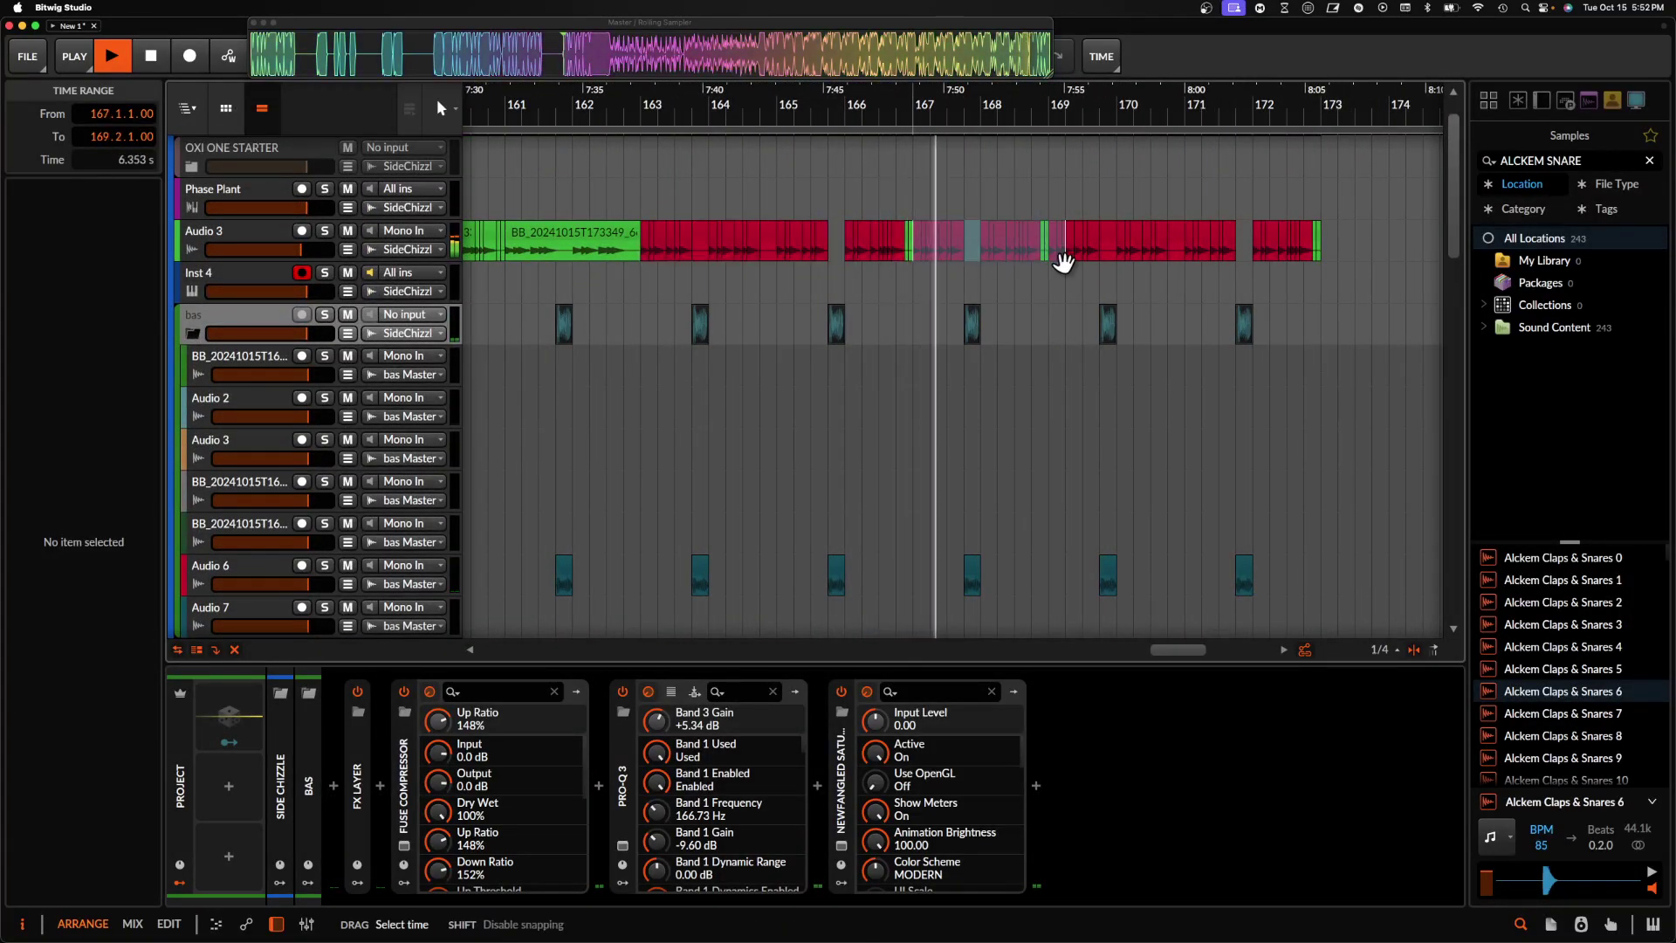
pyautogui.scroll(-12, 1080, 258)
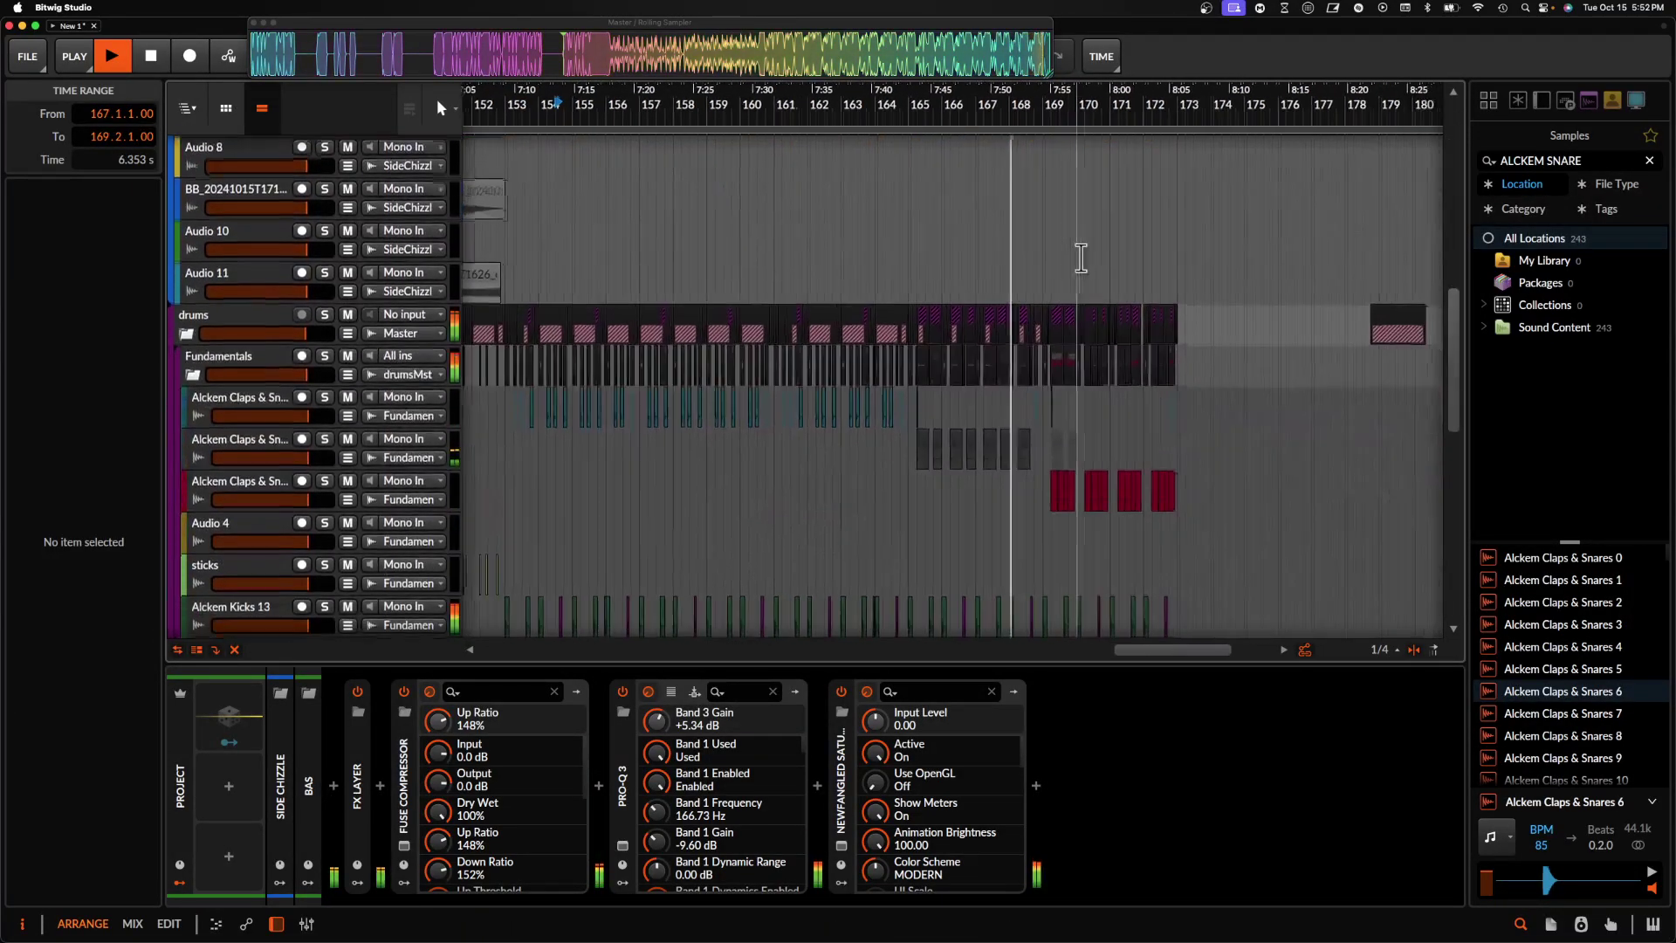
pyautogui.scroll(3, 1081, 257)
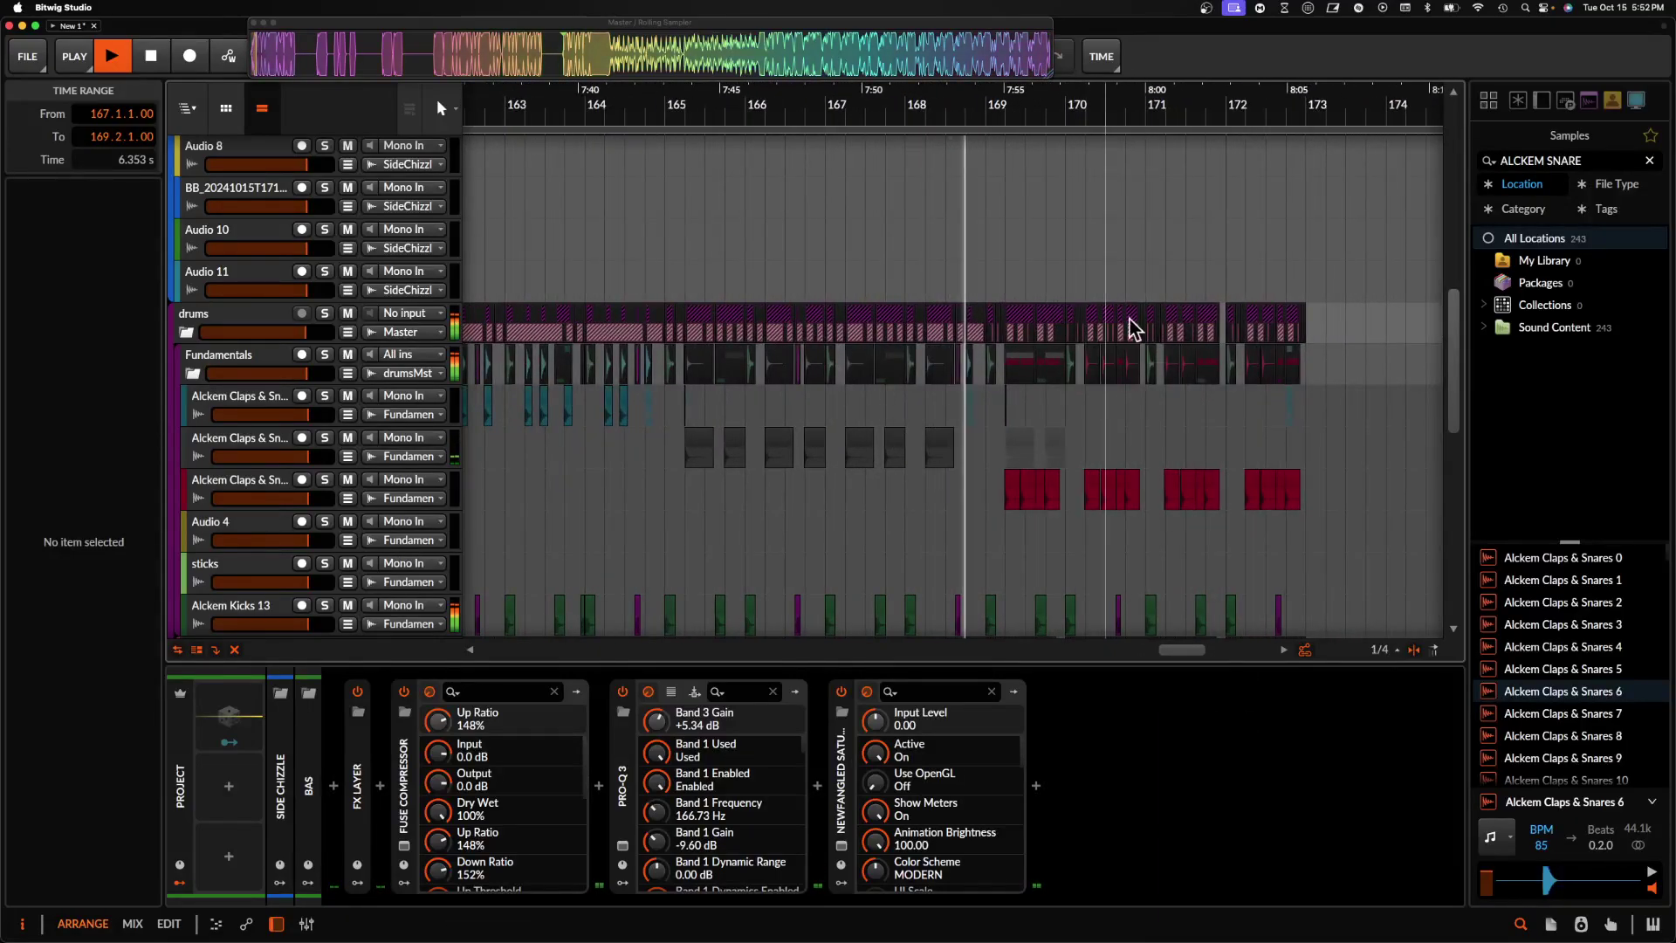
pyautogui.scroll(10, 1001, 361)
pyautogui.scroll(-1, 1003, 355)
pyautogui.scroll(-1, 987, 335)
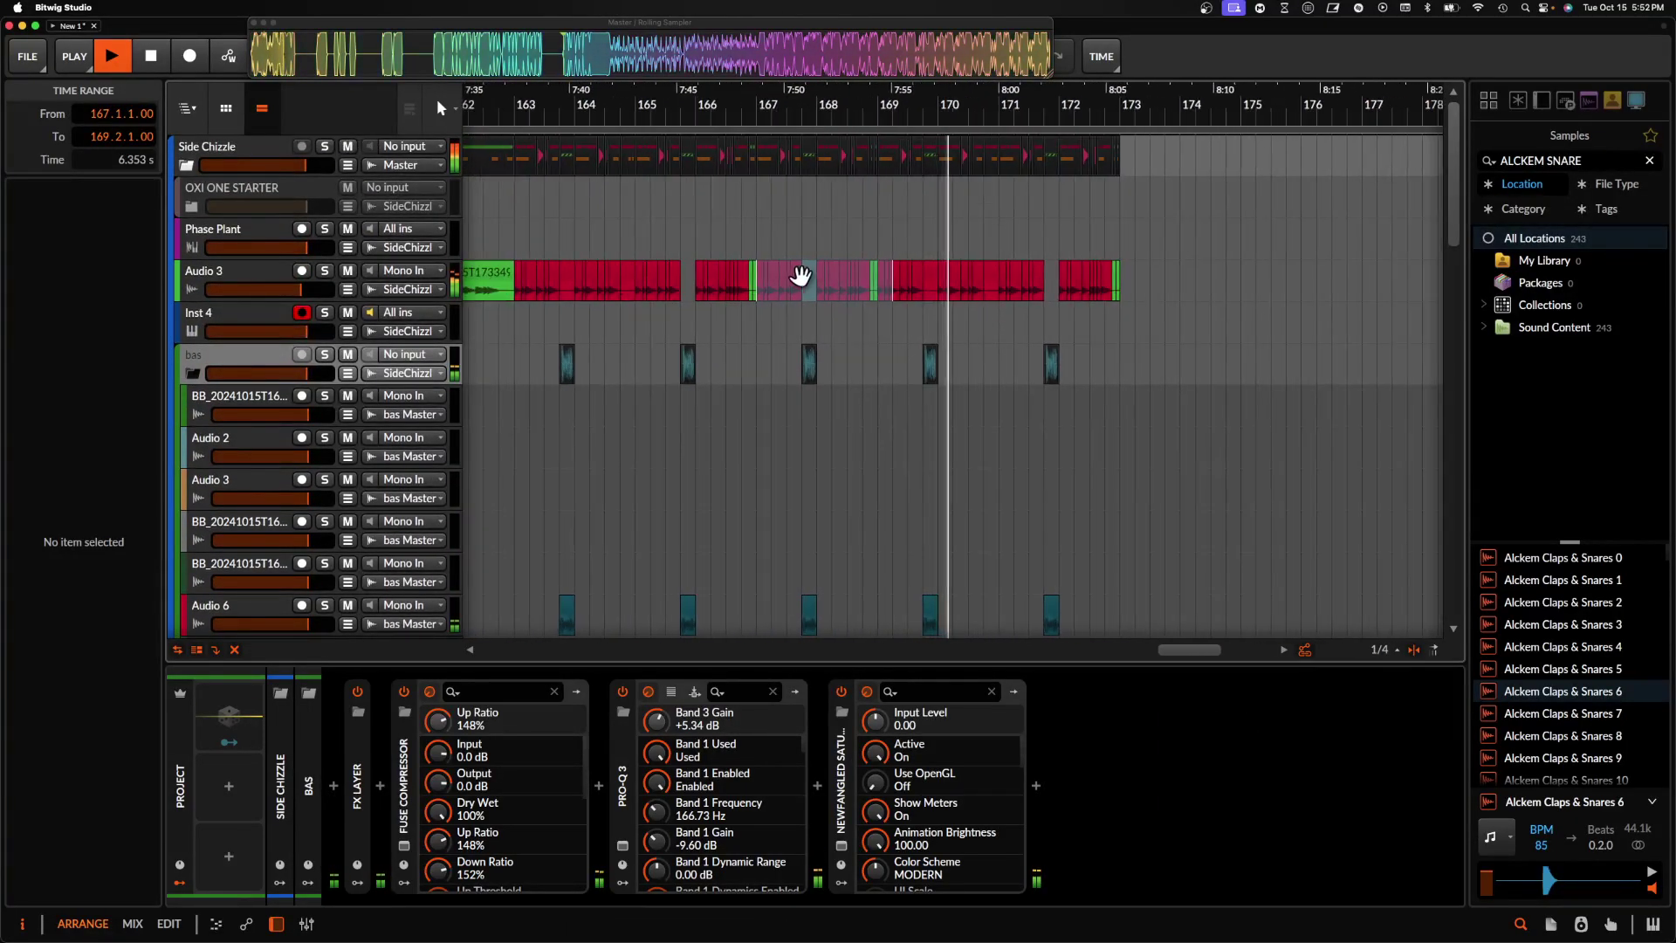
# - Stop playback and select all Audio 3 clips from 163.1.1 to the end of the section
pyautogui.hscroll(-3, 796, 281)
pyautogui.press('space')
pyautogui.click(706, 285)
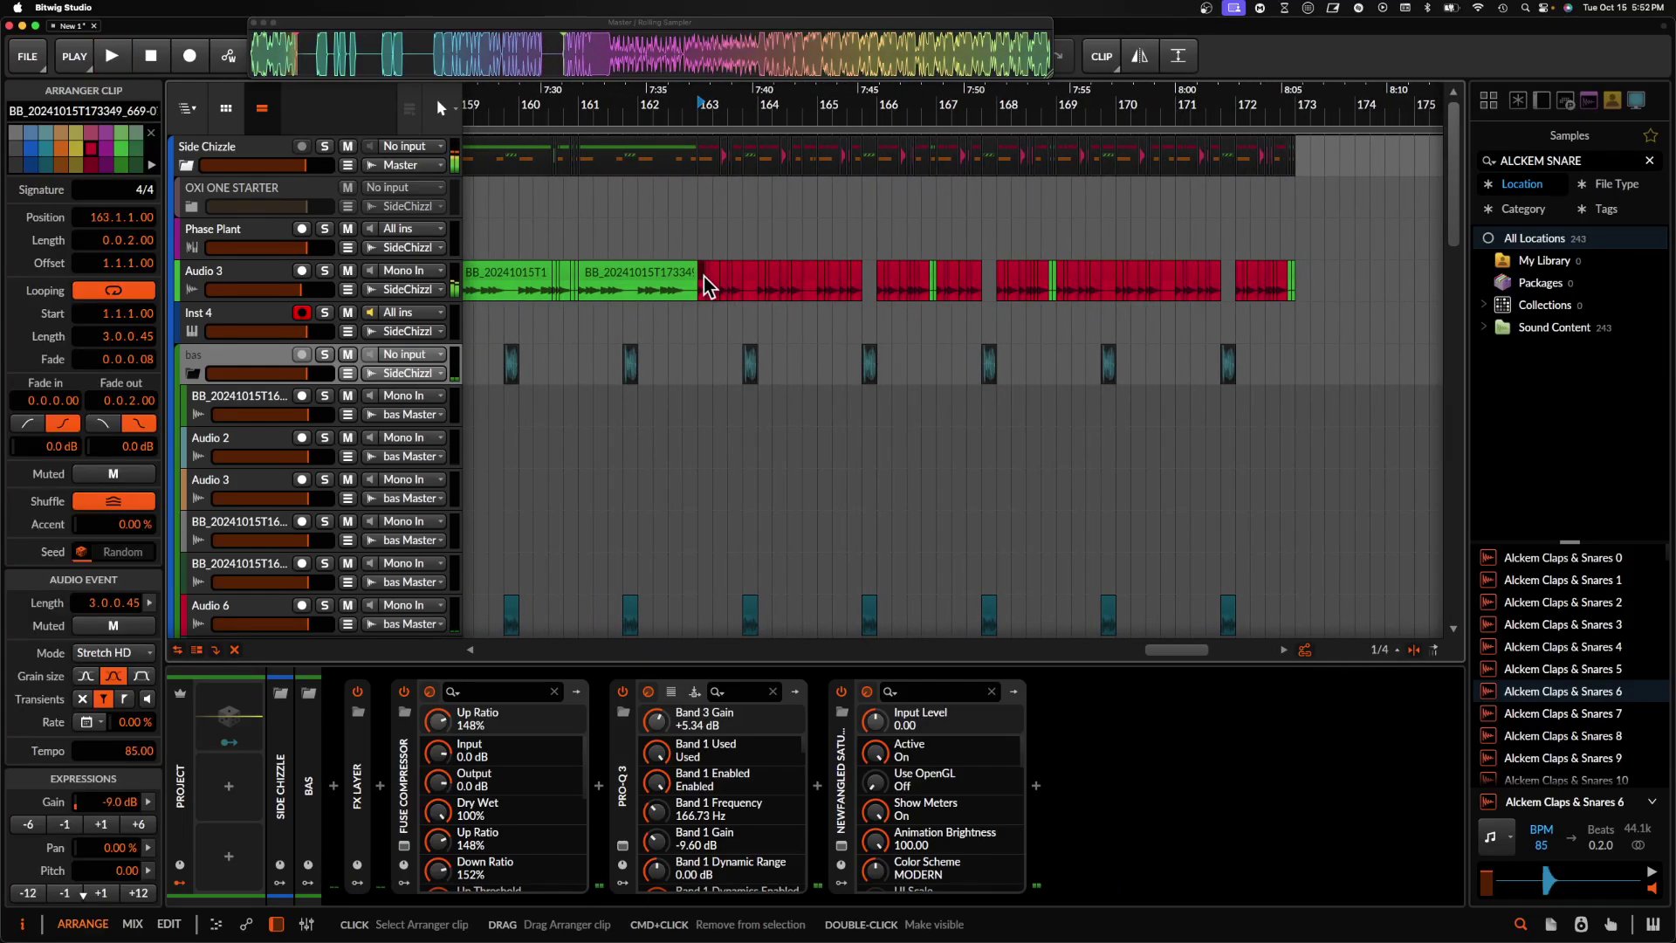
pyautogui.press('super+a')
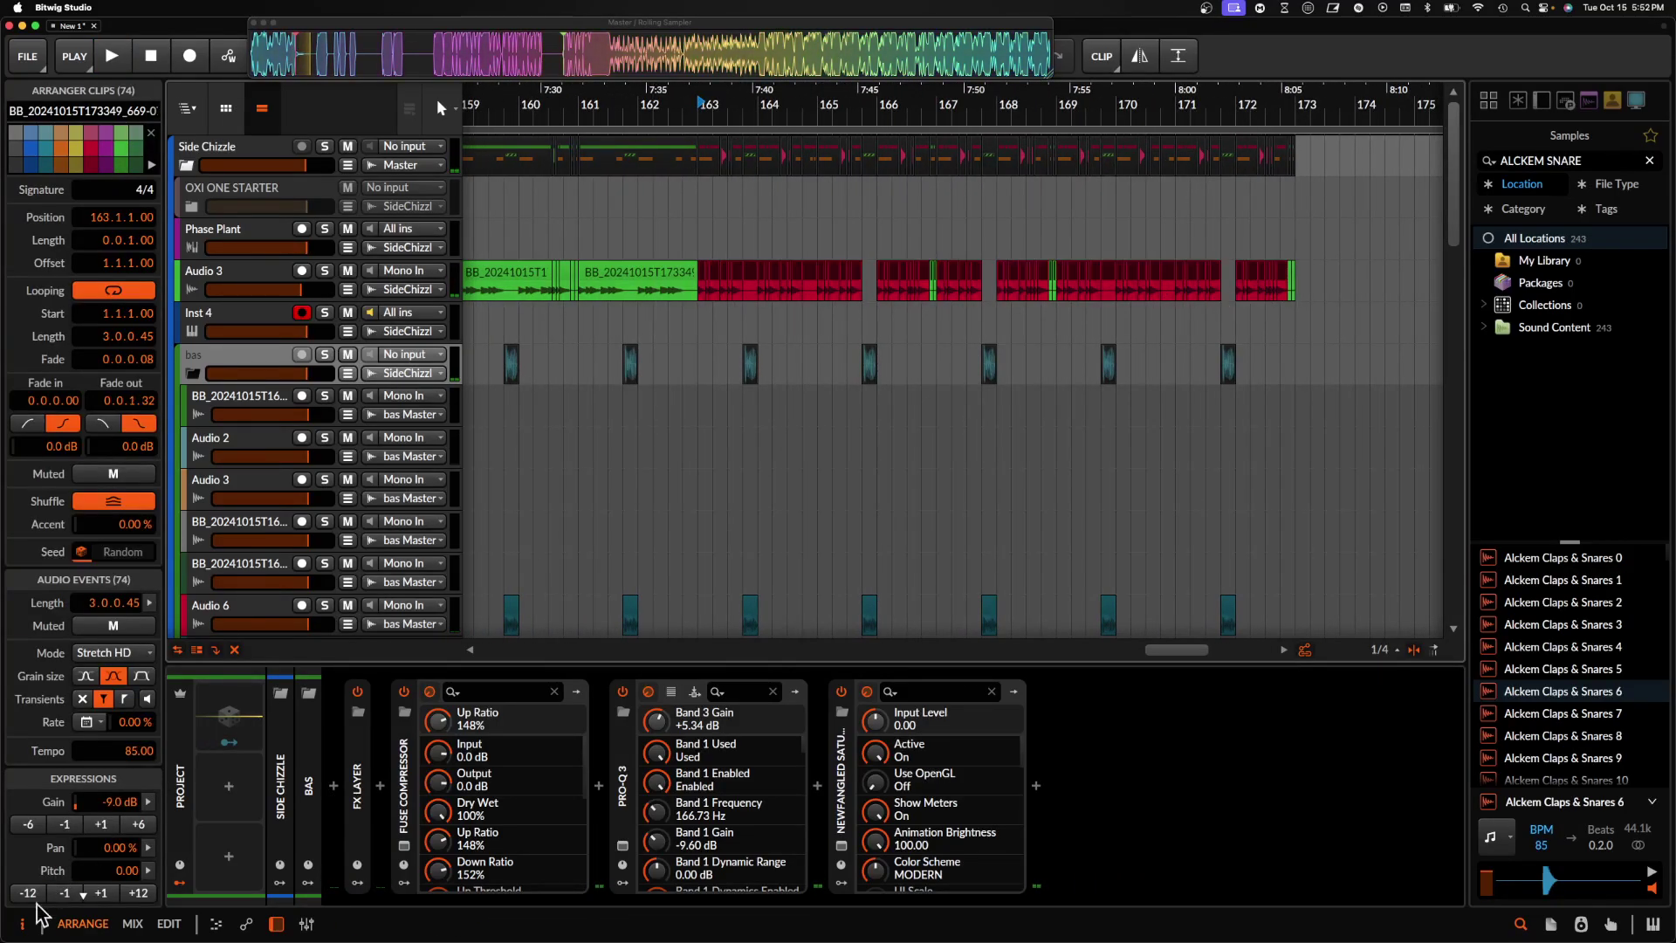
pyautogui.hscroll(-3, 798, 281)
# - Play the arrangement from 161.4.1 and examine the snare and kick lanes around bar 165
pyautogui.click(783, 226)
pyautogui.scroll(-4, 783, 226)
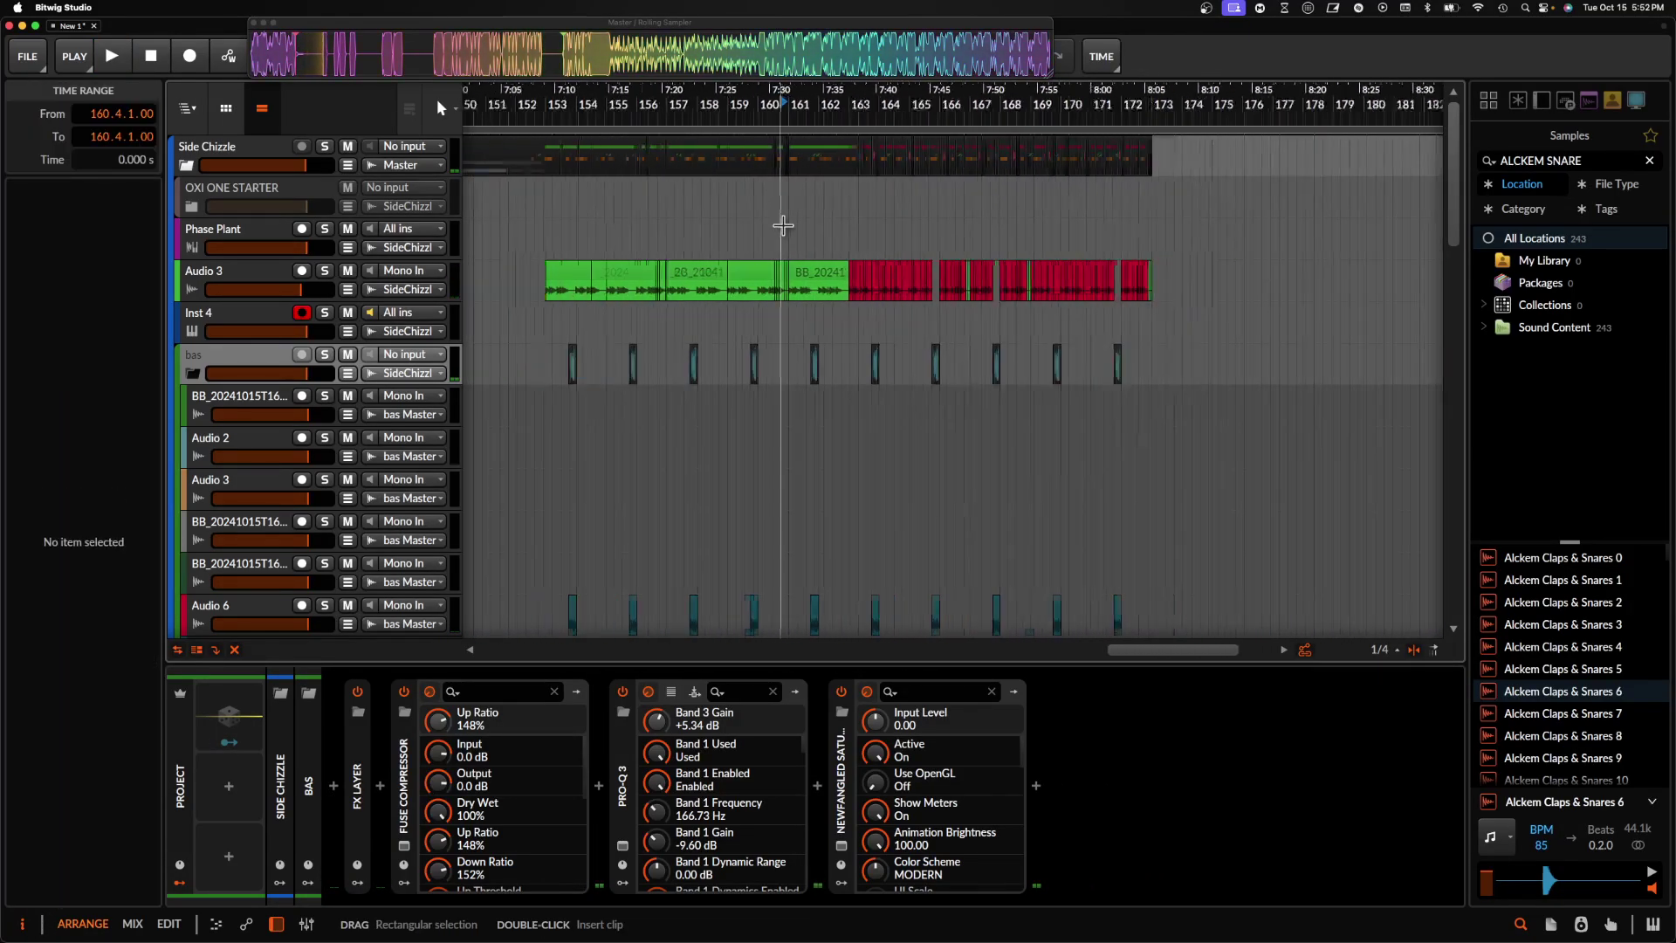
pyautogui.hscroll(-2, 803, 226)
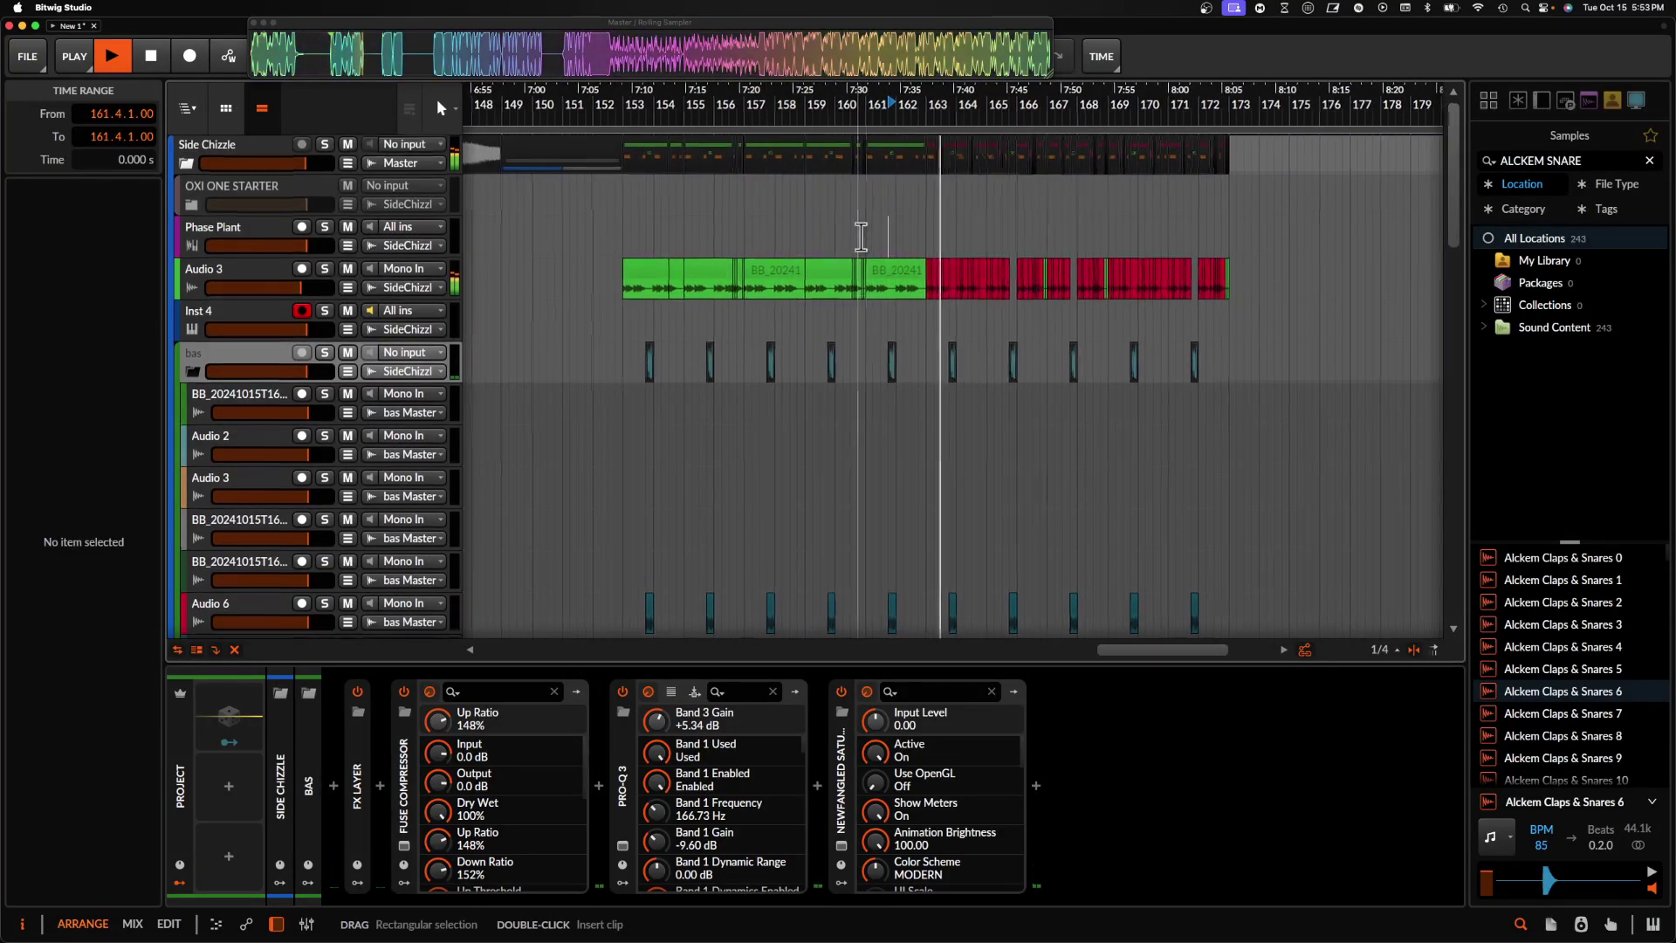
pyautogui.scroll(-10, 860, 236)
pyautogui.scroll(2, 860, 235)
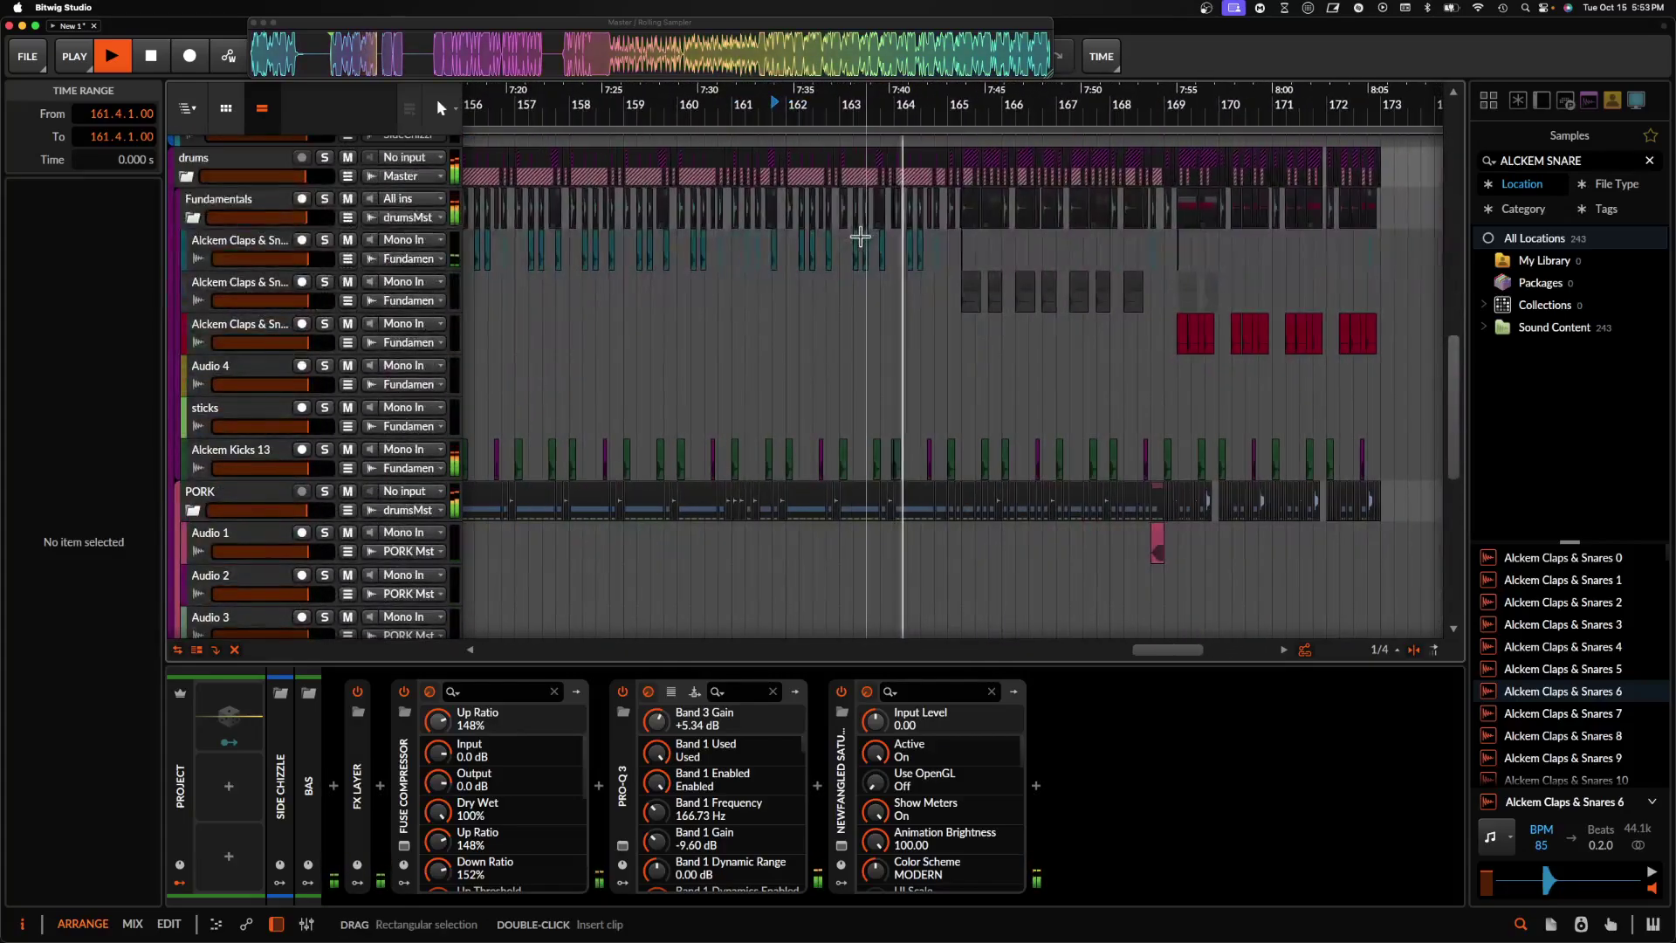
pyautogui.hscroll(3, 860, 235)
pyautogui.scroll(-1, 860, 236)
# - Play from 164.1.1, stop, and delete the two Alckem Claps & Snares 1 clips starting at 164.1.4.94
pyautogui.click(884, 252)
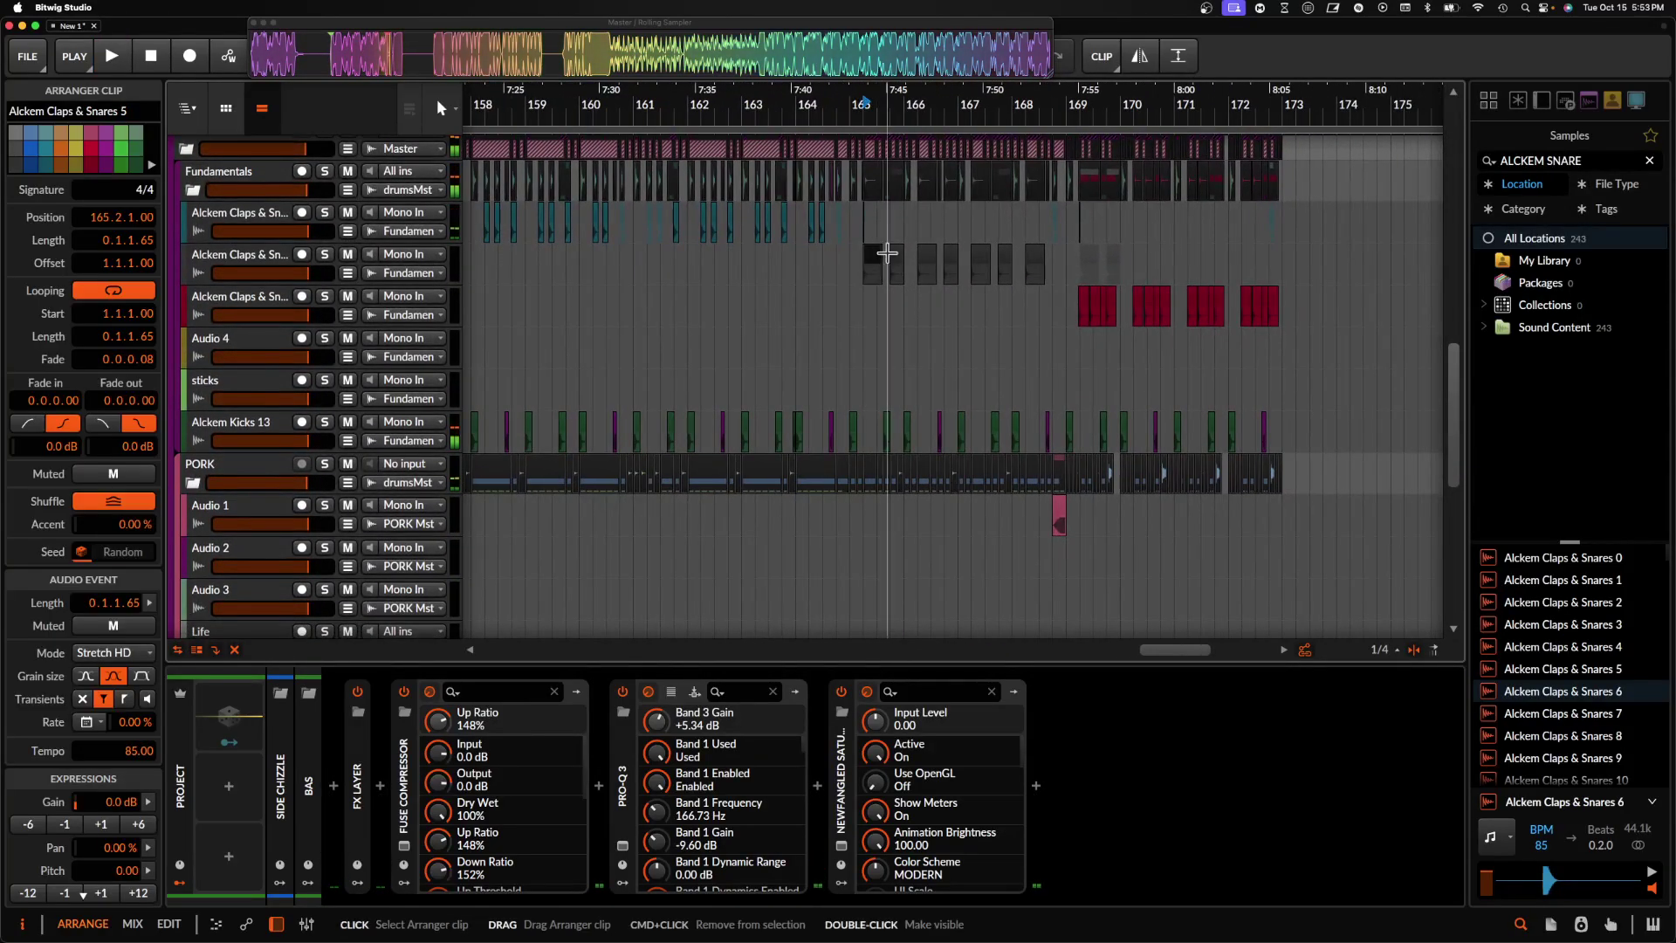
pyautogui.click(802, 234)
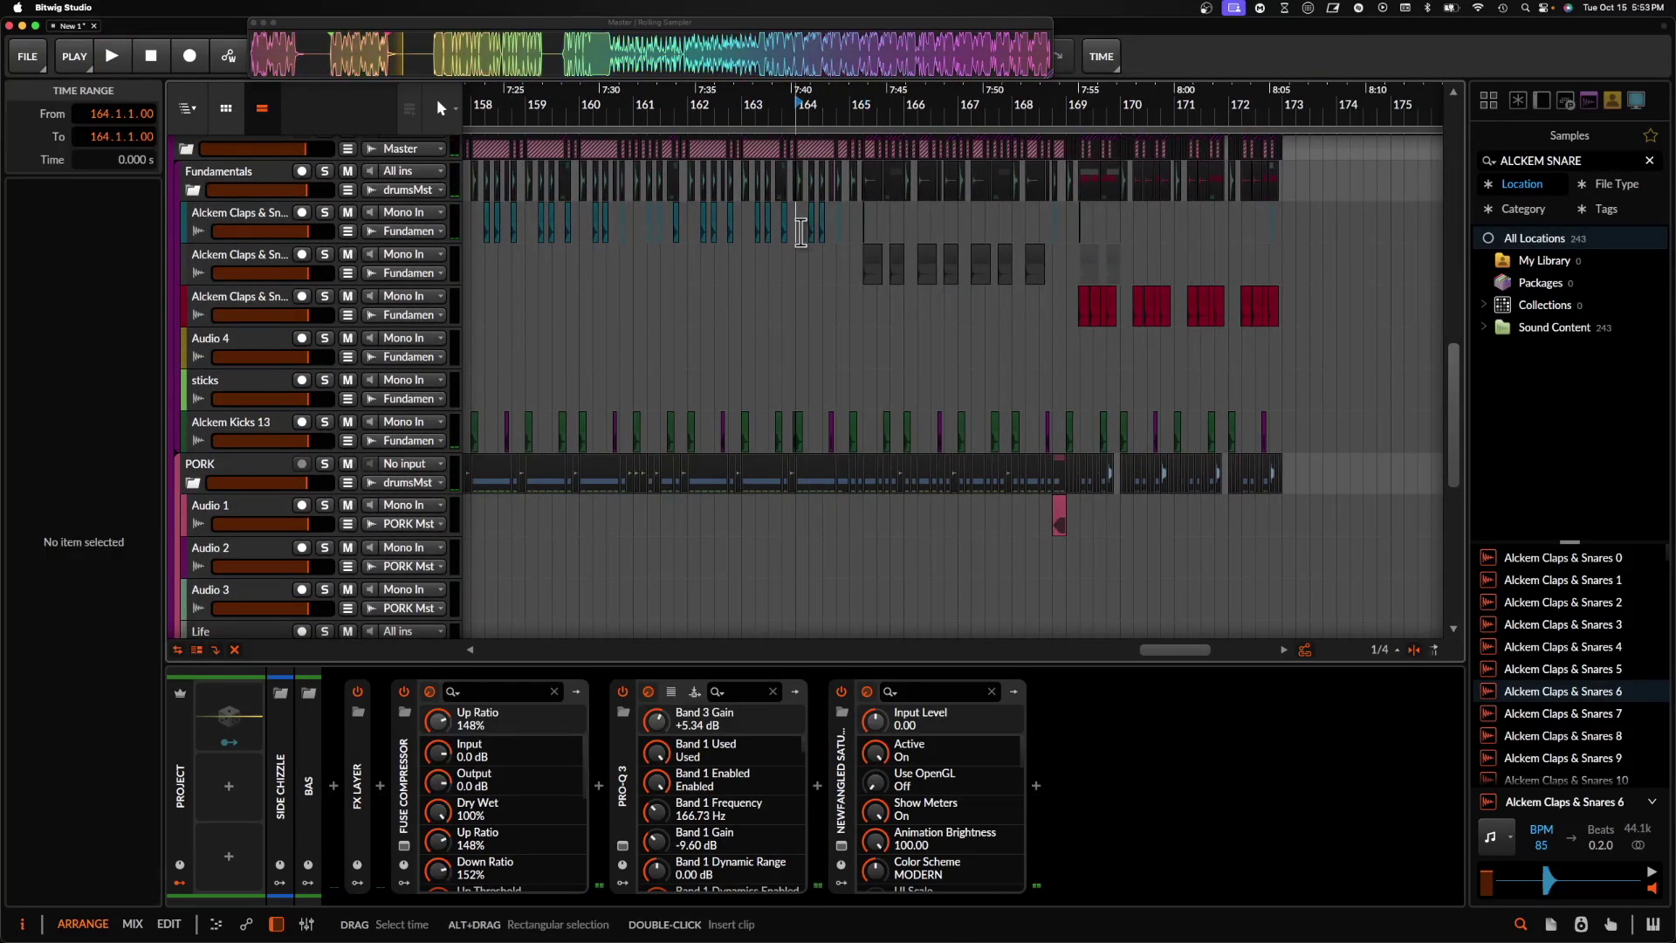
pyautogui.press('space')
pyautogui.scroll(5, 801, 229)
pyautogui.press('space')
pyautogui.click(833, 222)
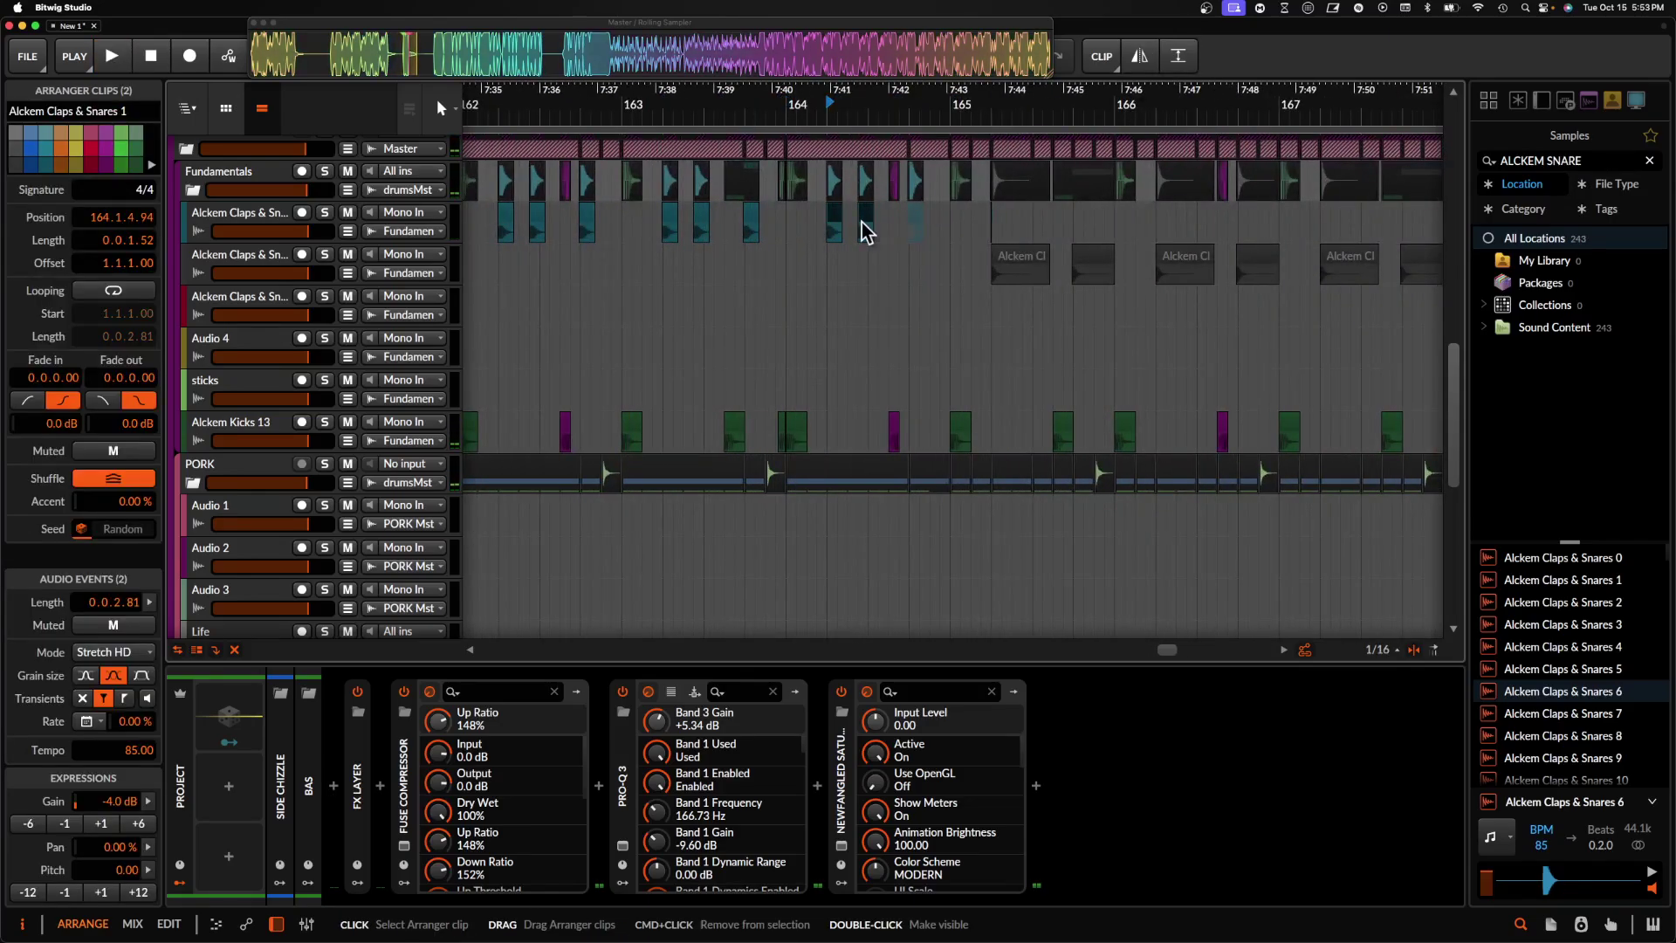
pyautogui.press('Delete')
# - Copy three Alckem Claps & Snares 5 clips from bar 165 one bar earlier and align the first to 164.1.4.80
pyautogui.click(1016, 260)
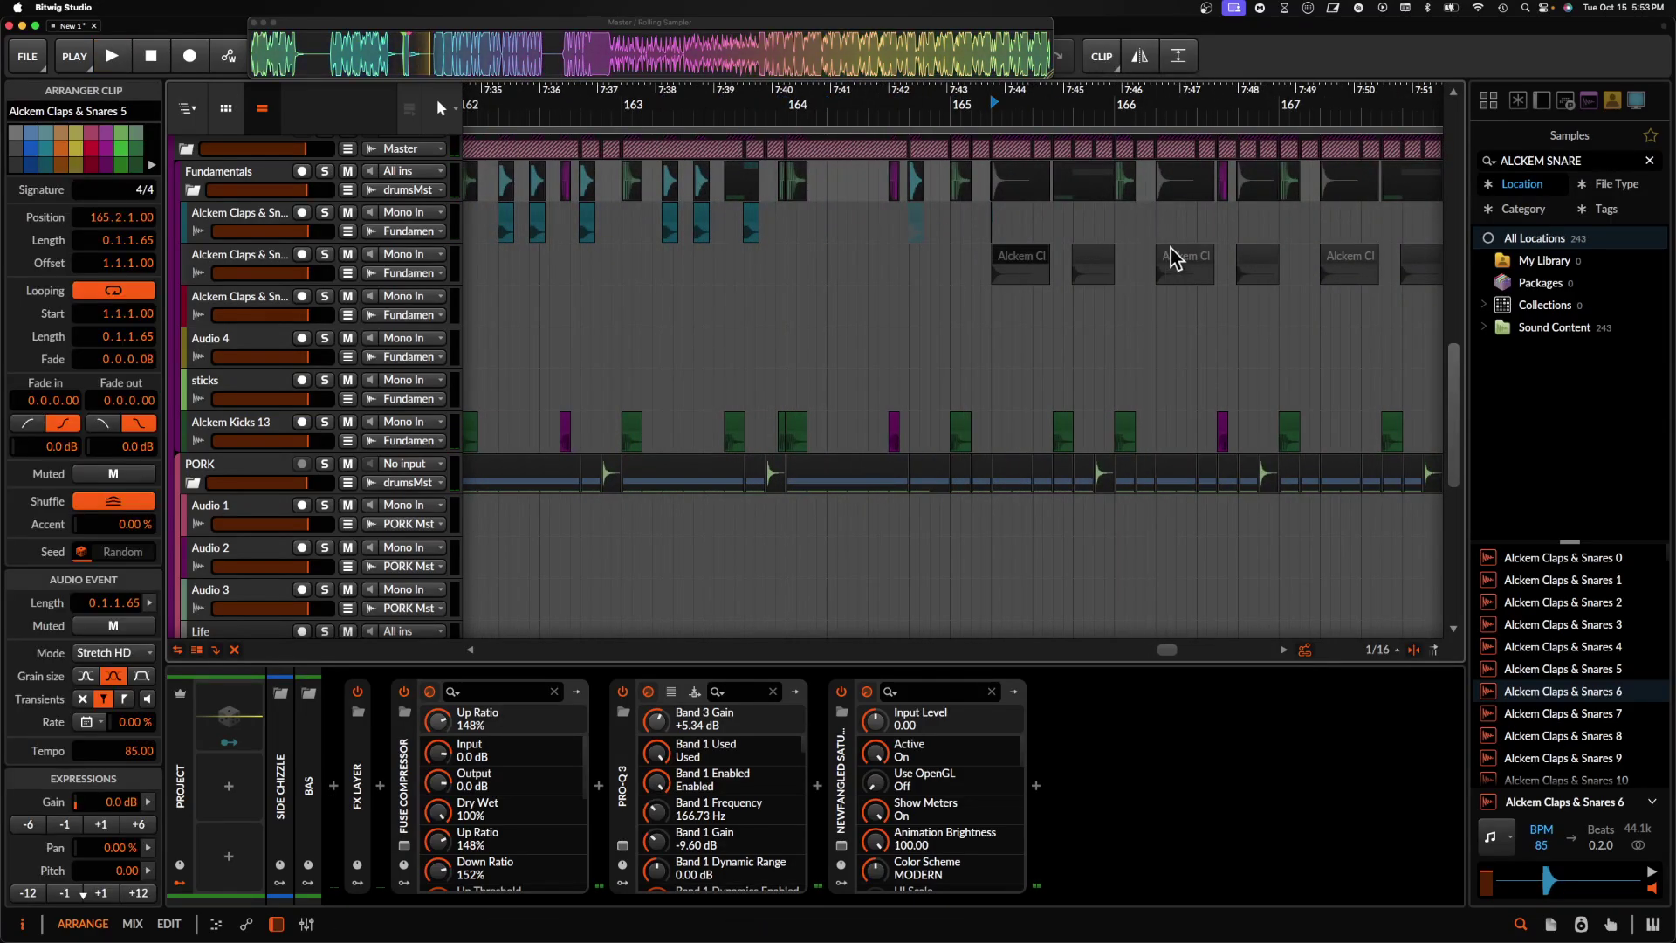
pyautogui.moveTo(1182, 262); pyautogui.dragTo(1008, 259)
pyautogui.scroll(5, 790, 243)
pyautogui.moveTo(874, 258); pyautogui.dragTo(908, 259)
pyautogui.scroll(4, 923, 255)
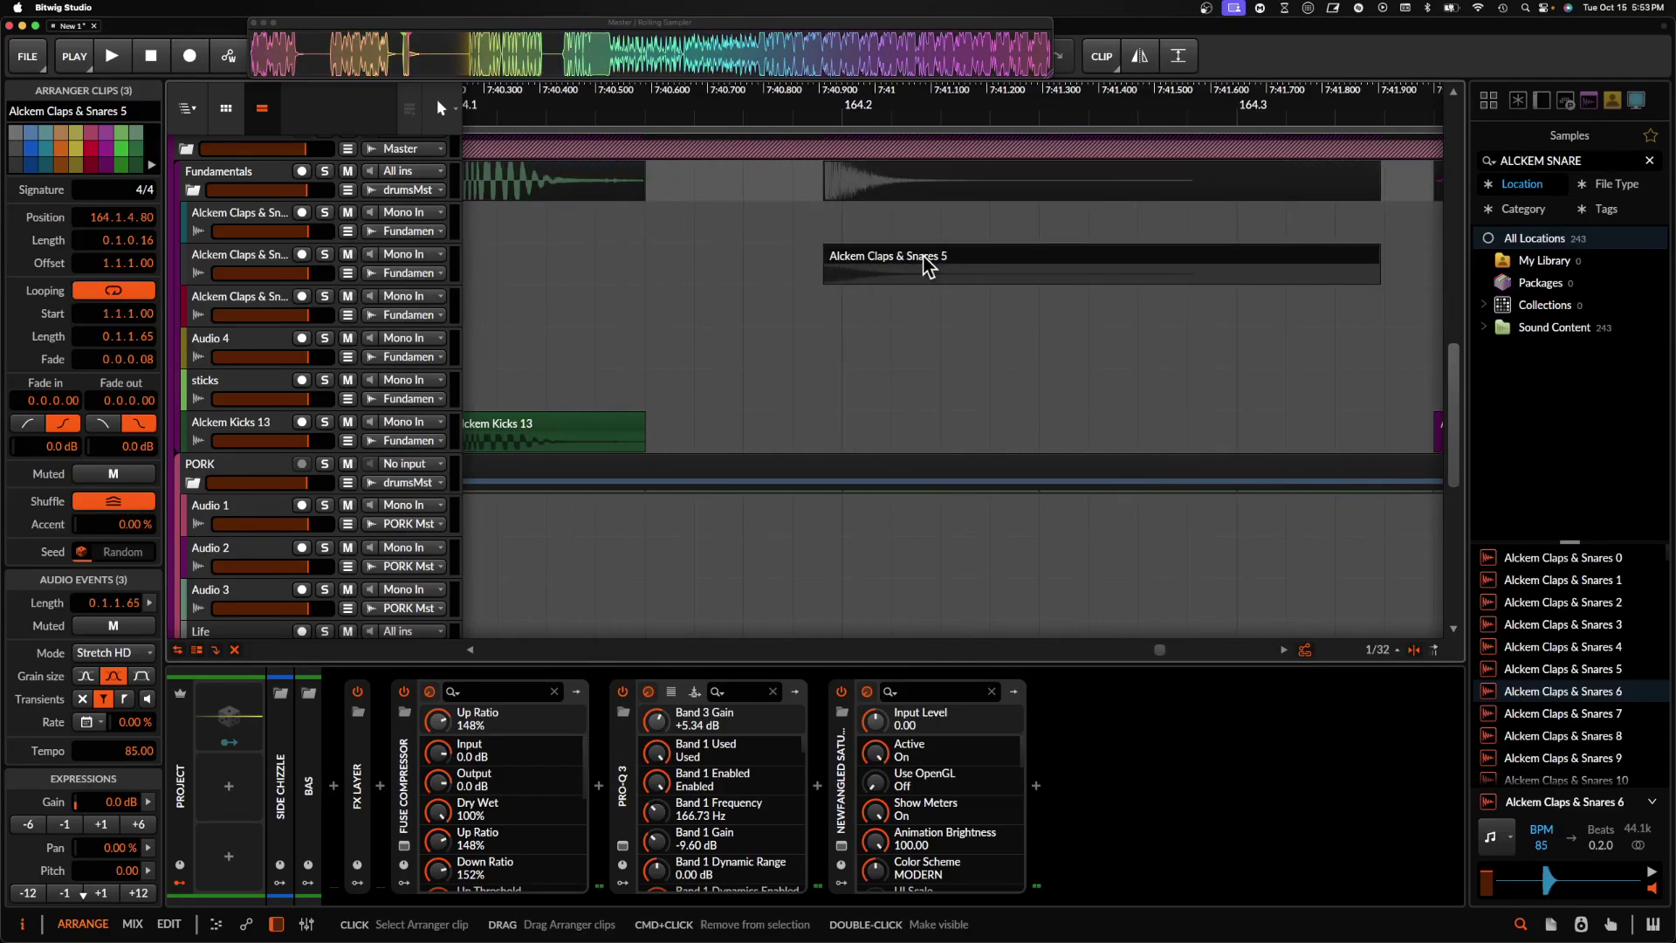
# - Play from 163.3.1 and check the percussion lanes in the PORK group through bar 164
pyautogui.scroll(-8, 928, 262)
pyautogui.click(755, 255)
pyautogui.press('space')
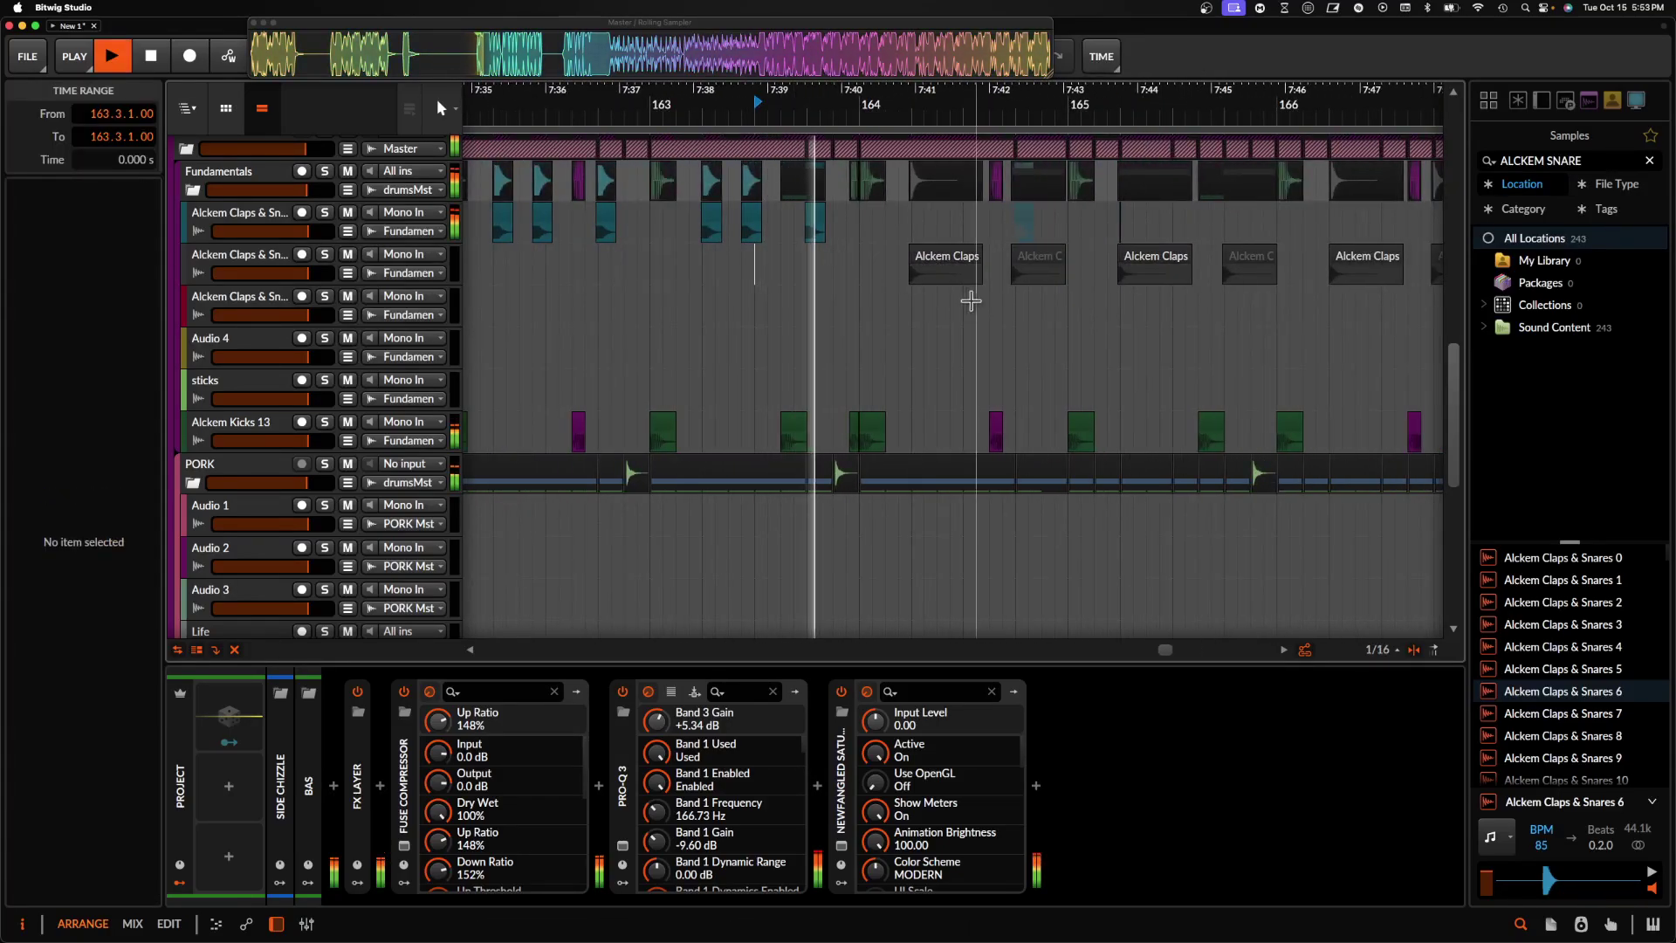
pyautogui.scroll(-8, 965, 280)
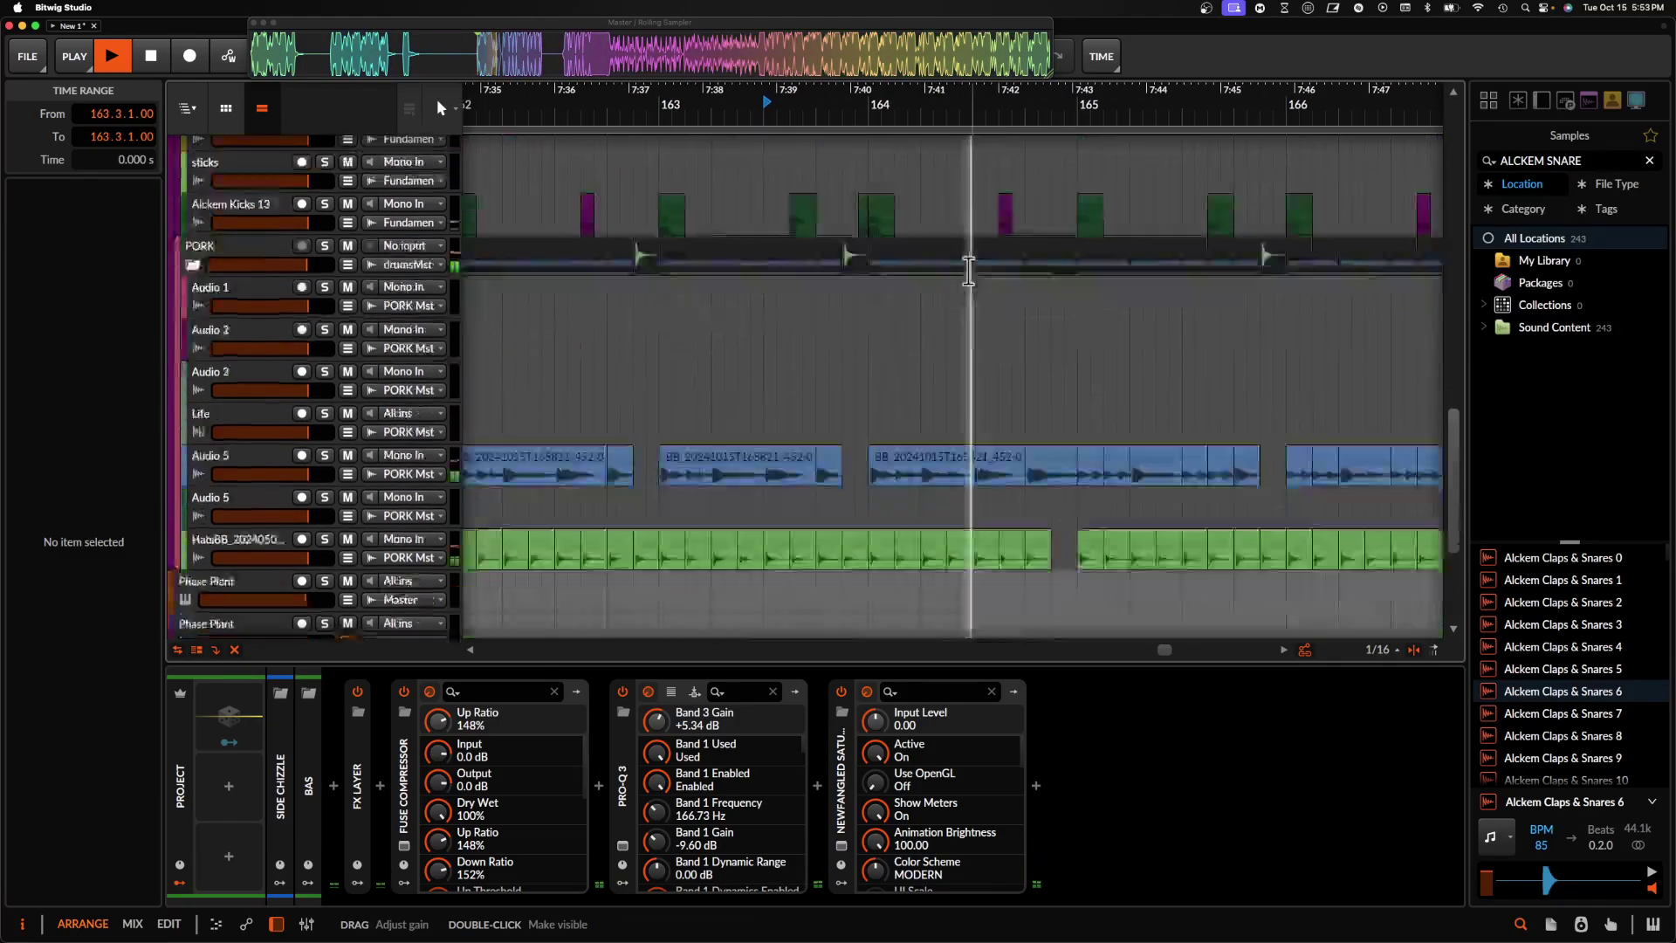
pyautogui.scroll(-3, 966, 281)
# - Delete the blue Audio 5 clip at 164.1.1 and play from 163.2.1
pyautogui.press('space')
pyautogui.click(966, 345)
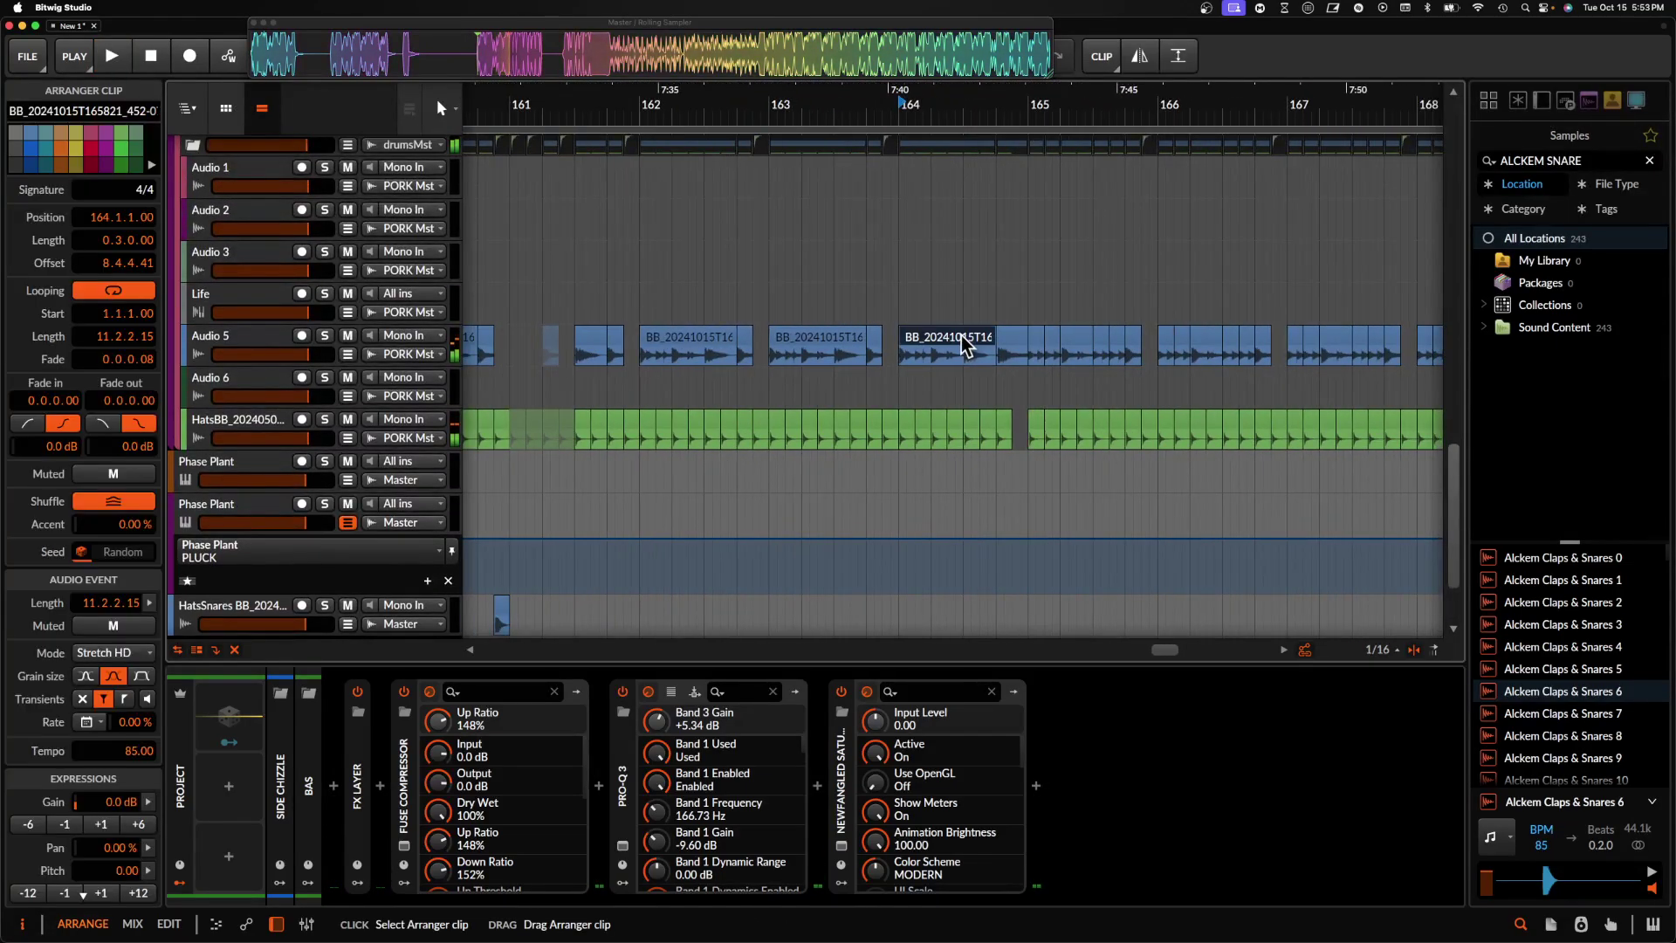
pyautogui.press('Delete')
pyautogui.click(794, 277)
pyautogui.press('space')
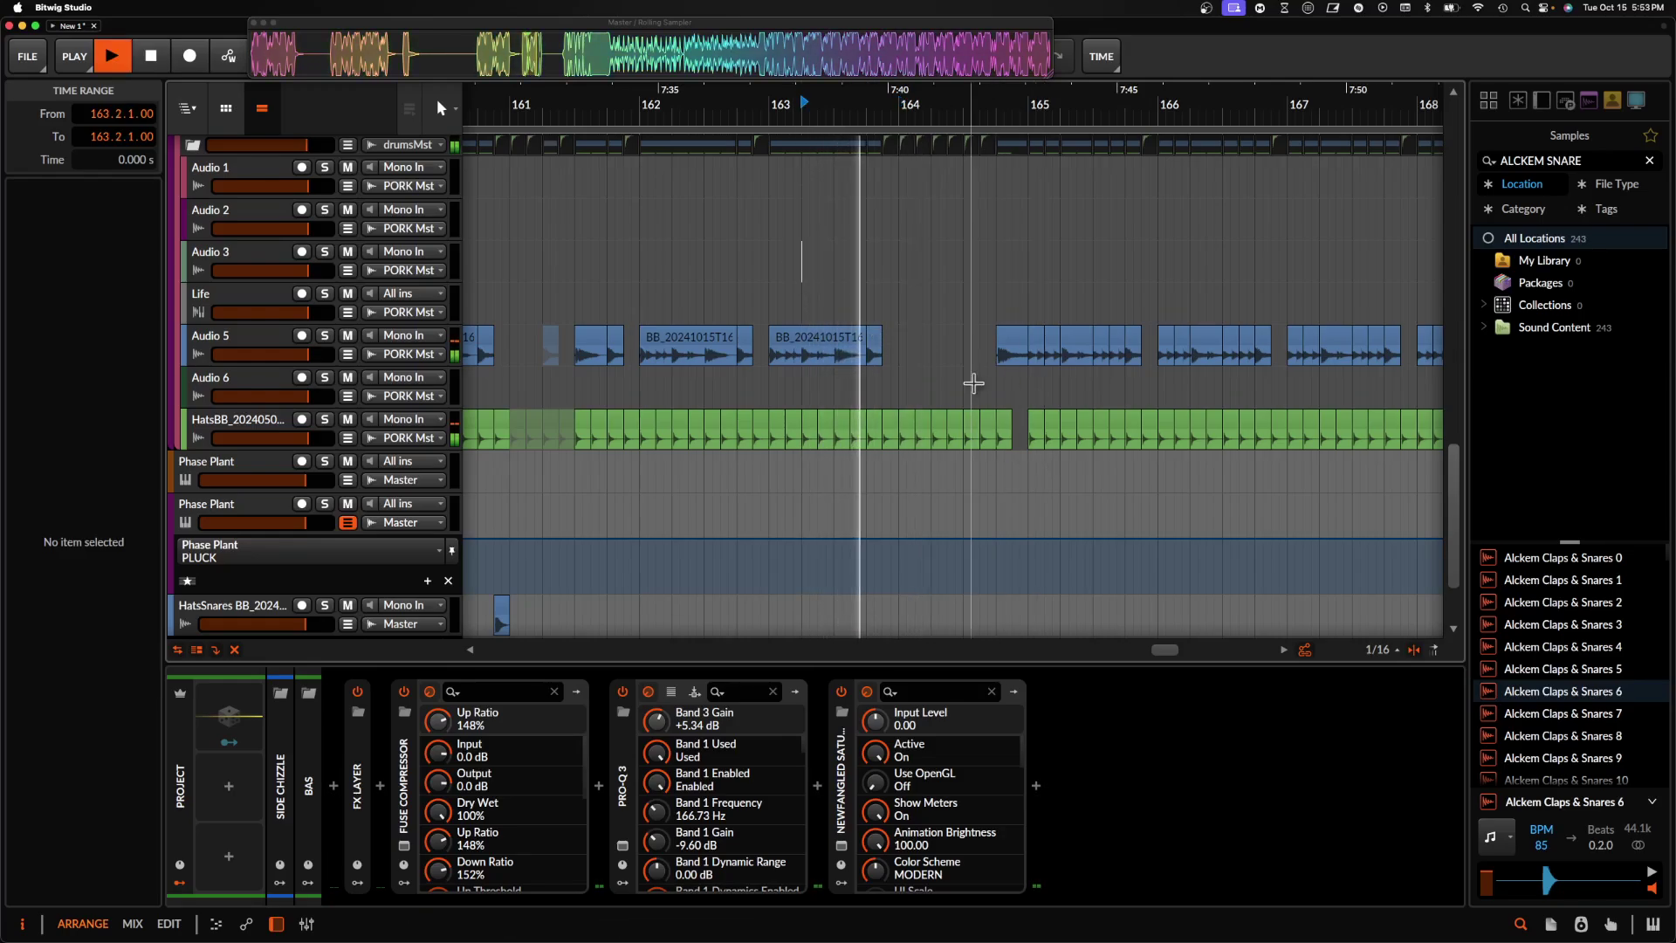
# - Mute the green hats clips from 164.1.1 up to the gap before bar 165 and play from 163.3.4
pyautogui.press('space')
pyautogui.click(908, 425)
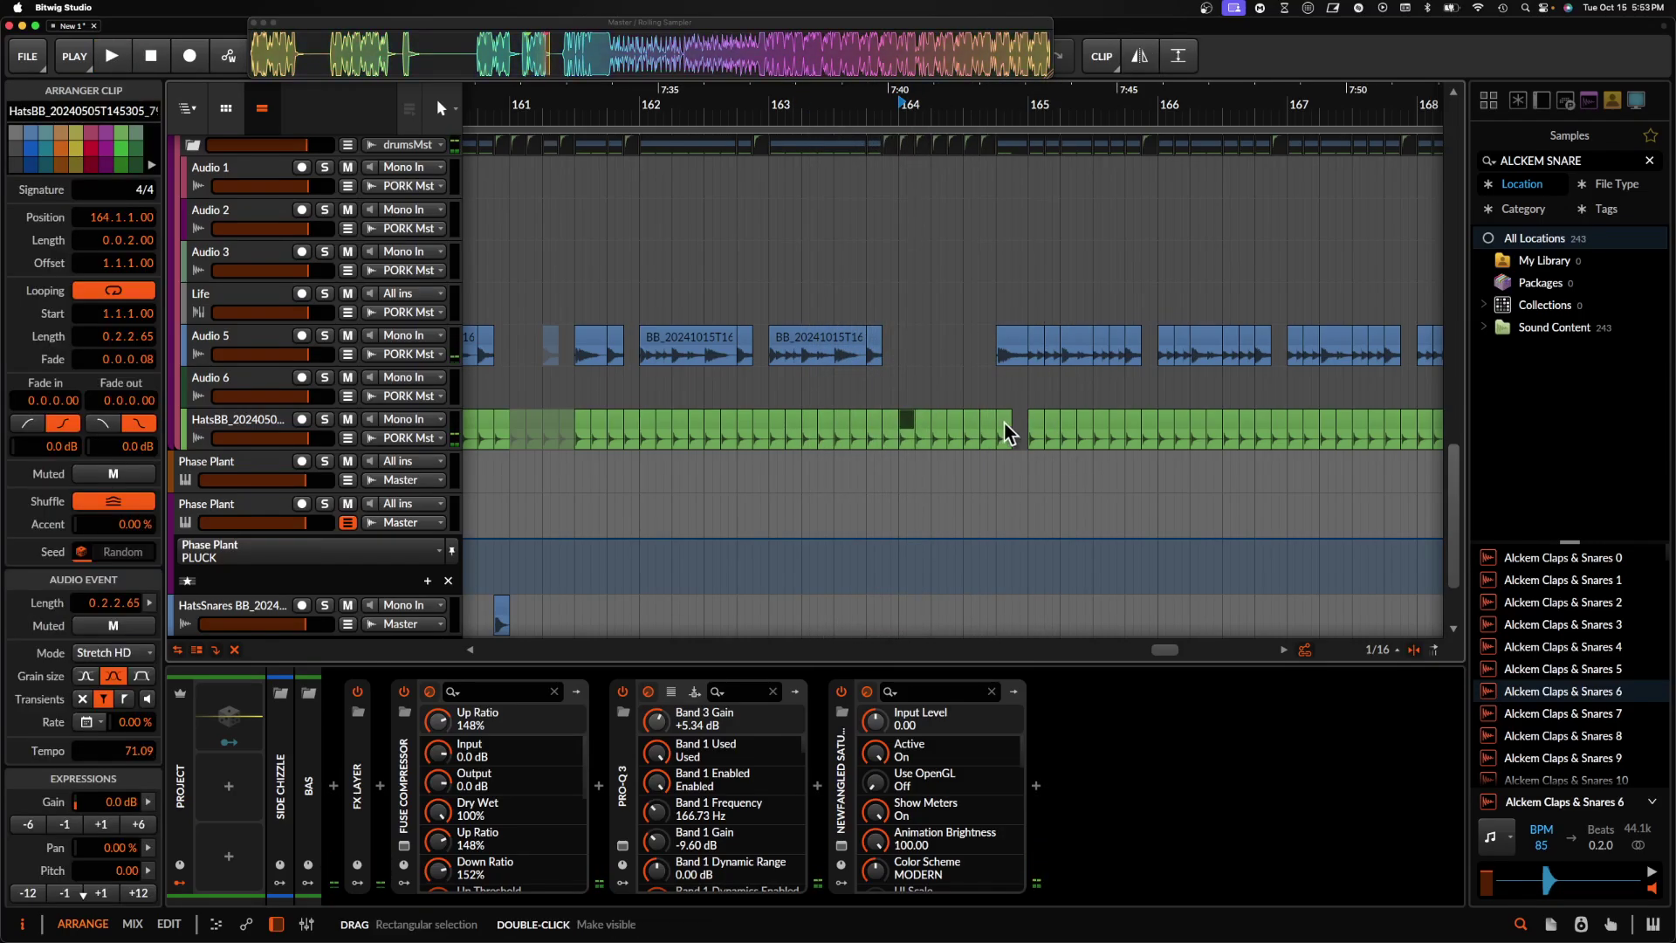
pyautogui.click(861, 303)
pyautogui.press('space')
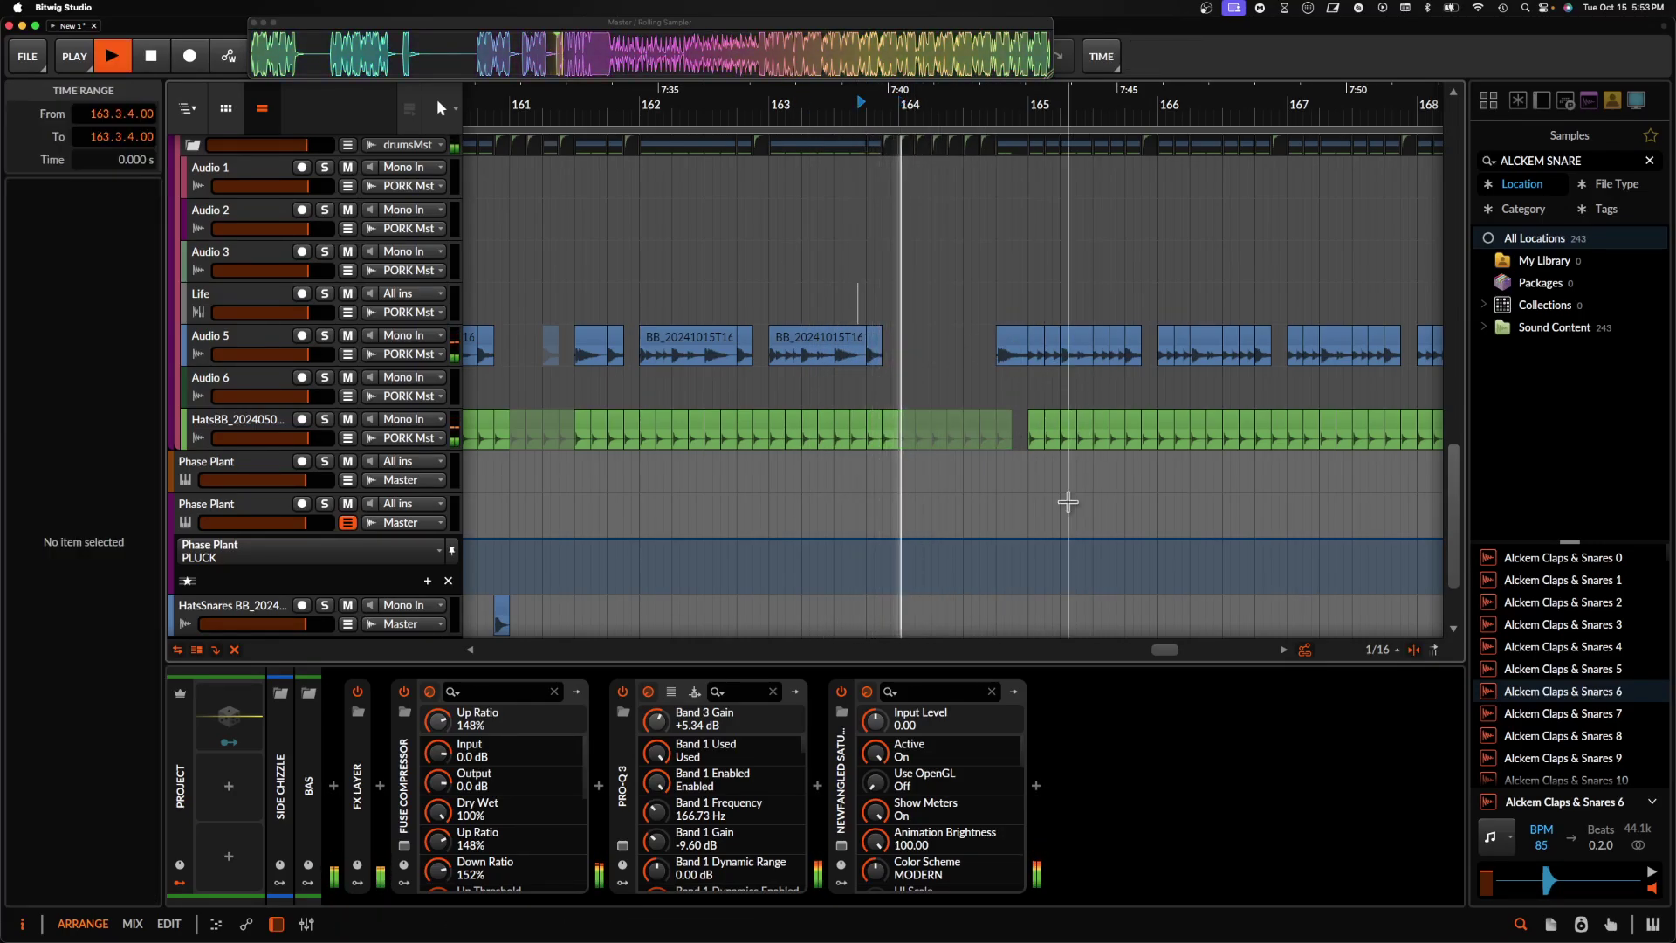
# - Compress the Audio 5 clip at 164.4.1 to a sixteenth note and duplicate it into four clips filling the beat before bar 165
pyautogui.scroll(5, 943, 277)
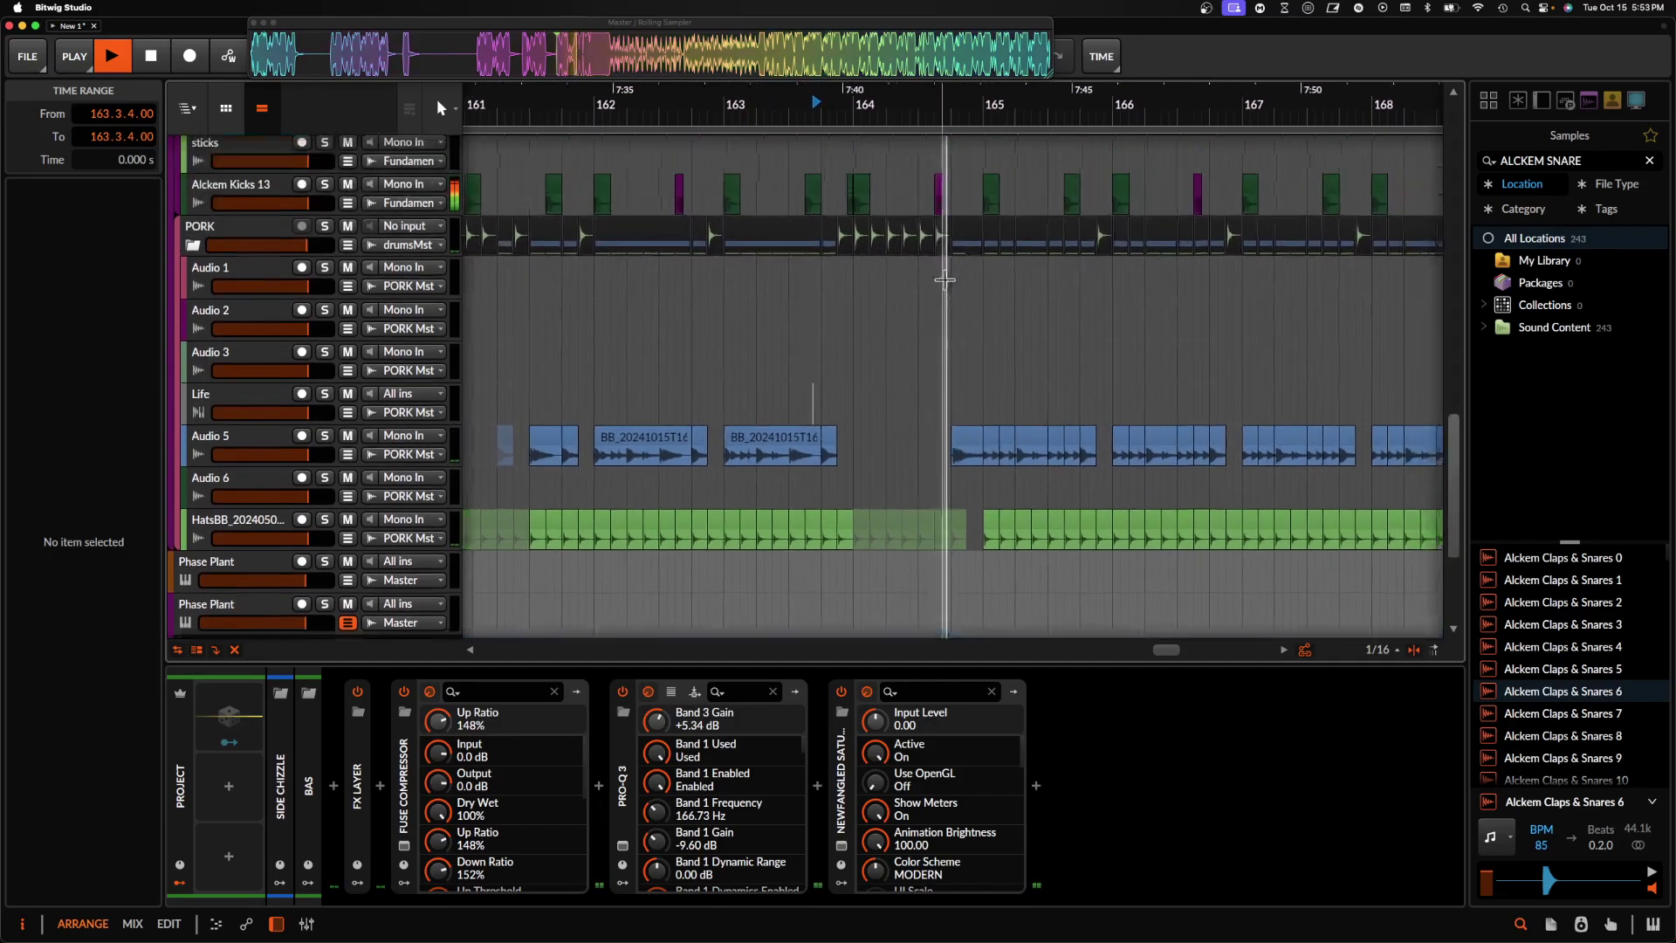
pyautogui.scroll(-4, 936, 274)
pyautogui.scroll(3, 936, 275)
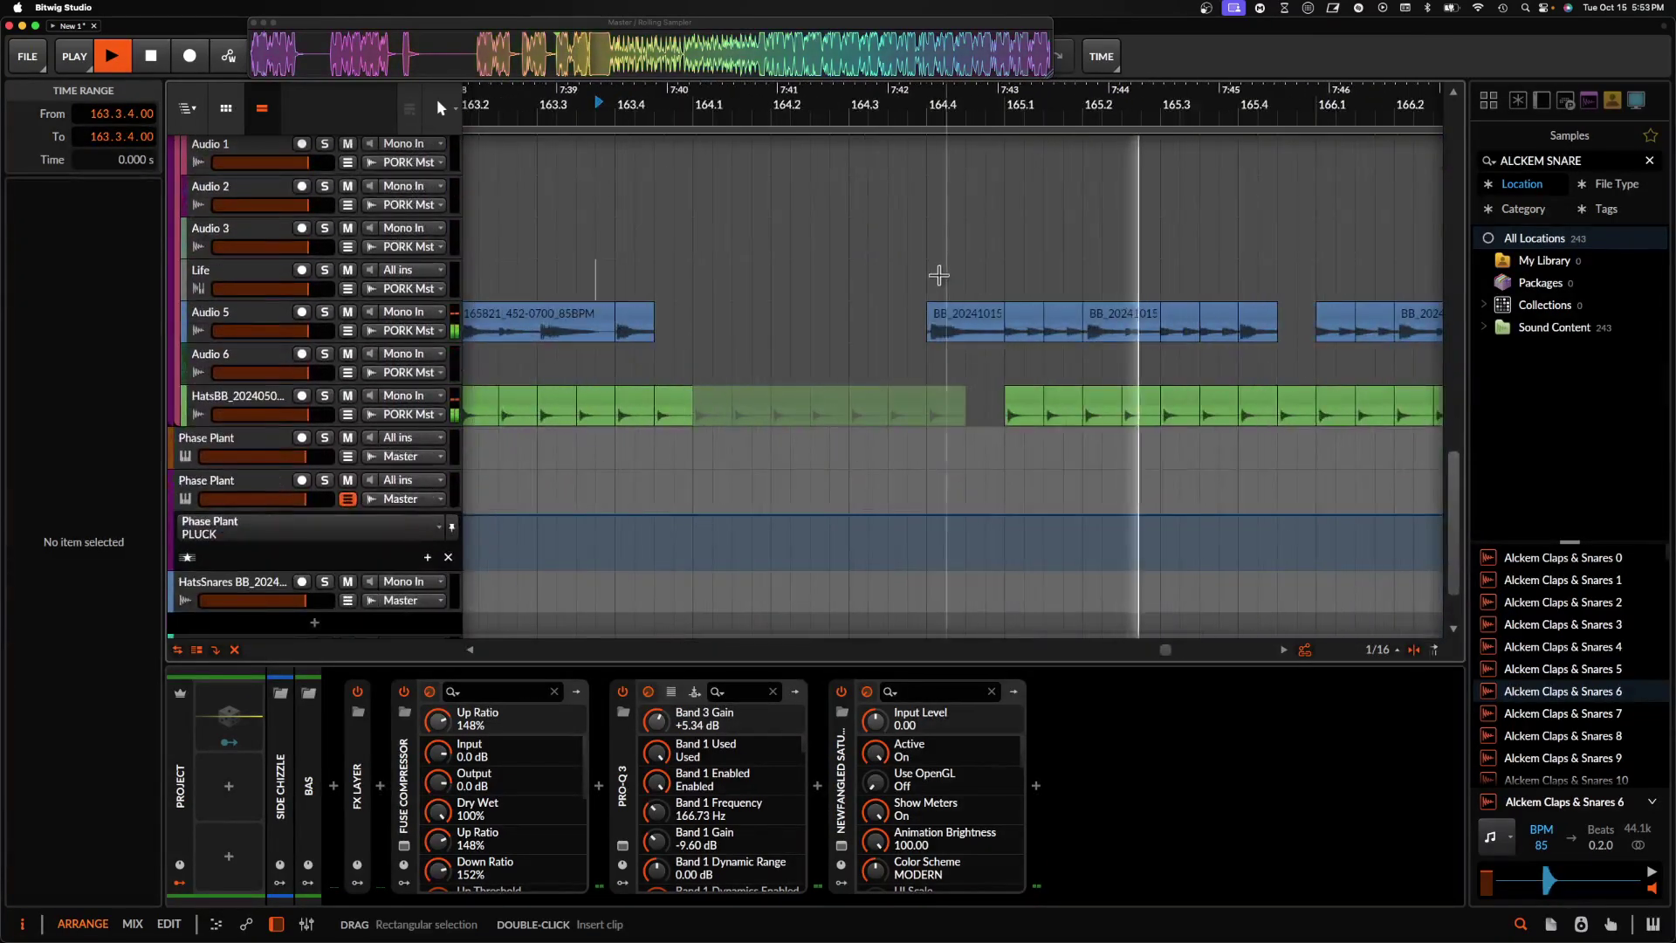
pyautogui.click(964, 307)
pyautogui.scroll(4, 964, 307)
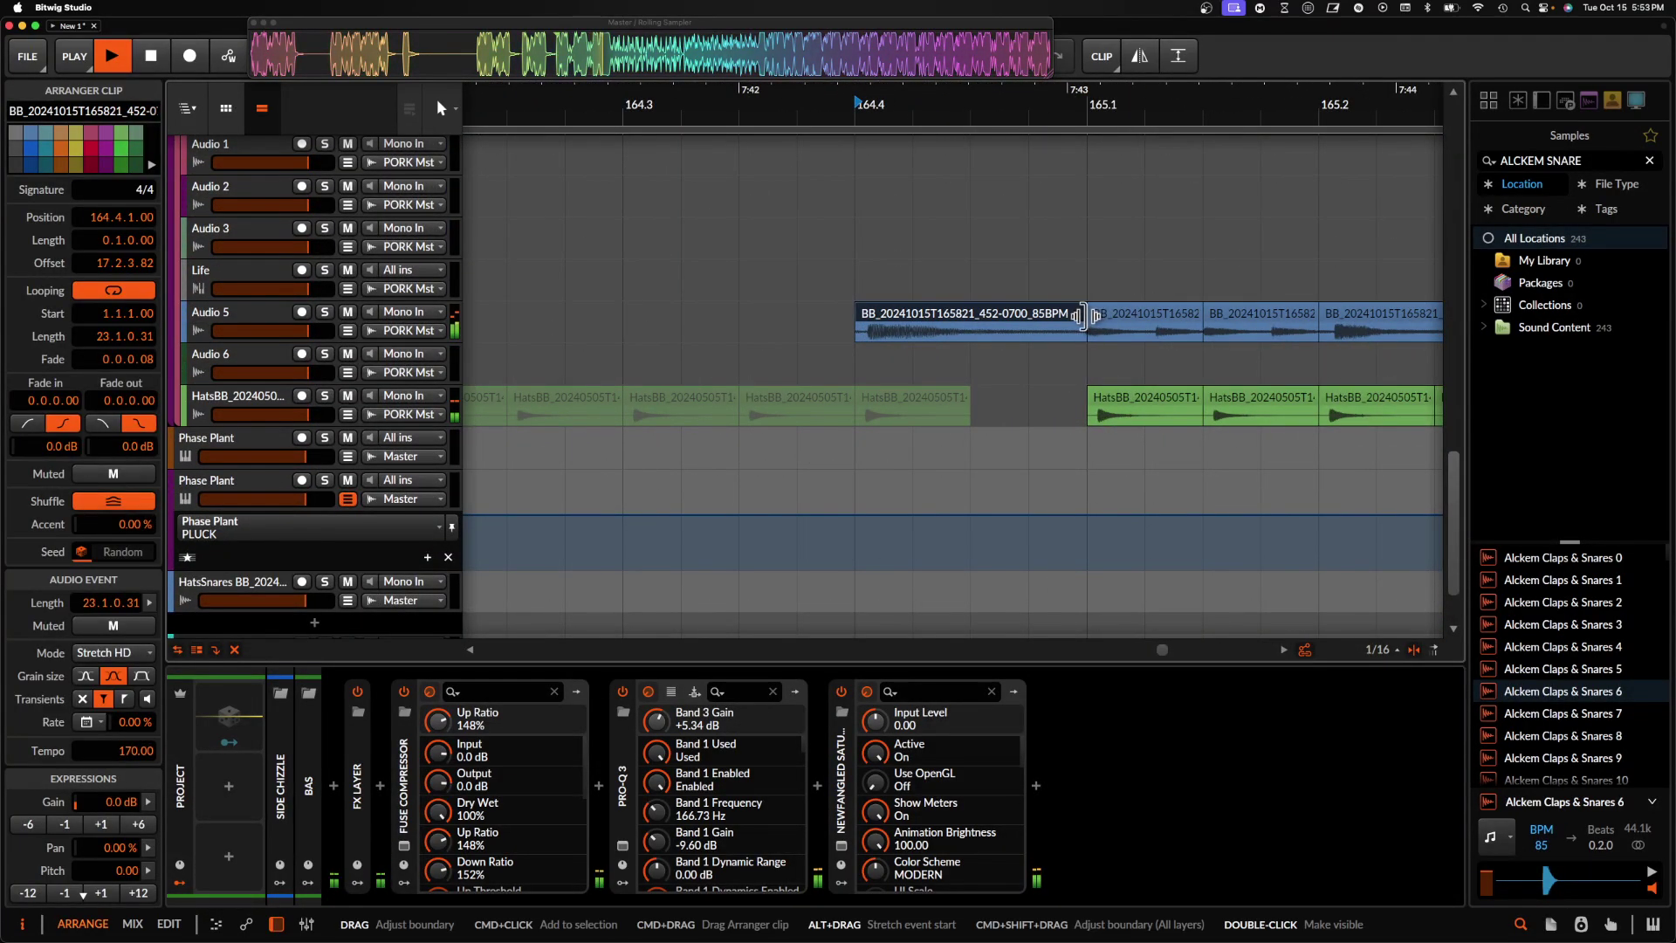
pyautogui.press('super+d')
pyautogui.press('super+d')
pyautogui.click(893, 316)
pyautogui.press('space')
pyautogui.press('space')
pyautogui.keyDown('shift'); pyautogui.click(1046, 317); pyautogui.keyUp('shift')
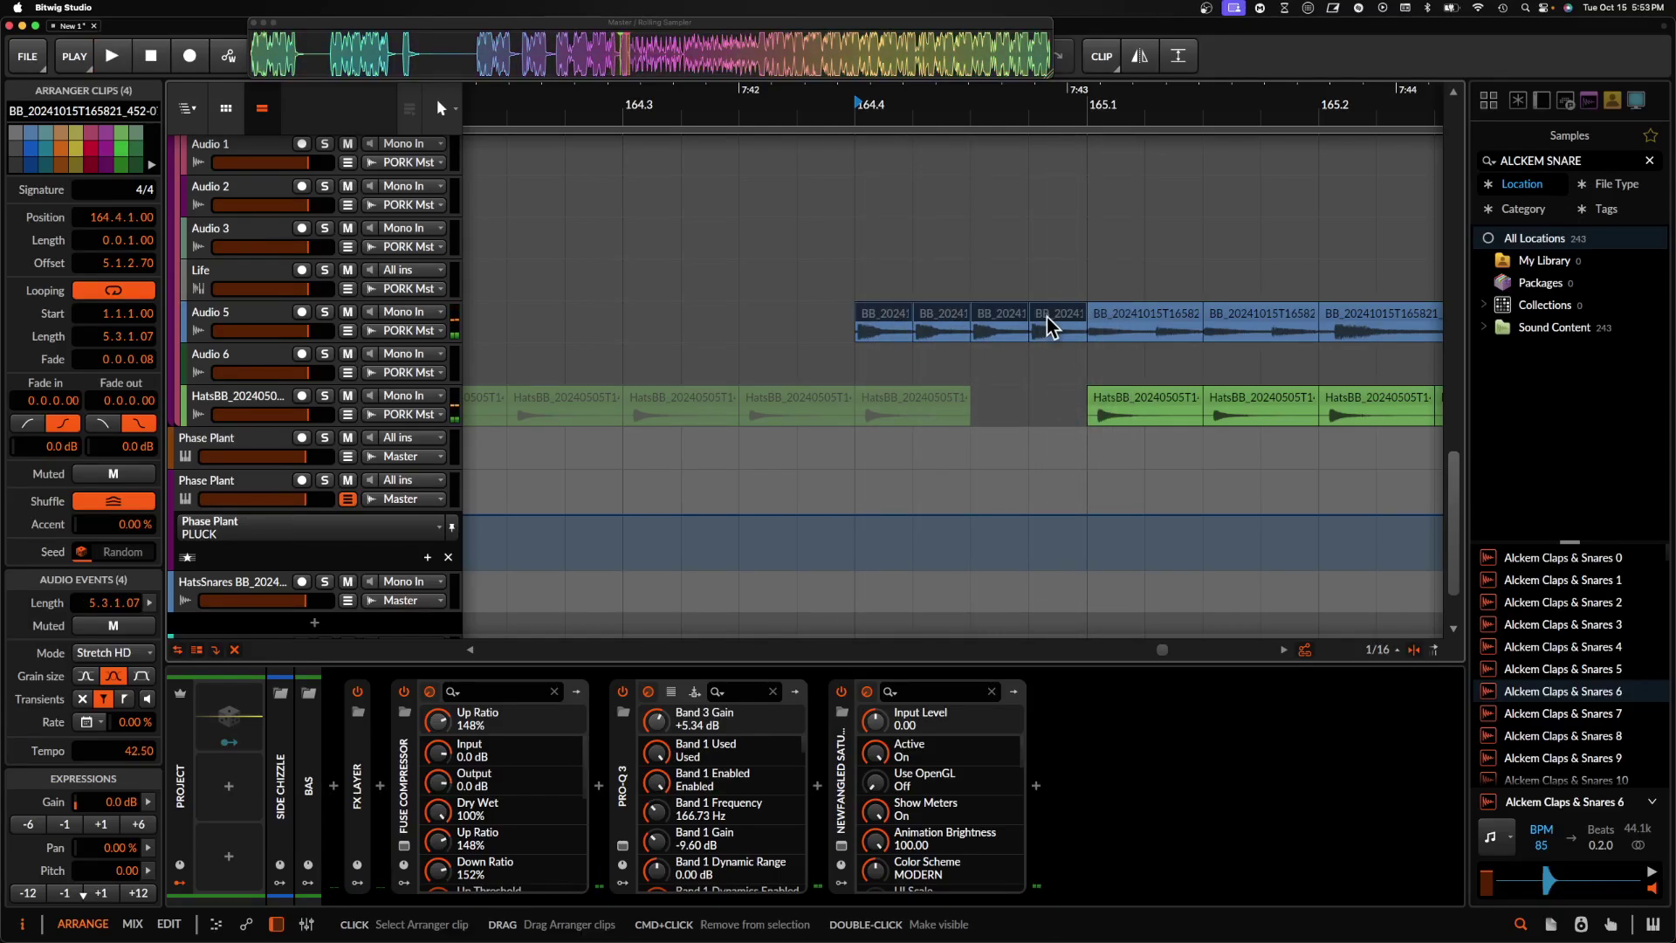
# - Play the transition from 163.3.3 and give the four repeated Audio 5 clips at 164.4.1 a fade-out of 0.0.1.00
pyautogui.scroll(-5, 960, 311)
pyautogui.scroll(4, 915, 305)
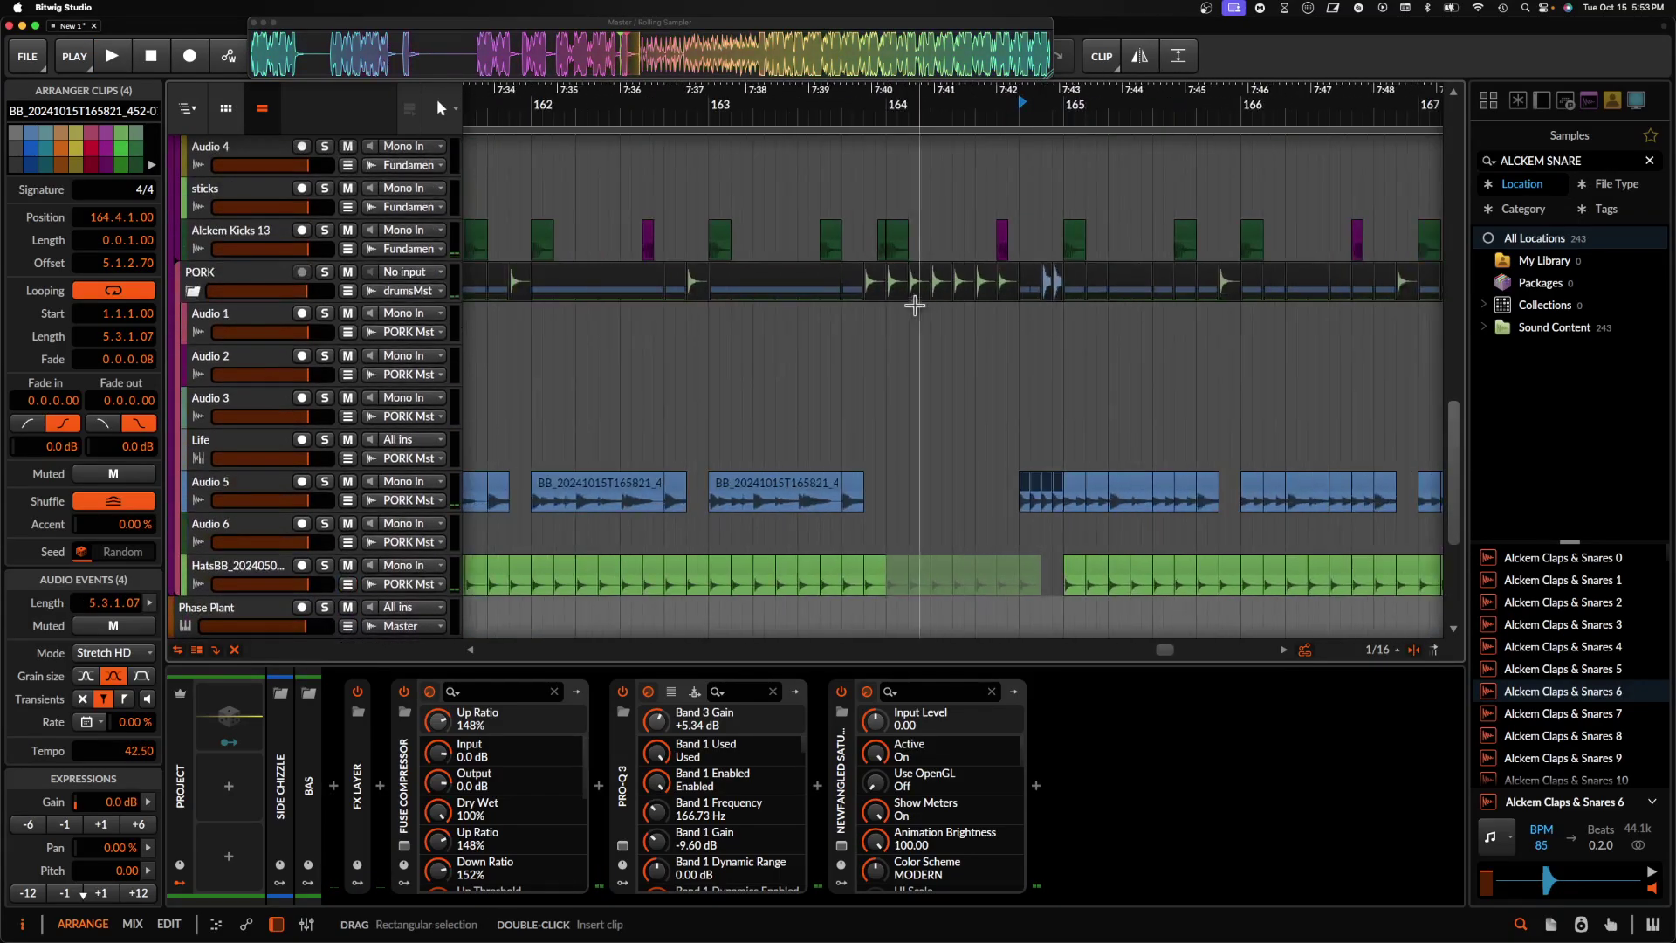
pyautogui.click(831, 238)
pyautogui.press('space')
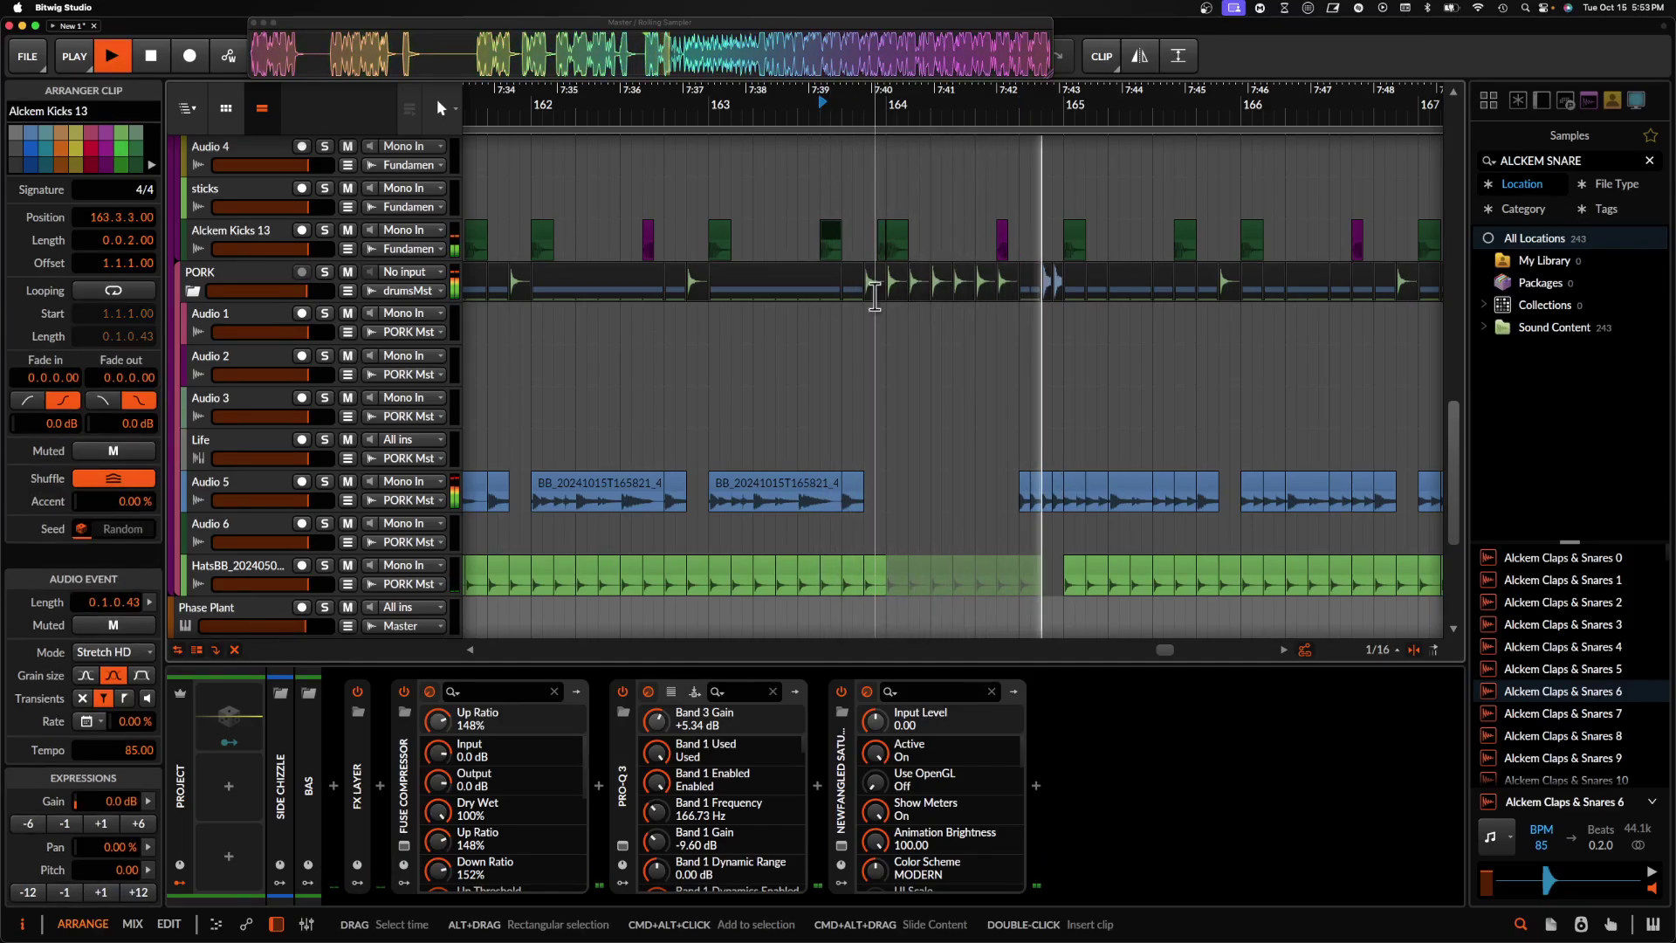
pyautogui.scroll(5, 1056, 367)
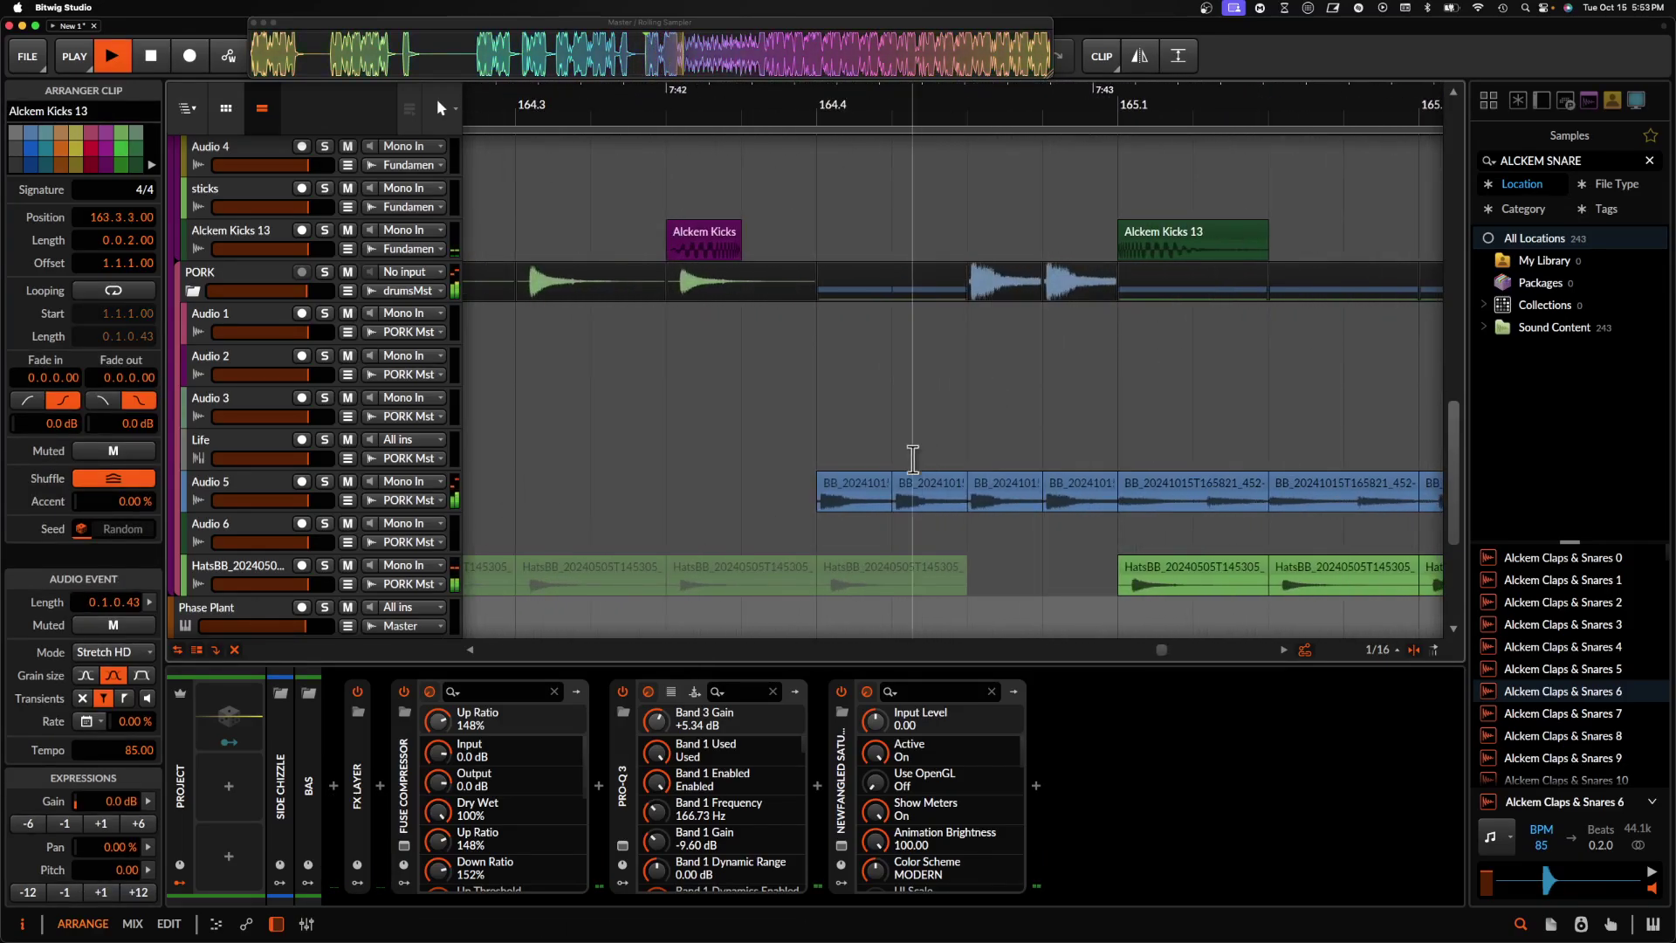
pyautogui.click(871, 493)
pyautogui.moveTo(1116, 511); pyautogui.dragTo(1036, 505)
# - Listen on through bars 165 to 169 and examine the bass, Fundamentals and PORK lanes for the next edit
pyautogui.scroll(-8, 1034, 496)
pyautogui.scroll(3, 1034, 496)
pyautogui.scroll(-5, 1034, 494)
pyautogui.scroll(12, 1034, 494)
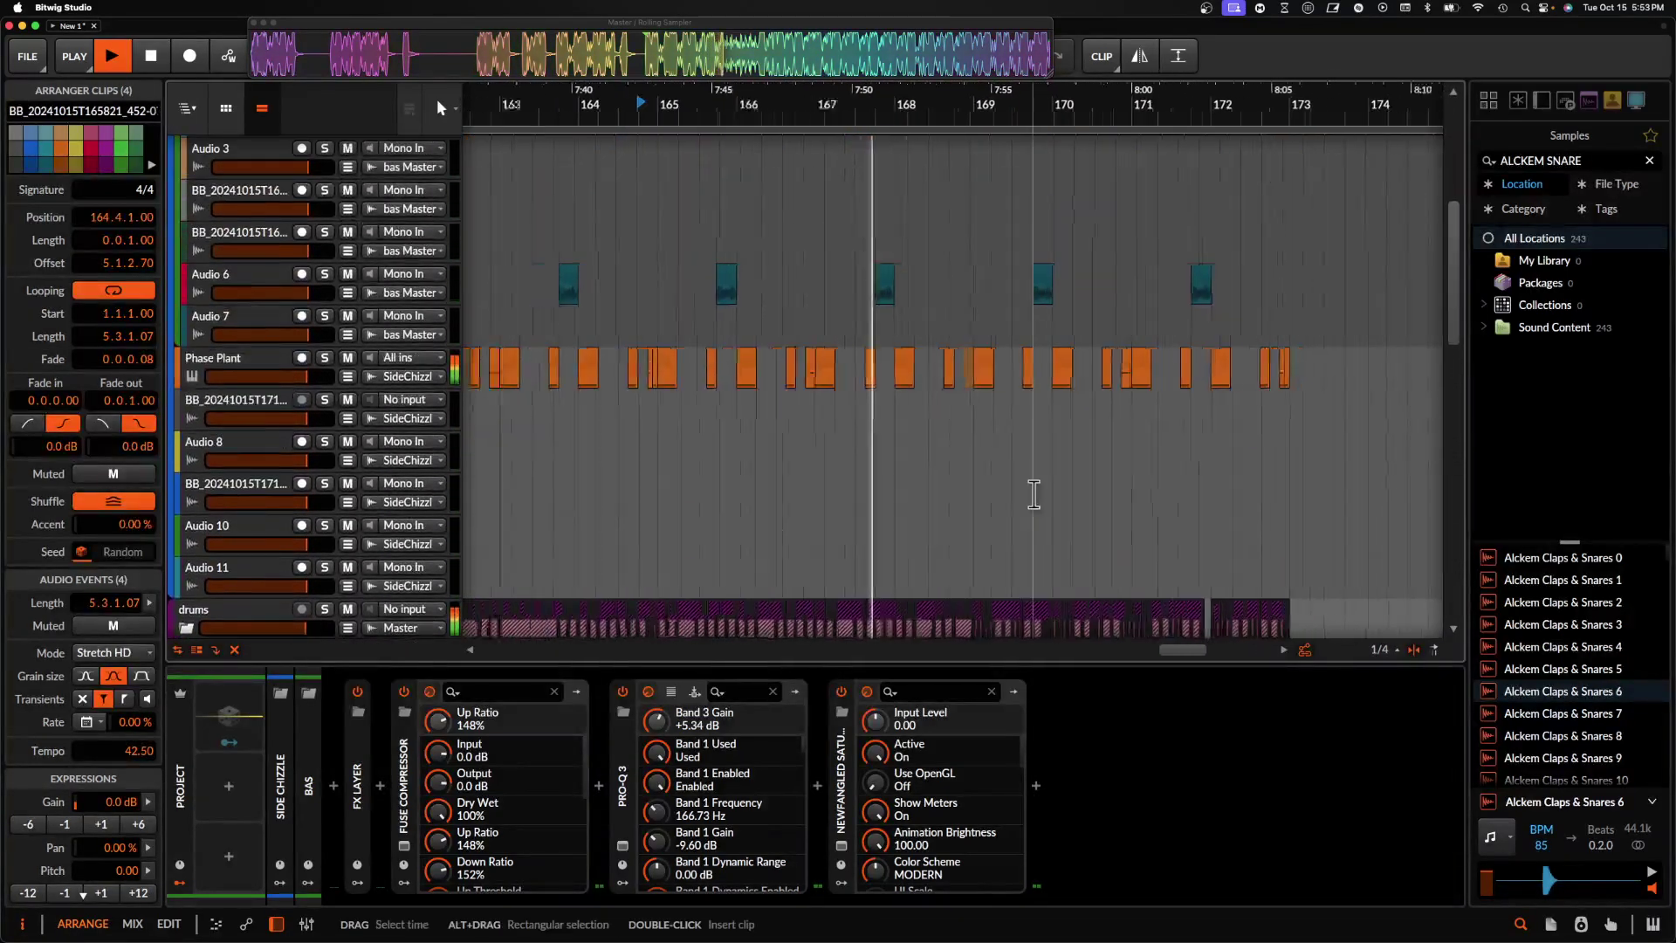
pyautogui.scroll(-8, 1034, 494)
pyautogui.scroll(5, 1033, 495)
pyautogui.scroll(-2, 1034, 494)
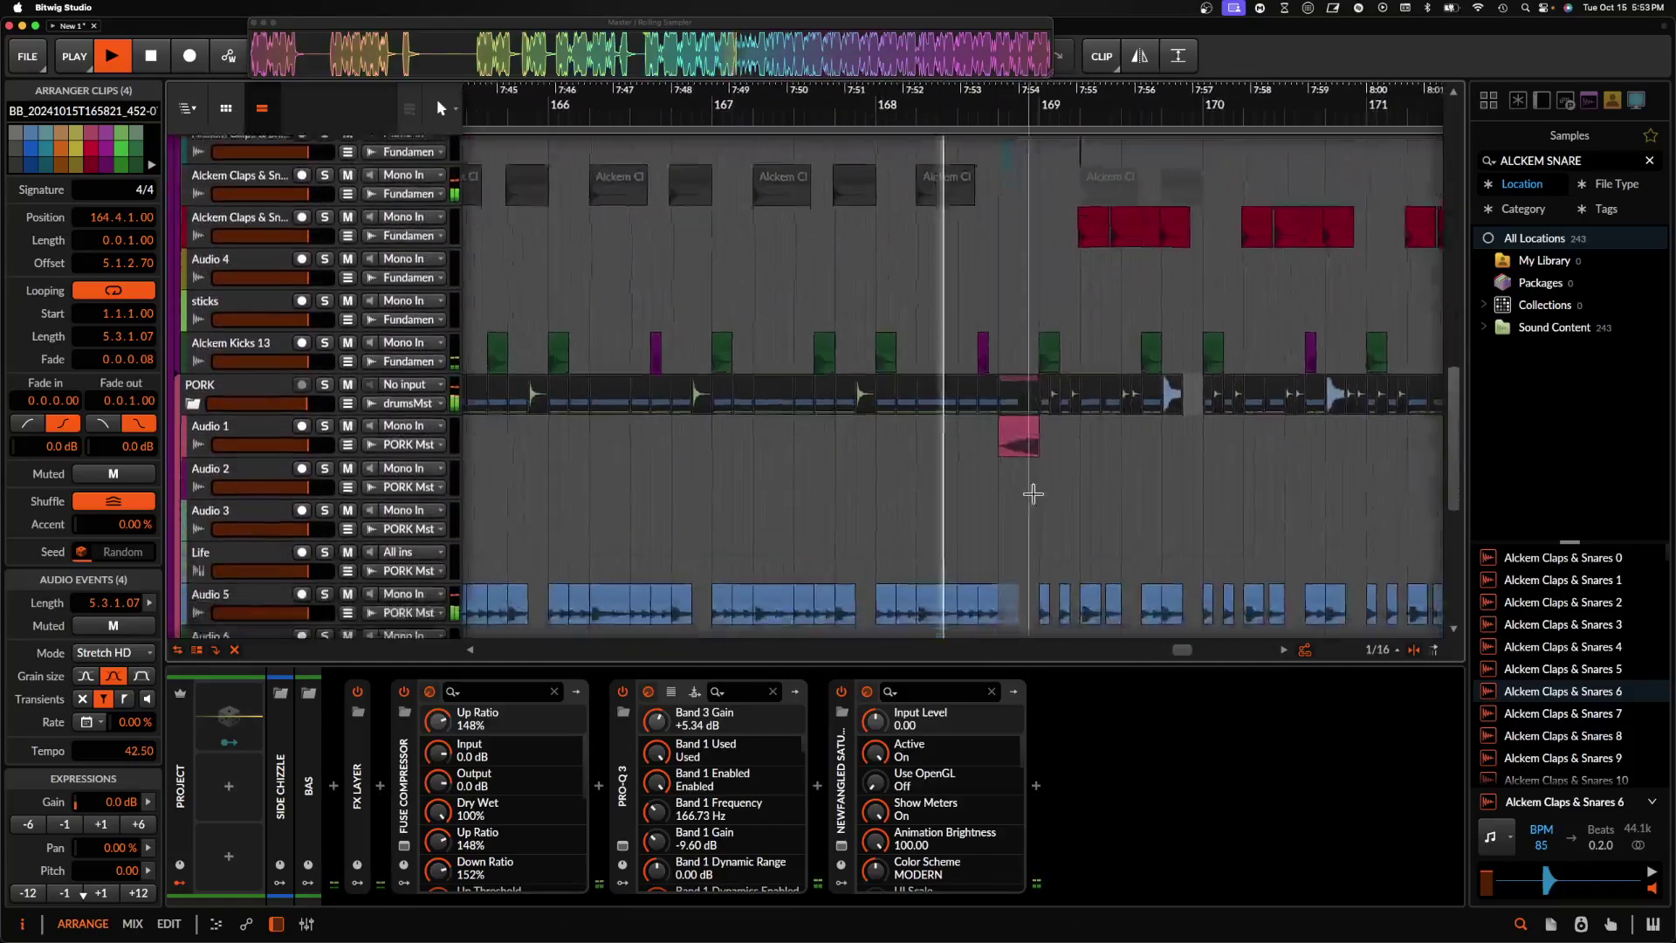
pyautogui.scroll(-1, 1033, 491)
pyautogui.scroll(5, 1018, 419)
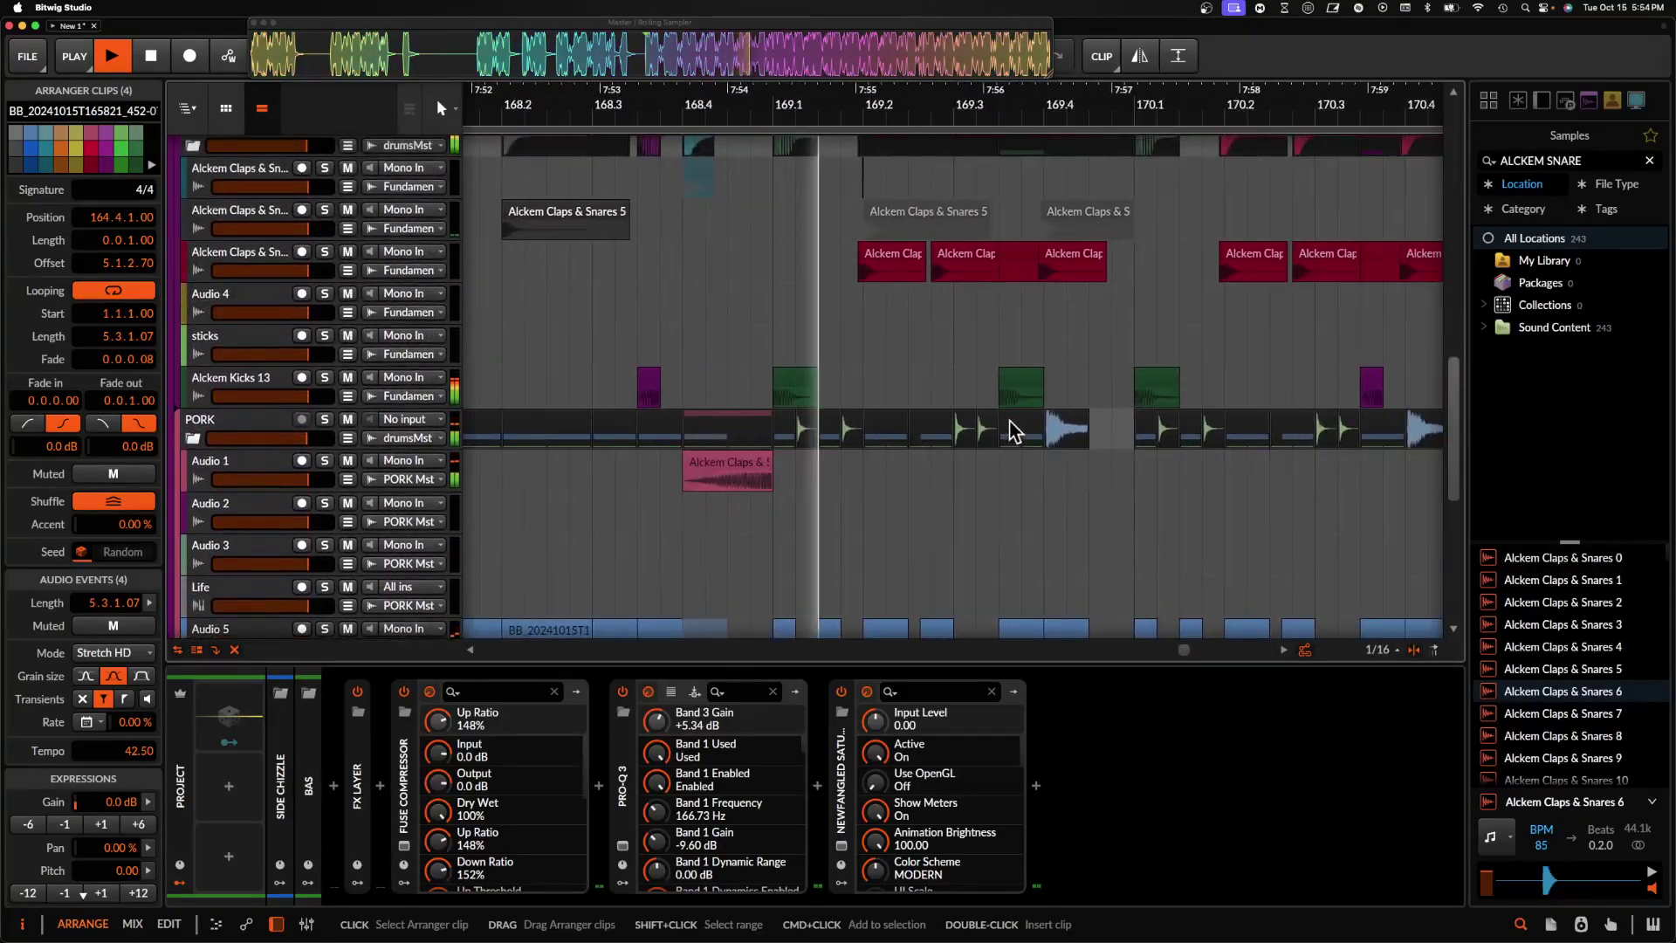
pyautogui.scroll(3, 935, 376)
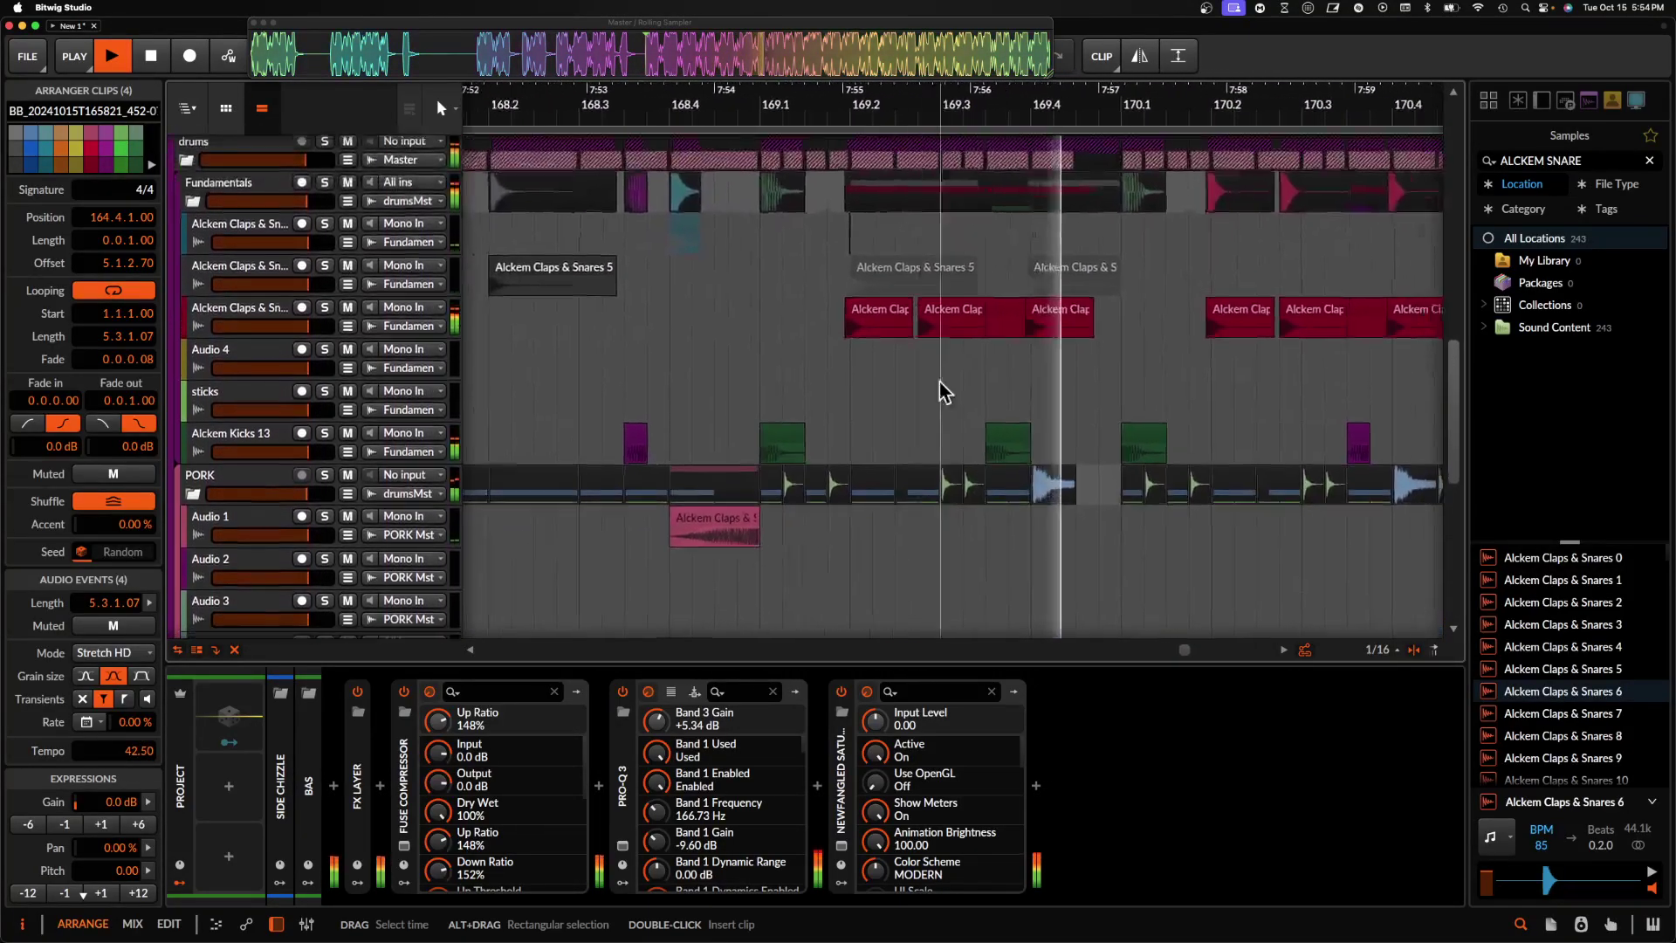
pyautogui.scroll(6, 940, 381)
pyautogui.scroll(-4, 940, 380)
pyautogui.scroll(6, 940, 378)
pyautogui.press('space')
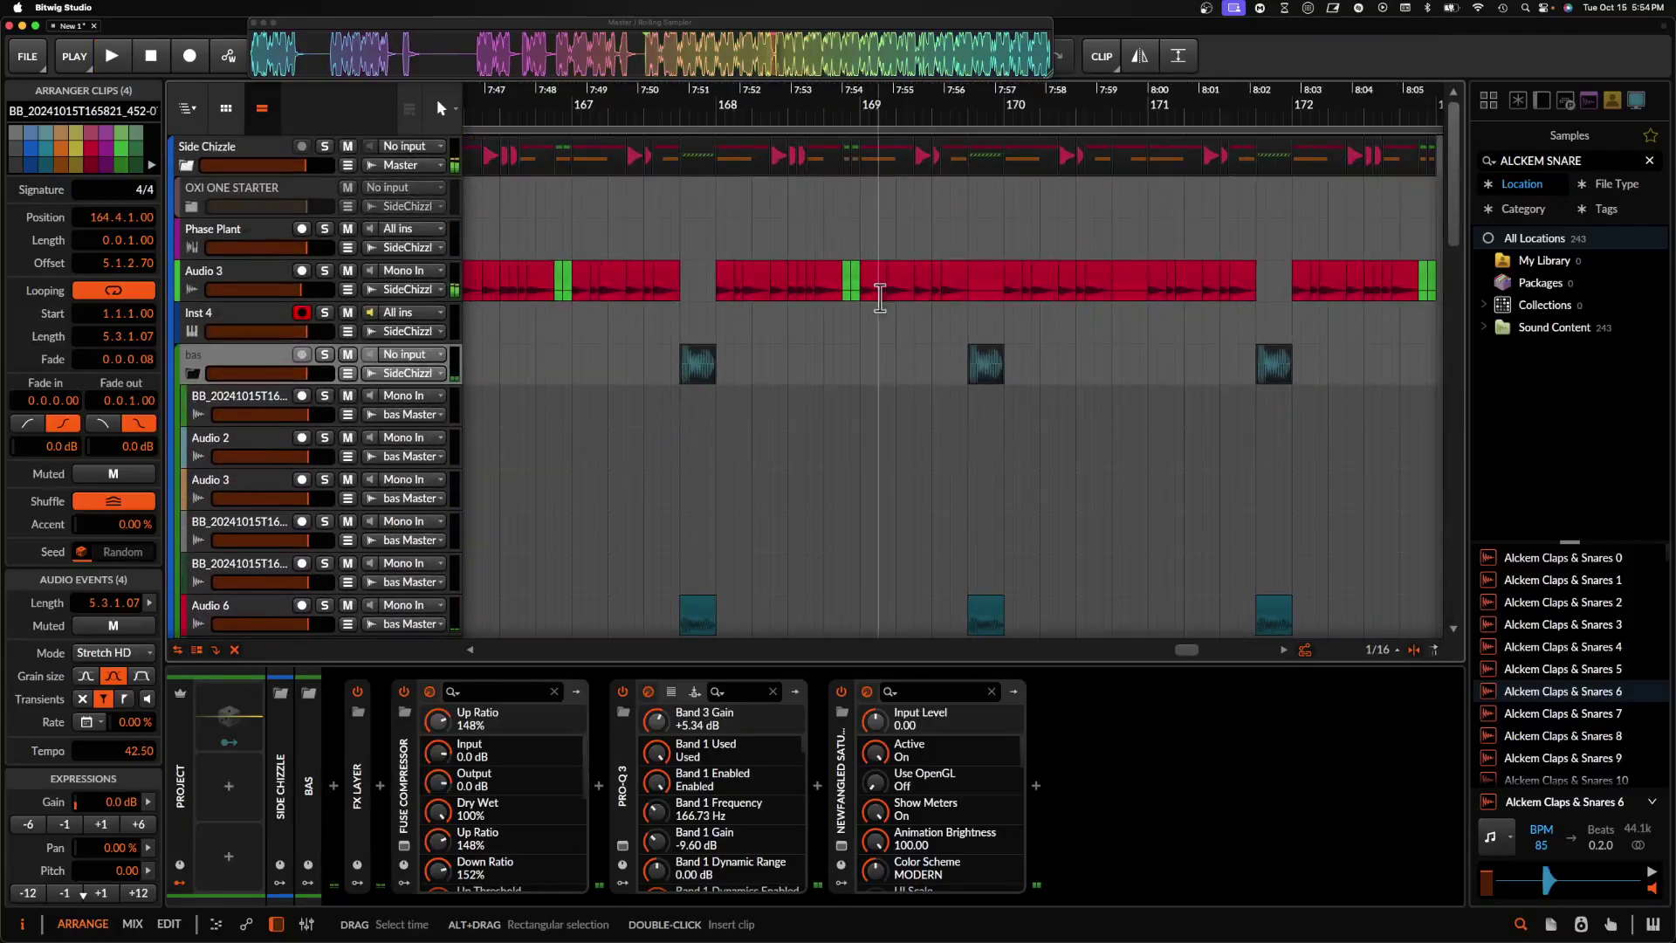
# - Audition the Audio 3 clips at 169.1.3 and 169.1.4, and set the pitch of the clip at 169.2.3 to 1.00
pyautogui.scroll(4, 871, 288)
pyautogui.click(915, 282)
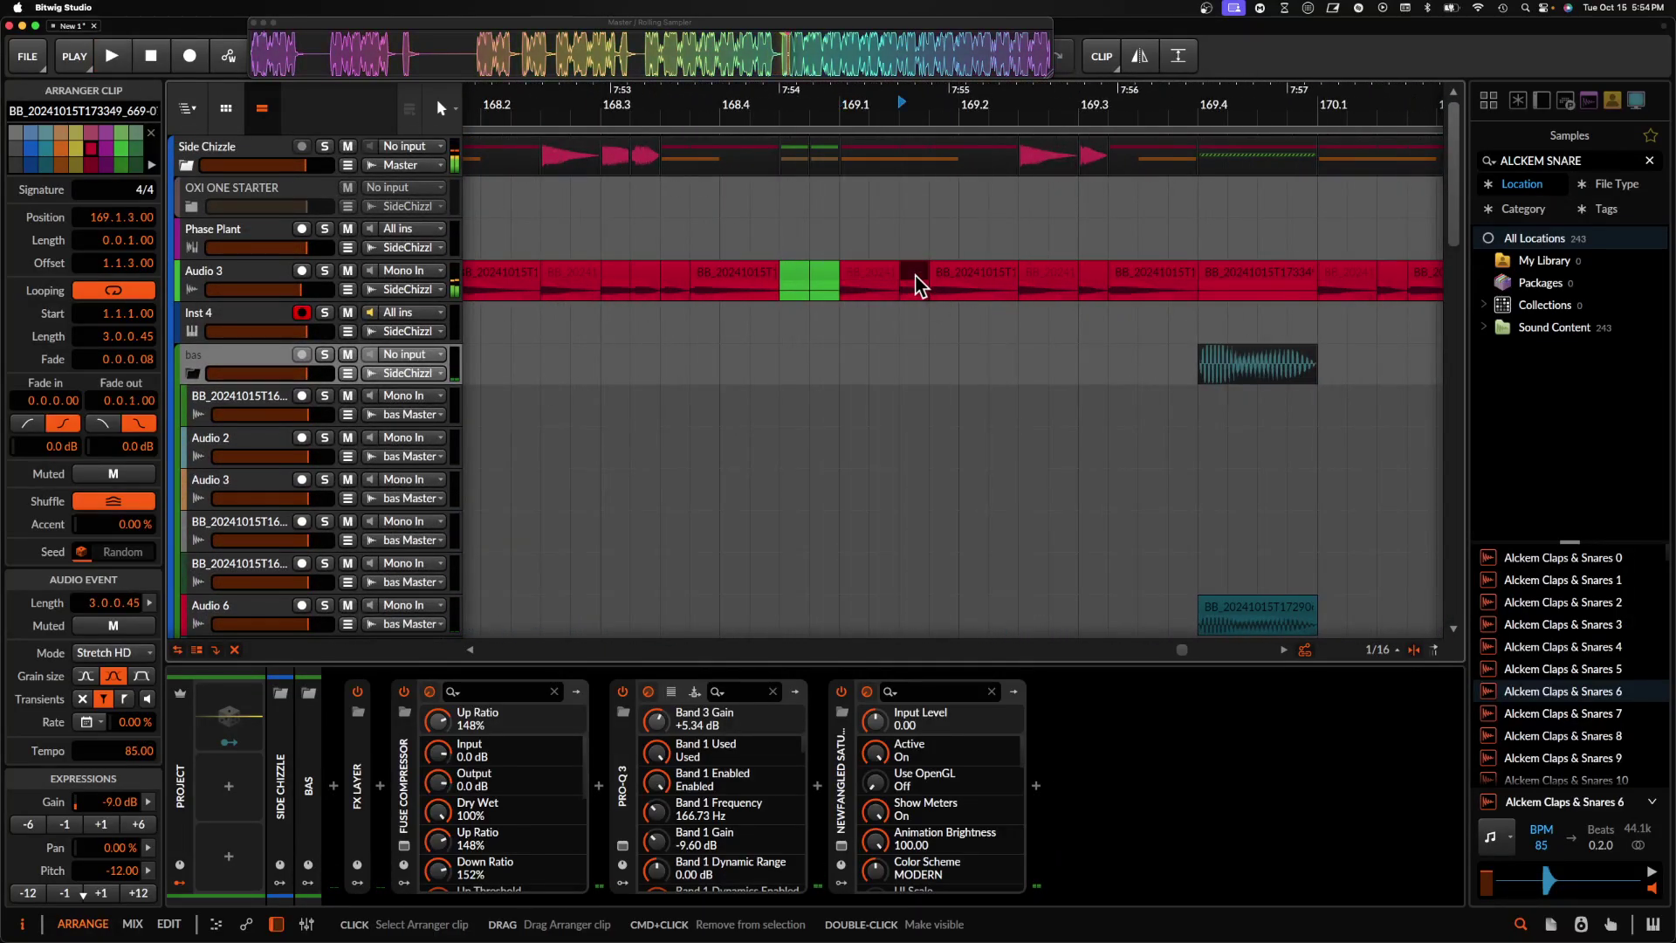
pyautogui.press('space')
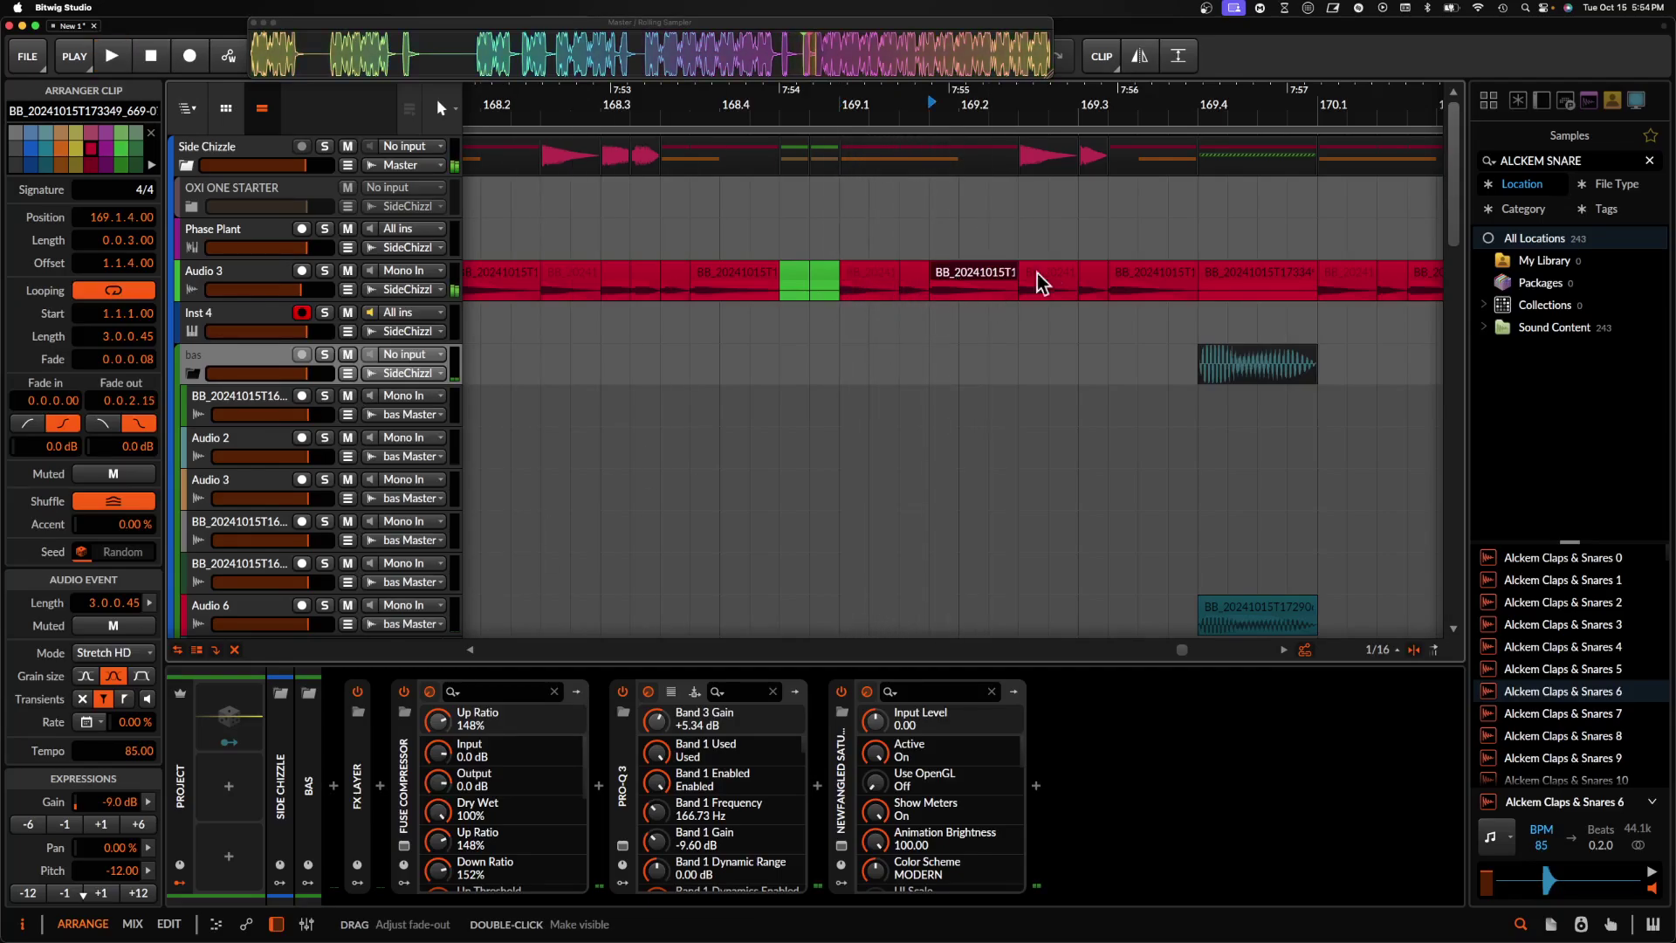
pyautogui.press('space')
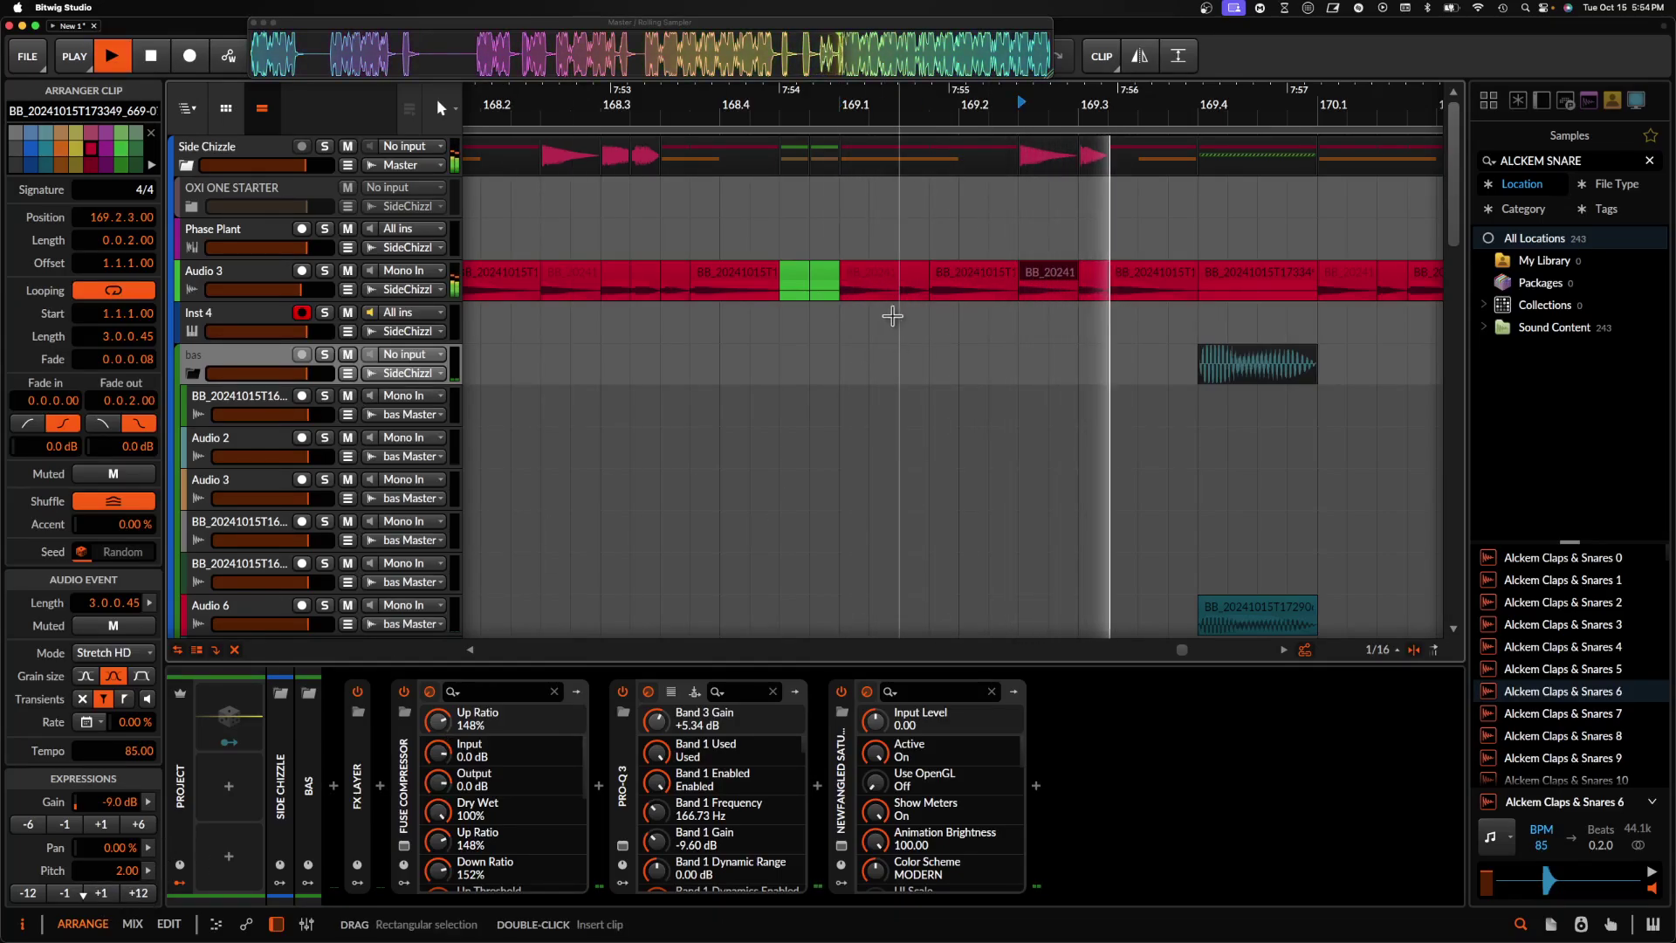
pyautogui.press('space')
# - Play Audio 3 from the clip at 168.3.4 and check the phrase up to the clip at 169.3.2
pyautogui.scroll(-5, 877, 278)
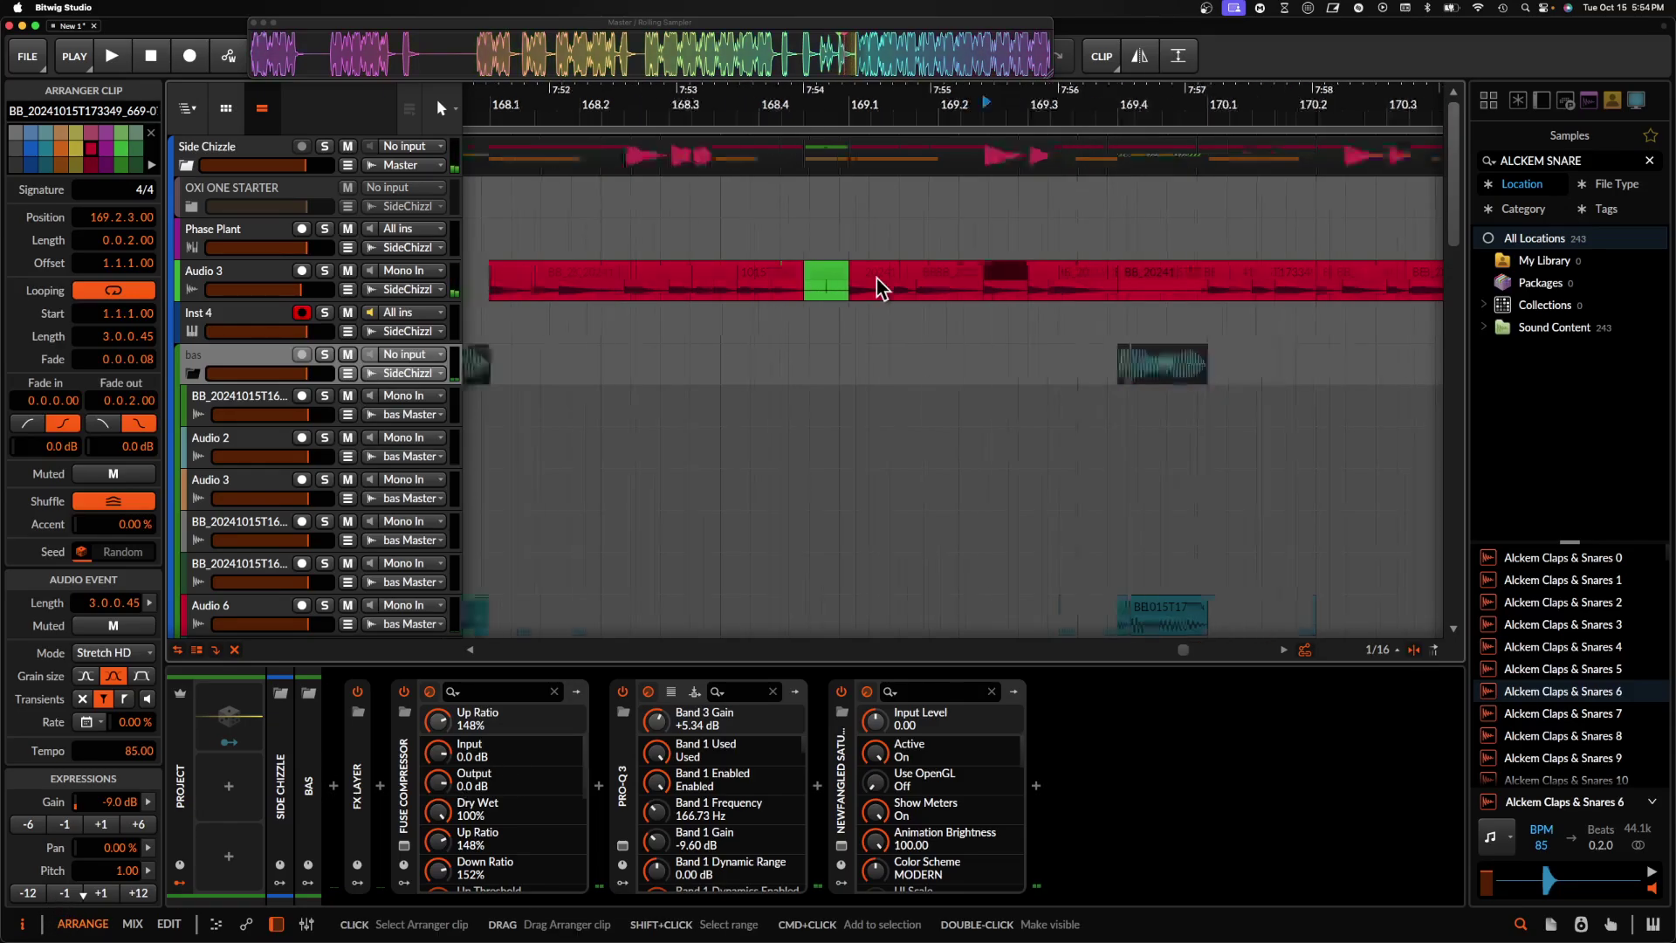
pyautogui.click(799, 274)
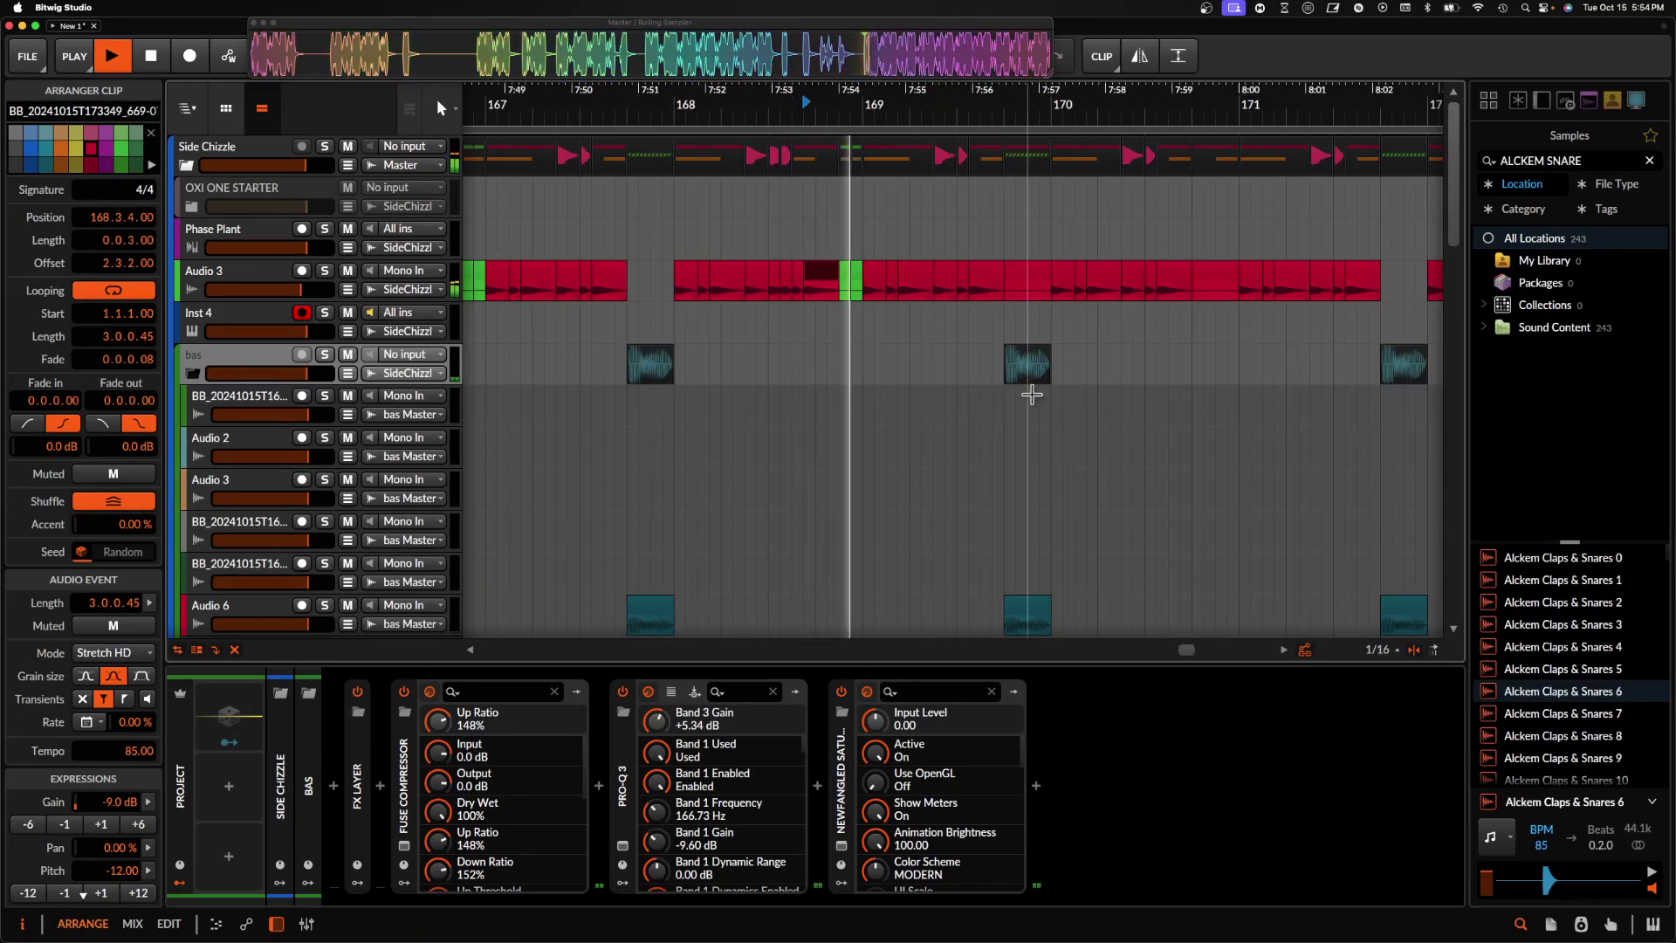
pyautogui.scroll(5, 949, 314)
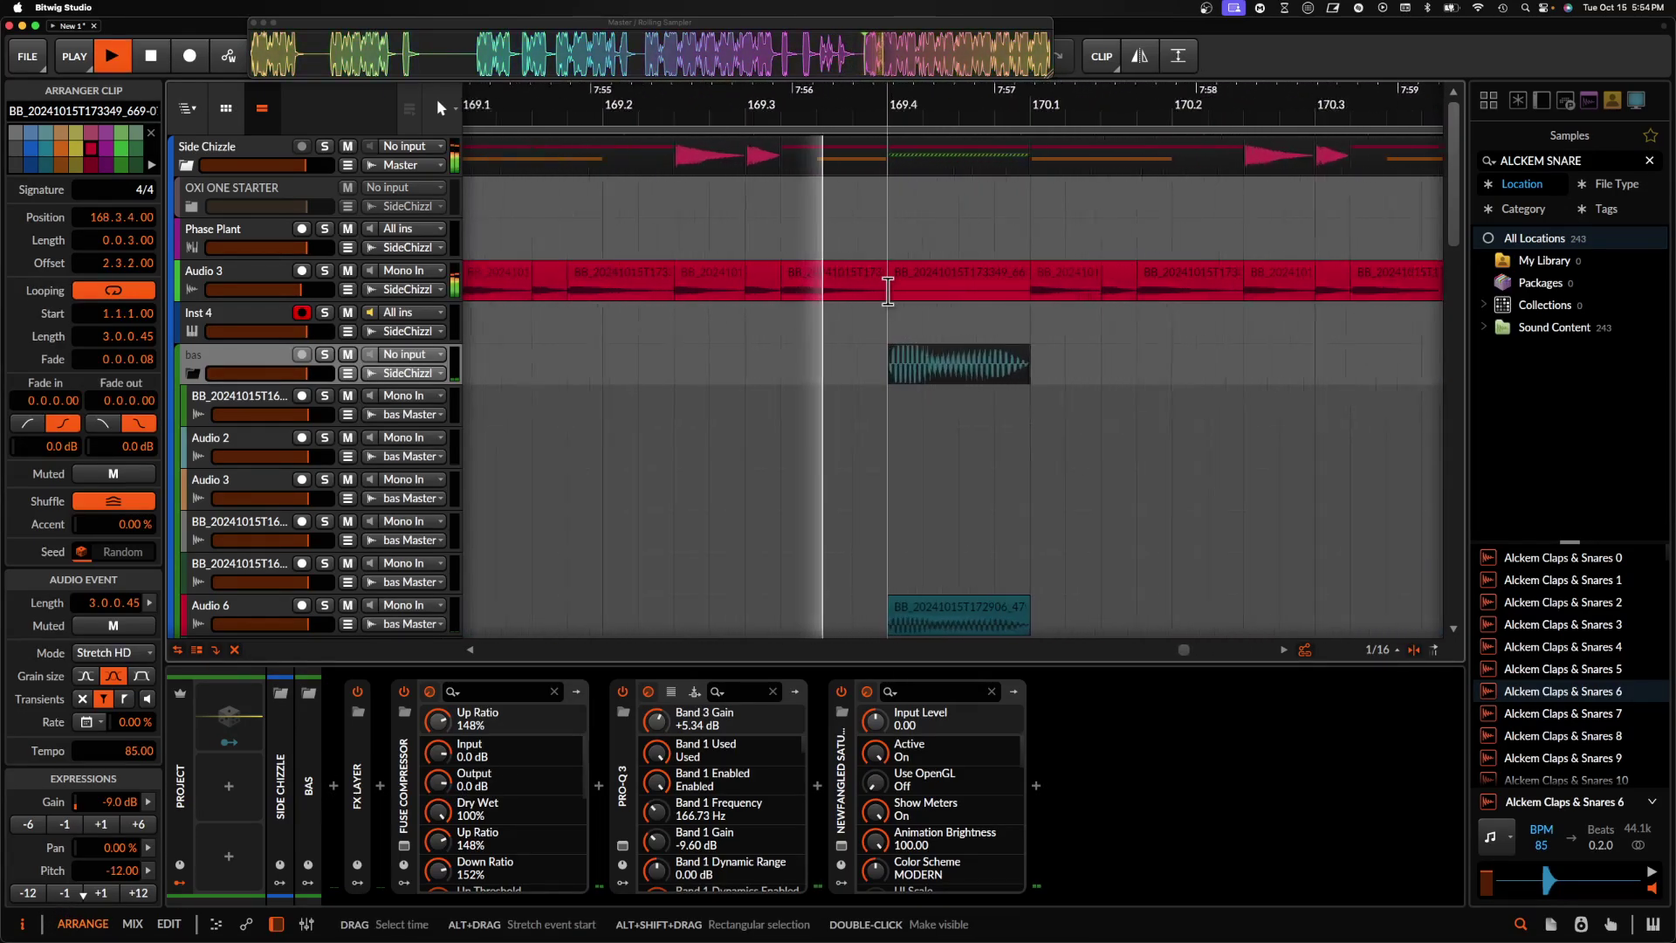
pyautogui.scroll(-4, 845, 280)
pyautogui.click(843, 279)
pyautogui.press('space')
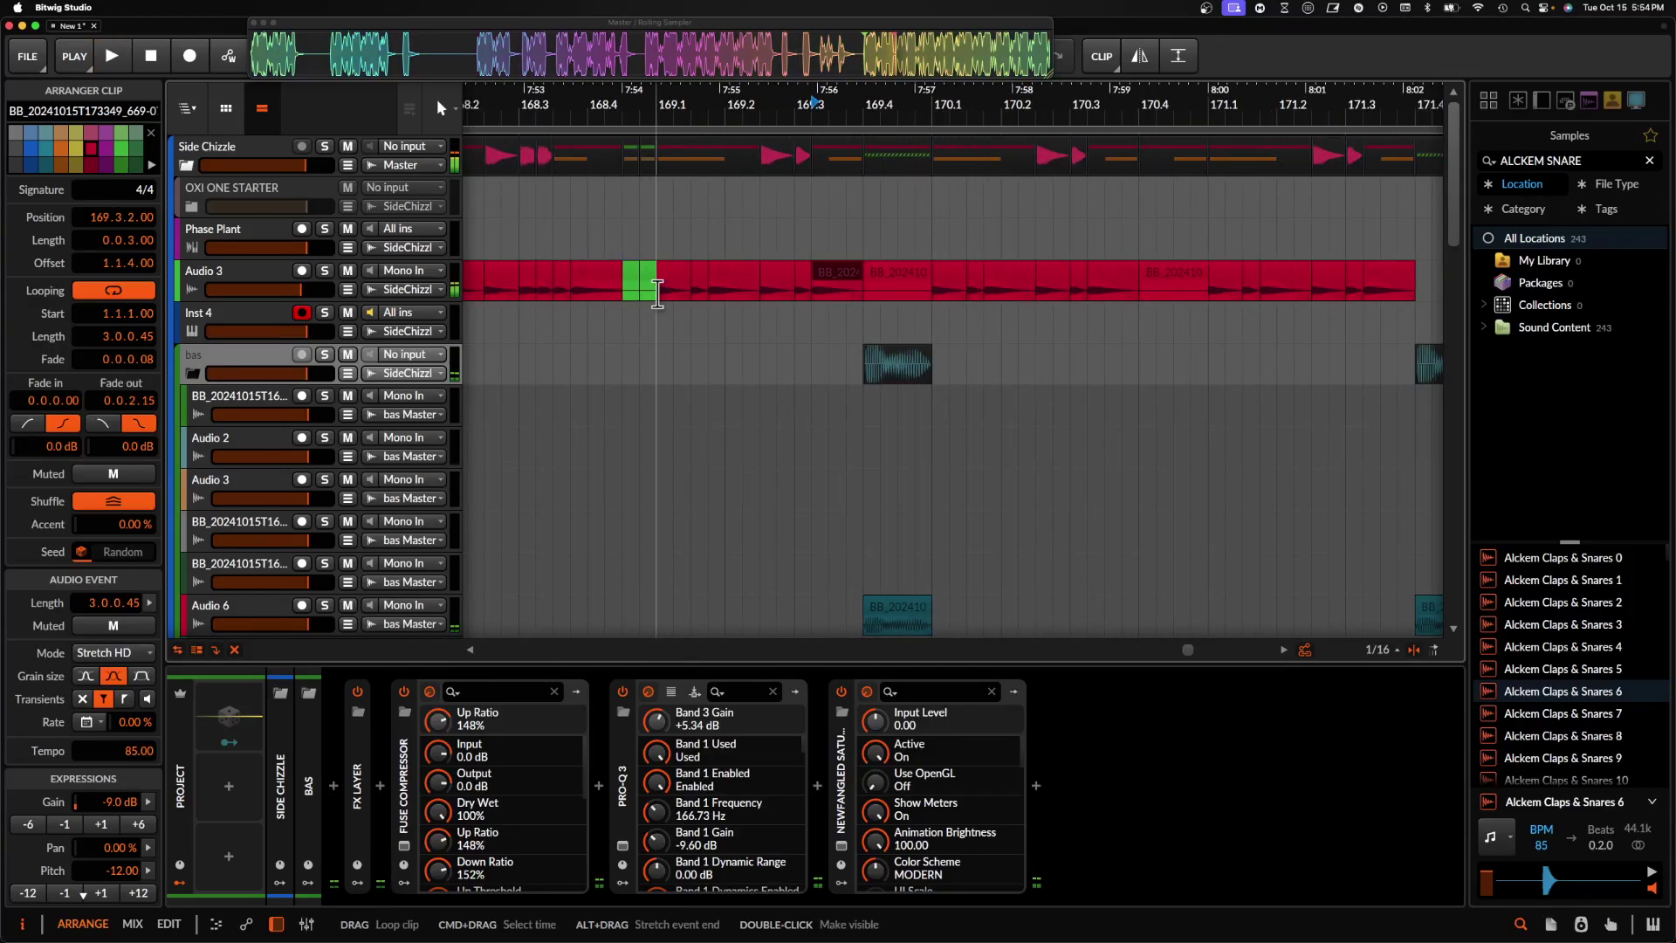
# - Duplicate the Audio 3 phrase from 169.1 to 170.1 three times through bar 172 and play from 171.1
pyautogui.moveTo(658, 293); pyautogui.dragTo(788, 294)
pyautogui.moveTo(919, 294); pyautogui.dragTo(931, 294)
pyautogui.press('super+d')
pyautogui.hscroll(3, 931, 294)
pyautogui.scroll(-4, 932, 294)
pyautogui.press('super+d')
pyautogui.press('super+d')
pyautogui.click(916, 284)
pyautogui.press('space')
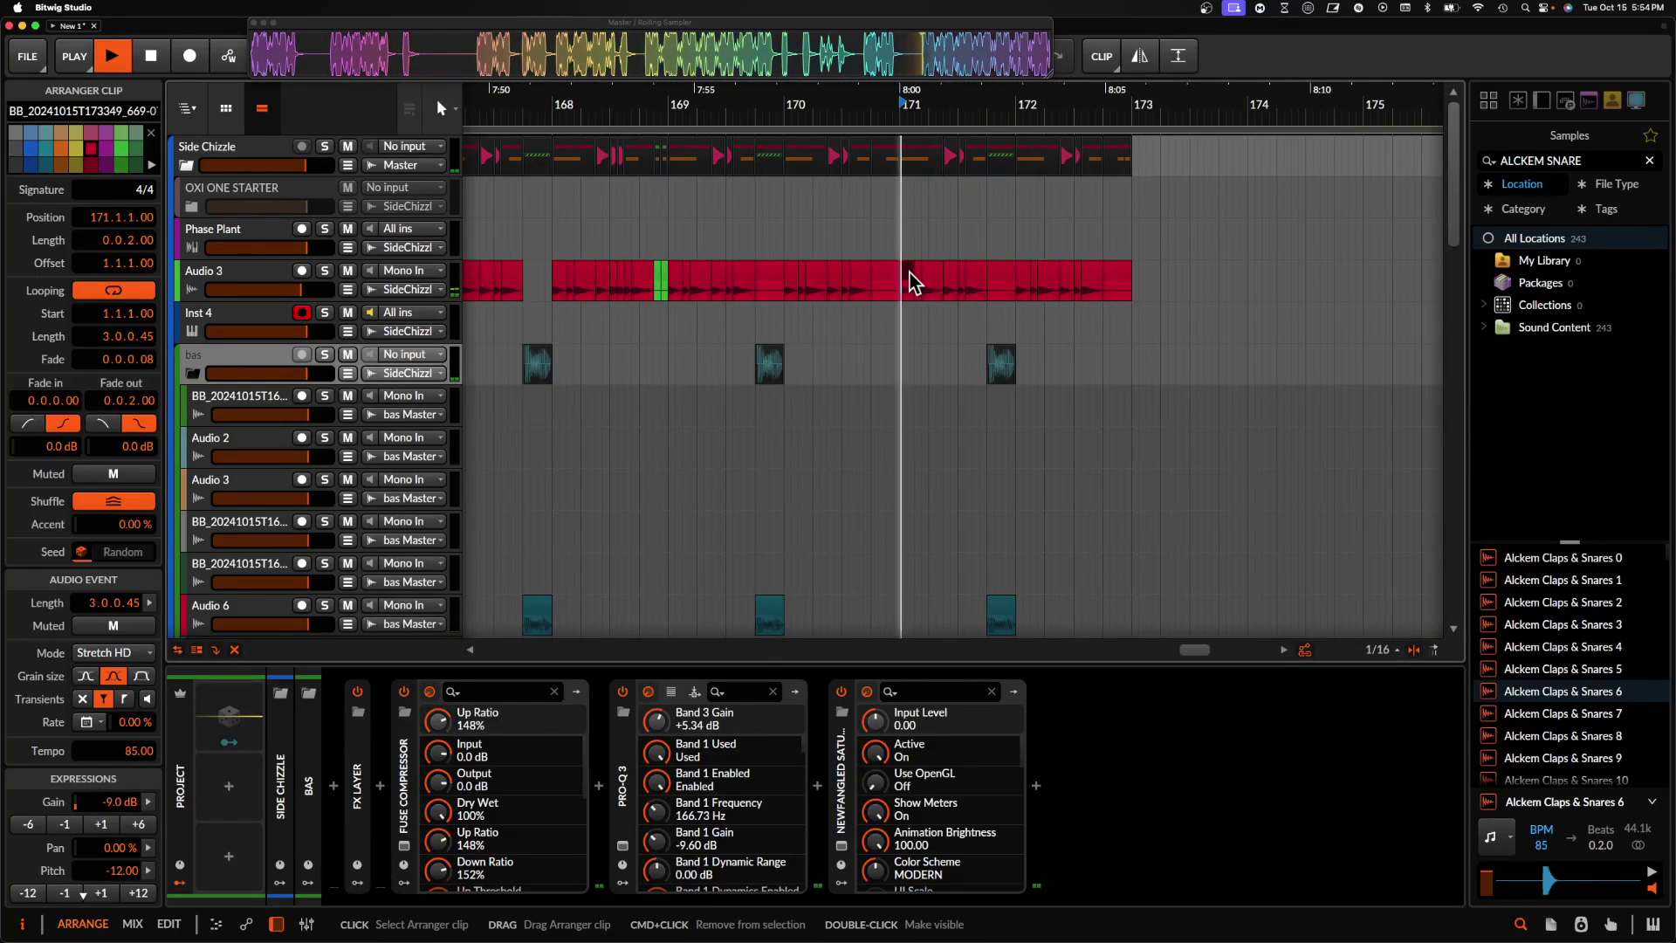
# - Mute the Alckem Claps & Snares 6 clip at 172.1.4.76, the Audio 5 clip at 172.2.1 and the hats clips from 172.2.1
pyautogui.scroll(5, 908, 280)
pyautogui.scroll(3, 777, 272)
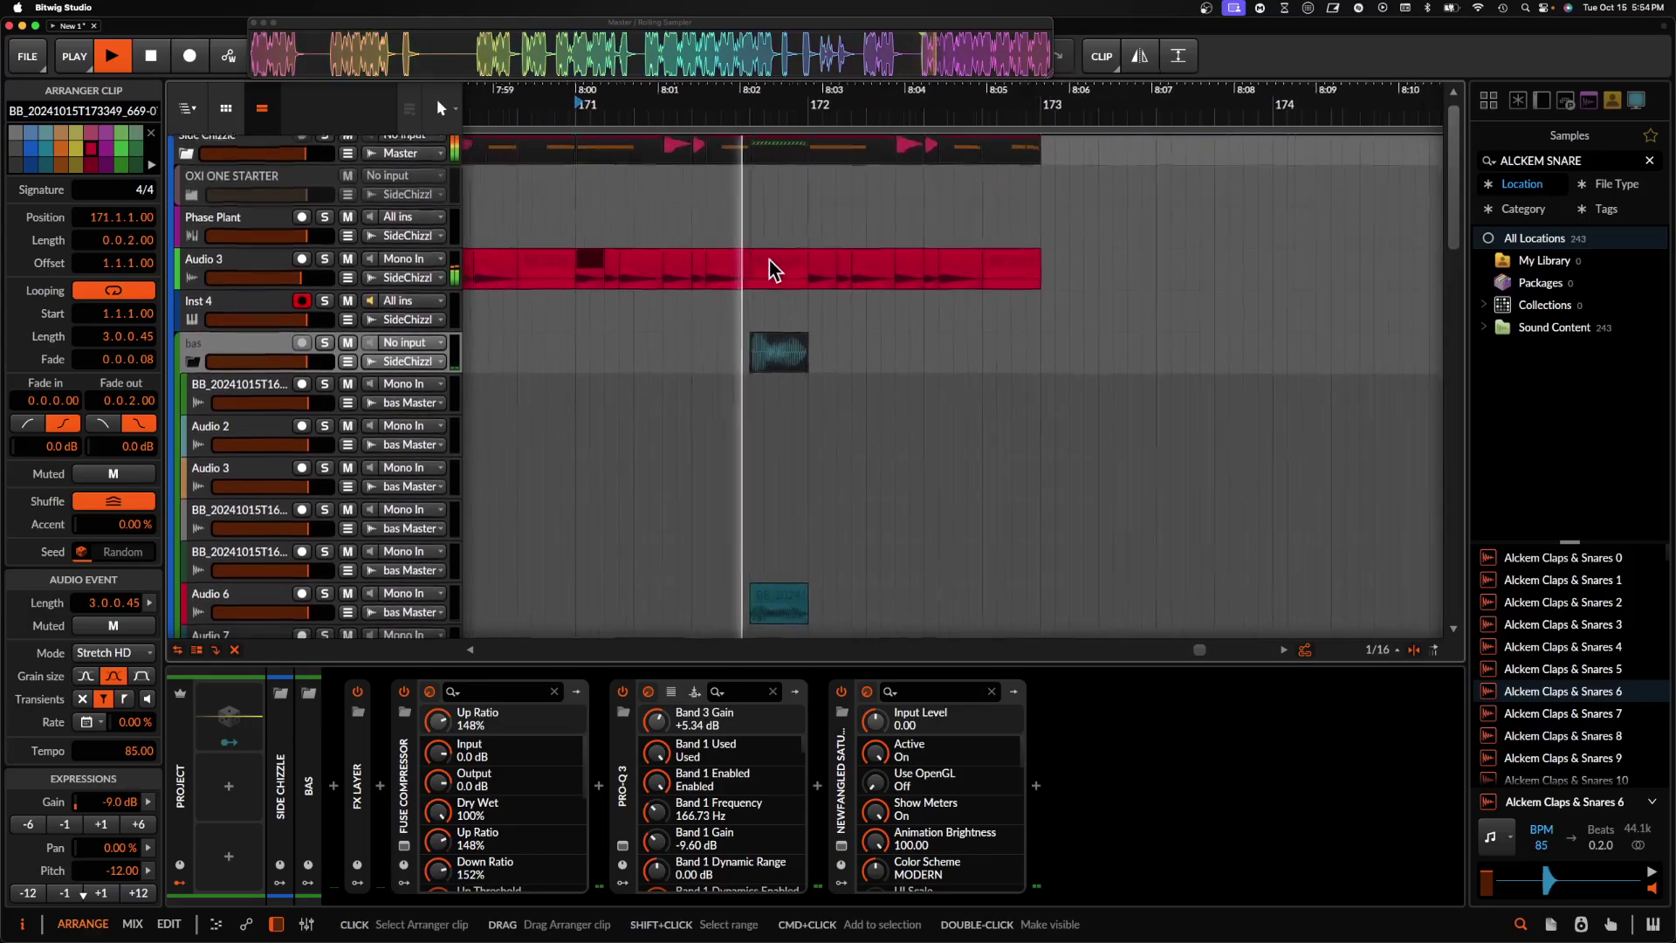
pyautogui.click(783, 284)
pyautogui.scroll(3, 783, 284)
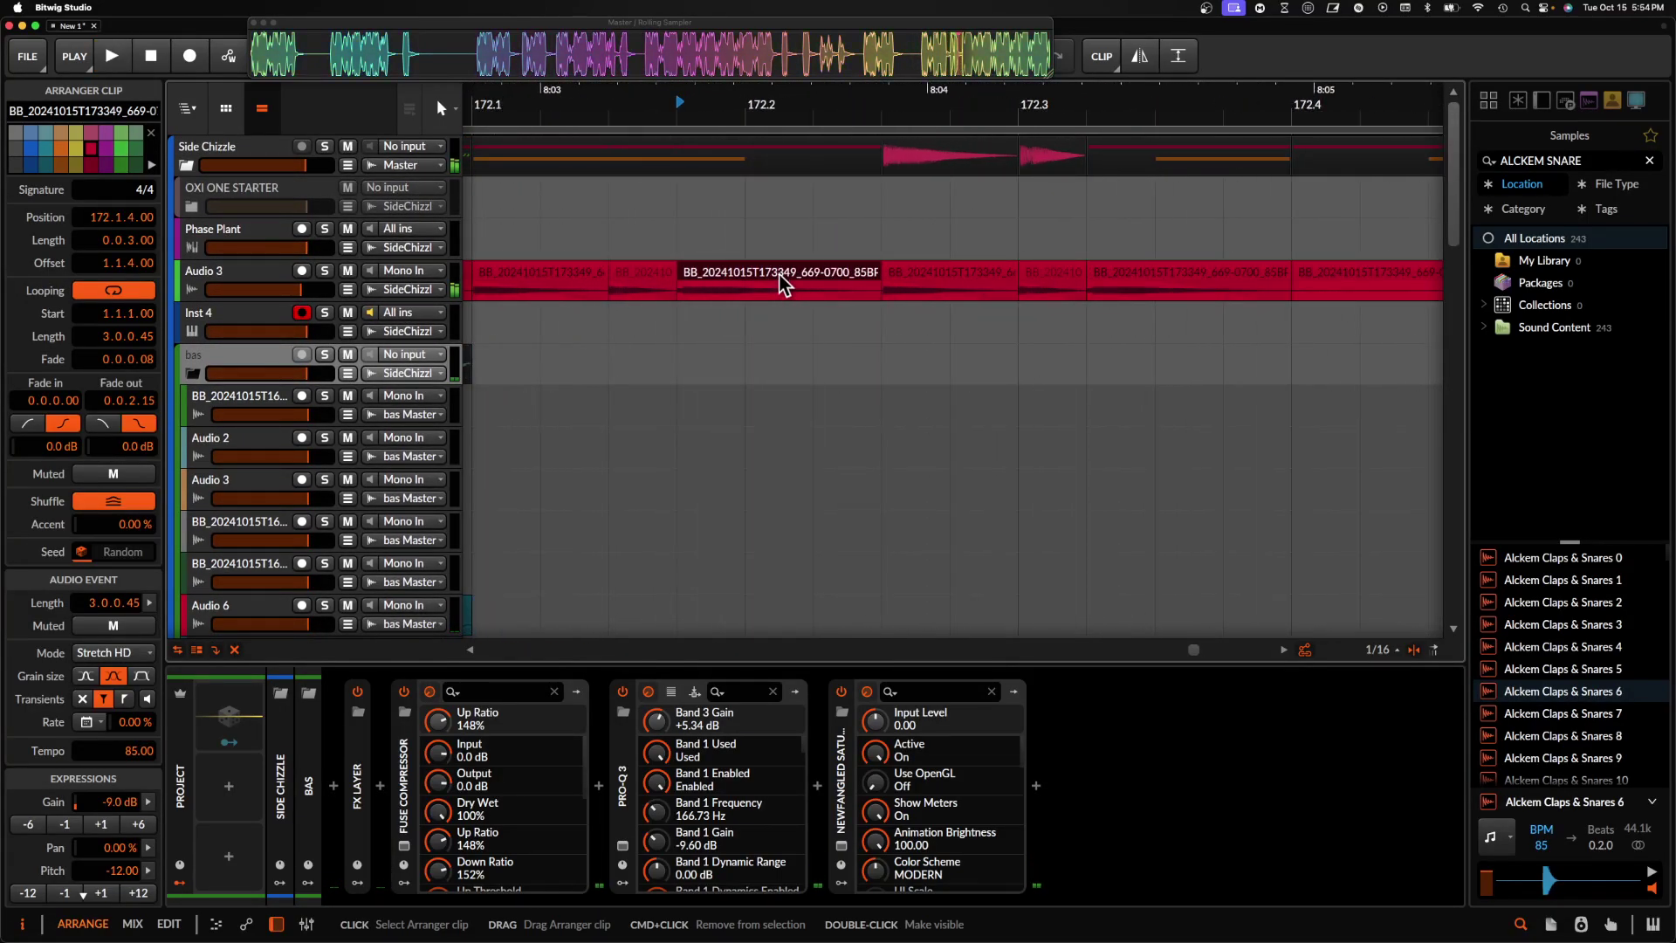
pyautogui.scroll(-10, 727, 293)
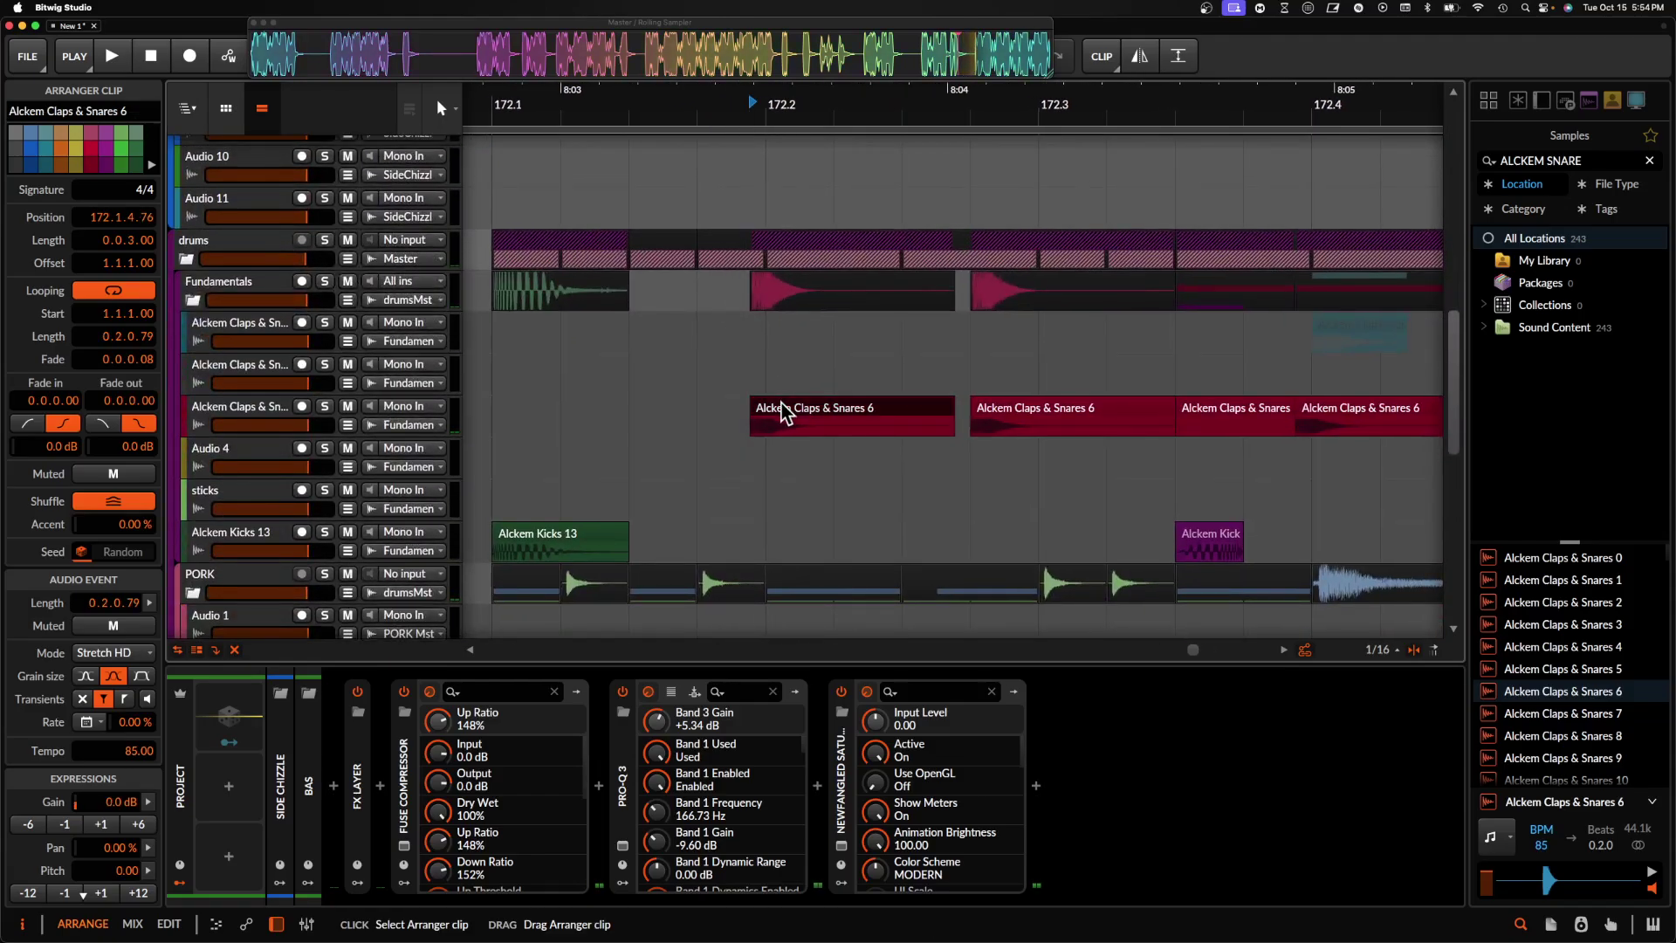
pyautogui.scroll(-9, 781, 406)
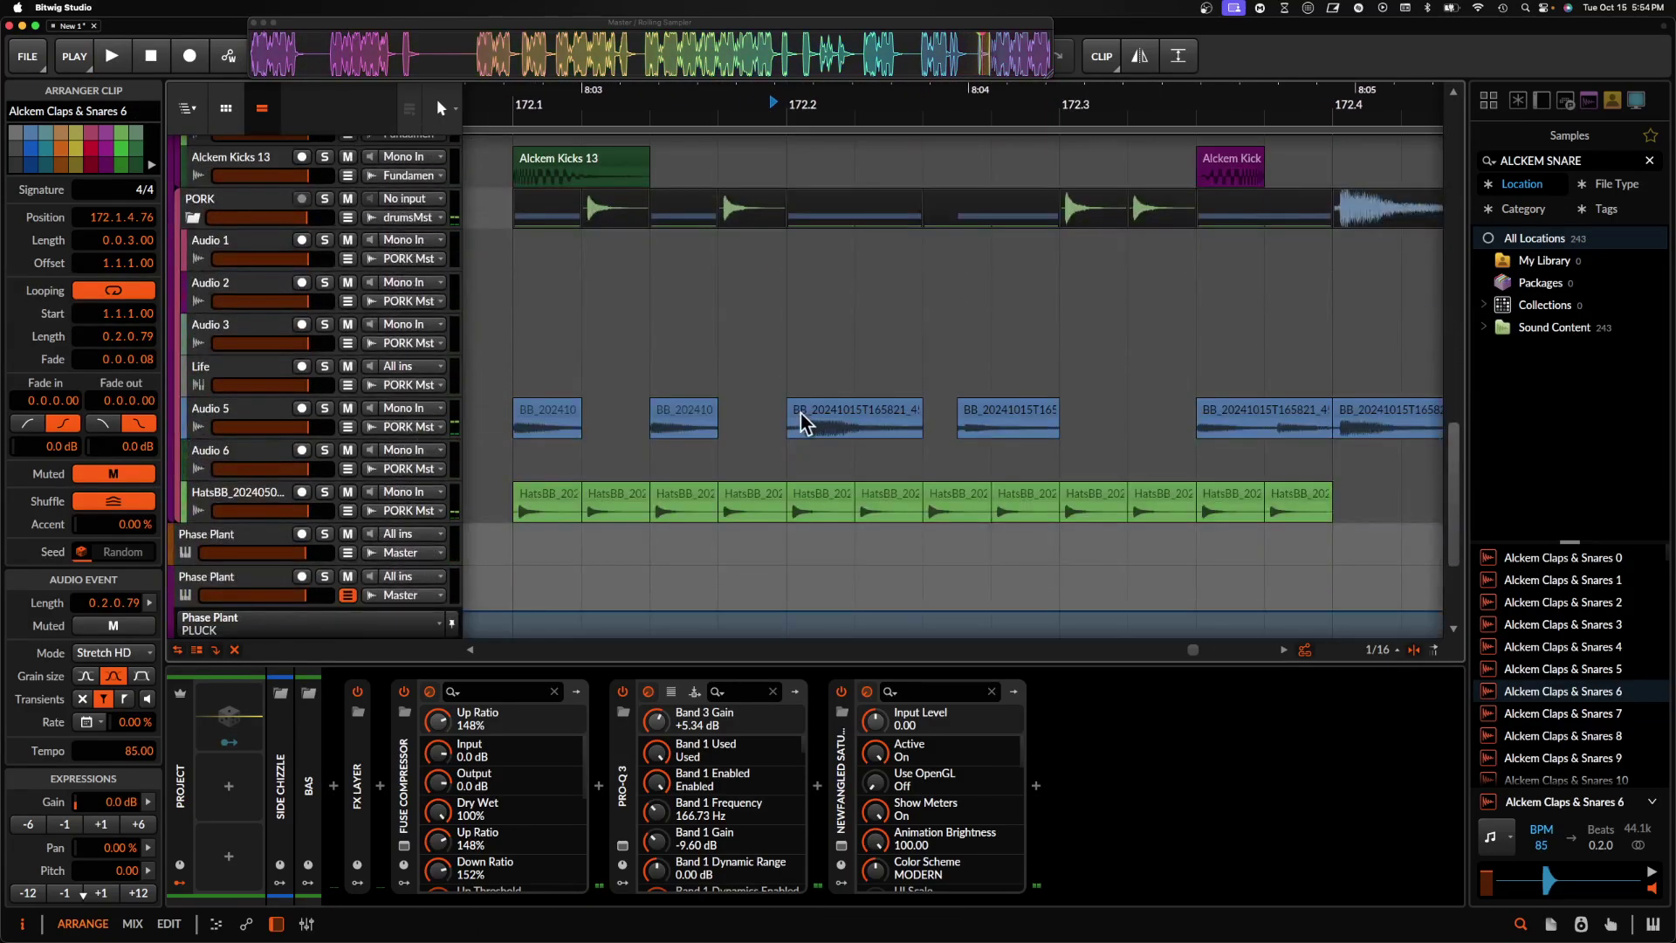
pyautogui.click(798, 417)
pyautogui.click(939, 507)
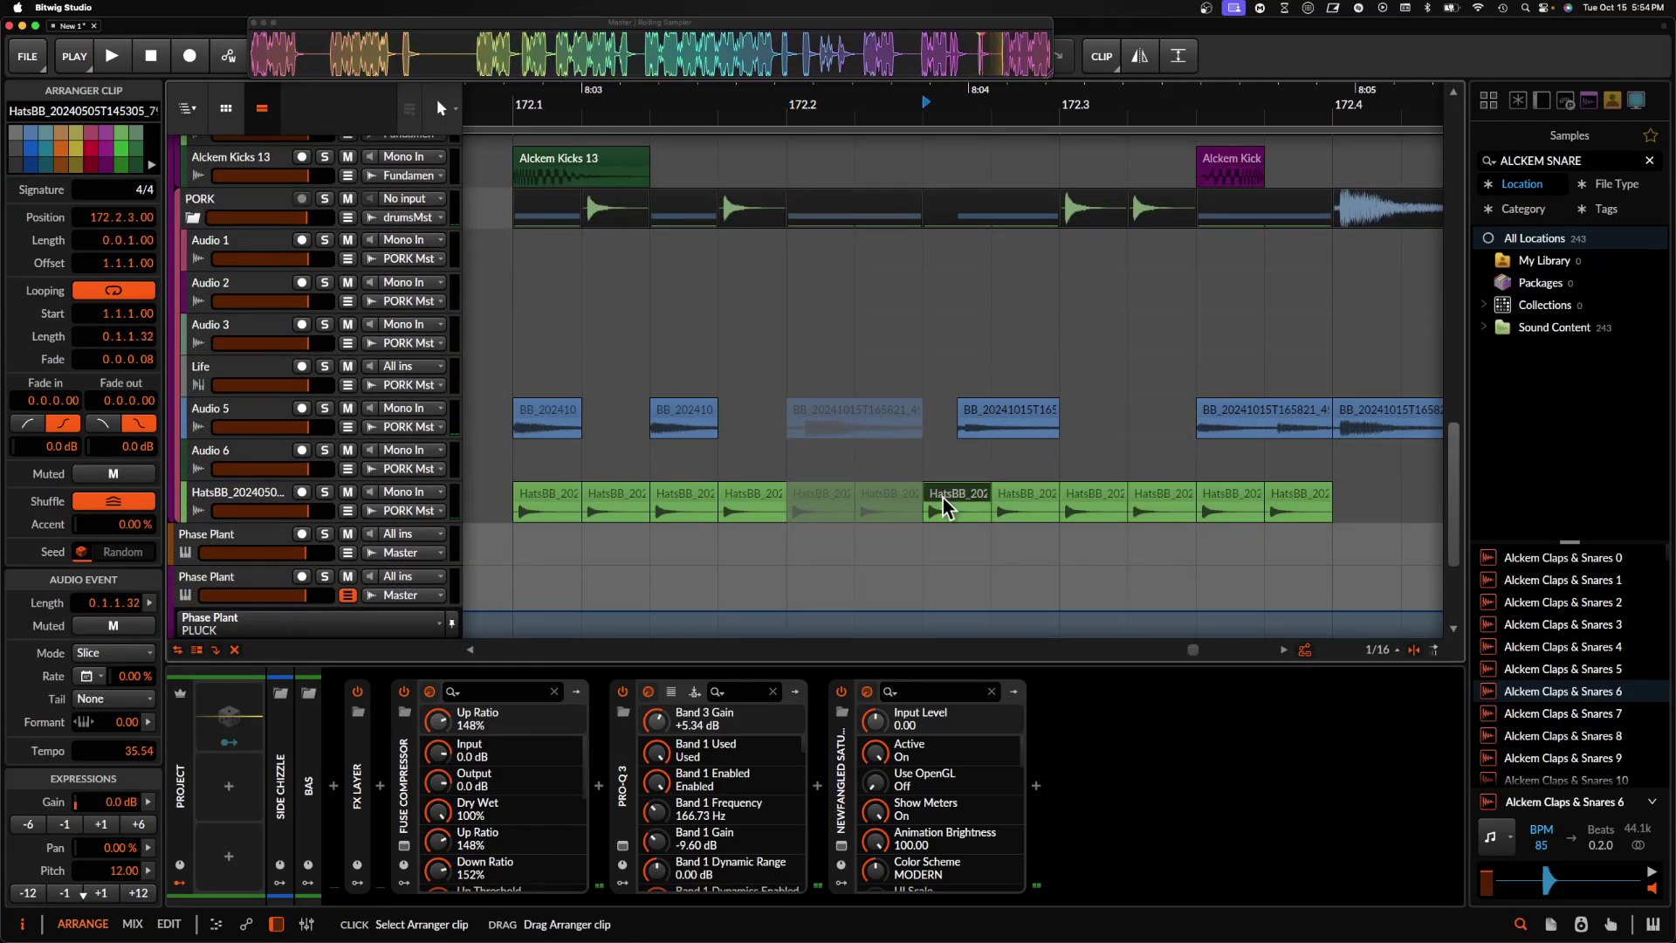
# - Bounce the Audio 3 clip at 172.1.4 in place and draw a pitch ramp rising from -14.00 to 0.00 at 1.1.2.50
pyautogui.scroll(19, 928, 489)
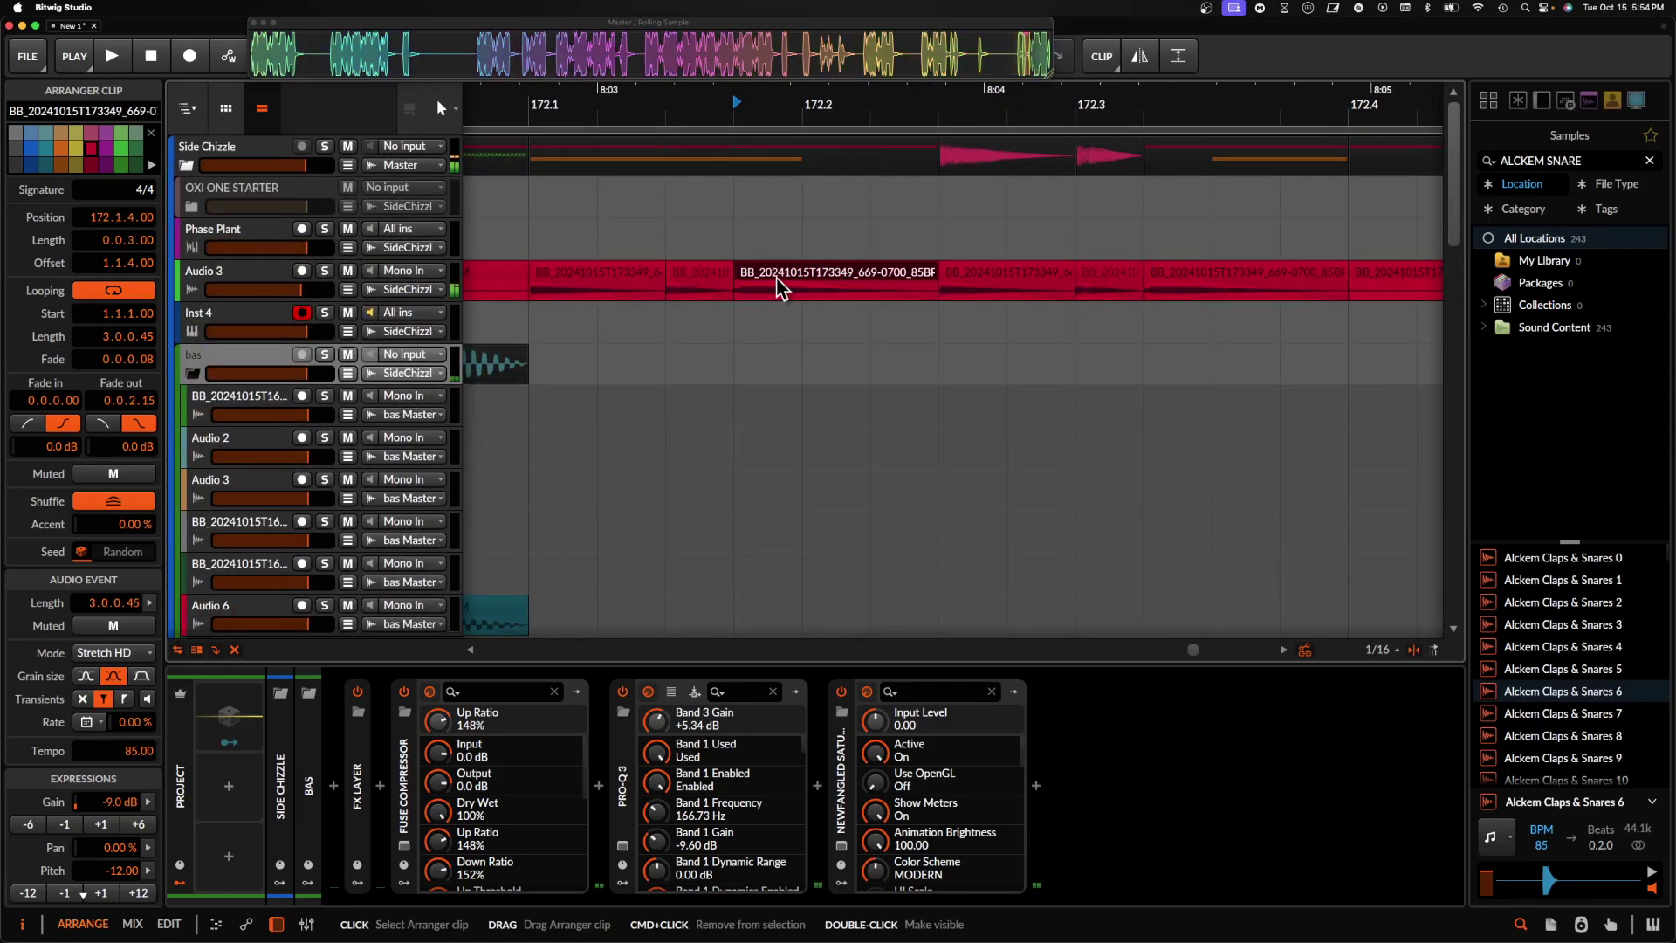
pyautogui.press('super+b')
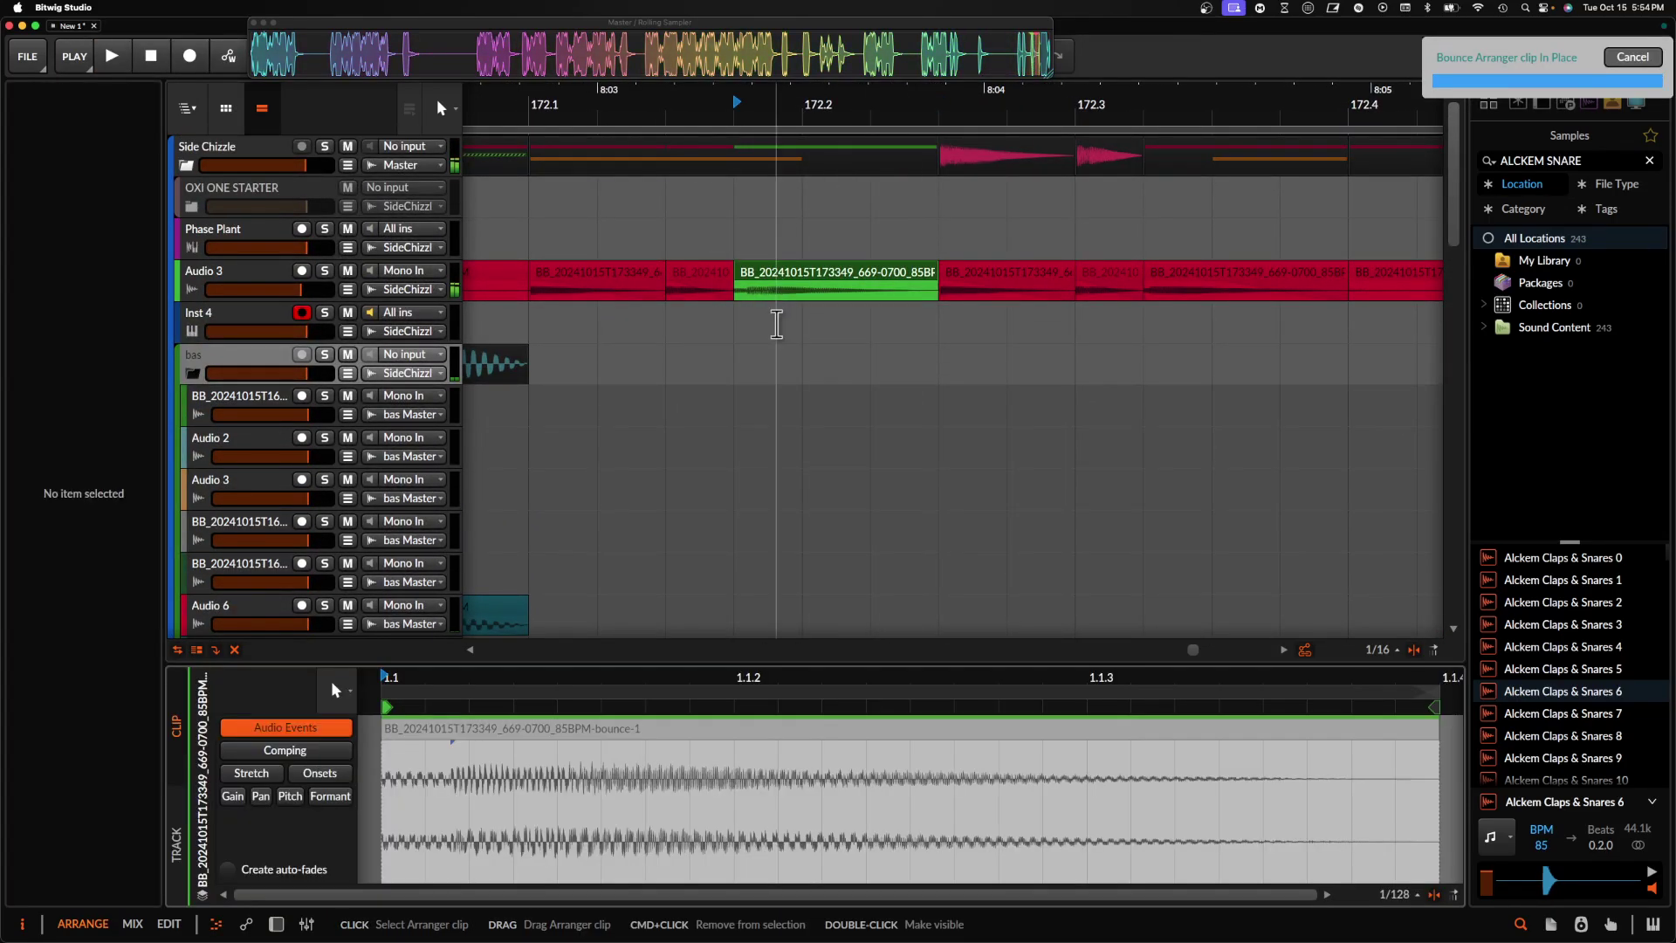
pyautogui.click(290, 795)
pyautogui.click(491, 806)
pyautogui.doubleClick(491, 810)
pyautogui.moveTo(407, 811); pyautogui.dragTo(415, 942)
pyautogui.press('space')
pyautogui.moveTo(493, 812); pyautogui.dragTo(936, 812)
pyautogui.press('space')
pyautogui.click(774, 273)
pyautogui.press('space')
pyautogui.press('space')
pyautogui.press('space')
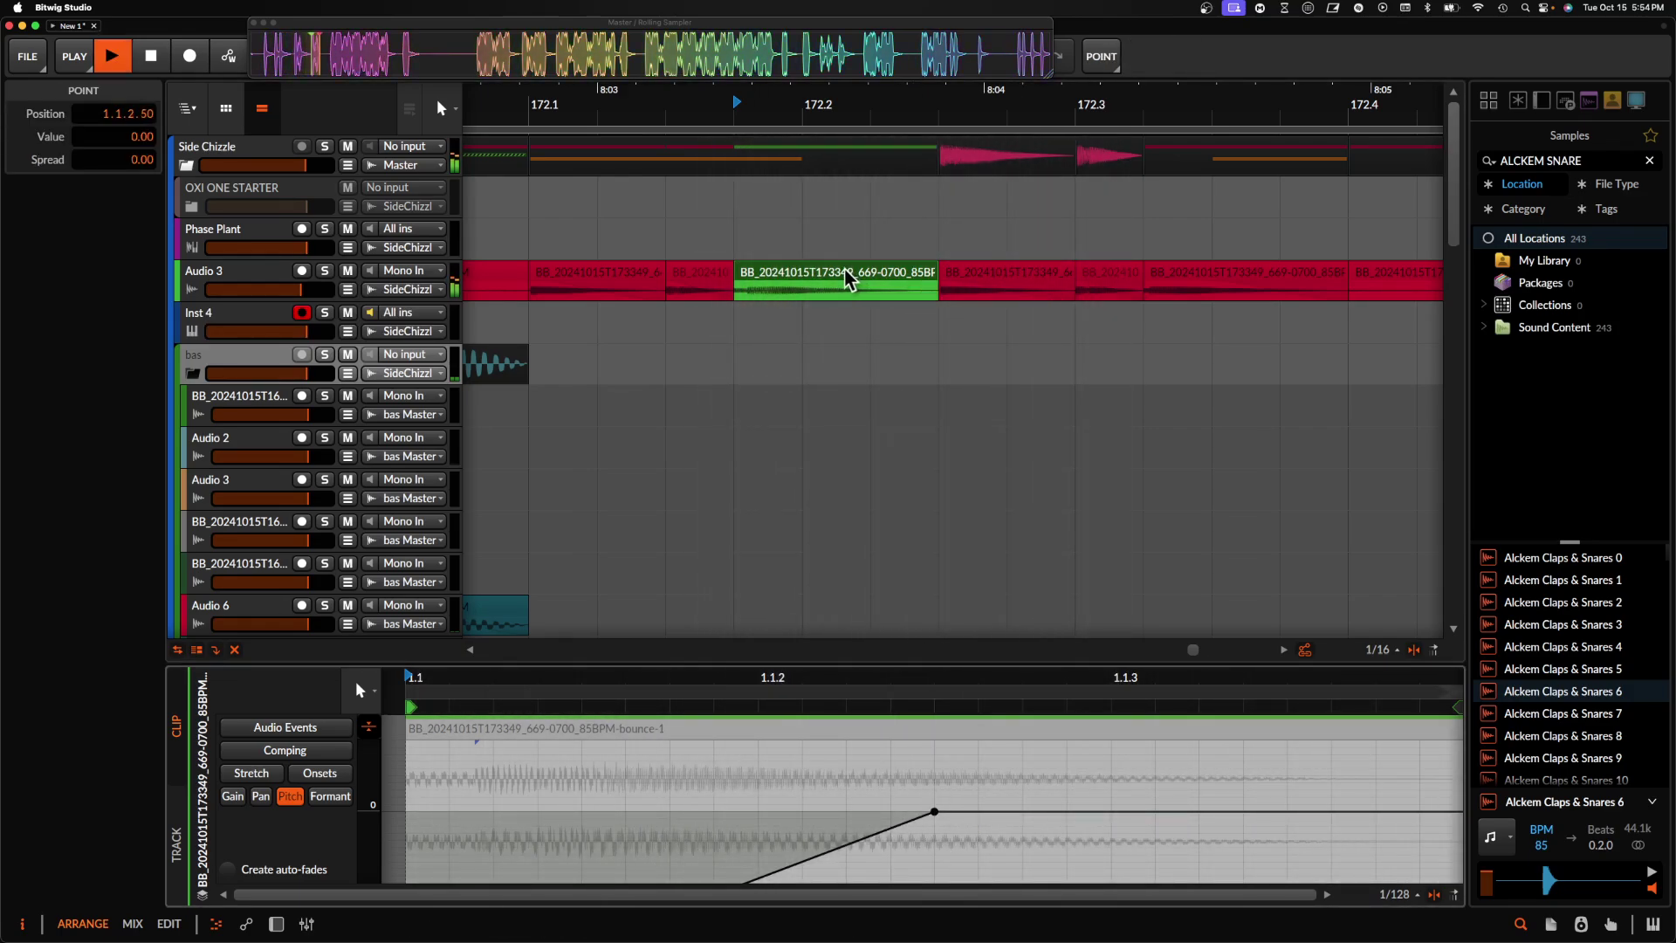
# - Switch the bounced clip's stretching mode to Elastique Pro and play it
pyautogui.click(844, 274)
pyautogui.click(114, 652)
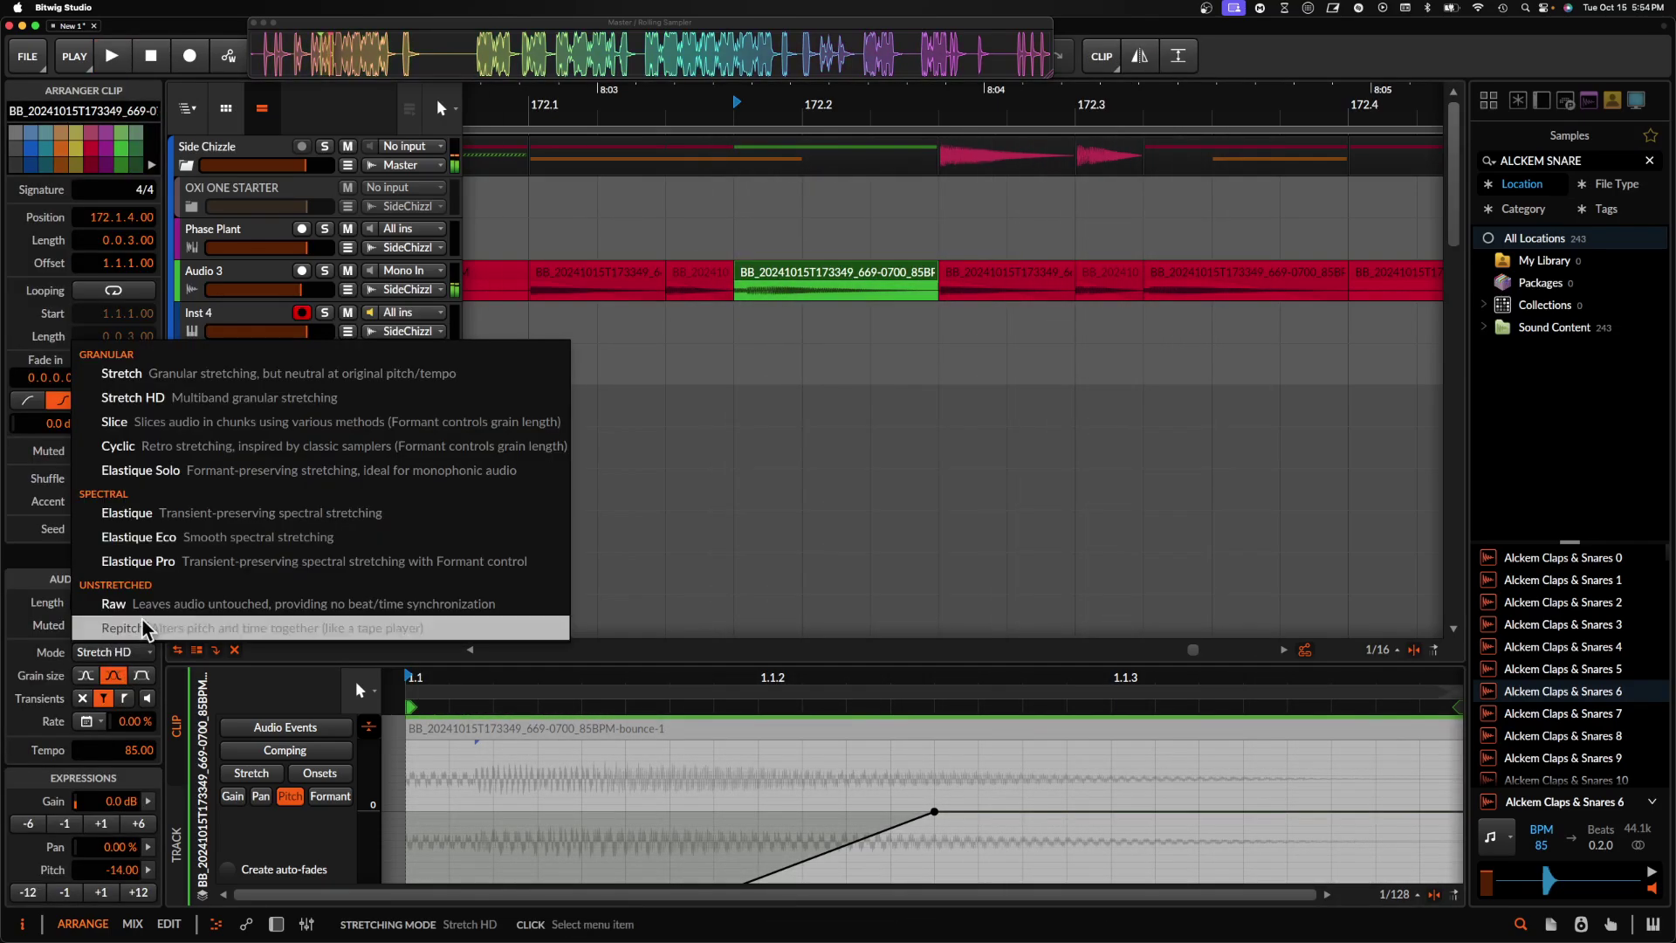
pyautogui.click(131, 559)
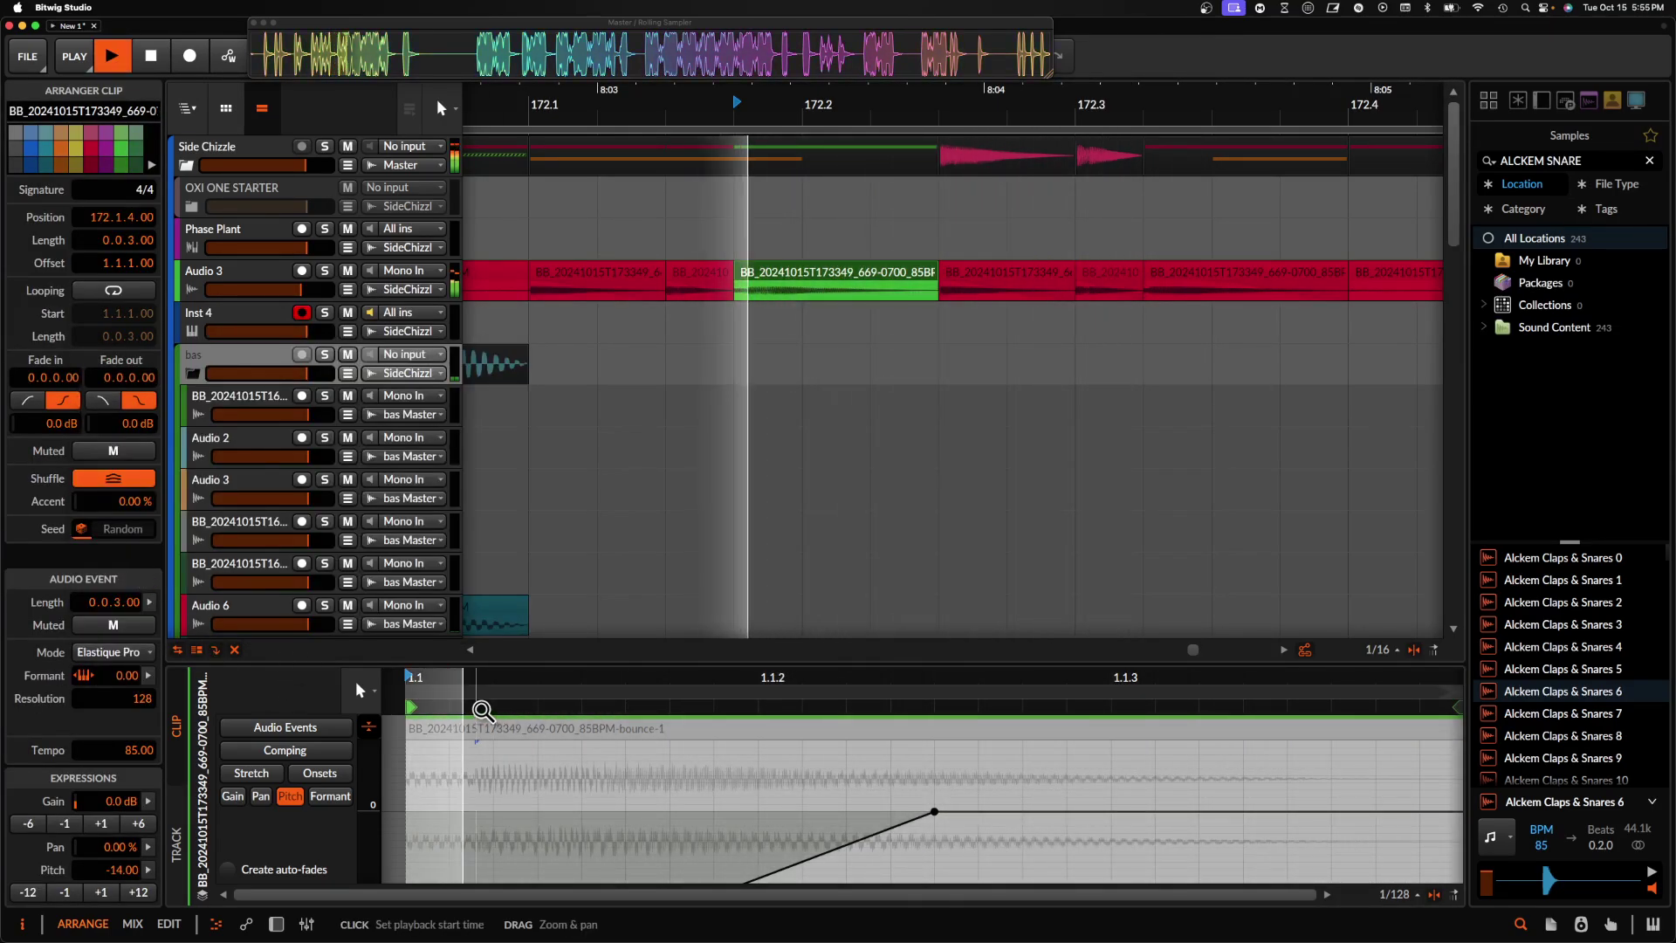
pyautogui.press('space')
# - Move the end of the bounced clip's pitch ramp earlier and raise its starting pitch, auditioning the changes
pyautogui.moveTo(935, 813); pyautogui.dragTo(670, 816)
pyautogui.press('space')
pyautogui.press('space')
pyautogui.scroll(-5, 546, 853)
pyautogui.hscroll(-2, 546, 853)
pyautogui.moveTo(505, 799); pyautogui.dragTo(508, 712)
pyautogui.press('space')
pyautogui.scroll(5, 519, 764)
pyautogui.press('space')
# - Raise the ramp's starting pitch to about -3, place its end point at 1.1.1.83 and play the result
pyautogui.moveTo(500, 863); pyautogui.dragTo(500, 769)
pyautogui.press('space')
pyautogui.press('space')
pyautogui.moveTo(764, 748); pyautogui.dragTo(794, 749)
pyautogui.press('space')
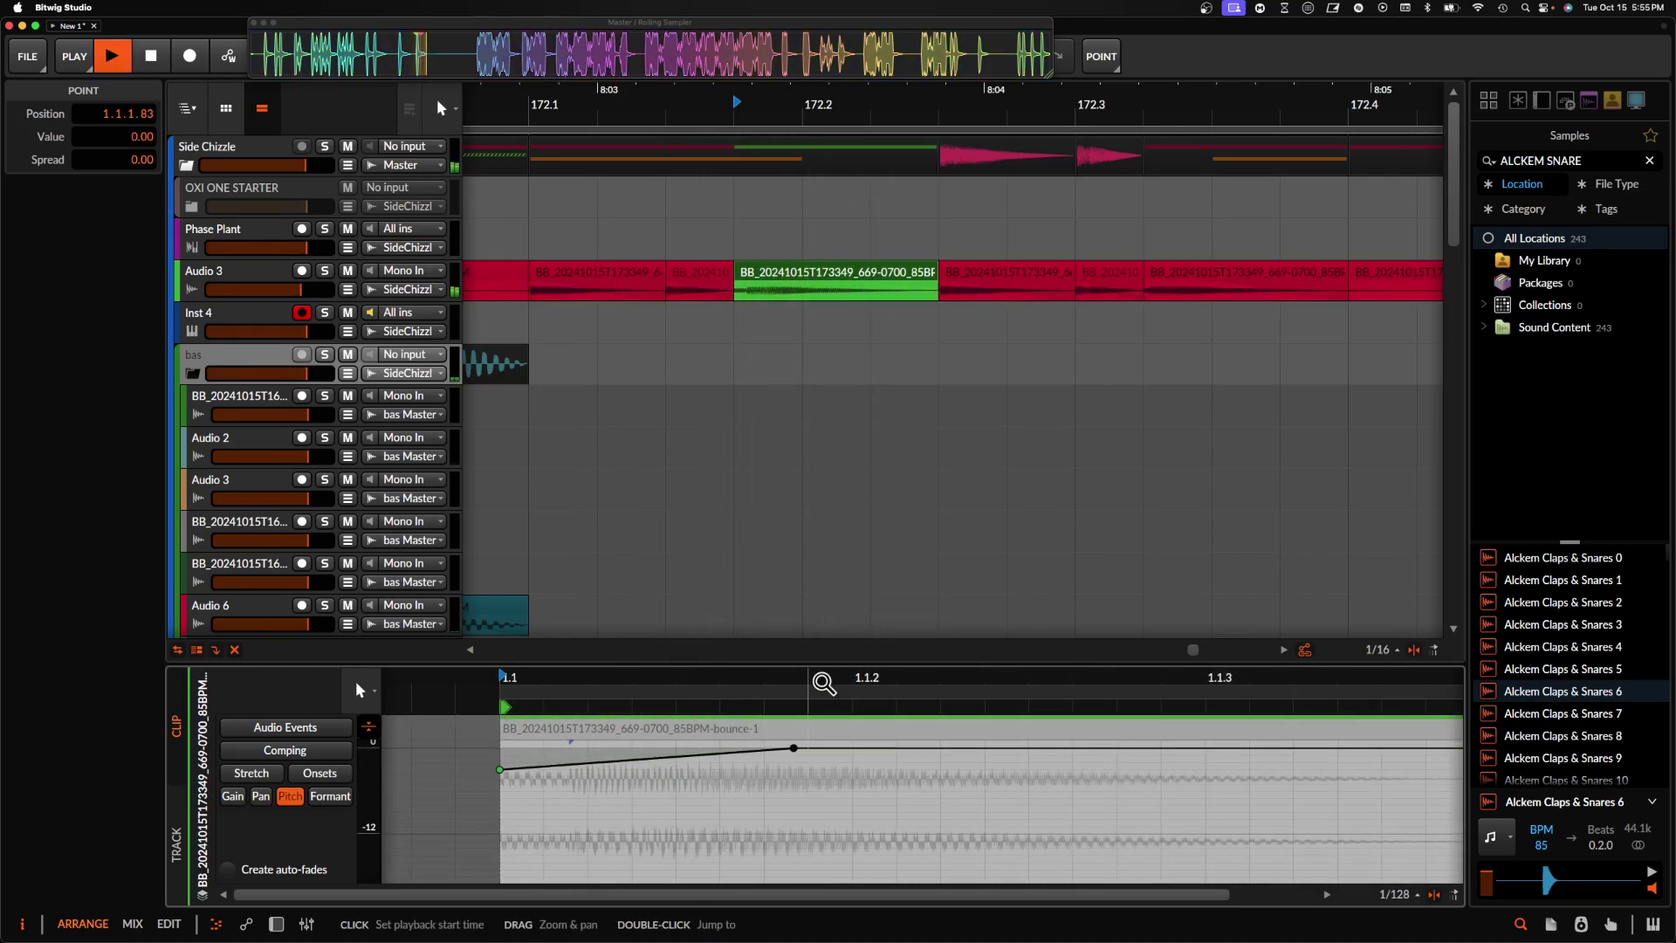
pyautogui.press('space')
# - Duplicate the Audio 3 clip at 172.3.1 to 172.3.2 and raise the copy's pitch to 13.00
pyautogui.click(908, 280)
pyautogui.press('super+d')
pyautogui.click(138, 892)
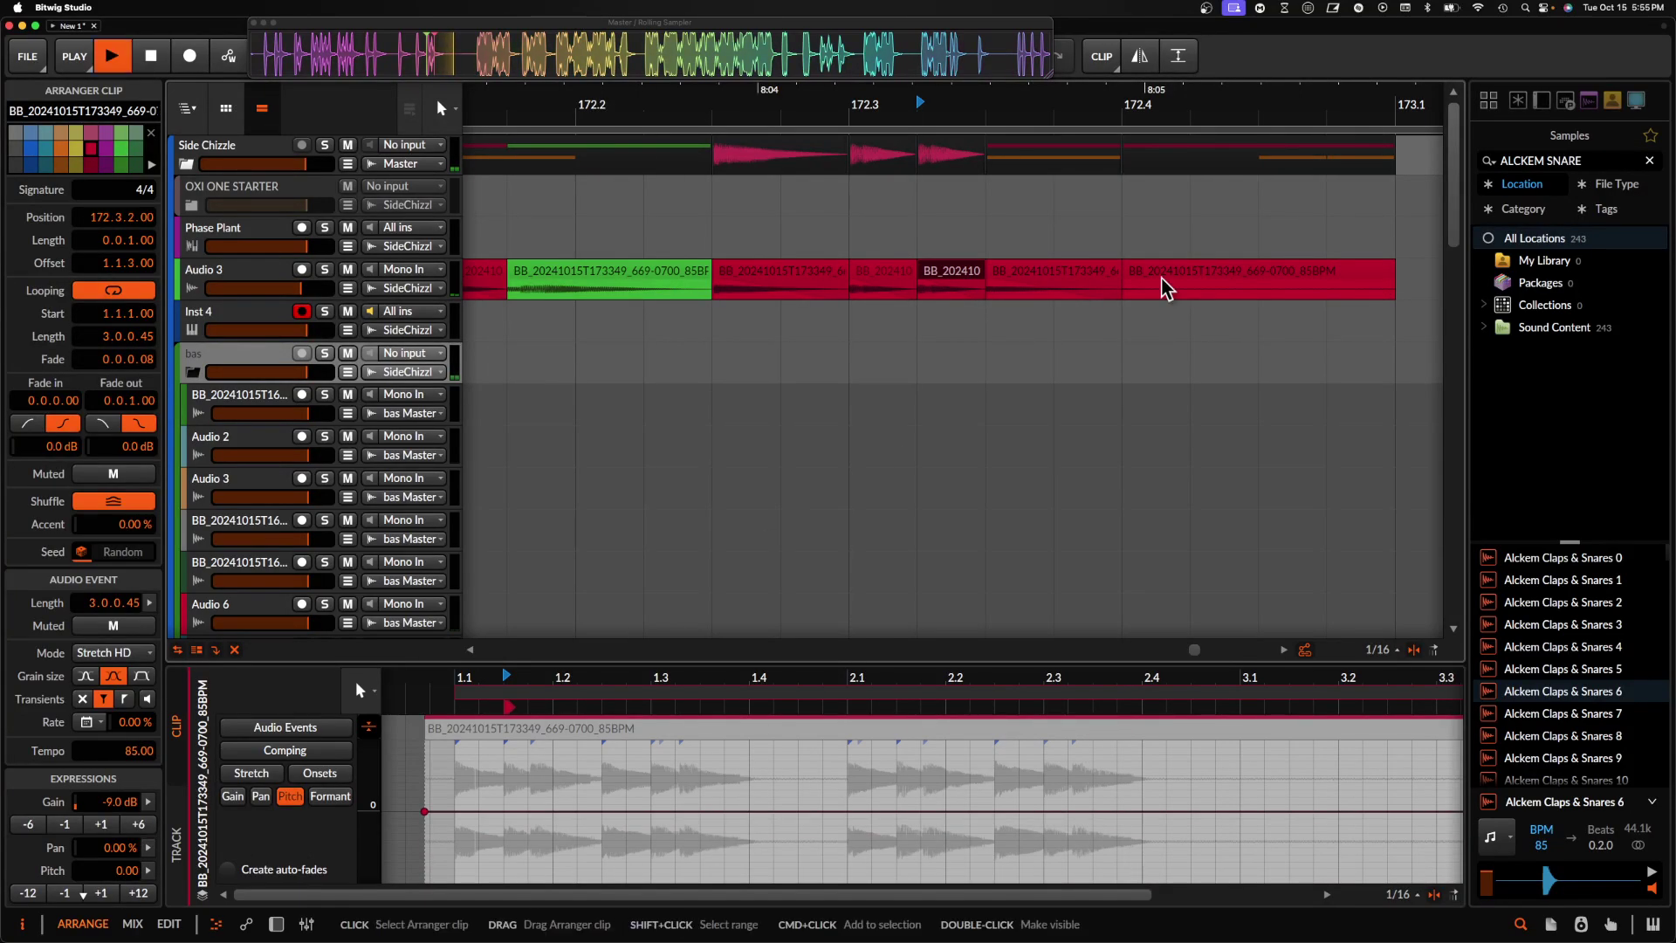
pyautogui.click(138, 892)
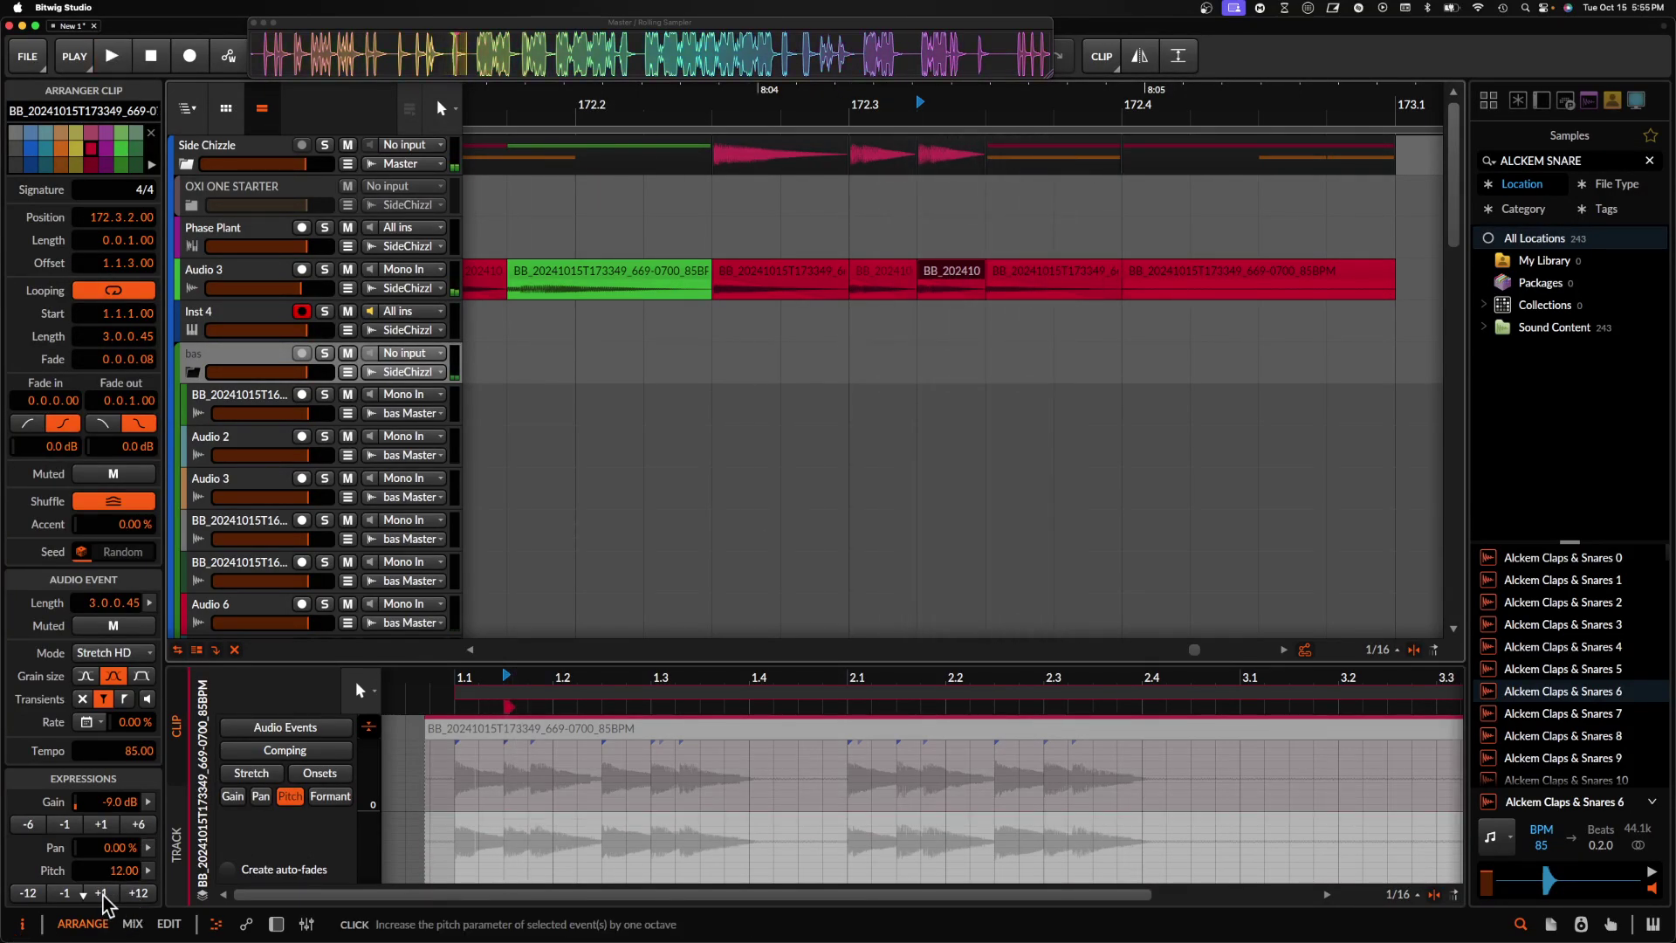
# - Duplicate the raised Audio 3 clip onward to 172.3.3 and play from 172.3.2 to the end of the section
pyautogui.press('super+d')
pyautogui.press('super+d')
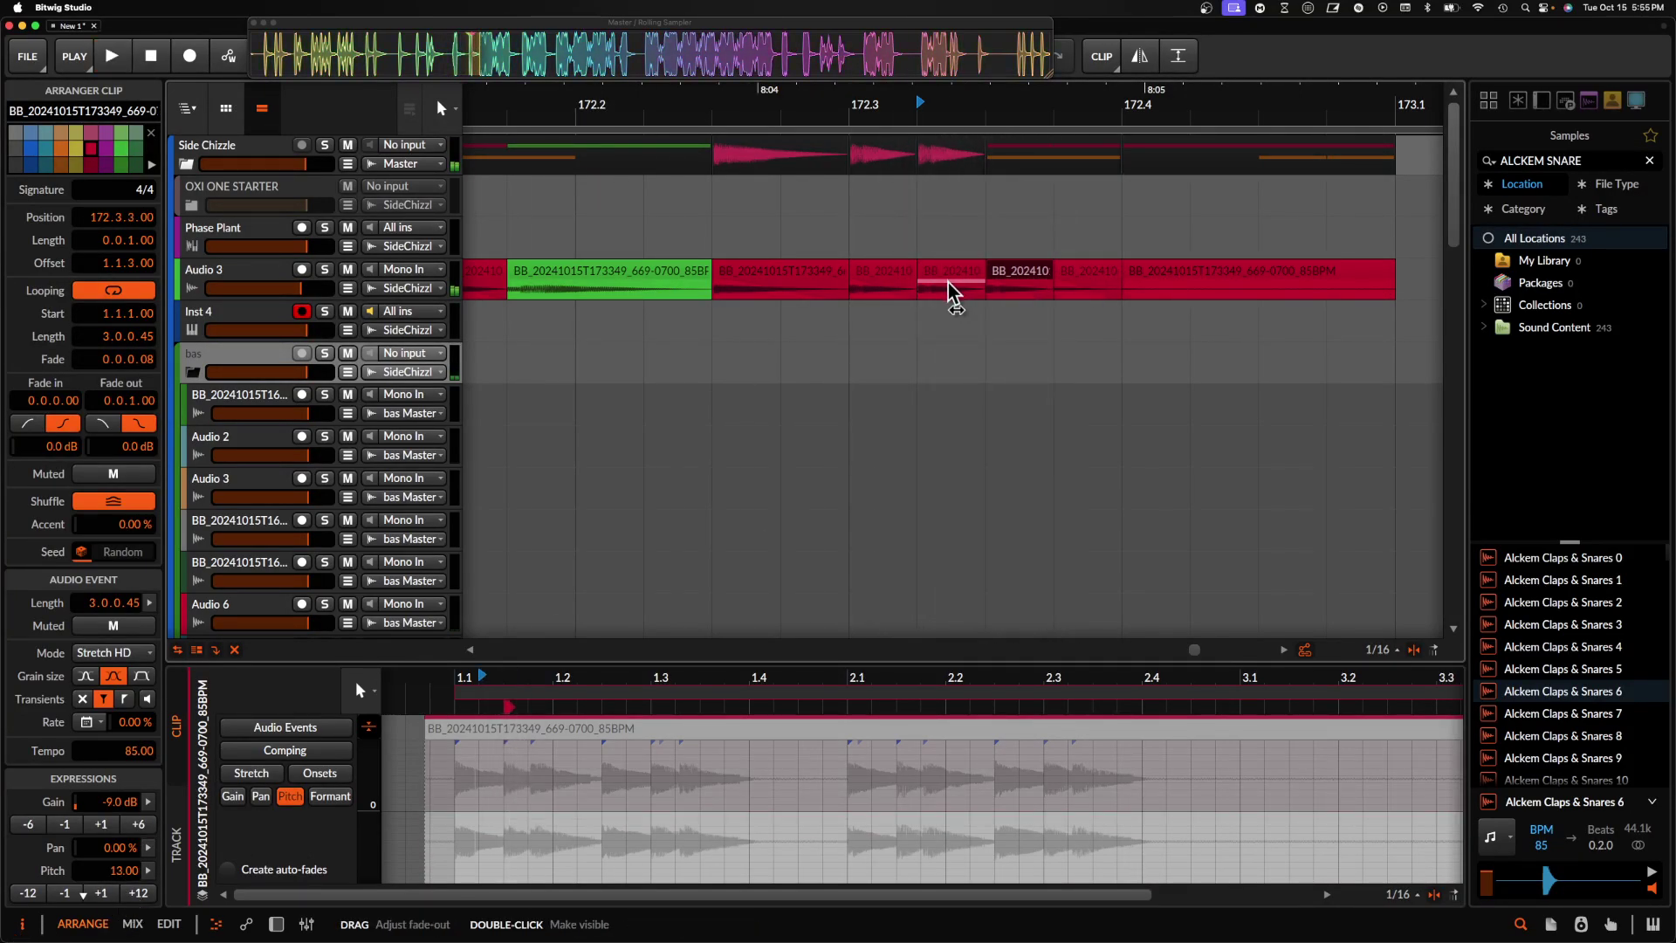
pyautogui.click(947, 286)
pyautogui.scroll(-5, 952, 287)
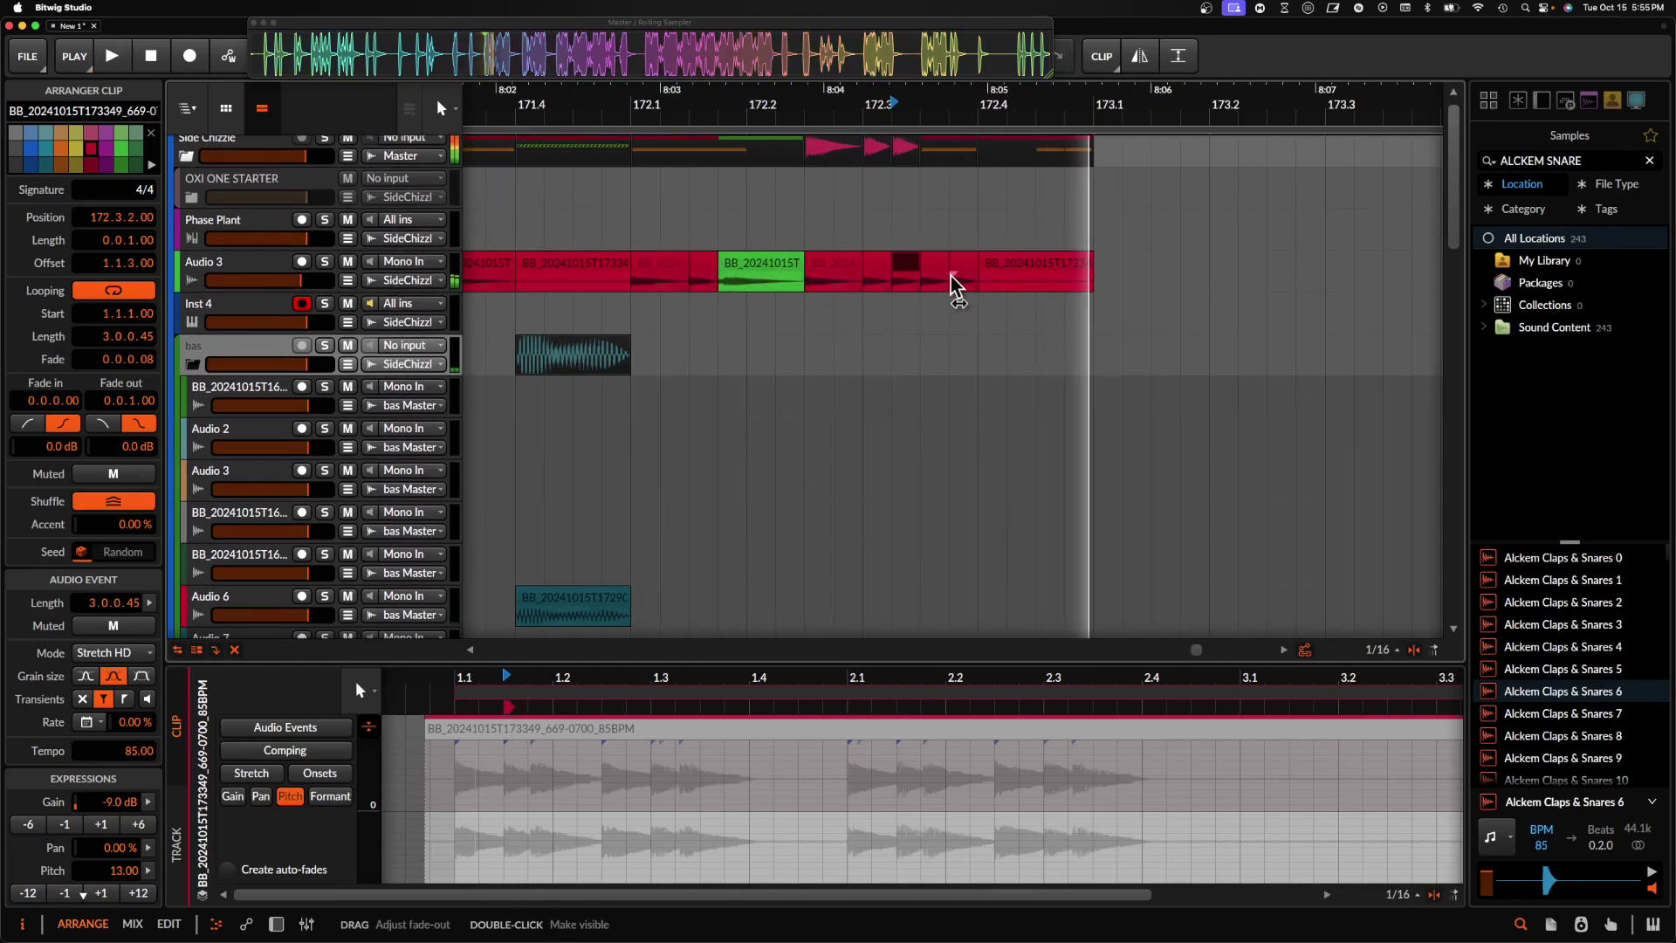
# - Copy the Audio 3 clip at 172.2.3 to 172.4.1, set the copy's pitch to 0.00 and play from 172.1.1
pyautogui.moveTo(838, 274); pyautogui.dragTo(1010, 288)
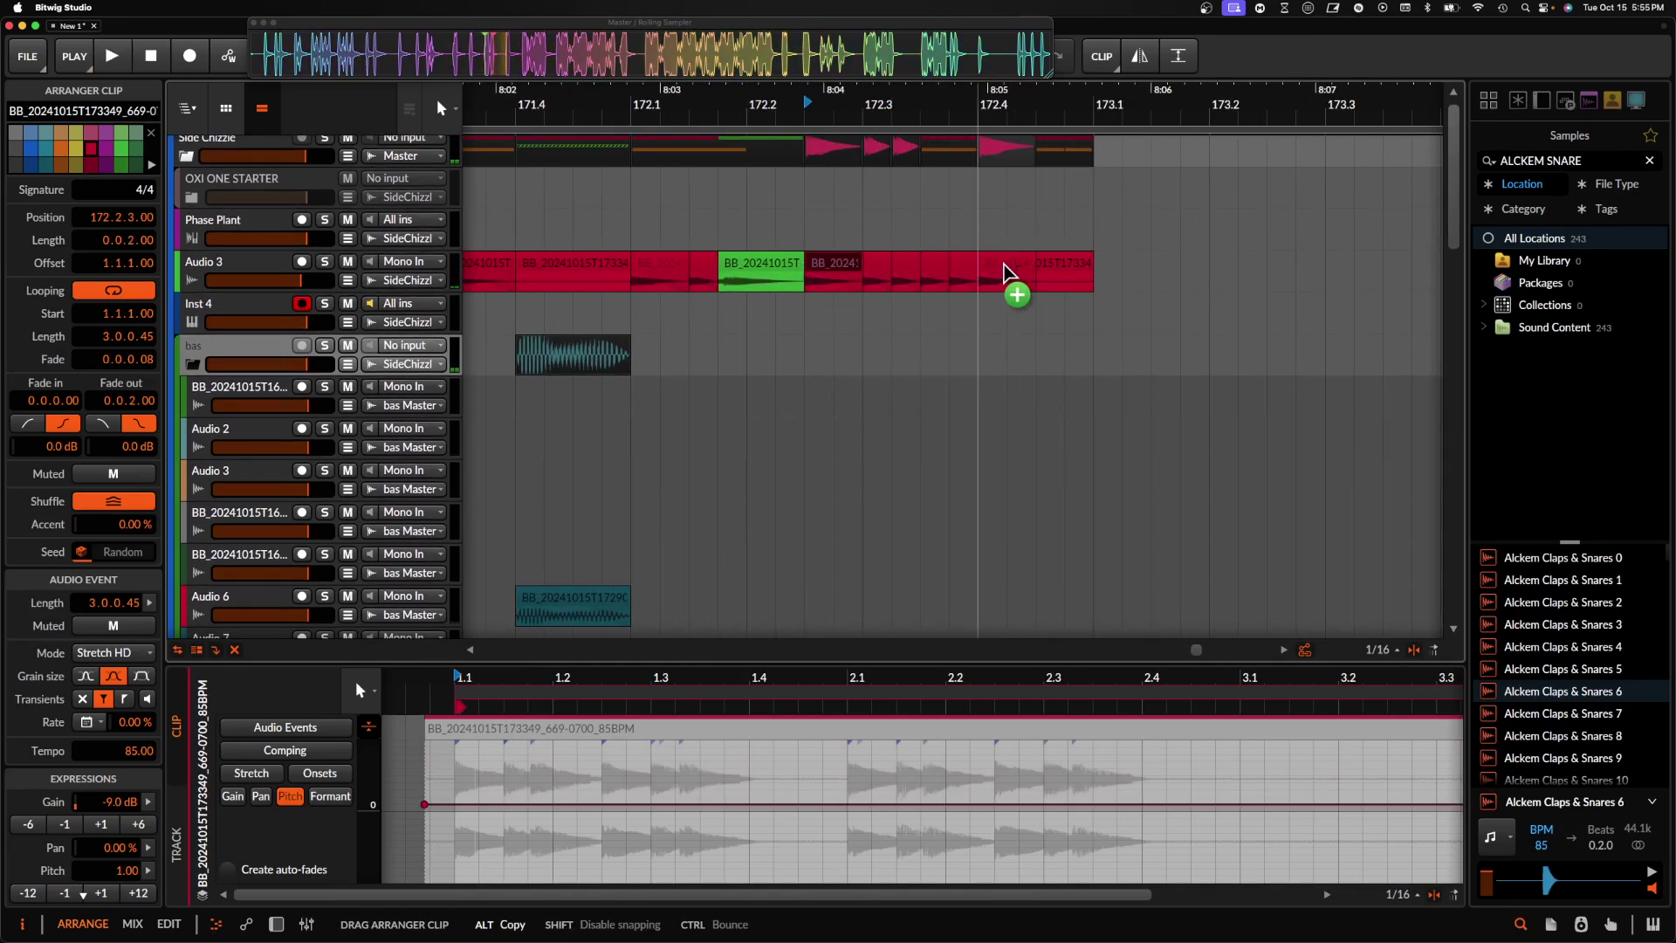
pyautogui.click(70, 893)
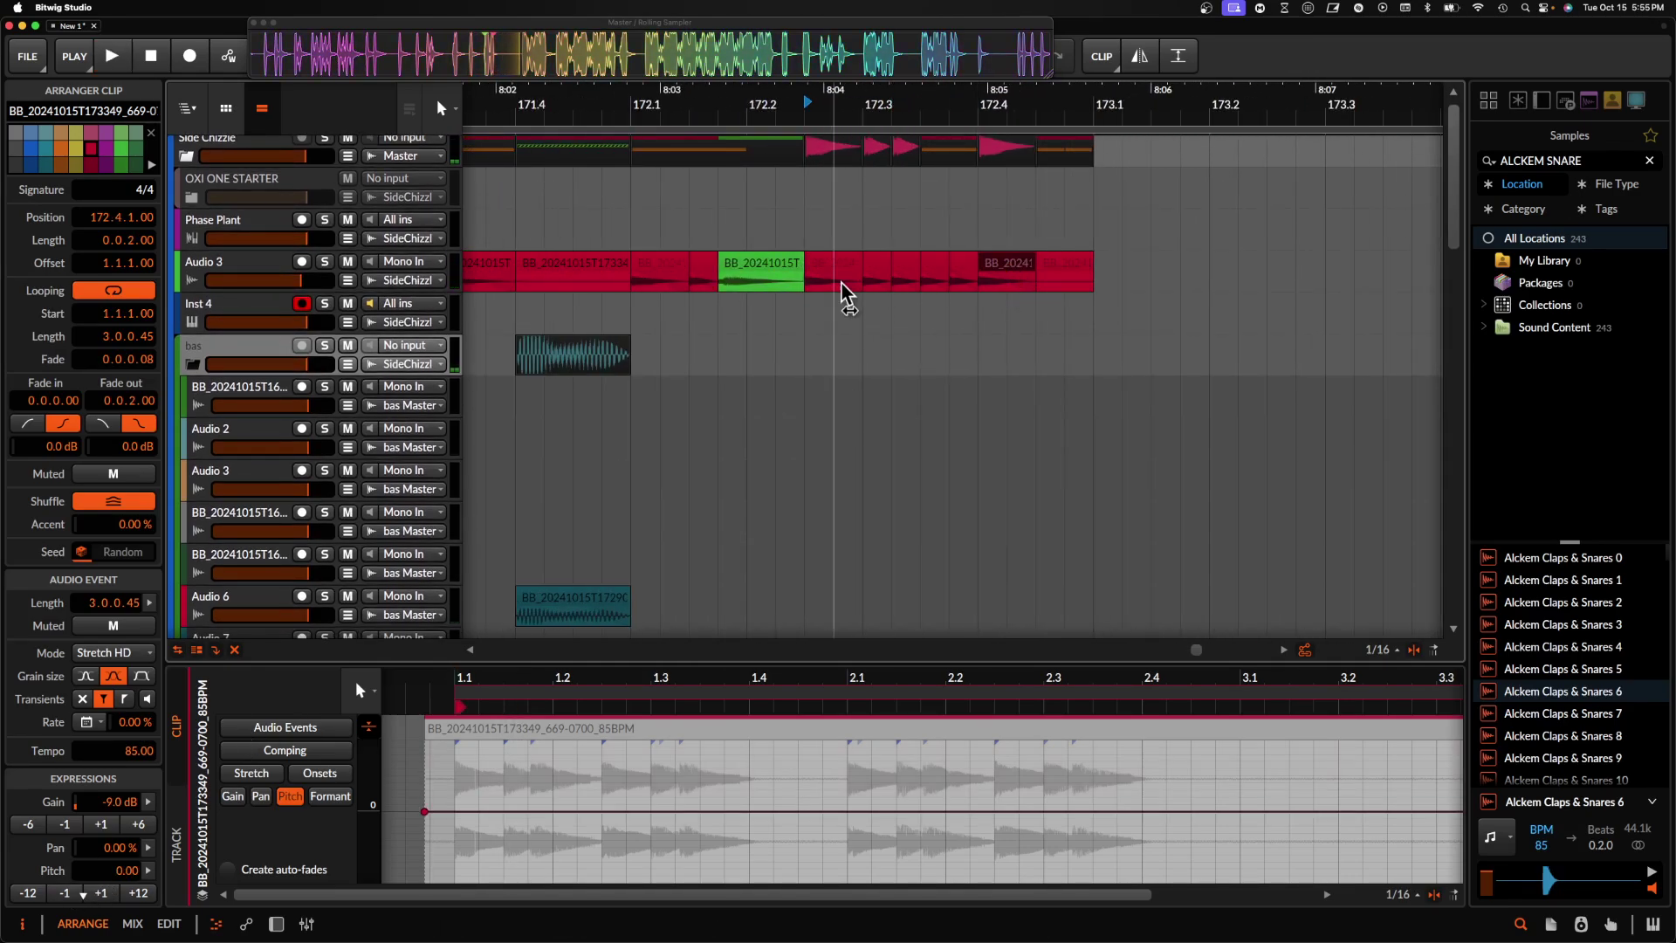
pyautogui.click(655, 277)
pyautogui.press('space')
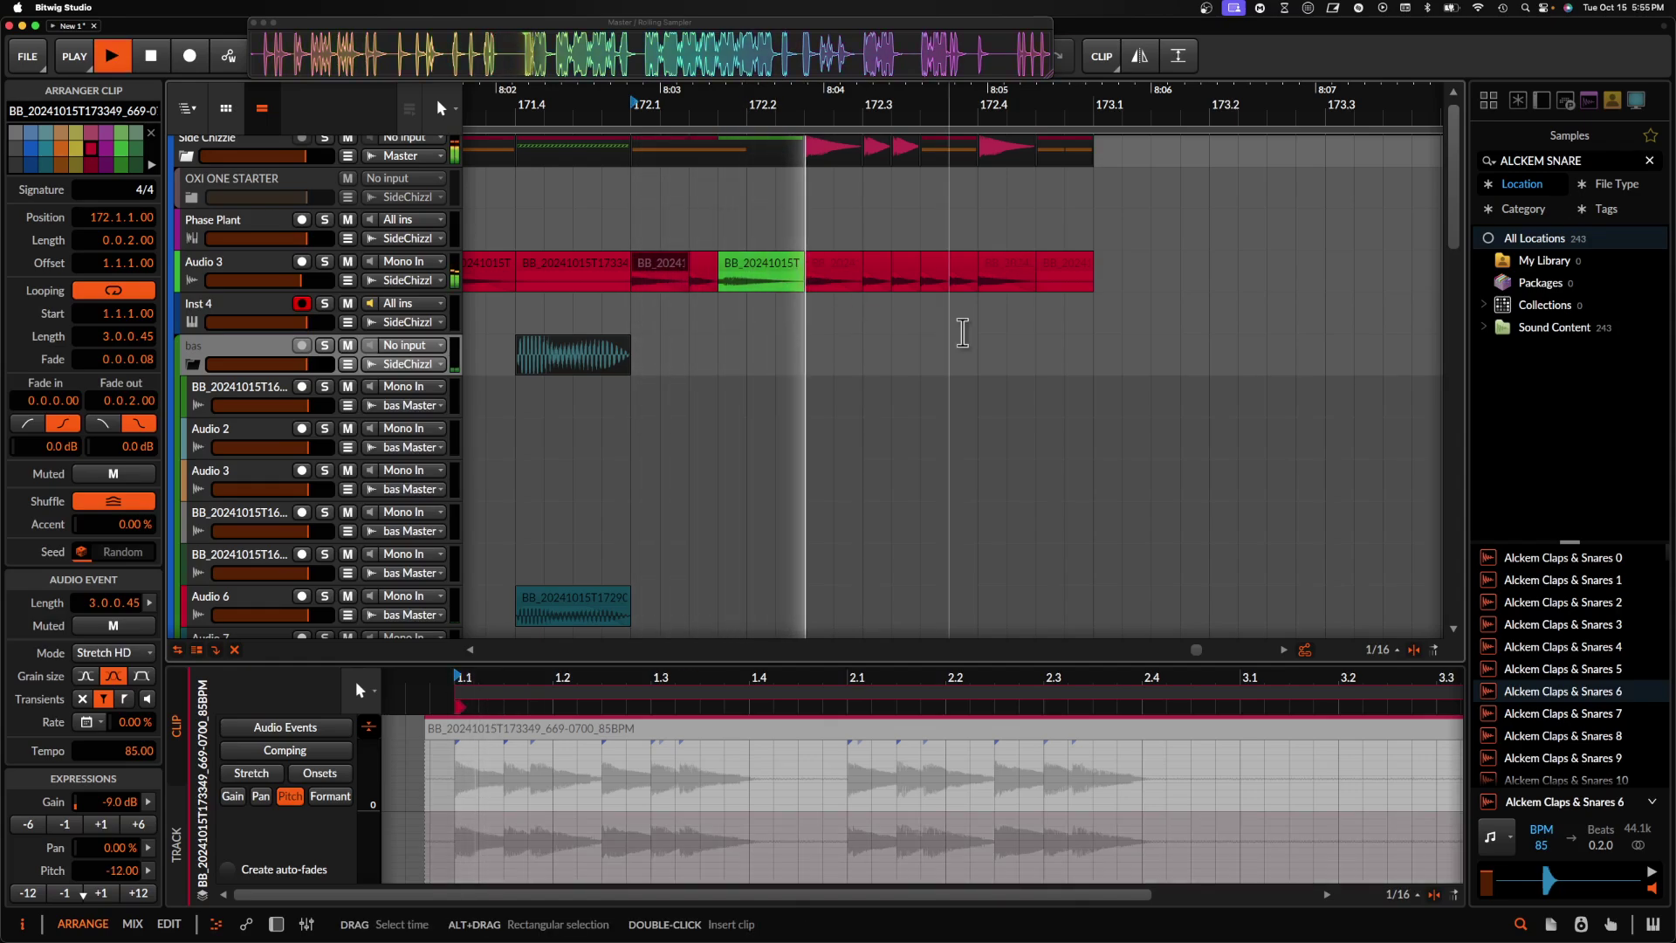
pyautogui.hscroll(2, 837, 172)
pyautogui.scroll(-4, 837, 171)
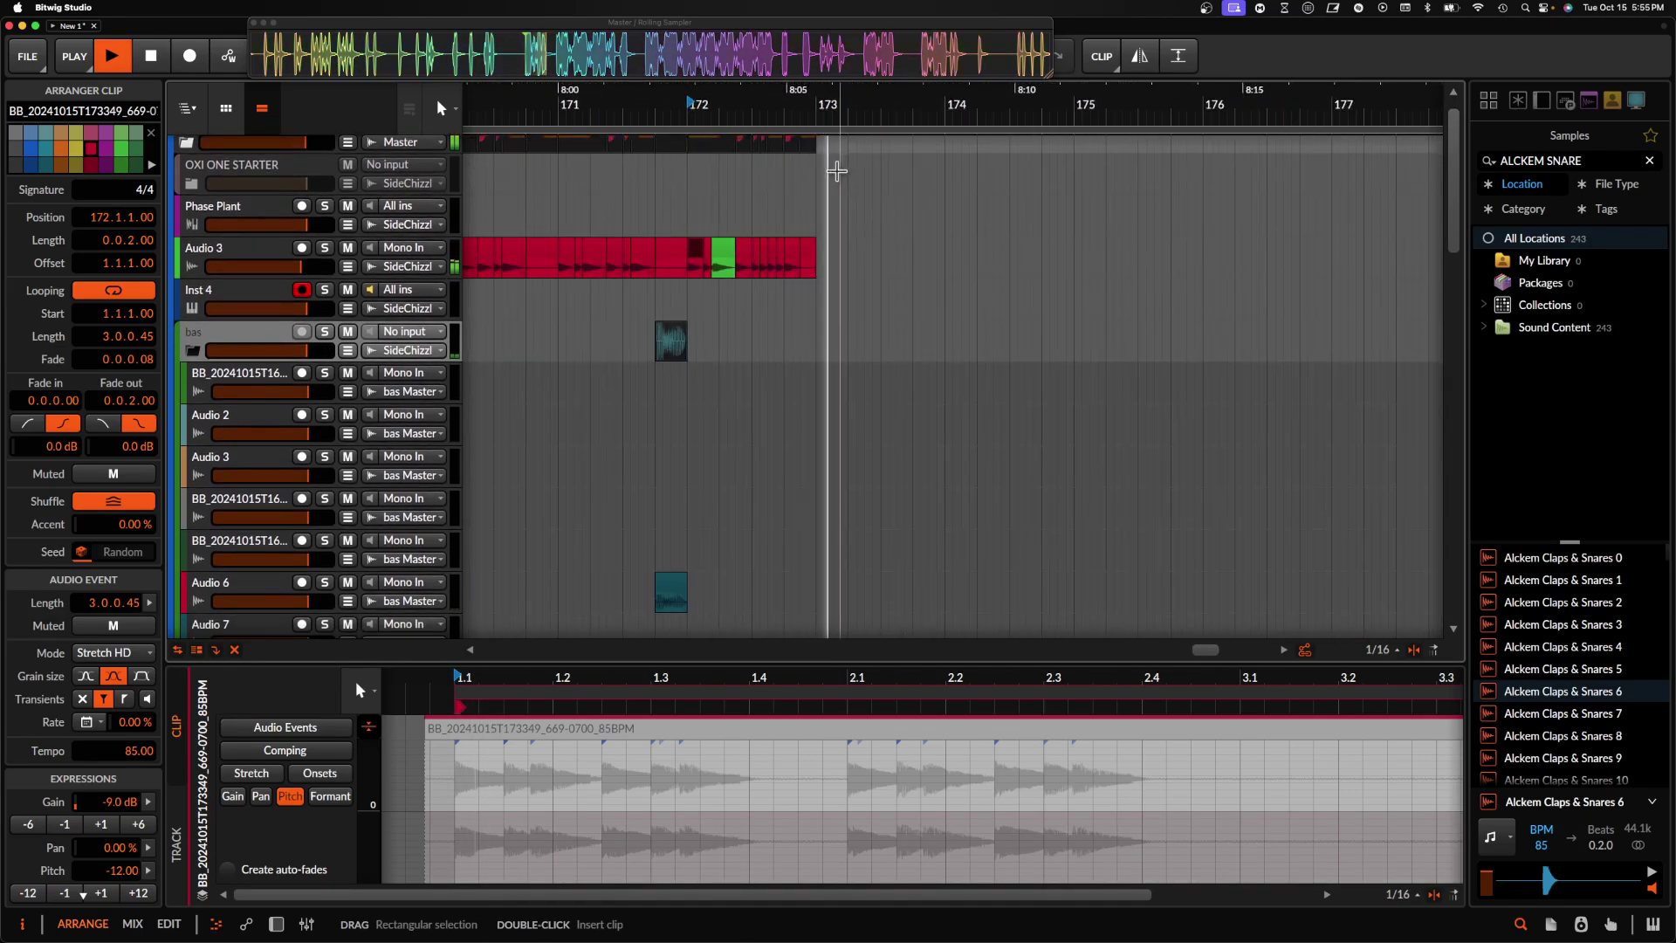
pyautogui.scroll(-4, 836, 171)
pyautogui.press('space')
pyautogui.scroll(6, 834, 191)
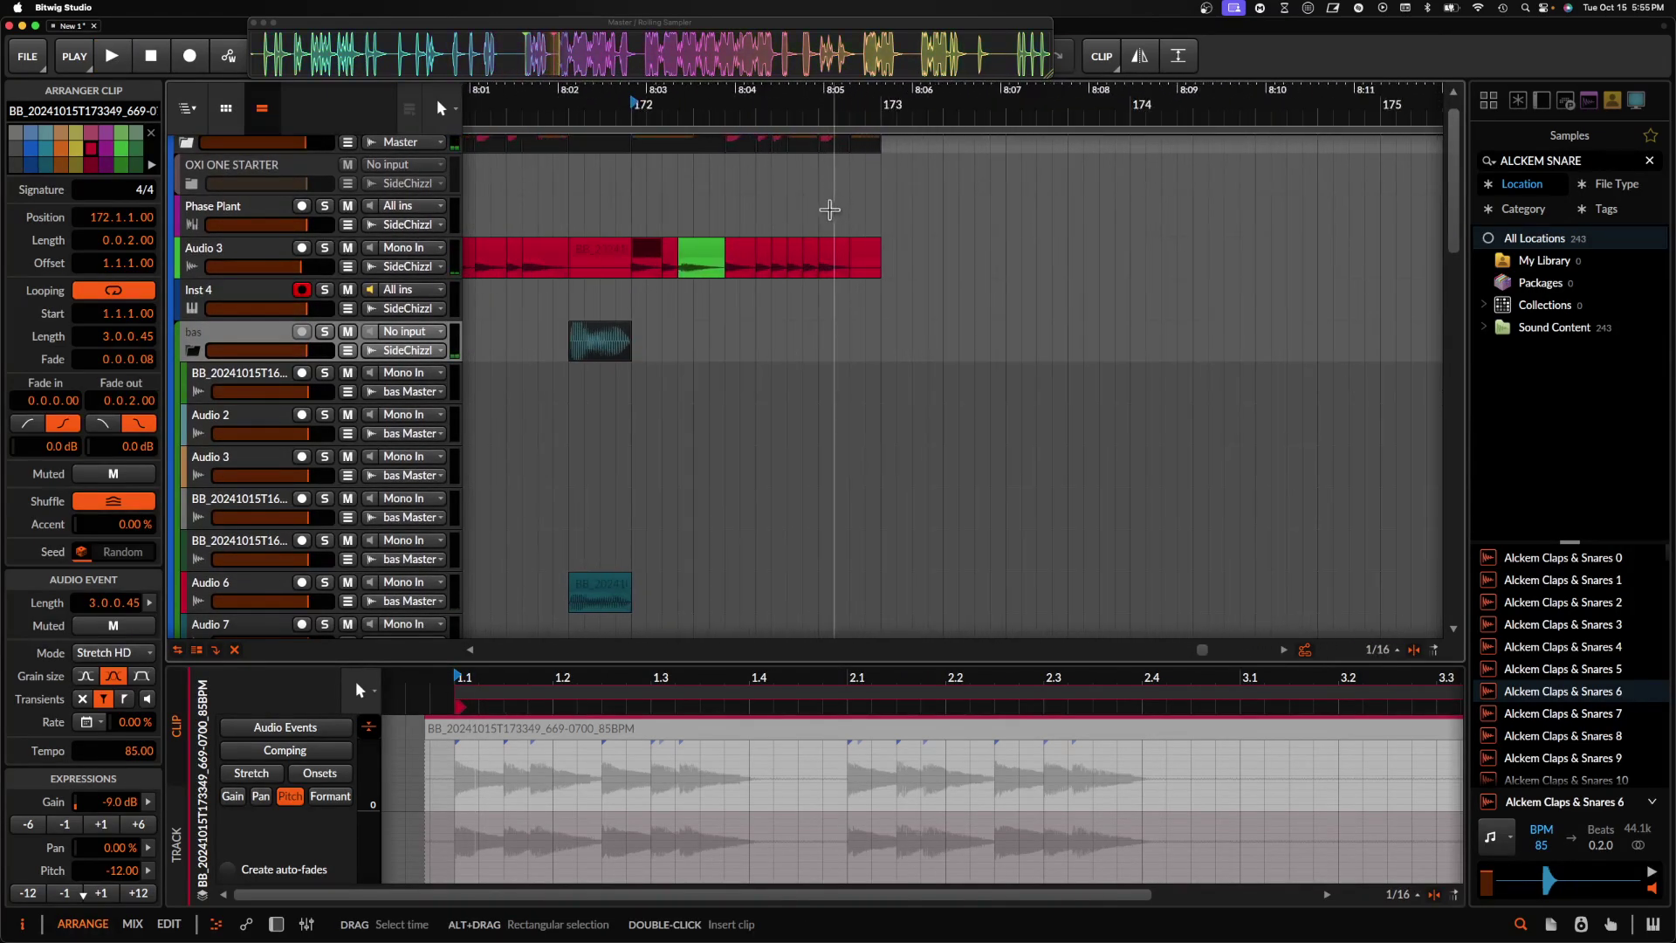
# - Time-stretch the Audio 3 clip at 172.4.1 to a length of 0.3.3 and play from 172.3.1
pyautogui.press('space')
pyautogui.click(831, 256)
pyautogui.scroll(3, 830, 255)
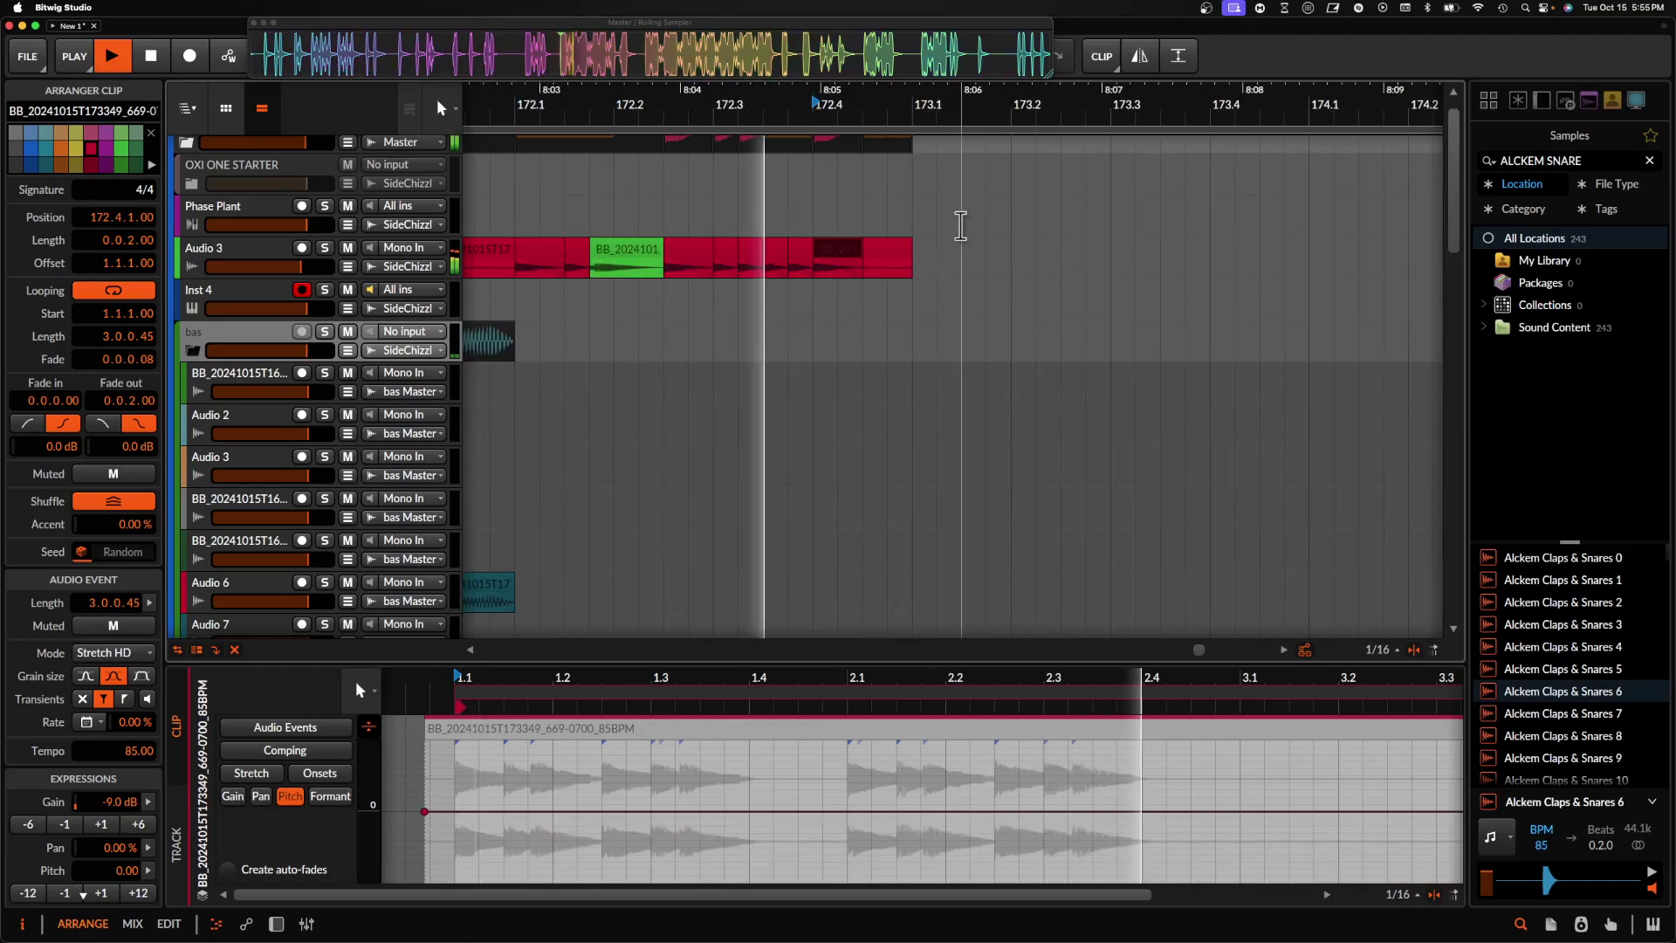
pyautogui.press('space')
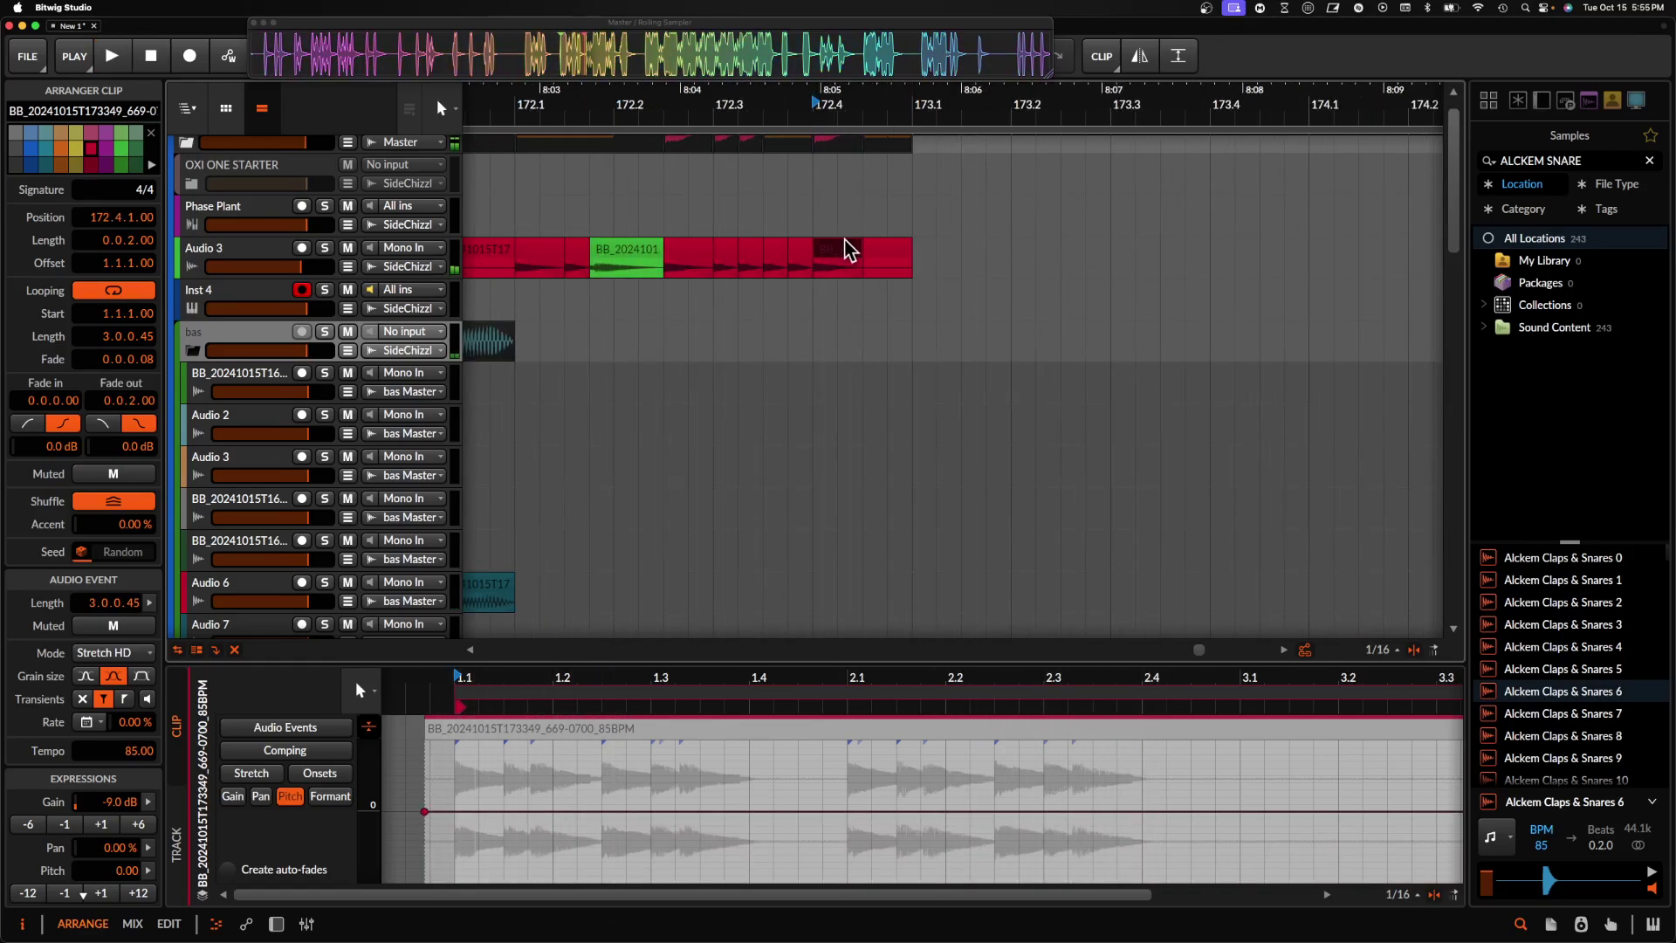
pyautogui.moveTo(858, 251); pyautogui.dragTo(1185, 255)
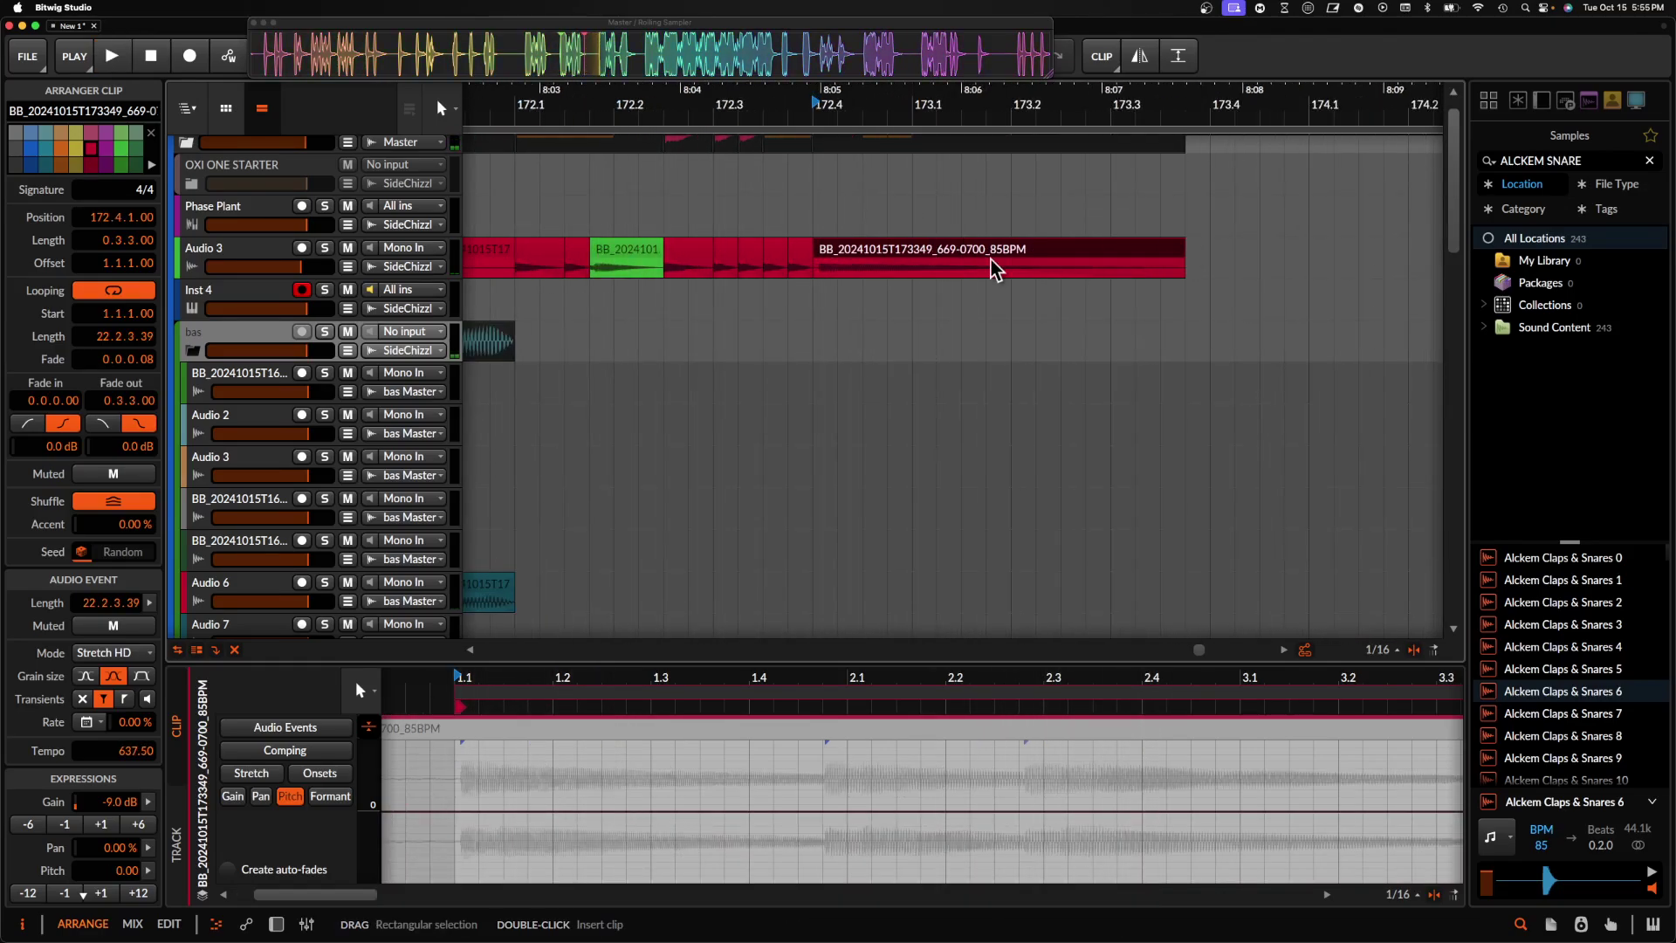
pyautogui.click(723, 252)
pyautogui.press('space')
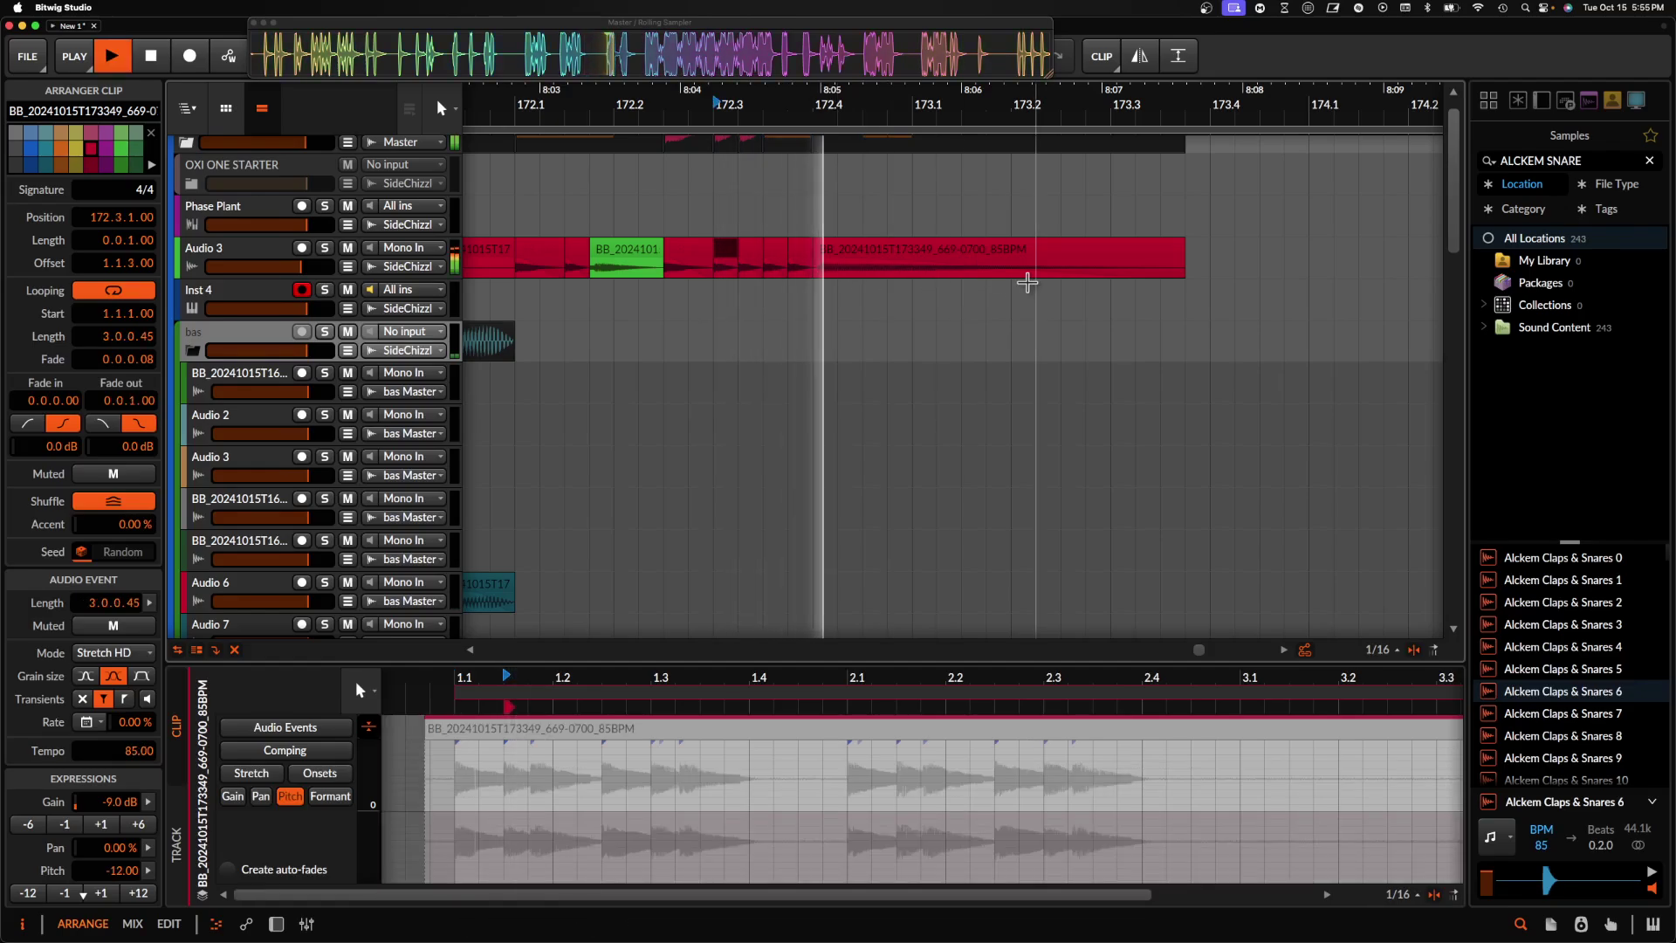
# - Set the stretched Audio 3 clip's stretching mode to Elastique Pro and lower its gain to -13.0 dB
pyautogui.click(845, 254)
pyautogui.click(127, 656)
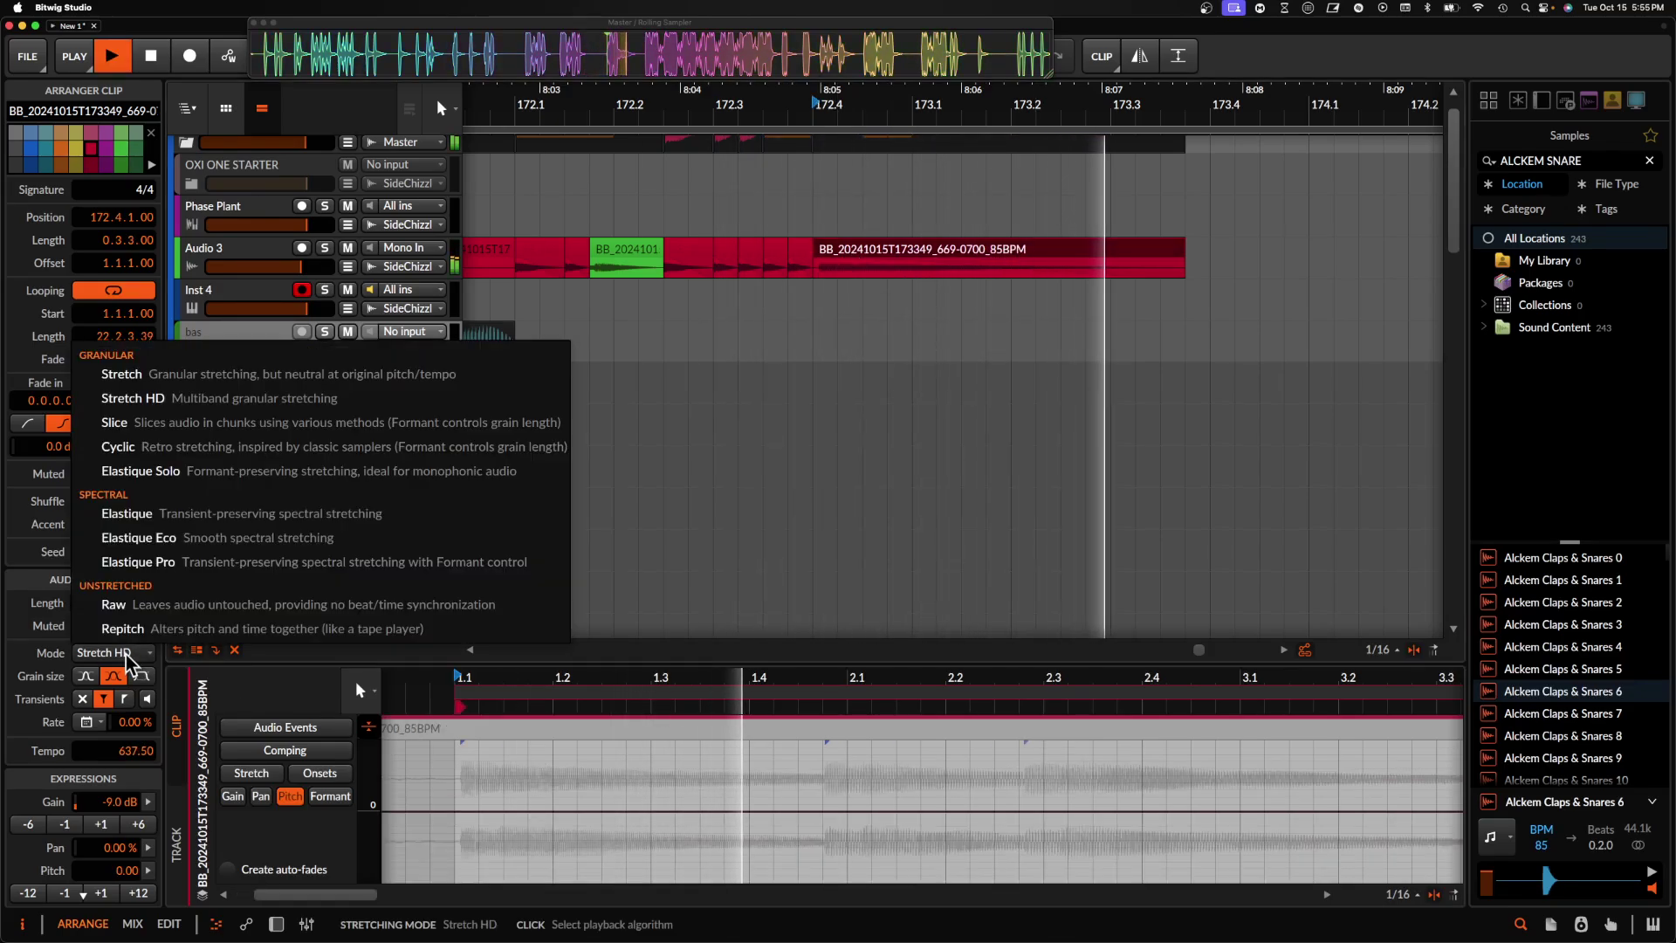
pyautogui.click(140, 563)
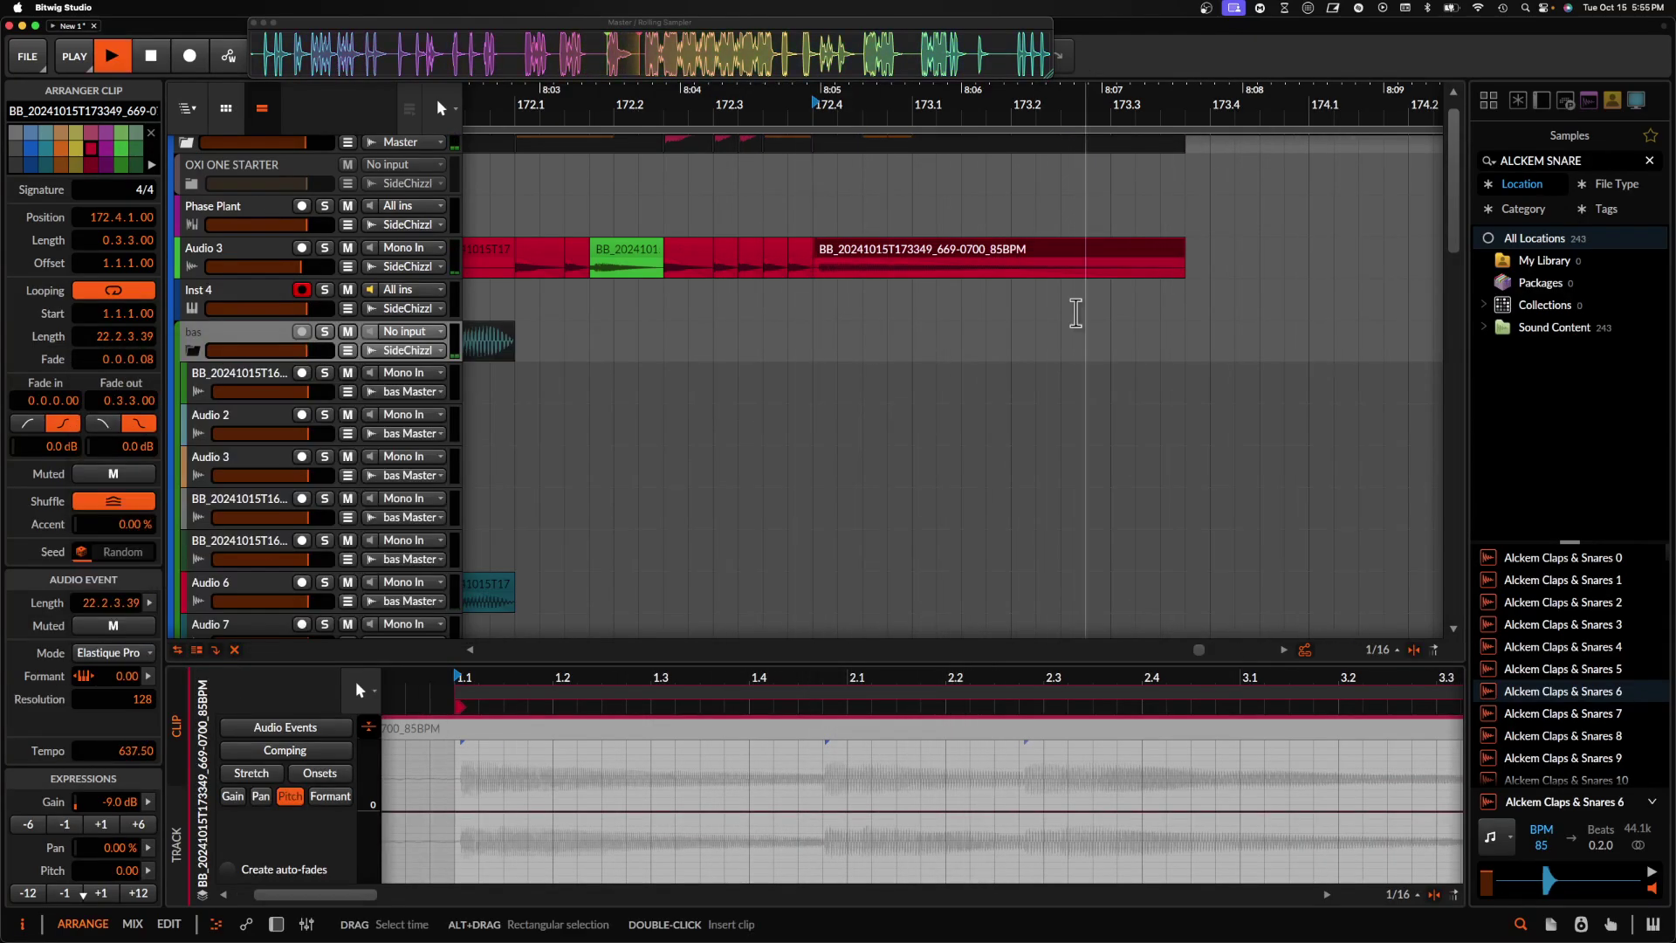
pyautogui.click(62, 826)
pyautogui.click(62, 826)
pyautogui.click(62, 826)
pyautogui.click(62, 826)
# - Stop playback and place an Alckem Kicks 13 clip at 173.1.1 on its drum track
pyautogui.scroll(-3, 1033, 274)
pyautogui.scroll(-10, 1032, 288)
pyautogui.scroll(-8, 1031, 277)
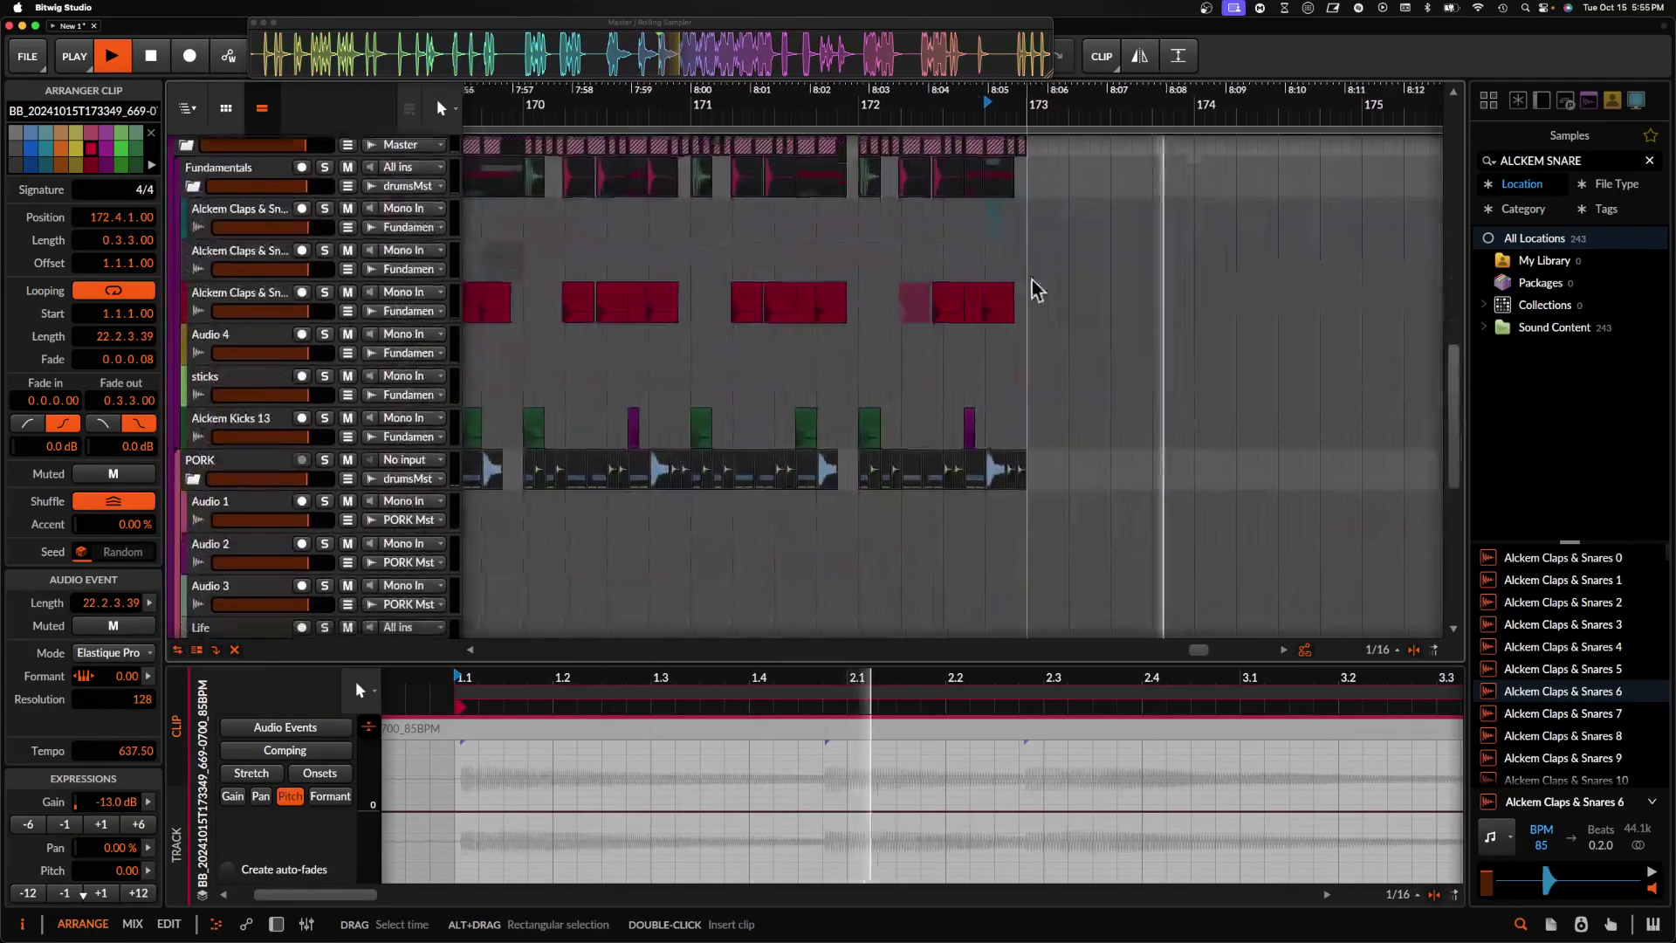
pyautogui.press('space')
pyautogui.scroll(4, 1033, 279)
pyautogui.scroll(-3, 1033, 280)
pyautogui.moveTo(797, 393); pyautogui.dragTo(1006, 391)
pyautogui.scroll(5, 1004, 387)
pyautogui.scroll(-5, 1005, 387)
pyautogui.scroll(10, 1005, 387)
pyautogui.hscroll(-10, 1005, 386)
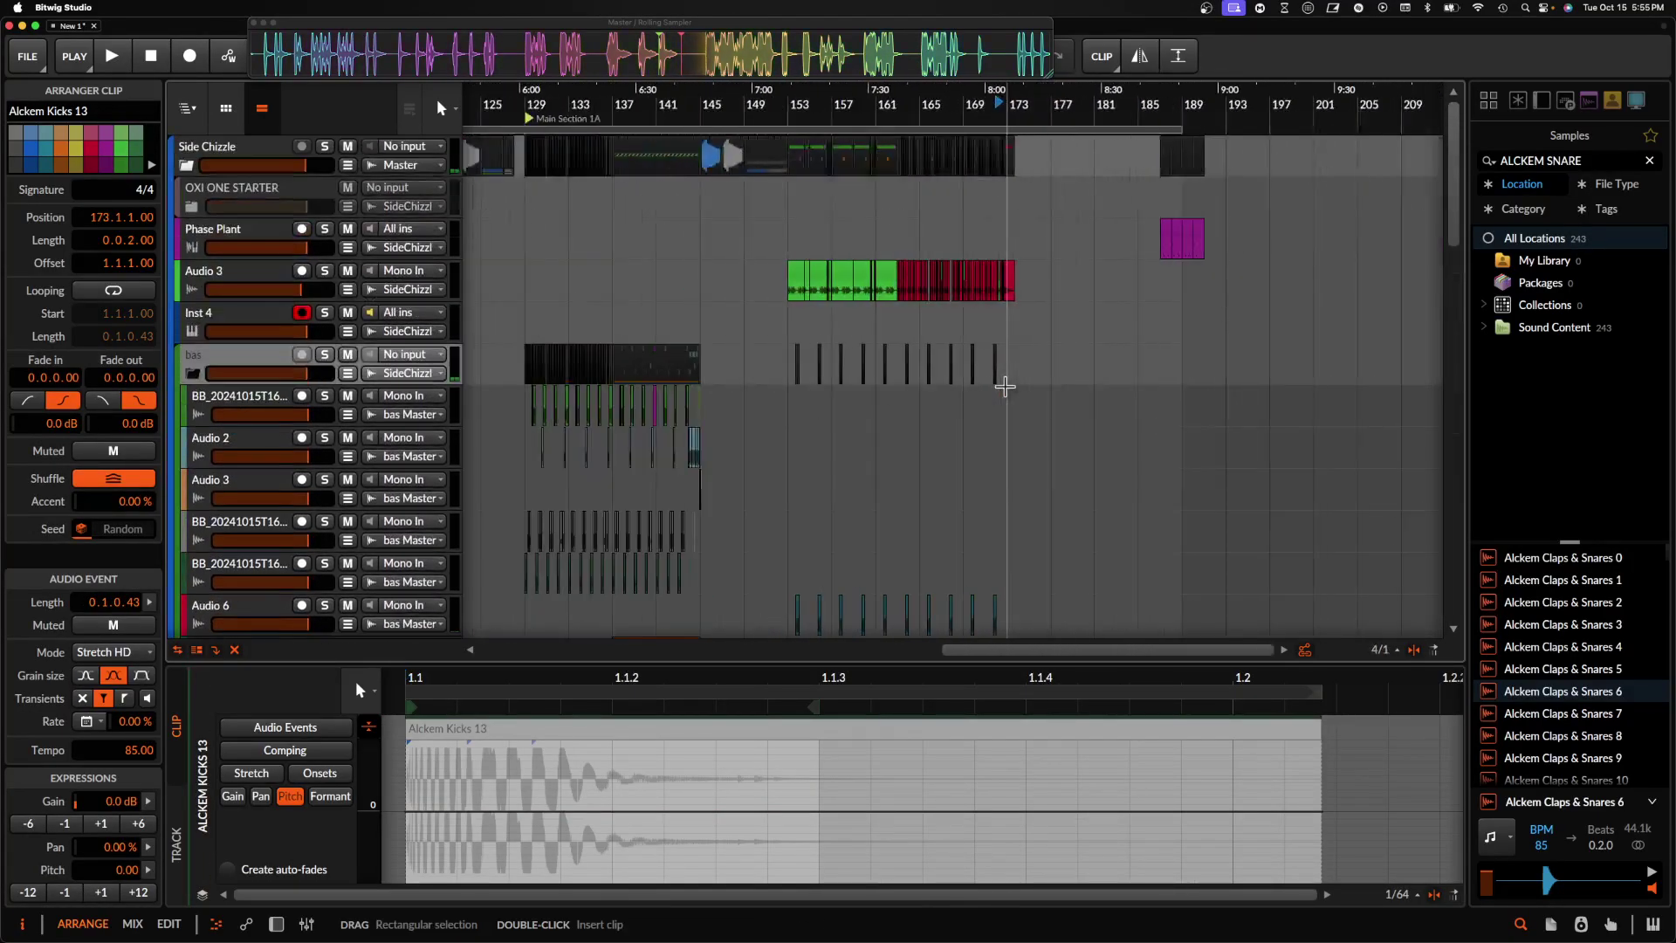
# - Copy the first beat at 129.1.1 from the Audio 5 track and paste it on the same track at 127.1.1
pyautogui.scroll(-6, 1006, 387)
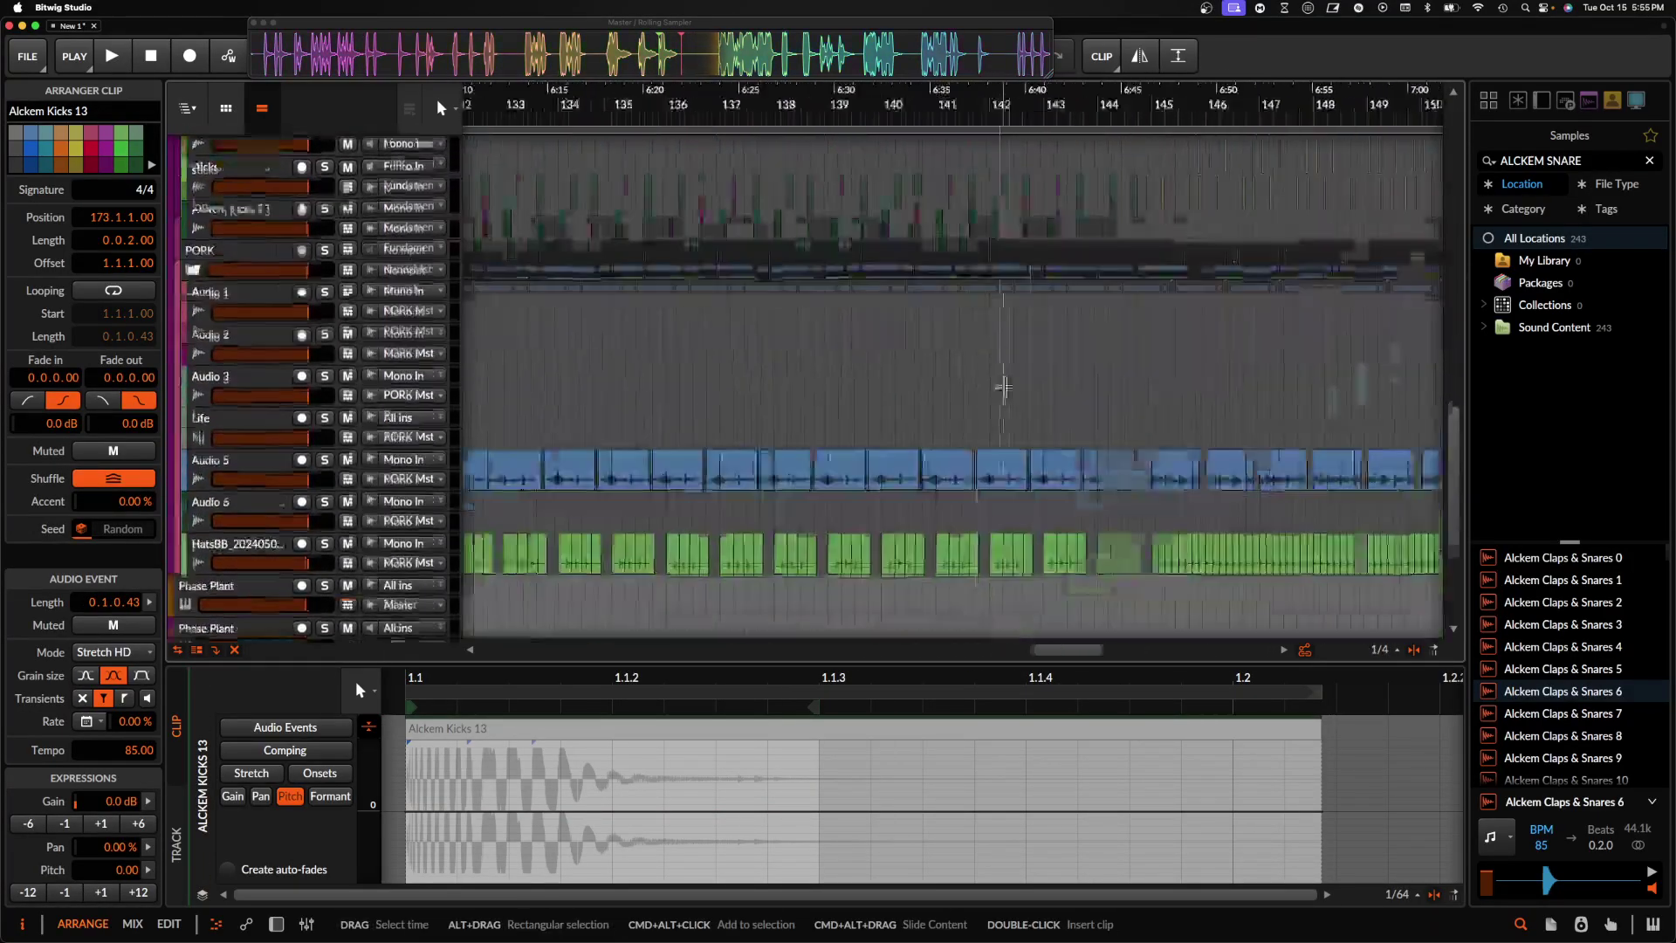
pyautogui.scroll(4, 1008, 393)
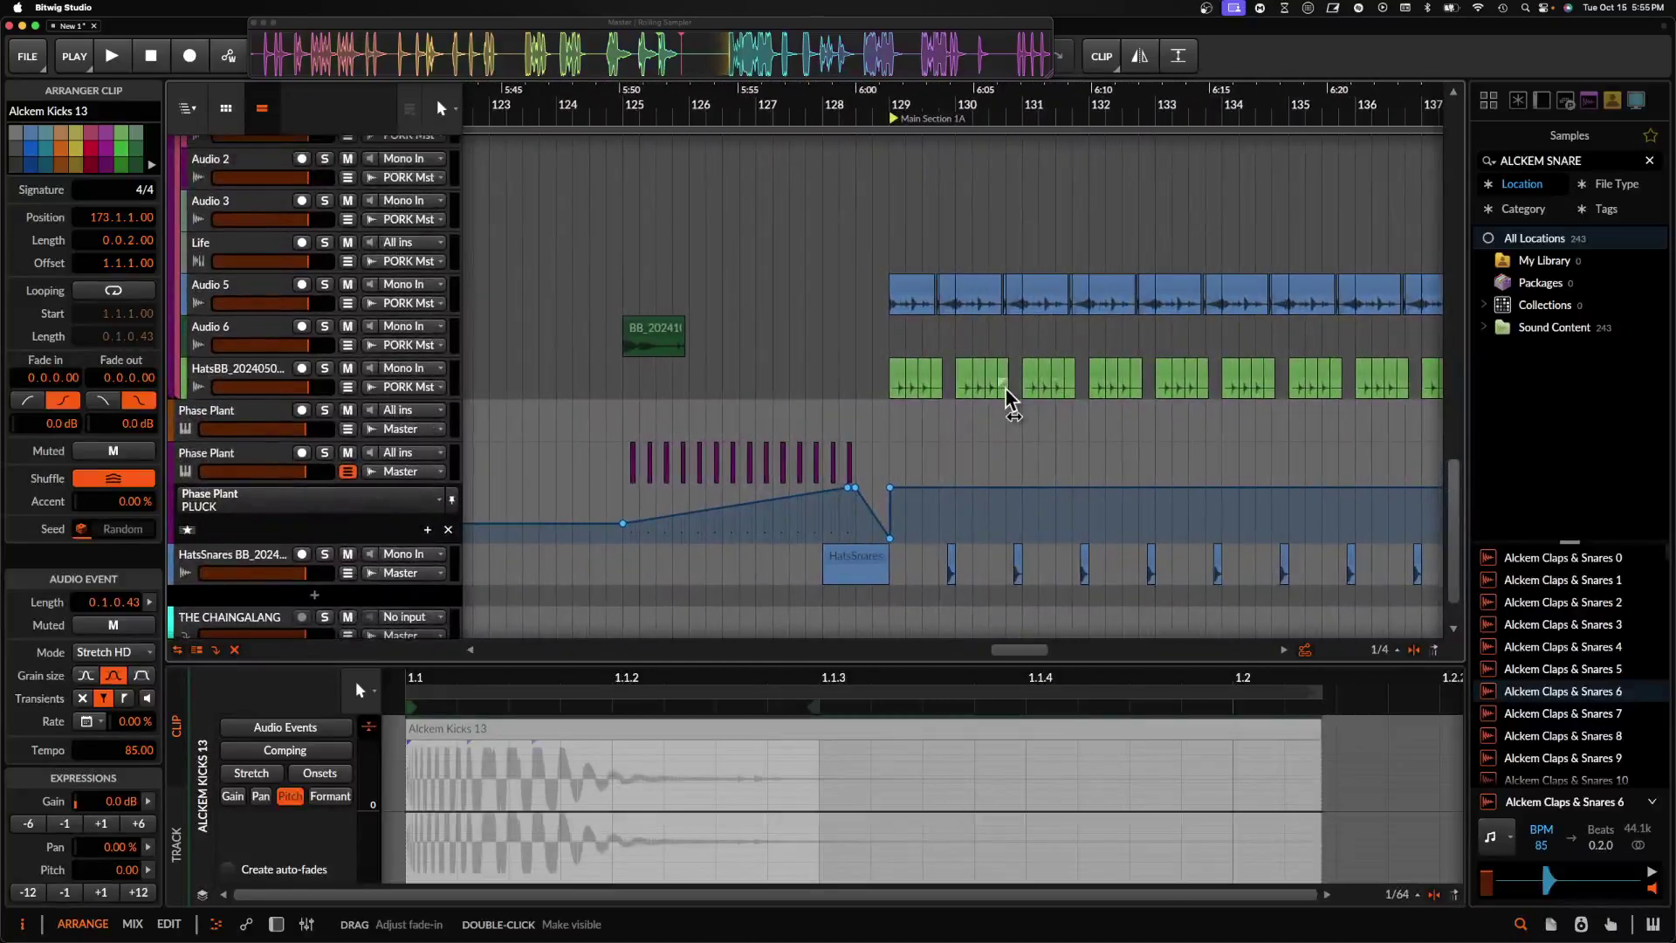
pyautogui.click(924, 292)
pyautogui.scroll(5, 916, 292)
pyautogui.moveTo(816, 307); pyautogui.dragTo(887, 307)
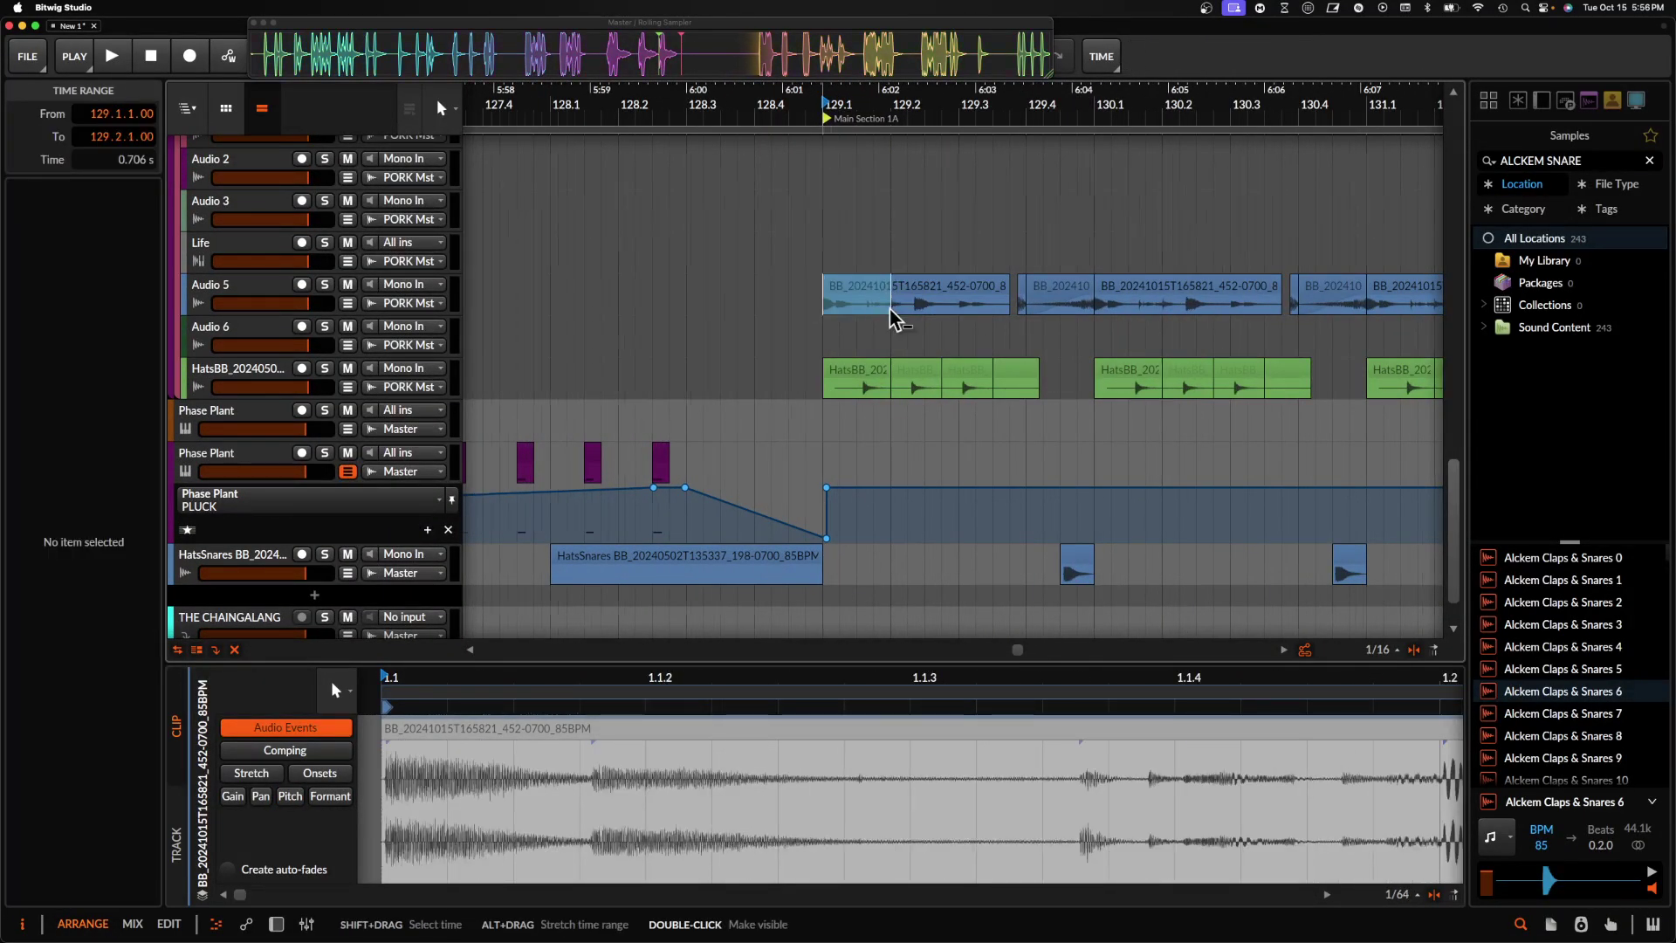
pyautogui.scroll(-5, 890, 311)
pyautogui.hscroll(-1, 884, 302)
pyautogui.scroll(1, 884, 302)
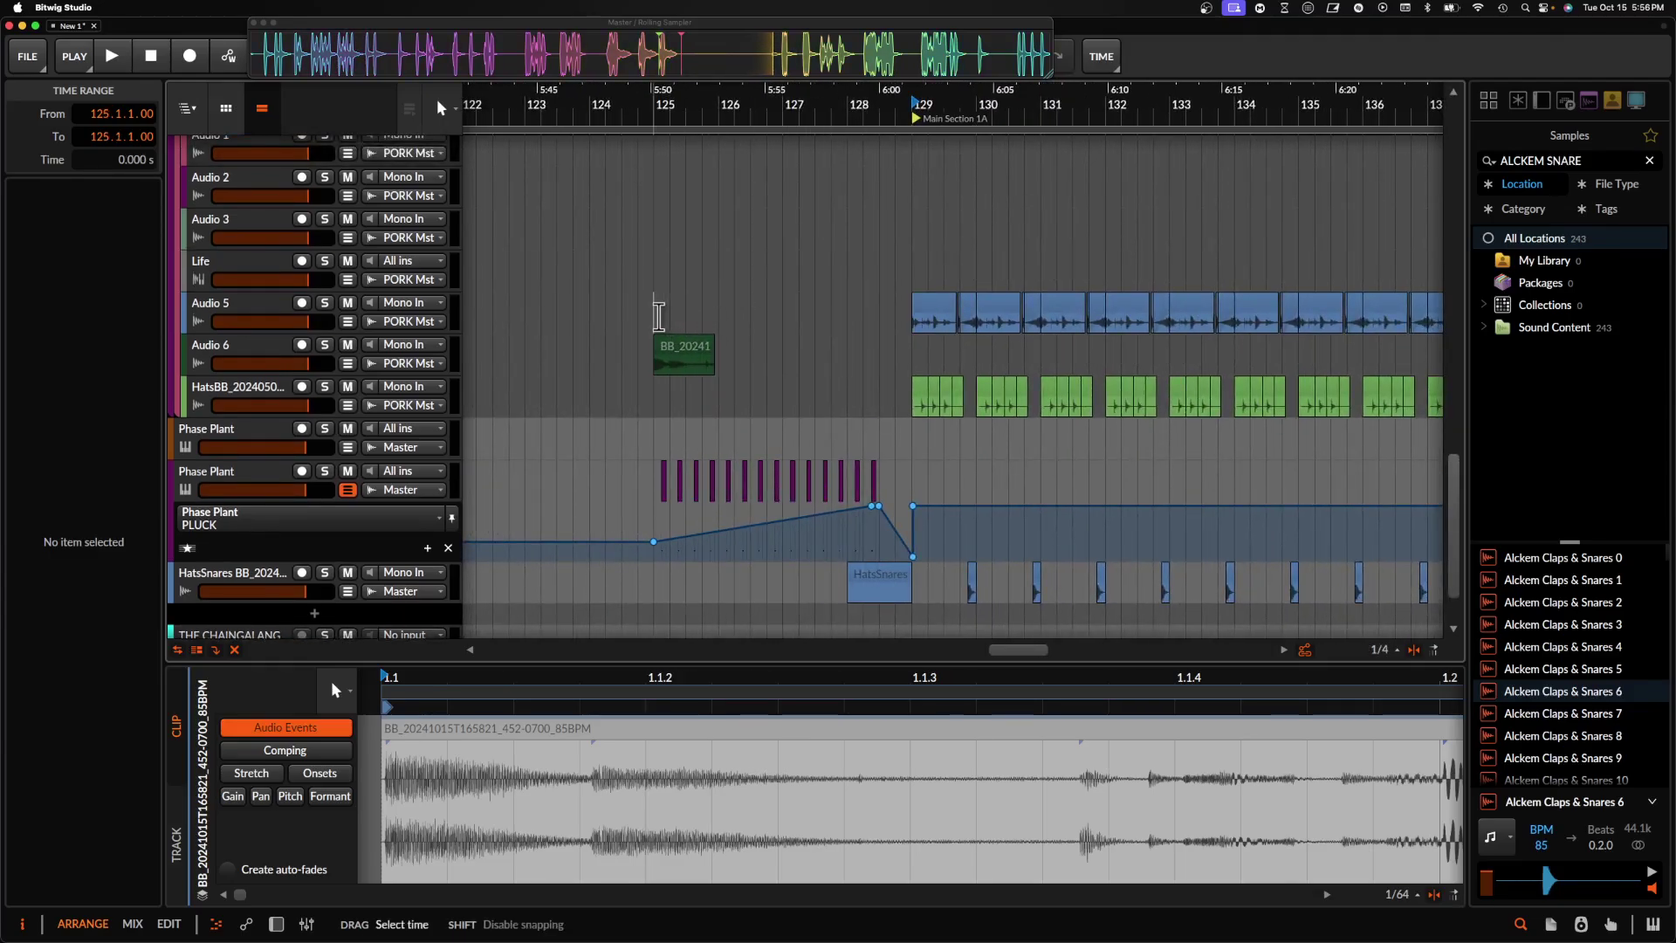
pyautogui.click(656, 318)
pyautogui.click(781, 318)
pyautogui.press('super+v')
# - Duplicate the pasted one-beat slice six times on Audio 5 so the repeats run up to 128.4.1
pyautogui.scroll(4, 781, 316)
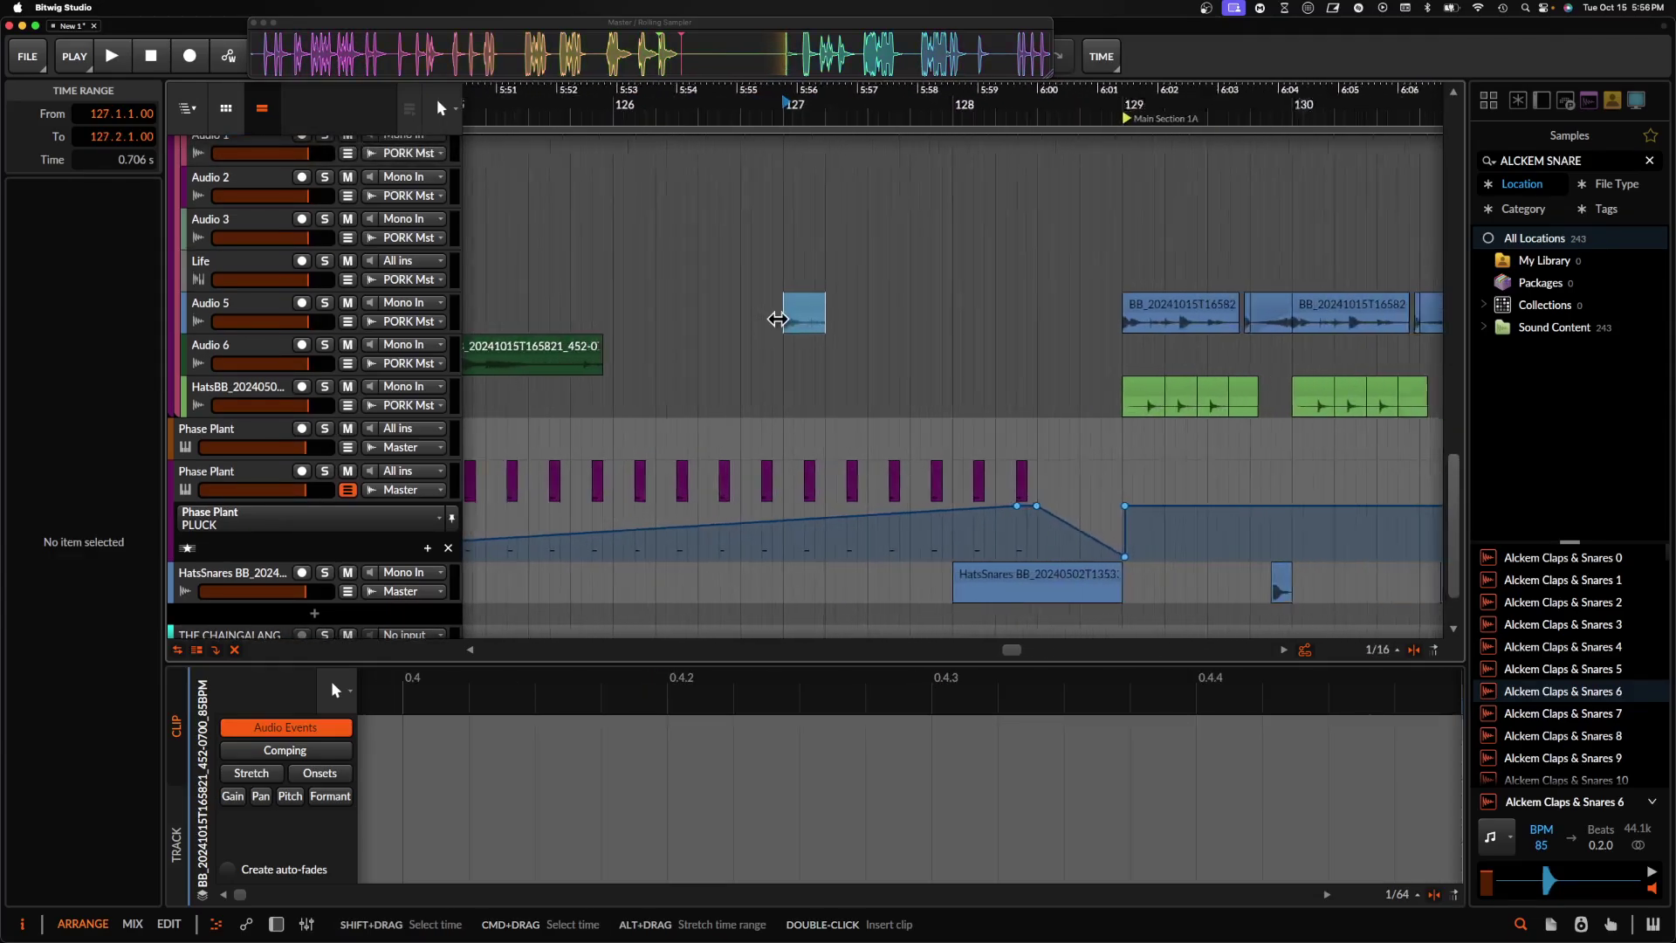
pyautogui.moveTo(784, 322); pyautogui.dragTo(834, 330)
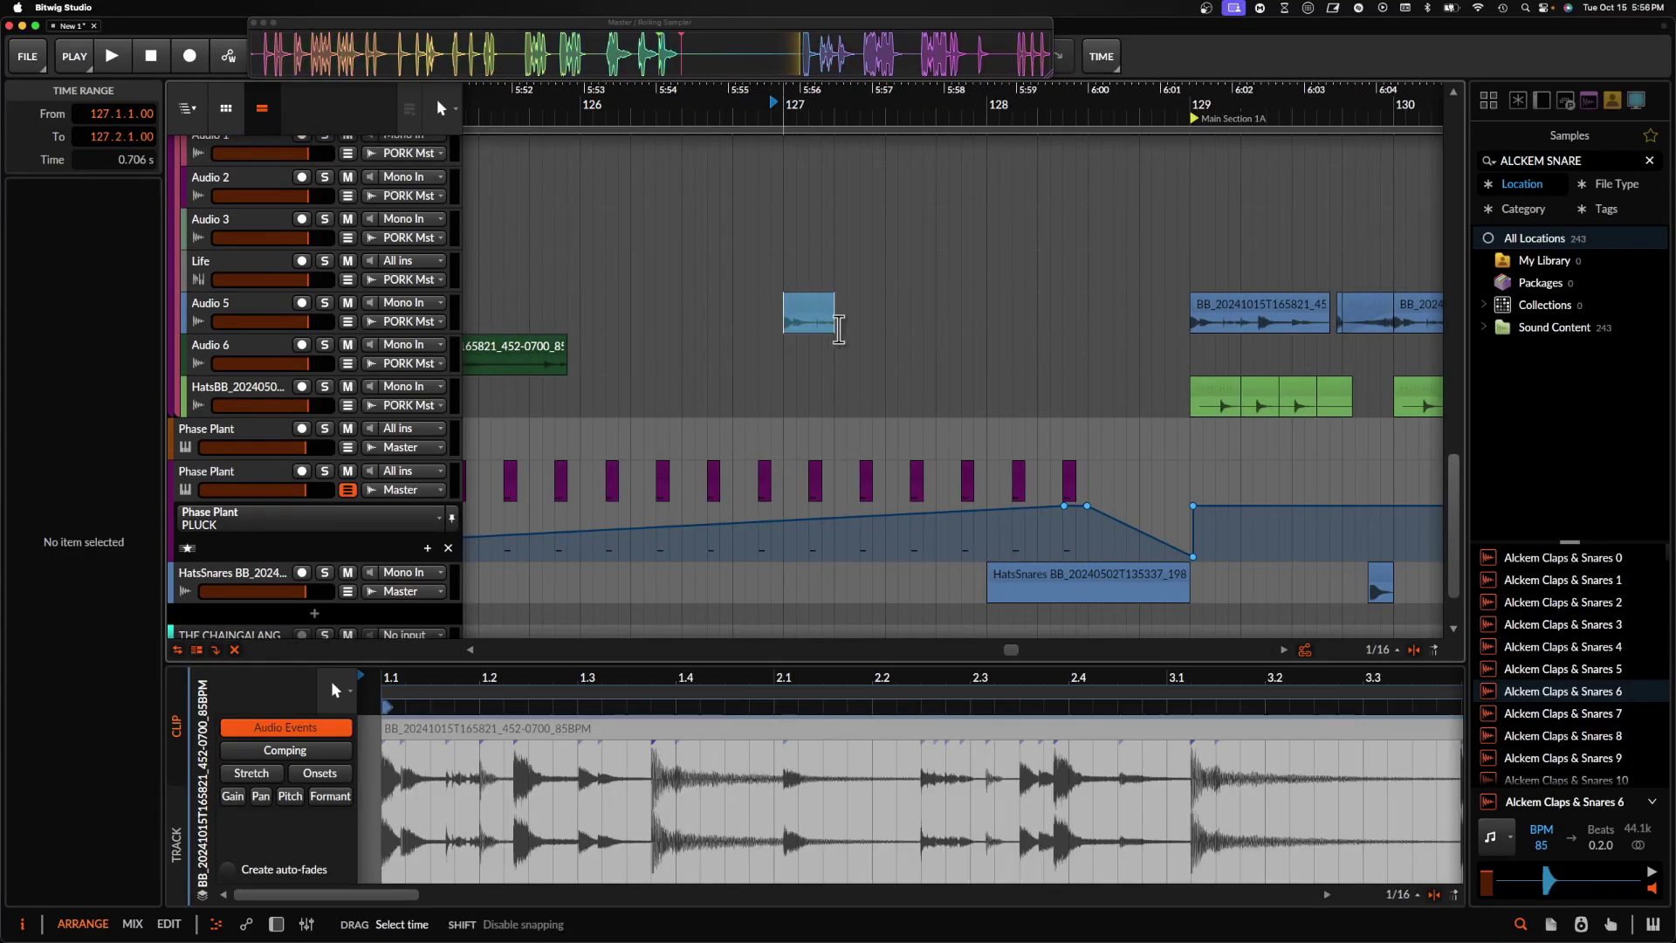
pyautogui.hotkey('ctrl', 'd')
pyautogui.hotkey('ctrl', 'd')
pyautogui.hotkey('ctrl', 'd')
pyautogui.hotkey('ctrl', 'd')
pyautogui.hotkey('ctrl', 'd')
pyautogui.hotkey('ctrl', 'd')
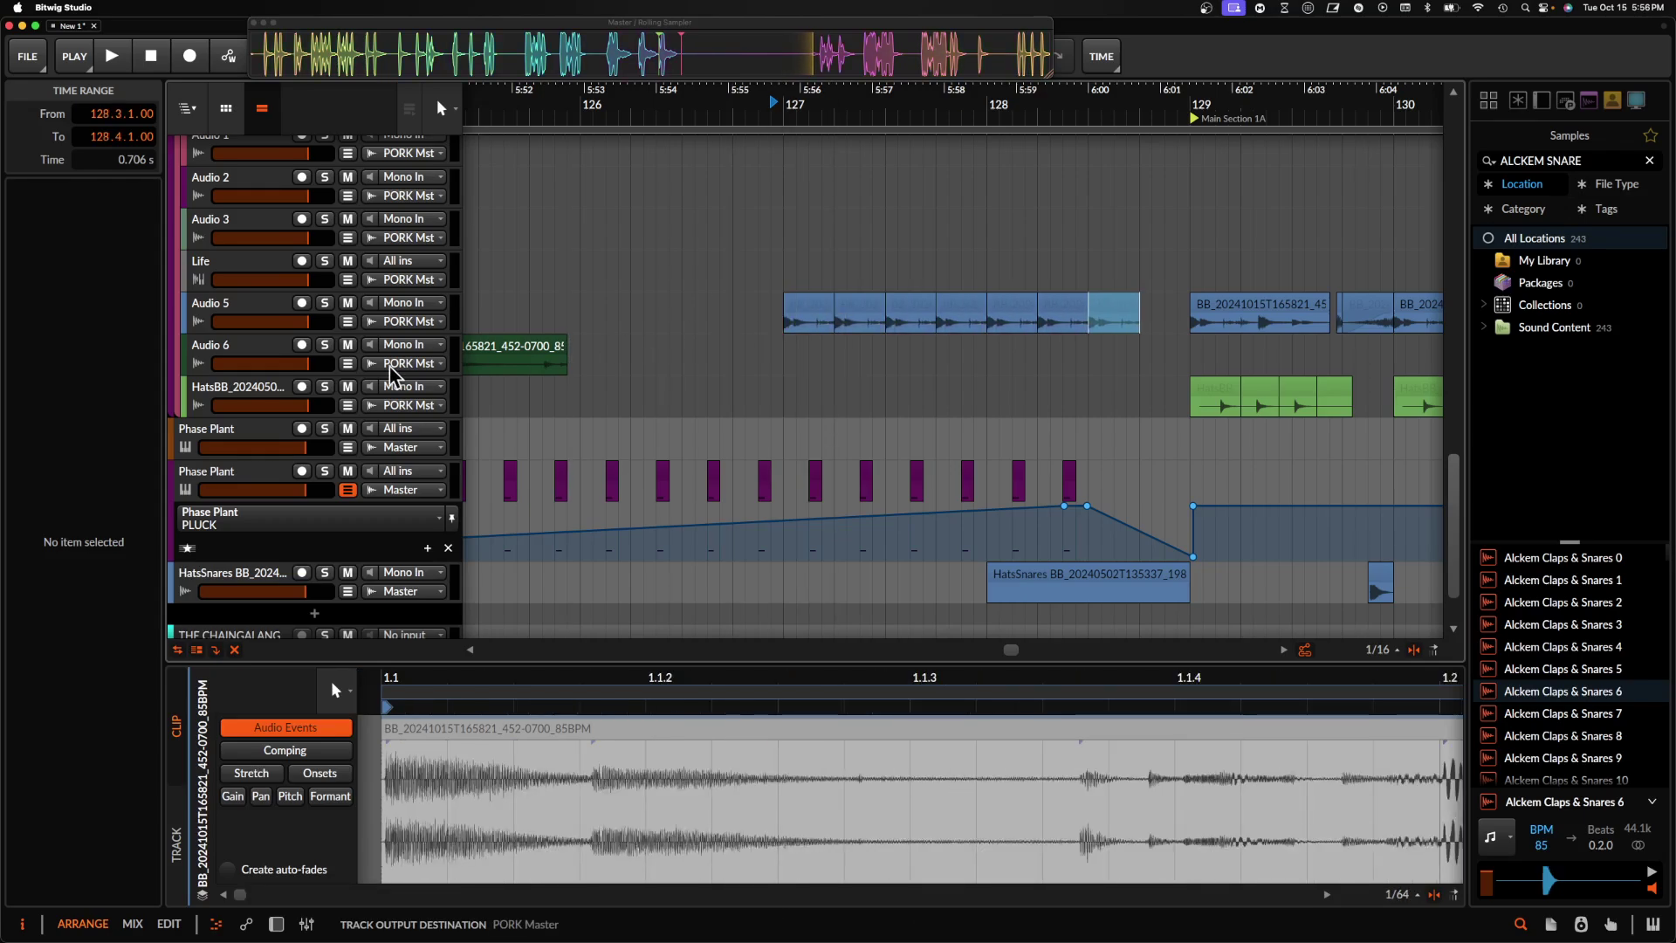
# - Add an audio track below Audio 5 and move all seven repeated slices down onto it
pyautogui.click(260, 315)
pyautogui.press('super+t')
pyautogui.click(819, 308)
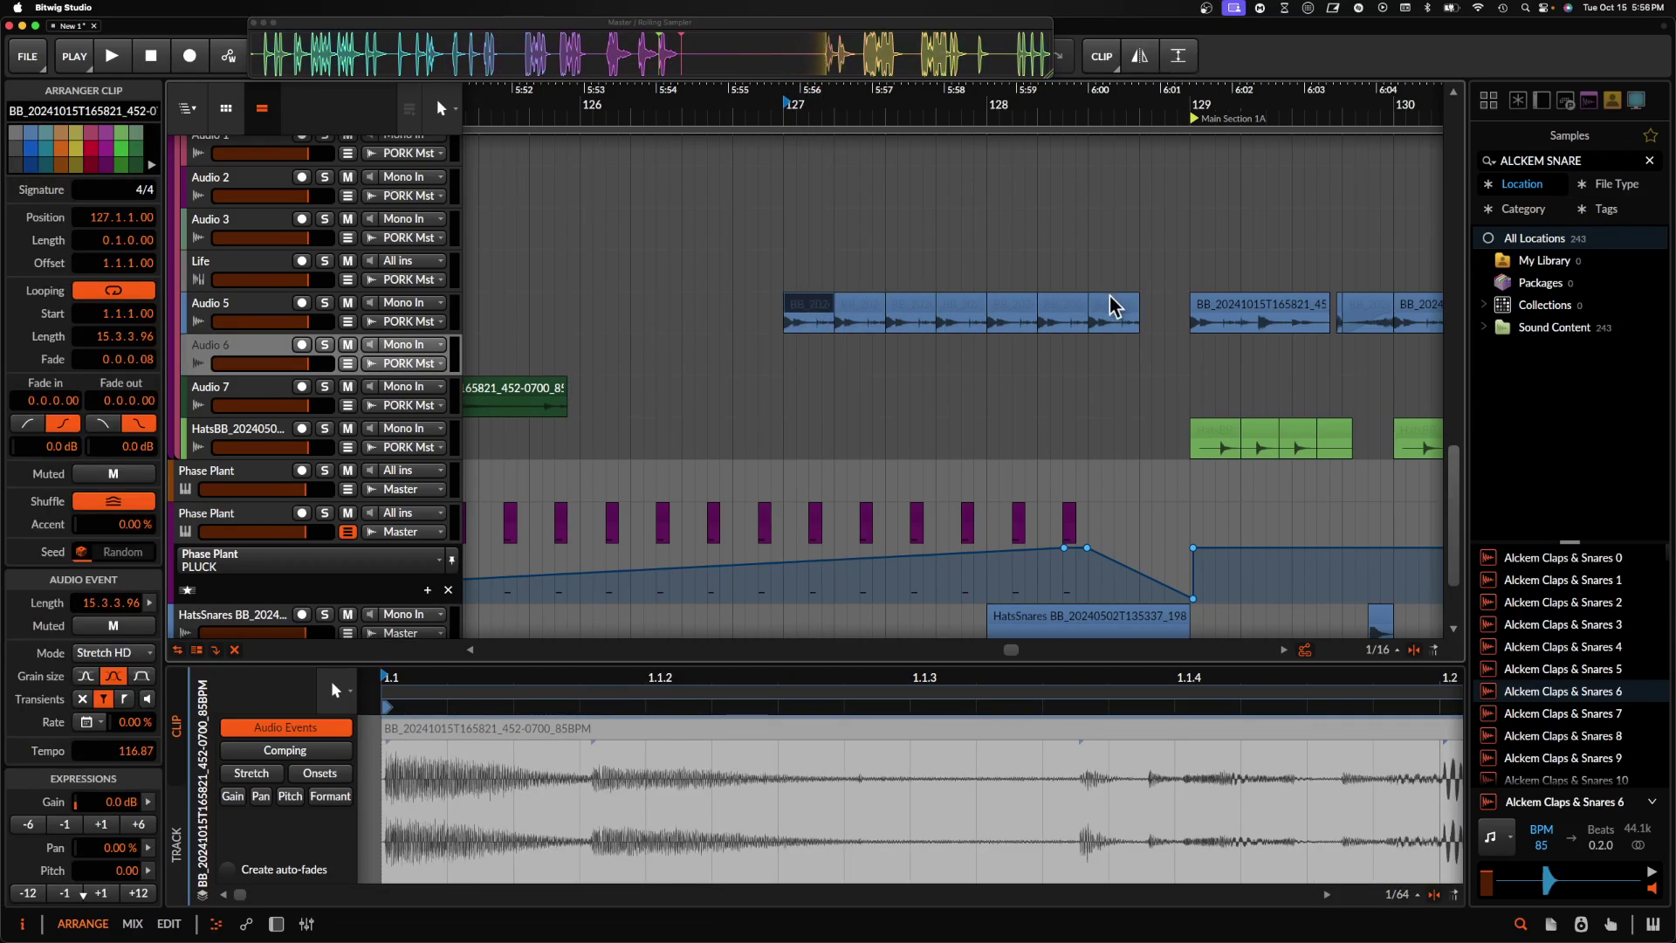
pyautogui.keyDown('shift'); pyautogui.click(1111, 304); pyautogui.keyUp('shift')
pyautogui.moveTo(802, 309); pyautogui.dragTo(802, 351)
# - Insert the kHs Convolver effect on the Audio 6 track
pyautogui.press('d')
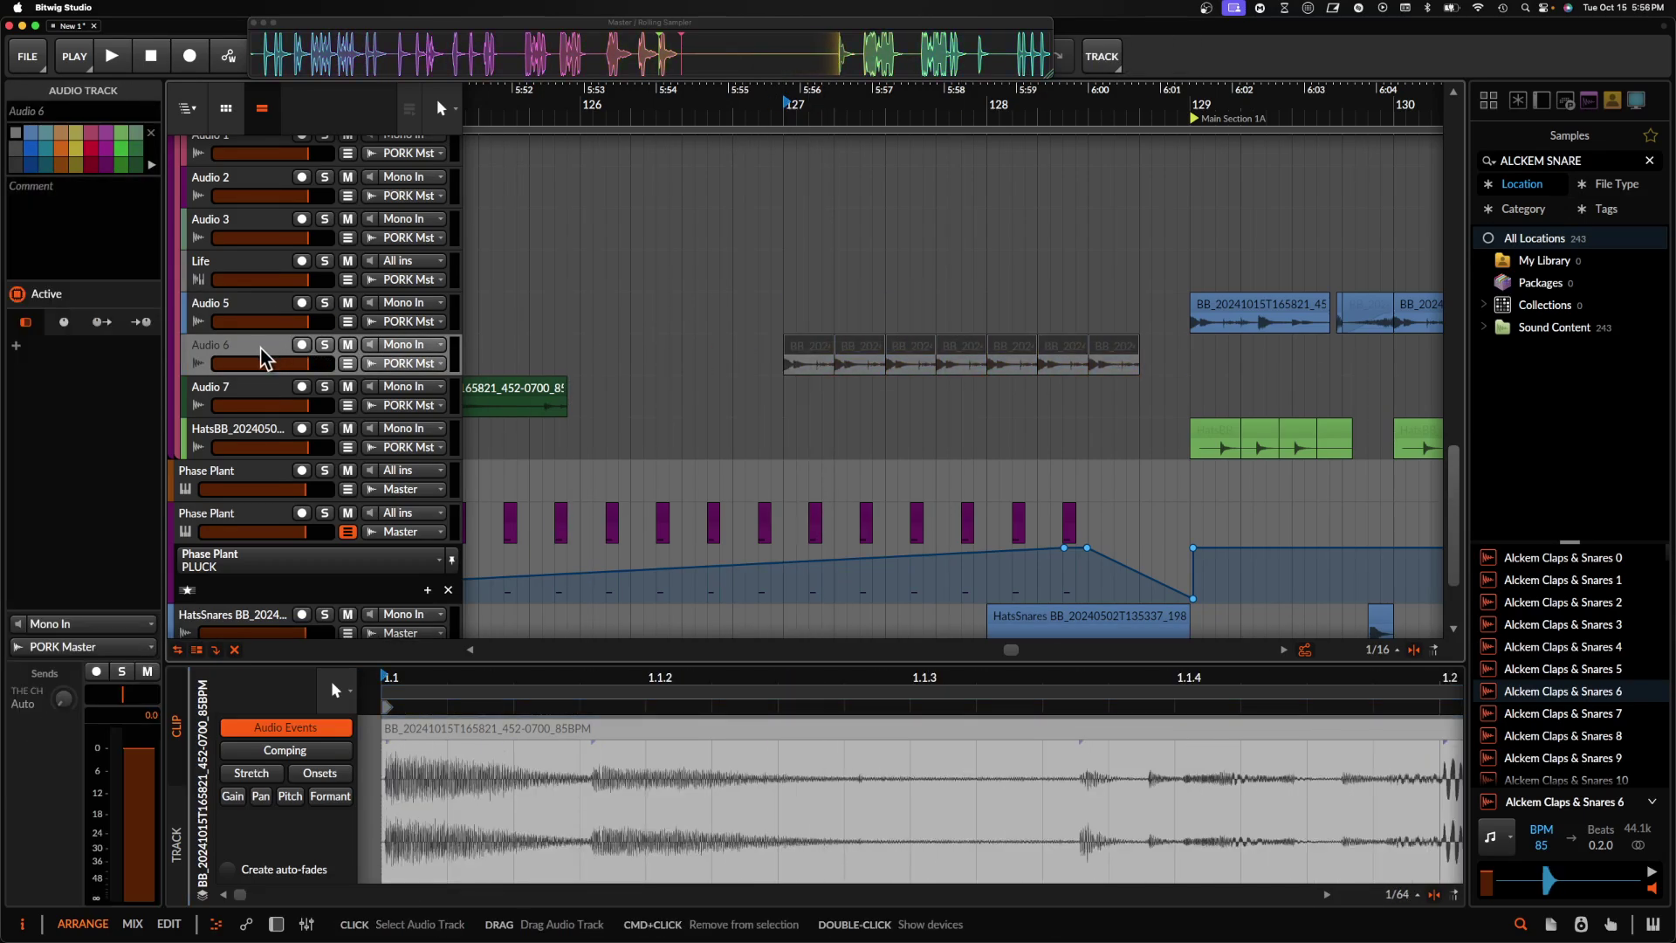
pyautogui.click(364, 786)
pyautogui.write('convo')
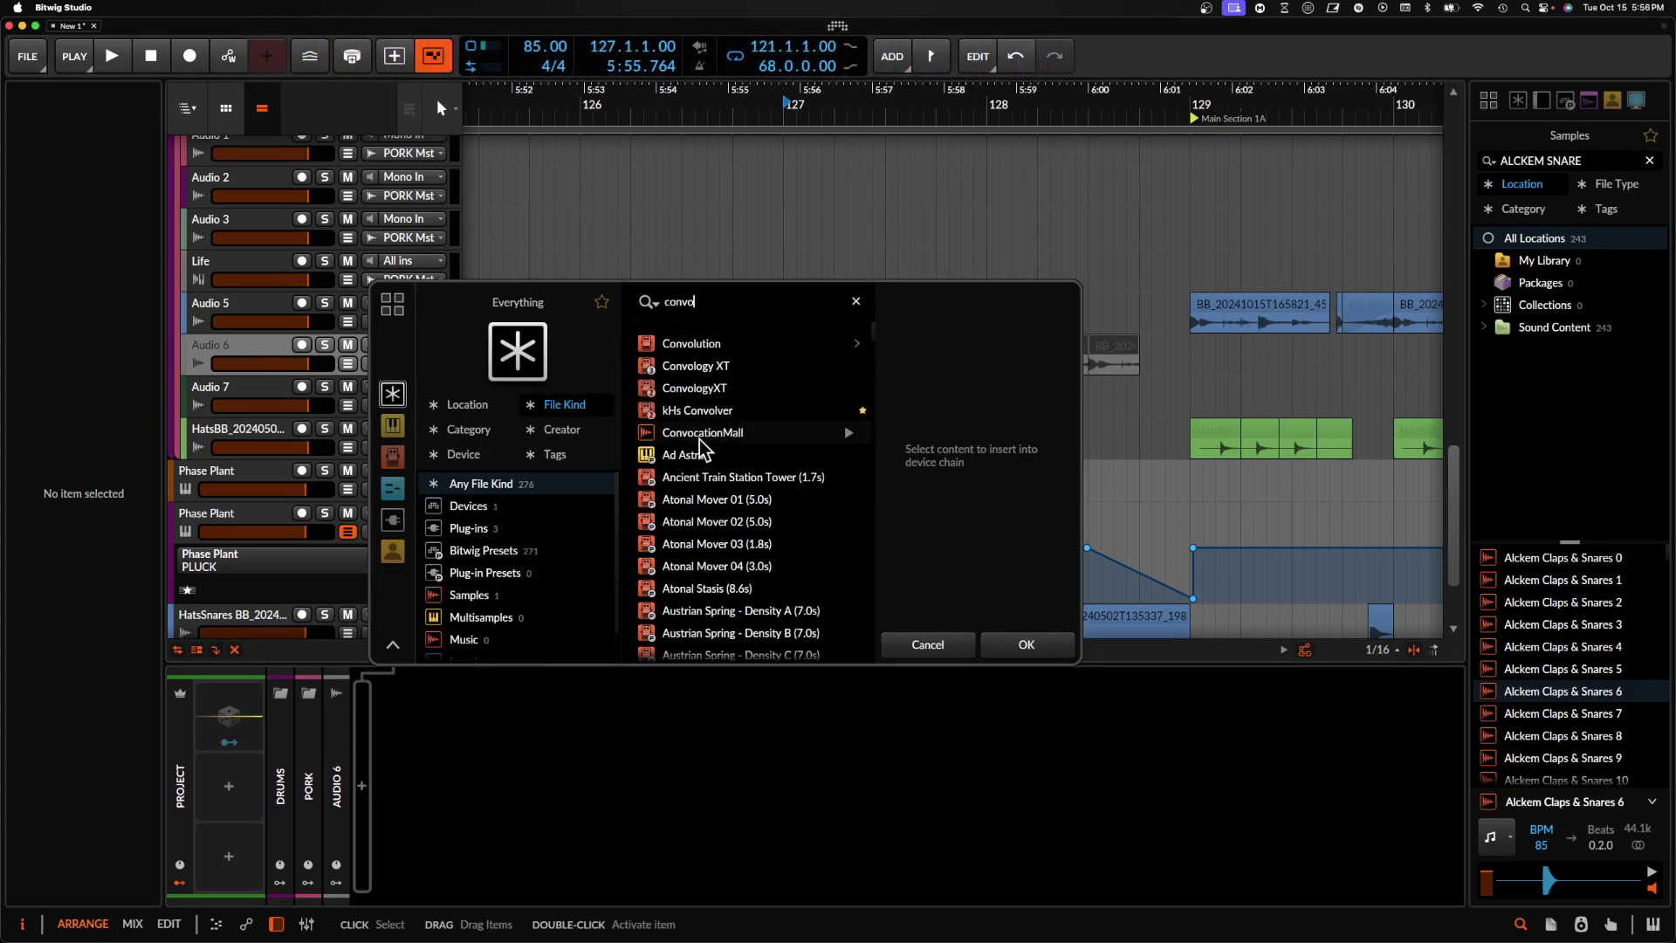
pyautogui.click(698, 412)
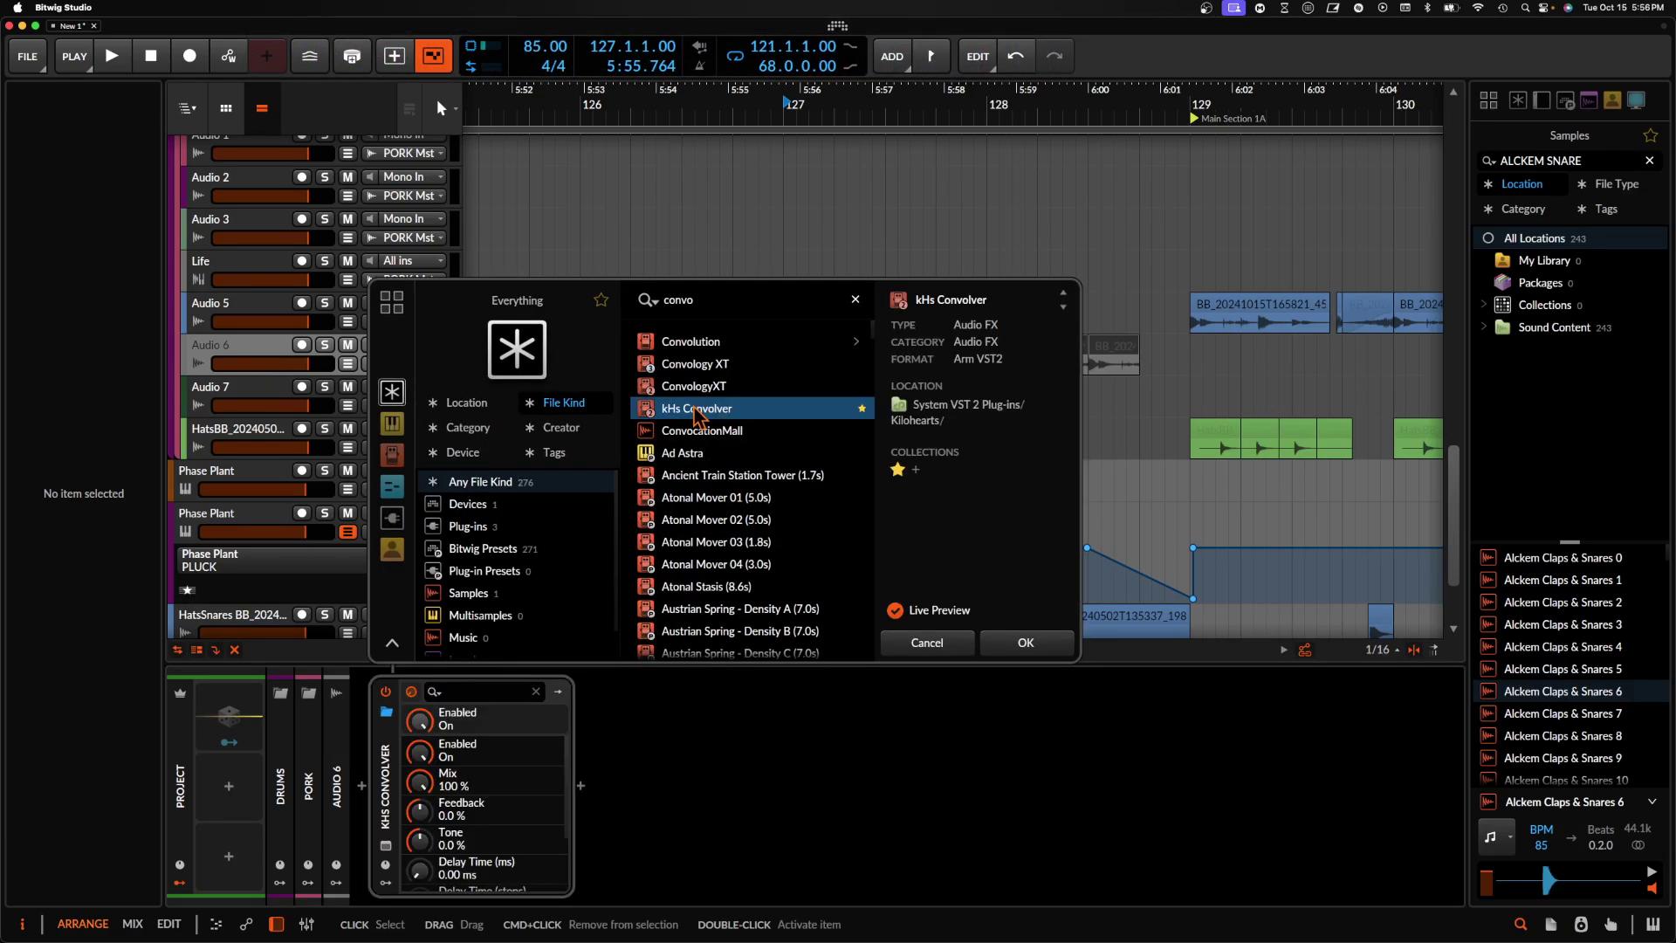
pyautogui.click(1059, 645)
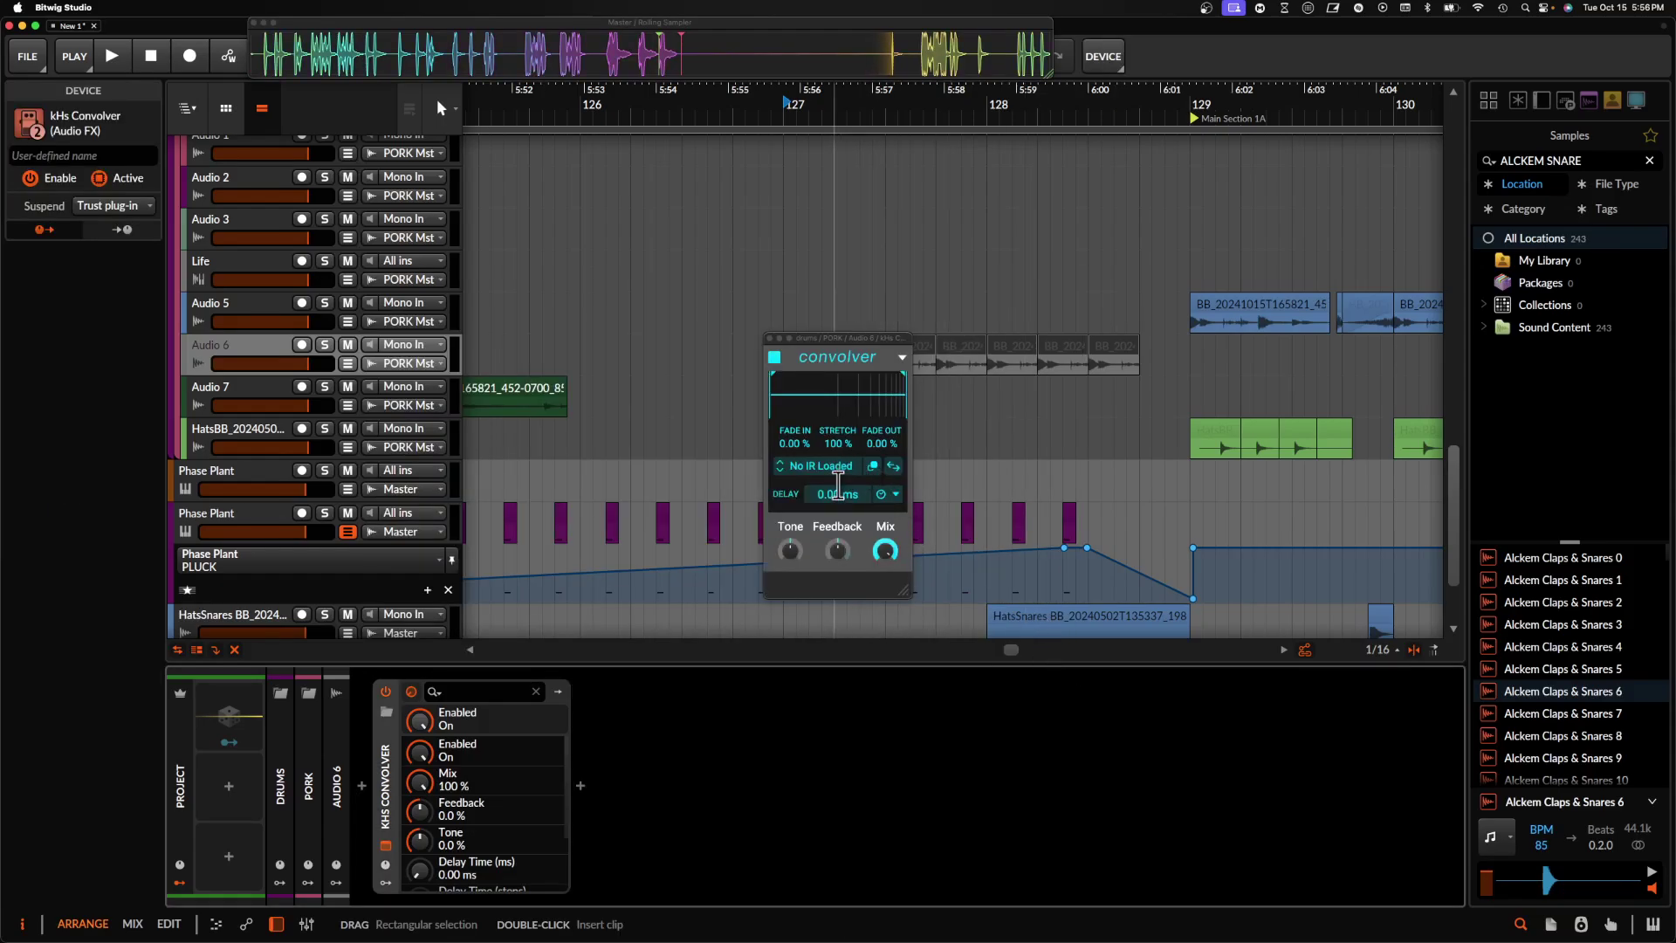
# - Load the Art Museum impulse response in the Convolver and set its mix to 33% during playback
pyautogui.click(830, 468)
pyautogui.click(1135, 577)
pyautogui.click(866, 405)
pyautogui.press('space')
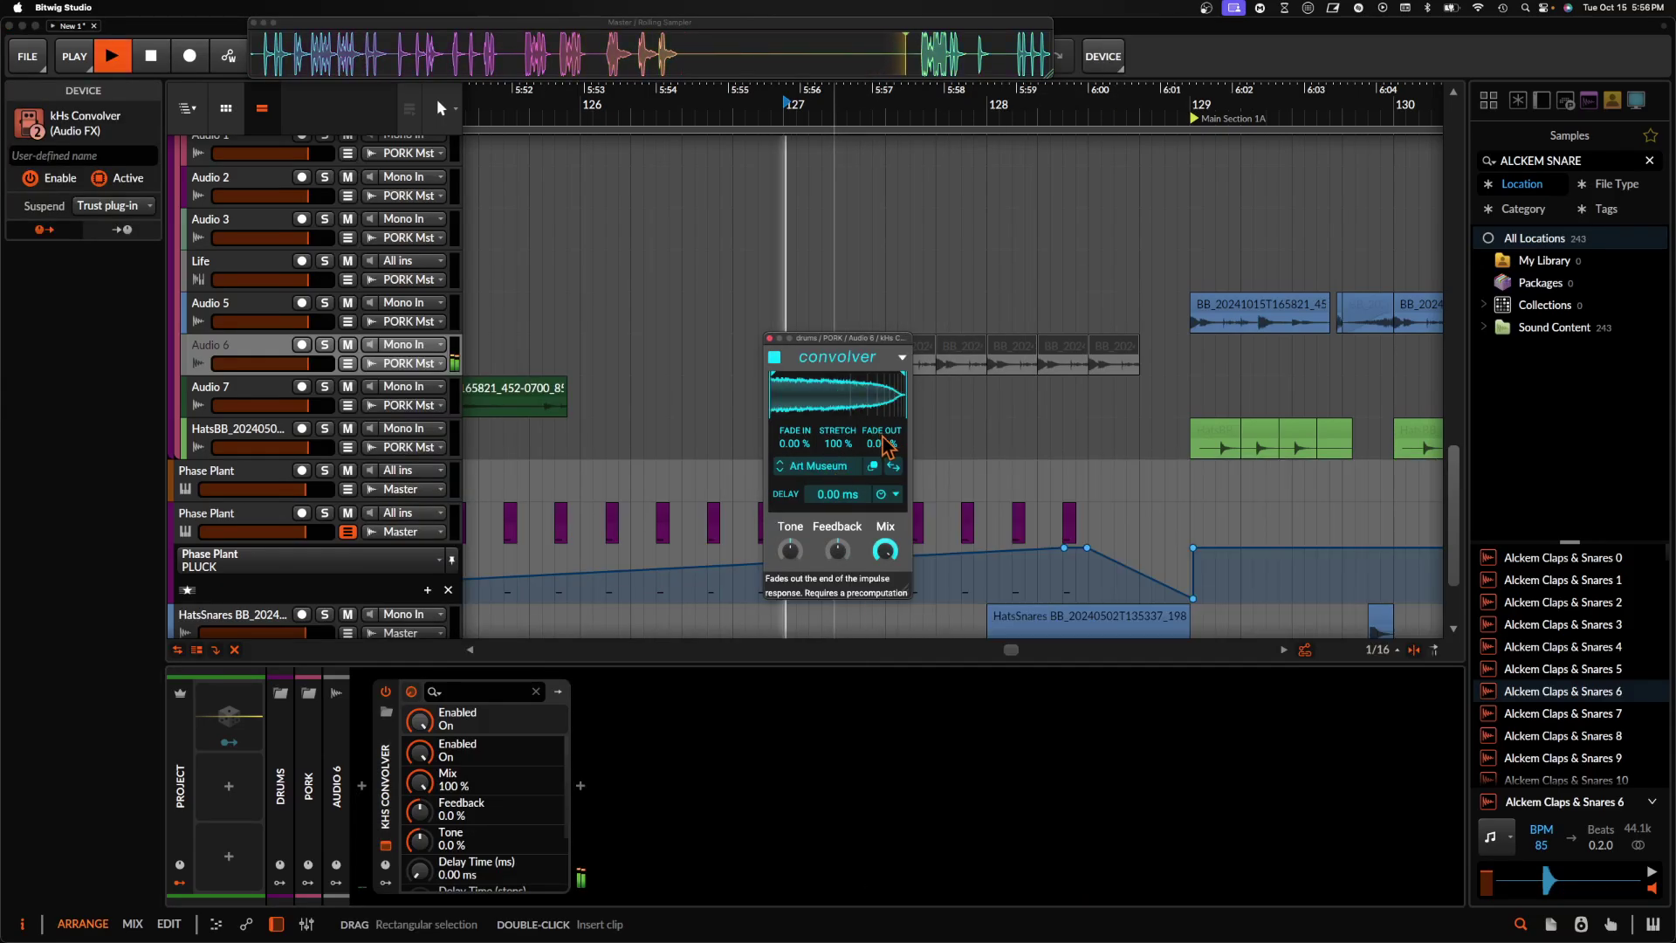
pyautogui.moveTo(885, 551); pyautogui.dragTo(886, 609)
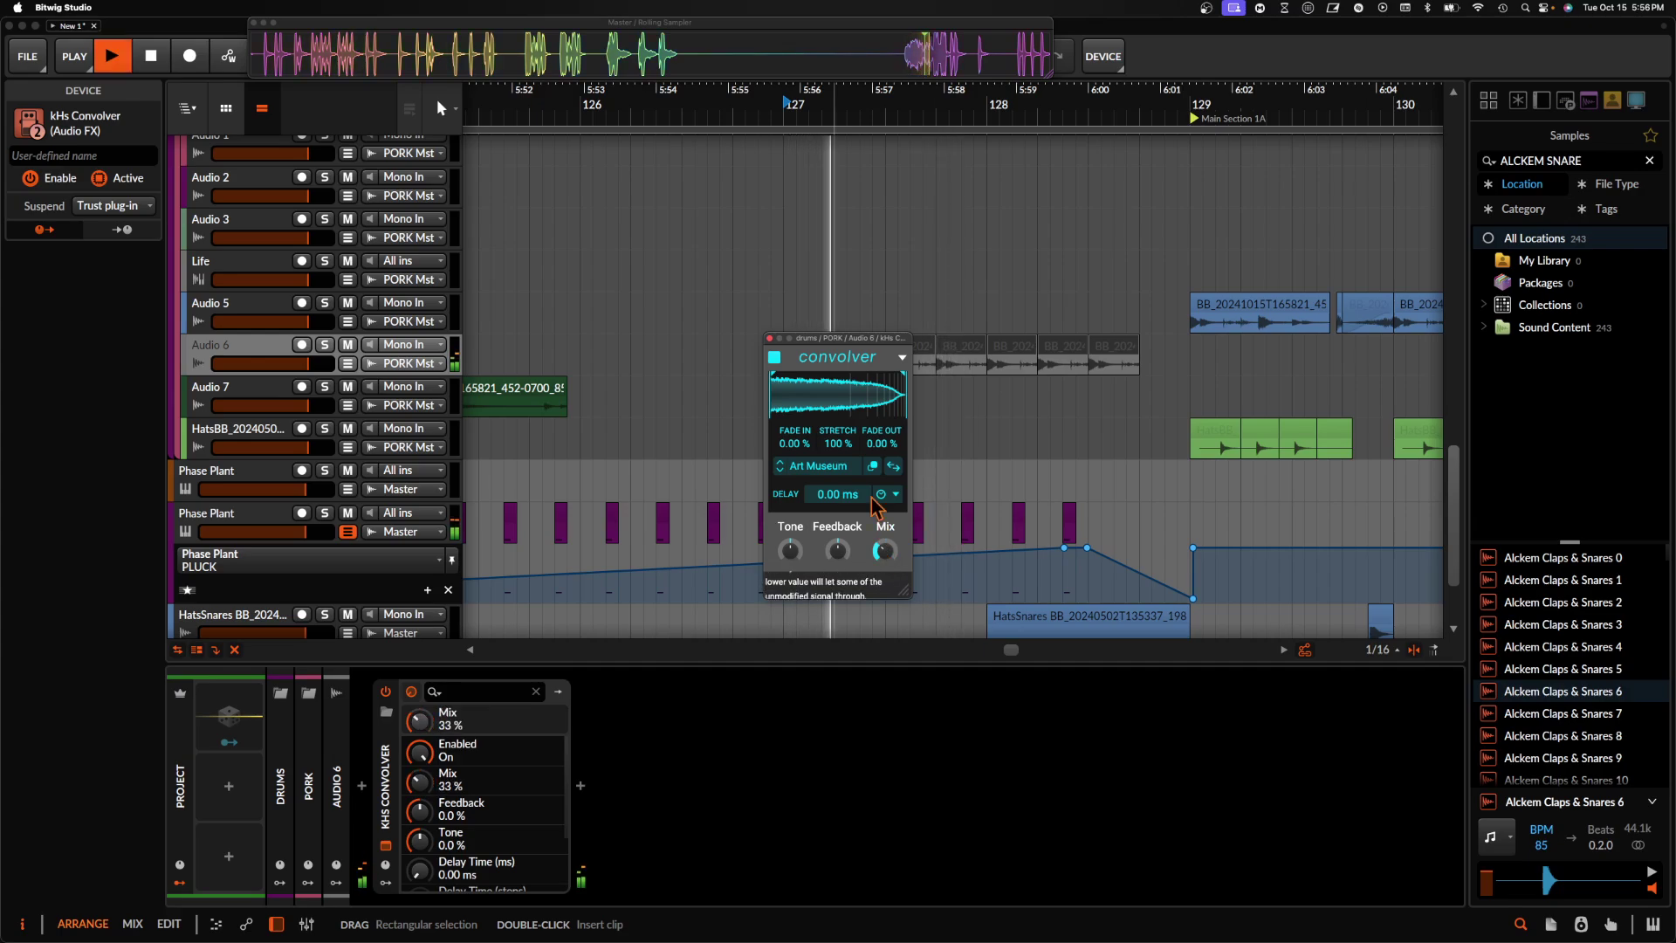
pyautogui.click(769, 338)
pyautogui.scroll(1, 472, 489)
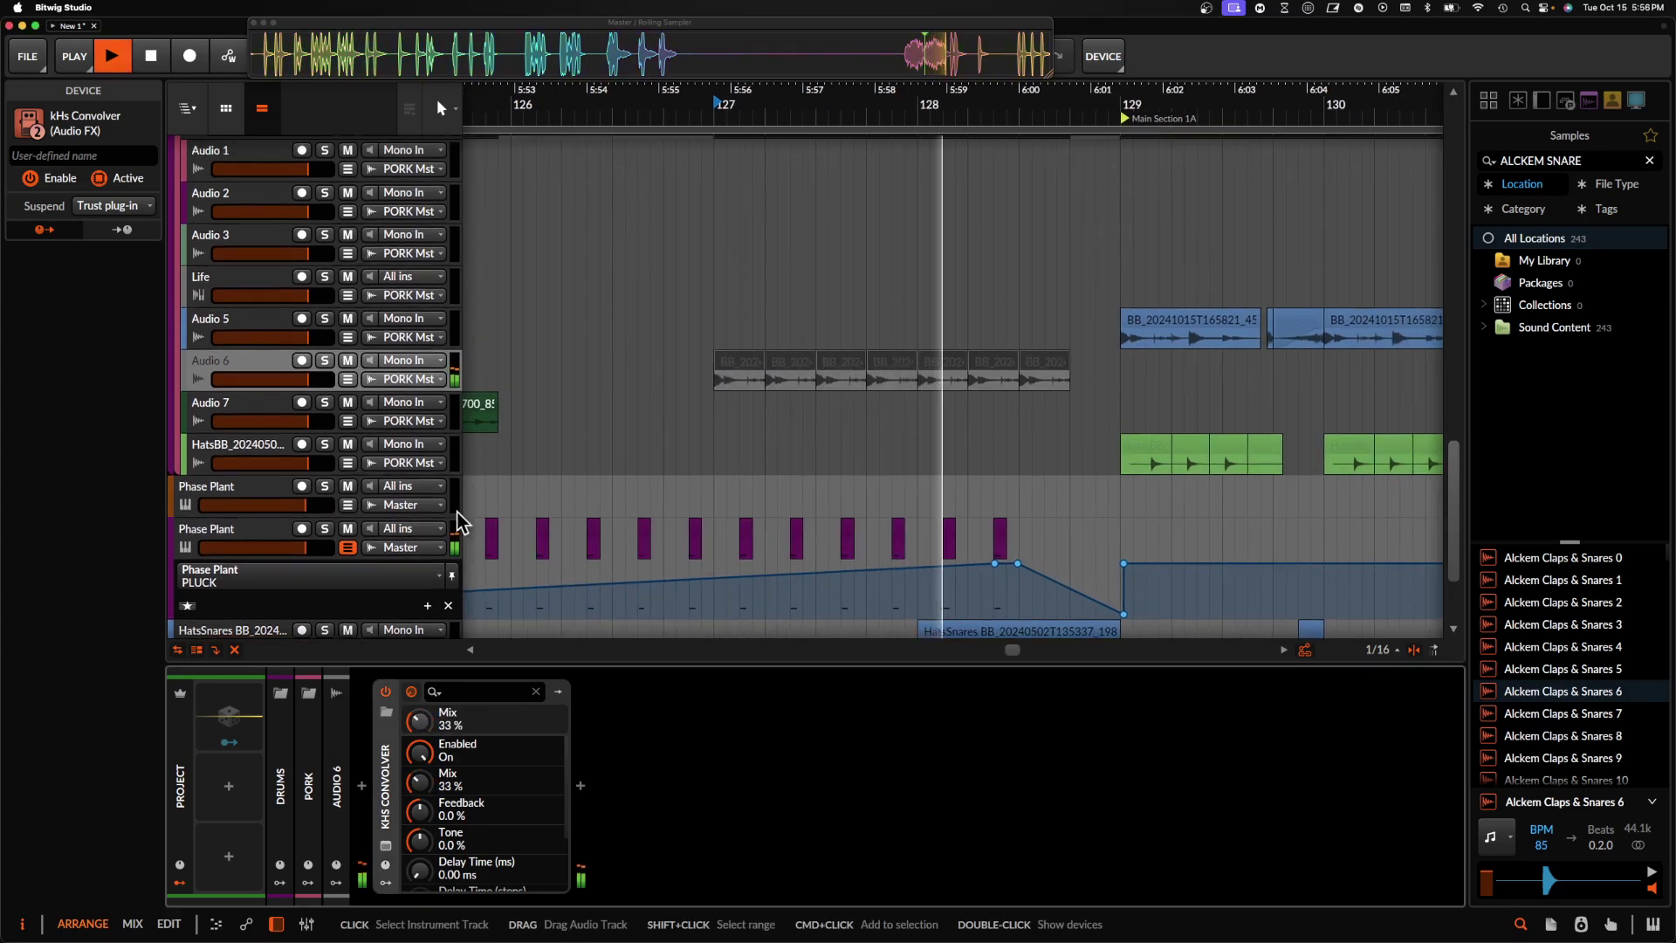
pyautogui.click(347, 361)
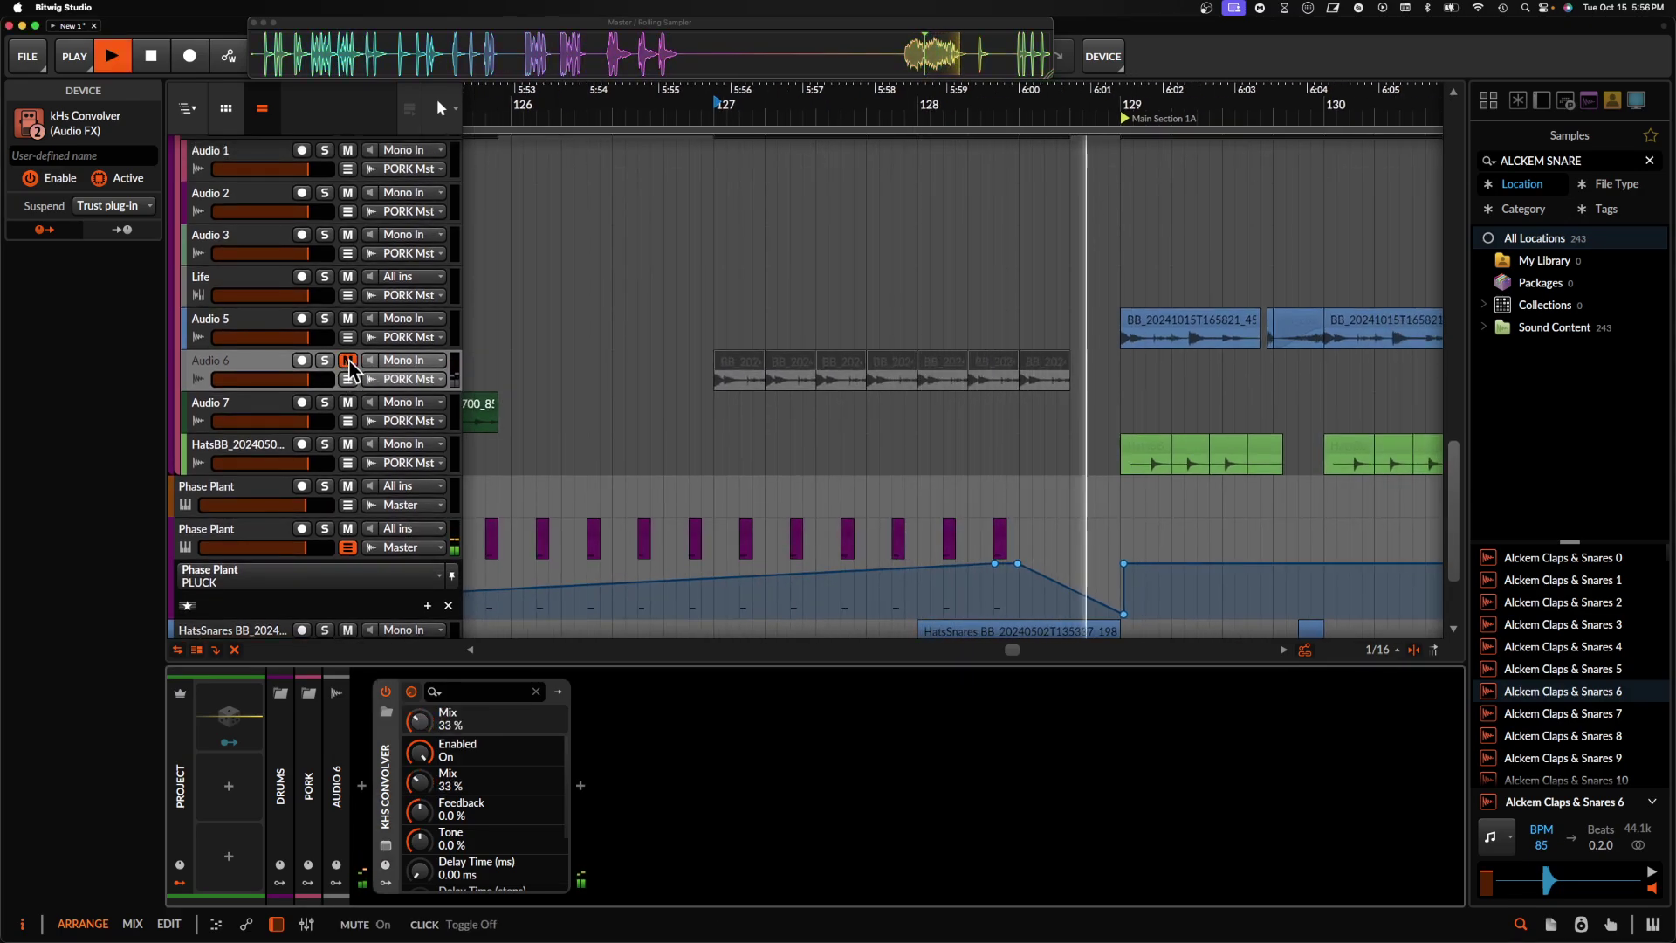
pyautogui.press('space')
pyautogui.click(347, 361)
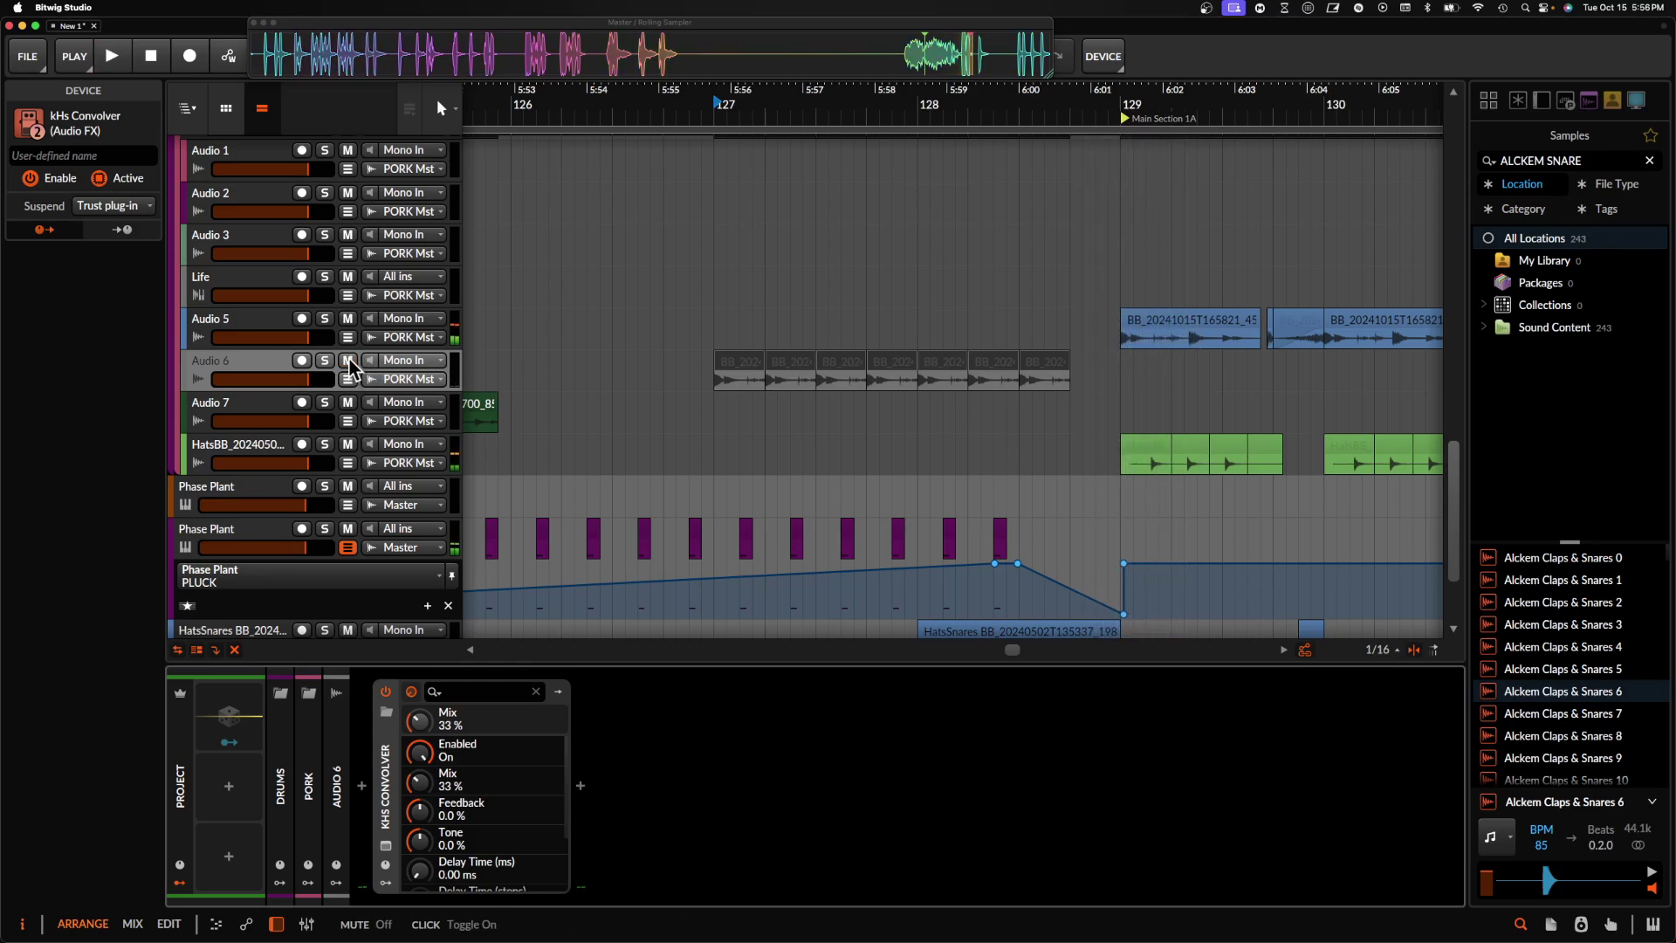
# - Draw On/Off automation for the Convolver on Audio 6, switching it from off to on at 128.4.1
pyautogui.click(348, 379)
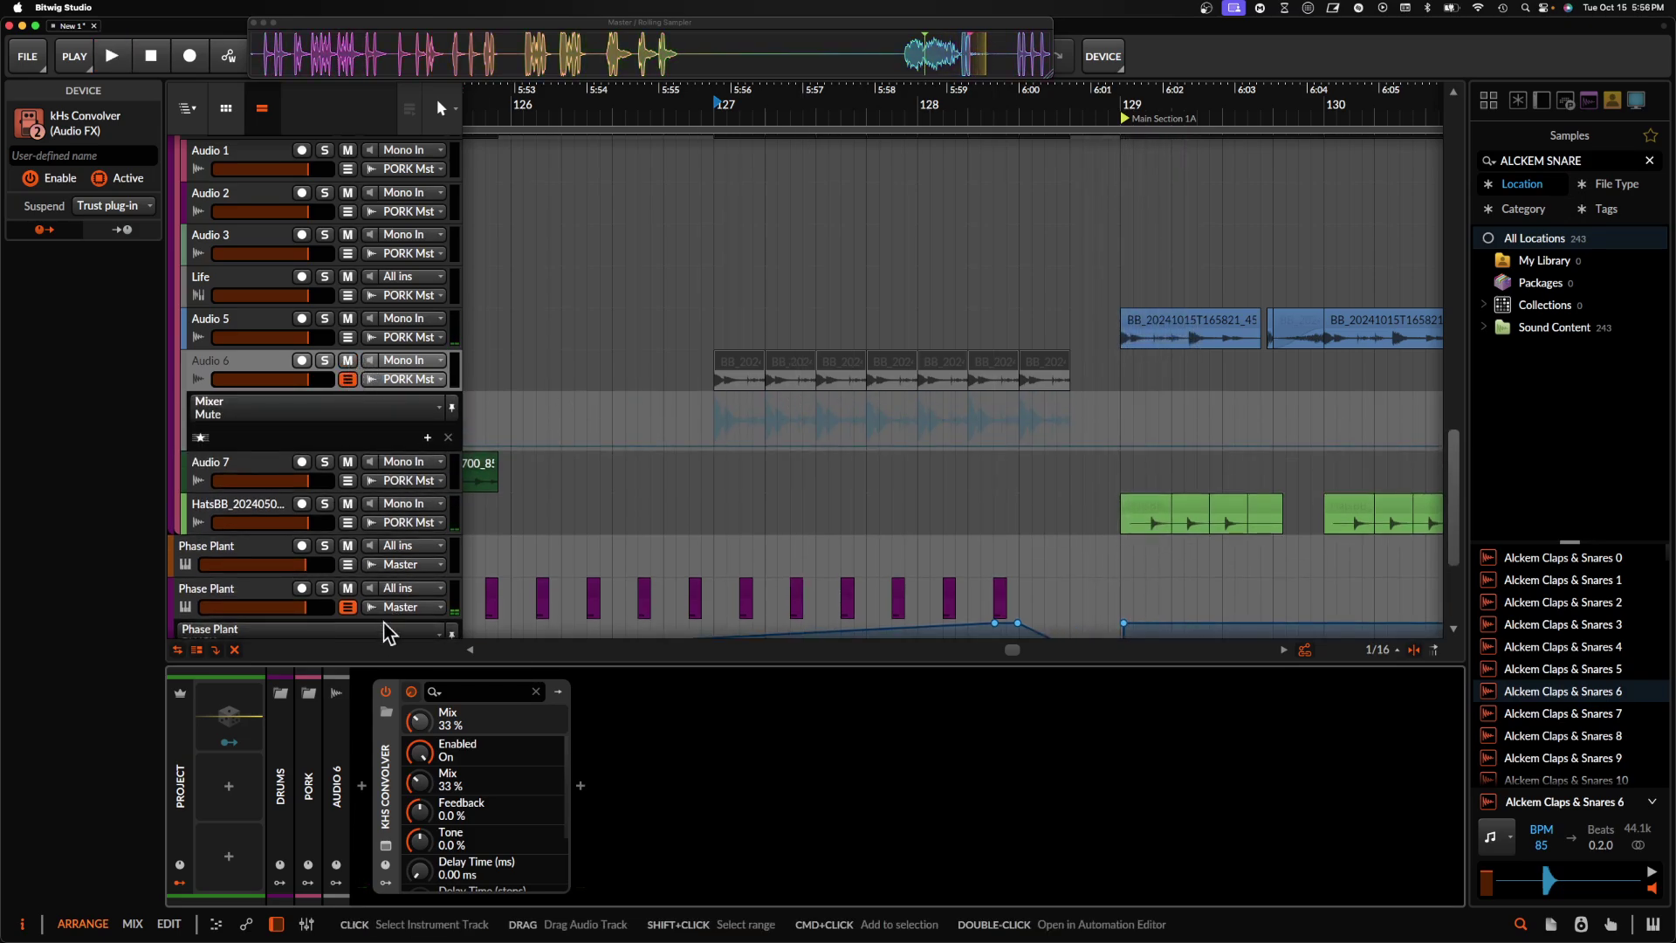
pyautogui.moveTo(1073, 408); pyautogui.dragTo(1069, 445)
pyautogui.hscroll(3, 1121, 419)
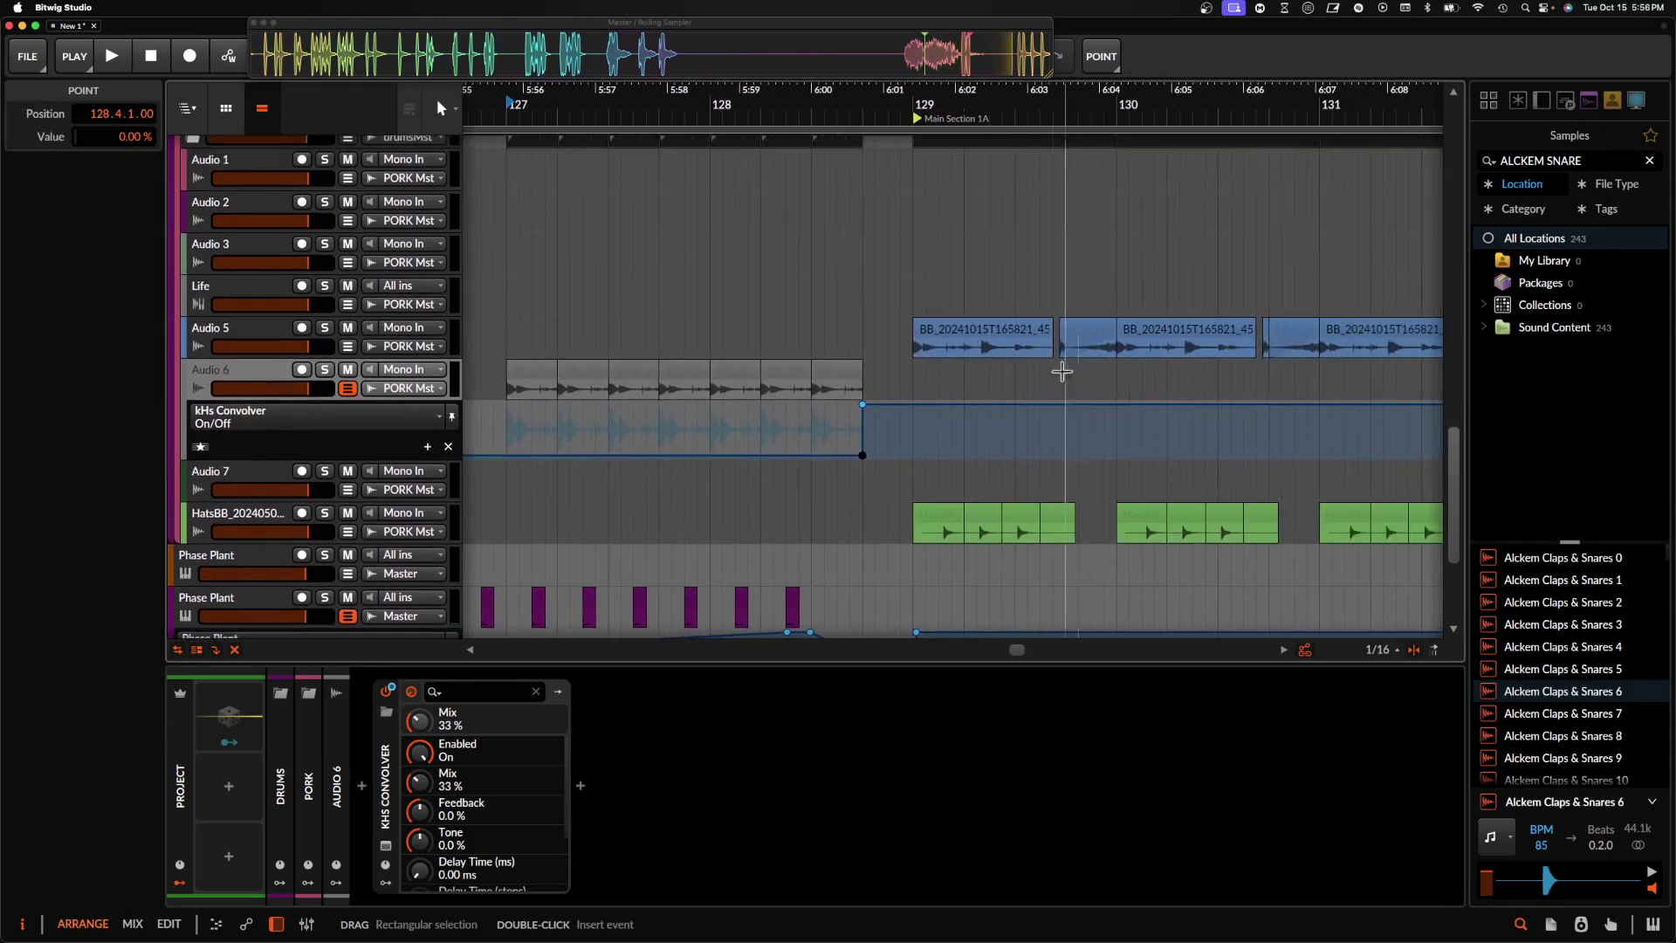
# - Delete the material from 128.4.3 to 129.2.1 on the tracks from Audio 5 down to the HatsBB track
pyautogui.click(1030, 337)
pyautogui.moveTo(969, 350); pyautogui.dragTo(884, 352)
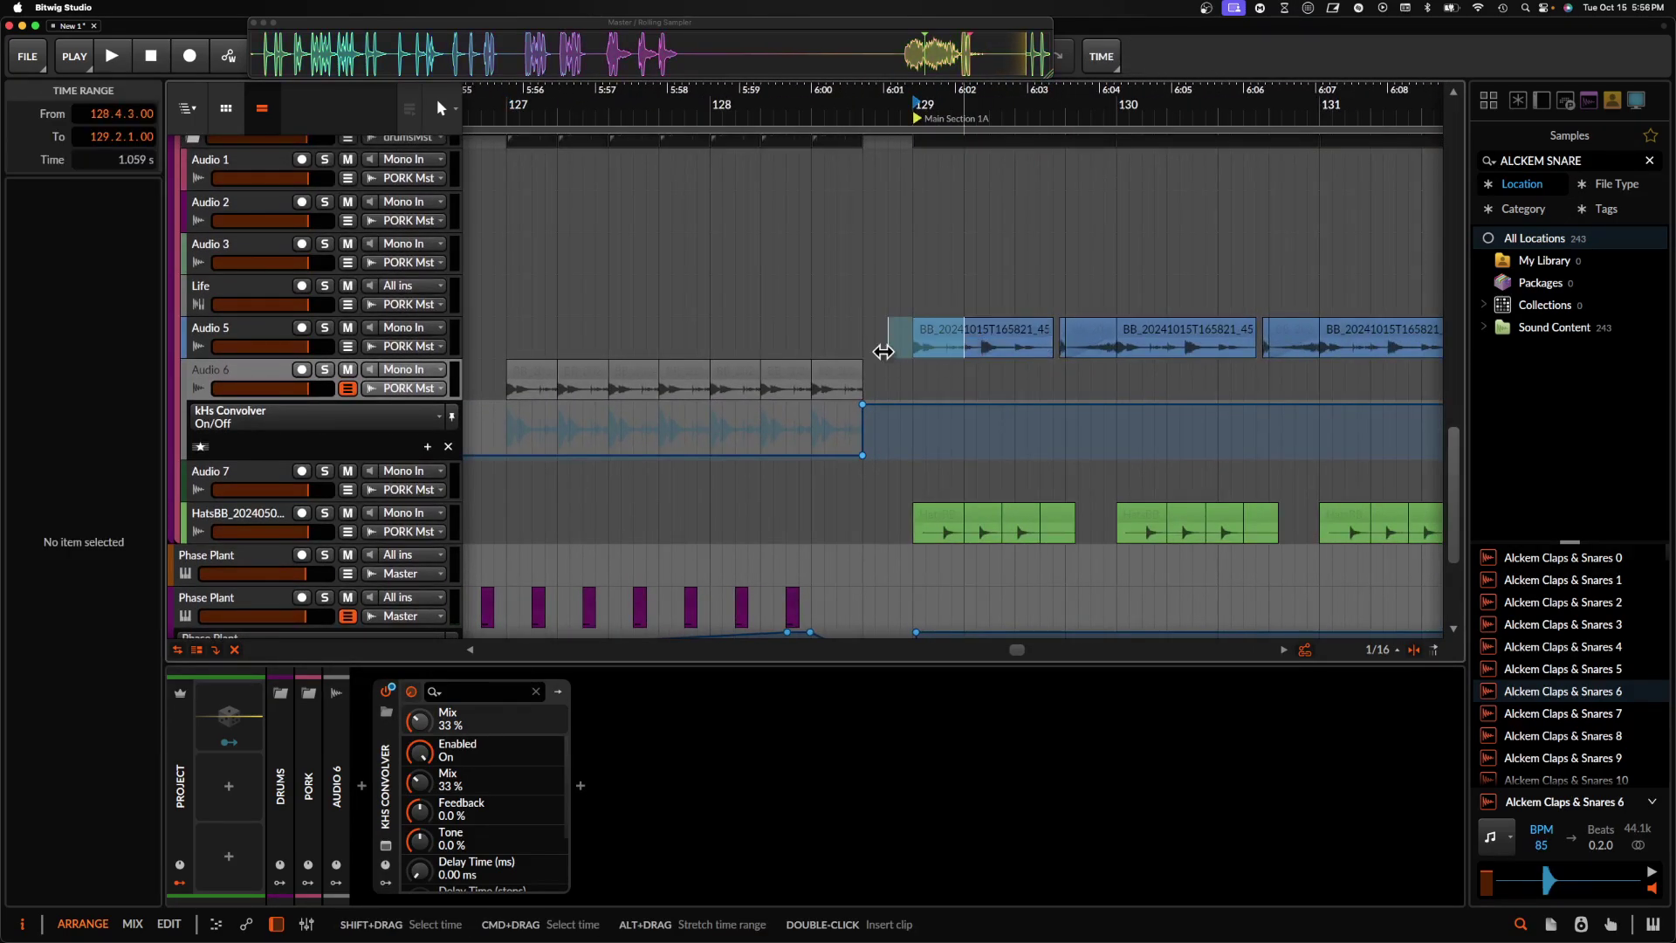
pyautogui.keyDown('shift'); pyautogui.click(954, 530); pyautogui.keyUp('shift')
pyautogui.press('Delete')
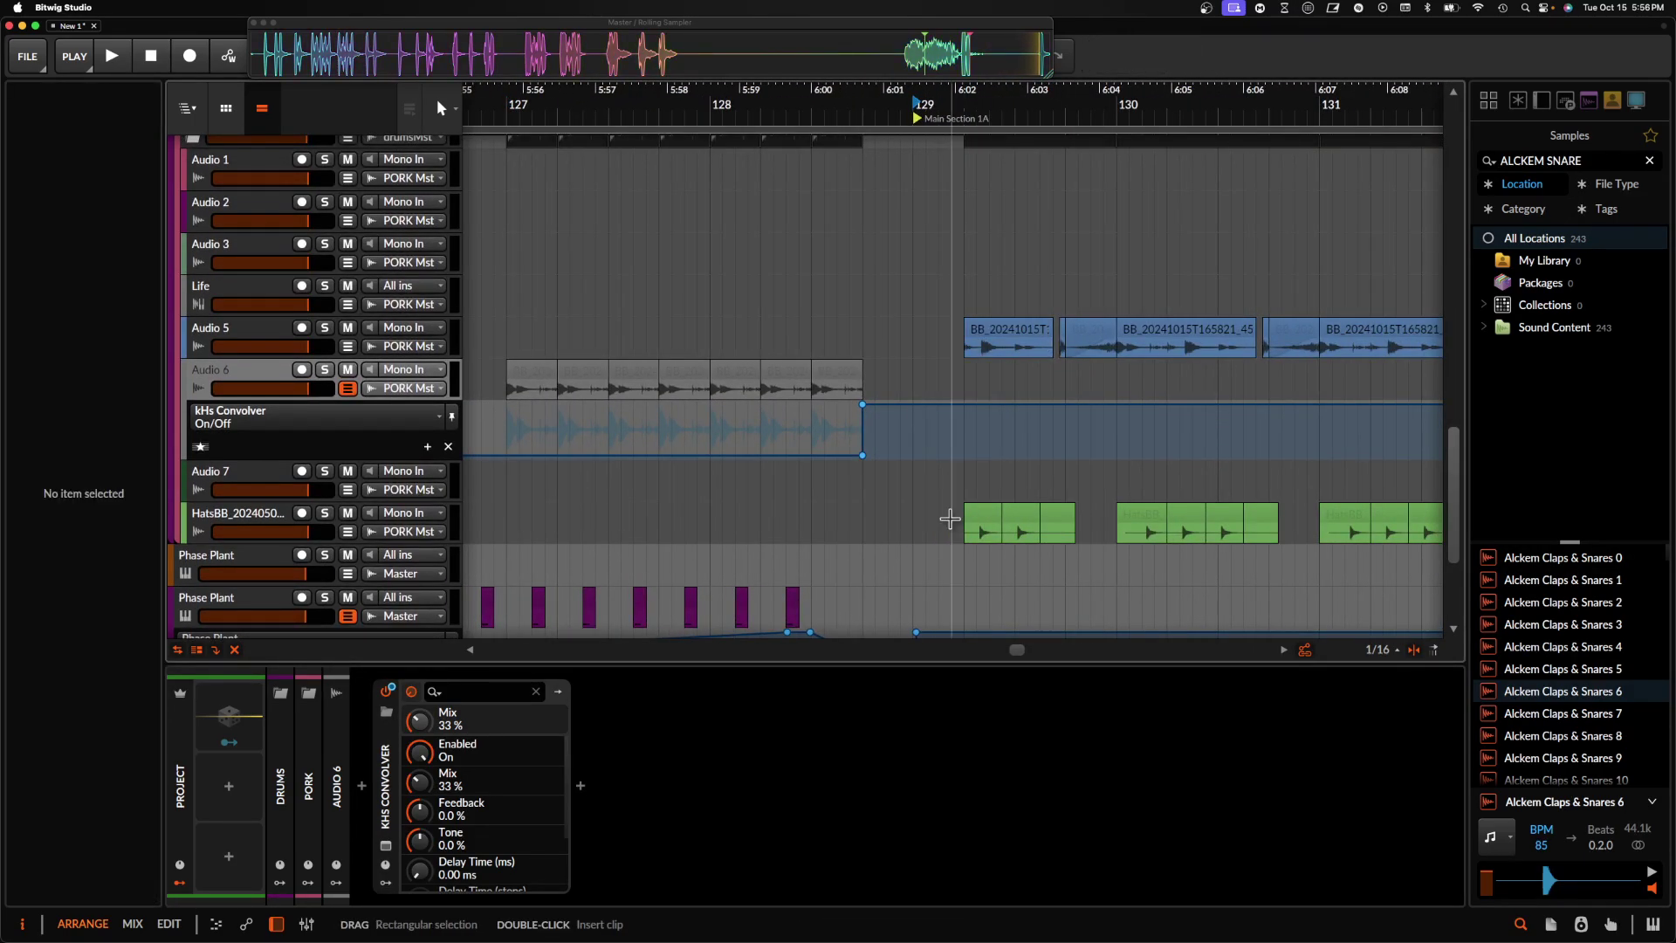
# - Play the transition into Main Section 1A from 128.3.4 to check the new gap
pyautogui.click(927, 535)
pyautogui.scroll(5, 921, 539)
pyautogui.scroll(-3, 921, 535)
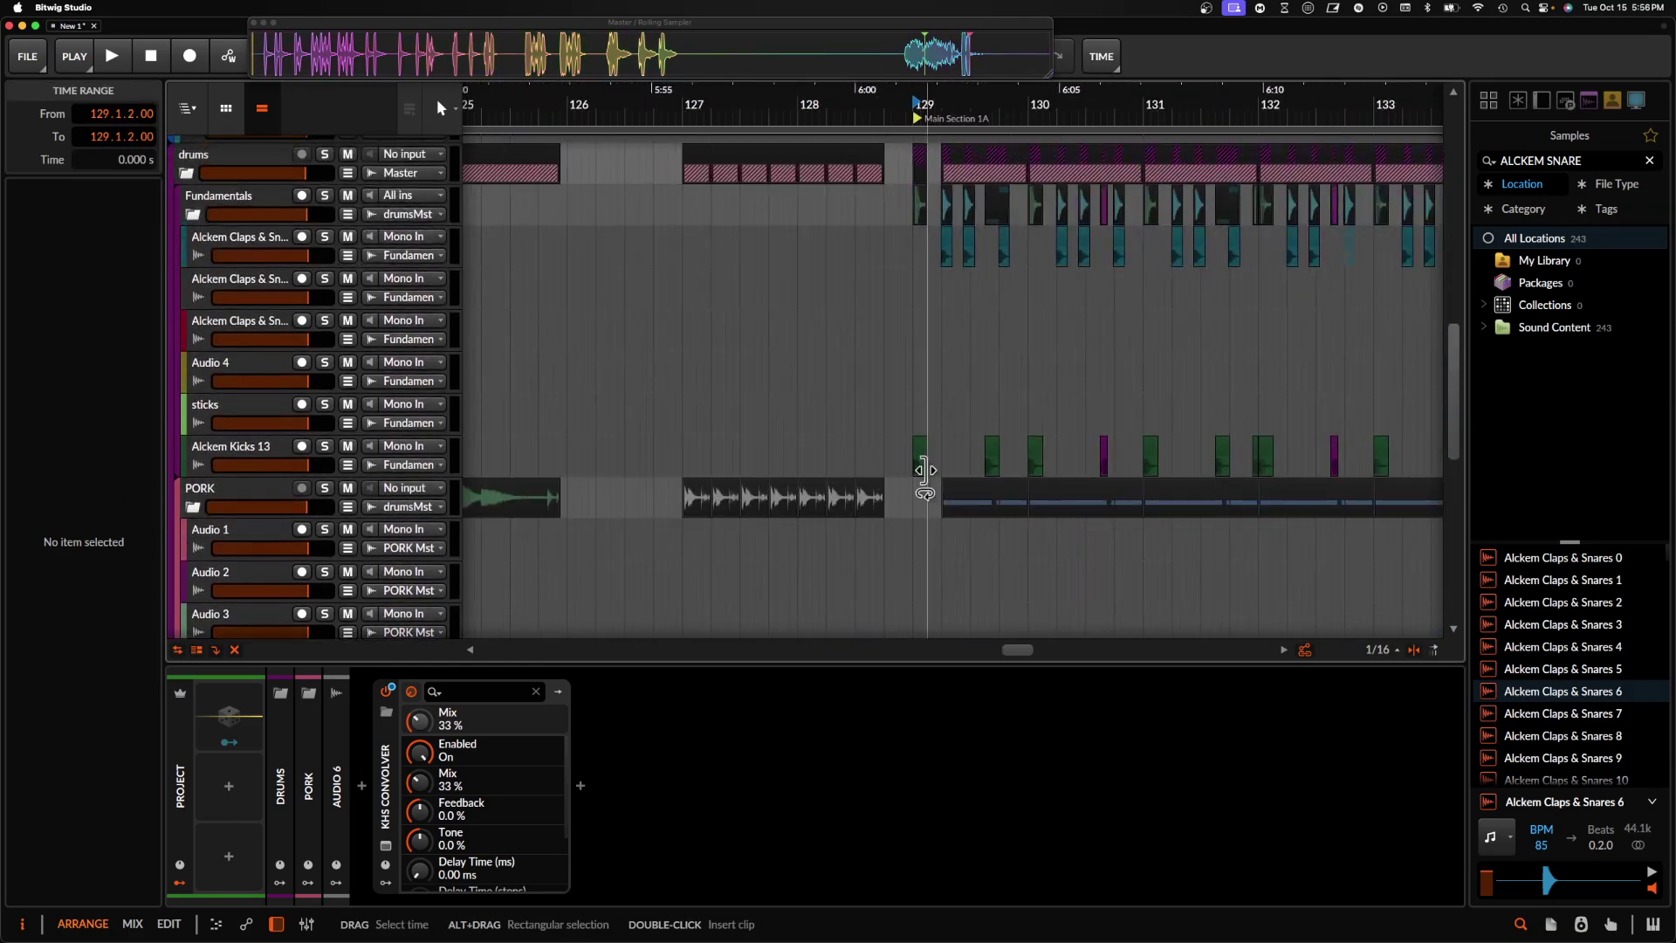
pyautogui.scroll(3, 902, 452)
pyautogui.click(848, 445)
pyautogui.press('space')
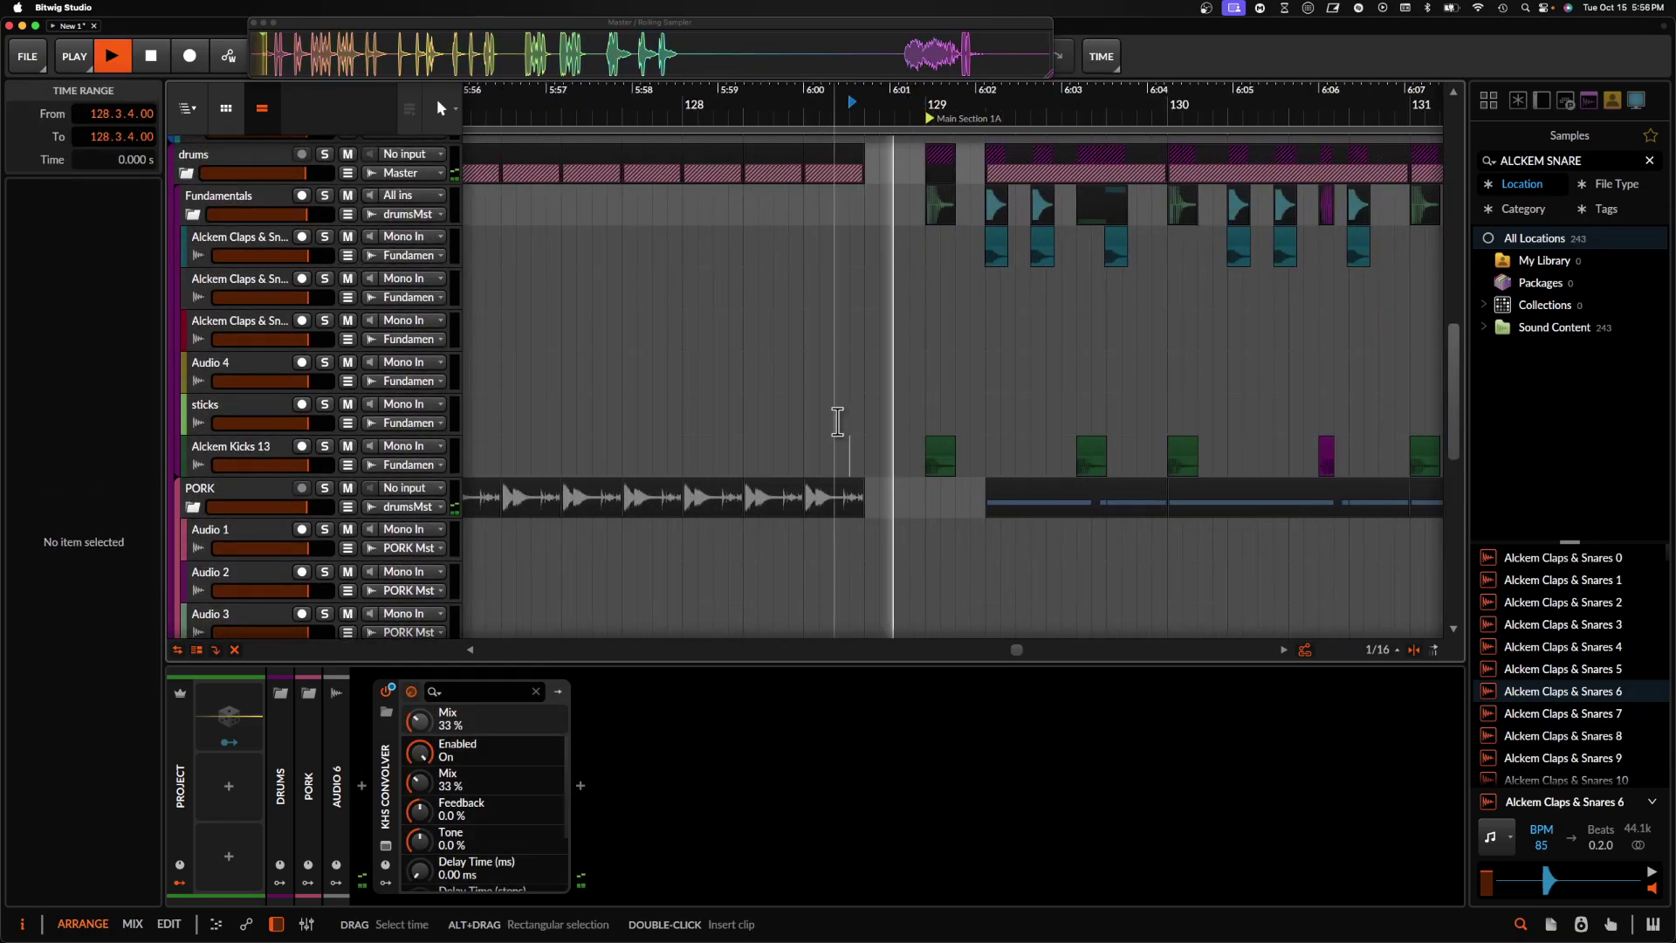
pyautogui.scroll(-5, 871, 414)
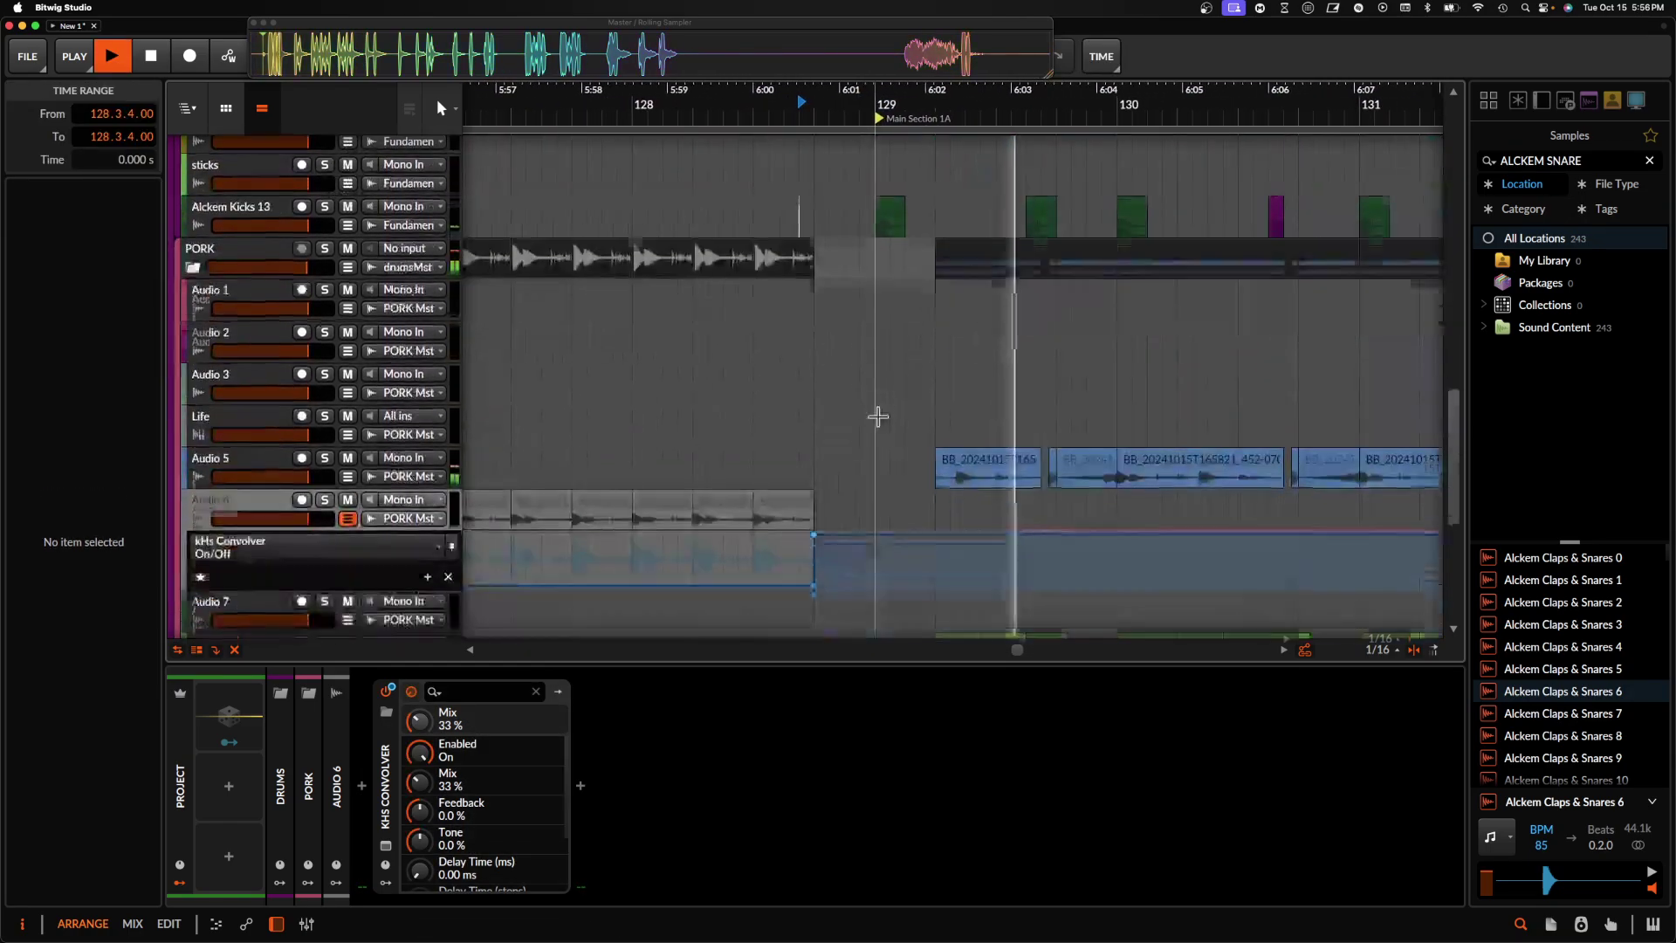
pyautogui.scroll(-2, 878, 417)
pyautogui.scroll(-5, 879, 416)
pyautogui.press('space')
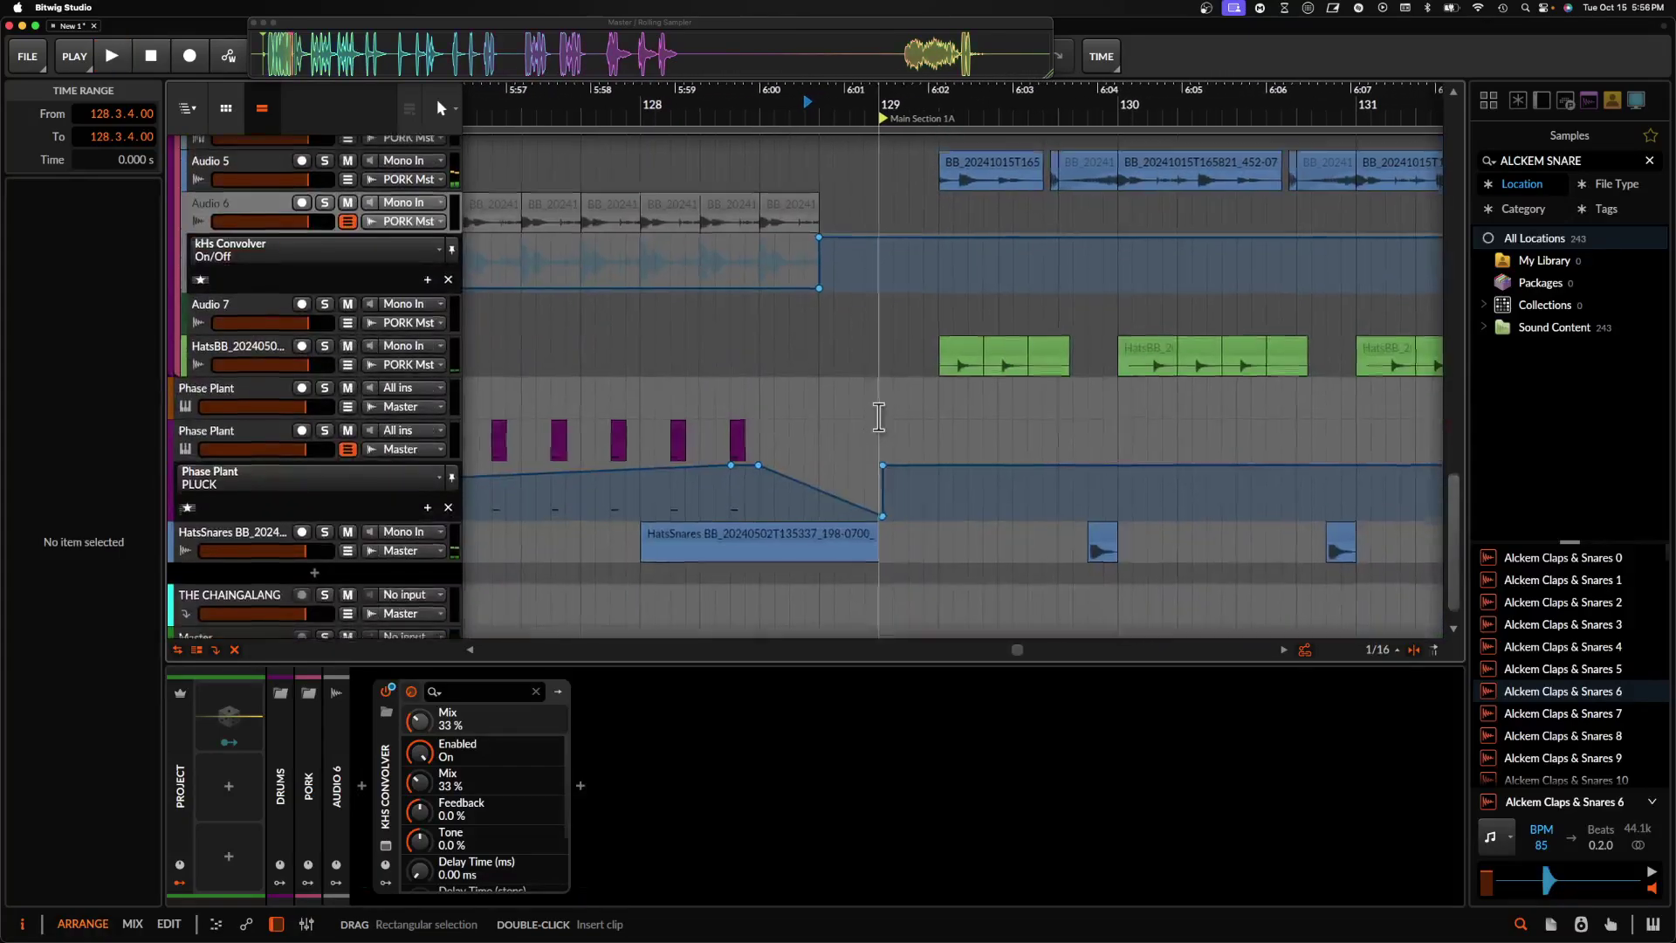
# - Add an empty audio track directly below Audio 5
pyautogui.scroll(2, 880, 419)
pyautogui.scroll(-3, 879, 419)
pyautogui.hotkey('ctrl', 't')
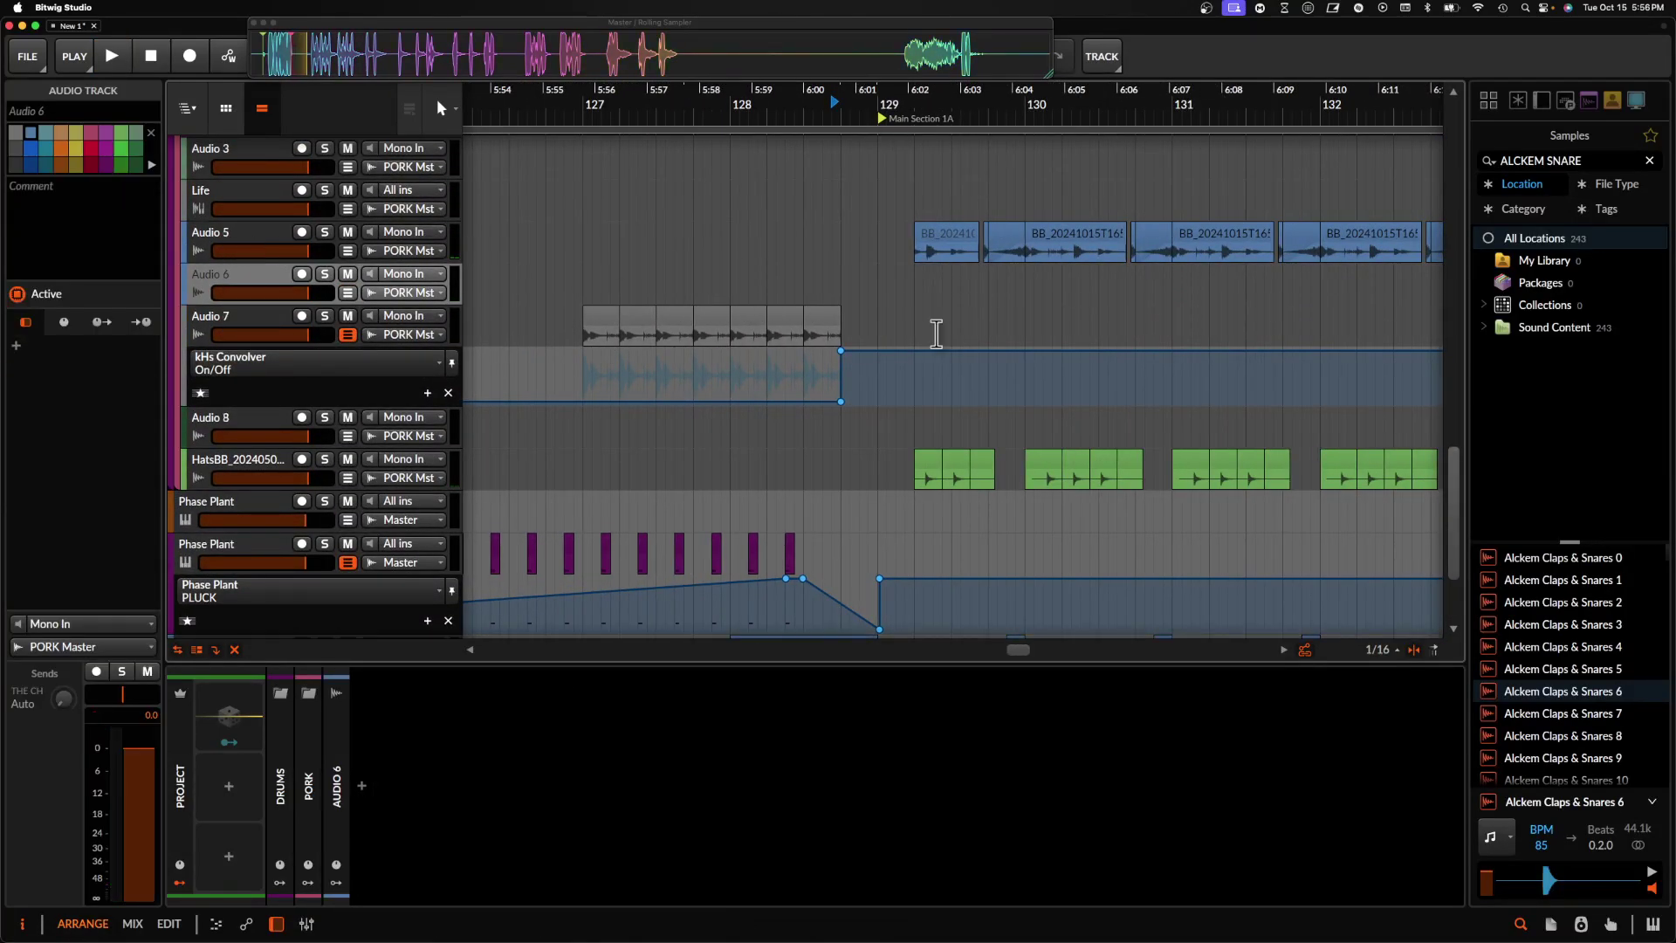
# - Search the samples for "crash", audition crash 1 and place it on the new track at 128.4.1
pyautogui.moveTo(1597, 161); pyautogui.dragTo(1073, 163)
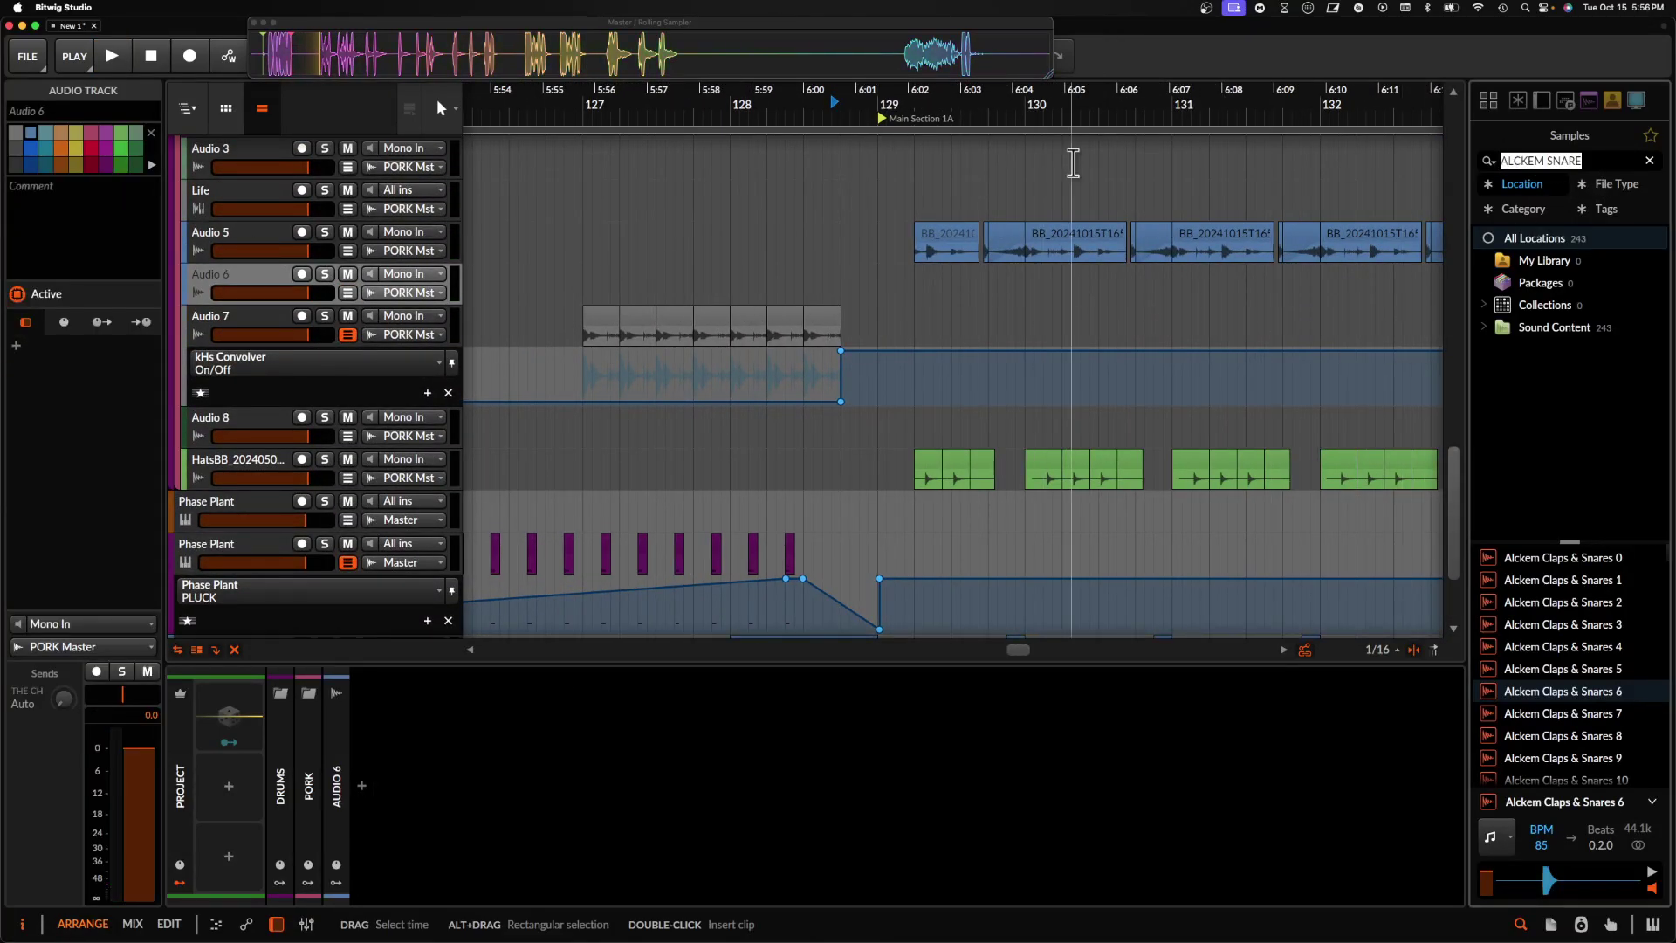
pyautogui.write('crash')
pyautogui.click(1522, 560)
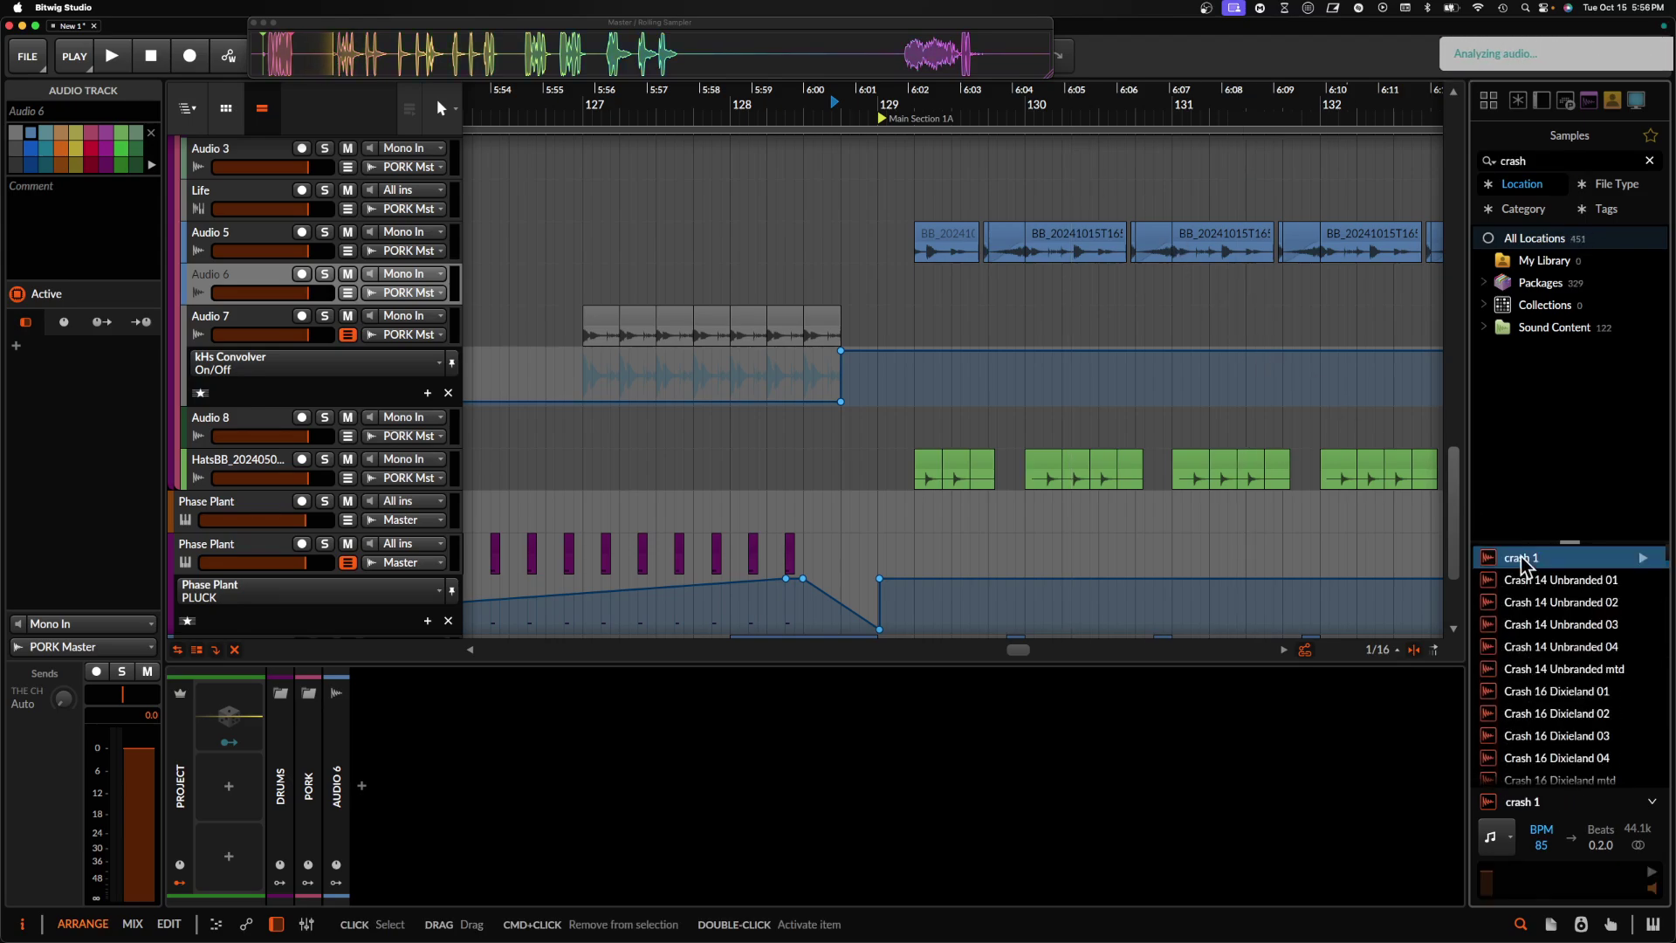
pyautogui.scroll(5, 834, 367)
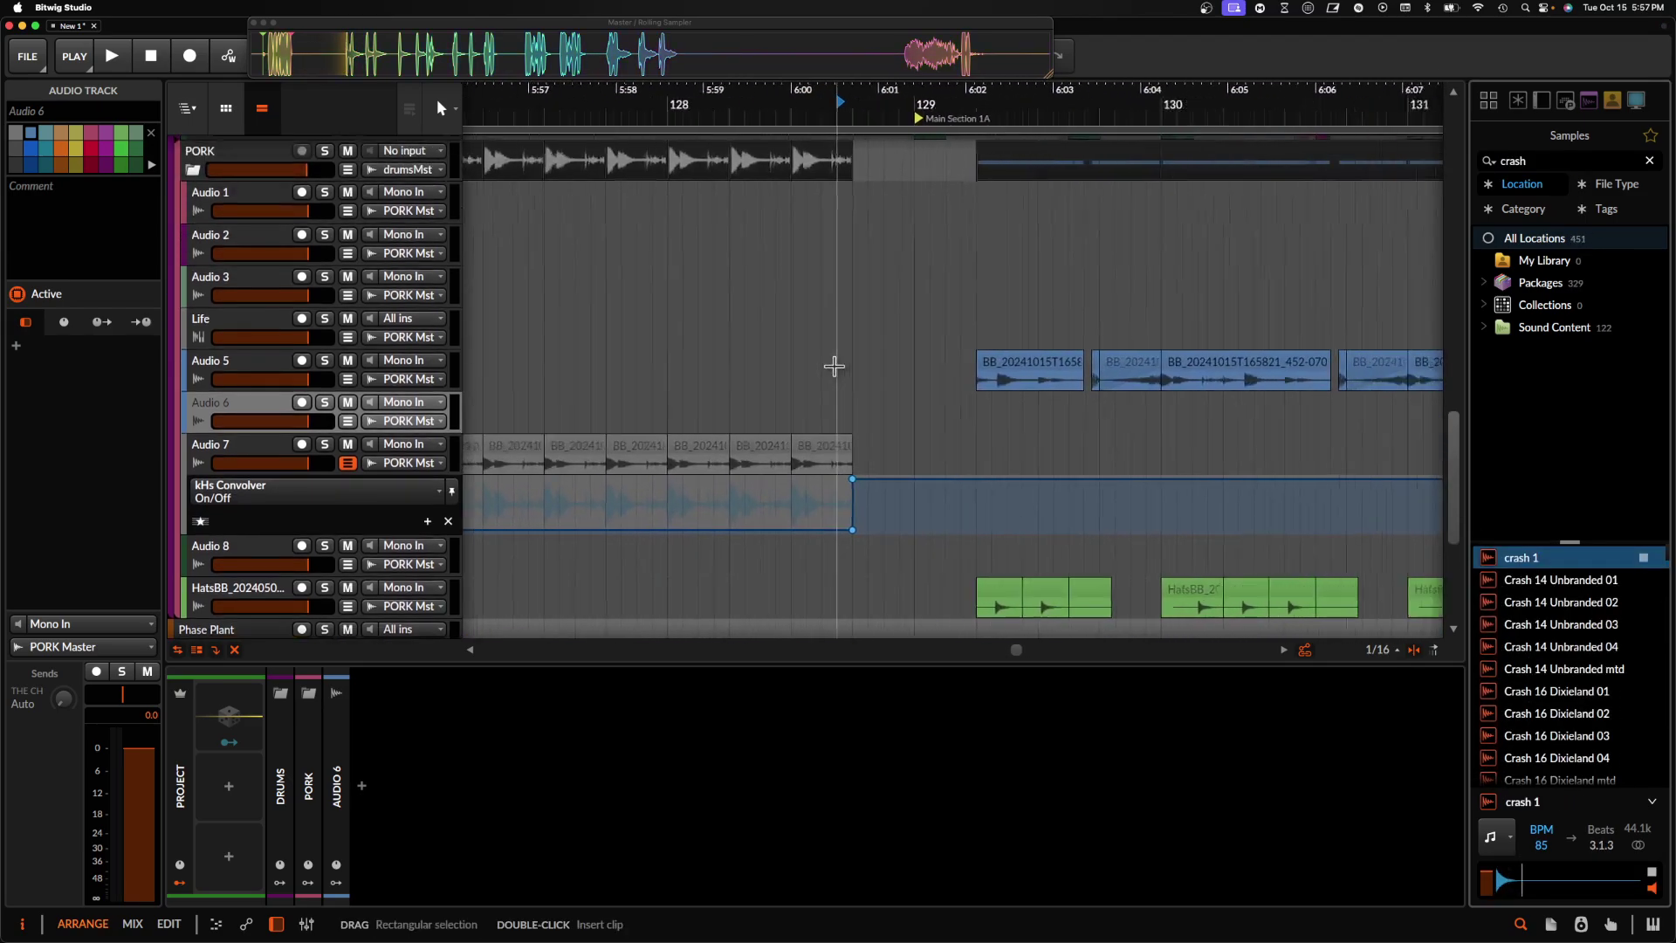
pyautogui.scroll(-2, 835, 367)
pyautogui.moveTo(1520, 568); pyautogui.dragTo(853, 422)
# - Split the crash clip at 129.1.1 and delete the part after the split
pyautogui.click(920, 422)
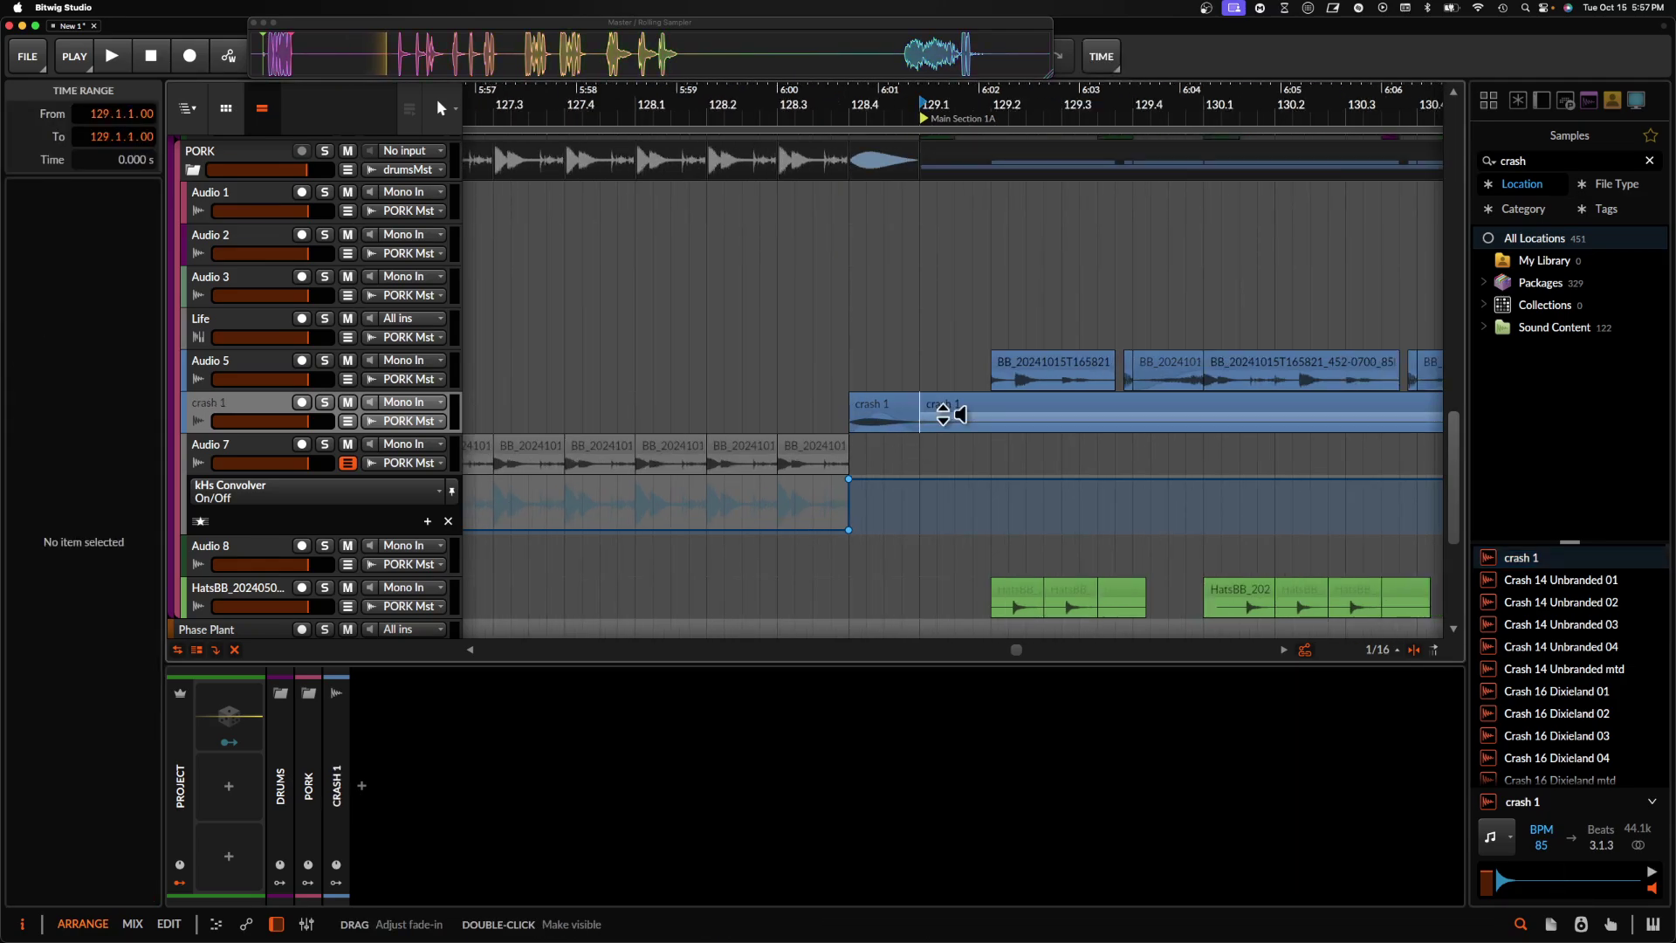
pyautogui.click(963, 410)
pyautogui.press('Delete')
# - Insert the kHs Ring Mod effect on the crash 1 track
pyautogui.click(240, 421)
pyautogui.click(361, 785)
pyautogui.write('ring')
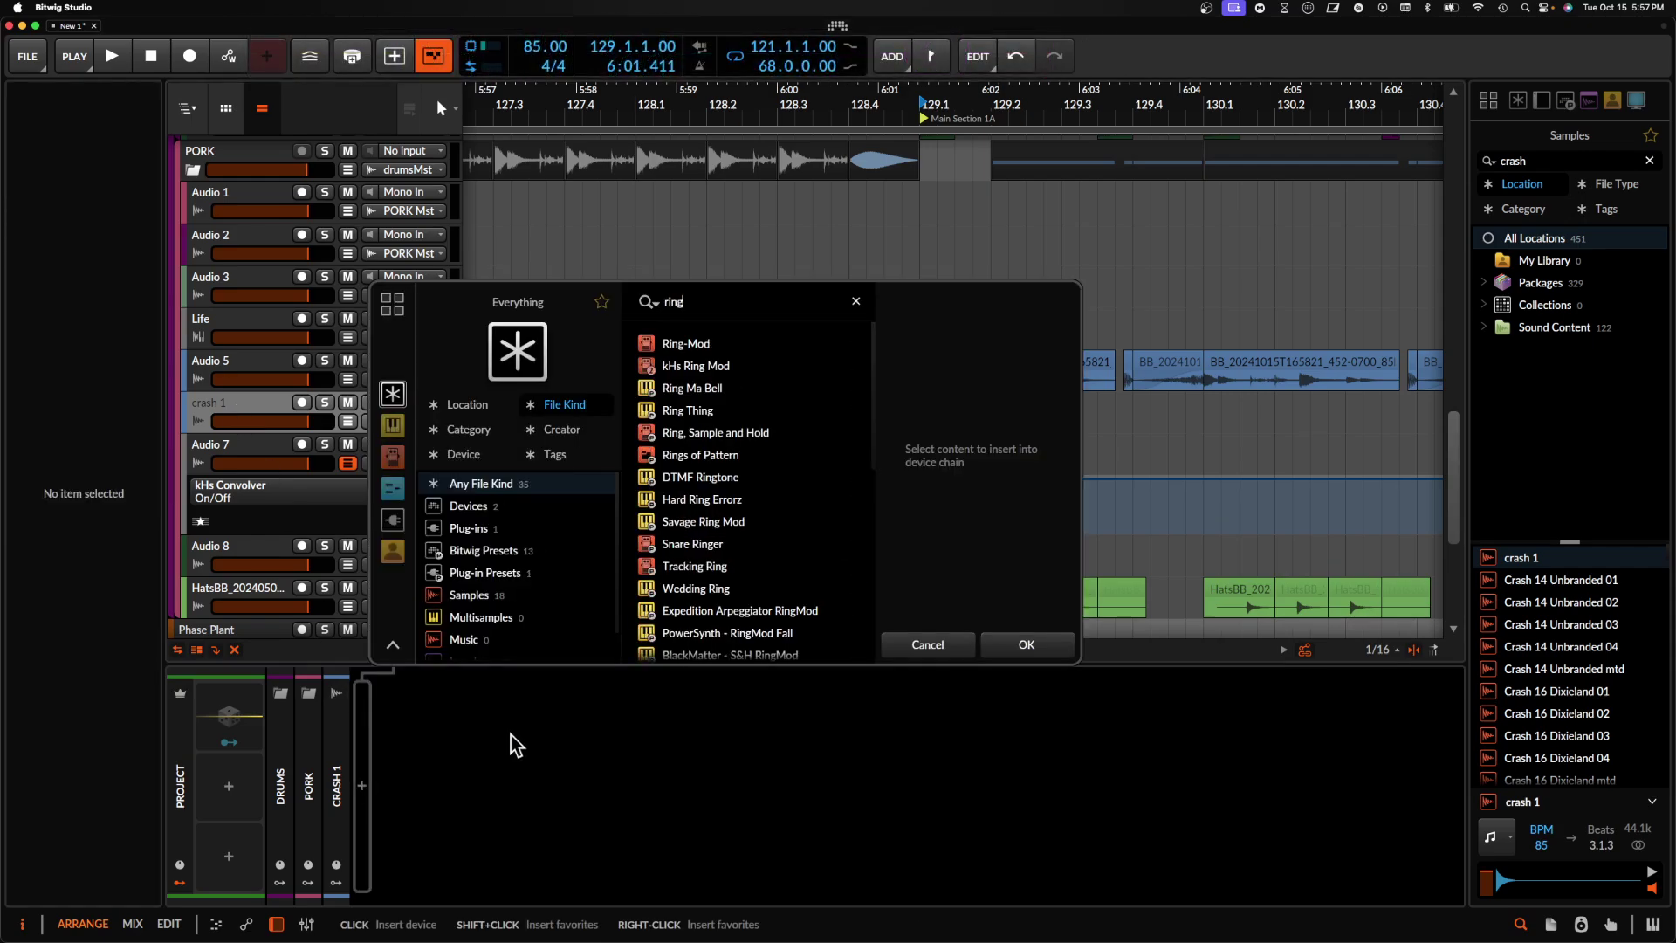
pyautogui.click(714, 367)
pyautogui.click(1027, 644)
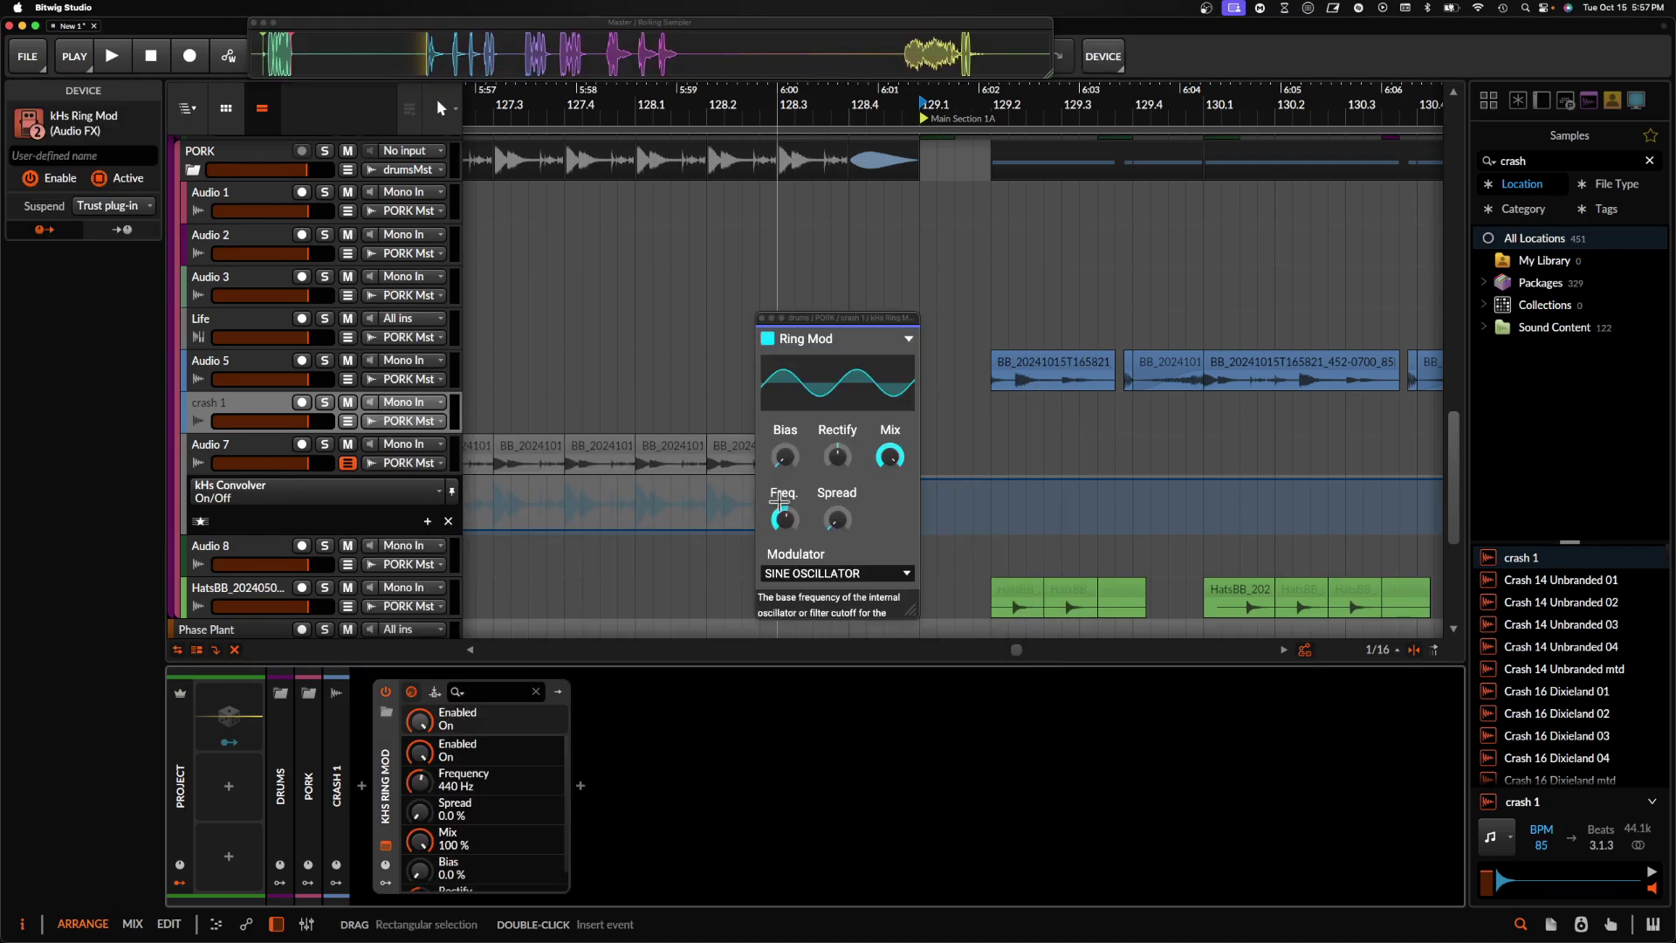
# - Try a Ring Mod frequency of 10.2 kHz at 100% mix, settle on 10 Hz and close the plug-in window
pyautogui.moveTo(791, 526); pyautogui.dragTo(791, 454)
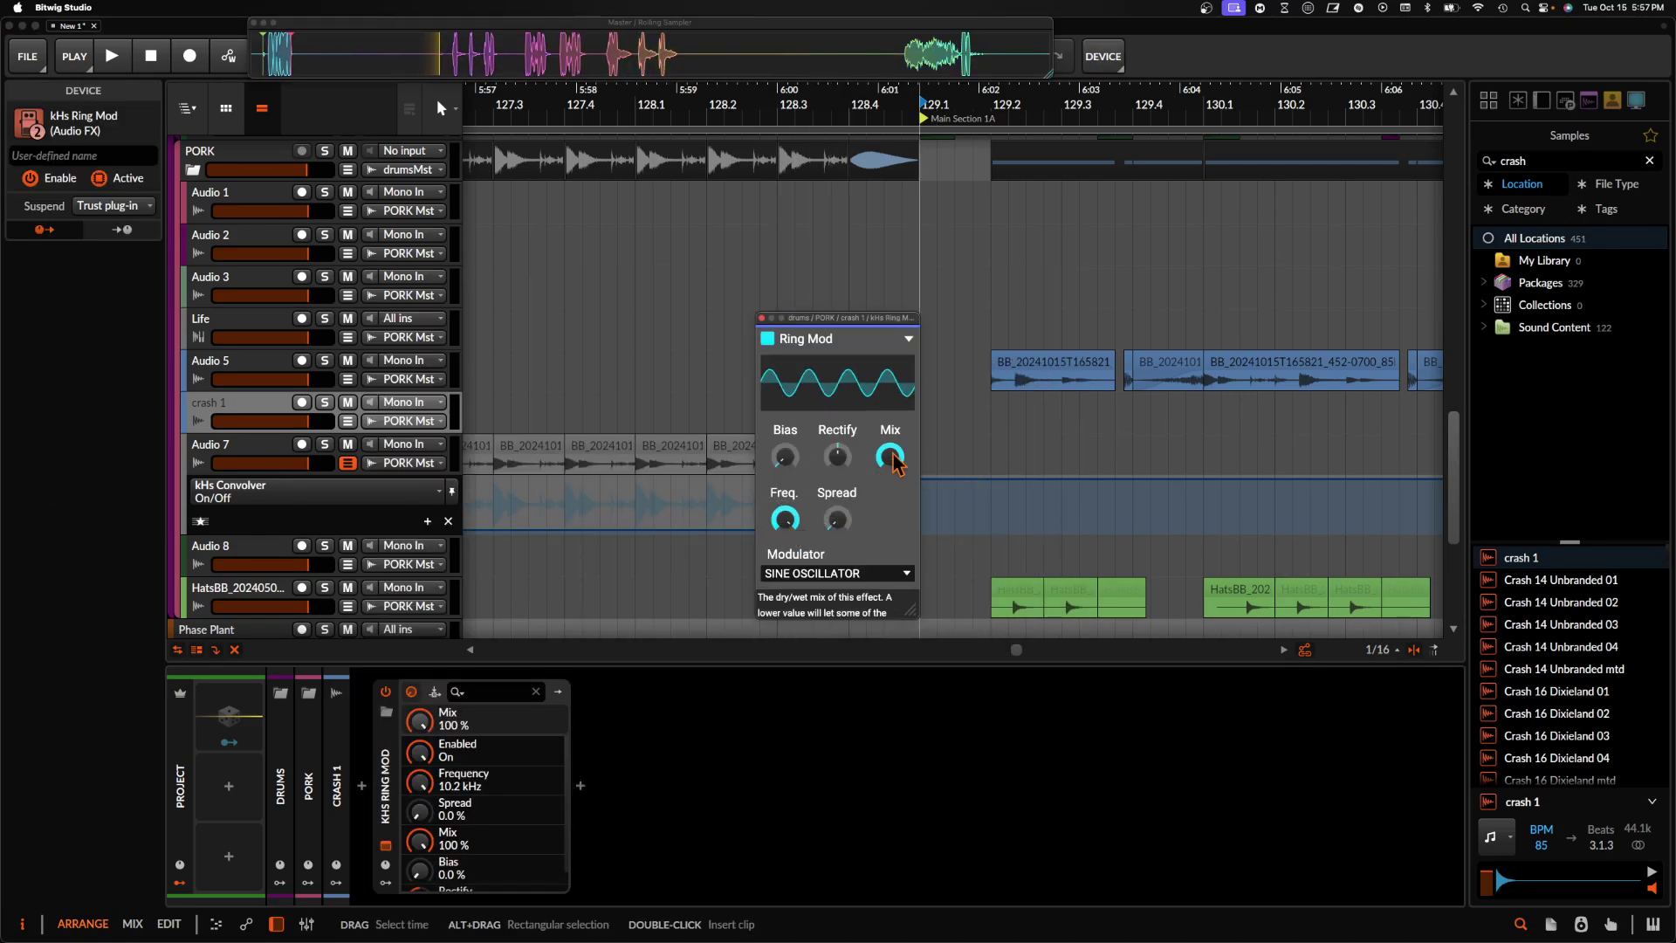
pyautogui.moveTo(895, 461)
pyautogui.mouseDown()
pyautogui.moveTo(895, 541)
pyautogui.moveTo(895, 461)
pyautogui.mouseUp()
pyautogui.press('space')
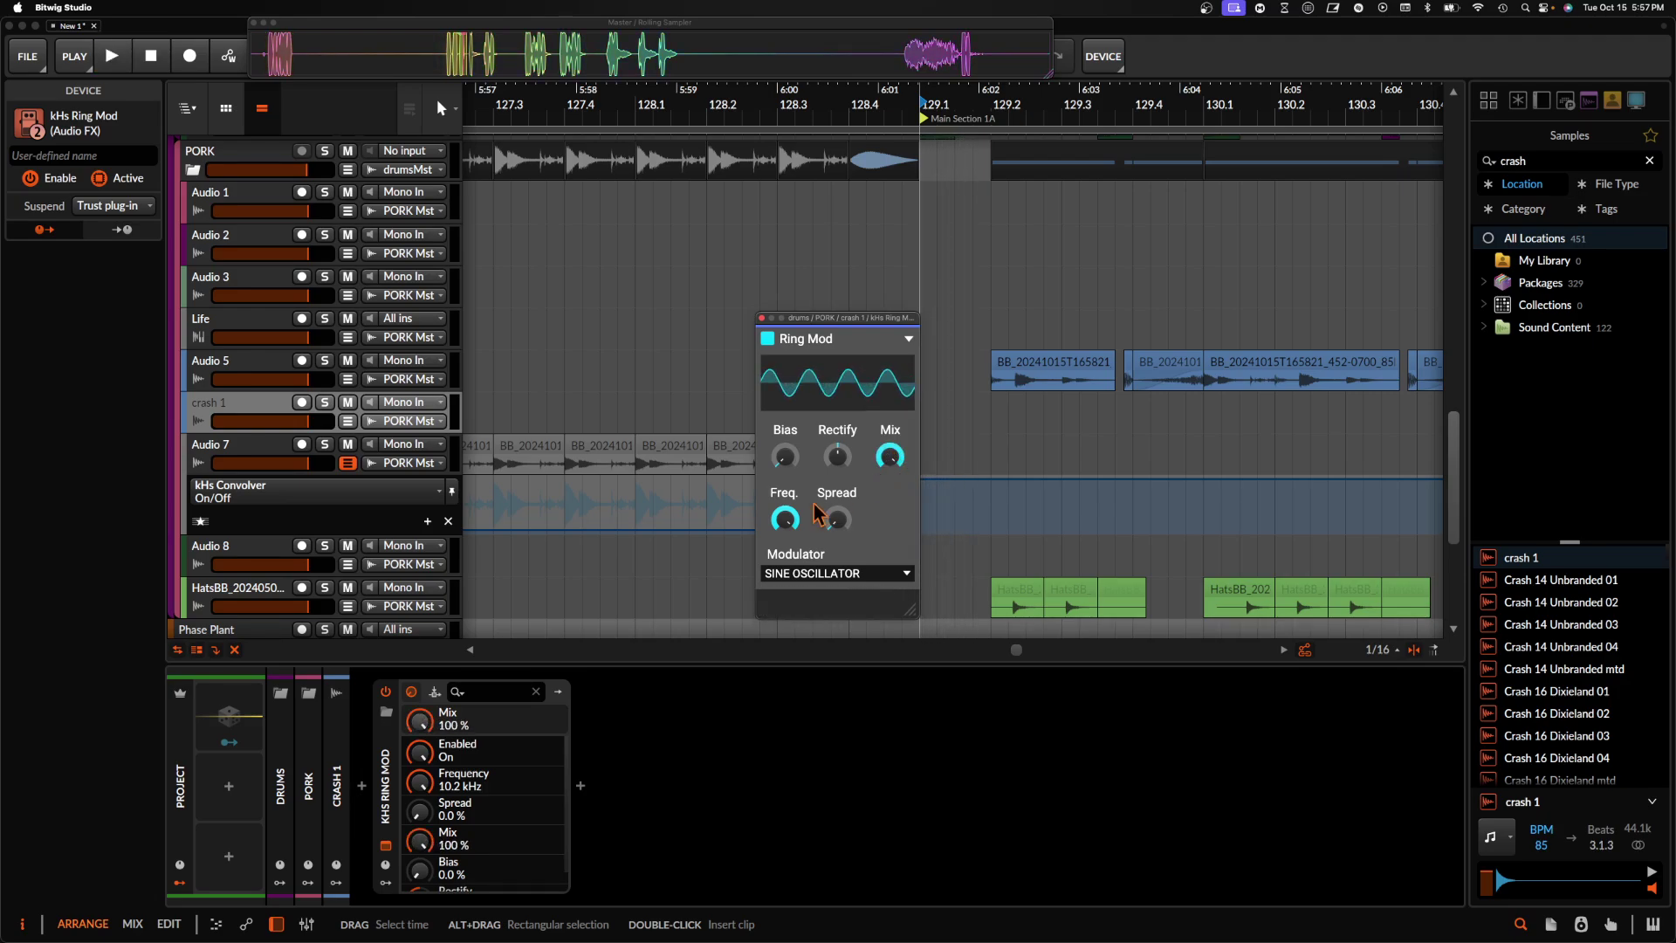
pyautogui.click(761, 319)
# - Play the crash clip from its start at 128.4.1 to hear the Ring Mod effect
pyautogui.click(891, 406)
pyautogui.press('space')
pyautogui.press('space')
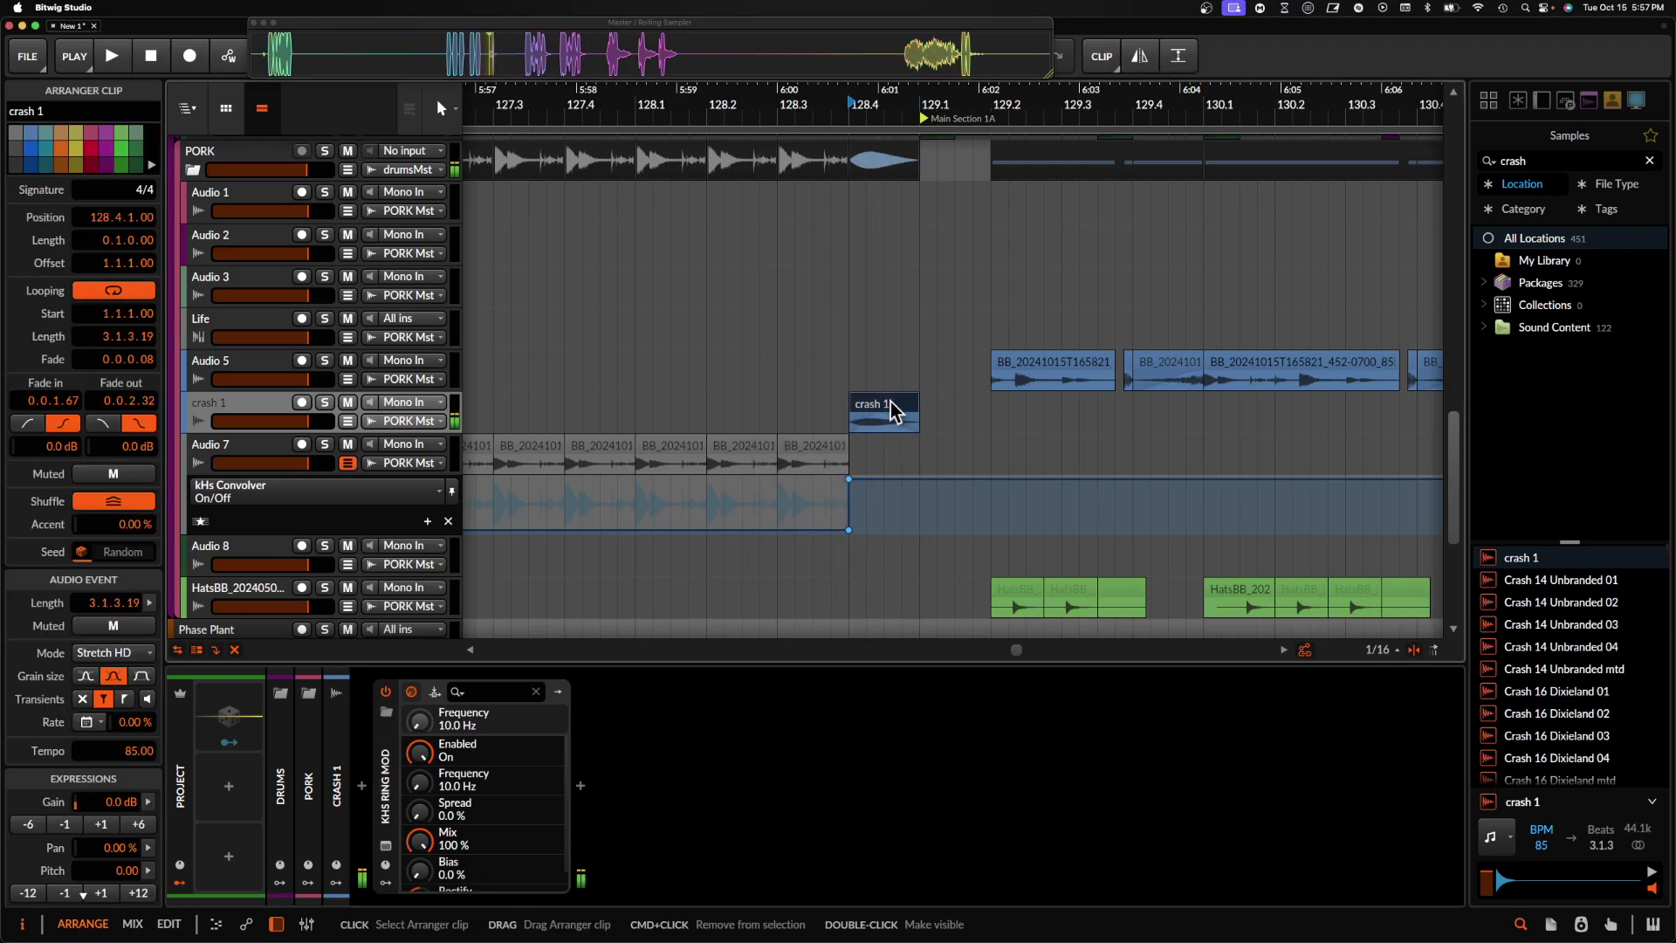
# - Shorten the crash clip before 129.1.1 so it starts at 128.4.1.60 with a length of 0.0.1.87, and play it
pyautogui.press('space')
pyautogui.press('space')
pyautogui.scroll(5, 869, 421)
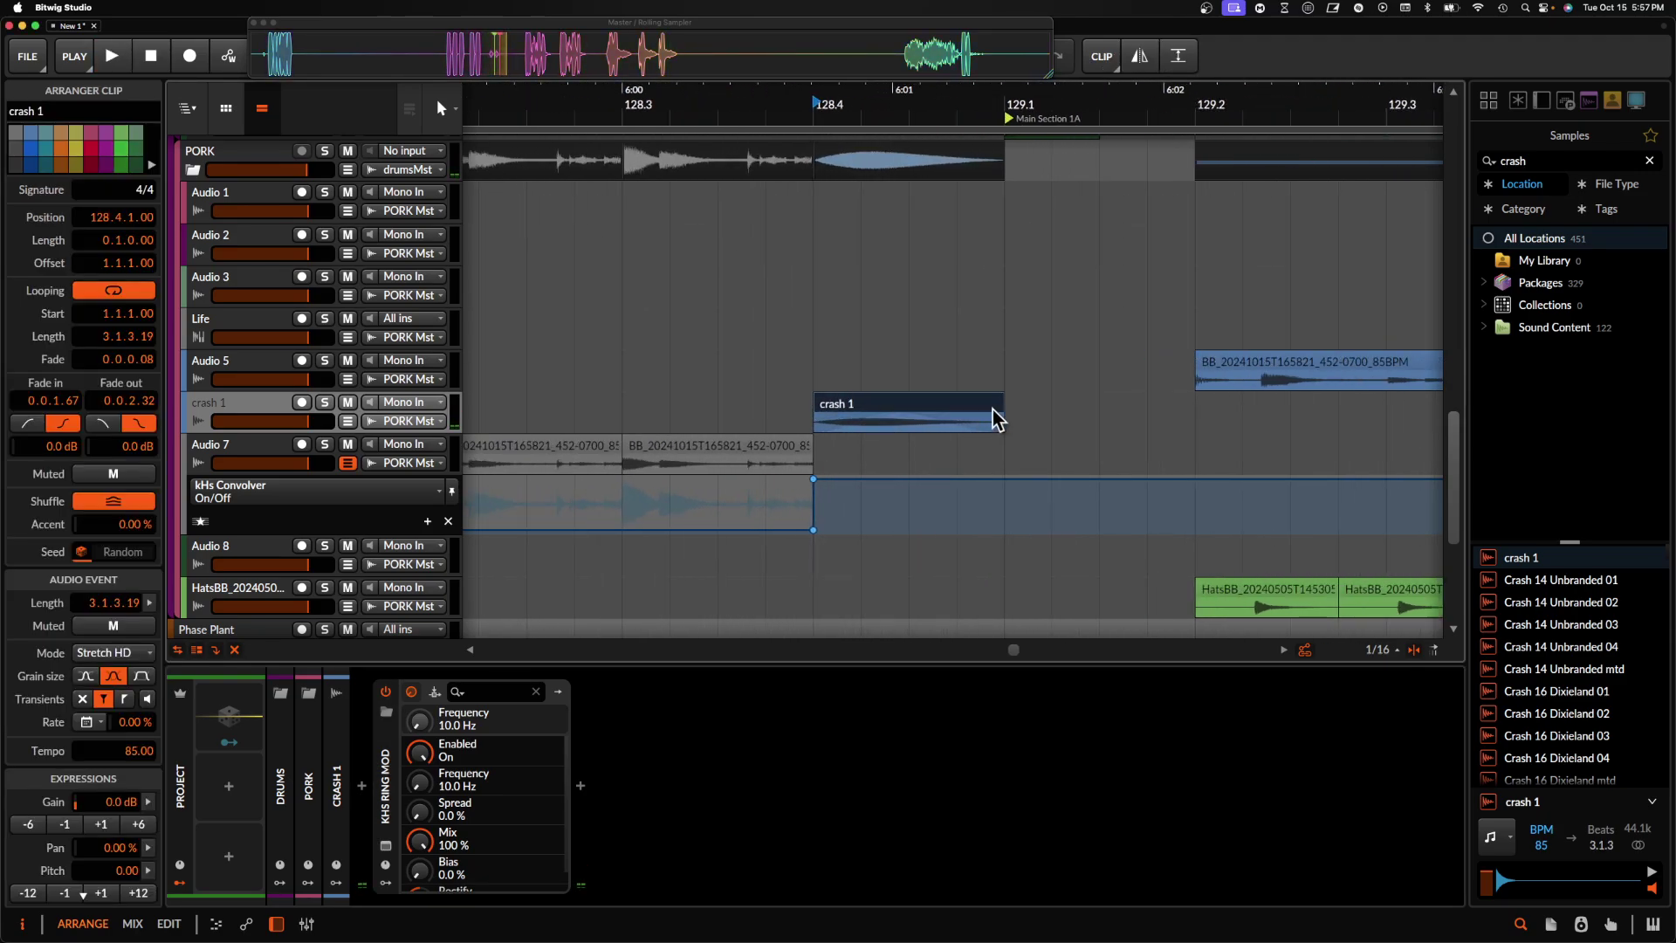
pyautogui.moveTo(985, 404)
pyautogui.mouseDown()
pyautogui.moveTo(883, 425)
pyautogui.moveTo(956, 427)
pyautogui.moveTo(906, 408)
pyautogui.moveTo(931, 408)
pyautogui.mouseUp()
pyautogui.press('space')
pyautogui.press('space')
pyautogui.press('space')
pyautogui.press('space')
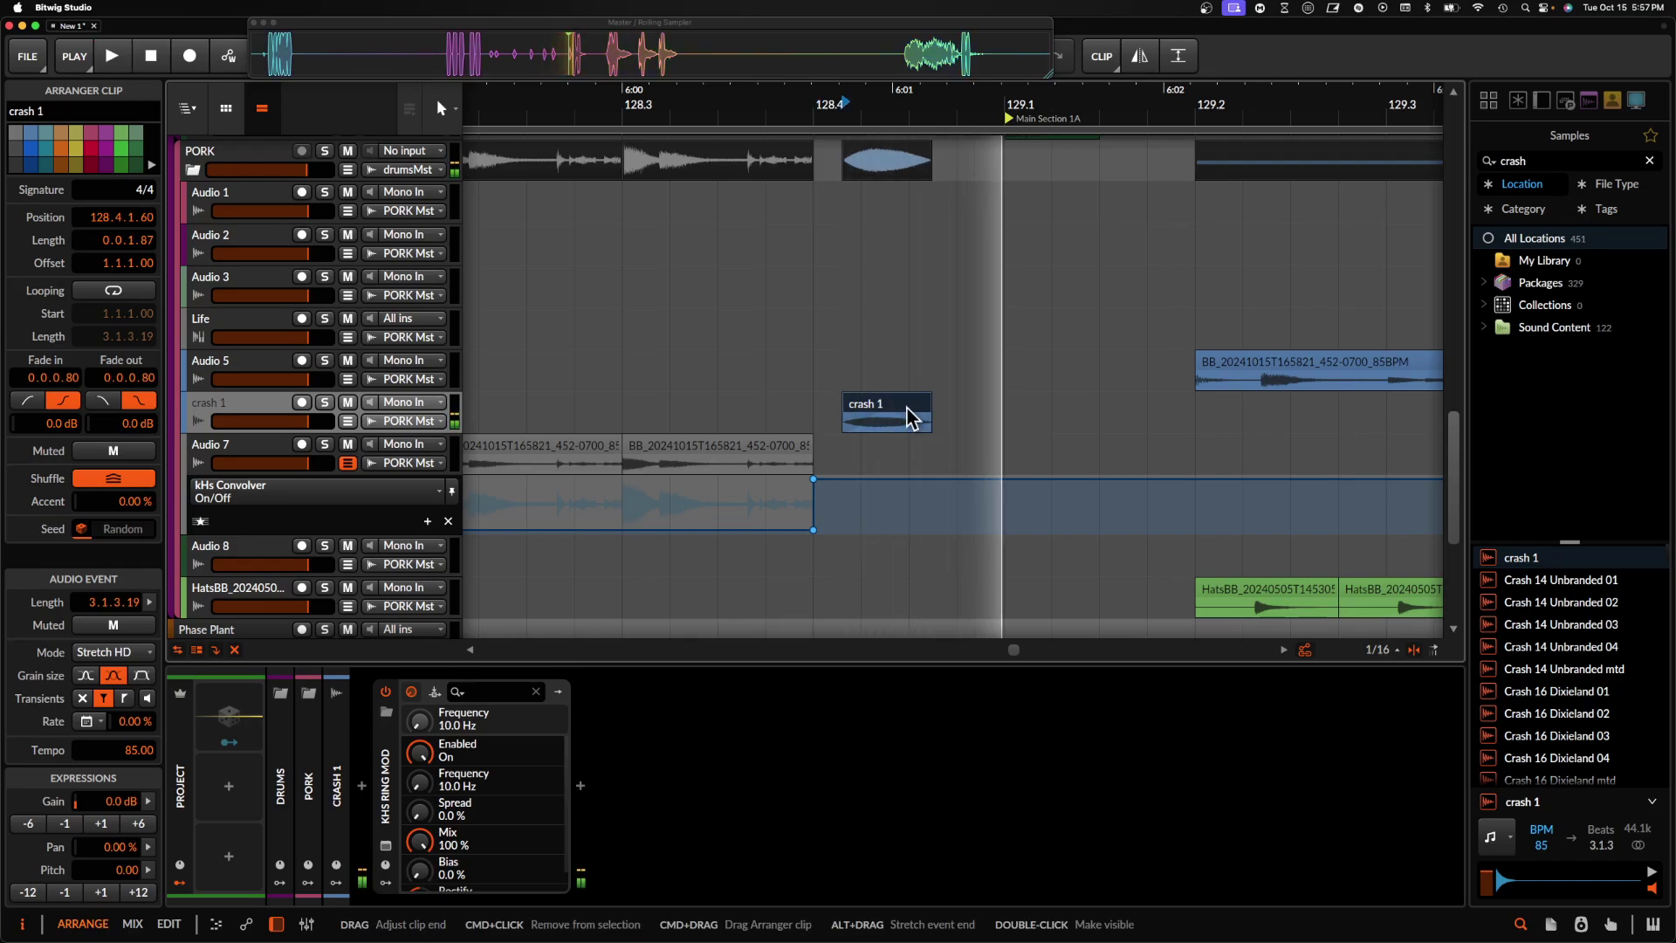
pyautogui.press('space')
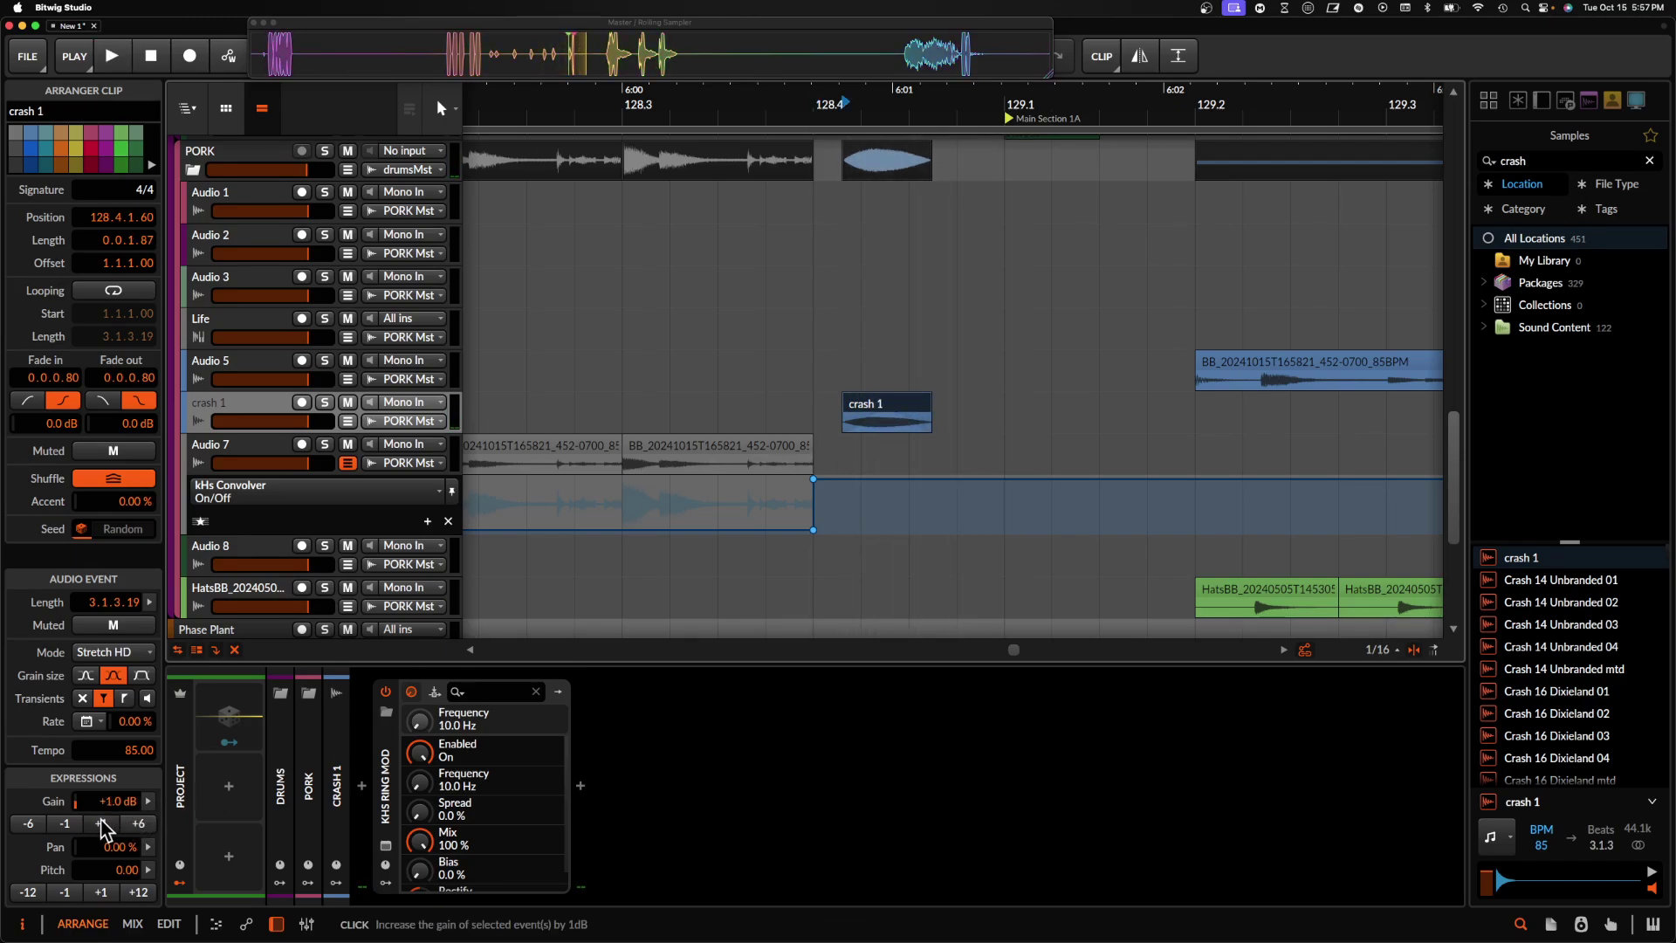
# - Raise the crash clip's gain and play the transition from 128.4.1
pyautogui.click(818, 423)
pyautogui.press('space')
pyautogui.press('space')
pyautogui.press('space')
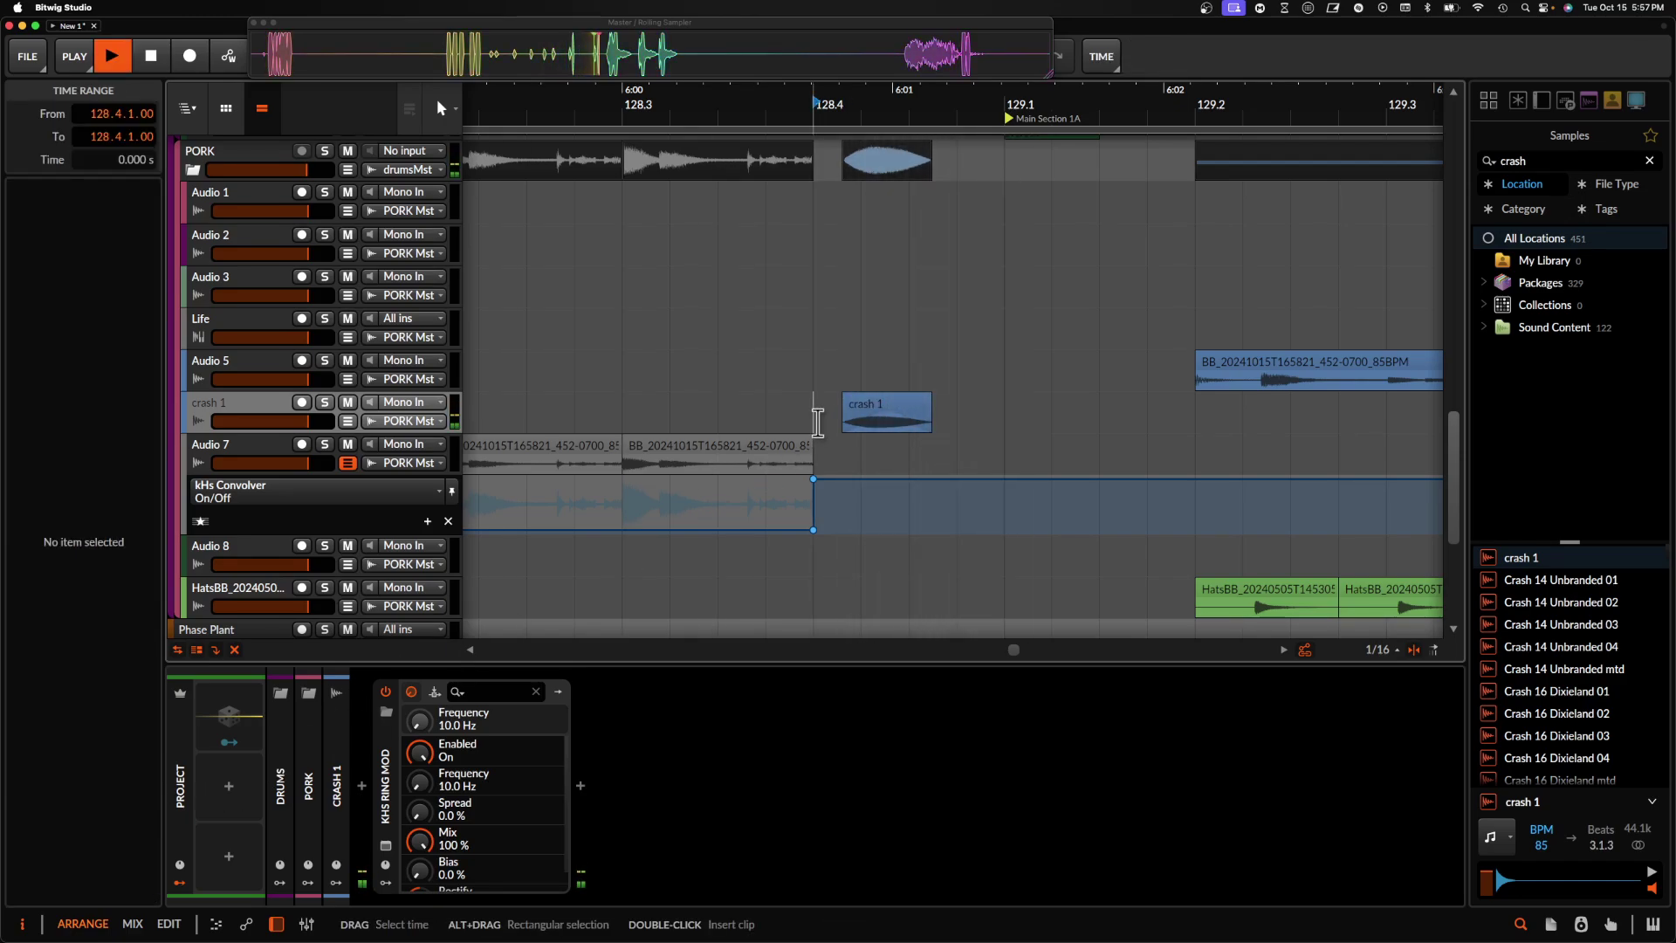
pyautogui.press('space')
# - Move the crash clip to 129.1.1 at the start of Main Section 1A and play from there
pyautogui.scroll(1, 817, 423)
pyautogui.moveTo(868, 437); pyautogui.dragTo(1027, 443)
pyautogui.click(1014, 460)
pyautogui.press('space')
pyautogui.hscroll(2, 1010, 453)
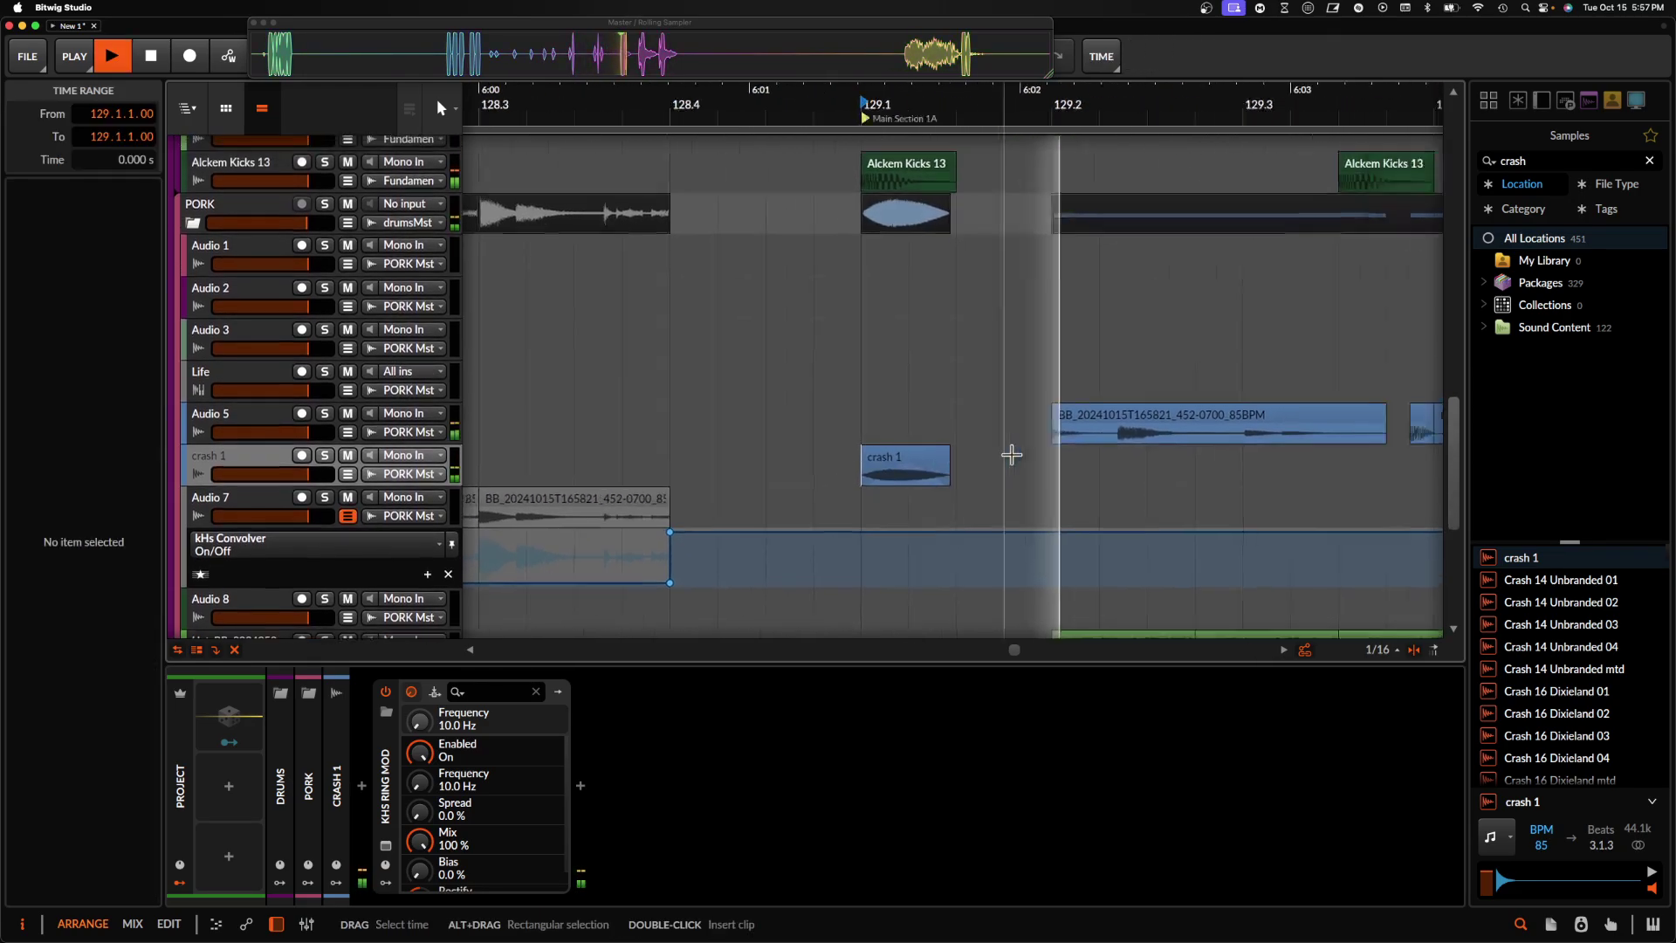
# - Select bars 129 to 133 on the crash 1 track and duplicate that four-bar range repeatedly up to bar 185
pyautogui.scroll(-3, 1011, 454)
pyautogui.scroll(-3, 1012, 455)
pyautogui.hscroll(2, 958, 464)
pyautogui.moveTo(814, 463); pyautogui.dragTo(1033, 476)
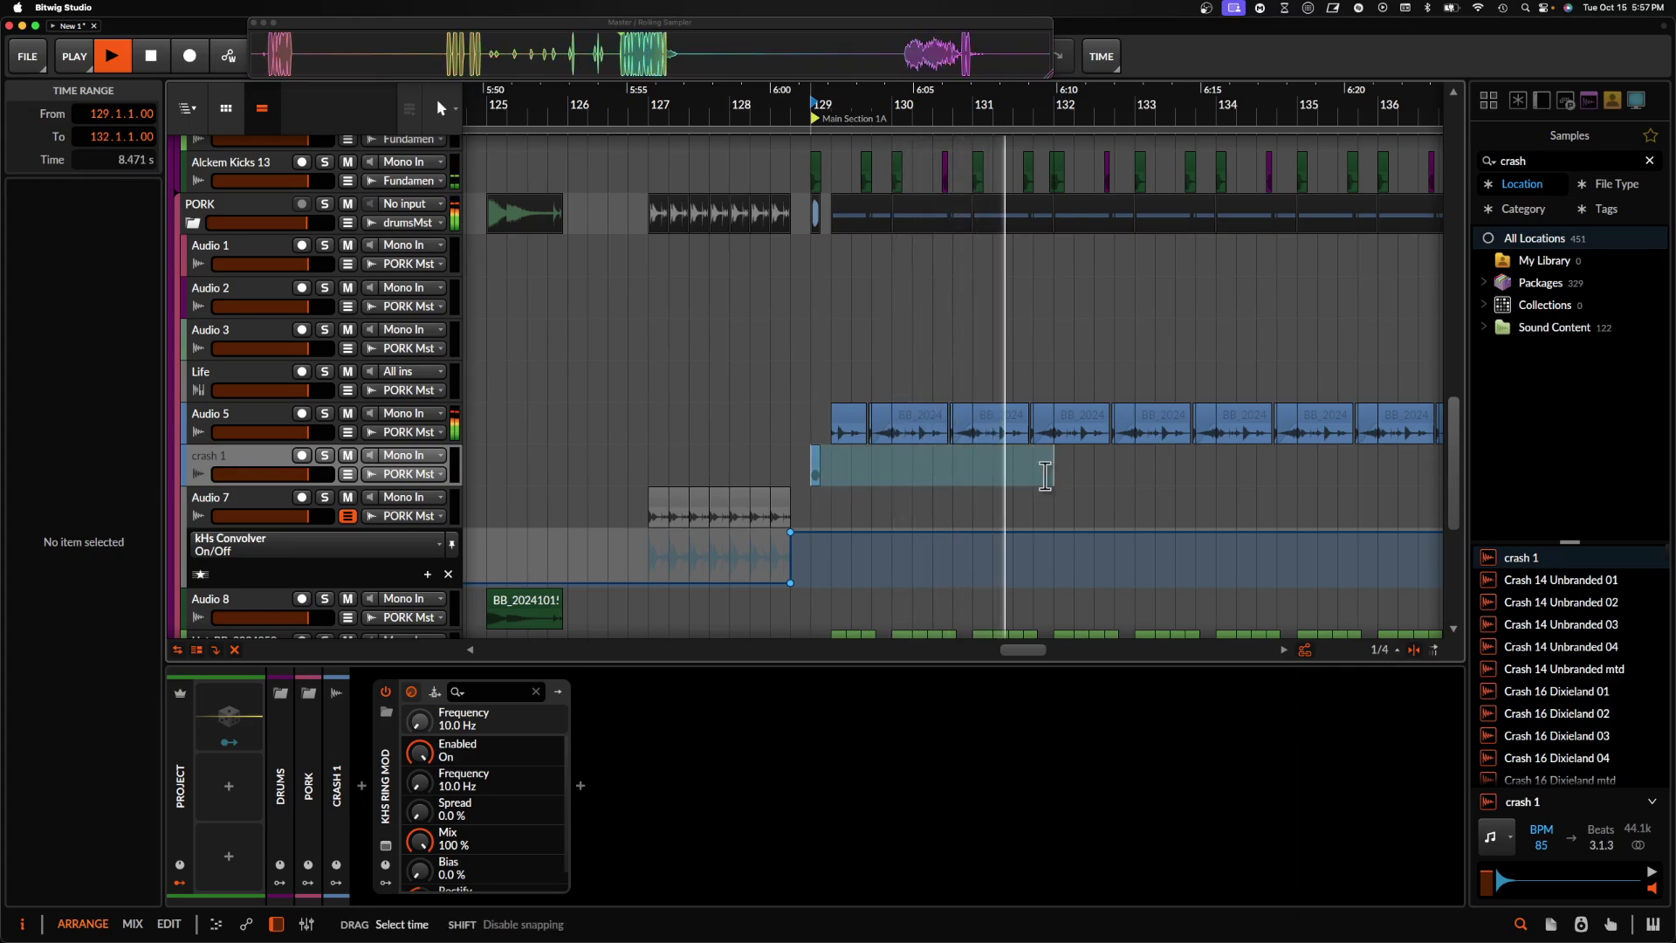
pyautogui.moveTo(1084, 477); pyautogui.dragTo(1126, 477)
pyautogui.press('super+d')
pyautogui.press('super+d')
pyautogui.press('super+d')
pyautogui.press('super+d')
pyautogui.press('super+d')
pyautogui.press('super+d')
pyautogui.press('super+d')
pyautogui.press('super+d')
pyautogui.scroll(-4, 1128, 477)
pyautogui.hscroll(4, 1128, 477)
pyautogui.press('super+d')
pyautogui.press('super+d')
pyautogui.press('super+d')
pyautogui.press('super+d')
pyautogui.hscroll(5, 1128, 476)
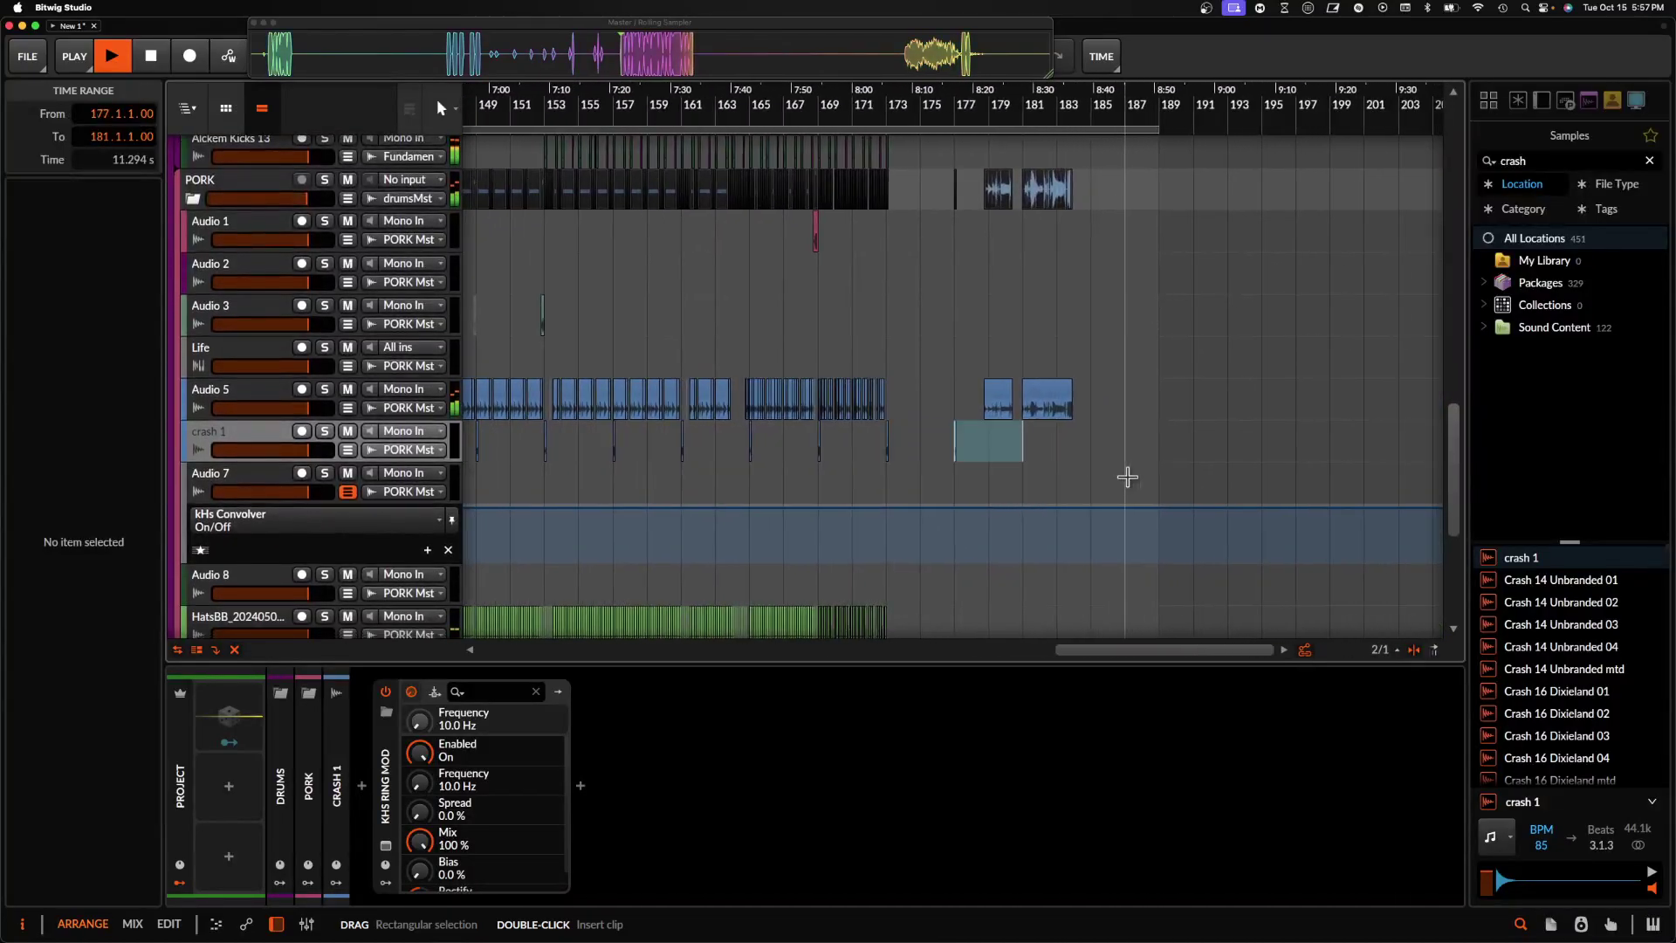
pyautogui.scroll(-4, 1128, 477)
pyautogui.hscroll(-6, 1128, 476)
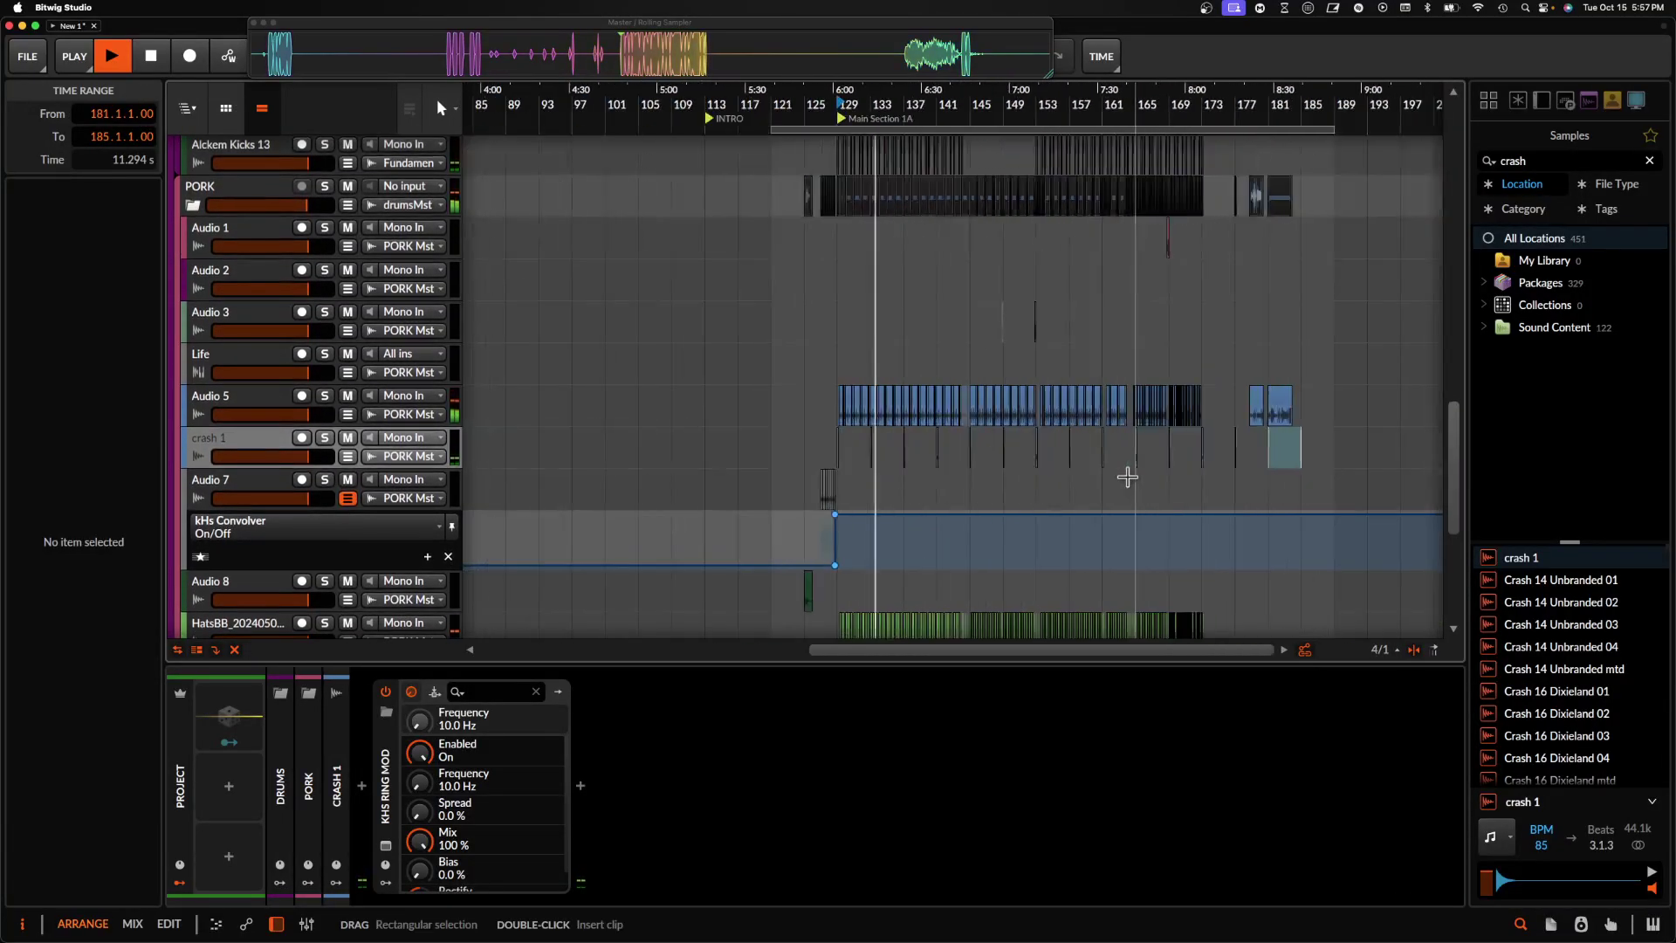
# - Examine the drum and bass track clips around the start of Main Section 1A
pyautogui.scroll(5, 1128, 477)
pyautogui.hscroll(4, 1129, 477)
pyautogui.scroll(-3, 1045, 434)
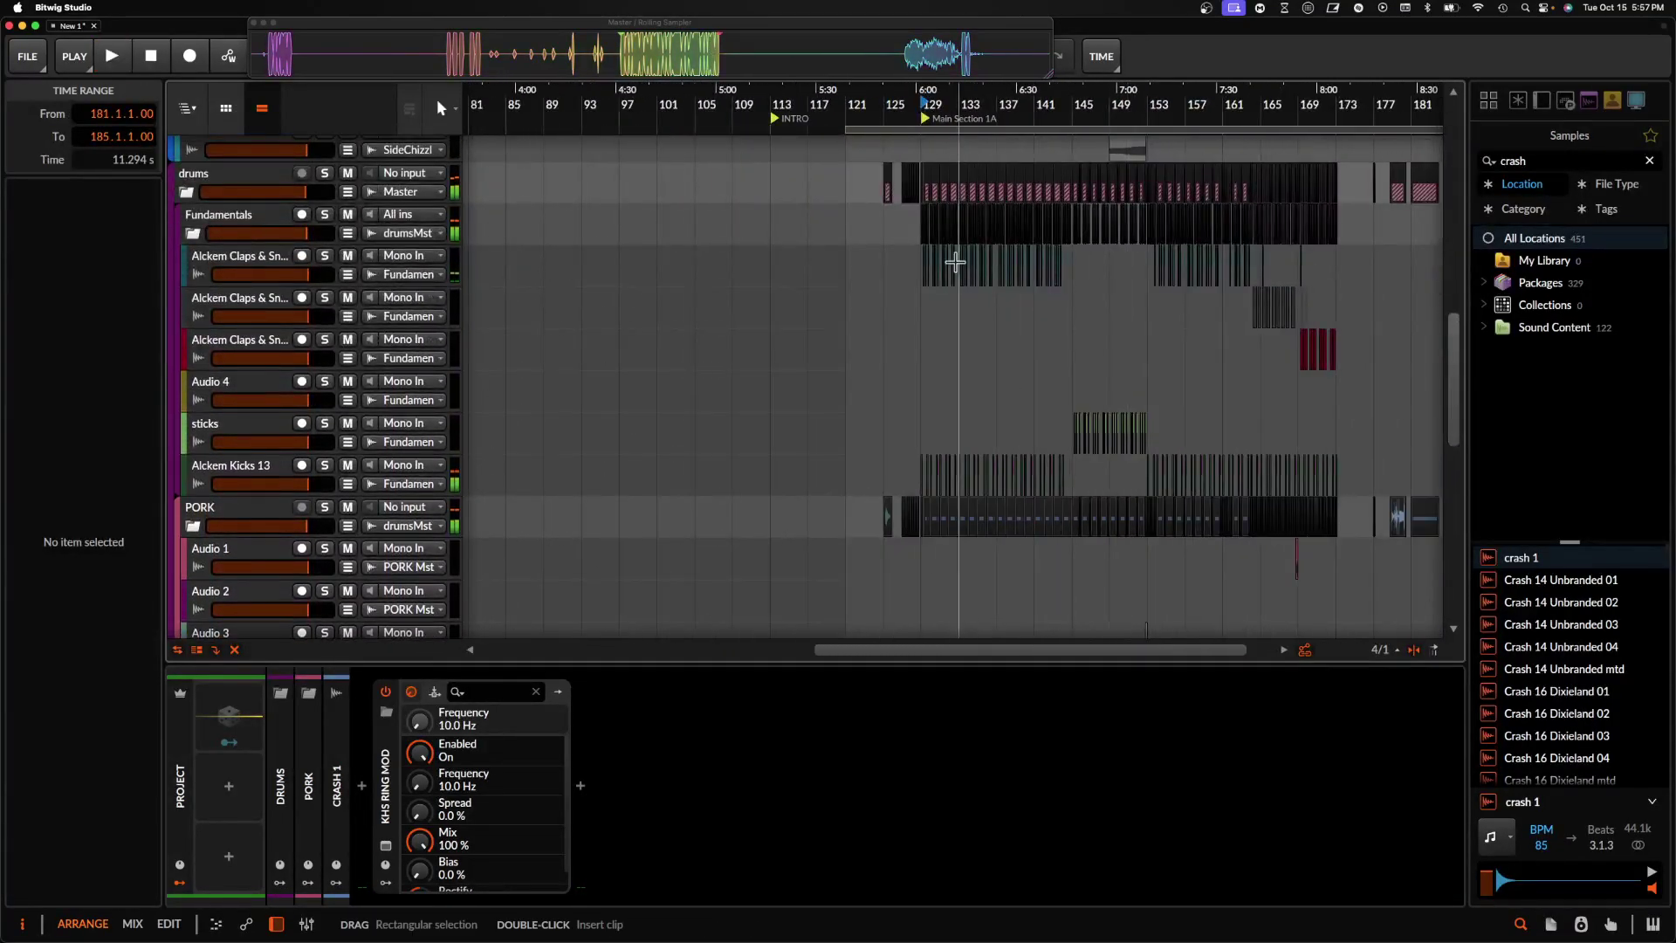
pyautogui.scroll(-5, 903, 322)
pyautogui.scroll(4, 899, 376)
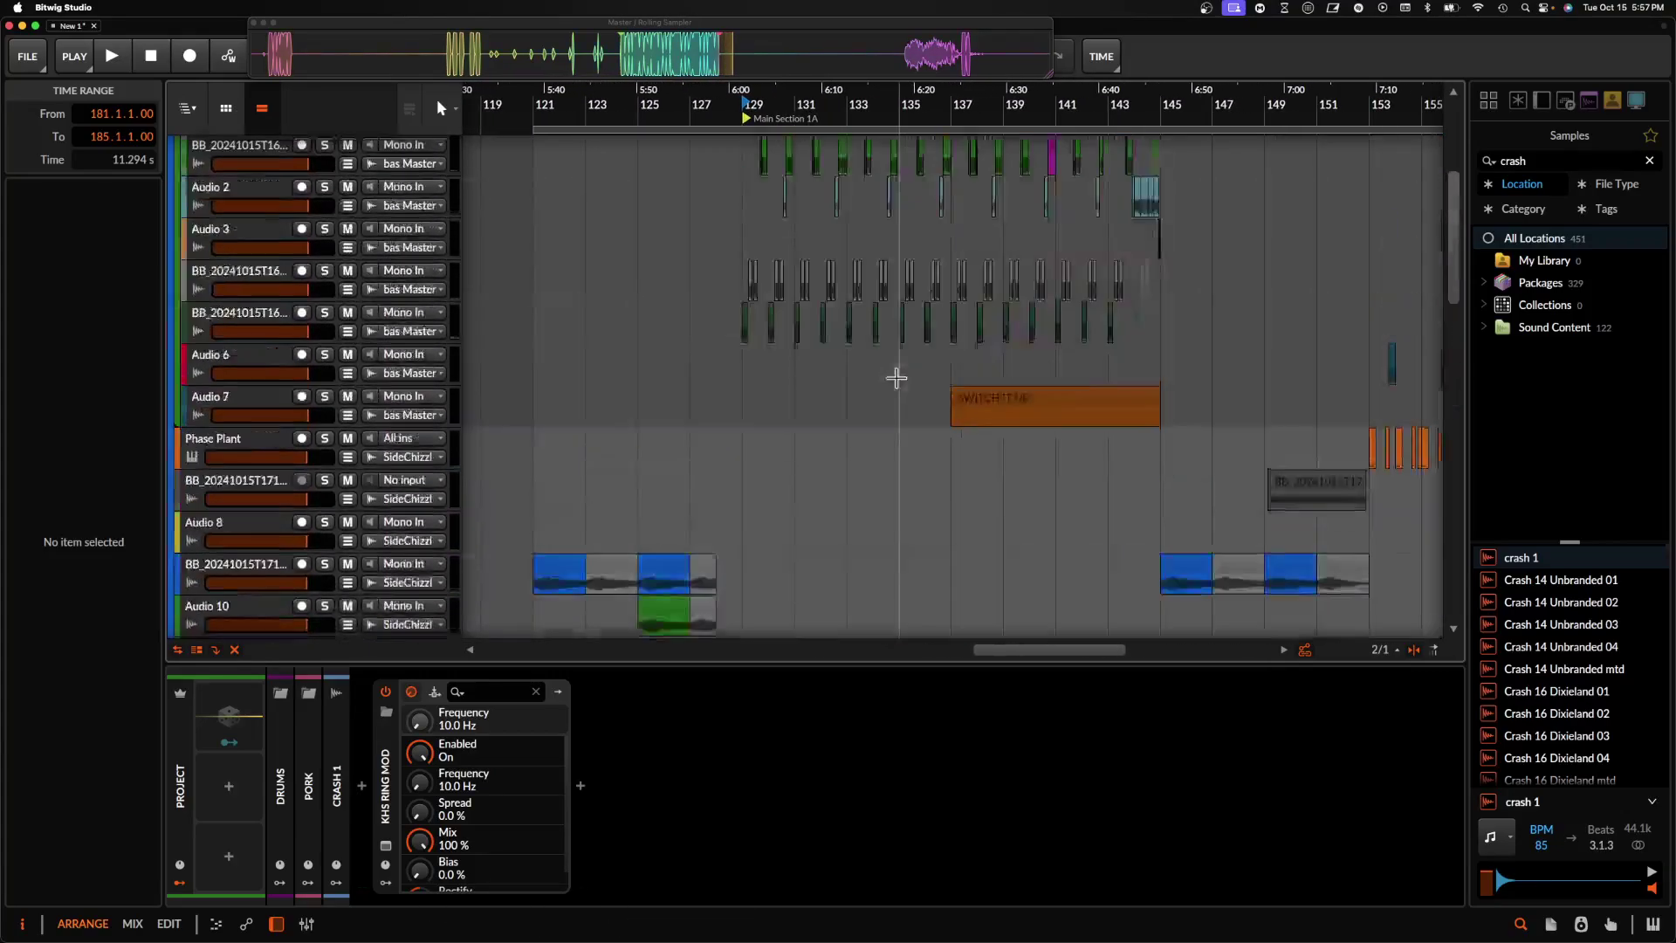
pyautogui.scroll(6, 898, 379)
pyautogui.scroll(-1, 898, 379)
pyautogui.scroll(3, 896, 378)
pyautogui.scroll(-1, 896, 378)
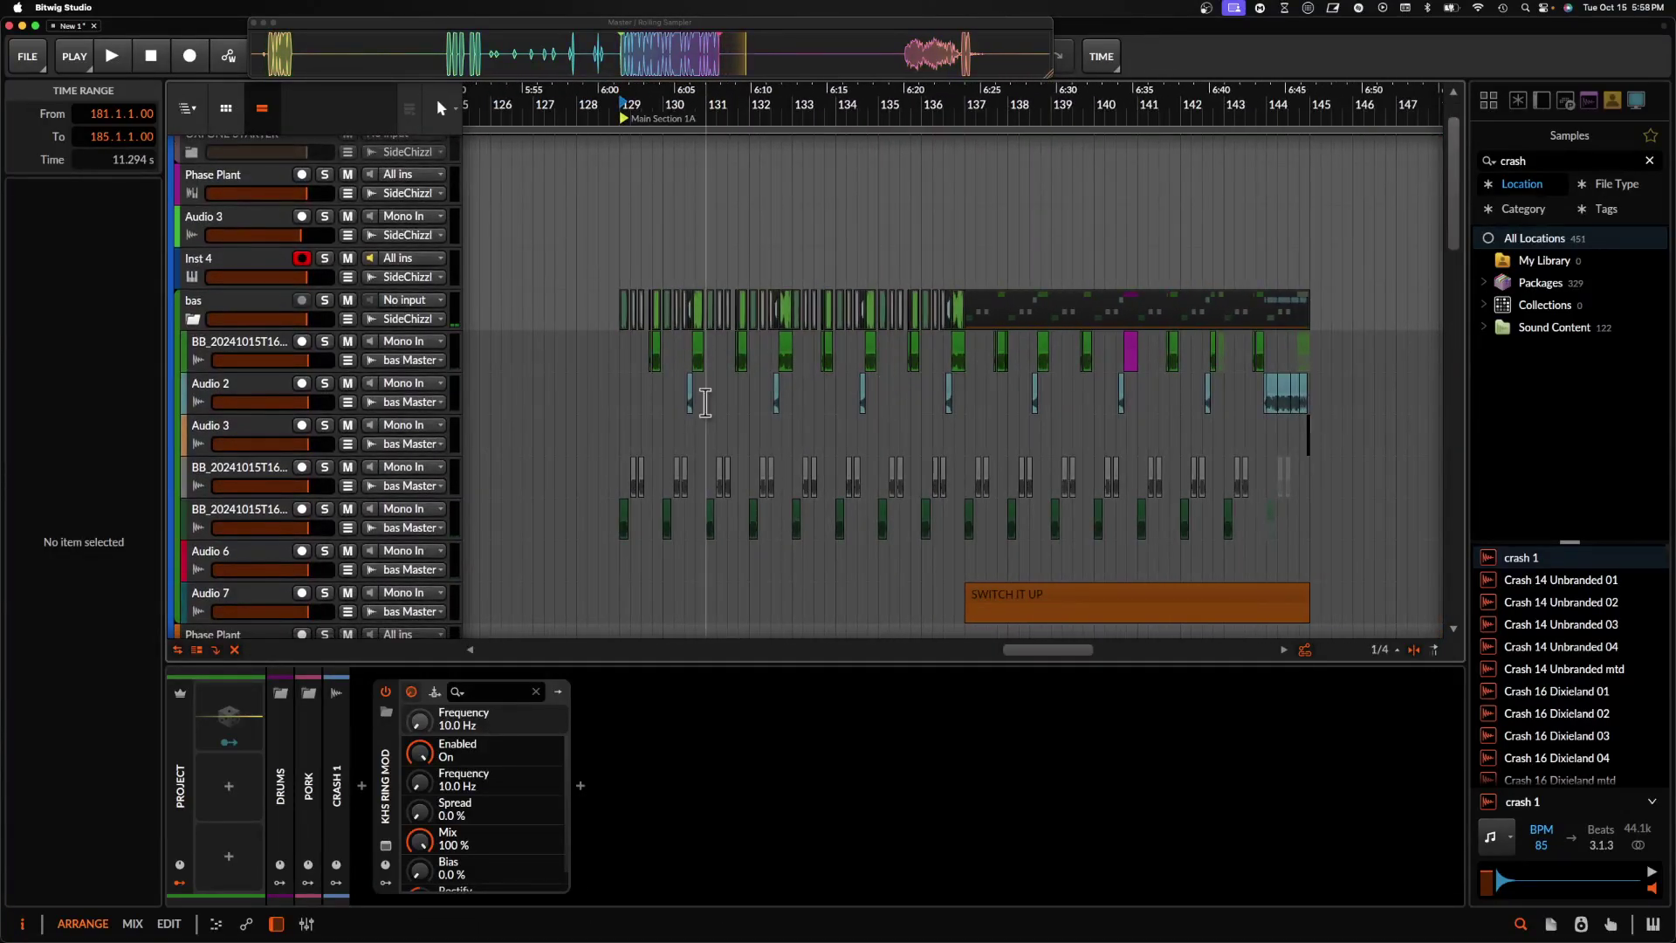
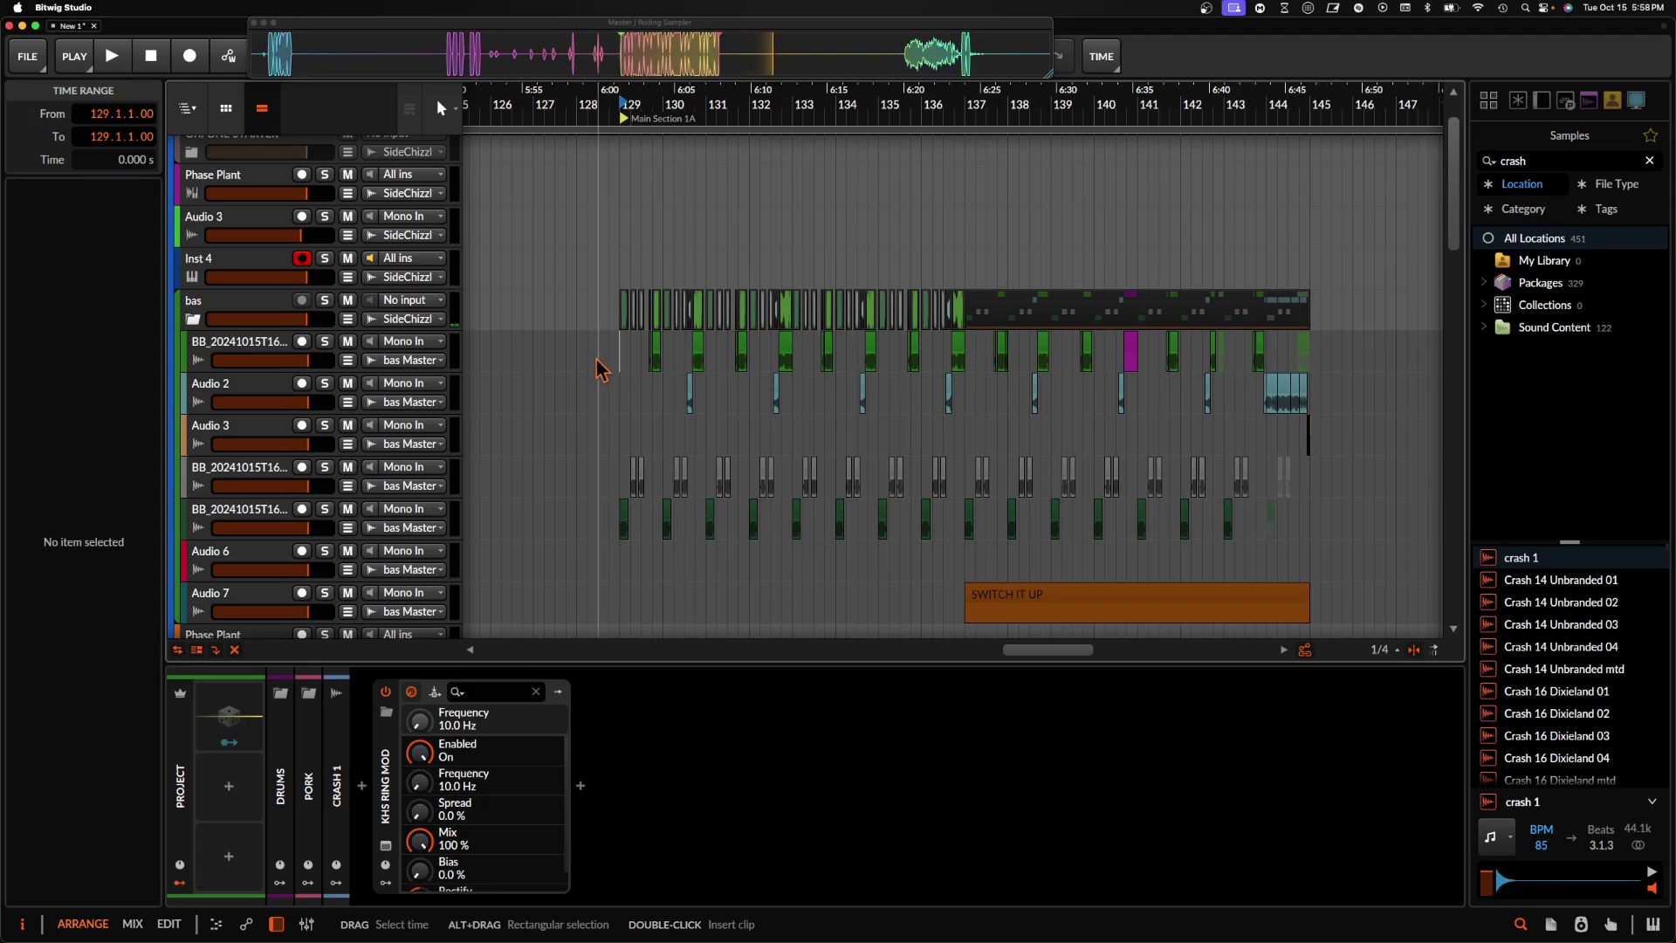
pyautogui.scroll(-4, 616, 370)
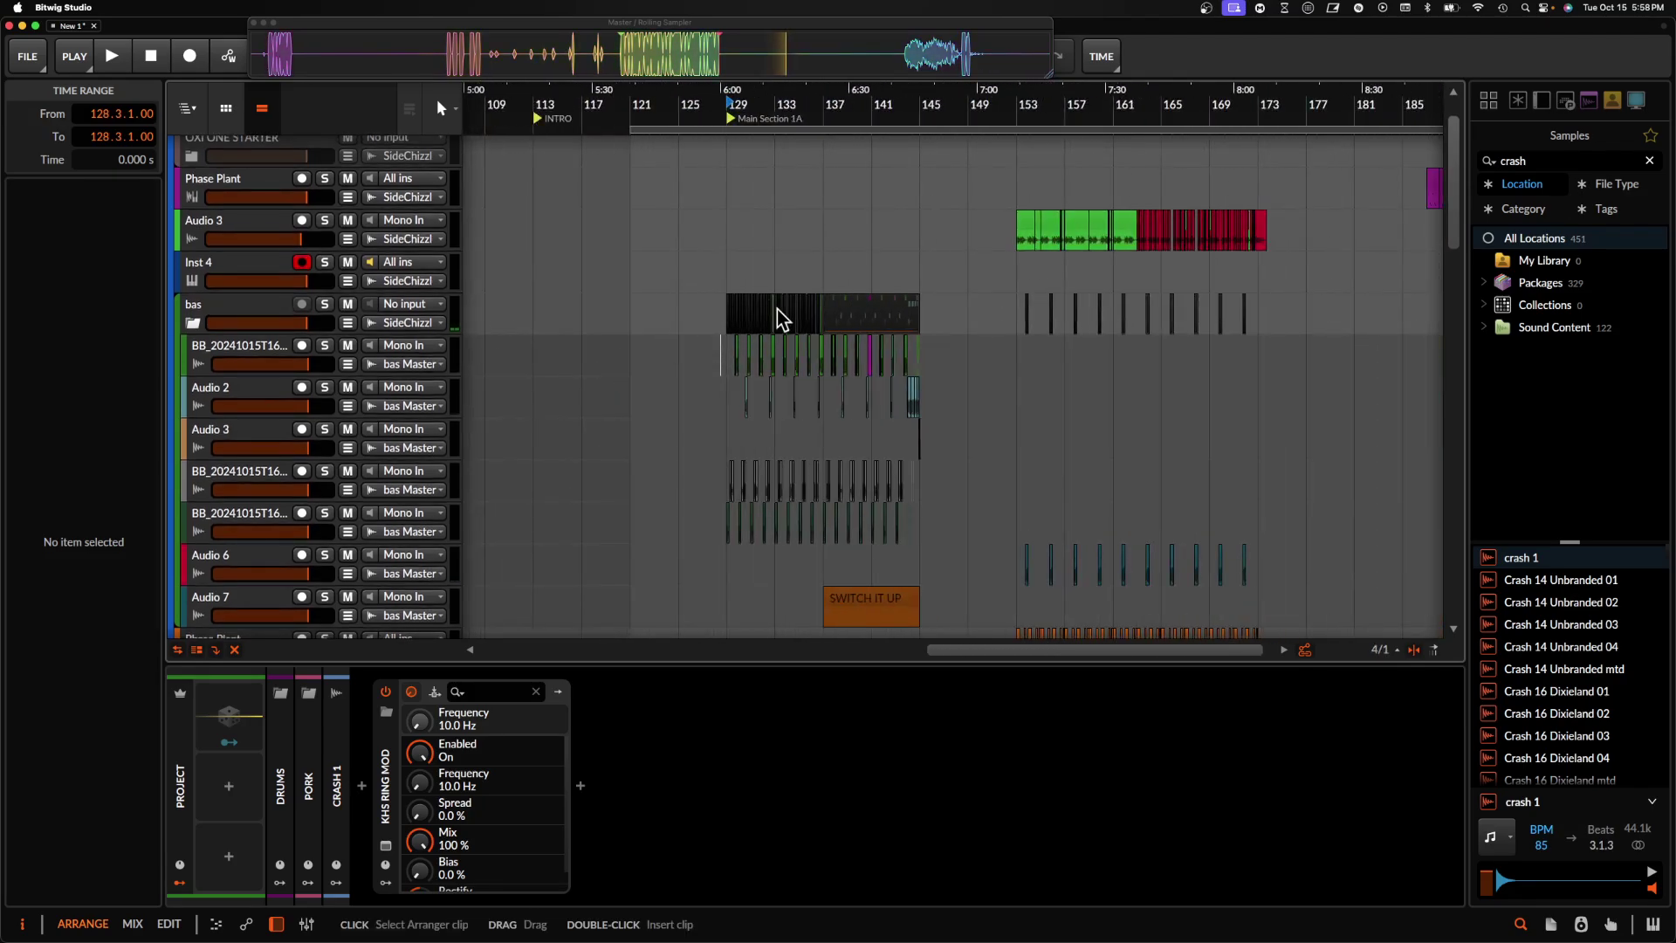
pyautogui.scroll(2, 777, 308)
pyautogui.scroll(-4, 776, 306)
pyautogui.scroll(4, 777, 307)
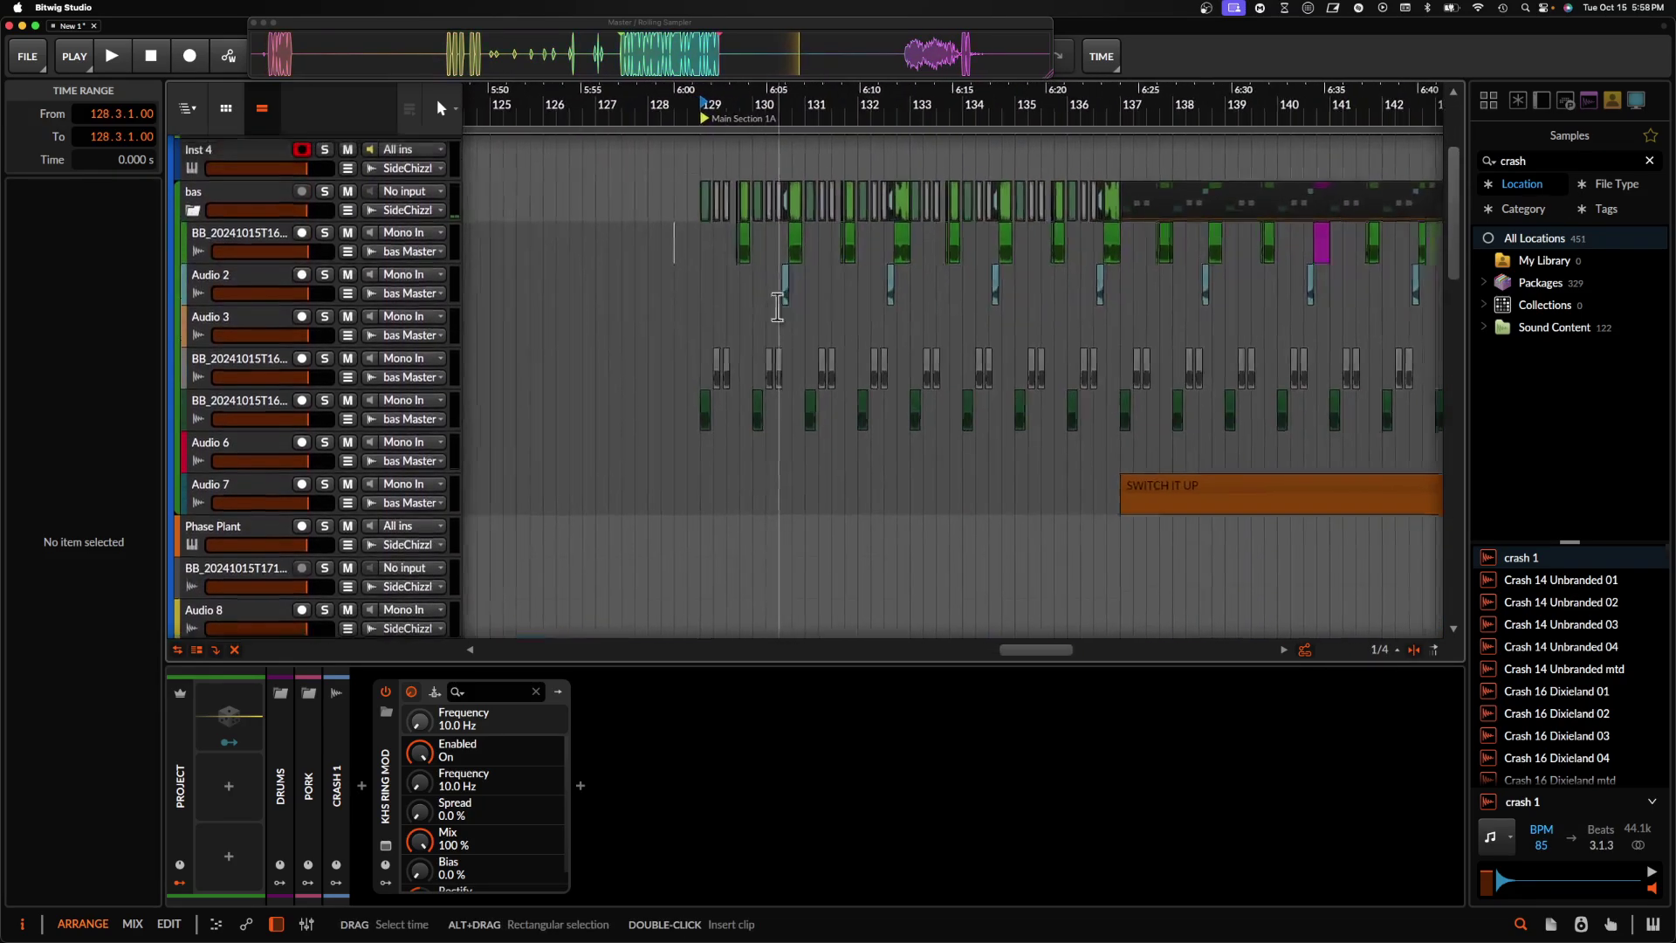
pyautogui.scroll(-2, 776, 306)
pyautogui.scroll(1, 1011, 343)
pyautogui.scroll(-10, 1011, 349)
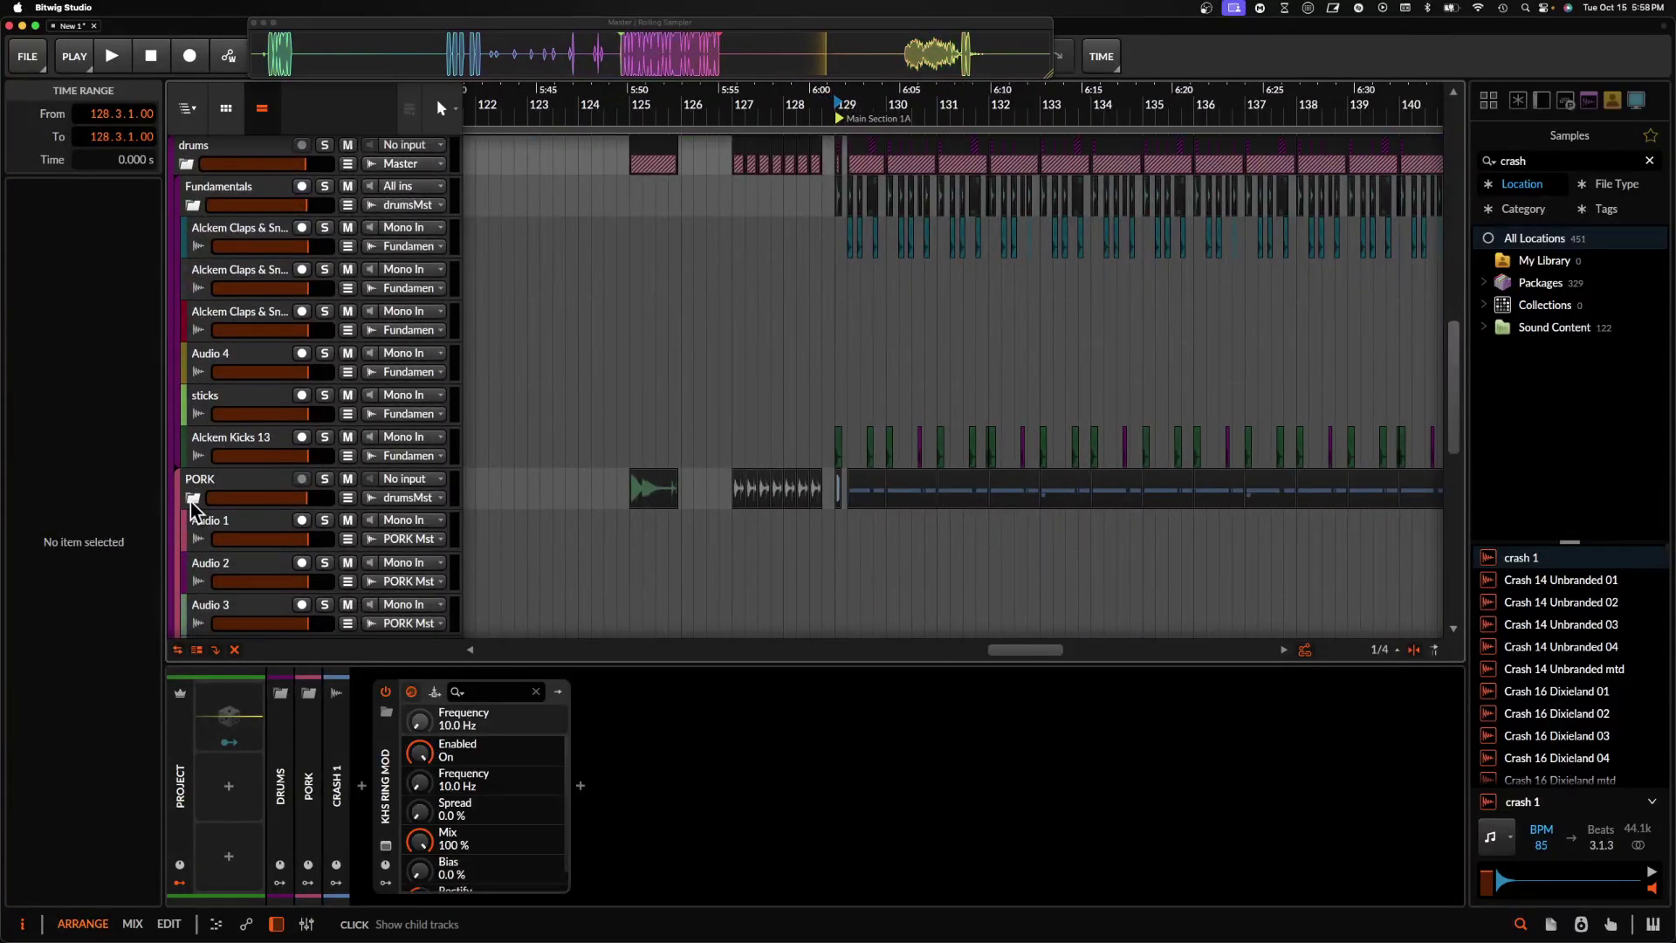
# - Collapse the PORK group, set the Newfangled Saturate clipper drive on its master to about 3.24 dB and close the plug-in window
pyautogui.click(192, 498)
pyautogui.click(630, 846)
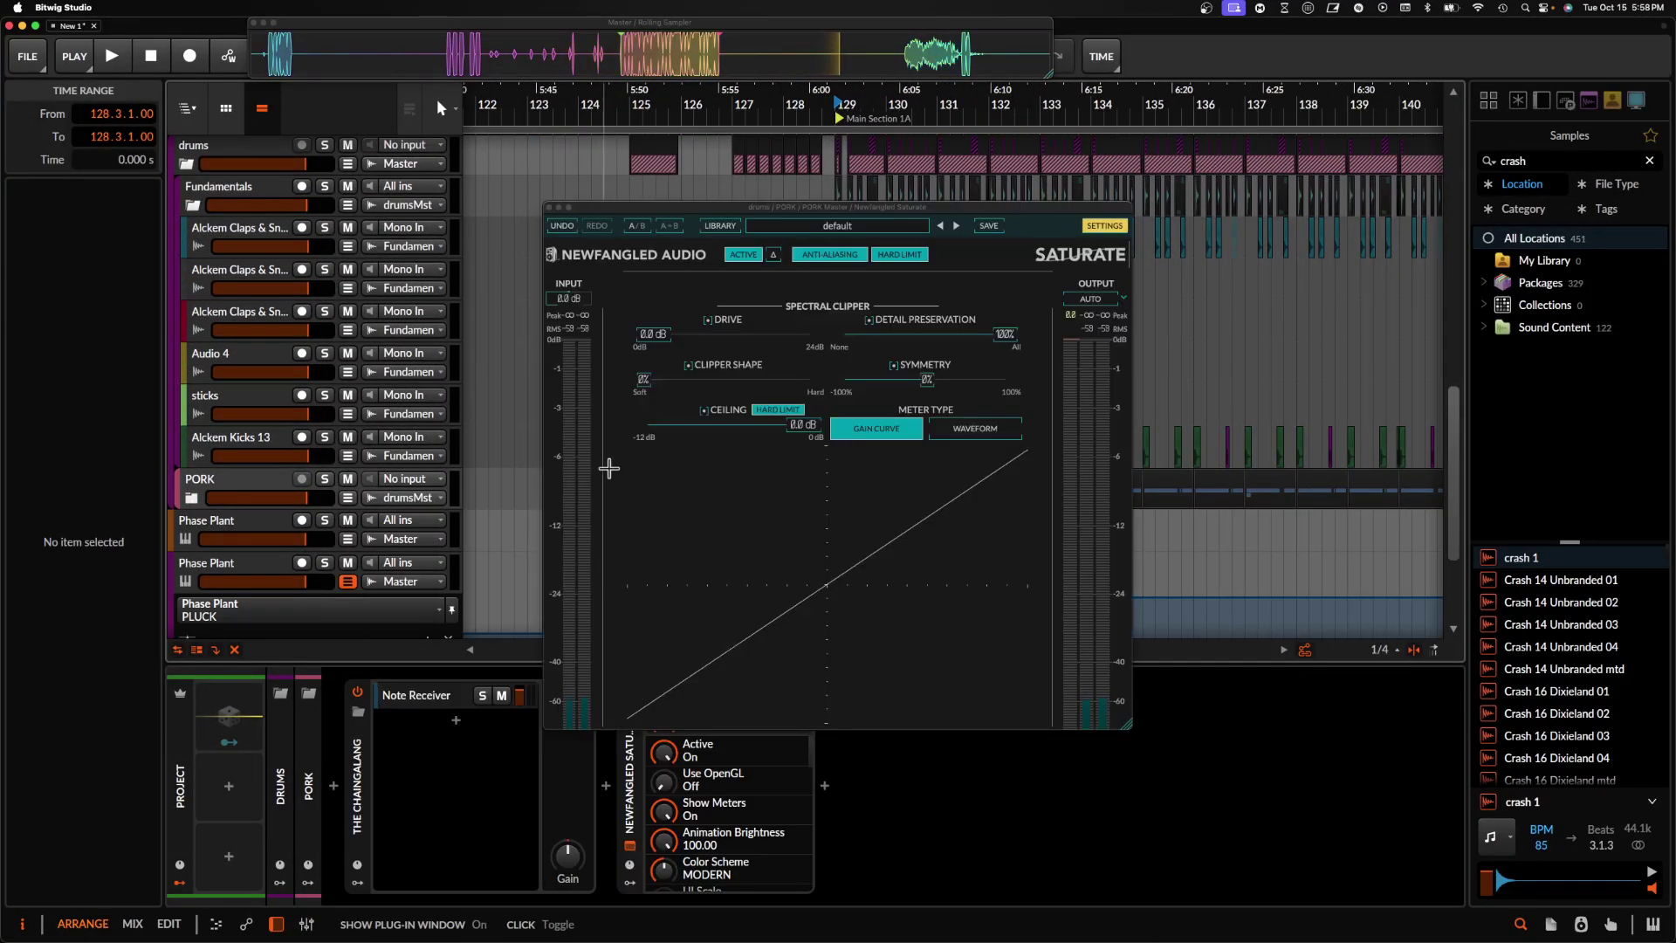
pyautogui.moveTo(667, 351); pyautogui.dragTo(694, 349)
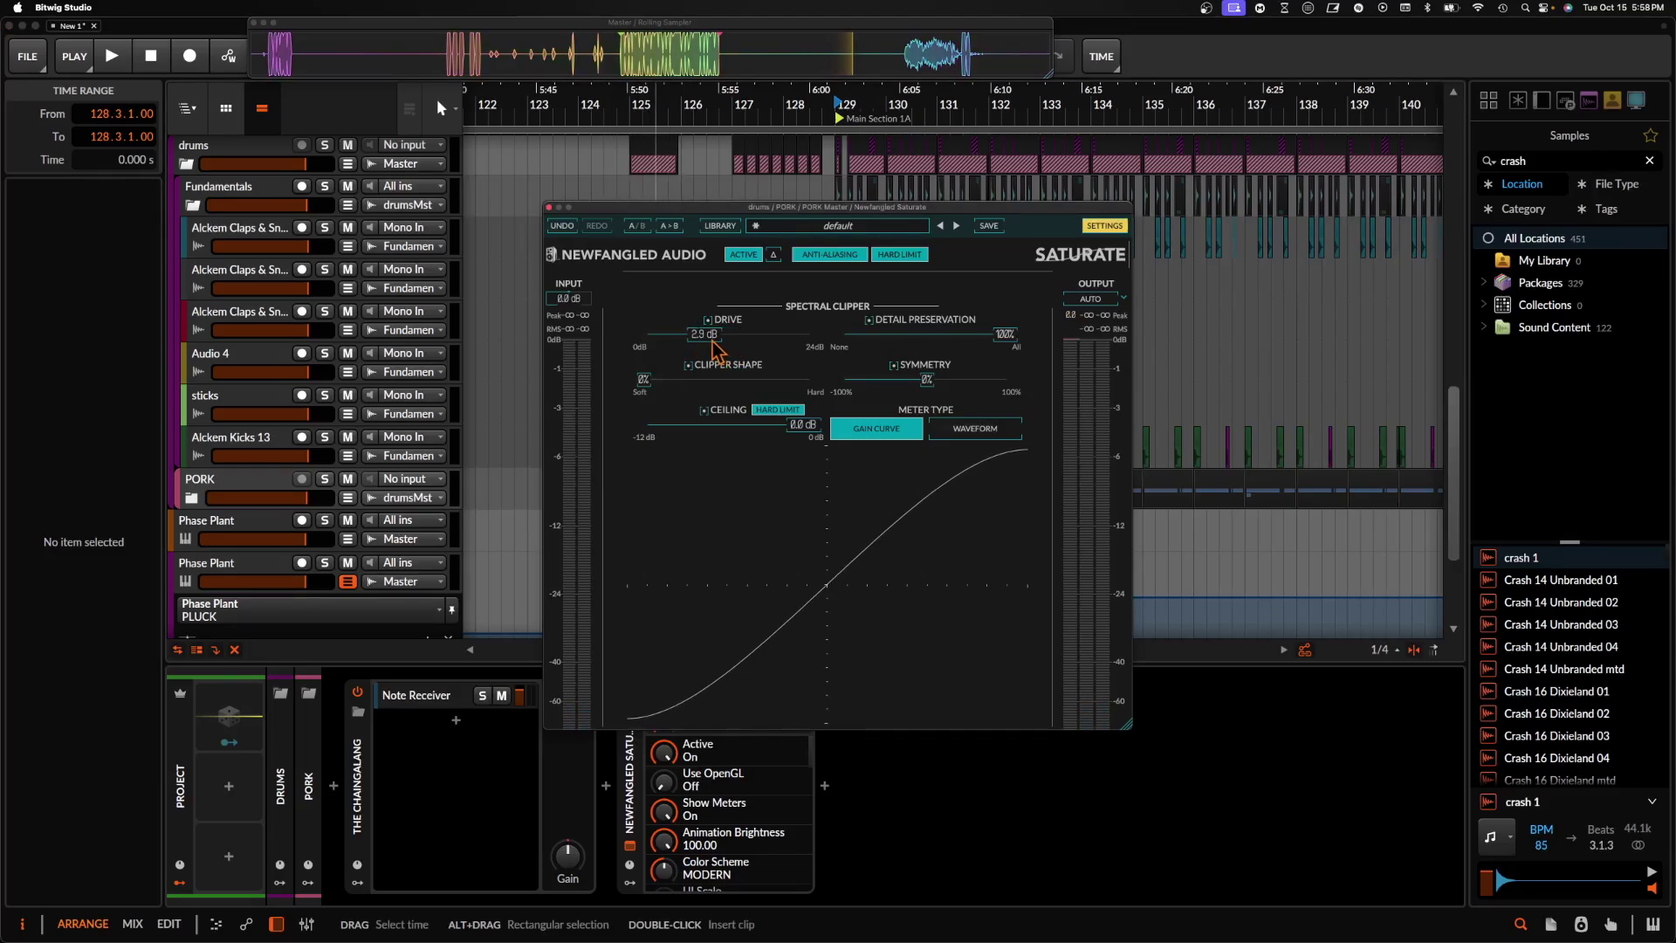
pyautogui.click(548, 207)
# - Look over the bass, synth and drum tracks from the intro through the section starting at bar 145
pyautogui.scroll(5, 864, 153)
pyautogui.scroll(3, 864, 253)
pyautogui.scroll(-5, 867, 252)
pyautogui.scroll(5, 867, 252)
pyautogui.scroll(-6, 867, 252)
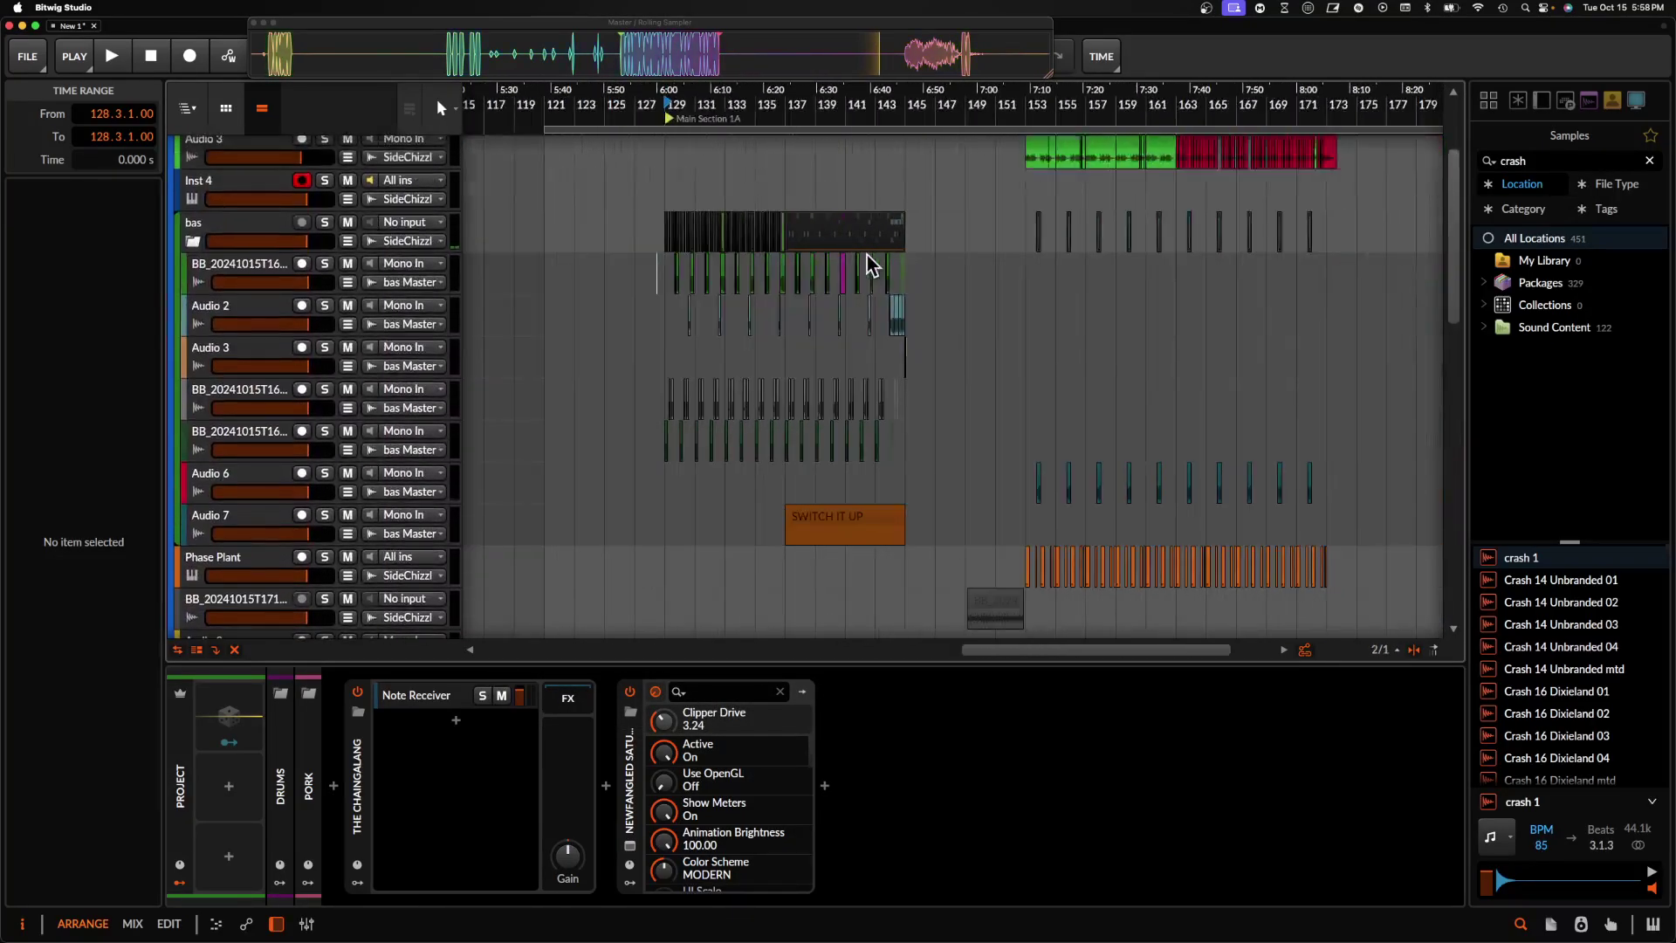
pyautogui.scroll(3, 867, 252)
pyautogui.scroll(-2, 867, 252)
pyautogui.scroll(-3, 816, 271)
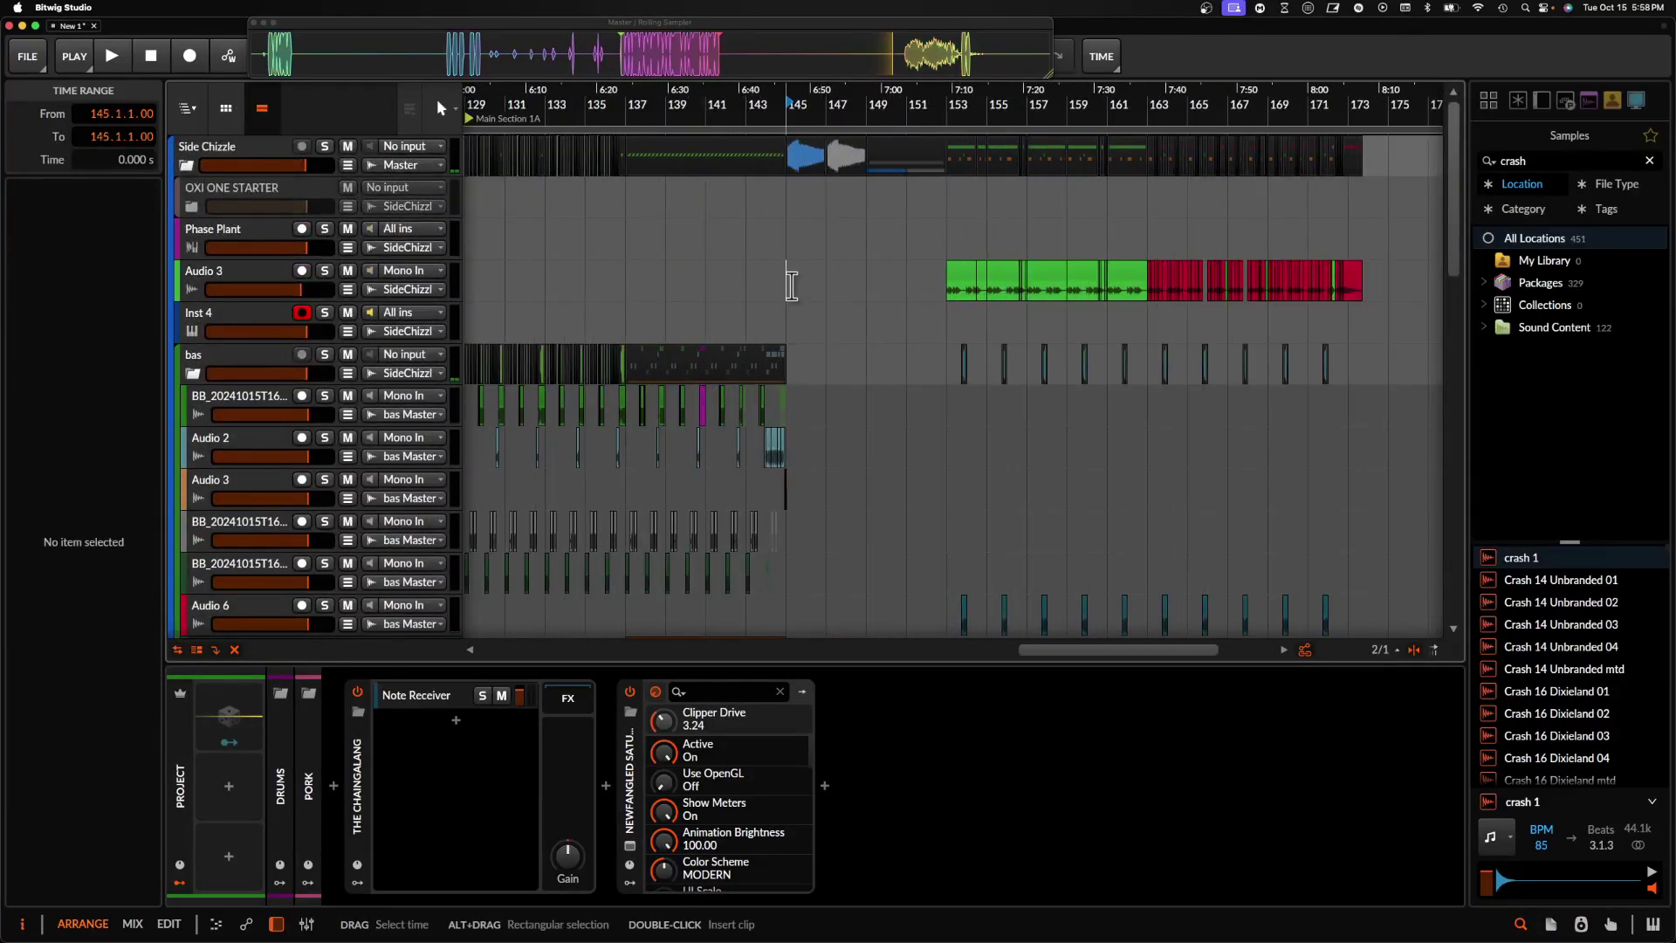
pyautogui.scroll(-10, 791, 289)
pyautogui.scroll(4, 797, 274)
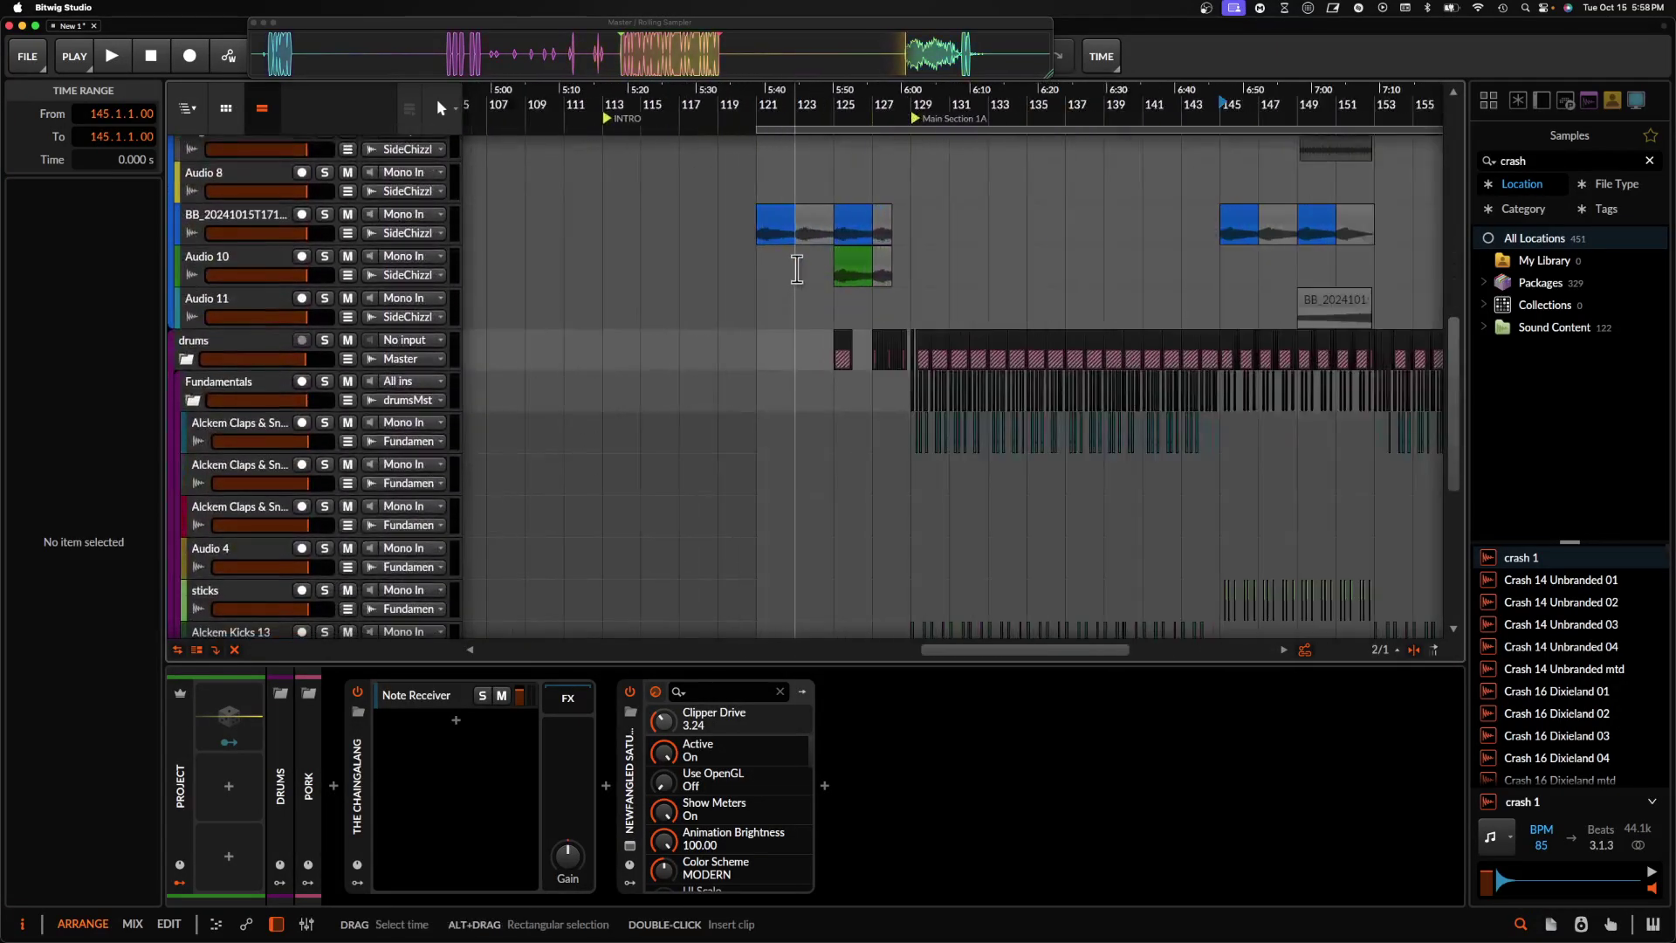
pyautogui.scroll(10, 786, 244)
# - Mark bars 137 to 145, 145 to 153 and 163 to 173 in turn to review the arrangement's sections
pyautogui.hscroll(3, 855, 279)
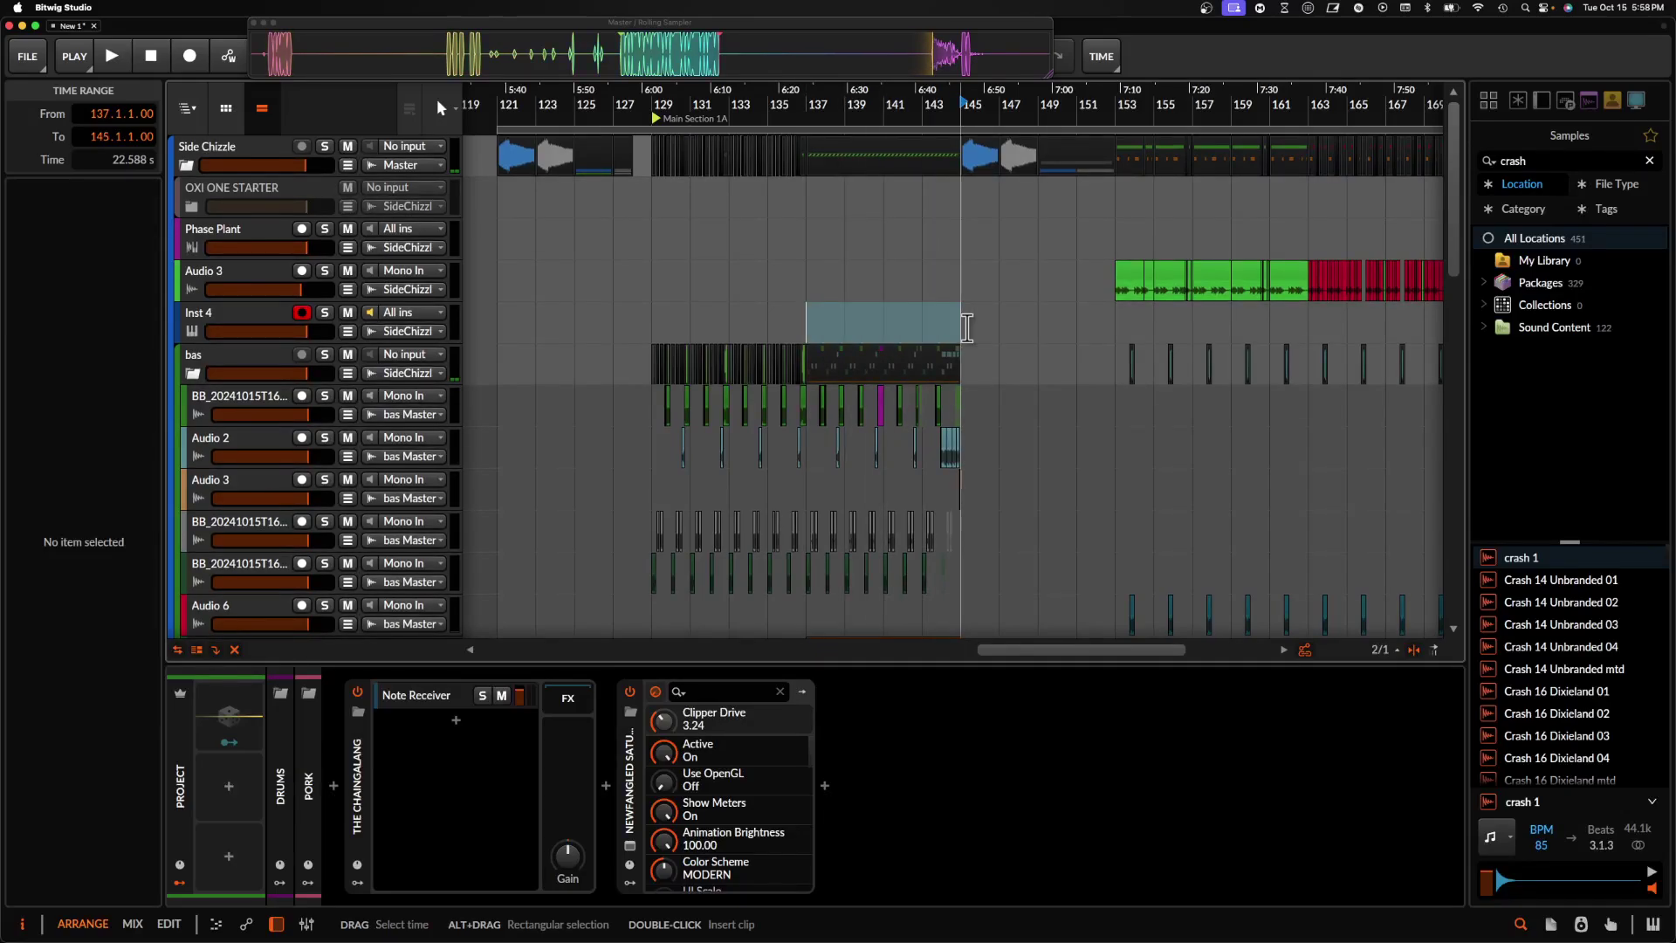
pyautogui.hscroll(1, 967, 327)
pyautogui.moveTo(994, 290); pyautogui.dragTo(1040, 307)
pyautogui.hscroll(4, 1037, 310)
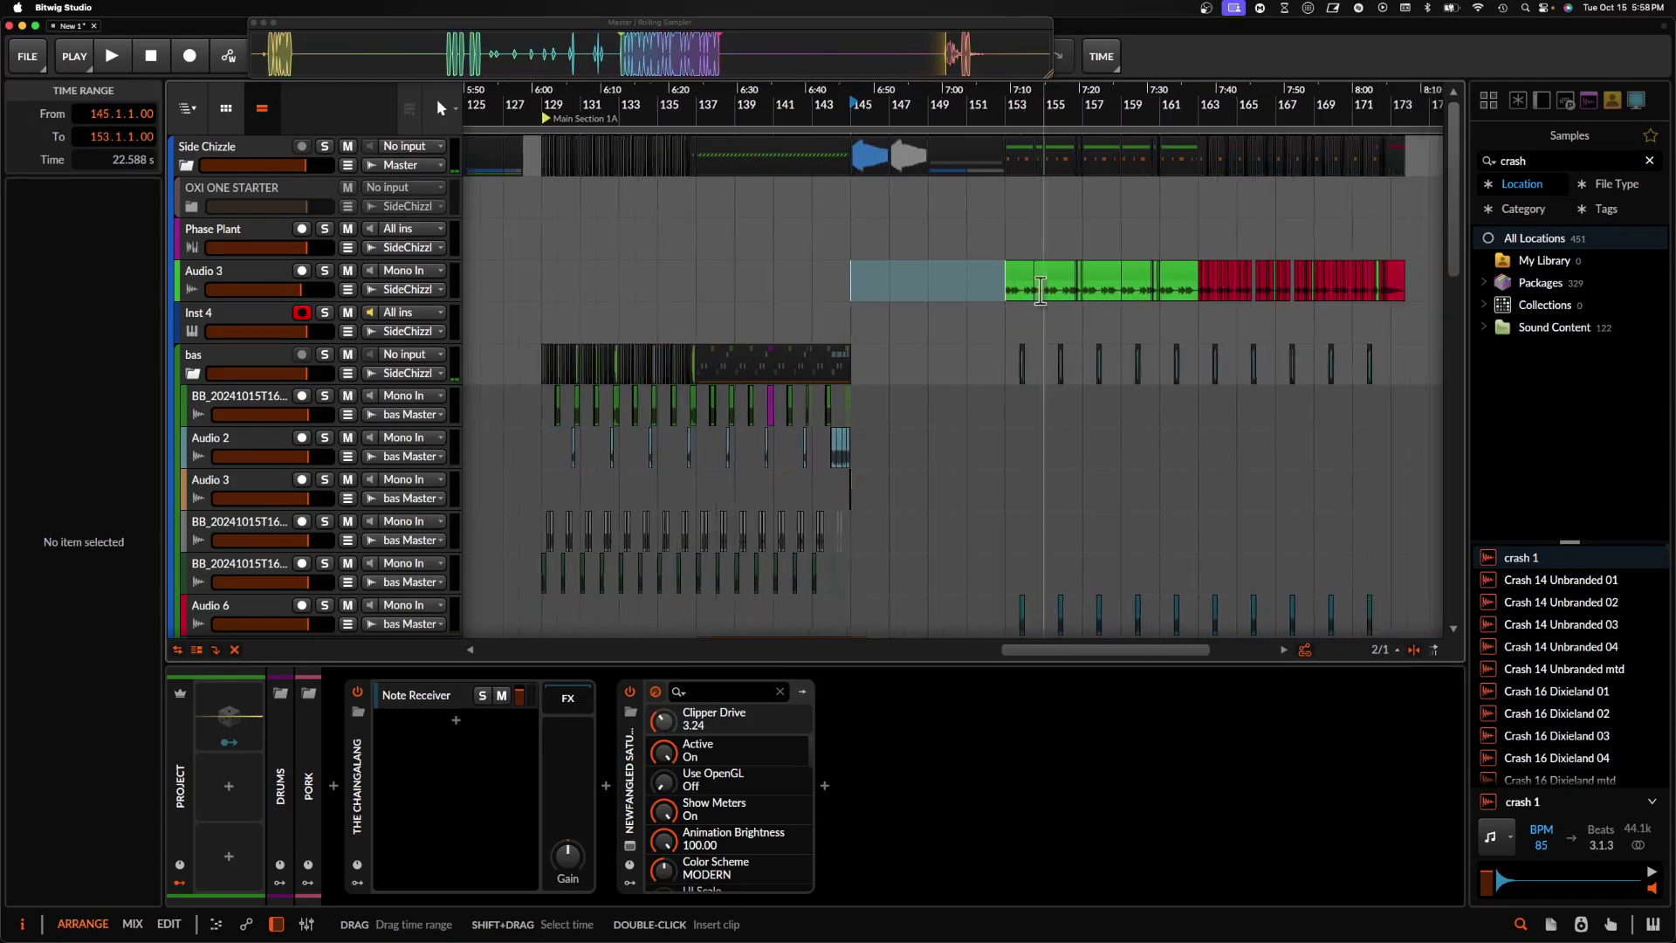
pyautogui.moveTo(657, 246); pyautogui.dragTo(767, 251)
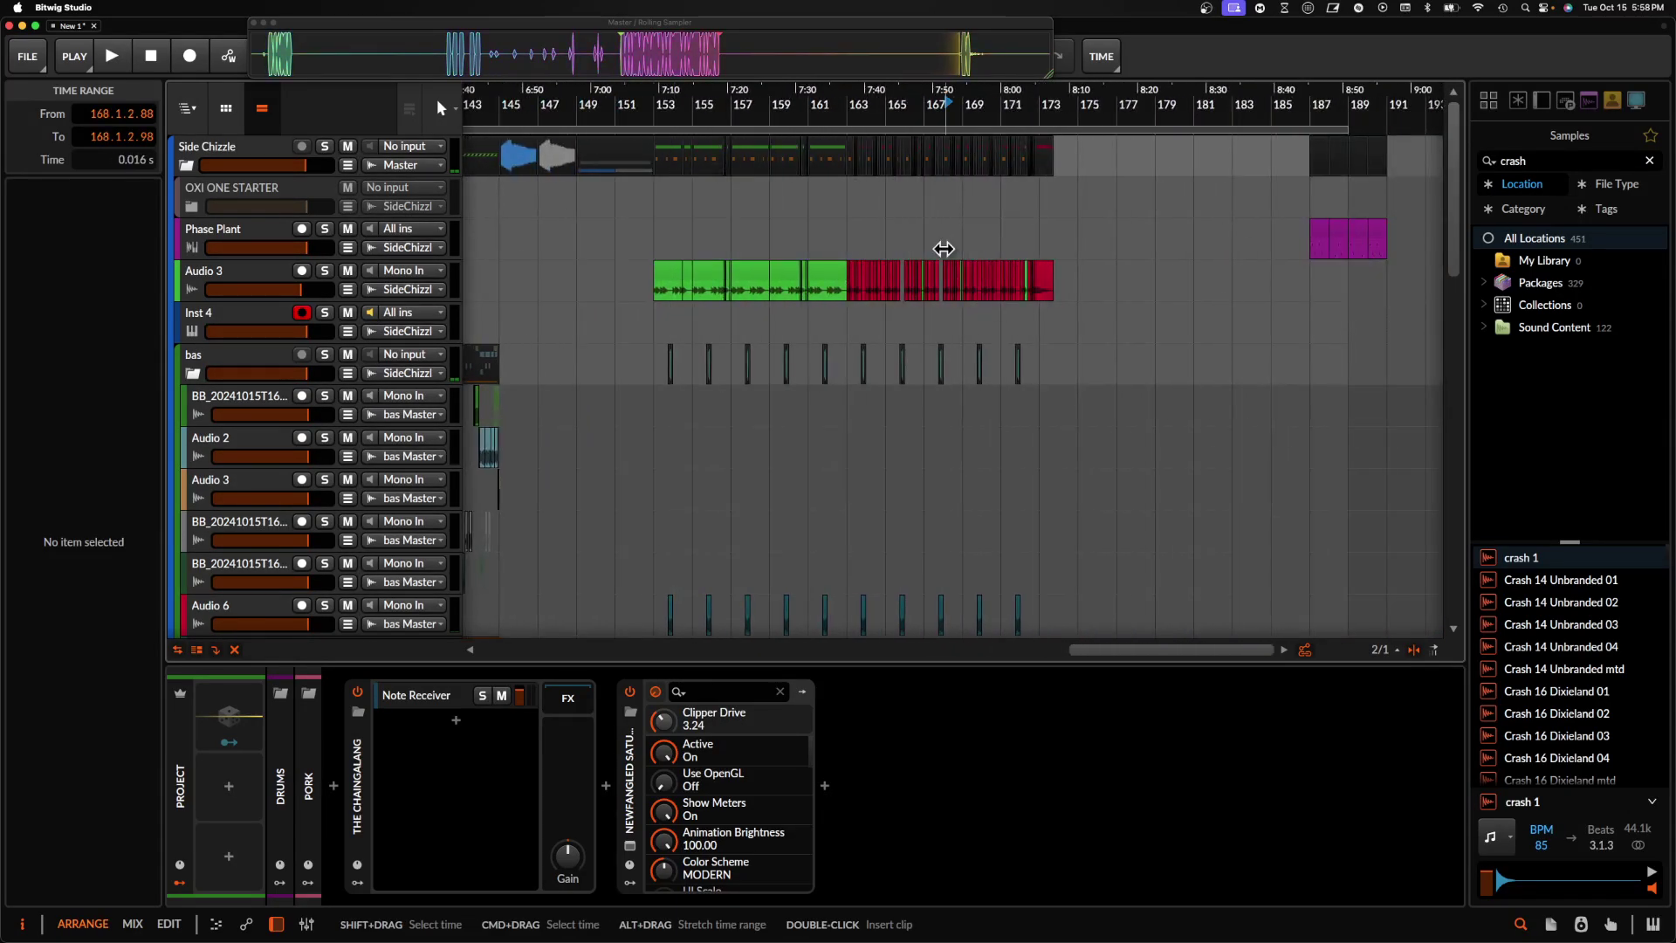
pyautogui.scroll(-10, 1026, 243)
pyautogui.hscroll(-7, 1027, 243)
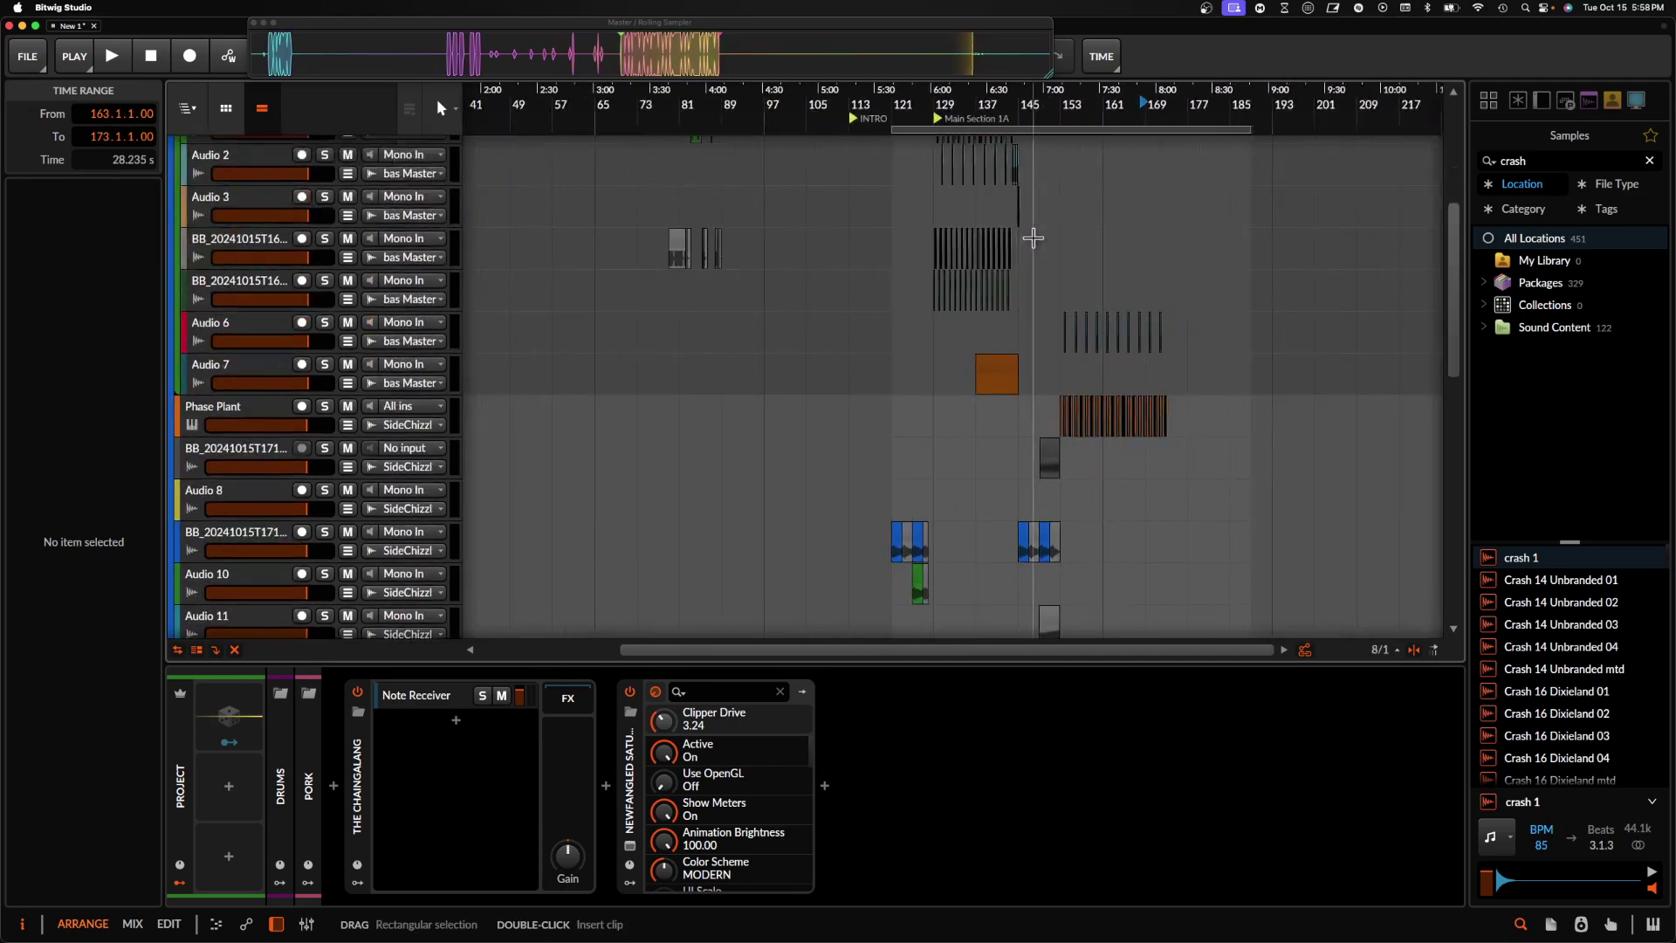
pyautogui.scroll(16, 863, 322)
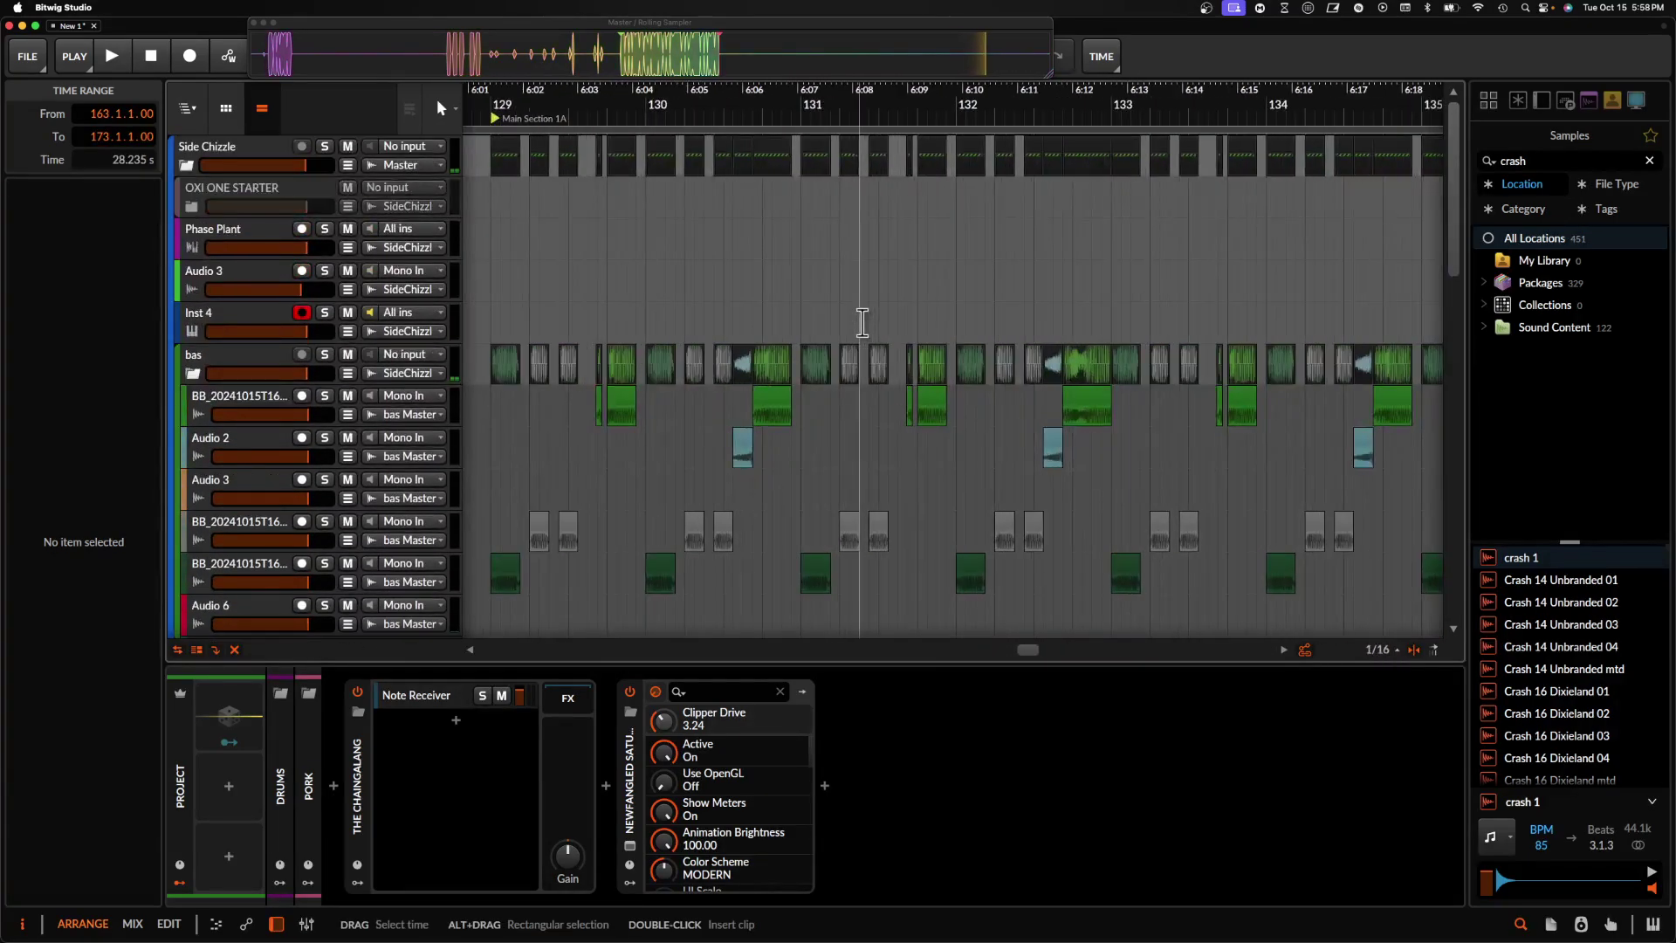
# - Play the bass clips from 129.1.1 to check how they work in Main Section 1A
pyautogui.hscroll(-2, 862, 322)
pyautogui.scroll(-1, 862, 322)
pyautogui.press('space')
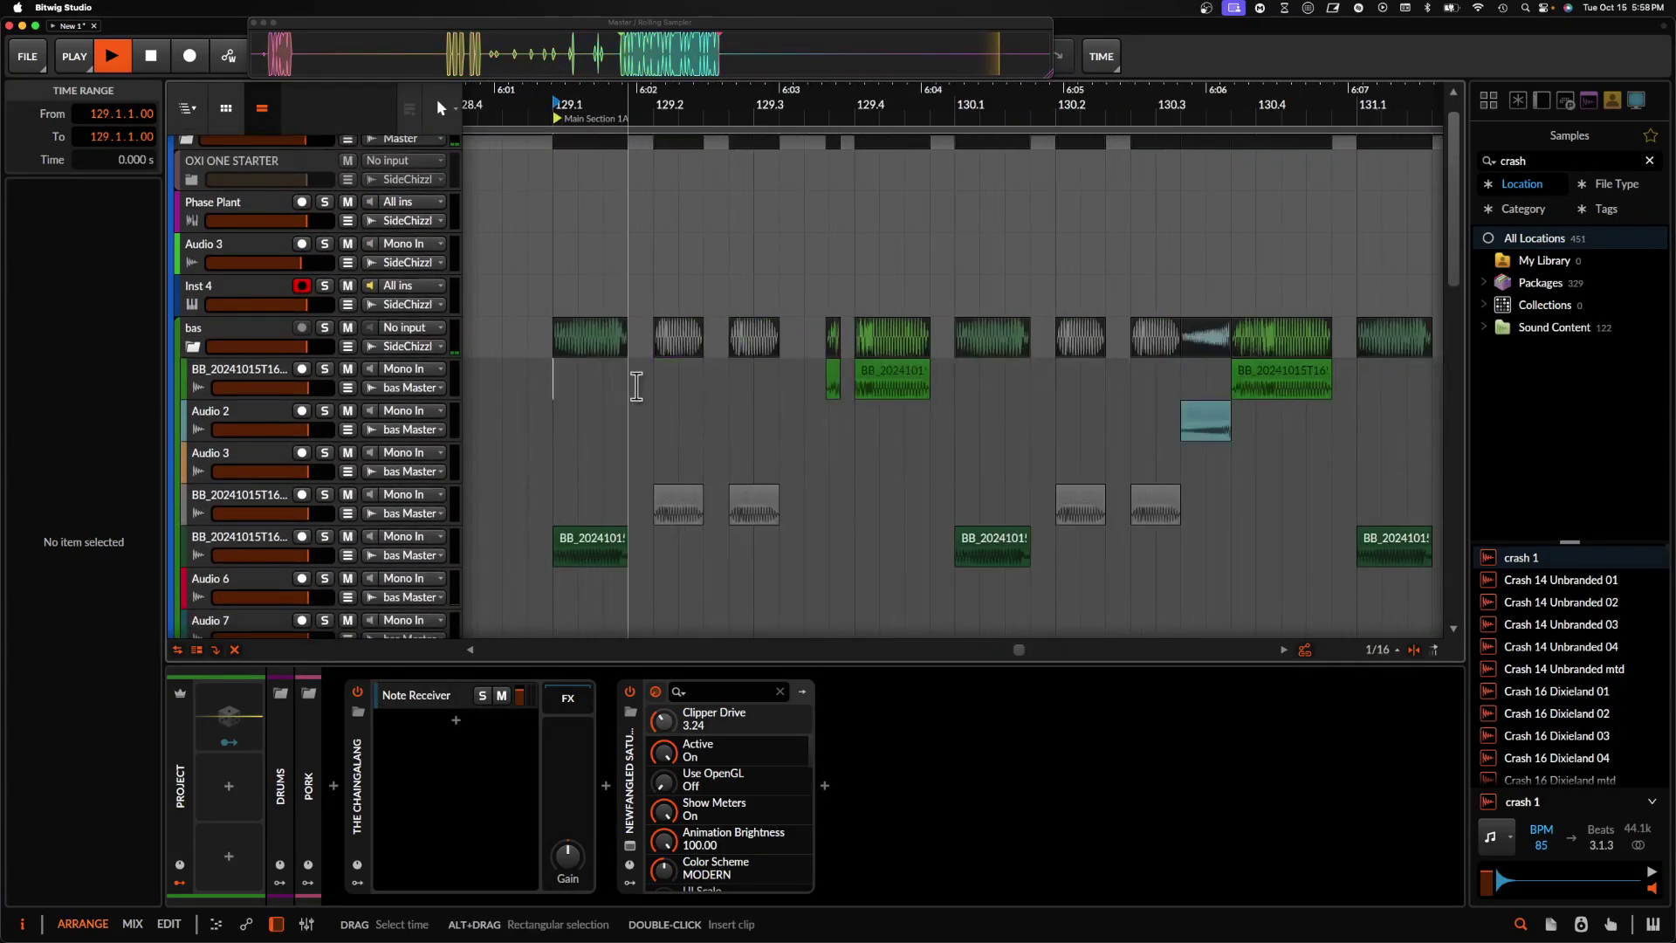
pyautogui.scroll(3, 803, 361)
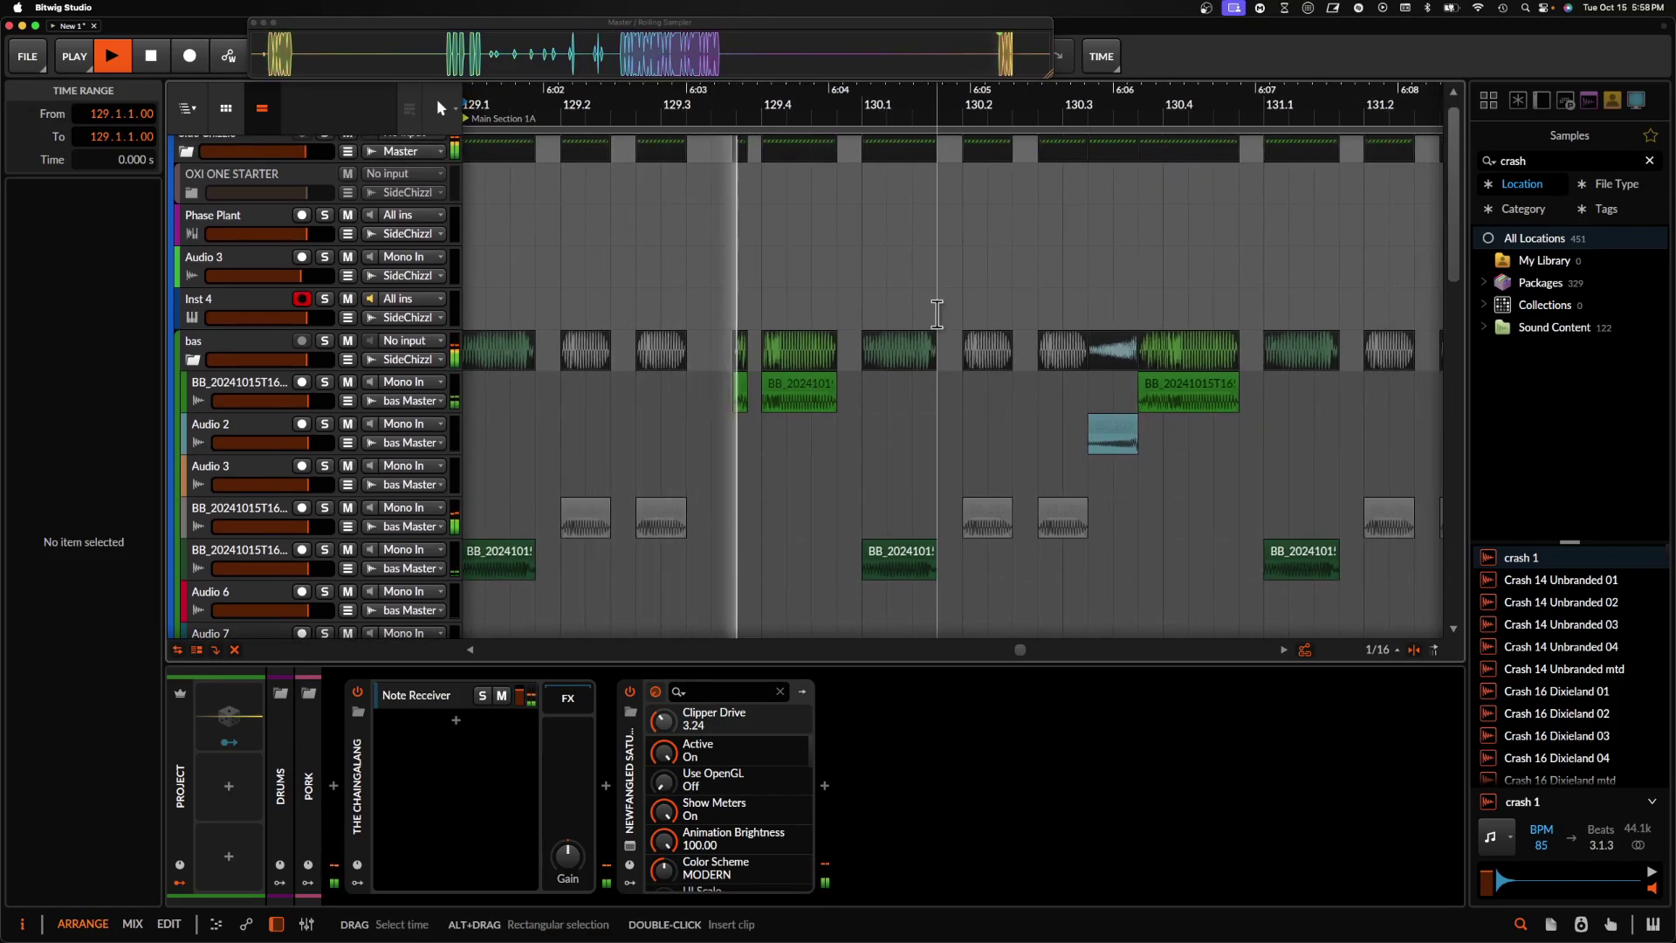
pyautogui.hscroll(3, 935, 311)
pyautogui.scroll(-2, 935, 311)
pyautogui.scroll(3, 696, 337)
pyautogui.press('space')
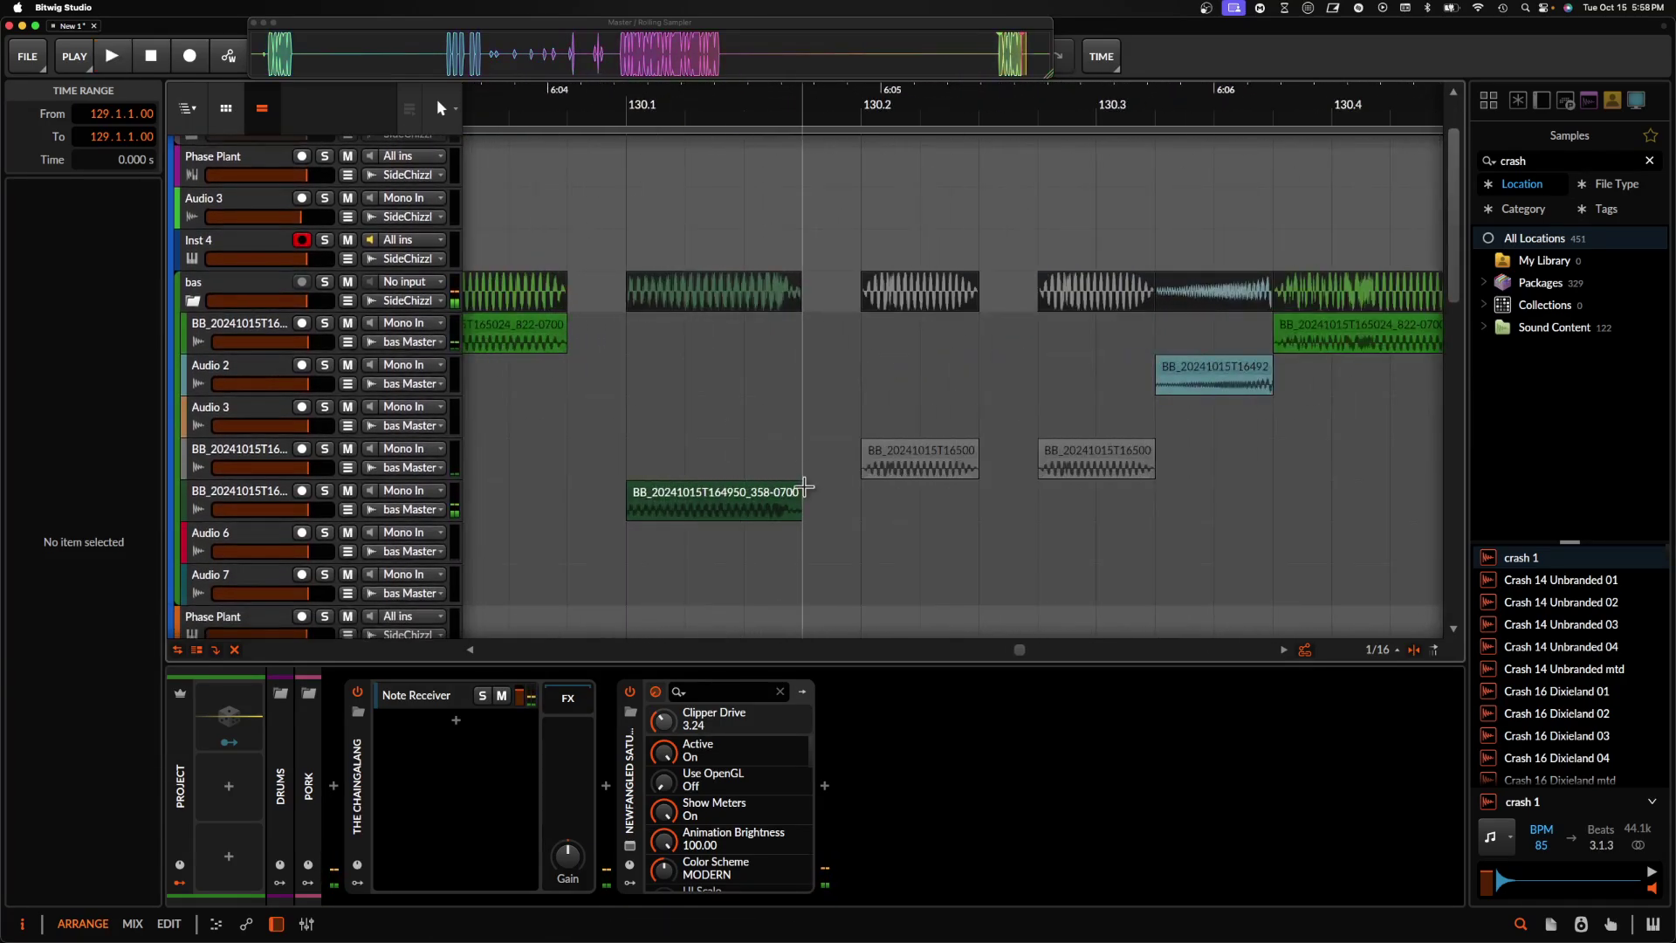
# - Shorten the dark green bass clip at 130.1.1 to a length of 0.0.2.00 and play it
pyautogui.moveTo(786, 491); pyautogui.dragTo(732, 494)
pyautogui.press('space')
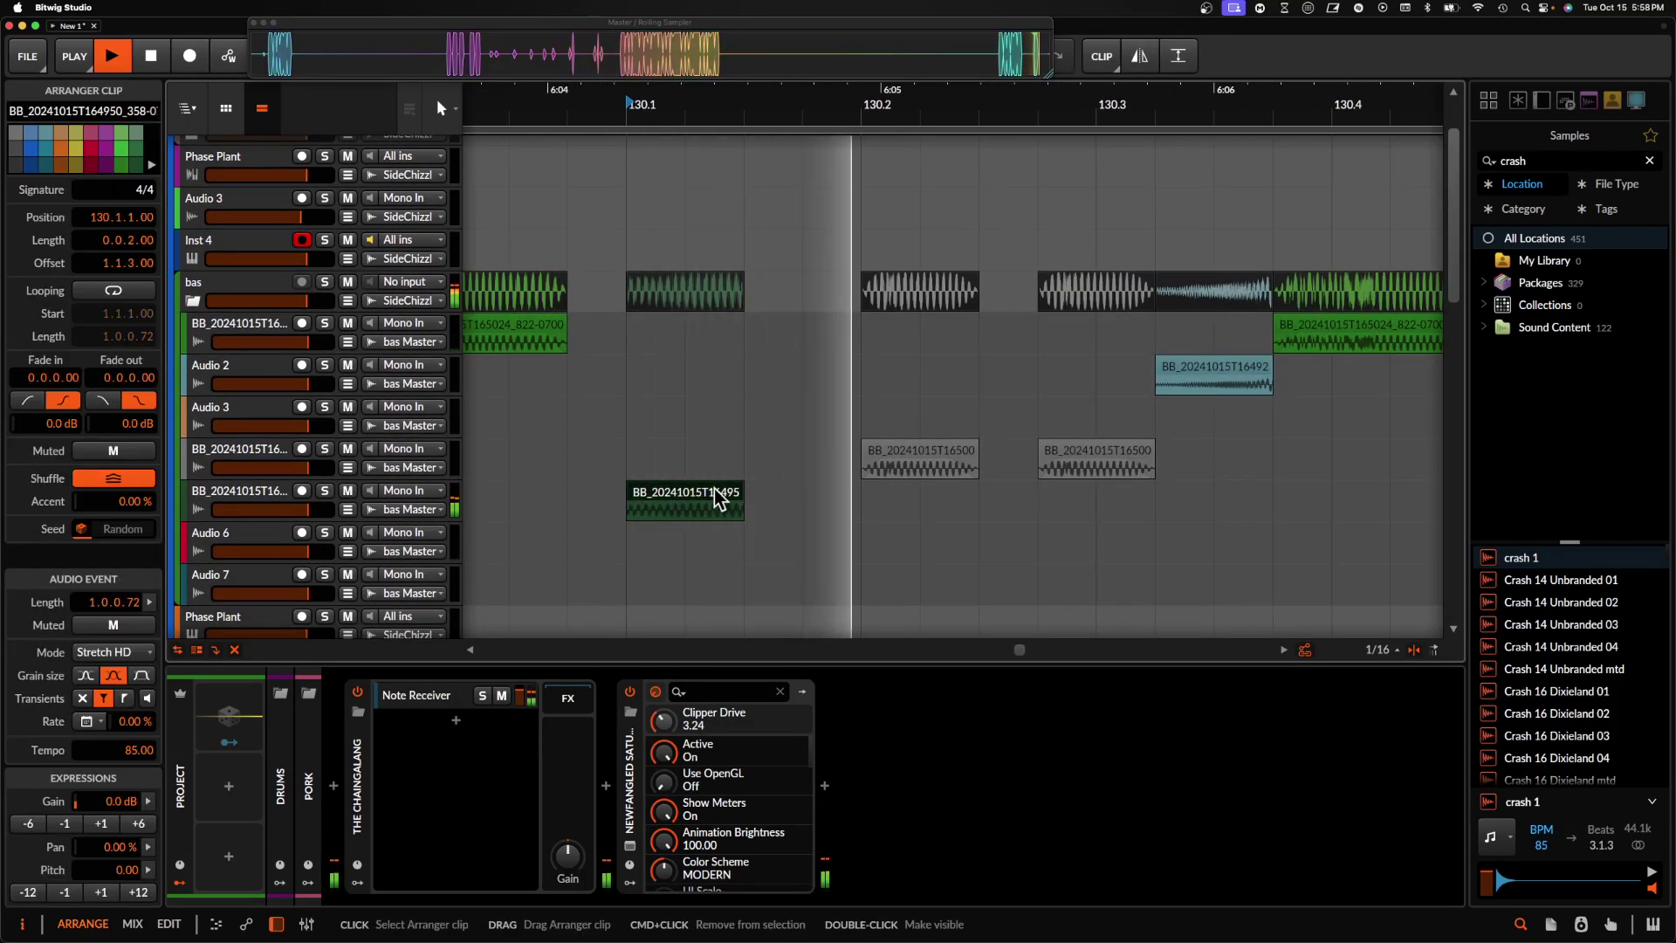
pyautogui.press('space')
# - Collapse the Fundamentals group, expand the PORK group and play the section around 130.1.1
pyautogui.scroll(-5, 715, 487)
pyautogui.scroll(-10, 715, 487)
pyautogui.hscroll(-1, 722, 390)
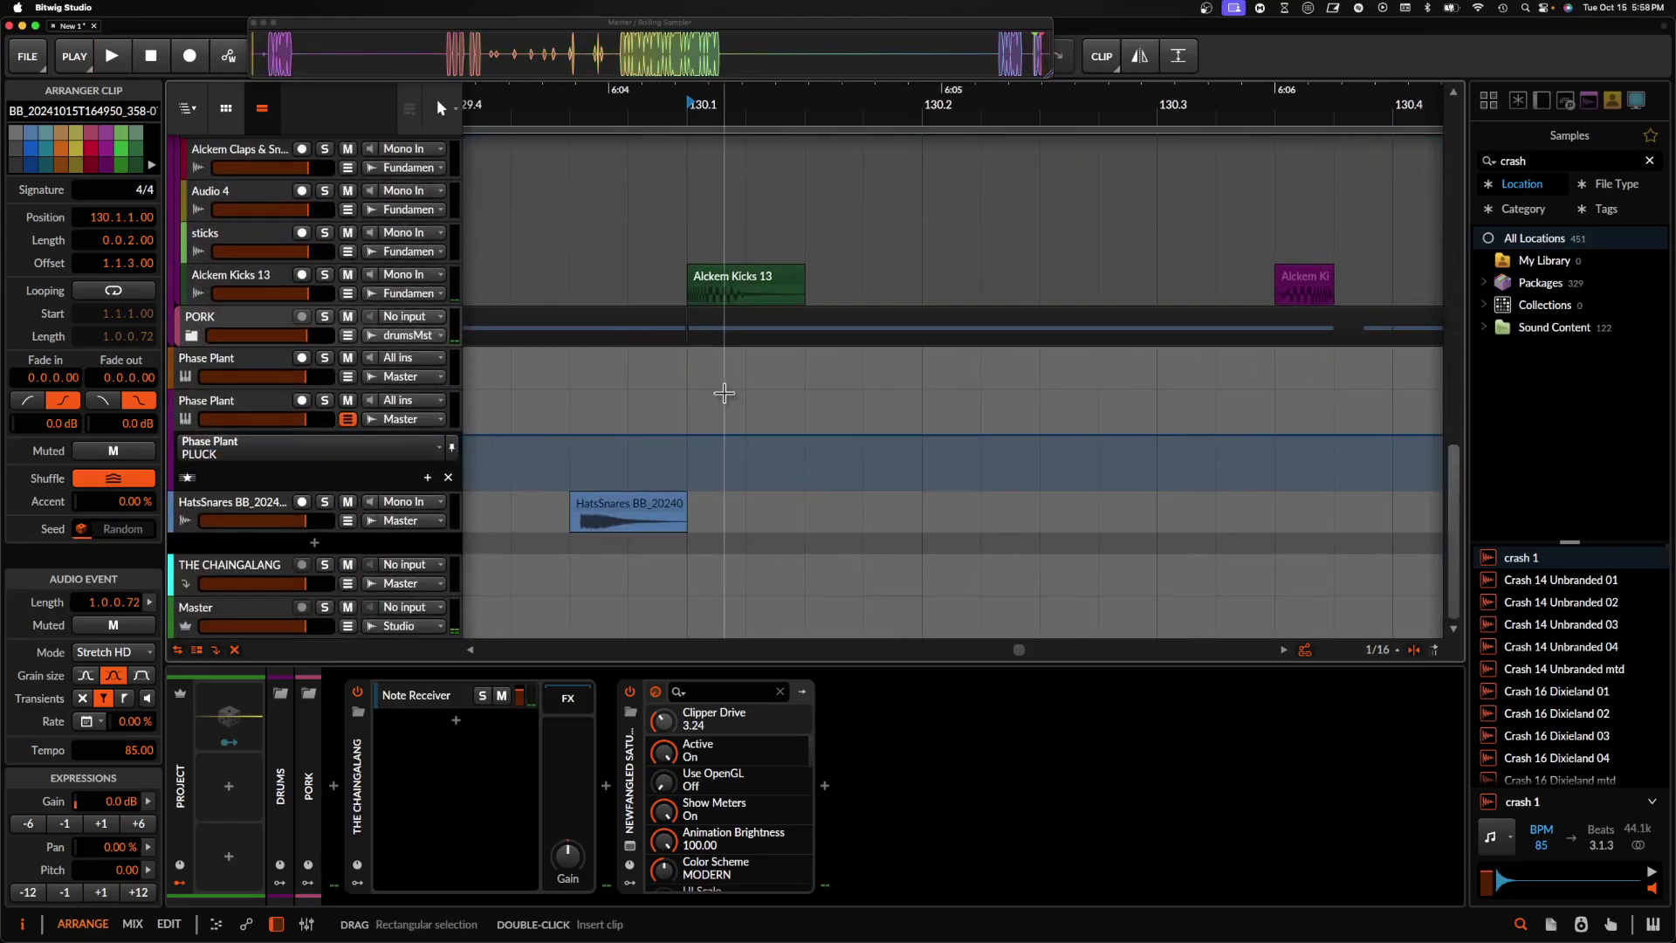
pyautogui.scroll(6, 725, 397)
pyautogui.scroll(-5, 725, 404)
pyautogui.scroll(6, 724, 397)
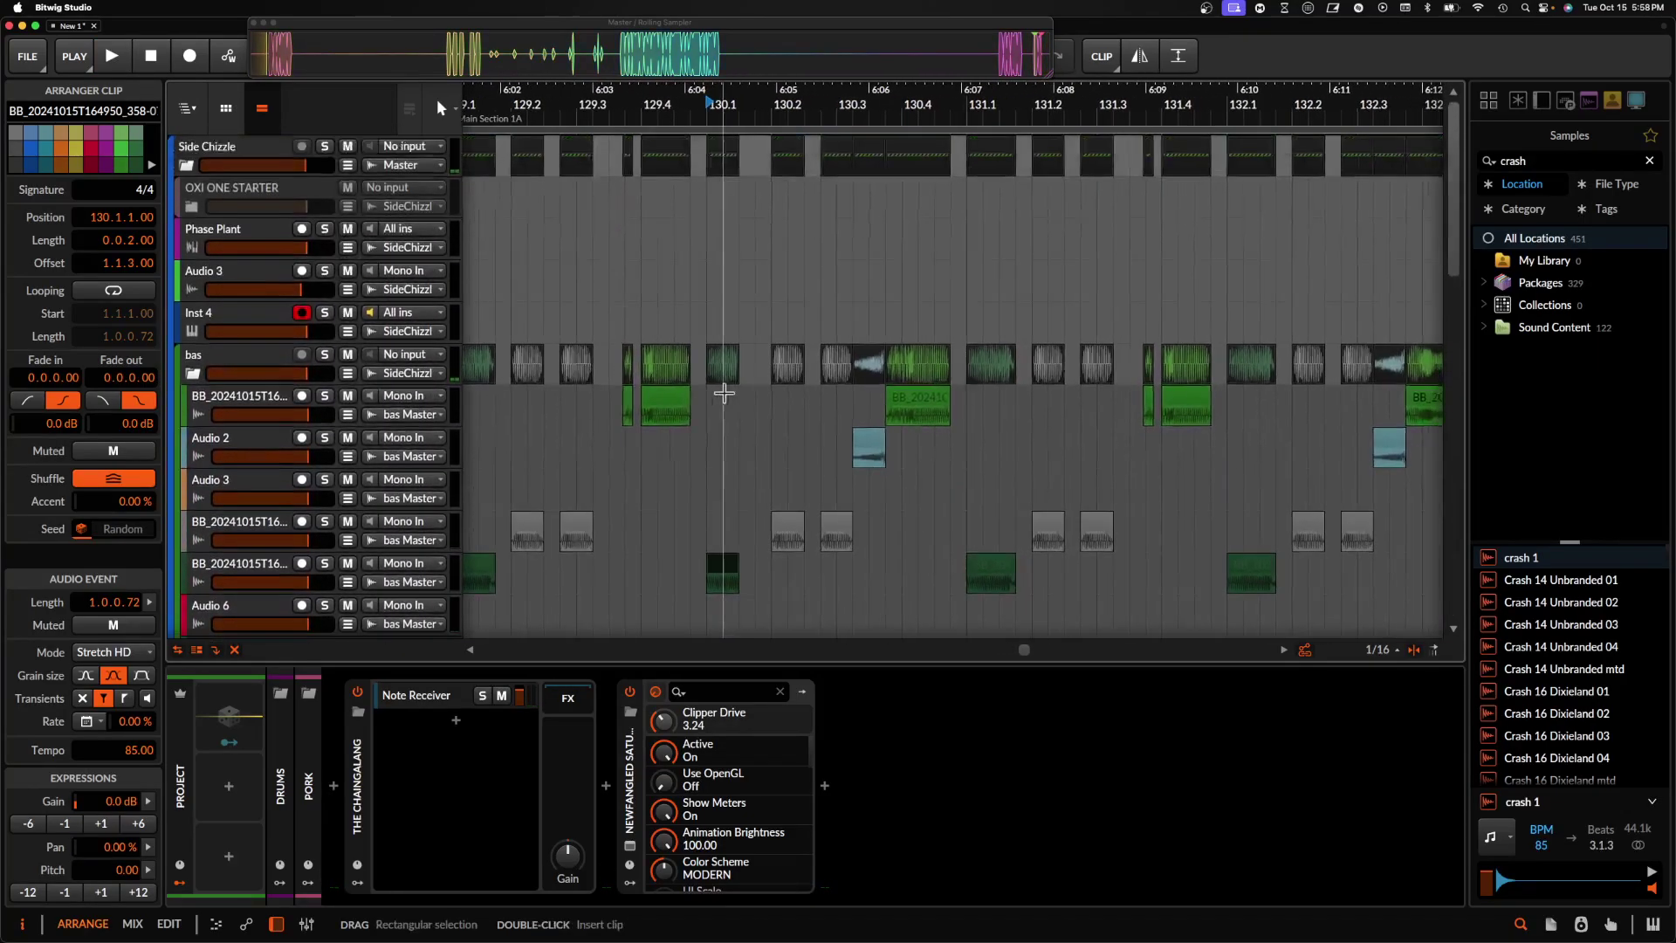
pyautogui.scroll(-5, 724, 393)
pyautogui.scroll(6, 725, 391)
pyautogui.scroll(-3, 725, 391)
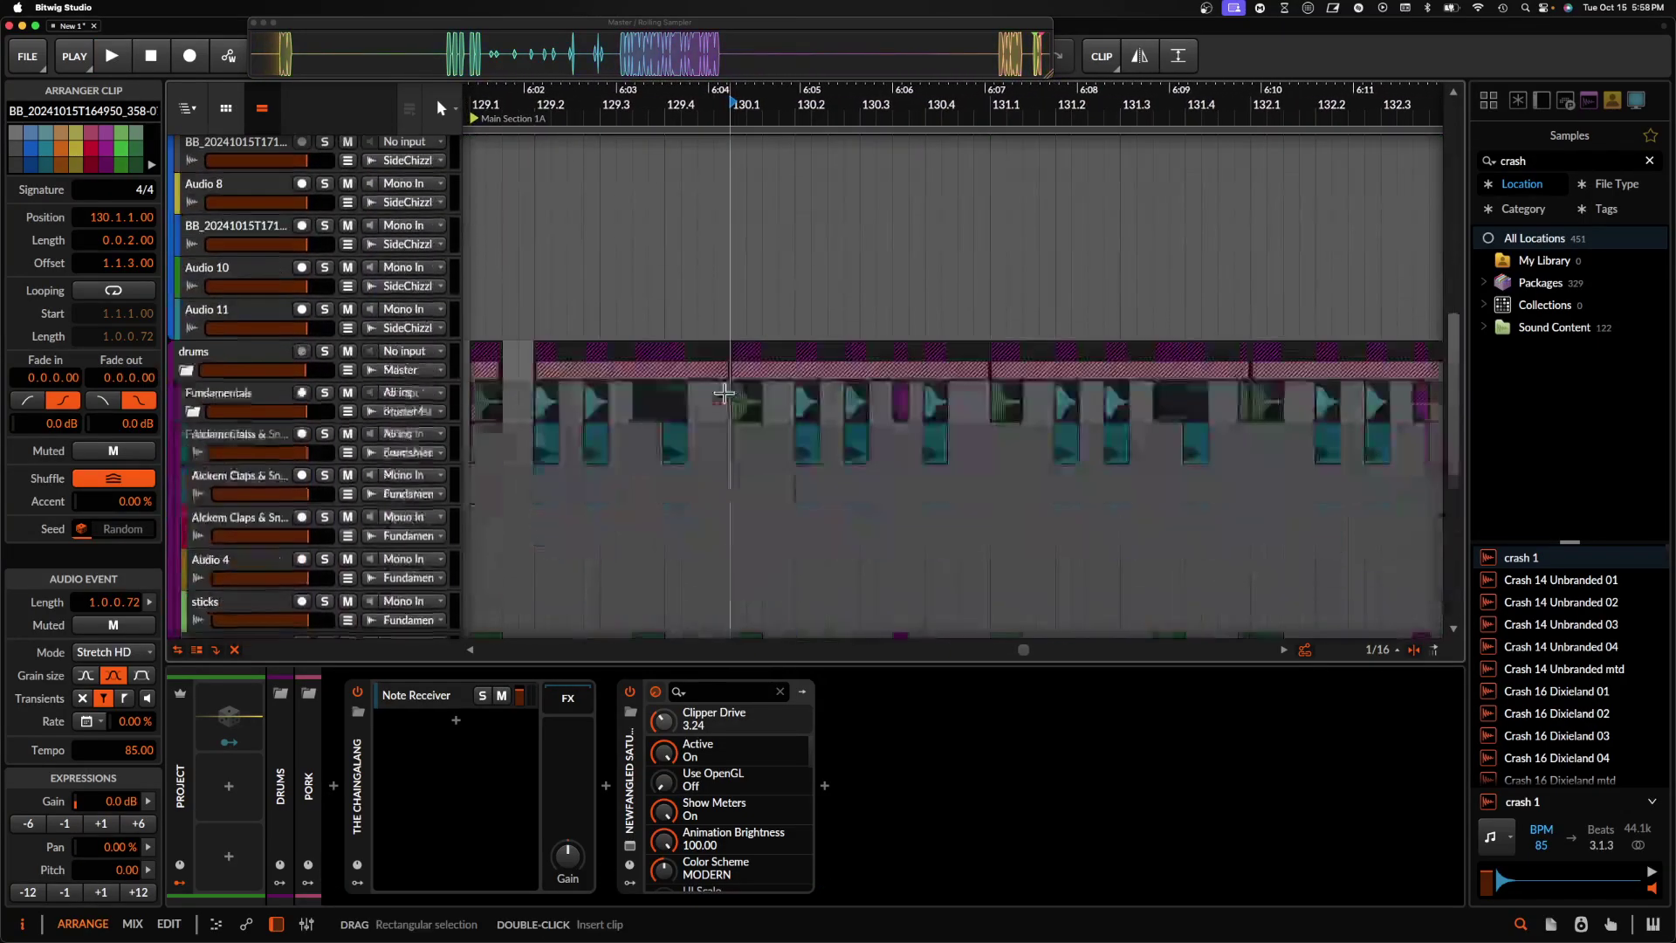
pyautogui.click(190, 413)
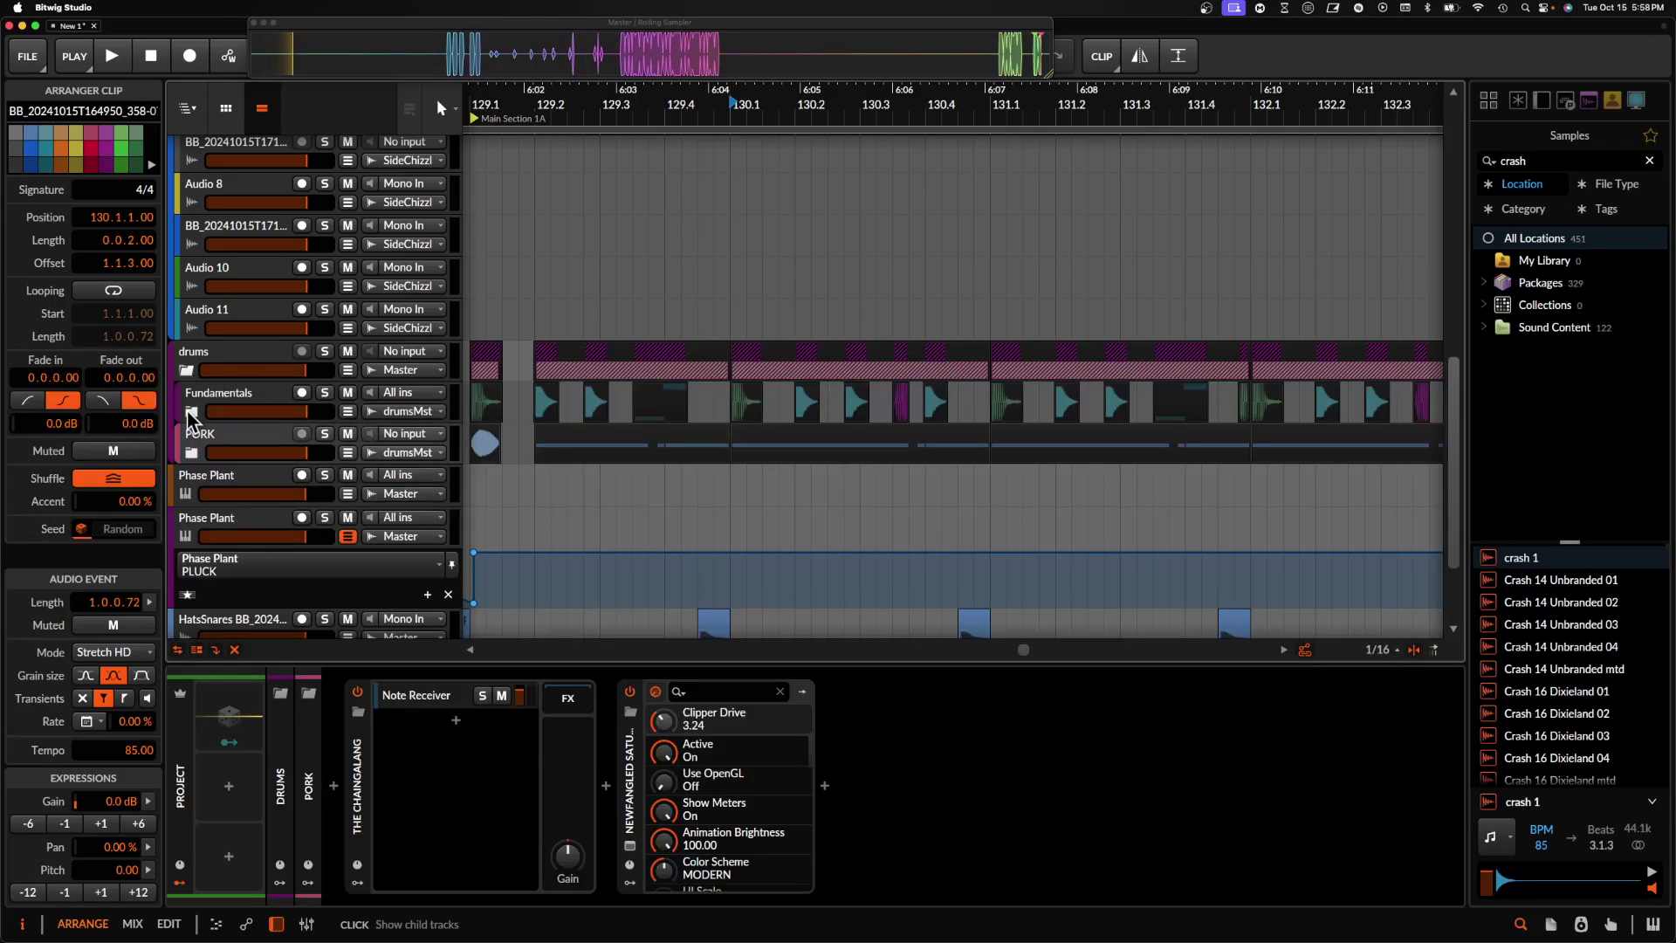
pyautogui.click(204, 455)
pyautogui.scroll(-5, 783, 453)
pyautogui.press('space')
pyautogui.press('space')
# - Split the hats clip that starts at 130.1.1 at 130.1.3 and select its second part
pyautogui.click(807, 431)
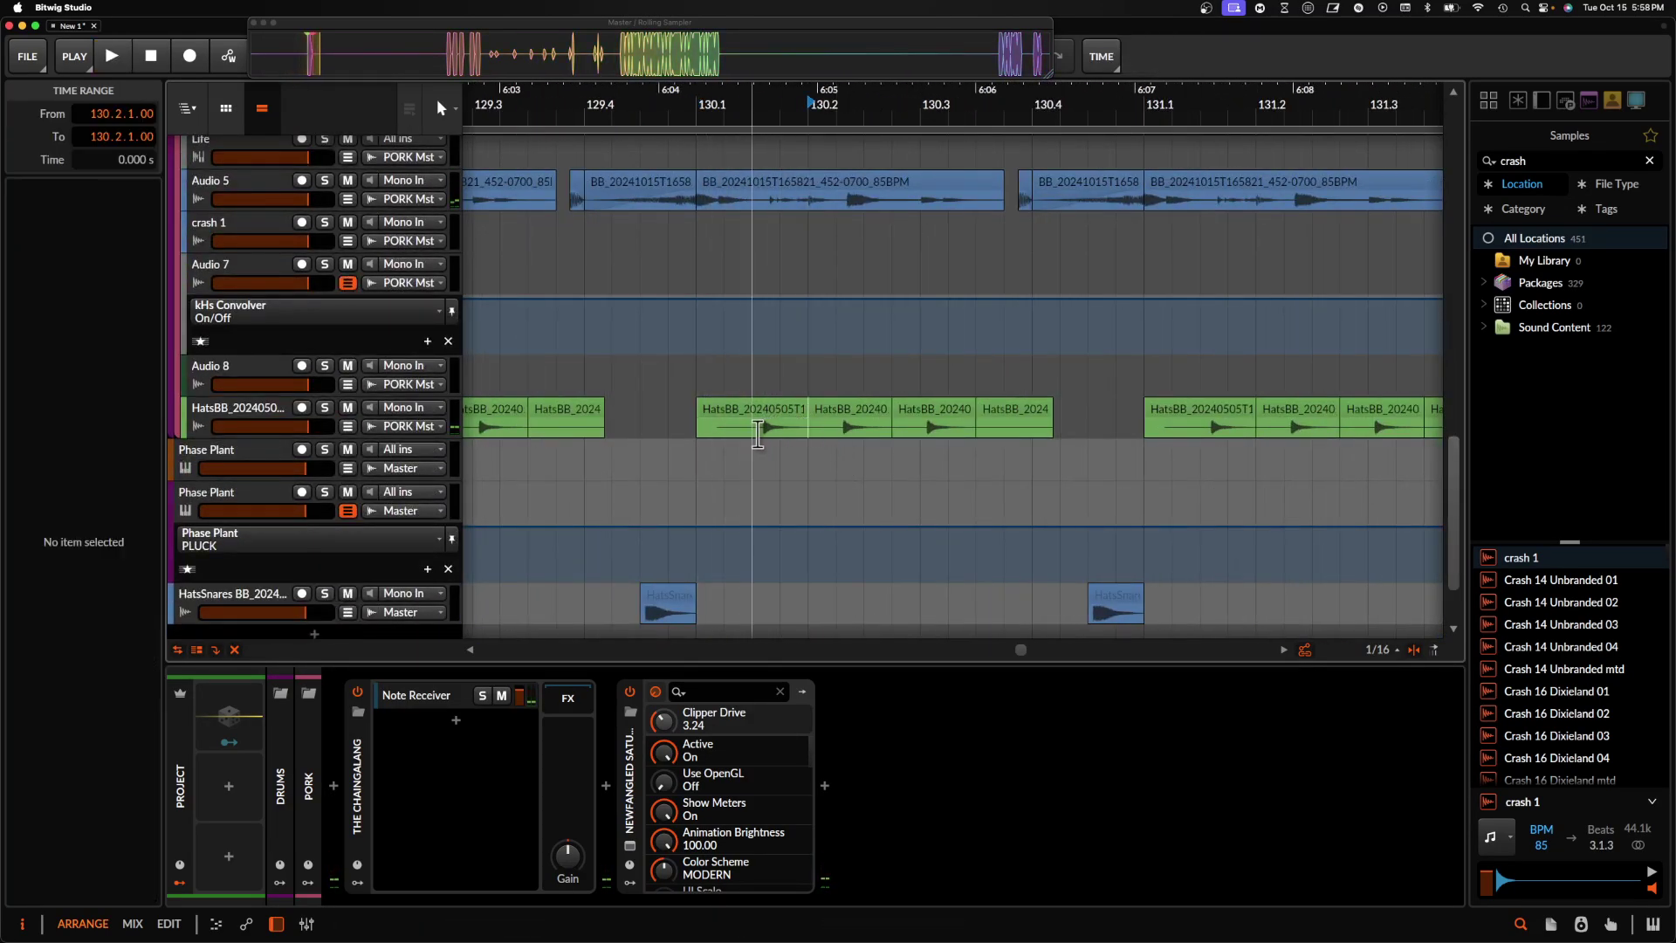
pyautogui.rightClick(796, 428)
pyautogui.click(761, 408)
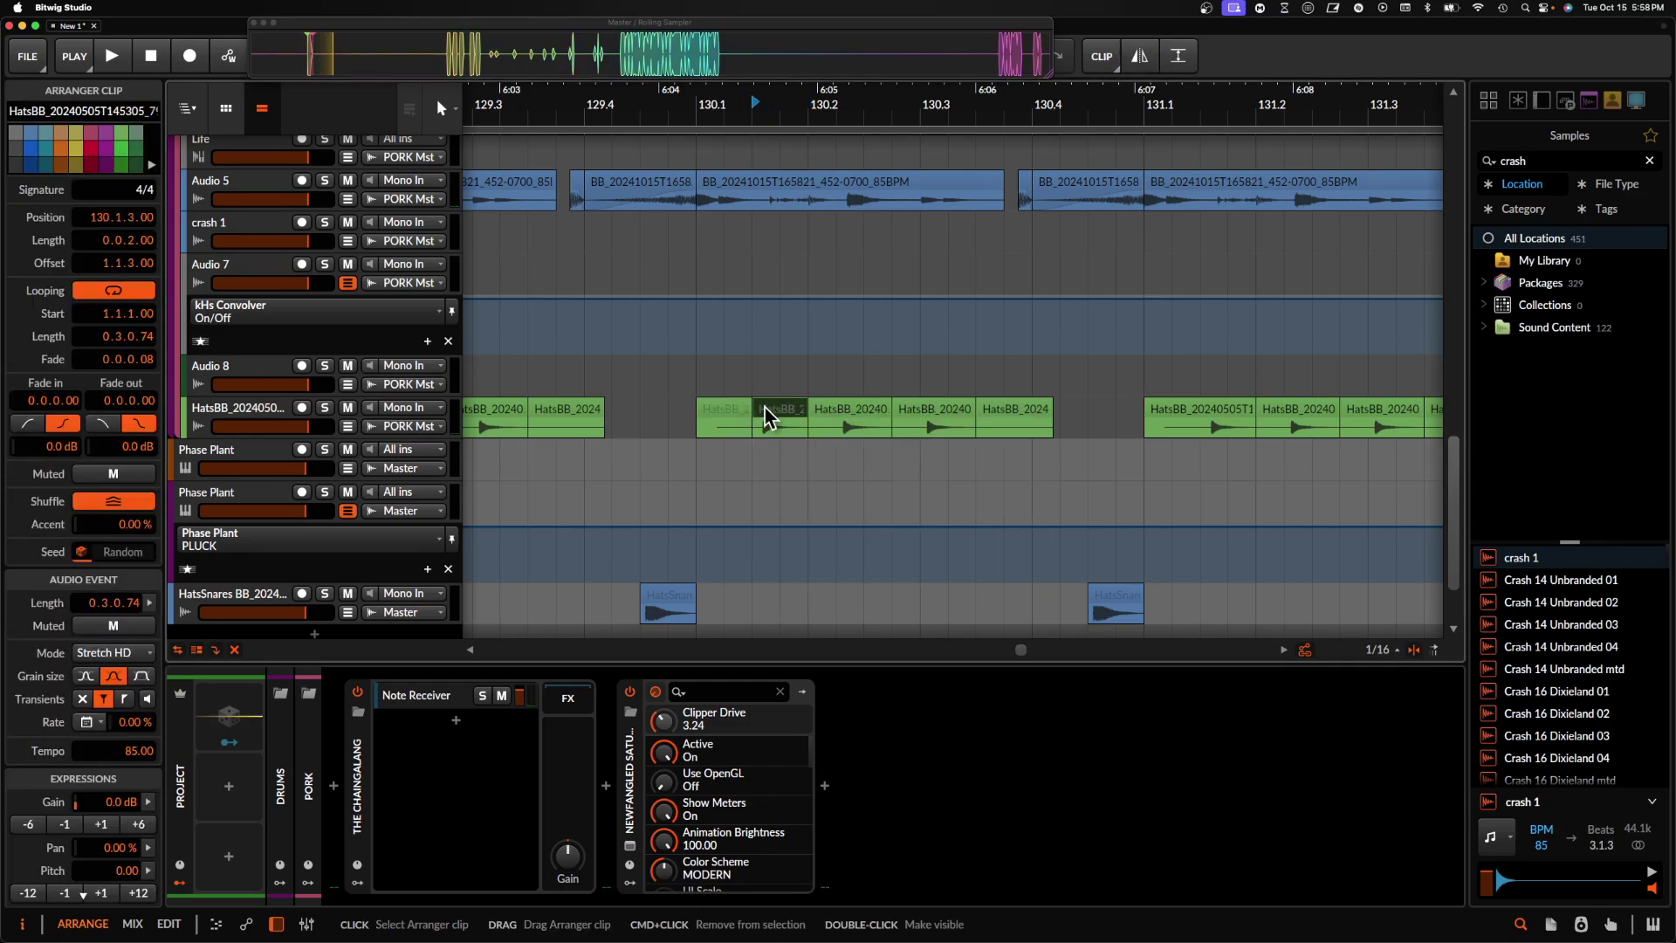
# - Reverse the second part of the split hats clip at 130.1.3 and play the section from 130.1.1
pyautogui.press('r')
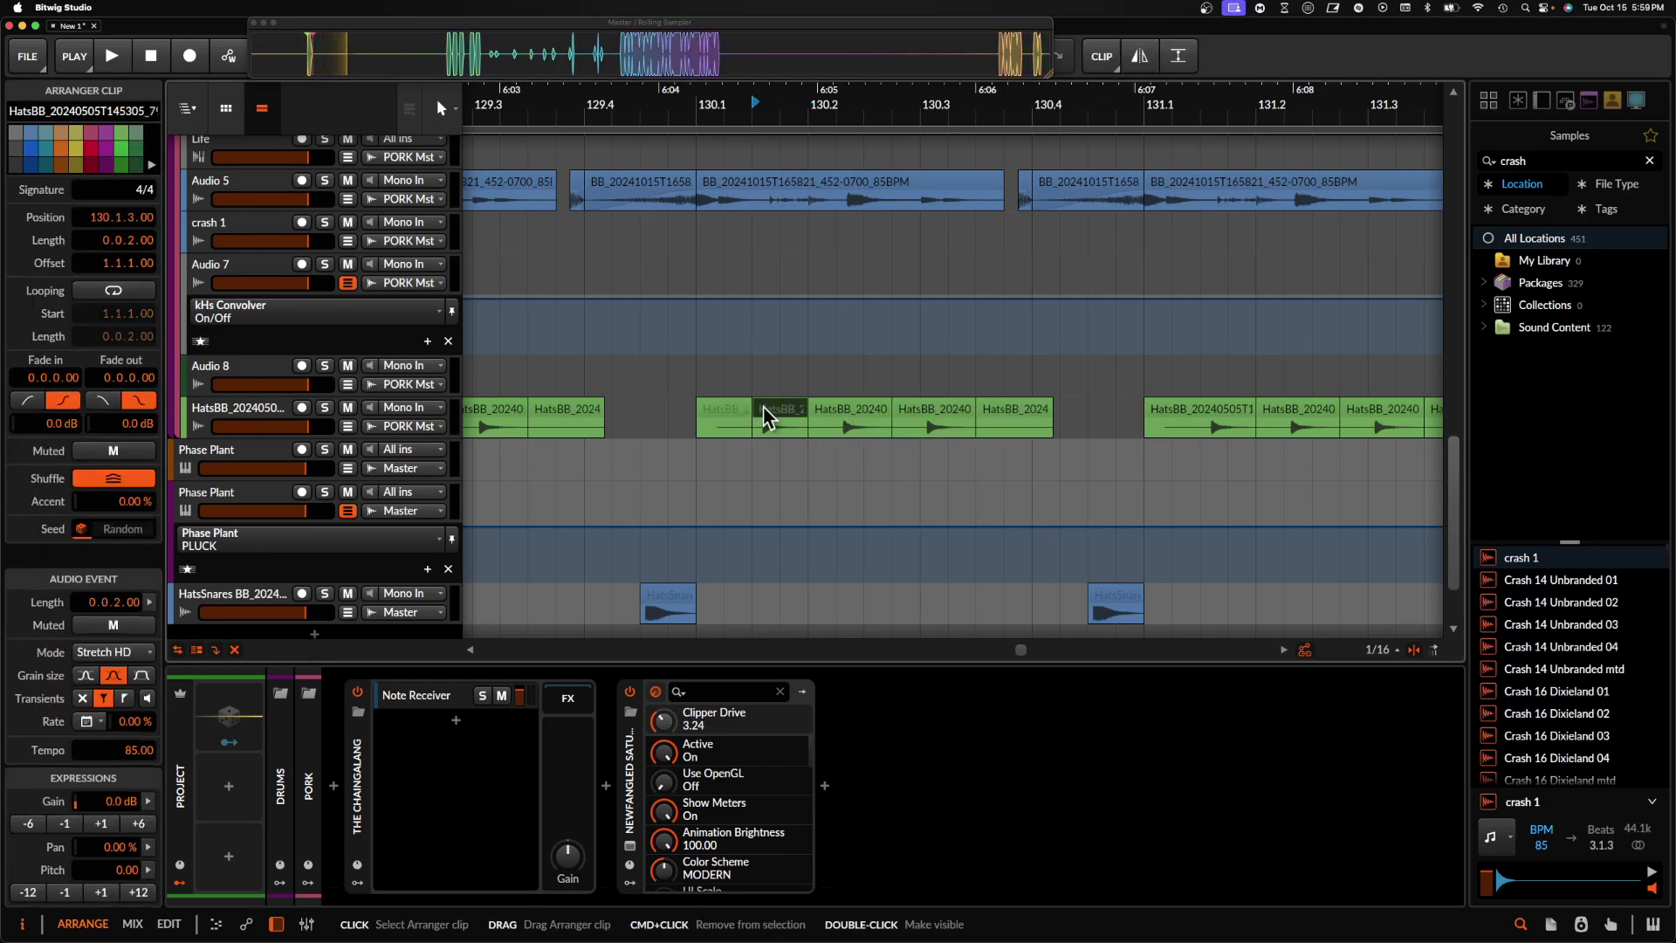
pyautogui.click(694, 414)
pyautogui.press('space')
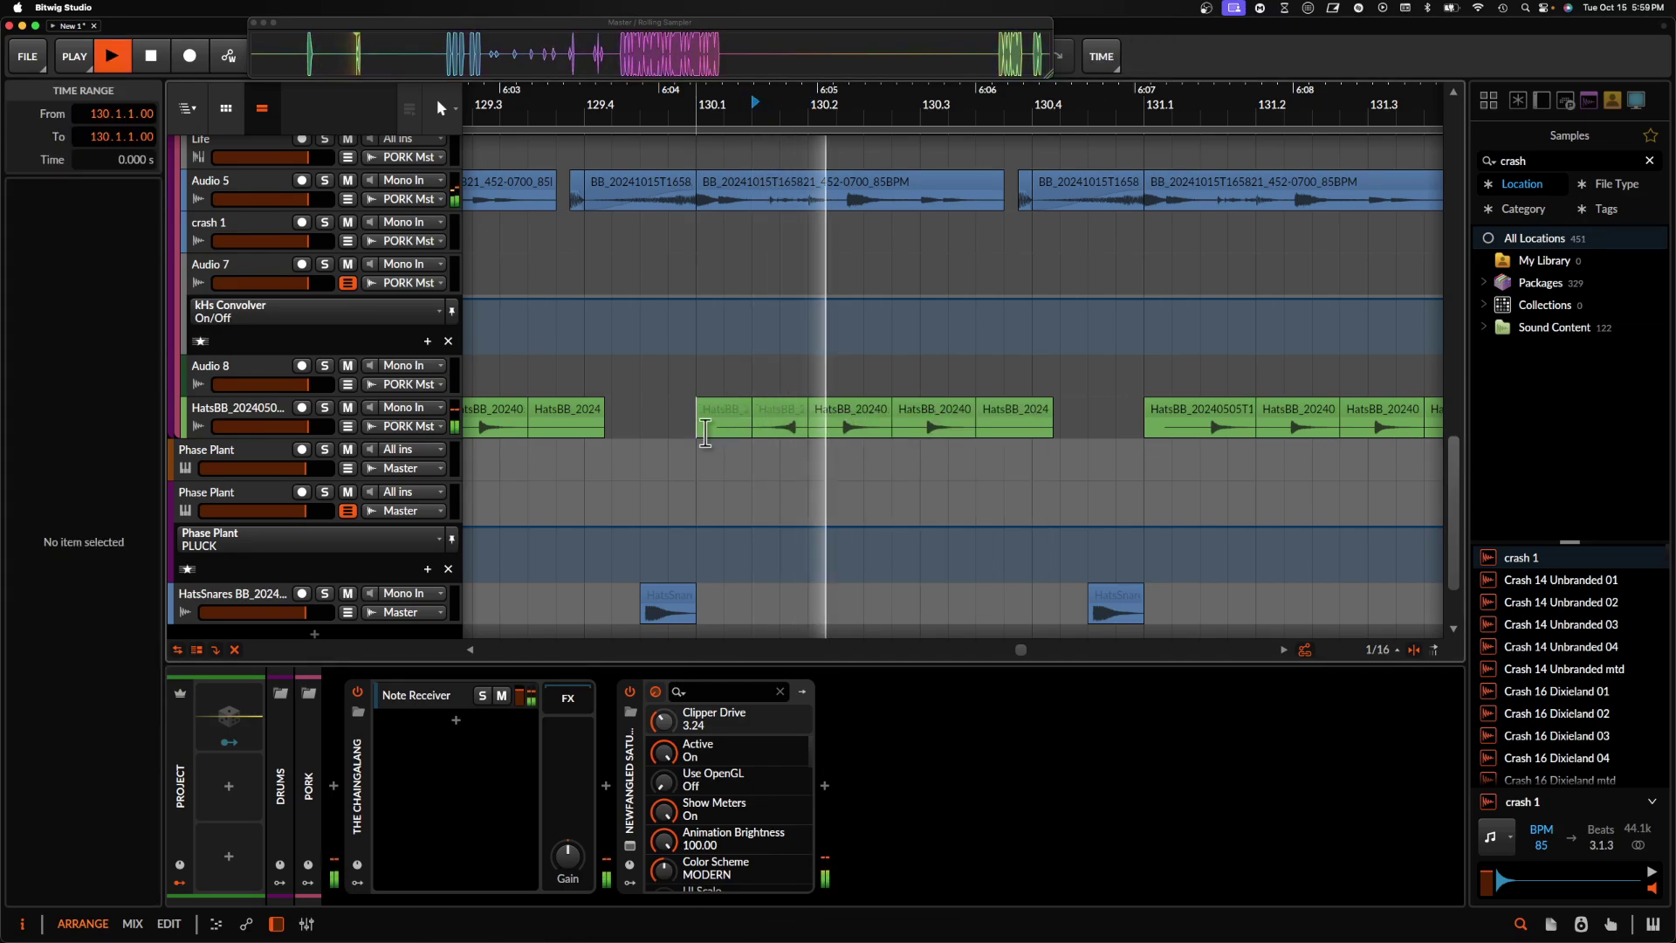
pyautogui.hscroll(2, 705, 436)
pyautogui.scroll(-3, 705, 437)
pyautogui.press('space')
# - Play the bass clips from 130.1.1 and delete the bright green bass clip at 130.3.4
pyautogui.scroll(15, 722, 363)
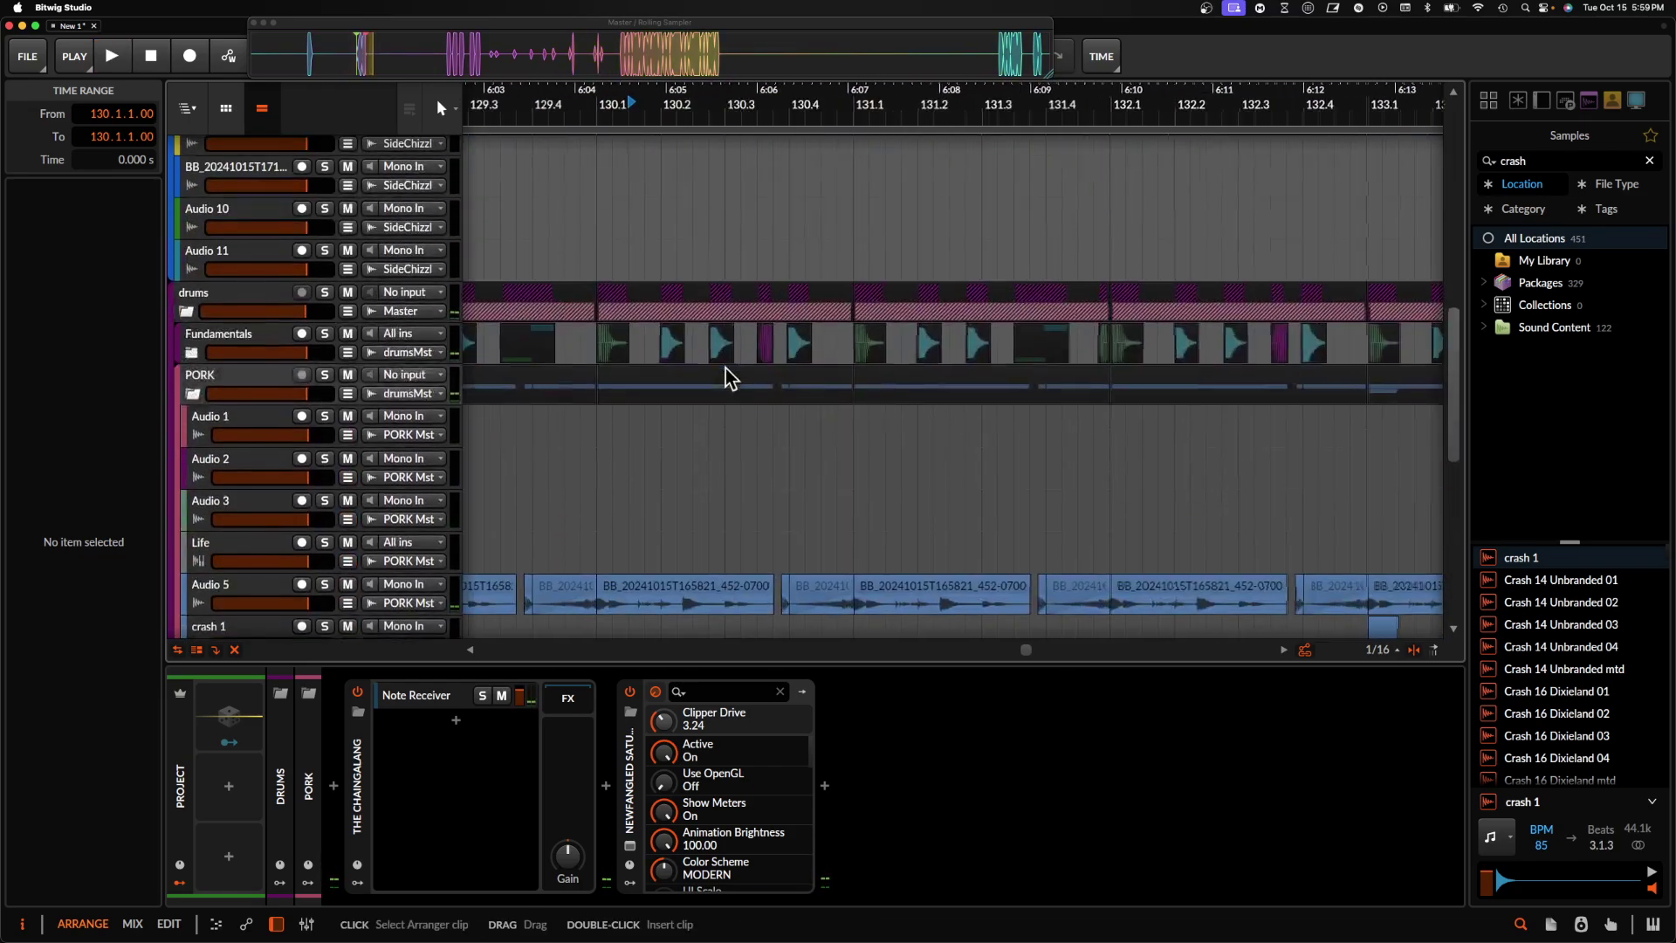
pyautogui.scroll(2, 724, 366)
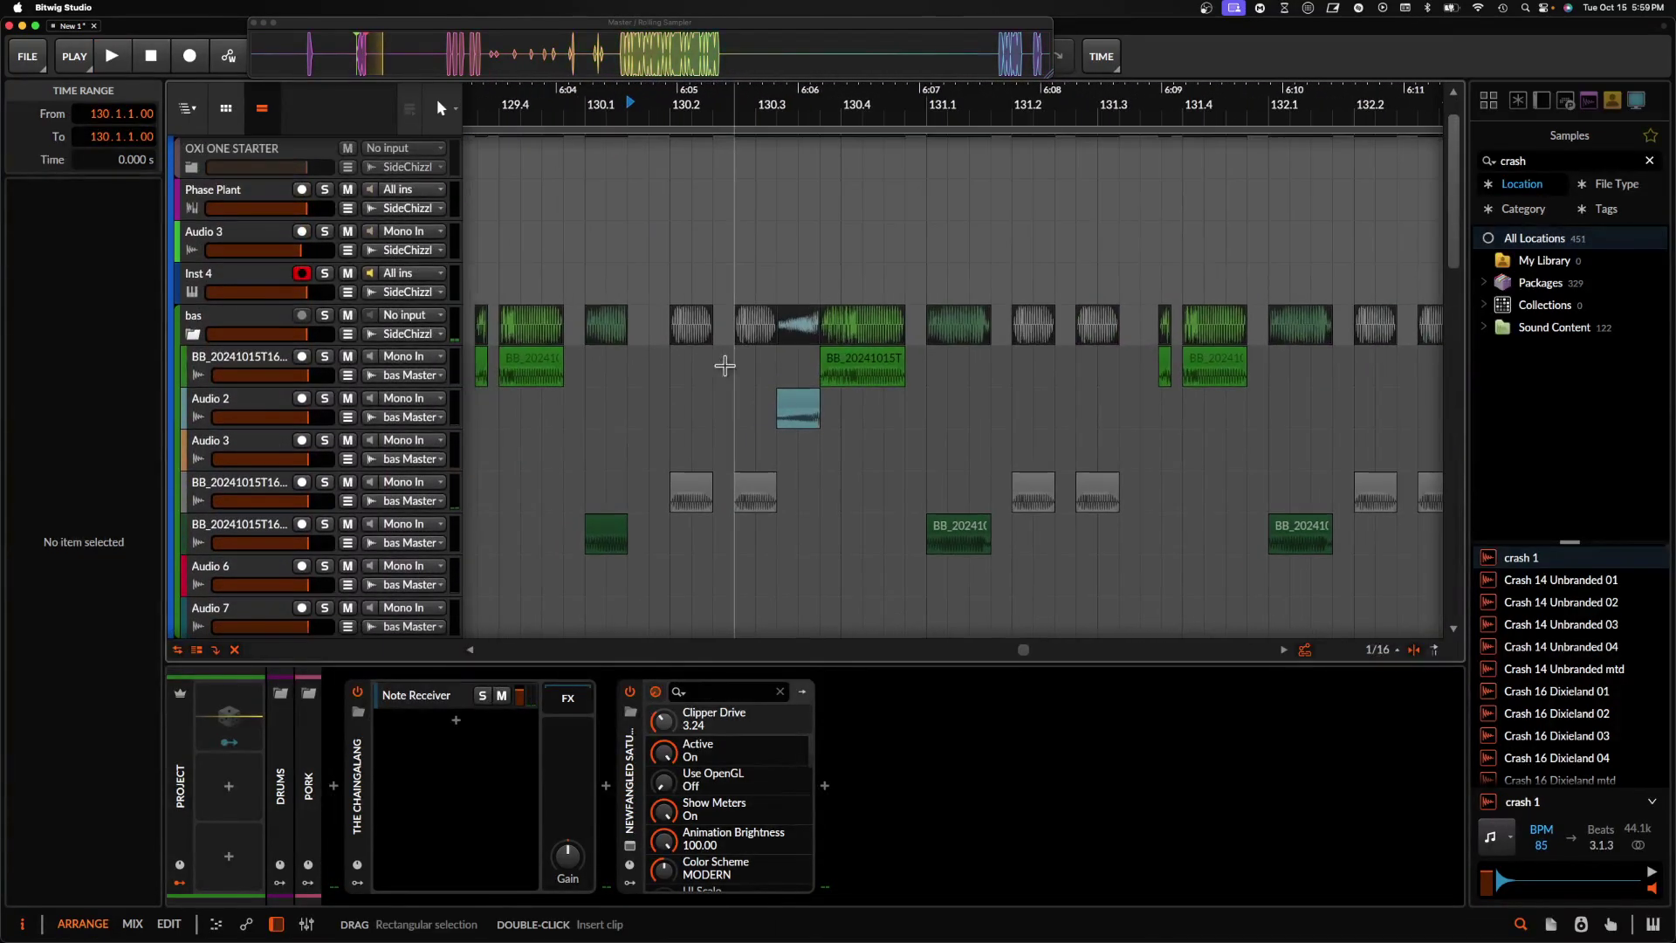
pyautogui.click(609, 525)
pyautogui.press('space')
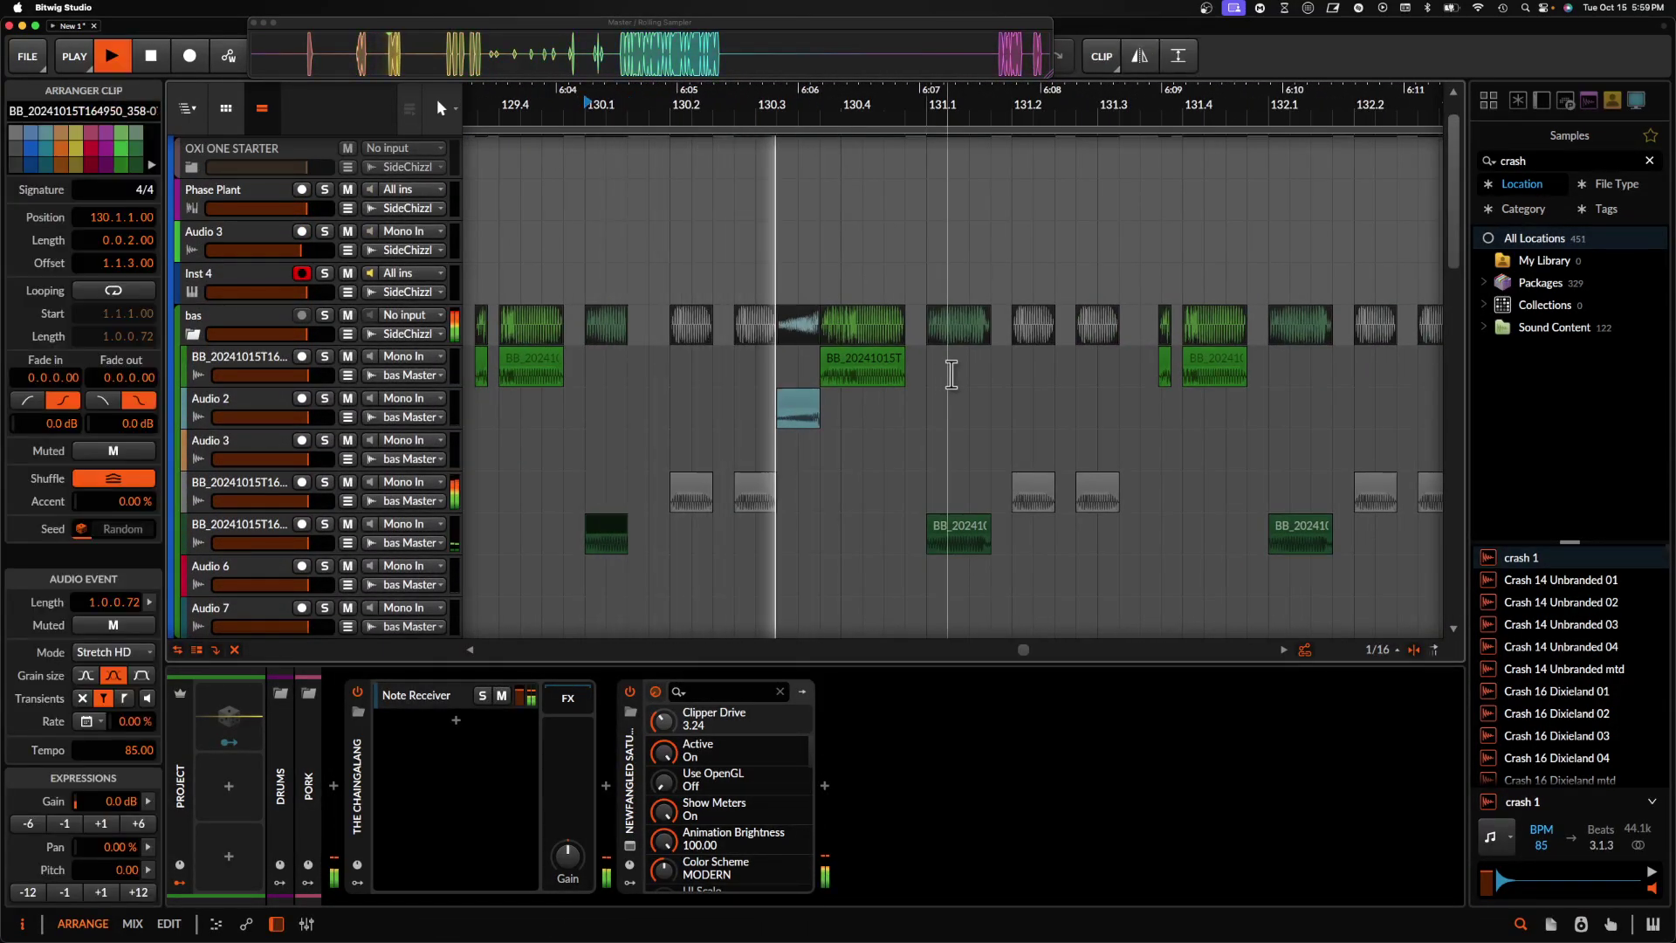
pyautogui.press('space')
pyautogui.click(862, 371)
pyautogui.press('Delete')
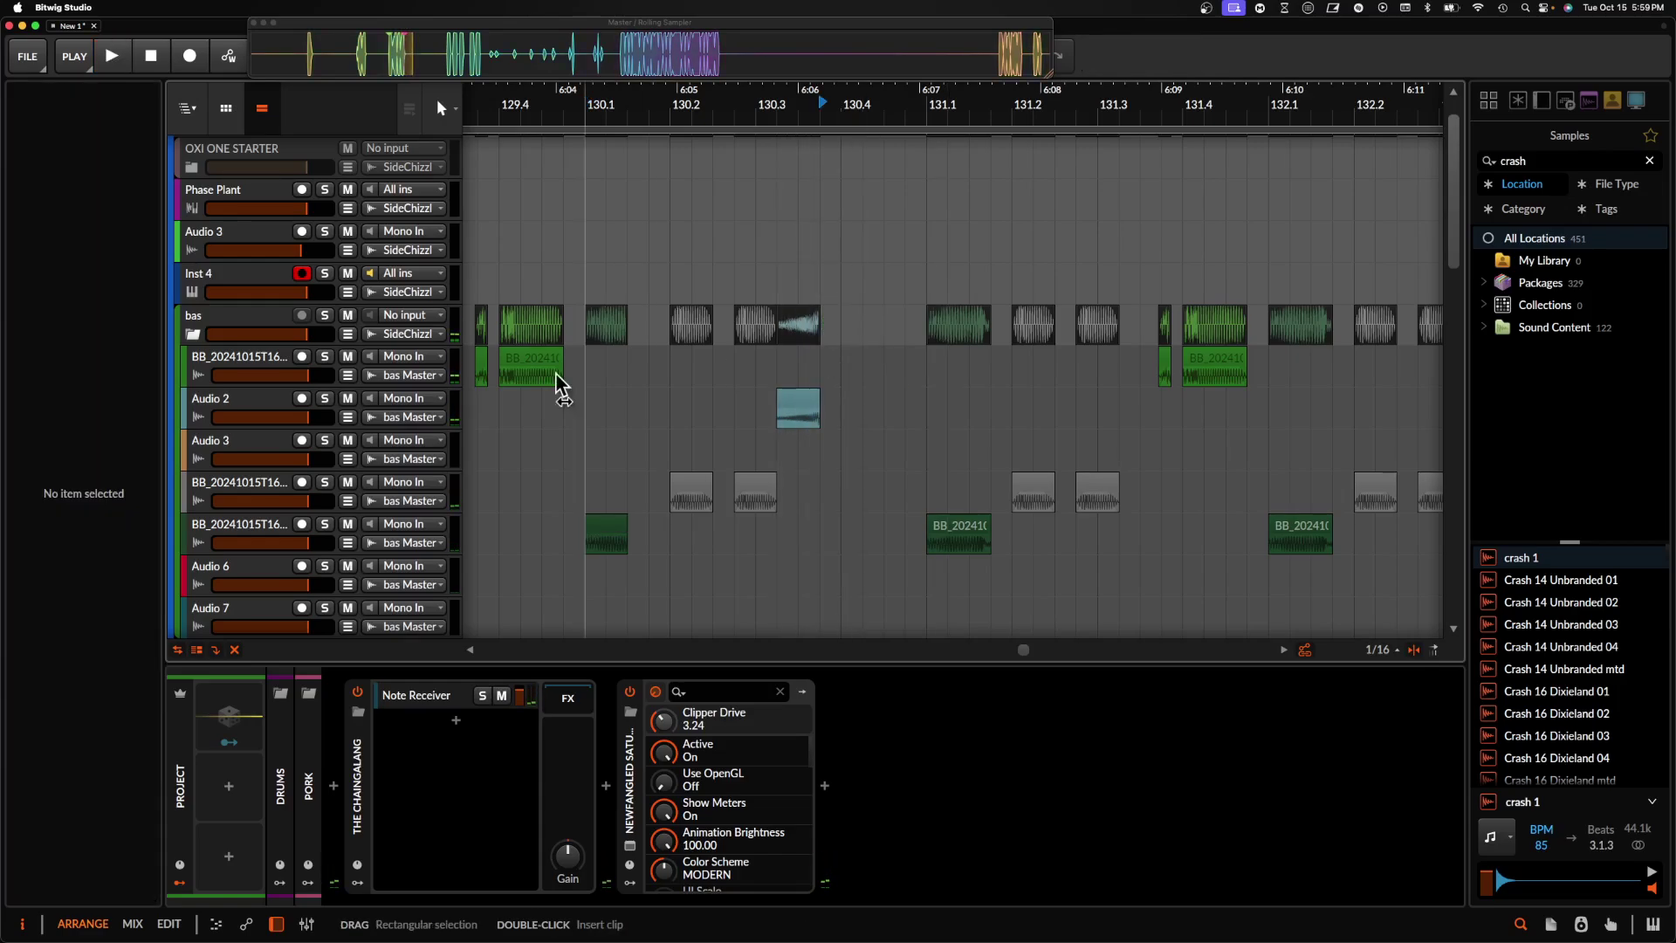
# - Collapse the bas group and open the plug-in window of the first Phase Plant track in the Side Chizzle group
pyautogui.click(192, 335)
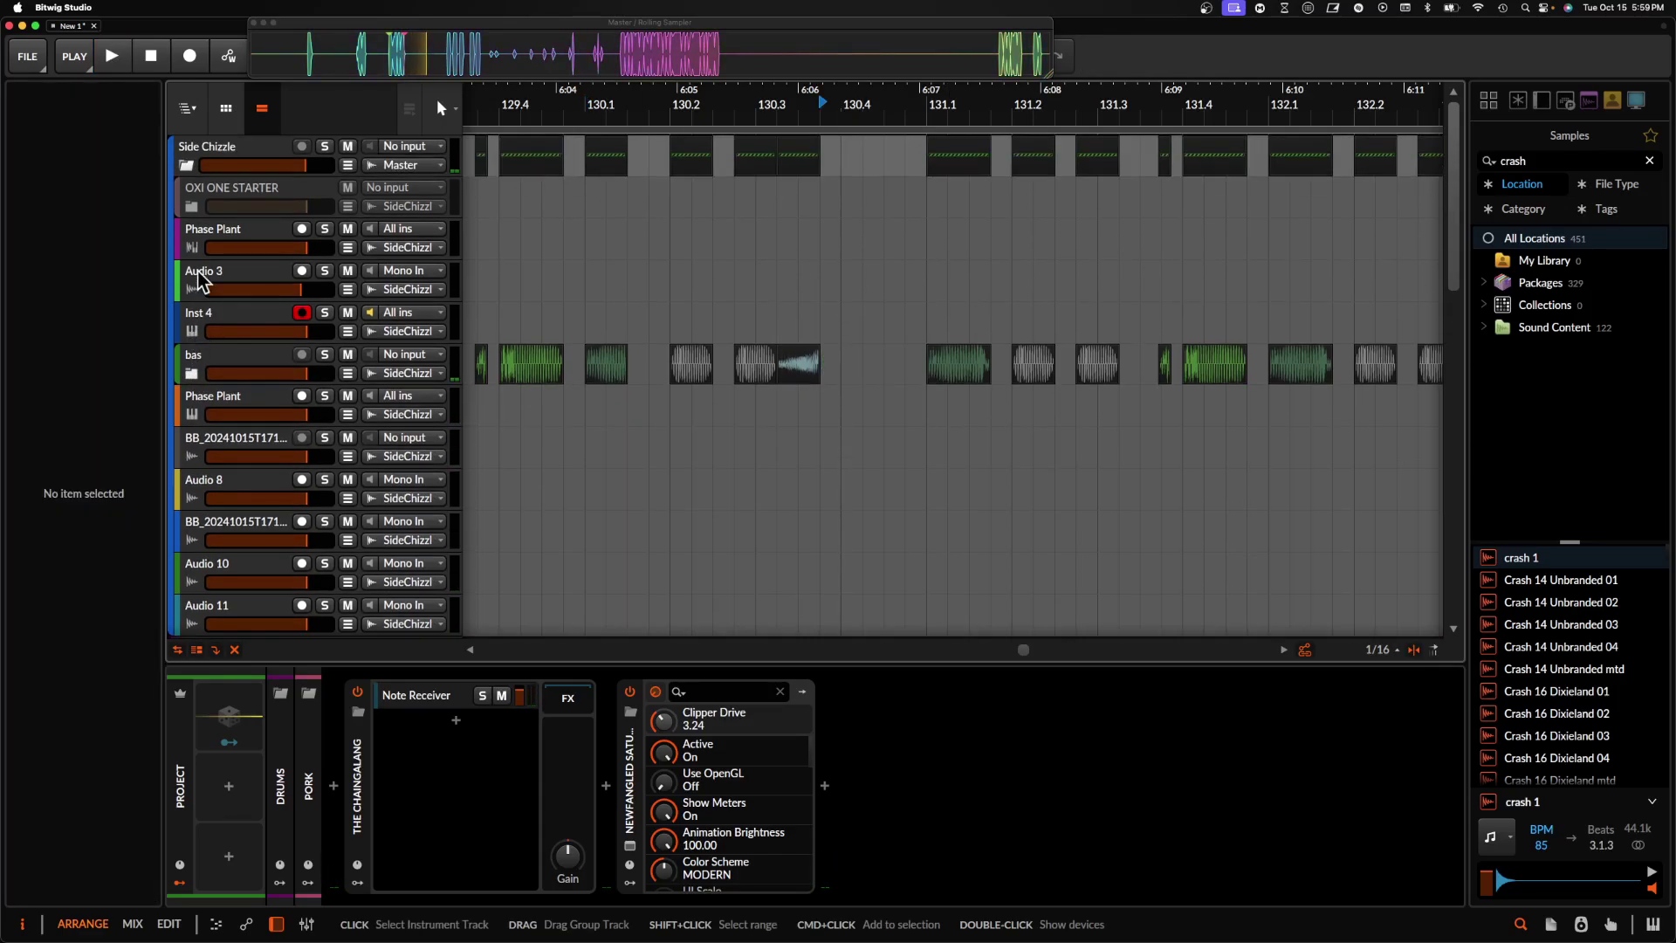
pyautogui.click(199, 239)
pyautogui.press('e')
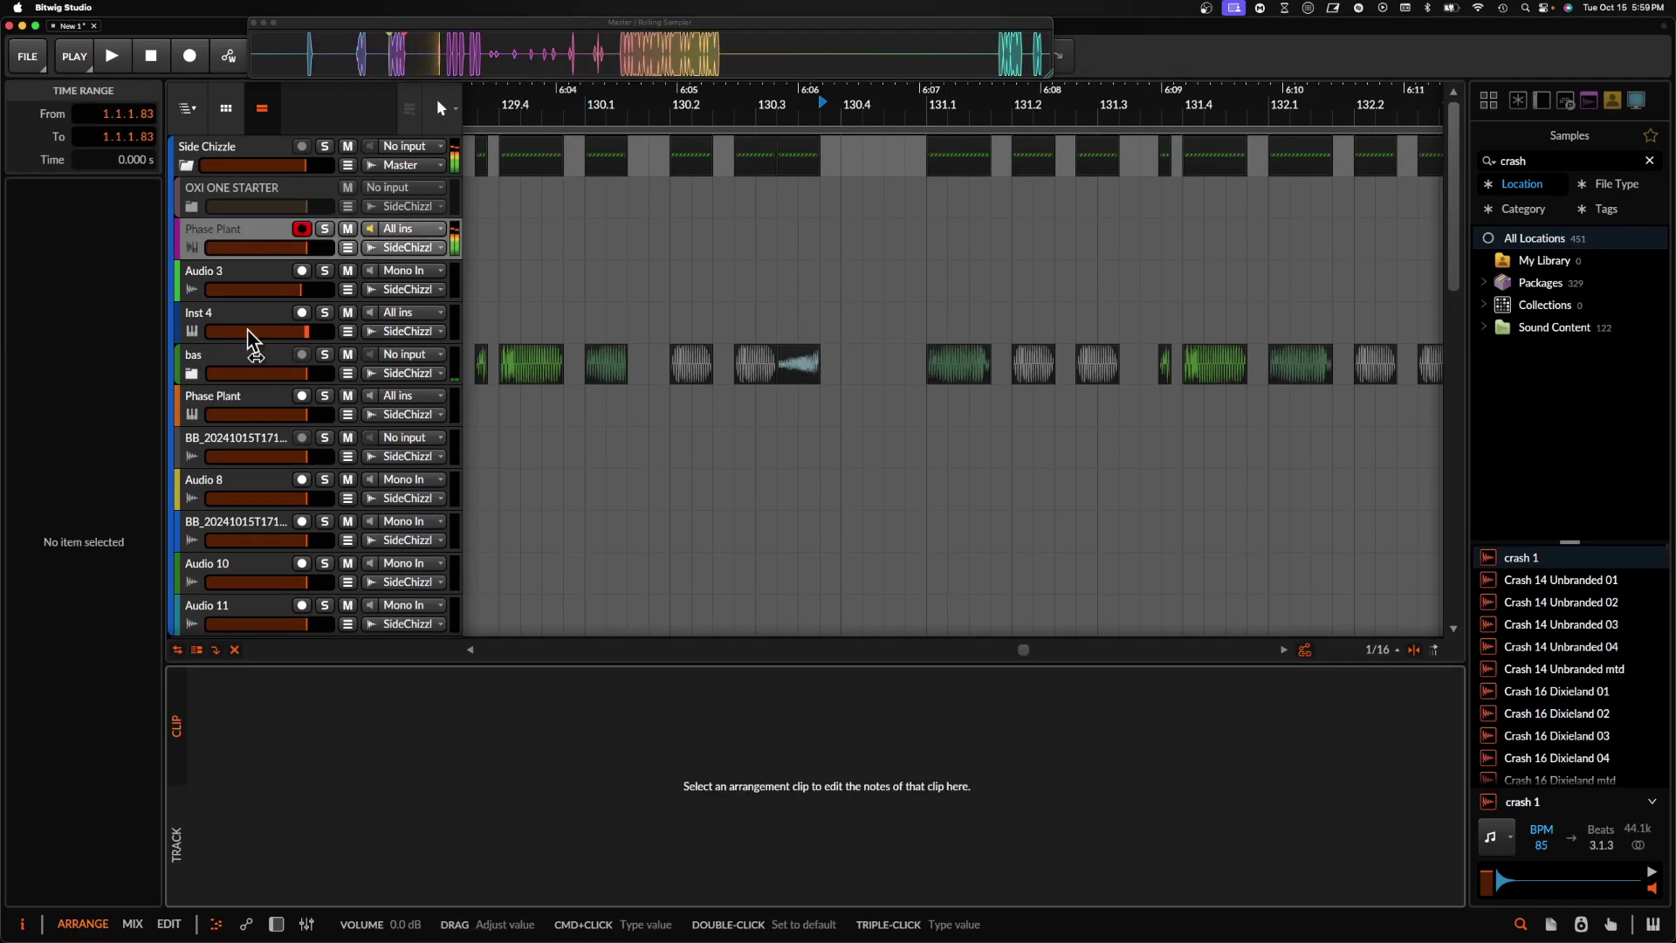
pyautogui.doubleClick(231, 228)
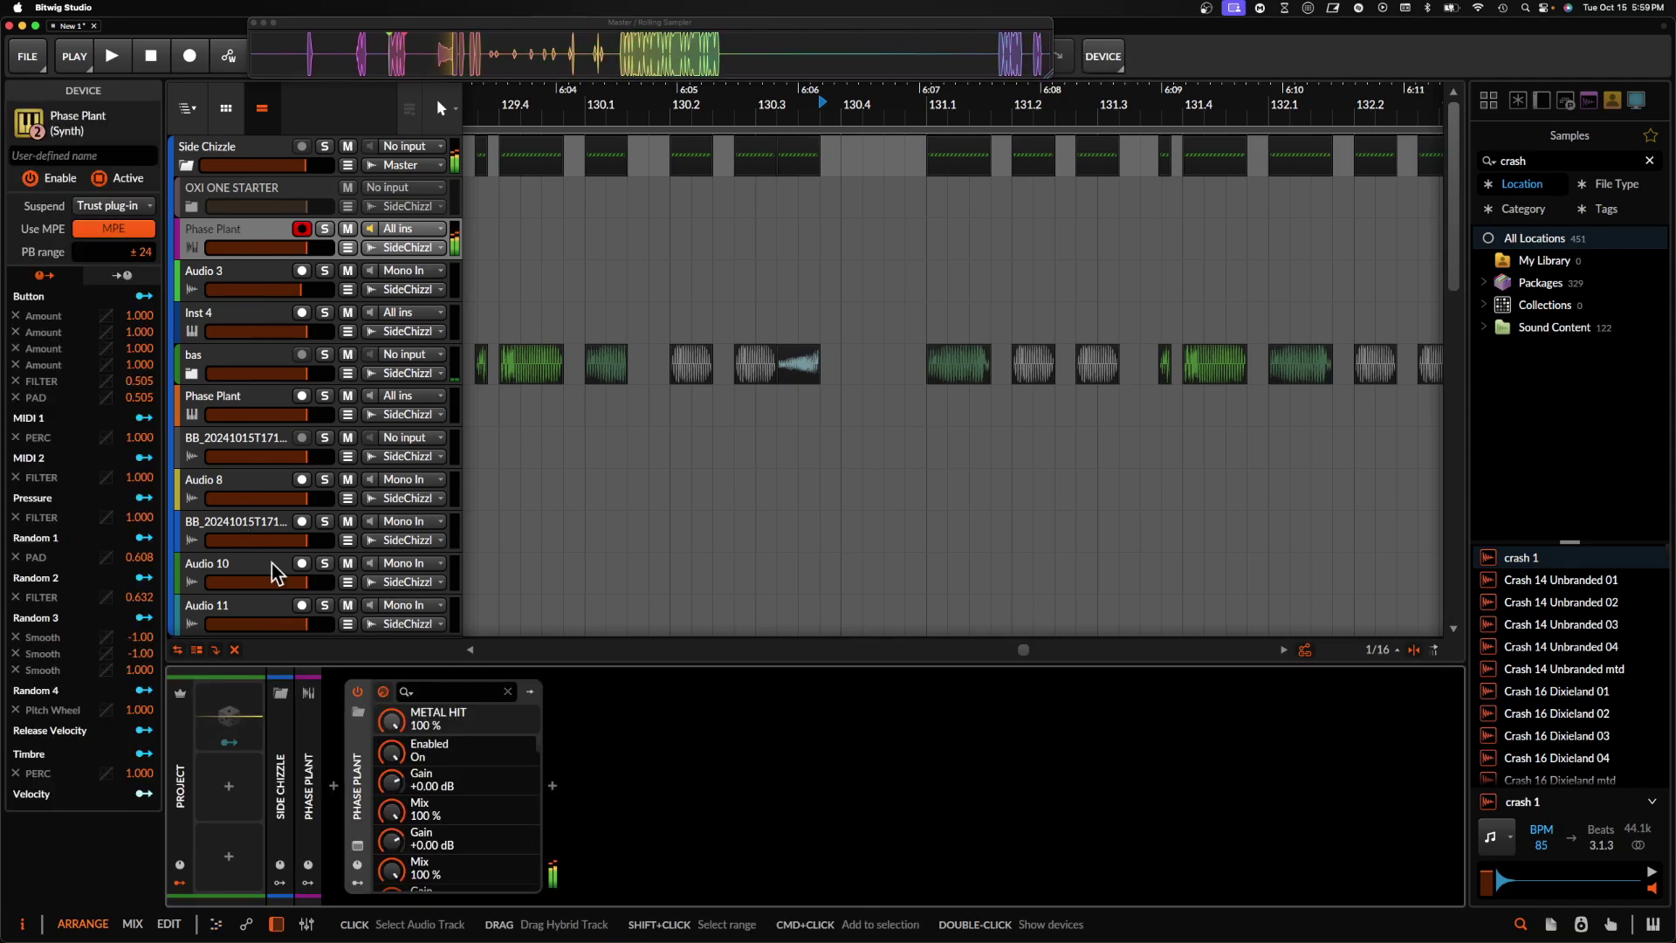
pyautogui.scroll(-2, 271, 564)
pyautogui.click(357, 845)
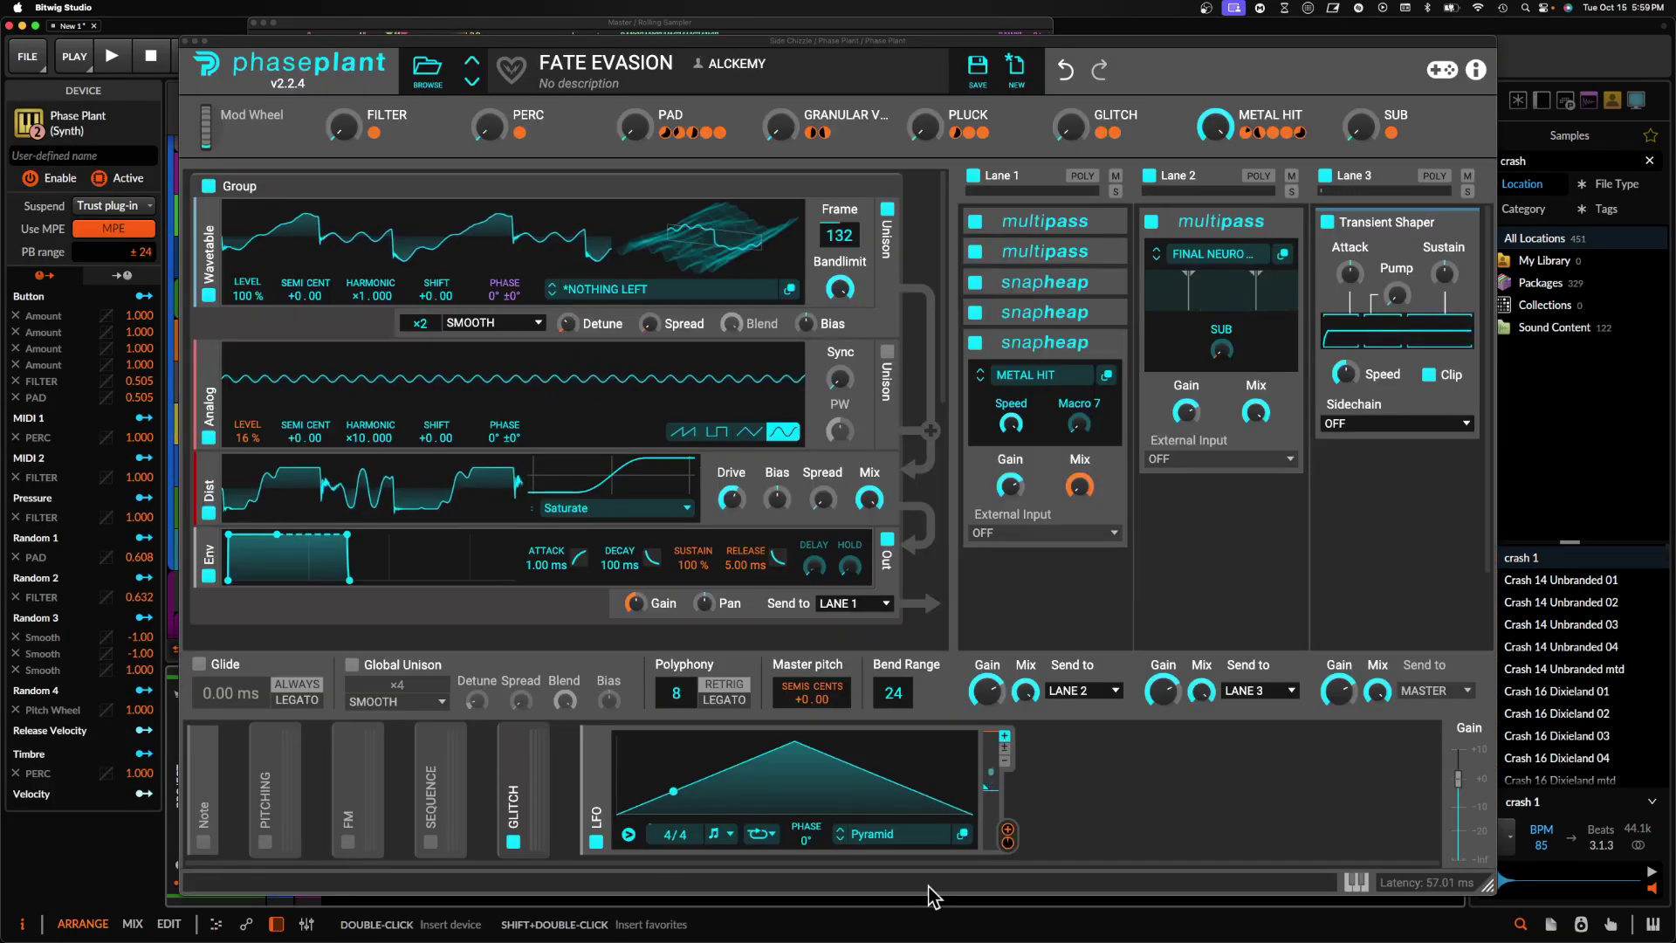
# - Show Phase Plant's keyboard, bend the pitch wheel on the FATE EVASION patch, and close the plug-in window
pyautogui.click(1356, 882)
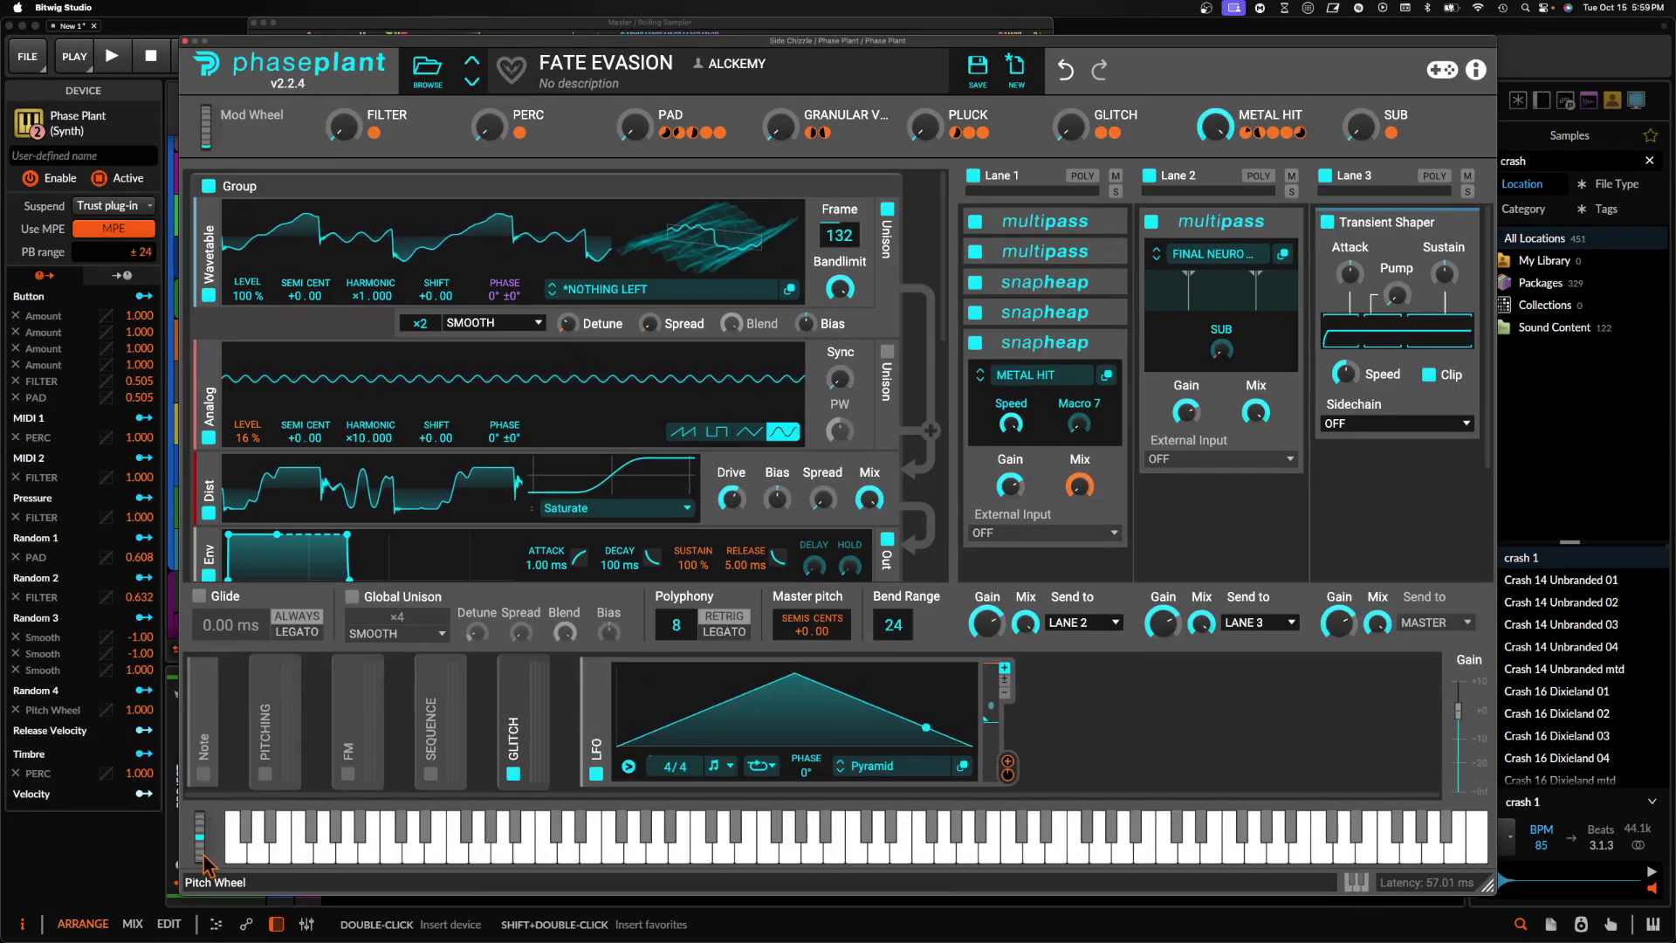
pyautogui.moveTo(201, 842); pyautogui.dragTo(200, 786)
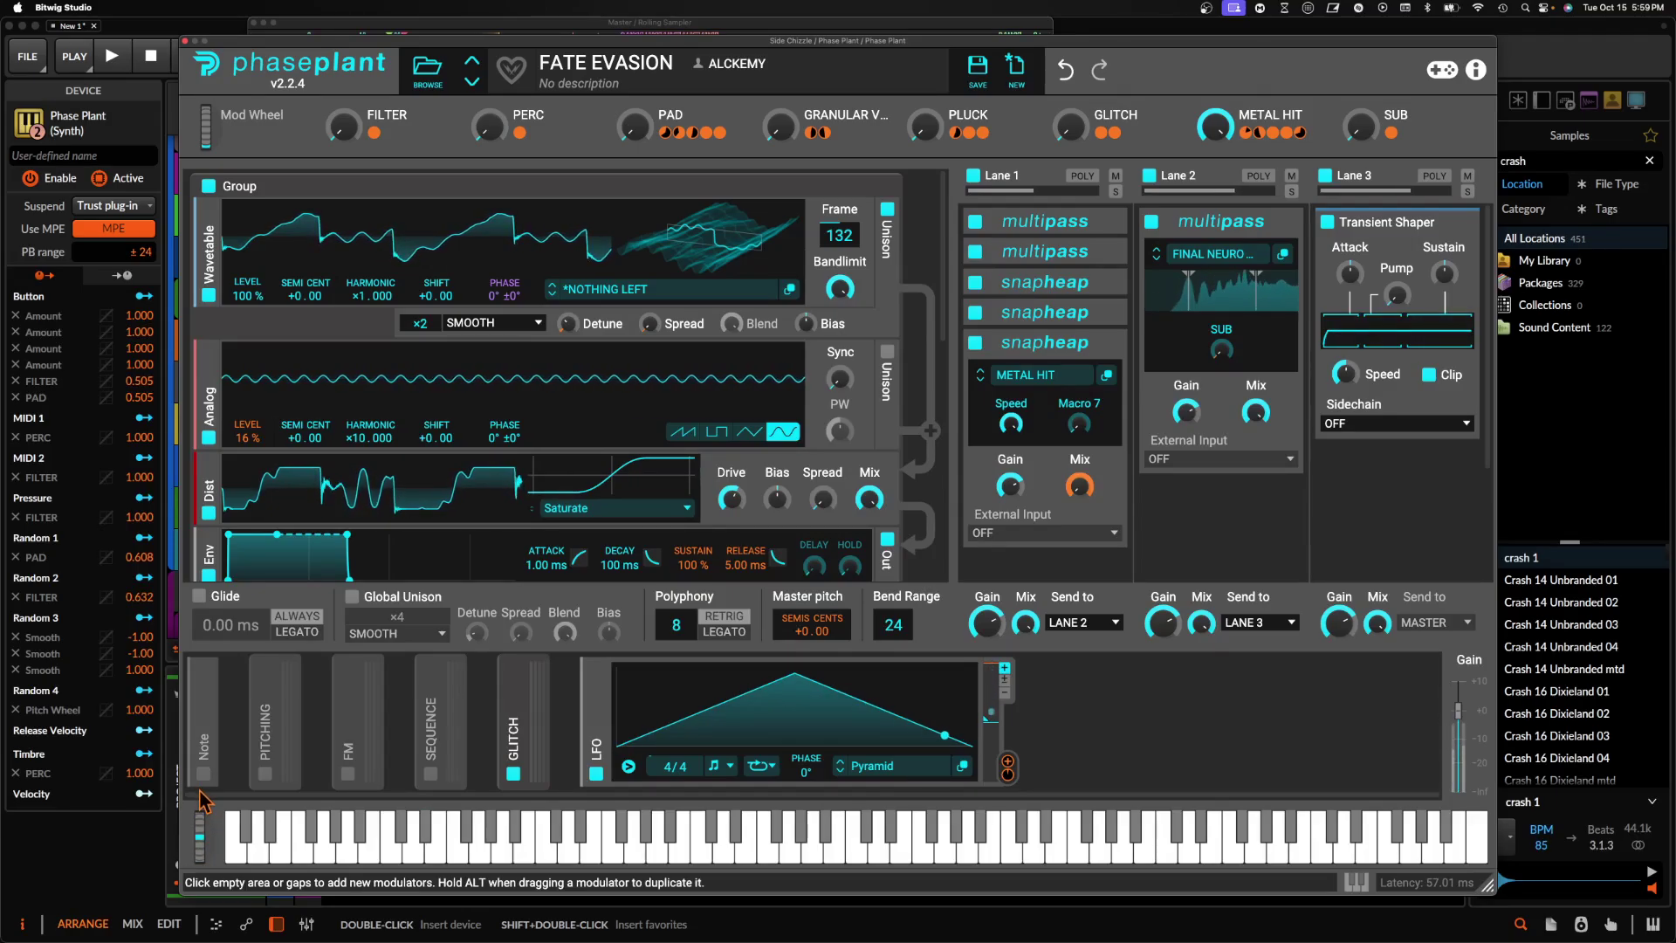
pyautogui.click(185, 41)
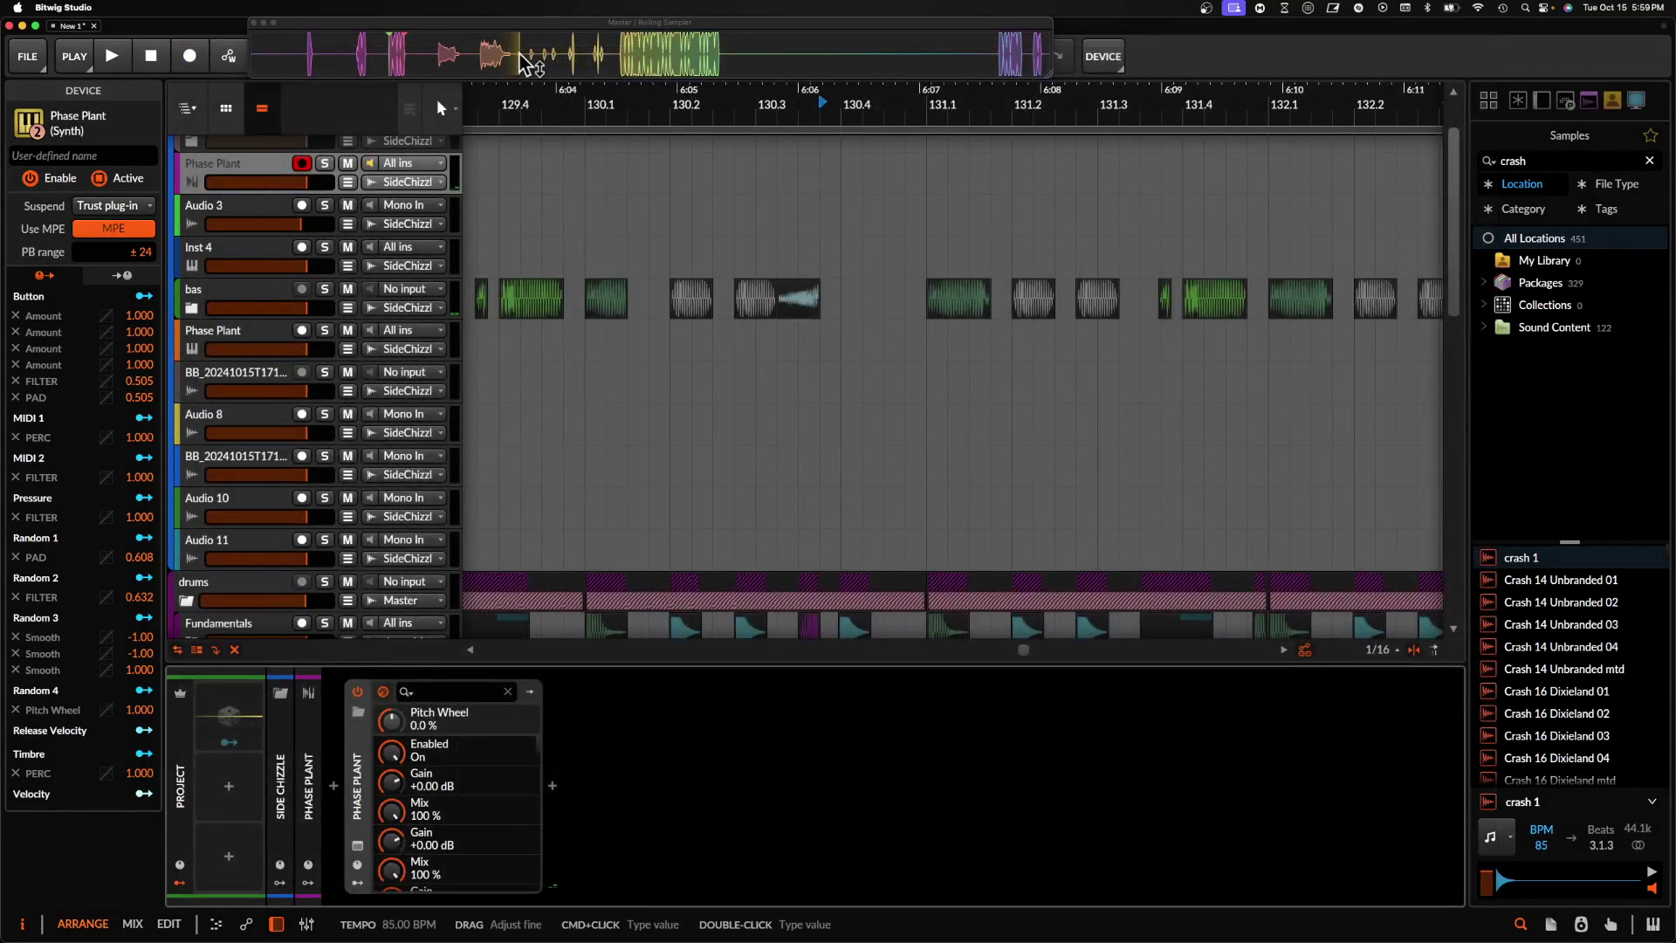
# - Place the captured metal hit from the rolling recorder on the Phase Plant track at 130.2.3 and halve its length to 1.0.0.68
pyautogui.moveTo(477, 63); pyautogui.dragTo(709, 187)
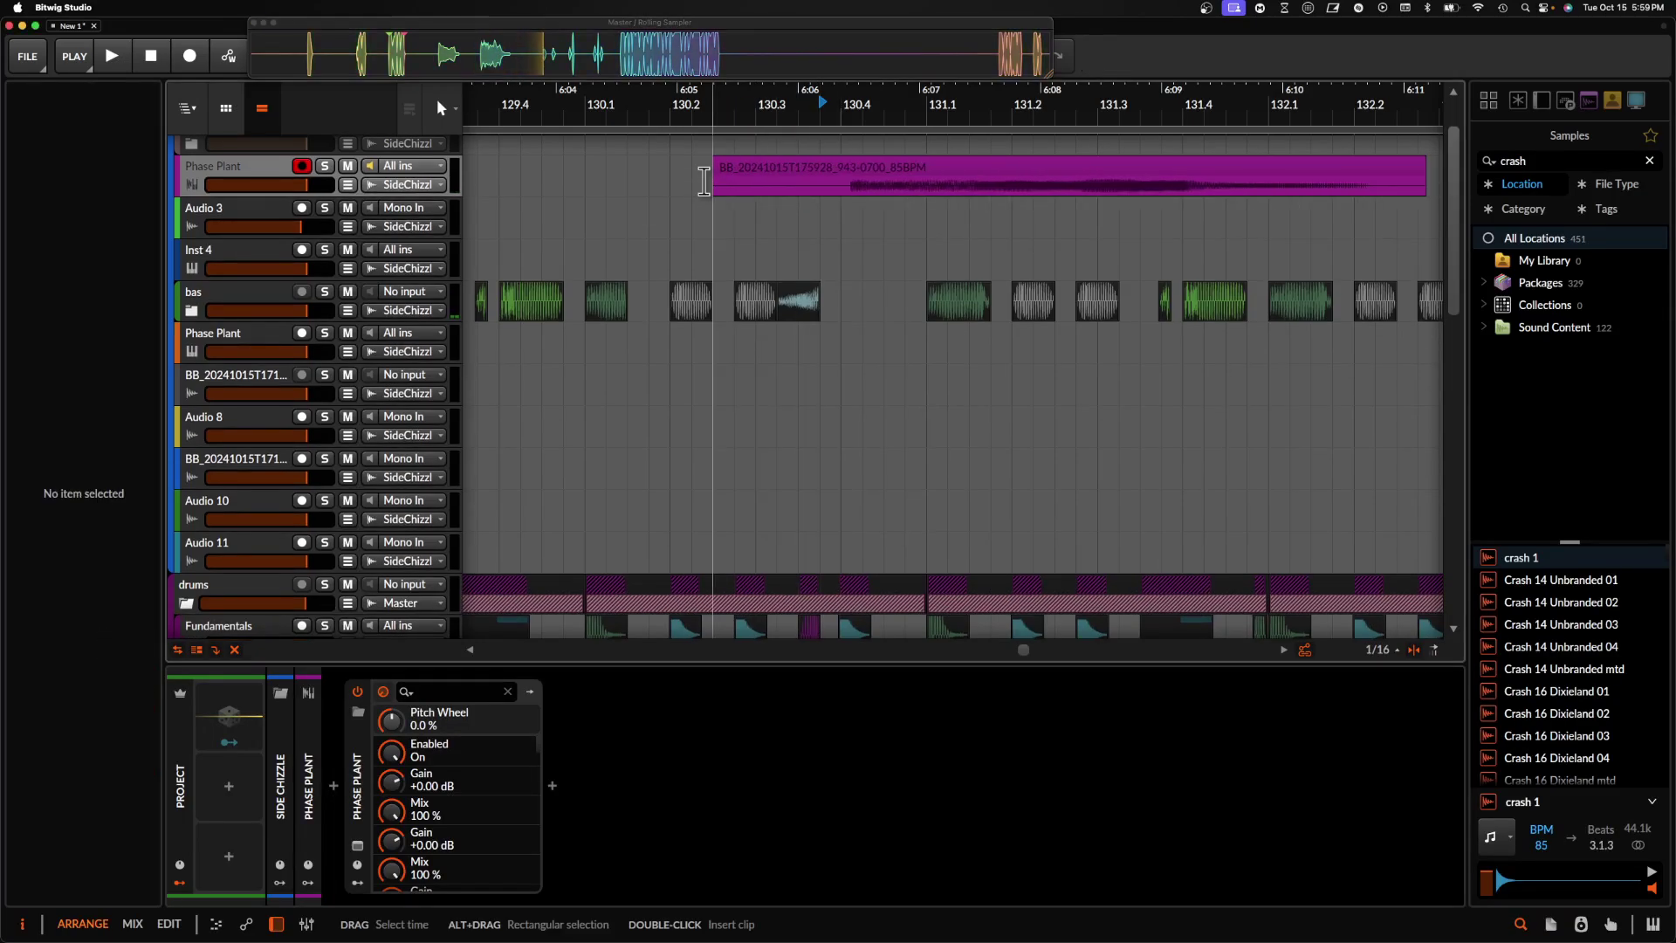
pyautogui.click(1145, 165)
pyautogui.hotkey('alt', '[')
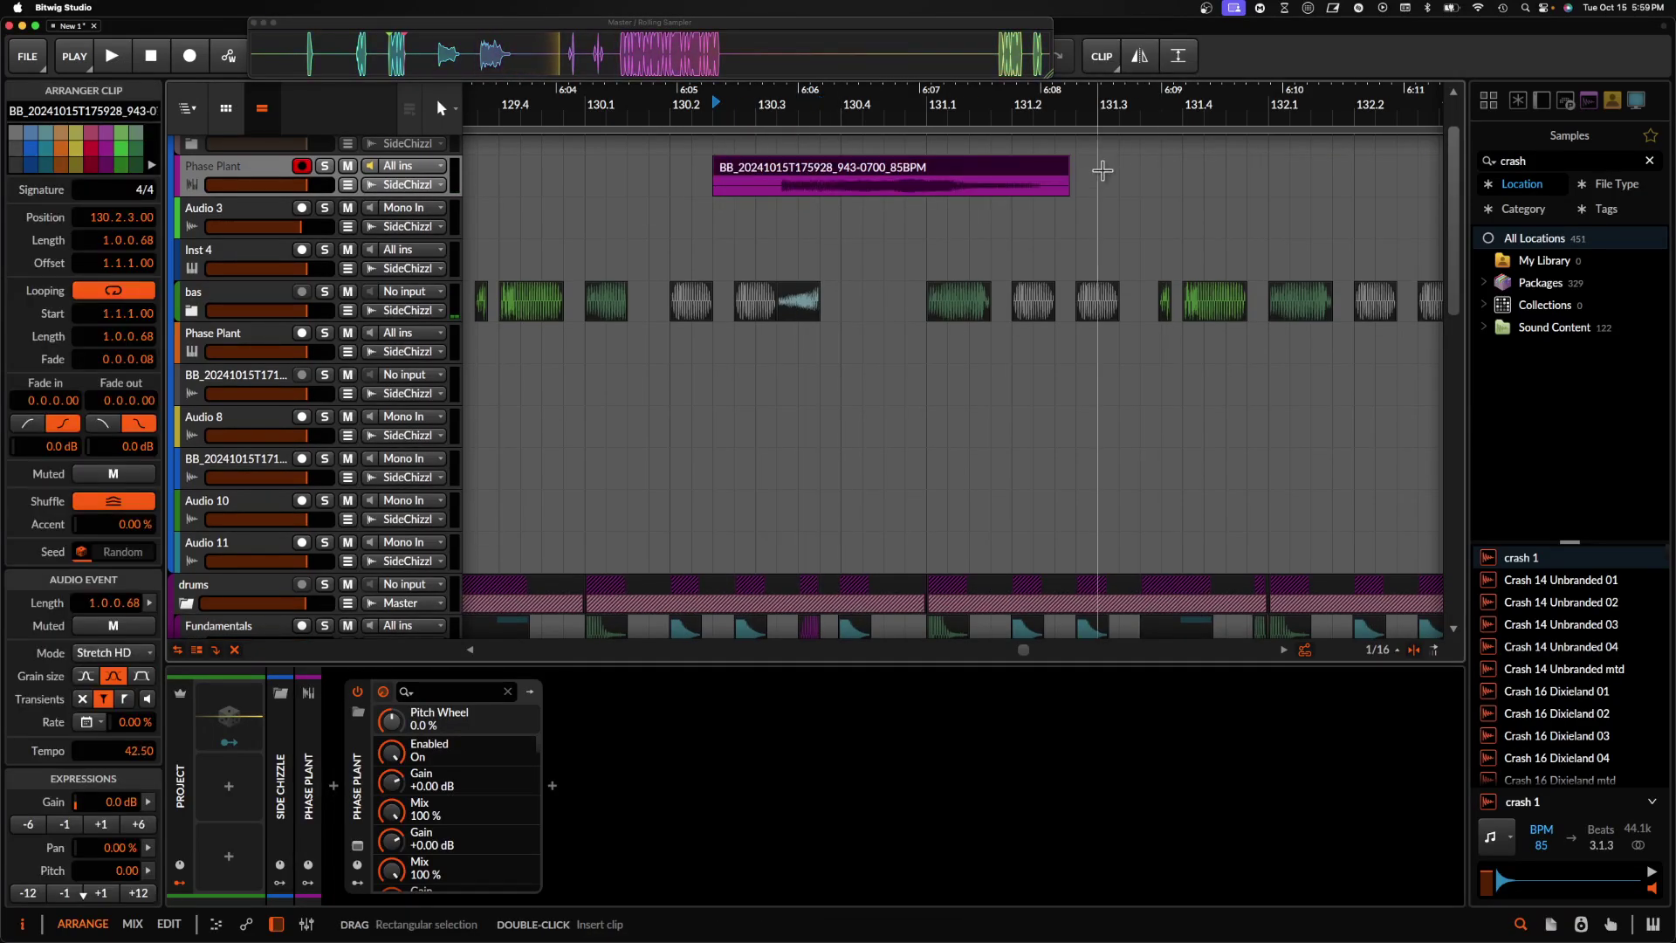
pyautogui.scroll(3, 1096, 168)
pyautogui.scroll(-5, 1098, 172)
pyautogui.scroll(-5, 1098, 172)
pyautogui.hscroll(8, 1098, 172)
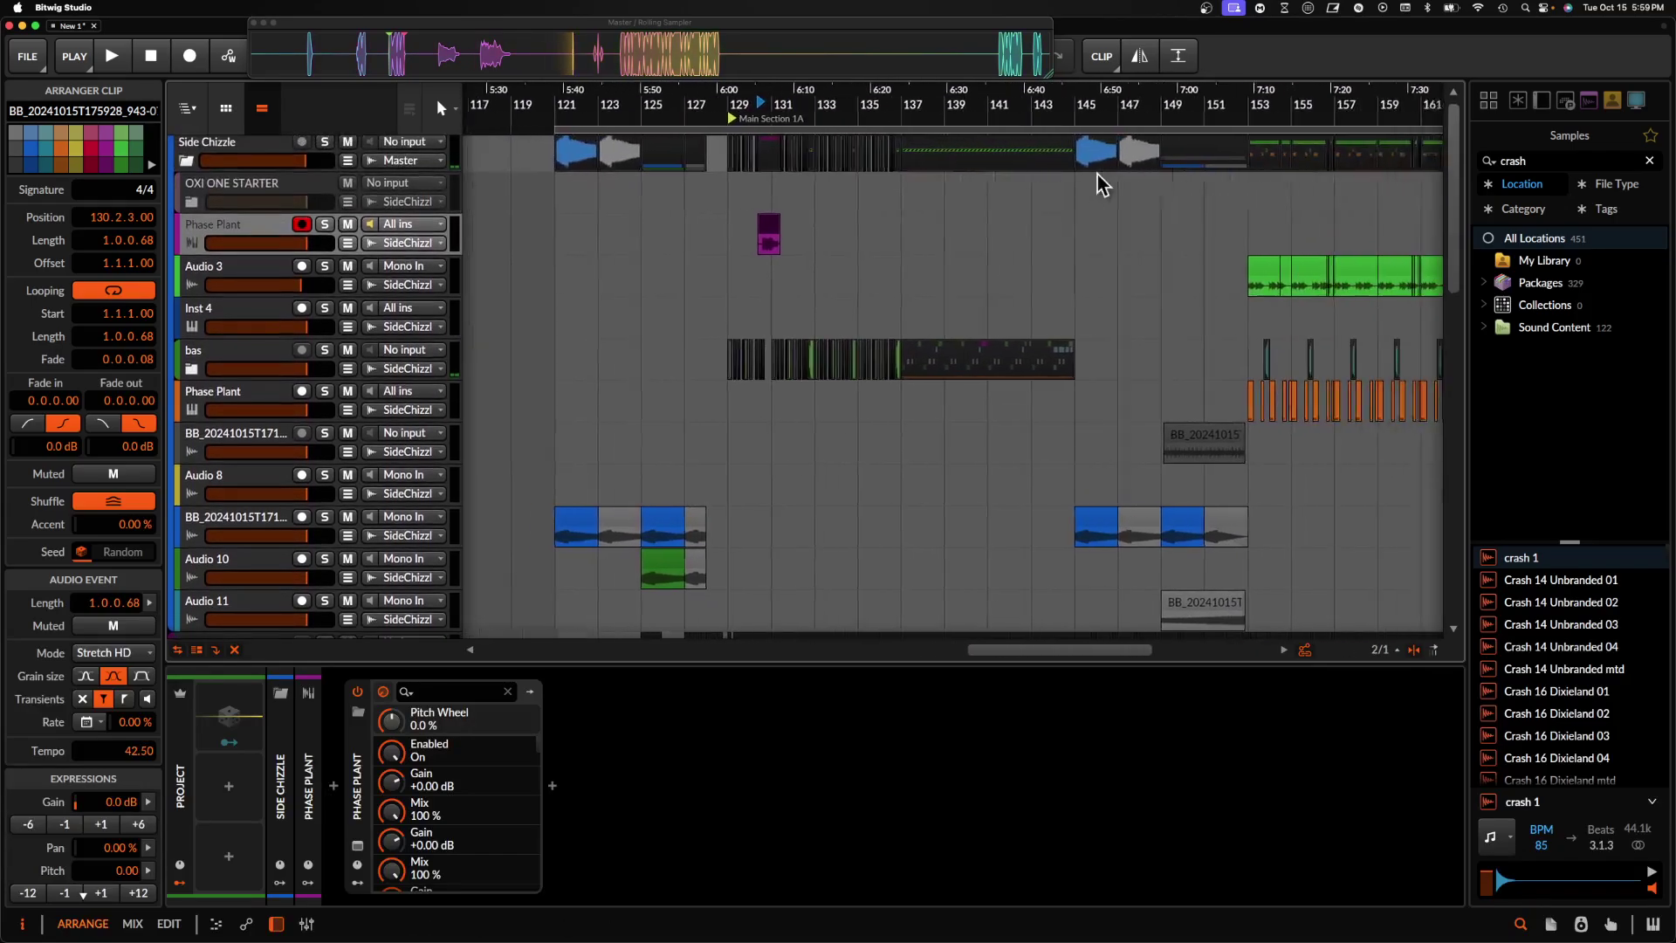
pyautogui.hscroll(-10, 1097, 172)
pyautogui.scroll(10, 1097, 172)
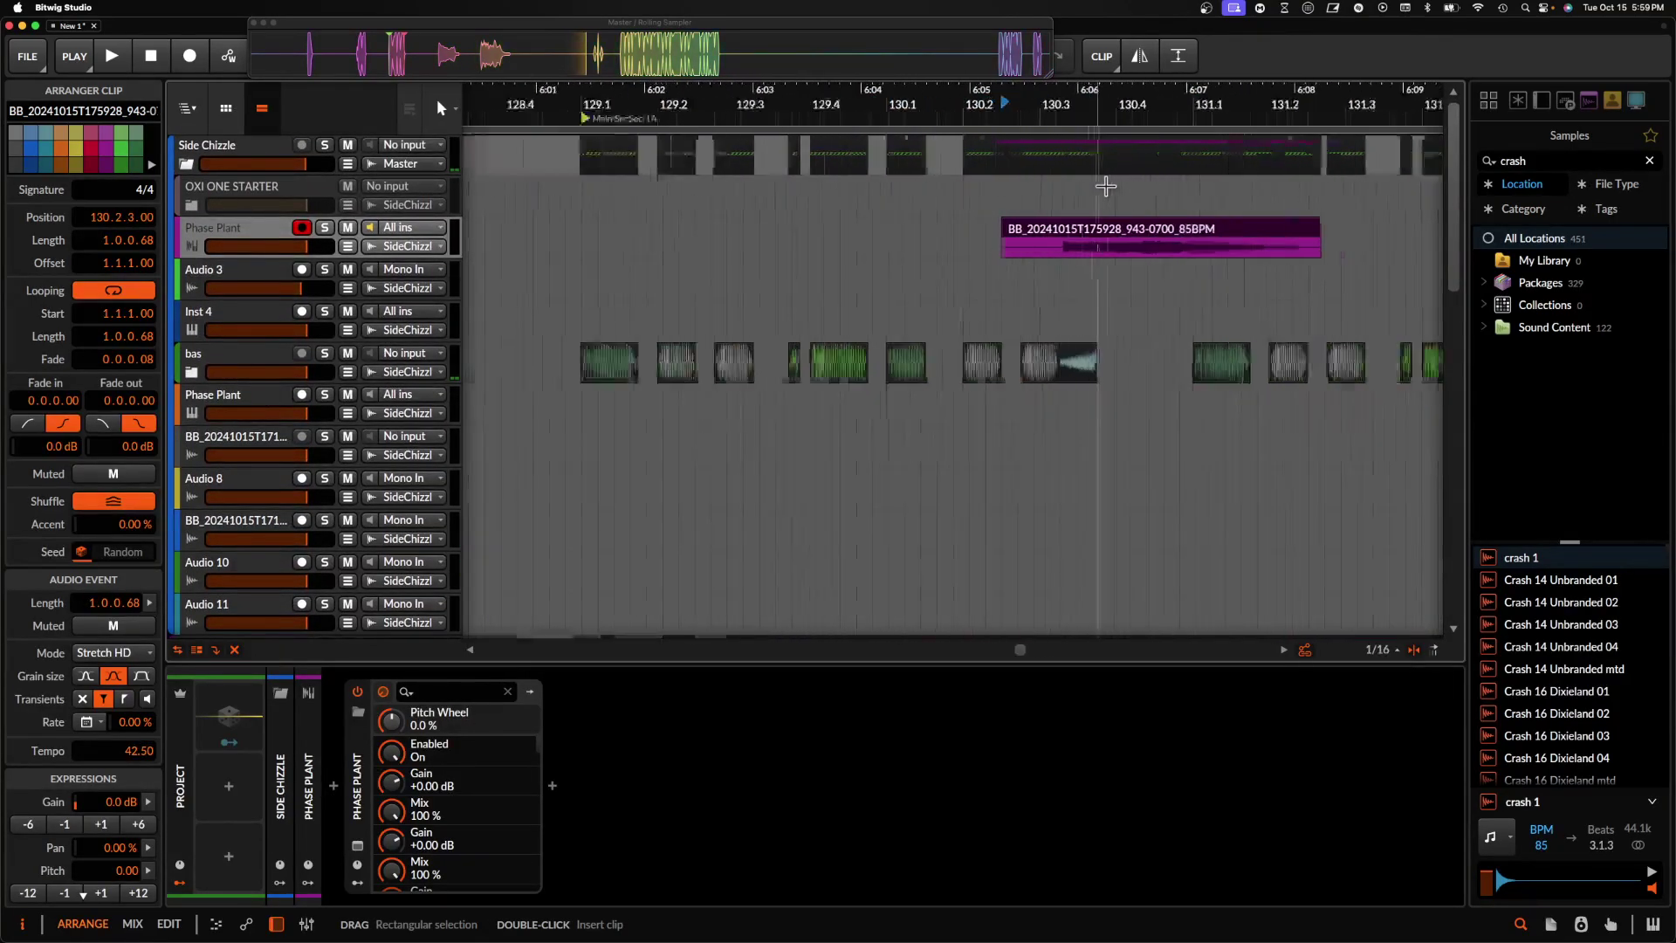
# - Shorten the captured clip to 0.2.0.00, move it to Audio 3 at 130.3.1, and play it from 130.2.4
pyautogui.moveTo(1140, 240); pyautogui.dragTo(1175, 260)
pyautogui.hscroll(4, 1175, 260)
pyautogui.moveTo(1044, 231); pyautogui.dragTo(847, 286)
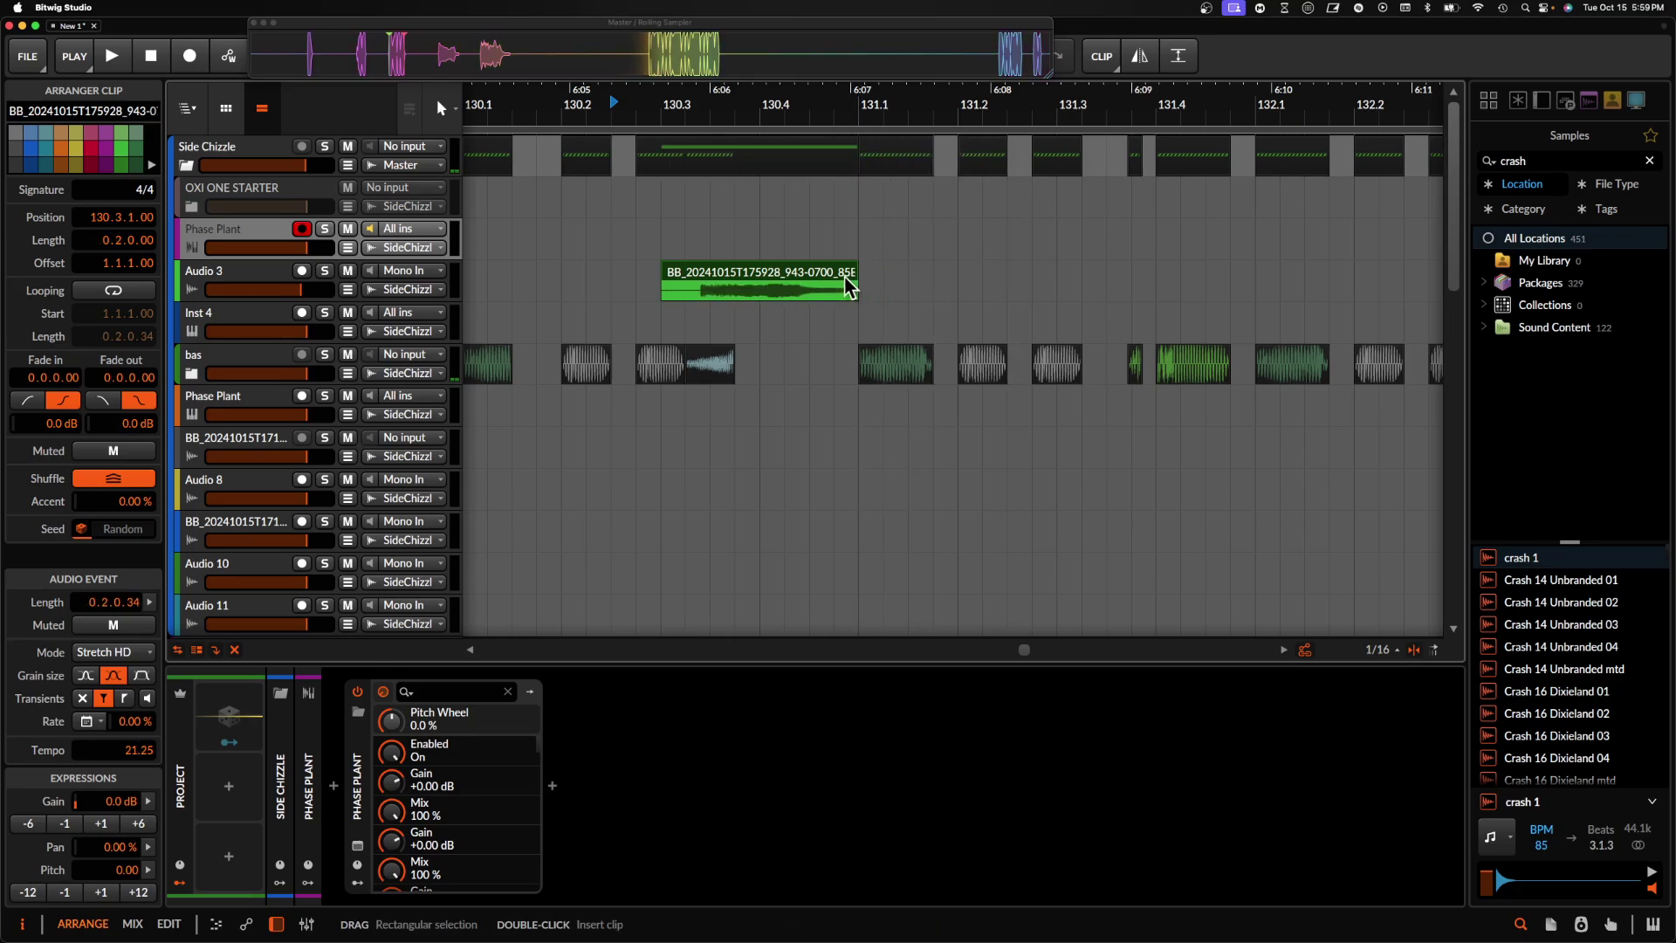
pyautogui.click(628, 298)
pyautogui.press('space')
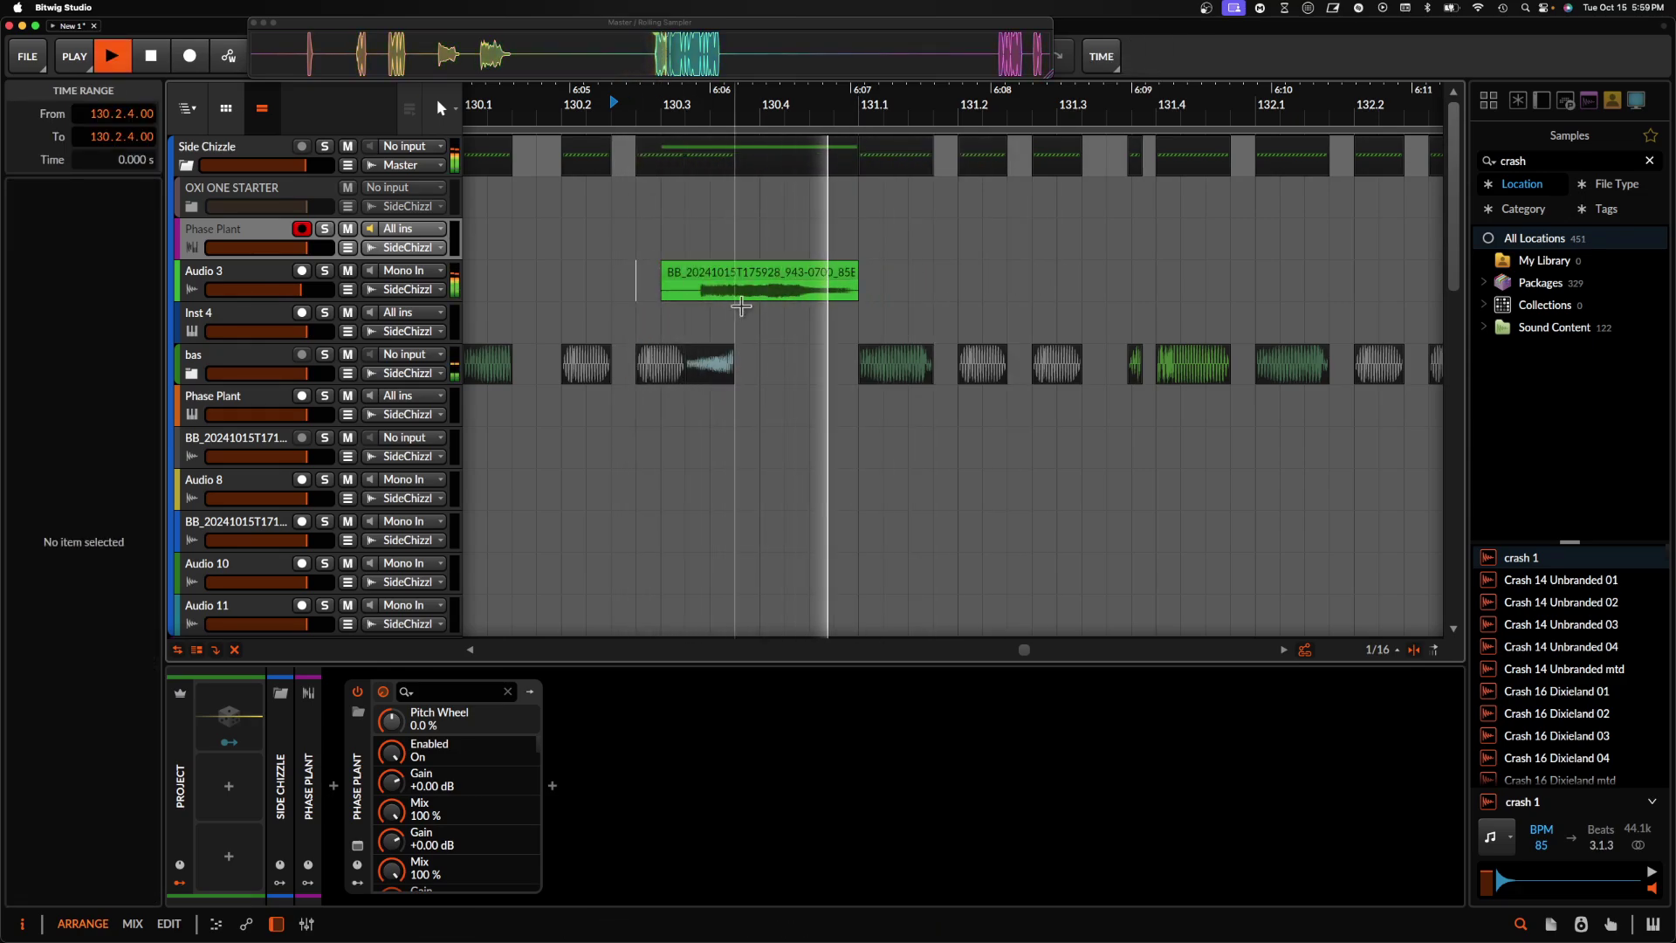
pyautogui.scroll(3, 767, 253)
pyautogui.press('space')
# - Slide the Audio 3 clip's content so the loud part starts where the light blue bass clip ends, and play it
pyautogui.click(723, 282)
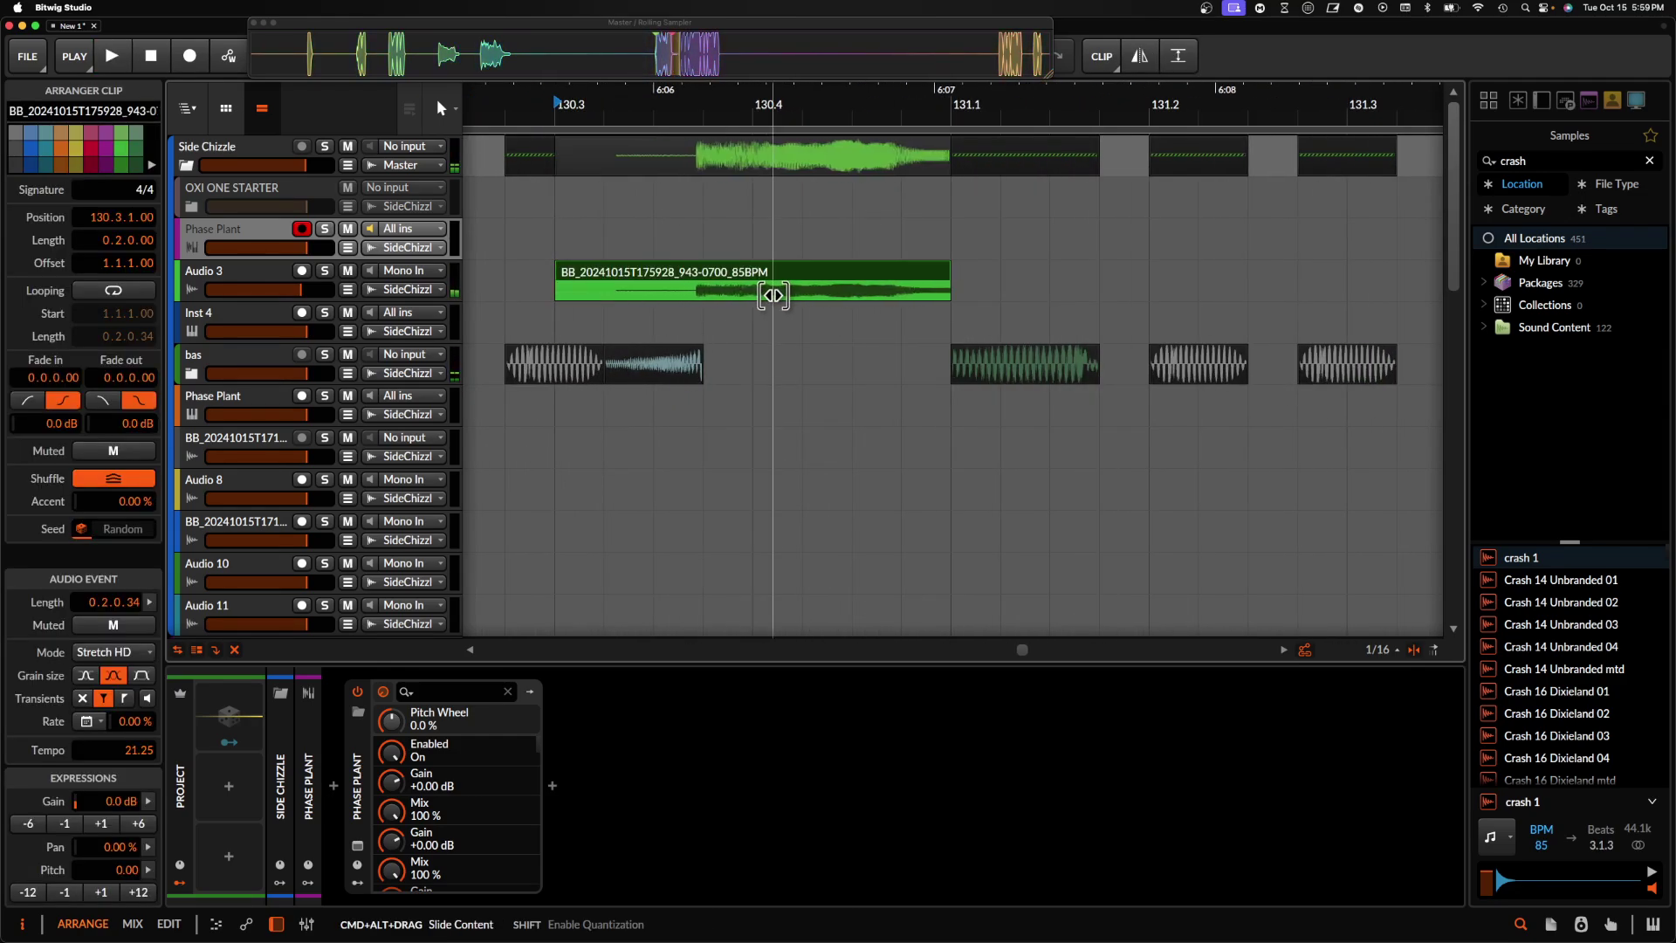
pyautogui.click(698, 293)
pyautogui.click(646, 277)
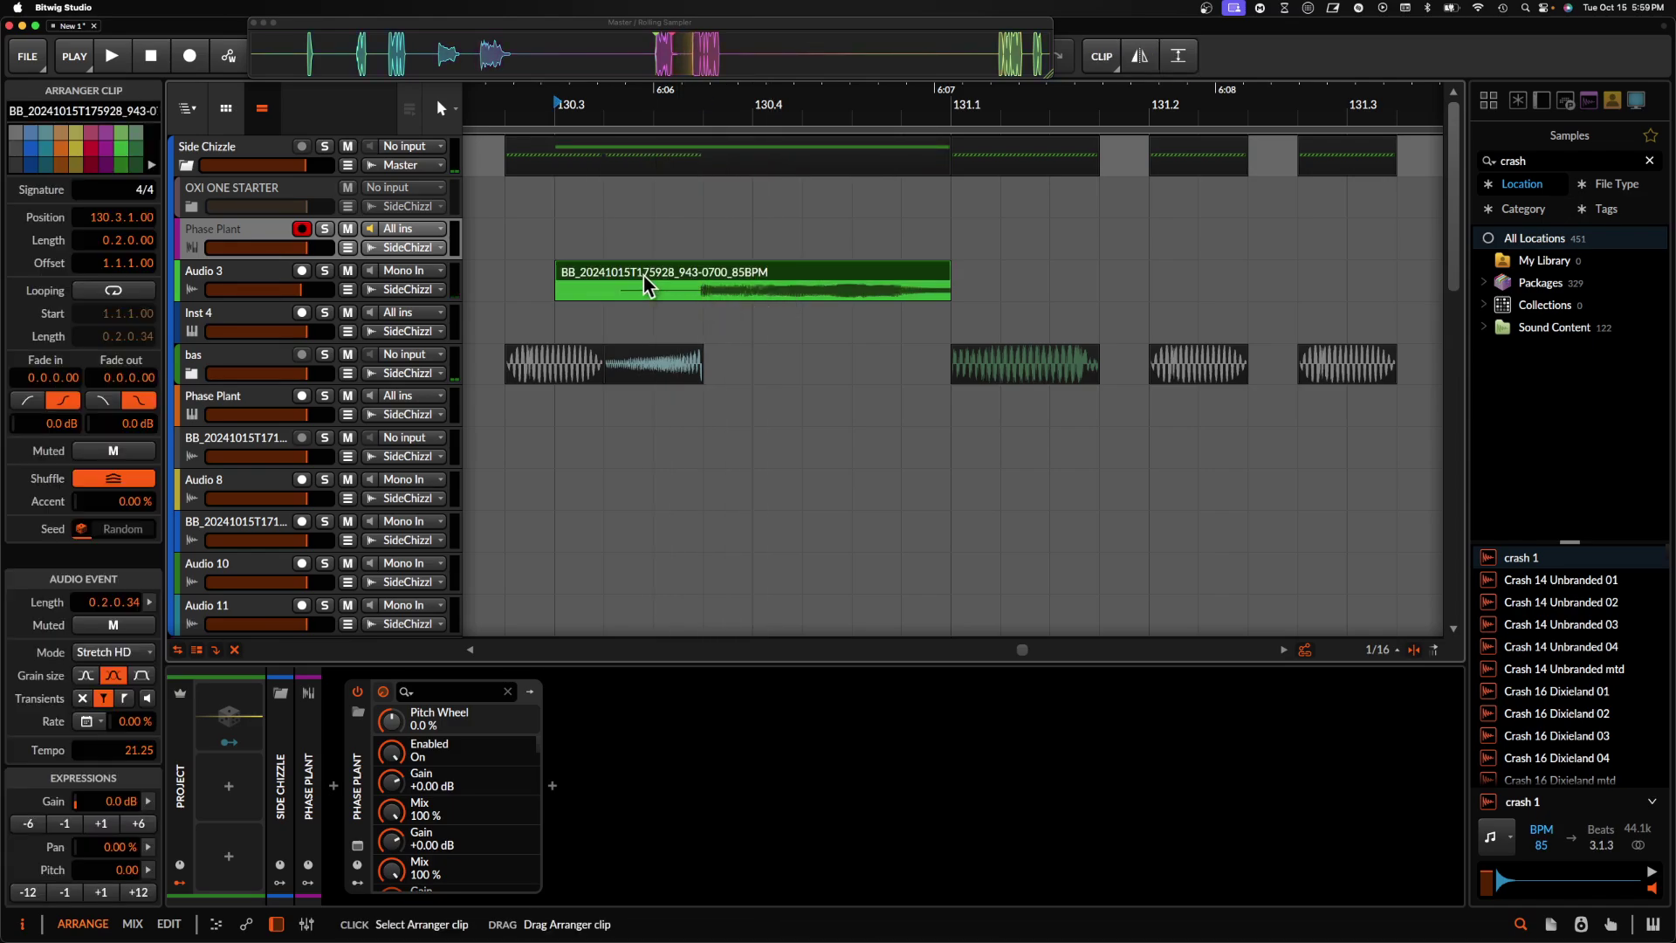
pyautogui.press('space')
pyautogui.scroll(-4, 643, 346)
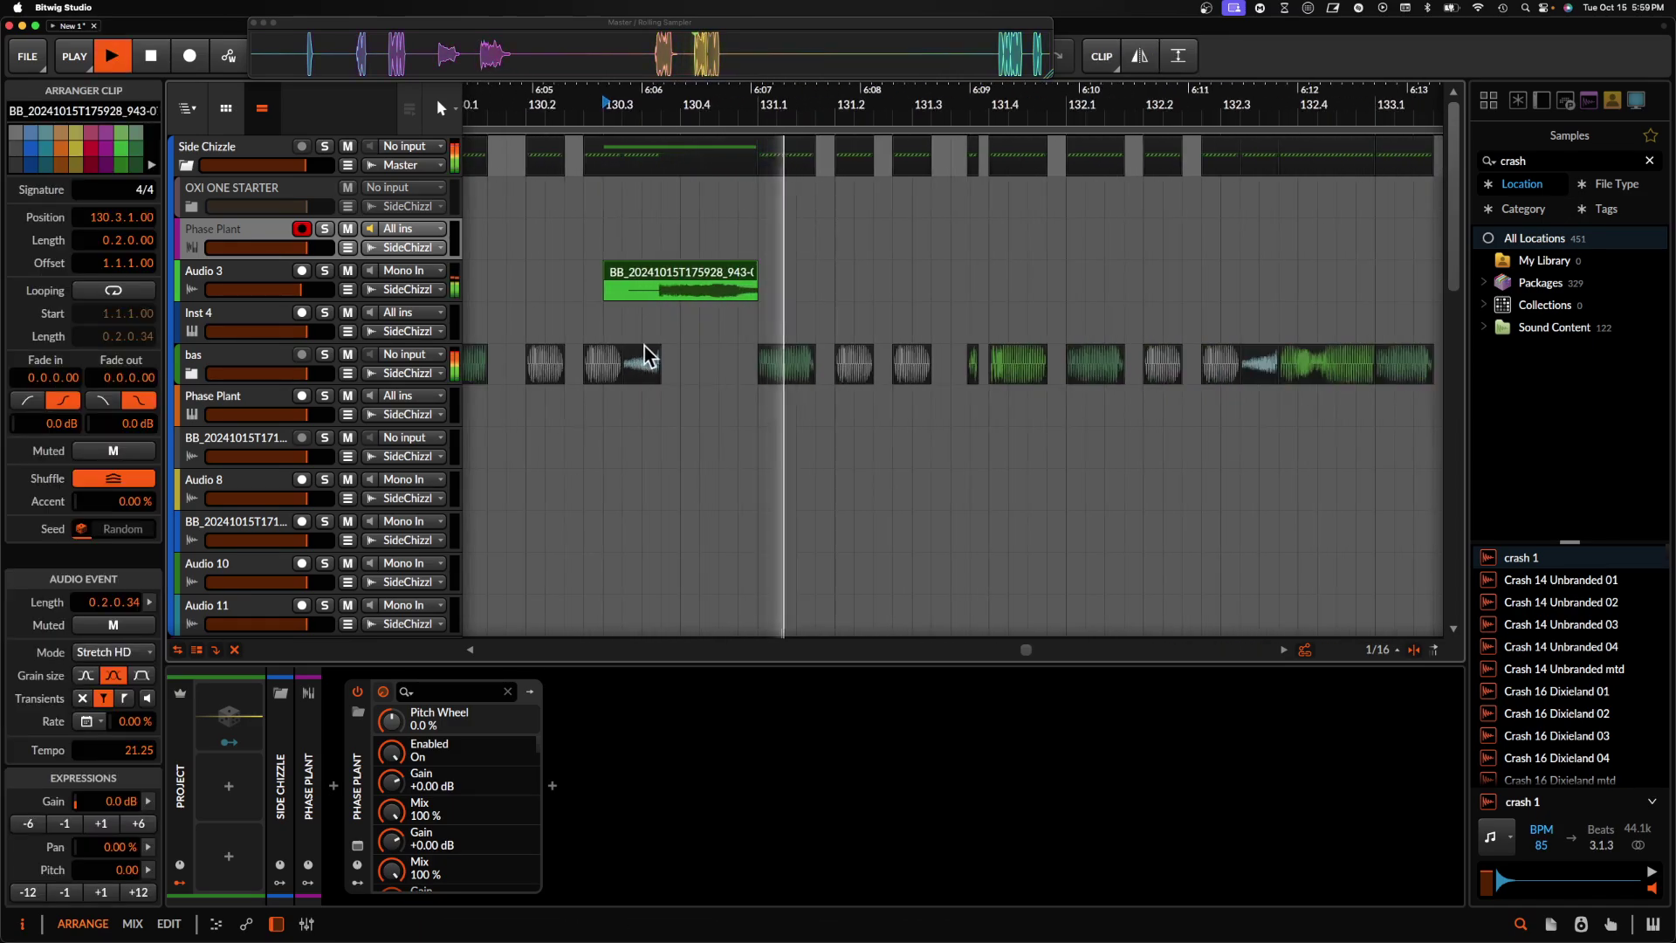
# - Raise the Audio 3 clip's pitch to 2.00 semitones and play it again
pyautogui.press('space')
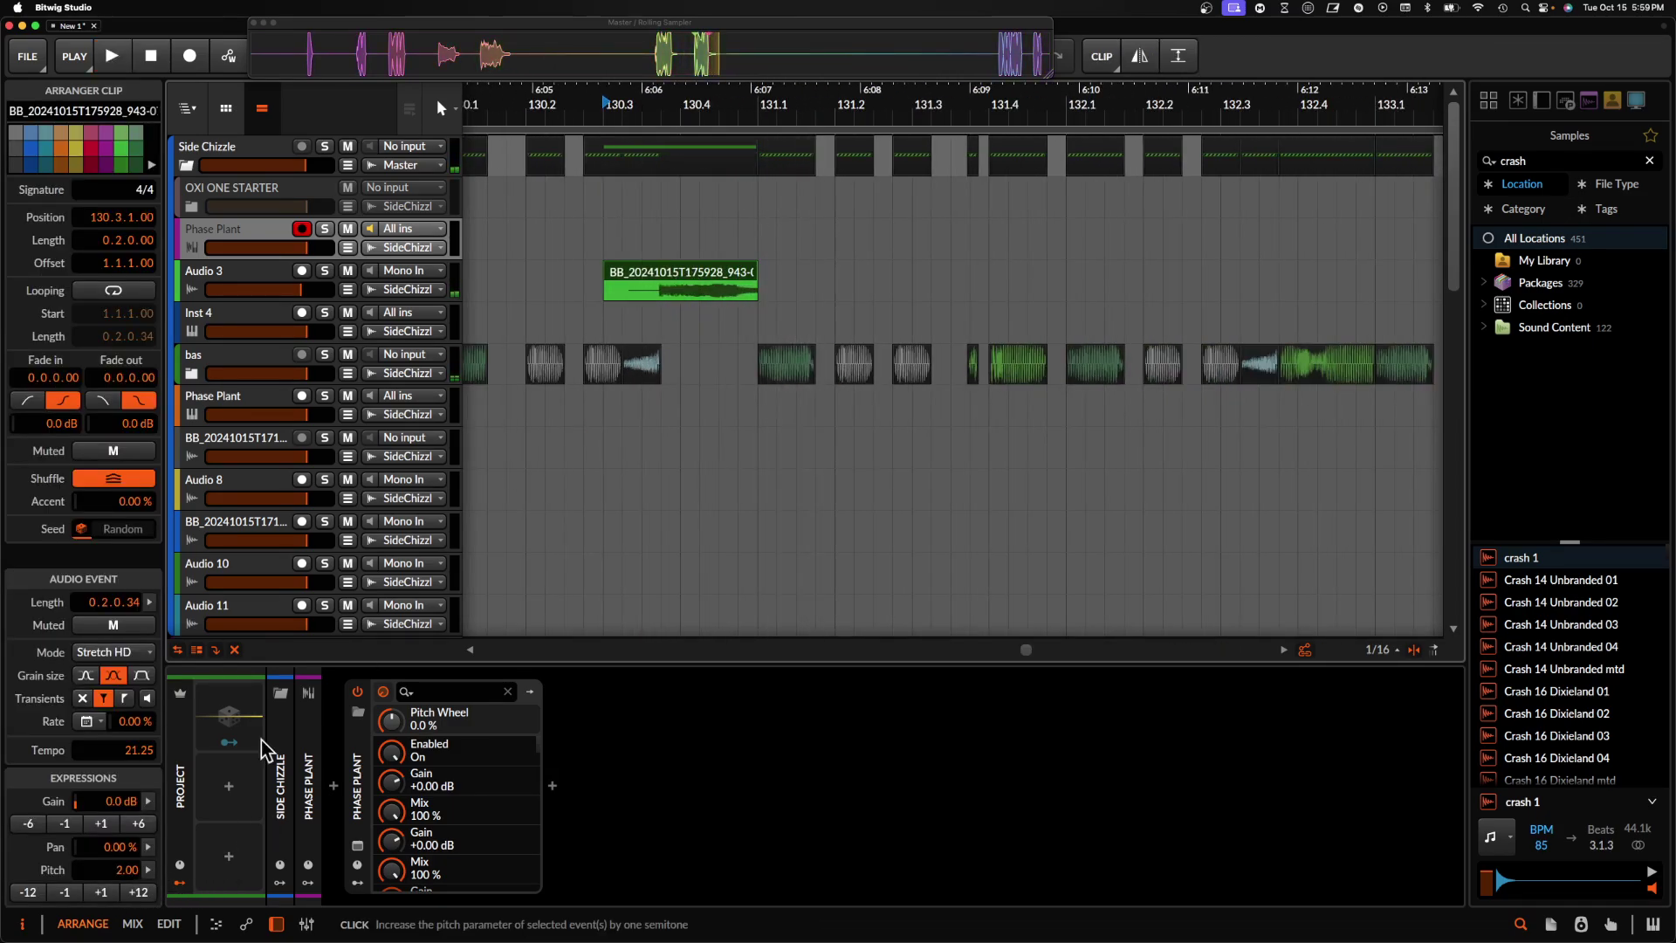
pyautogui.press('space')
pyautogui.scroll(-2, 585, 323)
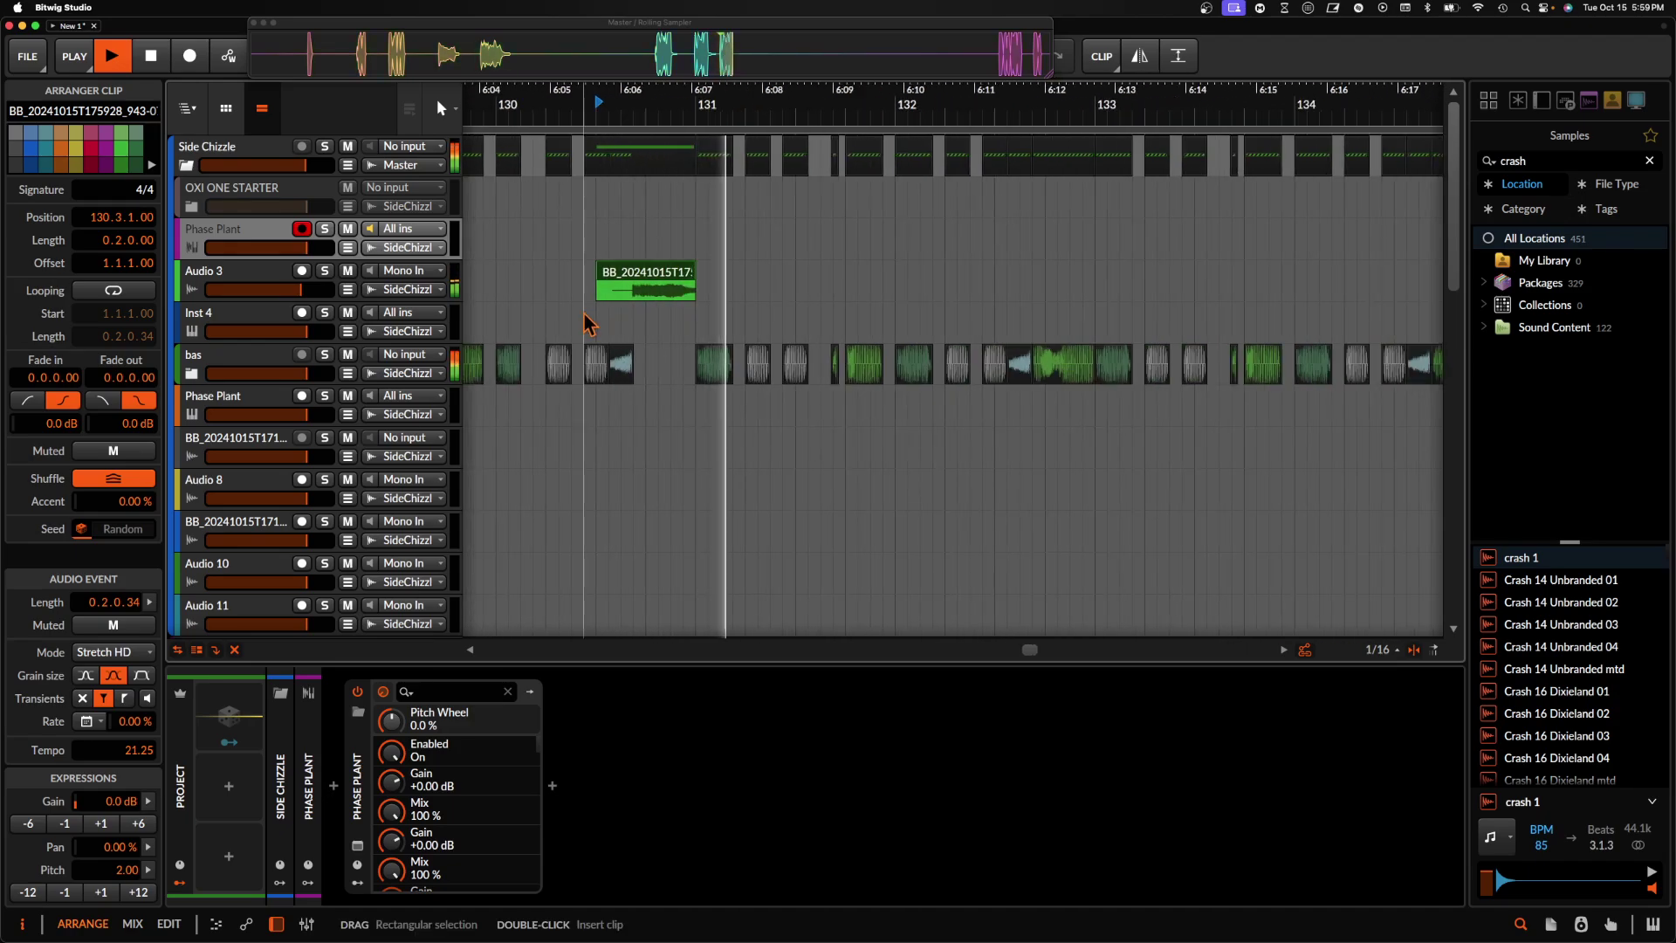
pyautogui.scroll(2, 585, 323)
pyautogui.press('space')
# - Move the captured clip from Audio 3 to the Phase Plant track at 130.3.1 and play it
pyautogui.moveTo(690, 265); pyautogui.dragTo(687, 237)
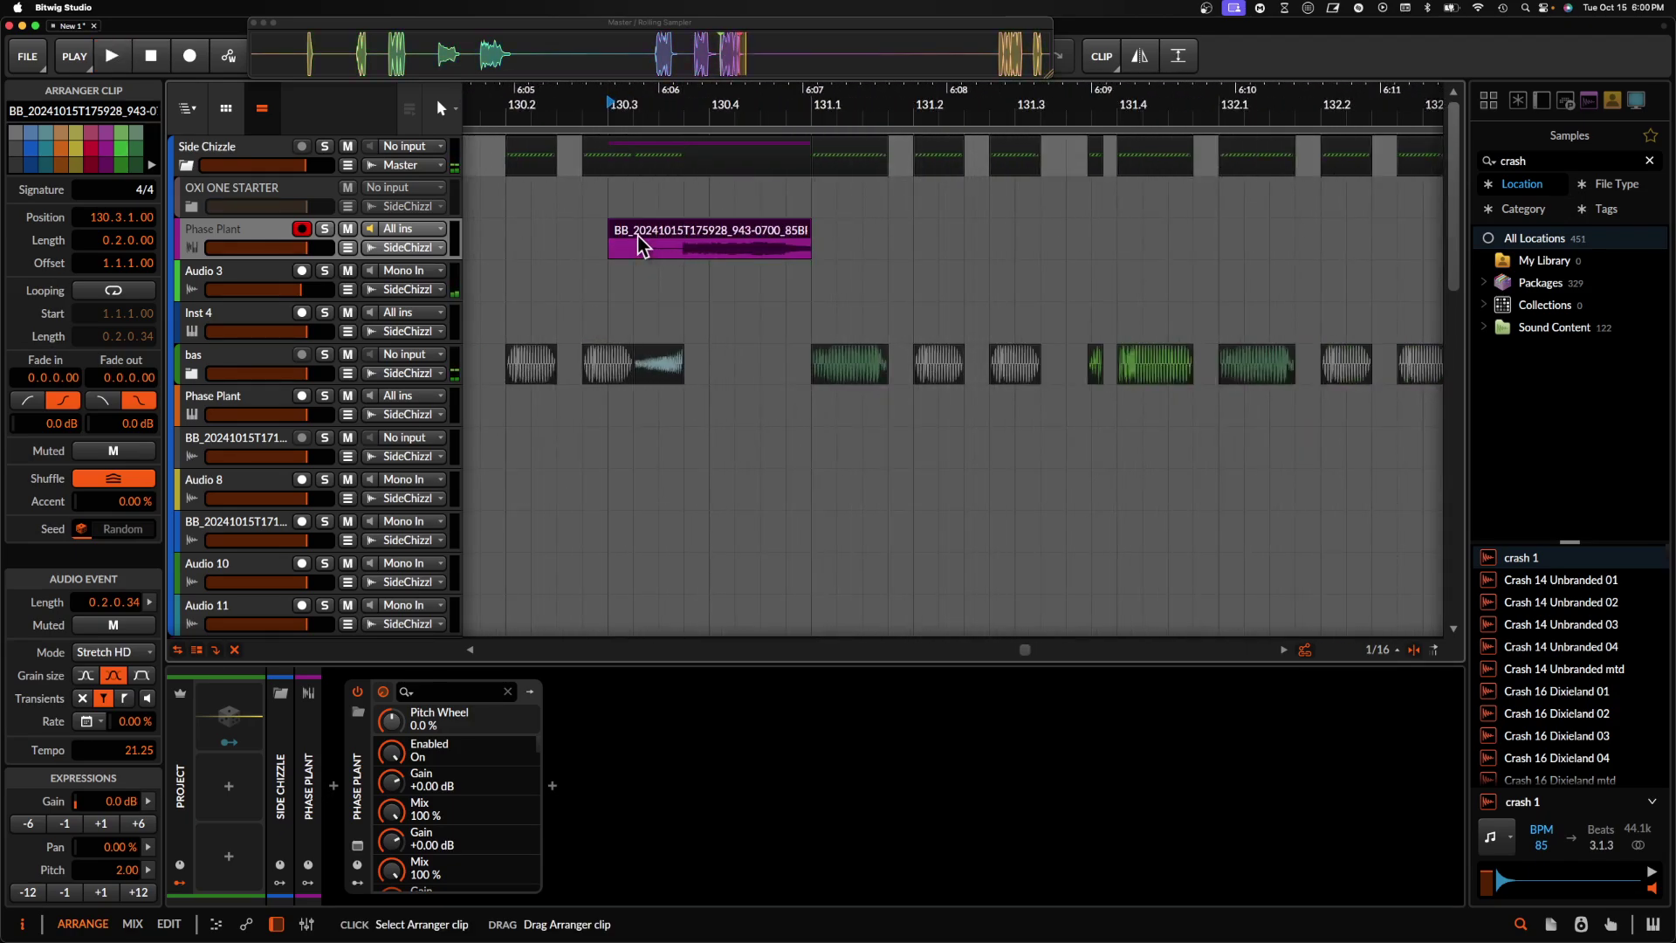
pyautogui.press('space')
pyautogui.scroll(-1, 660, 325)
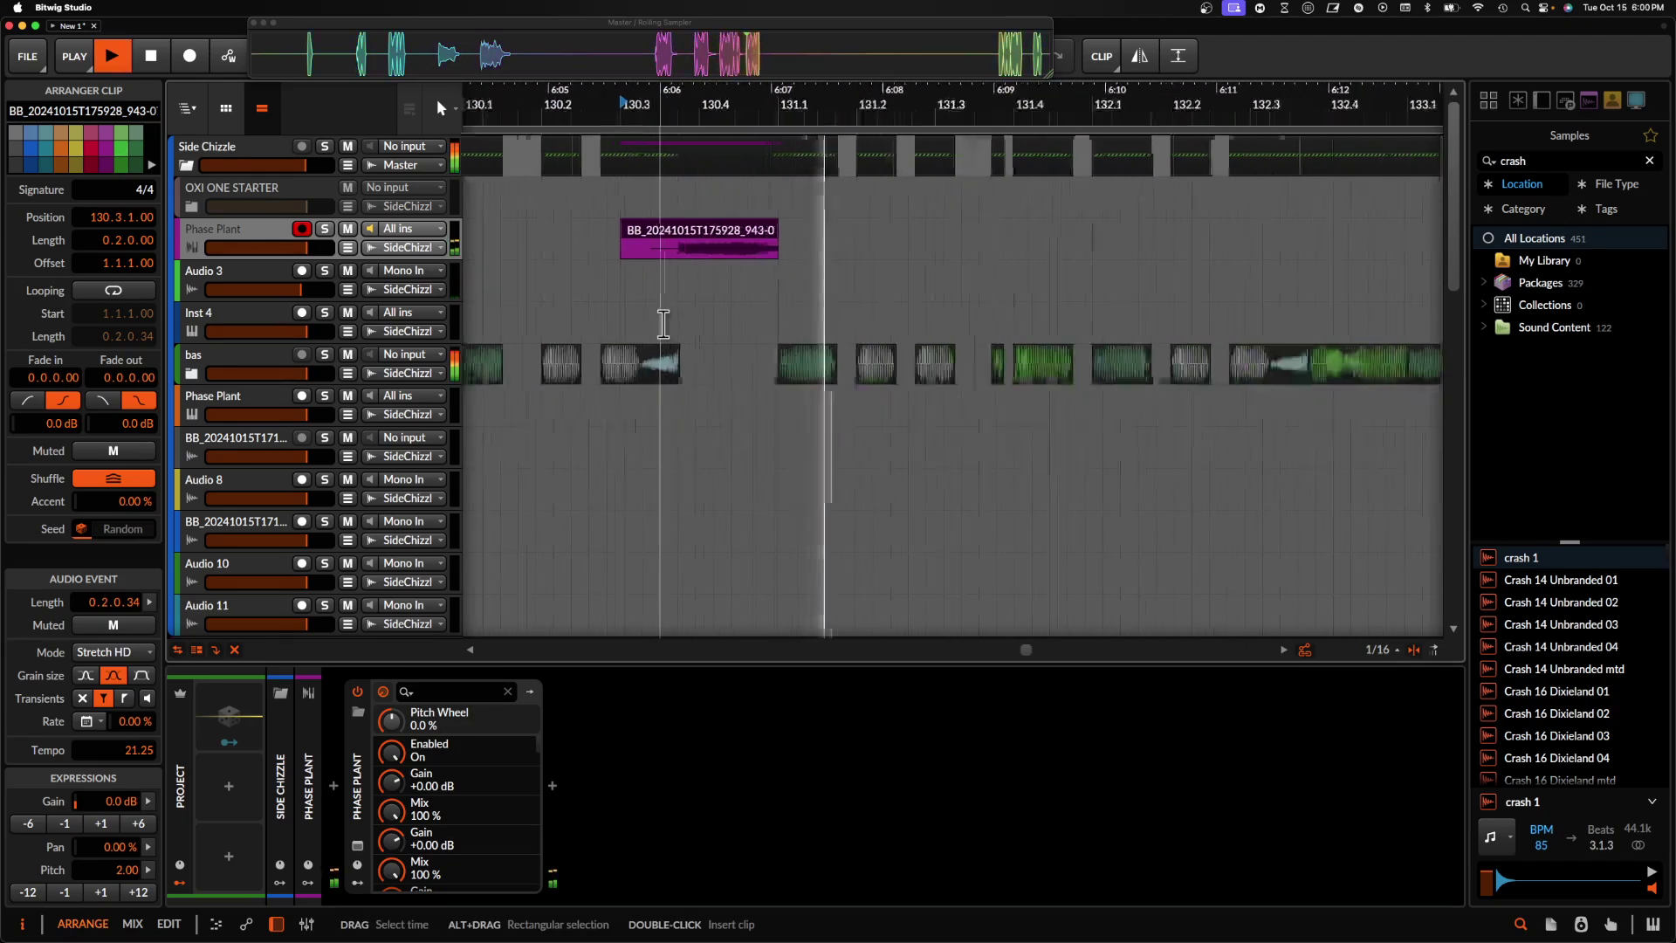
pyautogui.scroll(1, 665, 288)
pyautogui.scroll(-2, 660, 257)
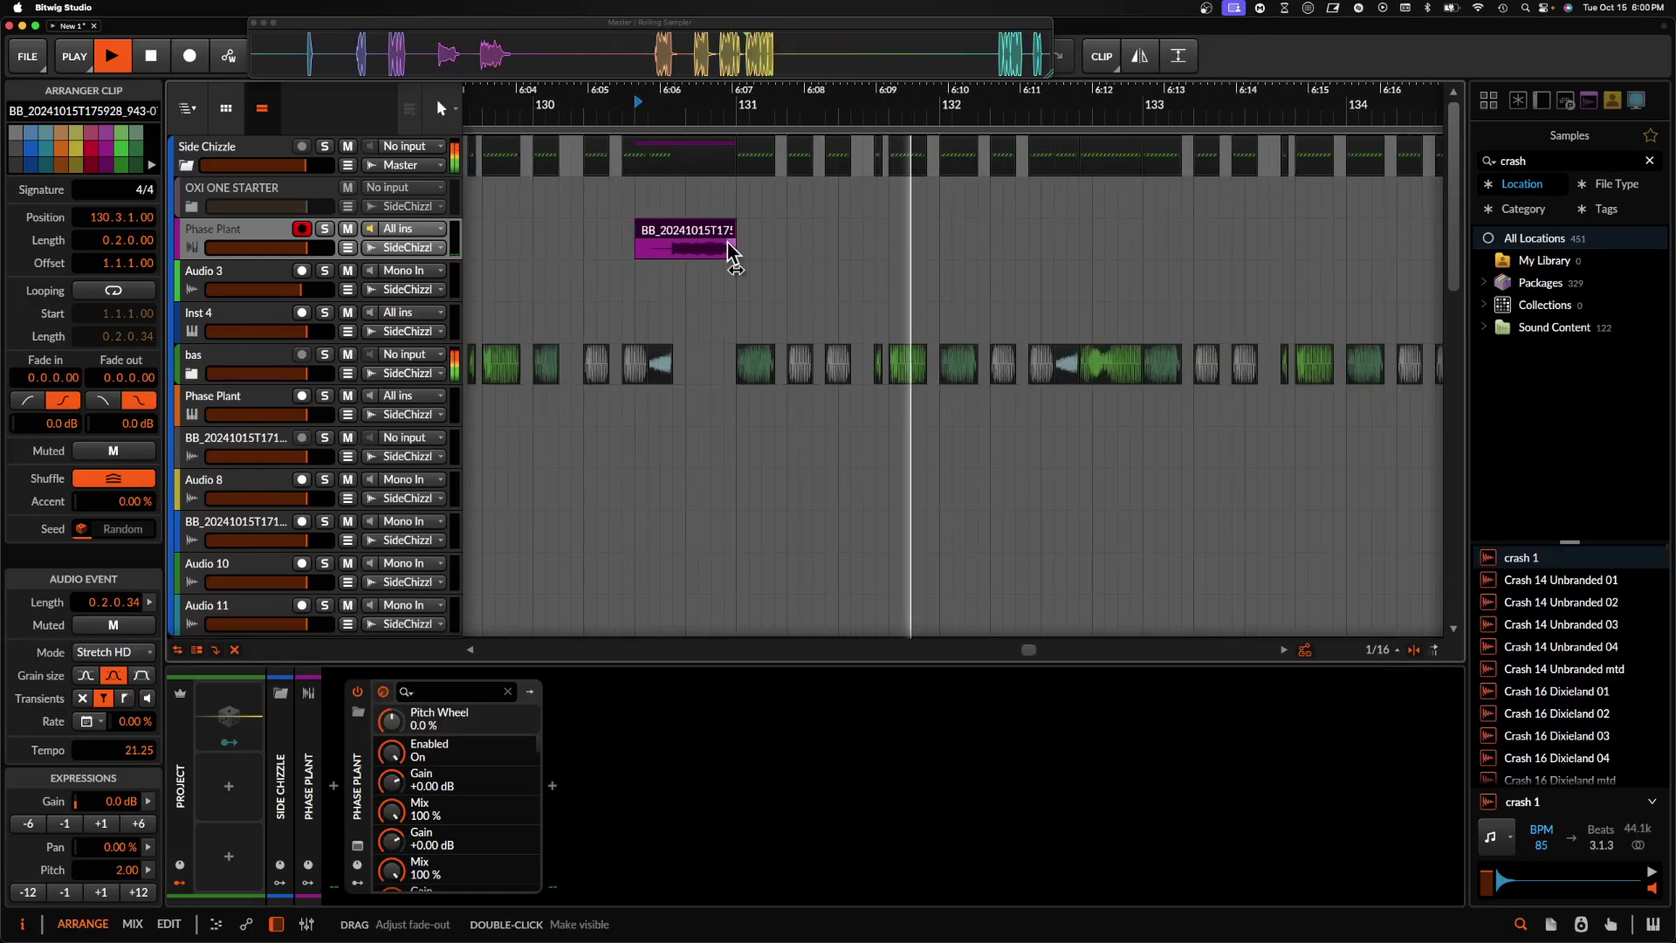
pyautogui.press('space')
# - Split the captured clip on the Phase Plant track at 130.3.4 and select its first part
pyautogui.scroll(2, 683, 254)
pyautogui.click(658, 259)
pyautogui.press('super+e')
pyautogui.click(717, 227)
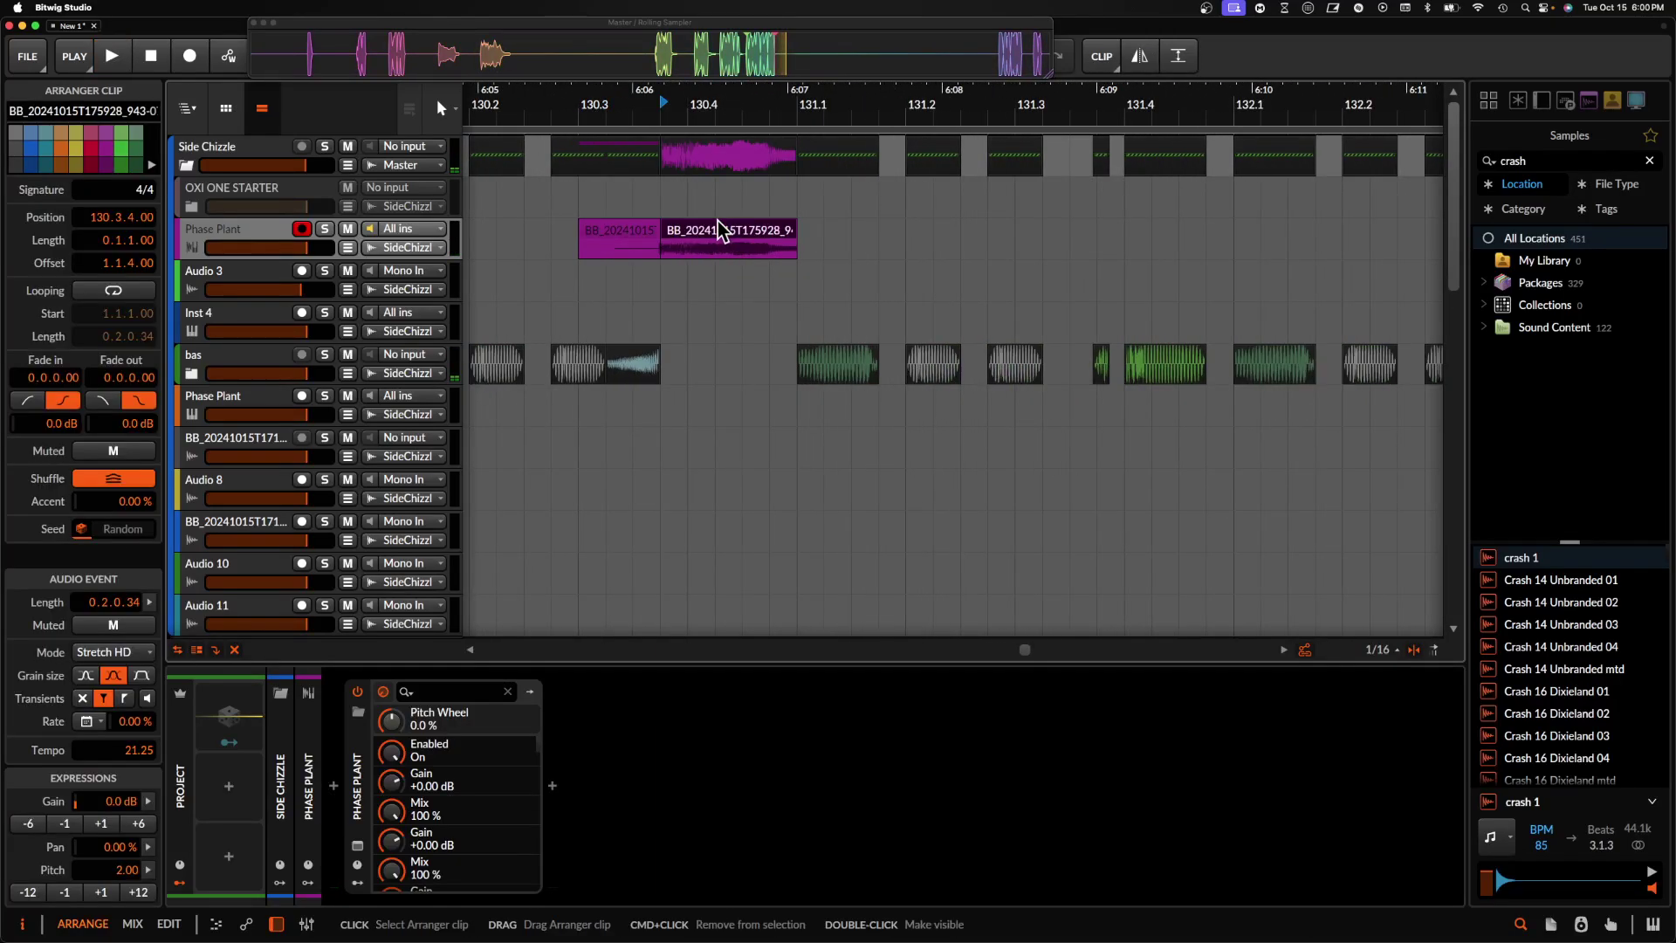
pyautogui.click(605, 232)
# - Play the split Phase Plant clip from 130.3.1 to check how both parts sit with the bass
pyautogui.press('space')
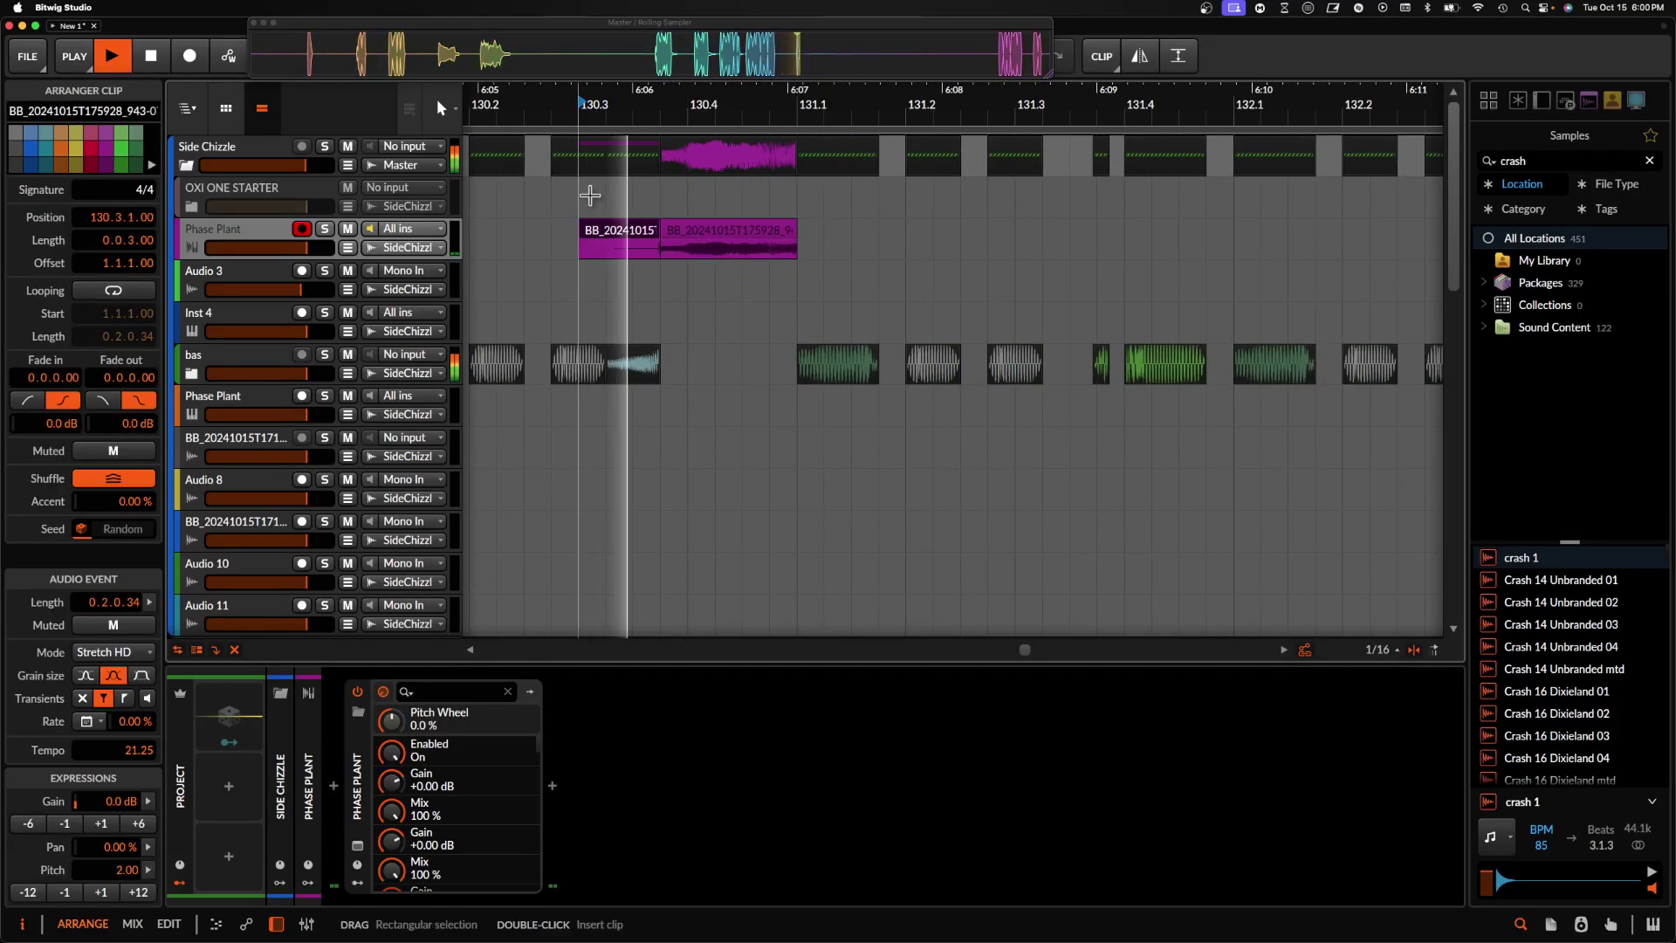
pyautogui.scroll(-5, 659, 288)
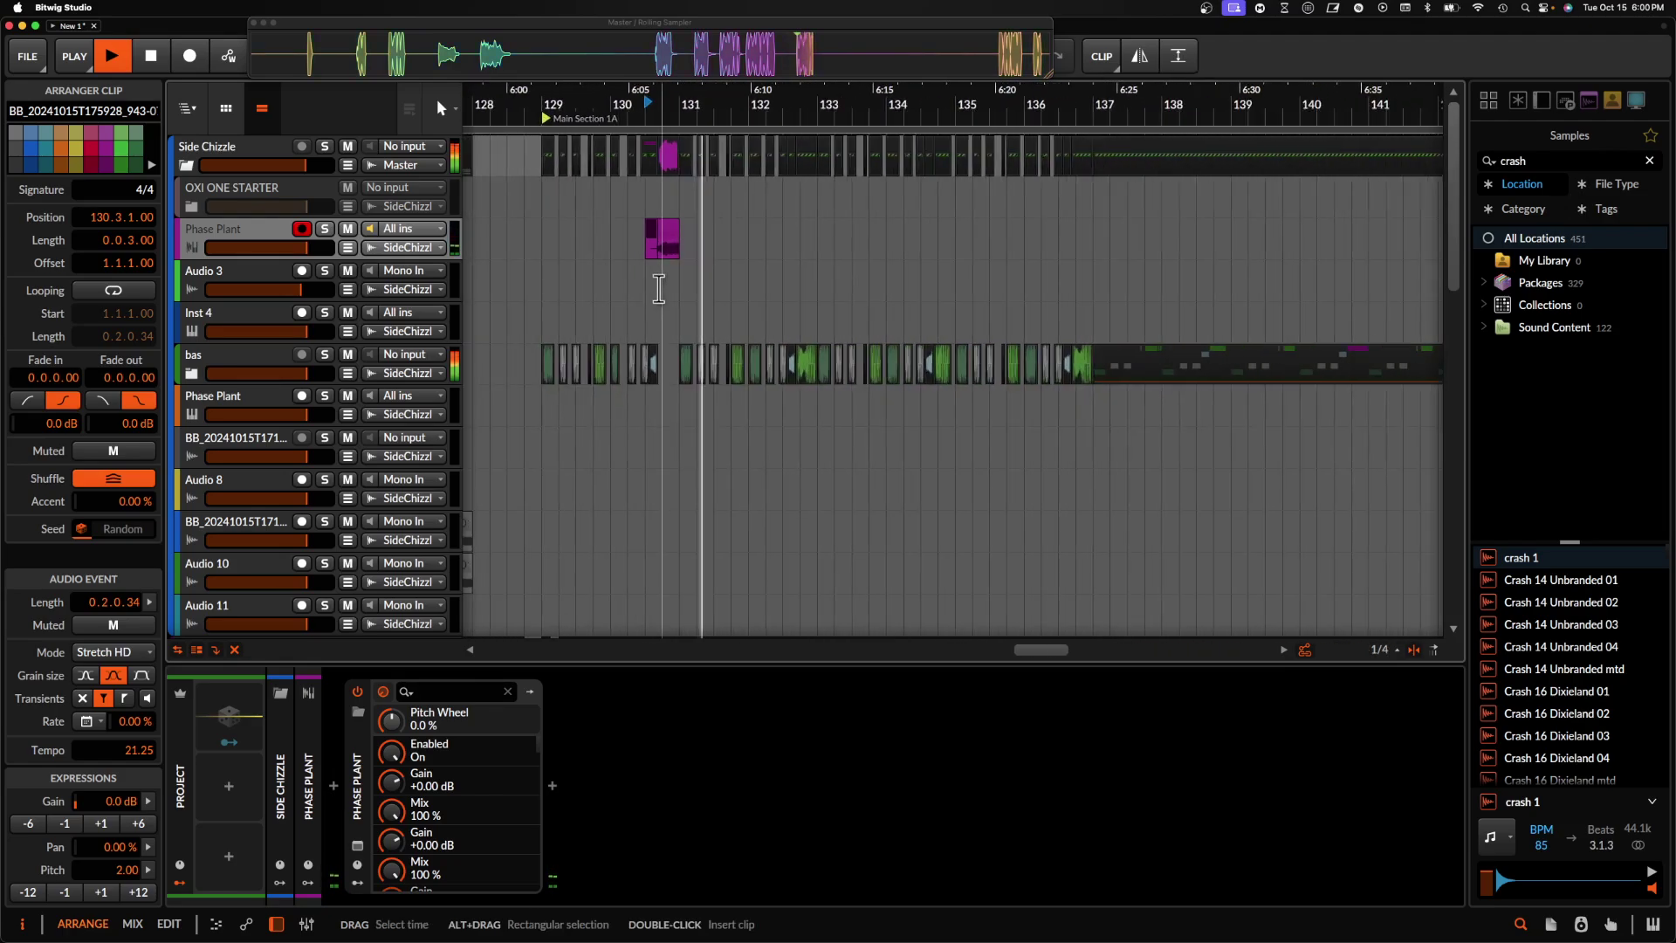
pyautogui.press('space')
pyautogui.click(662, 232)
pyautogui.scroll(5, 663, 235)
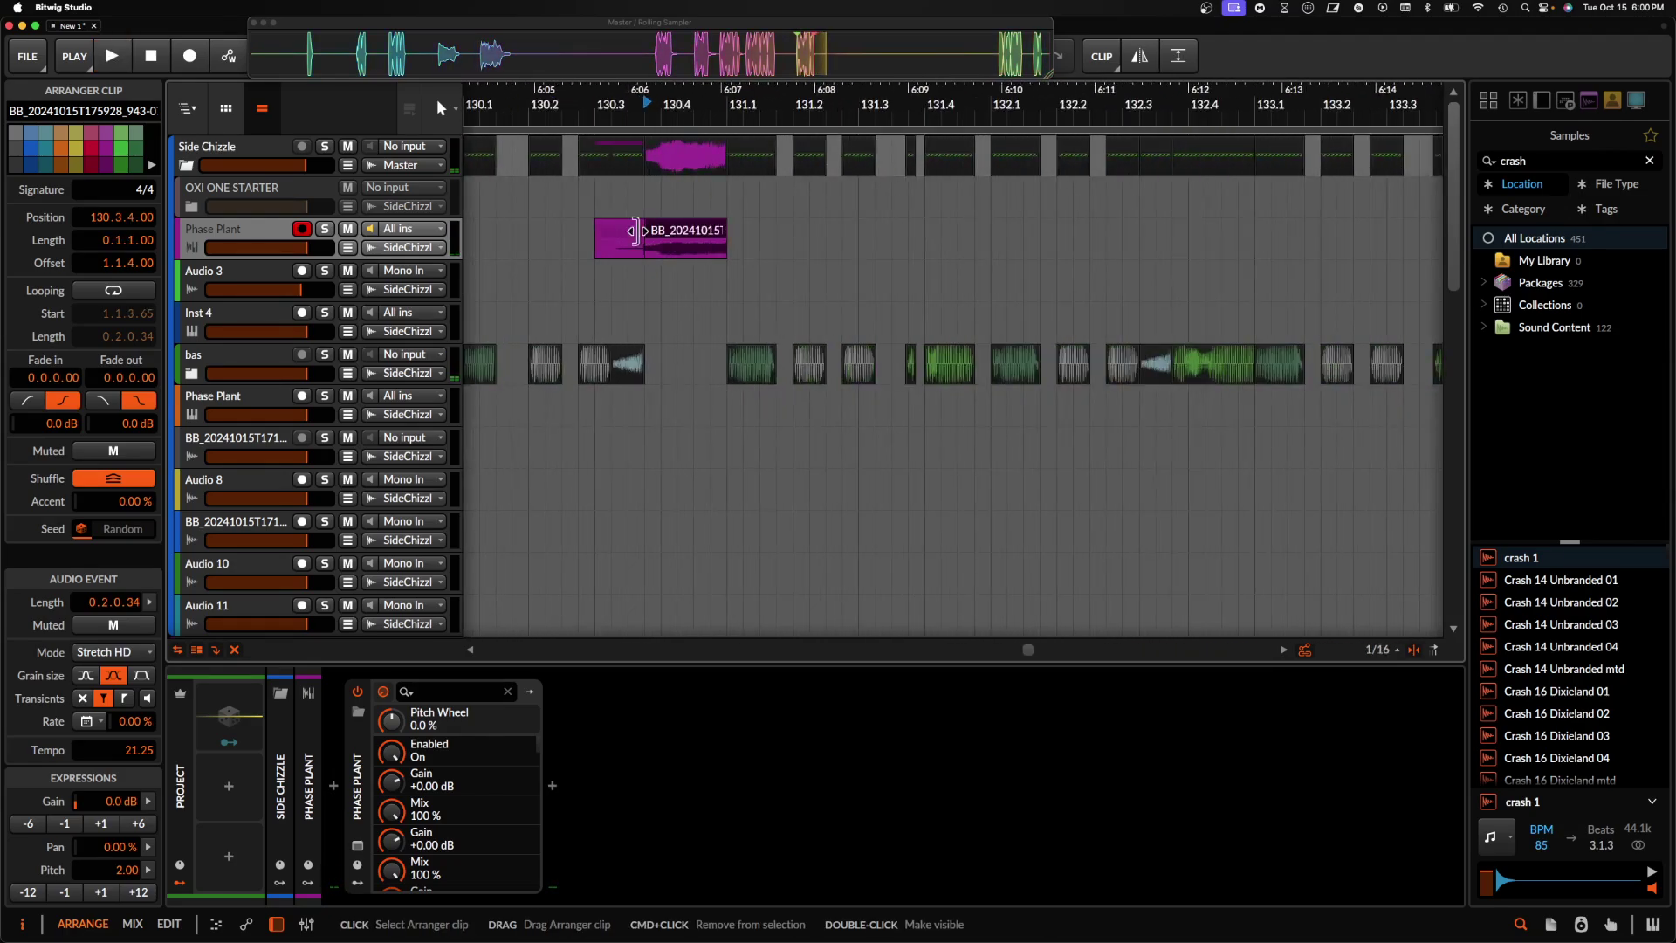
pyautogui.click(620, 241)
pyautogui.press('space')
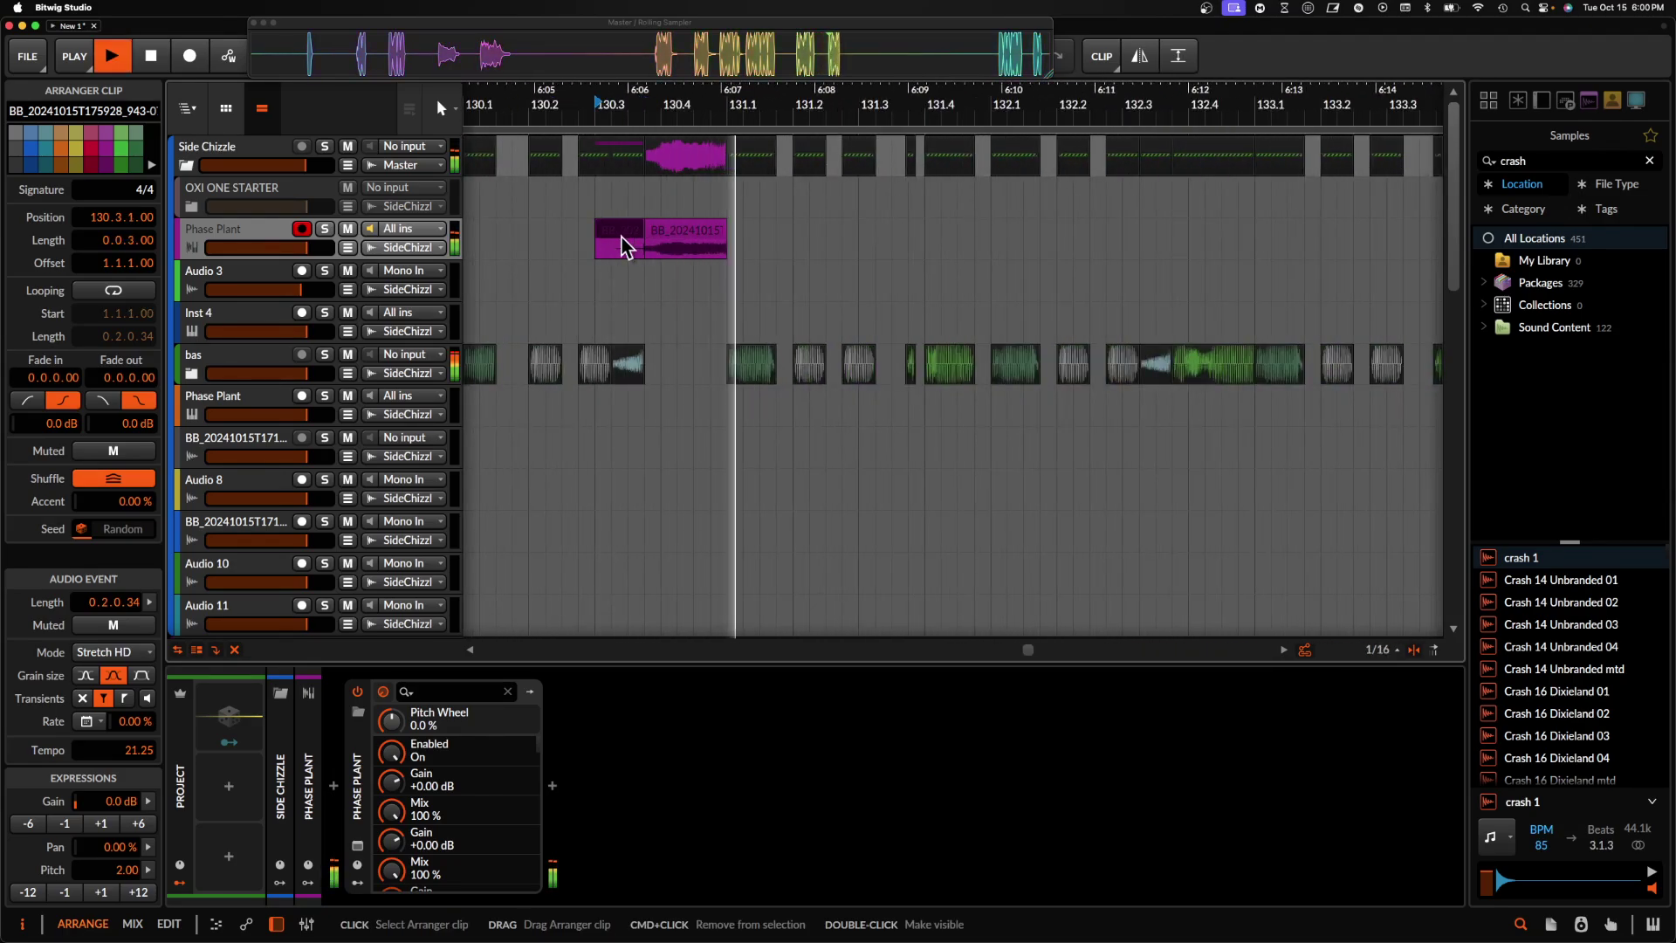
pyautogui.scroll(-5, 633, 244)
pyautogui.click(656, 241)
pyautogui.press('space')
# - Move the second part of the split clip to Audio 3 at 130.3.4 and play the section from 130.3.3
pyautogui.moveTo(654, 231); pyautogui.dragTo(651, 284)
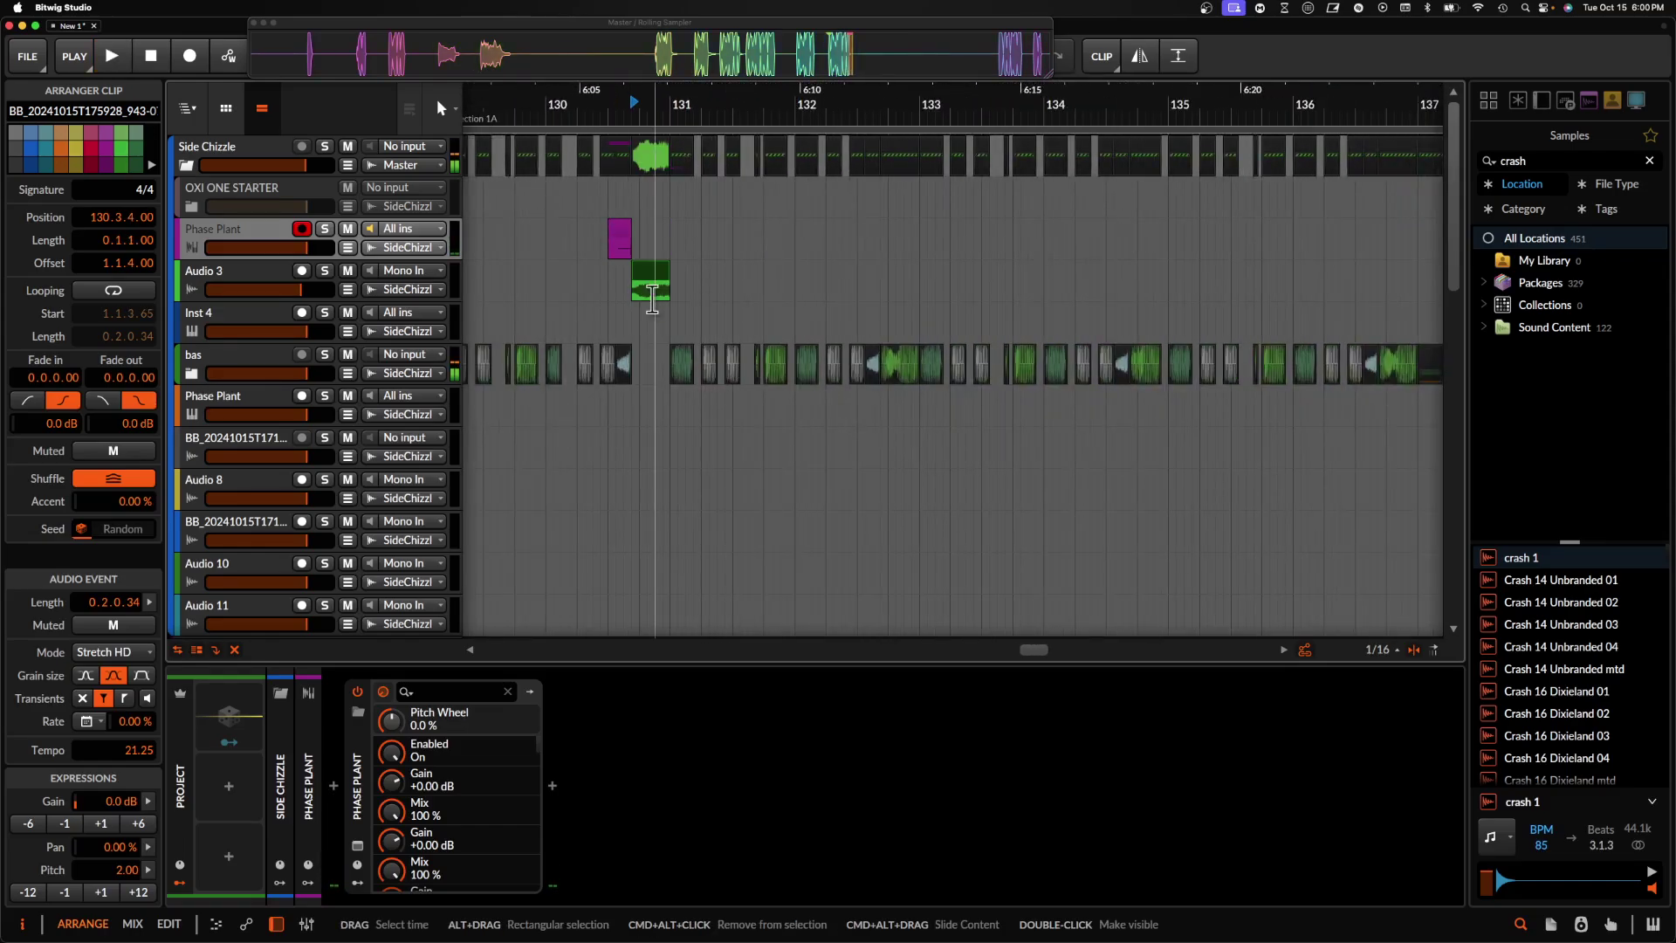
pyautogui.scroll(2, 651, 288)
pyautogui.click(617, 289)
pyautogui.press('space')
pyautogui.scroll(-3, 633, 263)
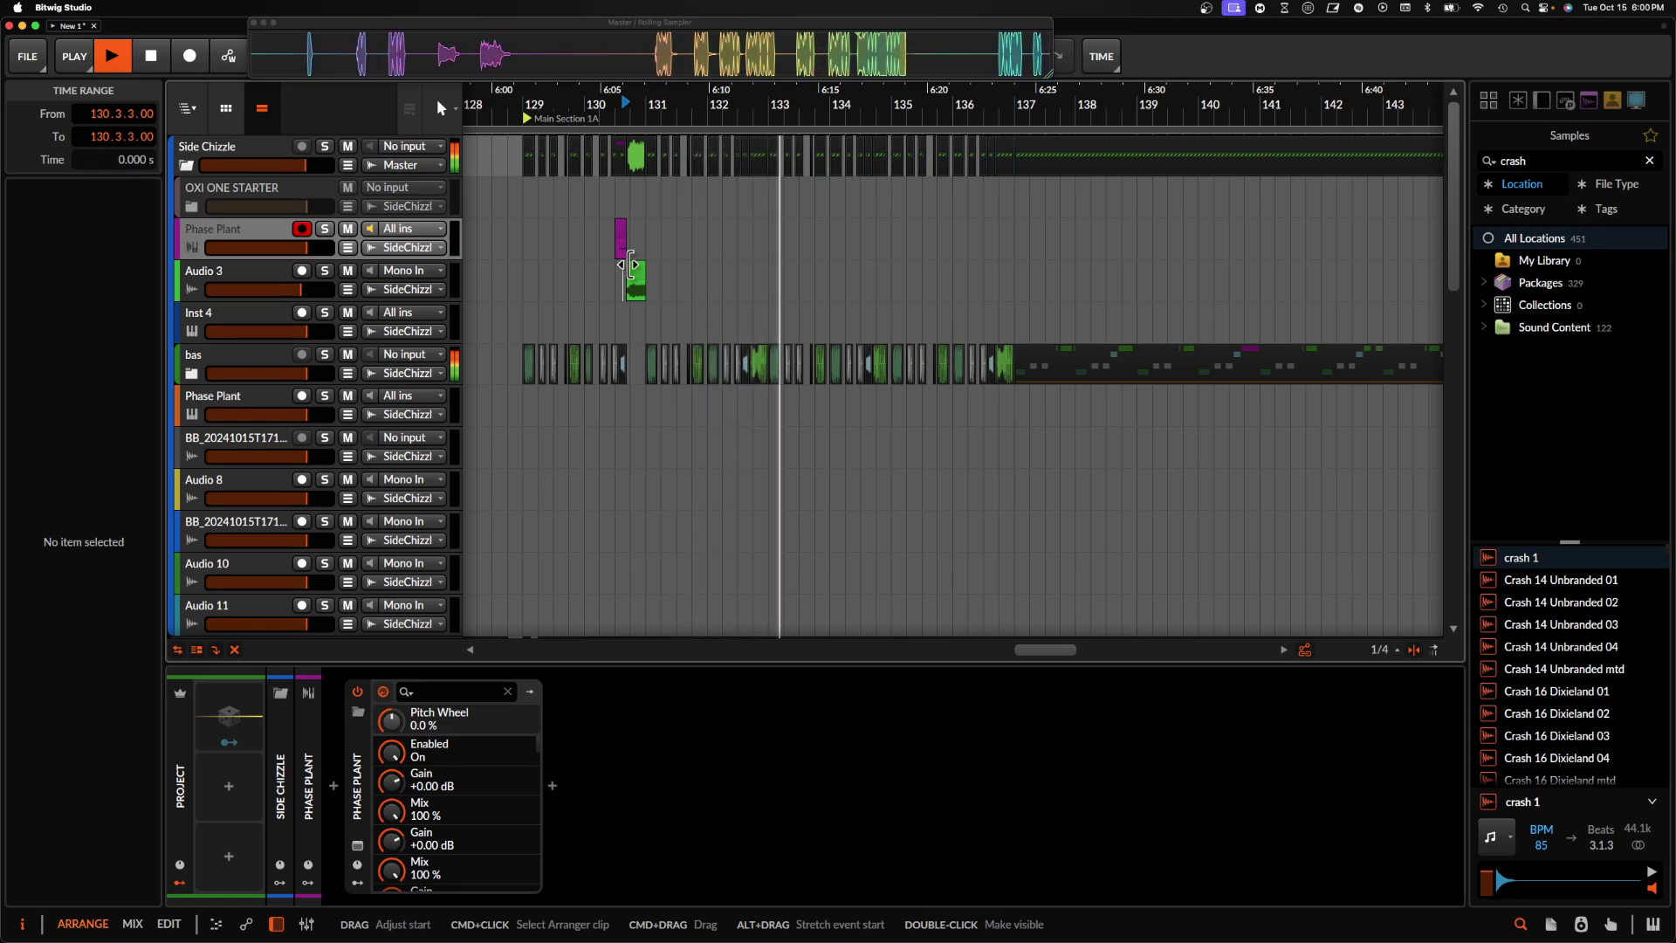
pyautogui.scroll(-5, 633, 264)
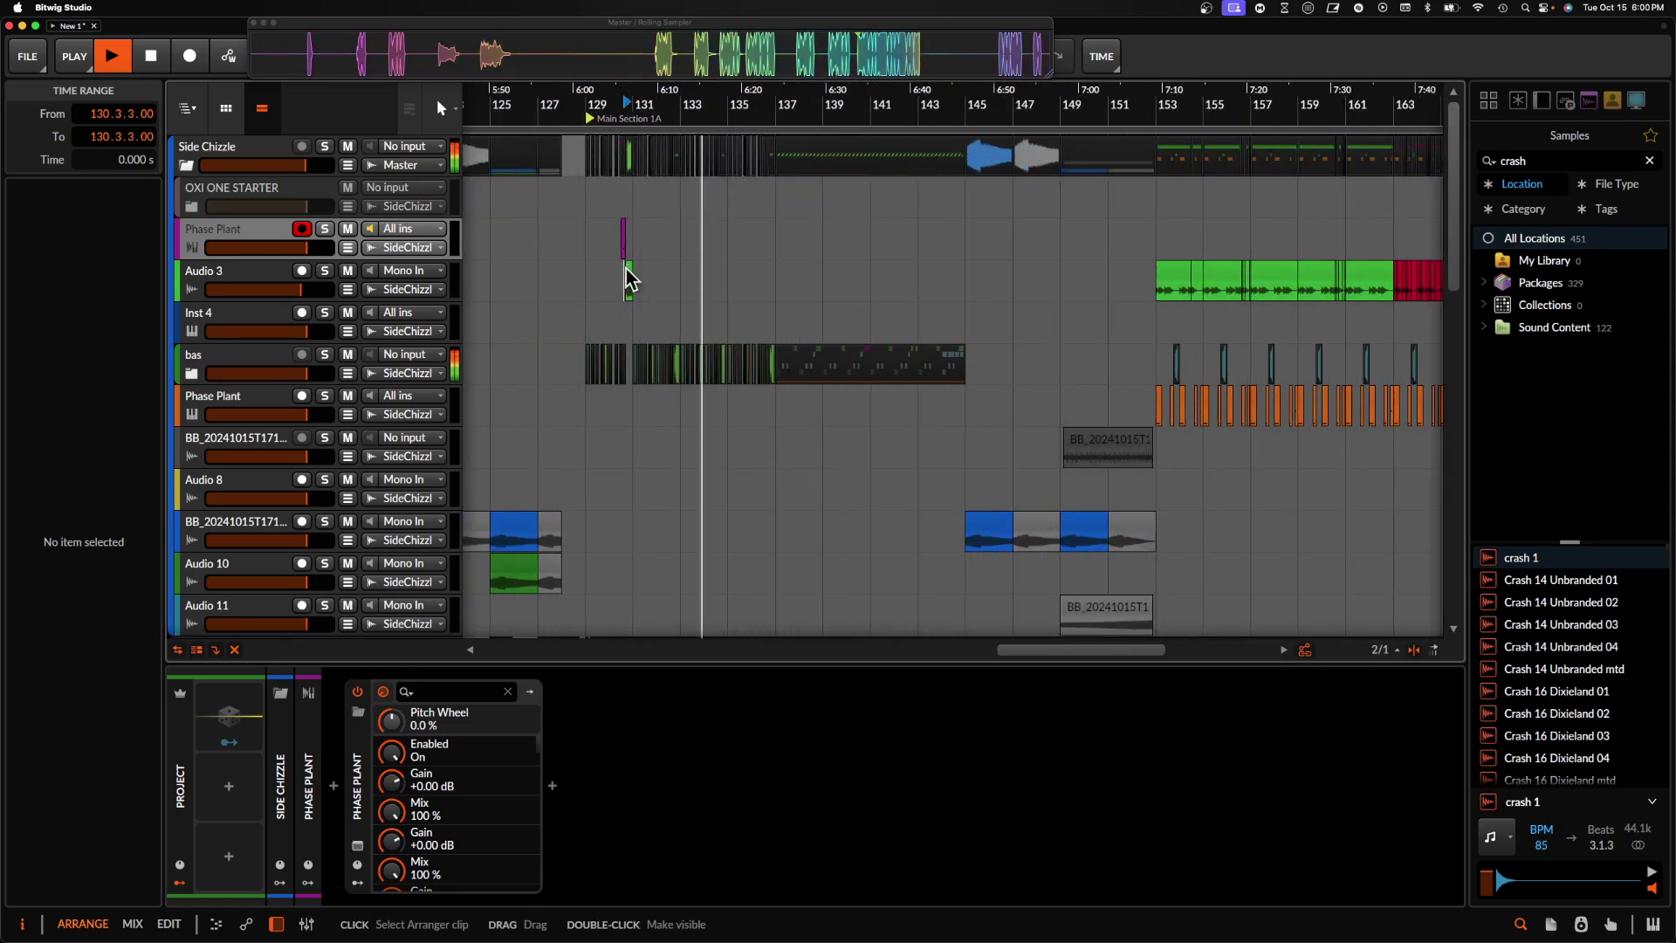
# - Duplicate the Audio 3 time range from 129.1.1 to 137.1.1 so the copy fills 137.1.1 to 145.1.1
pyautogui.moveTo(586, 288); pyautogui.dragTo(774, 288)
pyautogui.press('super+d')
pyautogui.scroll(4, 770, 288)
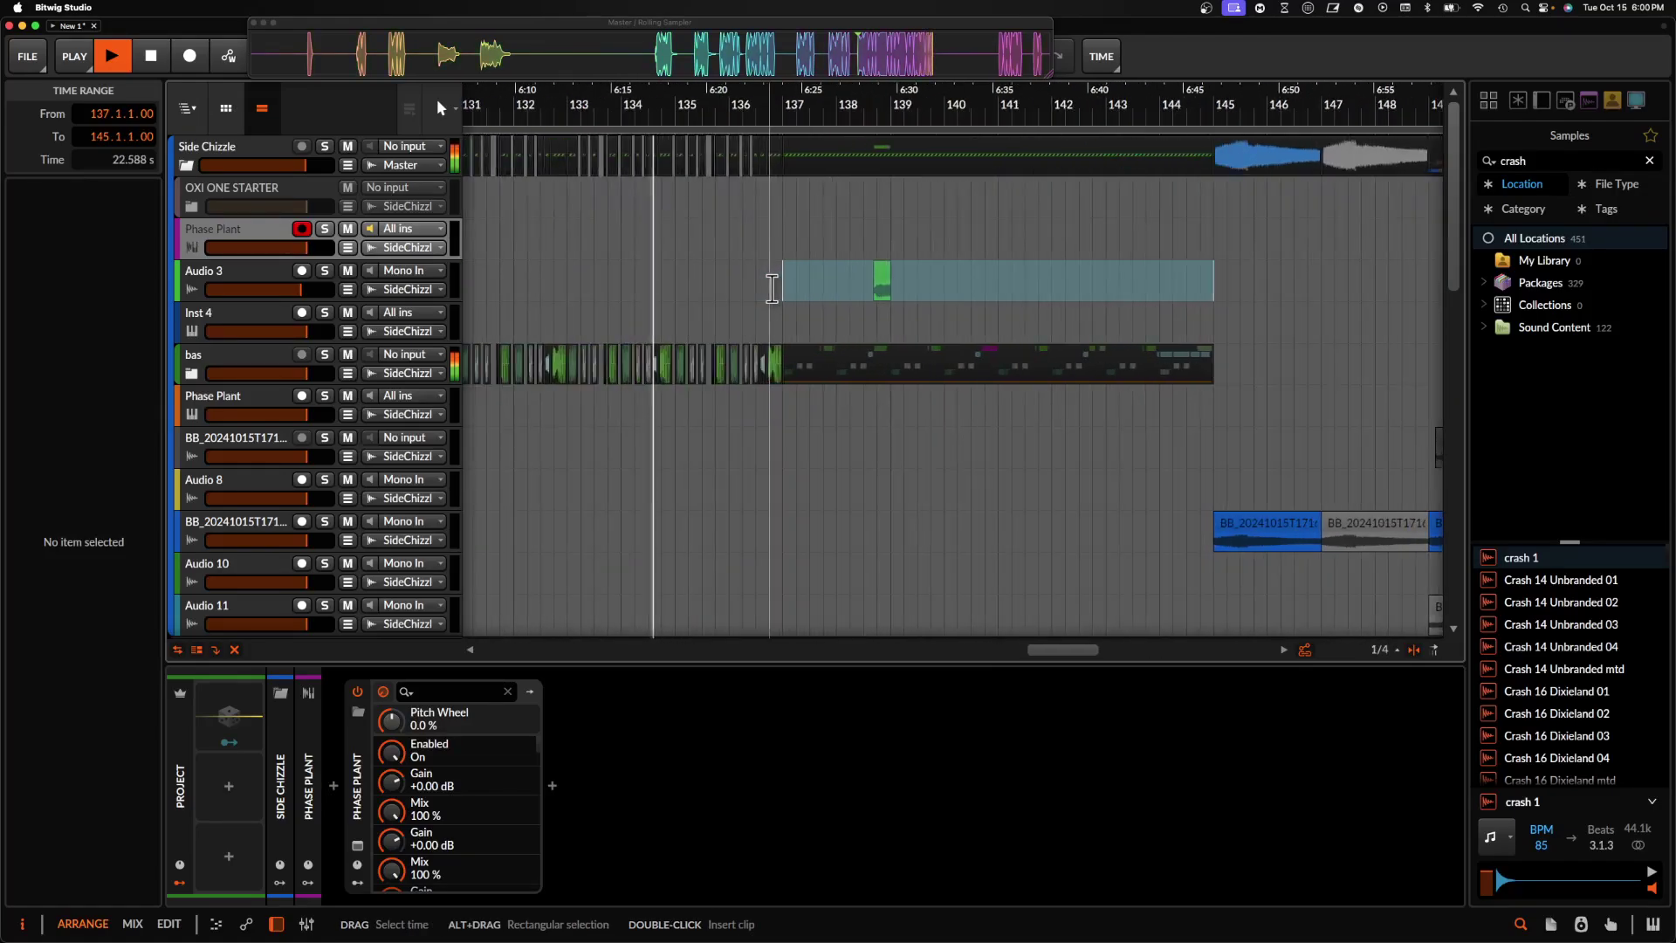
# - Expand the bas group and mute the bass clip at 138.3.4 beneath the duplicated Audio 3 clip, then return to 129.1.1
pyautogui.click(192, 374)
pyautogui.scroll(4, 879, 393)
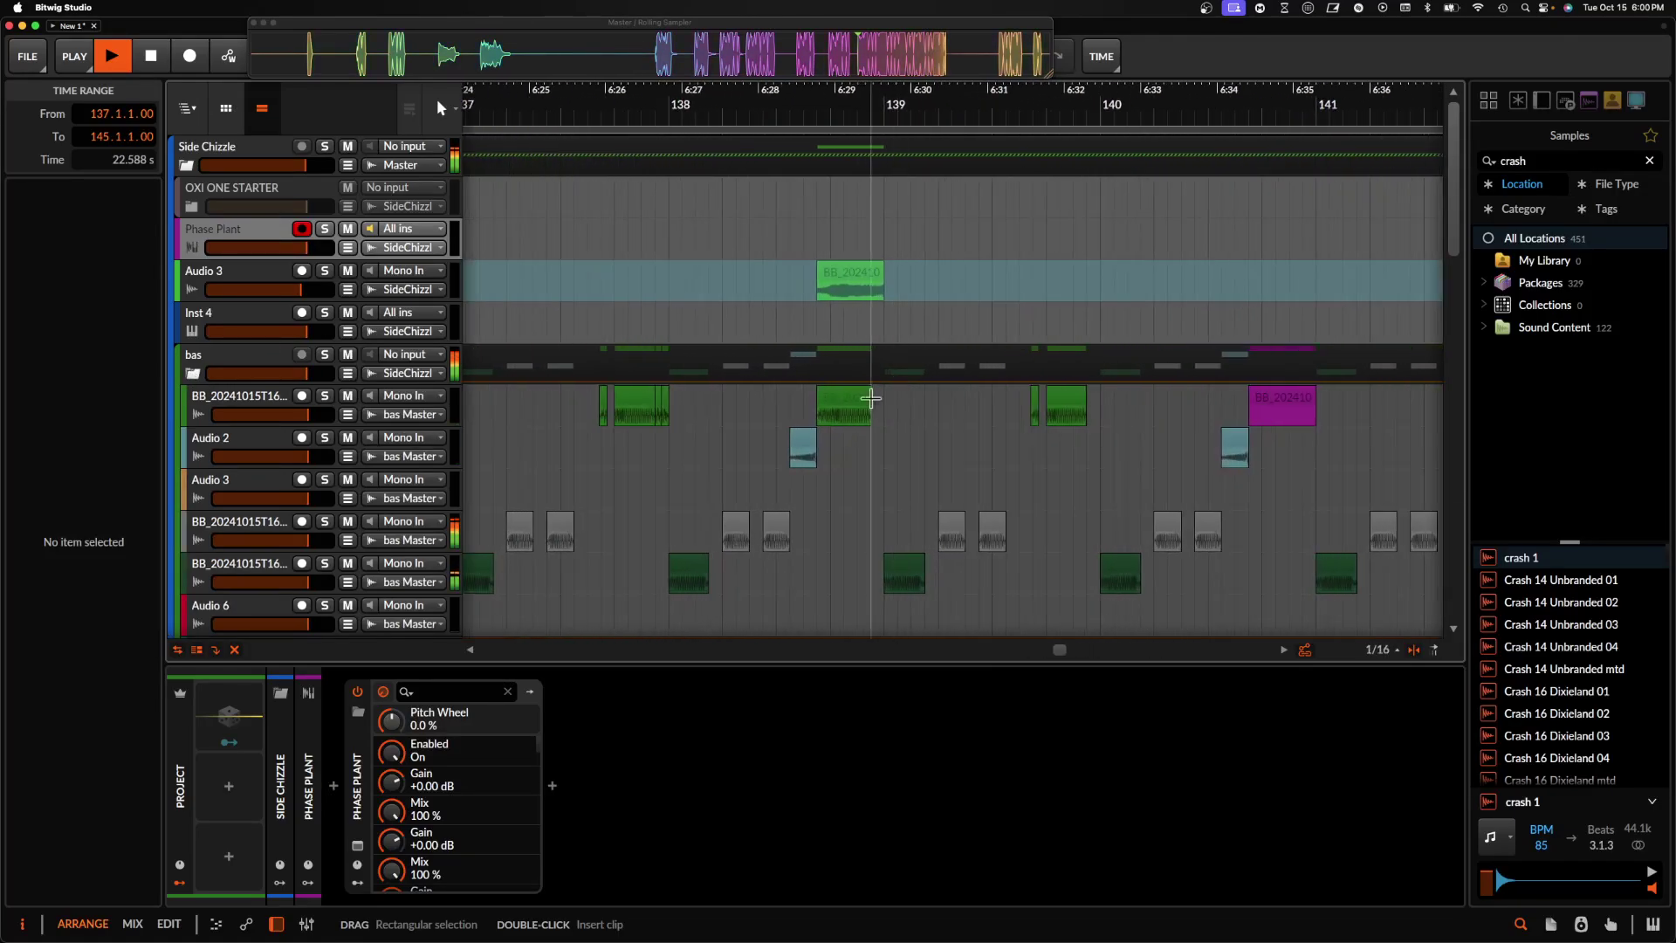
pyautogui.click(858, 394)
pyautogui.scroll(-5, 857, 395)
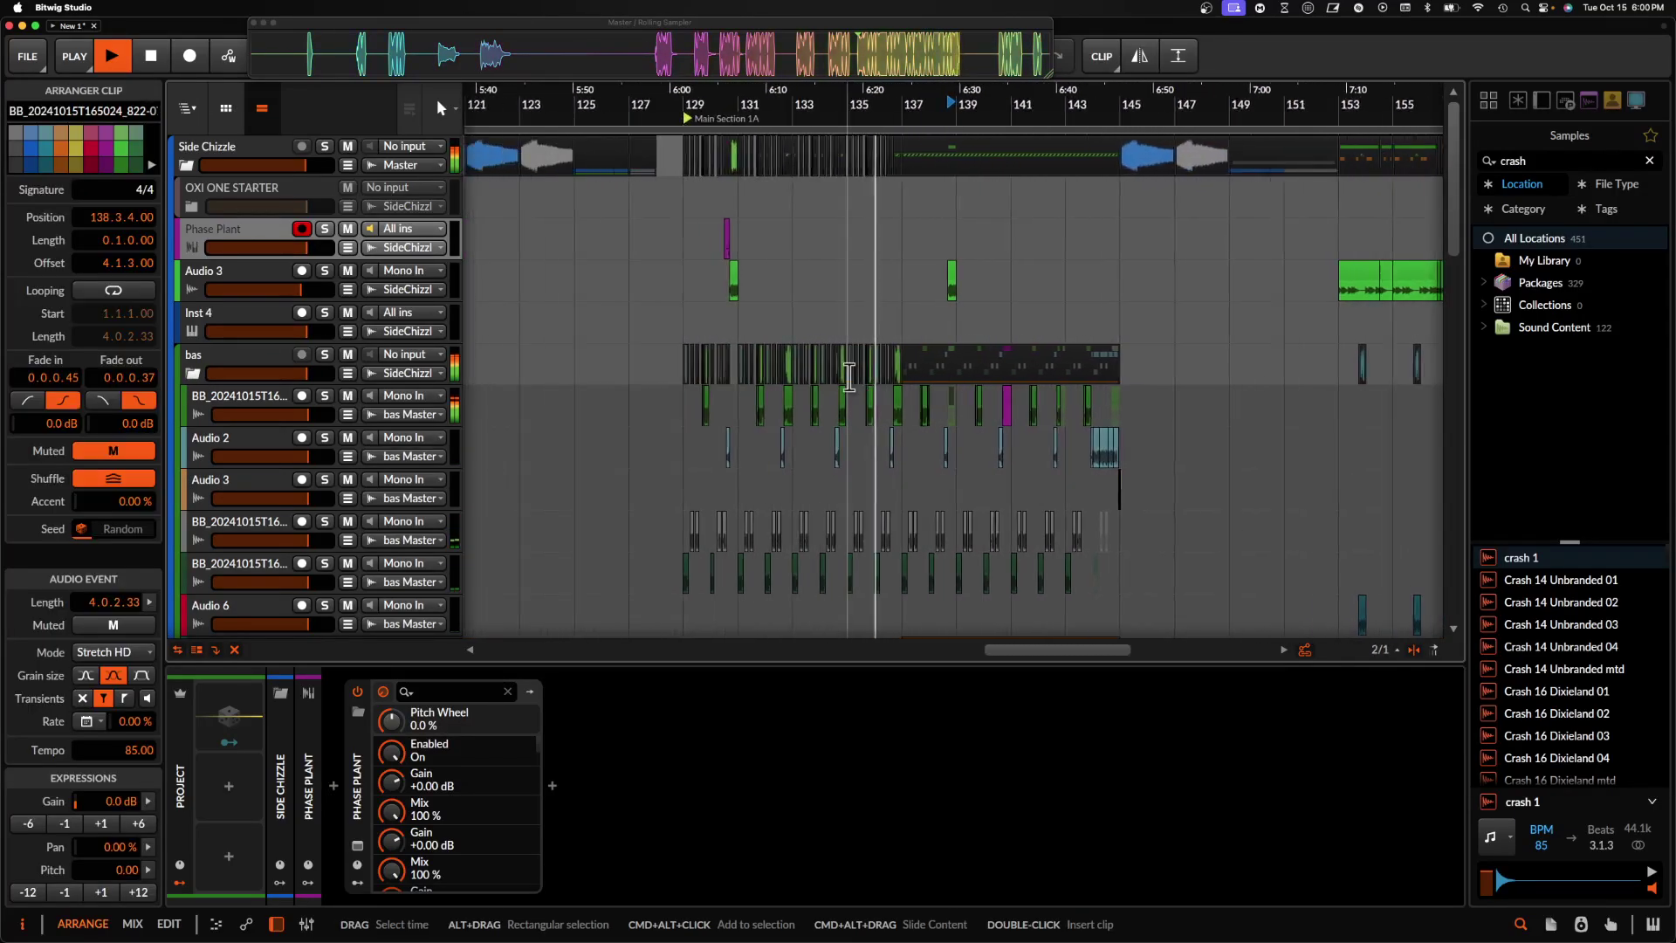
pyautogui.click(729, 281)
pyautogui.scroll(4, 751, 280)
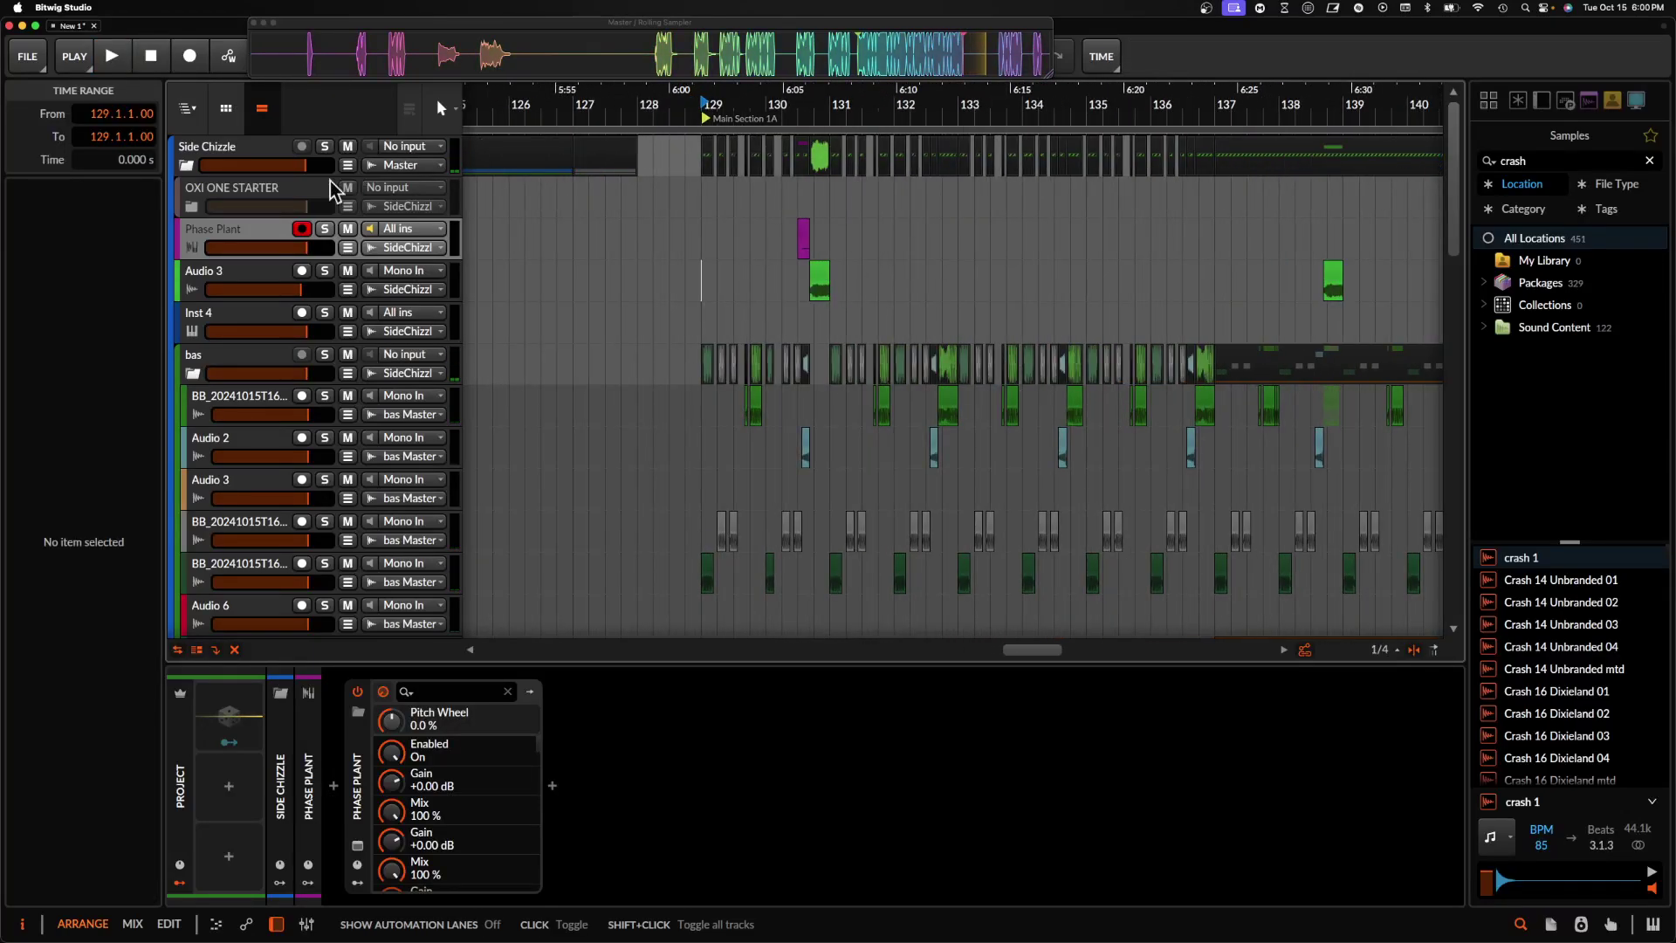
# - Insert the BEAM effect before The Chaingalang on the Side Chizzle group track and close its plug-in window
pyautogui.click(236, 160)
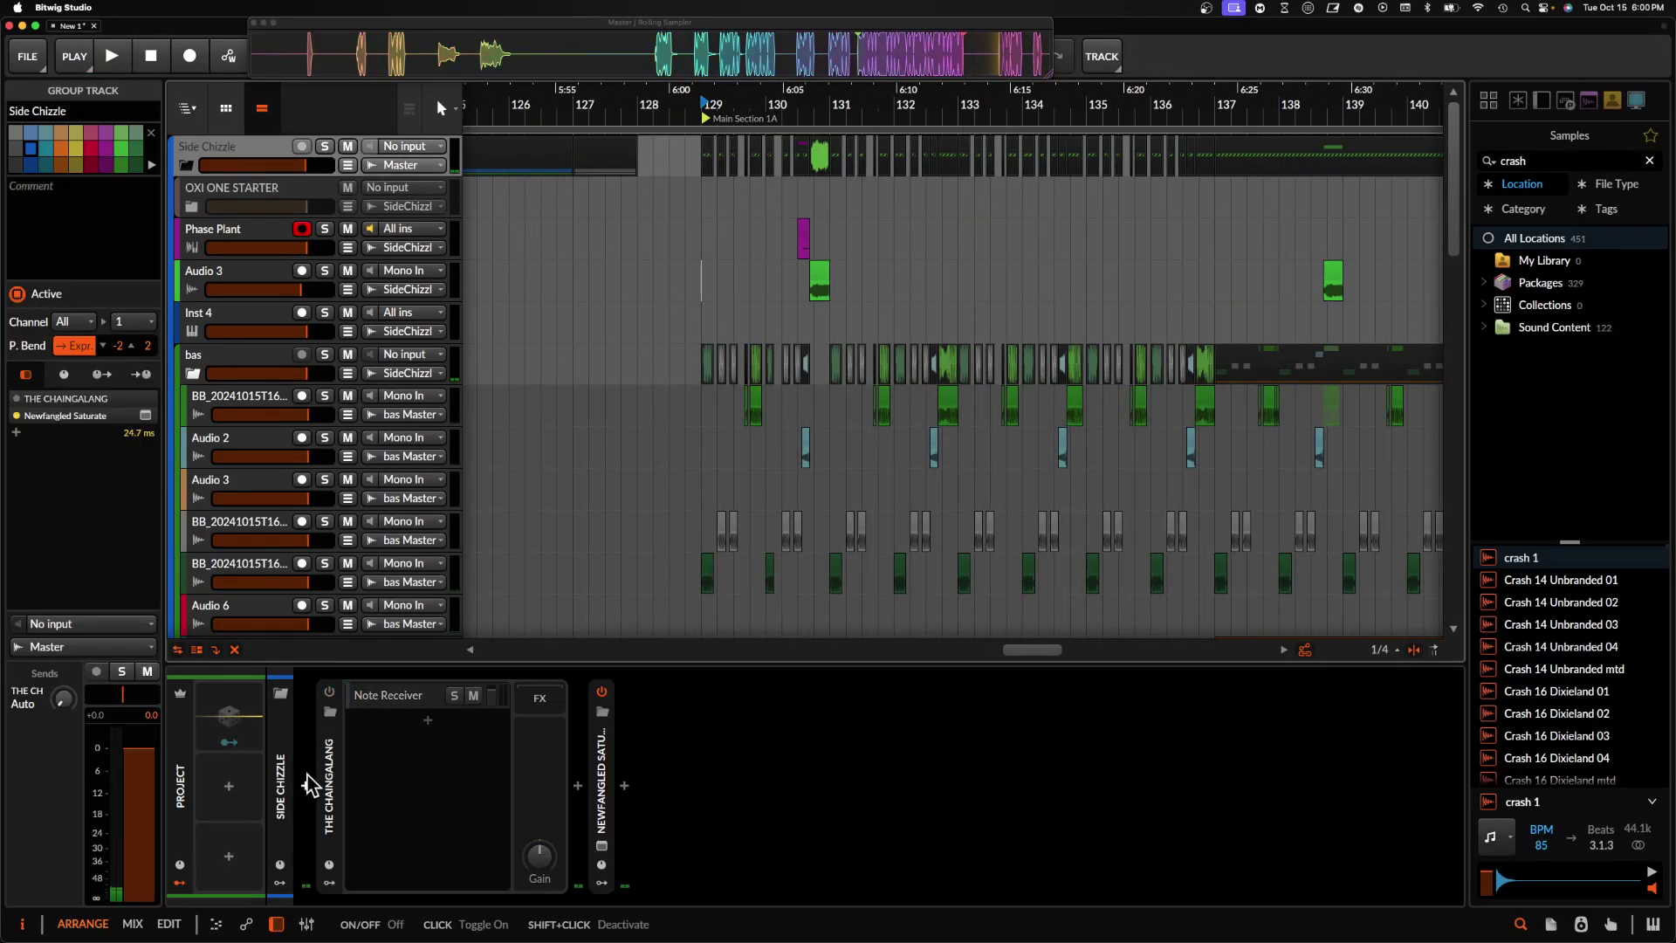
pyautogui.click(303, 793)
pyautogui.write('beam')
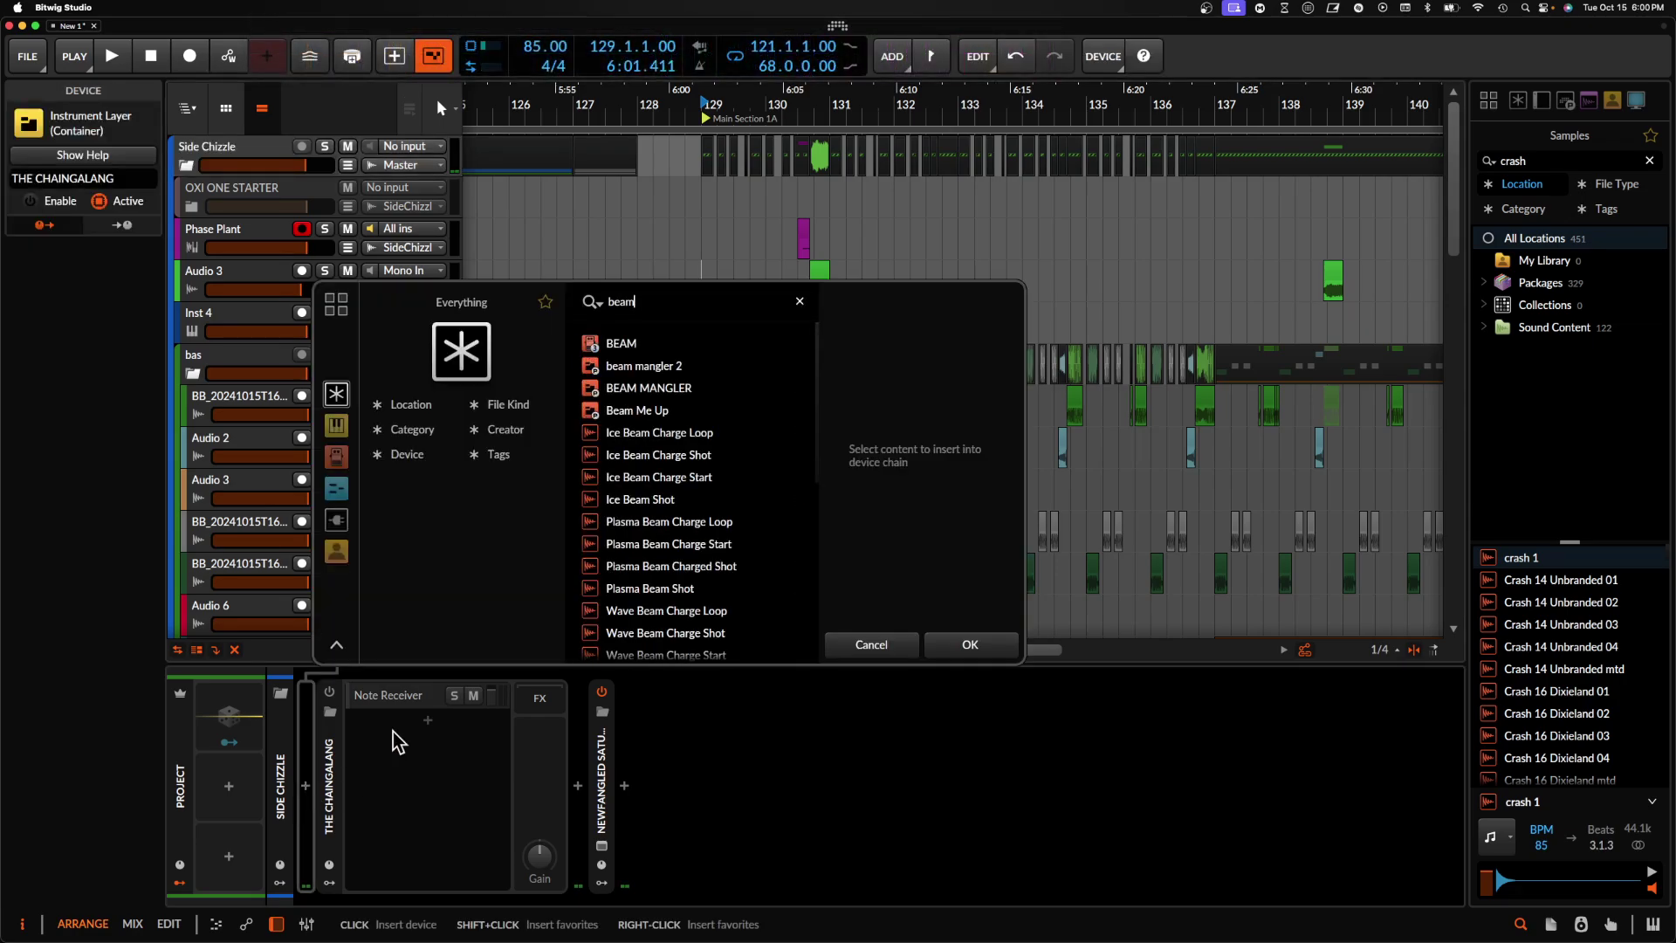
pyautogui.click(621, 347)
pyautogui.click(973, 646)
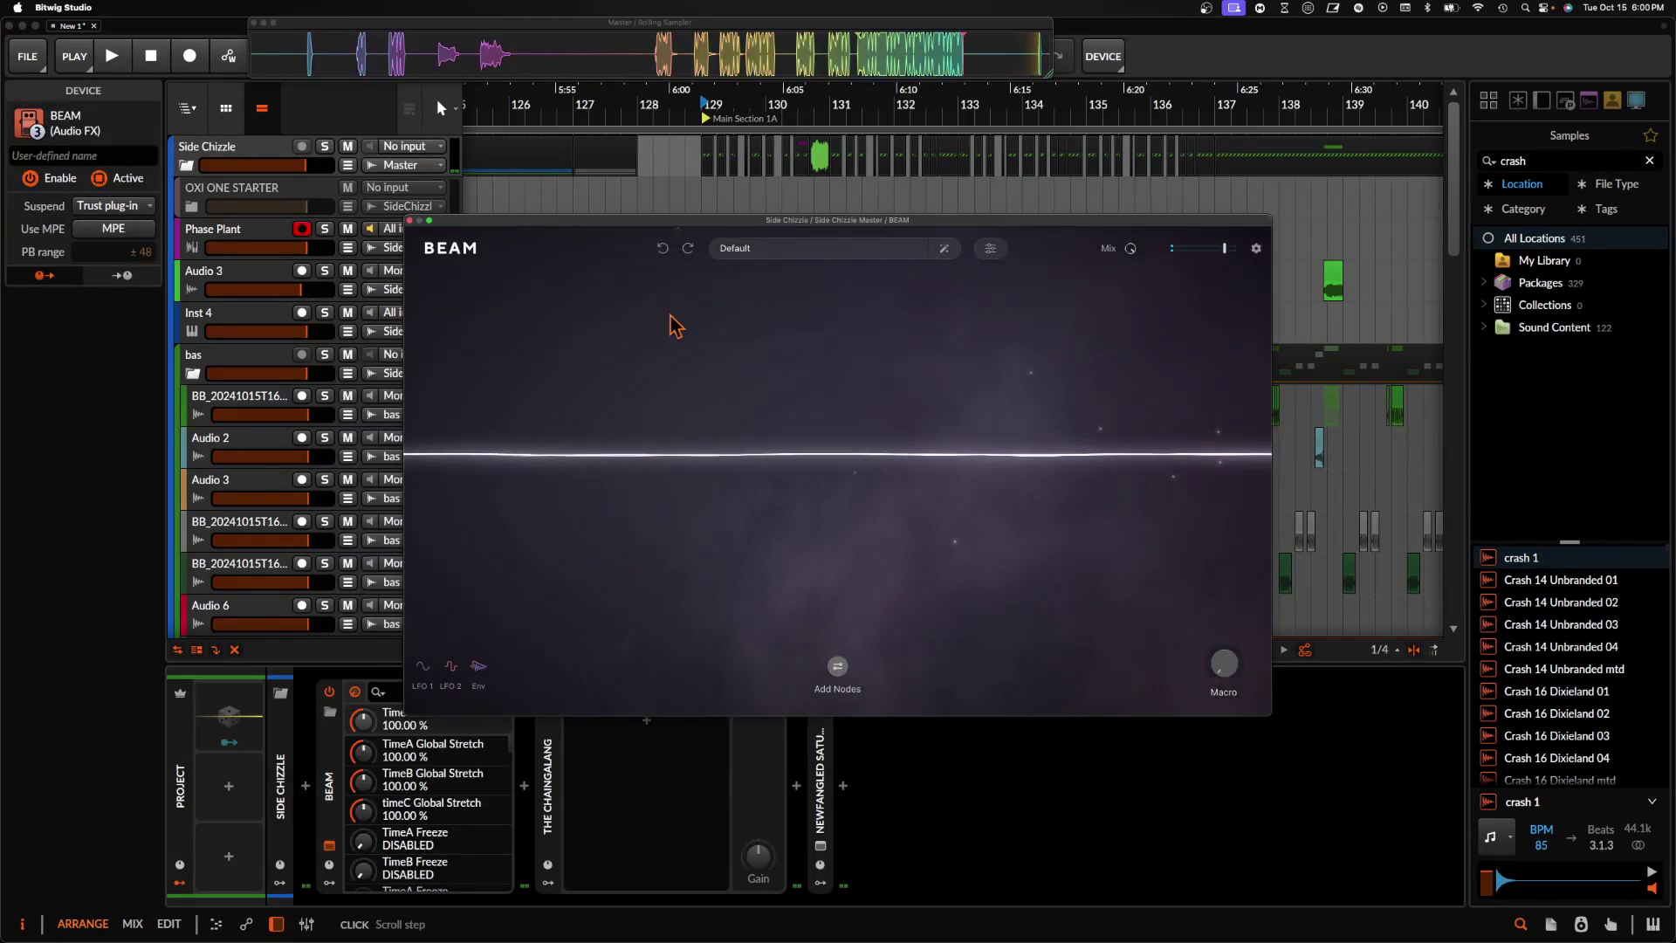
pyautogui.click(409, 221)
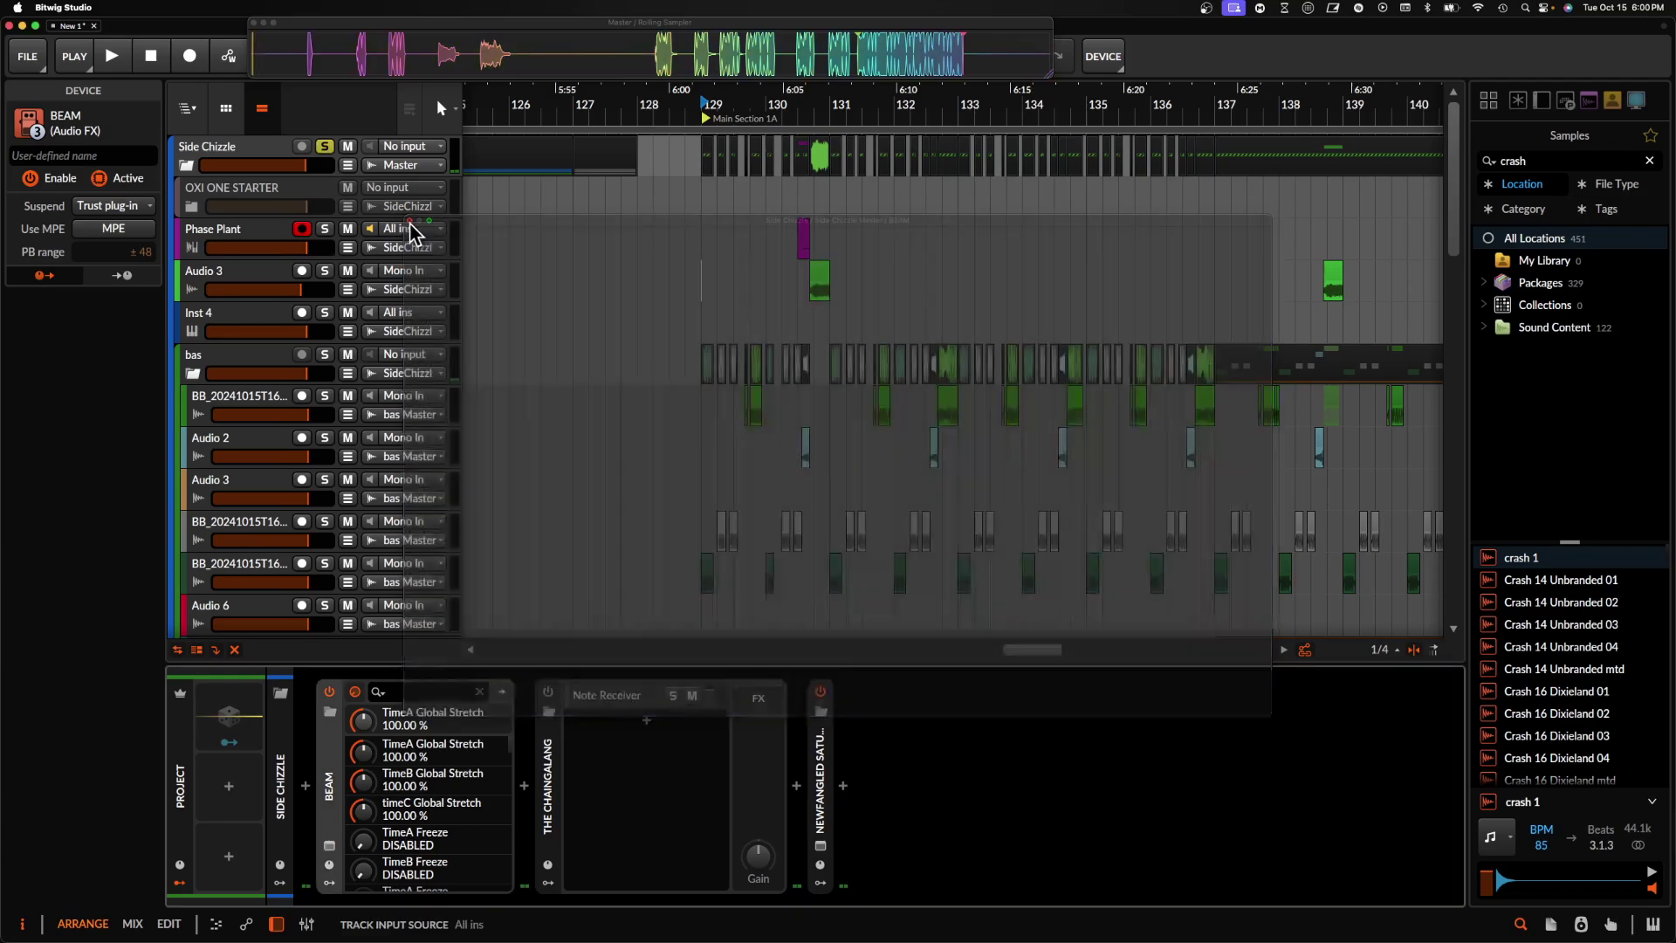
# - Set the arranger loop to the range from 128.4.1 to 133.1.1
pyautogui.scroll(-3, 632, 261)
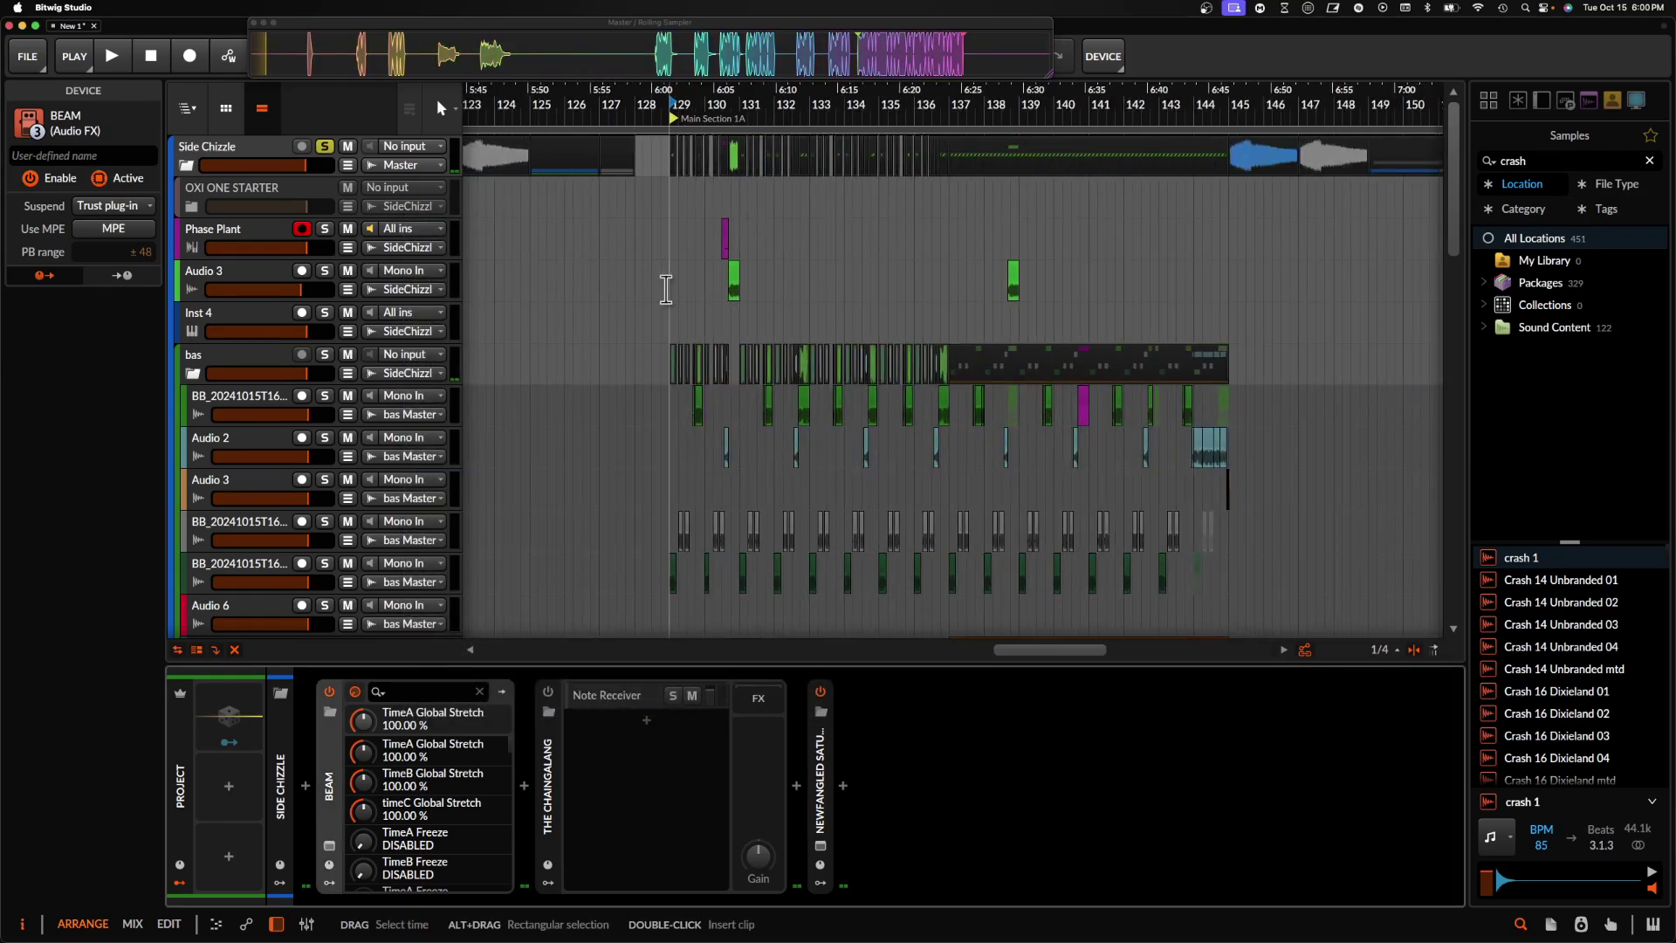
pyautogui.scroll(2, 667, 288)
pyautogui.click(666, 289)
pyautogui.moveTo(744, 289); pyautogui.dragTo(871, 307)
pyautogui.press('super+l')
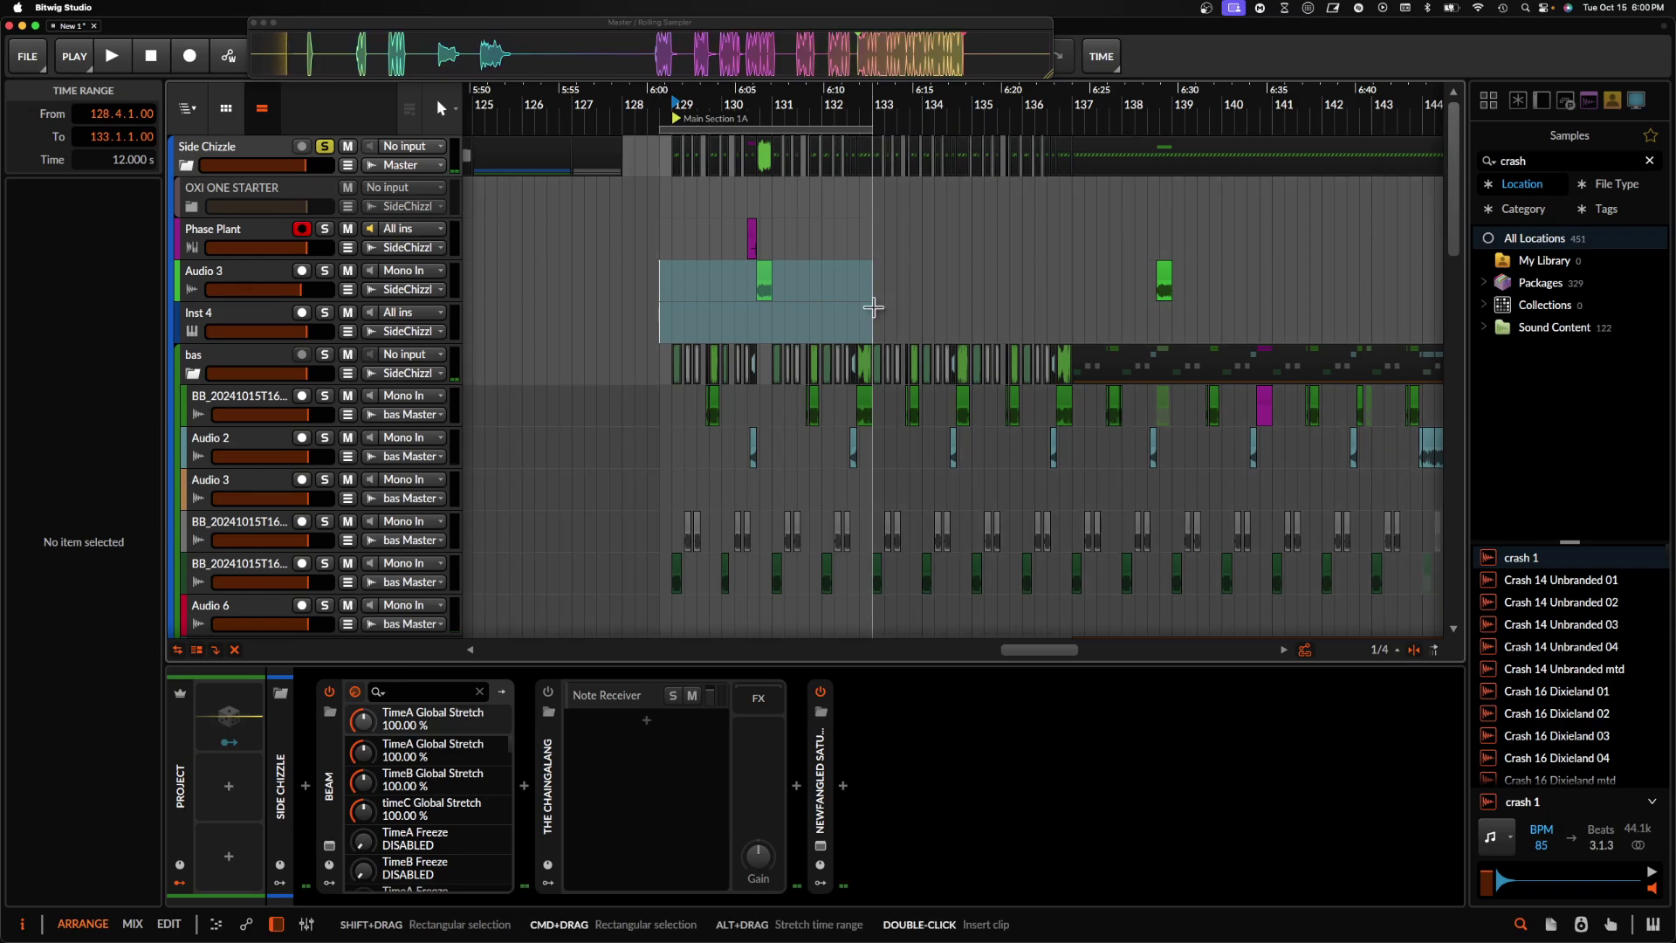
# - Add a Time node to BEAM on the Side Chizzle track and modulate its Duration with LFO 2
pyautogui.click(264, 155)
pyautogui.click(325, 854)
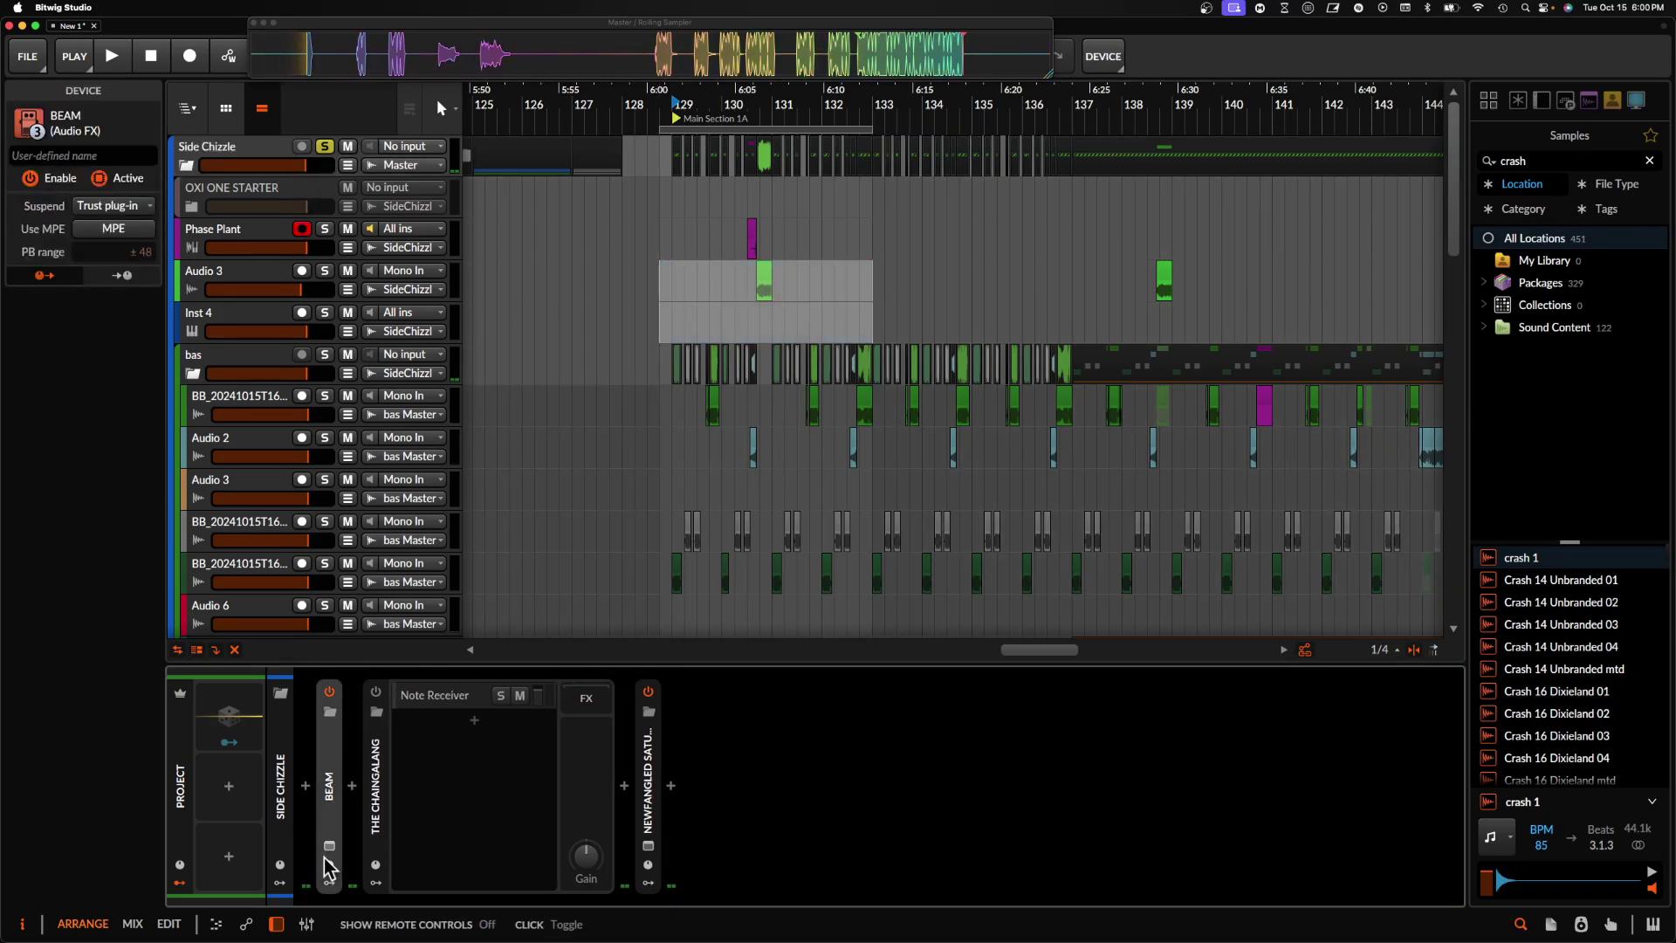
pyautogui.click(329, 846)
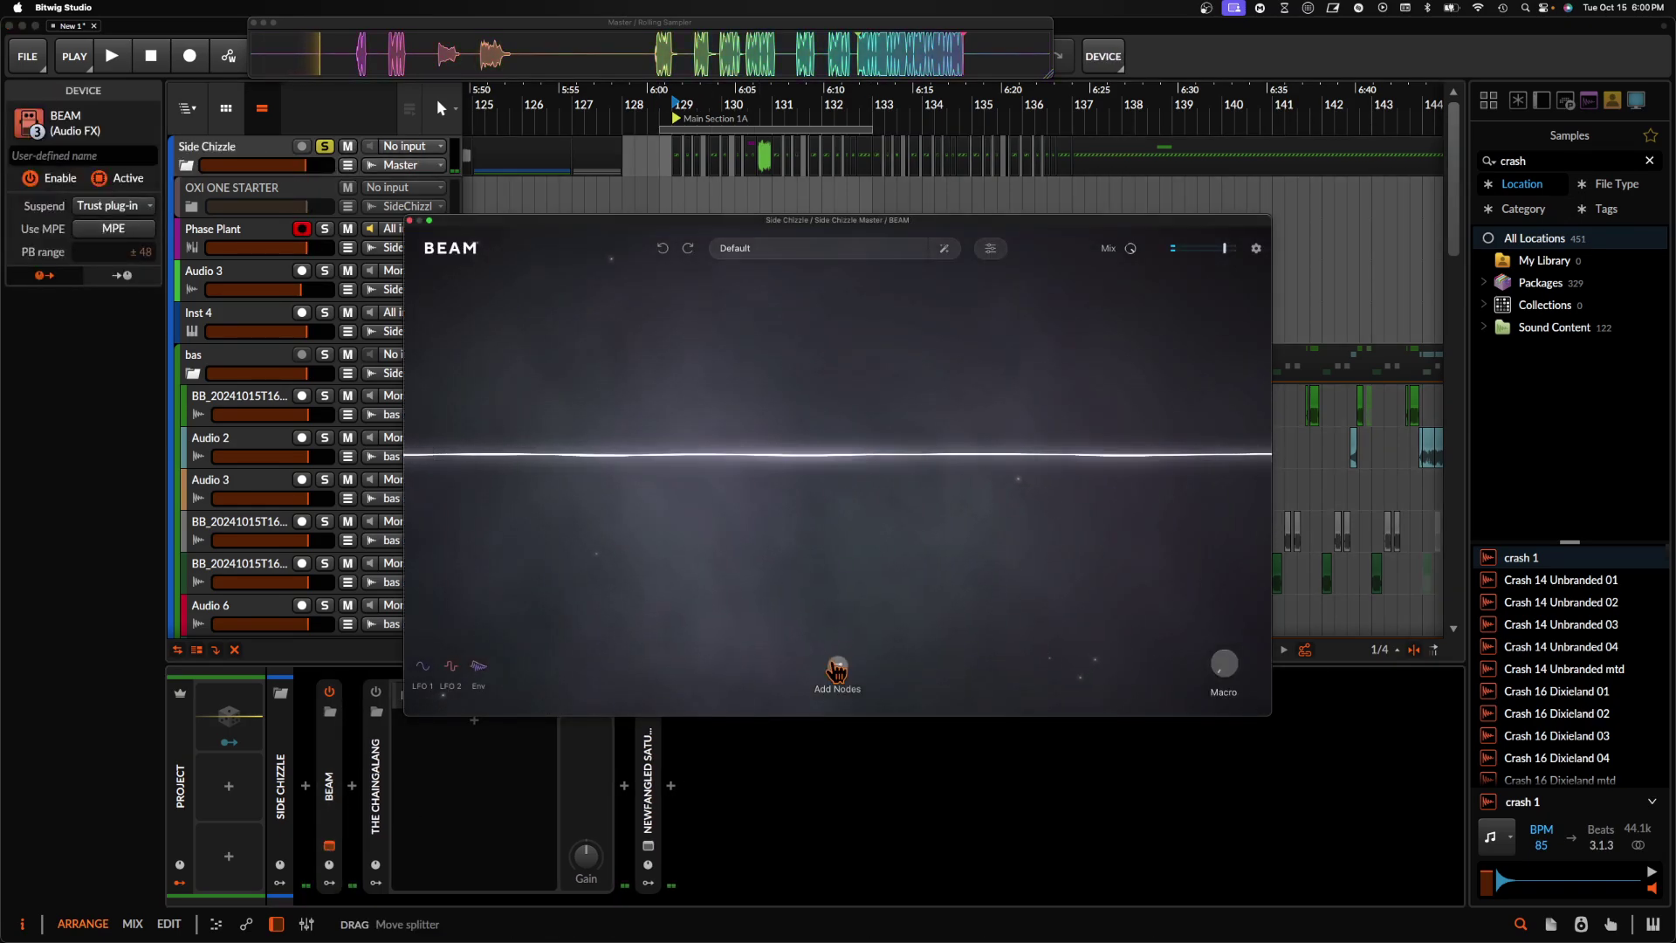
pyautogui.click(838, 668)
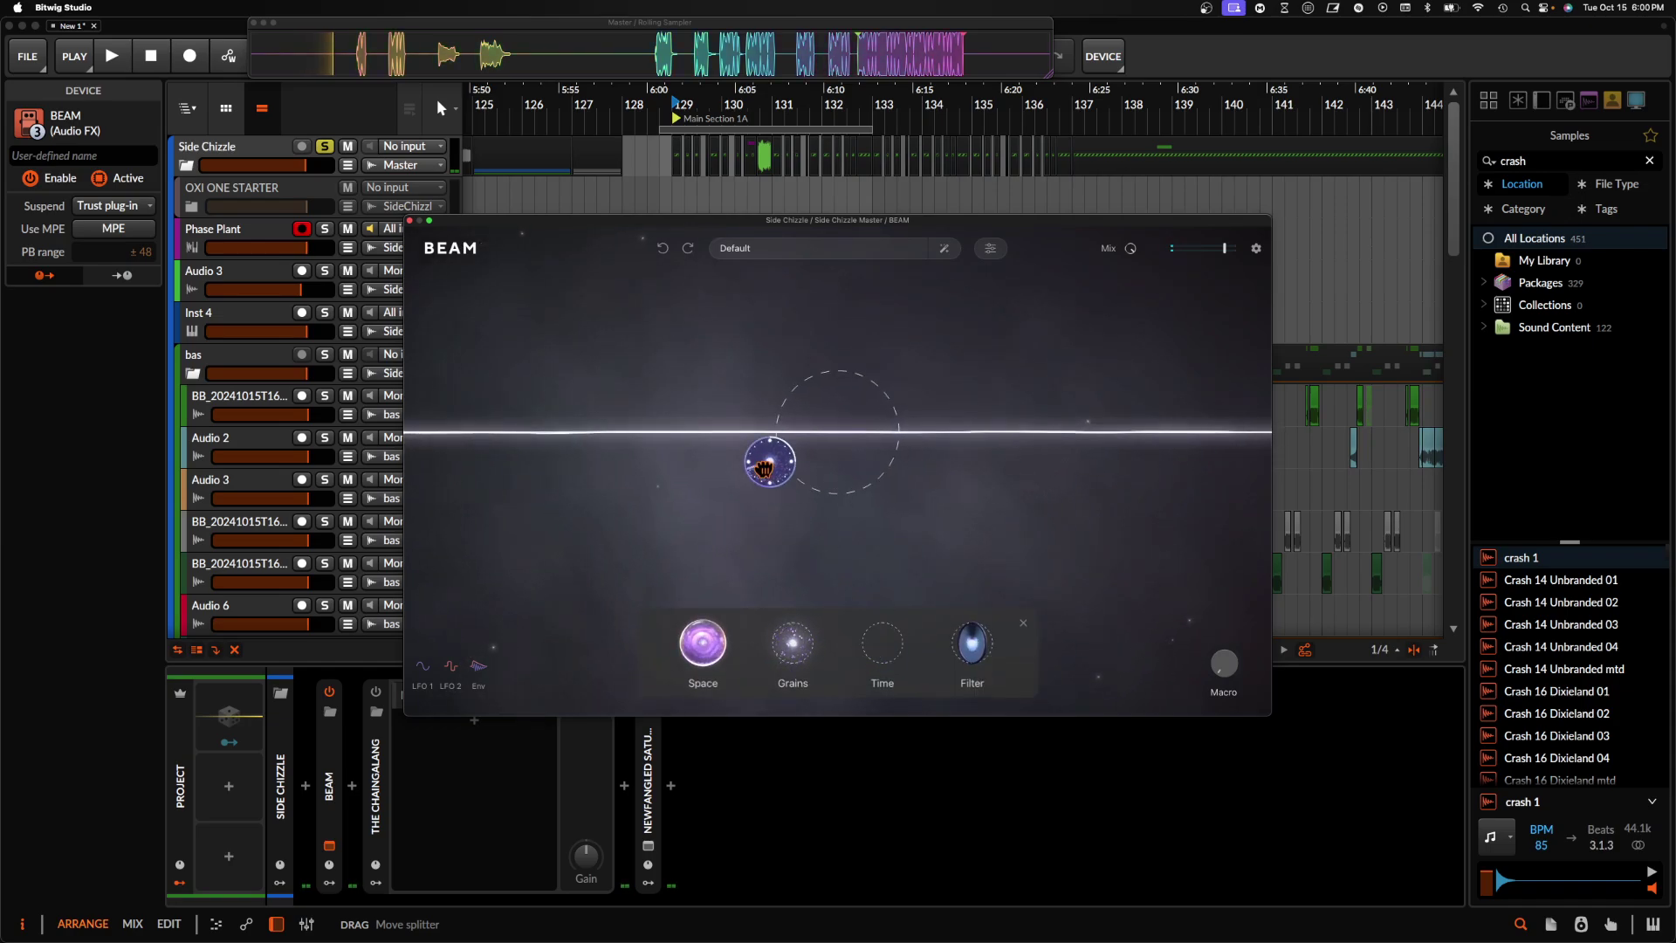
pyautogui.click(450, 671)
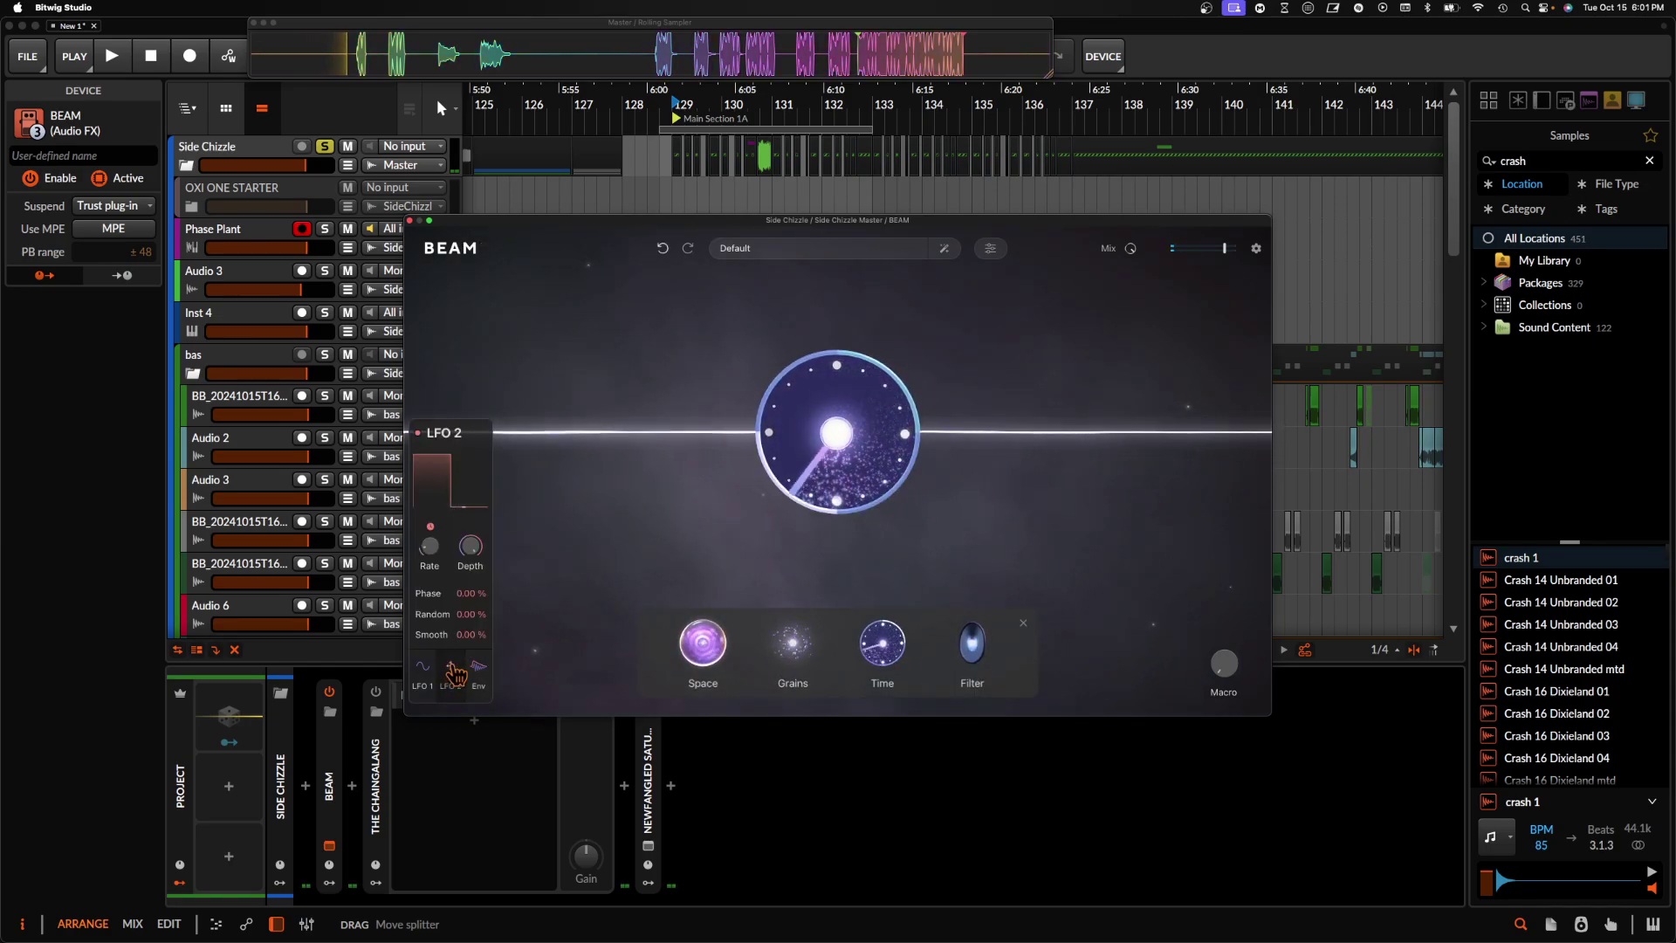
pyautogui.click(869, 447)
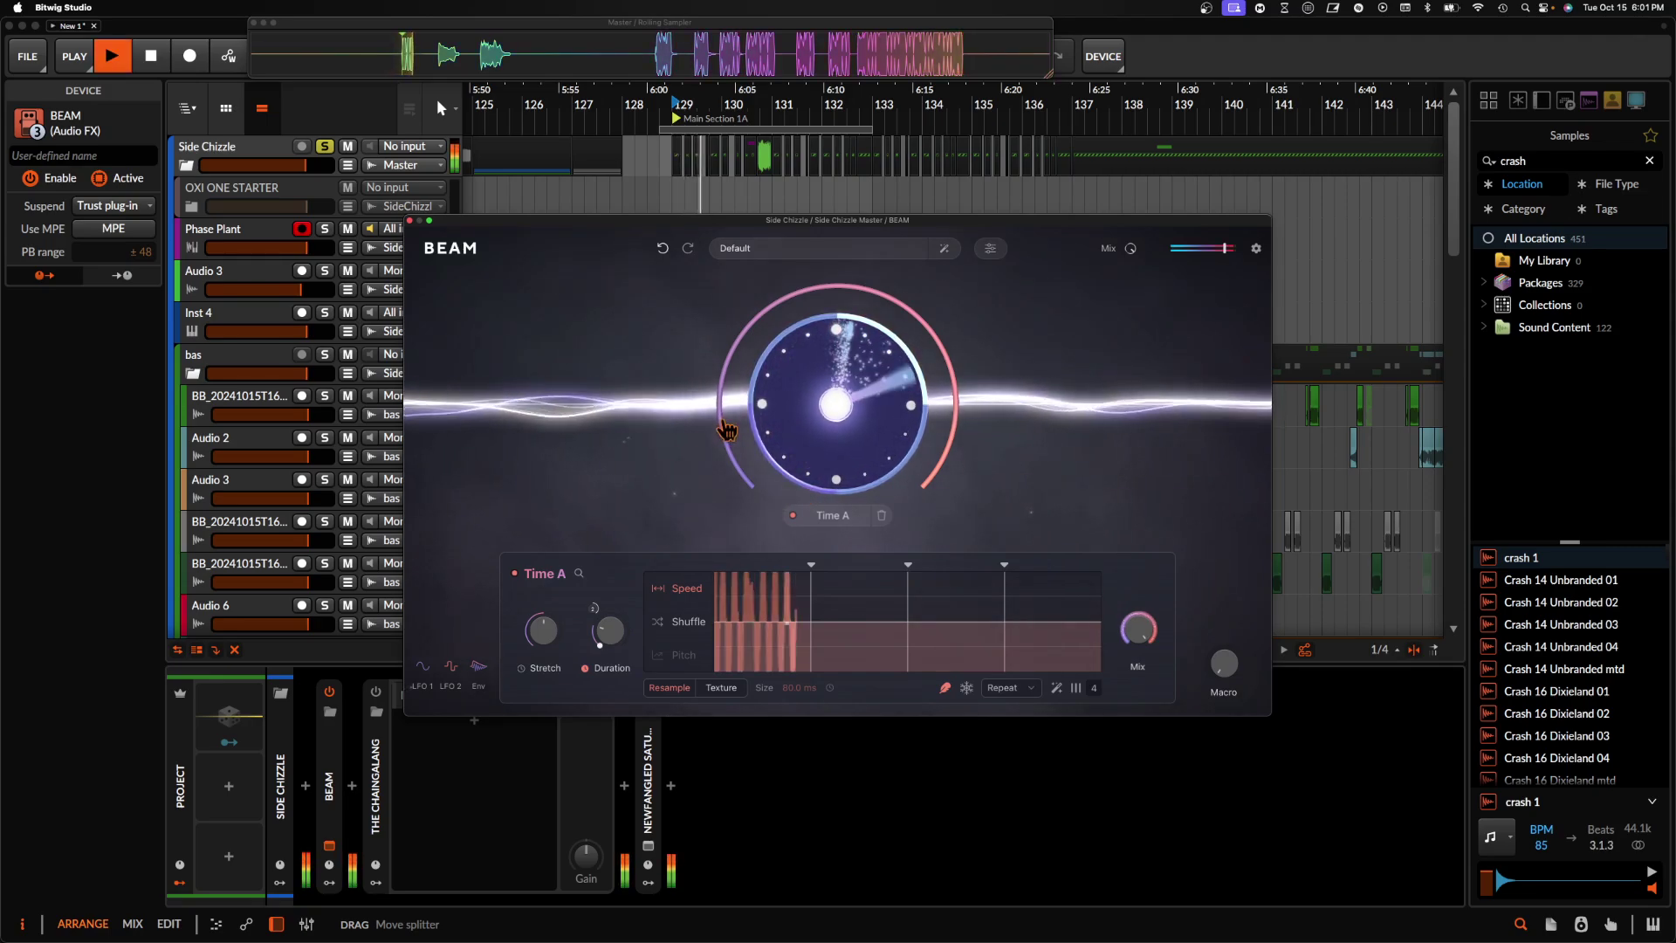
# - Modulate the Time A node's Stretch with LFO 1 and set the LFO 1 shape to Square
pyautogui.moveTo(446, 678); pyautogui.dragTo(541, 644)
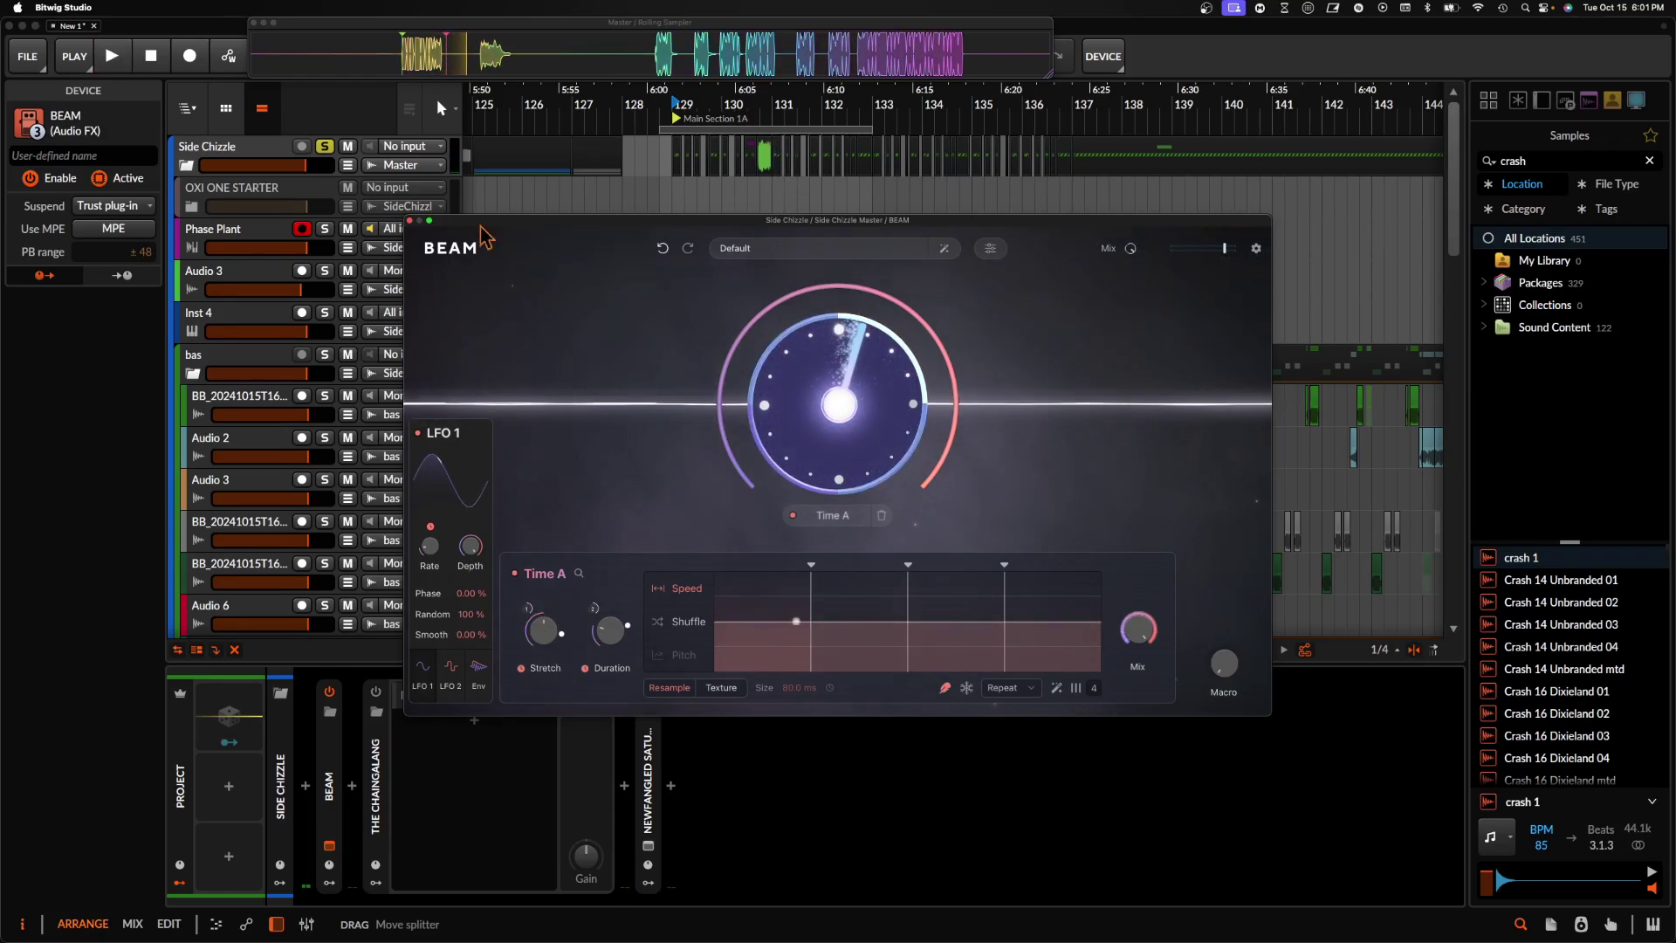
pyautogui.click(443, 486)
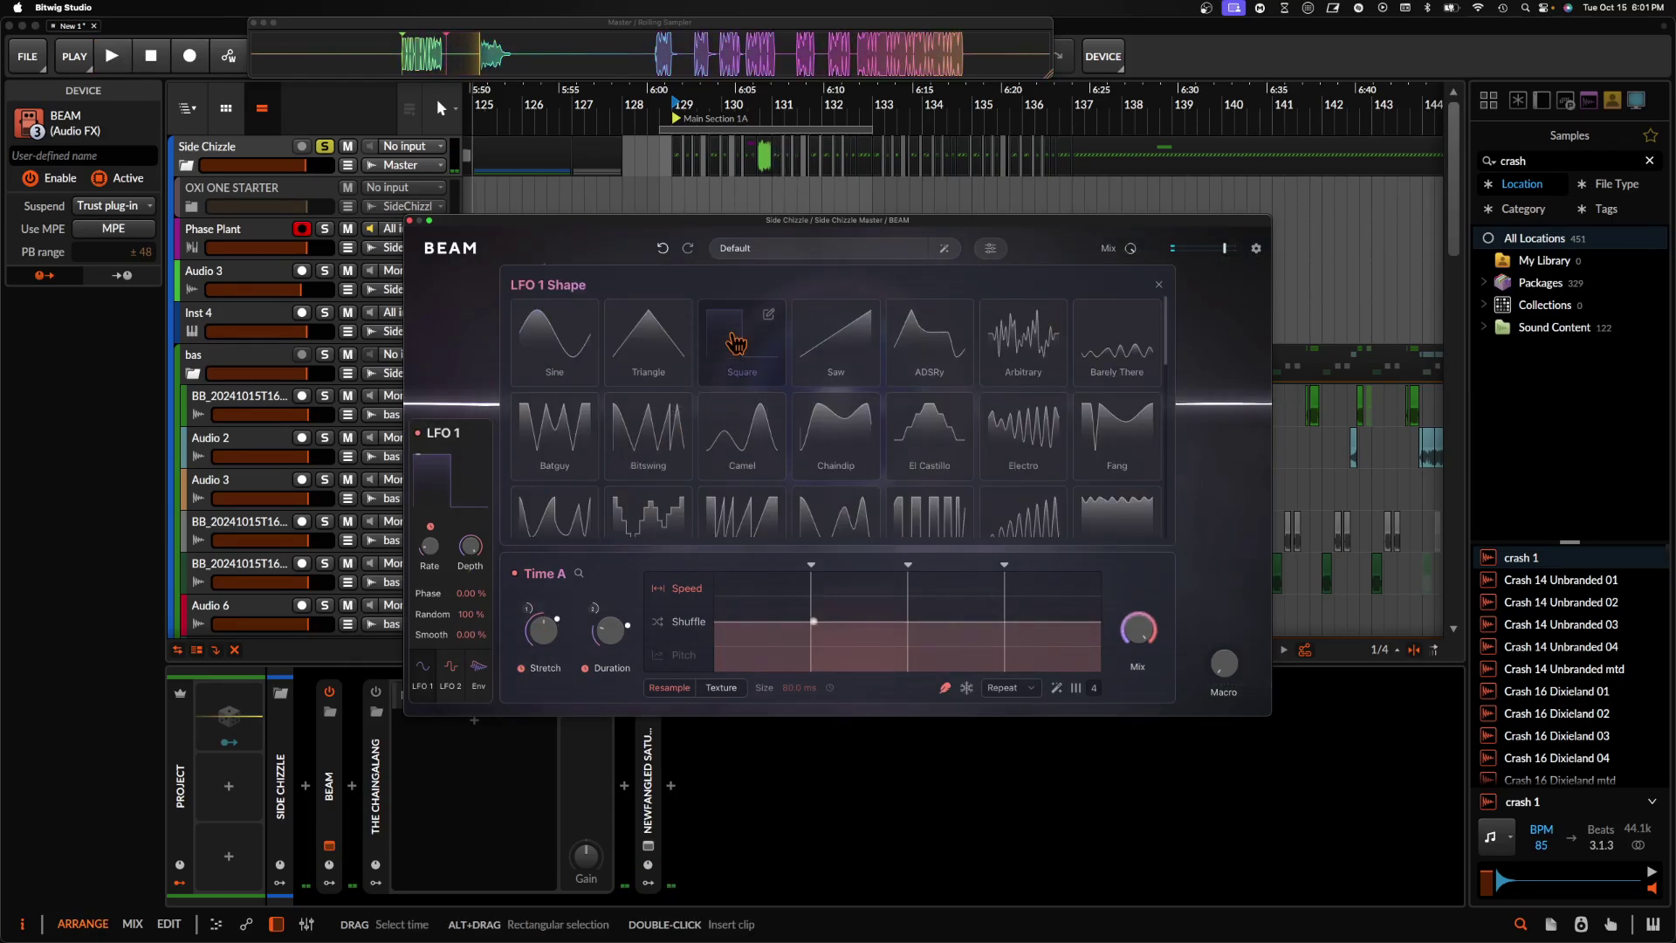
pyautogui.click(452, 351)
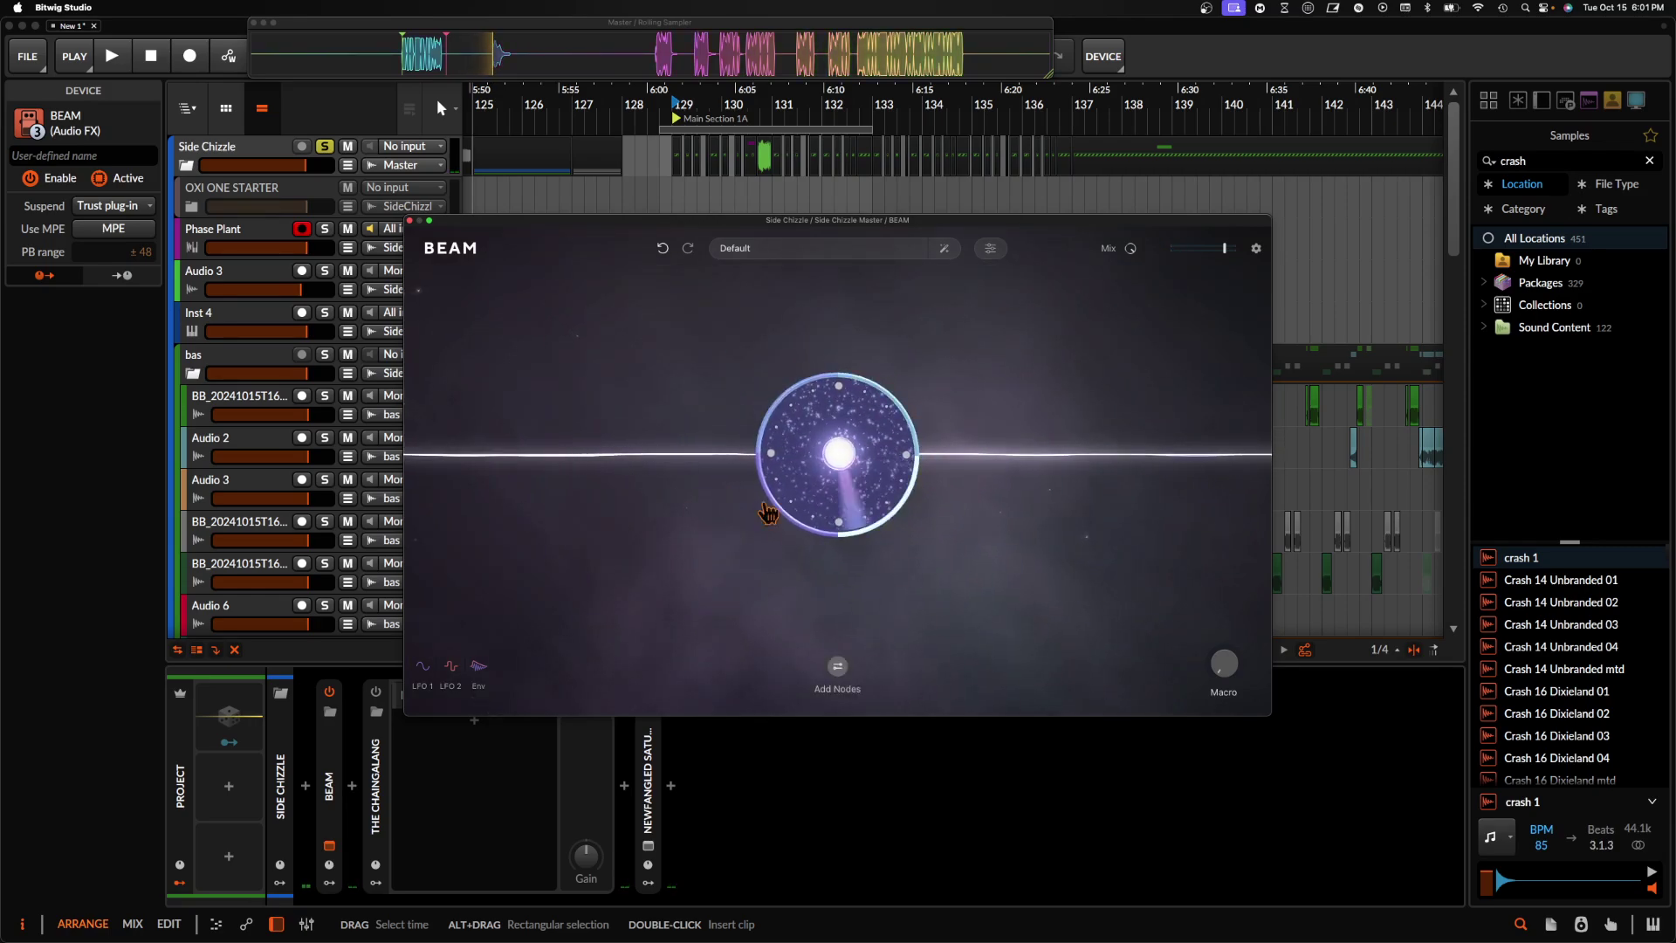
pyautogui.click(1028, 454)
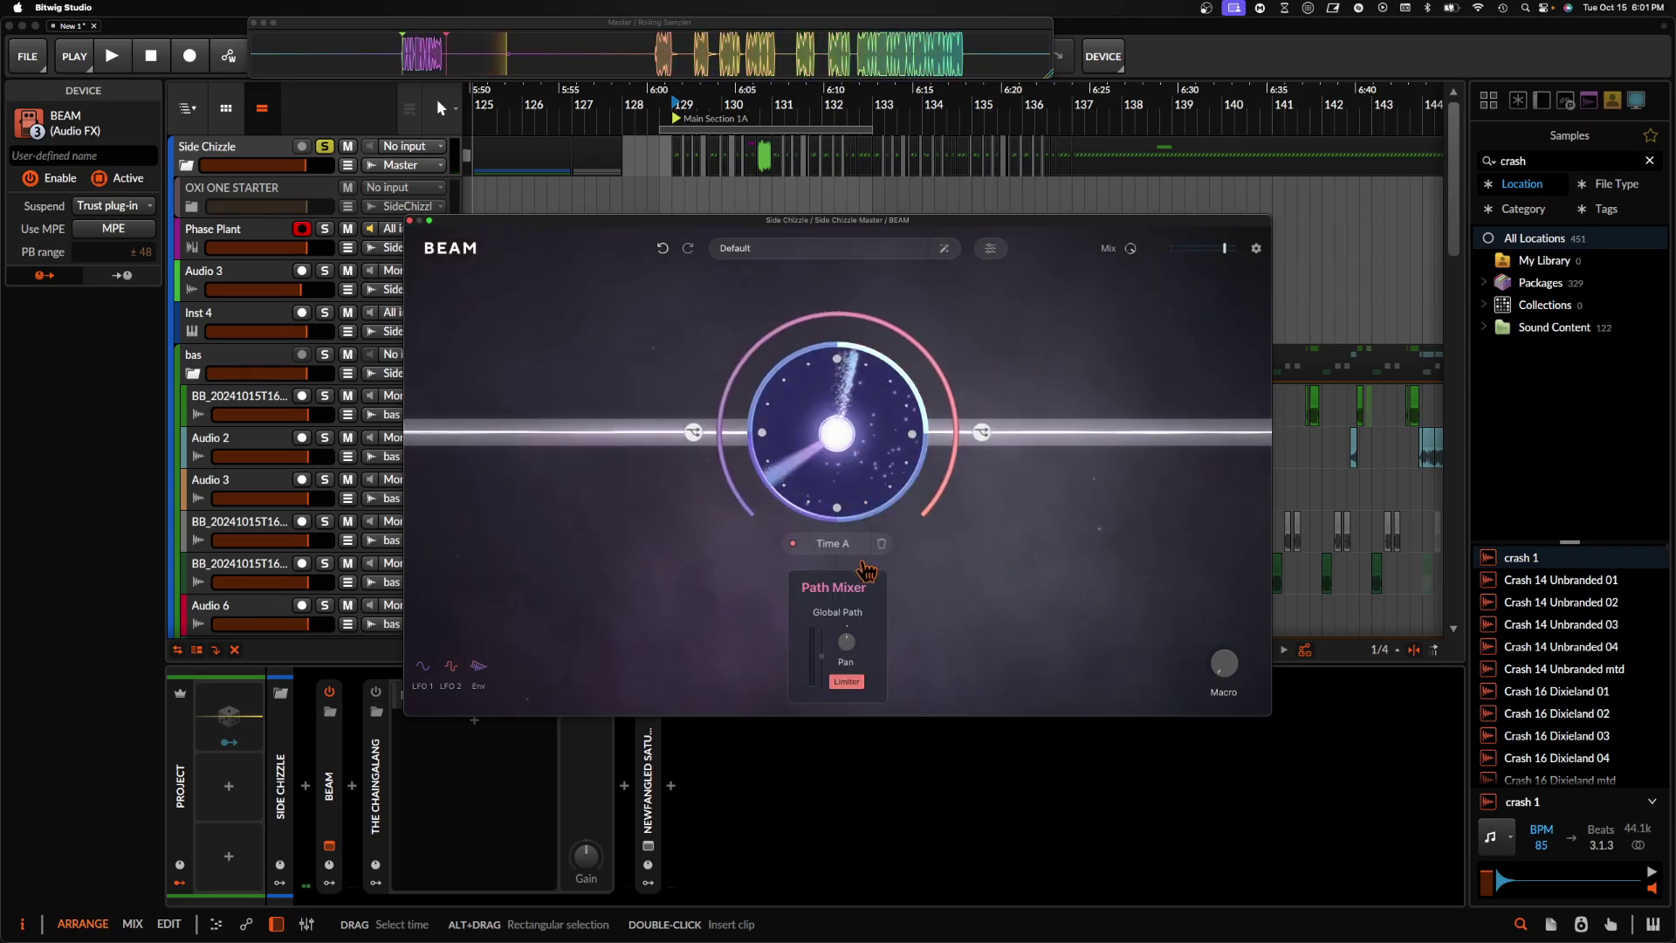
pyautogui.click(875, 441)
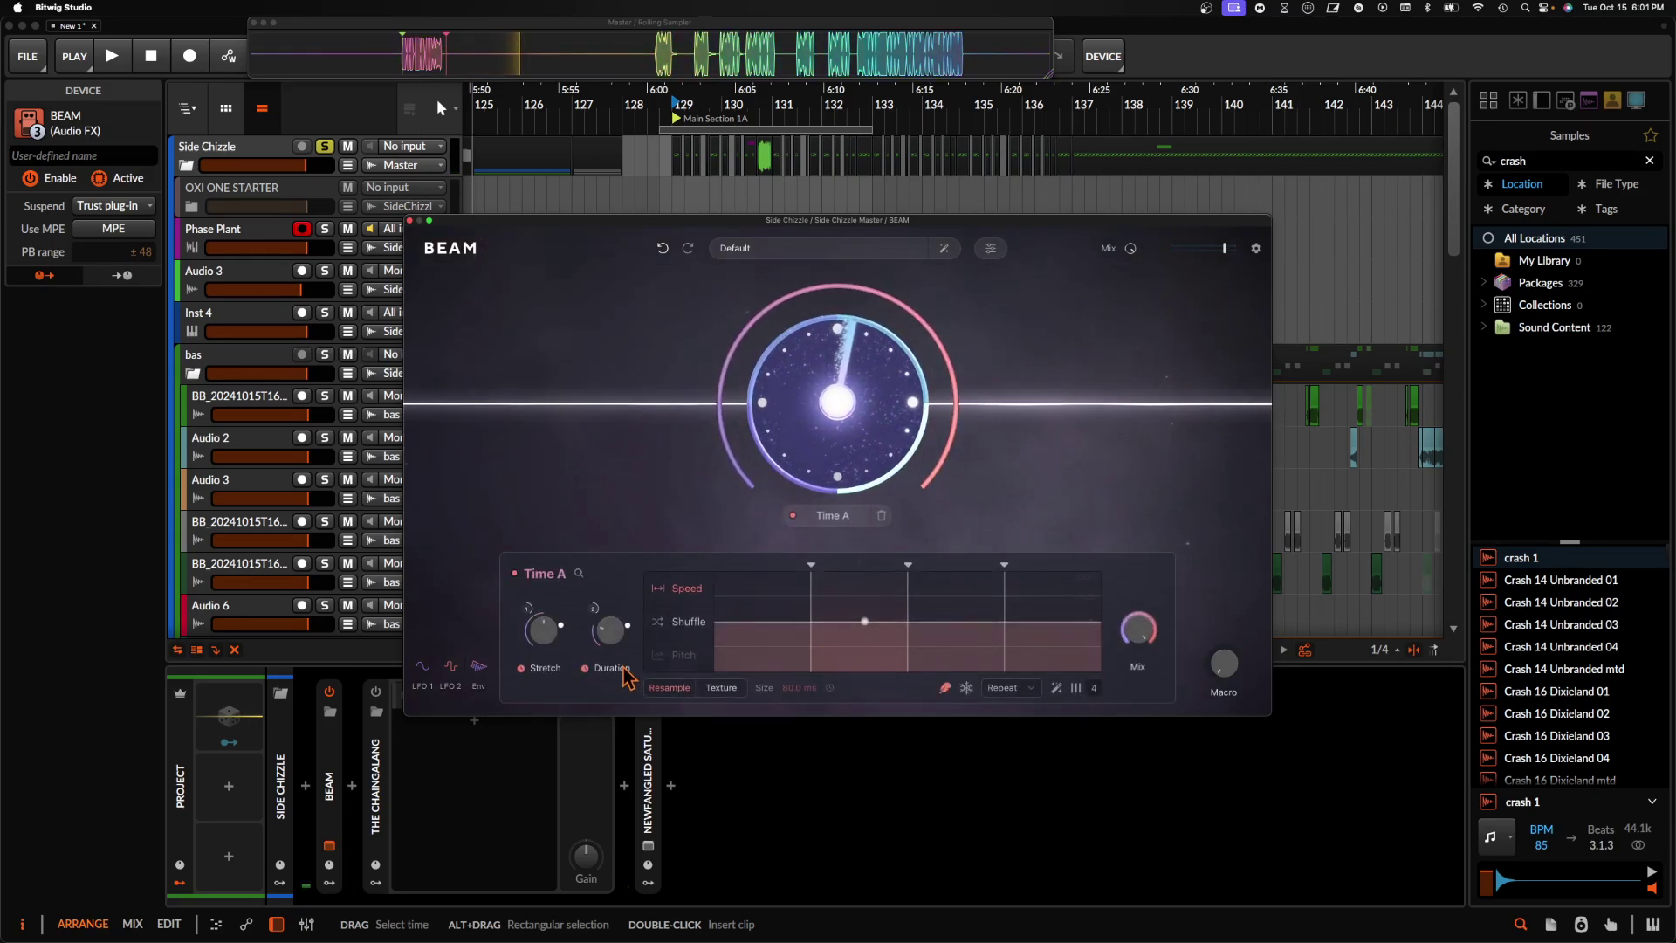
pyautogui.click(1004, 485)
# - Add a Grains node after Time A in BEAM, set its size to 4:1 and close the plug-in window
pyautogui.click(838, 671)
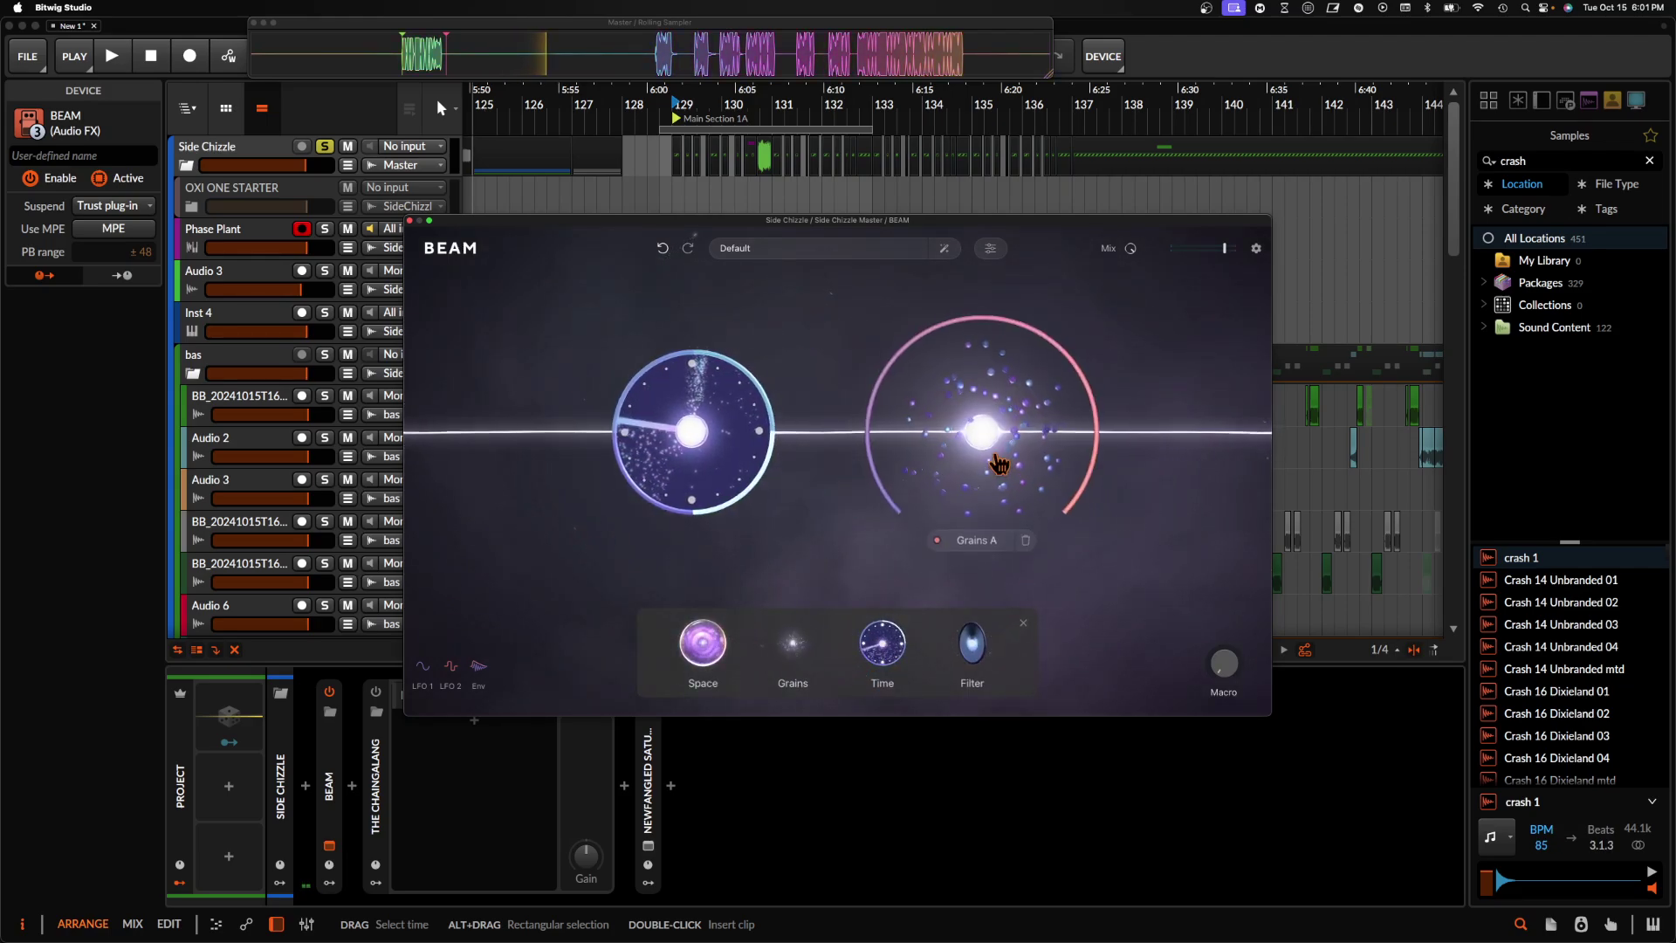
pyautogui.click(963, 547)
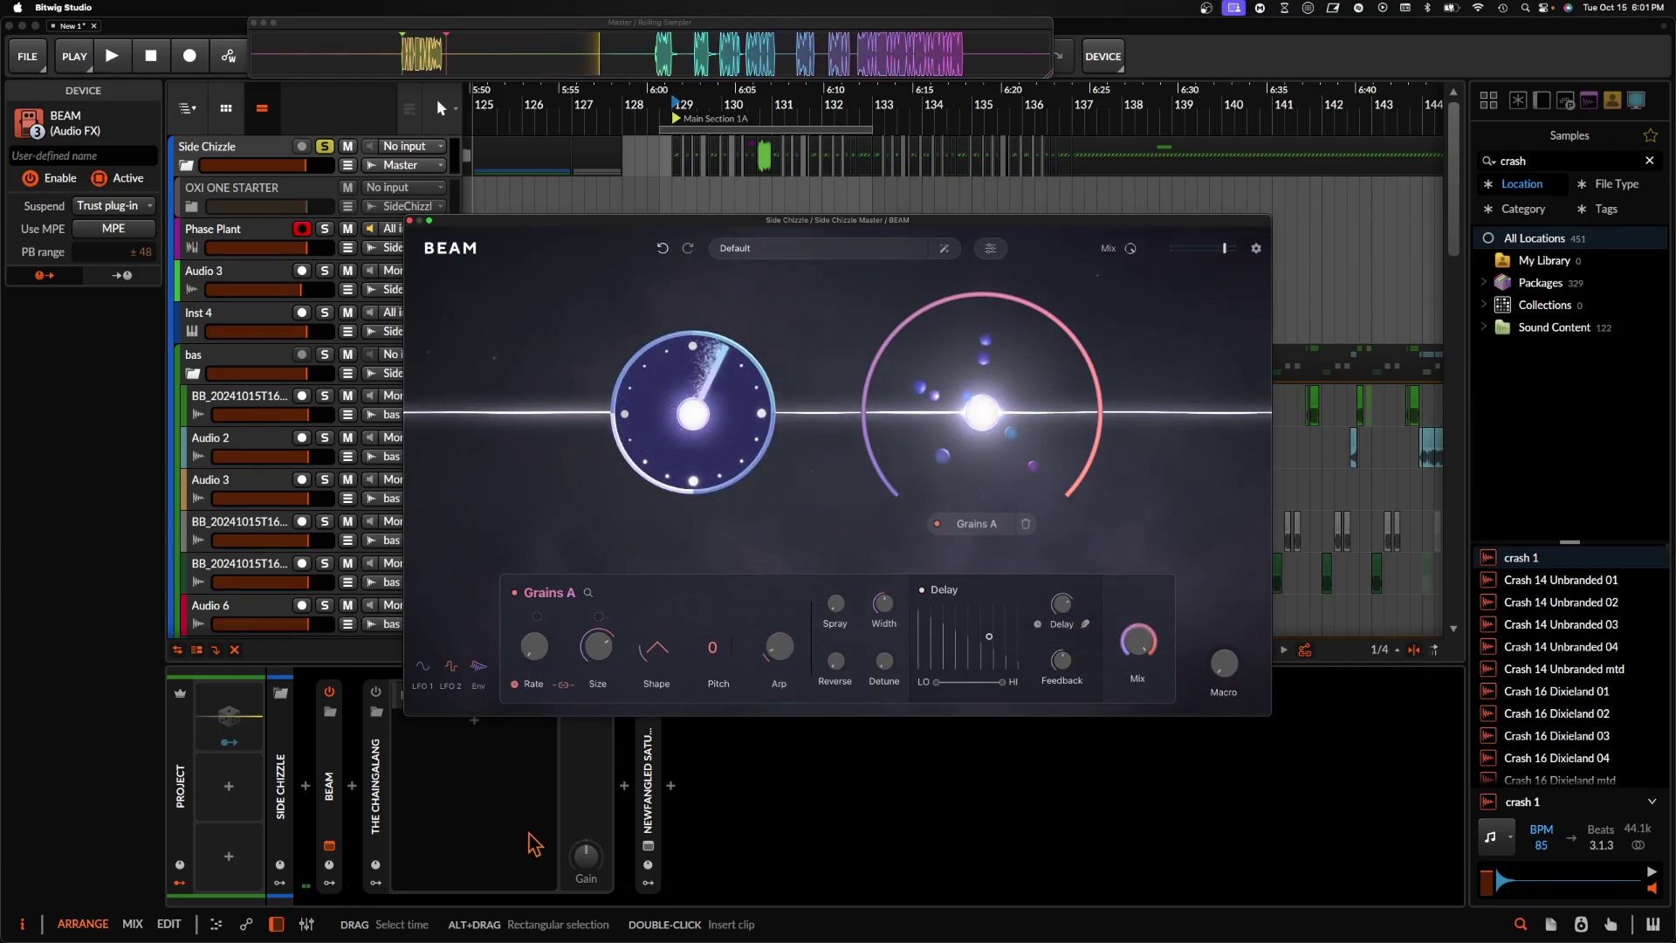
pyautogui.moveTo(599, 646)
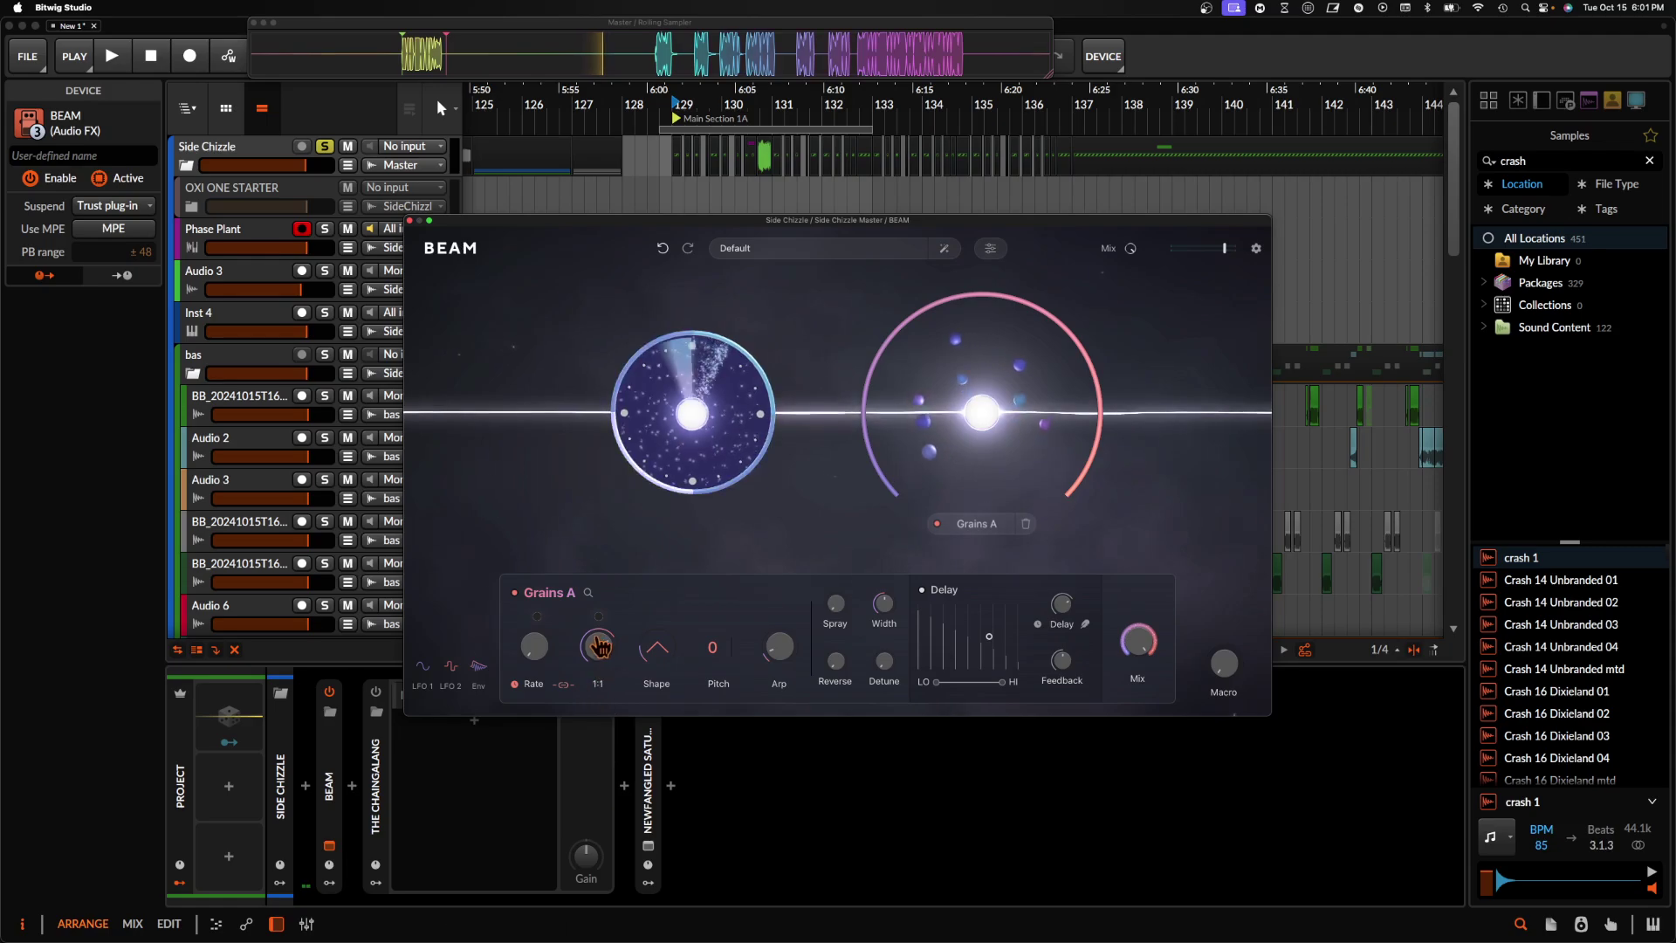
pyautogui.click(409, 221)
# - Play Main Section 1A from 128.4.1 to hear the Side Chizzle group through BEAM
pyautogui.click(646, 280)
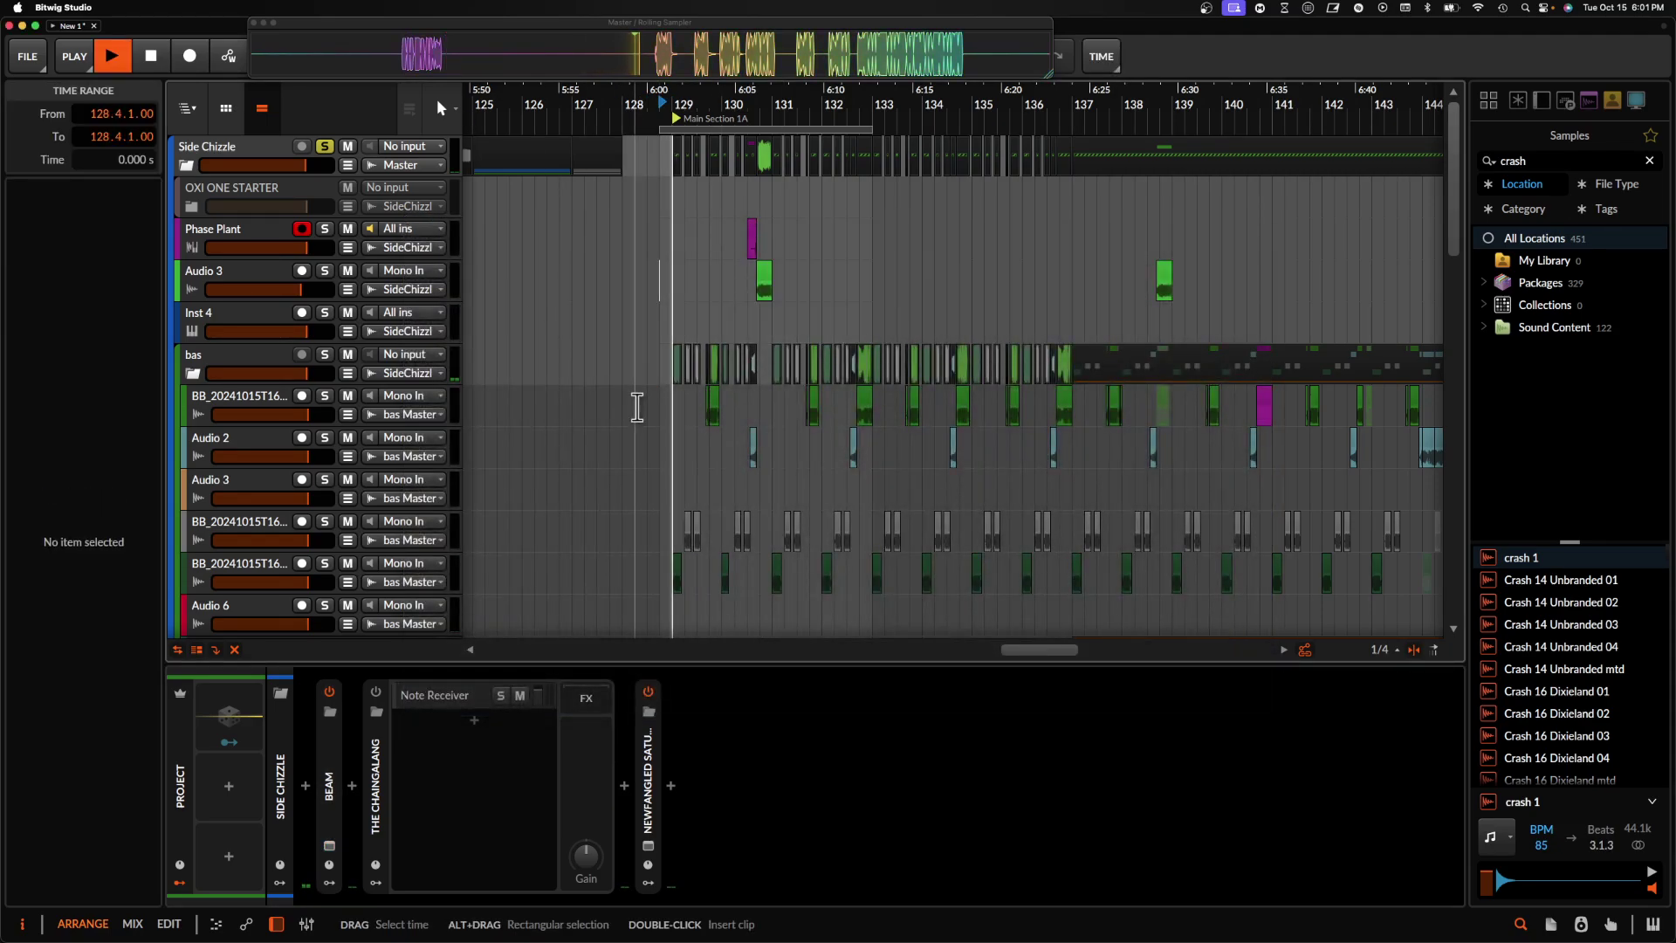
pyautogui.scroll(6, 632, 408)
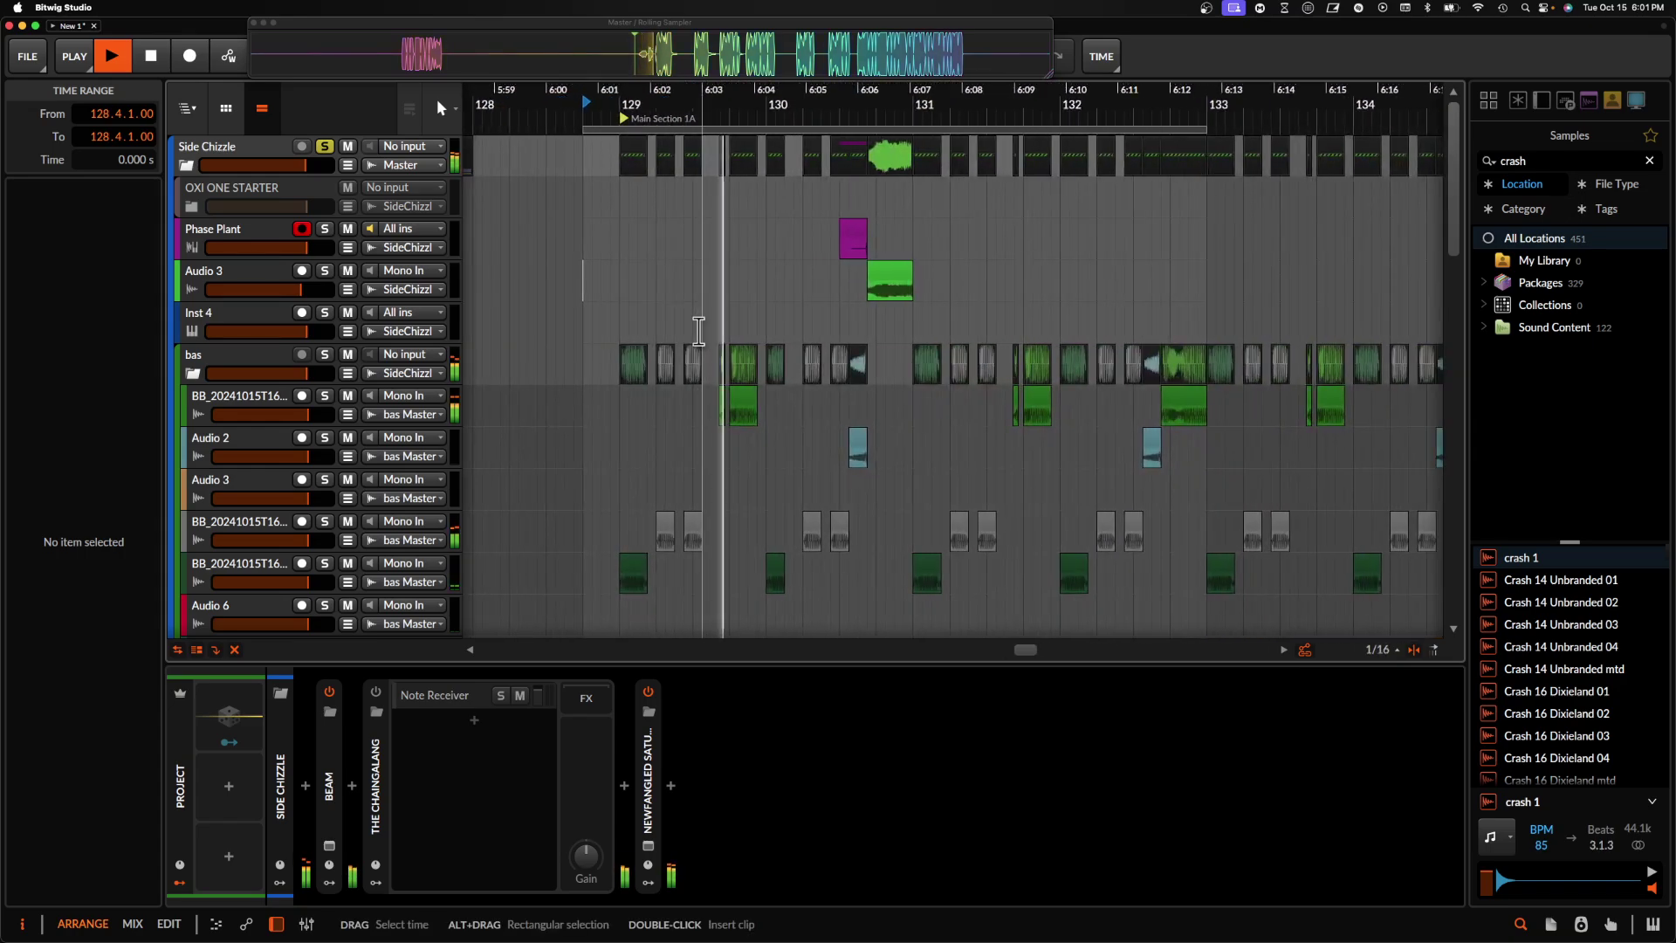
pyautogui.doubleClick(252, 152)
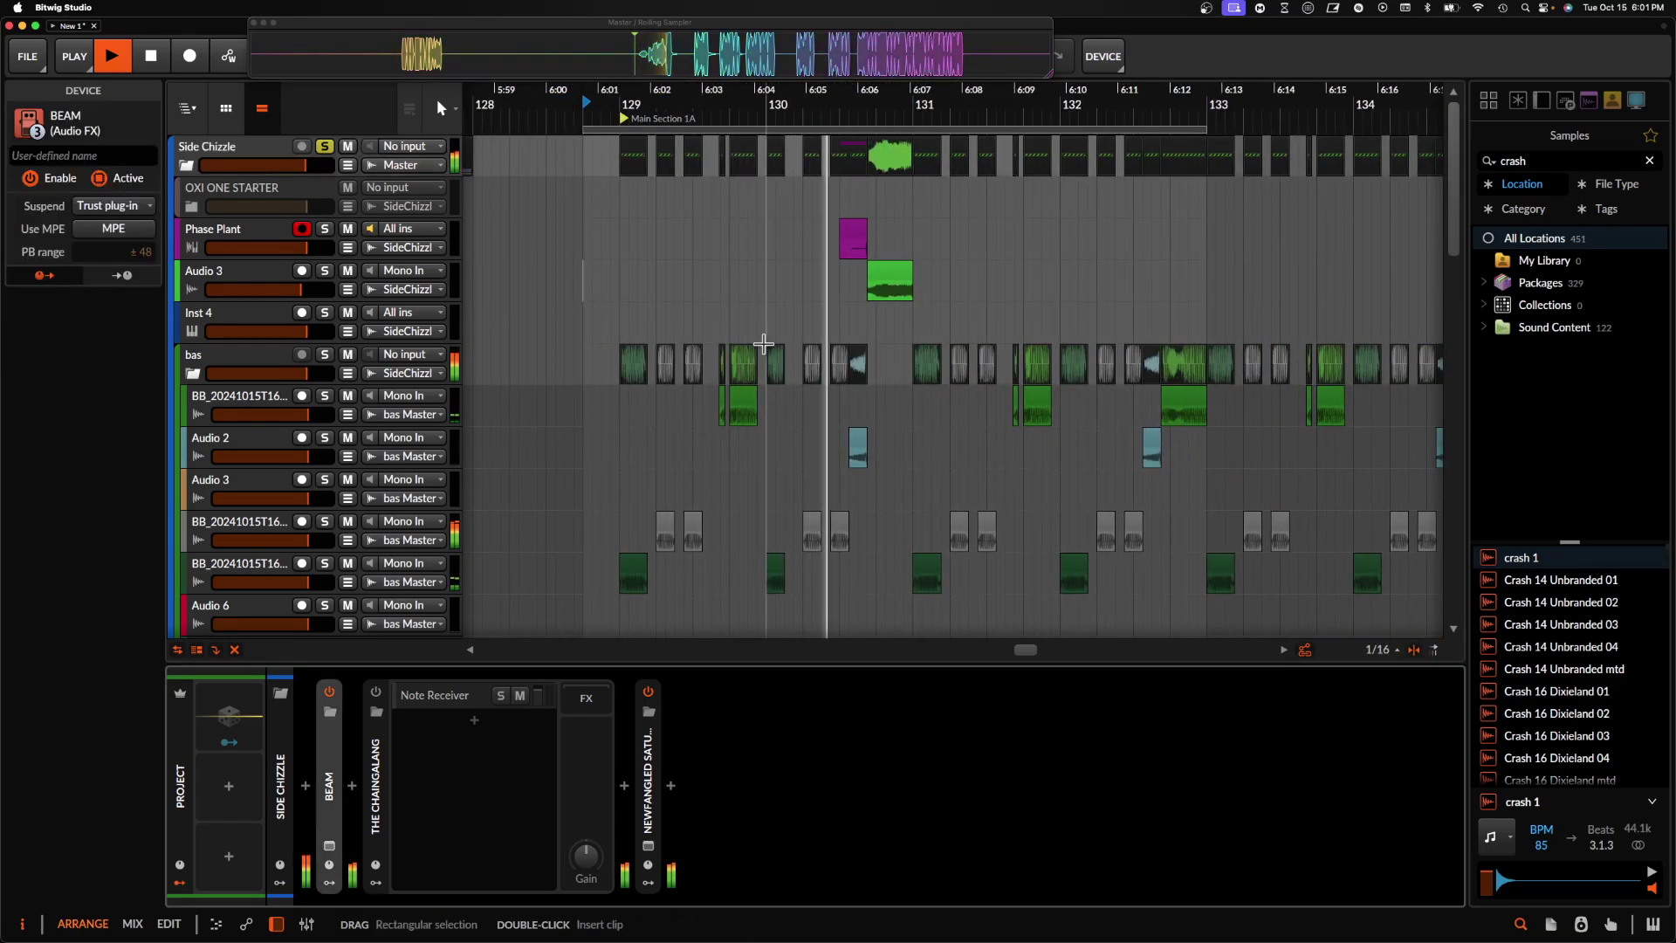
pyautogui.doubleClick(336, 794)
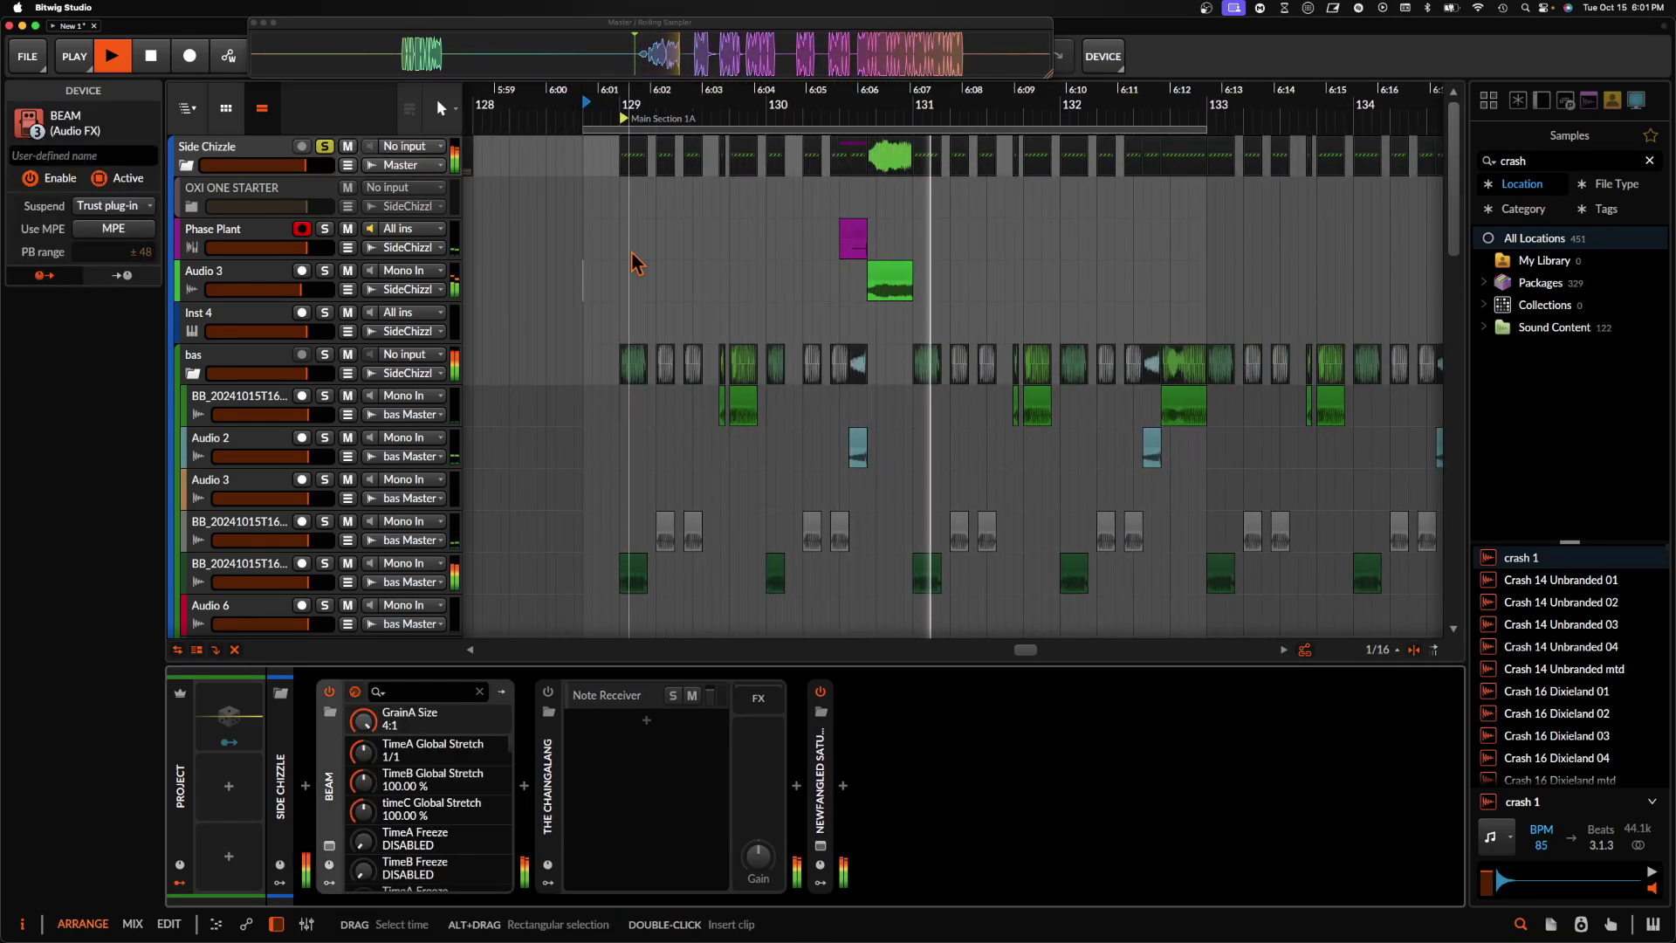
pyautogui.scroll(-3, 742, 262)
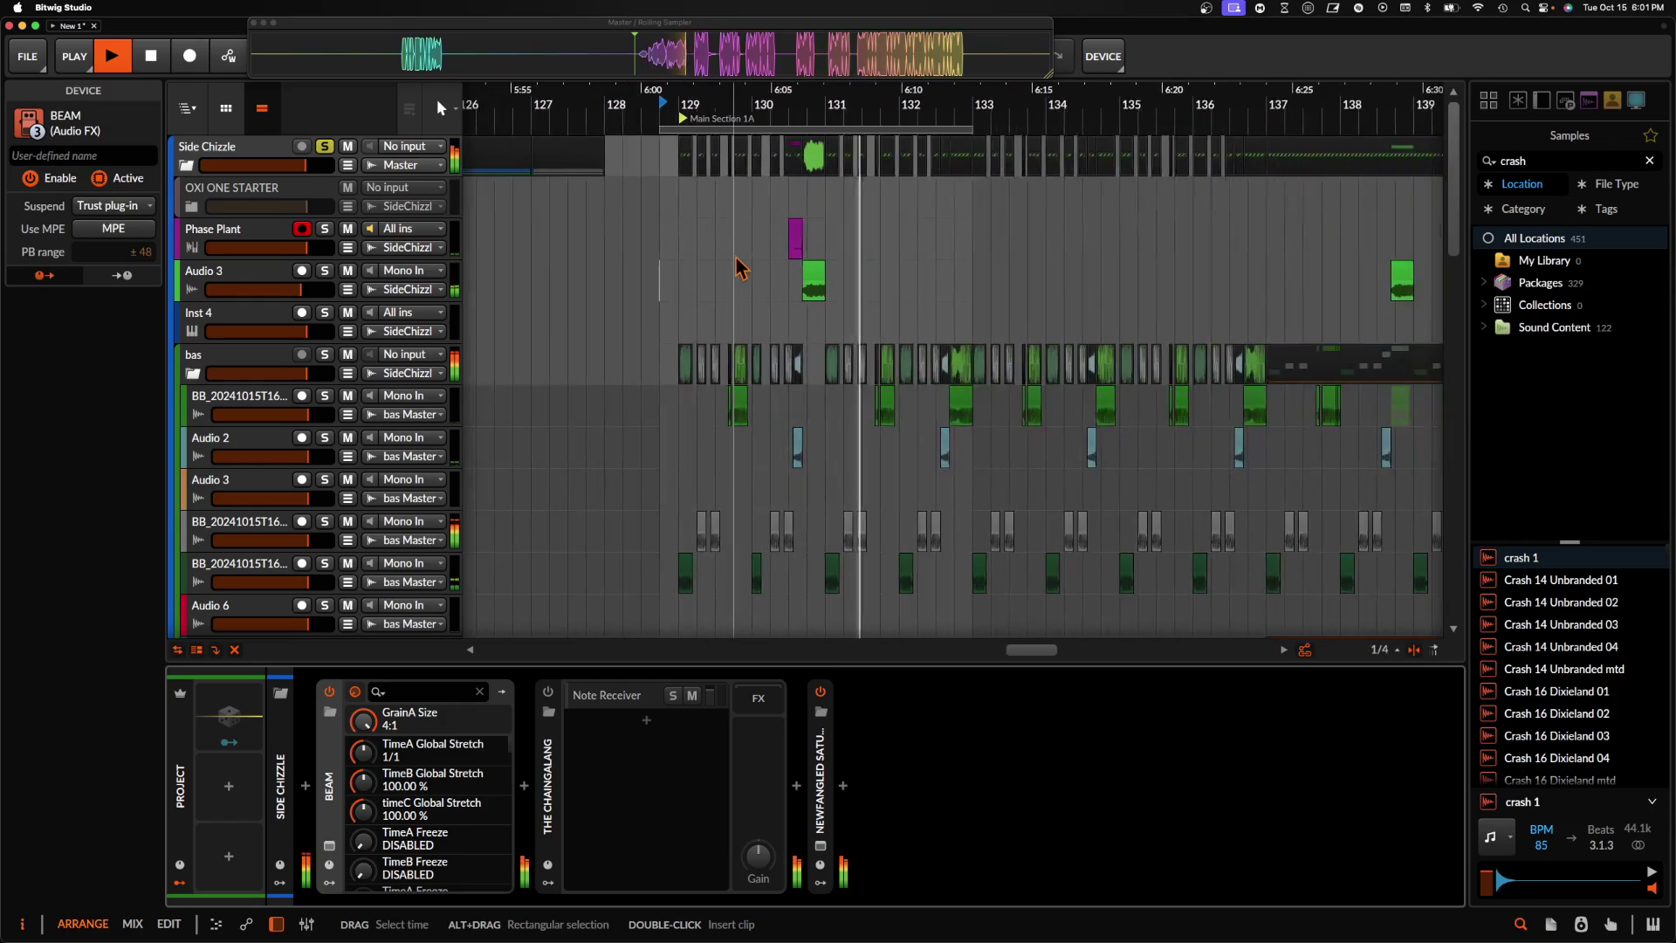
# - Move the loop region's start to 129.1.1 with a length of four bars, then select Side Chizzle and stop playback
pyautogui.click(655, 131)
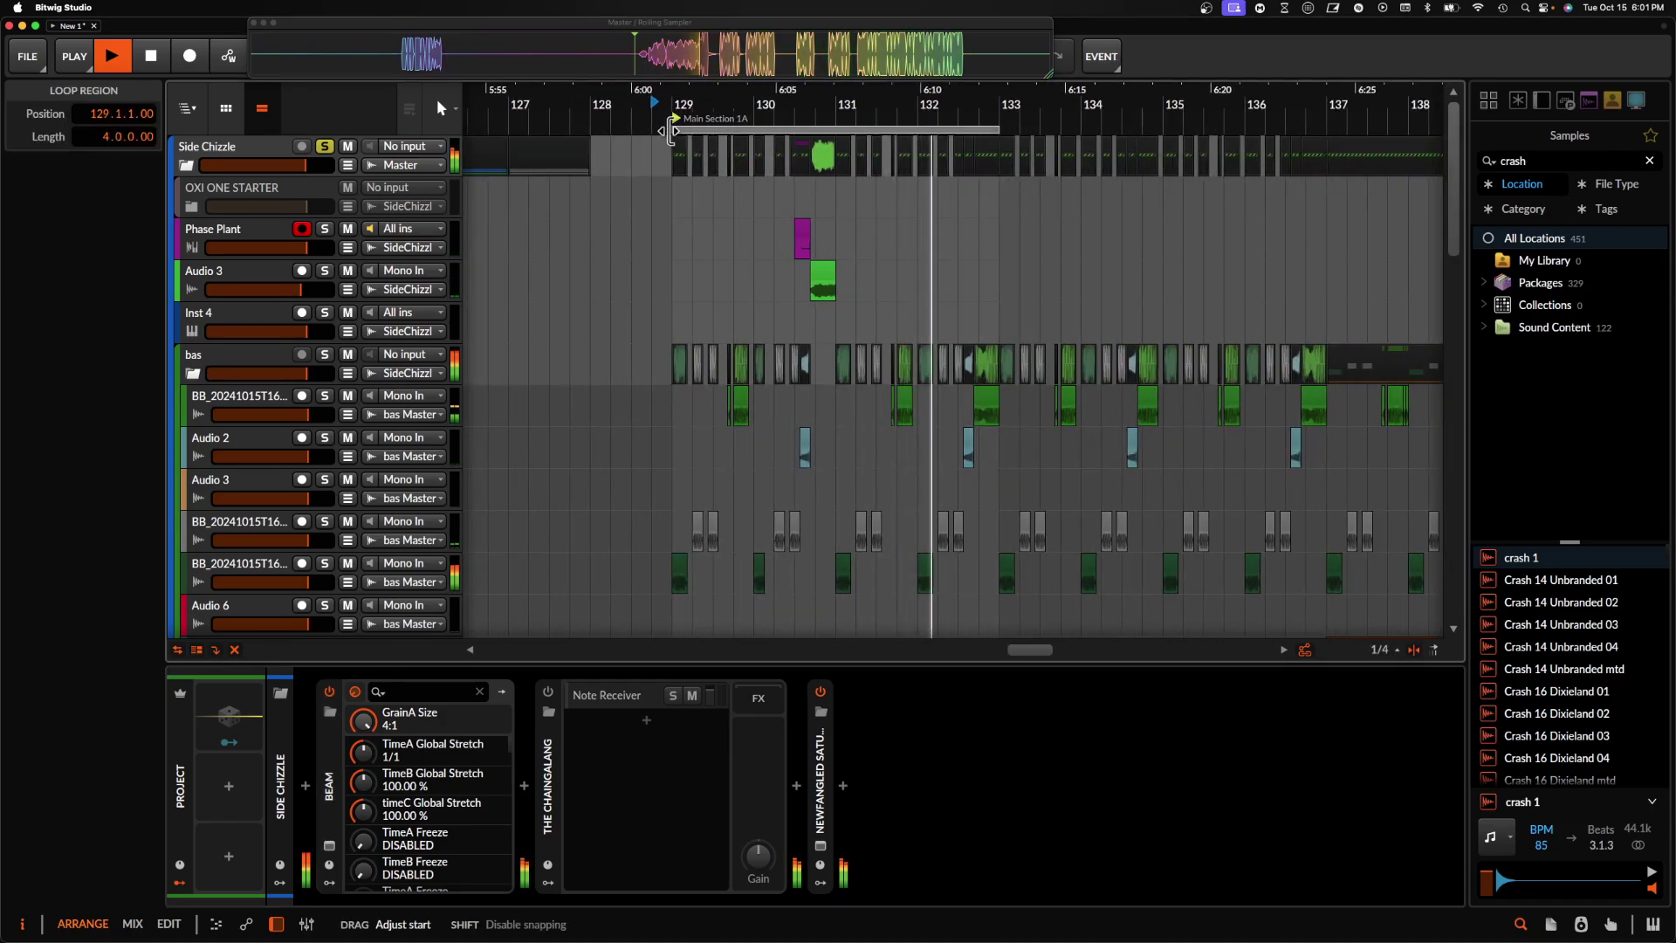
pyautogui.click(398, 173)
pyautogui.press('space')
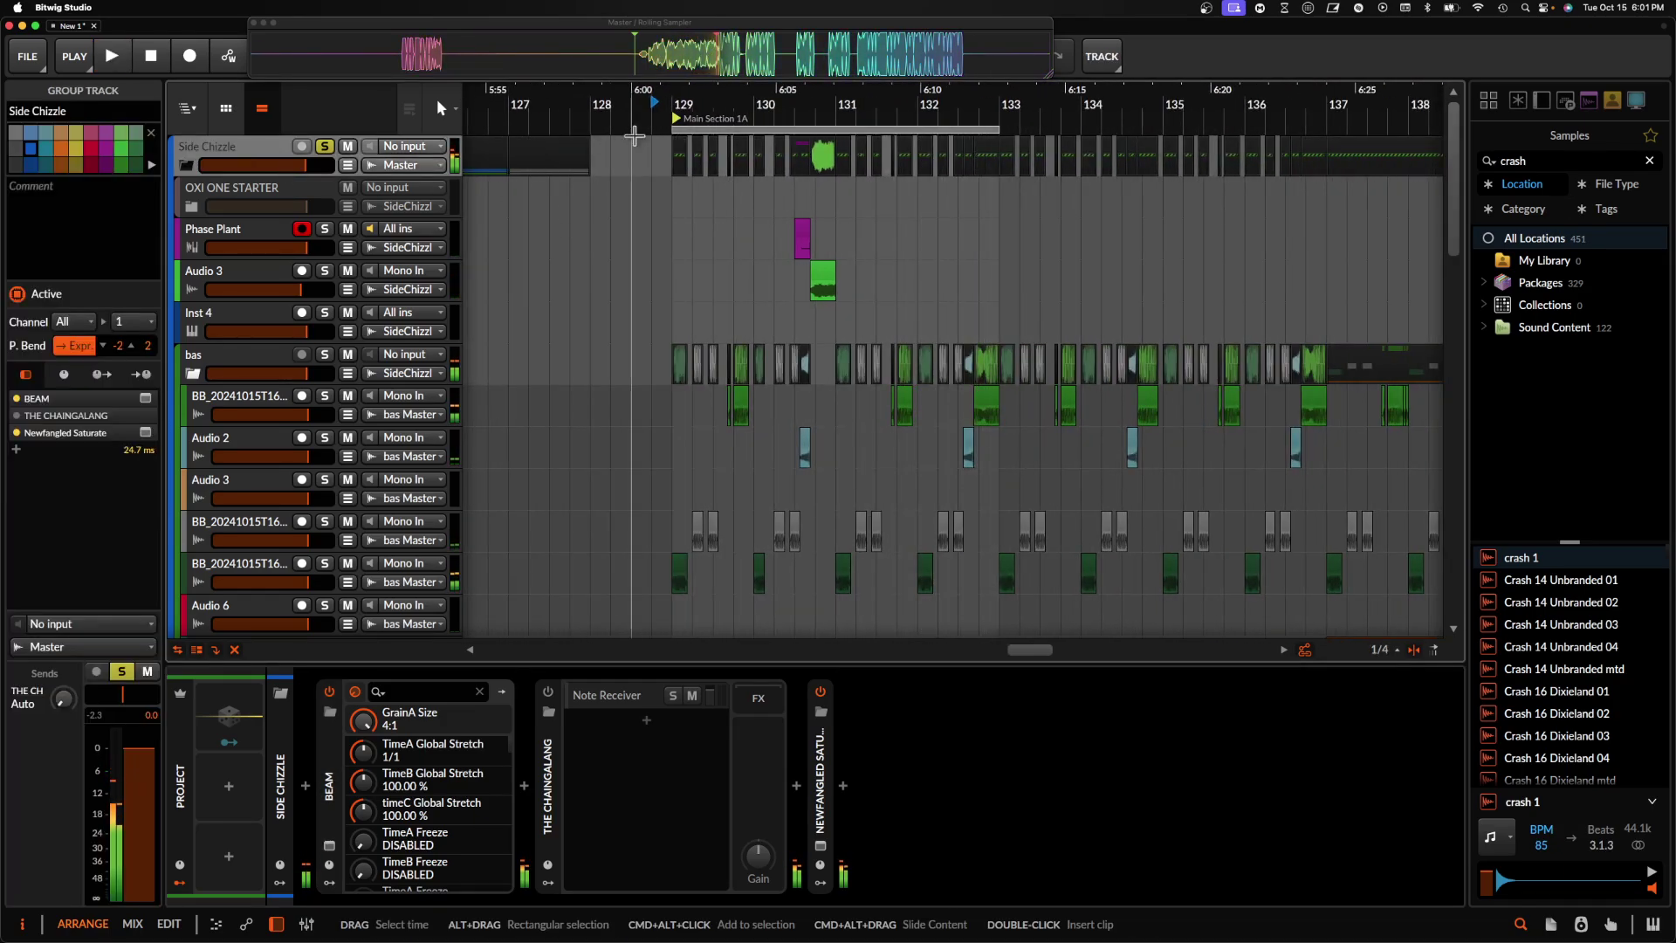
# - Bypass BEAM and place the take selected in Rolling Sampler on a new audio track below Phase Plant, starting just before bar 128
pyautogui.click(631, 68)
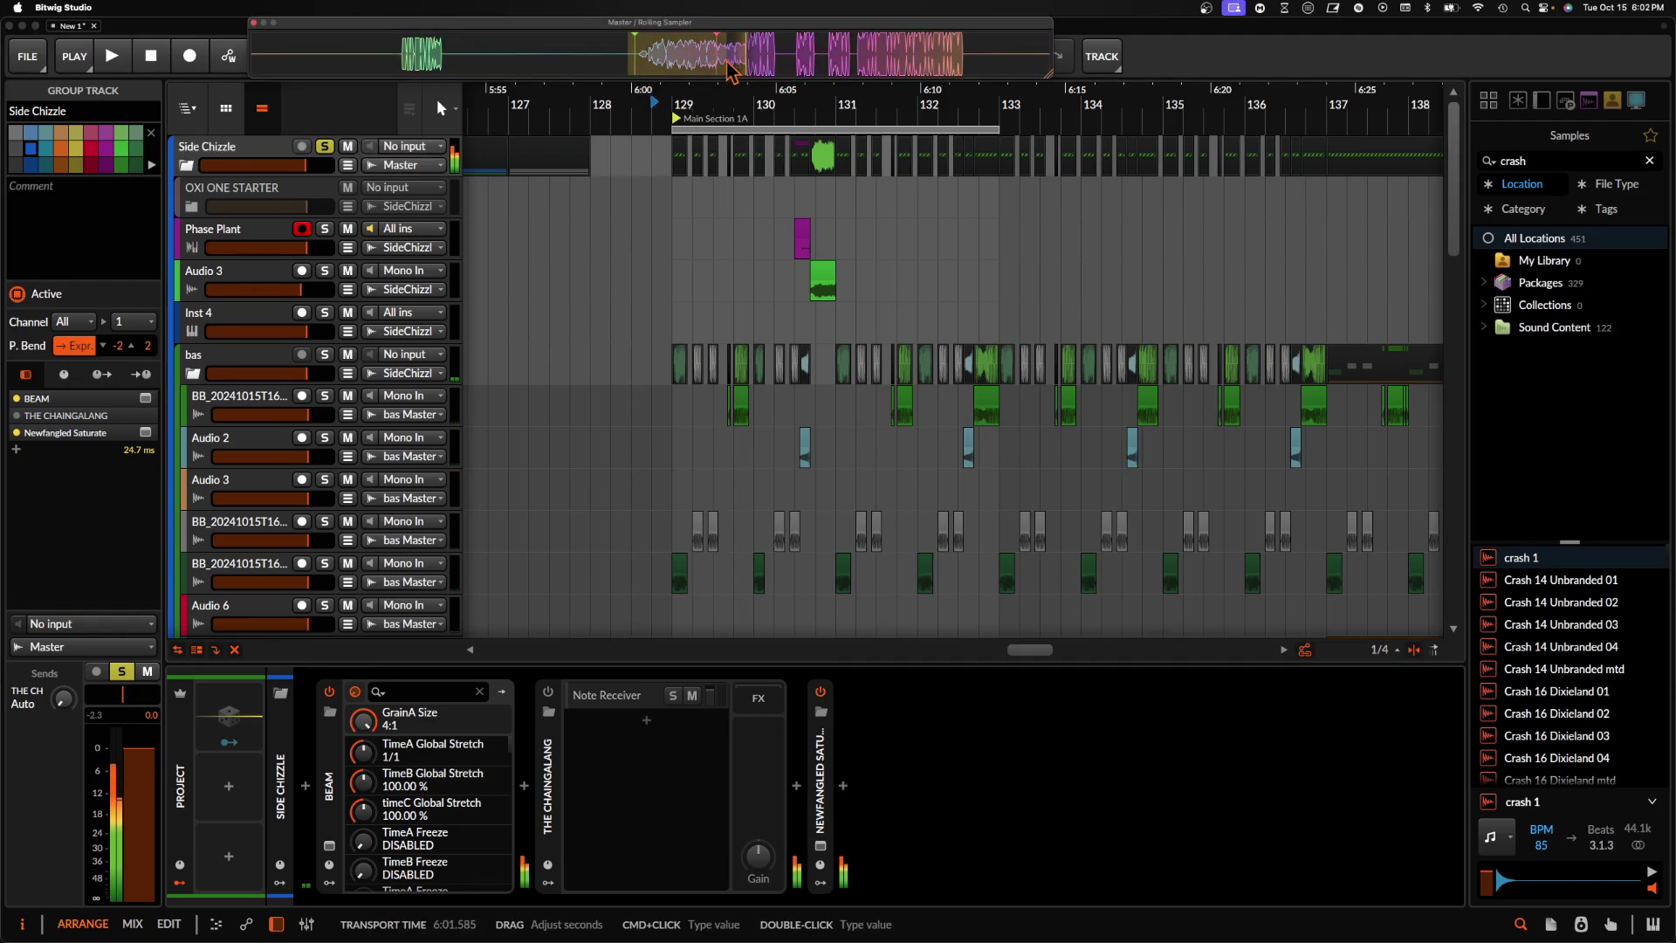
pyautogui.click(329, 691)
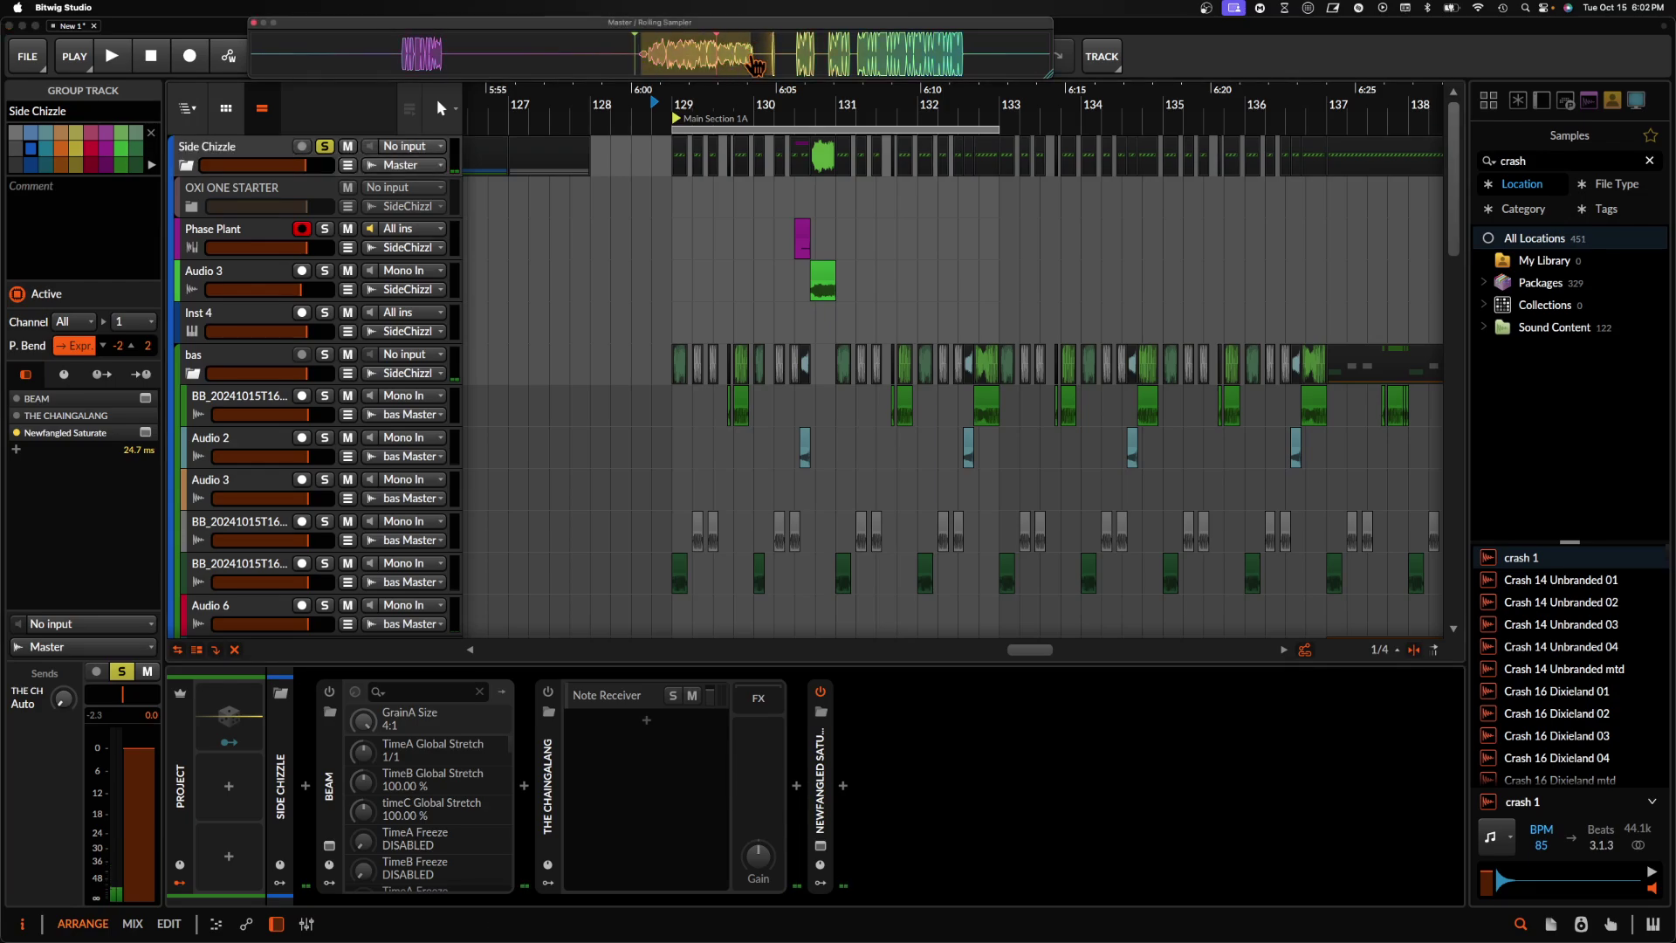
pyautogui.click(239, 236)
pyautogui.press('super+t')
pyautogui.moveTo(700, 74); pyautogui.dragTo(596, 272)
pyautogui.scroll(-3, 597, 274)
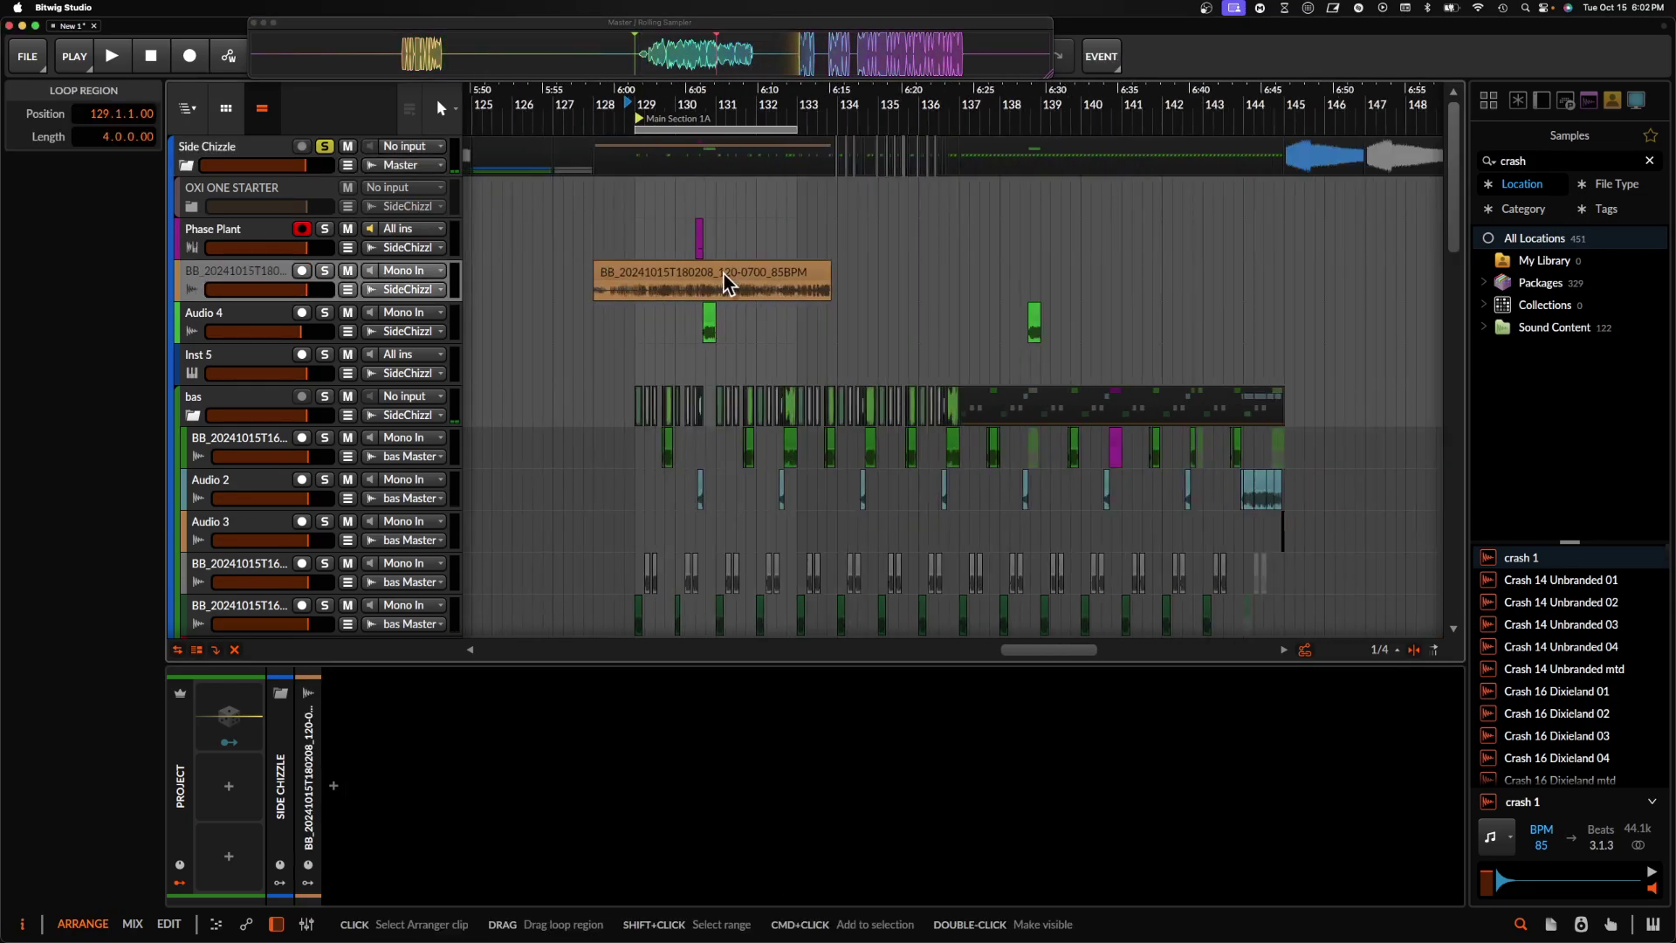
# - Move the captured clip earlier so it ends before Main Section 1A, and solo its track instead of Side Chizzle
pyautogui.moveTo(871, 271); pyautogui.dragTo(722, 270)
pyautogui.scroll(2, 723, 270)
pyautogui.scroll(-2, 723, 269)
pyautogui.scroll(5, 723, 270)
pyautogui.click(326, 267)
pyautogui.click(266, 166)
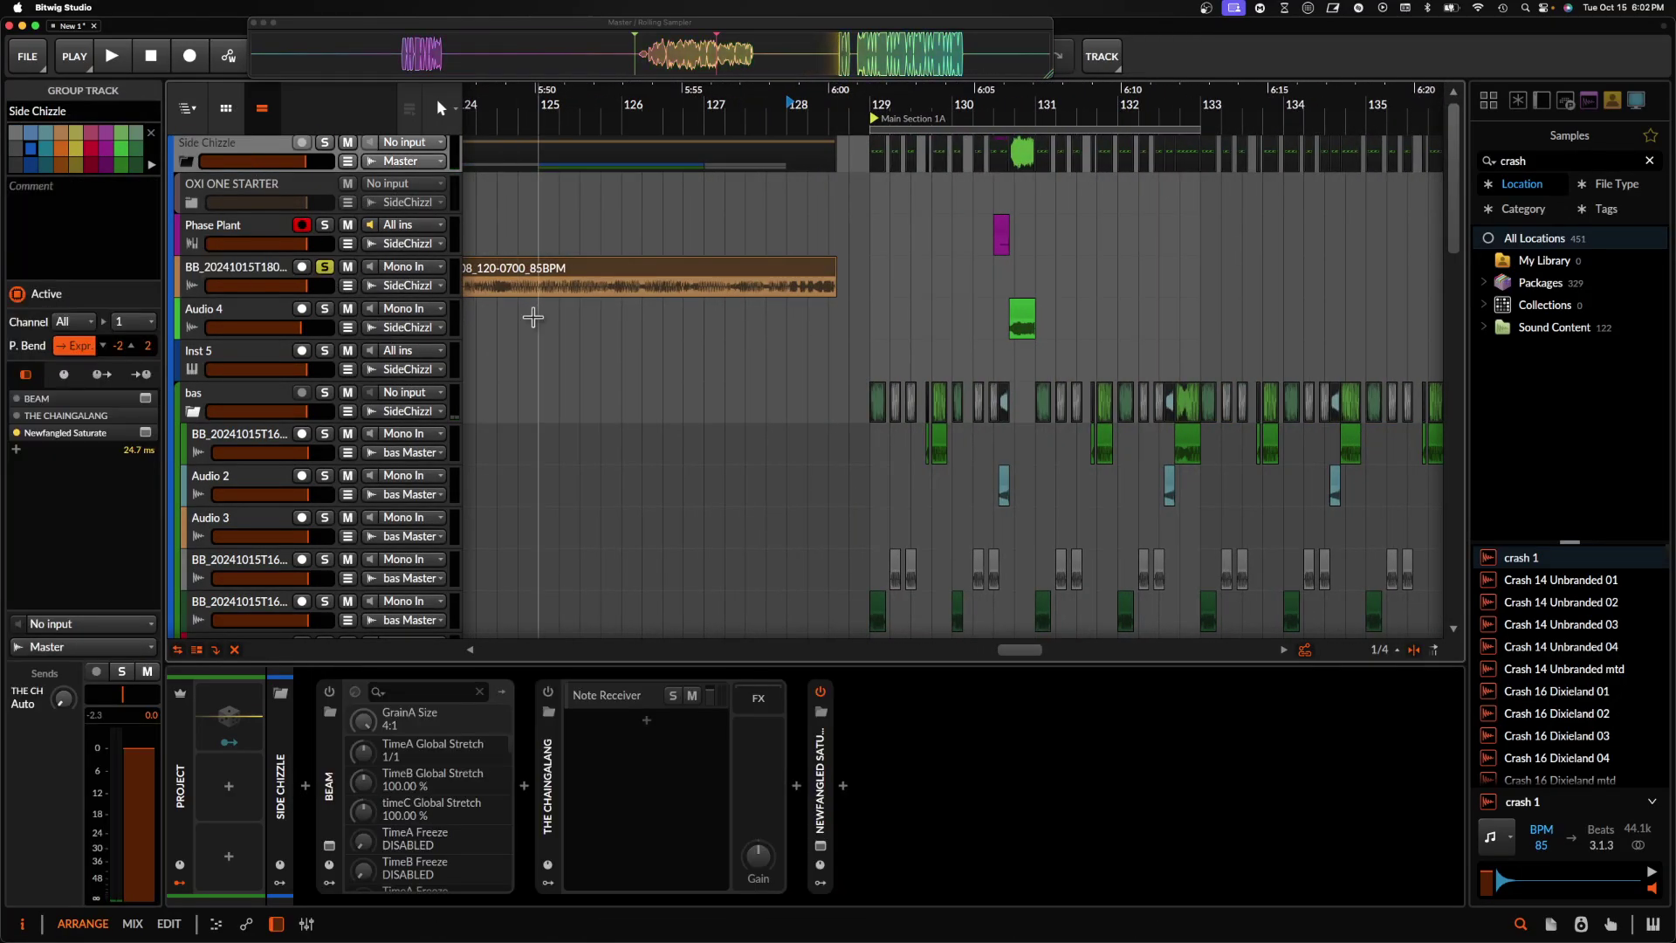
pyautogui.scroll(4, 534, 317)
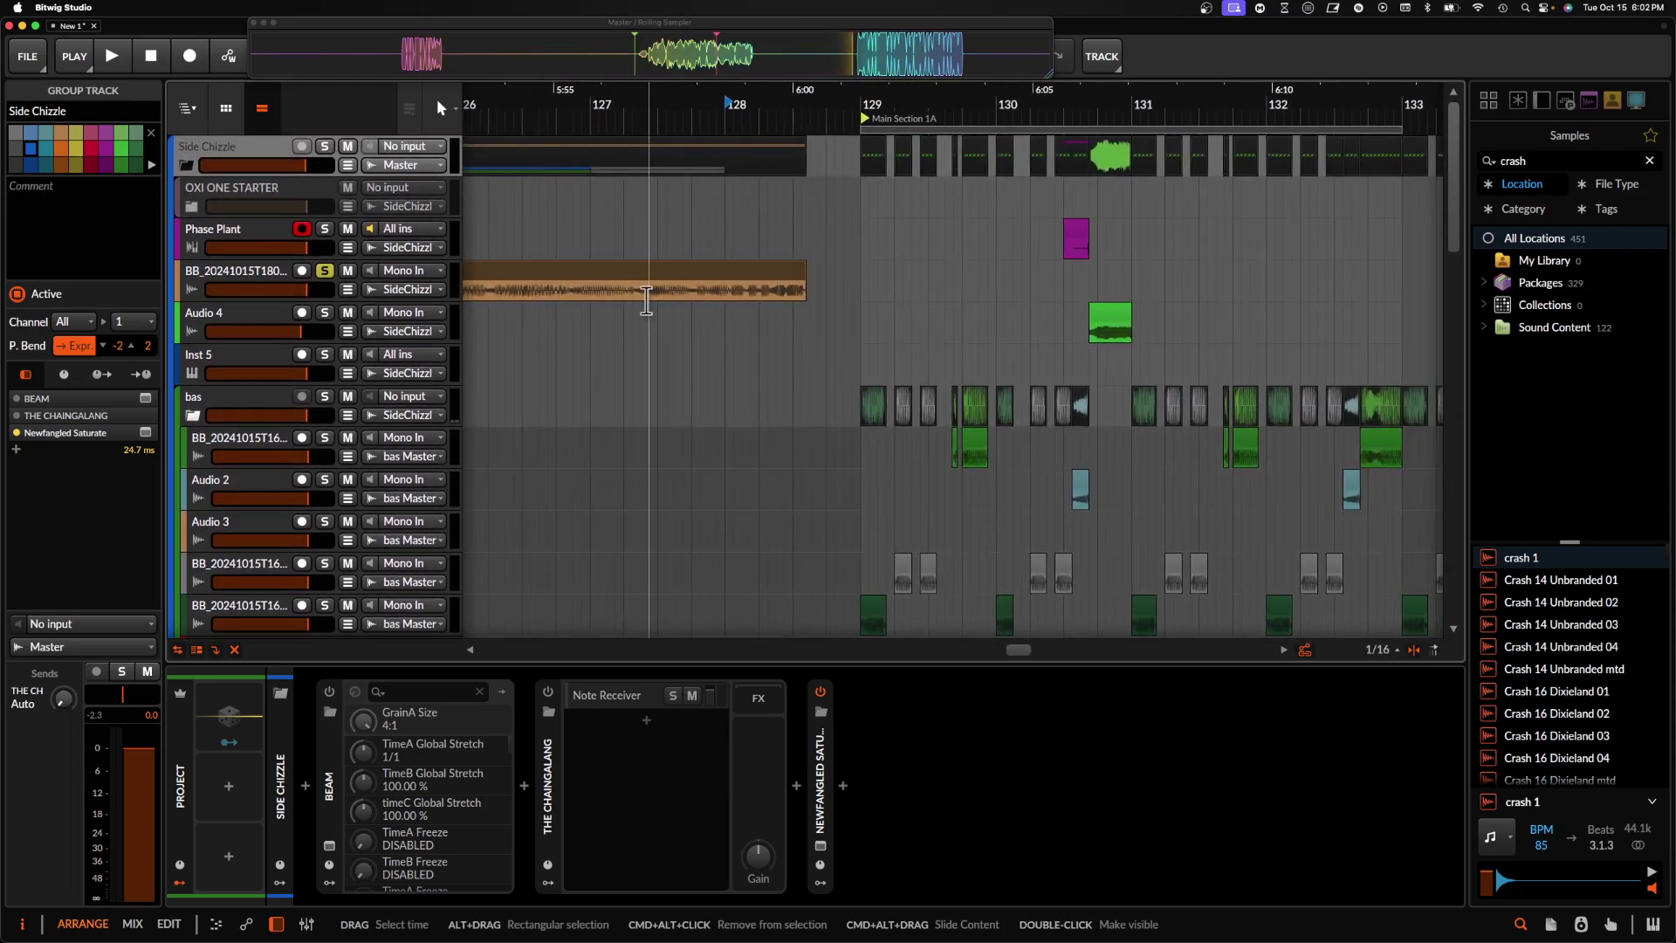
# - Play the captured glitch clip from 127.3.1 and cut out its ending from 128.2.1 onward
pyautogui.click(647, 300)
pyautogui.scroll(-4, 646, 296)
pyautogui.hscroll(-2, 629, 294)
pyautogui.scroll(3, 566, 284)
pyautogui.press('space')
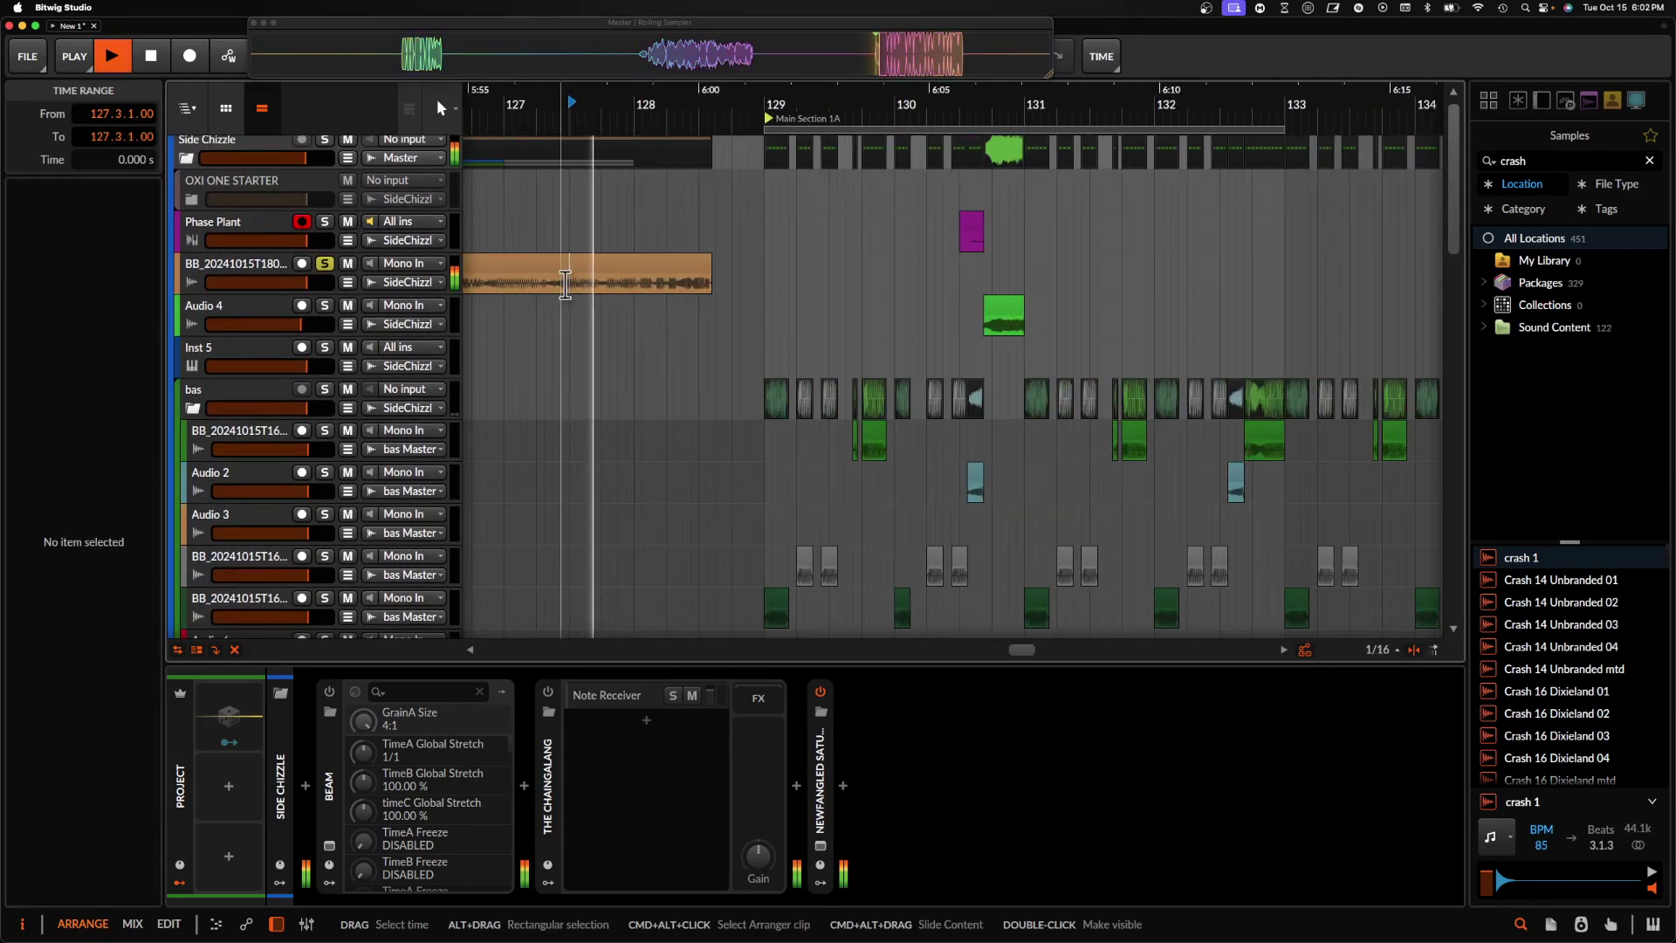
pyautogui.scroll(3, 657, 278)
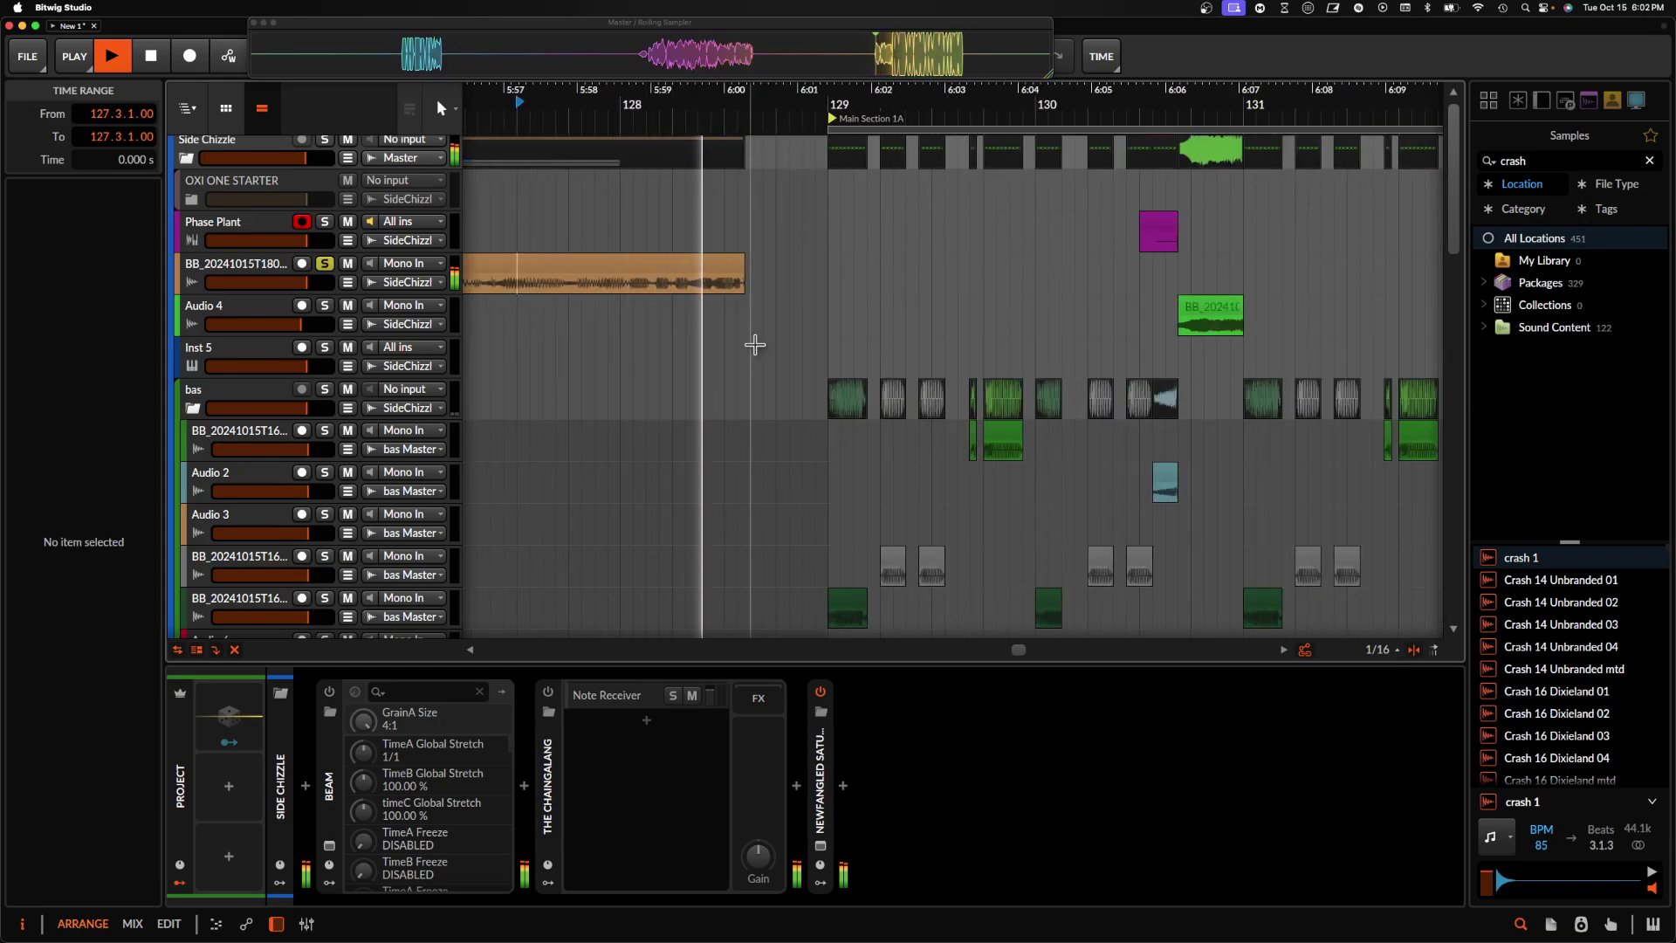
pyautogui.press('space')
pyautogui.moveTo(670, 290); pyautogui.dragTo(731, 289)
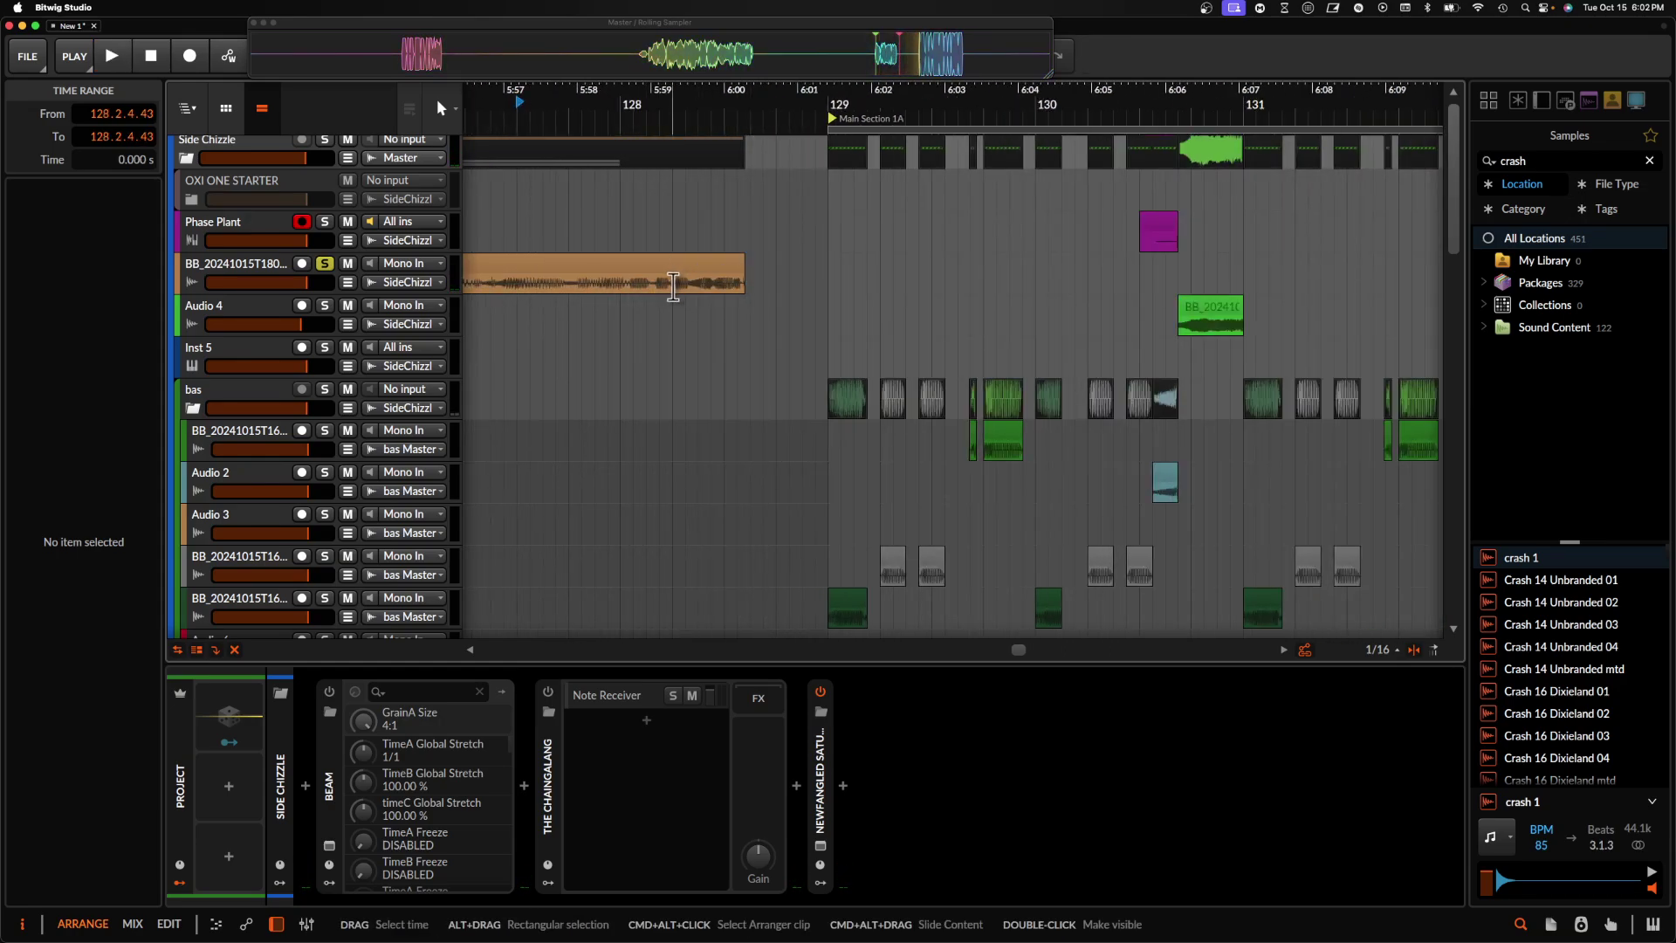
pyautogui.press('Delete')
# - Solo Side Chizzle instead of the captured clip's track and play Main Section 1A from 129.1.1
pyautogui.scroll(-5, 759, 289)
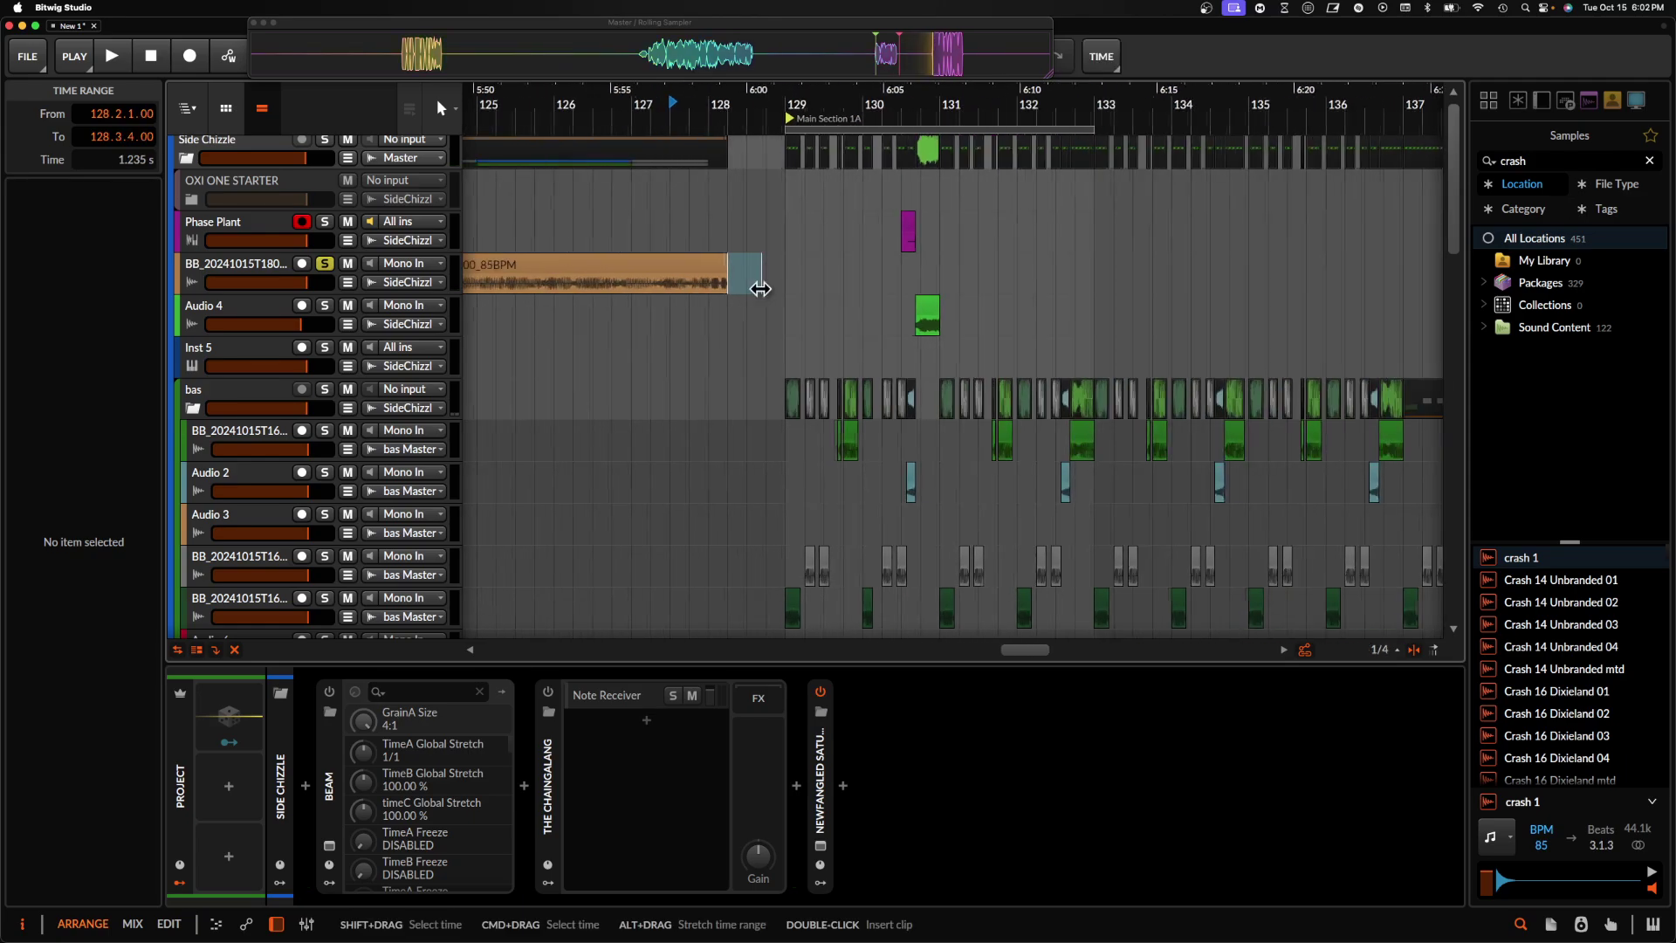
pyautogui.hscroll(1, 762, 288)
pyautogui.click(767, 283)
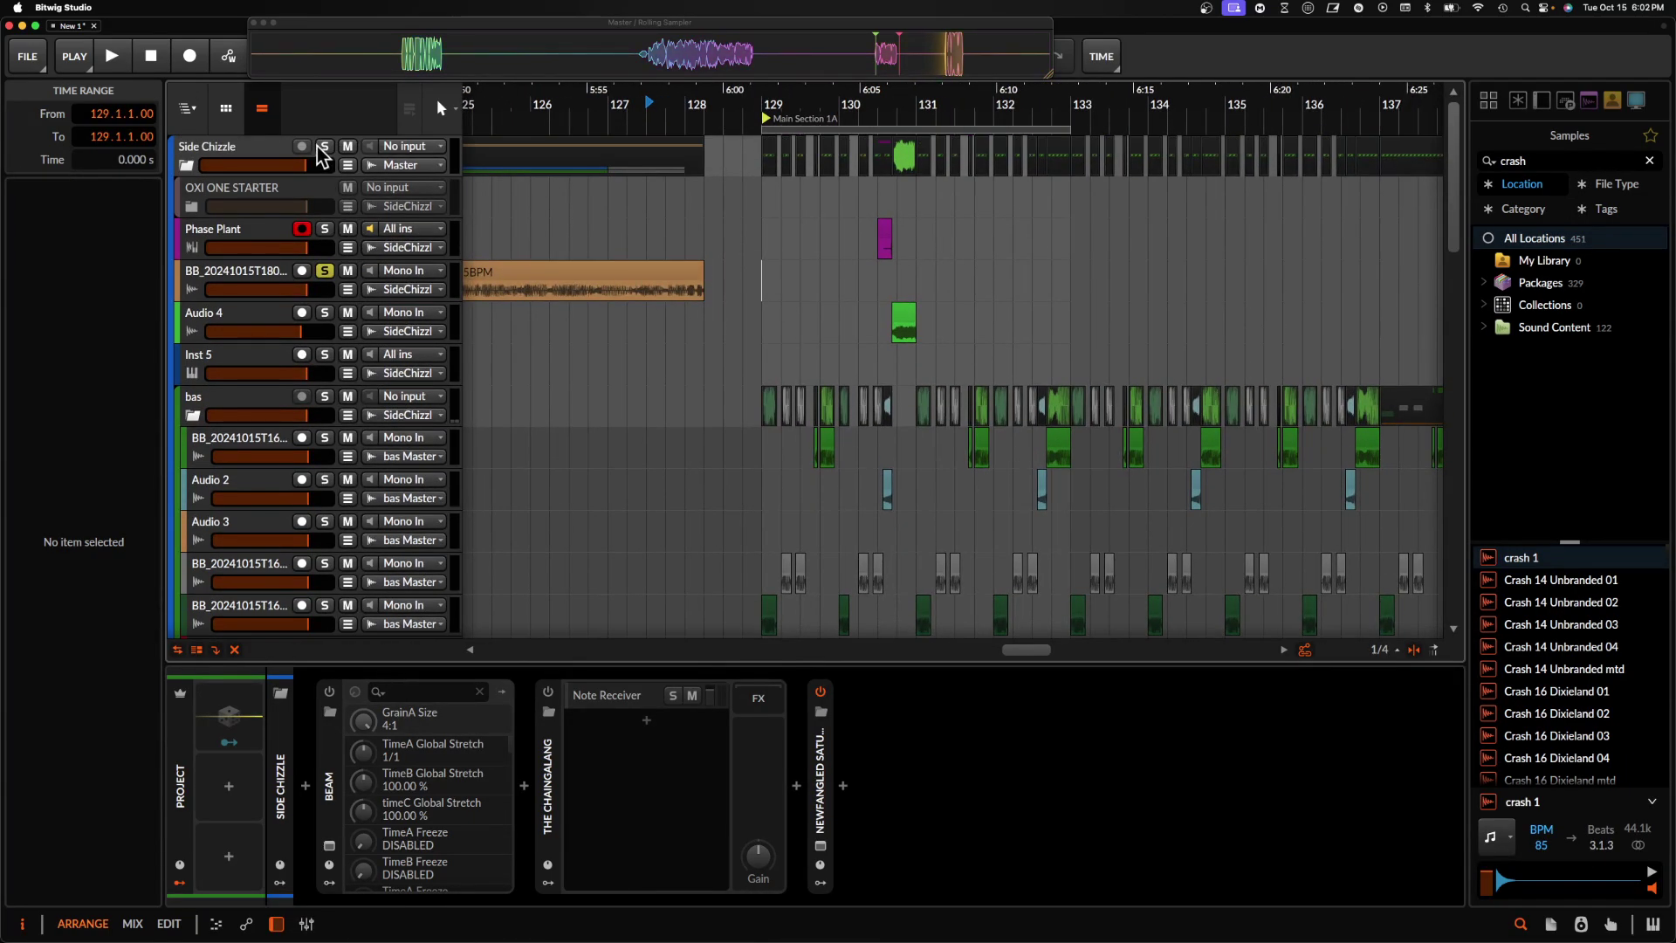
pyautogui.scroll(2, 745, 284)
pyautogui.scroll(8, 741, 290)
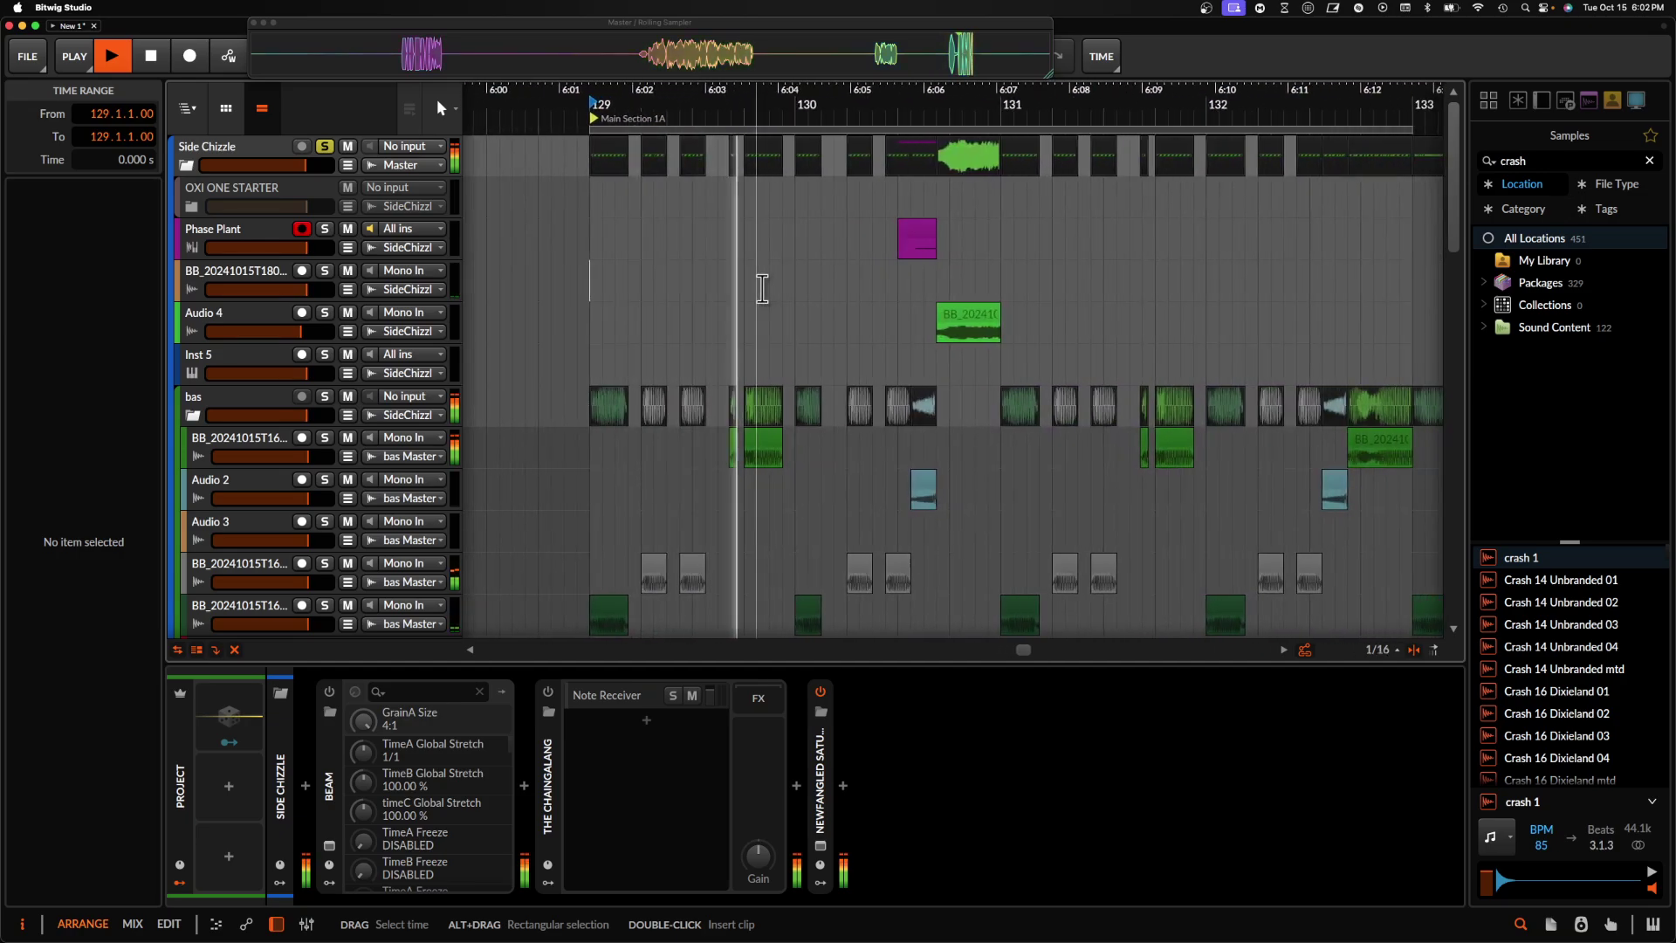
pyautogui.hscroll(2, 762, 288)
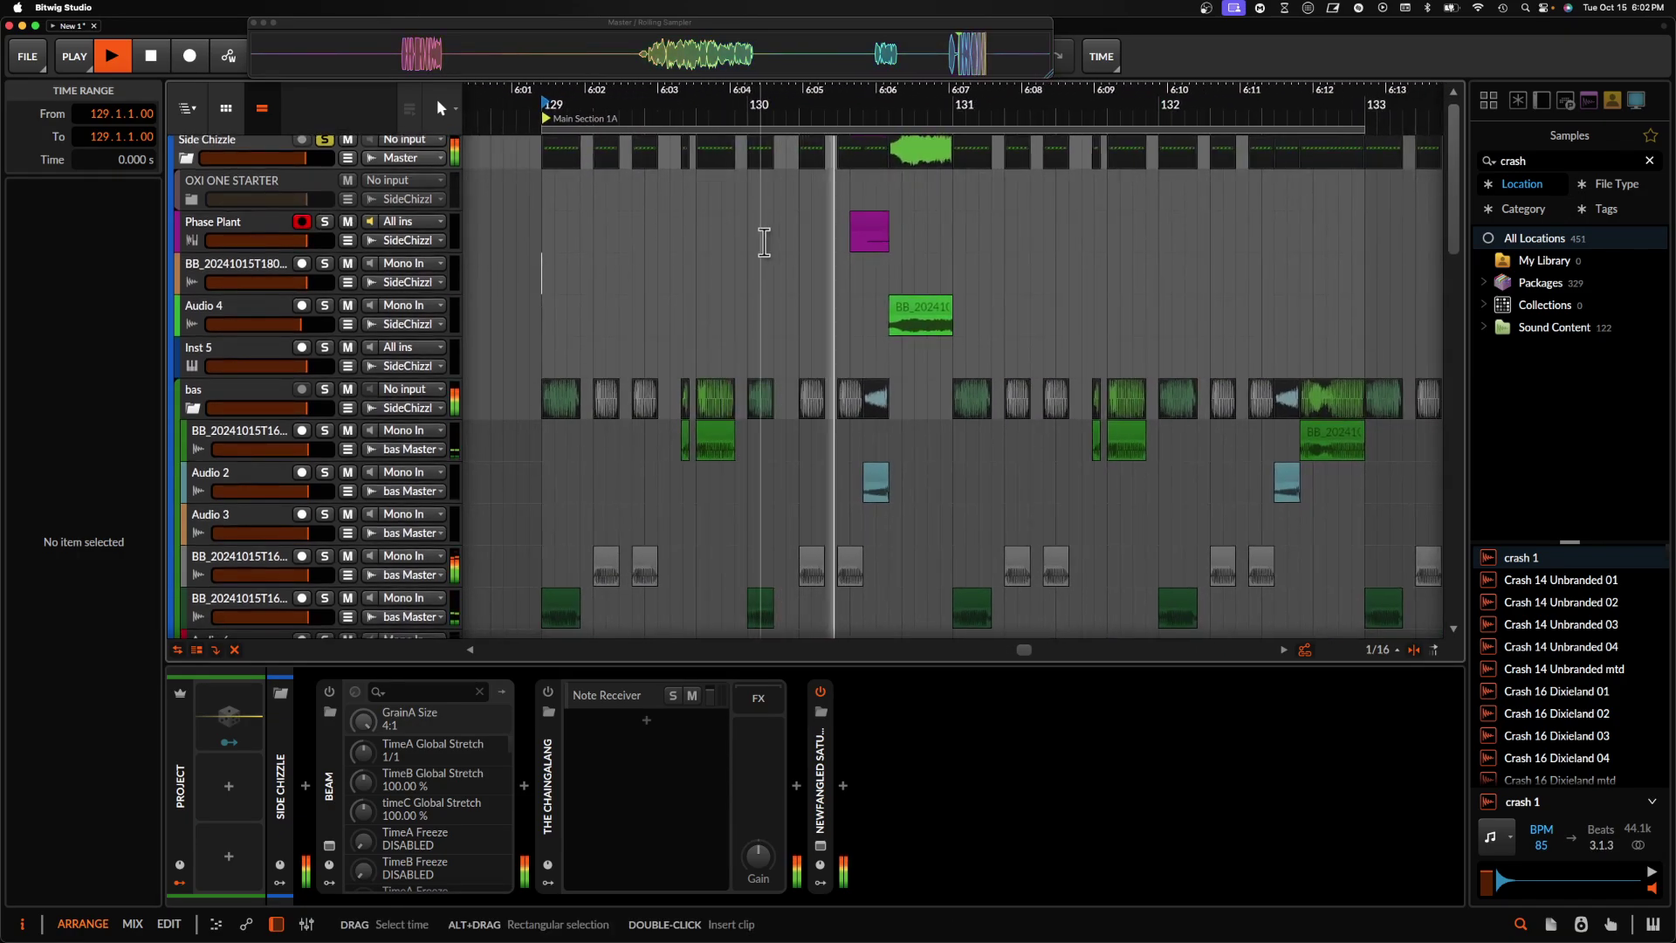
pyautogui.hscroll(6, 973, 323)
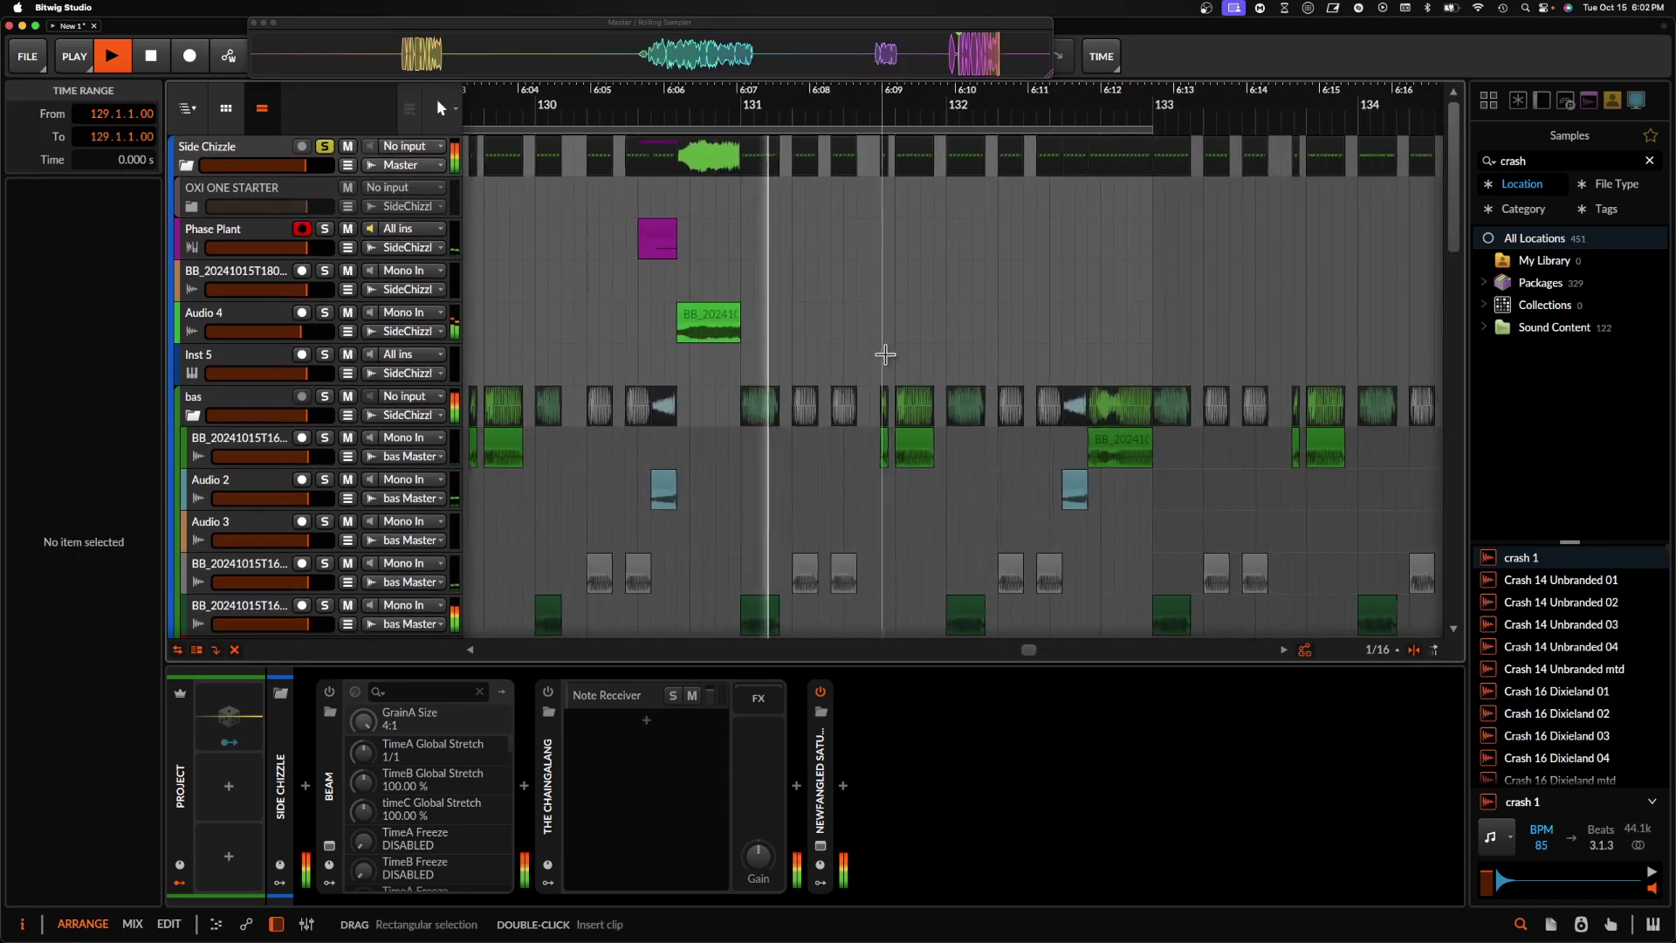
pyautogui.hscroll(4, 883, 355)
pyautogui.scroll(4, 876, 352)
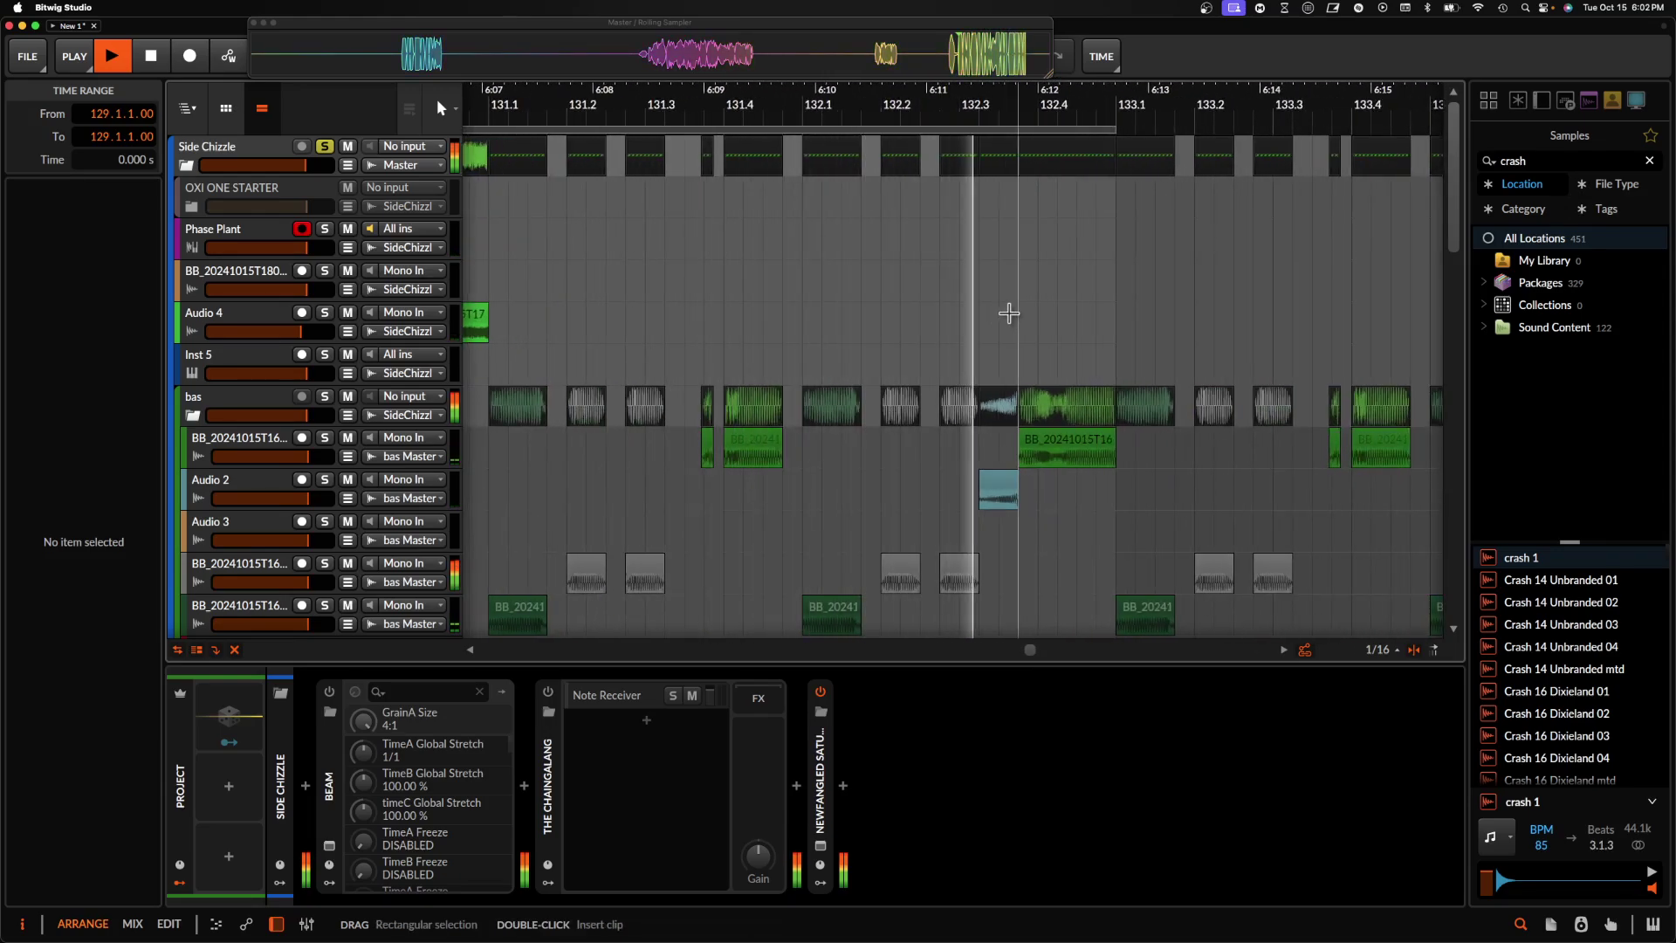
# - Extend the loop region over Main Section 1A to a length of eight bars
pyautogui.scroll(-5, 995, 313)
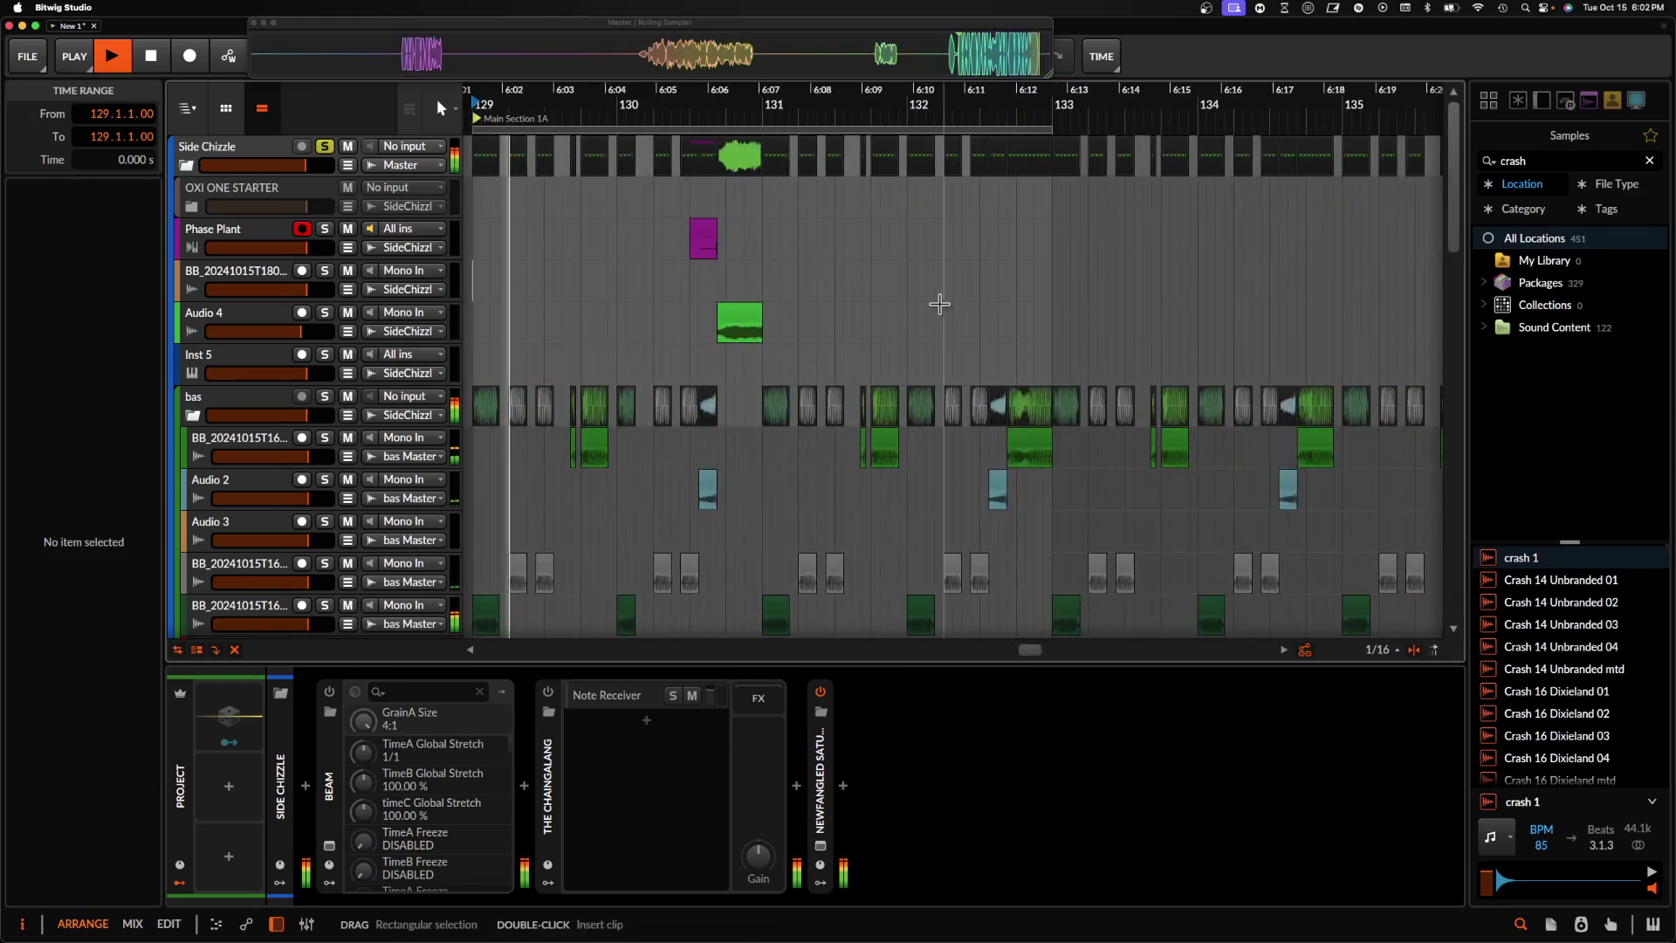
pyautogui.scroll(-5, 956, 305)
pyautogui.moveTo(978, 132); pyautogui.dragTo(1200, 131)
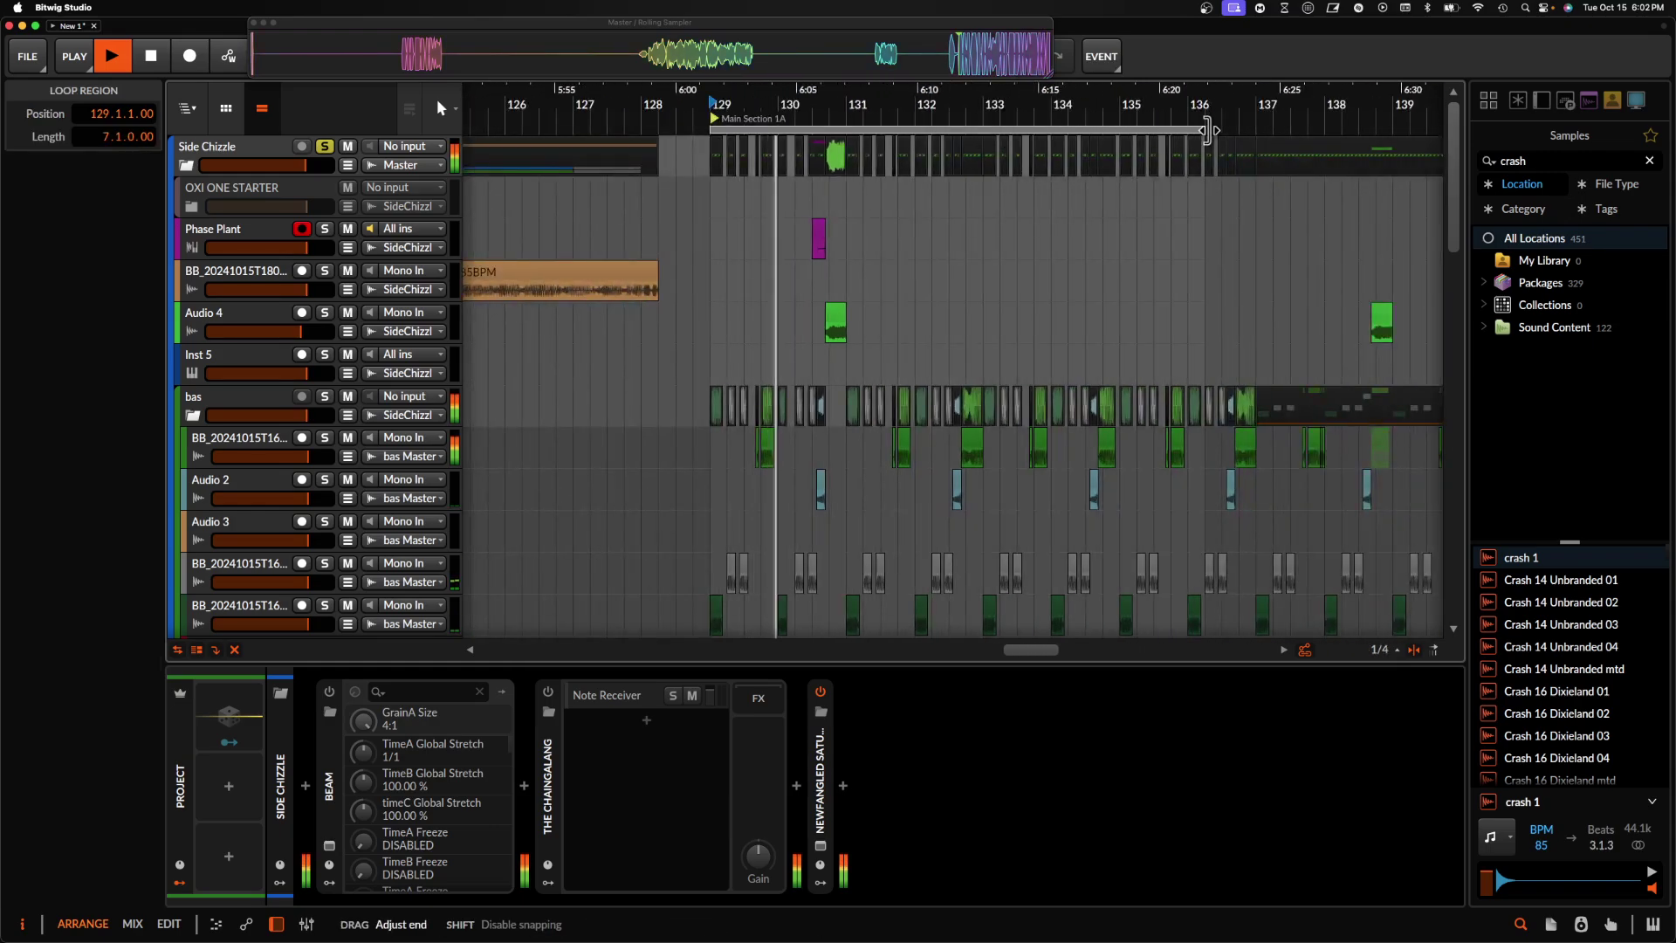
# - Stop playback and paste the cut glitch piece on the captured clip's track at 133.2.4
pyautogui.scroll(3, 989, 274)
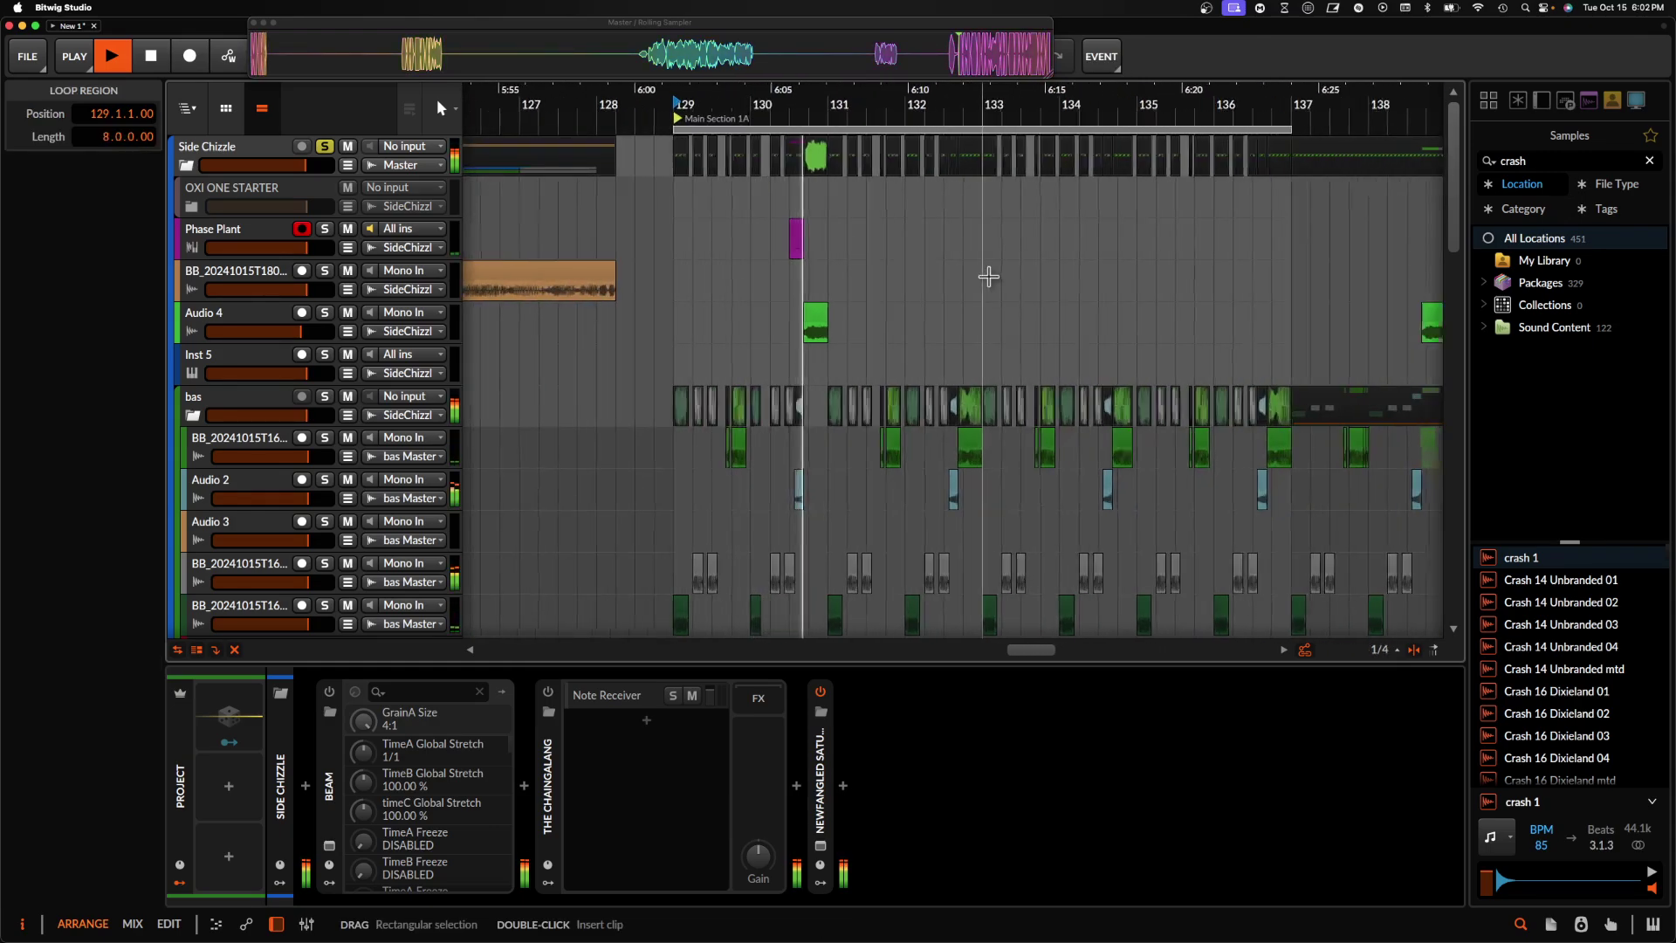
pyautogui.scroll(4, 935, 284)
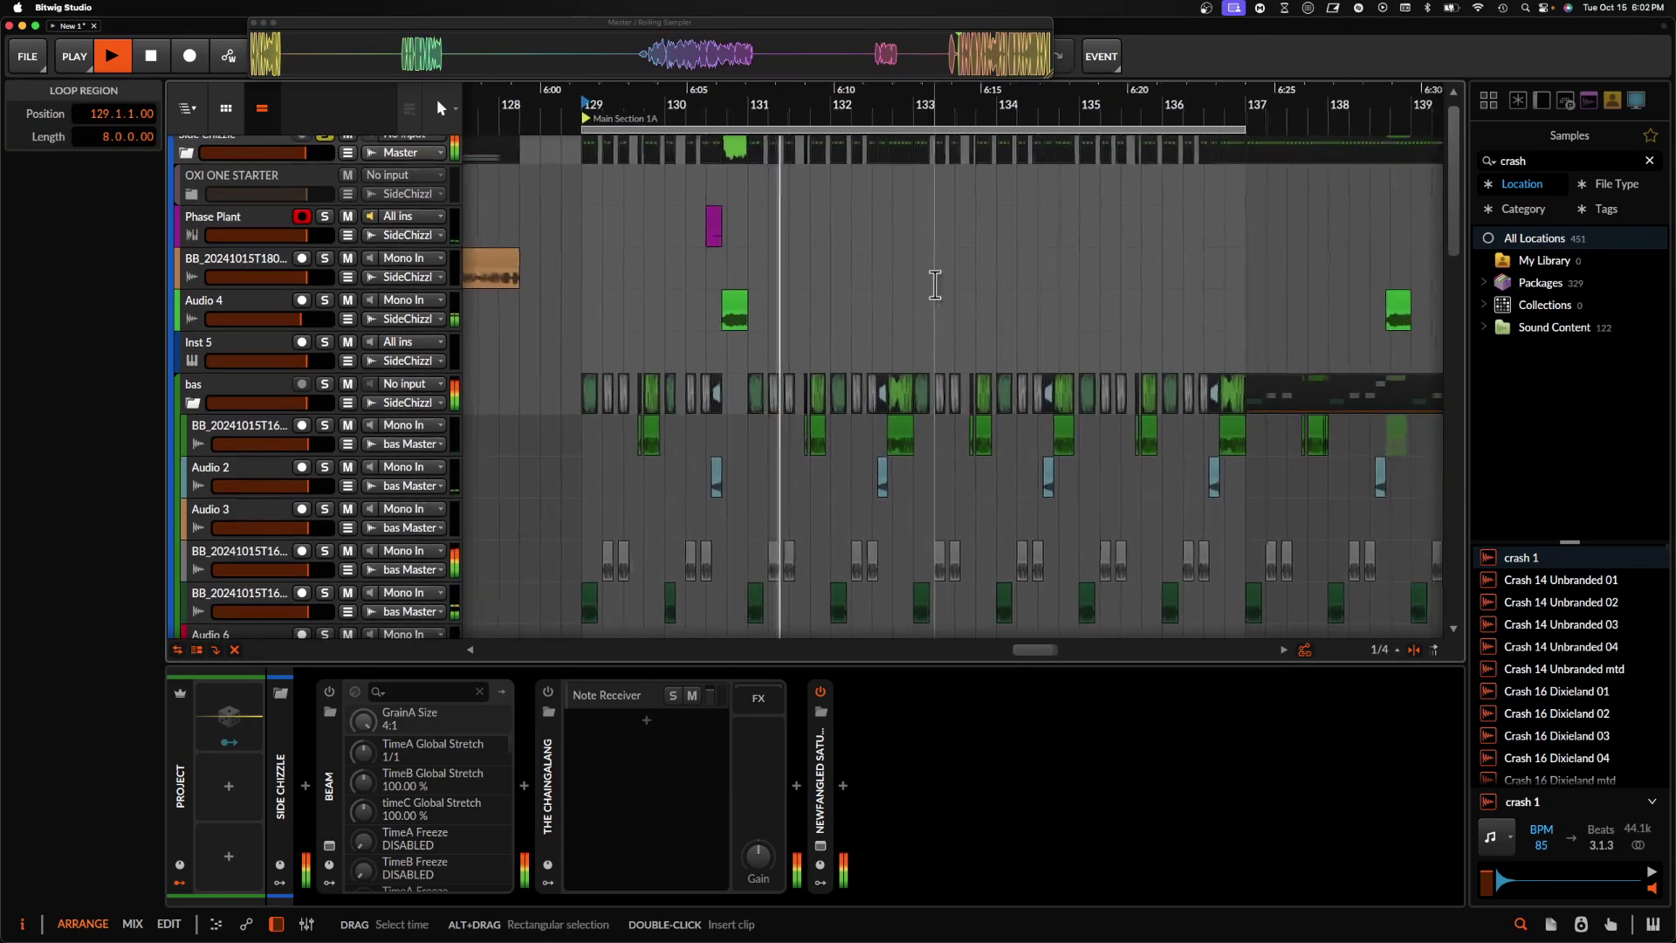
pyautogui.scroll(4, 935, 284)
pyautogui.click(960, 276)
pyautogui.press('space')
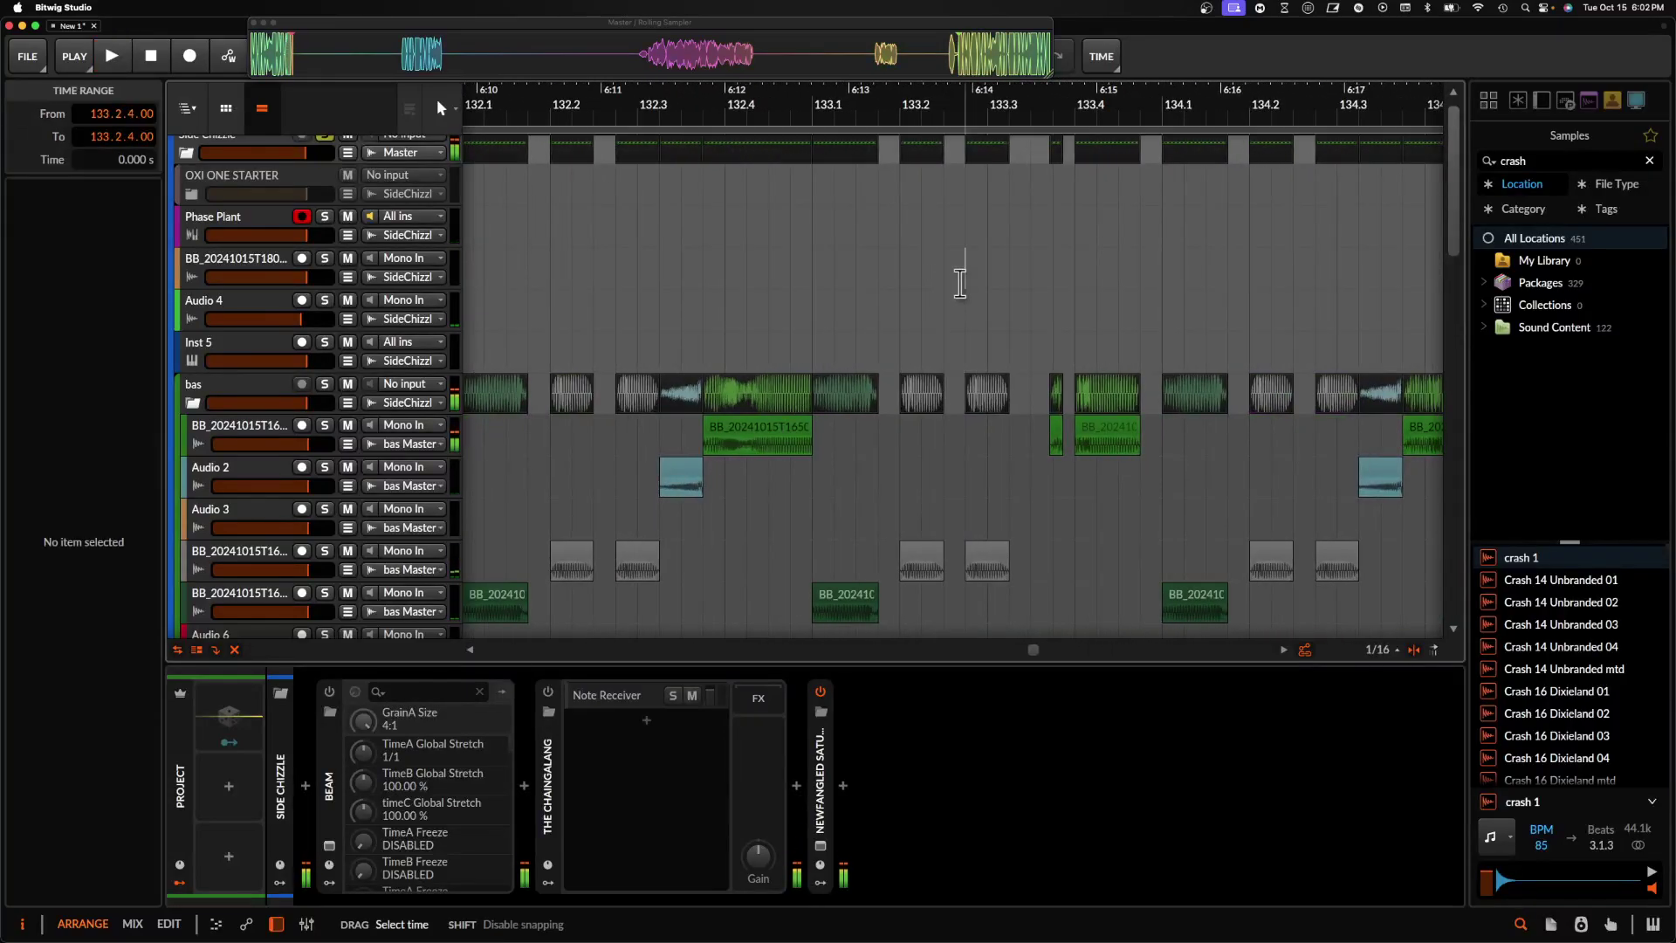
pyautogui.press('super+v')
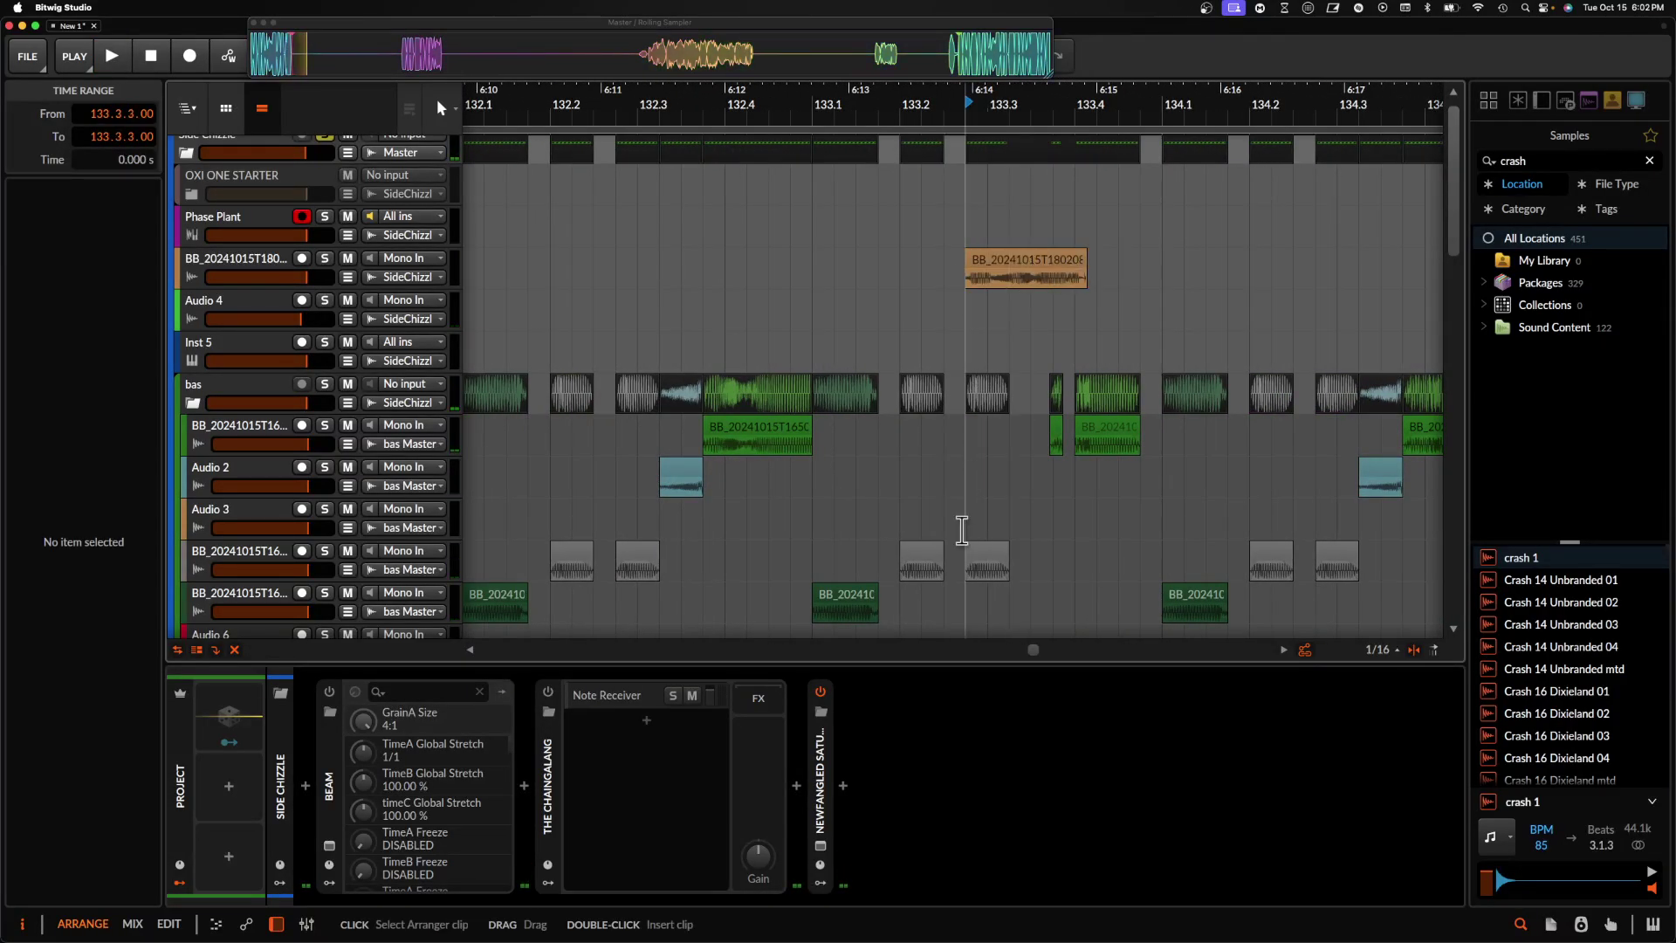
# - Mute the grey bass clip at 133.2.4 and set the pasted glitch clip's gain to +7.4 dB
pyautogui.click(976, 558)
pyautogui.click(1014, 272)
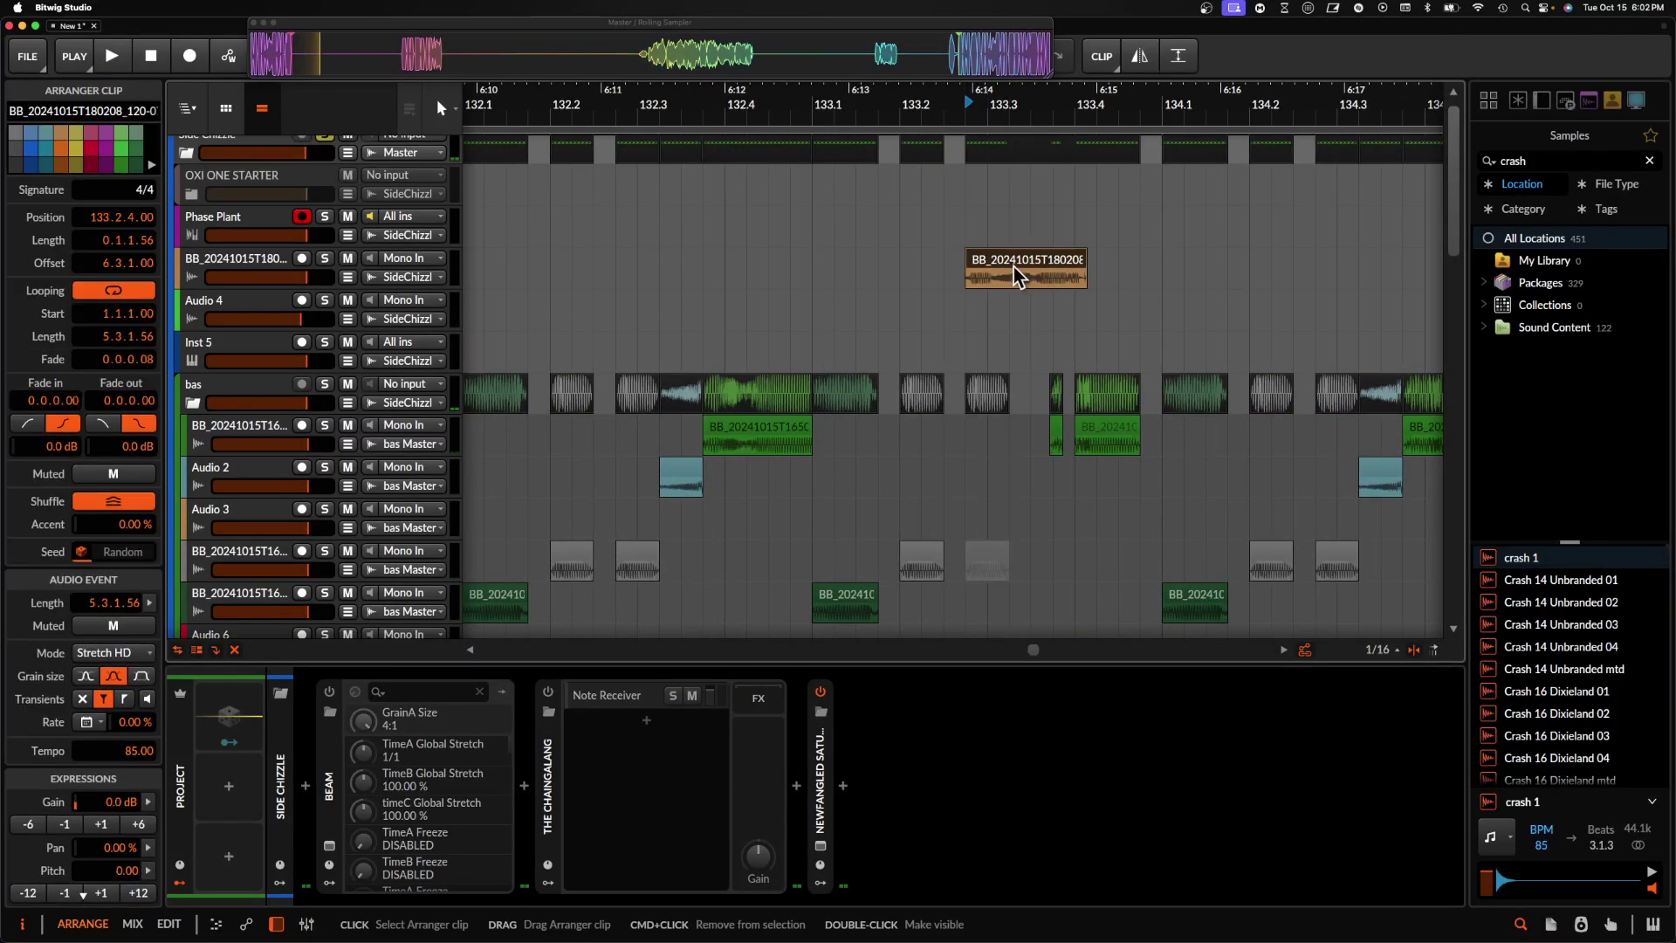
pyautogui.hscroll(4, 1017, 273)
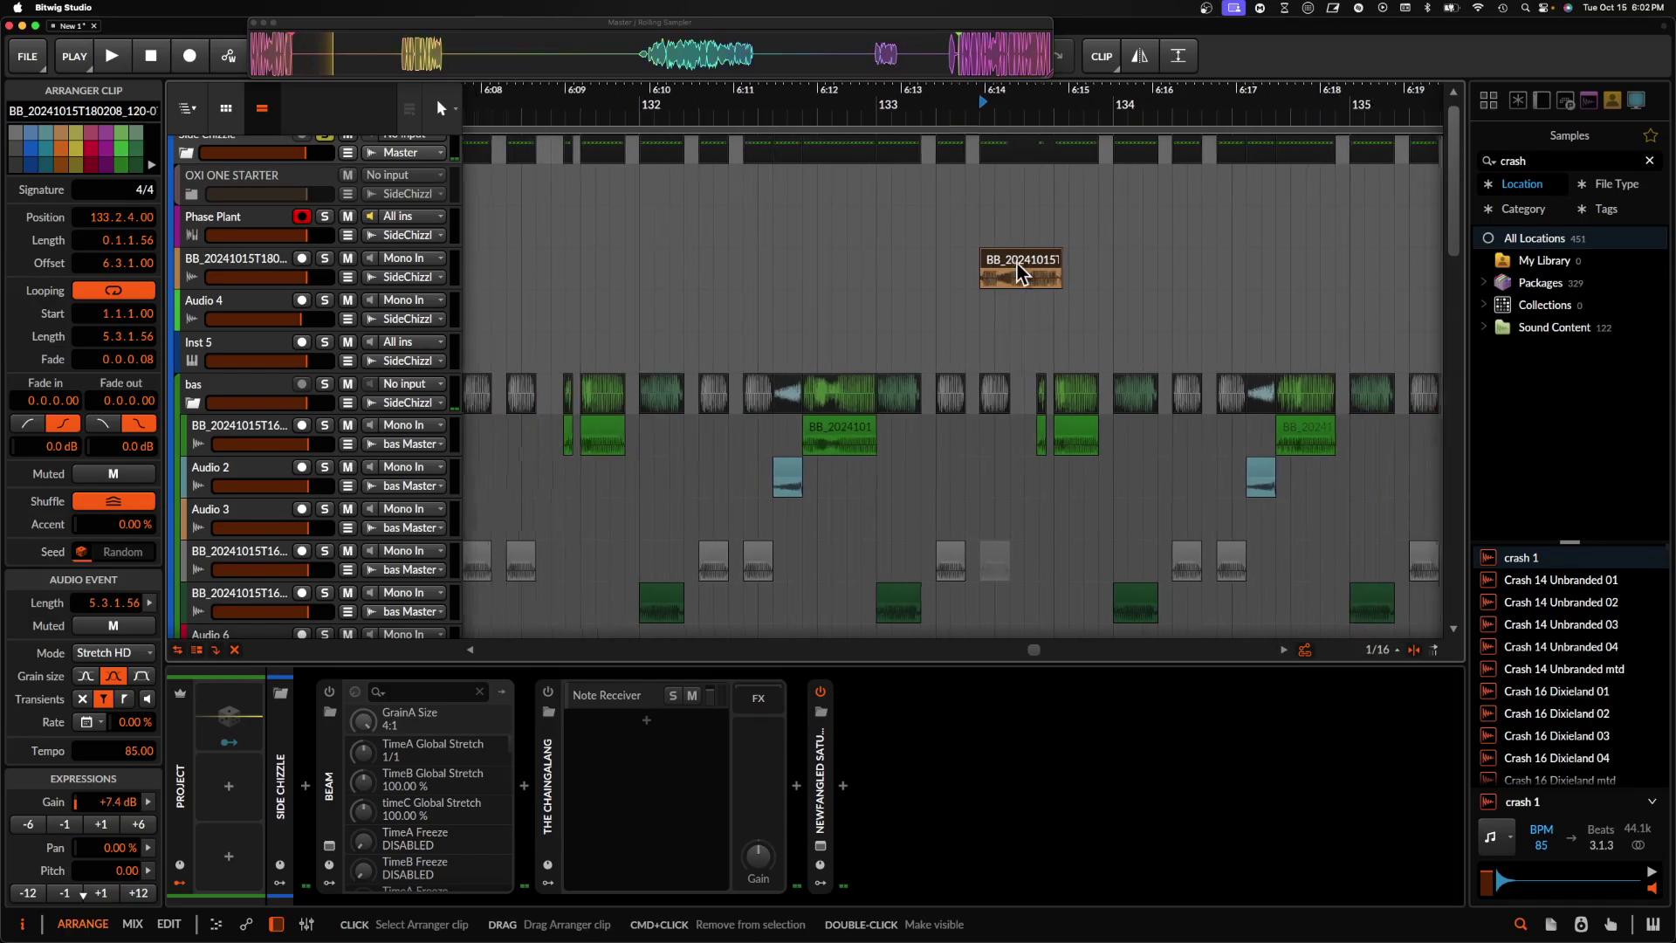
# - While playing from 133.2.1, mute the short green bass clip before 133.4 and trim the glitch clip to end at 133.4.1
pyautogui.click(747, 554)
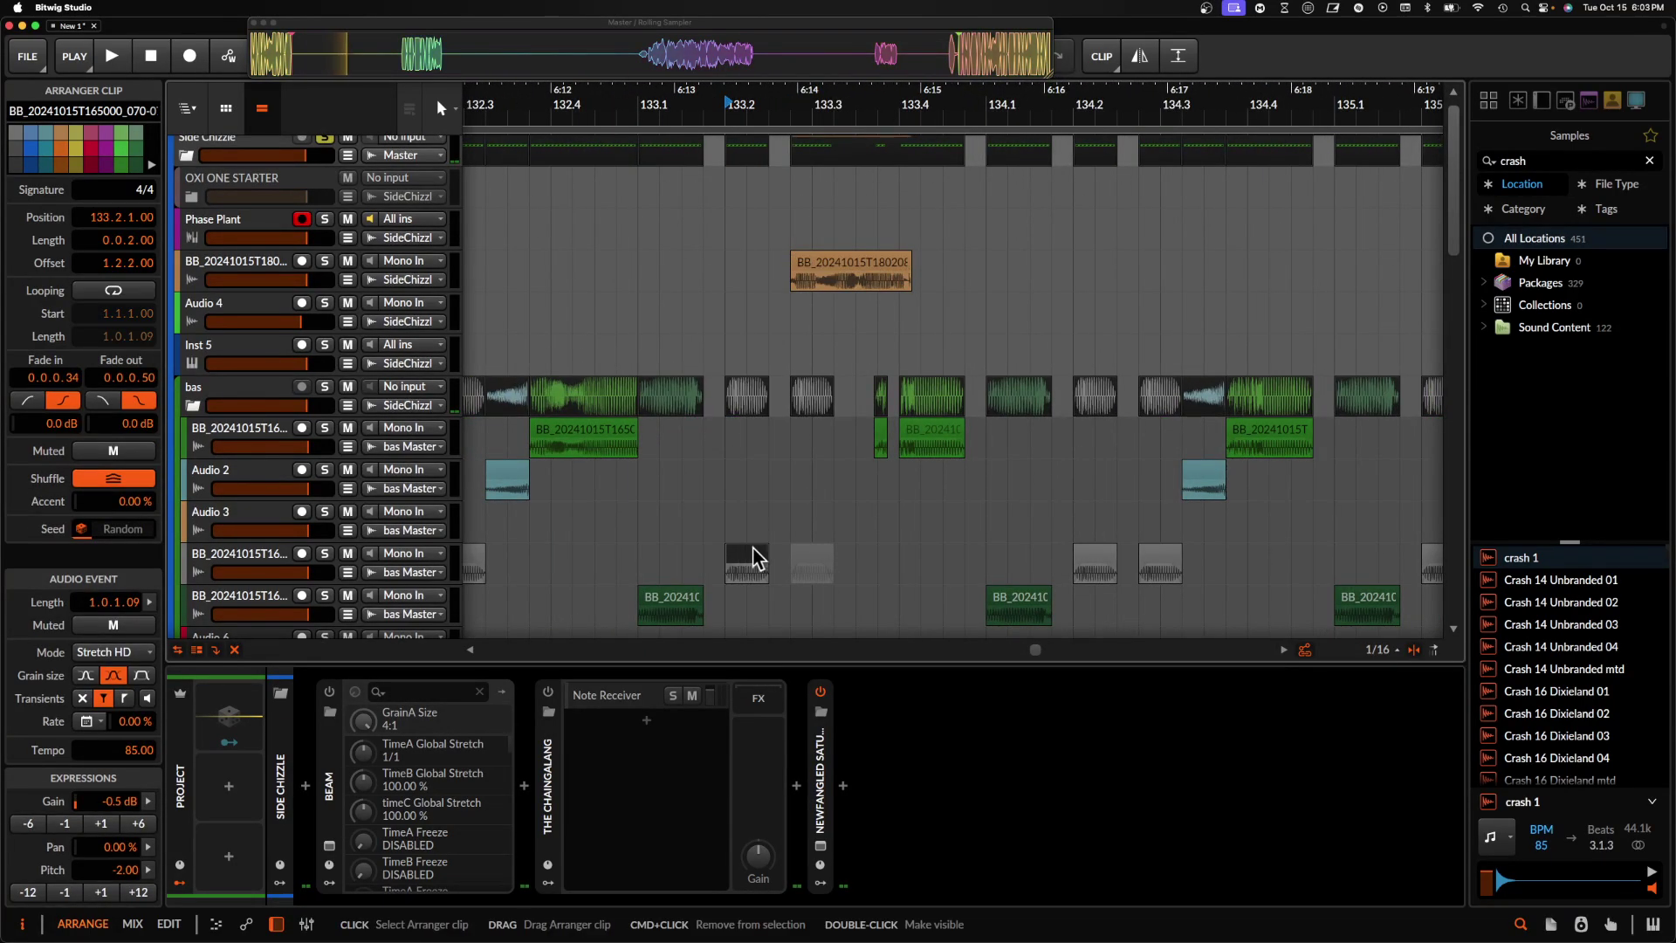
pyautogui.press('space')
pyautogui.scroll(-3, 880, 410)
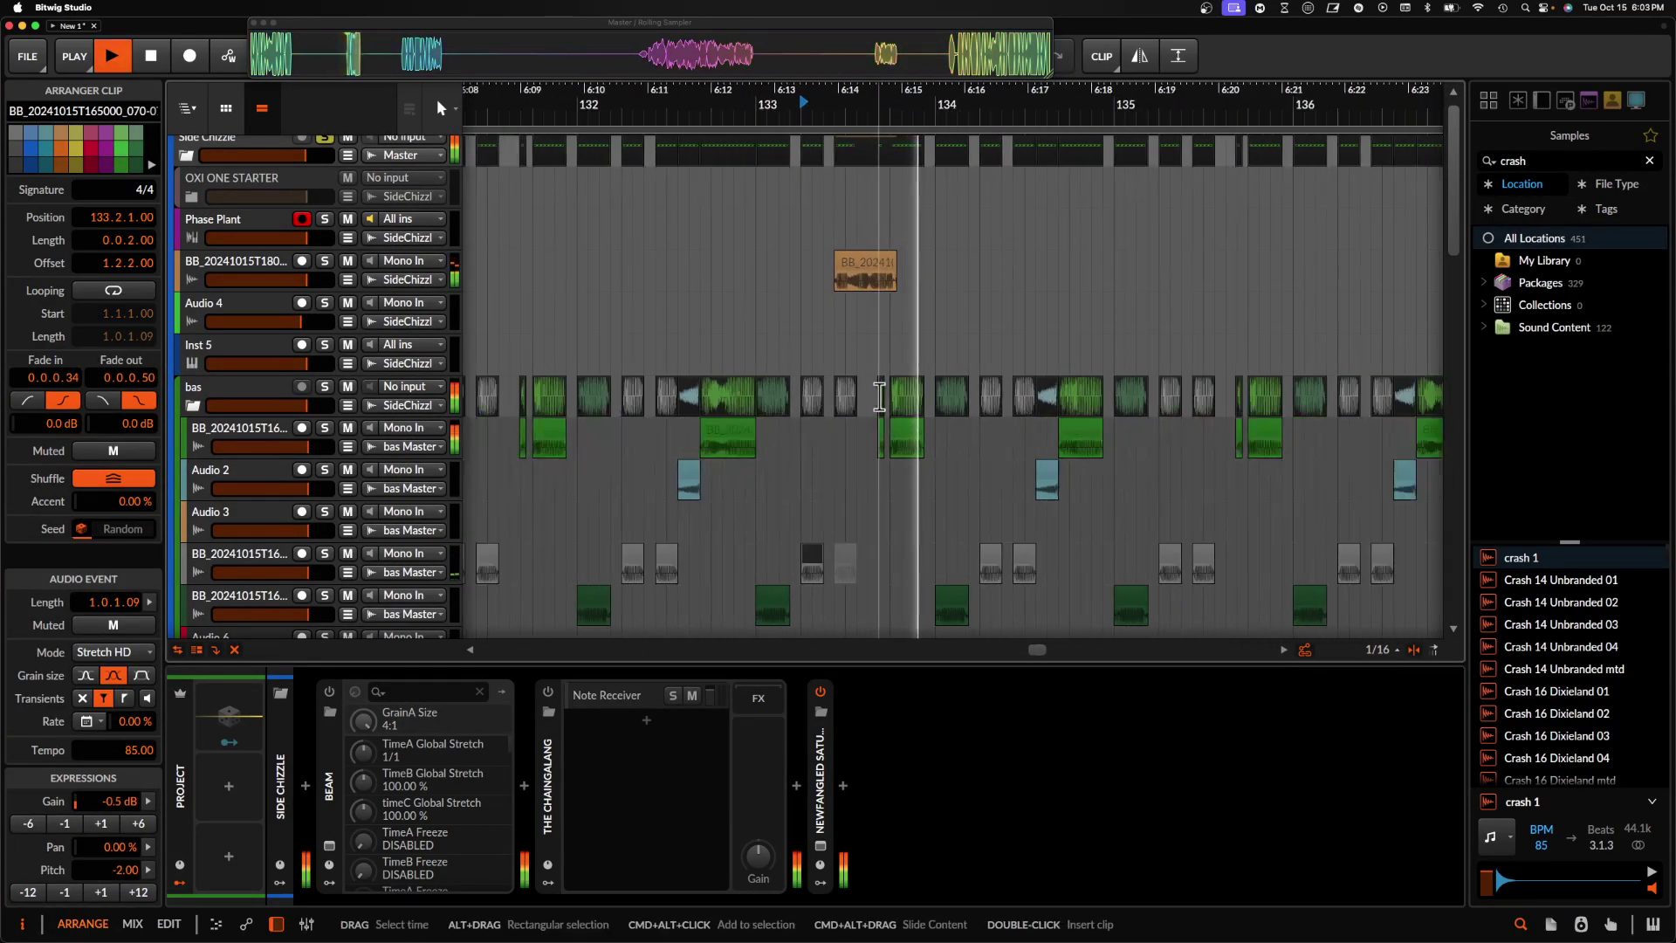
pyautogui.scroll(5, 889, 375)
pyautogui.click(853, 434)
pyautogui.hotkey('alt', 'm')
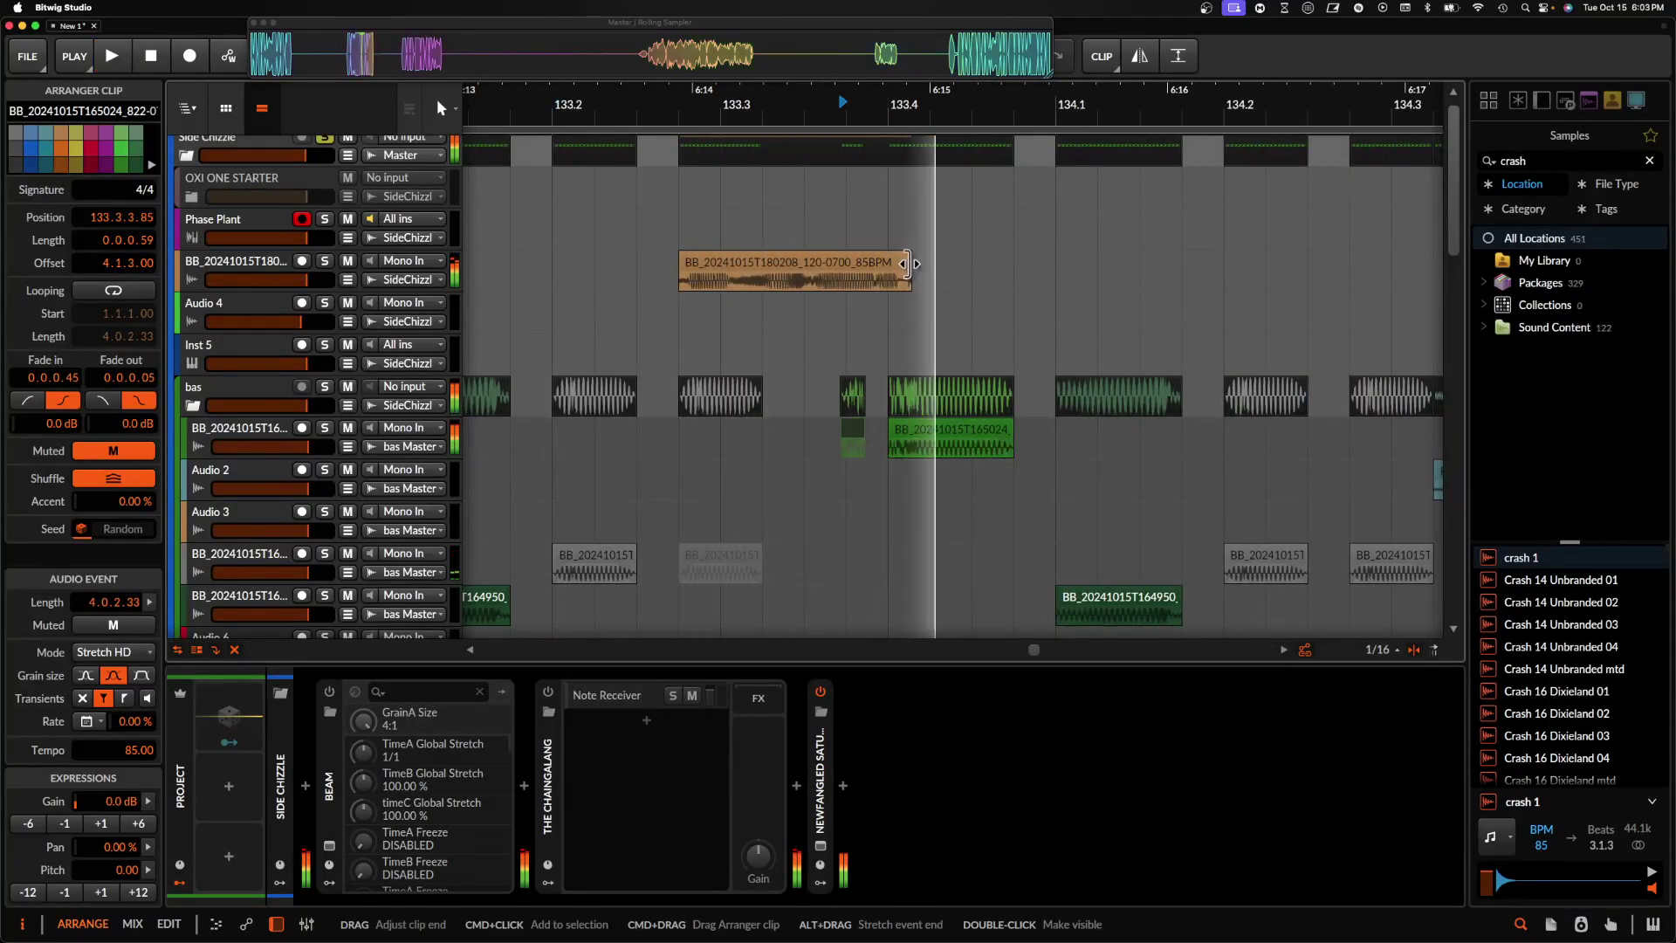
pyautogui.moveTo(900, 284); pyautogui.dragTo(888, 283)
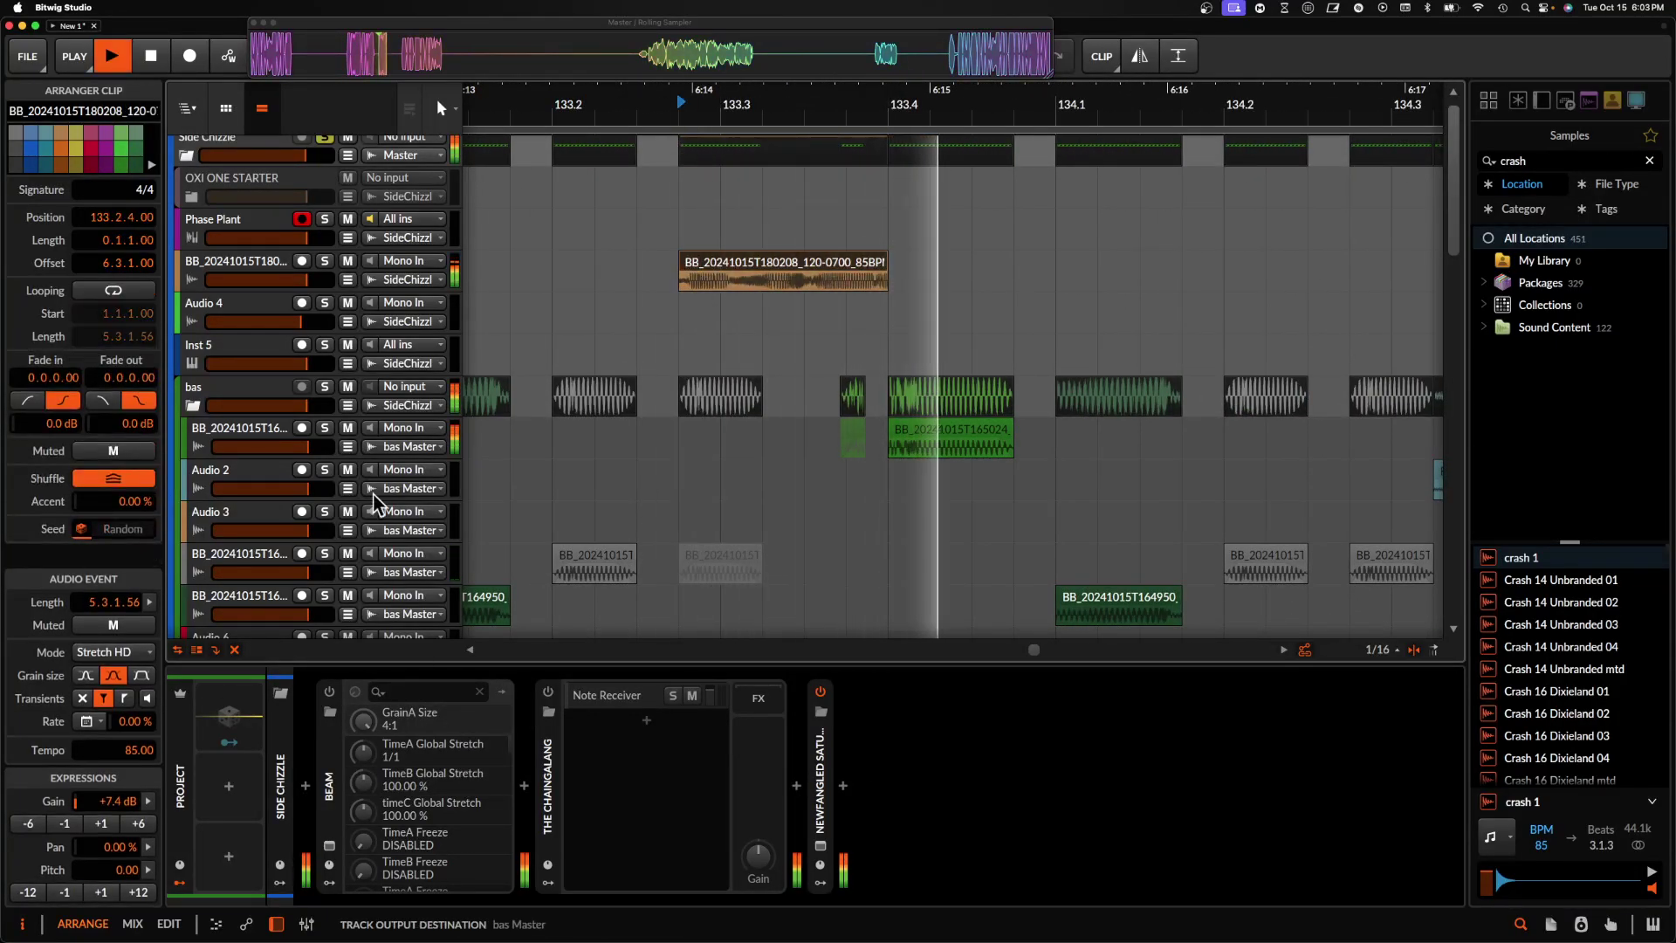
# - Insert FabFilter Pro-Q 3 on the glitch clip's track
pyautogui.click(262, 272)
pyautogui.doubleClick(332, 802)
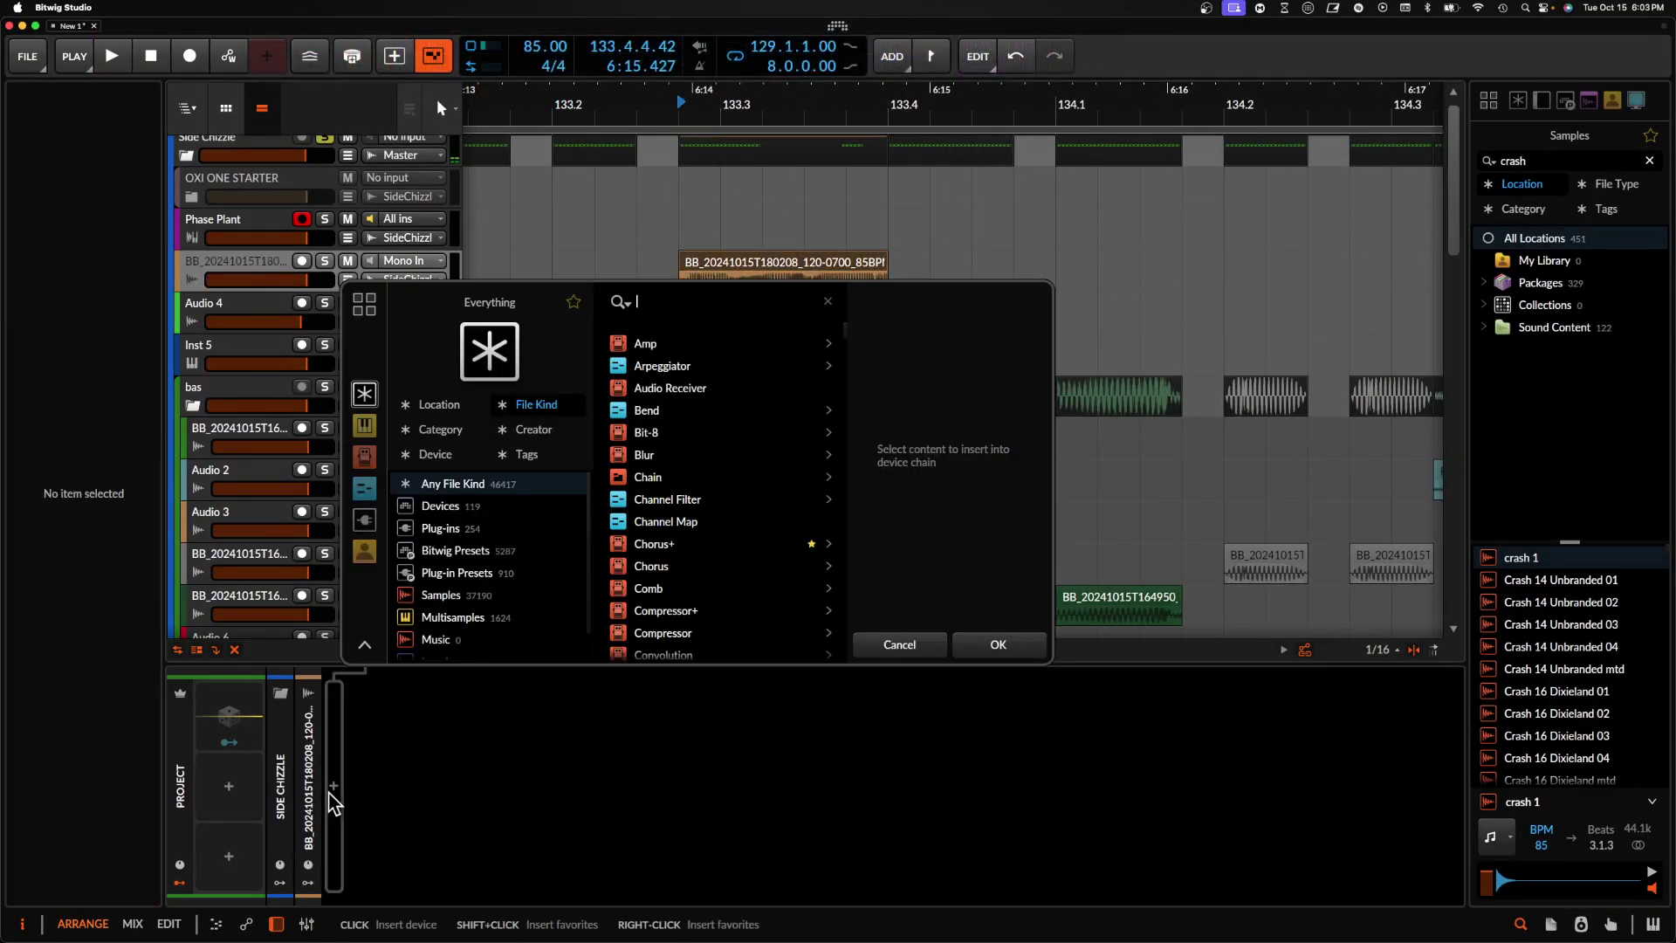
pyautogui.click(687, 409)
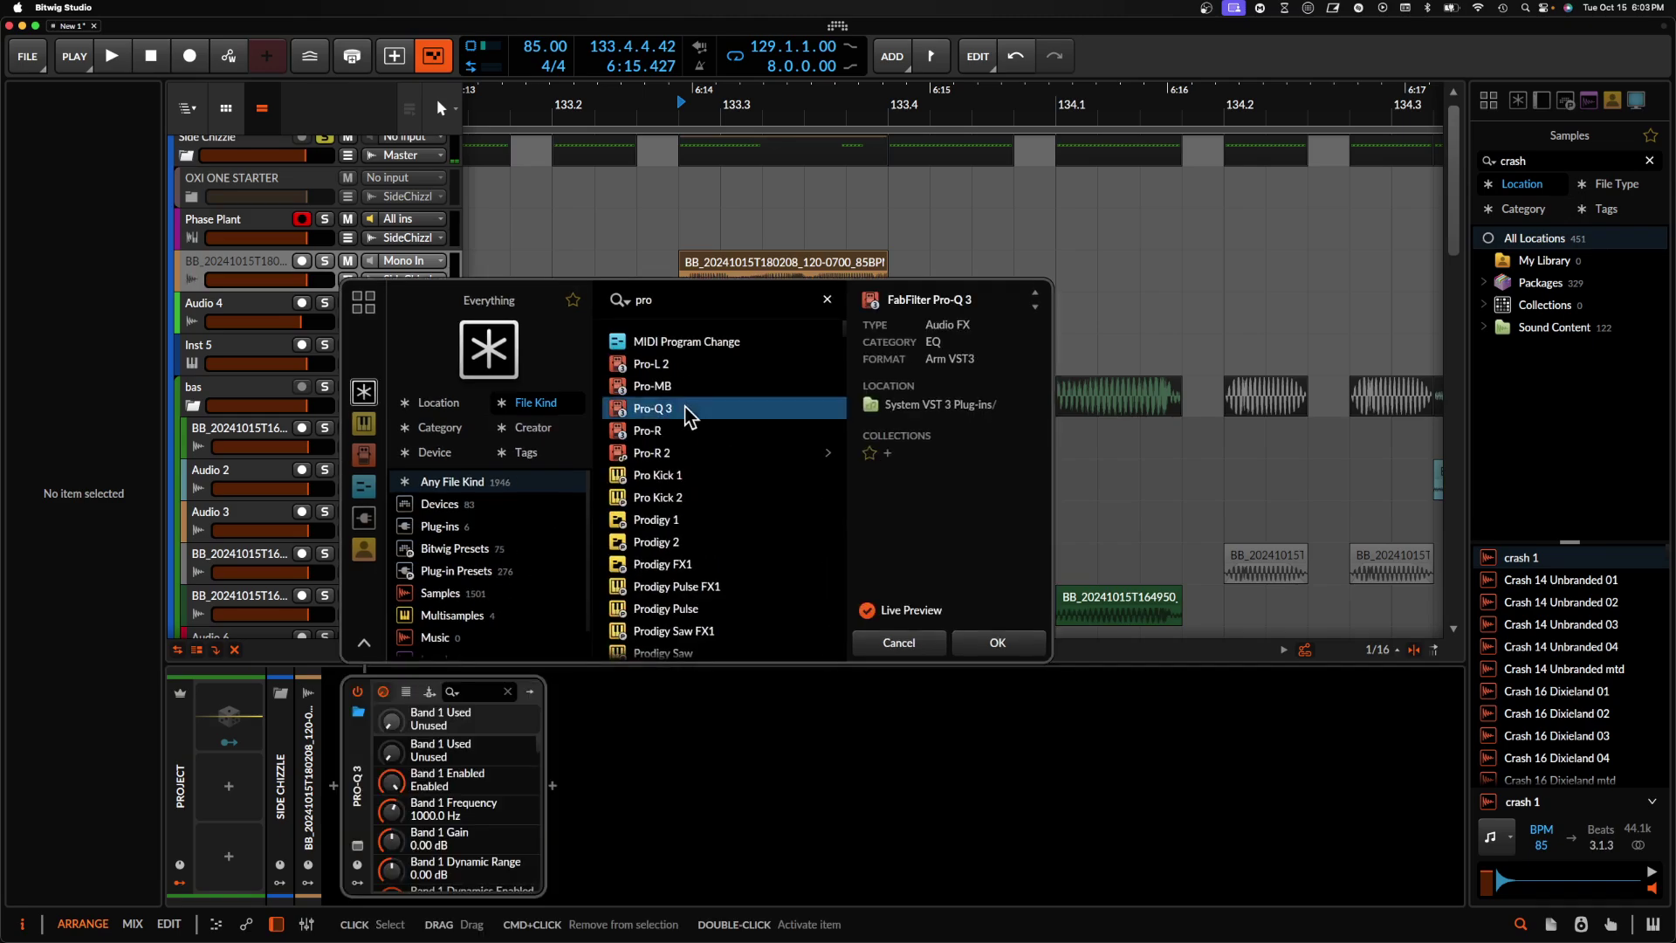
pyautogui.click(998, 652)
# - Add a low cut at about 67 Hz and a bell dip of about 8.5 dB near 354 Hz in Pro-Q 3 during playback
pyautogui.click(53, 419)
pyautogui.moveTo(54, 418); pyautogui.dragTo(402, 417)
pyautogui.press('space')
pyautogui.moveTo(1157, 419); pyautogui.dragTo(740, 602)
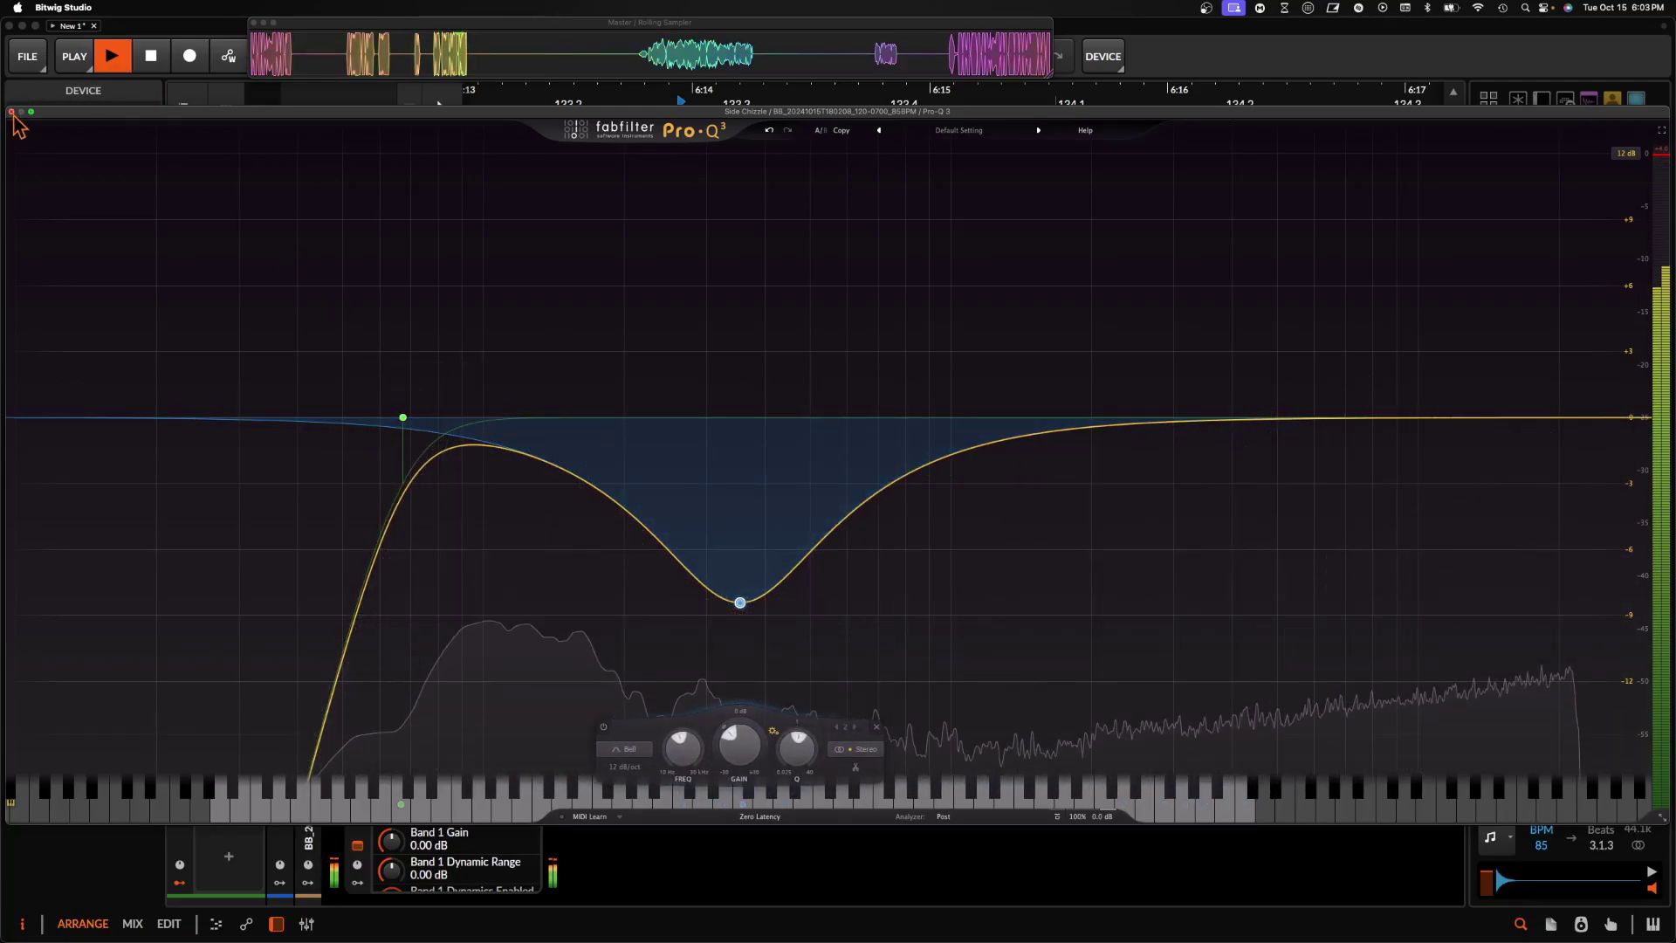
pyautogui.click(11, 112)
# - Try Flanger+ after Pro-Q 3 on the glitch track, in WA mode with Mix at about 46%, and remove it
pyautogui.click(262, 277)
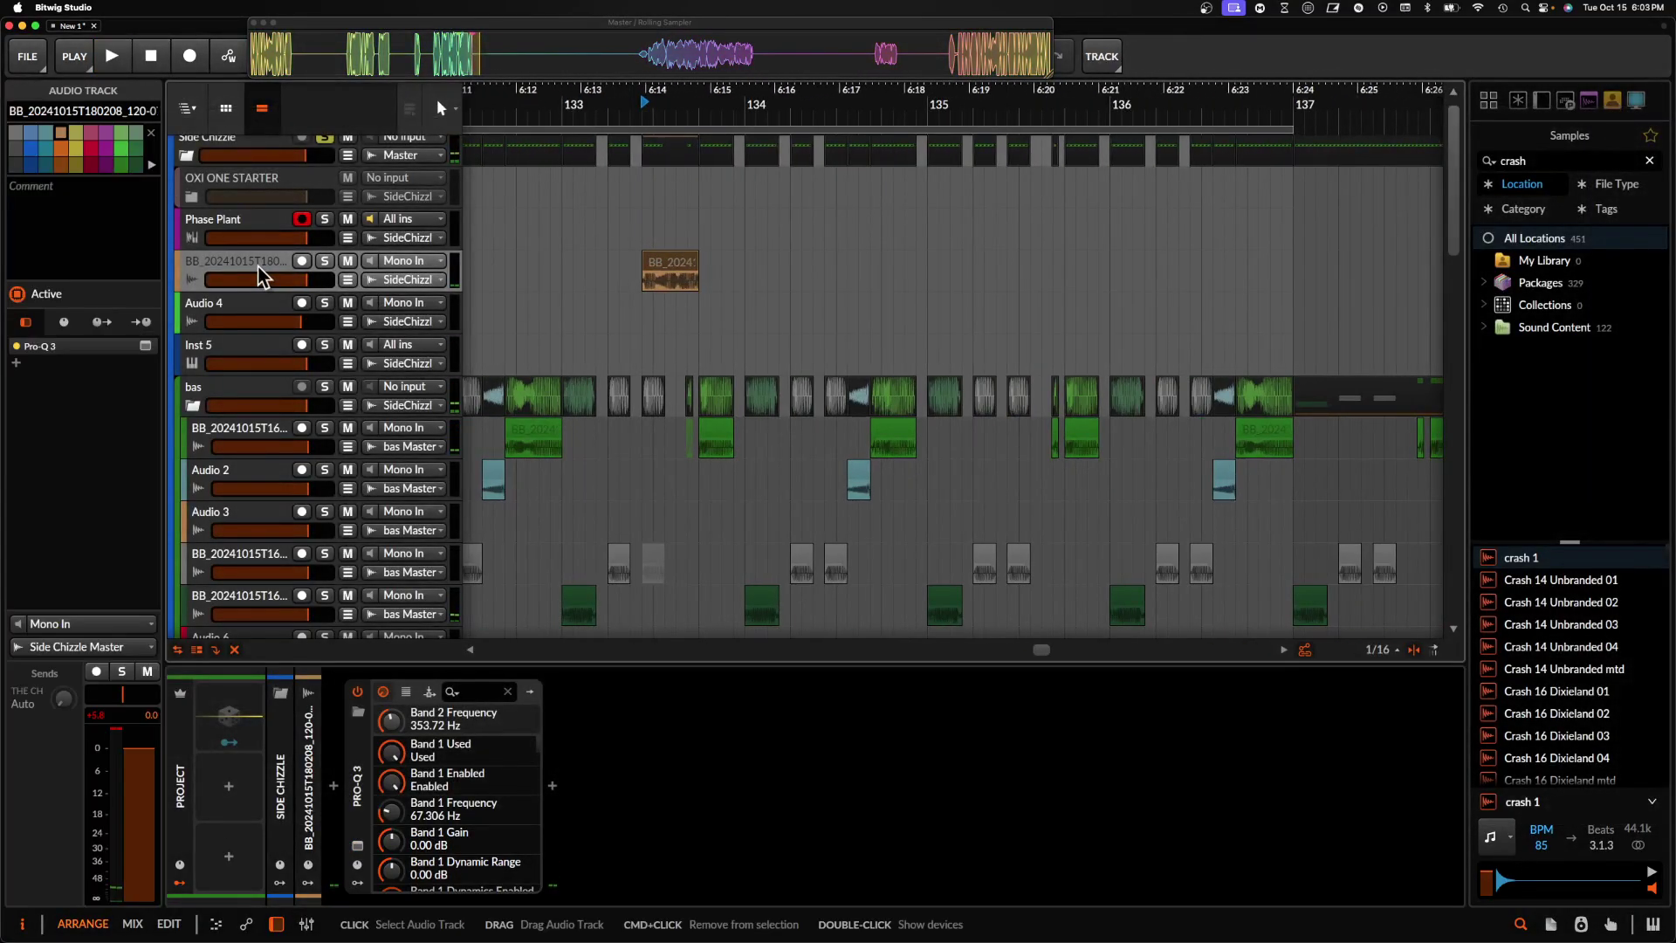
pyautogui.click(552, 791)
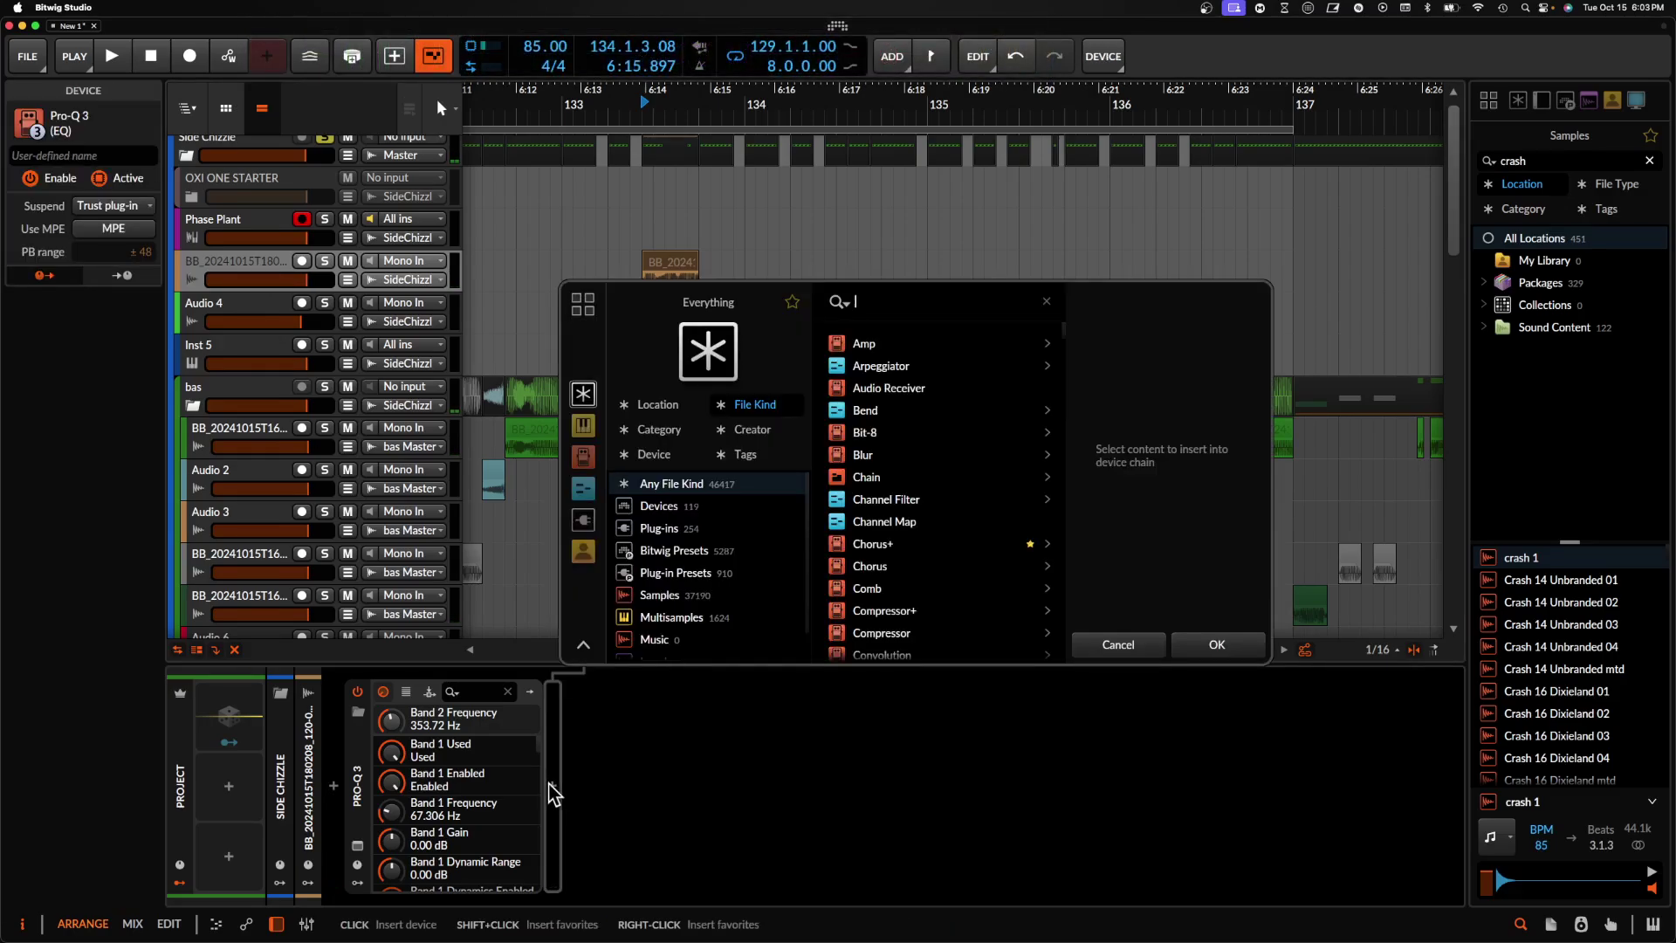
pyautogui.write('flanger')
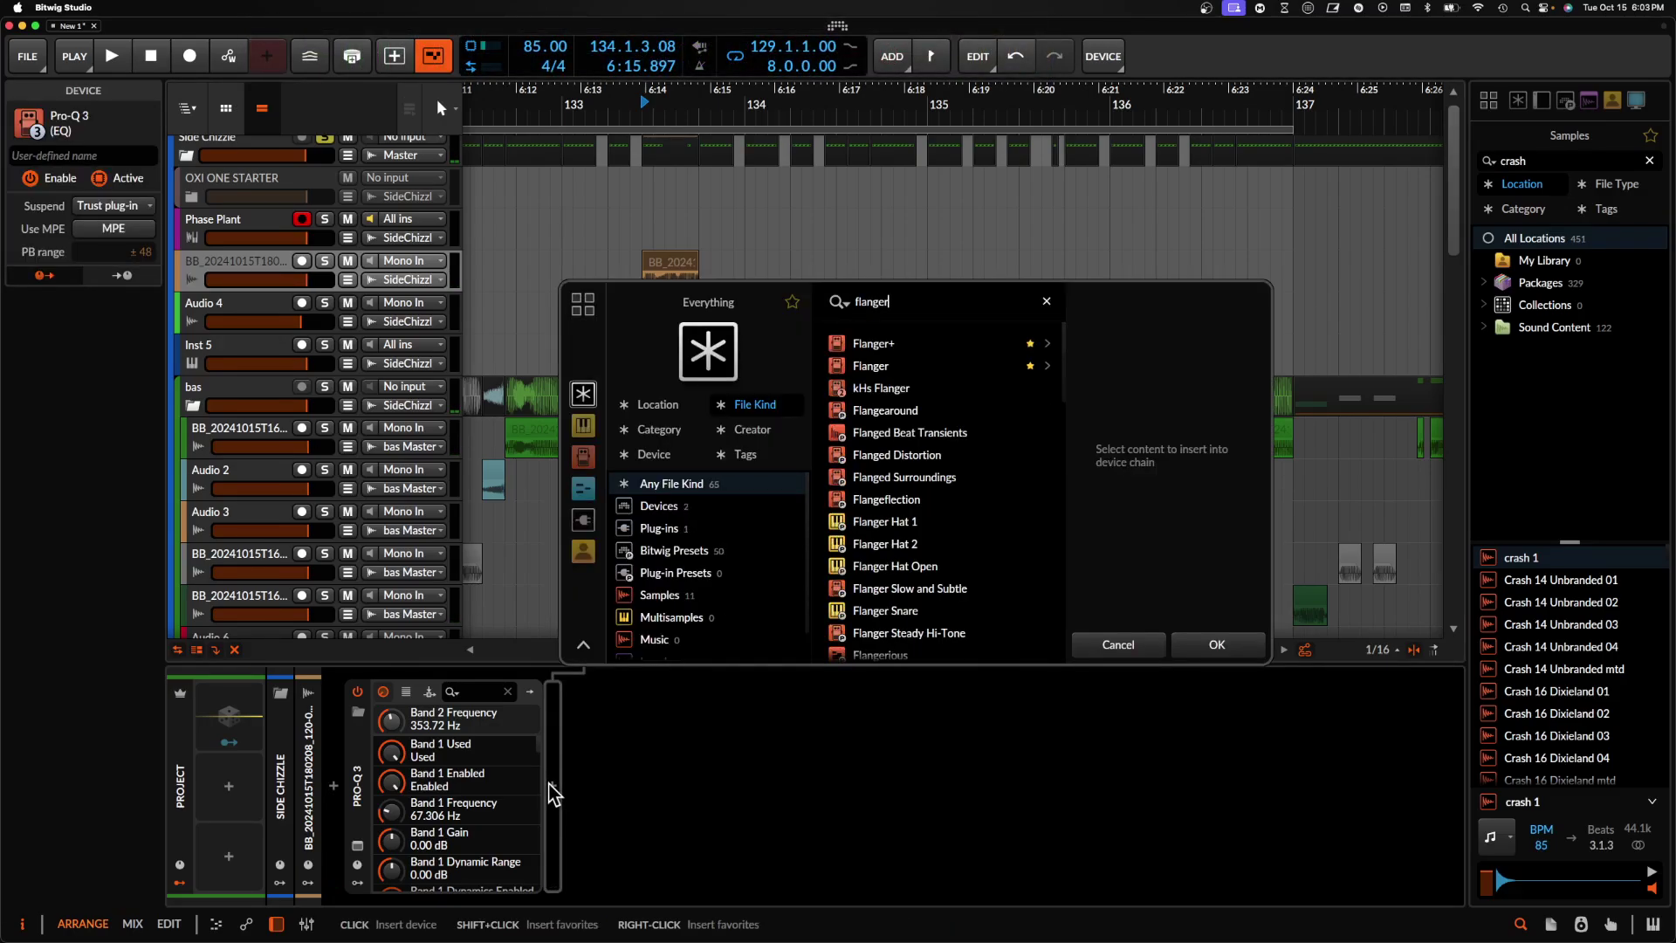
pyautogui.press('Down')
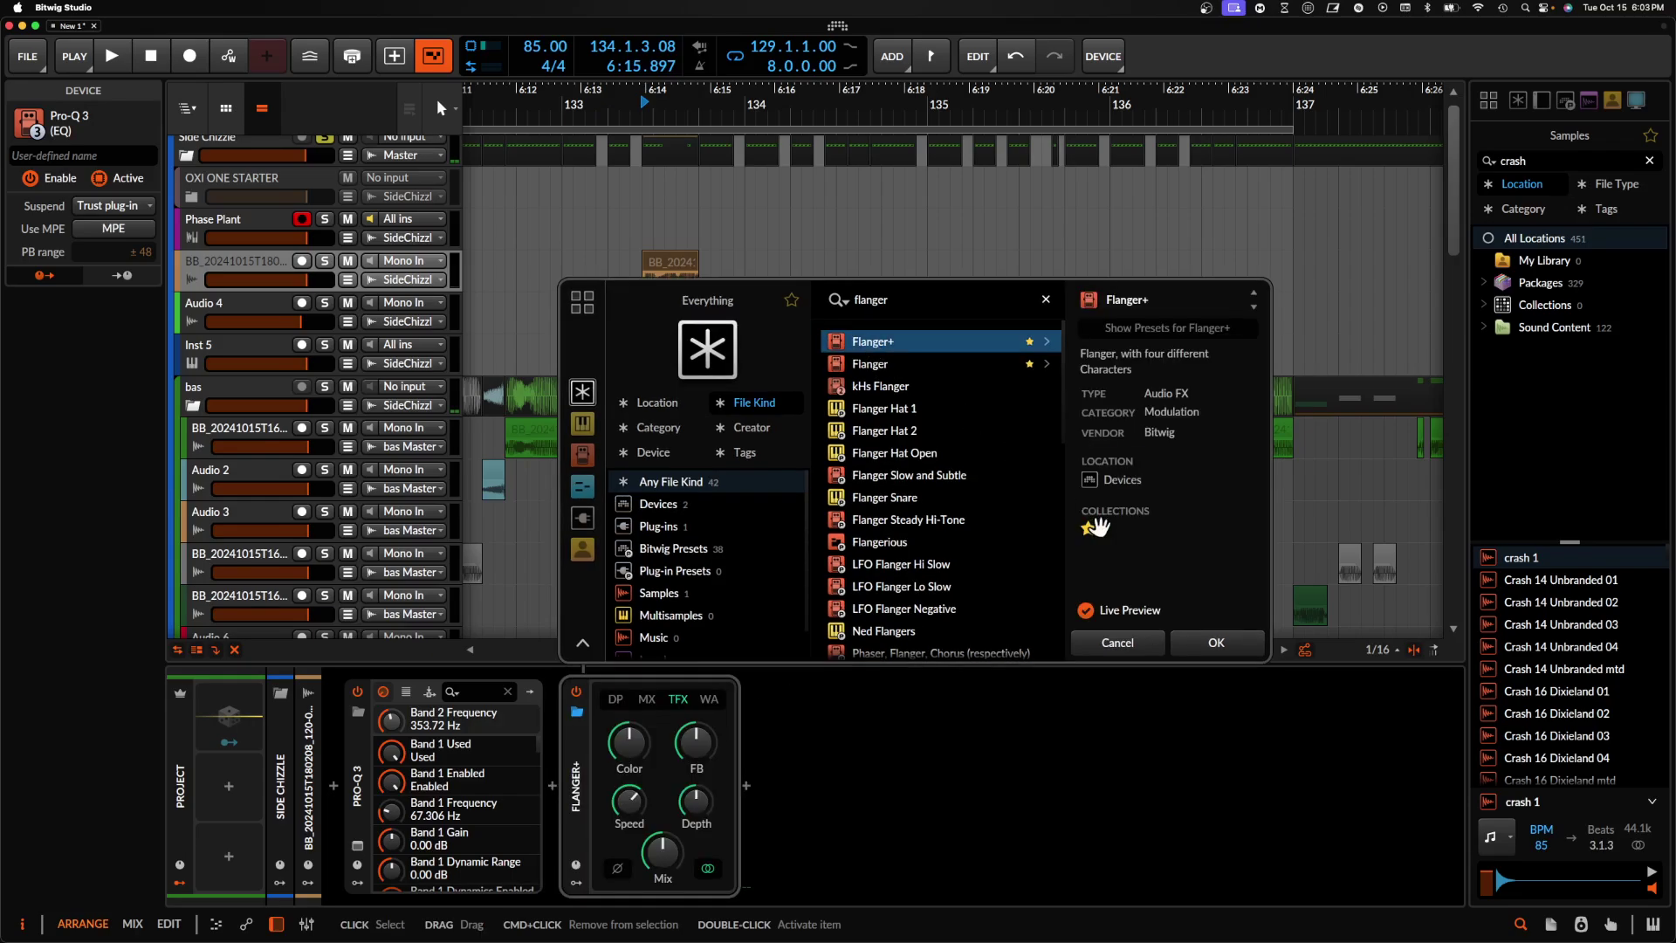
pyautogui.click(1218, 643)
pyautogui.press('space')
pyautogui.press('space')
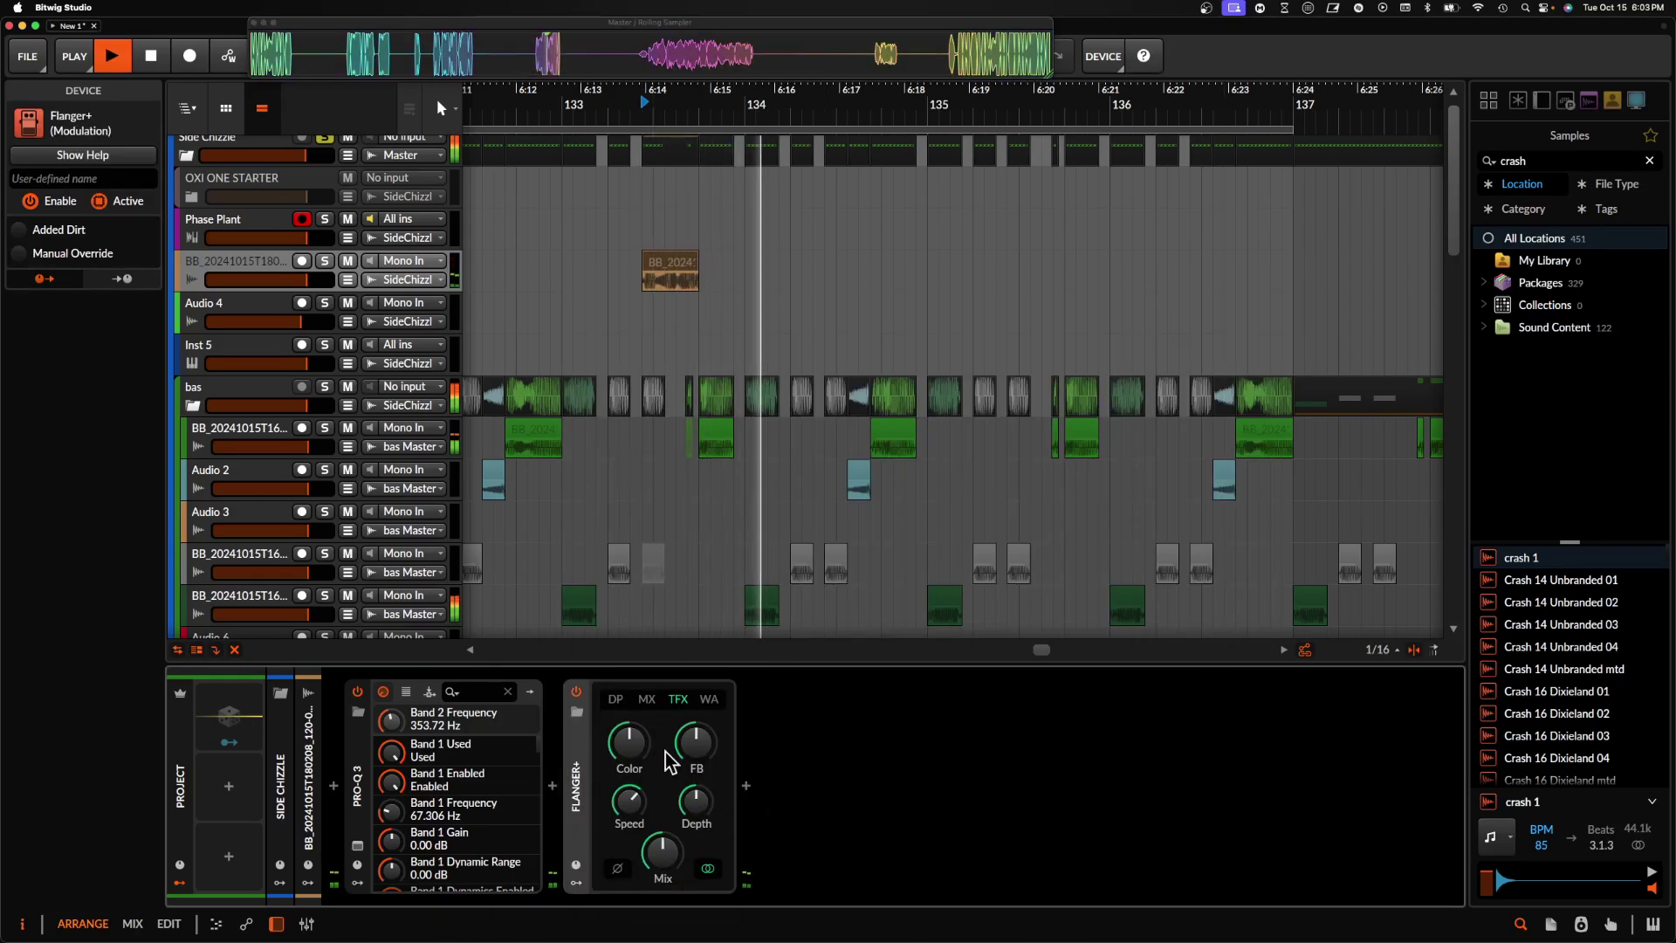
pyautogui.press('space')
pyautogui.press('space')
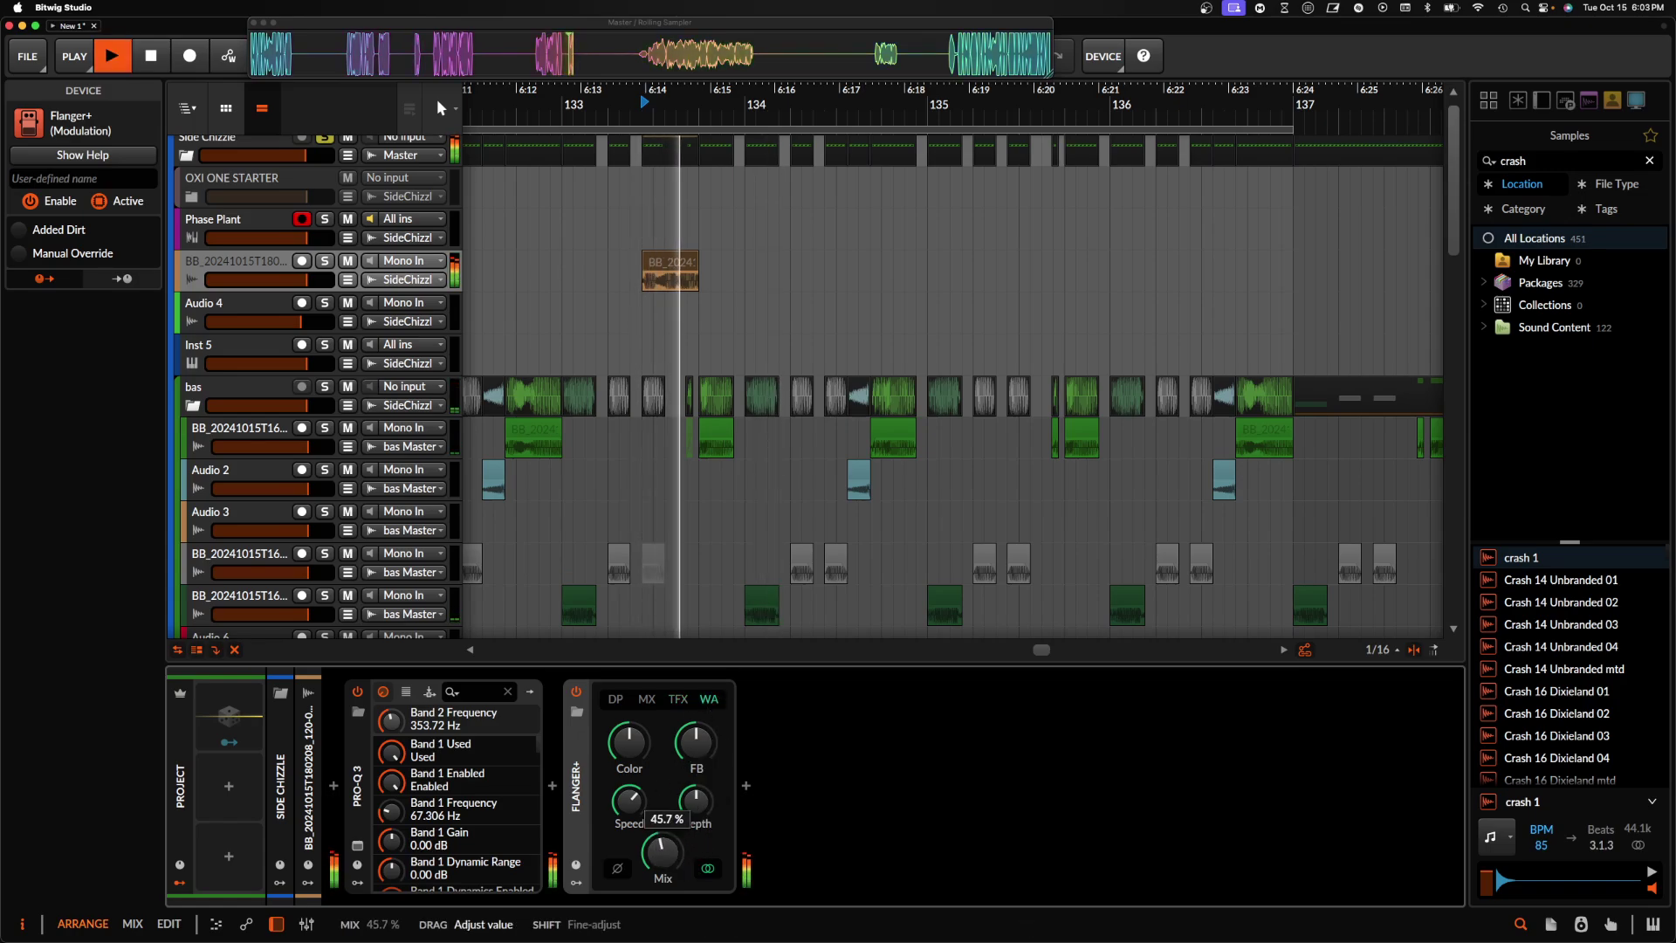
pyautogui.press('Delete')
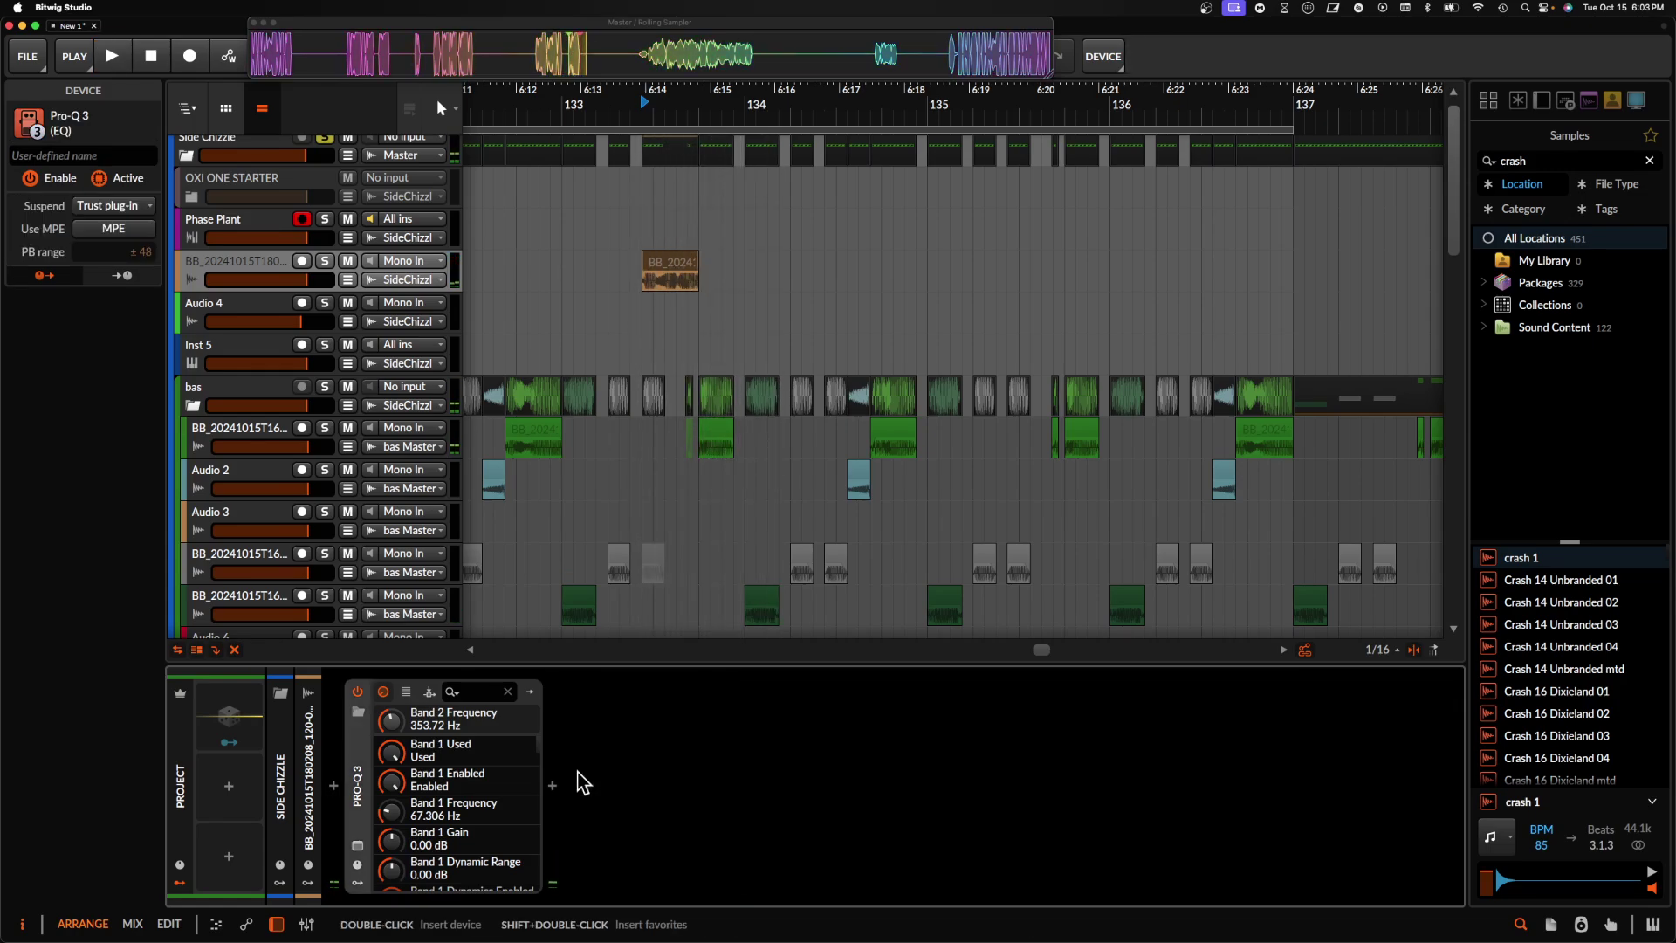
# - Insert kHs Flanger after Pro-Q 3, adjust its Feedback, enable Scroll and set Mix to 27%, and play the fill
pyautogui.click(555, 795)
pyautogui.write('flanger')
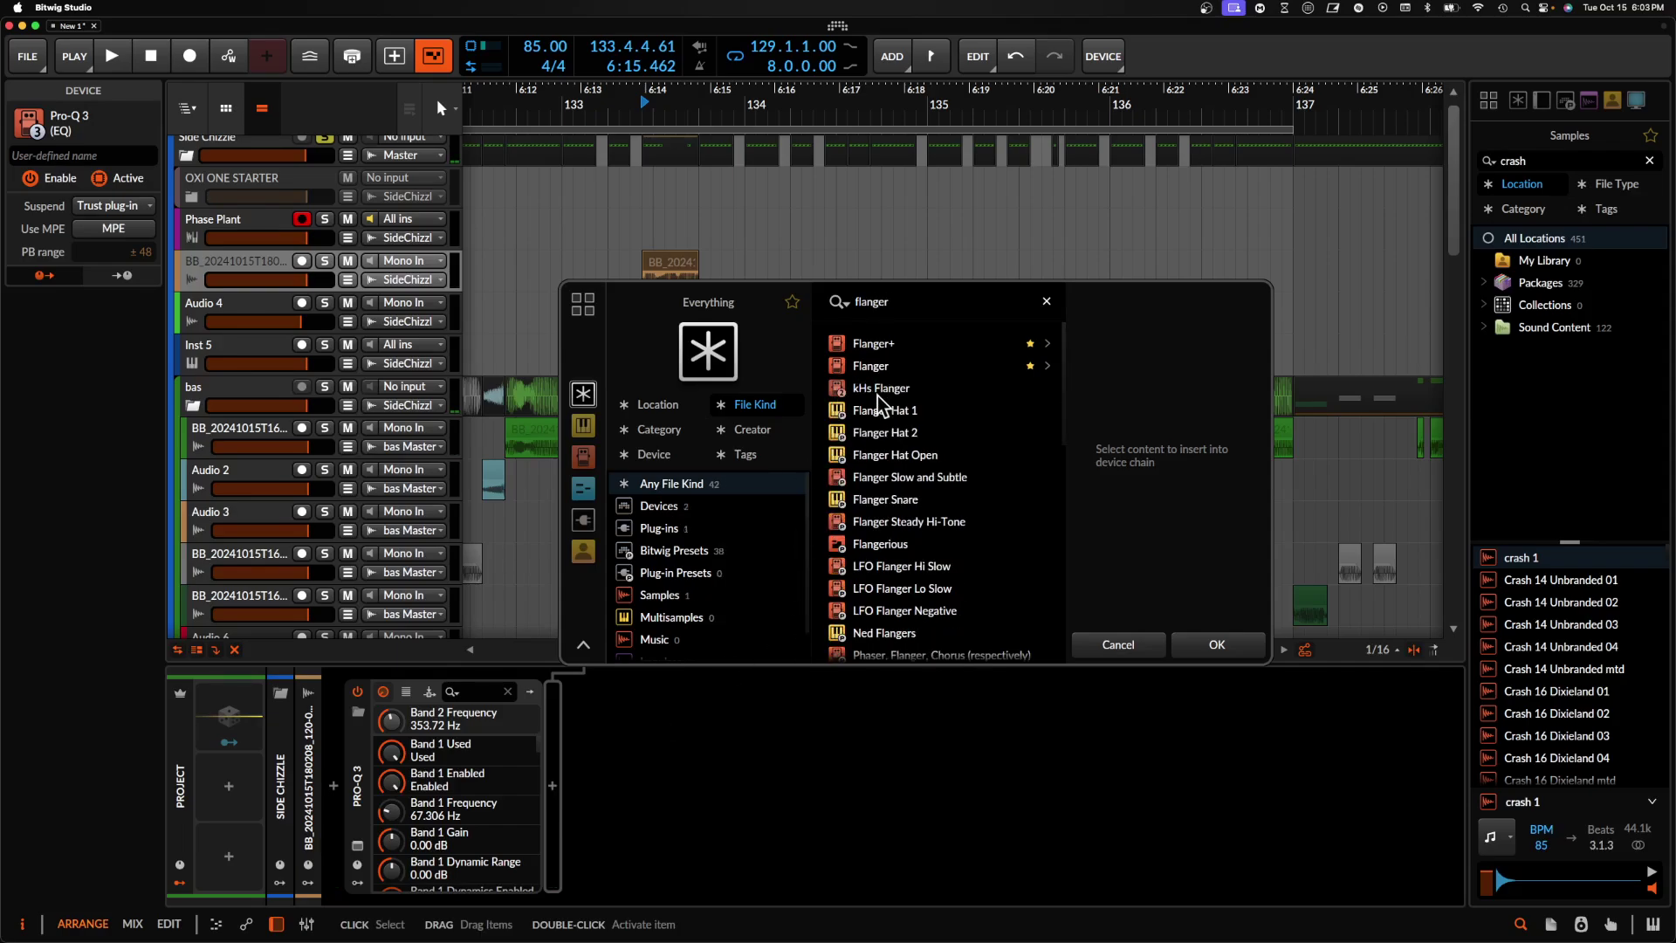
pyautogui.click(877, 393)
pyautogui.click(1189, 639)
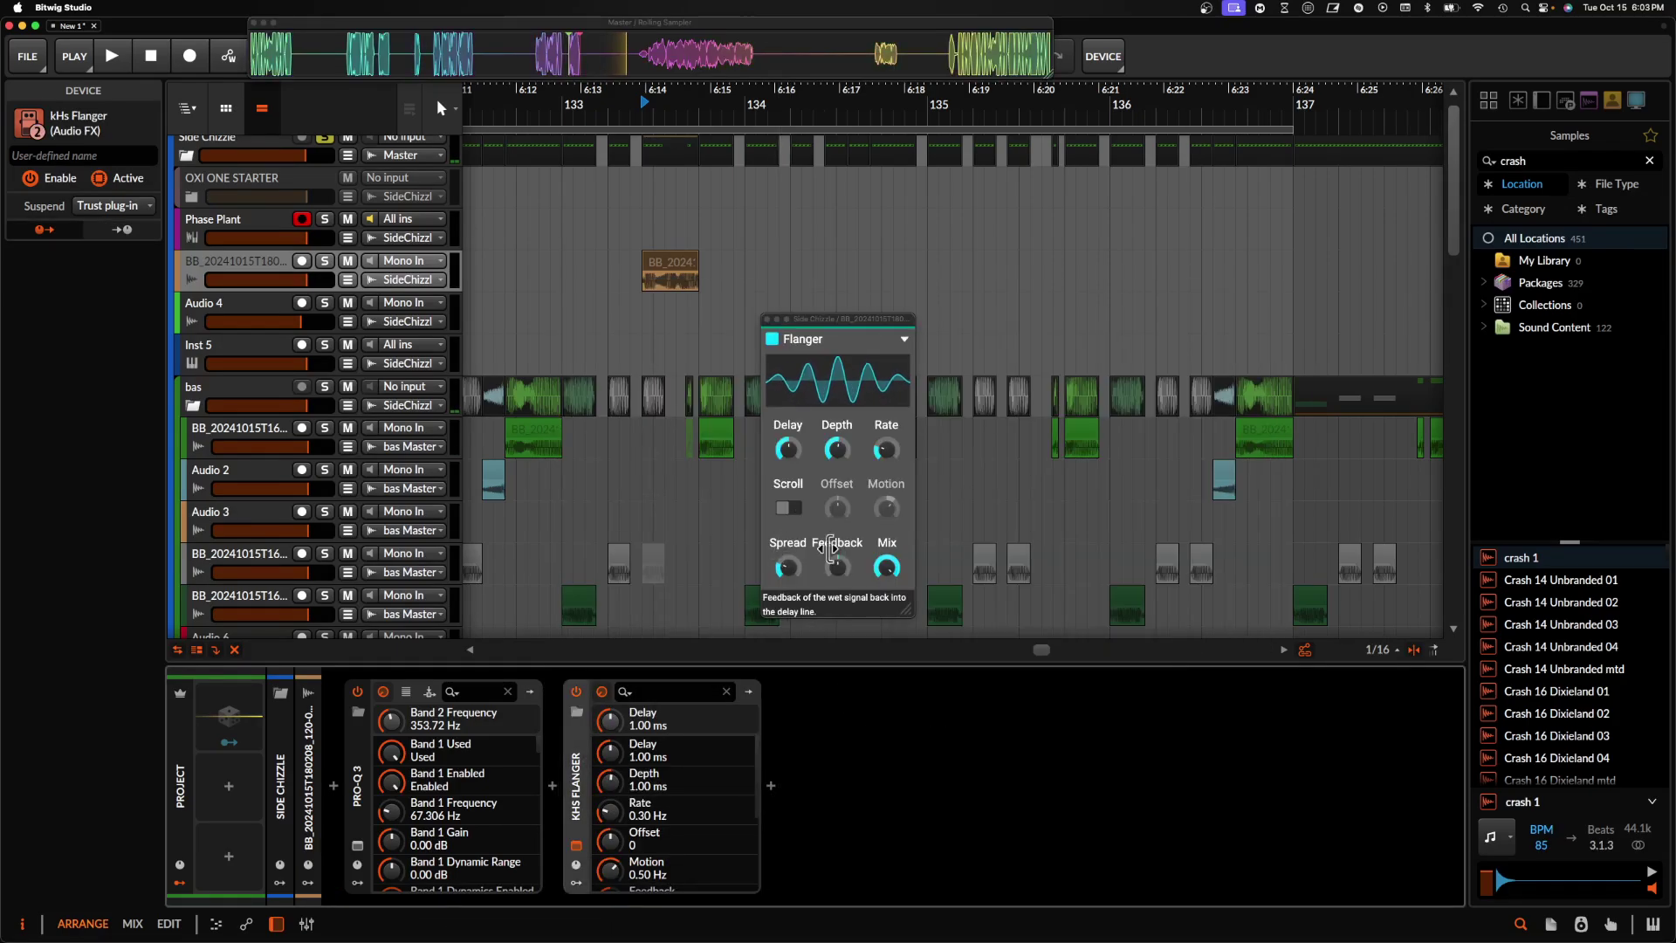
pyautogui.moveTo(835, 564); pyautogui.dragTo(834, 594)
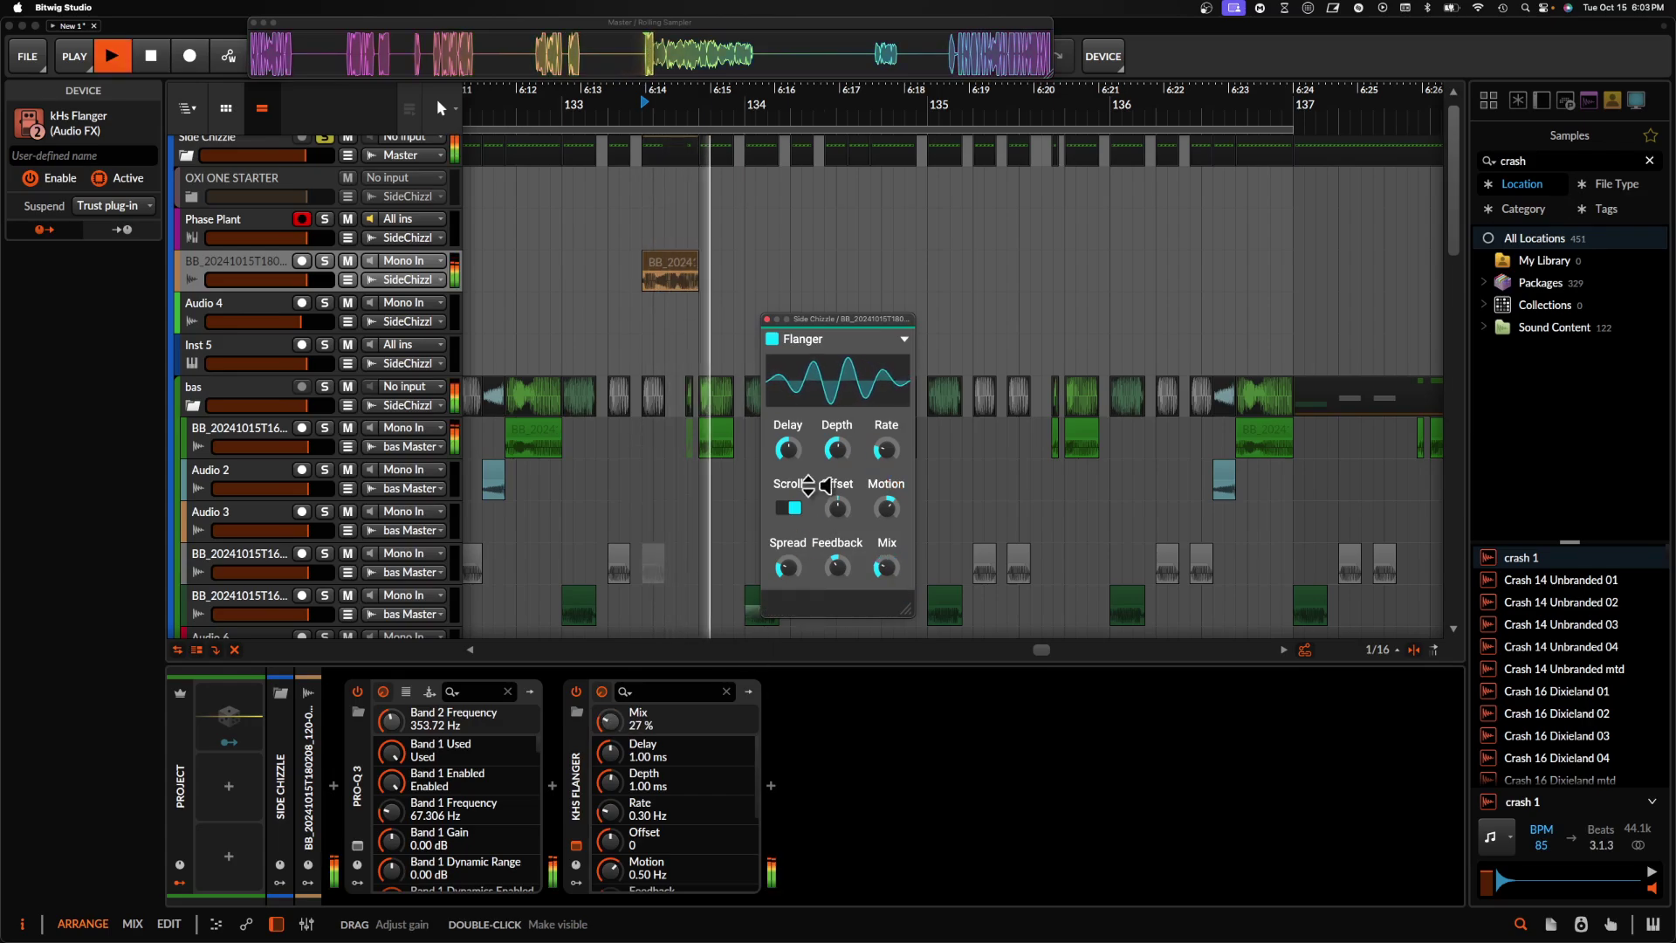
pyautogui.press('space')
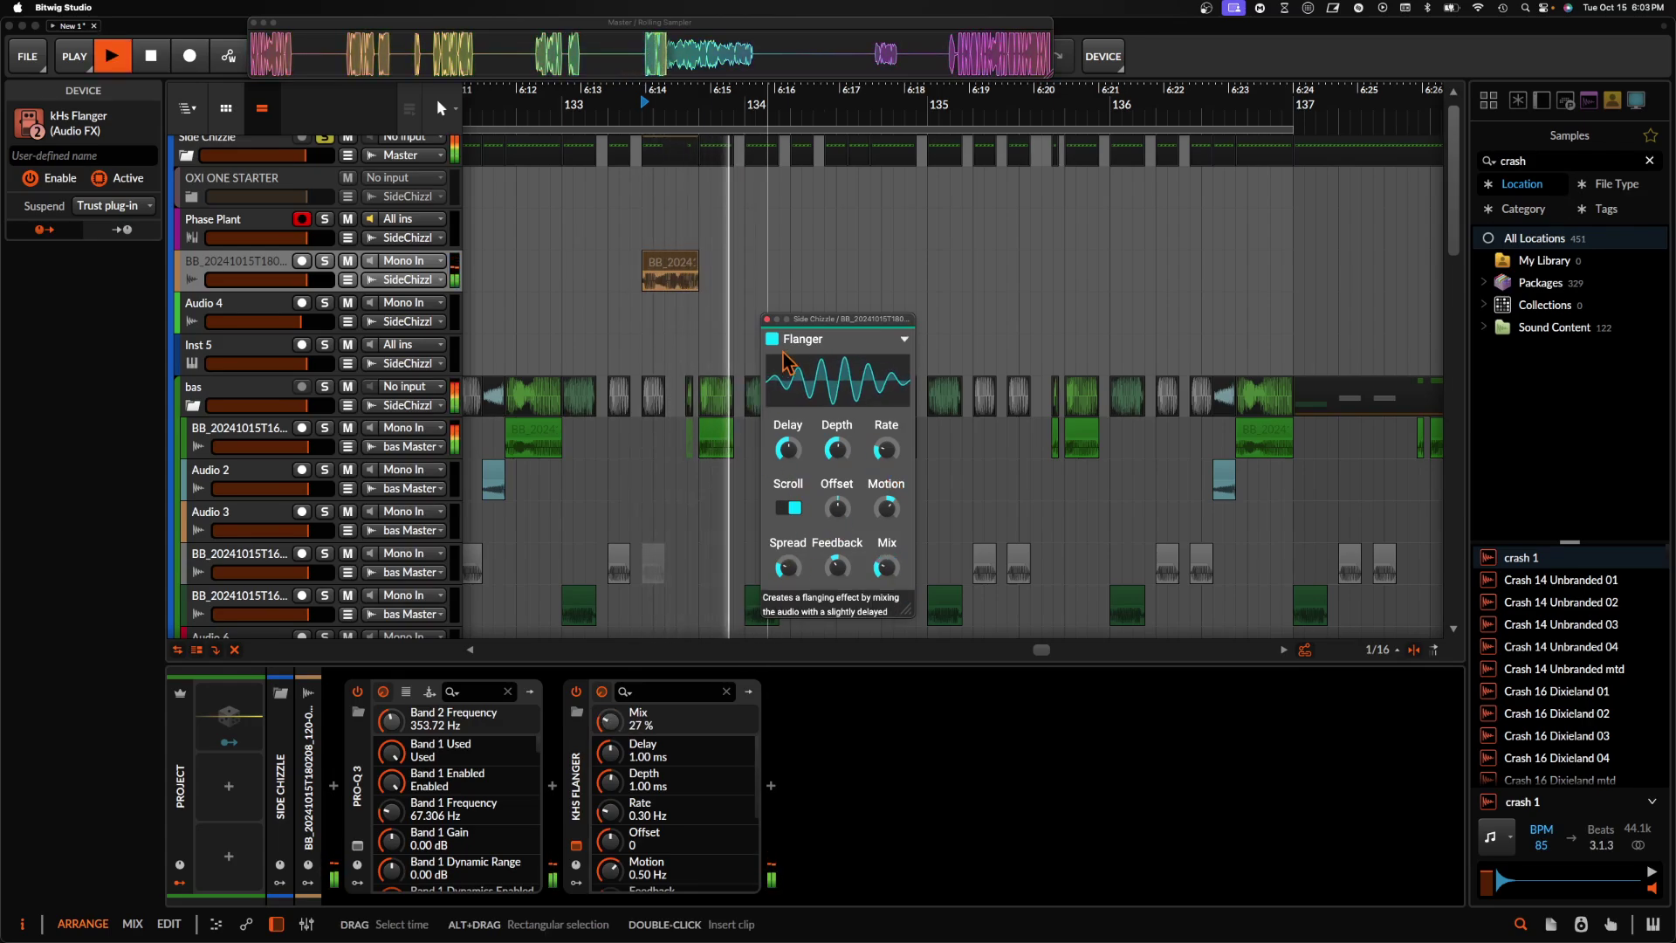
# - Close the kHs Flanger window, solo the glitch track and play its long resampled clip from 124.2.1
pyautogui.click(768, 320)
pyautogui.scroll(-5, 685, 309)
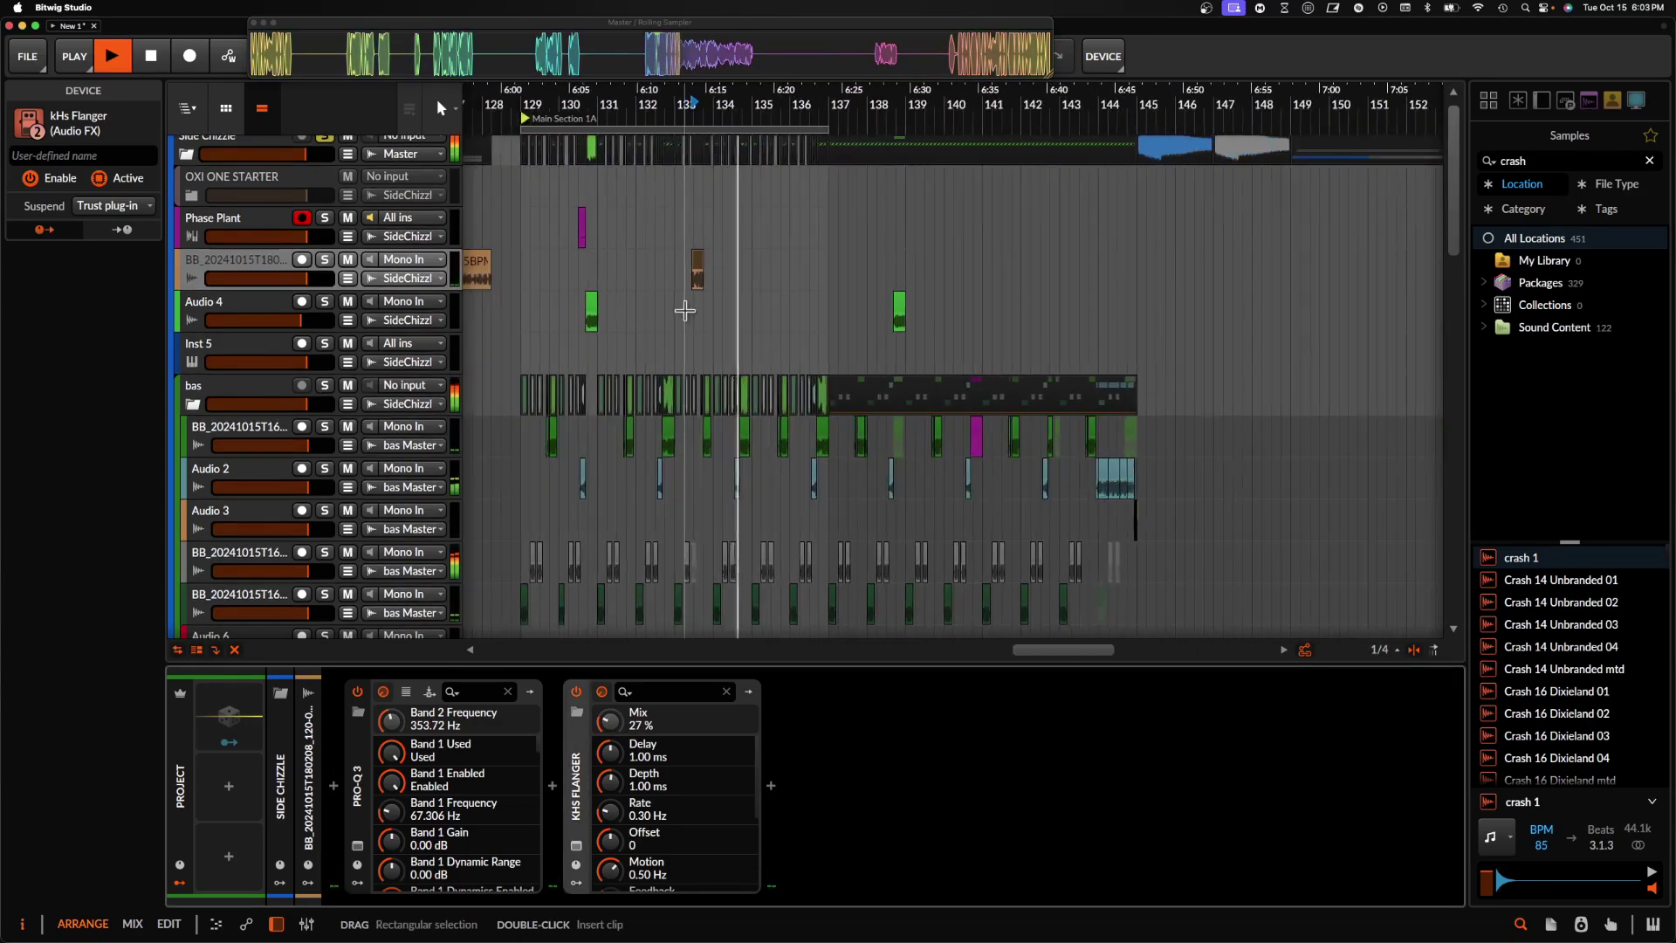
pyautogui.hscroll(-3, 686, 311)
pyautogui.scroll(-2, 685, 311)
pyautogui.hscroll(-2, 685, 311)
pyautogui.click(655, 280)
pyautogui.scroll(5, 654, 281)
pyautogui.press('space')
pyautogui.click(329, 270)
pyautogui.click(643, 298)
pyautogui.press('space')
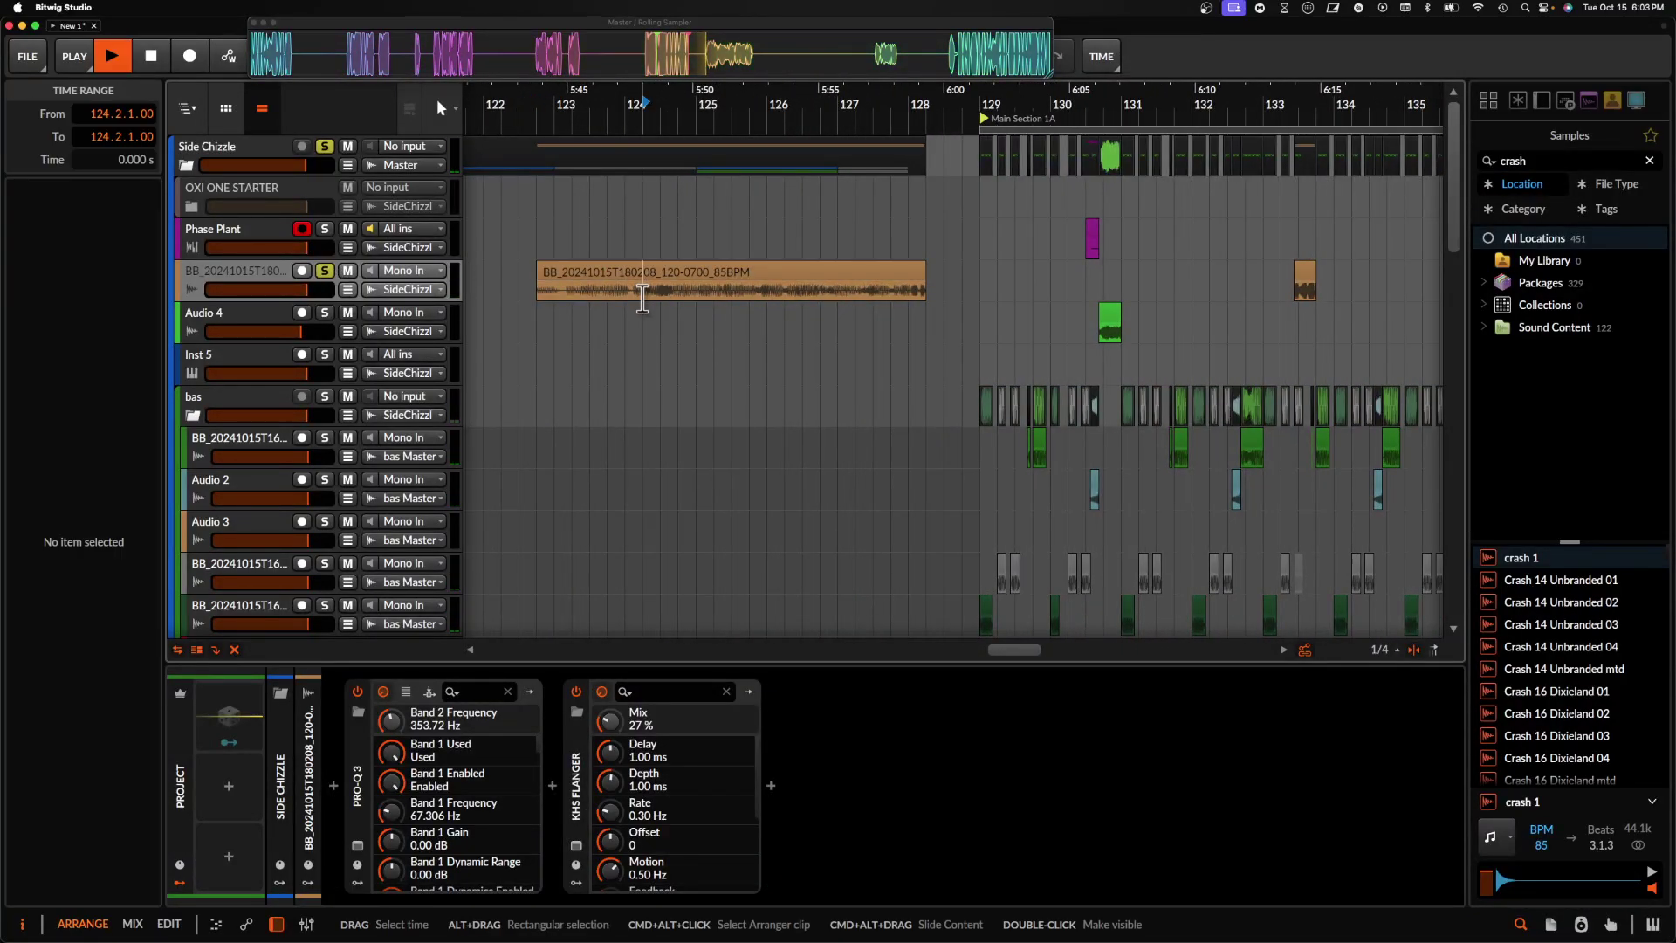
# - Cut the slice from 124.2.1 to 125.1.1 out of the long resampled glitch clip
pyautogui.scroll(3, 642, 298)
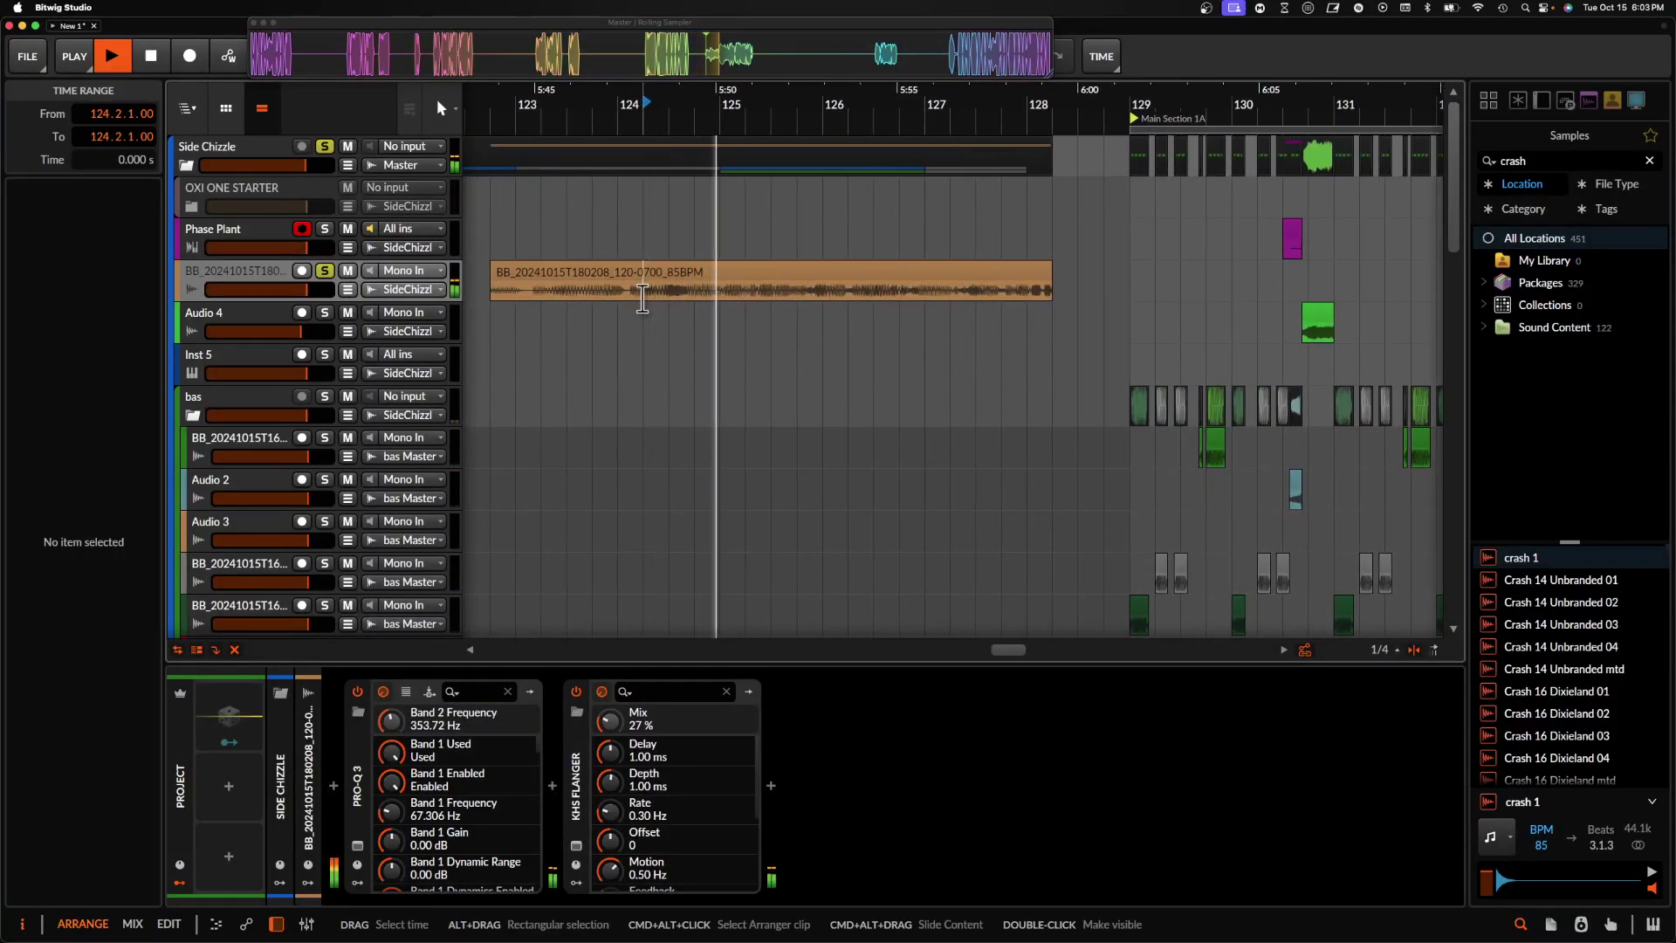
pyautogui.press('space')
pyautogui.moveTo(643, 299); pyautogui.dragTo(724, 299)
pyautogui.click(695, 271)
pyautogui.press('Delete')
pyautogui.scroll(-5, 695, 270)
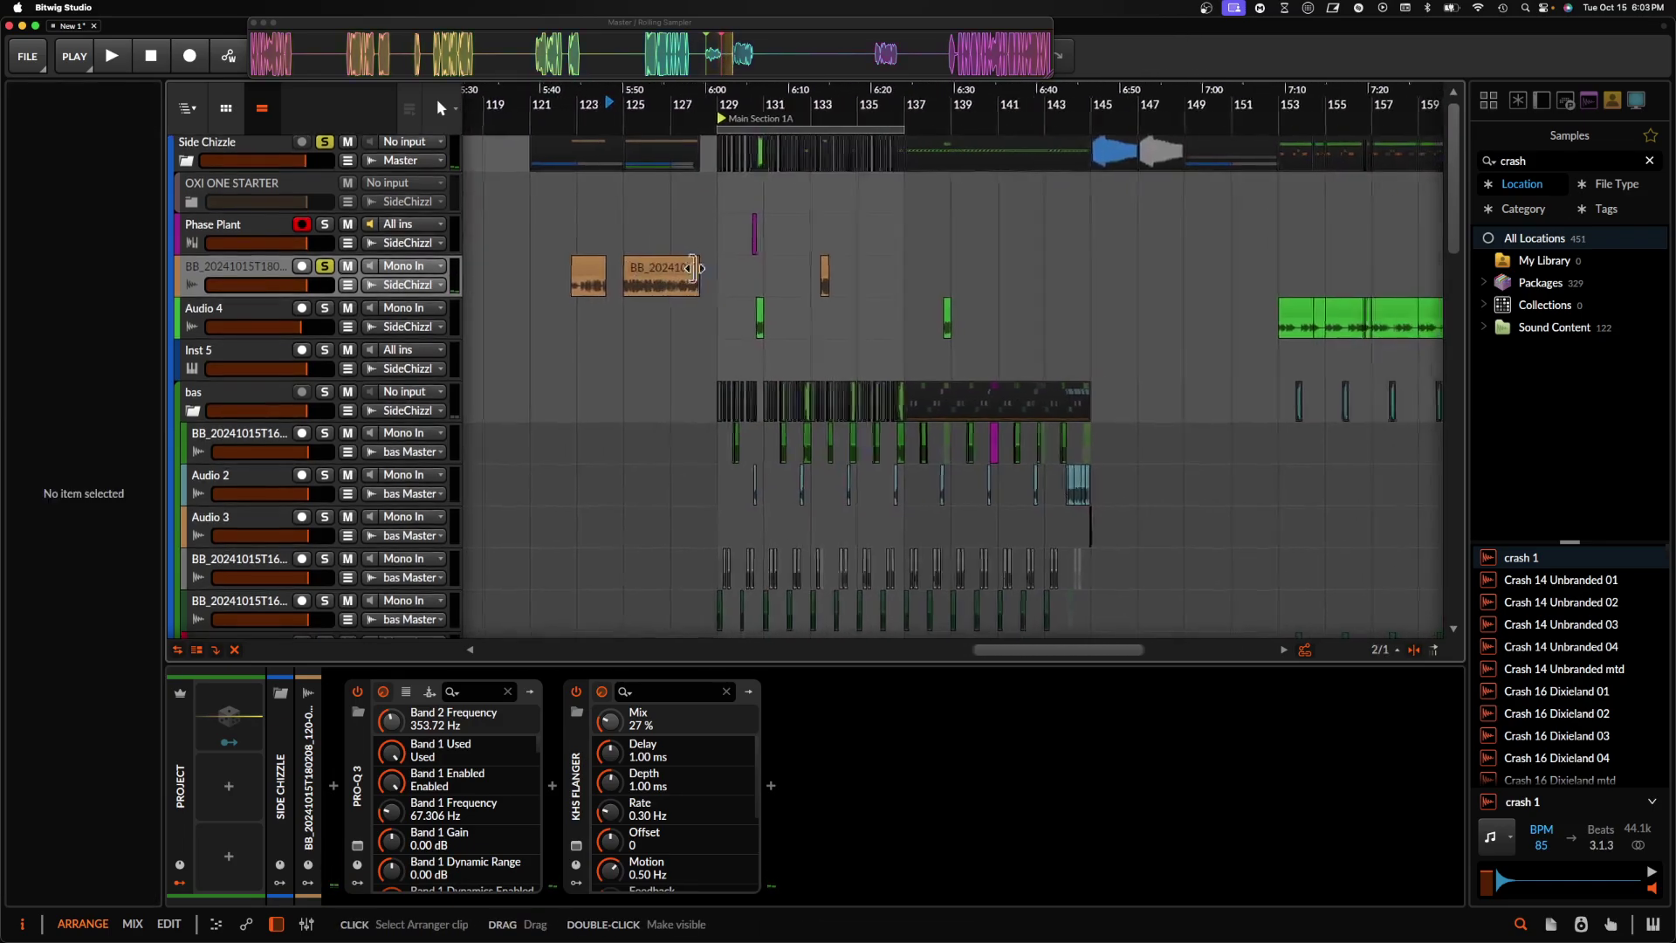
# - Unsolo the glitch track and play Main Section 1A from bar 129
pyautogui.hscroll(3, 695, 270)
pyautogui.click(559, 278)
pyautogui.press('space')
pyautogui.scroll(4, 559, 280)
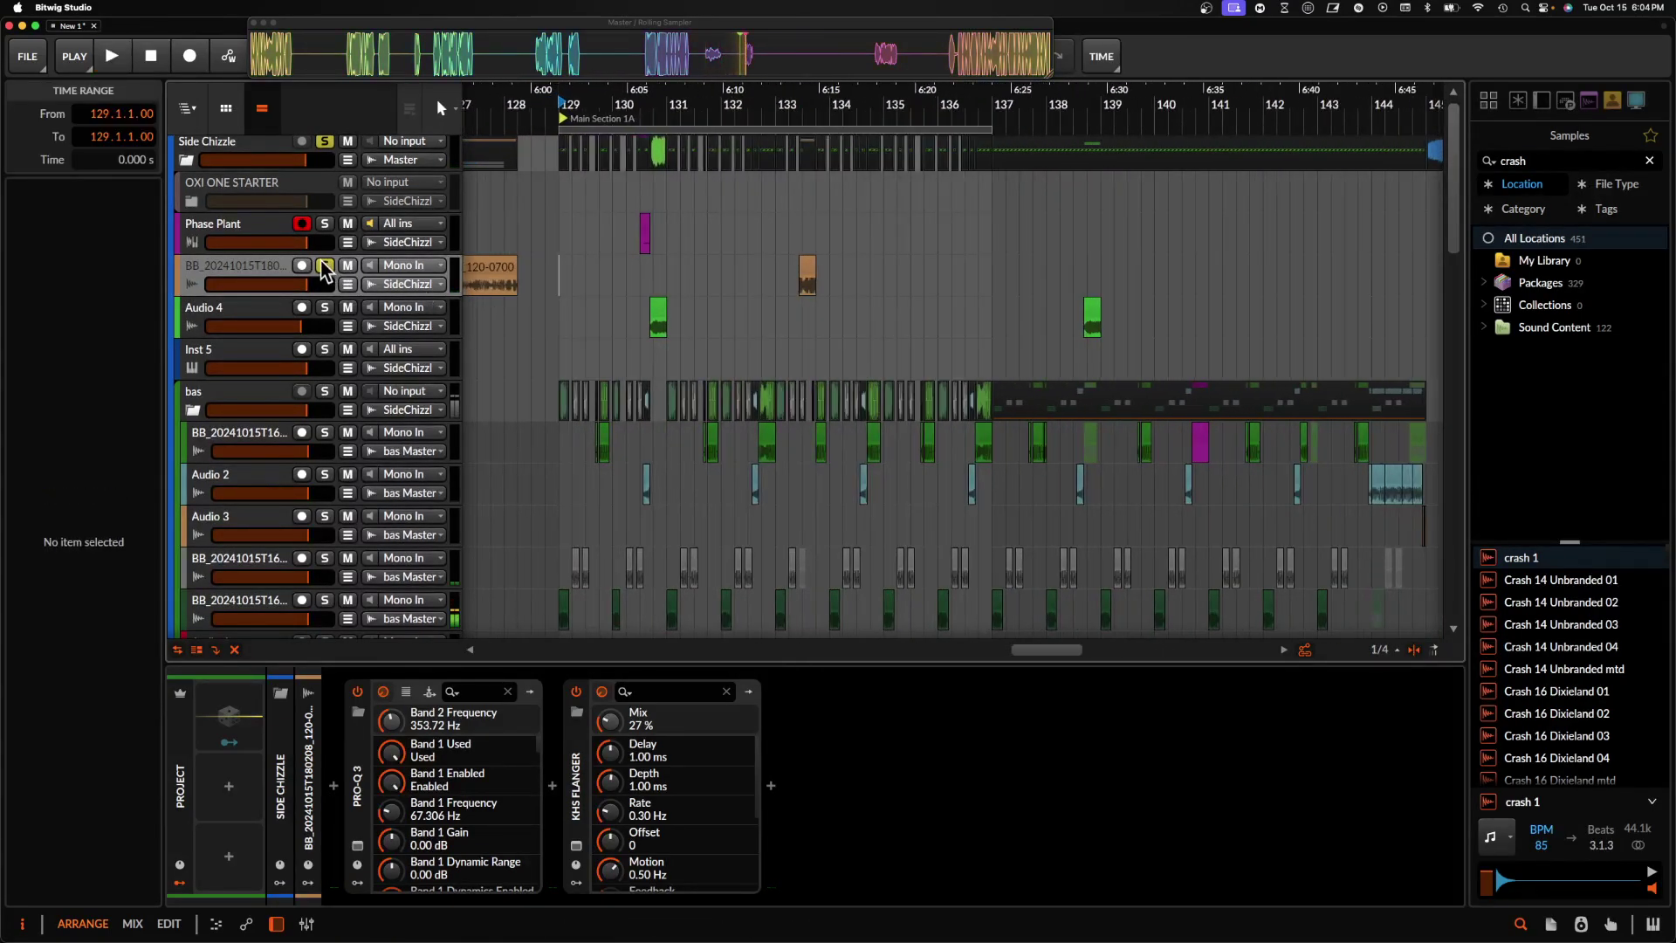
pyautogui.press('+')
pyautogui.press('+')
pyautogui.press('+')
pyautogui.press('+')
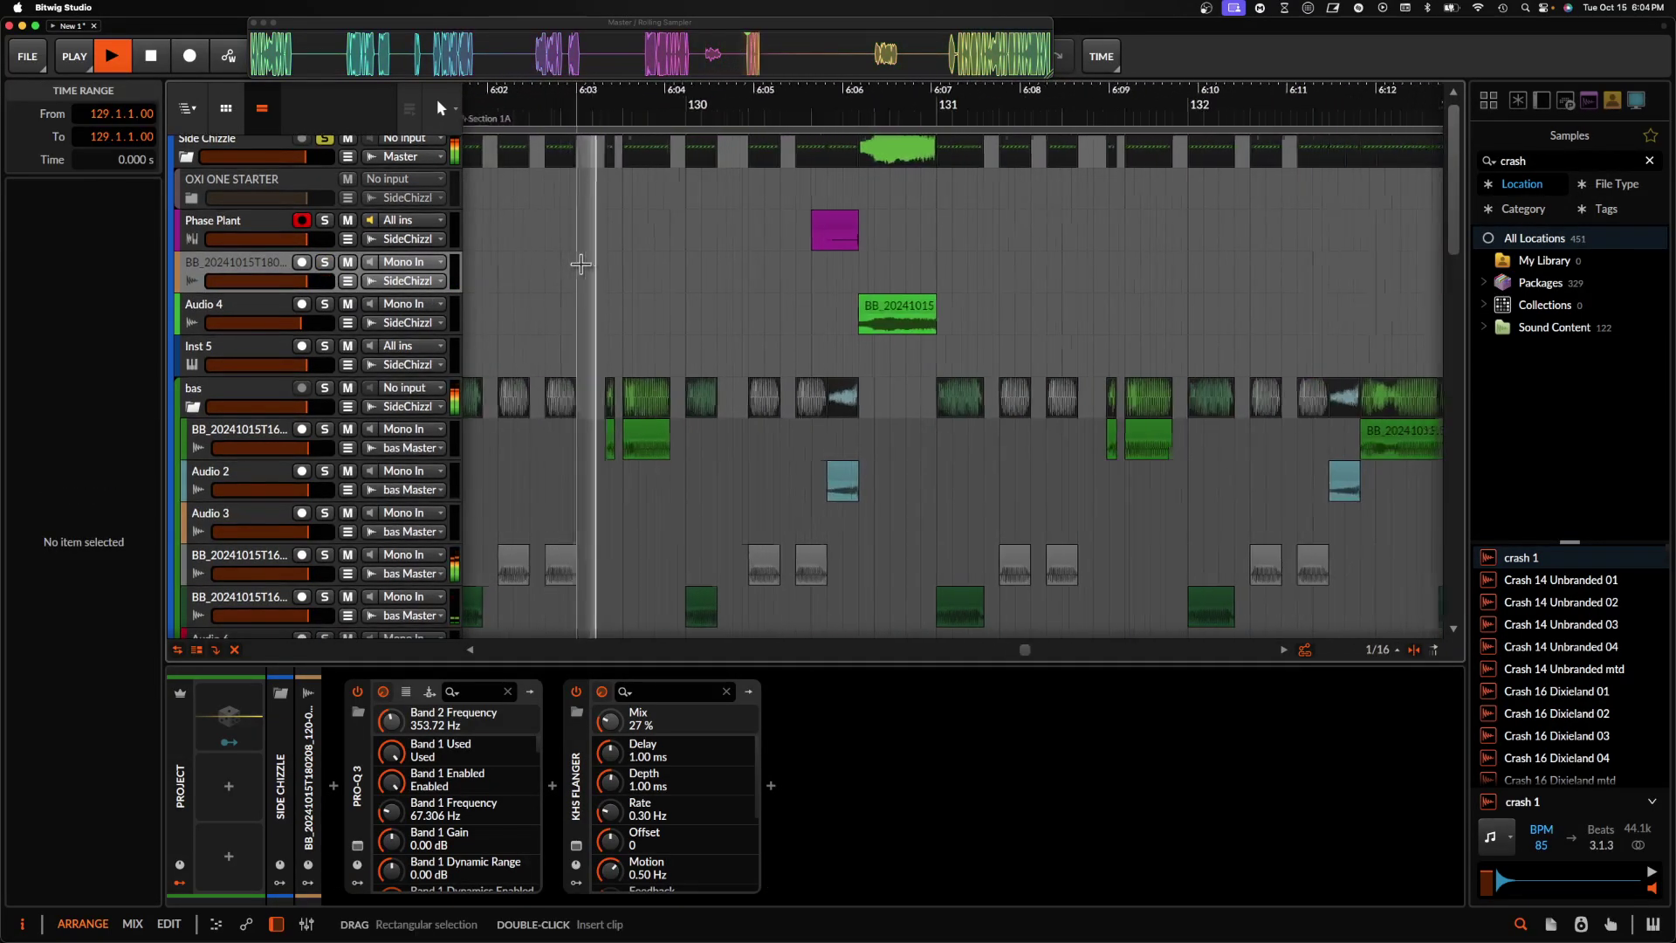
pyautogui.hscroll(2, 759, 266)
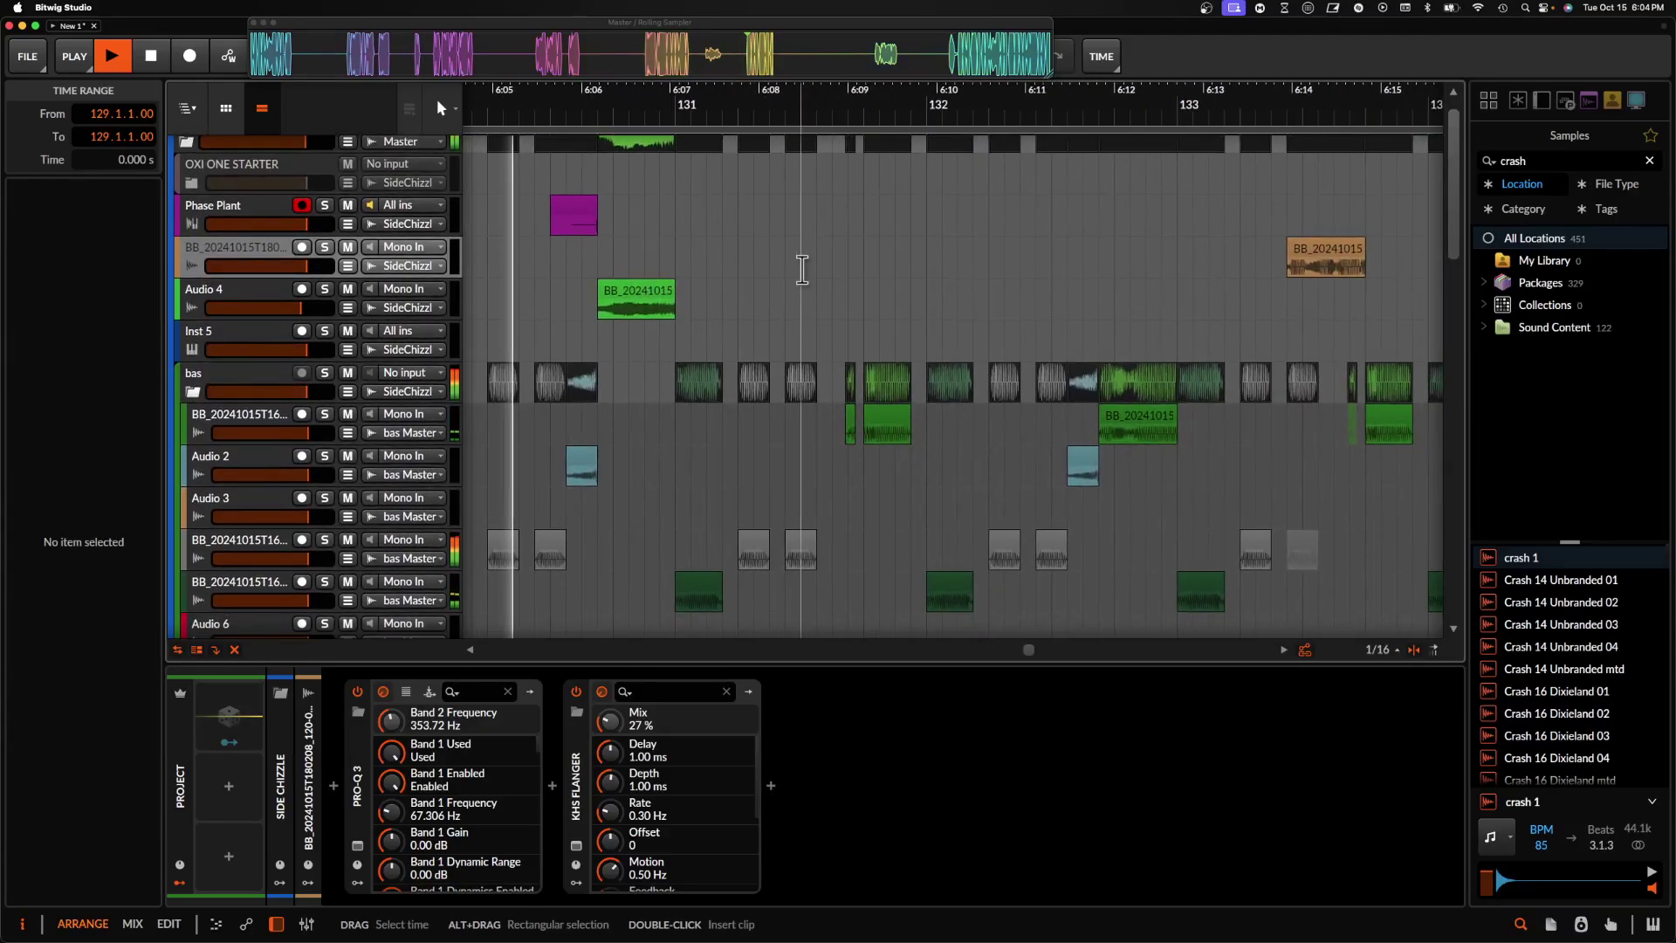
# - Paste the cut slice onto the glitch track at 131.3.2 during playback
pyautogui.scroll(2, 802, 270)
pyautogui.click(819, 271)
pyautogui.press('super+v')
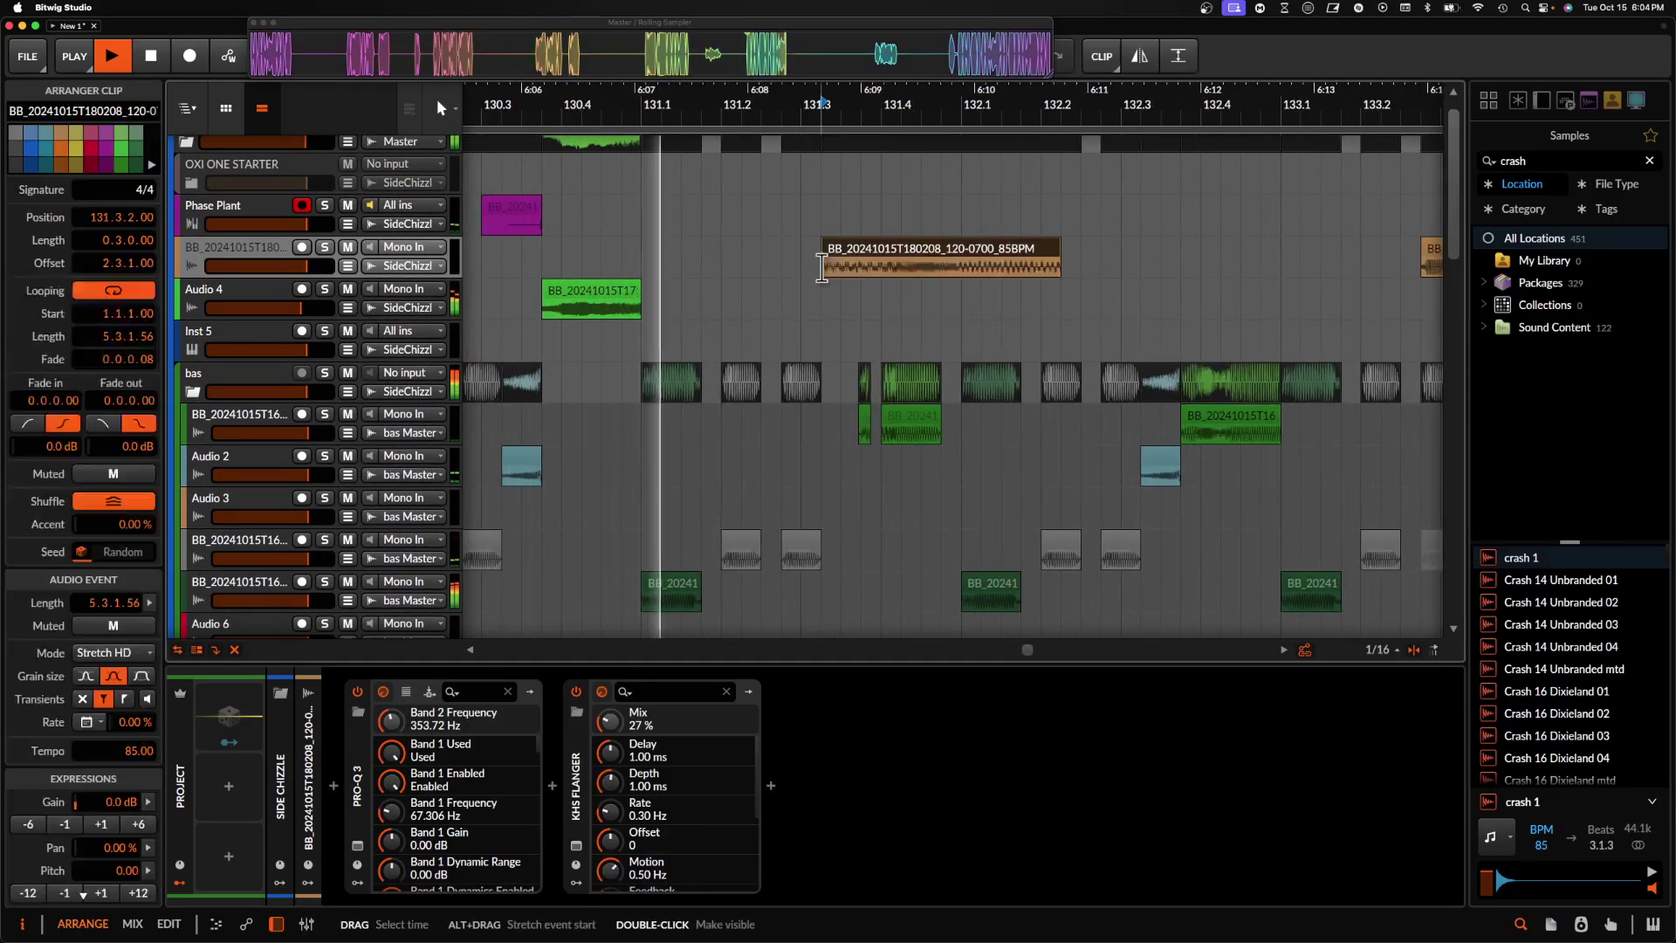
pyautogui.scroll(2, 856, 261)
pyautogui.press('-')
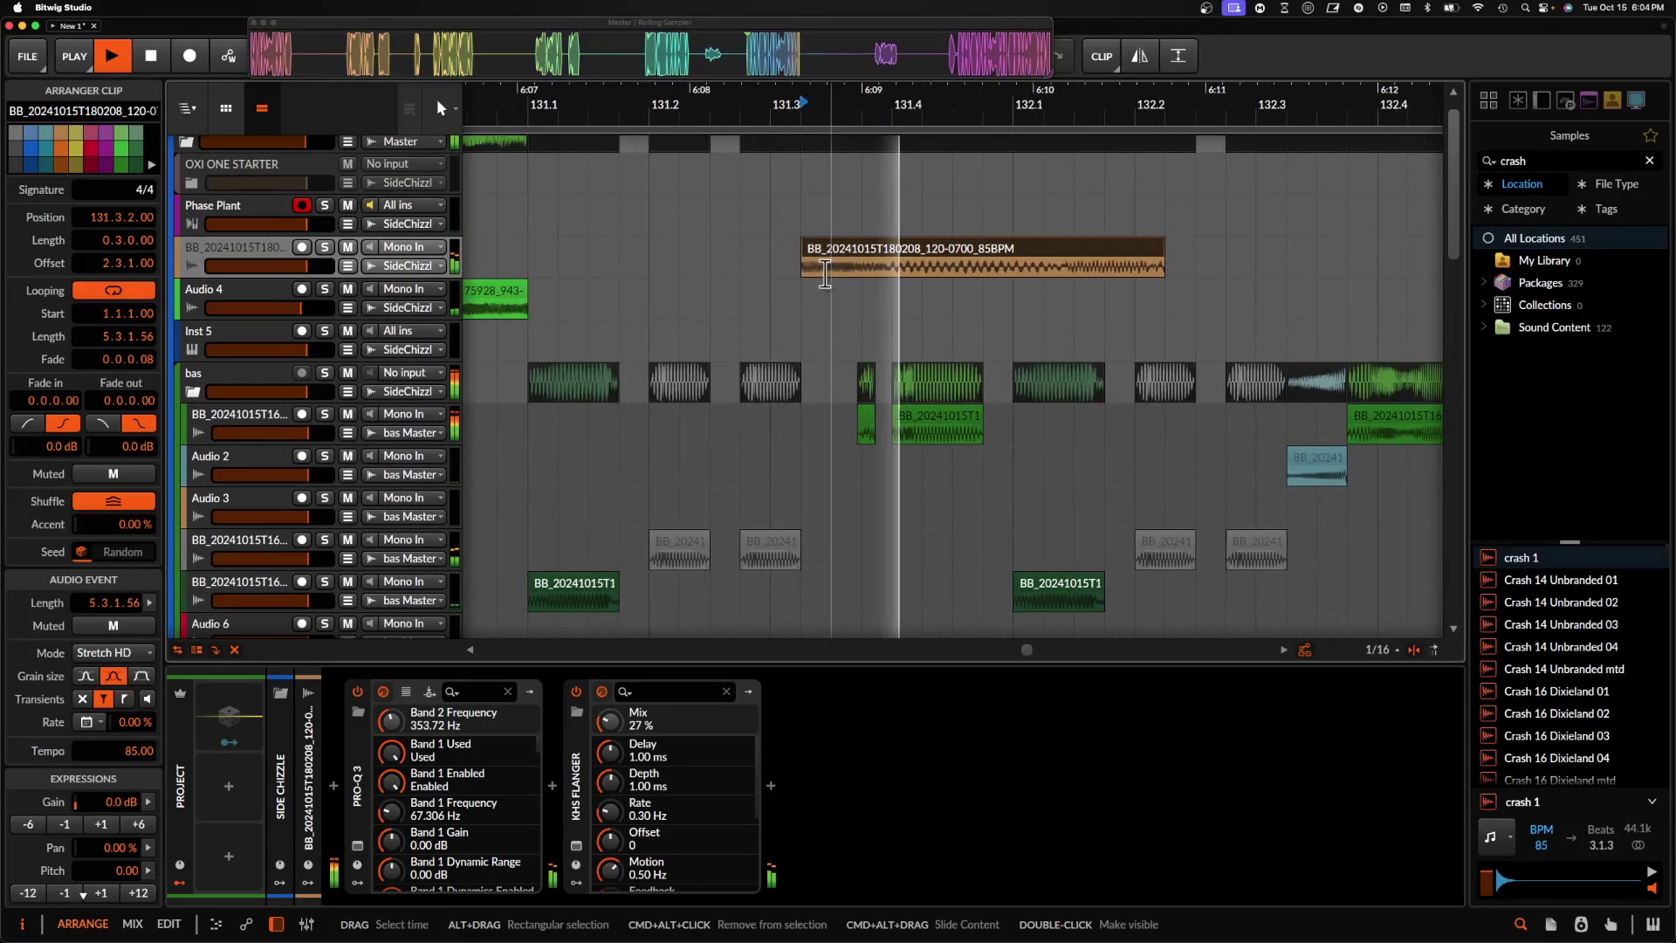
# - Raise the pasted slice's gain to +8.9 dB, trim it to end at 131.4.1 and play it
pyautogui.press('space')
pyautogui.click(873, 272)
pyautogui.press('super+e')
pyautogui.click(902, 253)
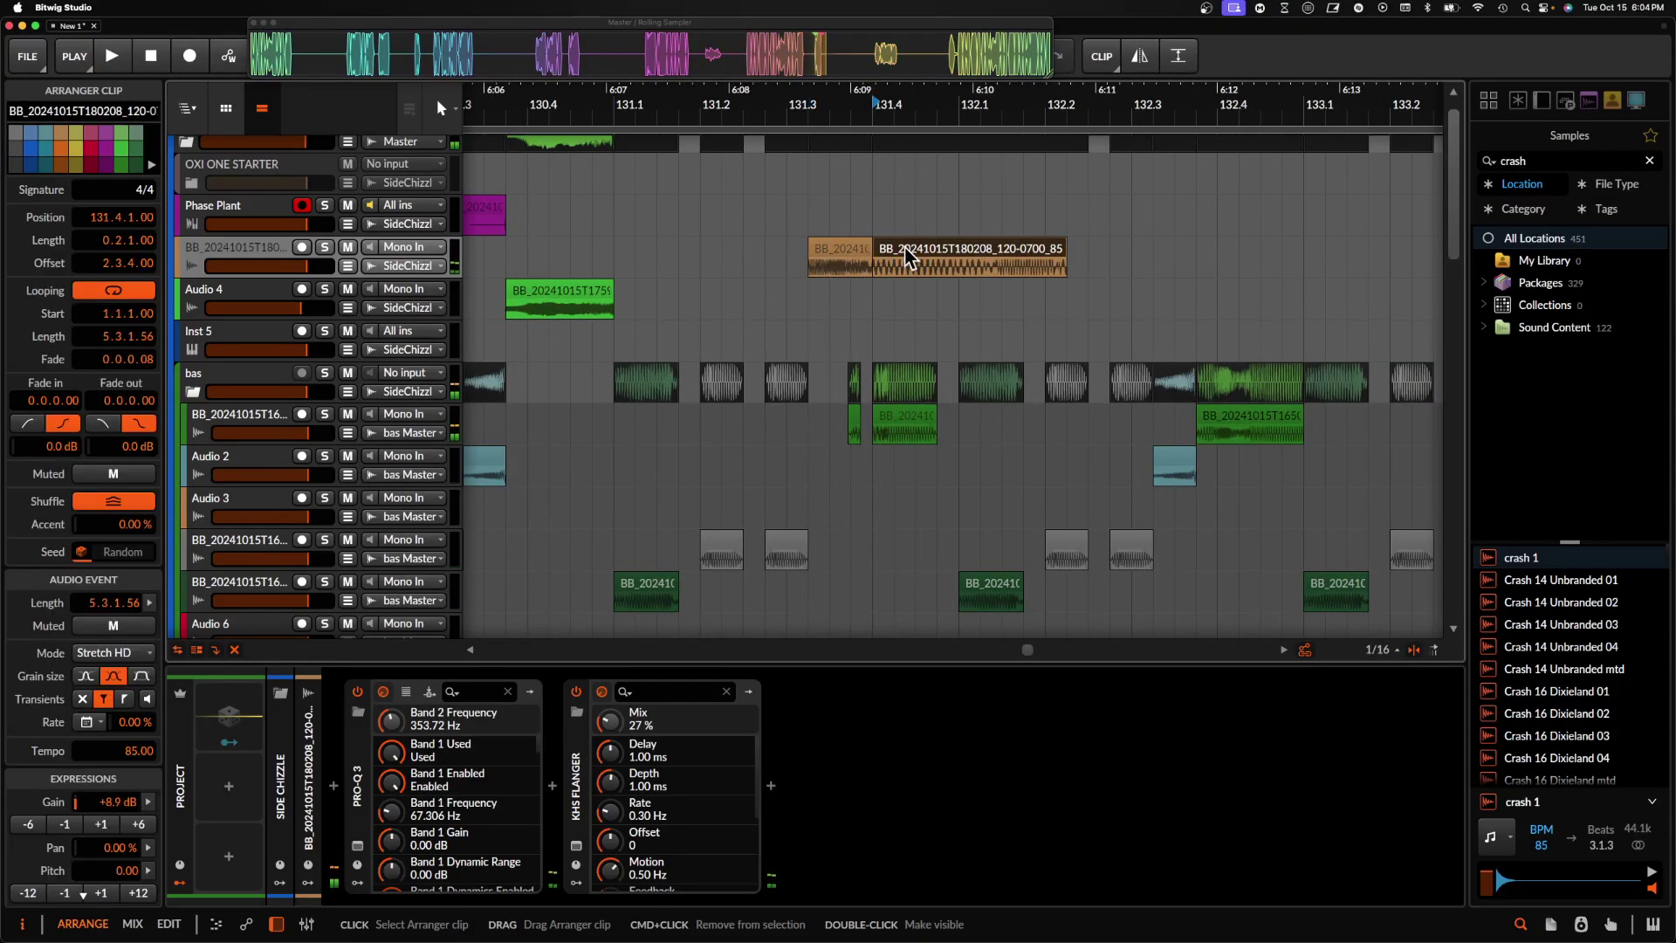
pyautogui.press('BackSpace')
pyautogui.press('+')
pyautogui.click(853, 428)
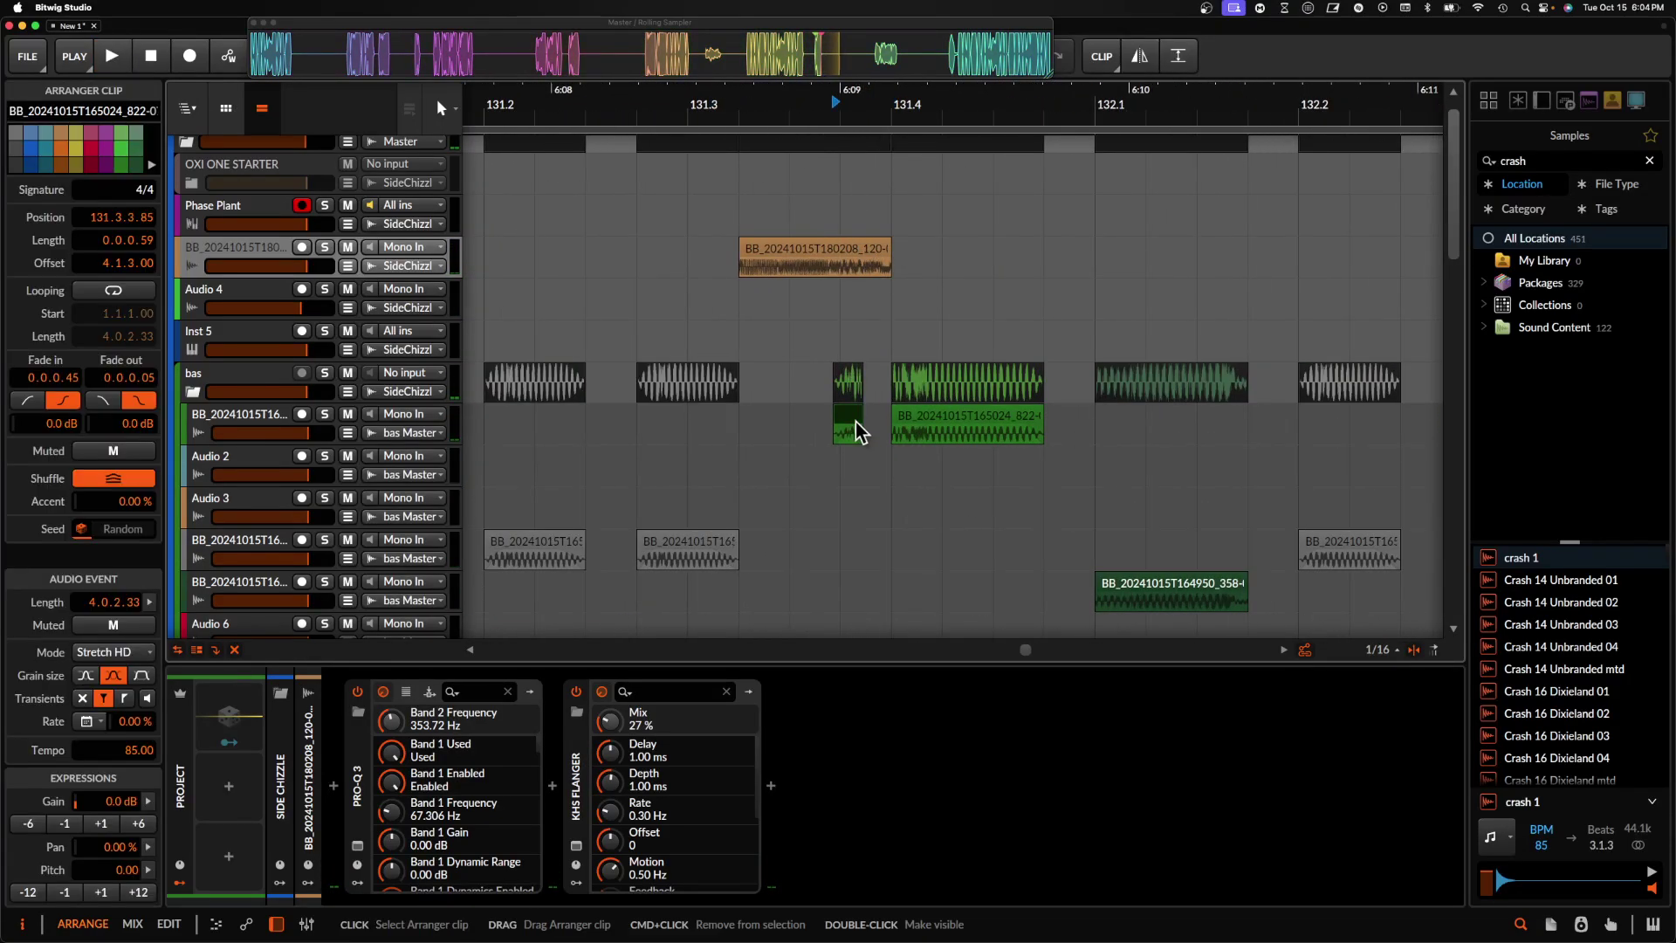
pyautogui.click(787, 248)
pyautogui.press('space')
# - Duplicate bars 129 to 137 across the Side Chizzle tracks into bars 137 to 145 and extend the loop region to 16 bars
pyautogui.scroll(-10, 784, 240)
pyautogui.scroll(1, 784, 240)
pyautogui.press('-')
pyautogui.press('-')
pyautogui.press('-')
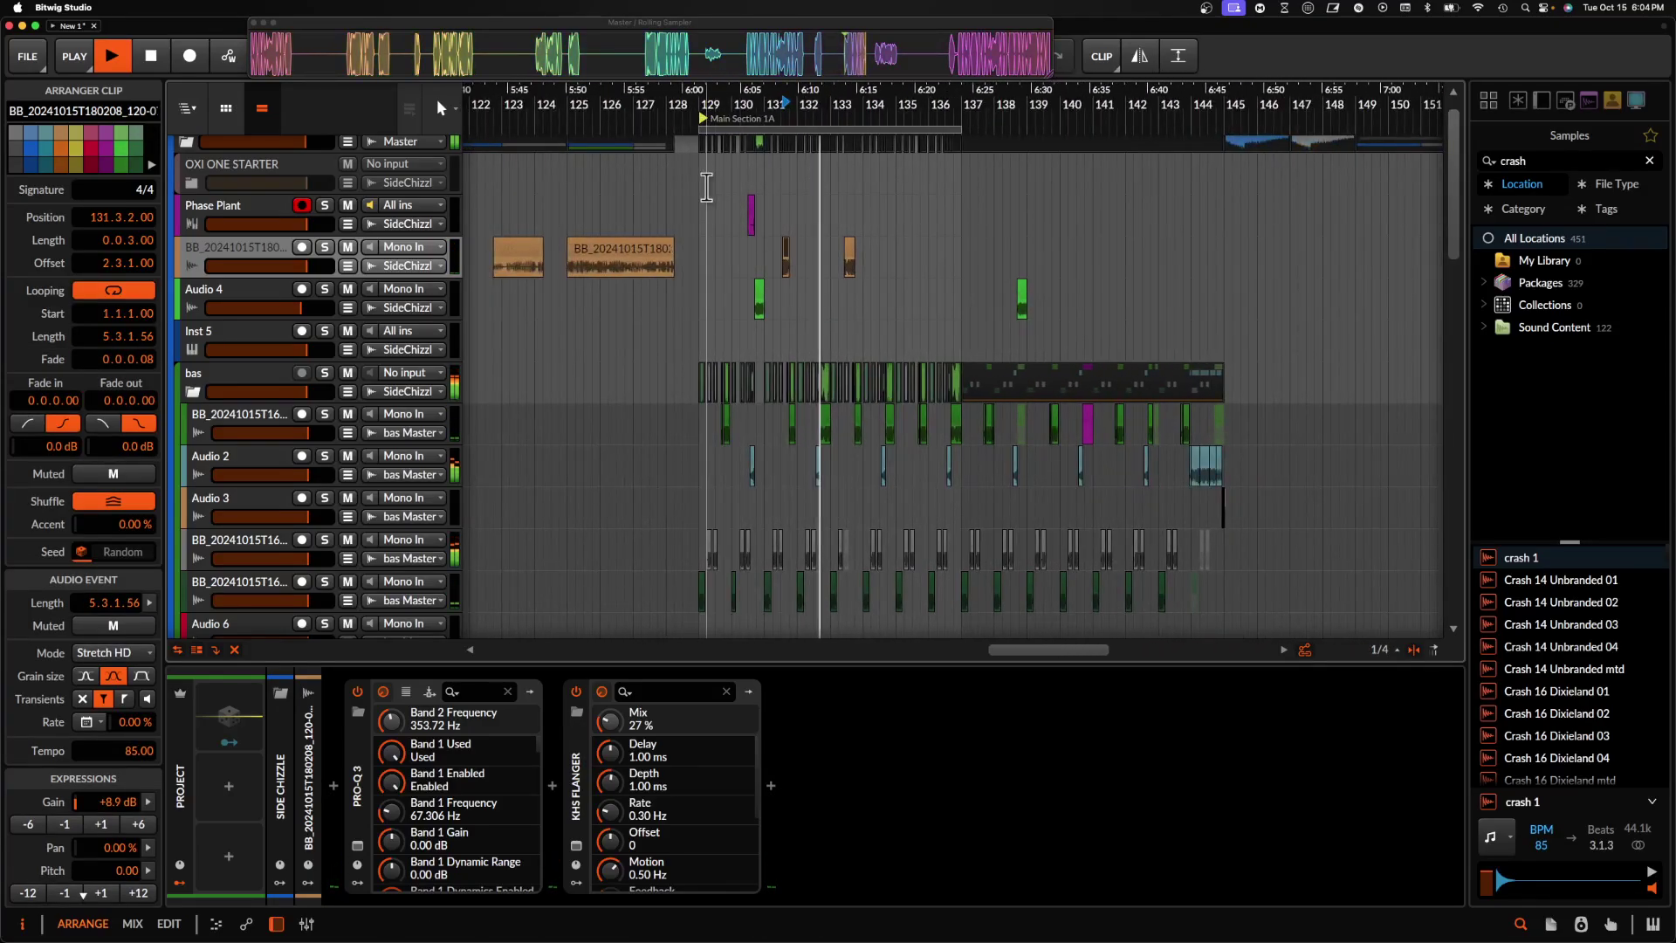
pyautogui.click(699, 179)
pyautogui.moveTo(699, 178); pyautogui.dragTo(955, 450)
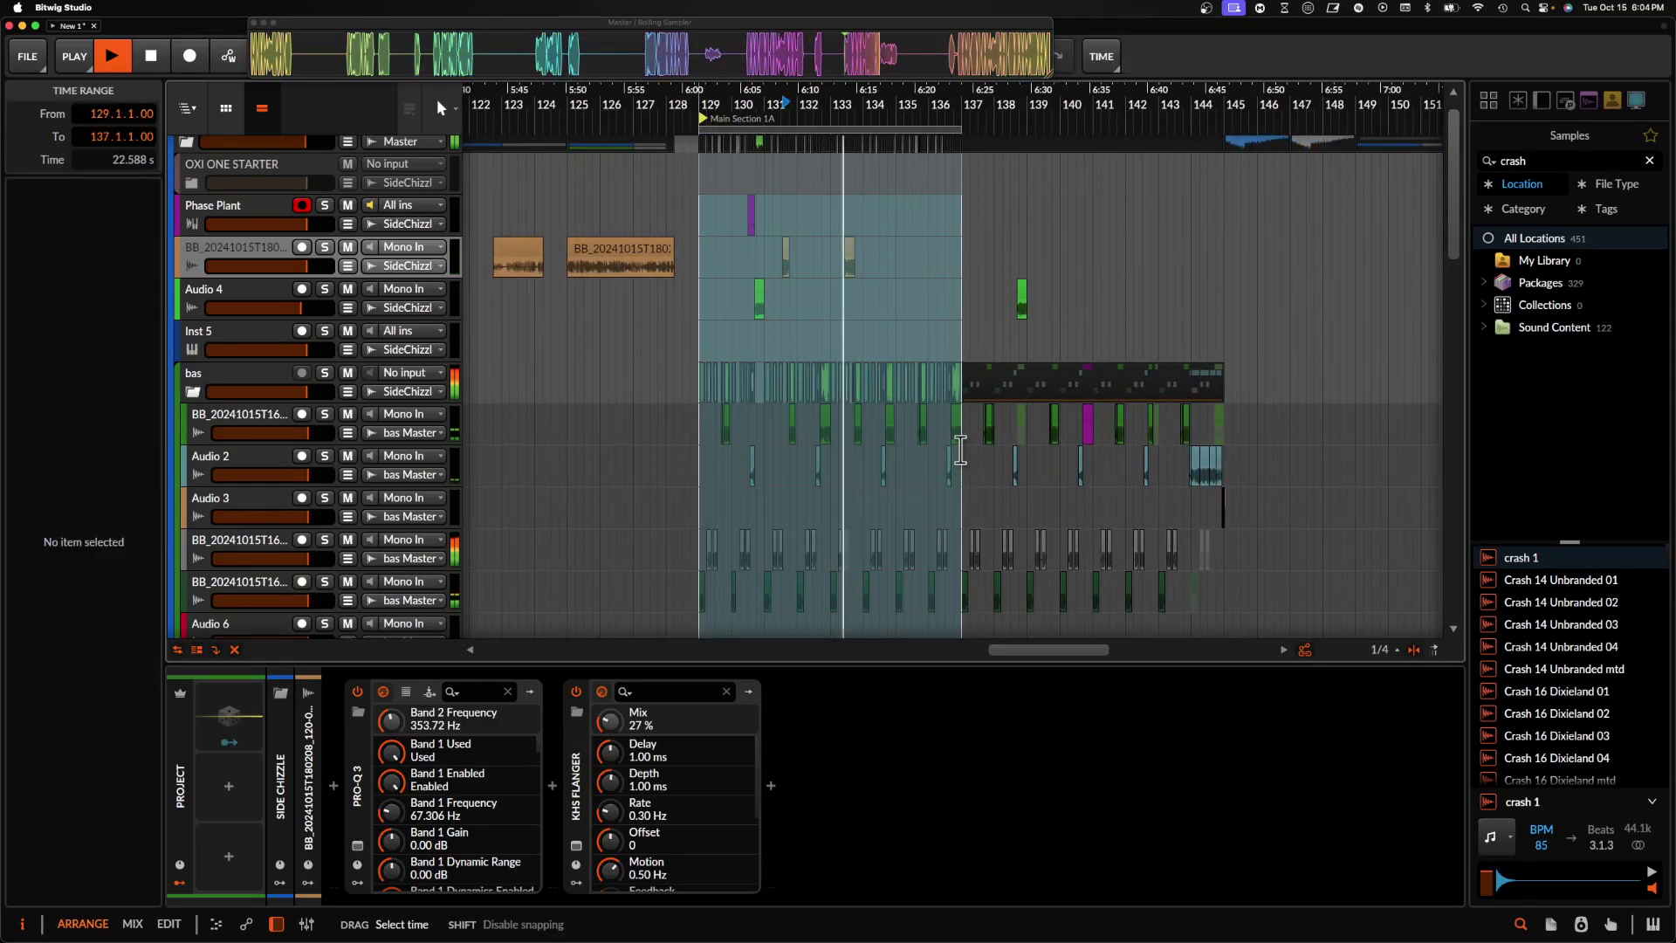
pyautogui.hotkey('ctrl', 'd')
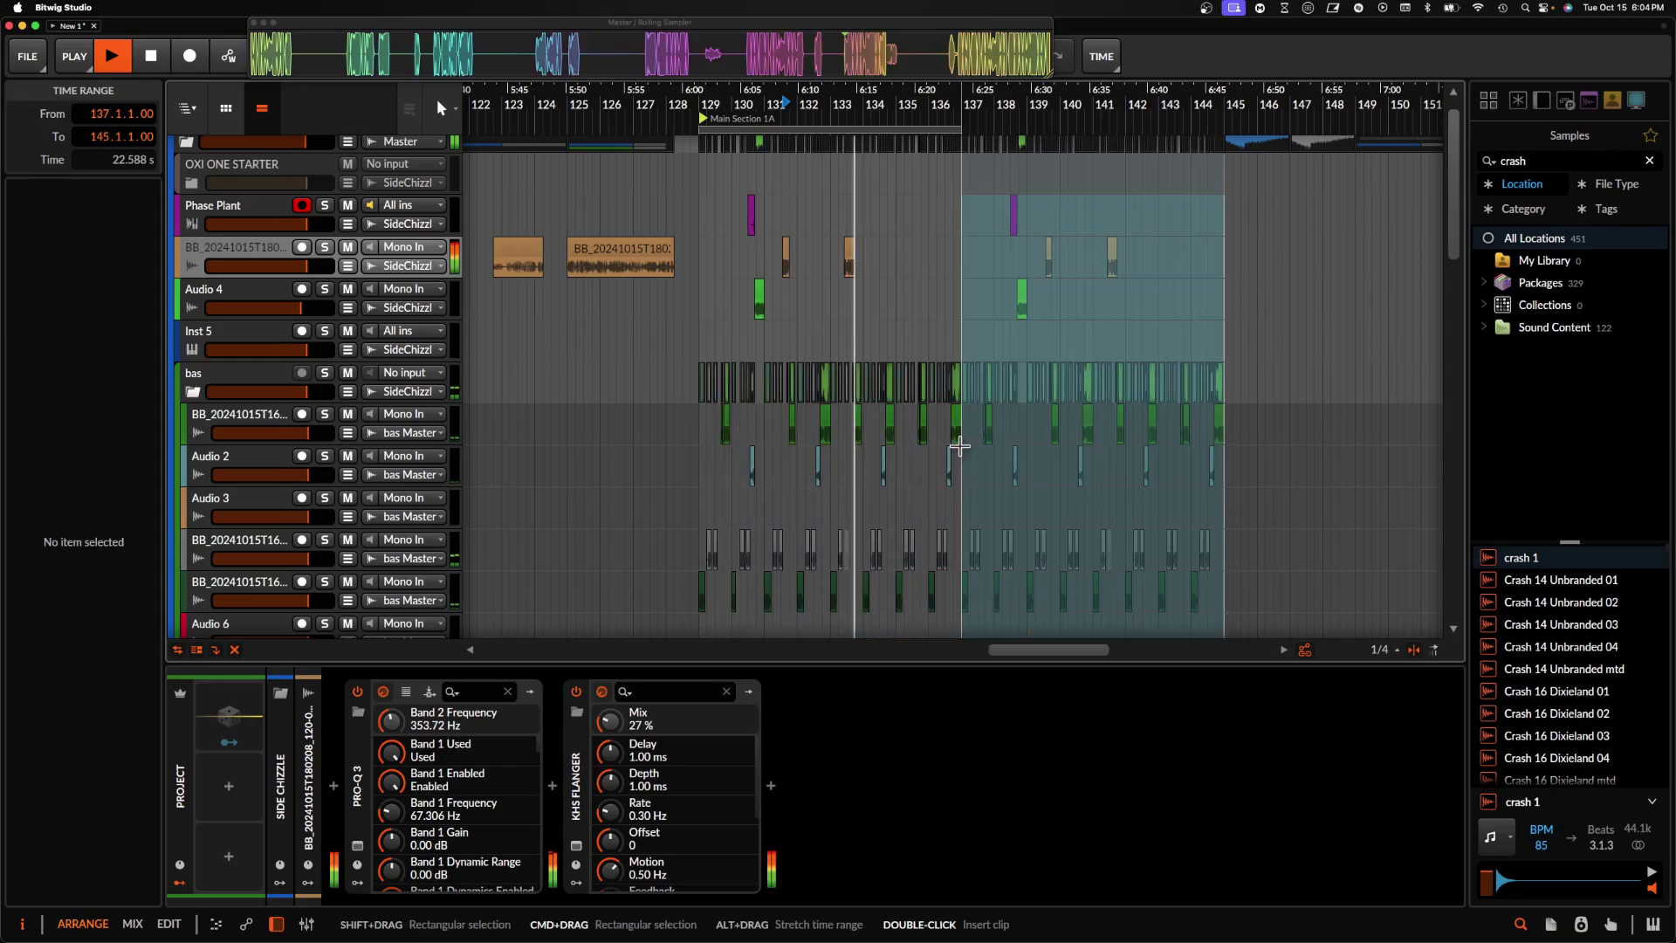
pyautogui.click(919, 131)
pyautogui.moveTo(958, 128); pyautogui.dragTo(1226, 162)
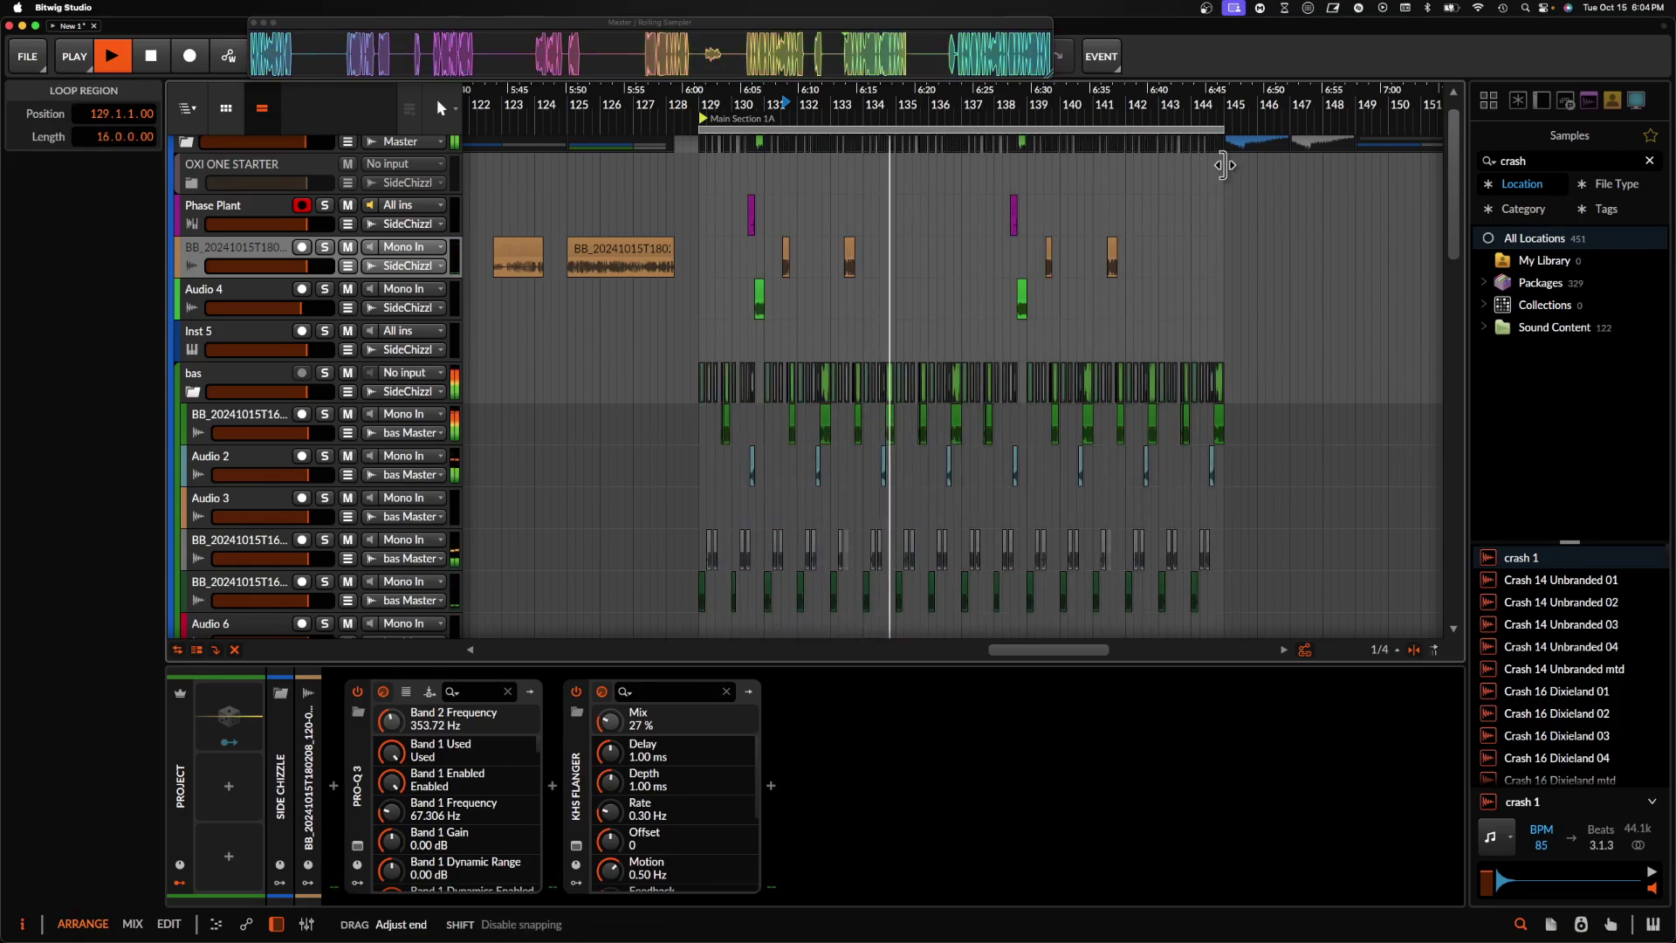
# - Solo the glitch track and play the resampled clip from 126.4.1, raising its gain to +7.2 dB
pyautogui.scroll(4, 859, 274)
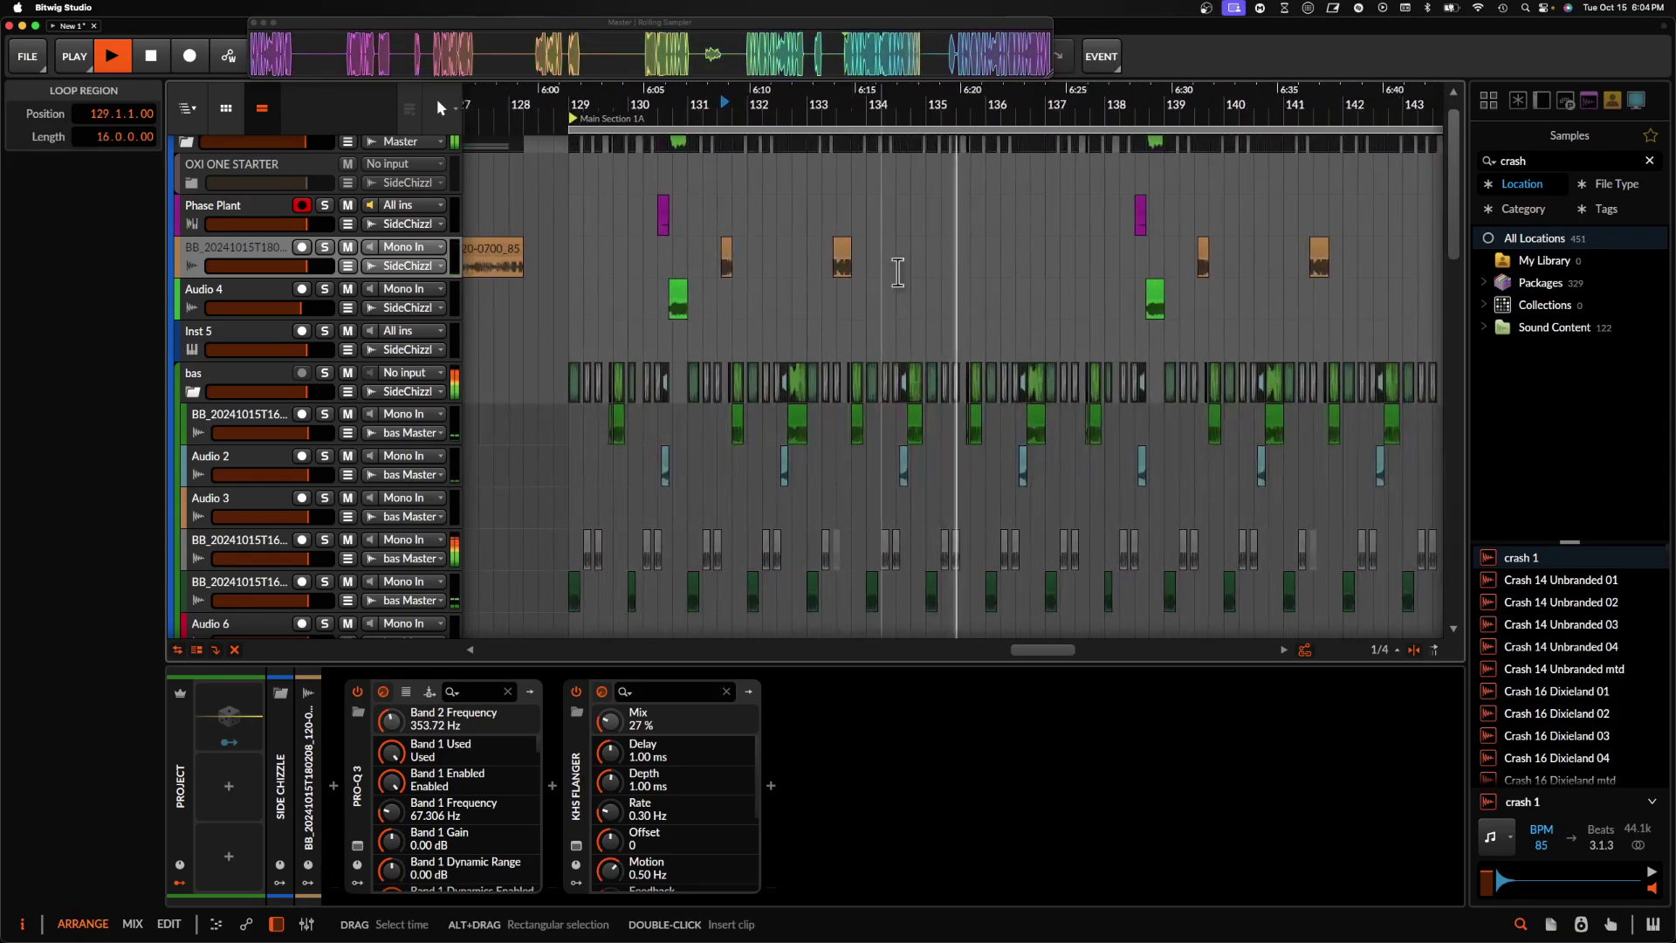
pyautogui.hscroll(-3, 672, 271)
pyautogui.press('space')
pyautogui.click(653, 271)
pyautogui.scroll(3, 641, 275)
pyautogui.press('space')
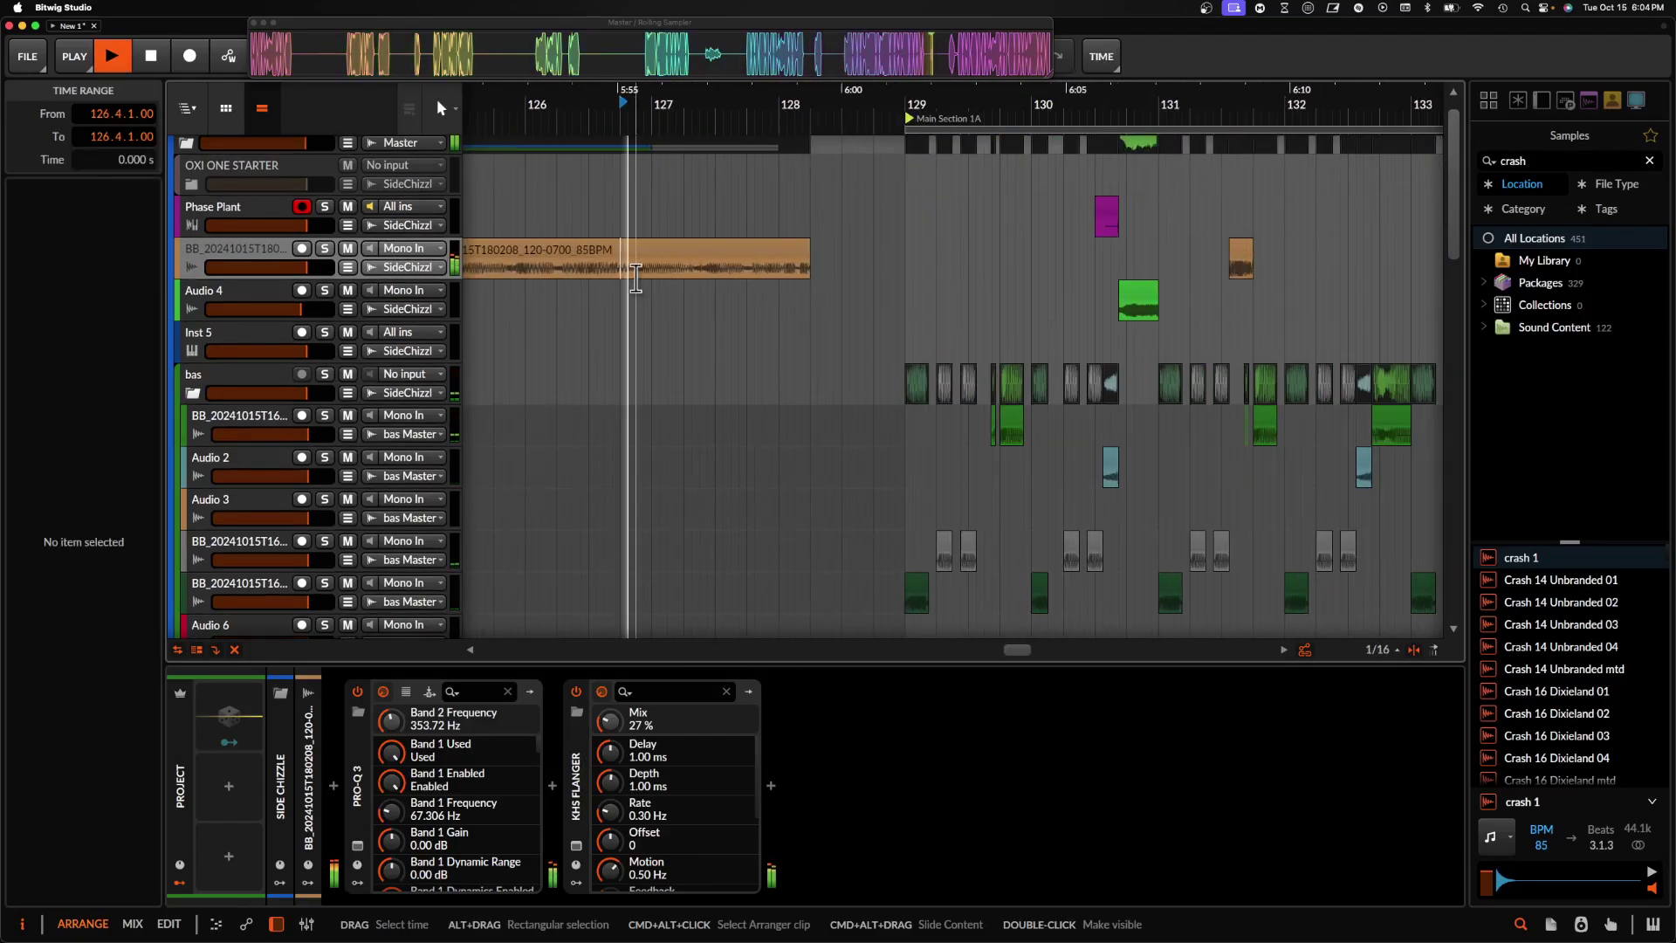
pyautogui.click(313, 249)
pyautogui.click(321, 249)
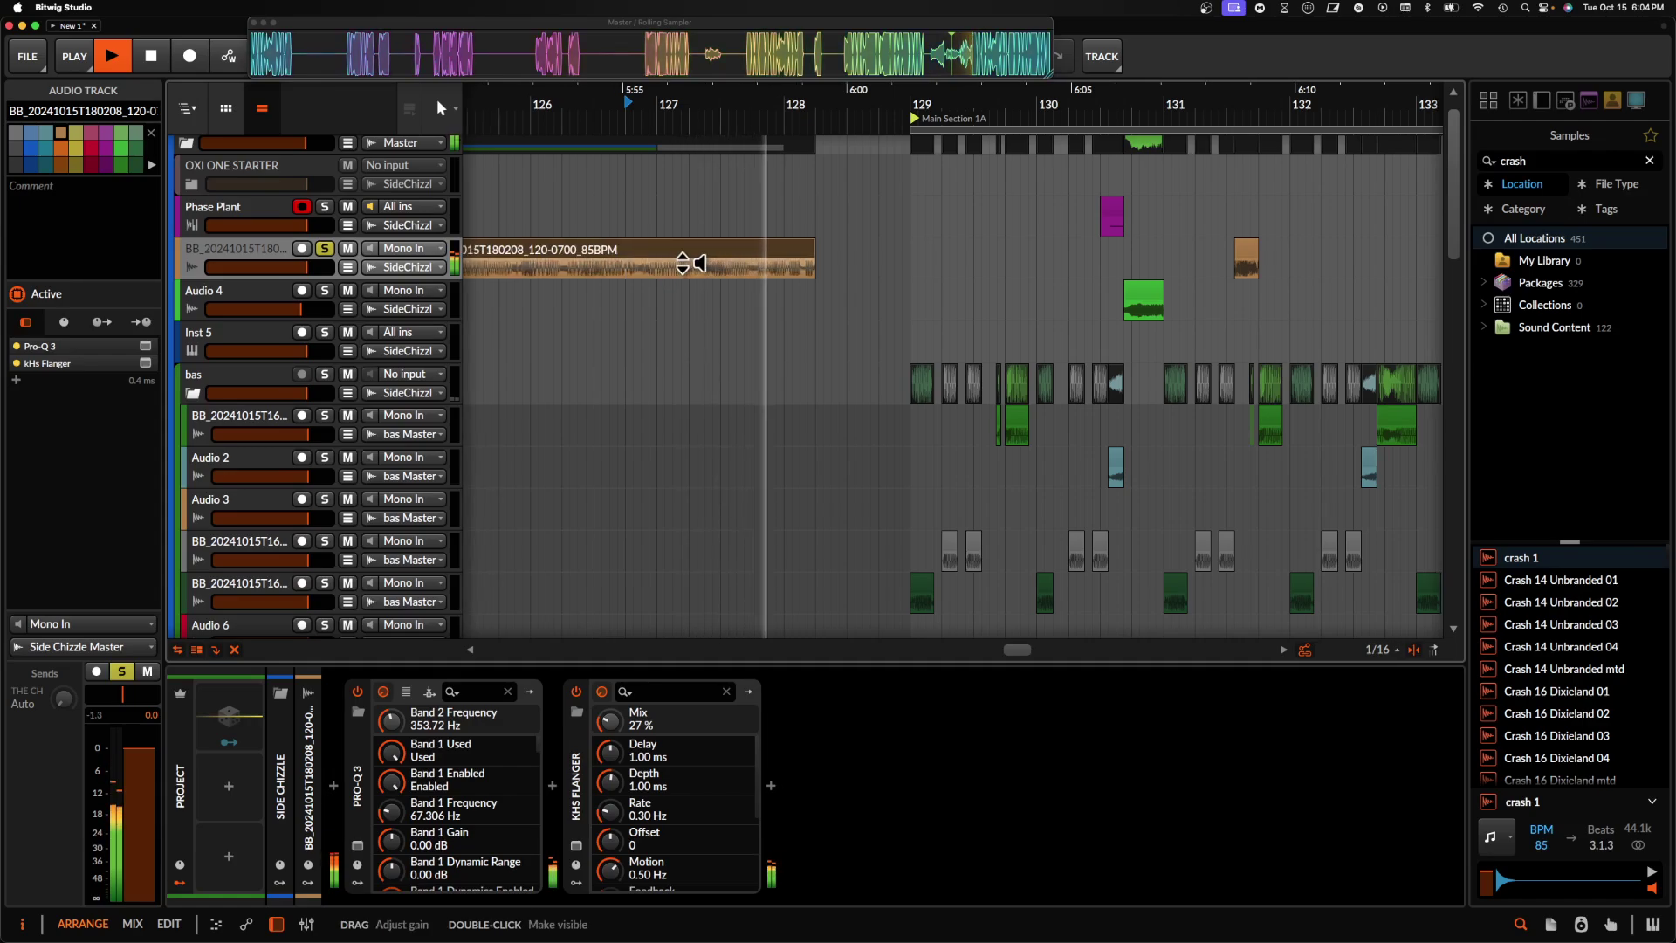
# - Play the resampled clip from 126.2.4 and cut out the slice starting there with a length of 0.2.1
pyautogui.press('space')
pyautogui.hscroll(-3, 689, 274)
pyautogui.scroll(1, 690, 274)
pyautogui.click(717, 287)
pyautogui.press('space')
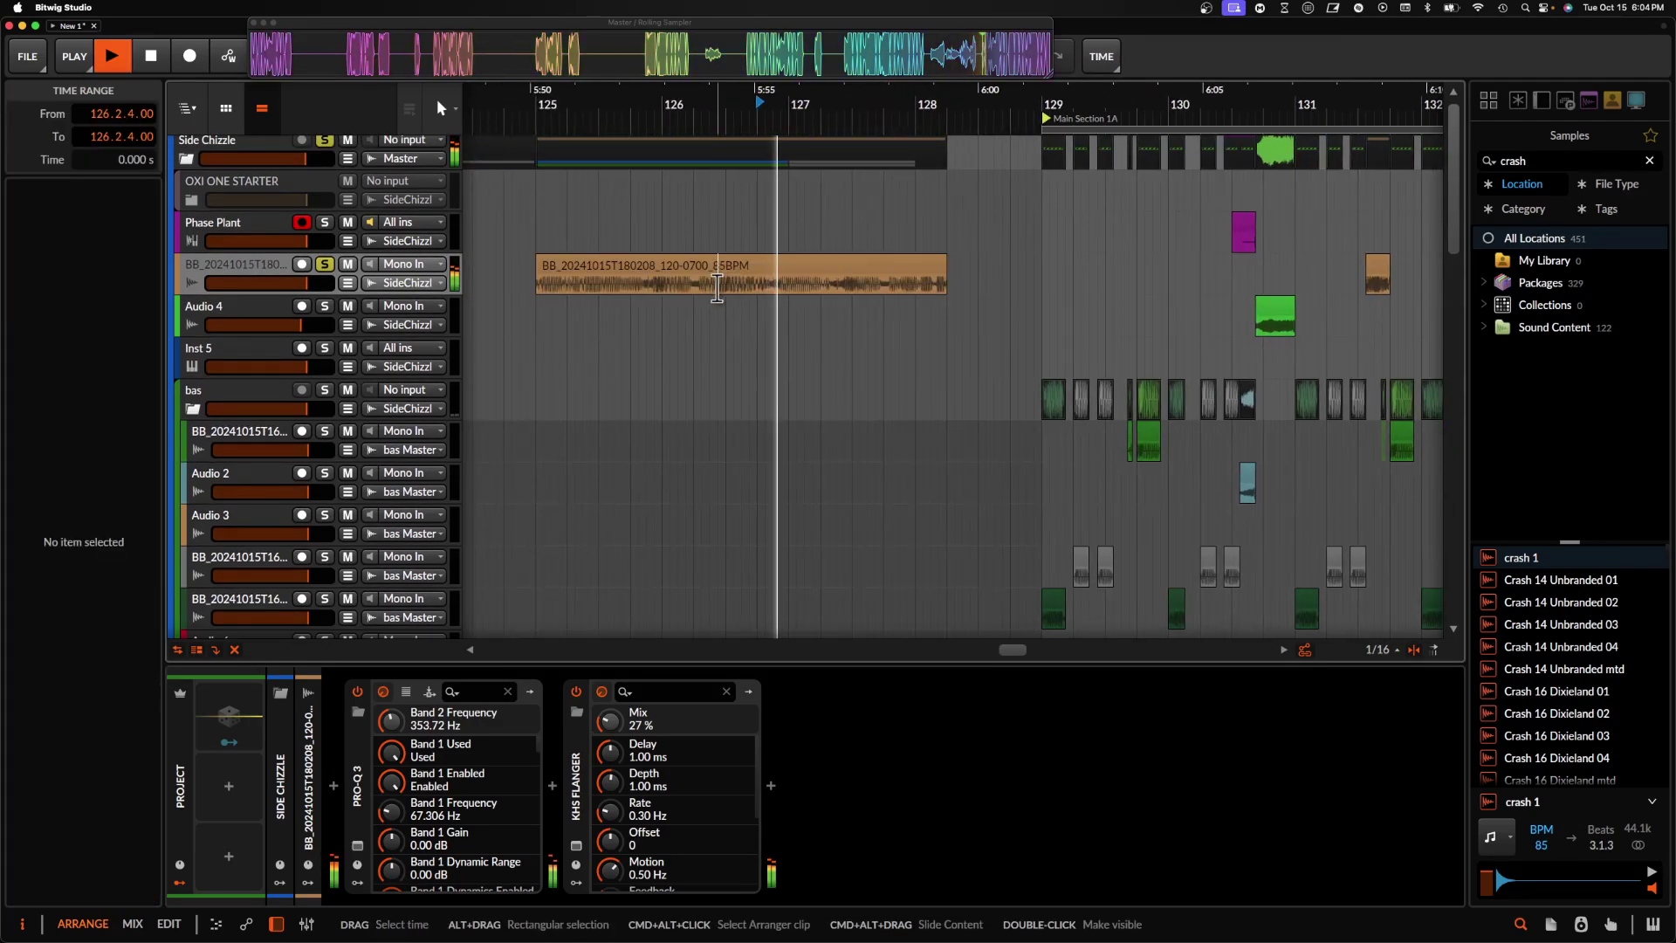
pyautogui.press('space')
pyautogui.moveTo(716, 288); pyautogui.dragTo(786, 291)
pyautogui.press('super+e')
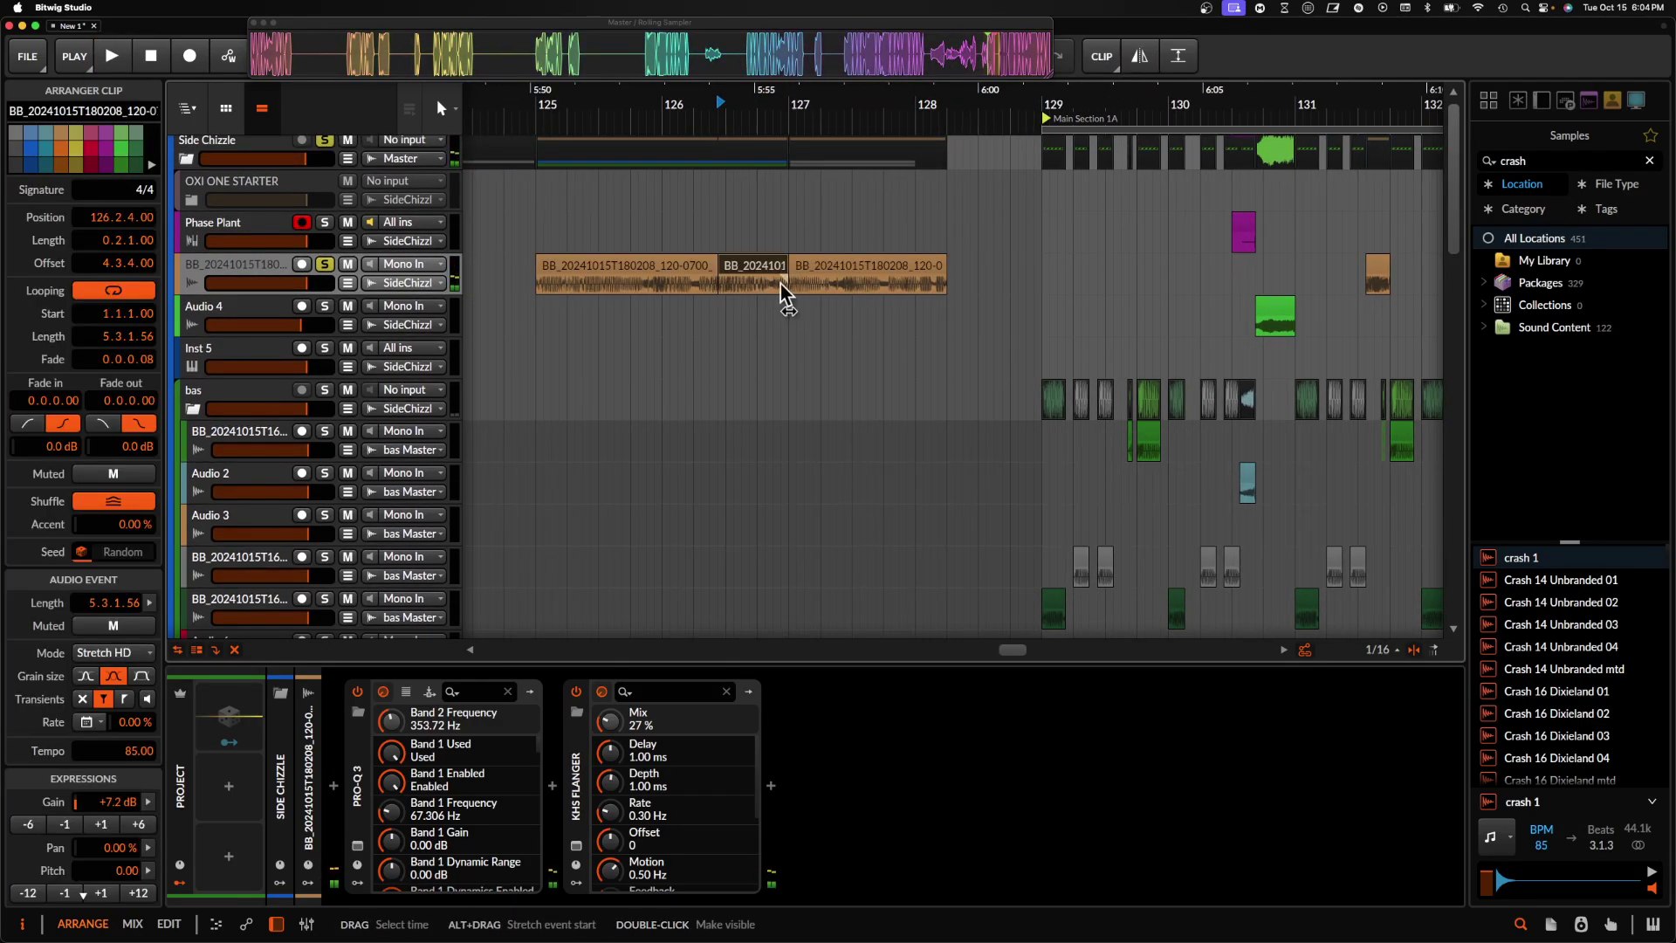
pyautogui.press('BackSpace')
# - Delete the dark green bass clip at 141.1.1 in the bas group
pyautogui.scroll(-5, 772, 265)
pyautogui.hscroll(5, 773, 265)
pyautogui.scroll(5, 772, 265)
pyautogui.hscroll(-3, 772, 266)
pyautogui.scroll(-4, 773, 265)
pyautogui.scroll(-1, 773, 265)
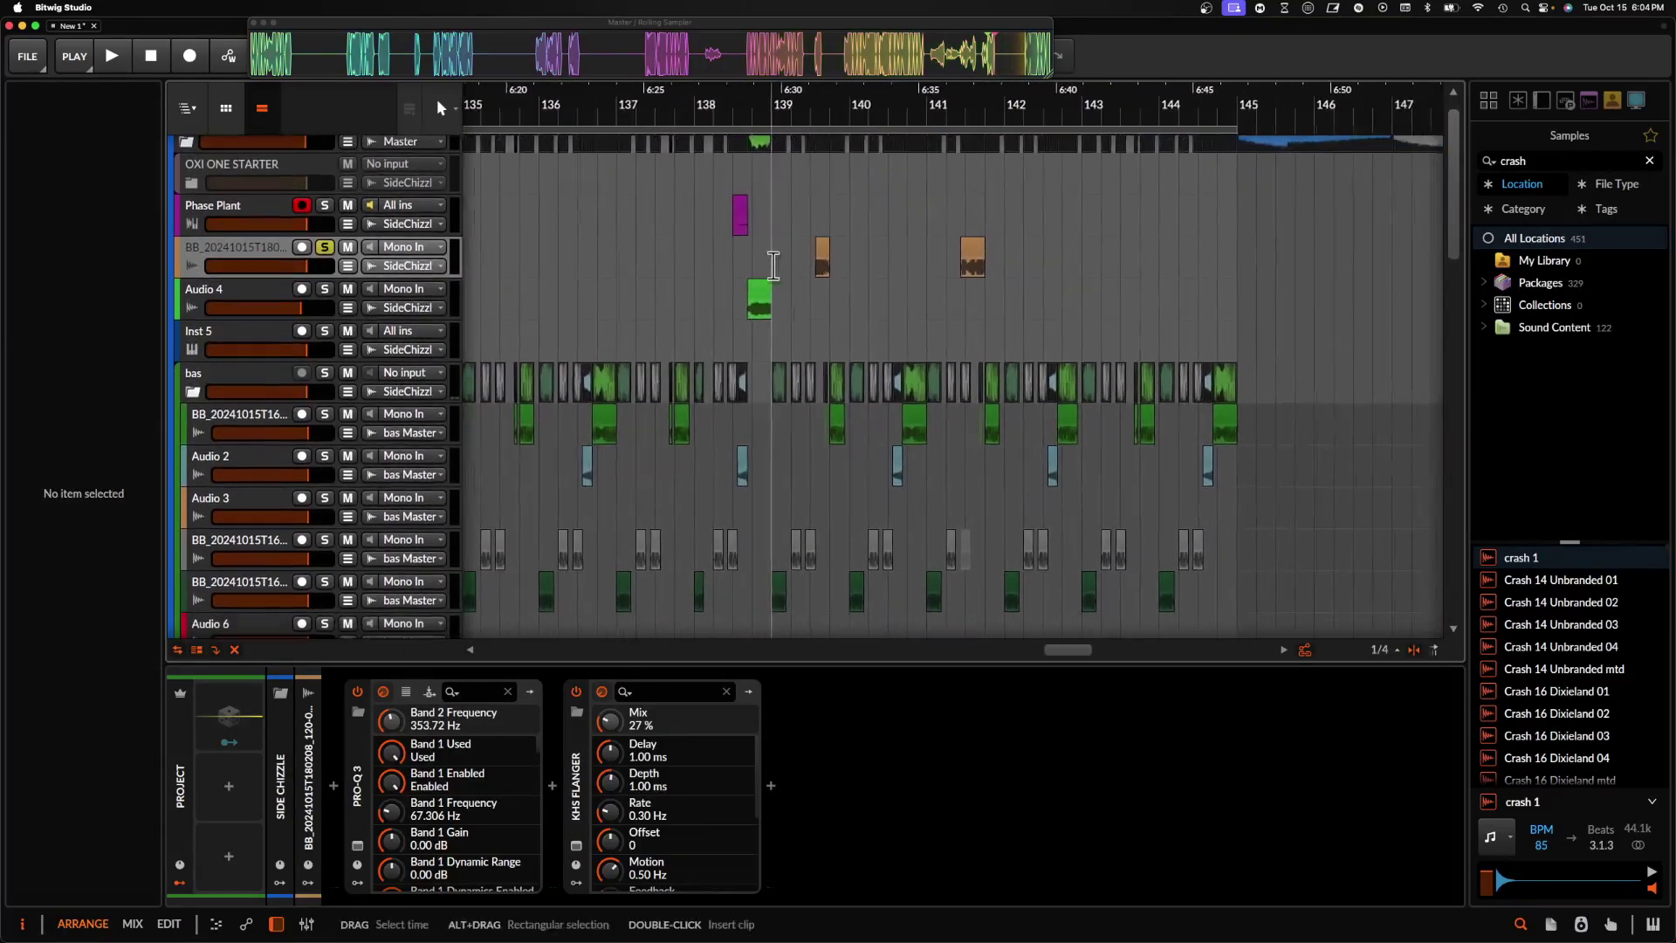
pyautogui.scroll(-3, 772, 264)
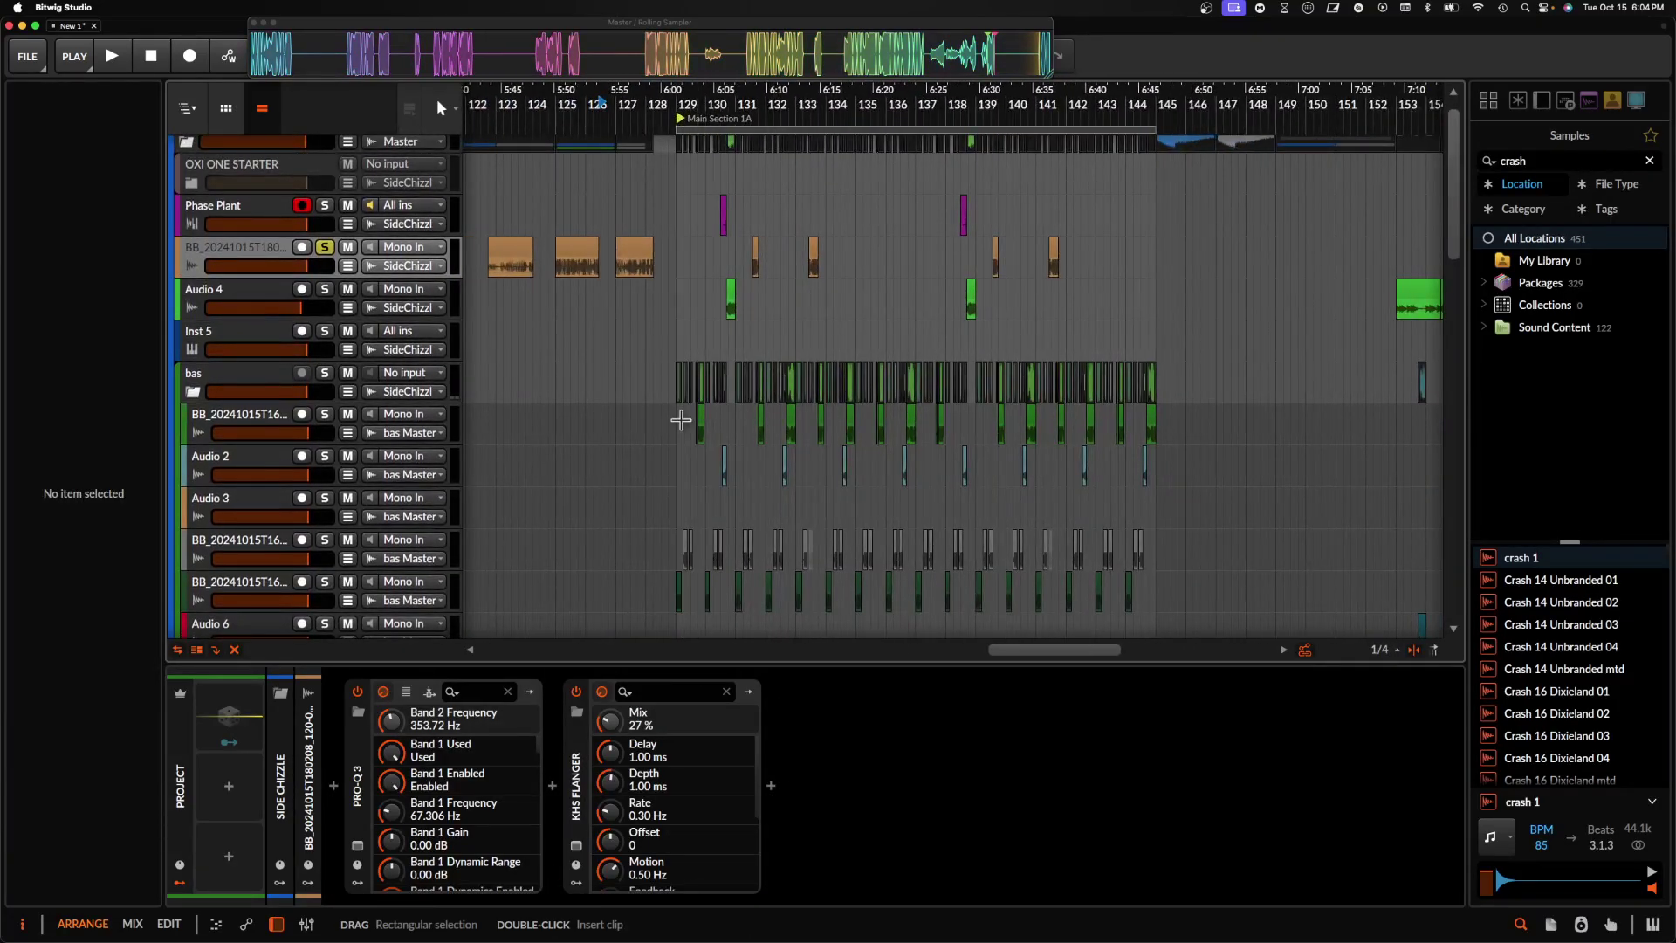
pyautogui.scroll(3, 681, 420)
pyautogui.scroll(-1, 677, 420)
pyautogui.scroll(-1, 798, 436)
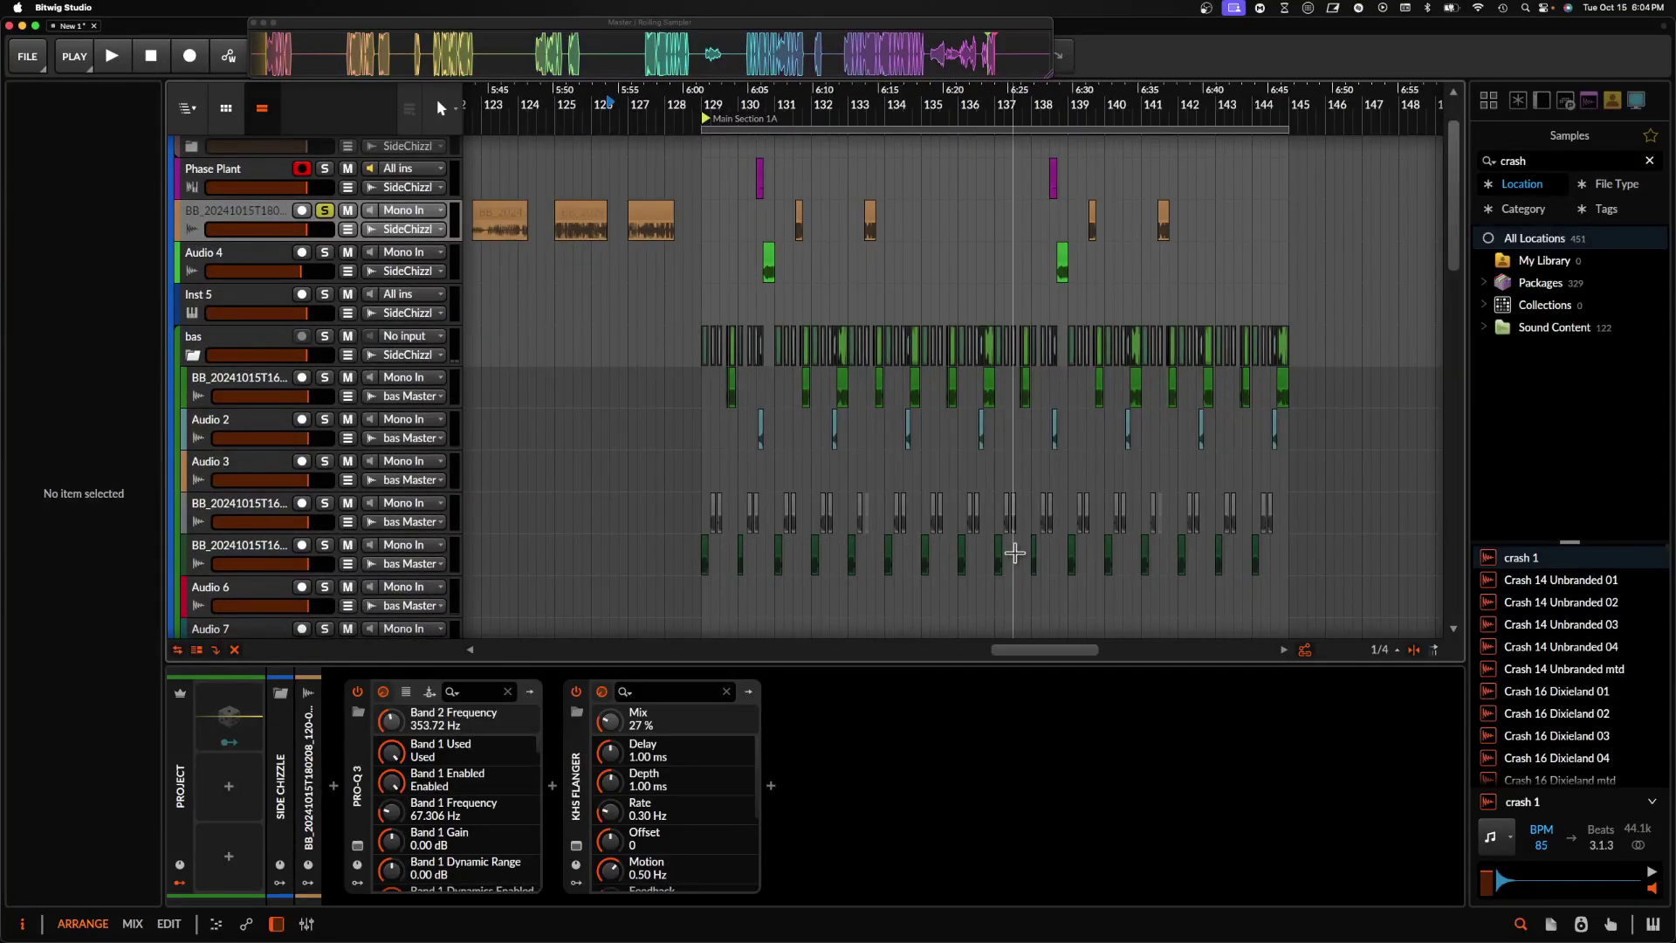
pyautogui.hscroll(3, 1044, 559)
pyautogui.click(1047, 563)
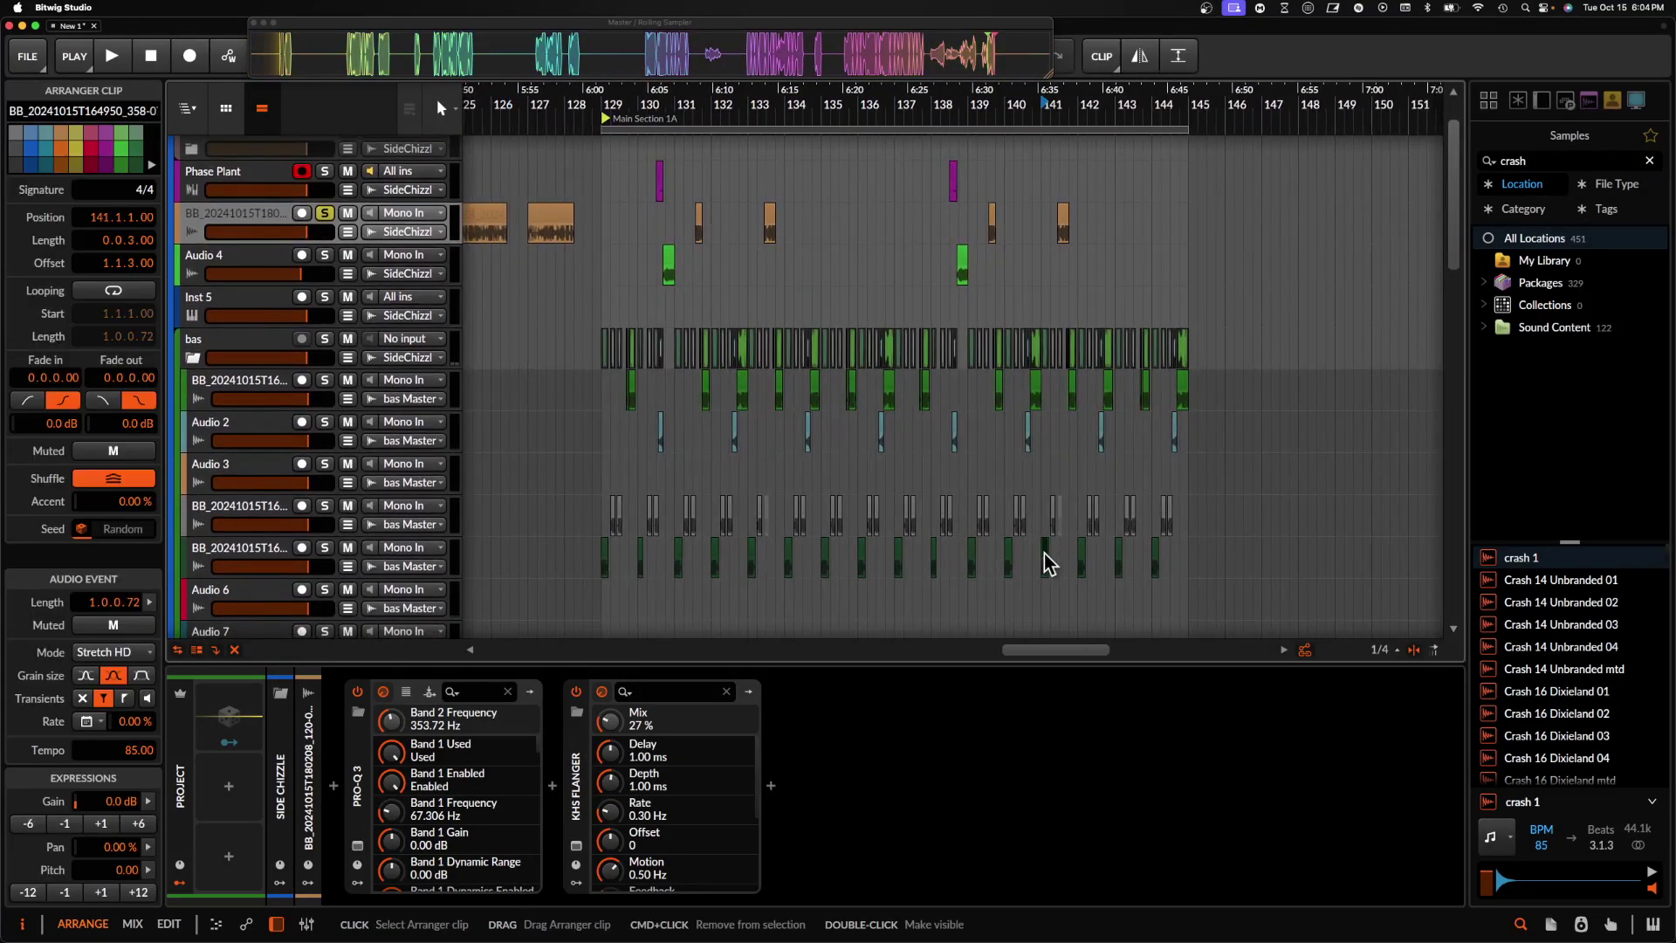
pyautogui.press('Delete')
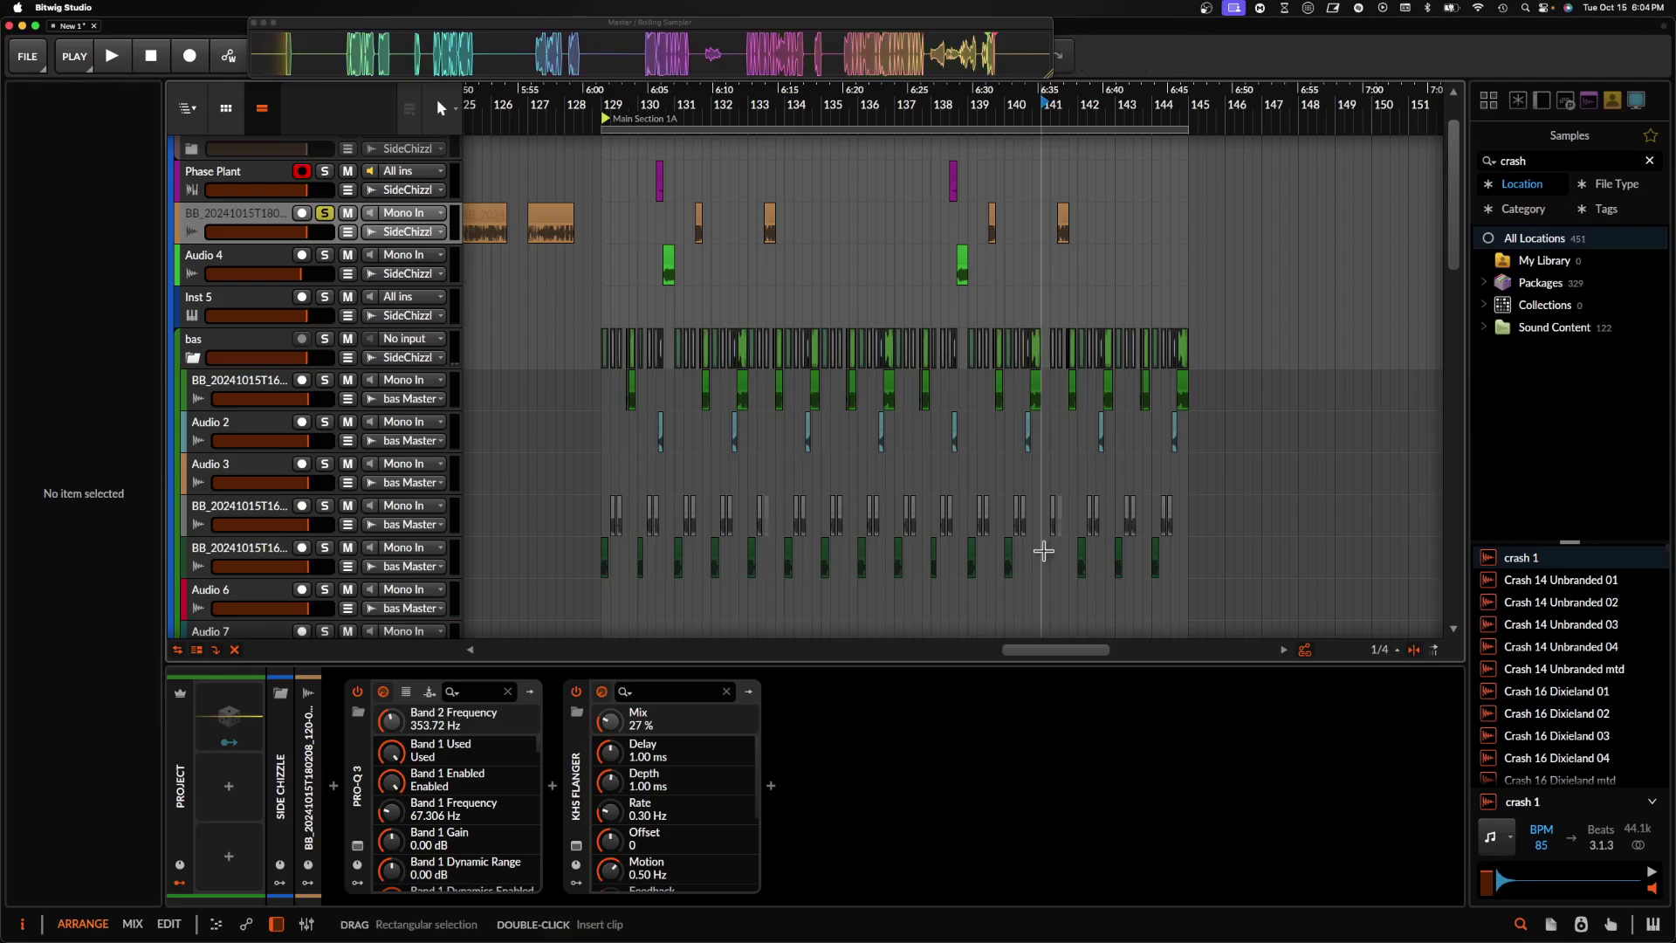
# - Paste the cut slice at 141.1.1 and place it on the glitch track directly above Audio 4
pyautogui.scroll(5, 1042, 277)
pyautogui.click(1043, 278)
pyautogui.press('super+v')
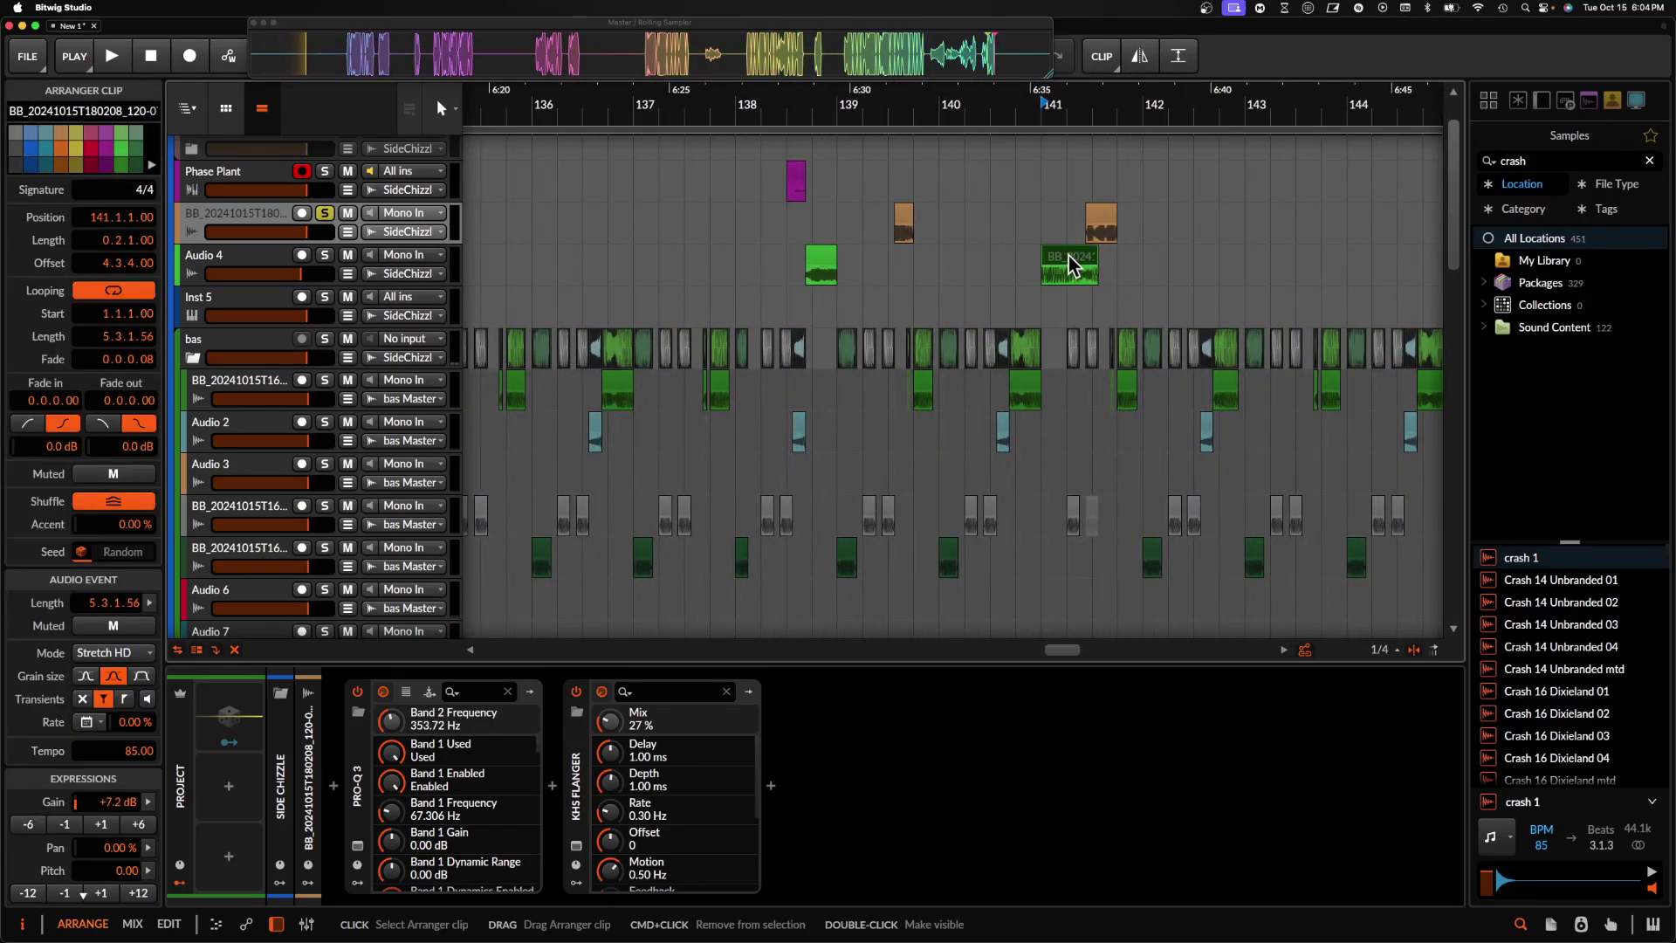
pyautogui.moveTo(1093, 219); pyautogui.dragTo(1079, 238)
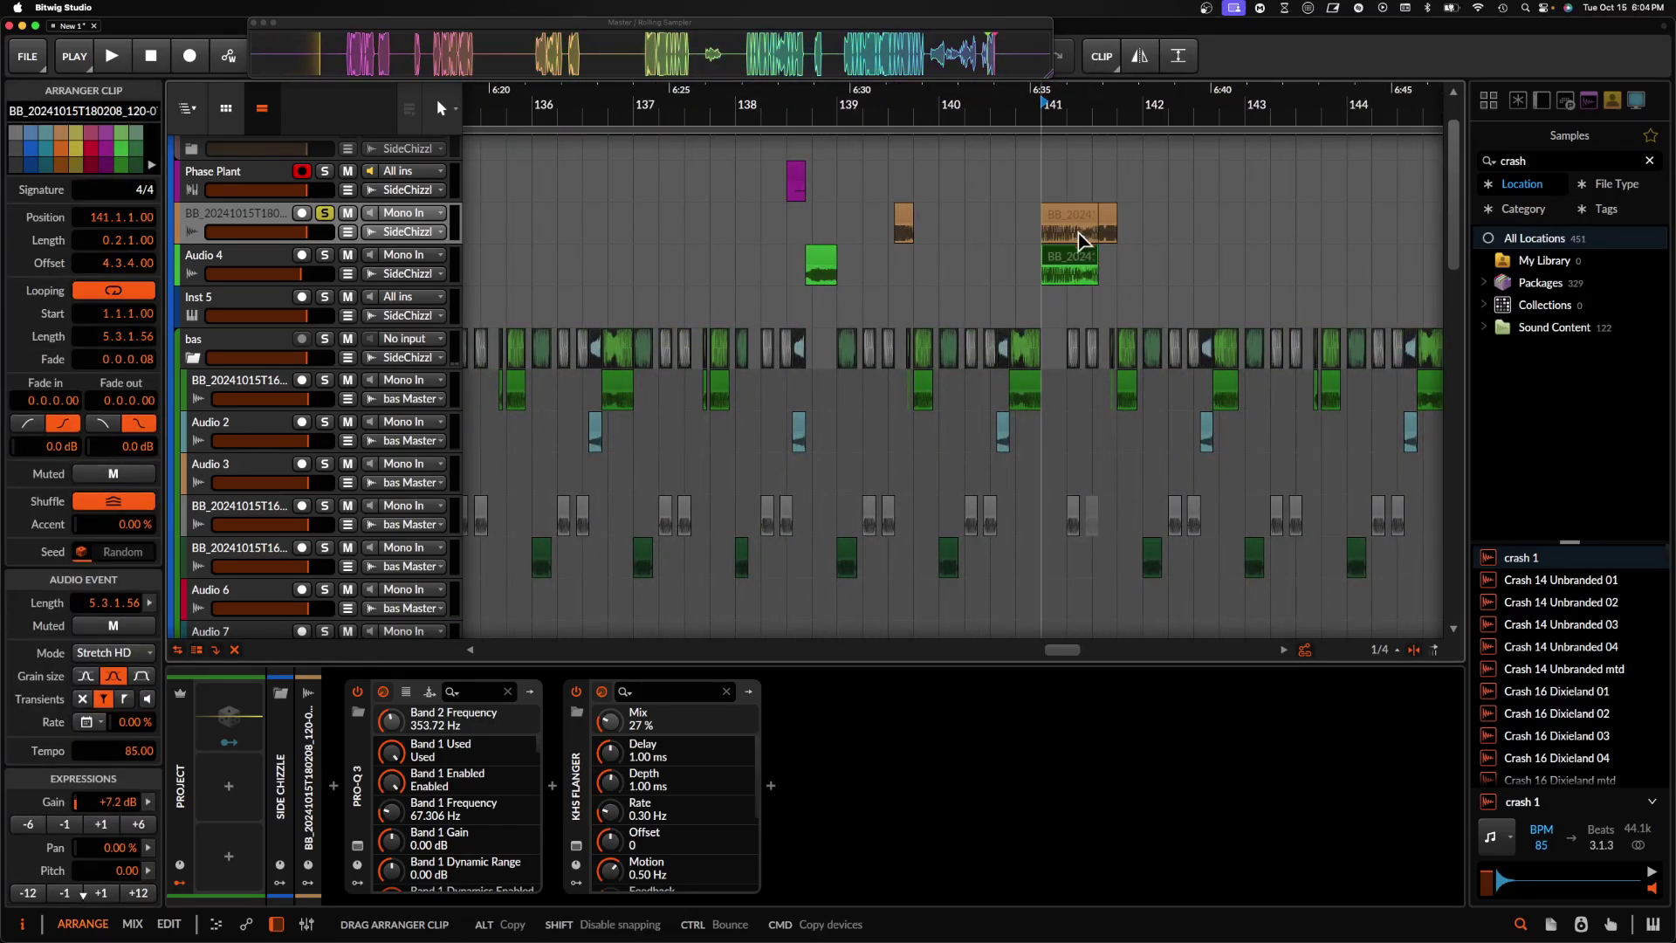
# - Give the slice at 141.1.1 a fade-out of 0.0.1.86 and play the fill
pyautogui.press('space')
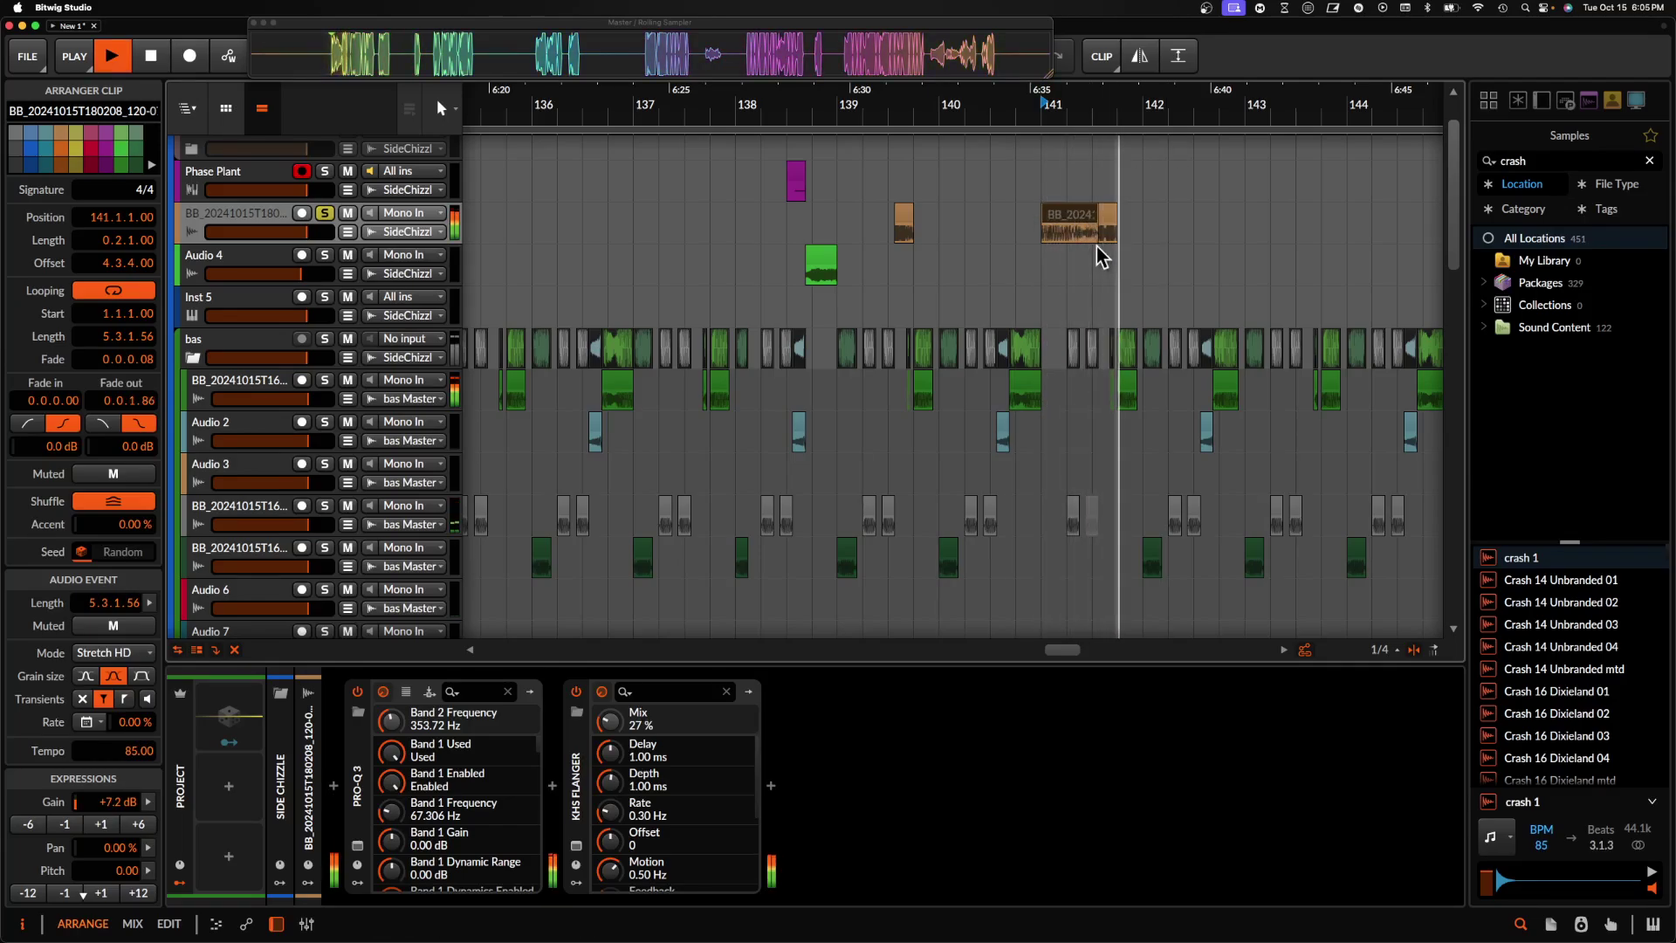
pyautogui.scroll(3, 1097, 245)
pyautogui.press('space')
pyautogui.press('space')
pyautogui.press('space')
# - Mute the grey bass clip at 141.2.1 in the bas group
pyautogui.scroll(-10, 1097, 245)
pyautogui.scroll(5, 1097, 244)
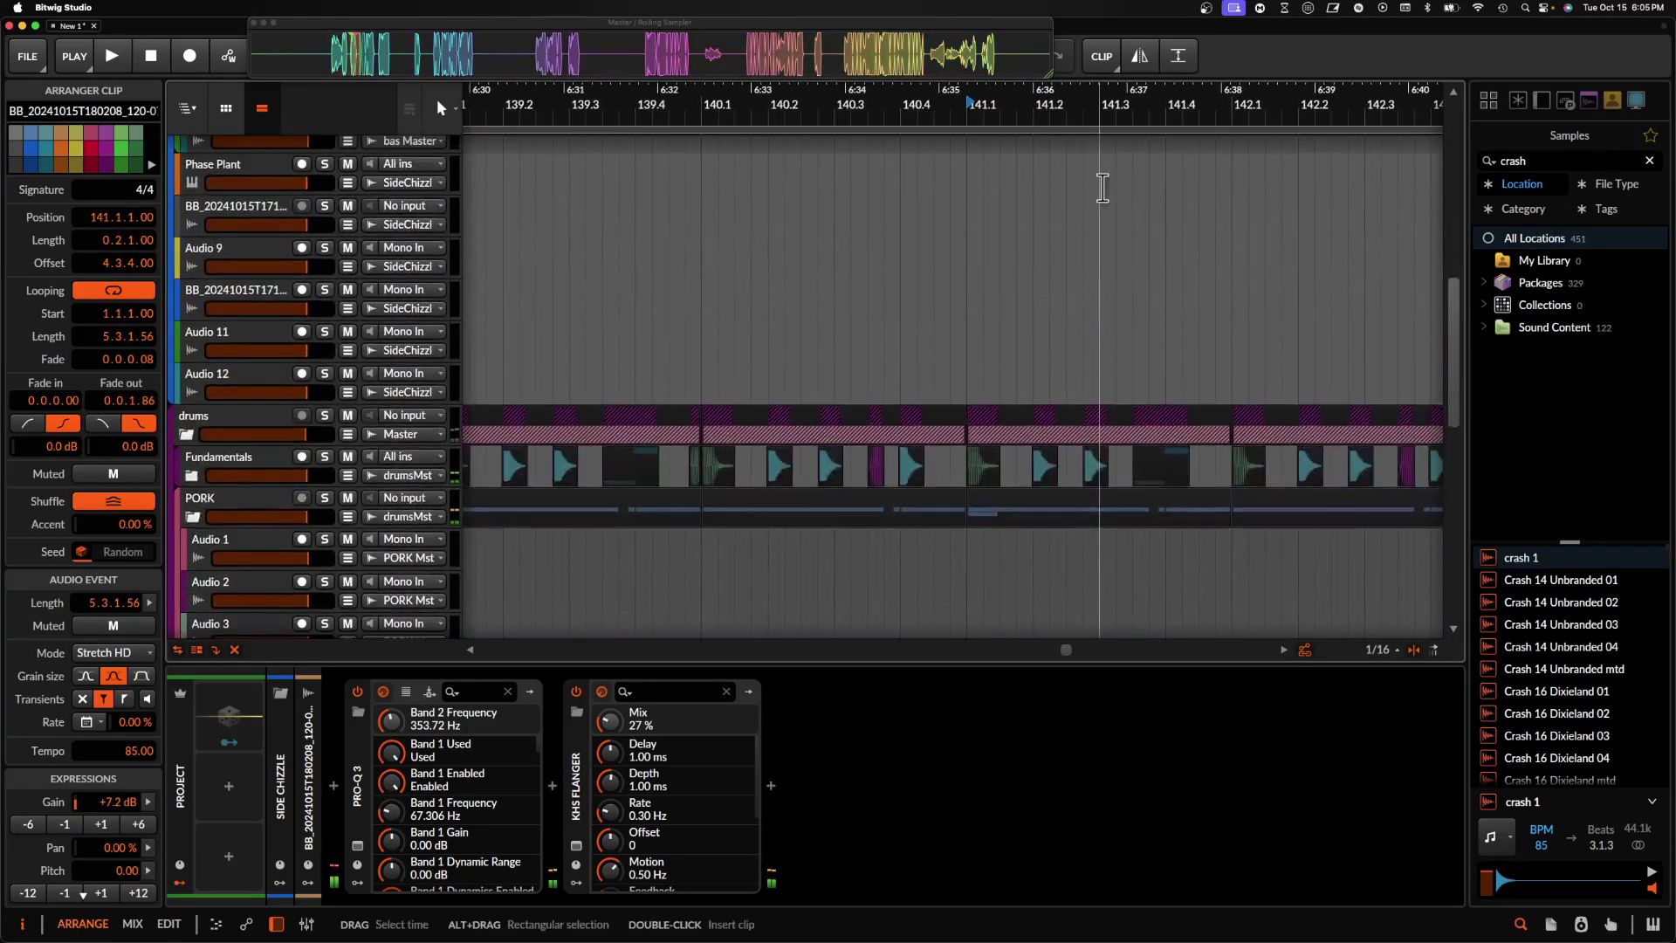
pyautogui.click(1055, 264)
pyautogui.scroll(2, 1053, 264)
# - Split the Audio 5 drum clip in bar 141 at 141.2.1 and hide Audio 7's automation lane
pyautogui.scroll(-6, 1051, 264)
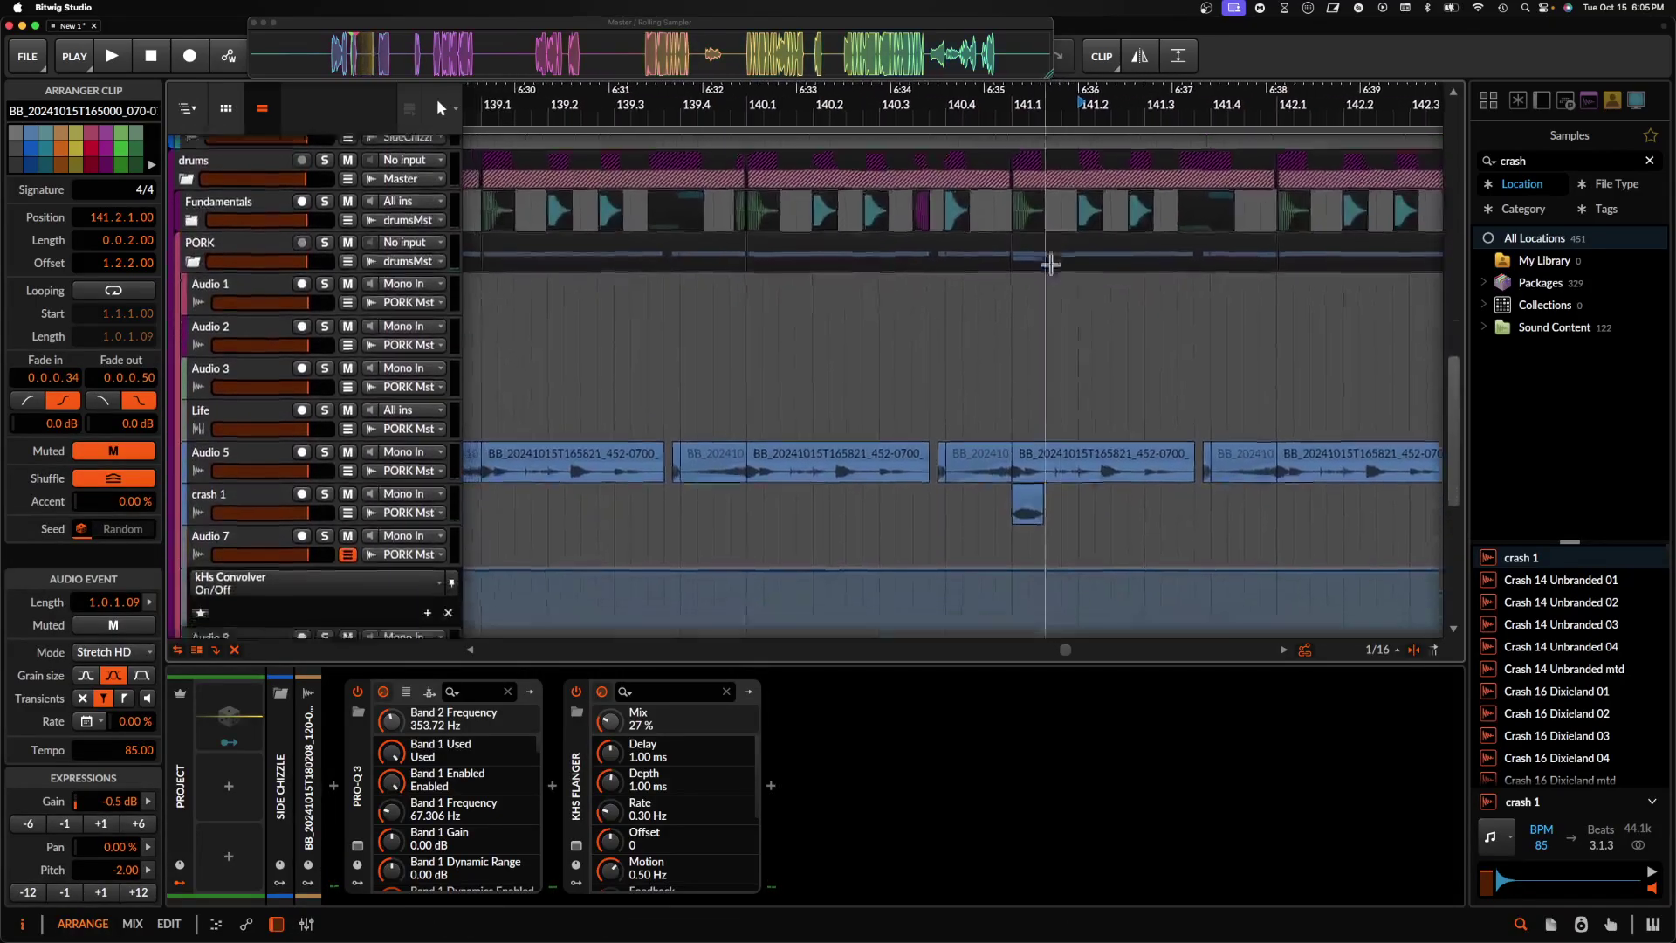
pyautogui.click(1069, 417)
pyautogui.click(1054, 389)
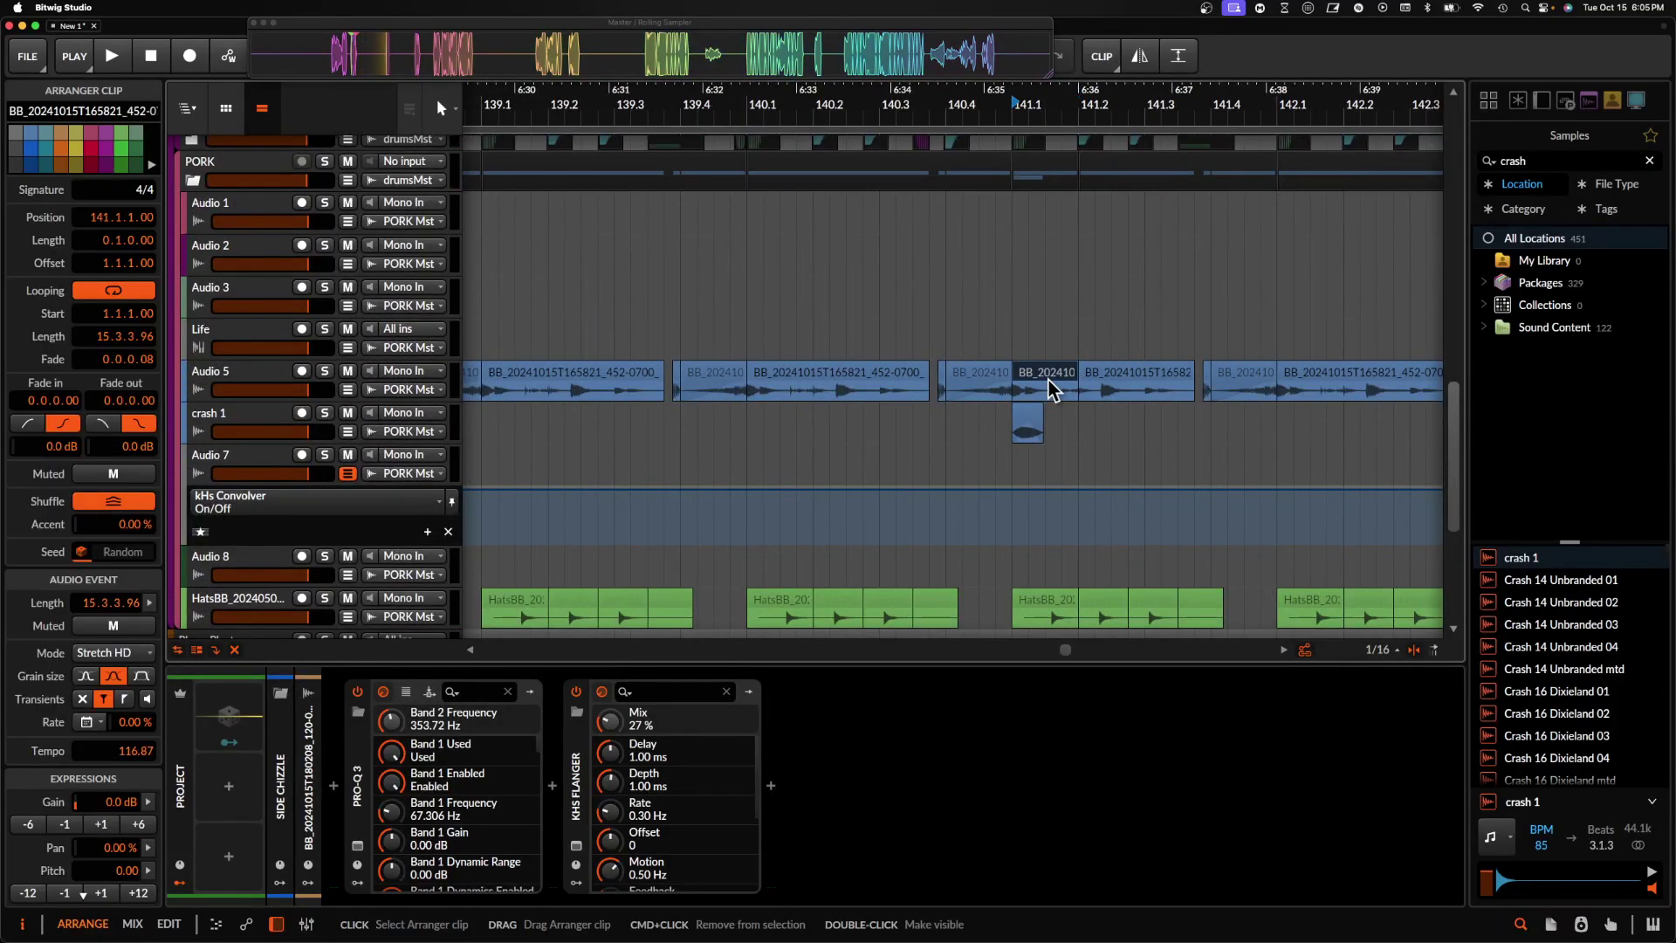
pyautogui.click(1052, 387)
pyautogui.press('space')
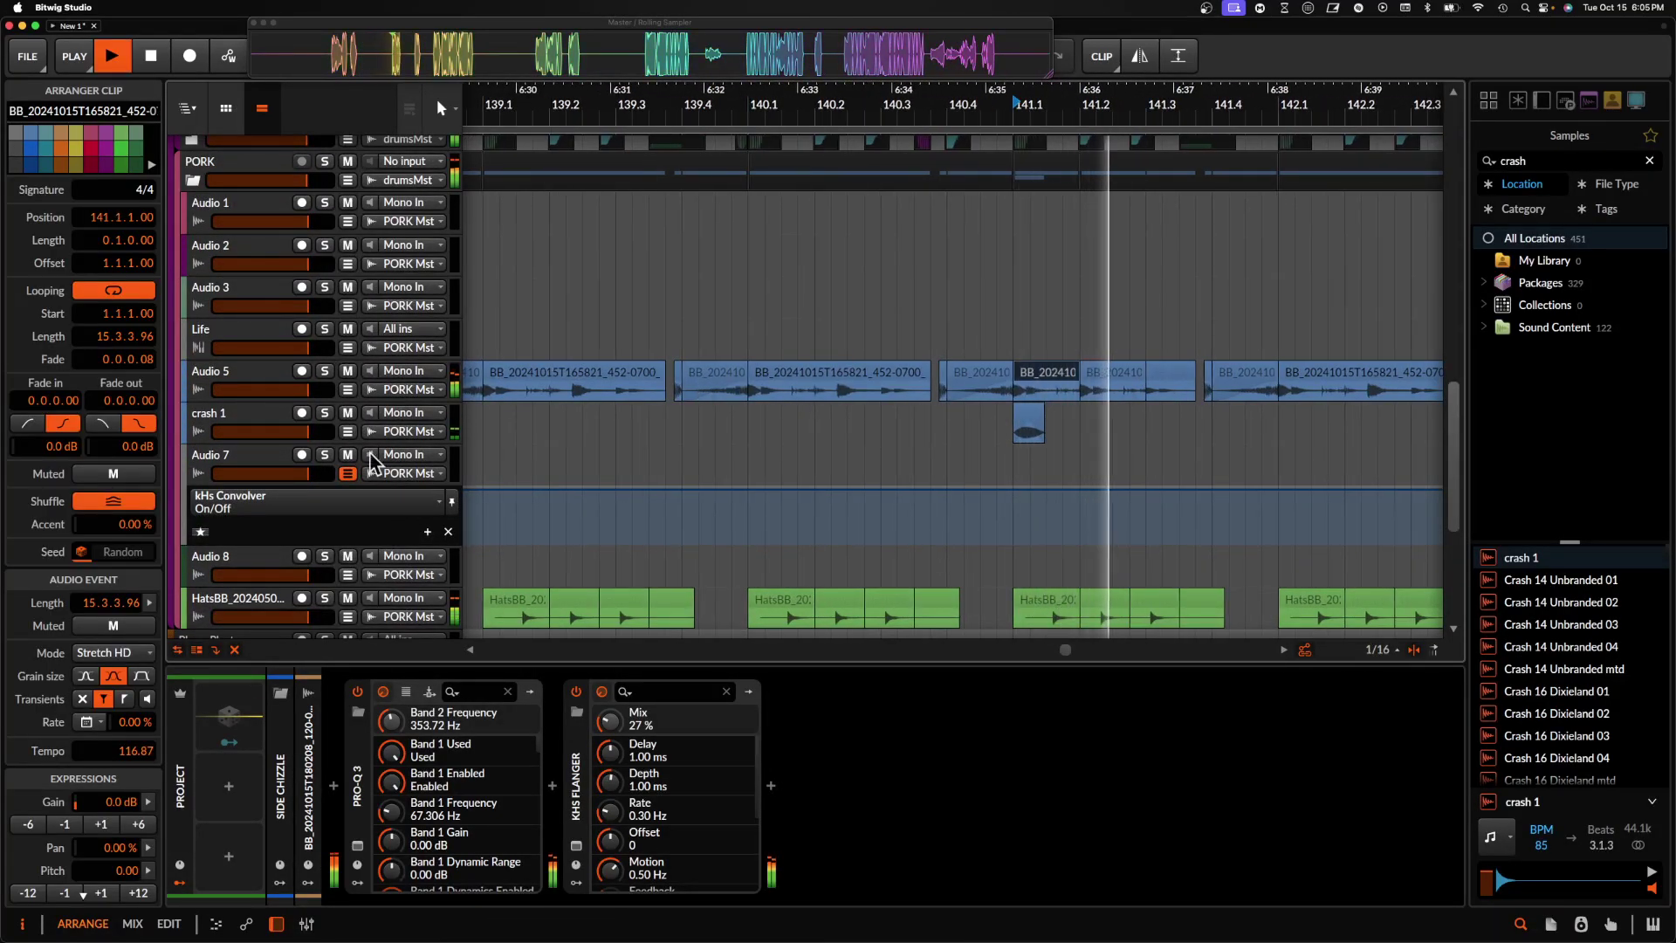
pyautogui.click(350, 474)
# - Turn off solo on the glitch track and the Side Chizzle group, checking the group's BEAM device during playback
pyautogui.scroll(10, 358, 477)
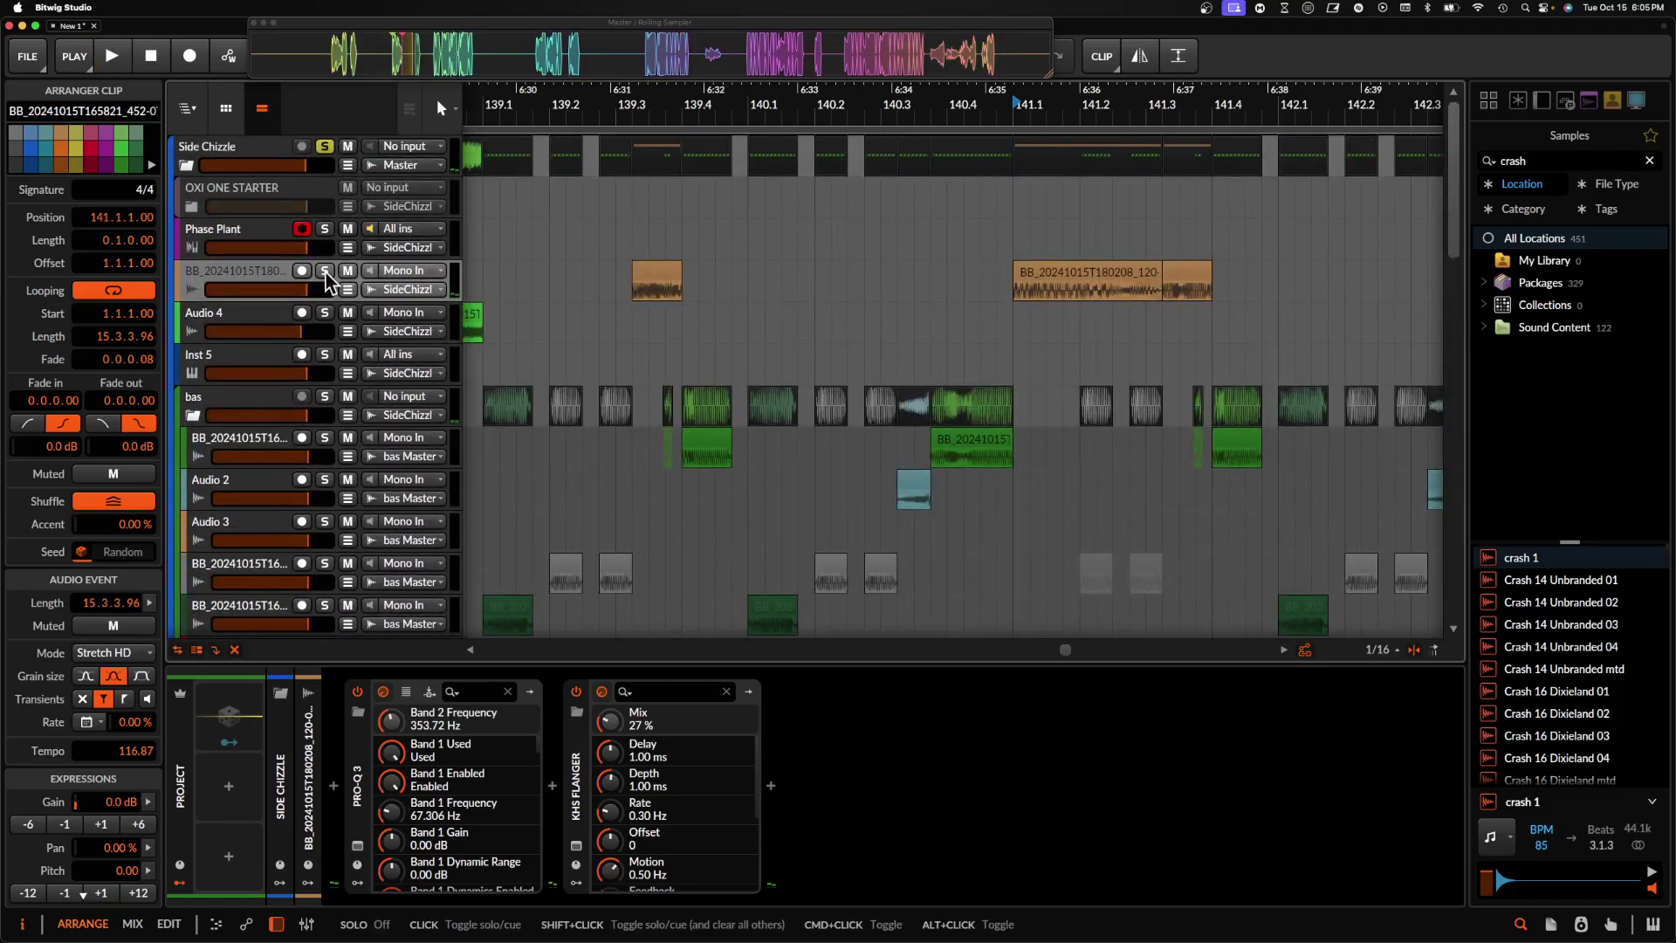
pyautogui.click(275, 150)
pyautogui.click(329, 690)
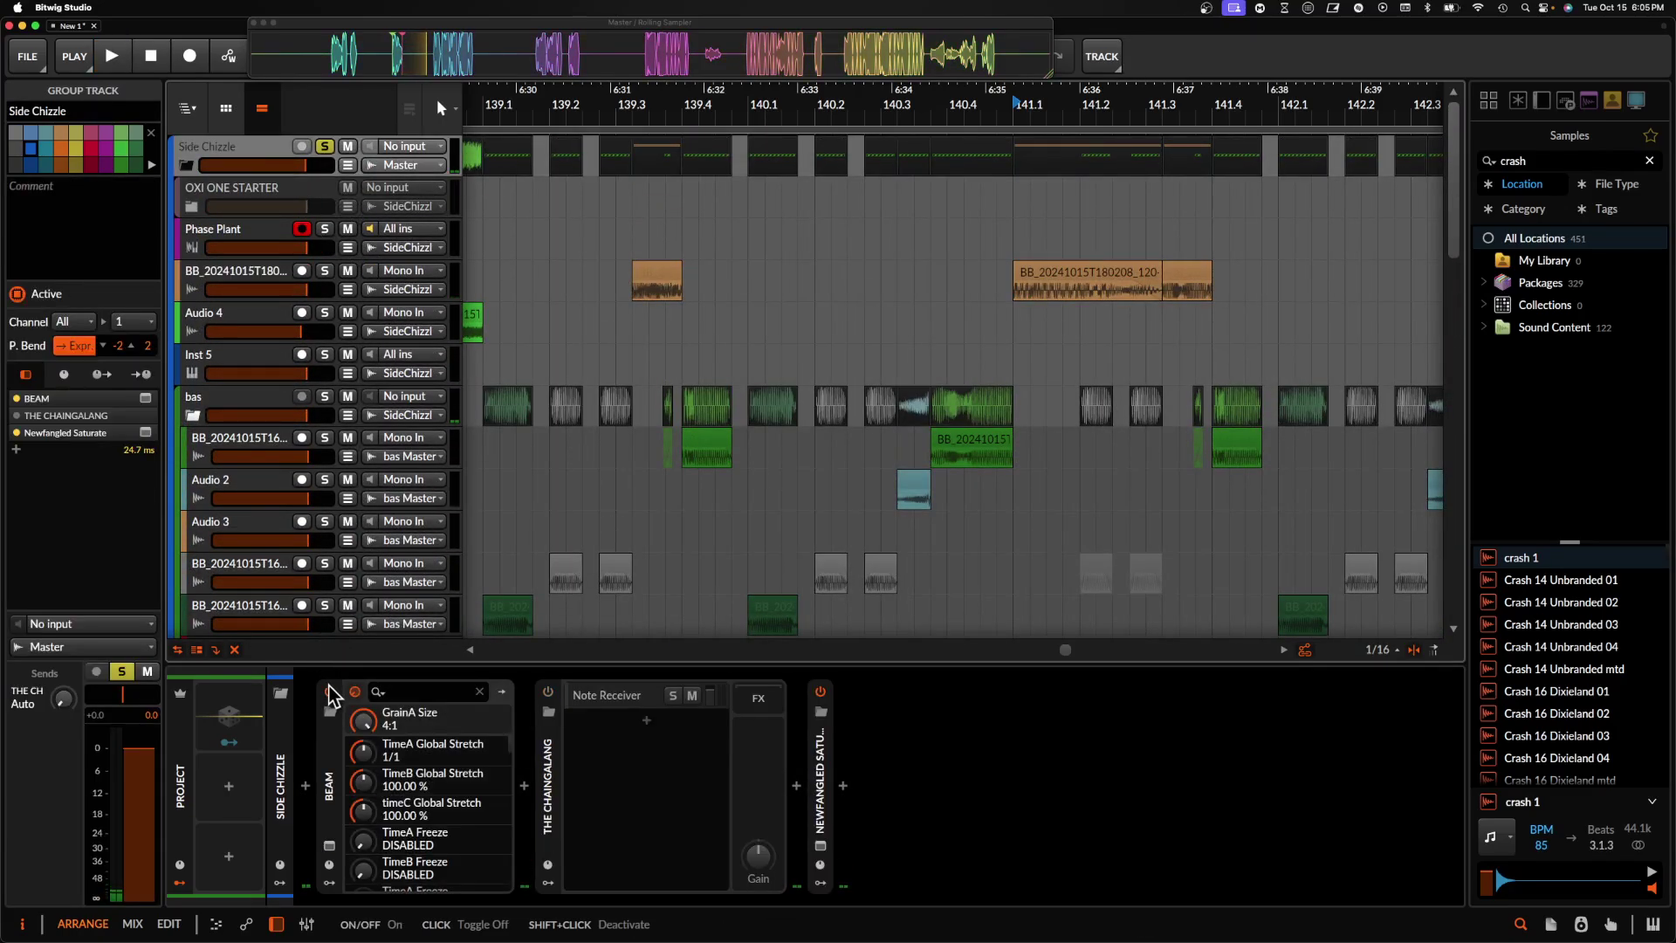
pyautogui.press('space')
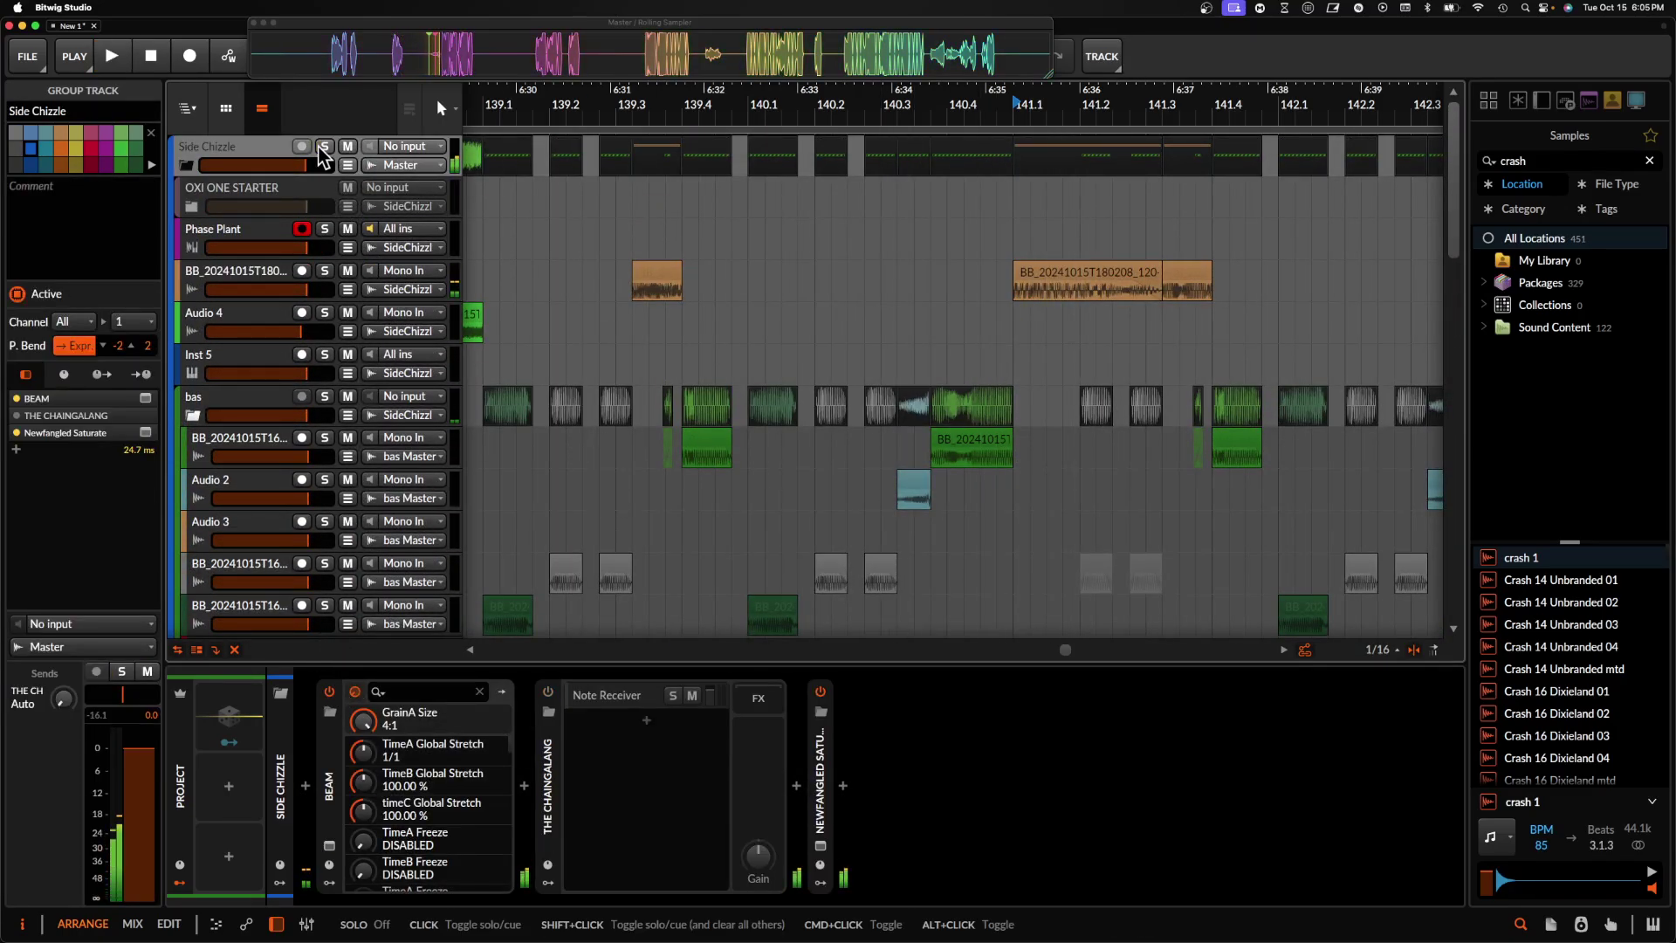
# - Play from the grey bass clip at 140.2.4.00 and bypass the BEAM device on the Side Chizzle group
pyautogui.click(867, 400)
pyautogui.press('space')
pyautogui.scroll(-3, 855, 381)
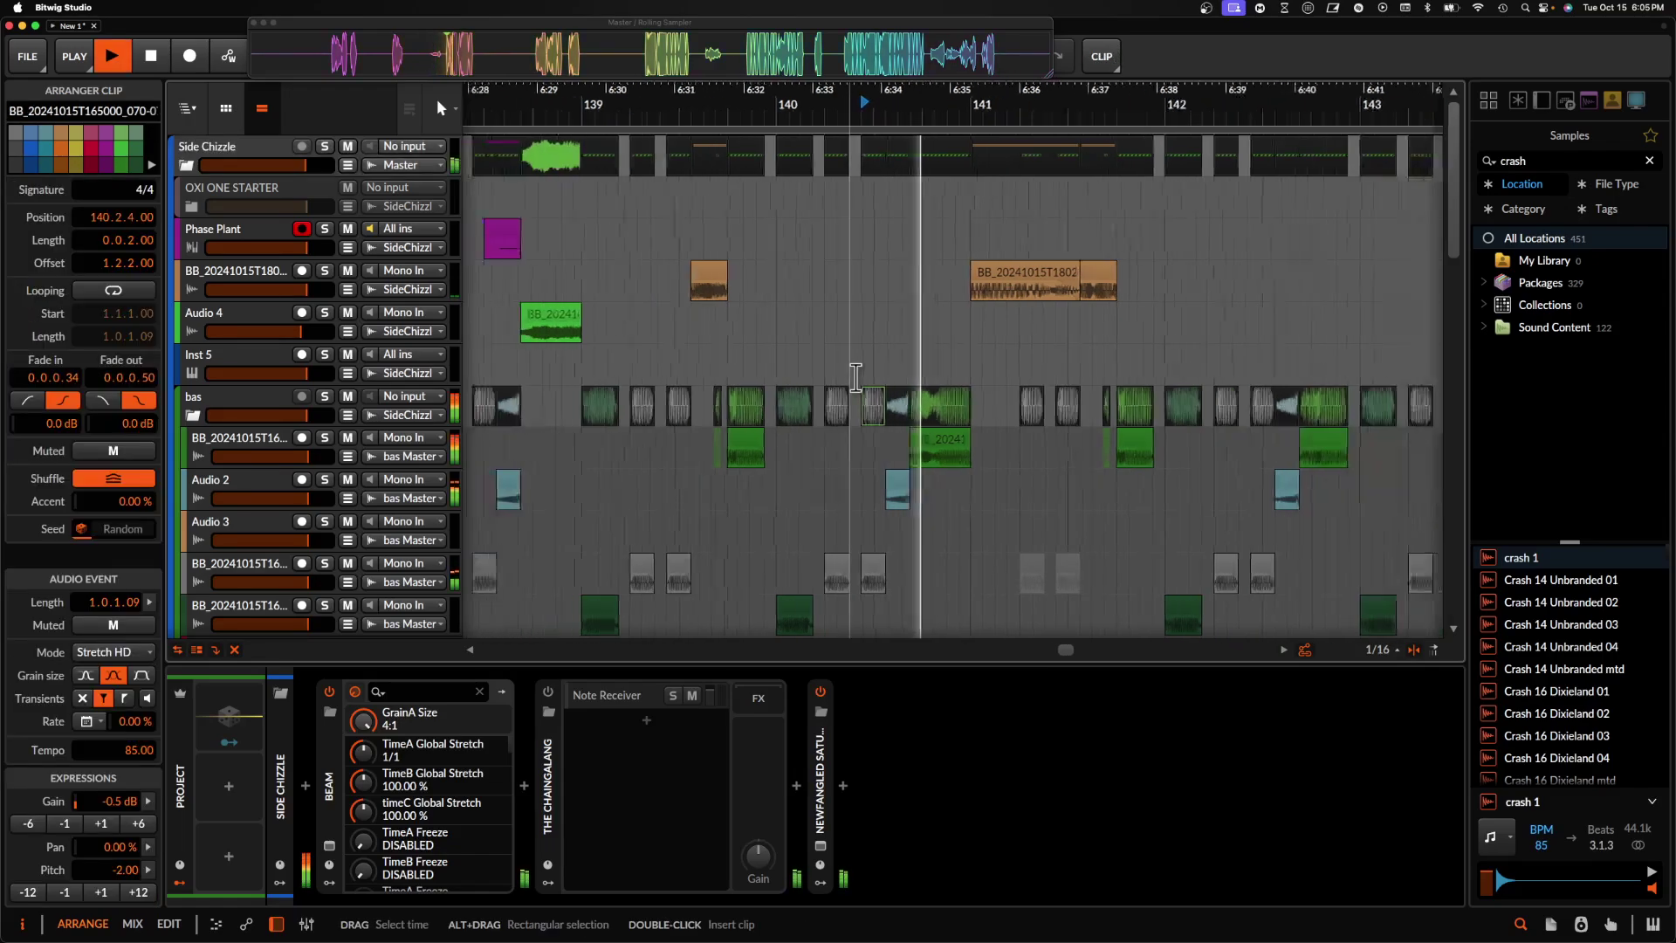
pyautogui.scroll(-1, 856, 378)
pyautogui.click(324, 152)
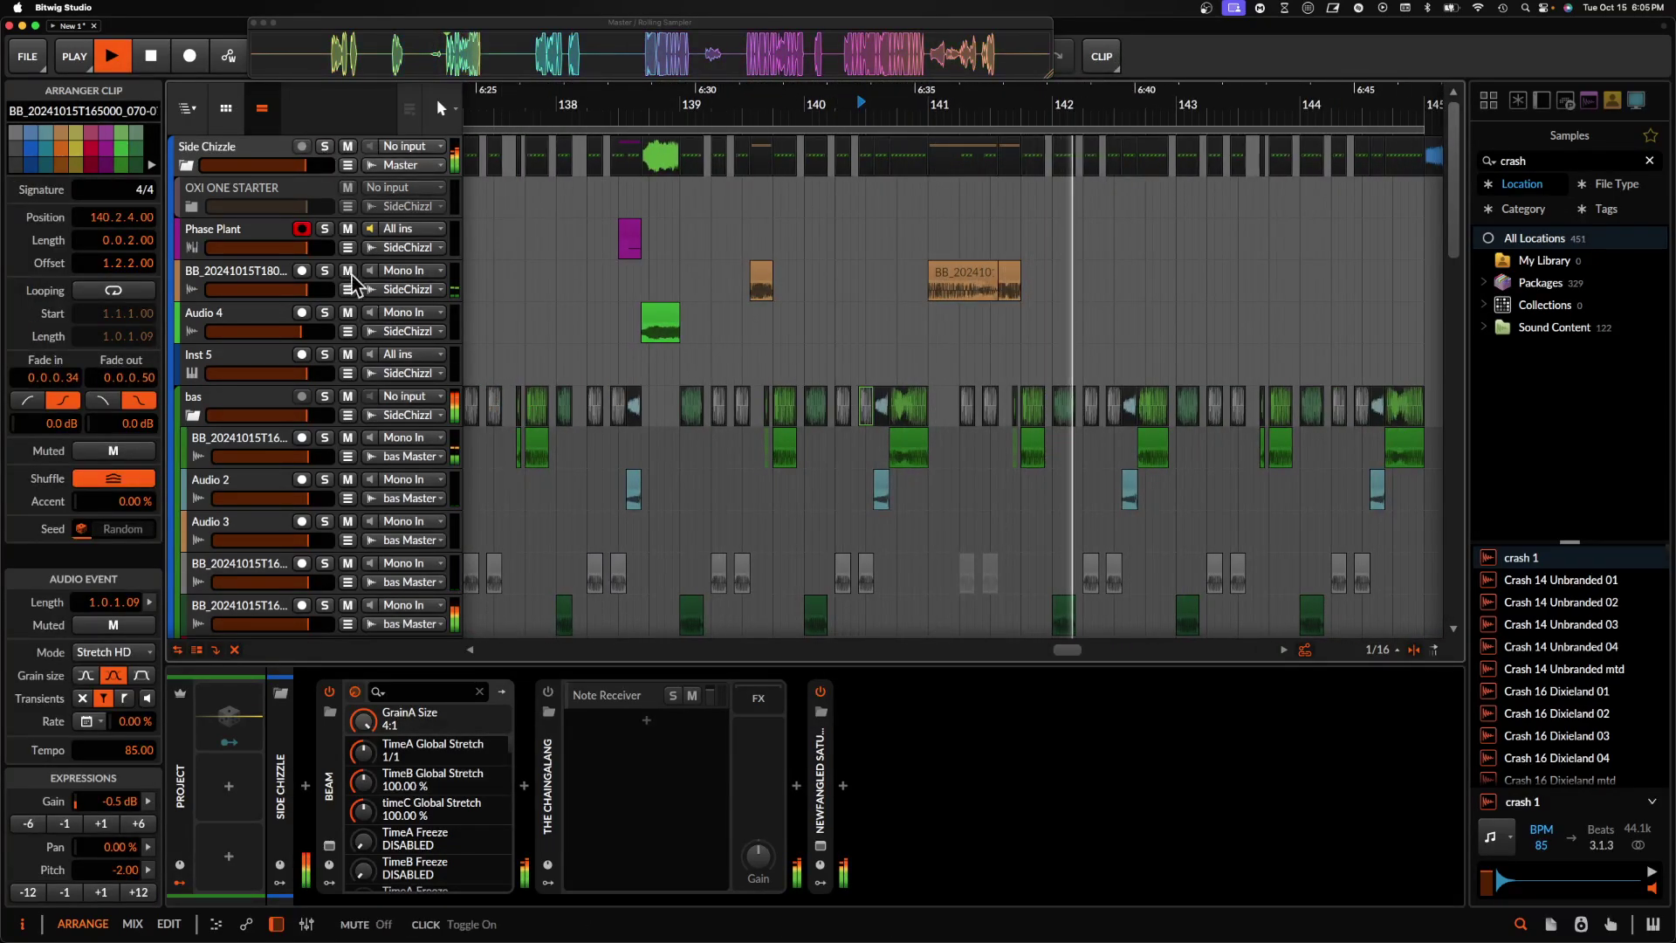
pyautogui.click(274, 166)
pyautogui.press('space')
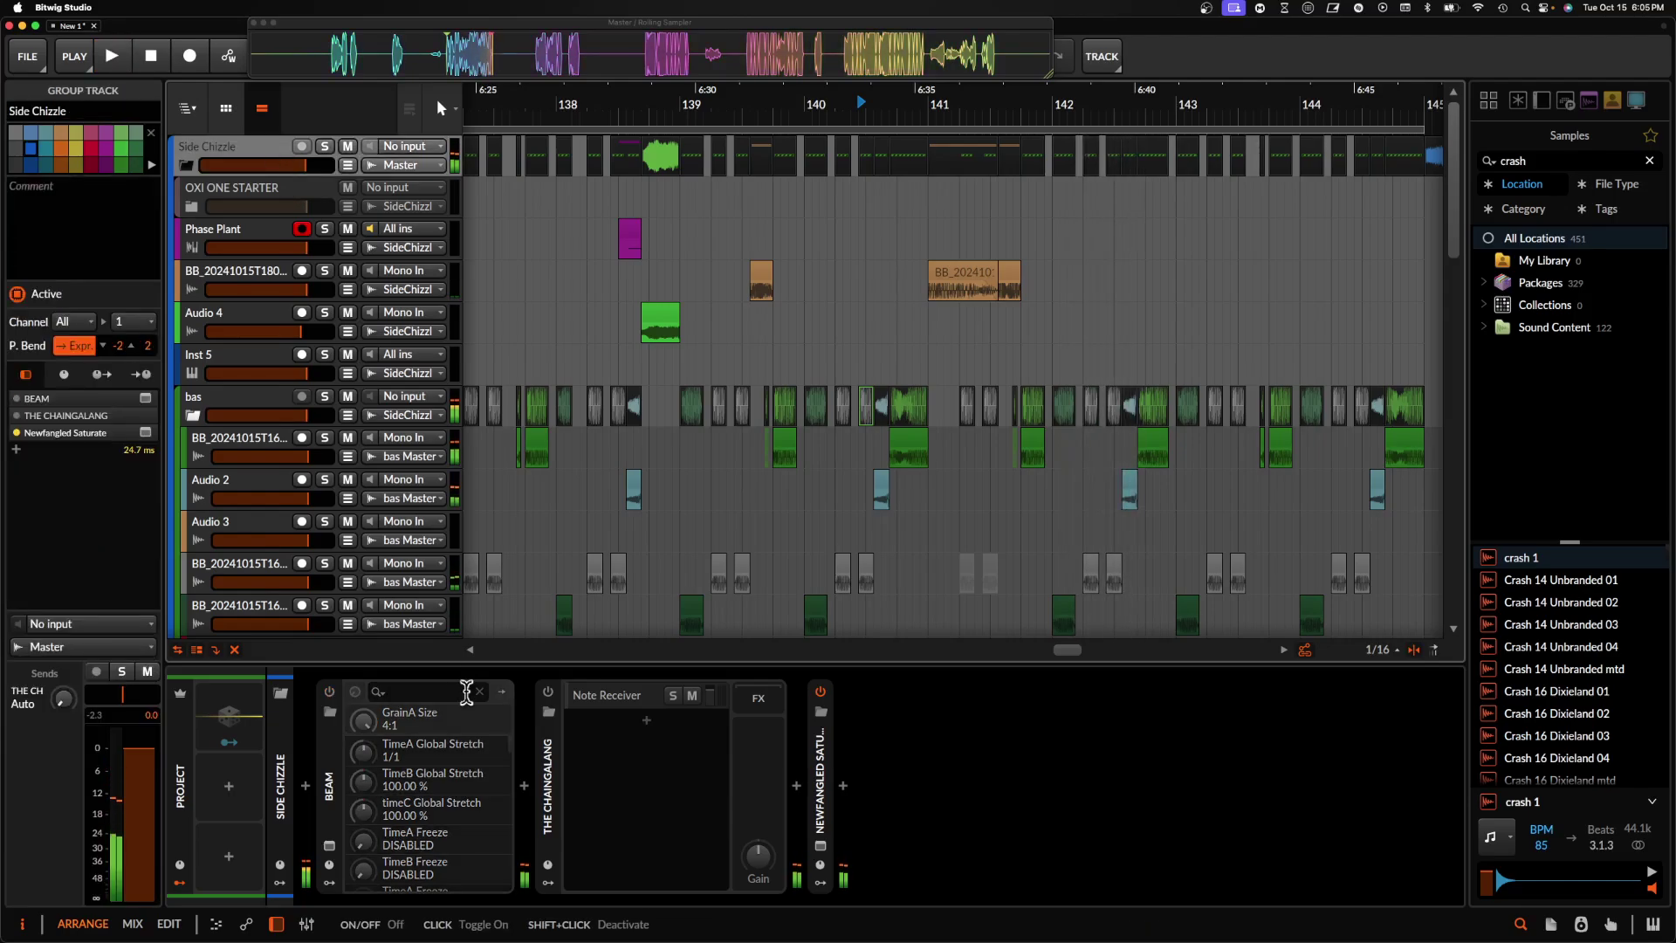
# - Enable THE CHAINGALANG on the Side Chizzle group and play the passage leading into the bar 141 fill
pyautogui.click(550, 693)
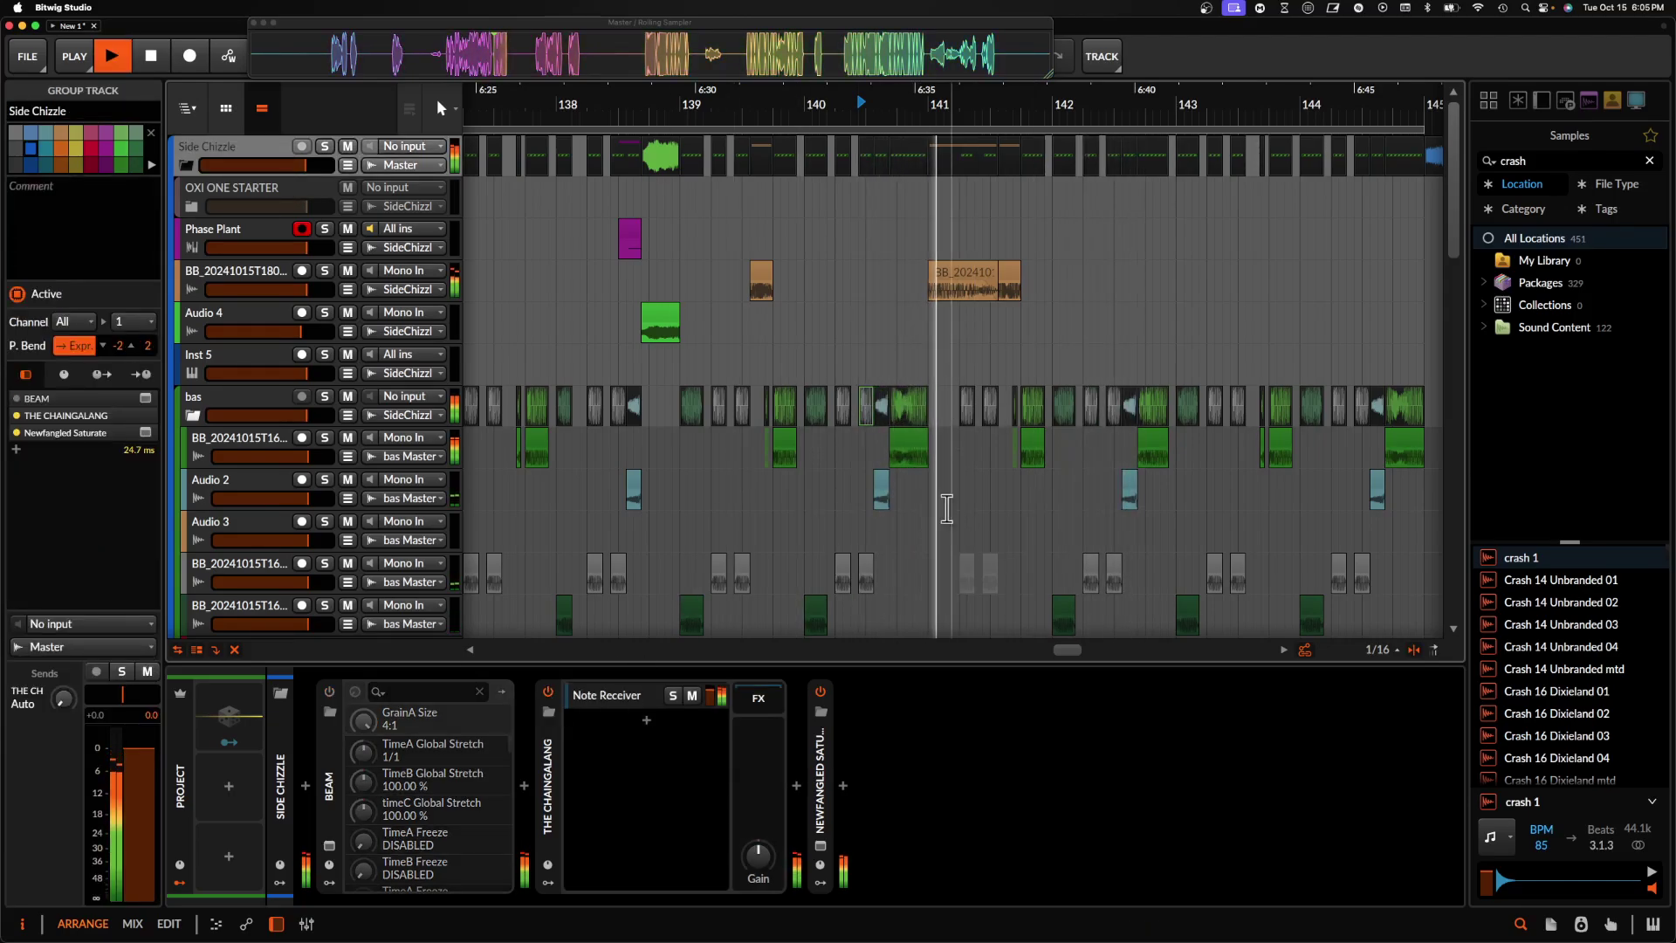
pyautogui.scroll(2, 970, 290)
pyautogui.press('space')
pyautogui.press('space')
pyautogui.scroll(1, 970, 290)
pyautogui.scroll(-1, 970, 290)
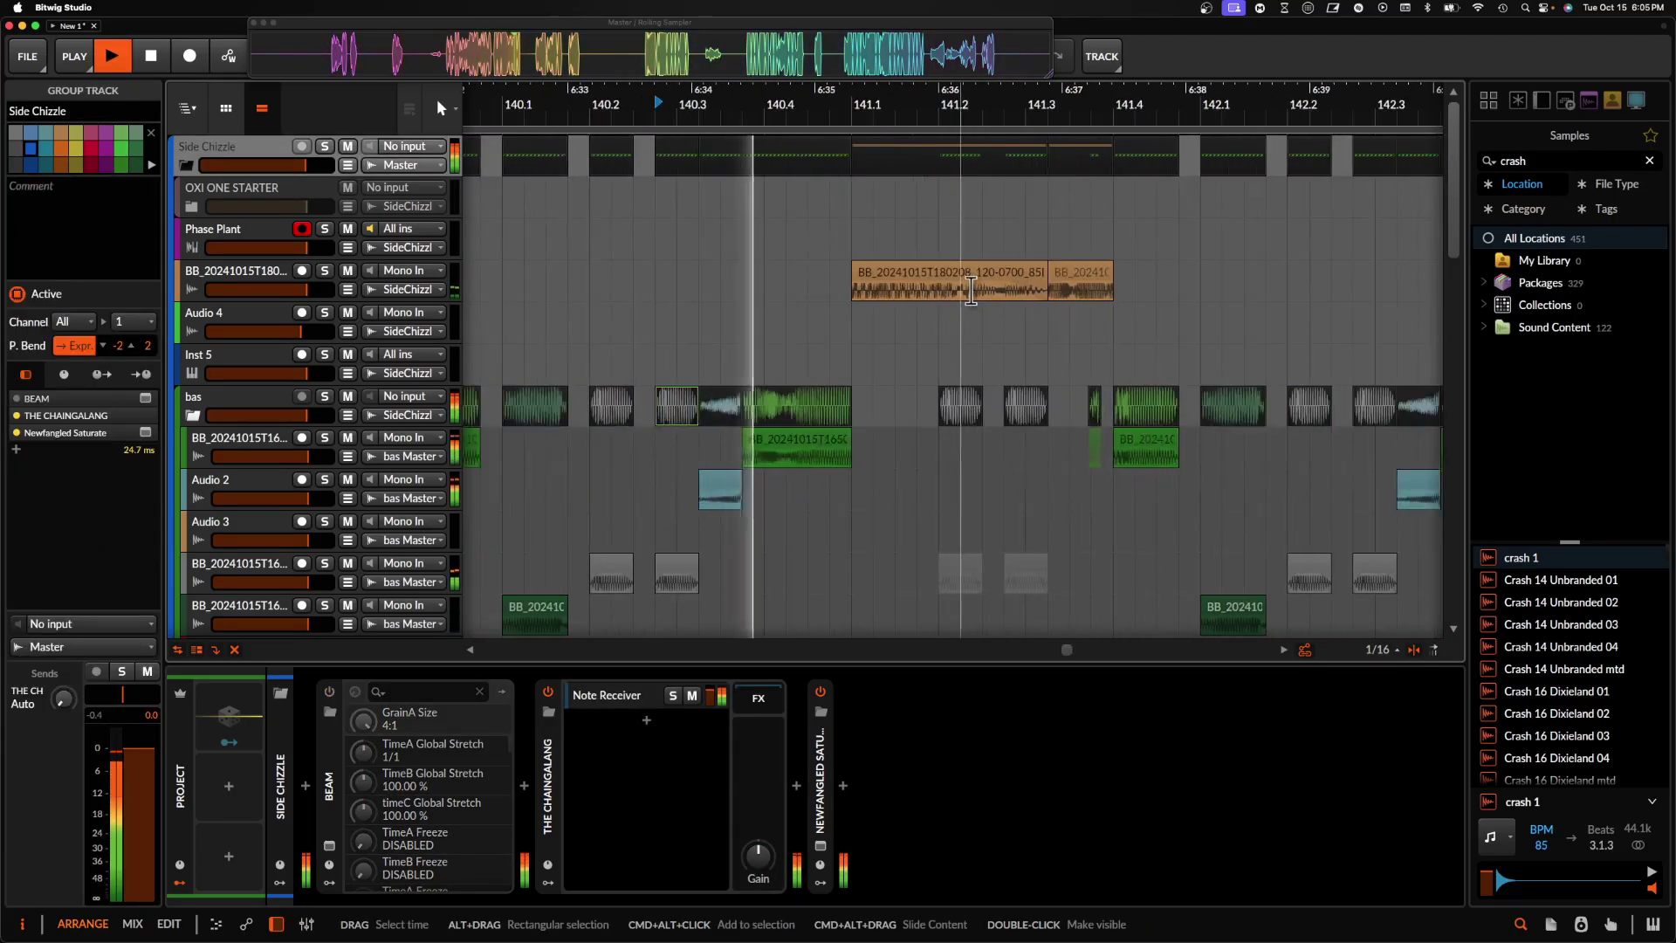
pyautogui.press('space')
# - Set the pitch of the glitch slice at 141.1.1.00 to 0.00 and play the slice
pyautogui.click(991, 271)
pyautogui.press('space')
pyautogui.press('space')
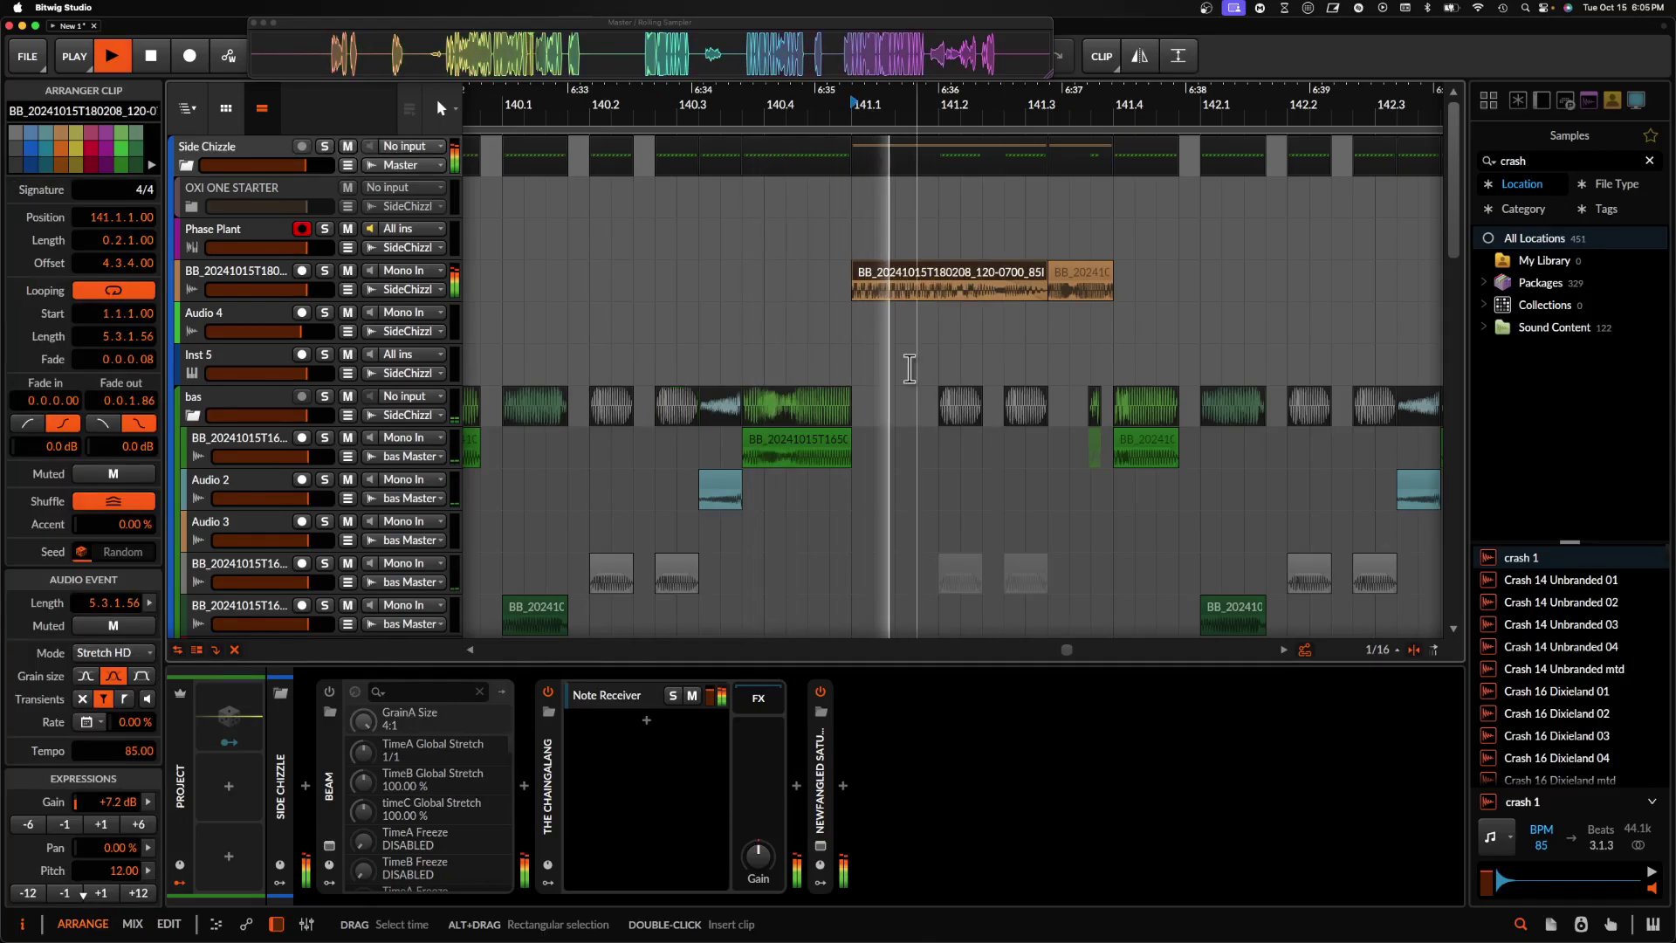
pyautogui.press('space')
pyautogui.click(35, 896)
pyautogui.press('space')
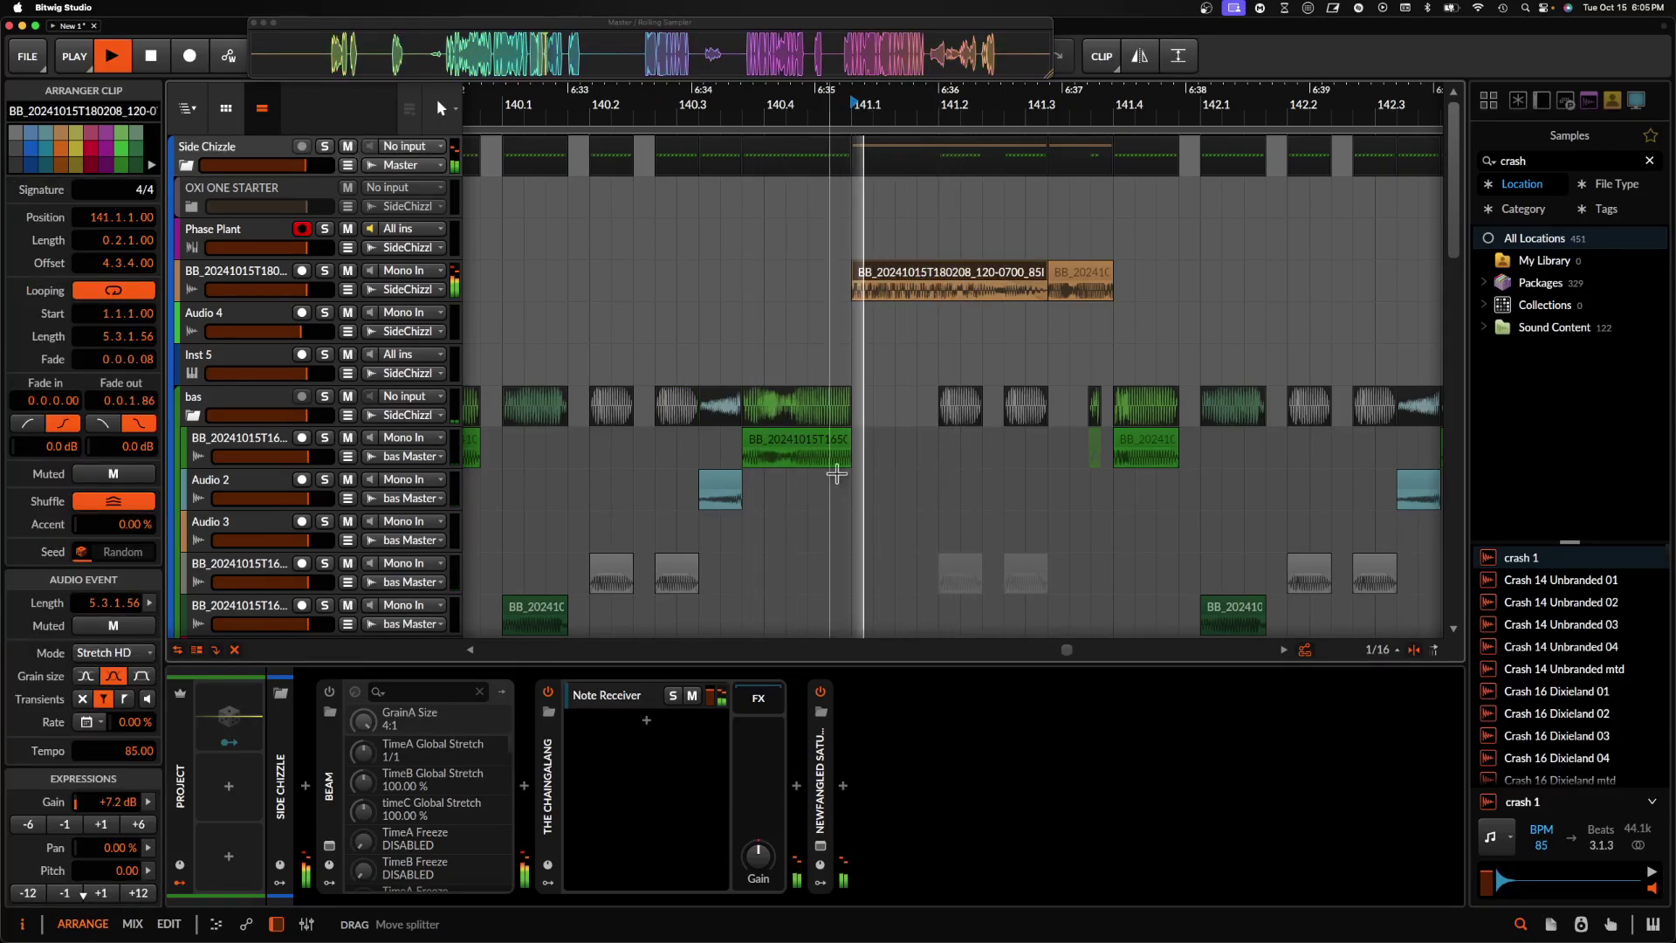
pyautogui.press('space')
# - Play the passage around bar 141 repeatedly to judge the glitch fill against the bass and drums
pyautogui.scroll(-5, 683, 330)
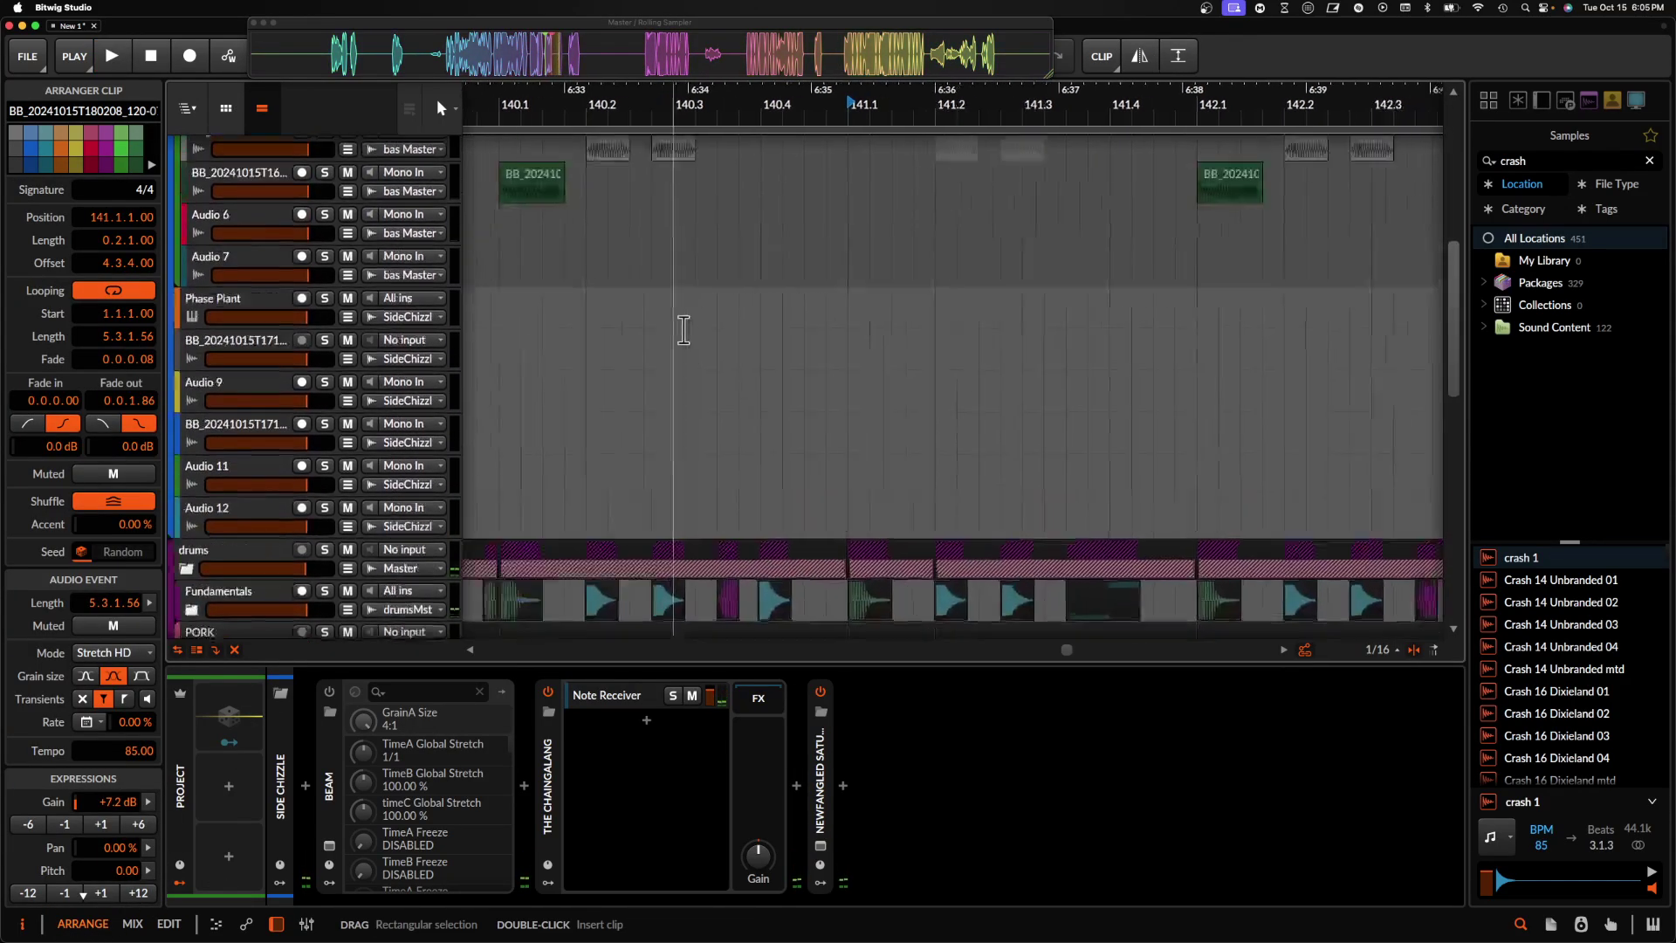
pyautogui.scroll(5, 683, 330)
pyautogui.hscroll(1, 684, 330)
pyautogui.scroll(-3, 684, 330)
pyautogui.press('space')
pyautogui.press('space')
pyautogui.press('space')
pyautogui.press('space')
pyautogui.press('space')
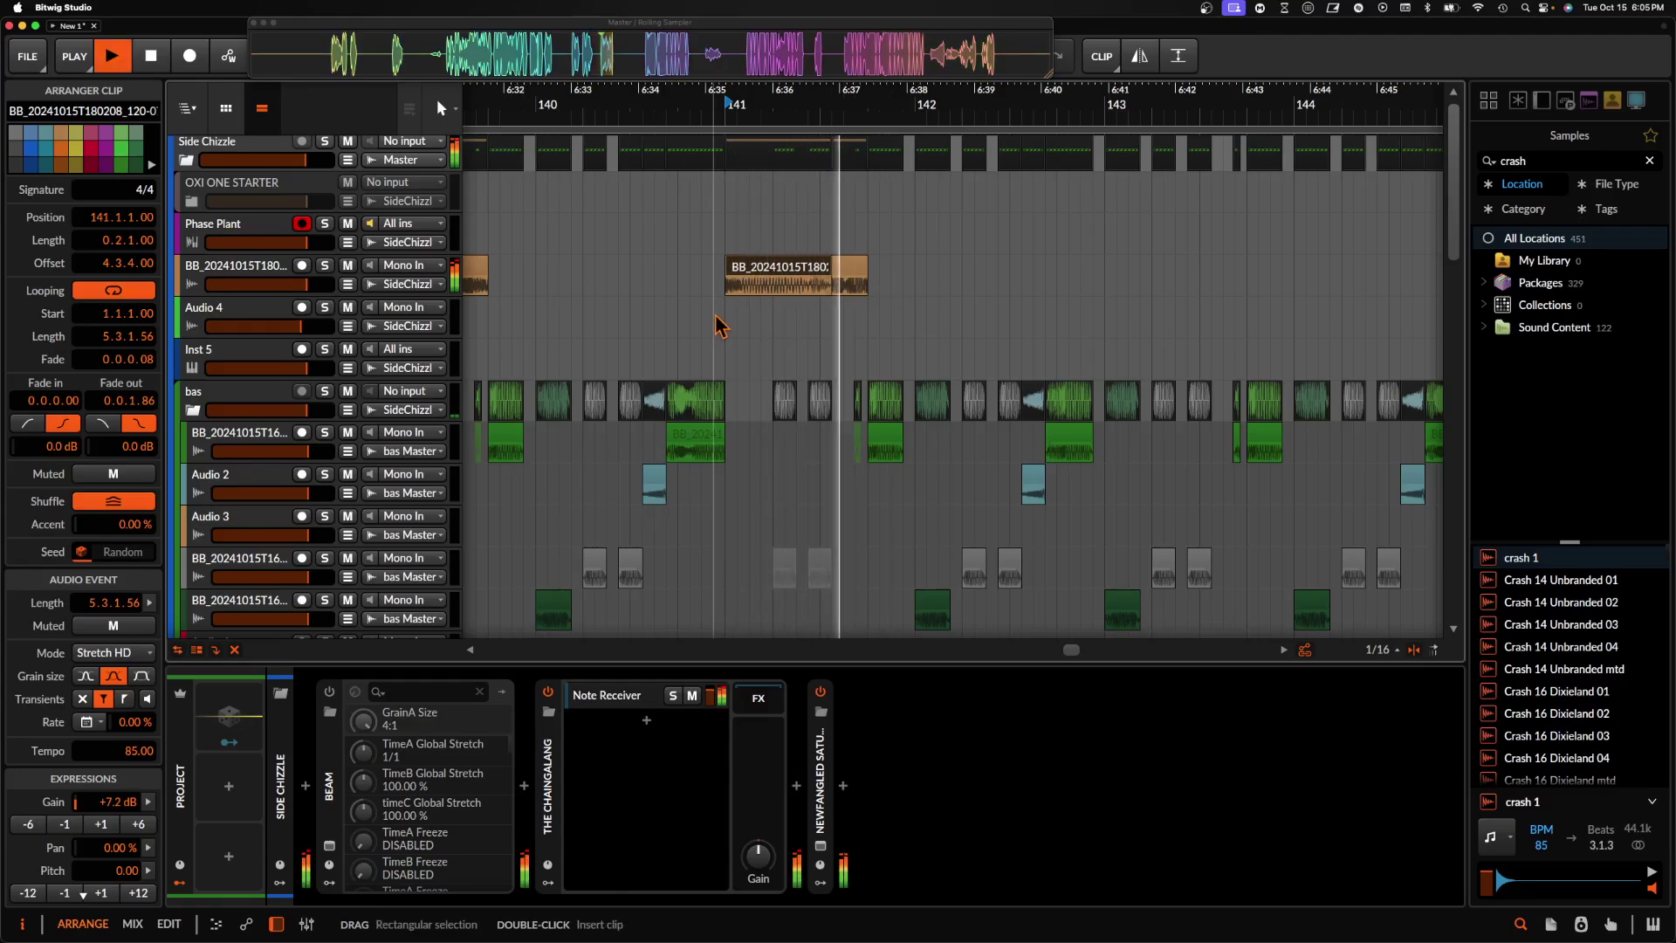
pyautogui.press('space')
# - Expand the Fundamentals drum group and mute the two snare clips around 141.2 and 141.3
pyautogui.scroll(-15, 772, 377)
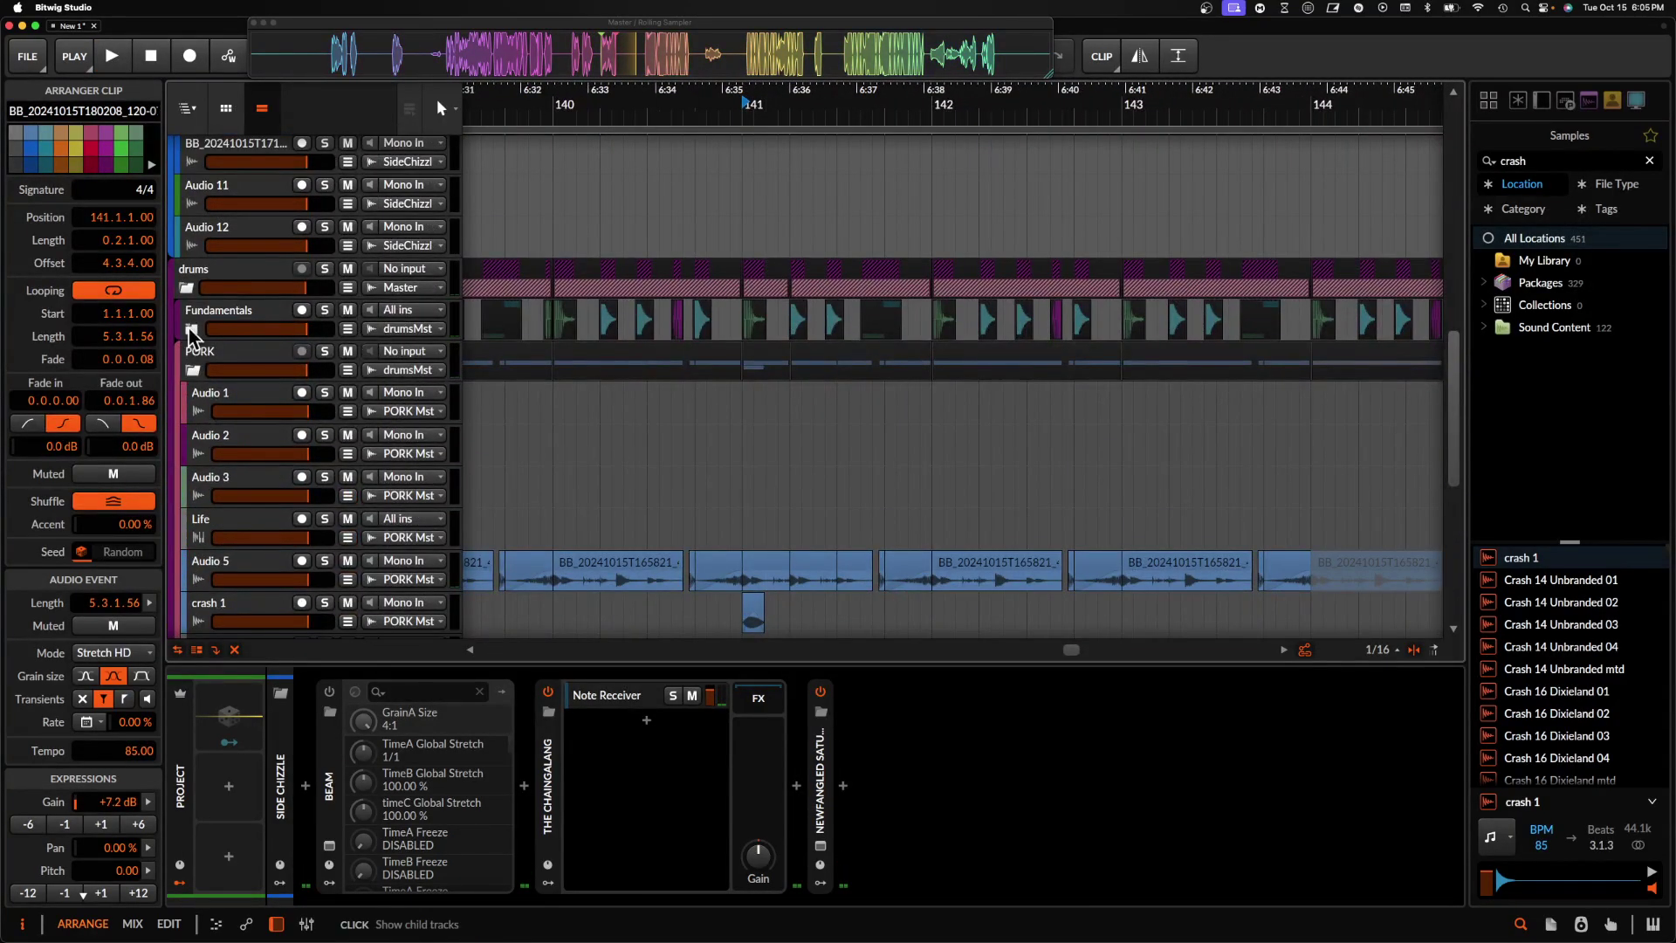
pyautogui.click(191, 328)
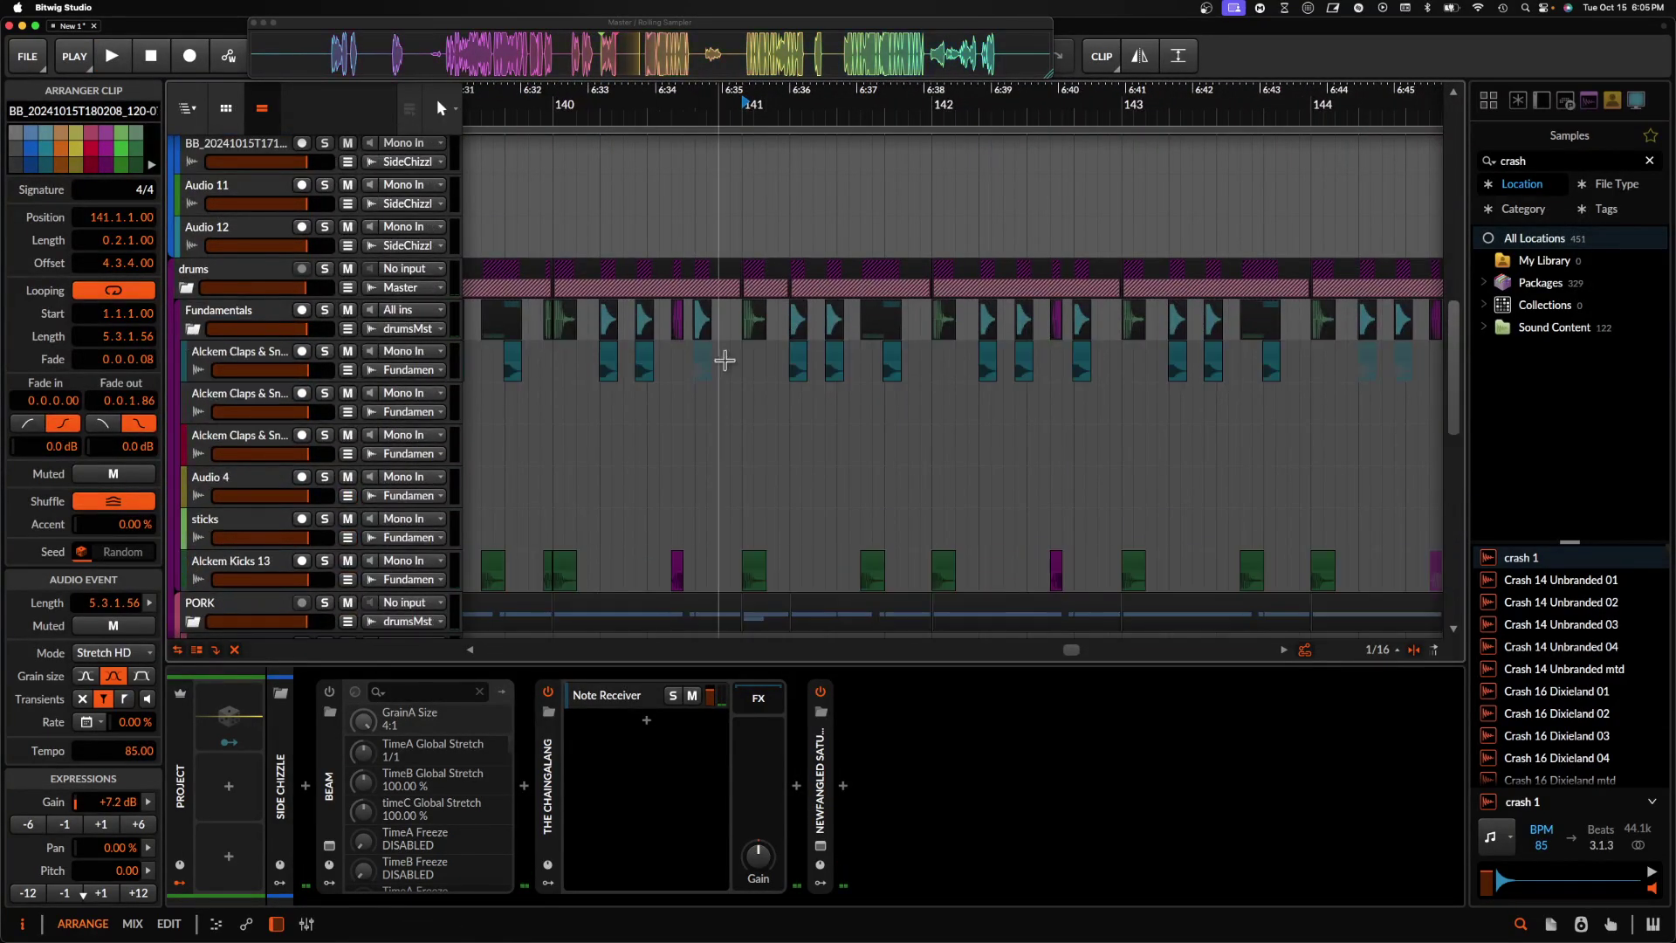
pyautogui.click(796, 363)
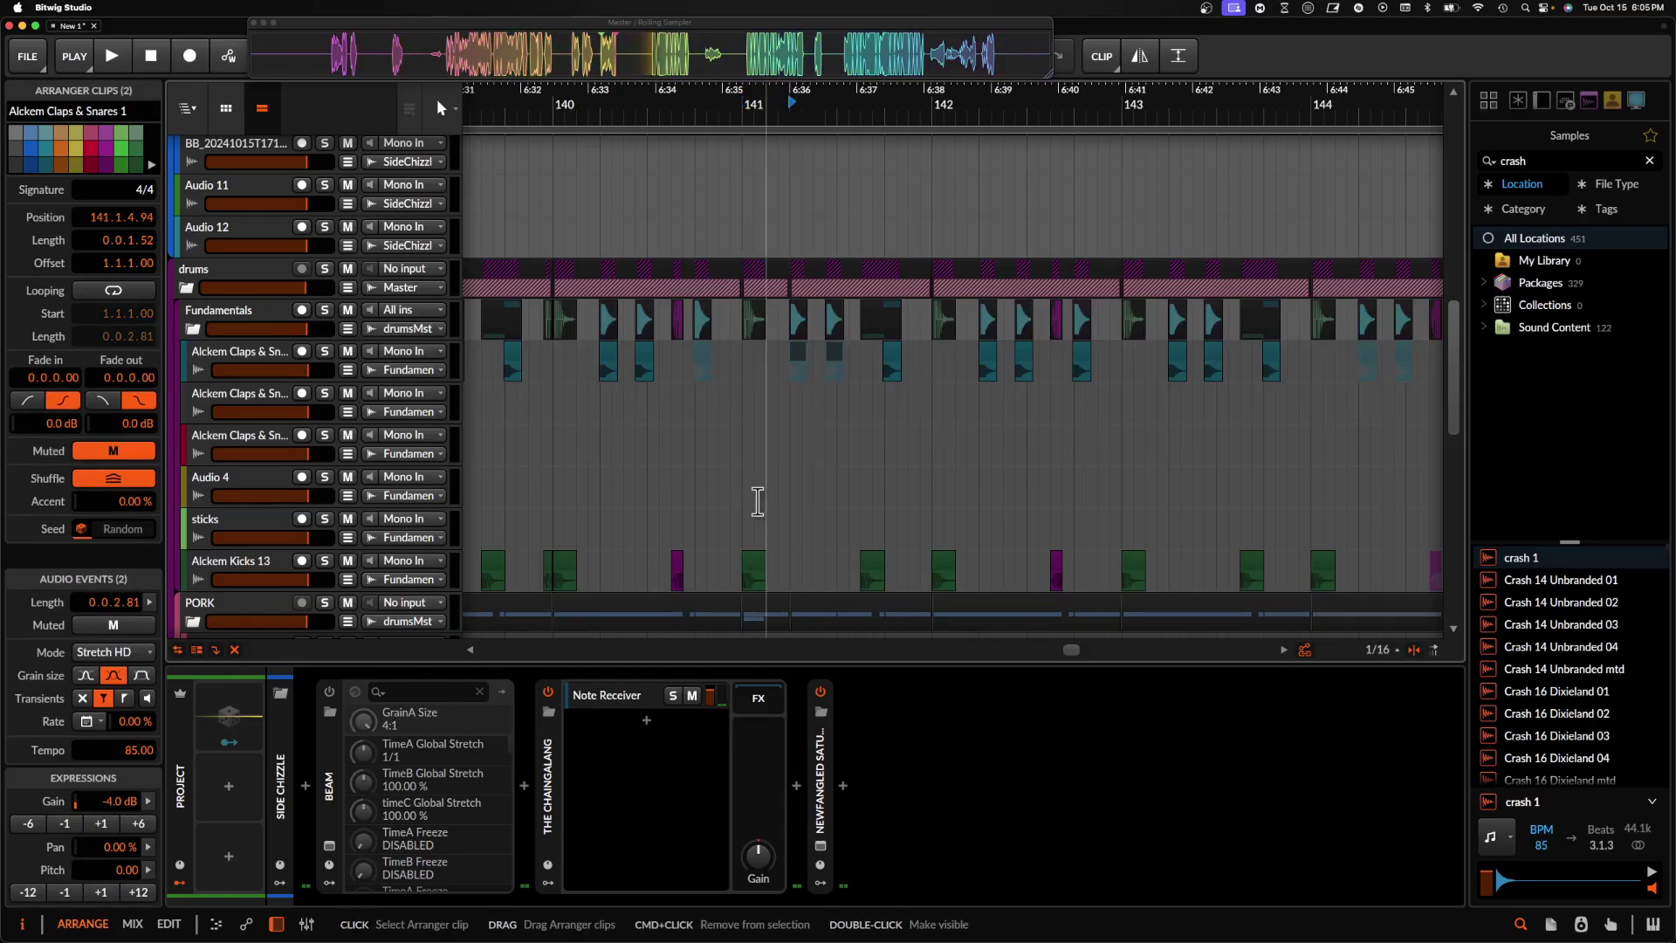
# - Place a reversed copy of the snare clip near 140.4 at 140.4.4.00, with a length of 0.0.1.00
pyautogui.click(752, 572)
pyautogui.scroll(5, 750, 566)
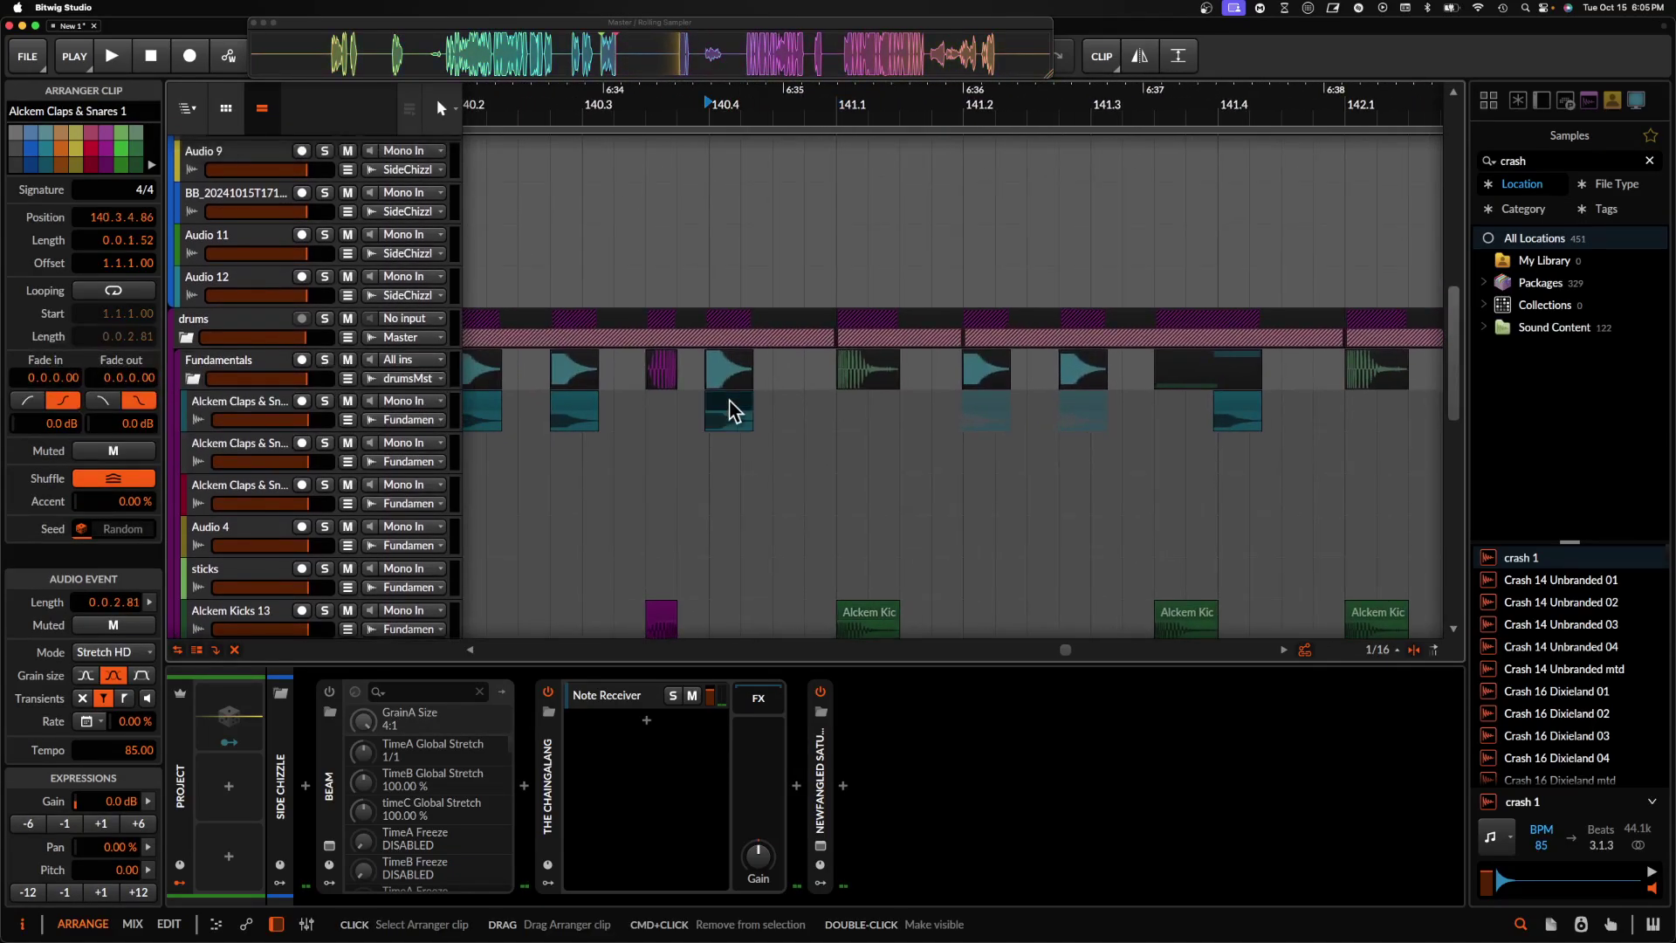
pyautogui.press('super+d')
pyautogui.moveTo(767, 416); pyautogui.dragTo(852, 417)
pyautogui.scroll(3, 803, 416)
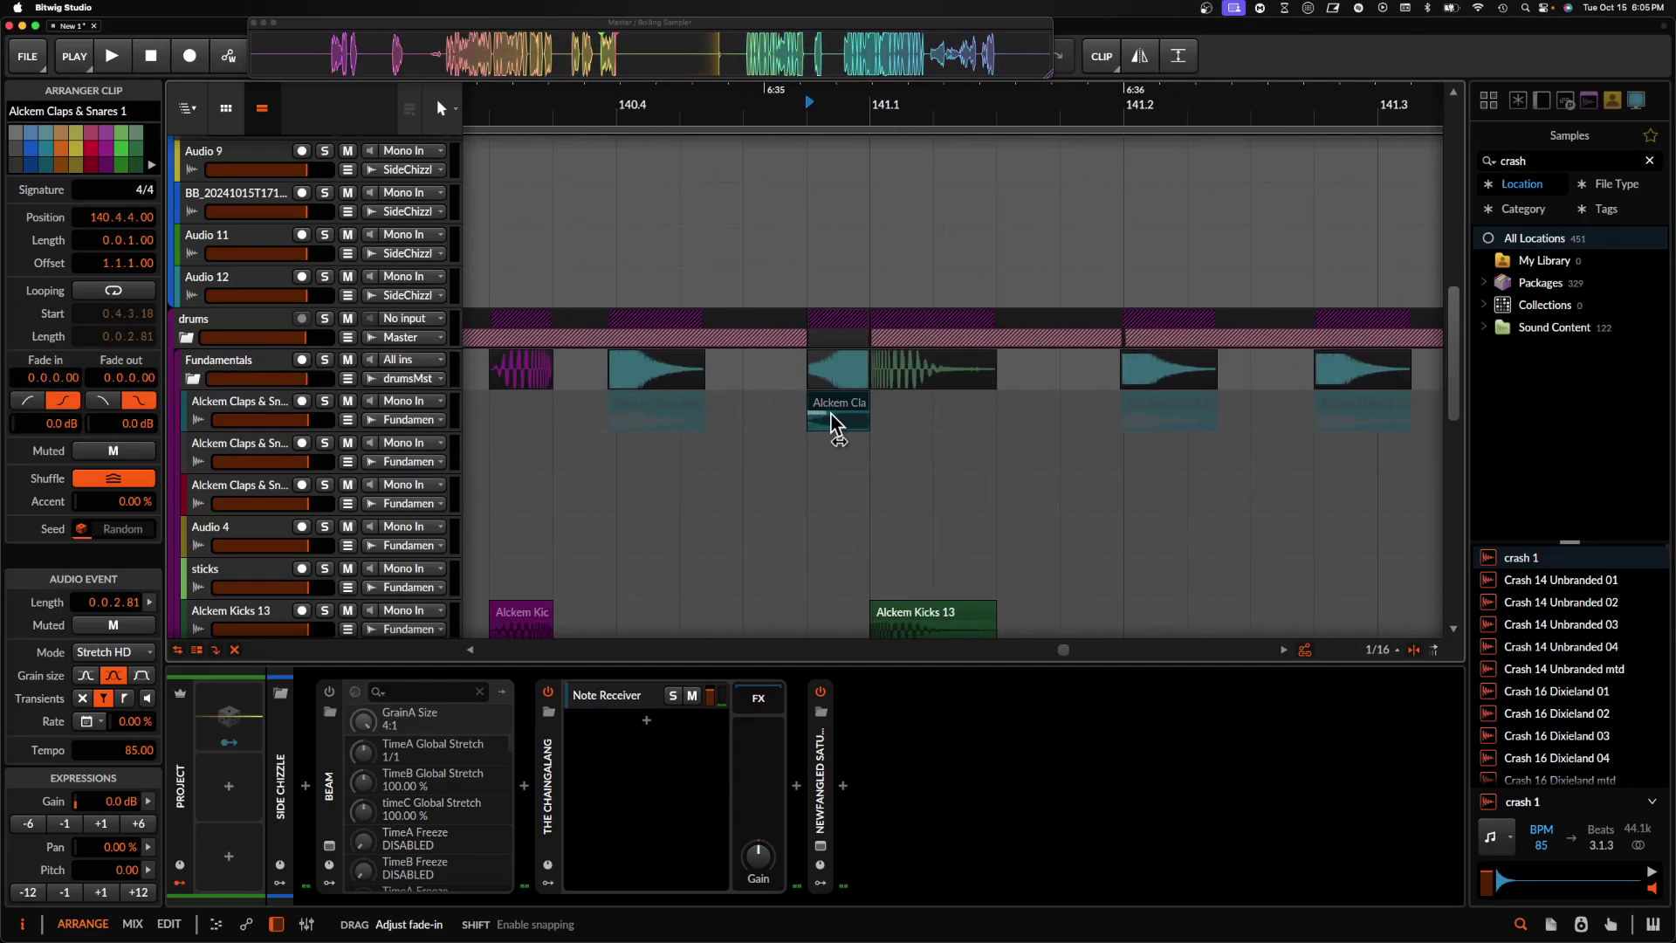
# - Mute the Alckem Kicks 13 clip at 141.1.1 and play from the purple kick clip at 140.3.3.00
pyautogui.click(908, 620)
pyautogui.press('m')
pyautogui.click(533, 368)
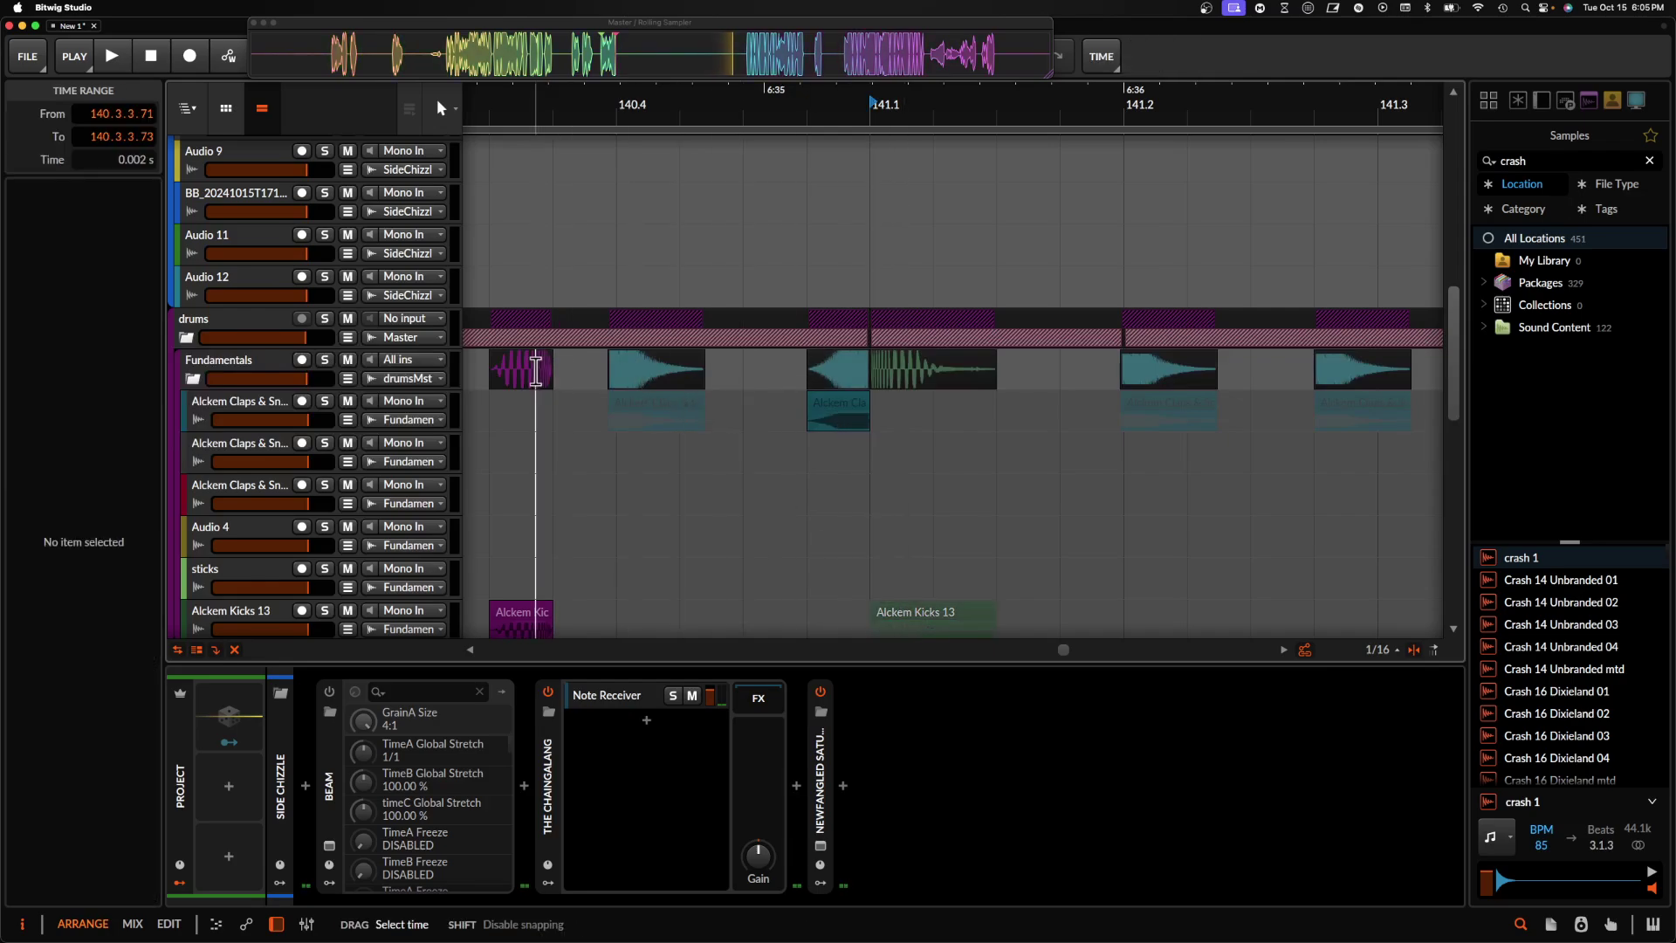
pyautogui.press('space')
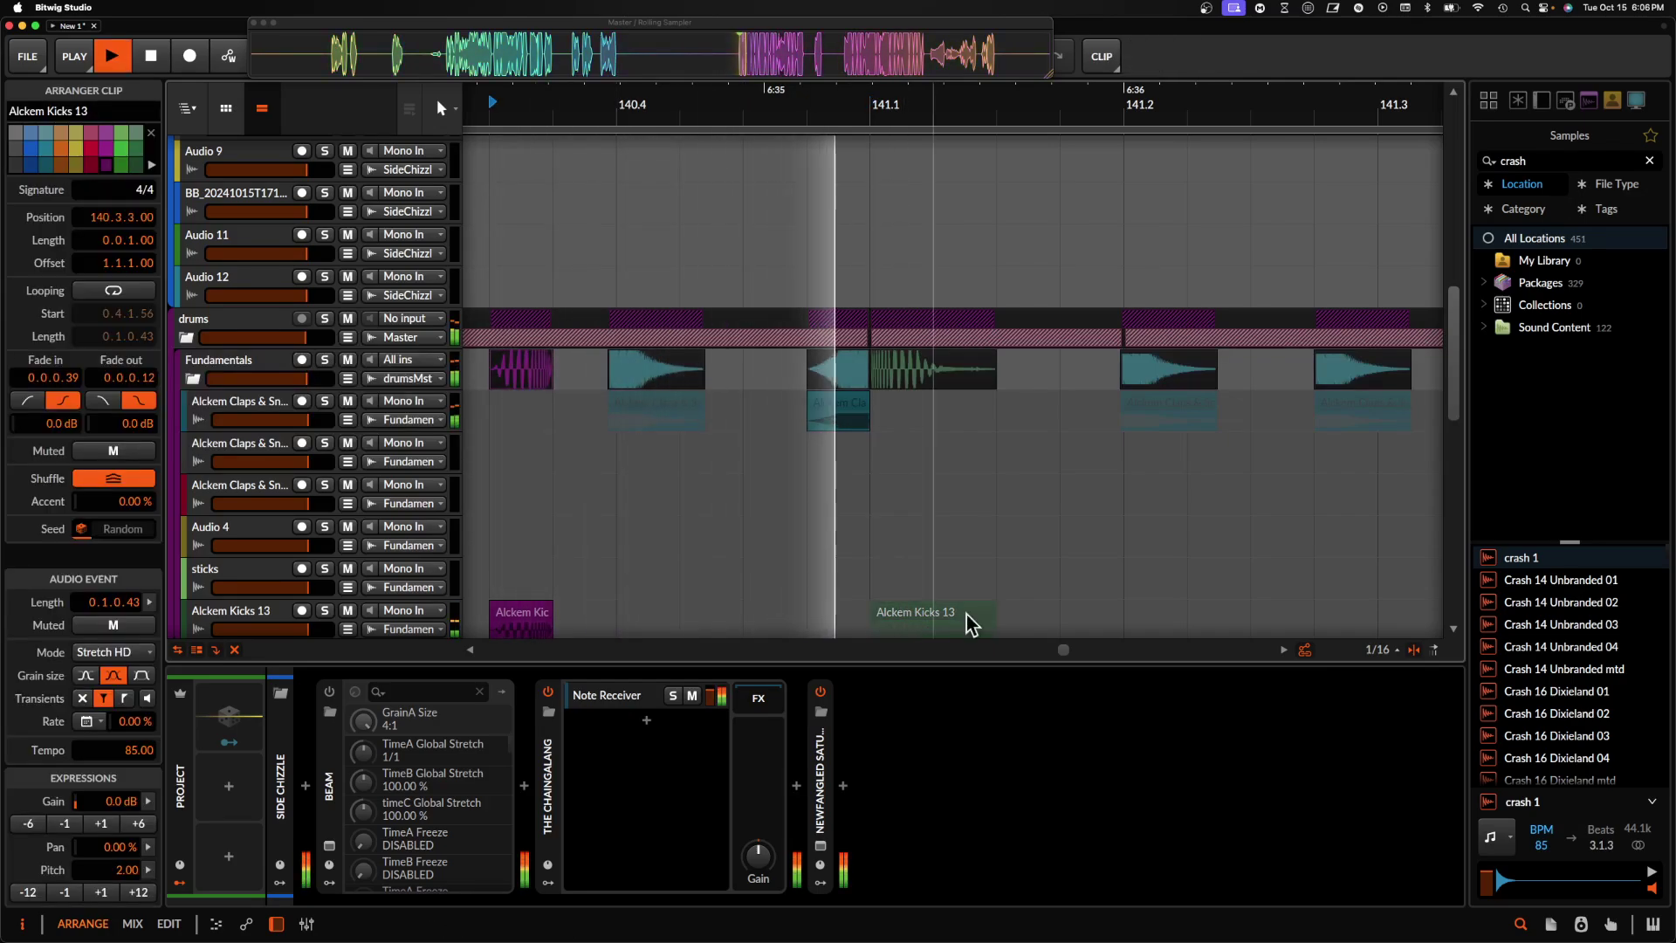
# - Extend the loop region starting at 129.1.1.00 to a length of 48 bars
pyautogui.scroll(-5, 872, 381)
pyautogui.scroll(10, 872, 381)
pyautogui.scroll(3, 874, 379)
pyautogui.scroll(-5, 873, 378)
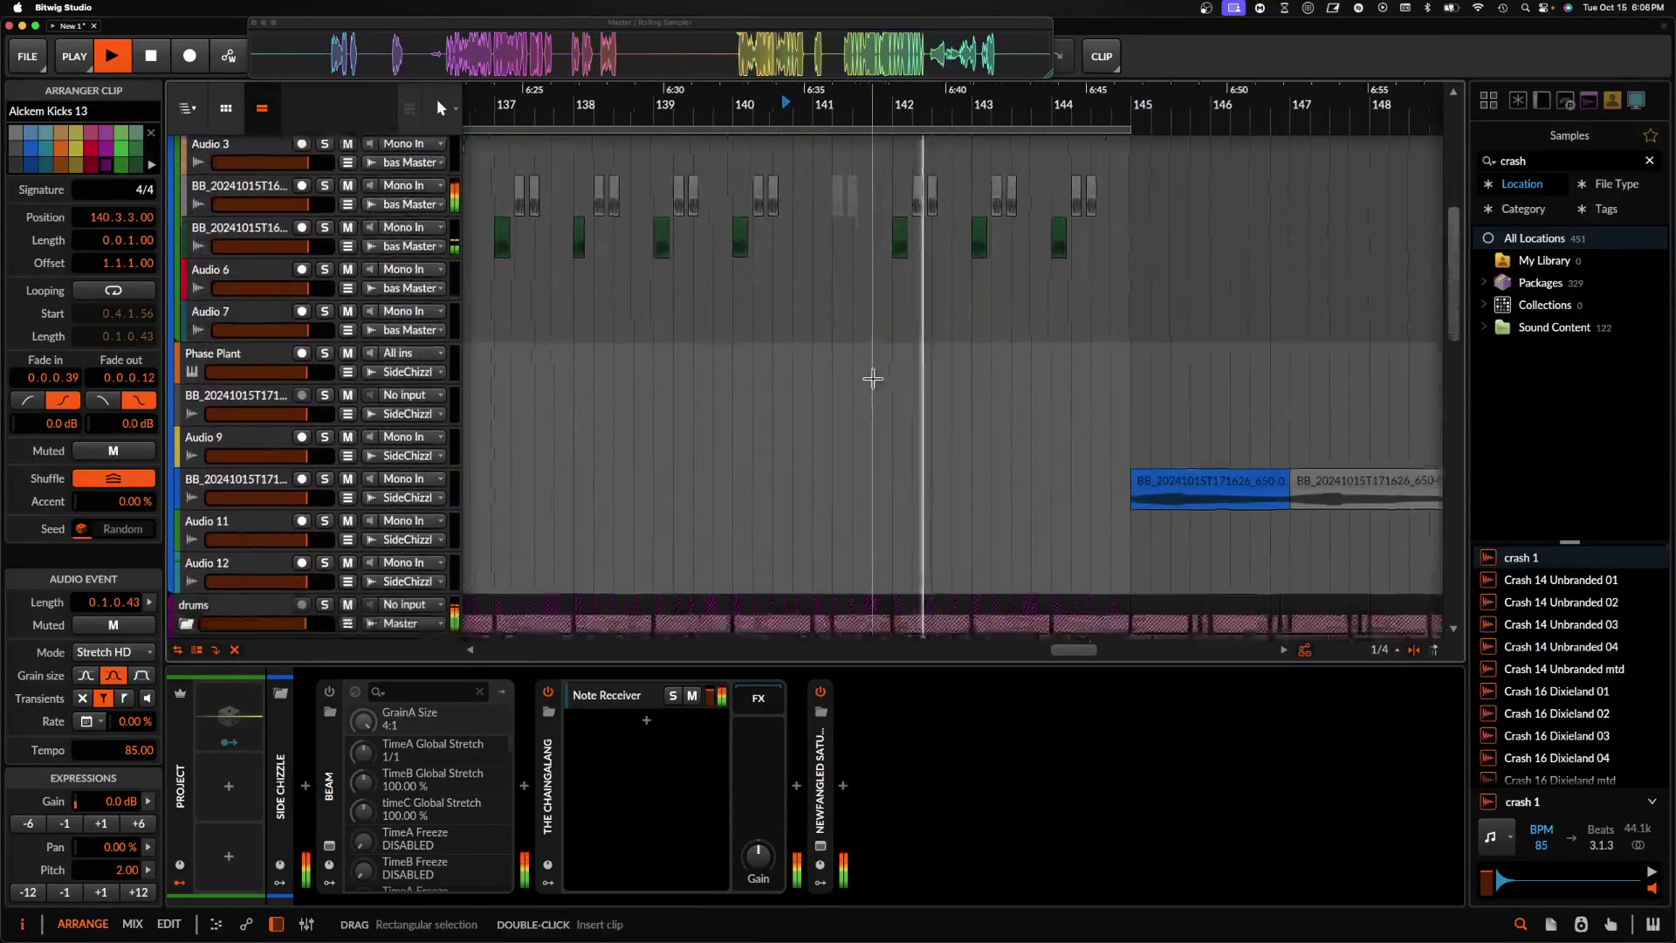
pyautogui.scroll(-4, 874, 378)
pyautogui.scroll(8, 873, 378)
pyautogui.scroll(-6, 873, 378)
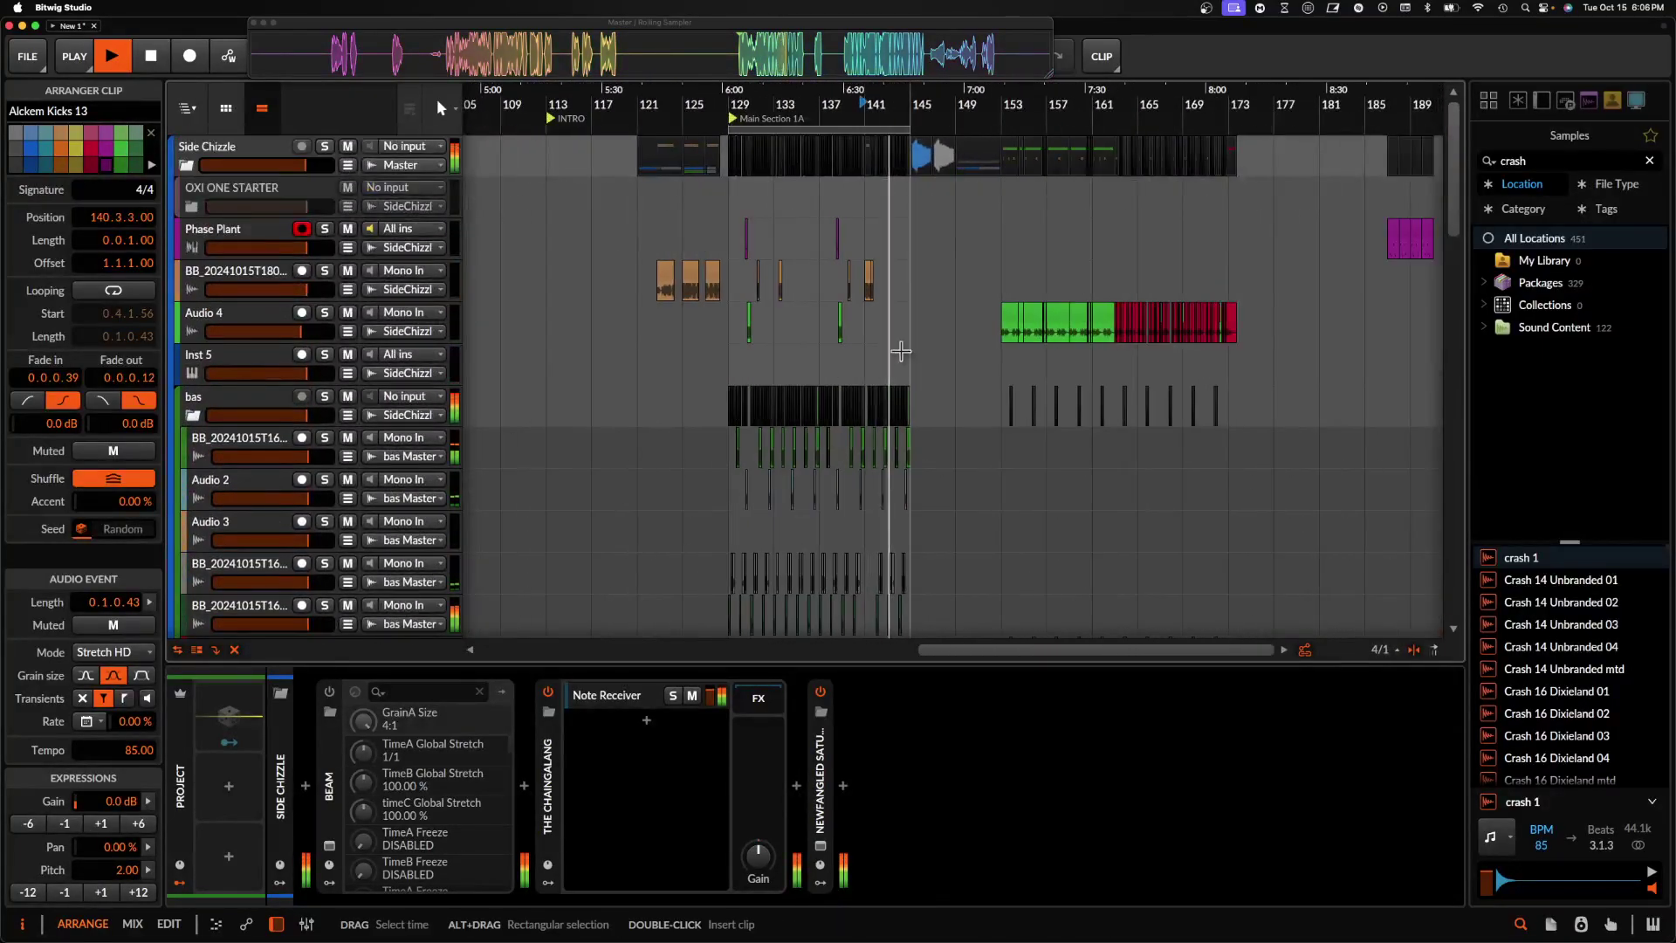
pyautogui.moveTo(912, 129); pyautogui.dragTo(1226, 146)
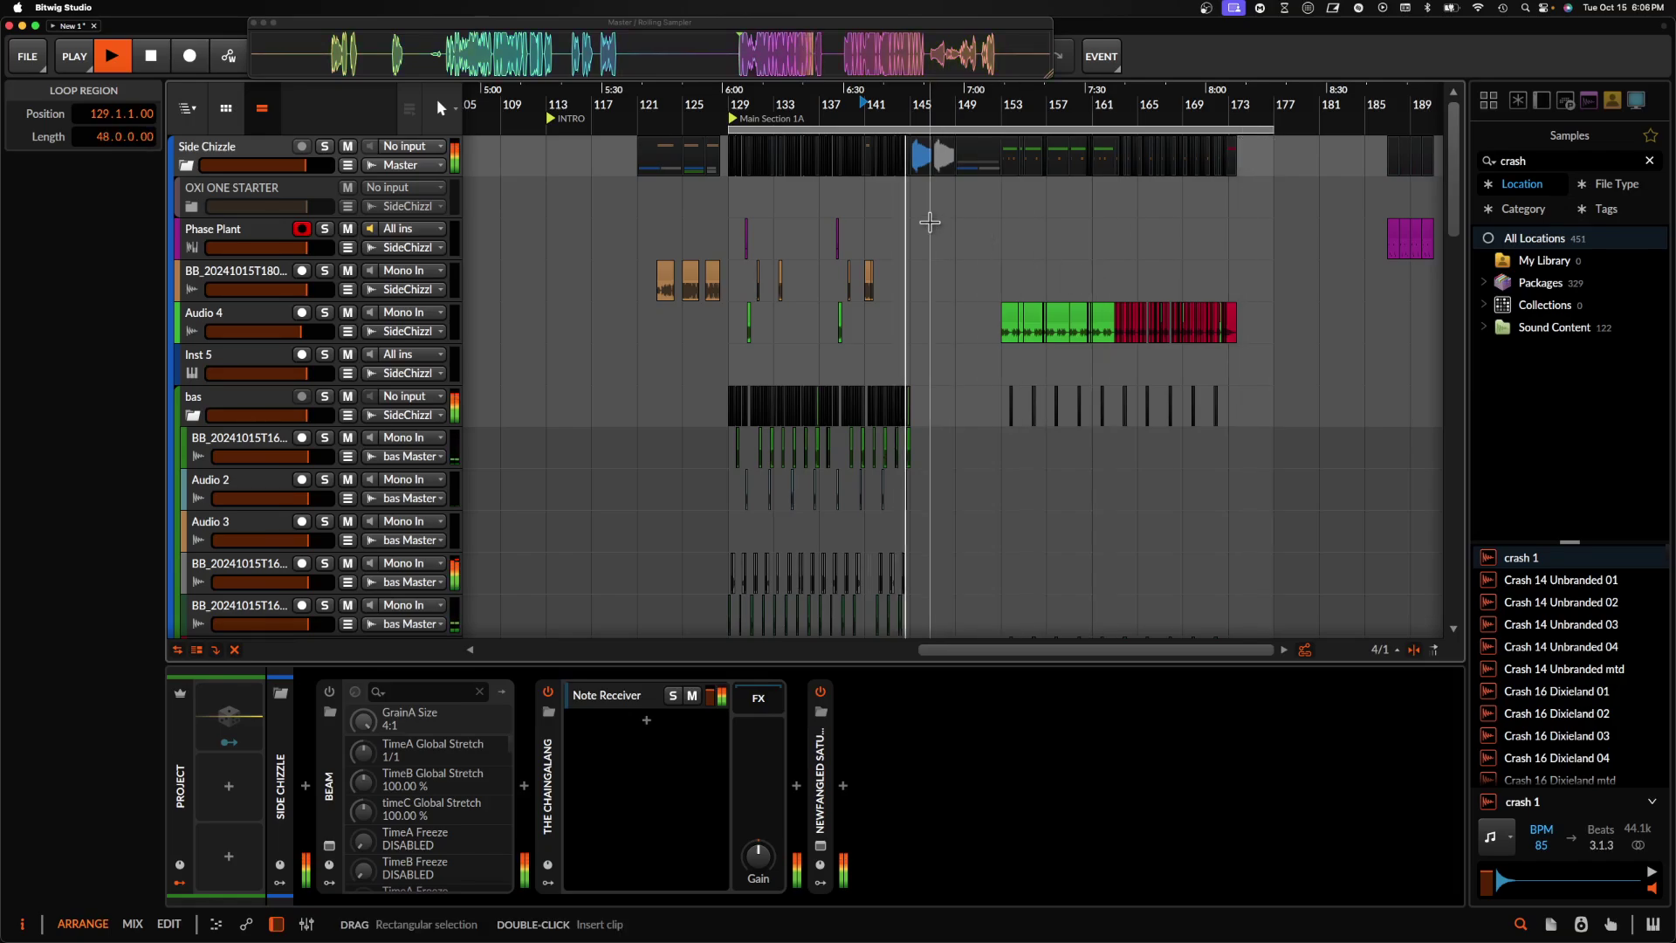
# - Play the bass ending in bar 144 and copy the grey bass clip to 144.3.3.00
pyautogui.scroll(6, 928, 254)
pyautogui.scroll(2, 759, 341)
pyautogui.press('space')
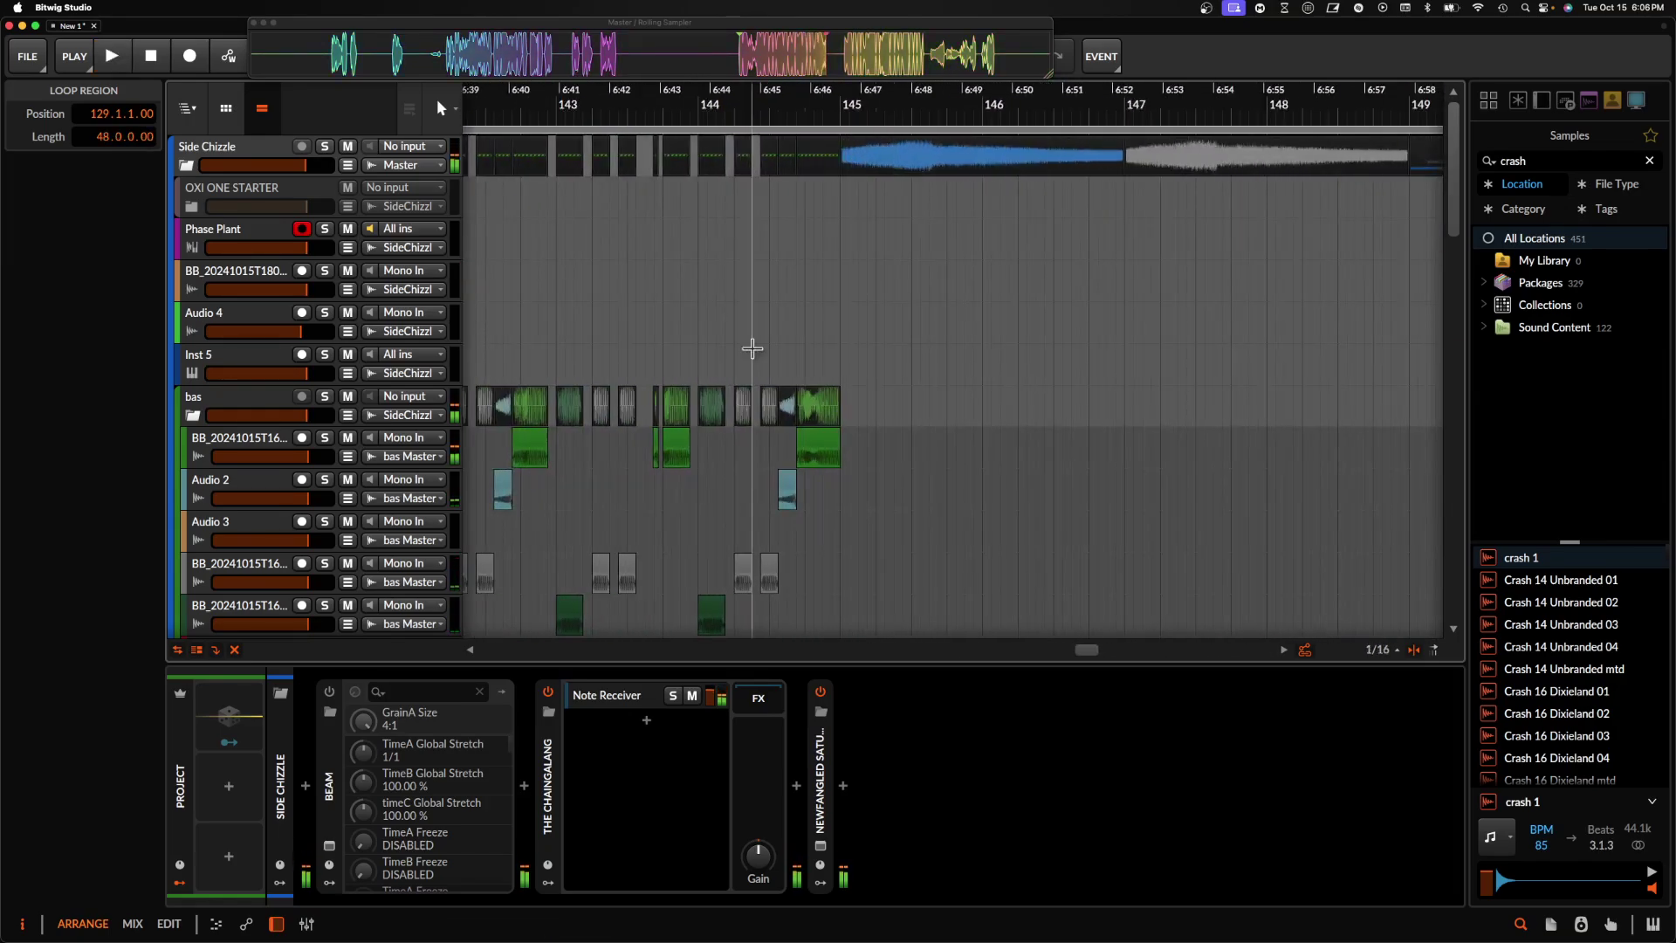
pyautogui.click(745, 561)
pyautogui.scroll(4, 744, 561)
pyautogui.press('space')
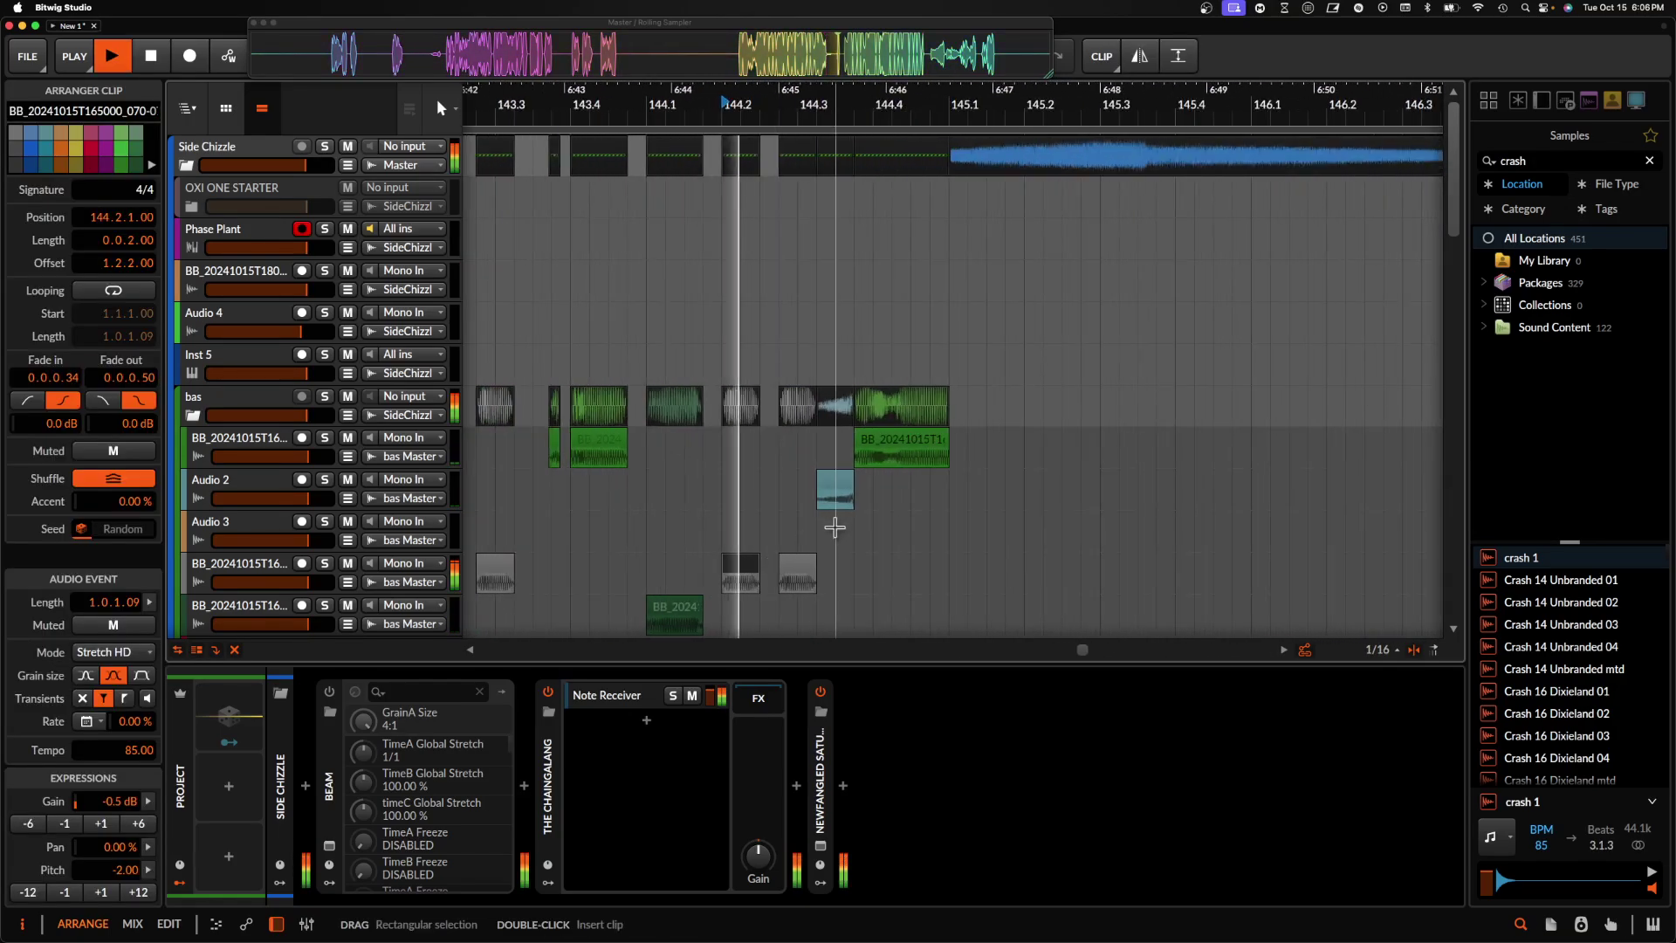
pyautogui.scroll(3, 846, 532)
pyautogui.press('space')
pyautogui.moveTo(802, 548); pyautogui.dragTo(856, 576)
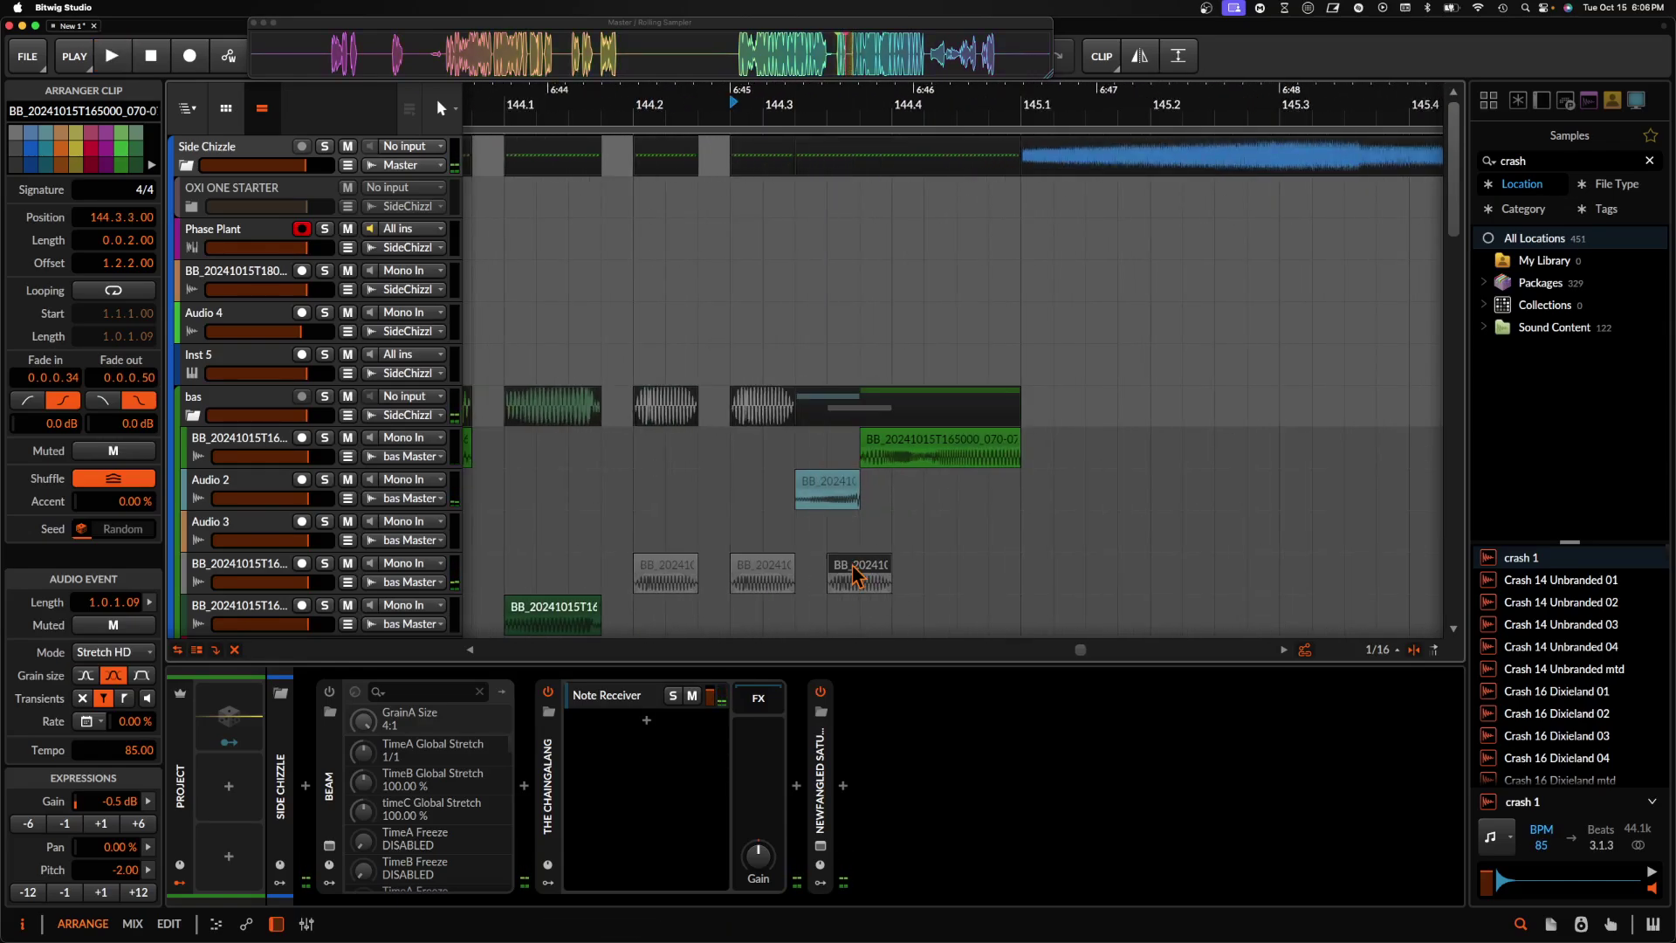
# - Mute the green bass clip at 144.3.4, move the Audio 2 bass clip to 144.4.1.00 with length 0.1.0.00, and play the ending
pyautogui.click(876, 441)
pyautogui.hotkey('alt', 'm')
pyautogui.moveTo(830, 480); pyautogui.dragTo(1020, 481)
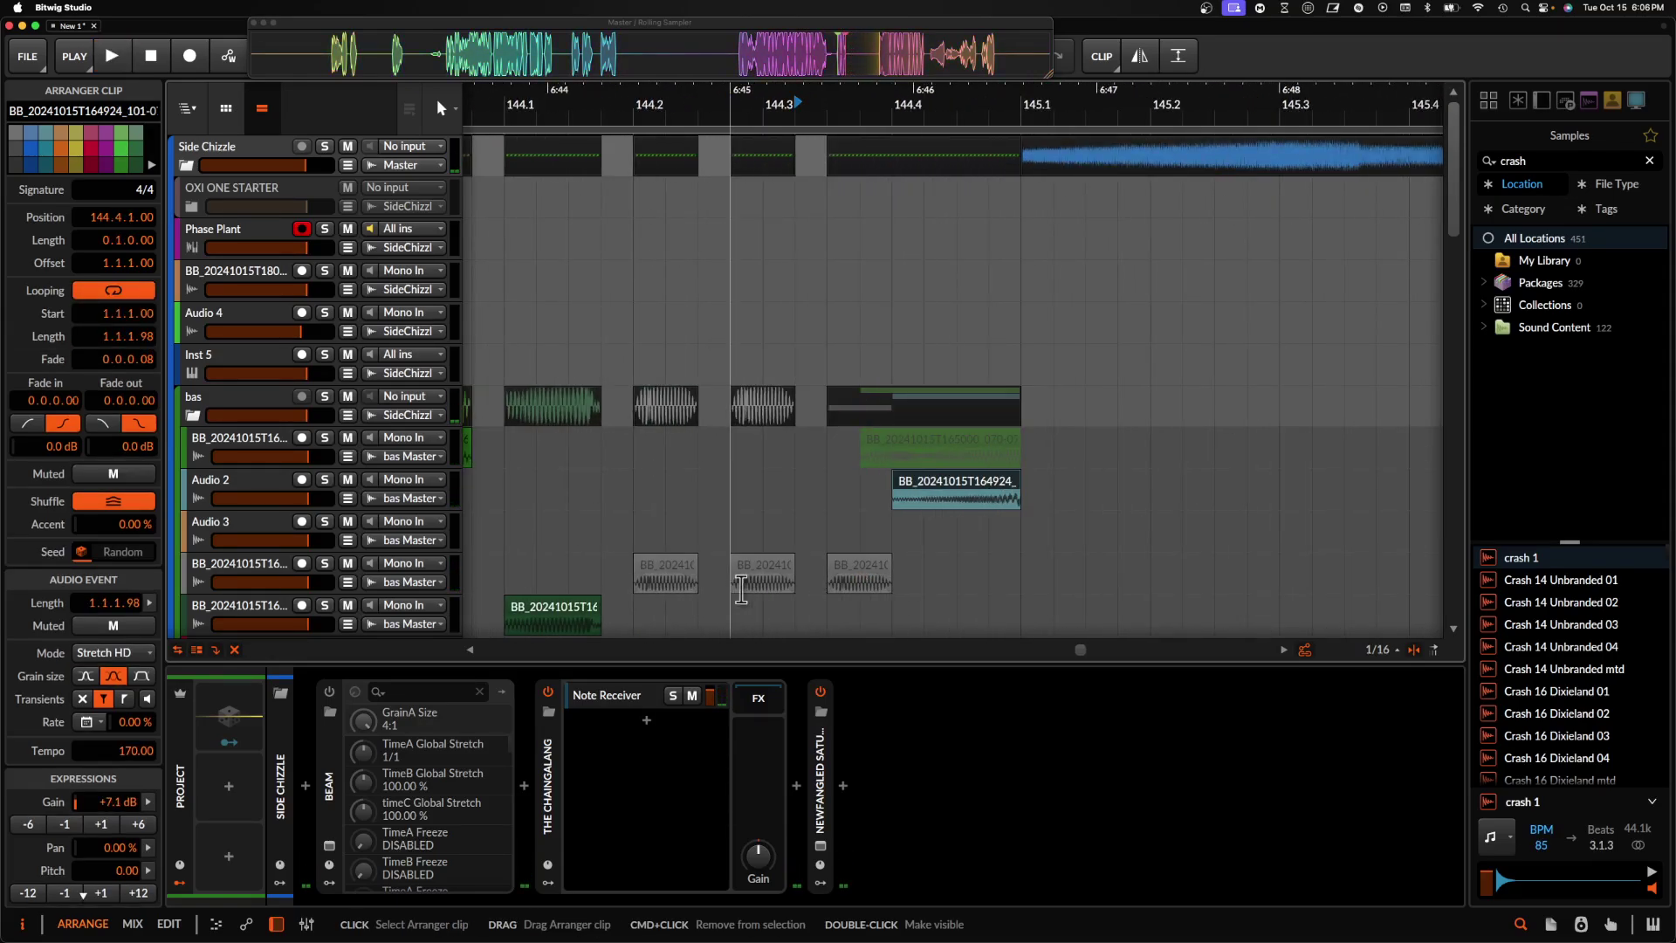
pyautogui.click(659, 569)
pyautogui.press('space')
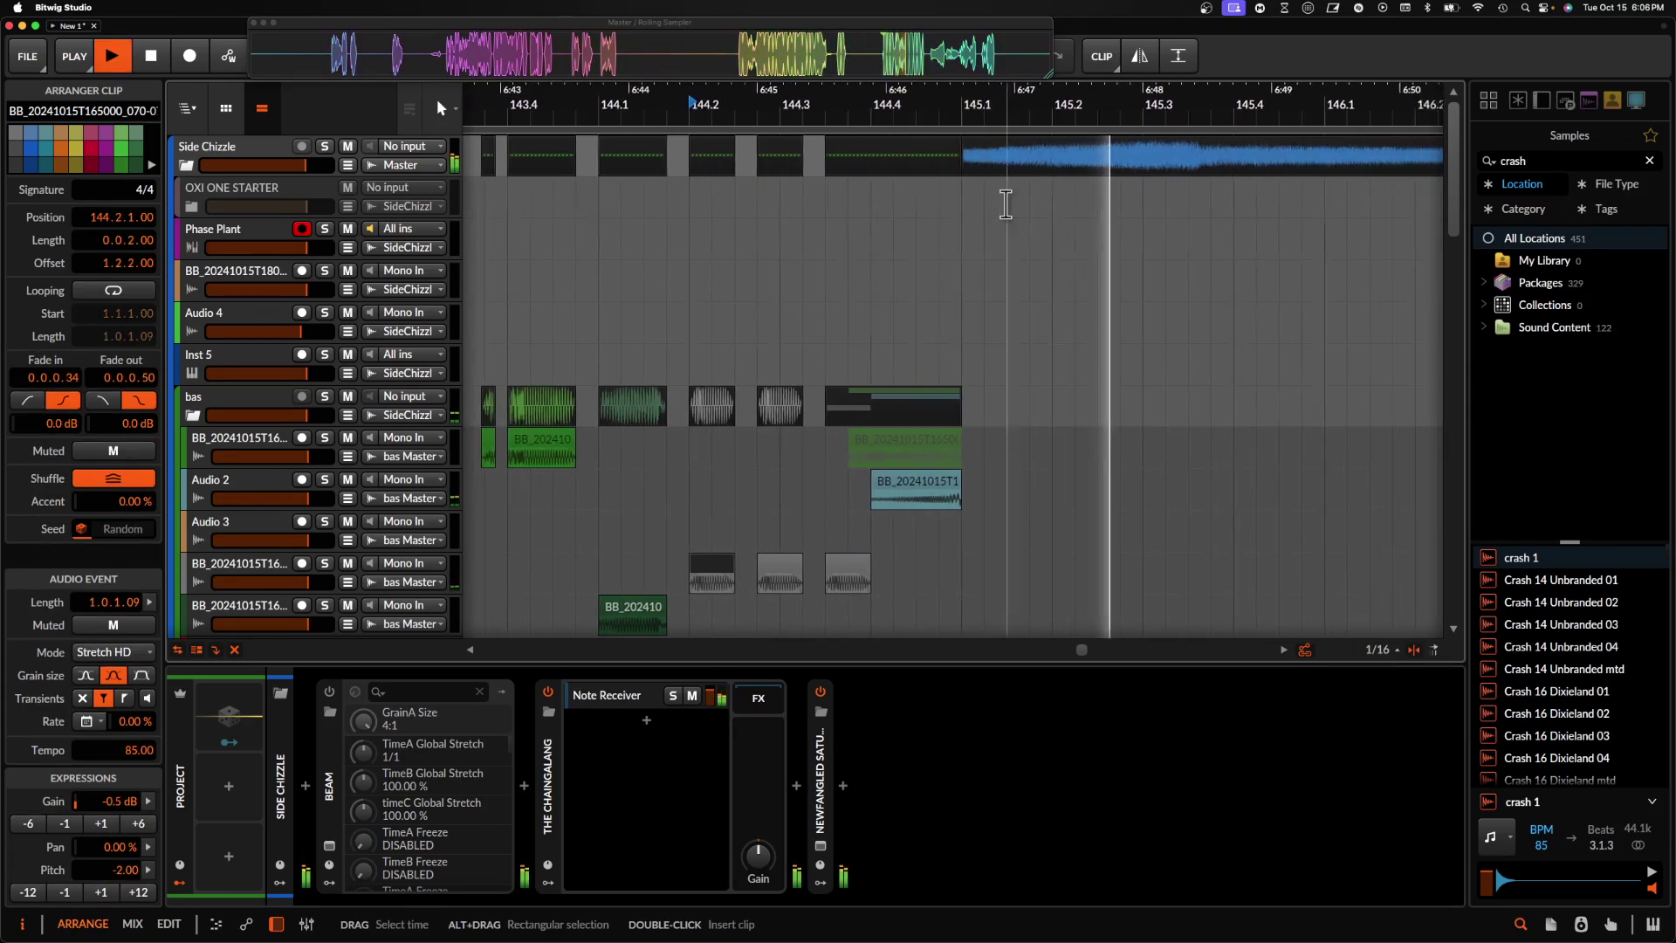
# - Mute the crash 1 clip at 145.1.1.00 in the PORK drum group
pyautogui.scroll(-10, 987, 244)
pyautogui.scroll(3, 1006, 204)
pyautogui.scroll(-1, 1009, 203)
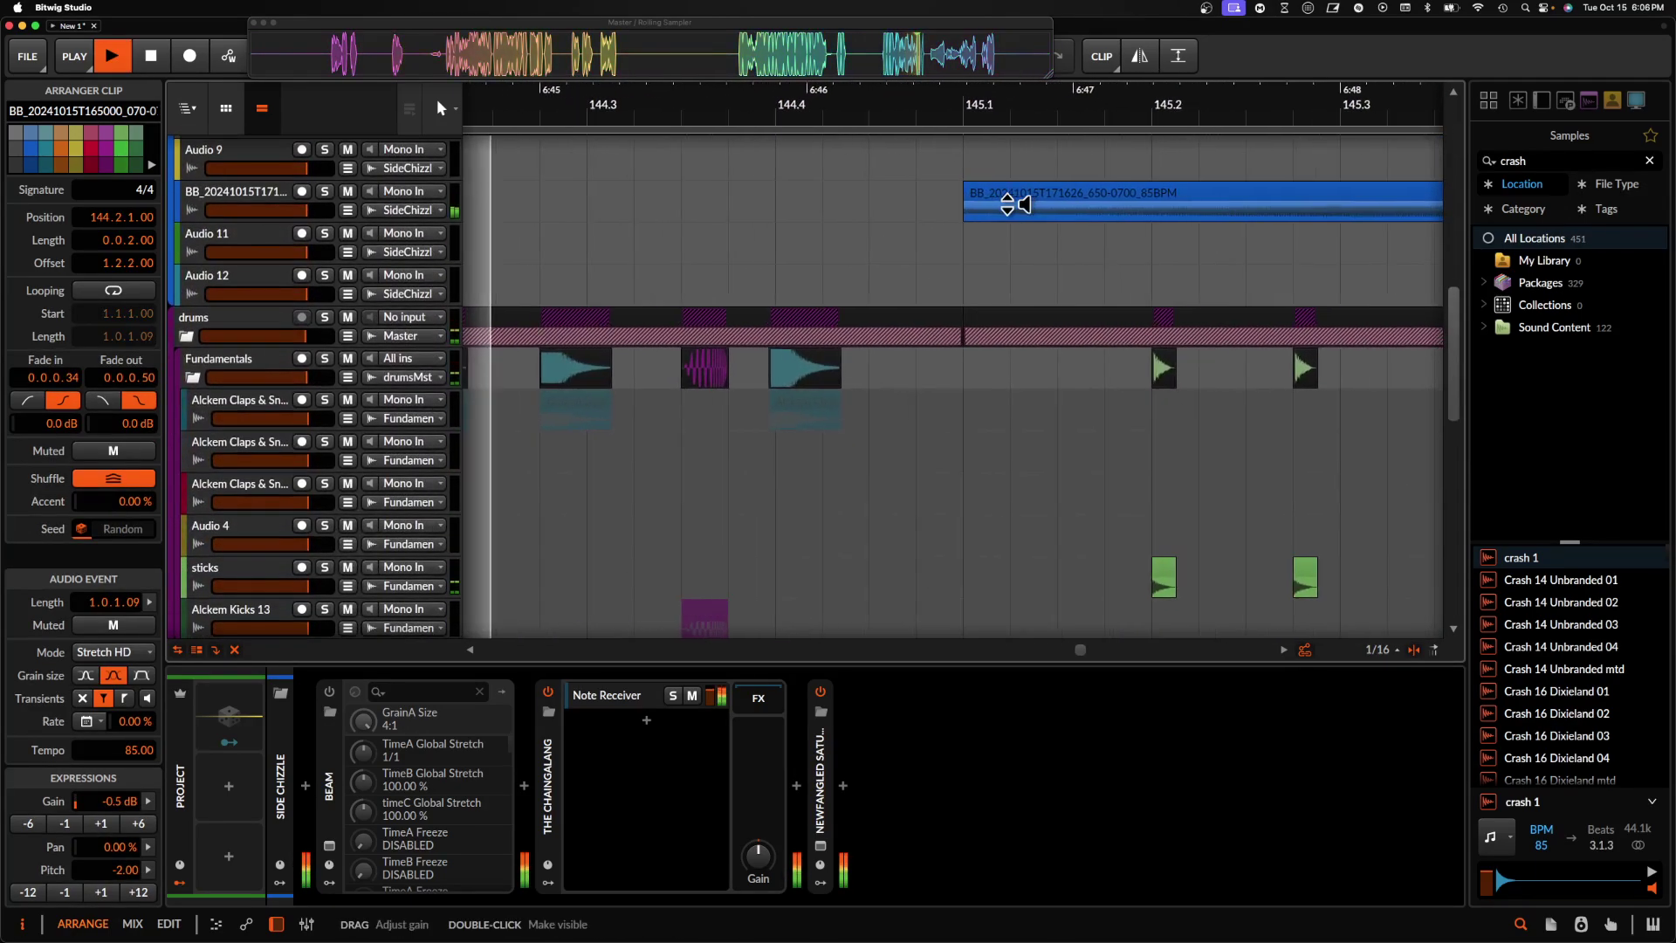
pyautogui.scroll(-8, 1007, 202)
pyautogui.click(1038, 528)
pyautogui.hotkey('alt', 'm')
pyautogui.scroll(-6, 1019, 491)
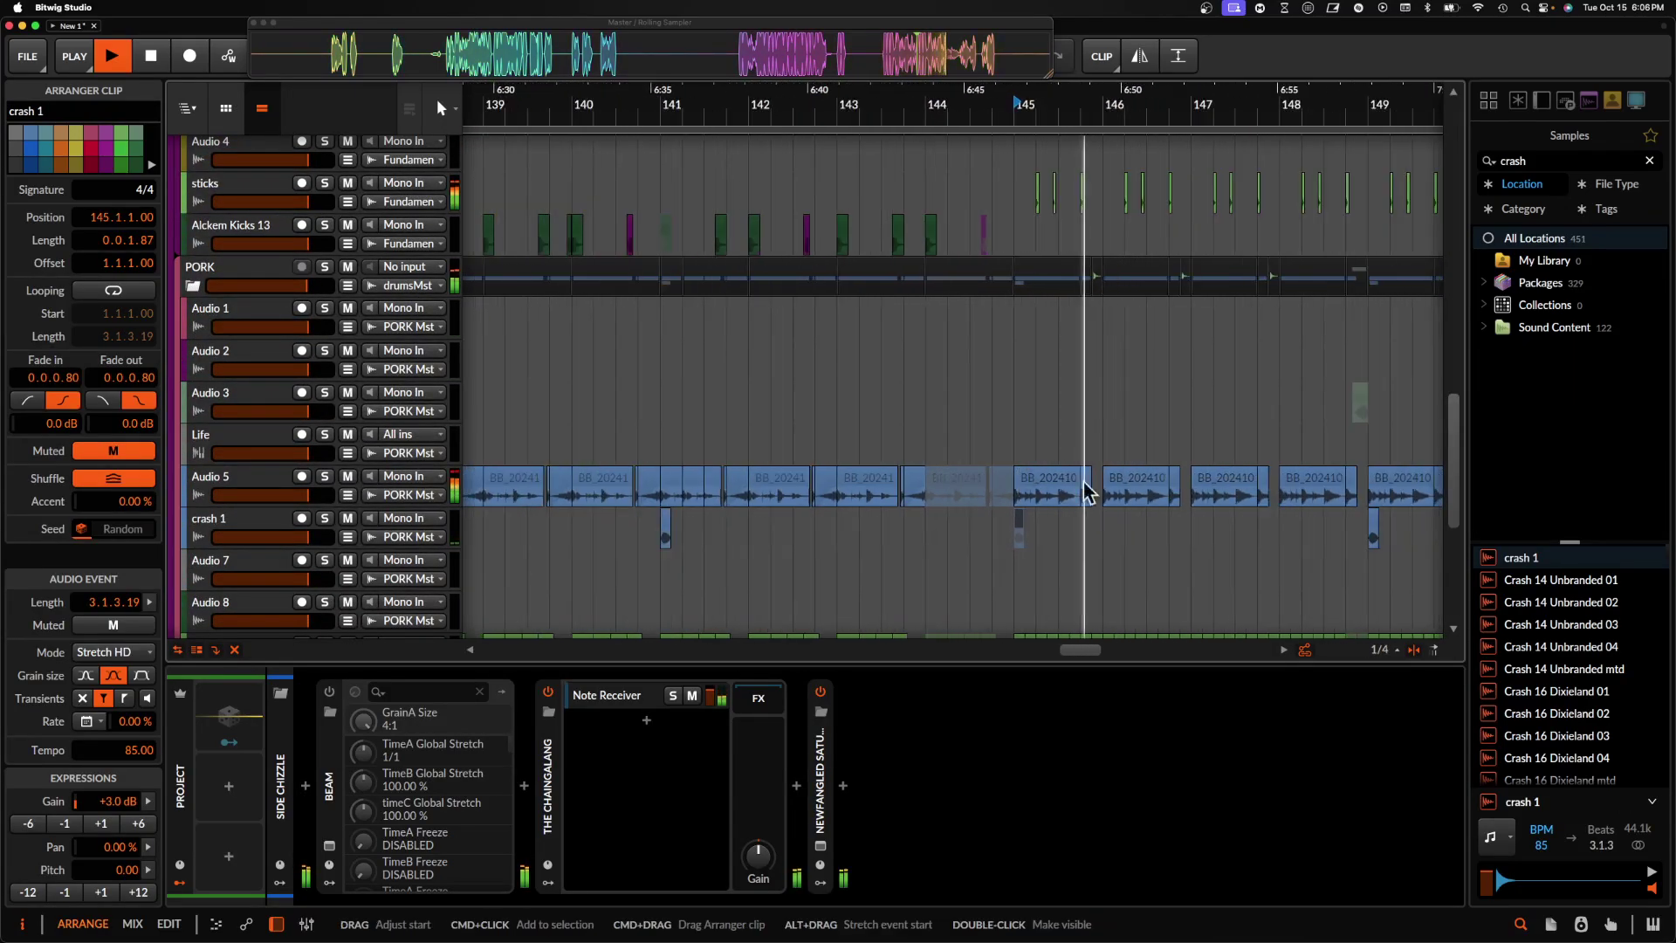
# - Search the samples for "rever" and audition several reverse and reverb impact sounds
pyautogui.press('space')
pyautogui.moveTo(1541, 162); pyautogui.dragTo(1389, 165)
pyautogui.write('rever')
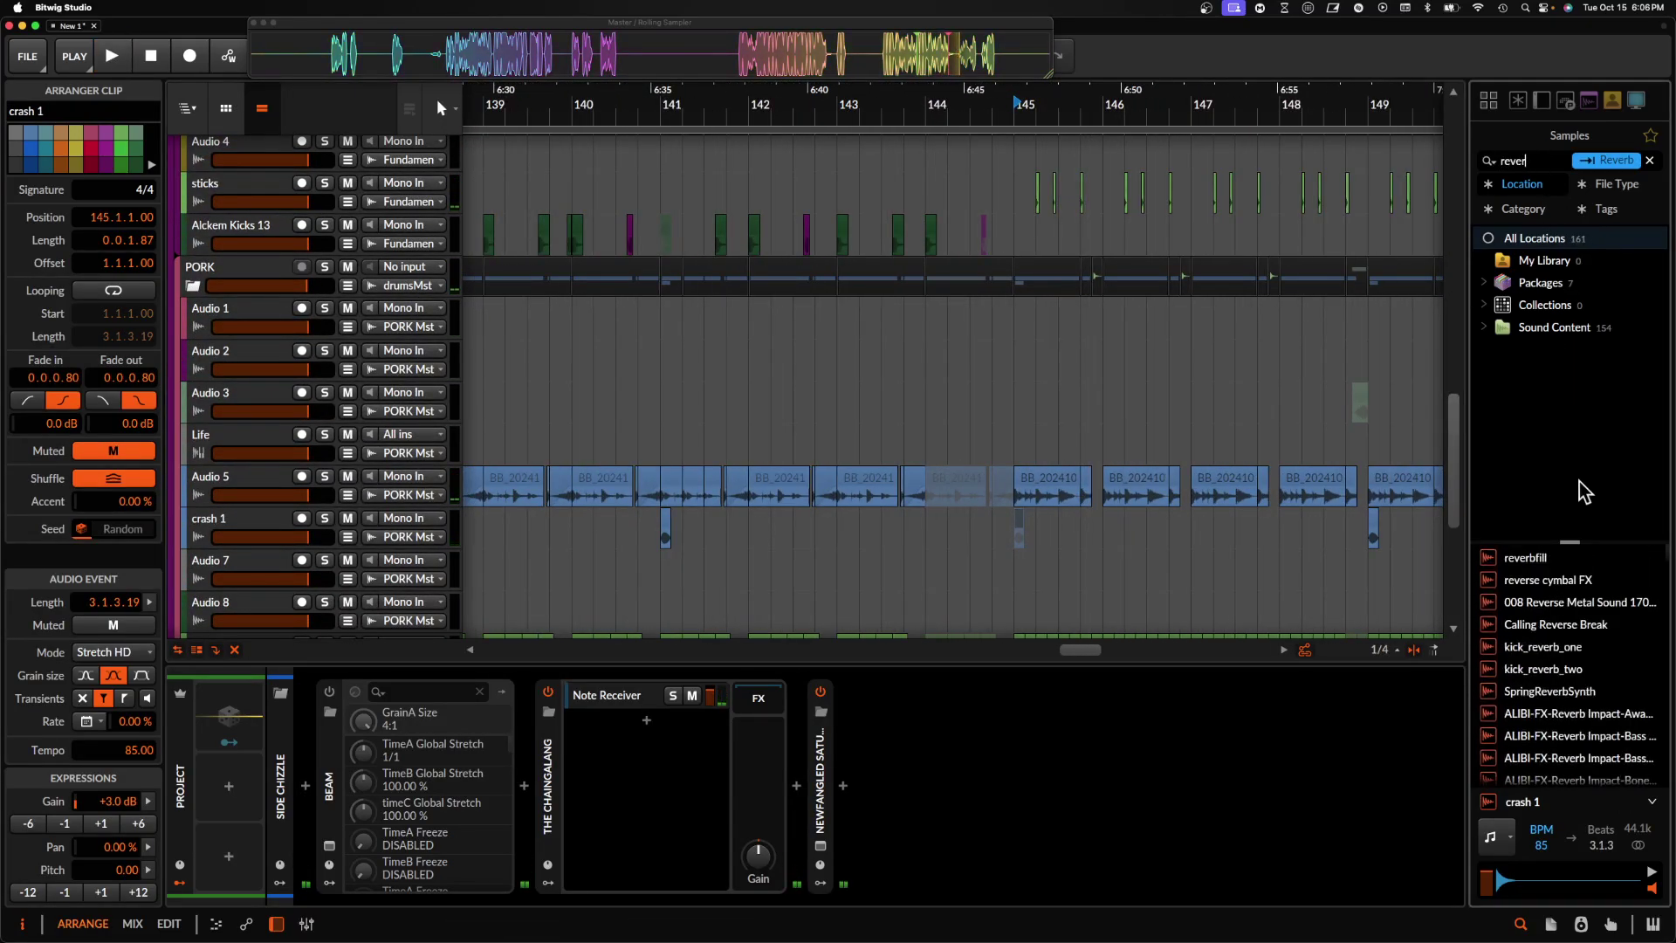
pyautogui.click(1539, 632)
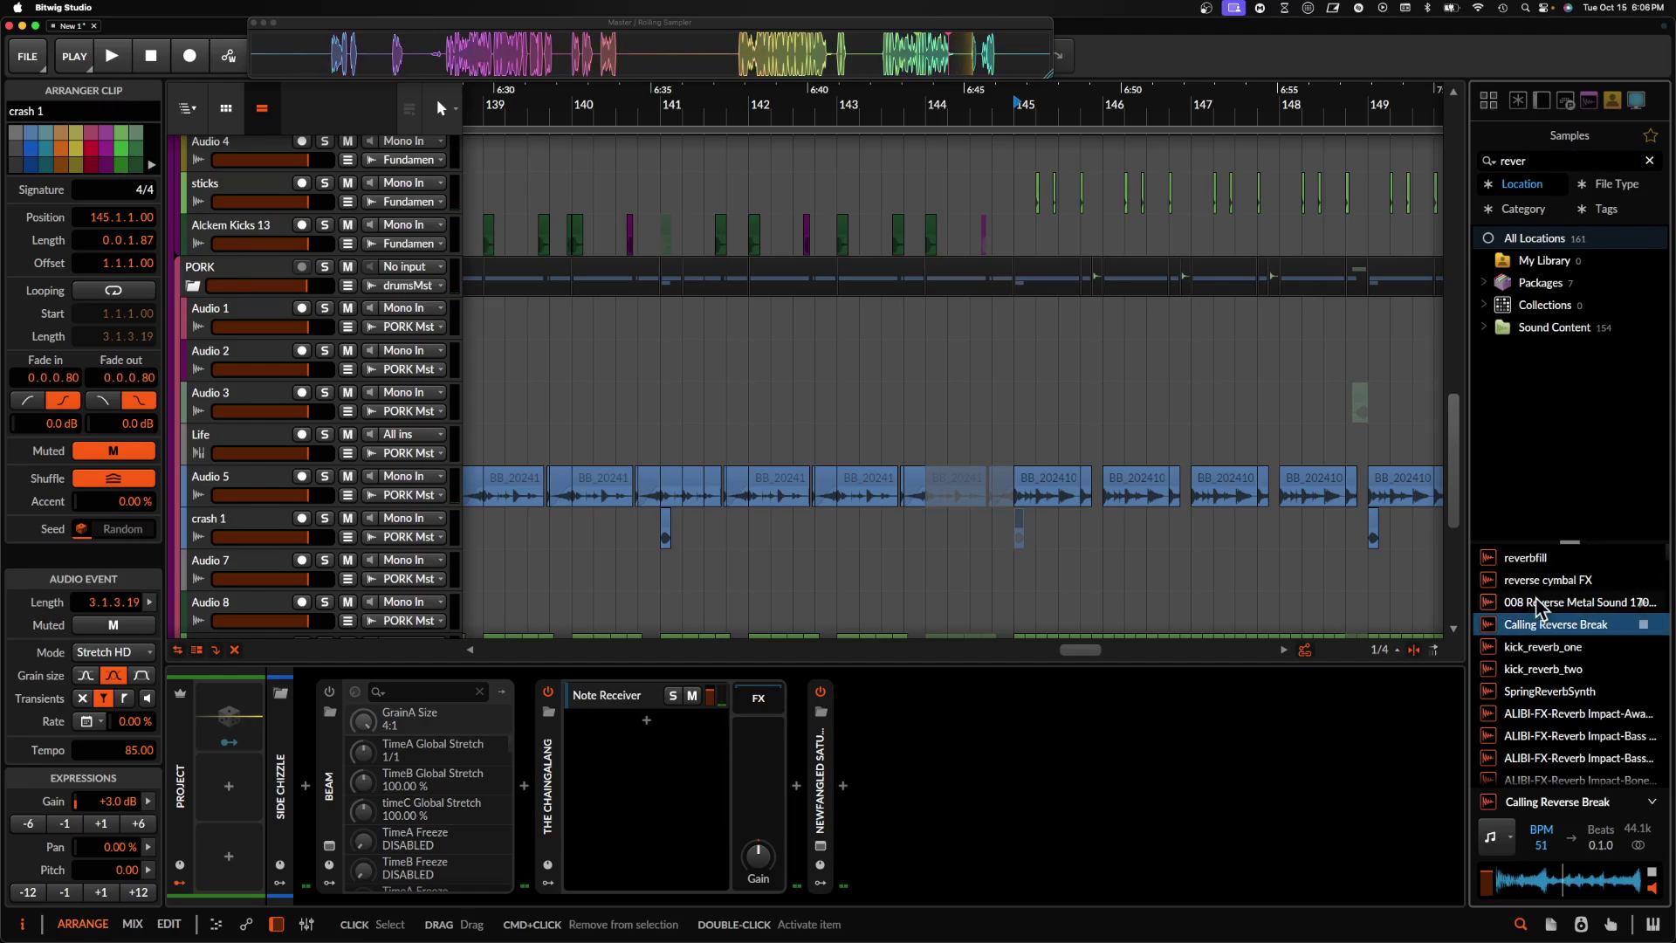
pyautogui.click(1538, 603)
pyautogui.click(1531, 559)
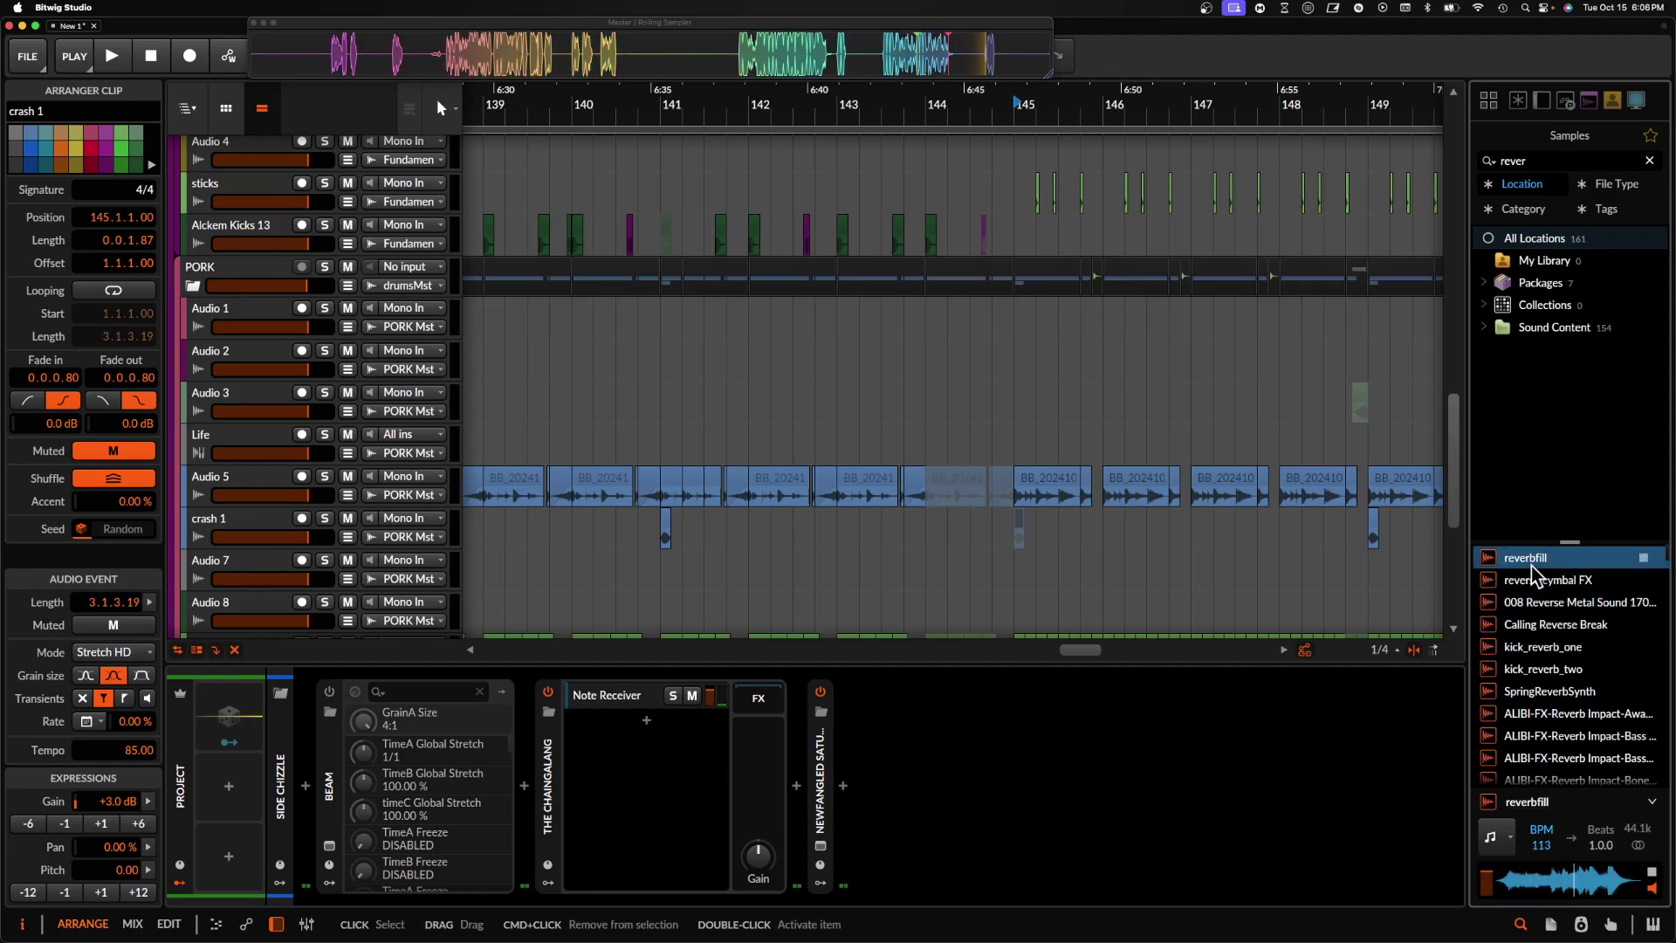
pyautogui.scroll(-5, 1531, 565)
pyautogui.click(1531, 563)
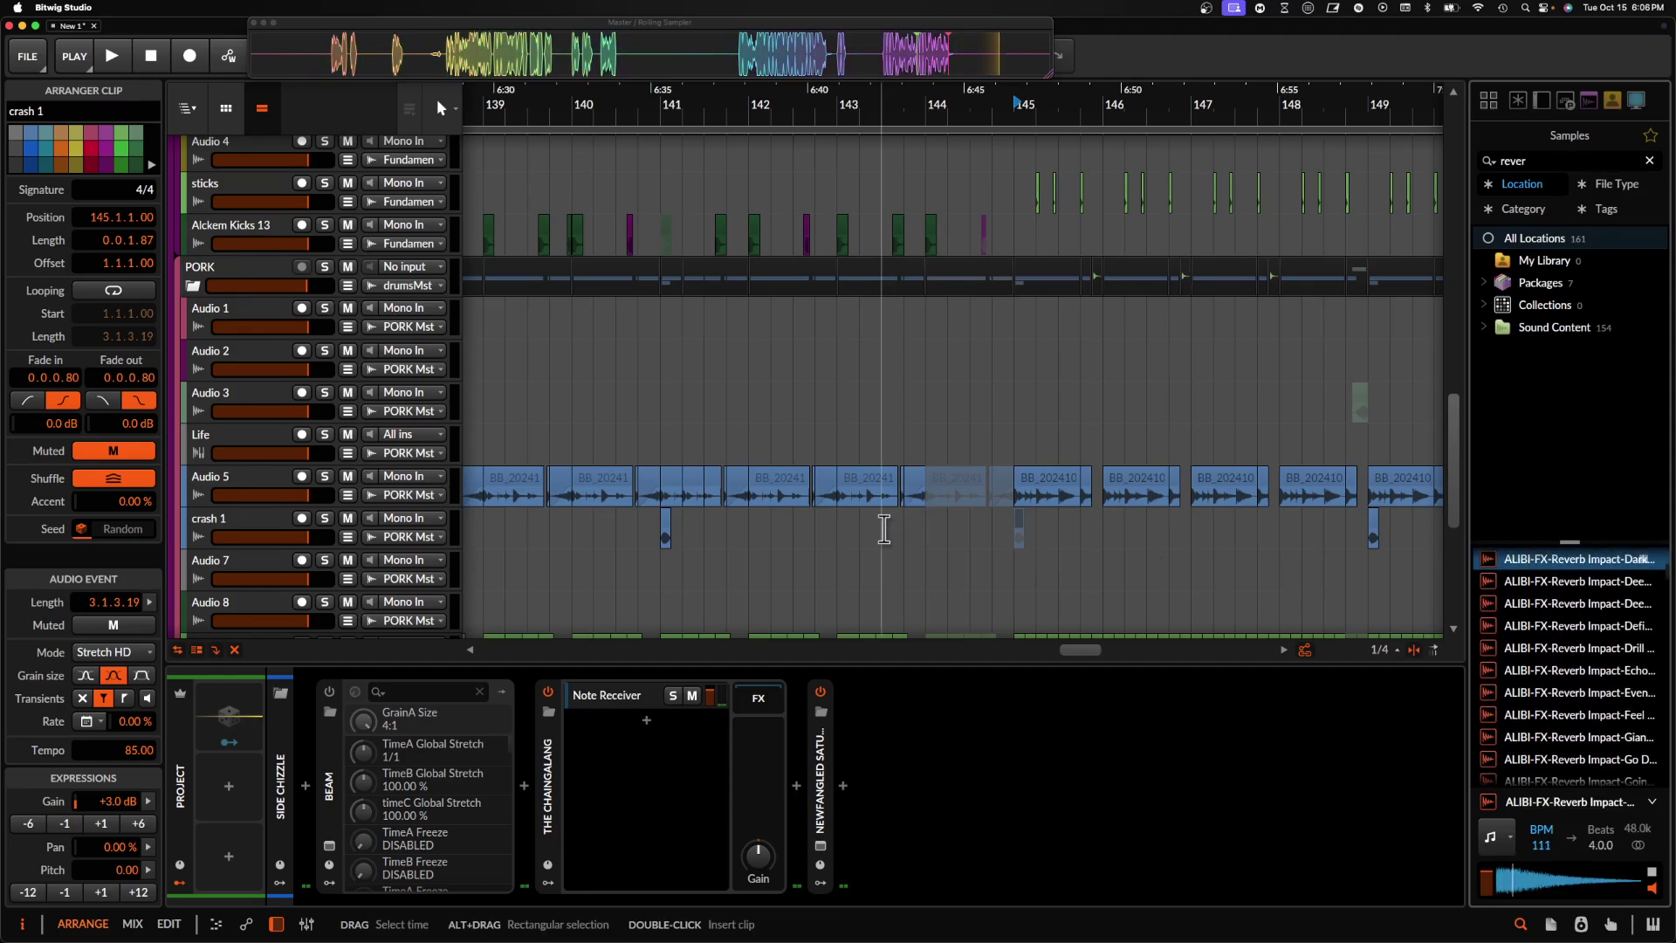
# - Add an audio track below Audio 5 and place the ALIBI-FX-Reverb Impact-Even Older Boat sample on it at 145.1.1.00
pyautogui.click(260, 486)
pyautogui.press('super+t')
pyautogui.click(1547, 702)
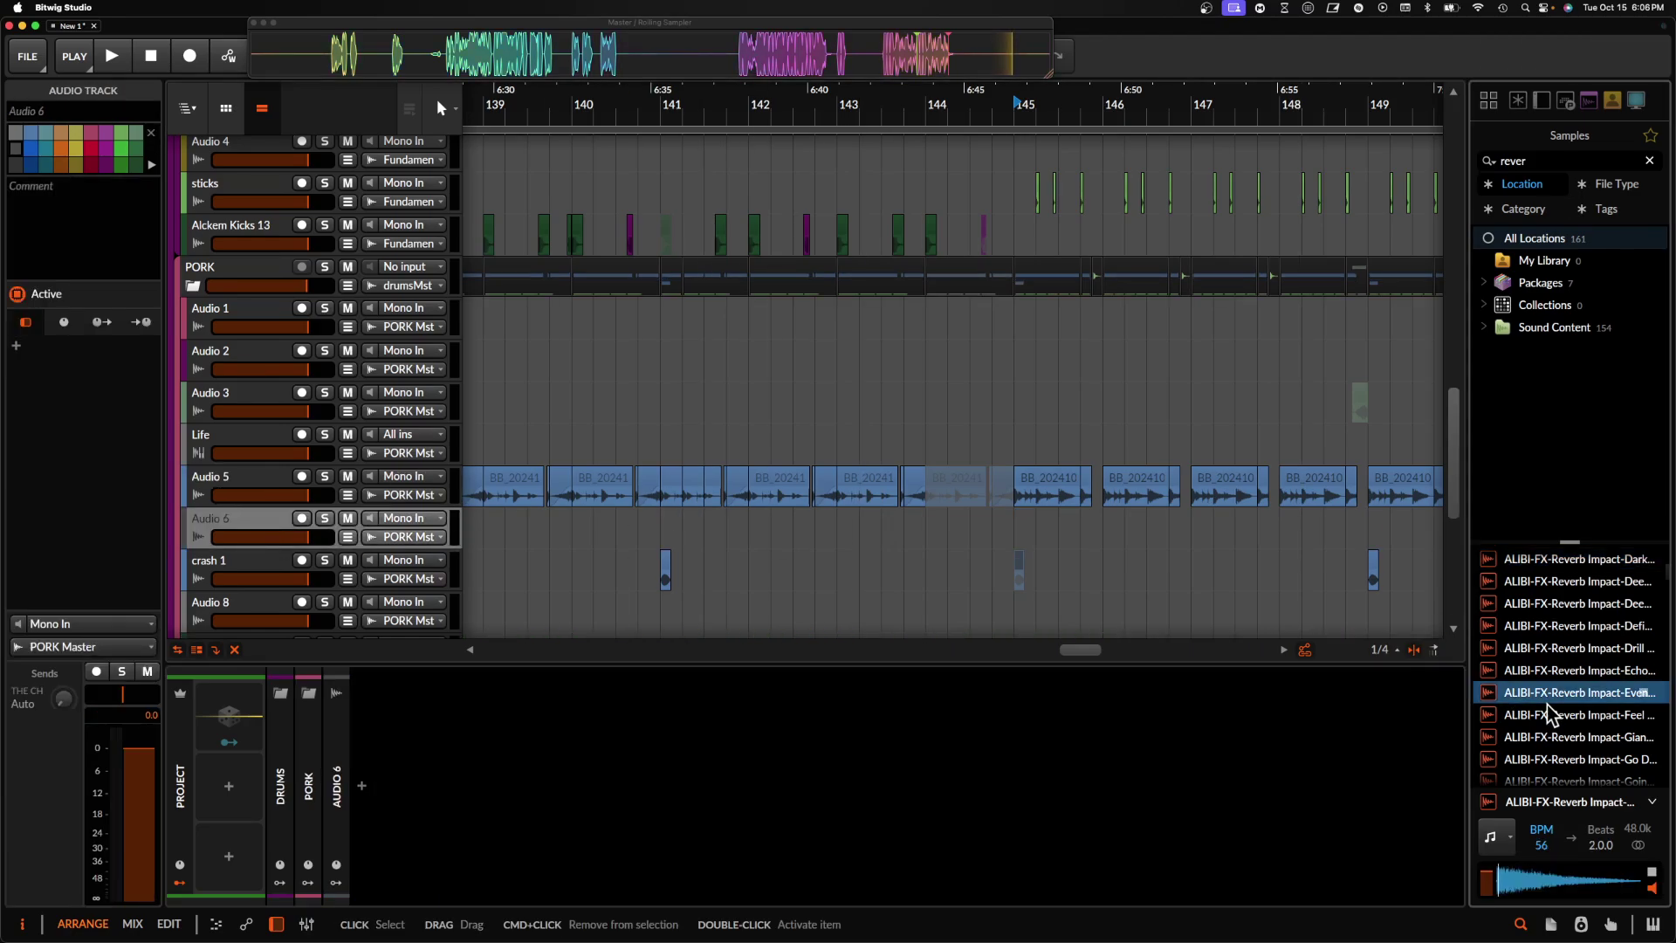
pyautogui.moveTo(1551, 712); pyautogui.dragTo(1013, 547)
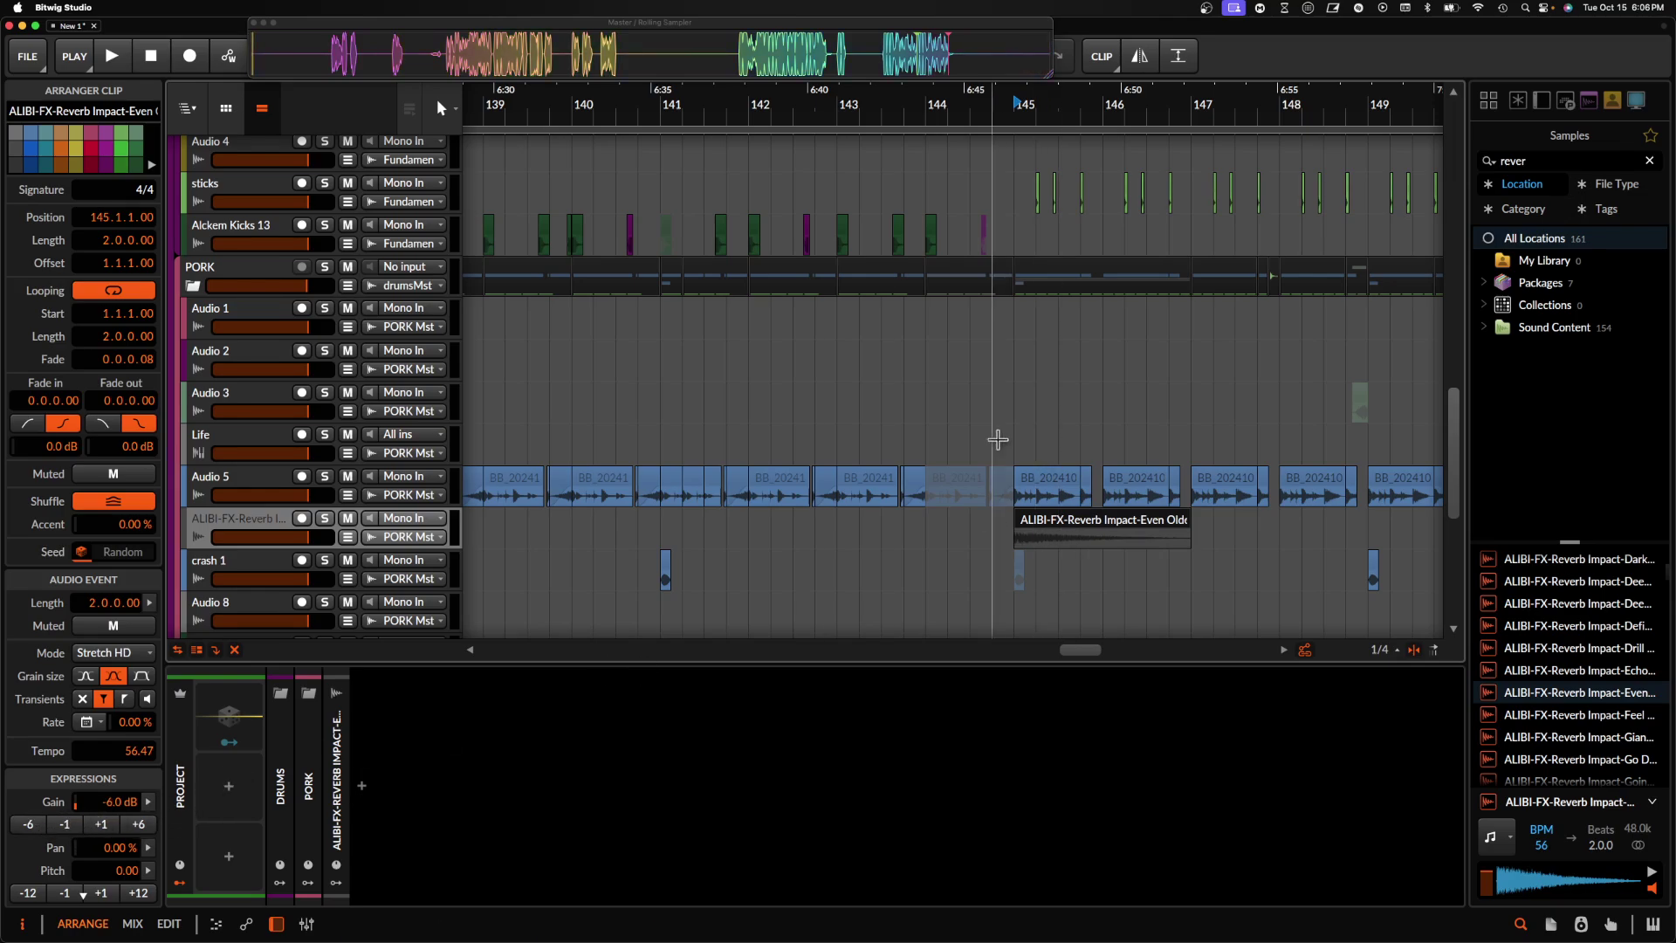
# - Play the transition from 143.4.1.00 and set the reverb impact clip's pitch to 12.00
pyautogui.click(926, 439)
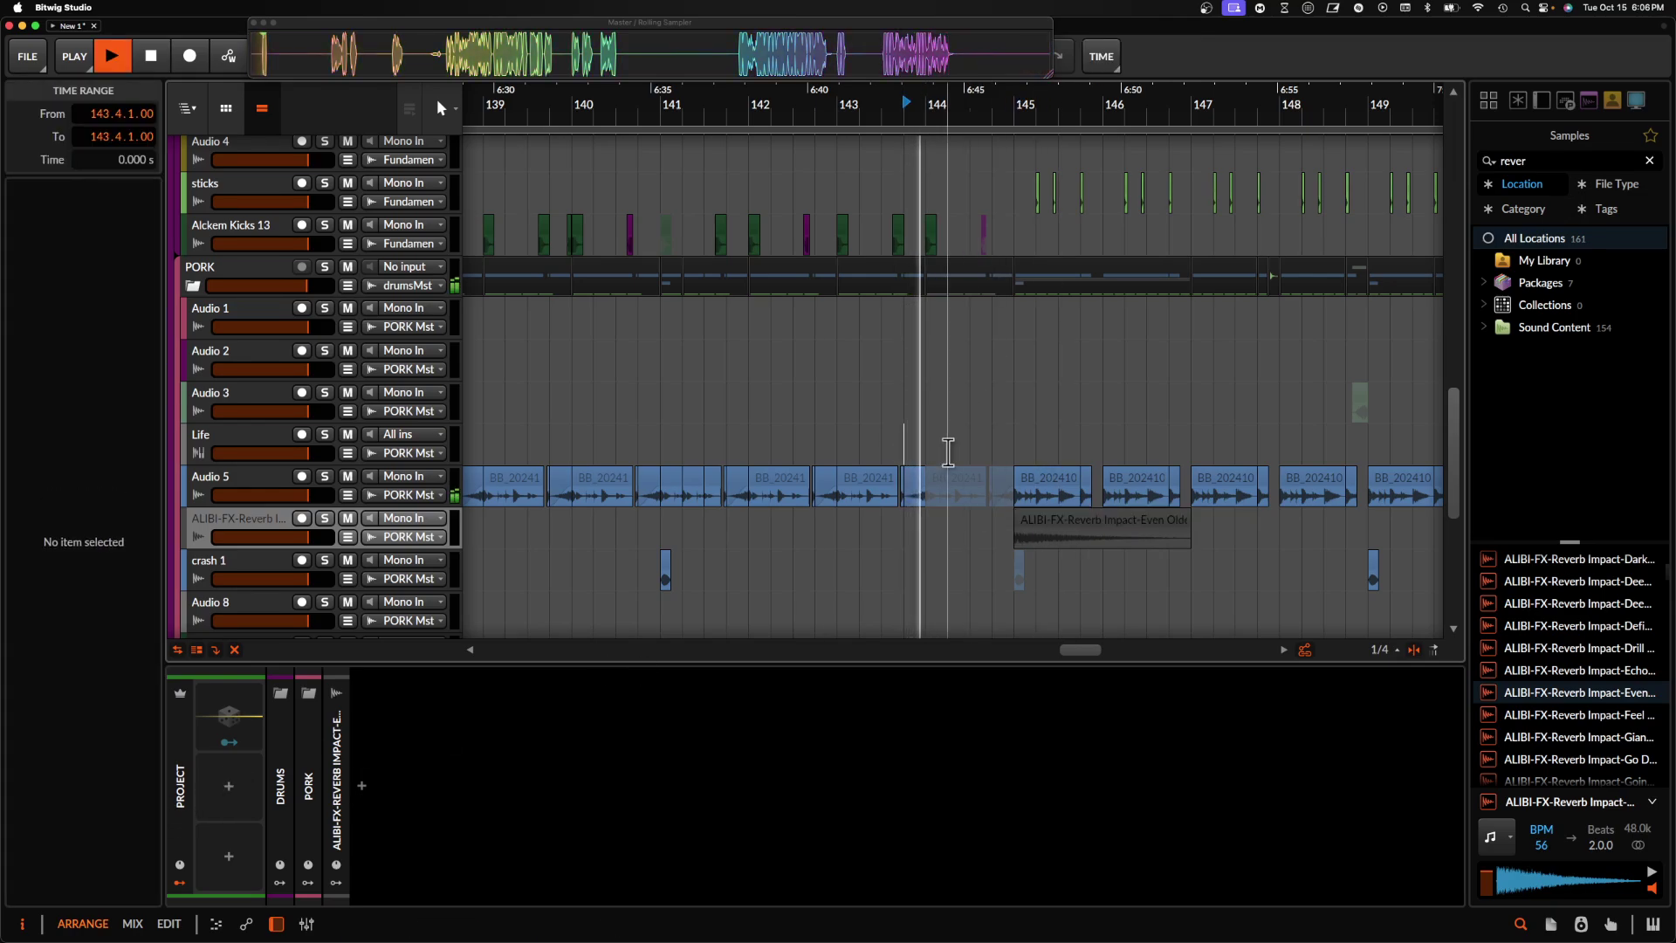
pyautogui.scroll(4, 991, 434)
pyautogui.scroll(-1, 991, 434)
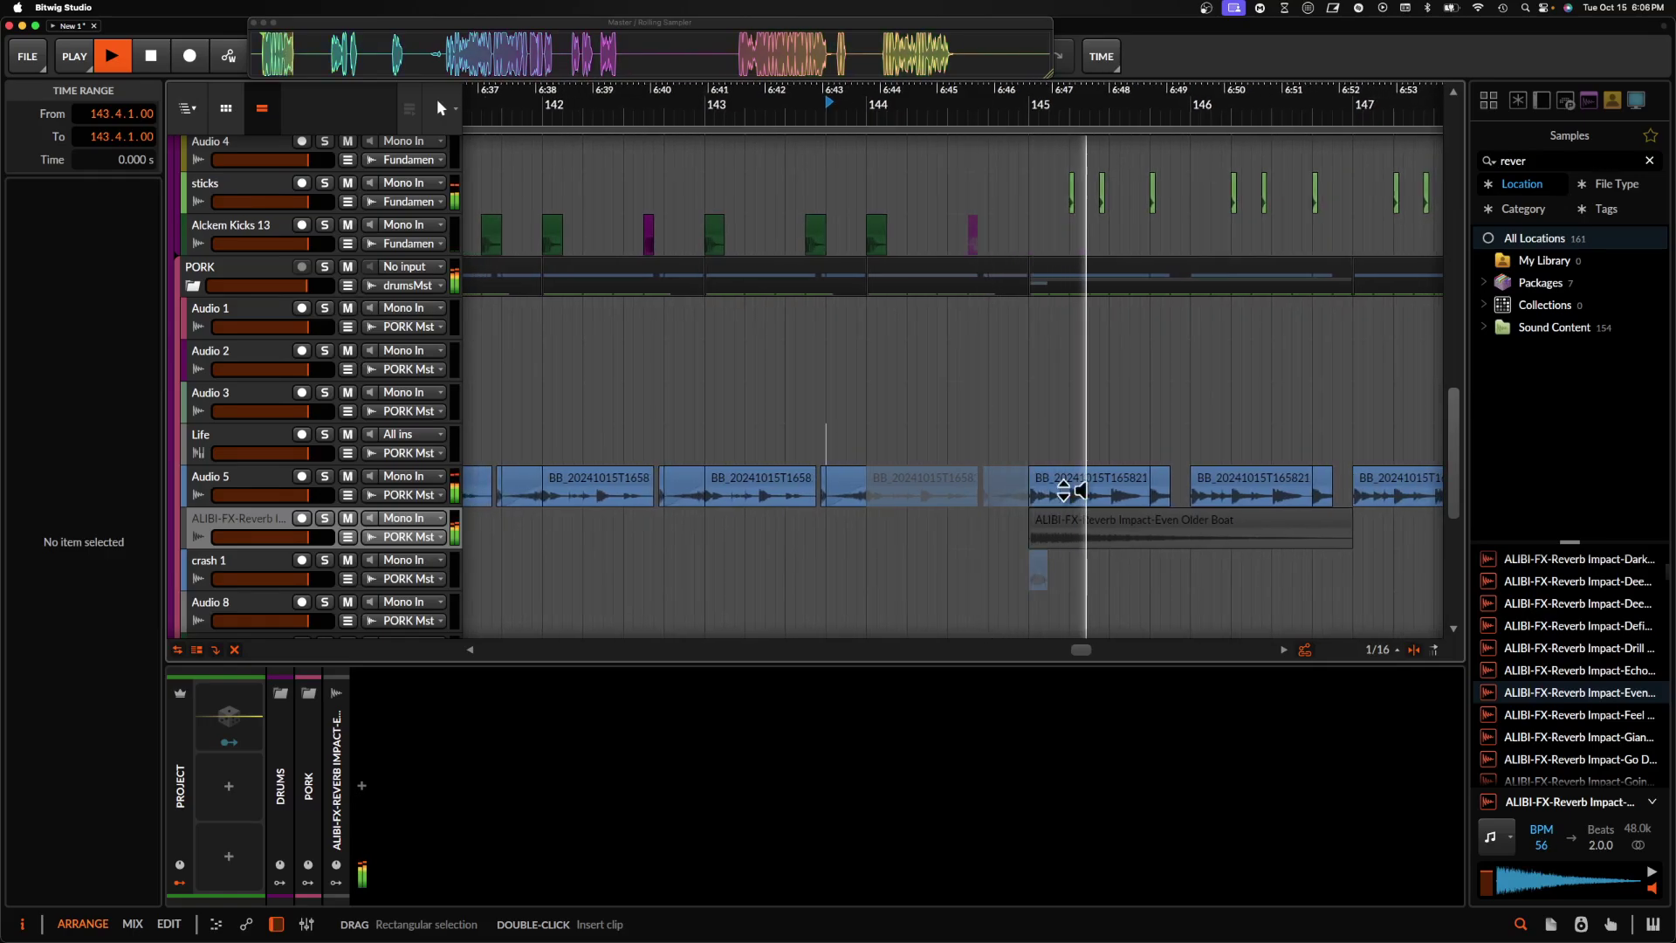
pyautogui.click(1097, 530)
pyautogui.click(138, 893)
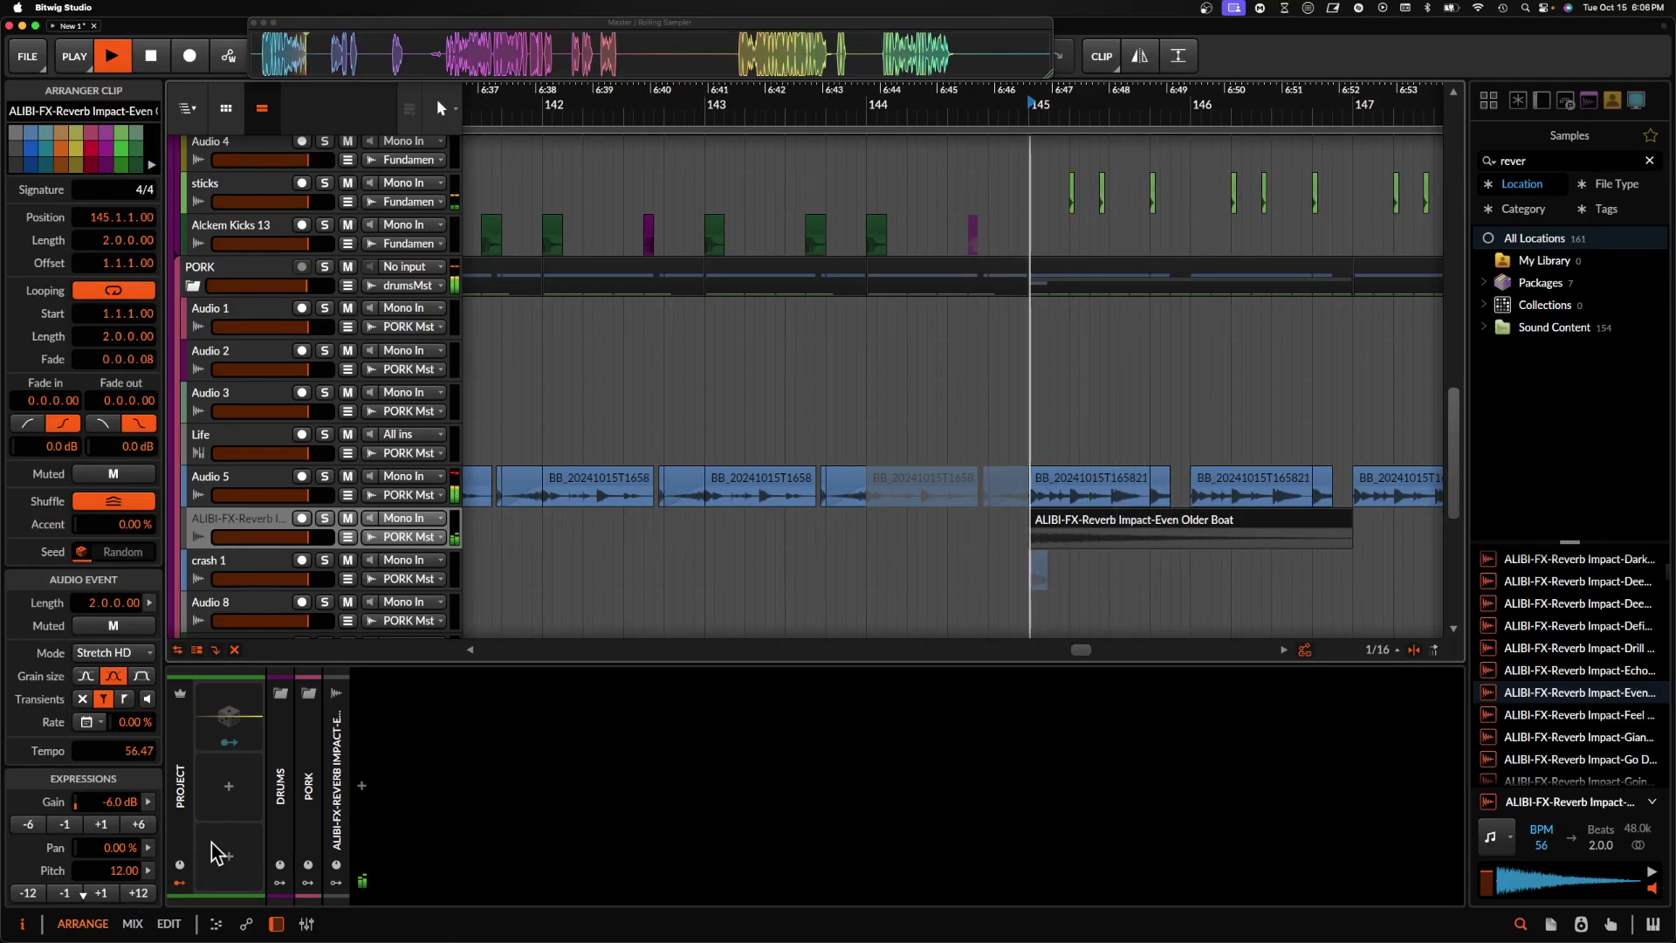
# - Try the reverb impact clip in Elastique Pro stretch mode with its pitch at 24.00
pyautogui.click(118, 653)
pyautogui.click(138, 561)
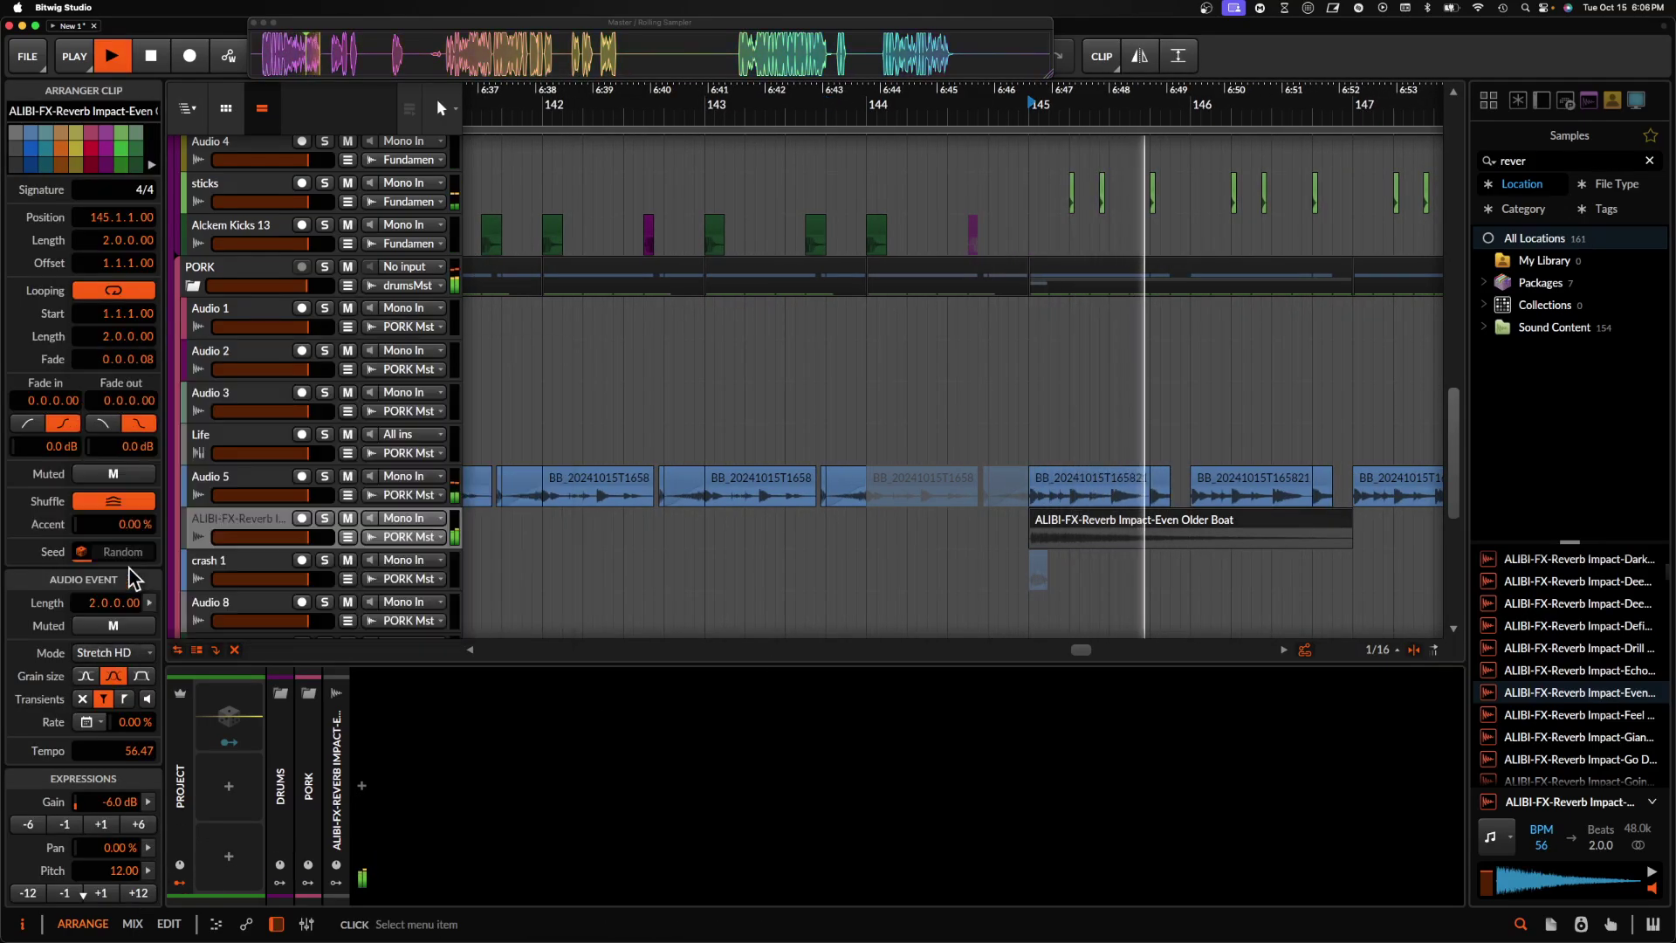
pyautogui.click(138, 893)
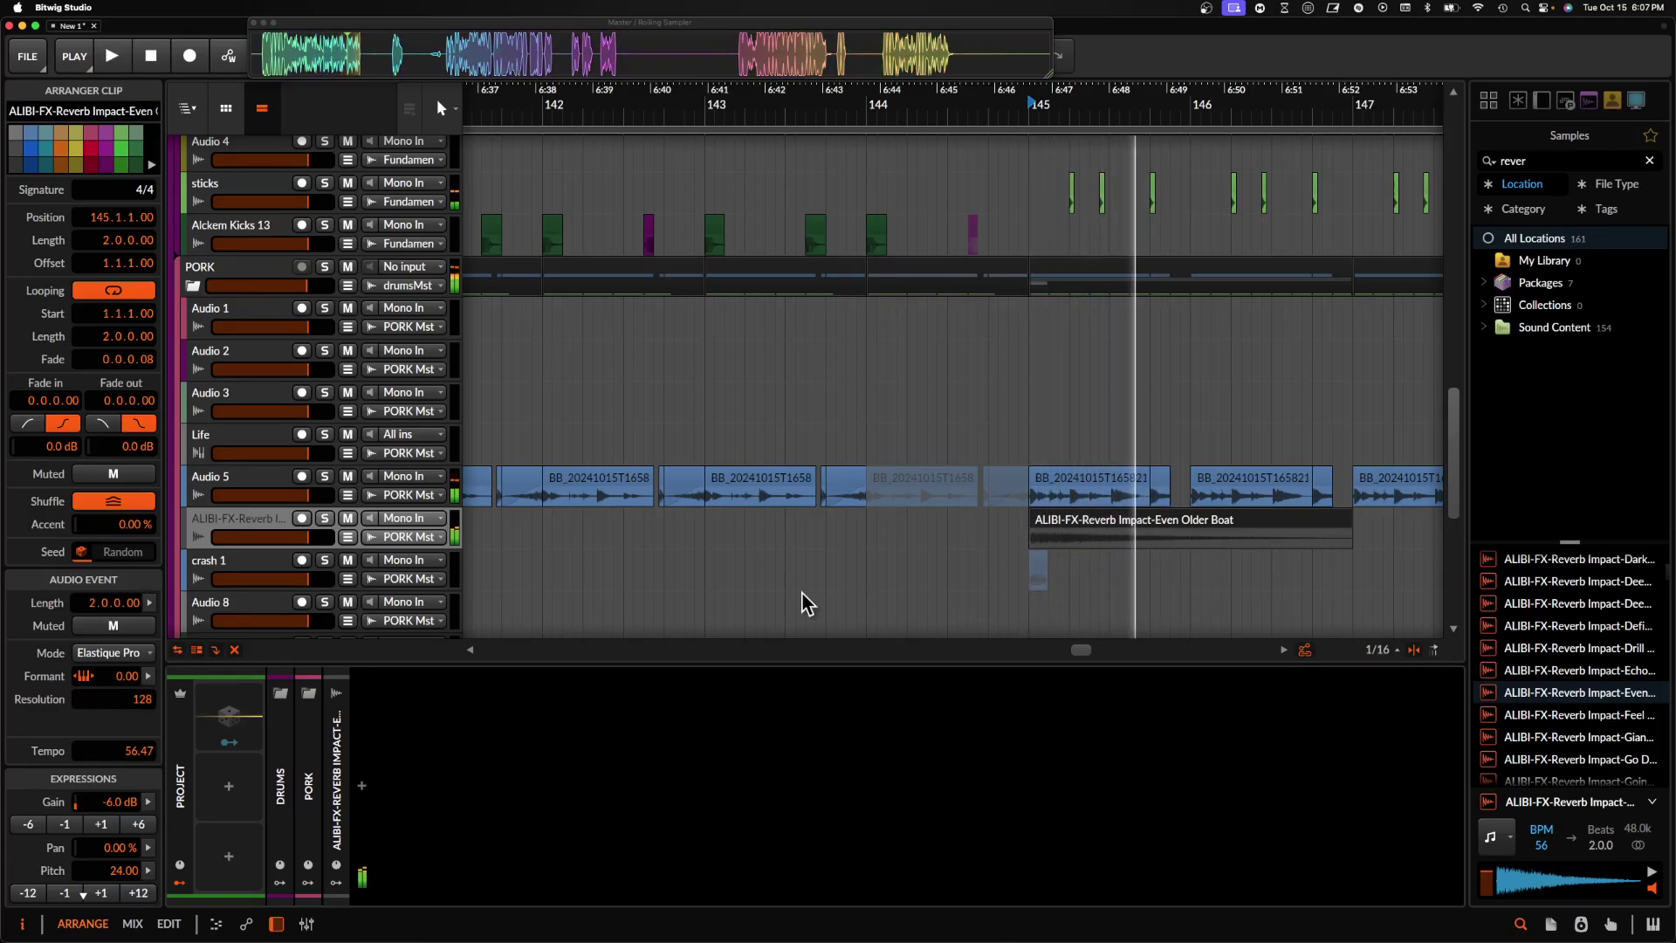
pyautogui.press('space')
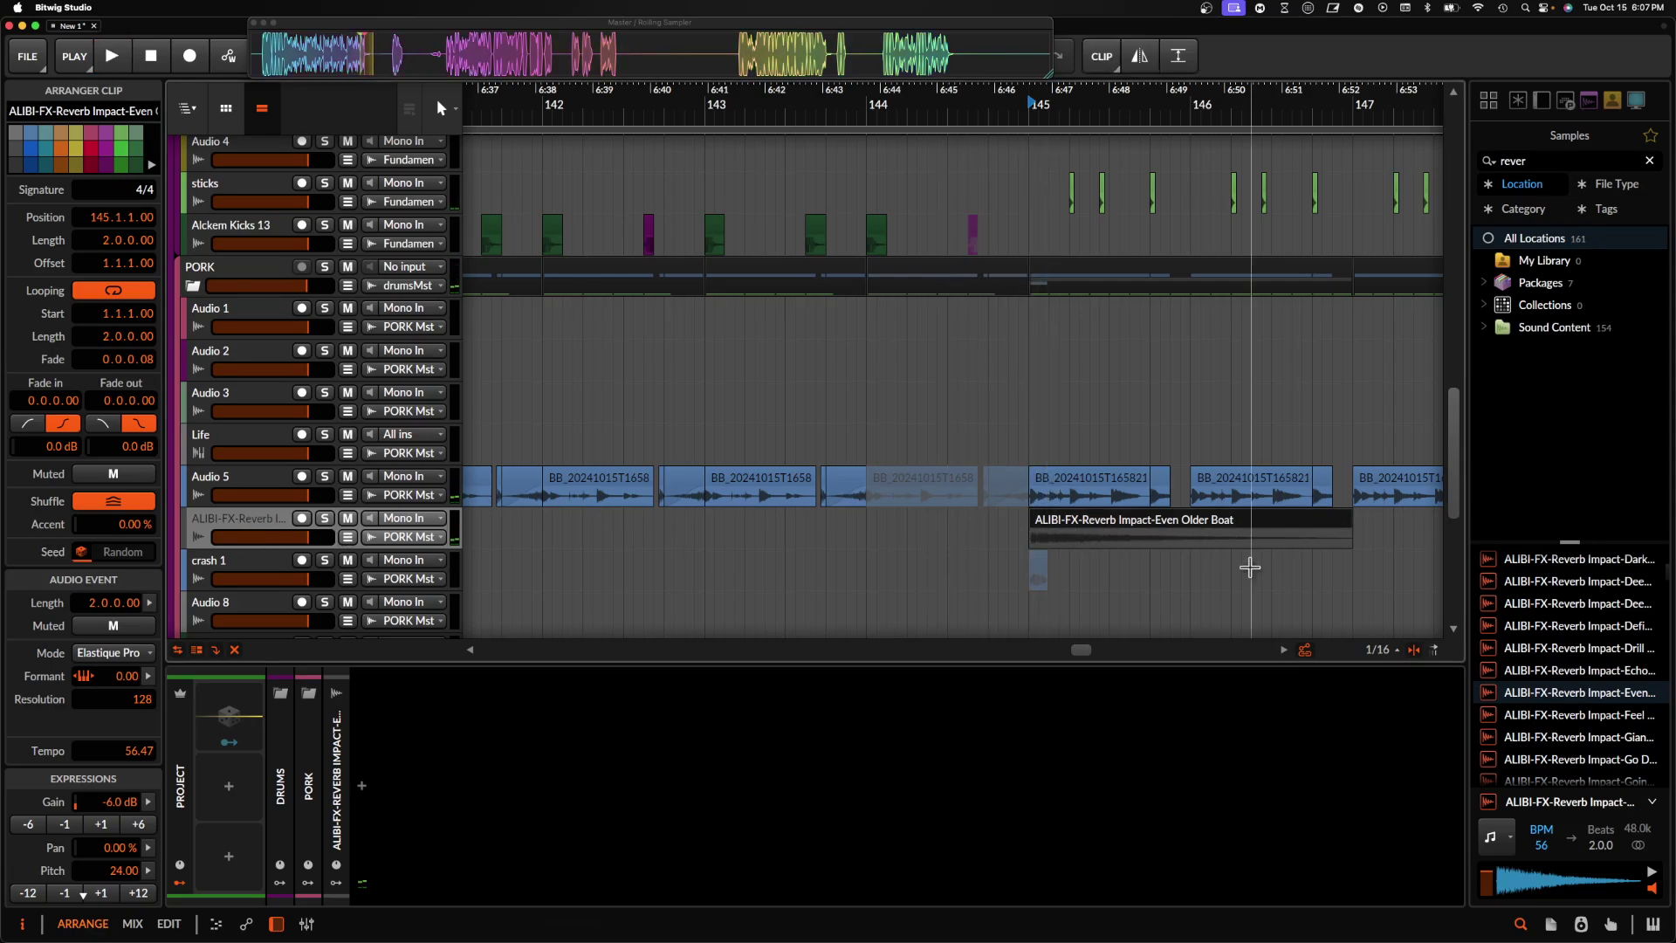
# - Replace the reverb impact clip at 145.1.1.00 with a copy of the Alckem Claps & Snares 1 clip from bar 143
pyautogui.press('Delete')
pyautogui.scroll(4, 1182, 528)
pyautogui.scroll(-3, 1182, 528)
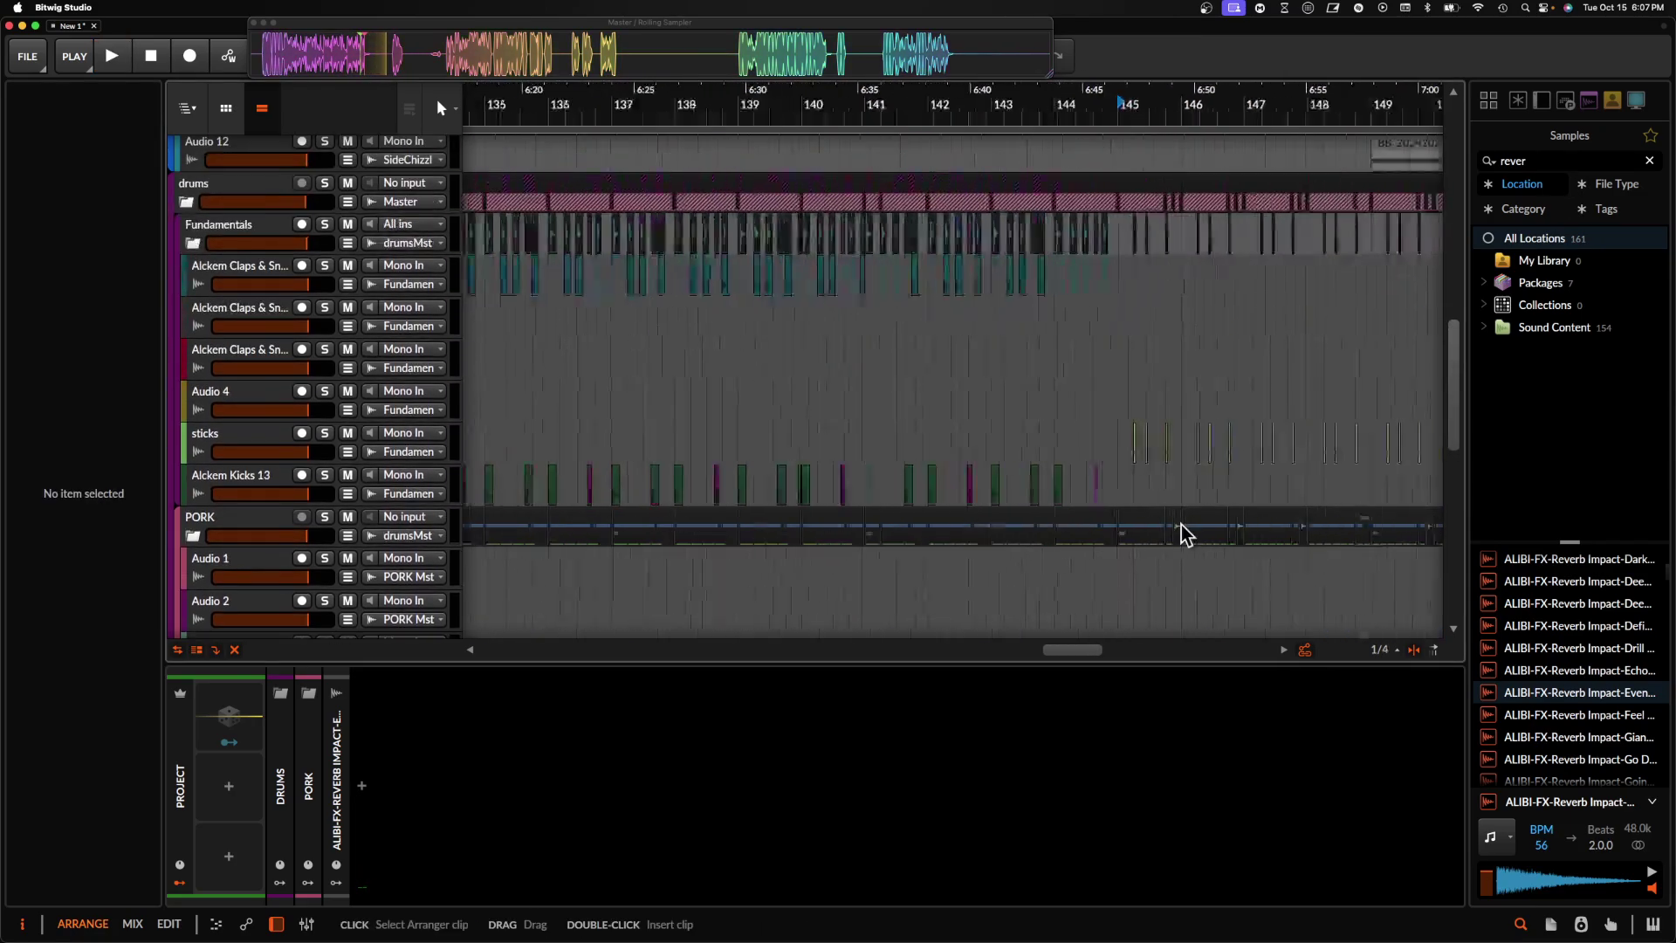
pyautogui.scroll(3, 1077, 396)
pyautogui.click(1002, 270)
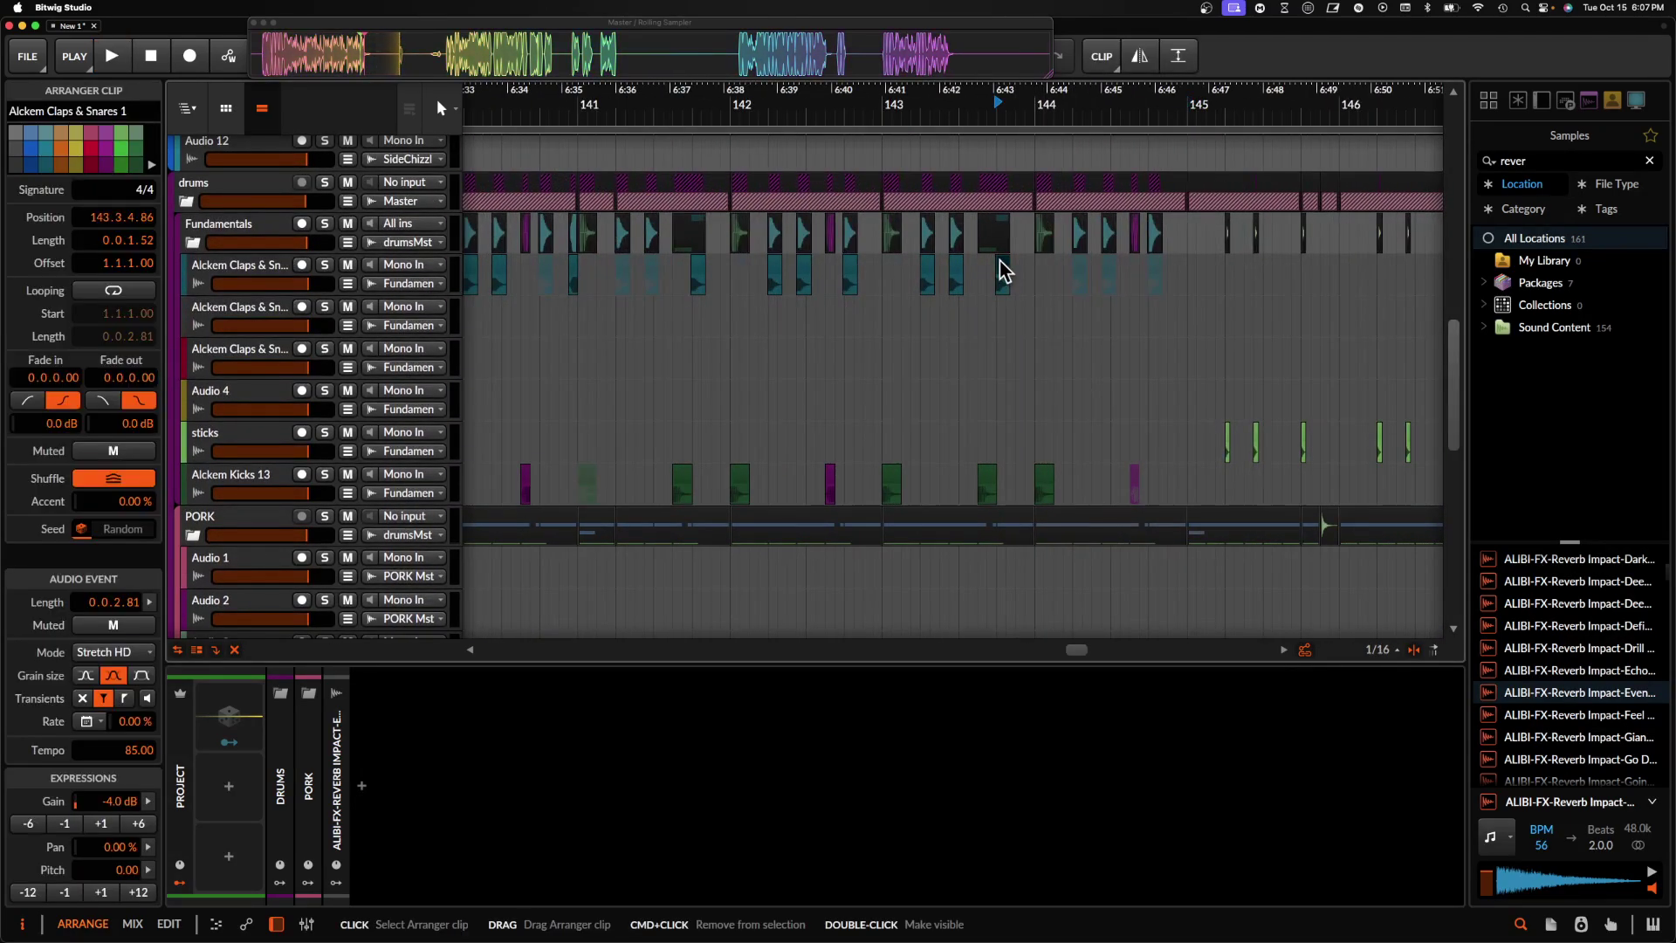
pyautogui.scroll(-7, 999, 270)
pyautogui.hscroll(3, 1000, 270)
pyautogui.scroll(2, 1000, 258)
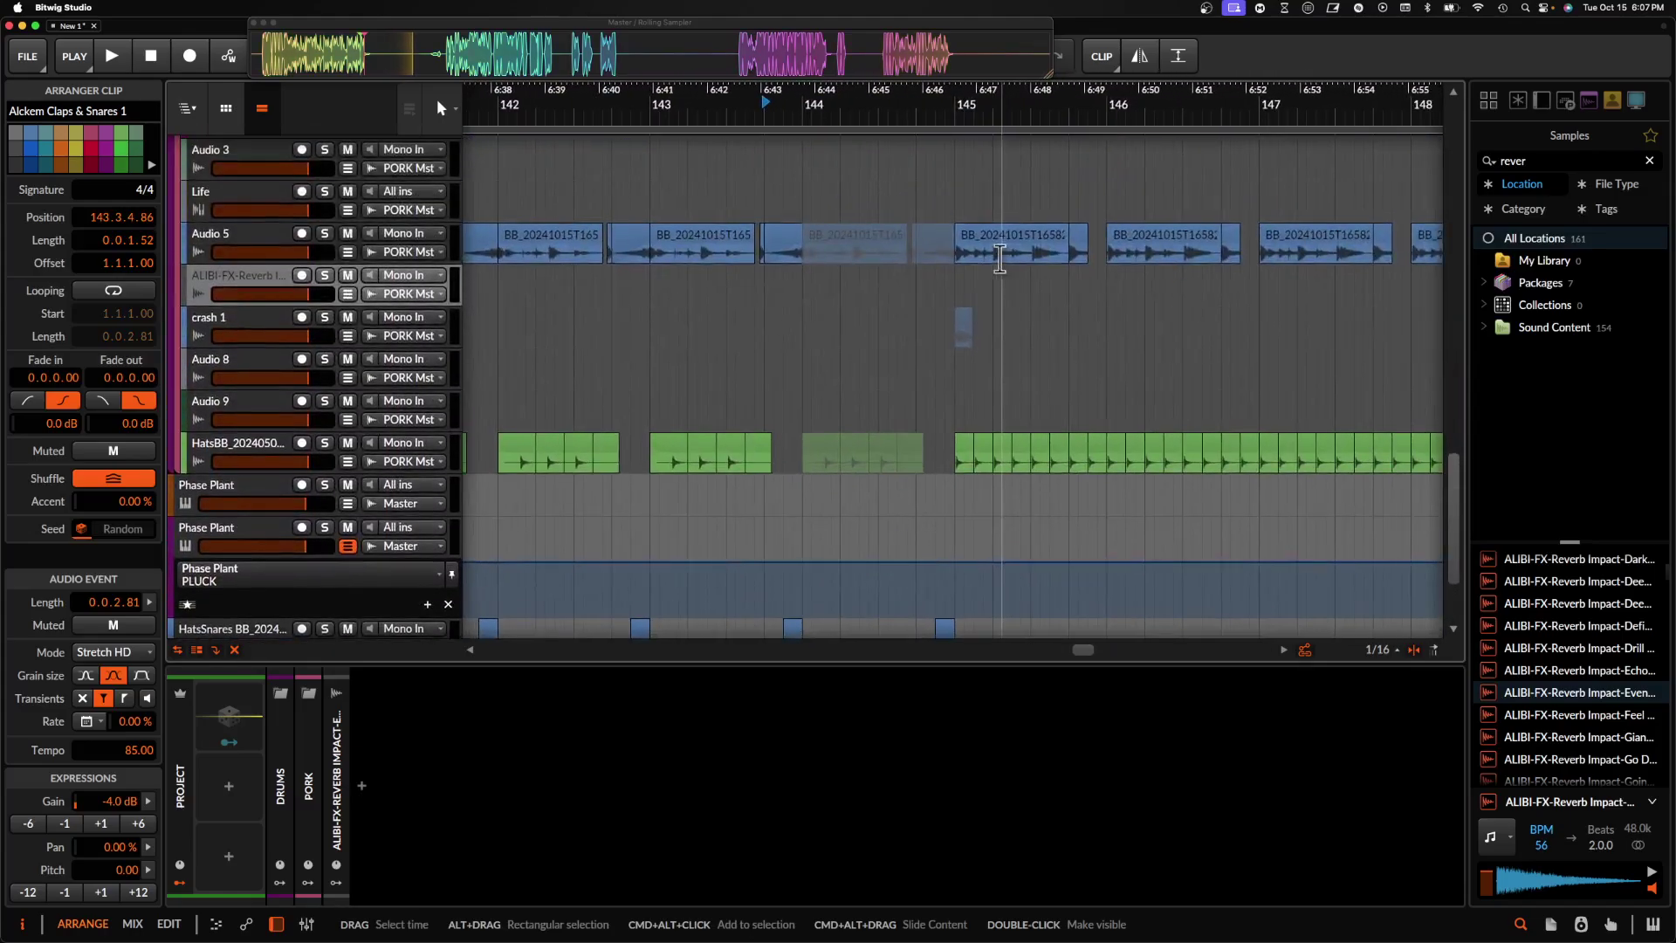
pyautogui.click(966, 291)
pyautogui.press('super+v')
pyautogui.click(955, 277)
pyautogui.click(964, 281)
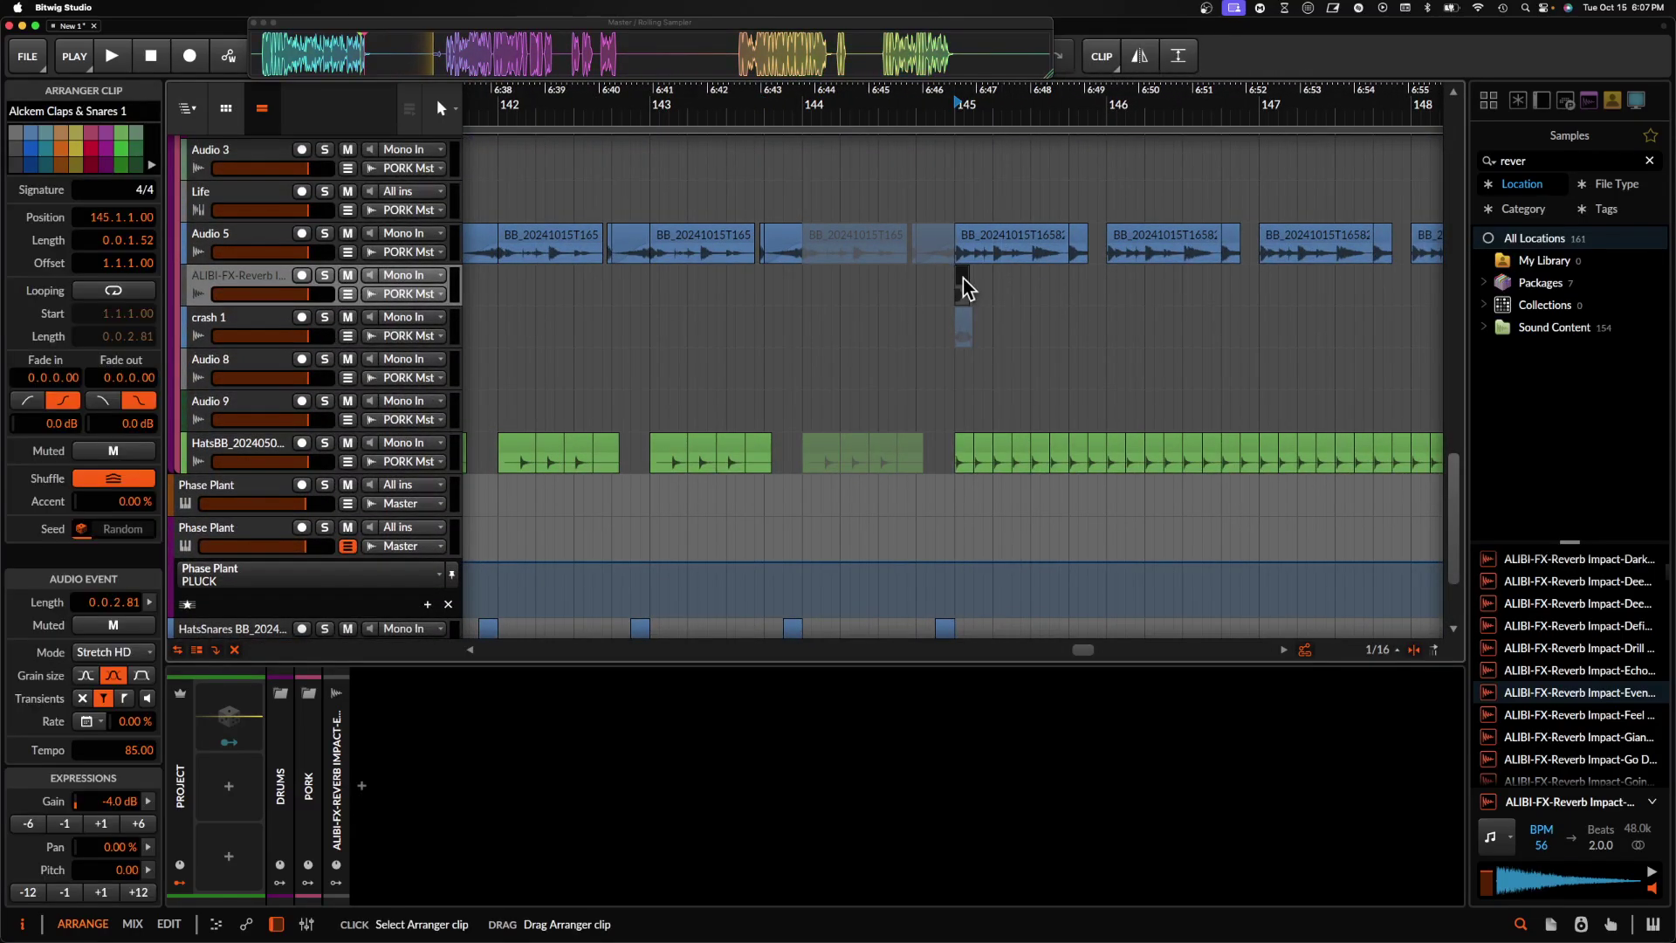
# - Solo the reverb impact track, inspect the start of its Alckem Claps & Snares 1 clip and color the clip purple
pyautogui.click(323, 276)
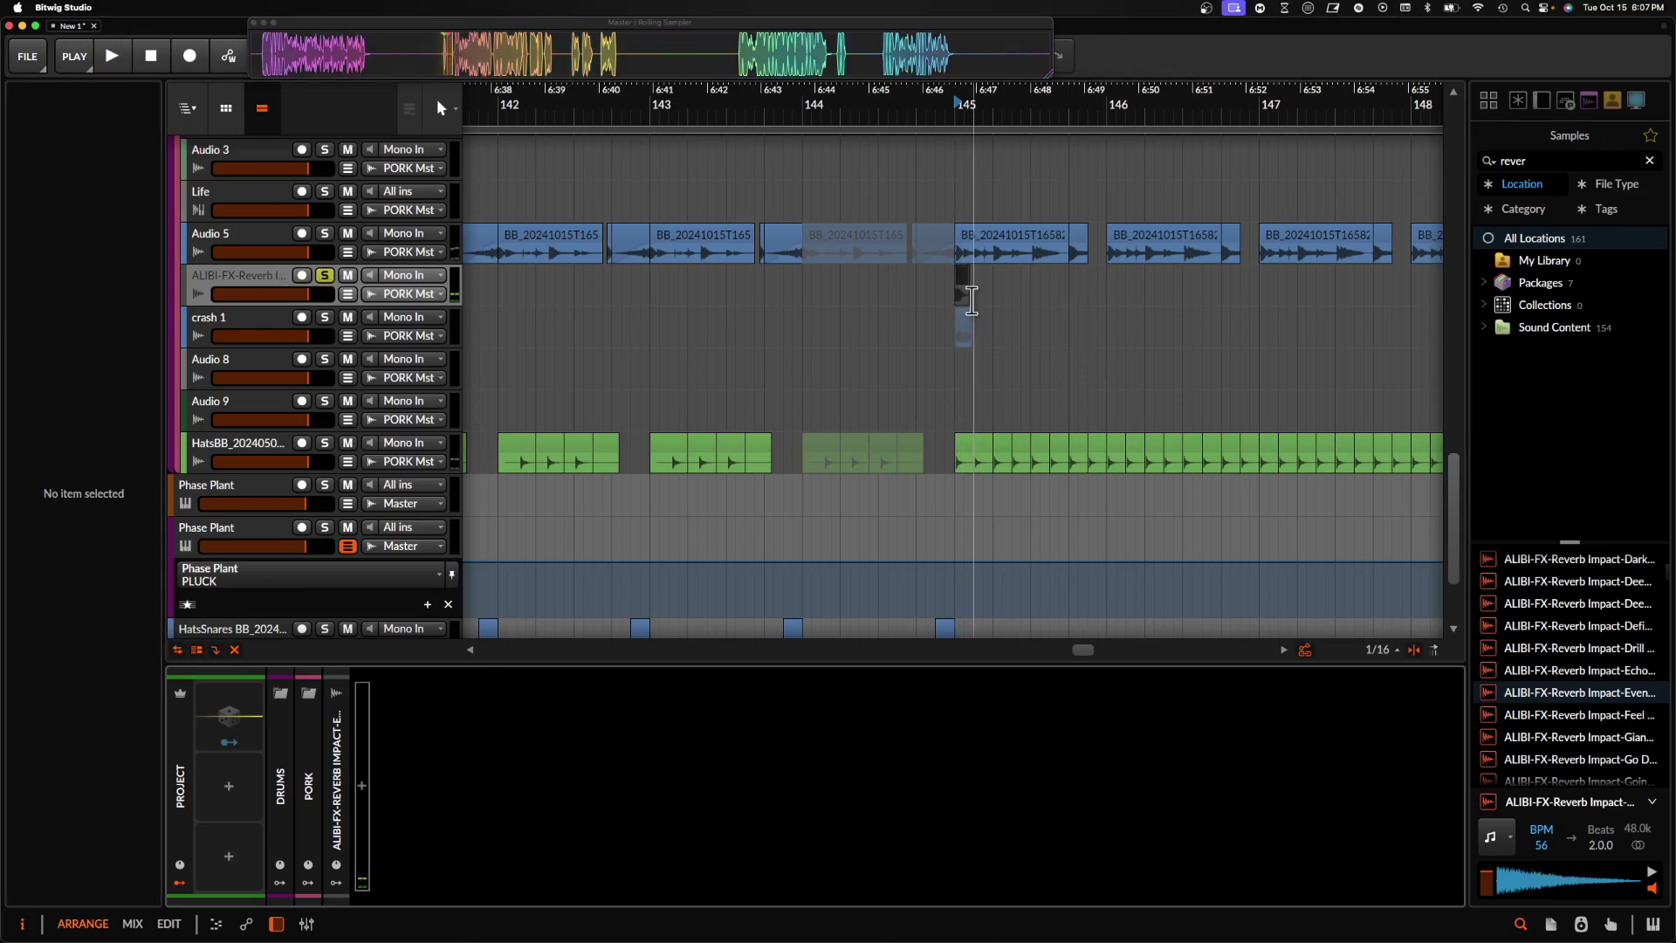
pyautogui.scroll(5, 971, 301)
pyautogui.scroll(6, 971, 300)
pyautogui.click(827, 303)
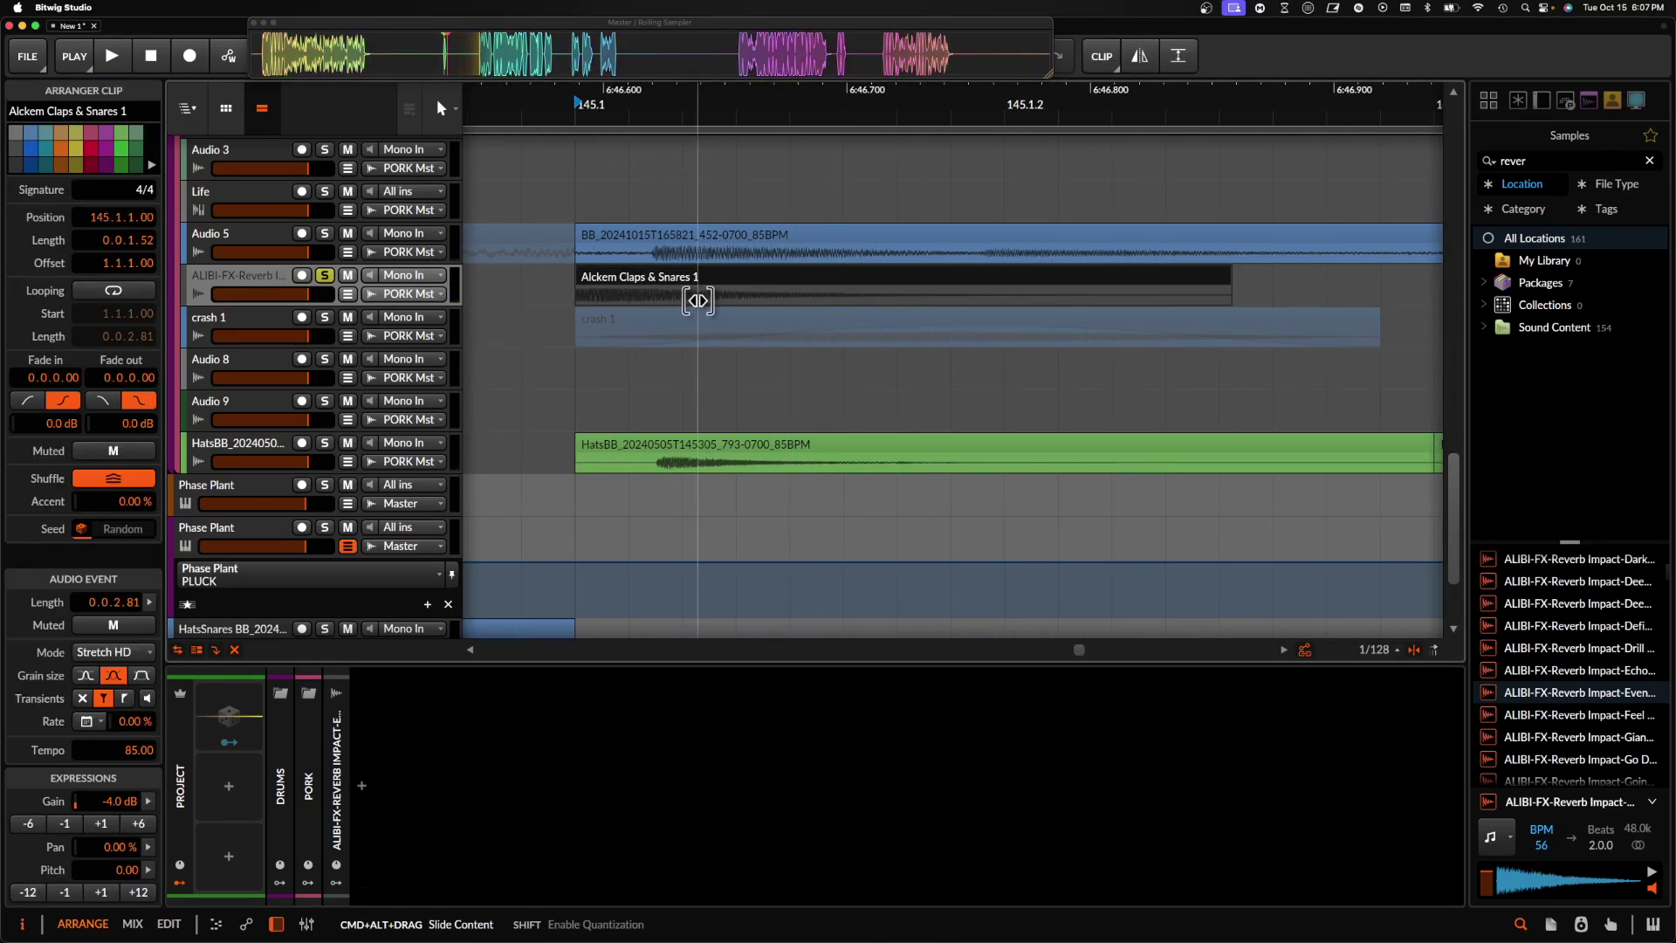
pyautogui.scroll(5, 560, 307)
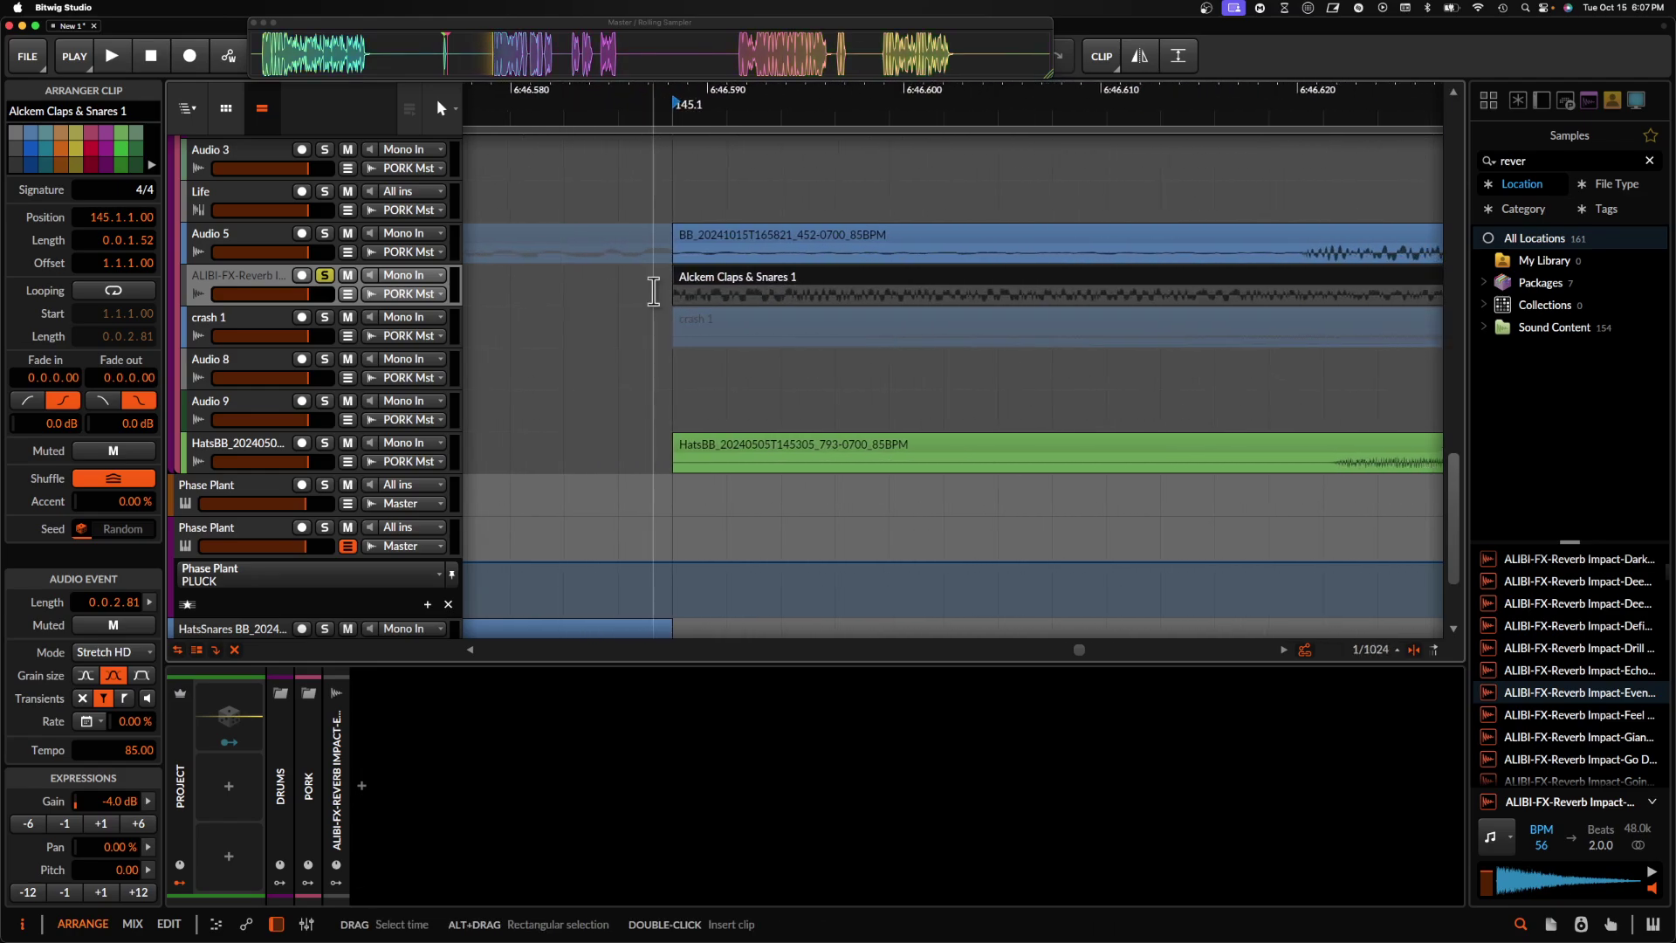
pyautogui.click(665, 297)
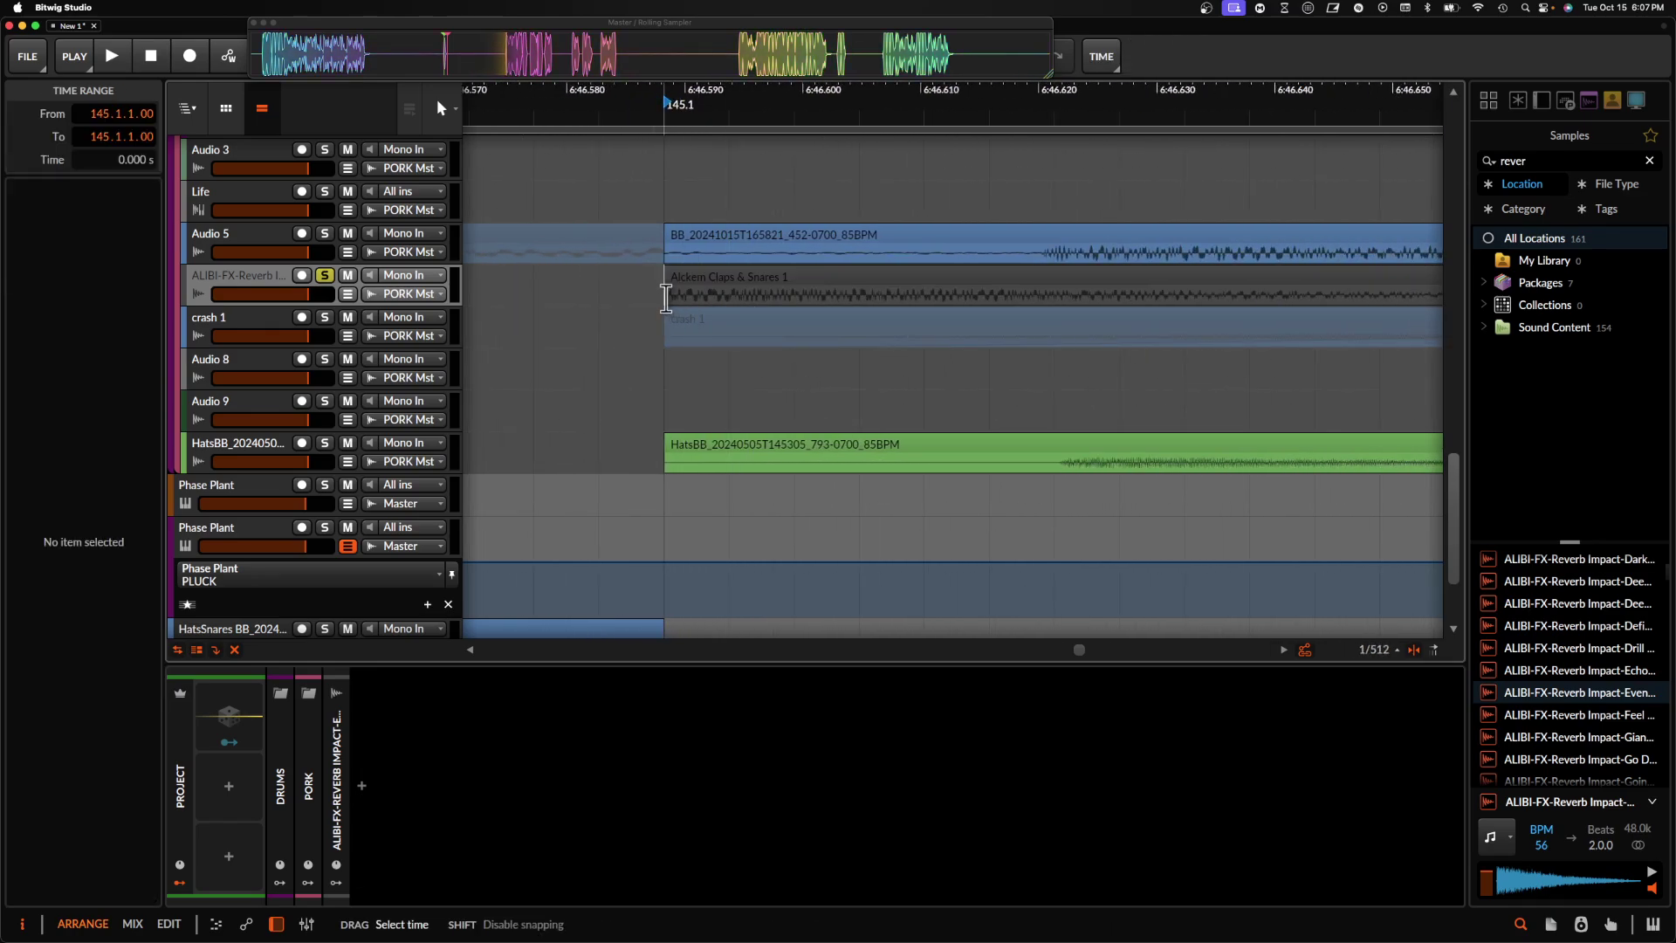
pyautogui.scroll(-5, 1010, 292)
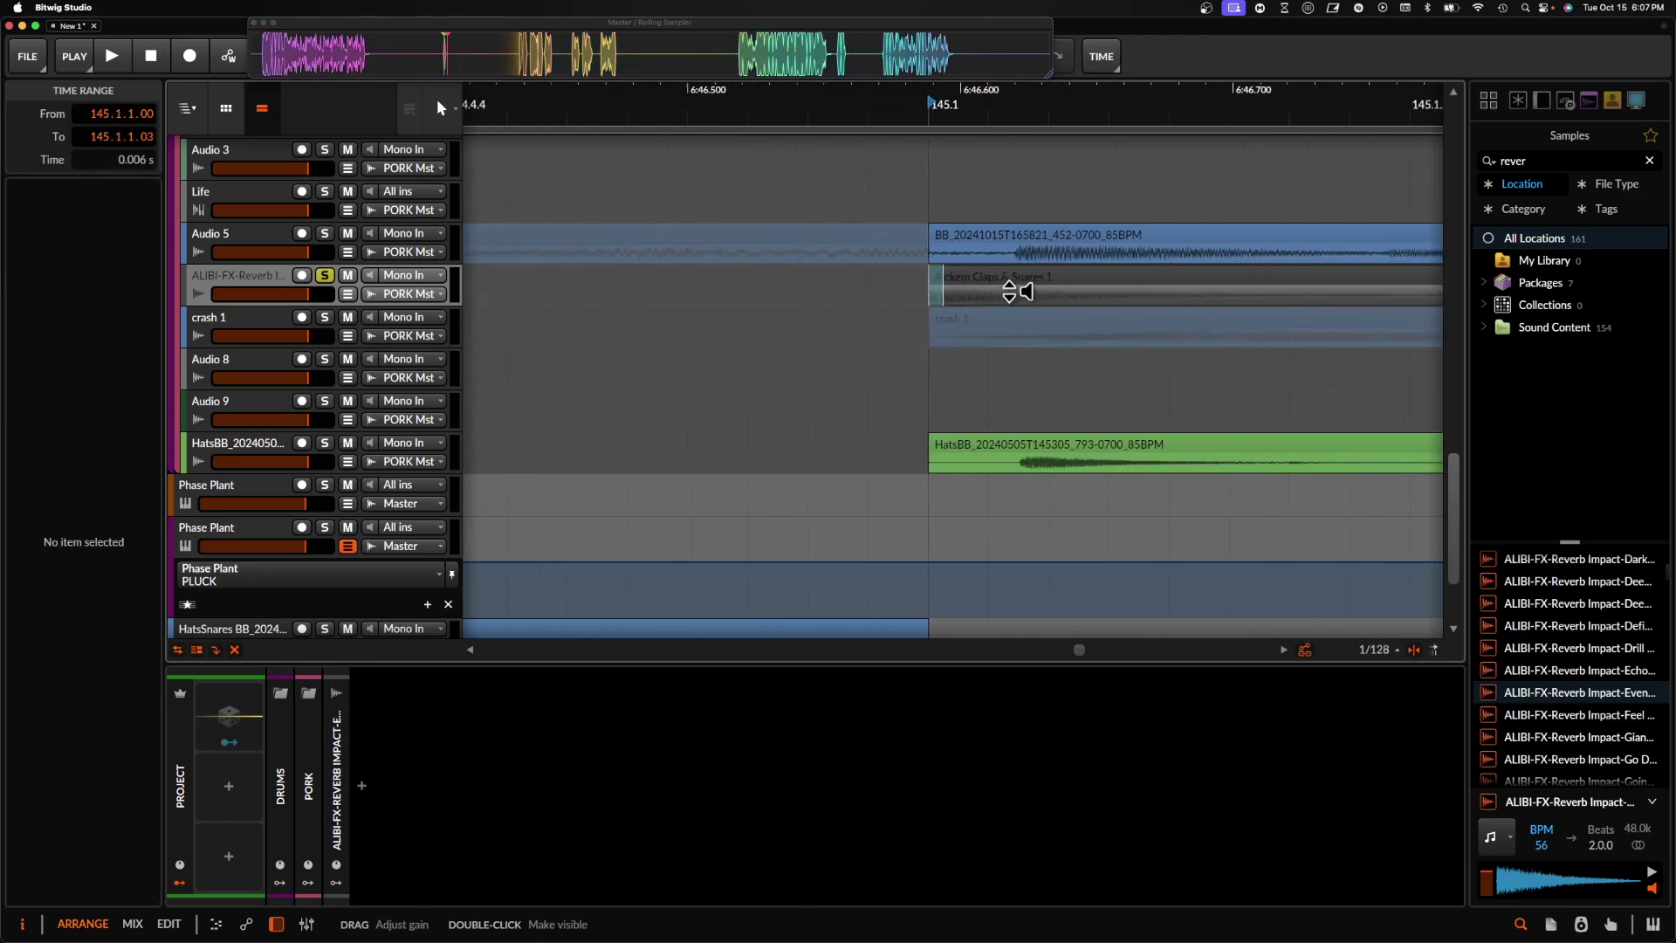
pyautogui.scroll(2, 940, 292)
pyautogui.rightClick(1009, 276)
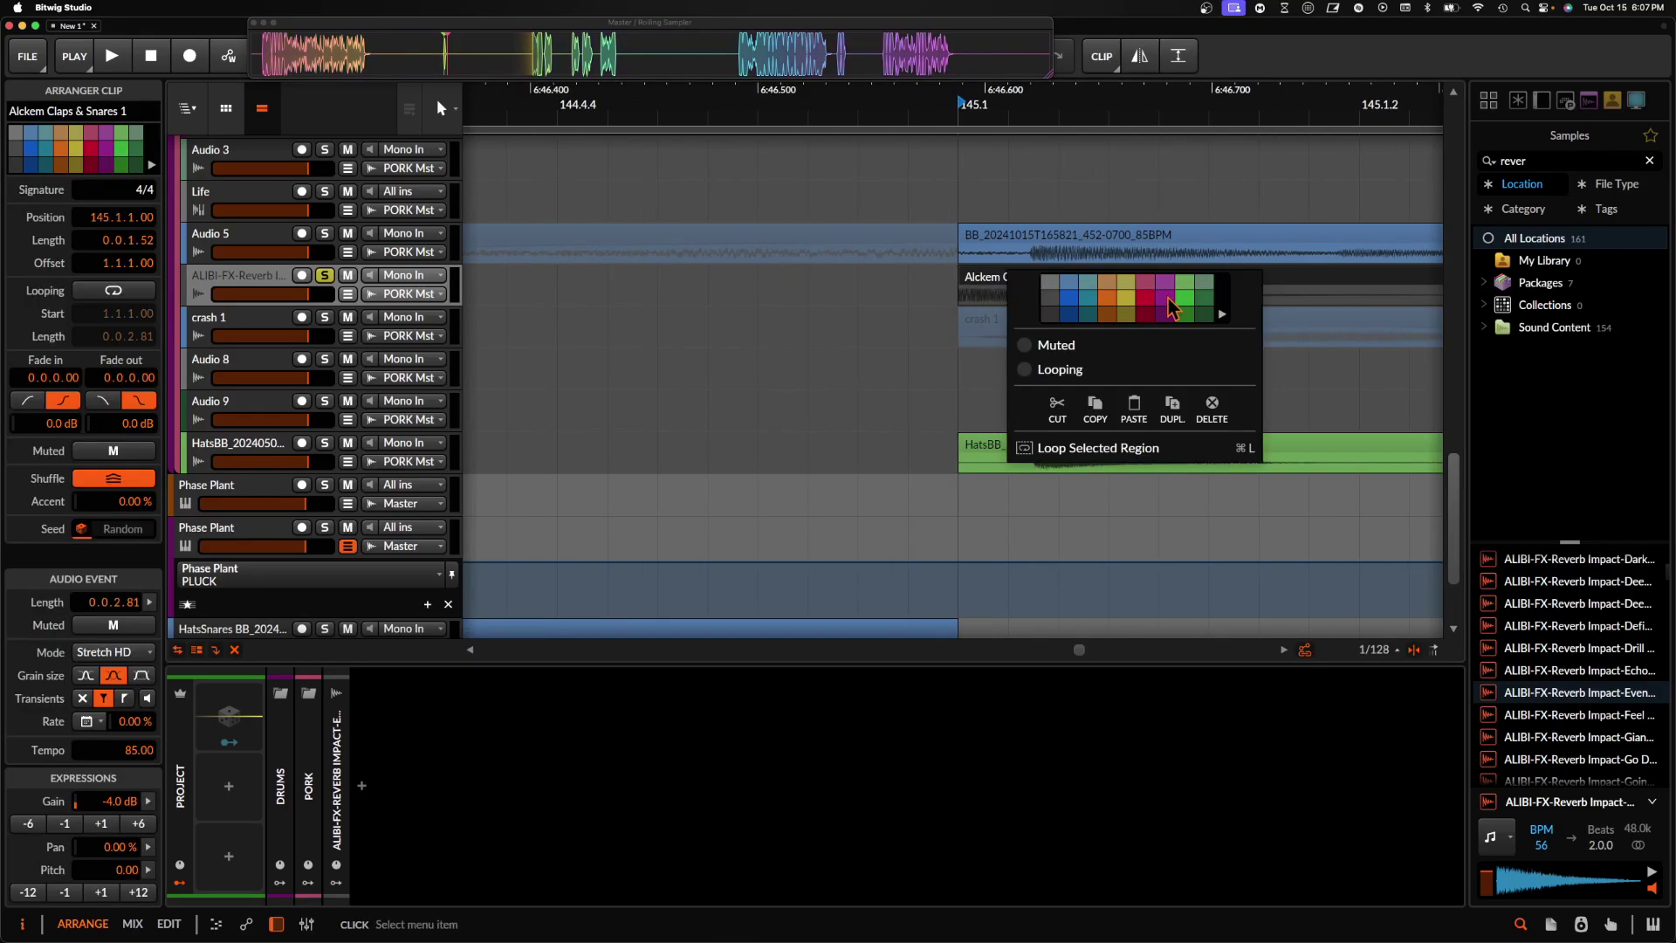
pyautogui.click(1167, 306)
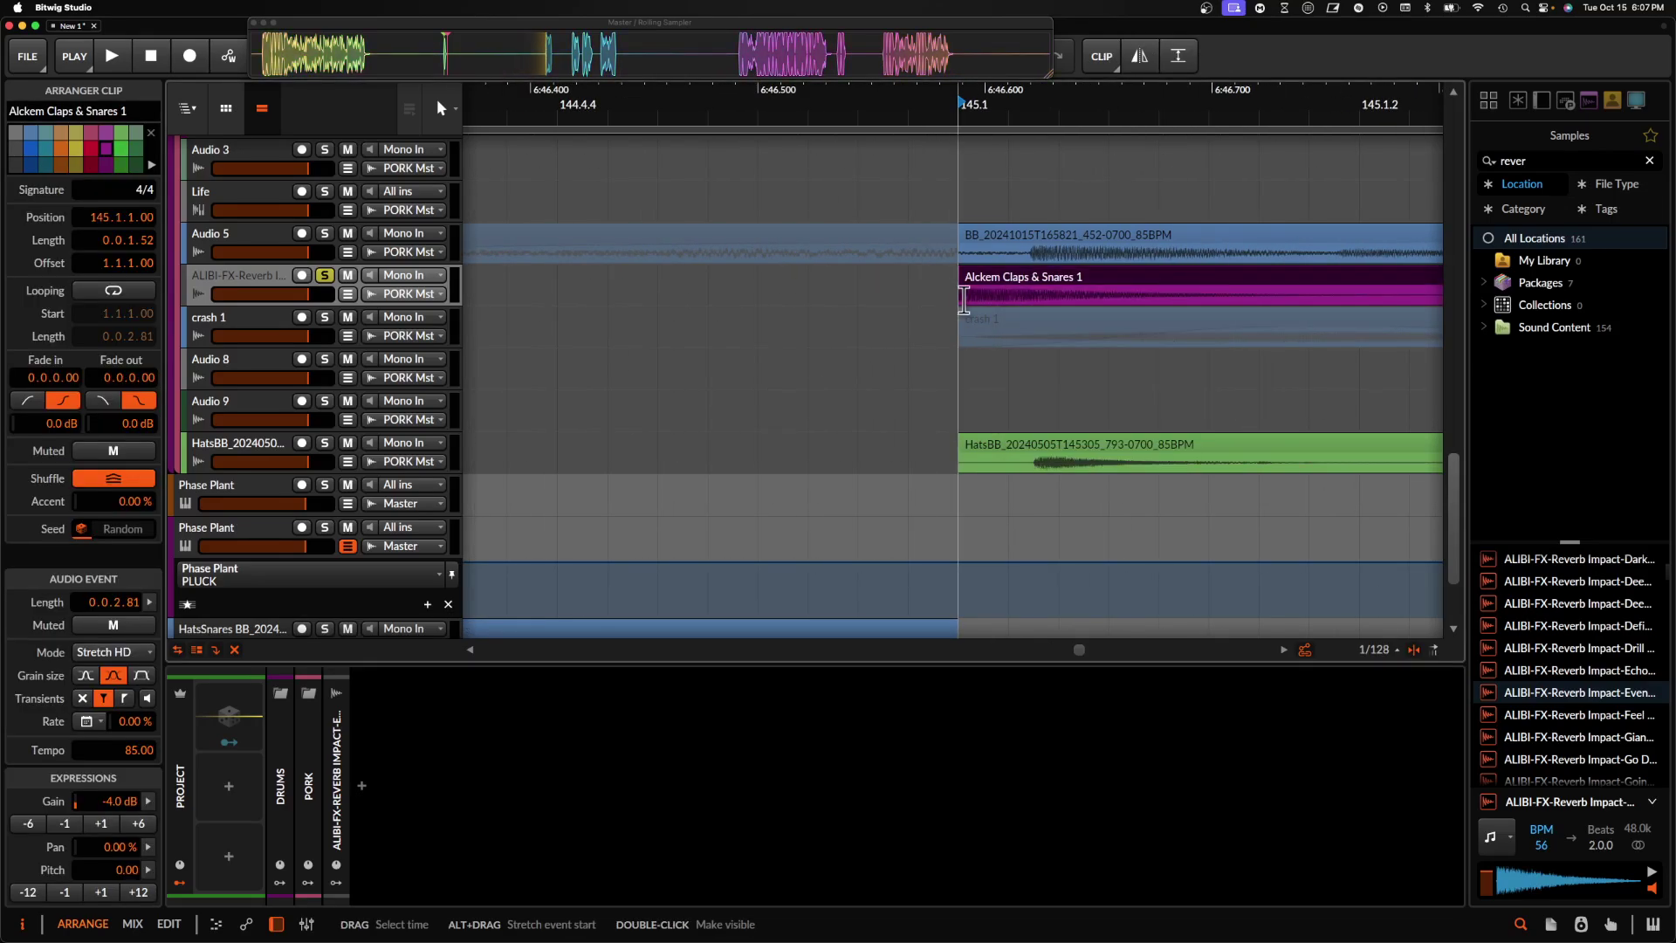
pyautogui.scroll(4, 969, 297)
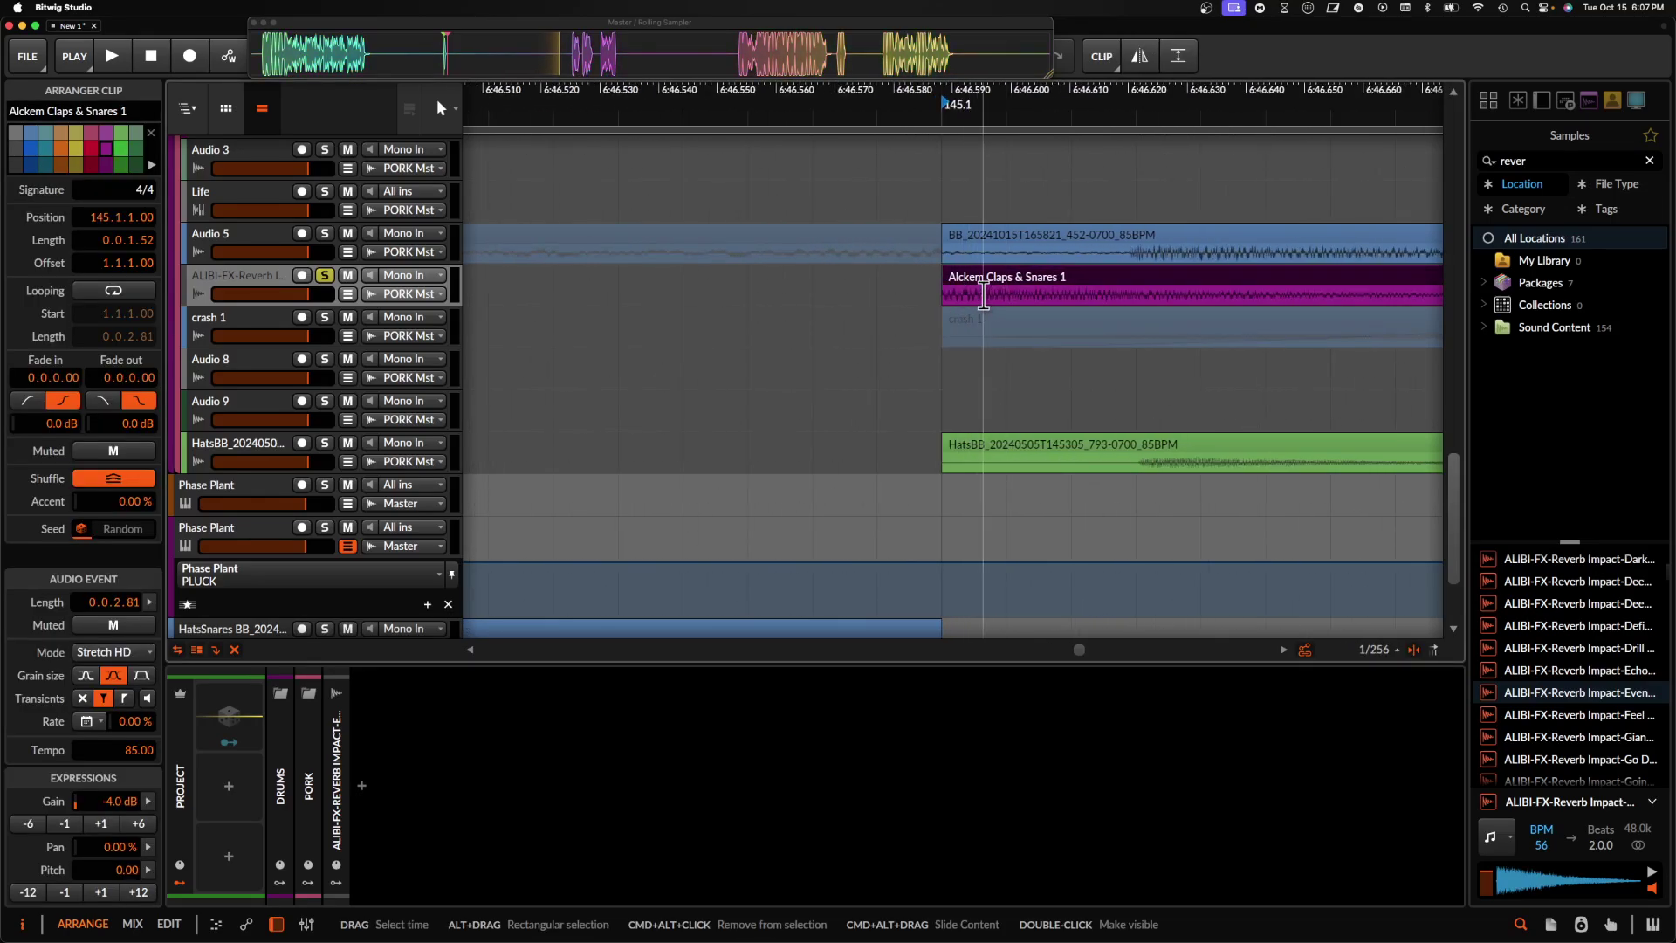
pyautogui.scroll(-8, 915, 288)
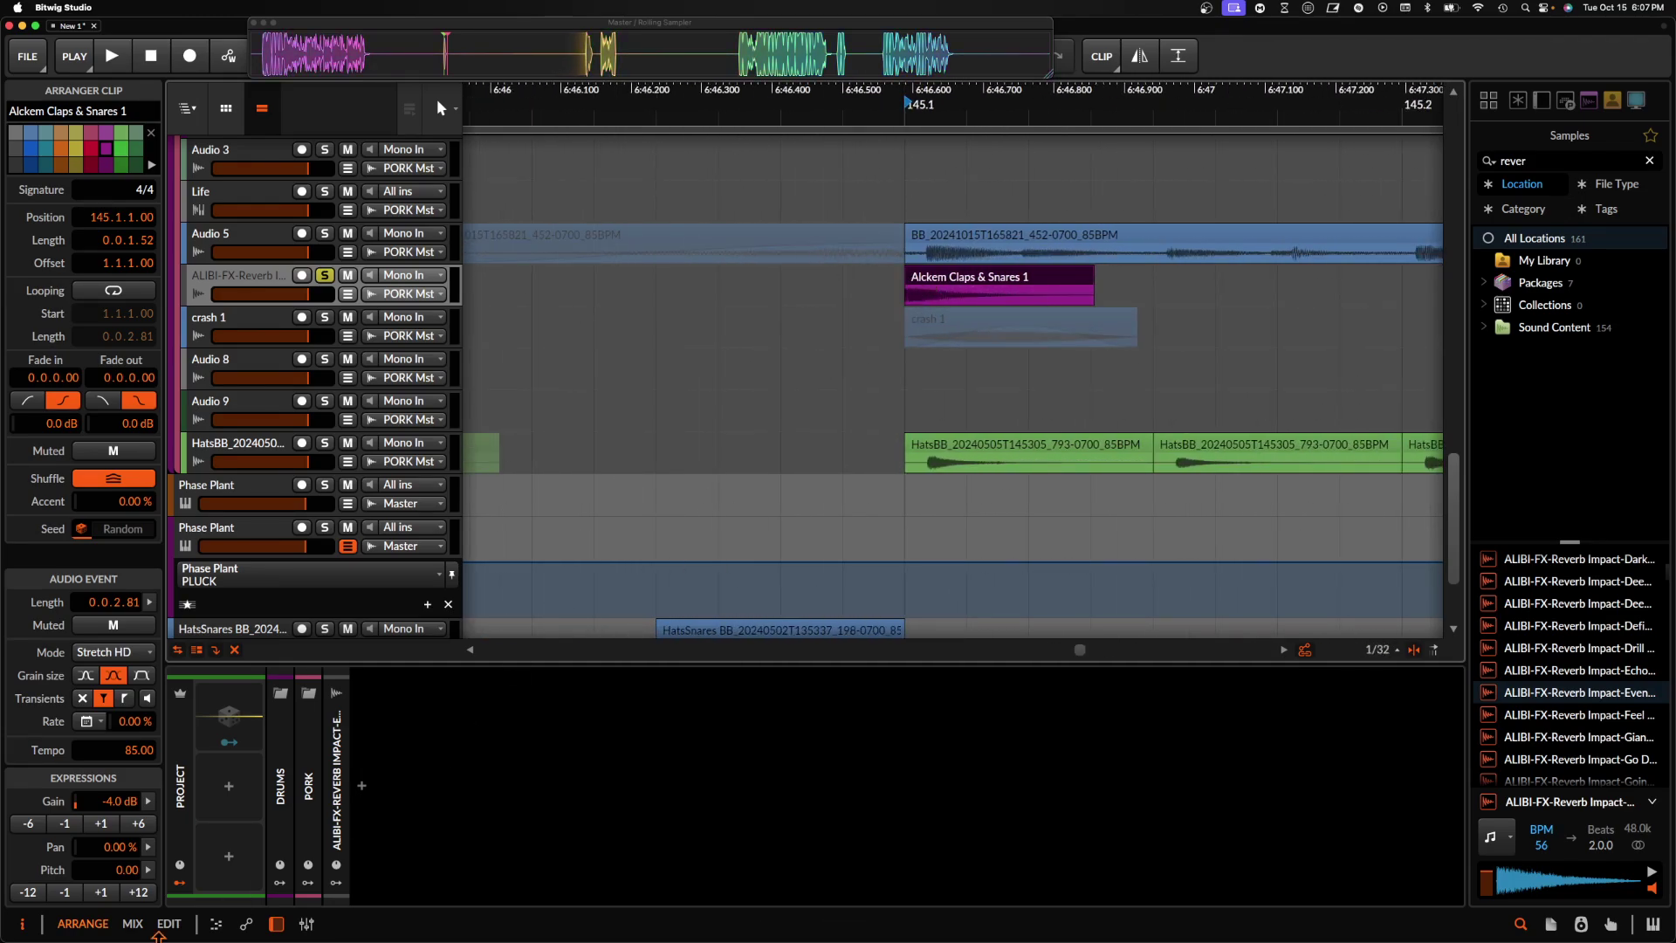
# - Add the Raum reverb to the reverb impact track and set its mix to 76.5 %
pyautogui.click(362, 785)
pyautogui.write('ra')
pyautogui.click(699, 390)
pyautogui.click(1013, 642)
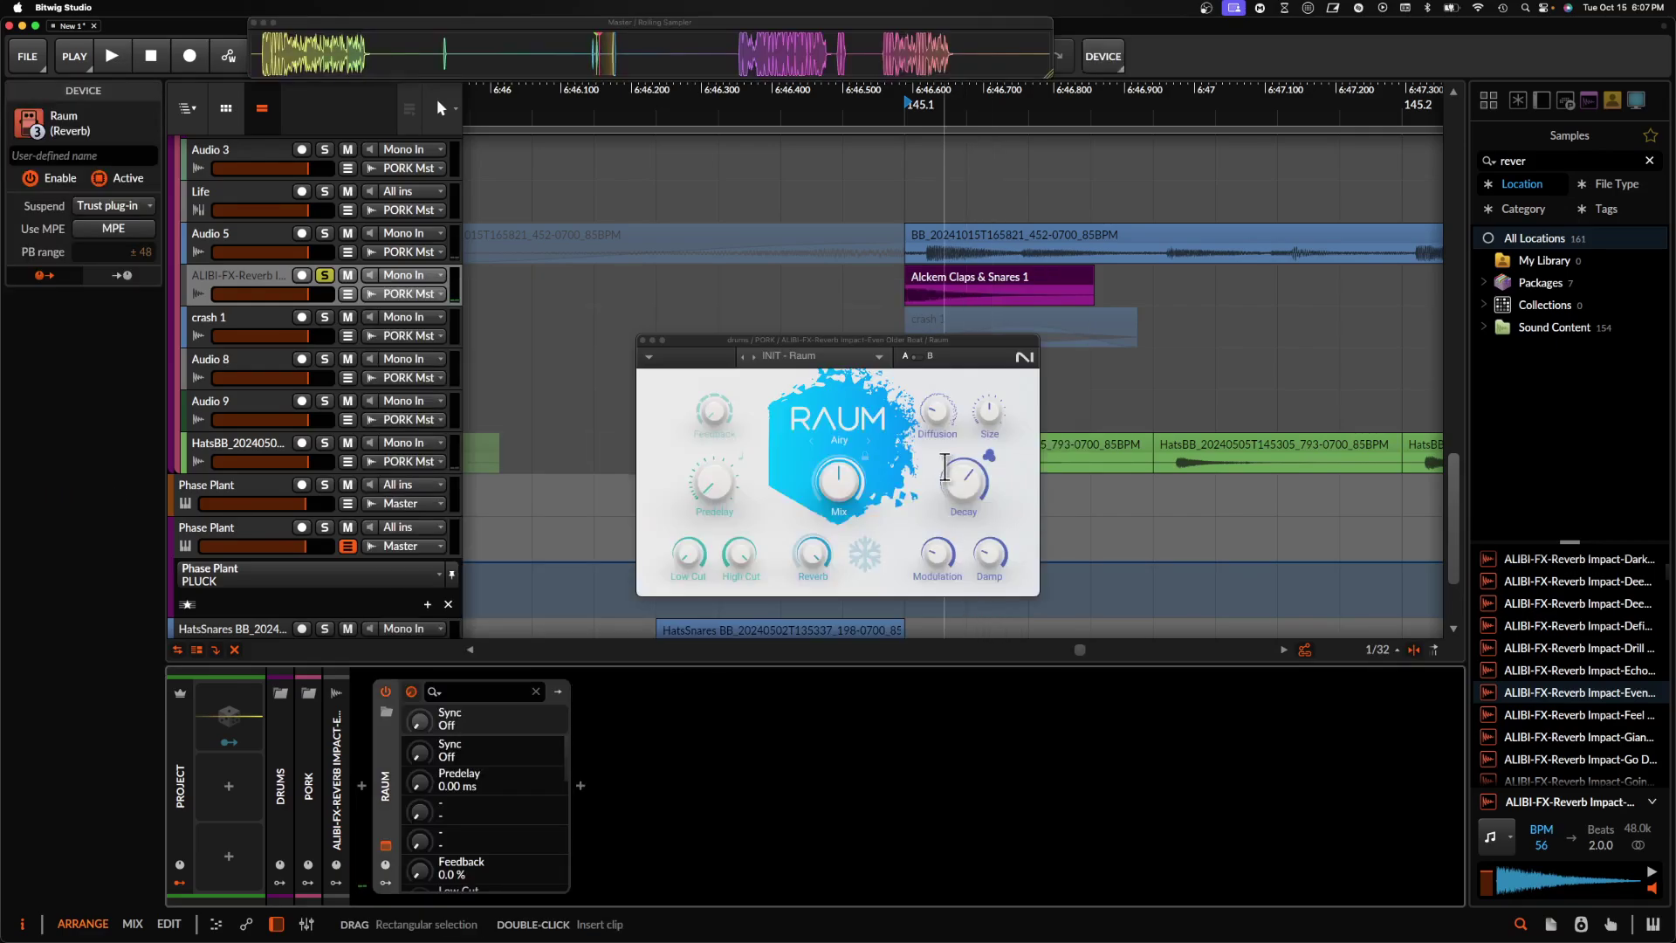
pyautogui.moveTo(848, 469); pyautogui.dragTo(758, 441)
pyautogui.click(643, 340)
# - Play the transition into bar 145 from 144.4.1.87 to hear the snare with reverb
pyautogui.click(614, 325)
pyautogui.press('space')
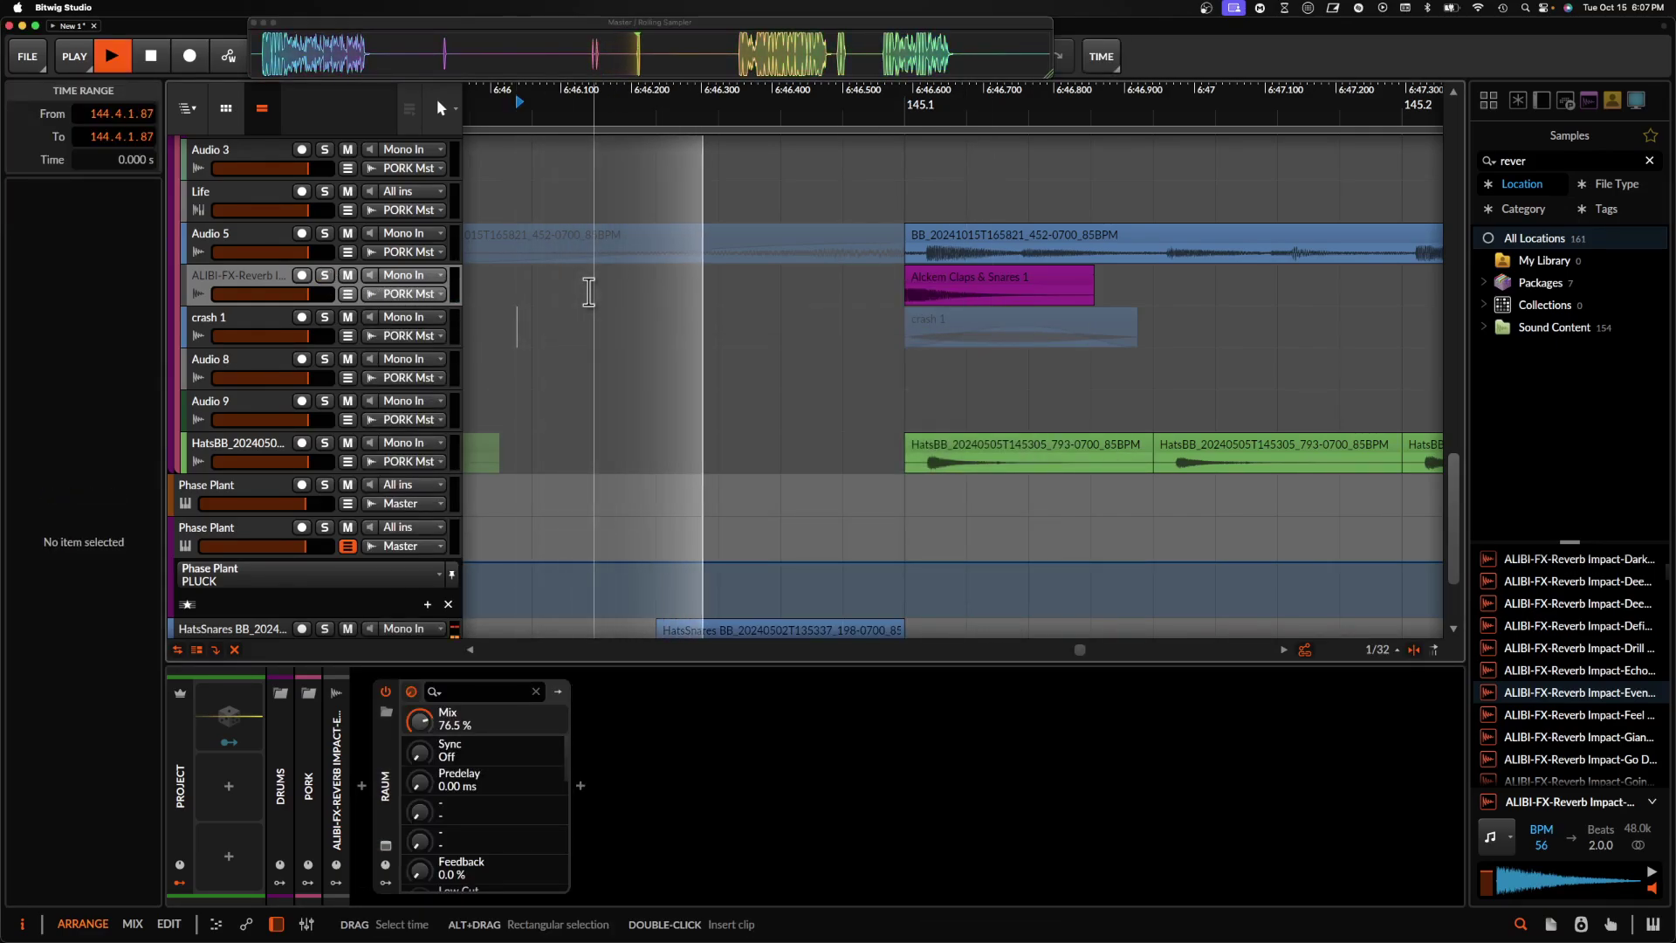
pyautogui.scroll(-4, 813, 279)
pyautogui.scroll(-10, 813, 279)
pyautogui.scroll(10, 813, 278)
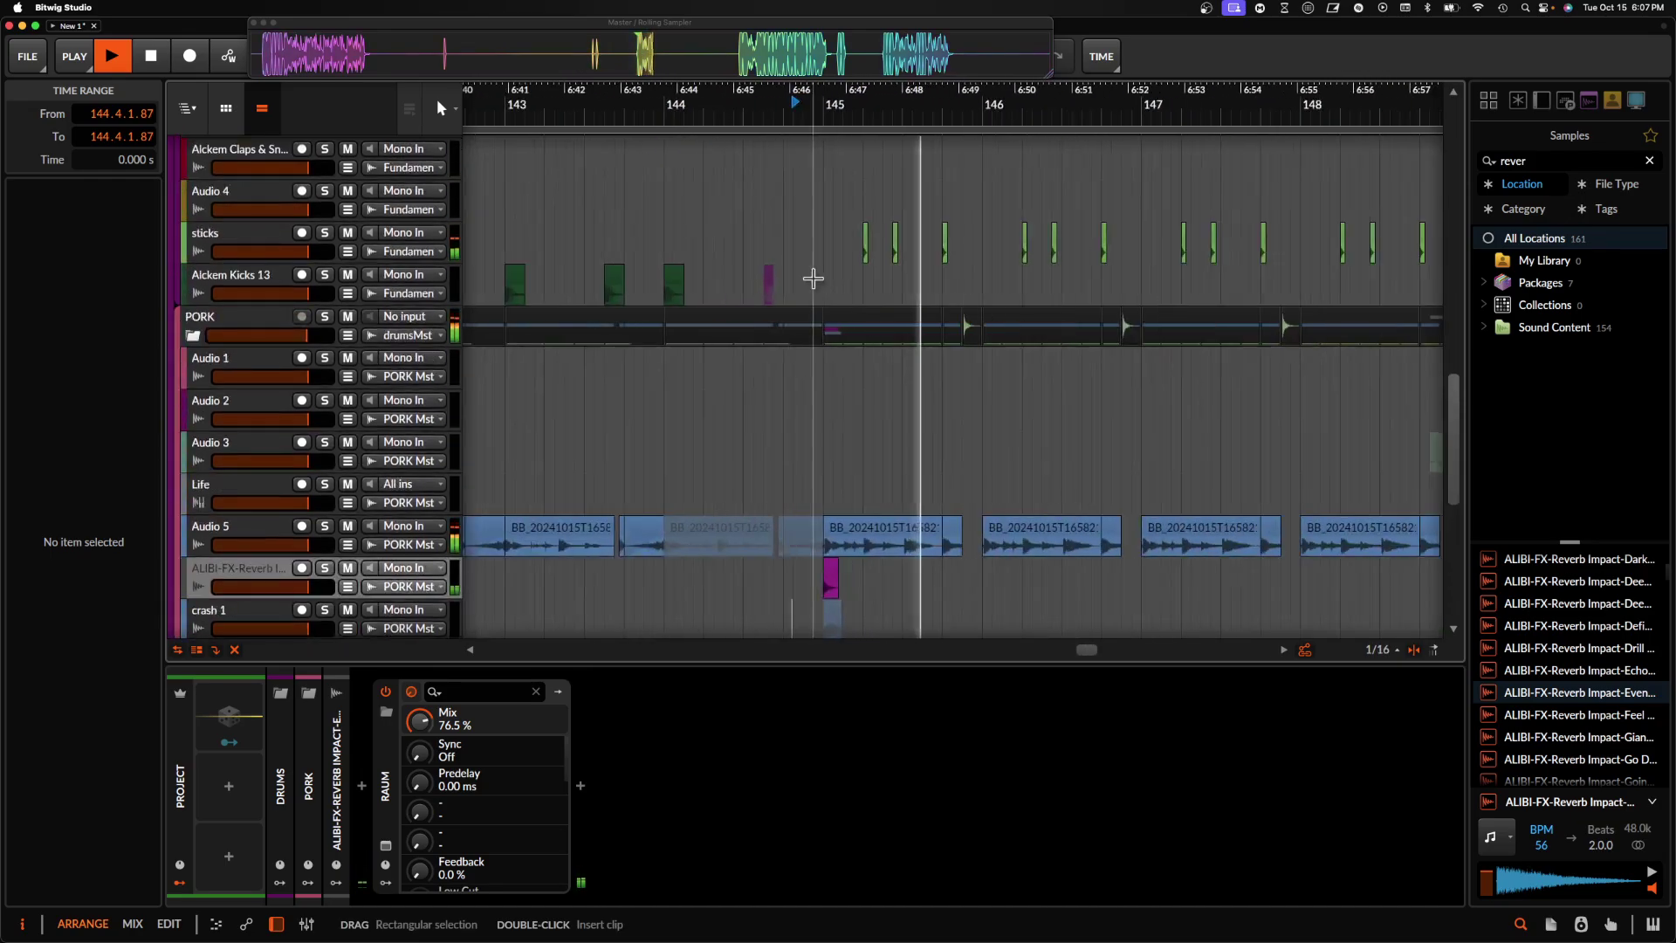
# - Toggle the BEAM effect on the blue-clip track between Audio 9 and Audio 11 to compare, and collapse the device
pyautogui.scroll(10, 813, 278)
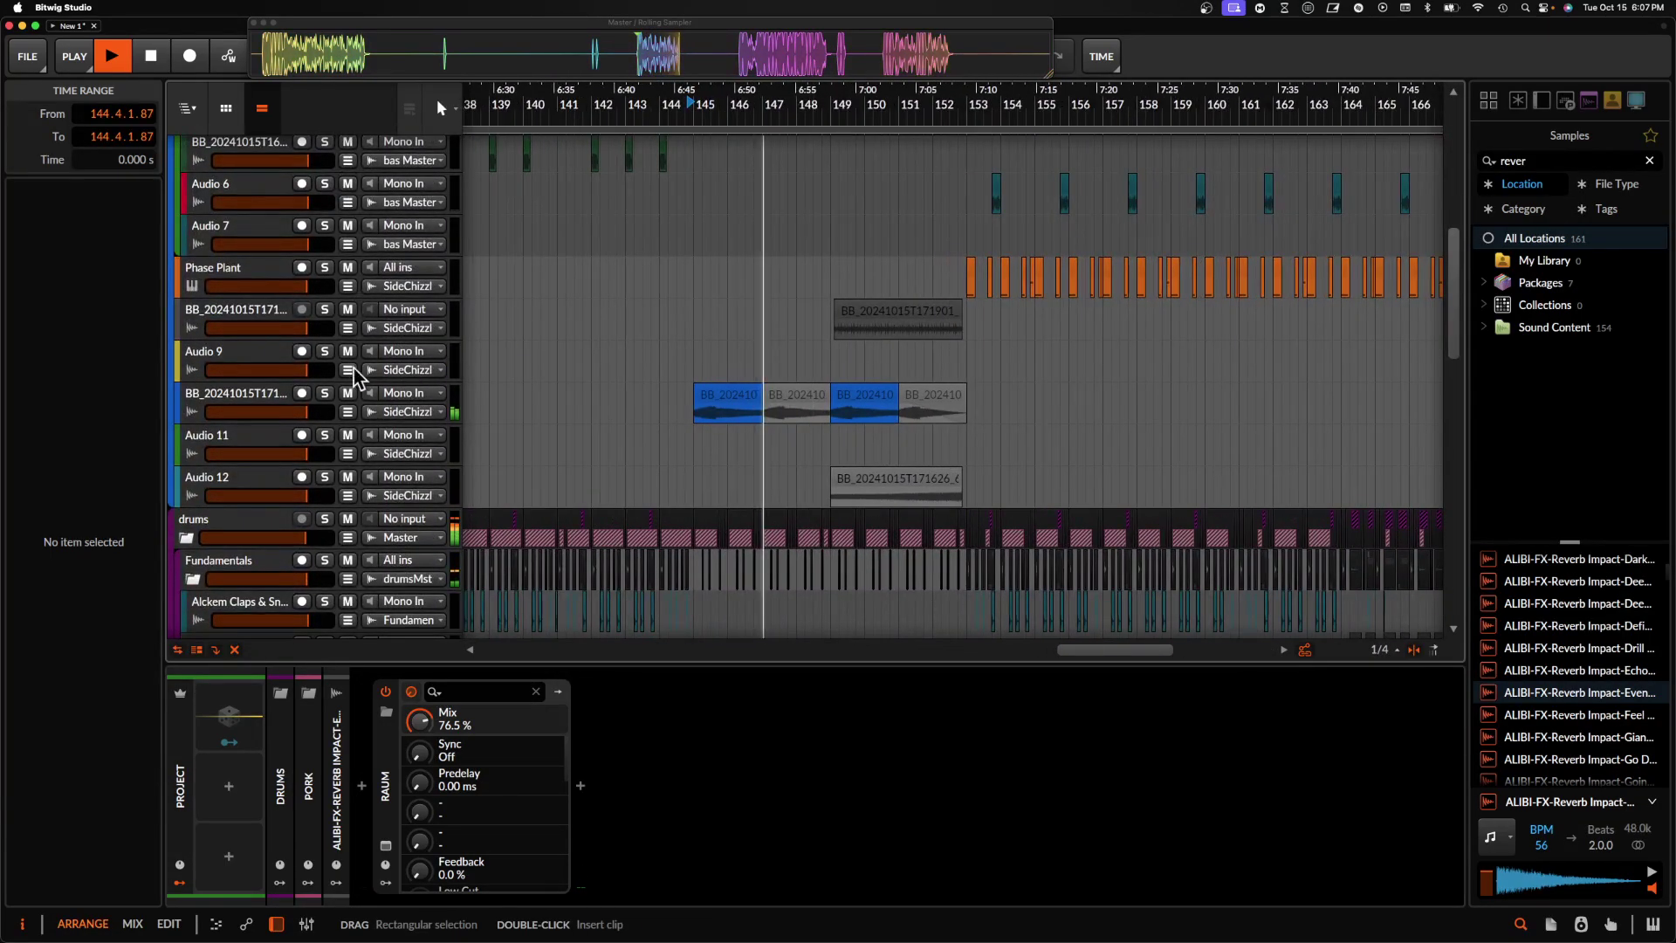
pyautogui.click(240, 397)
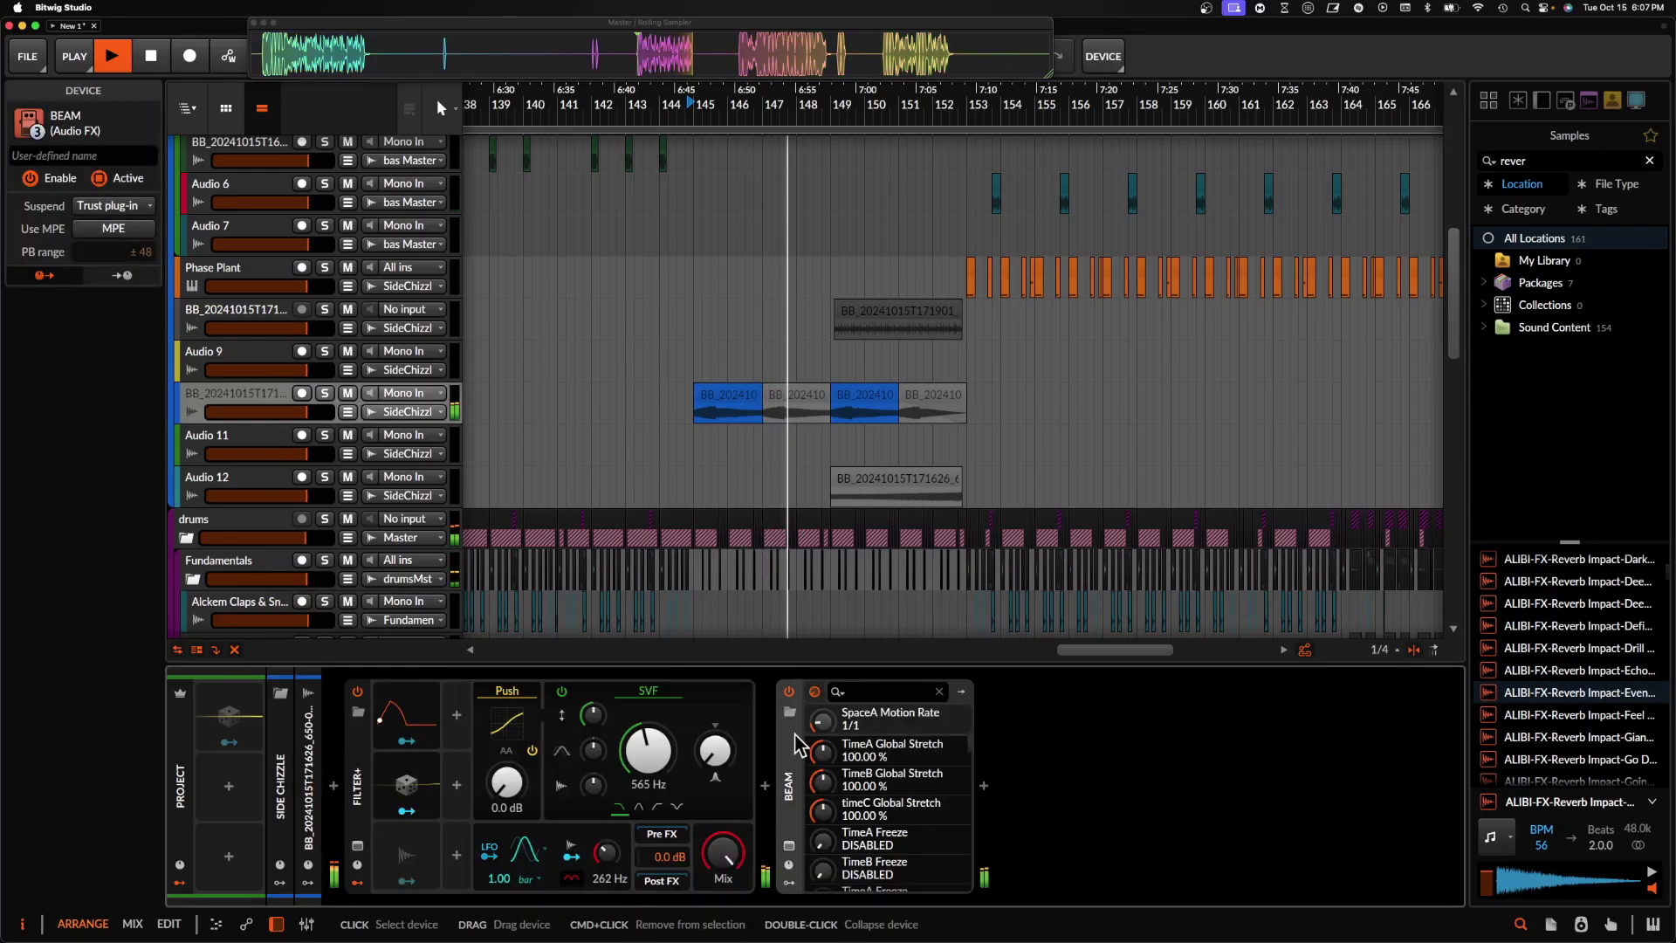
pyautogui.click(790, 693)
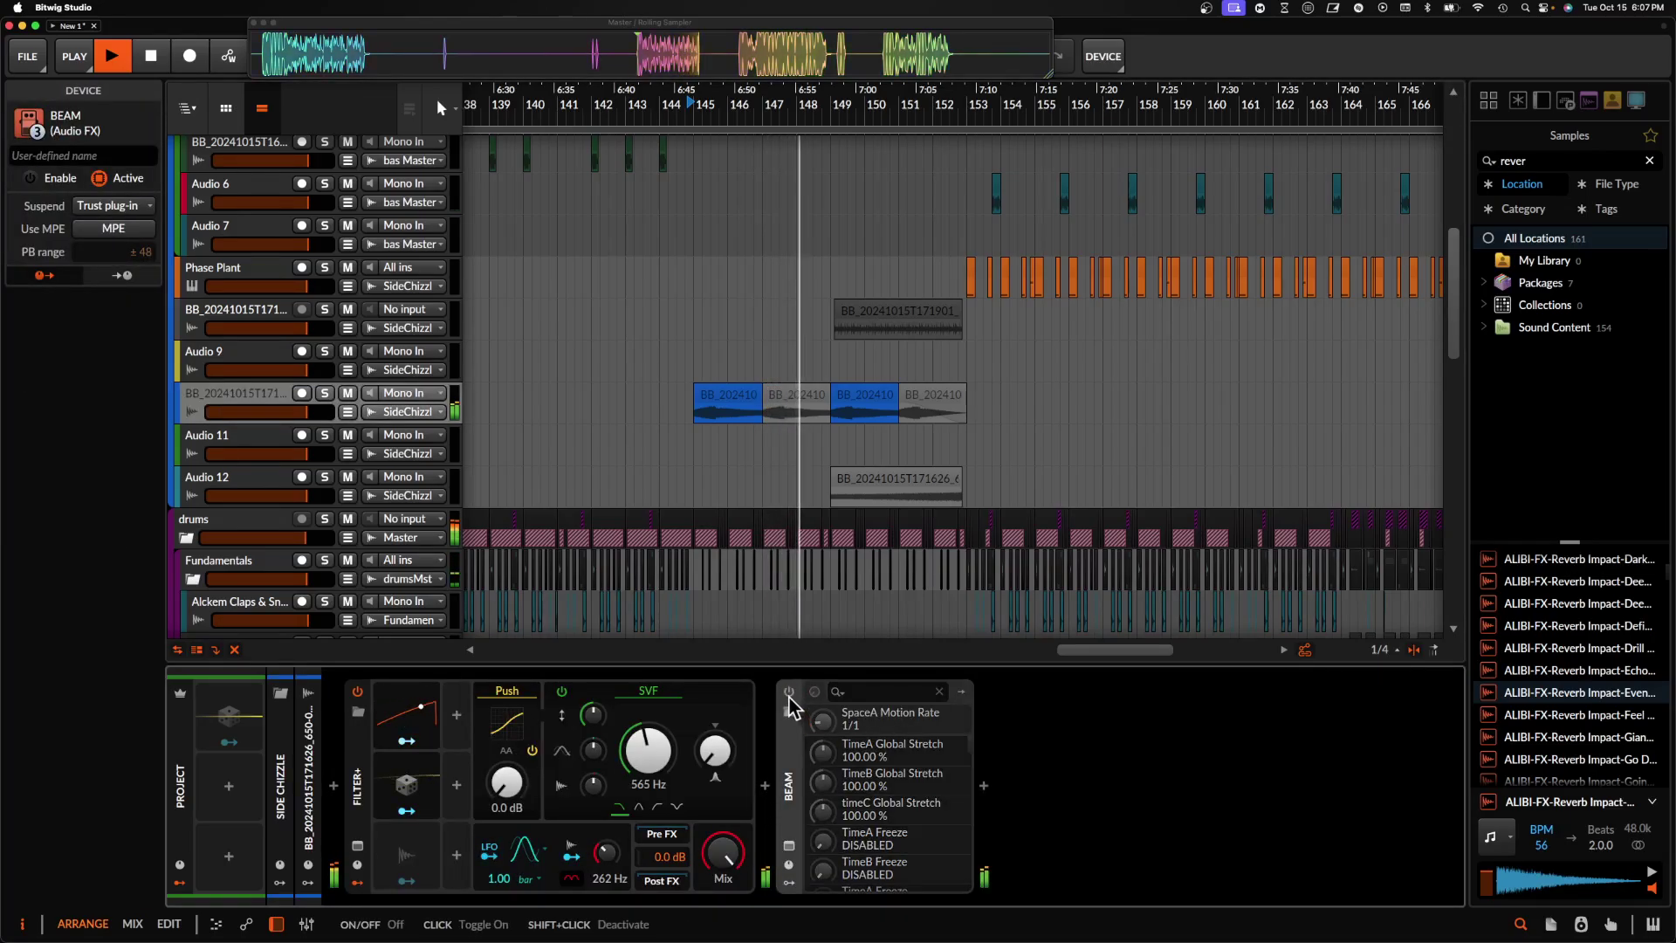
pyautogui.doubleClick(787, 752)
# - Insert the Fuse Compressor between Filter+ and BEAM on the blue-clip track
pyautogui.click(765, 787)
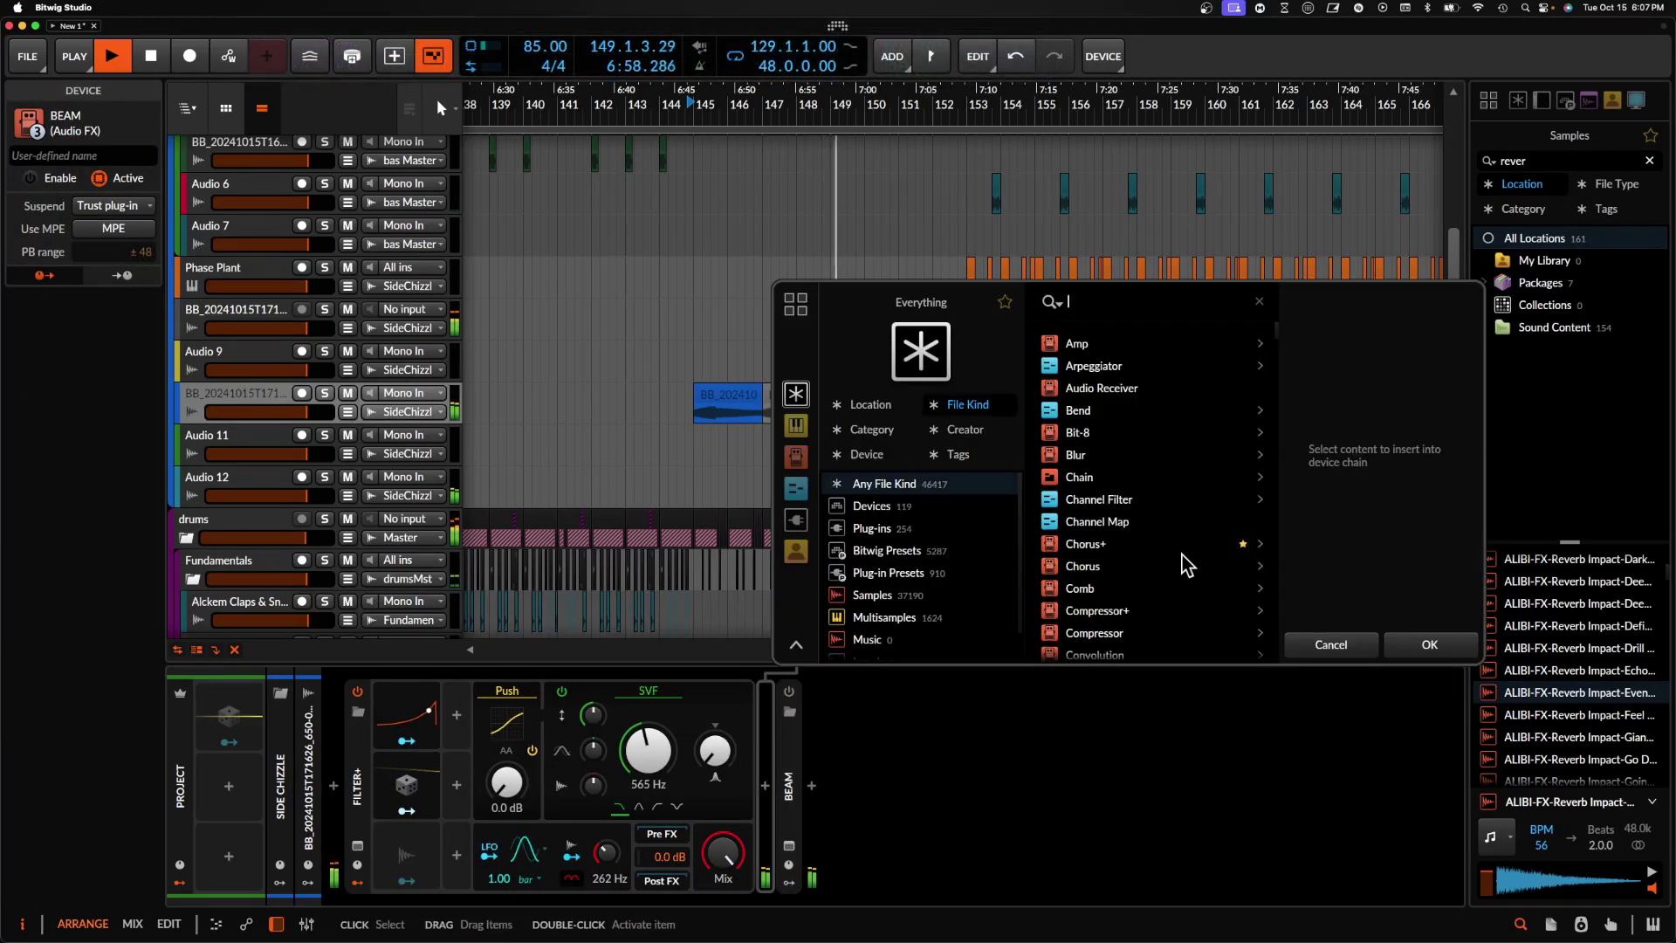
pyautogui.click(1363, 645)
pyautogui.doubleClick(834, 726)
pyautogui.write('fuse')
pyautogui.click(1107, 343)
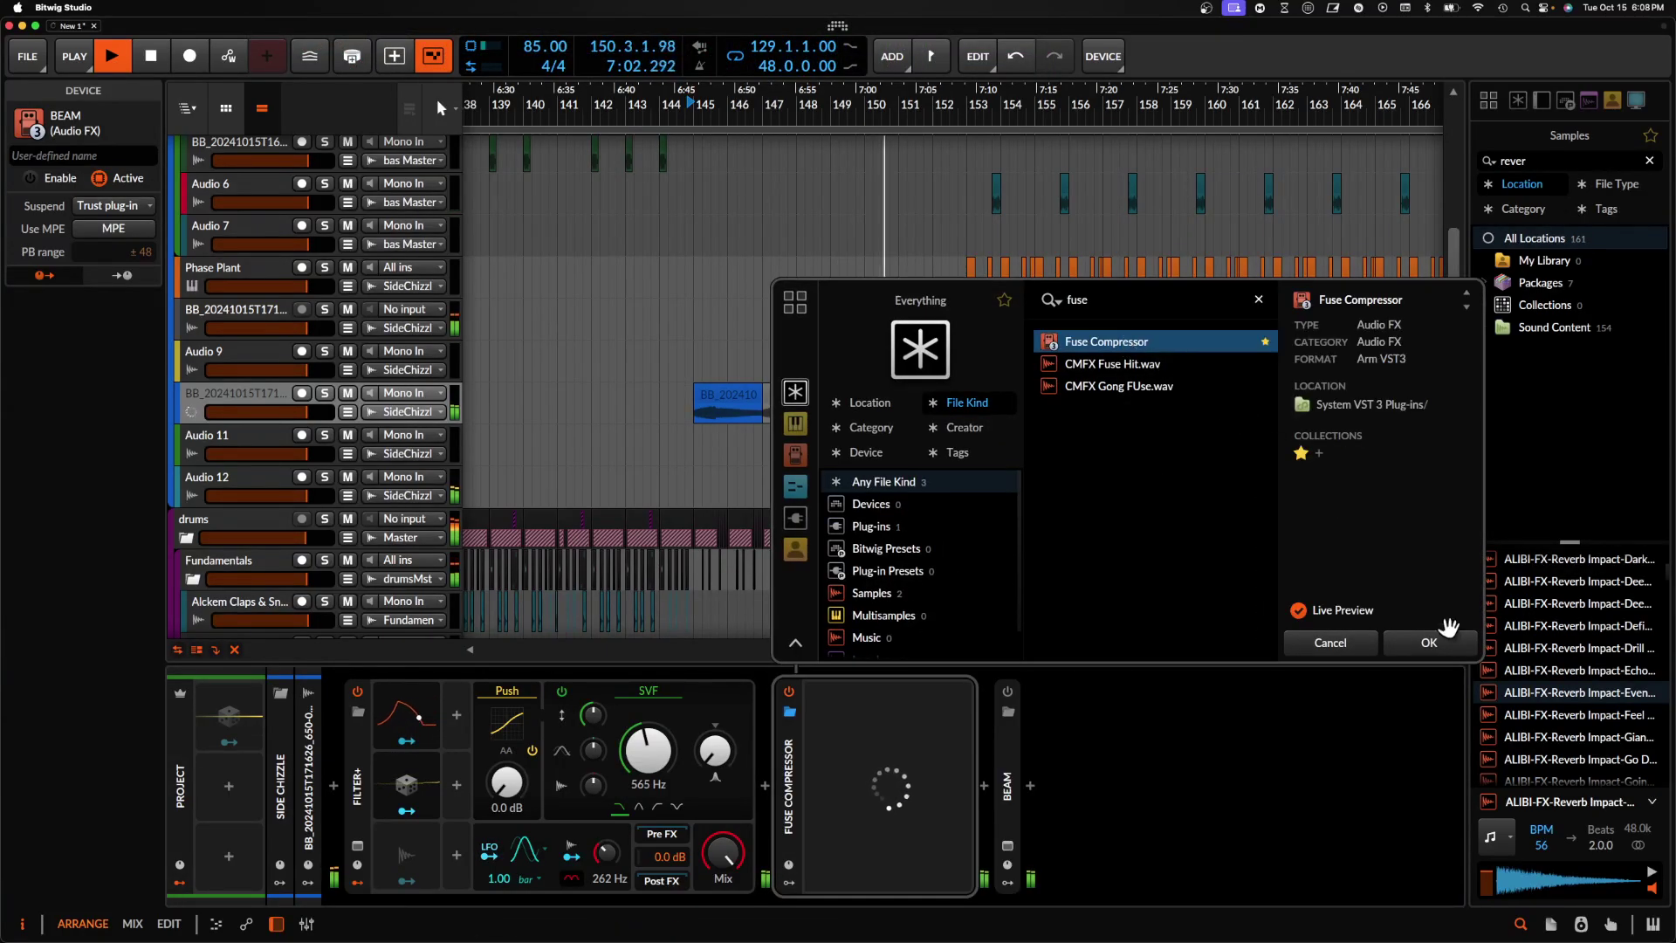
pyautogui.click(1429, 644)
# - Adjust the Fuse Compressor's release and downward threshold, and set its downward ratio to 145% and upward ratio to 174%
pyautogui.moveTo(622, 601); pyautogui.dragTo(646, 685)
pyautogui.moveTo(702, 608); pyautogui.dragTo(724, 563)
pyautogui.click(794, 607)
pyautogui.moveTo(794, 607); pyautogui.dragTo(870, 558)
pyautogui.moveTo(965, 601); pyautogui.dragTo(957, 527)
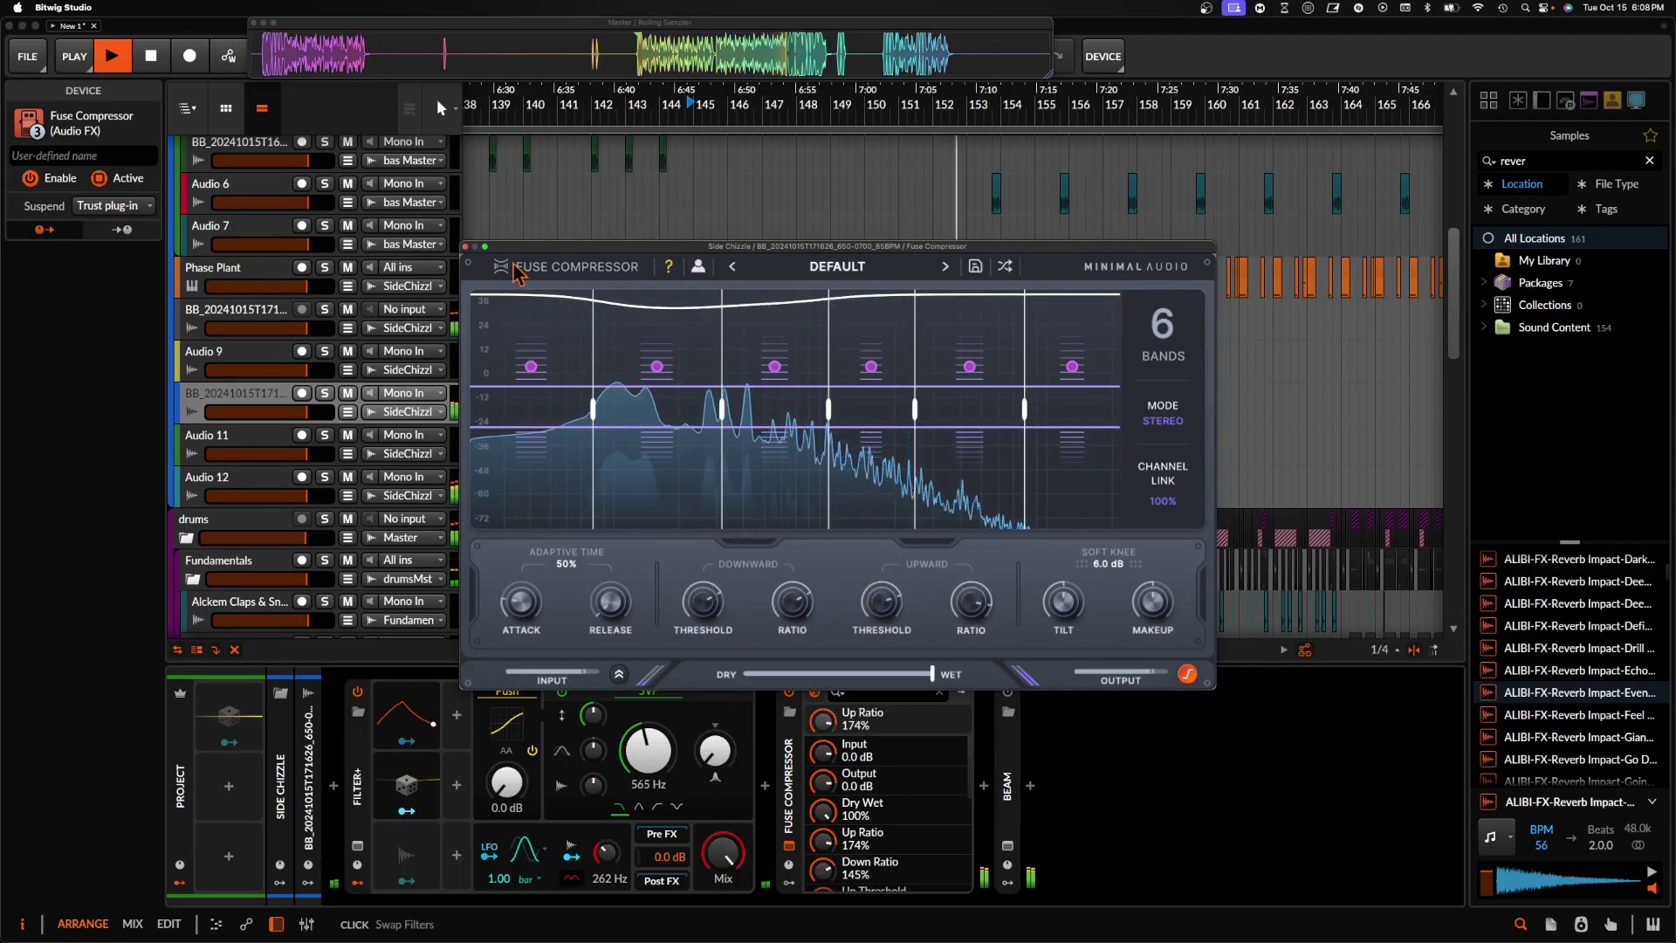
pyautogui.click(466, 246)
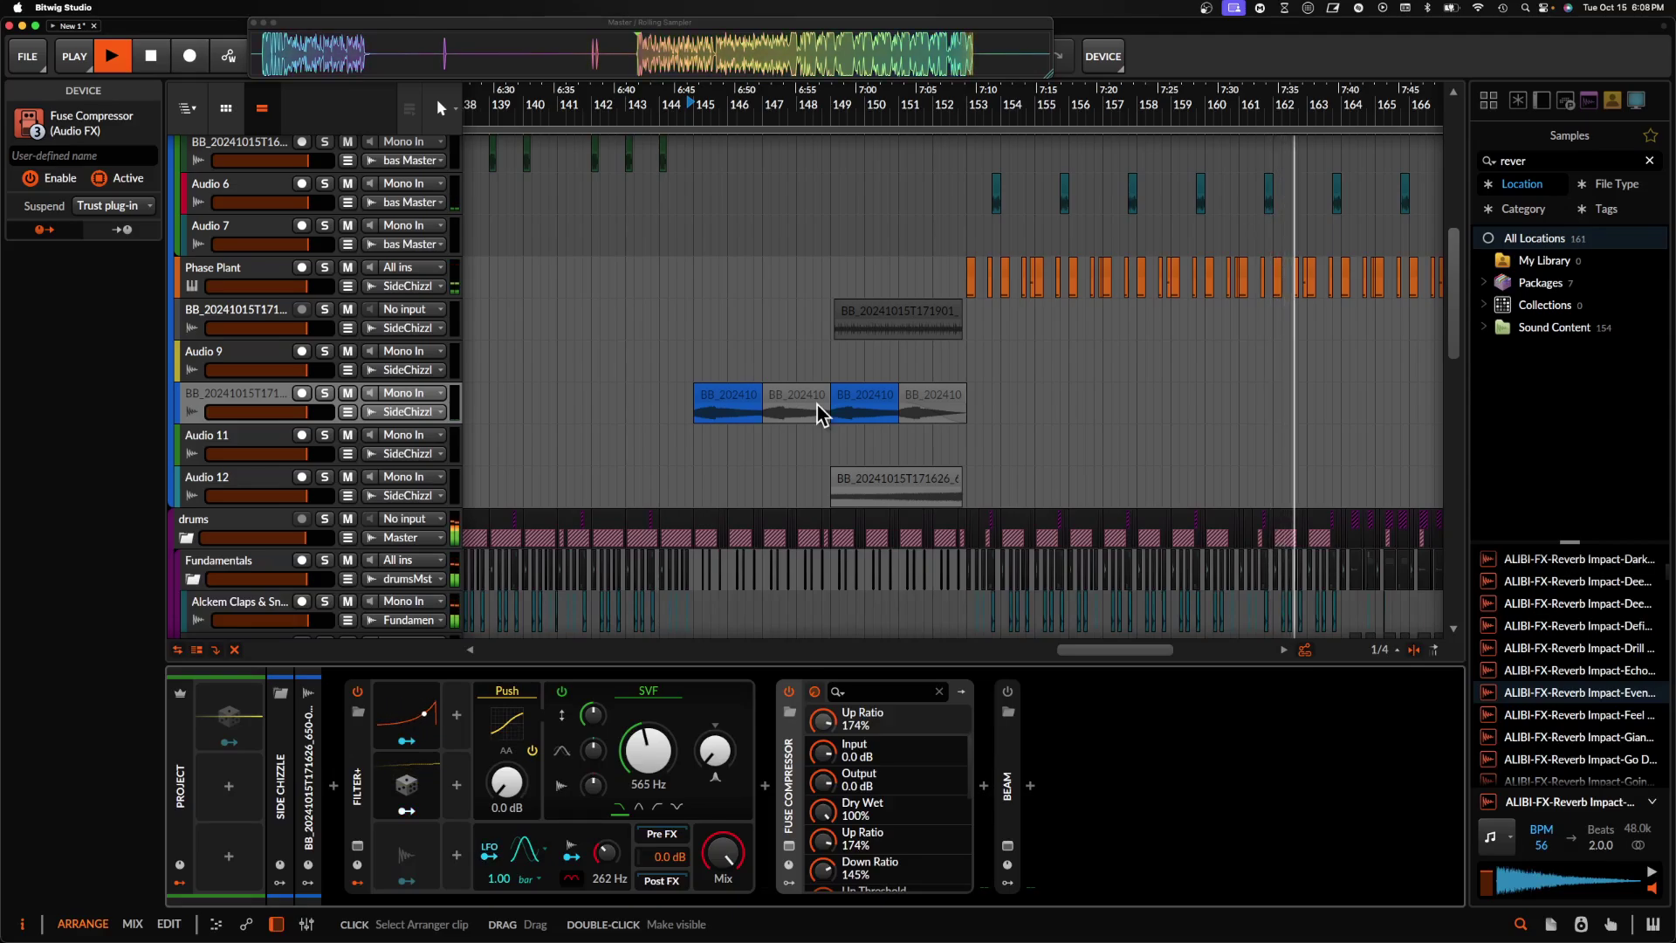
# - Try green clip slices on Audio 4 from 163.1.1.00 to 163.3.1.00 and play them
pyautogui.scroll(-3, 818, 405)
pyautogui.scroll(1, 817, 402)
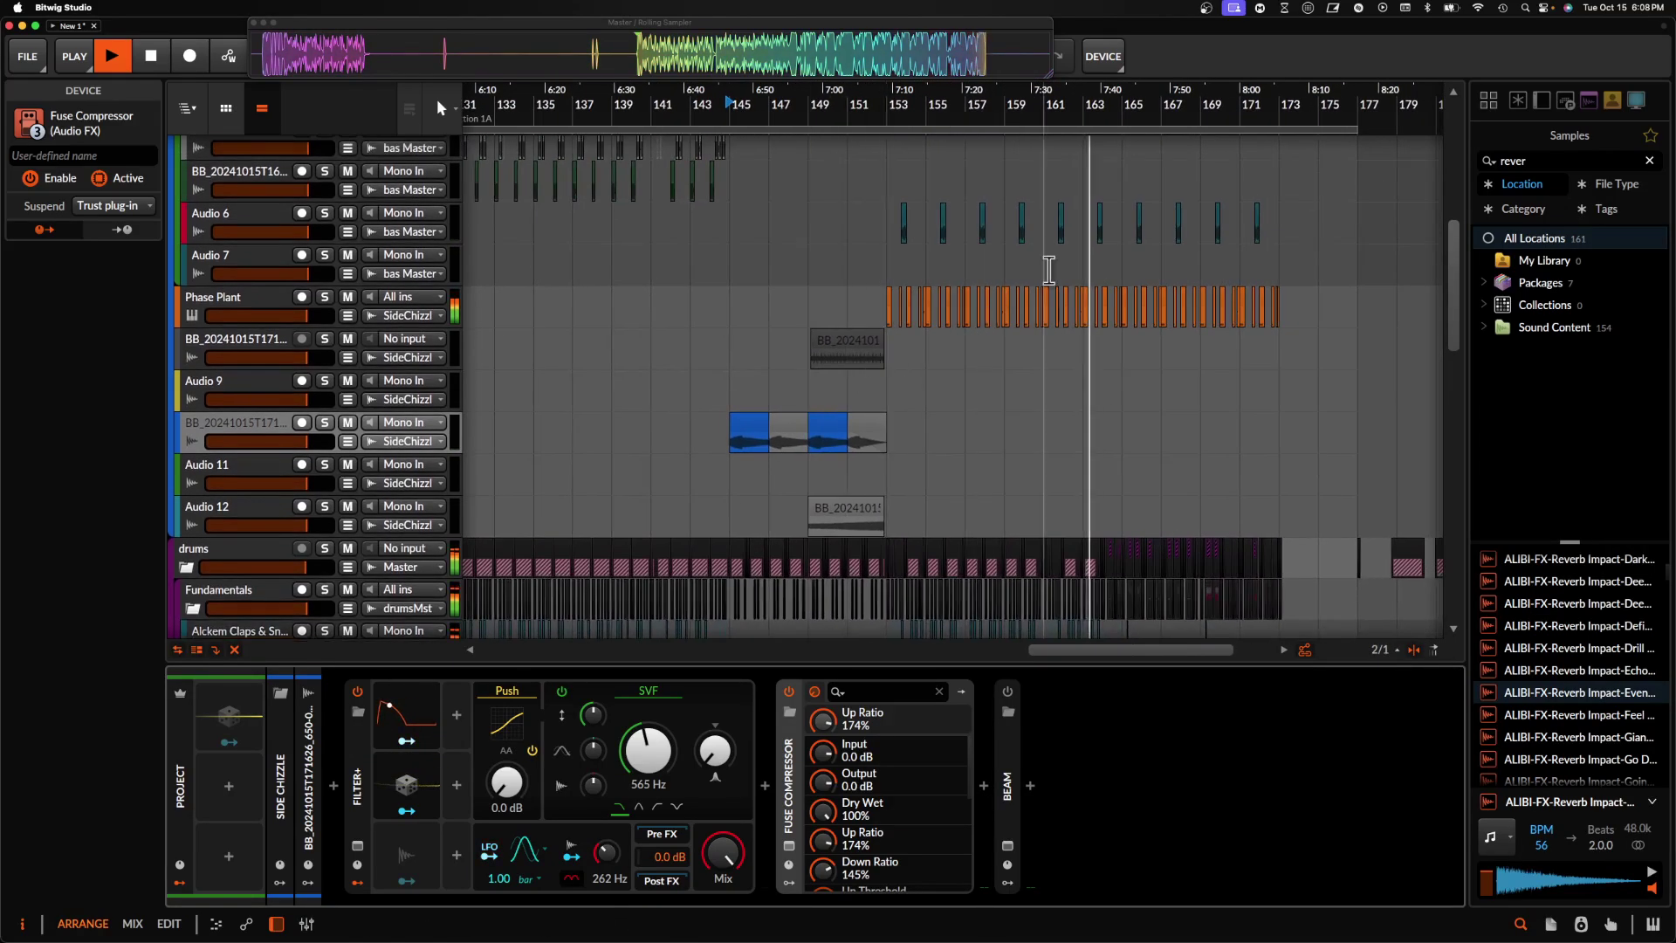
pyautogui.scroll(4, 1048, 269)
pyautogui.scroll(5, 1049, 269)
pyautogui.scroll(3, 1047, 270)
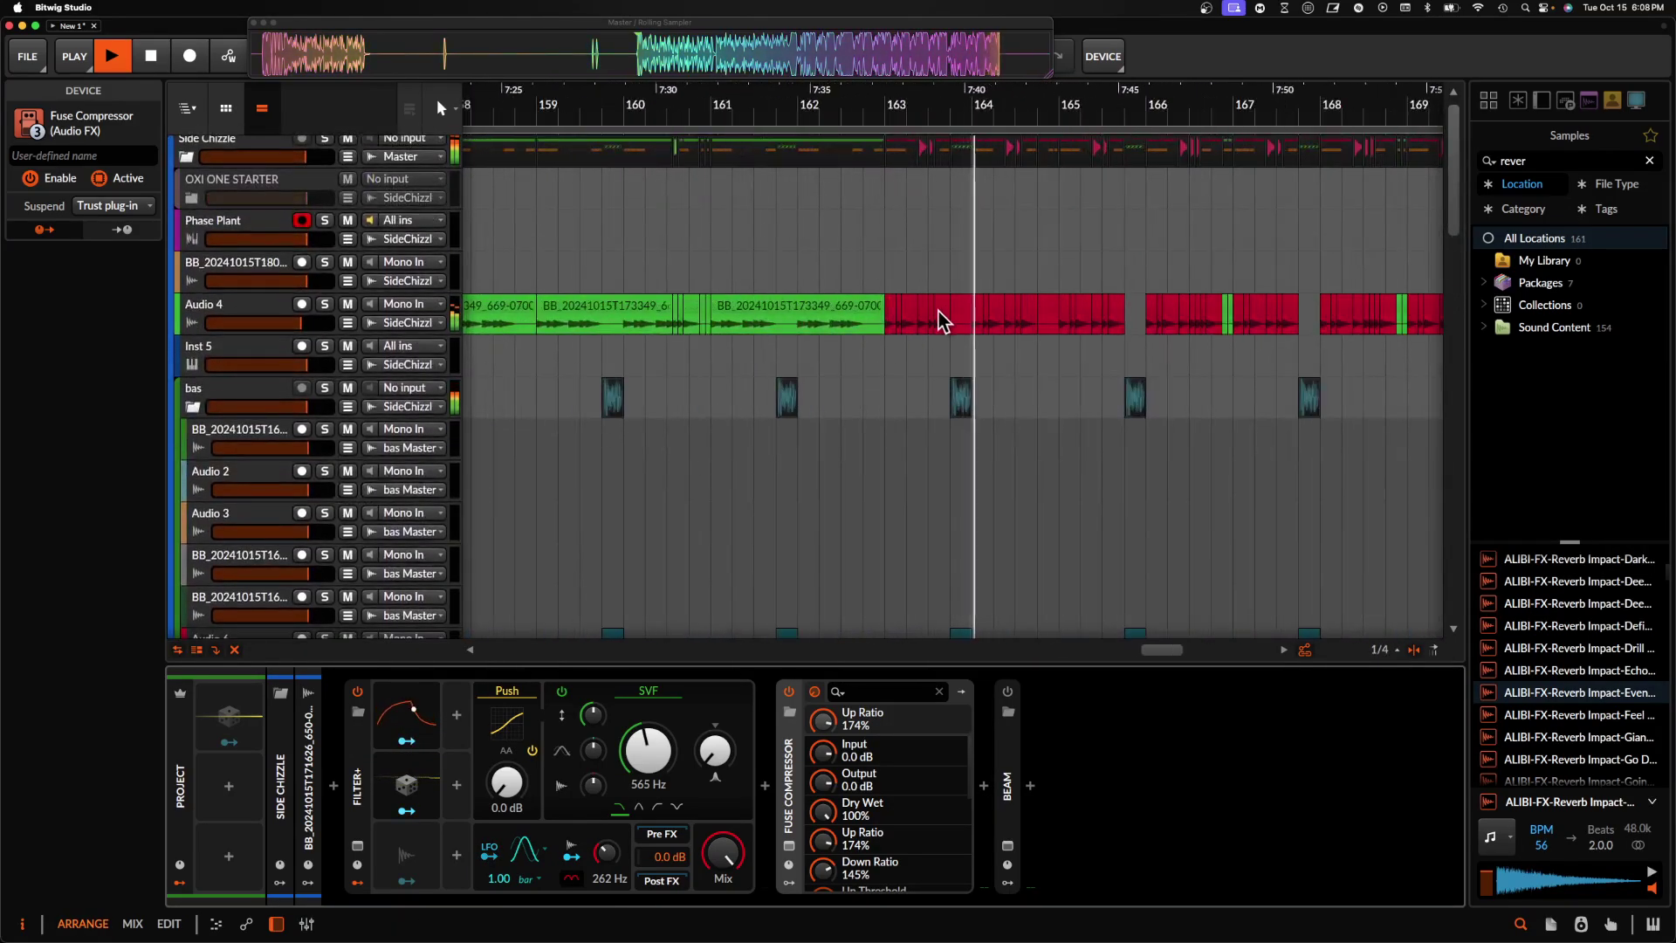
pyautogui.press('space')
pyautogui.click(895, 321)
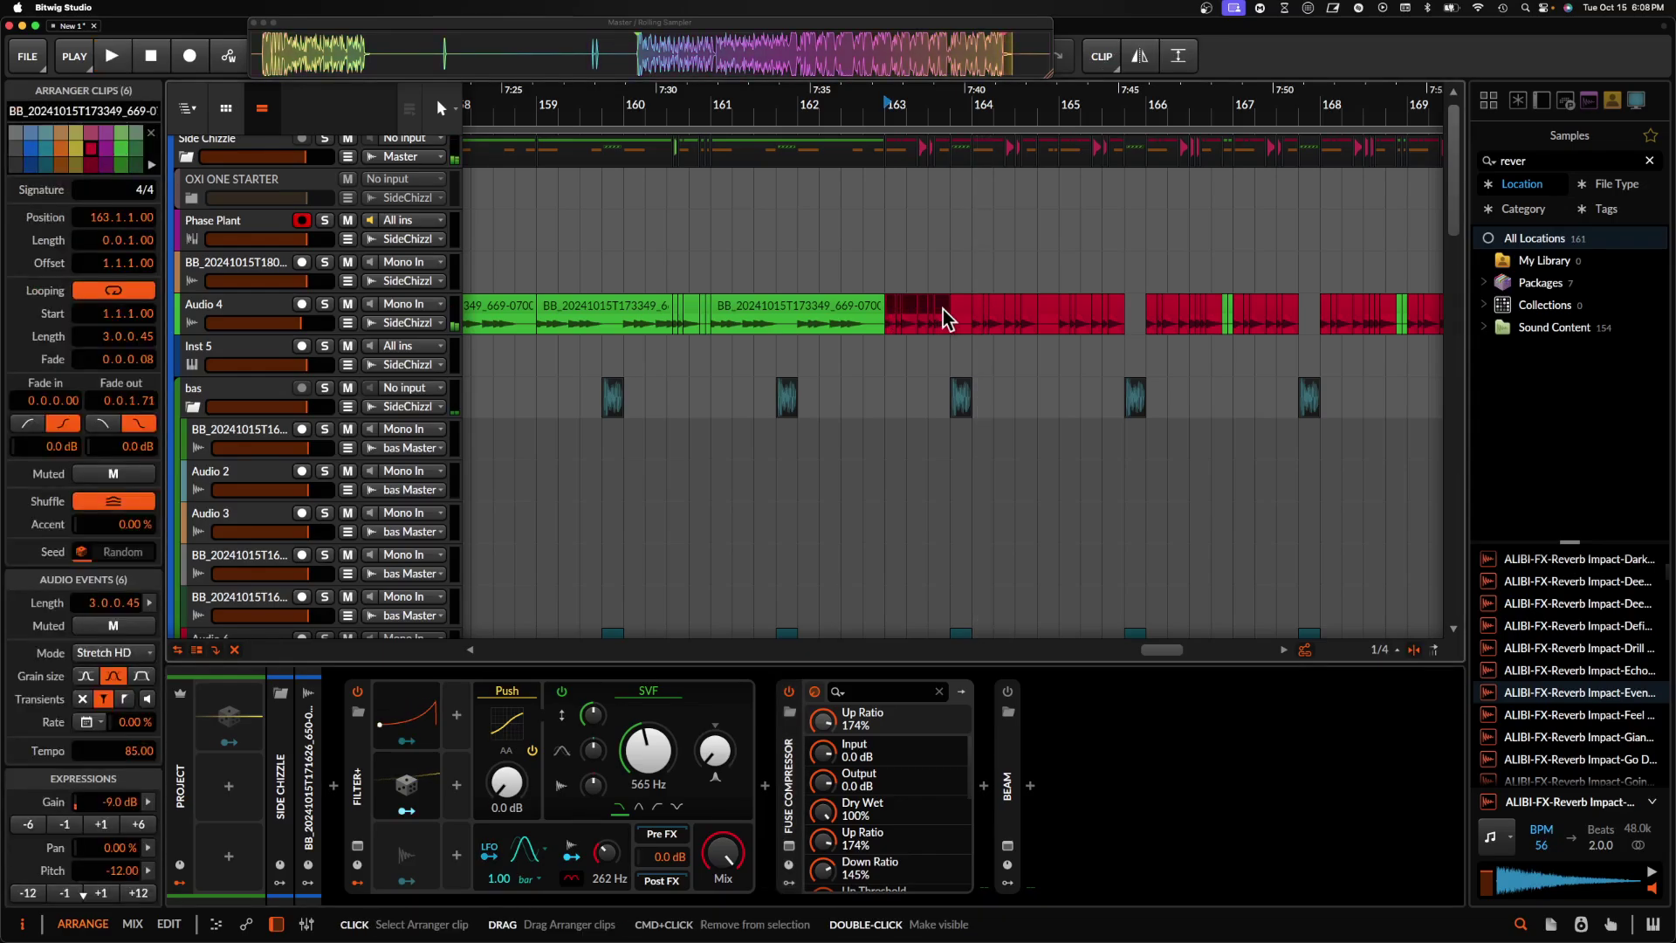
pyautogui.moveTo(711, 323); pyautogui.dragTo(761, 327)
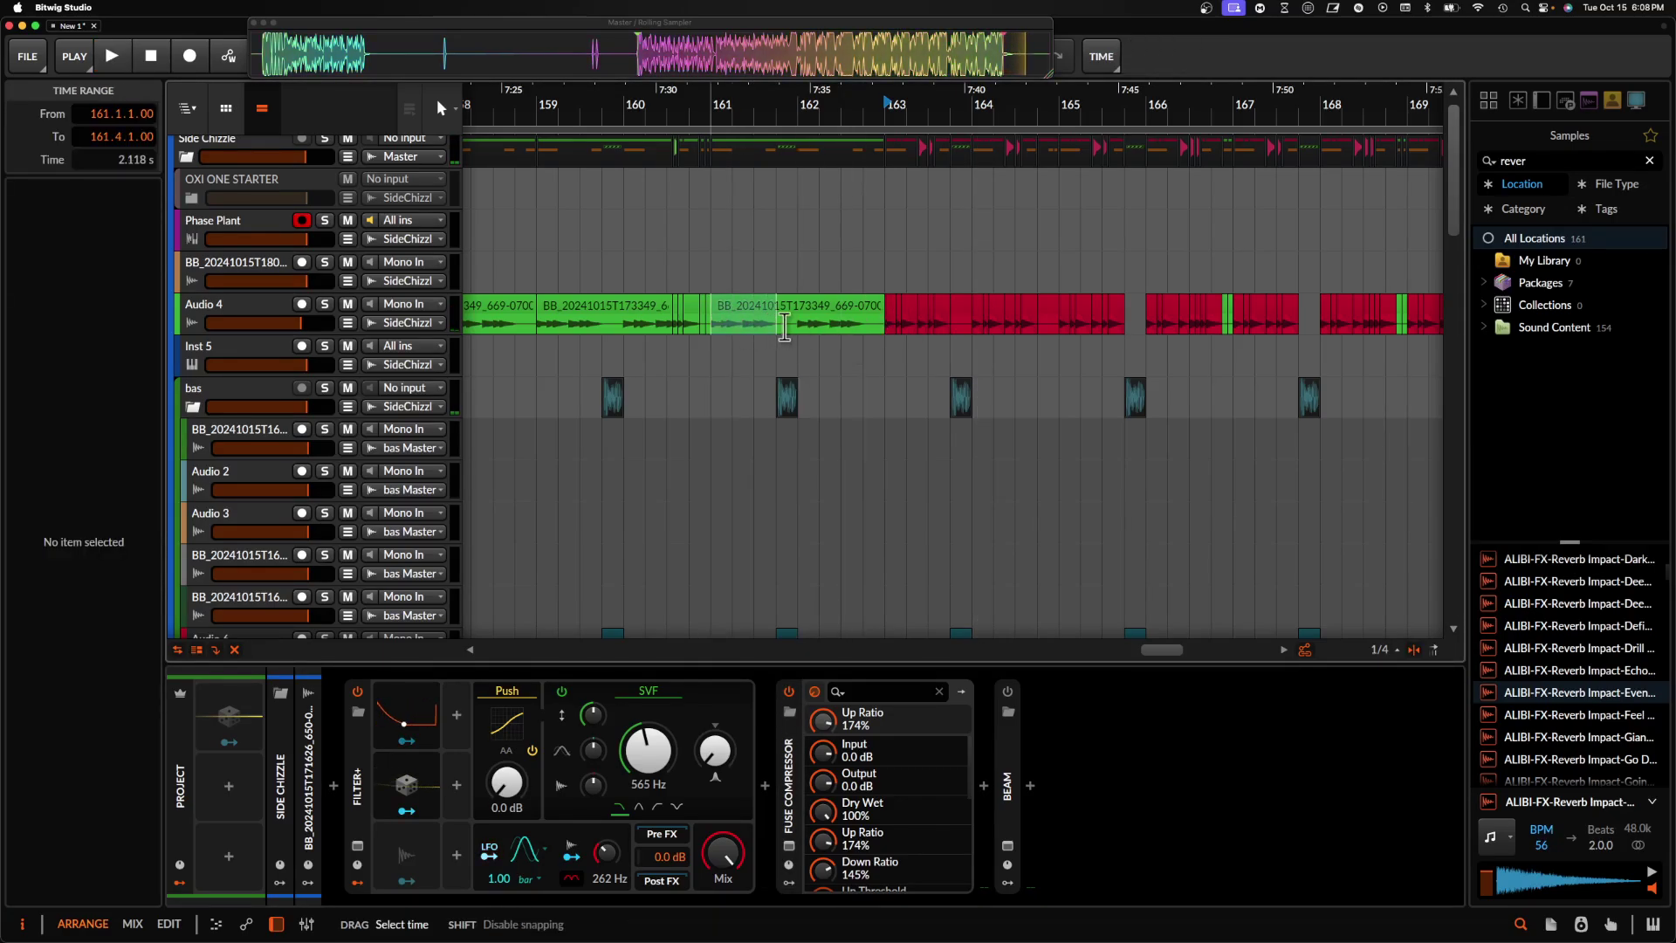
pyautogui.moveTo(886, 320); pyautogui.dragTo(897, 316)
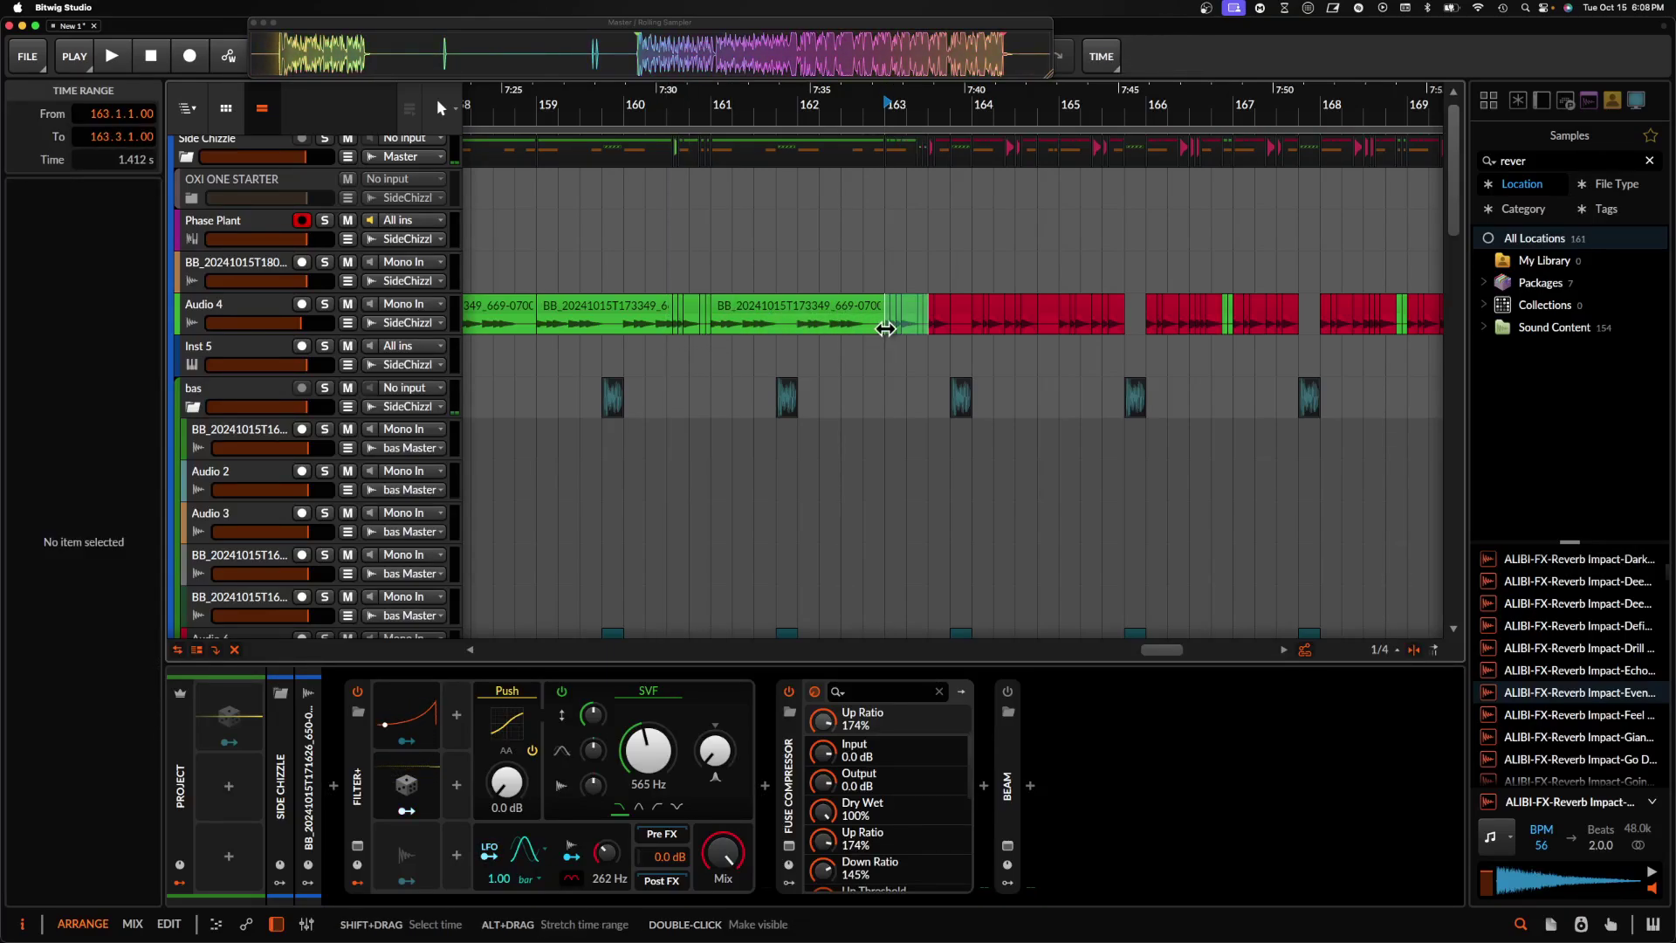
pyautogui.press('space')
pyautogui.scroll(2, 887, 330)
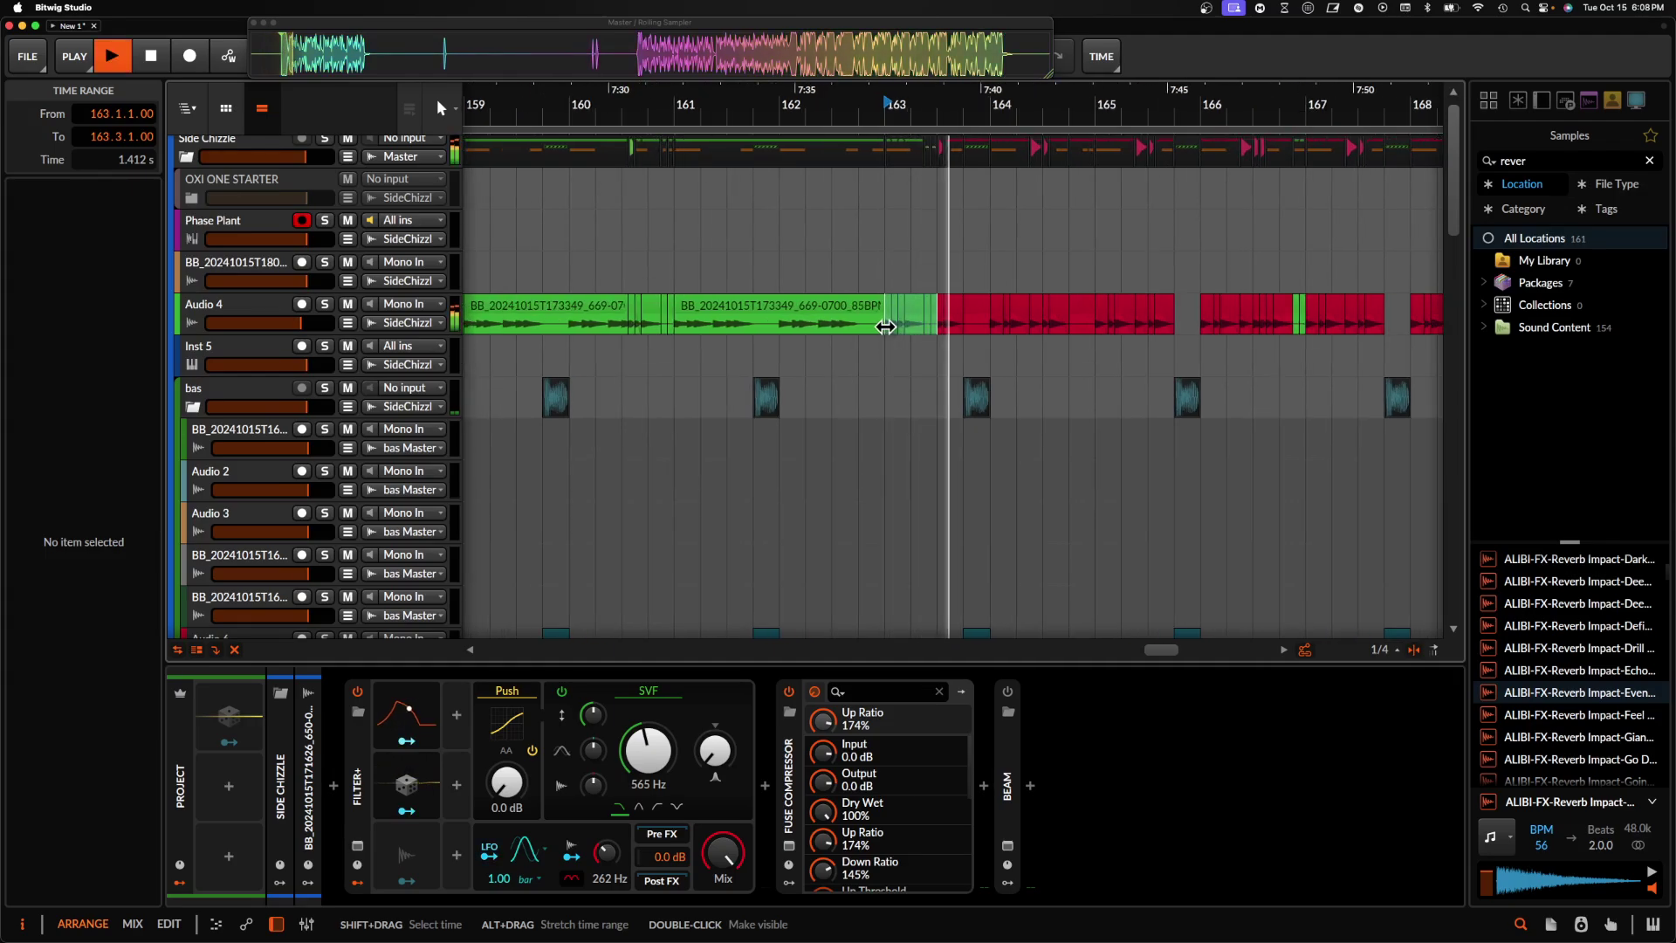
pyautogui.press('space')
# - Delete the Audio 4 clips between 163.1.1.00 and 163.4.1.00
pyautogui.click(952, 313)
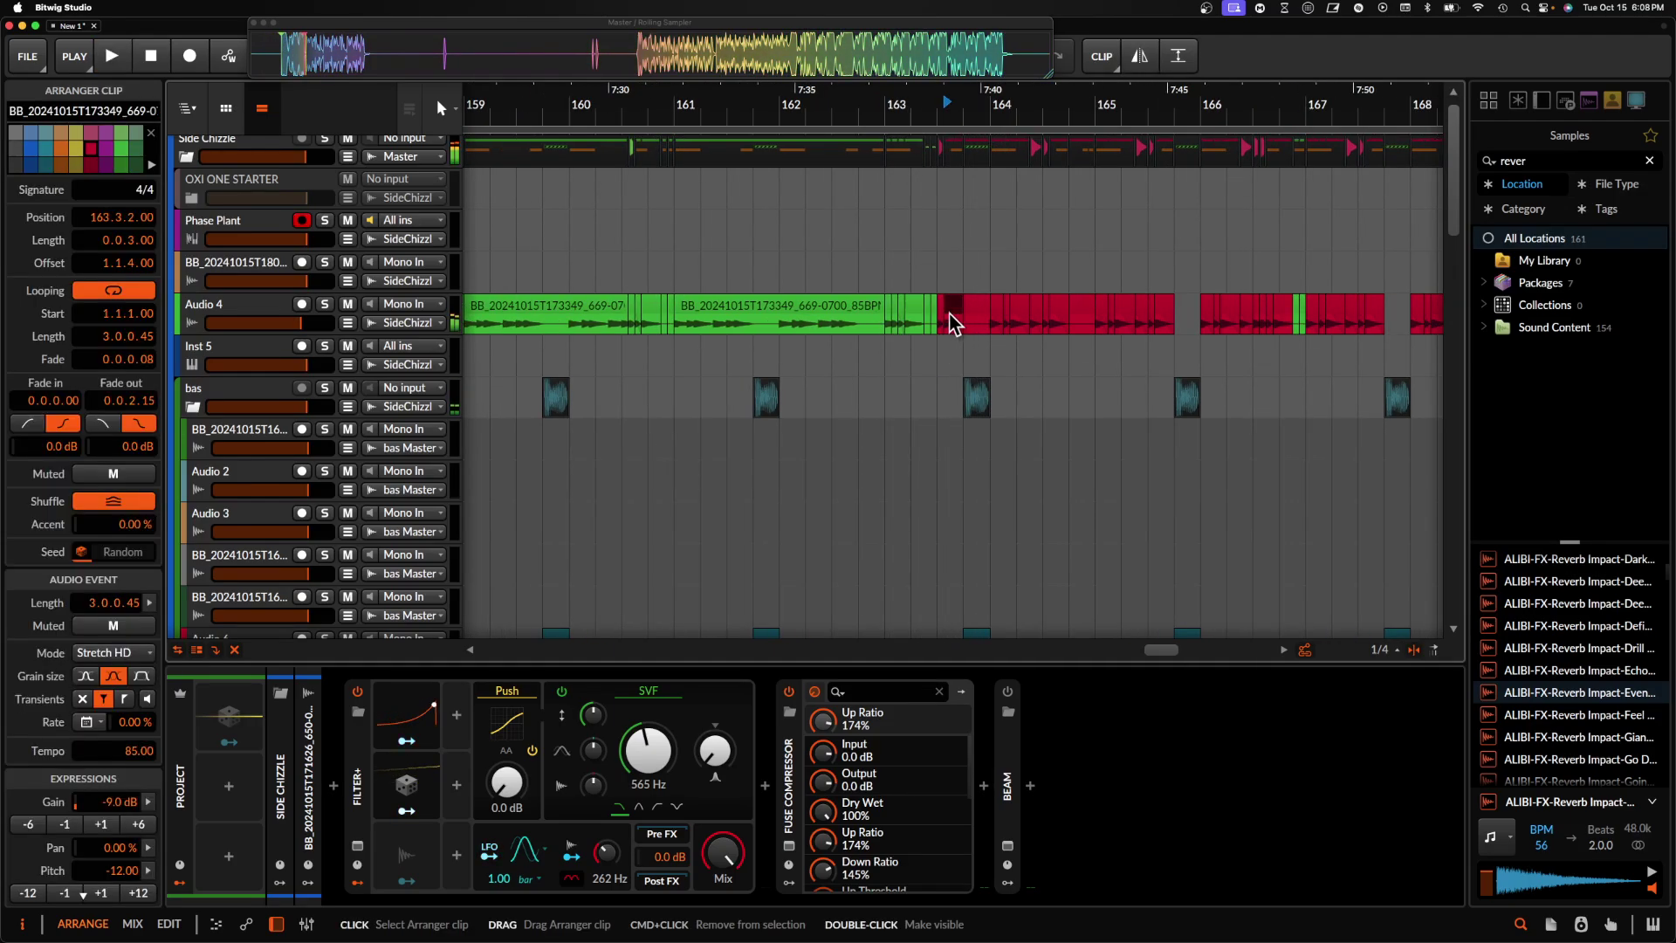
pyautogui.keyDown('shift'); pyautogui.click(887, 308); pyautogui.keyUp('shift')
pyautogui.press('Delete')
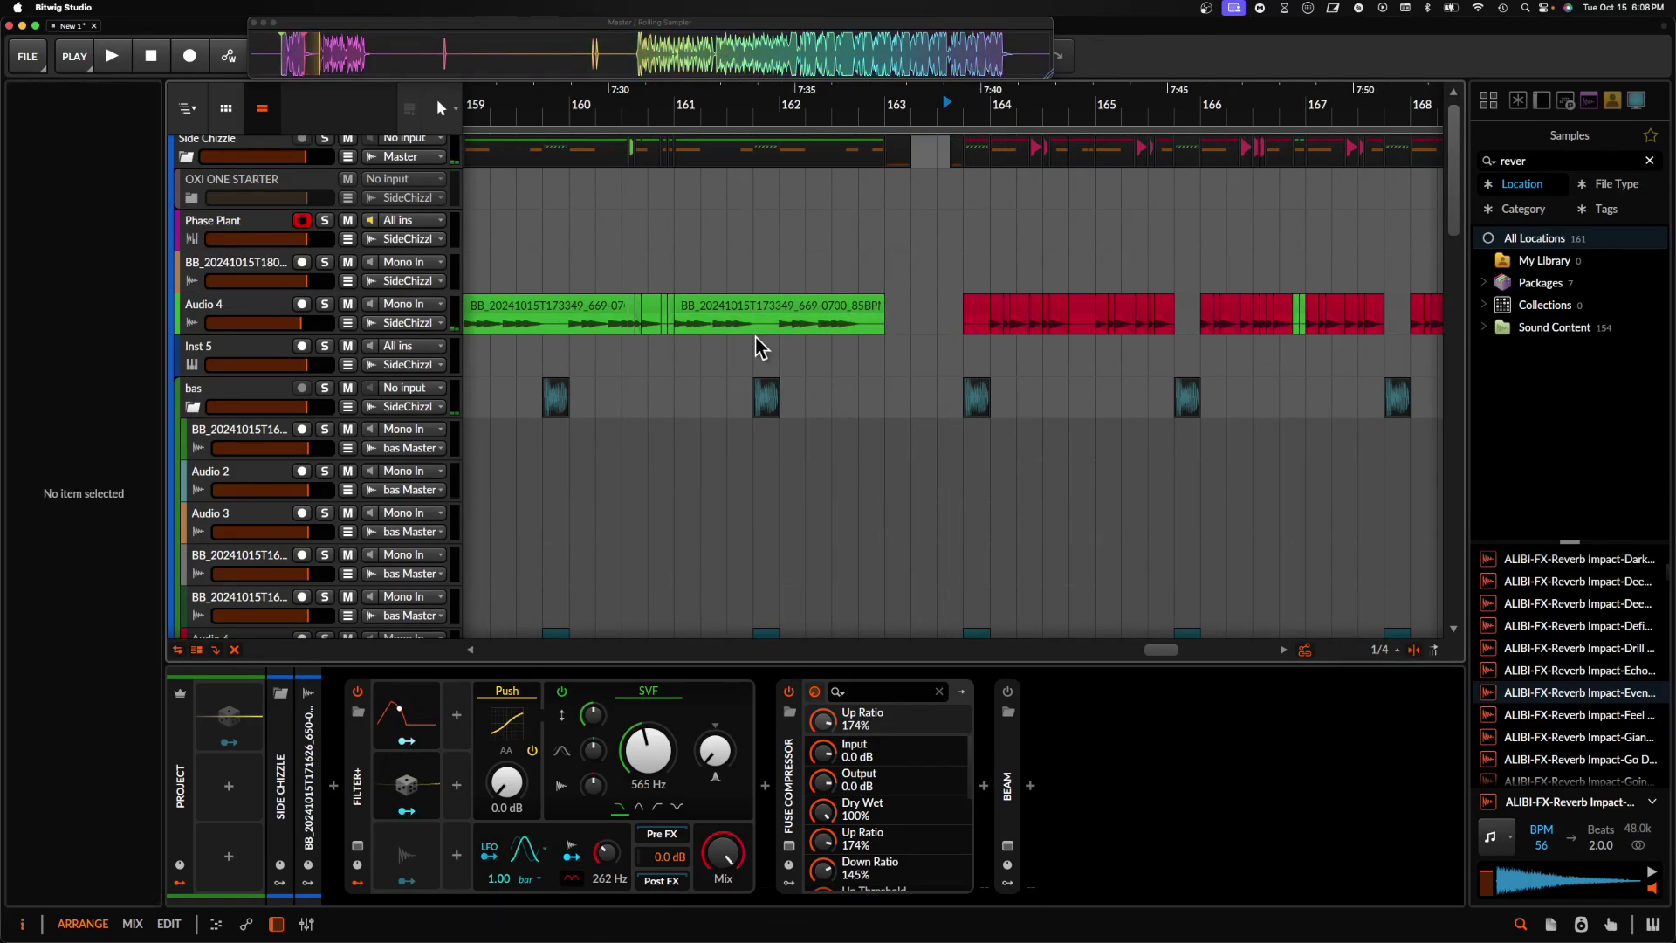
# - Copy the Audio 4 section between 159.1.1.00 and 159.4.1.00 to 163.1.1.00 and play from there
pyautogui.hscroll(-5, 757, 340)
pyautogui.moveTo(751, 338); pyautogui.dragTo(783, 338)
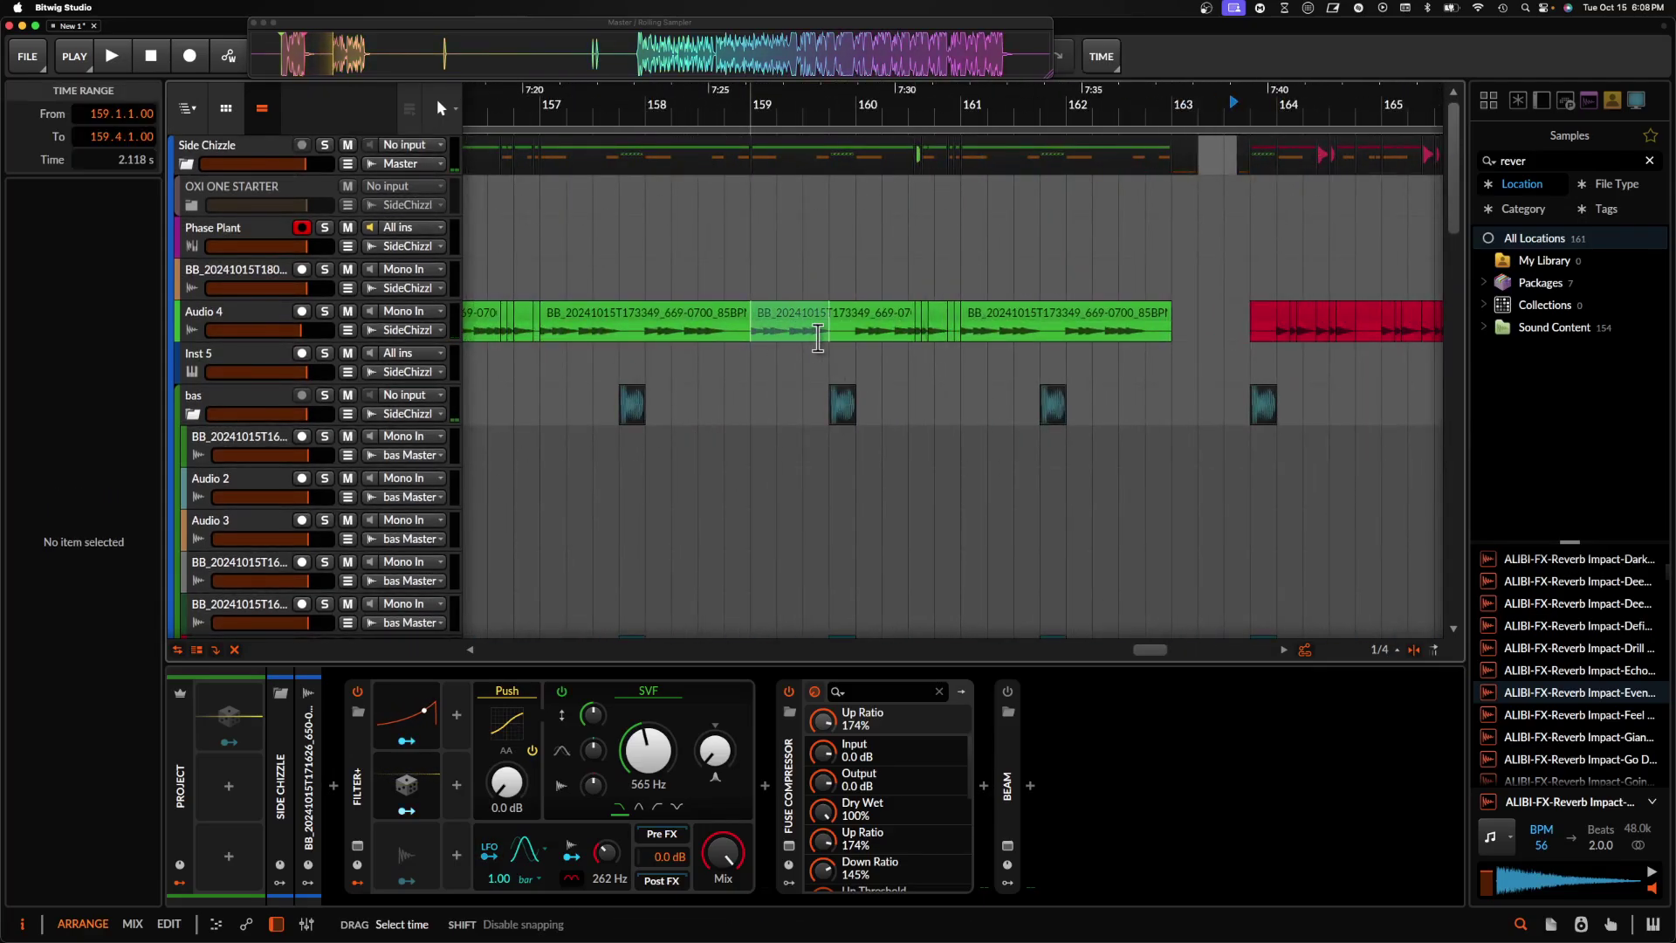
pyautogui.click(1175, 320)
pyautogui.press('super+v')
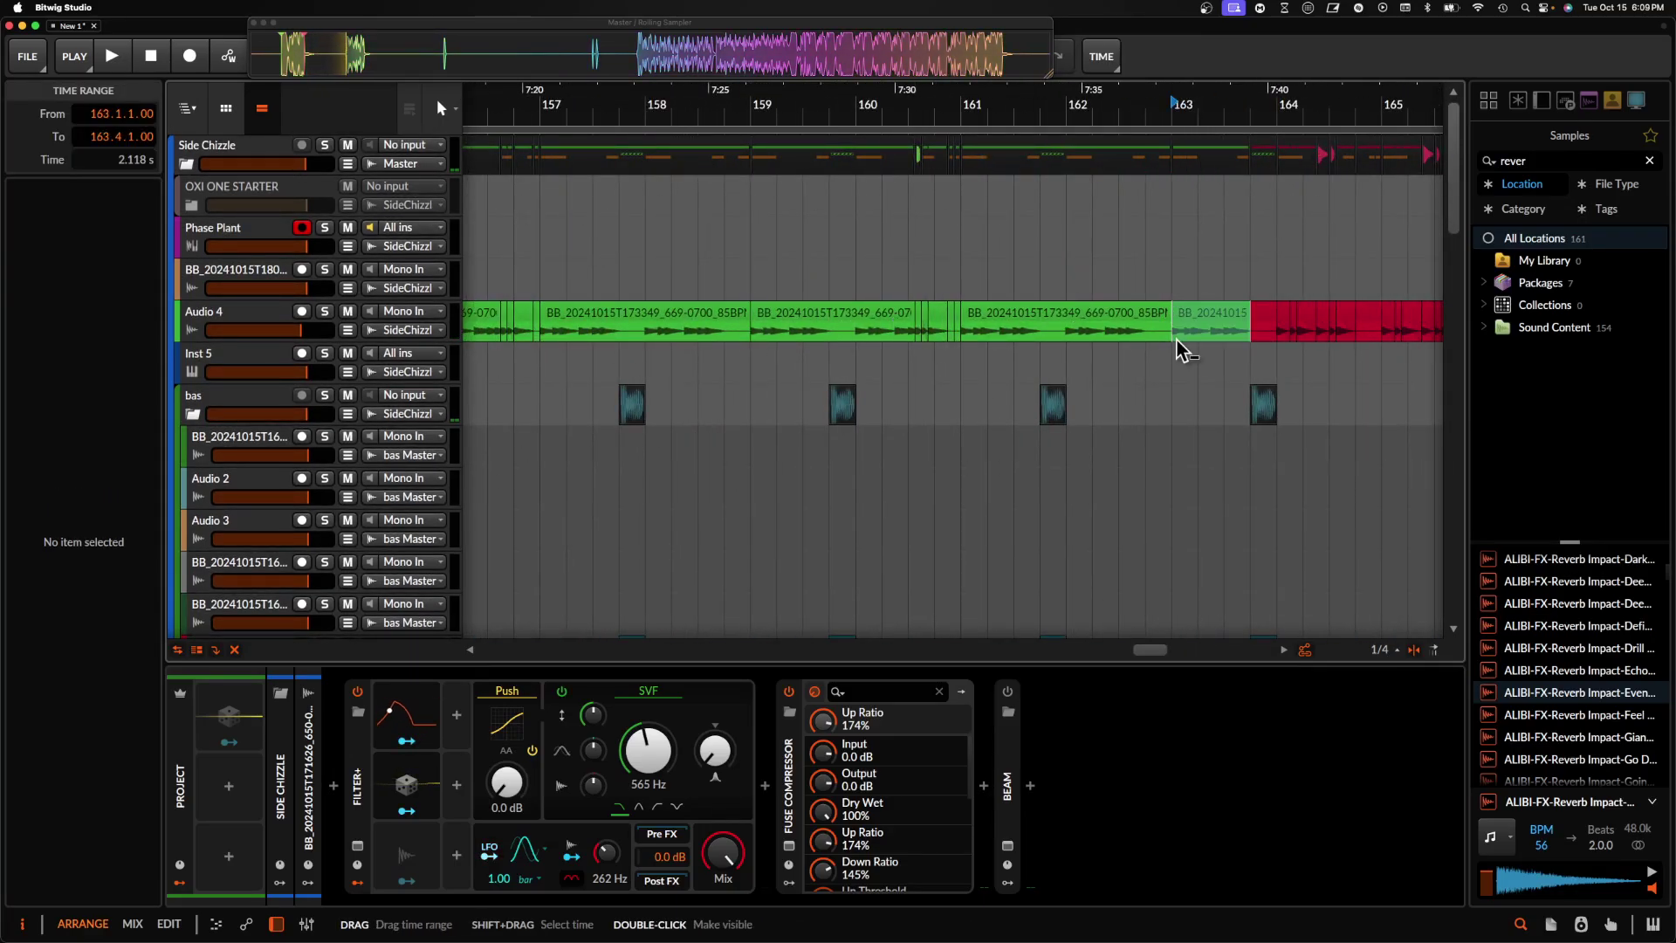
pyautogui.hscroll(2, 1177, 339)
pyautogui.click(1140, 326)
pyautogui.press('space')
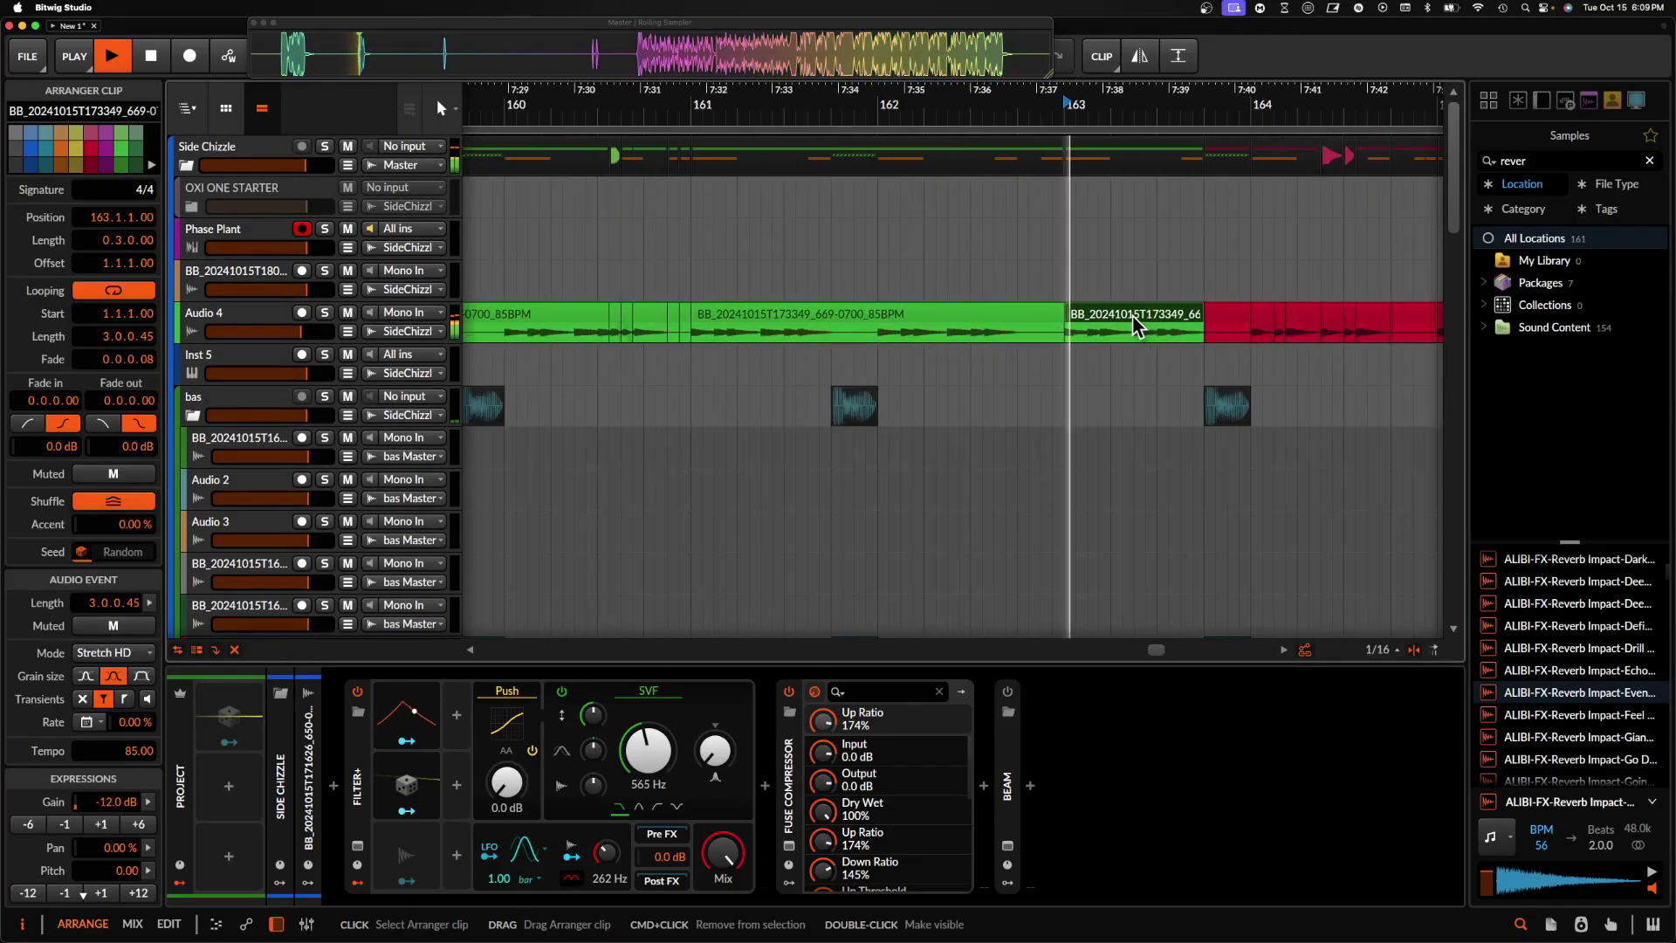
pyautogui.hscroll(3, 1196, 318)
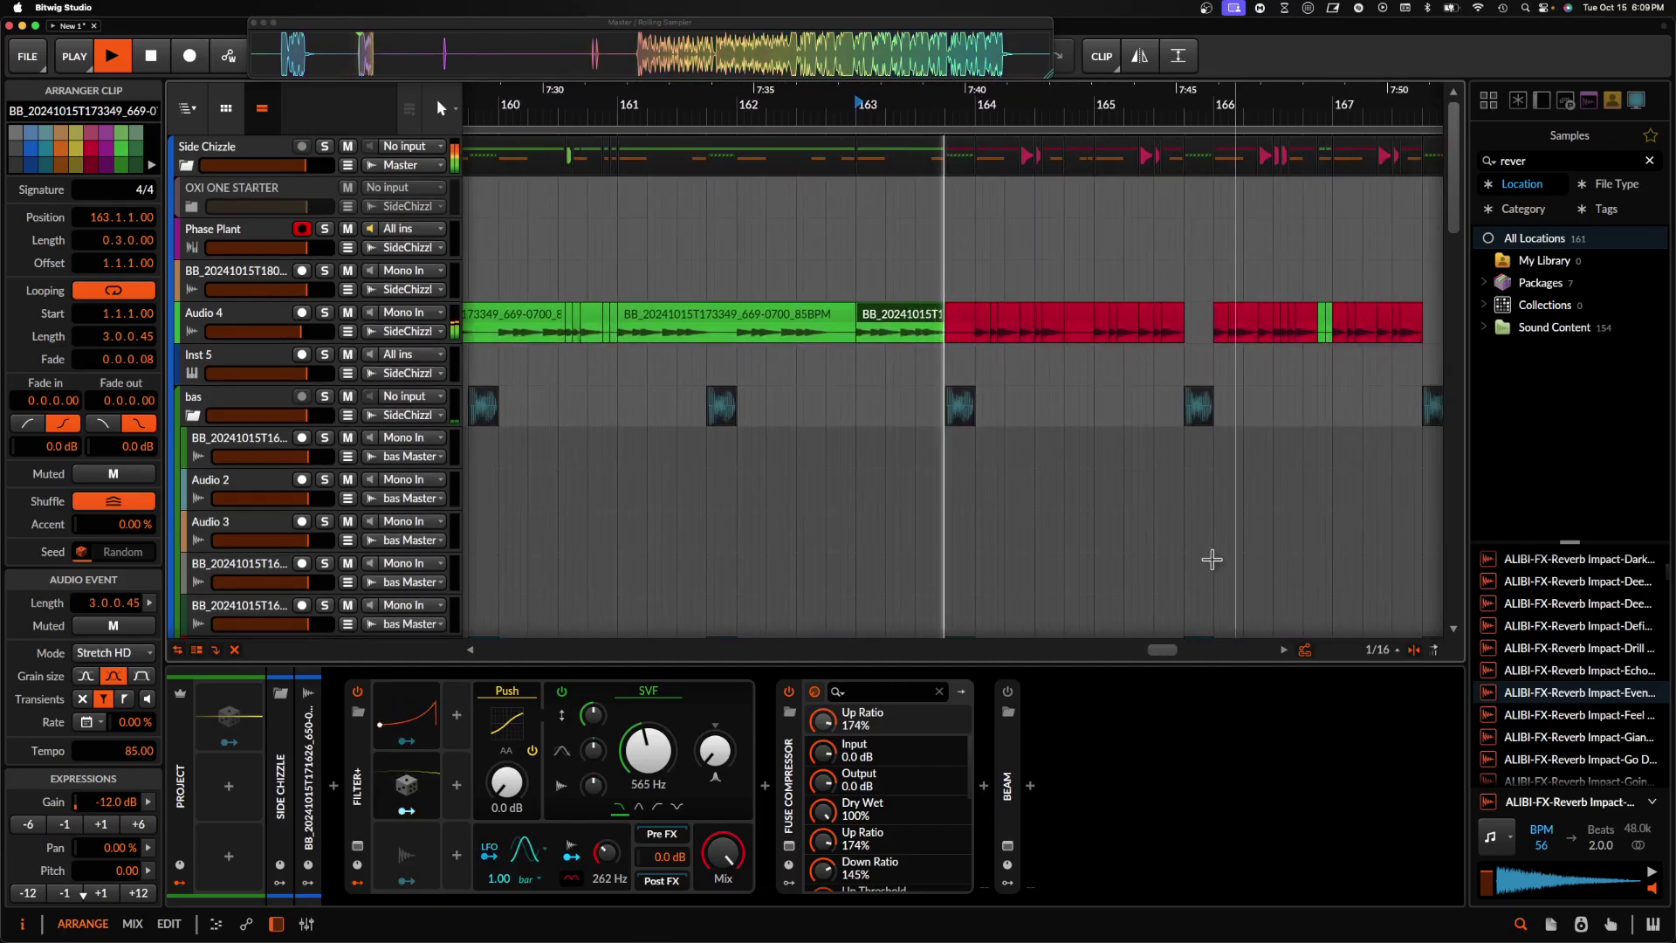
pyautogui.scroll(-1, 953, 257)
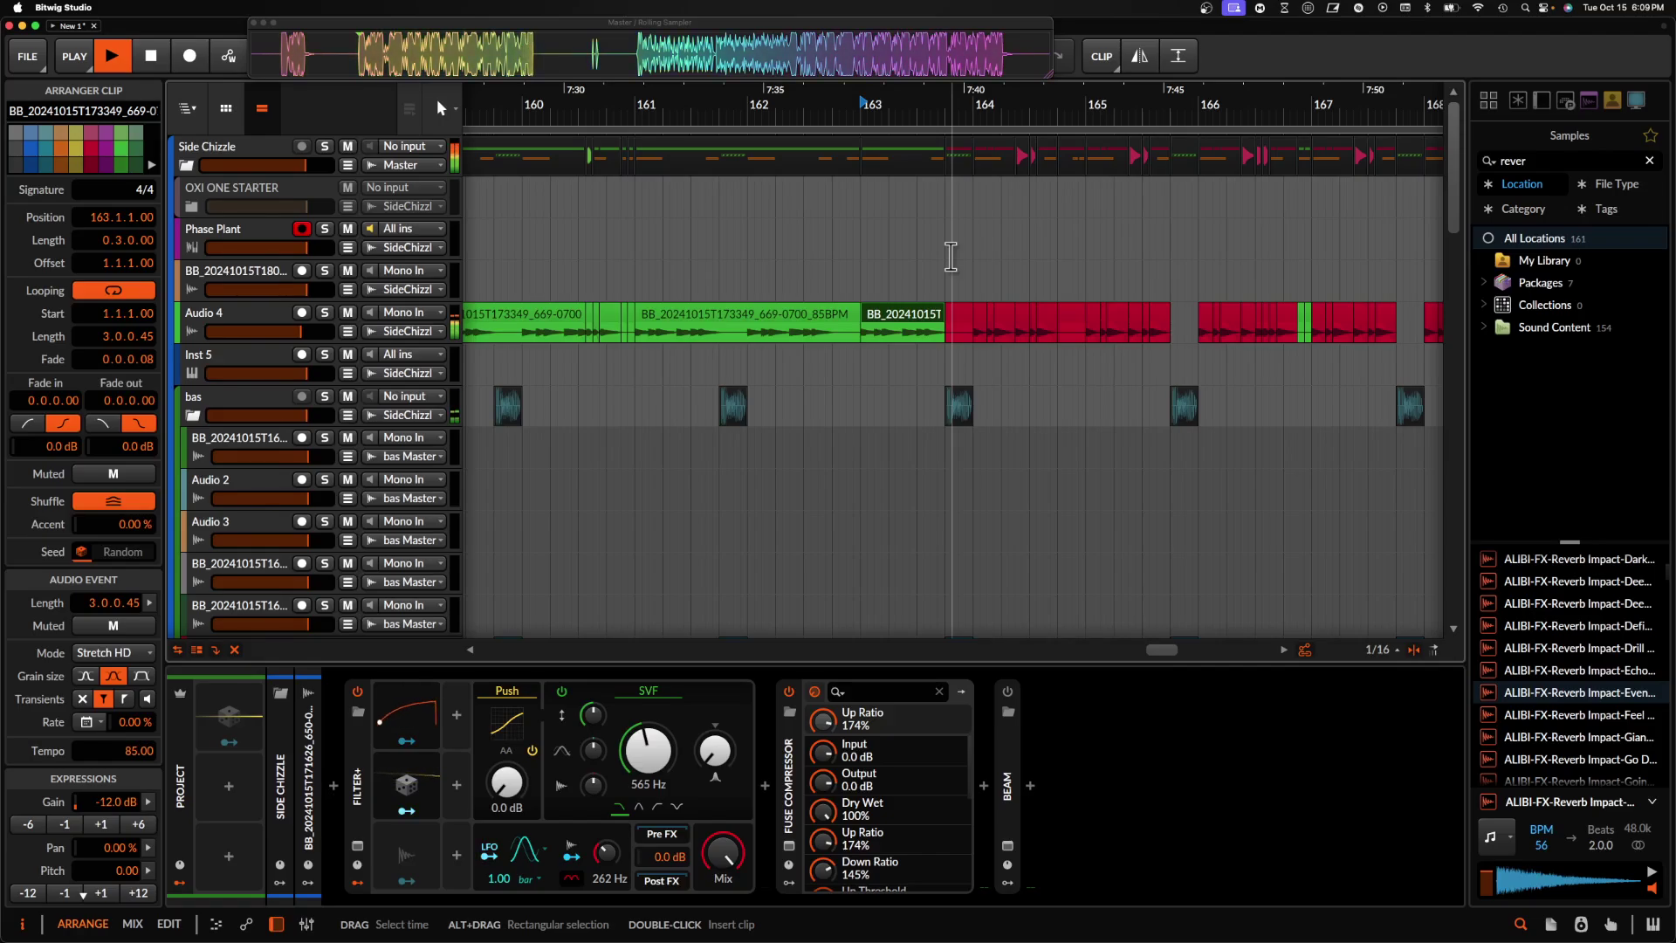
# - Stop playback and copy the Audio 12 clip from bar 149 to 169.1.1.00 on the same track
pyautogui.hscroll(8, 951, 256)
pyautogui.scroll(-3, 951, 256)
pyautogui.scroll(-5, 949, 257)
pyautogui.scroll(-8, 949, 256)
pyautogui.hscroll(-3, 950, 256)
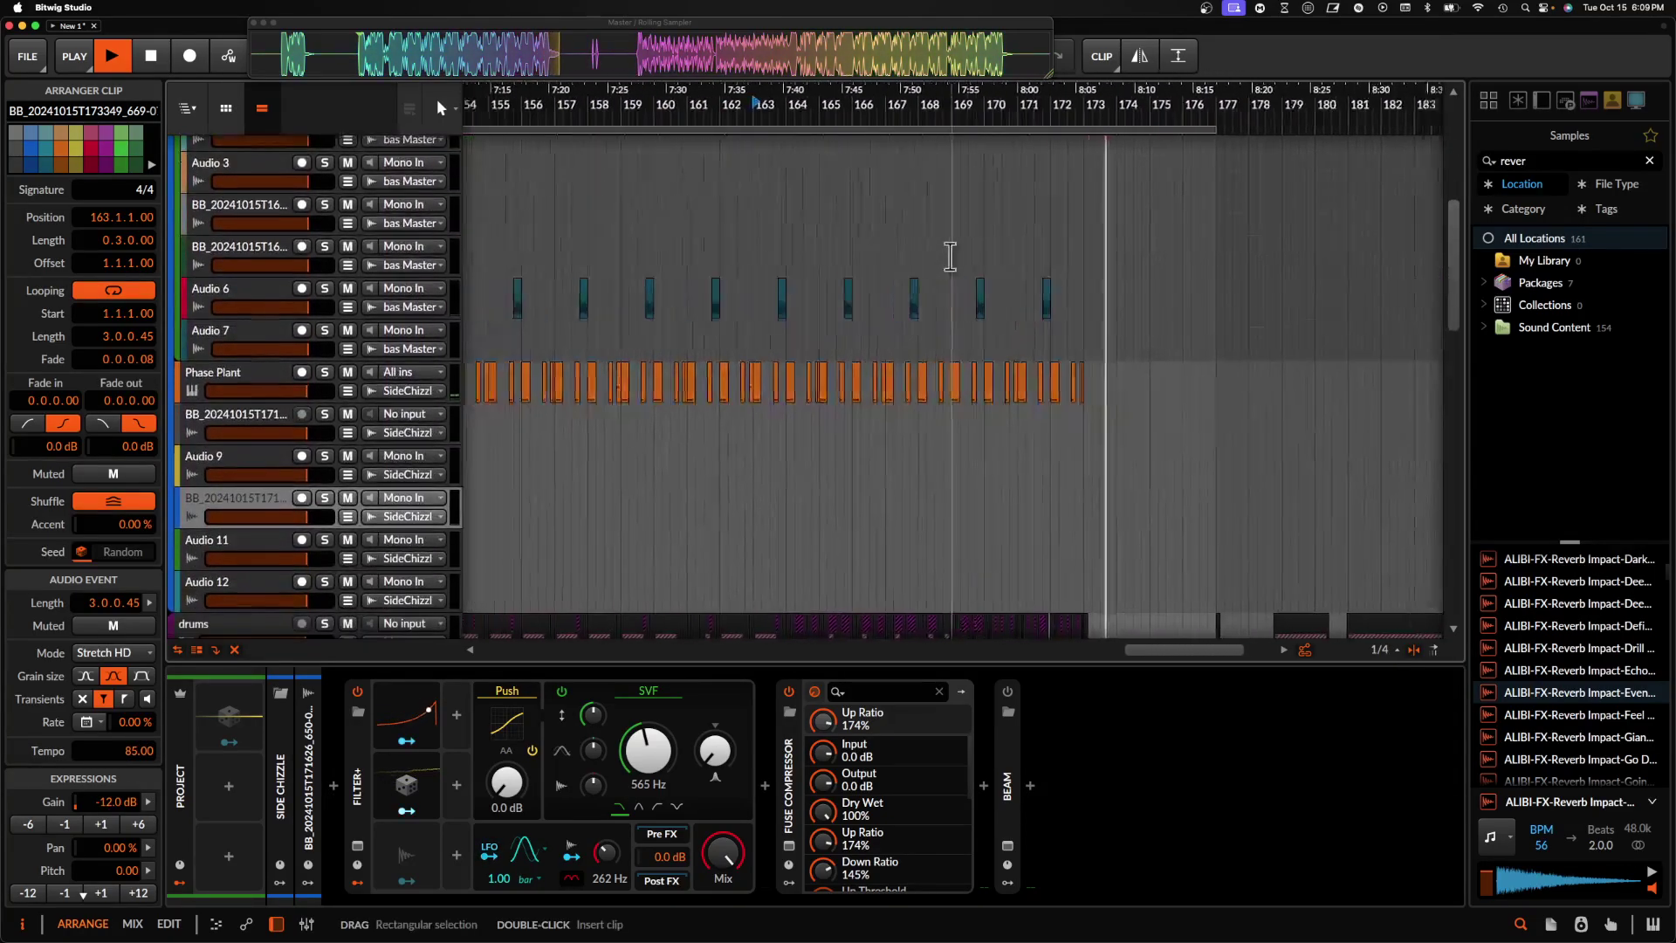
pyautogui.scroll(-8, 950, 258)
pyautogui.hscroll(-3, 951, 258)
pyautogui.press('space')
pyautogui.moveTo(676, 406); pyautogui.dragTo(1060, 419)
pyautogui.scroll(3, 1056, 410)
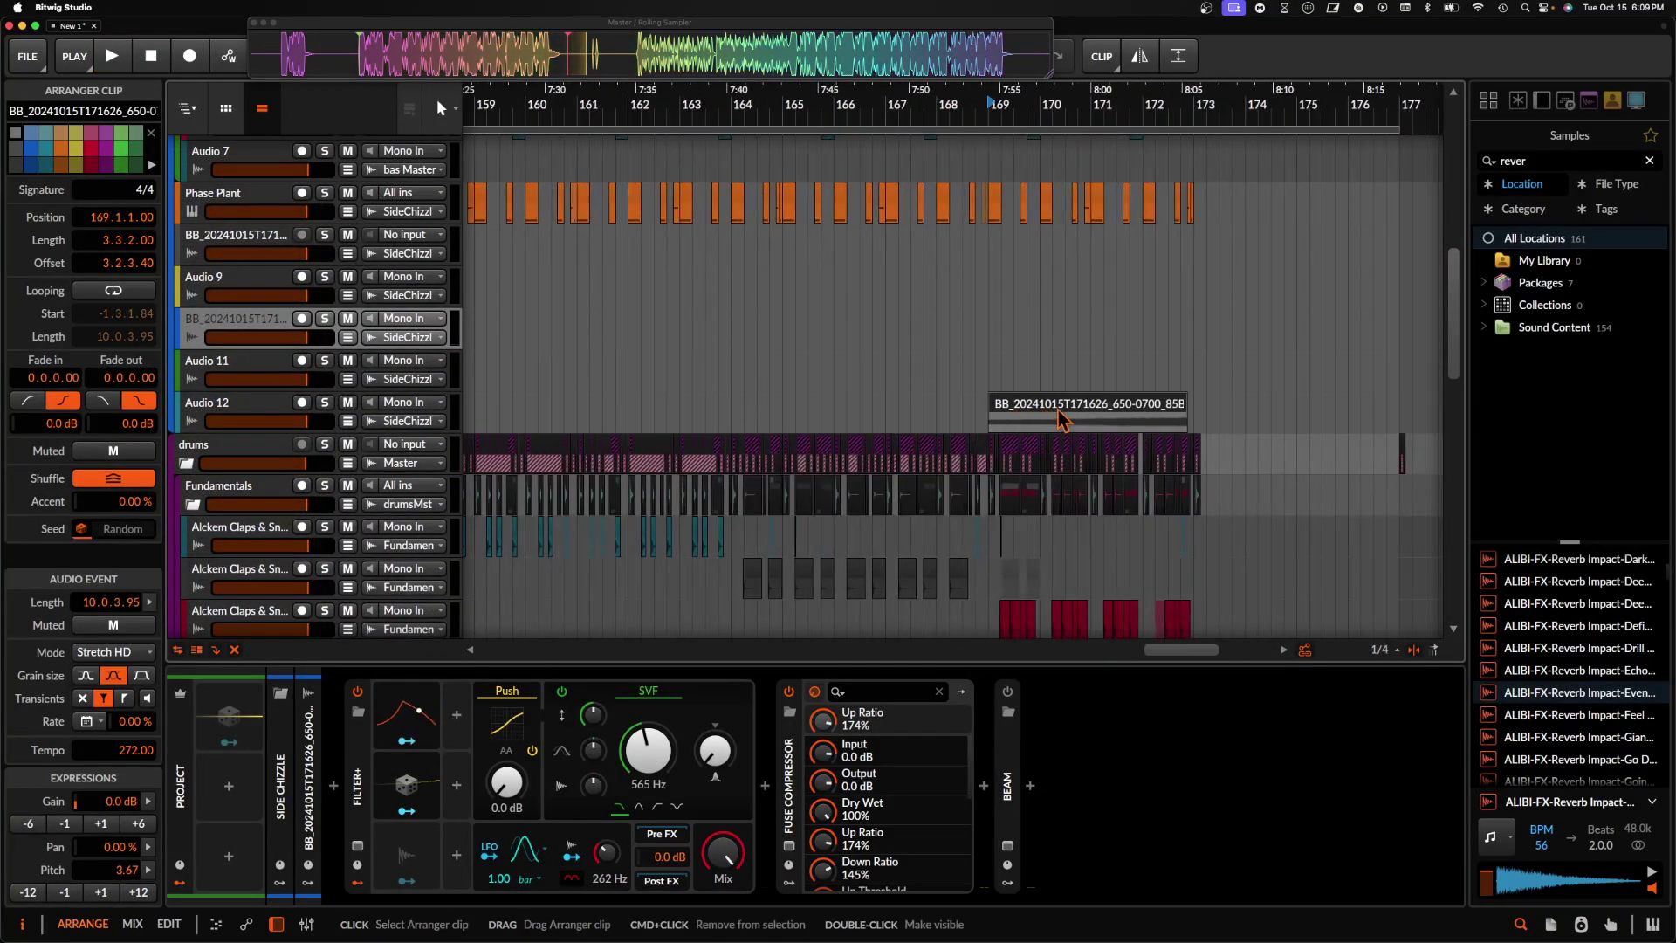
# - Slice the Audio 12 clip at bar 169 in place on a 1/4 beat grid
pyautogui.rightClick(1060, 419)
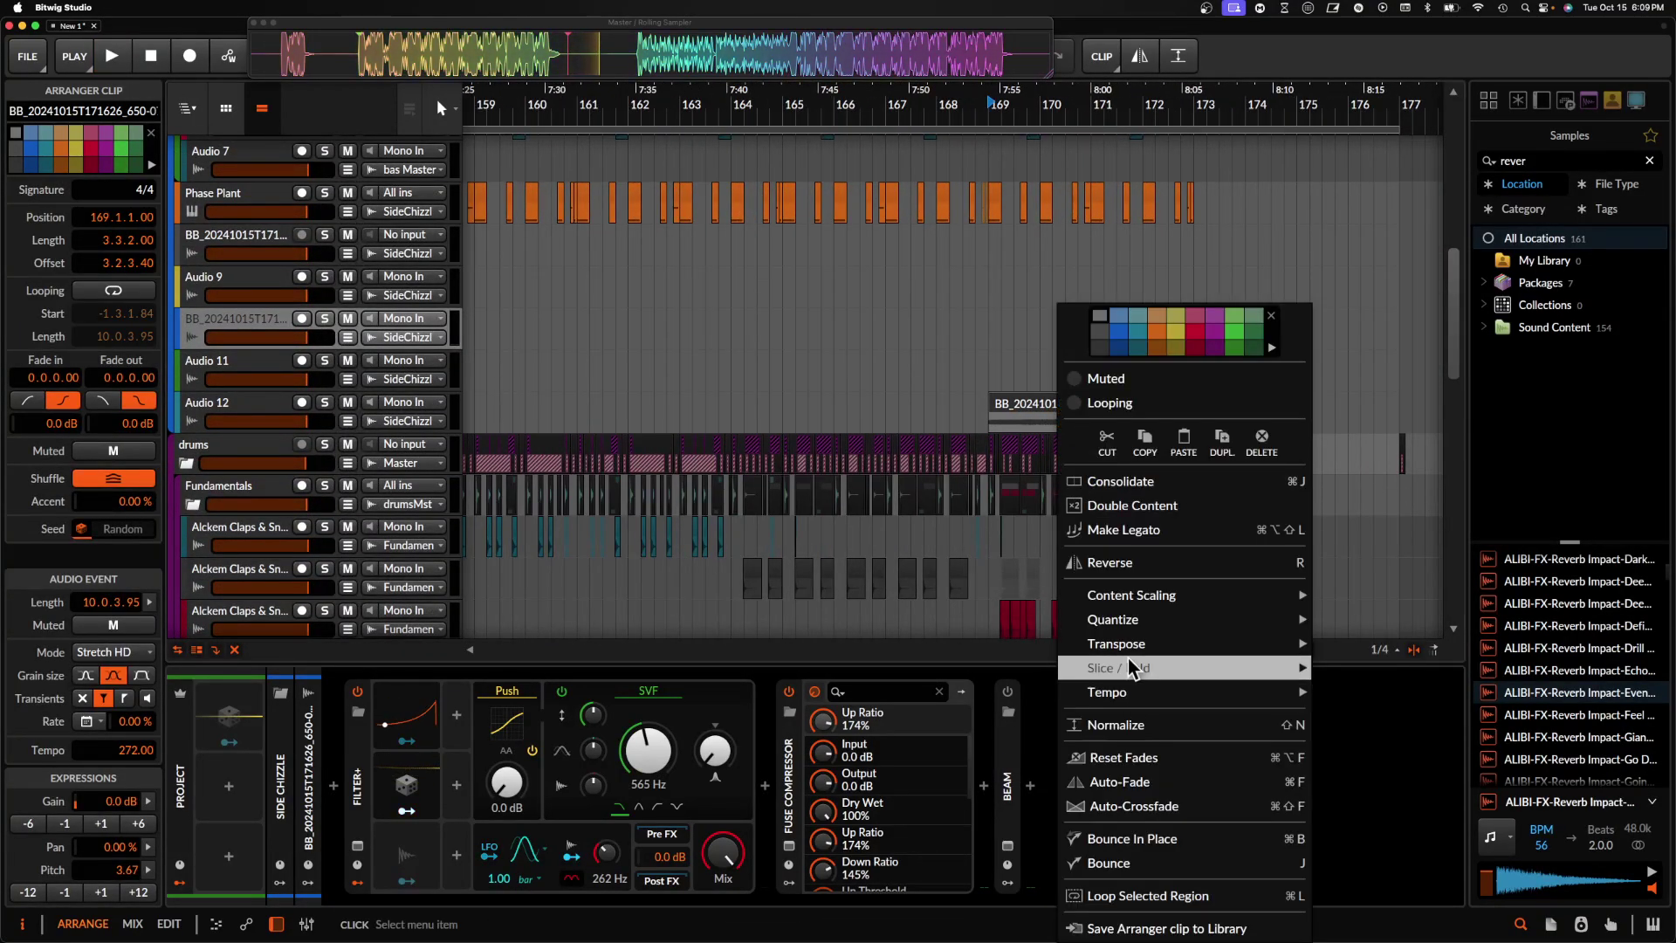
pyautogui.moveTo(1164, 607)
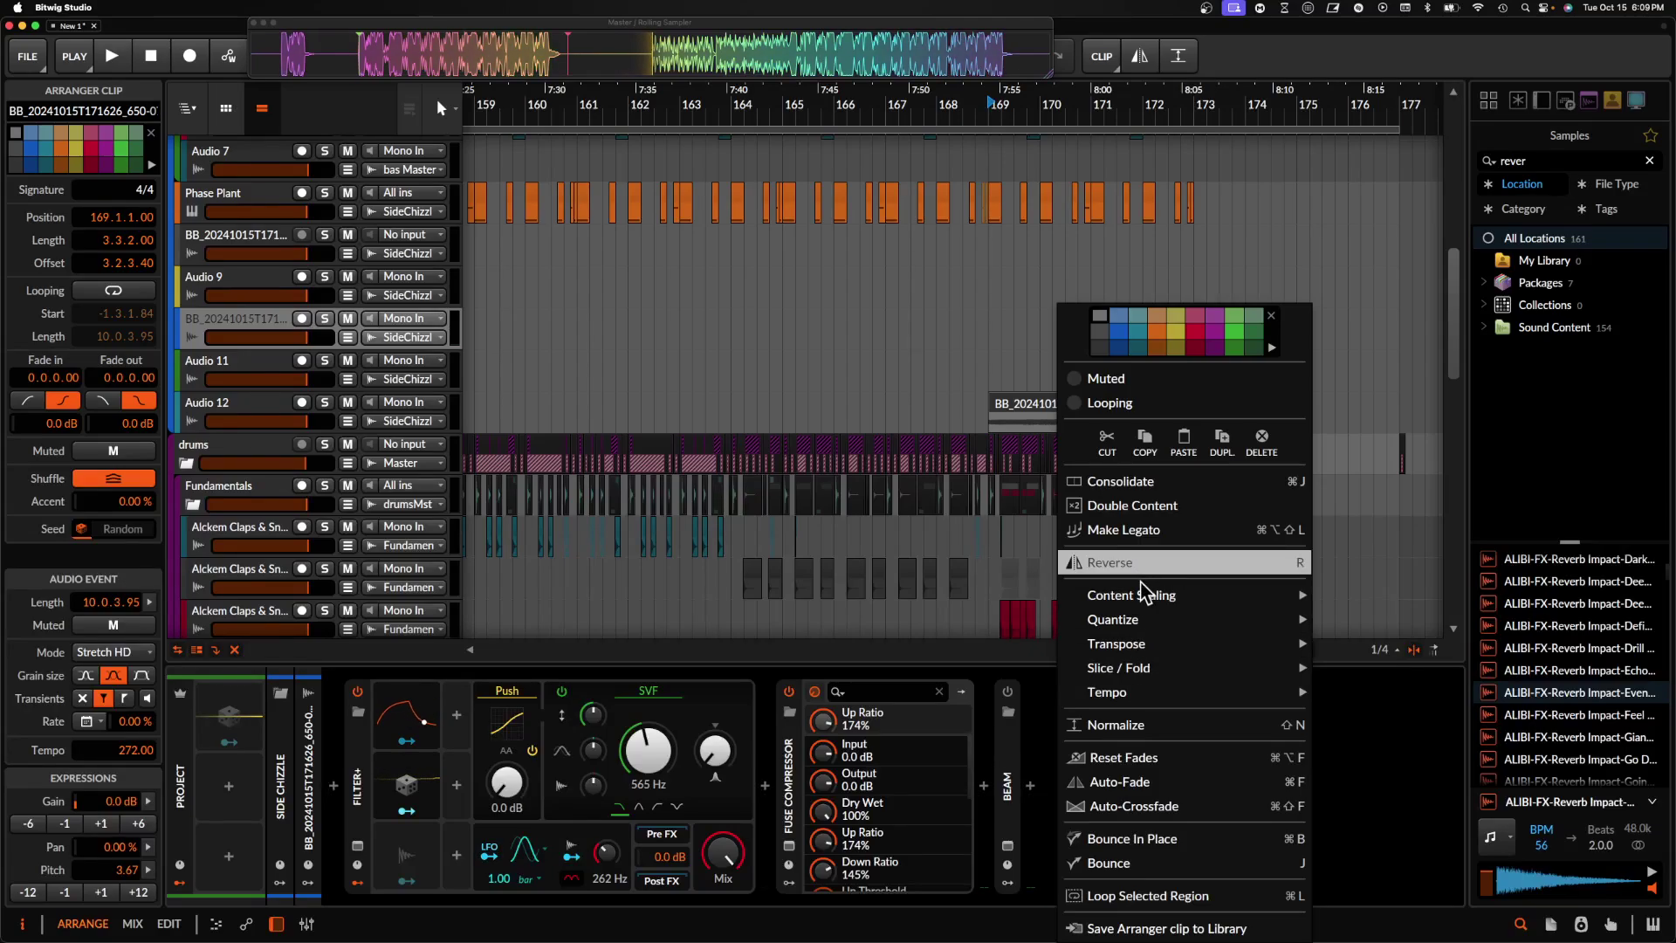
pyautogui.moveTo(1148, 648)
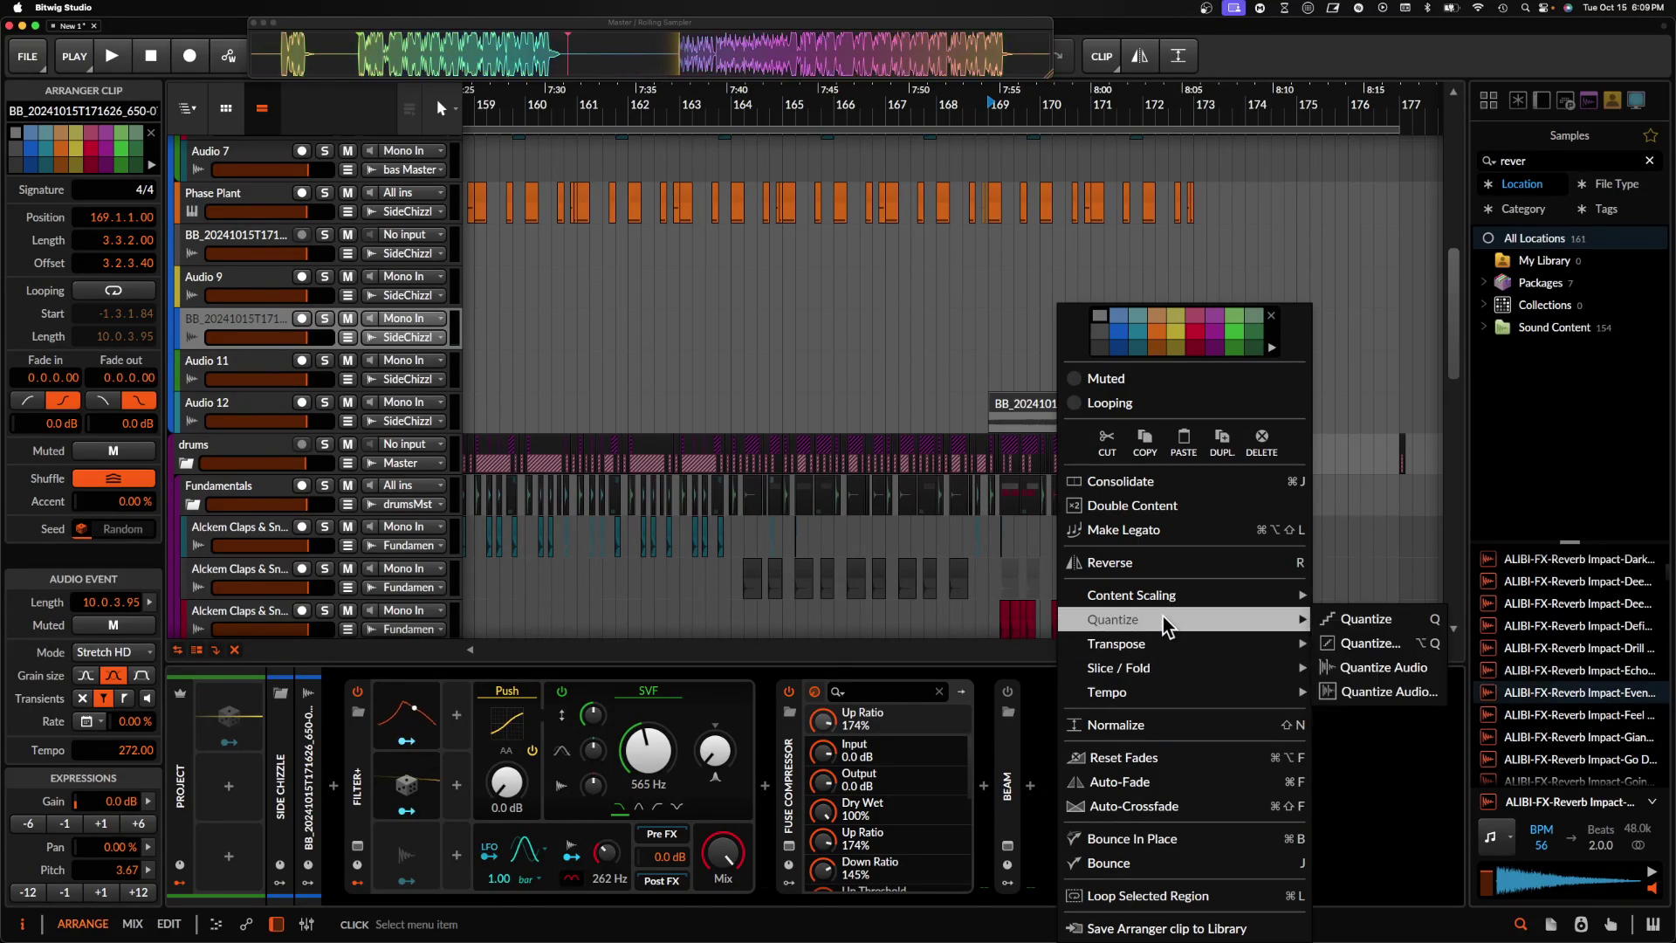
pyautogui.moveTo(1241, 675)
pyautogui.click(1378, 668)
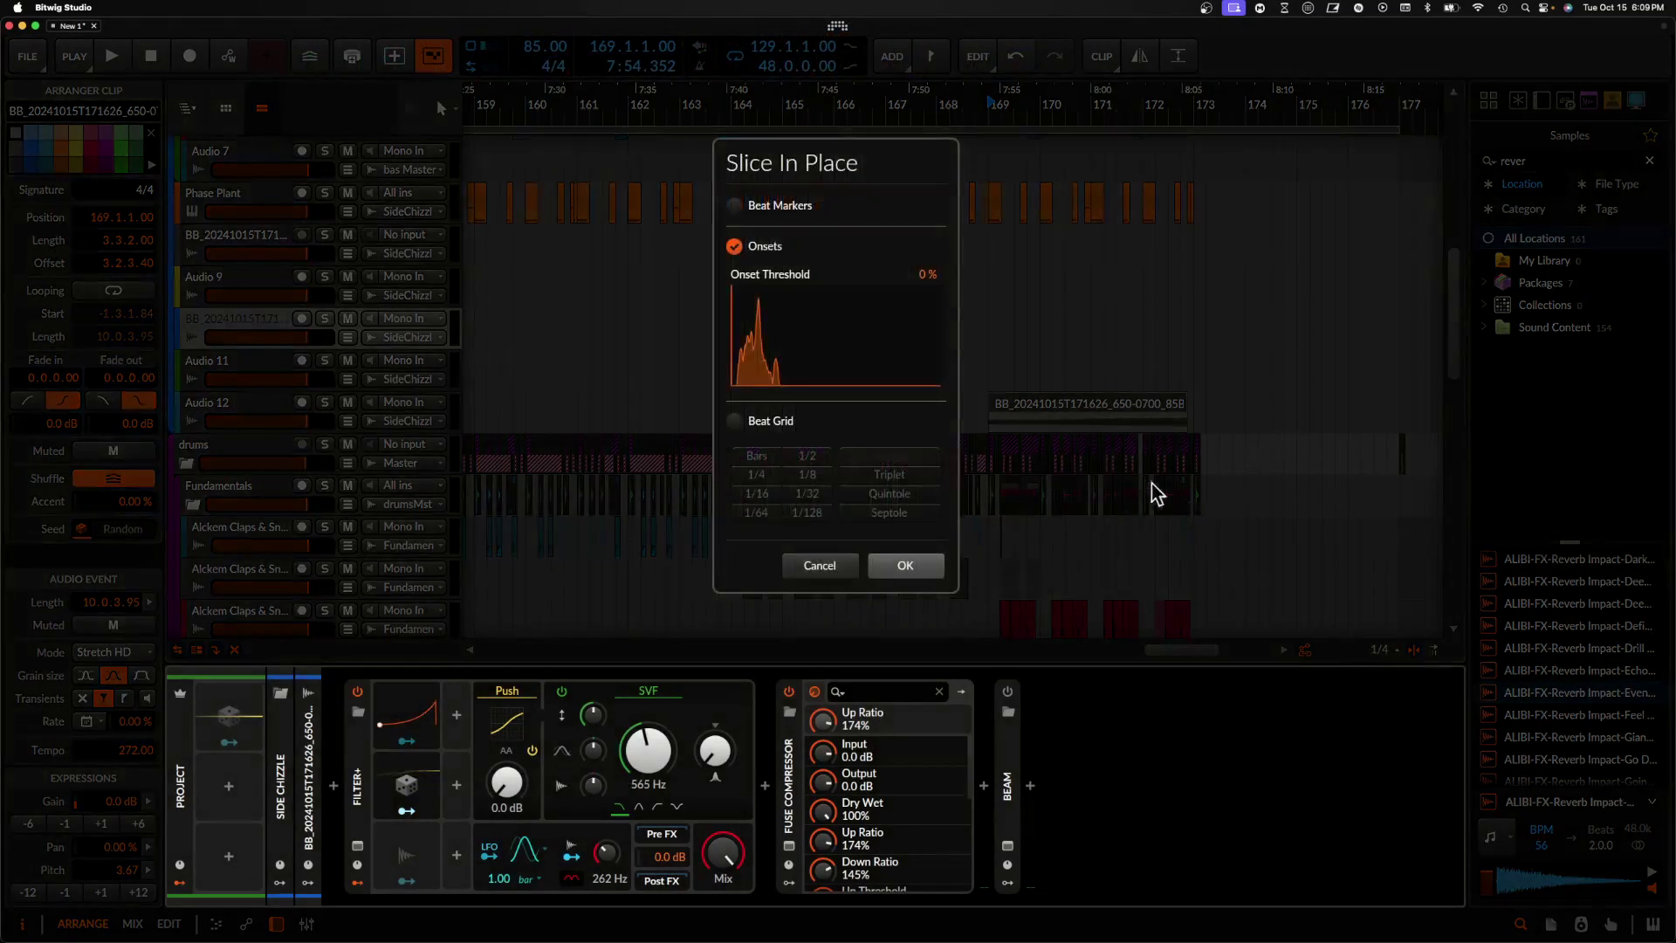
pyautogui.click(735, 422)
pyautogui.click(760, 474)
pyautogui.click(889, 572)
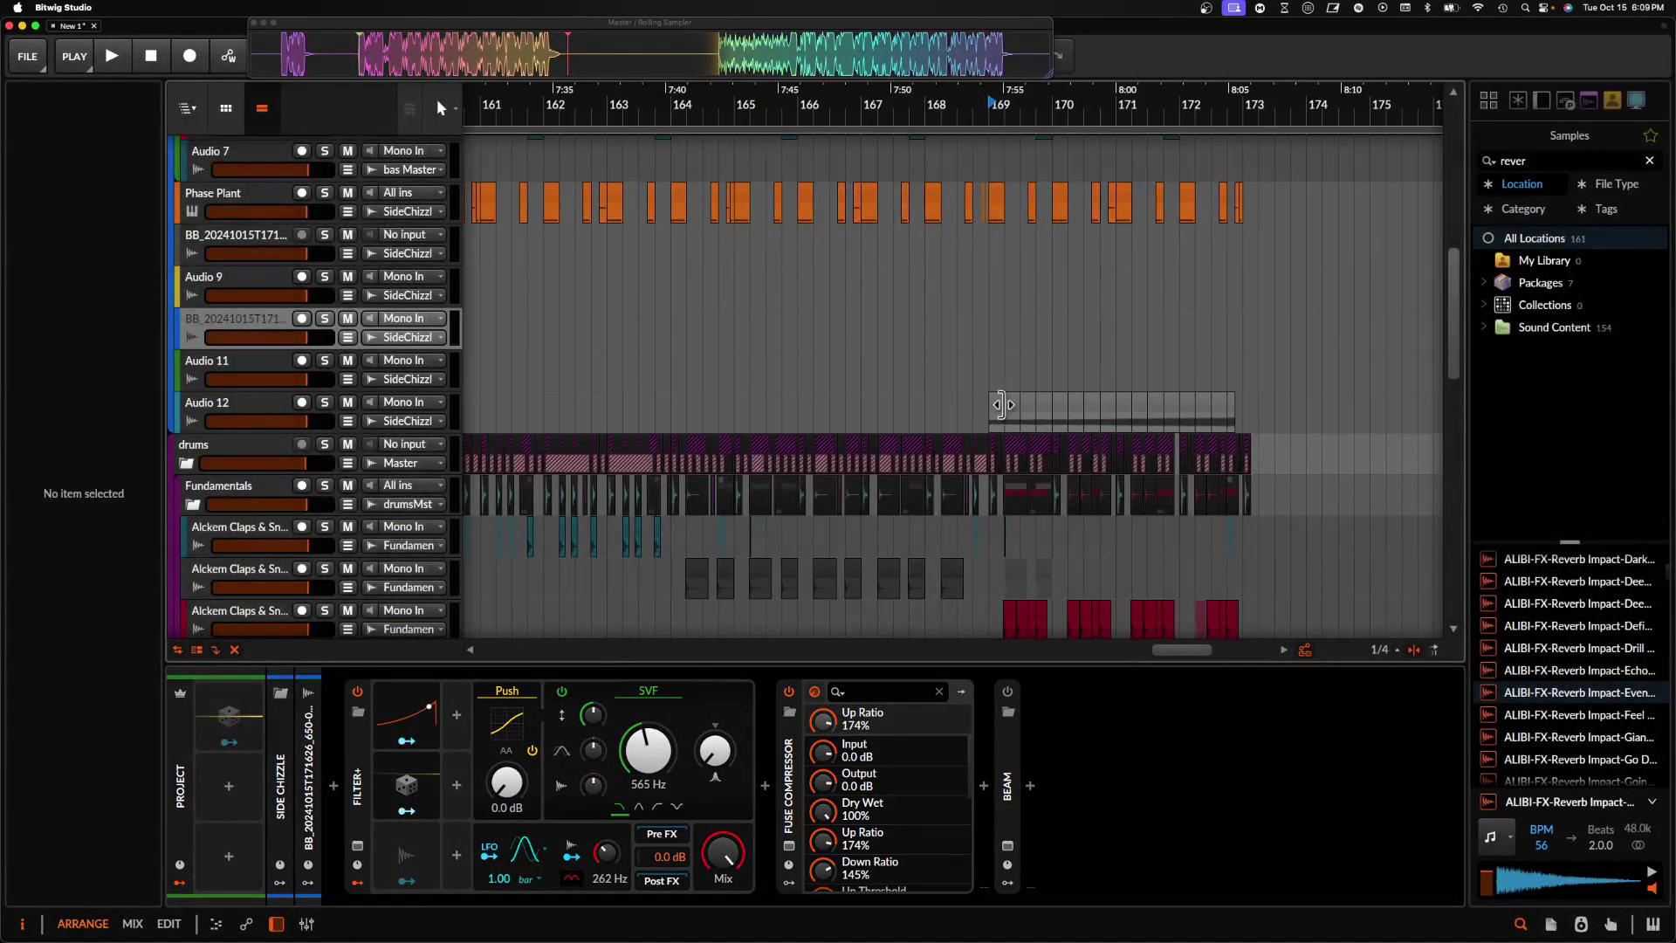
# - Delete every second slice of the Audio 12 clip, starting with the one at 169.2.1.00
pyautogui.click(1014, 405)
pyautogui.keyDown('shift'); pyautogui.click(1045, 402); pyautogui.keyUp('shift')
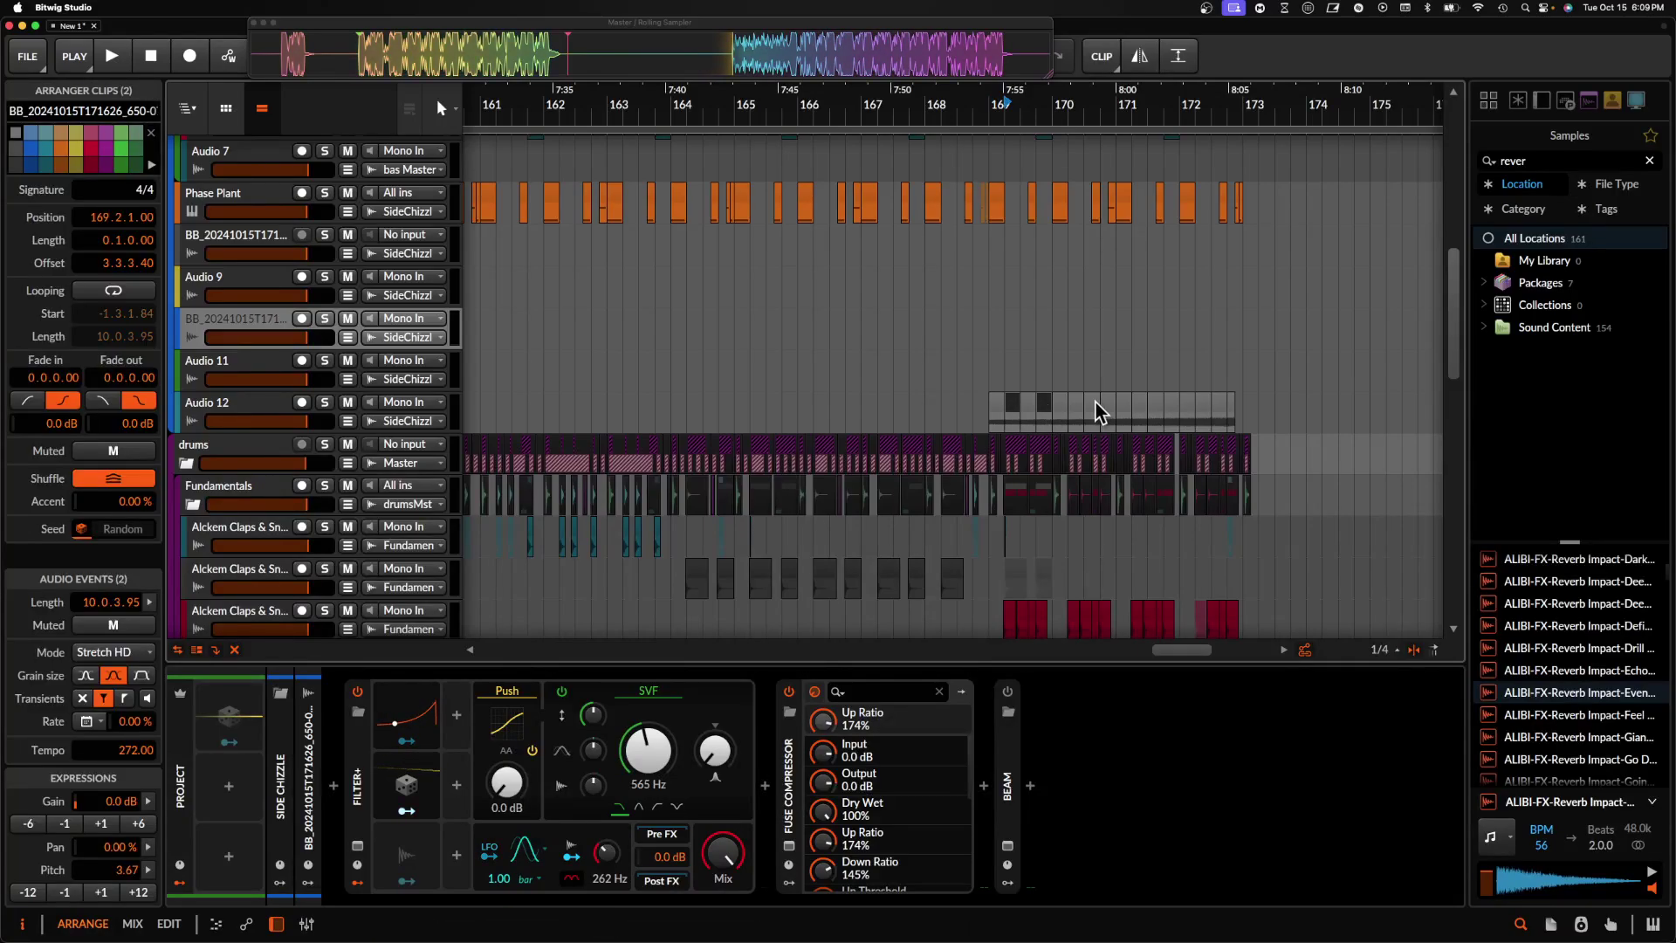
pyautogui.keyDown('super'); pyautogui.click(1078, 404); pyautogui.keyUp('super')
pyautogui.keyDown('super'); pyautogui.click(1112, 404); pyautogui.keyUp('super')
pyautogui.keyDown('super'); pyautogui.click(1141, 403); pyautogui.keyUp('super')
pyautogui.keyDown('super'); pyautogui.click(1172, 403); pyautogui.keyUp('super')
pyautogui.keyDown('super'); pyautogui.click(1204, 403); pyautogui.keyUp('super')
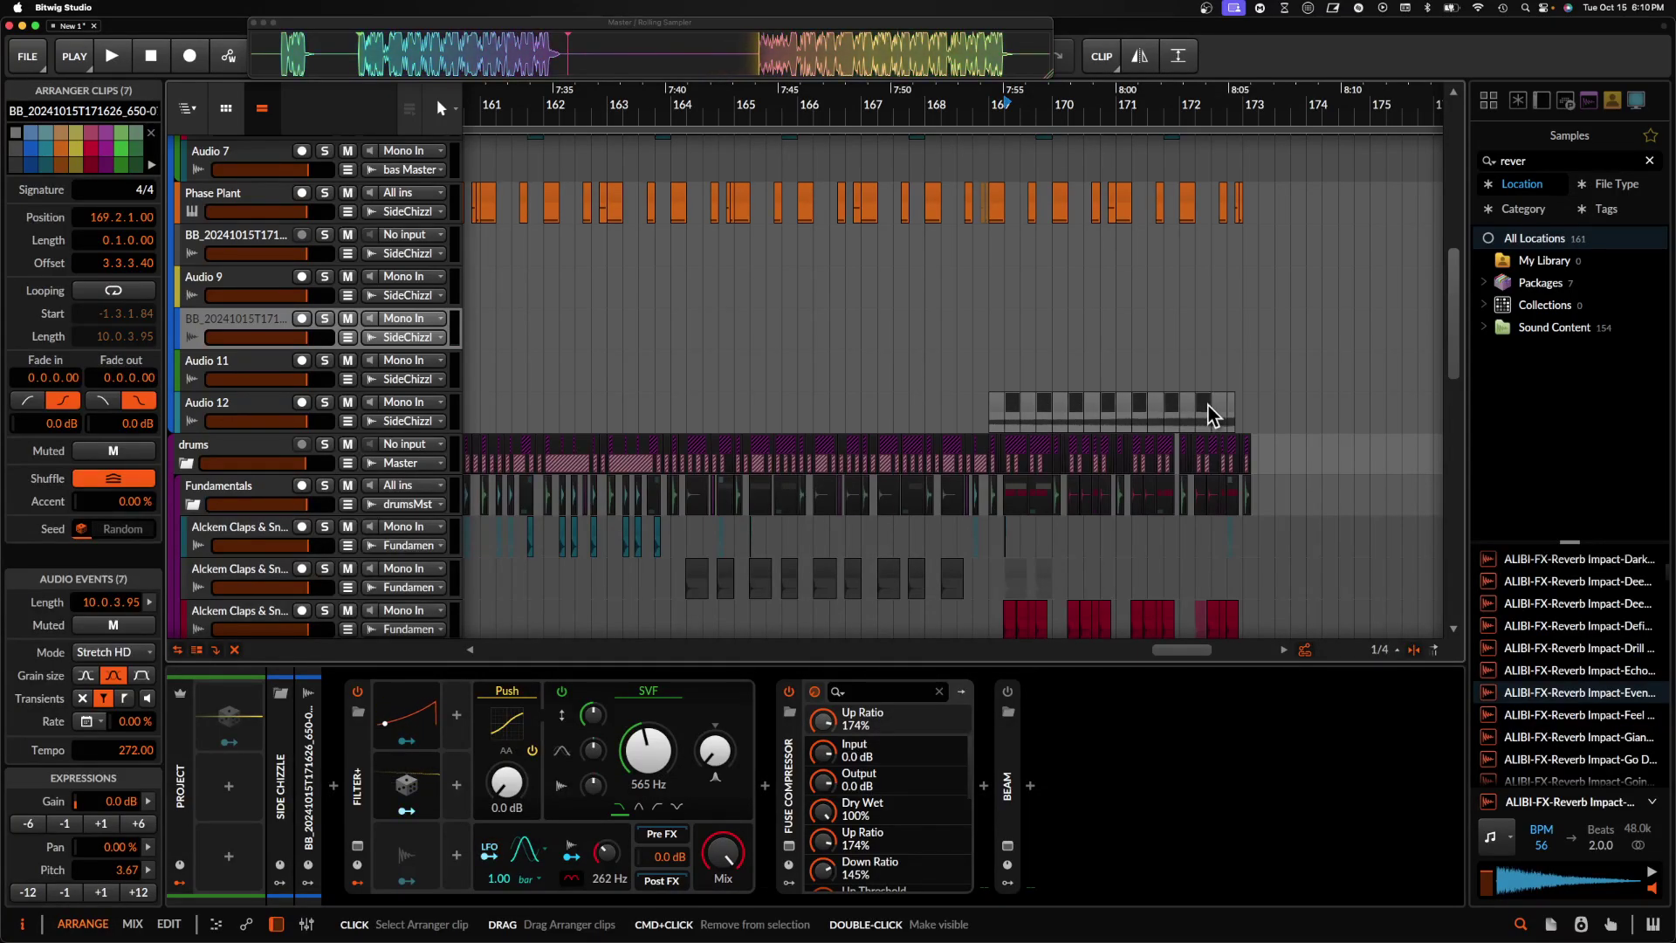
pyautogui.press('Delete')
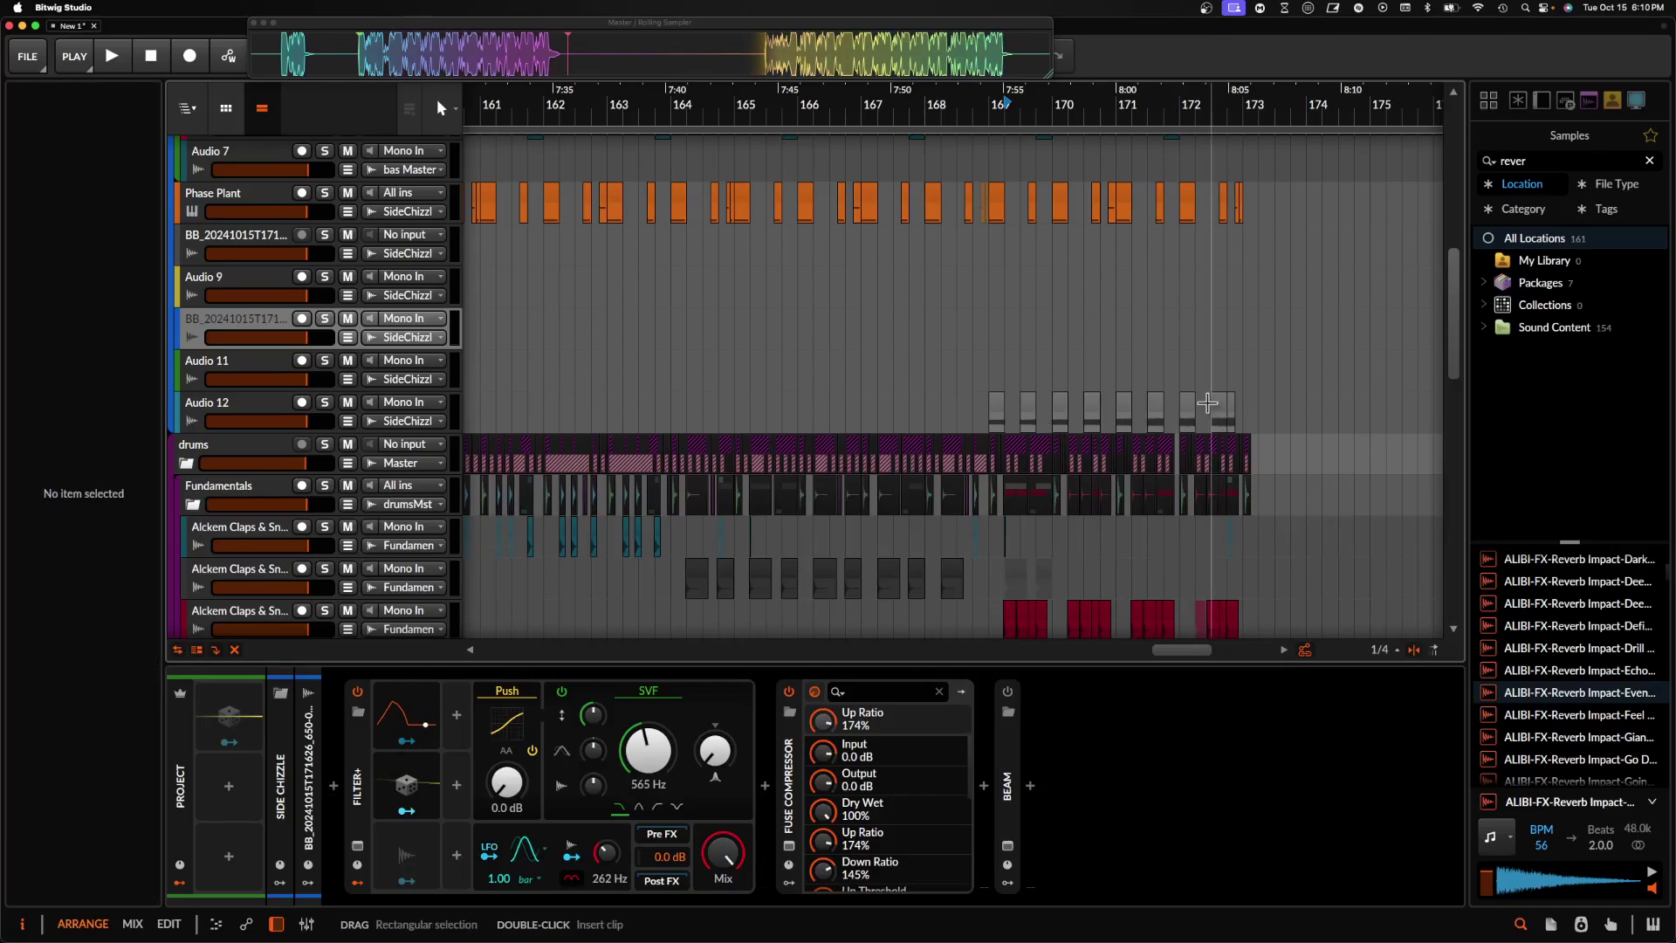
# - Insert the Arm VST3 version of the Raum reverb on Audio 12 and close its plug-in window
pyautogui.click(995, 407)
pyautogui.keyDown('shift'); pyautogui.click(1219, 410); pyautogui.keyUp('shift')
pyautogui.scroll(2, 1219, 410)
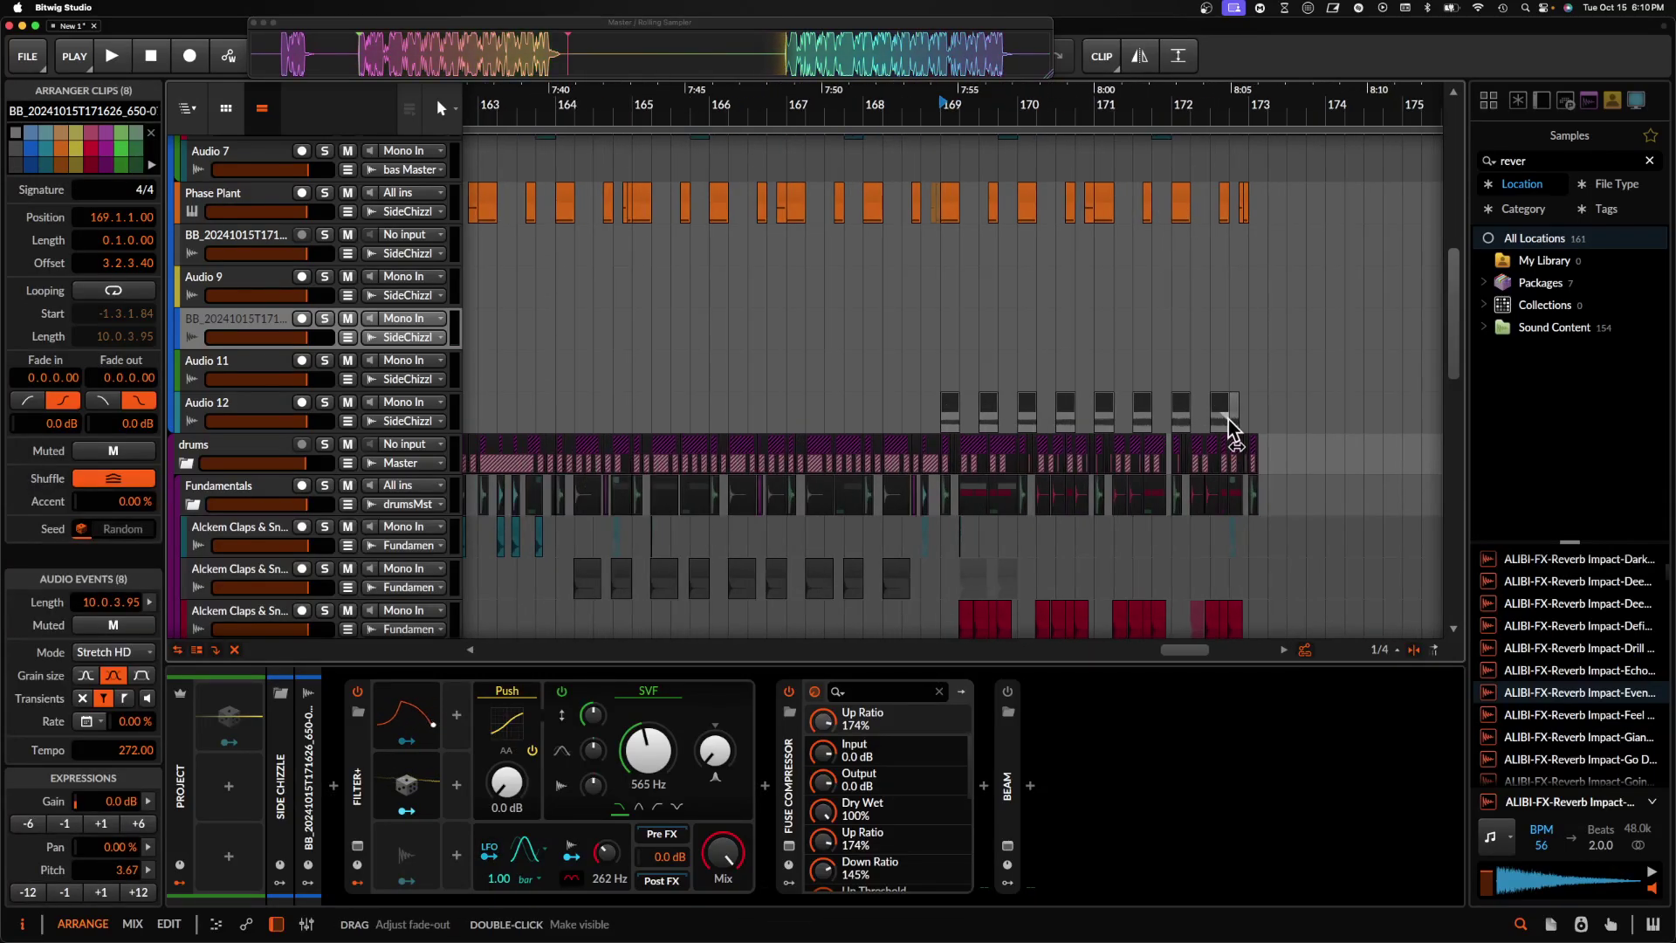
pyautogui.click(234, 412)
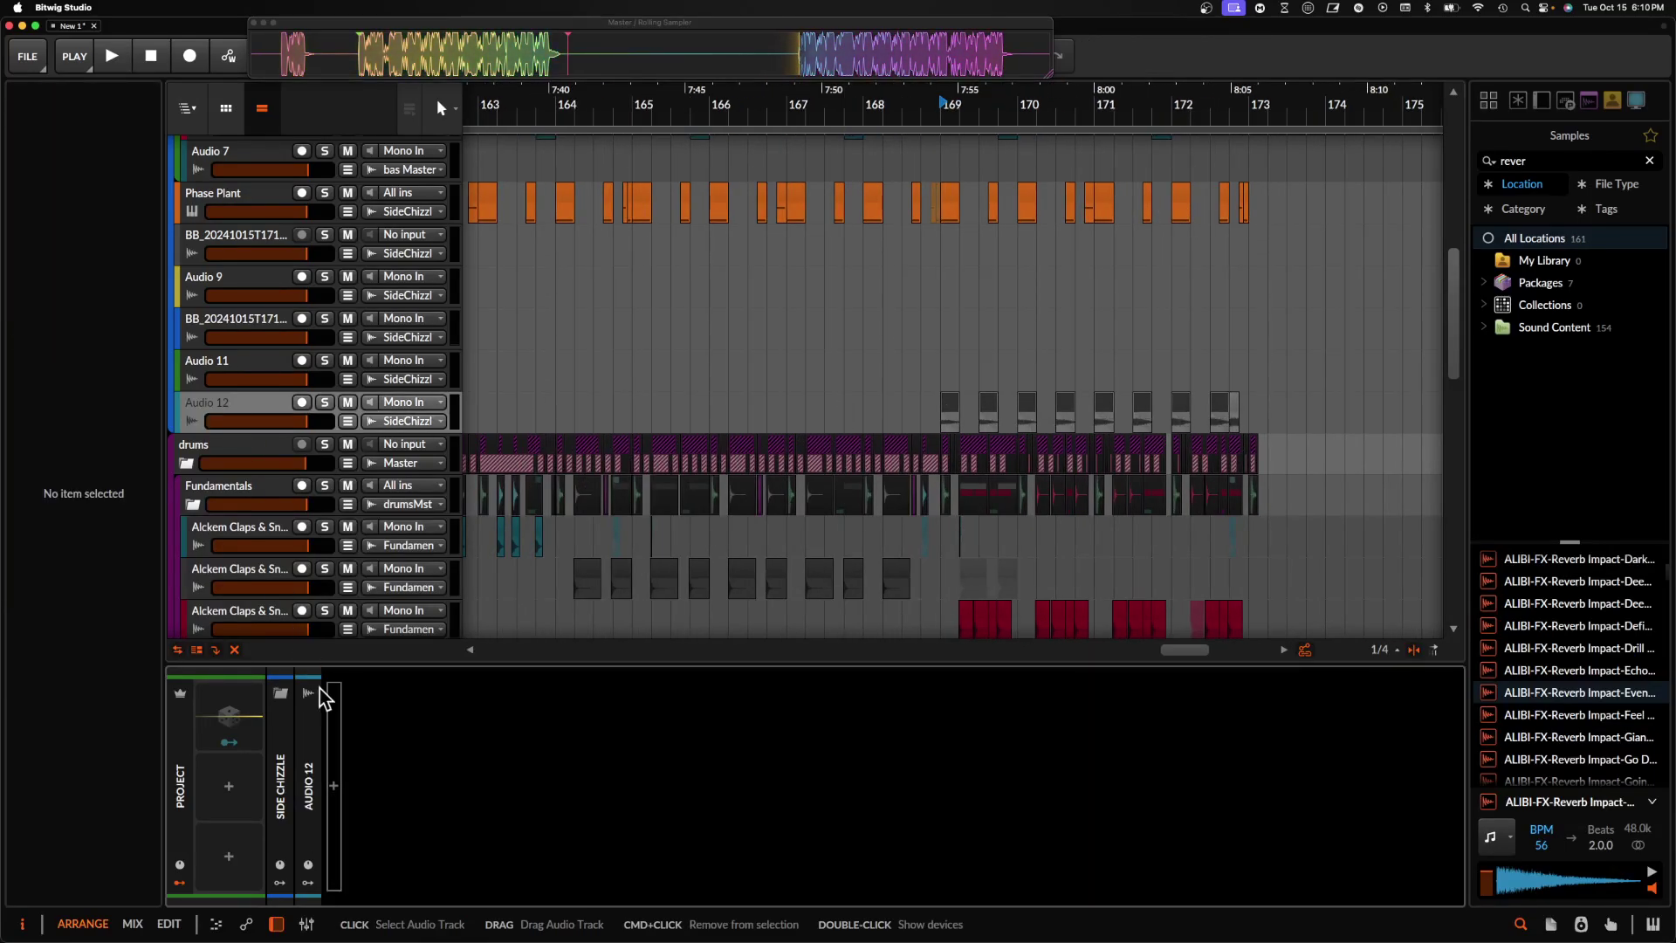
pyautogui.click(334, 786)
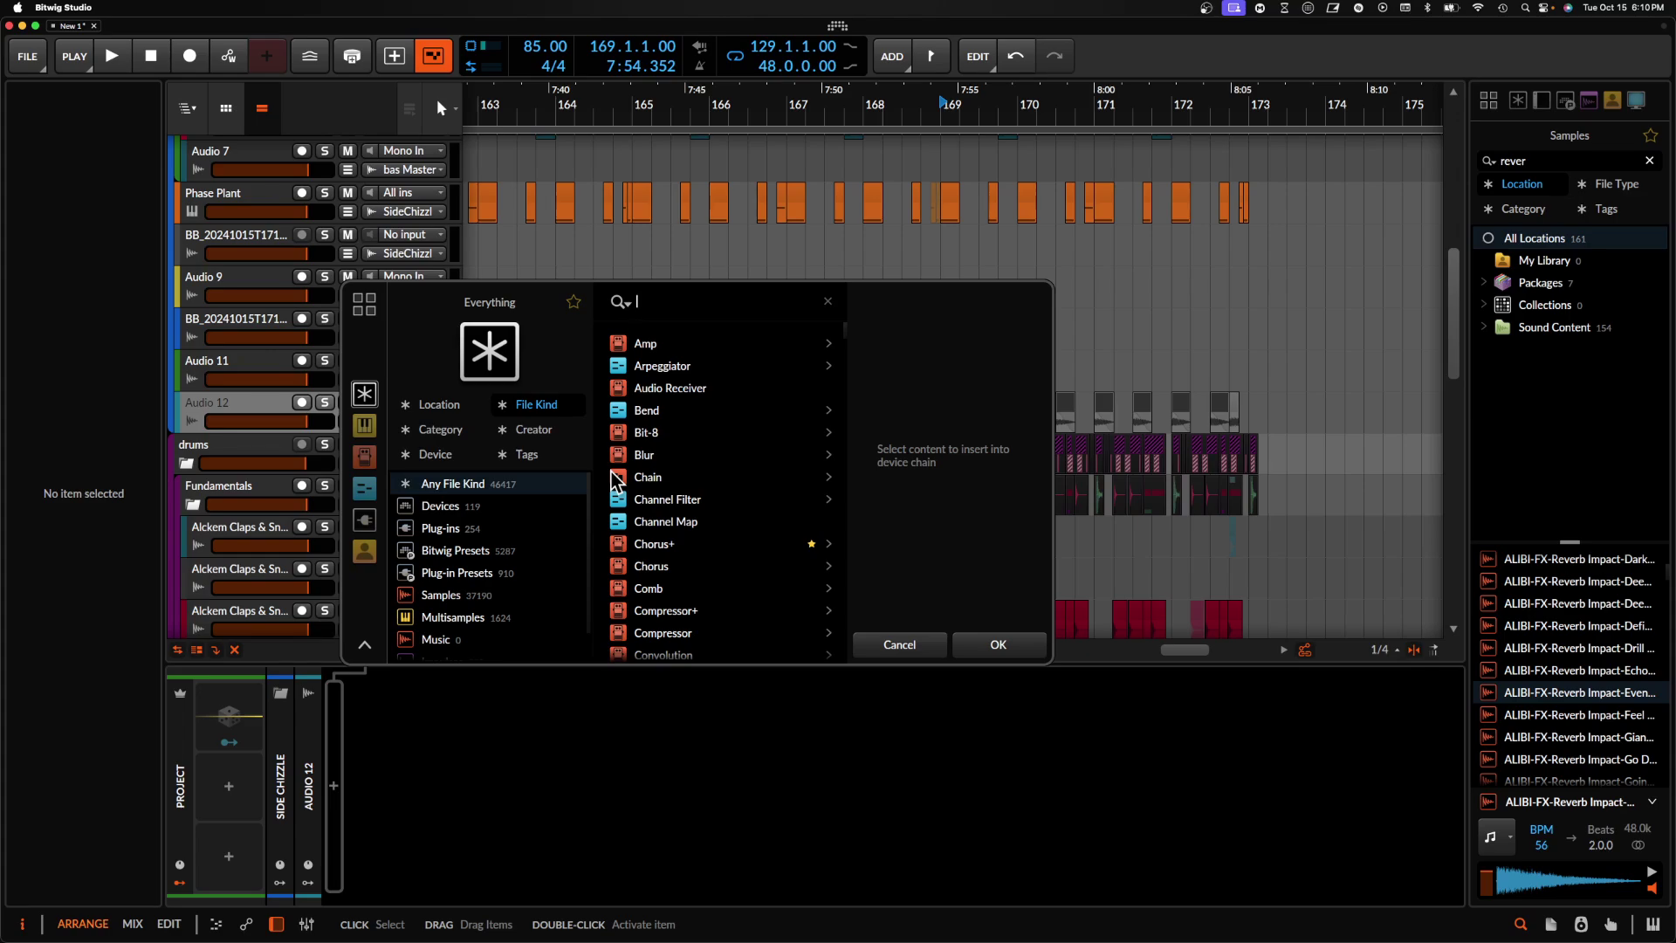
pyautogui.write('raum')
pyautogui.click(637, 366)
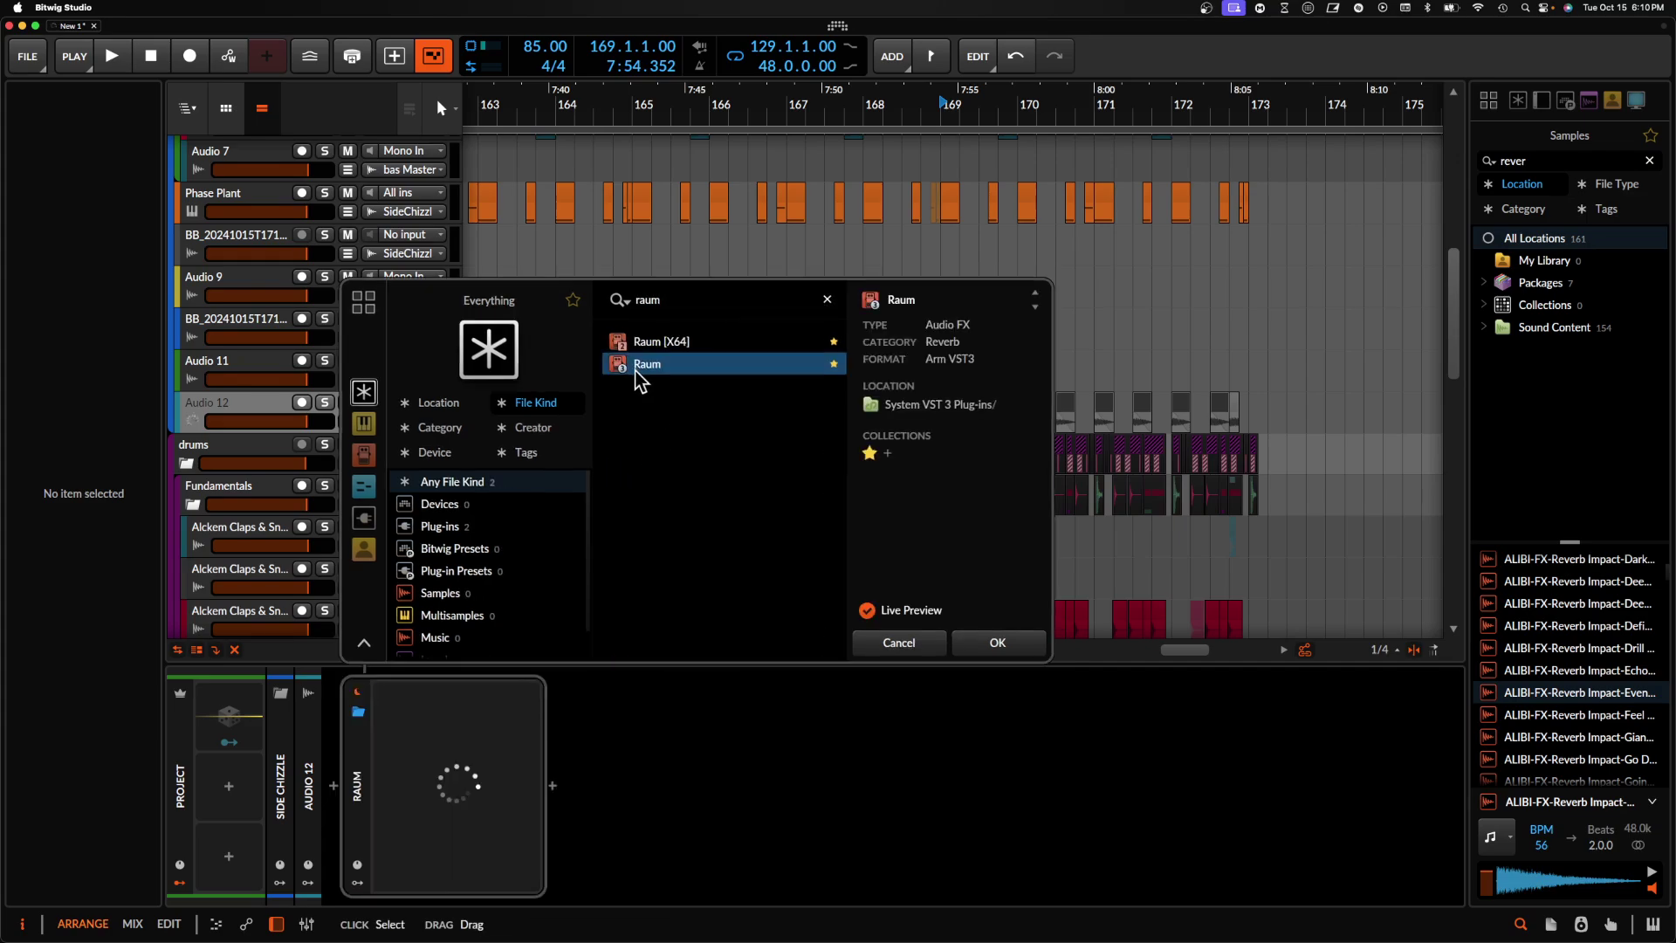
pyautogui.click(997, 645)
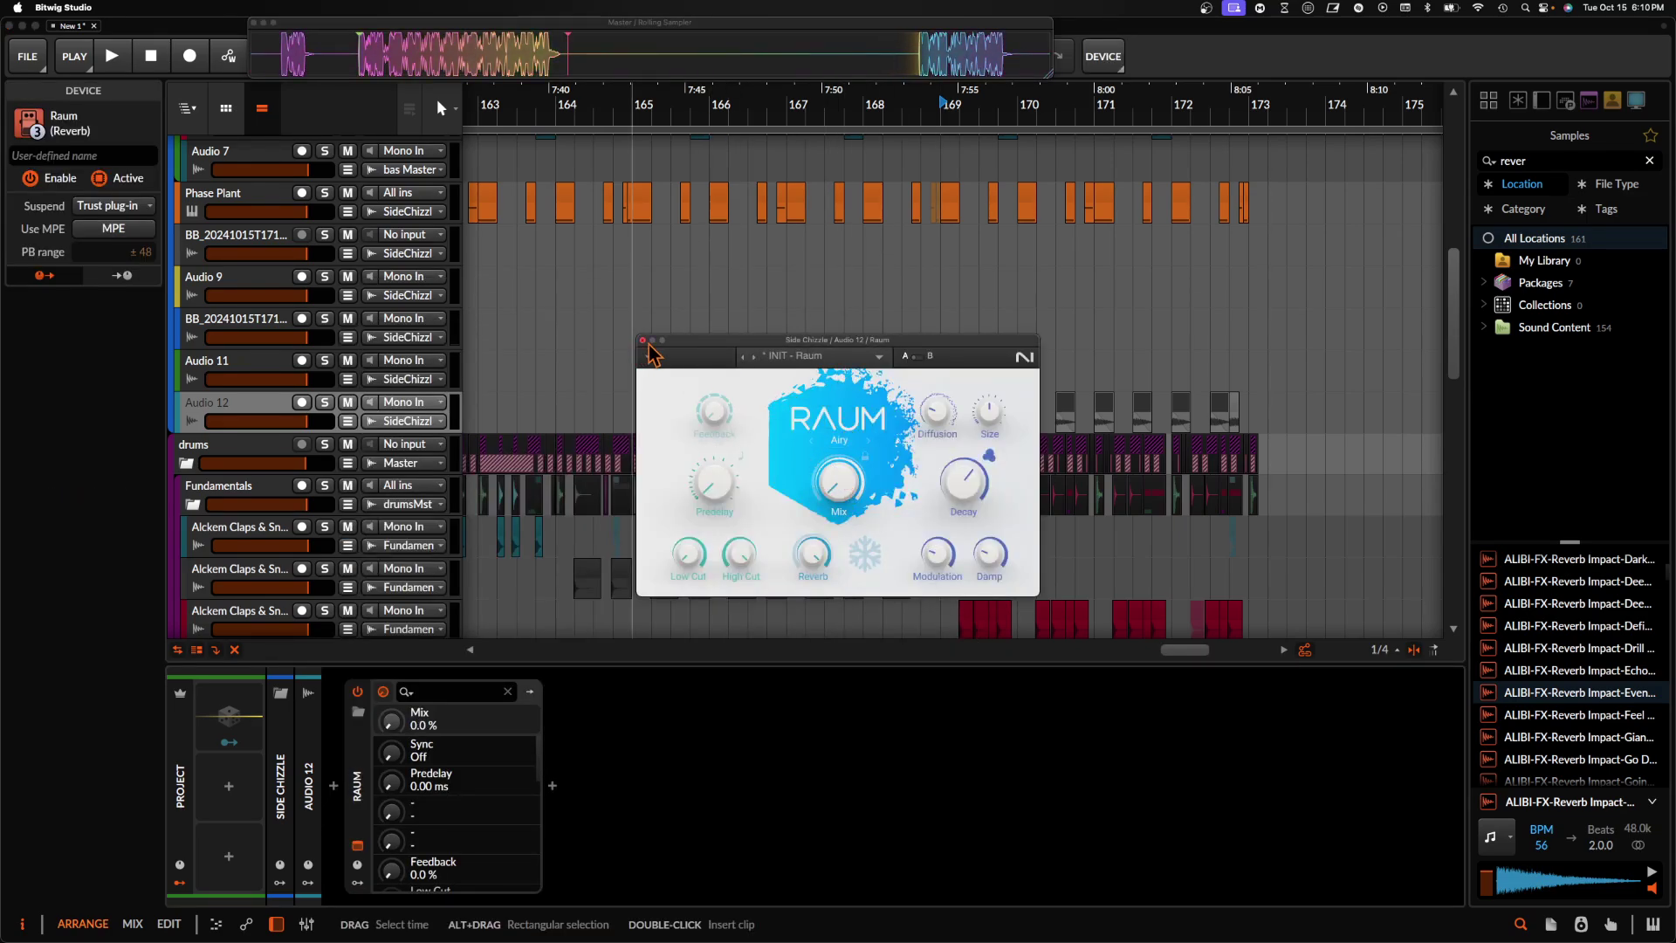
pyautogui.click(644, 340)
# - Automate Raum's Mix on Audio 12 to rise from 0% at 169.1.1.00 to 100% at bar 173
pyautogui.click(348, 421)
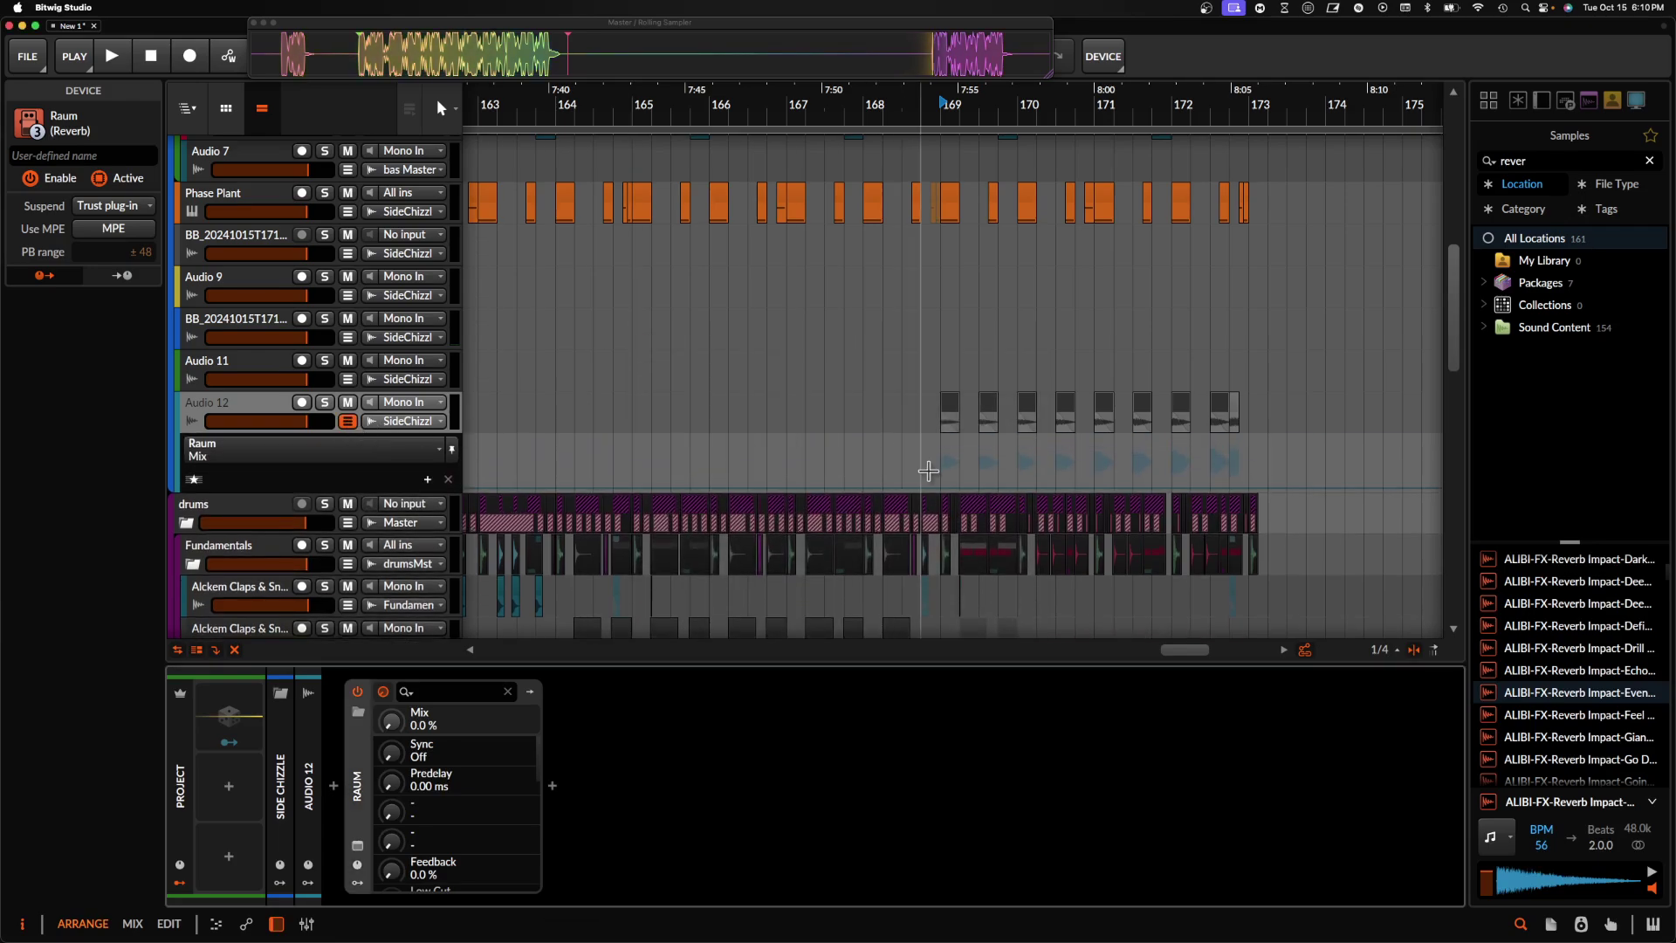
pyautogui.doubleClick(940, 488)
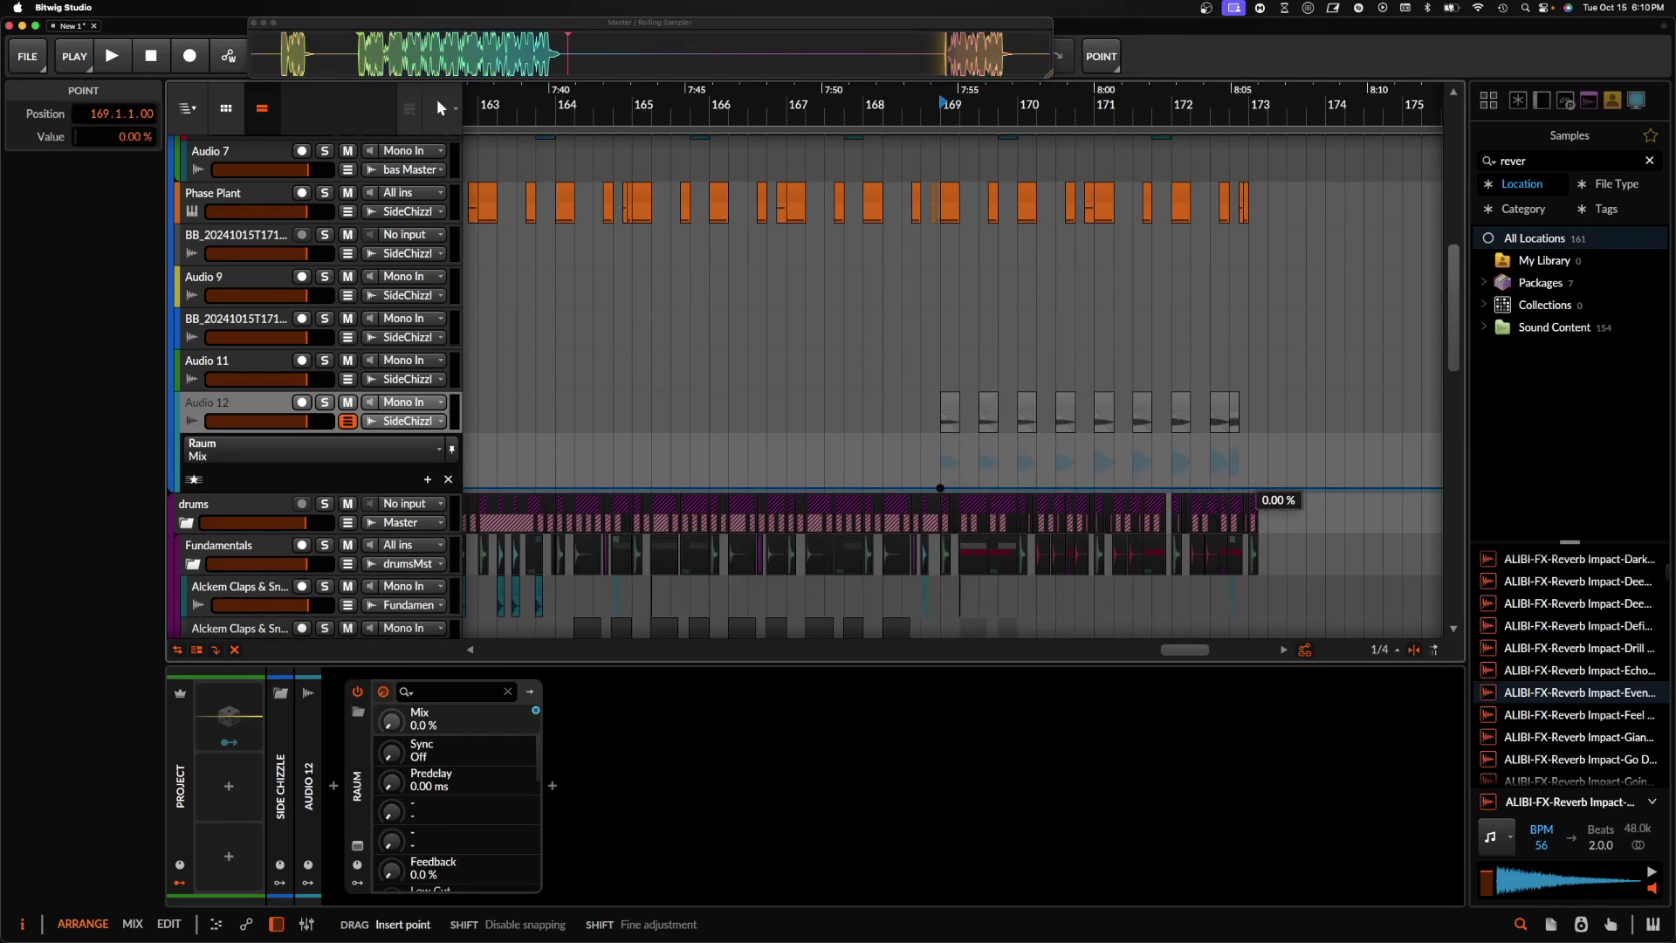
pyautogui.moveTo(1249, 488); pyautogui.dragTo(1248, 436)
# - Solo Audio 12 and play its slices from 169.1.1.00 to check the rising reverb mix
pyautogui.click(950, 410)
pyautogui.scroll(2, 950, 411)
pyautogui.click(325, 402)
pyautogui.press('space')
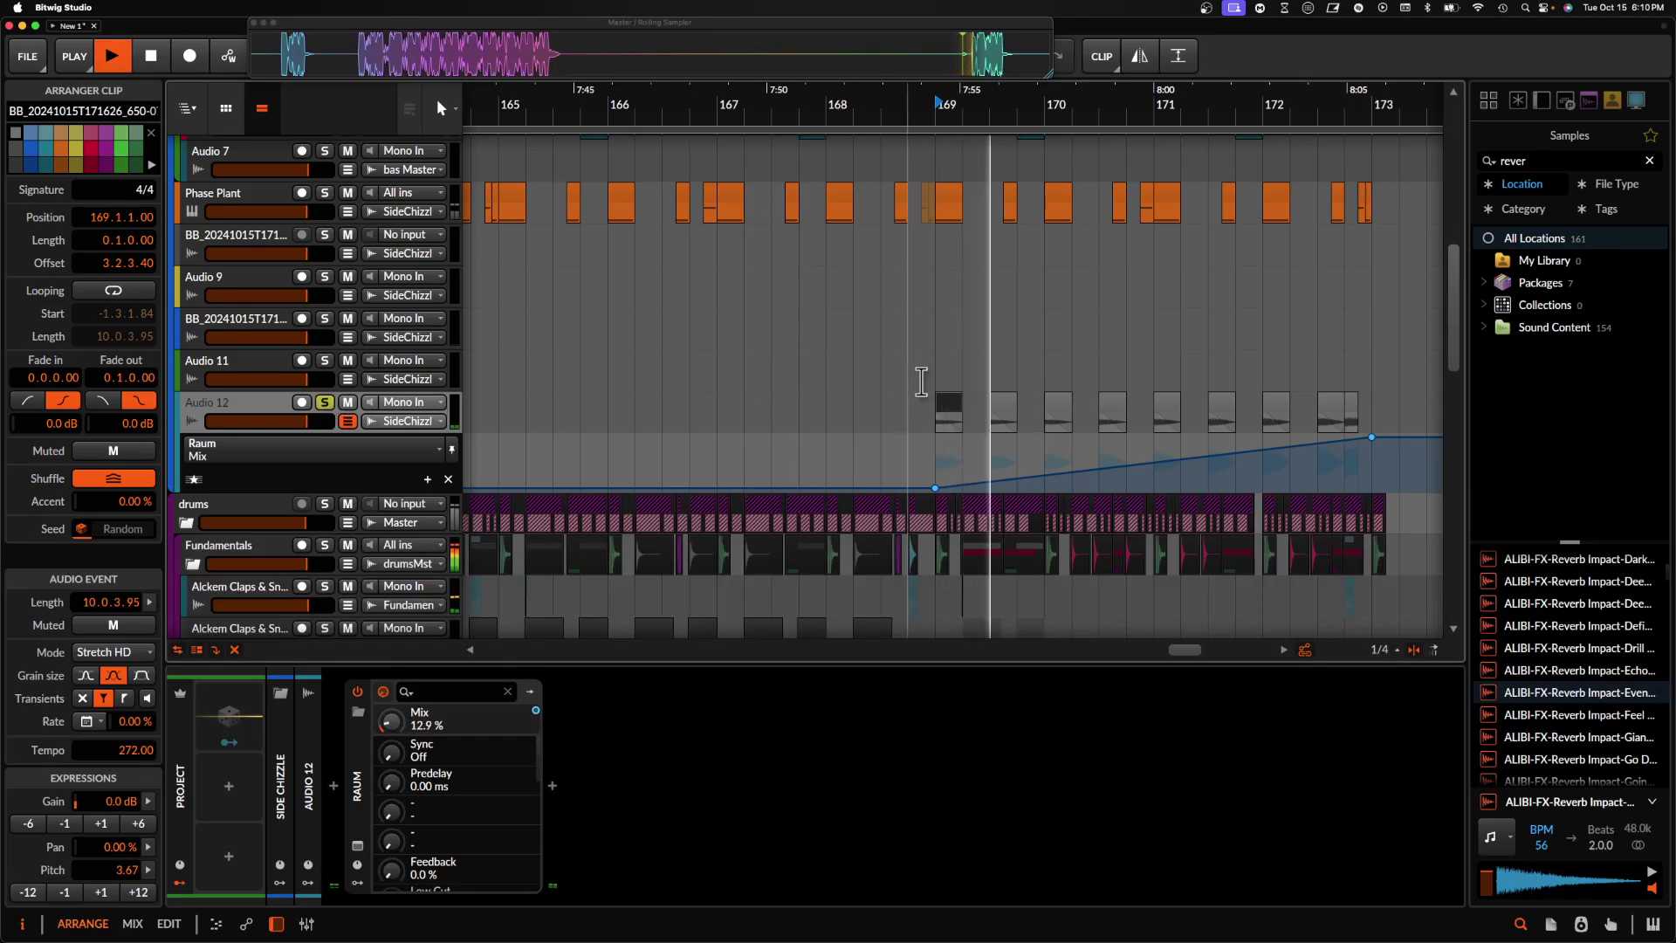
pyautogui.scroll(-1, 921, 382)
pyautogui.scroll(-1, 922, 382)
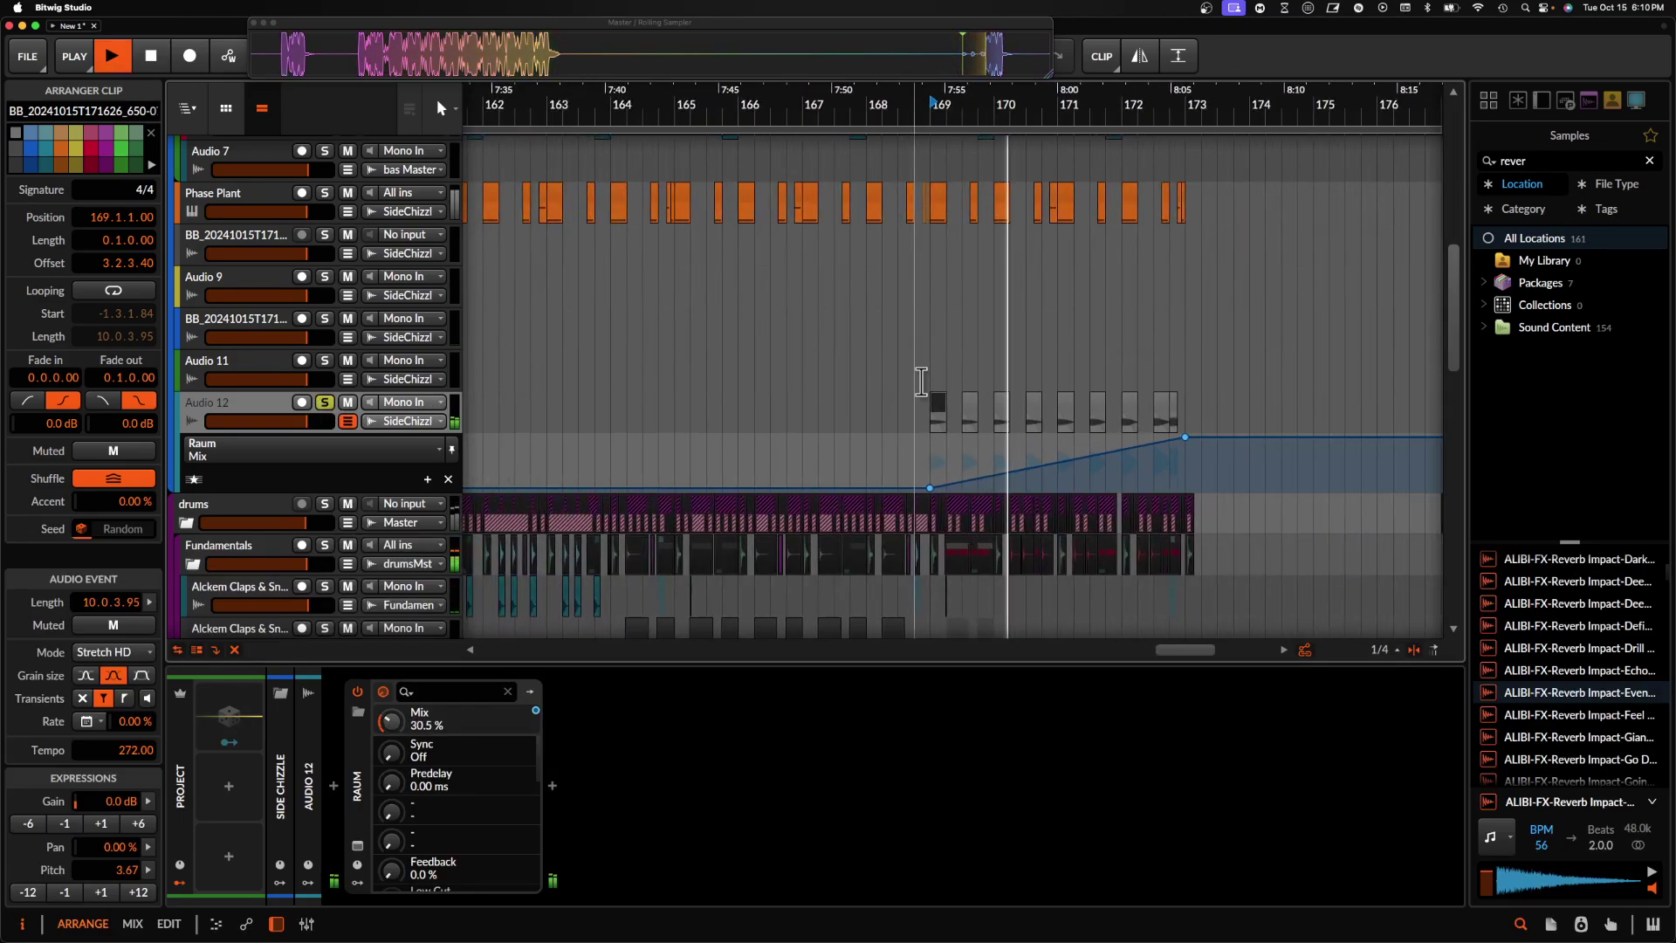
pyautogui.scroll(2, 943, 403)
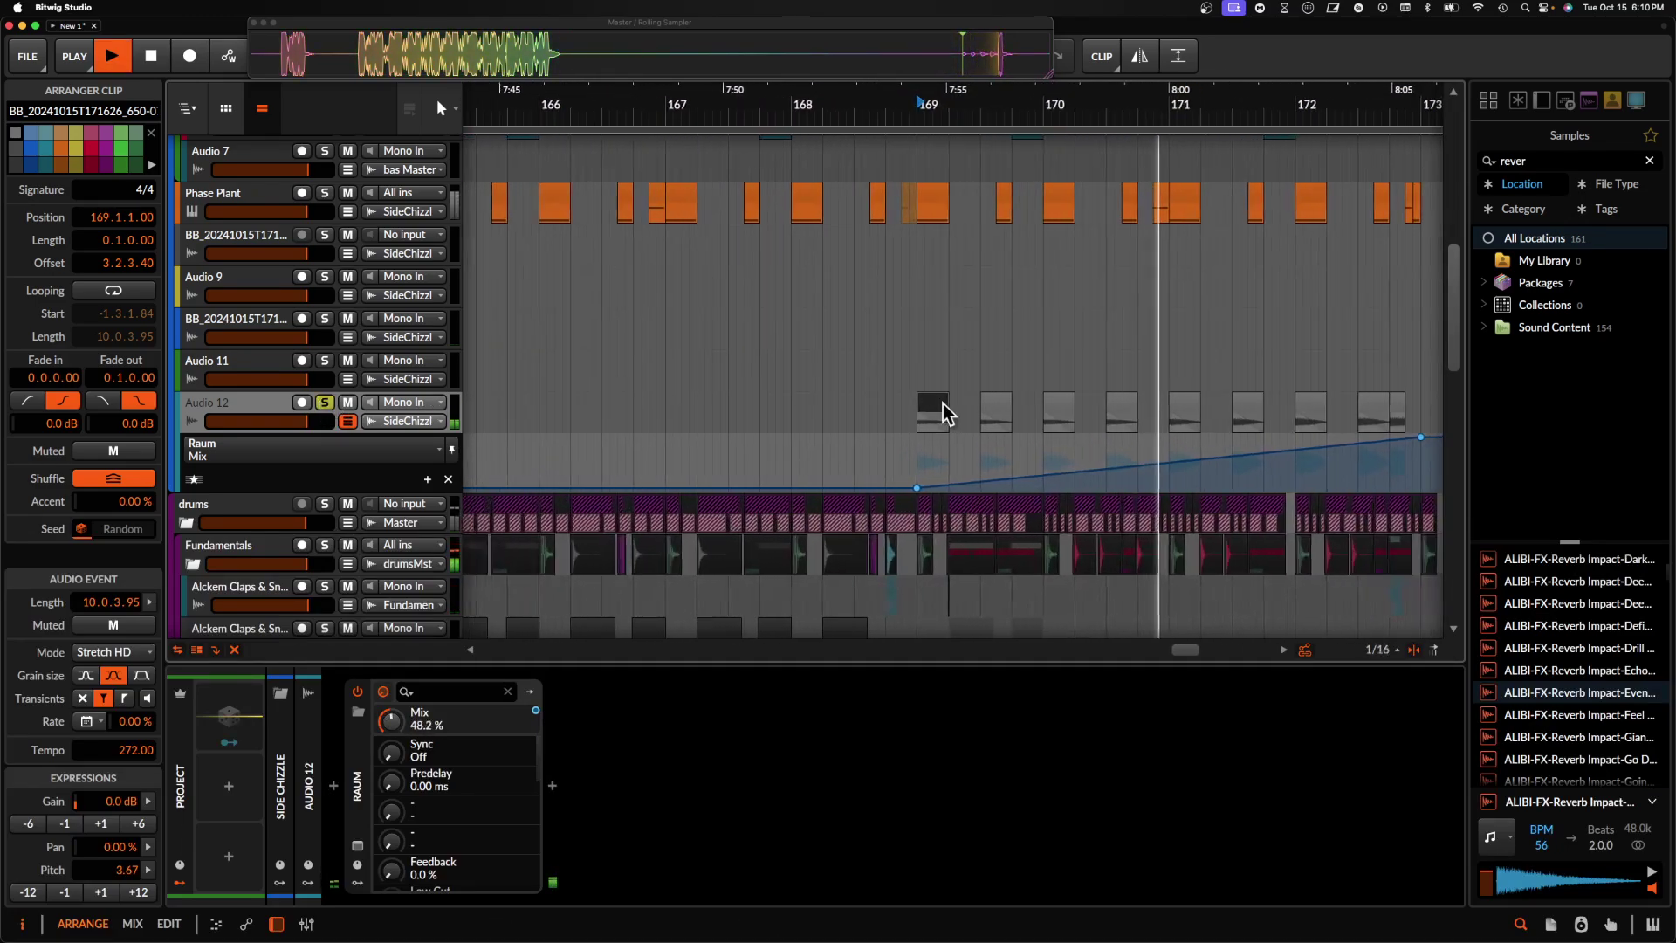
pyautogui.scroll(-3, 943, 403)
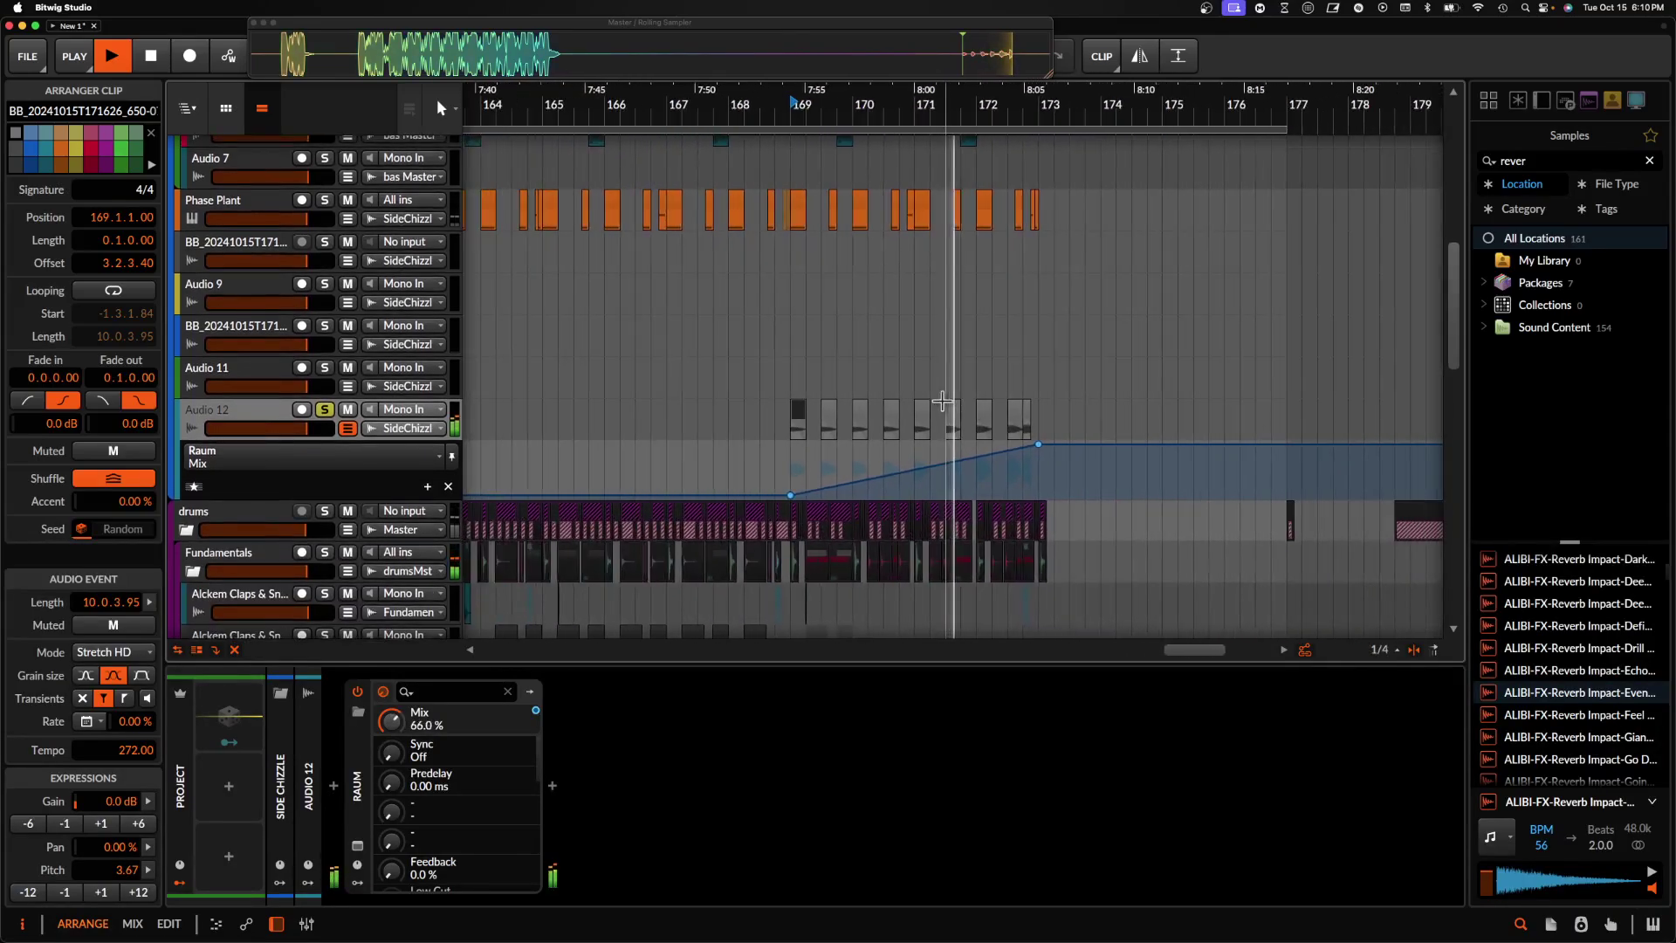
pyautogui.scroll(3, 943, 403)
pyautogui.scroll(5, 942, 401)
pyautogui.scroll(-3, 942, 401)
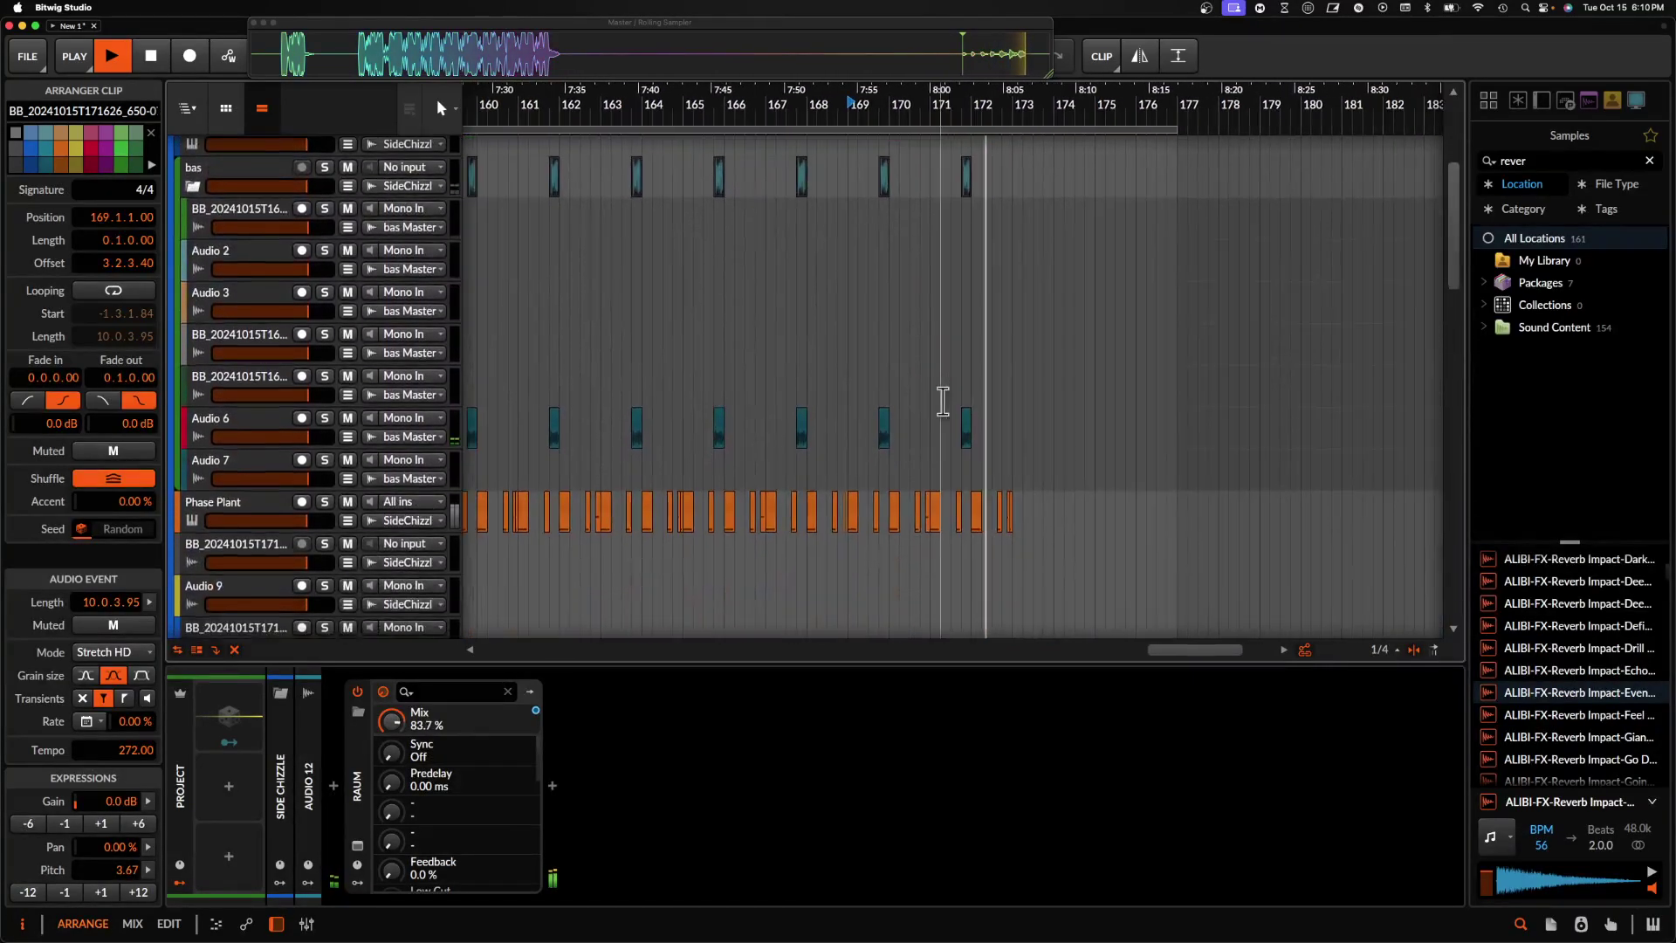
pyautogui.scroll(-5, 942, 401)
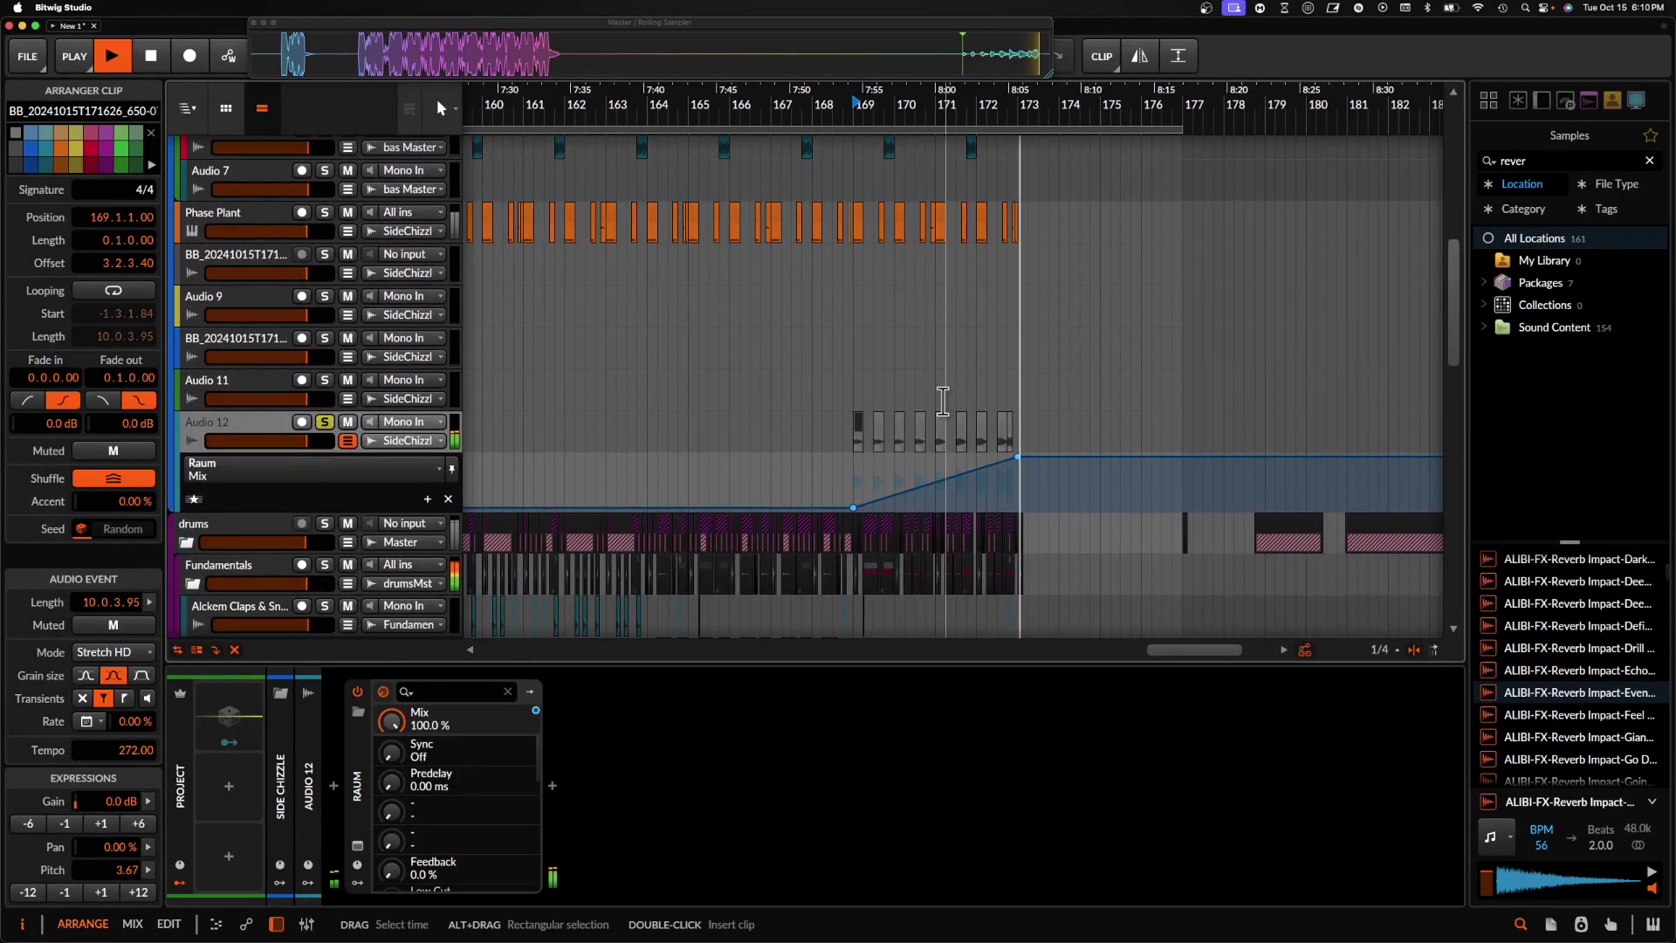
pyautogui.press('space')
pyautogui.scroll(-1, 943, 401)
pyautogui.hscroll(-2, 943, 401)
pyautogui.scroll(-5, 943, 401)
pyautogui.scroll(7, 1022, 408)
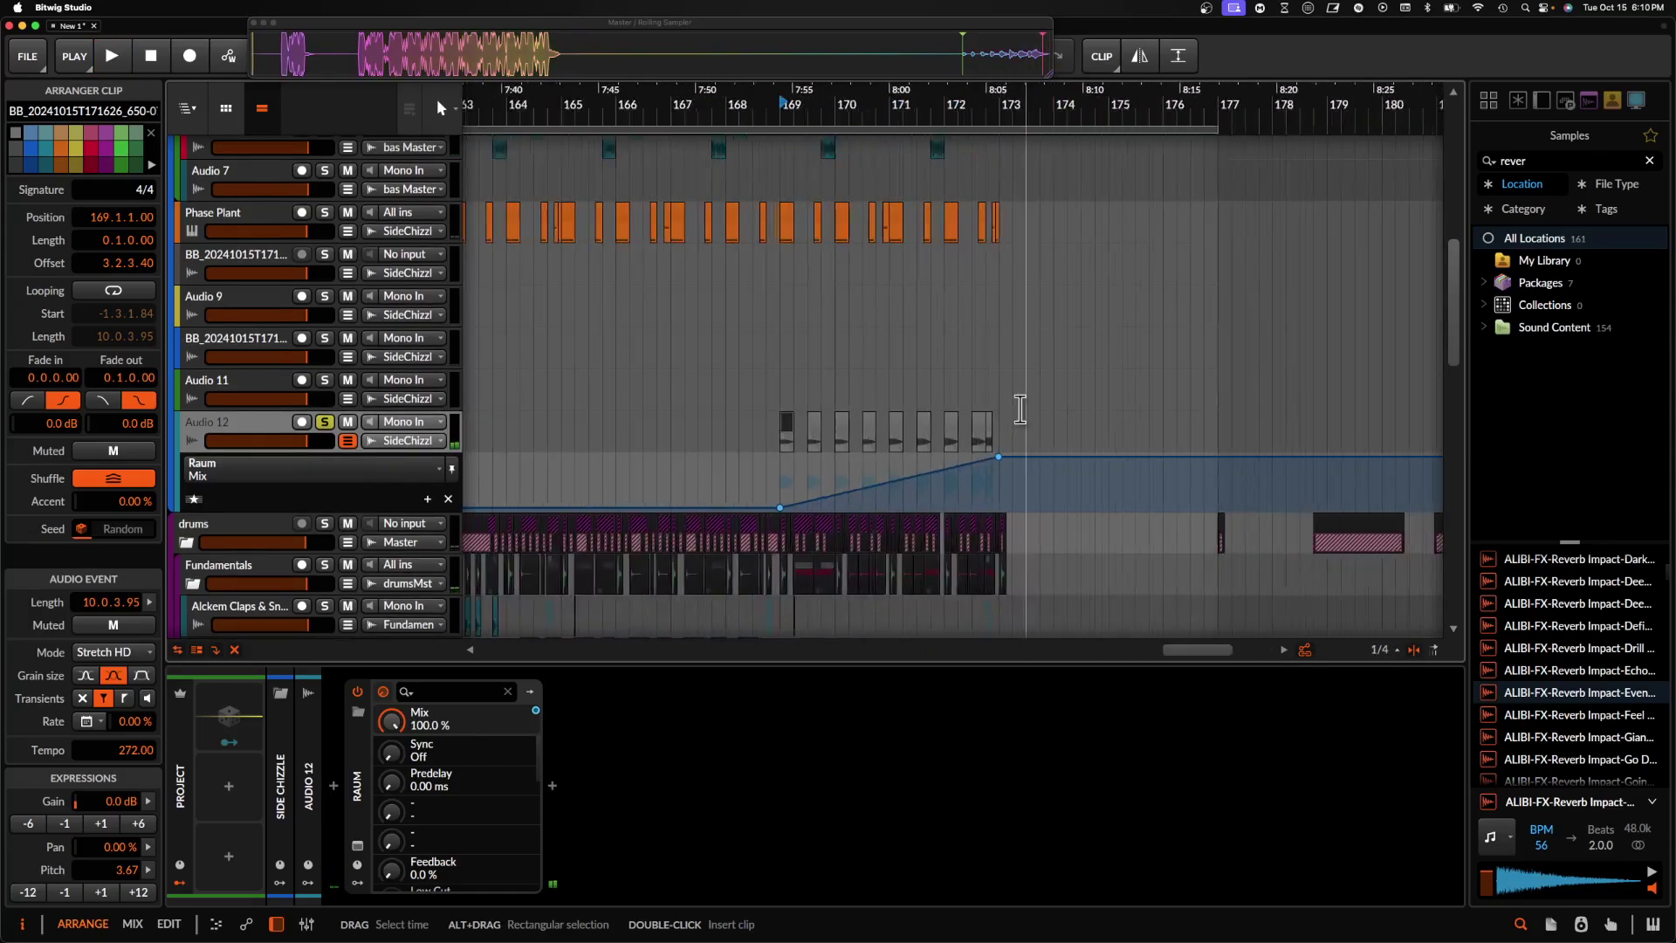
# - Transpose all Audio 12 slices from bar 169 up 12 semitones to a pitch of 15.67 and play them
pyautogui.keyDown('shift'); pyautogui.click(989, 437); pyautogui.keyUp('shift')
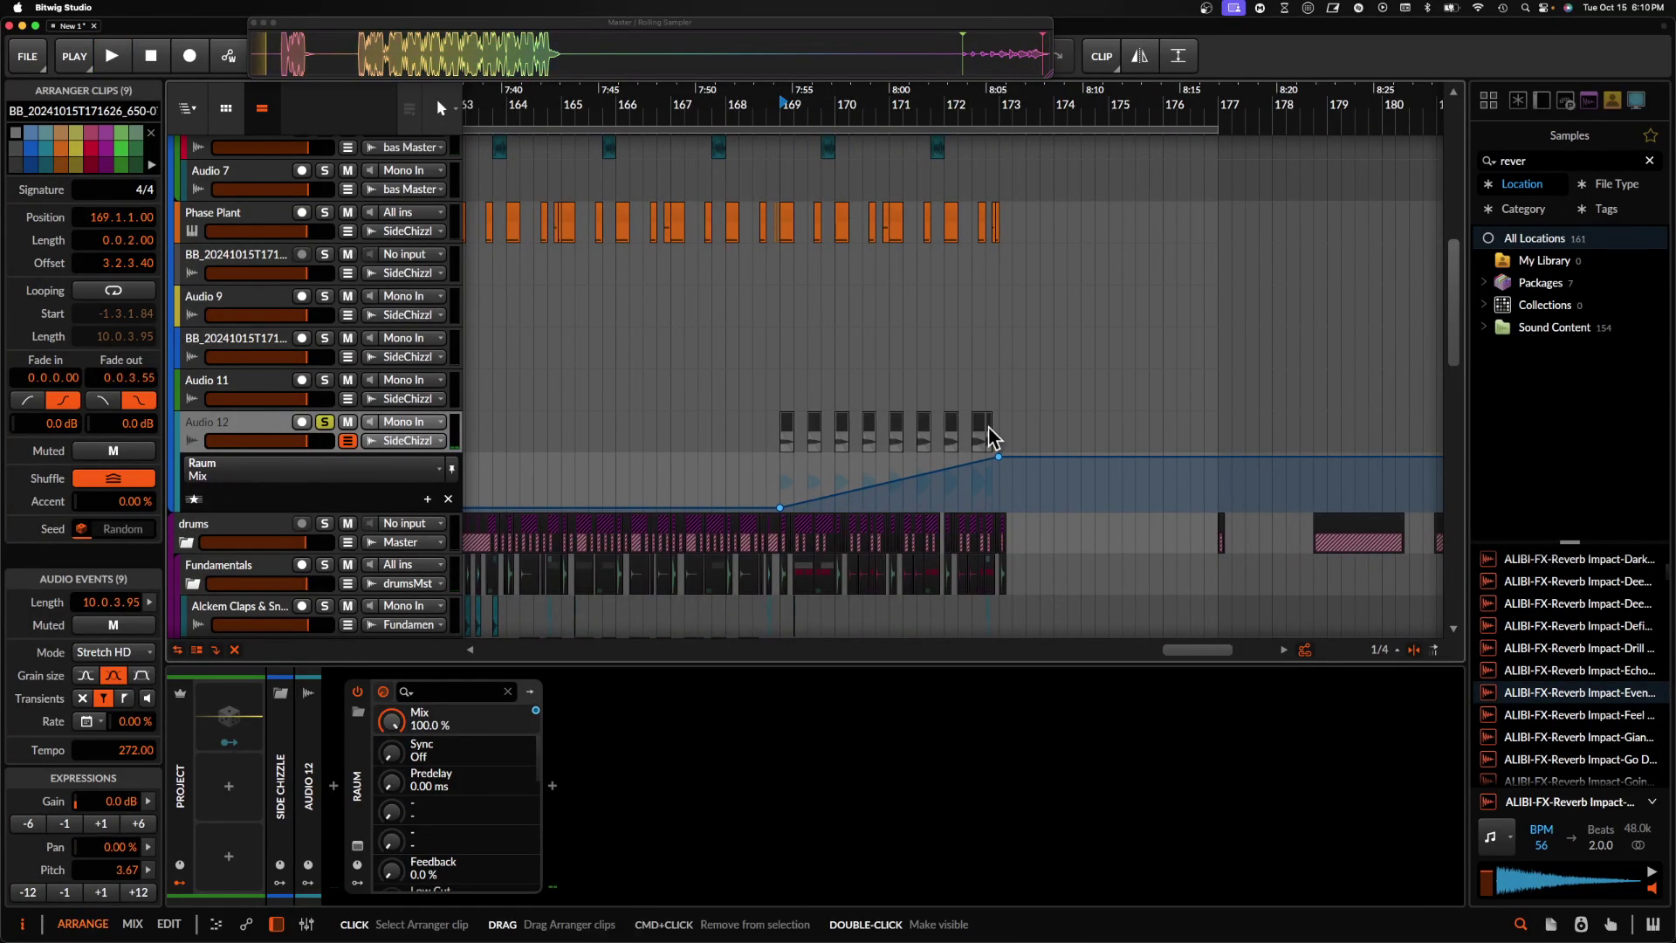
pyautogui.click(139, 892)
pyautogui.press('space')
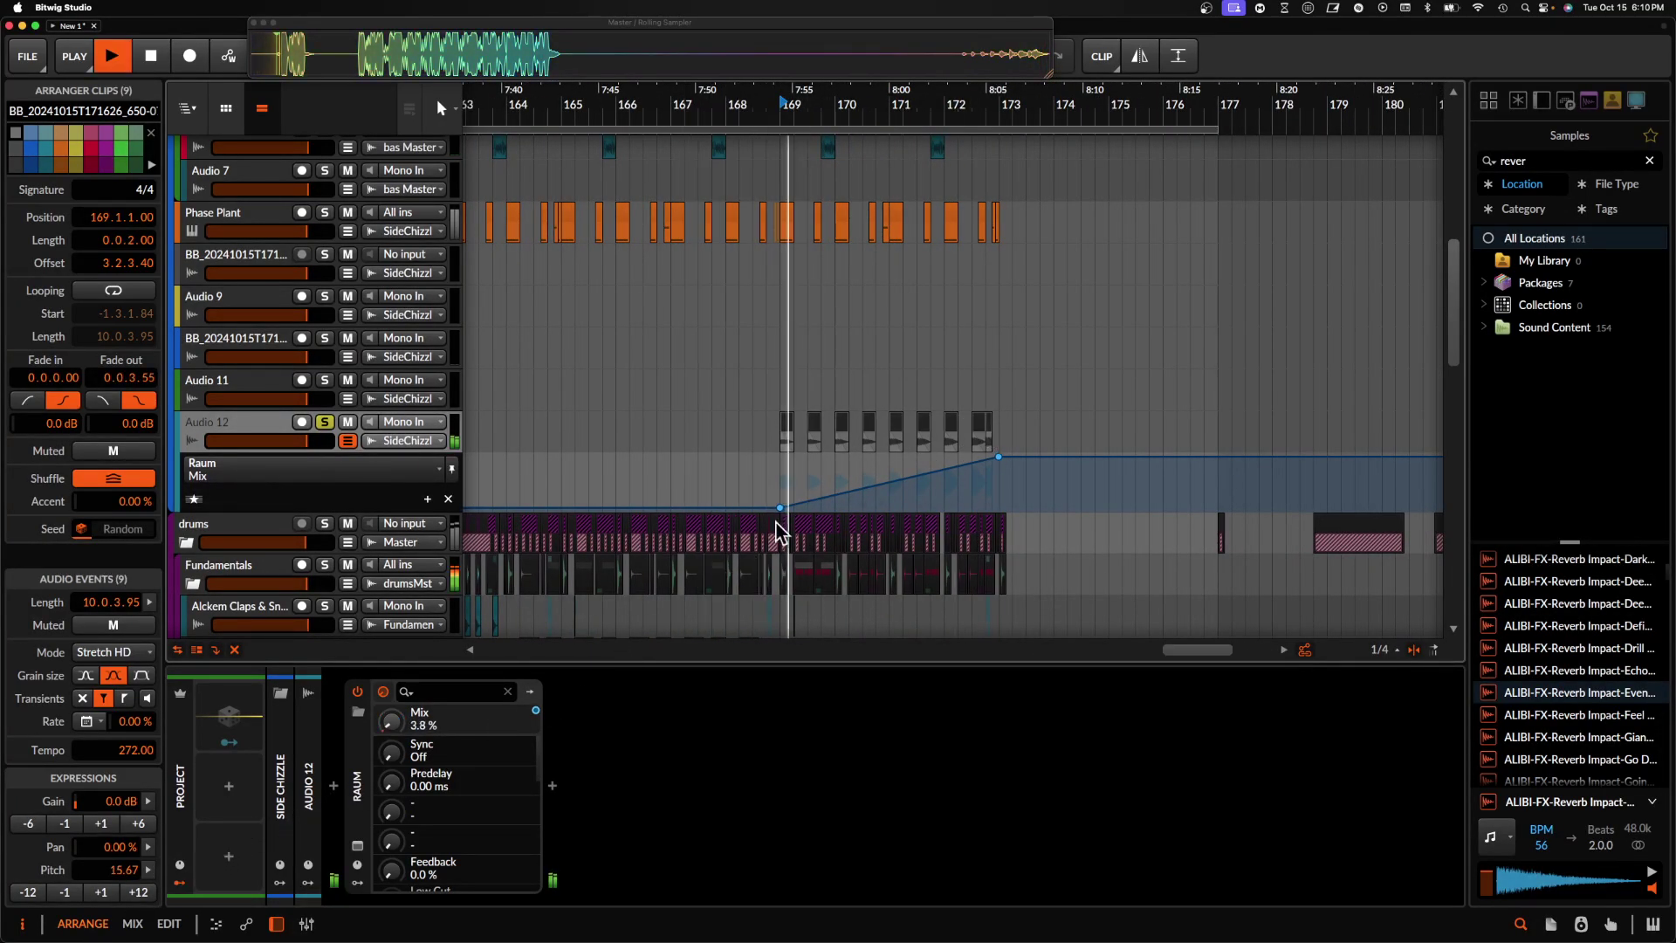
pyautogui.scroll(3, 798, 472)
# - Raise the selected Audio 12 slices' gain to +6.0 dB and unsolo the track to hear them in the mix
pyautogui.click(139, 823)
pyautogui.click(325, 424)
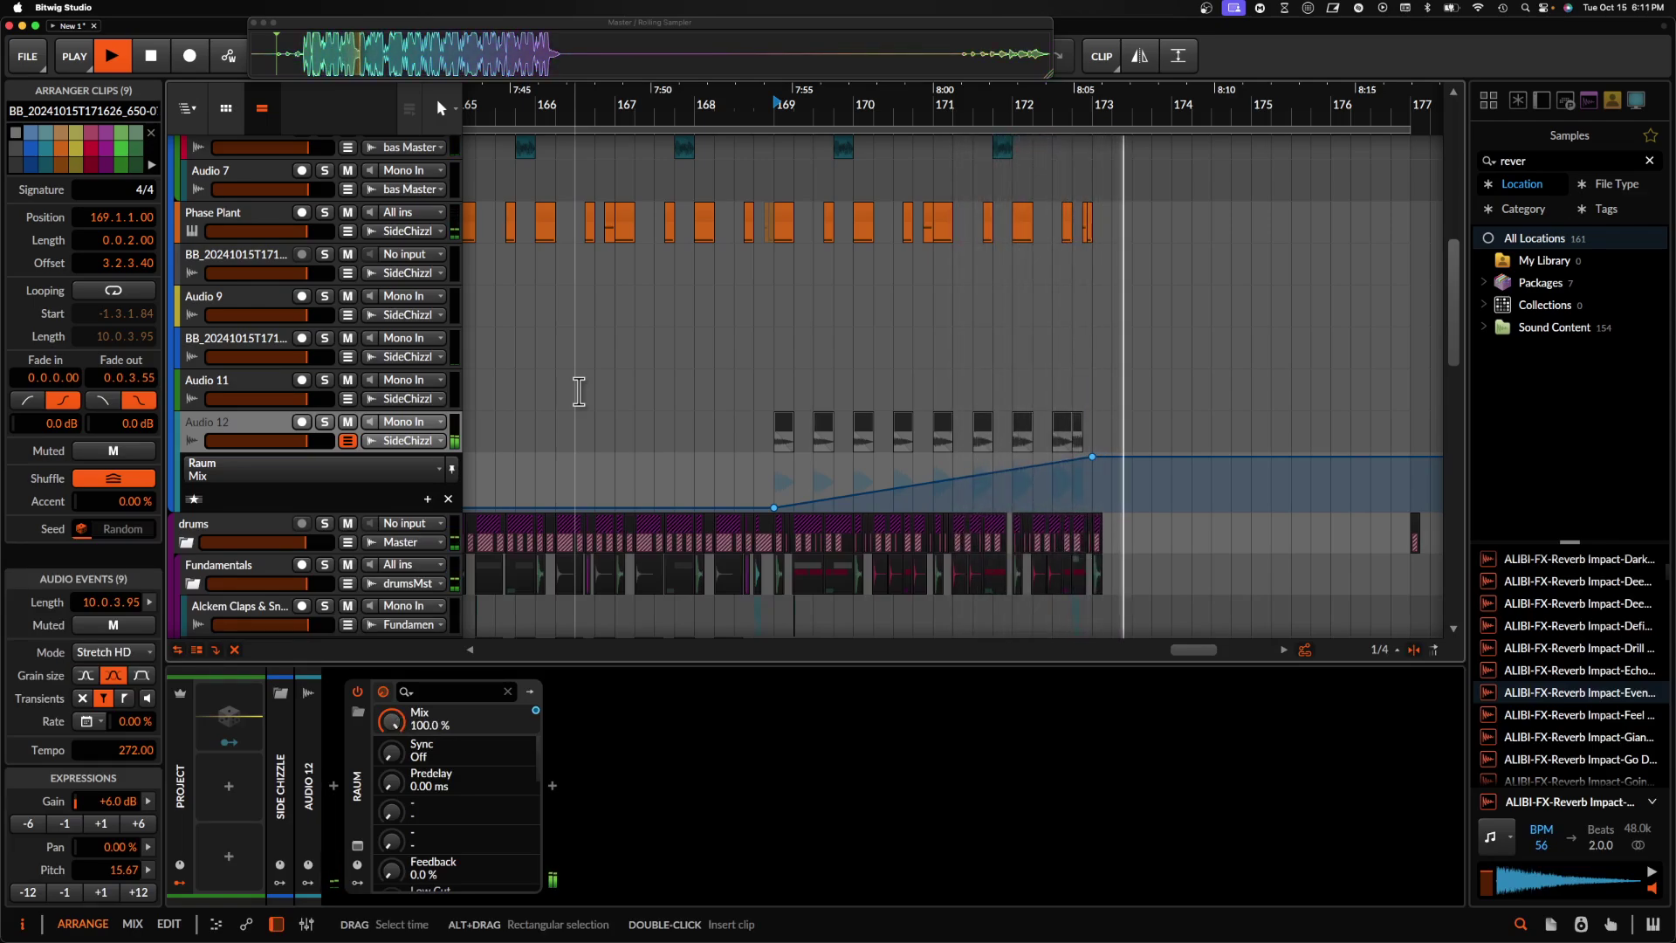
pyautogui.scroll(-2, 579, 392)
pyautogui.scroll(-2, 579, 392)
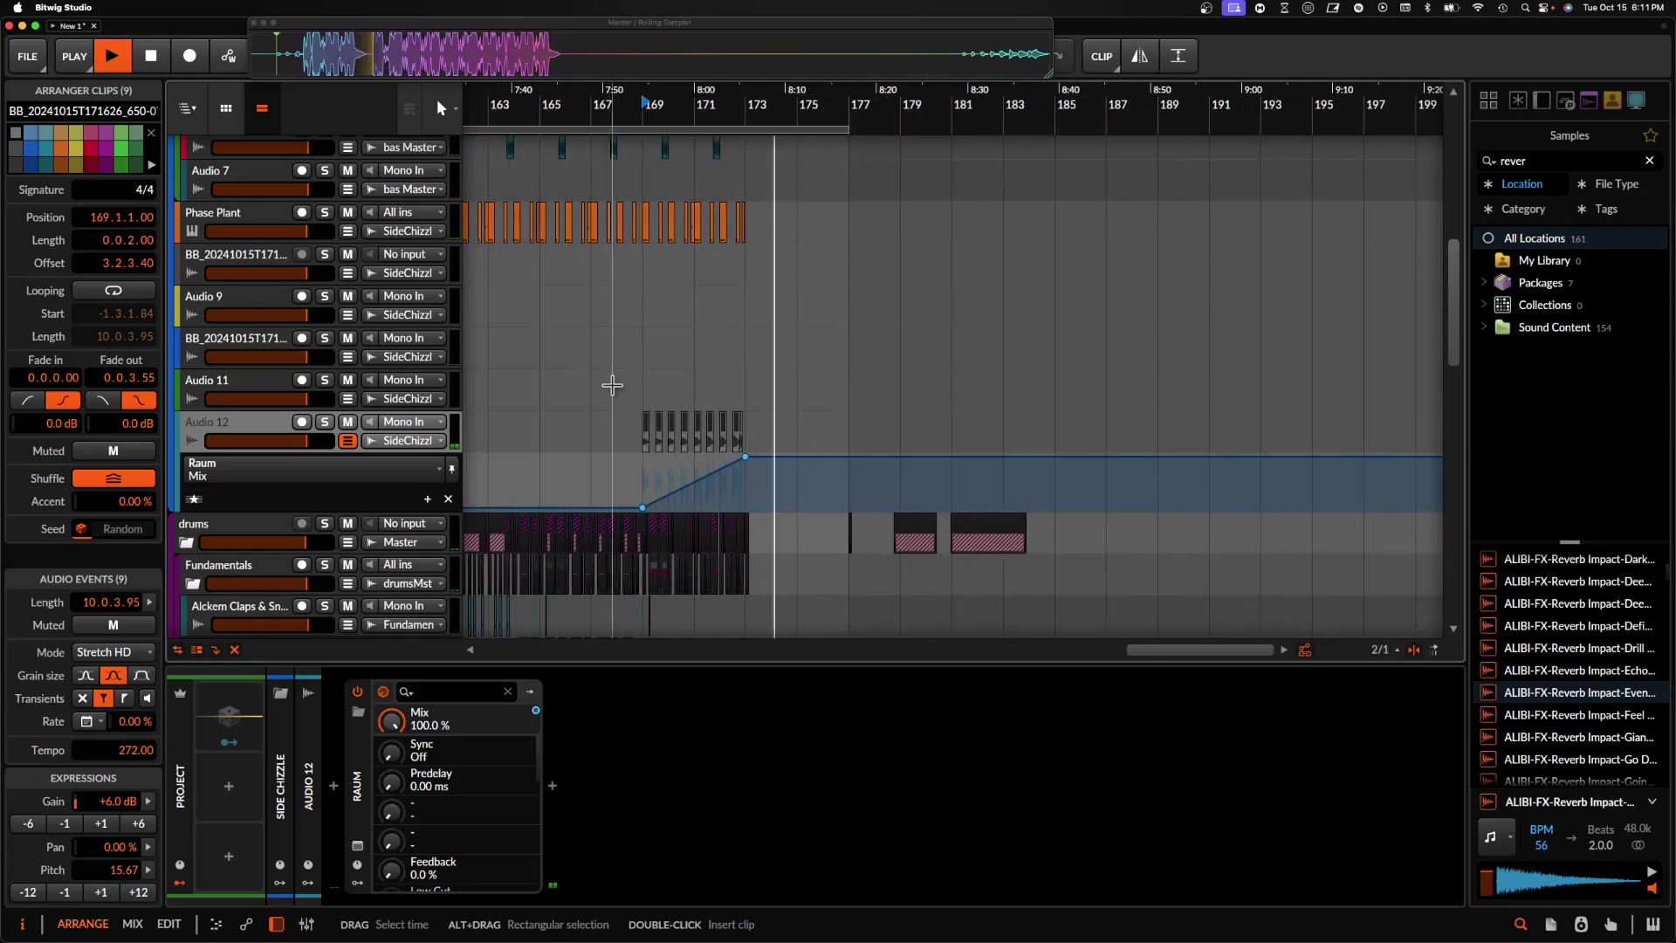
pyautogui.press('space')
# - Extend the start of the loop region back to 121.1.1.00, for a length of 56 bars
pyautogui.click(745, 236)
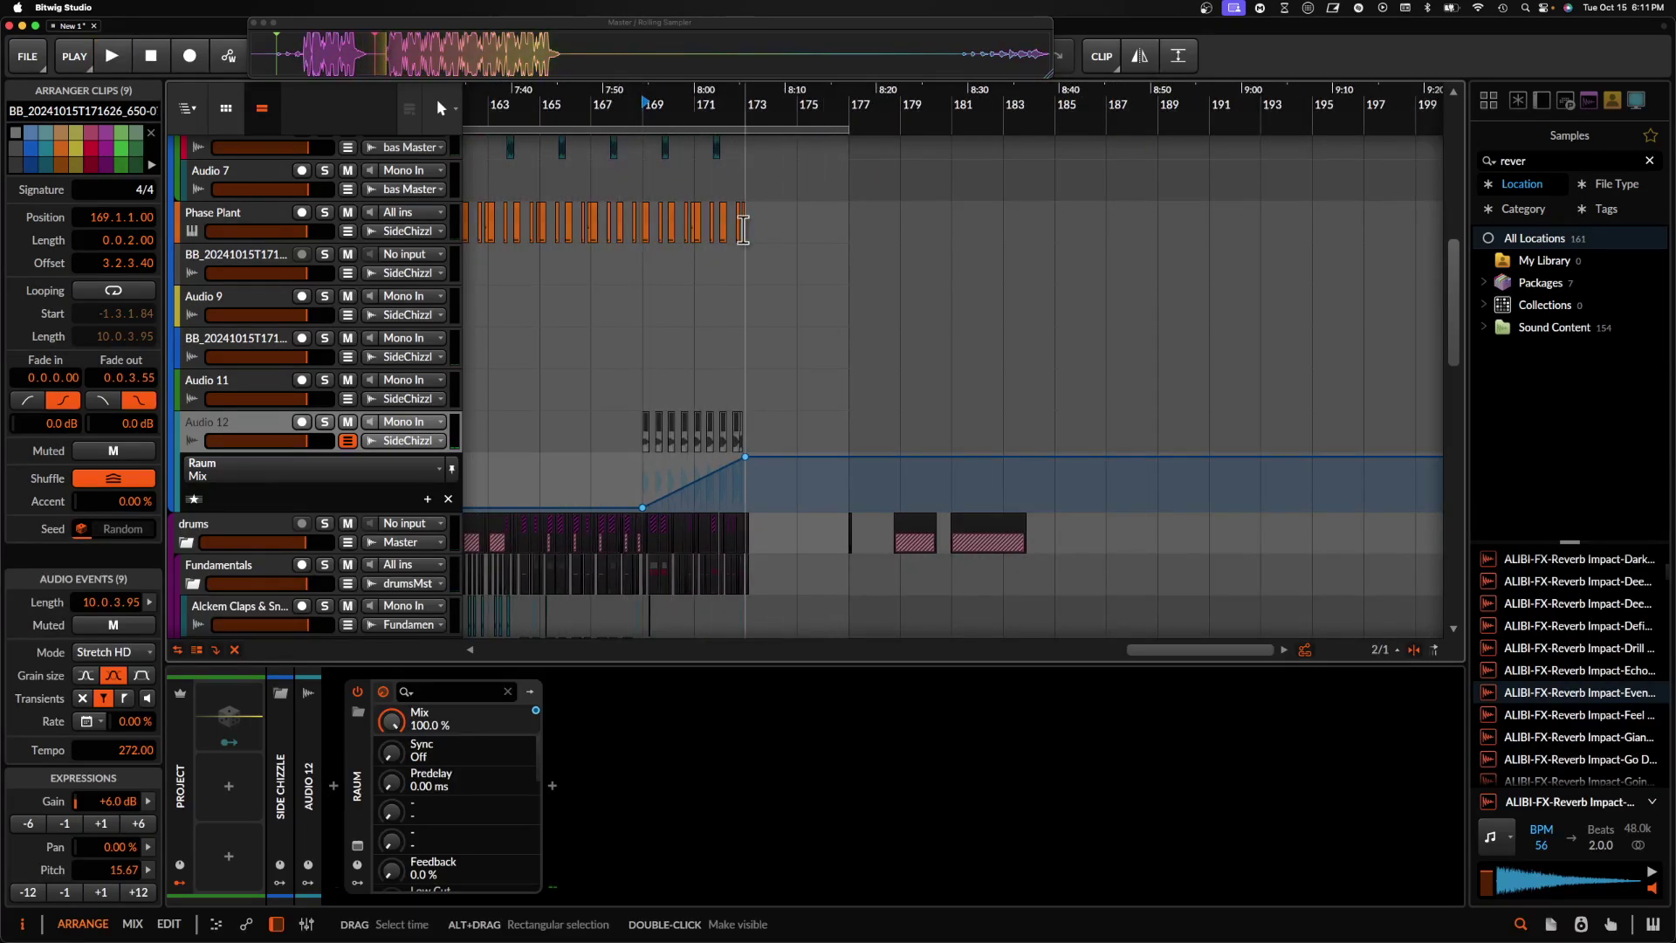
pyautogui.moveTo(745, 236); pyautogui.dragTo(816, 234)
pyautogui.scroll(-3, 816, 234)
pyautogui.scroll(-6, 817, 234)
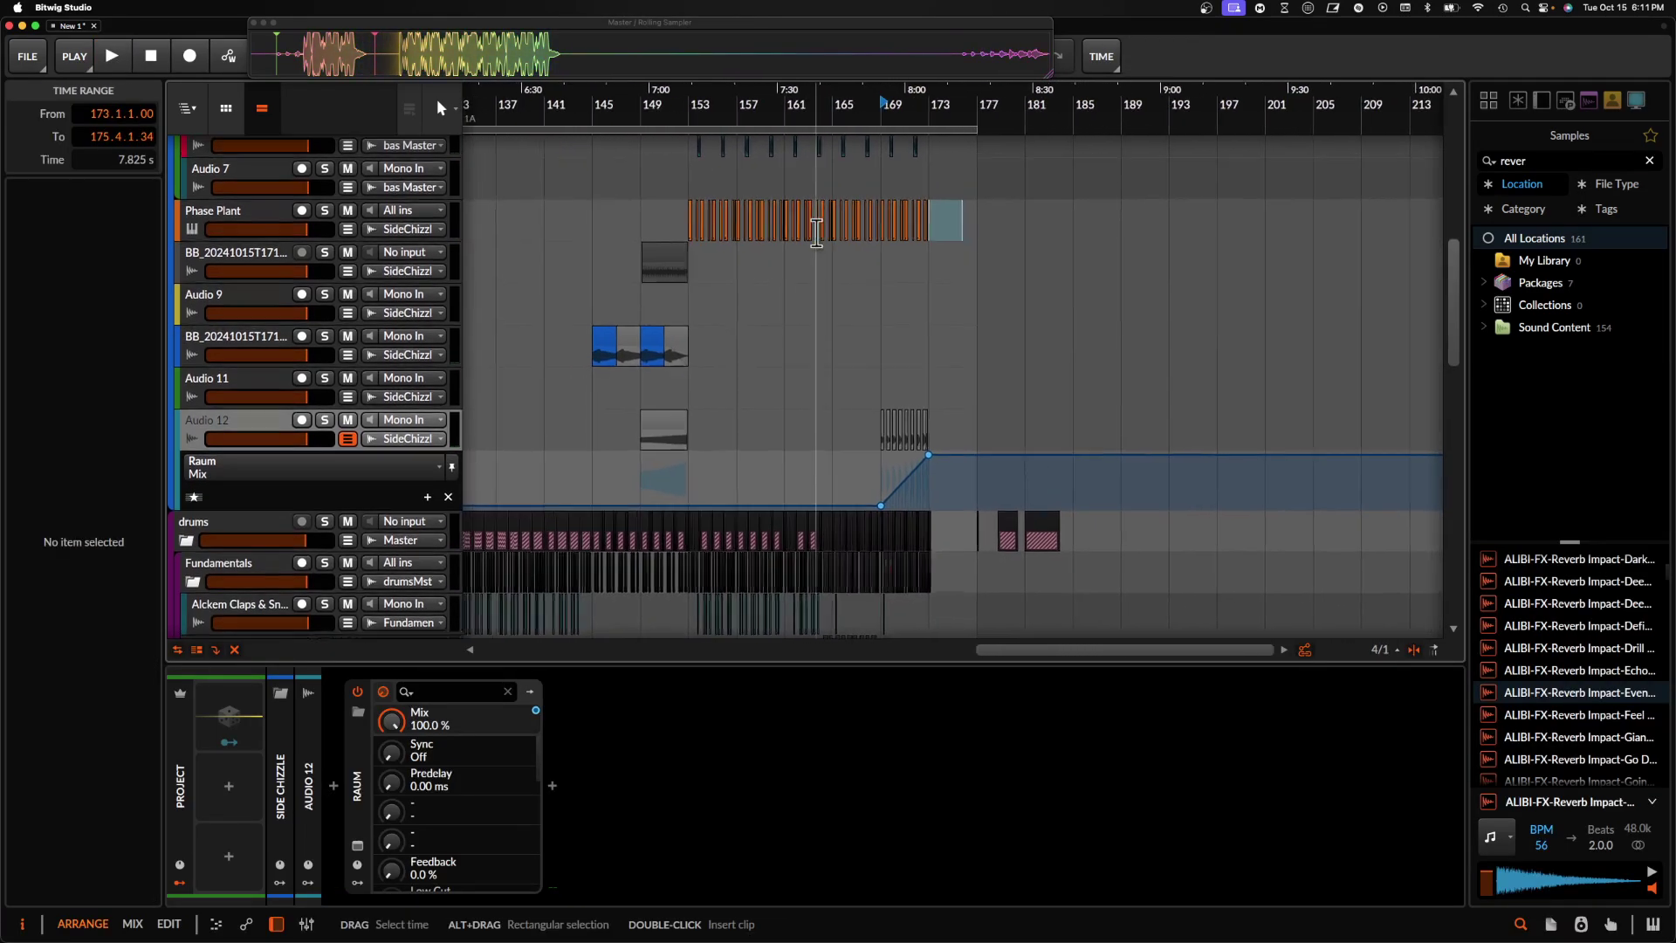
pyautogui.scroll(8, 856, 183)
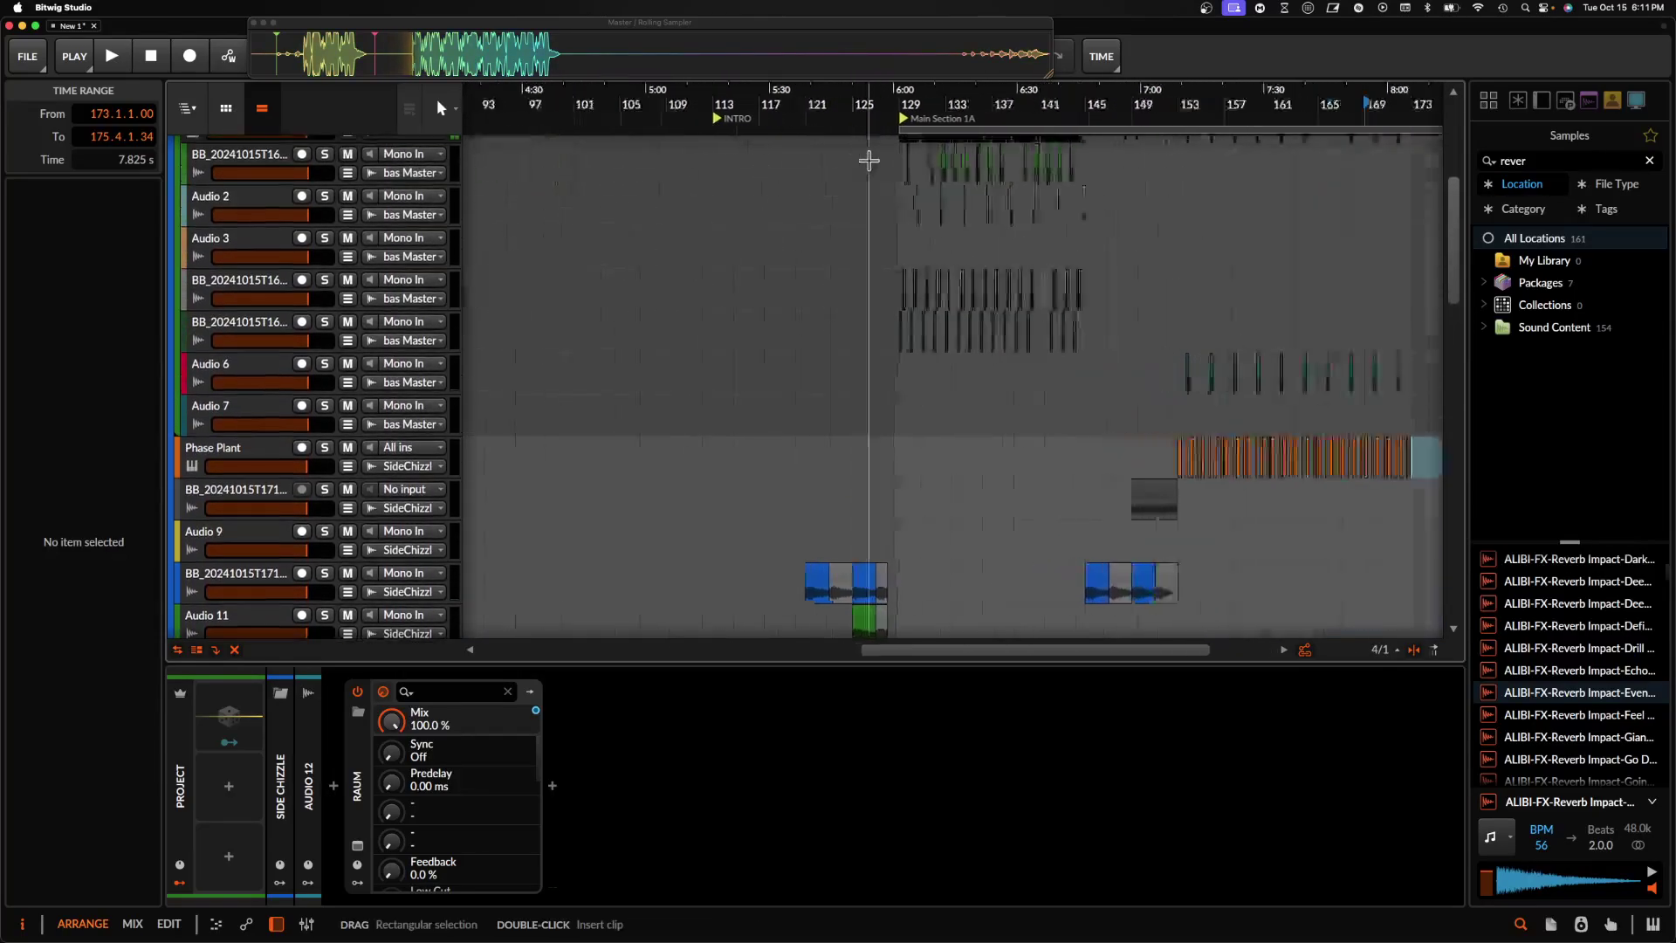
pyautogui.click(939, 131)
pyautogui.moveTo(938, 131); pyautogui.dragTo(728, 140)
# - Look through the drum and PORK tracks and hide the PLUCK automation lane on the lower Phase Plant track
pyautogui.scroll(-10, 733, 153)
pyautogui.scroll(-10, 909, 303)
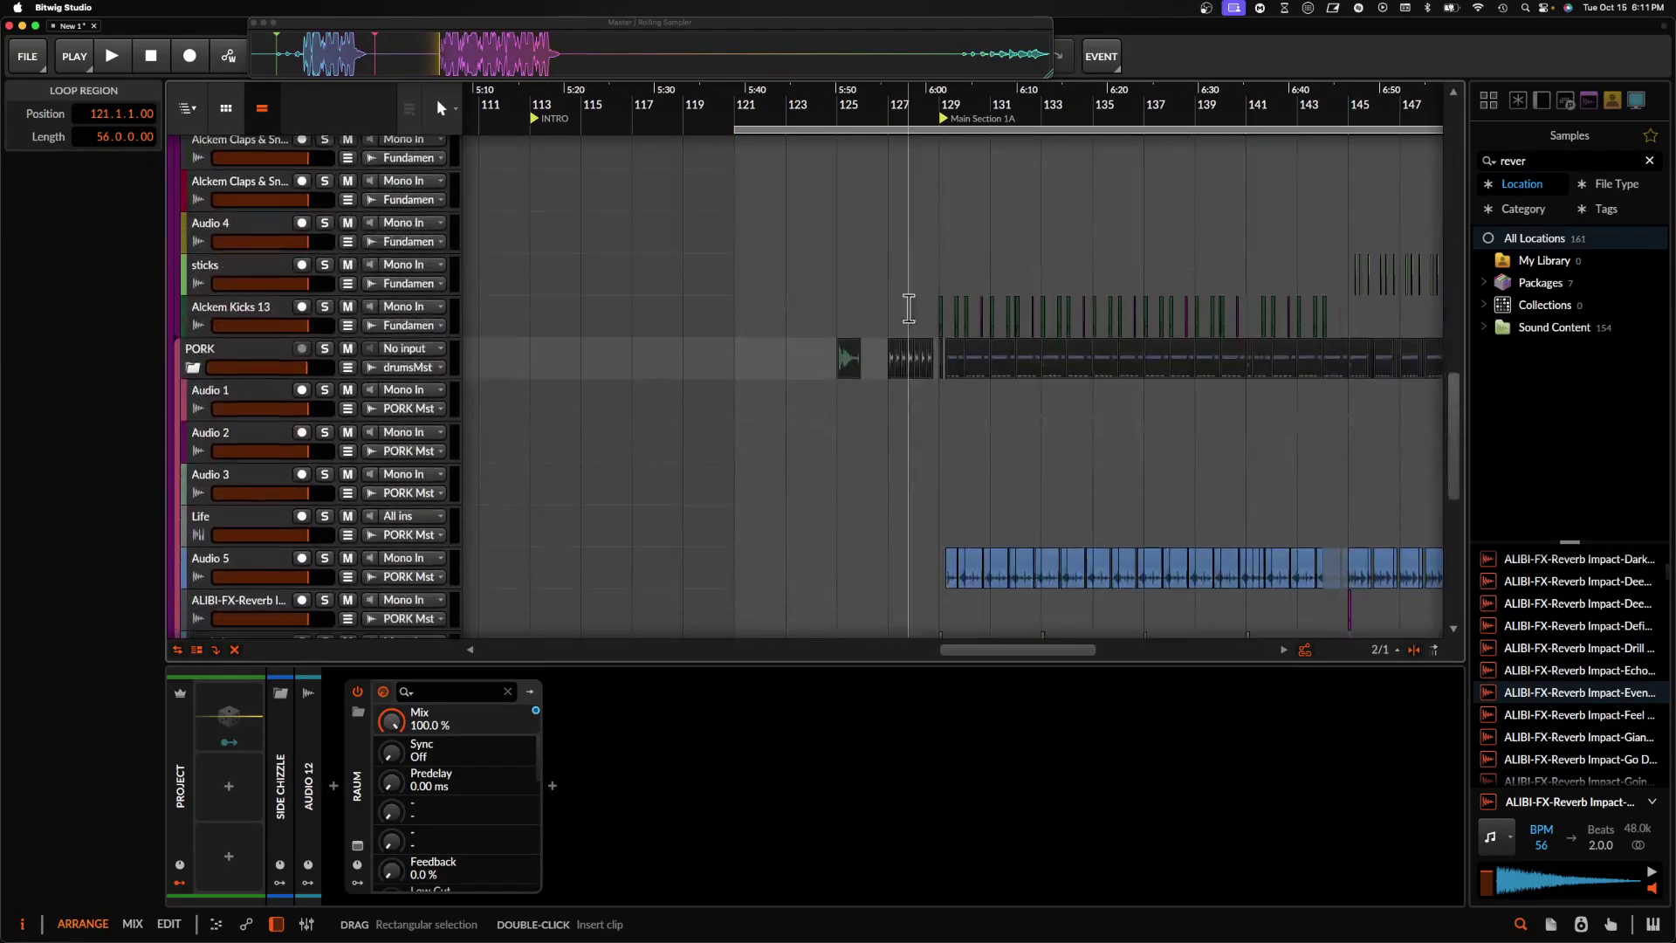
pyautogui.scroll(5, 909, 307)
pyautogui.scroll(-4, 909, 307)
pyautogui.scroll(-8, 908, 307)
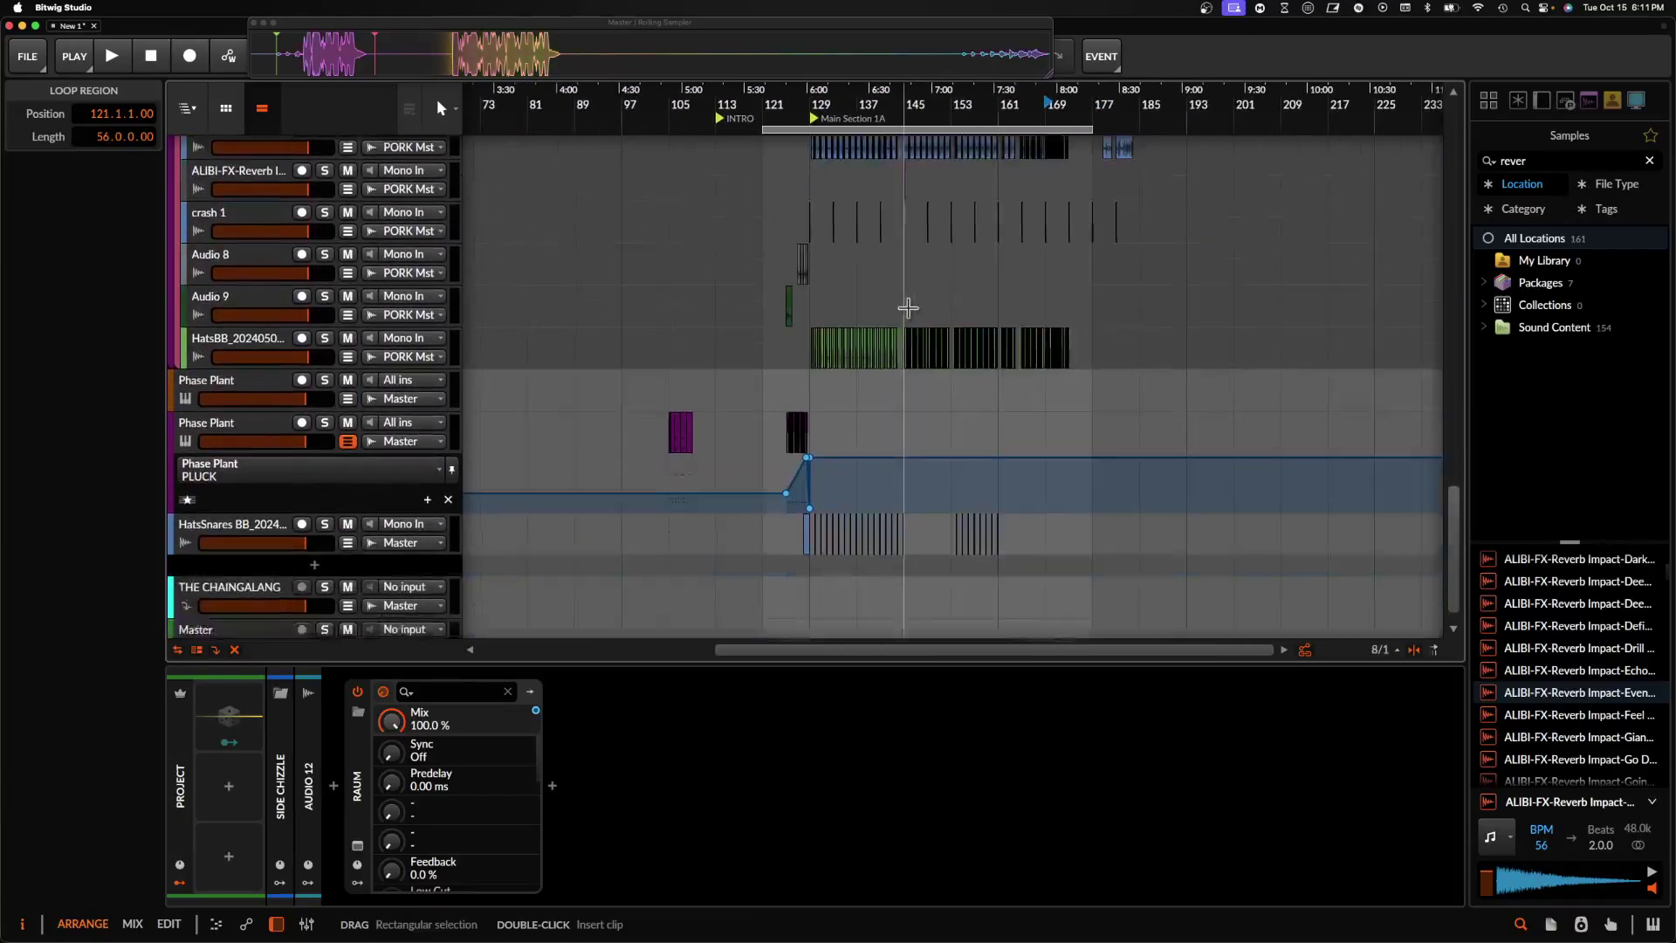
pyautogui.scroll(10, 840, 470)
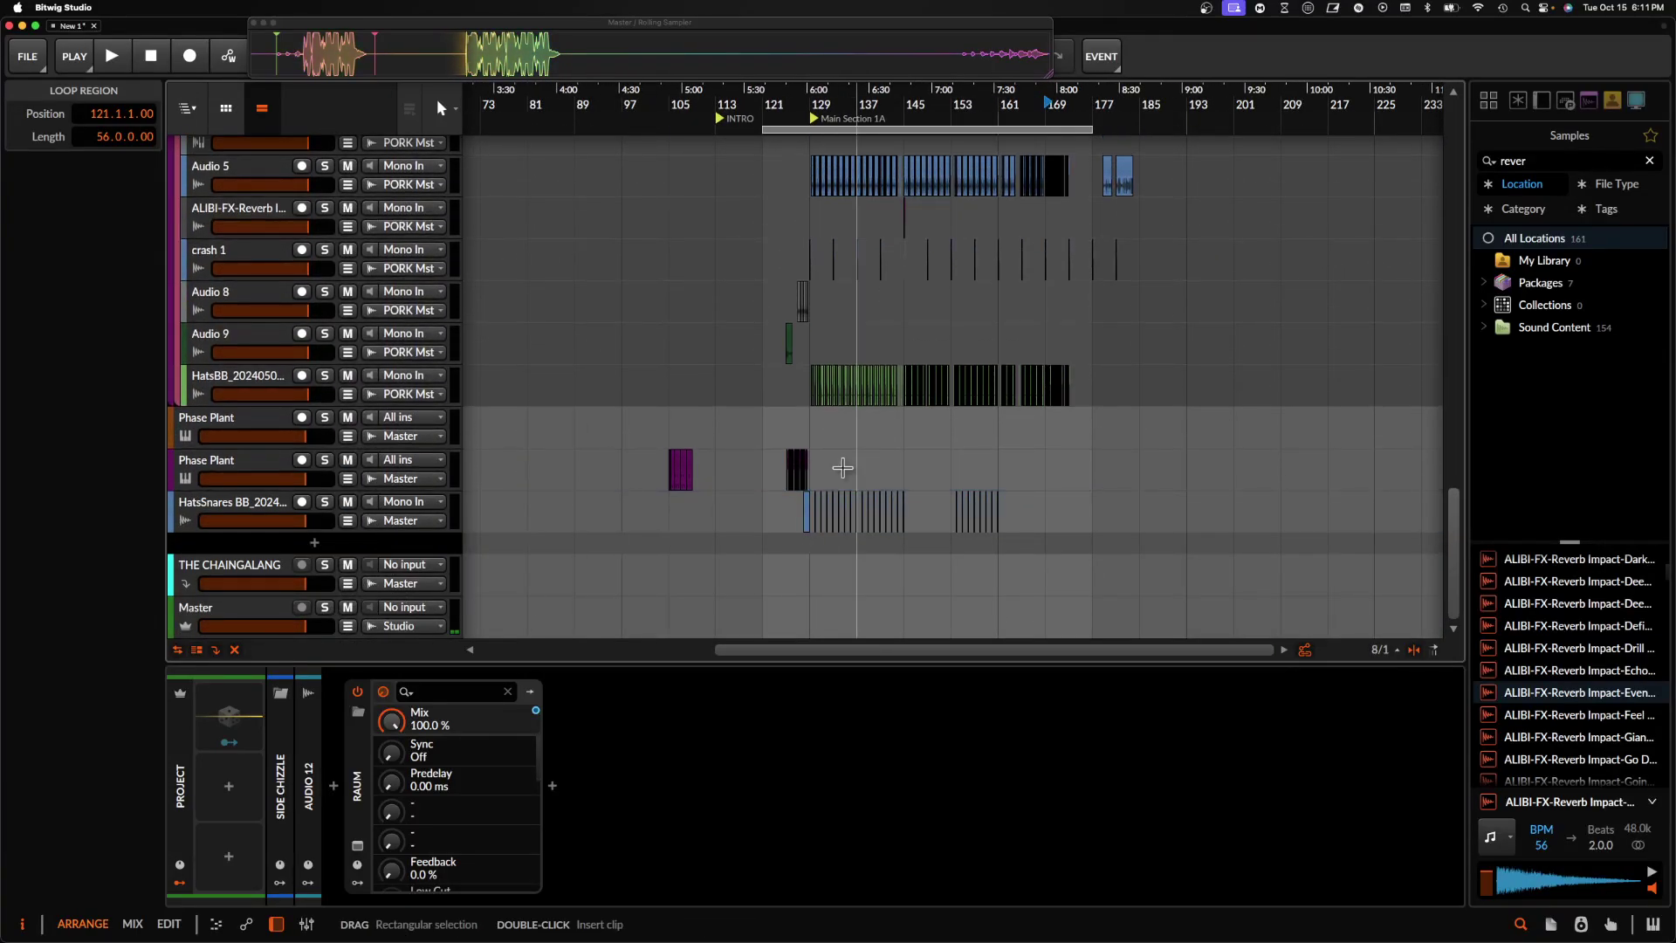
pyautogui.hscroll(5, 714, 299)
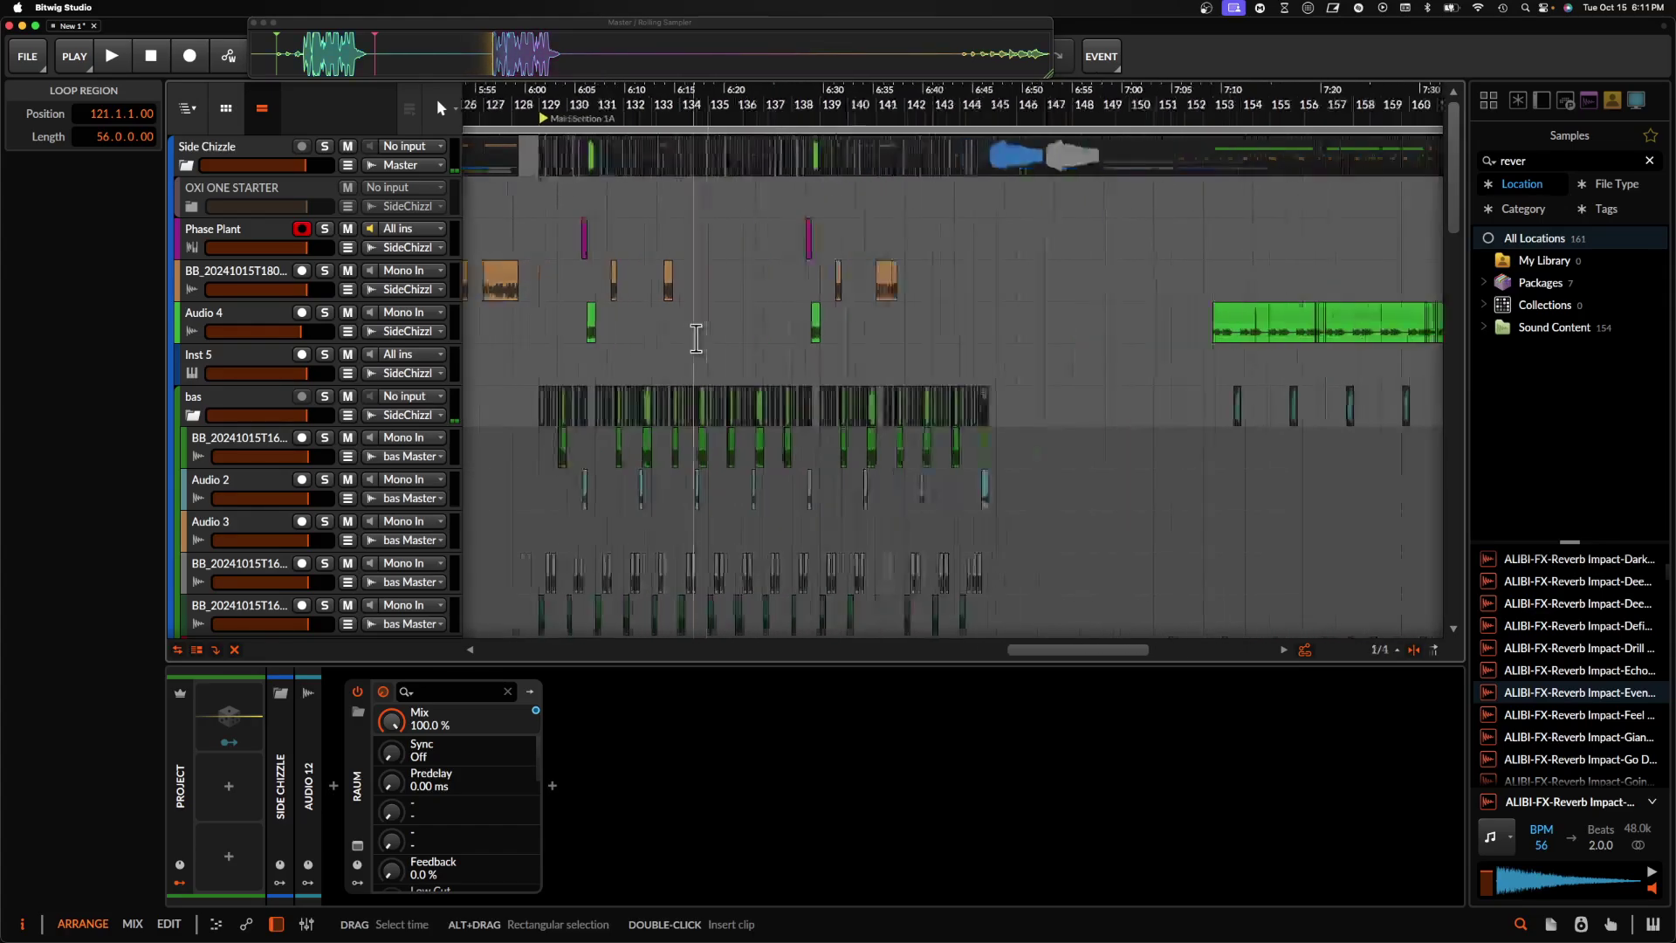
# - Examine the Side Chizzle and bas clips through Main Section 1A and the stretch following 145.1.1.00
pyautogui.scroll(10, 692, 337)
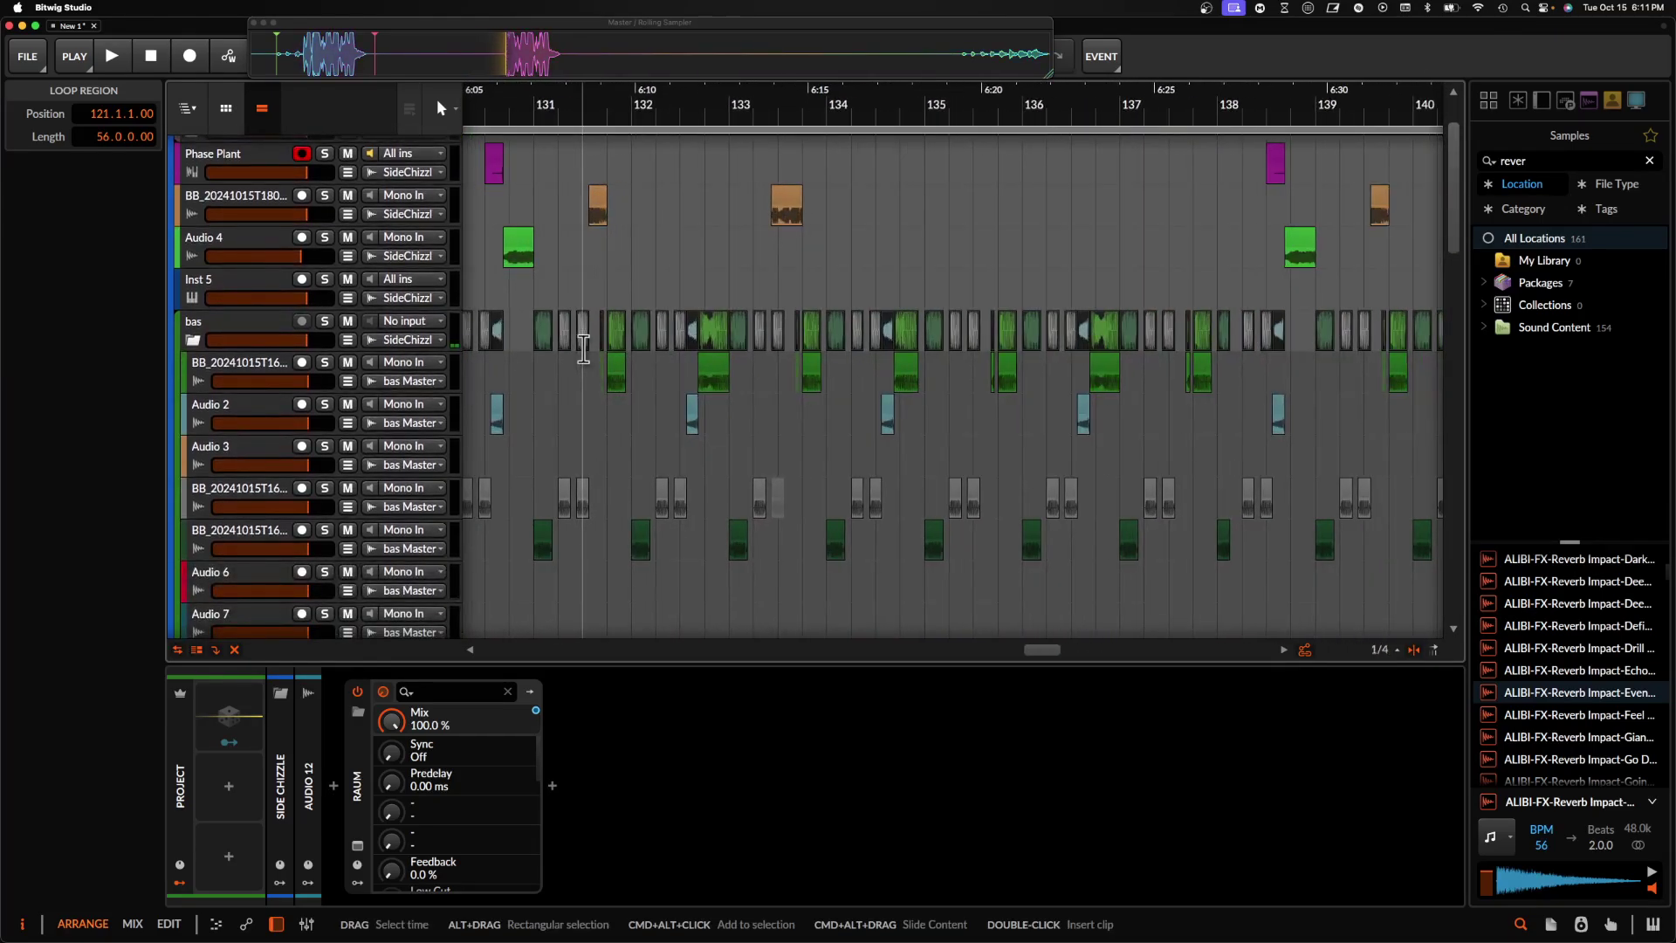
pyautogui.scroll(-8, 583, 347)
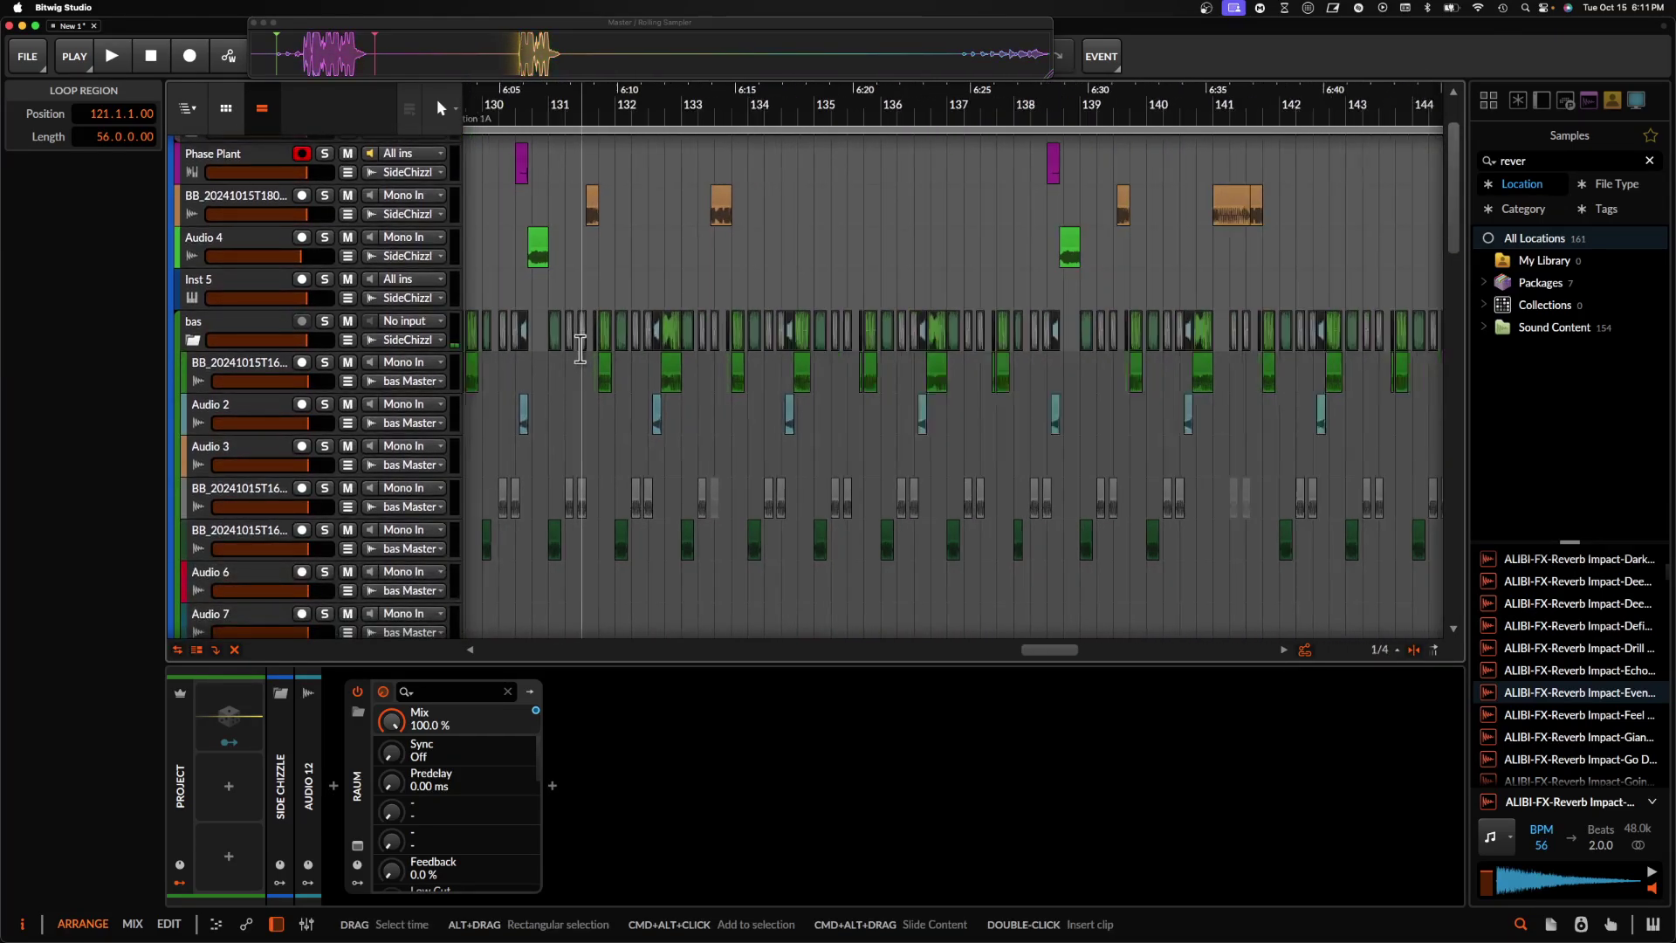
pyautogui.scroll(-8, 580, 349)
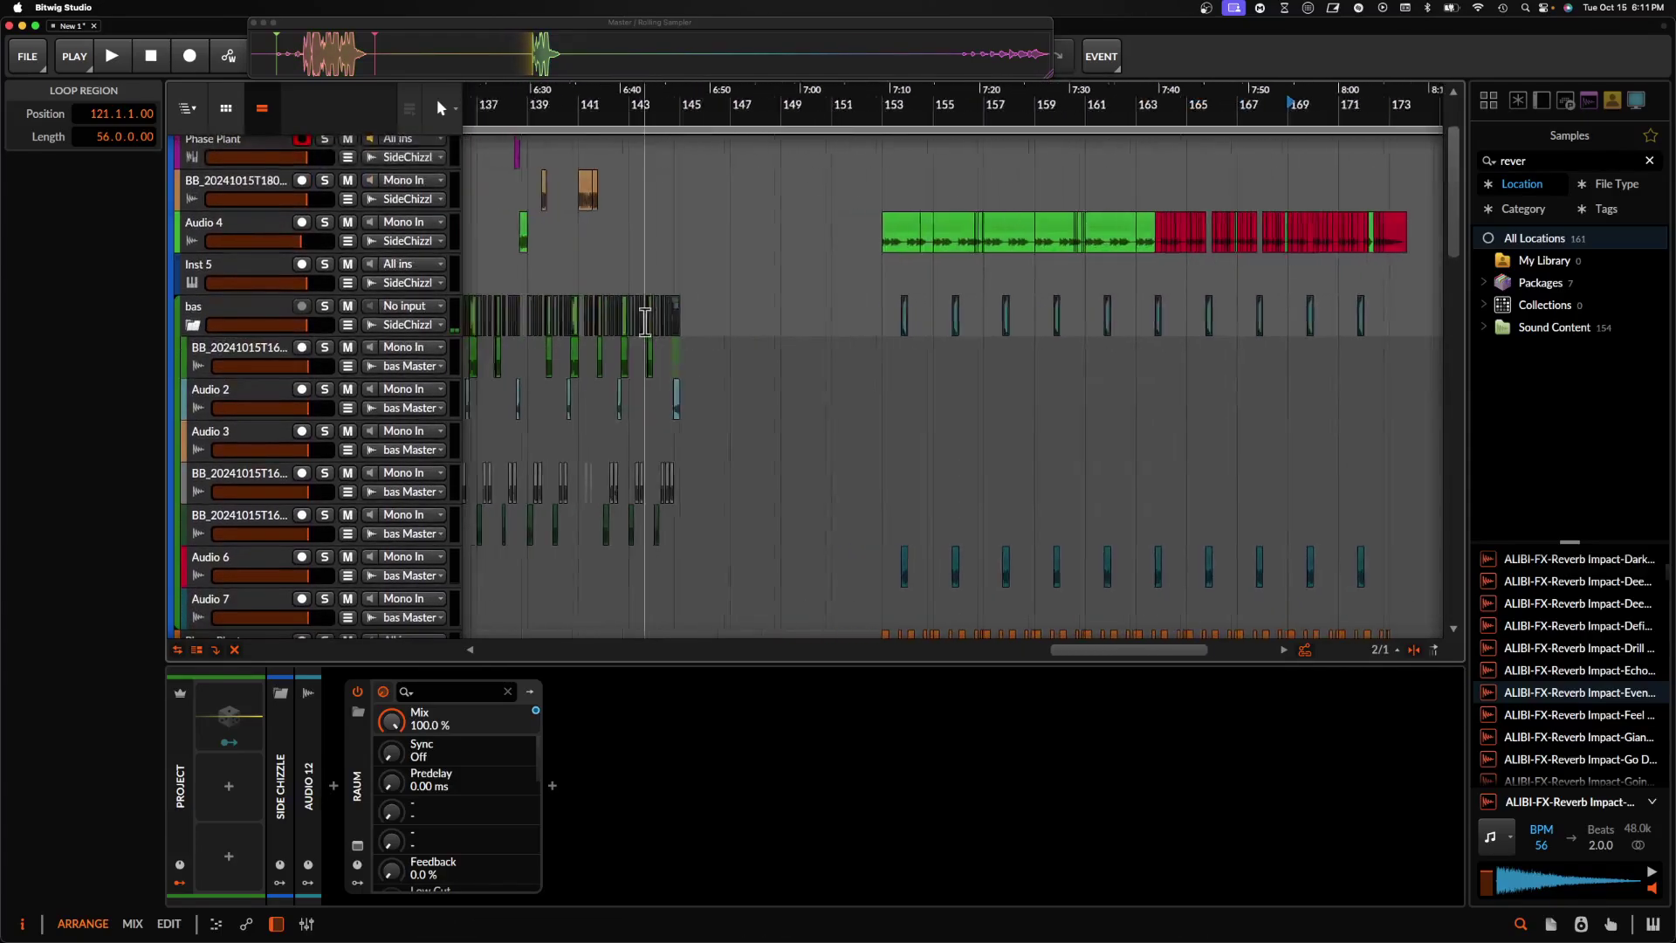
pyautogui.click(732, 262)
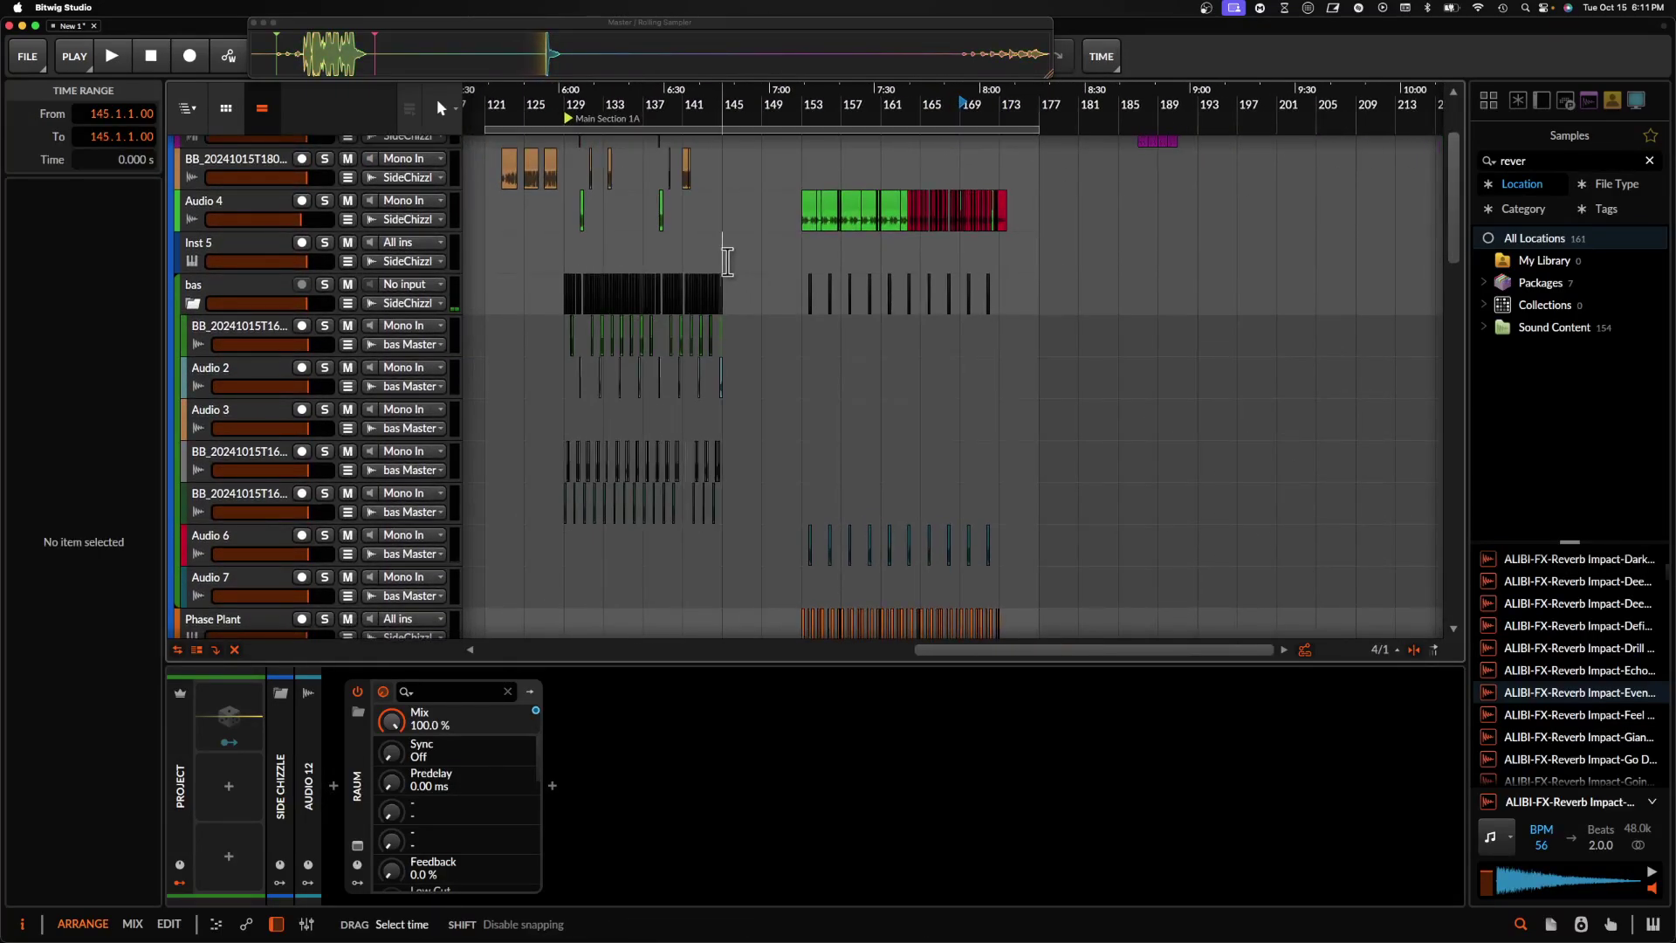
pyautogui.scroll(3, 723, 255)
pyautogui.scroll(2, 917, 269)
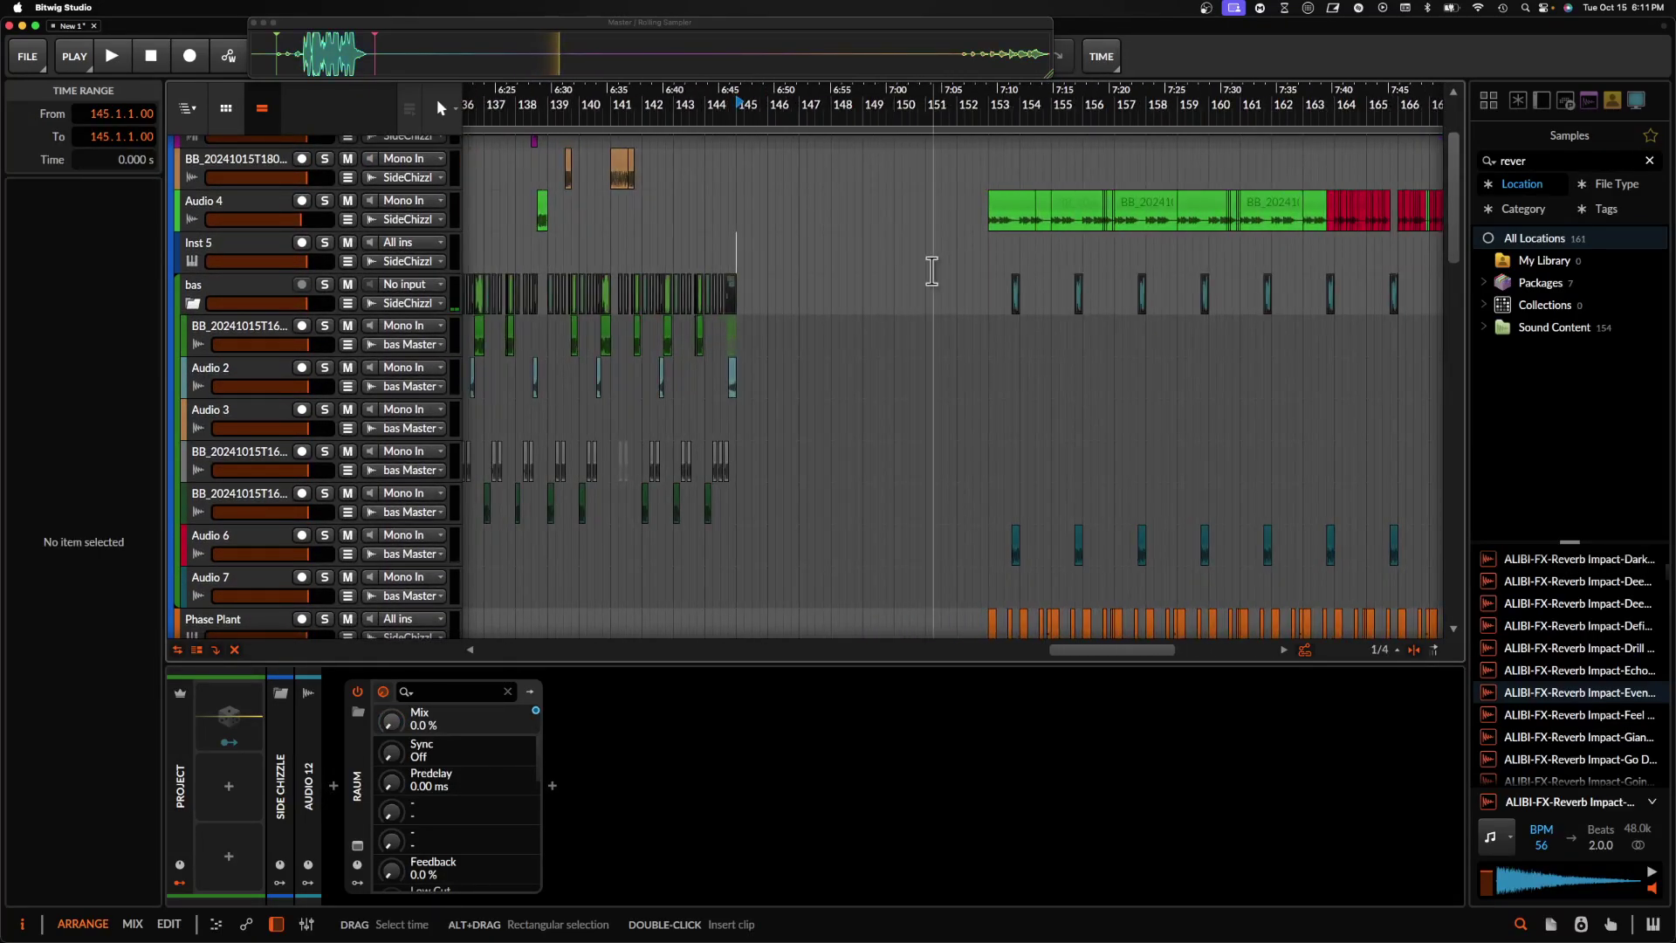
pyautogui.scroll(-2, 931, 271)
pyautogui.scroll(-1, 931, 271)
pyautogui.moveTo(891, 479); pyautogui.dragTo(1126, 524)
# - Place the time cursor at 129.1.1.00 on Audio 3 and review the bass clips from the start of Main Section 1A
pyautogui.click(735, 406)
pyautogui.hscroll(-2, 736, 405)
pyautogui.scroll(3, 724, 400)
pyautogui.click(603, 349)
pyautogui.scroll(-5, 602, 337)
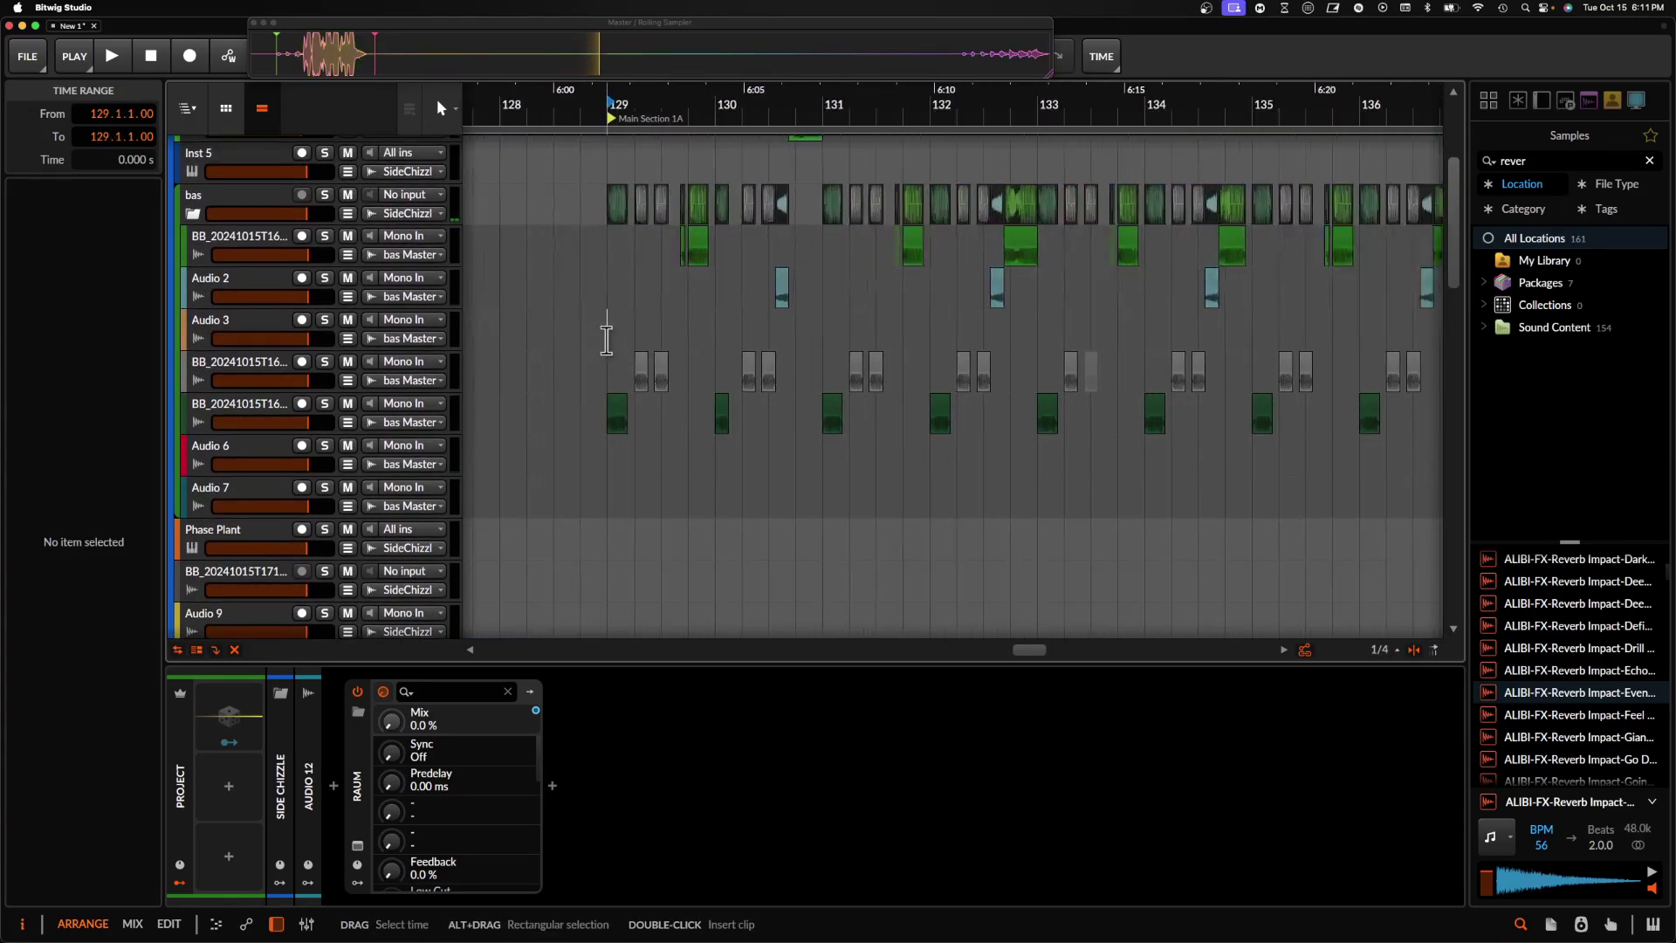
pyautogui.scroll(3, 864, 358)
pyautogui.scroll(-2, 829, 336)
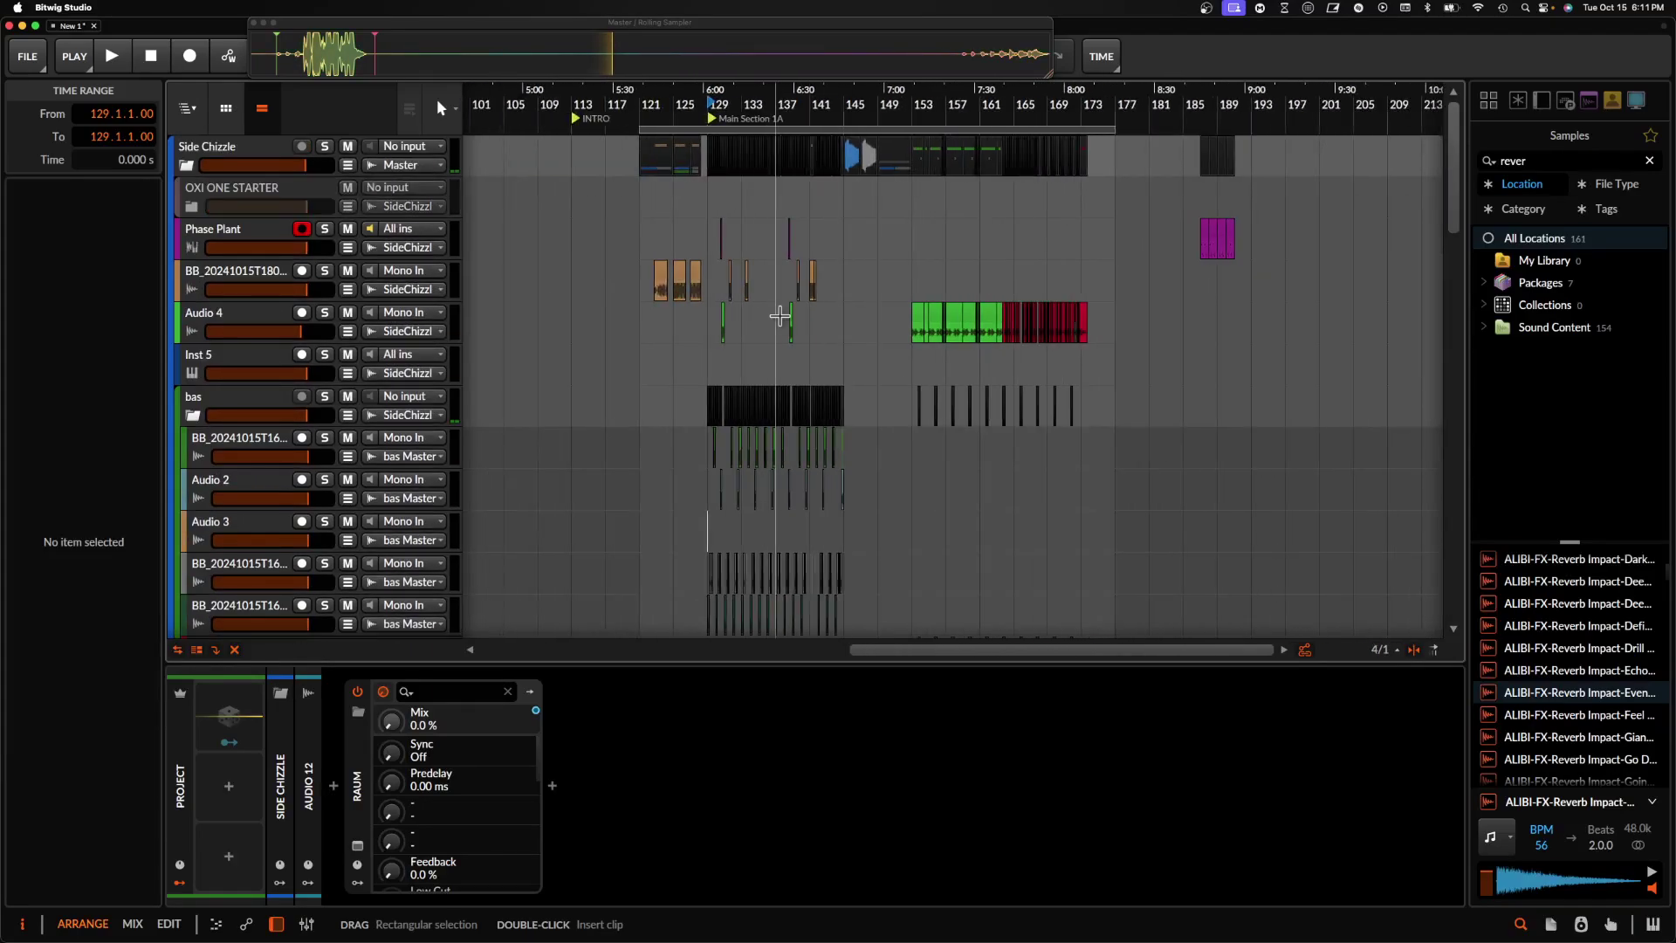